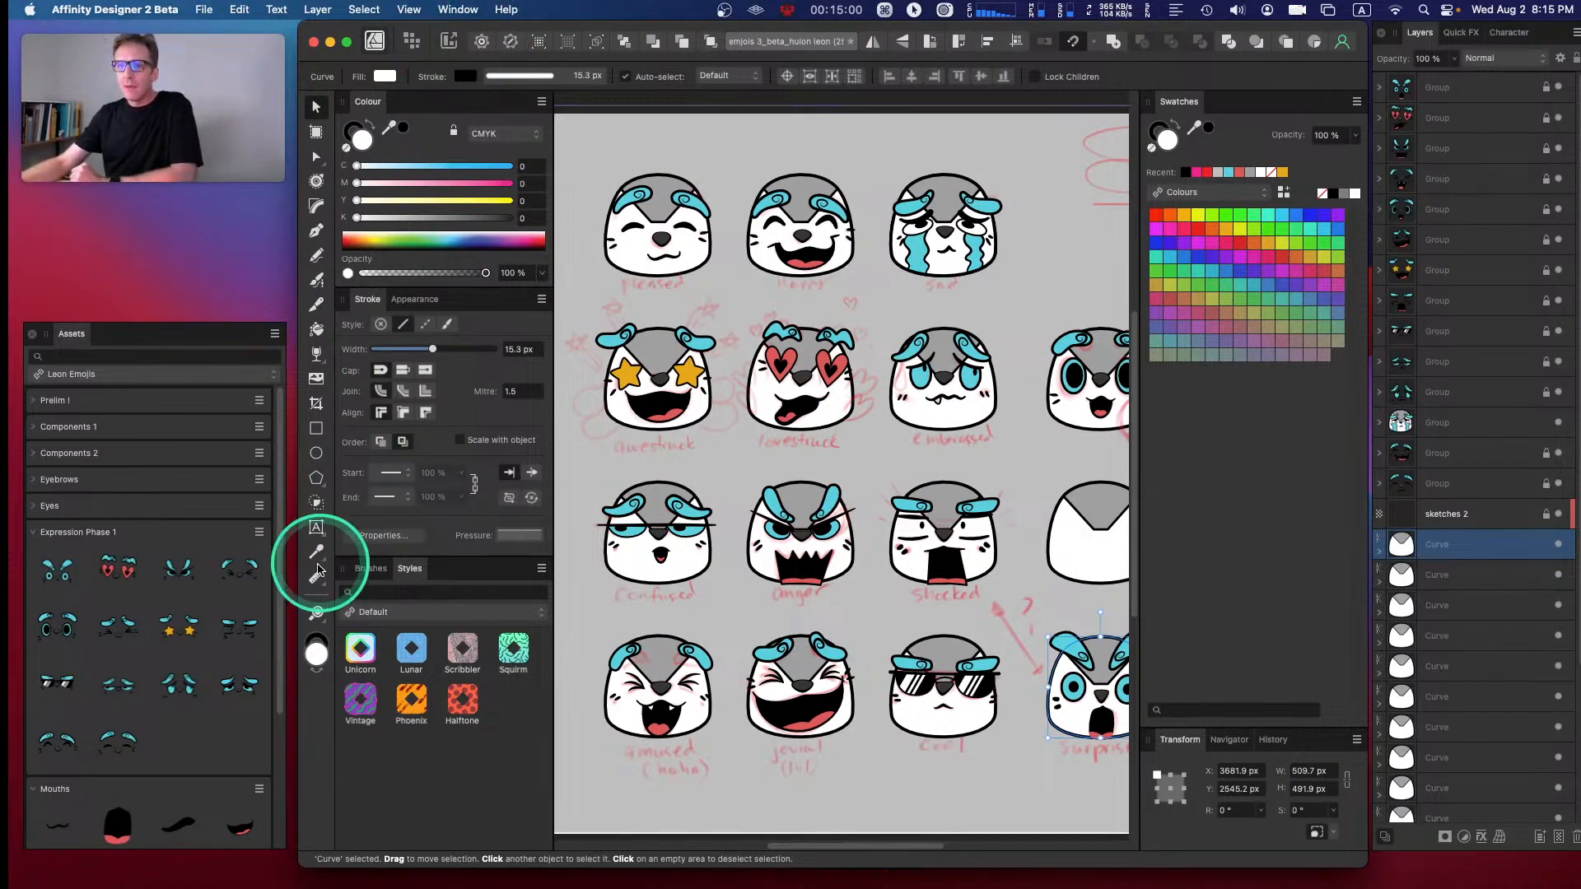
- Browse the Eyes, Expression Phase 1 and Mouths asset categories and leave all of them collapsed
click(40, 506)
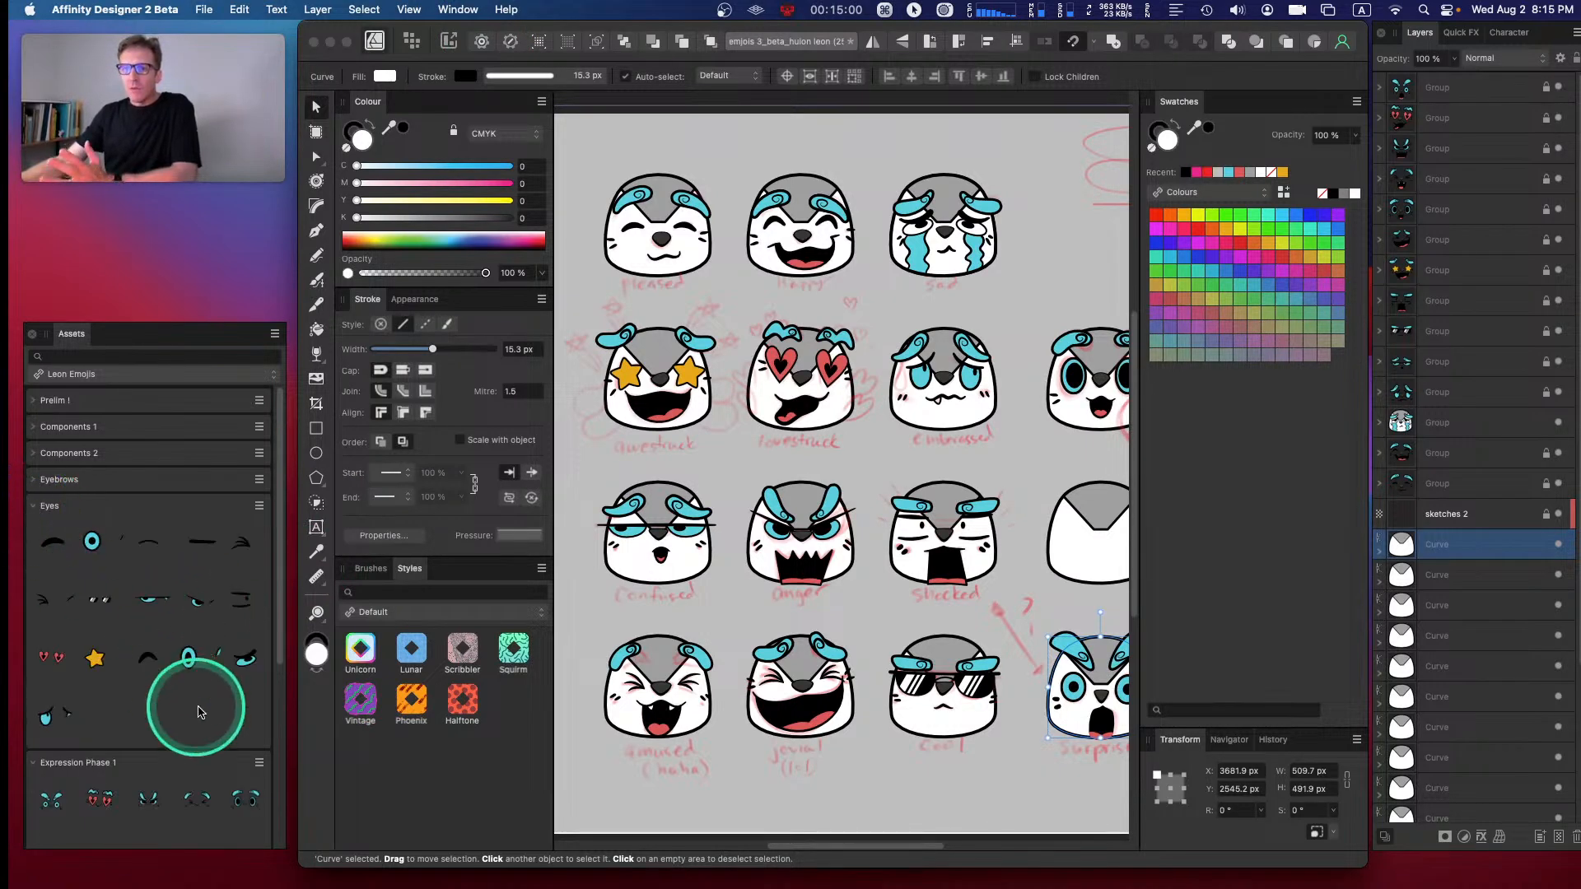
click(37, 506)
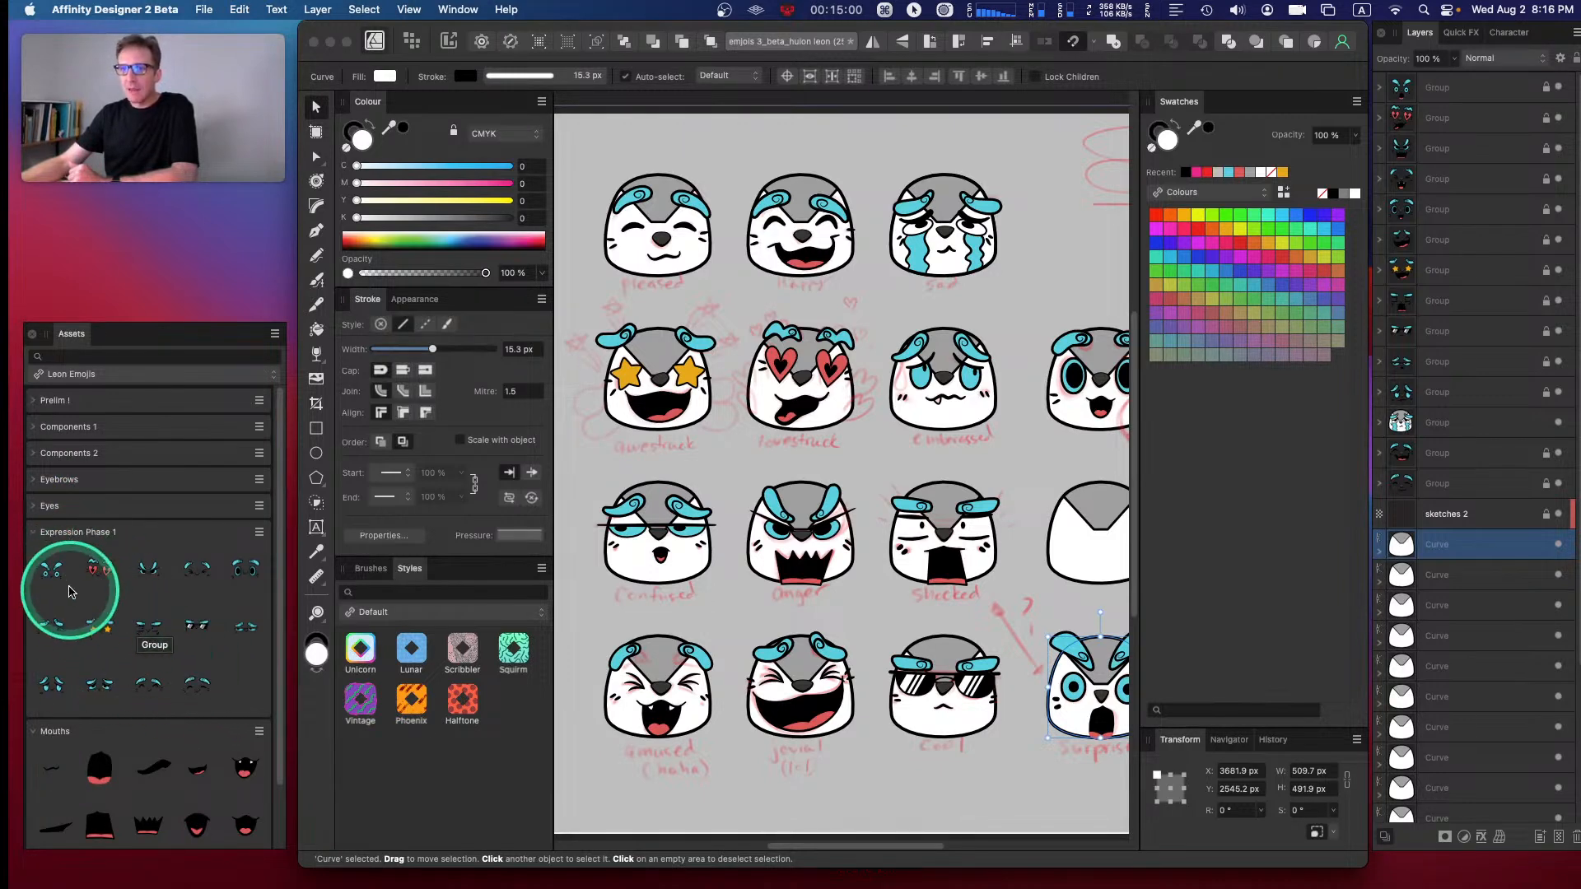
click(34, 532)
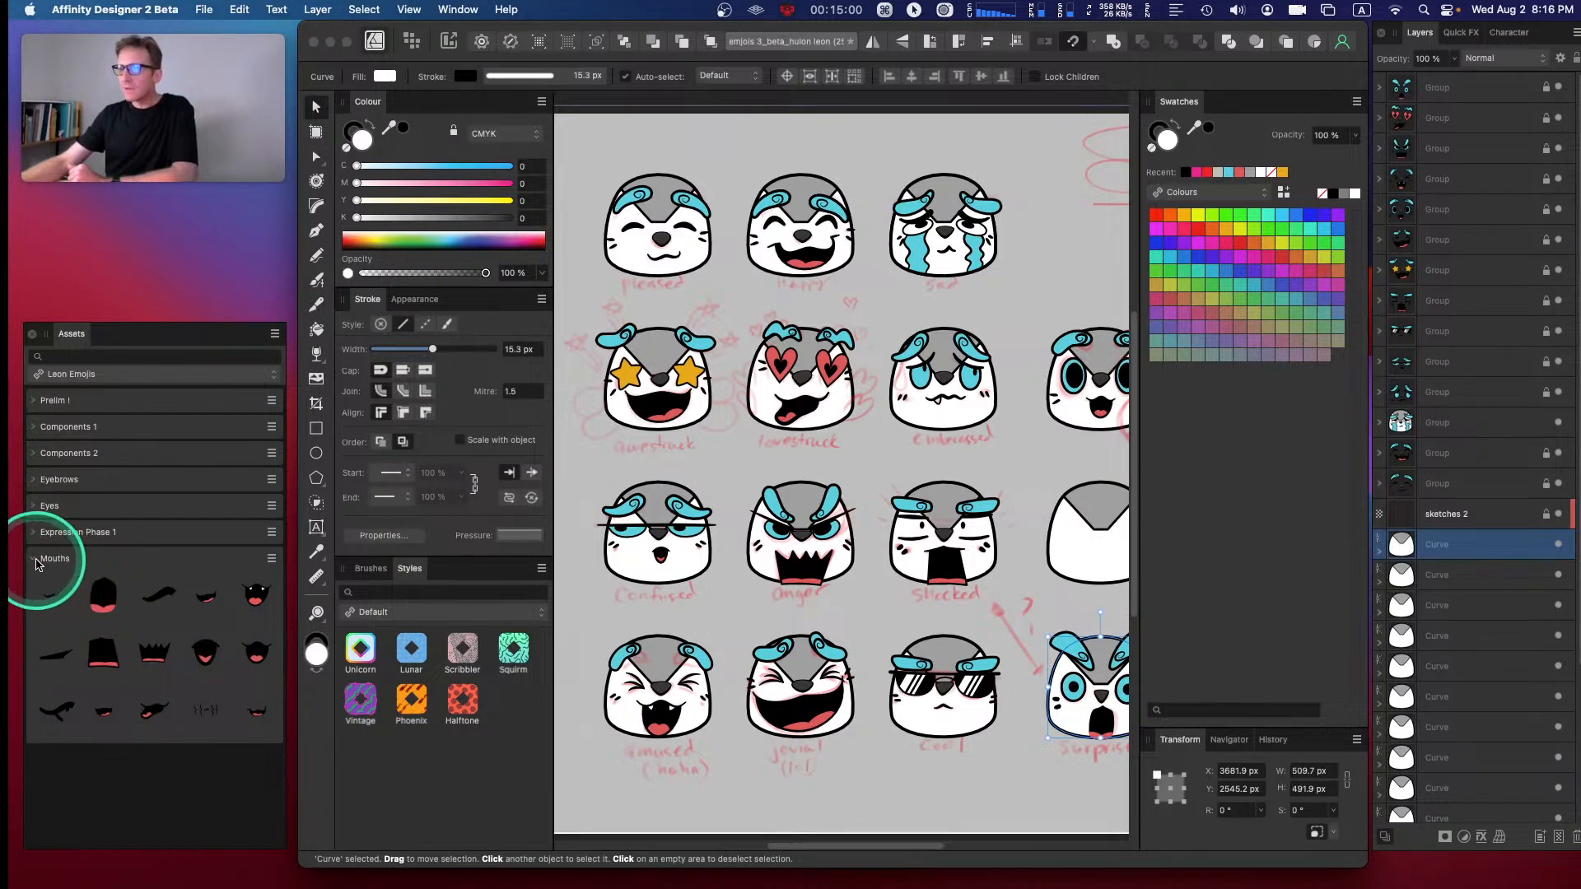
click(36, 559)
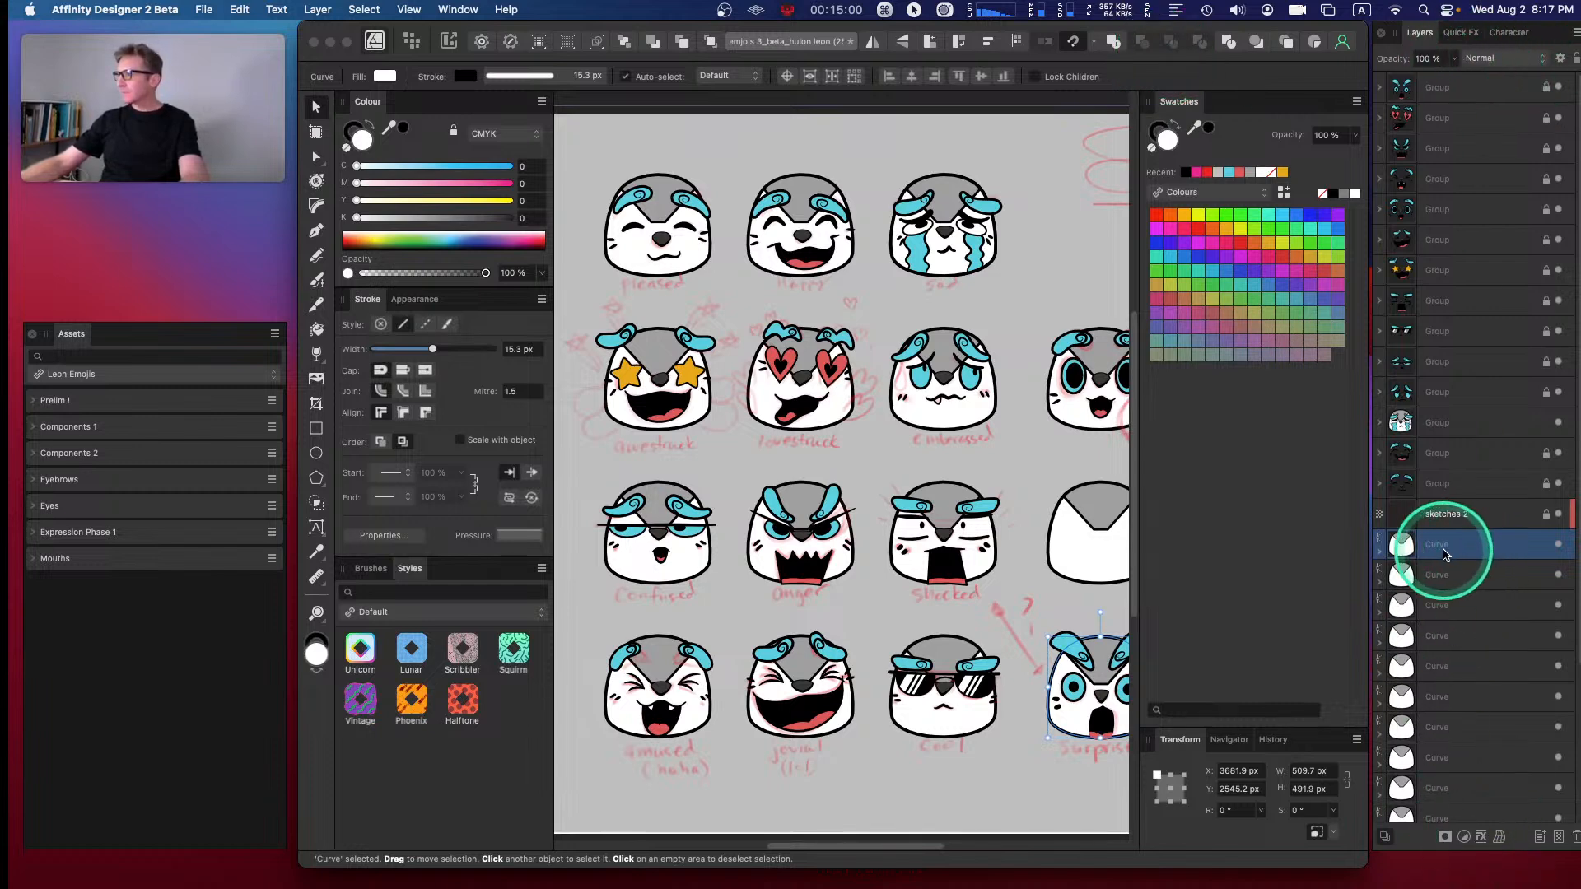
- Raise the head curve of the wide-eyed face in the second row to just above its expression group in the layer stack
click(1414, 575)
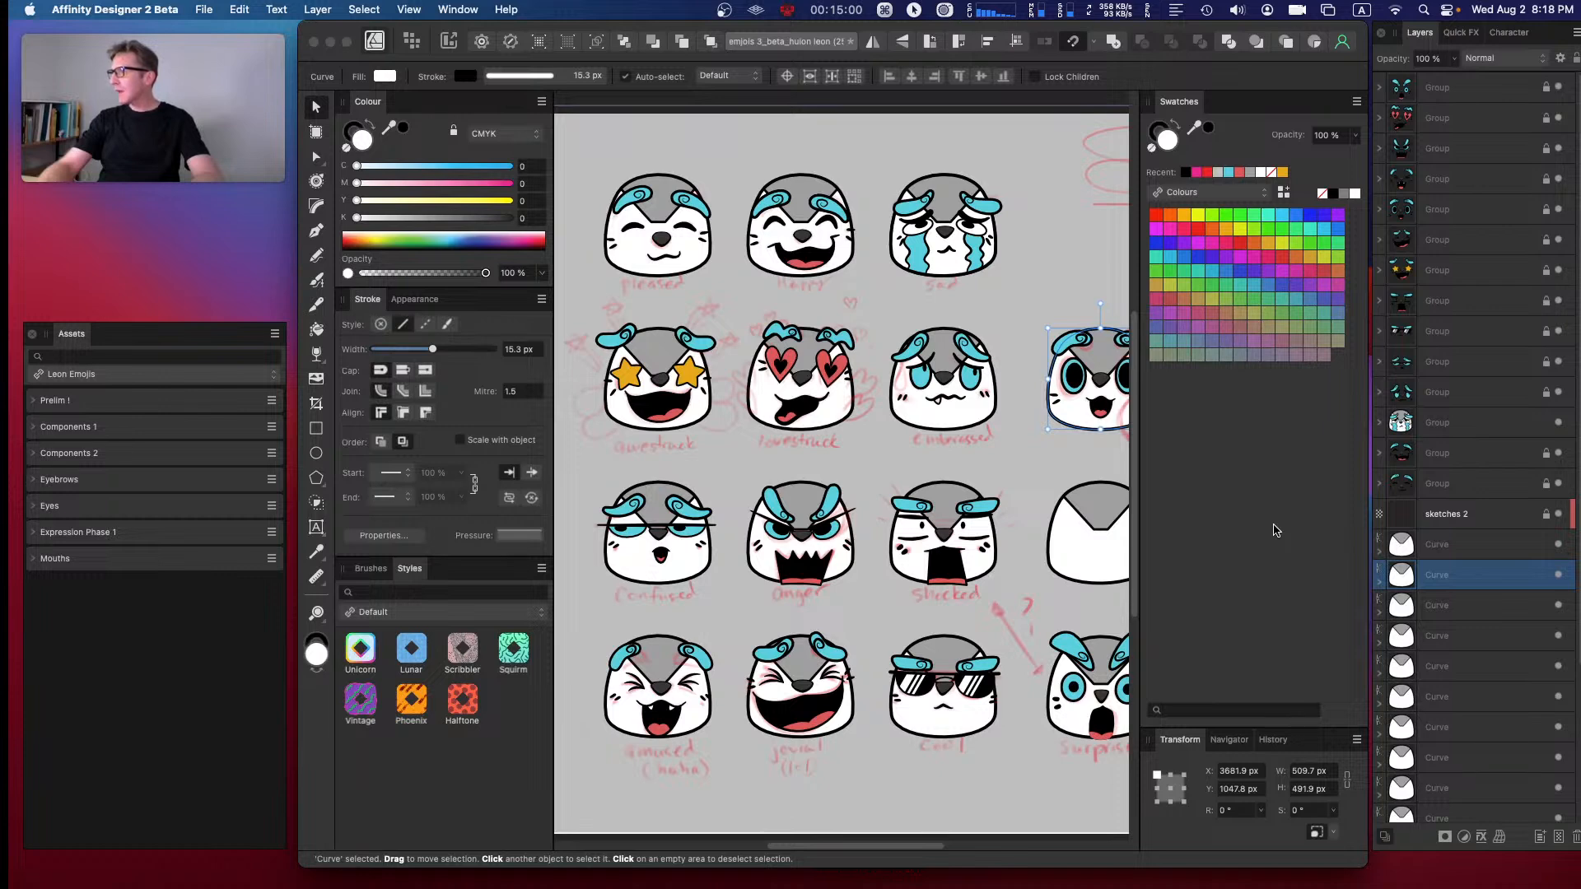
key(super+bracketright)
key(super+bracketright)
key(super+bracketright)
key(super+bracketright)
key(super+bracketright)
key(super+bracketright)
key(super+bracketright)
key(super+bracketright)
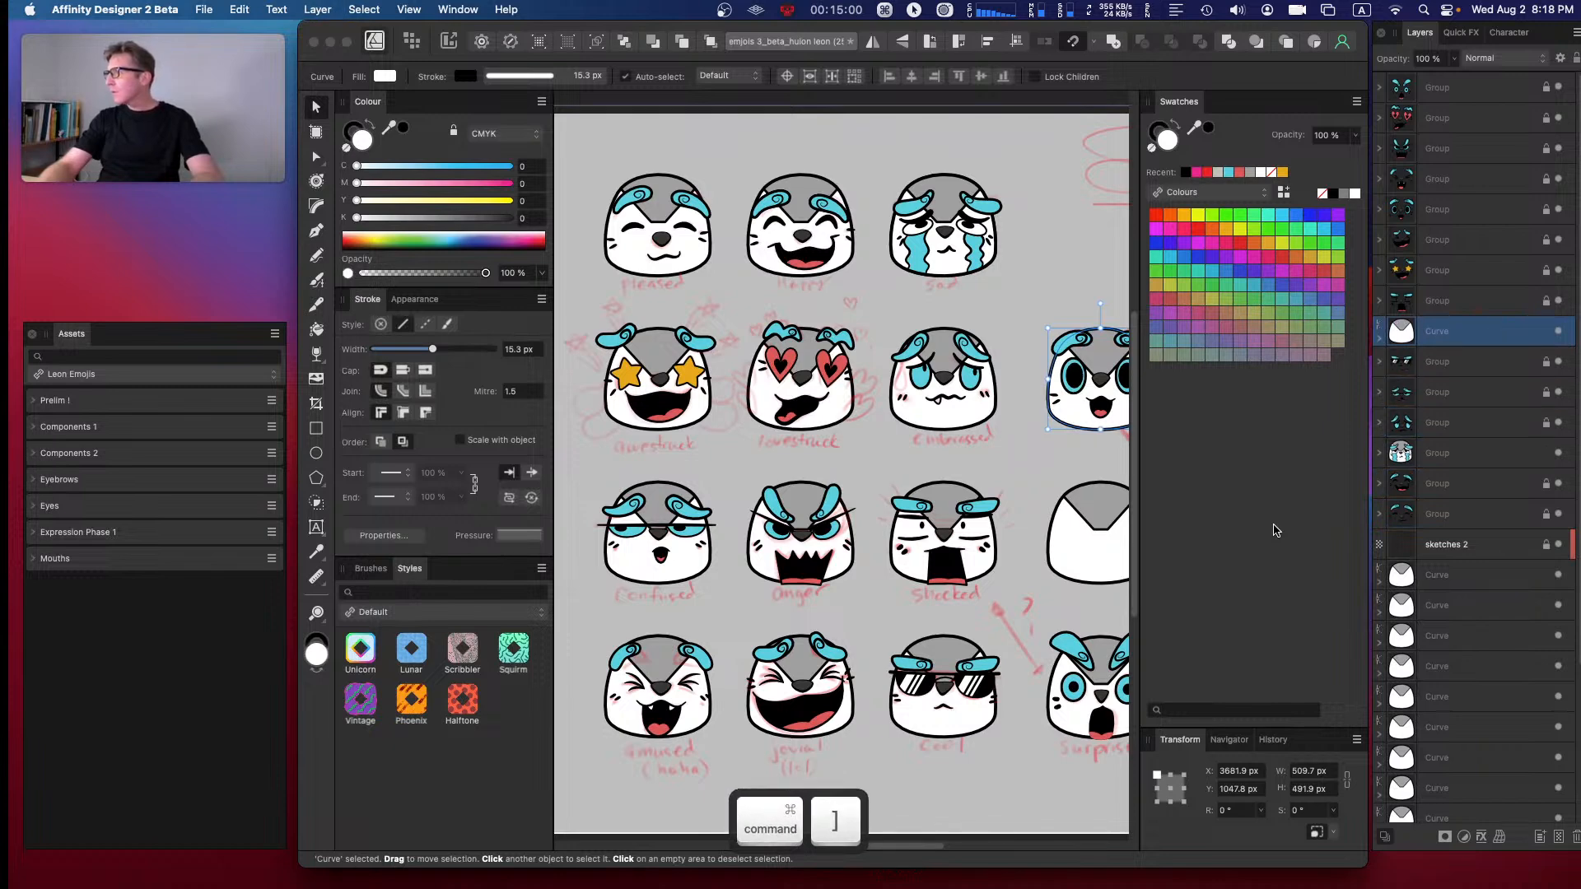
key(super+bracketright)
key(super+bracketright)
key(super+bracketright)
key(super+bracketright)
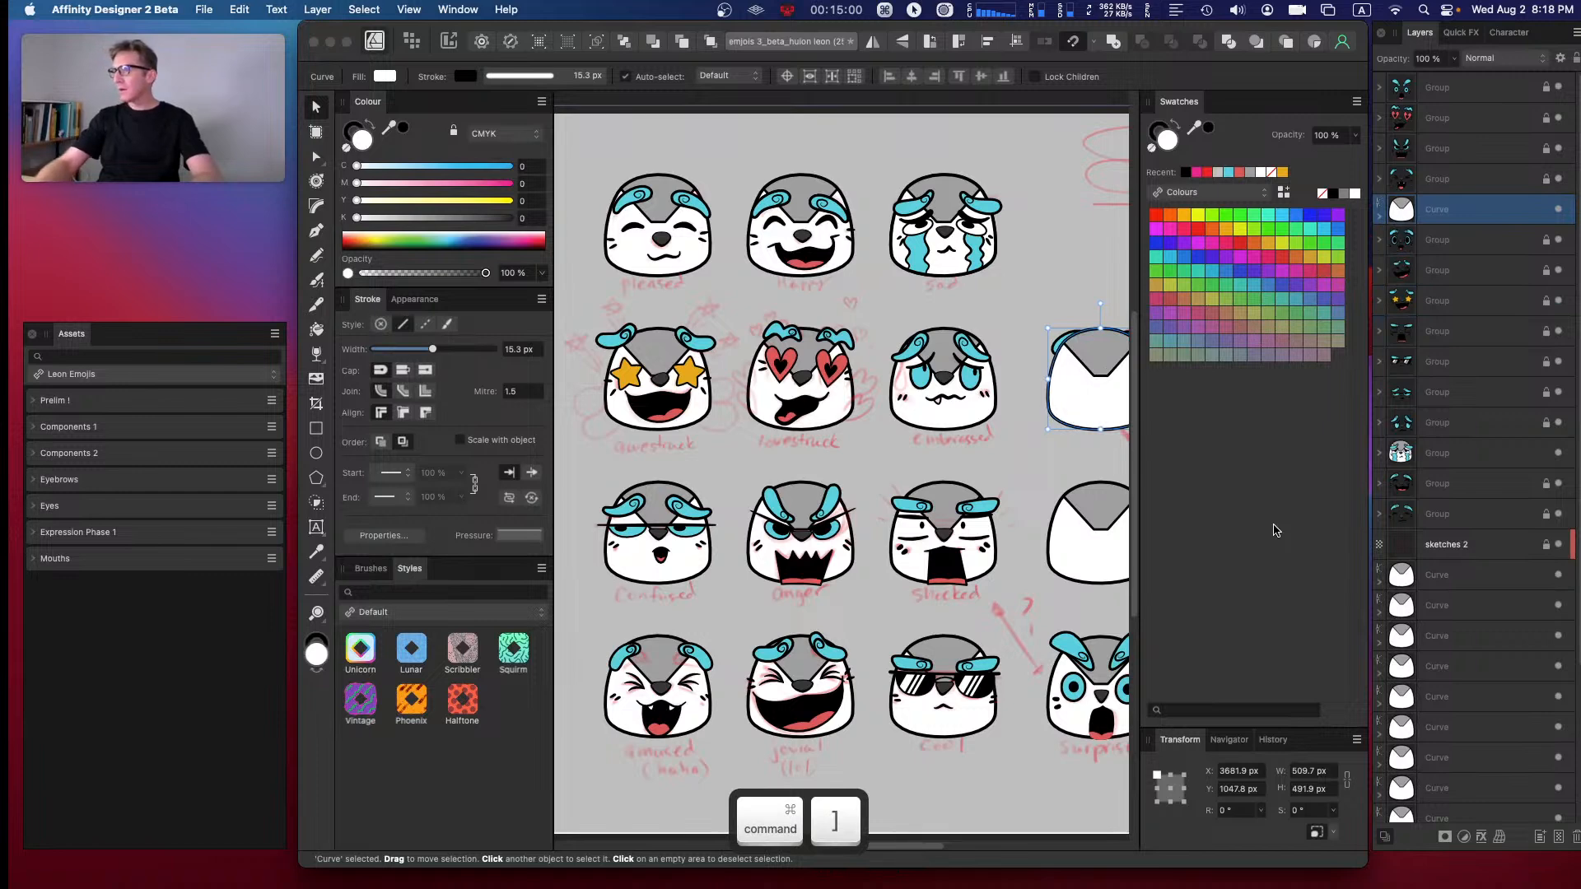
- Nest that head curve inside the wide-eyed face's expression group, send it to the bottom of the group, and collapse the group
drag(1438, 212, 1386, 219)
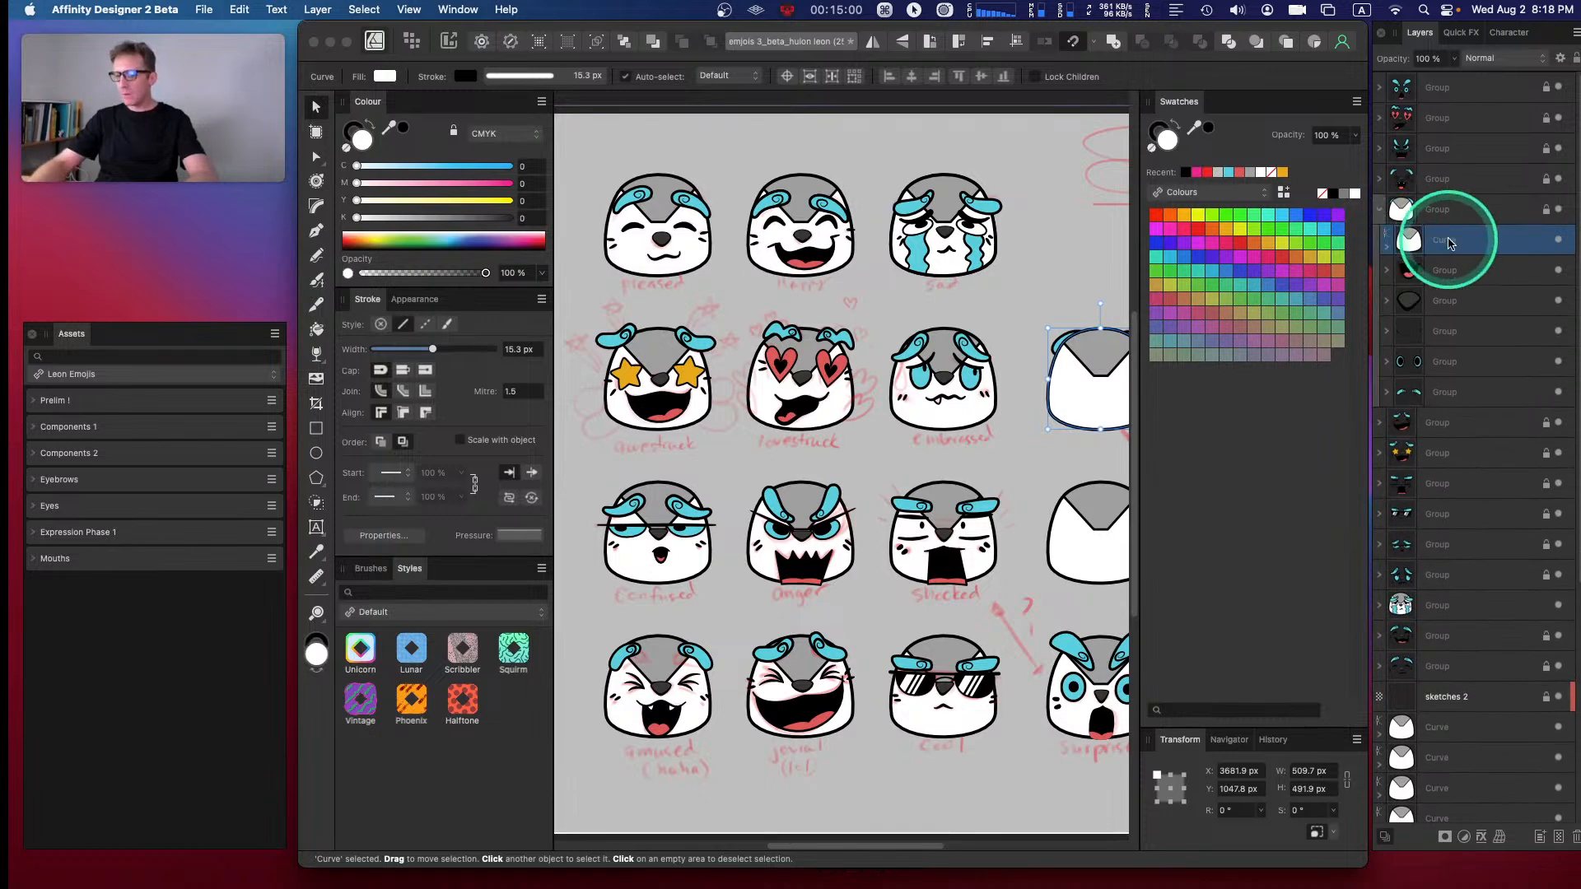
key(super+bracketleft)
key(super+bracketleft)
key(super+bracketleft)
key(super+bracketleft)
key(super+bracketleft)
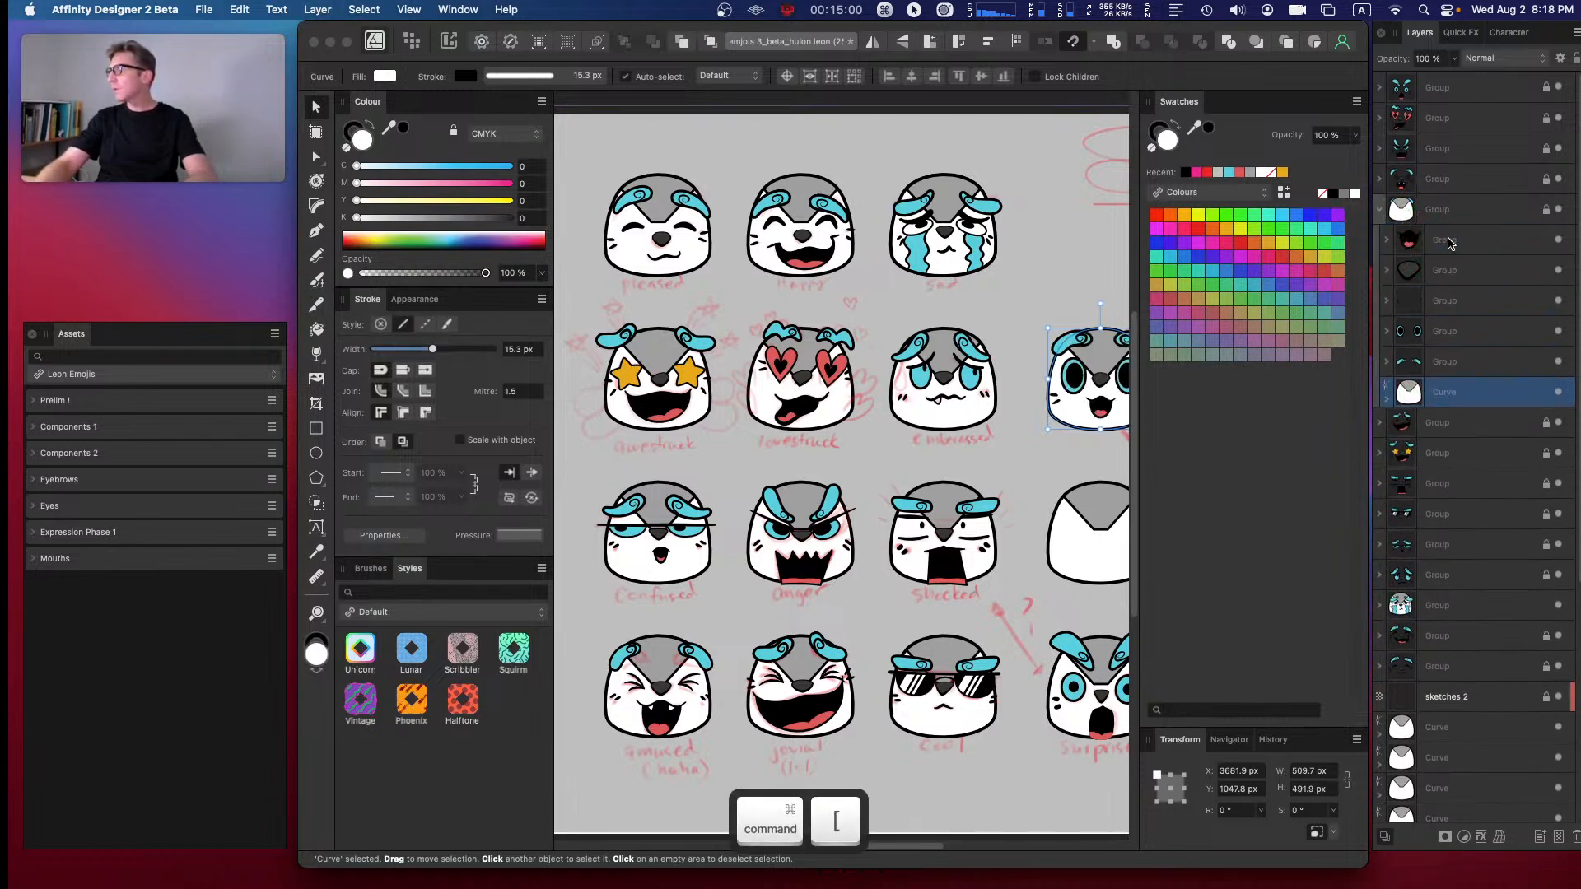
click(1380, 209)
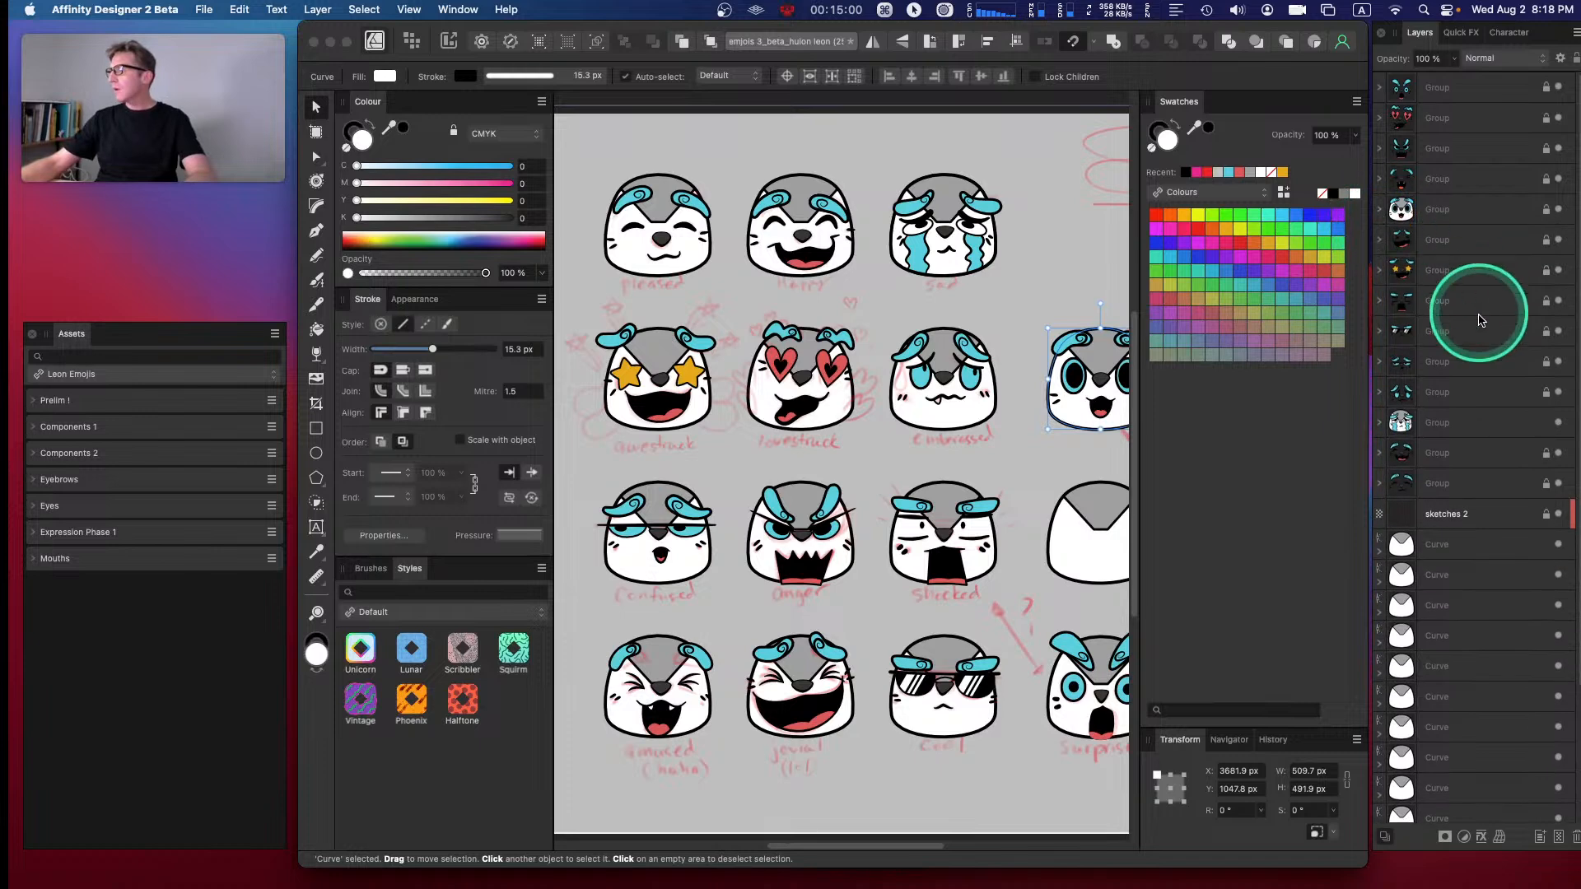
- Move the Surprise face's head curve to the bottom of its expression group and collapse the group
click(1439, 546)
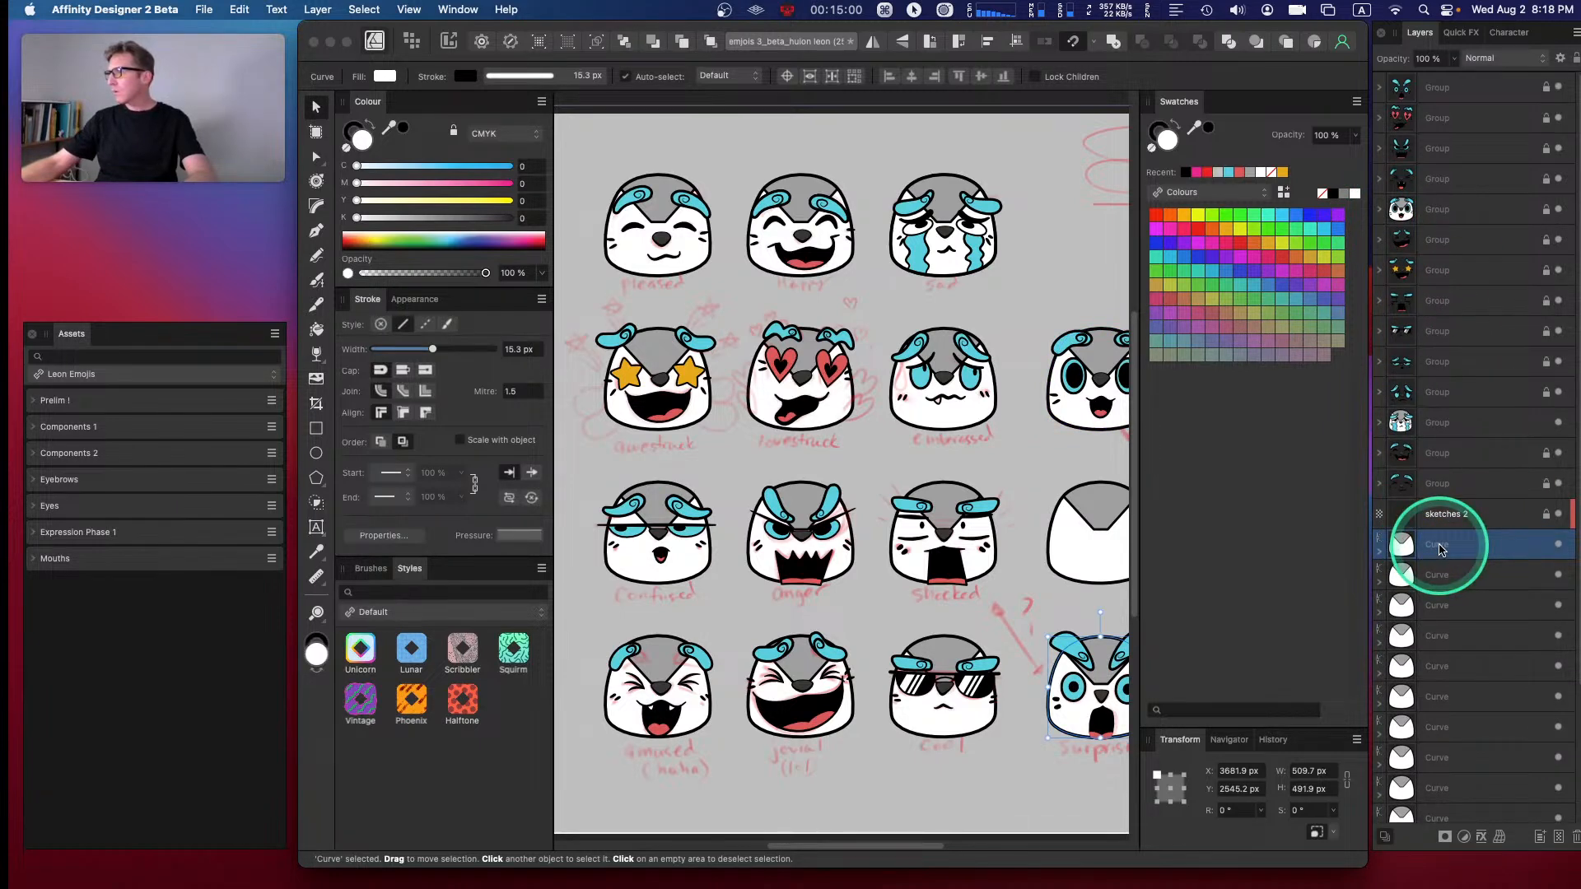
click(1446, 552)
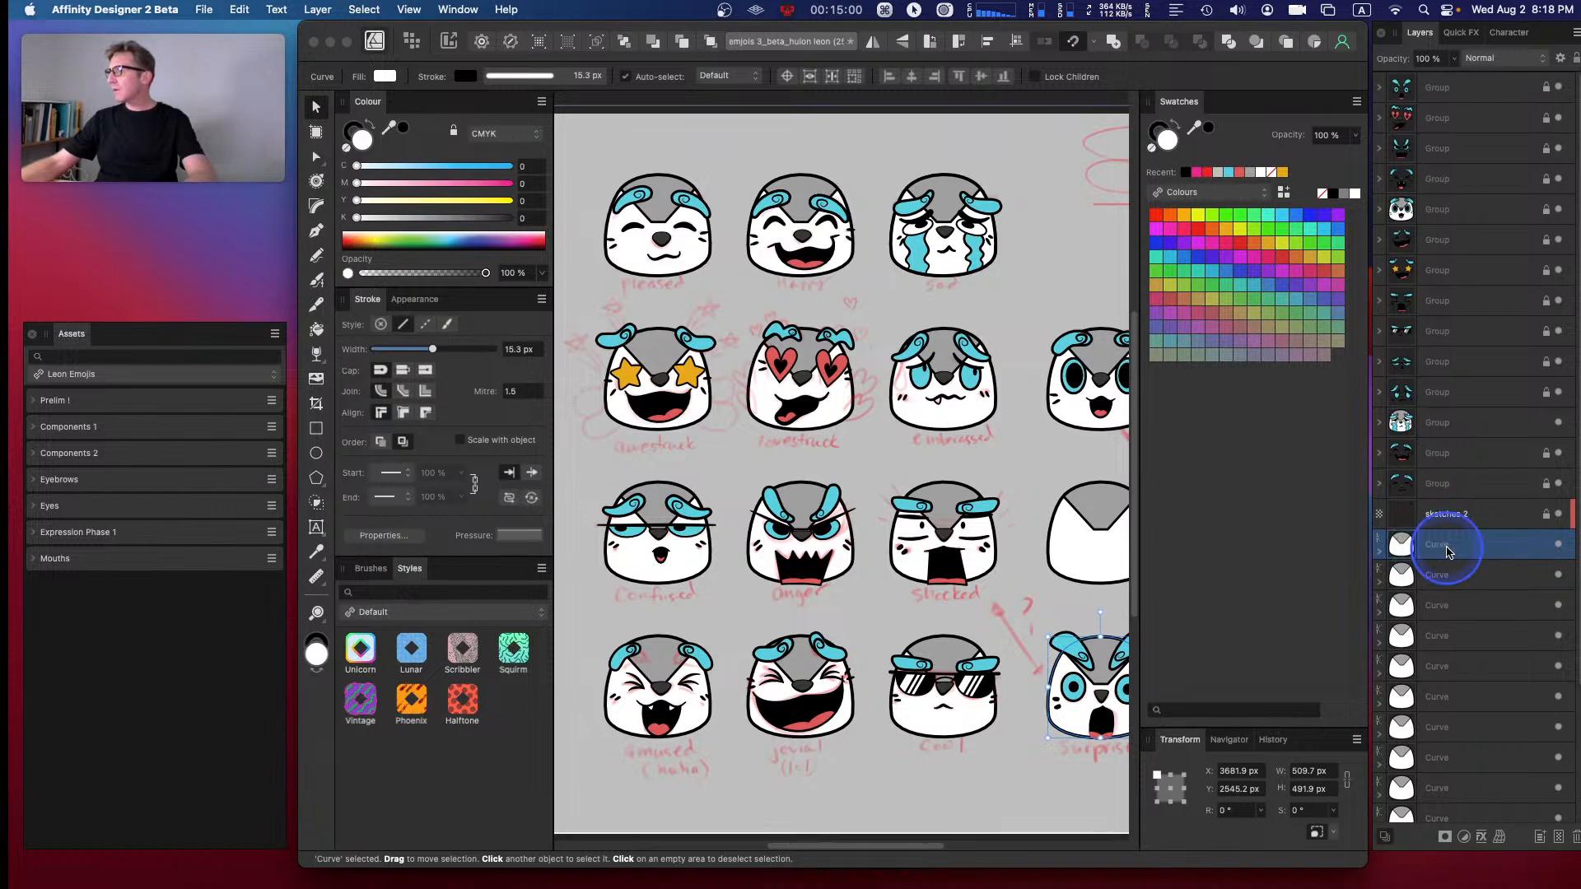
drag(1447, 551, 1475, 282)
click(1380, 87)
click(1472, 126)
click(1380, 88)
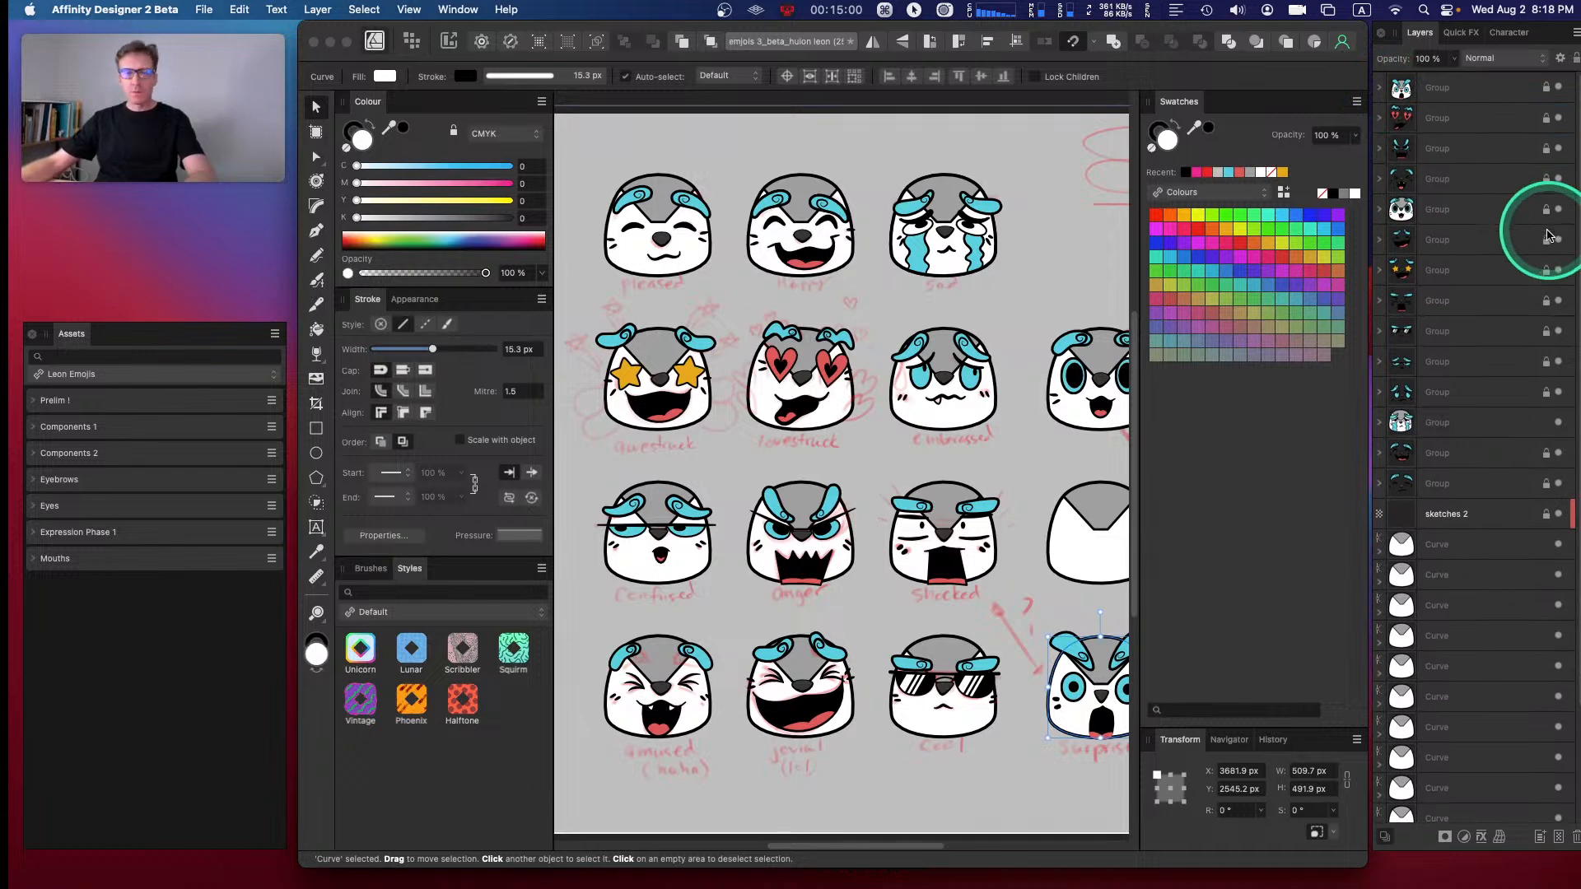
- Delete the spare featureless head in the third row, and place the Cool head curve at the bottom of the sunglasses face's group
click(1472, 557)
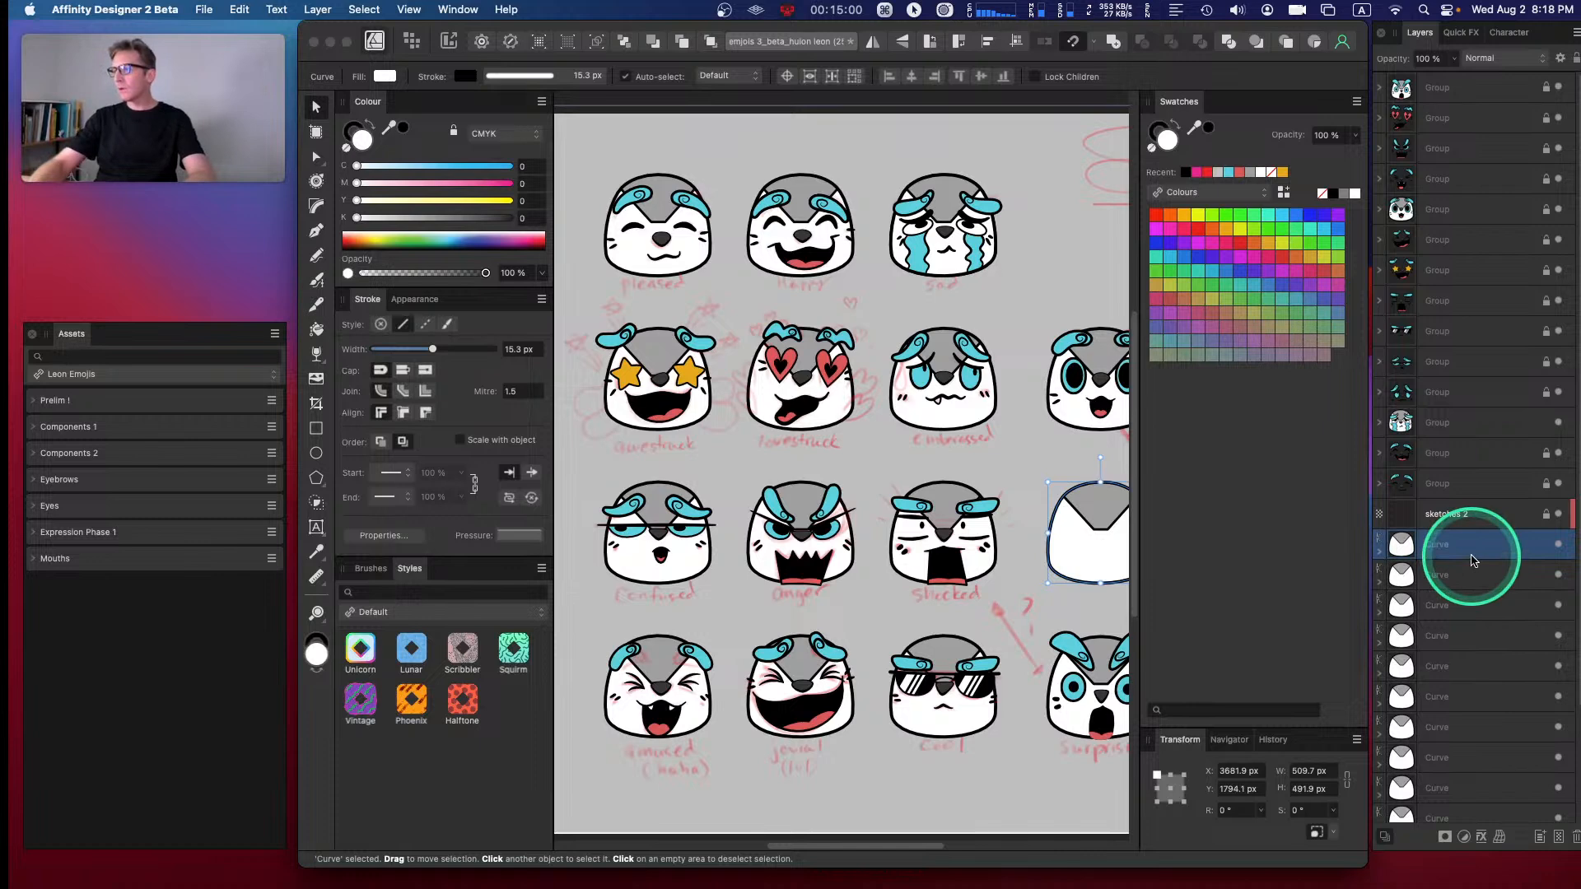
key(BackSpace)
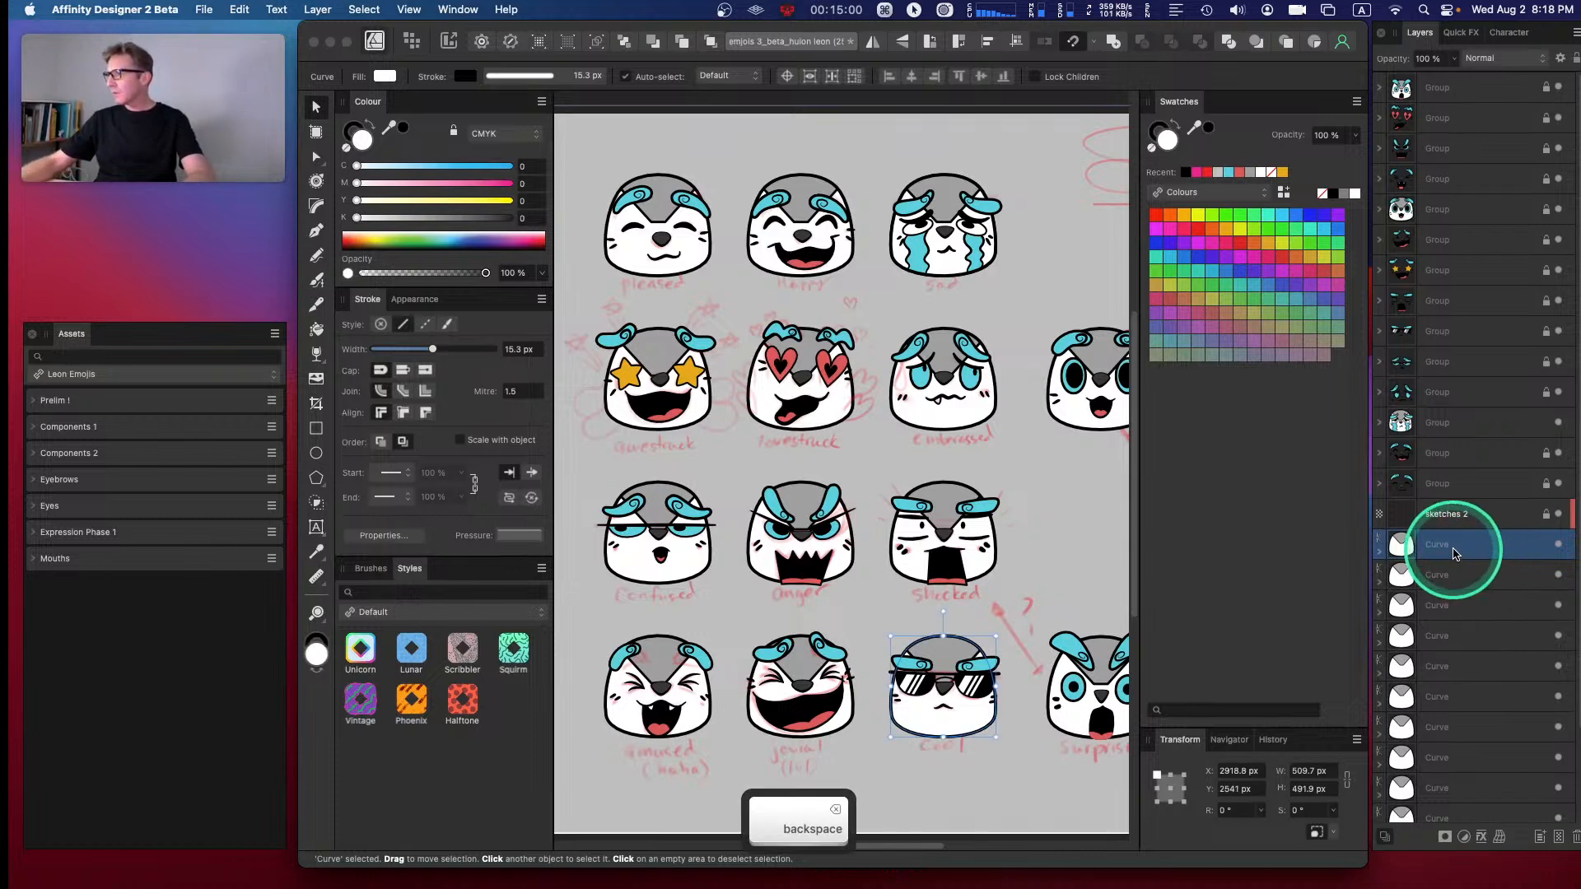
mouse_move(1440, 574)
mouse_down()
mouse_move(1440, 332)
mouse_move(1486, 576)
mouse_up()
click(1380, 332)
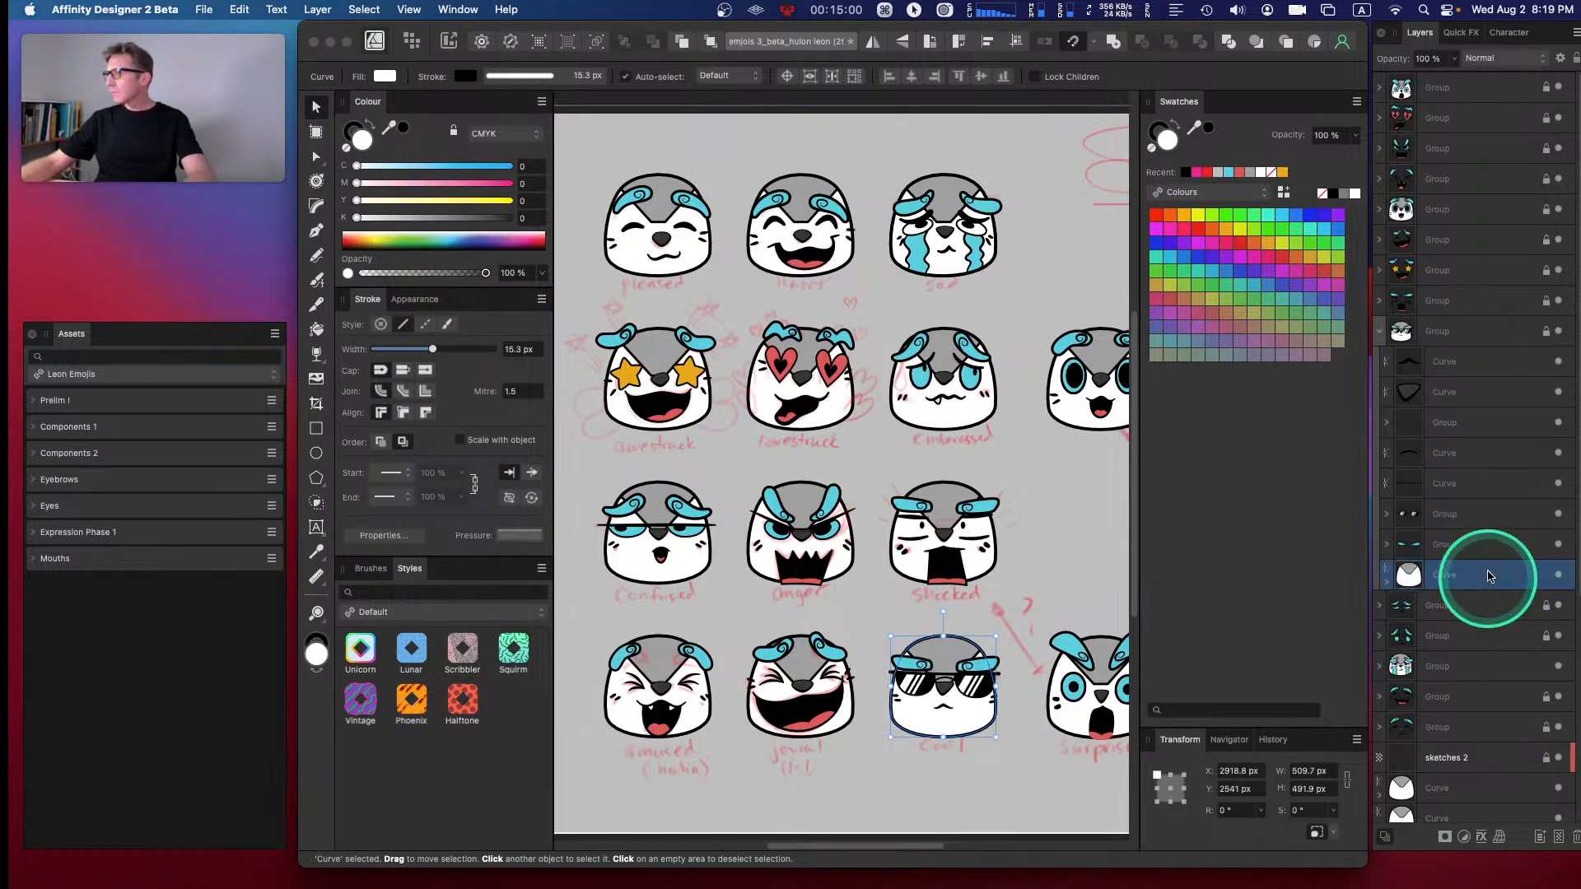
click(1381, 332)
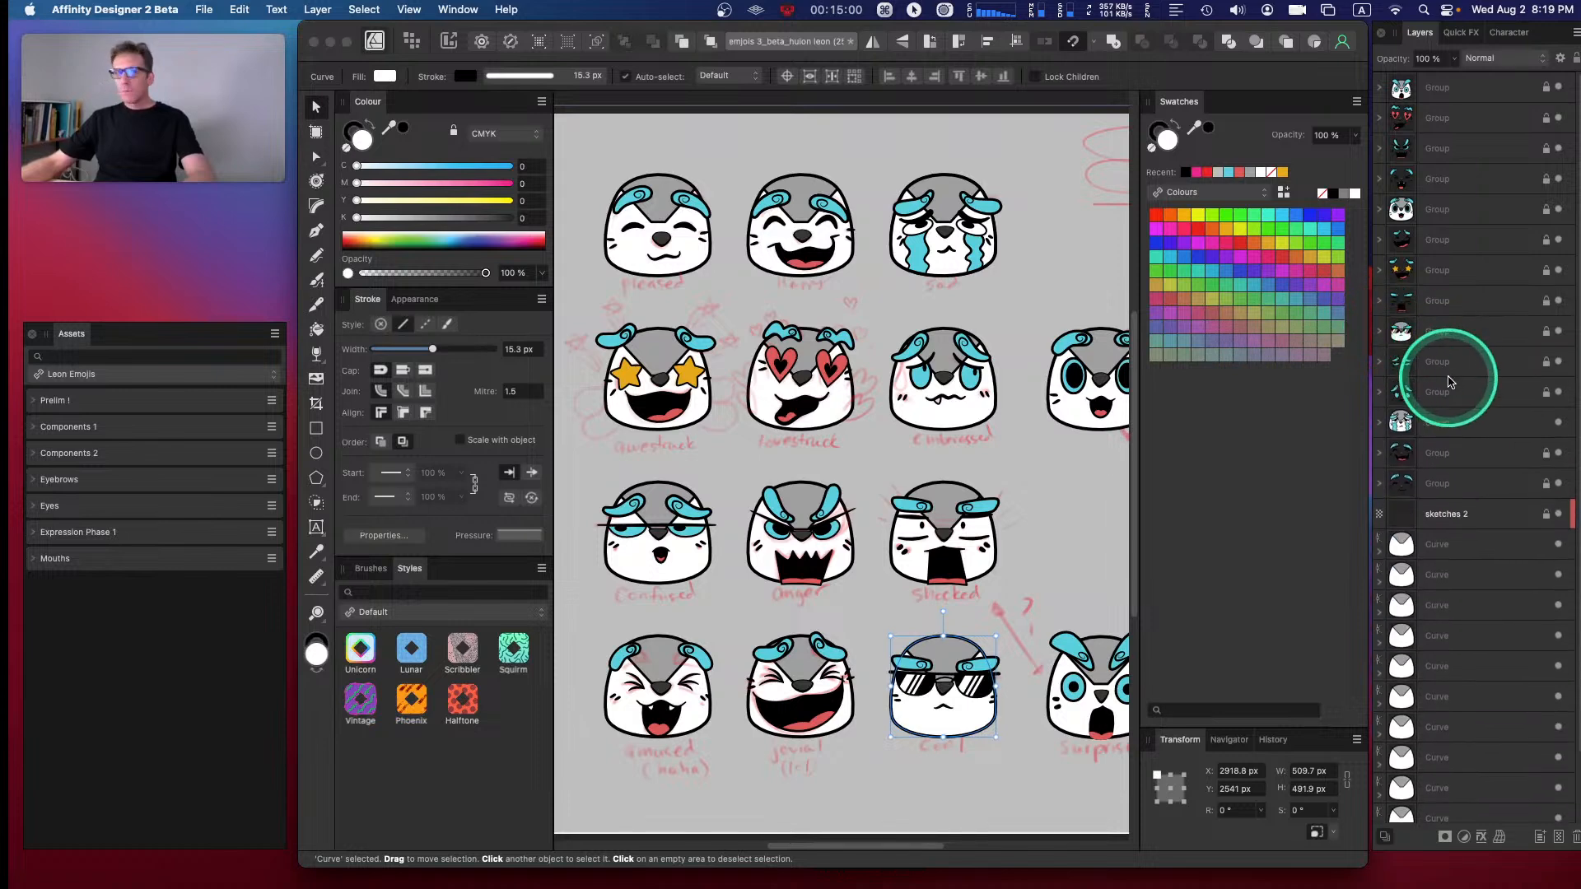
- Try placing the Jovial head curve at the bottom of the Happy face's expression group
click(1434, 545)
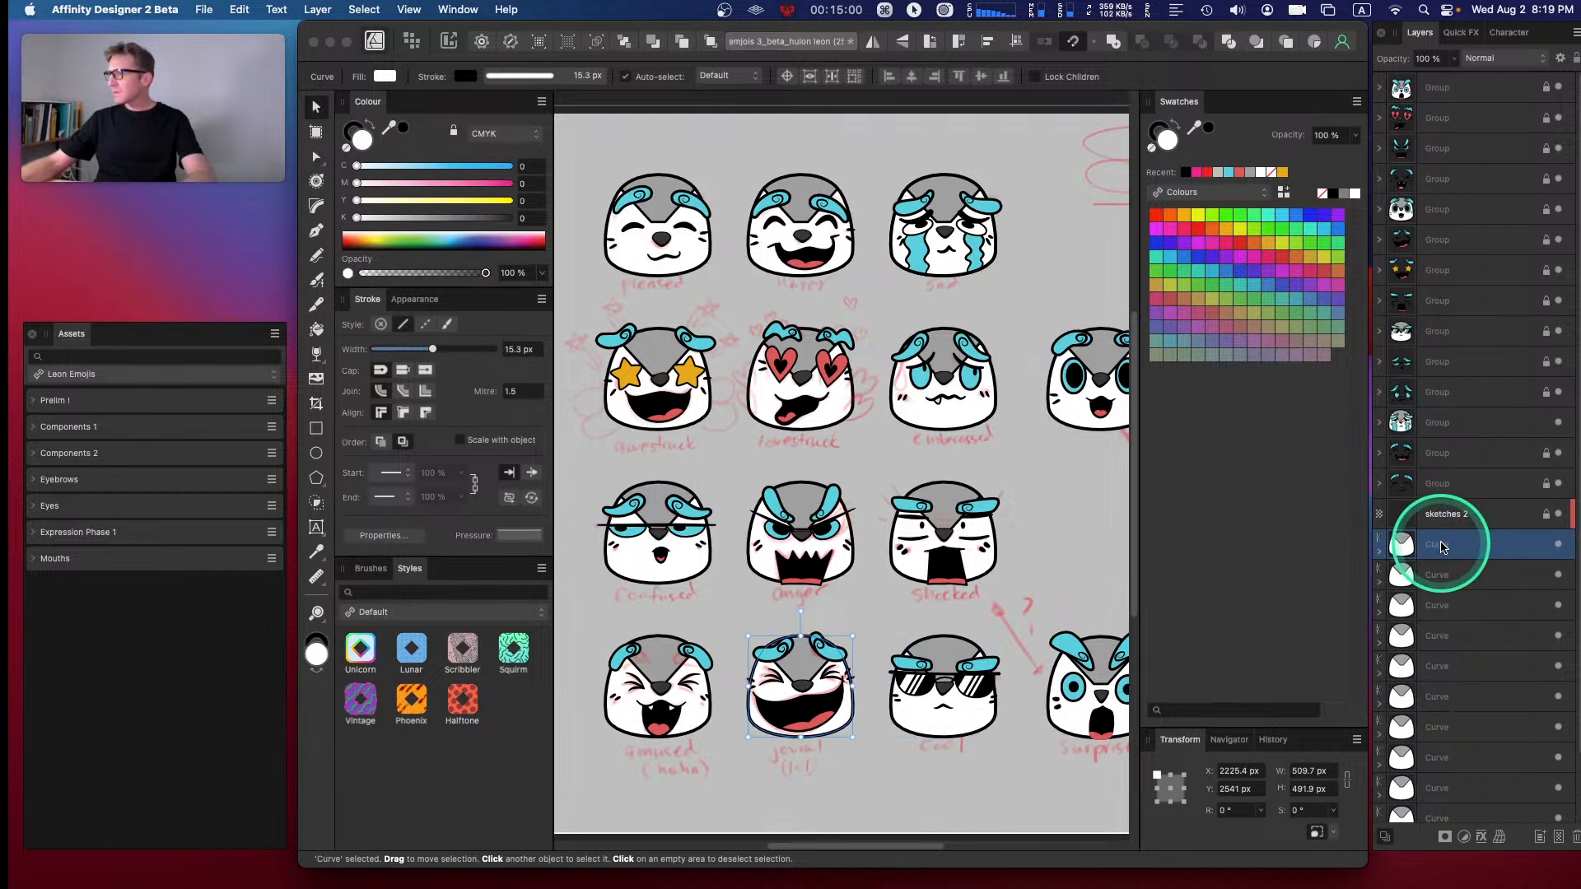
drag(1455, 546, 1421, 458)
click(1382, 452)
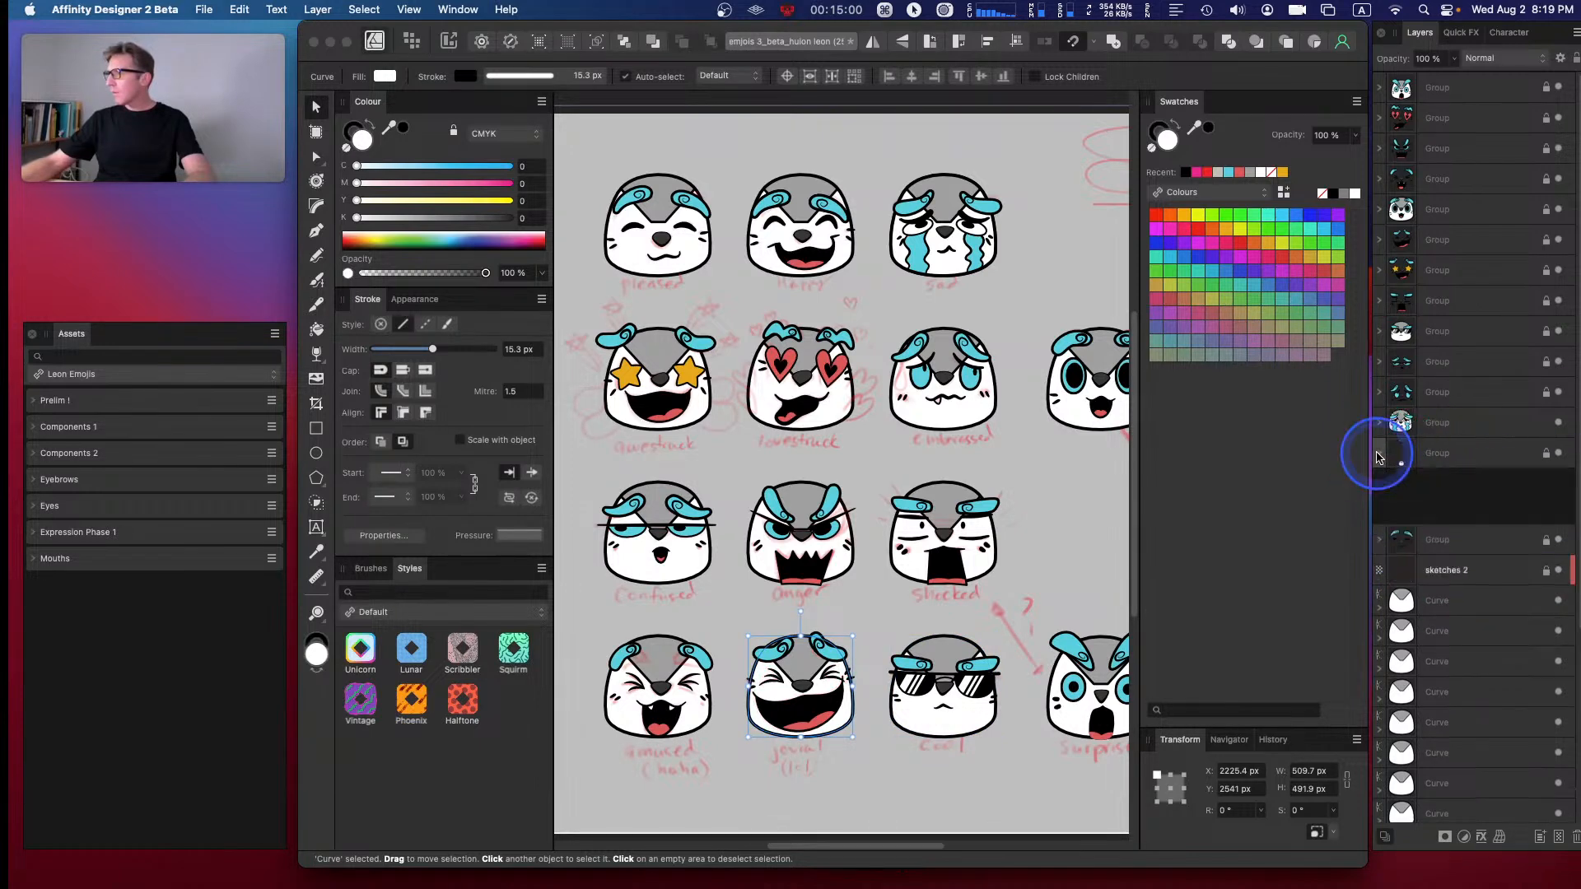
mouse_move(1528, 497)
mouse_down()
mouse_move(1475, 486)
mouse_move(1460, 678)
mouse_move(1474, 719)
mouse_move(1481, 654)
mouse_up()
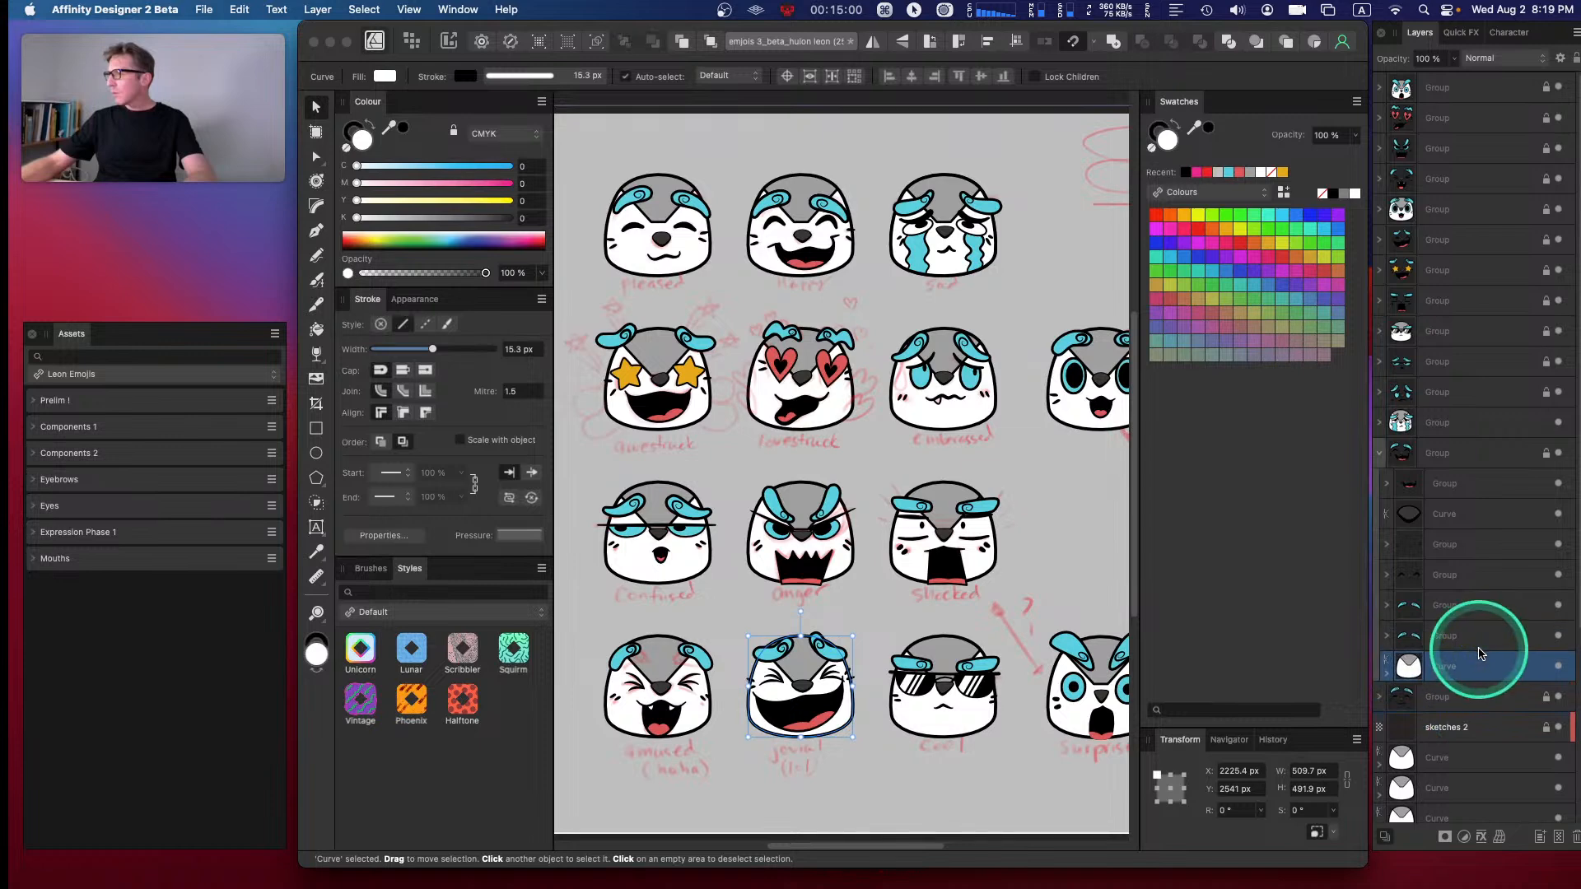
click(1380, 454)
- Move the Jovial head curve back out of the Happy face's group to directly below the sketches 2 layer
click(1440, 453)
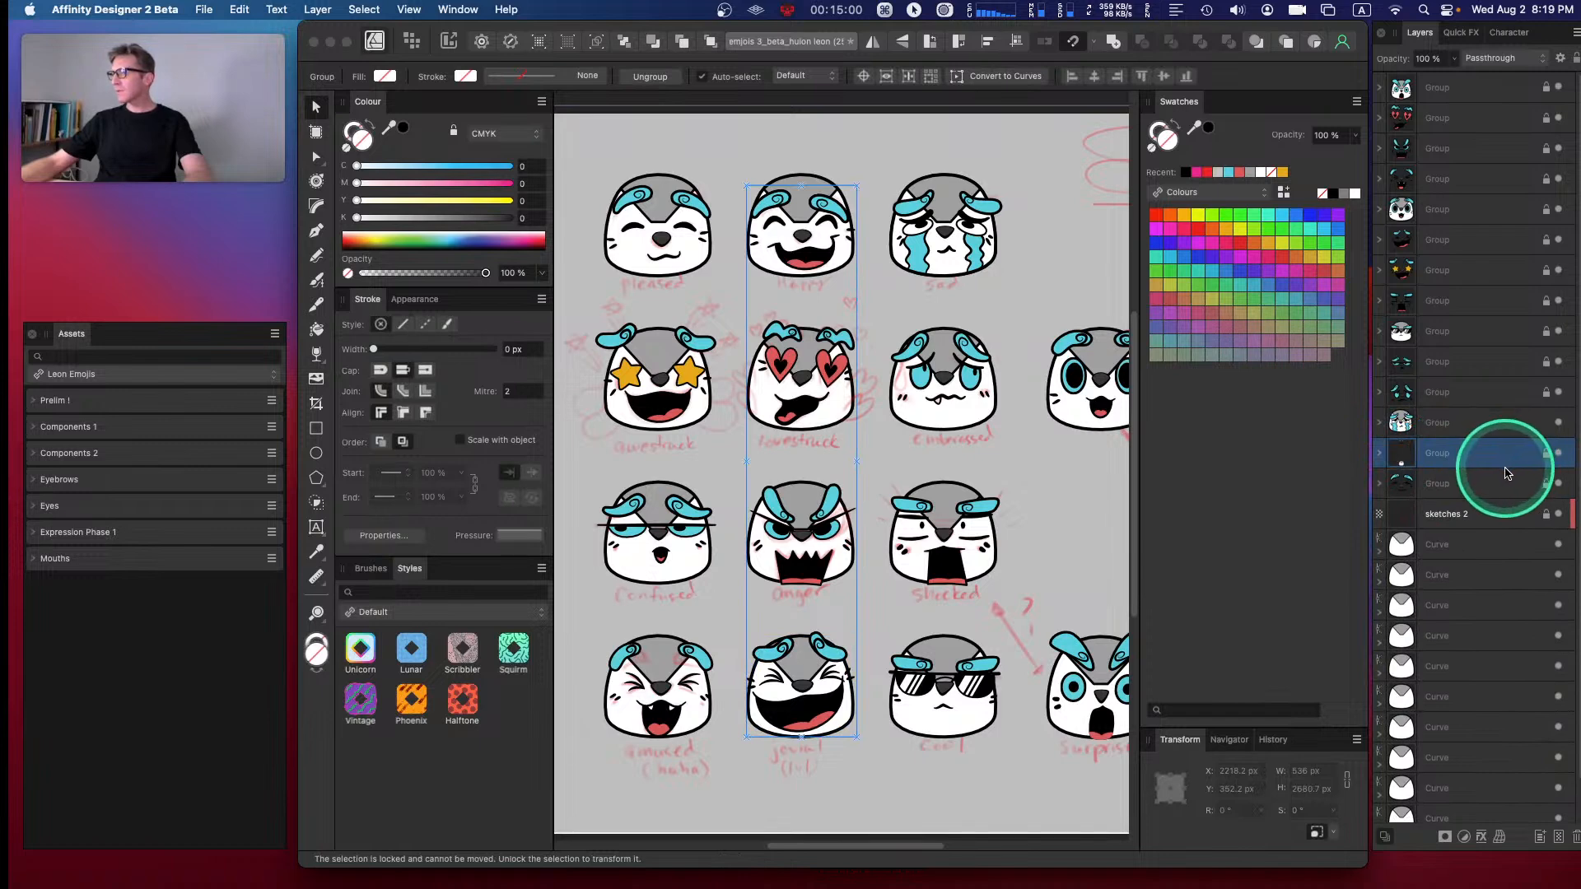
click(1380, 453)
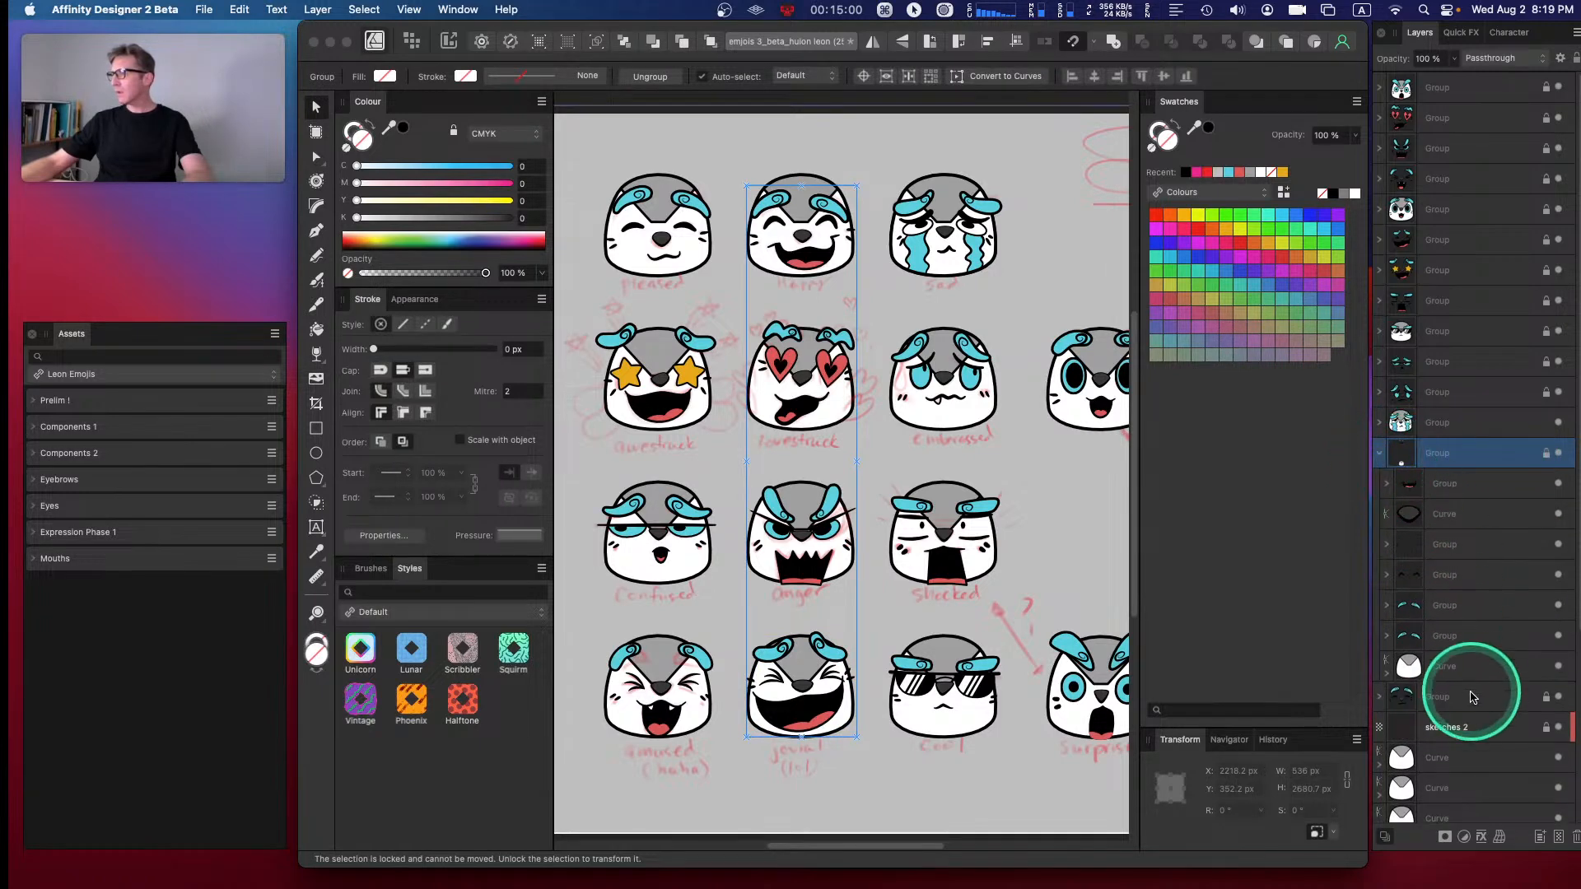
click(1450, 673)
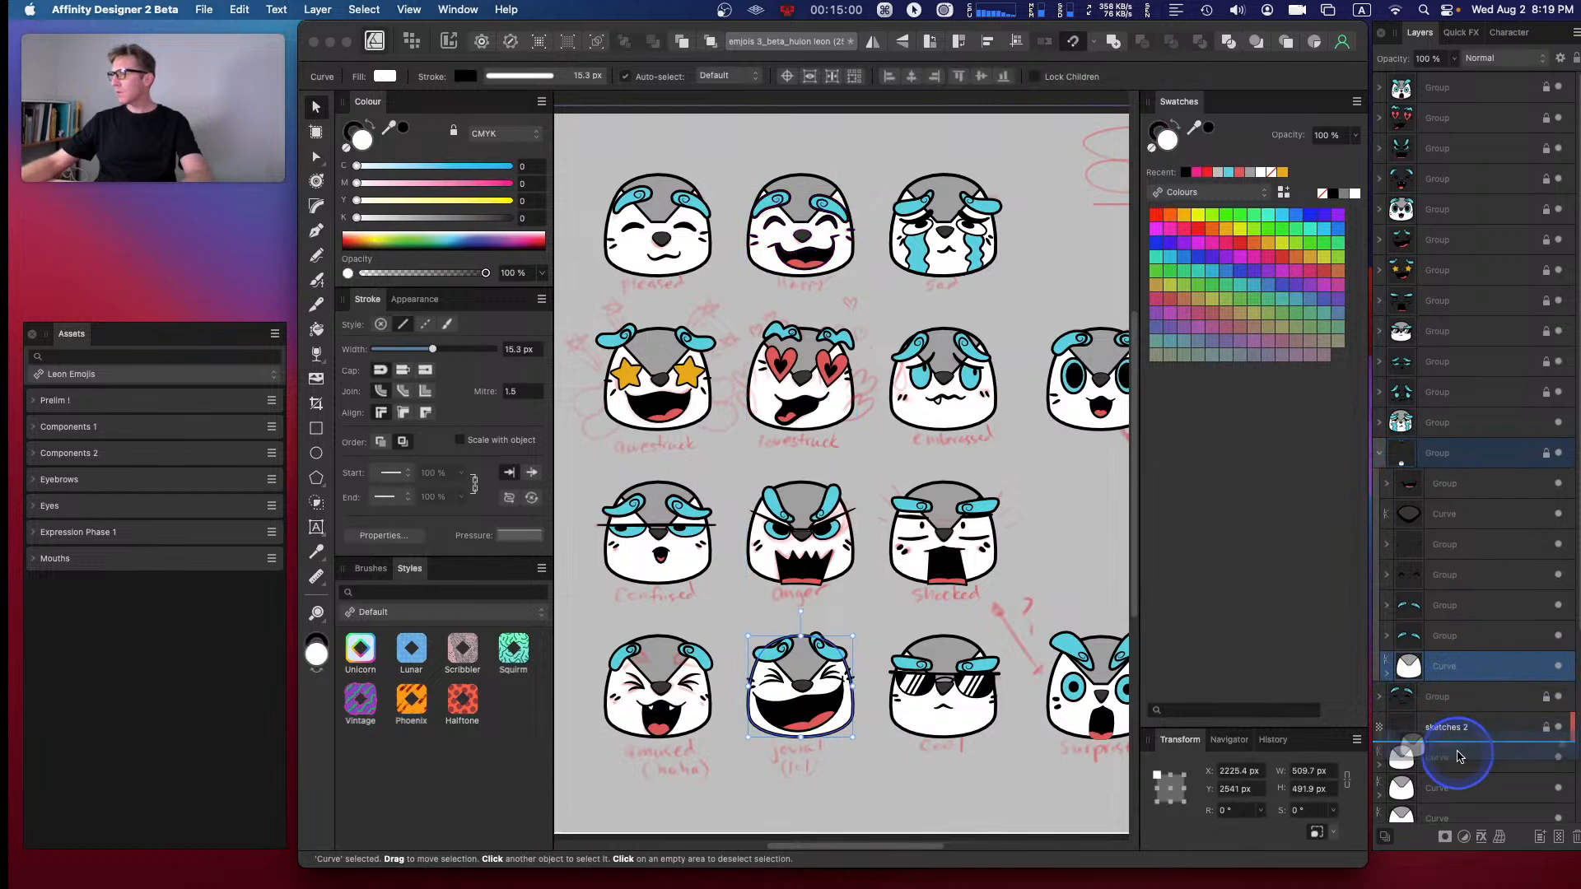
drag(1460, 743, 1459, 745)
click(1380, 455)
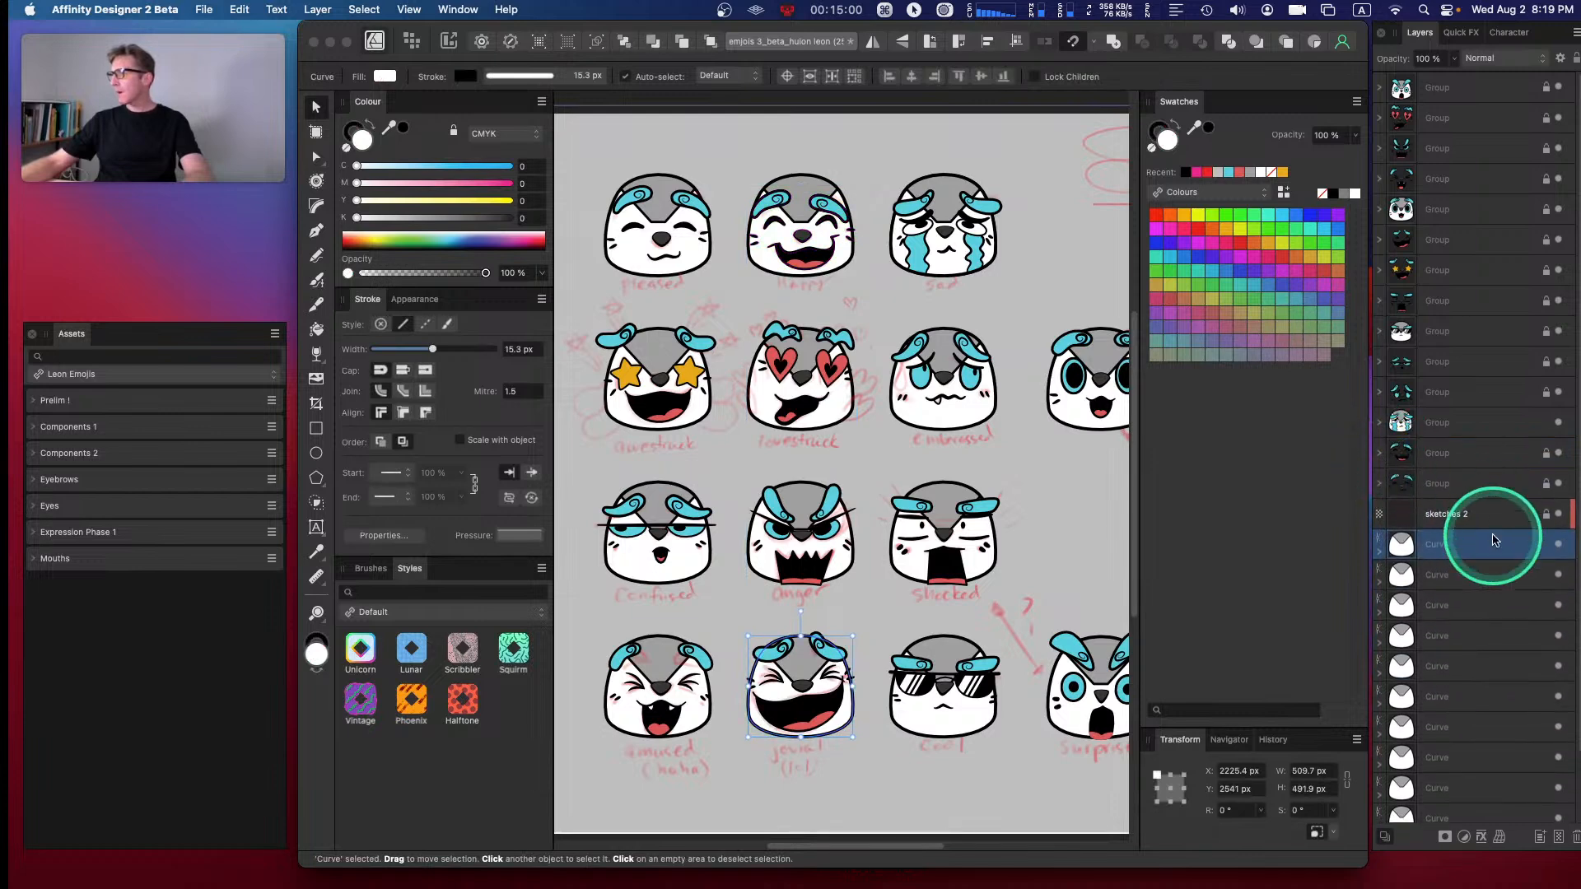
- Place the Amused head curve at the bottom of its own expression group and collapse the group
click(1445, 581)
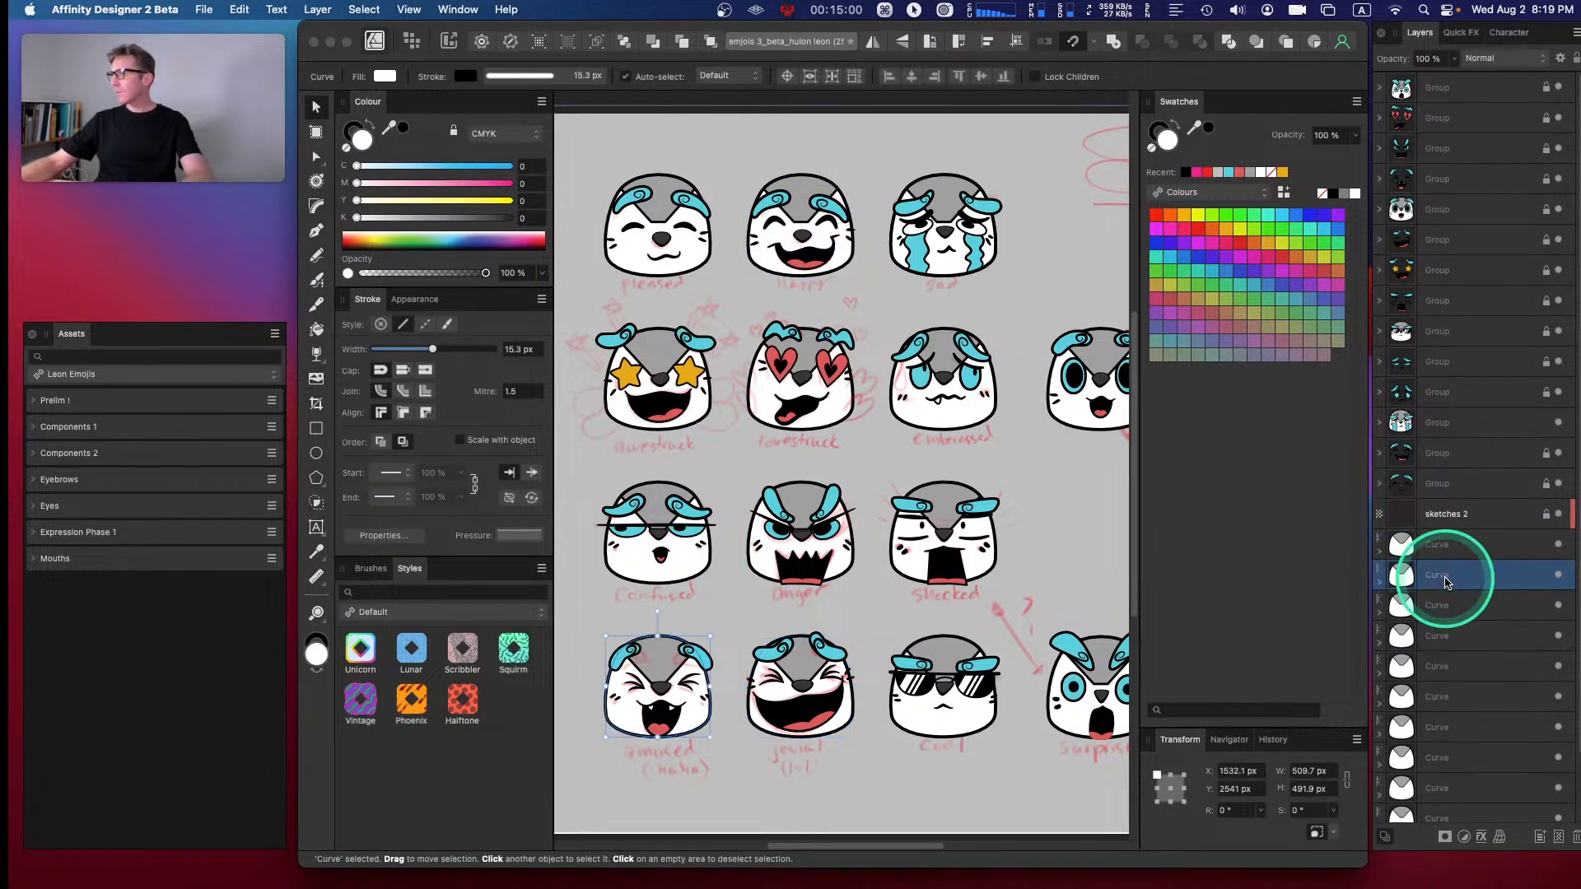
drag(1445, 583, 1492, 377)
click(1380, 179)
click(1380, 178)
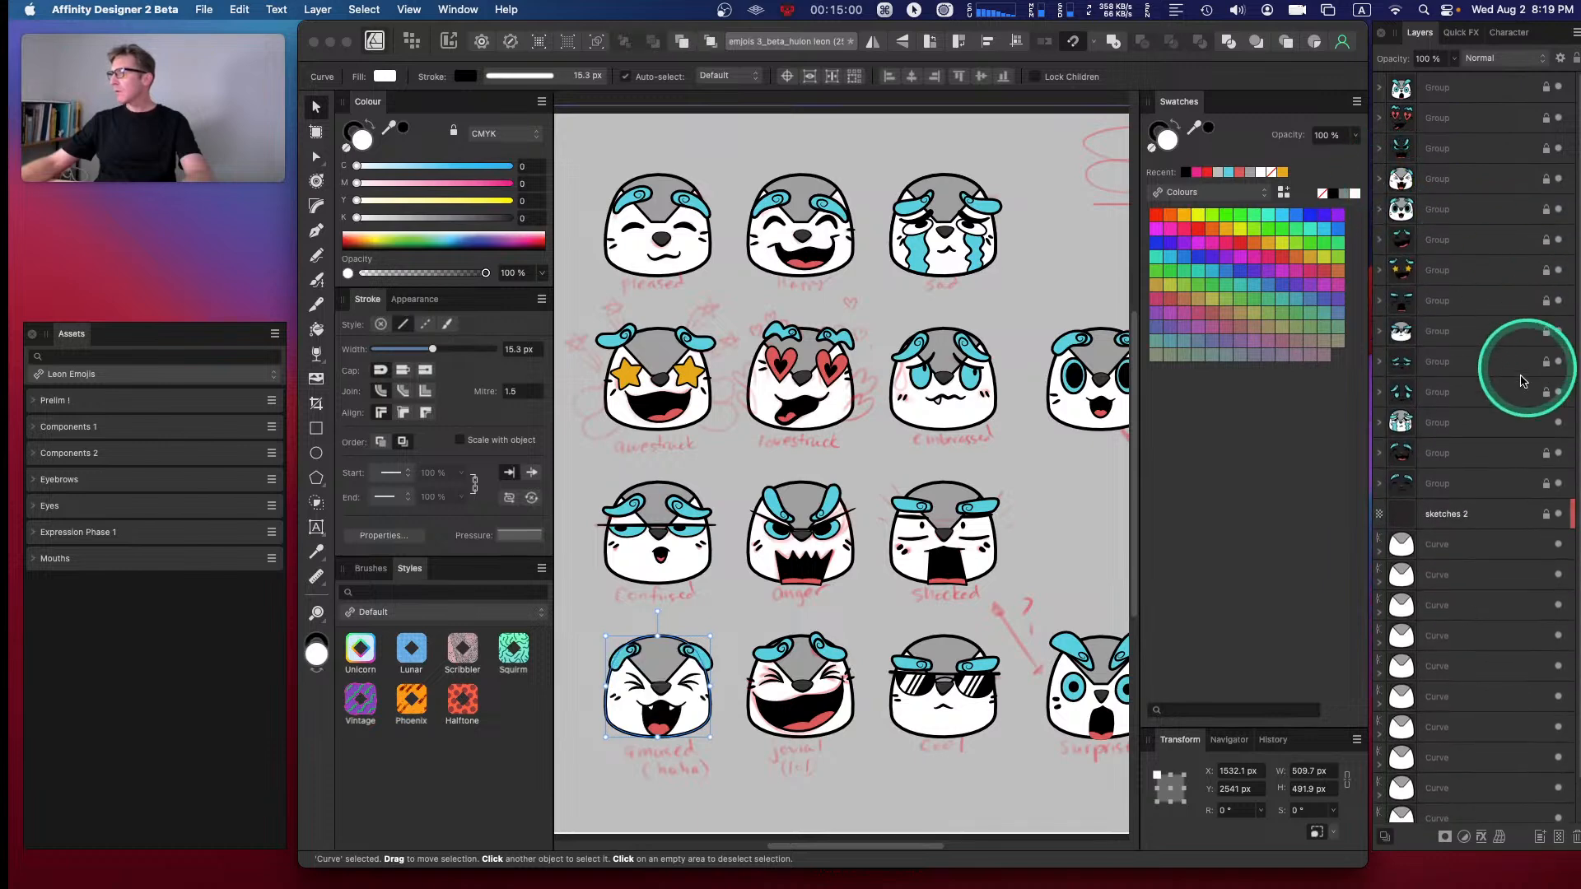
- Place the Jovial head curve at the bottom of the Jovial expression group and collapse the group
click(1447, 549)
mouse_move(1450, 551)
mouse_down()
mouse_move(1442, 234)
mouse_move(1478, 437)
mouse_up()
click(1377, 247)
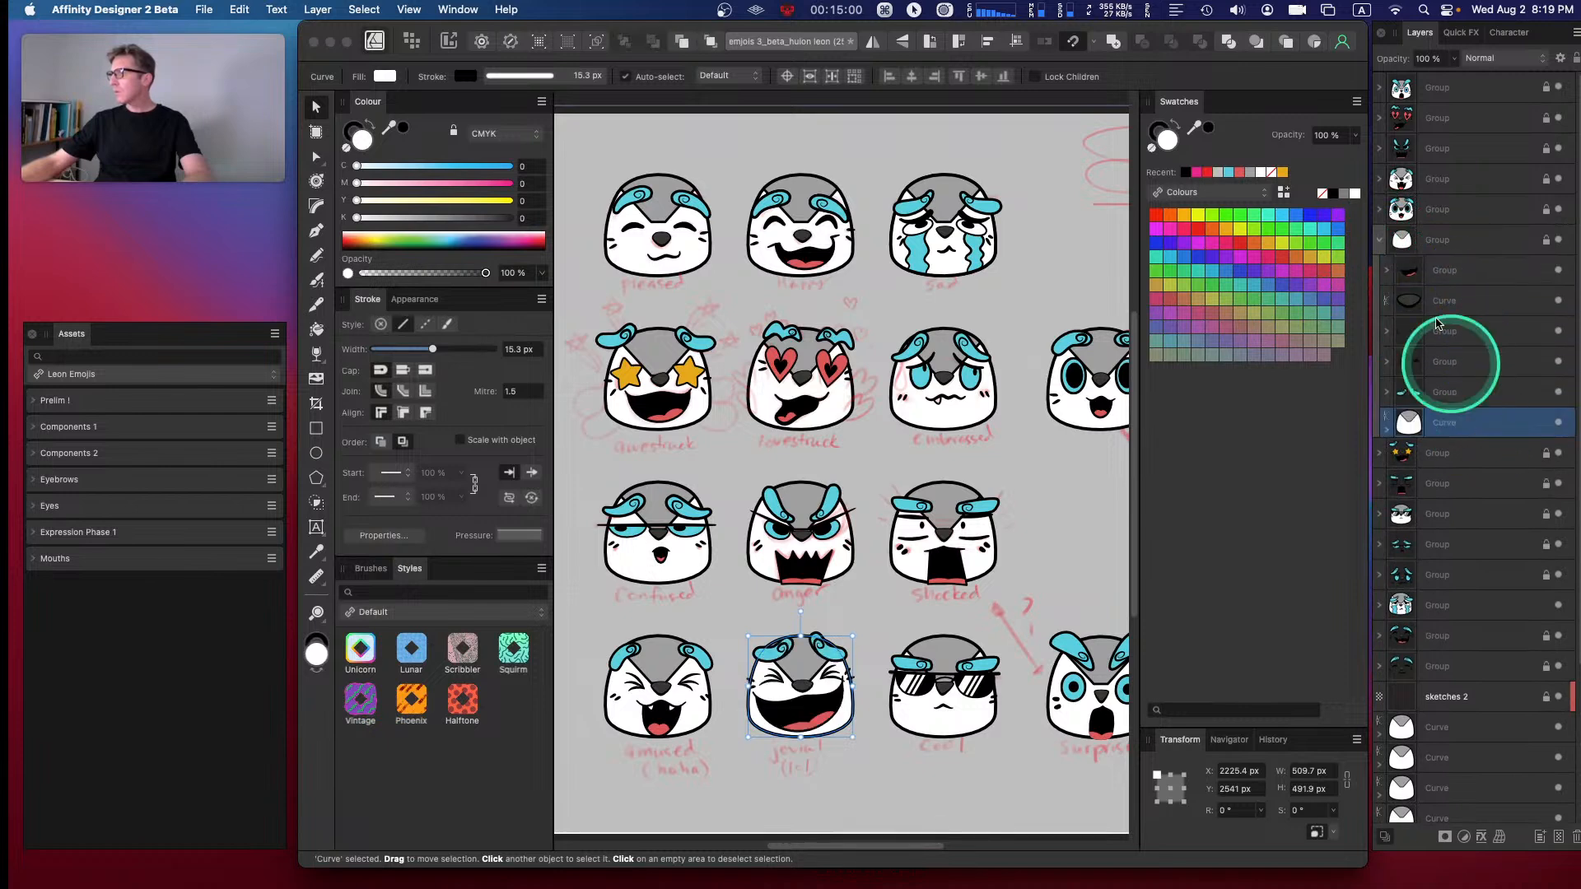
click(1379, 240)
- Place the Shocked head curve at the bottom of its expression group and collapse the group
click(1448, 548)
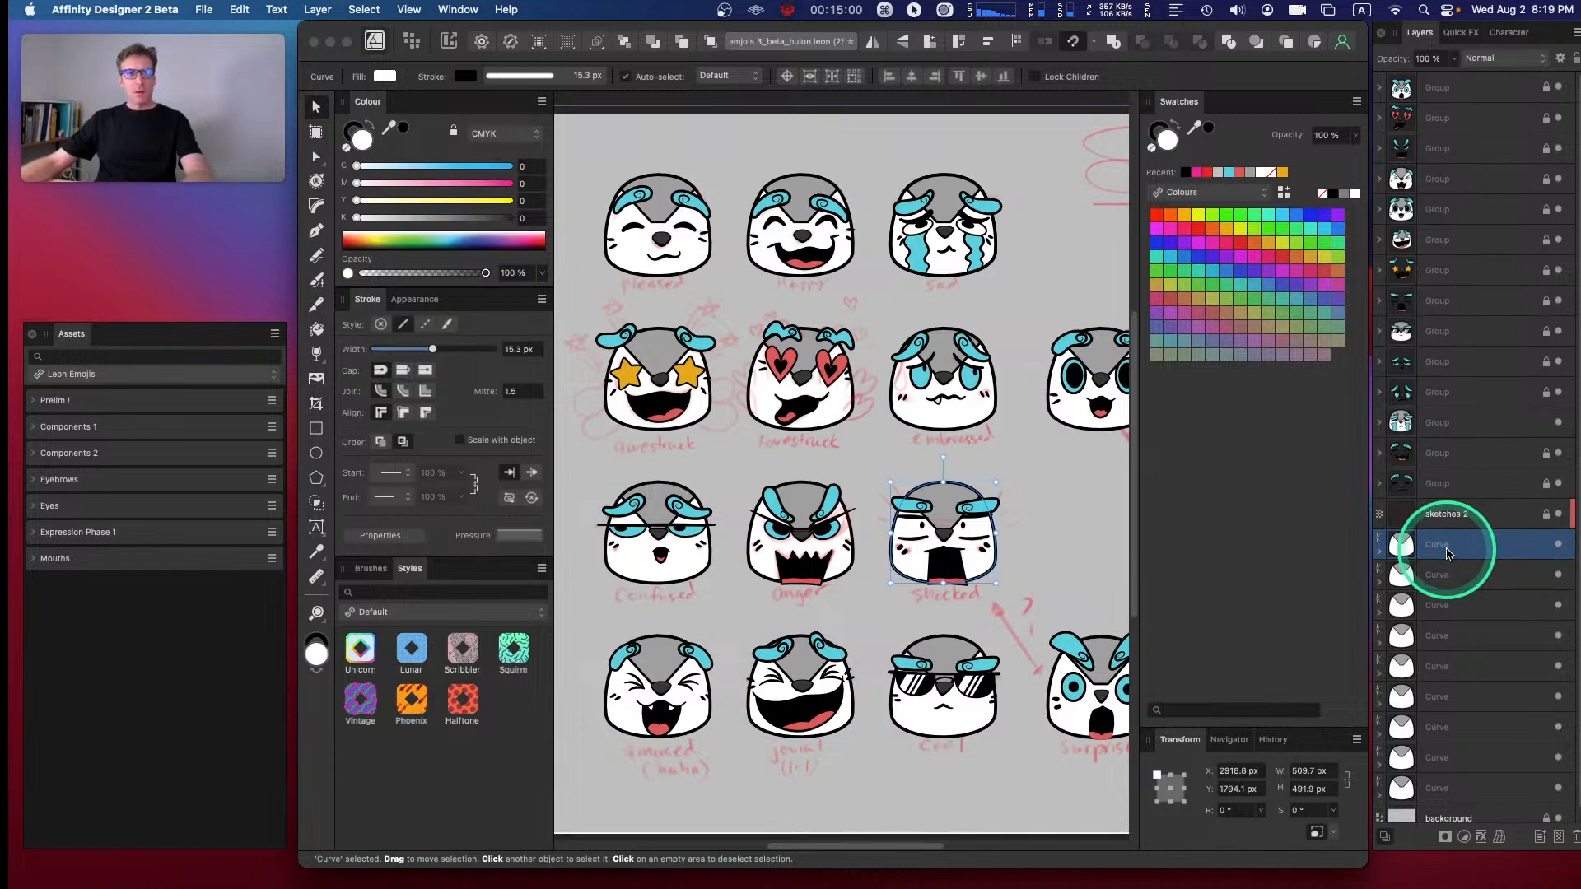
drag(1446, 556, 1471, 534)
click(1380, 301)
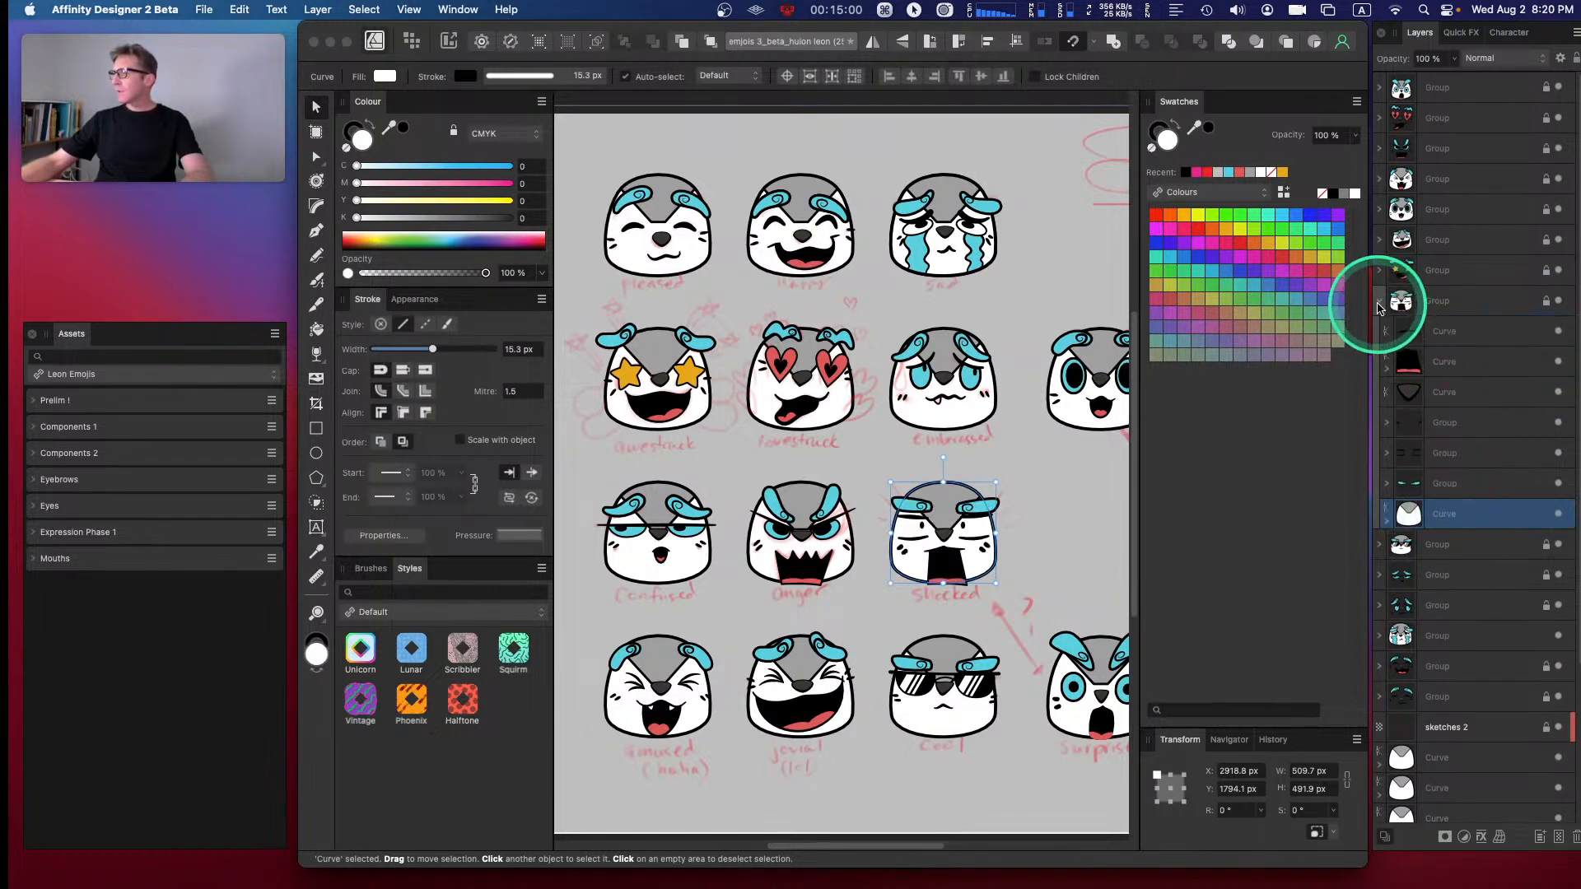
click(1381, 301)
- Place the Anger head curve at the bottom of its expression group and collapse the group
click(1446, 554)
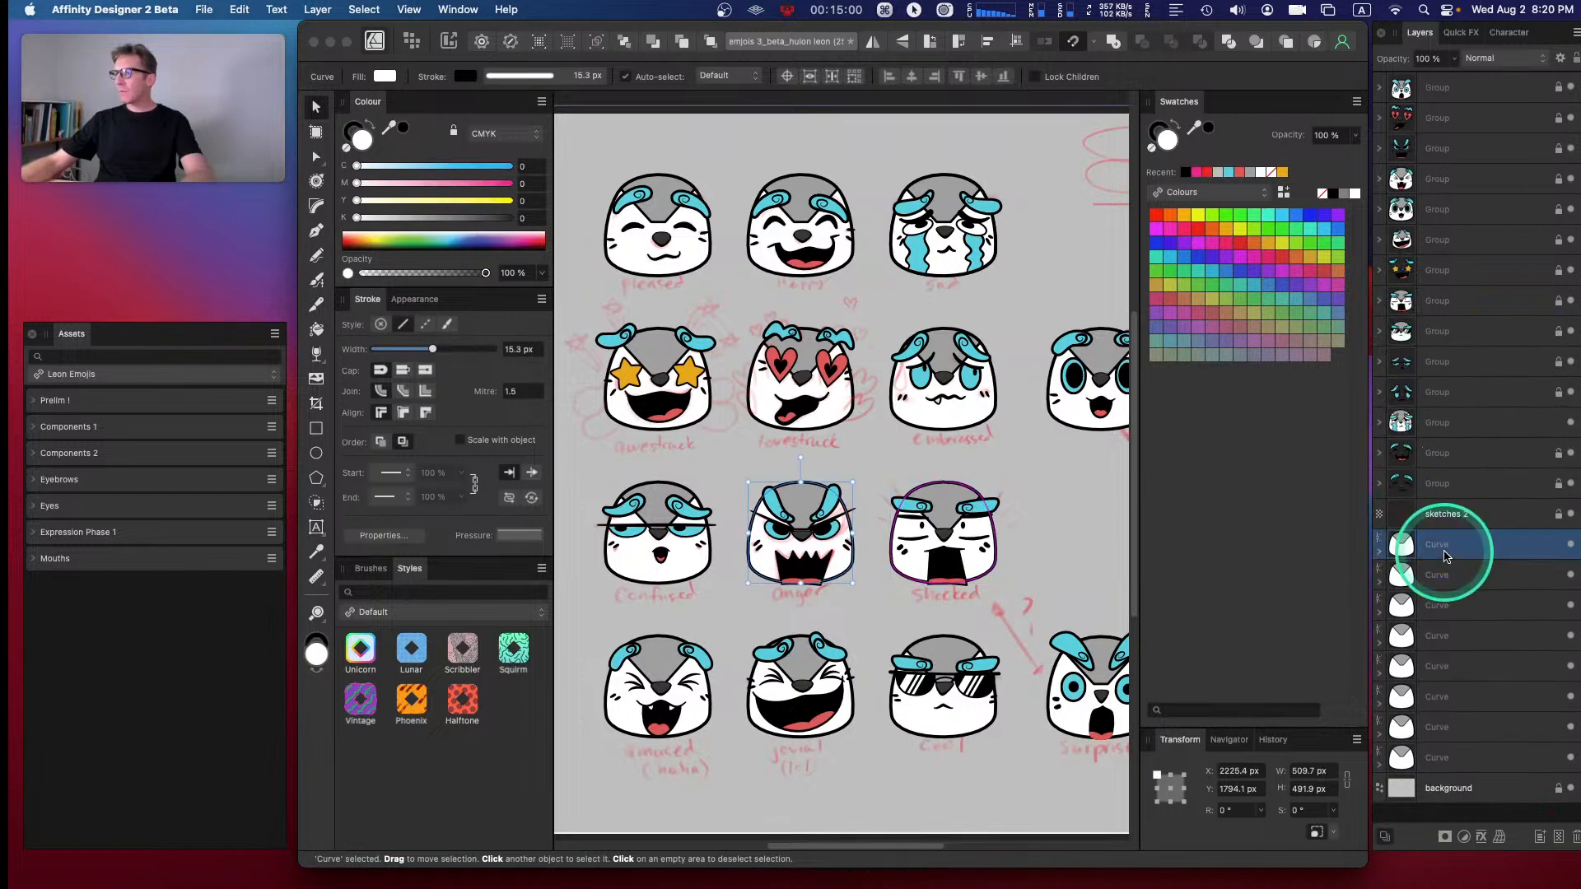
drag(1443, 557, 1469, 339)
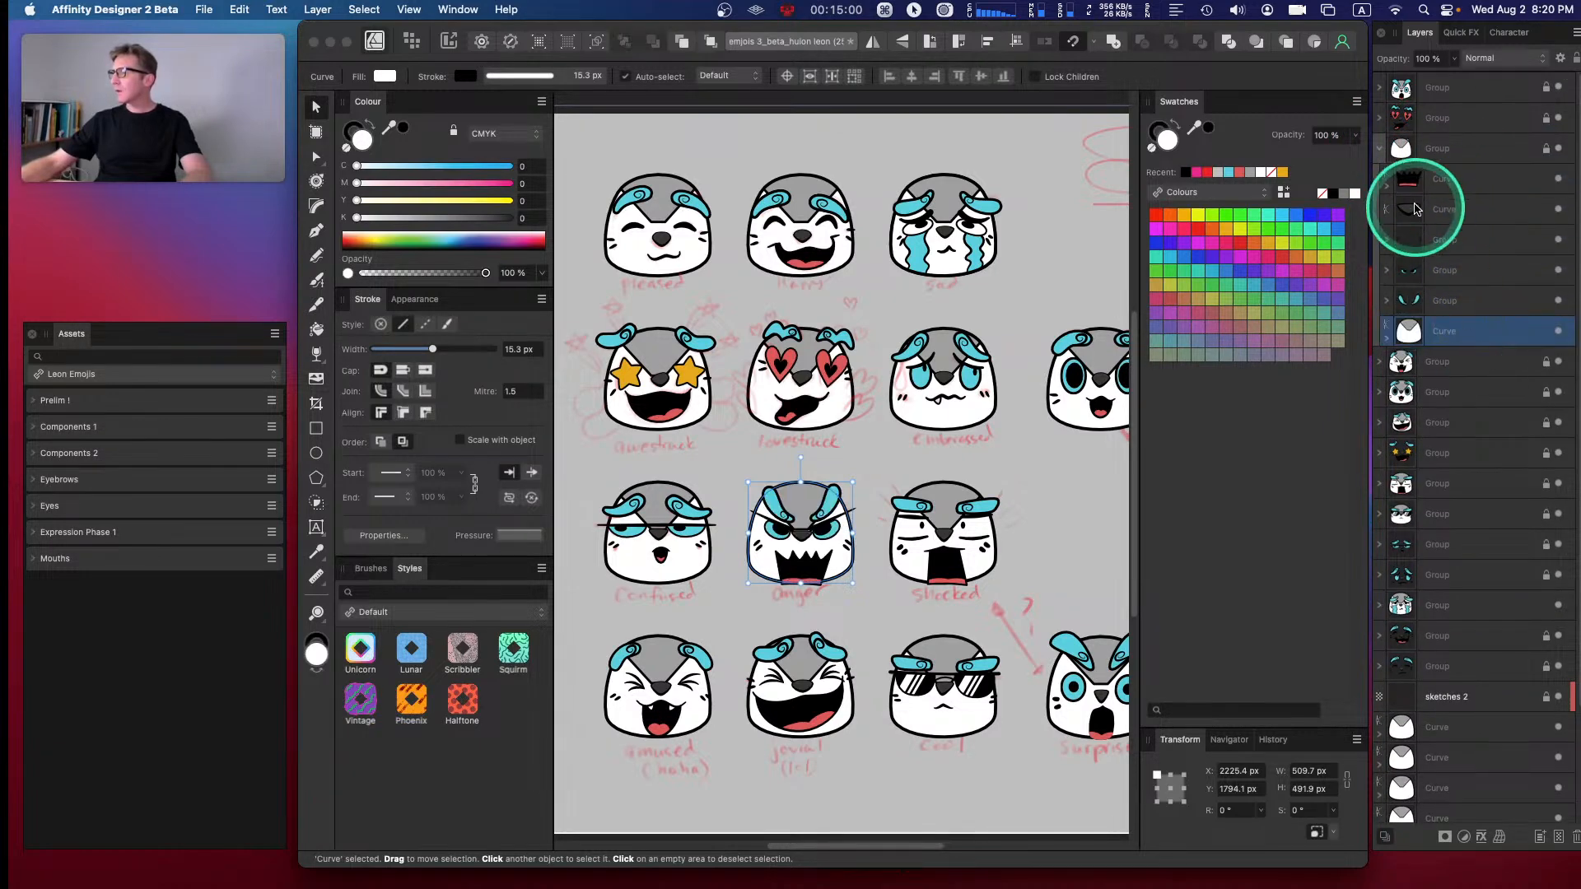
click(1380, 152)
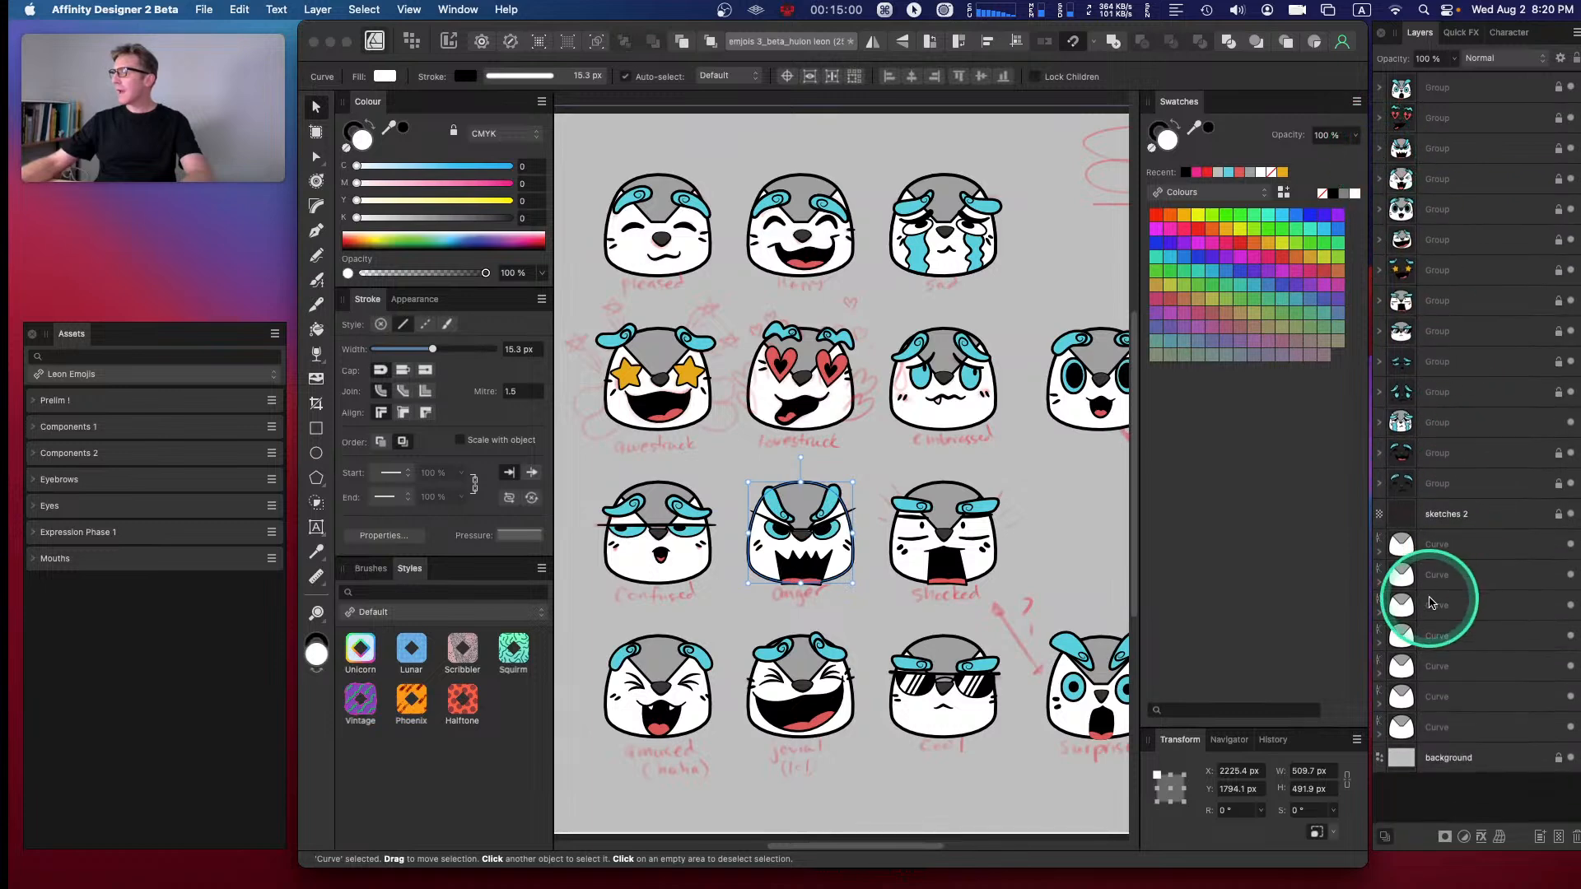
- Place the Confused head curve at the bottom of its expression group and collapse the group
click(1441, 547)
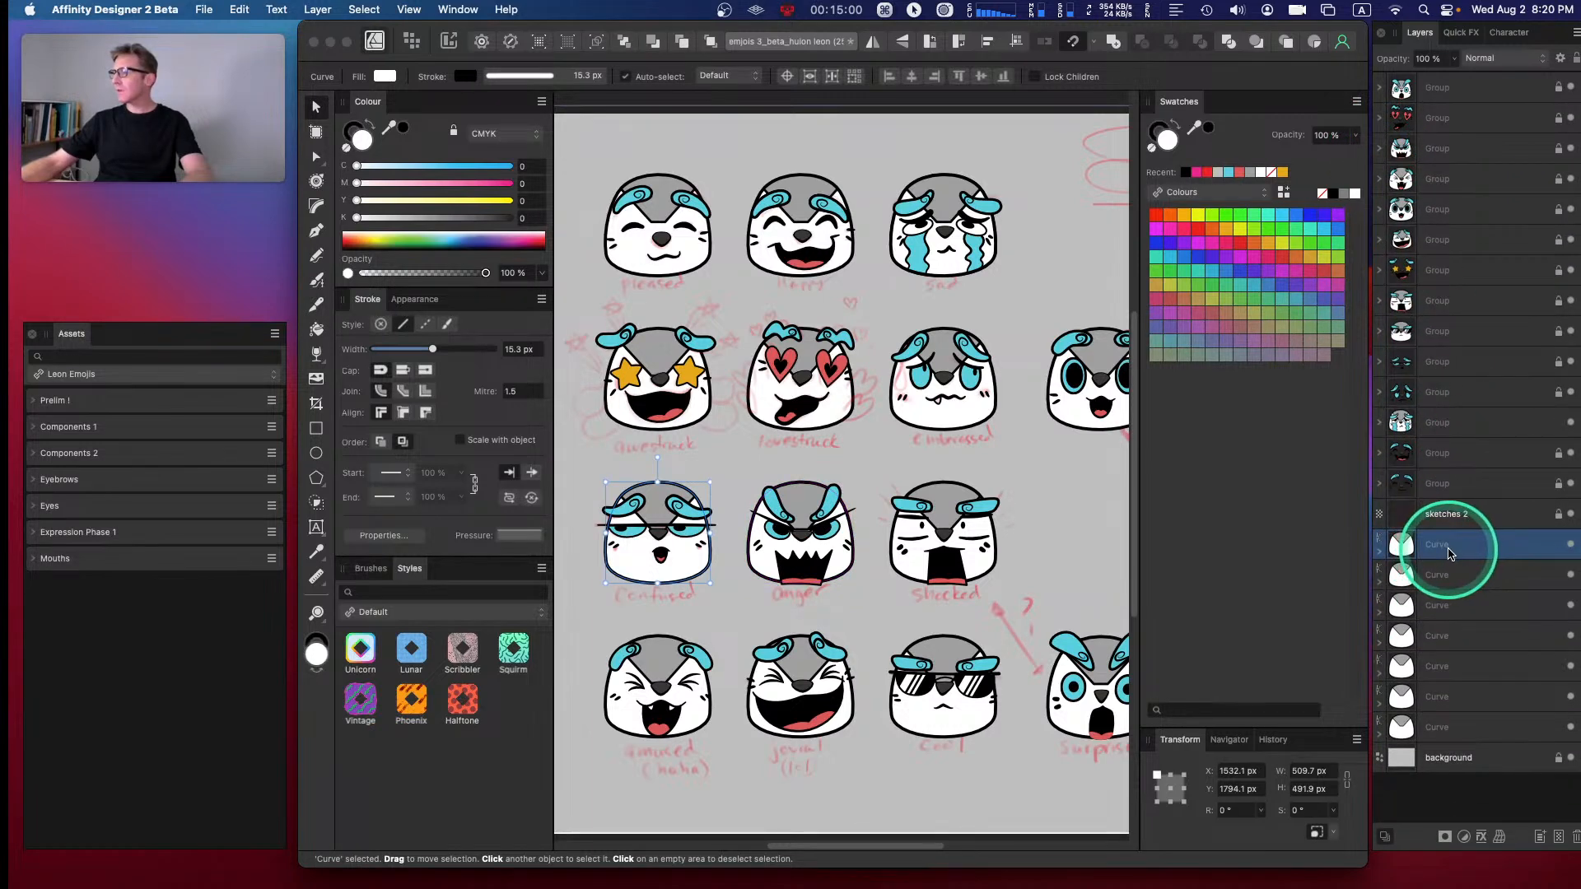
drag(1449, 550, 1416, 560)
click(1380, 363)
click(1380, 361)
- Place the Embarrassed head curve at the bottom of its expression group and collapse the group
click(1431, 549)
drag(1432, 549, 1473, 581)
click(1380, 393)
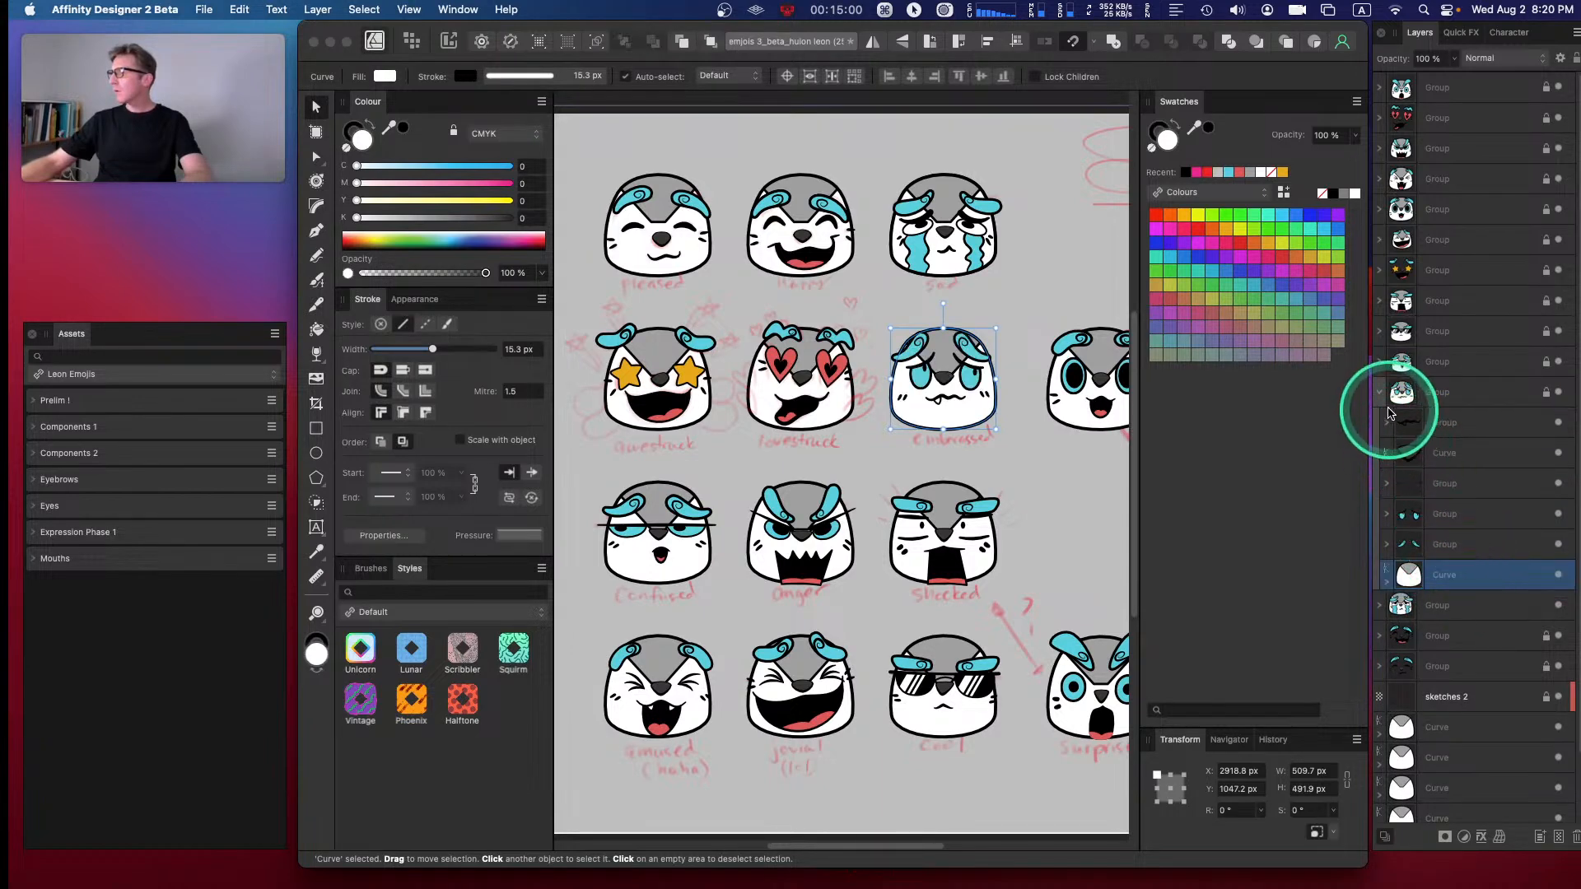
click(1374, 392)
- Move the Lovestruck head curve up the layer stack to directly below its expression group and collapse the group
click(1443, 550)
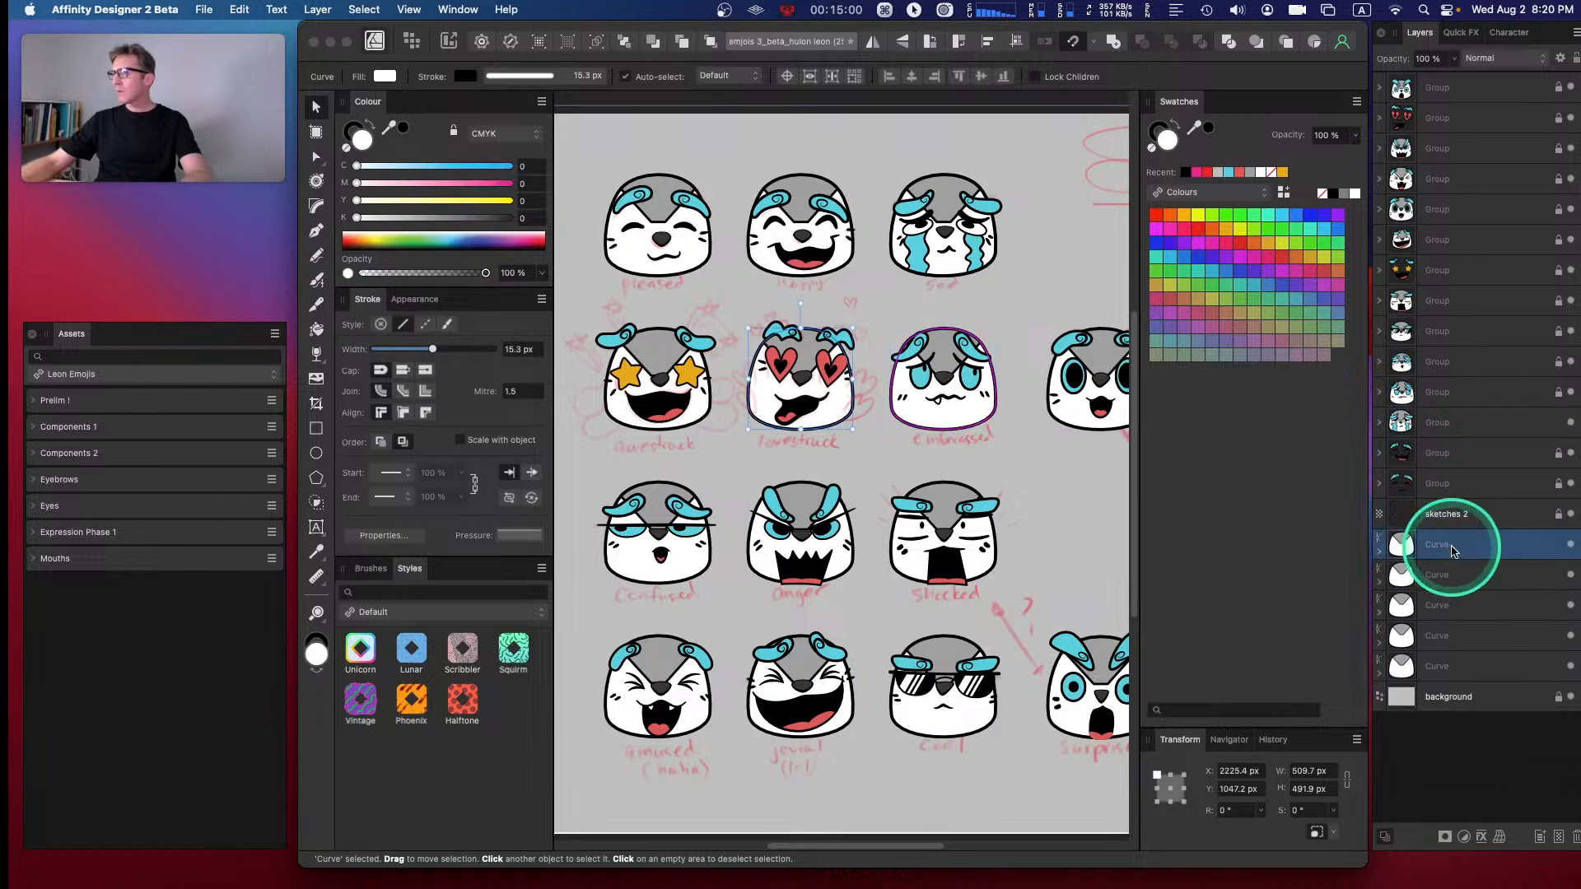
drag(1443, 552, 1383, 118)
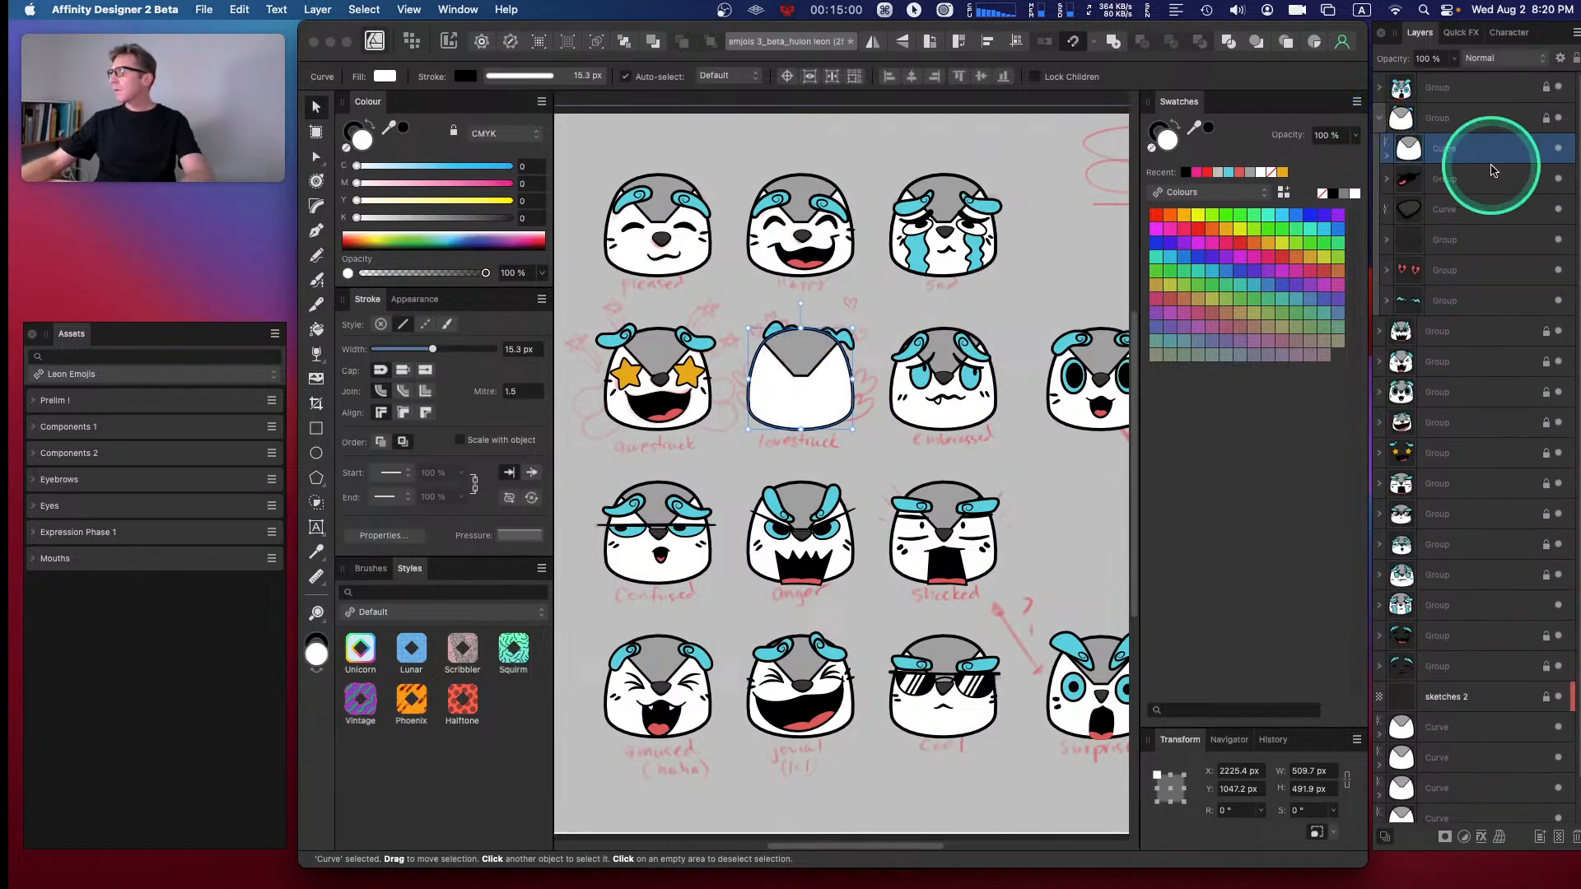
drag(1475, 158, 1461, 318)
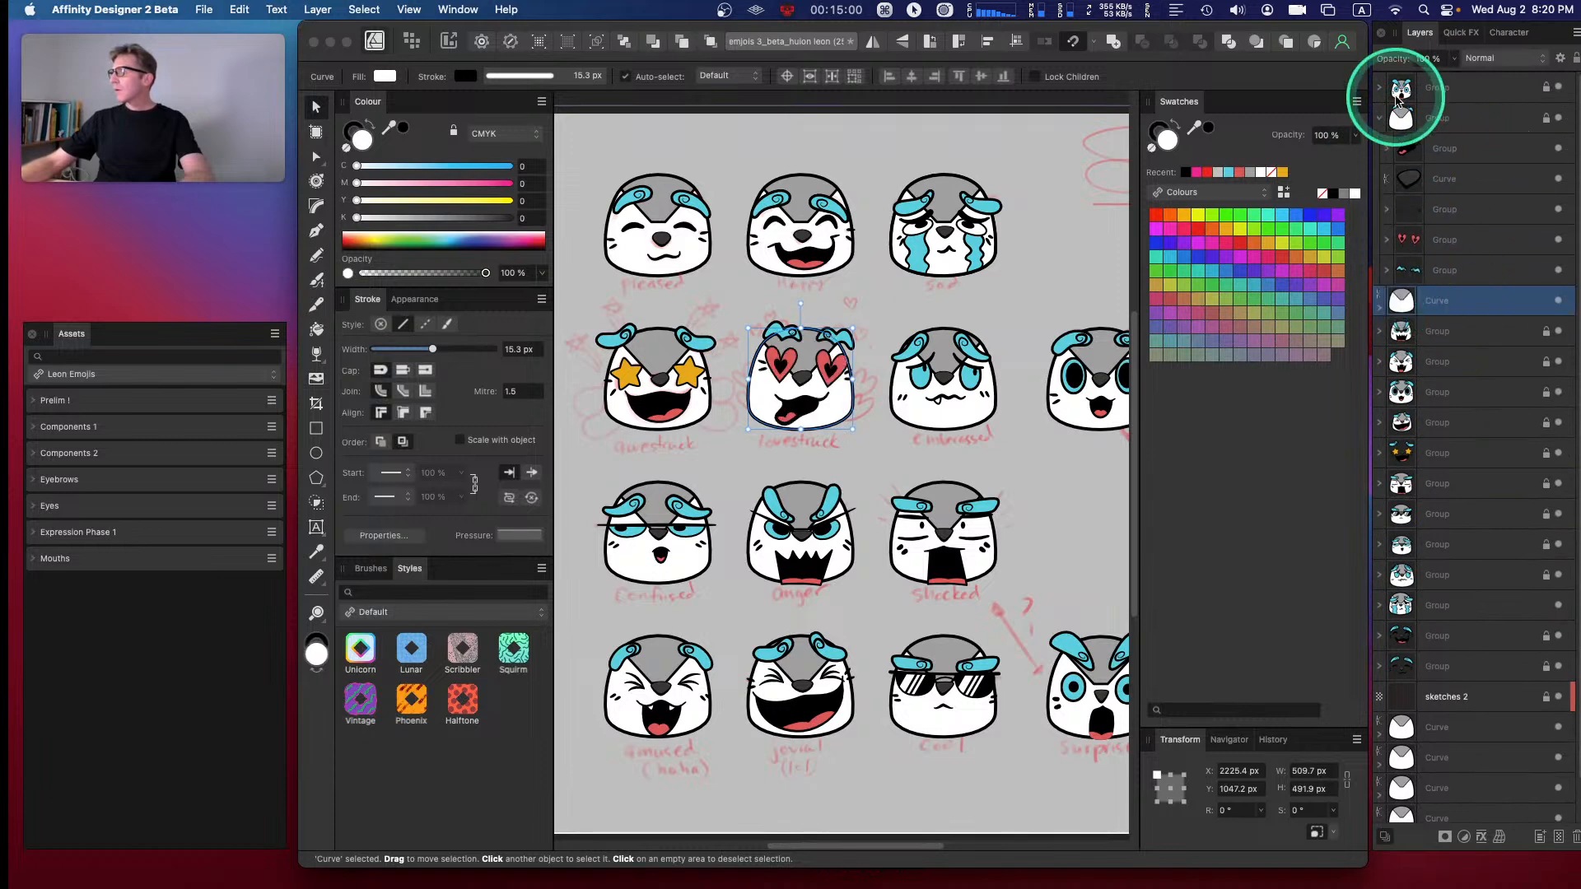
click(1380, 118)
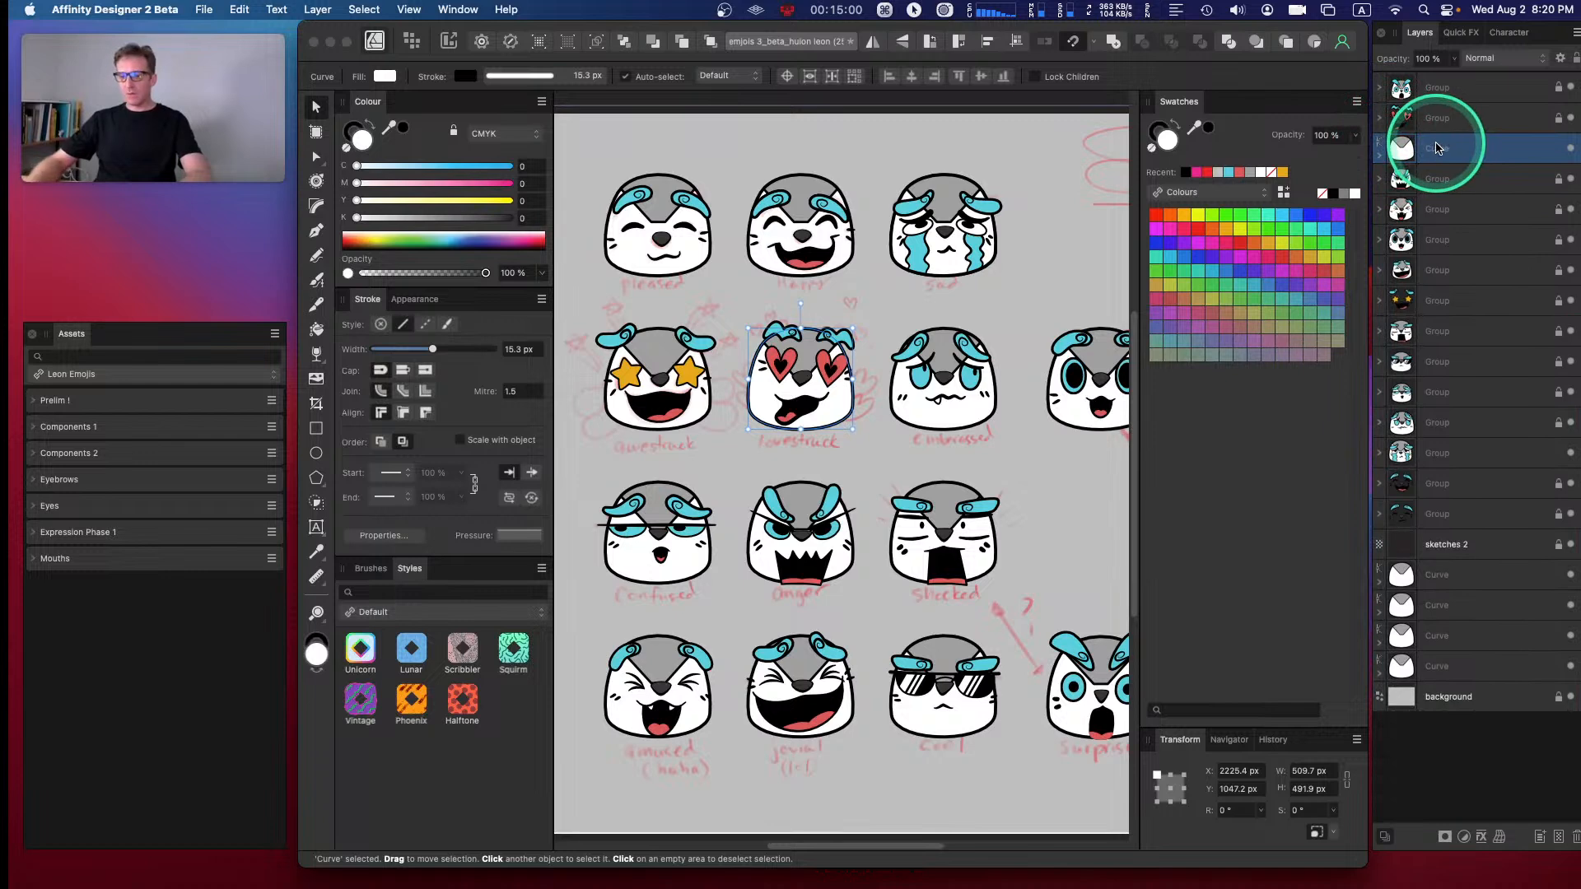
- Shift the Lovestruck head curve backward and forward through the layer order, one position at a time
key(super+bracketleft)
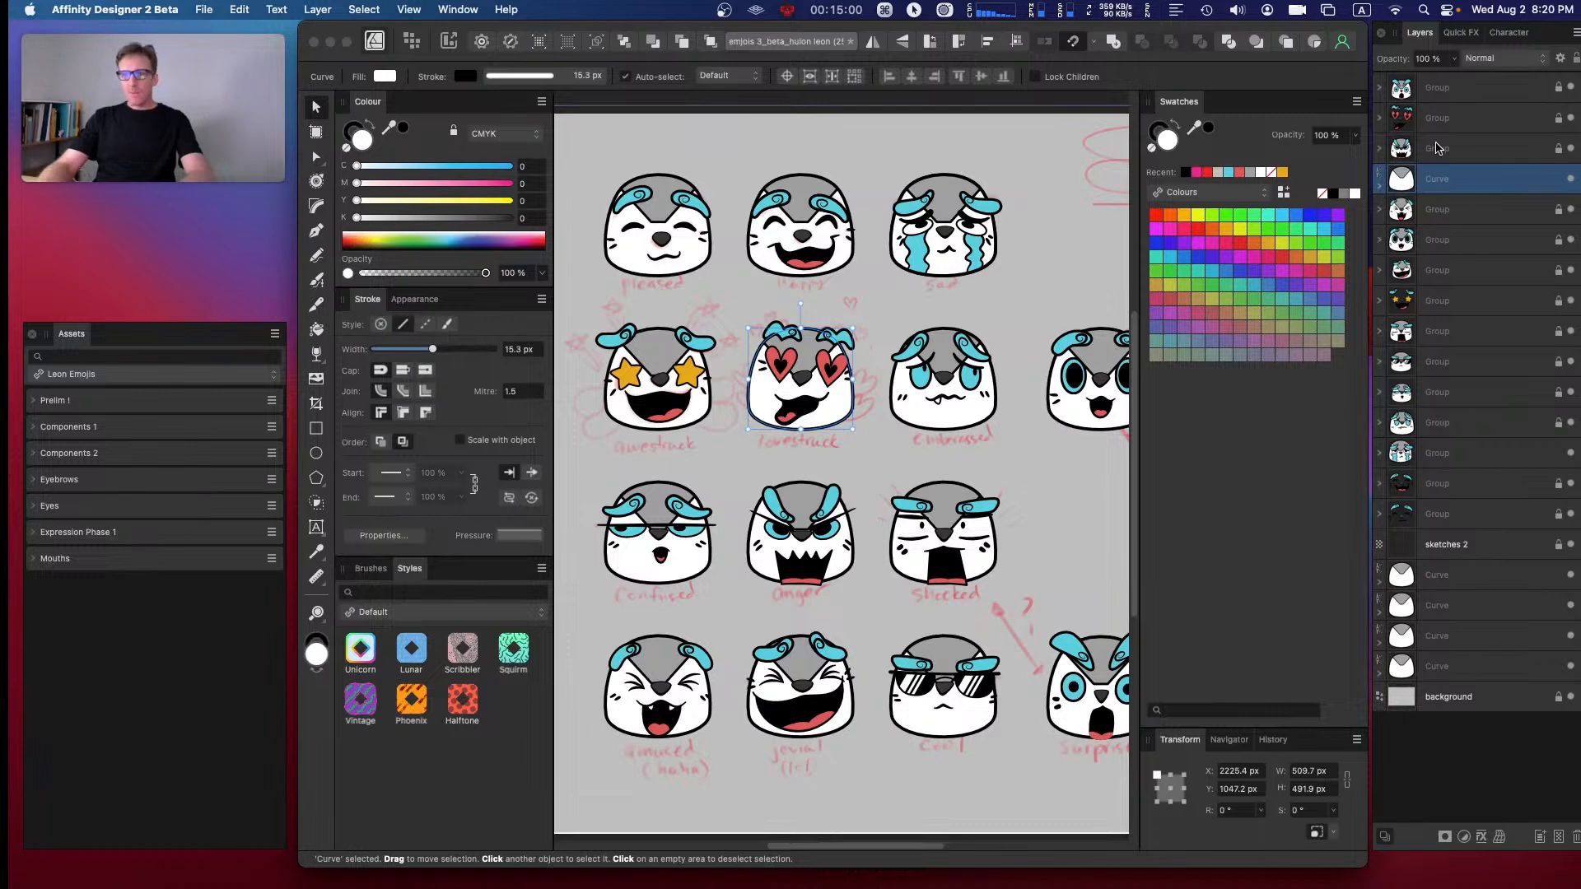
key(super+bracketright)
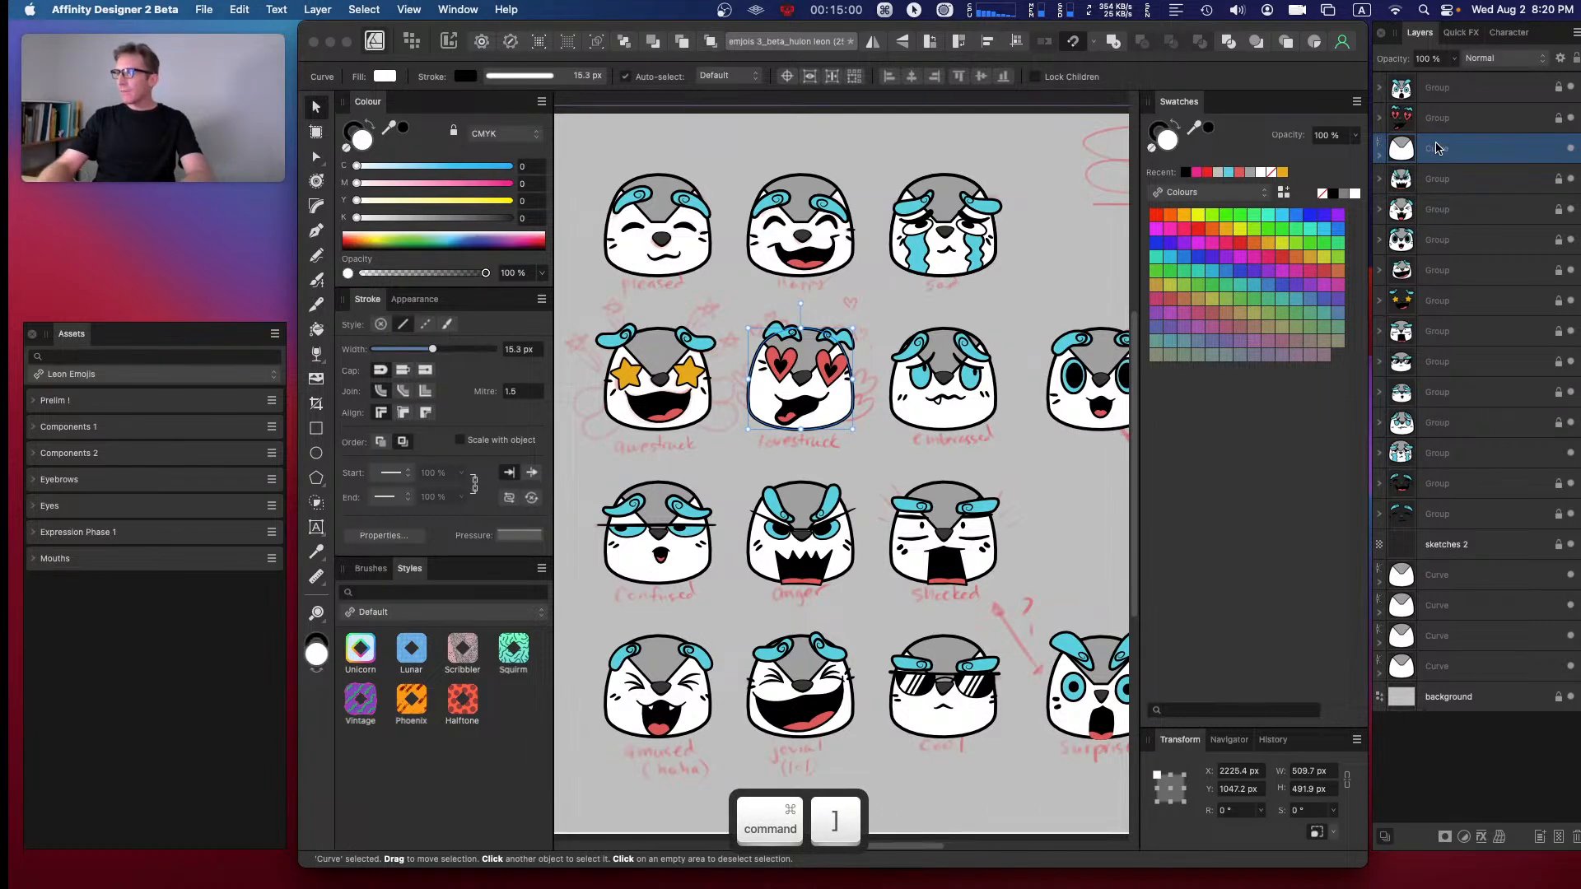
key(super+bracketleft)
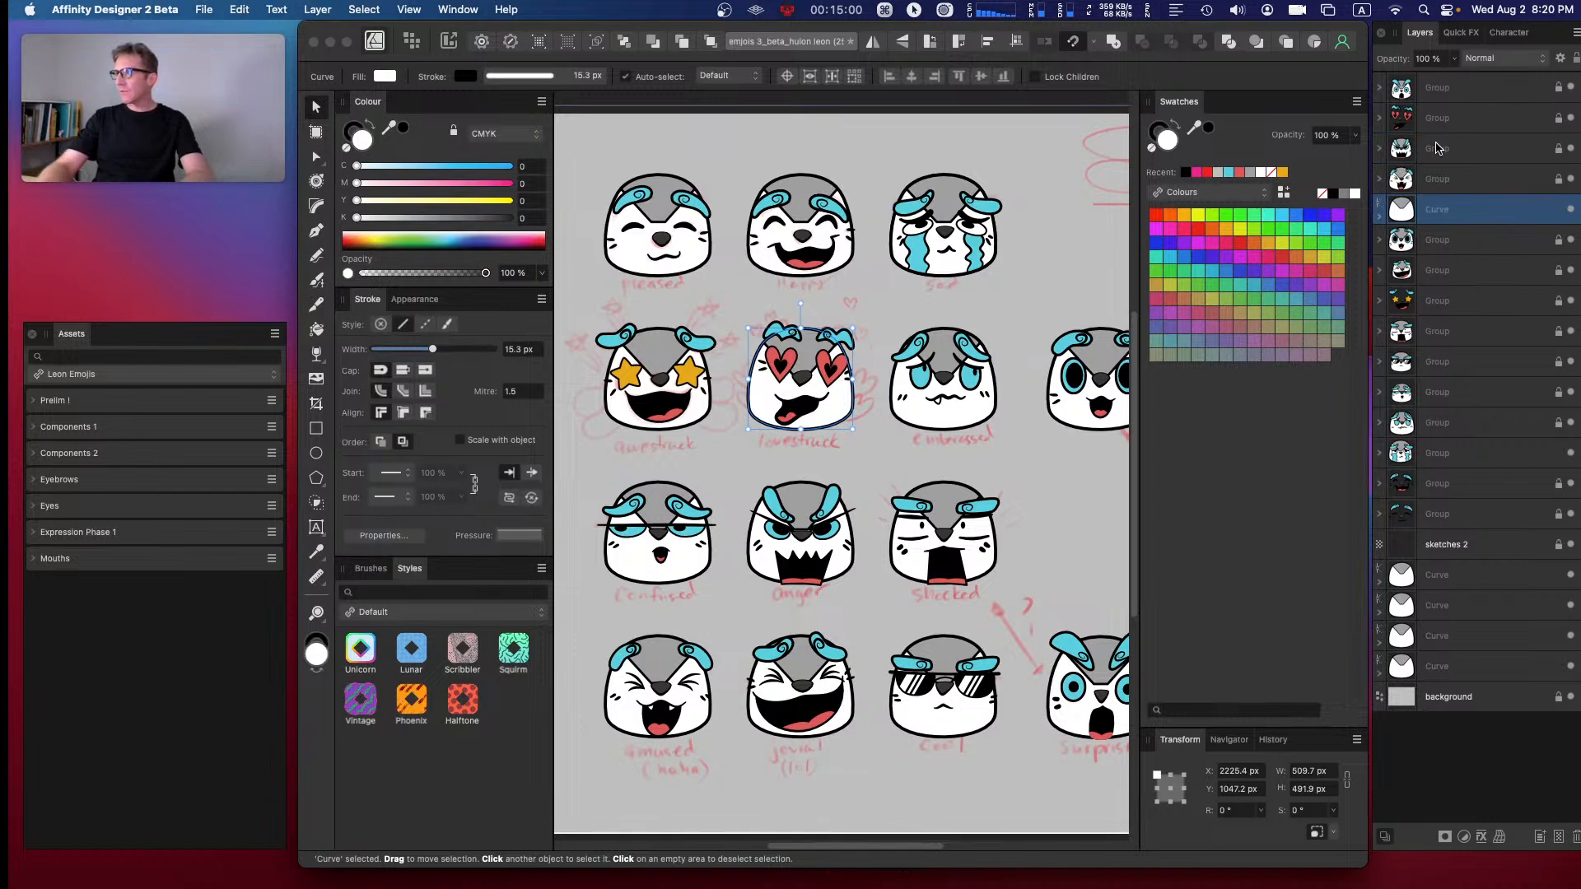
key(super+bracketleft)
key(super+bracketleft)
key(super+bracketleft)
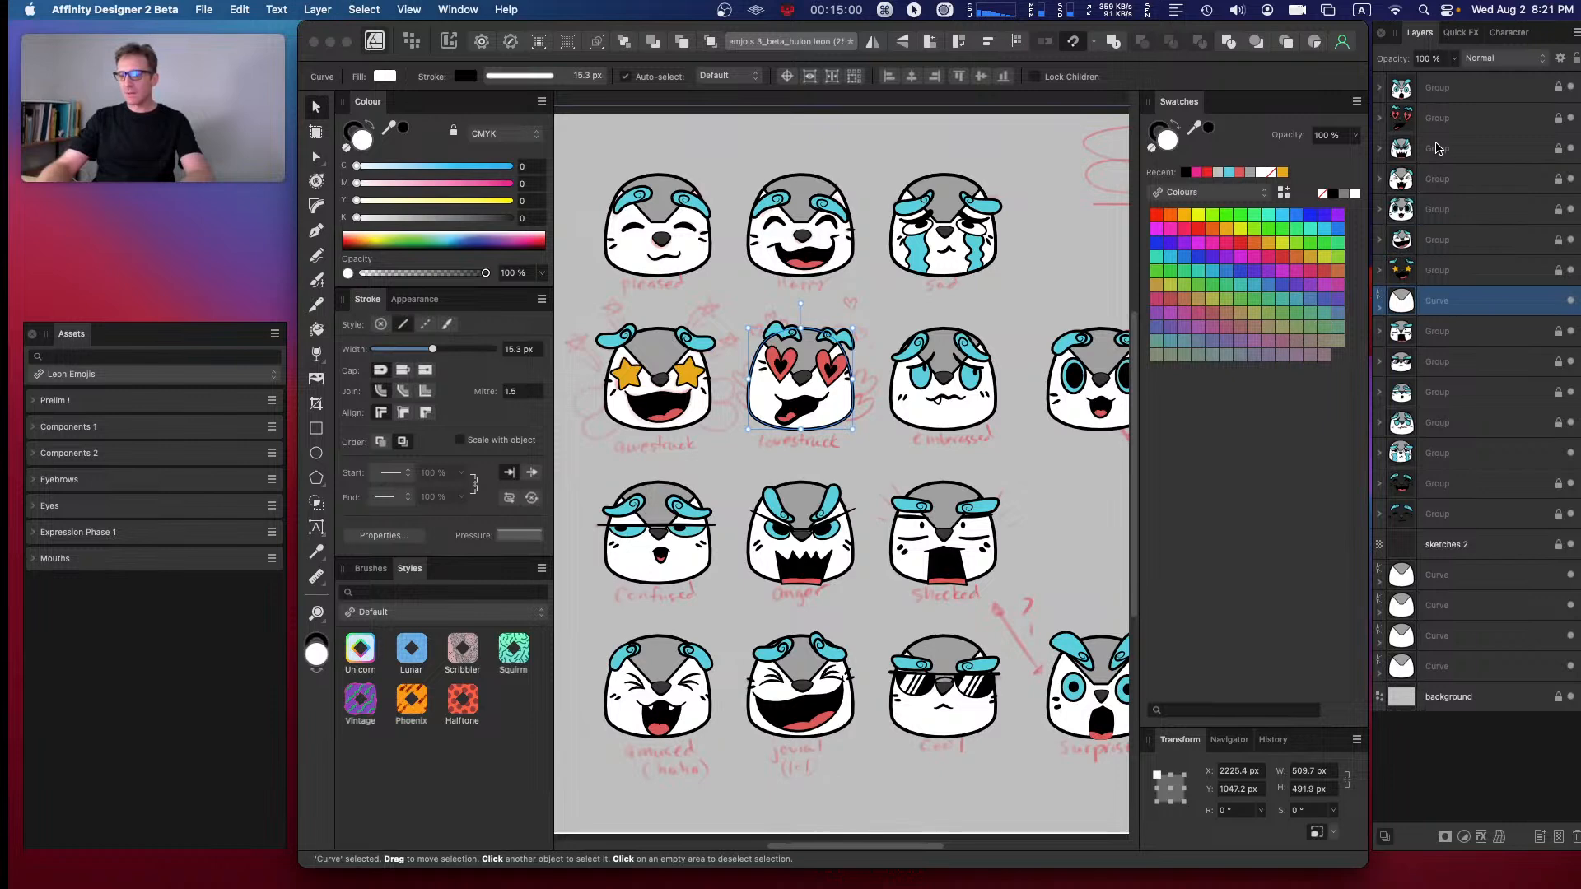
key(super+bracketleft)
key(super+bracketleft)
key(super+bracketleft)
key(super+bracketleft)
key(super+bracketleft)
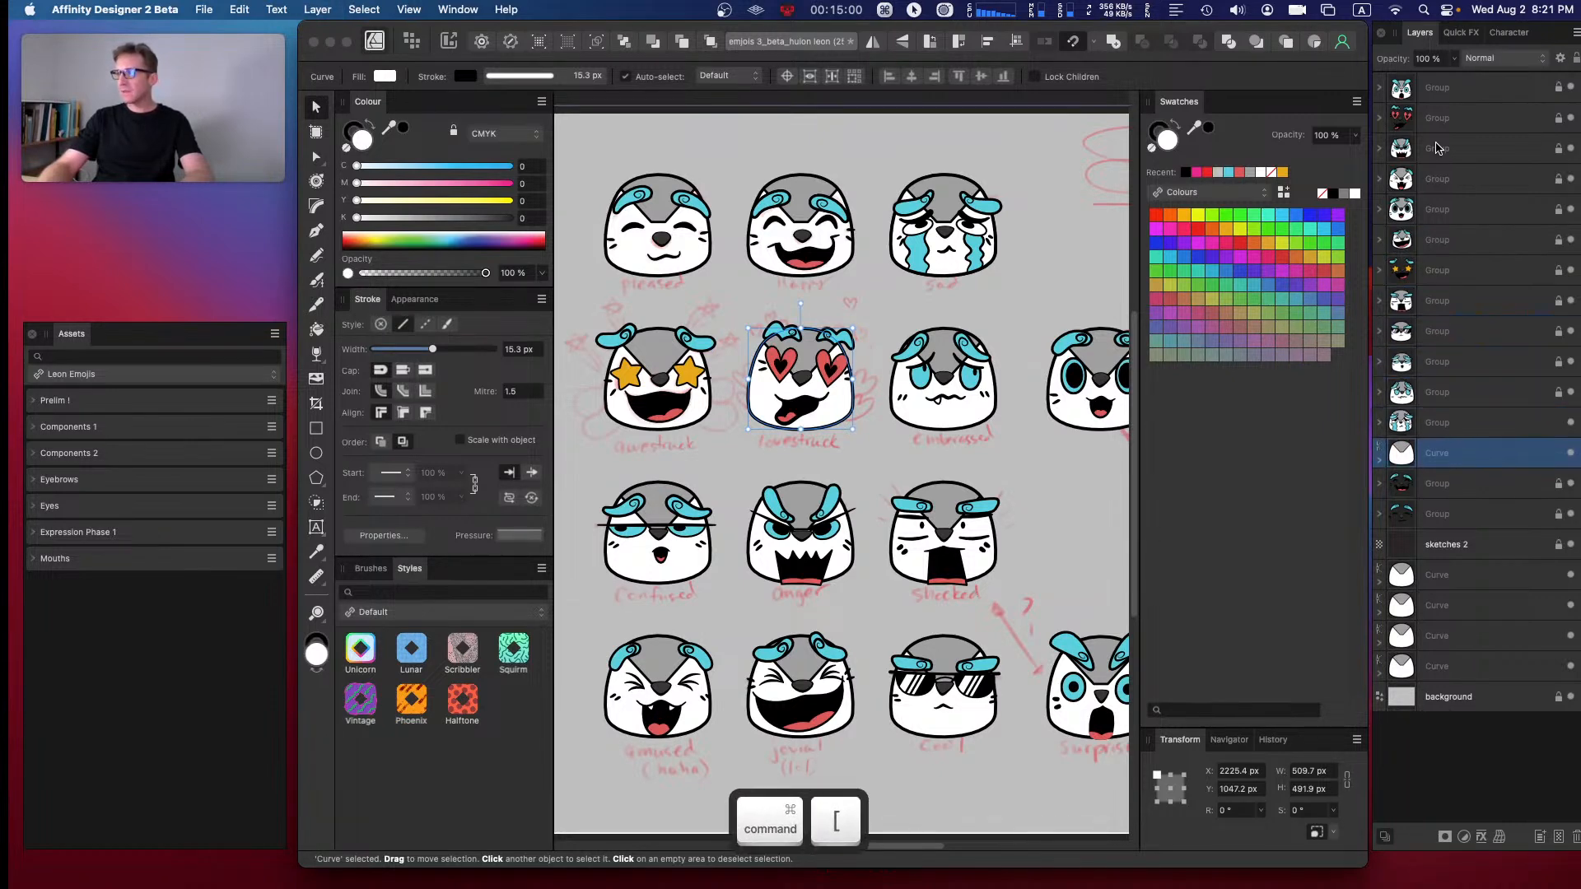
key(super+bracketright)
key(super+bracketright)
key(super+bracketright)
key(super+bracketright)
key(super+bracketright)
key(super+bracketright)
key(super+bracketright)
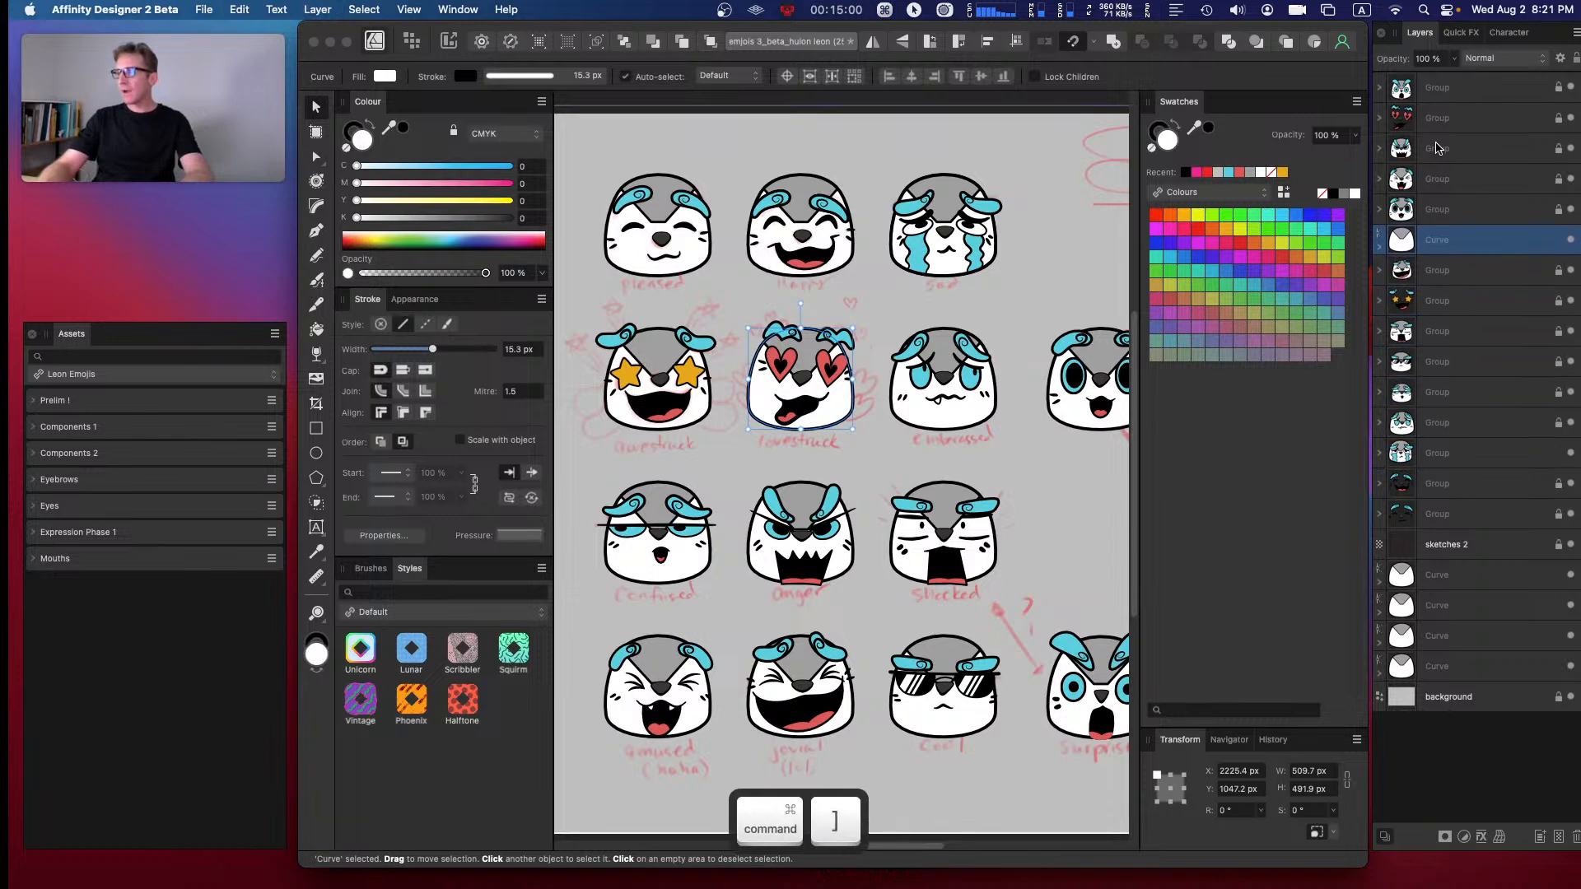
key(super+bracketleft)
key(super+bracketleft)
key(super+bracketleft)
key(super+bracketleft)
key(super+bracketright)
key(super+bracketright)
key(super+bracketright)
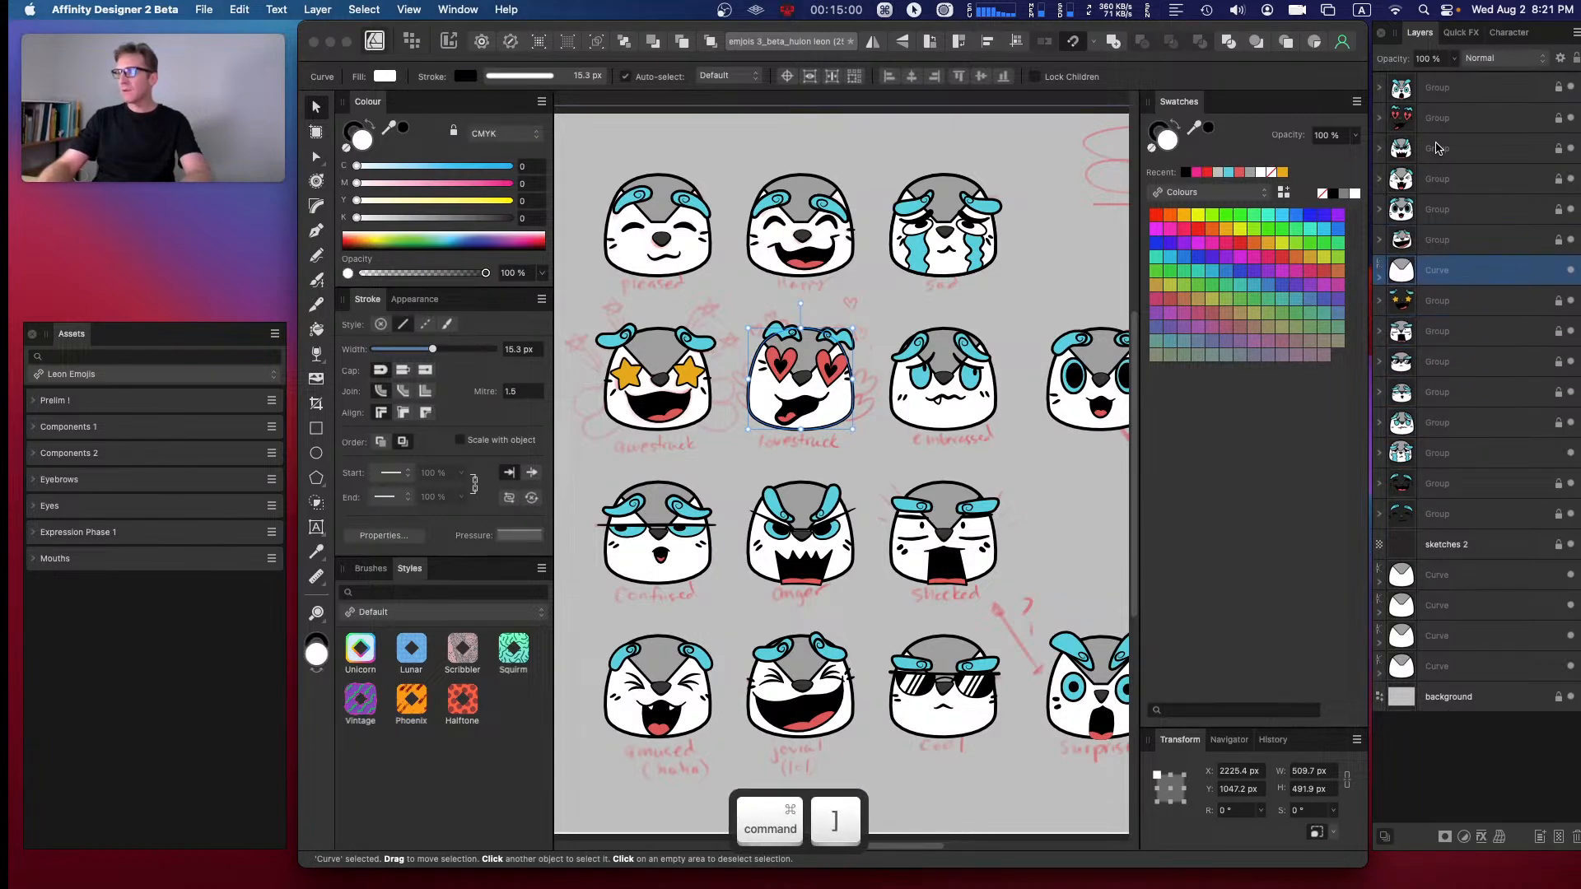
- Place the Lovestruck head curve at the bottom of its expression group and collapse the group
drag(1442, 270, 1486, 313)
click(1379, 119)
click(1381, 120)
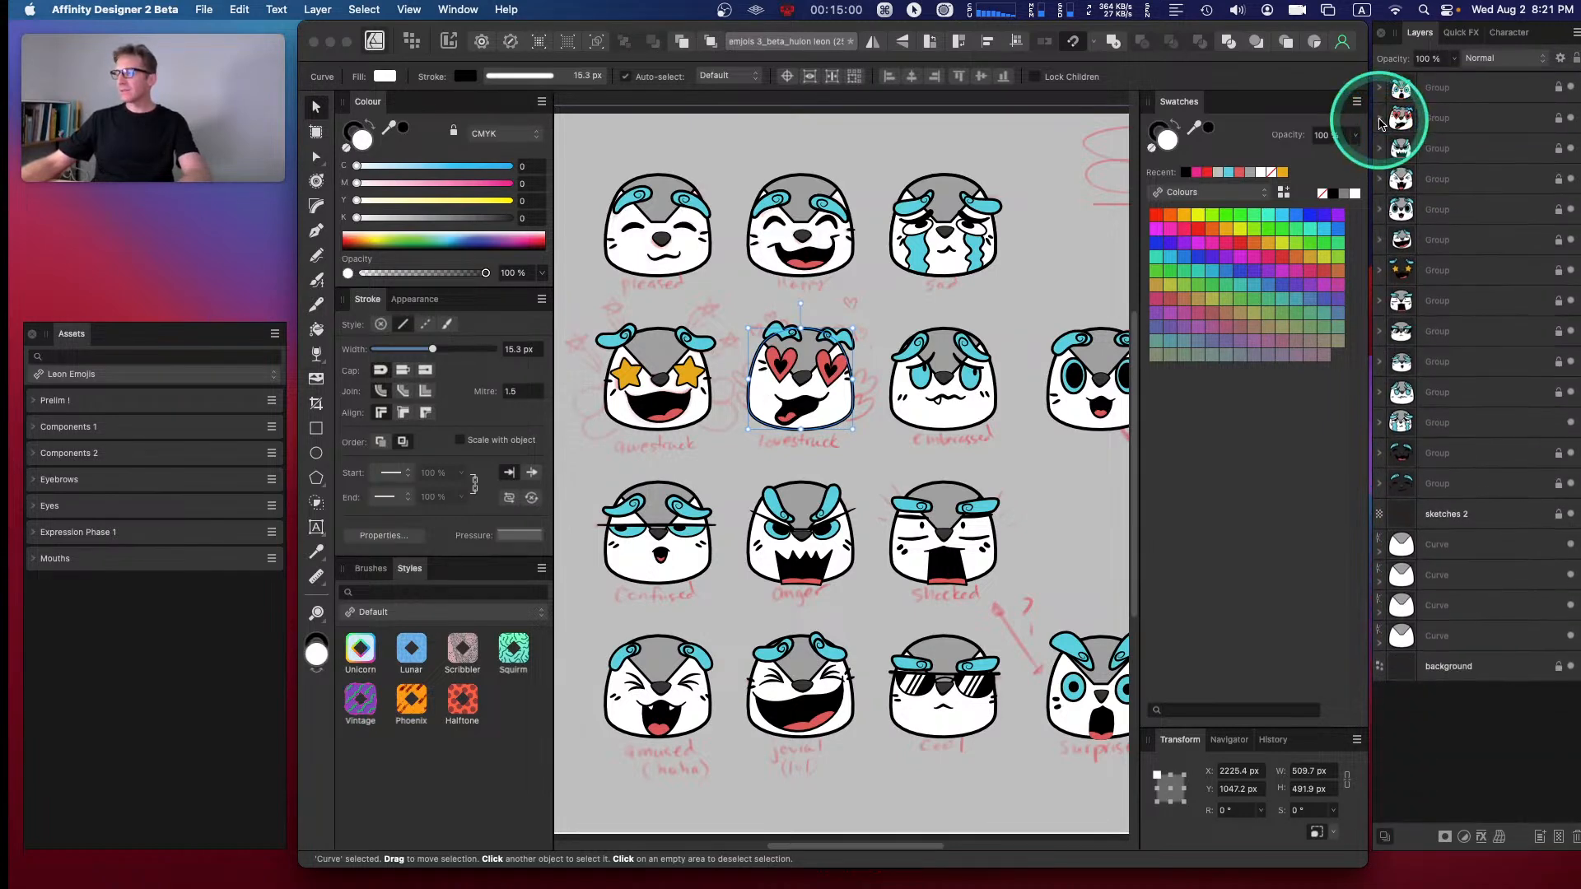
- Place the Awestruck head curve at the bottom of its expression group and collapse the group
click(1439, 554)
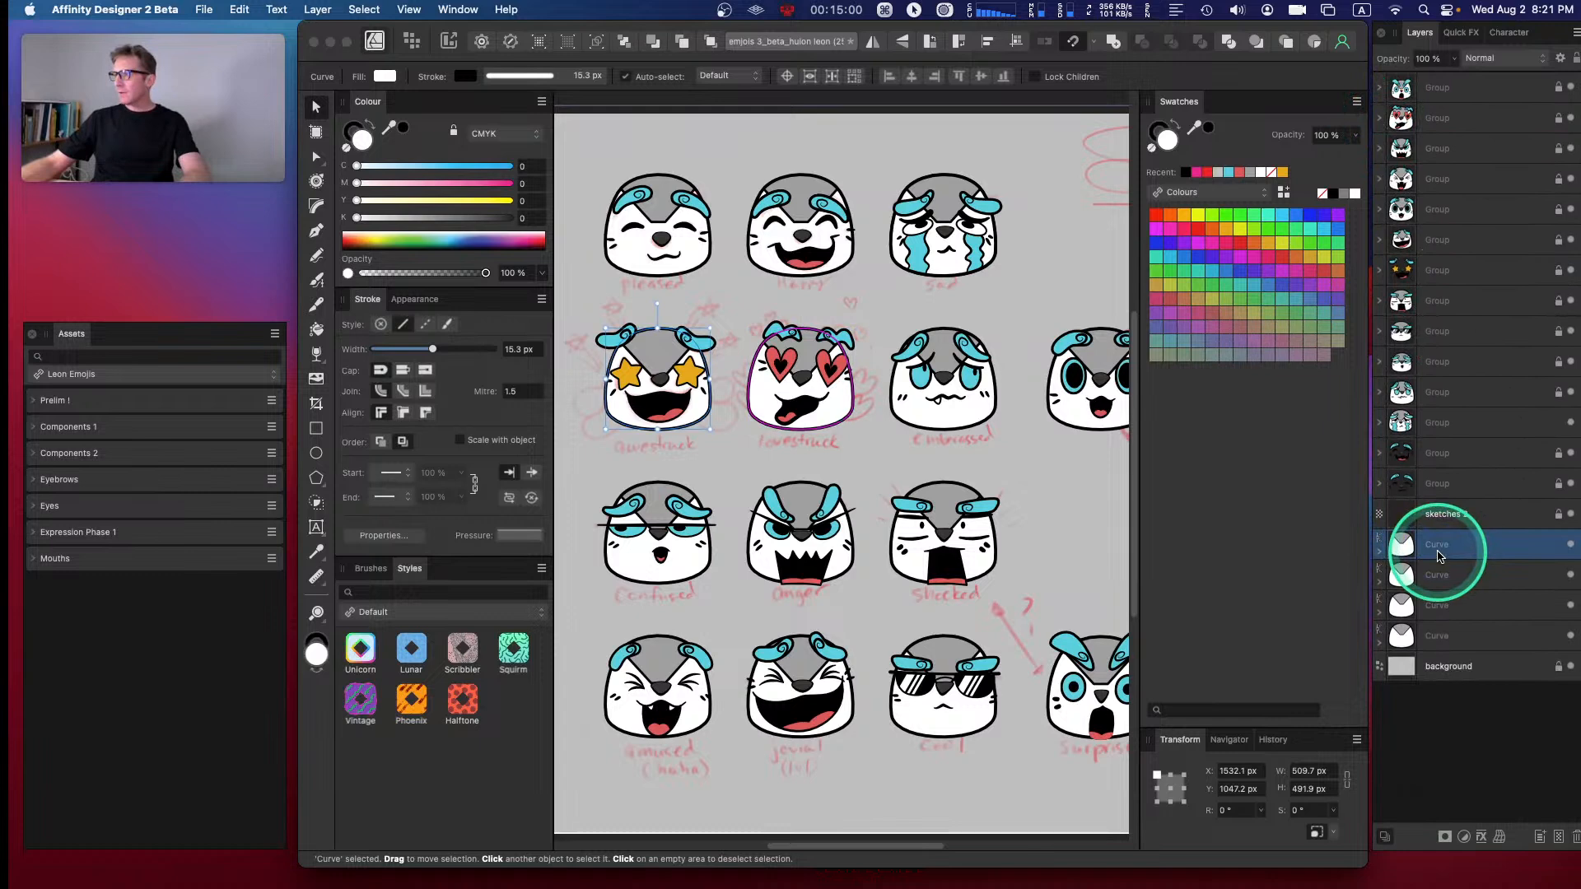
drag(1443, 554, 1436, 461)
click(1381, 270)
click(1381, 271)
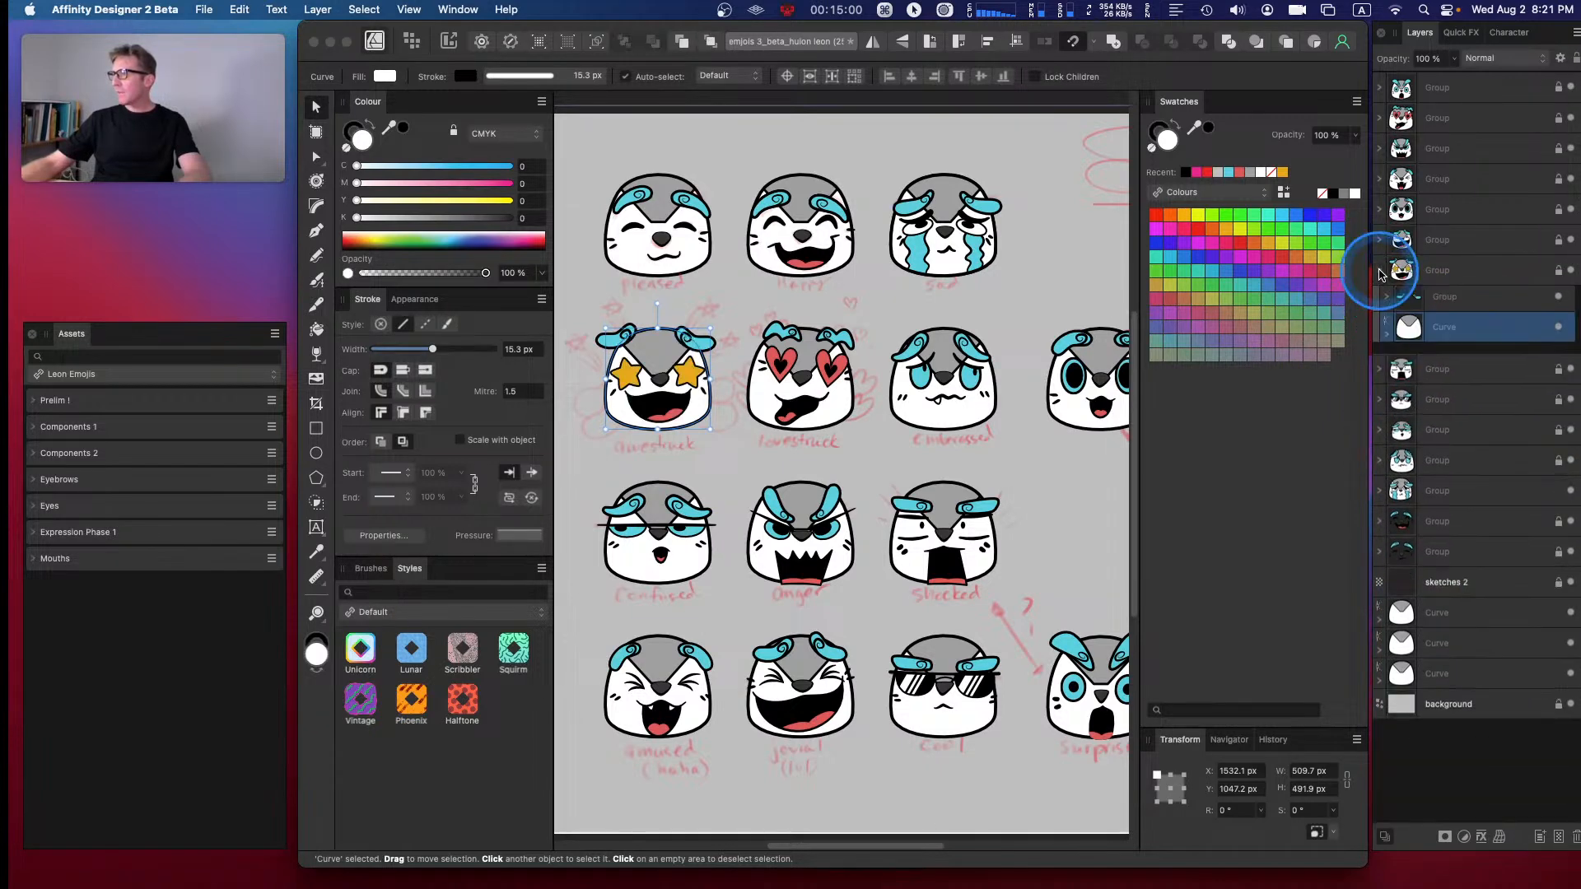
- Delete the duplicate Sad head curve left loose below the sketches 2 layer
click(1425, 544)
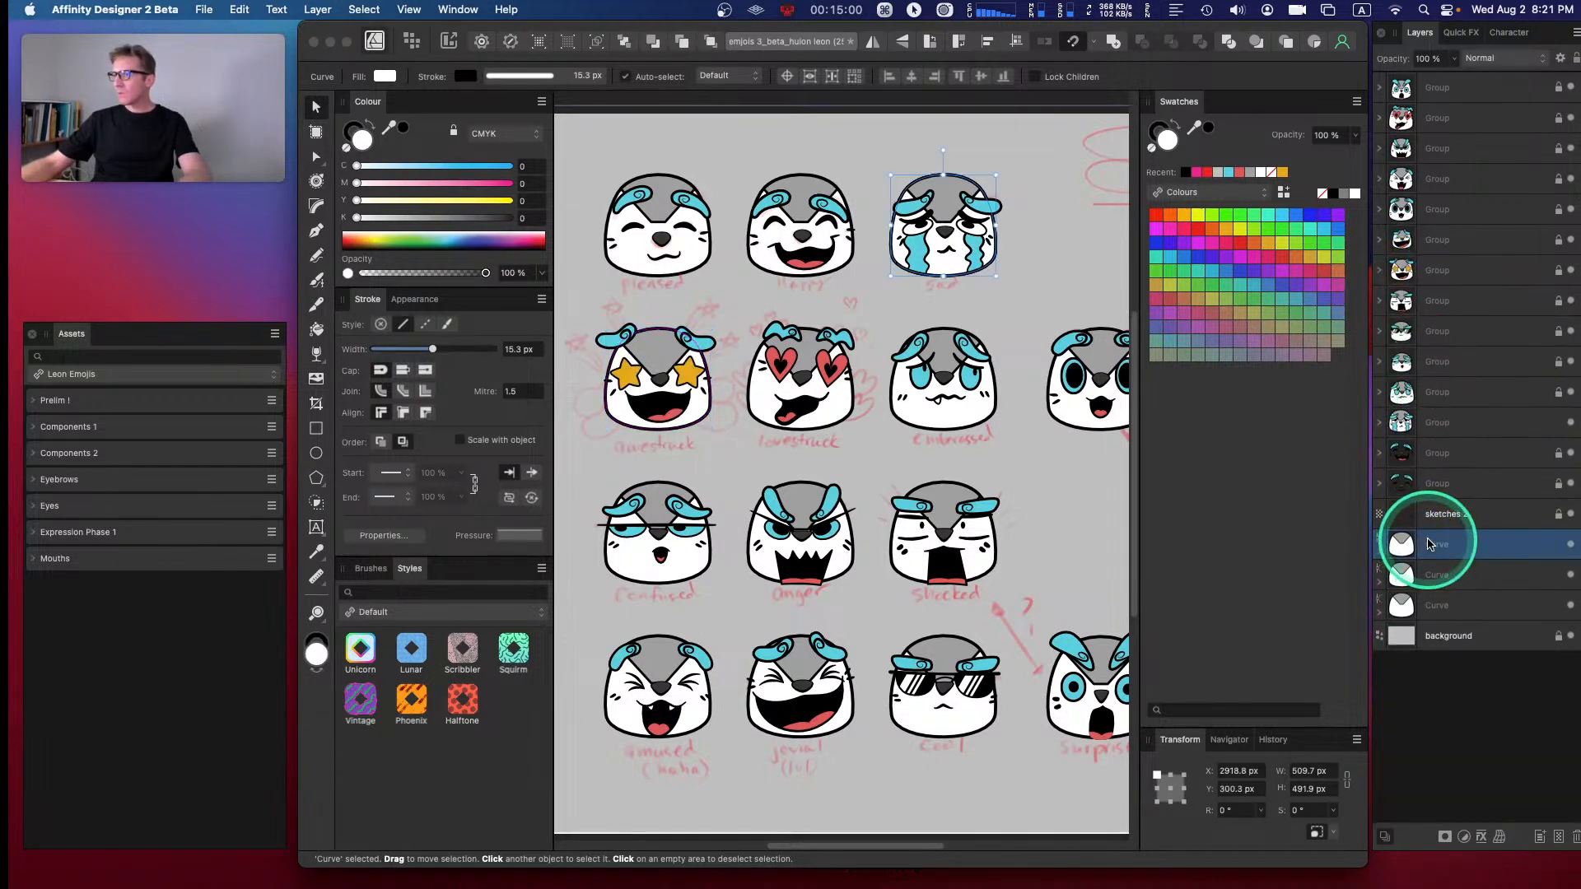
drag(1438, 545, 1439, 546)
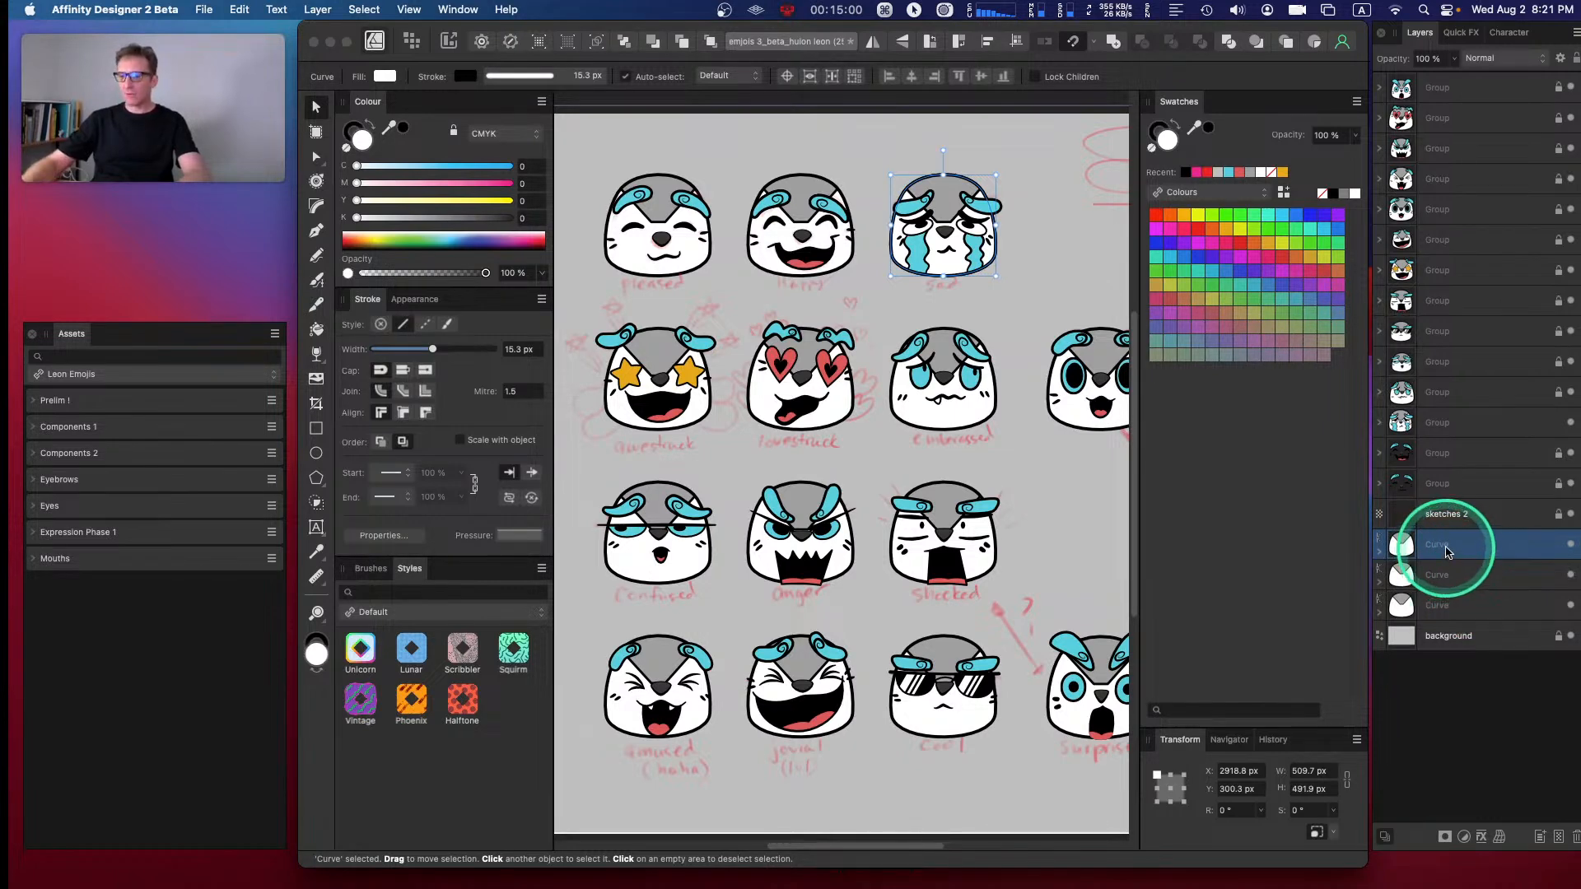
key(BackSpace)
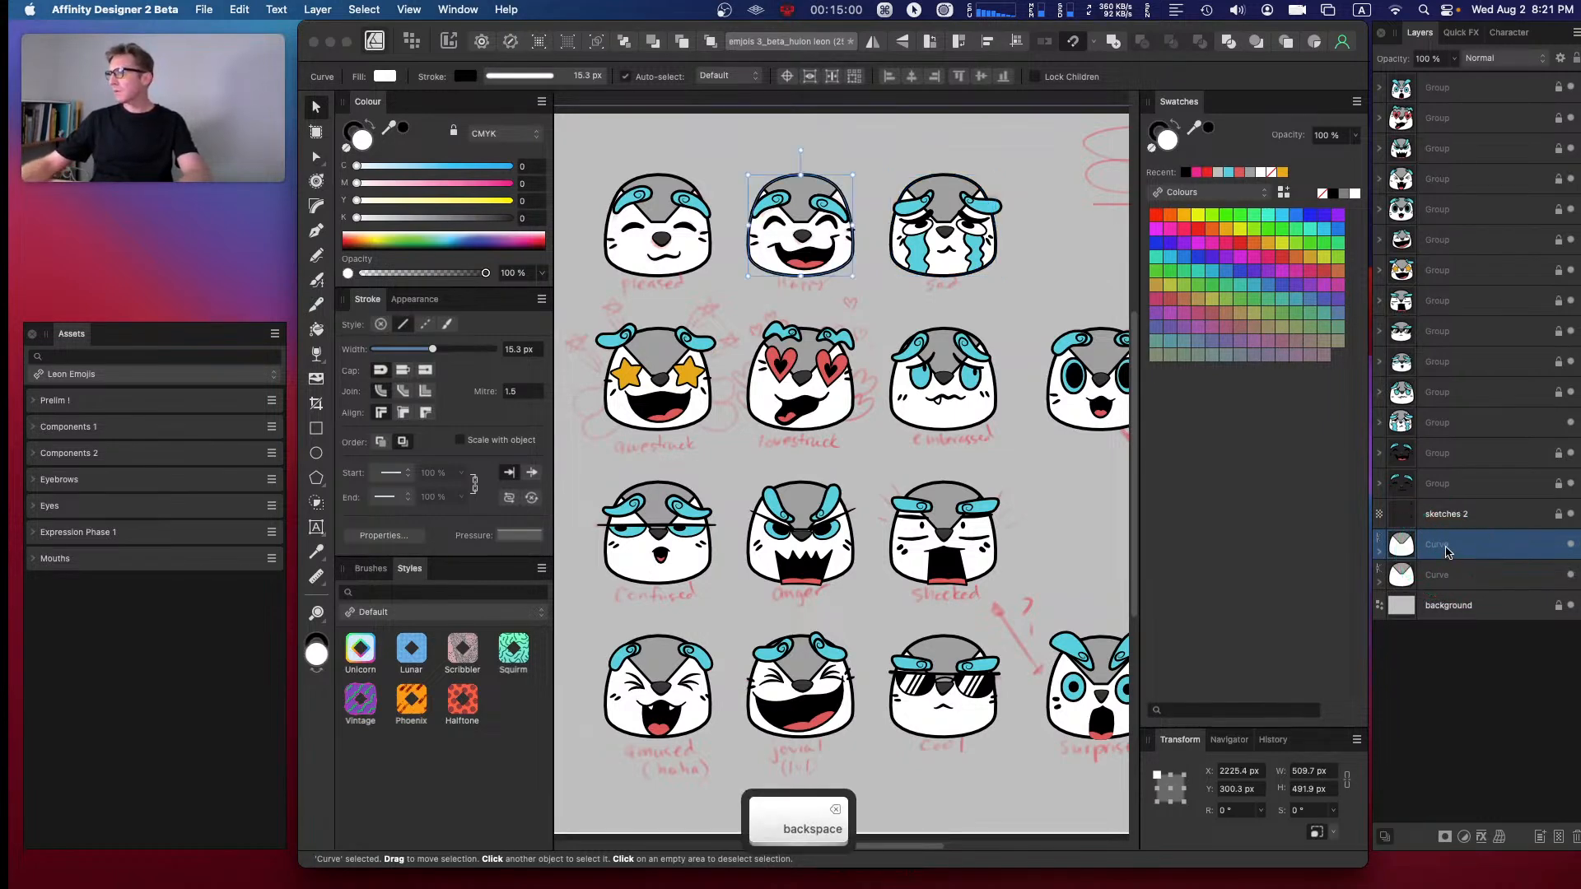
- Place the Happy head curve at the bottom of its expression group and collapse the group
click(1436, 585)
click(1442, 553)
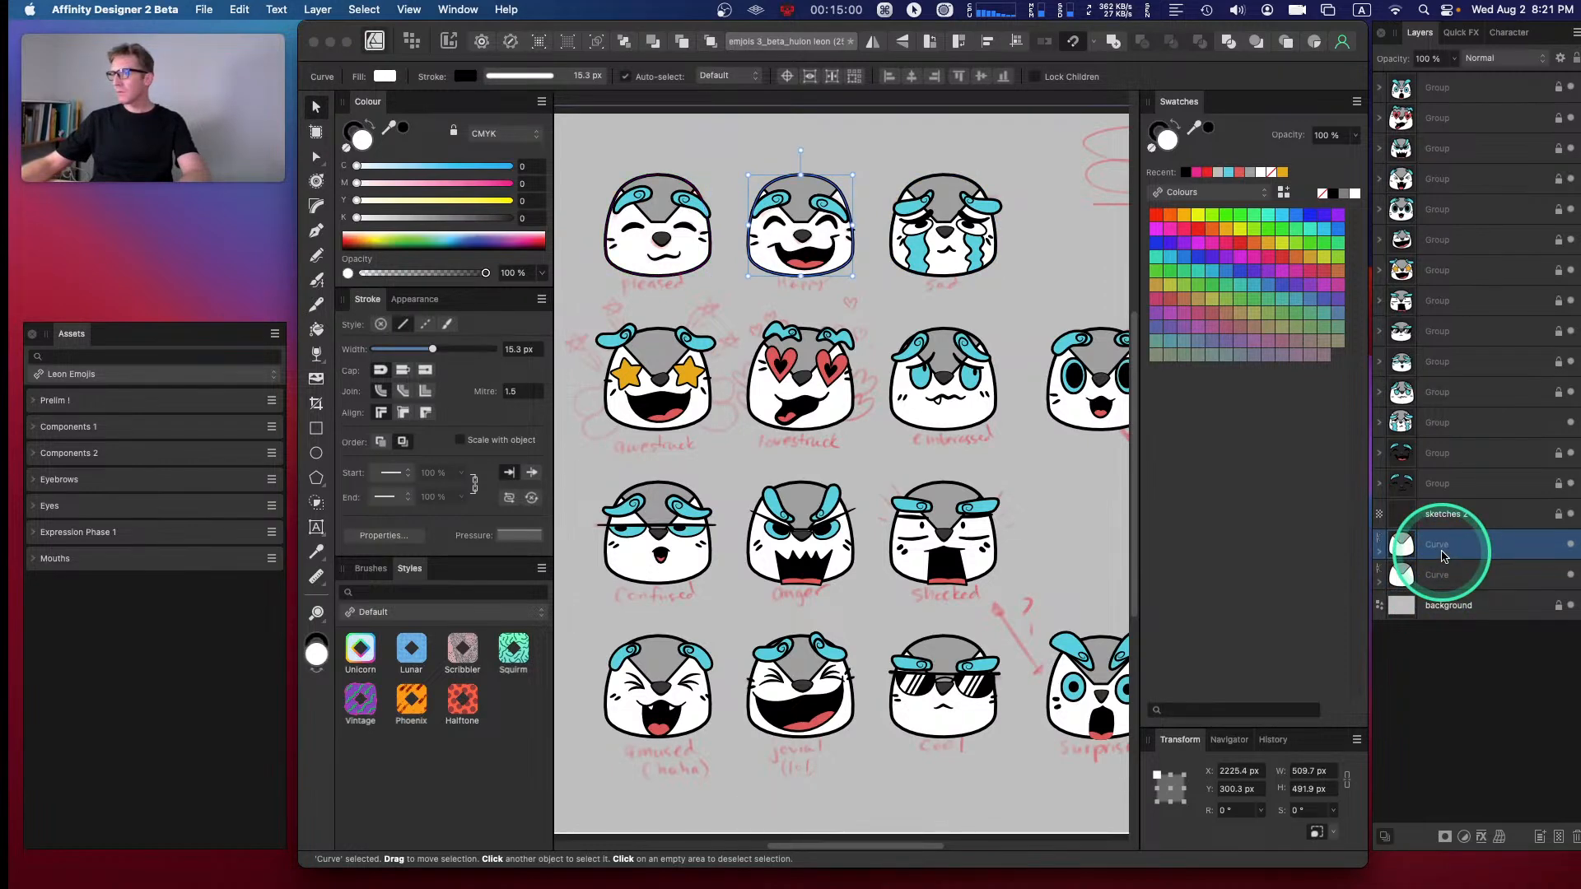
drag(1443, 556, 1452, 671)
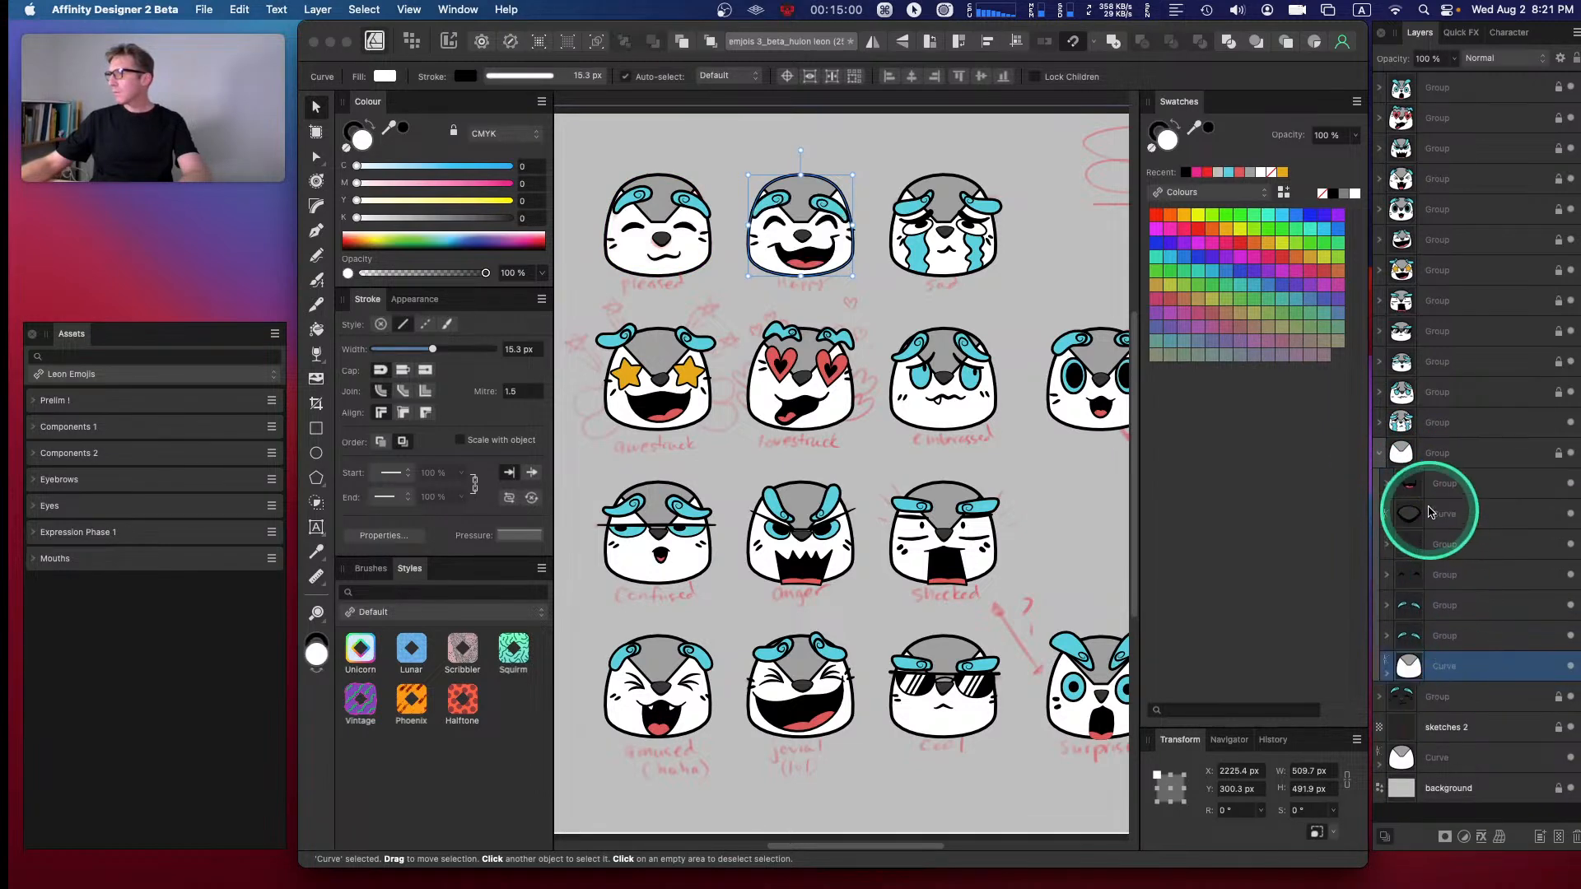
click(1389, 457)
- Place the Pleased head curve inside its expression group, send it to the bottom of the group, and collapse the group
click(1458, 548)
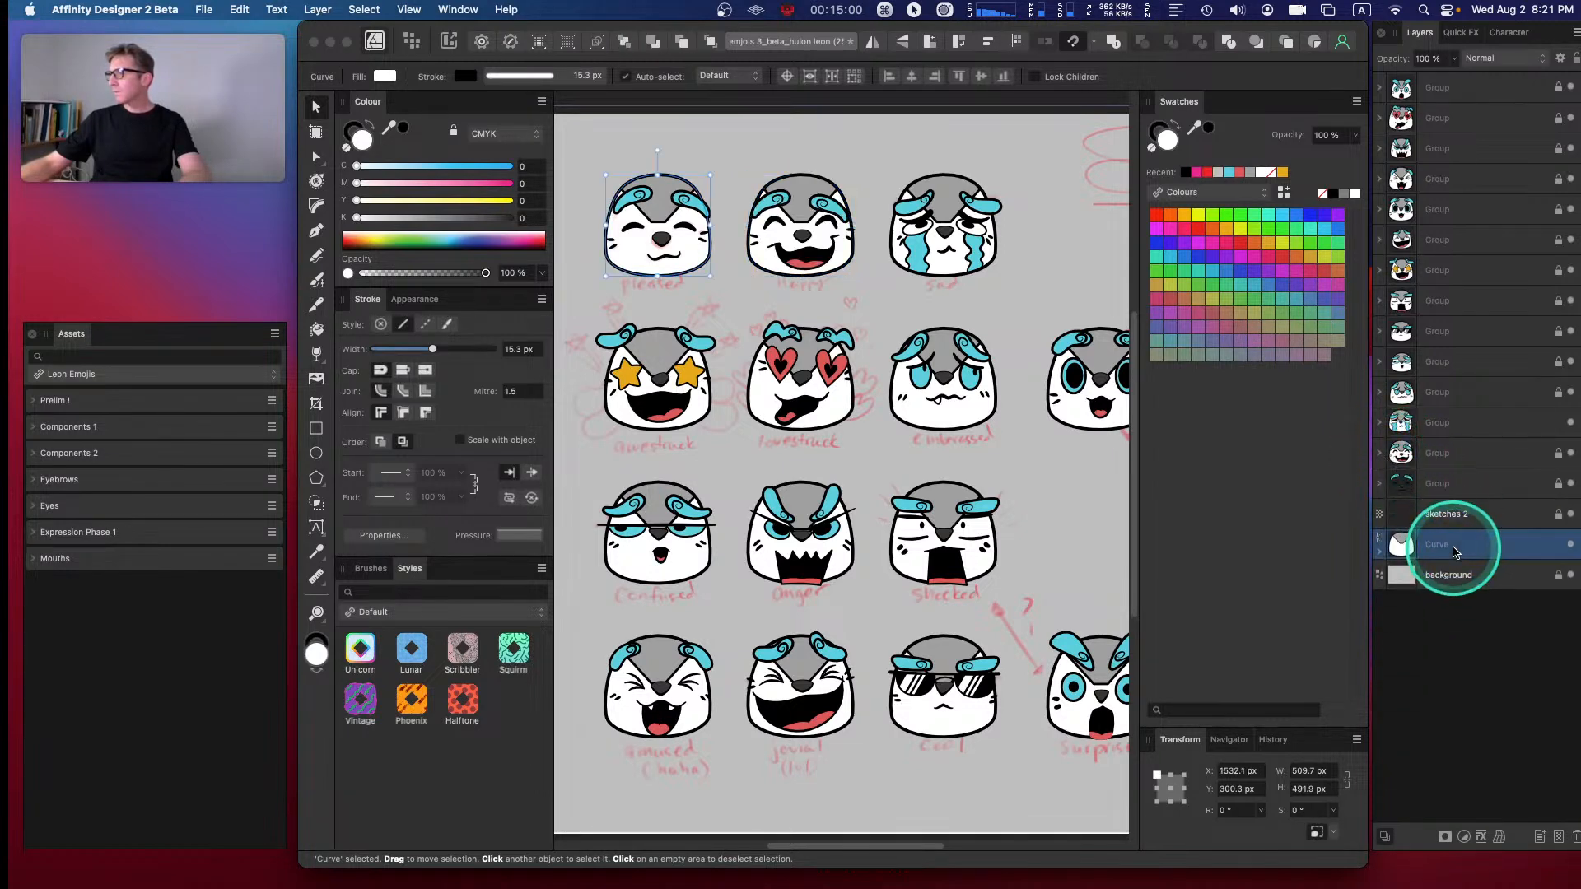
drag(1457, 554, 1457, 480)
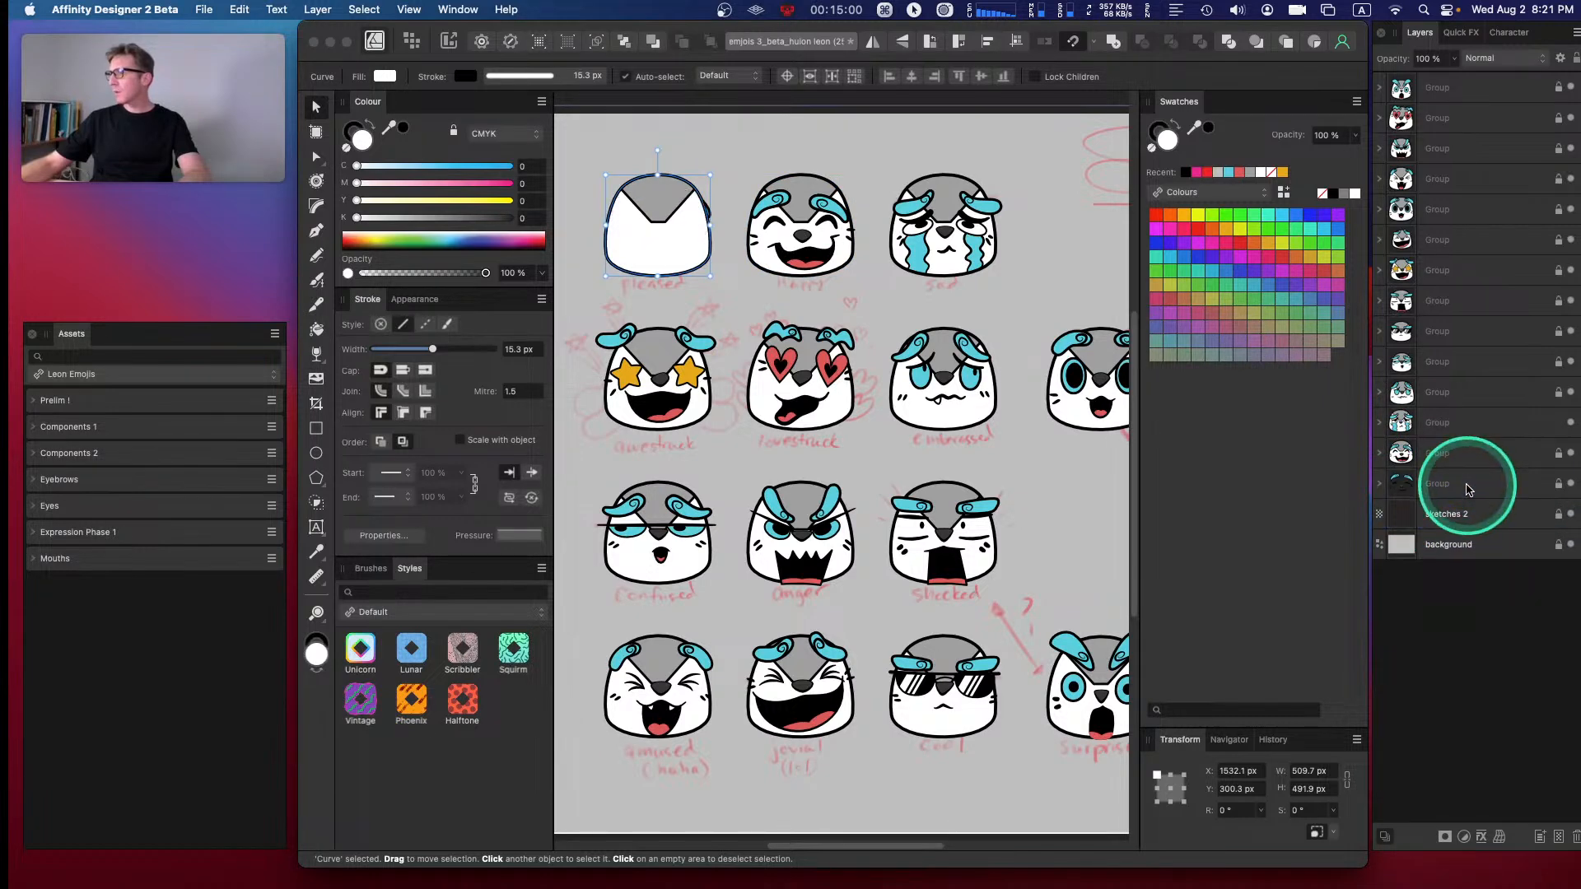
click(1383, 486)
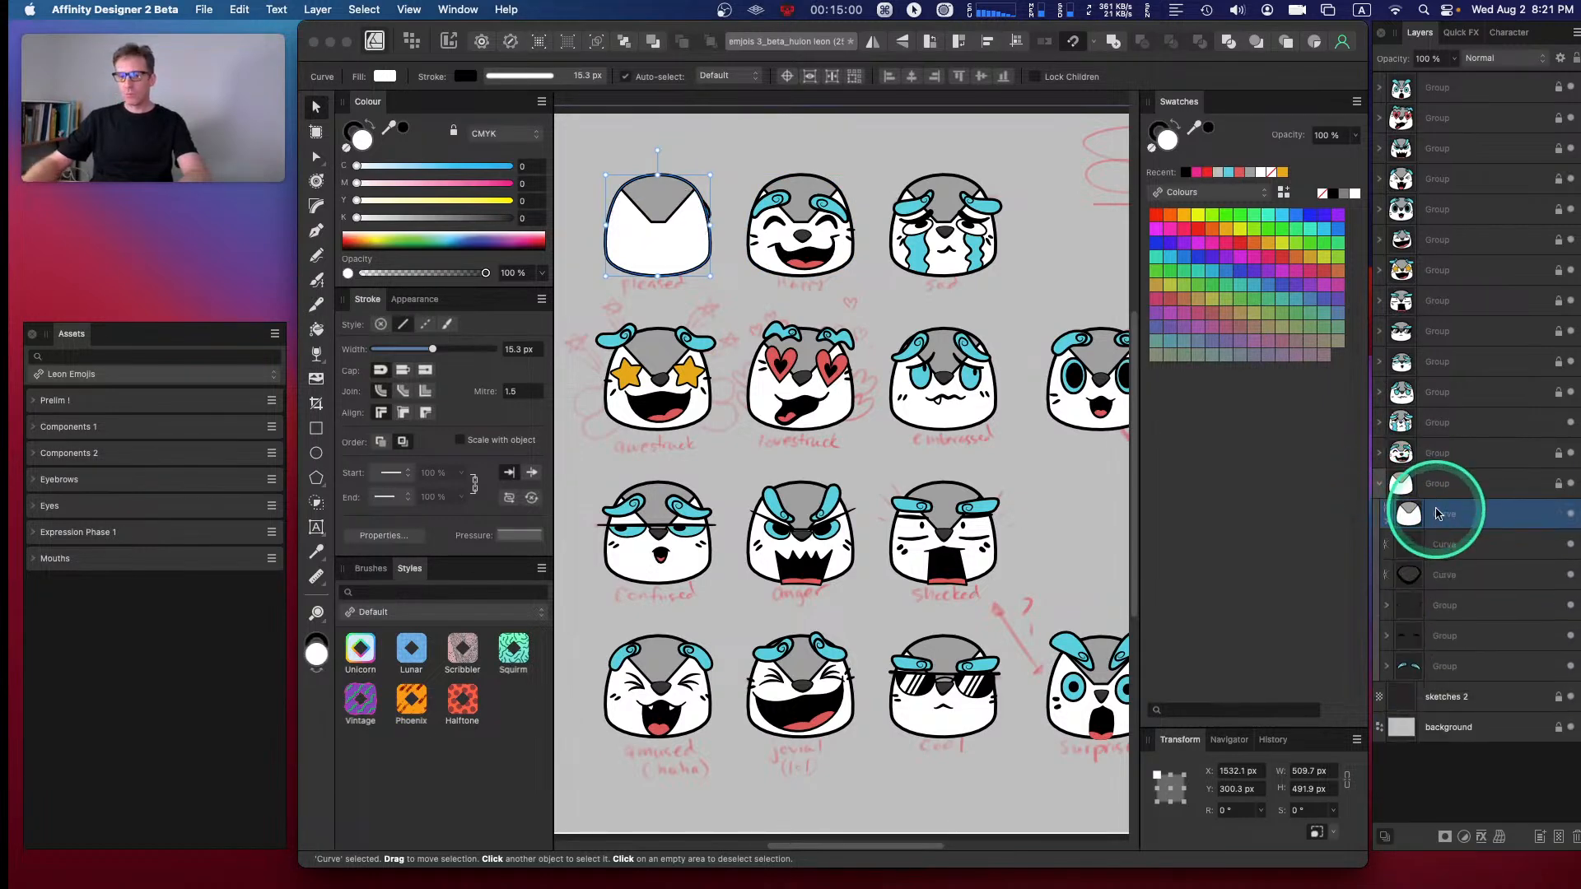
key(super+bracketleft)
key(super+bracketleft)
key(super+bracketleft)
key(super+bracketleft)
key(super+bracketleft)
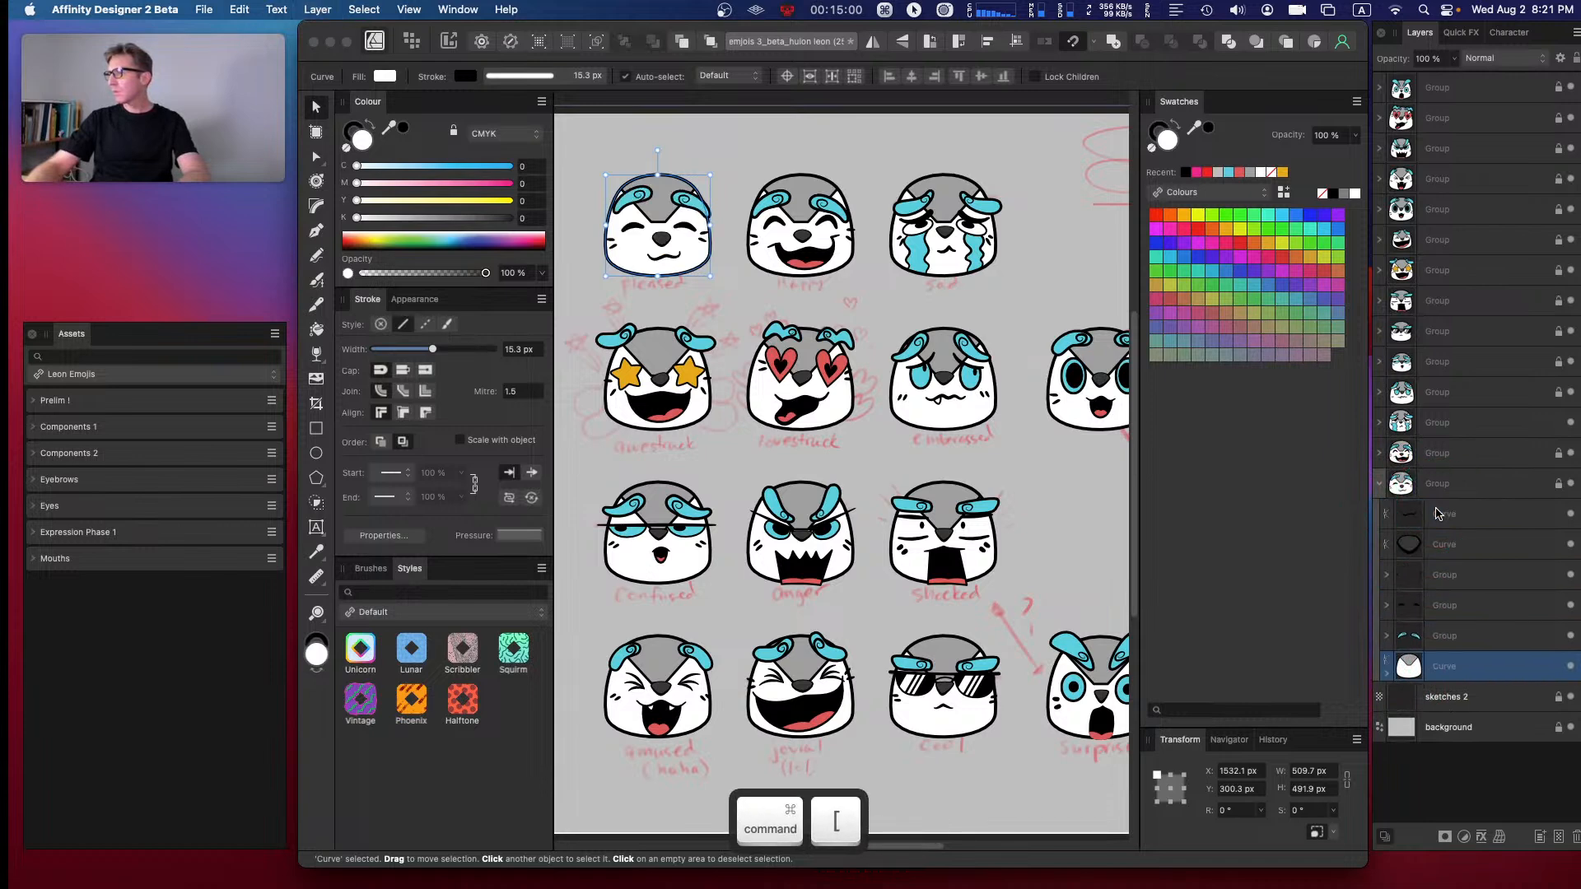
click(1378, 485)
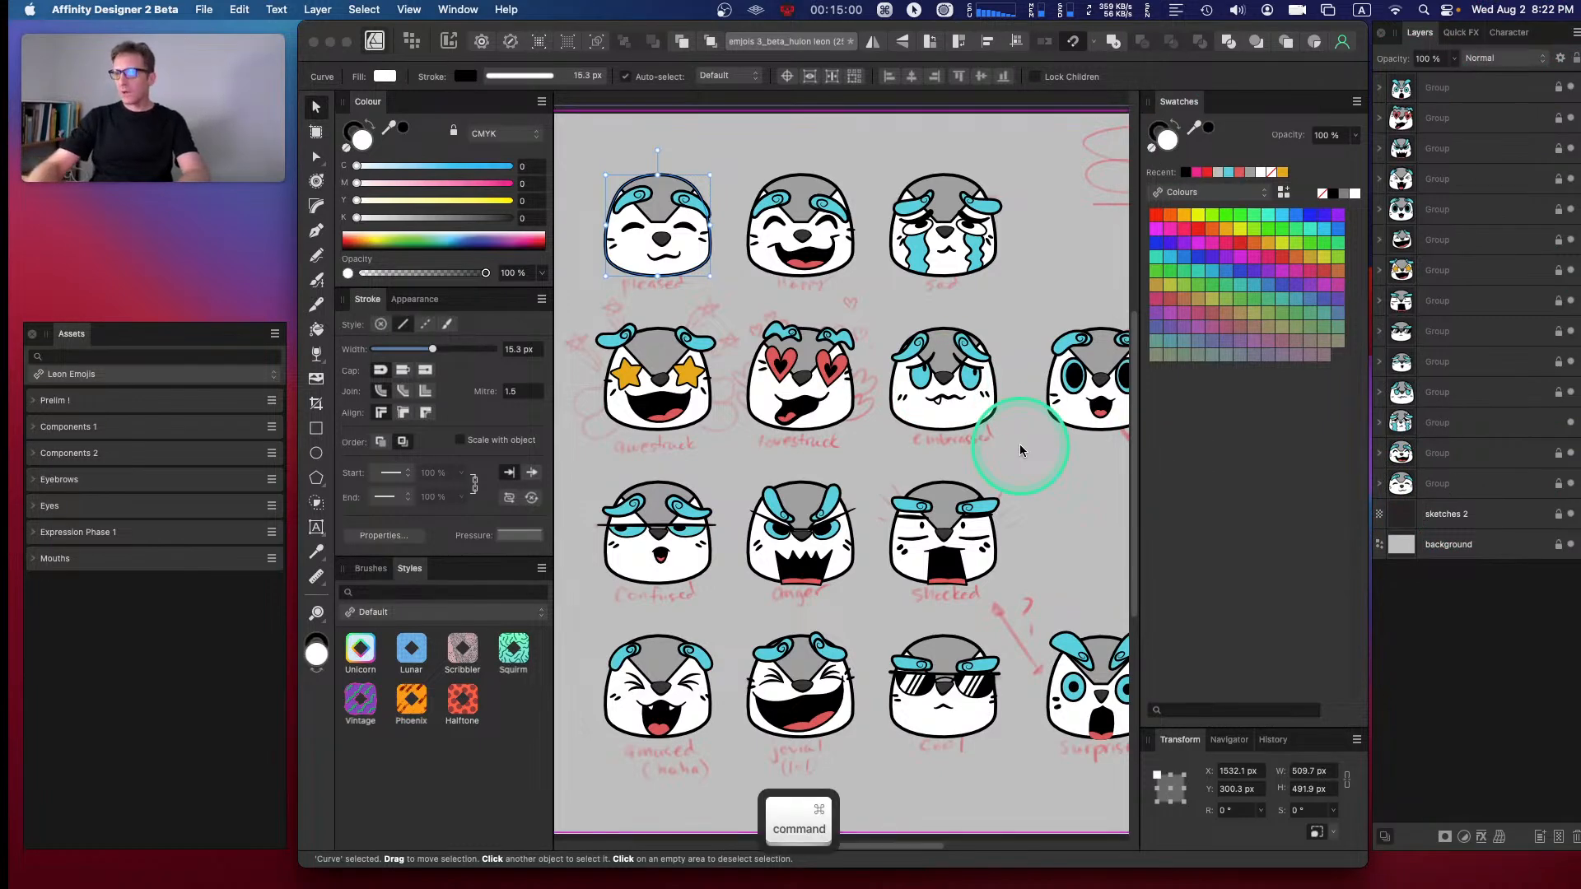
- Hide the sketches 2 layer and clear the selection so only the finished emojis show on the background
key(super+minus)
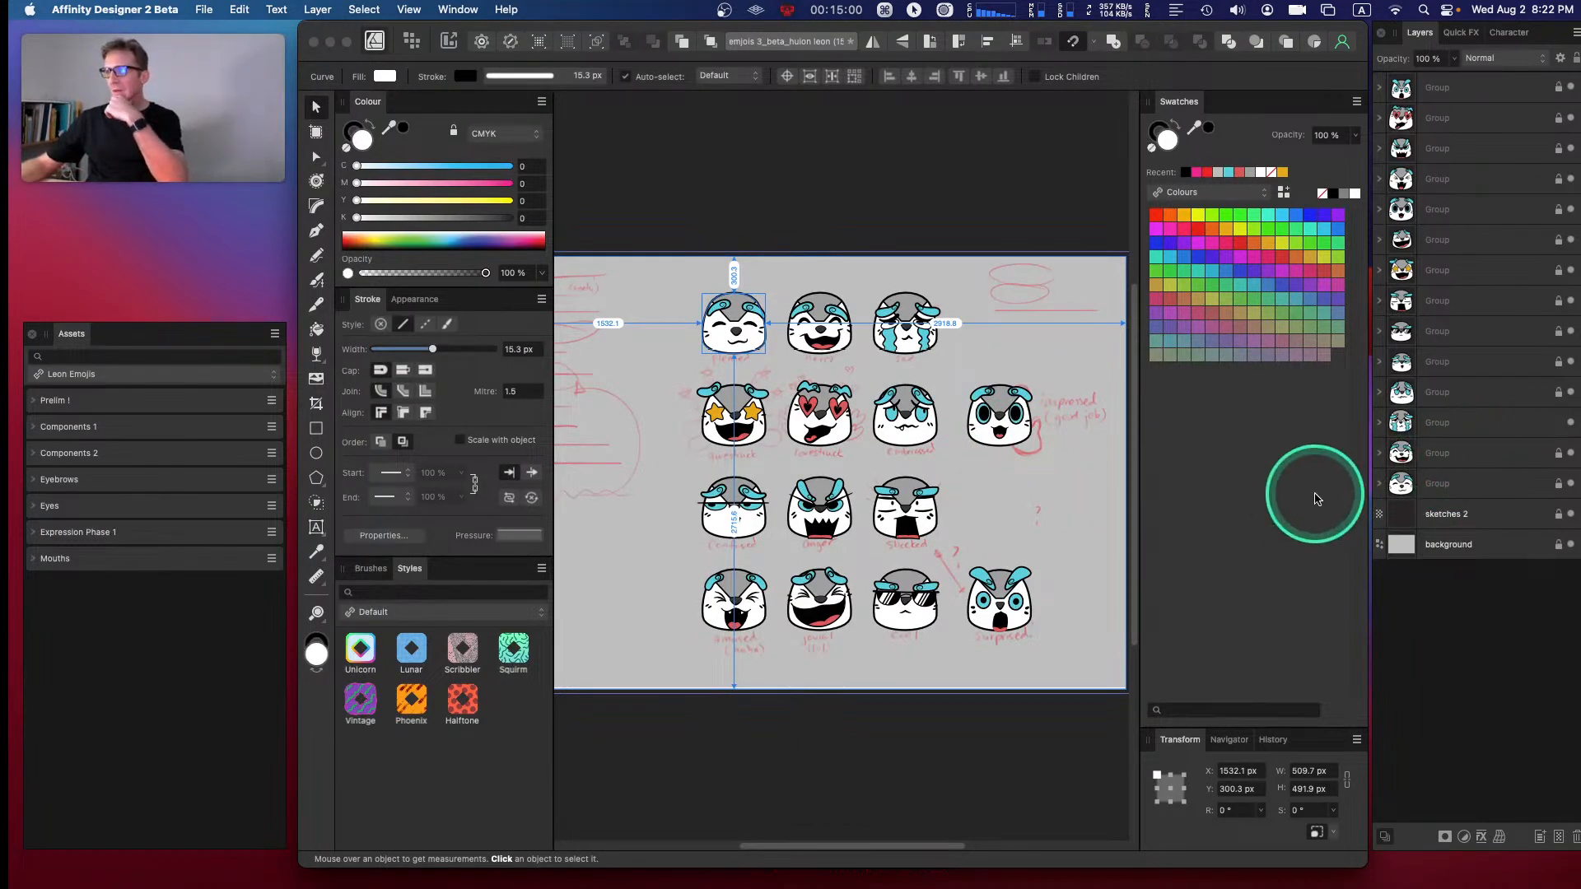
click(1571, 516)
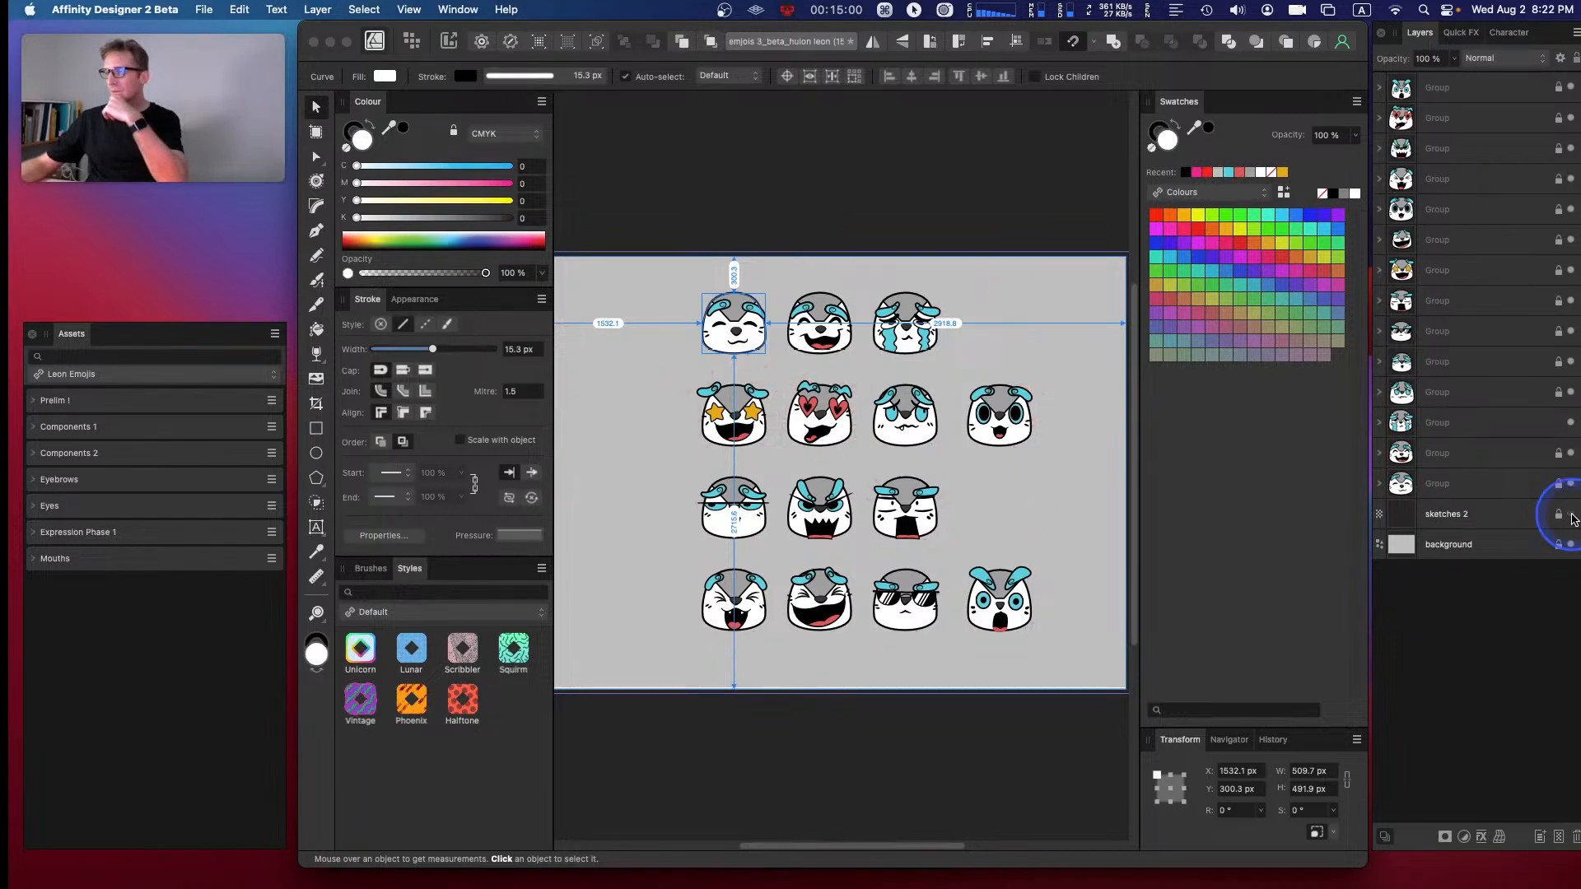
click(917, 716)
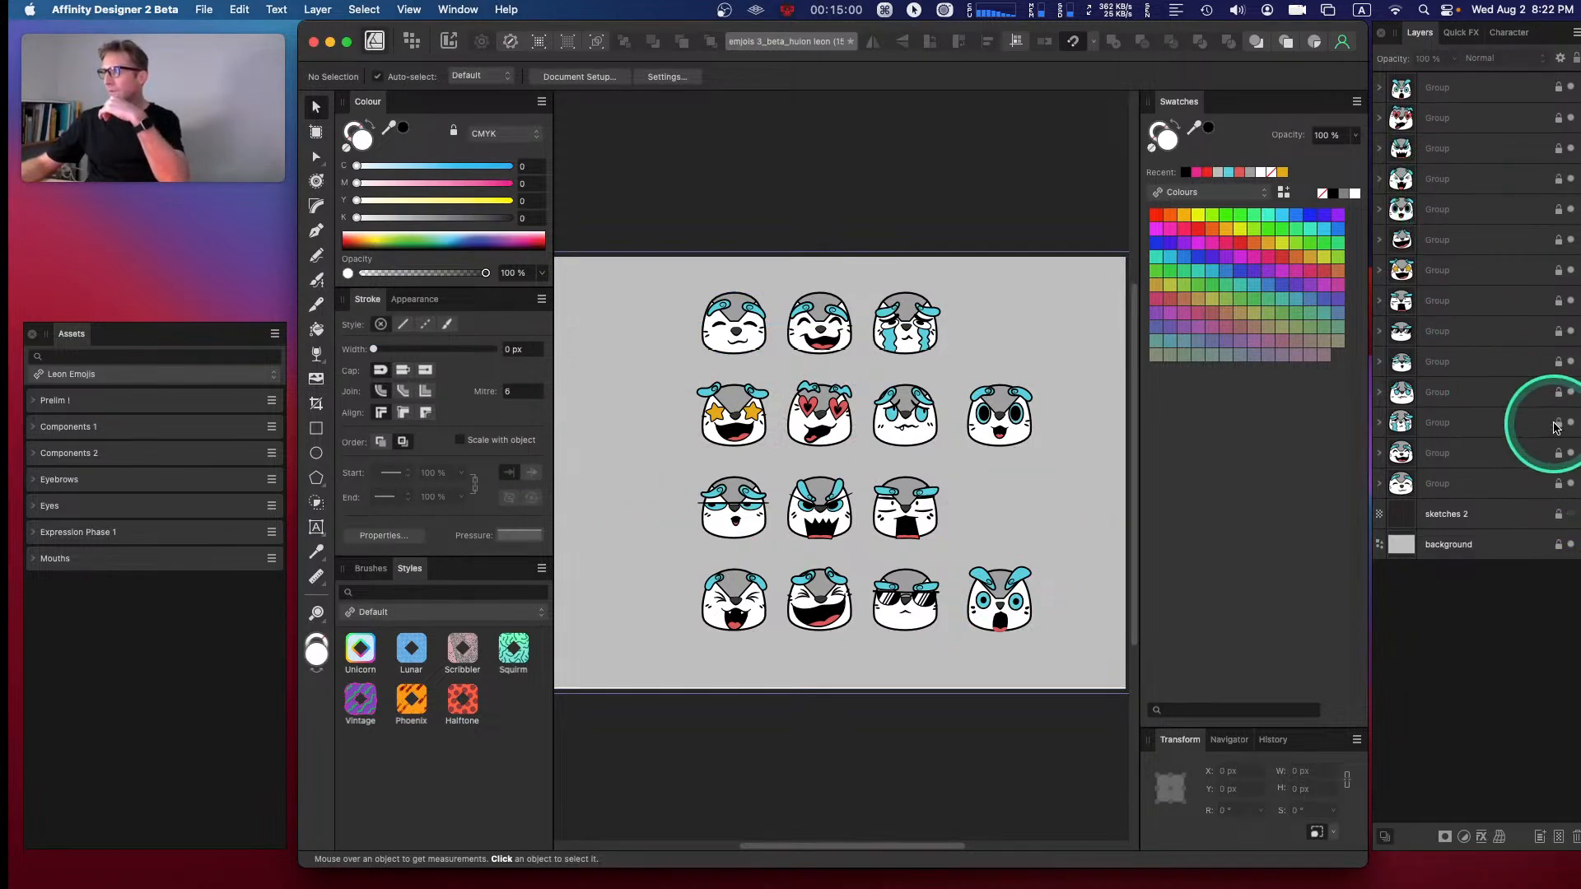
click(1504, 494)
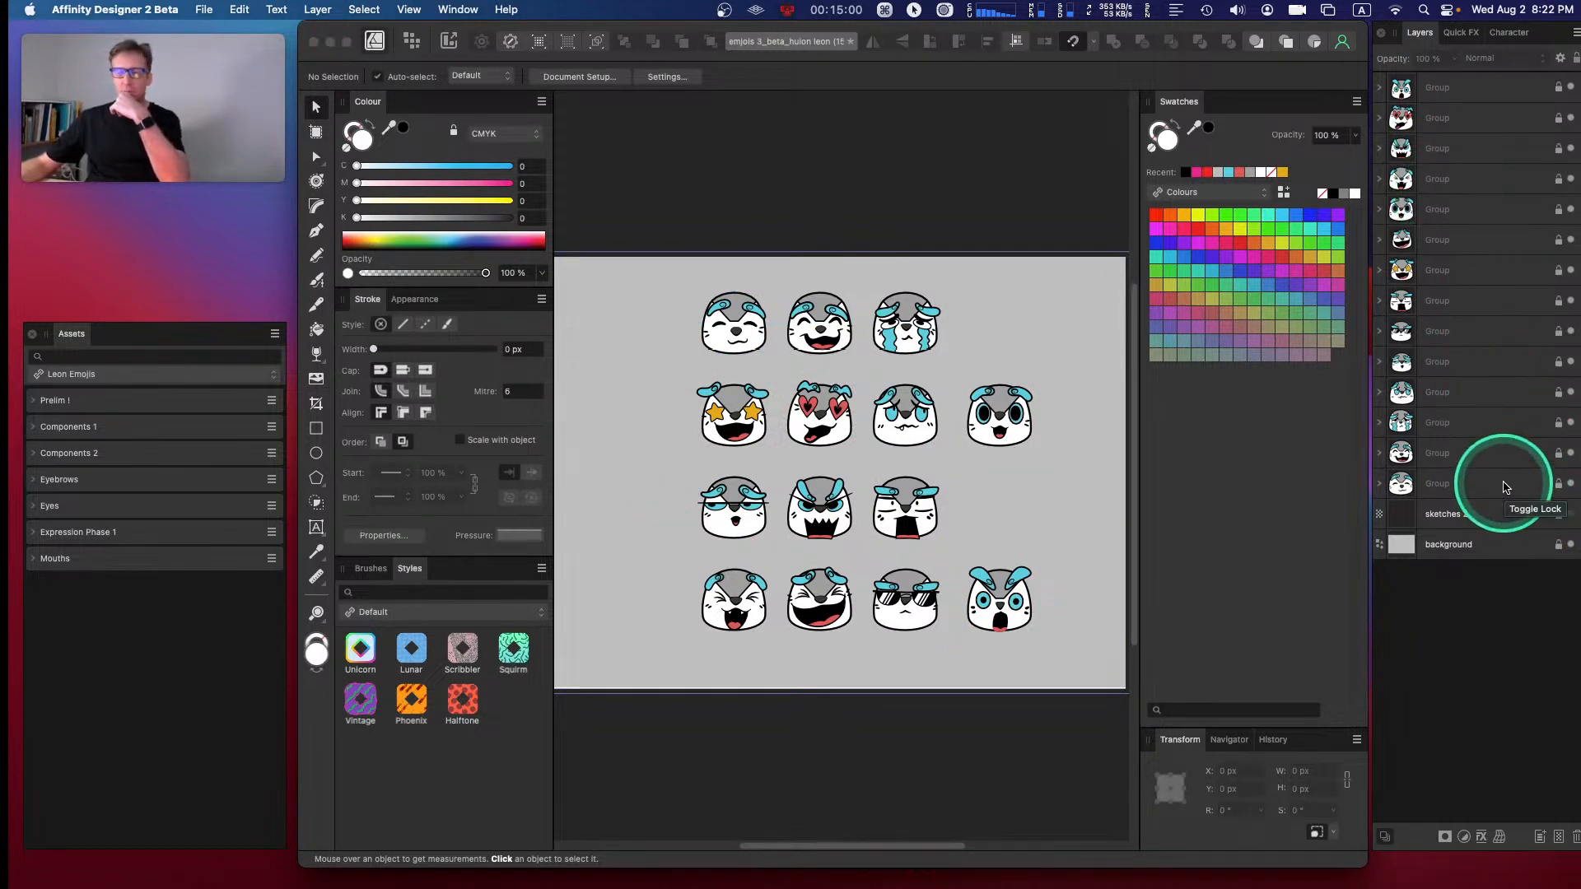
click(1571, 514)
click(1571, 516)
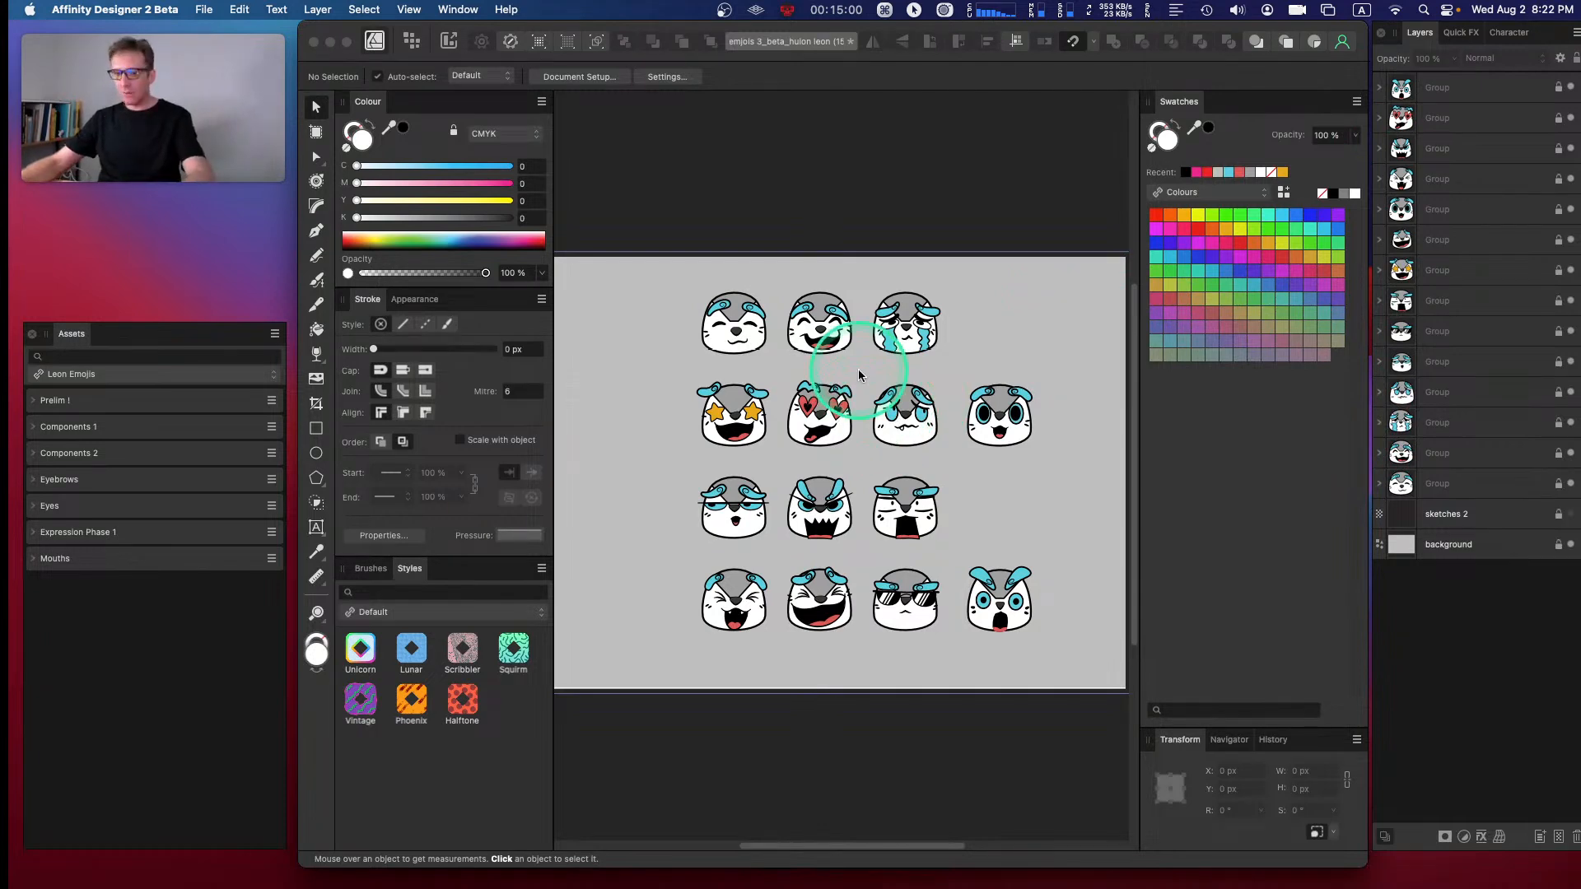
- Select all the expression groups together, from the Pleased group up to the topmost group, and unlock them
key(super+minus)
key(super+equal)
key(super+equal)
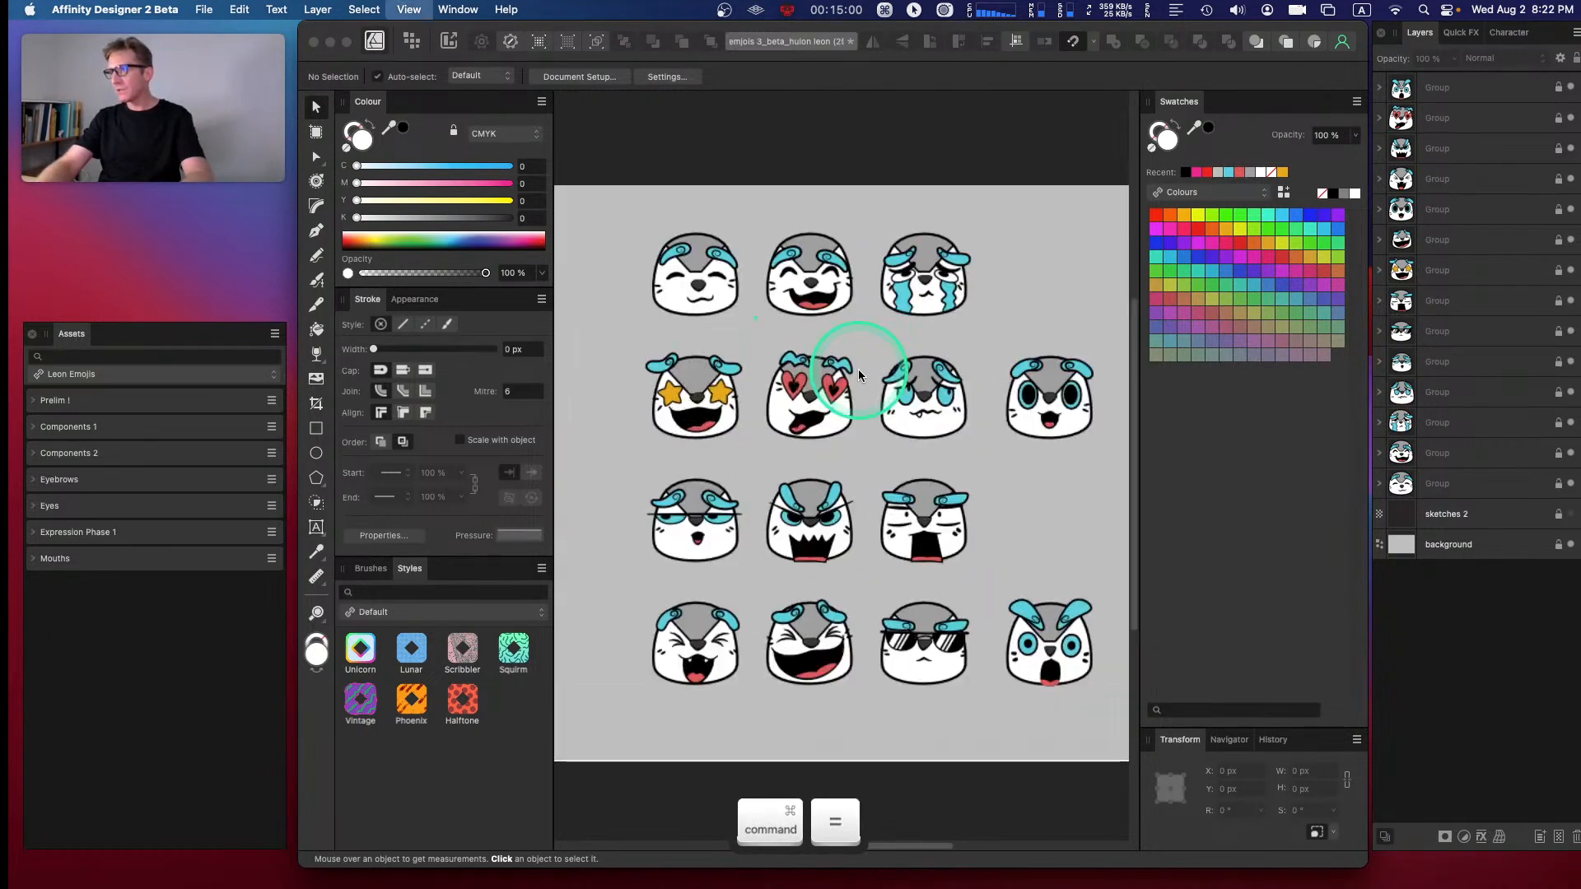
drag(847, 282, 984, 305)
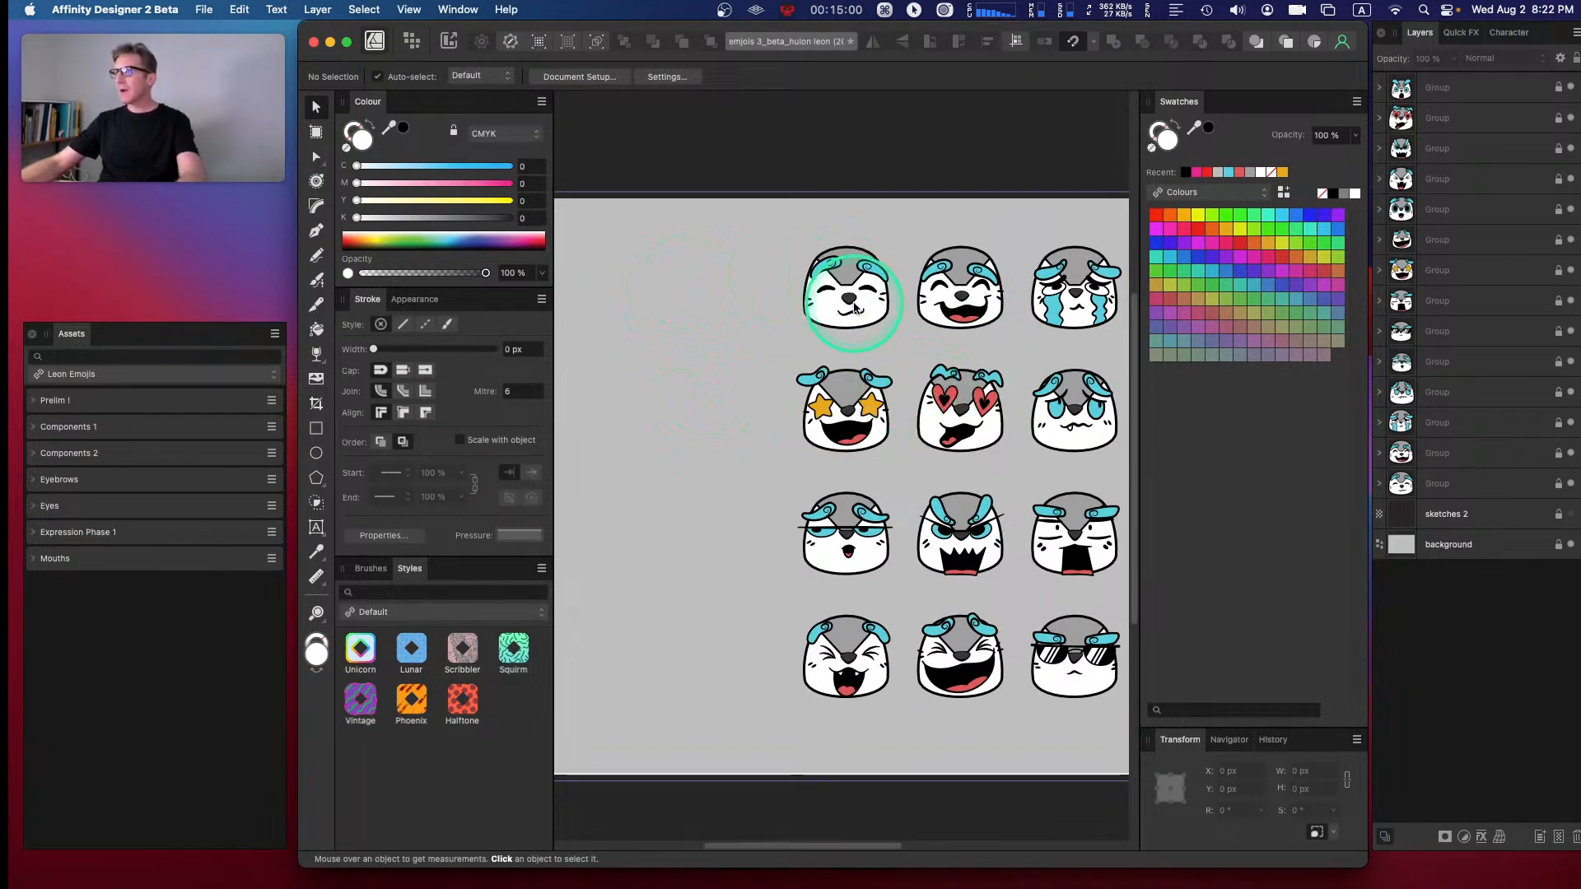
click(1443, 485)
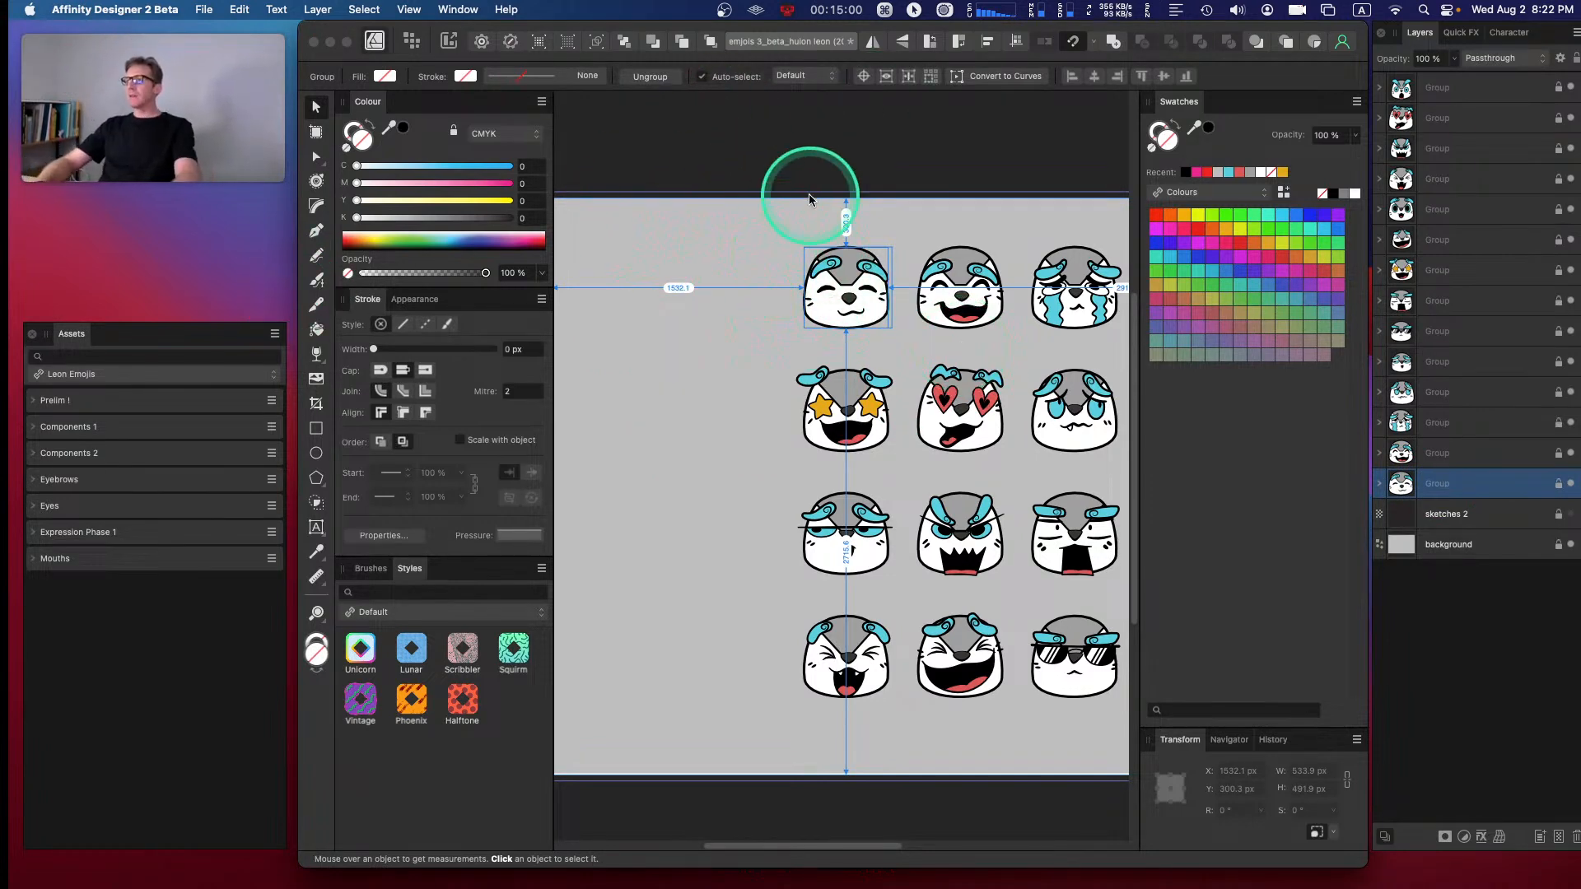
click(815, 158)
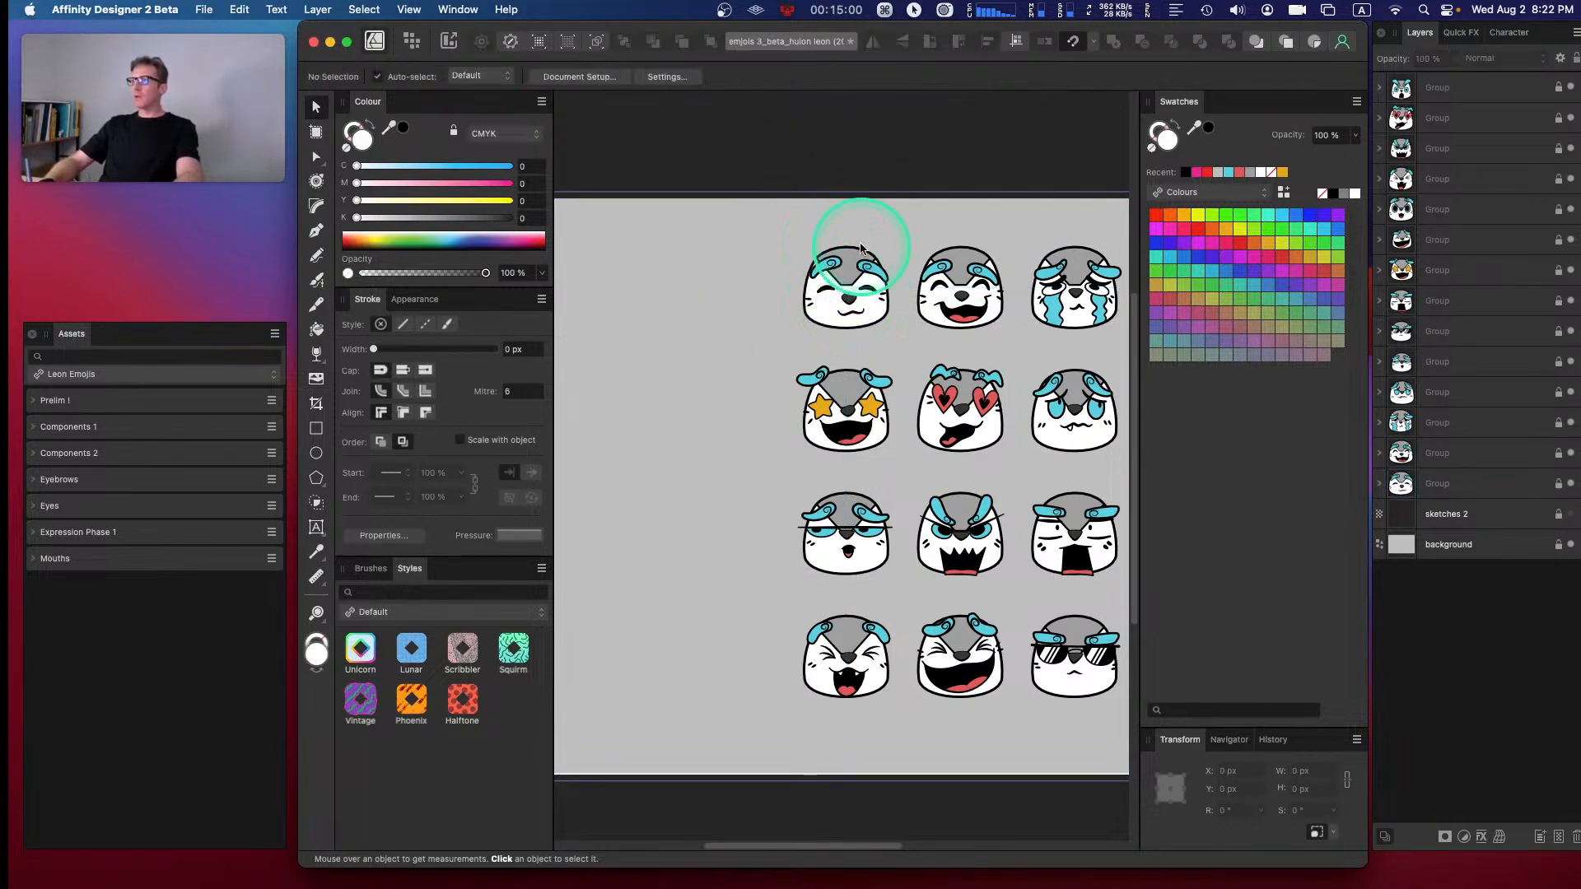
click(1436, 489)
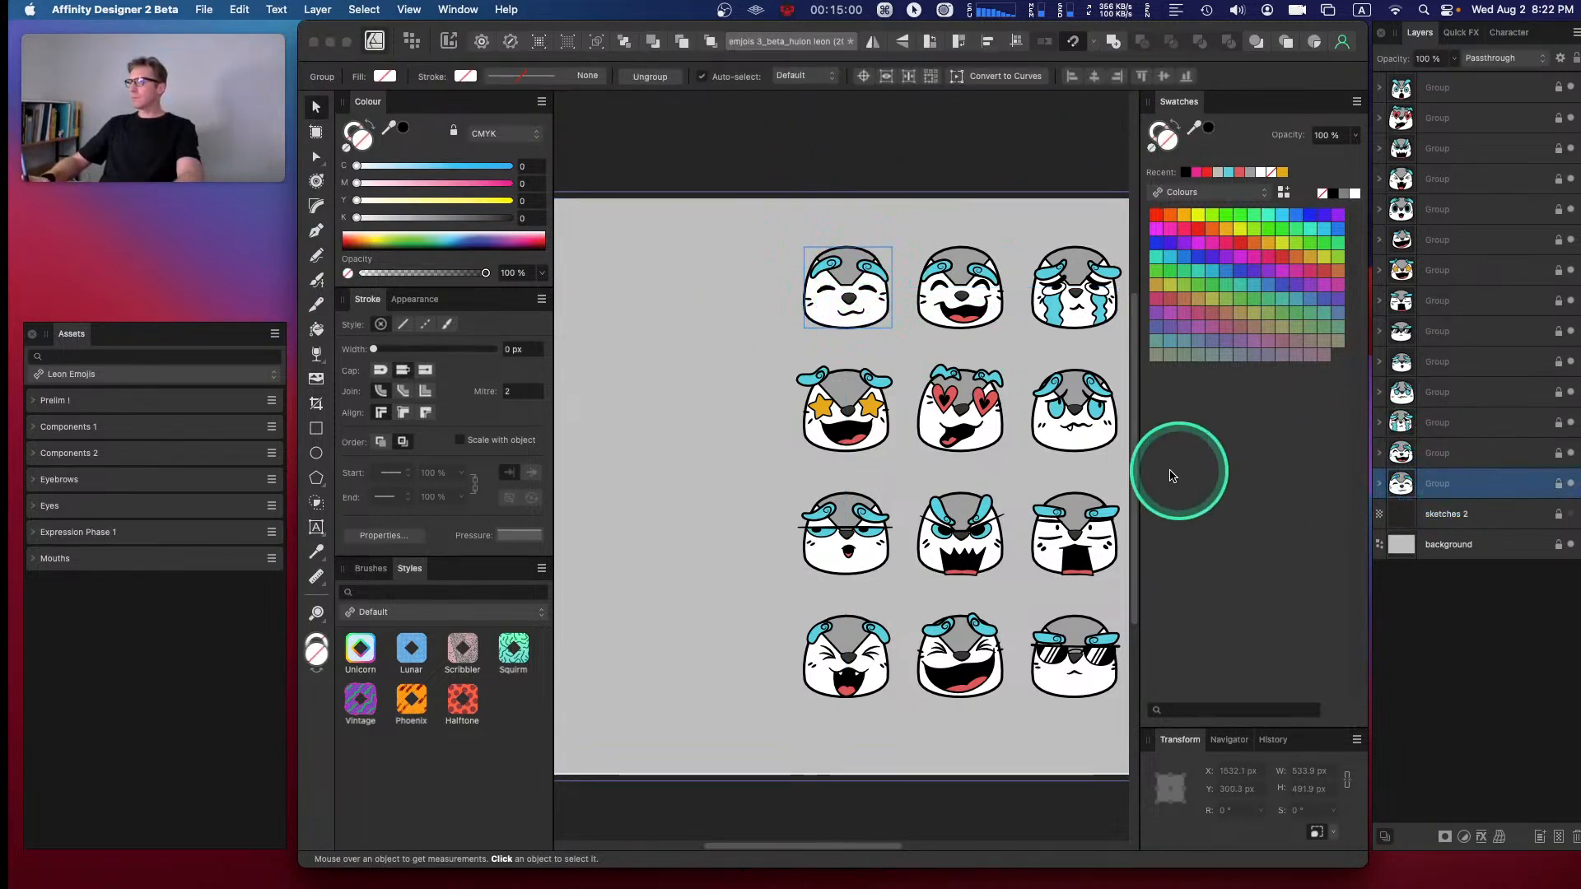
shift+click(1458, 89)
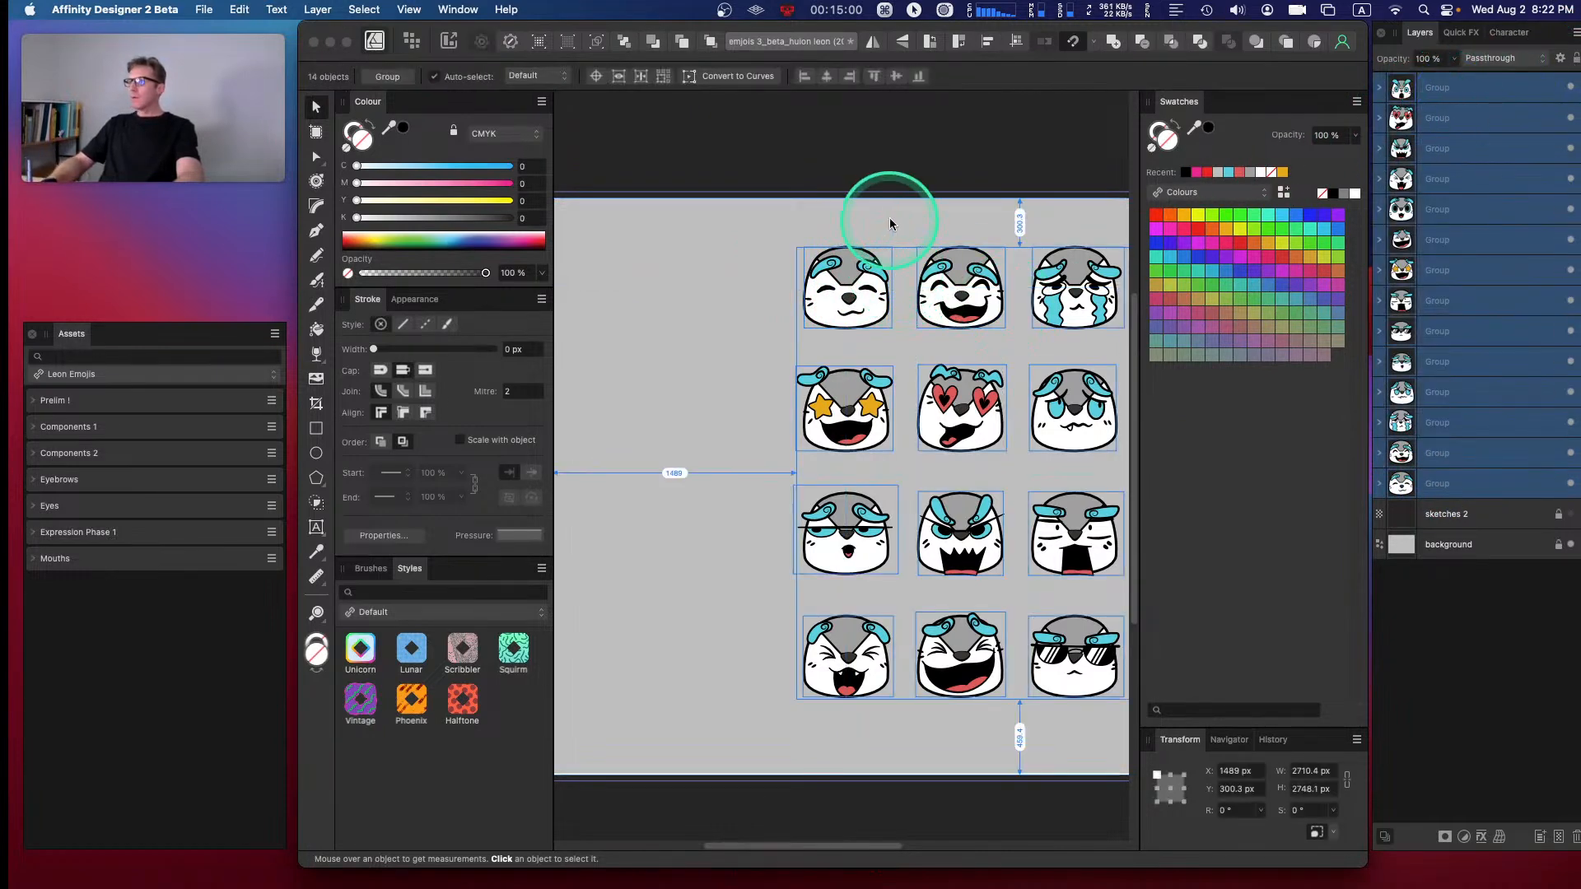
- Move the Pleased emoji by itself to the artboard's upper-left area, at about X 422 px, Y 290 px
click(870, 304)
drag(870, 304, 644, 293)
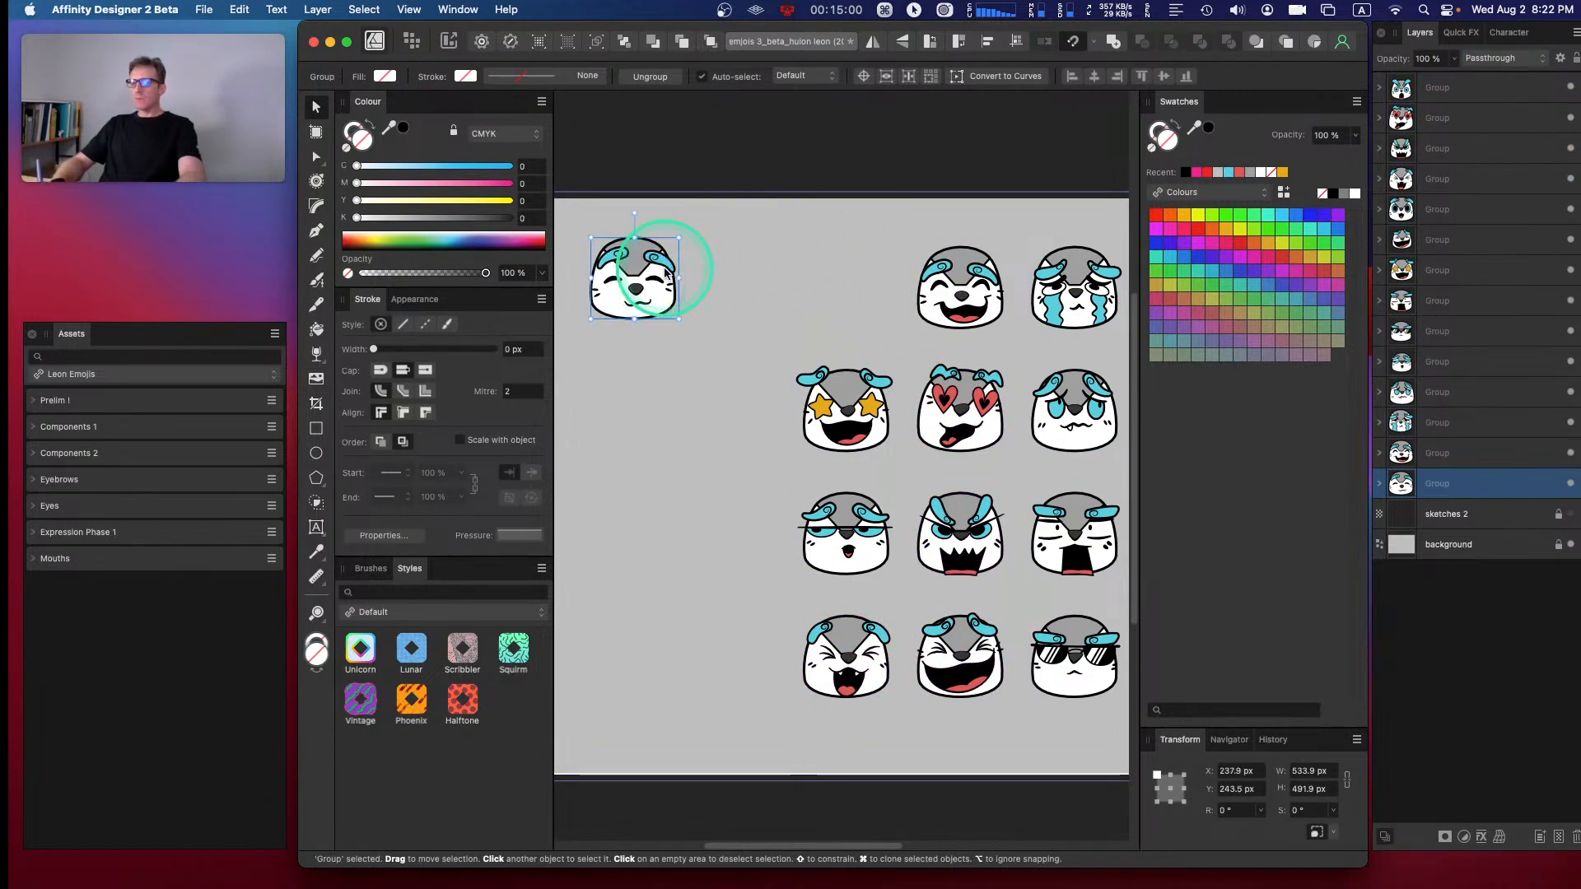
key(super+minus)
key(space)
drag(876, 224, 801, 199)
mouse_move(613, 308)
mouse_down()
mouse_move(641, 327)
mouse_move(634, 309)
mouse_up()
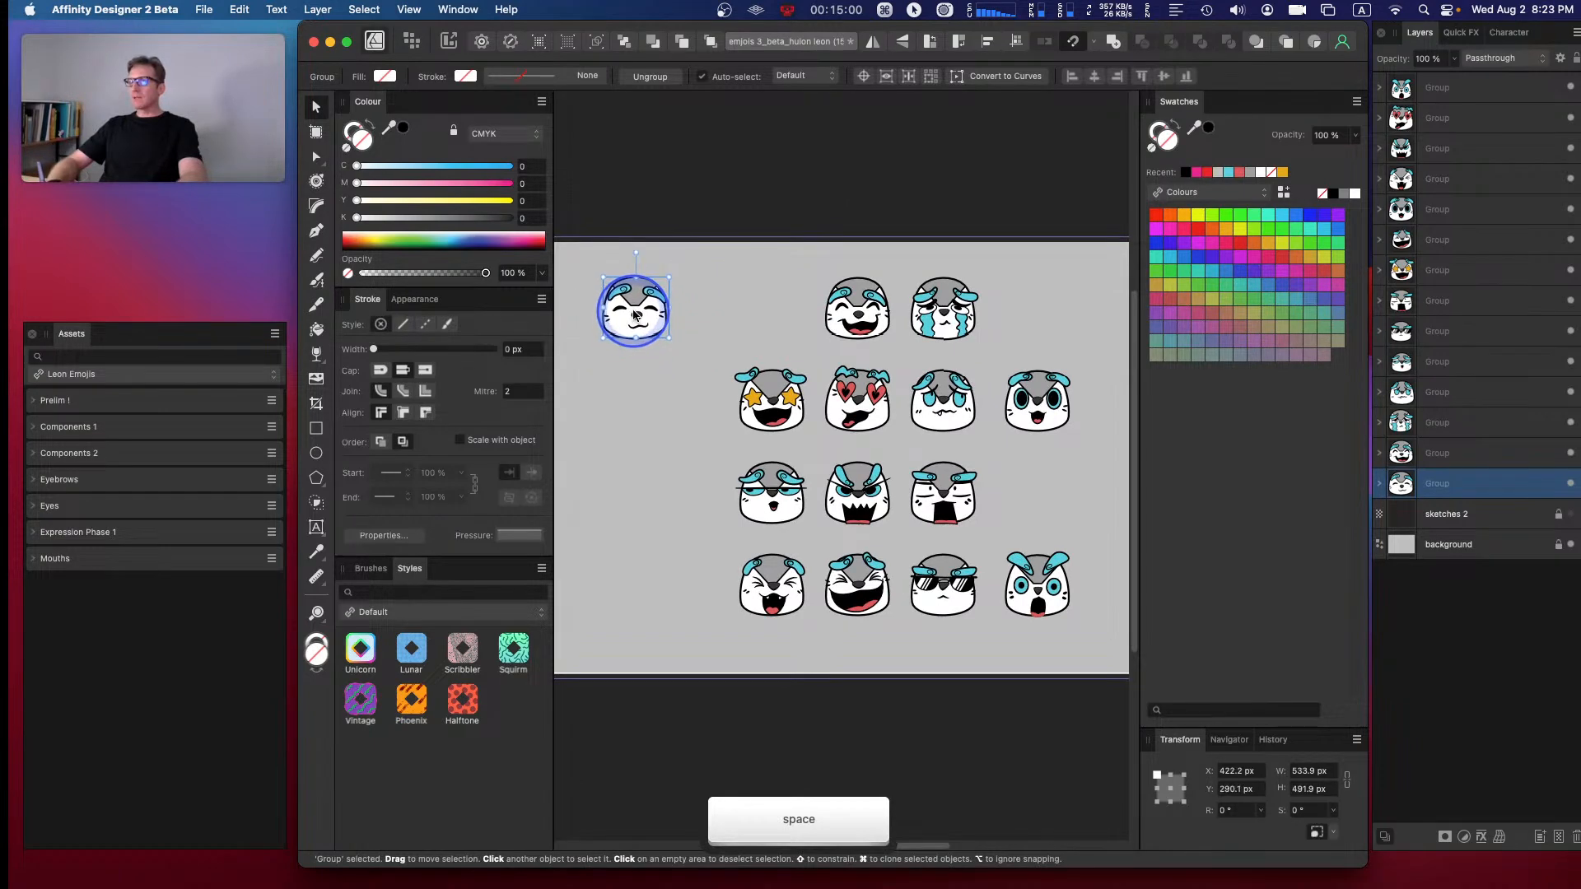
- Move the star-eyed, half-lidded and squinting open-mouthed emojis left to form the first column below the Pleased emoji
drag(774, 400, 652, 406)
drag(774, 492, 650, 504)
drag(769, 576, 652, 611)
- Fine-tune the positions of the four first-column emojis so they line up vertically with roughly even gaps
drag(652, 310, 661, 310)
click(645, 403)
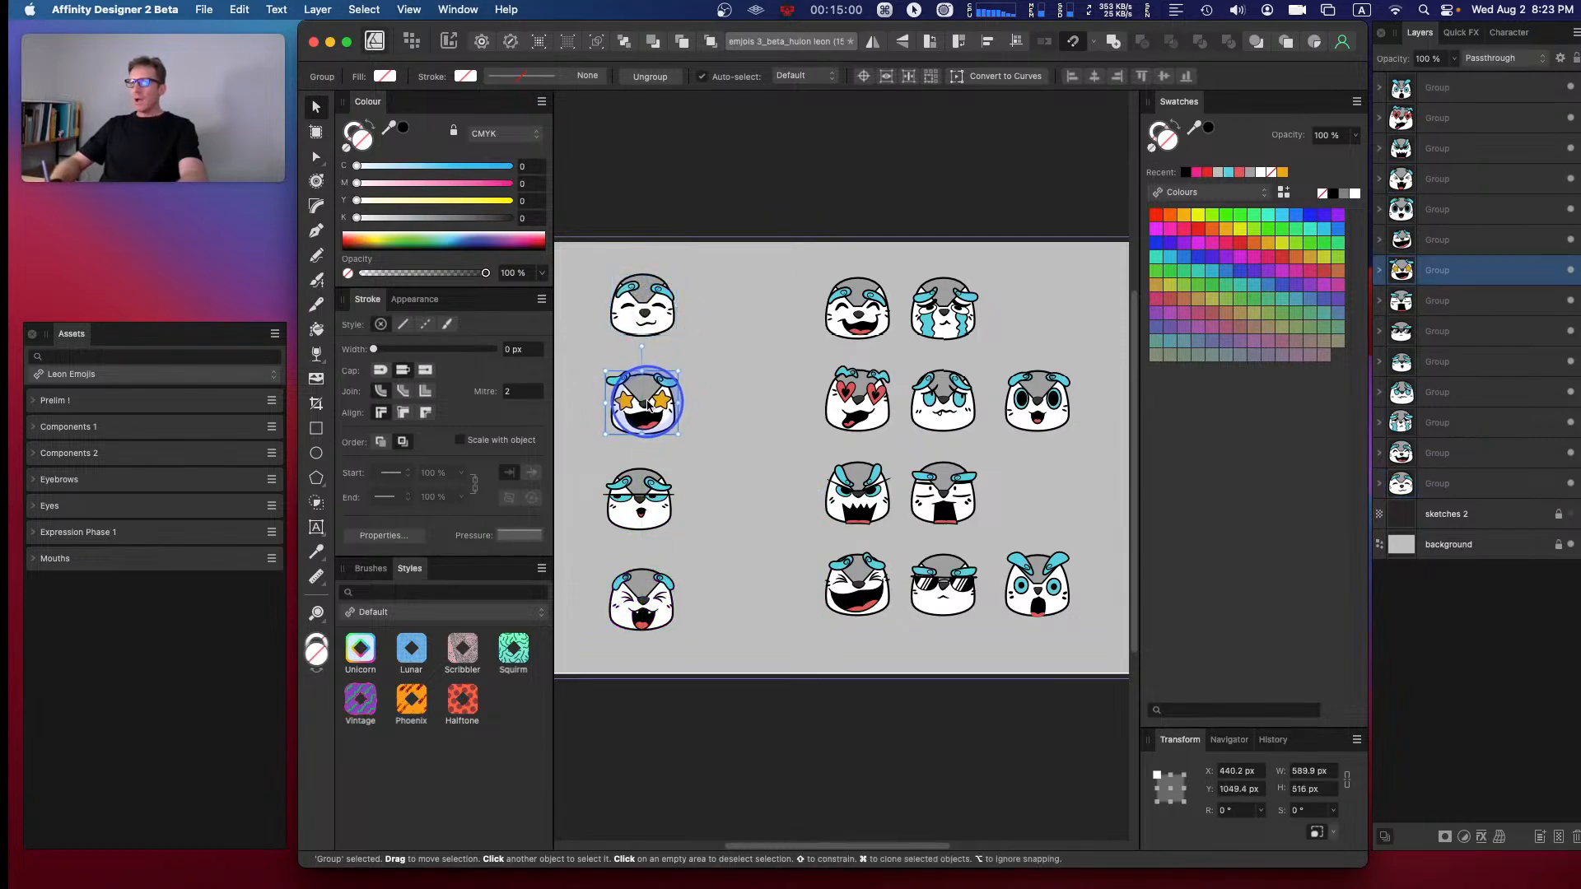
click(646, 312)
drag(647, 311, 644, 313)
drag(638, 415, 639, 435)
drag(640, 514, 643, 516)
drag(643, 611, 642, 608)
- Move the laughing, angry, heart-eyed and Happy emojis left into a second column level with the first-column rows
drag(879, 555, 791, 570)
drag(857, 494, 768, 502)
drag(834, 414, 769, 401)
drag(838, 317, 777, 306)
- Move the crying, worried, black open-mouthed and sunglasses emojis left into a third column level with the existing rows
drag(949, 310, 906, 320)
drag(945, 417, 894, 430)
drag(936, 494, 884, 500)
drag(941, 589, 894, 605)
click(955, 557)
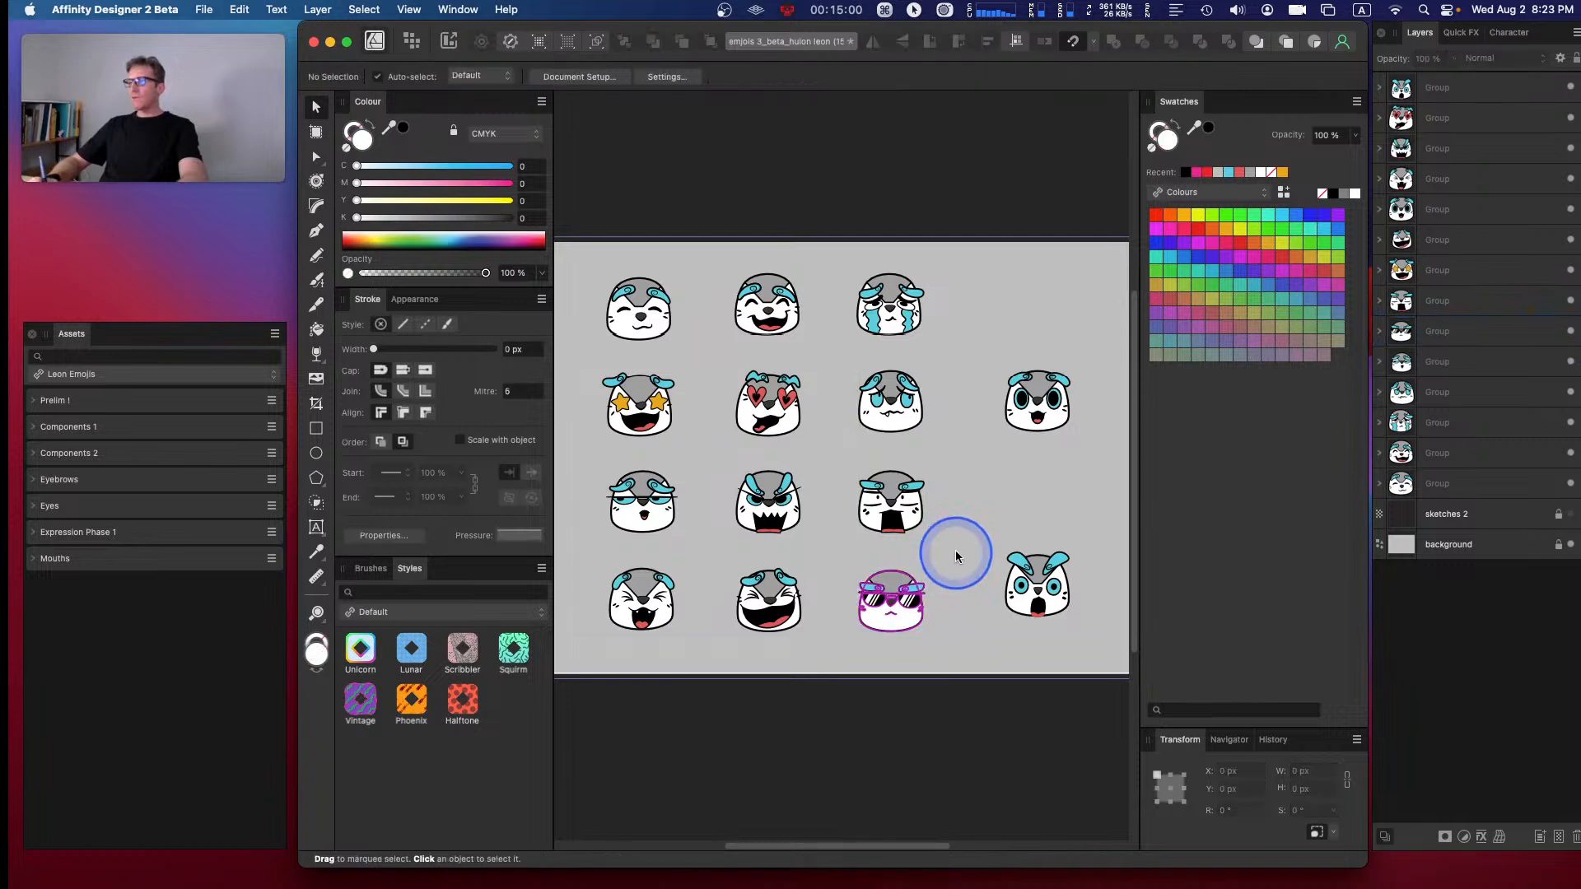
- Place the wide-eyed emoji in the first row and the shocked emoji in the second row of a fourth column
drag(1057, 420, 1036, 321)
click(1024, 616)
drag(1034, 606, 1019, 424)
drag(894, 415, 892, 420)
click(1021, 425)
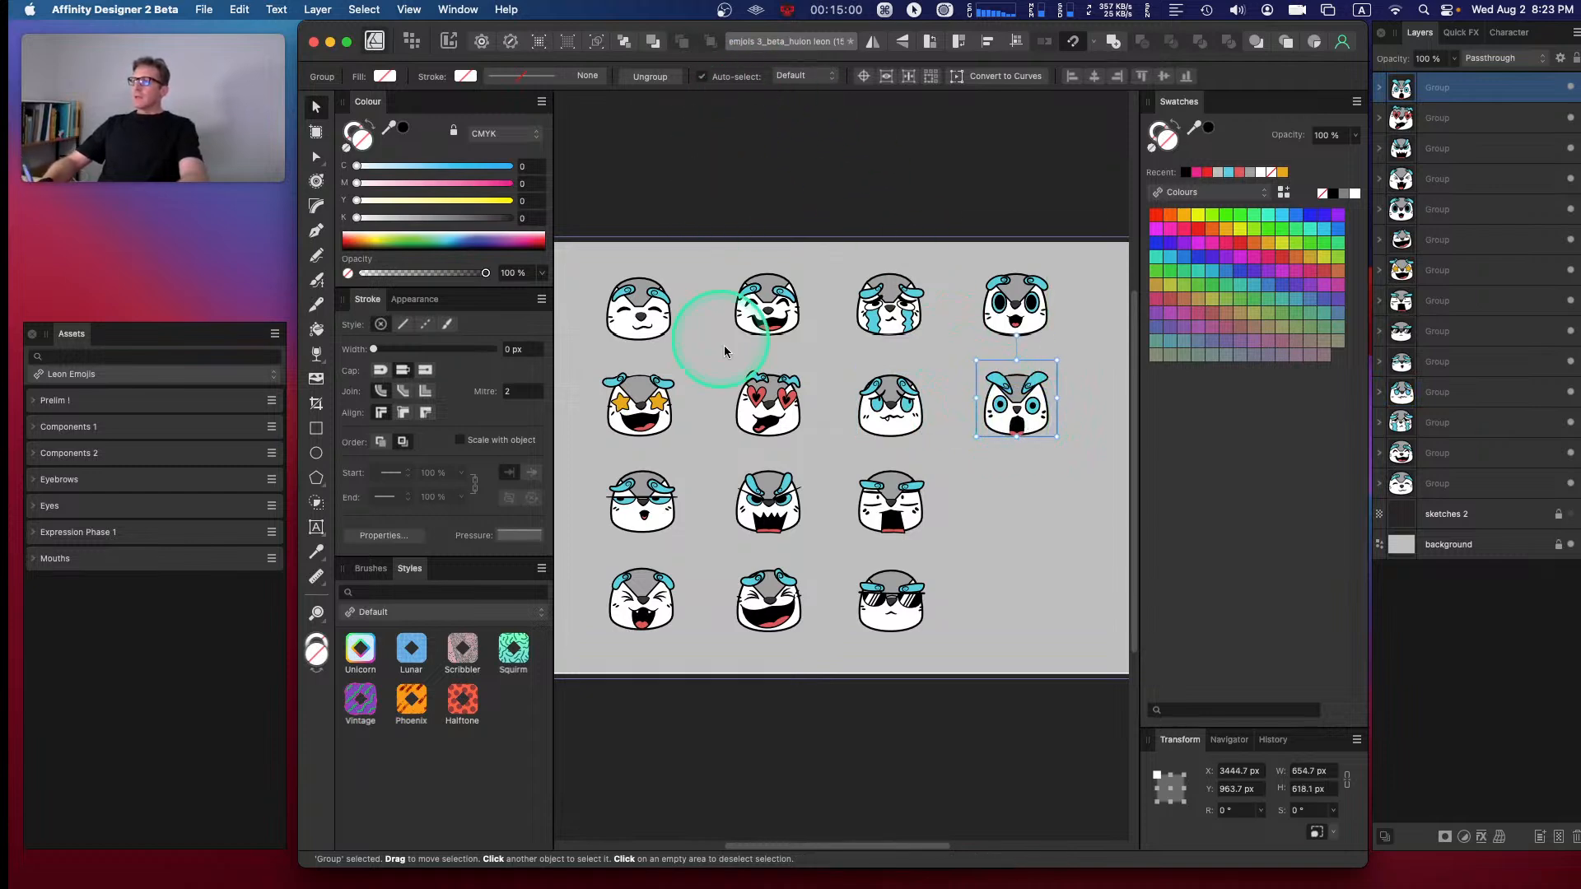
- Nudge the heart-eyed, Pleased and Happy emojis to line up better with their neighbouring rows and columns
drag(779, 409, 781, 414)
click(829, 479)
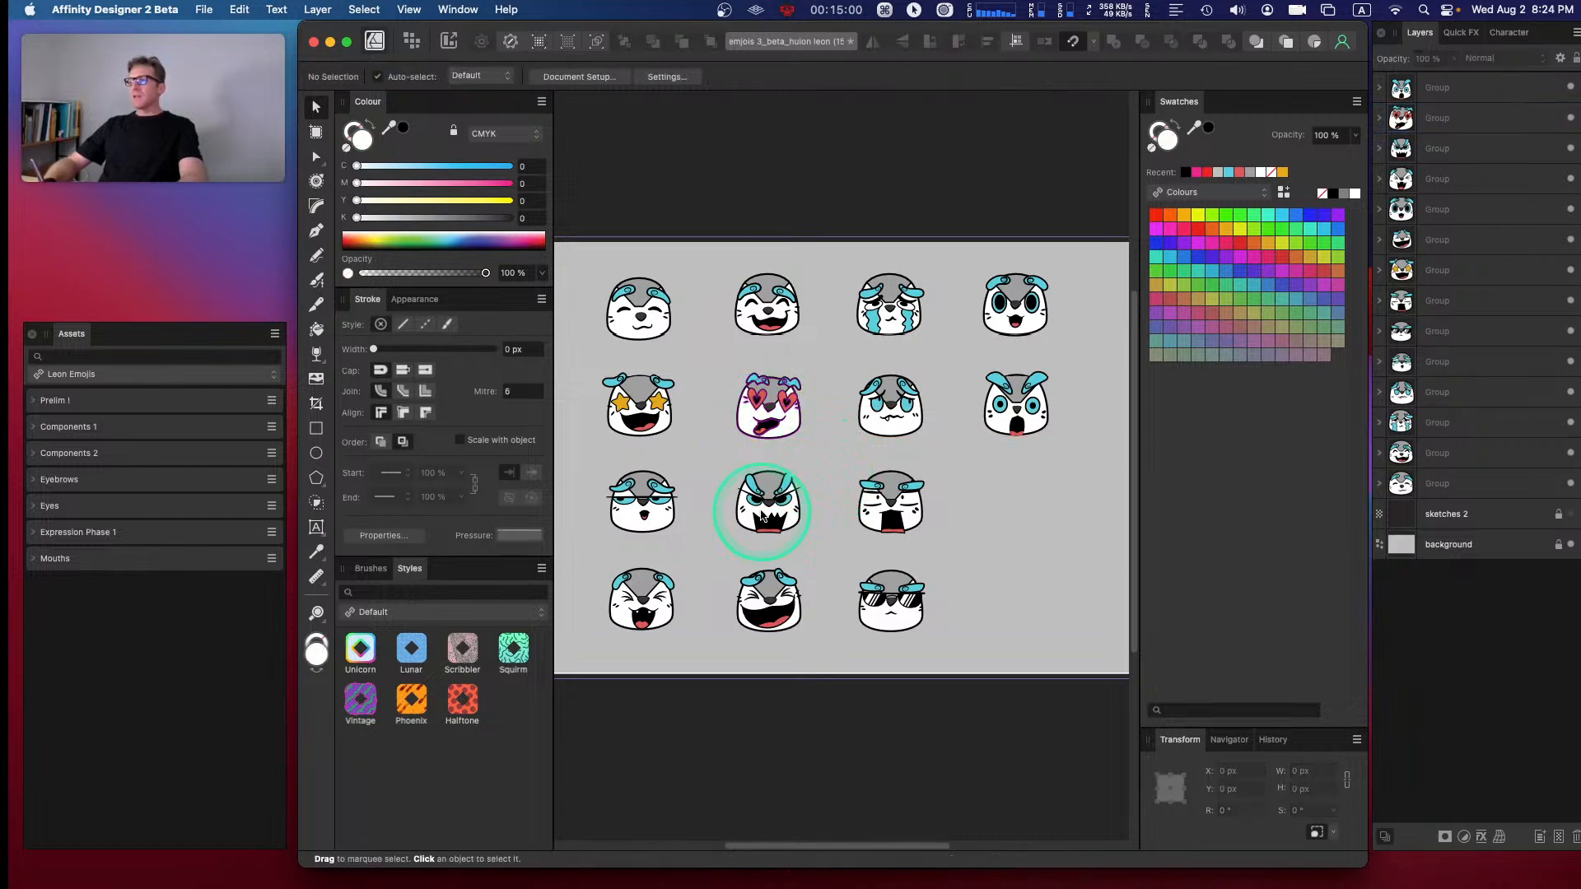
drag(644, 316, 648, 311)
drag(758, 336, 773, 319)
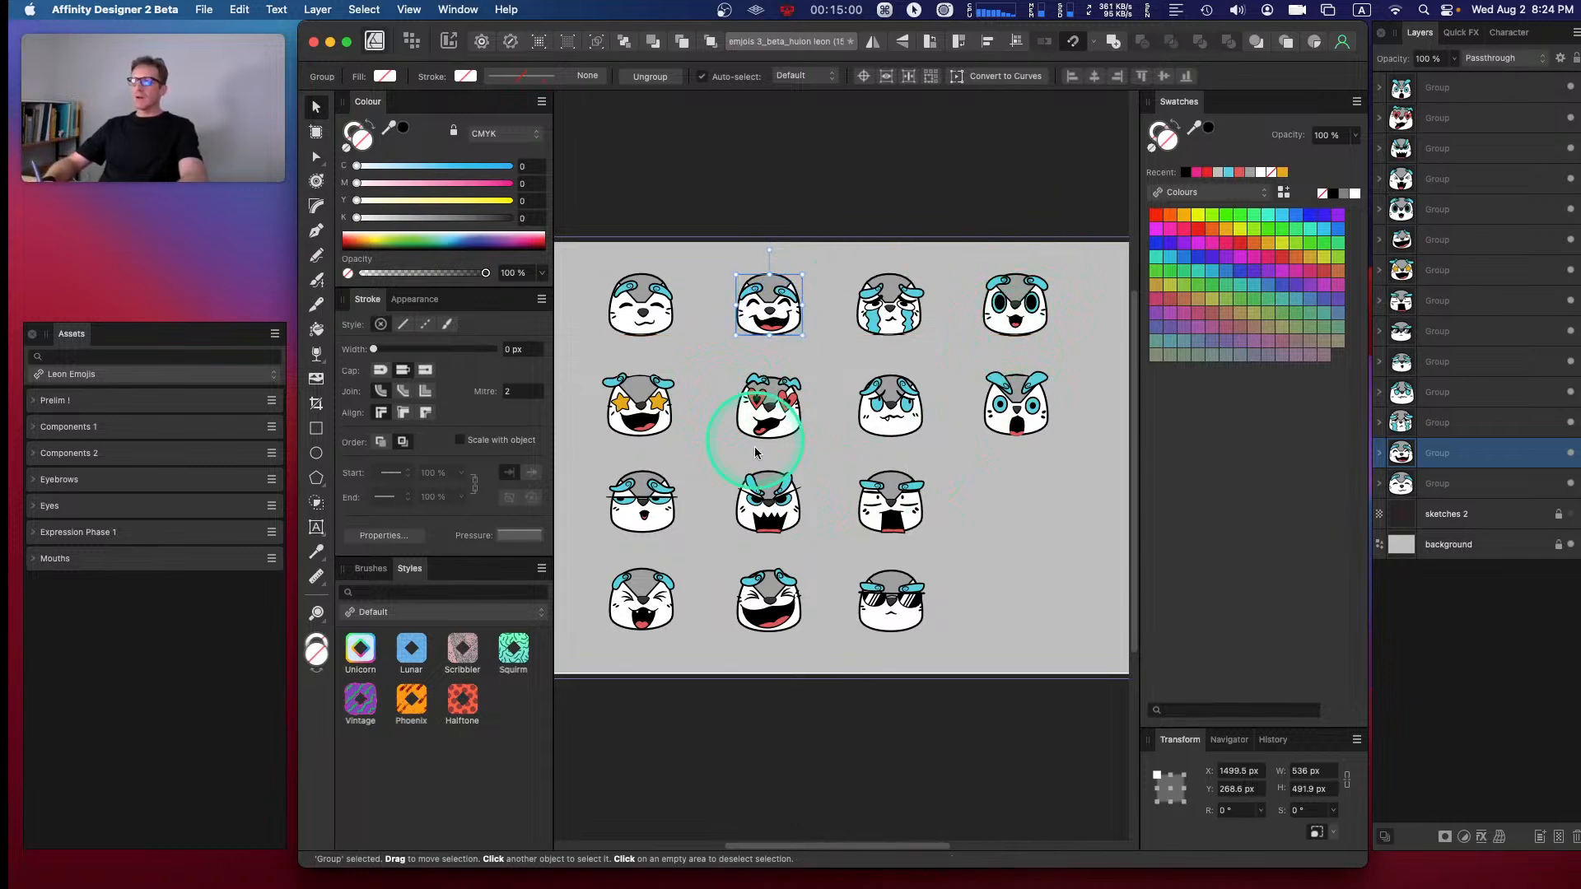
- Nudge the three bottom-row emojis and the shocked emoji into line with their rows and columns
click(611, 509)
click(646, 599)
click(766, 590)
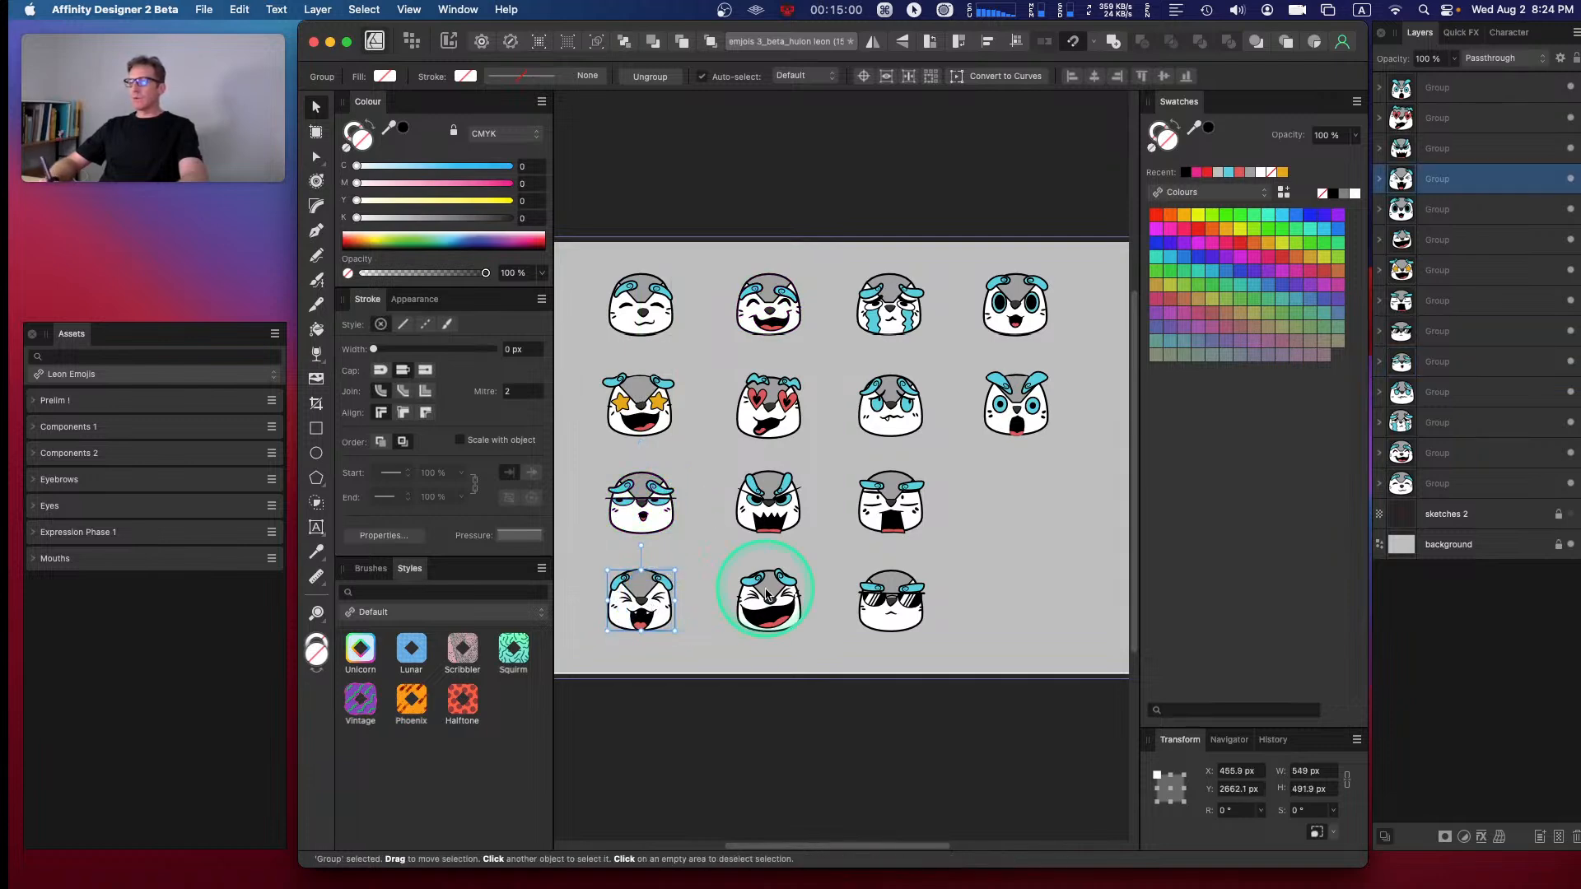
click(800, 512)
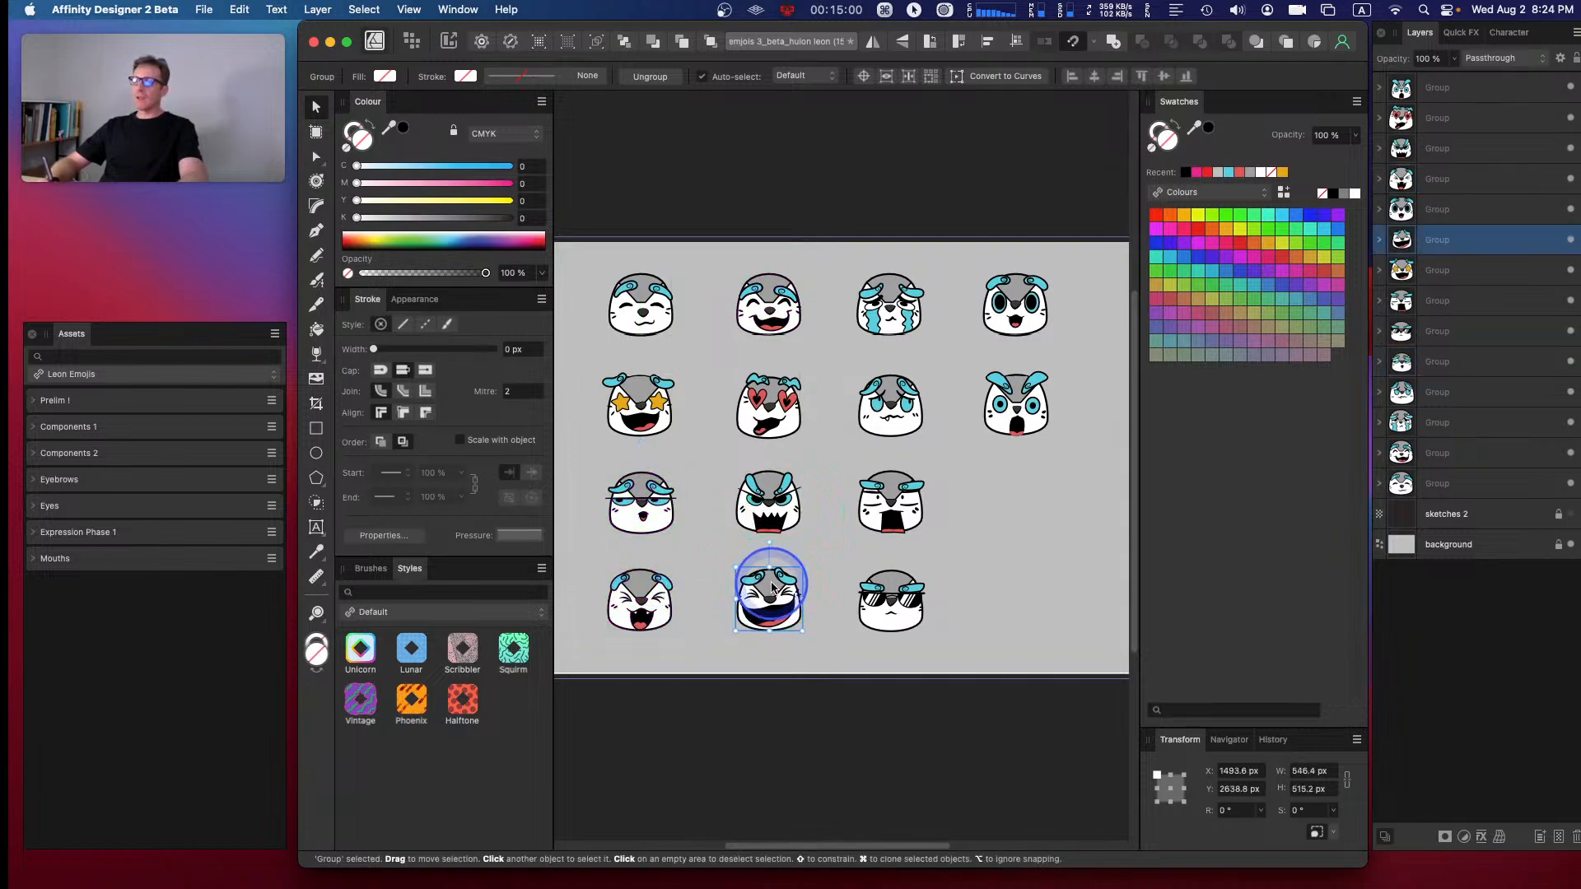
click(645, 591)
drag(644, 591, 645, 593)
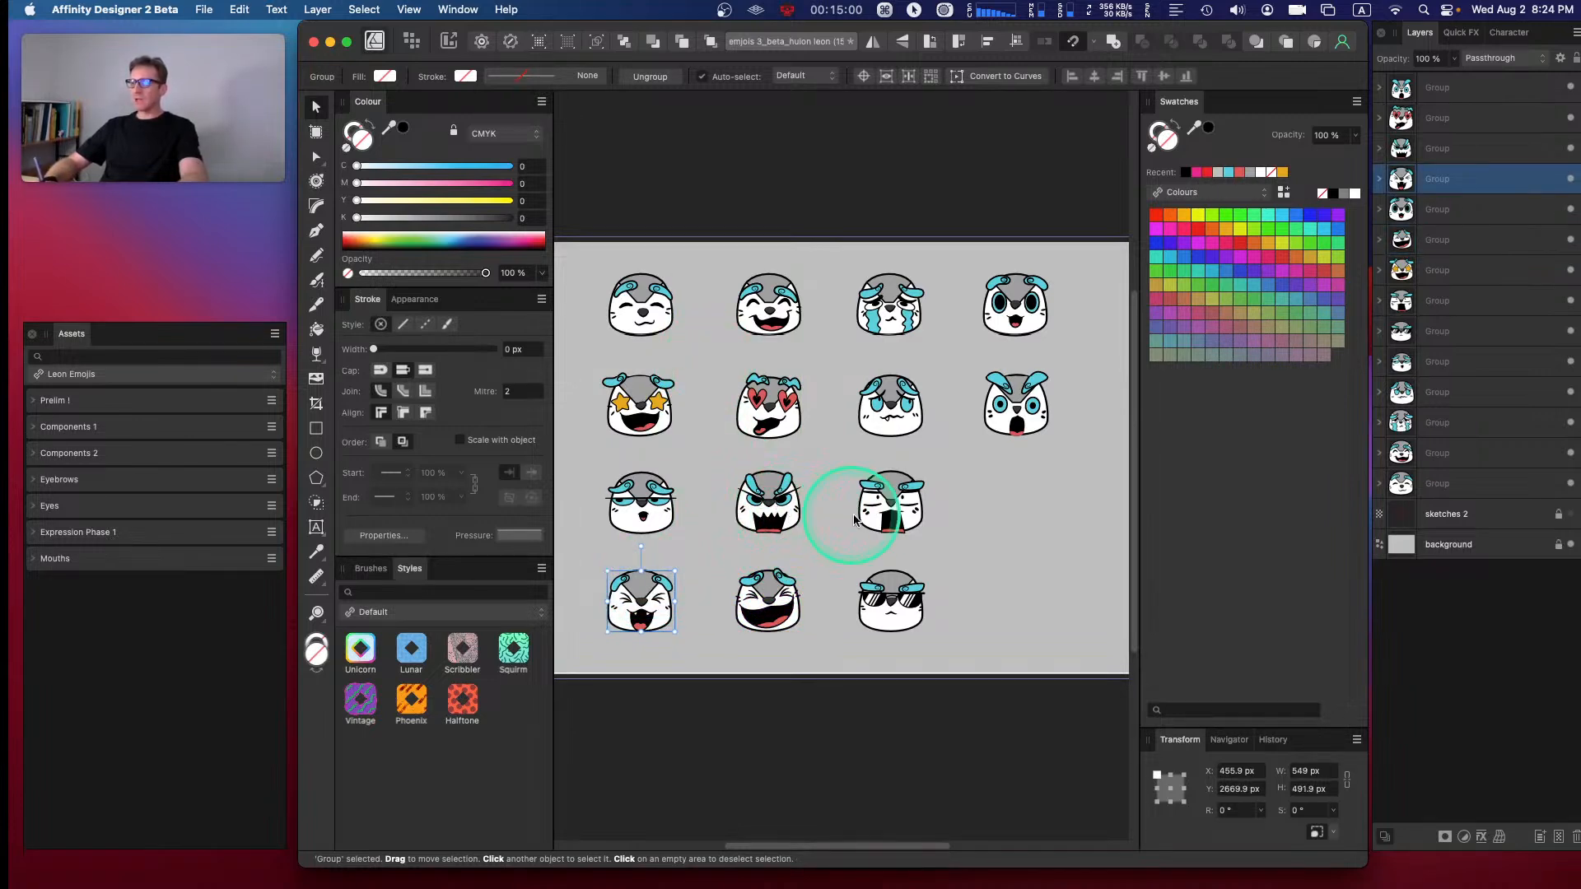
drag(895, 600, 890, 601)
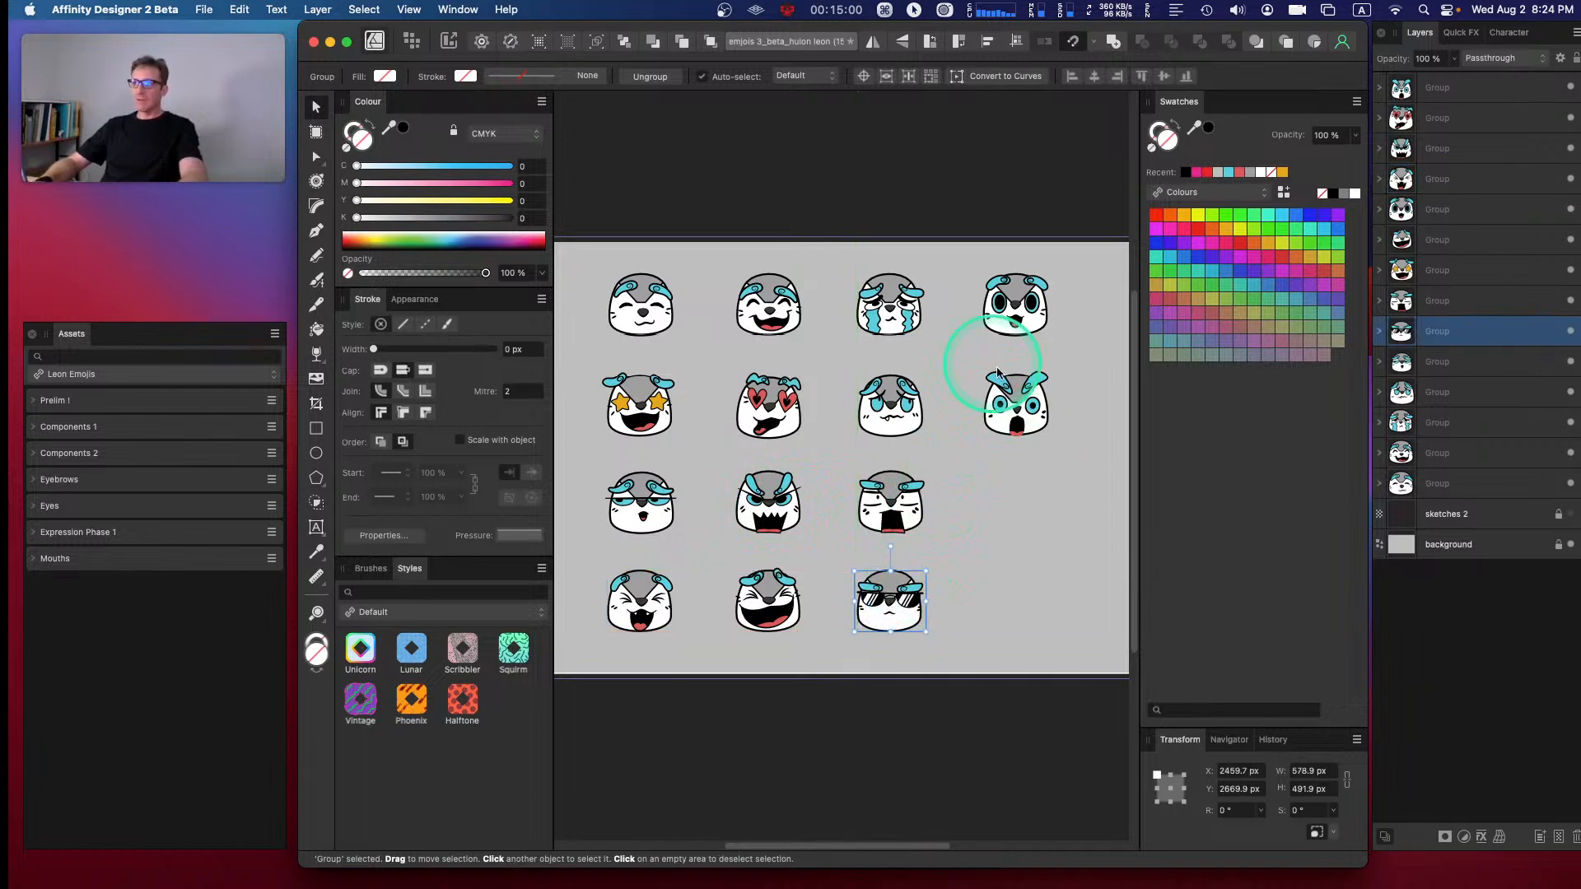
click(1024, 411)
click(973, 500)
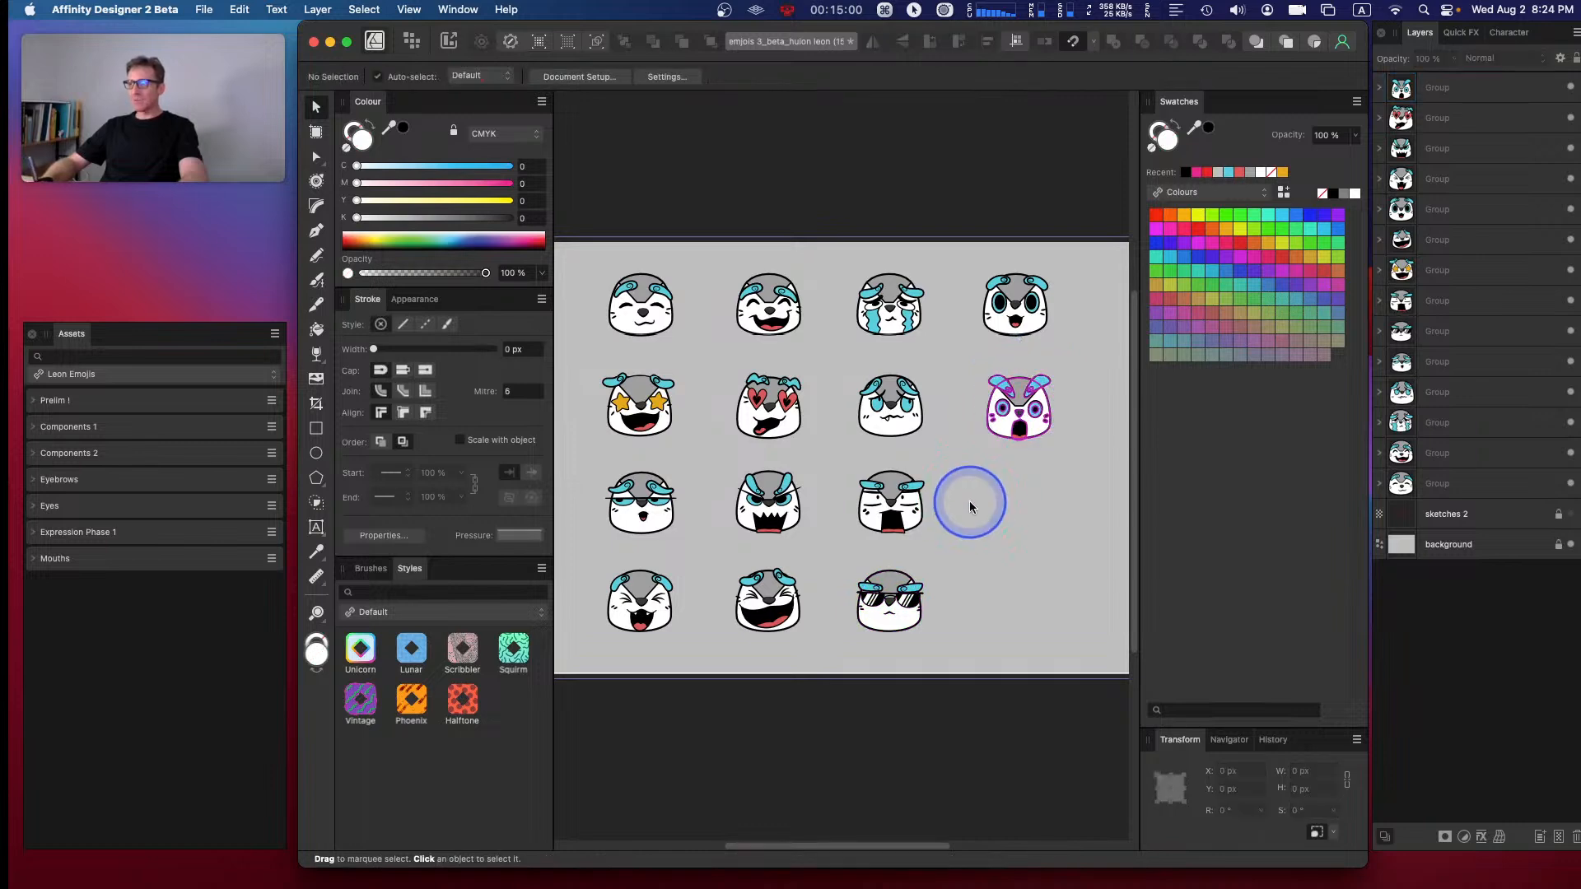
- Distribute the four top-row emojis evenly in the horizontal direction
drag(582, 259, 1114, 706)
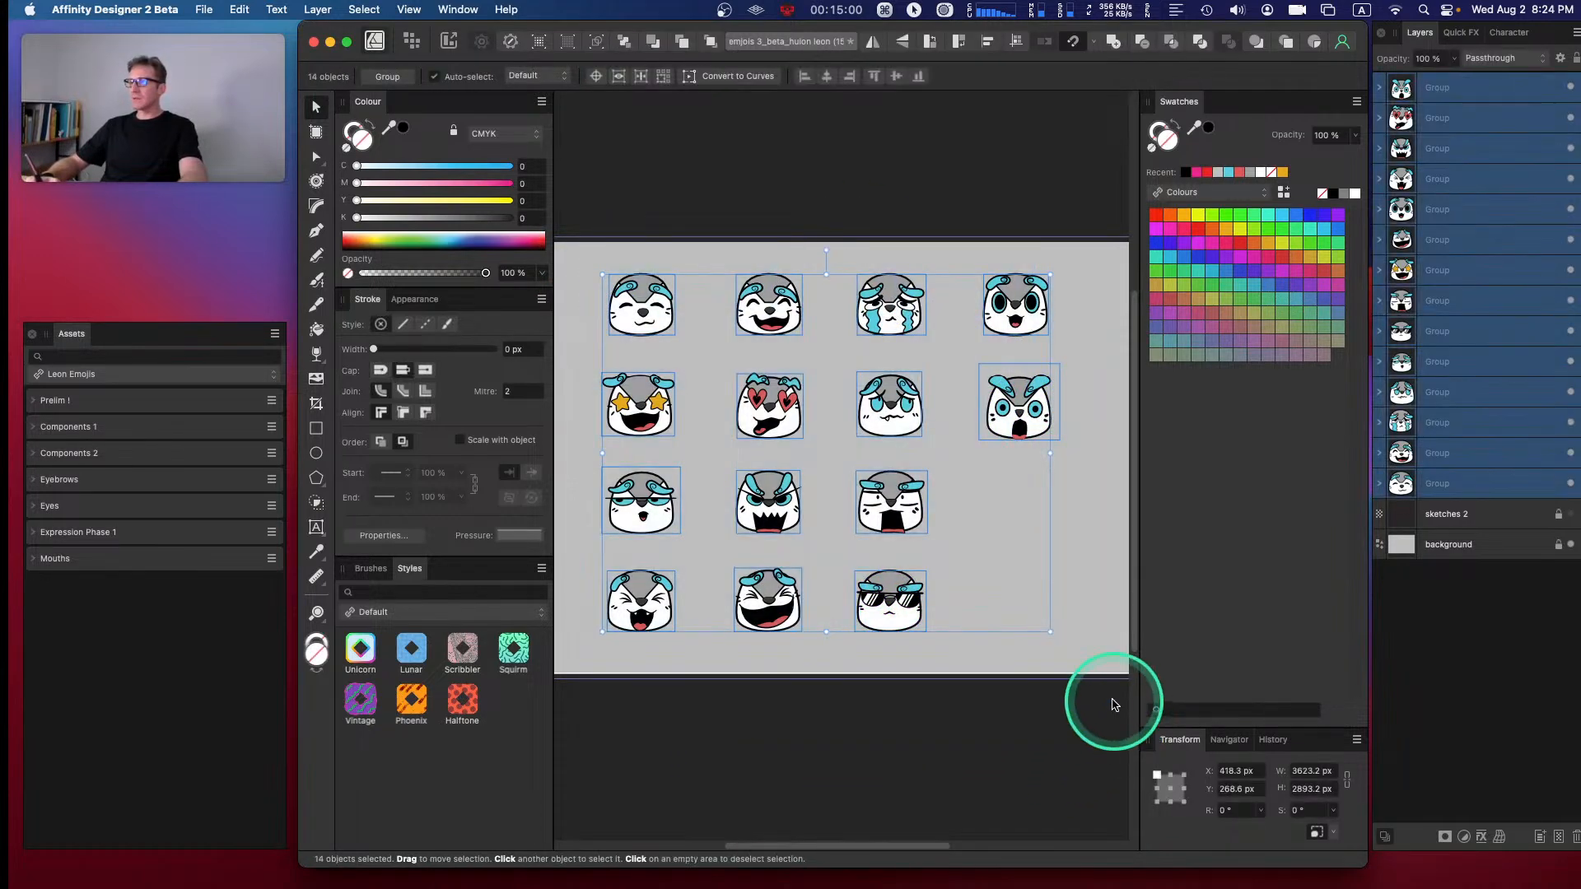
click(1029, 708)
drag(1106, 358, 551, 174)
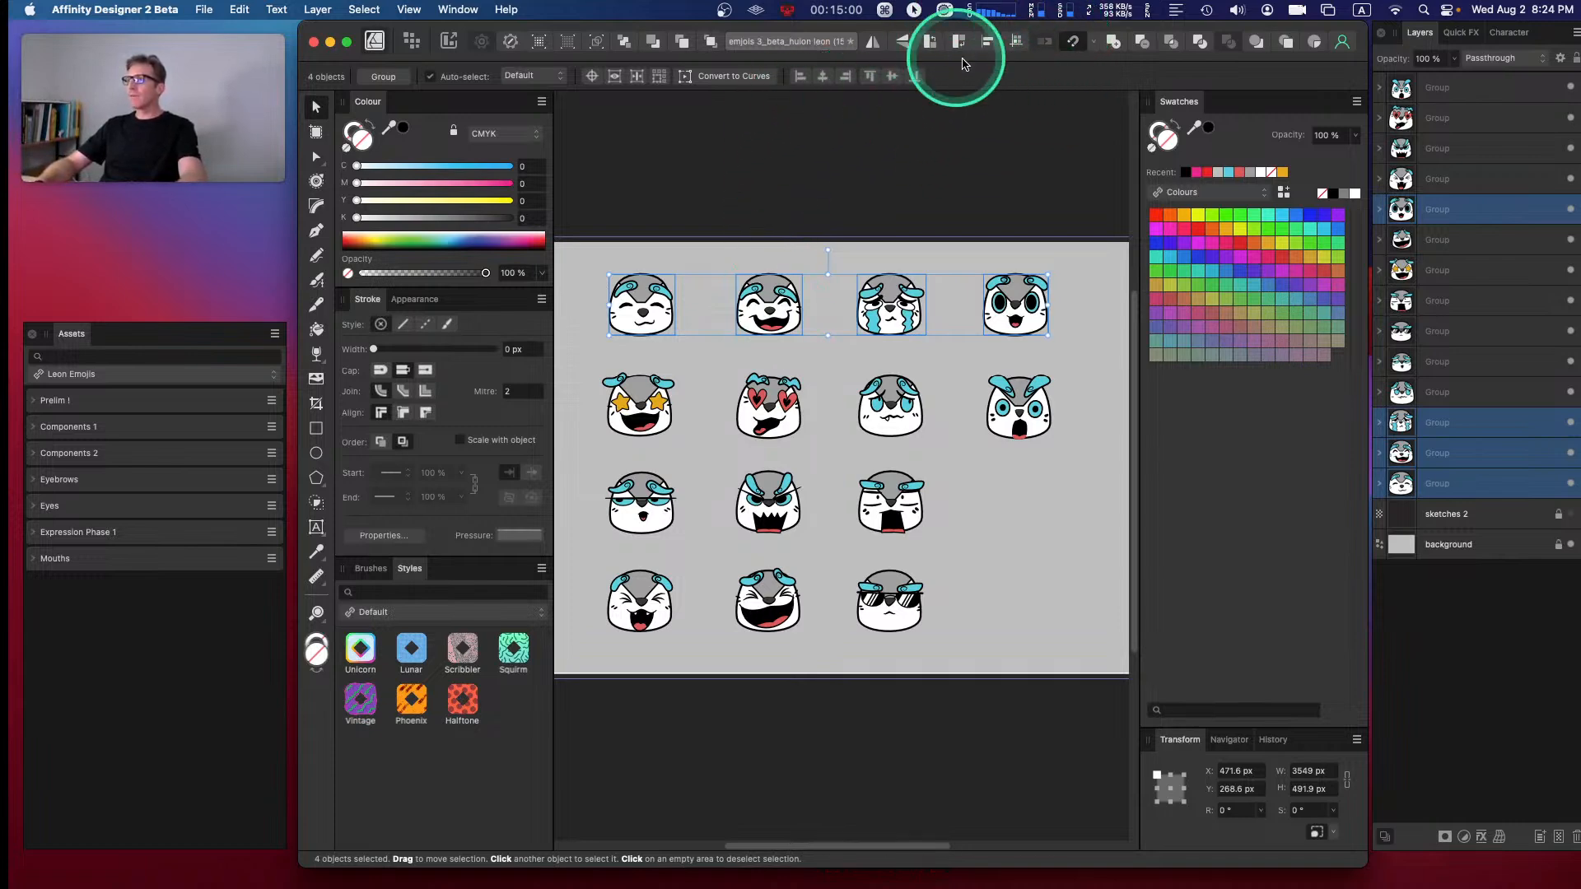
click(987, 43)
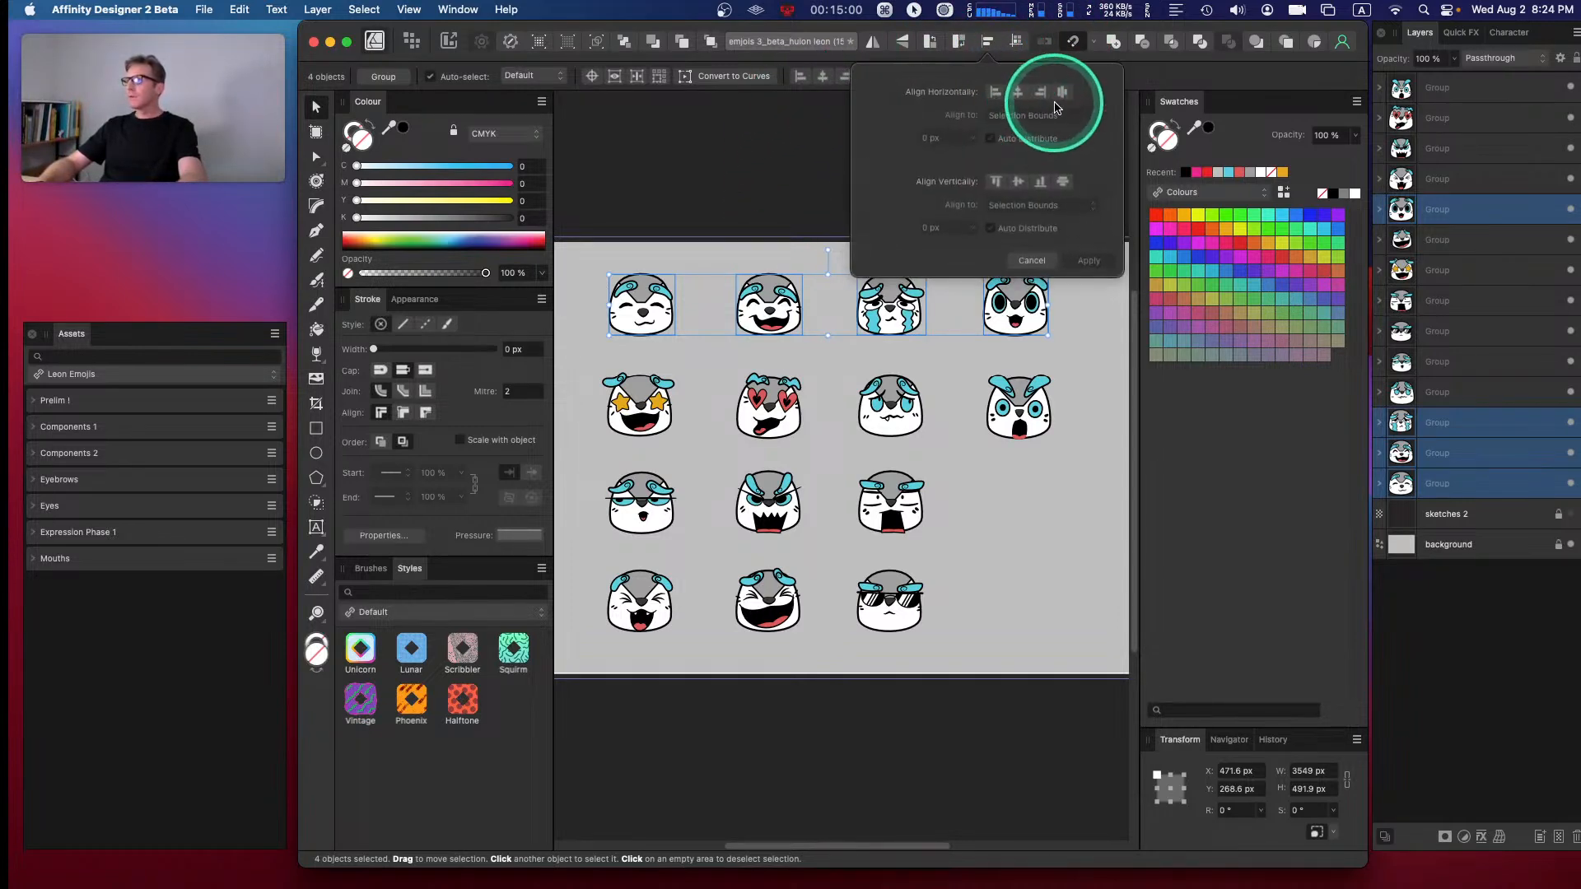
click(1061, 92)
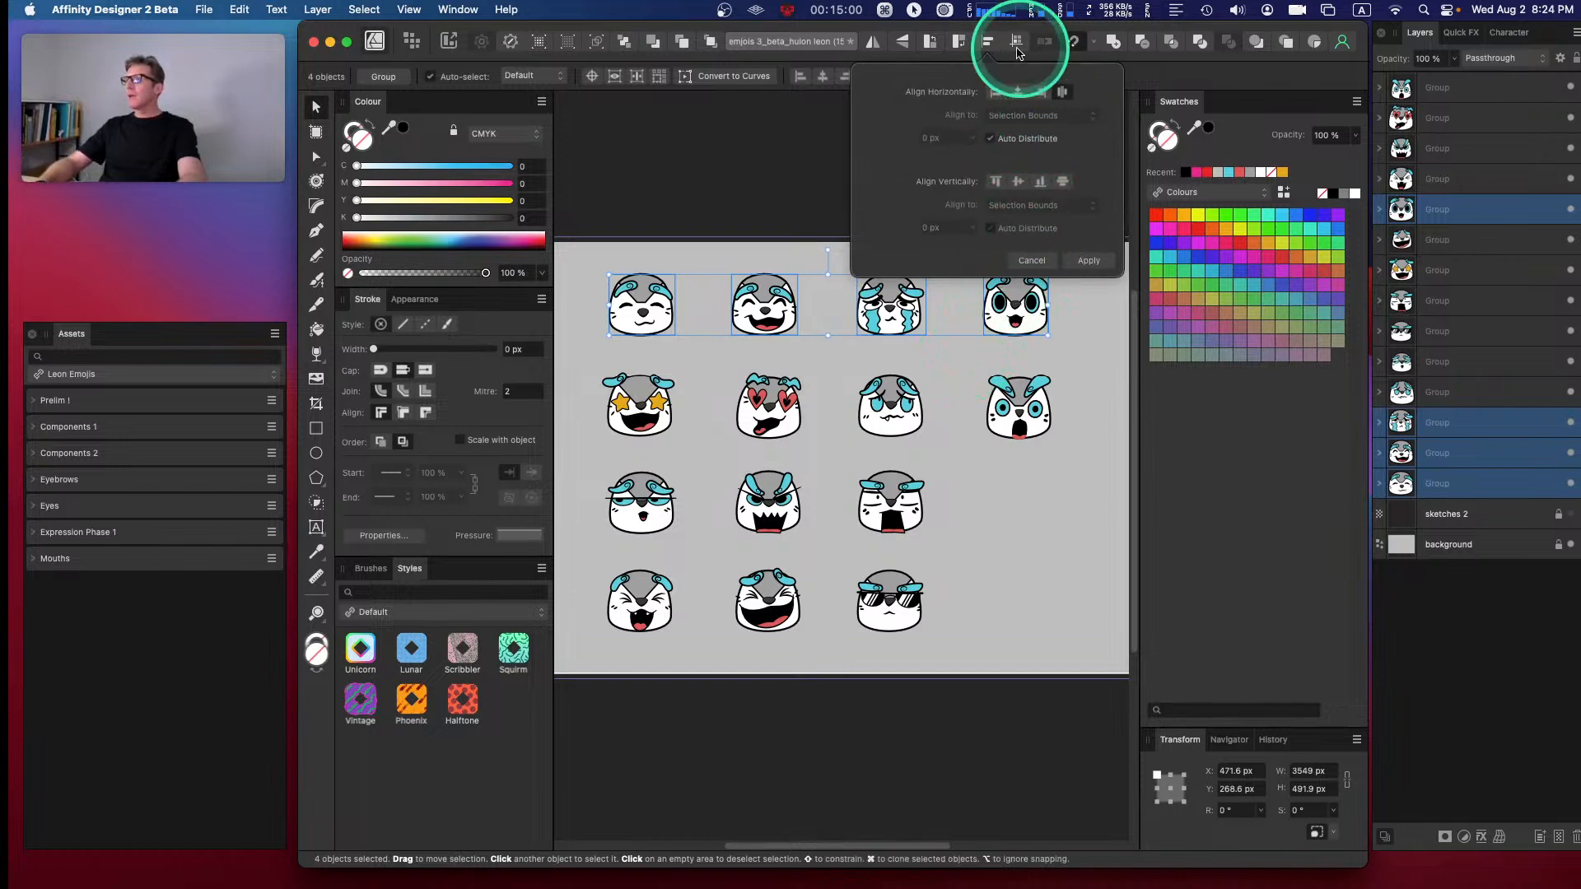
click(988, 42)
- Align the four second-row emojis along their bottom edges and distribute them evenly horizontally
drag(1076, 441, 569, 350)
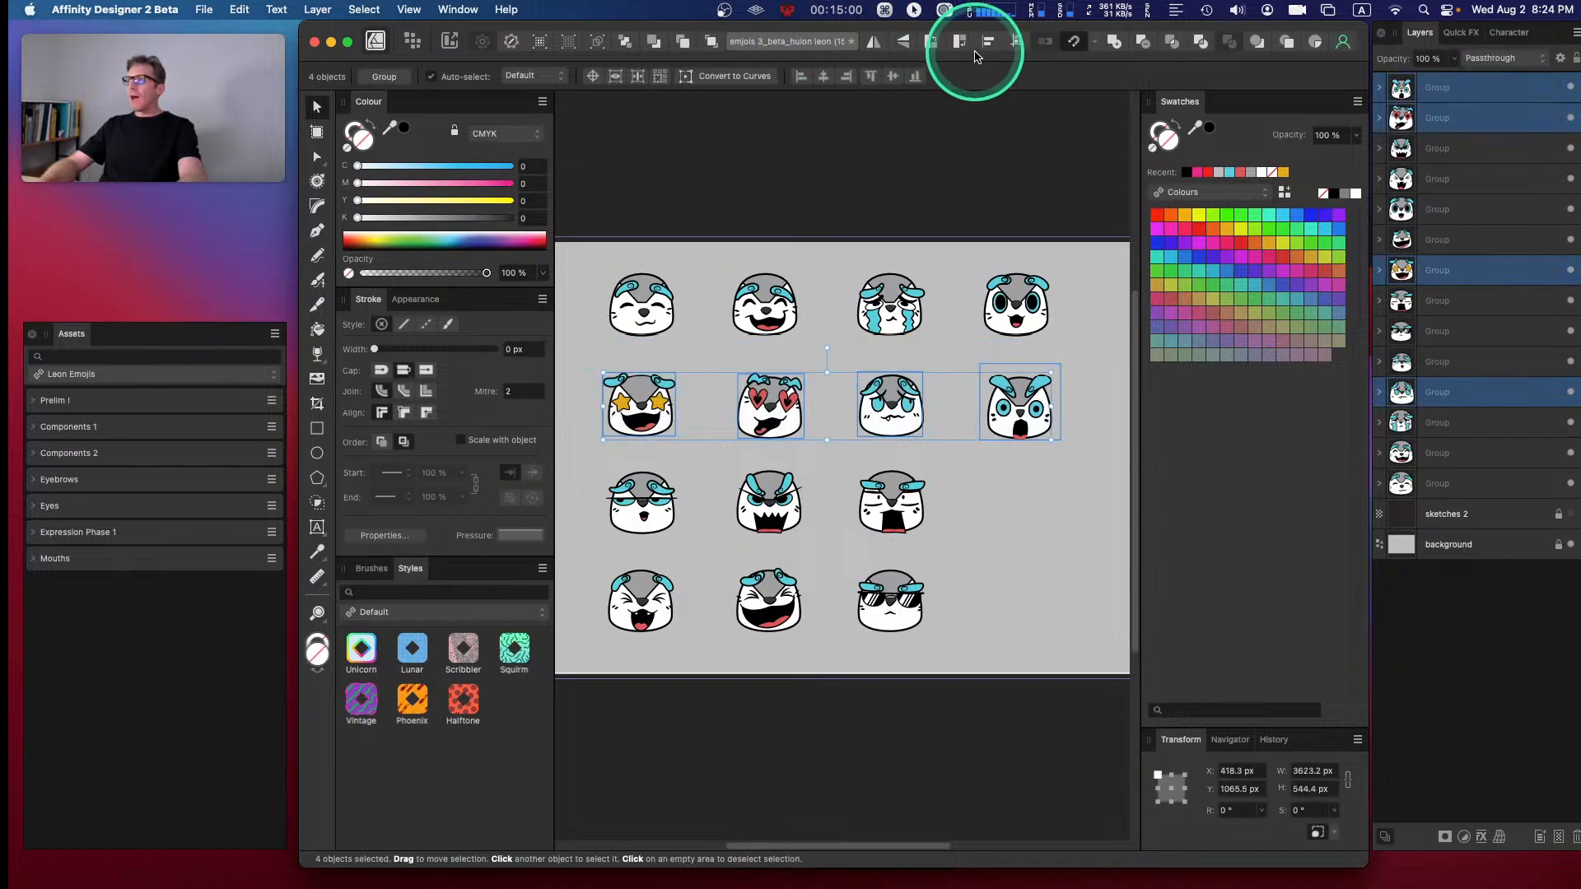
click(915, 75)
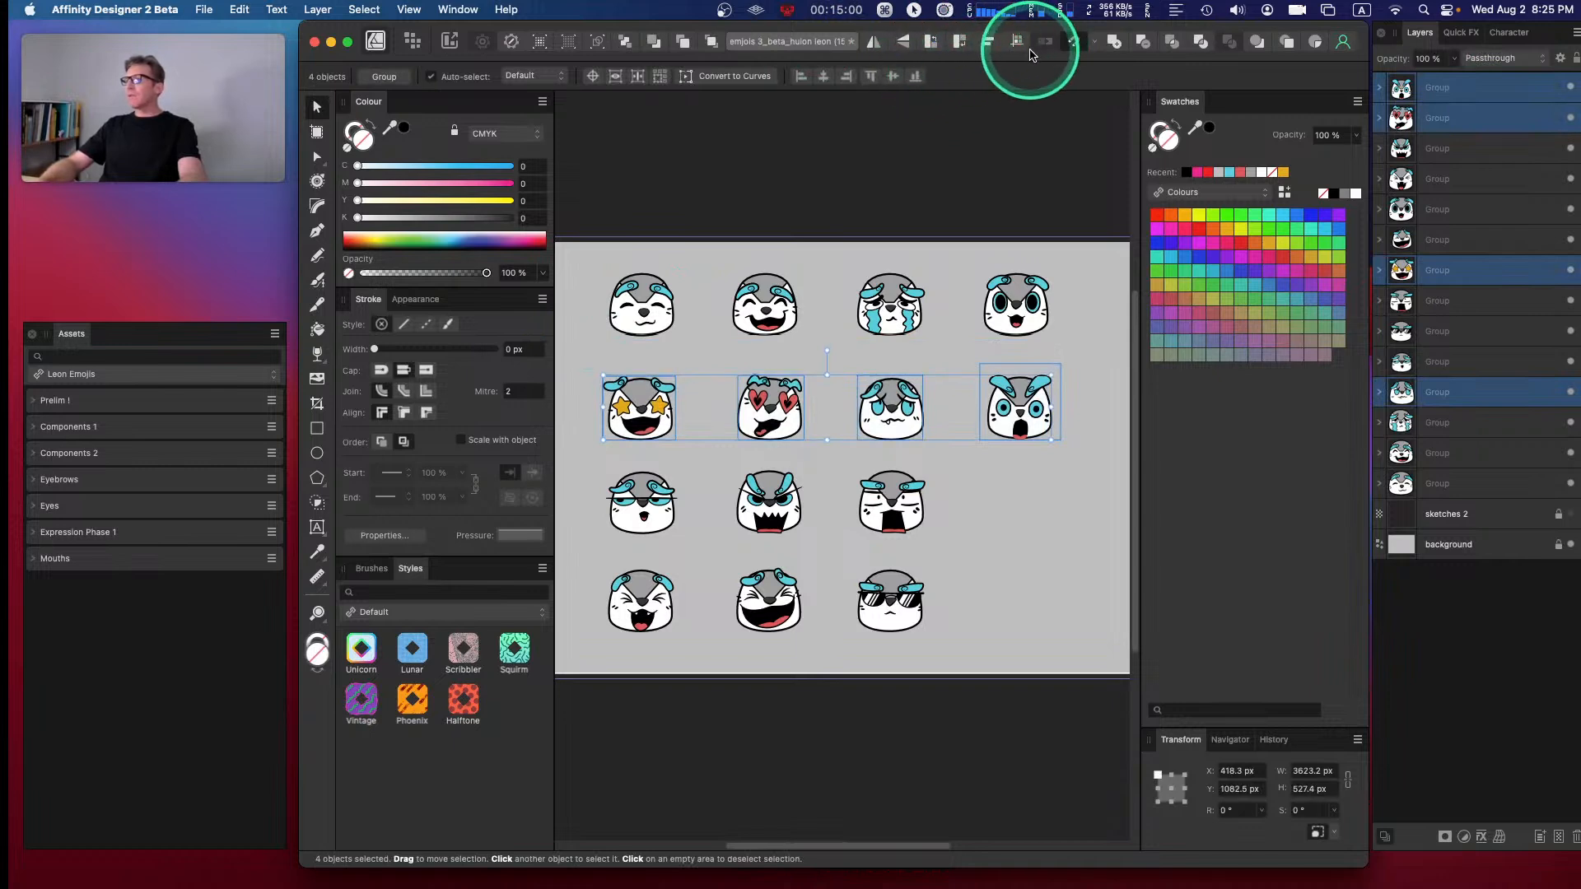
click(987, 45)
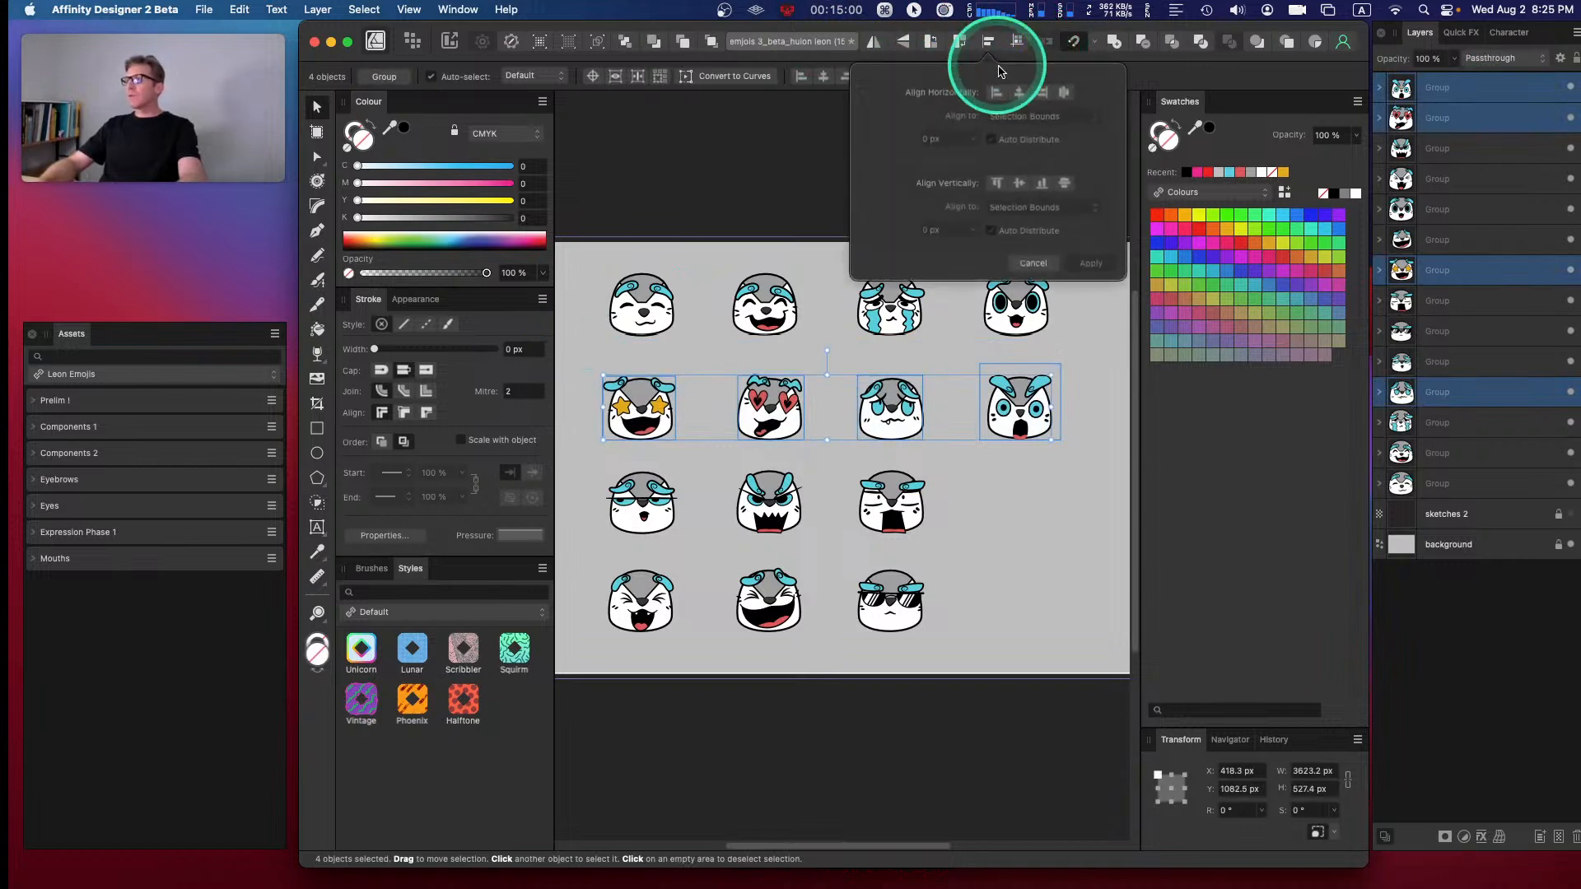
click(1063, 92)
click(981, 566)
- Distribute the three third-row emojis evenly in the horizontal direction
drag(960, 496, 580, 438)
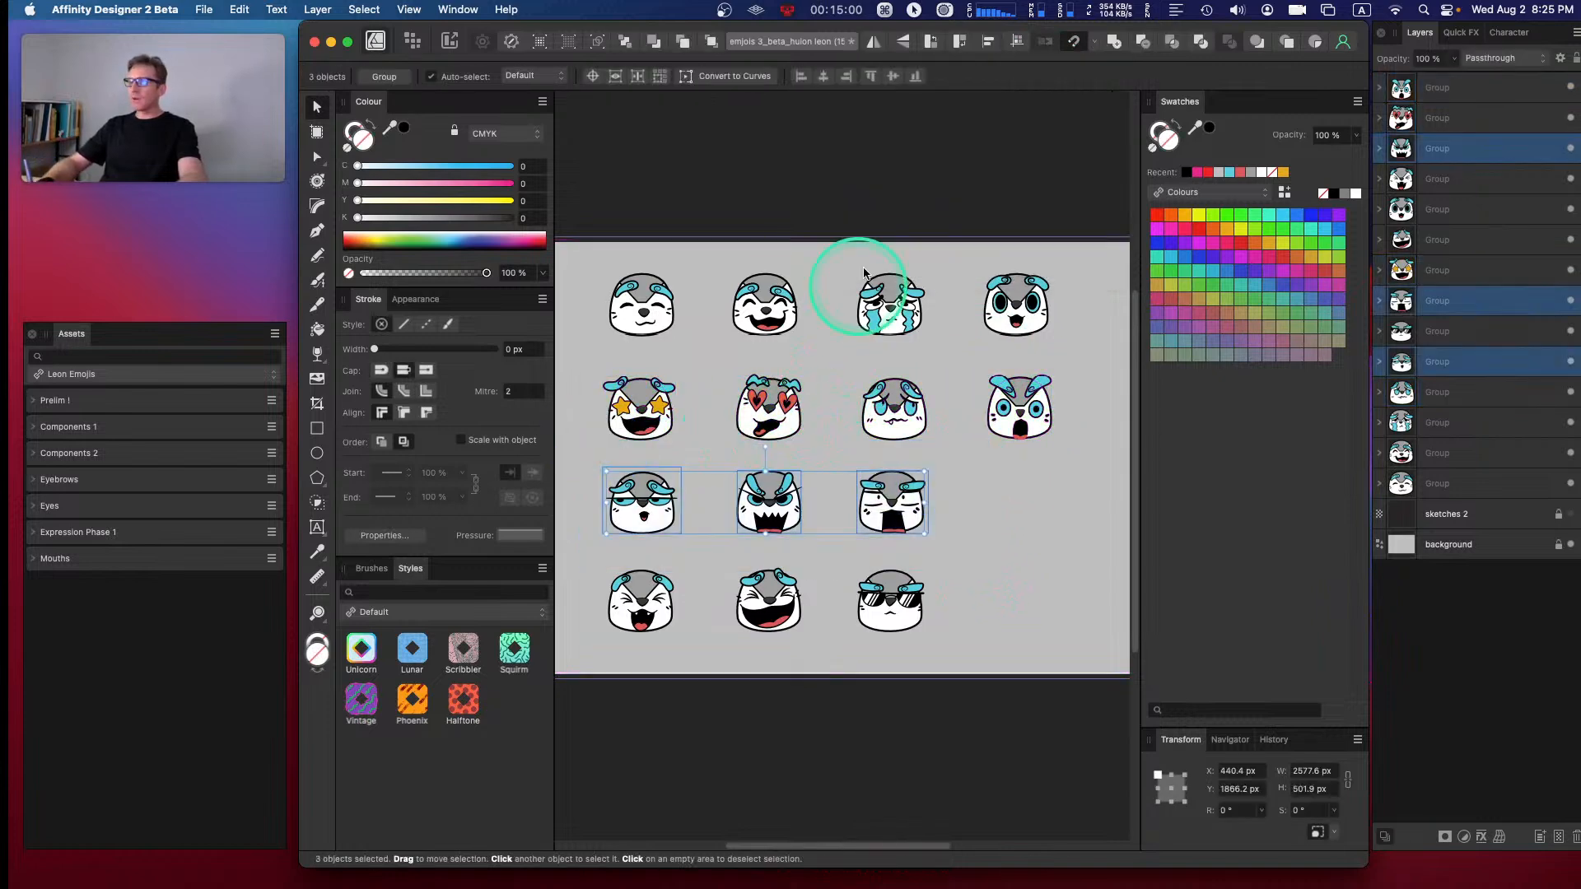
click(988, 41)
click(1060, 97)
click(946, 406)
- Space the three bottom-row emojis evenly horizontally and clear the selection
drag(970, 656, 545, 503)
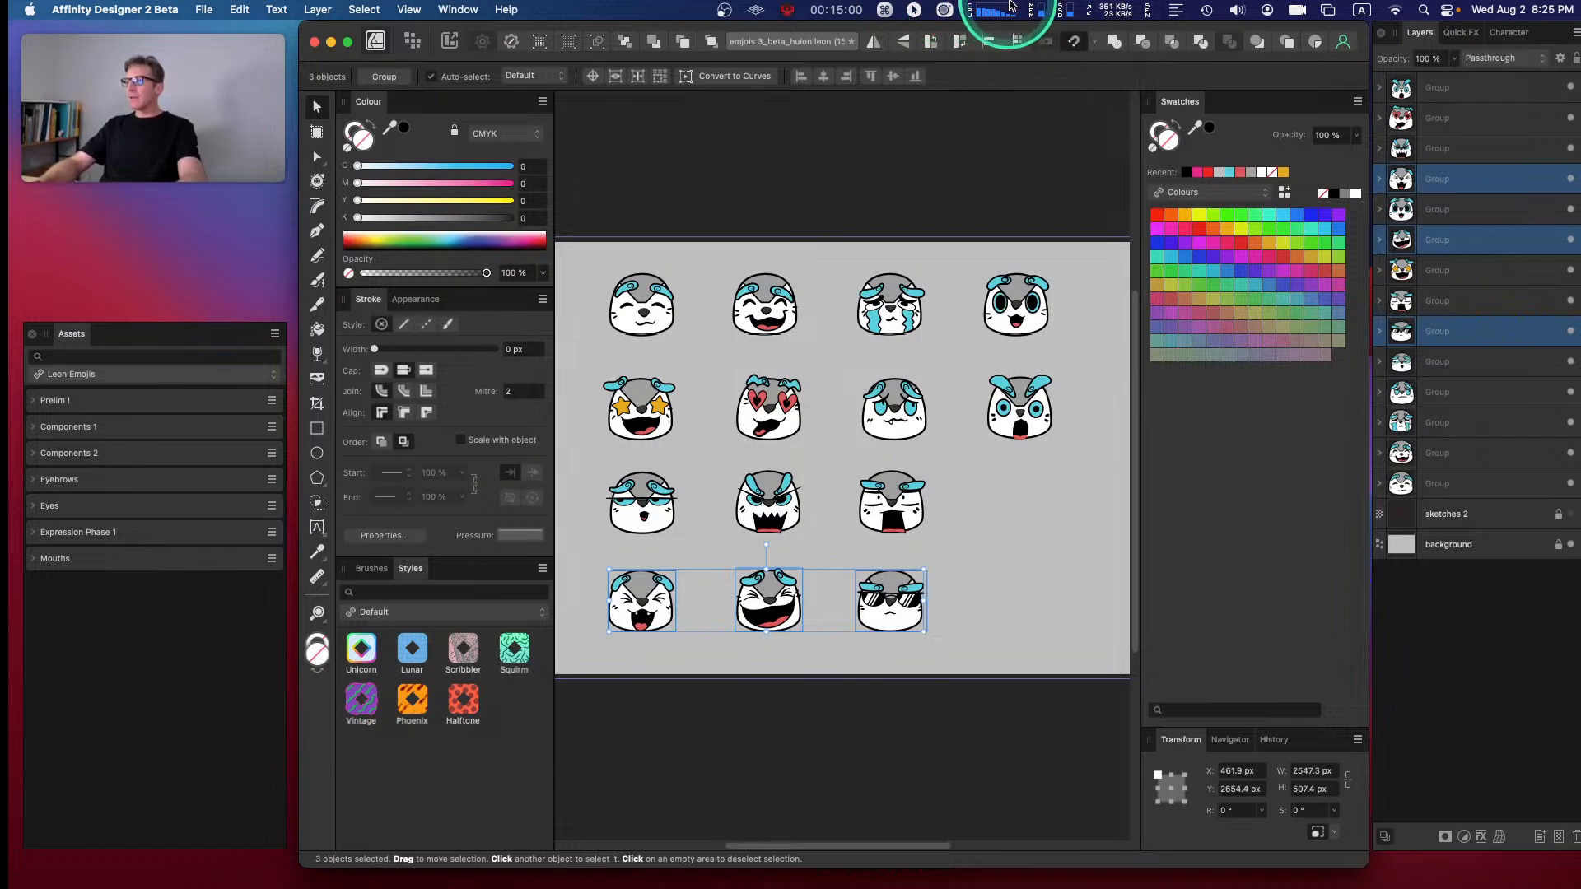
click(988, 41)
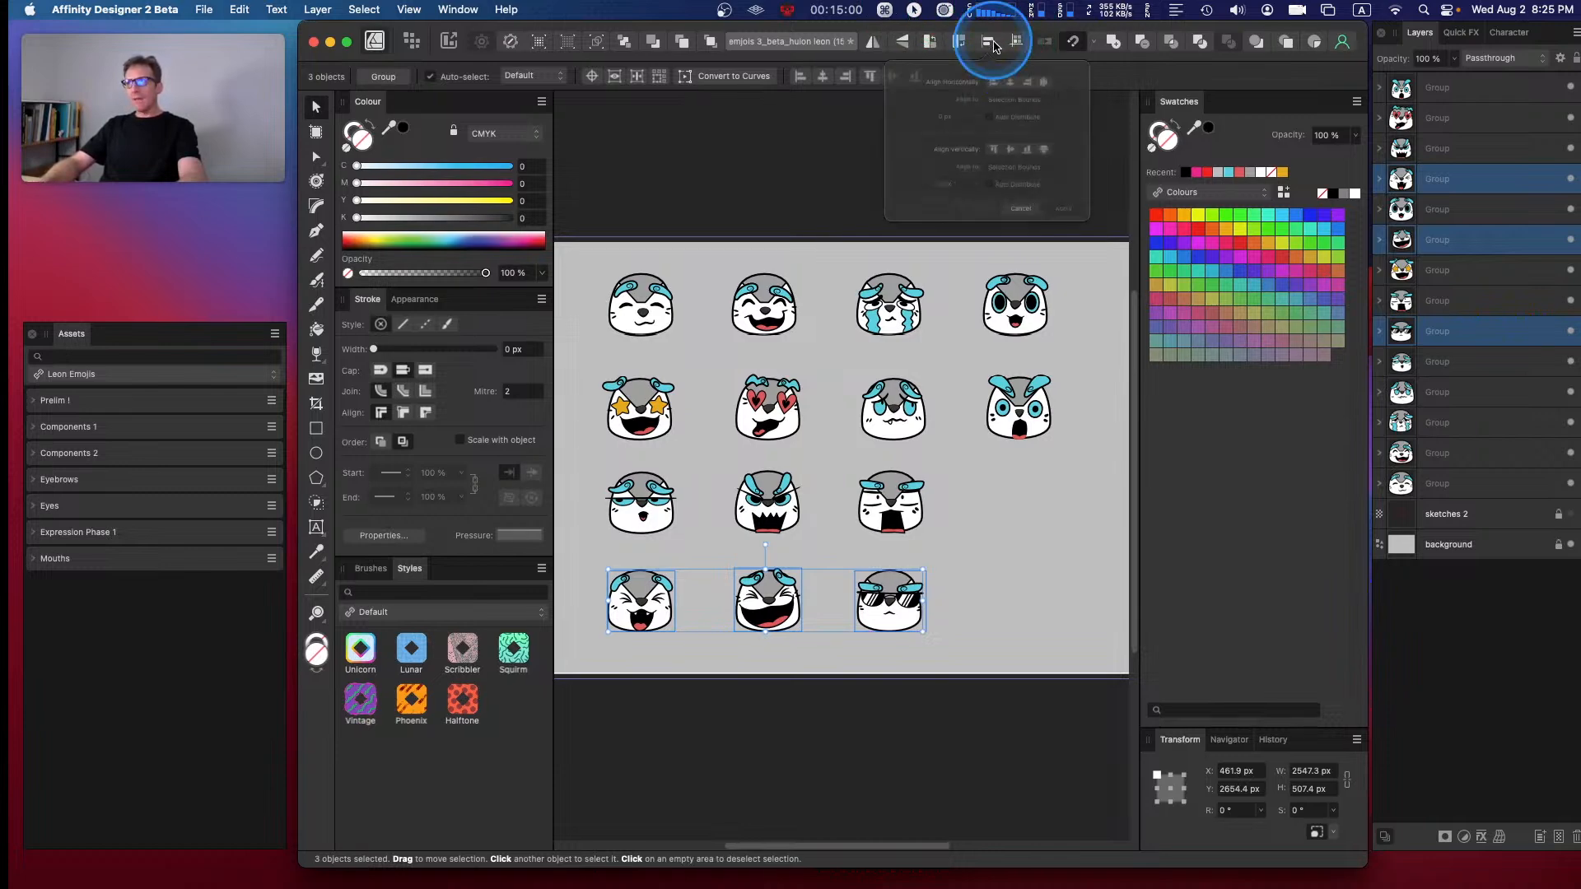
click(1062, 91)
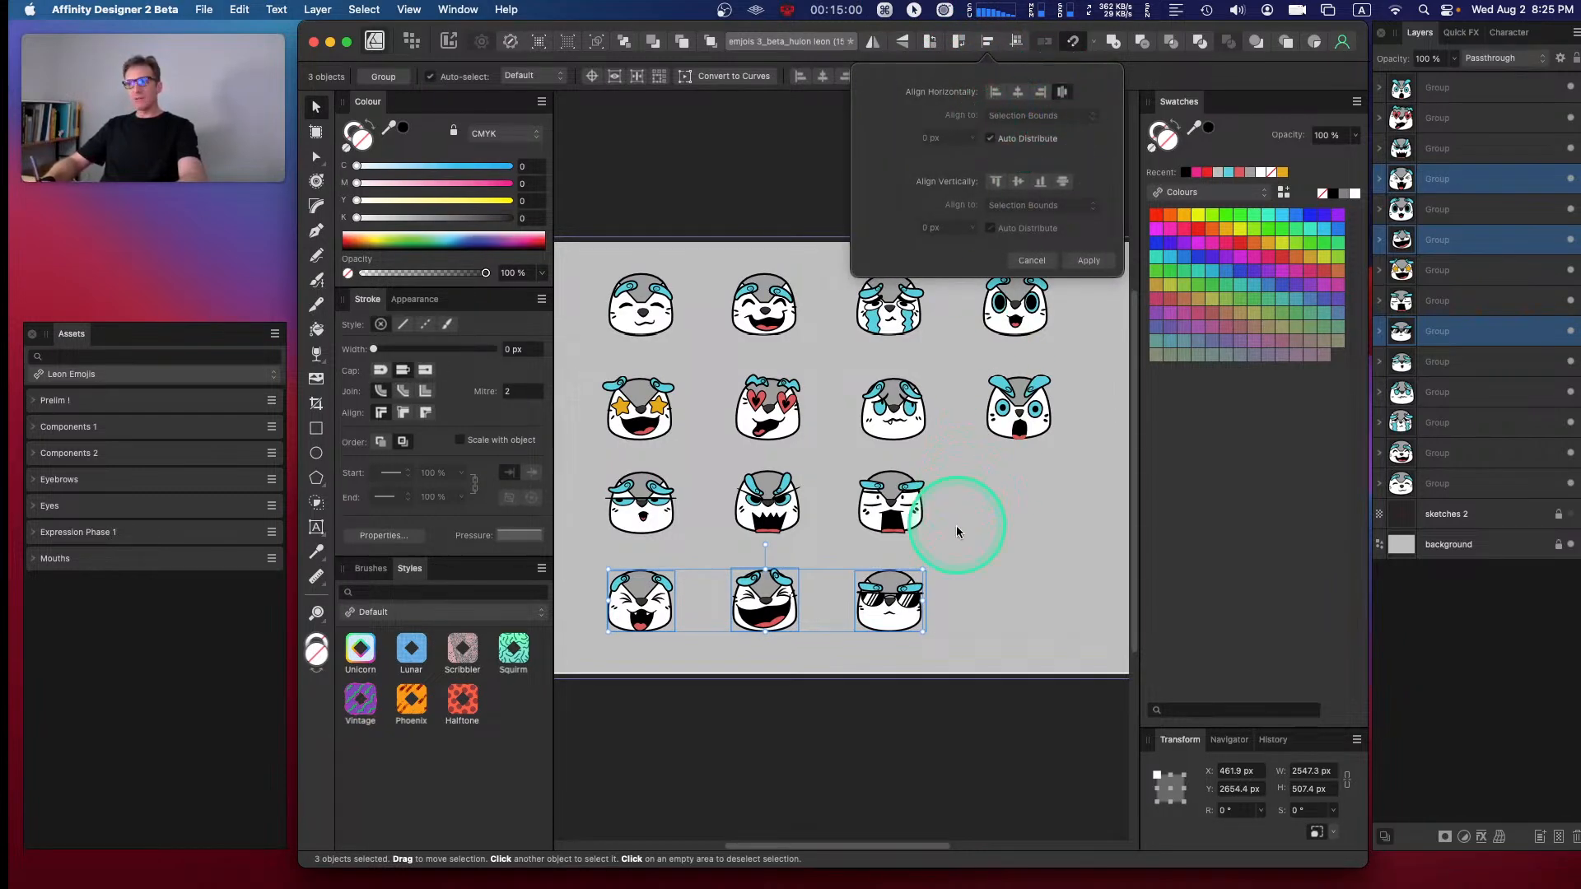
click(960, 567)
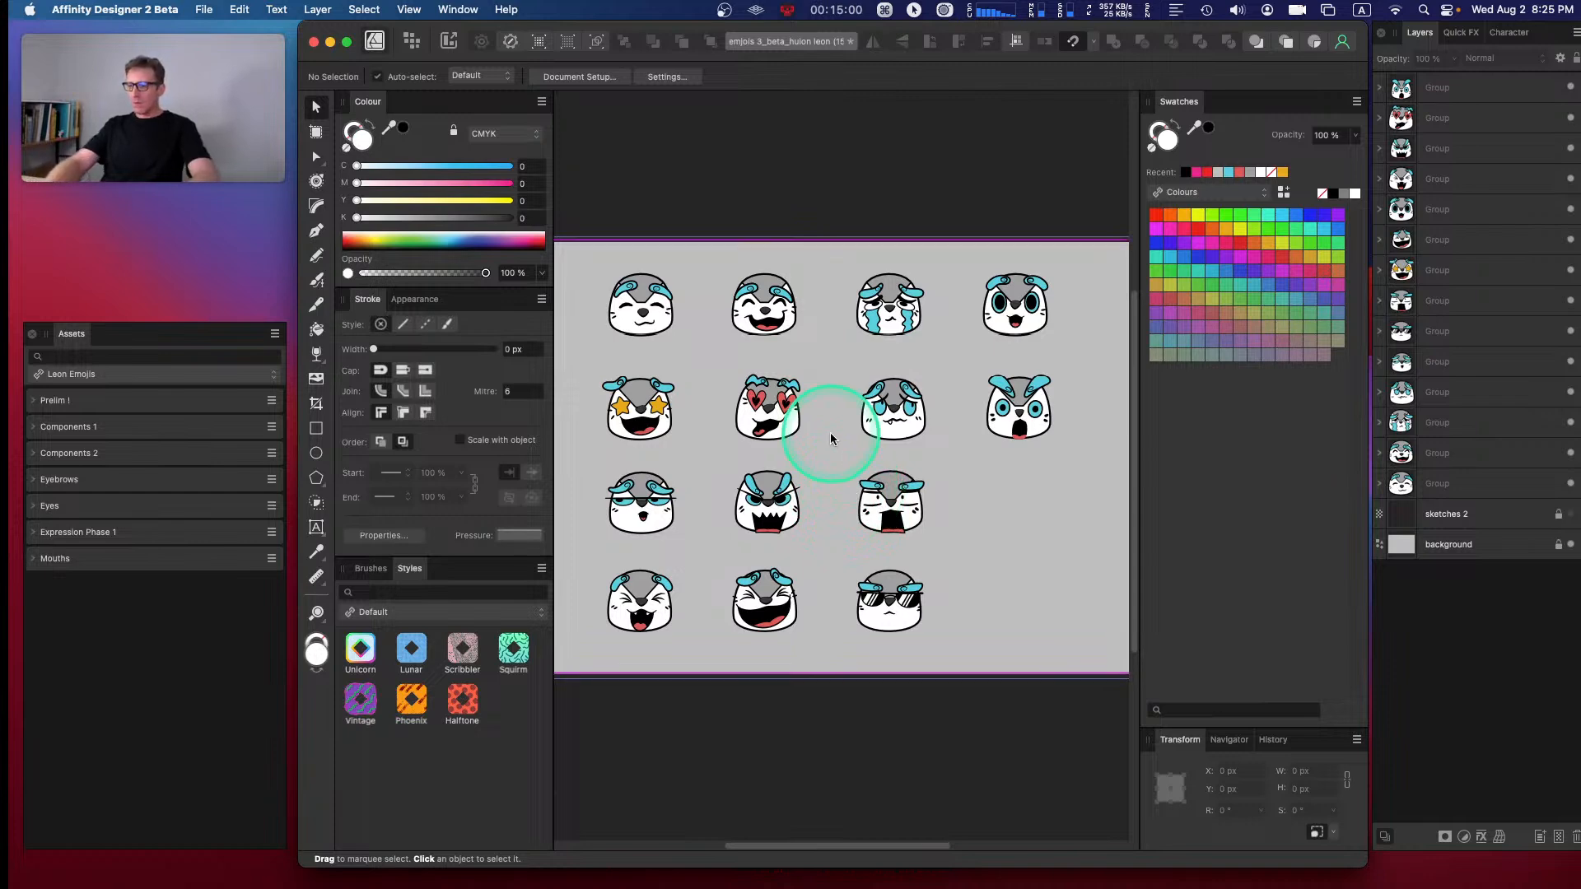
- Check the finished layout close up around the Pleased emoji and save the document
key(super+equal)
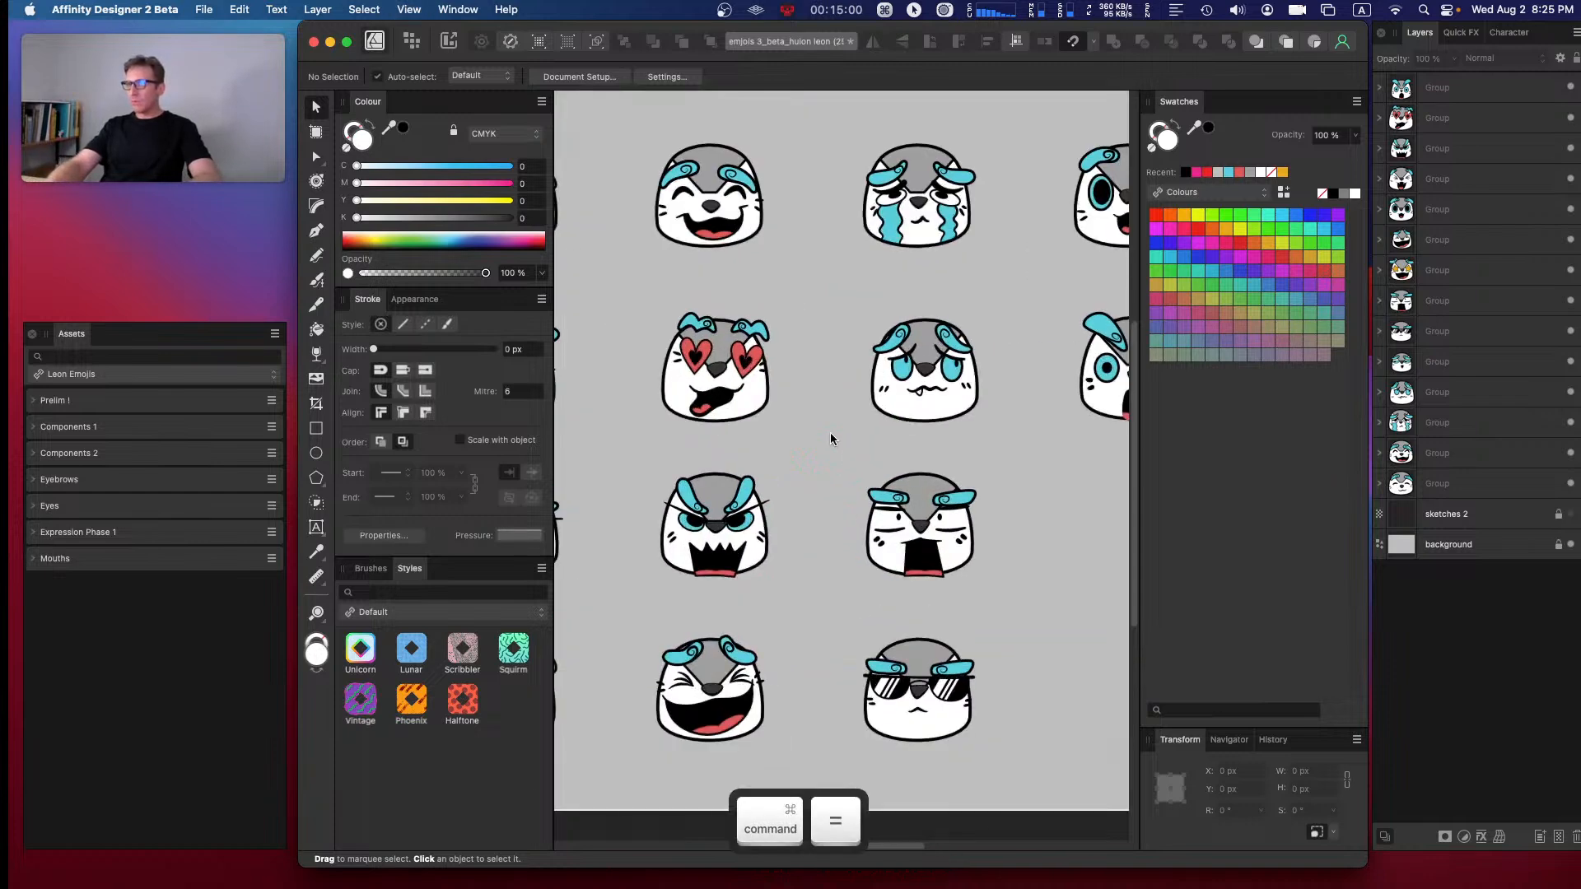
drag(670, 170, 907, 338)
key(super+equal)
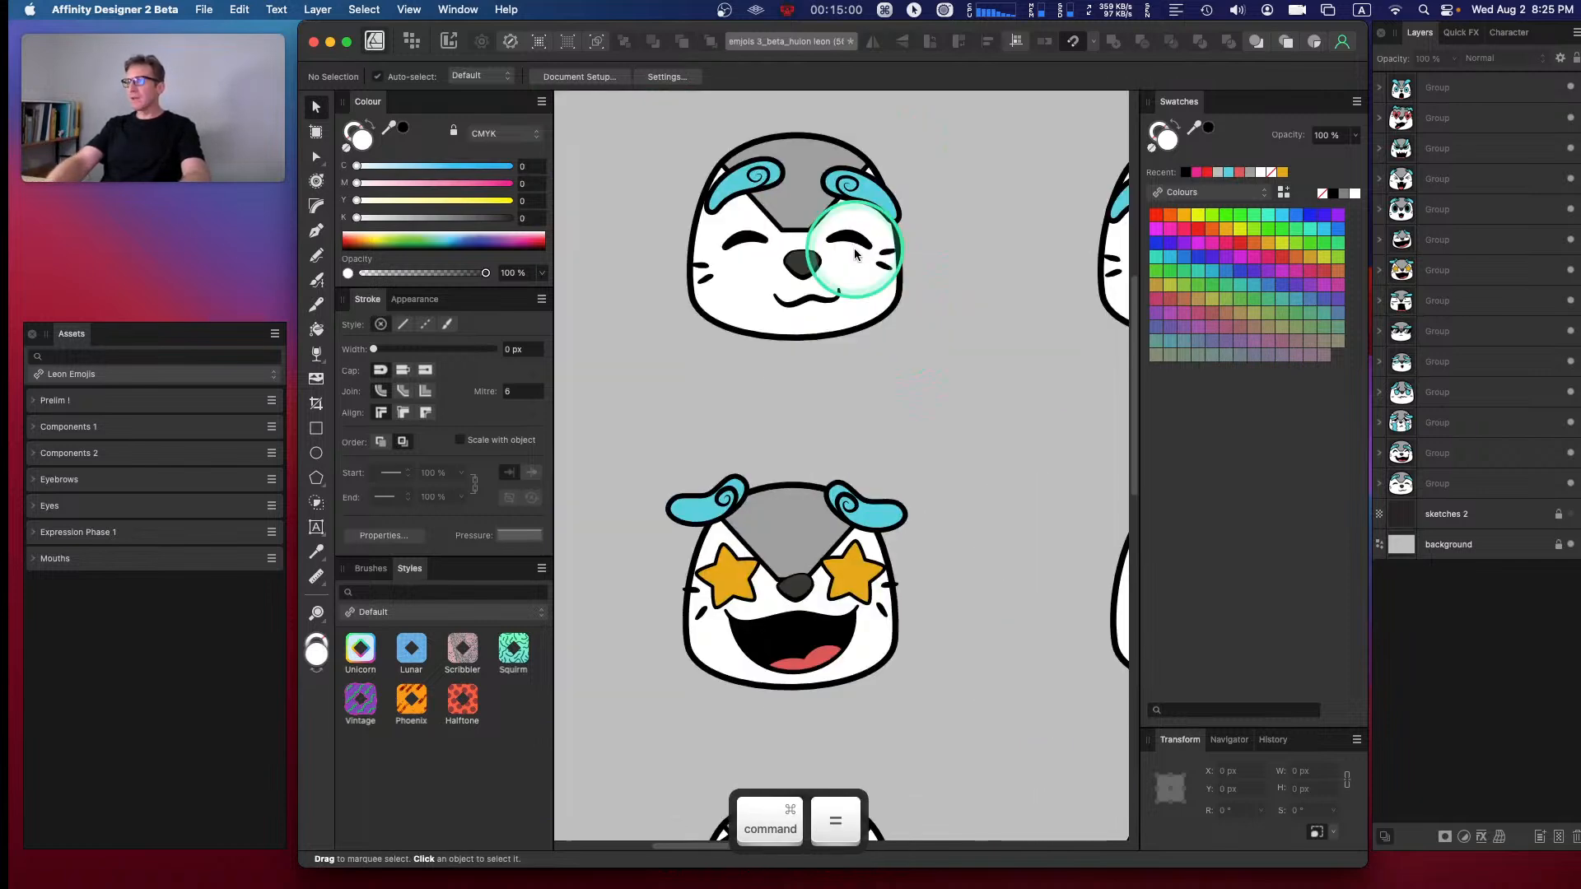
drag(755, 235, 740, 314)
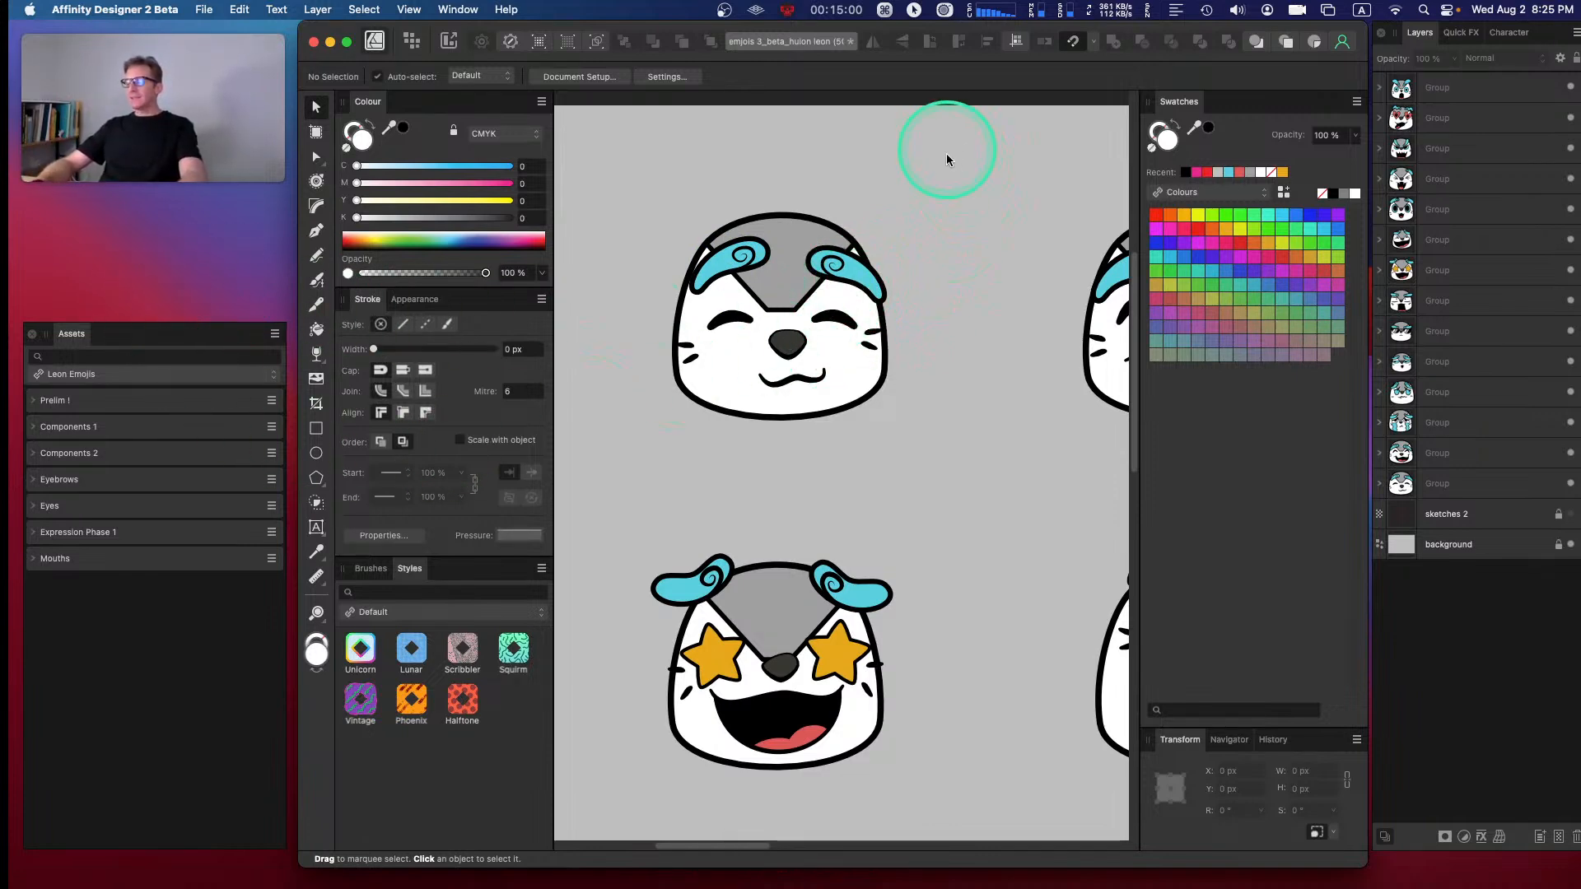
key(super+s)
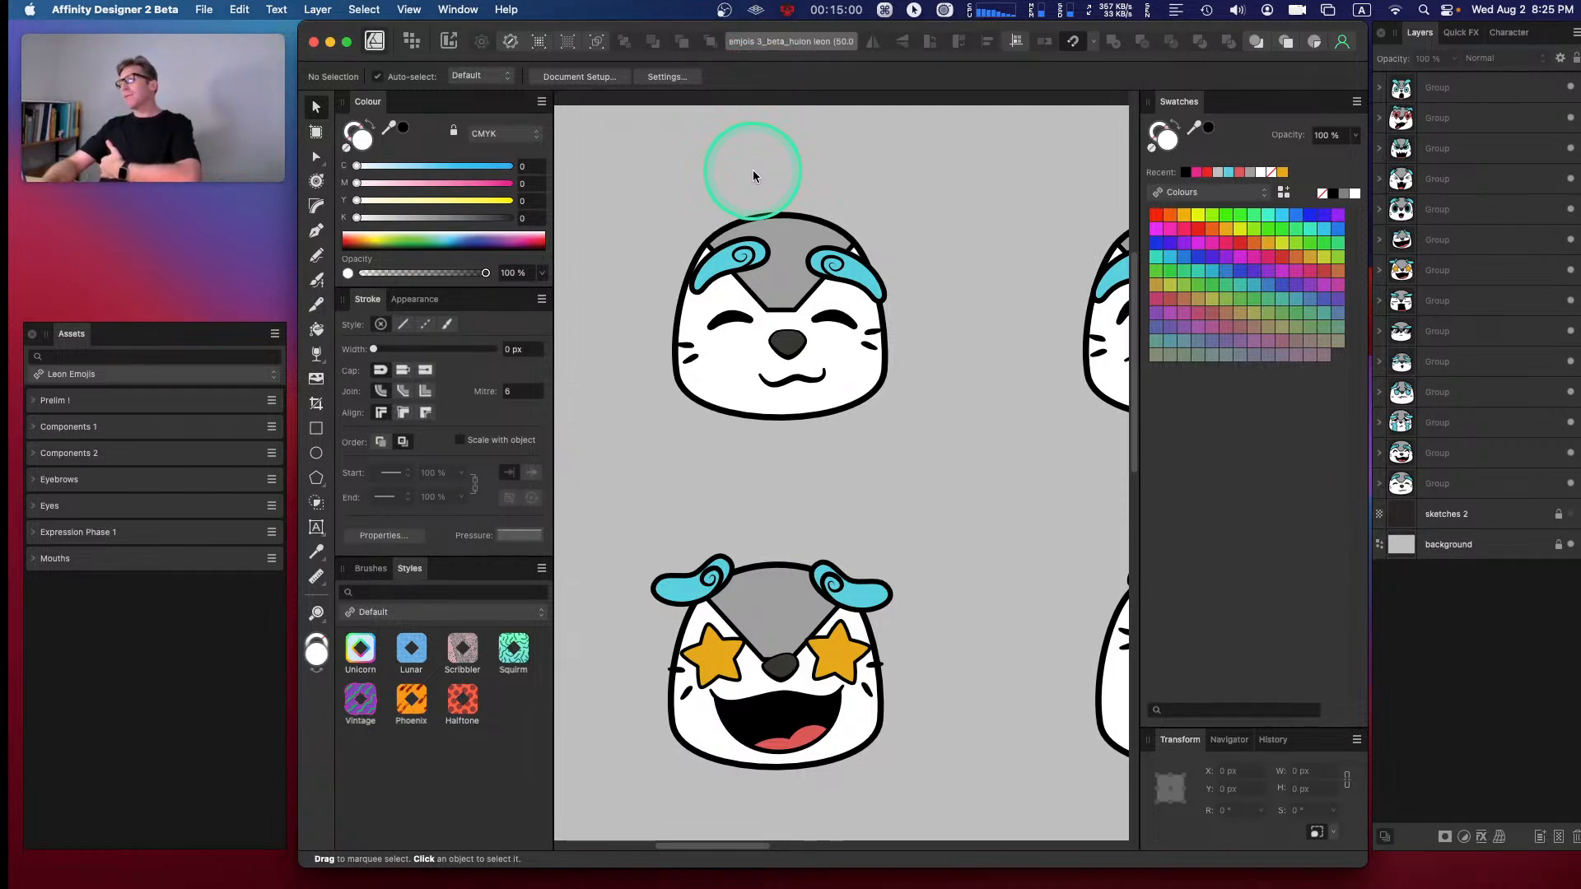
- Show the locked sketches 2 layer, duplicate it, and hide the original
click(1569, 514)
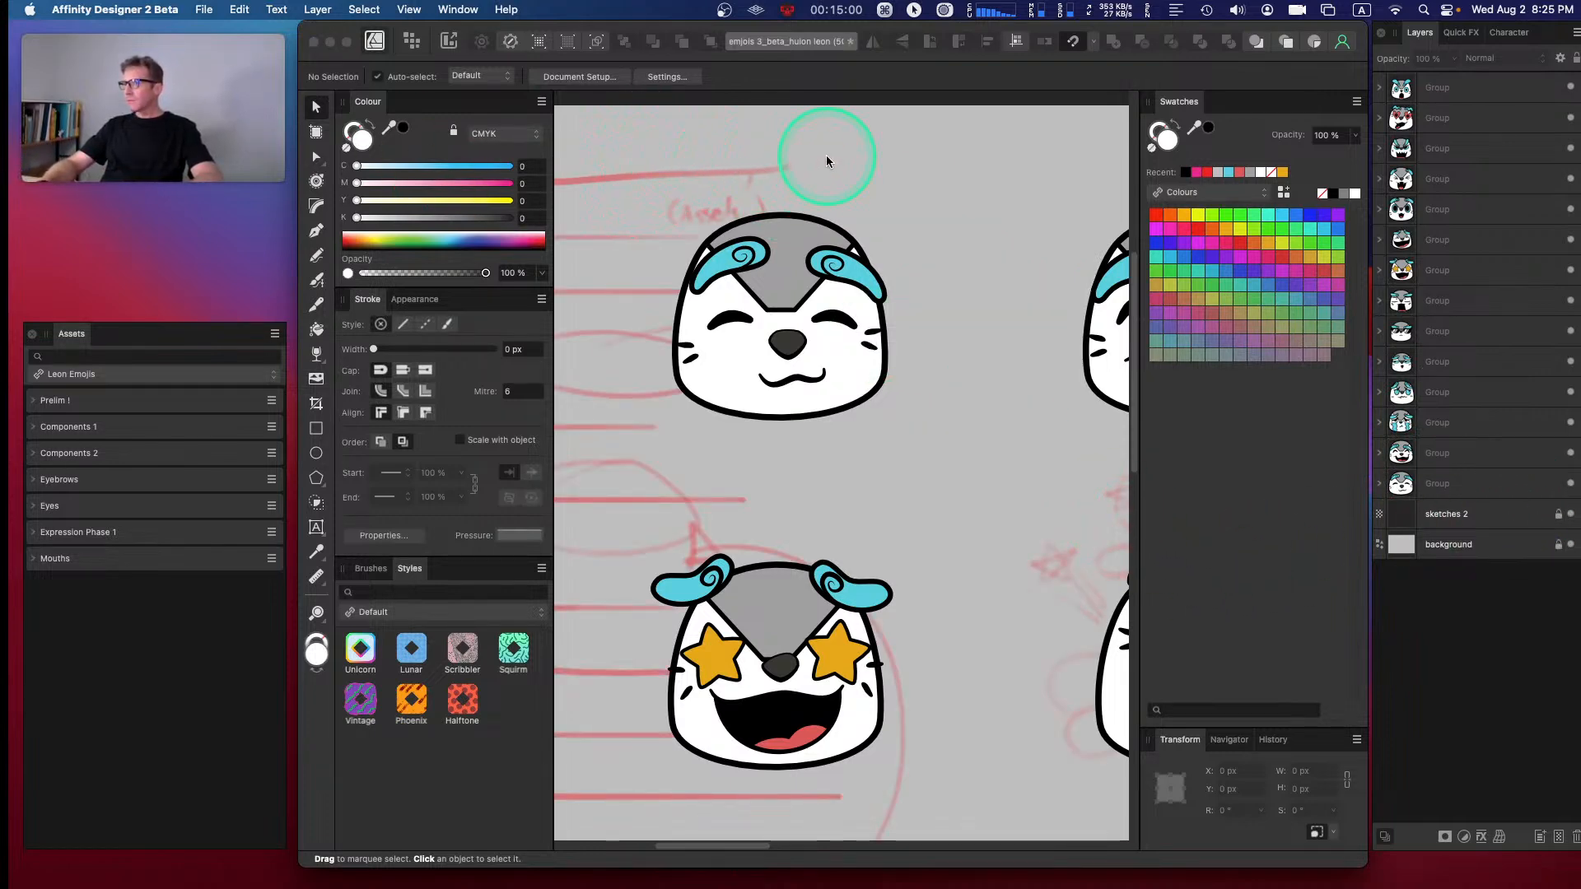
click(1500, 515)
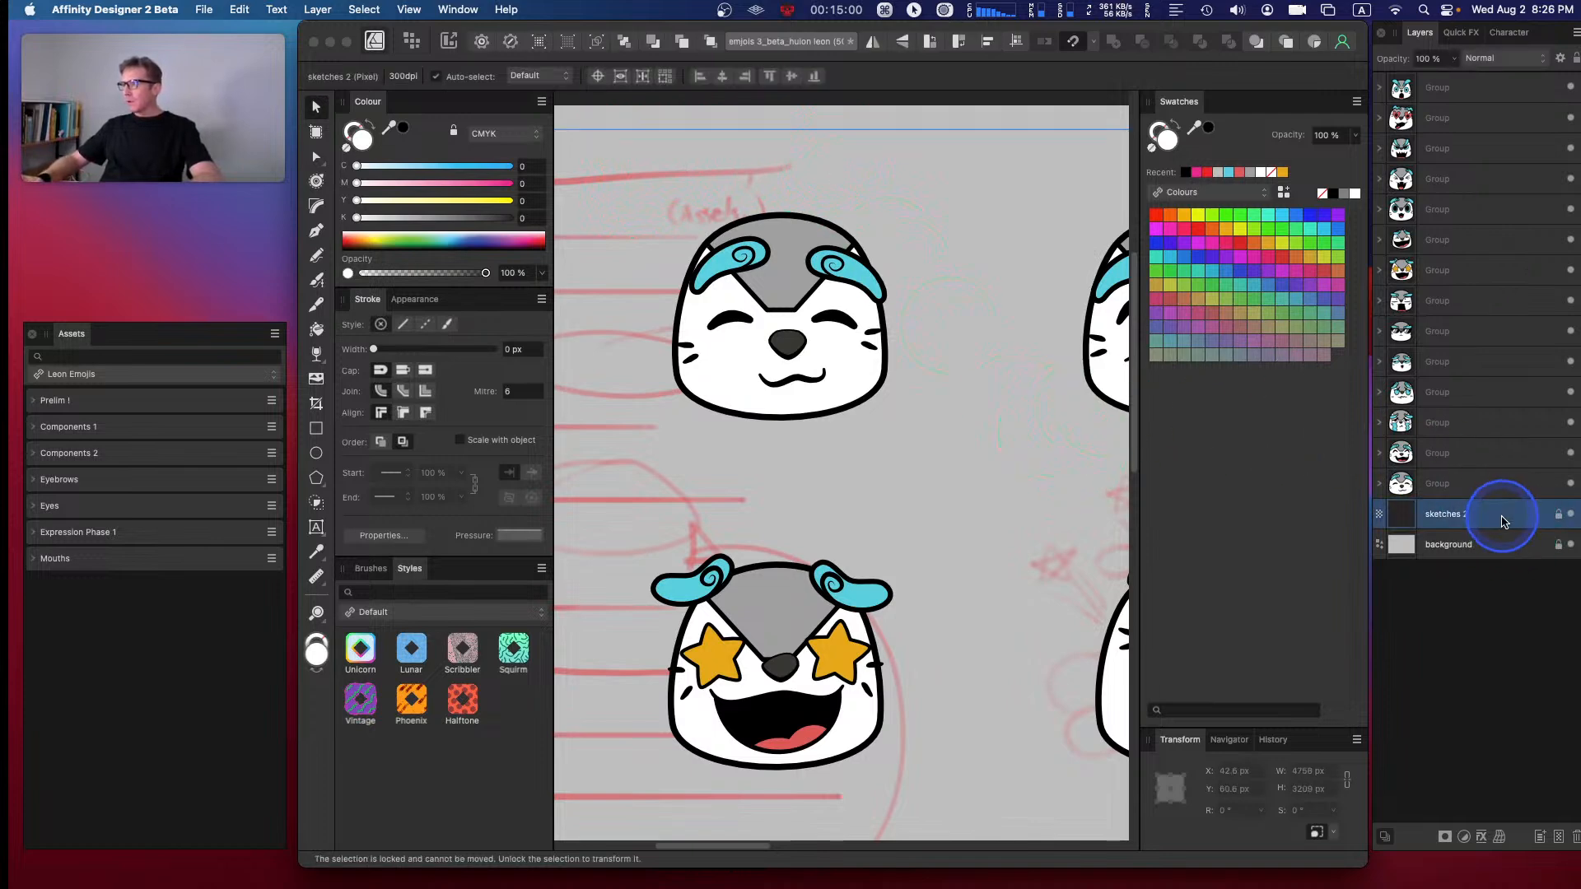
key(super+j)
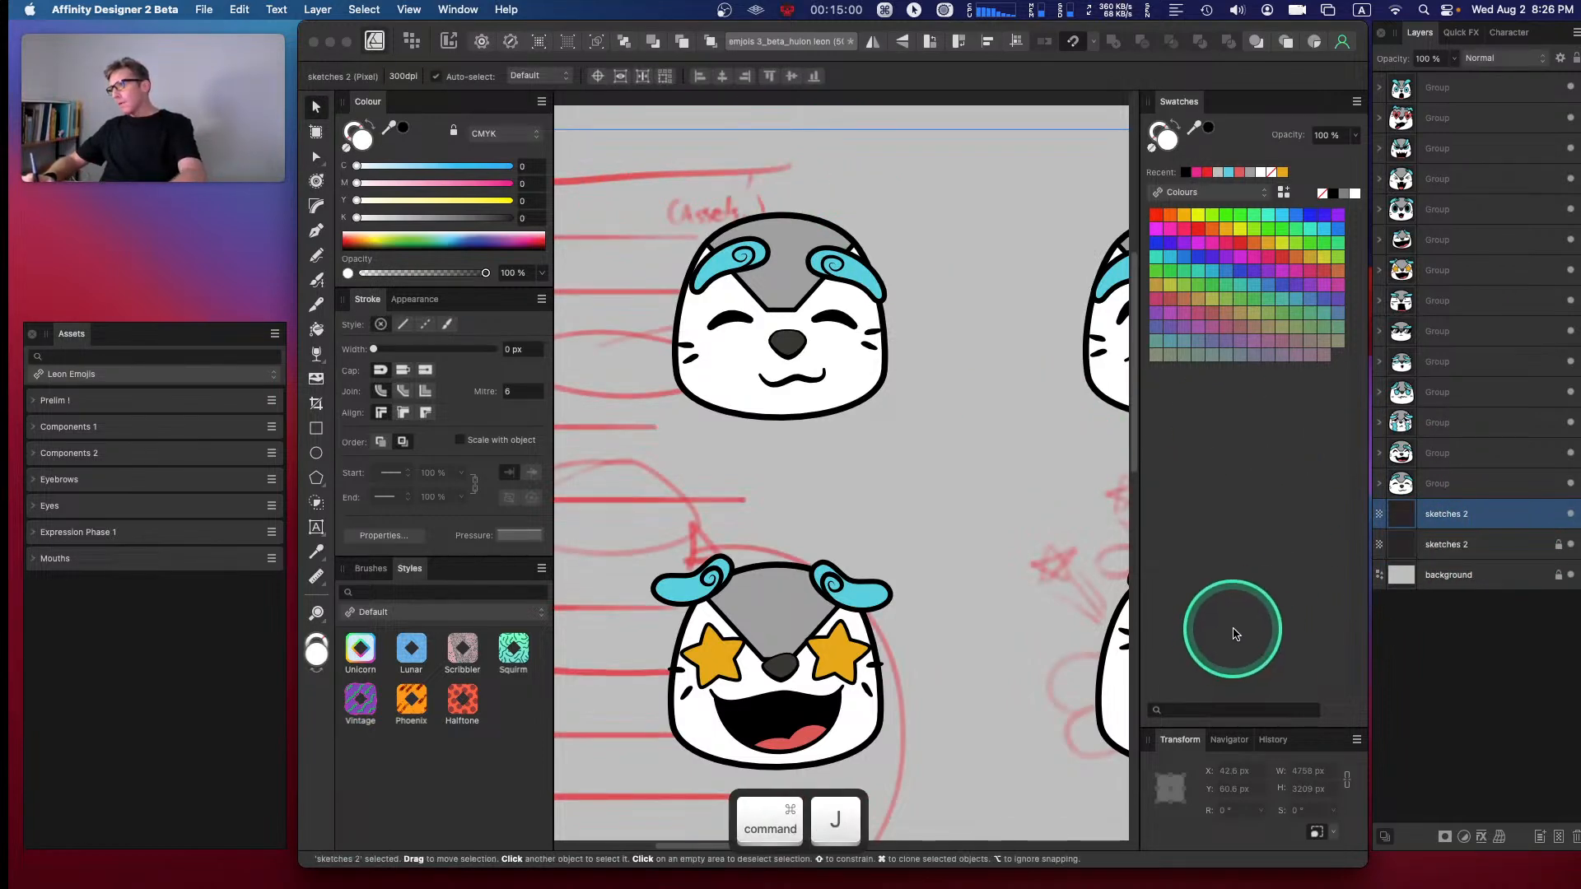
click(1569, 545)
- Move the sketches 2 copy to about X -1024 px, Y 20 px, with its Pleased label under the matching emoji, and raise it above all emoji groups
mouse_move(1032, 486)
mouse_down()
mouse_move(972, 433)
mouse_move(751, 335)
mouse_move(774, 444)
mouse_move(621, 484)
mouse_move(697, 492)
mouse_up()
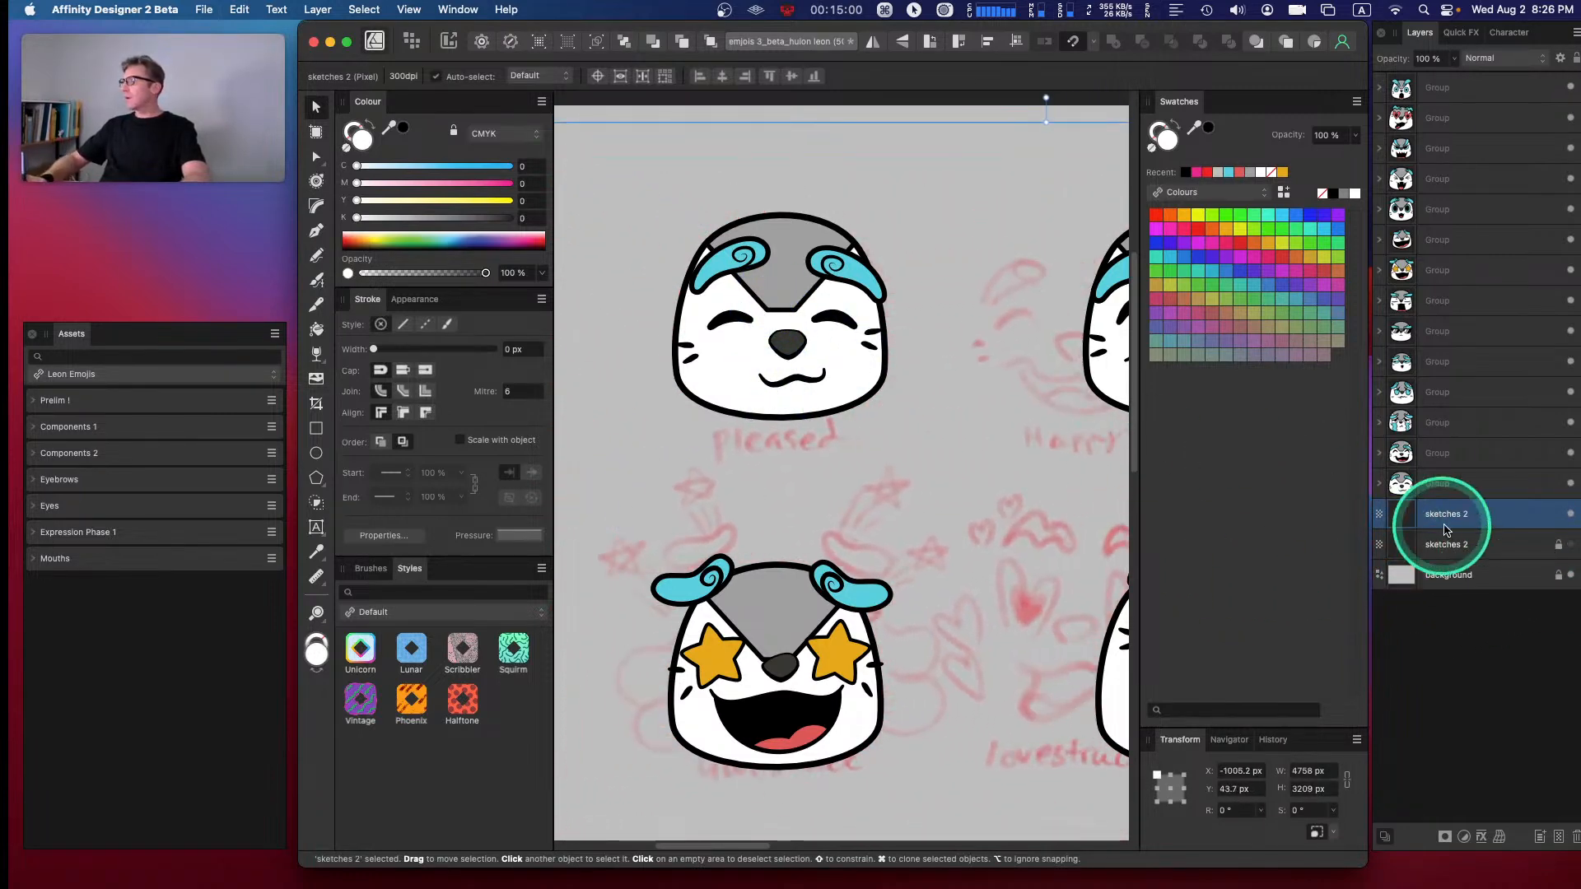
key(super+bracketright)
key(super+bracketright)
key(super+bracketright)
key(super+bracketright)
key(super+bracketright)
key(super+bracketright)
key(super+bracketright)
key(super+bracketright)
key(super+bracketright)
key(super+bracketright)
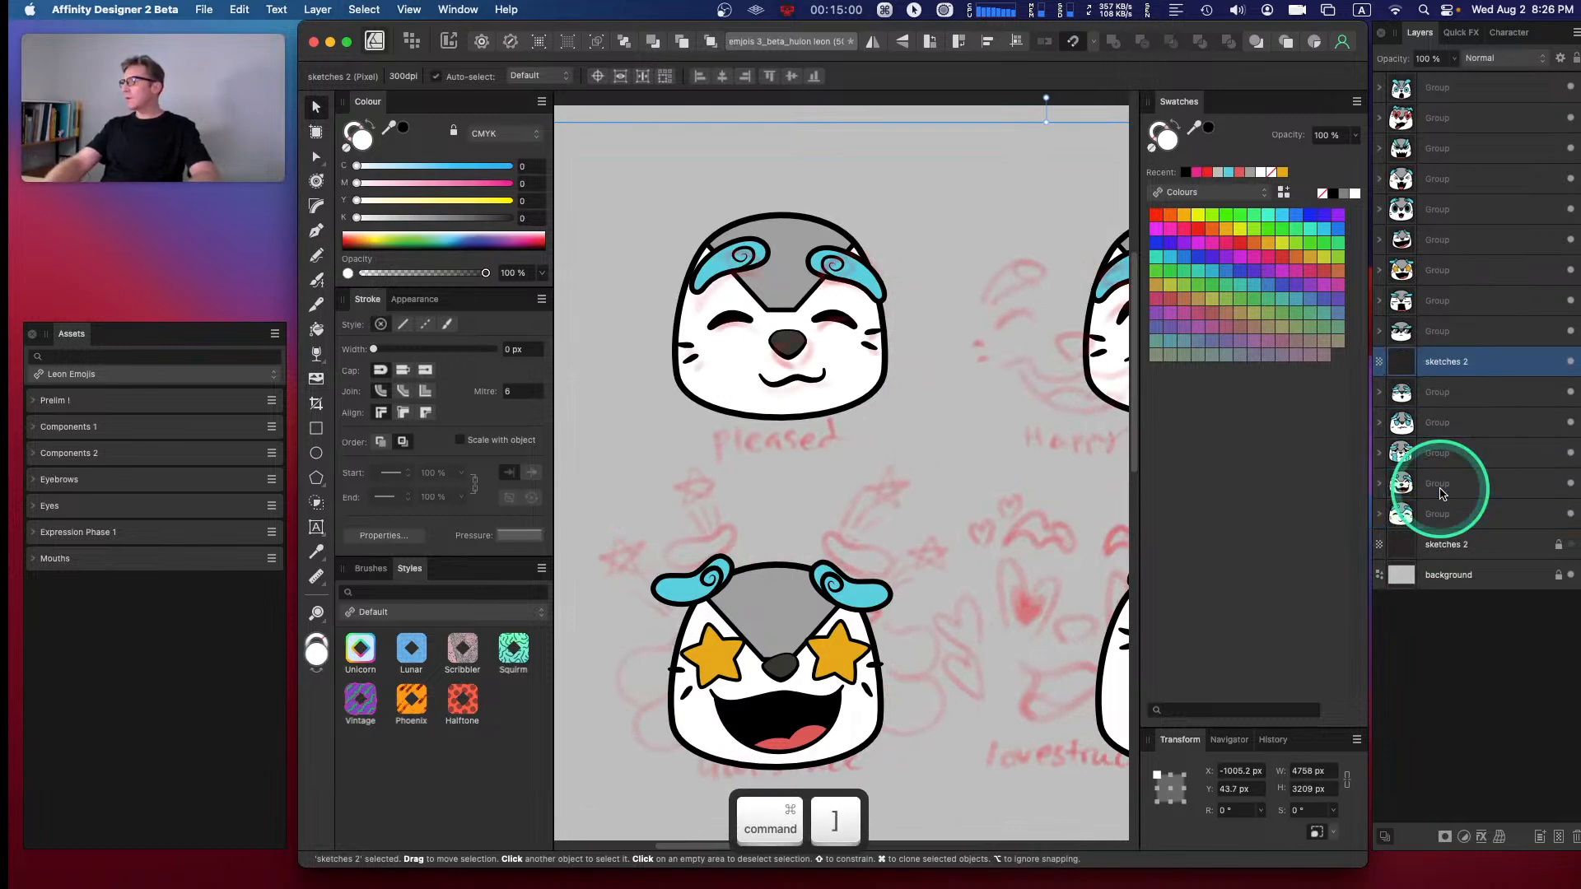
key(super+bracketright)
key(super+bracketright)
key(super+bracketright)
key(super+bracketright)
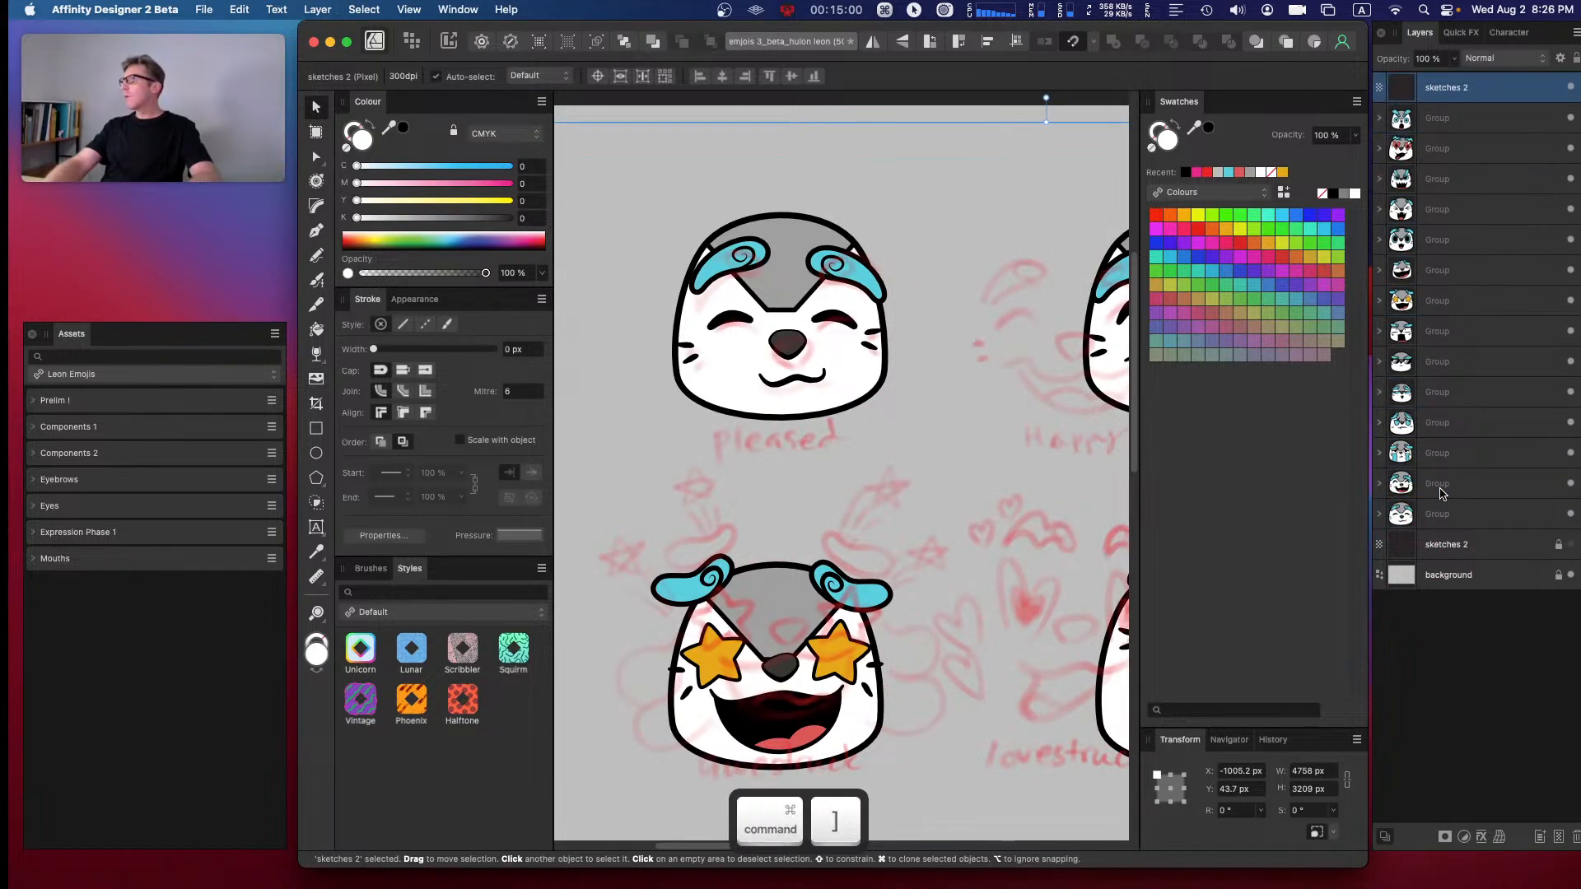
drag(808, 442, 801, 430)
drag(971, 249, 801, 244)
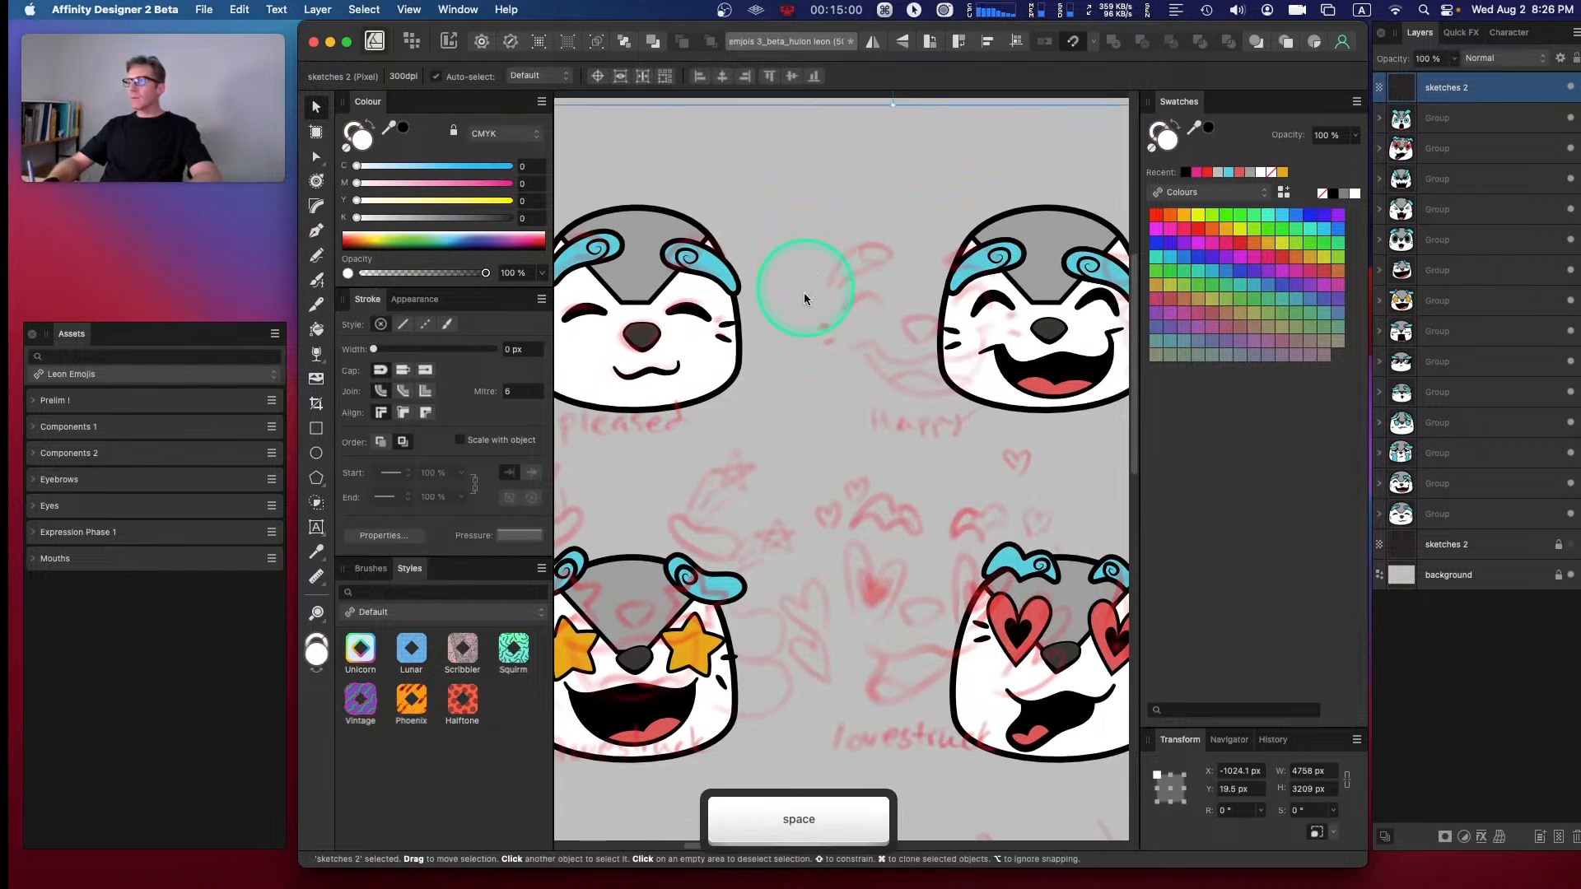
- Switch to HuionTablet and show the pen tablet settings for Affinity Designer 2 Beta
drag(782, 367, 911, 367)
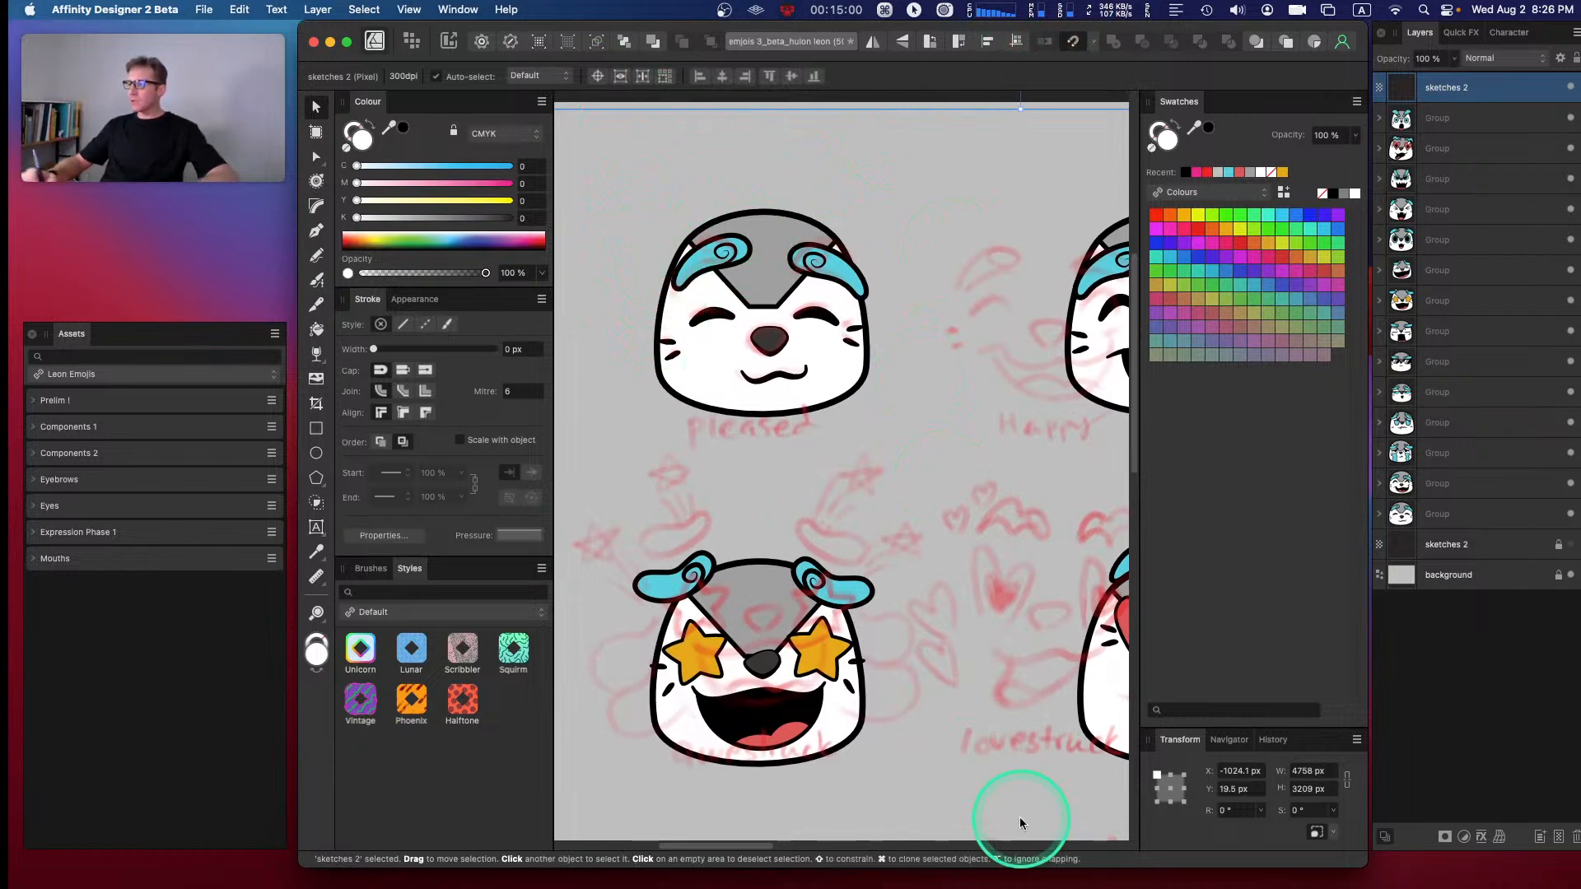
mouse_move(983, 886)
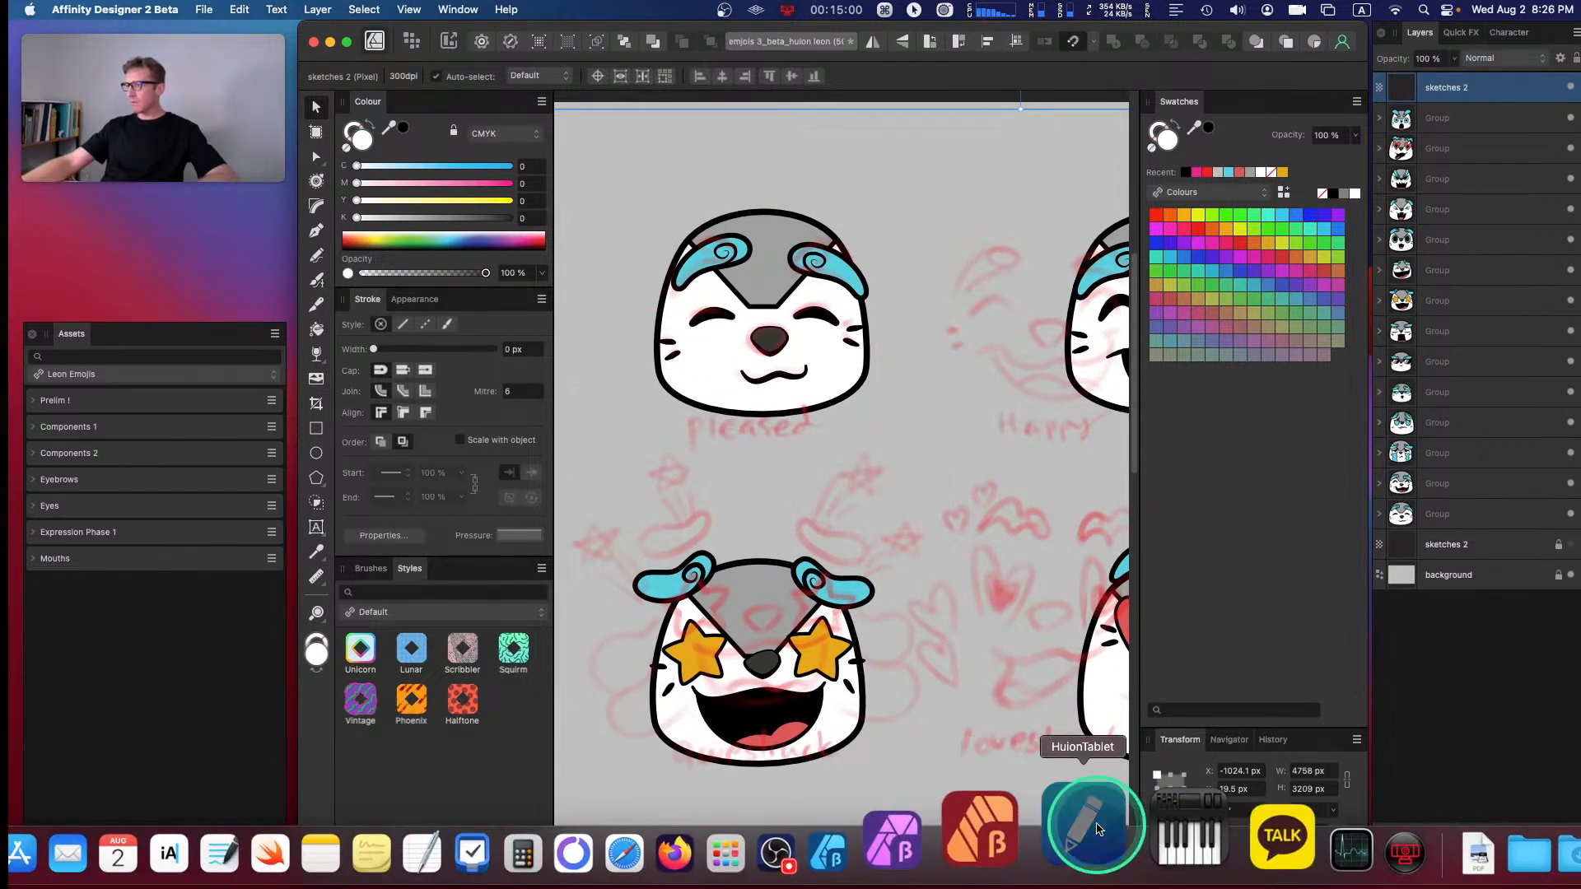
click(1101, 830)
click(963, 215)
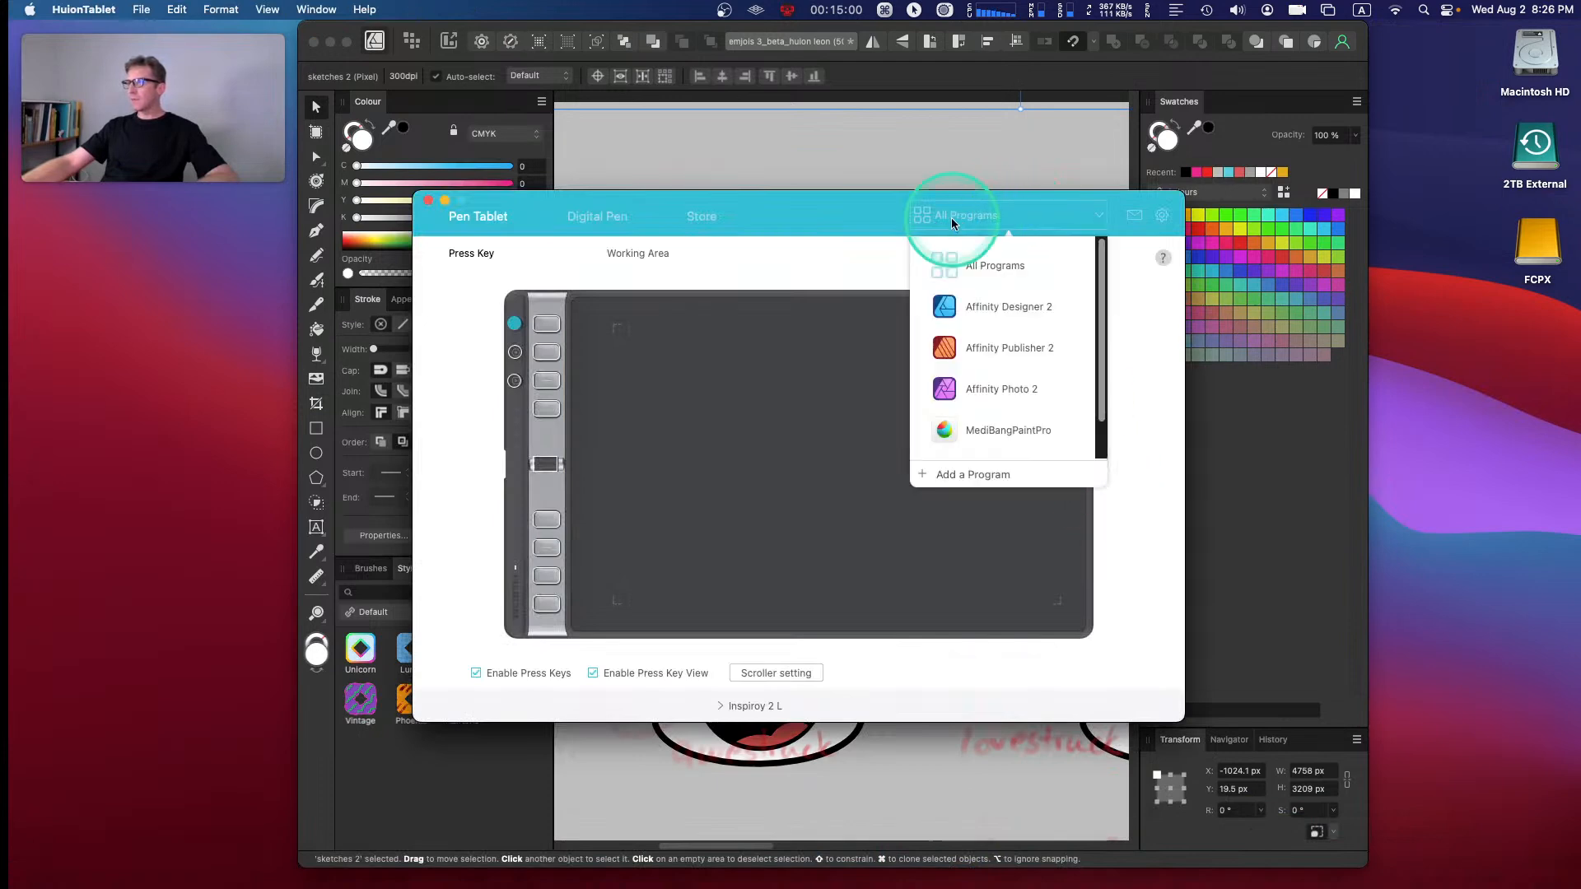
scroll(1021, 412, down, 2)
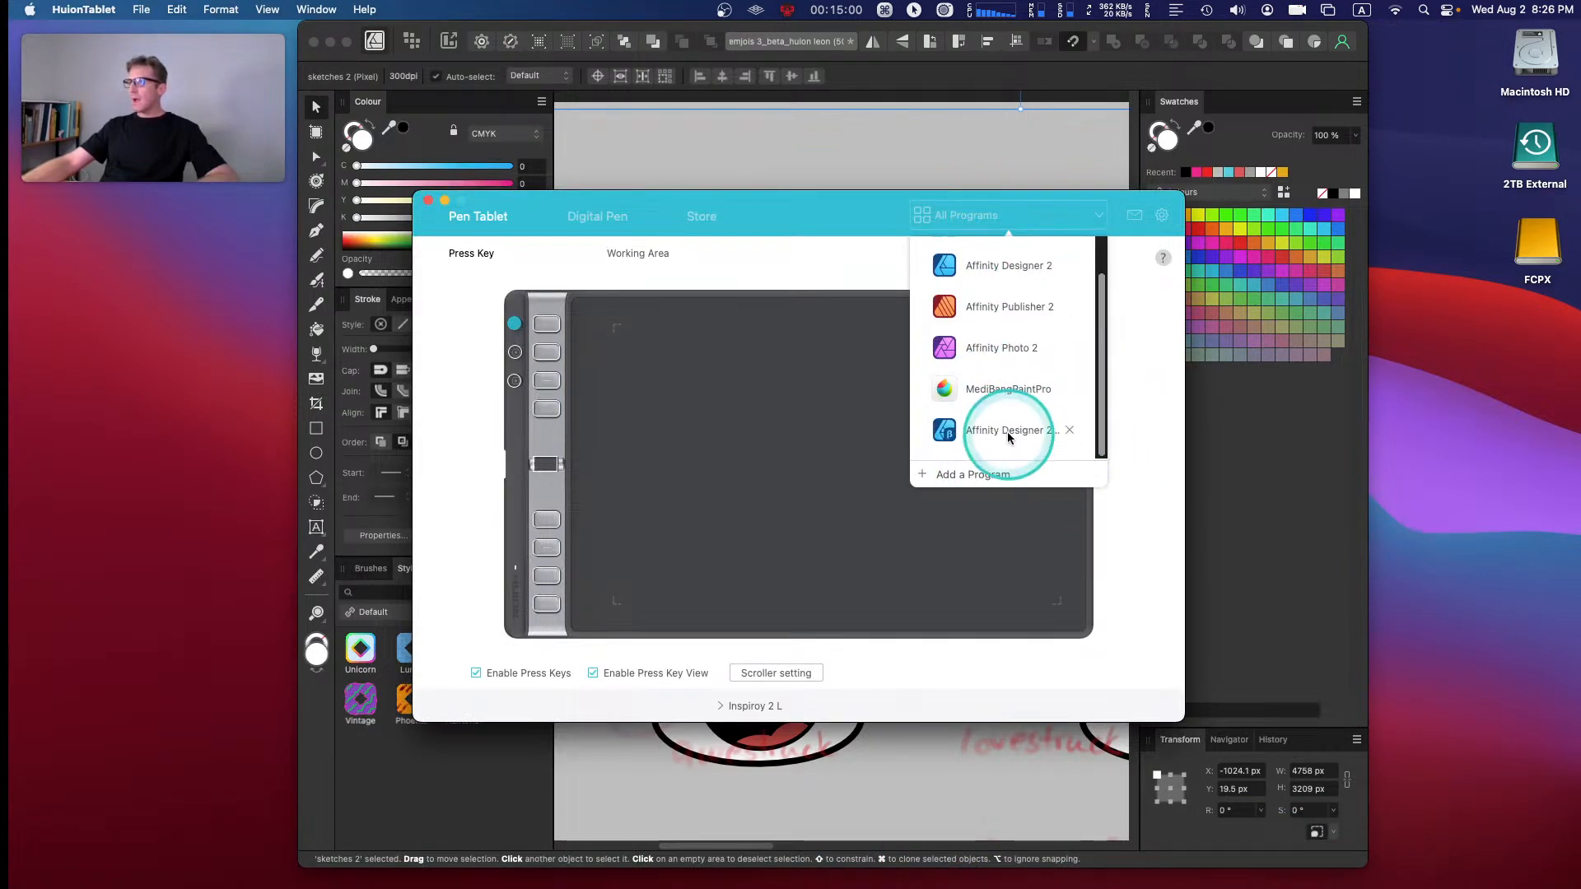
click(1011, 434)
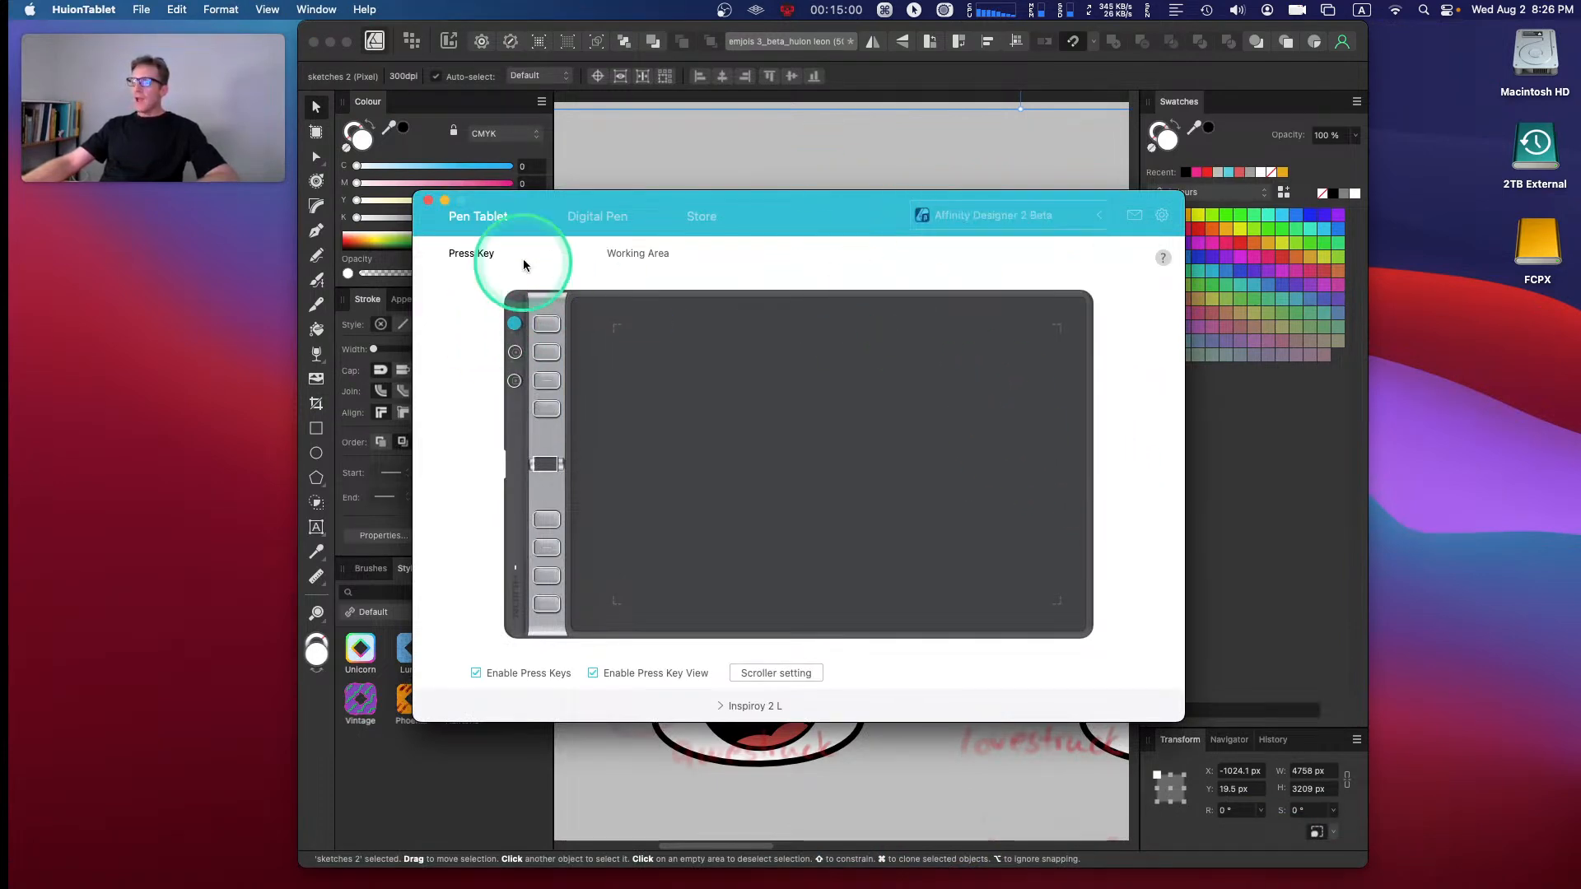
- Check the list of programs in the tablet settings, keep Affinity Designer 2 Beta selected, and minimise the window
drag(511, 199, 573, 213)
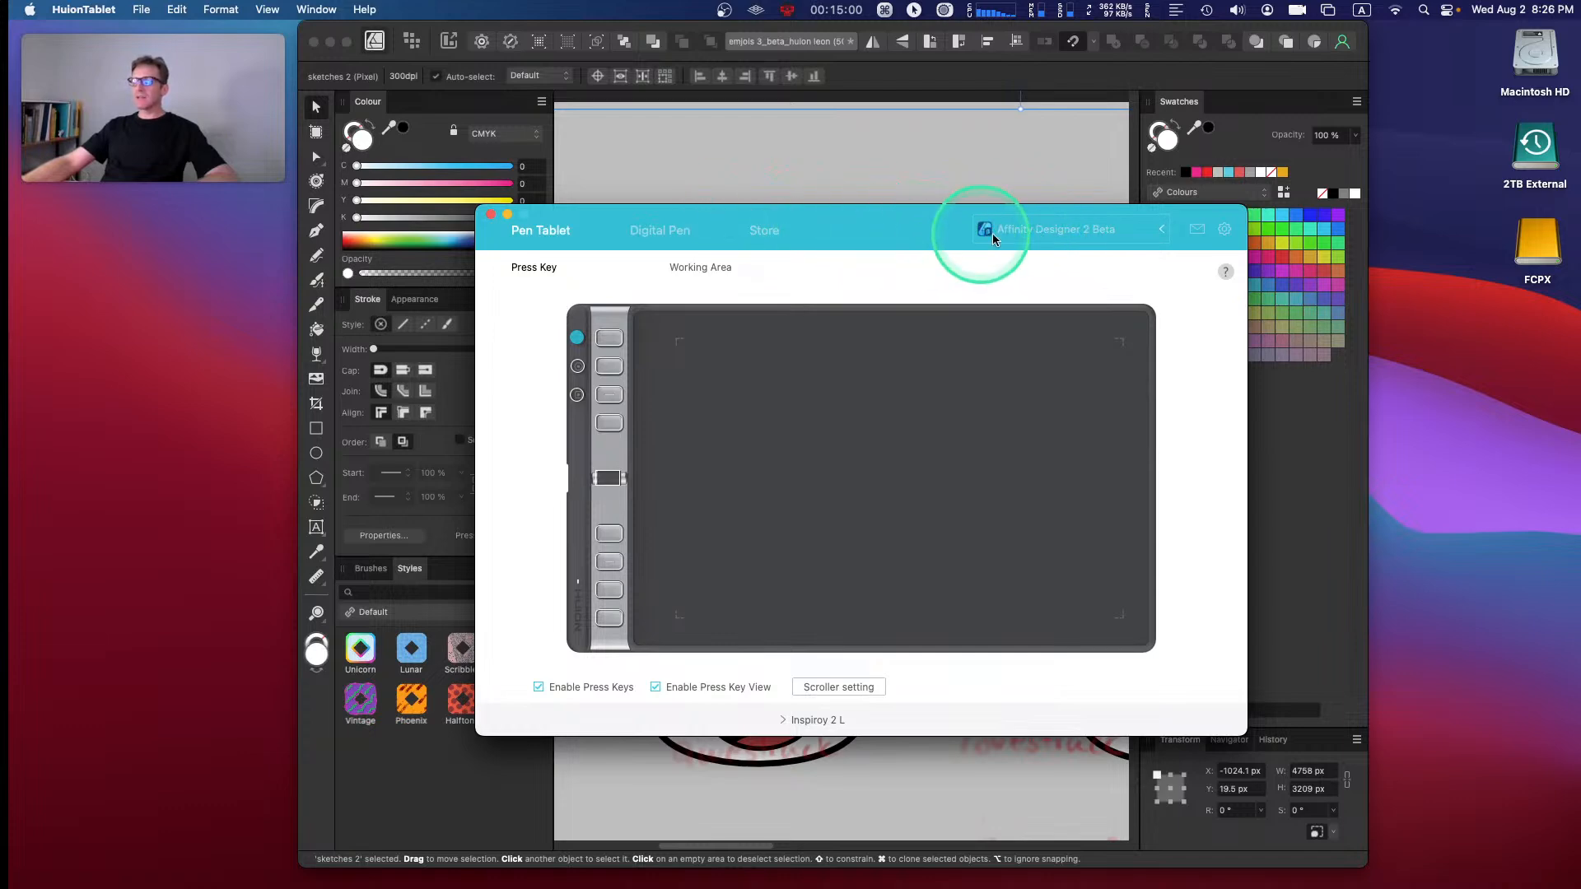
click(1046, 233)
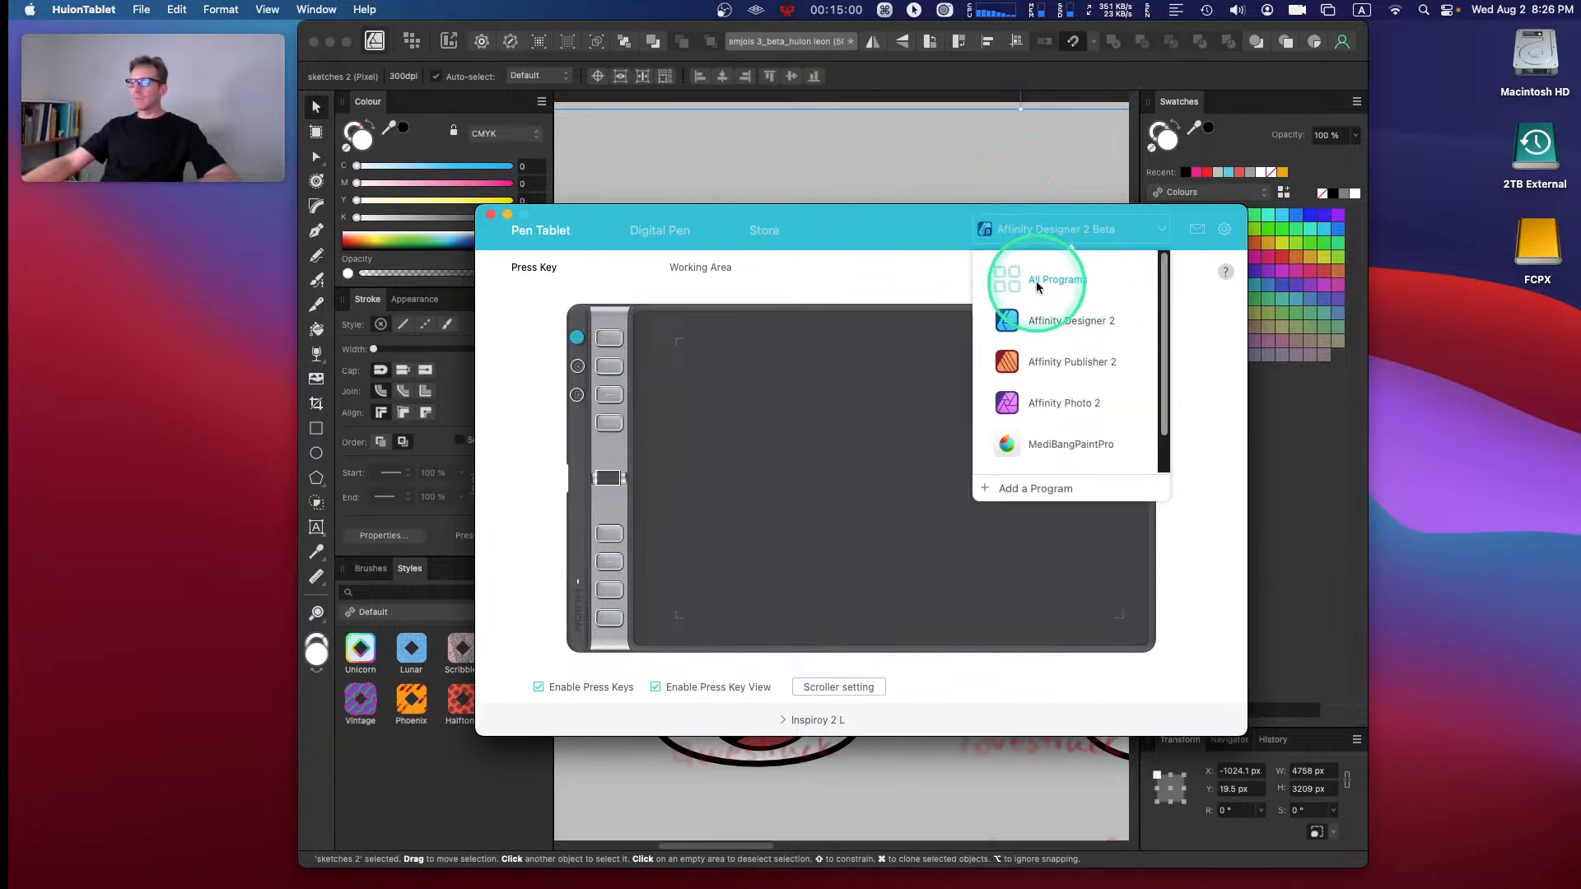
drag(1163, 408, 1163, 450)
click(1179, 216)
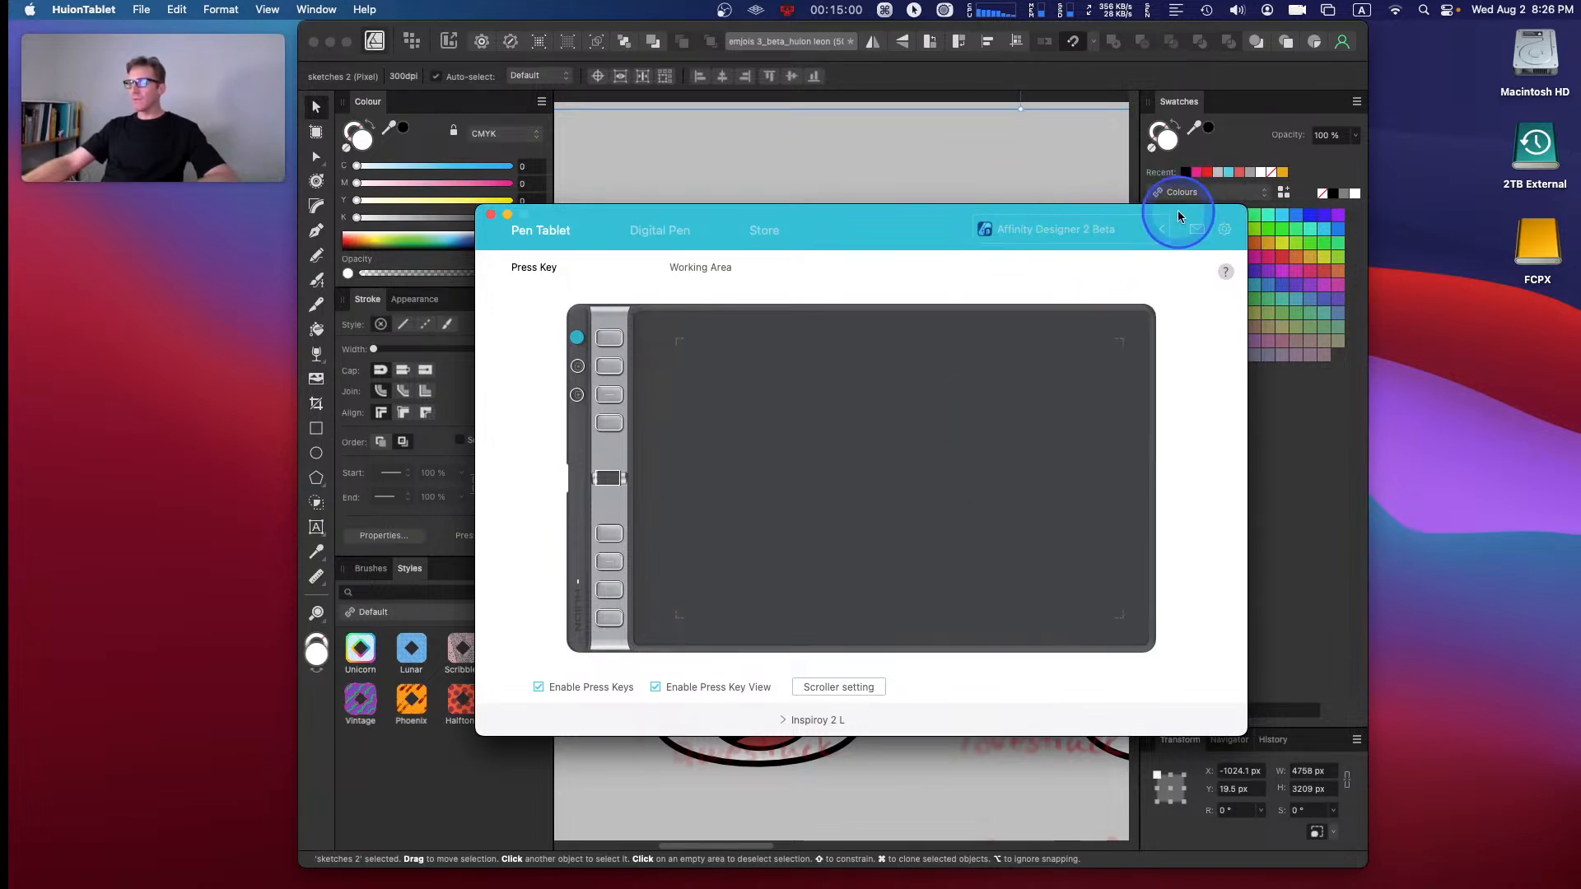
click(507, 214)
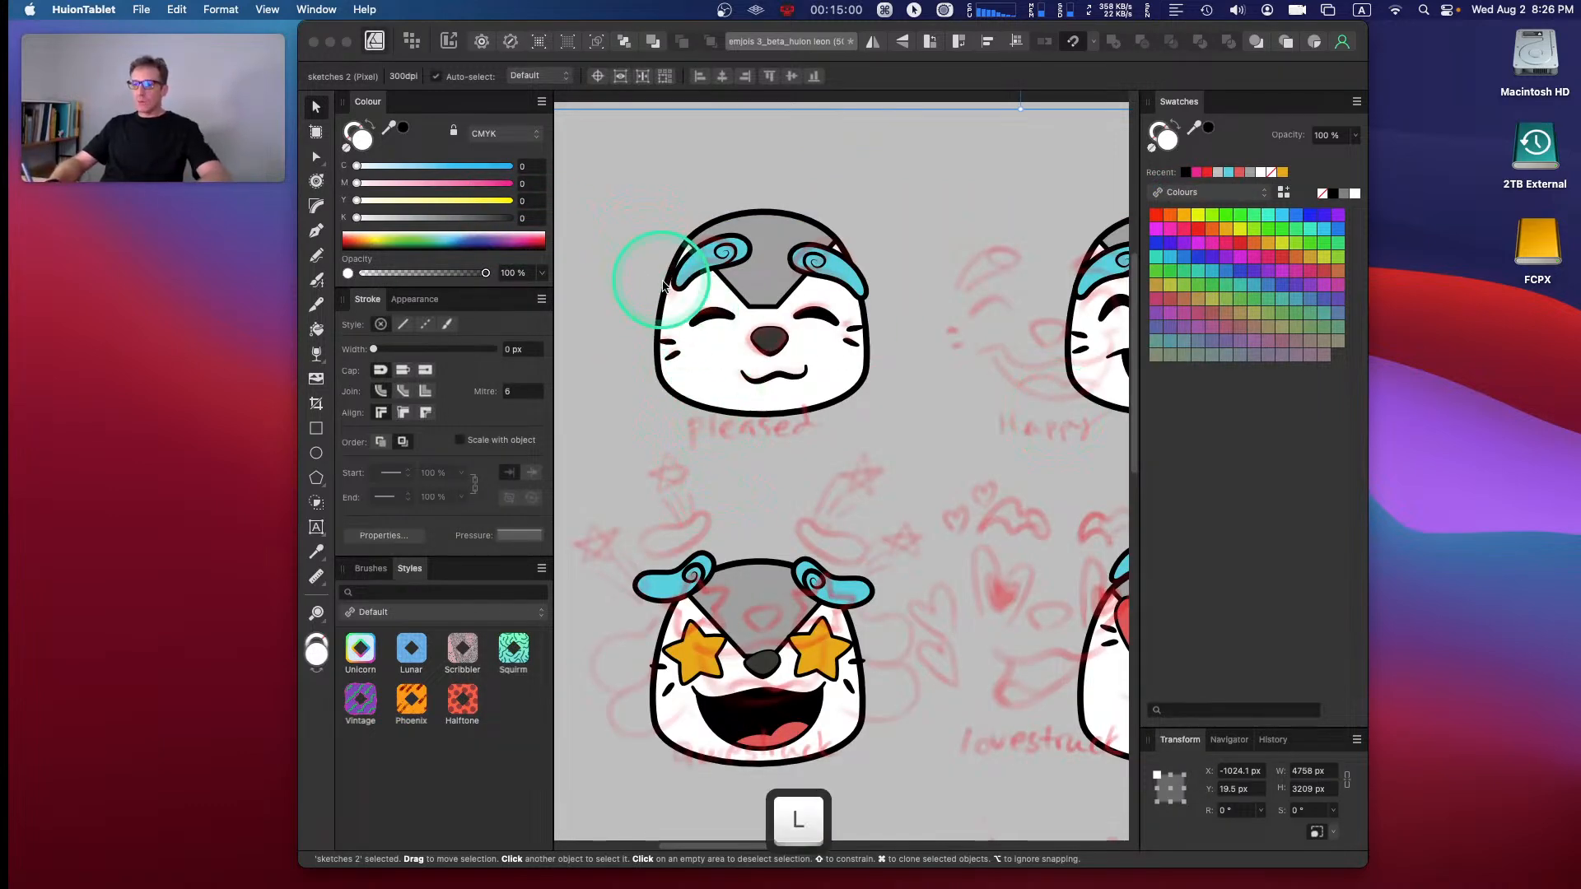
- Clear the layer selection and try to outline the Pleased emoji with a freehand selection
click(656, 194)
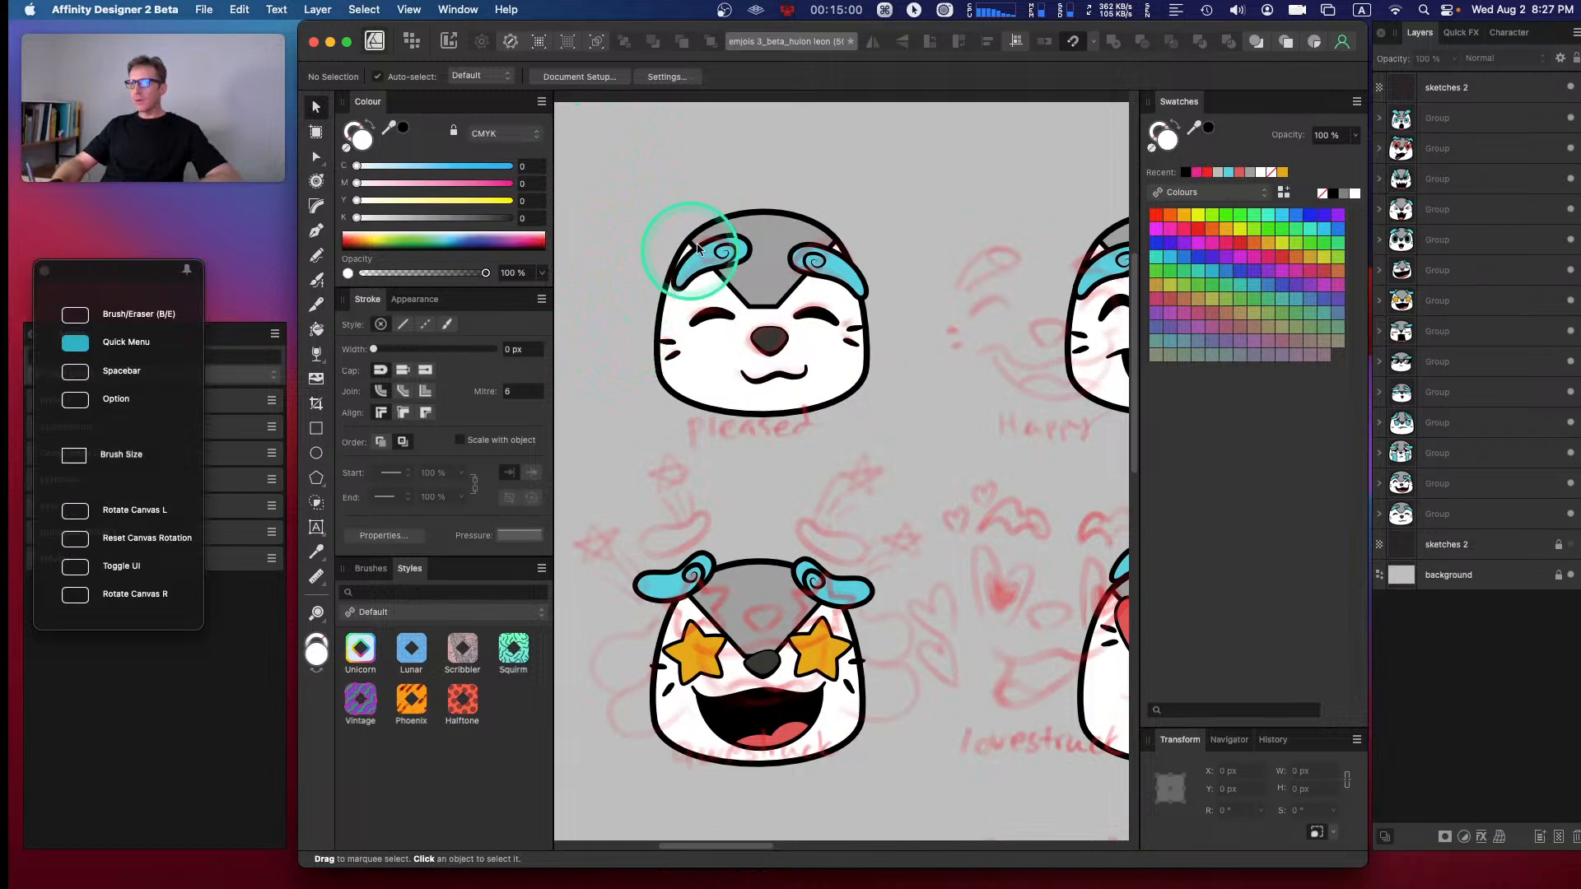
click(608, 250)
drag(684, 187, 632, 269)
click(582, 247)
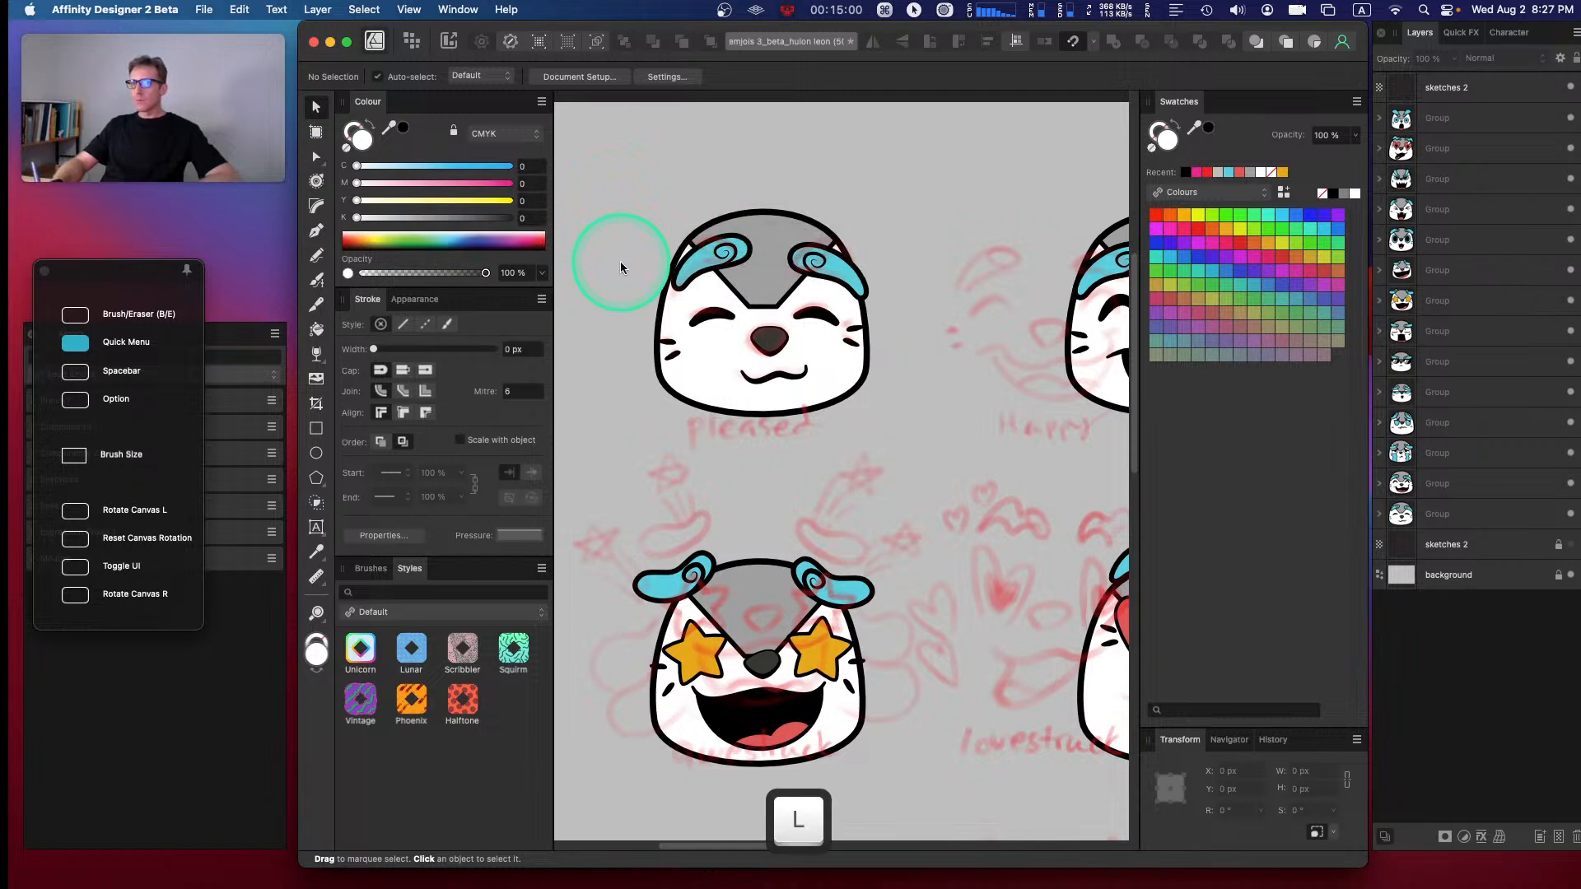
- Switch to the Pixel Persona and draw a freehand selection about 718 × 726 px around the Pleased emoji and its label
click(411, 42)
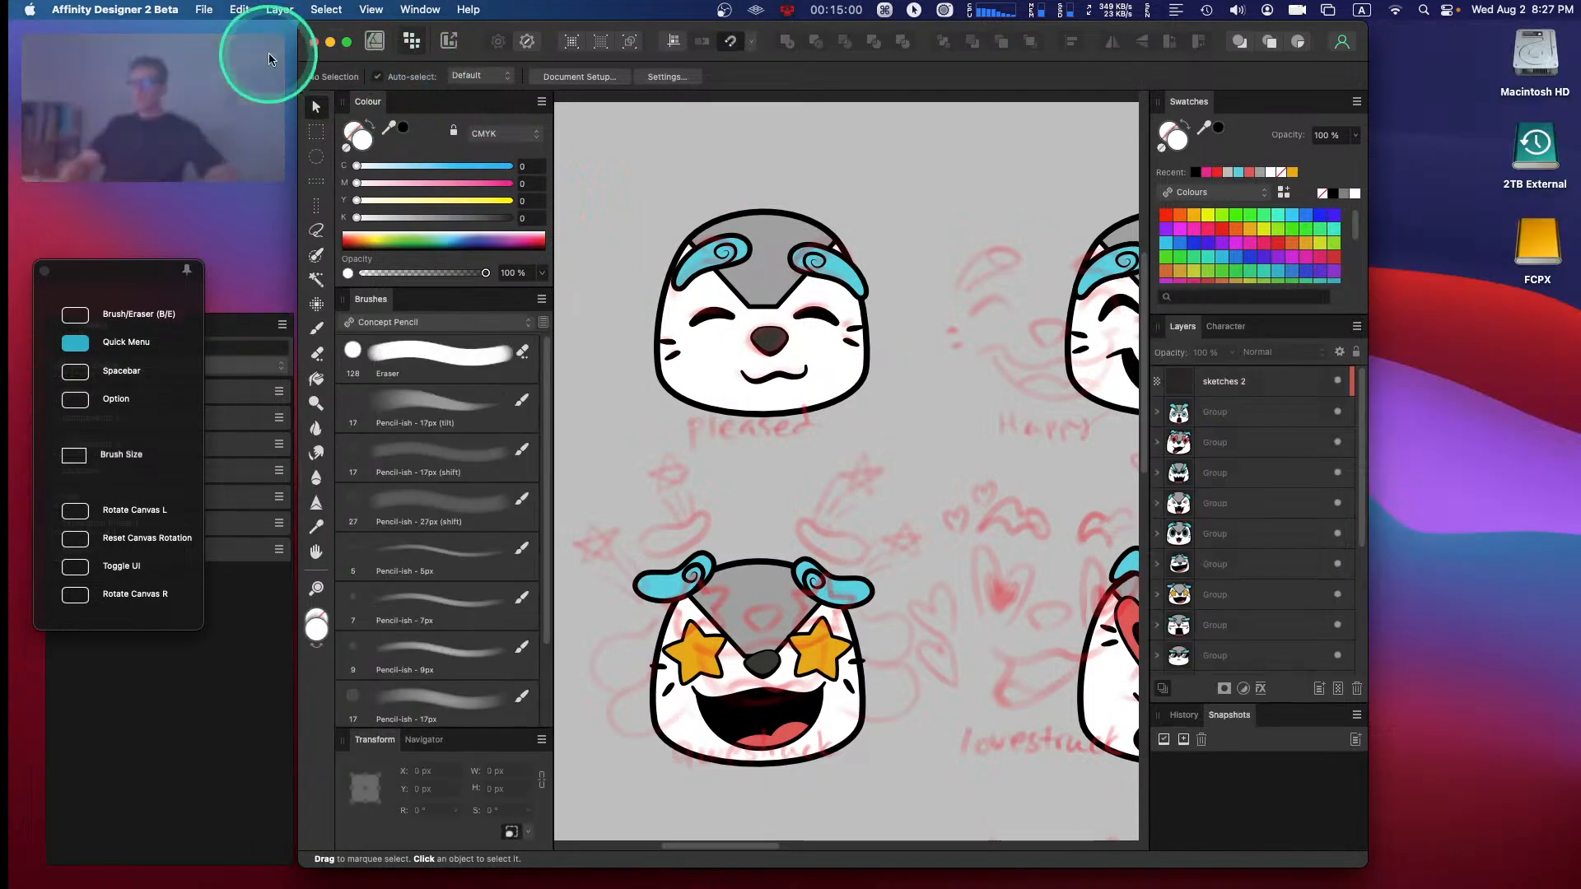
click(586, 249)
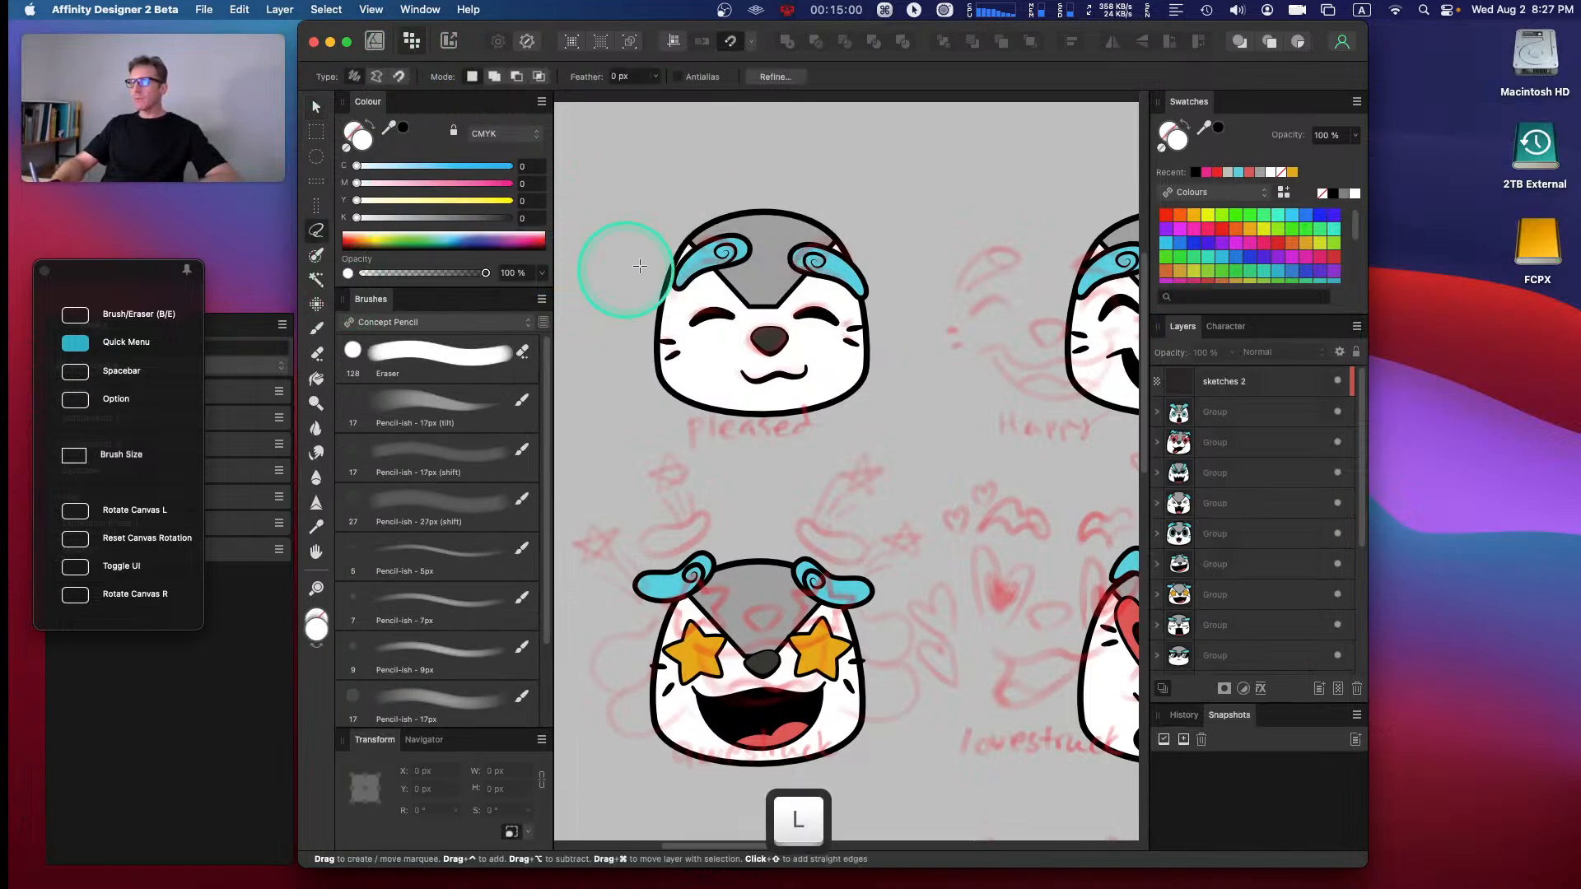
mouse_move(688, 191)
mouse_down()
mouse_move(624, 287)
mouse_move(607, 355)
mouse_move(704, 466)
mouse_move(776, 474)
mouse_move(852, 428)
mouse_move(895, 245)
mouse_up()
drag(711, 194, 690, 198)
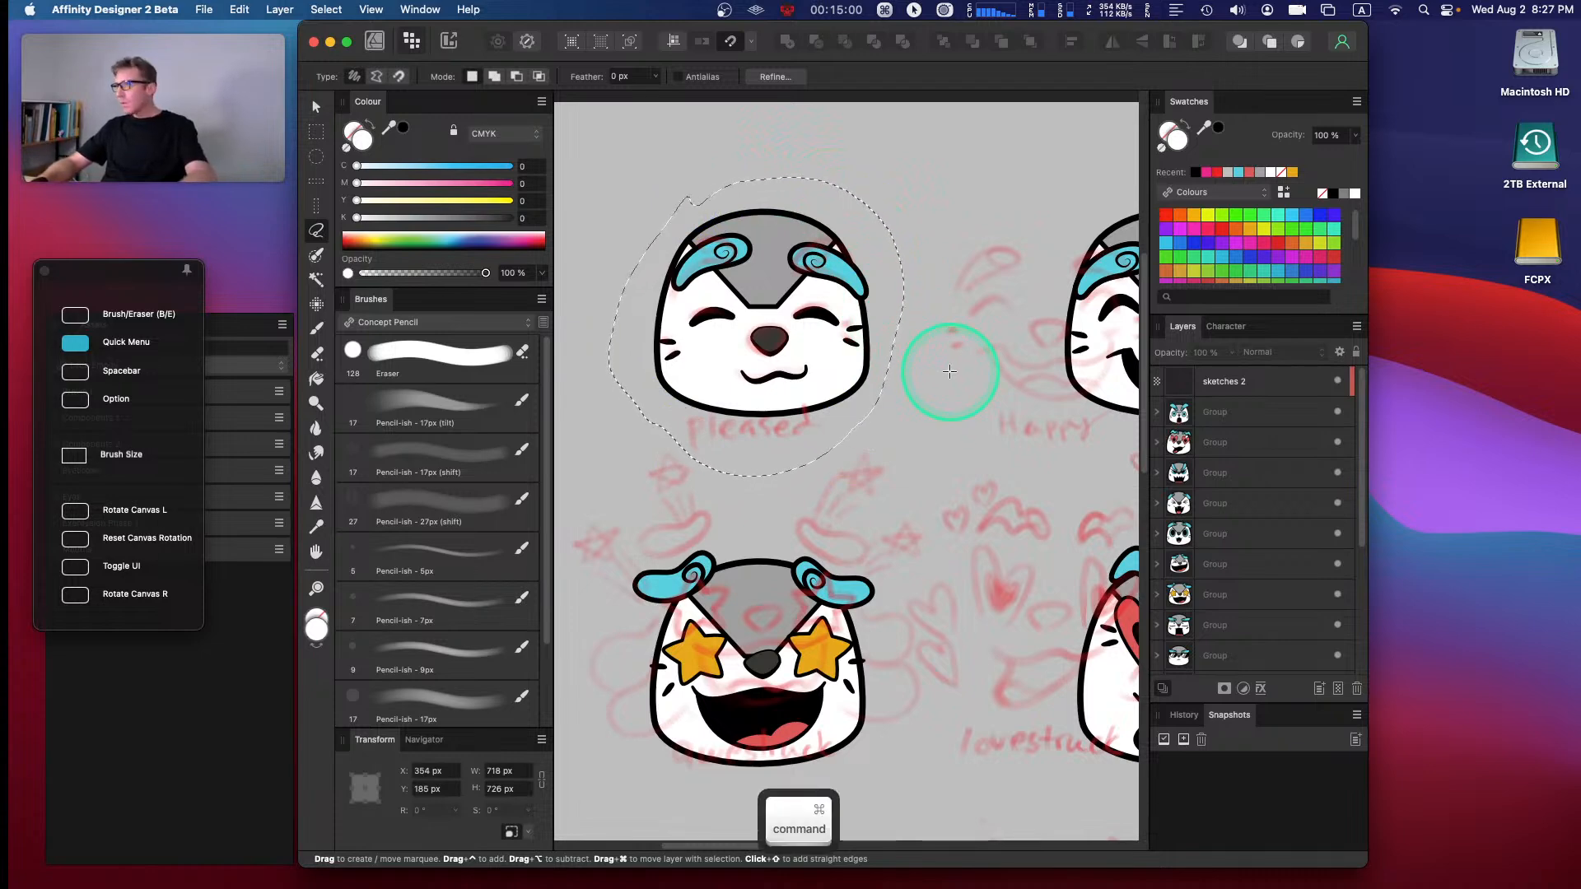
- Cut the selected Pleased sketch from the uppermost sketches 2 layer, paste it as its own layer, and lock it
click(1286, 381)
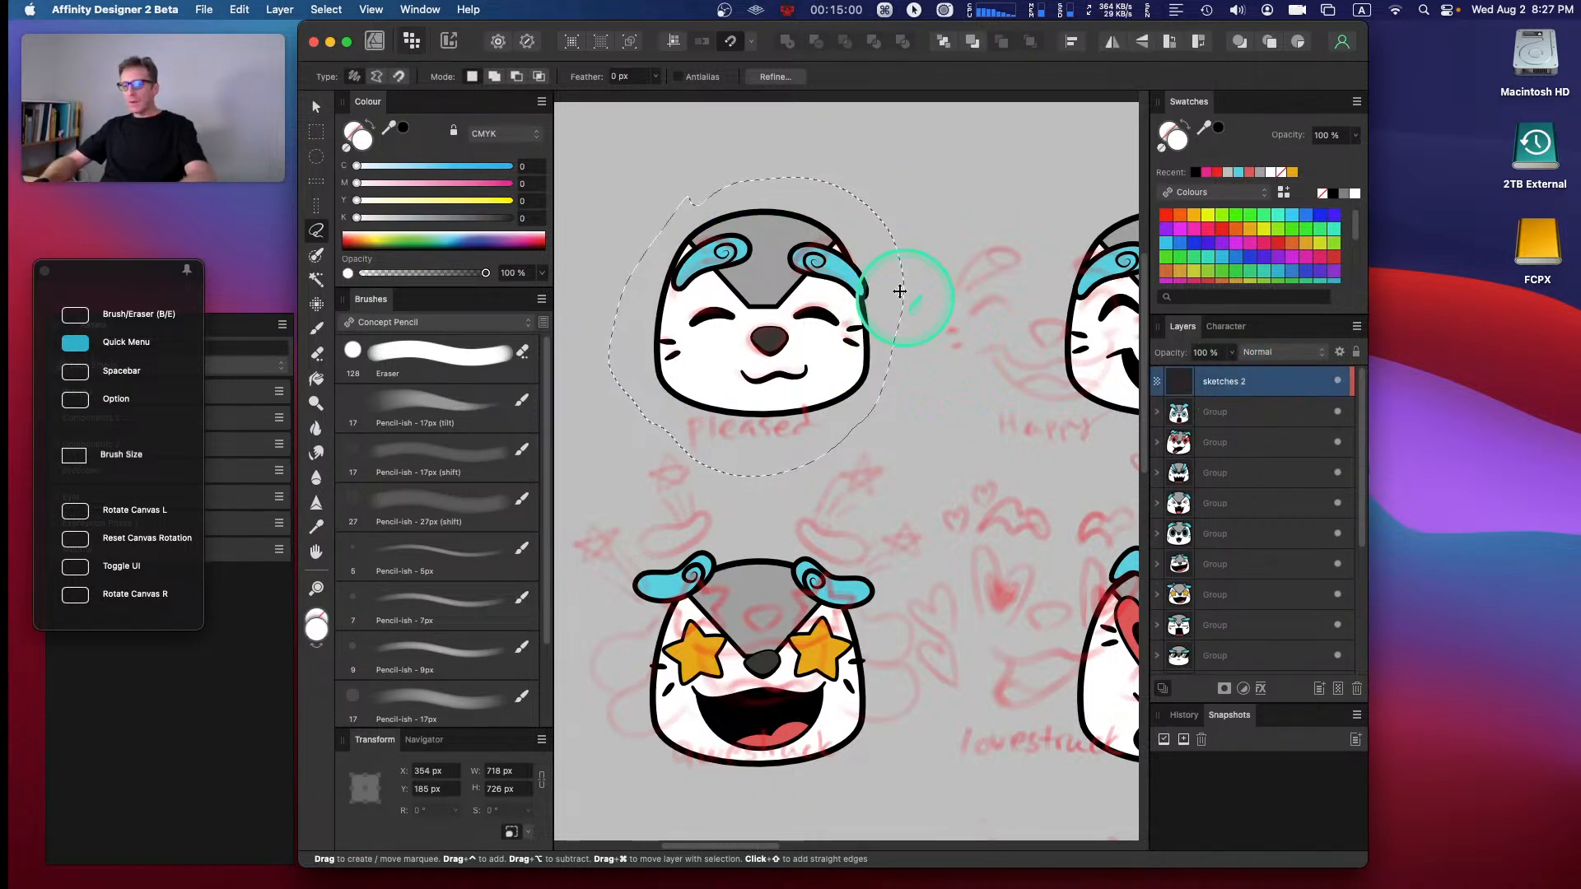
key(super+x)
key(super+v)
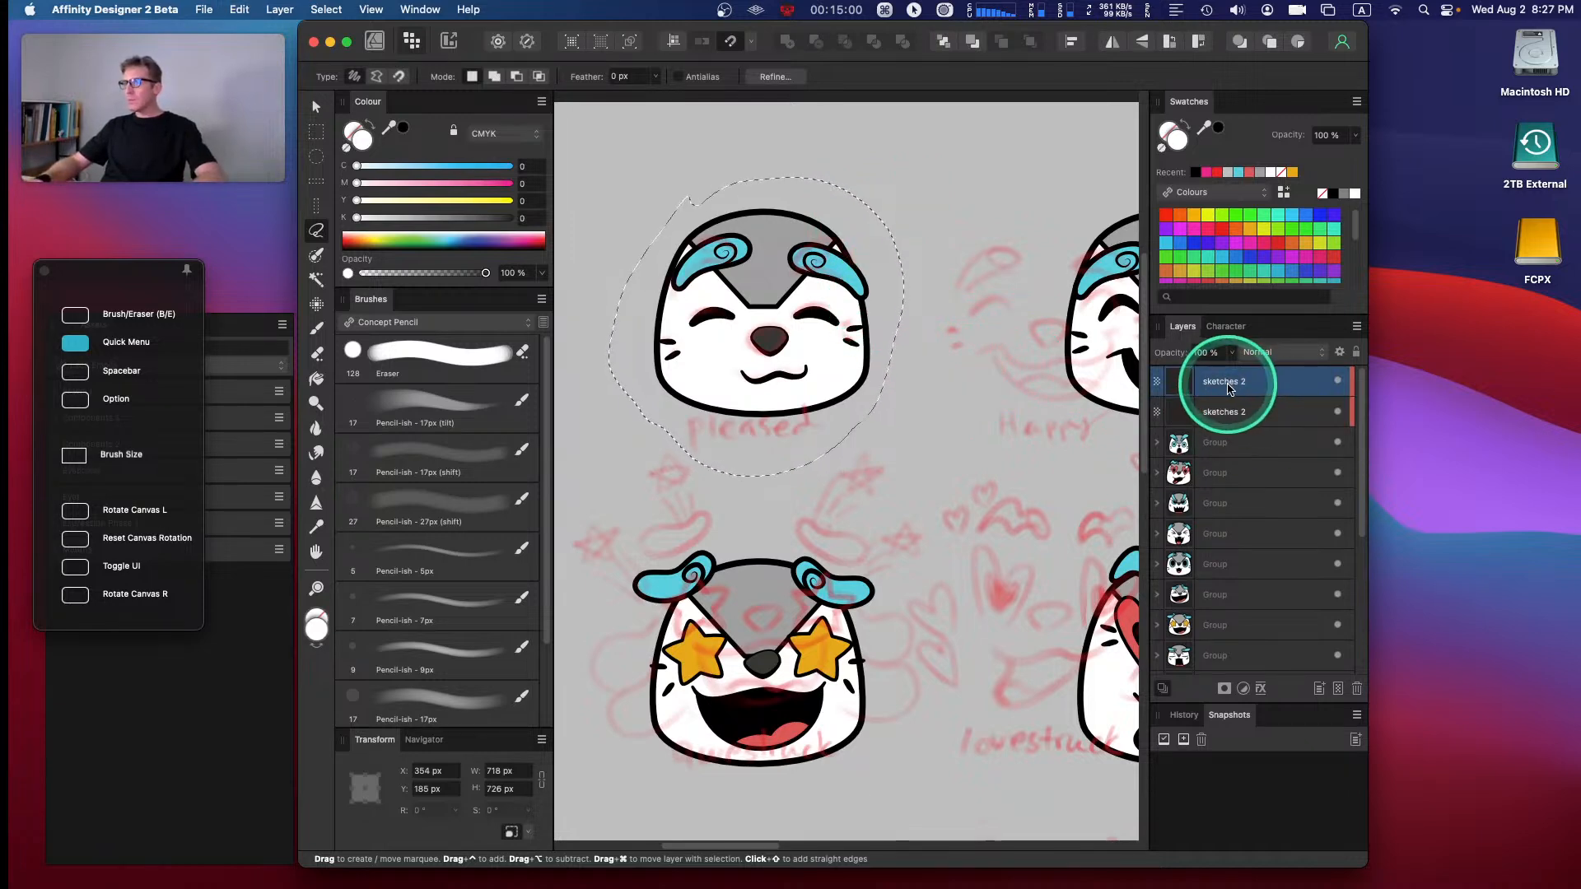
click(1325, 381)
- Move the remaining sketches 2 layer to about X -708 px, Y 37 px with Happy under its emoji, duplicate it, and hide the lower copy
click(1284, 411)
drag(1000, 301, 695, 187)
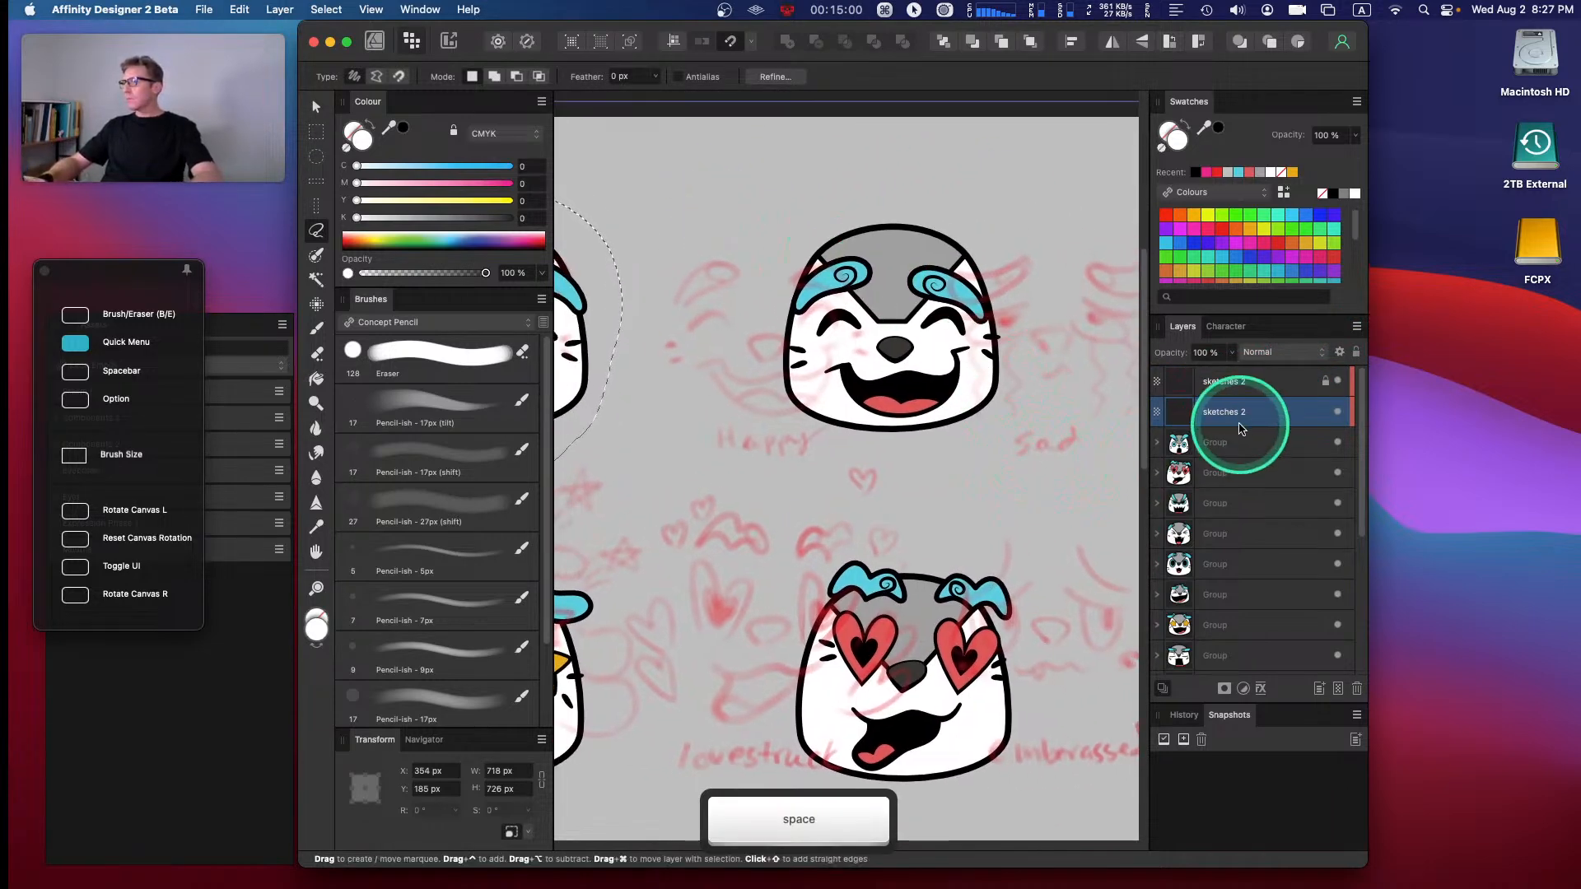
key(v)
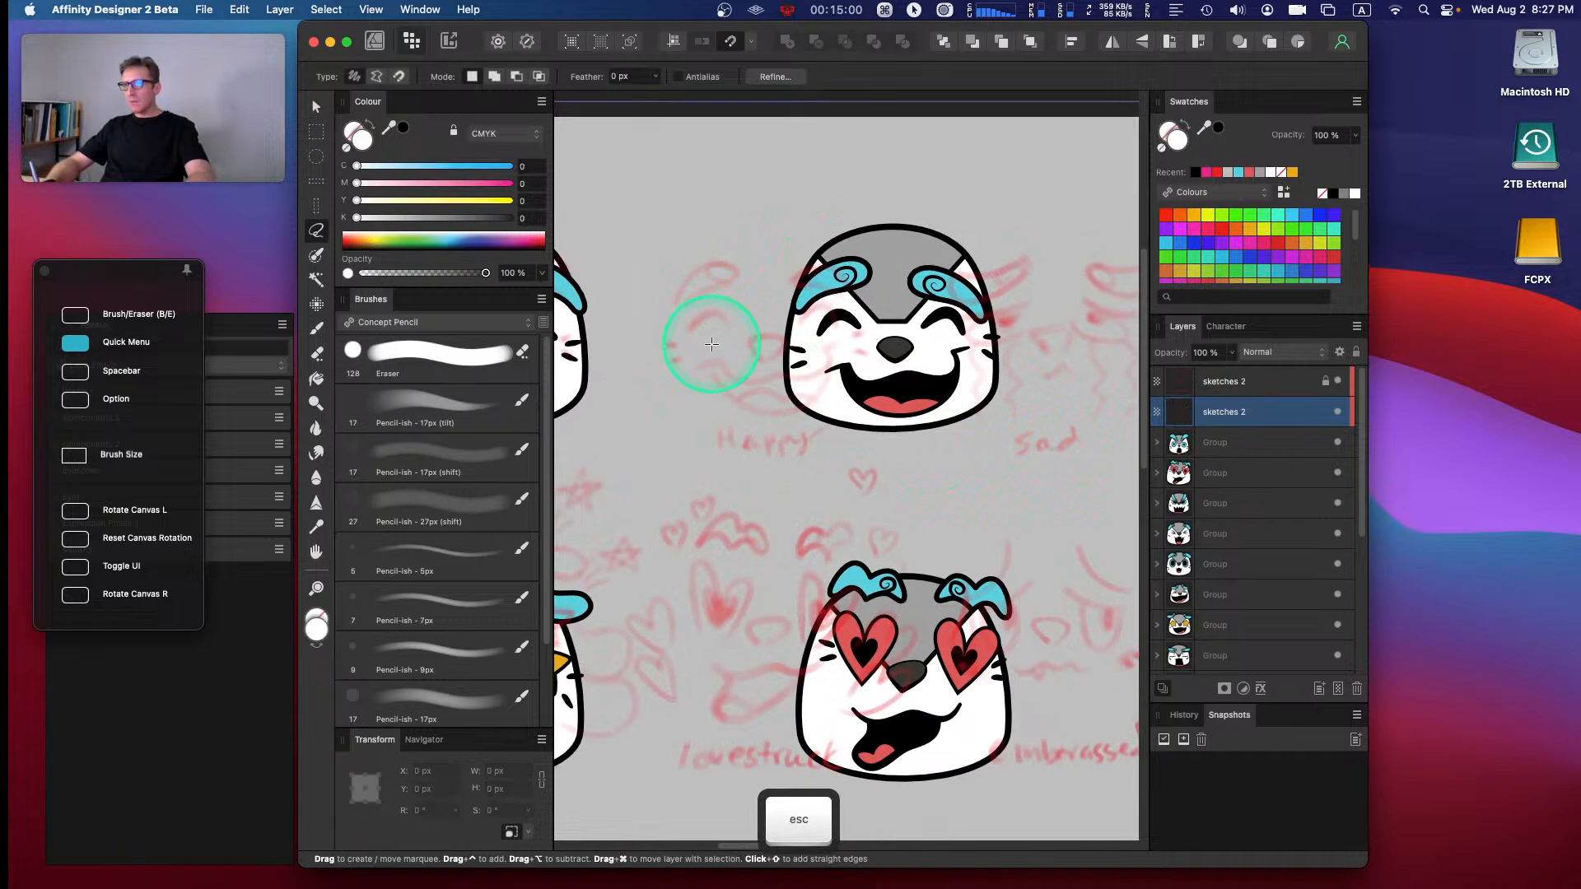
mouse_move(748, 329)
mouse_down()
mouse_move(861, 322)
mouse_move(876, 344)
mouse_up()
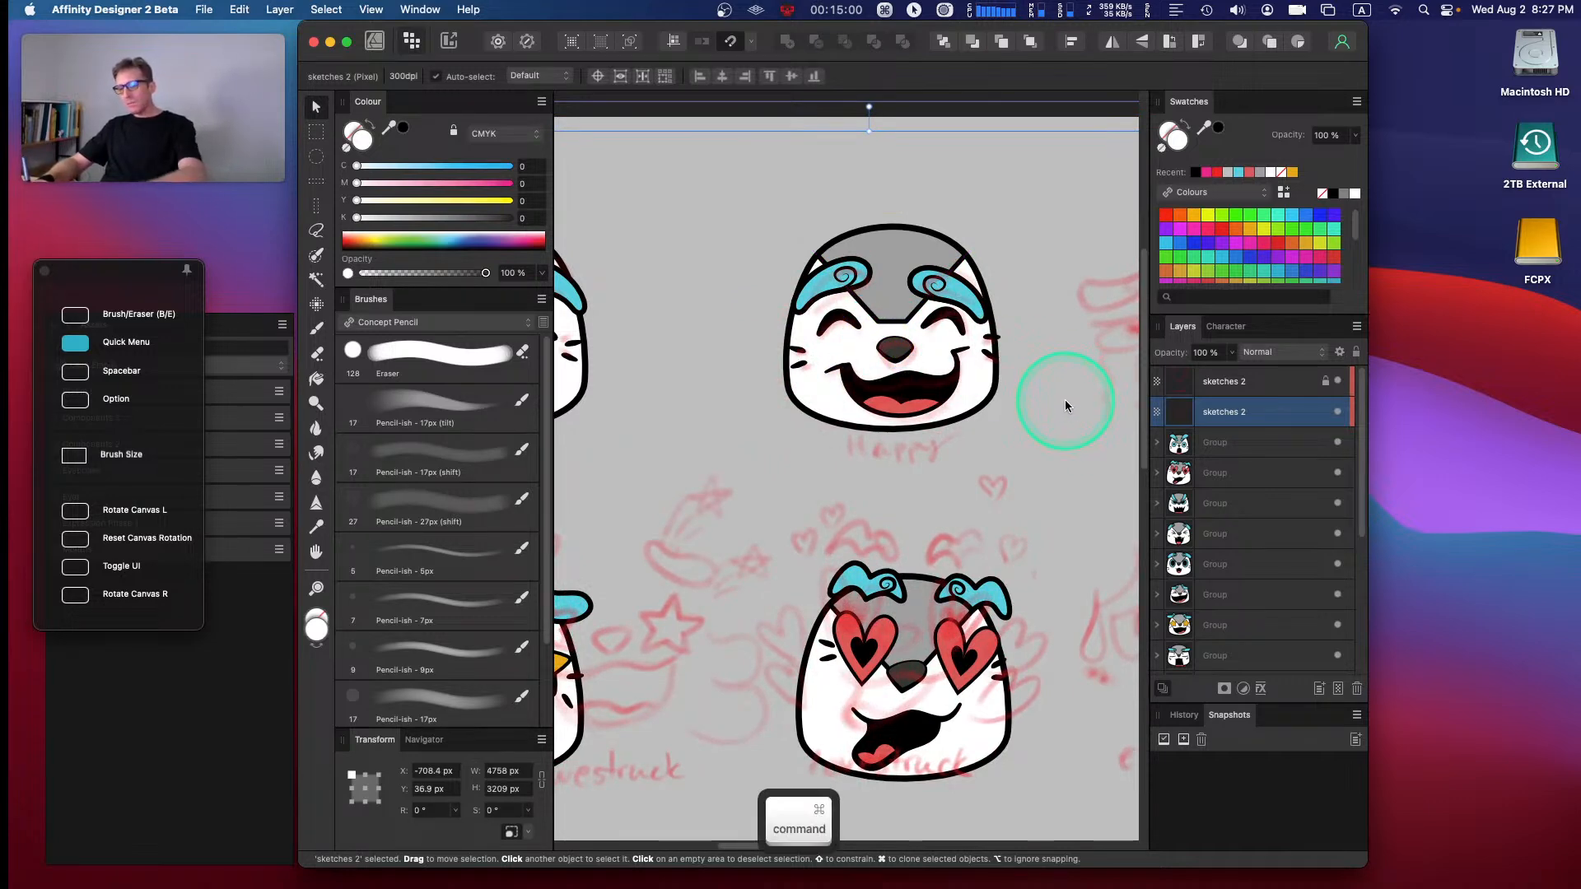
key(cmd+j)
click(1338, 442)
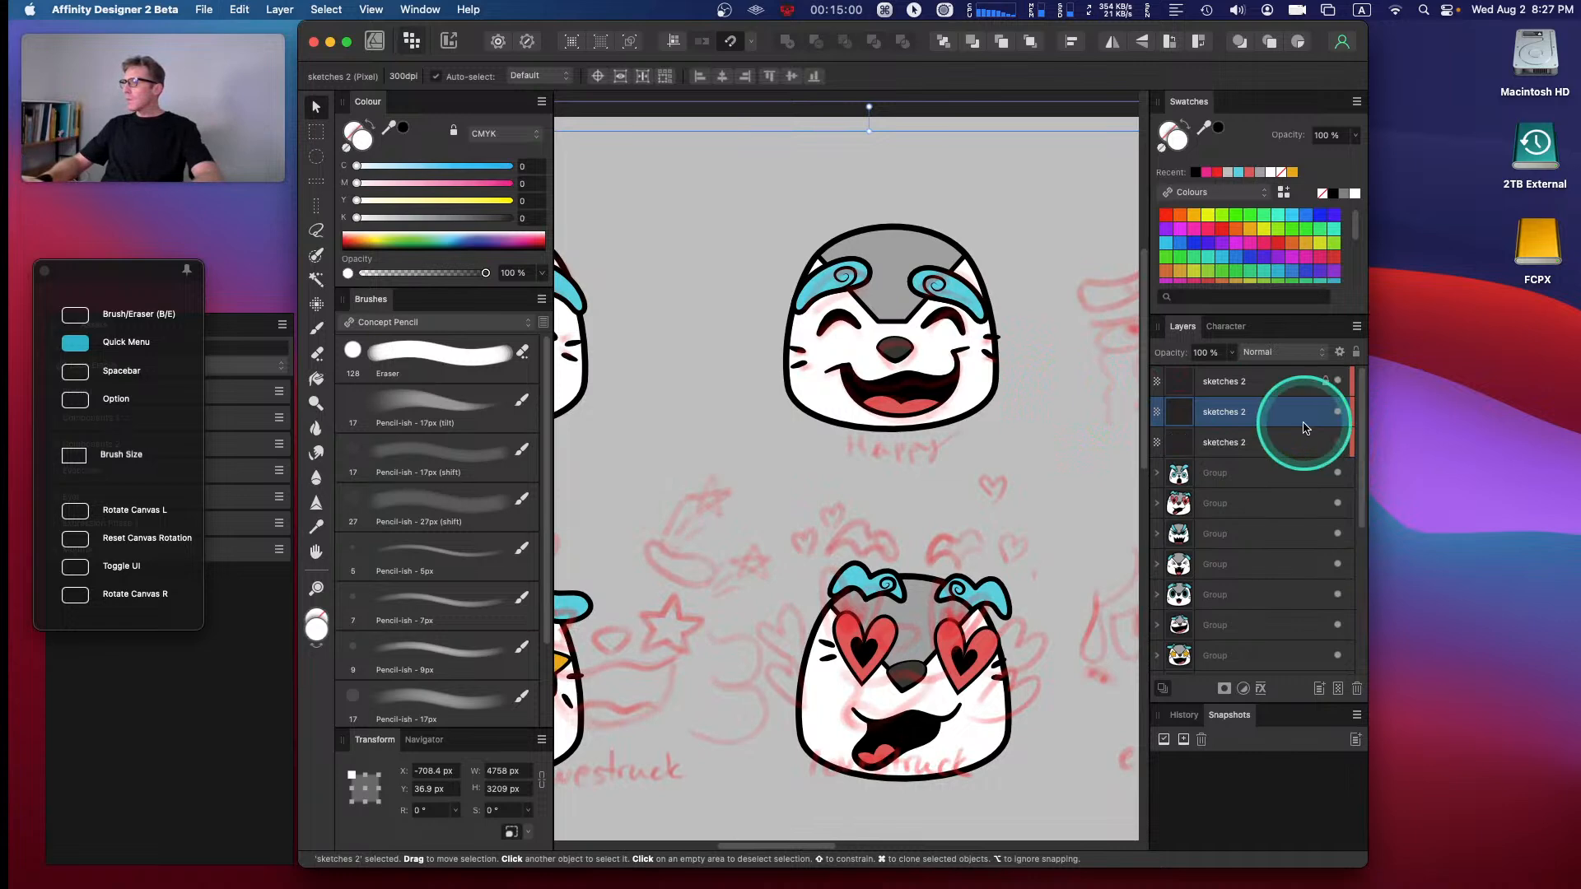
- Lasso an area about 730 × 669 px around the Happy emoji and label, then cut and paste that sketch as a locked layer
right_click(673, 372)
click(559, 402)
mouse_move(794, 200)
mouse_down()
mouse_move(747, 311)
mouse_move(755, 384)
mouse_move(805, 436)
mouse_move(948, 466)
mouse_move(1039, 372)
mouse_move(1038, 284)
mouse_move(921, 202)
mouse_move(798, 205)
mouse_up()
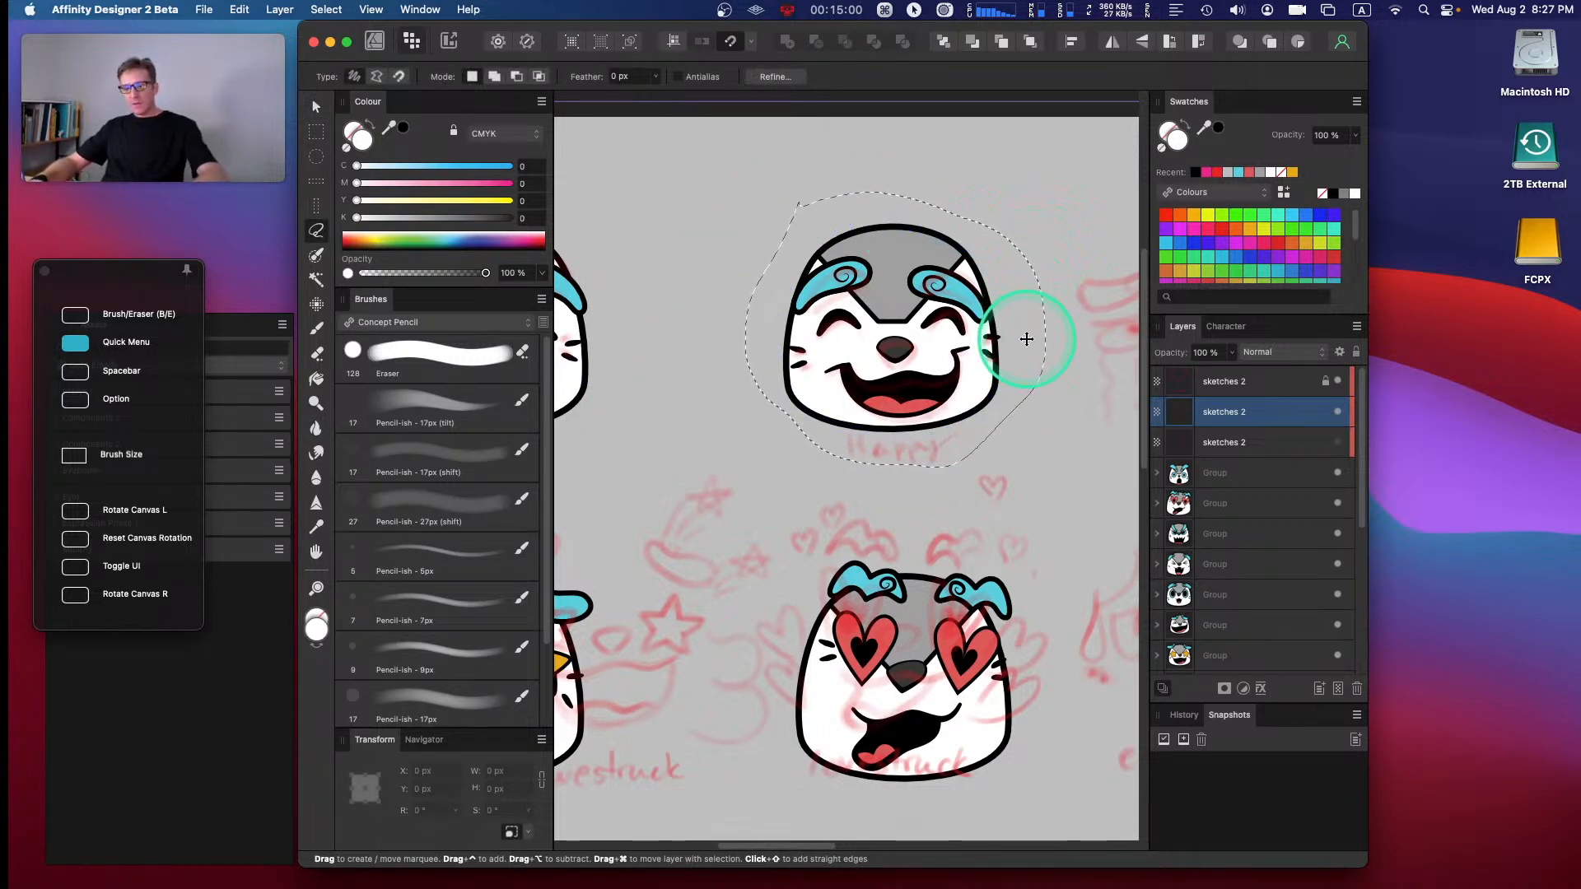
key(super+x)
key(super+v)
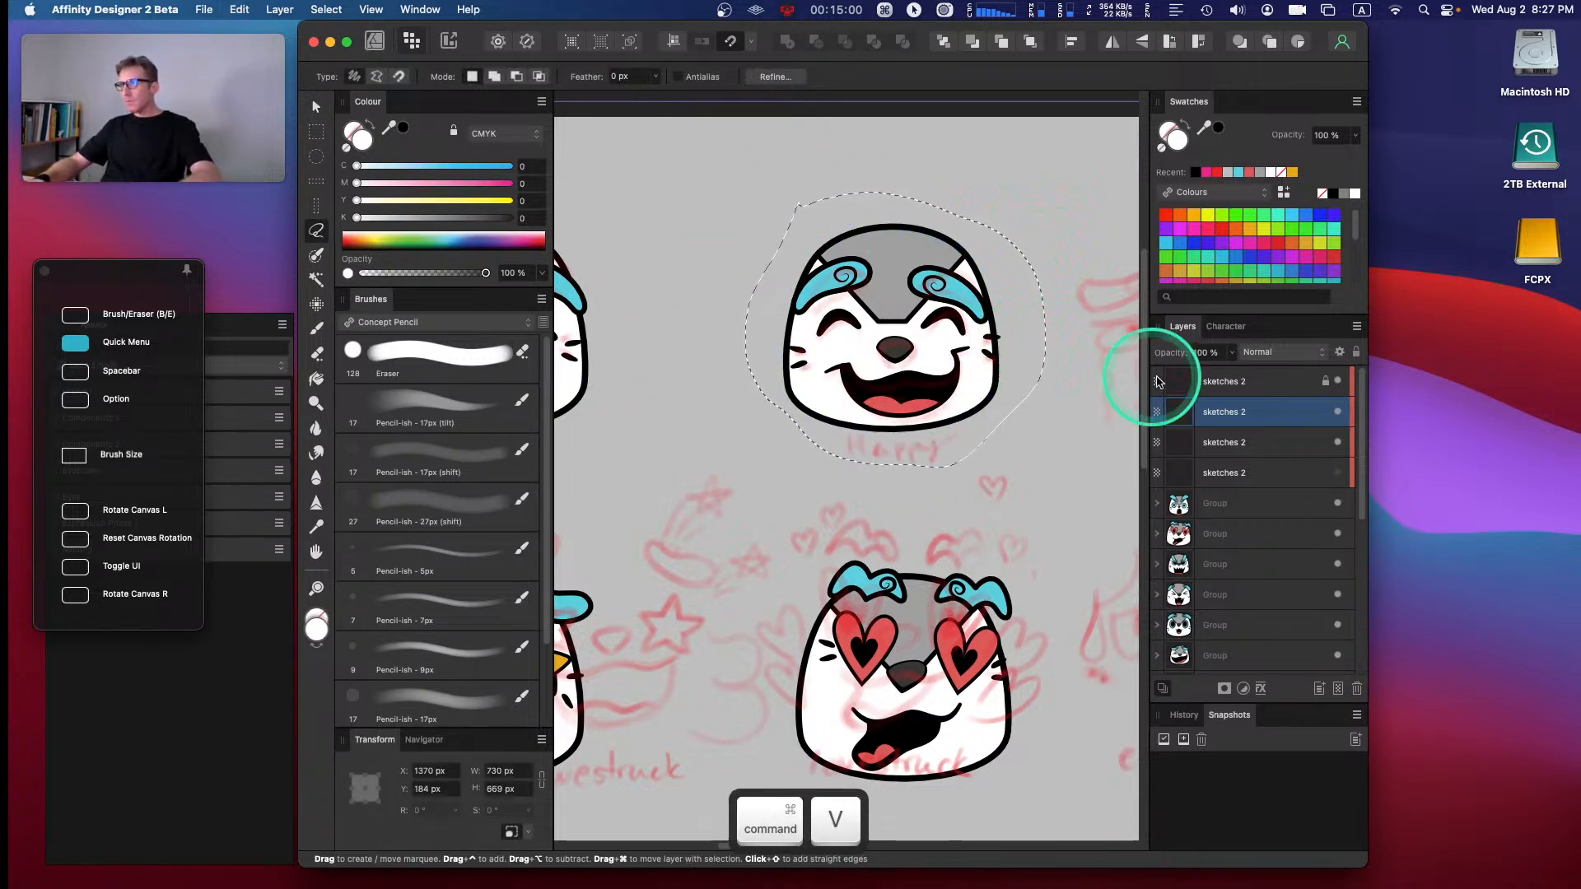
click(1355, 351)
- Clear the pixel selection and move the remaining visible sketches 2 layer to about X -407 px, Y 30 px, with Sad under its emoji
click(1282, 450)
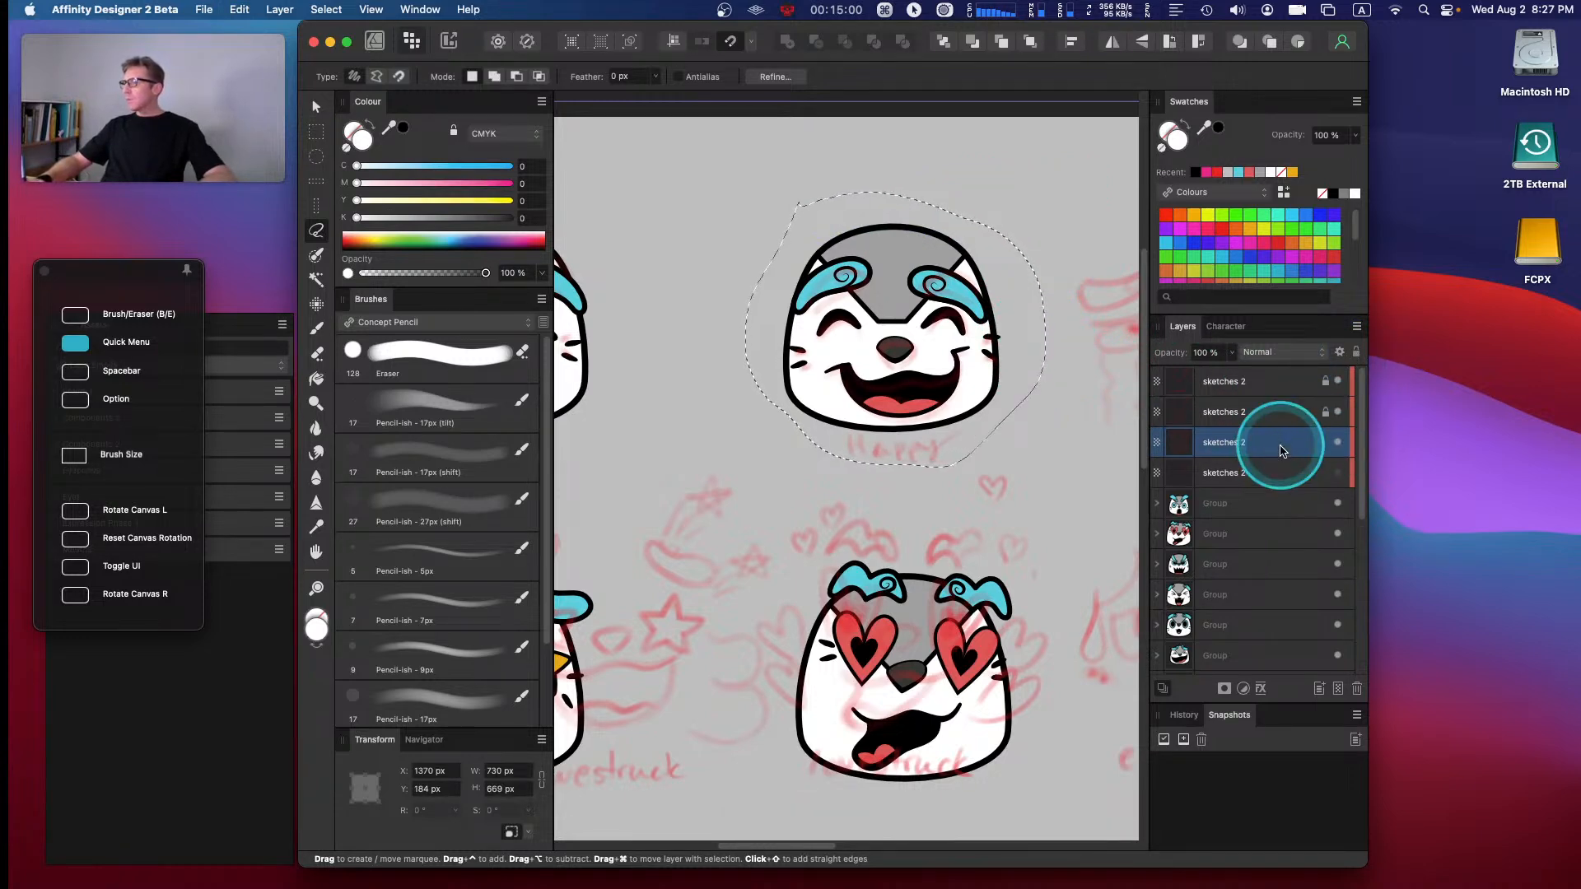
key(Escape)
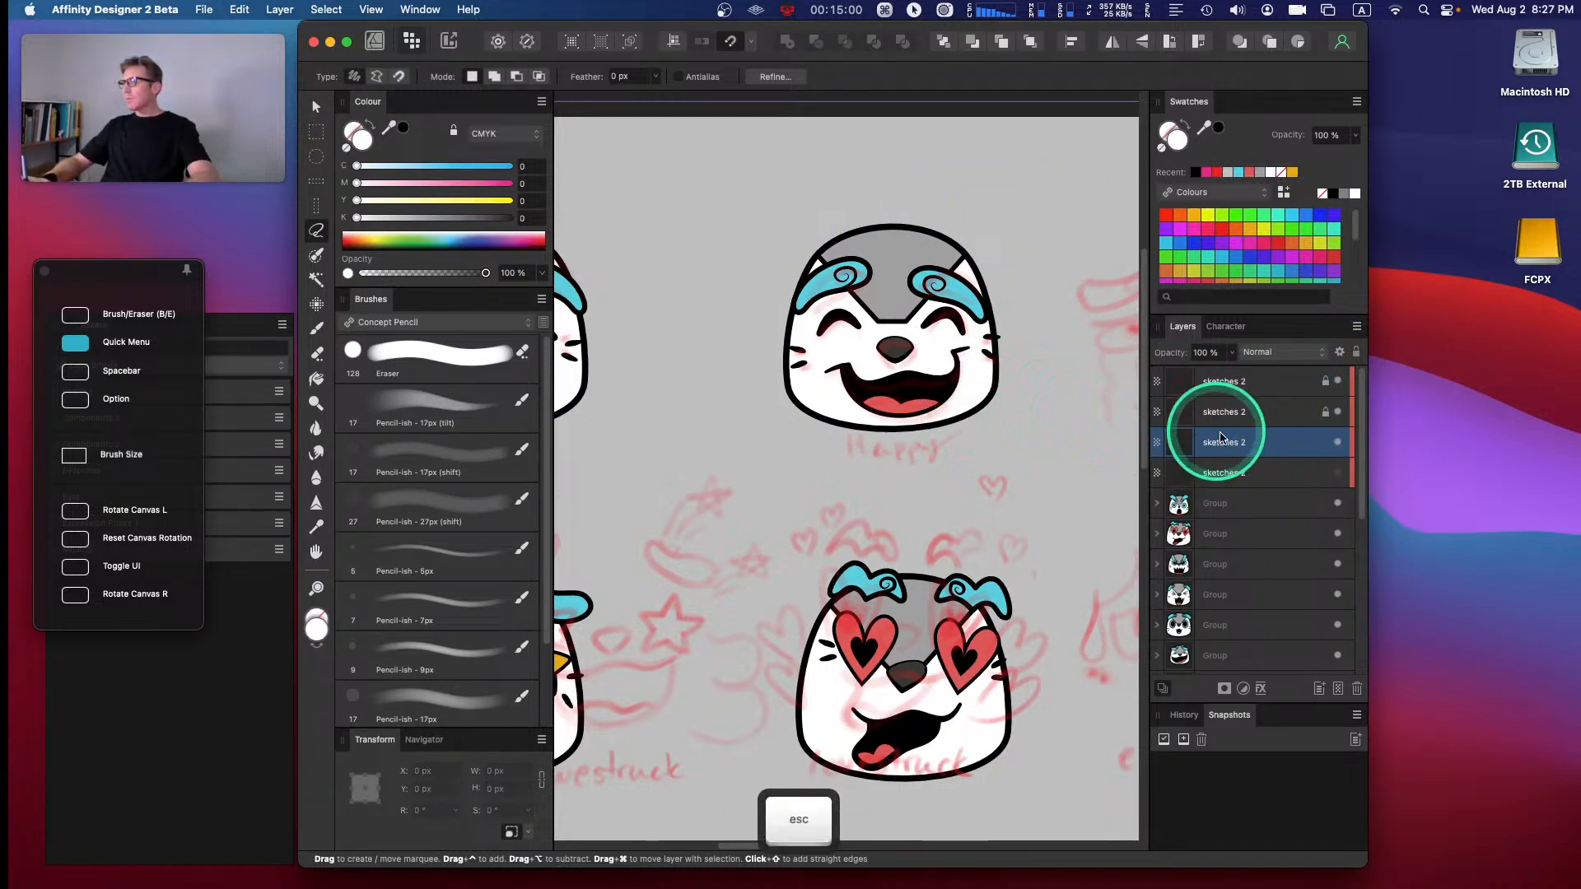
key(space)
mouse_move(1059, 352)
mouse_down()
mouse_move(632, 342)
mouse_move(700, 313)
mouse_move(770, 329)
mouse_up()
key(v)
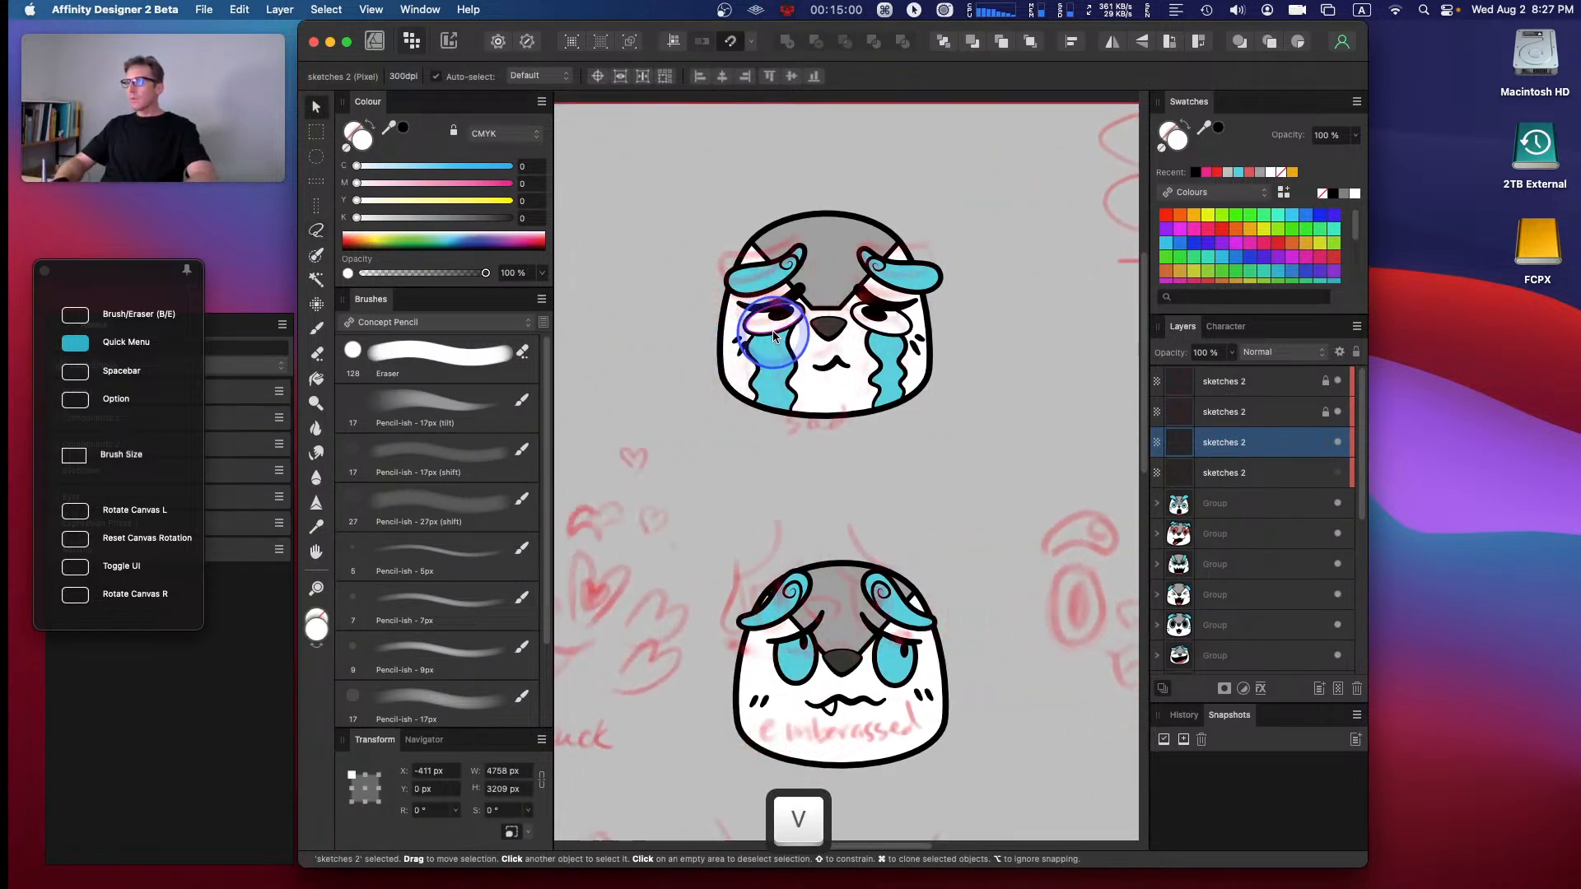
drag(827, 264, 843, 288)
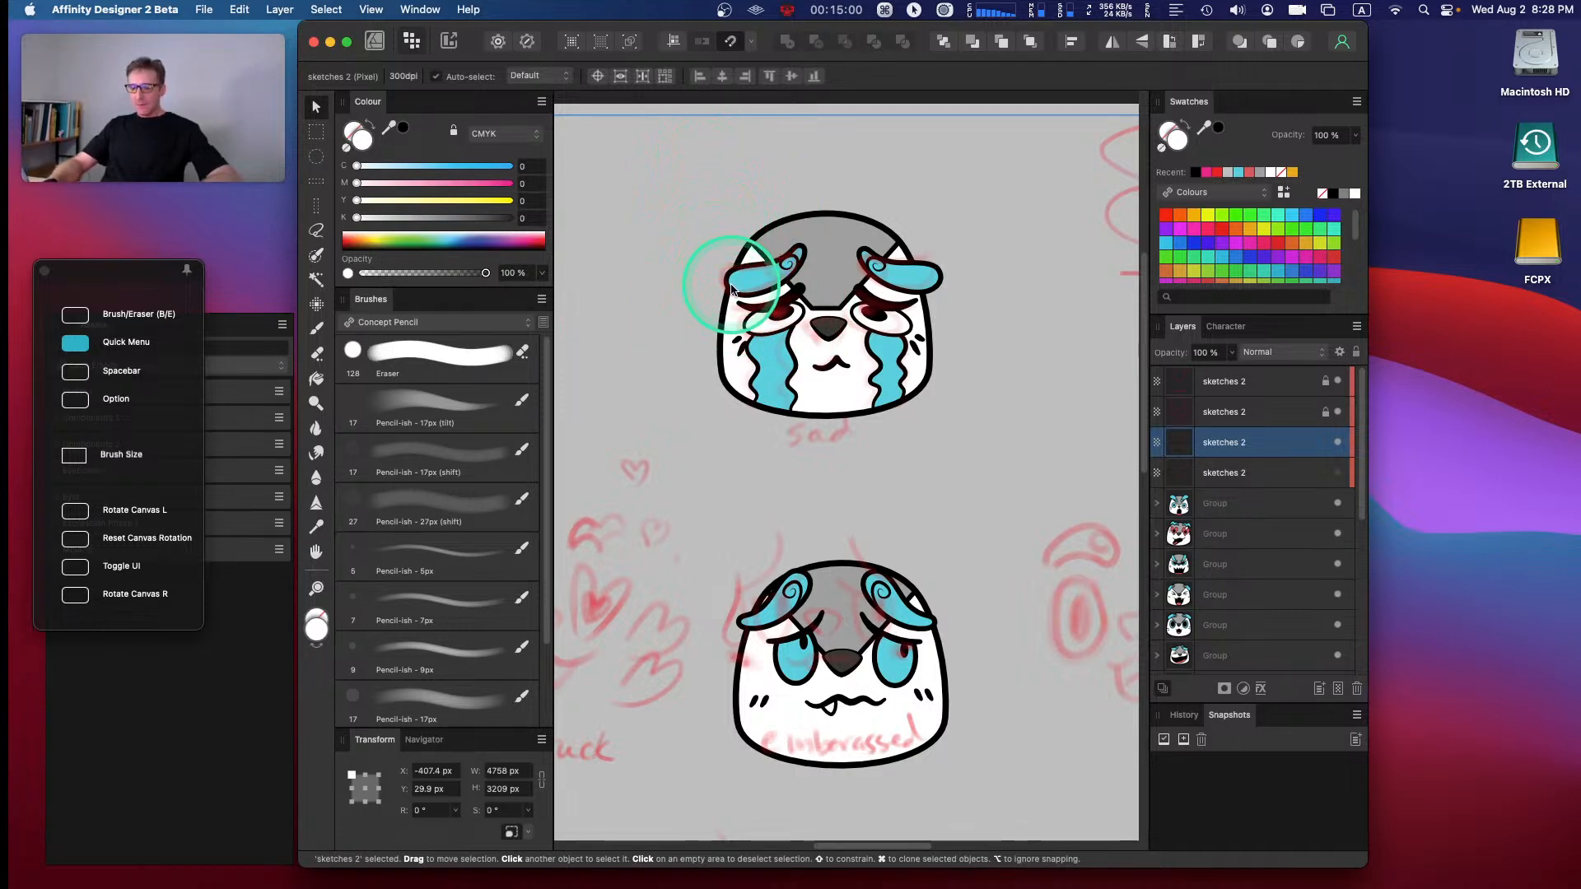
- Lasso an area about 749 × 721 px around the Sad emoji and label, cut and paste it as a locked layer, and deselect
click(610, 311)
mouse_move(747, 189)
mouse_down()
mouse_move(684, 273)
mouse_move(676, 403)
mouse_move(817, 467)
mouse_move(960, 425)
mouse_move(965, 255)
mouse_move(820, 173)
mouse_move(750, 191)
mouse_up()
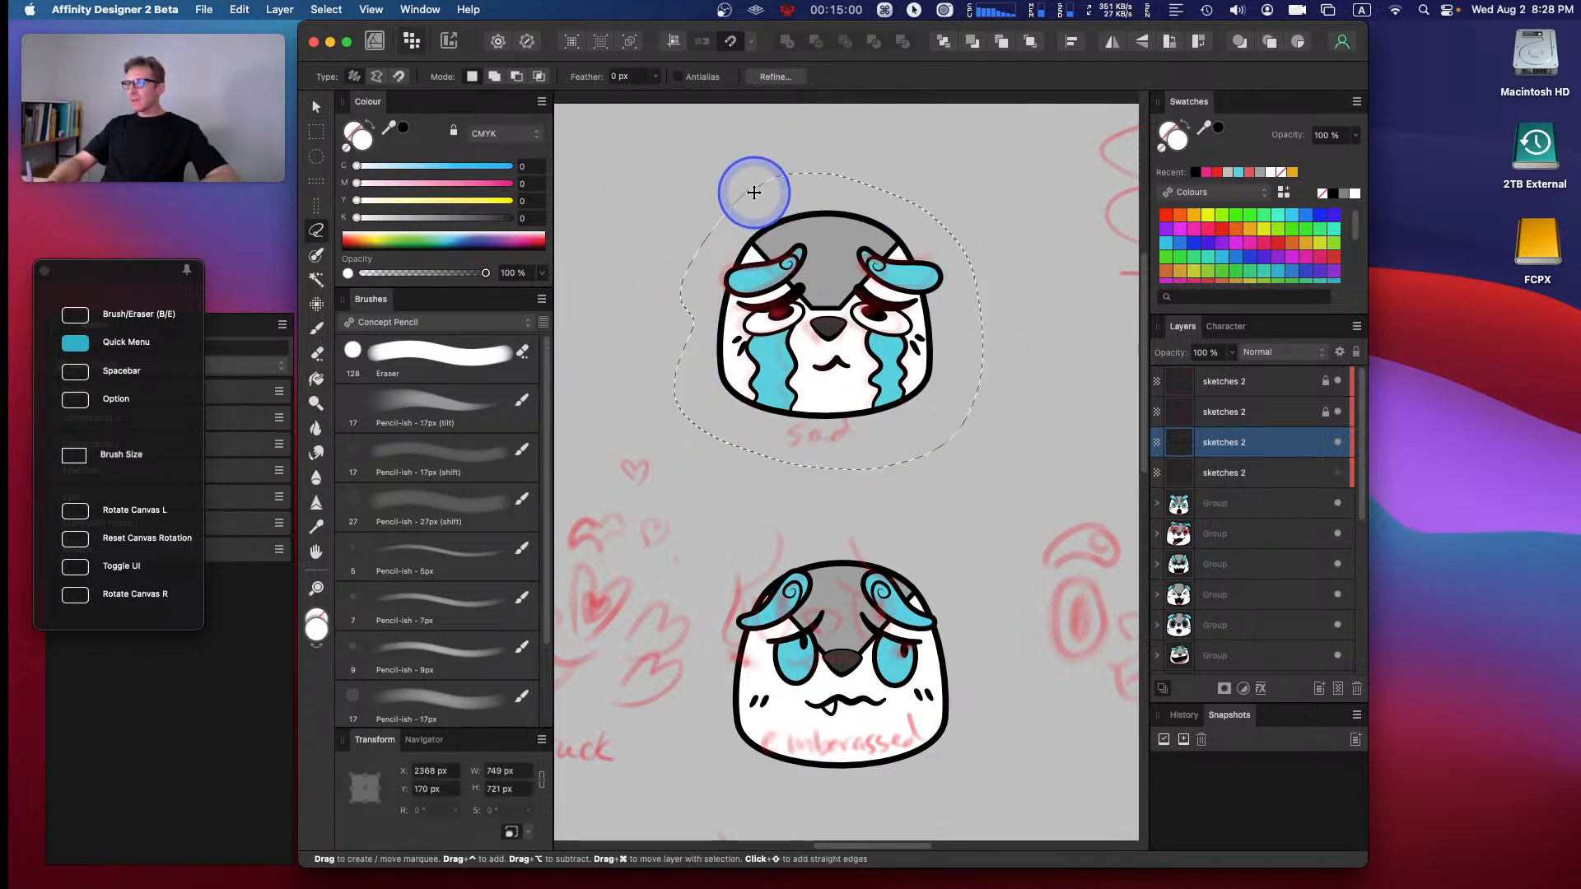
key(super+x)
key(super+v)
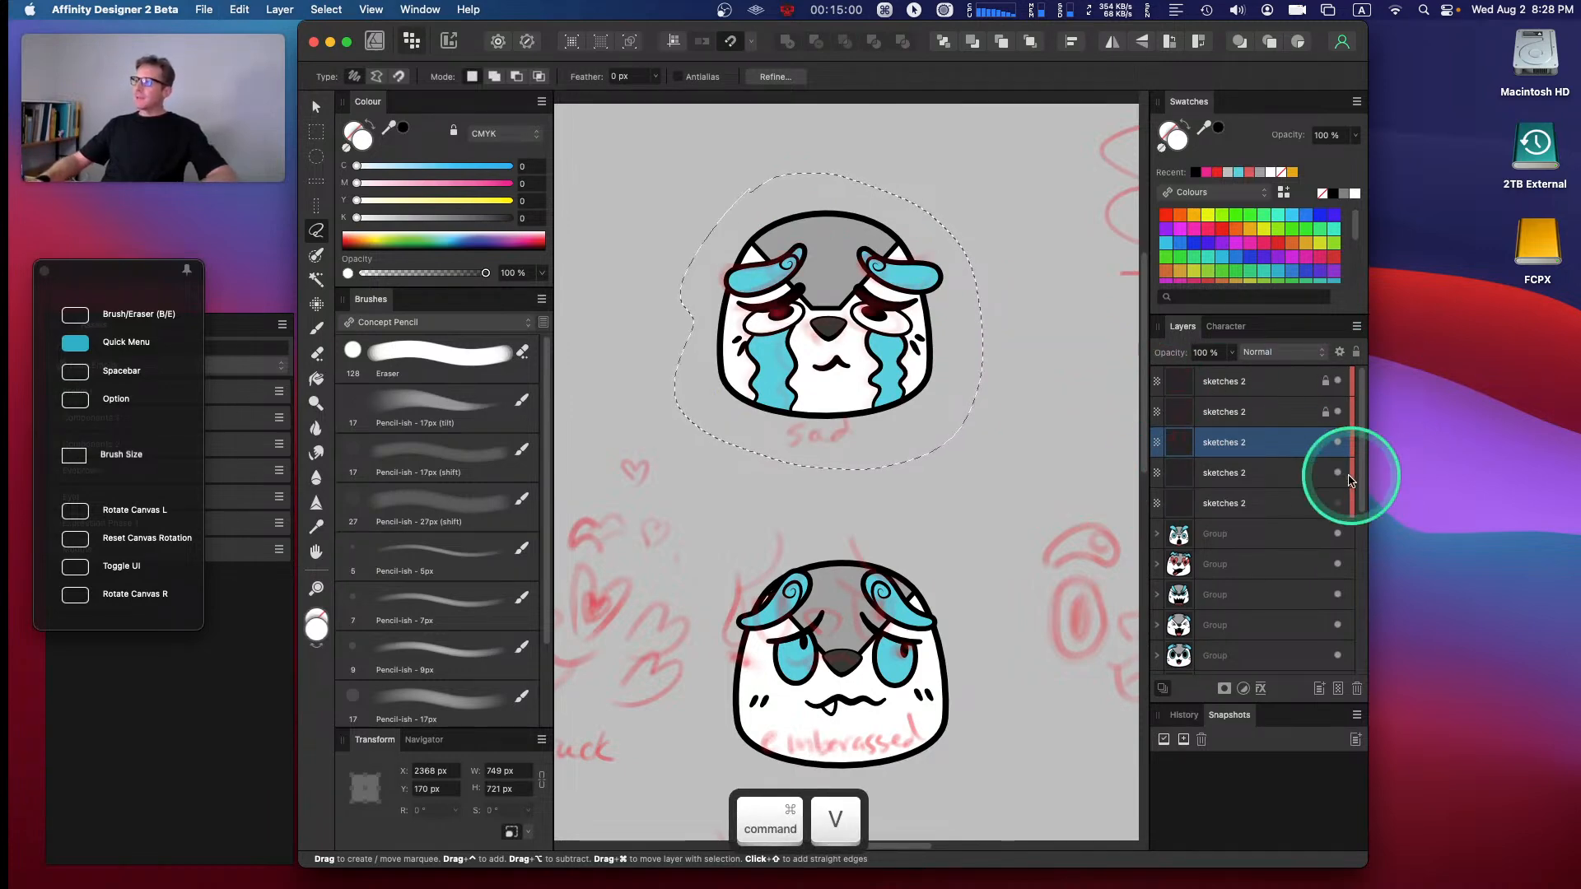
click(1356, 352)
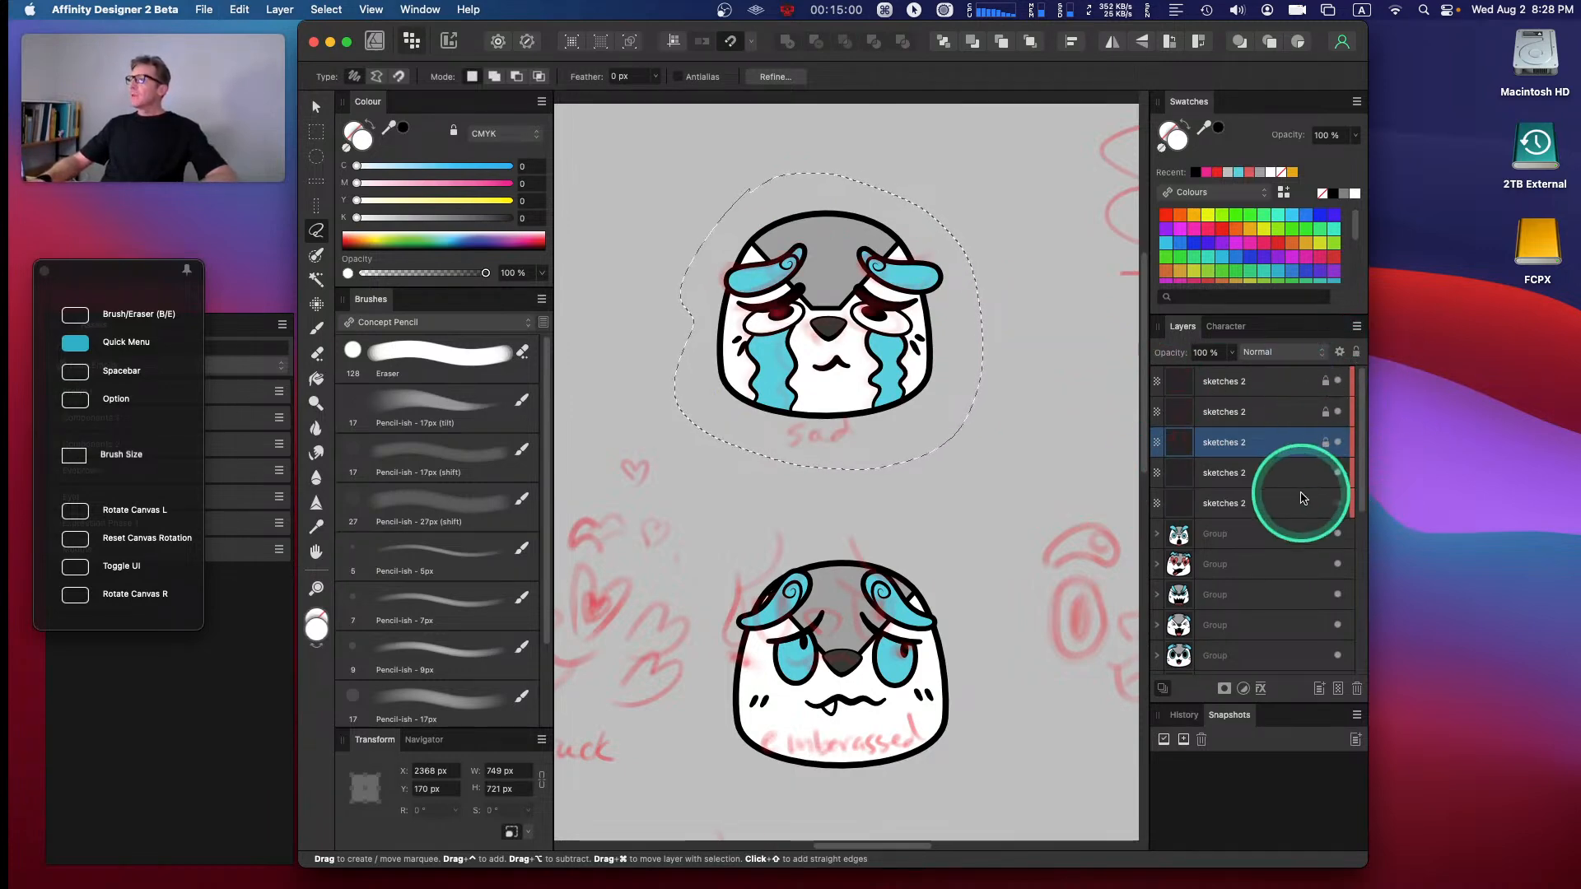
key(Escape)
- Move the remaining visible sketches 2 layer to about X -136 px, Y -711 px, laying the Impressed sketch over the wide-eyed top-row emoji
key(space)
drag(921, 478, 642, 441)
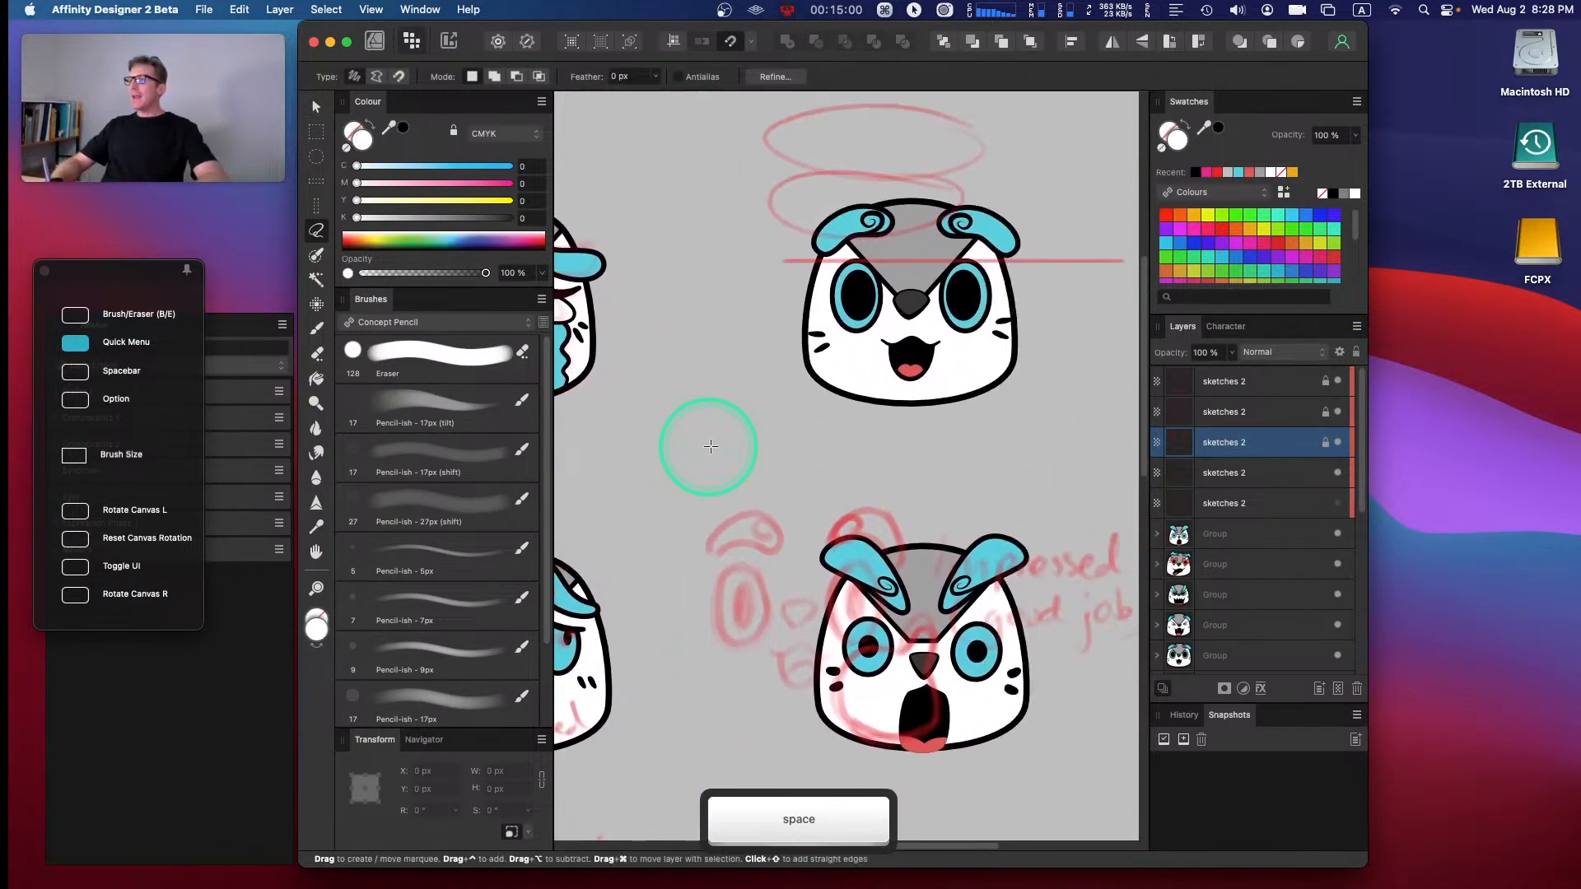
drag(732, 423, 785, 417)
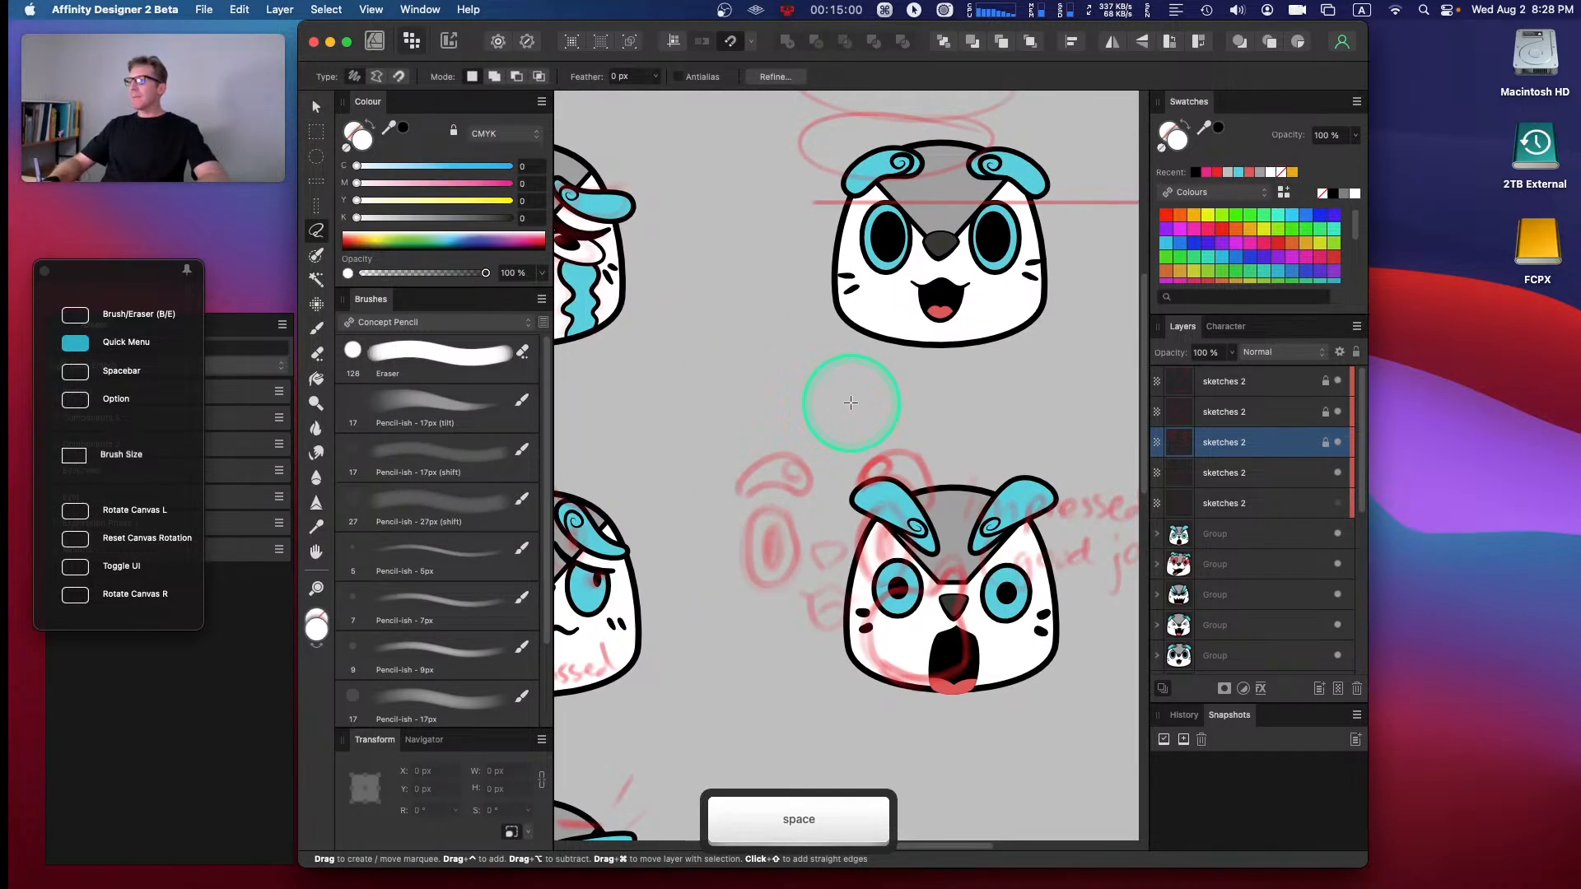
click(1224, 475)
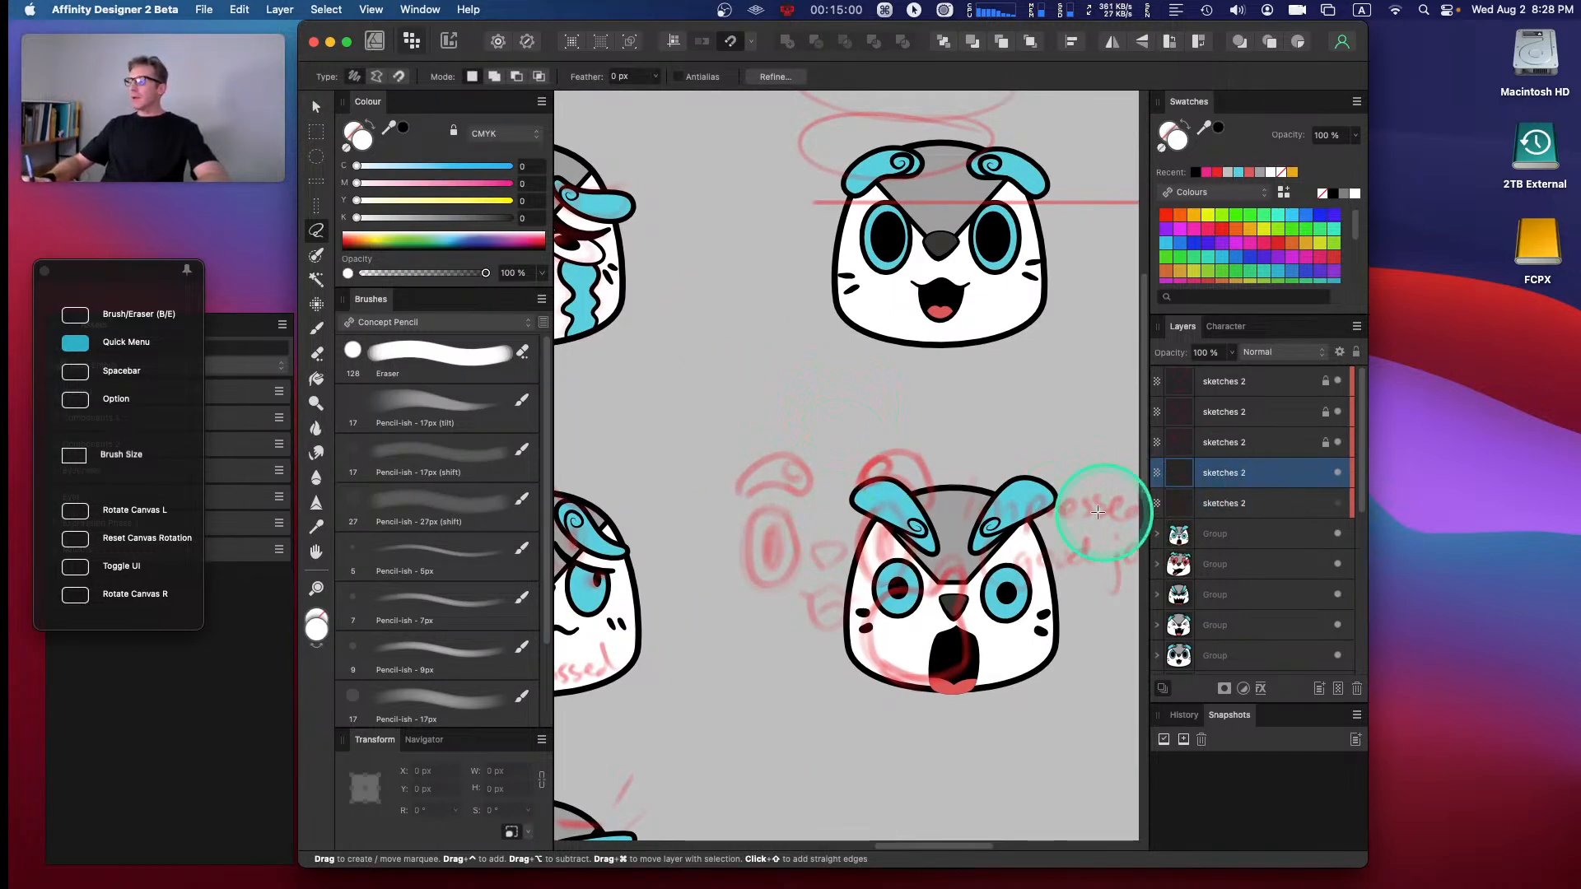
key(v)
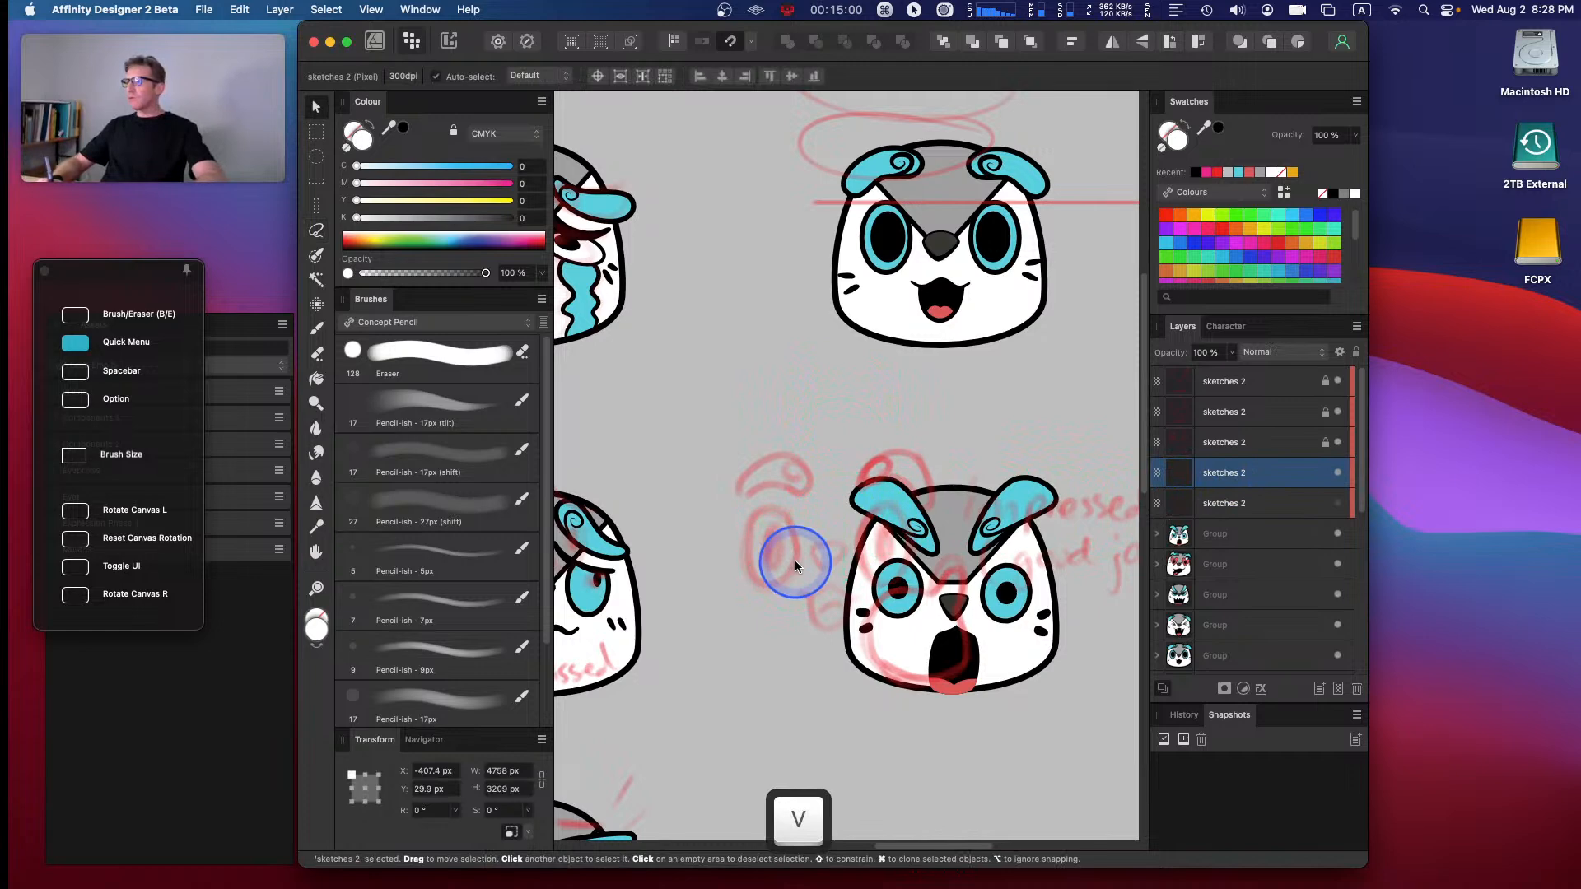
key(super)
drag(817, 571, 933, 267)
key(space)
drag(847, 399, 721, 494)
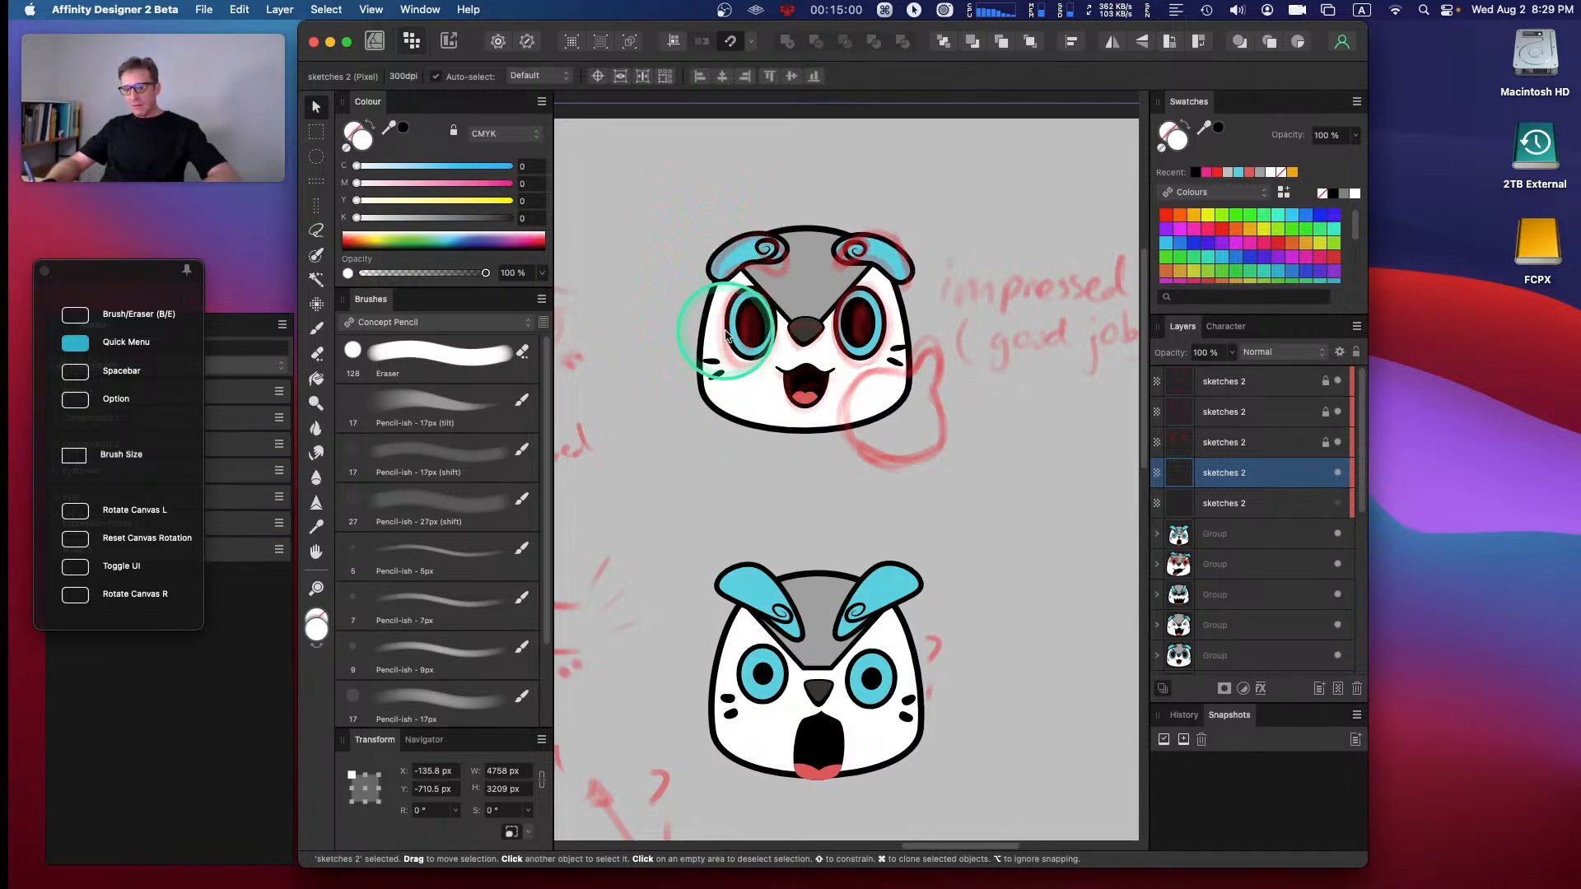
- Lasso an area about 727 × 840 px around the Impressed emoji sketch, cut and paste it as a locked layer, and deselect
click(639, 367)
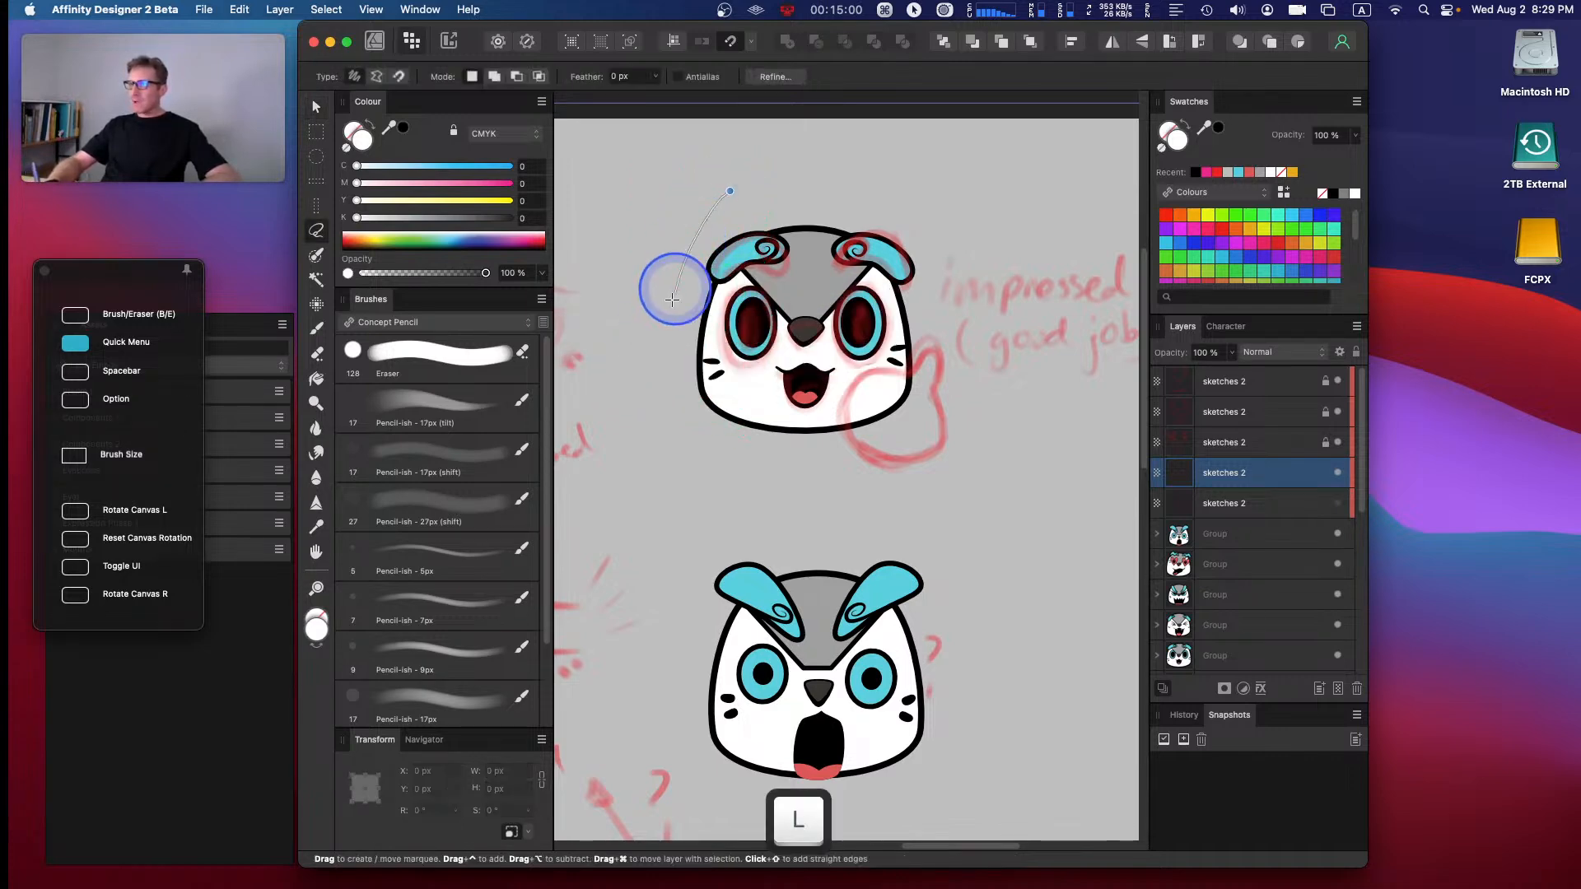
mouse_move(945, 316)
mouse_down()
mouse_move(940, 244)
mouse_move(832, 160)
mouse_up()
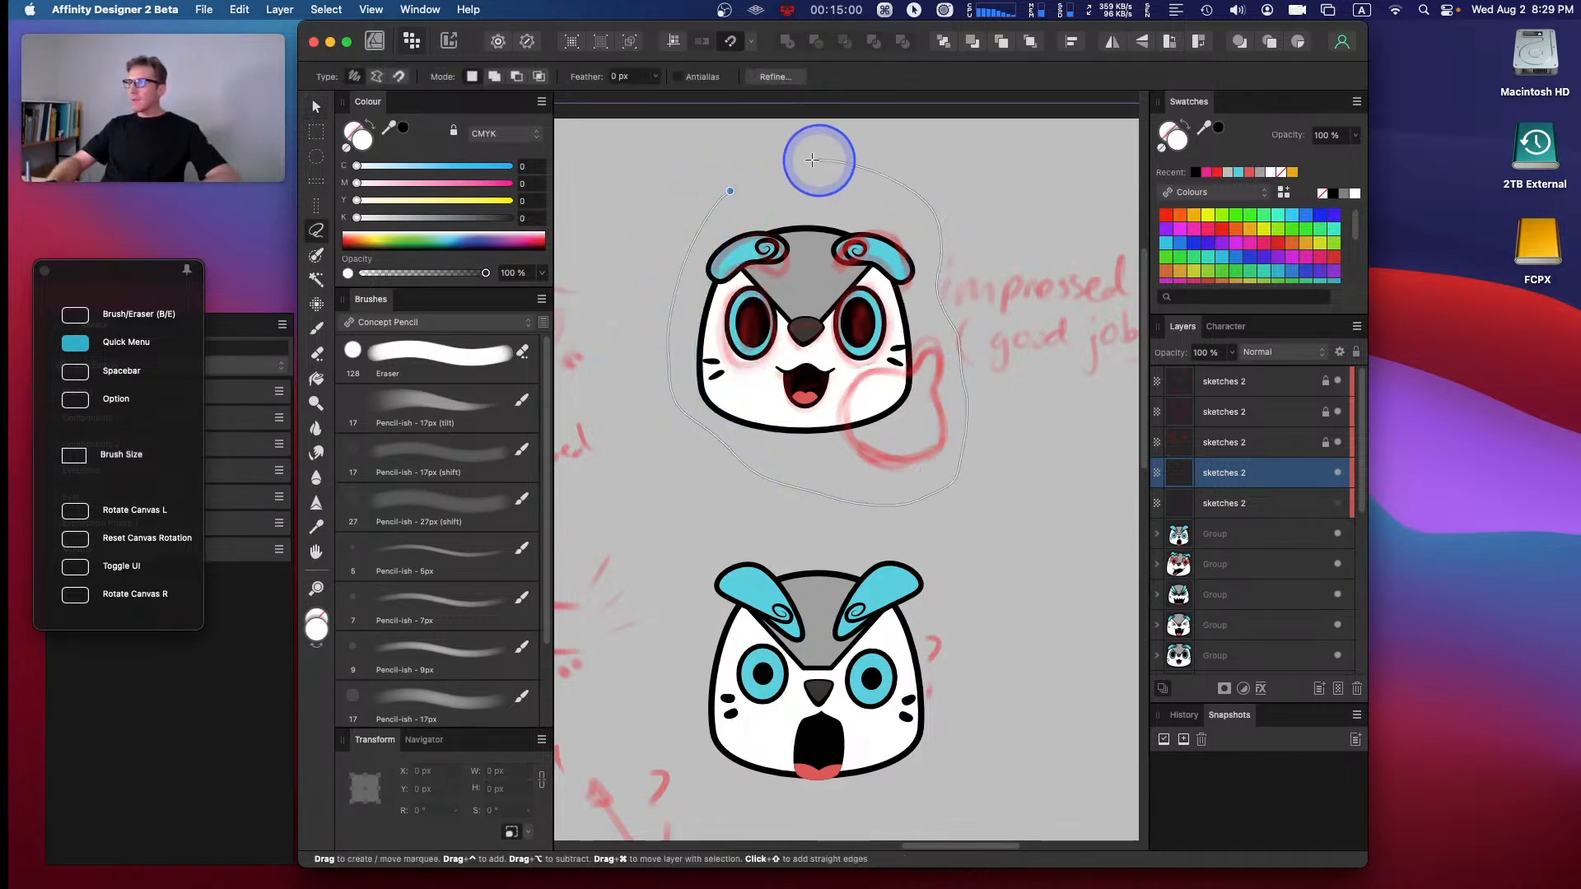
drag(731, 196, 733, 192)
key(super)
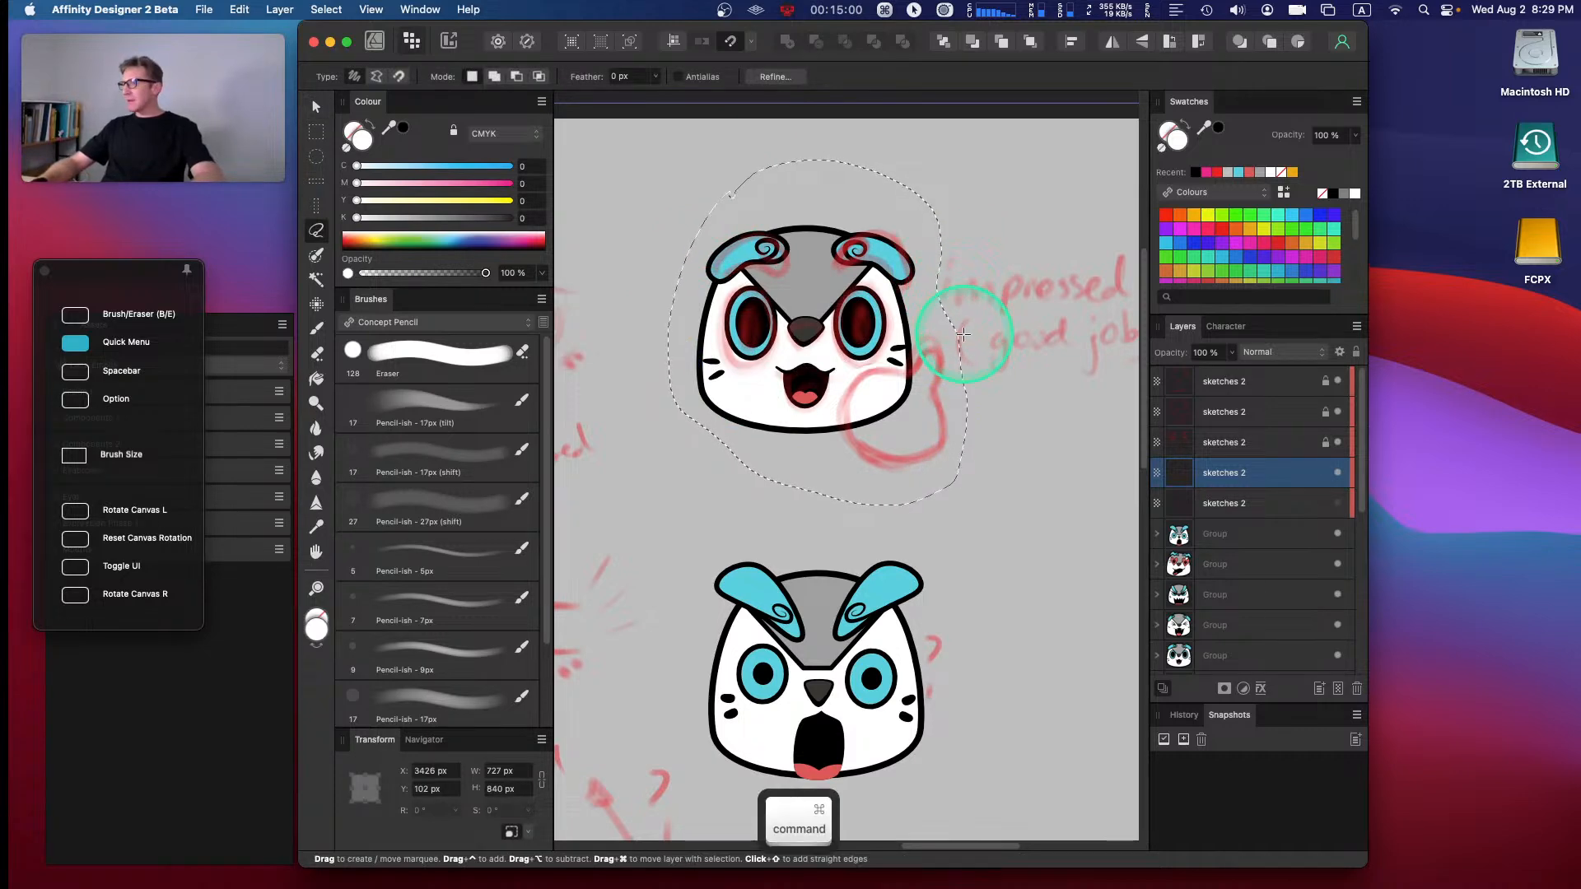
key(super+x)
key(super+v)
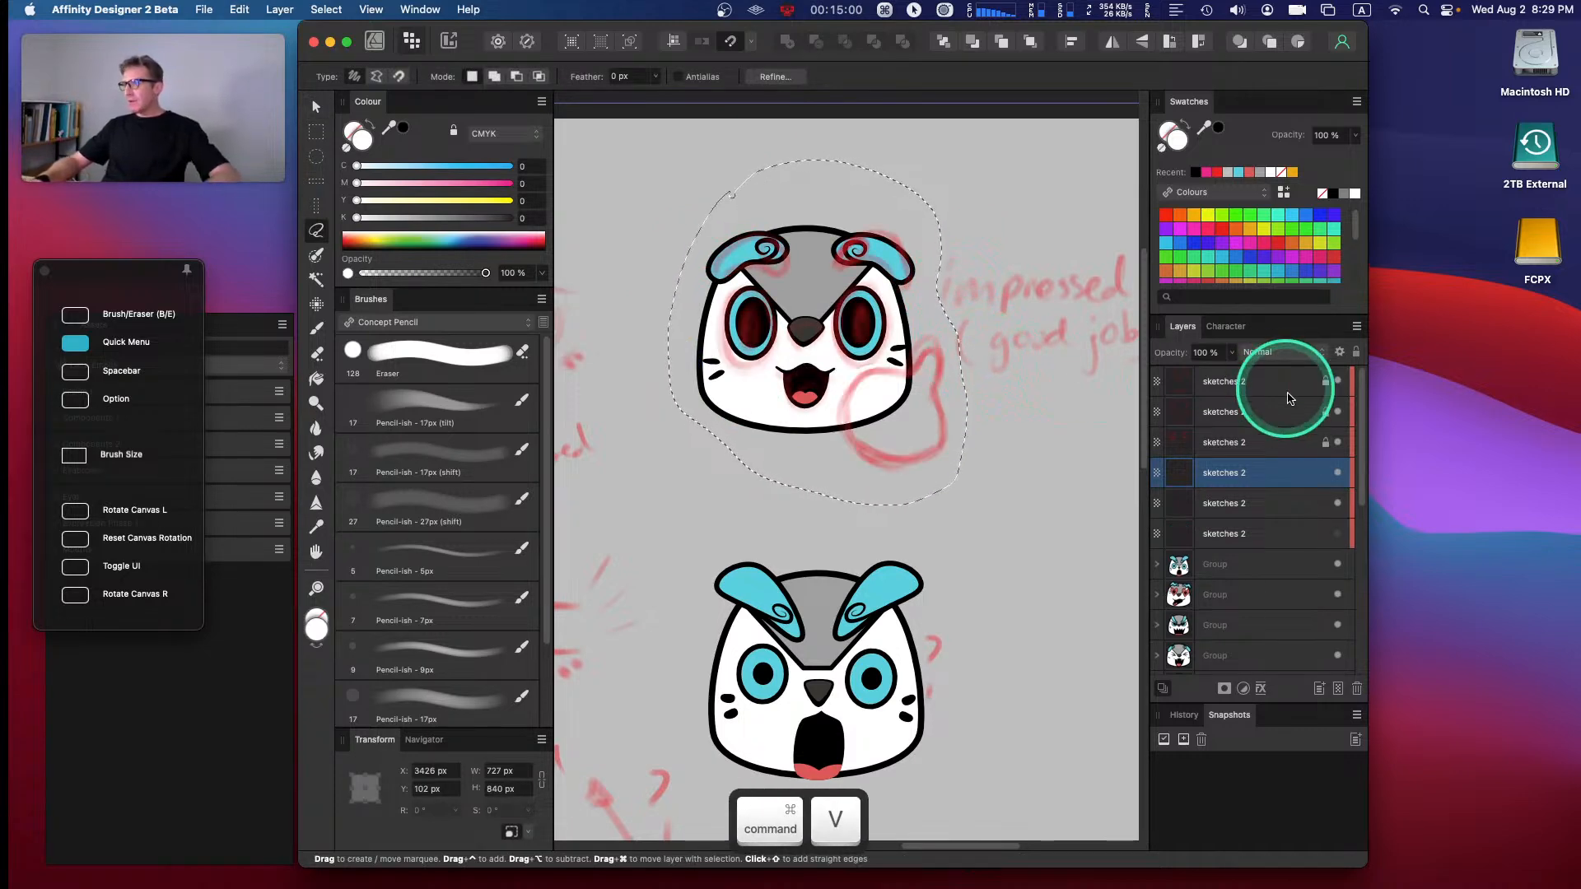
click(1356, 352)
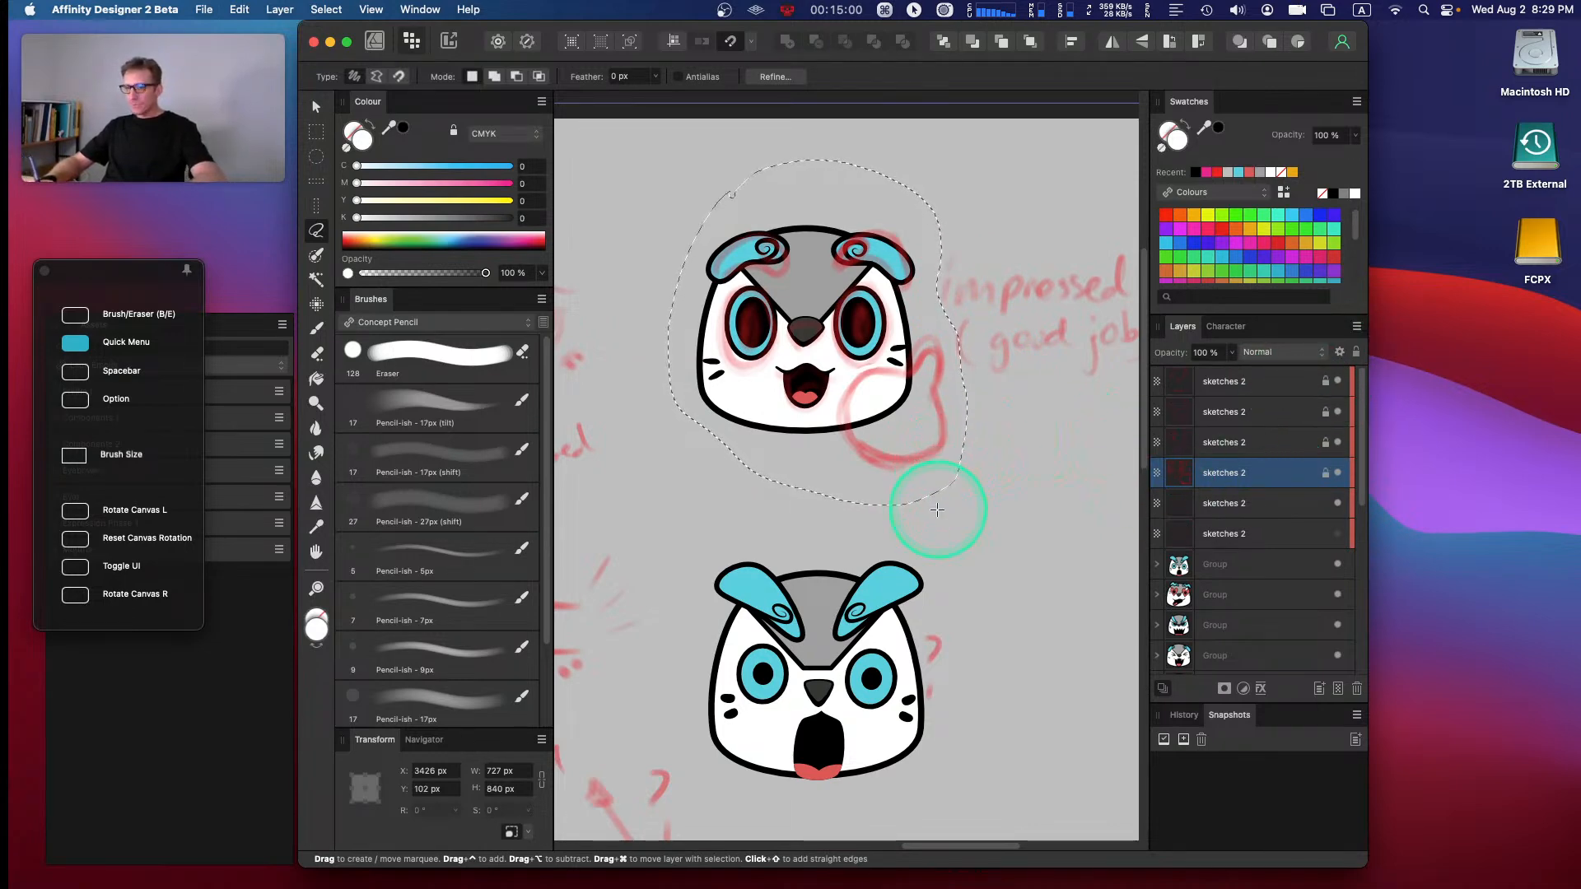
key(Escape)
- Move the remaining visible sketches 2 layer to about X -356 px, Y 139 px, laying the Embarrassed sketch over its matching emoji
mouse_move(885, 516)
mouse_down()
mouse_move(1077, 183)
mouse_move(978, 146)
mouse_up()
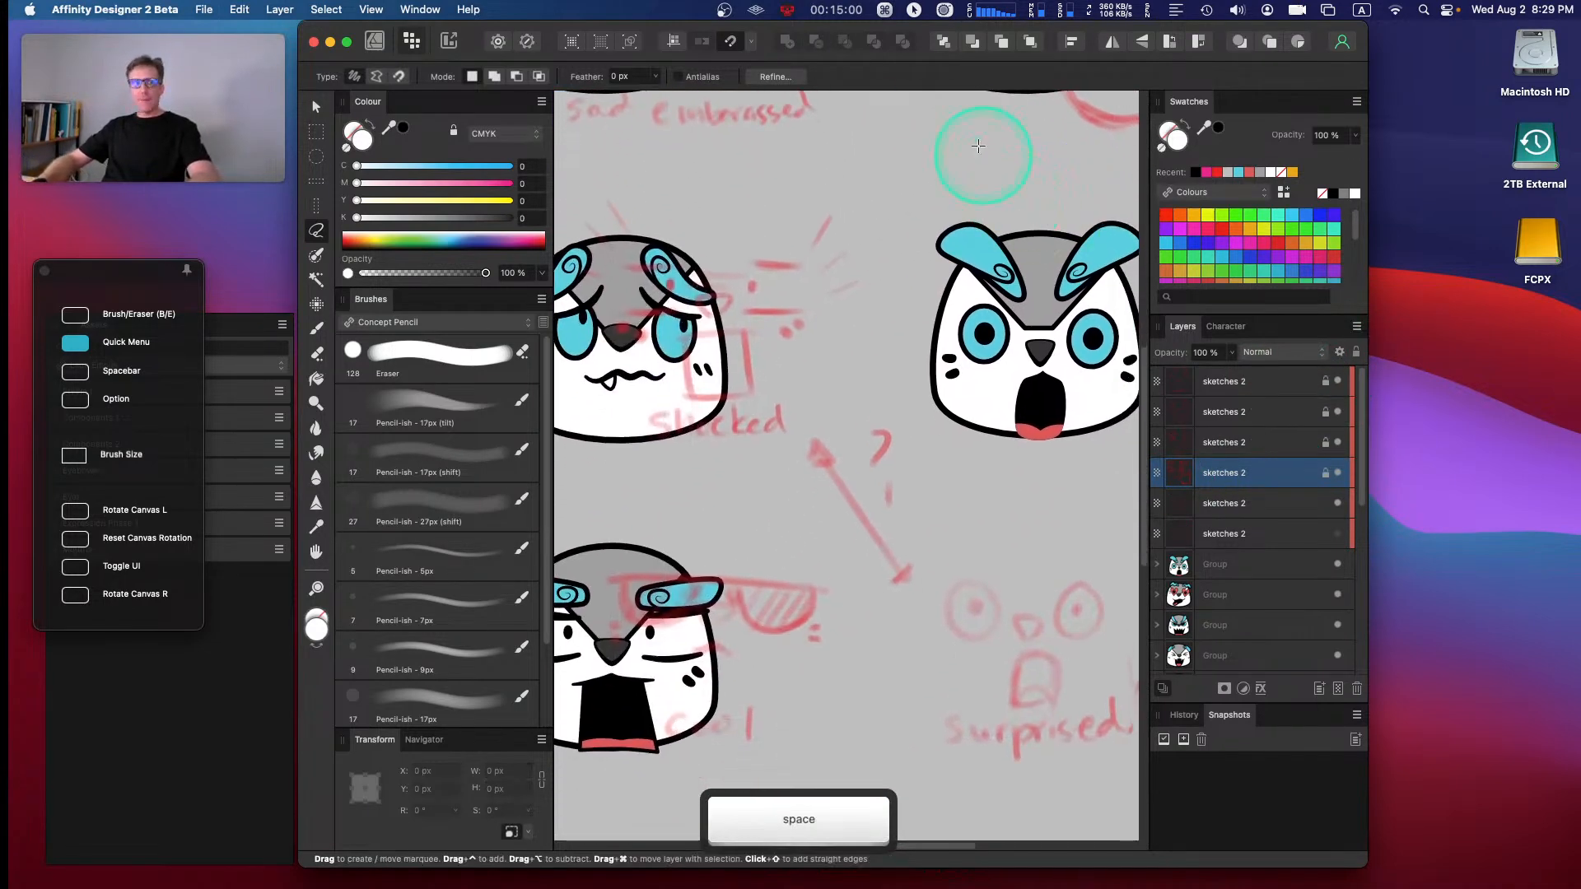
click(1224, 505)
key(v)
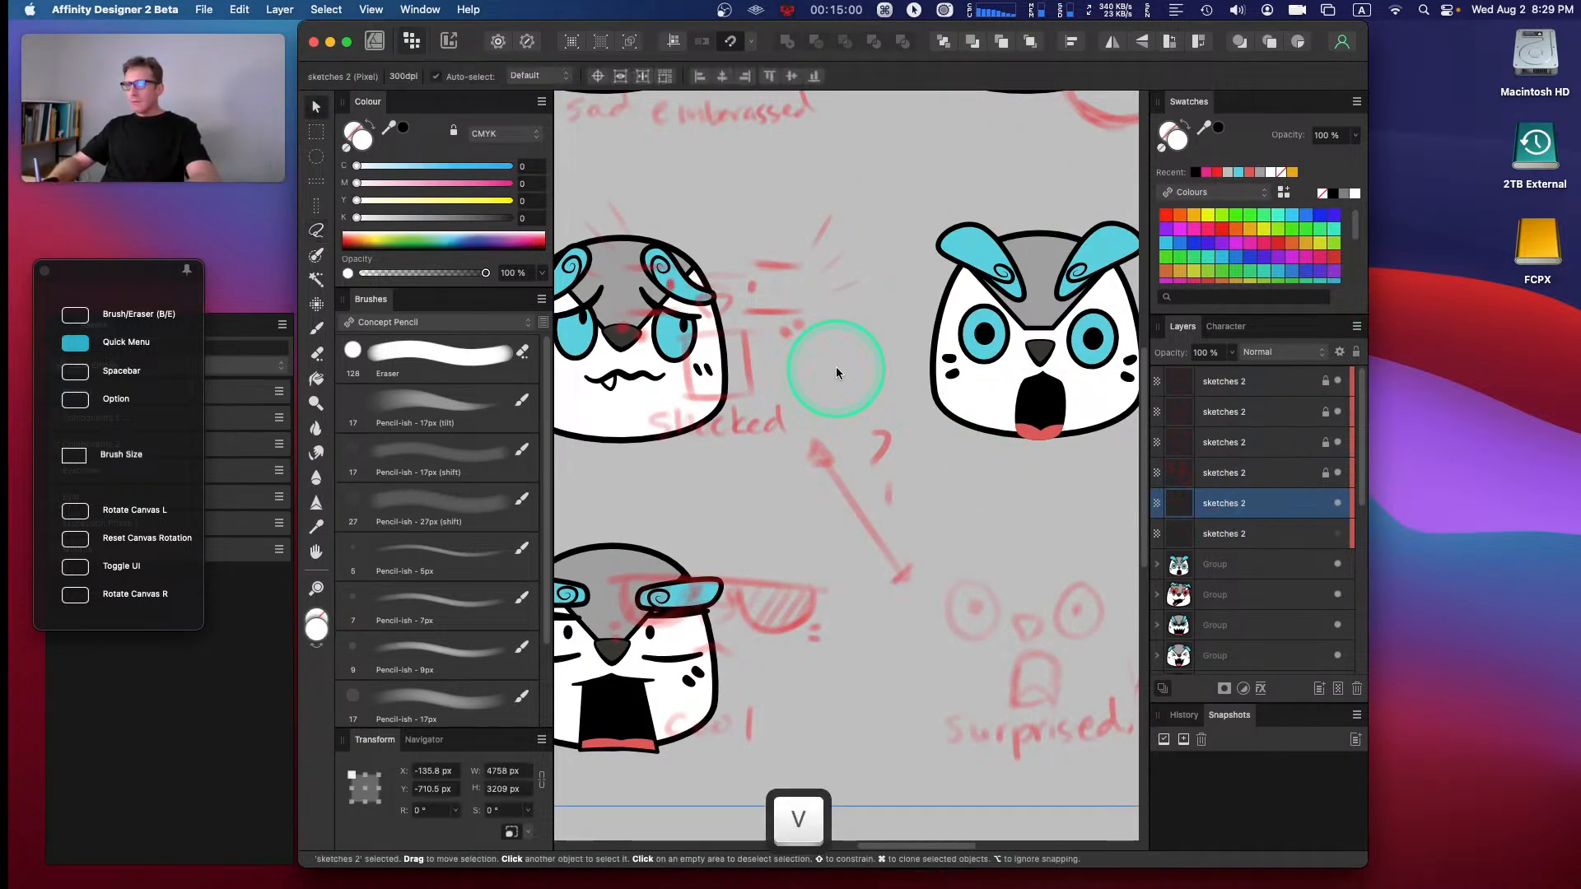
mouse_move(724, 362)
mouse_down()
mouse_move(875, 324)
mouse_move(952, 363)
mouse_move(798, 606)
mouse_move(801, 645)
mouse_up()
mouse_move(836, 418)
mouse_down()
mouse_move(648, 462)
mouse_move(652, 479)
mouse_up()
key(space)
drag(808, 393, 1002, 431)
mouse_move(876, 462)
mouse_down()
mouse_move(857, 468)
mouse_move(872, 461)
mouse_up()
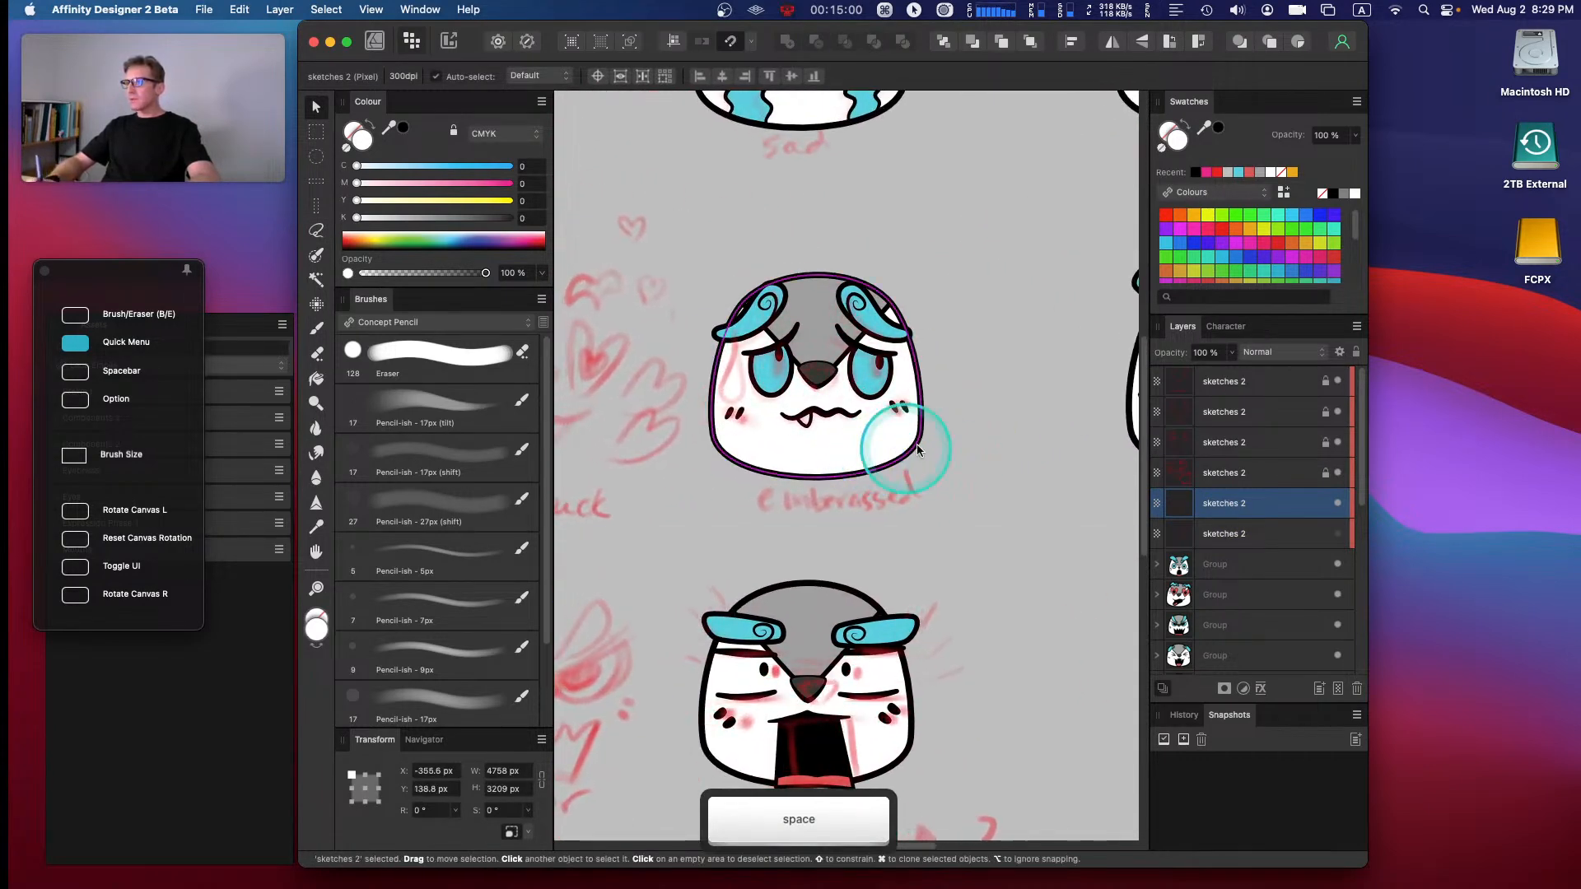
- Lasso an area about 696 × 730 px around the Embarrassed emoji and label, then cut and paste that sketch as a locked layer
key(super)
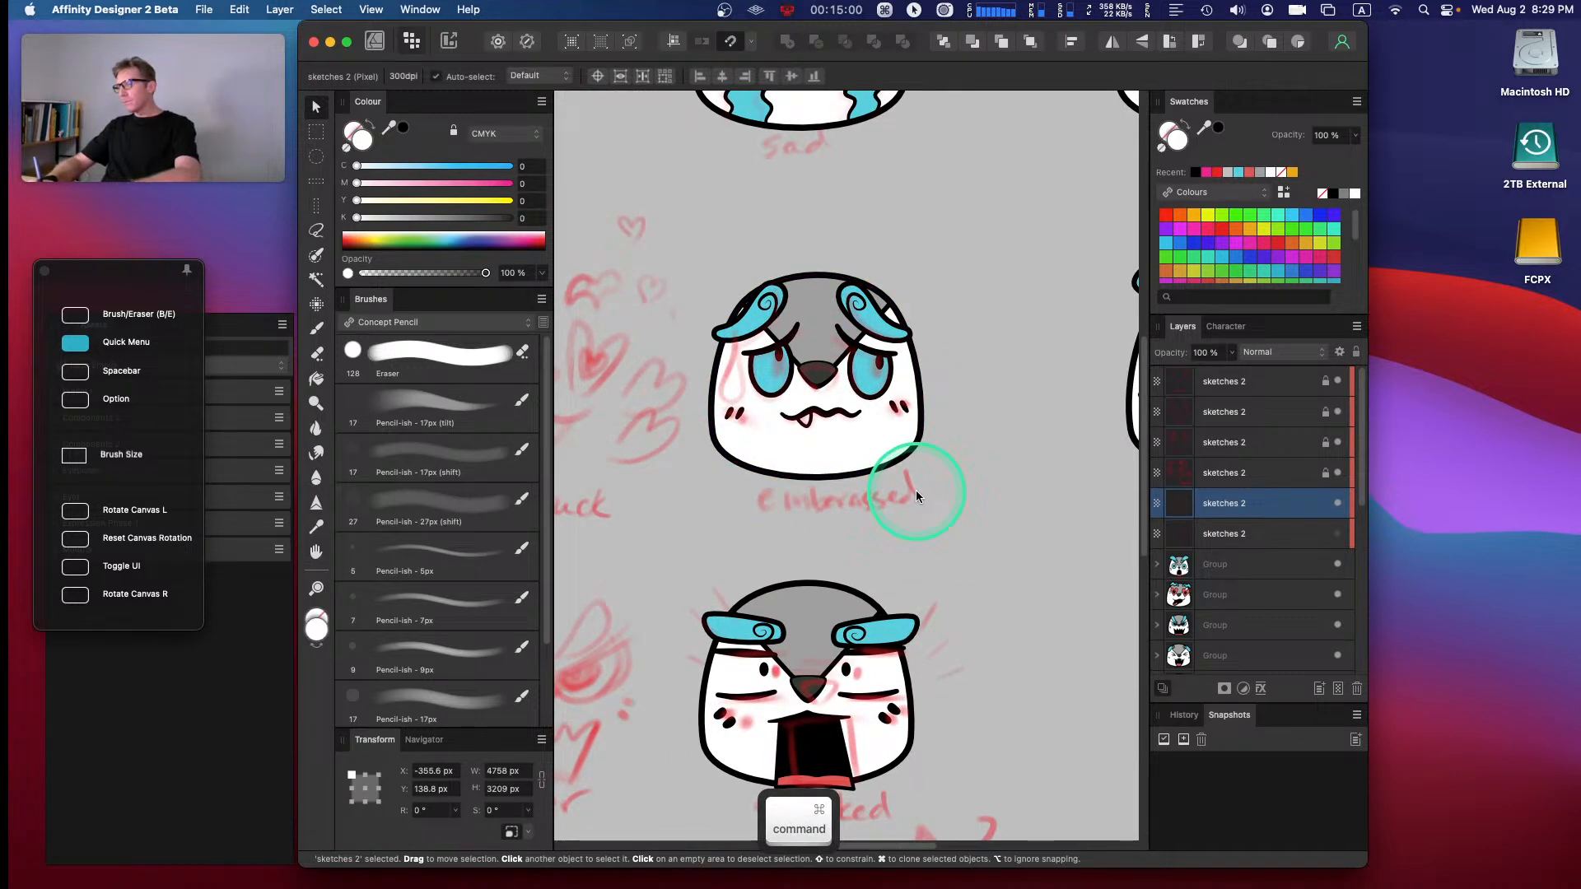
key(super)
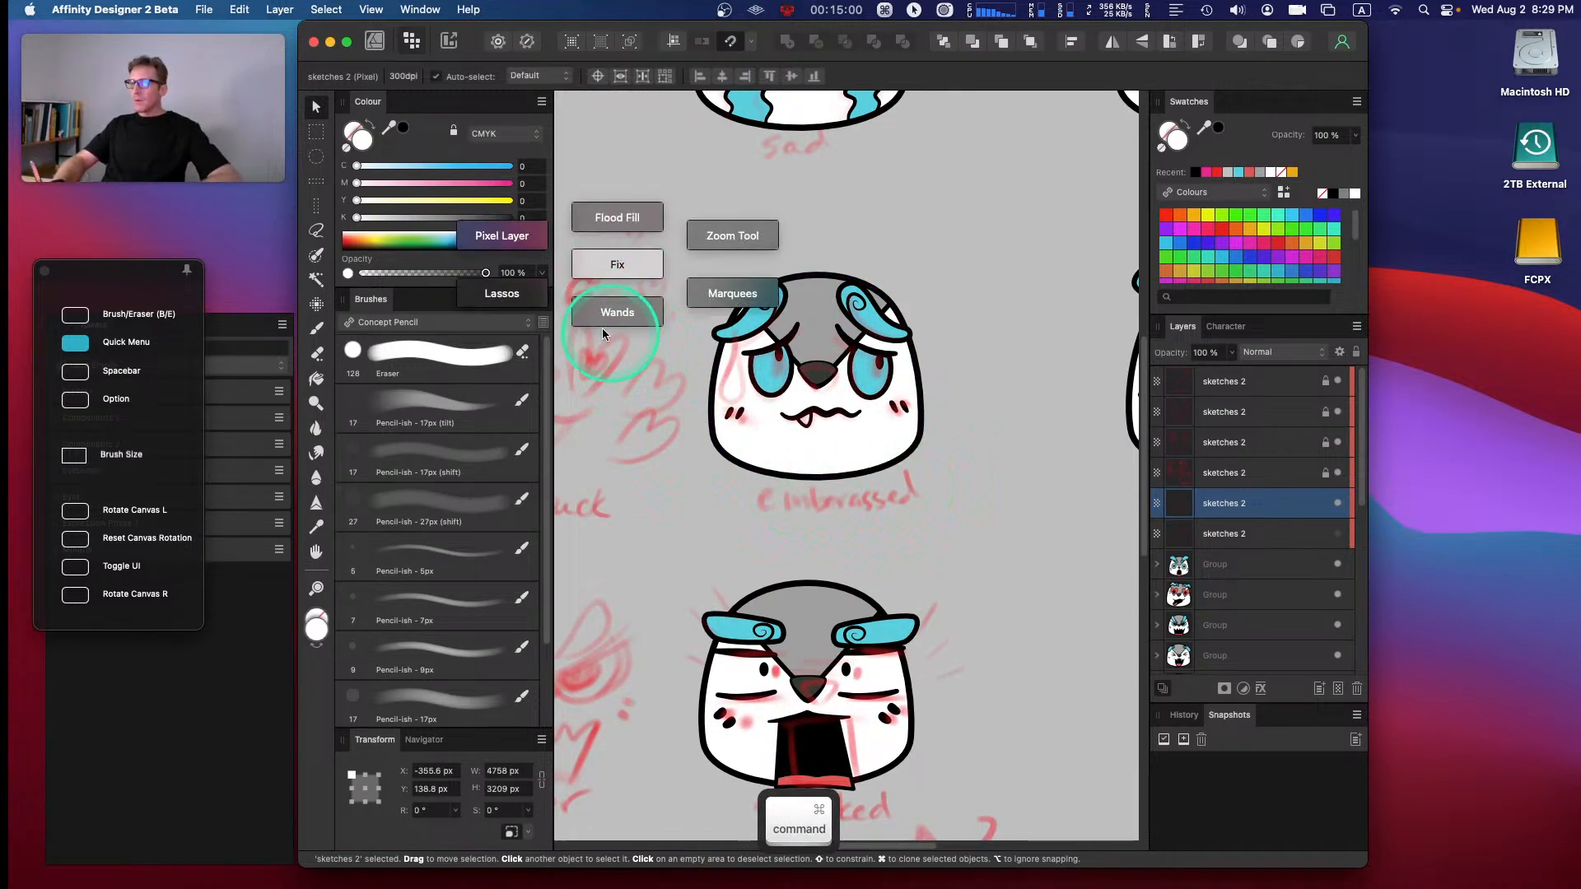
key(super)
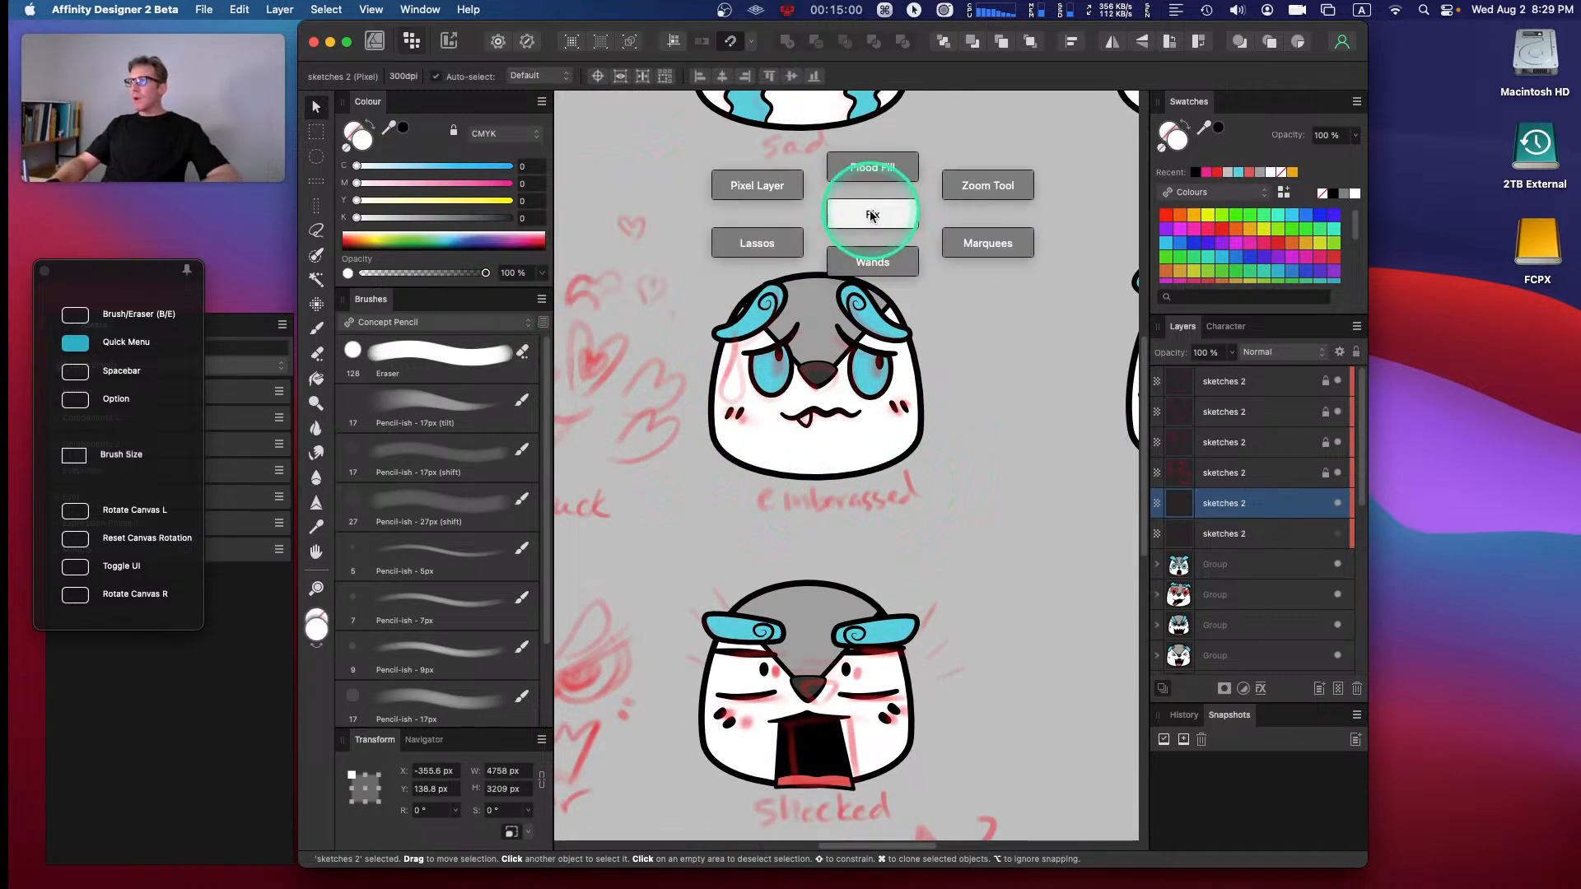
click(750, 255)
mouse_move(760, 247)
mouse_down()
mouse_move(691, 311)
mouse_move(690, 399)
mouse_move(724, 515)
mouse_move(954, 517)
mouse_move(878, 255)
mouse_move(767, 244)
mouse_up()
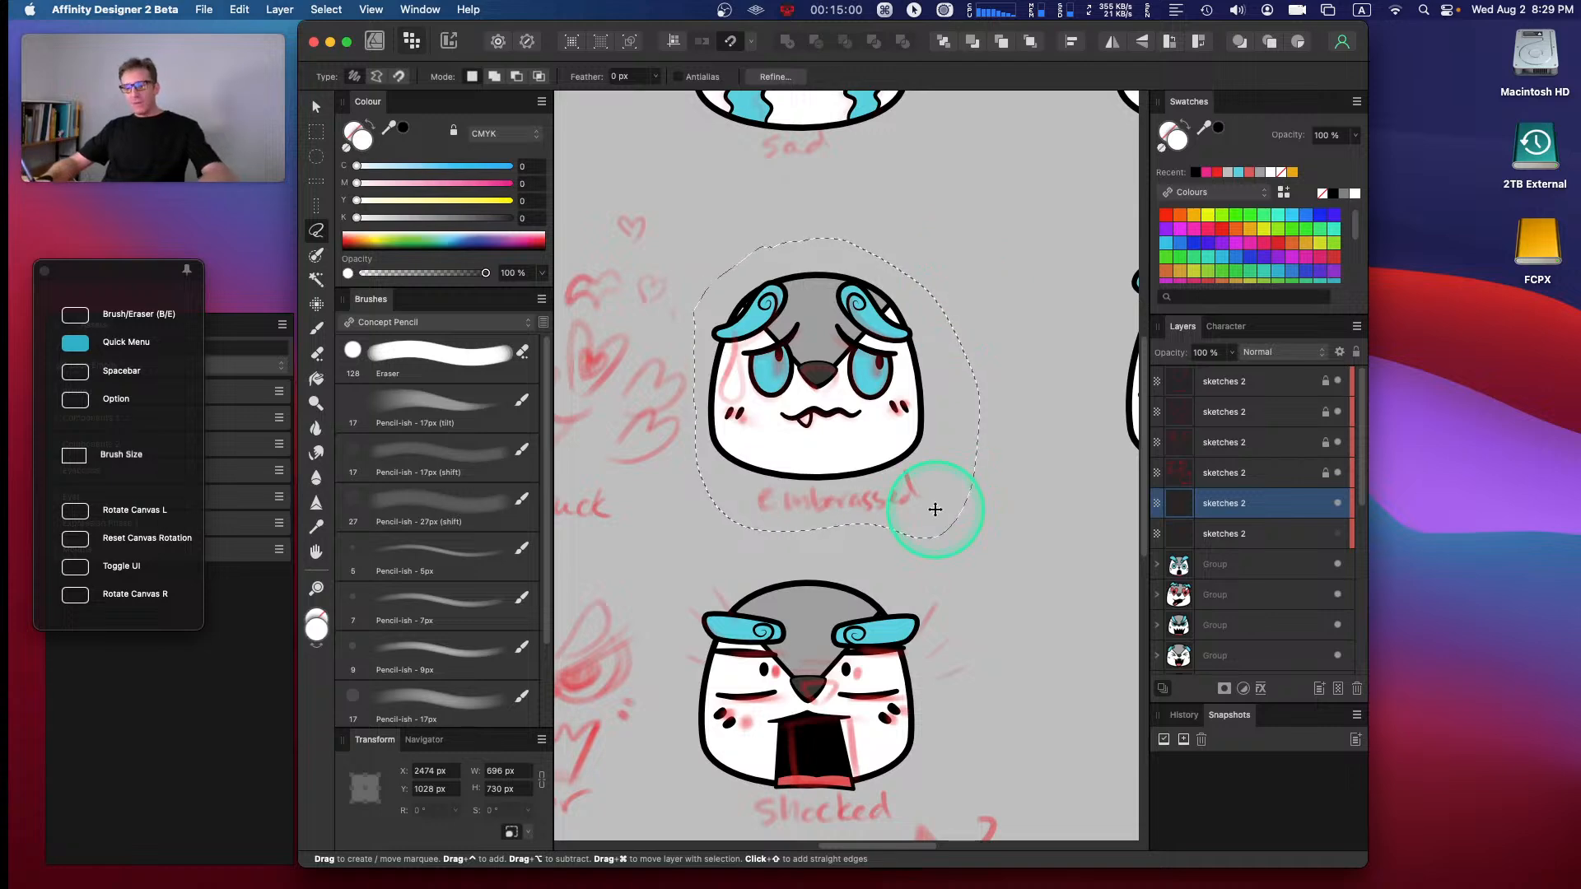
key(cmd+x)
key(cmd+v)
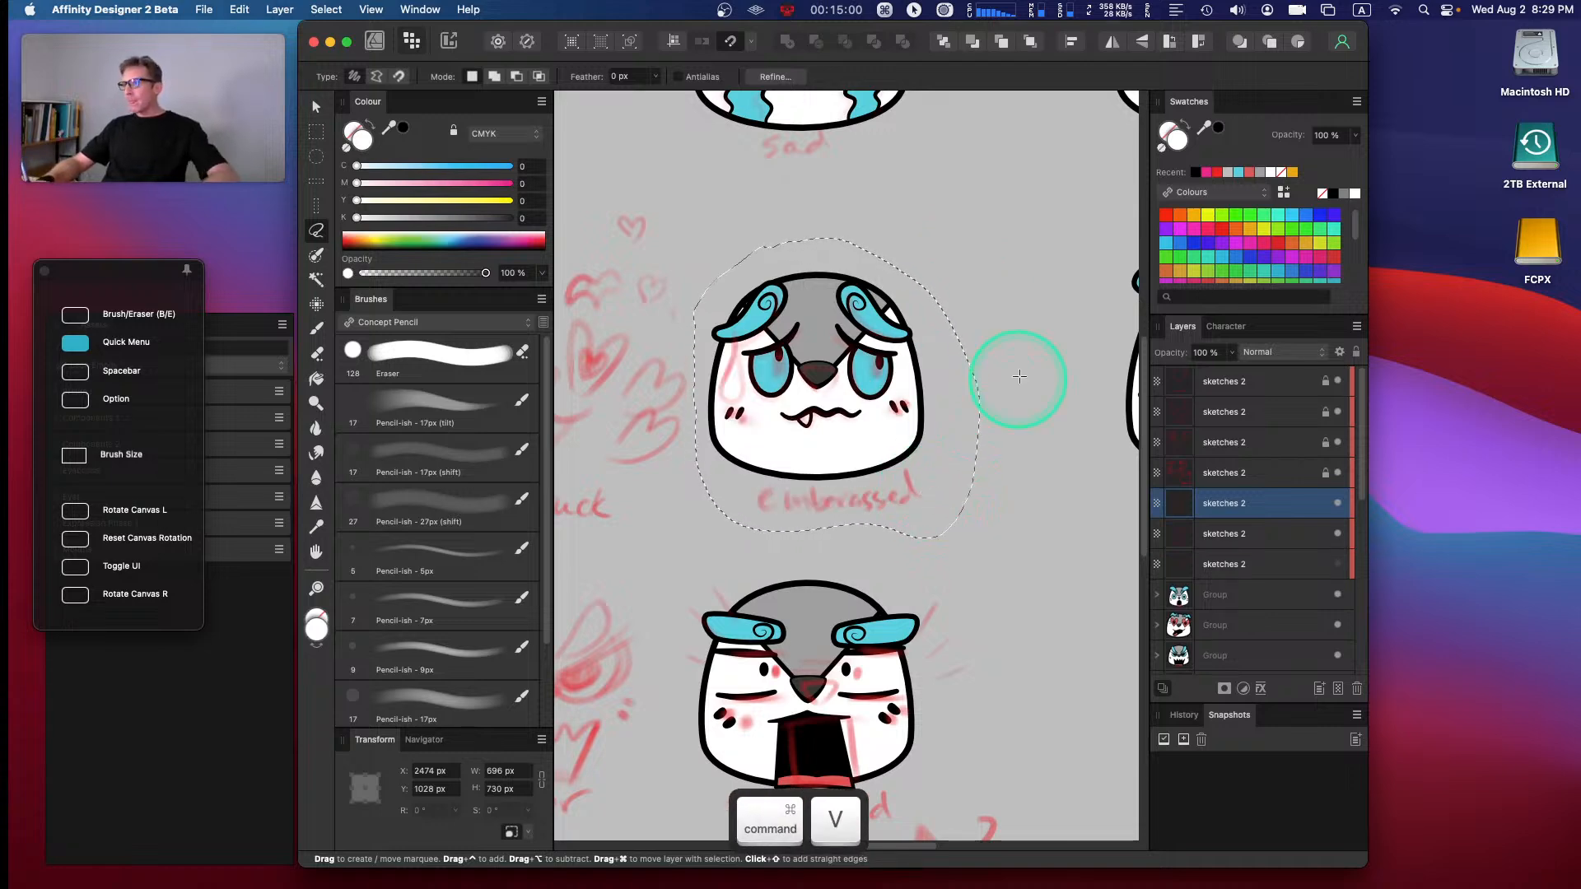
click(1356, 353)
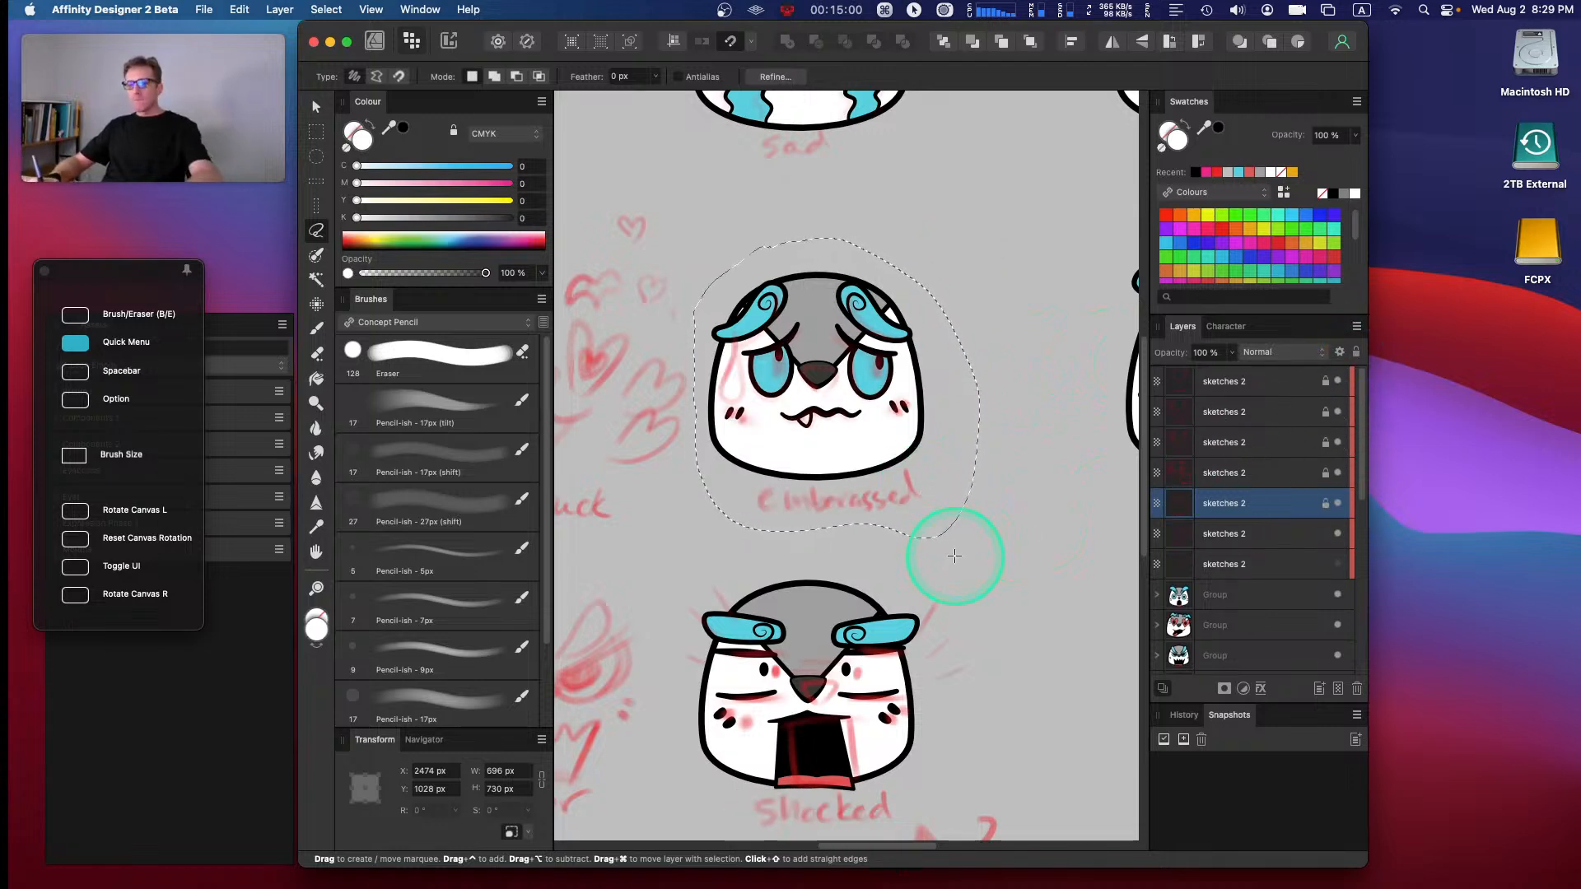
- Move the remaining visible sketches 2 layer to about X -694 px, Y 120 px, aligning the Lovestruck sketch with the heart-eyed emoji
key(space)
drag(646, 448, 1031, 436)
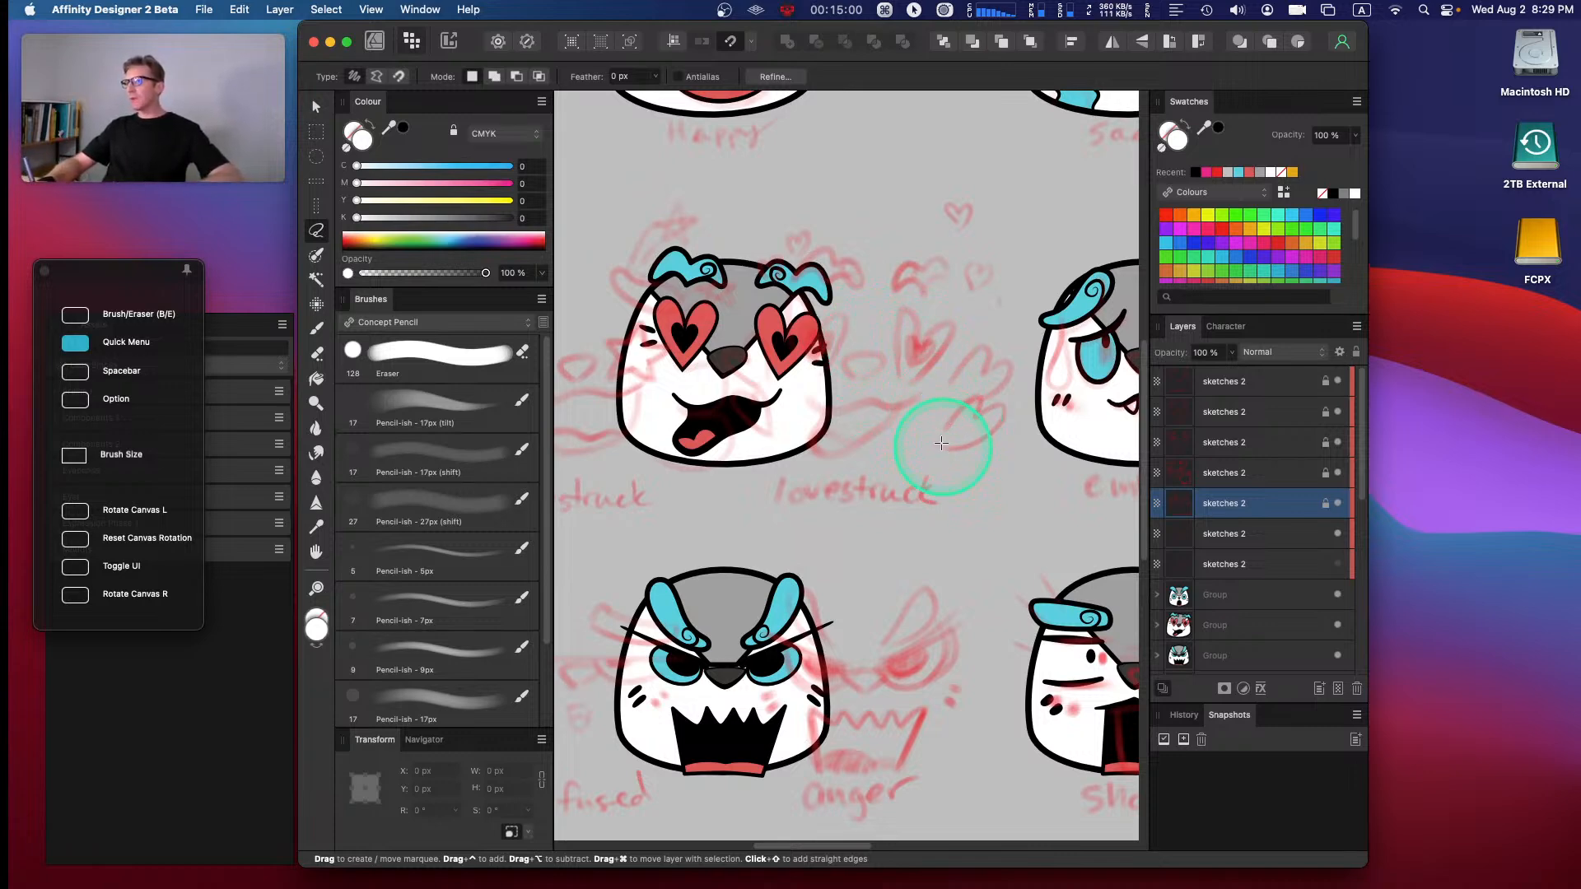
click(1178, 543)
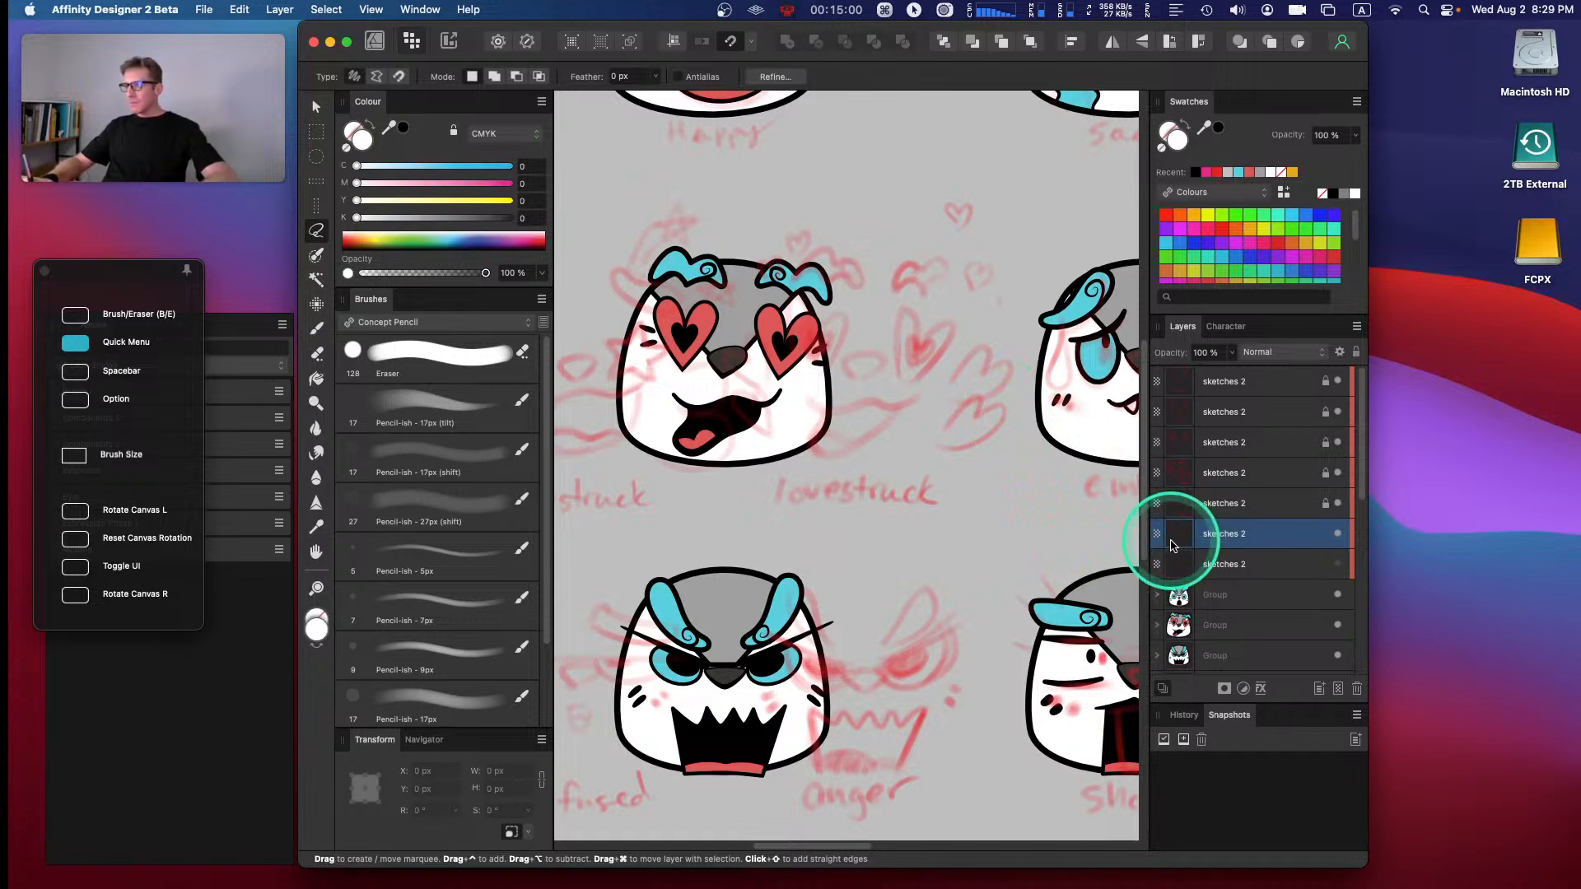
key(v)
mouse_move(850, 423)
mouse_down()
mouse_move(700, 387)
mouse_move(593, 404)
mouse_move(713, 423)
mouse_up()
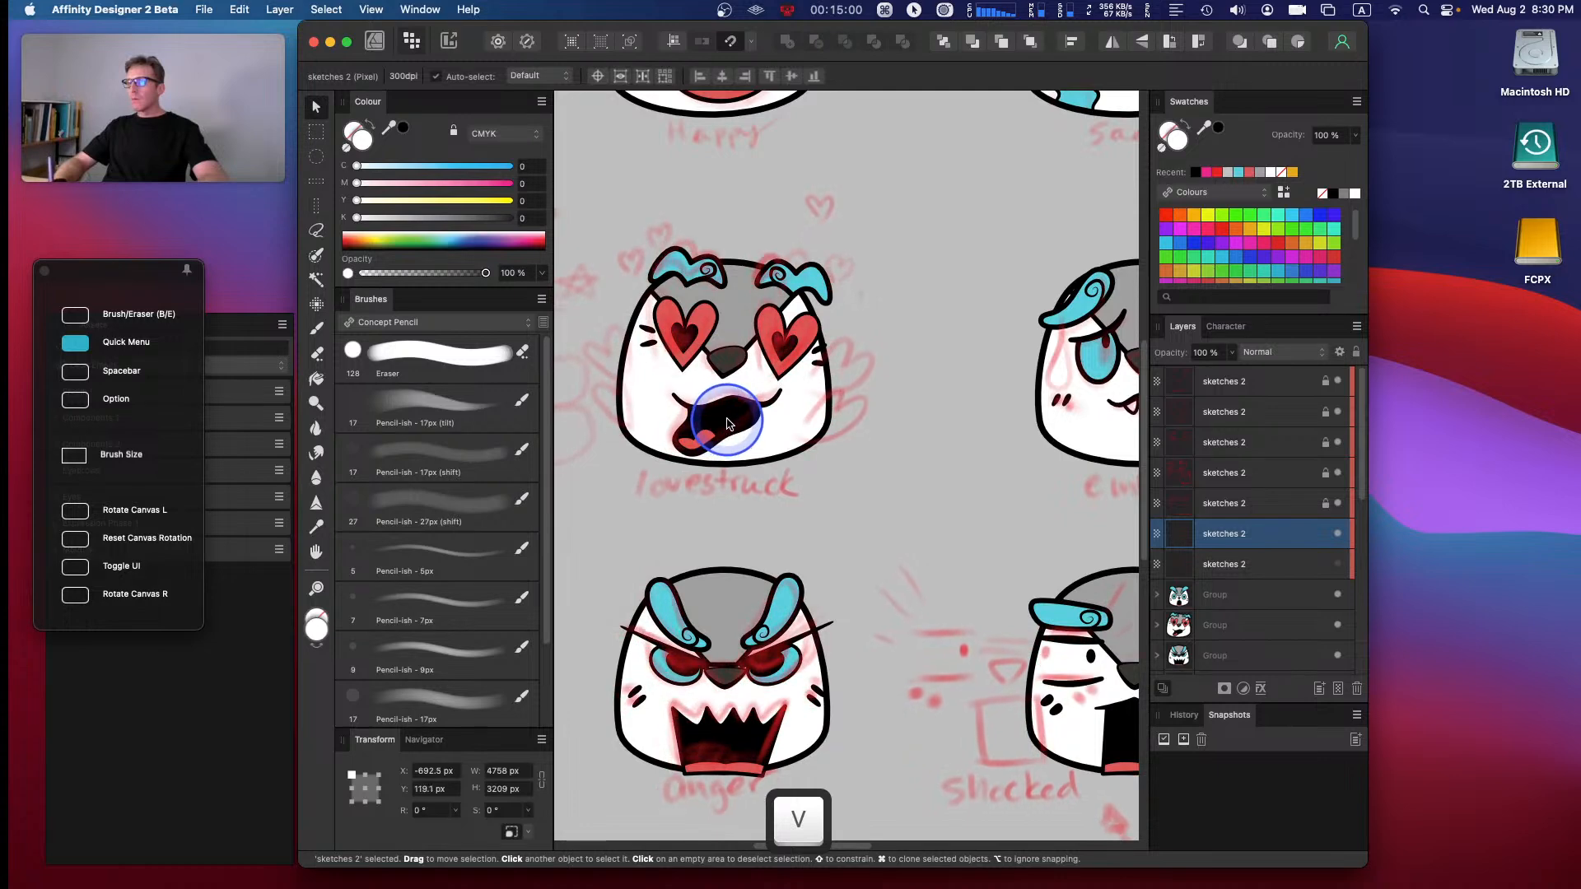
drag(670, 494, 746, 507)
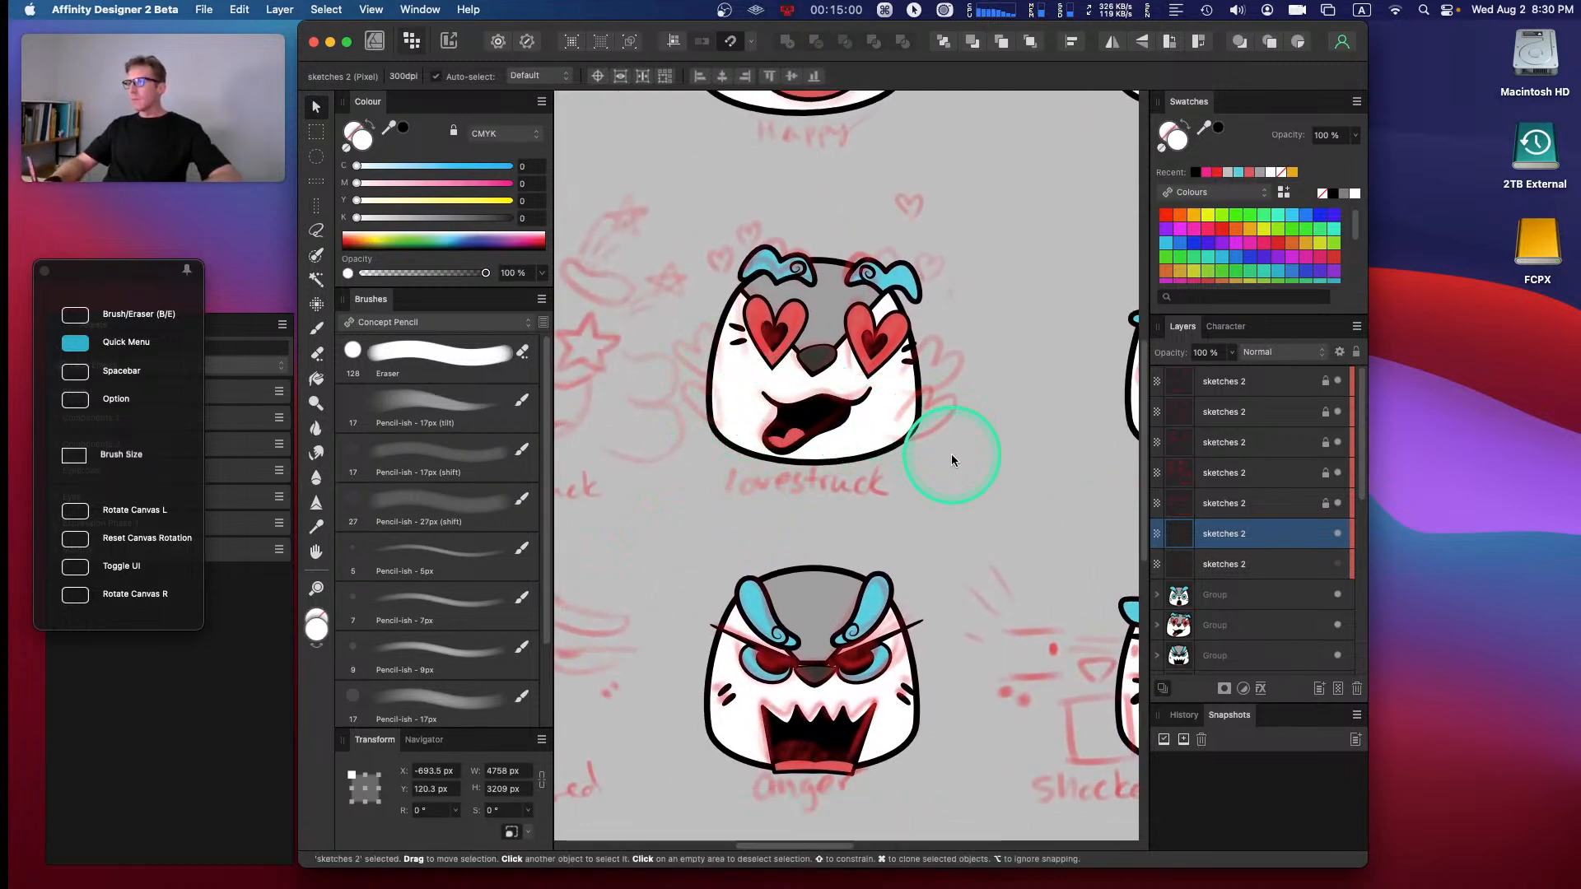
- Lasso an area about 772 × 870 px around the Lovestruck emoji, hearts and label, then cut and paste it as a locked layer
click(844, 491)
mouse_move(927, 494)
mouse_down()
mouse_move(702, 504)
mouse_move(699, 423)
mouse_move(670, 346)
mouse_move(691, 254)
mouse_move(820, 191)
mouse_move(981, 215)
mouse_move(967, 428)
mouse_move(927, 494)
mouse_up()
key(super+x)
key(super+v)
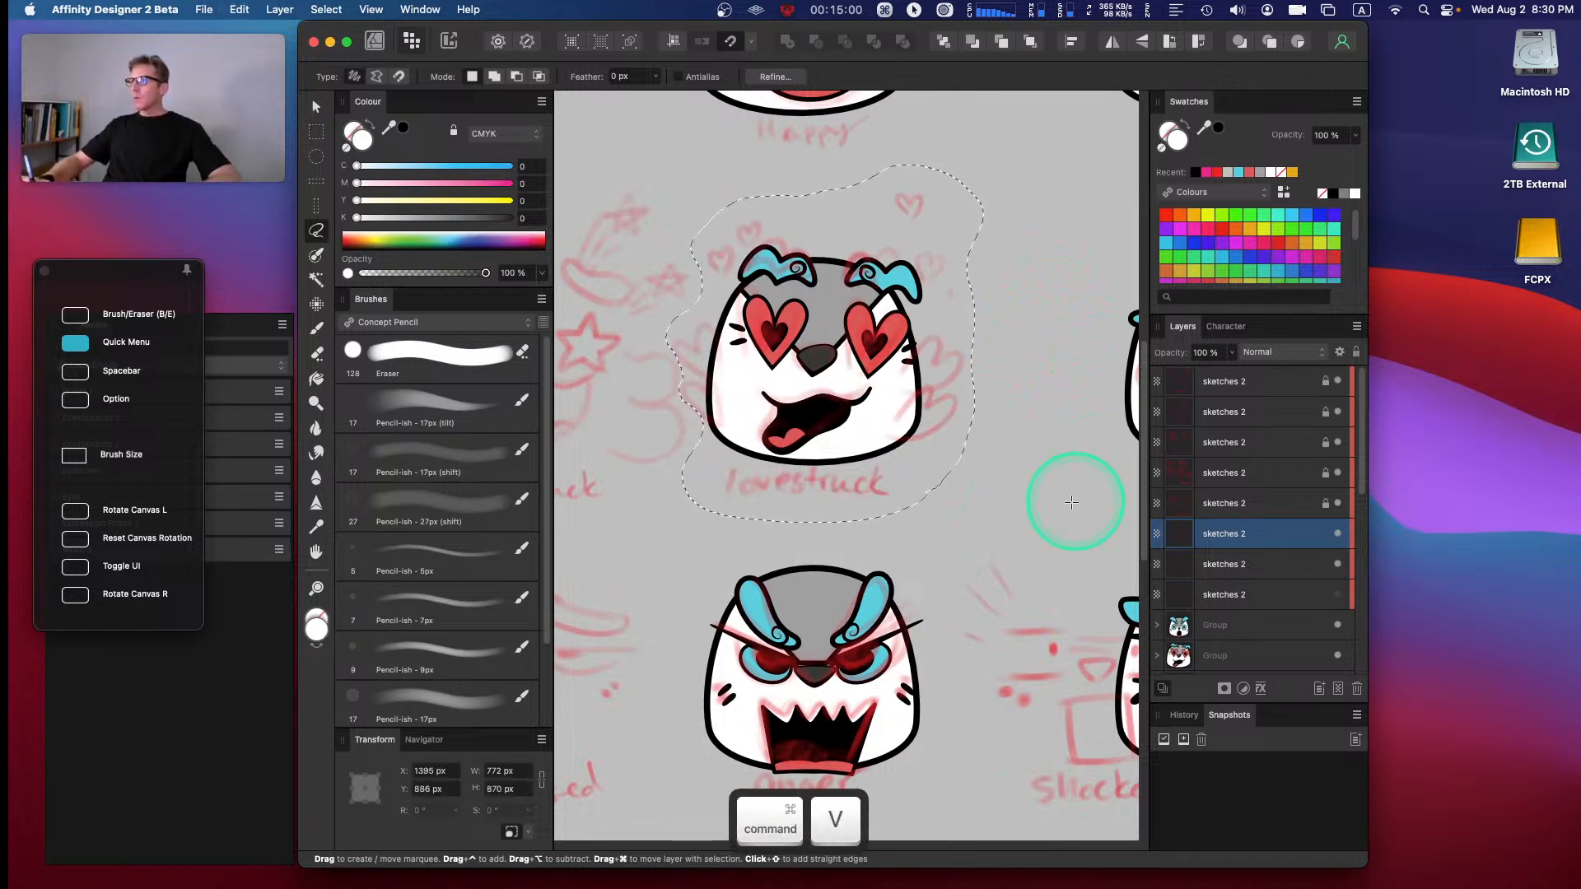
click(1355, 354)
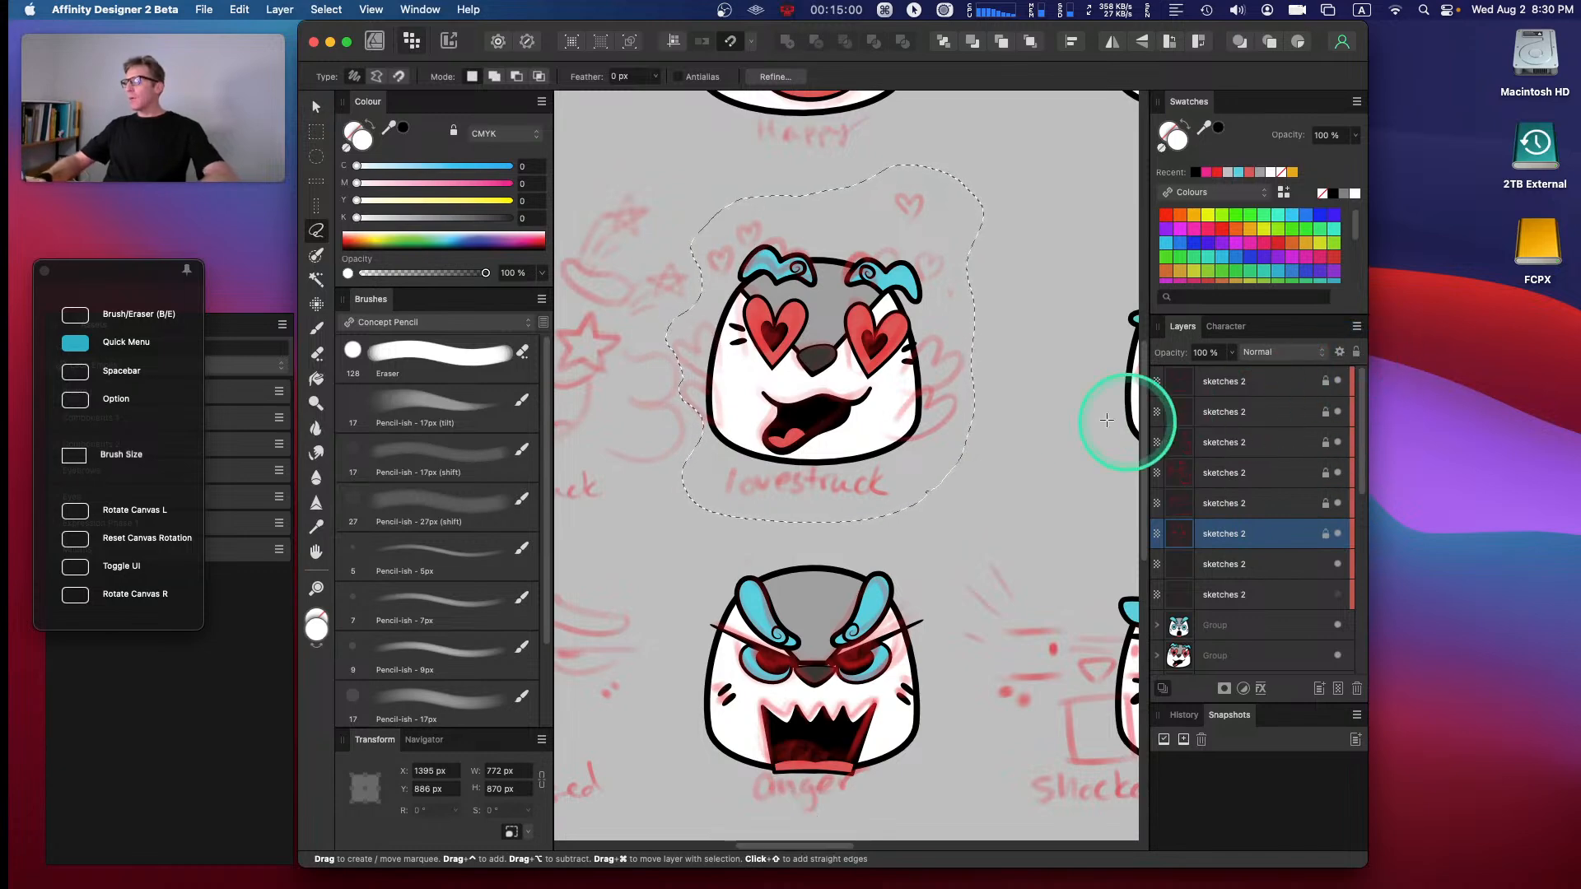
- Clear the pixel selection and move the remaining visible sketches 2 layer to about X -1034 px, Y 139 px, with Awestruck over the star-eyed emoji
key(space)
drag(921, 386, 1115, 381)
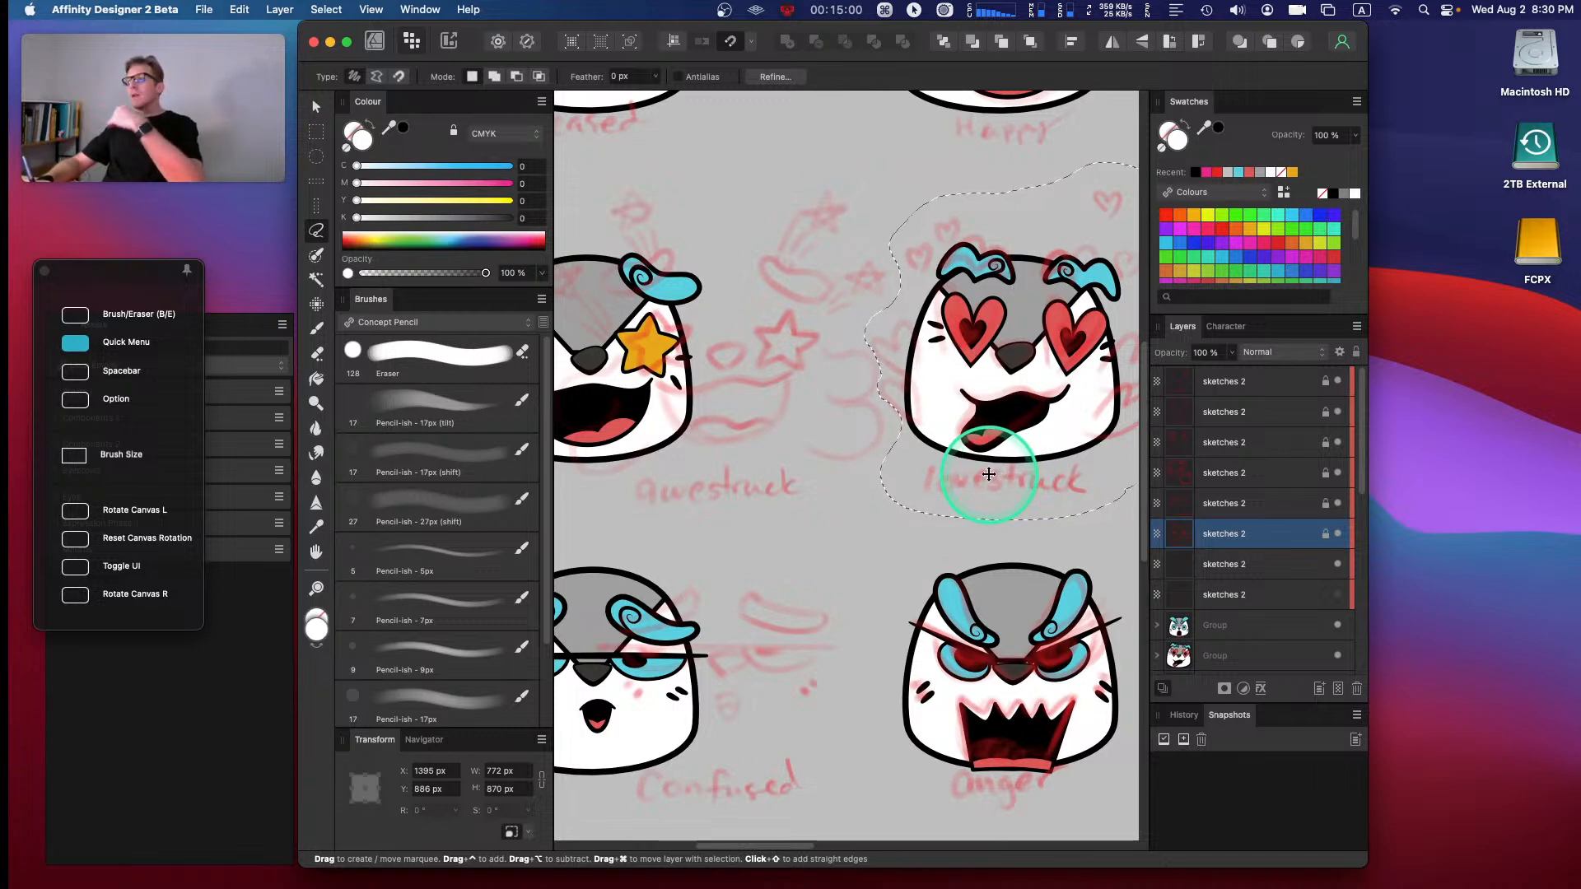
drag(872, 469, 1016, 459)
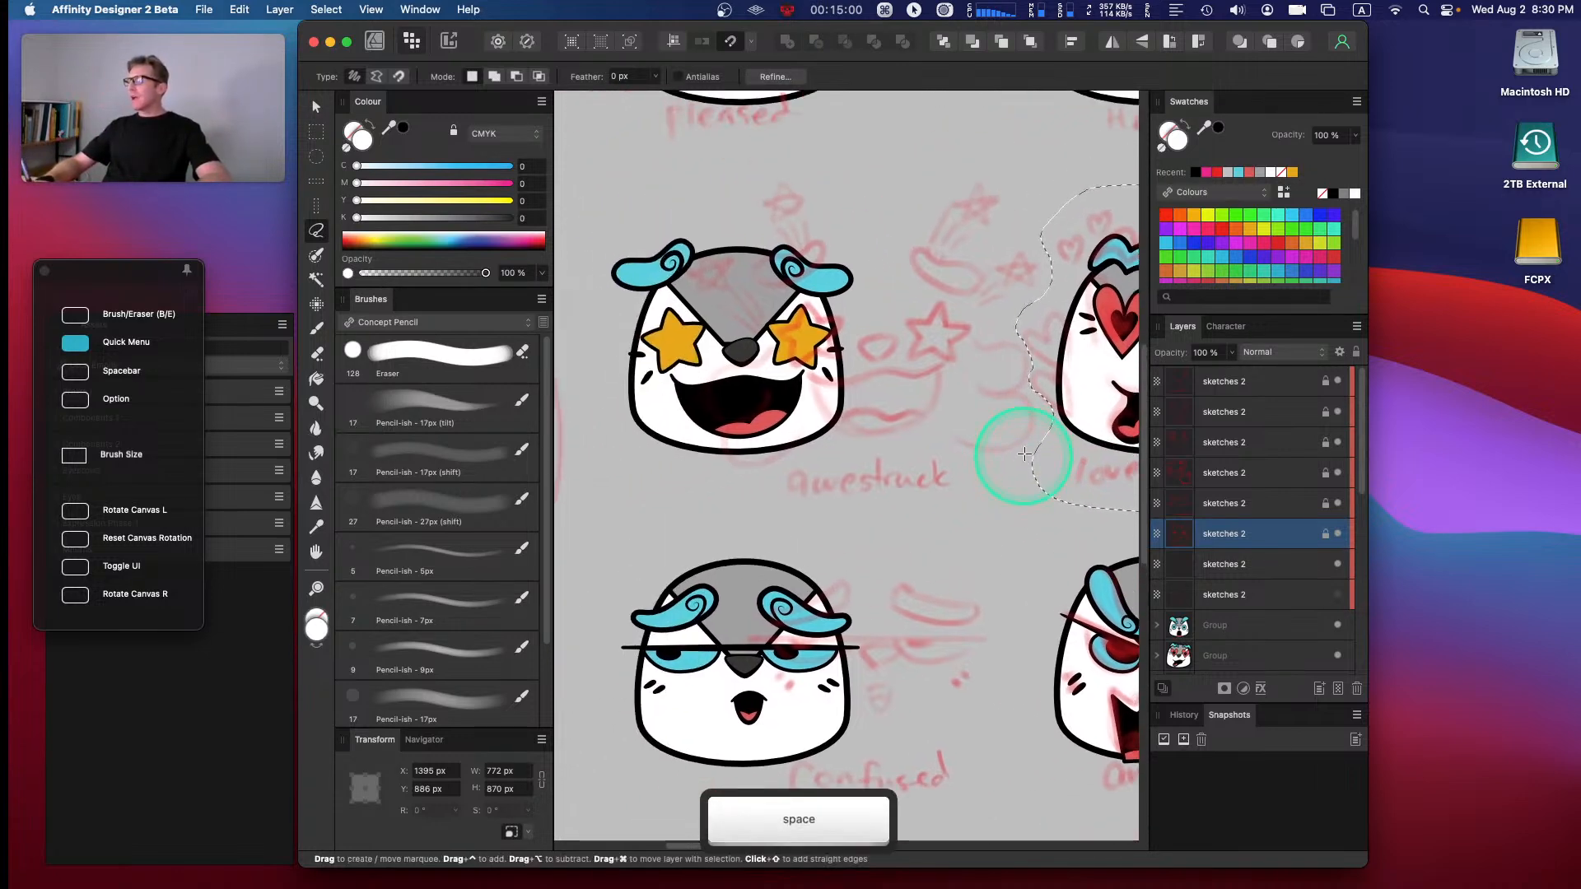
click(1259, 567)
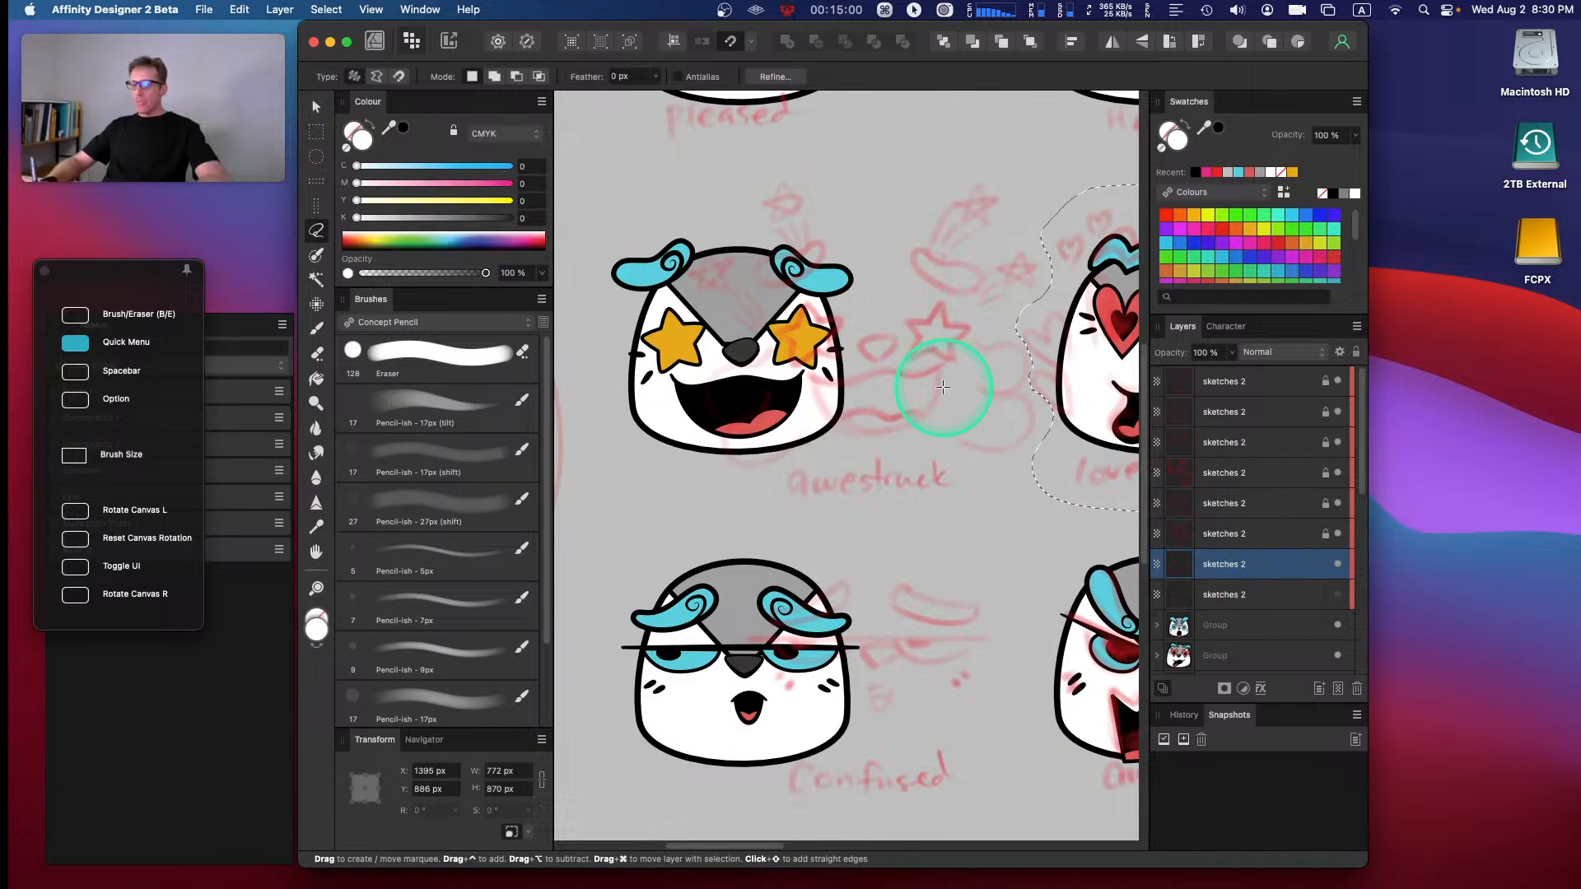
key(v)
click(1089, 531)
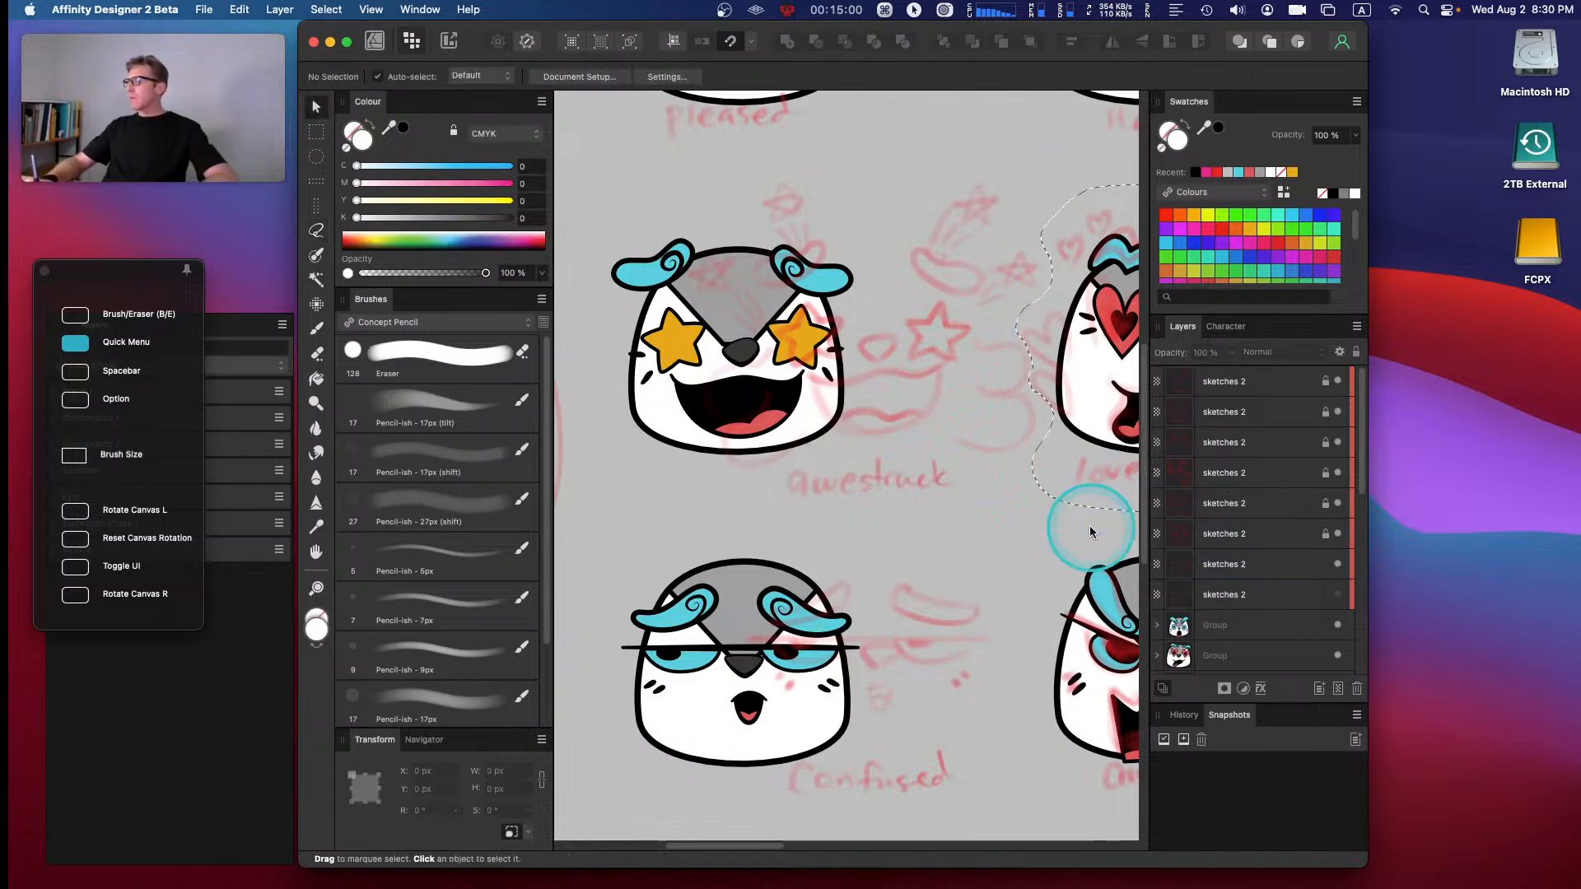
key(Escape)
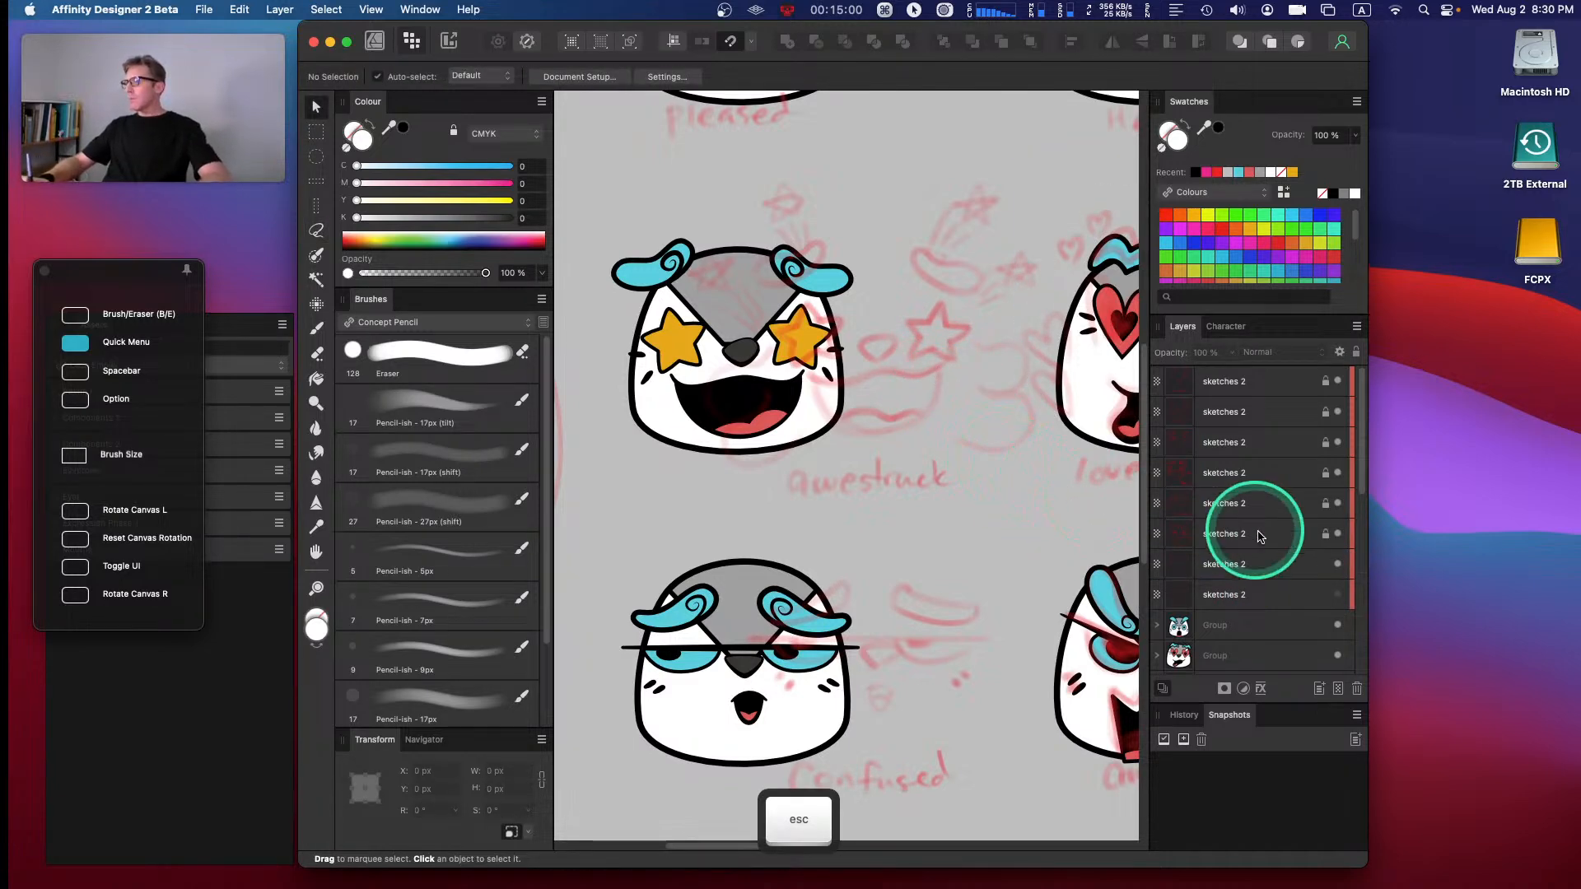
click(1247, 564)
mouse_move(947, 338)
mouse_down()
mouse_move(894, 278)
mouse_move(799, 309)
mouse_move(840, 339)
mouse_move(837, 359)
mouse_up()
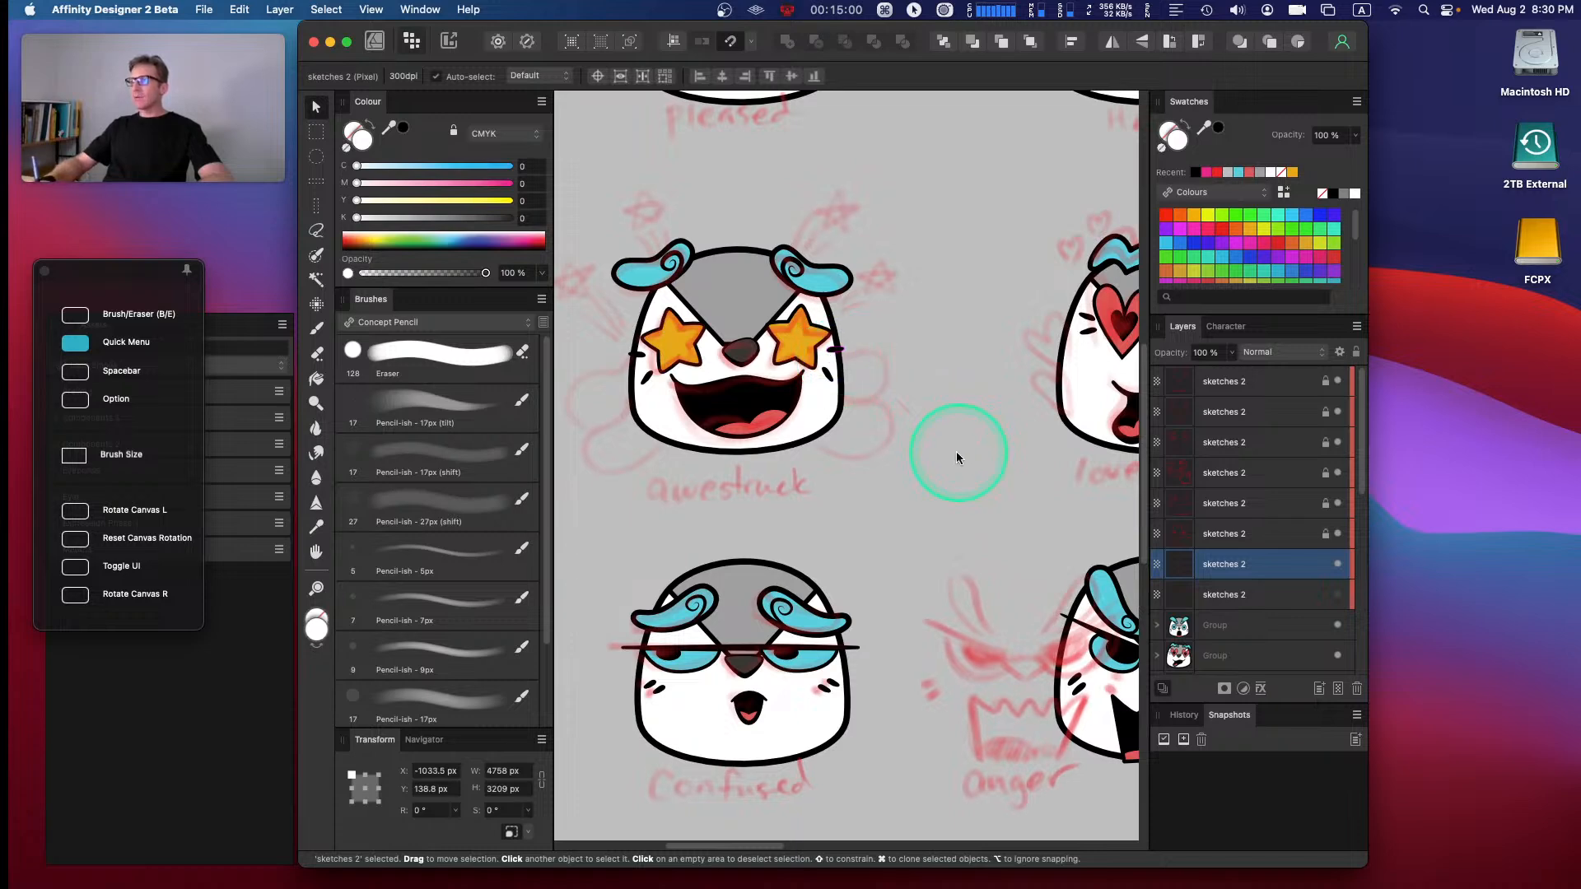
key(space)
drag(865, 505, 925, 423)
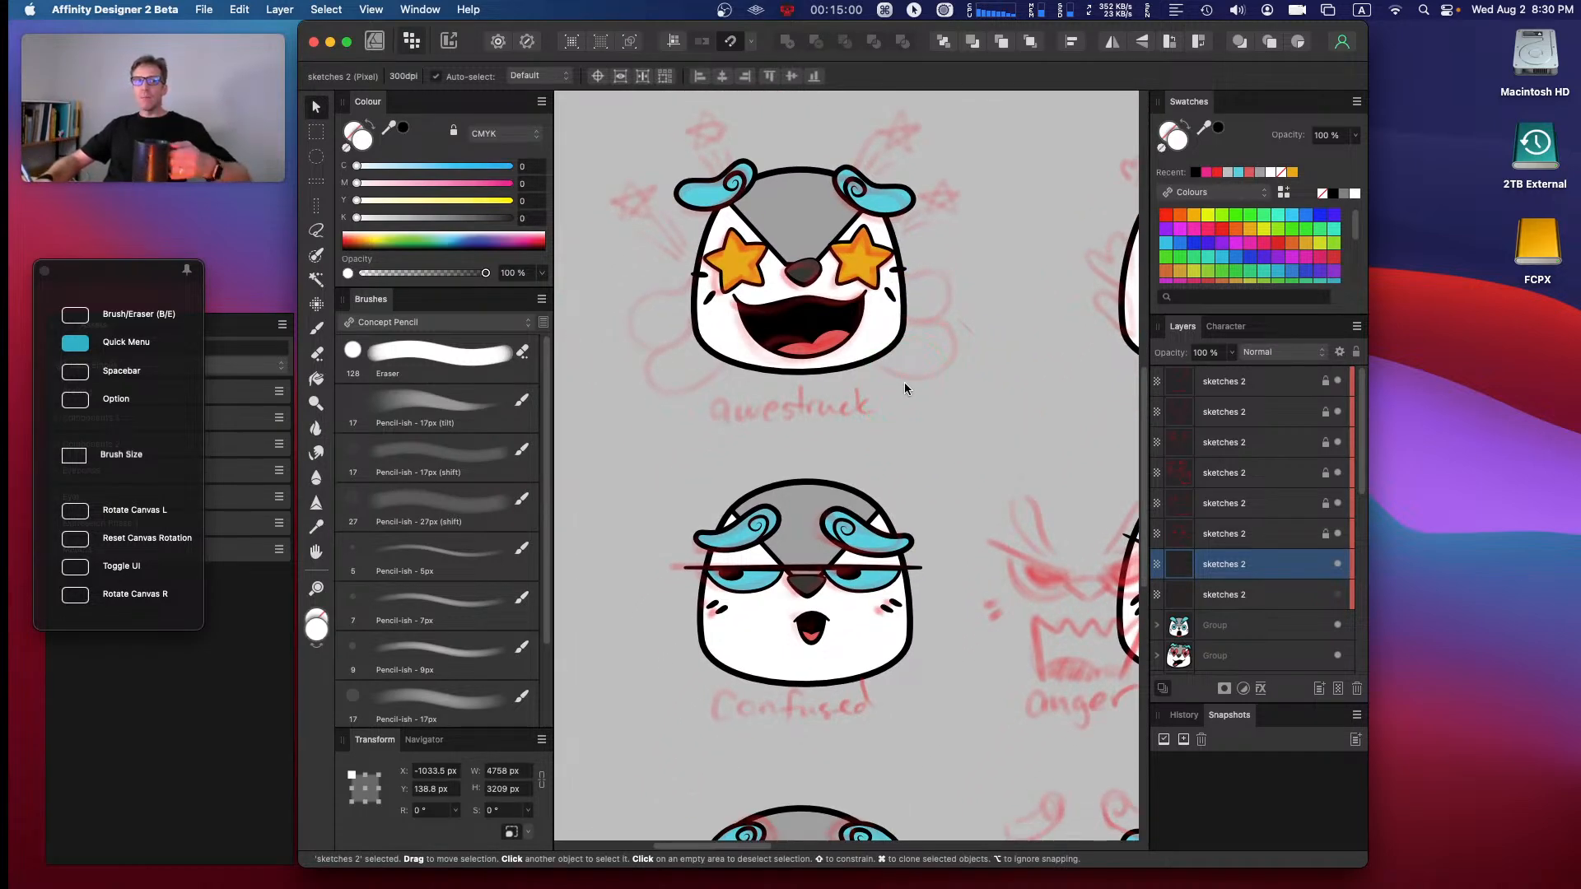
click(903, 535)
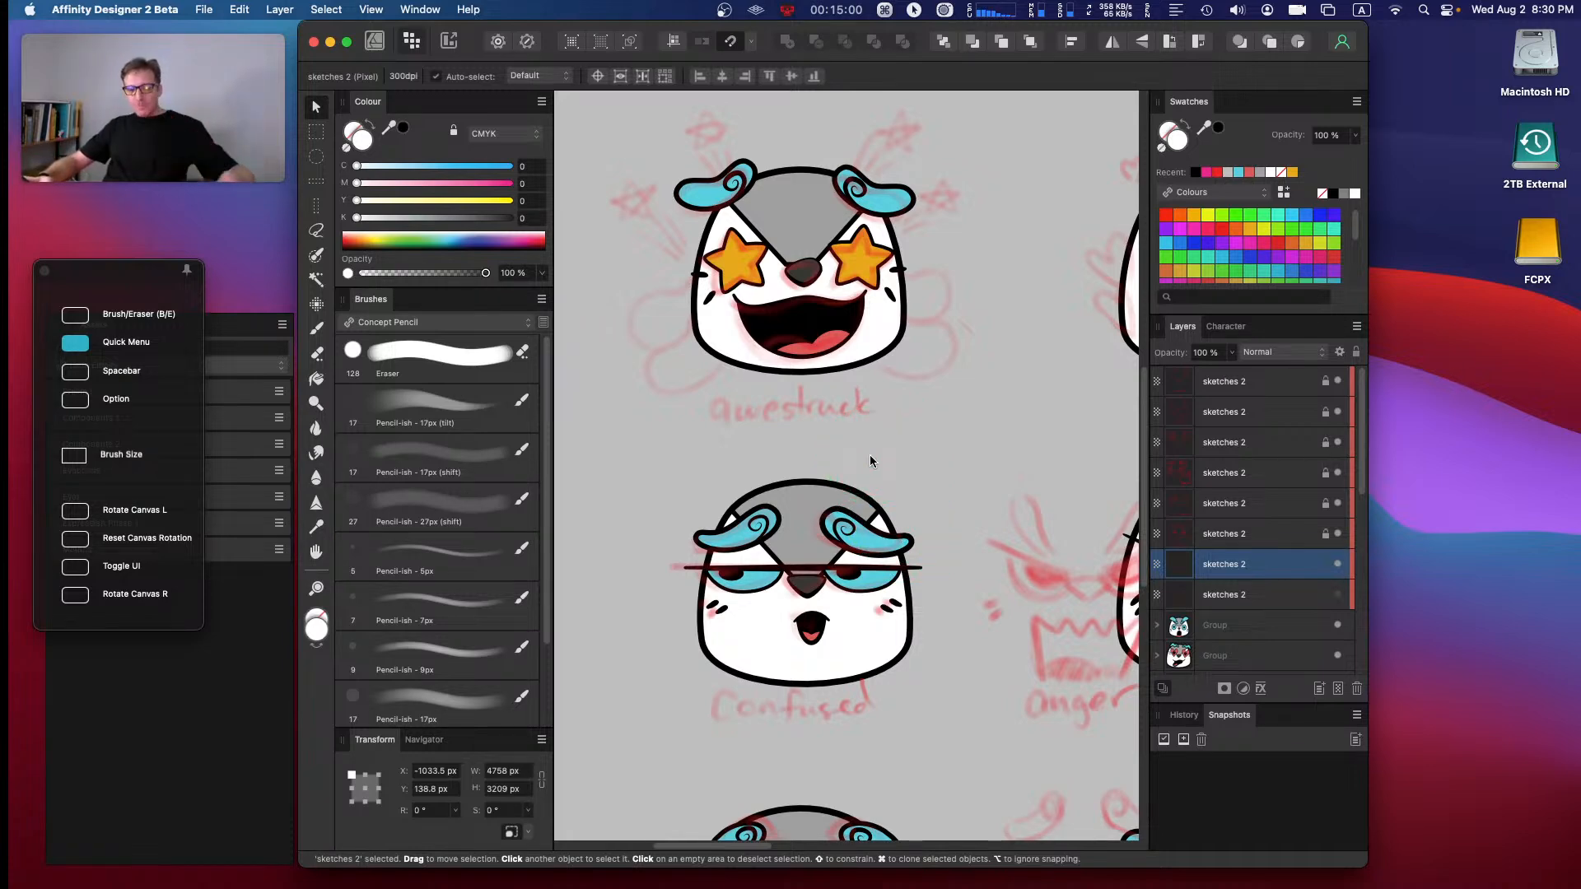
key(space)
drag(1005, 452, 985, 397)
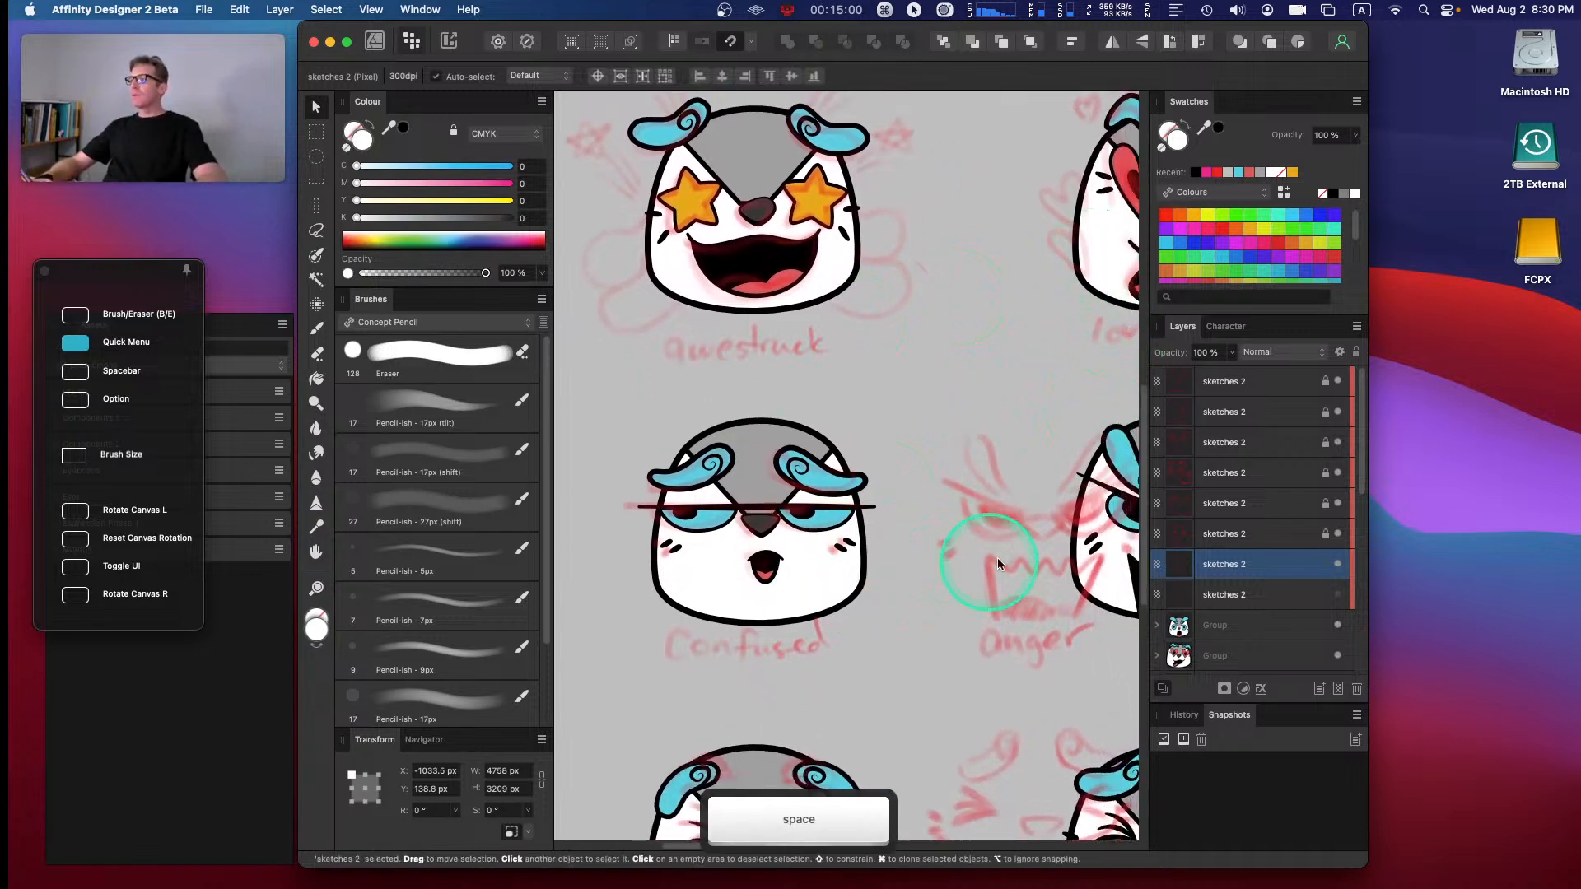
key(space)
drag(970, 318, 954, 441)
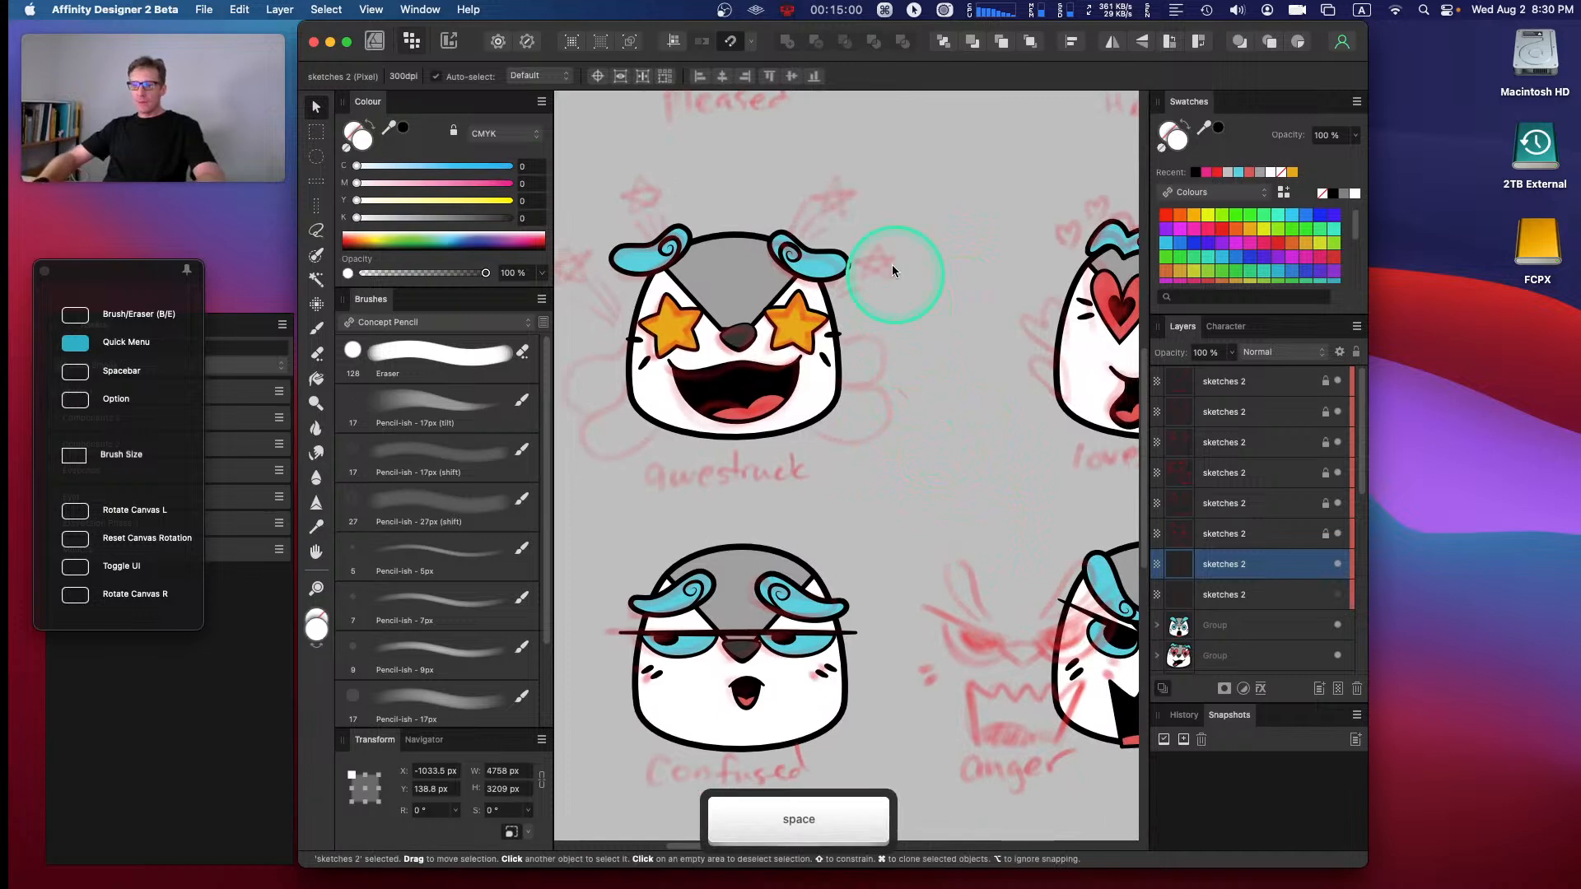
- Lasso the Awestruck emoji with its surrounding stars and label, cut and paste that sketch onto its own layer, and deselect
right_click(524, 354)
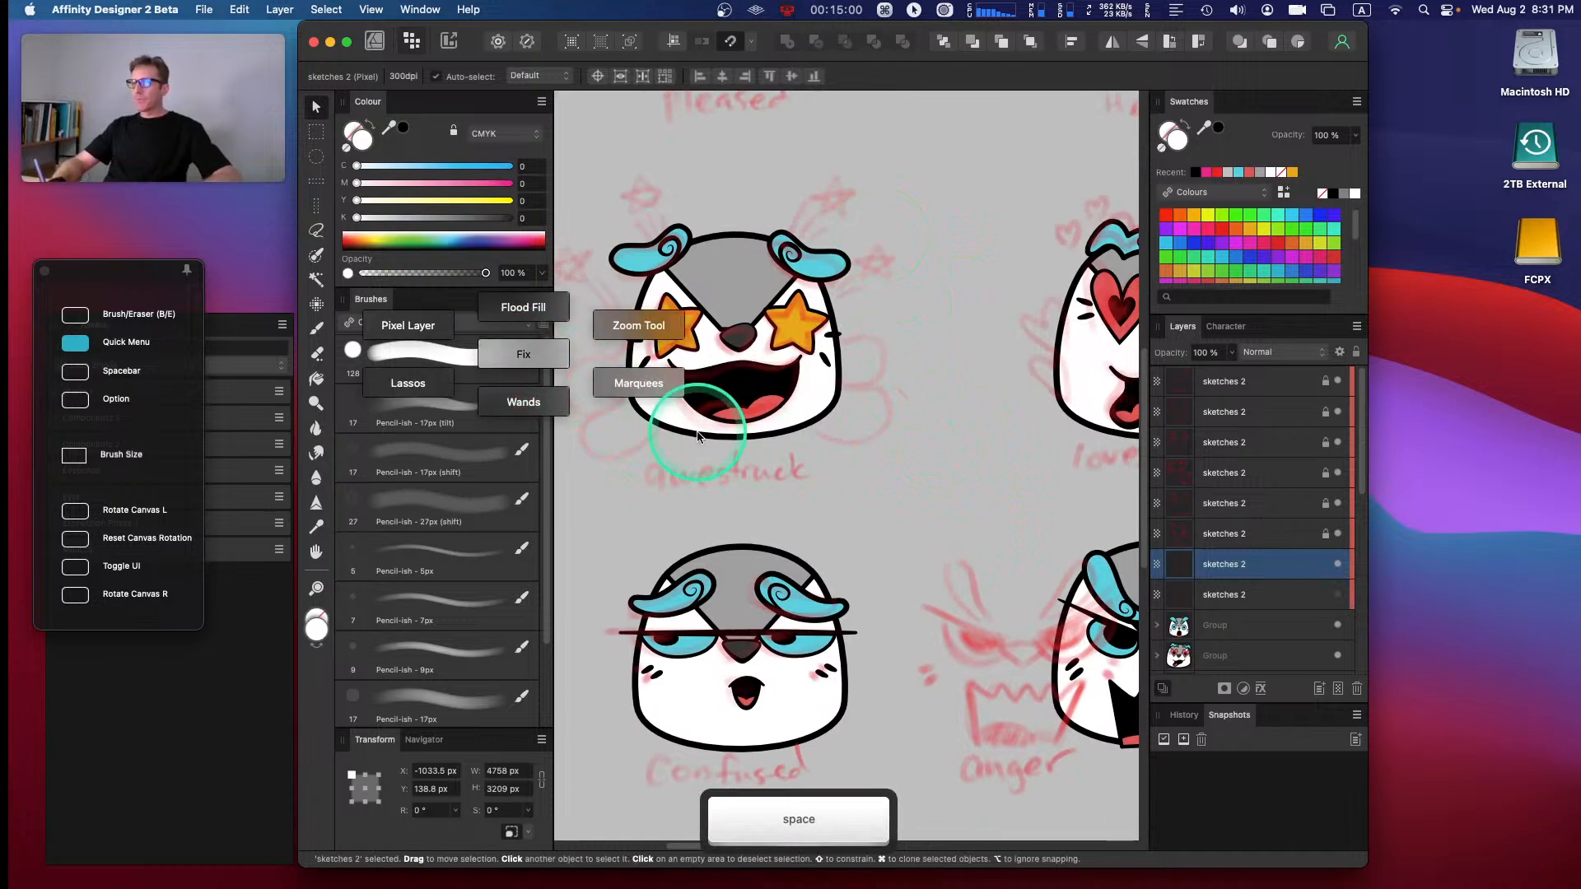
click(409, 382)
mouse_move(504, 359)
mouse_down()
mouse_move(625, 164)
mouse_move(728, 154)
mouse_move(888, 182)
mouse_move(932, 349)
mouse_move(831, 488)
mouse_move(656, 505)
mouse_up()
key(cmd+x)
key(super+v)
key(Escape)
- Lasso an area about 770 × 752 px around the Confused emoji and label, cut and paste that sketch onto its own layer, and deselect
drag(764, 504, 856, 332)
key(super)
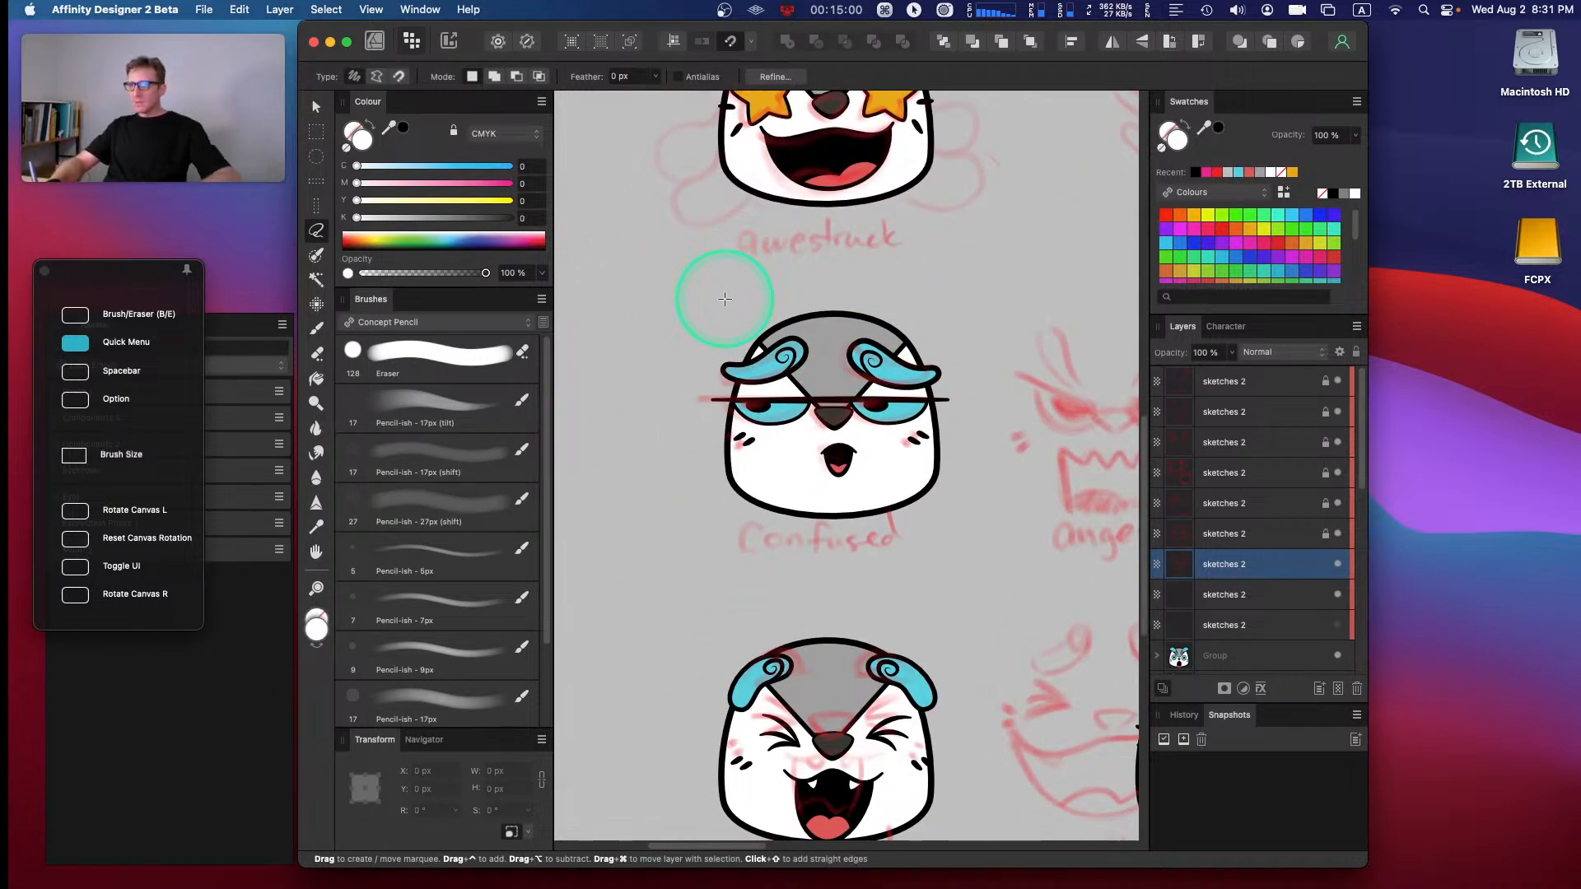
mouse_move(721, 309)
mouse_down()
mouse_move(720, 566)
mouse_move(845, 585)
mouse_move(975, 525)
mouse_move(983, 401)
mouse_move(924, 295)
mouse_move(776, 286)
mouse_move(746, 302)
mouse_up()
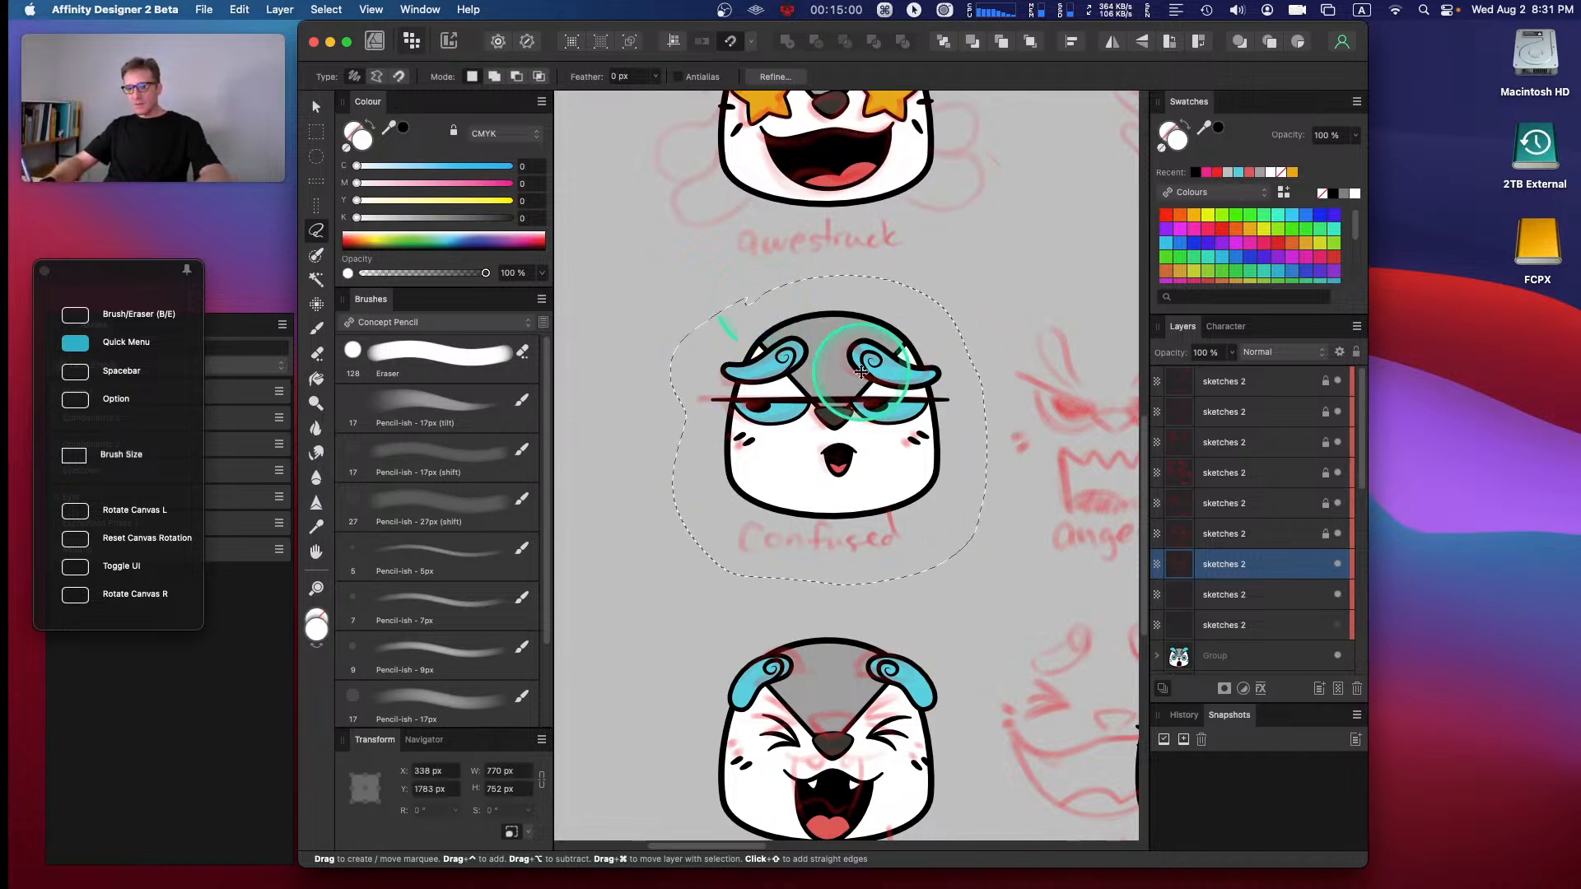
key(super+x)
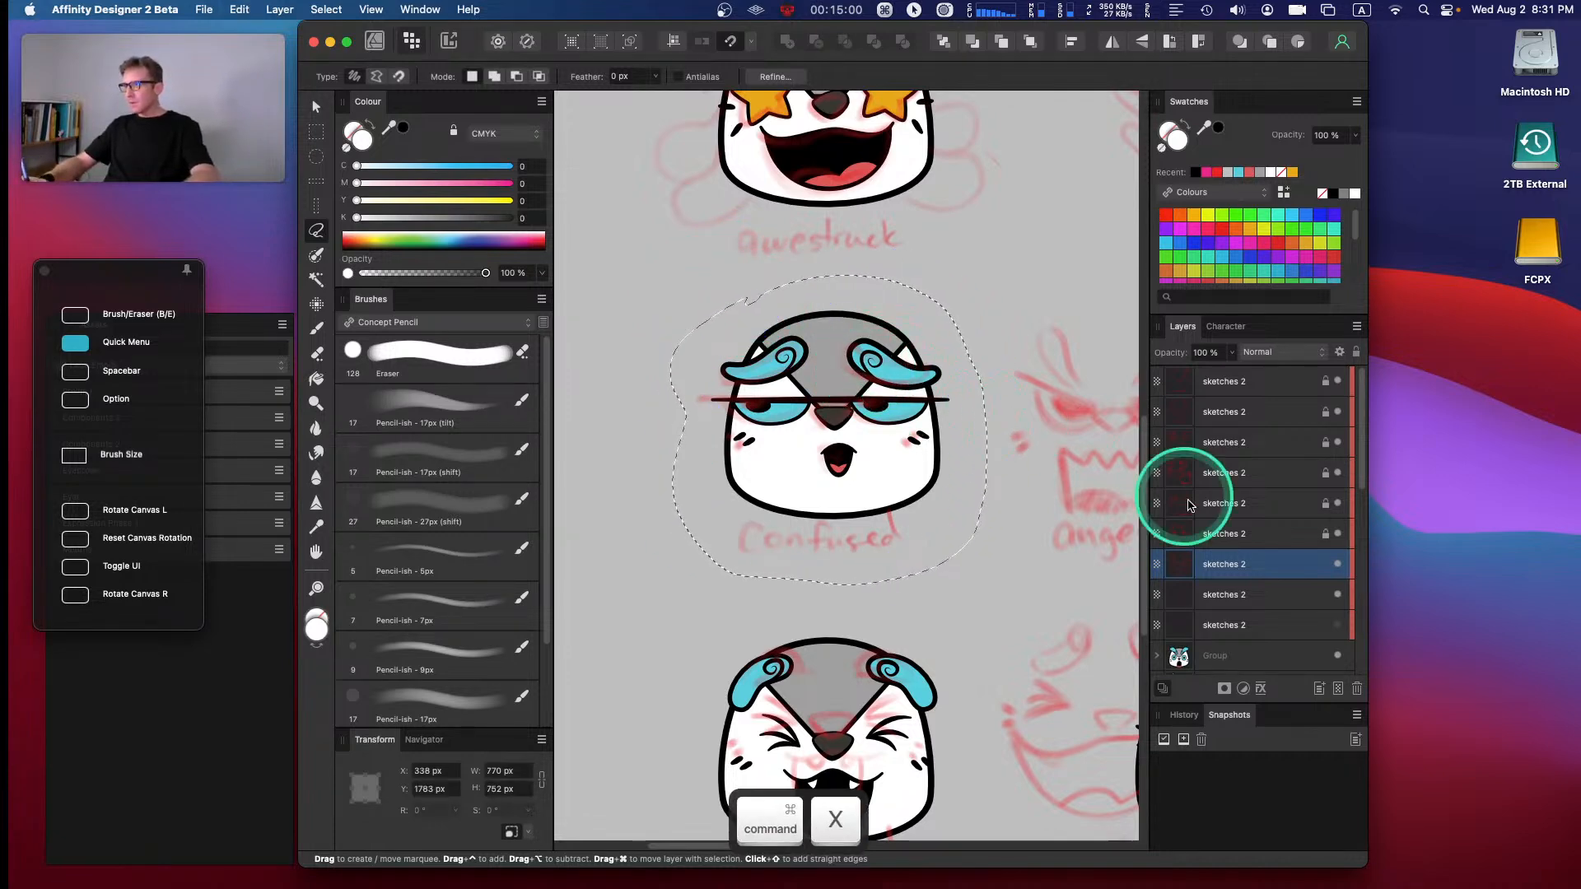
click(1237, 598)
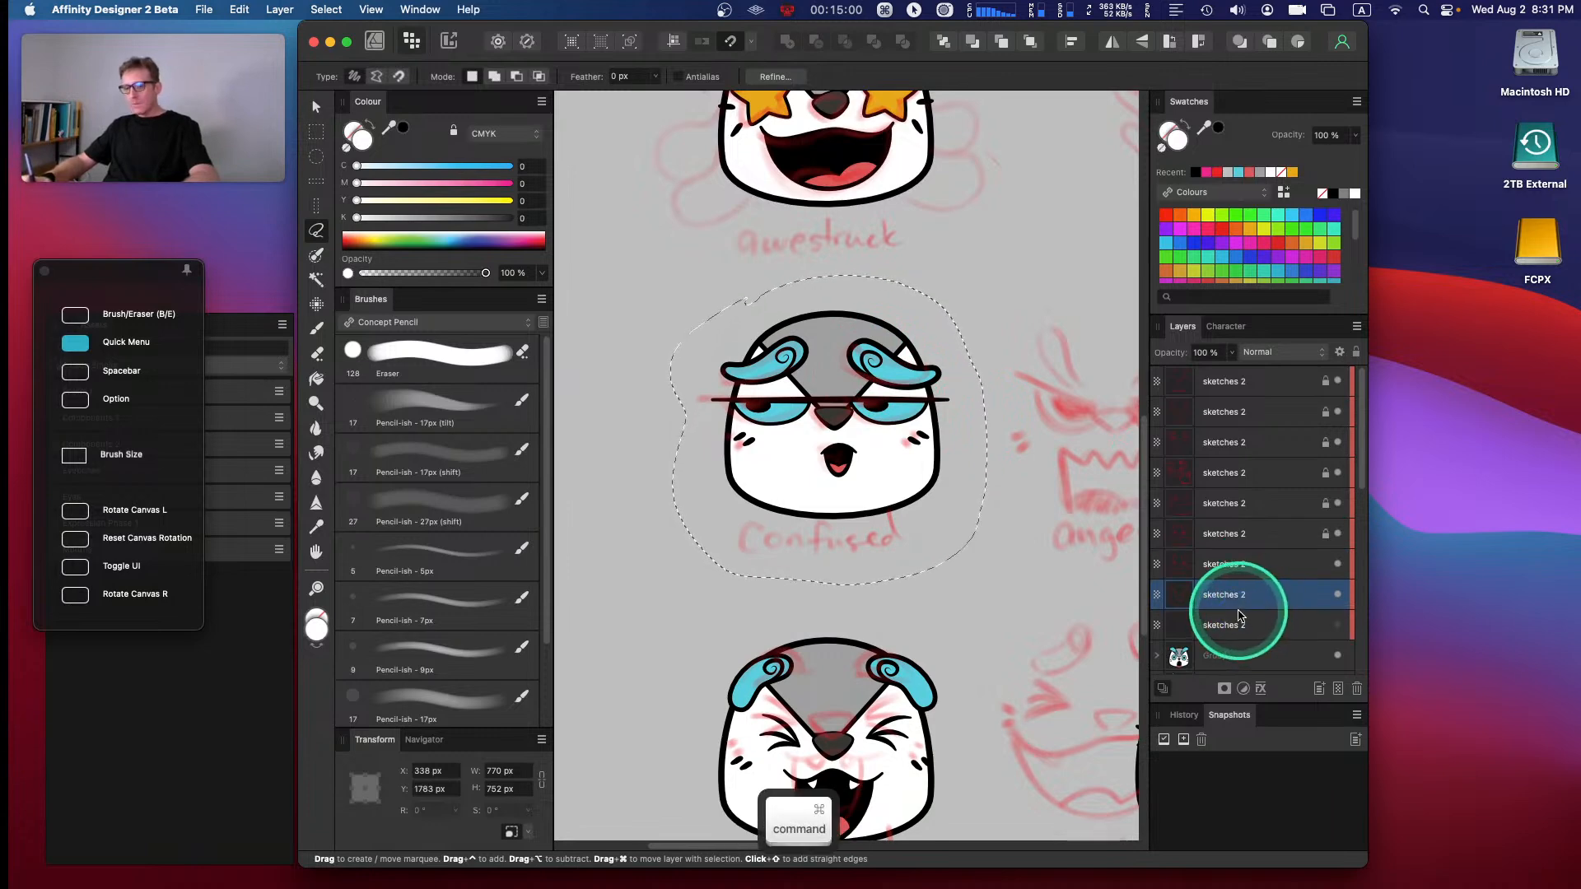
key(super+v)
key(Escape)
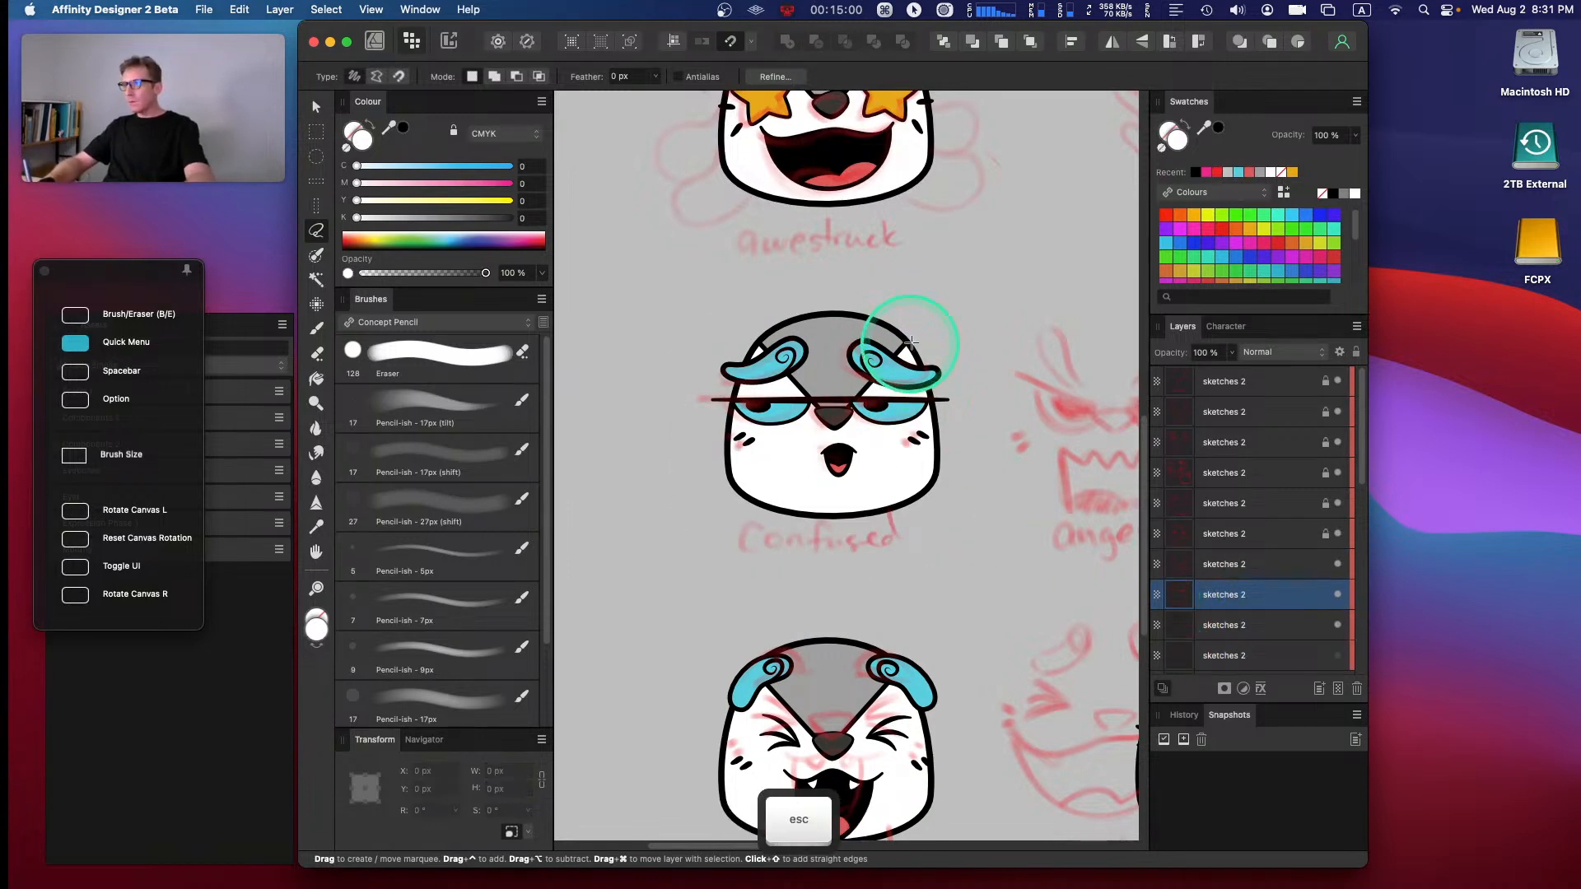
- Lock the two newly pasted Awestruck and Confused sketch layers together
click(1299, 582)
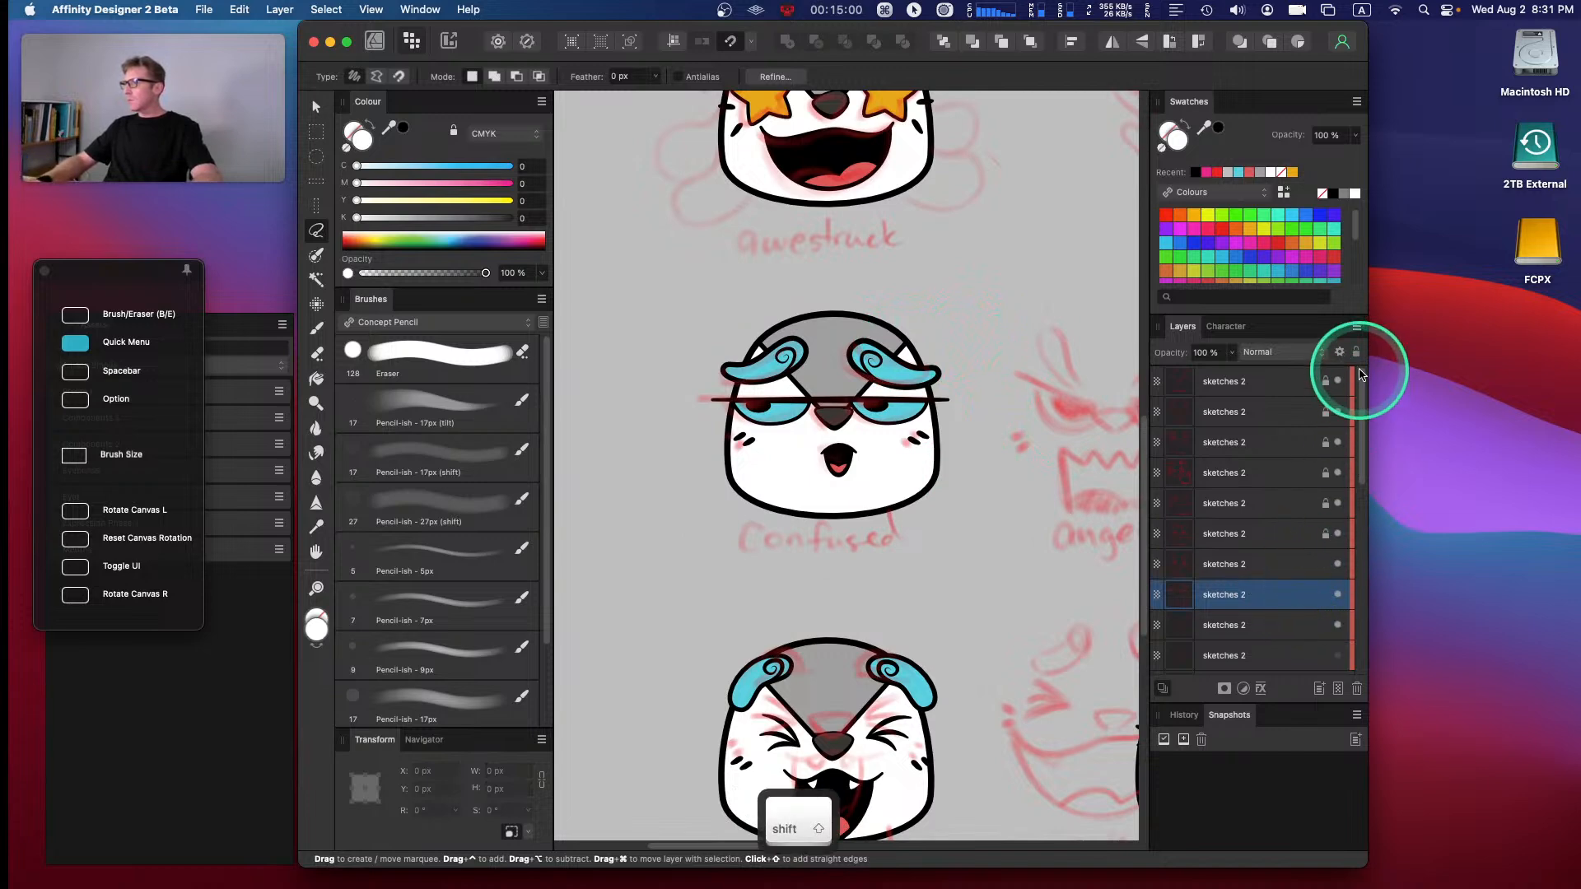
shift+click(1242, 565)
click(1356, 352)
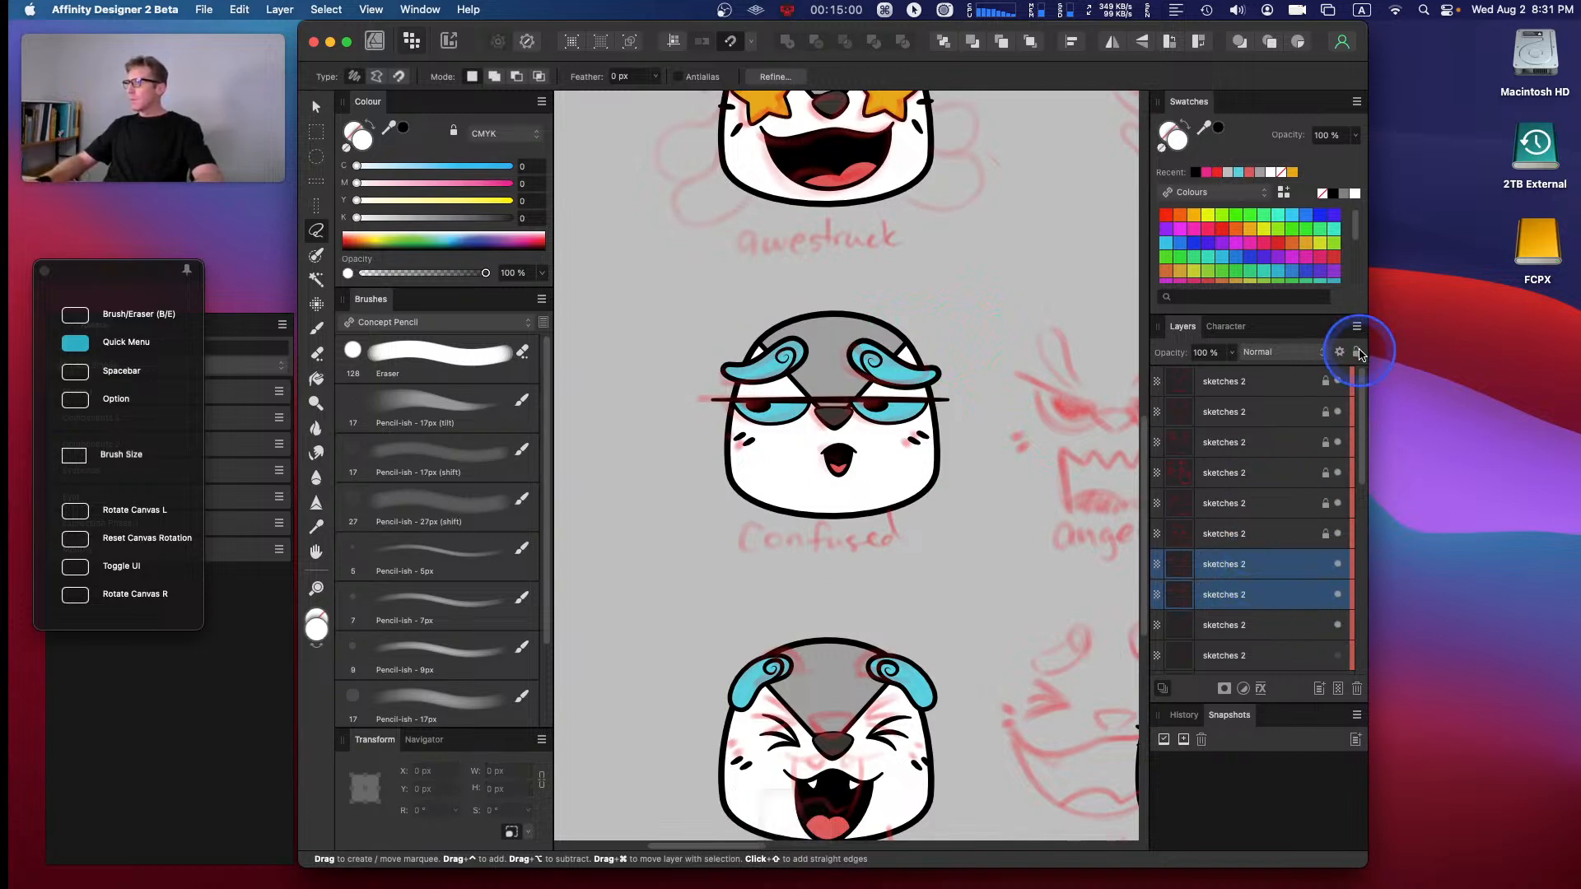
- Move the remaining visible sketches 2 layer to about X -1027 px, Y 194 px, aligning the Amused sketch with the squinting, laughing emoji
mouse_move(1097, 530)
mouse_down()
mouse_move(777, 420)
mouse_move(647, 409)
mouse_move(626, 429)
mouse_up()
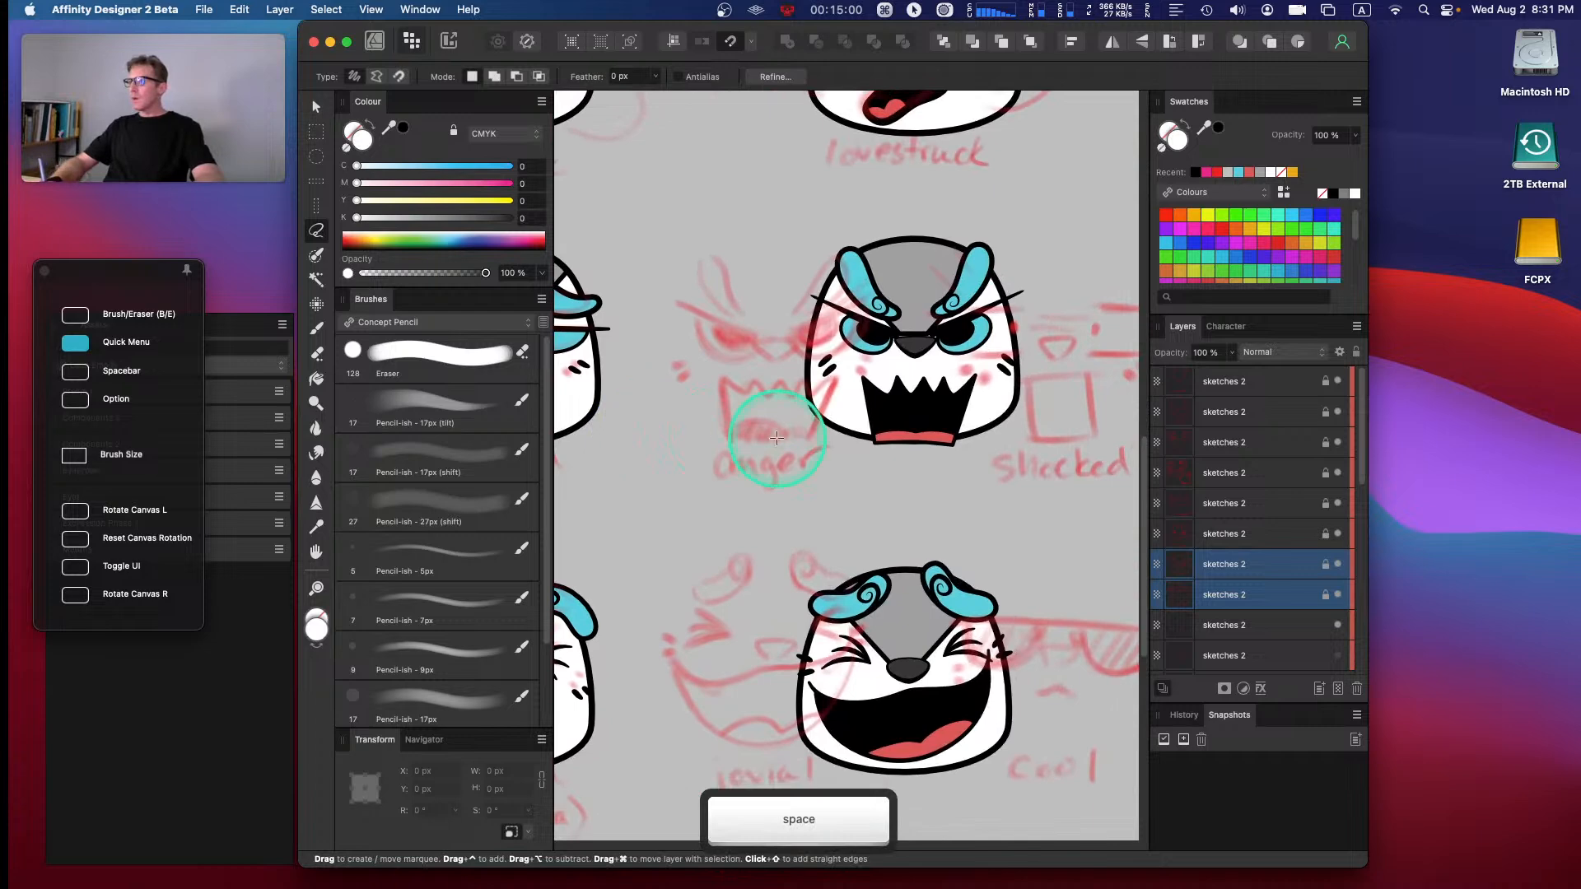
drag(772, 497, 1041, 353)
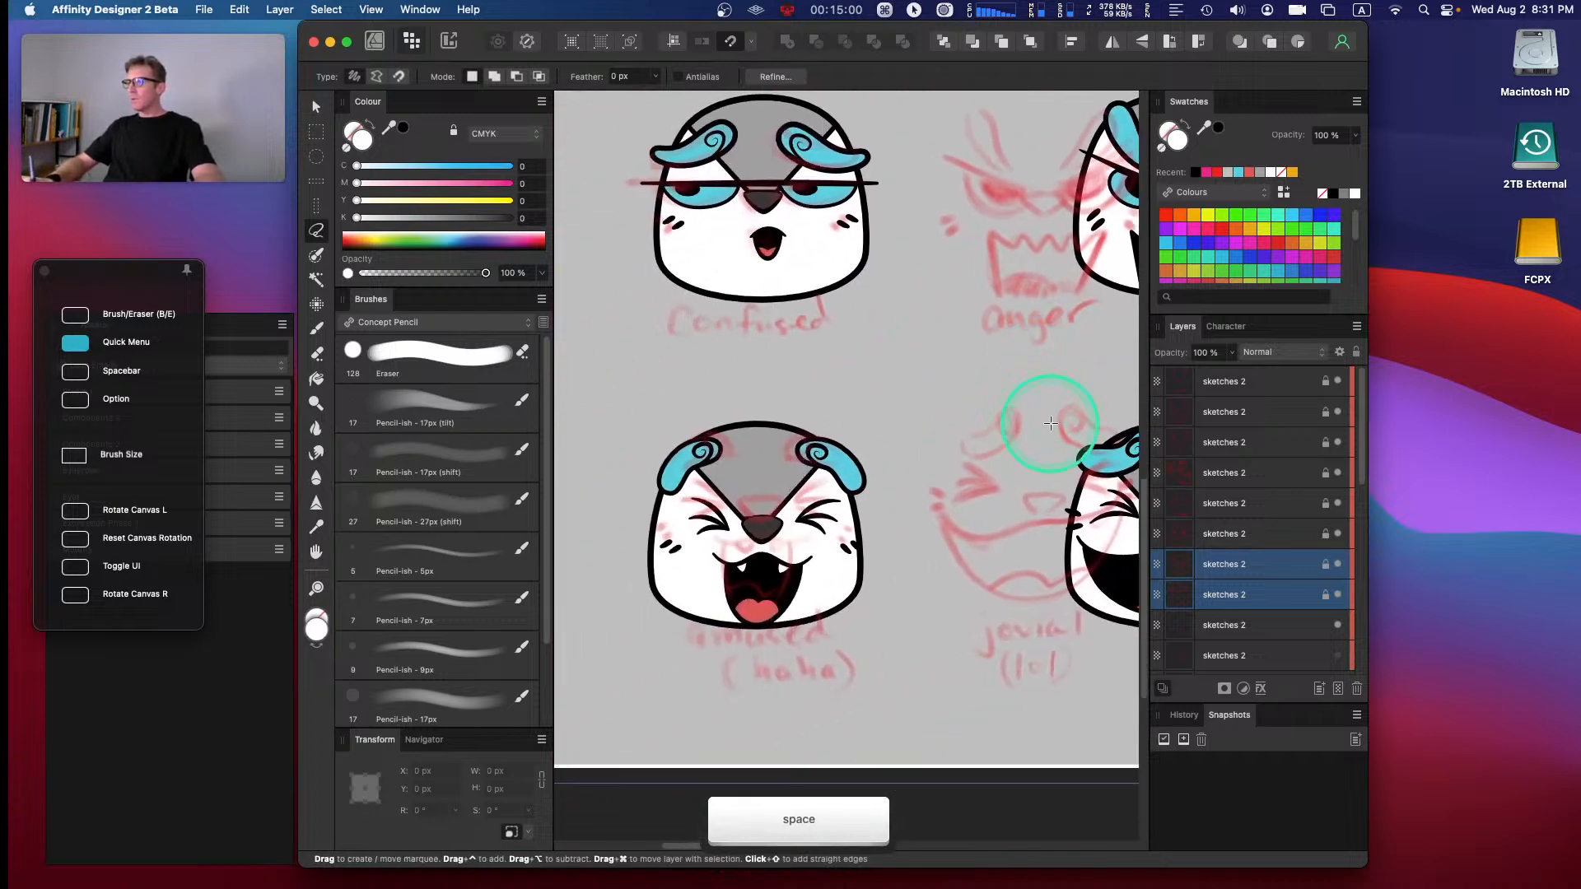
click(1230, 624)
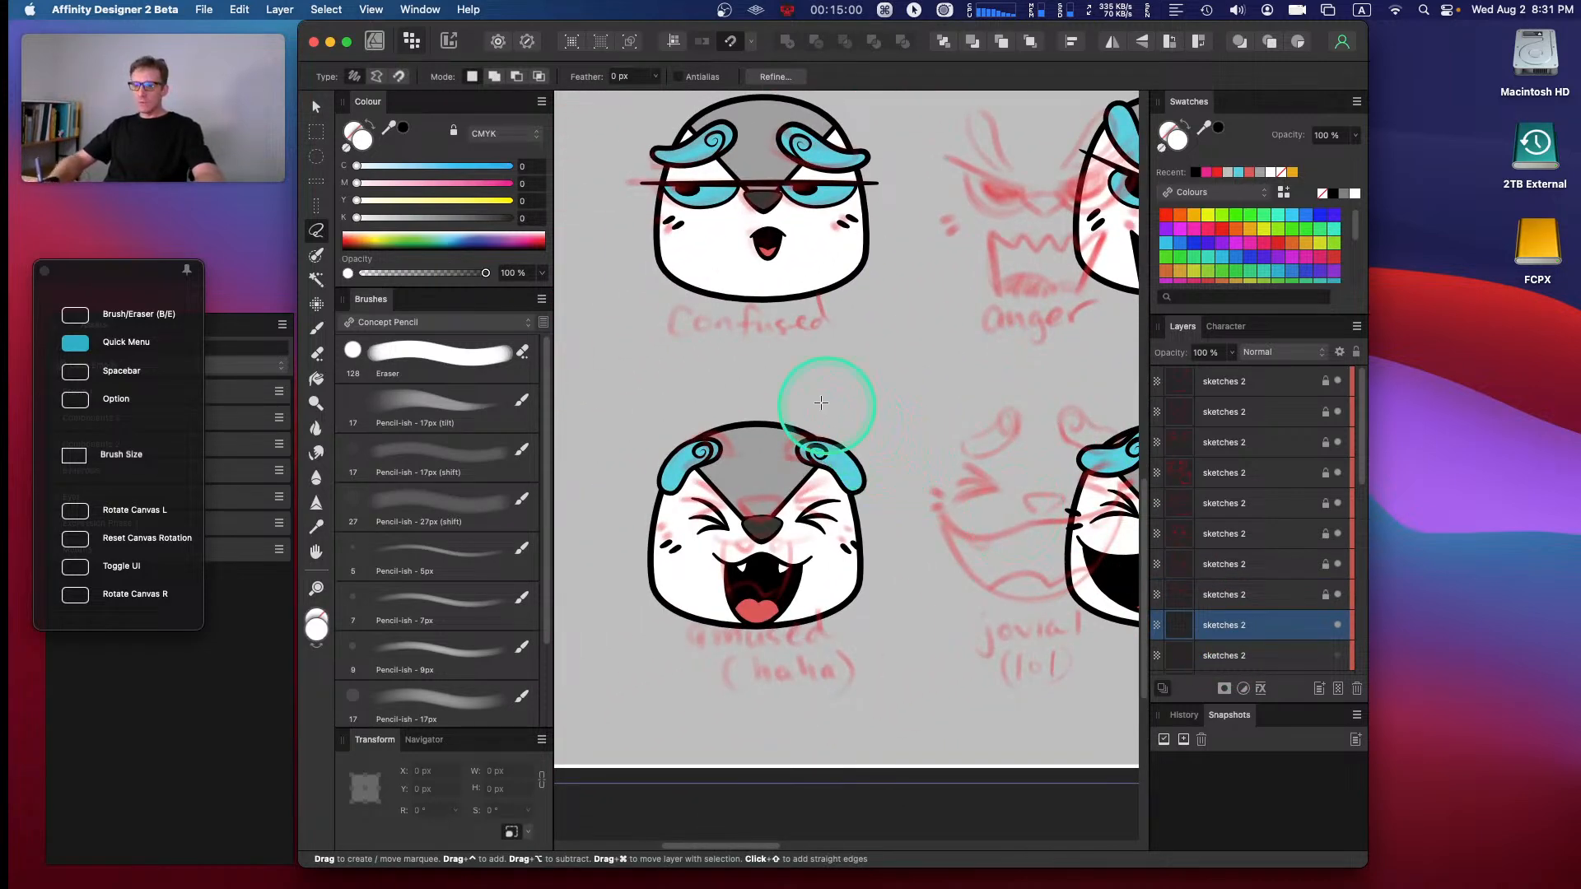
key(v)
drag(756, 372, 752, 381)
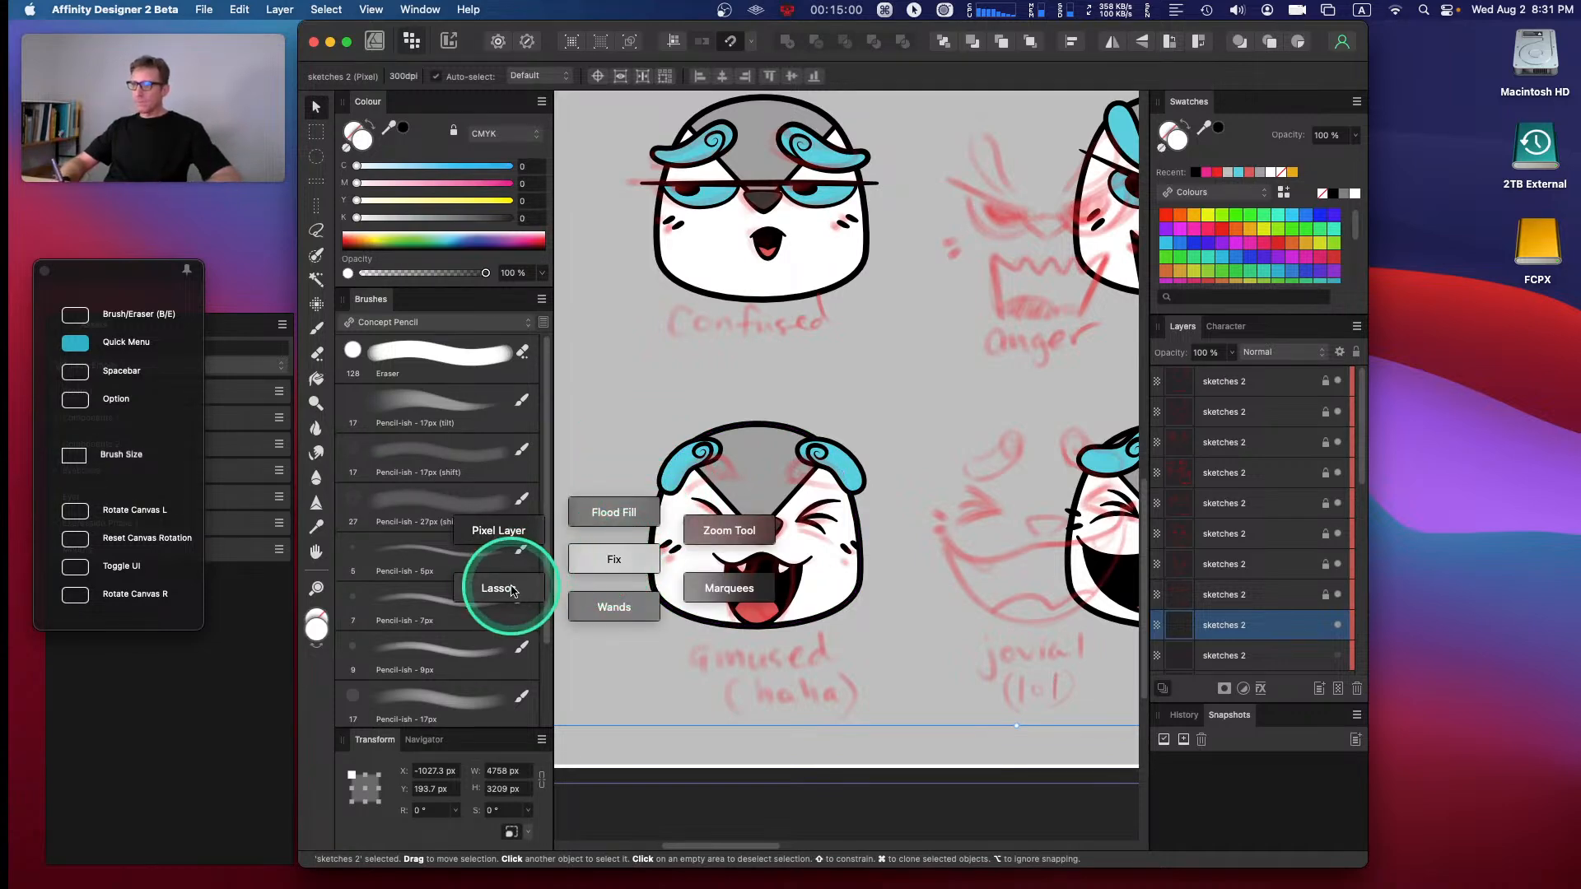
- Lasso about 691 × 627 px around the Amused face above its label, cut and paste it as a locked layer, and deselect
key(l)
mouse_move(623, 473)
mouse_down()
mouse_move(648, 633)
mouse_move(771, 642)
mouse_move(869, 613)
mouse_move(885, 481)
mouse_move(820, 392)
mouse_move(701, 389)
mouse_move(643, 425)
mouse_up()
key(super+v)
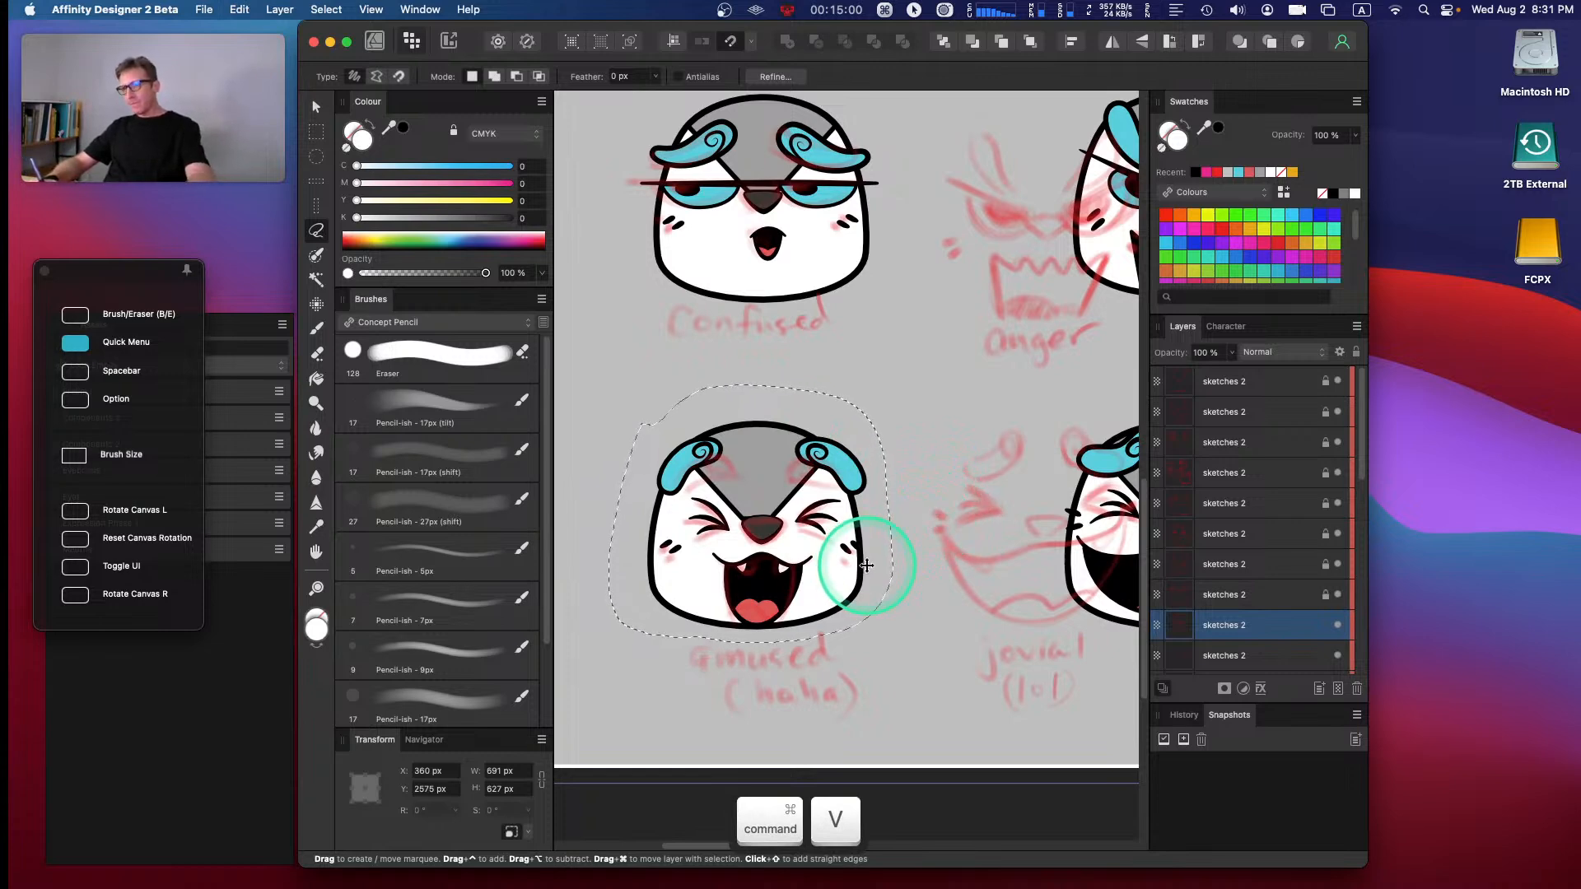
key(Escape)
click(1354, 353)
- Move the remaining visible sketches 2 layer to about X -685 px, Y 139 px, aligning the Anger sketch with the angry emoji
key(space)
mouse_move(988, 404)
mouse_down()
mouse_move(909, 396)
mouse_move(717, 426)
mouse_up()
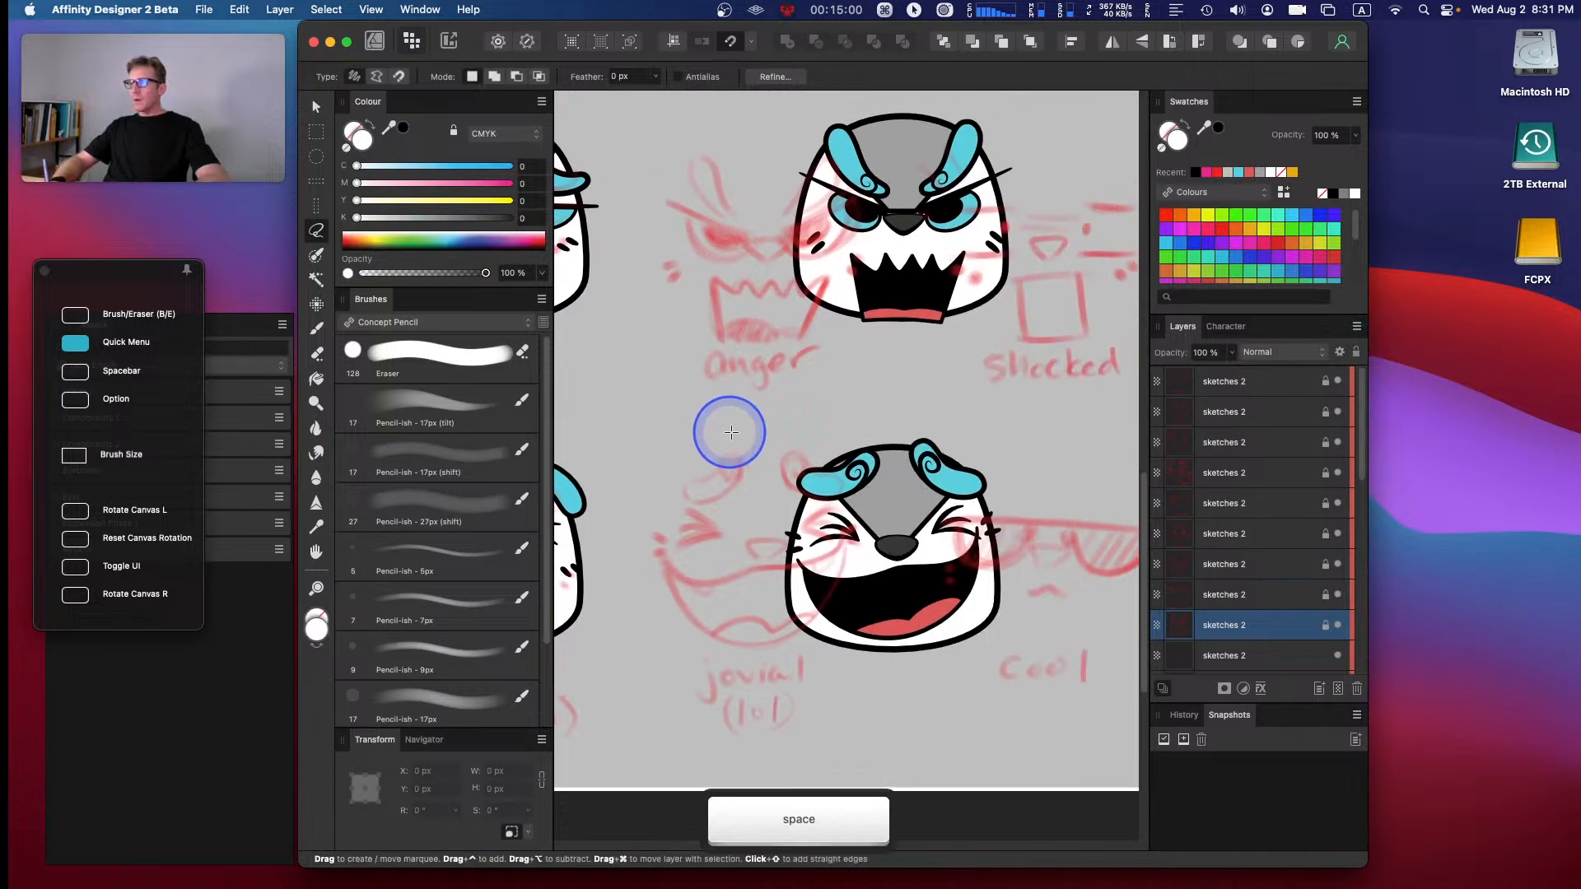
click(1210, 655)
key(v)
mouse_move(795, 547)
mouse_down()
mouse_move(919, 535)
mouse_move(929, 519)
mouse_up()
key(space)
drag(957, 546, 856, 565)
key(space)
mouse_move(936, 342)
mouse_down()
mouse_move(917, 406)
mouse_move(878, 390)
mouse_move(887, 373)
mouse_move(882, 411)
mouse_up()
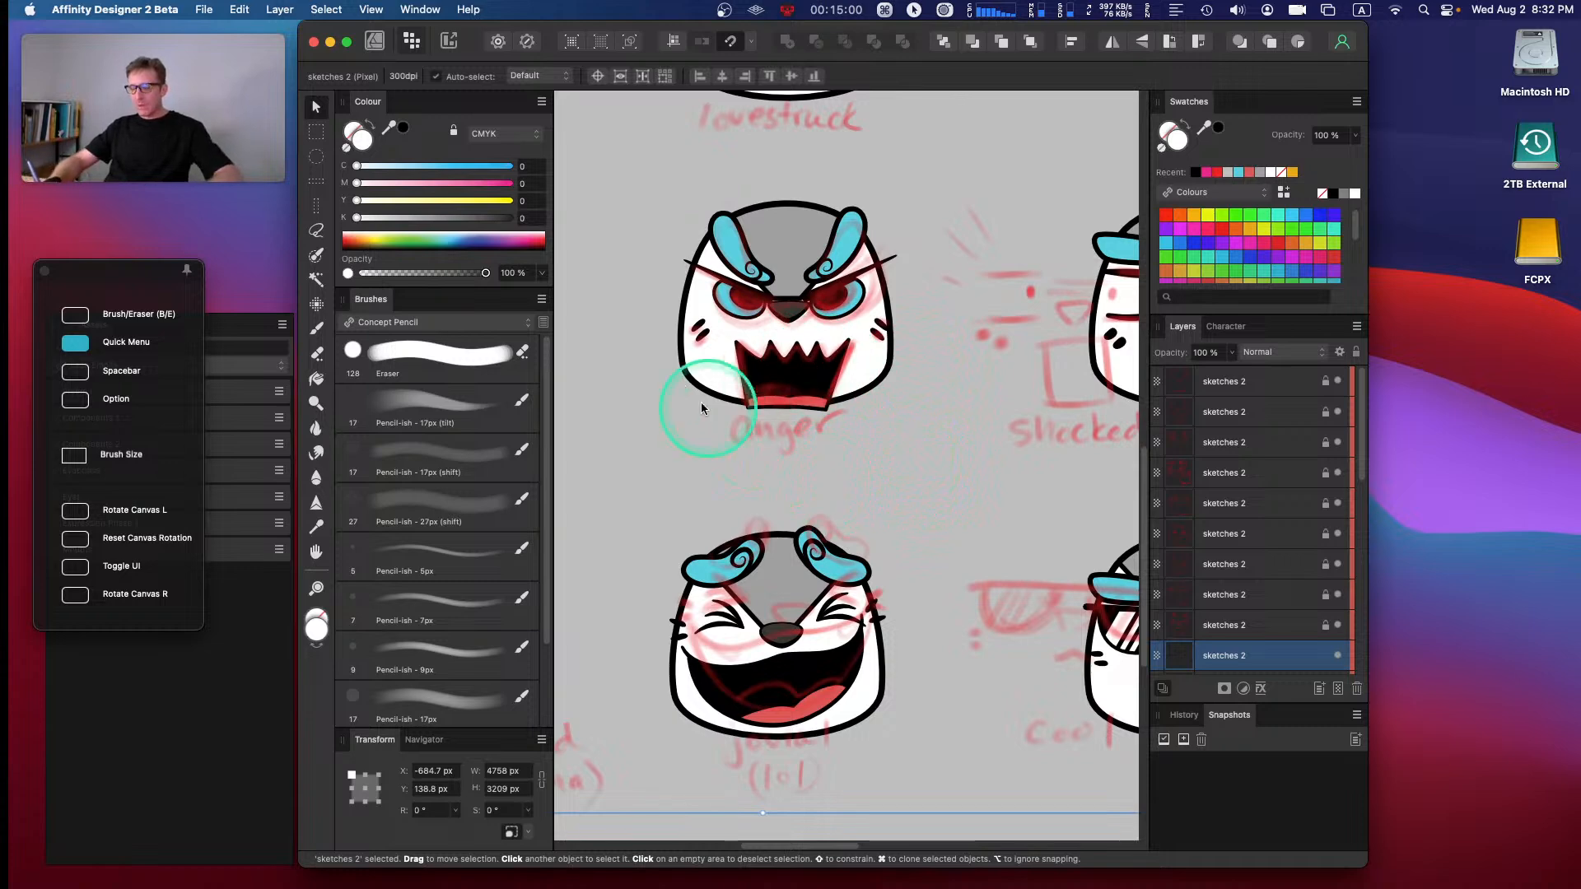
- Lasso about 670 × 727 px around the Anger emoji and label, cut and paste that sketch as a locked layer, and deselect
key(l)
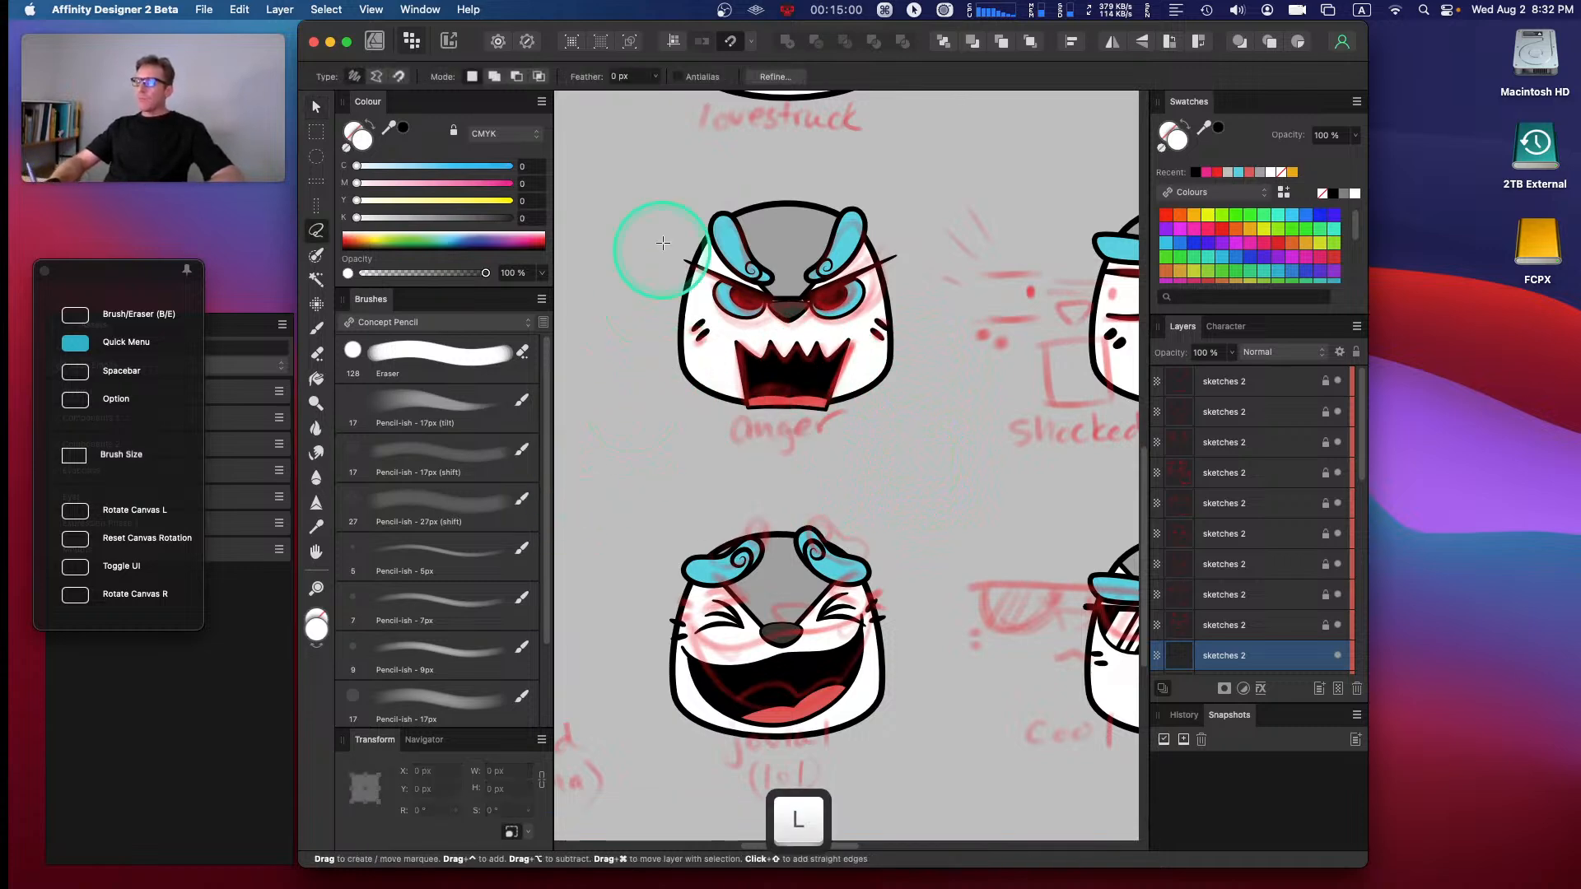
mouse_move(716, 191)
mouse_down()
mouse_move(656, 240)
mouse_move(660, 409)
mouse_move(794, 469)
mouse_move(915, 349)
mouse_move(876, 194)
mouse_move(721, 181)
mouse_up()
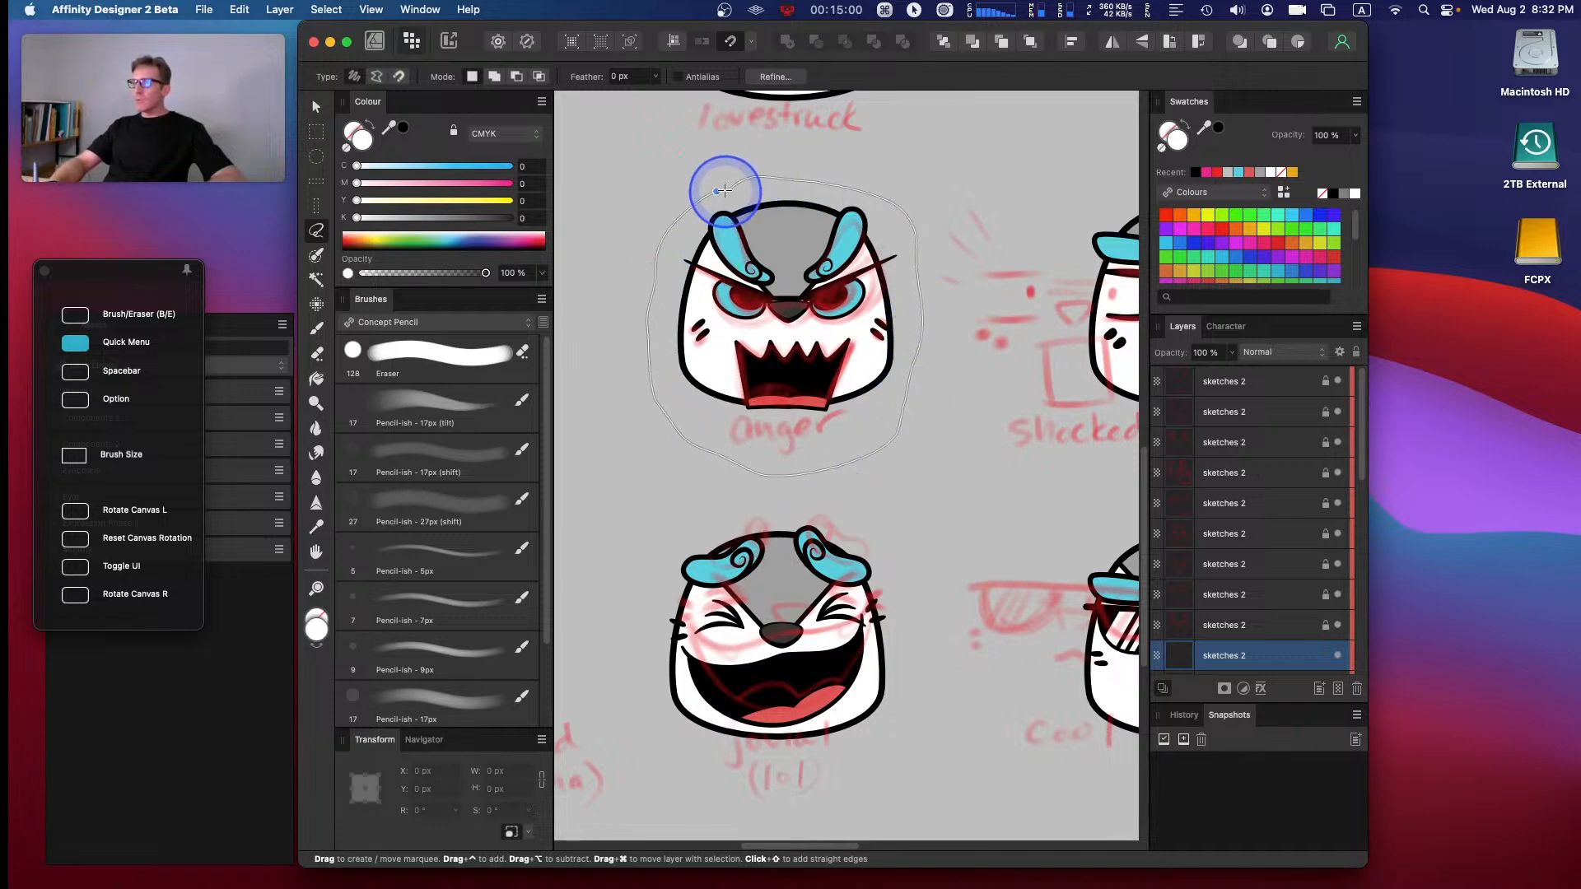
key(super)
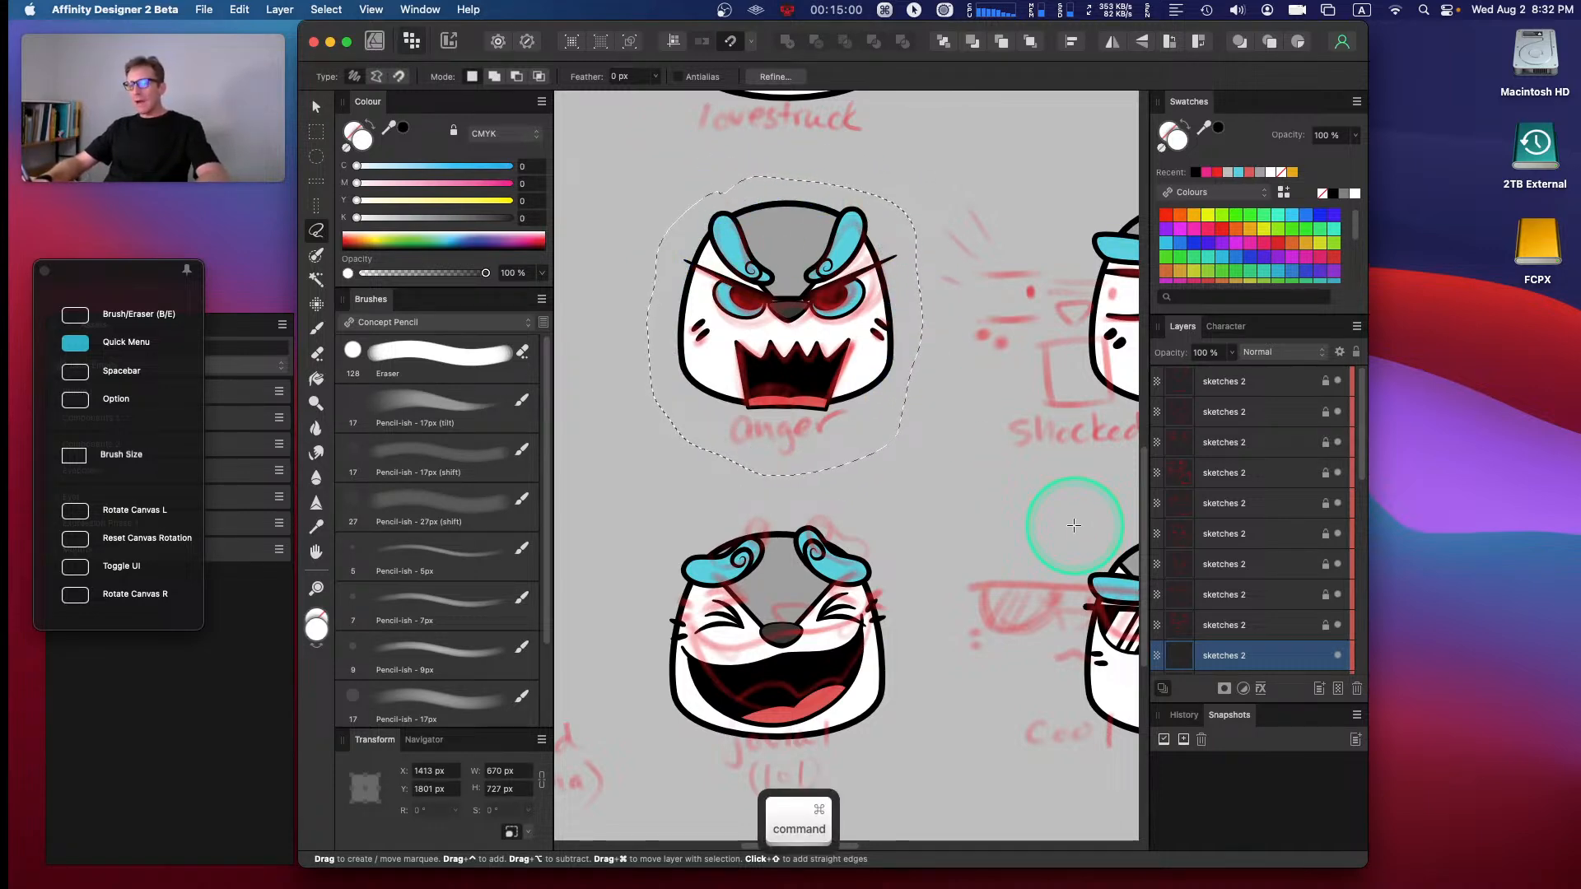
key(super+x)
key(super+v)
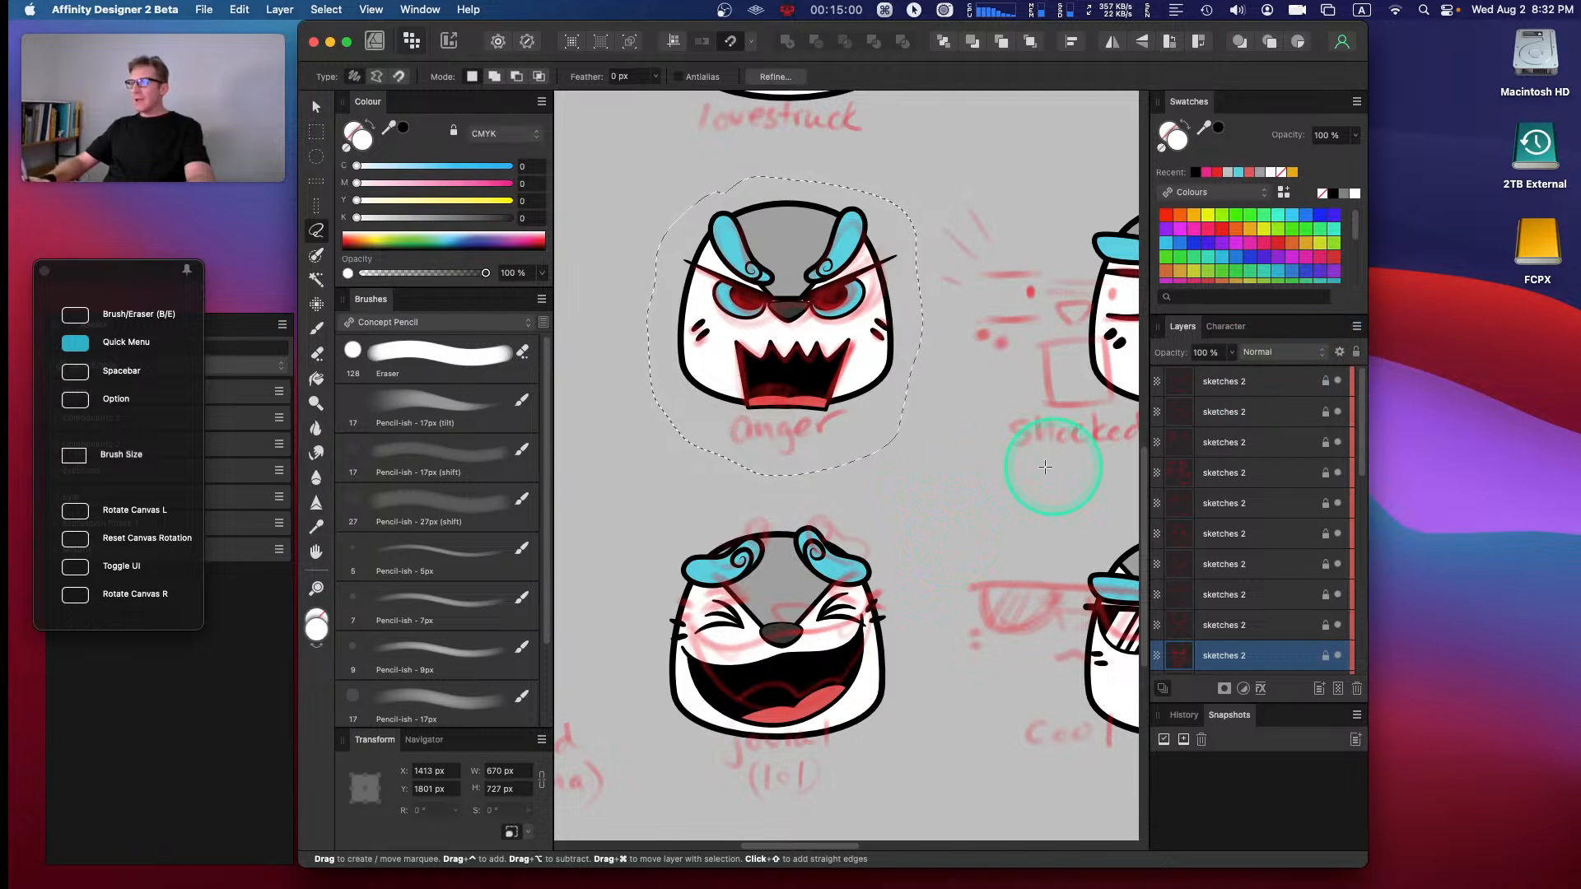
key(Escape)
- On the remaining visible sketches 2 layer, lasso about 789 × 809 px around the Jovial emoji and label, then cut and paste it onto its own layer
key(space)
drag(911, 529, 926, 329)
scroll(1333, 418, down, 2)
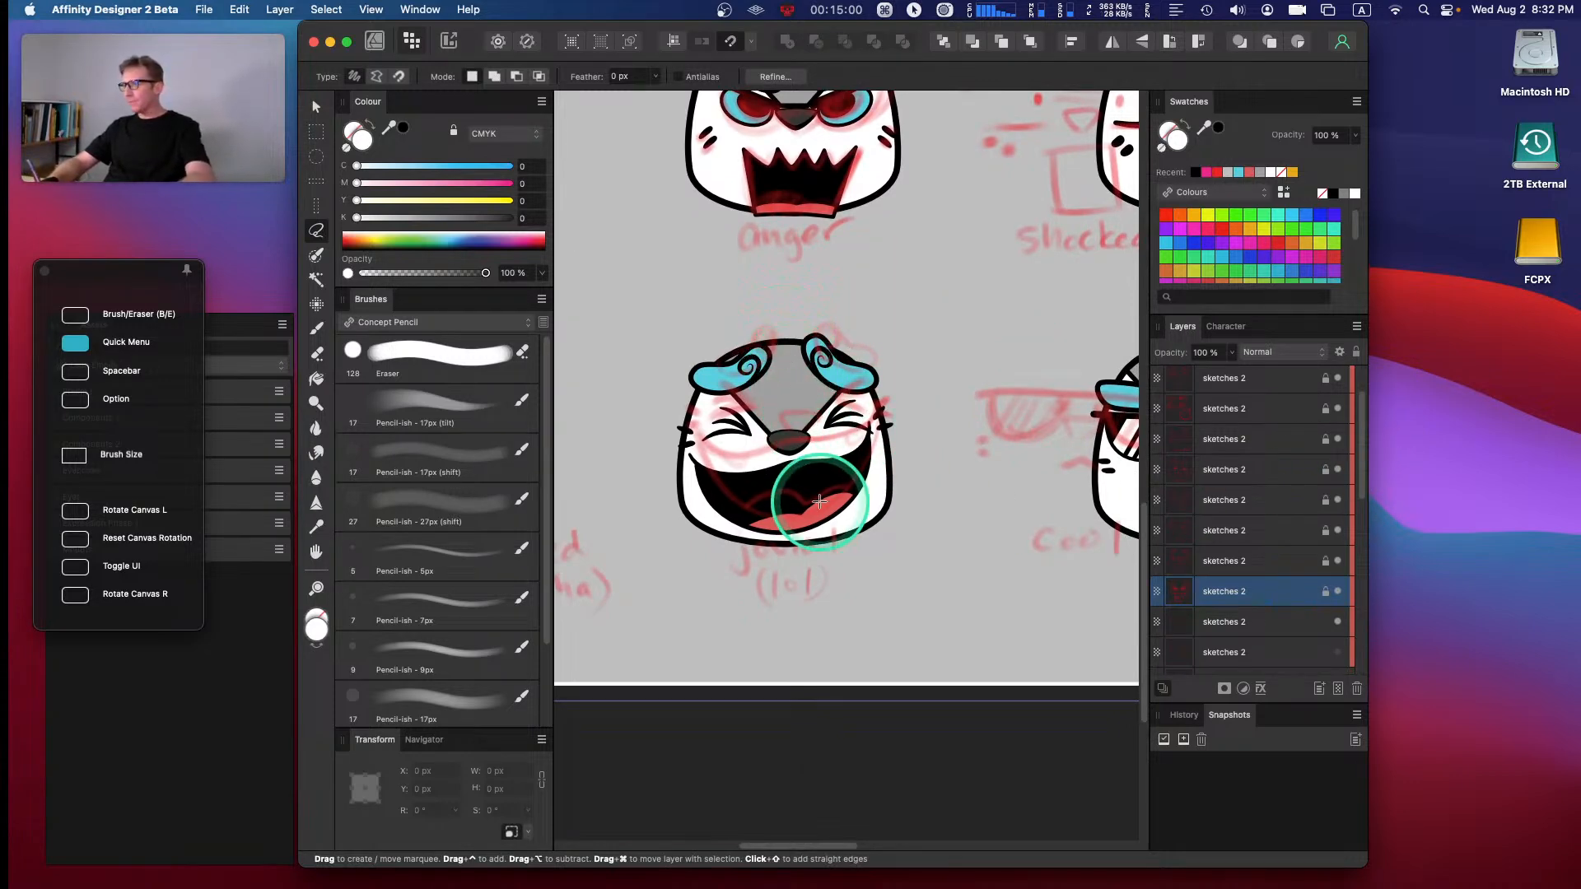
click(1222, 622)
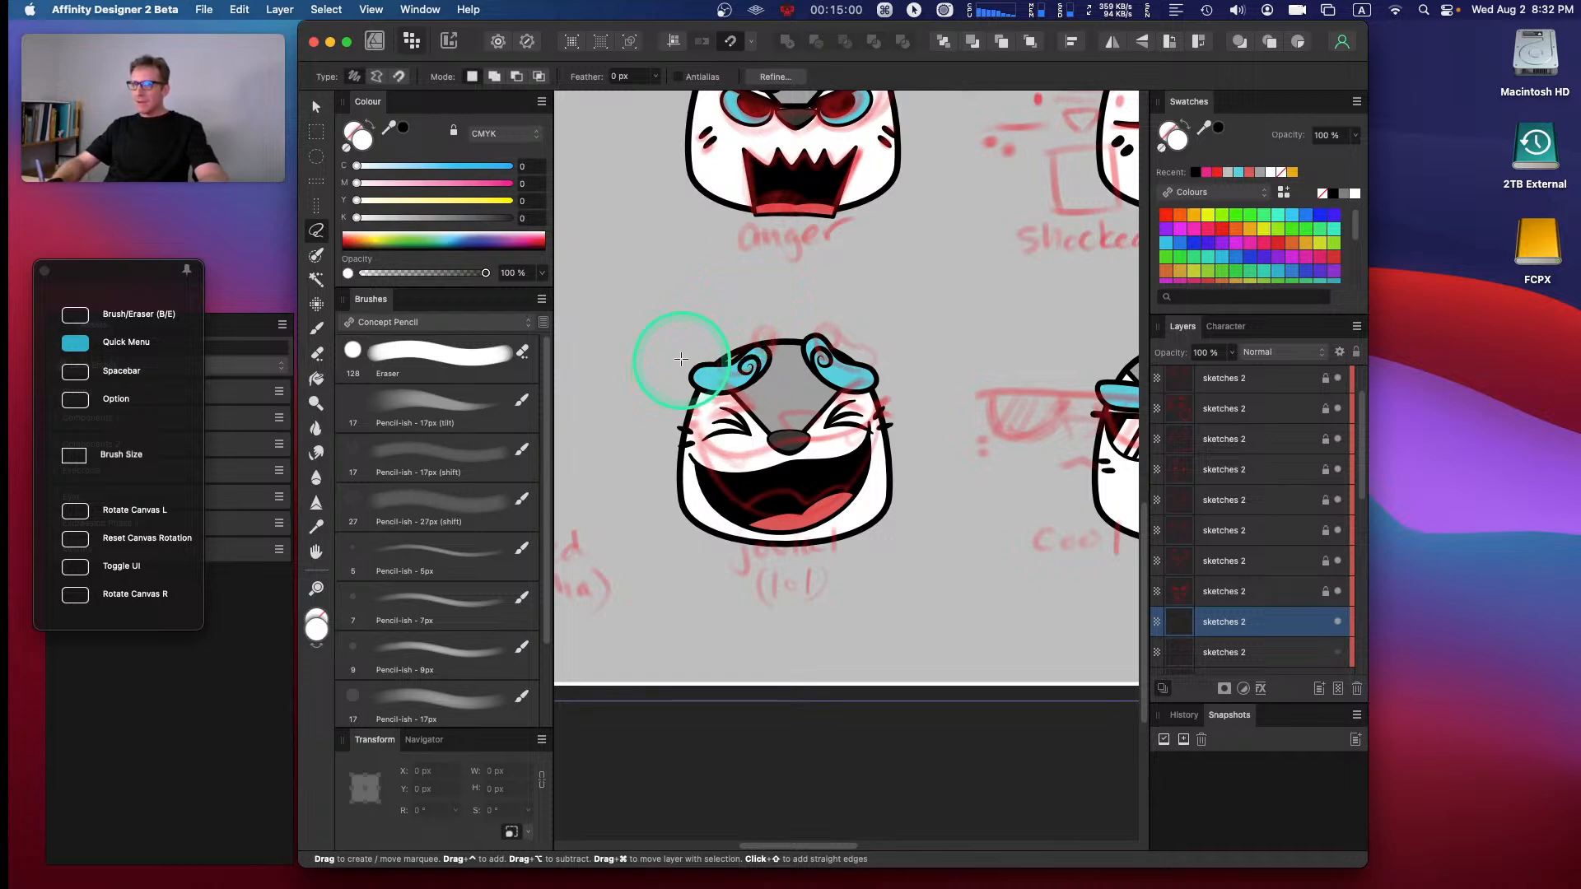
mouse_move(729, 308)
mouse_down()
mouse_move(675, 345)
mouse_move(635, 440)
mouse_move(647, 525)
mouse_move(737, 600)
mouse_move(807, 628)
mouse_move(894, 588)
mouse_move(949, 444)
mouse_move(900, 343)
mouse_move(788, 294)
mouse_move(730, 309)
mouse_up()
key(super+x)
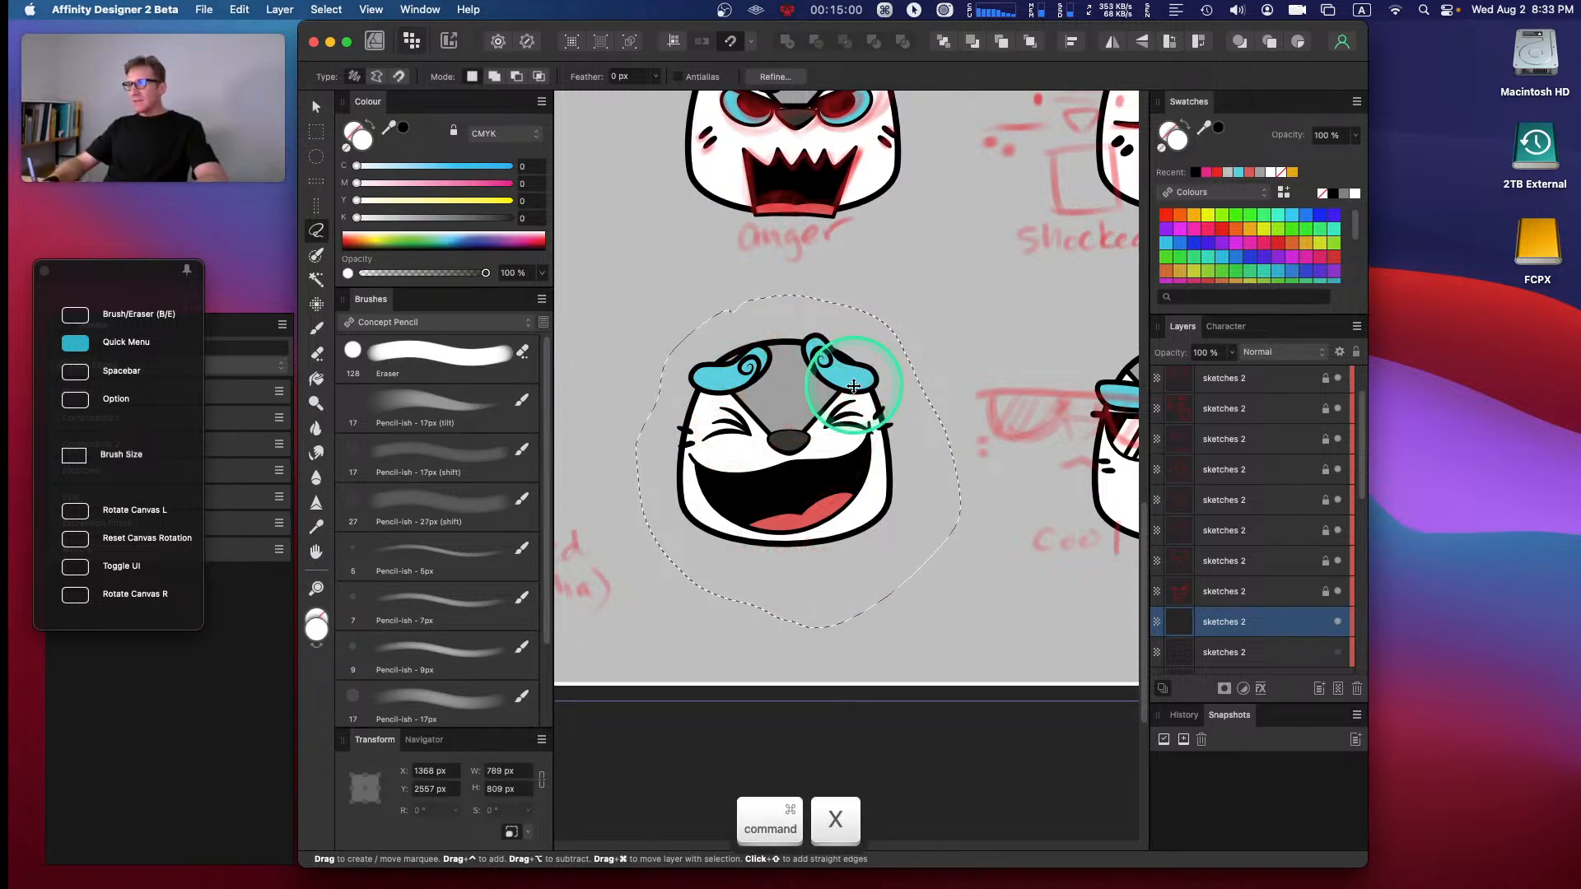
key(super+v)
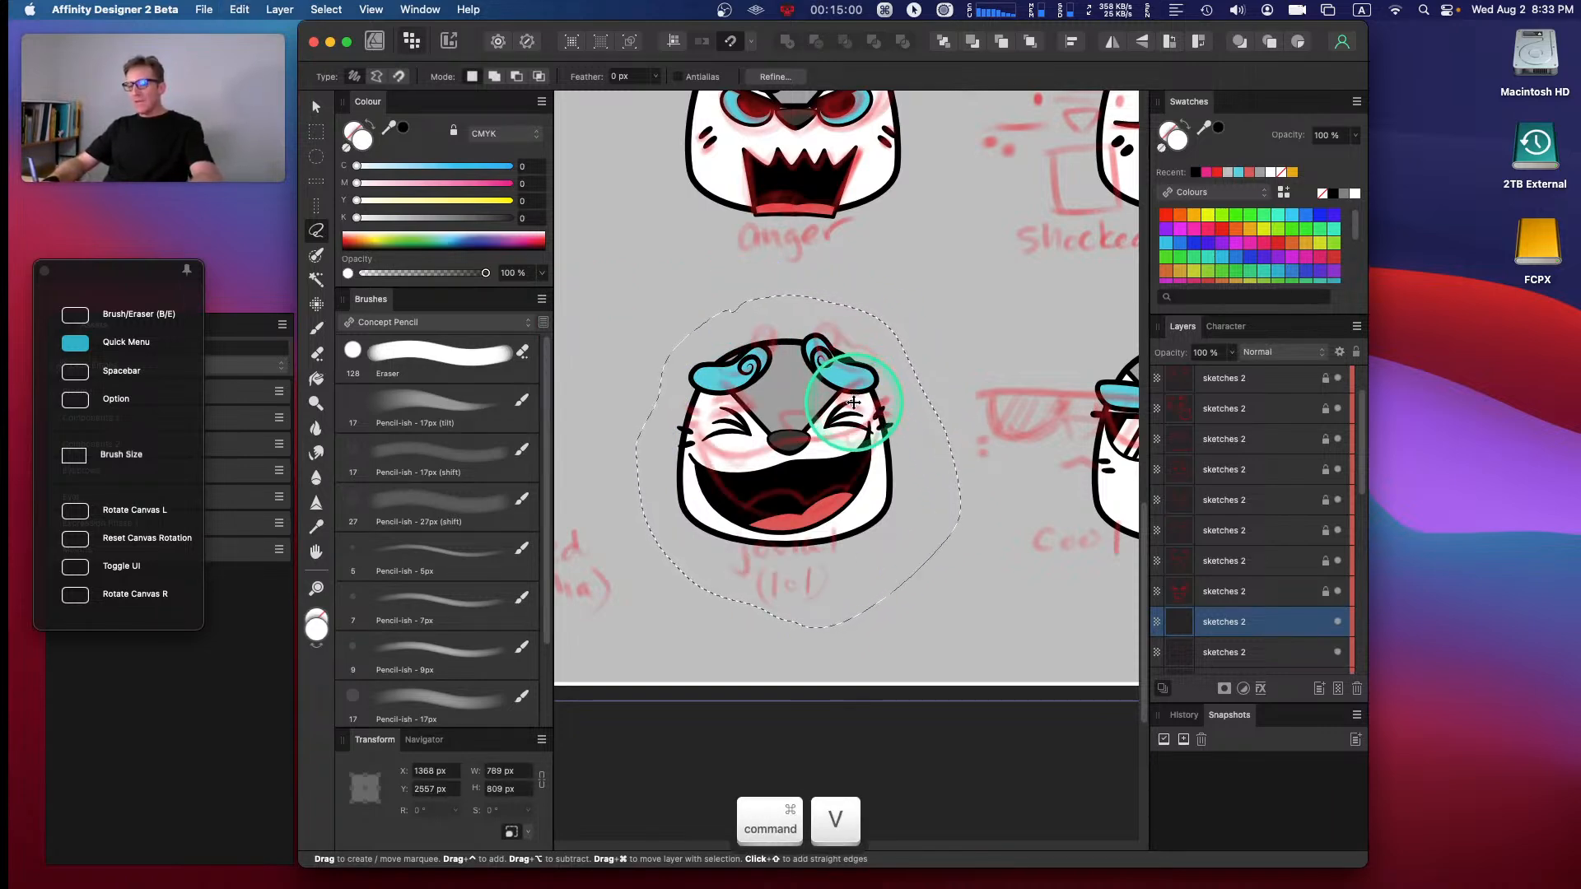
- Clear the pixel selection, move the Jovial sketch to about X 1470 px, Y 2670 px over its emoji, and lock its layer
key(v)
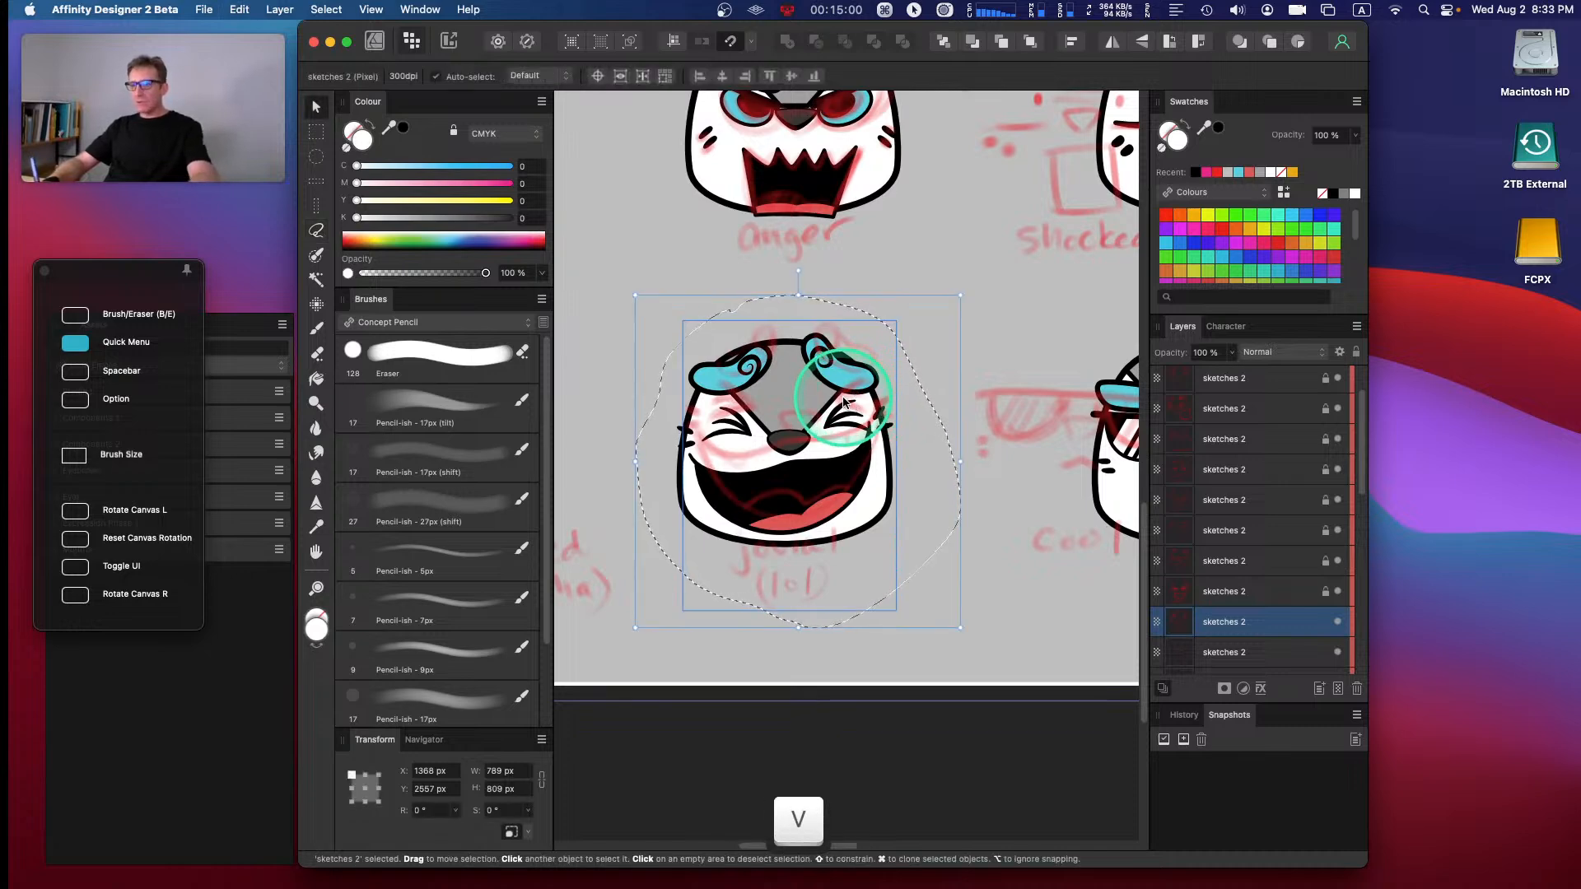
key(Escape)
drag(827, 394, 825, 421)
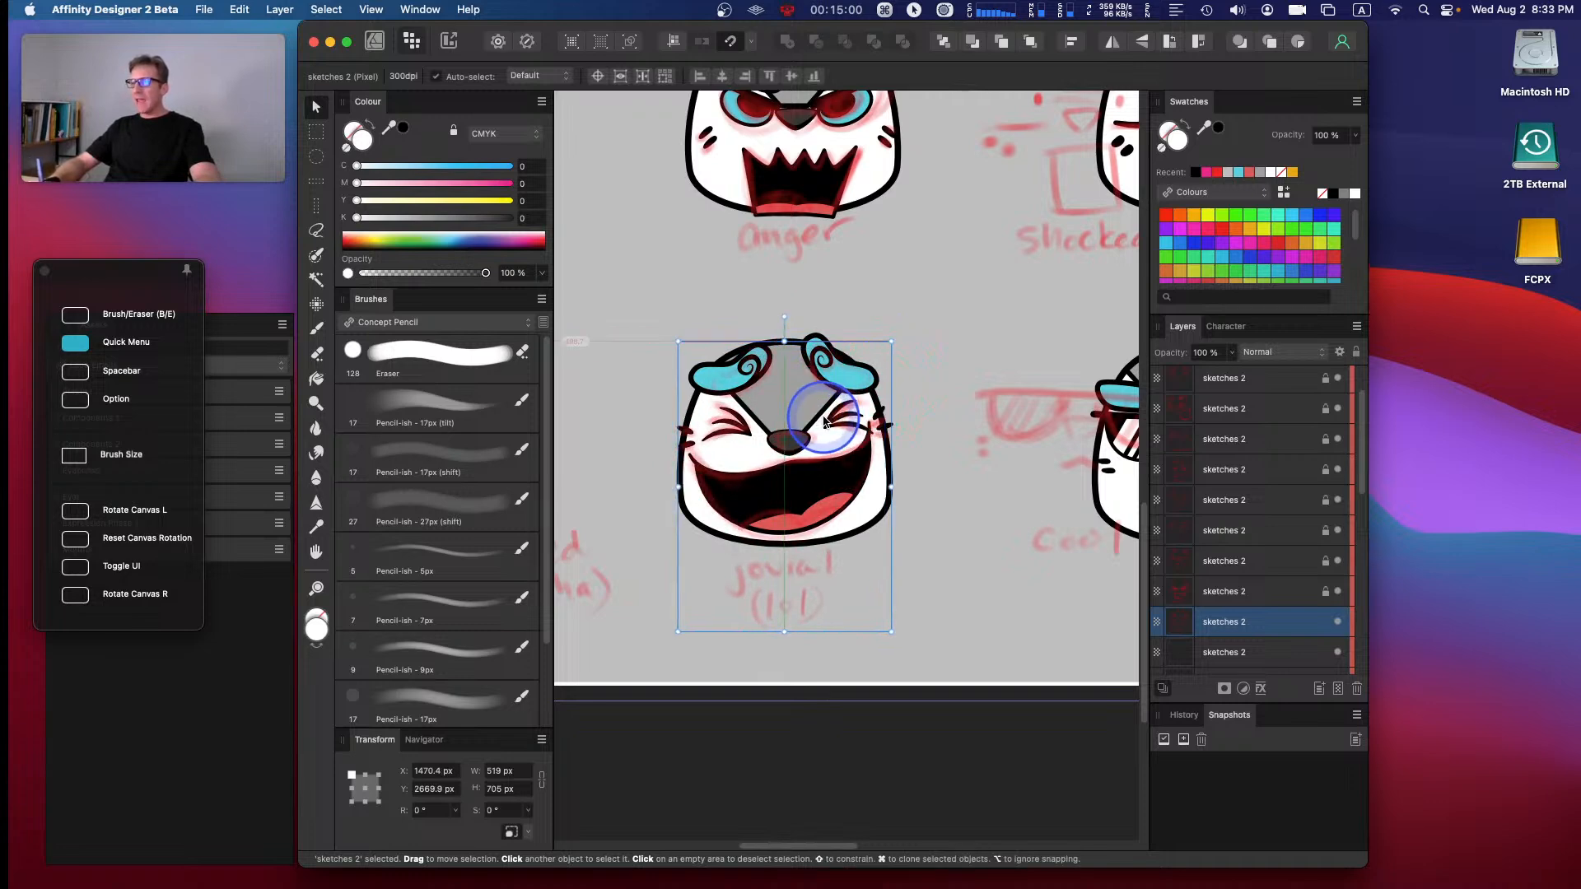
click(934, 347)
key(space)
drag(980, 307, 706, 325)
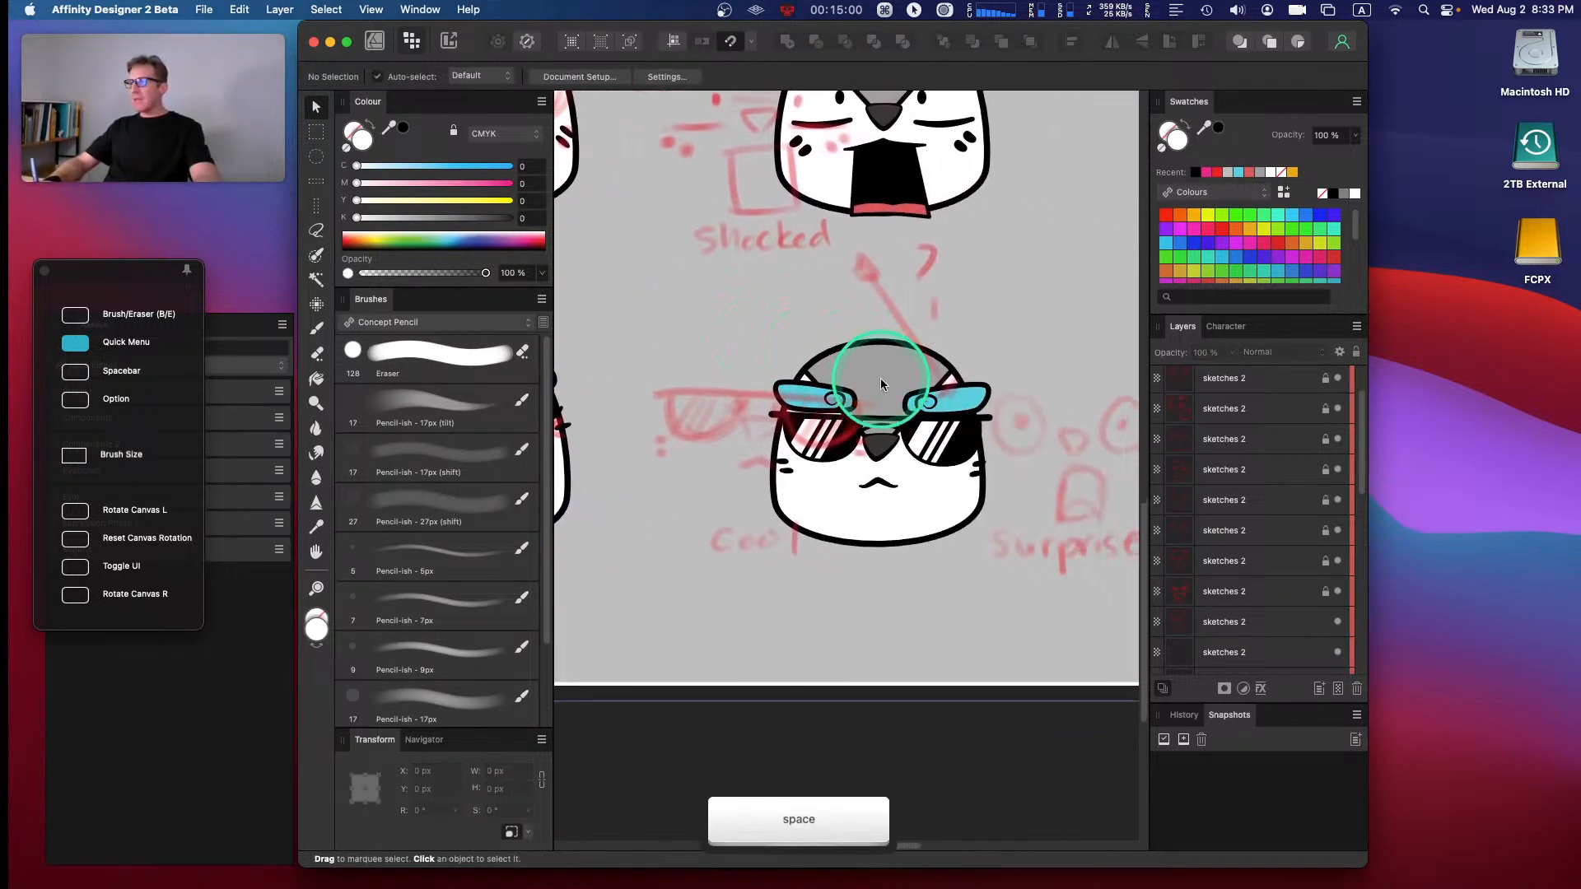
click(1277, 625)
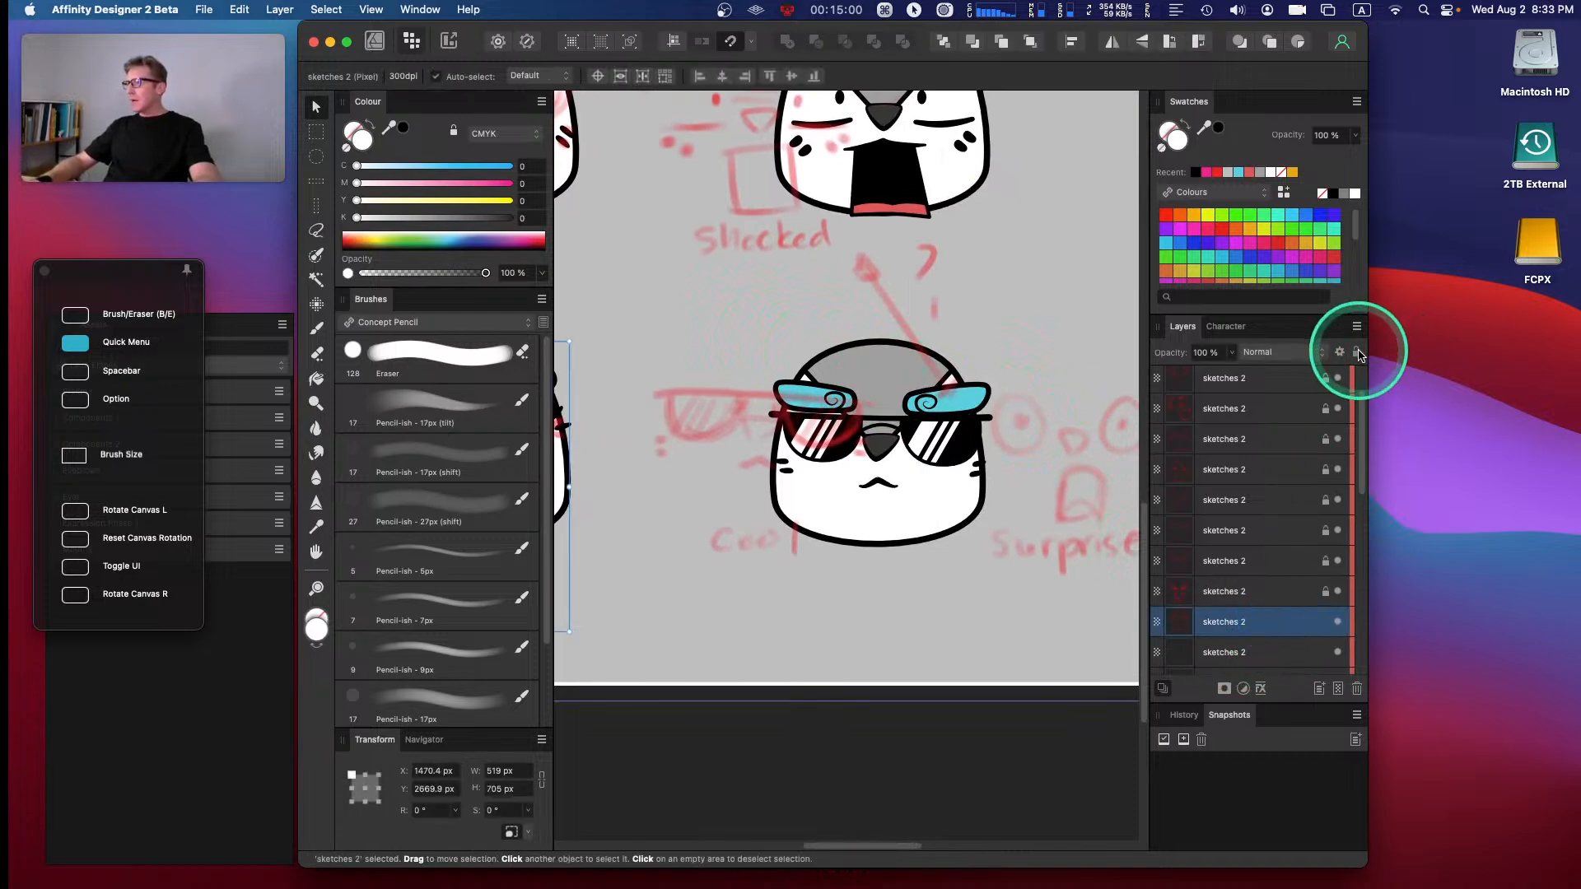
- Move the remaining visible sketches 2 layer to about X -390 px, Y 190 px, aligning the Cool sketch with the sunglasses emoji
scroll(1342, 406, down, 2)
key(space)
drag(1050, 334, 861, 357)
drag(734, 442, 794, 425)
key(super+z)
mouse_move(1364, 517)
mouse_down()
mouse_move(1357, 586)
mouse_move(1333, 607)
mouse_move(1383, 459)
mouse_move(1292, 519)
mouse_up()
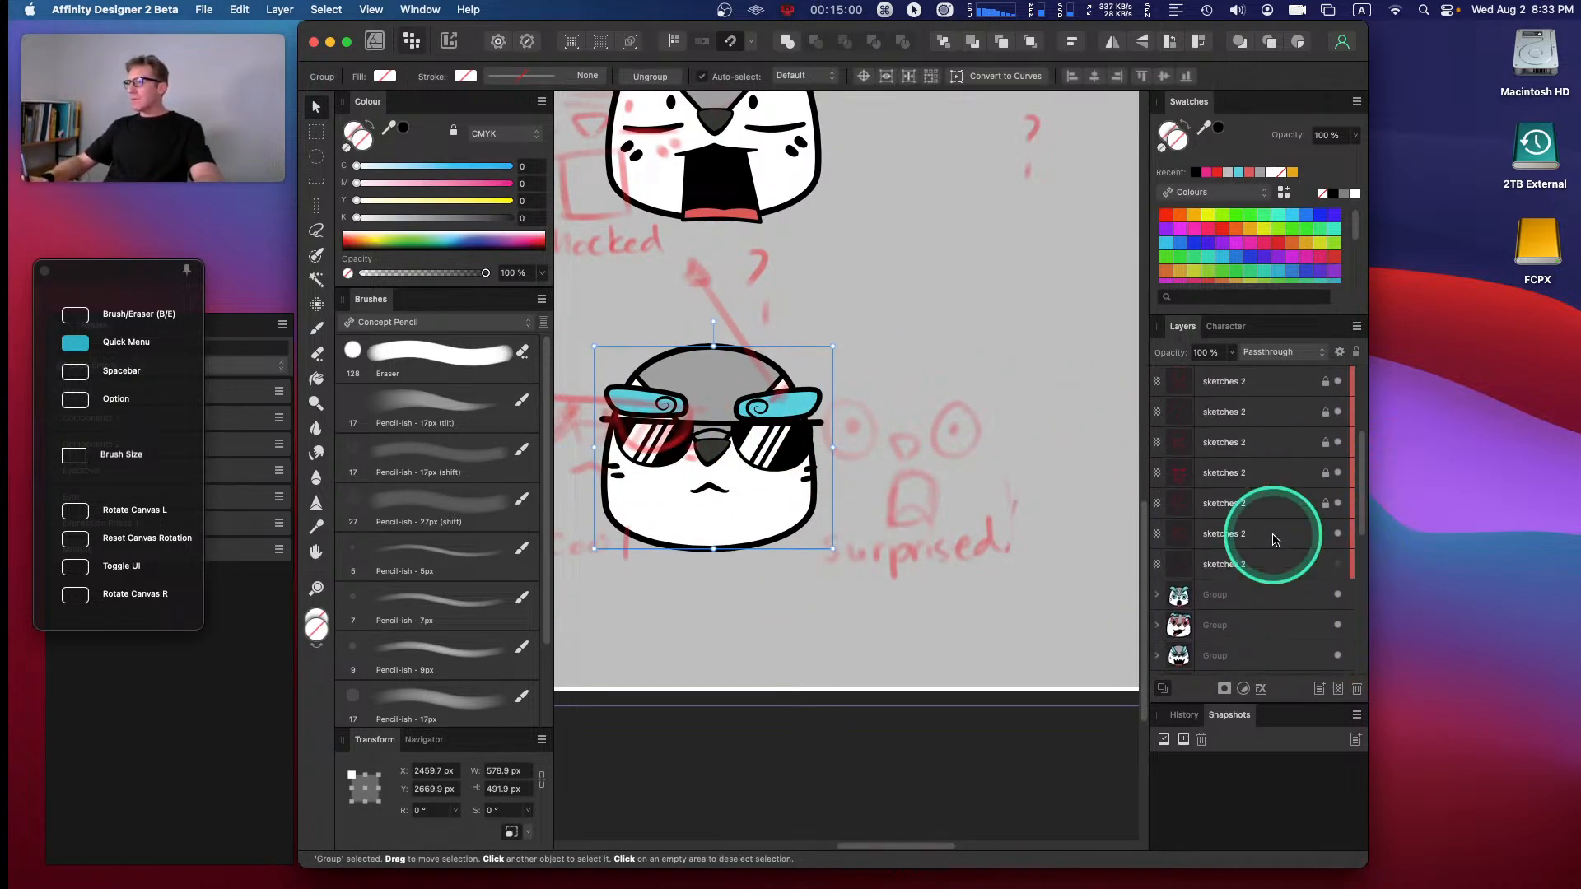
click(1265, 545)
click(951, 439)
mouse_move(741, 344)
mouse_down()
mouse_move(794, 335)
mouse_move(846, 361)
mouse_up()
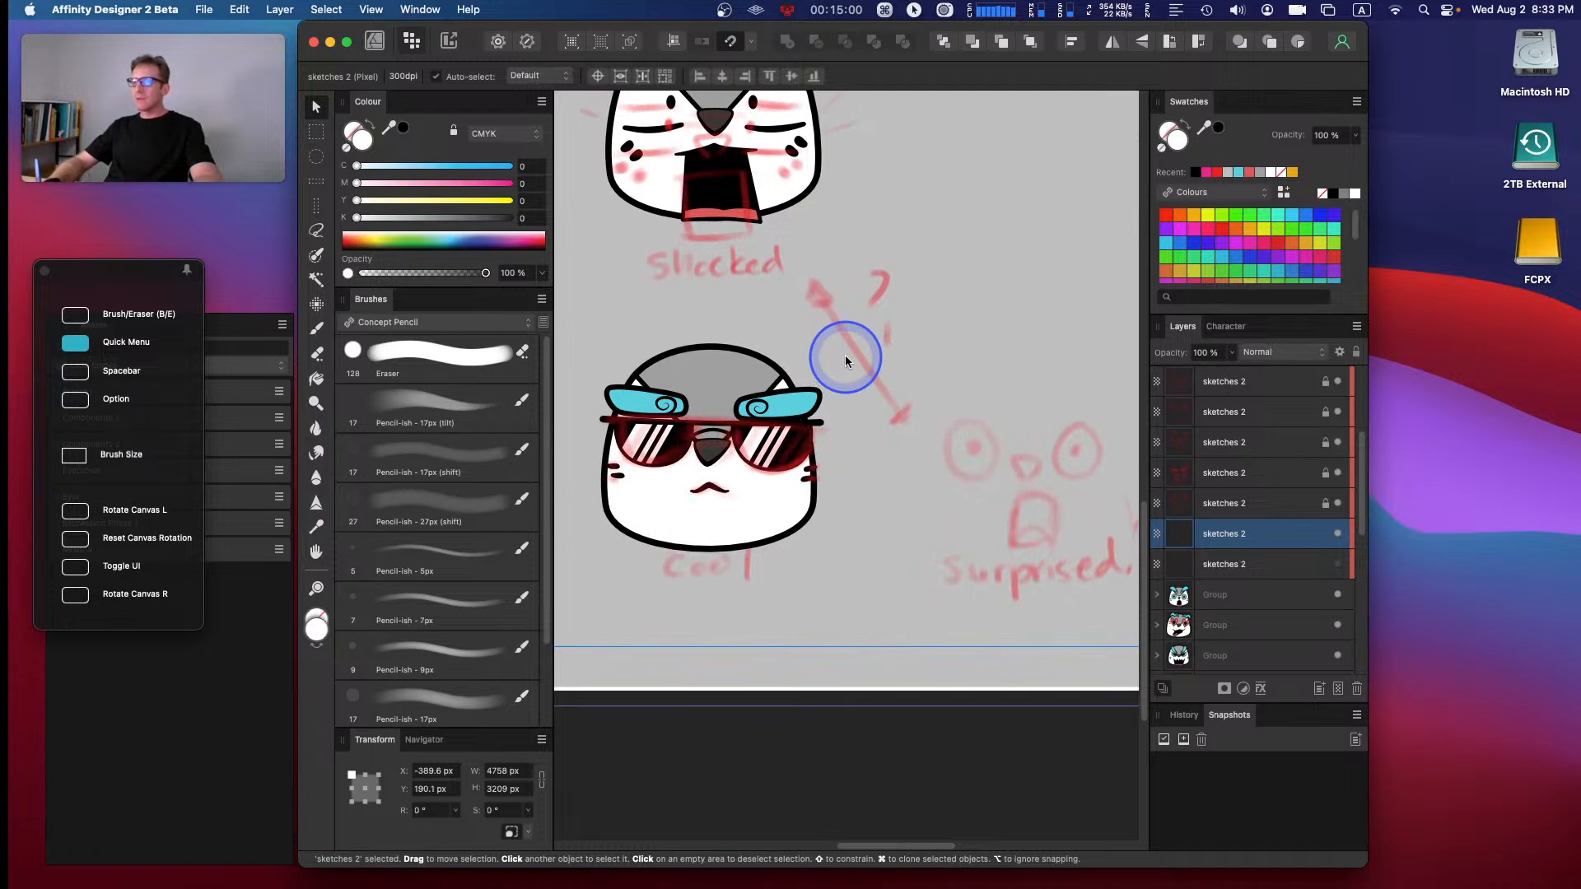
- Lasso about 673 × 725 px around the Cool emoji and label, cut and paste that sketch onto its own layer, and deselect
right_click(775, 484)
click(659, 512)
mouse_move(627, 339)
mouse_down()
mouse_move(575, 408)
mouse_move(570, 499)
mouse_move(624, 583)
mouse_move(773, 606)
mouse_move(835, 519)
mouse_move(827, 361)
mouse_move(737, 313)
mouse_move(630, 338)
mouse_up()
key(super)
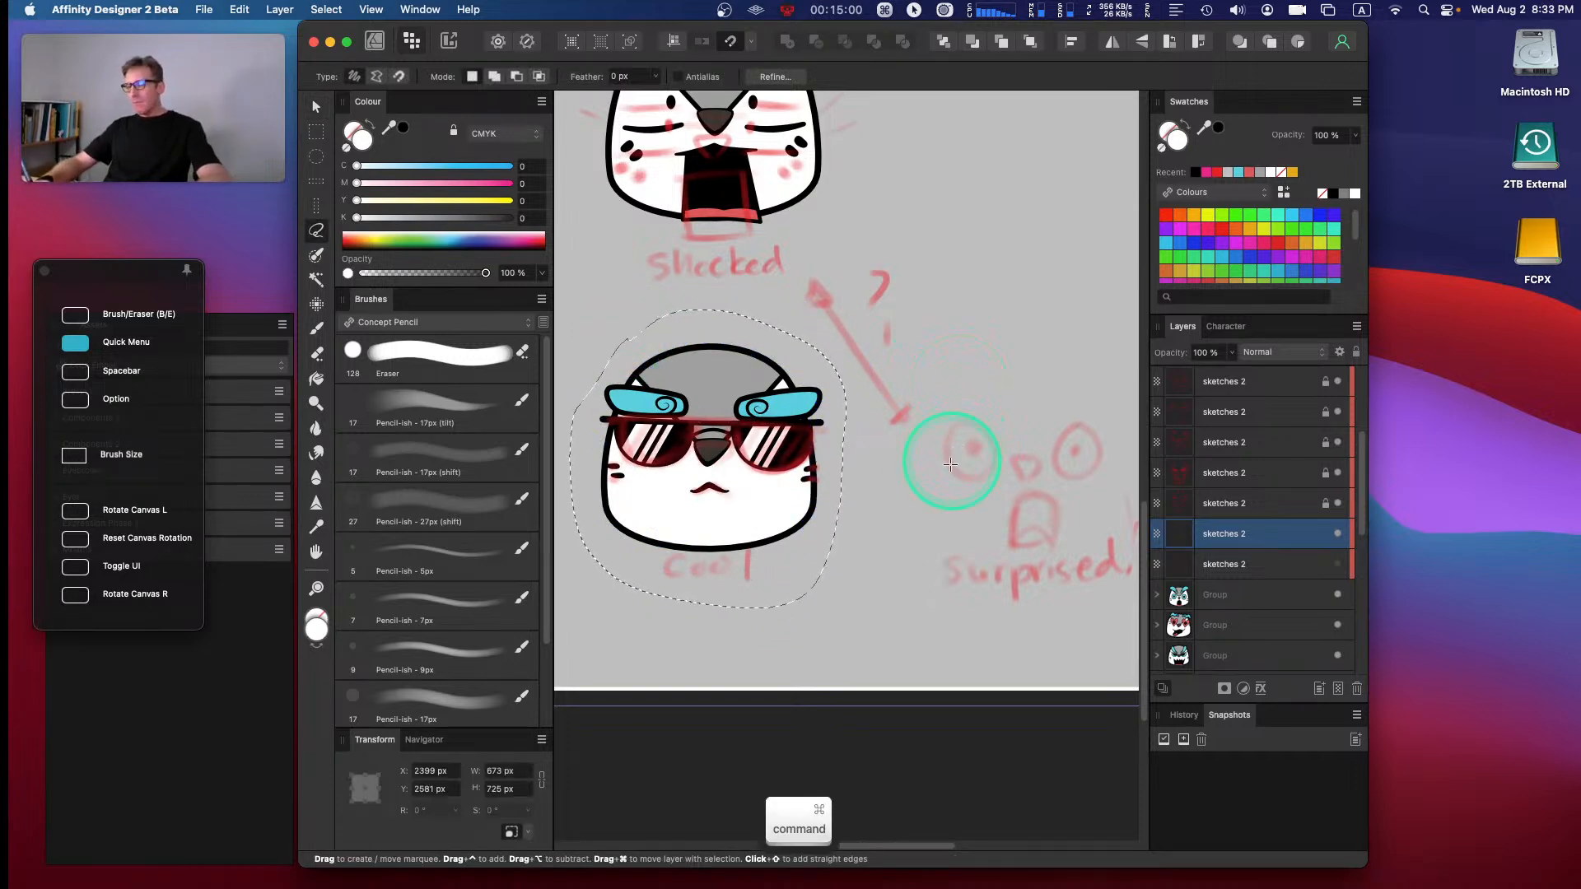
key(super+x)
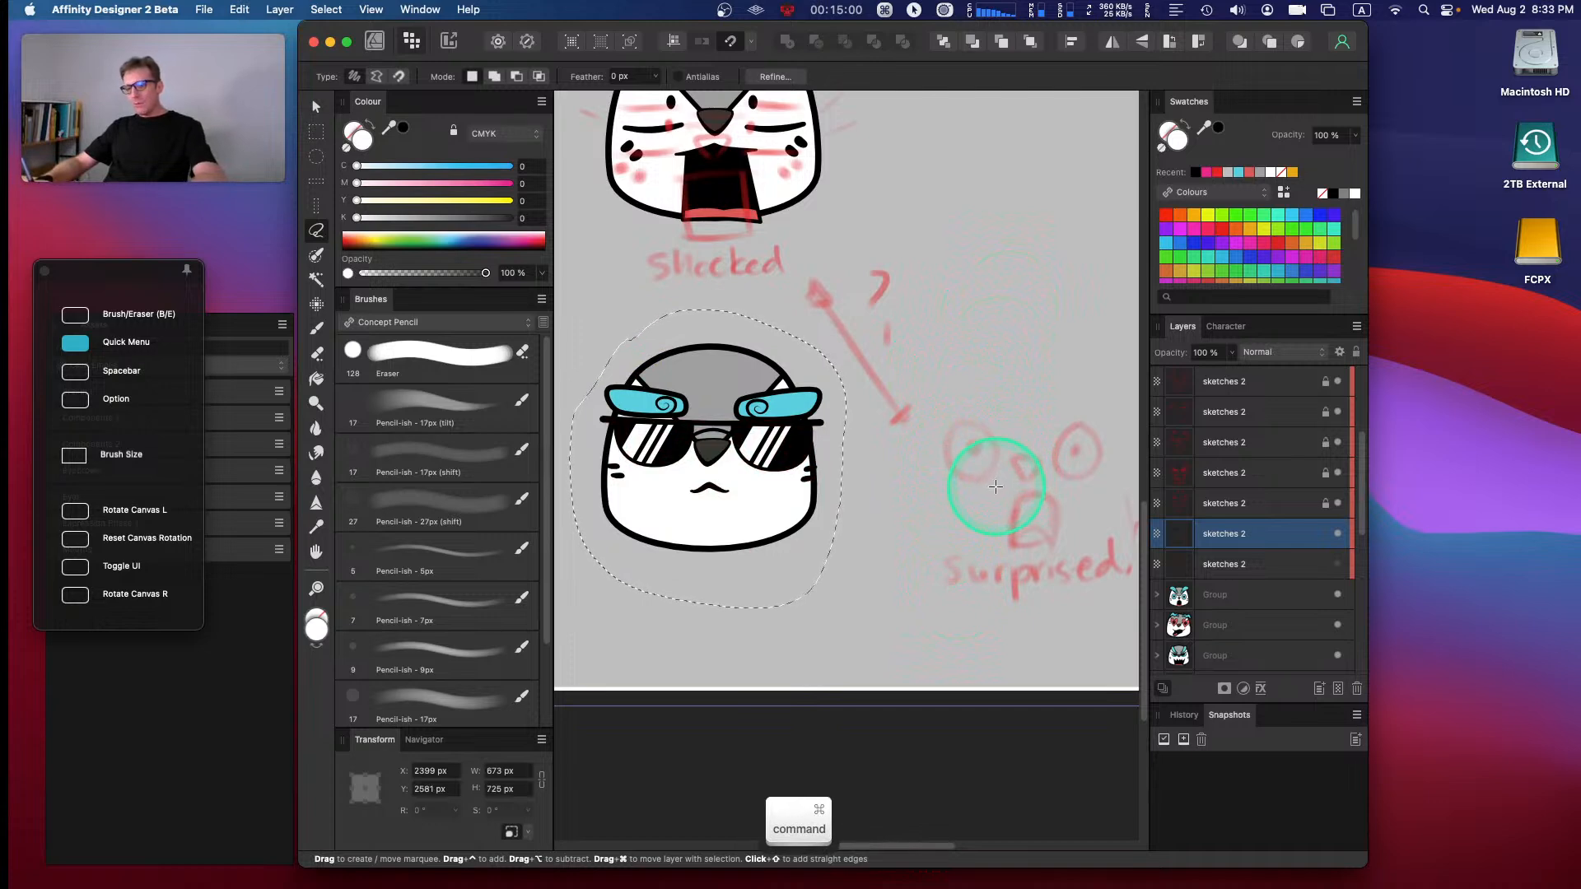
key(super+v)
drag(926, 288, 948, 465)
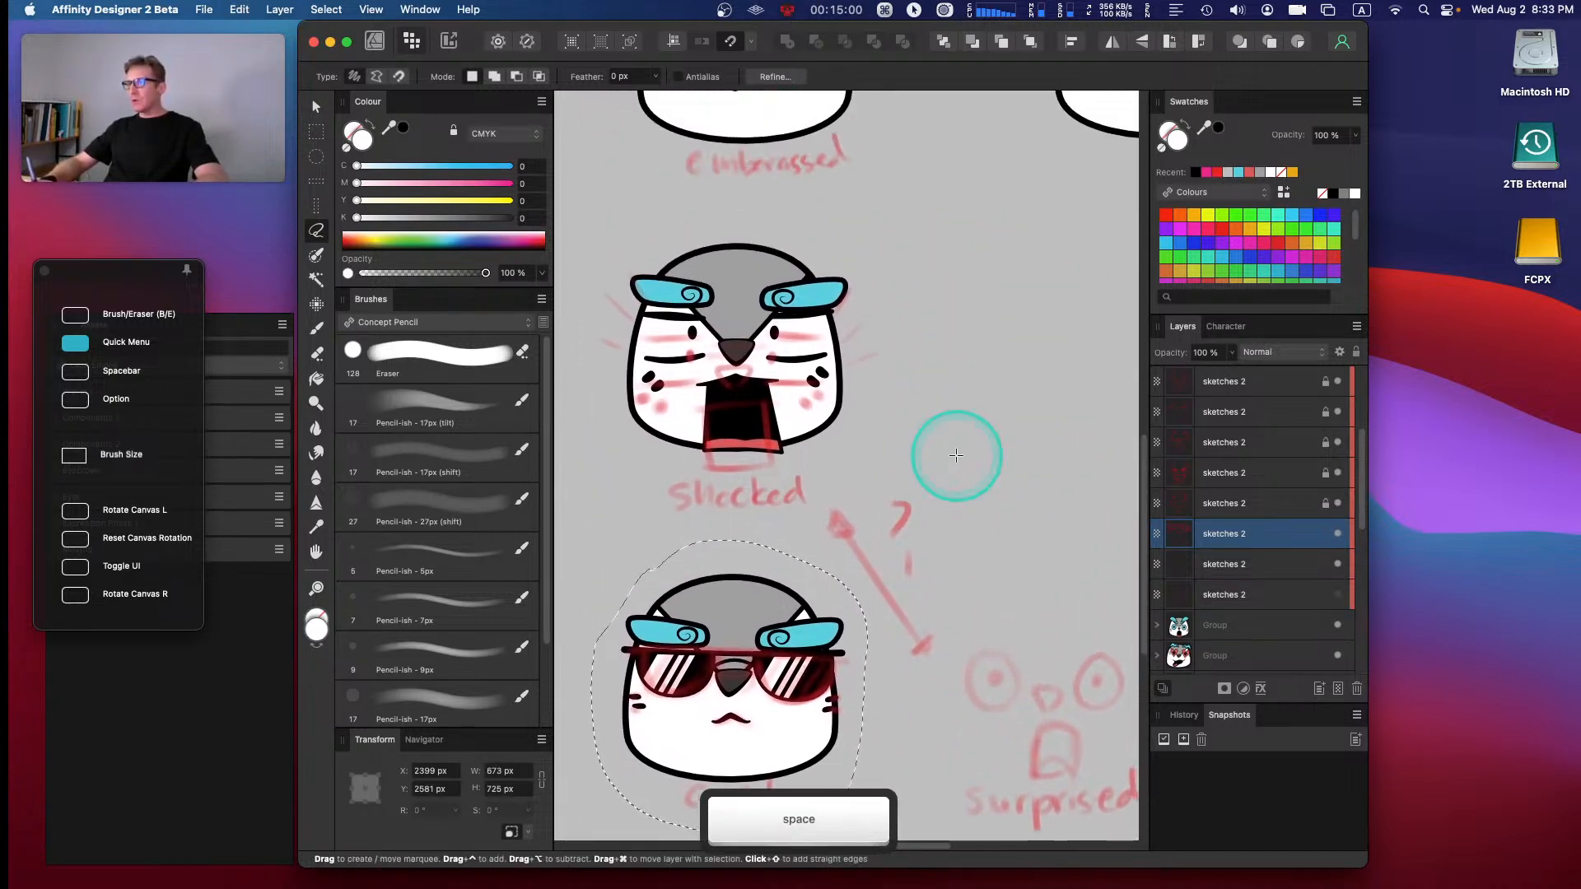
key(Escape)
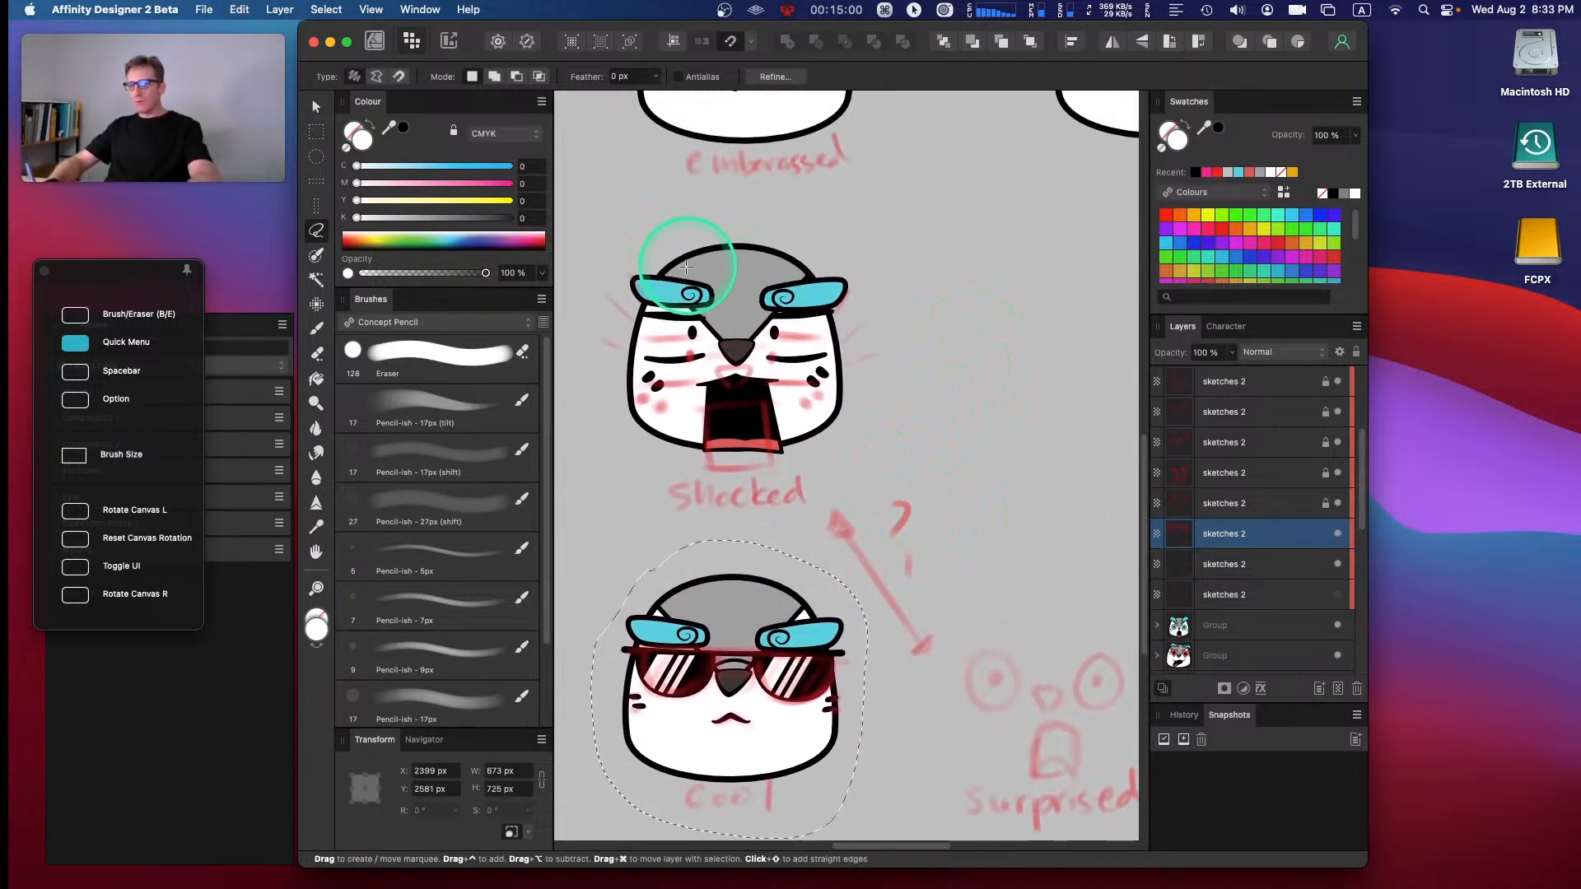
- On the sketches 2 layer holding it, lasso about 861 × 809 px around the Shocked sketch and label, then cut and paste it onto its own layer
drag(647, 224, 582, 288)
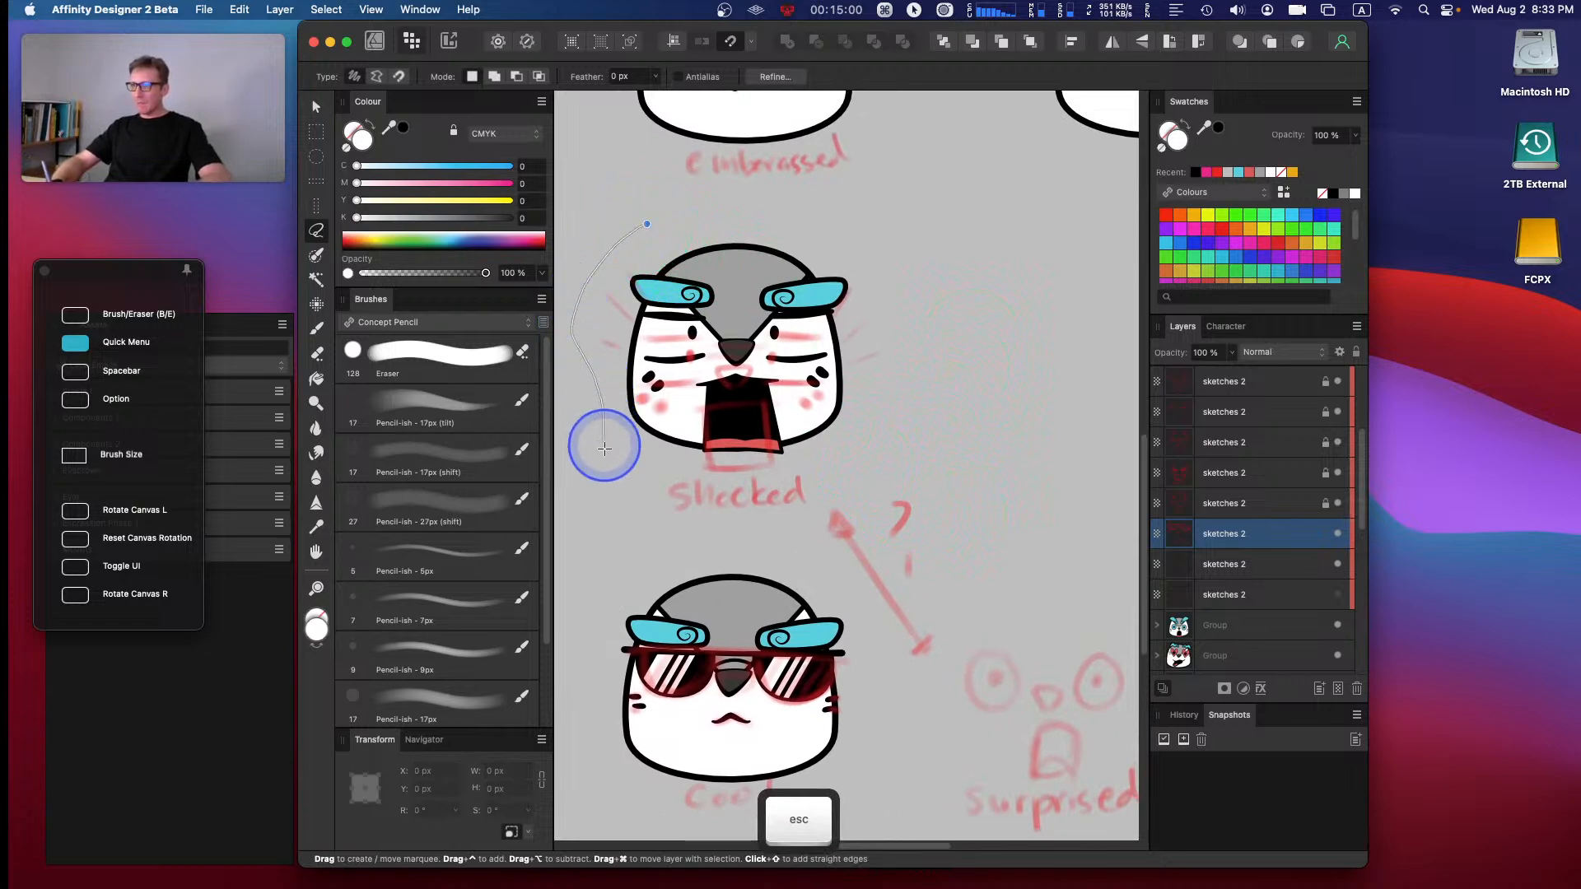
mouse_move(824, 498)
mouse_down()
mouse_move(896, 438)
mouse_move(918, 291)
mouse_up()
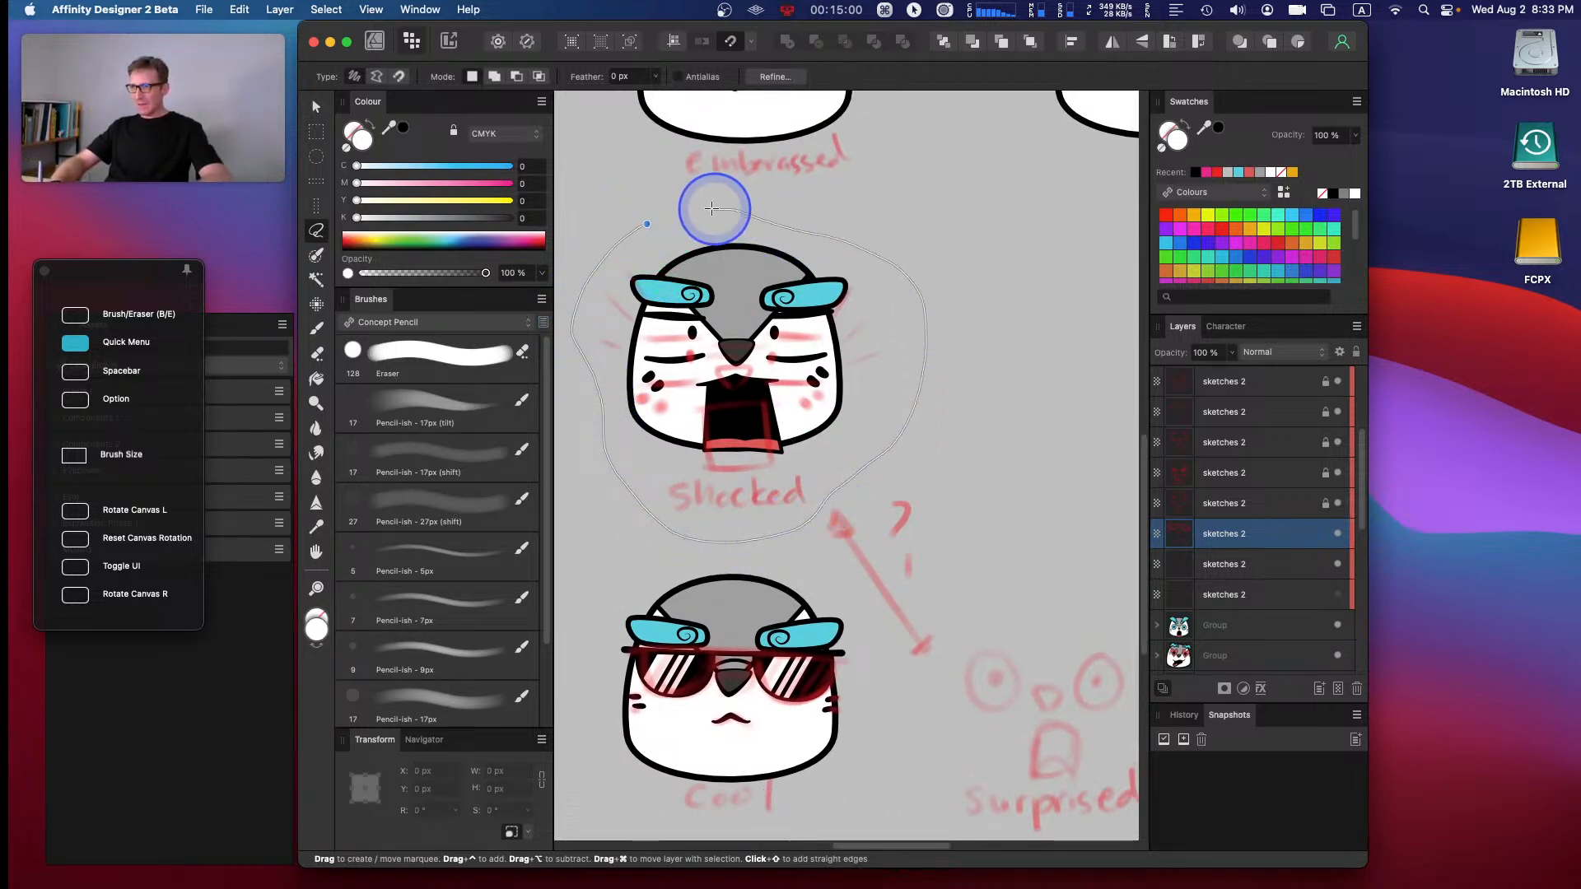
key(super+x)
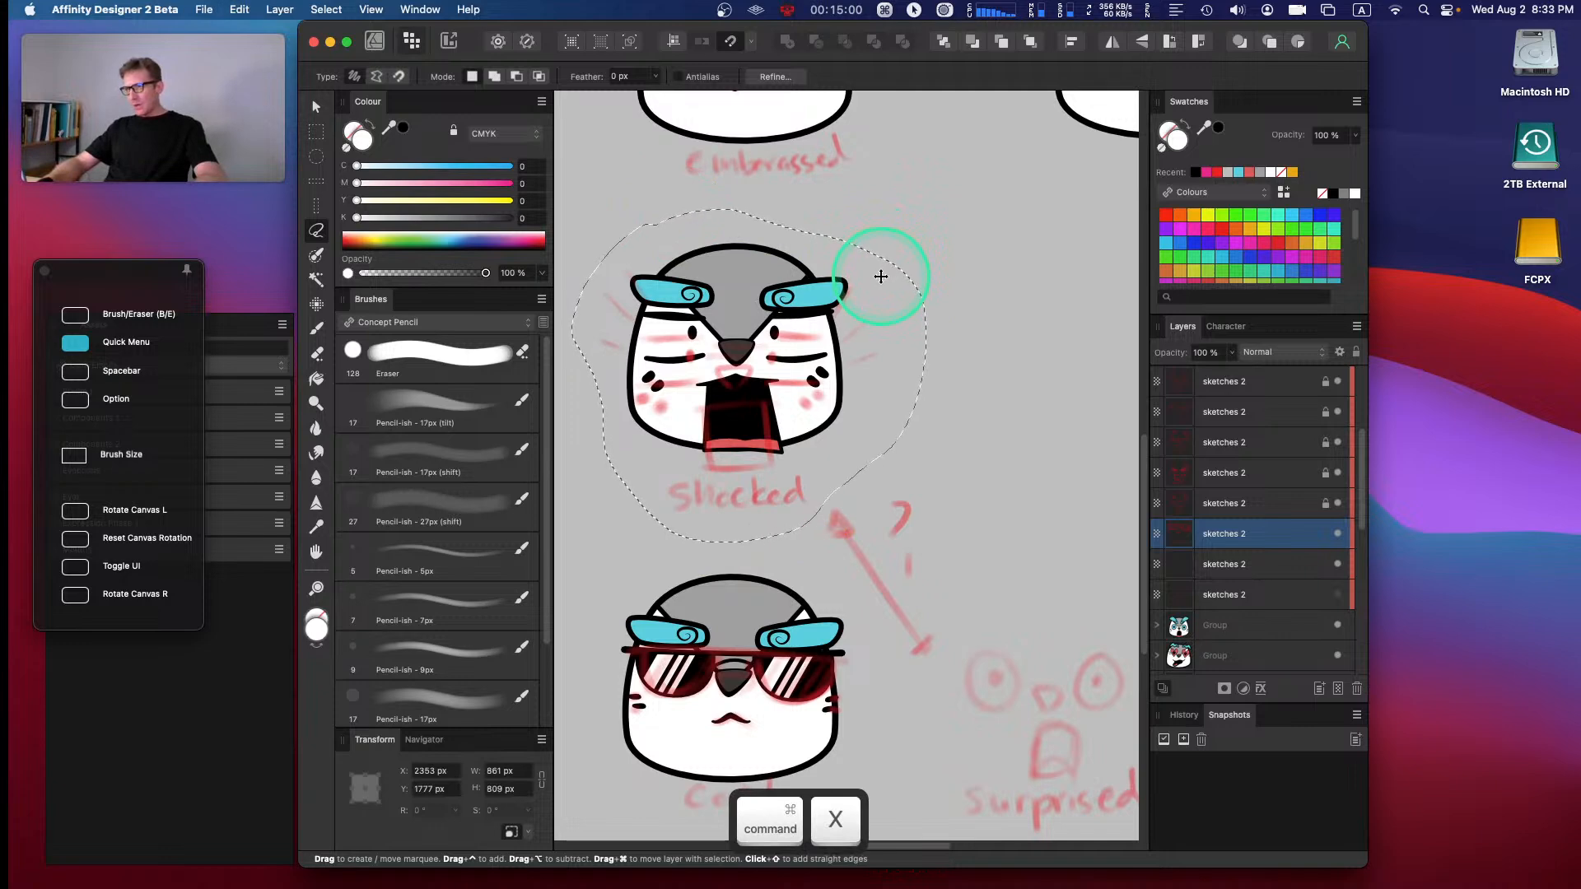
click(1293, 566)
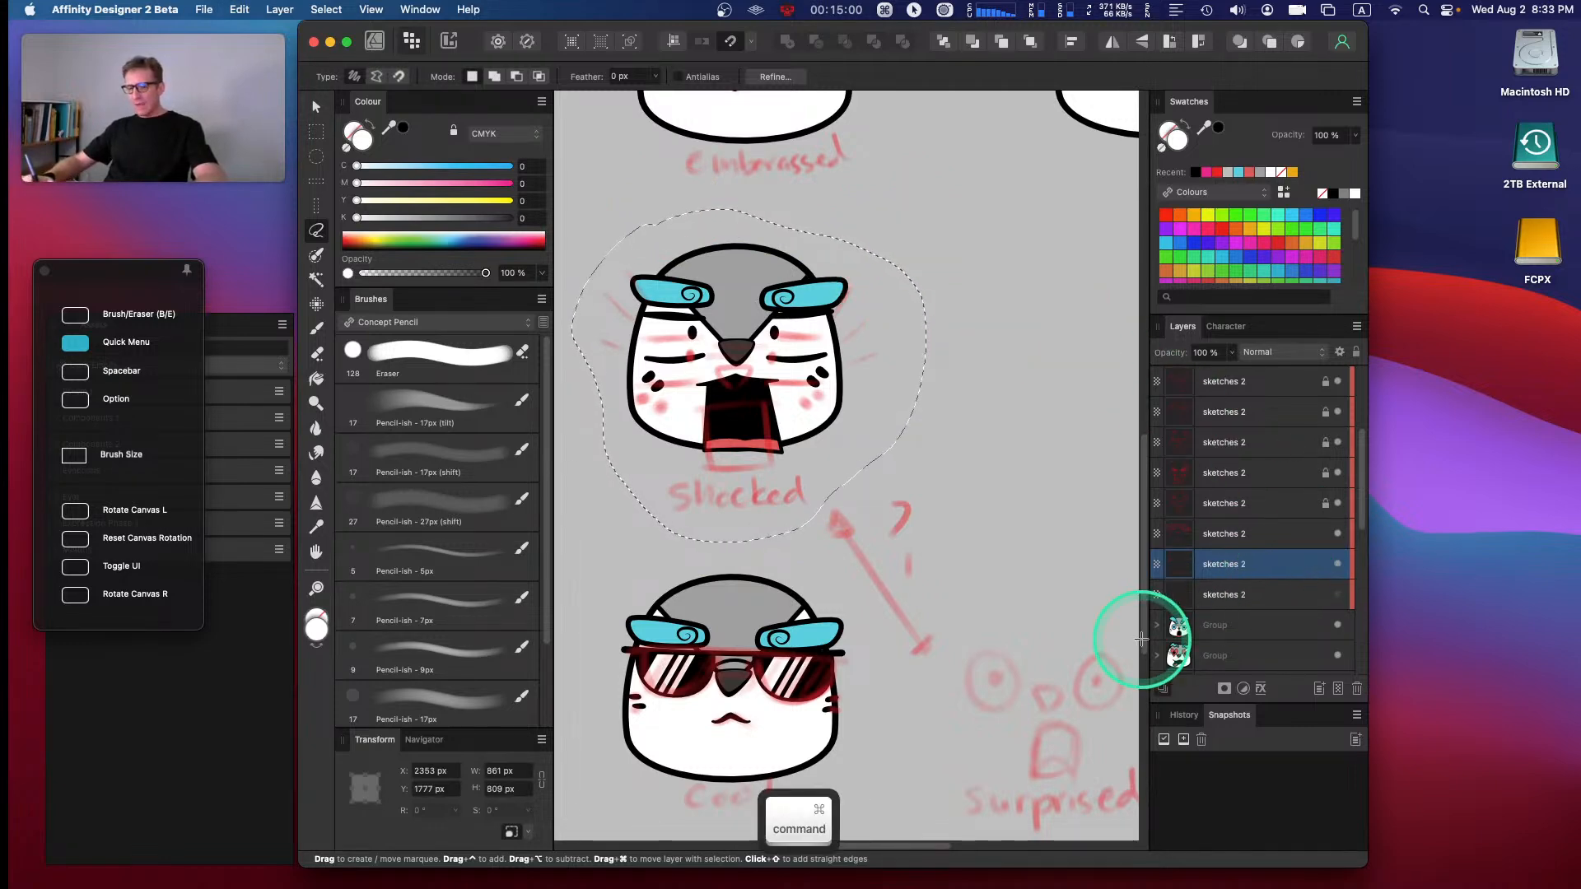
key(super+x)
key(super+v)
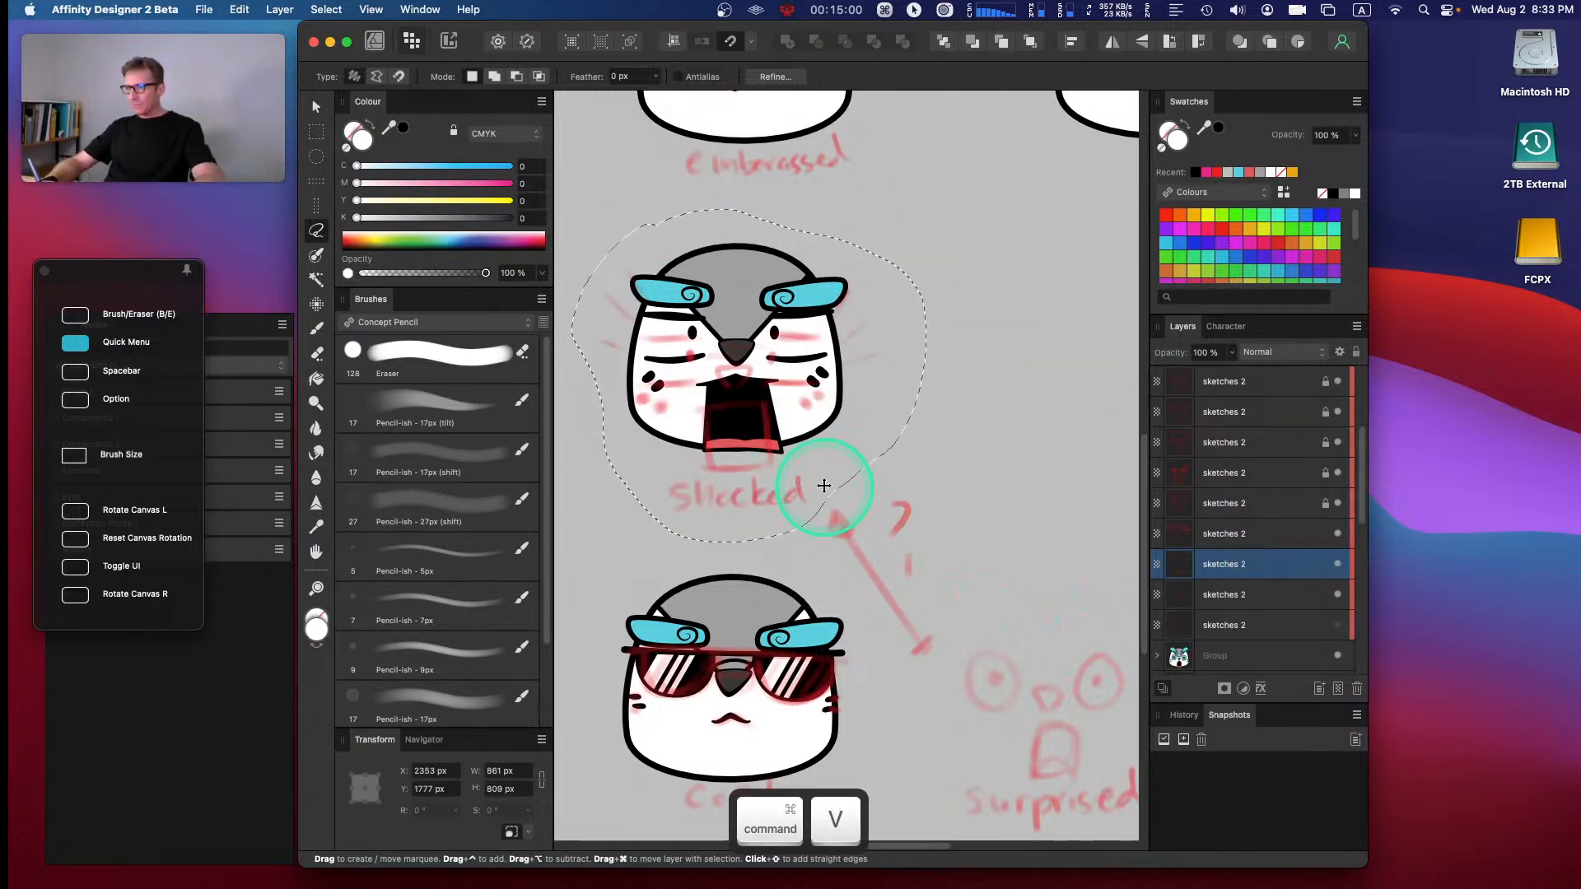
- Move the Shocked sketch to about X 2423 px, Y 1863 px over its emoji and clear the pixel selection
key(v)
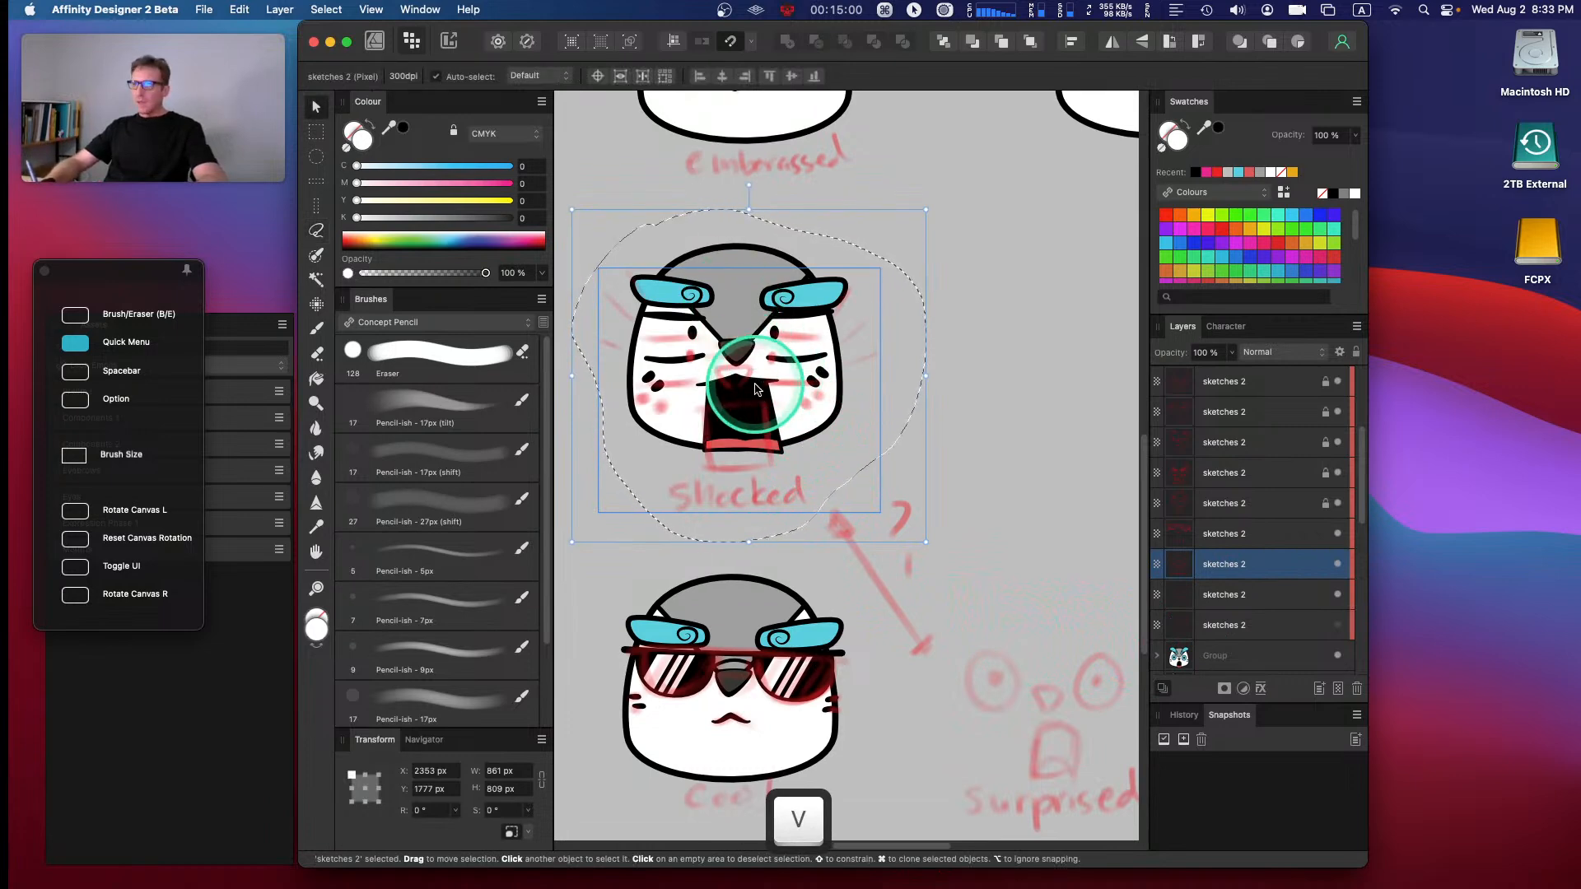
mouse_move(759, 368)
mouse_down()
mouse_move(763, 349)
mouse_move(815, 342)
mouse_move(783, 341)
mouse_move(794, 363)
mouse_up()
key(Up)
key(Escape)
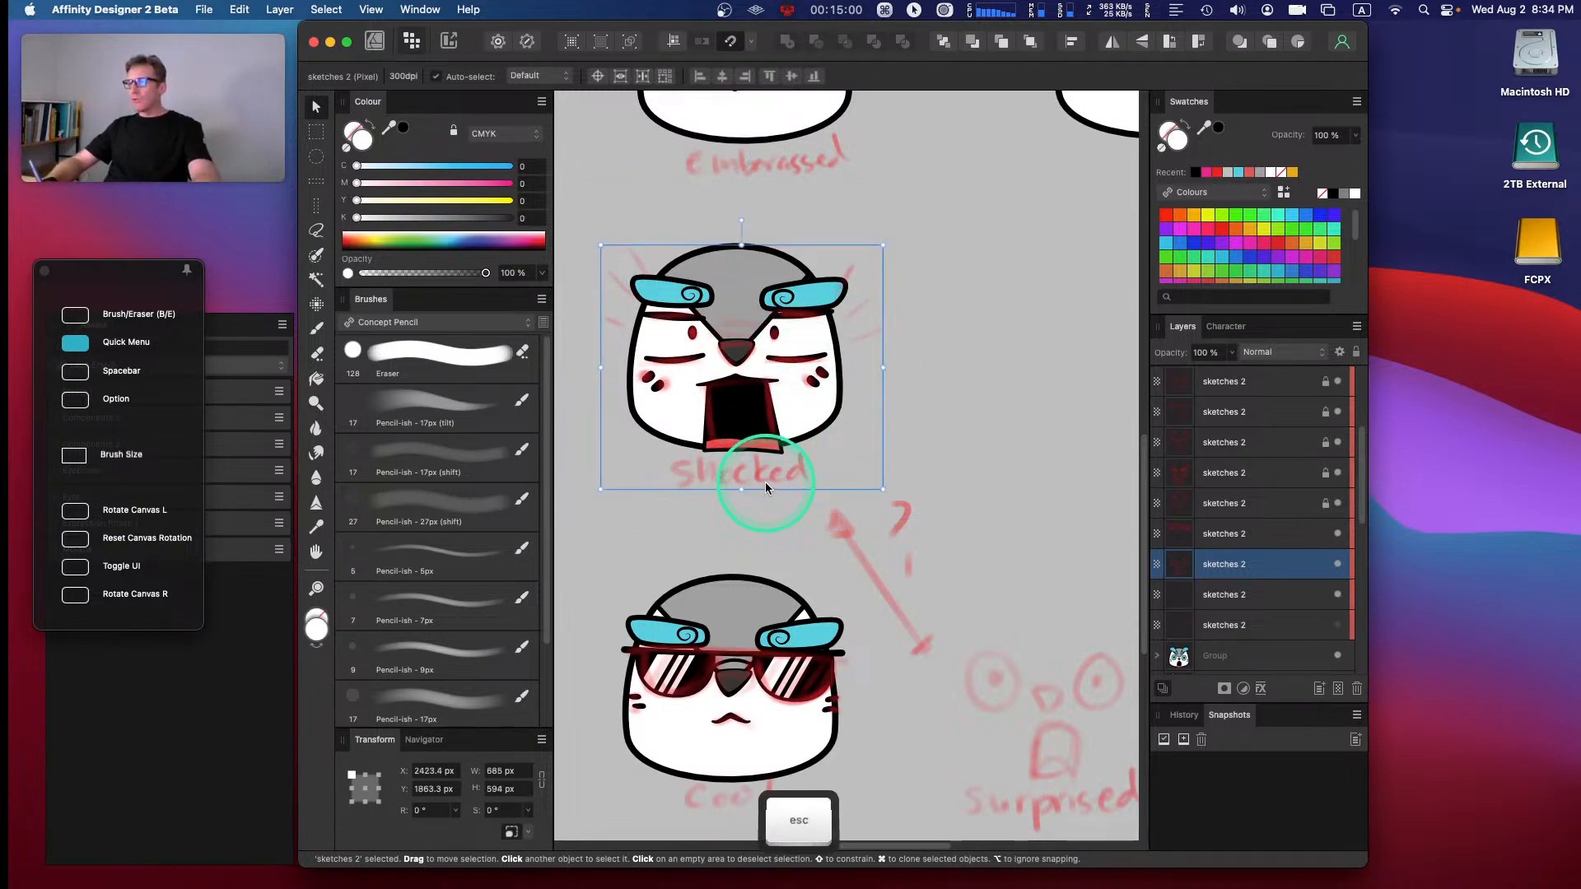
- Lock the three unlocked visible sketches 2 layers together
key(space)
mouse_move(939, 283)
mouse_down()
mouse_move(906, 381)
mouse_move(917, 420)
mouse_move(795, 353)
mouse_move(705, 425)
mouse_move(805, 356)
mouse_move(881, 379)
mouse_up()
key(space)
click(866, 397)
key(space)
click(1253, 532)
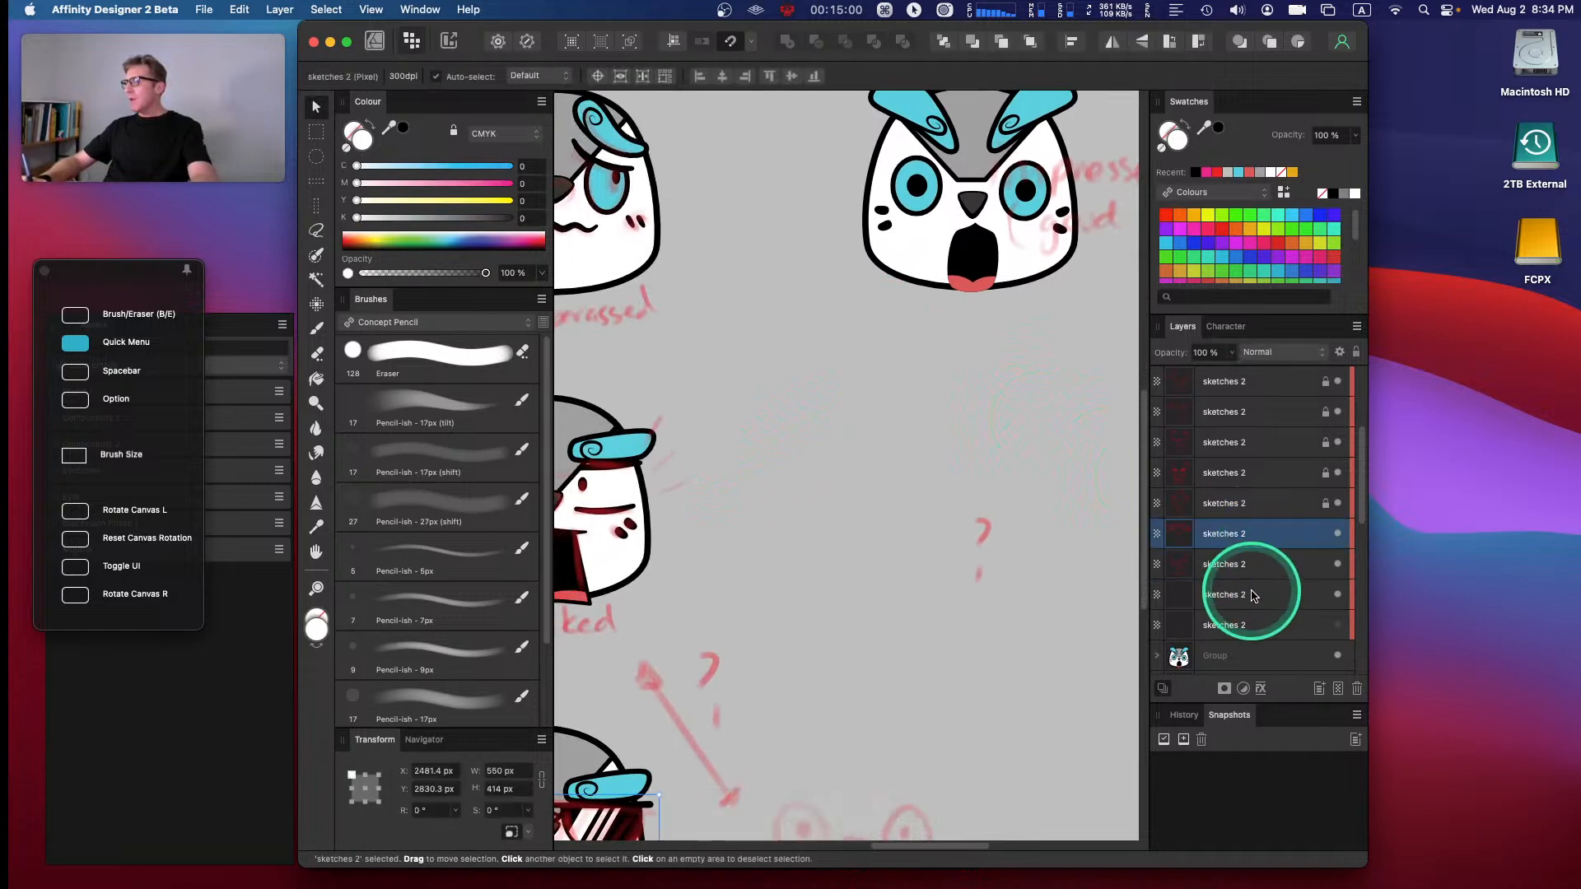
shift+click(1255, 586)
click(1355, 352)
- Try to move the hidden sketches 2 layer to about X -390 px, Y -701 px, and undo the move
drag(819, 452, 1021, 219)
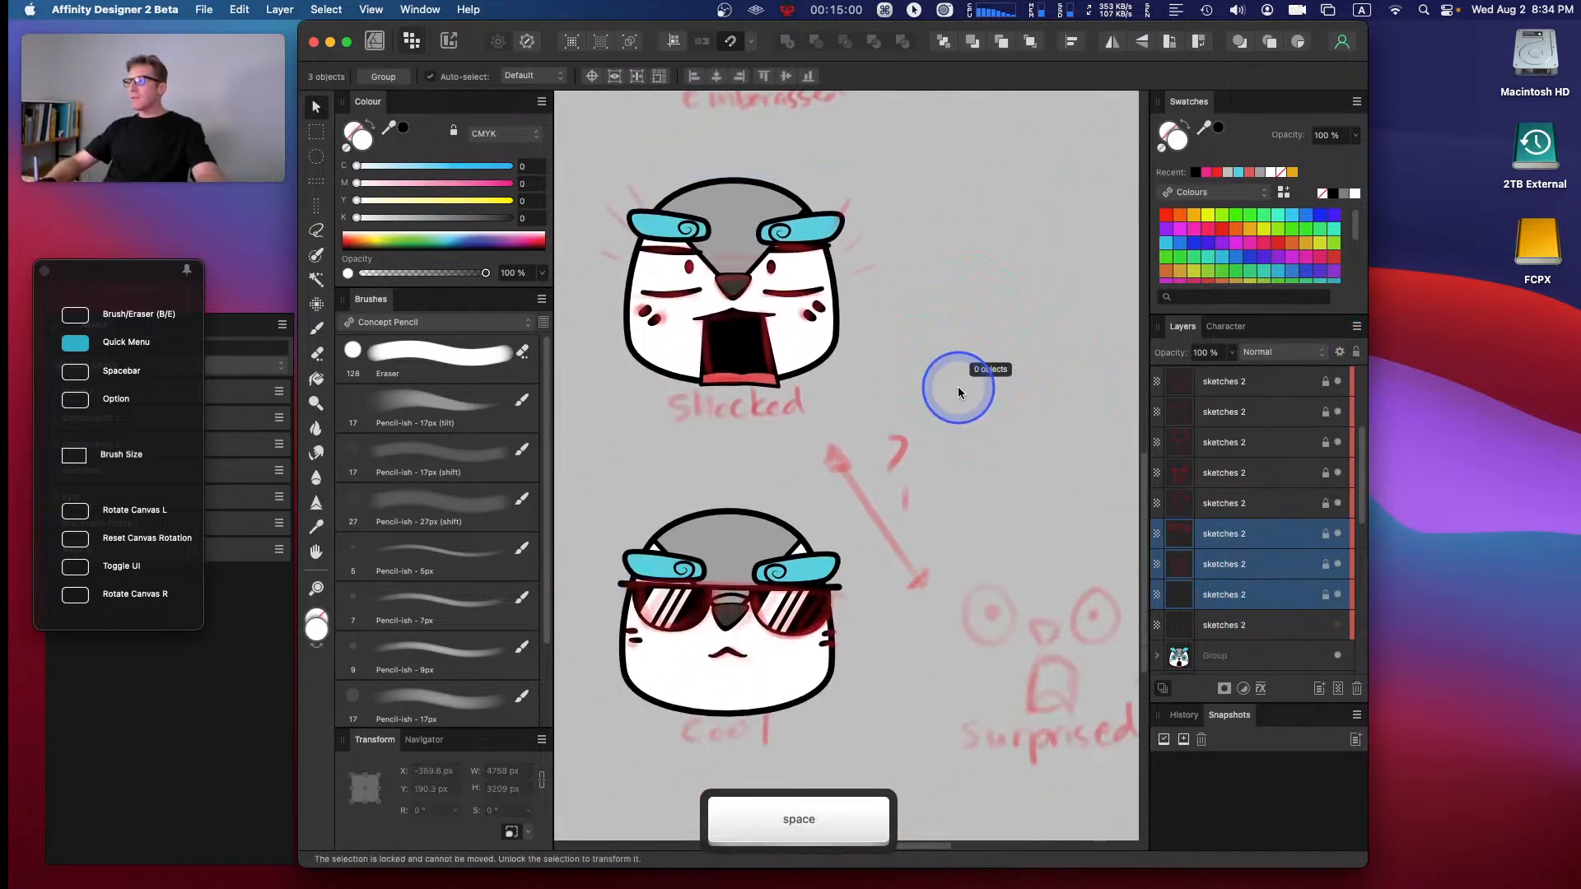
mouse_move(872, 393)
mouse_down()
mouse_move(758, 356)
mouse_move(826, 516)
mouse_move(810, 471)
mouse_move(899, 310)
mouse_up()
click(1212, 625)
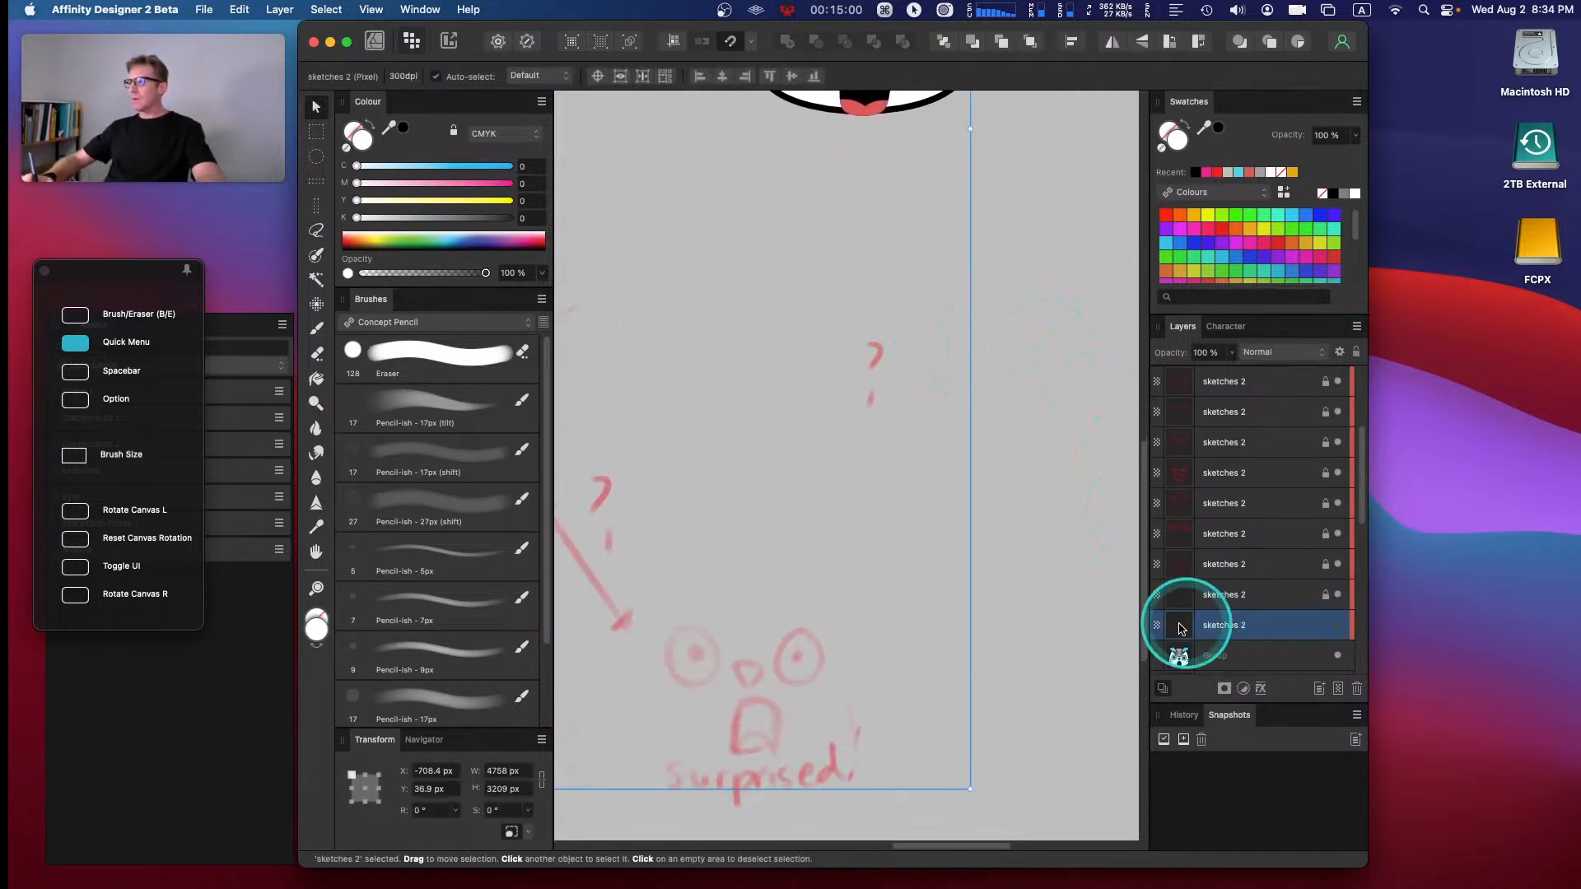
drag(780, 696, 902, 390)
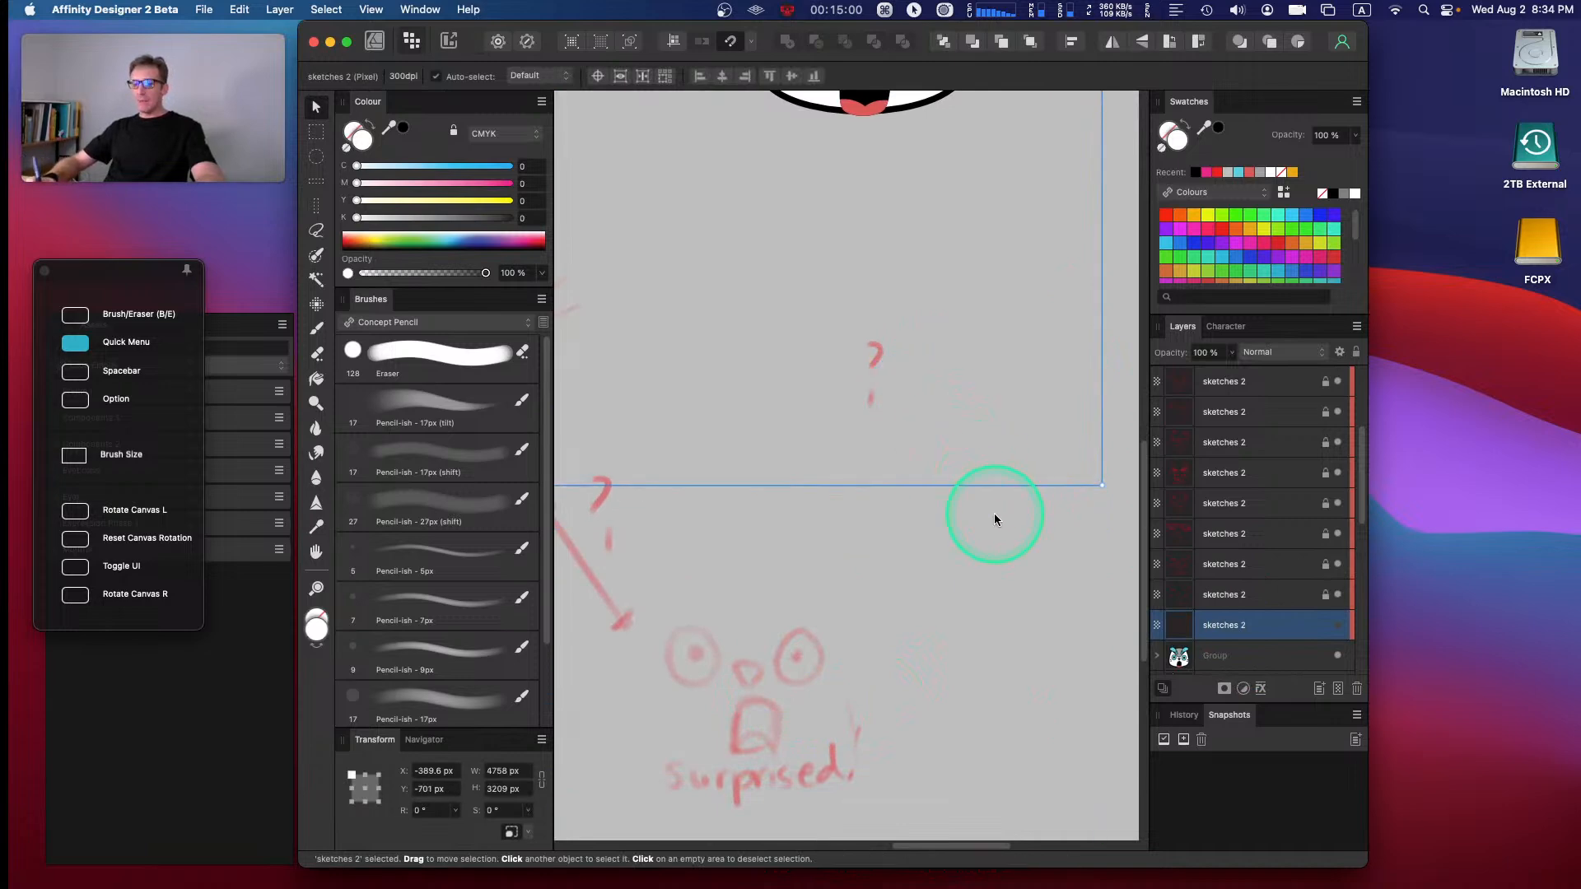
key(cmd+z)
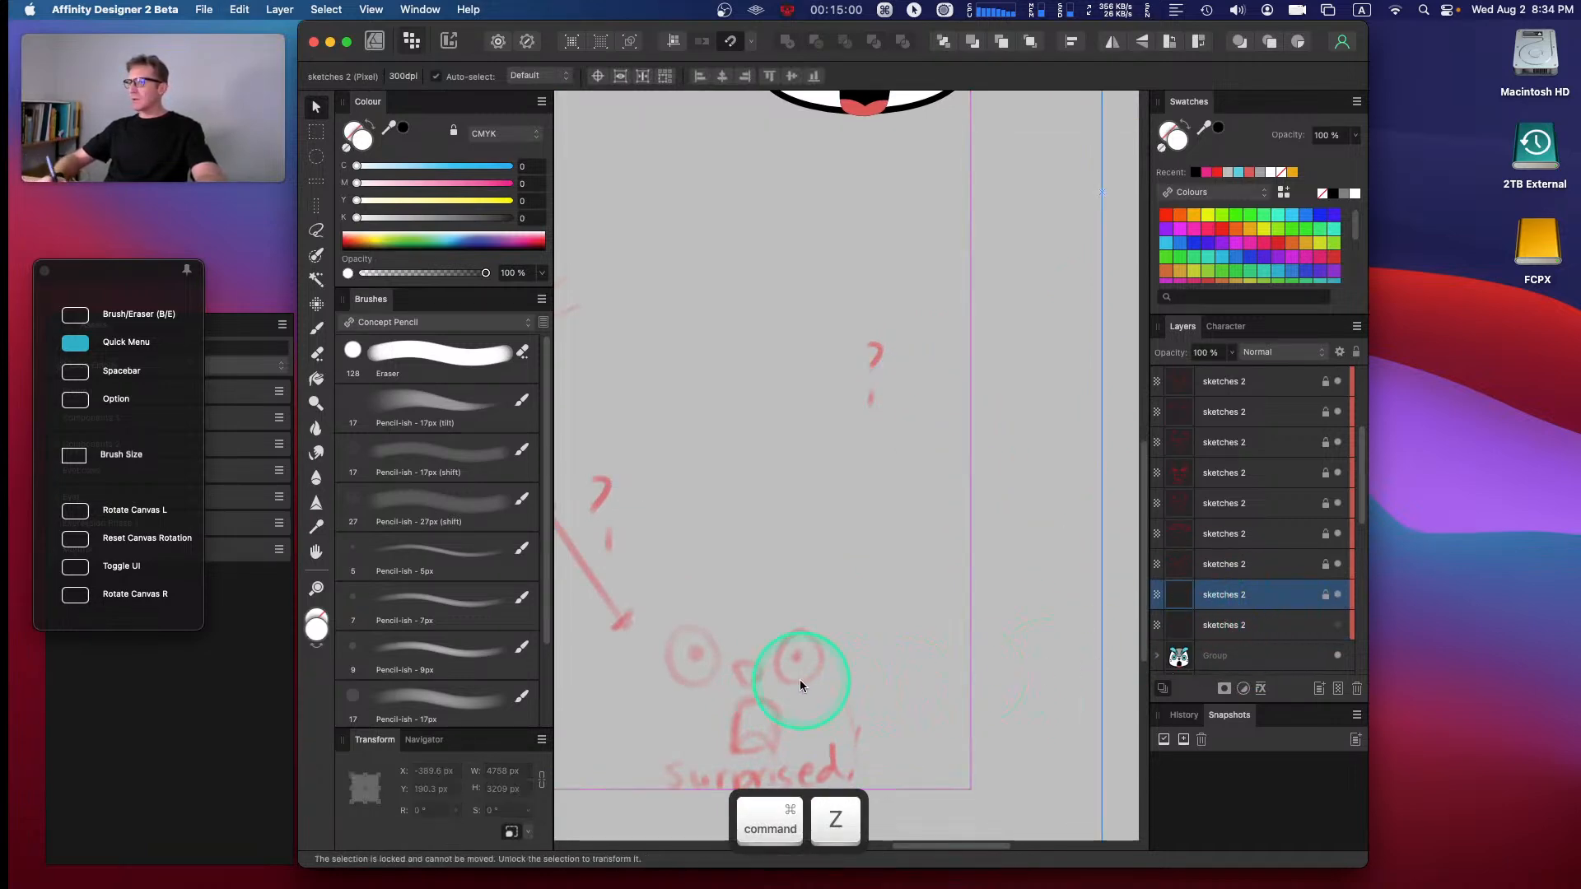
- Unlock the visible sketches 2 layer that holds the Surprised sketch, and delete the hidden sketches 2 layer beneath it
click(814, 622)
click(1261, 624)
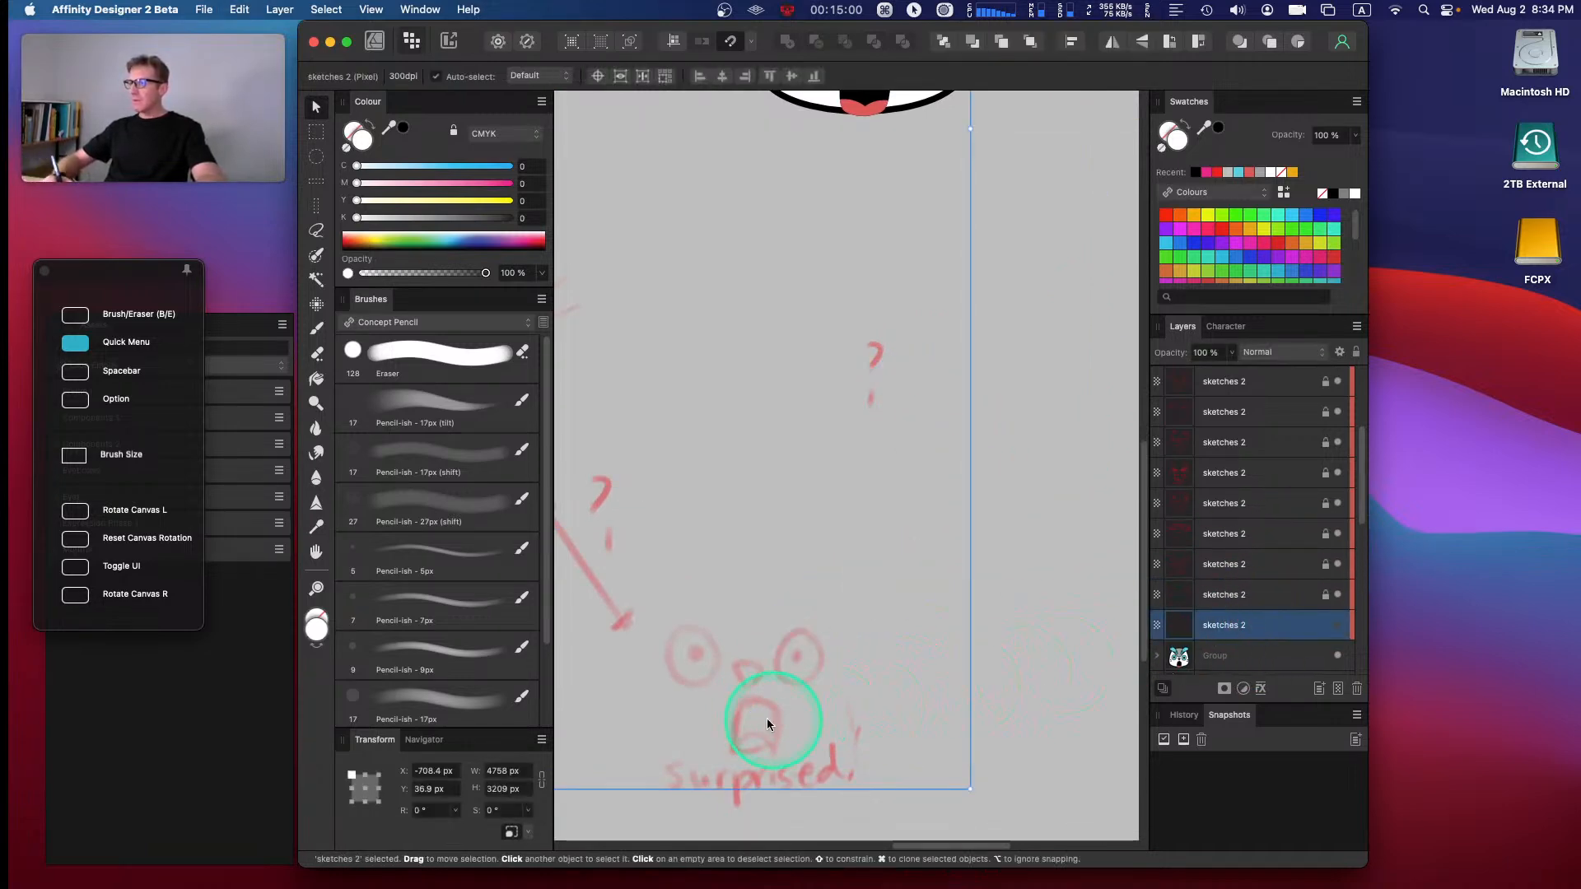
click(1338, 626)
click(1340, 627)
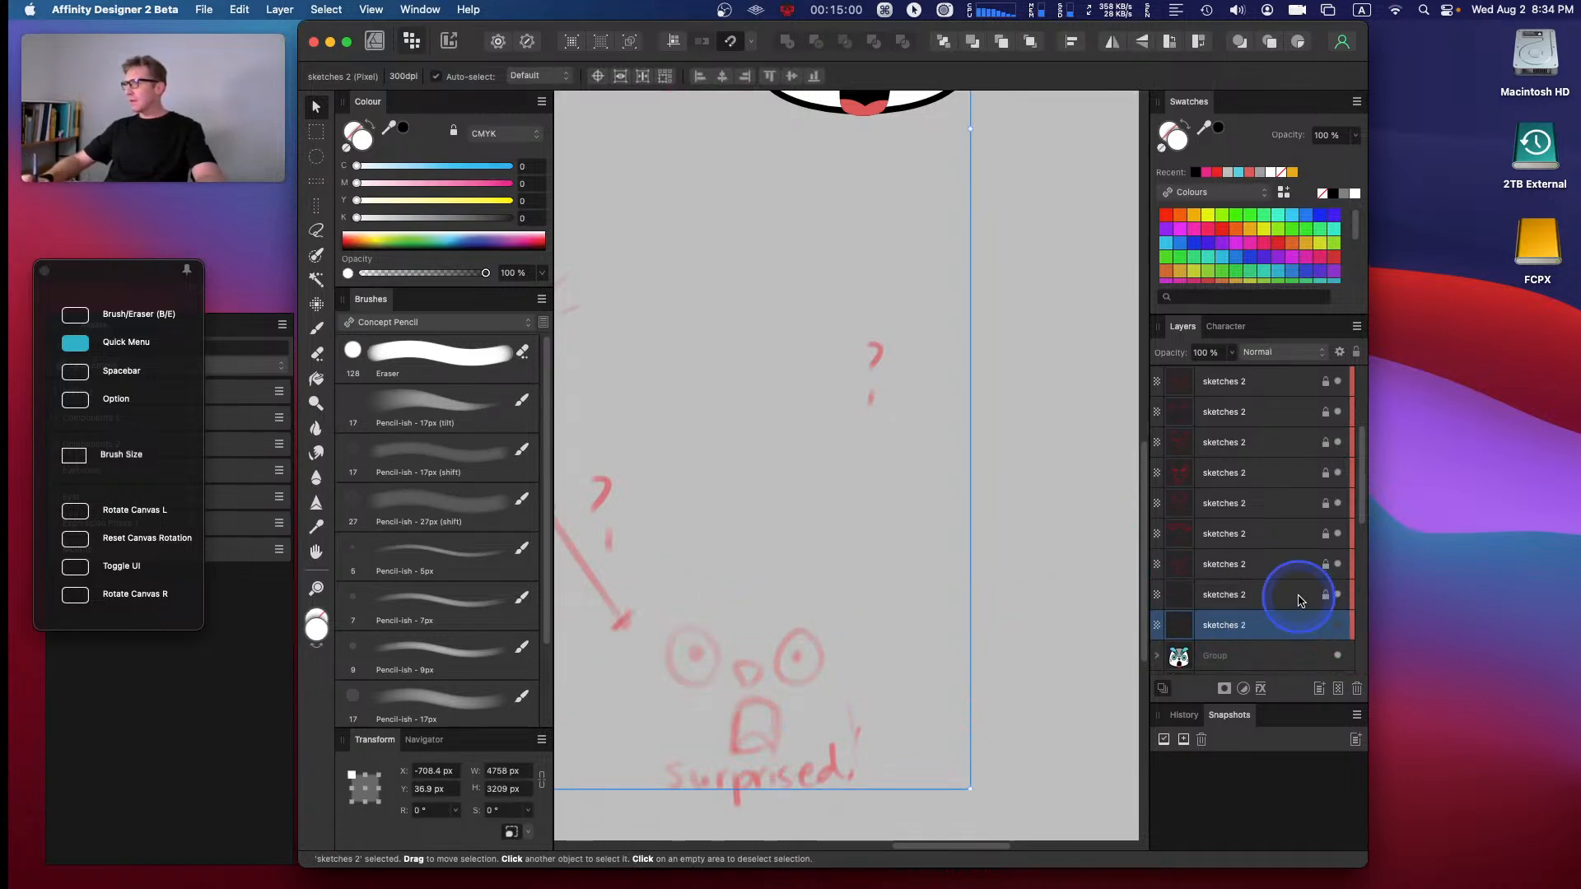
click(1337, 596)
click(1337, 595)
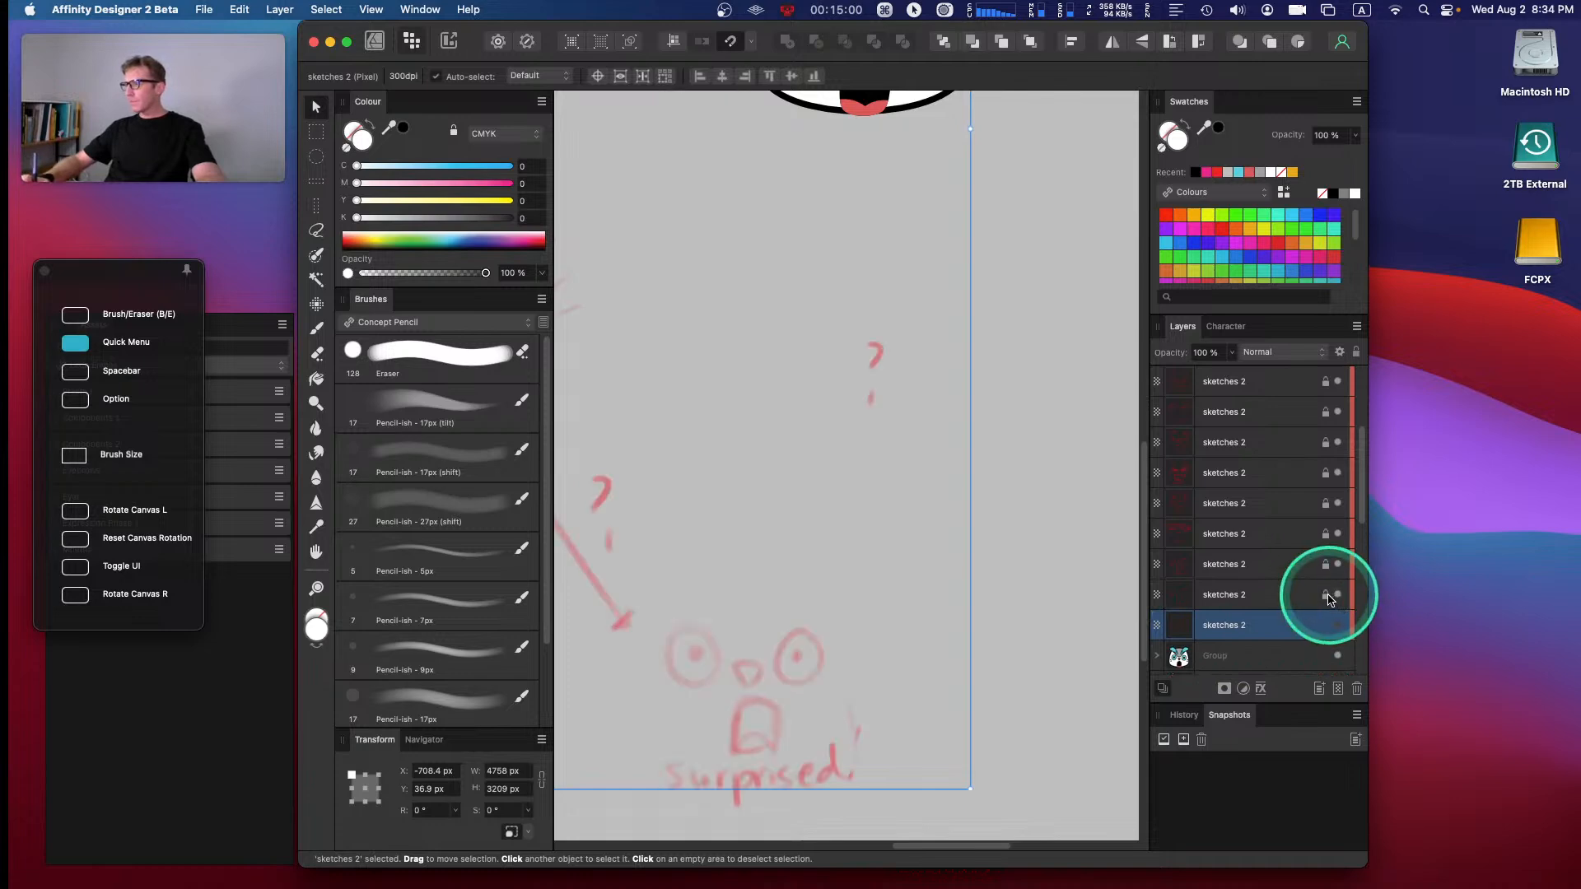
drag(752, 679, 877, 231)
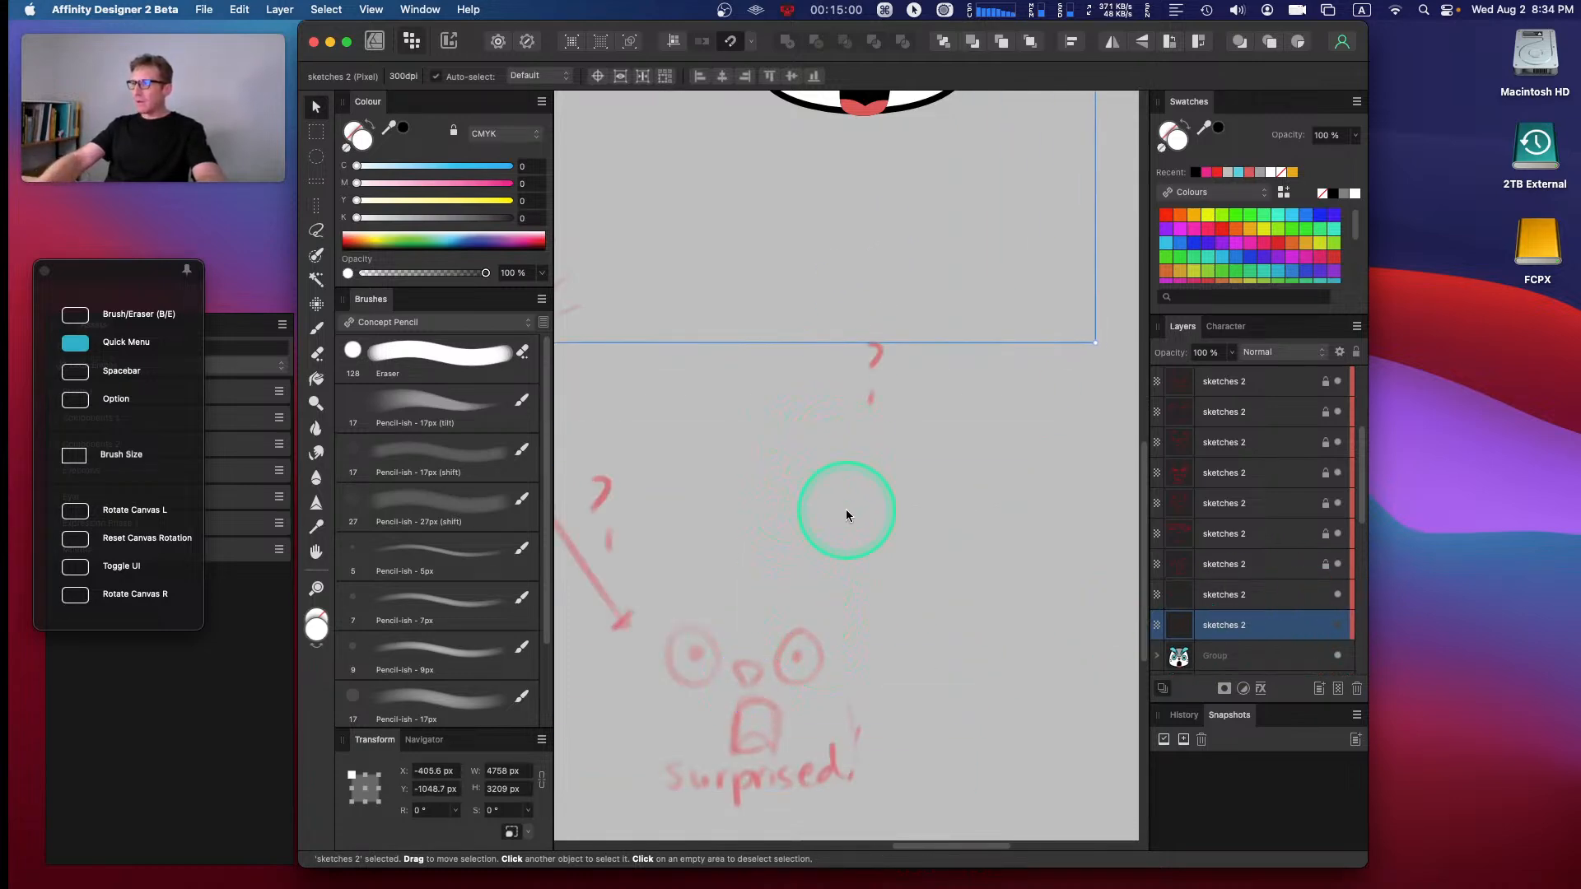
key(BackSpace)
- Move the unlocked sketches 2 layer to about X -115 px, Y -1372 px, aligning the Surprised sketch with its emoji
click(1244, 594)
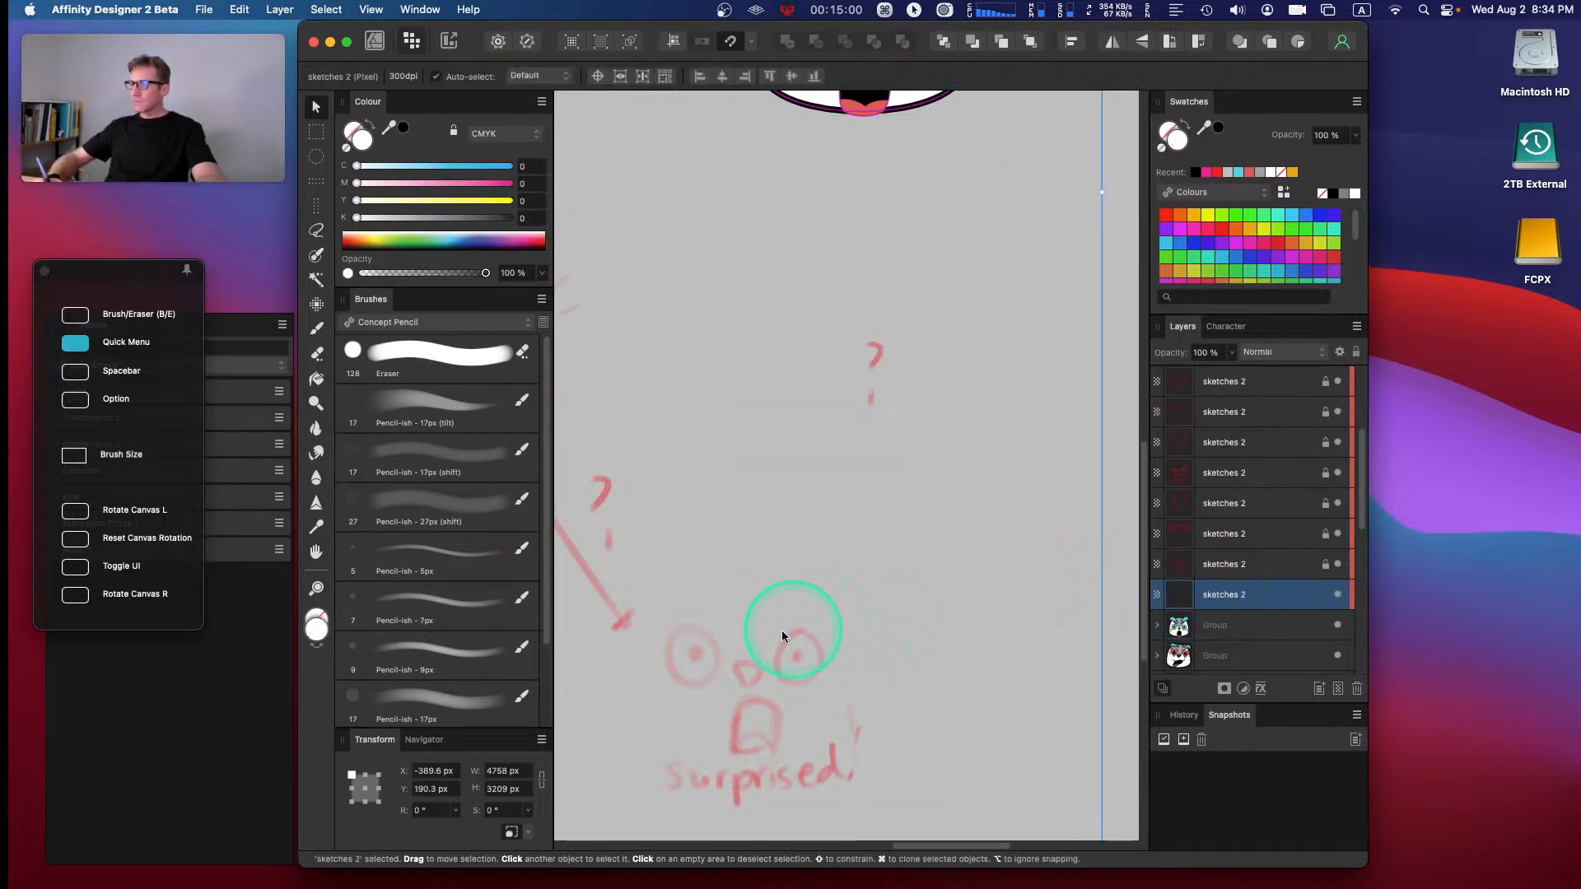
drag(741, 691, 838, 195)
key(space)
mouse_move(918, 367)
mouse_down()
mouse_move(847, 508)
mouse_move(826, 670)
mouse_up()
mouse_move(756, 534)
mouse_down()
mouse_move(762, 381)
mouse_move(778, 376)
mouse_move(765, 388)
mouse_up()
key(space)
drag(769, 515, 832, 690)
key(space)
drag(778, 480, 909, 384)
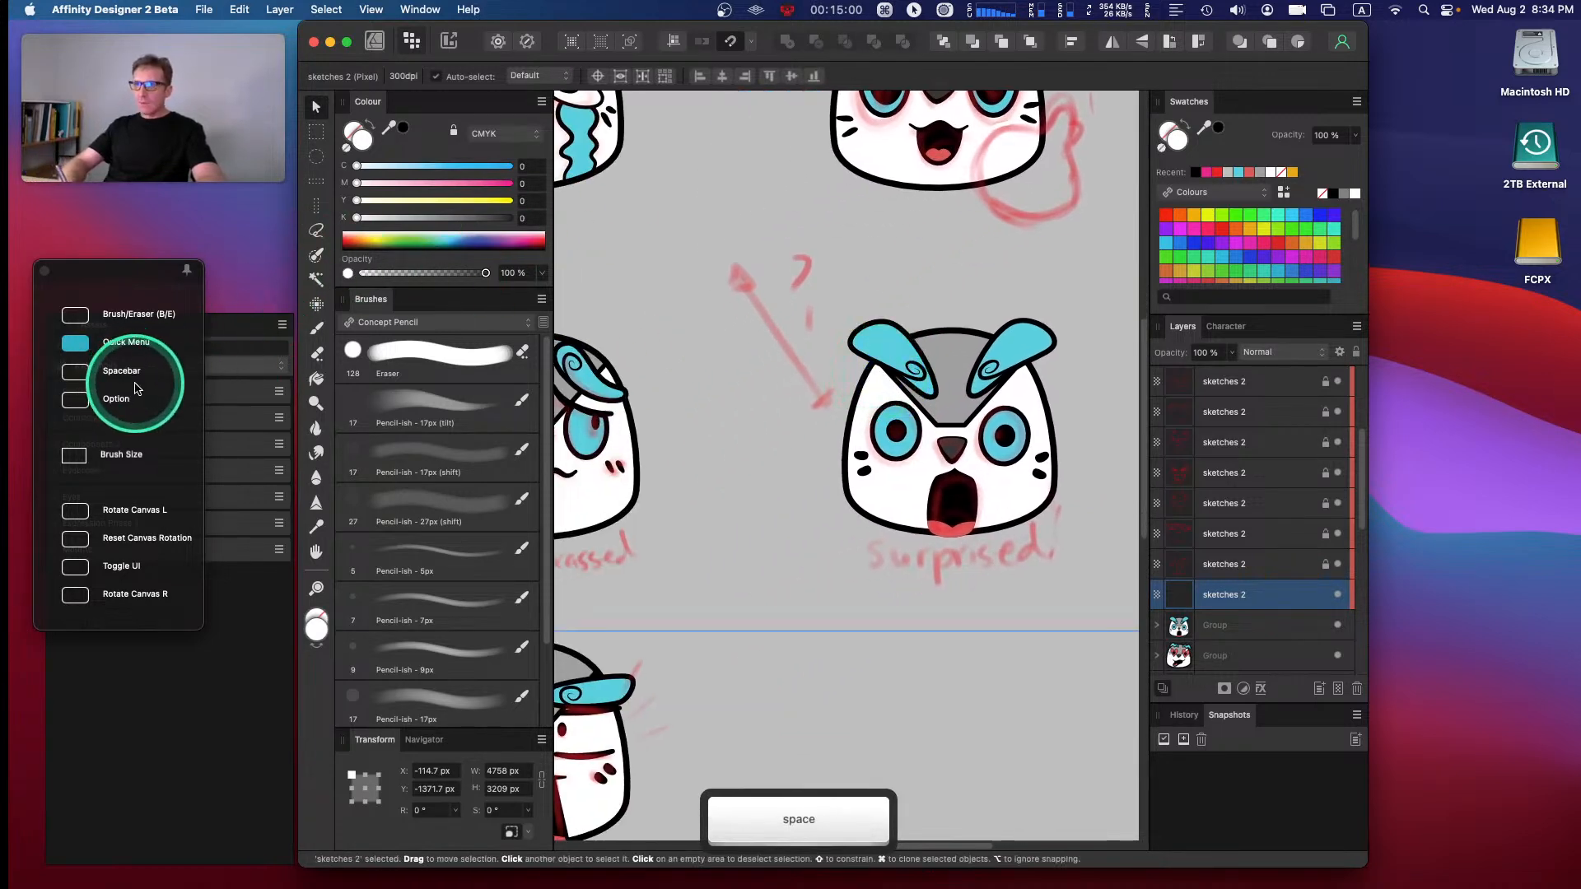
- Lasso about 840 × 784 px around the Surprised emoji and label, cut and paste that sketch onto its own layer, and deselect
key(space)
drag(877, 610, 733, 623)
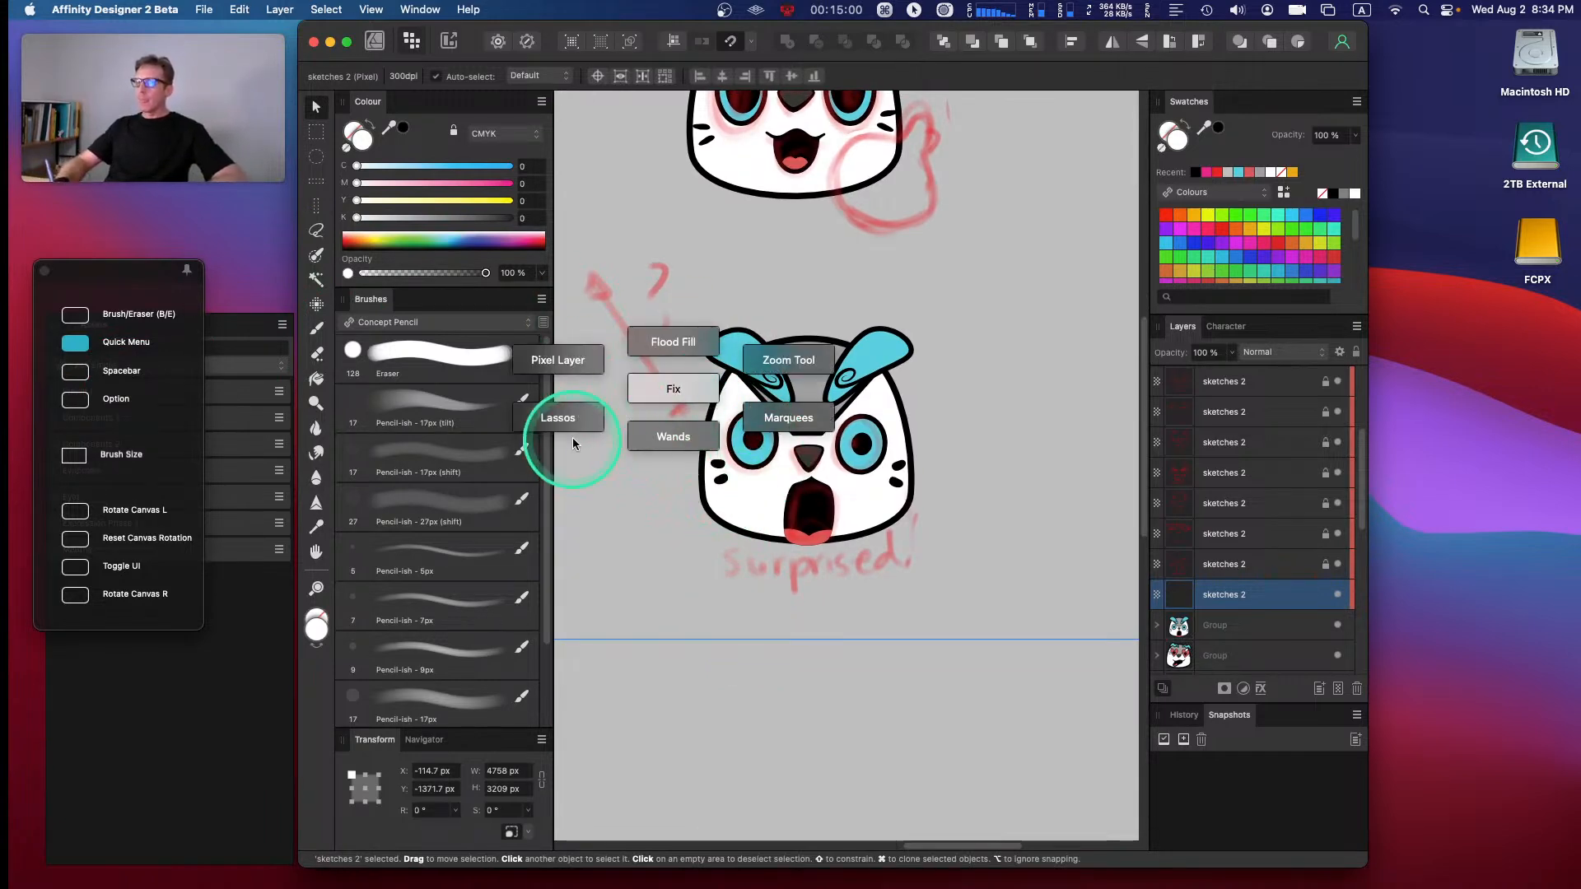
click(579, 416)
mouse_move(728, 284)
mouse_down()
mouse_move(690, 324)
mouse_move(691, 555)
mouse_move(791, 598)
mouse_move(1007, 530)
mouse_move(957, 341)
mouse_move(727, 284)
mouse_up()
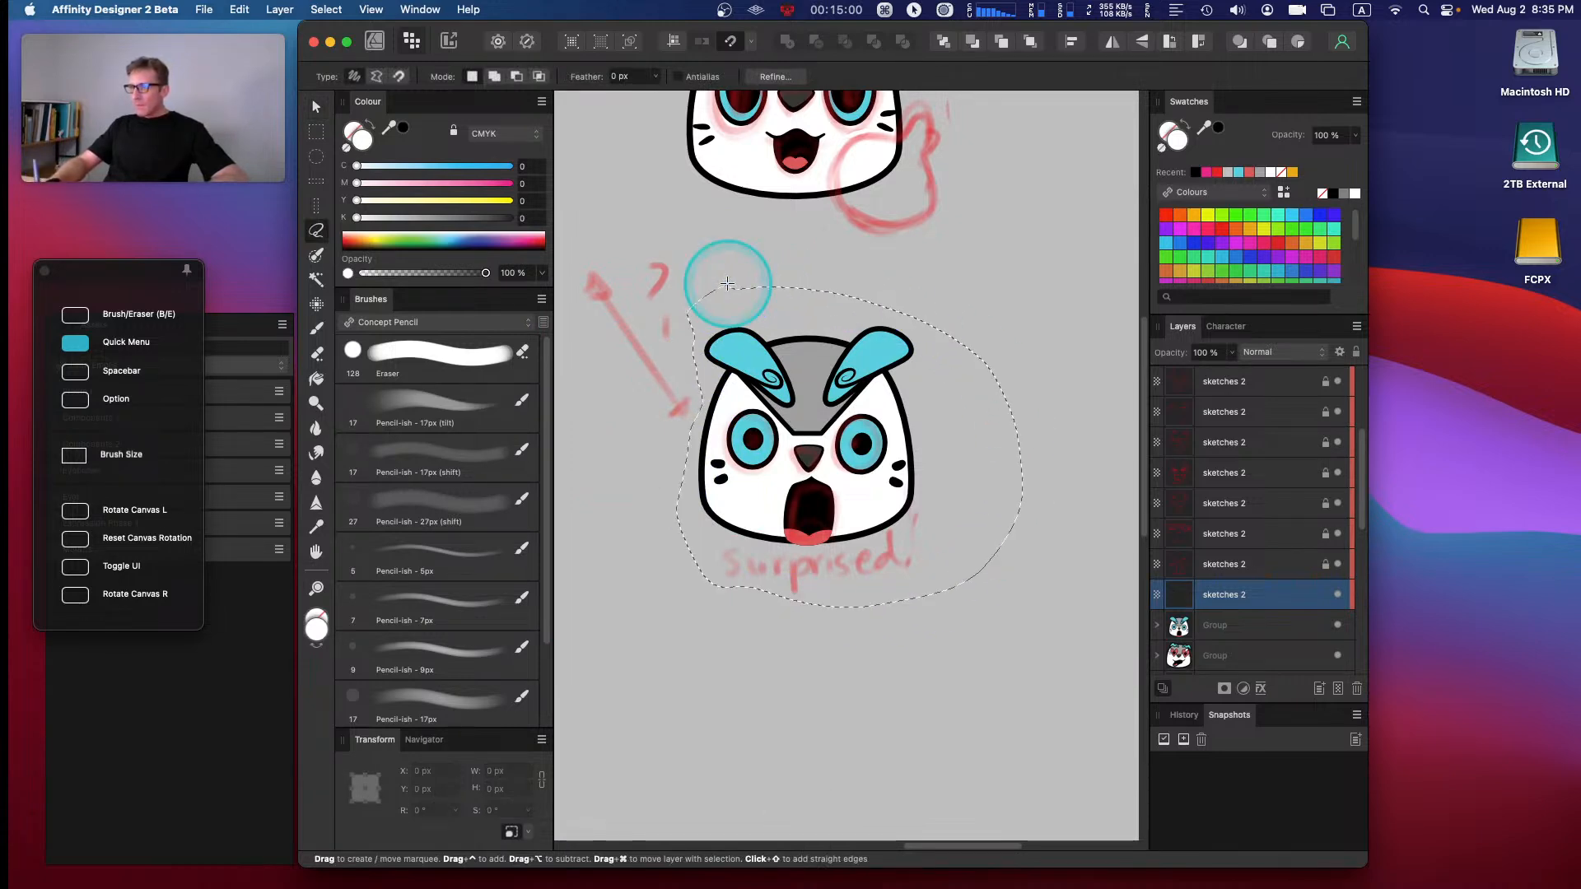
key(super+x)
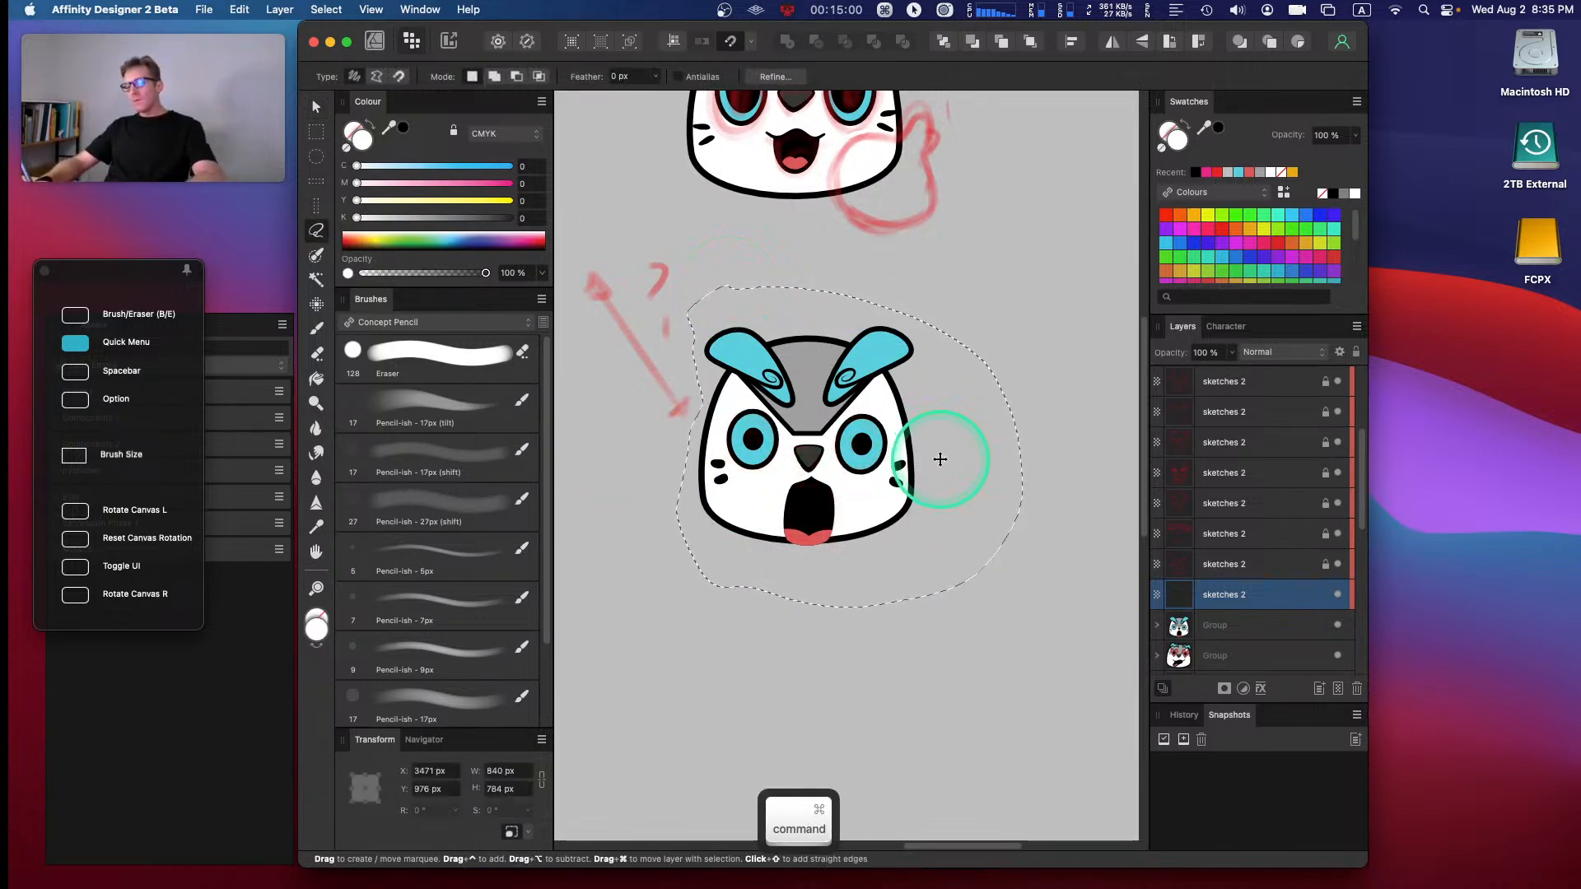
key(super+v)
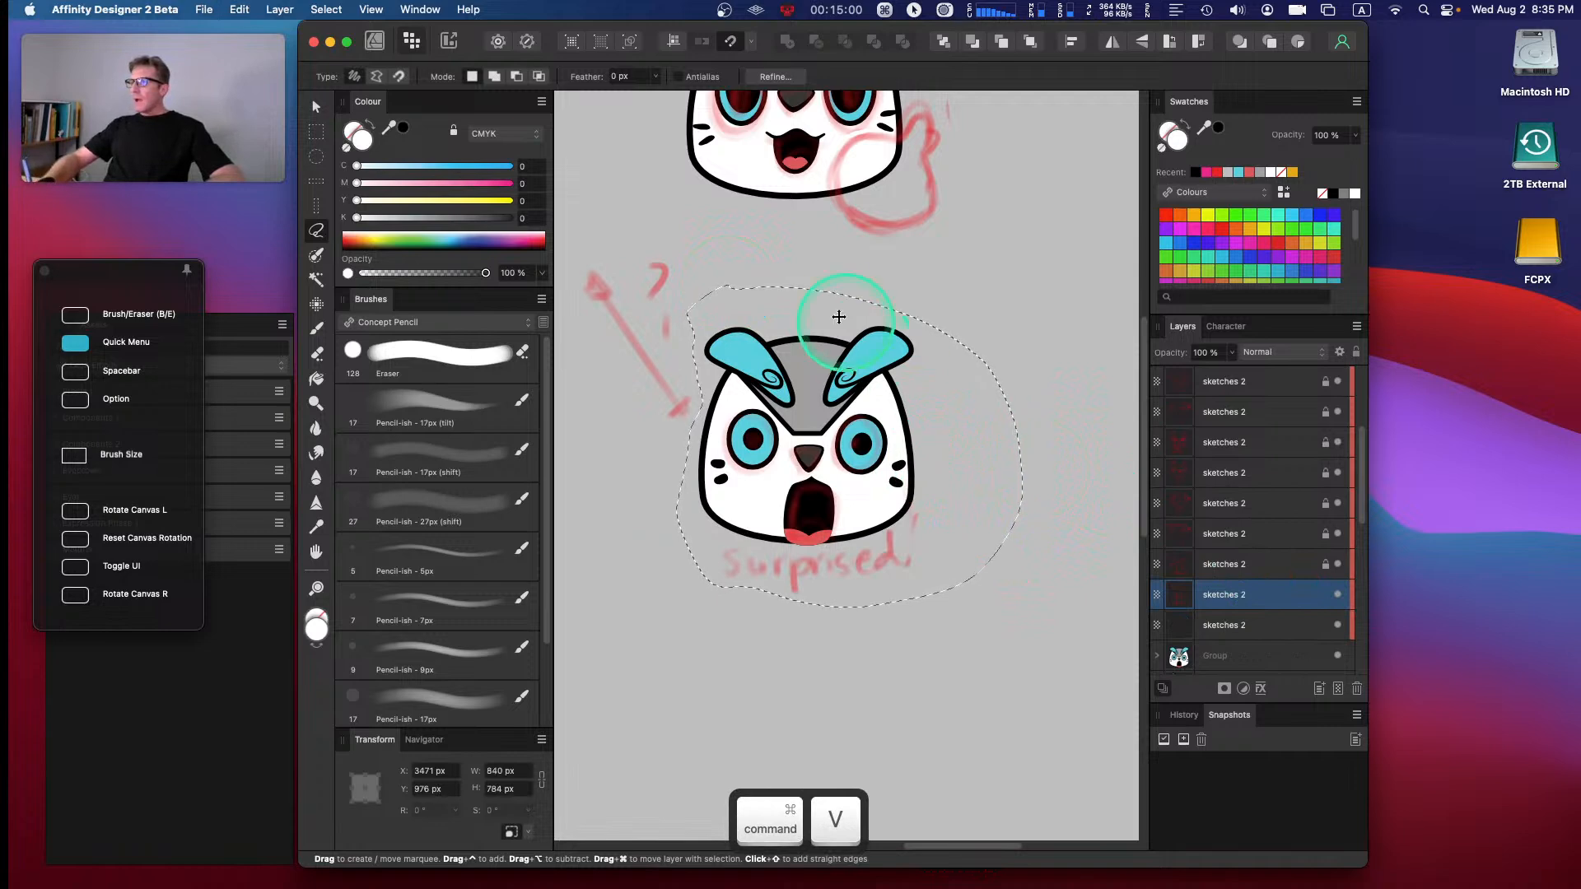
key(Escape)
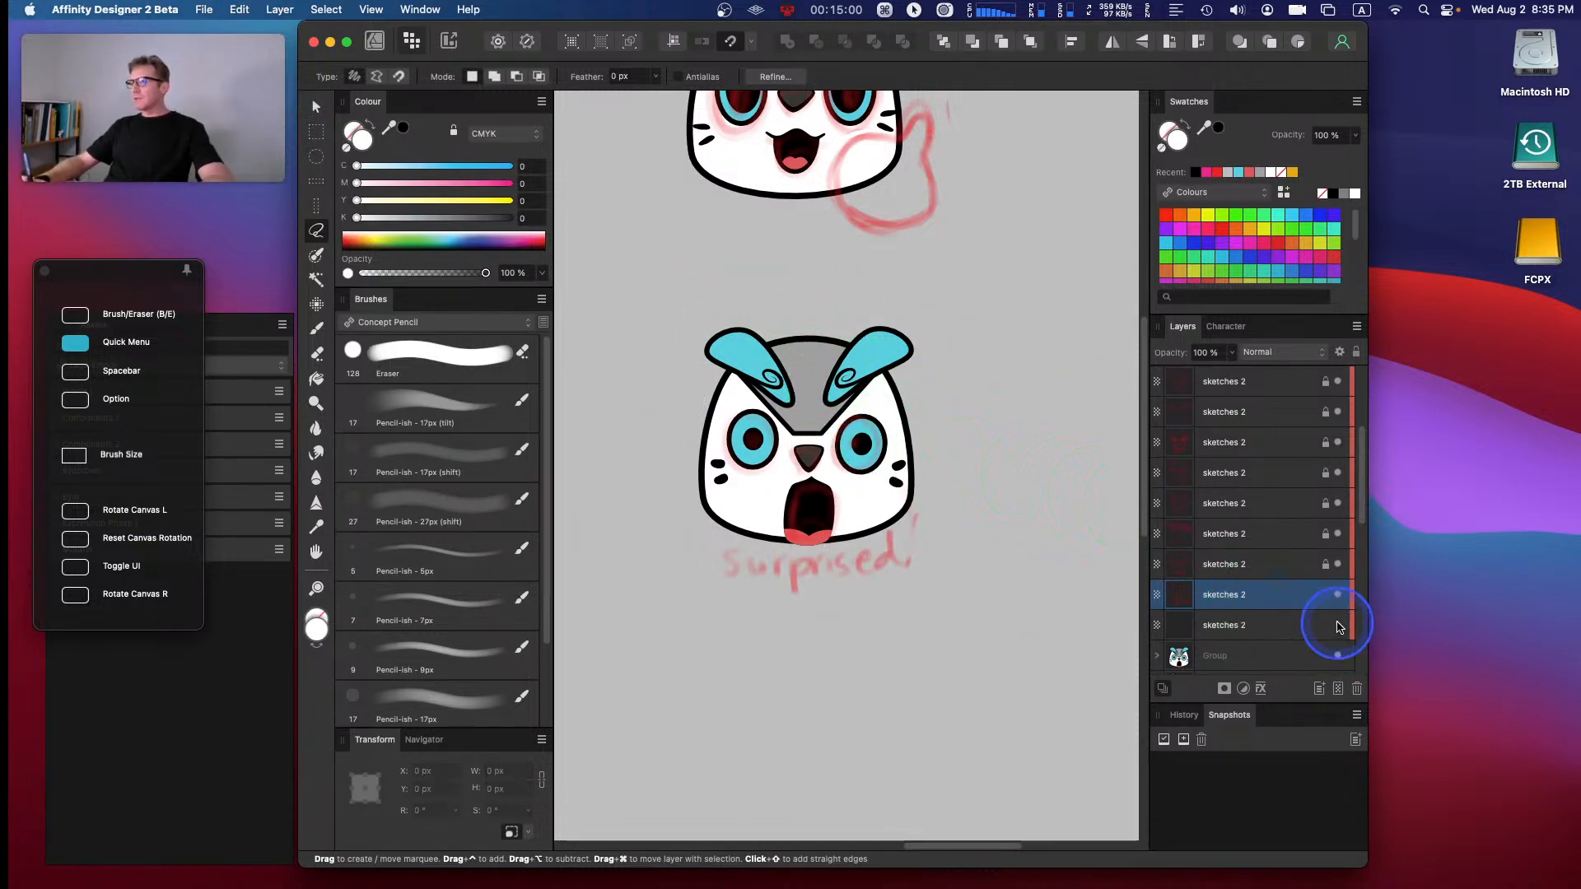
- With the leftover arrow and question mark layer hidden, lock the Surprised sketch's layer and save the document
click(1355, 352)
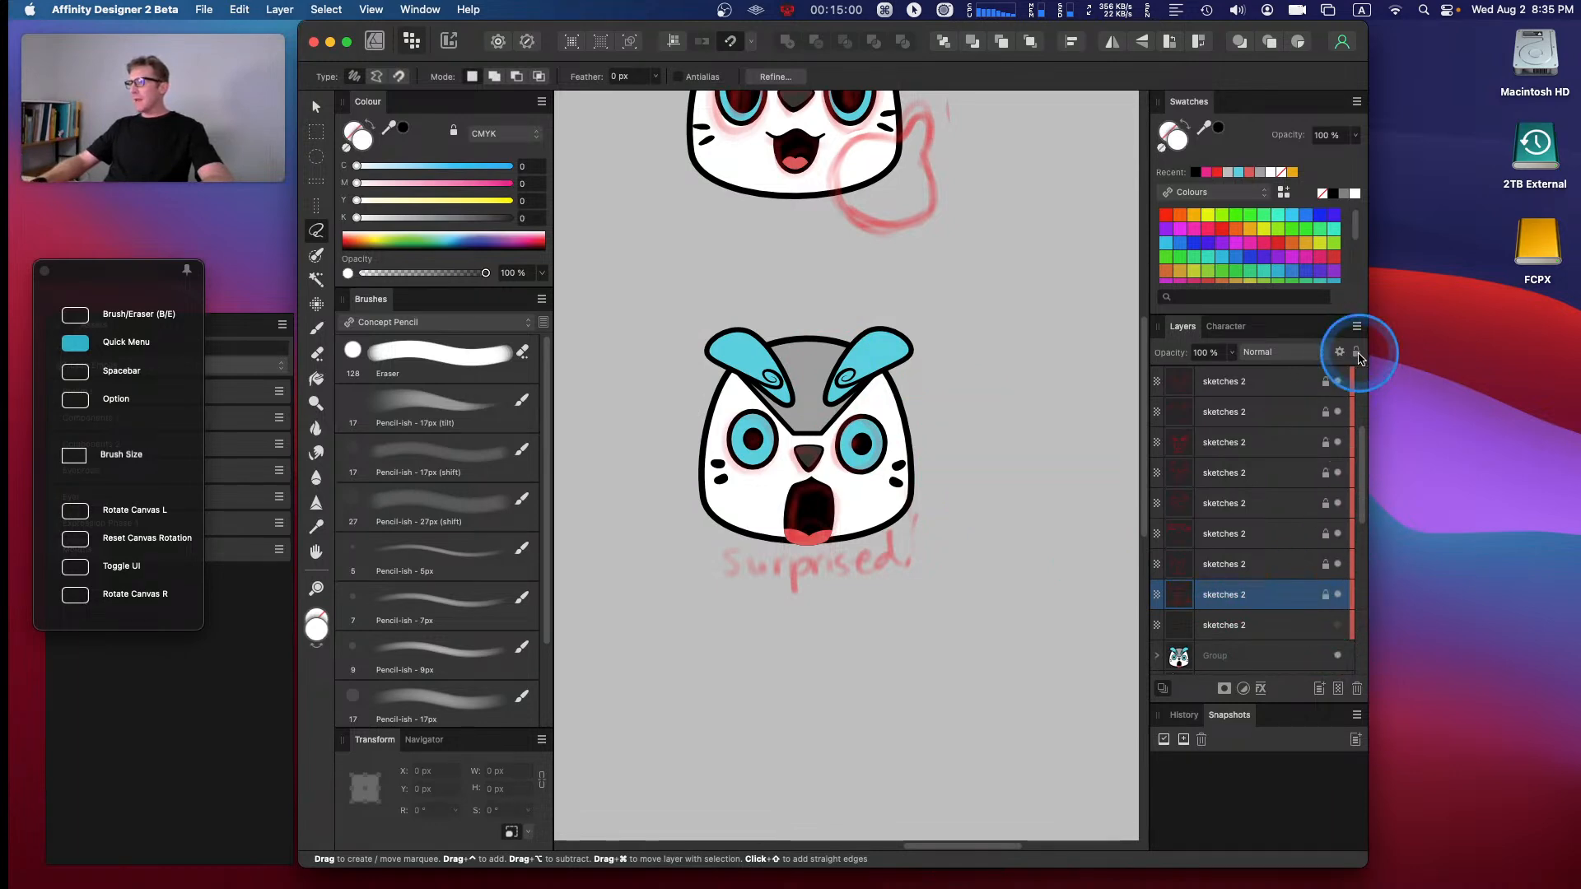
key(super+minus)
drag(654, 441, 813, 358)
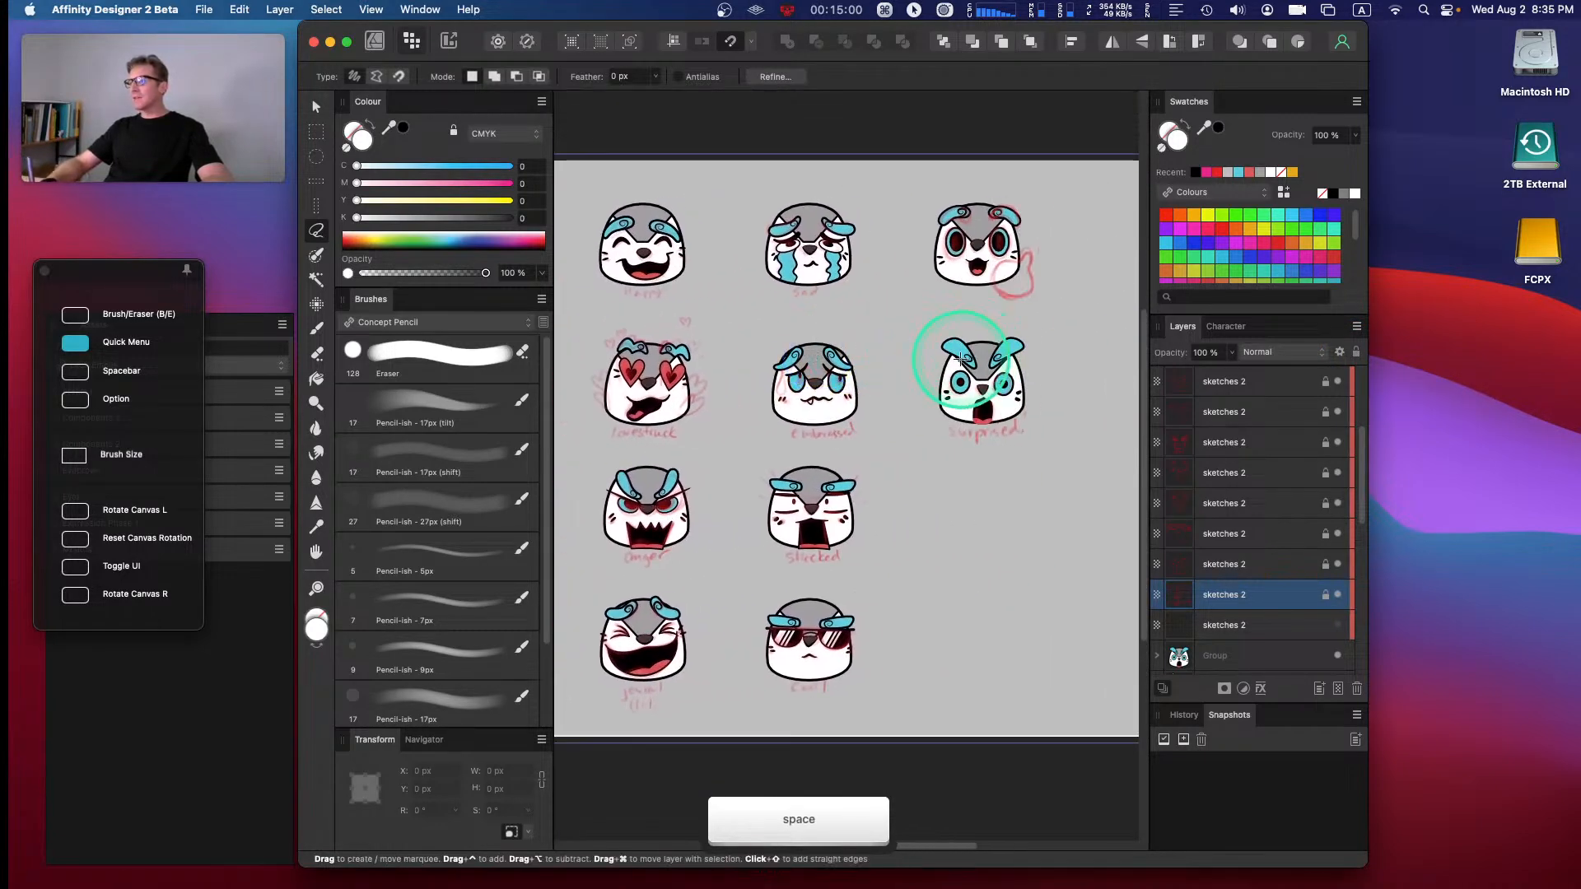
key(super+equal)
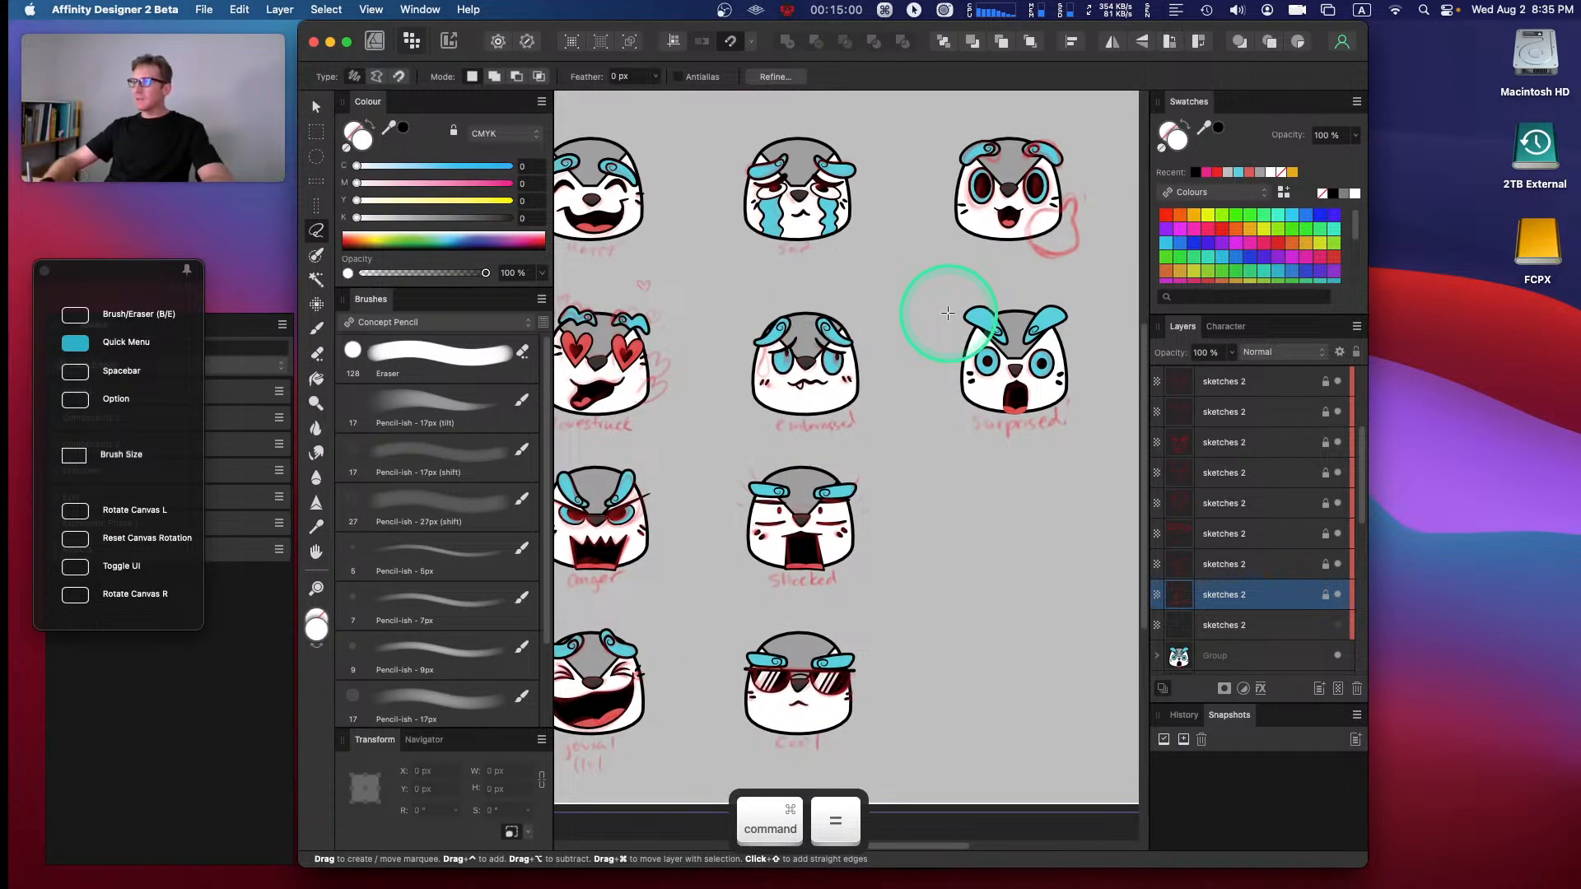
mouse_move(804, 254)
mouse_down()
mouse_move(825, 289)
mouse_move(939, 328)
mouse_move(995, 338)
mouse_move(1071, 308)
mouse_move(908, 311)
mouse_move(924, 329)
mouse_move(745, 294)
mouse_up()
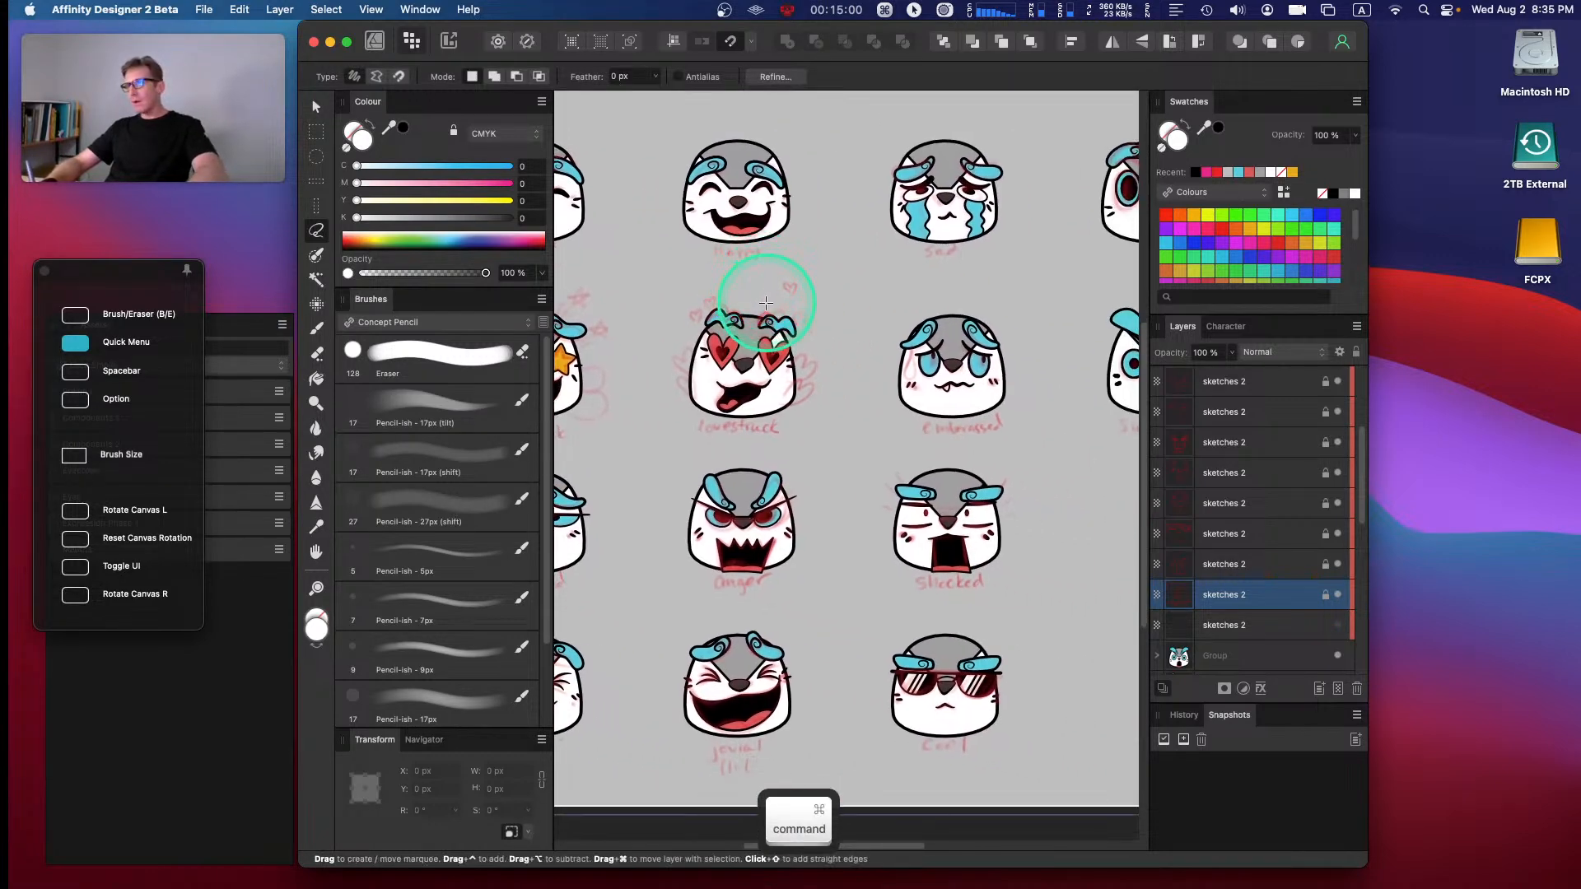
key(super+s)
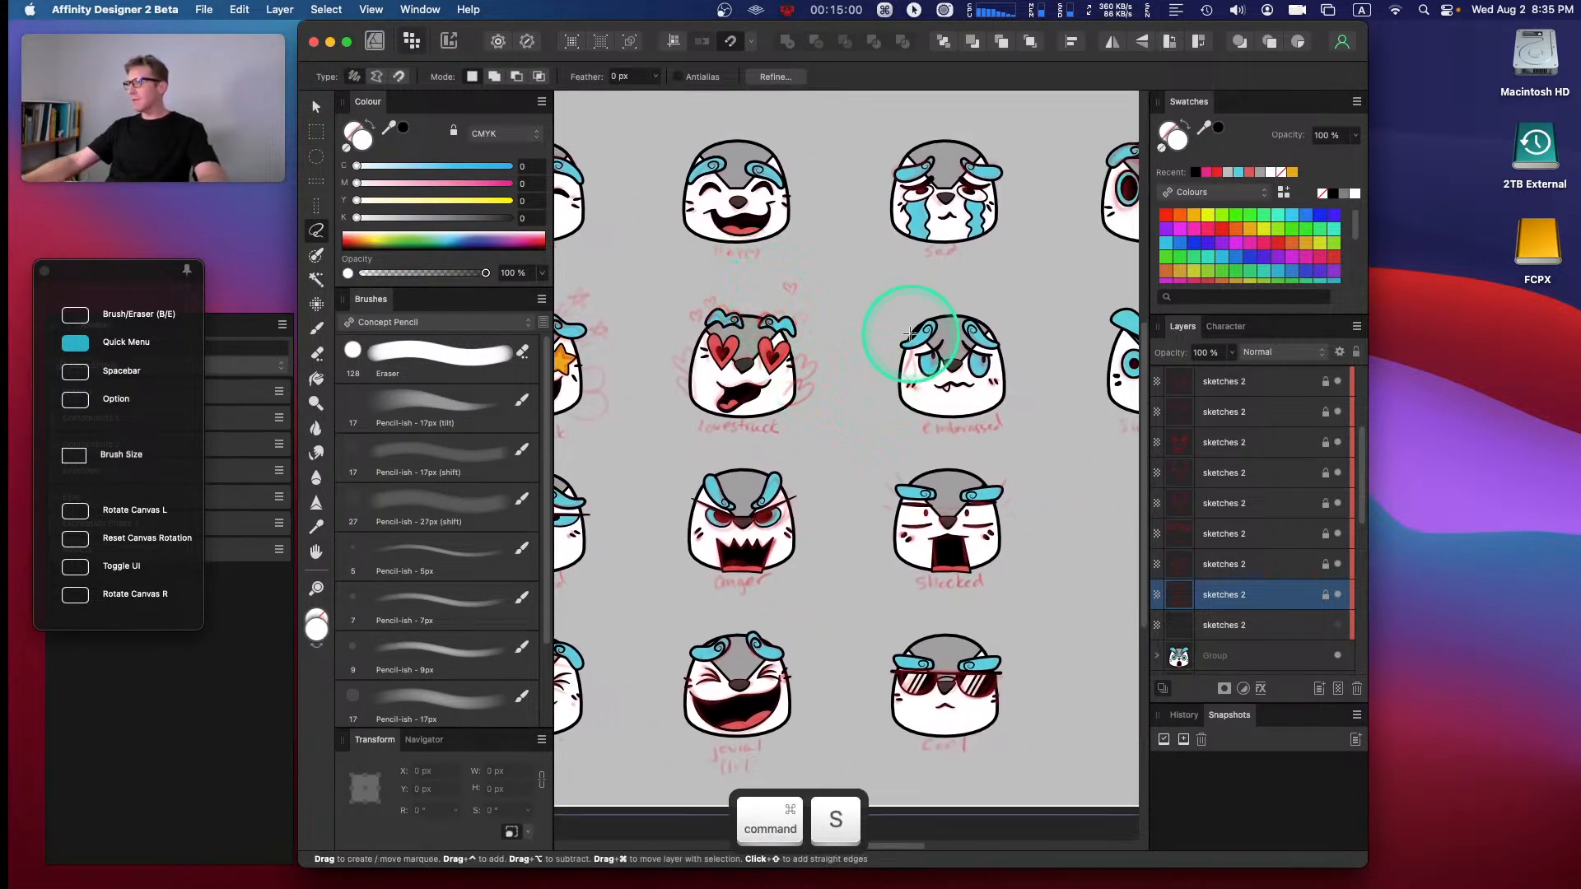
- Group all the sketches 2 layers above the emoji groups, including the hidden leftover, and name the group Sketches
click(1264, 381)
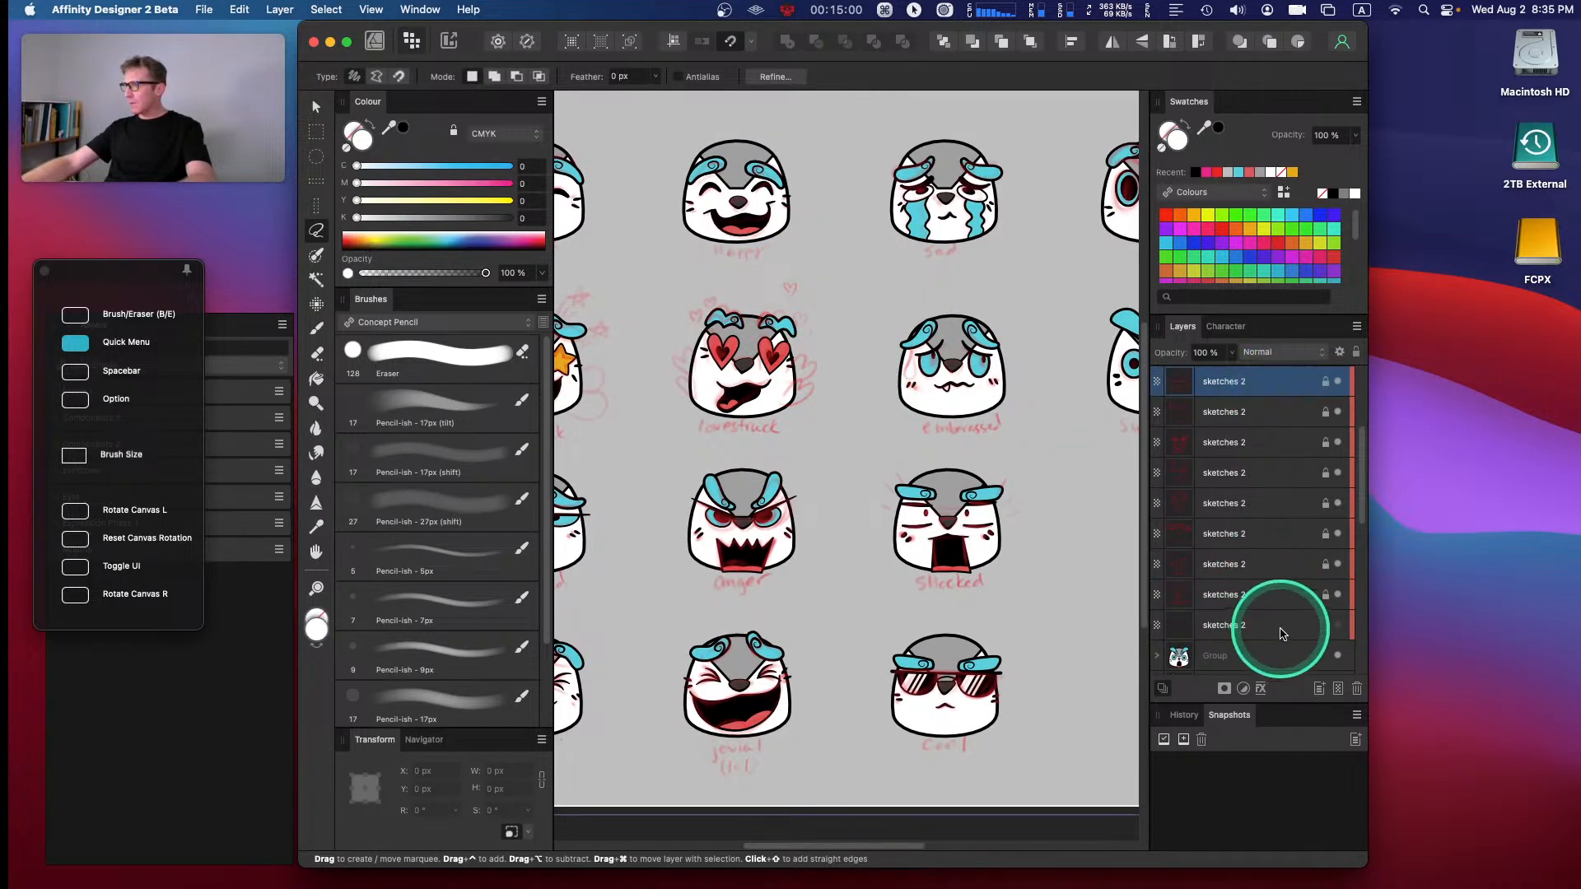
shift+click(1280, 629)
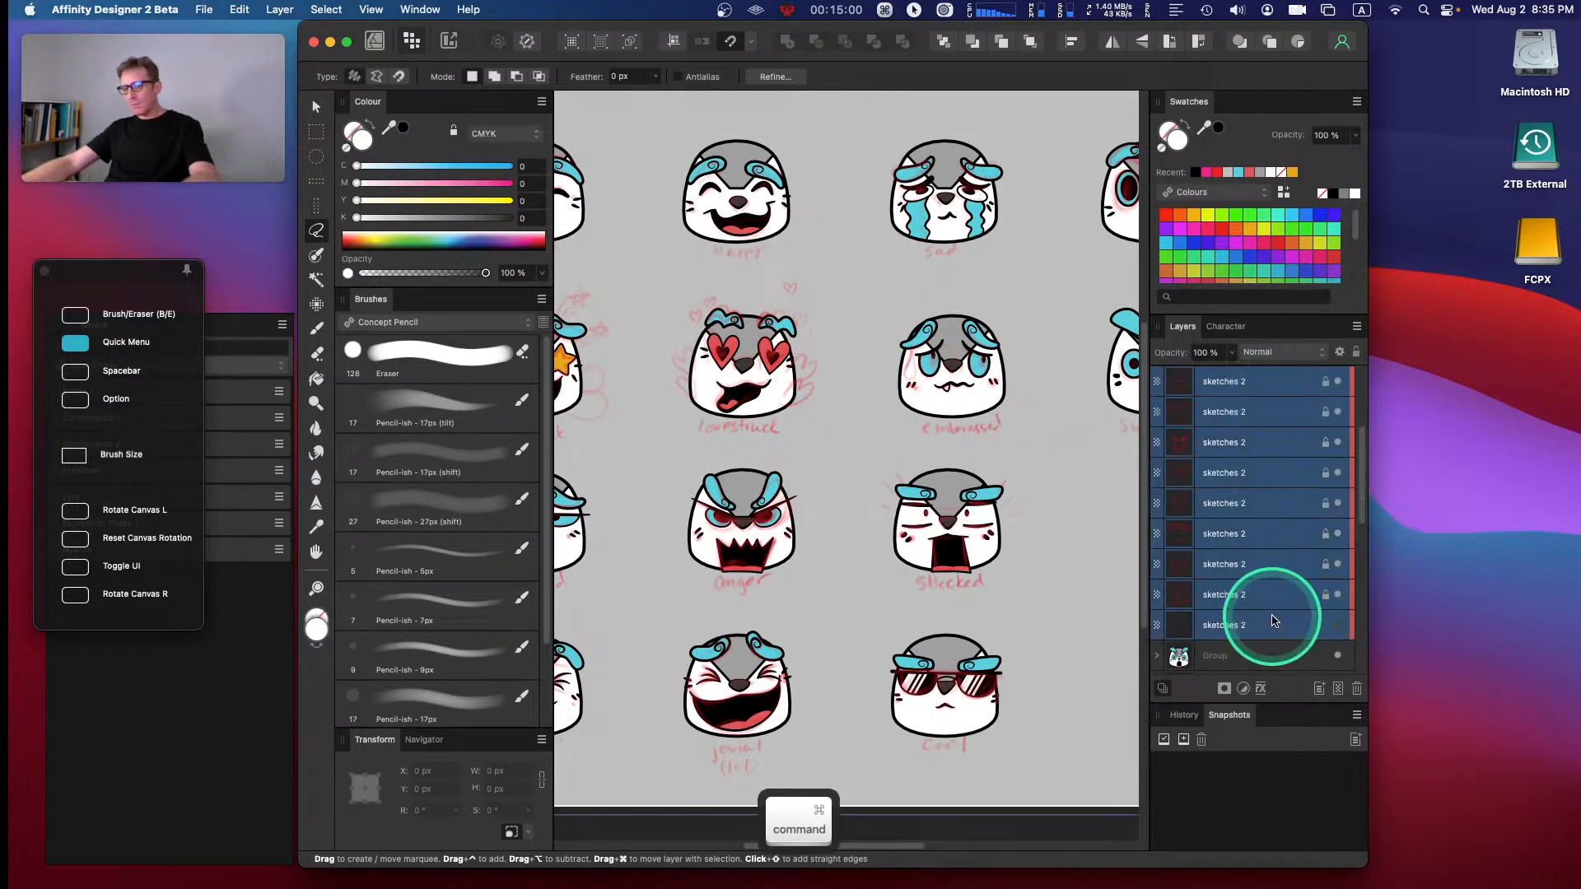
key(super+g)
double_click(1223, 384)
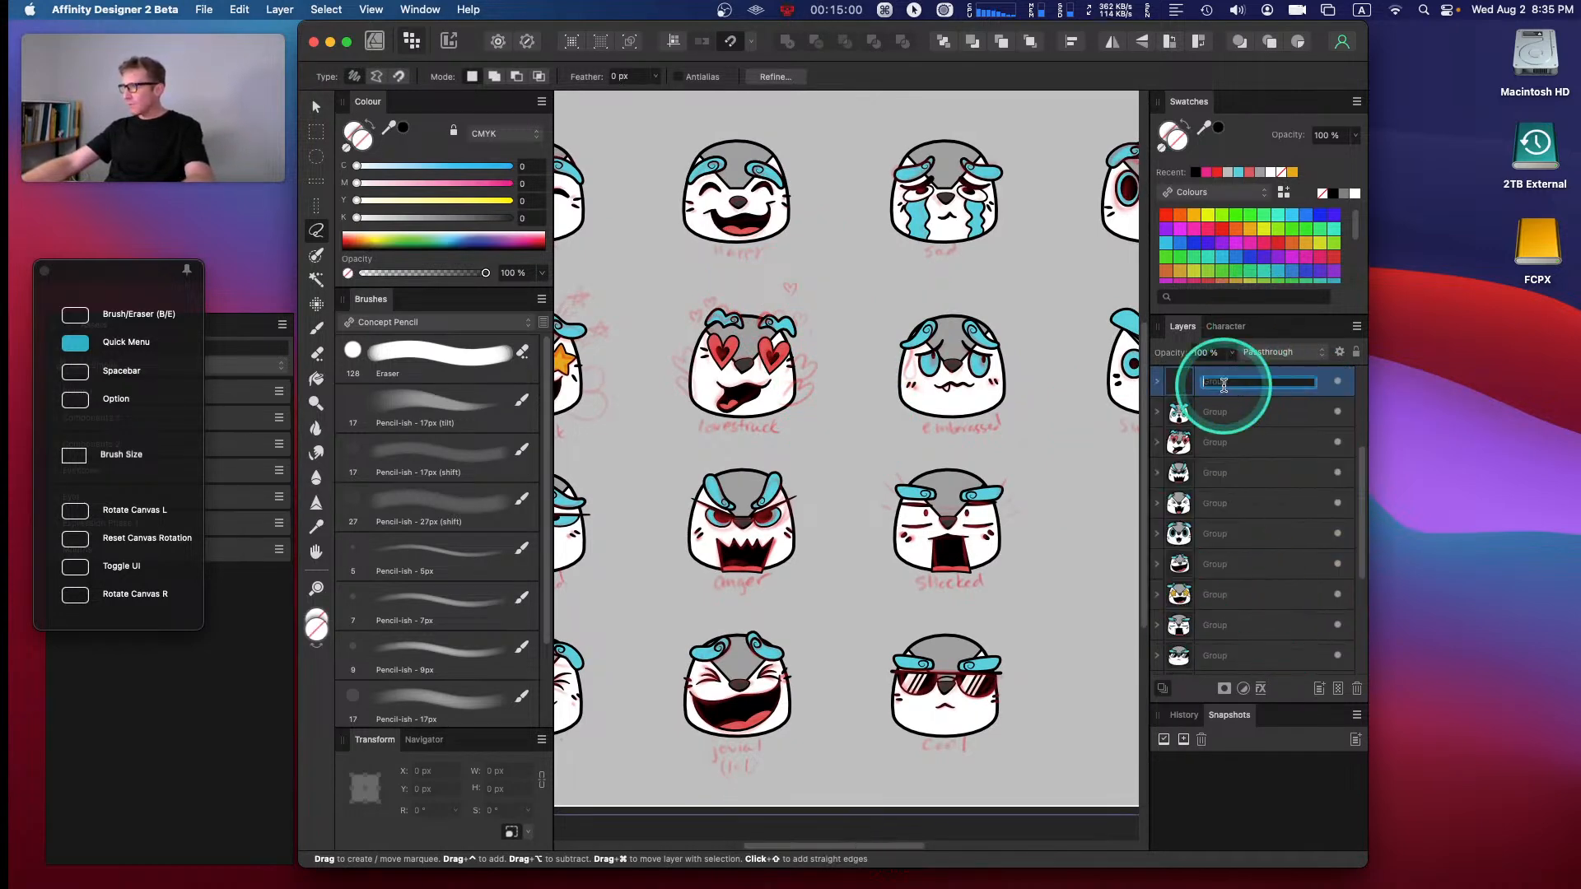
text(Sketches)
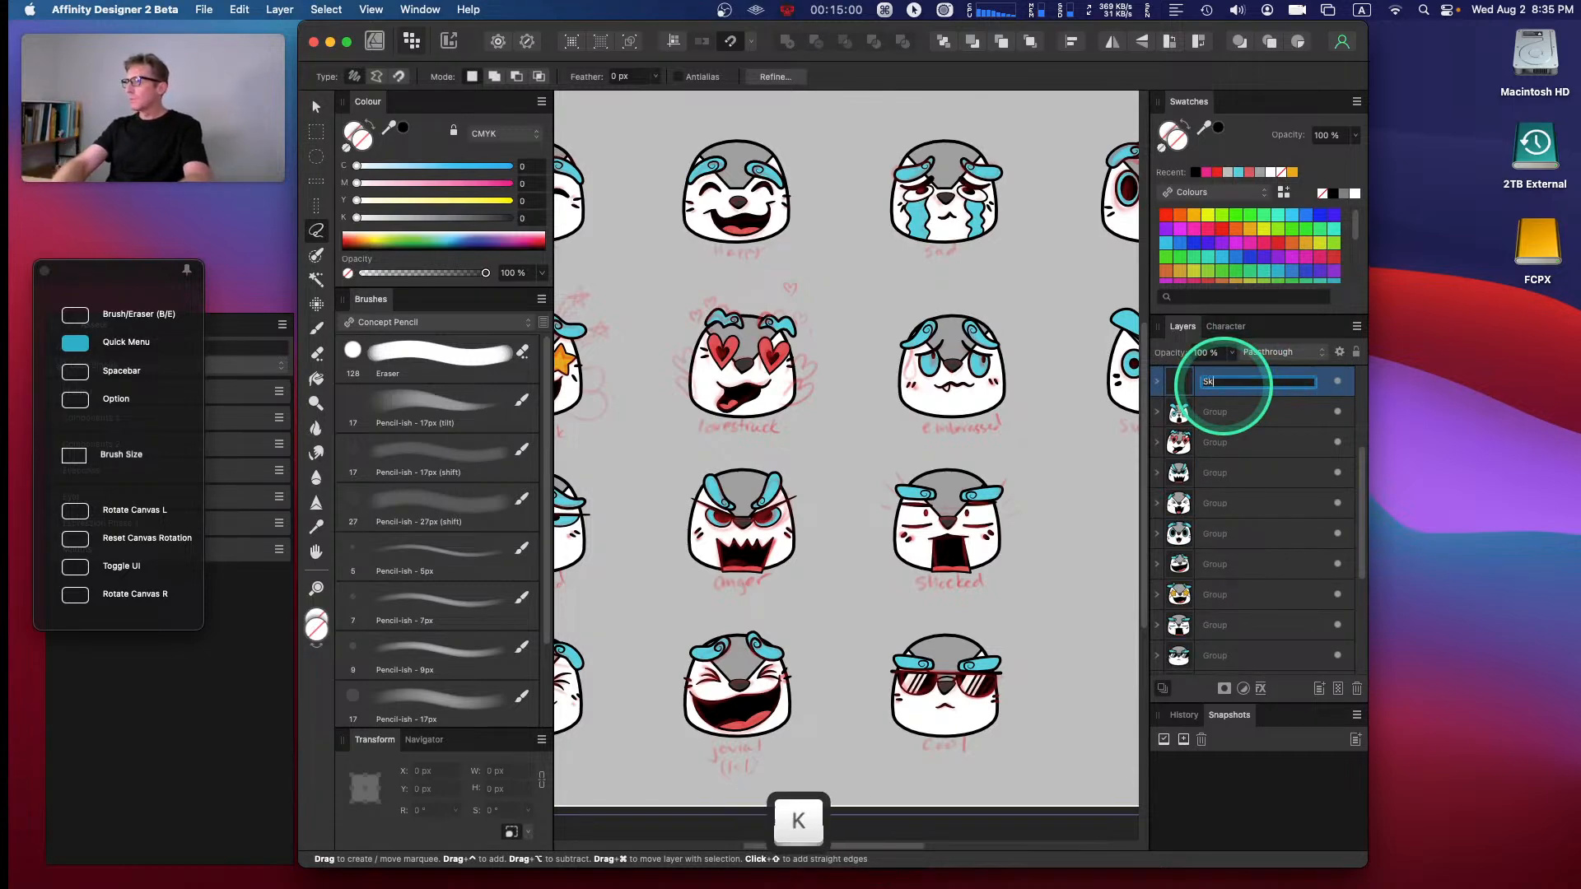
key(Return)
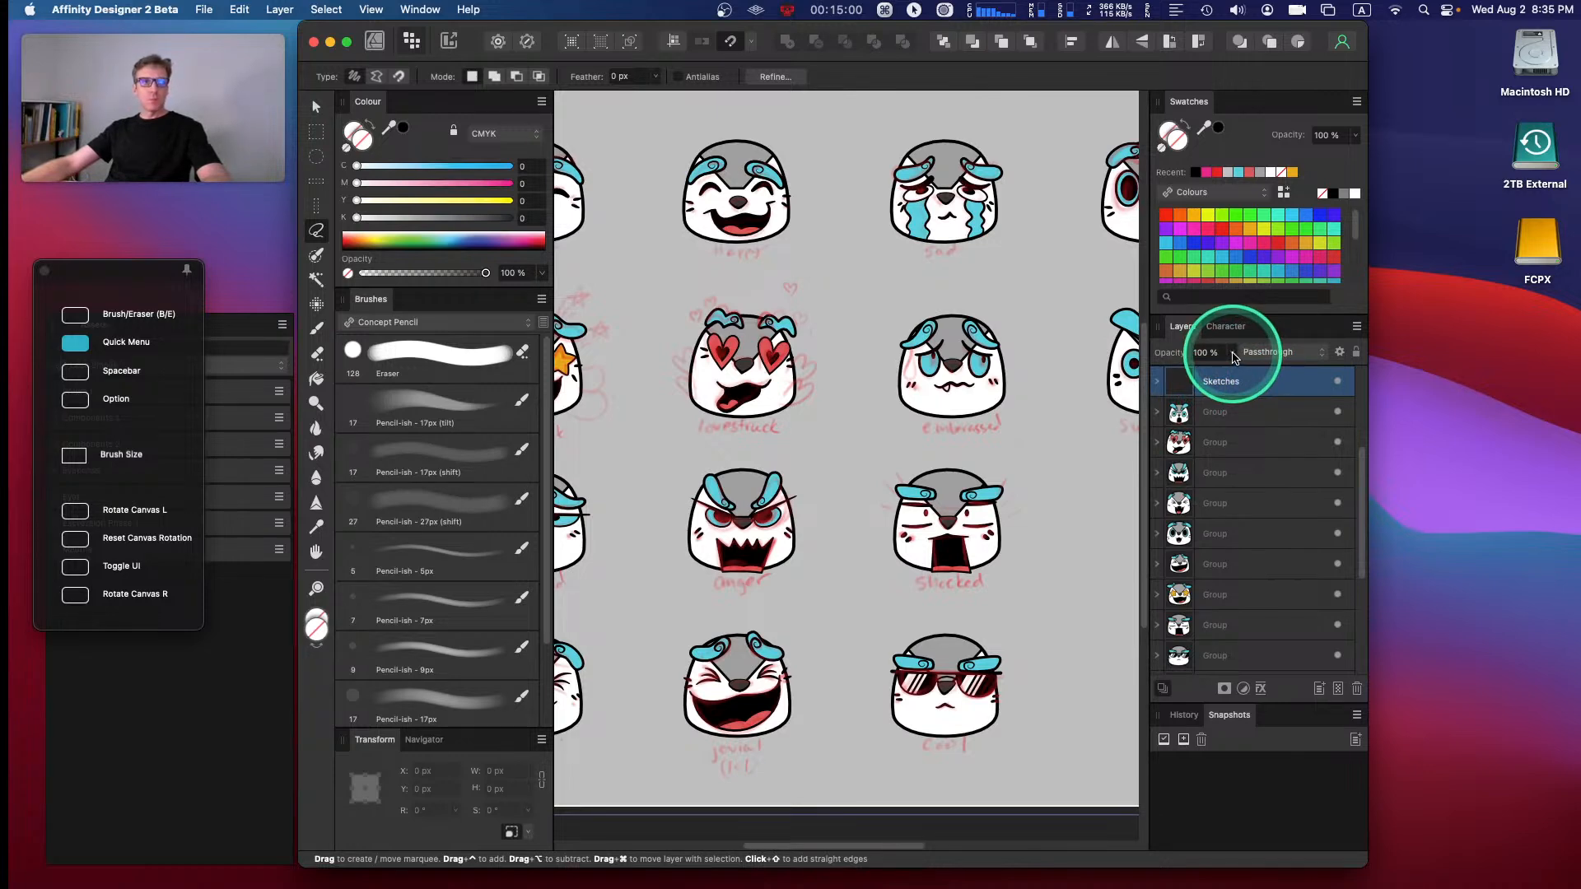
drag(1373, 528, 1373, 667)
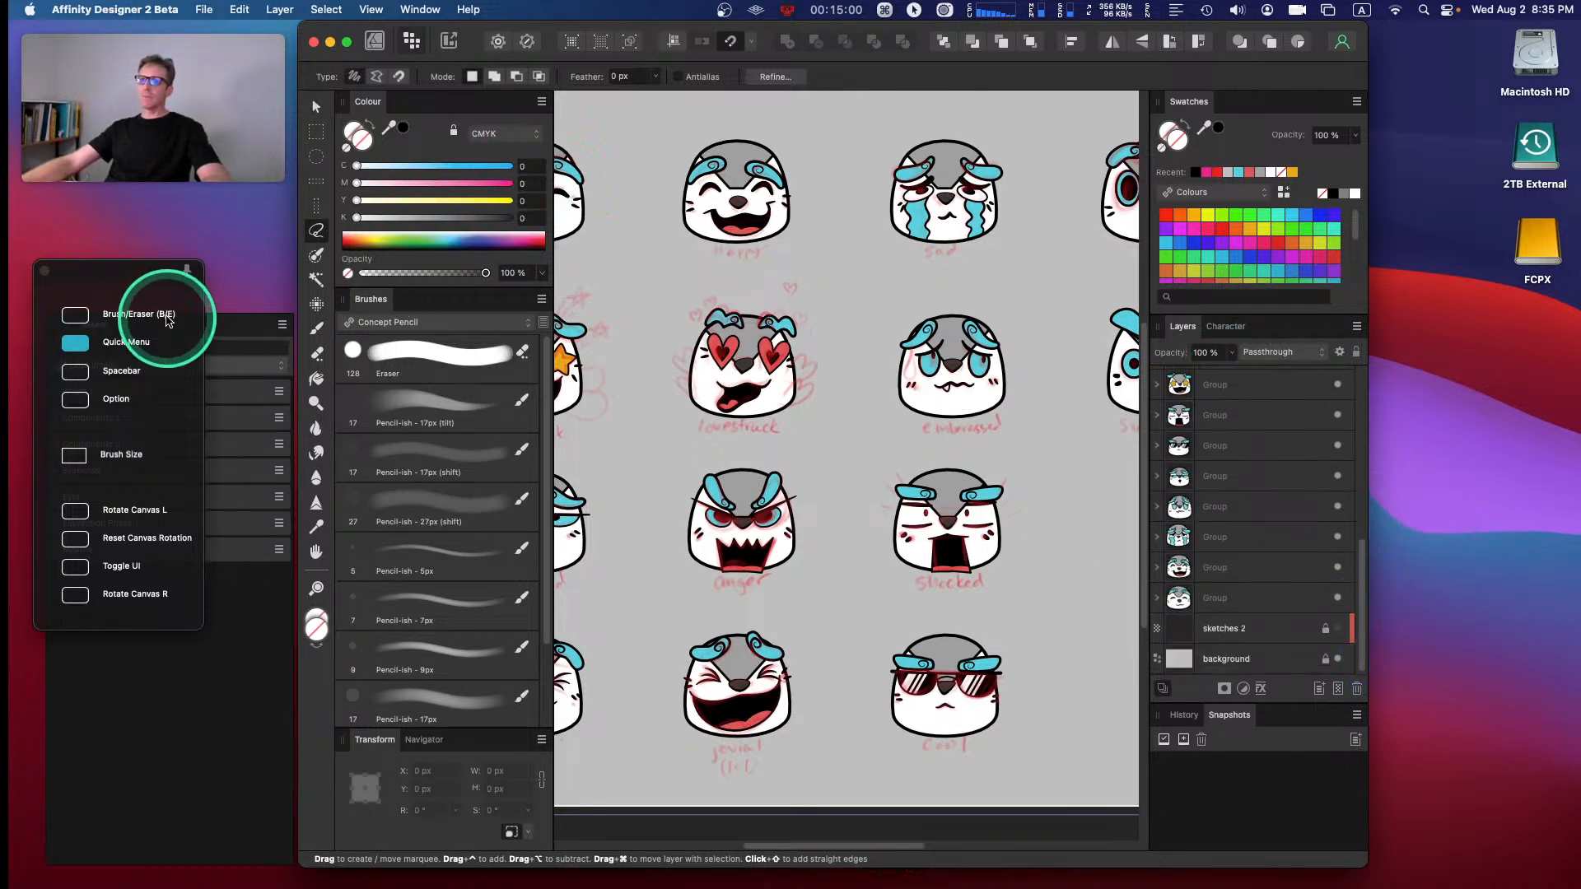
click(226, 327)
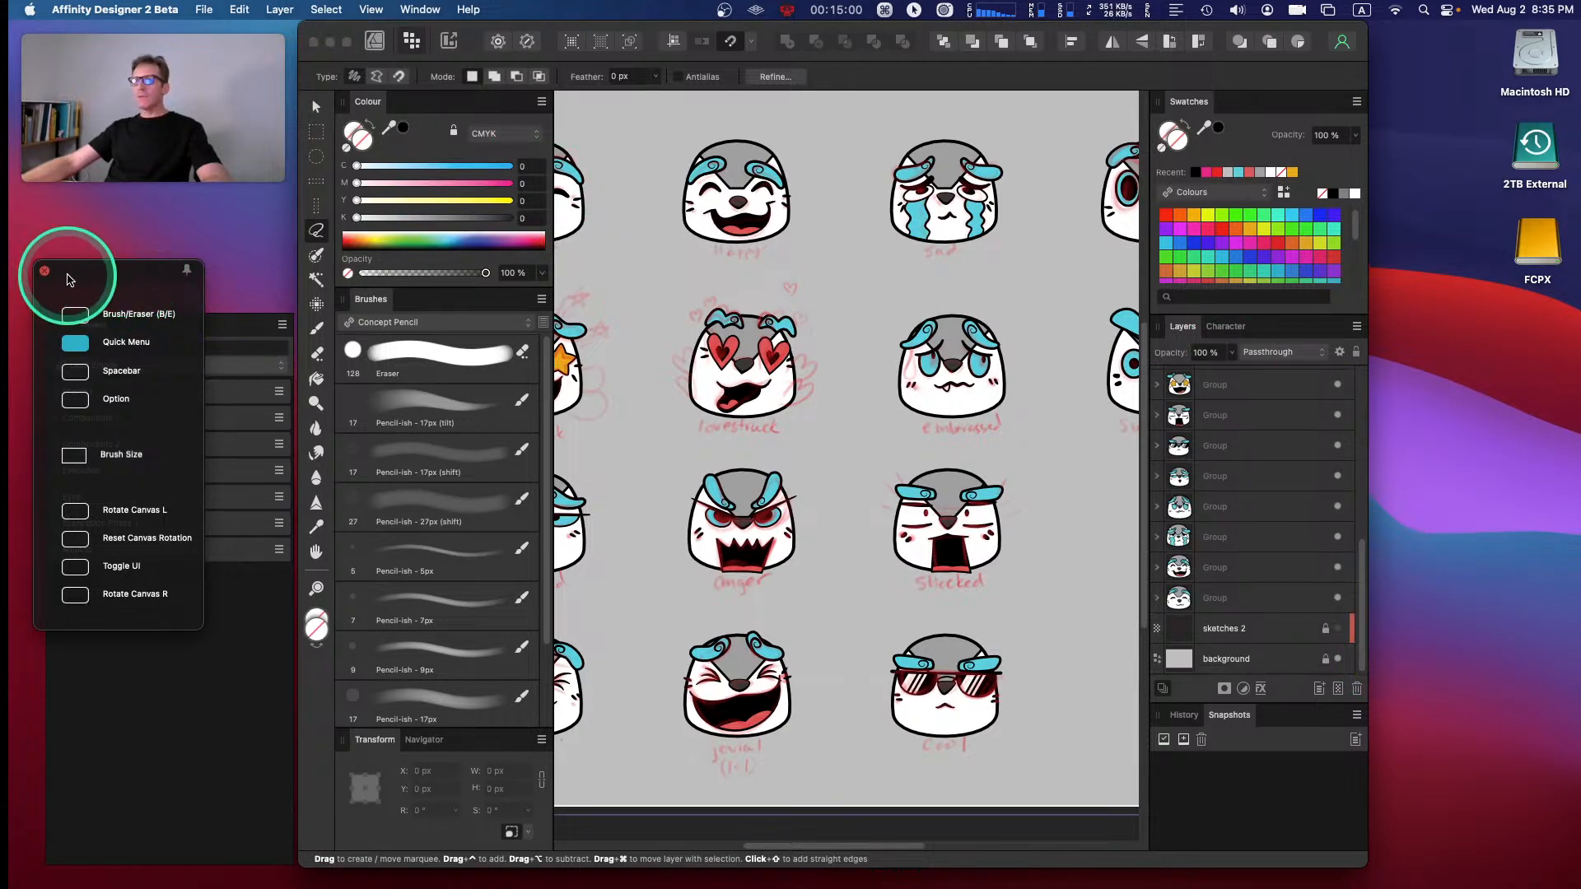
- Close the floating shortcut overlay, detach the Layers panel beside the document window, and extend it to nearly full screen height
click(650, 23)
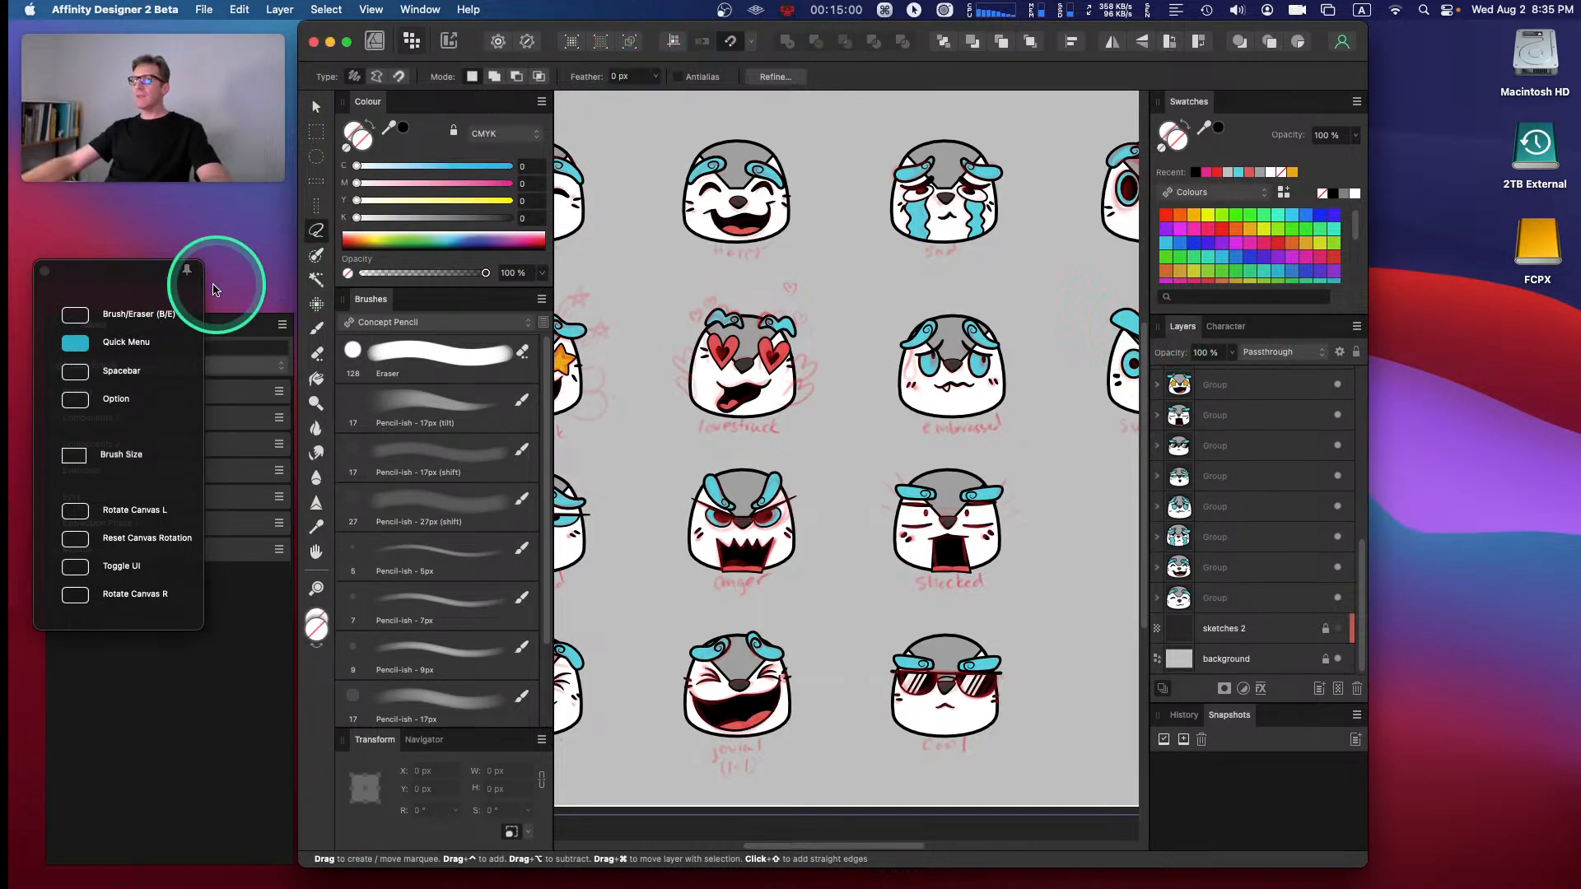
click(187, 270)
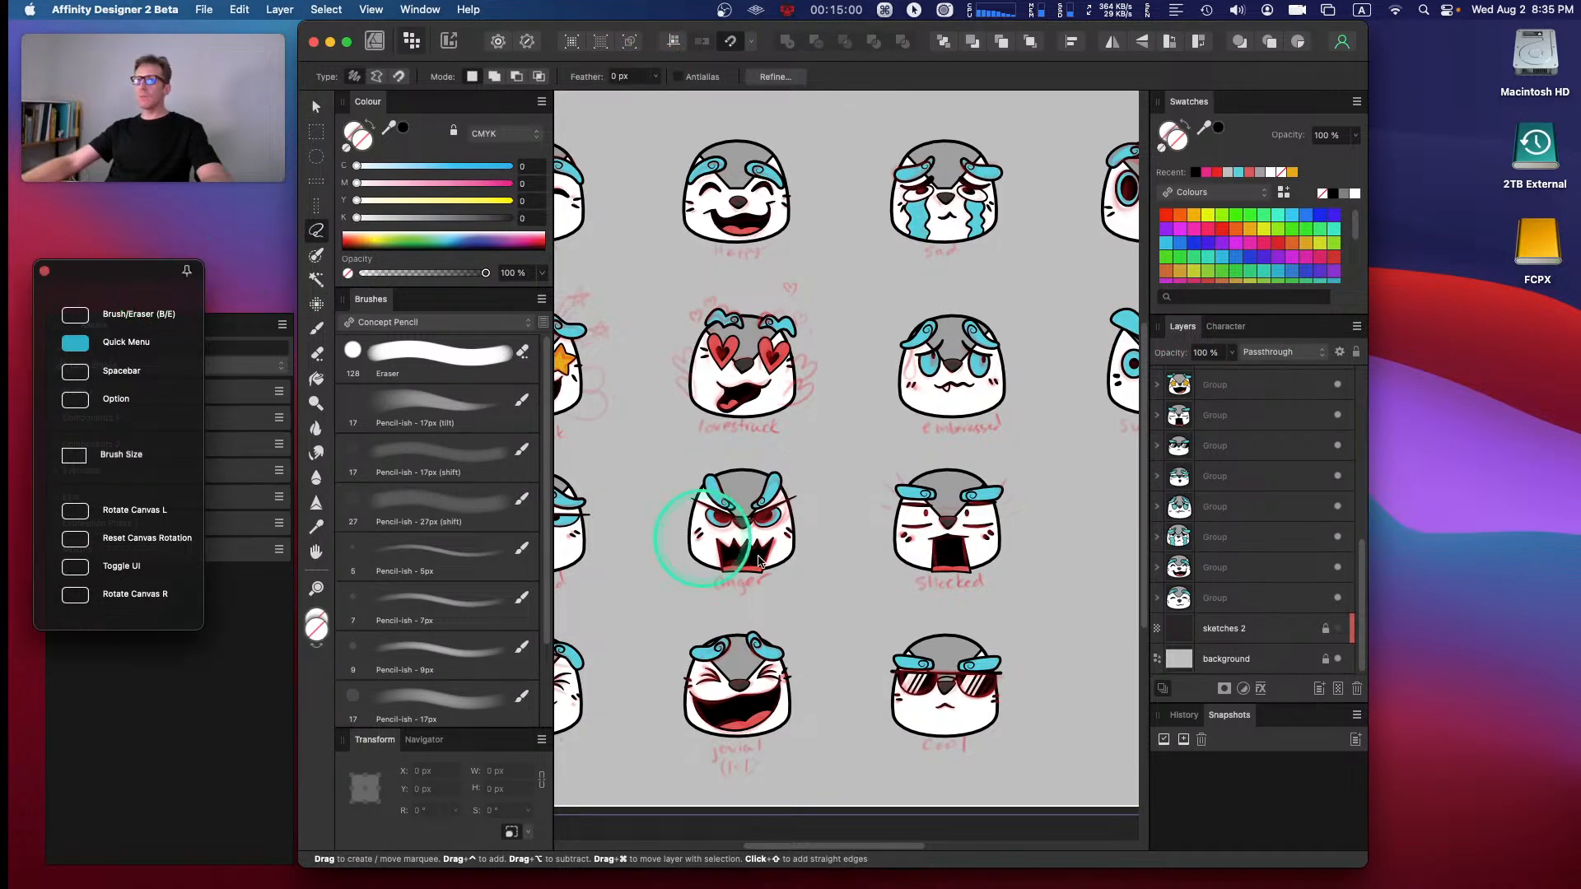
drag(1180, 326, 1383, 39)
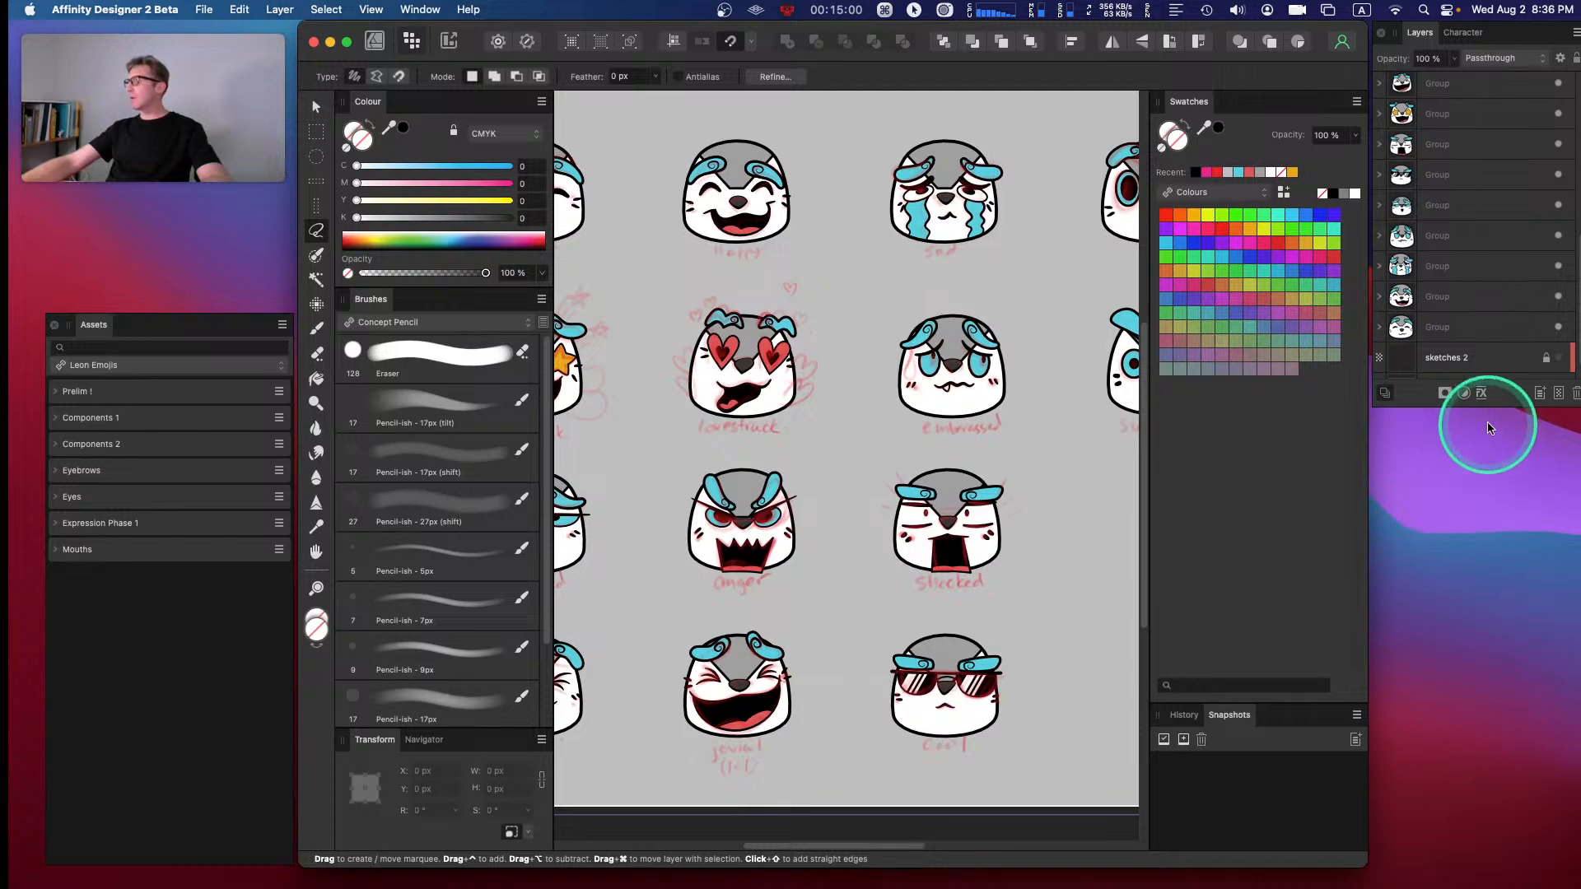
drag(1488, 406, 1501, 866)
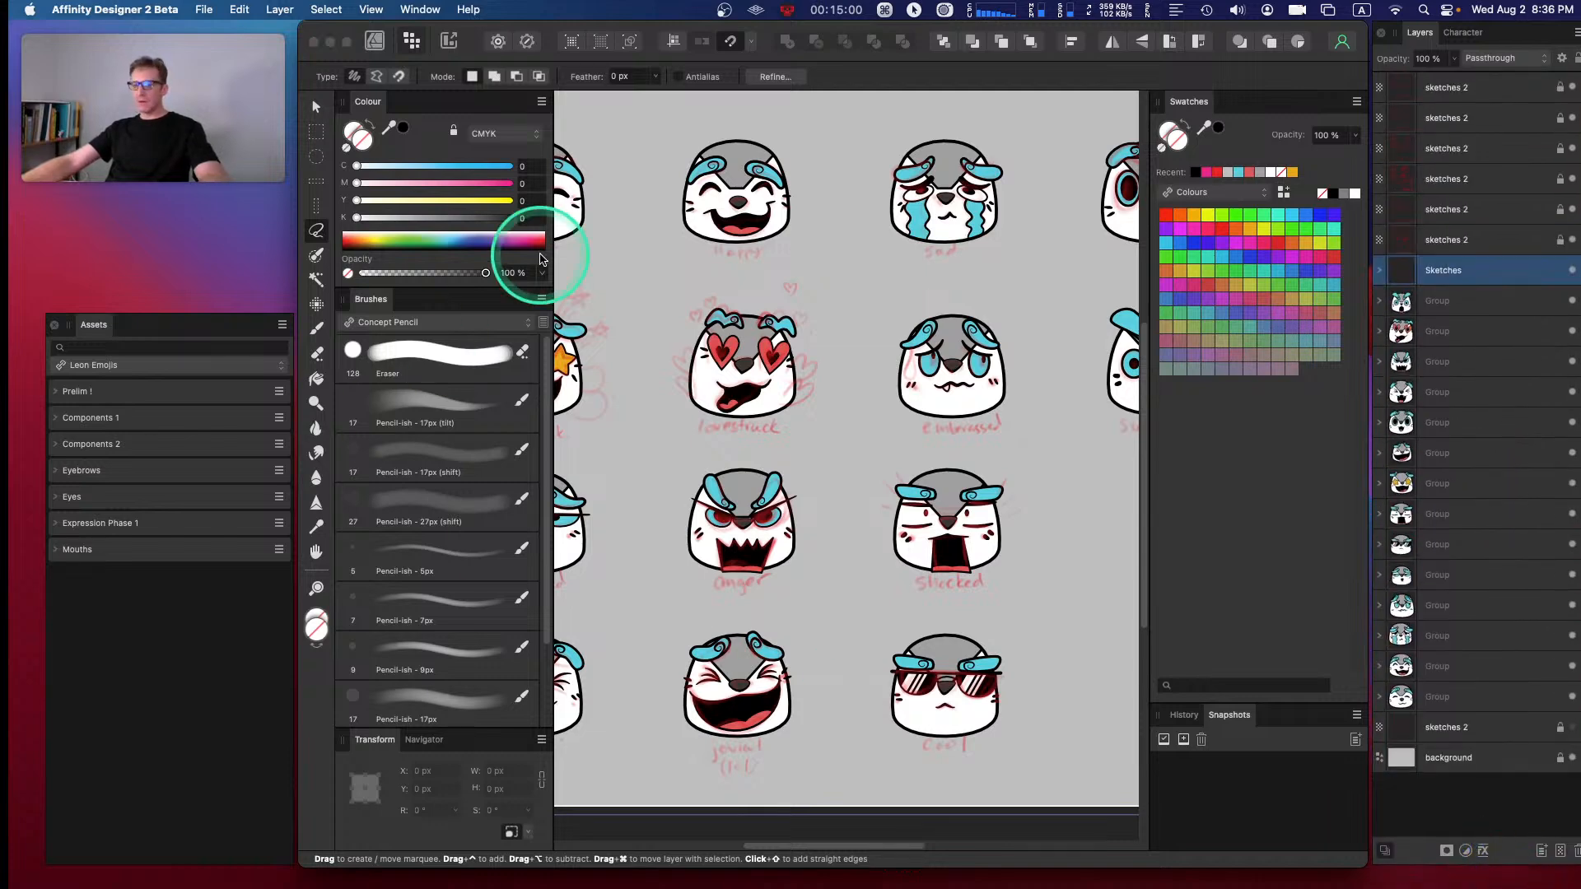
- Create a new layer and move it down the stack until it sits beneath all emoji groups, directly above the hidden sketches 2 layer
key(super+1)
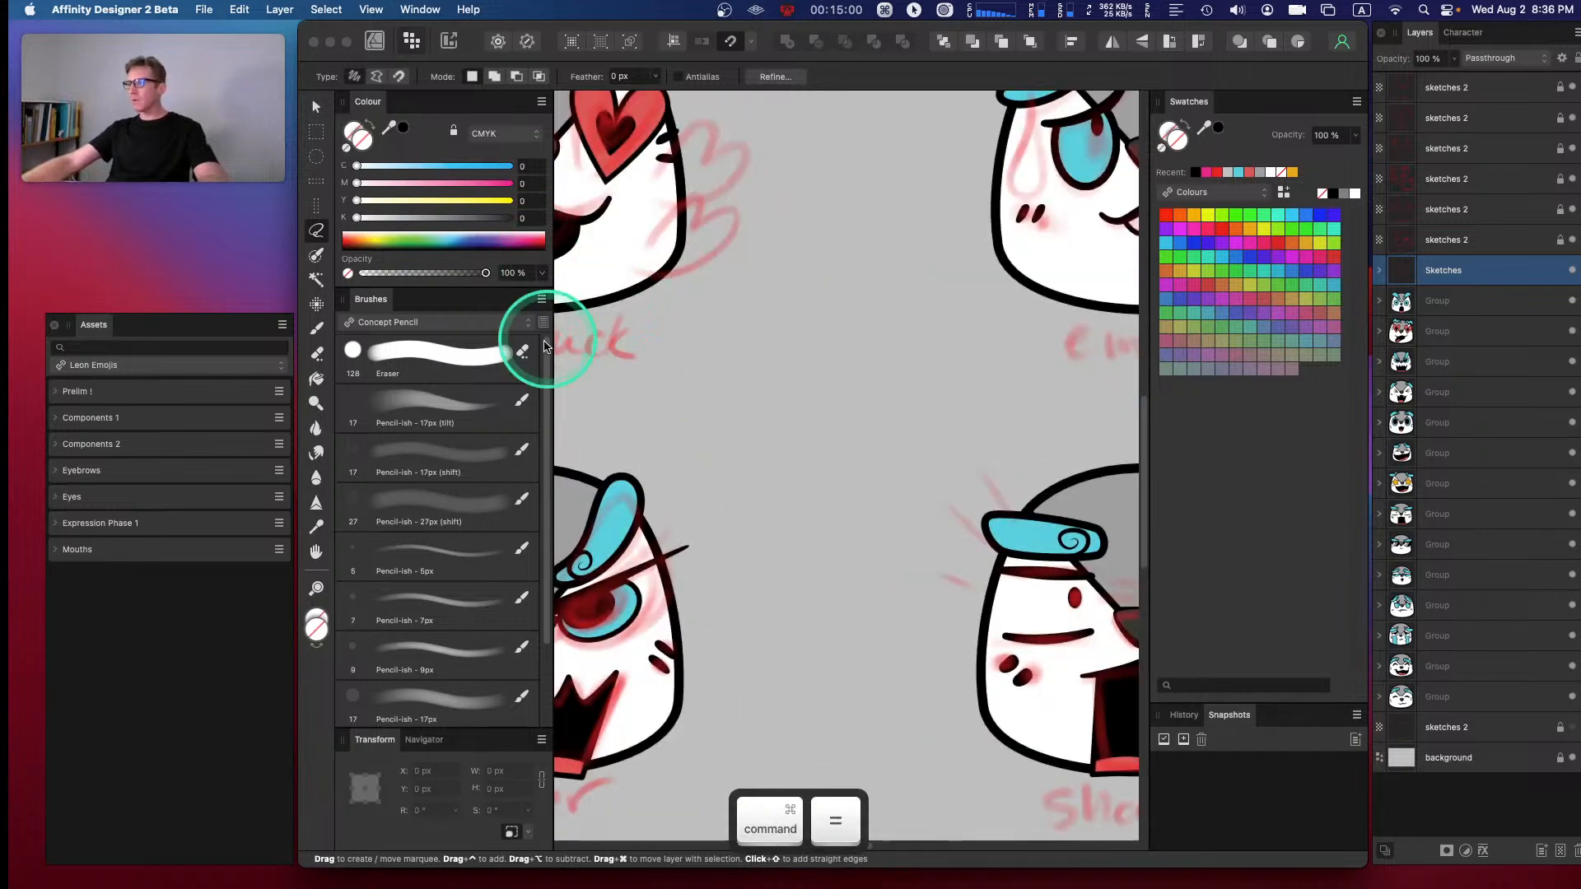
key(space)
drag(709, 248, 1060, 442)
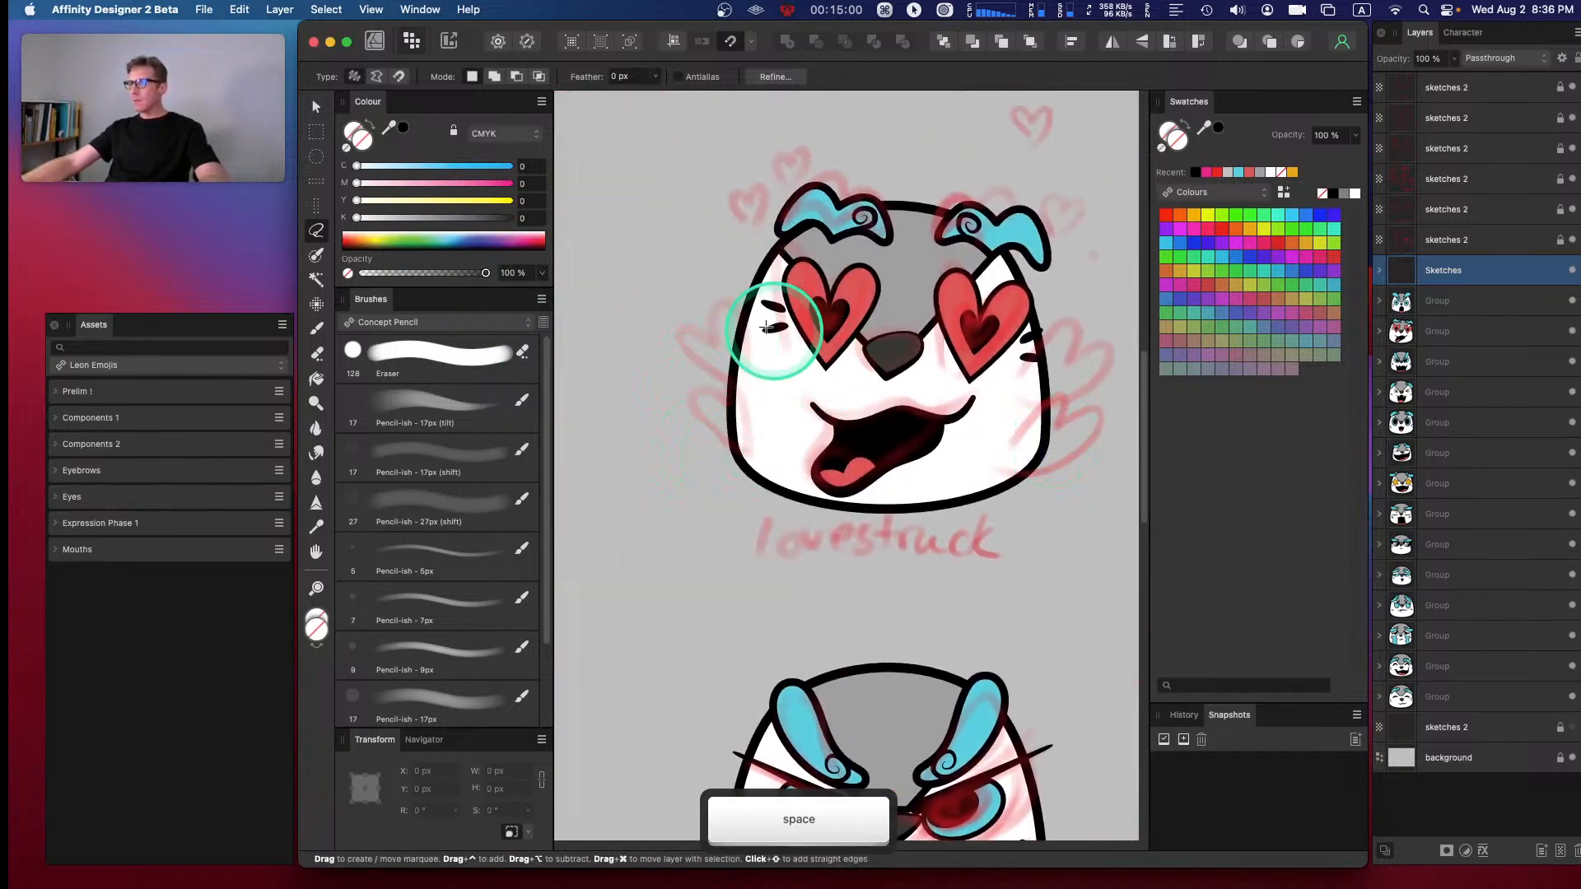
drag(708, 237, 1143, 447)
drag(730, 201, 1000, 593)
drag(945, 482, 821, 413)
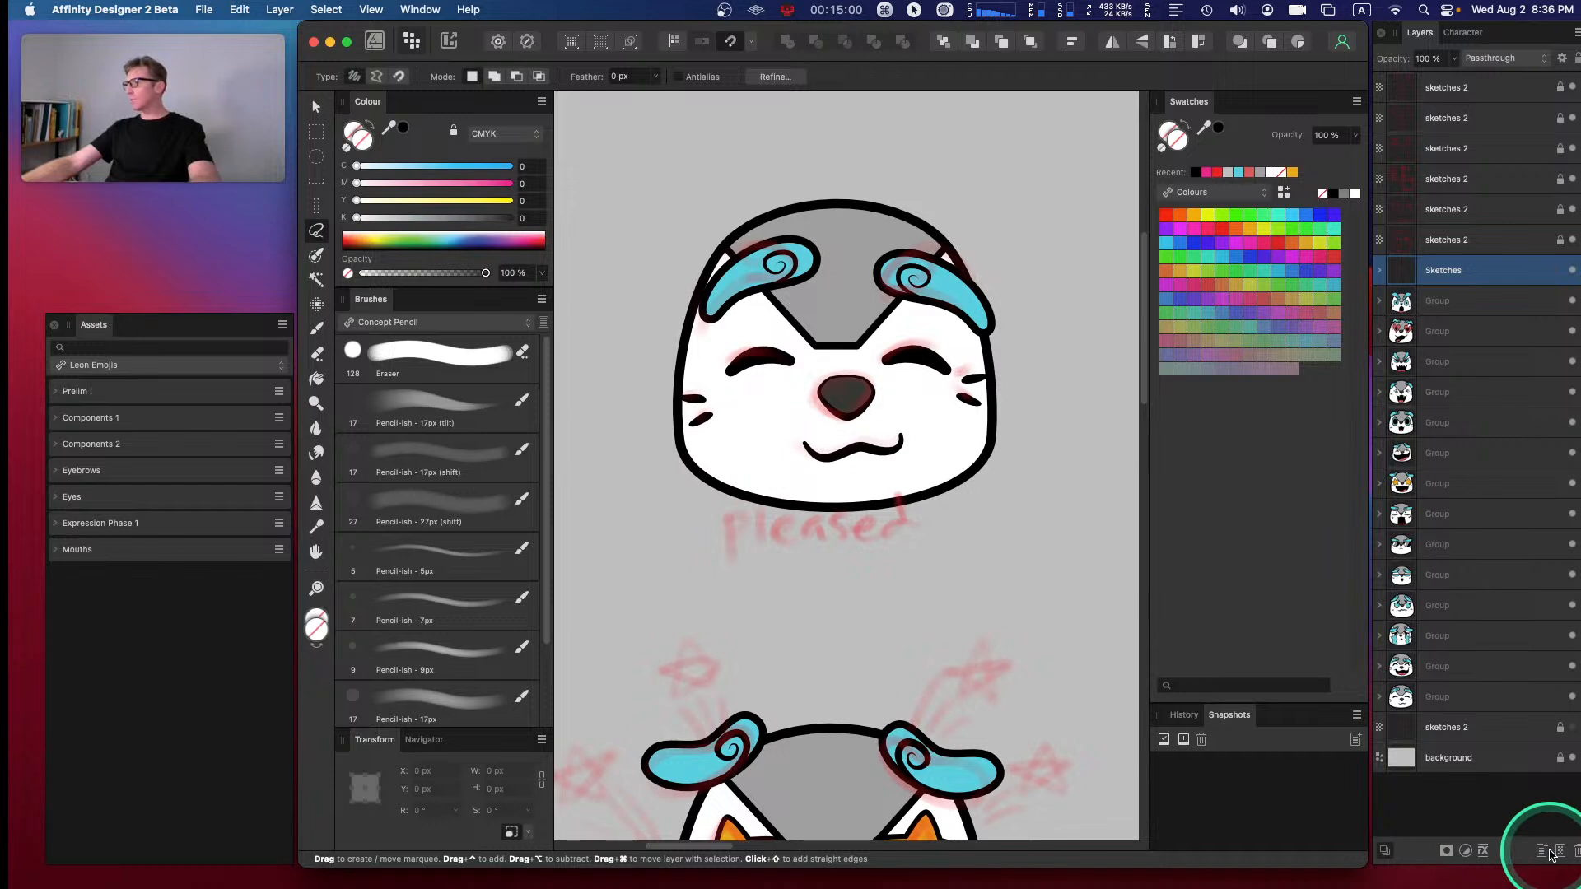
click(1439, 311)
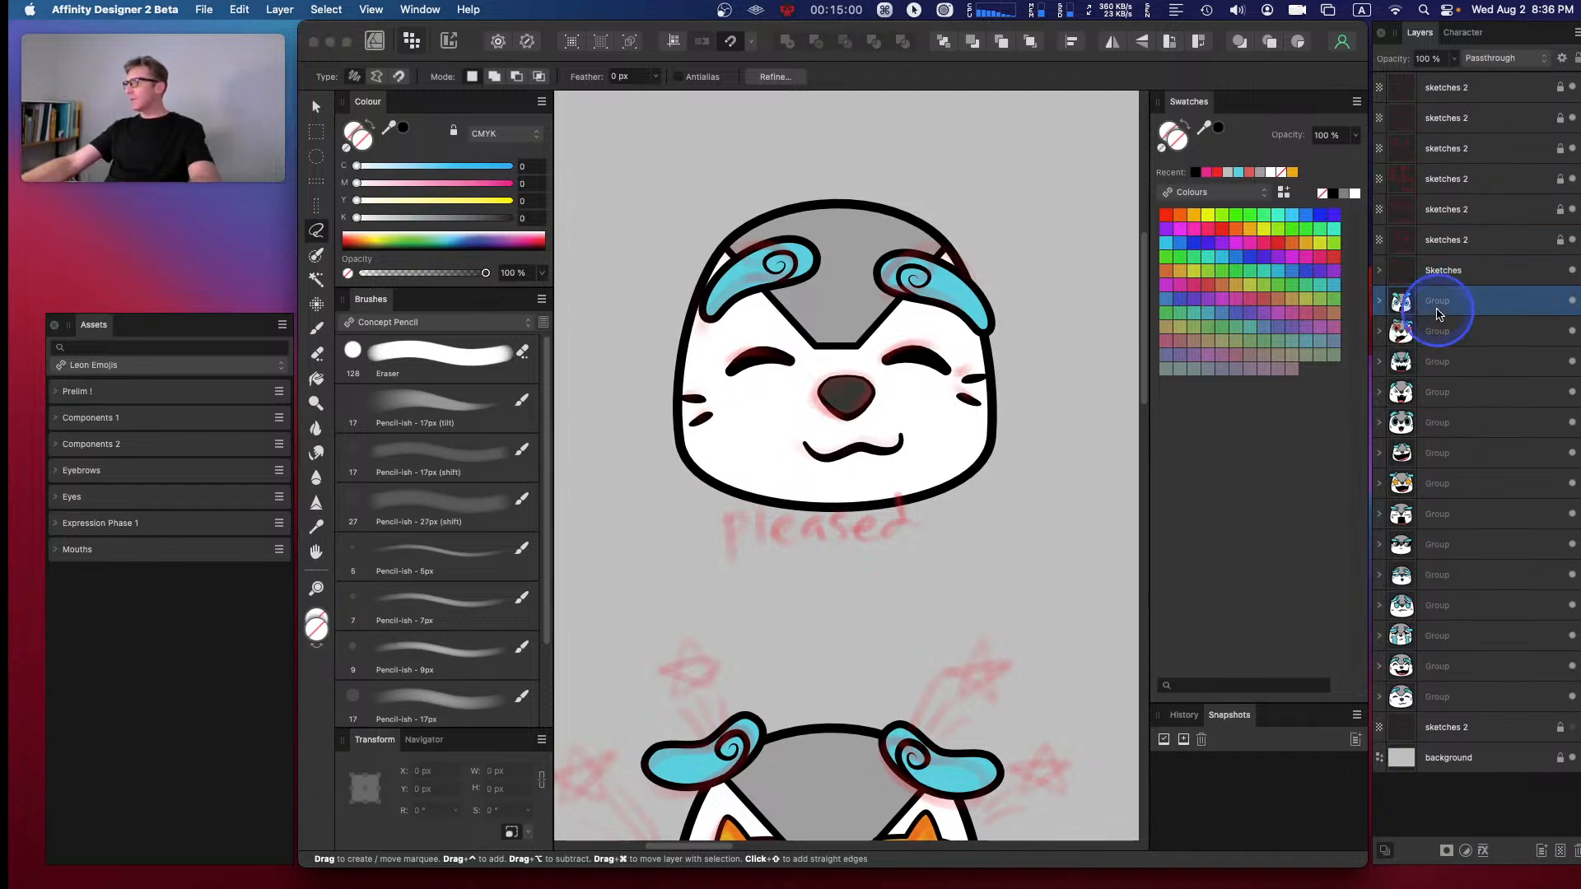
click(1542, 856)
drag(1482, 89, 1424, 303)
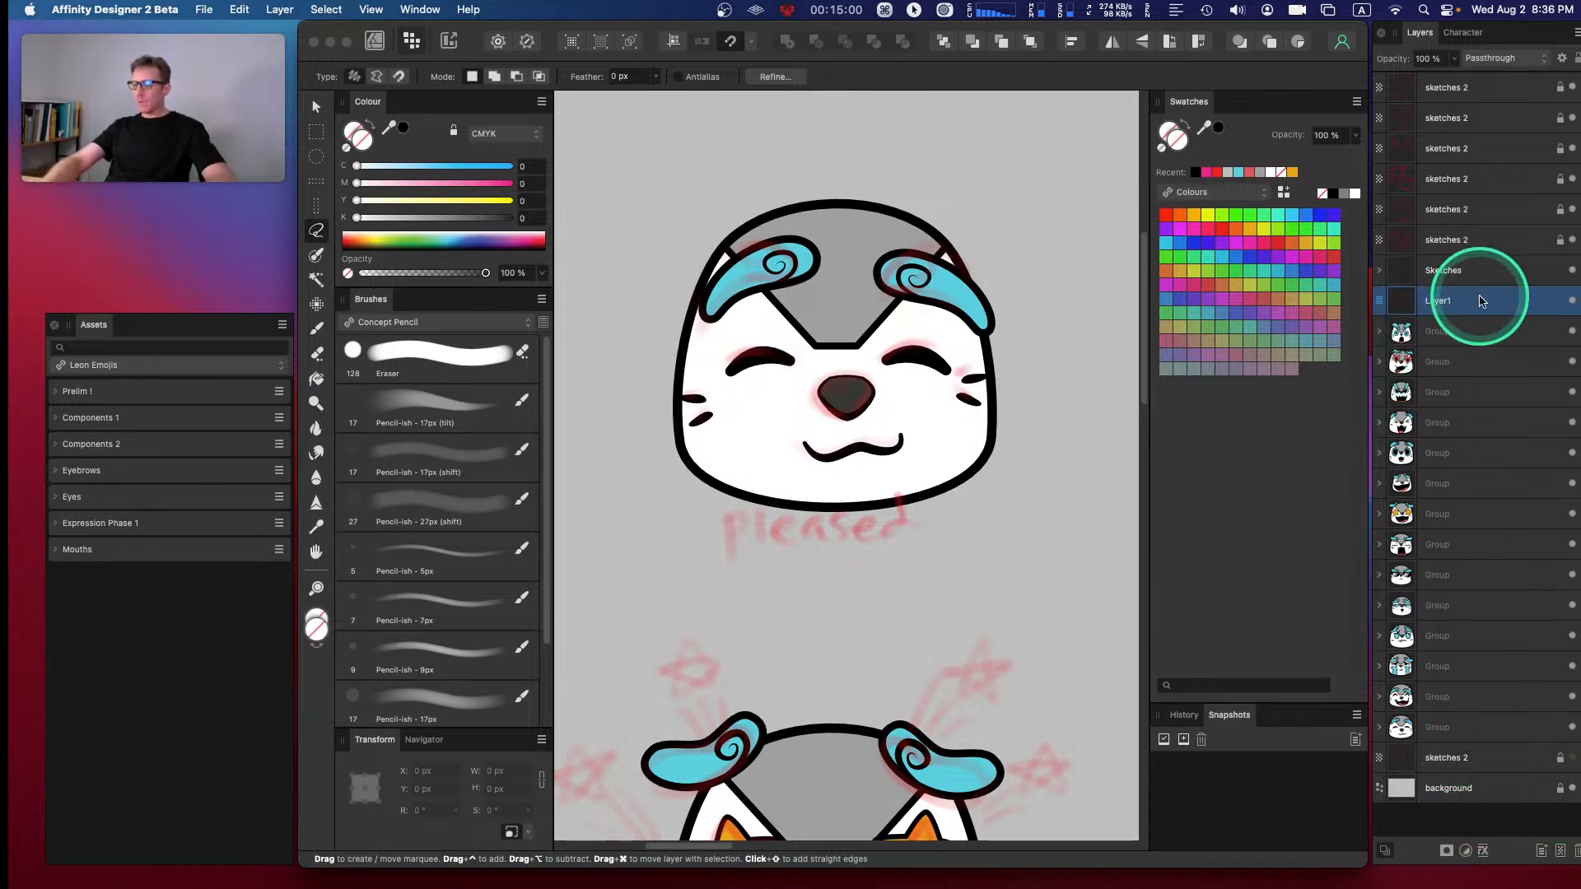
key(super+bracketleft)
key(super+bracketleft)
key(super+bracketleft)
key(super+bracketleft)
key(super+bracketleft)
key(super+bracketleft)
key(super+bracketleft)
key(super+bracketleft)
key(super+bracketleft)
key(super+bracketleft)
key(super+bracketleft)
key(super+bracketleft)
key(super+bracketleft)
key(super+bracketleft)
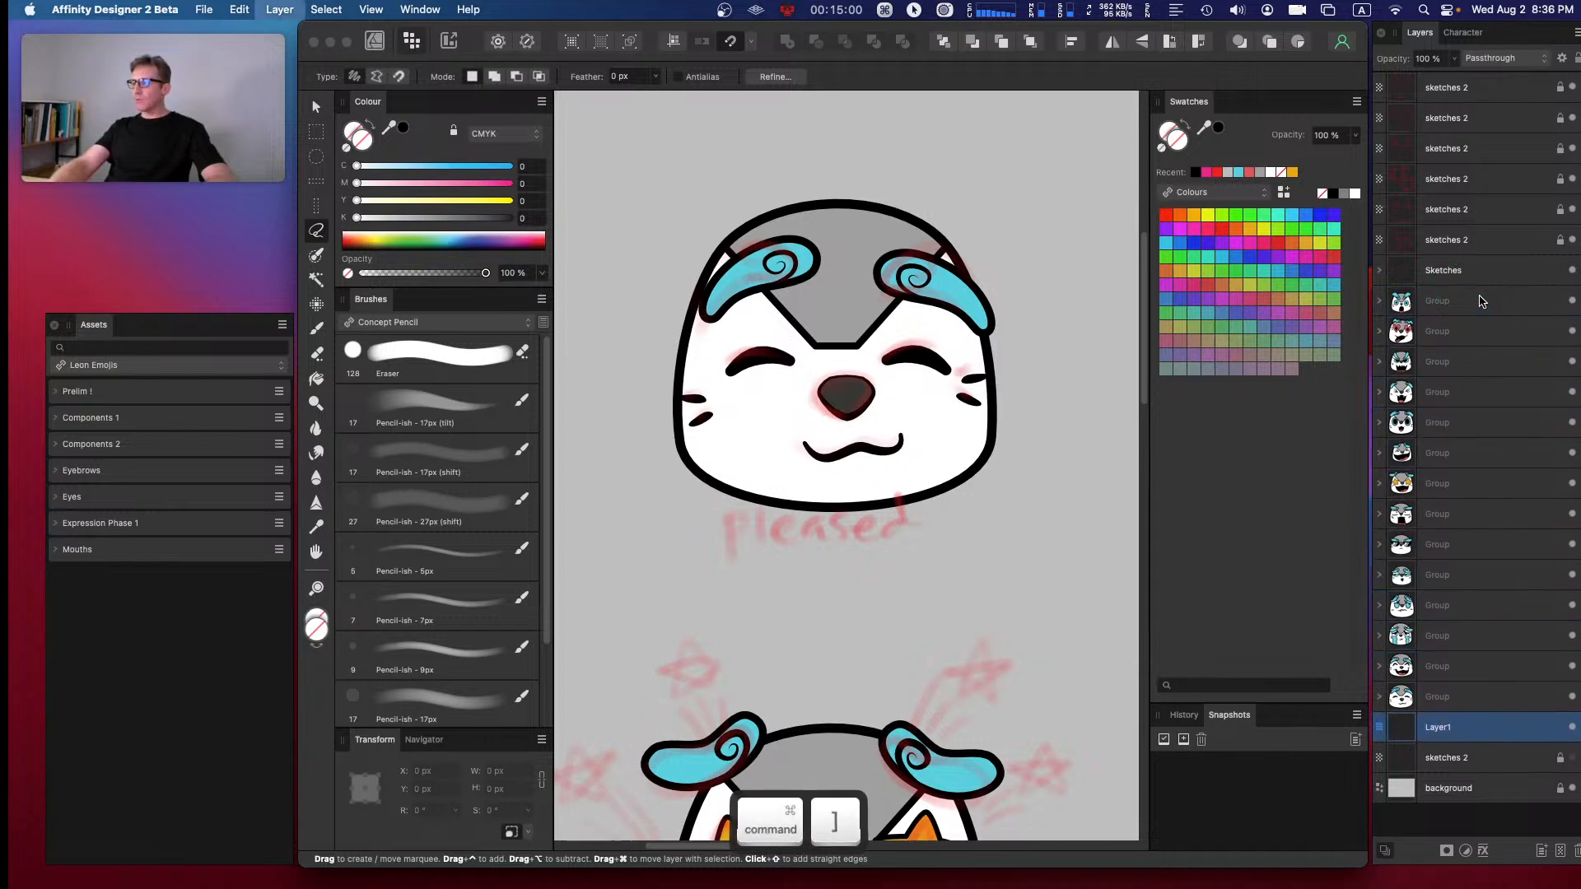
key(super+bracketright)
- Nest the lowest emoji group in Layer1, and put the emoji group directly above it into a new layer of its own
drag(1477, 728, 1489, 697)
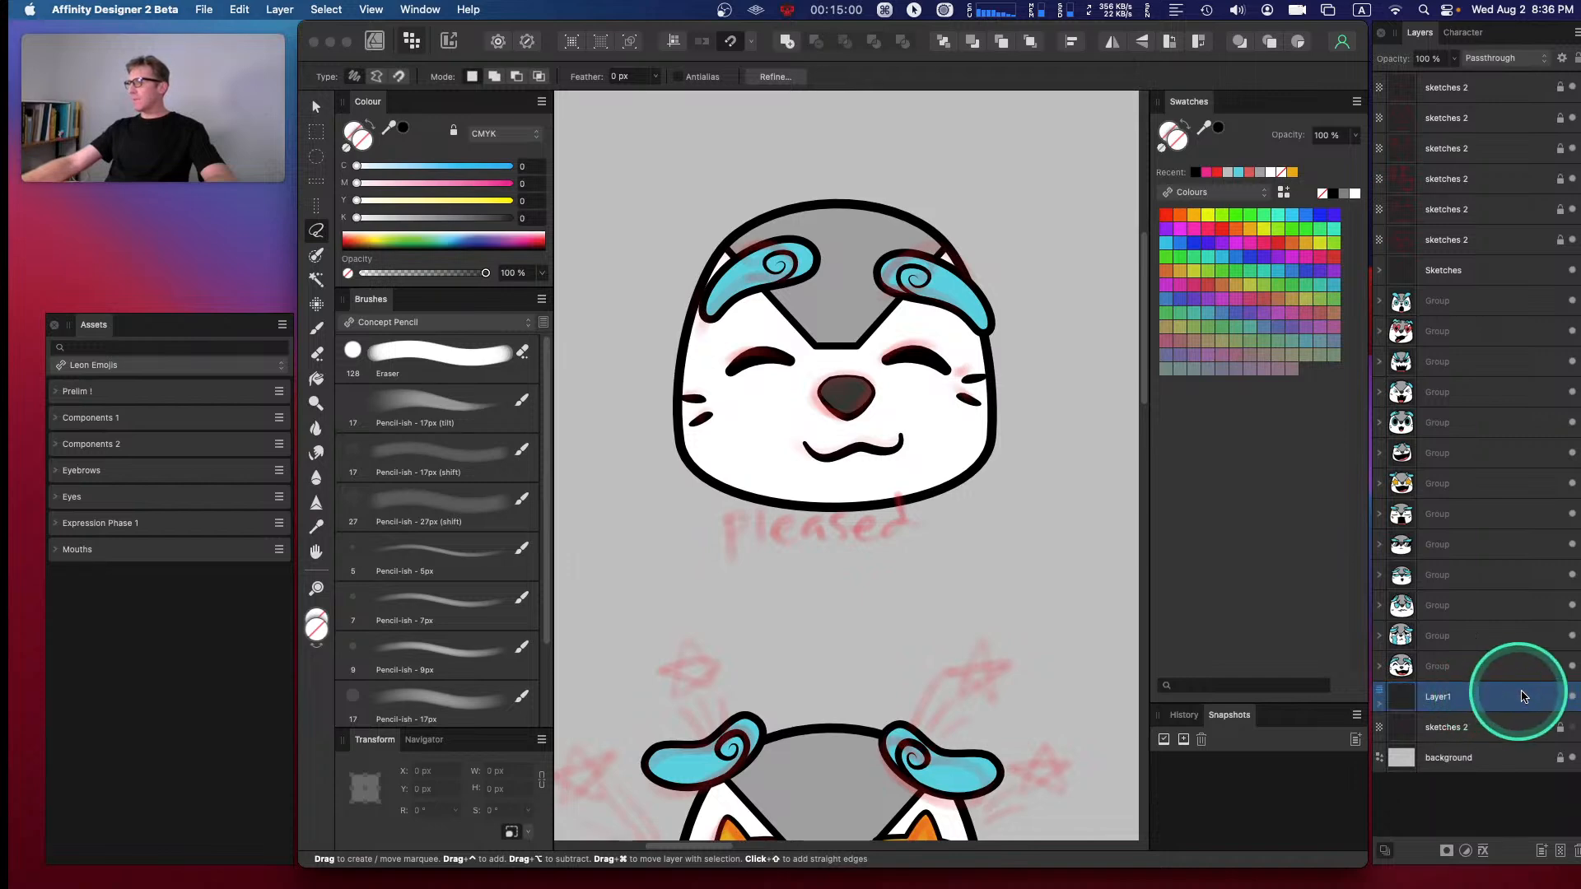
click(1445, 669)
click(1483, 699)
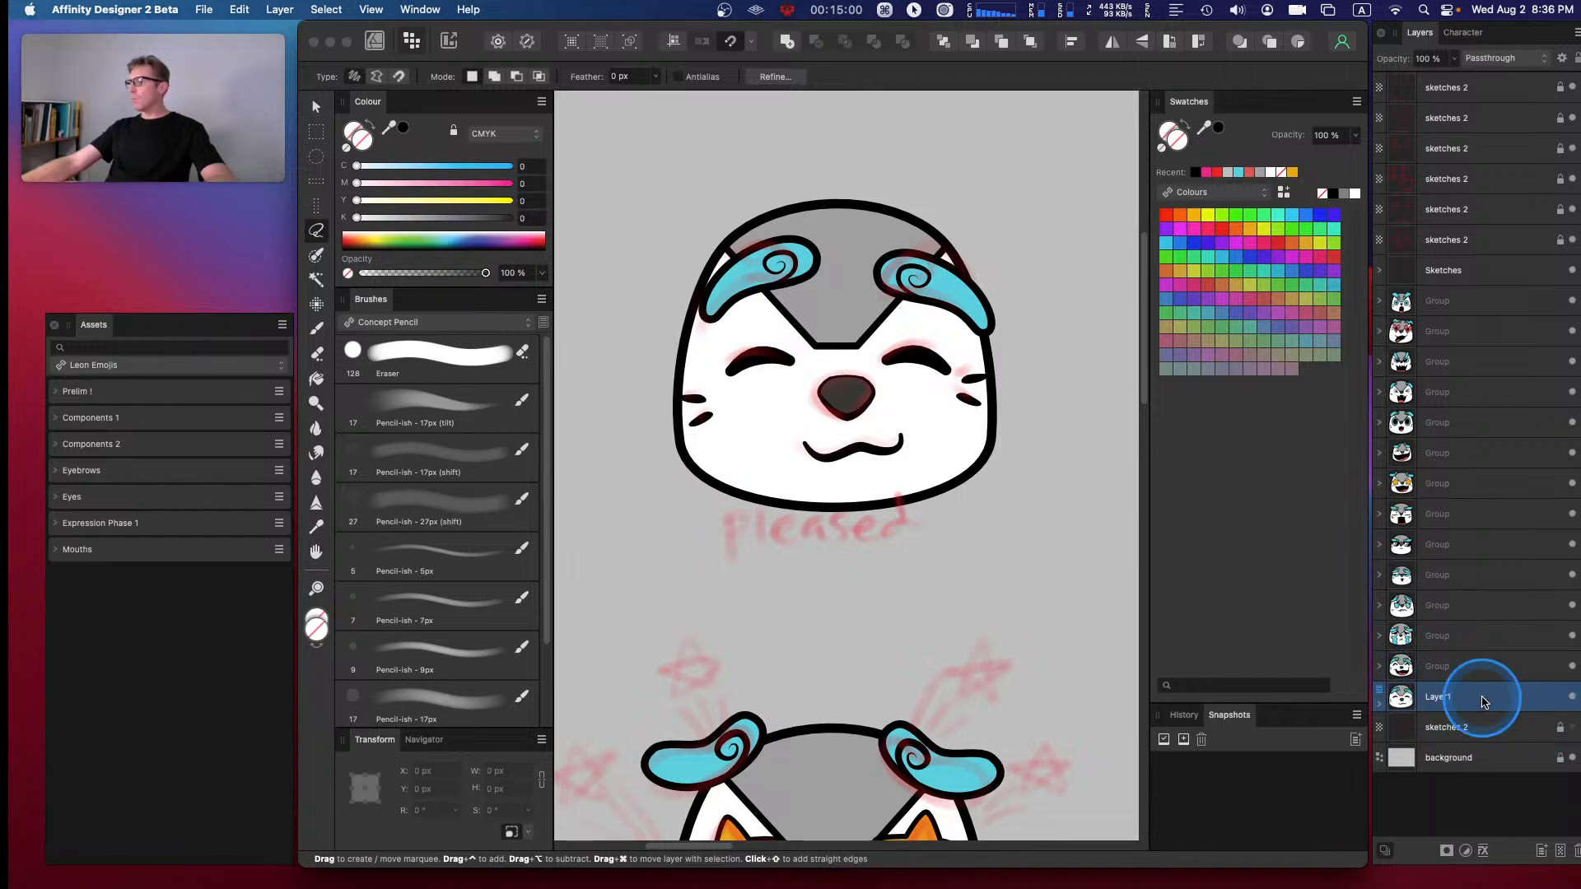
click(1542, 852)
drag(1450, 659, 1469, 701)
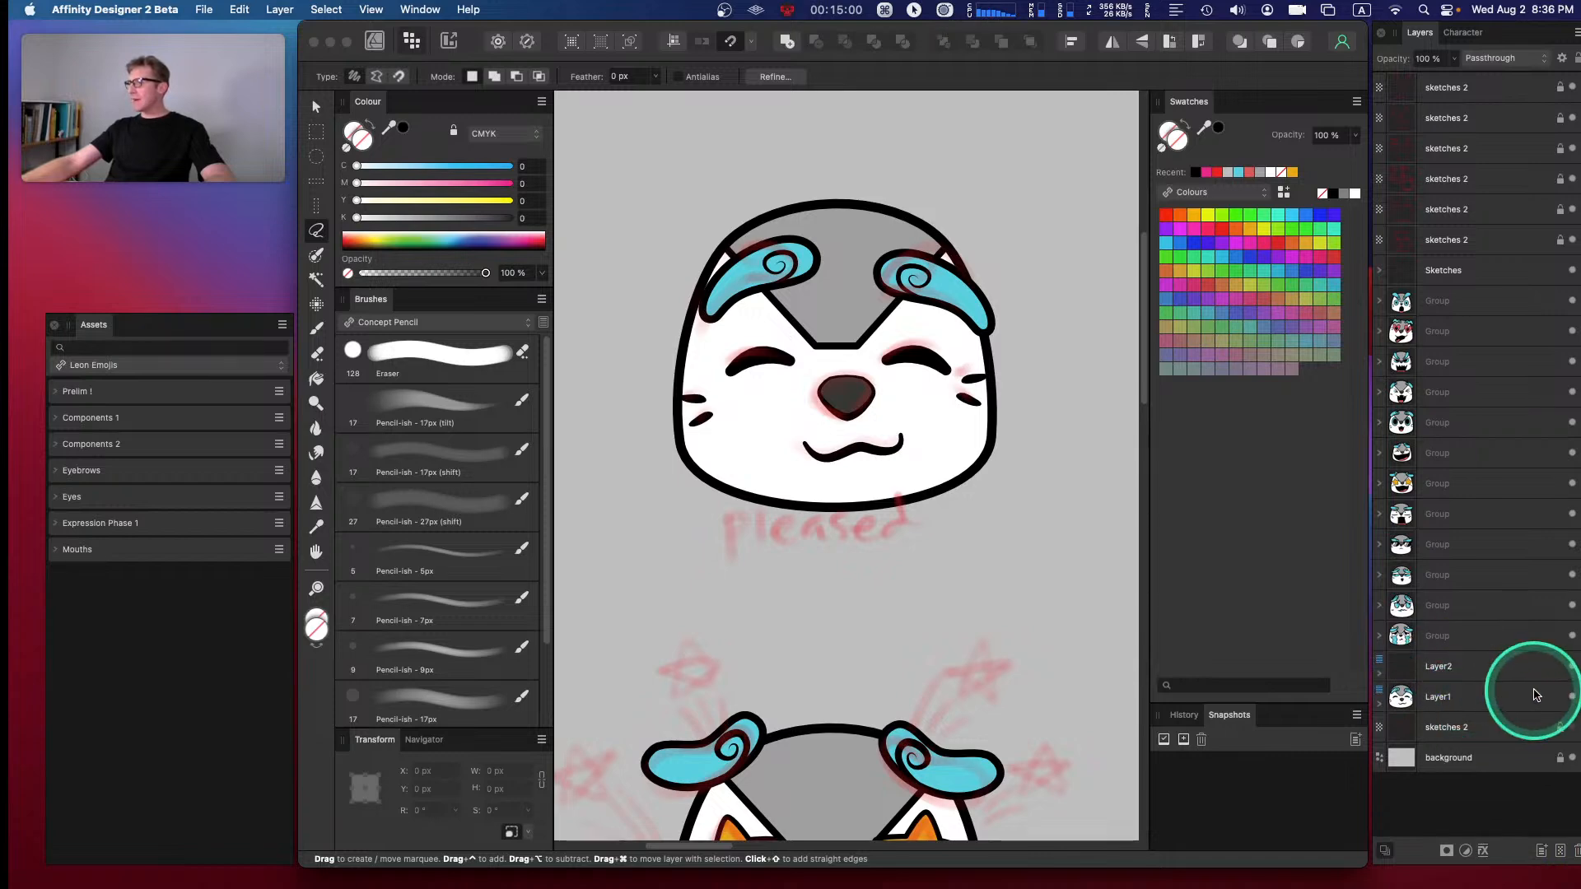
- Put the crying emoji group and the group above it each into a separate new layer, stacked above Layer2
click(1457, 643)
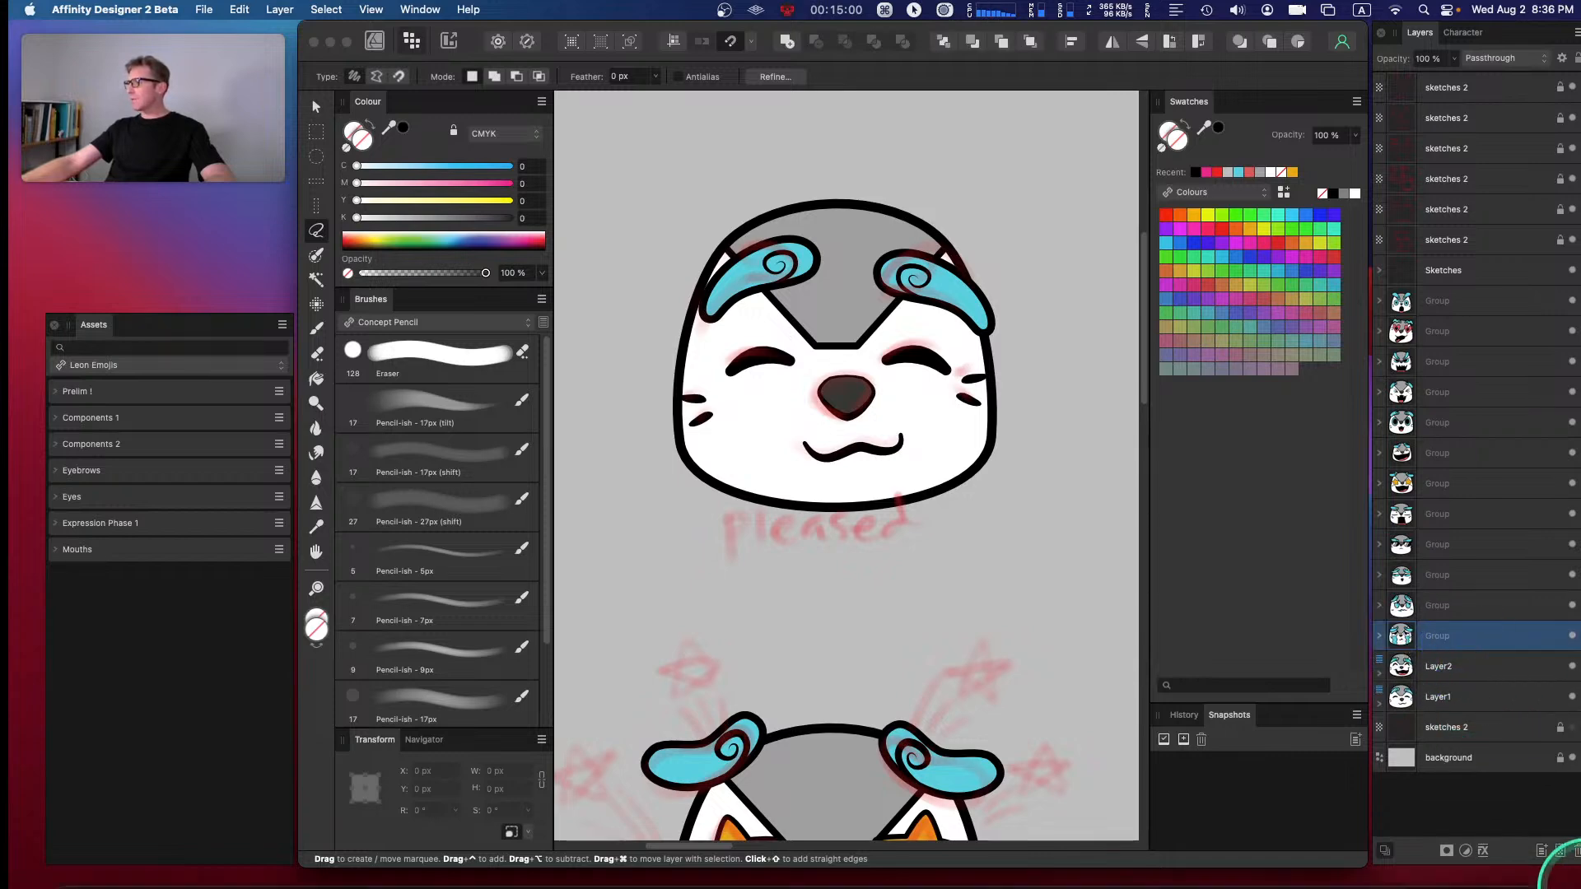
click(1542, 852)
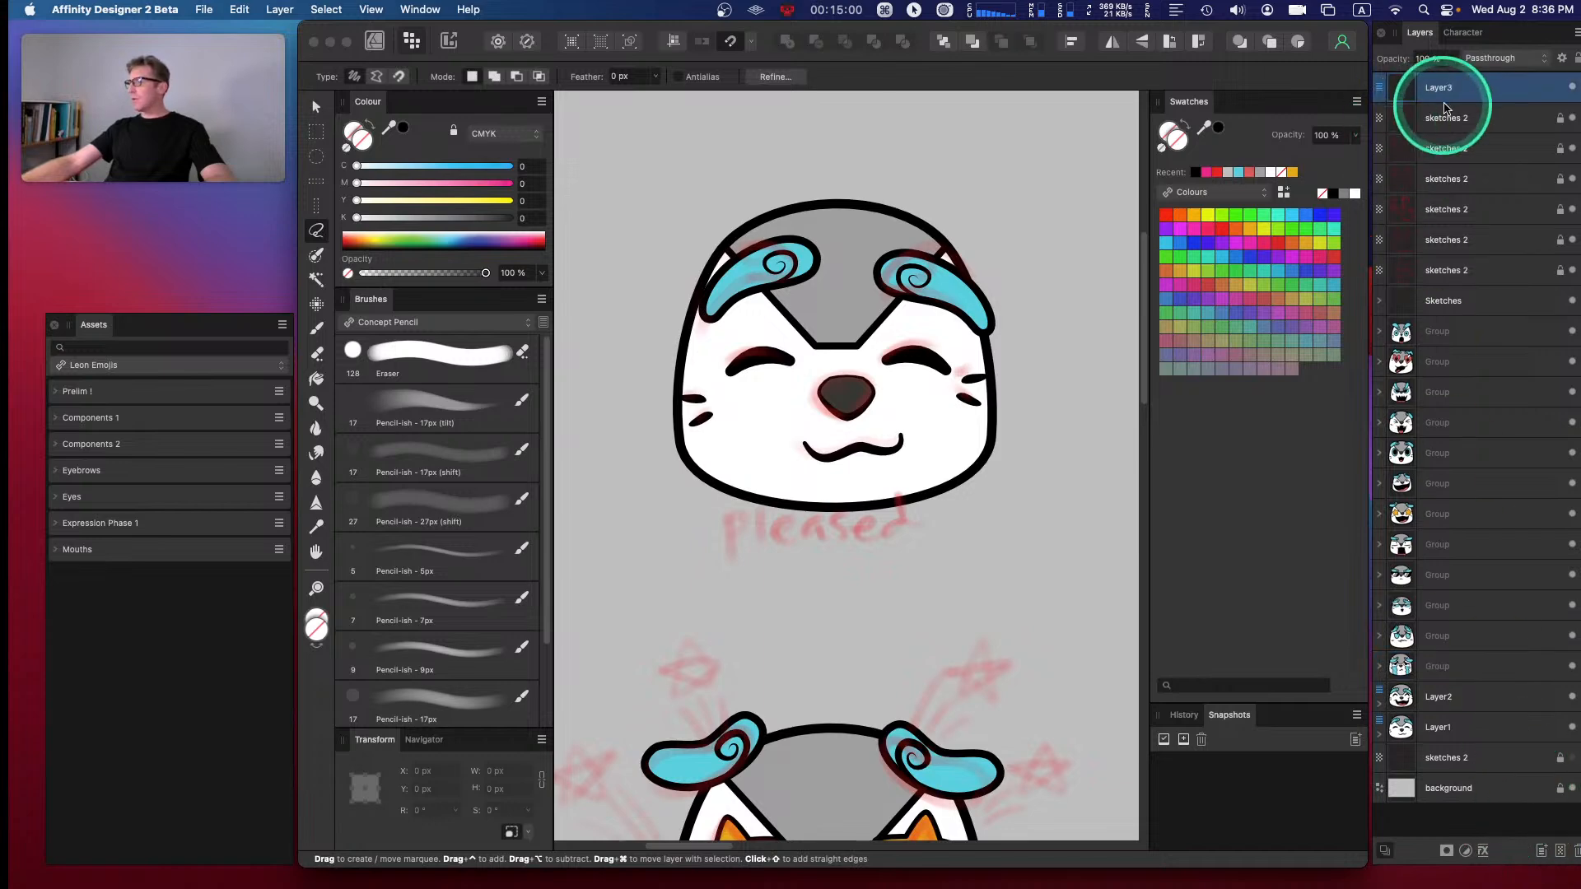
drag(1505, 689, 1483, 659)
click(1469, 639)
click(1542, 852)
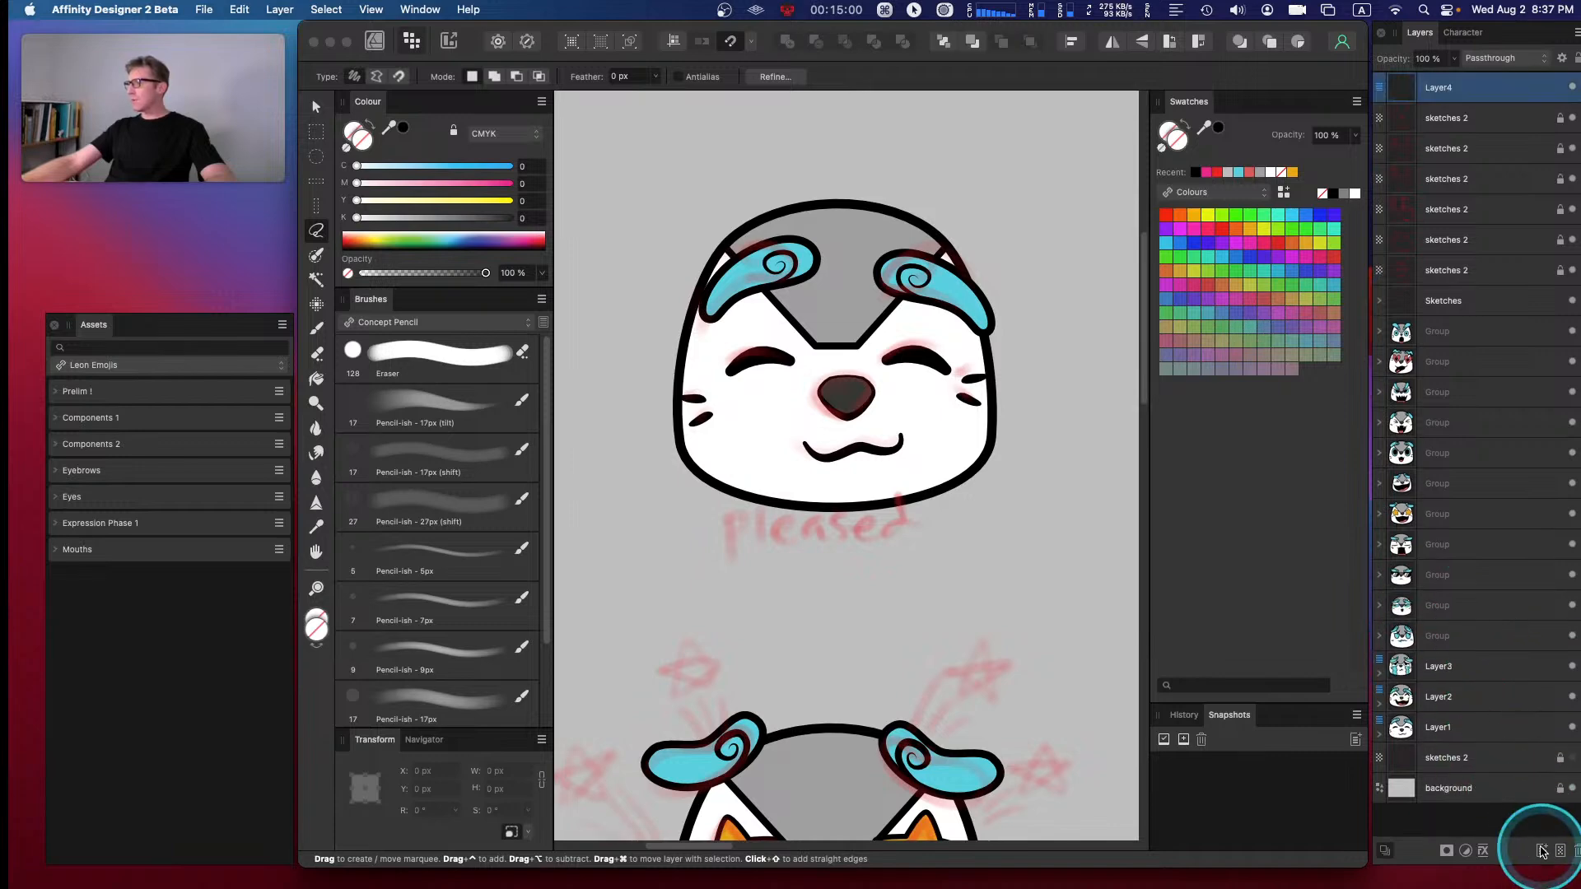
drag(1470, 89, 1469, 639)
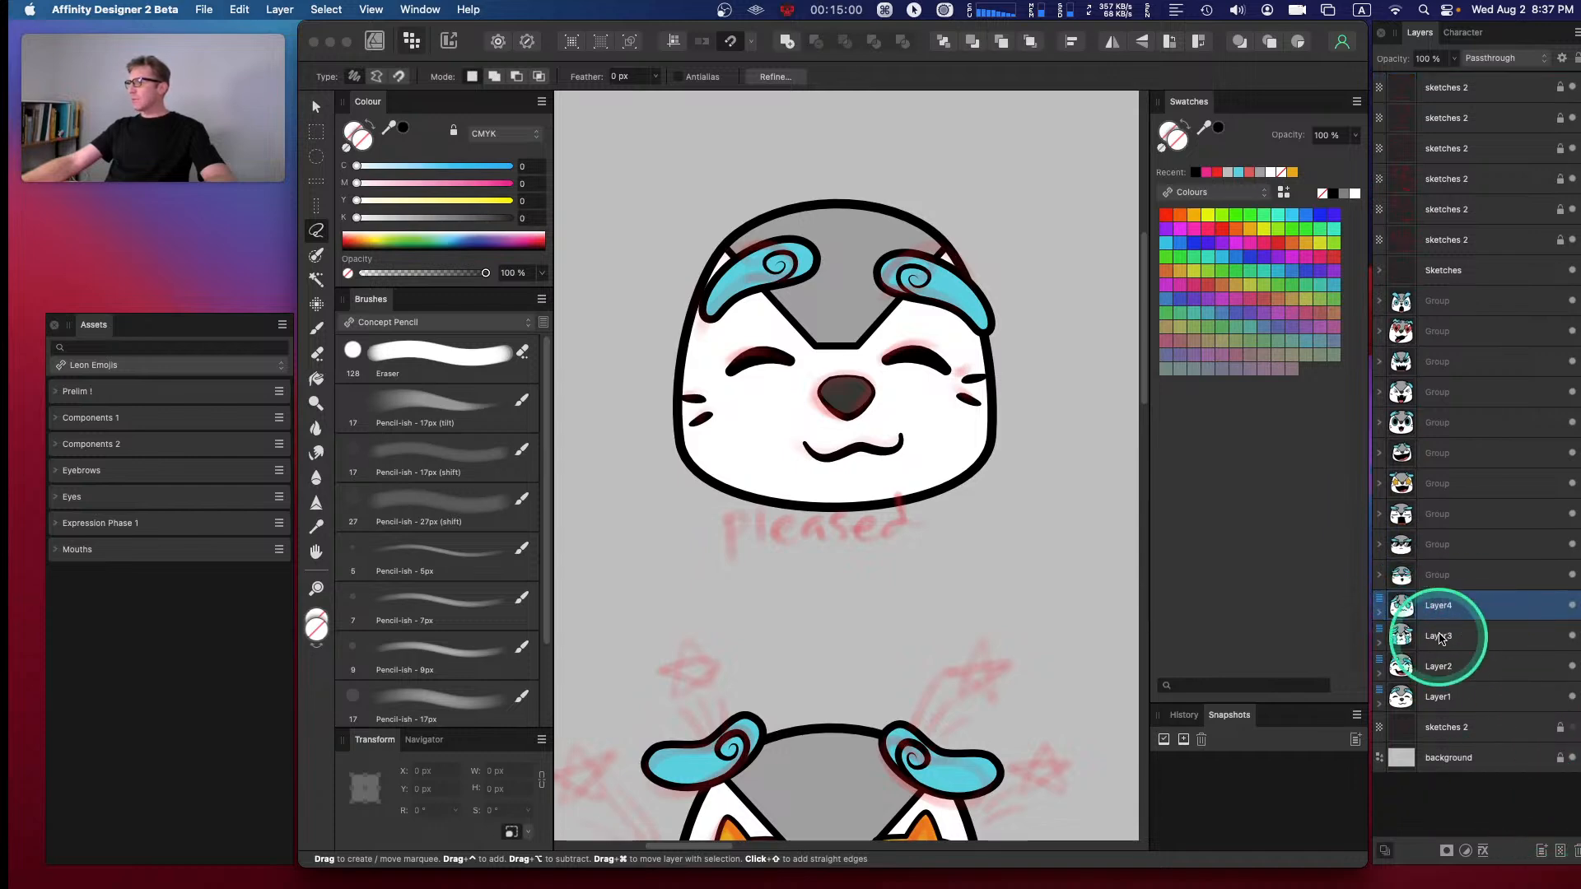
- Add two more layers above Layer4 and nest the next two emoji groups in them, one group per layer
click(1443, 585)
click(1541, 851)
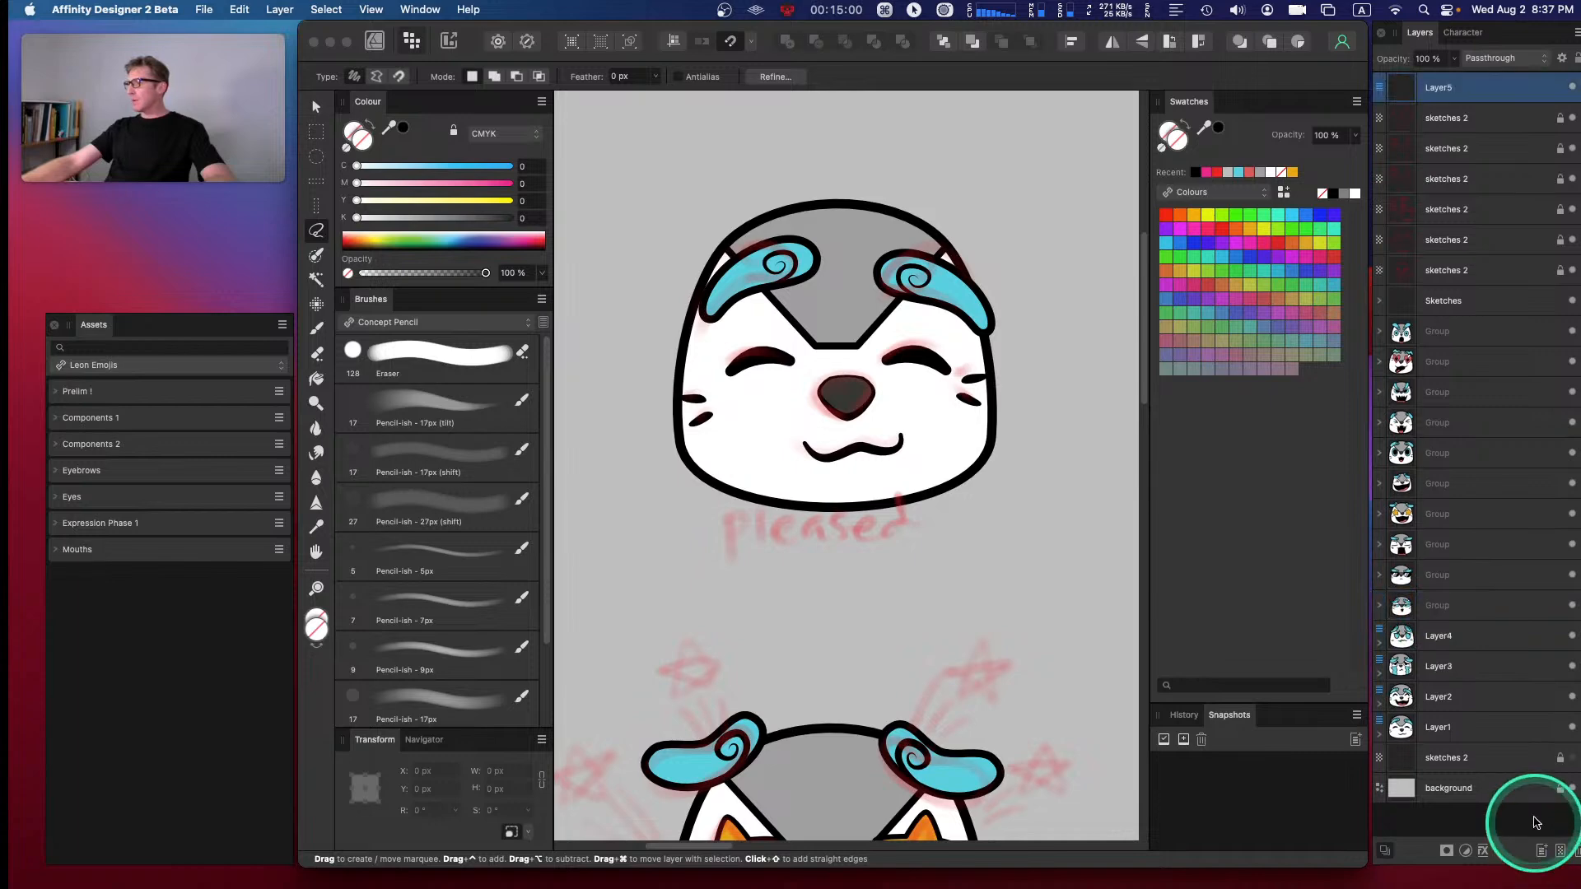
drag(1465, 88, 1436, 631)
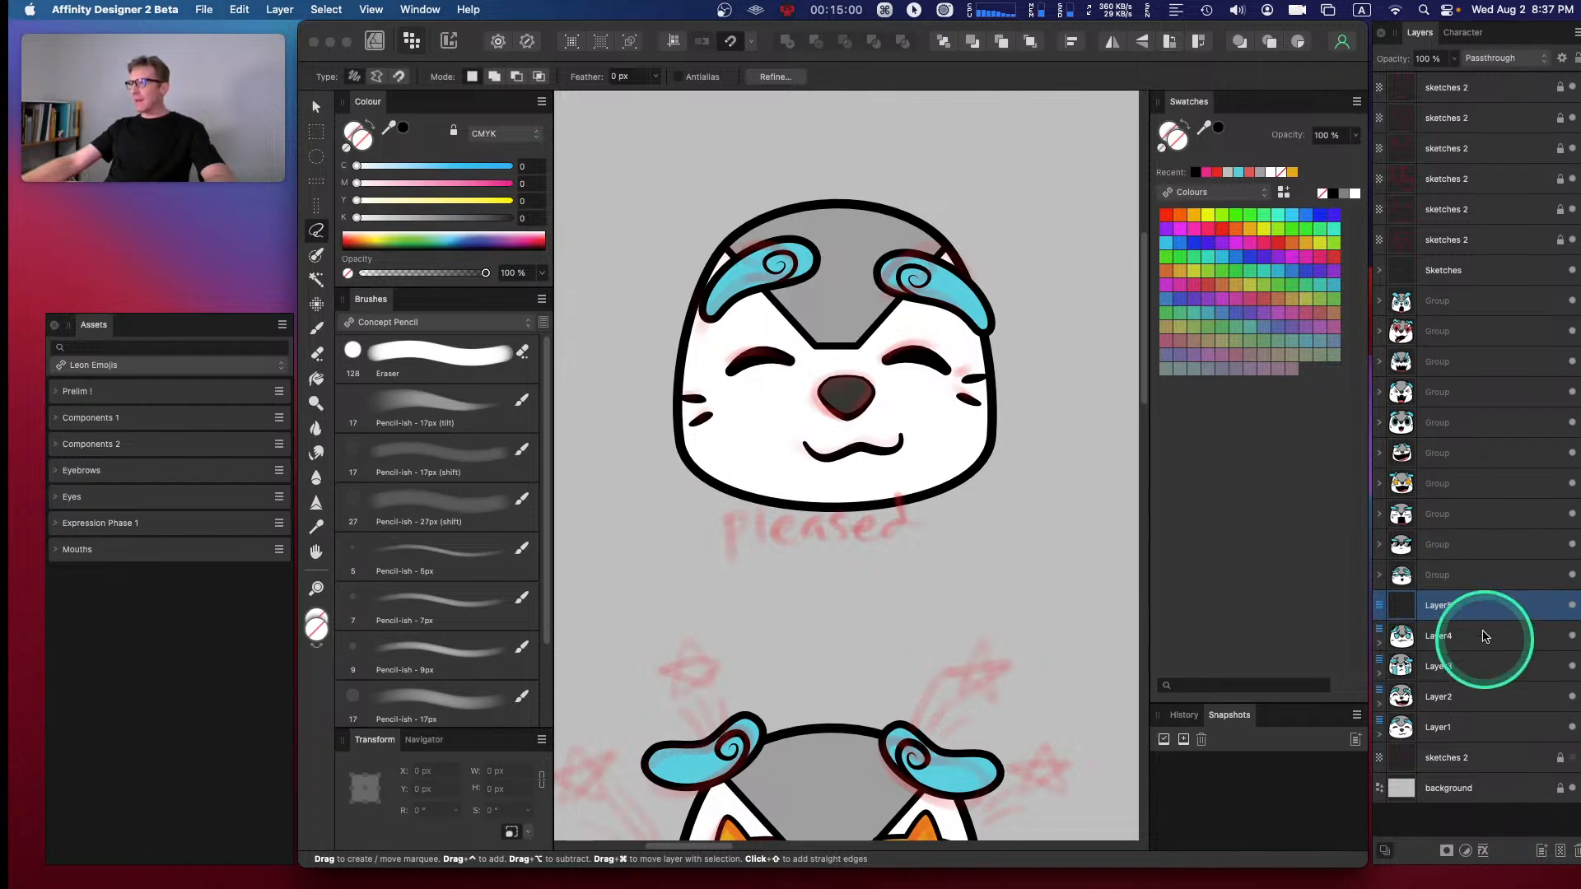
click(1466, 579)
drag(1466, 583, 1441, 609)
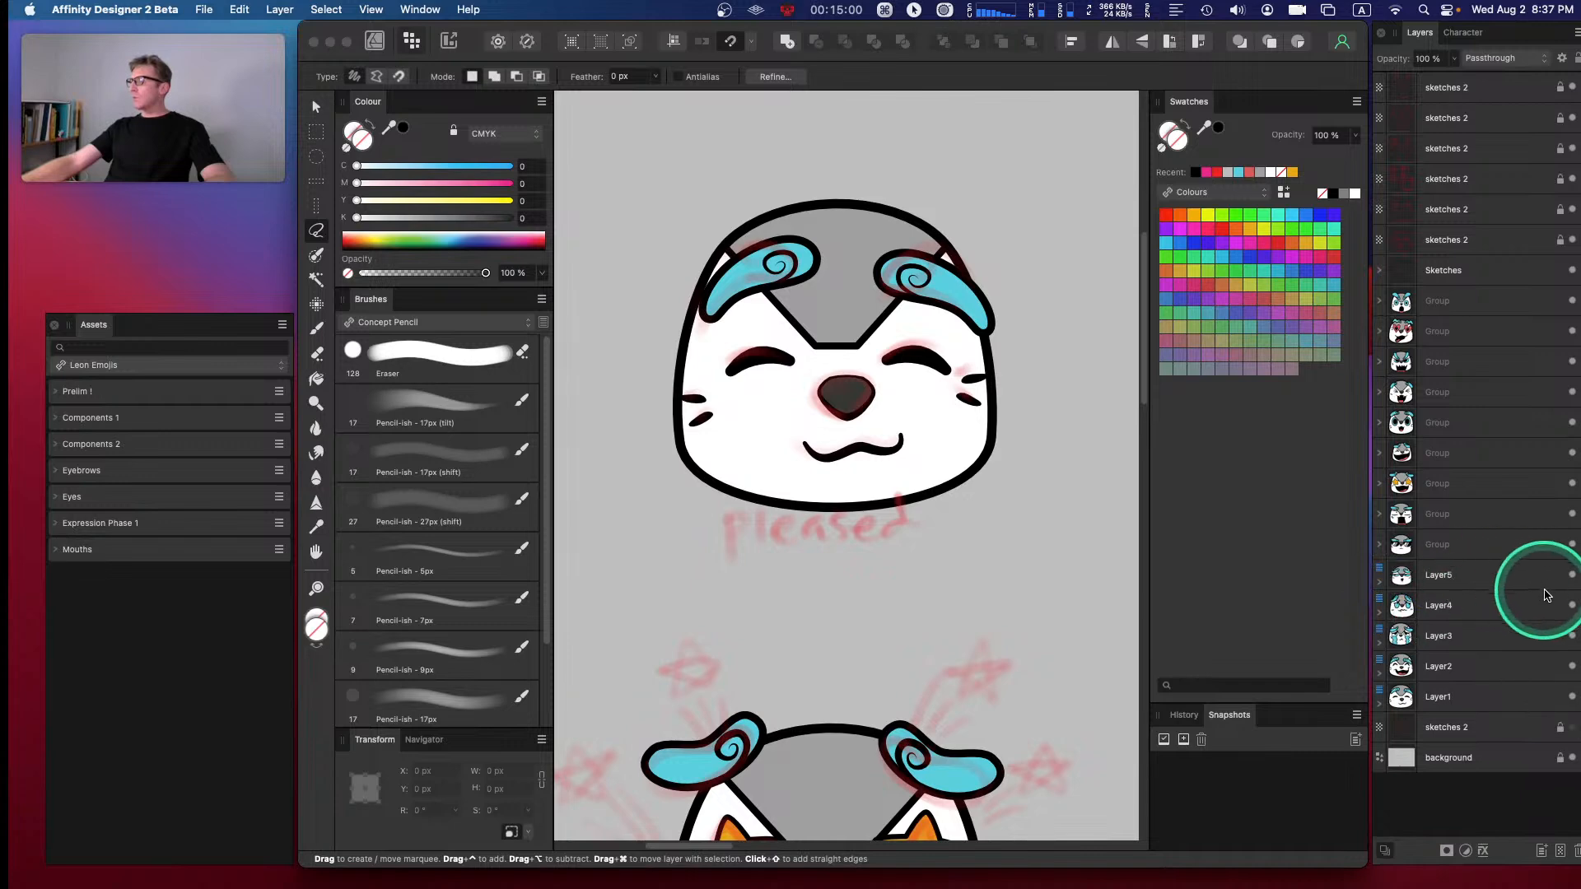
click(1542, 857)
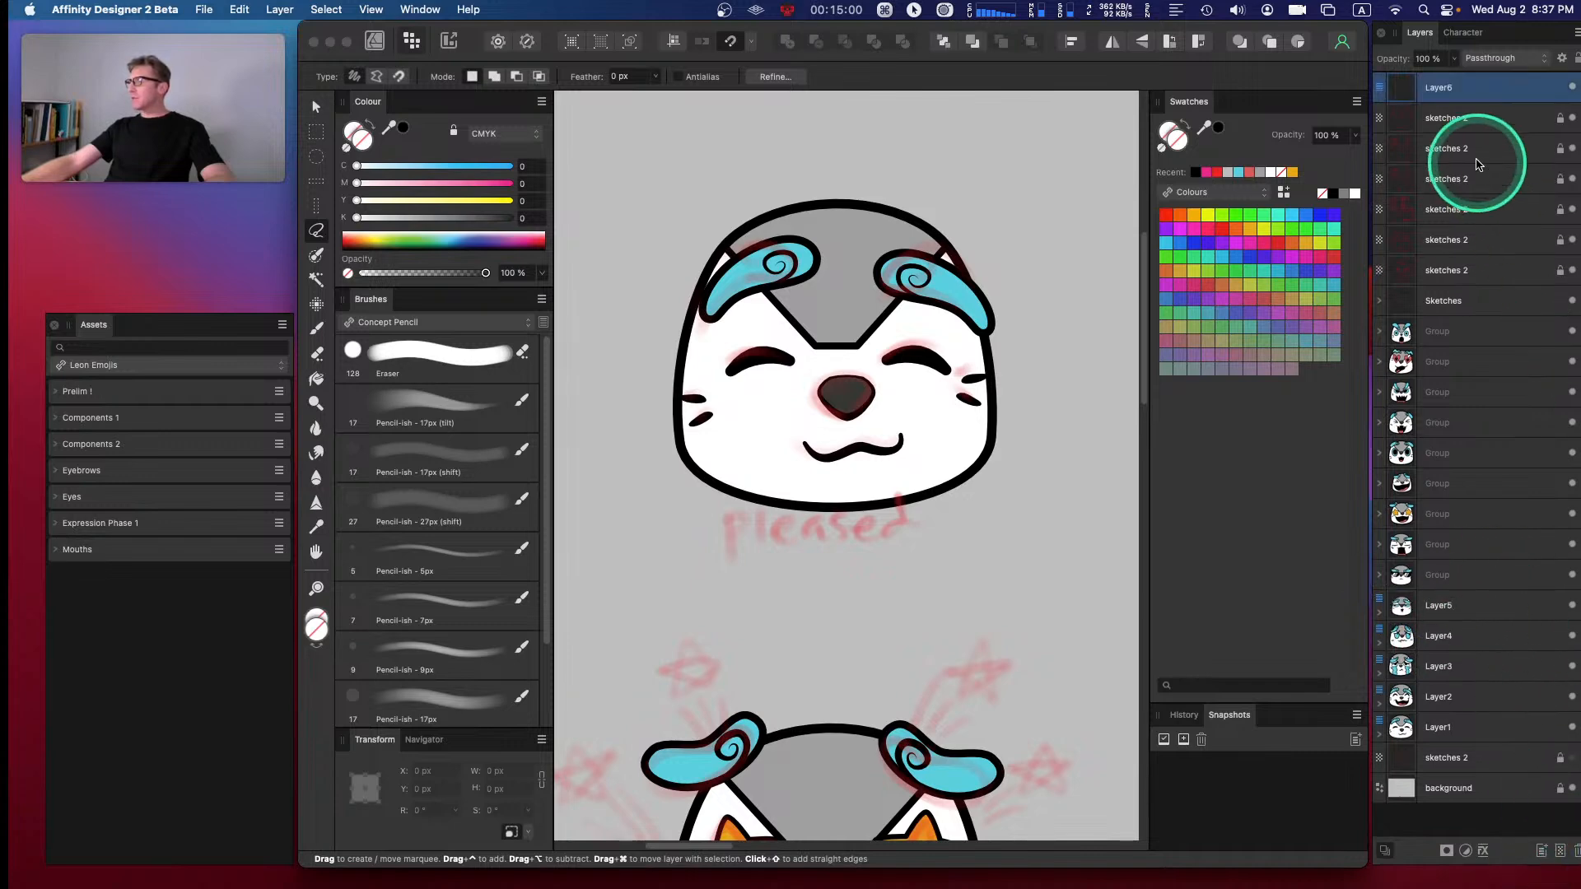
drag(1449, 87, 1465, 572)
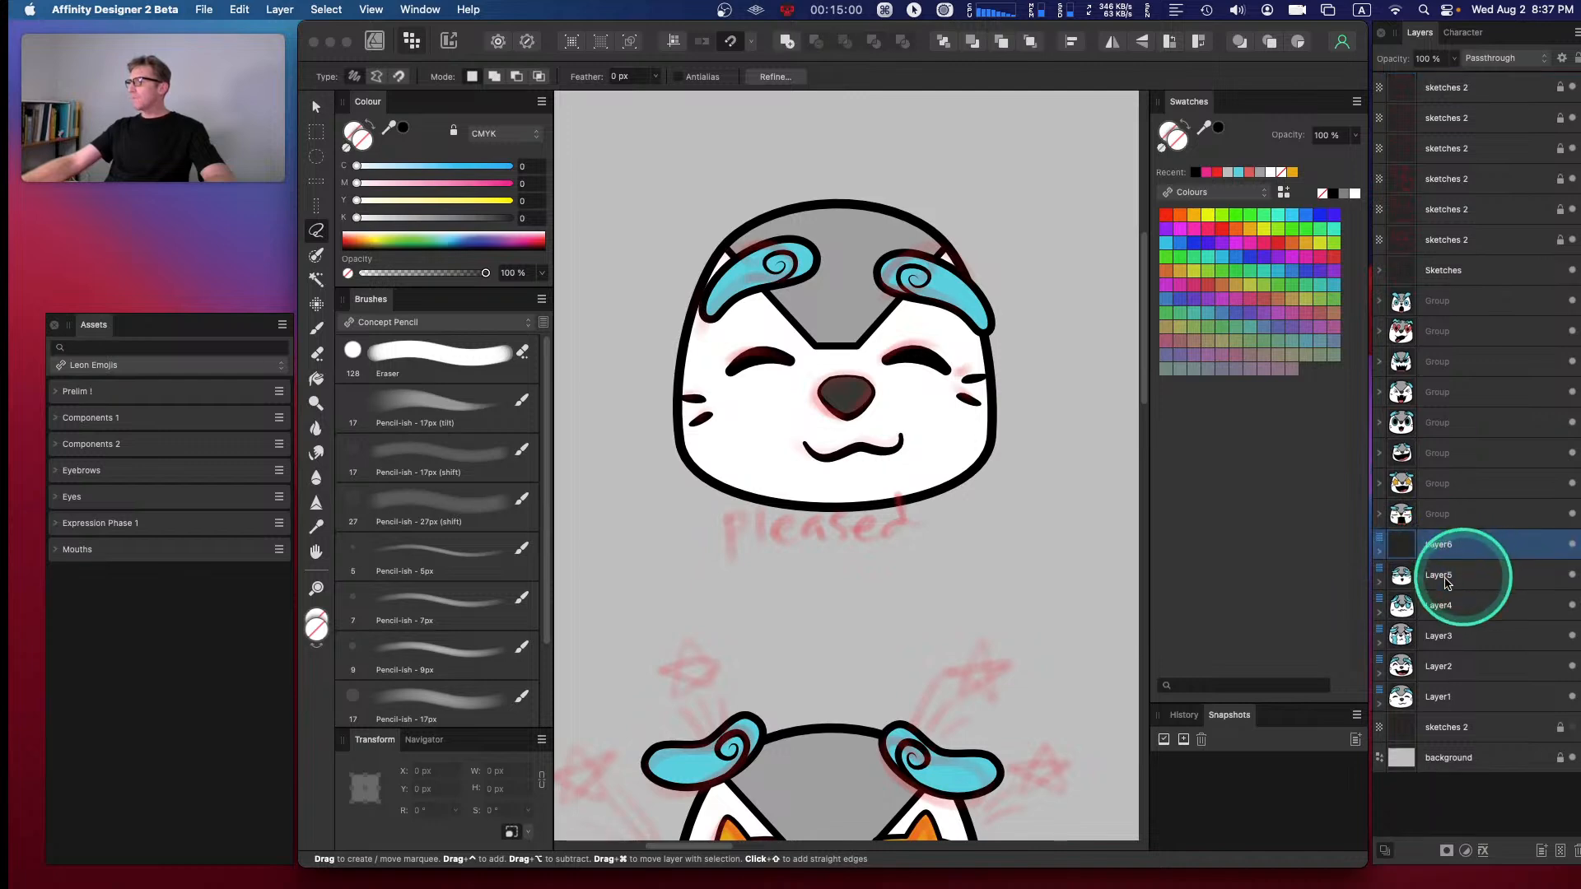
- Add four layers above Layer6 and nest the next four emoji groups in them, one each, including the starry-eyed emoji
click(1542, 856)
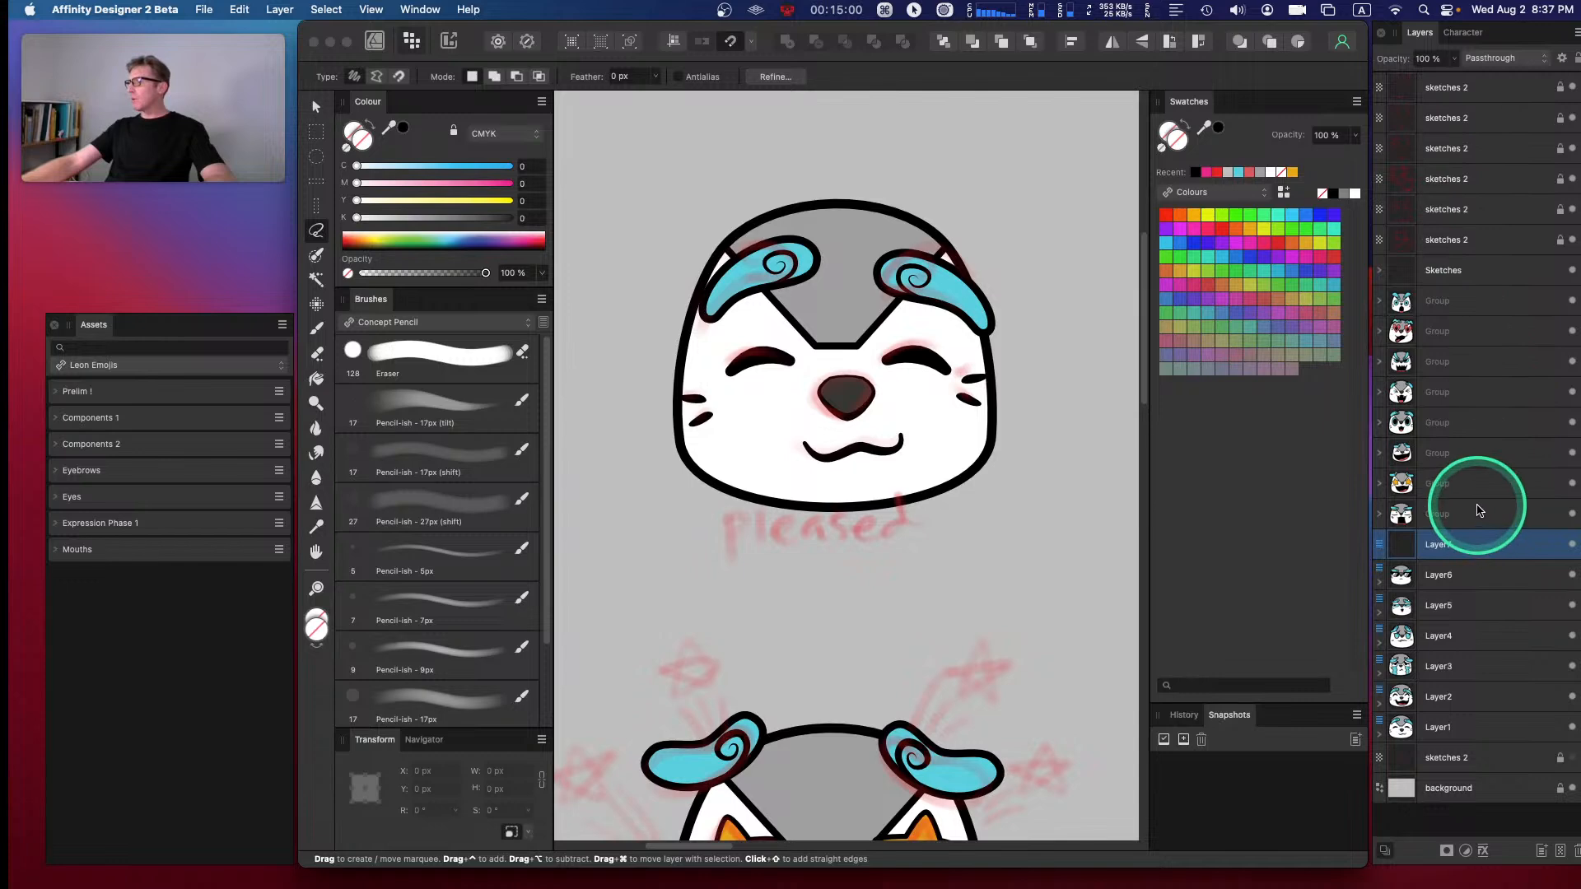
mouse_move(1462, 508)
mouse_down()
mouse_move(1449, 547)
mouse_move(1440, 494)
mouse_move(1443, 517)
mouse_up()
click(1538, 852)
click(1542, 852)
drag(1440, 452, 1467, 494)
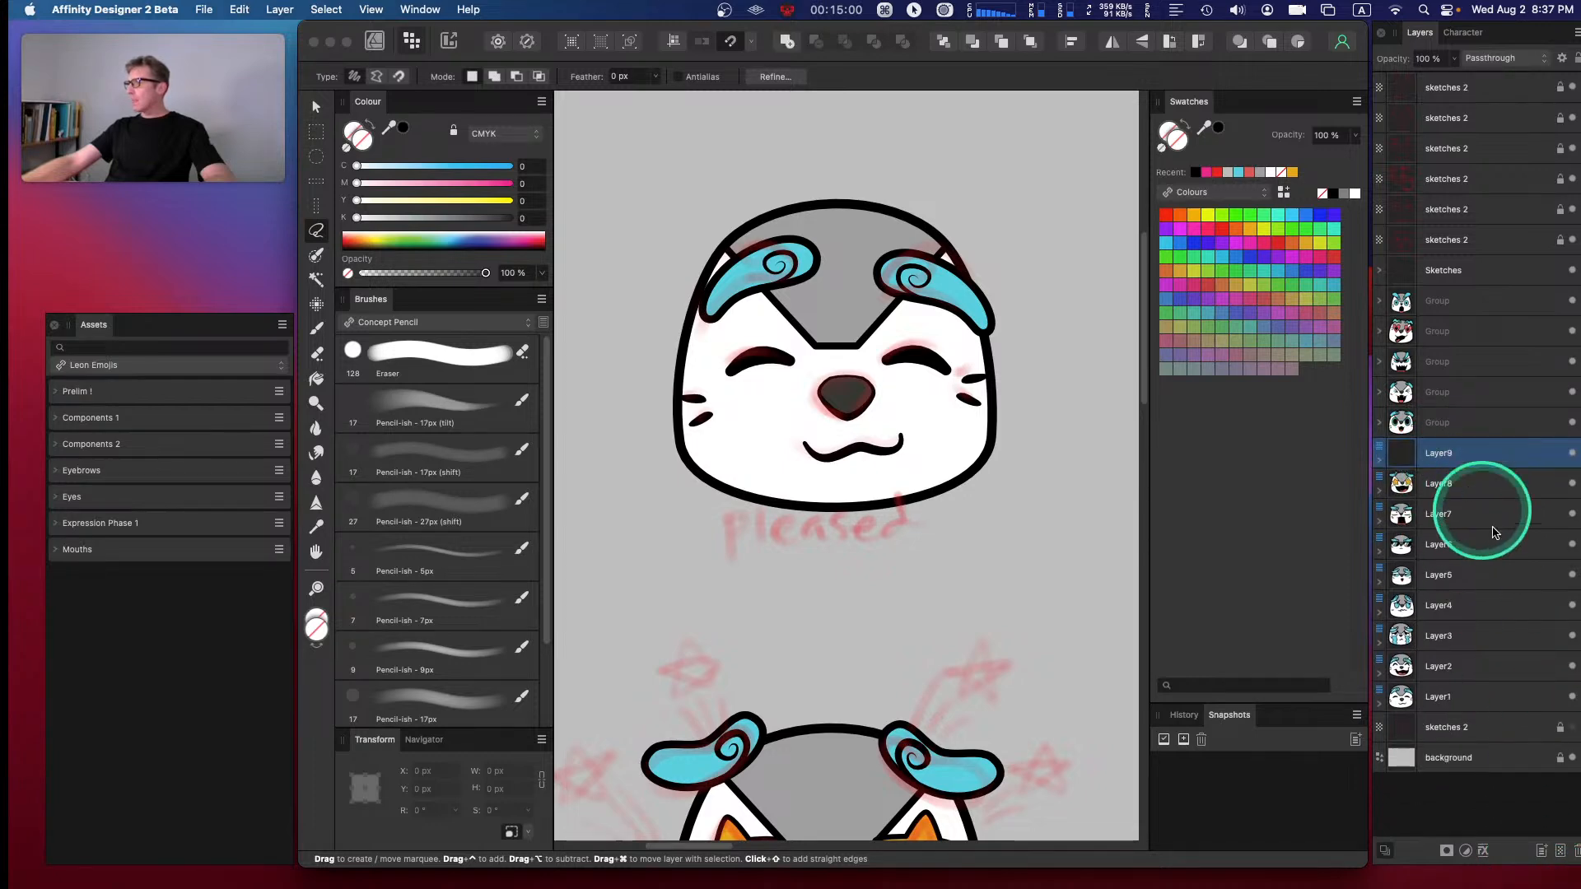
click(1543, 852)
mouse_move(1458, 426)
mouse_down()
mouse_move(1475, 417)
mouse_move(1474, 452)
mouse_up()
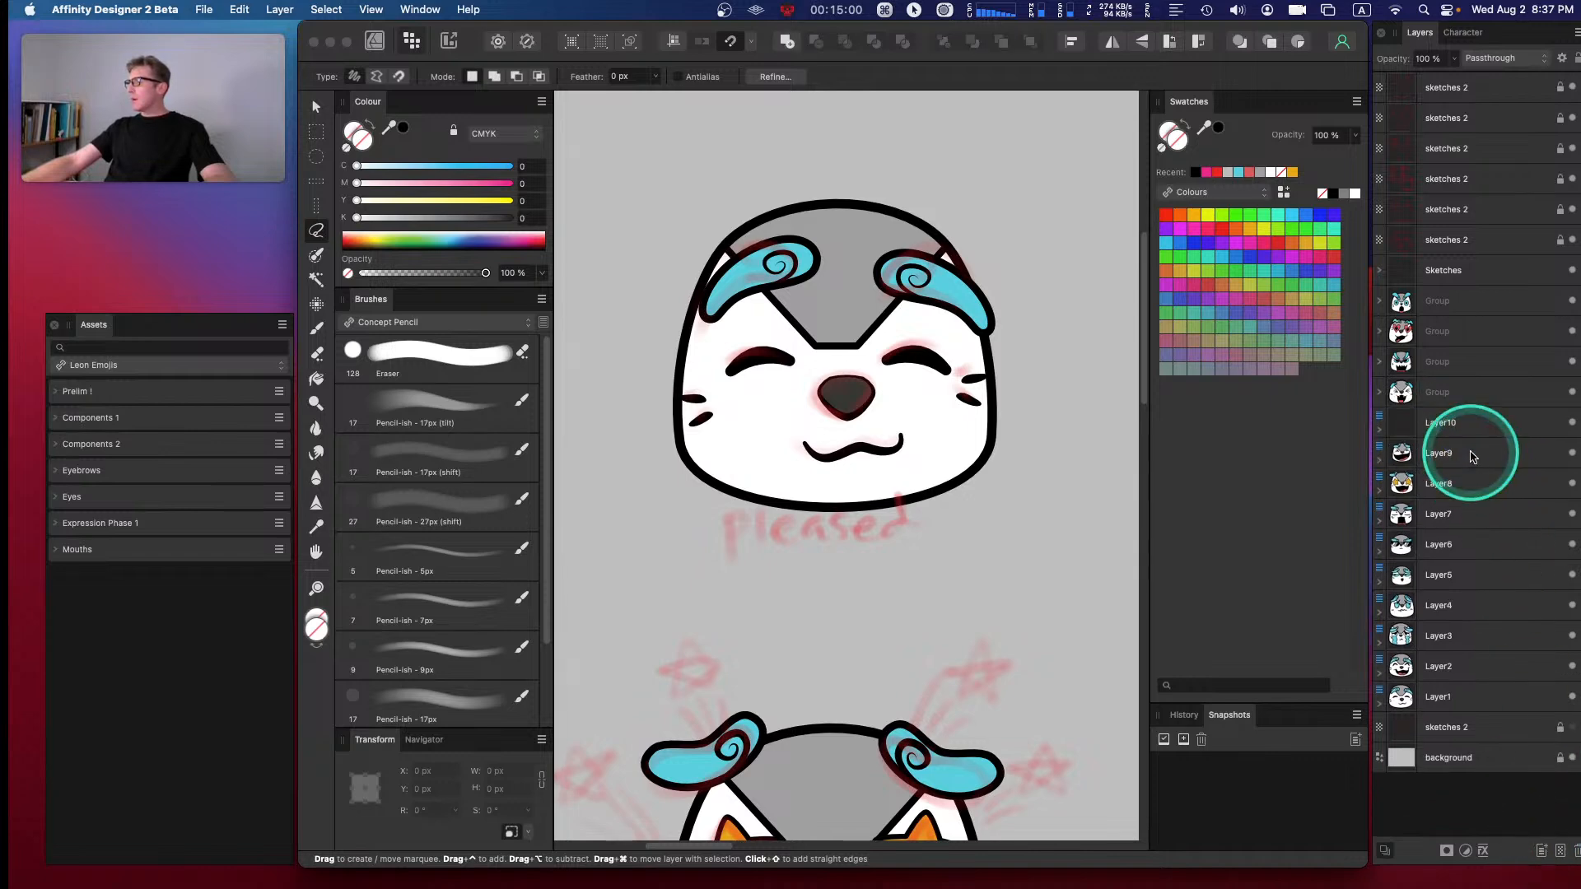
- Switch to the Designer persona, try a freehand Pencil stroke with the emoji group above Layer10 selected, and undo it
click(1441, 396)
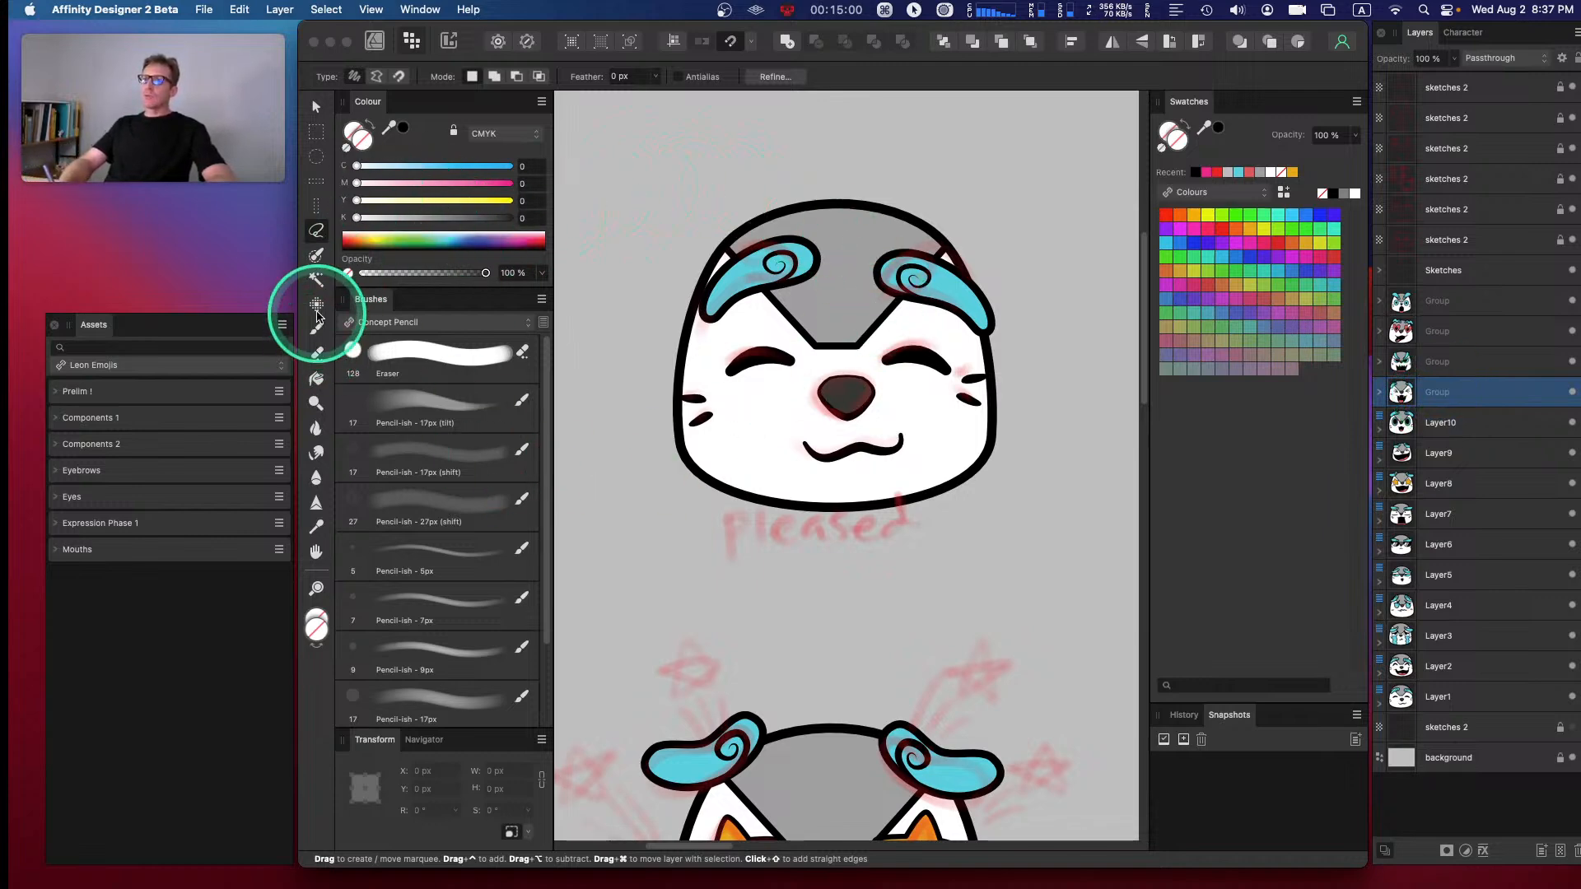
click(375, 40)
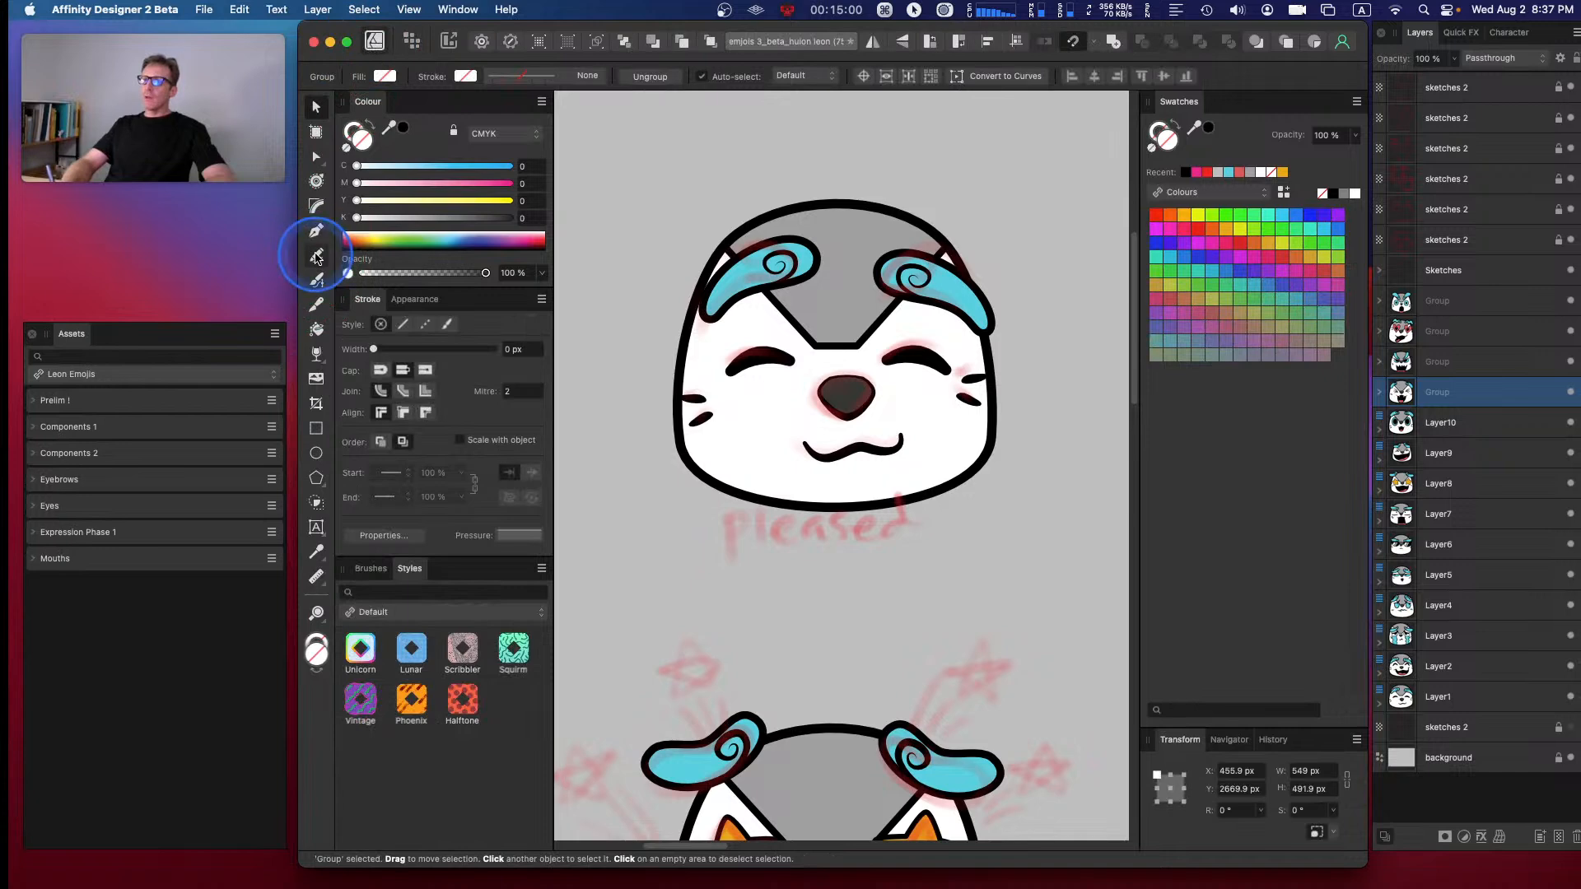
click(316, 255)
drag(696, 205, 720, 396)
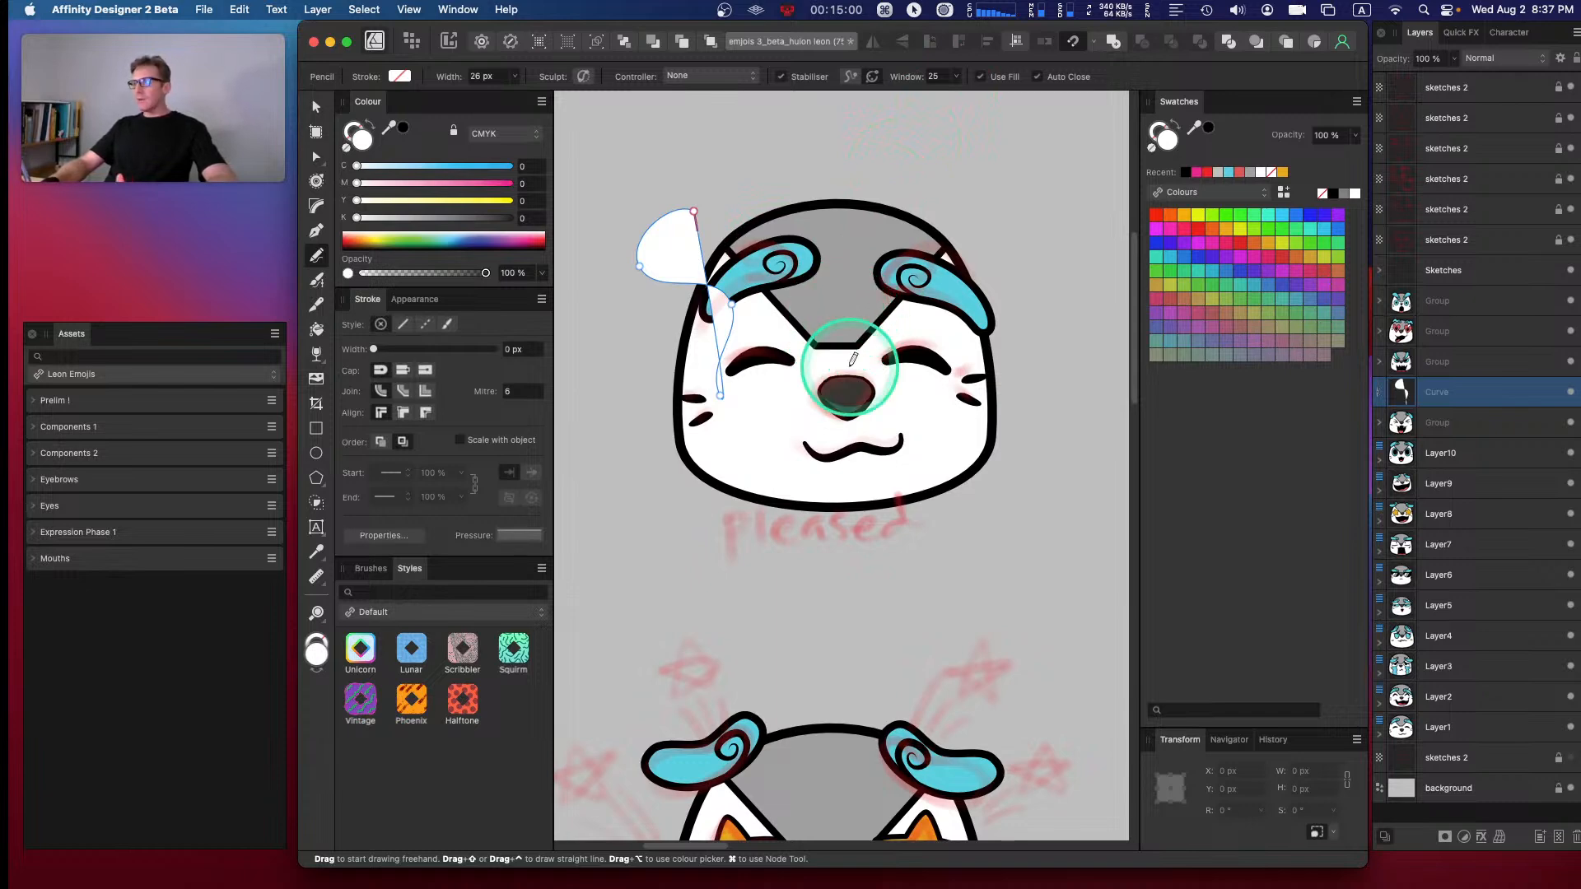
key(super+z)
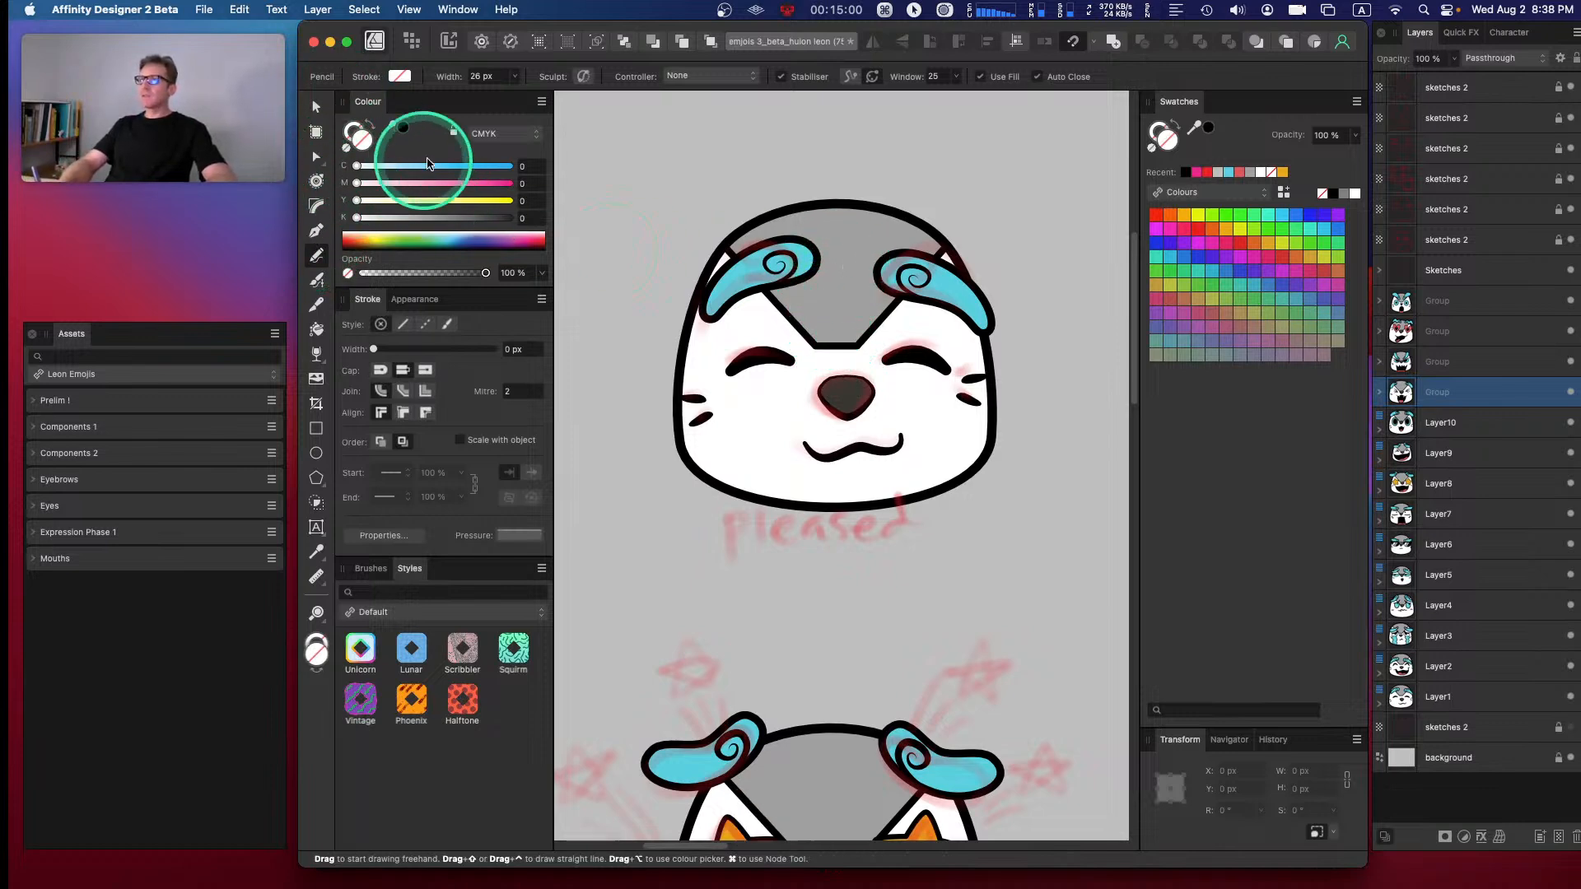
- Try a freehand Pencil stroke beside the Pleased emoji with Layer10 active, undo it, and collapse the layer
click(1454, 424)
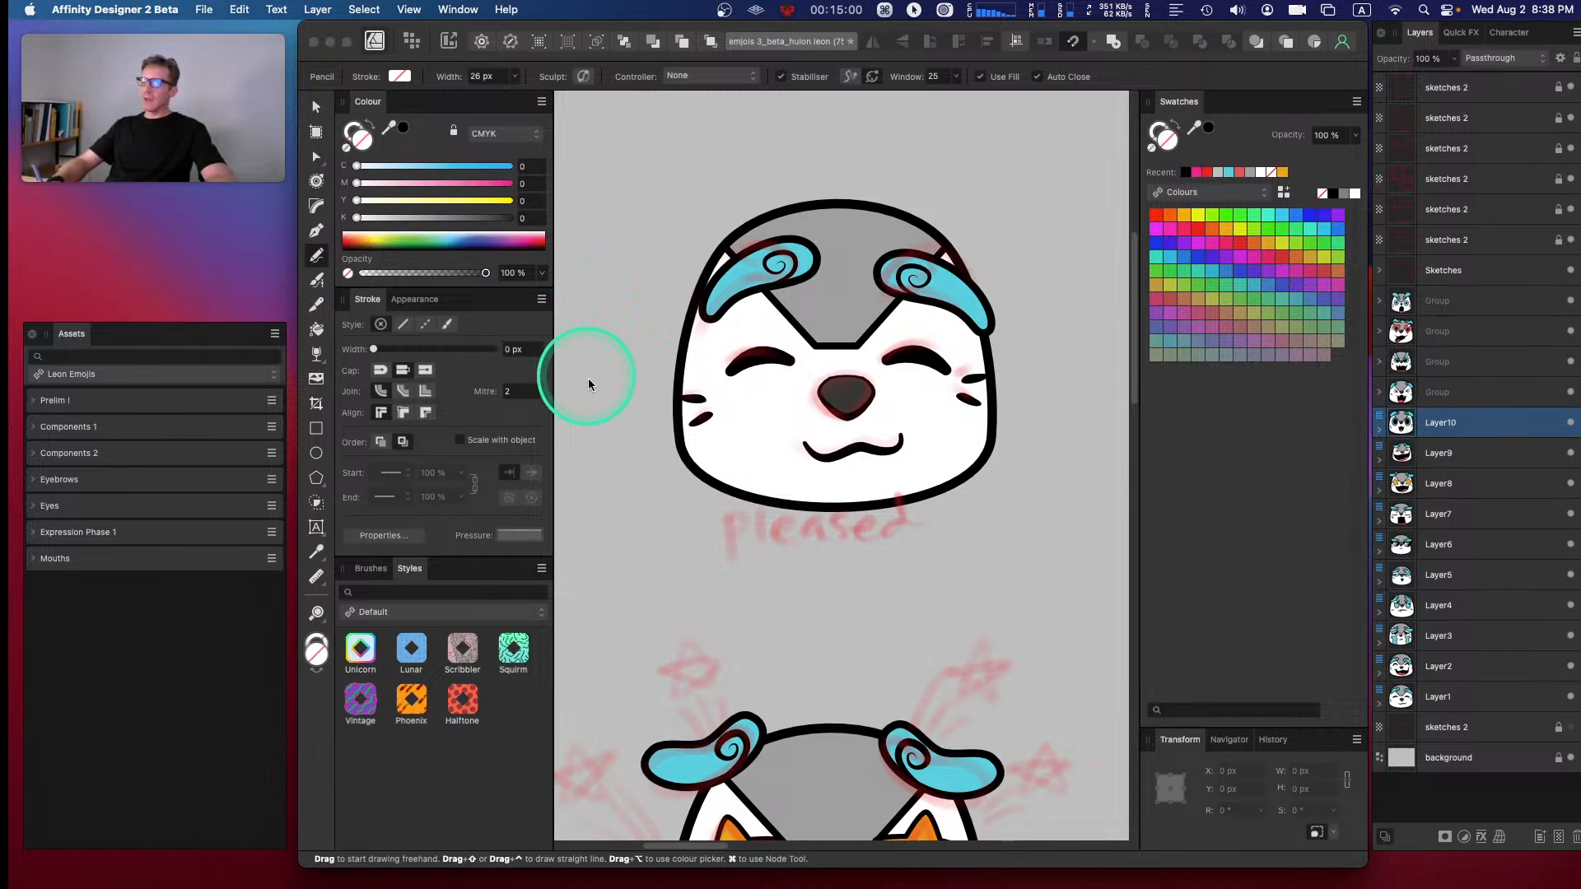
drag(664, 280, 650, 443)
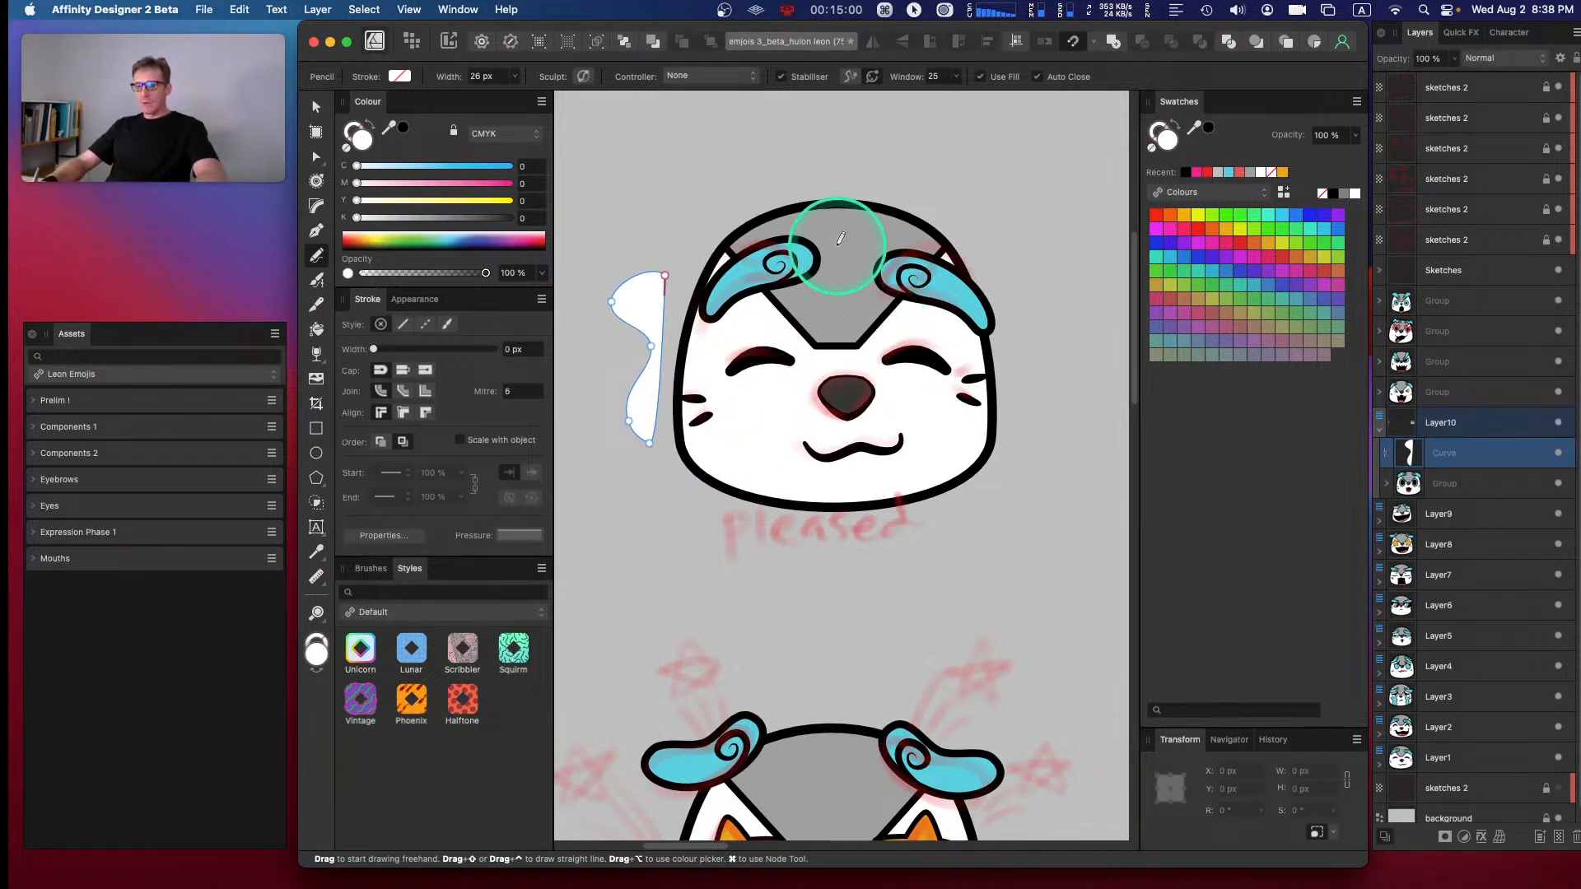
key(ctrl+z)
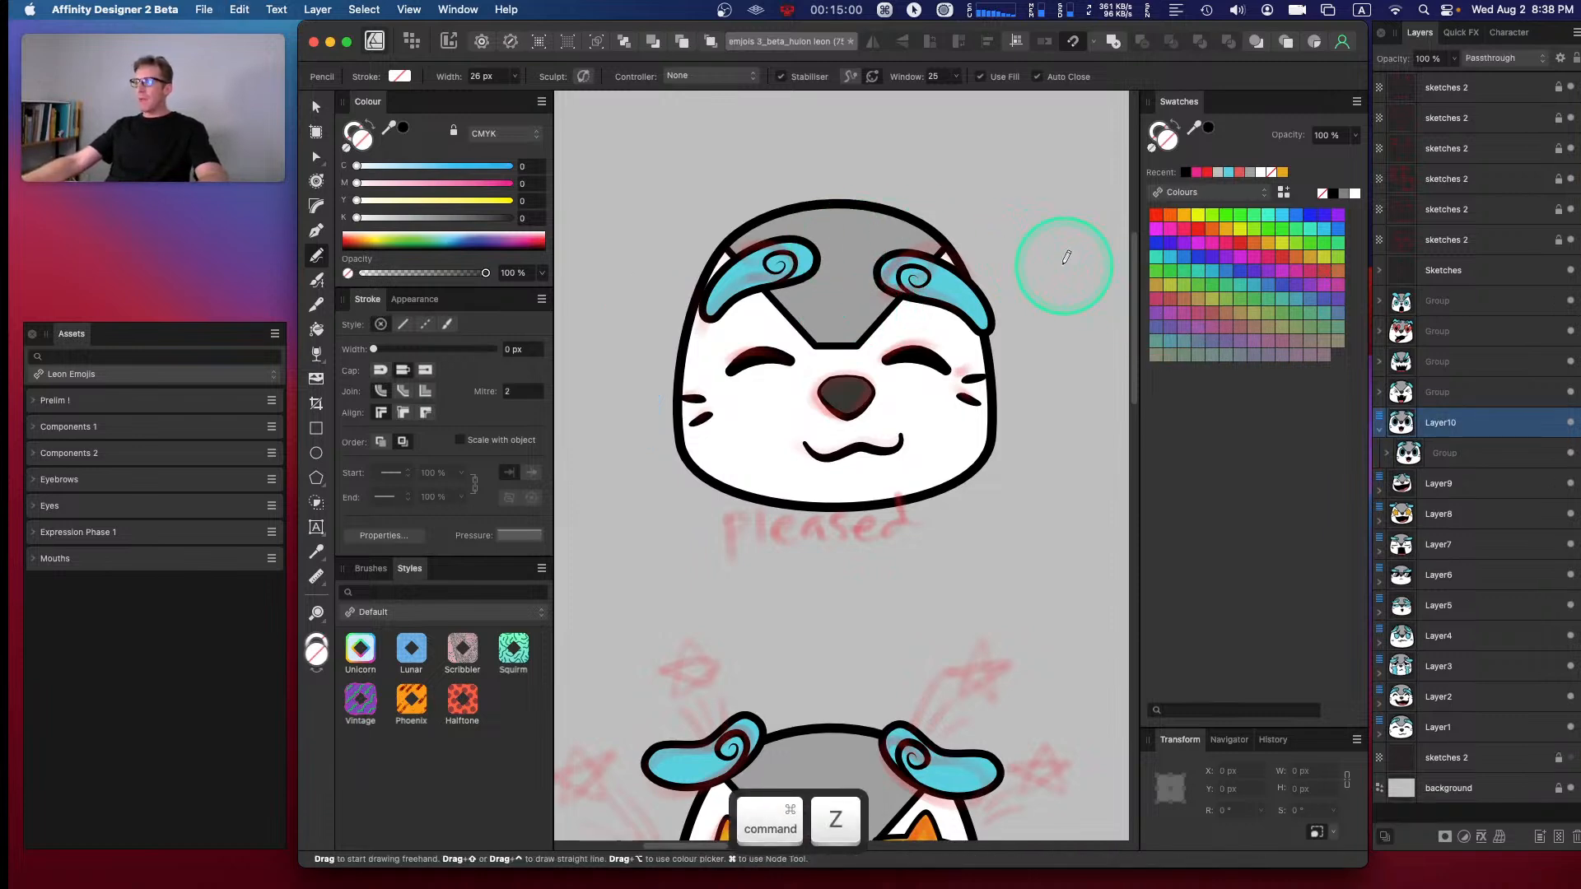
click(1379, 430)
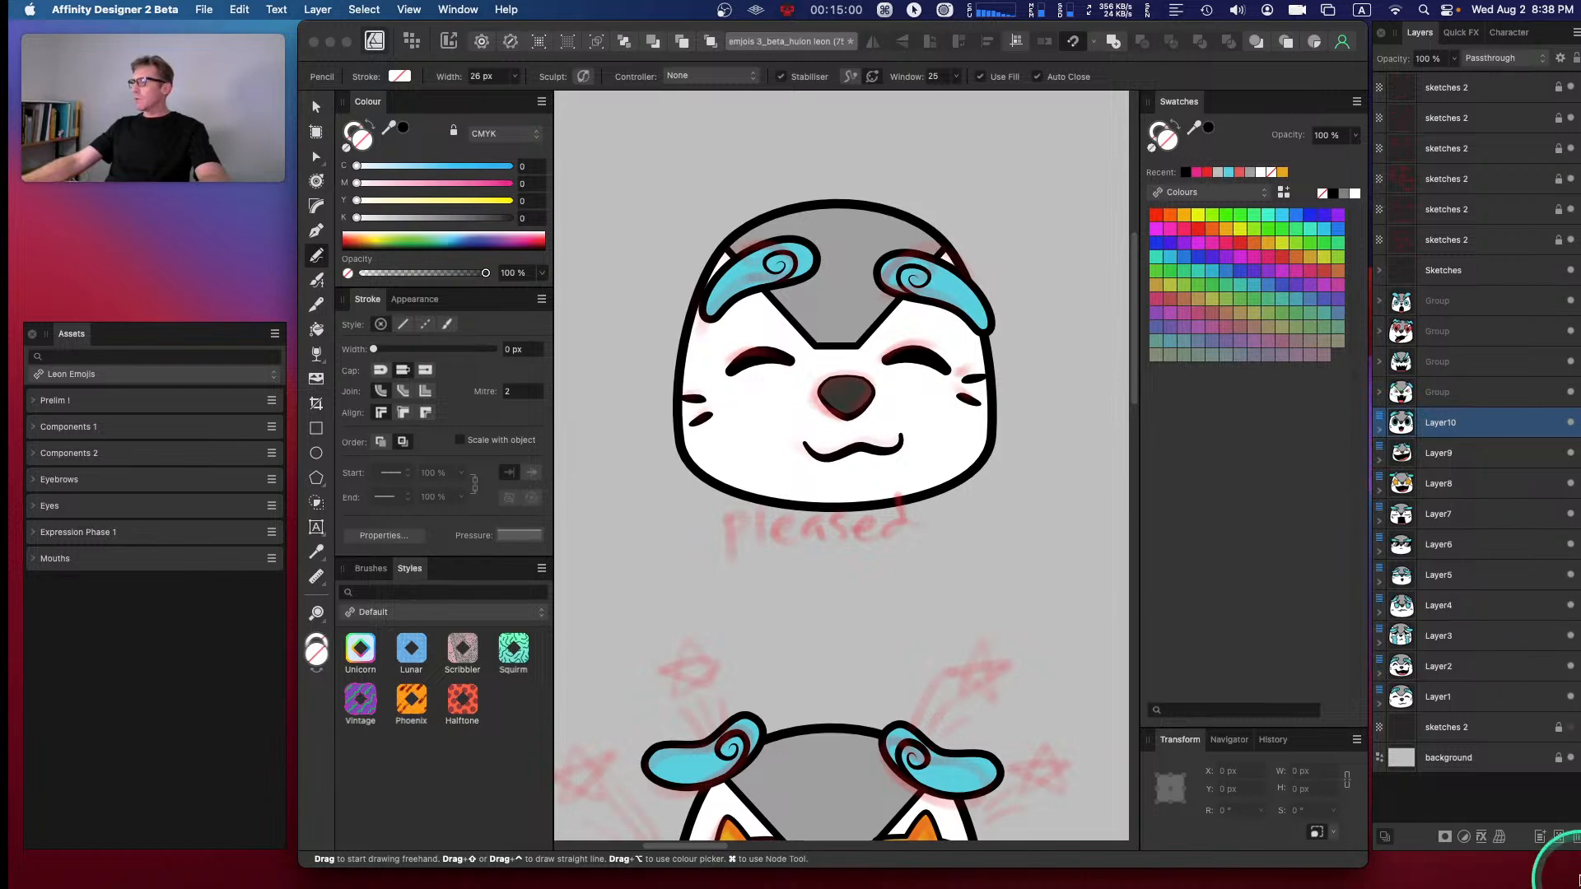
- Put the next two emoji groups above Layer10 each into a new layer, and select the heart-eyed emoji group
click(1542, 840)
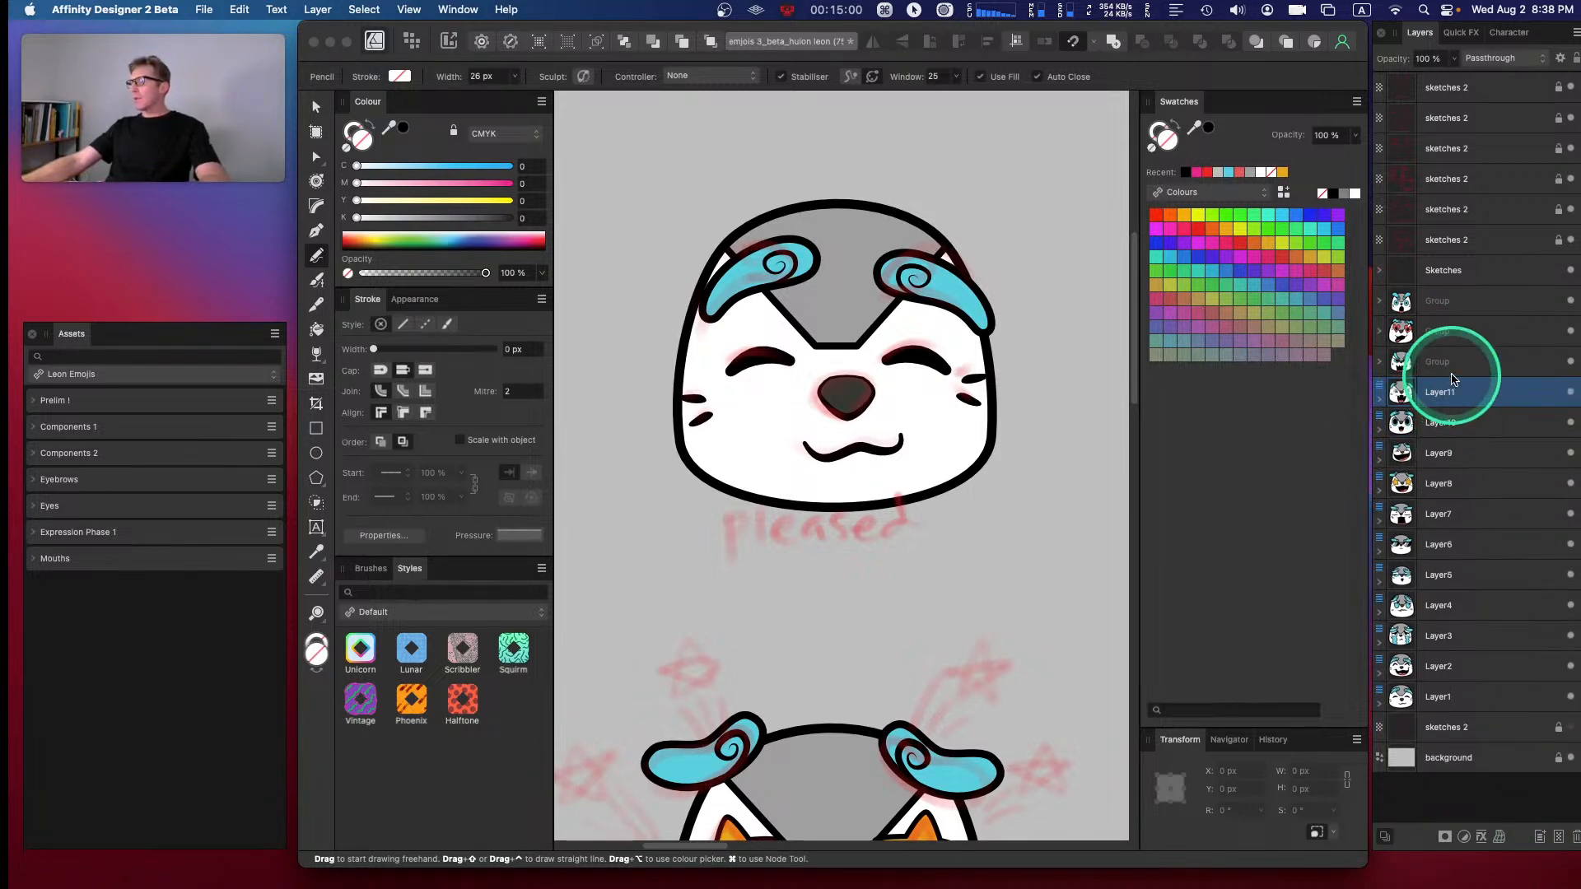
click(1539, 836)
drag(1452, 367, 1442, 393)
click(1472, 334)
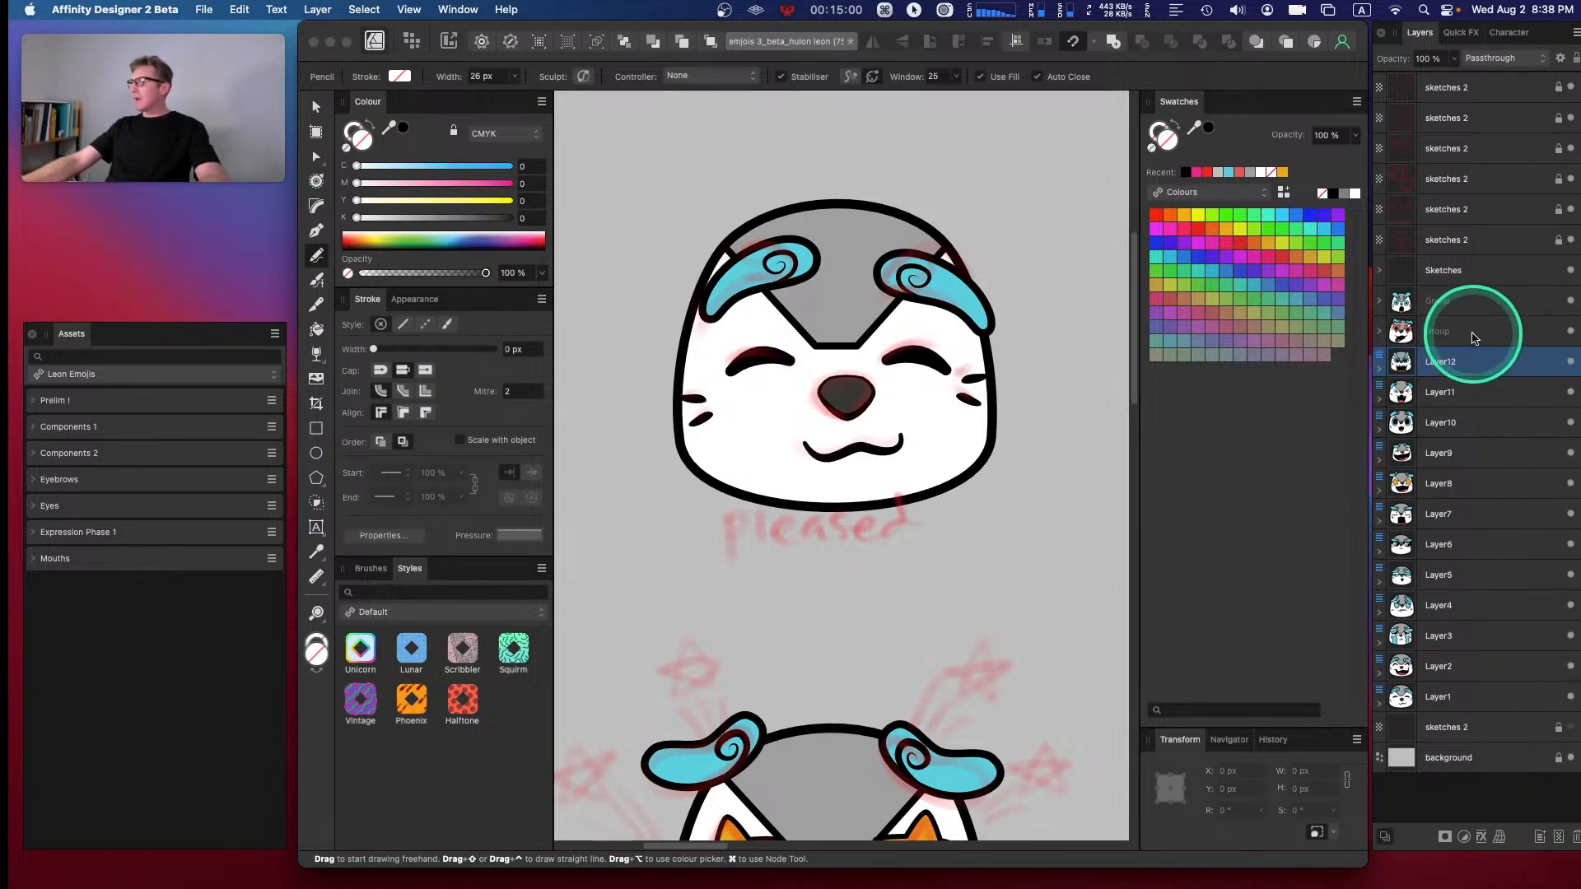
- Add two layers above Layer12 and nest one of the two remaining loose emoji groups in each
click(1540, 837)
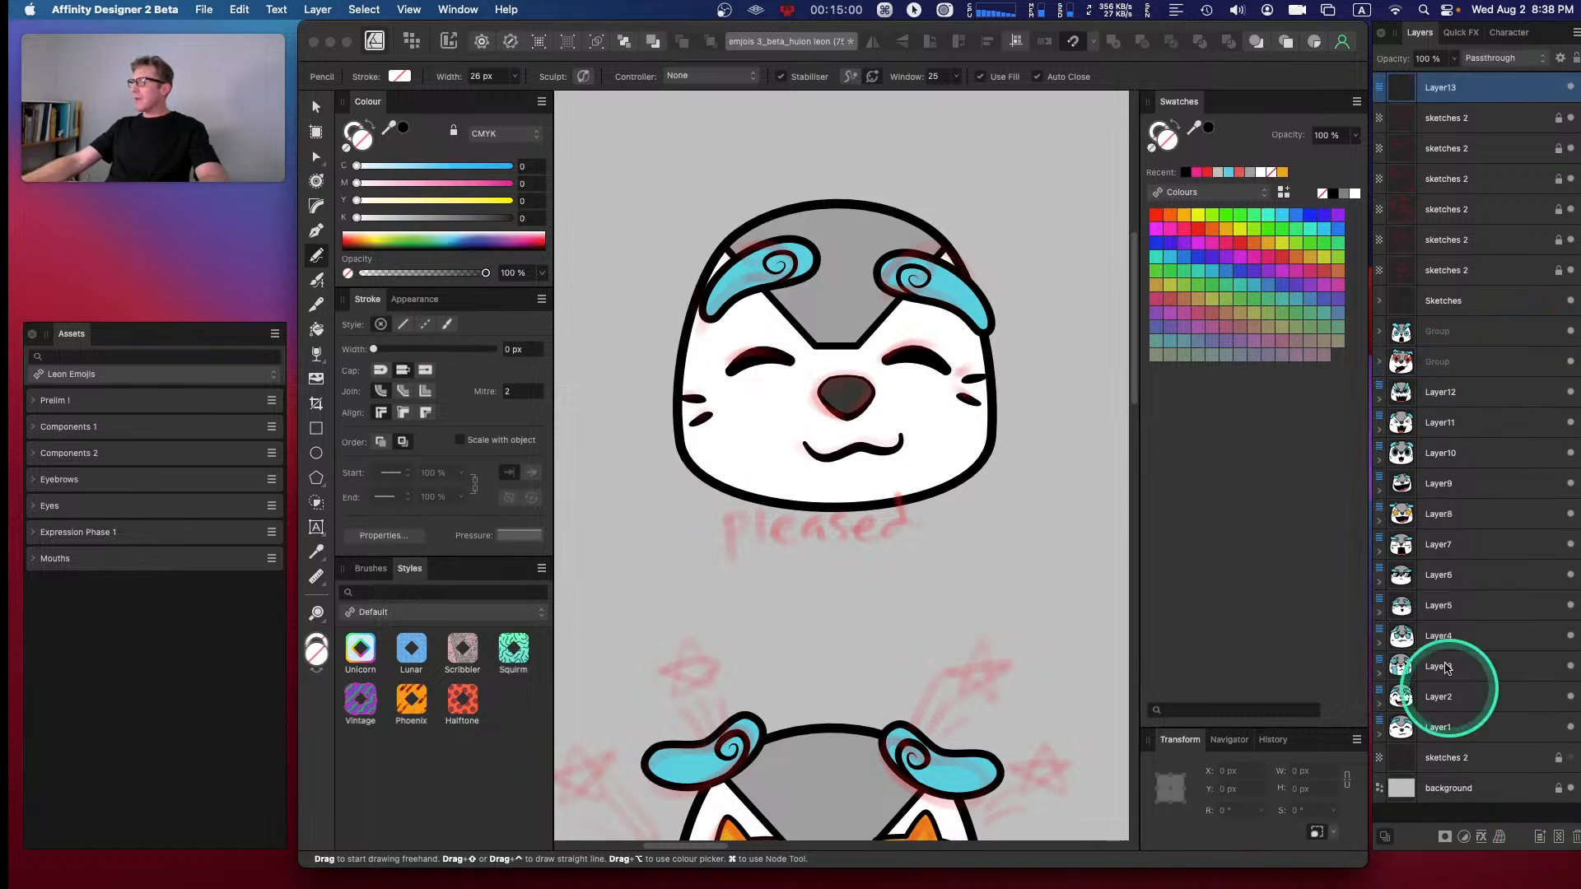
drag(1467, 99, 1471, 363)
click(1456, 334)
click(1540, 836)
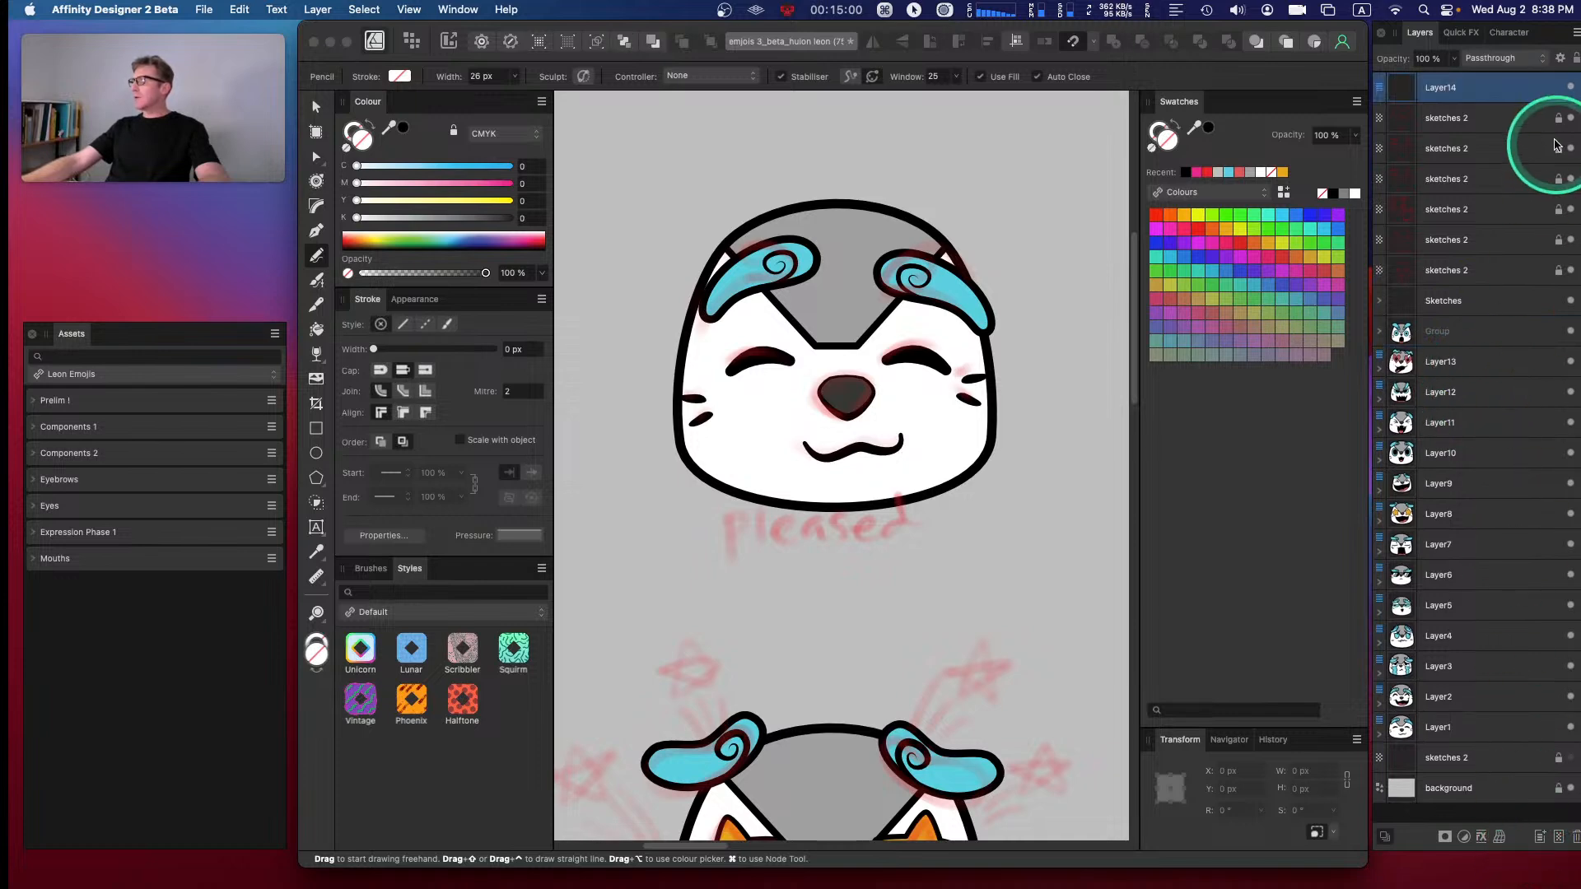
drag(1482, 91, 1443, 331)
click(1459, 301)
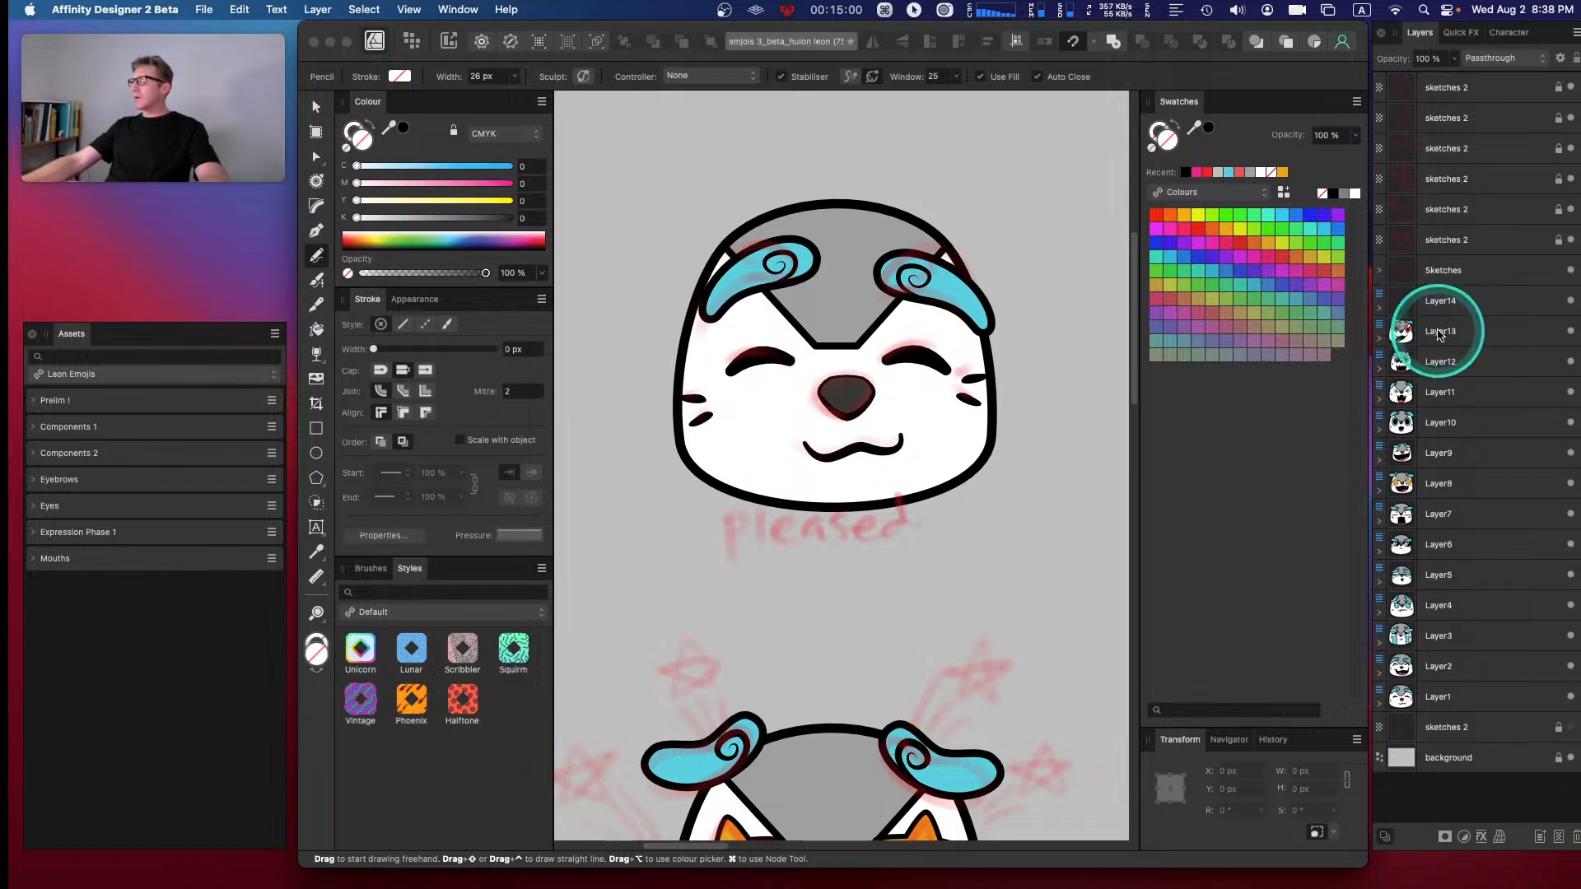
- Expand Layer14 and its emoji group to inspect the nested objects, and collapse the layer
click(1381, 310)
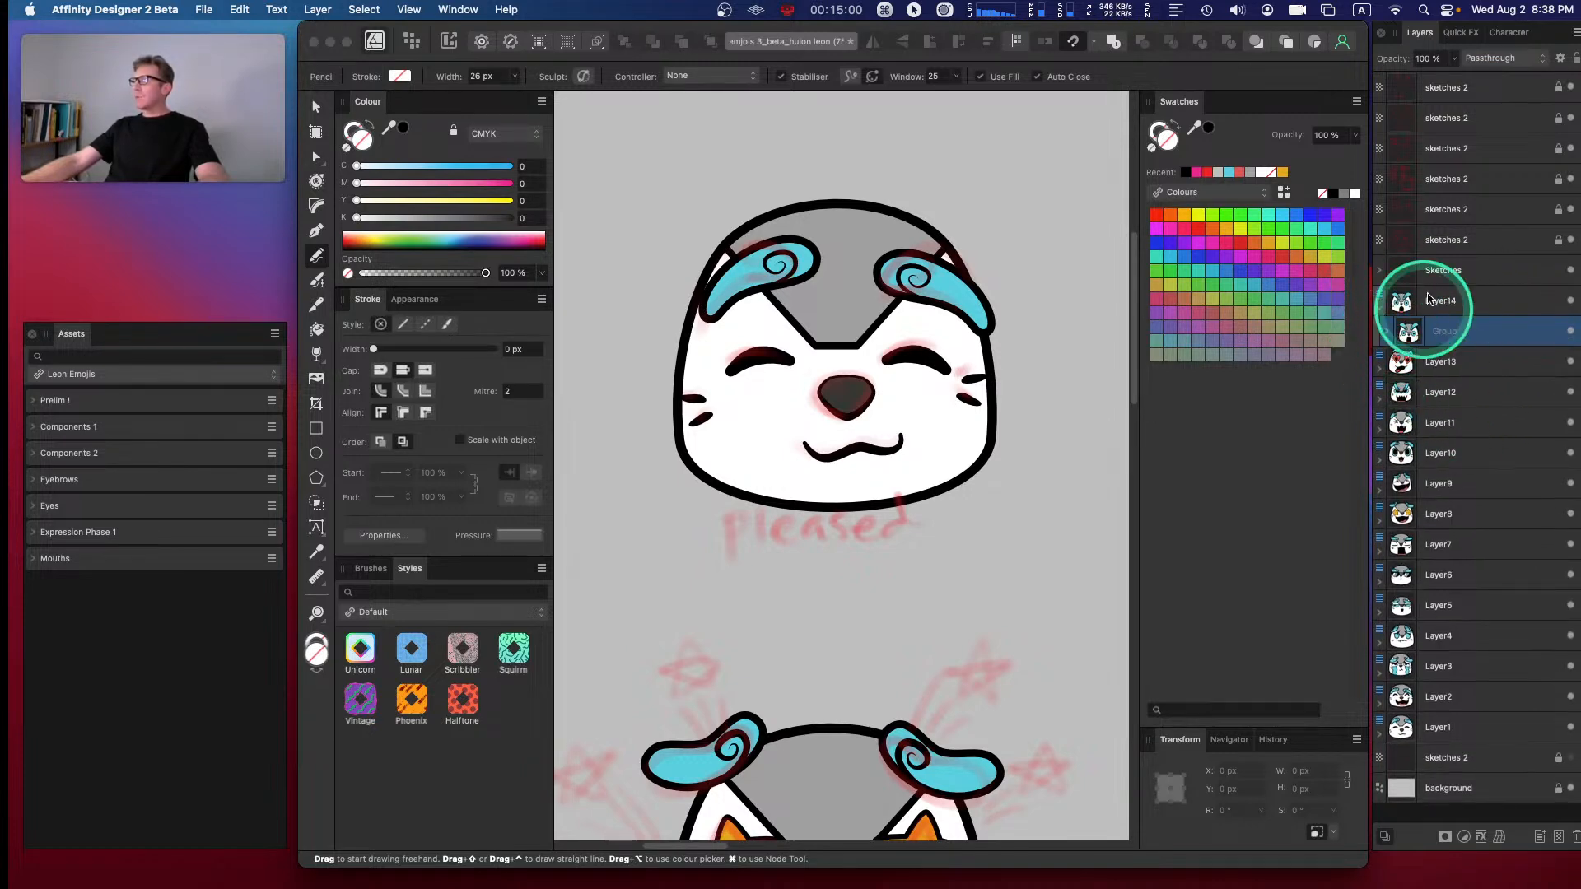
click(1381, 310)
click(1381, 310)
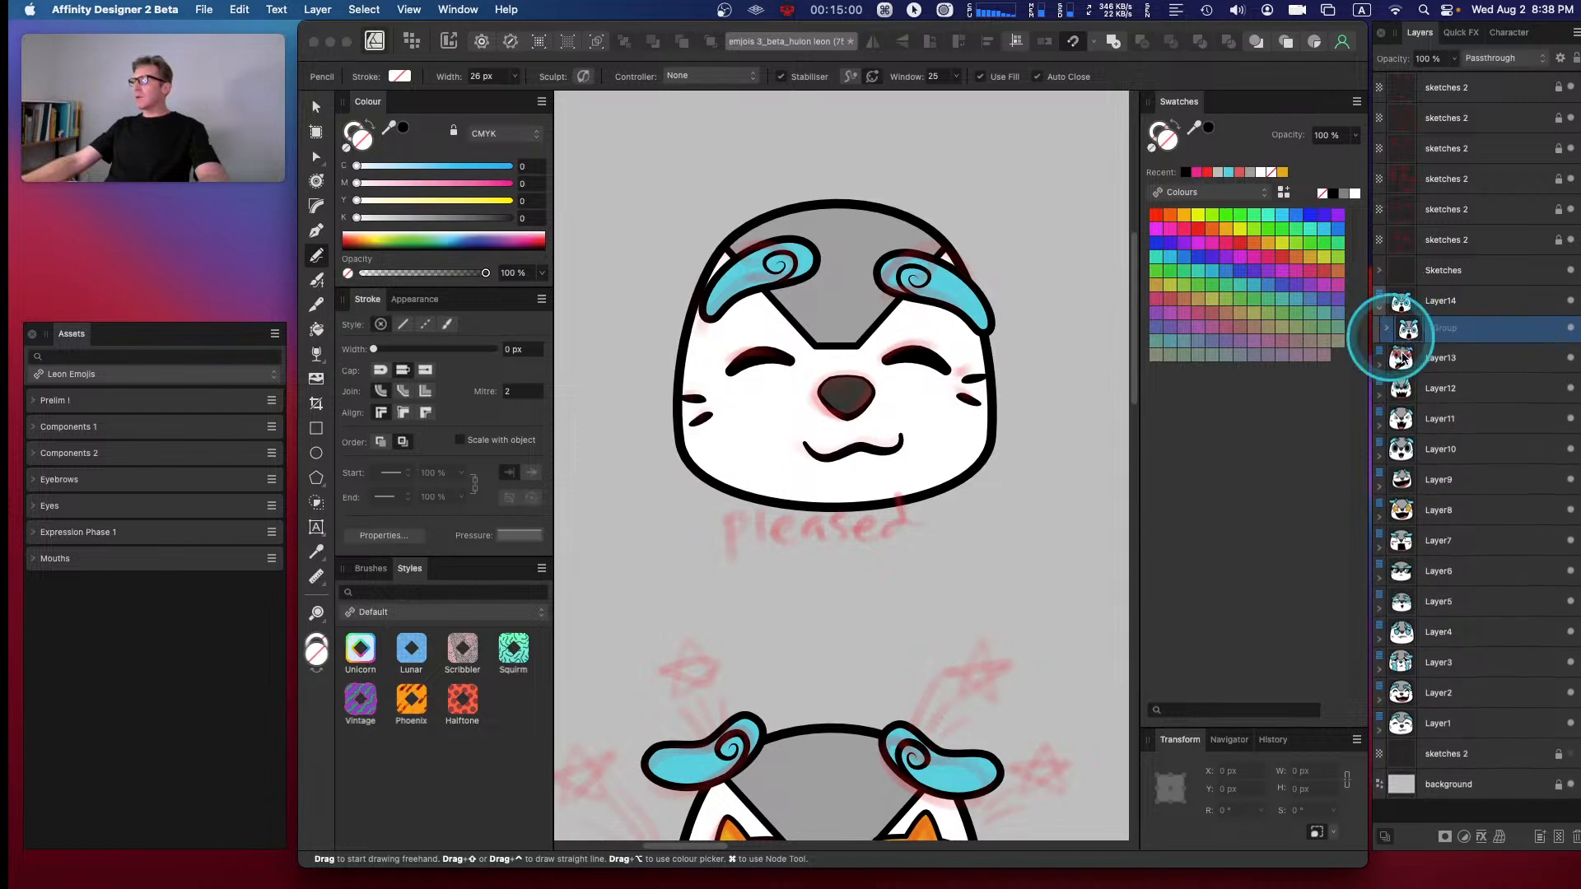
click(1388, 330)
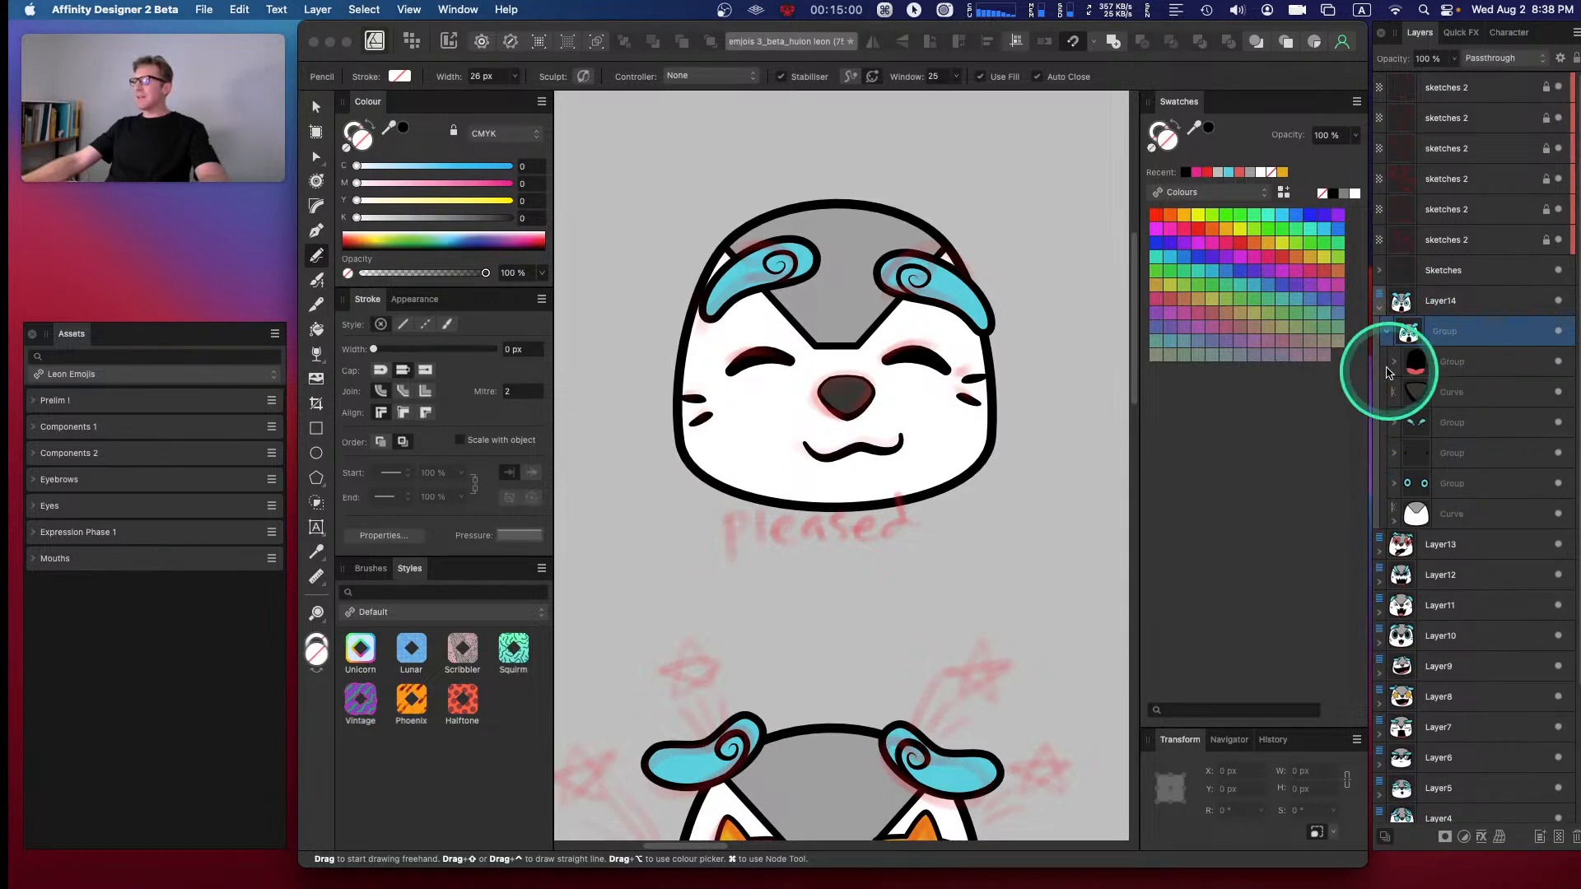
click(1379, 309)
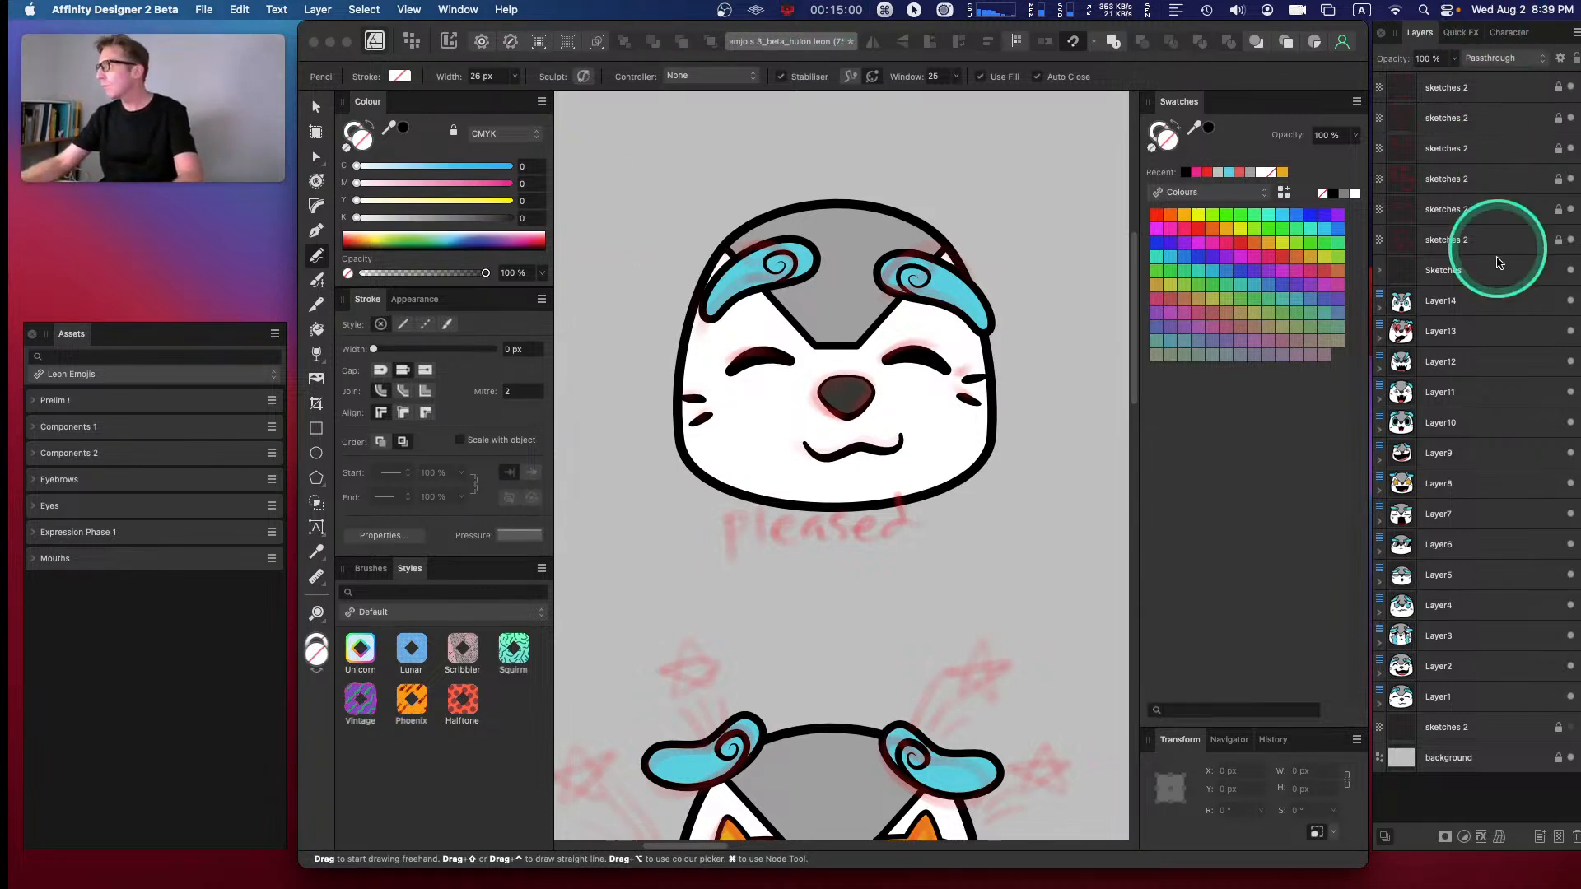
- Move the six sketches 2 items at the top of the layer stack into the Sketches group
click(1446, 239)
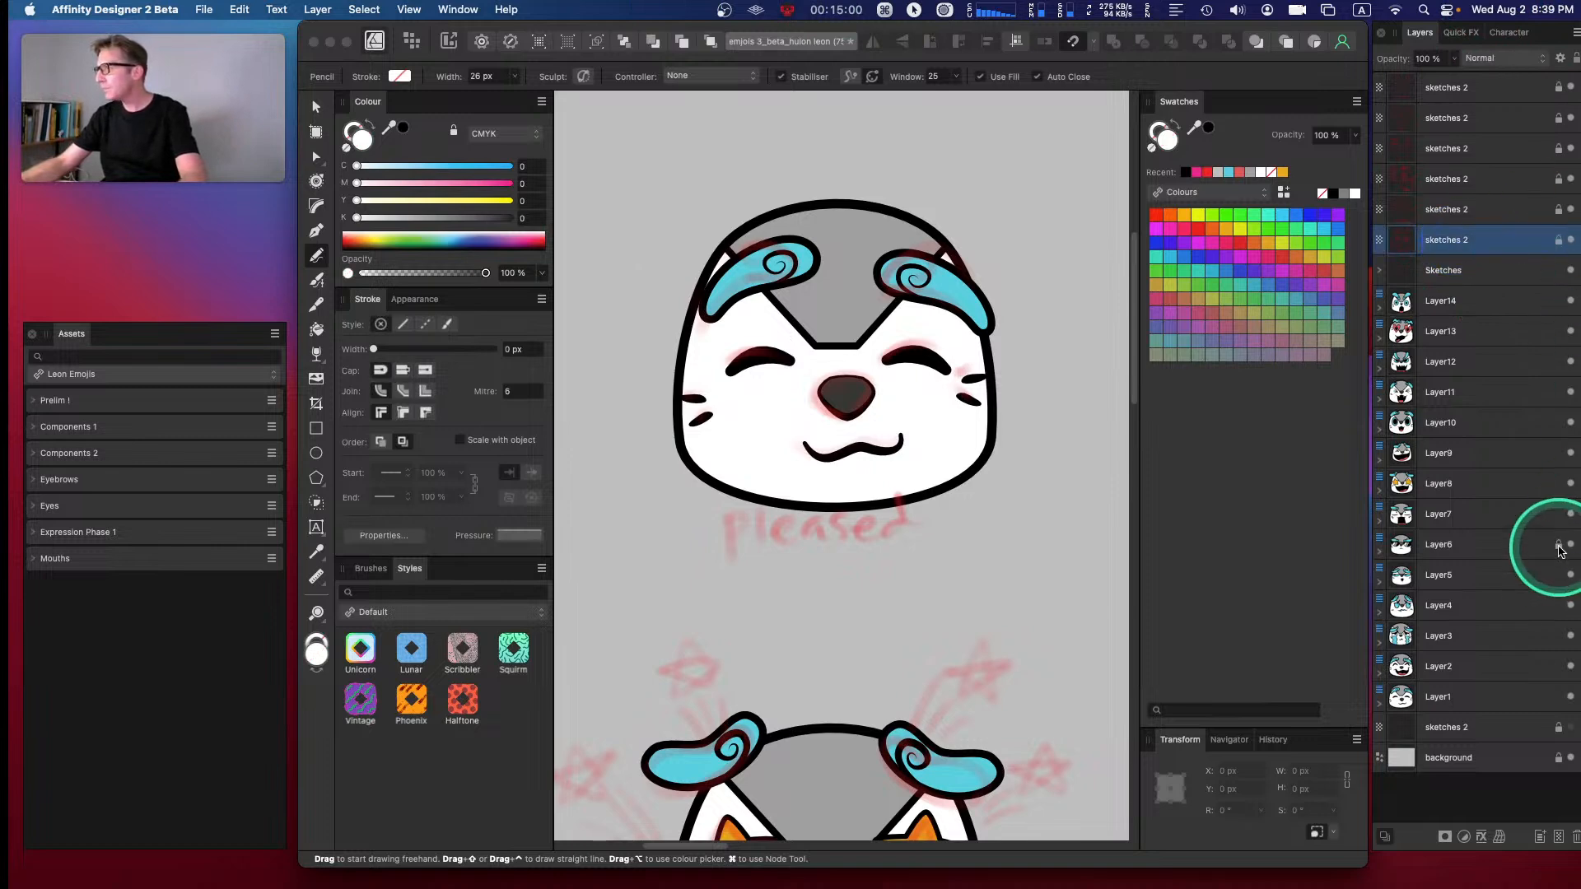
key(Up)
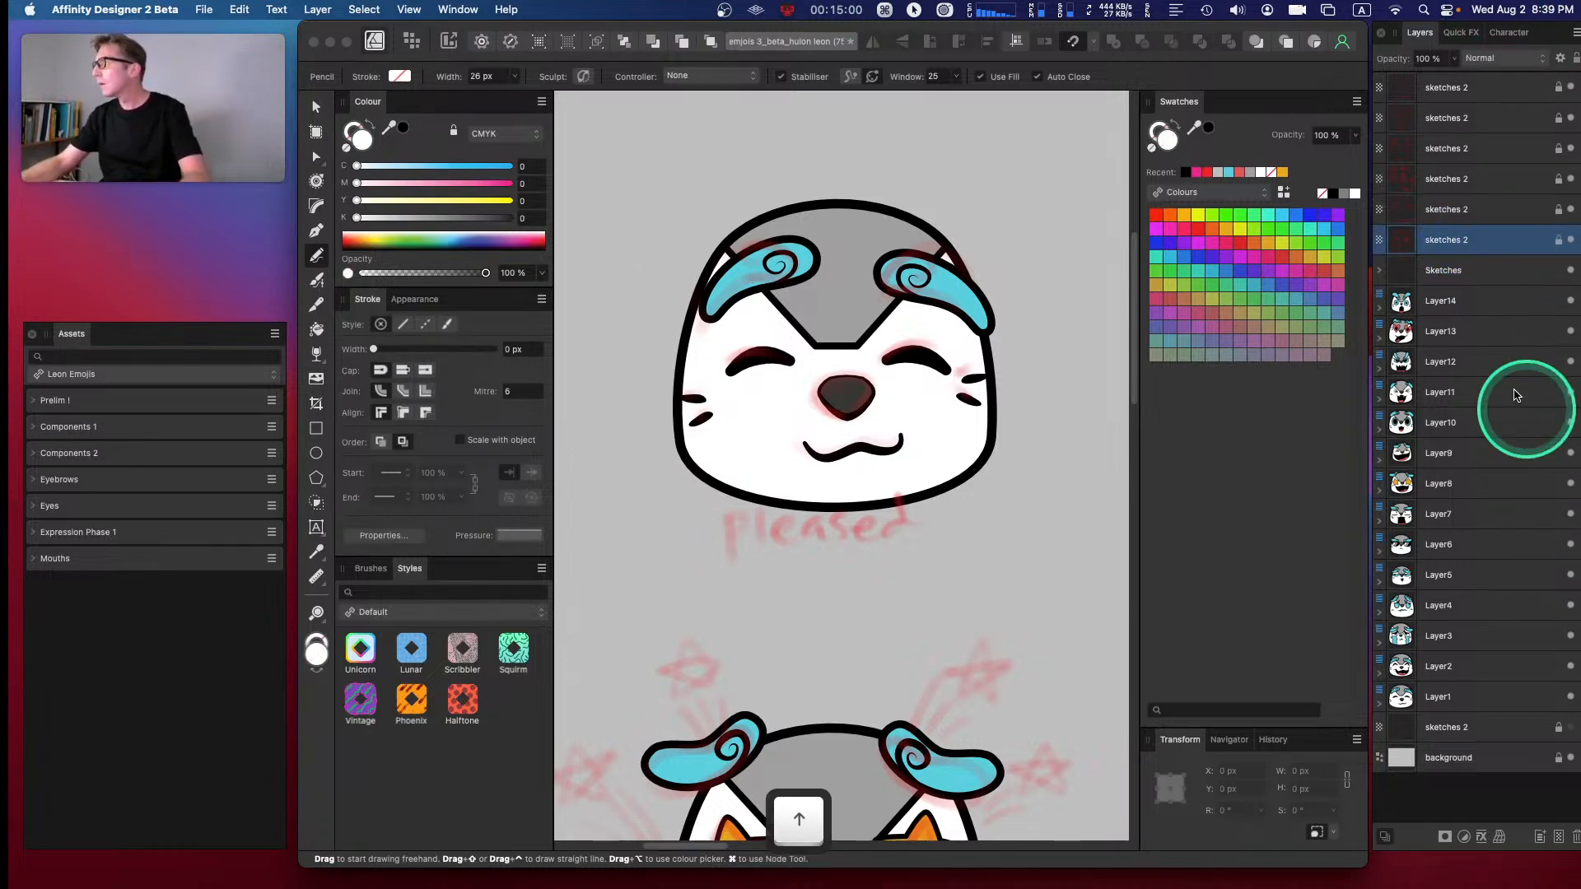
shift+click(1445, 87)
drag(1449, 265, 1453, 270)
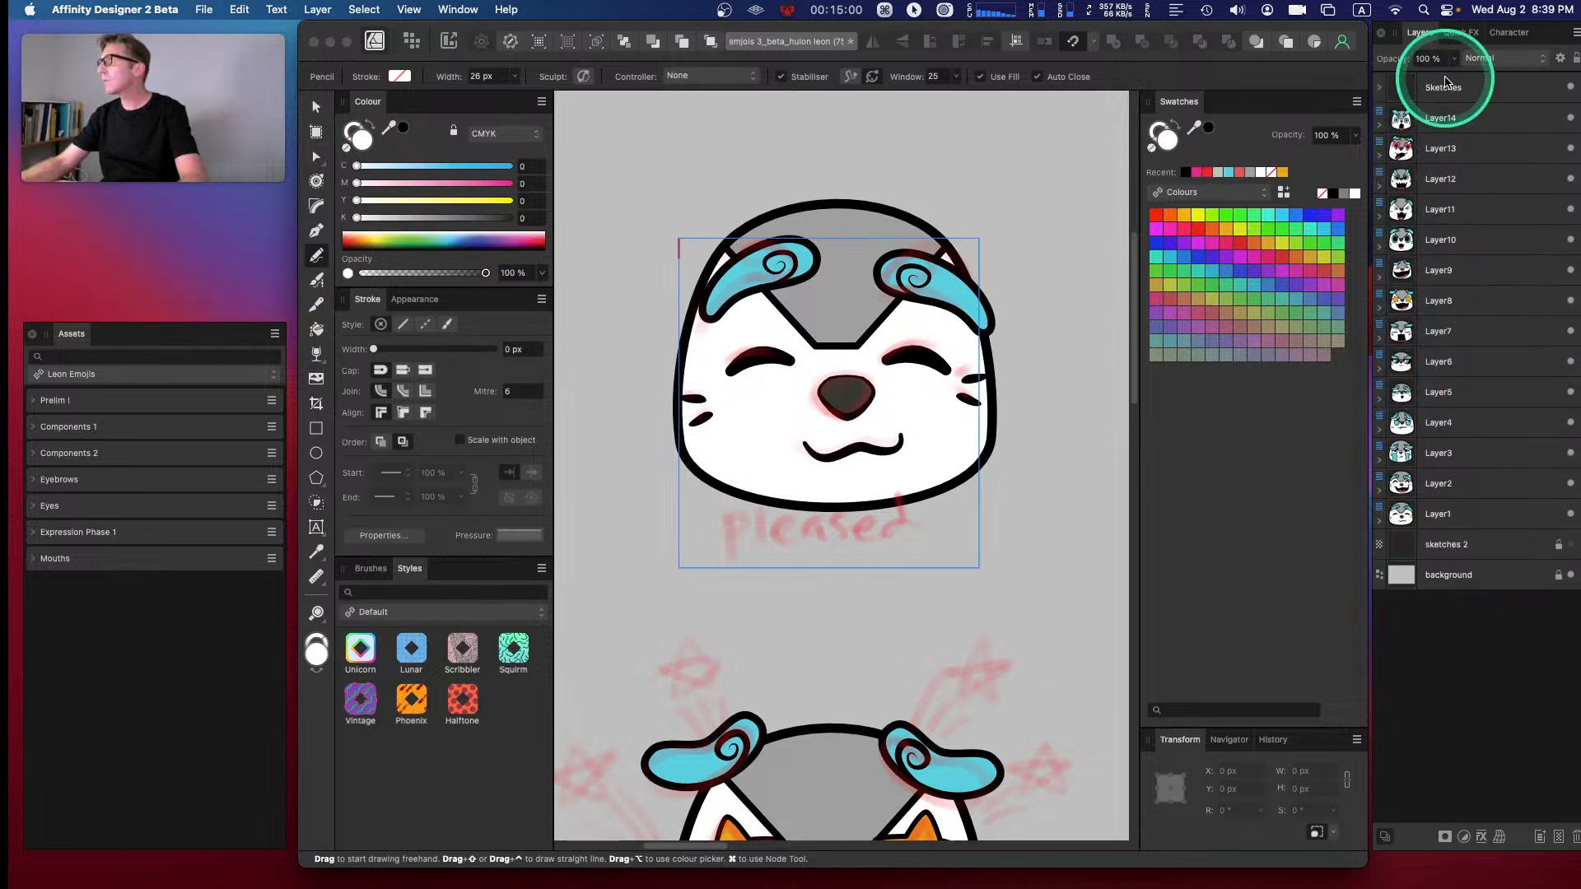
- Tag the Sketches group with the red colour
click(1490, 88)
right_click(1518, 88)
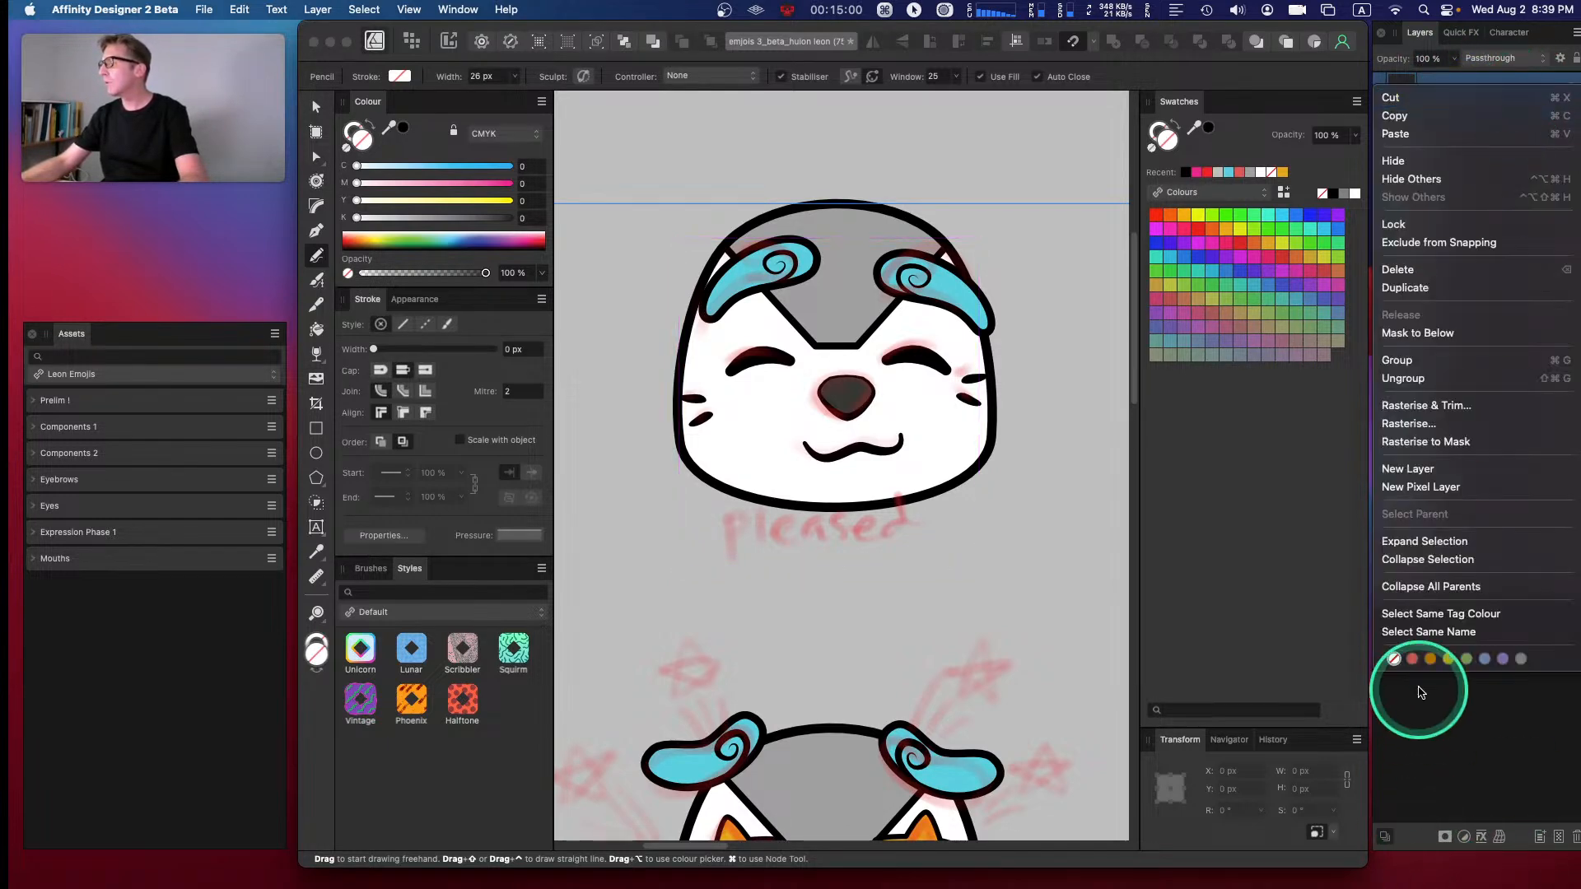
click(1411, 658)
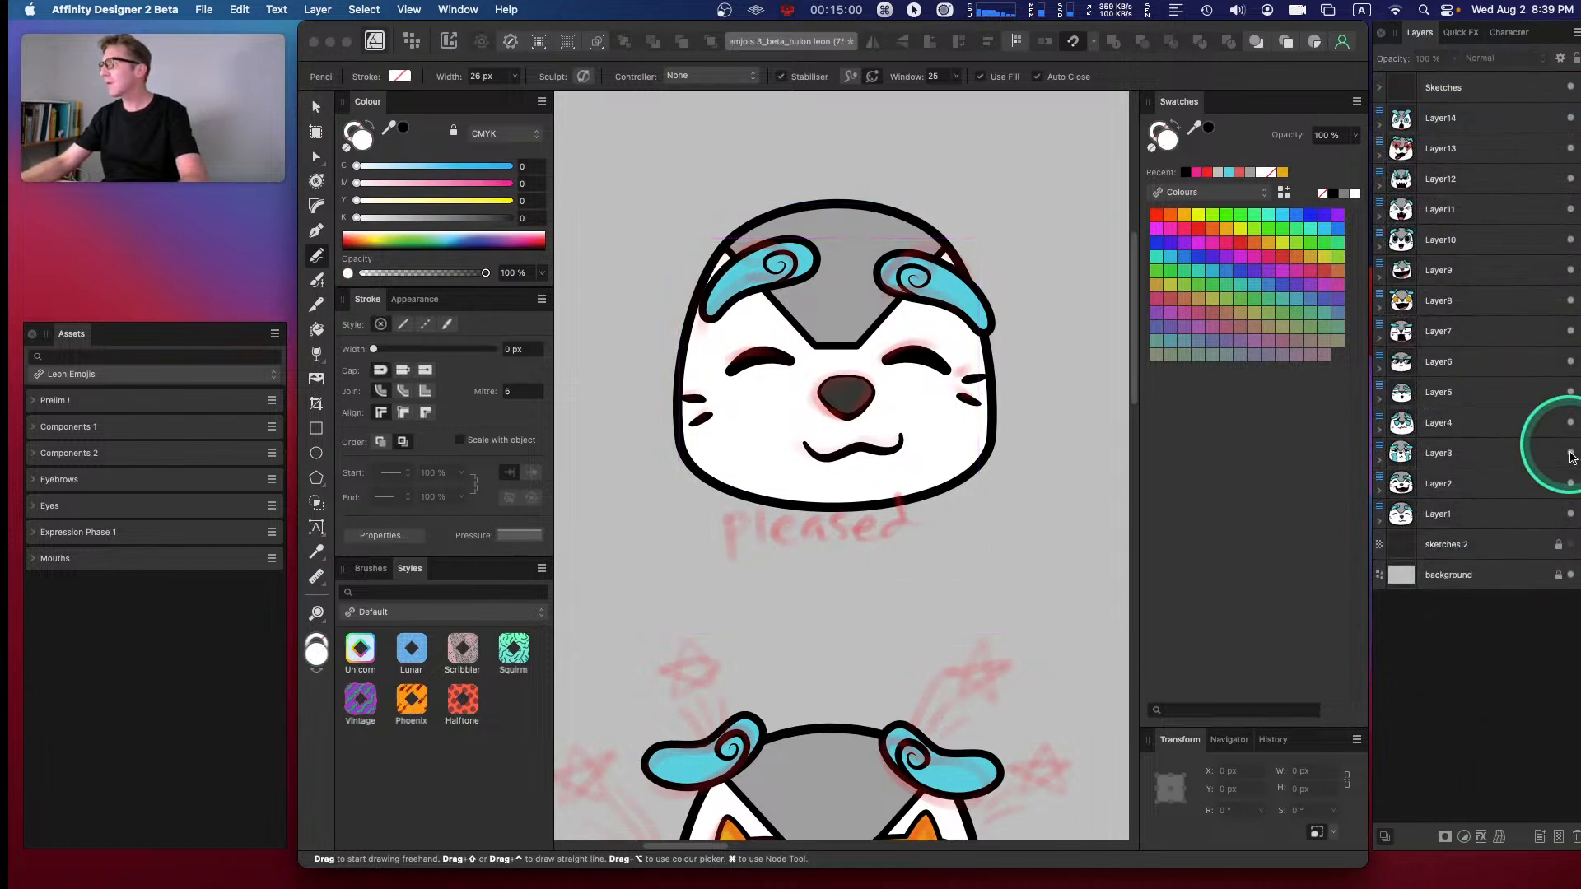
- Delete the hidden sketches 2 item above the background and save the document
click(1475, 546)
key(BackSpace)
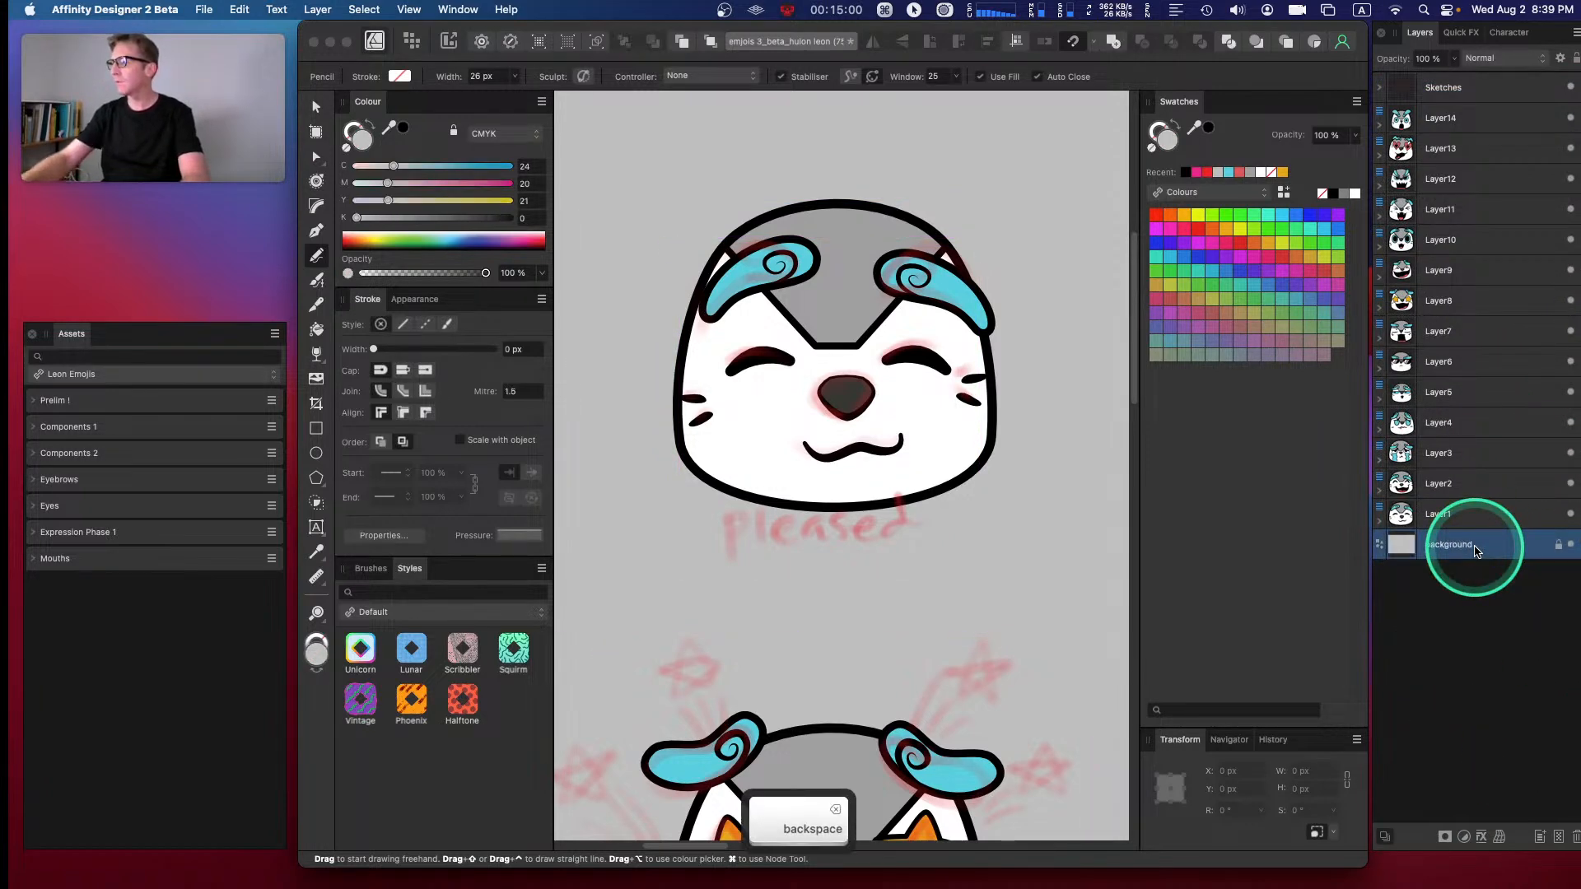
key(super+s)
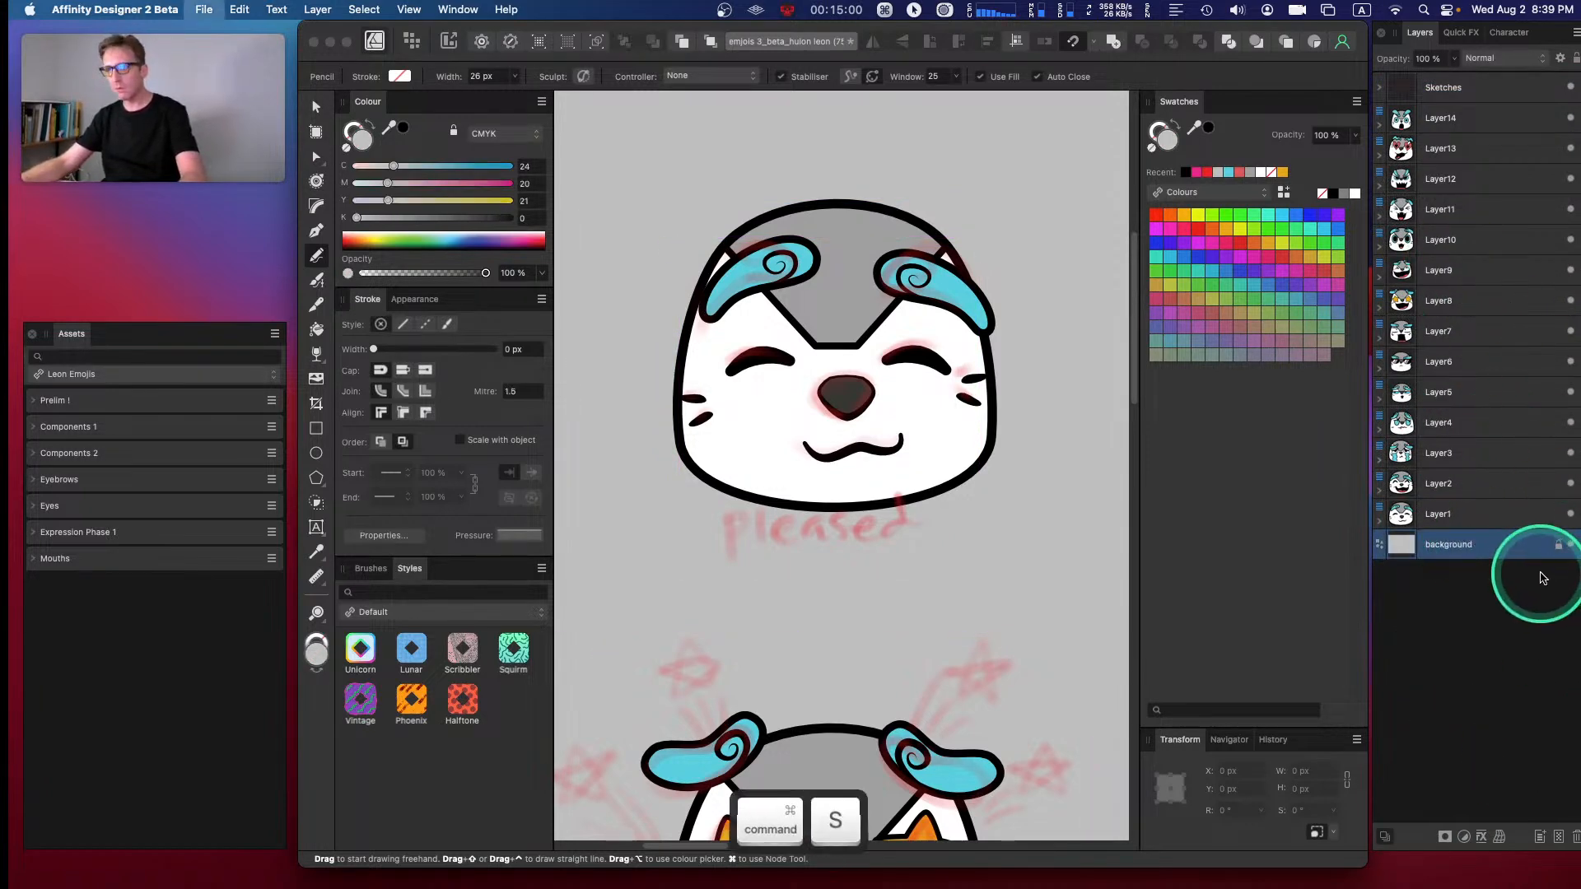
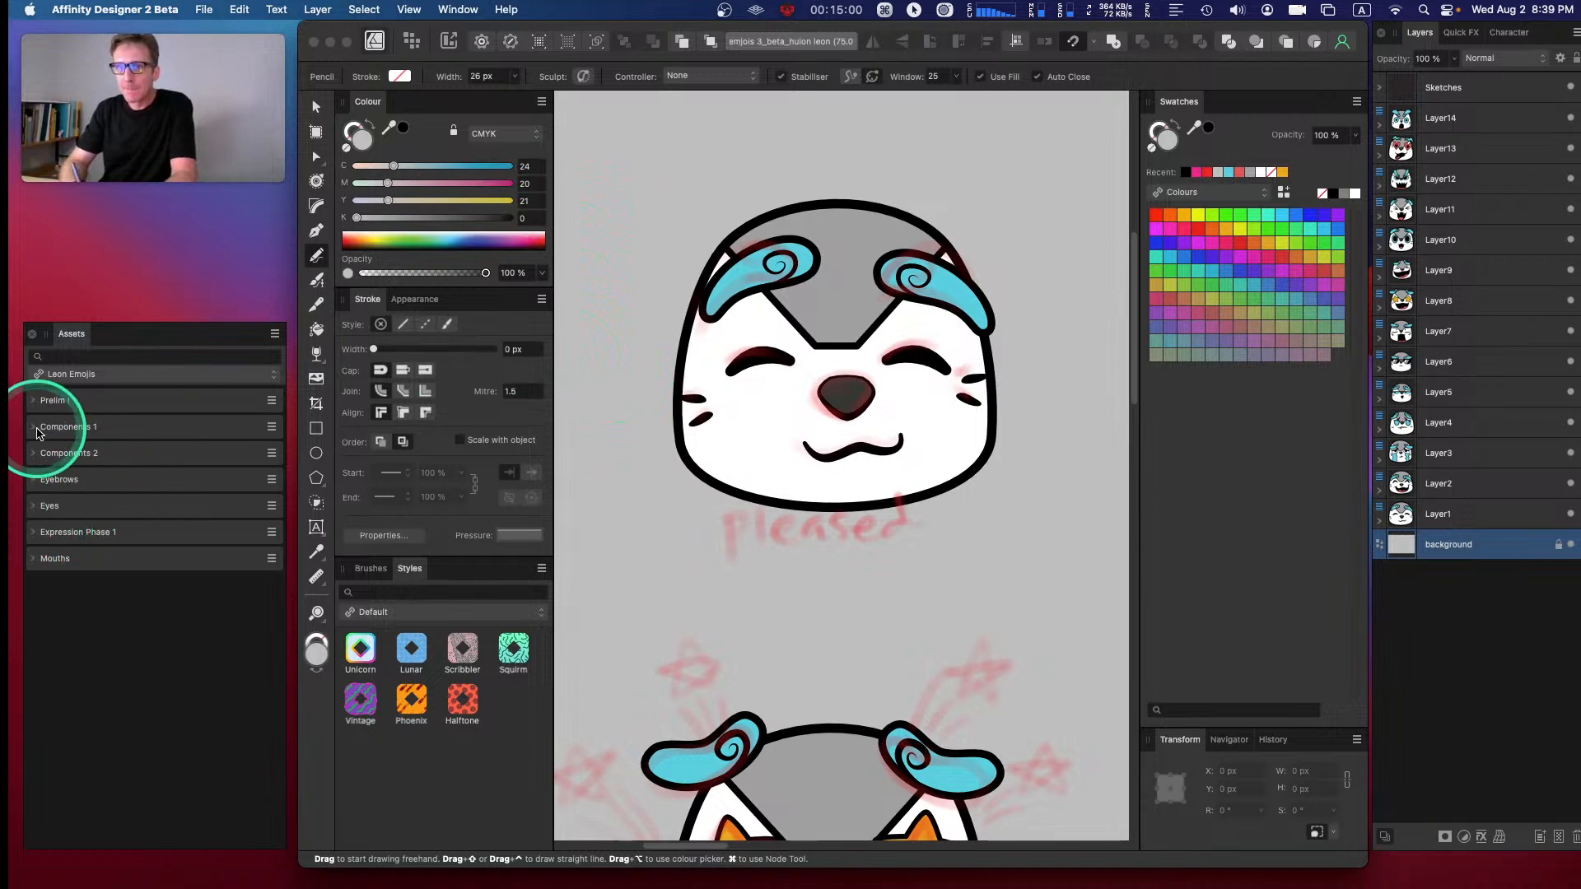
- Expand the Components 1 assets, switch to the Move tool, and delete the stray pencil curve above the background
click(58, 425)
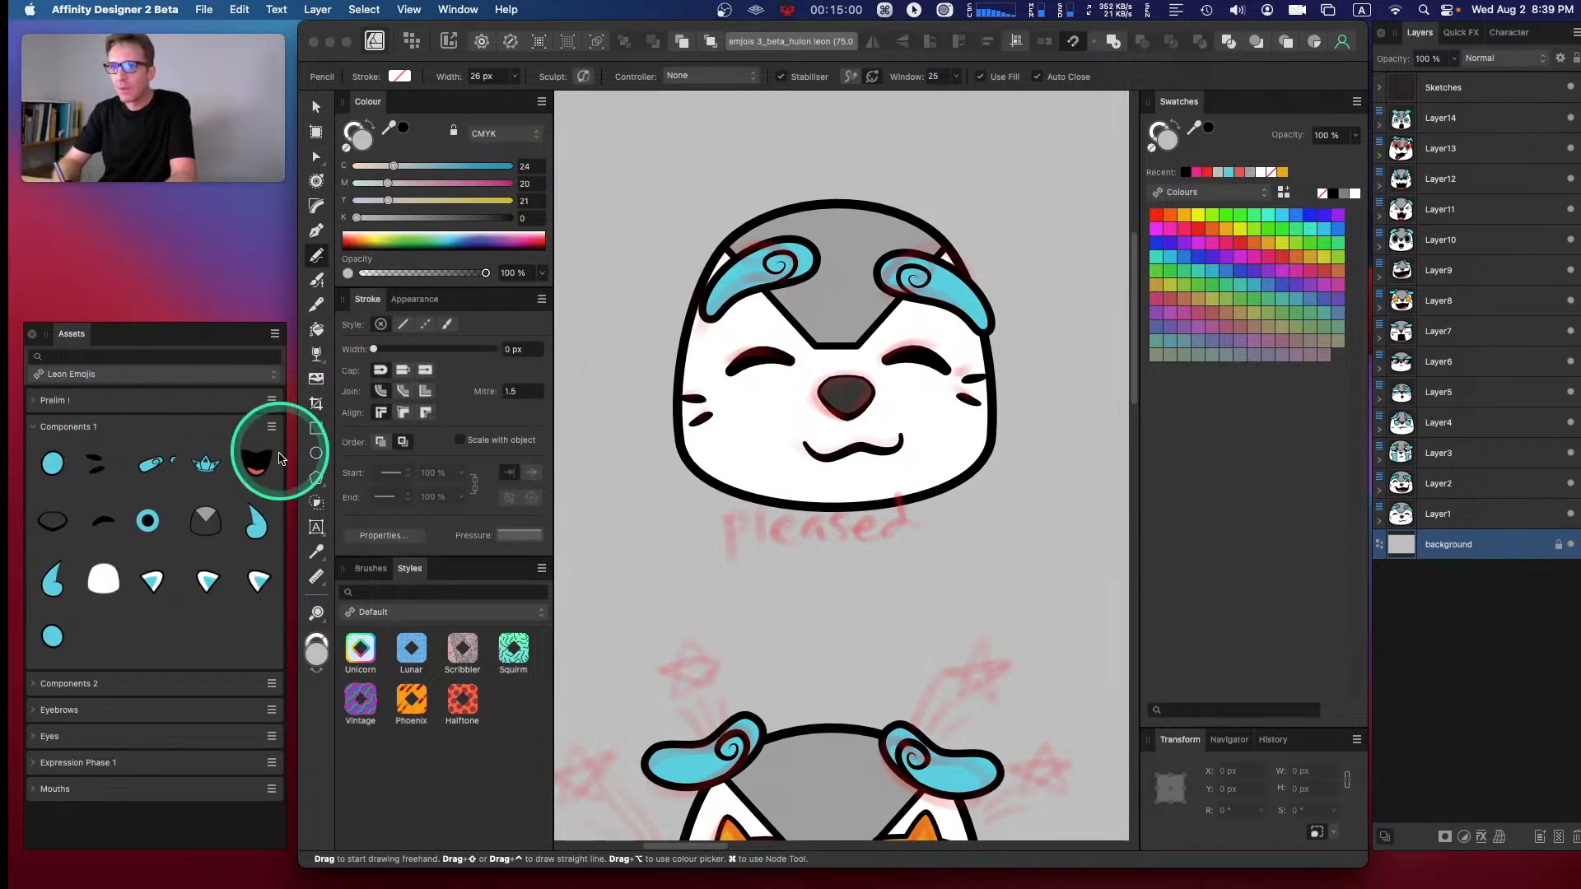
key(space)
drag(783, 338, 772, 379)
drag(803, 242, 769, 288)
click(315, 106)
click(654, 179)
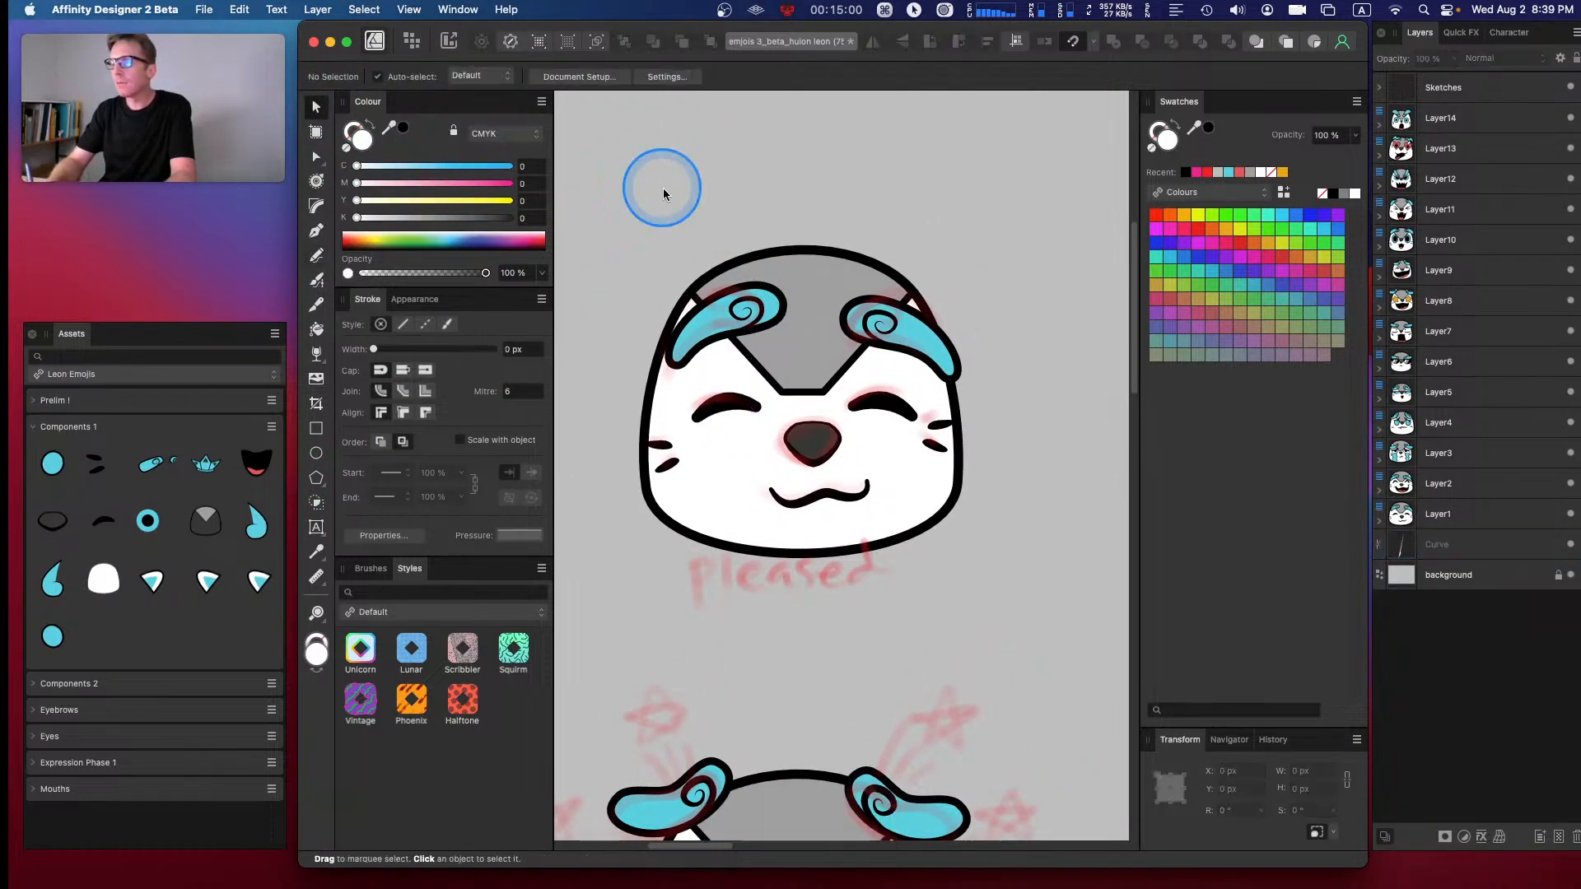
click(1453, 544)
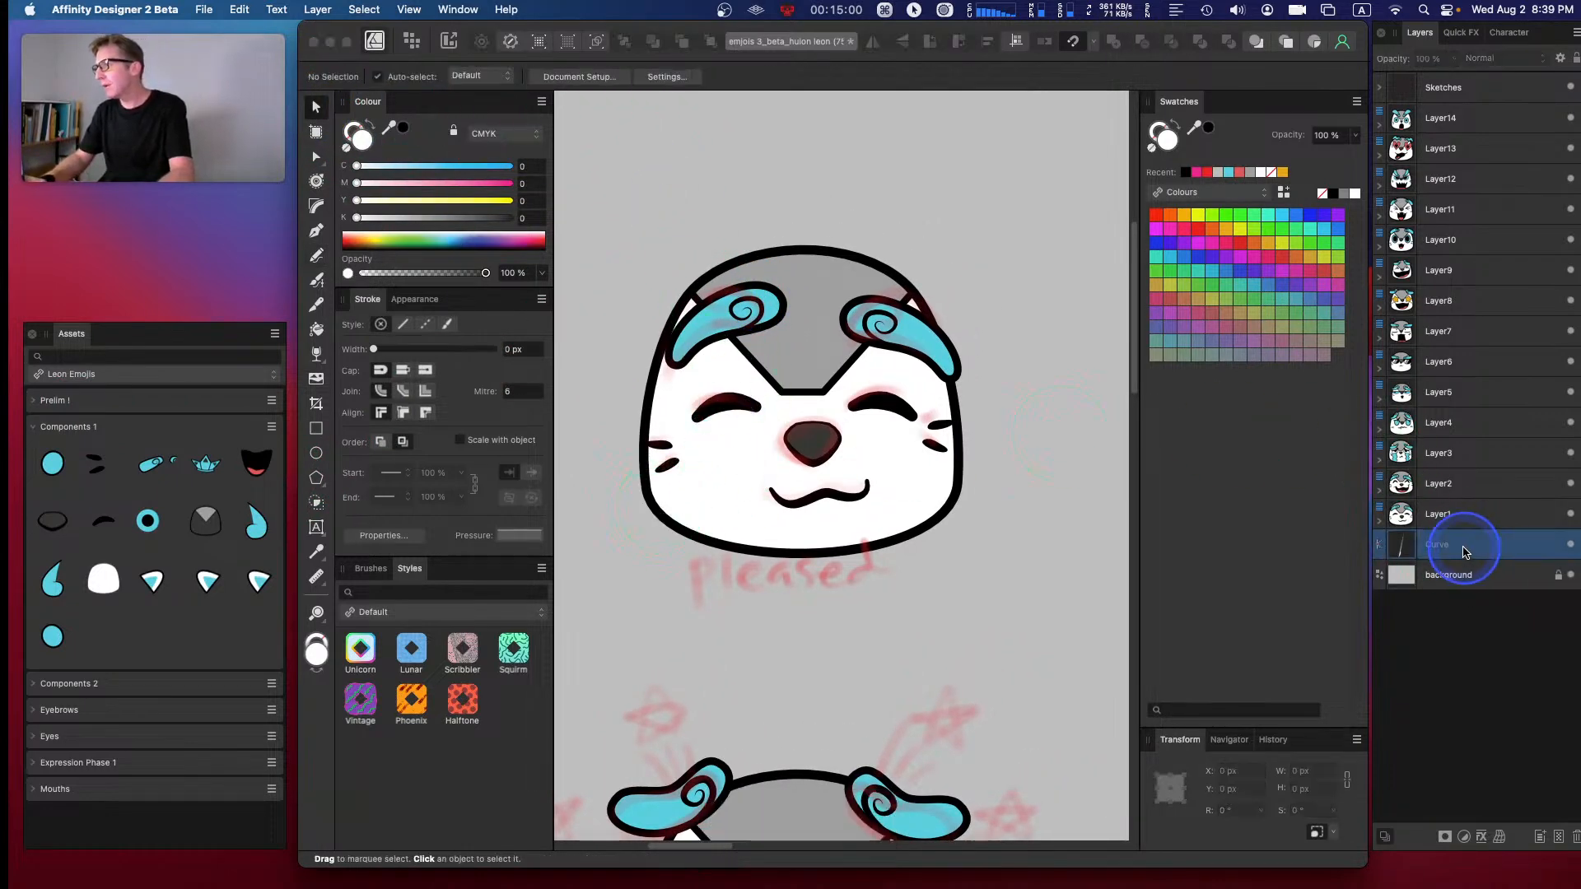
key(BackSpace)
- Expand Layer1 and place the crown asset in it, on top of the Pleased emoji's head
click(1399, 514)
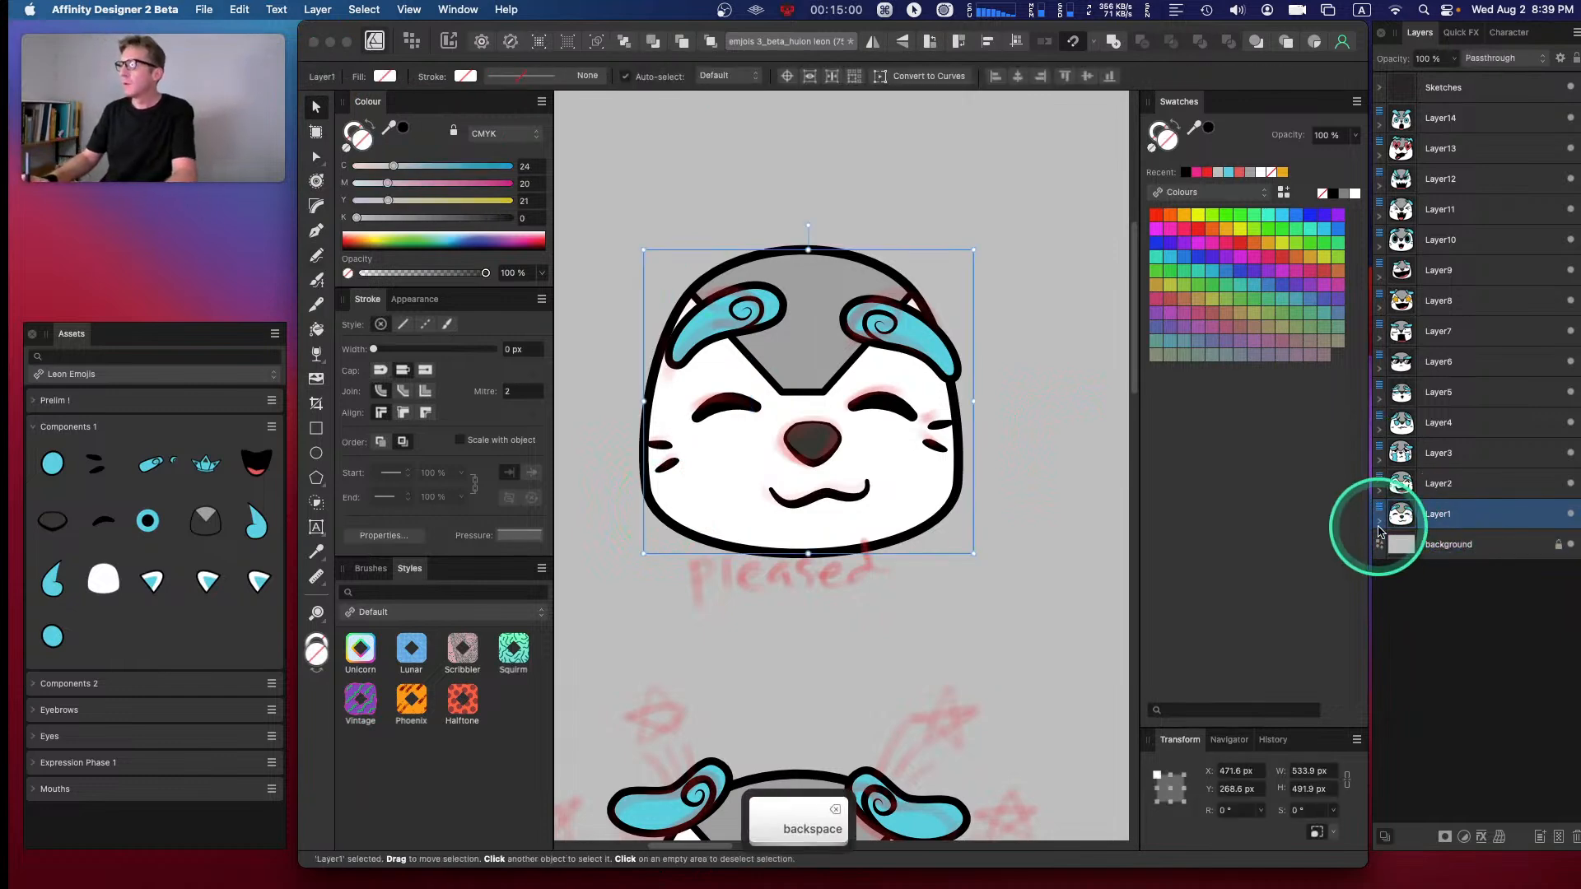
click(1380, 521)
drag(206, 464, 817, 199)
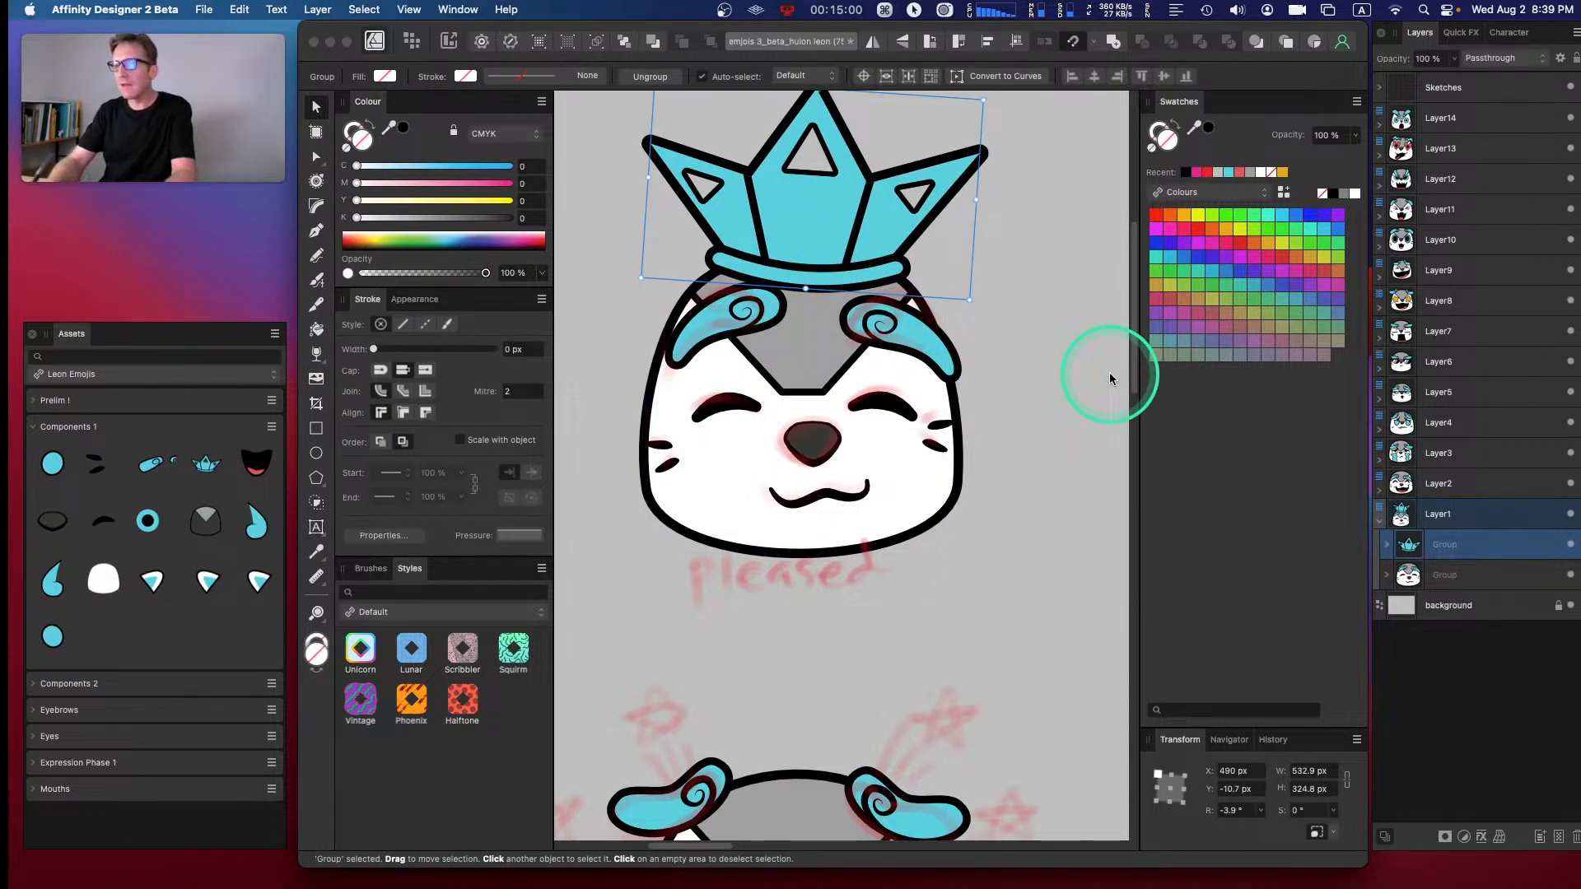
key(space)
drag(1017, 181, 1003, 276)
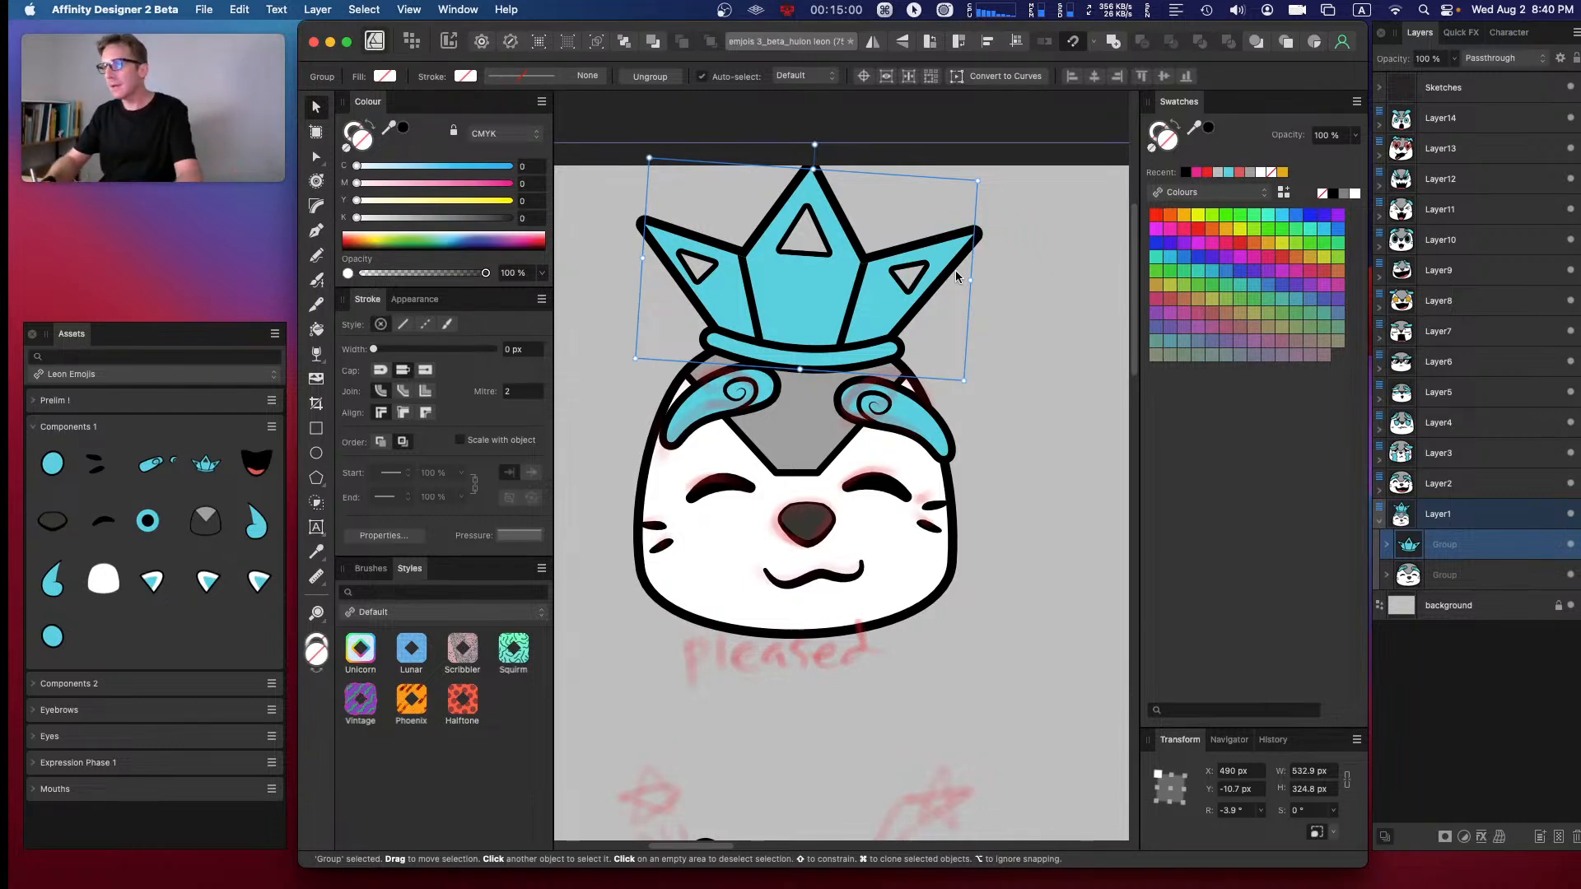
- Scale the crown down to about 387 × 236 px and centre it on the emoji's head
click(971, 229)
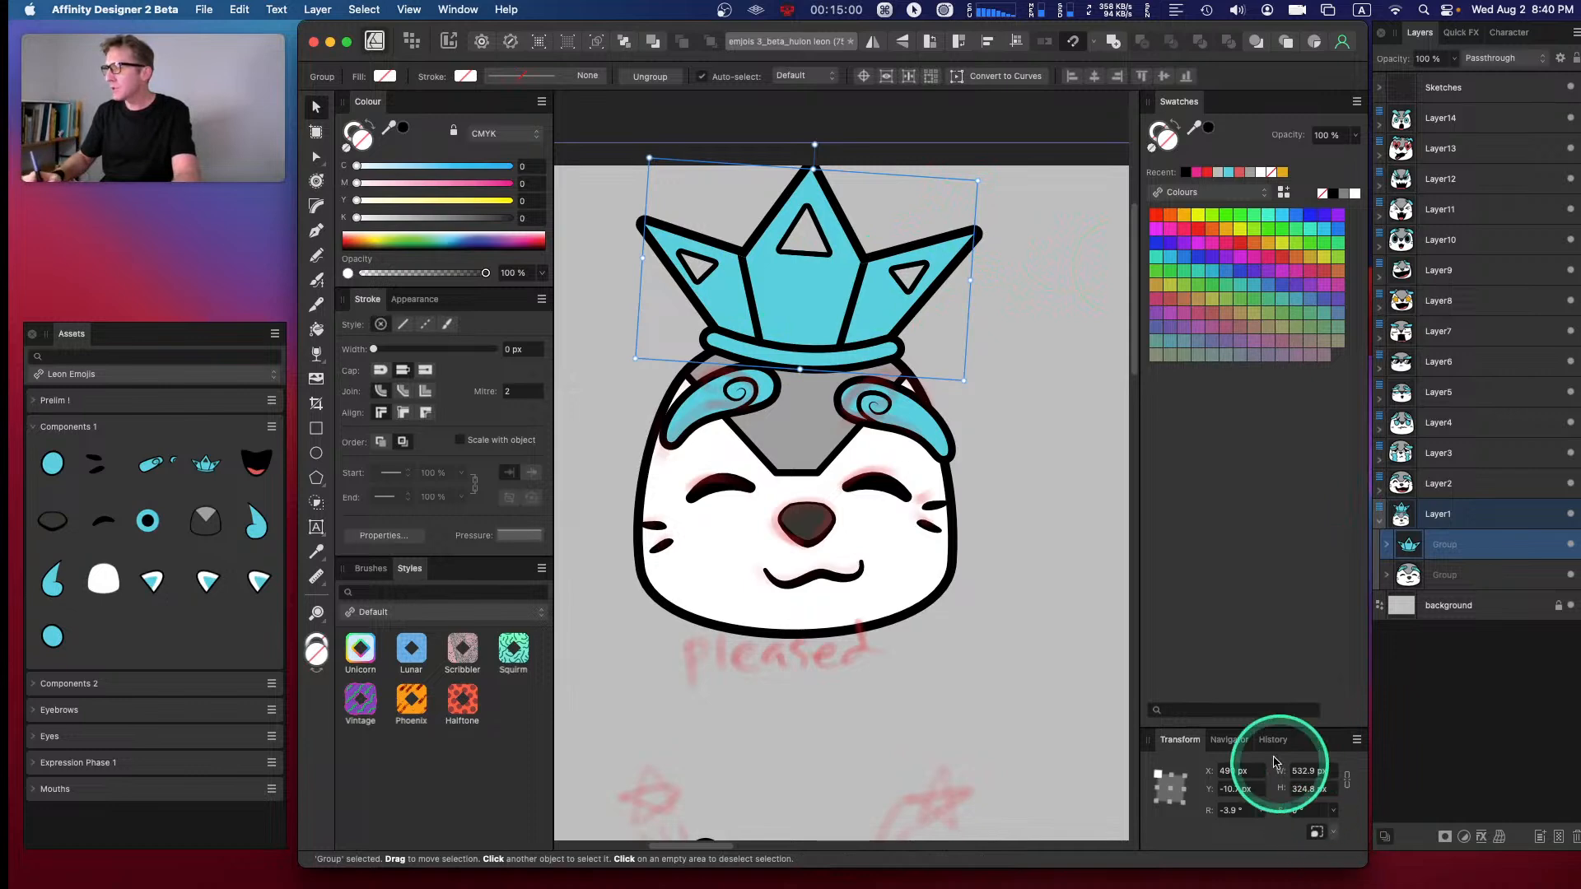
drag(977, 180, 887, 236)
drag(758, 312, 808, 308)
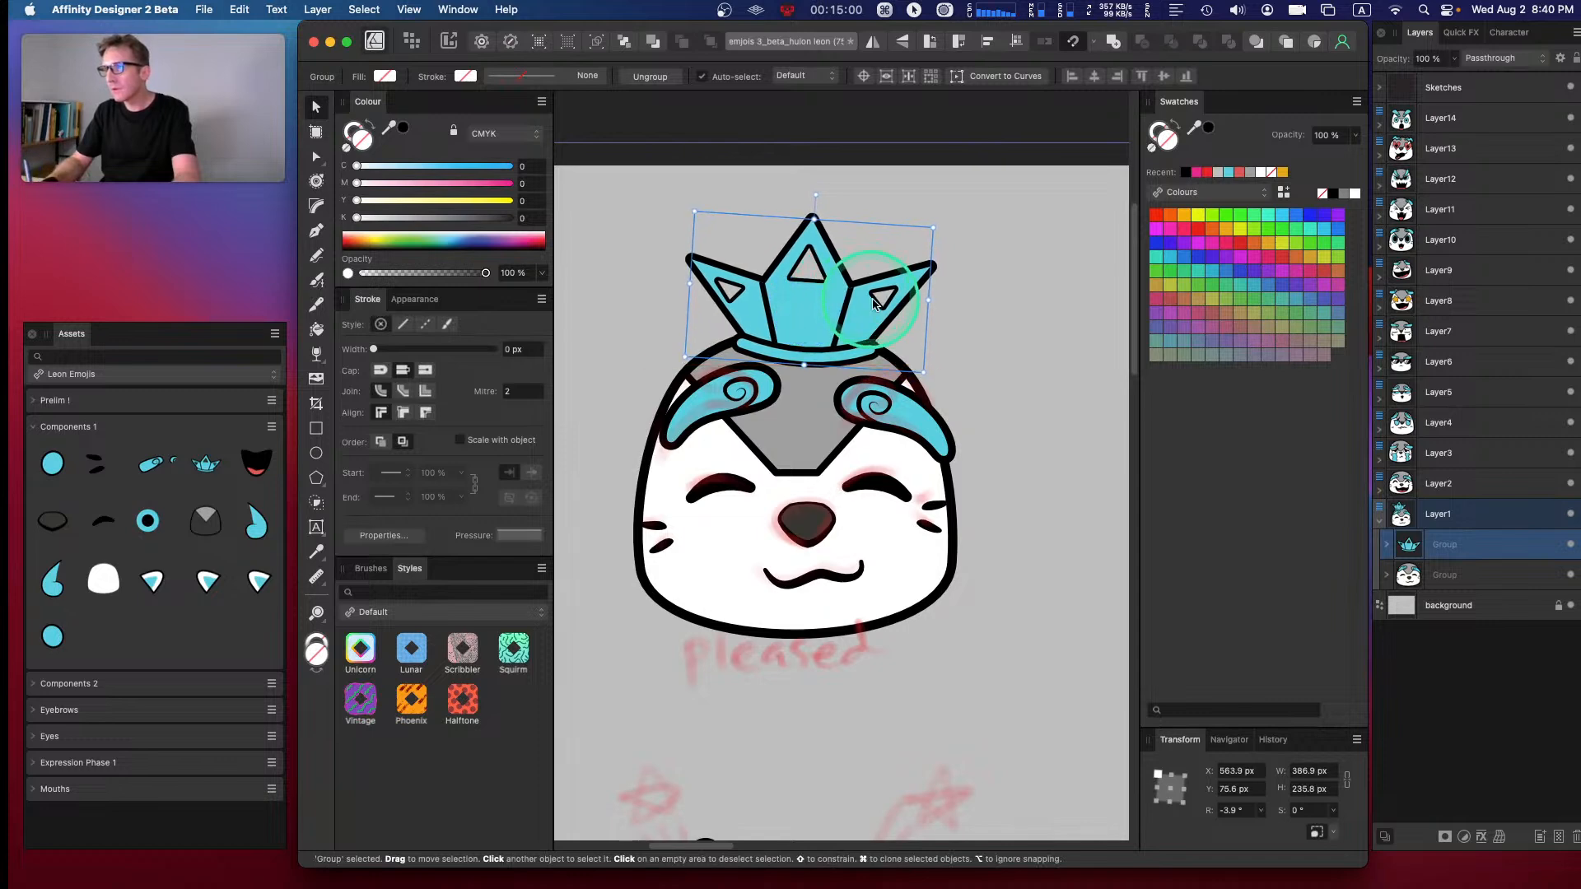
click(1049, 313)
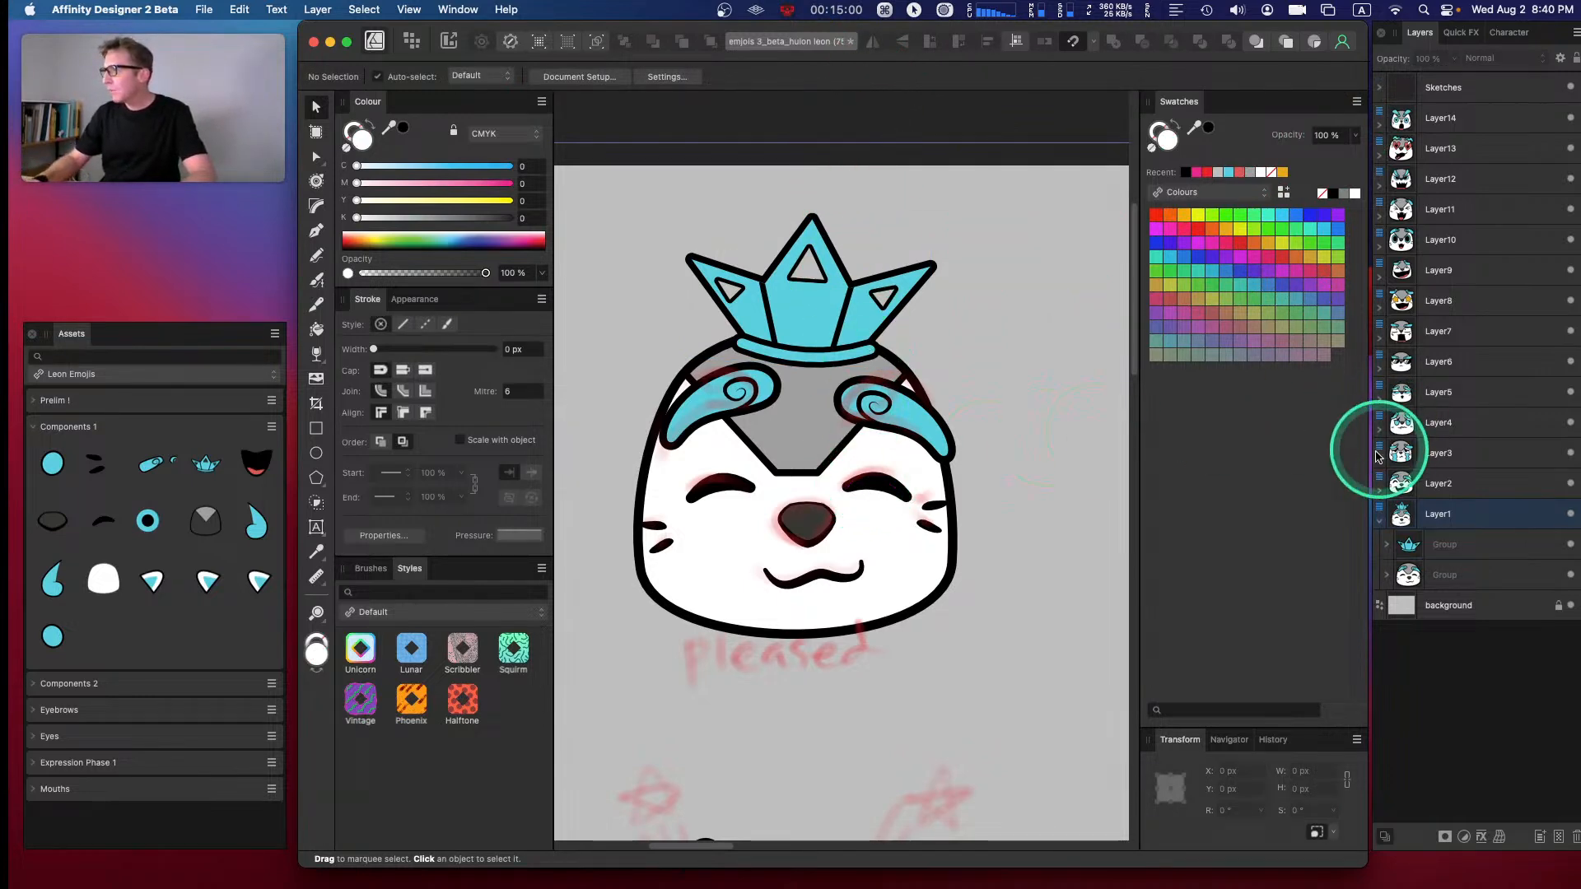
- Expand the crown group and select its three red Erase-mode cut-out shapes to inspect them
click(1386, 545)
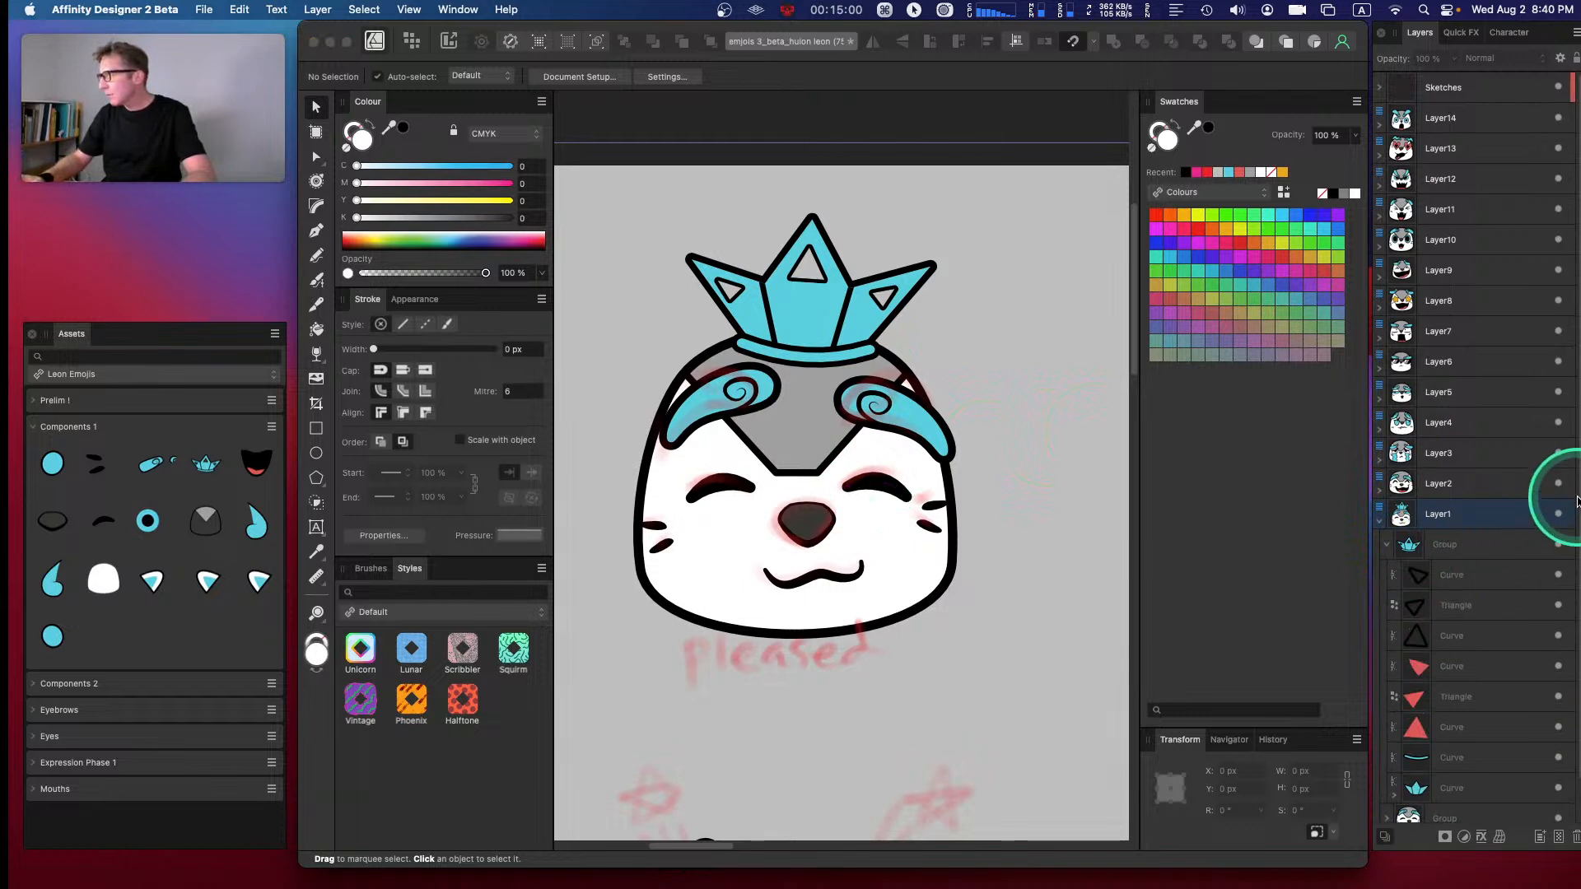
scroll(1565, 527, down, 2)
click(1454, 632)
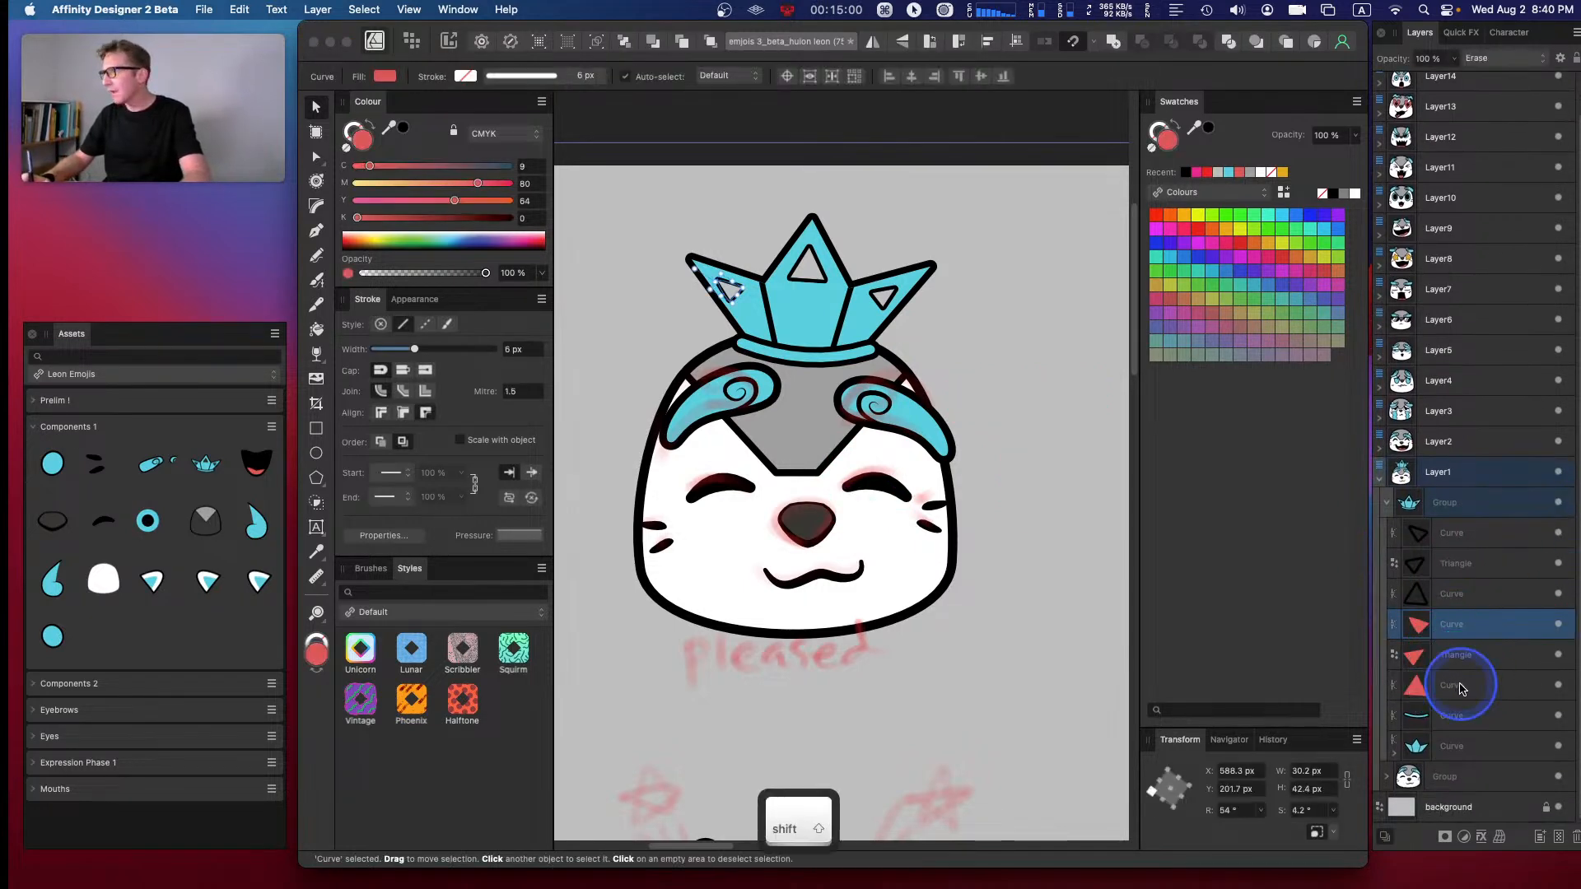
shift+click(1457, 686)
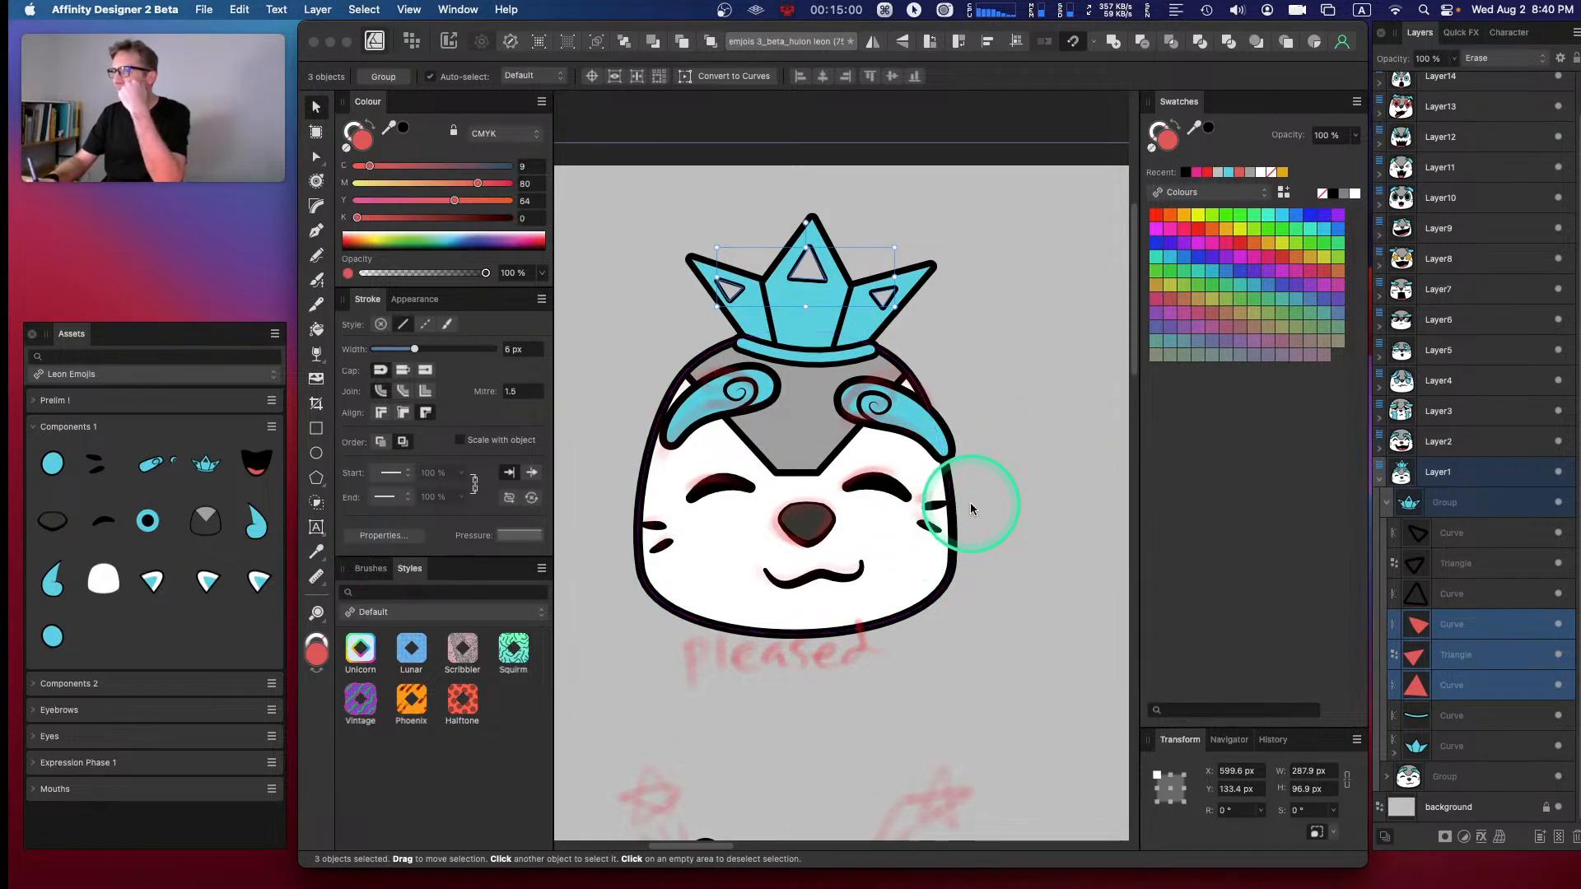
- Try the blue circle asset around the crown and head of the Pleased emoji, and delete it
drag(60, 656, 730, 349)
click(626, 388)
mouse_move(1482, 627)
mouse_down()
mouse_move(1493, 470)
mouse_move(1447, 546)
mouse_move(1472, 619)
mouse_up()
drag(670, 333, 630, 550)
key(BackSpace)
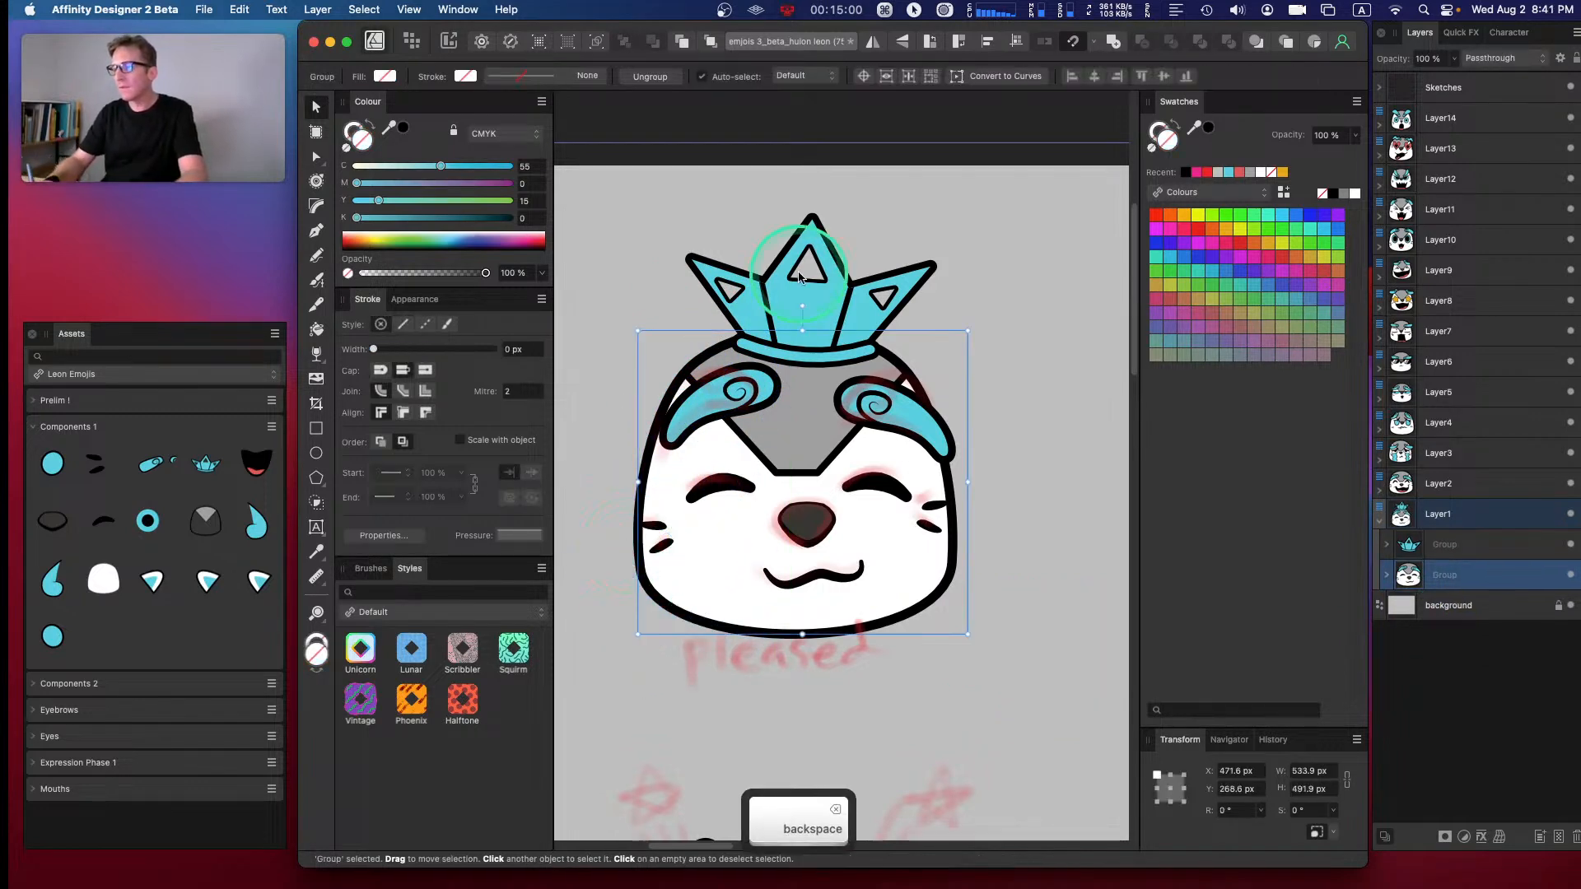
- Place the curved blue asset over the right side of the Pleased emoji's face
drag(998, 300, 1045, 272)
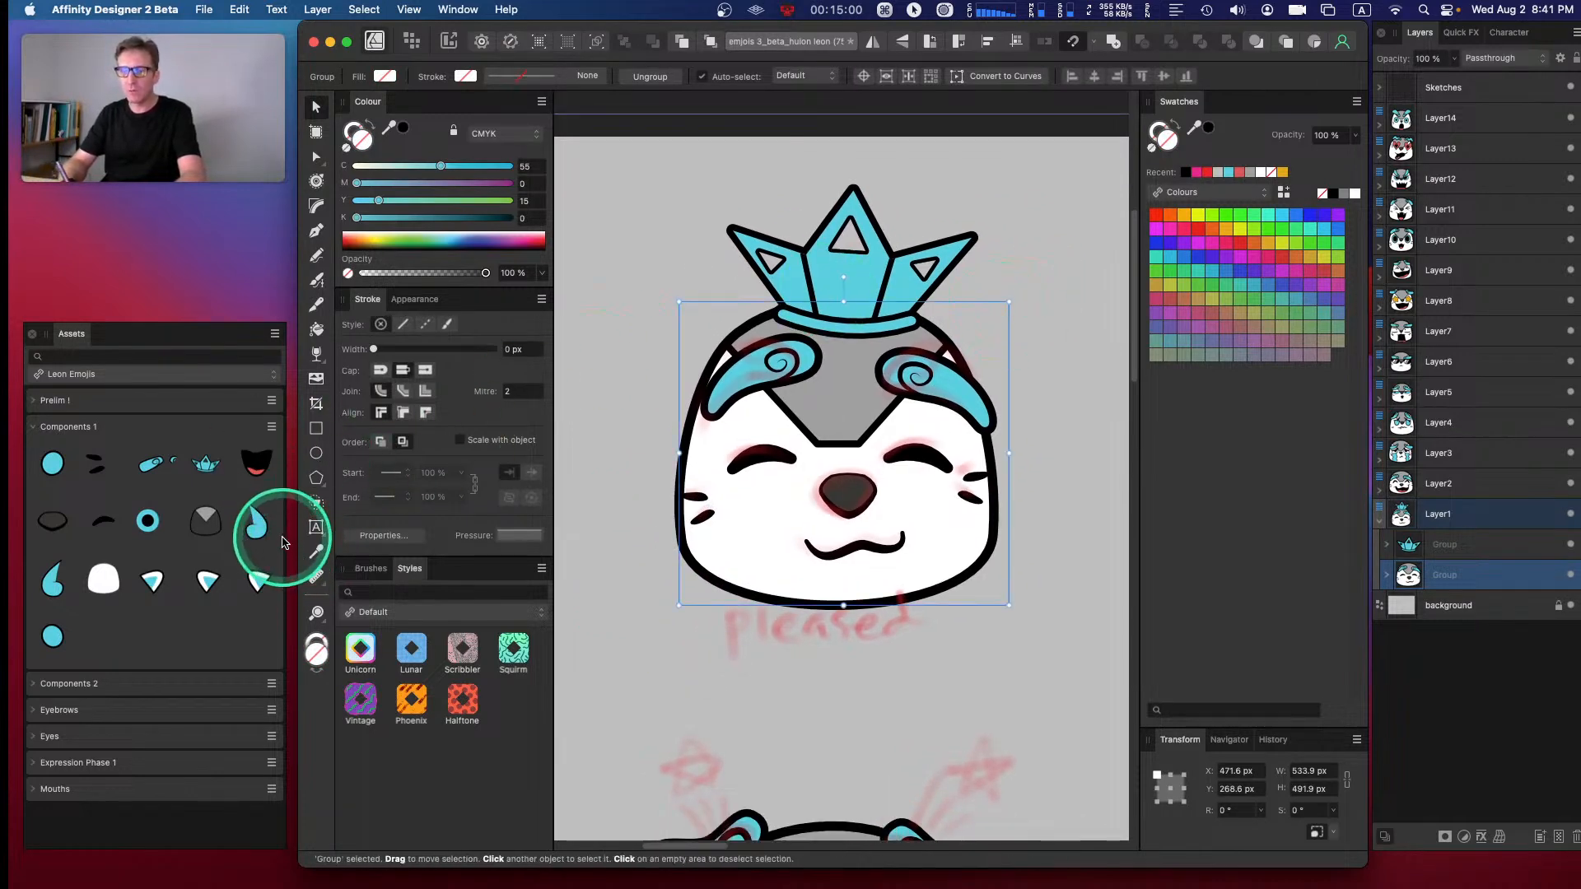
drag(53, 463, 674, 303)
key(super+z)
click(257, 580)
drag(258, 580, 1007, 467)
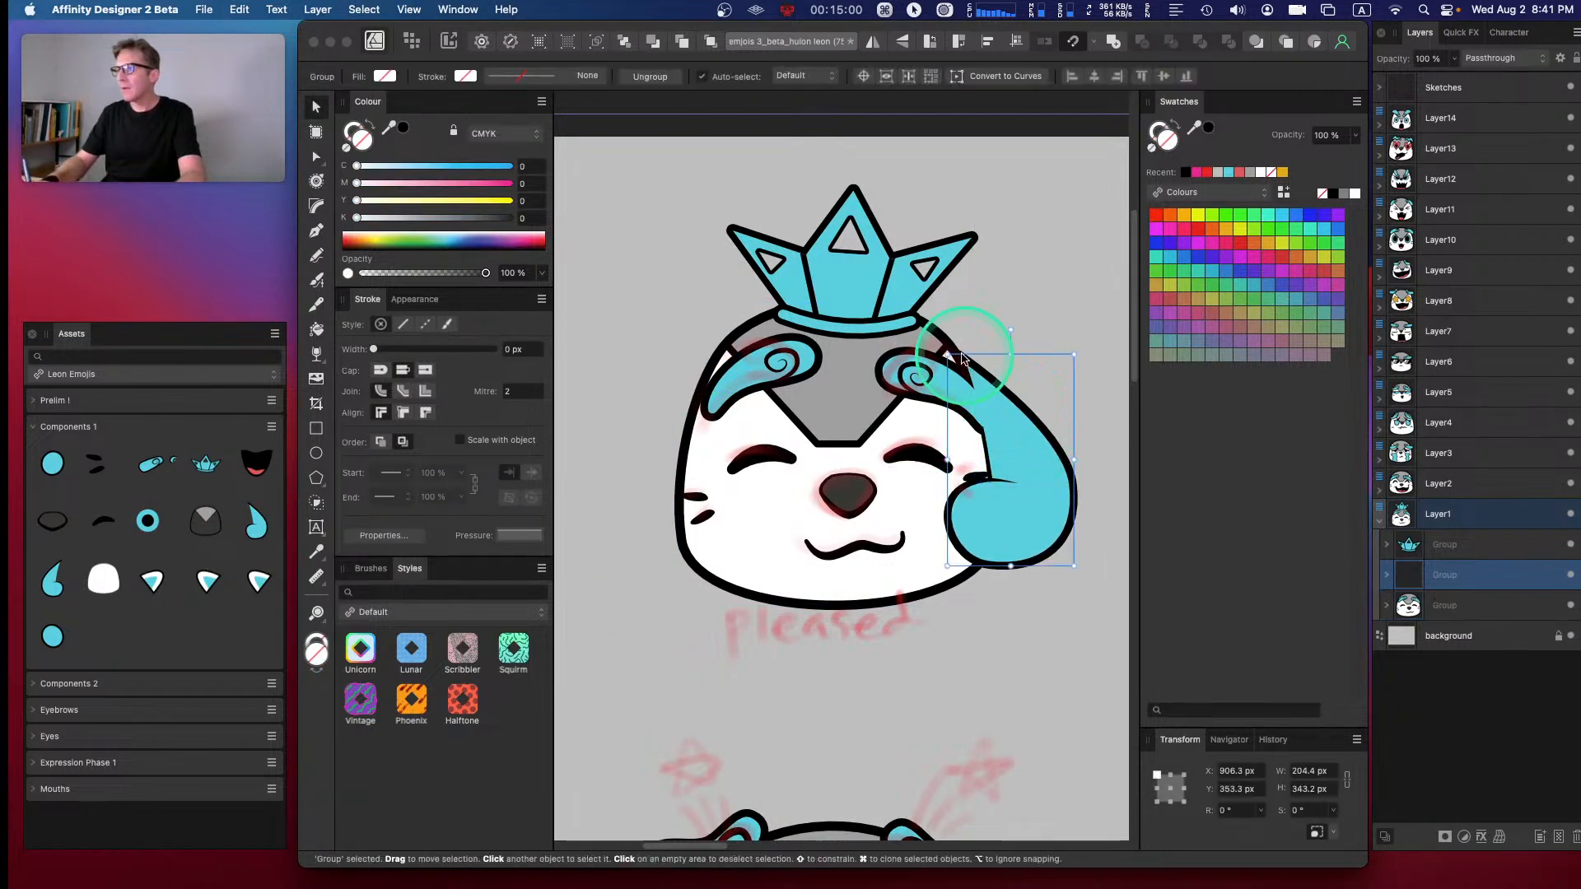
click(1018, 314)
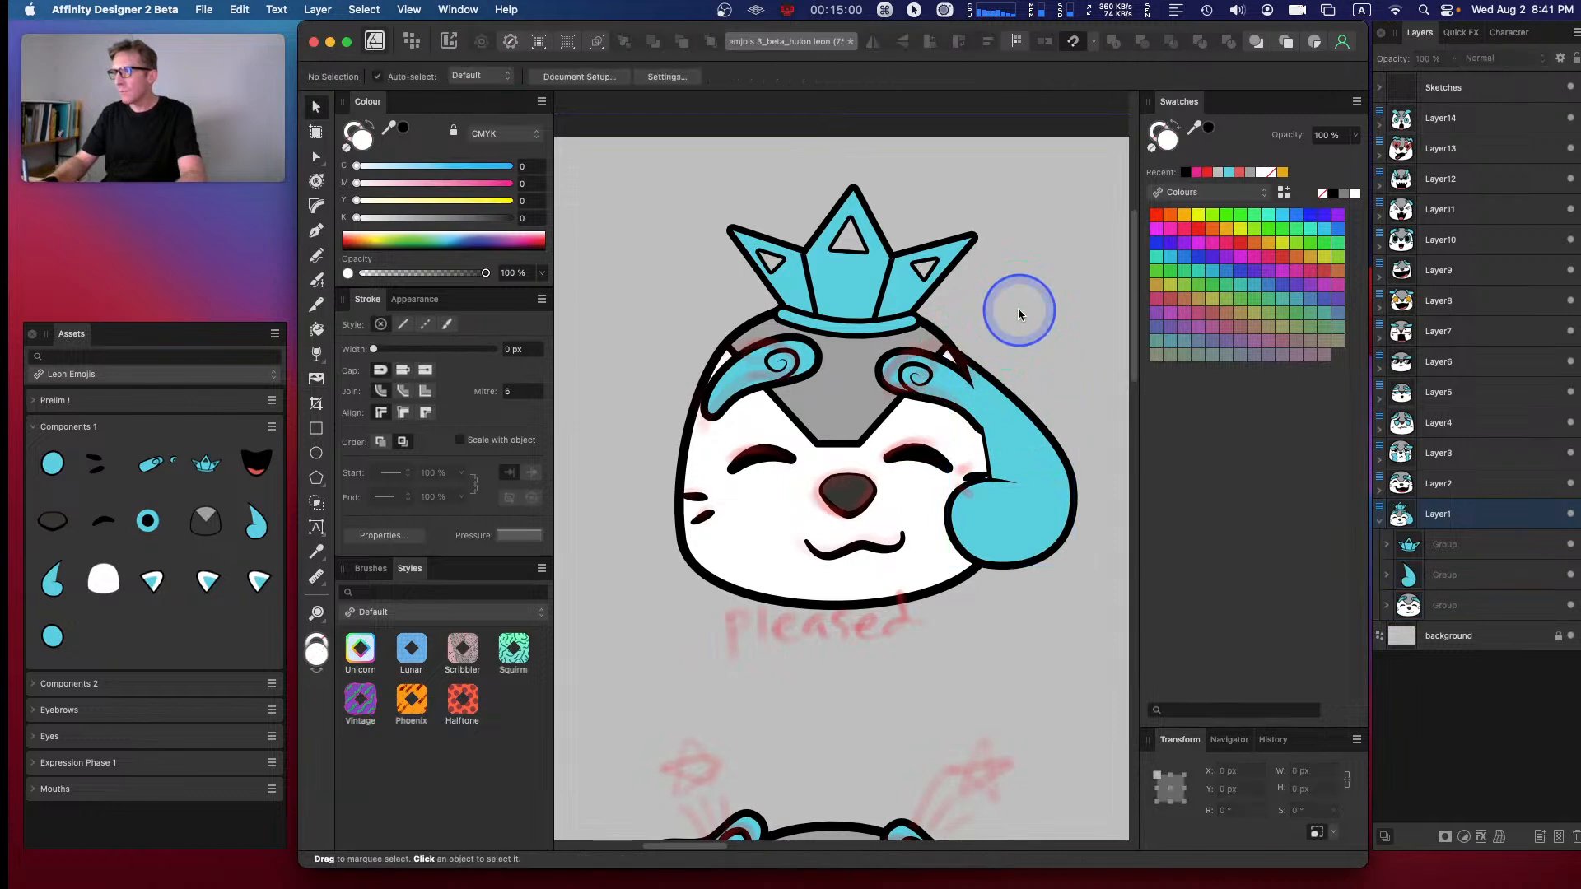
- Place the mirrored curved blue asset on the left side of the face and the blue circle asset at its lower end
drag(50, 580, 653, 442)
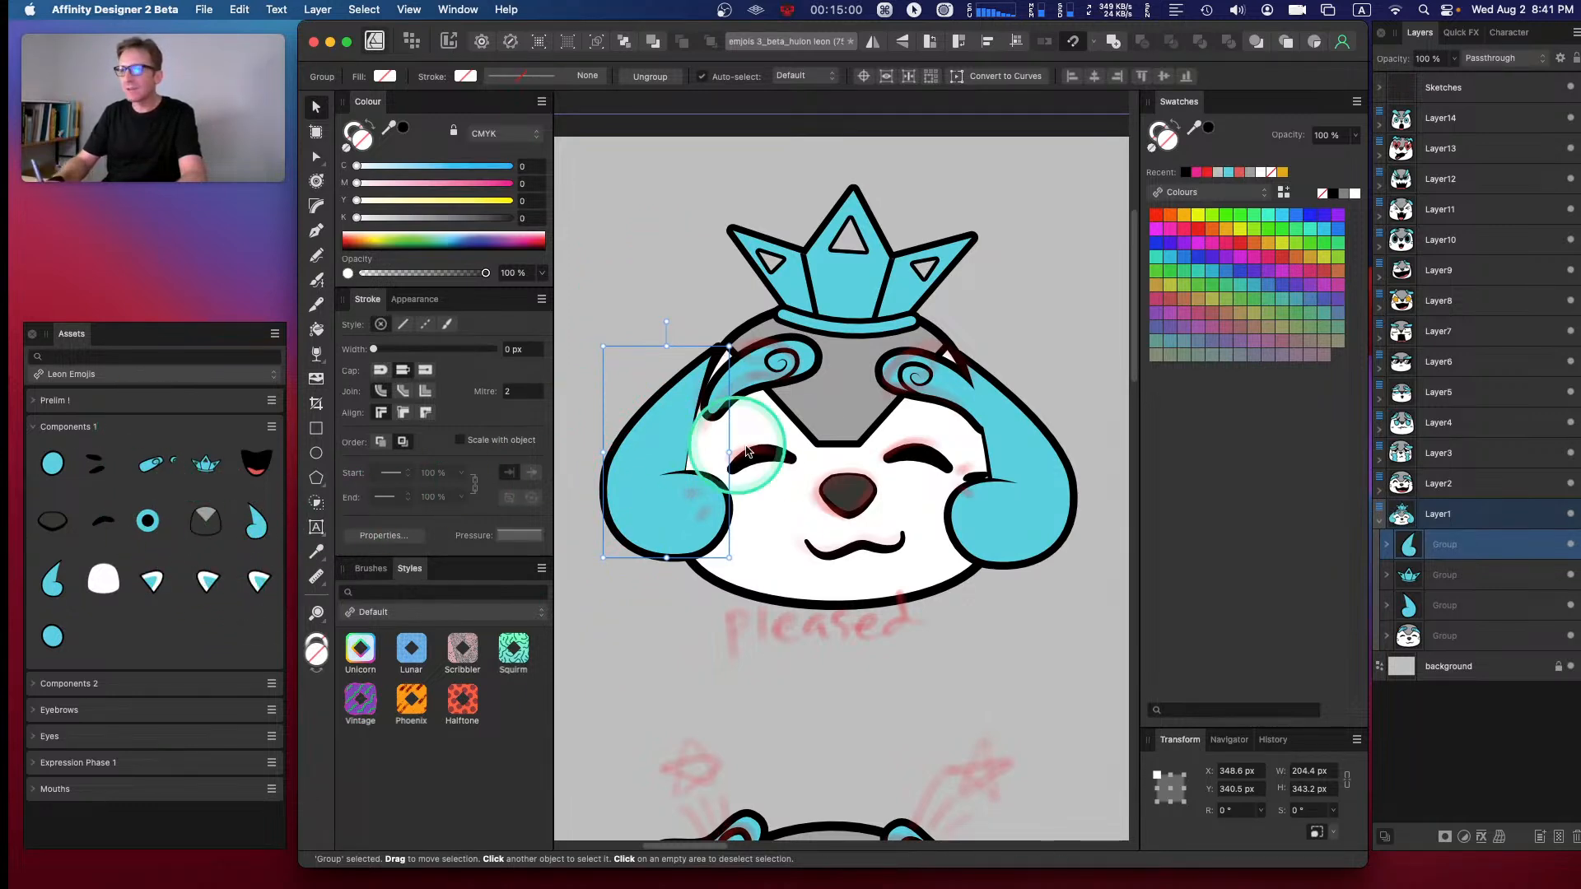
drag(58, 633, 684, 534)
- Rotate the left curved piece to about -16.5°, fit it and the circle against the face, and select both objects
click(640, 428)
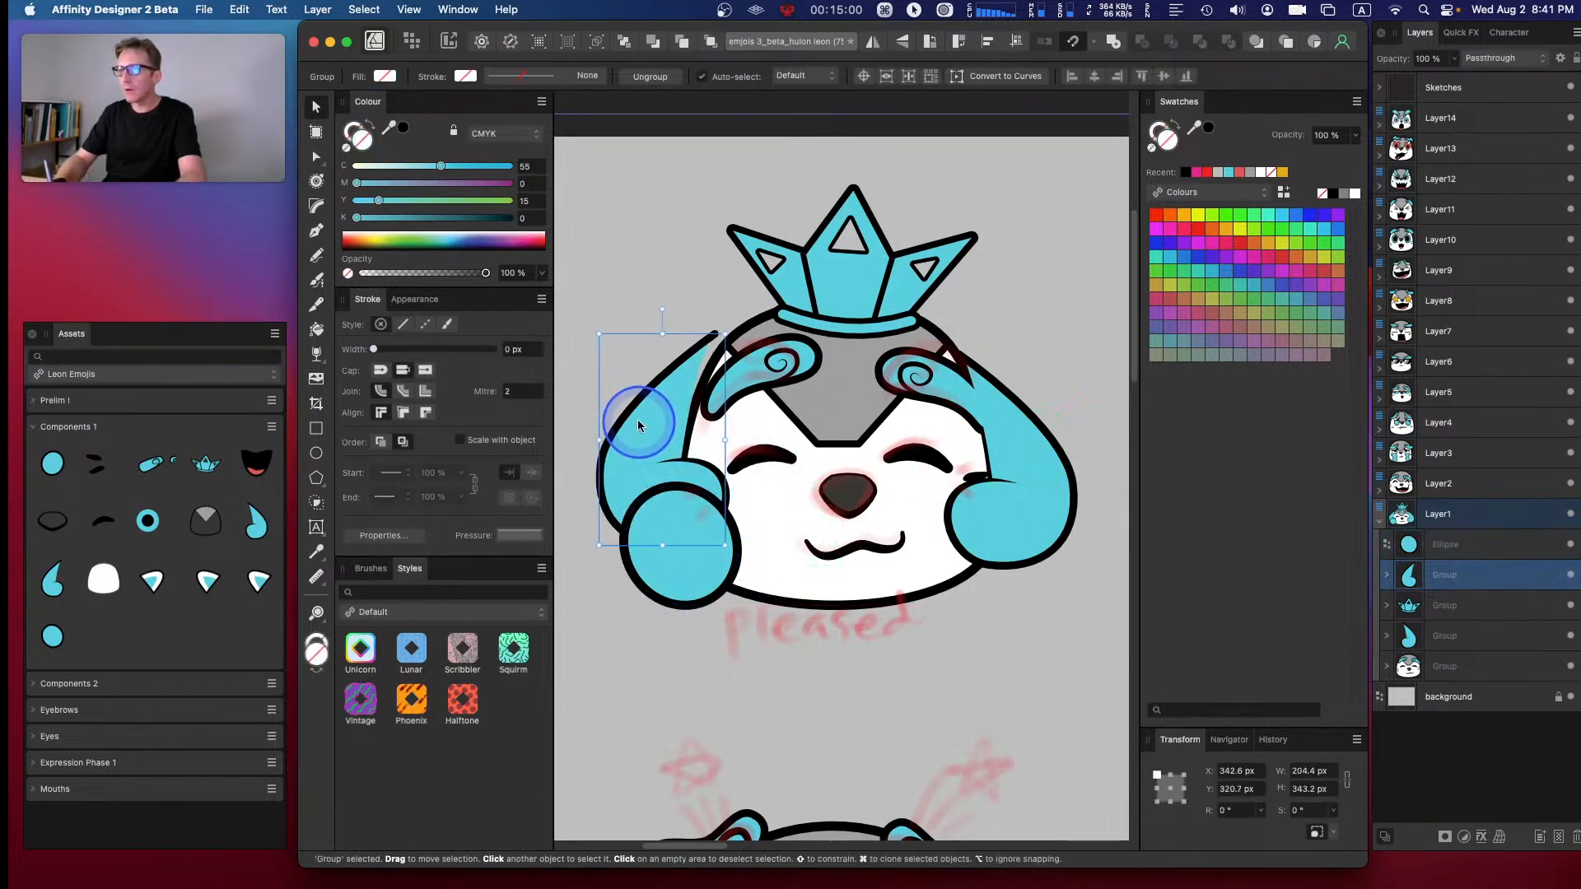
drag(666, 321, 699, 275)
drag(664, 374, 679, 369)
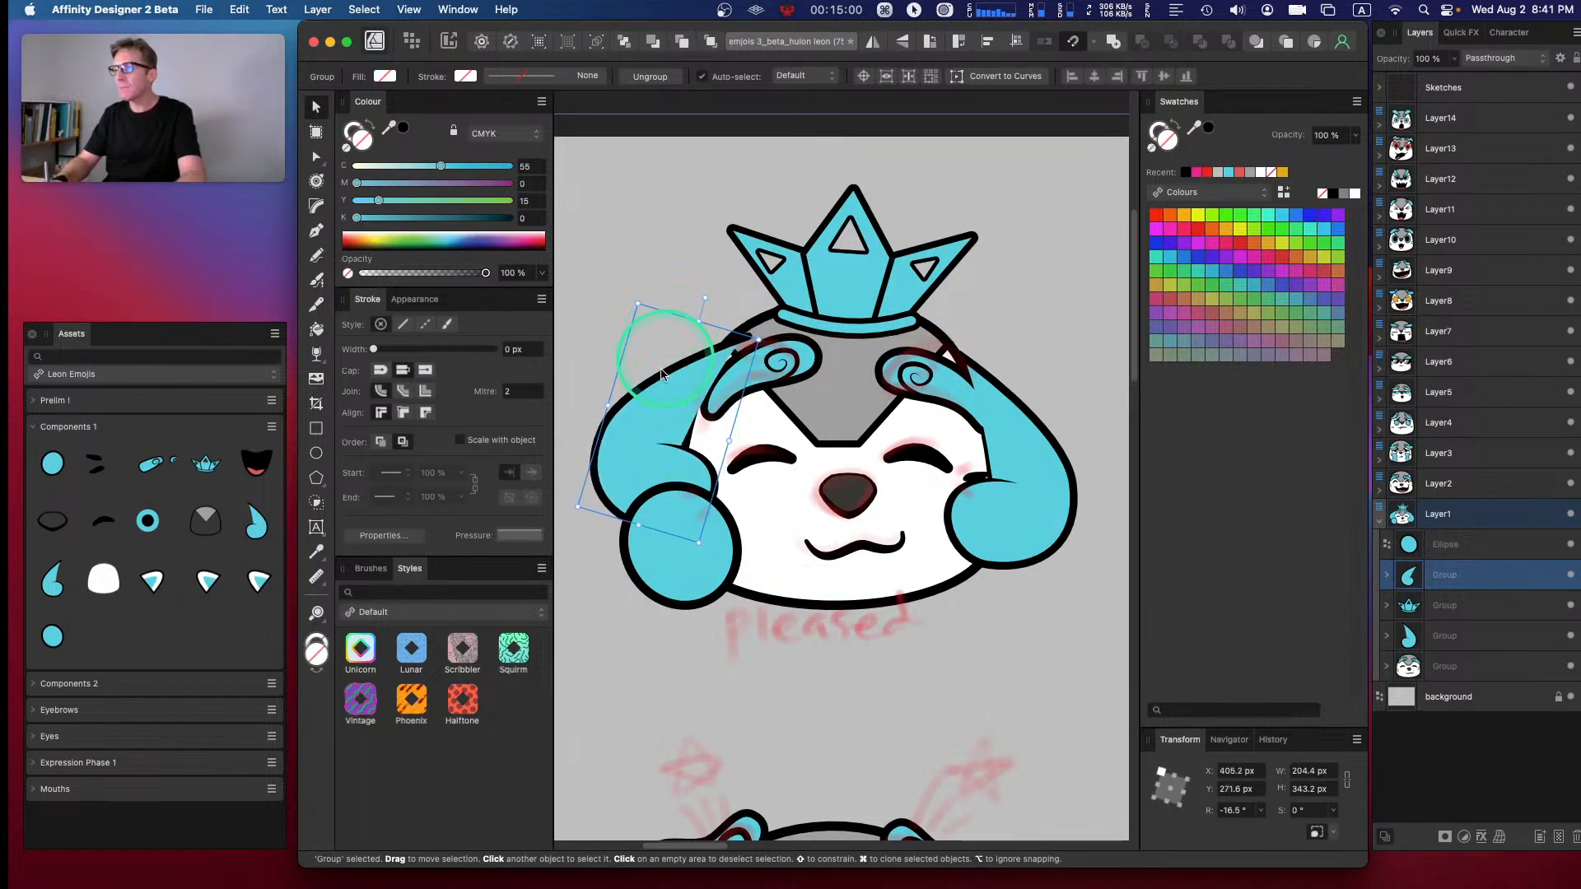
drag(679, 581, 668, 576)
click(1179, 504)
shift+click(1464, 585)
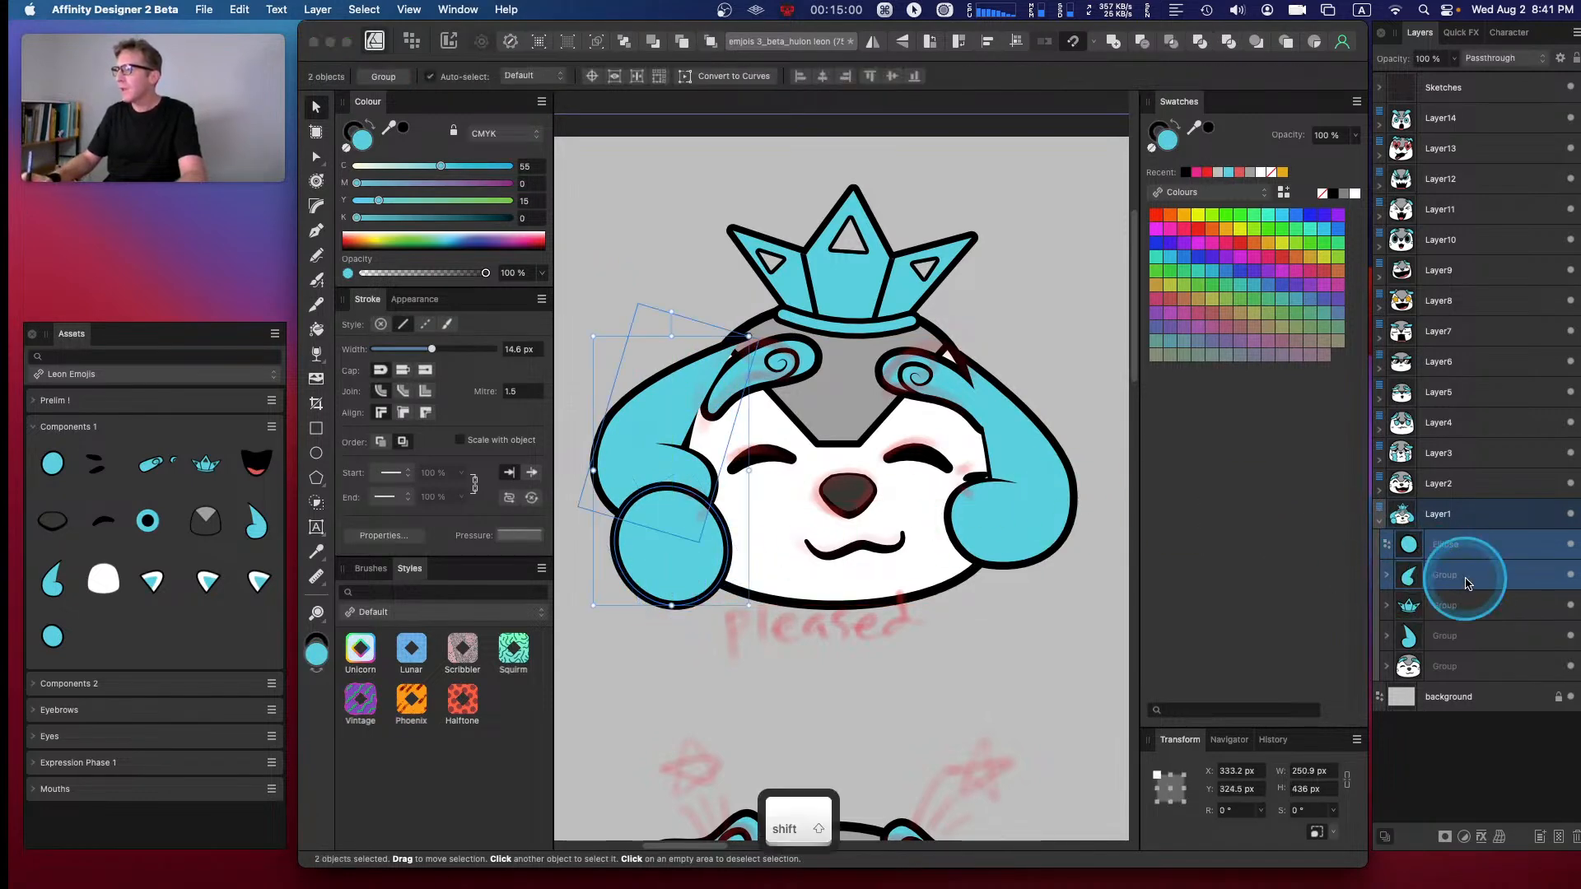
- Delete the curved blue piece on the right side of the face, and send the left curved piece and circle behind the head
click(1447, 635)
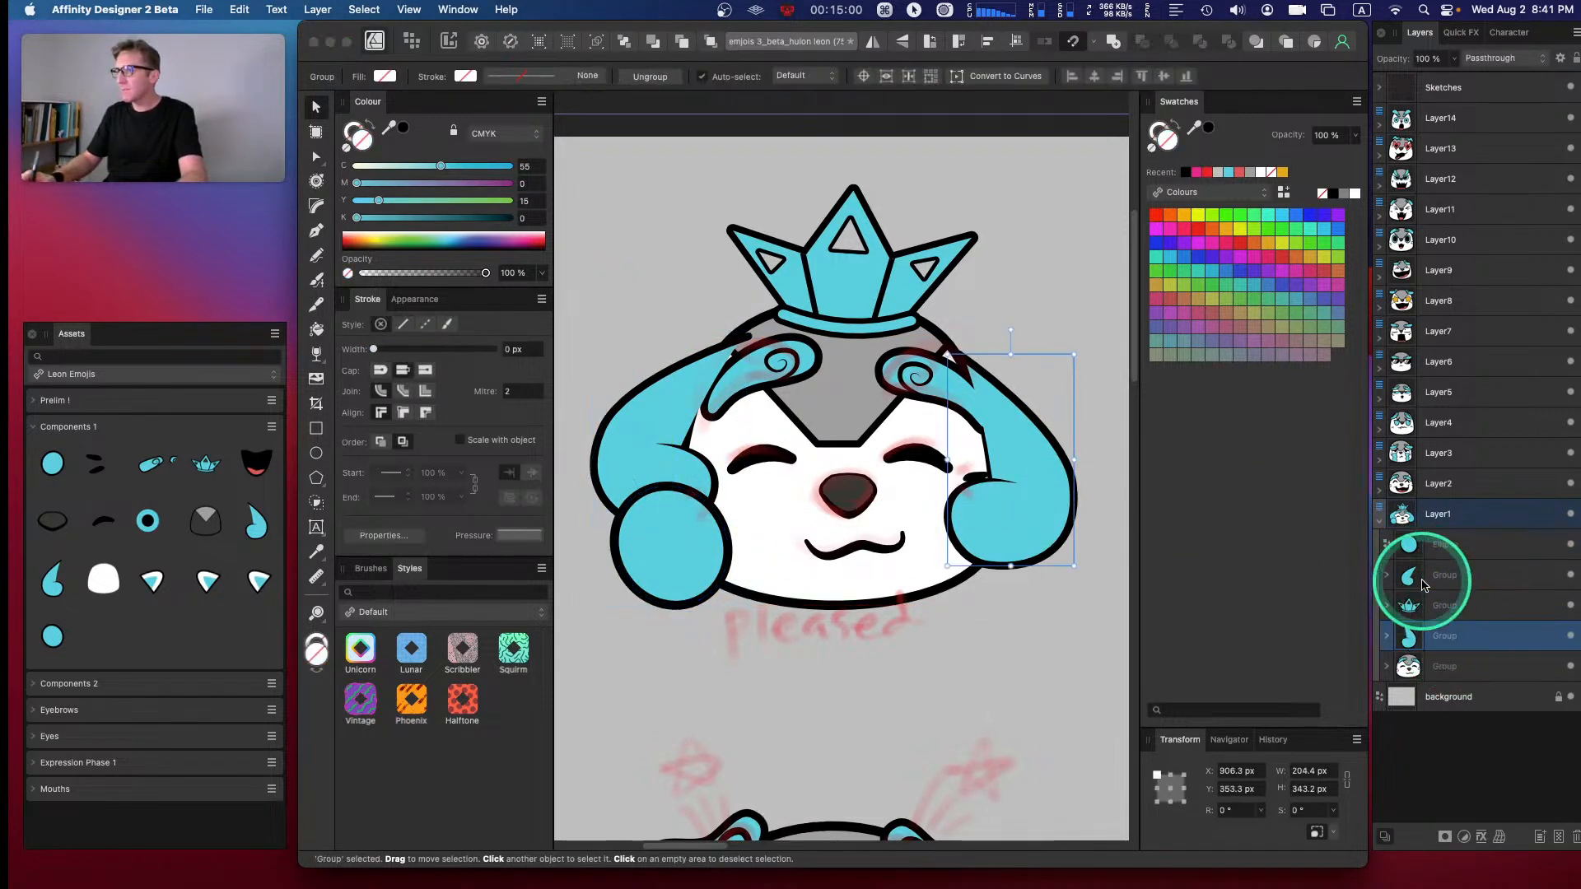
drag(1423, 584, 1409, 568)
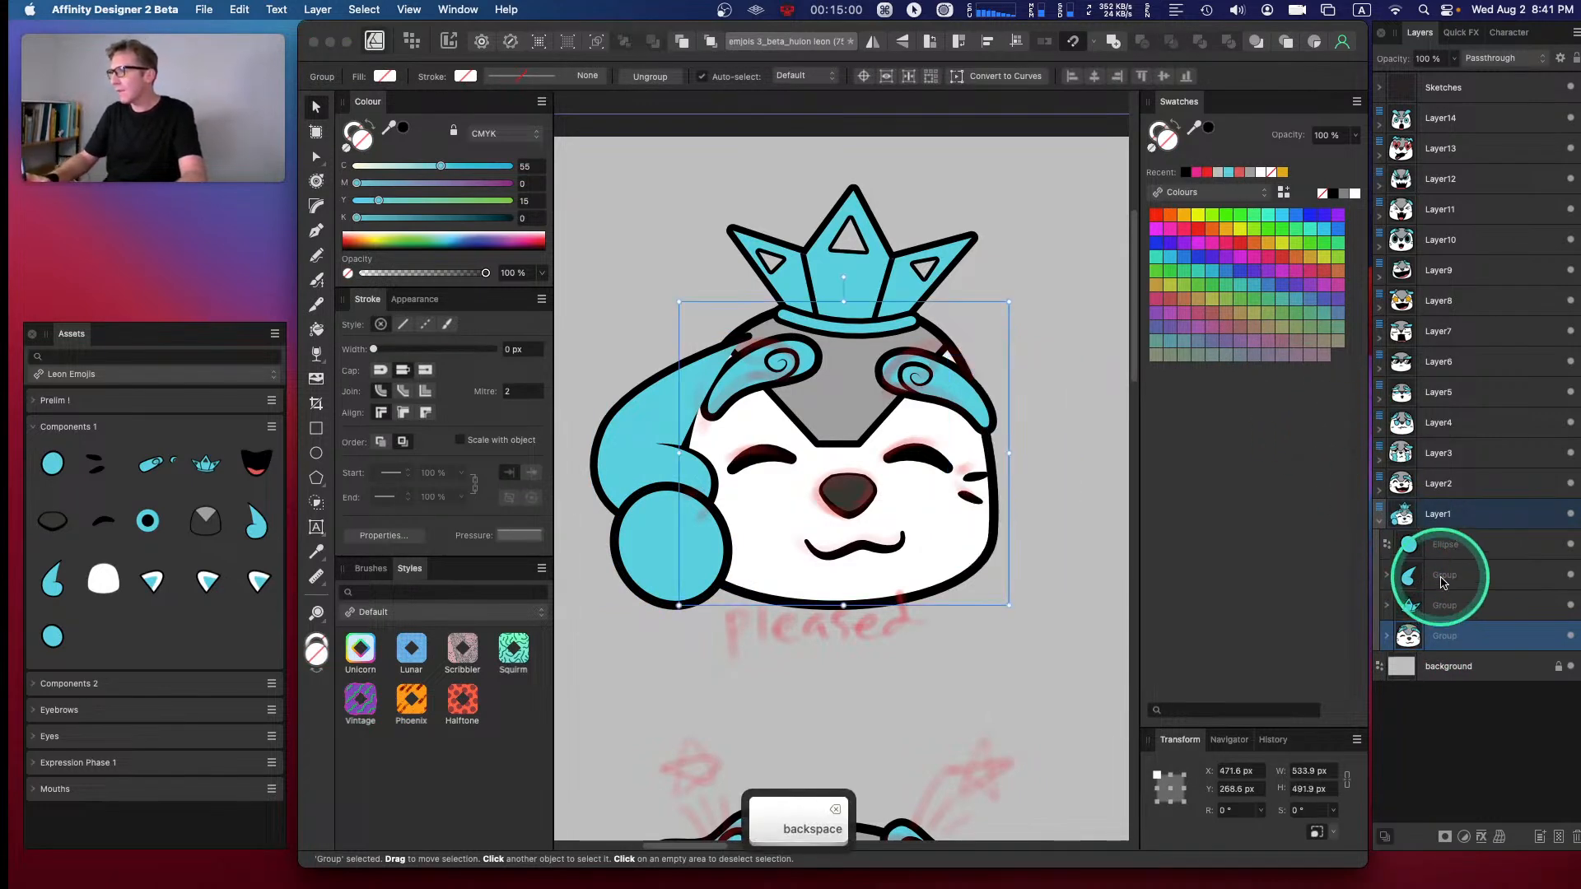
click(1454, 570)
click(1447, 545)
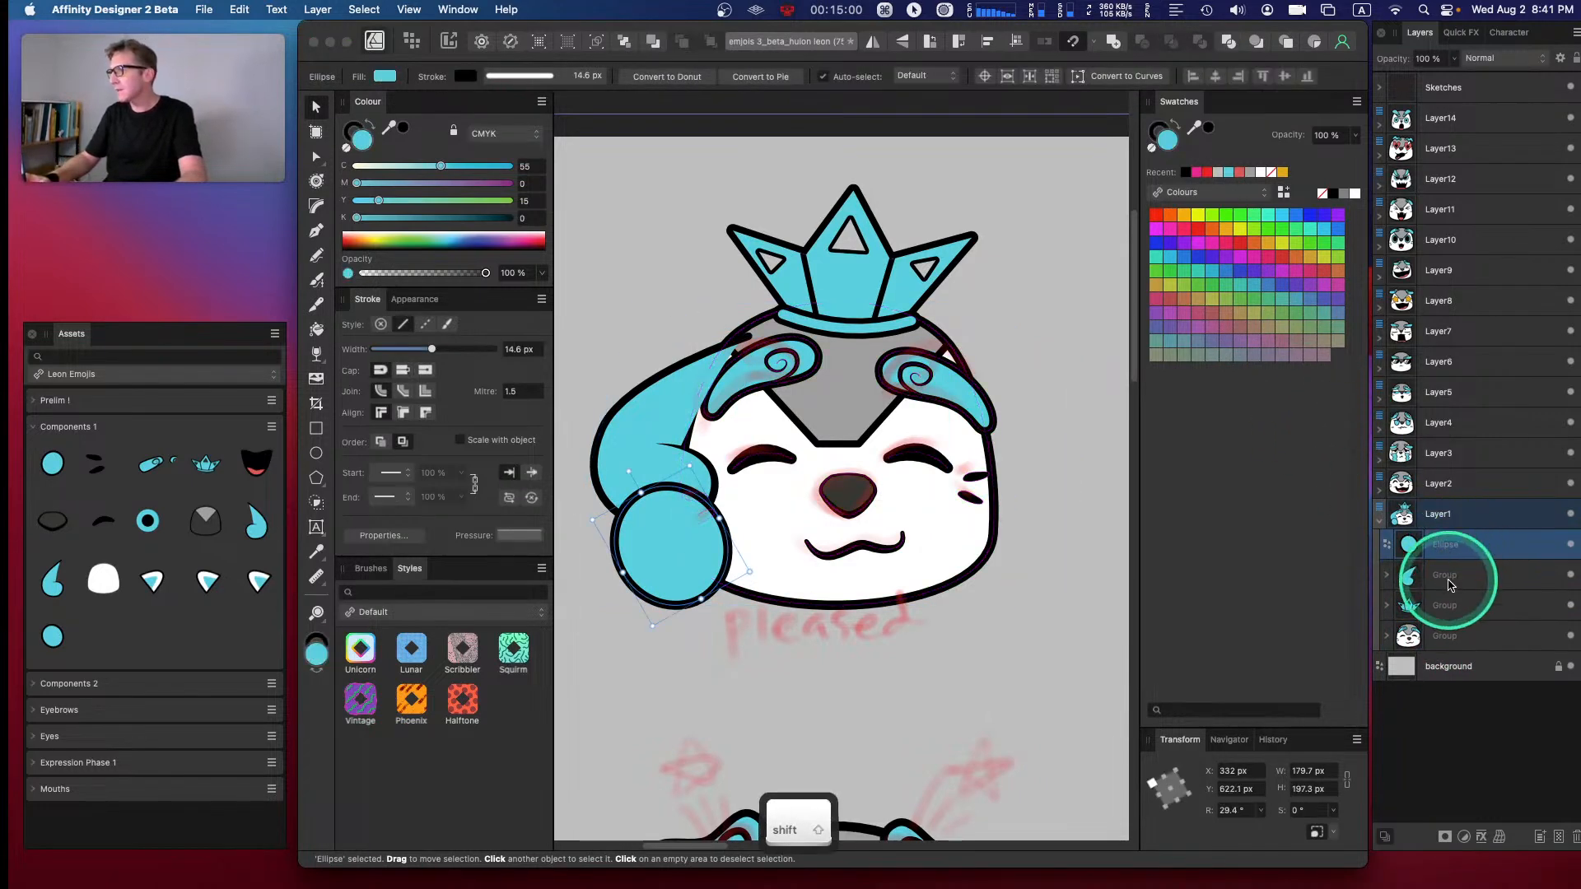
shift+click(1450, 583)
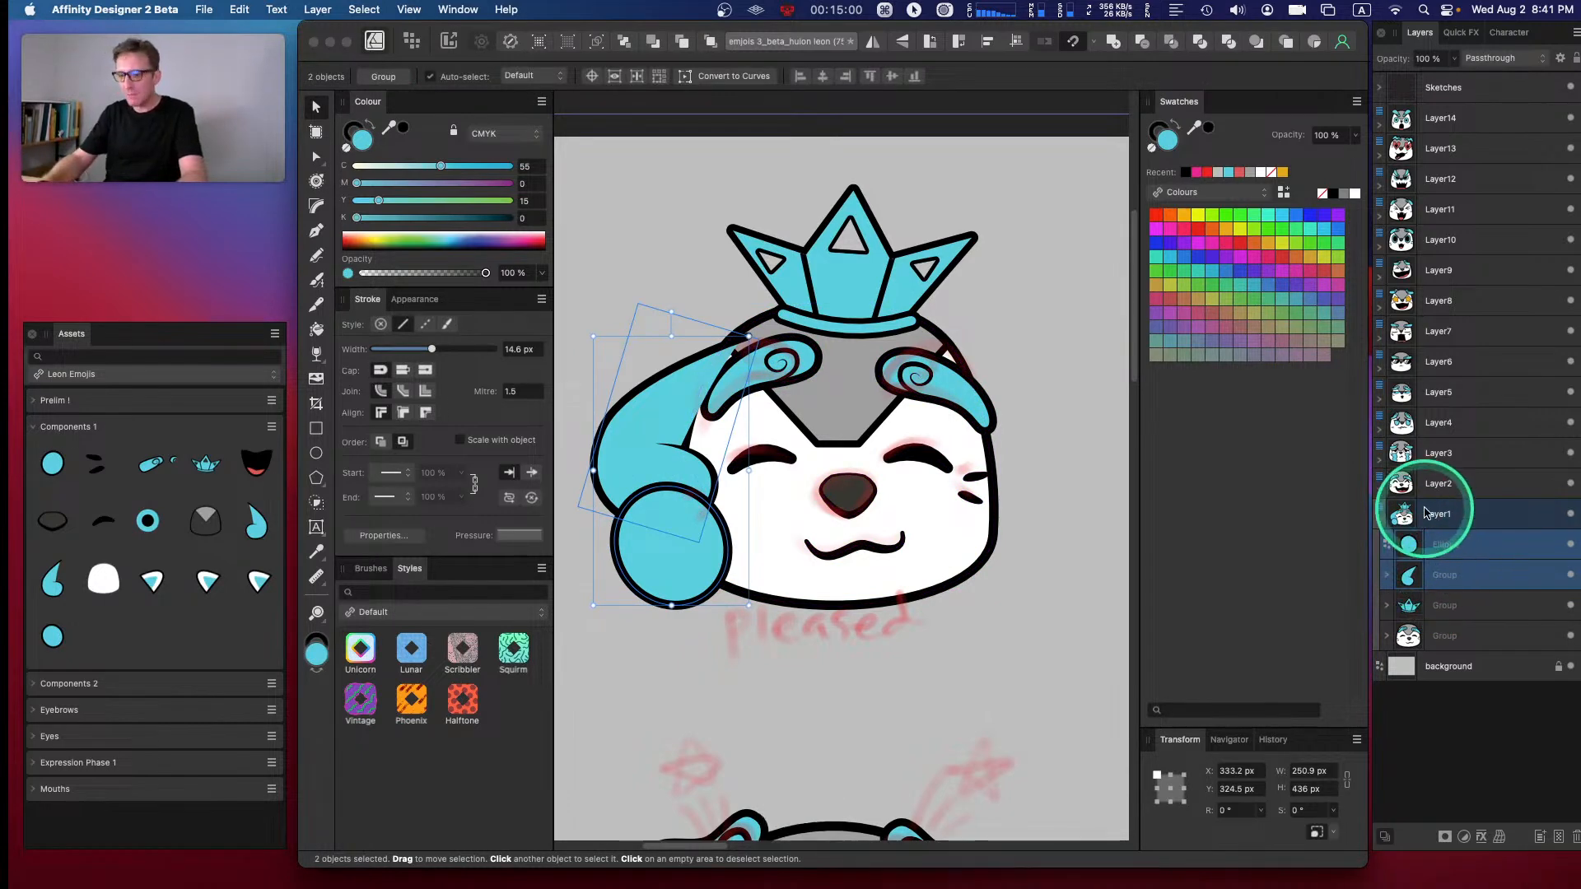
key(super+bracketleft)
key(super+bracketleft)
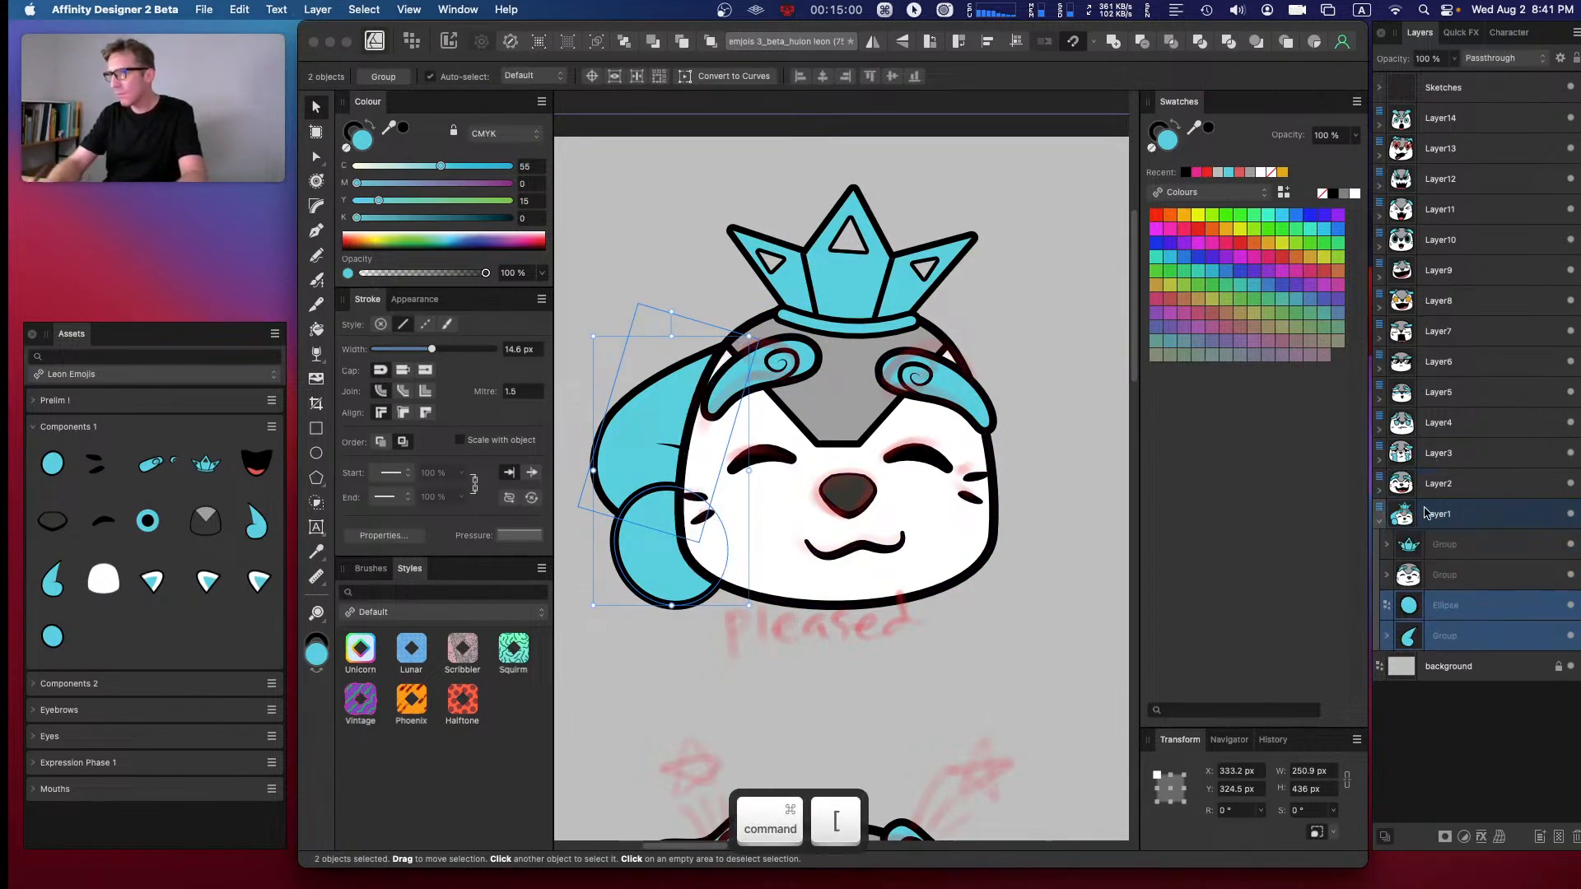
- Bring the left curved blue piece forward above both the circle and the face group in Layer1
click(1445, 636)
key(super+Up)
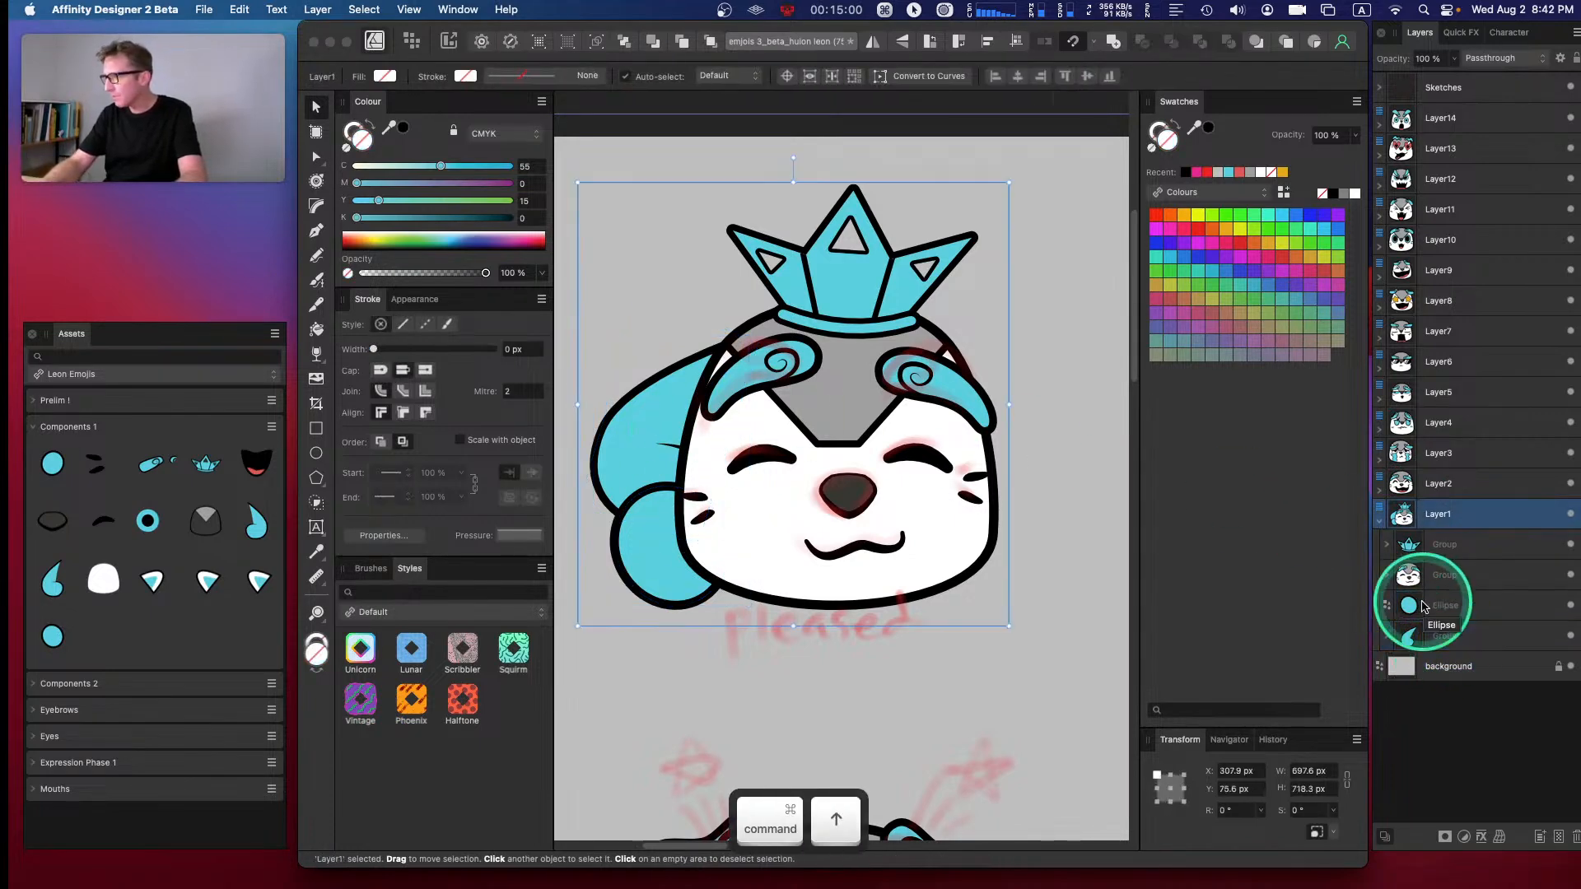
click(1436, 633)
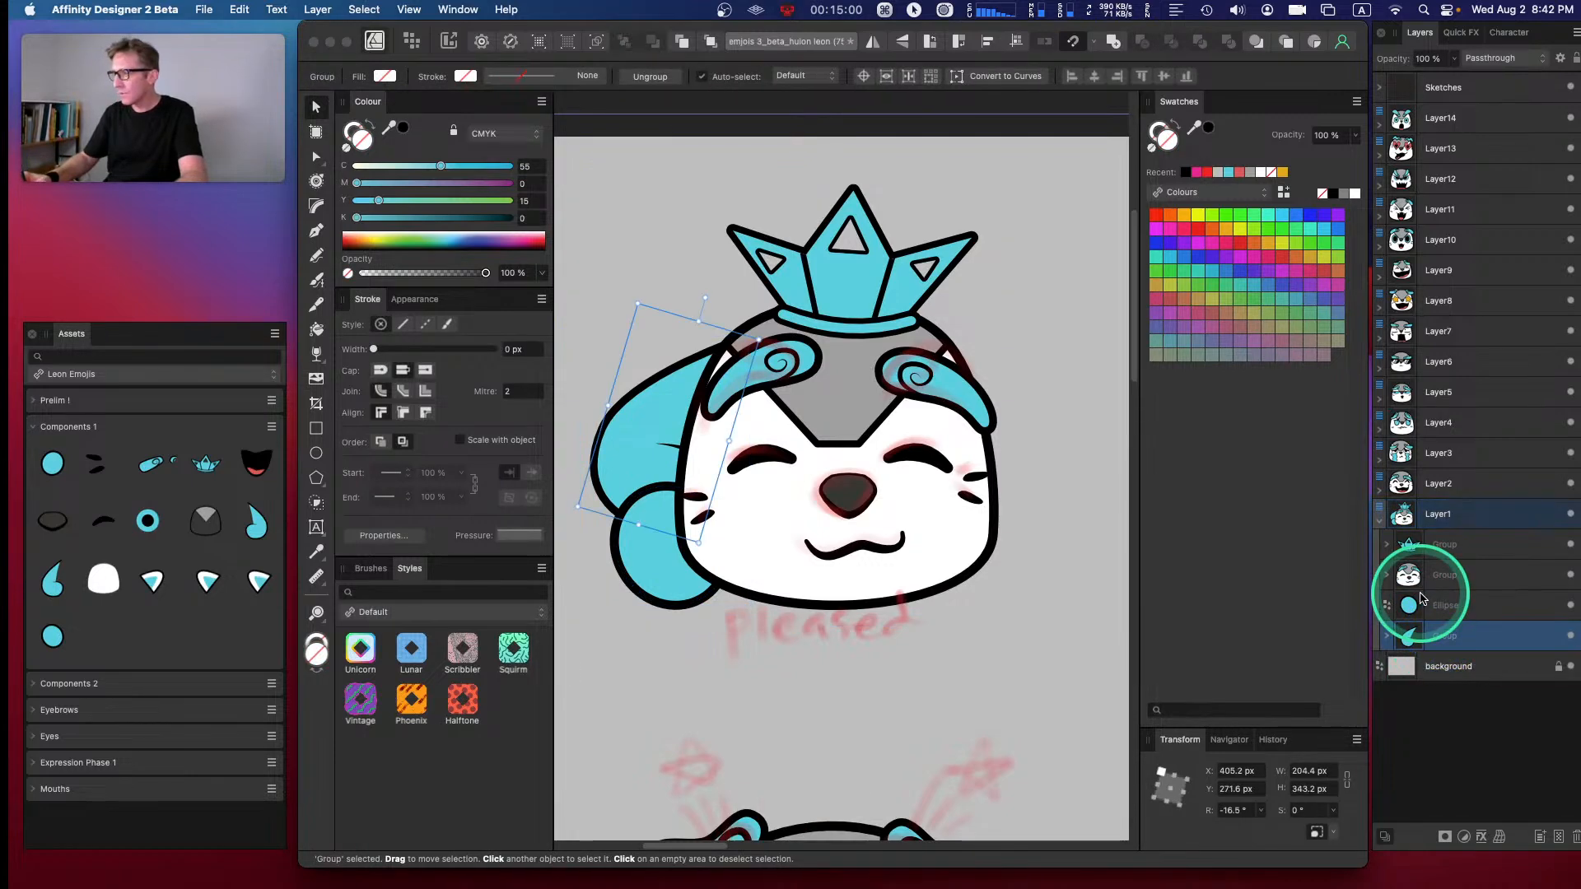
key(super+bracketright)
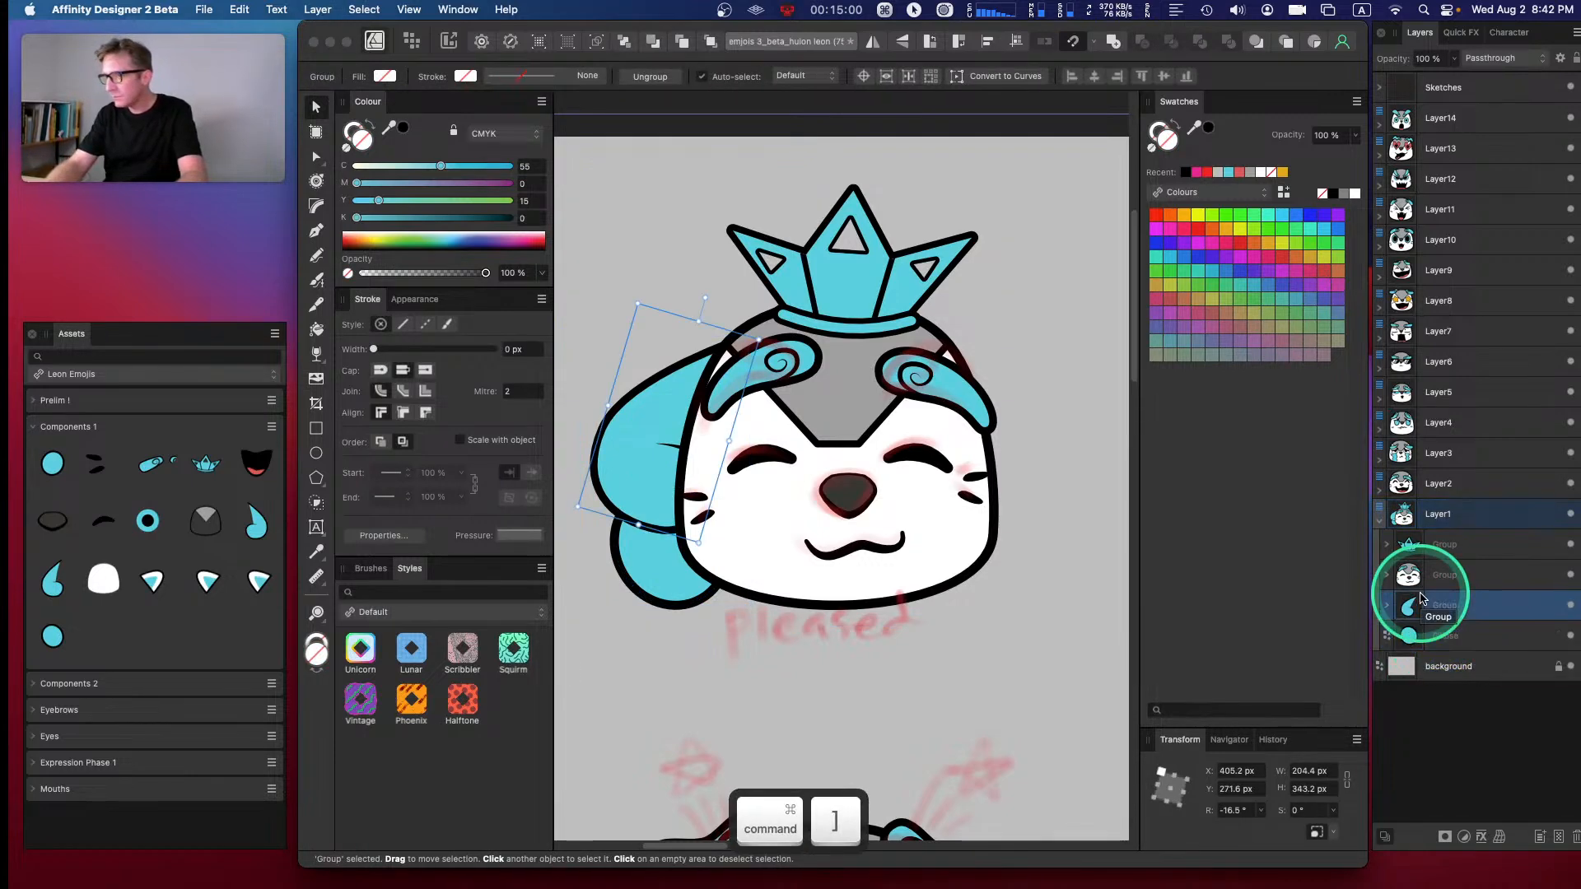
key(super+bracketright)
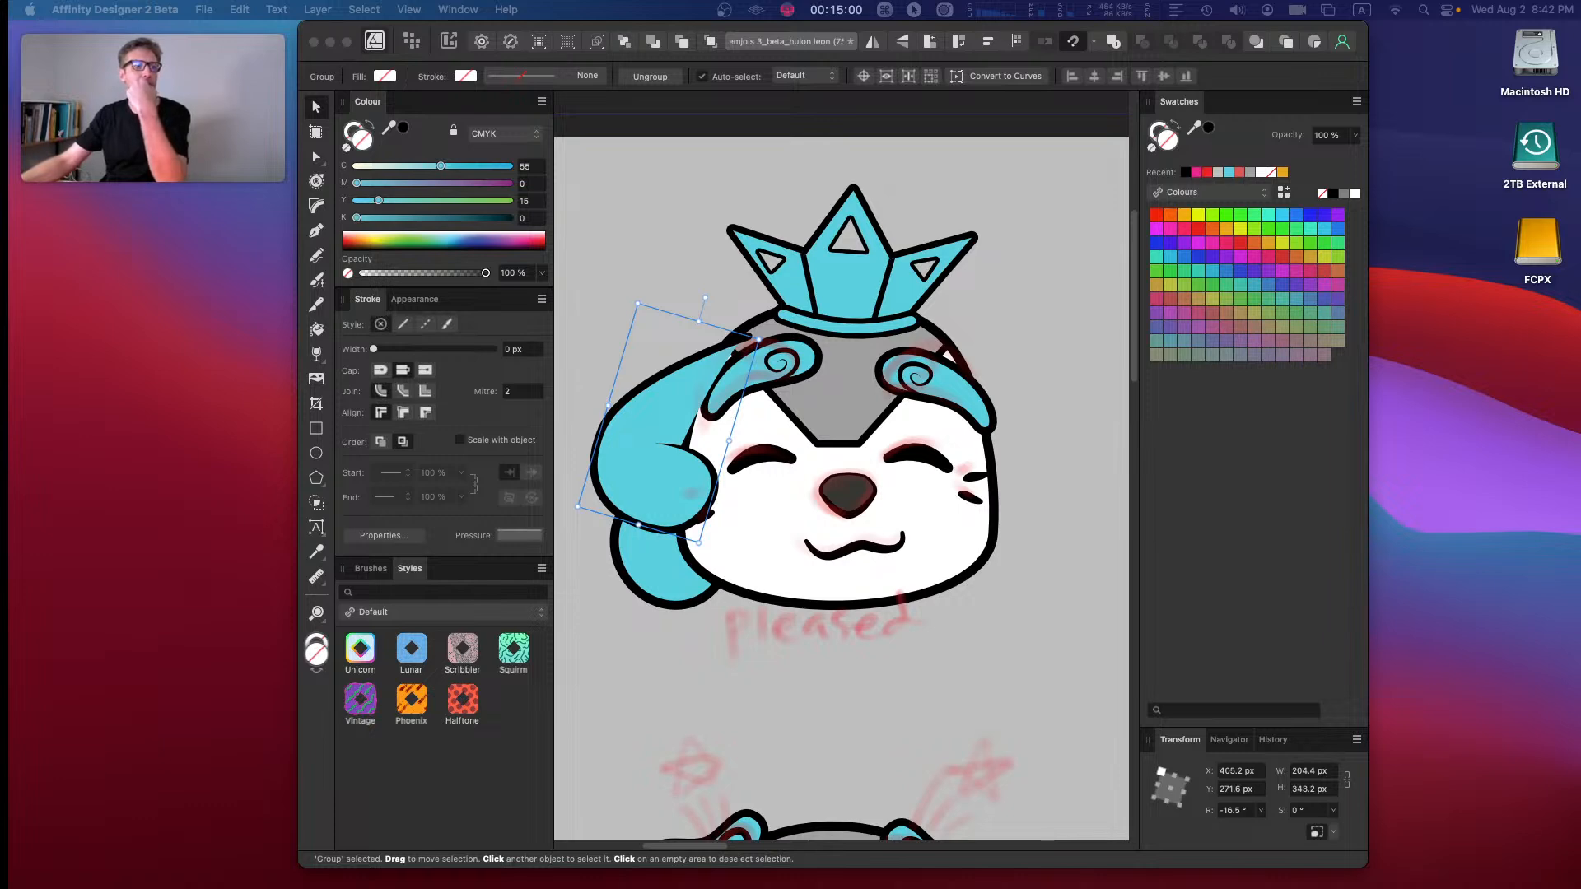
- Lengthen the Huion mascot reference window in Finder, and dock the Assets panel beside Styles in Affinity Designer
click(180, 553)
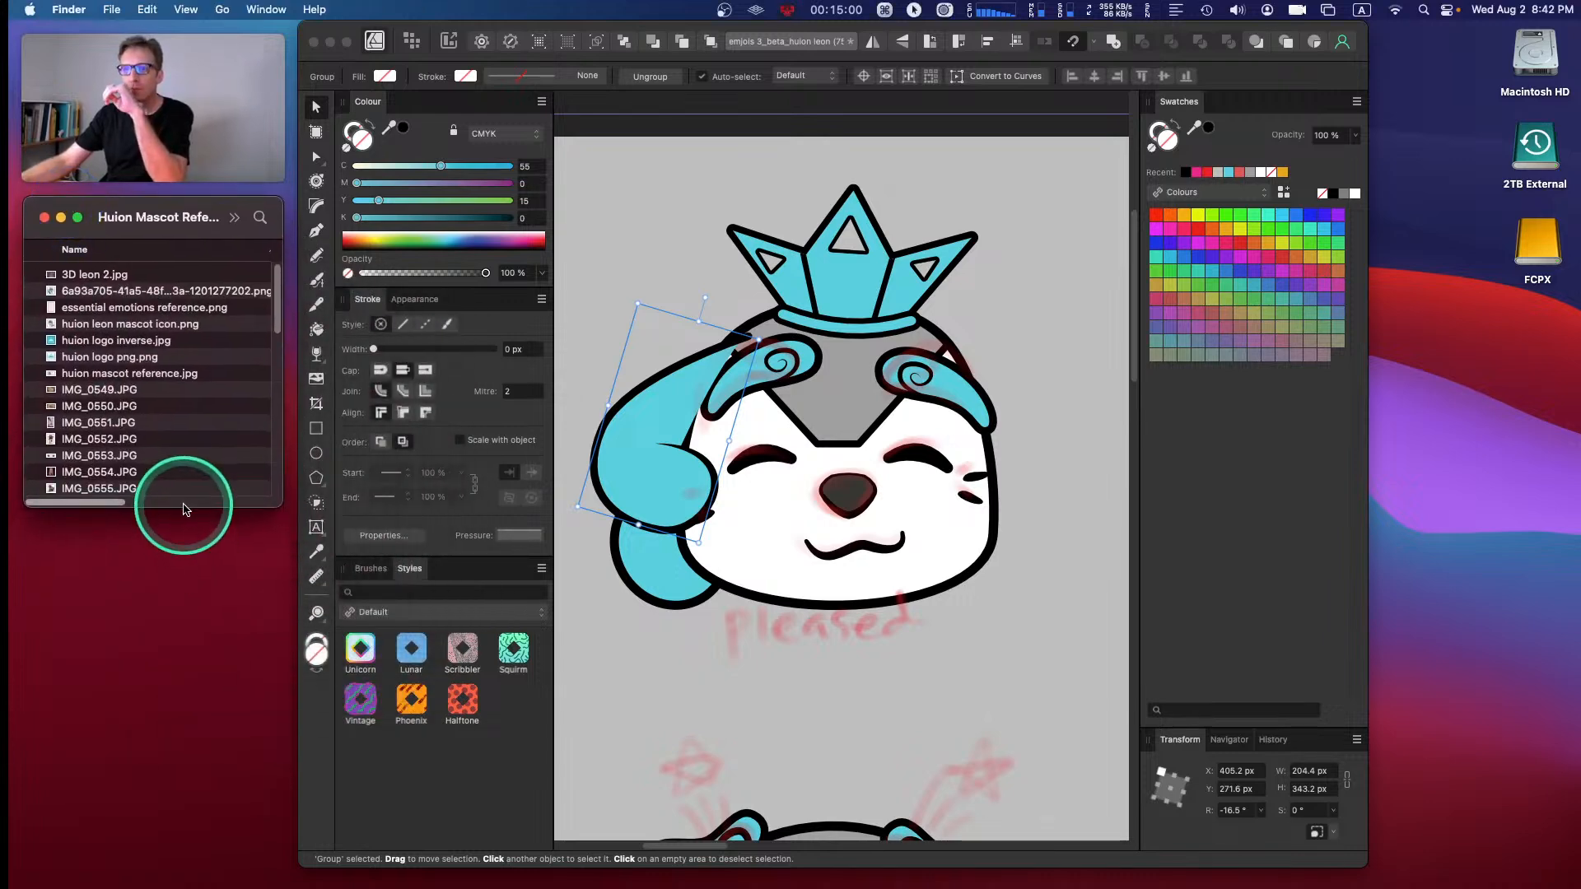
drag(185, 509, 219, 856)
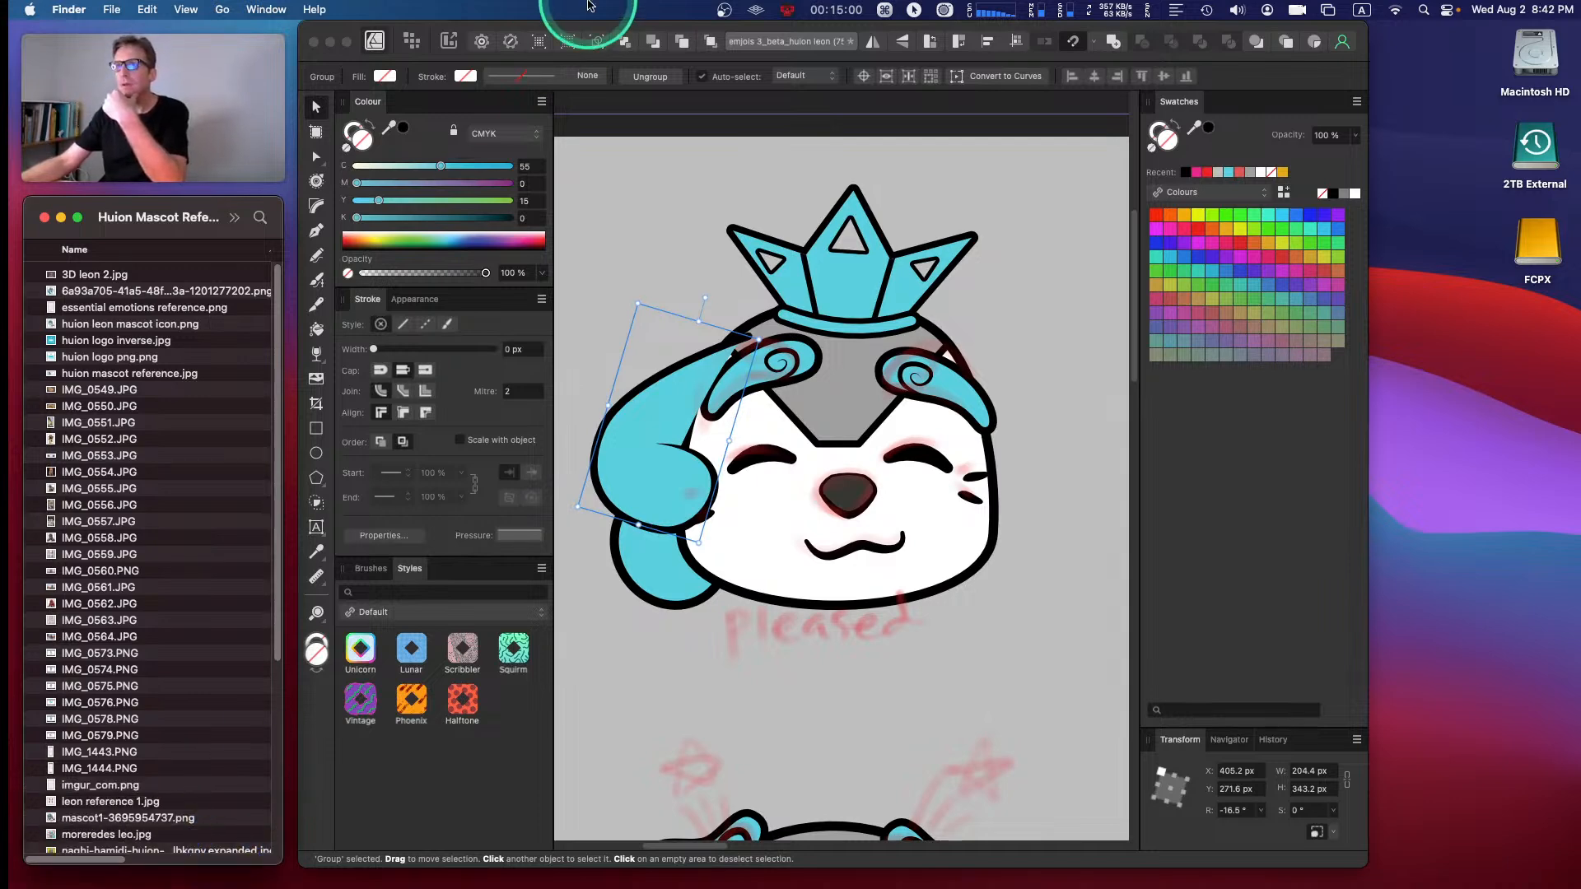
click(457, 29)
click(45, 341)
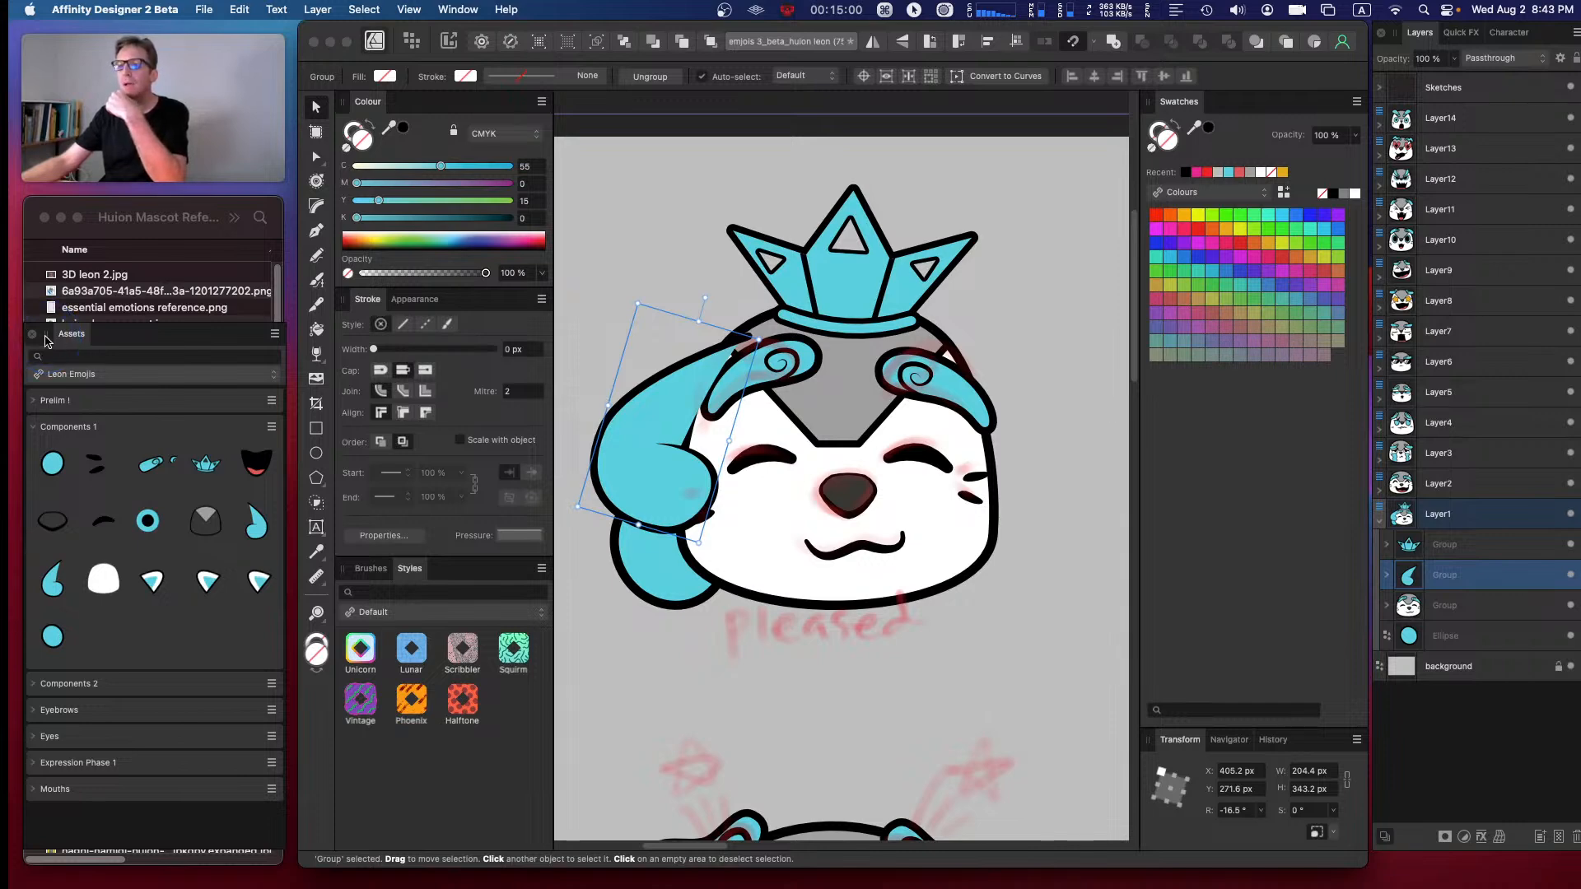
mouse_move(45, 341)
mouse_down()
mouse_move(470, 600)
mouse_move(454, 581)
mouse_move(473, 579)
mouse_move(461, 589)
mouse_up()
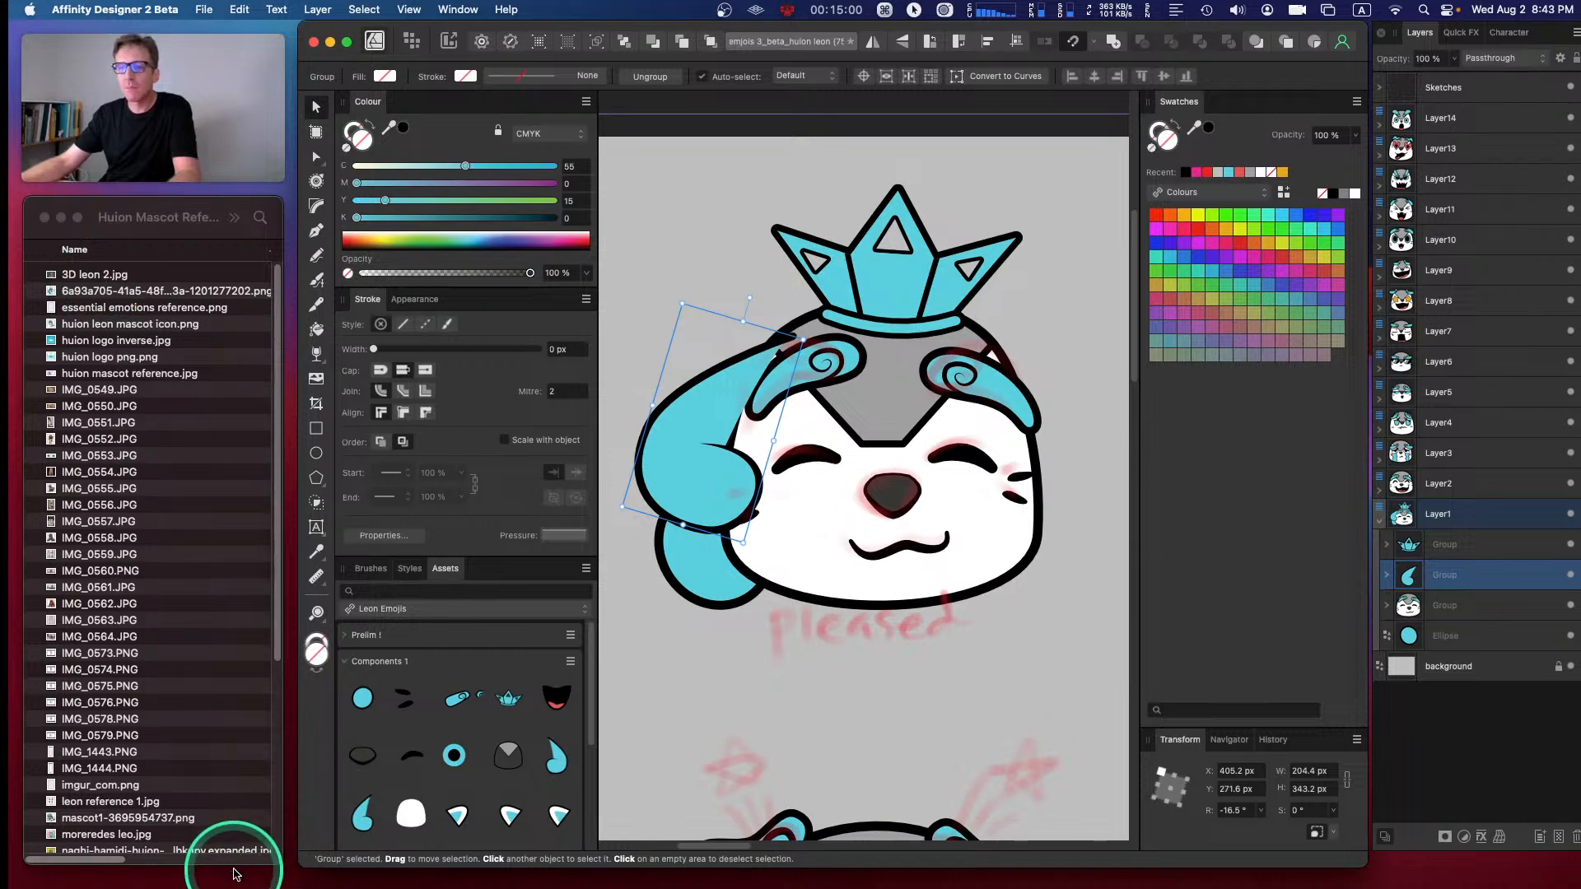
- Show the Huion mascot reference folder in Finder as a gallery, and shorten its window to fit directly below the webcam picture
click(235, 219)
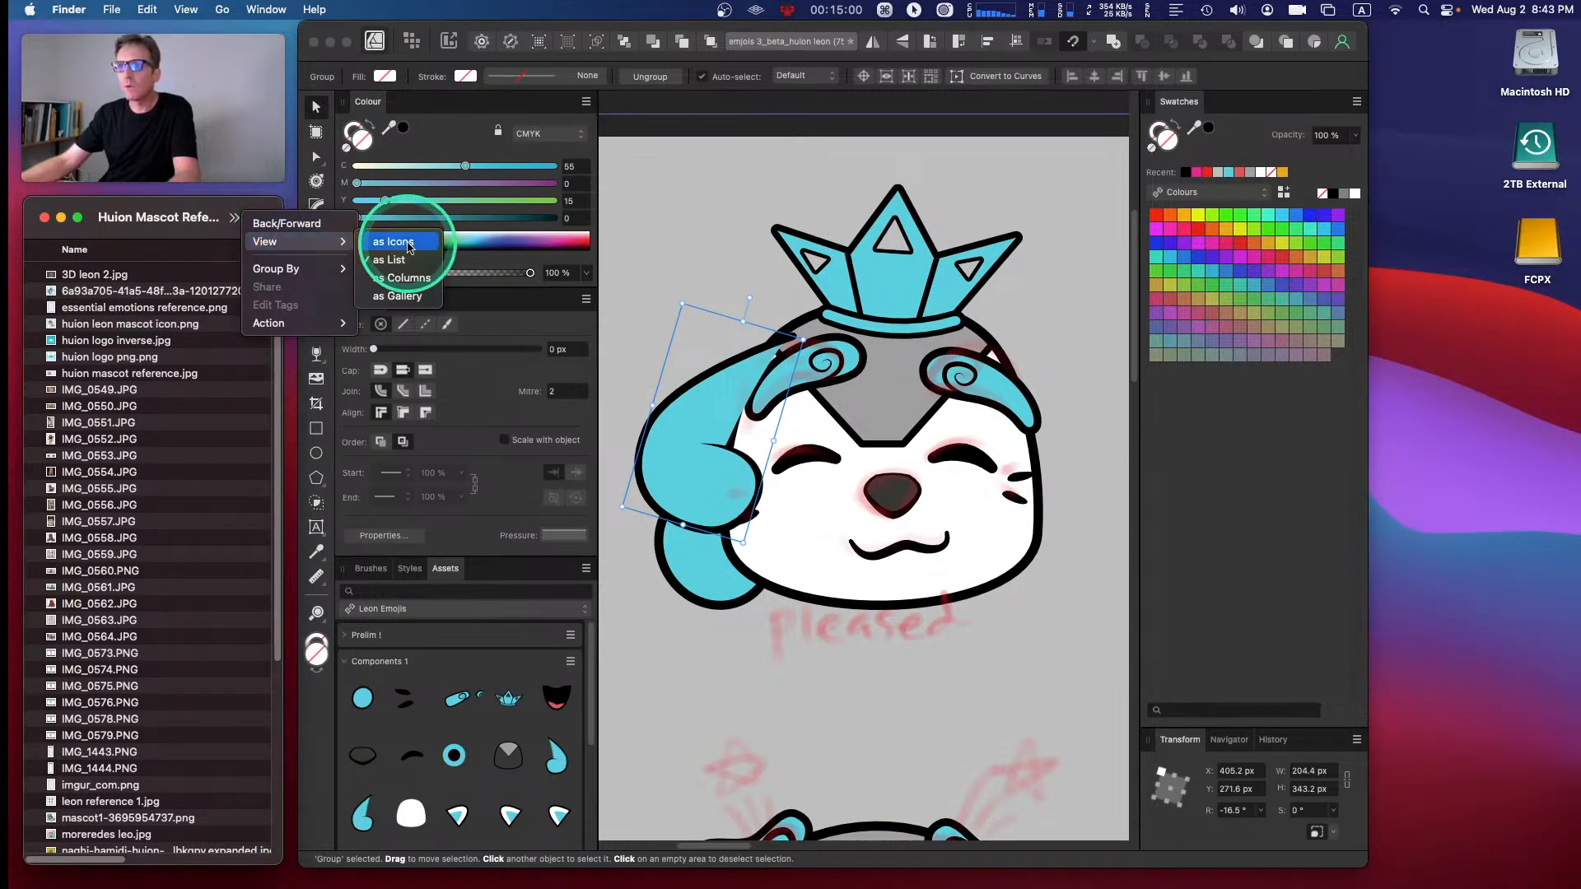
click(421, 298)
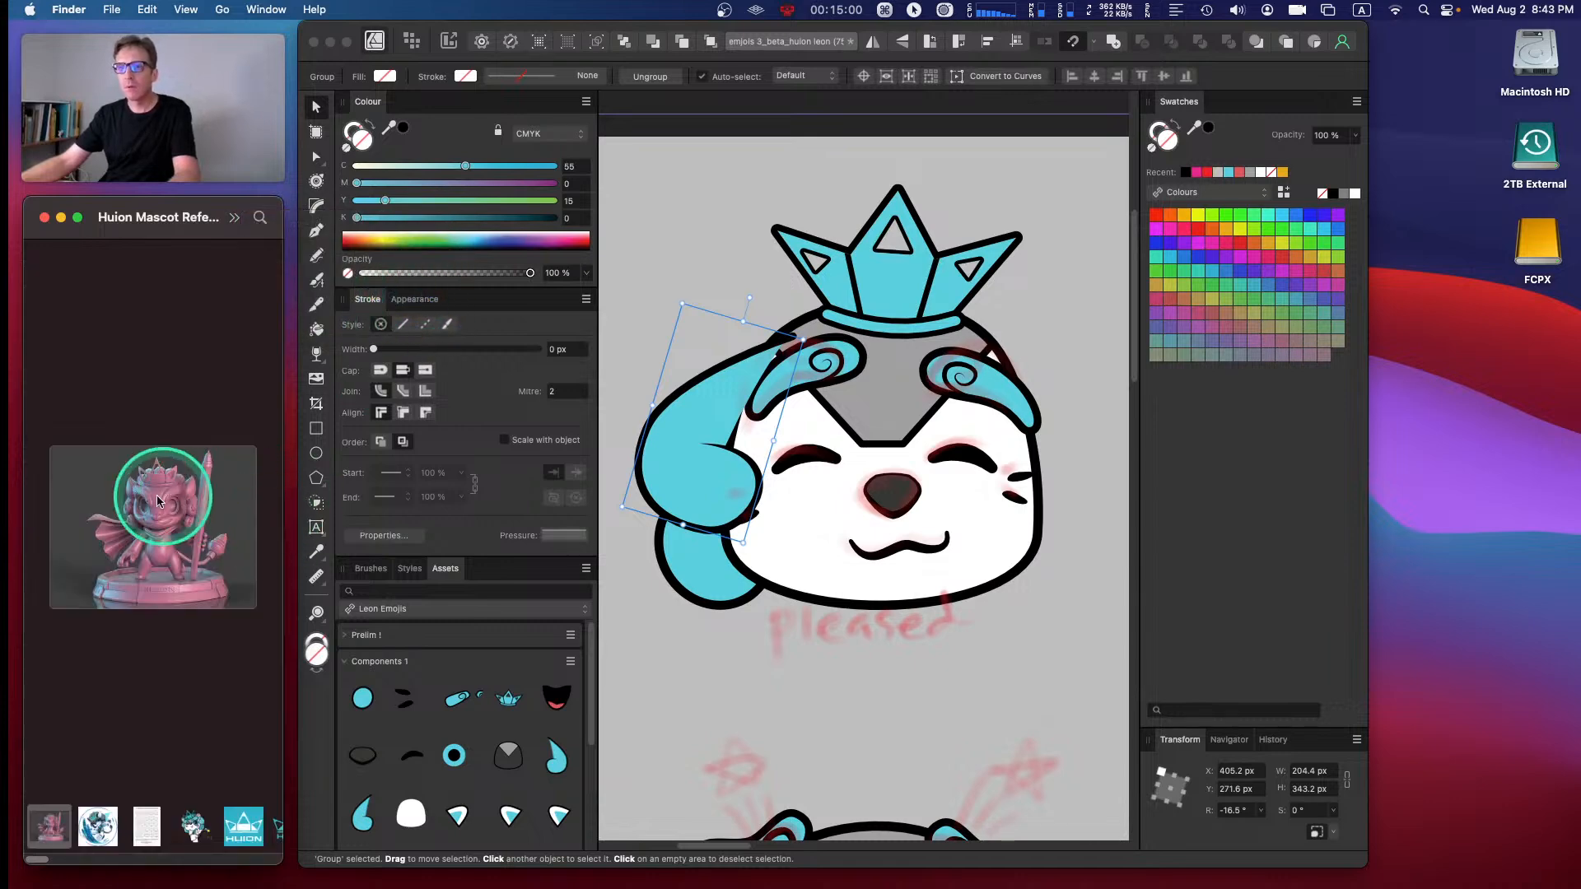
drag(176, 863, 166, 500)
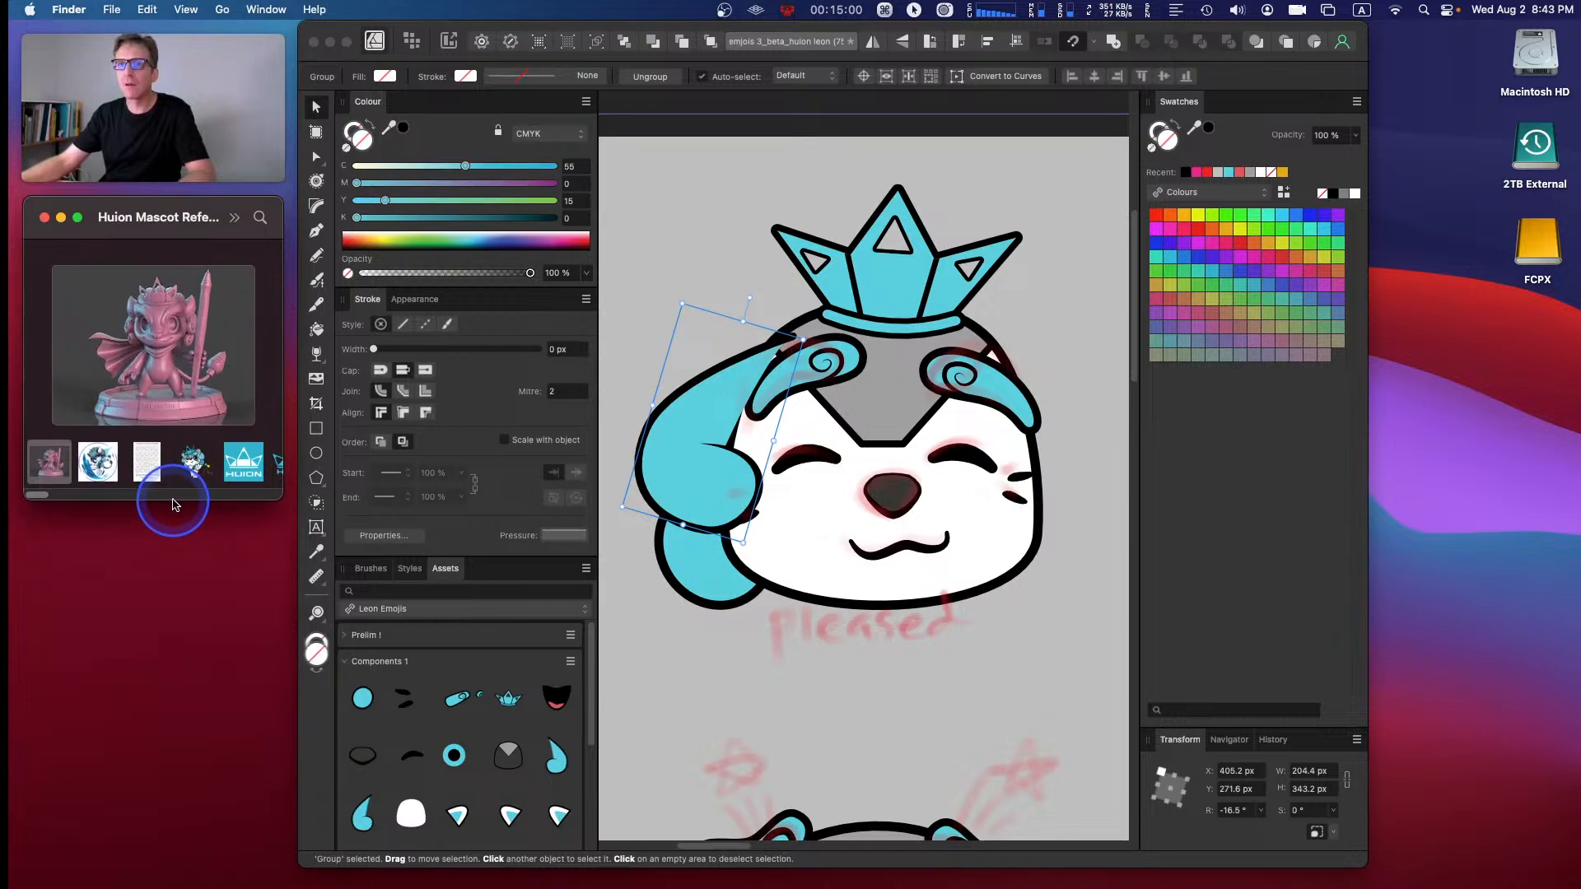
drag(121, 206, 120, 198)
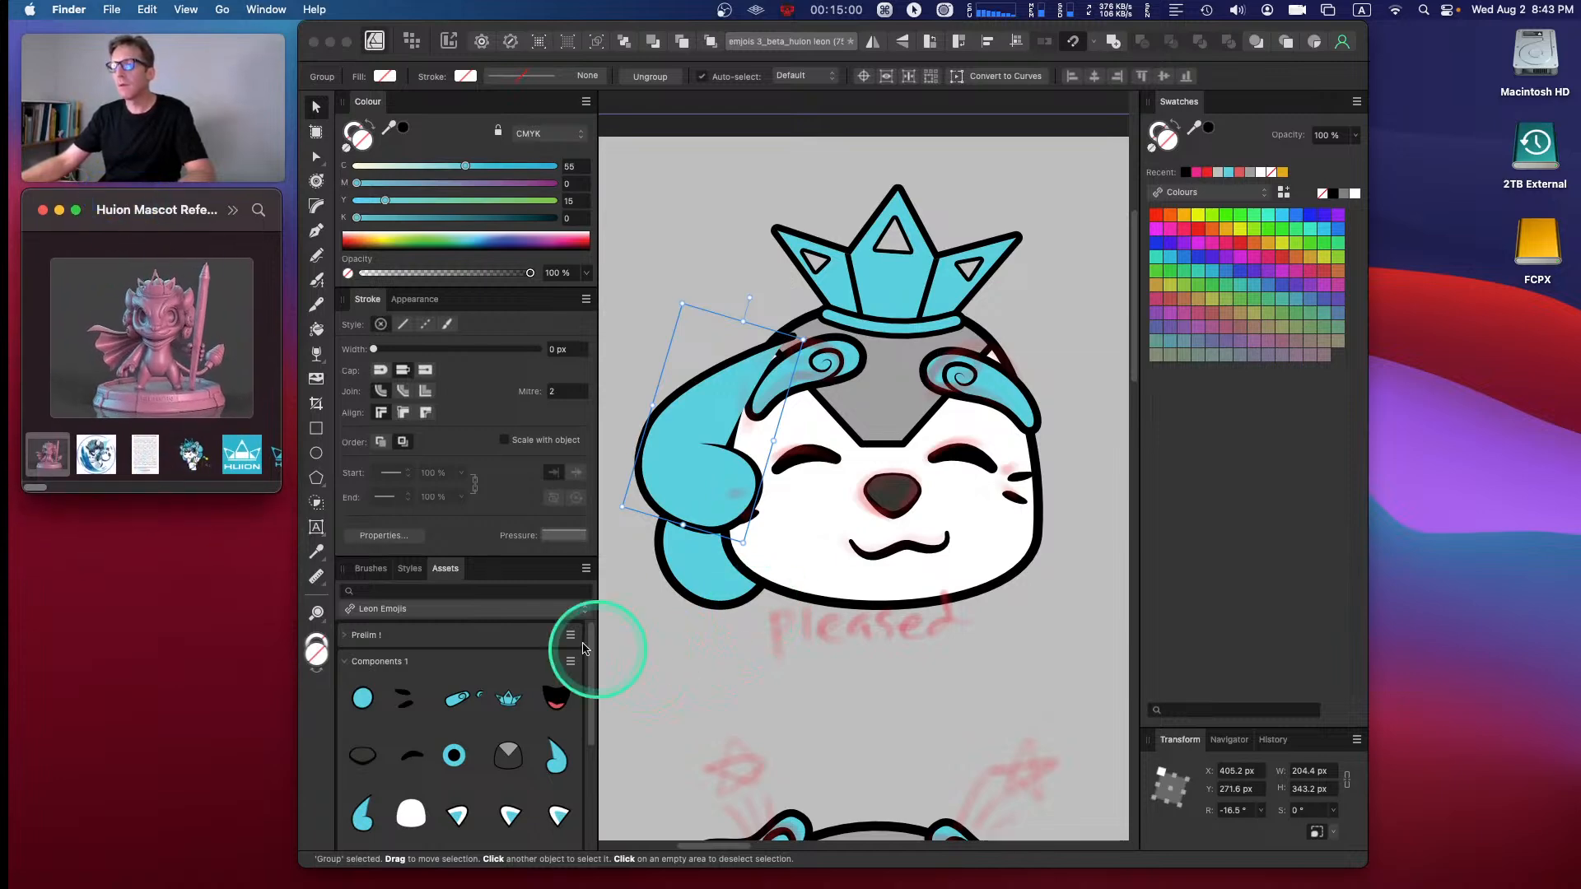
- Float Affinity Designer's Assets panel below the reference window, and widen and lengthen it to show all Components 1 assets
drag(443, 568, 64, 516)
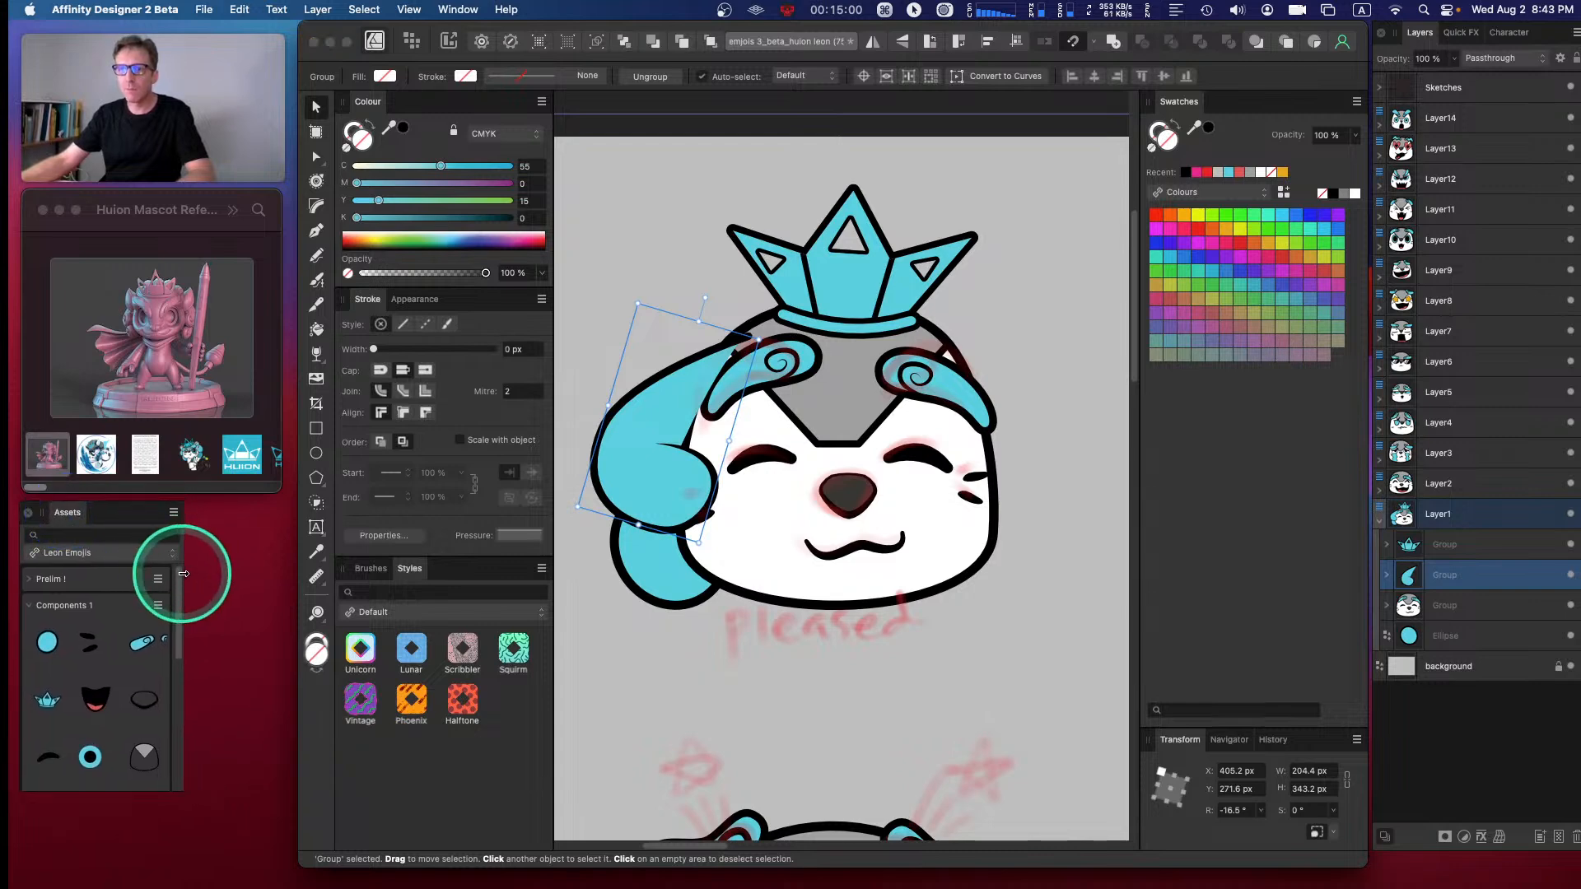
drag(184, 576, 281, 585)
drag(190, 790, 195, 854)
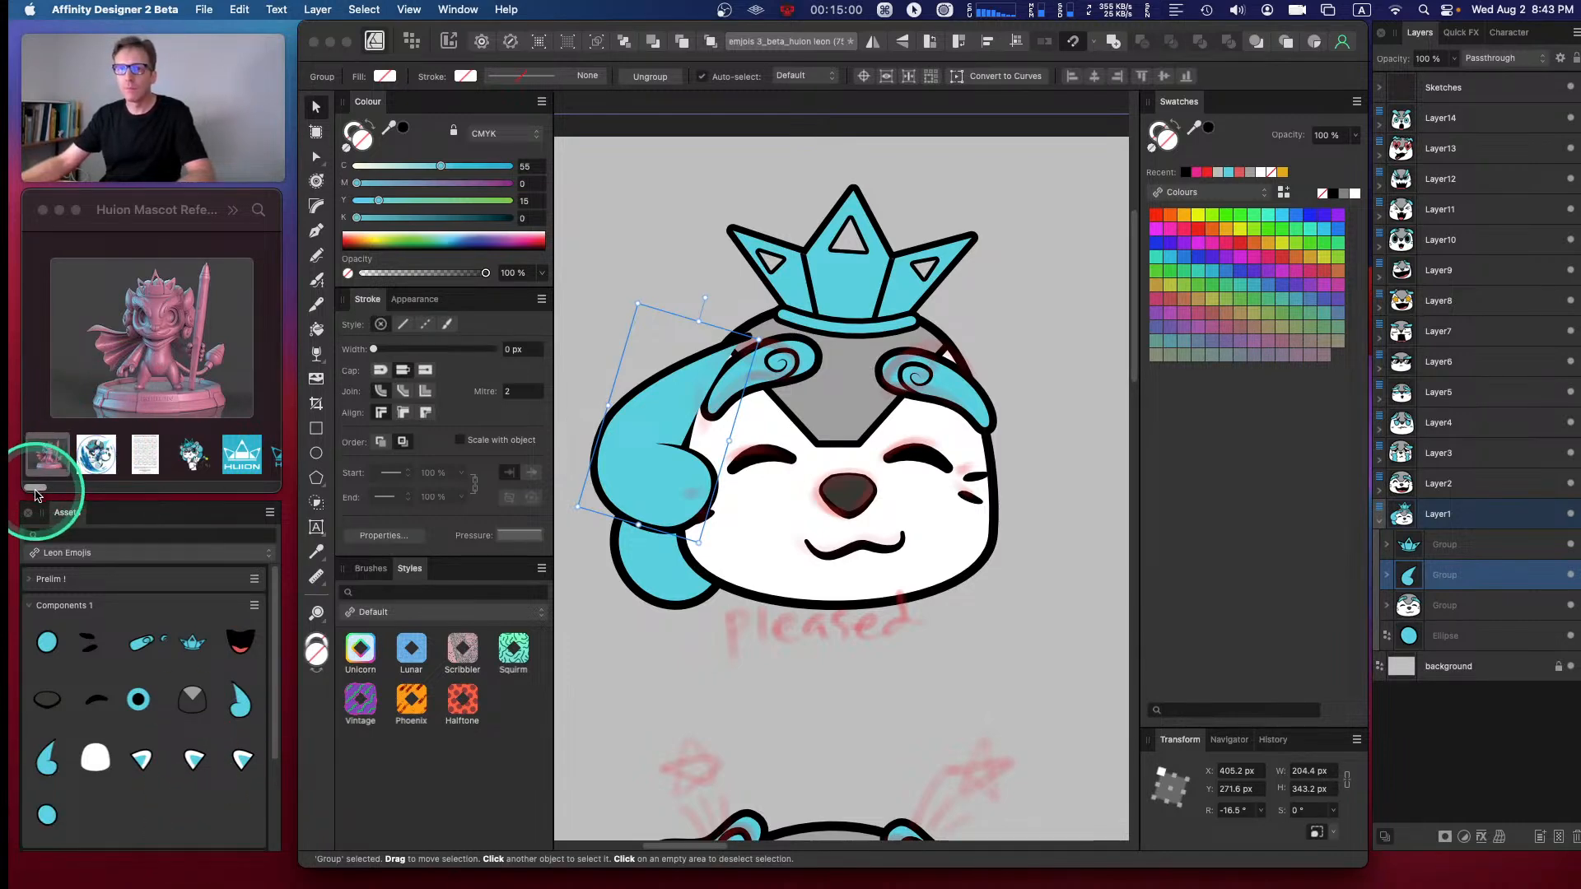
- Look through the first mascot reference images in Finder, and examine the winking mascot icon with the crown and blue mane
click(49, 452)
key(Right)
key(Right)
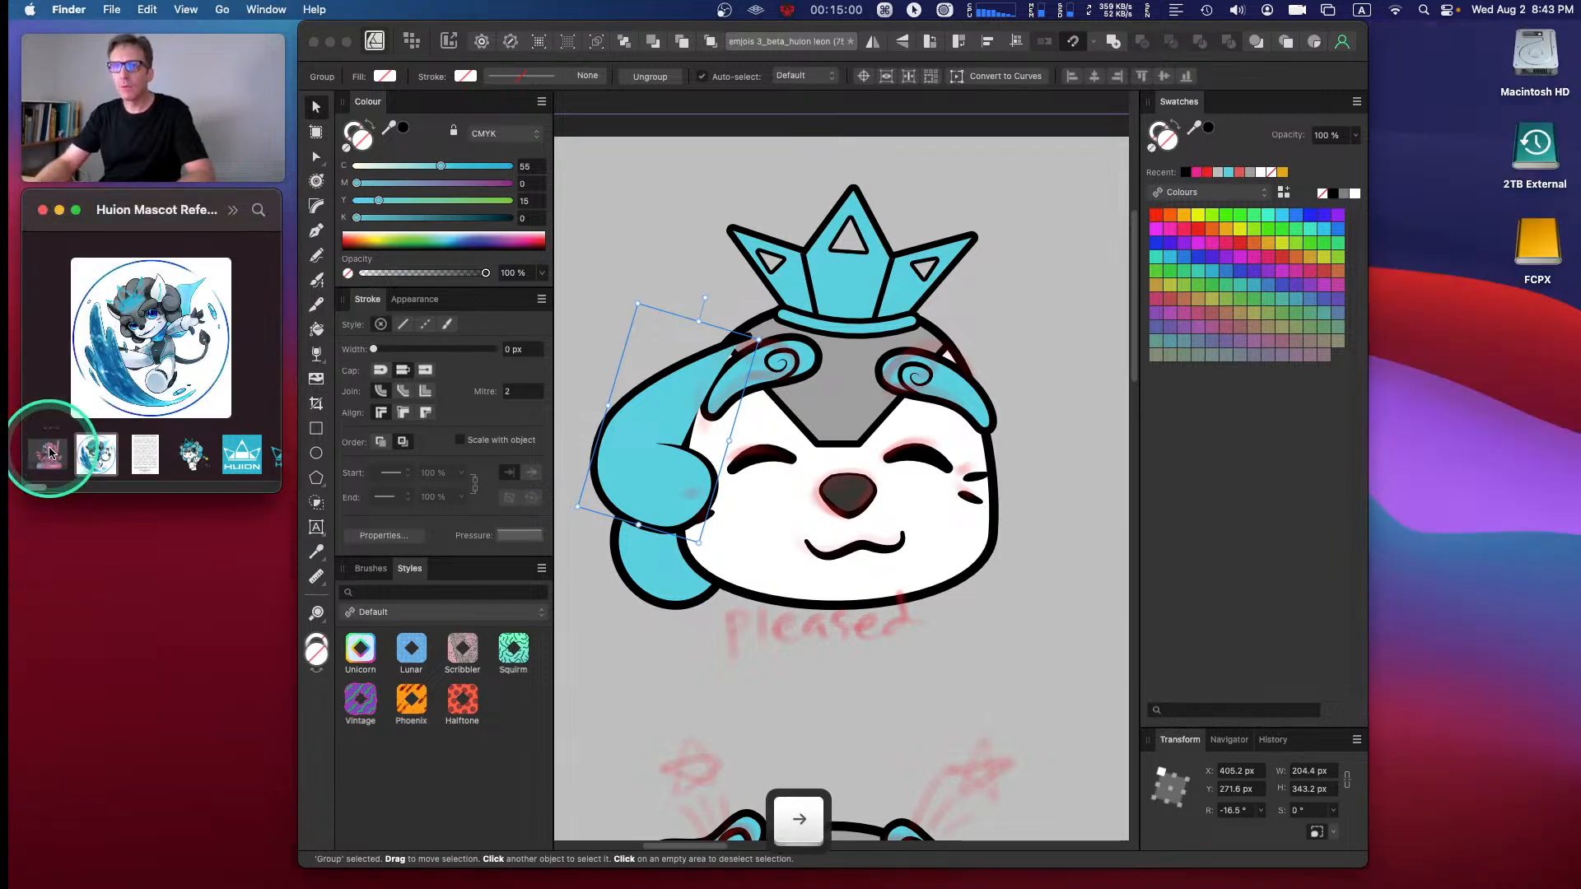
key(Right)
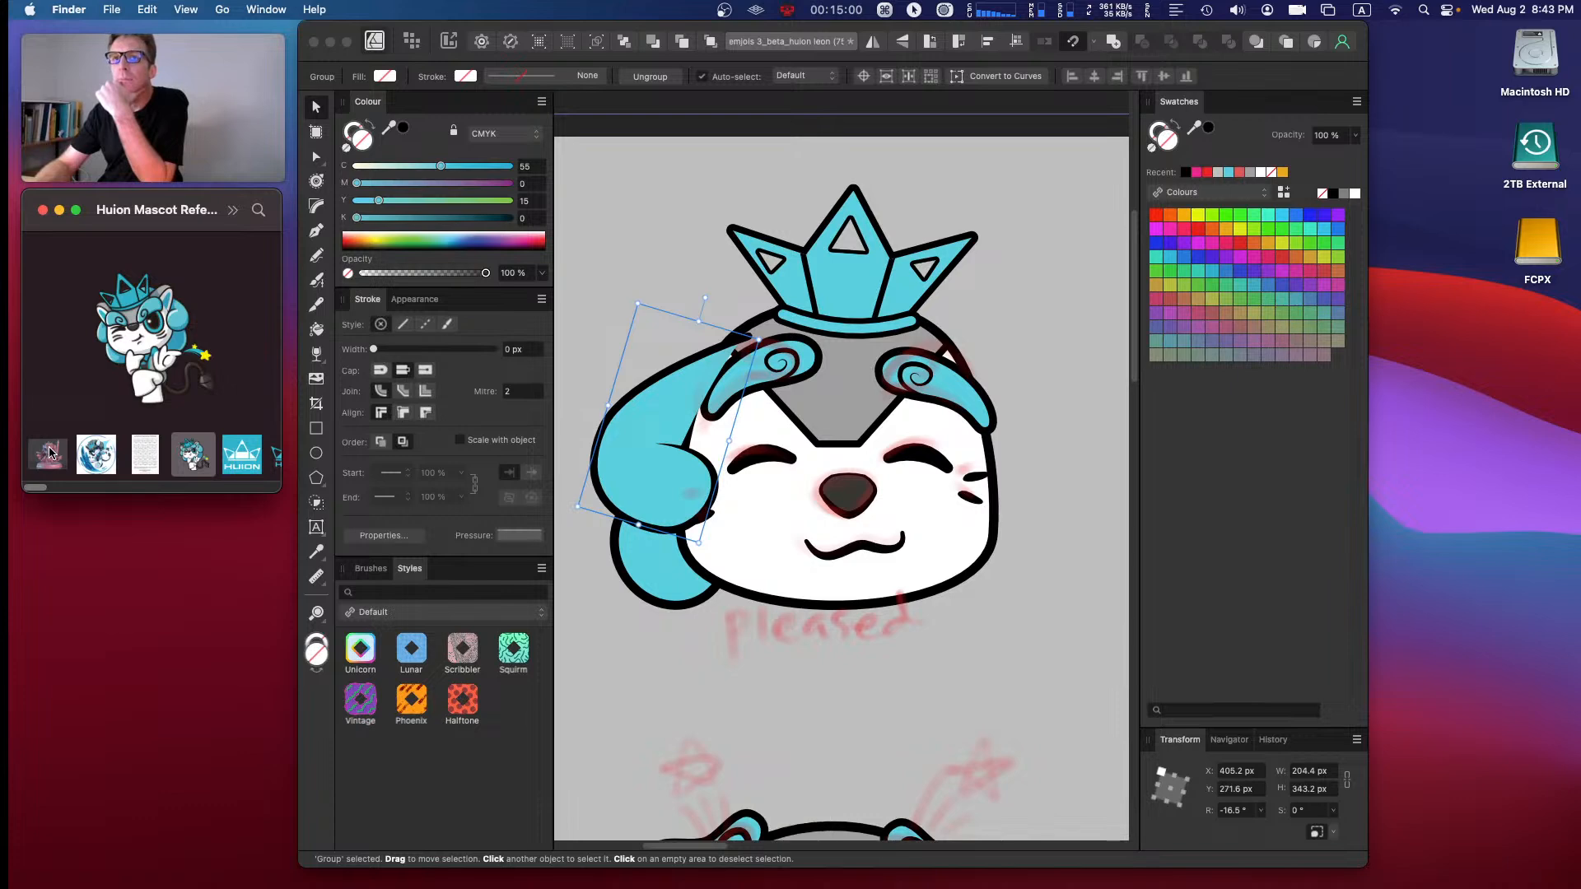
key(Right)
key(Right)
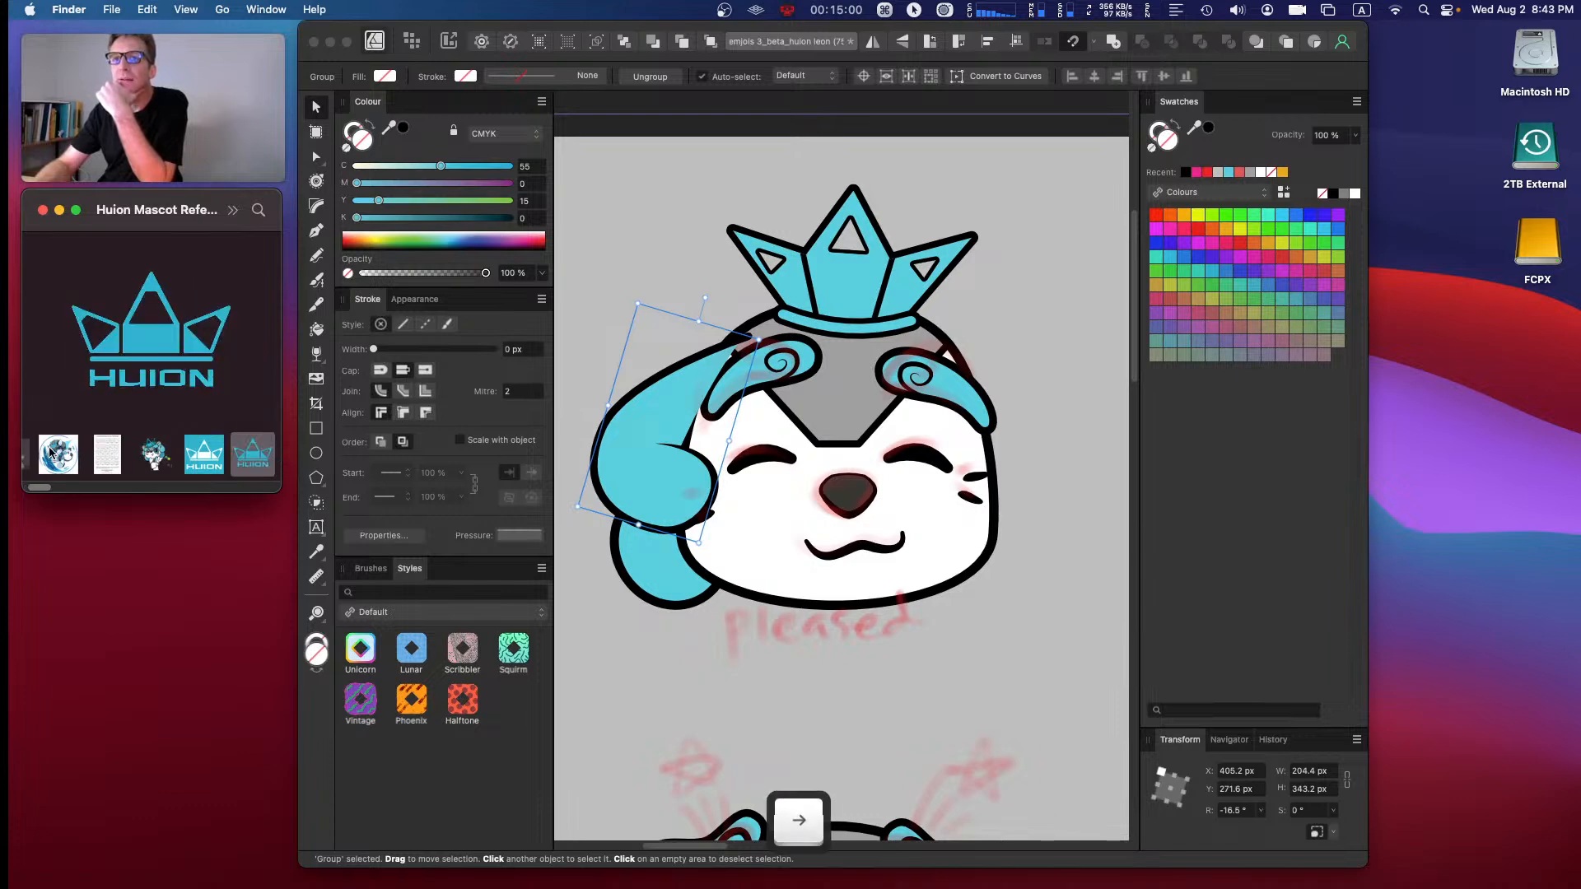
key(Right)
key(Left)
key(Left)
key(Left)
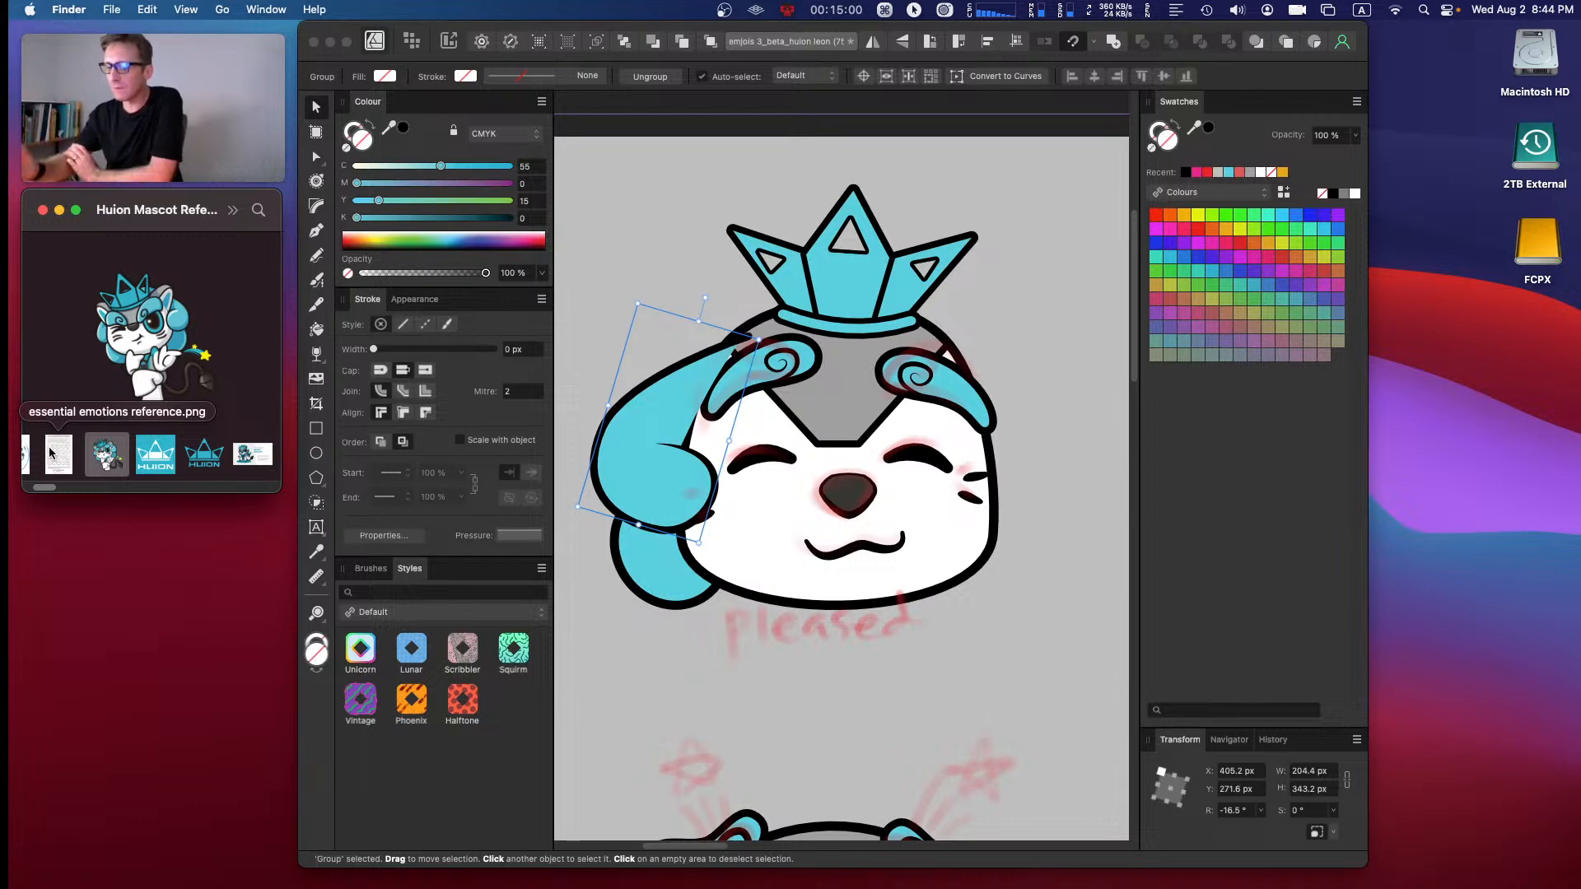
key(Right)
key(Left)
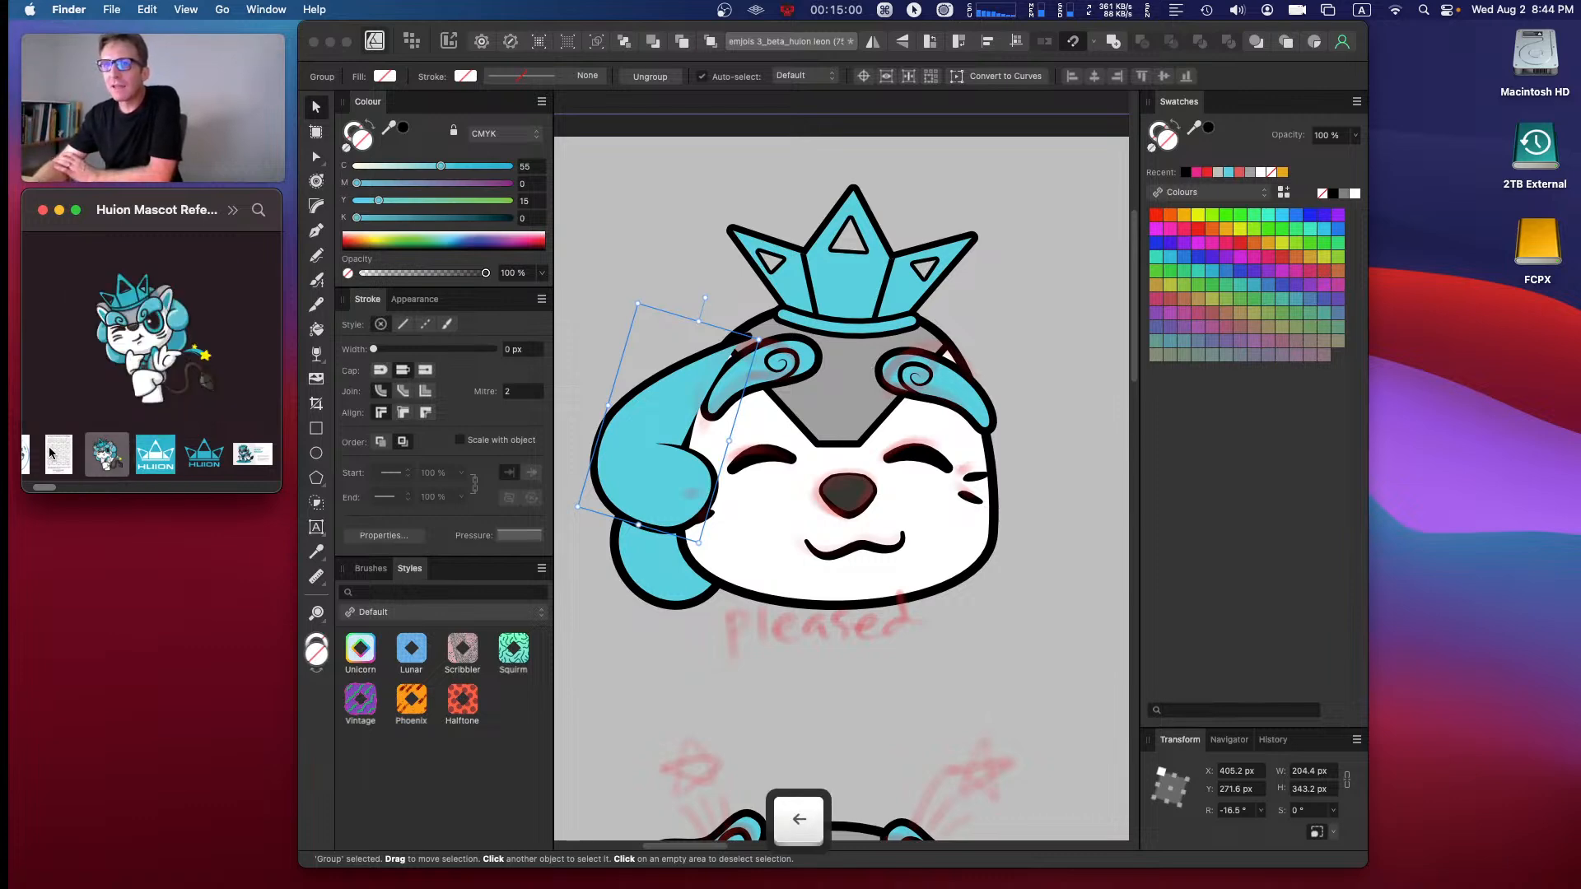
- Browse further through the logo, paw and animal references, and examine the front view of the 3D mascot figure
key(Right)
key(Right)
key(Right)
key(Right)
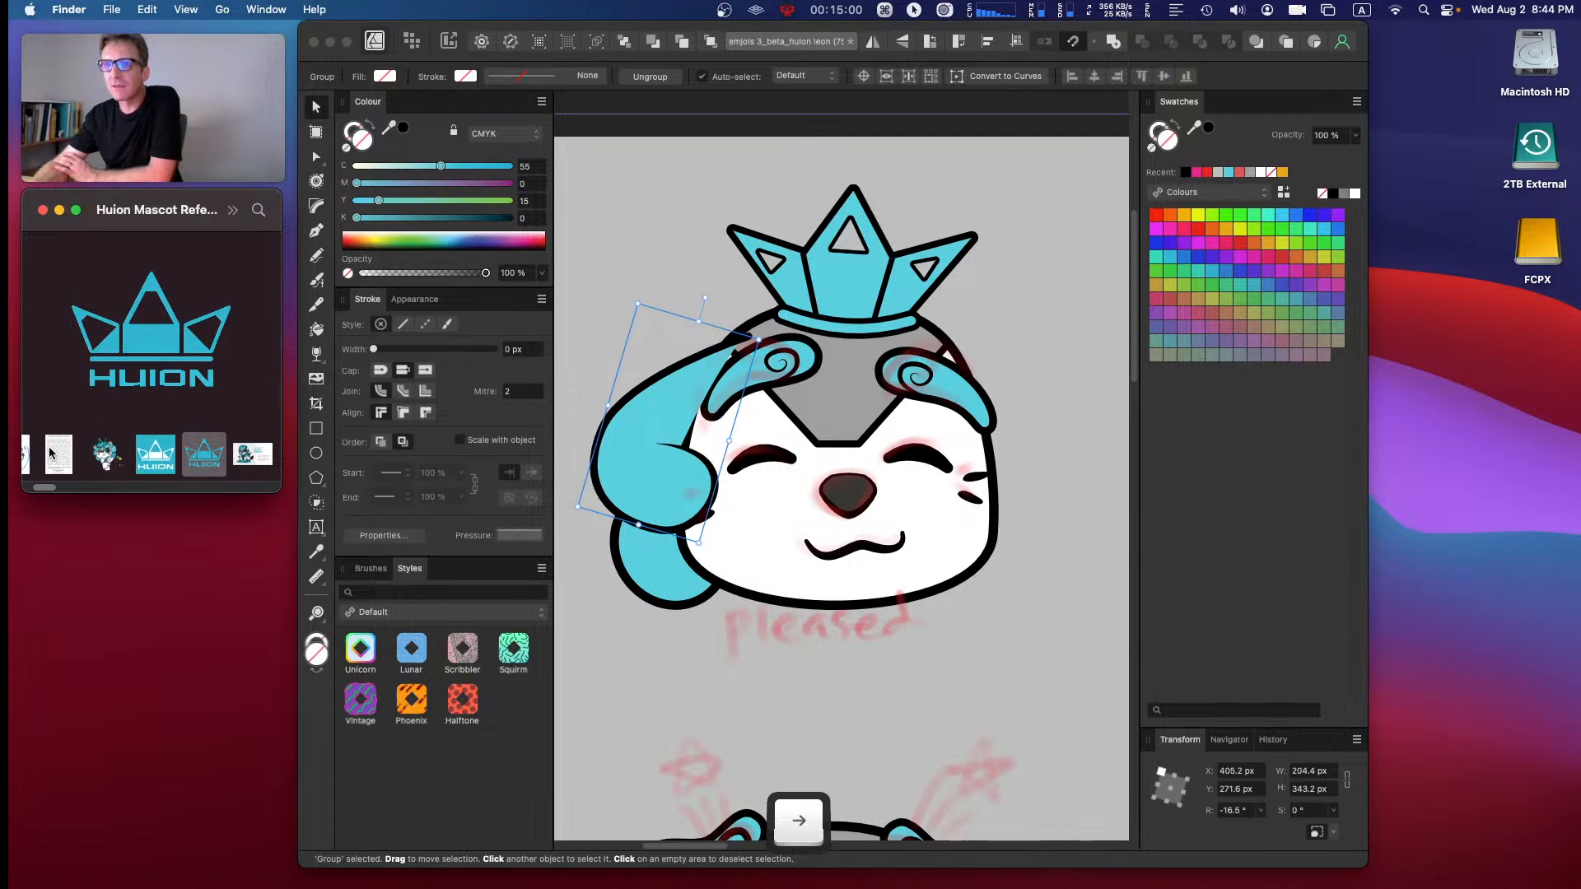
key(Right)
key(Right)
key(Right)
key(Right)
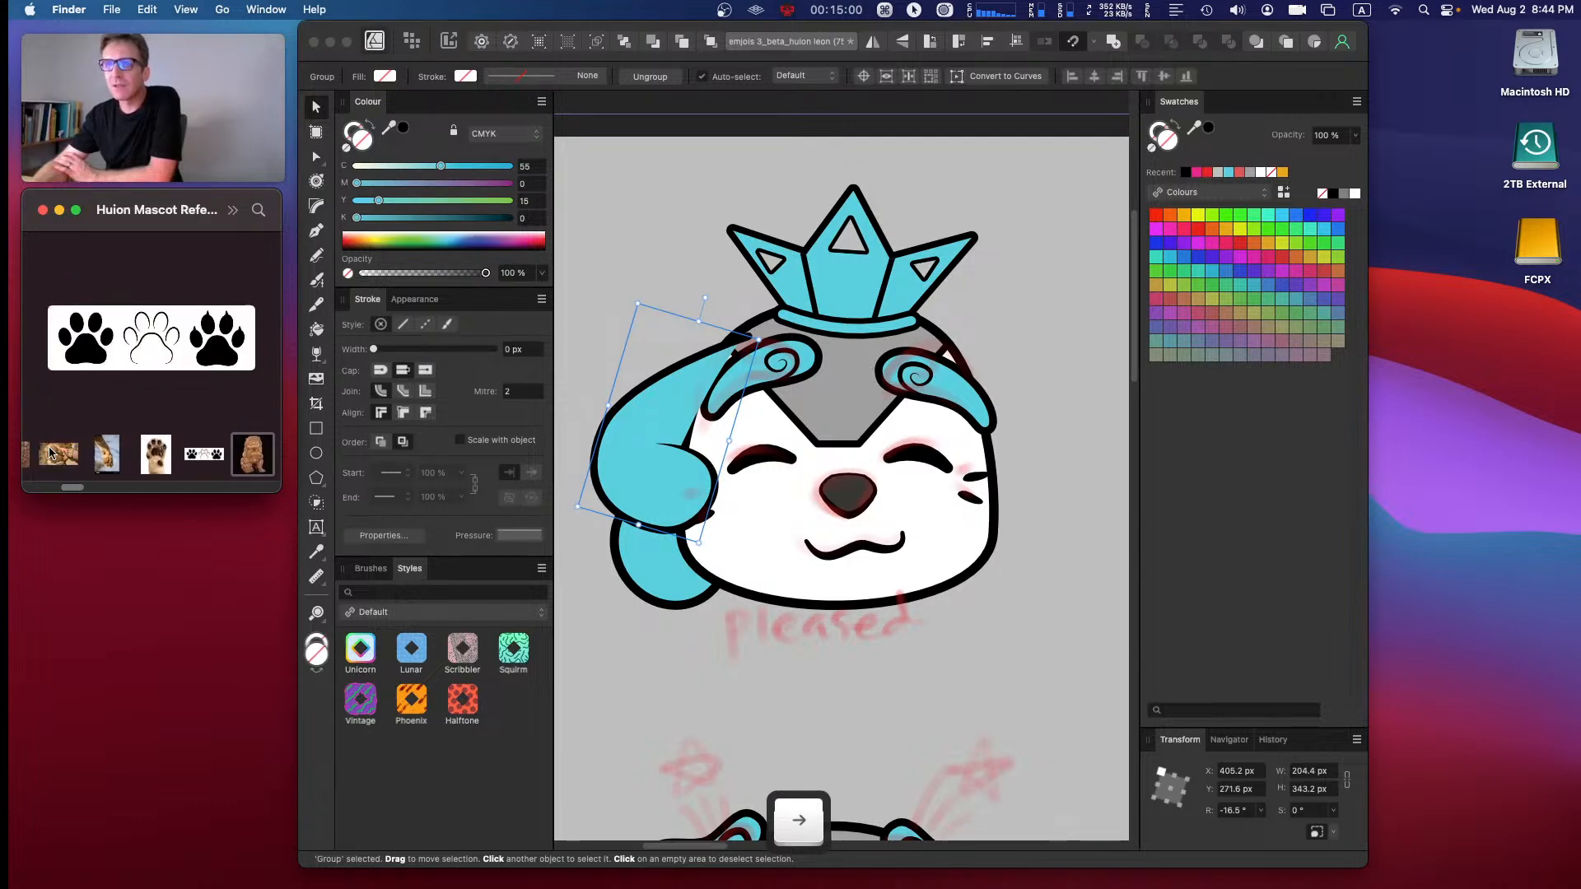
key(Right)
key(Right)
key(Right)
key(Right)
key(Right)
key(Right)
key(Right)
key(Right)
key(Right)
key(Right)
key(Right)
key(Right)
key(Right)
key(Right)
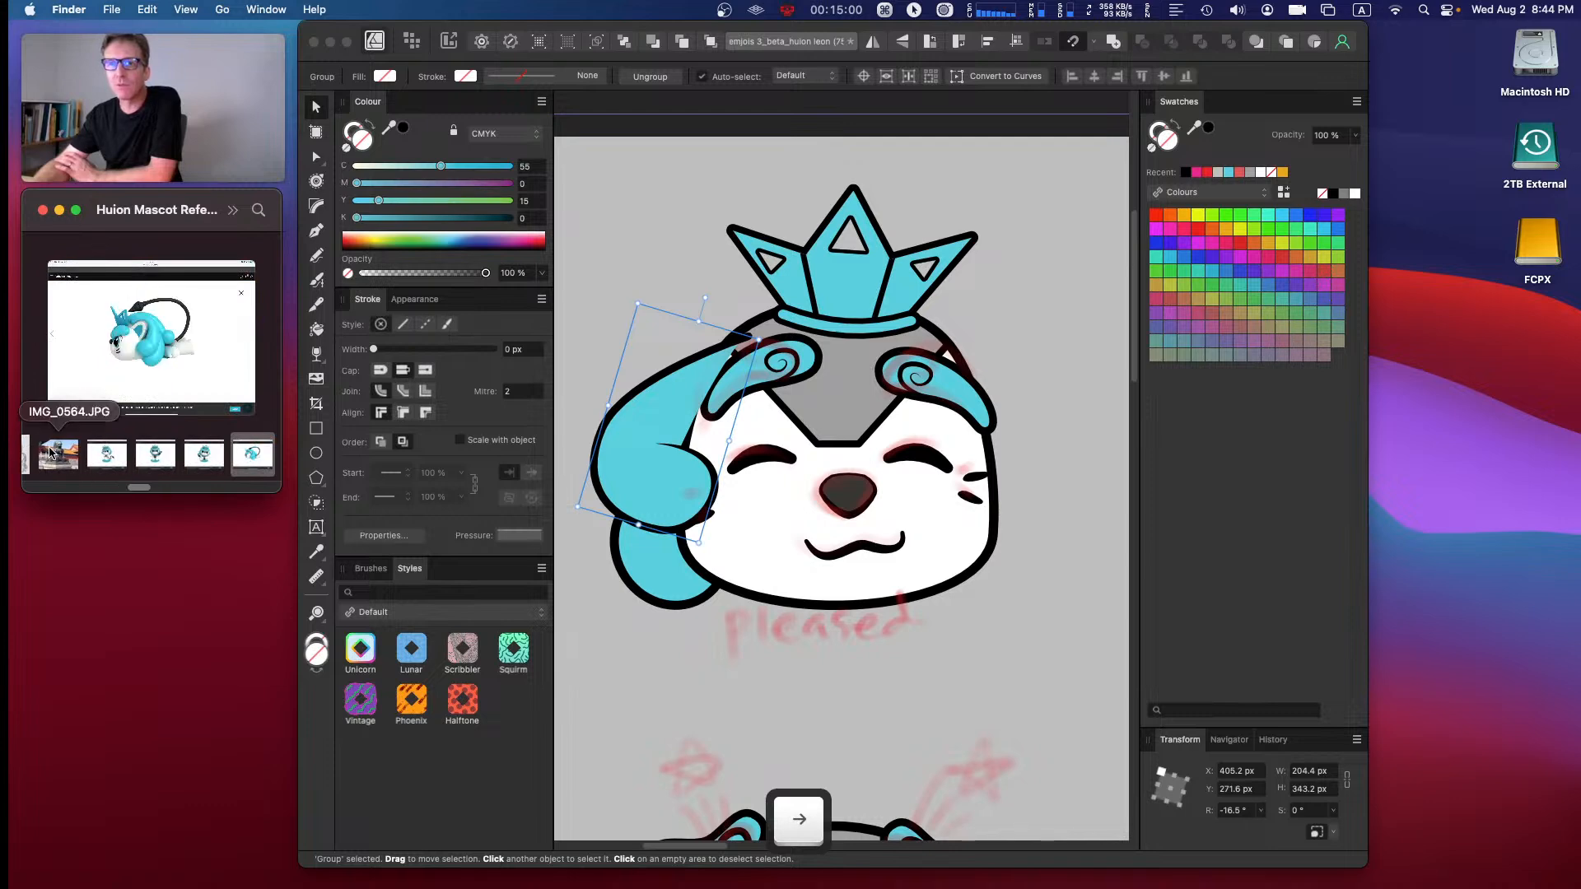
key(Left)
key(Left)
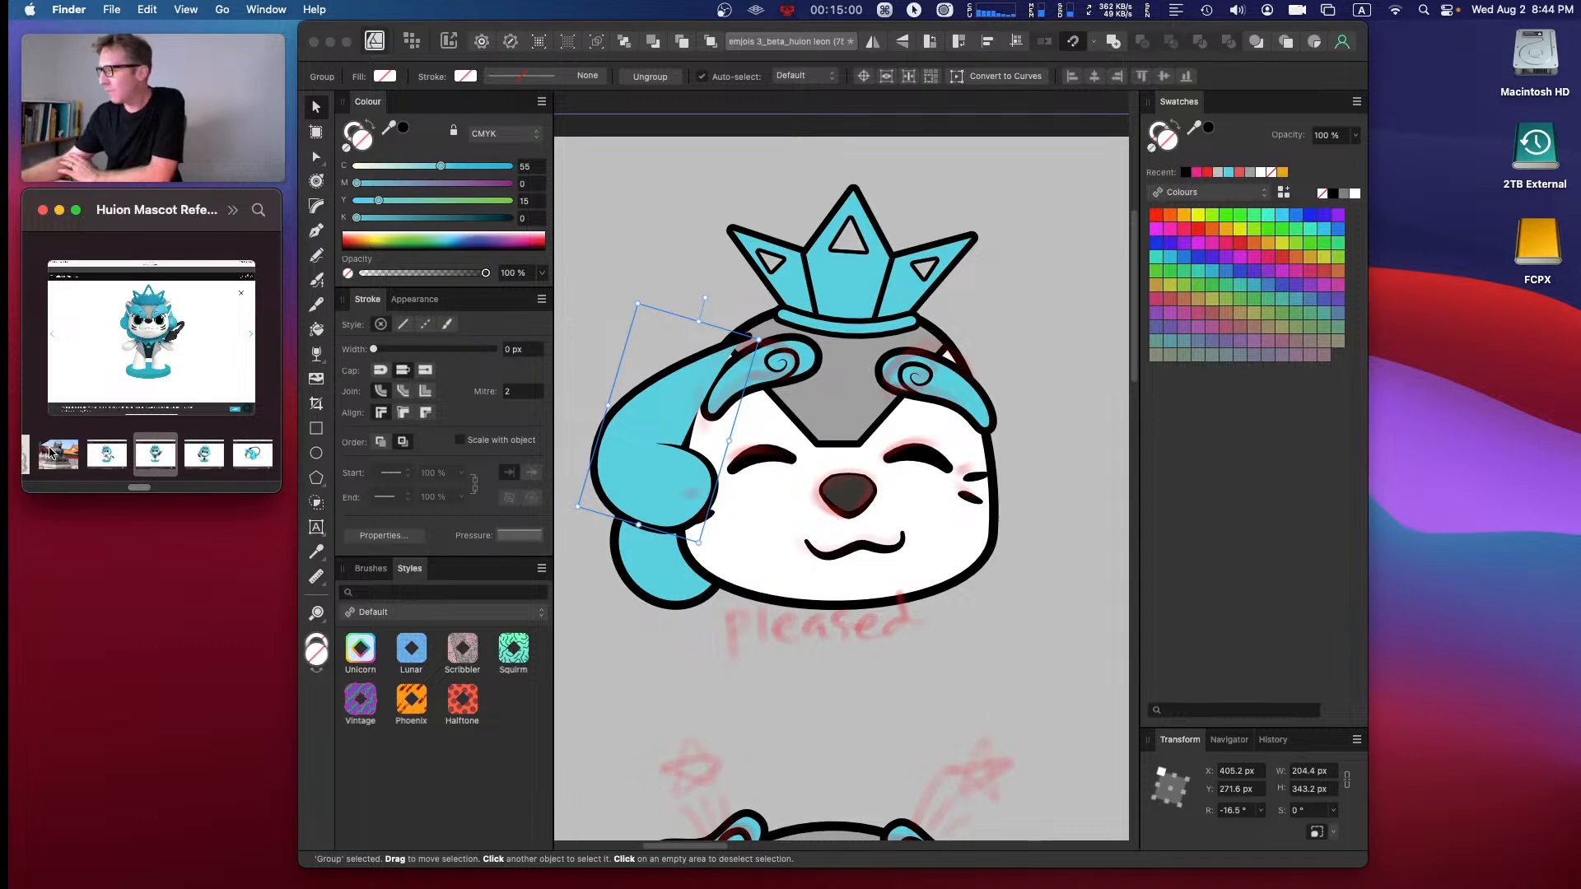
- Enlarge the mascot reference window in Finder, and examine the front view of the 3D figure's mane
drag(276, 493, 646, 817)
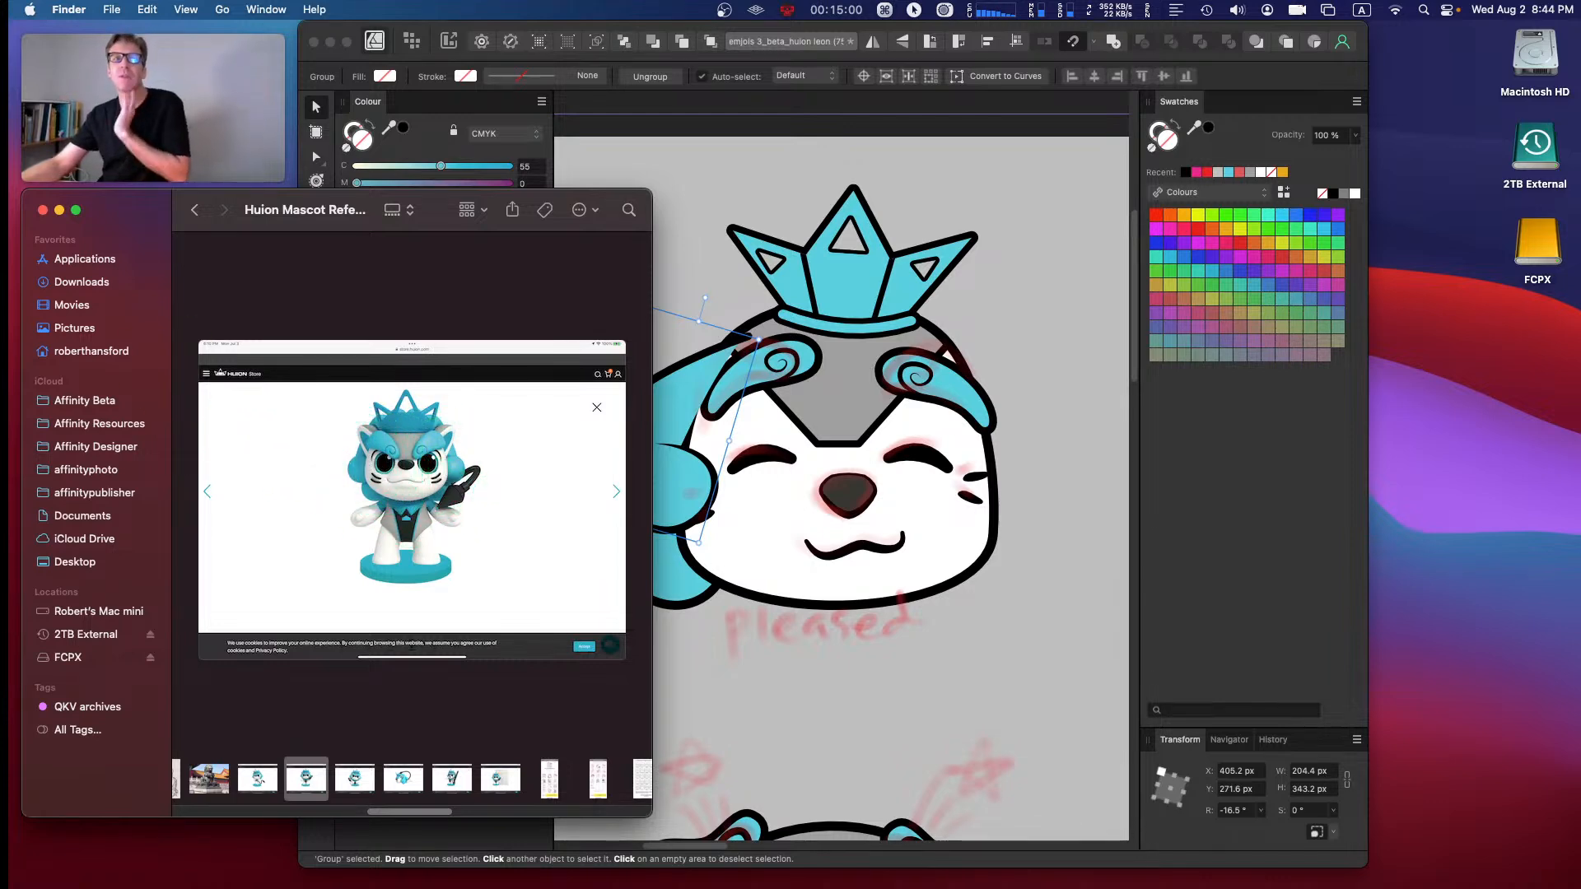
key(super+grave)
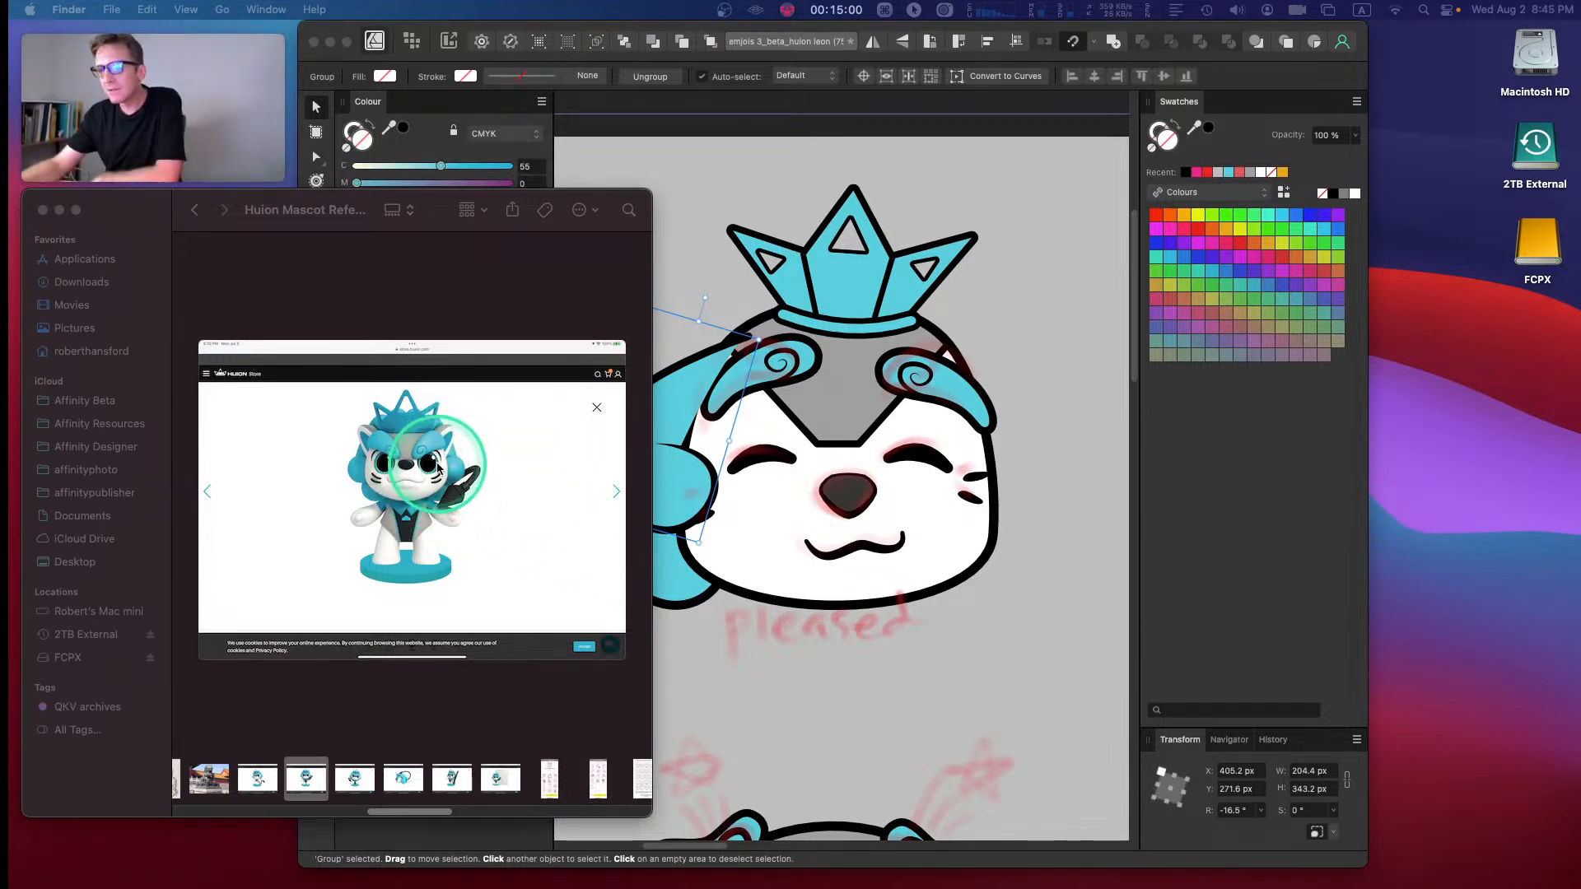
key(Right)
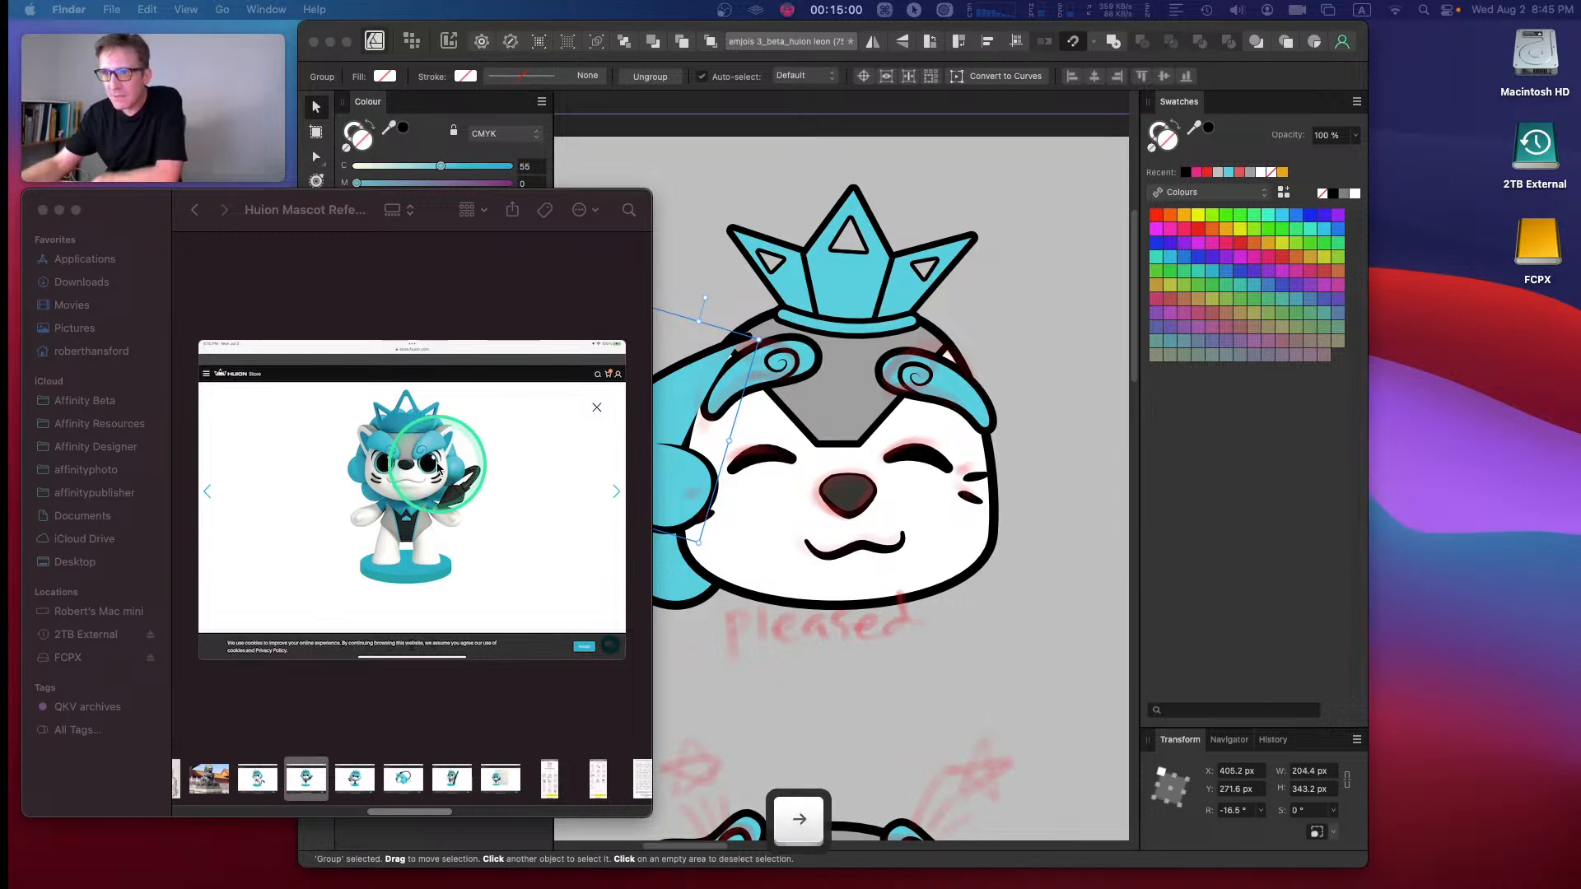
key(super+equal)
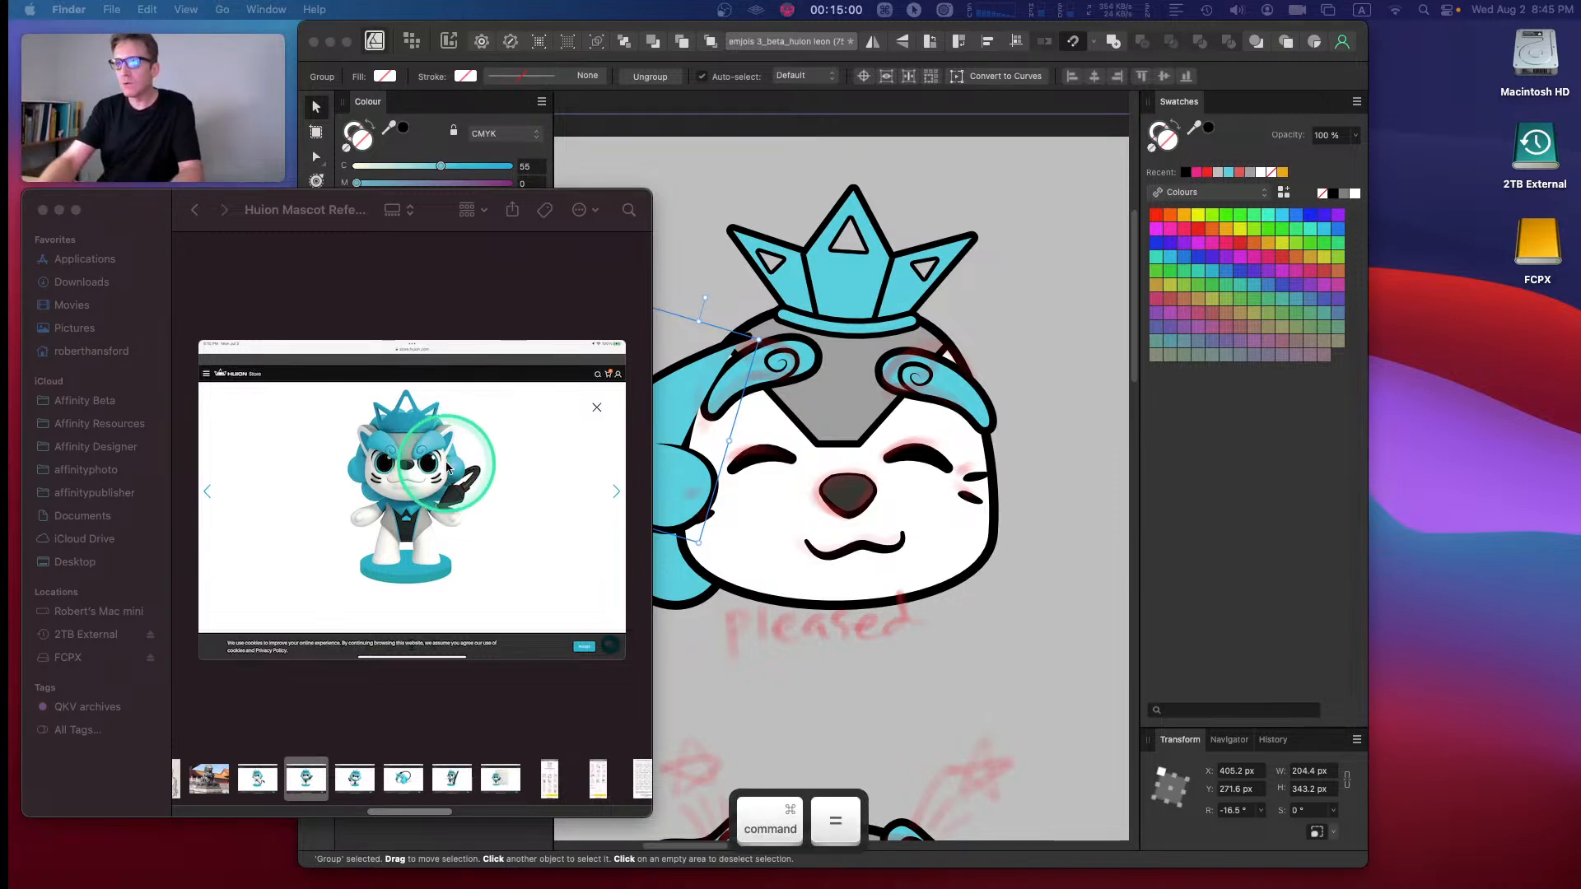
click(448, 322)
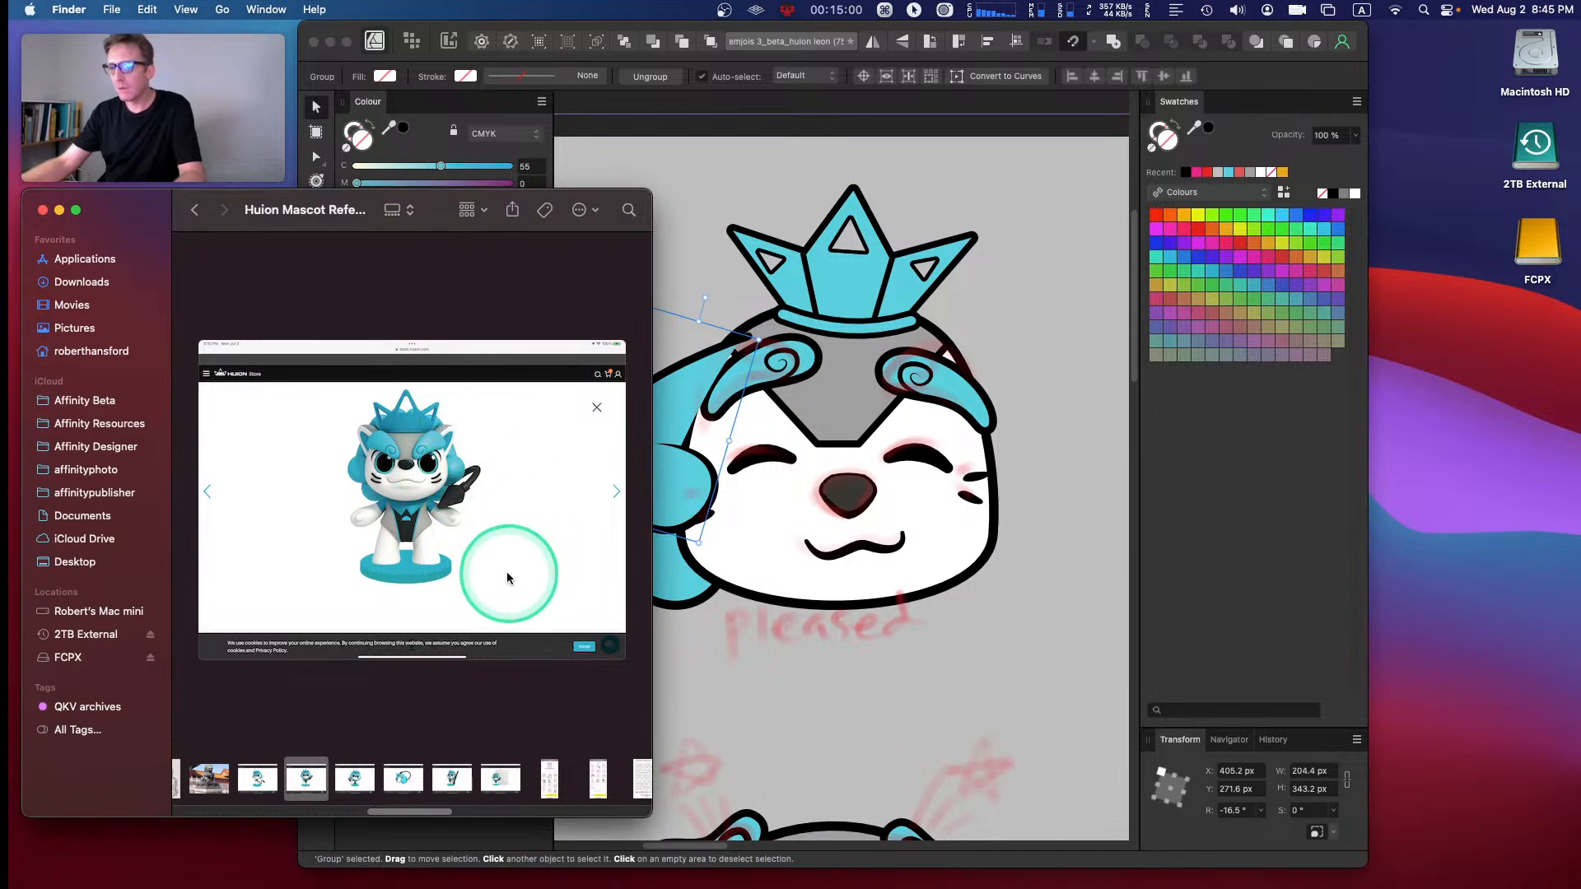
click(630, 210)
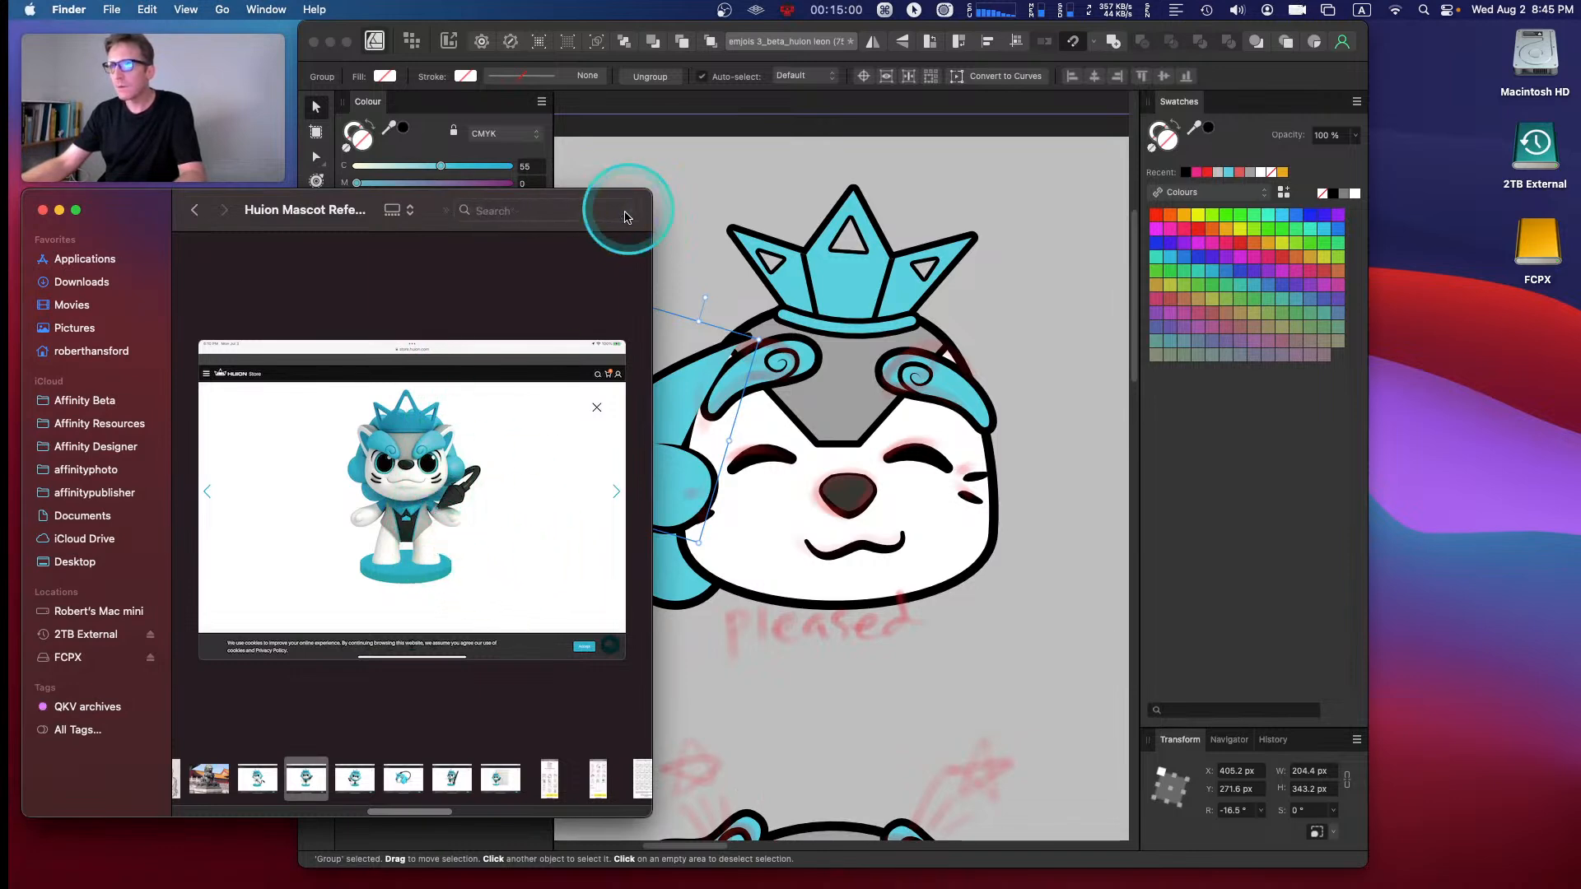
click(429, 212)
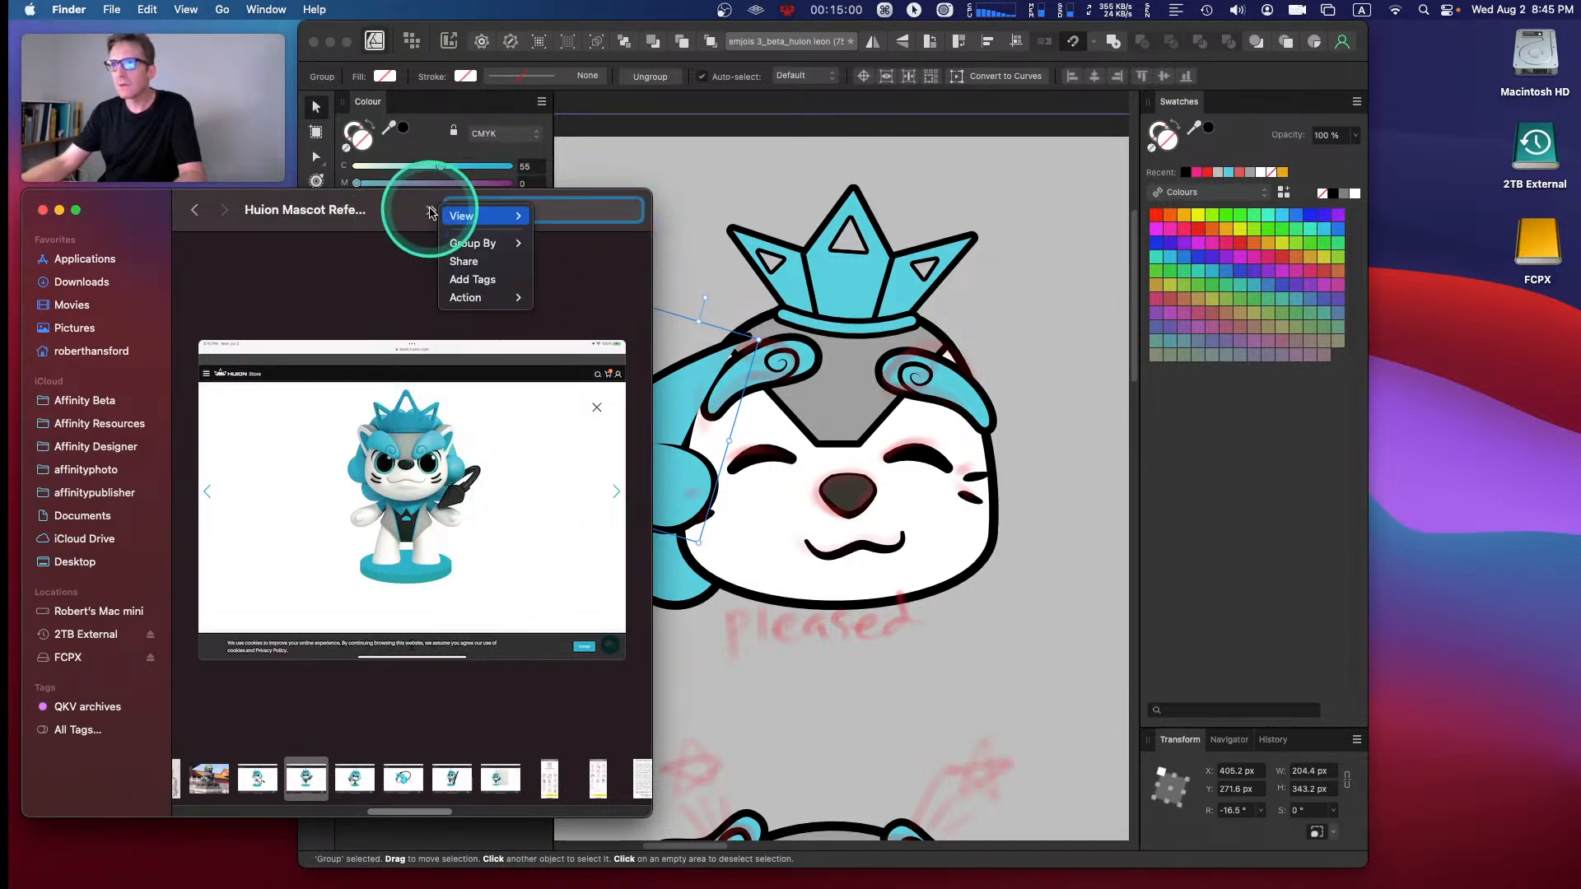
click(425, 214)
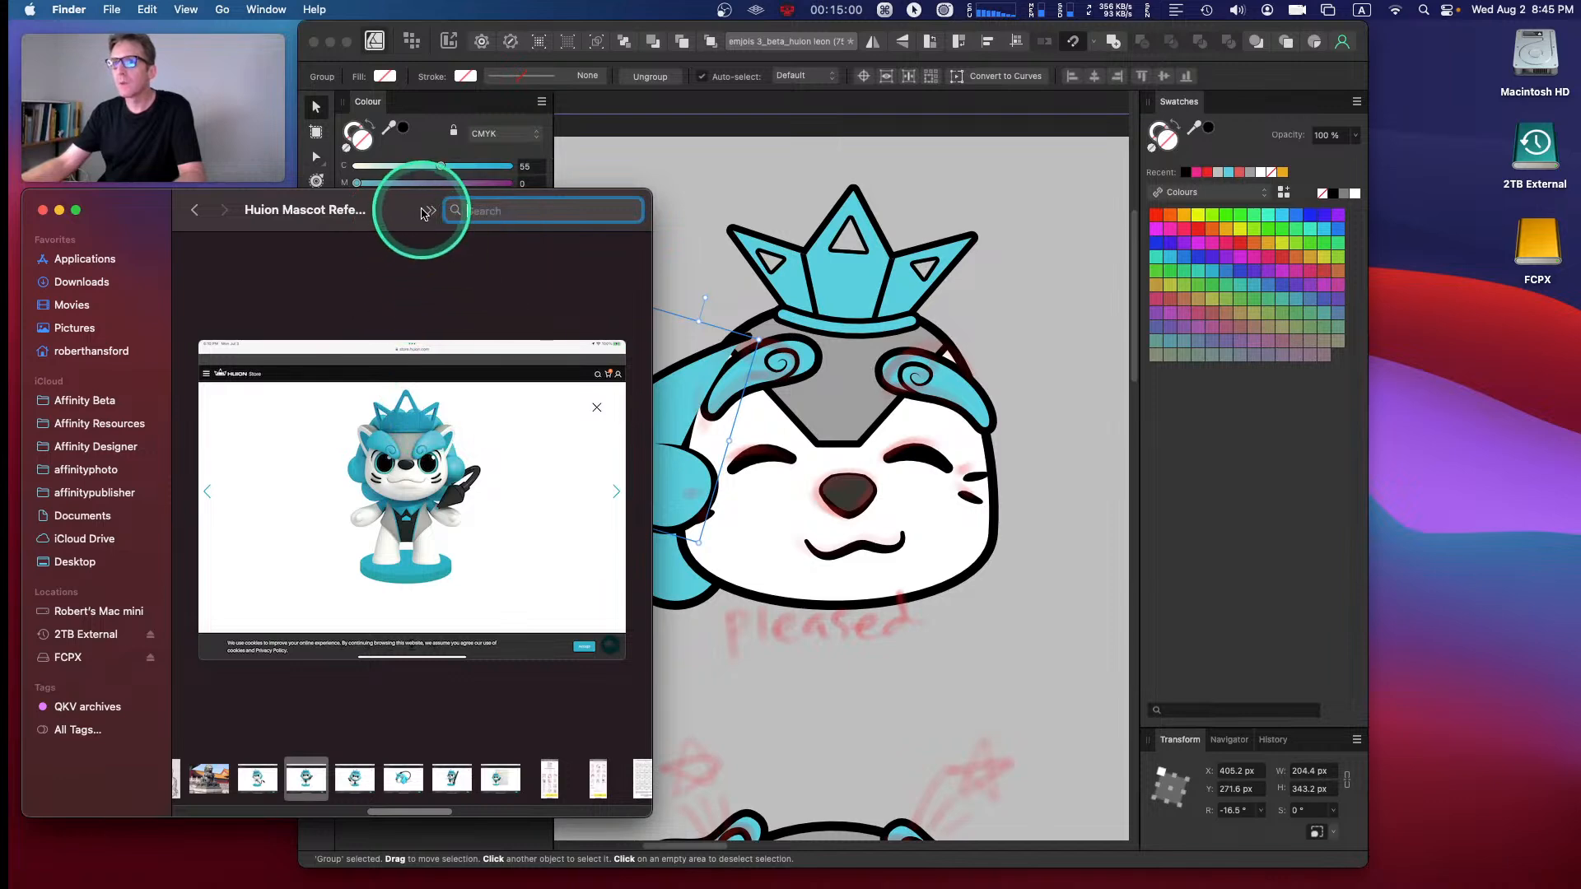
click(527, 495)
- Open the mascot image IMG_0574.PNG in Preview, and examine the crown, ears and rounded mane tufts of the 3D figure
right_click(421, 498)
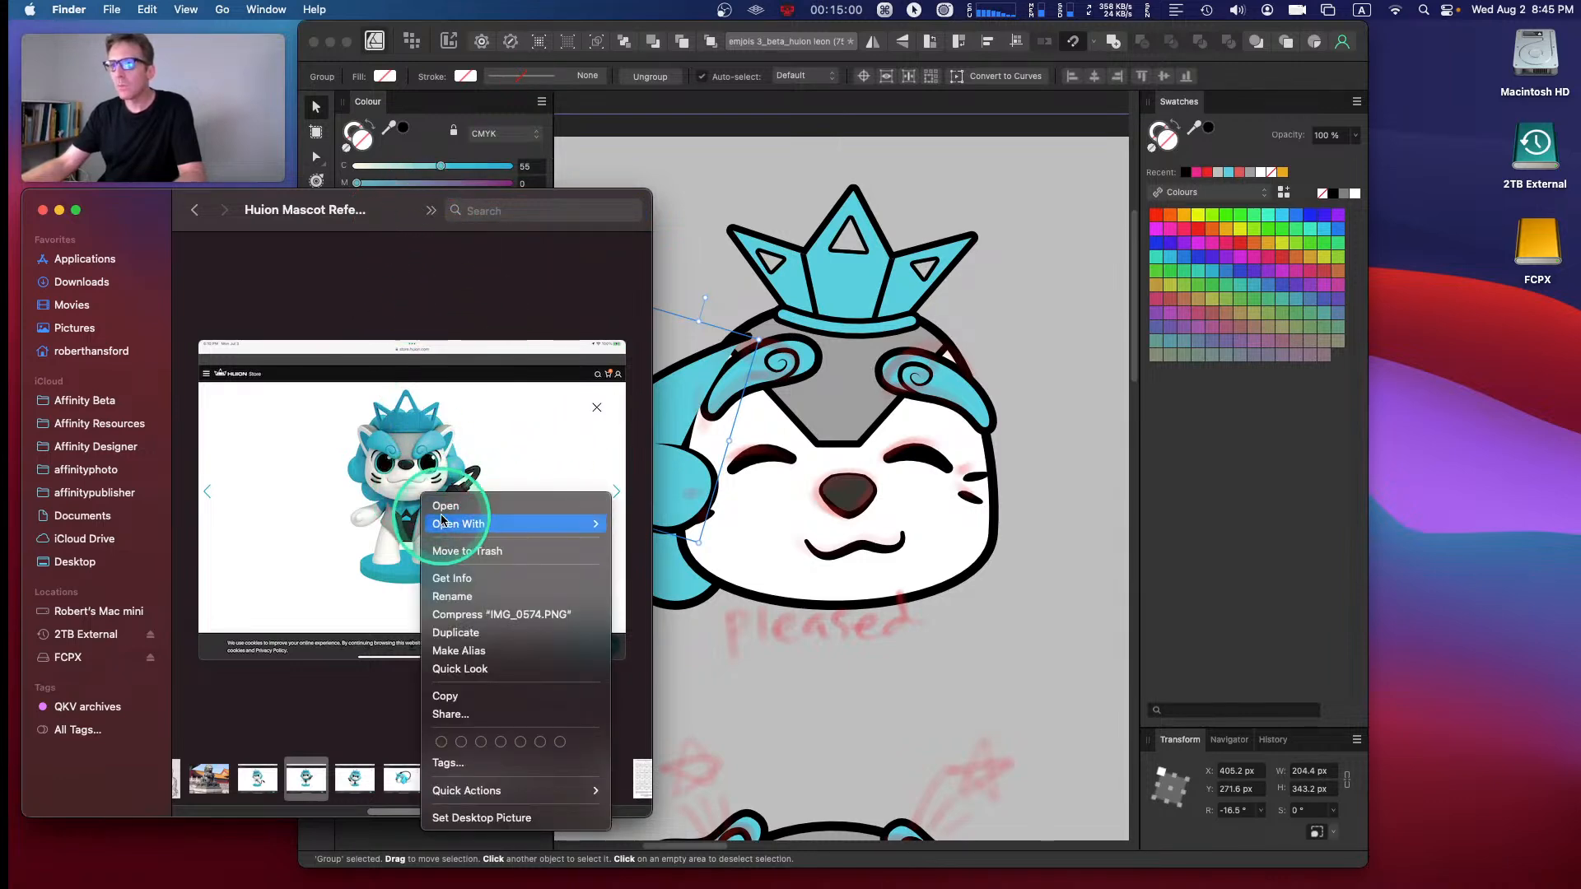
click(583, 522)
click(658, 523)
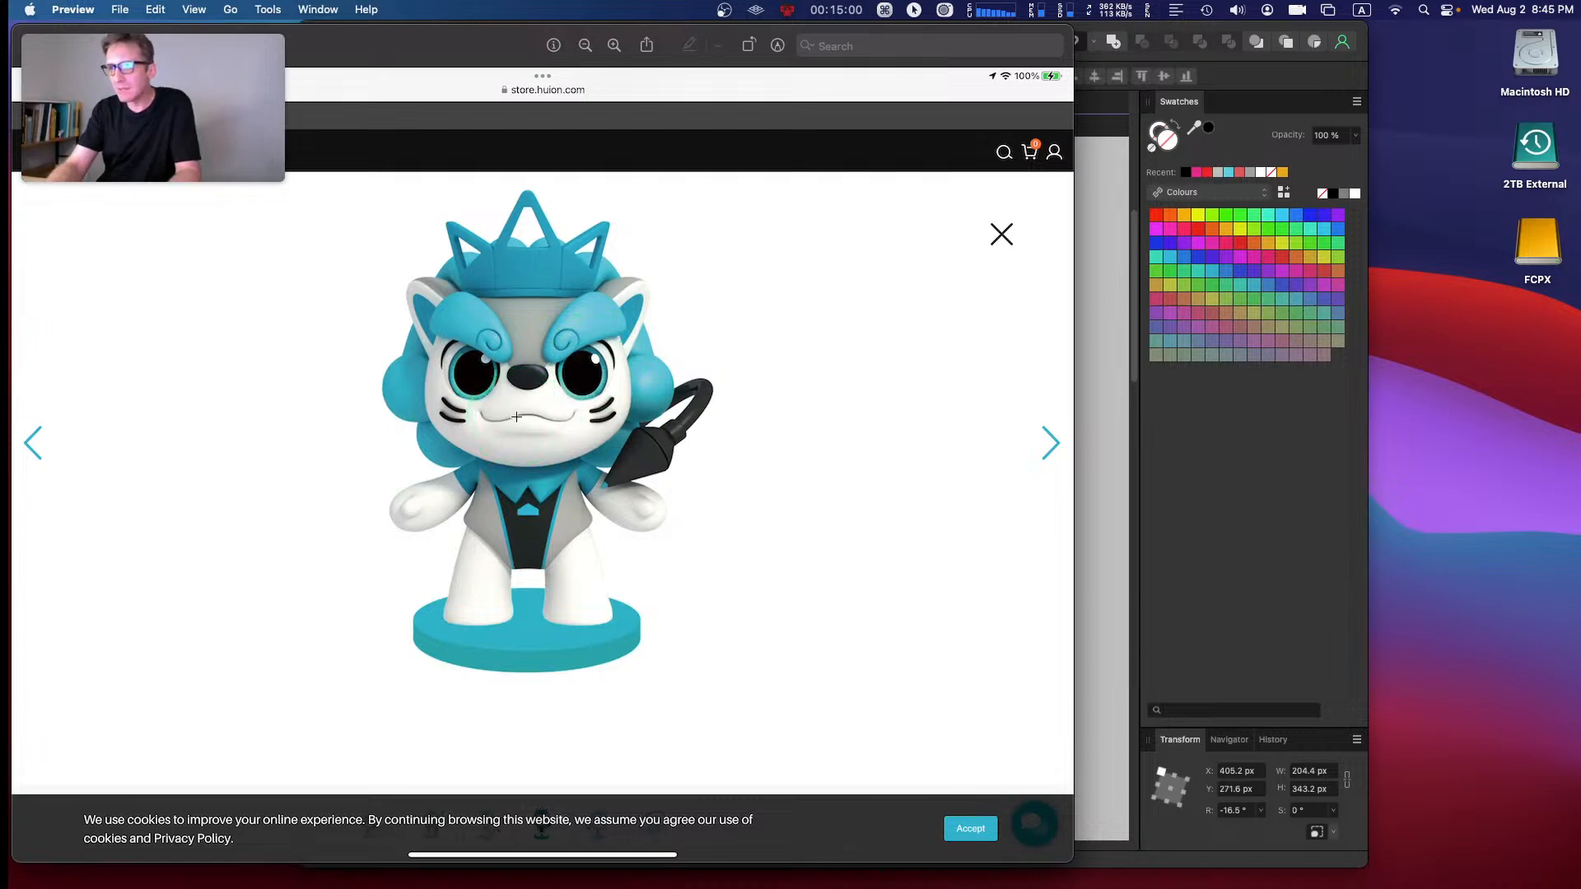
key(super)
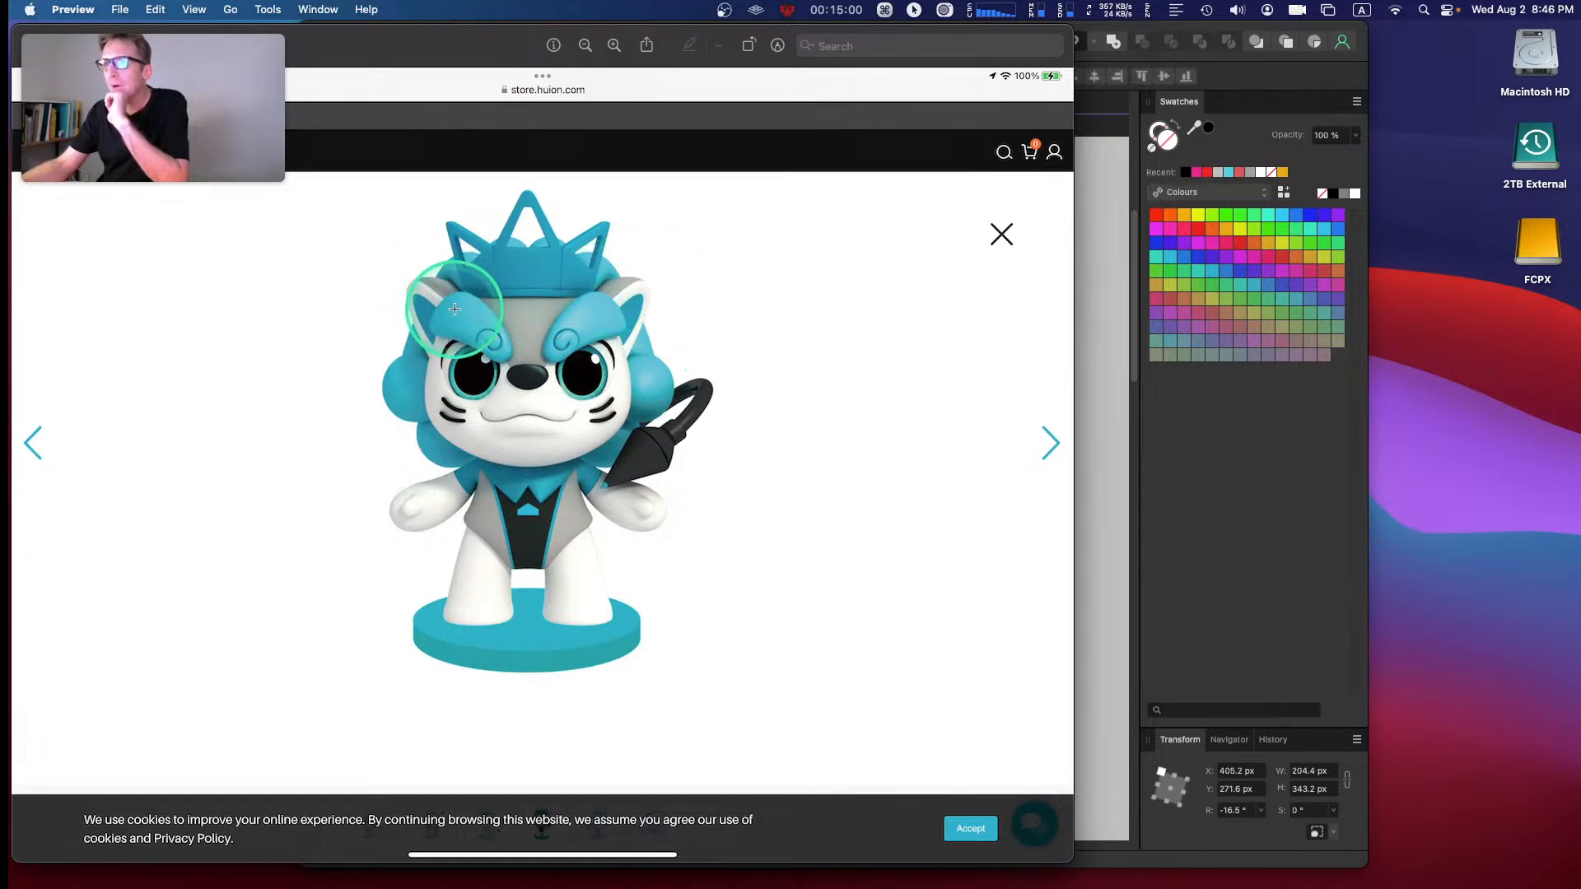
drag(361, 35, 568, 55)
drag(343, 72, 444, 106)
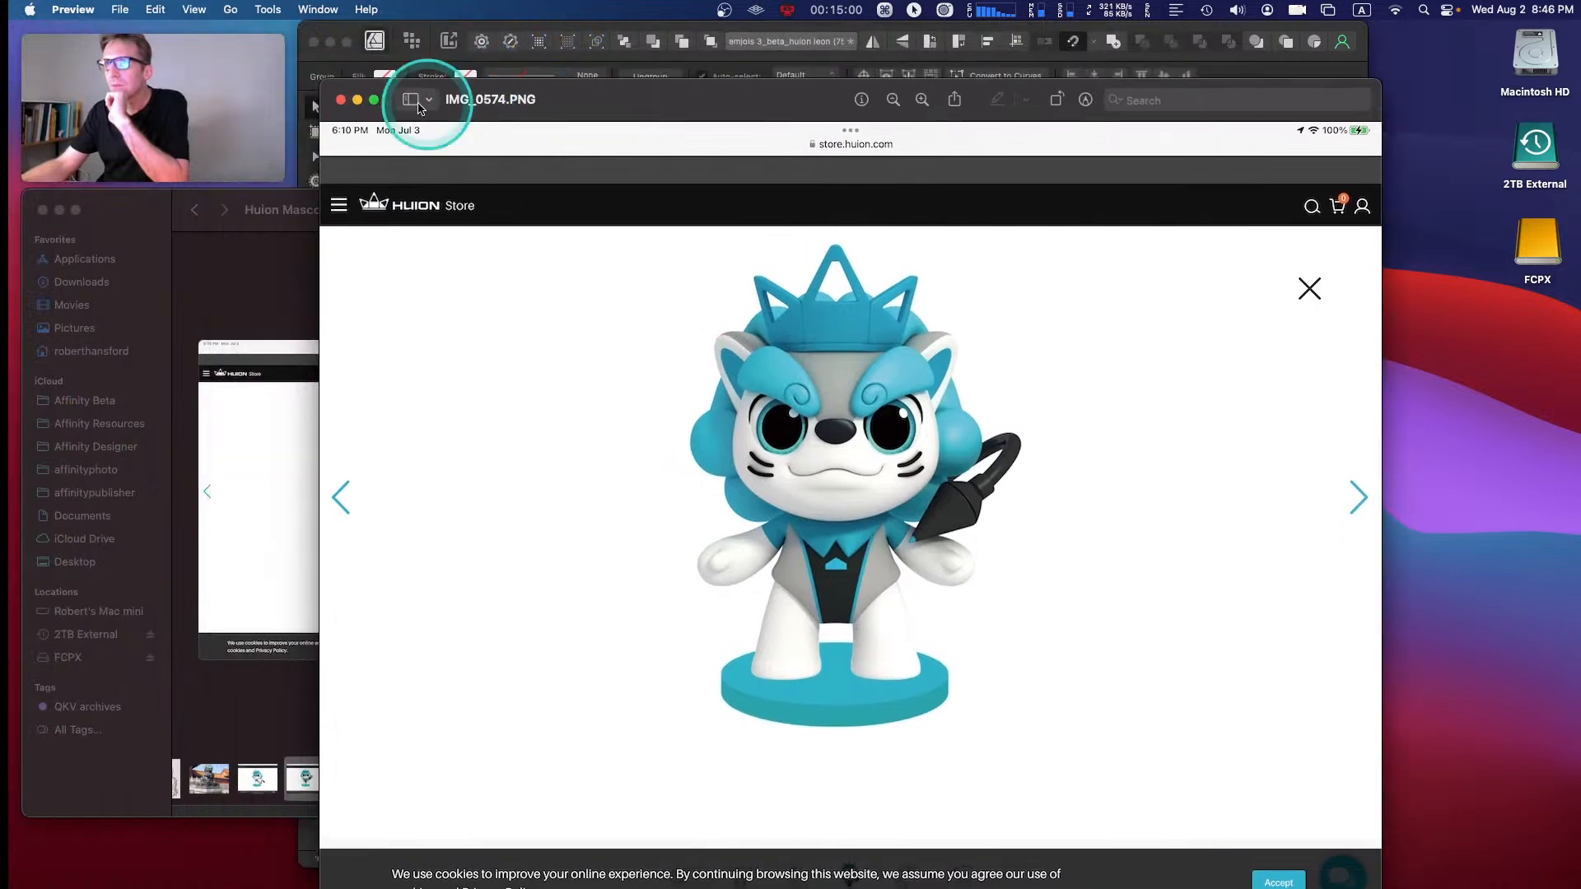
- Close the enlarged mascot image, shrink the reference window to fit below the webcam picture, and return to Affinity Designer
click(340, 99)
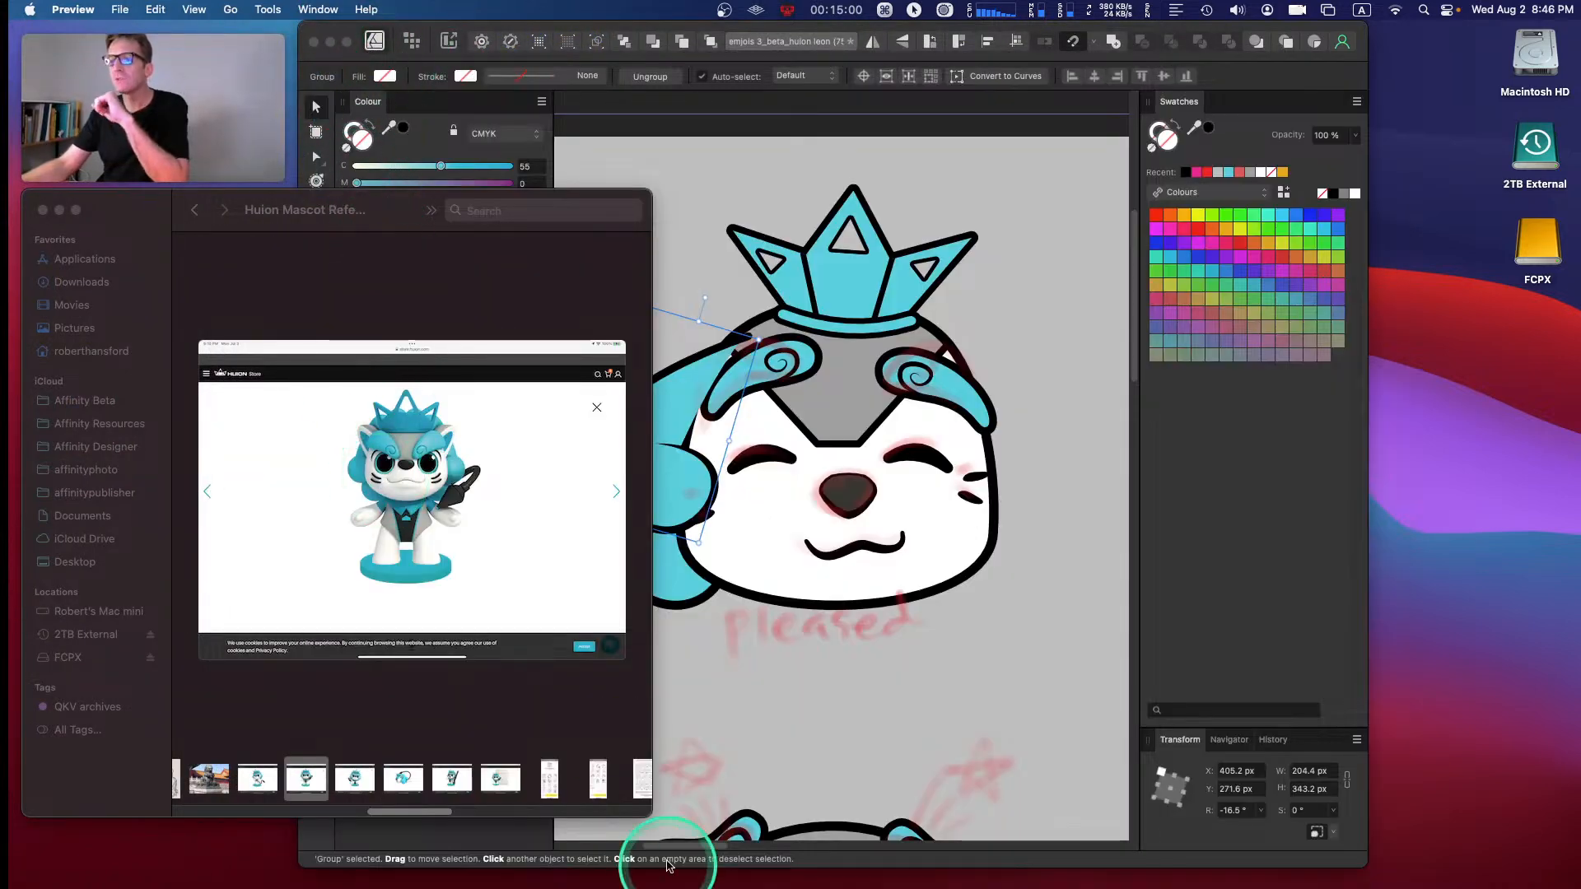
drag(636, 815, 291, 450)
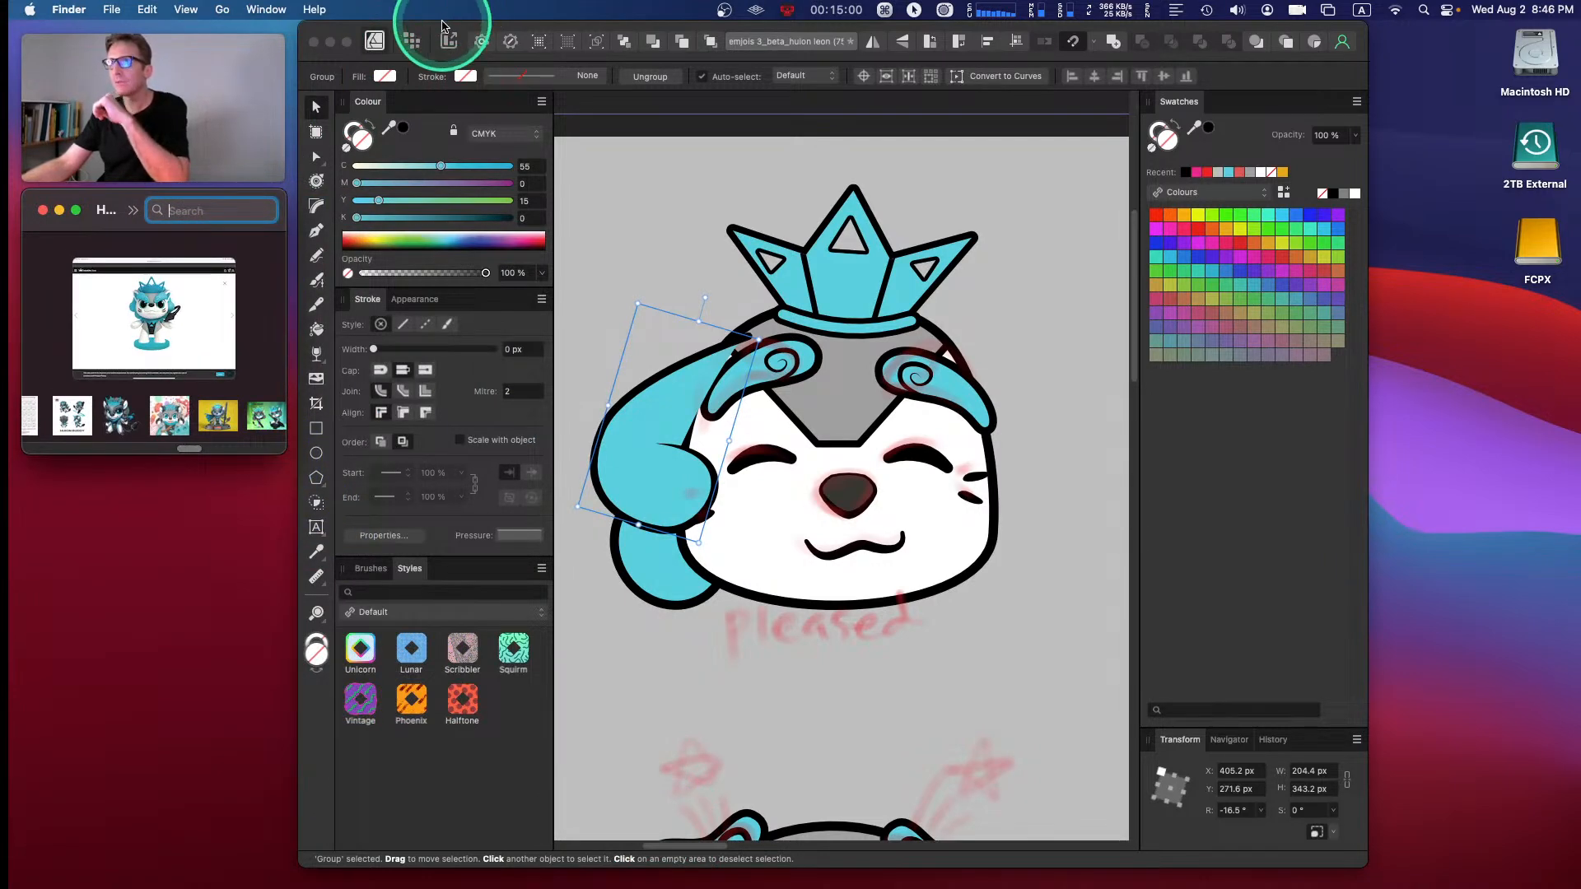
click(441, 29)
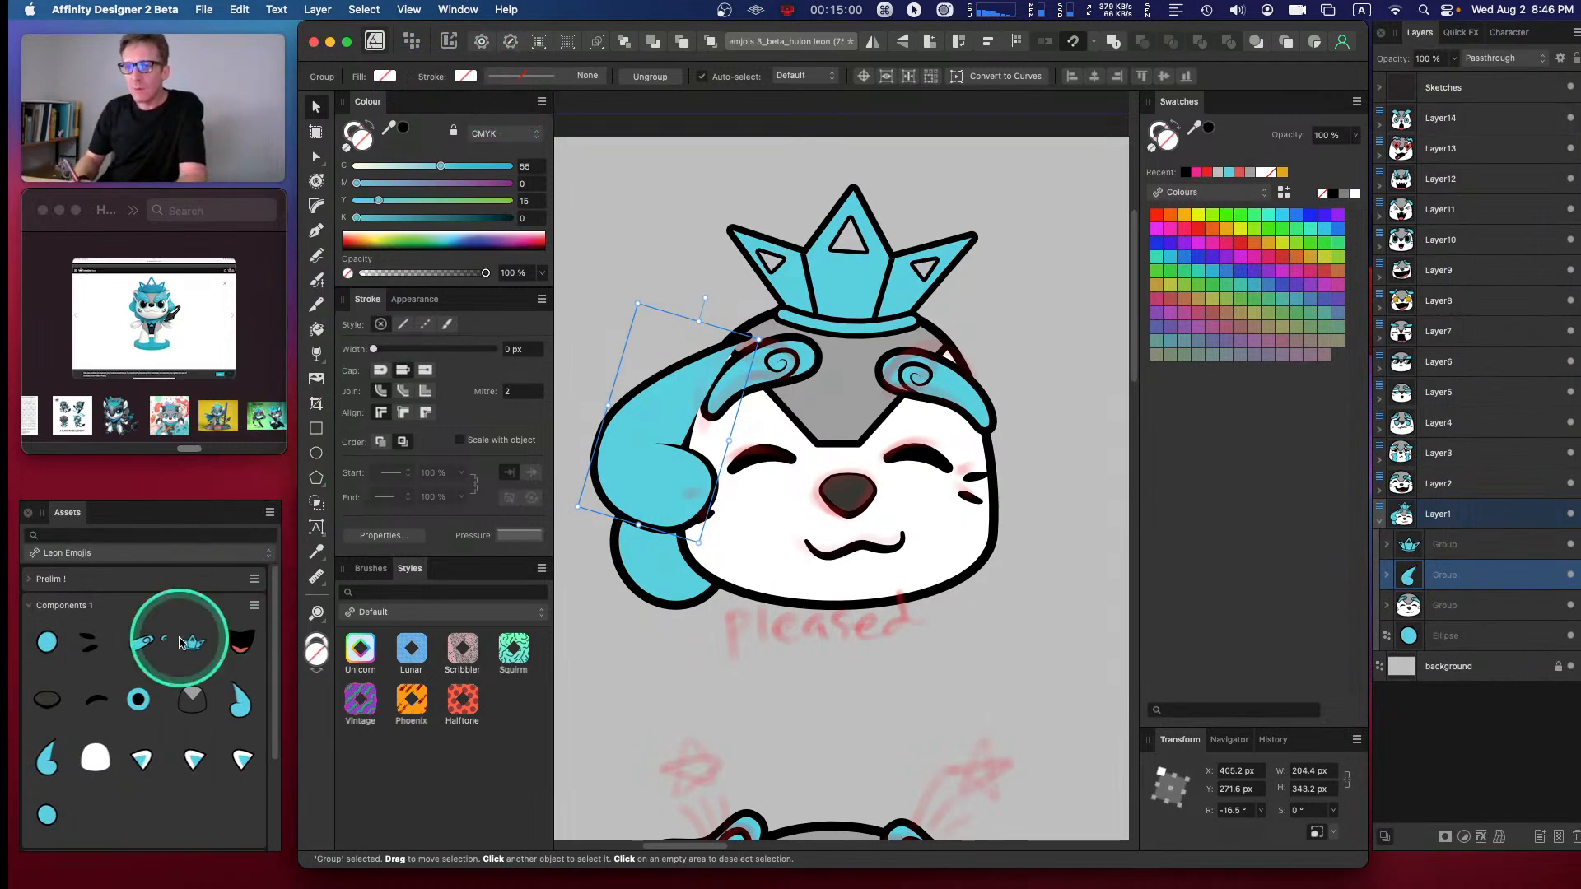
- Place a blue ellipse asset about 150 × 167 px, tilted -22.6°, at the head's upper-left edge, and move the crown below the face
drag(45, 643, 718, 339)
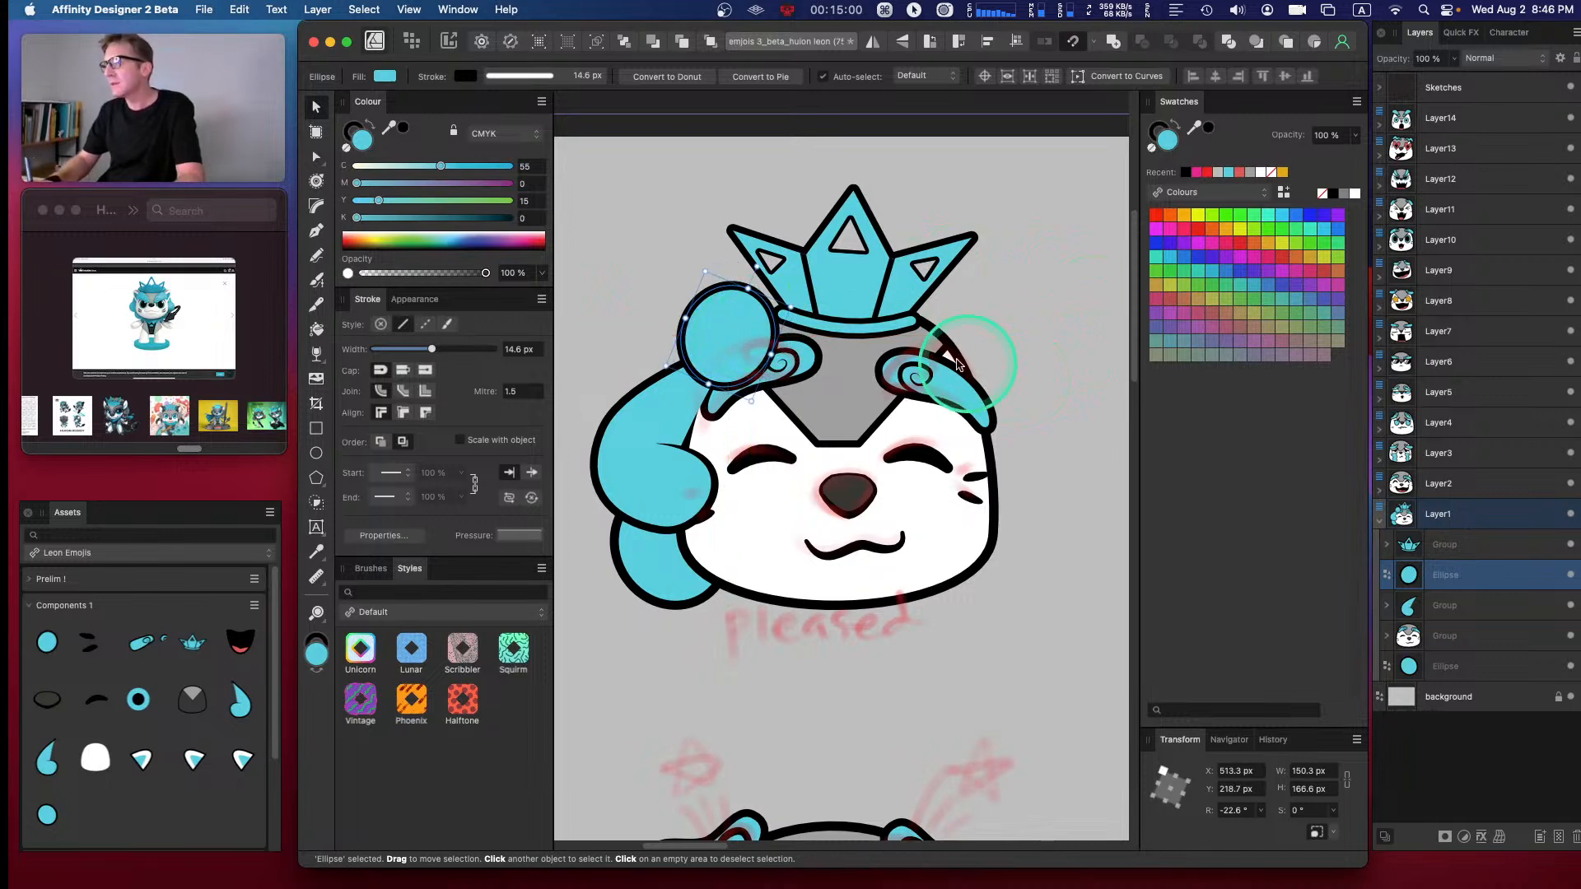
click(1438, 544)
drag(901, 283, 873, 729)
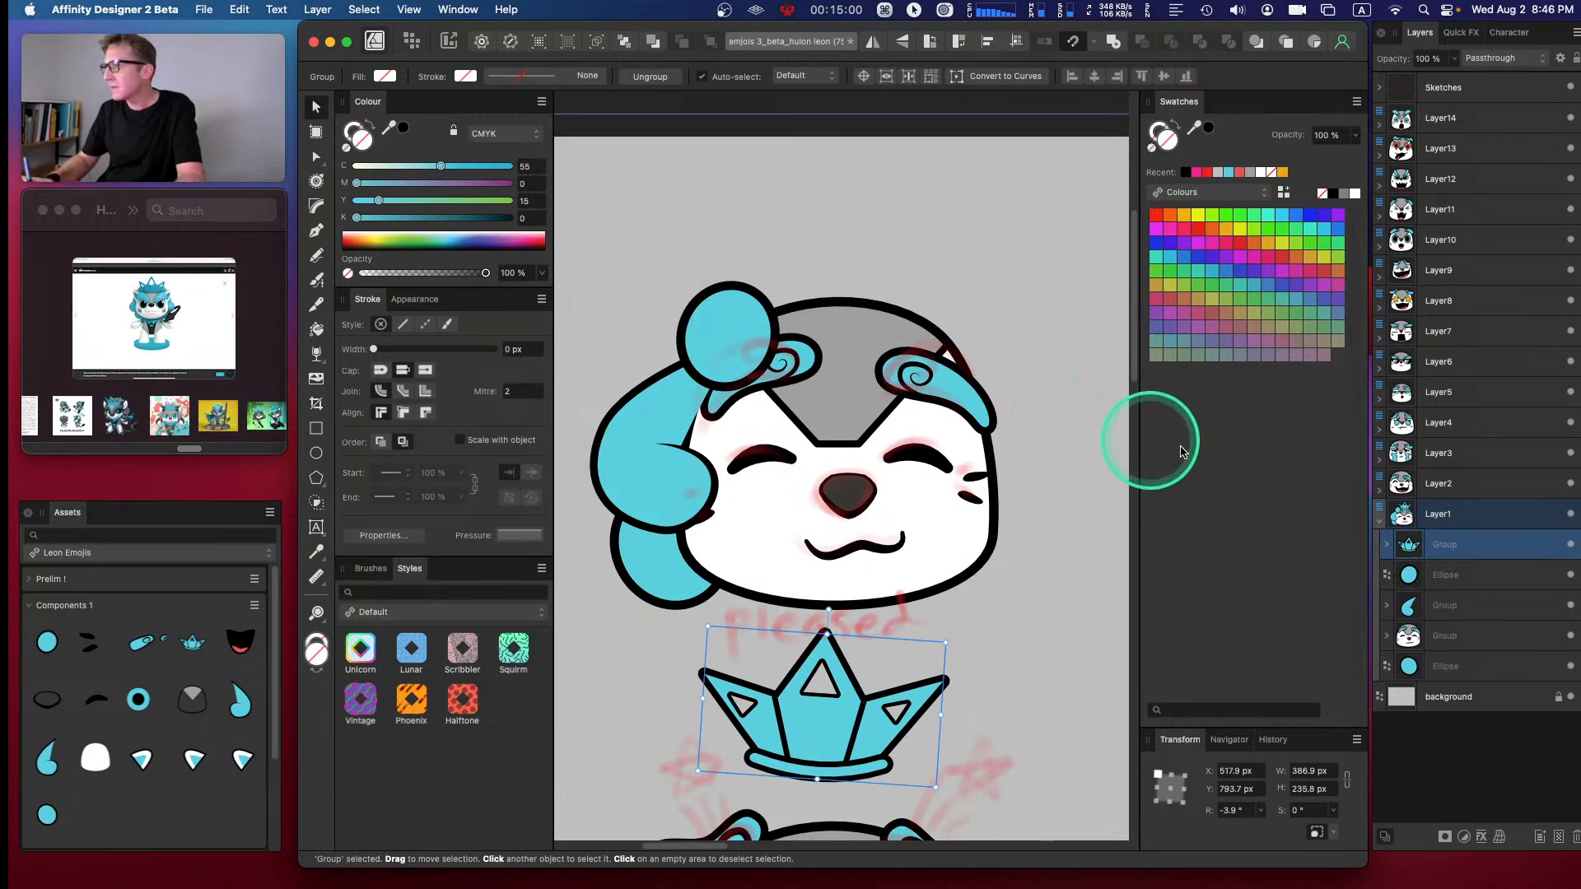
- Send the new upper ellipse behind the mane curl, the face and the lower ellipse in Layer1
click(1436, 574)
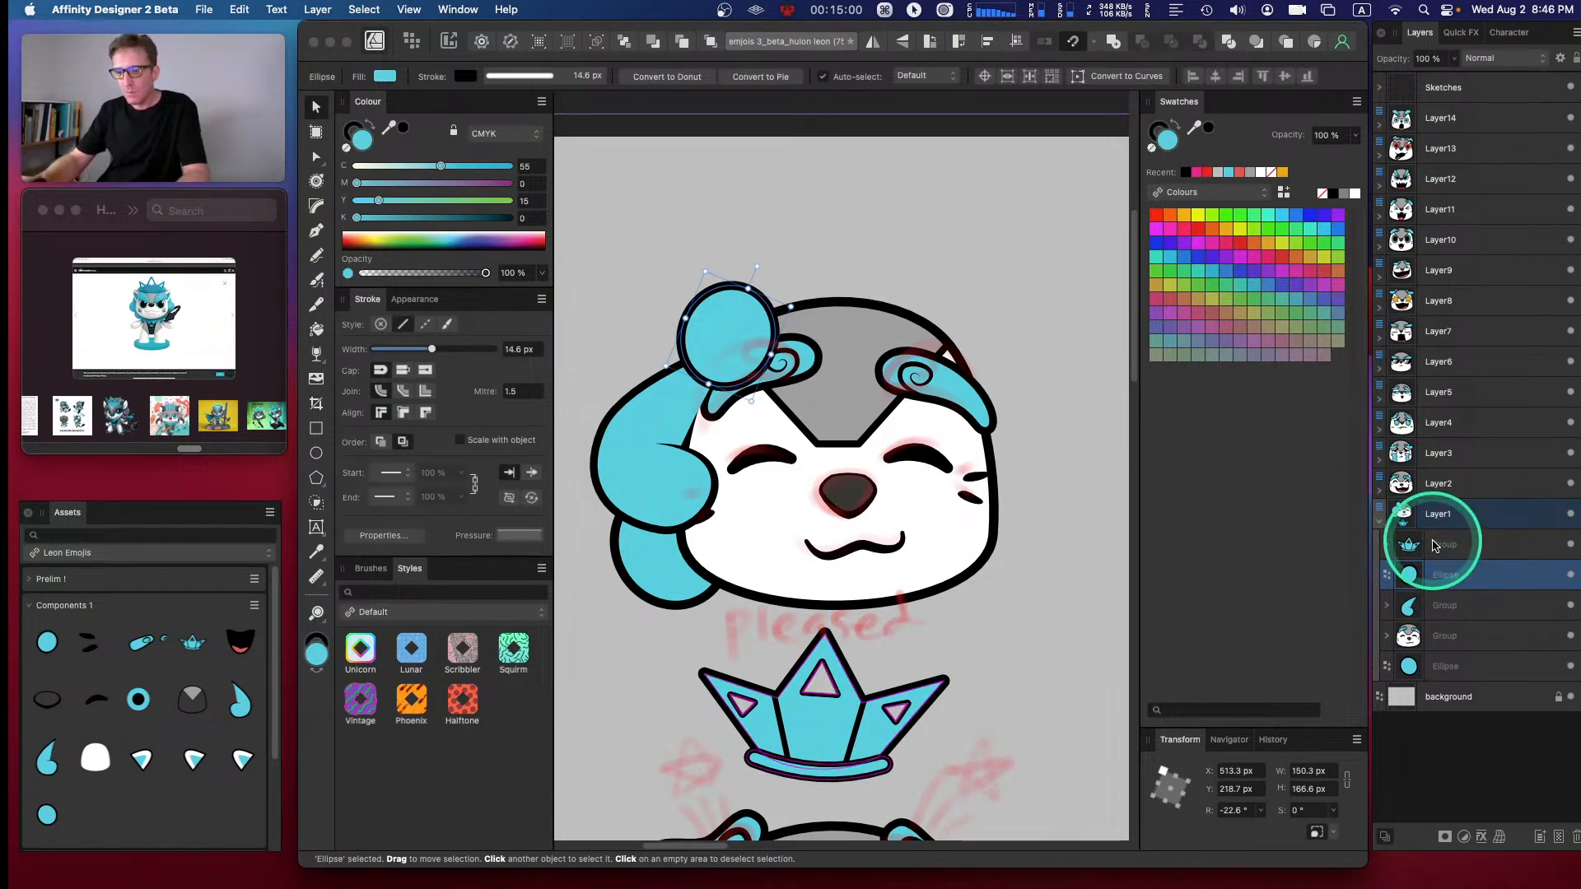
key(super+bracketleft)
key(super+bracketleft)
key(super+bracketleft)
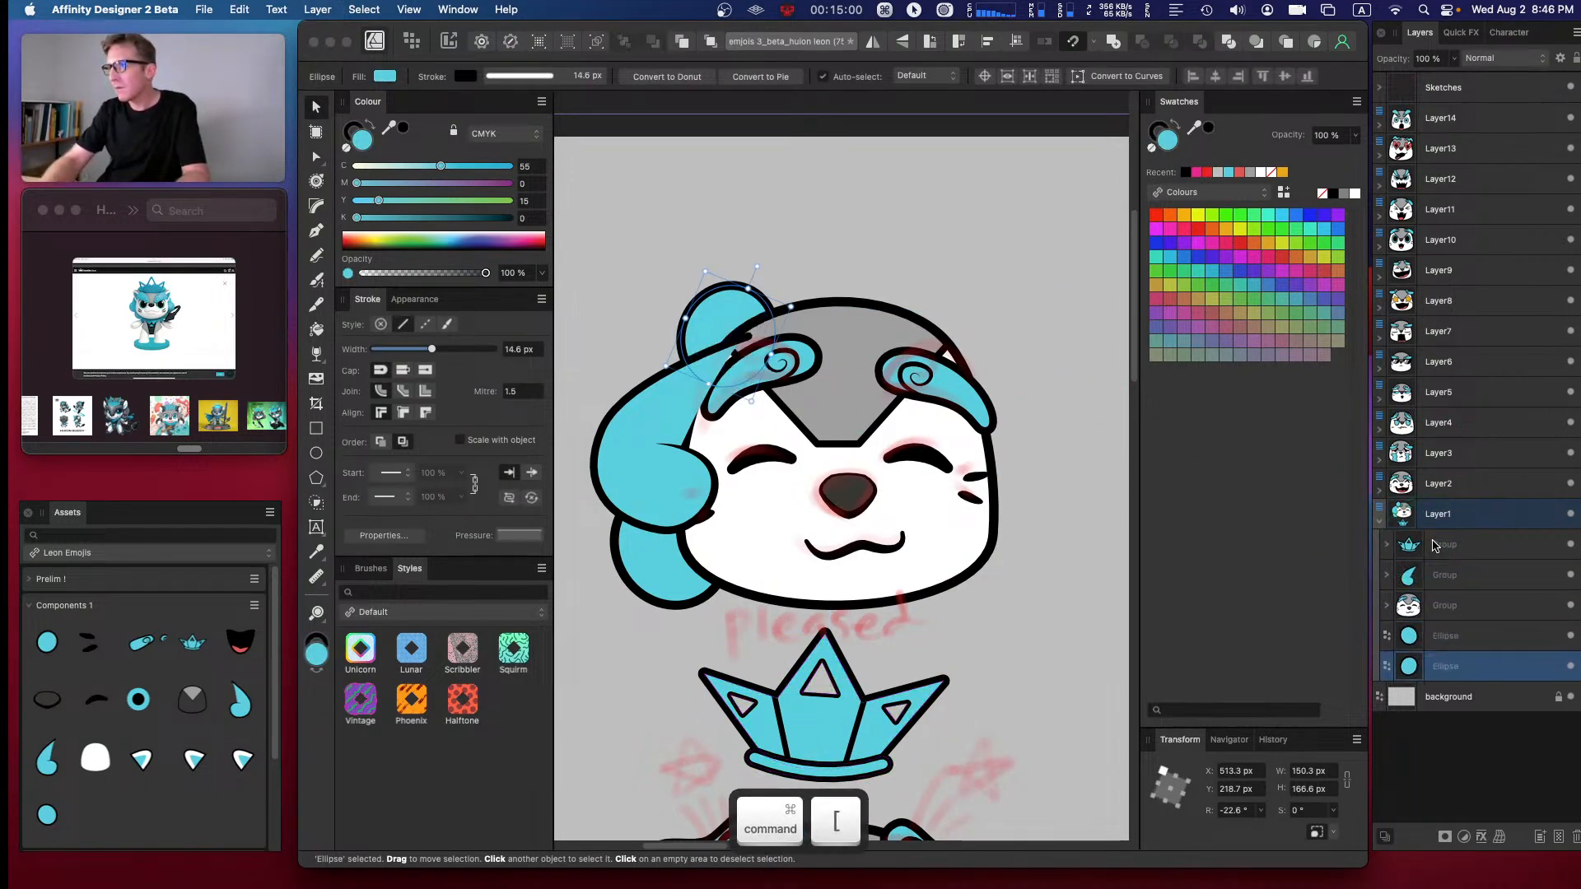
- Shift the large mane curl slightly left, and duplicate the upper ellipse up and to the right along the head's top edge
click(651, 418)
drag(651, 418, 663, 420)
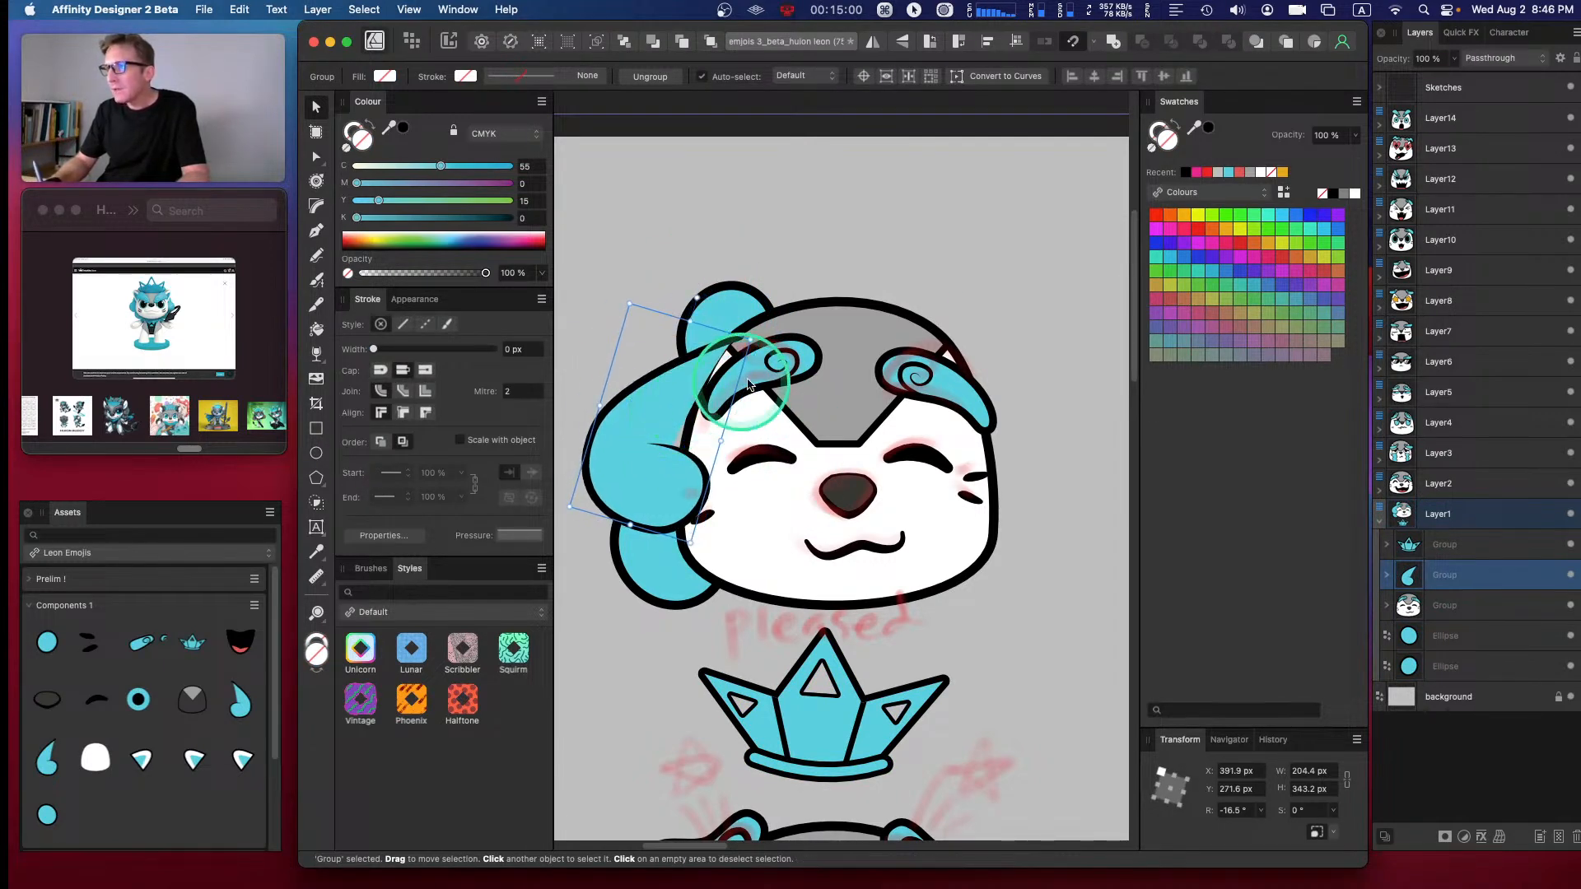
click(1435, 648)
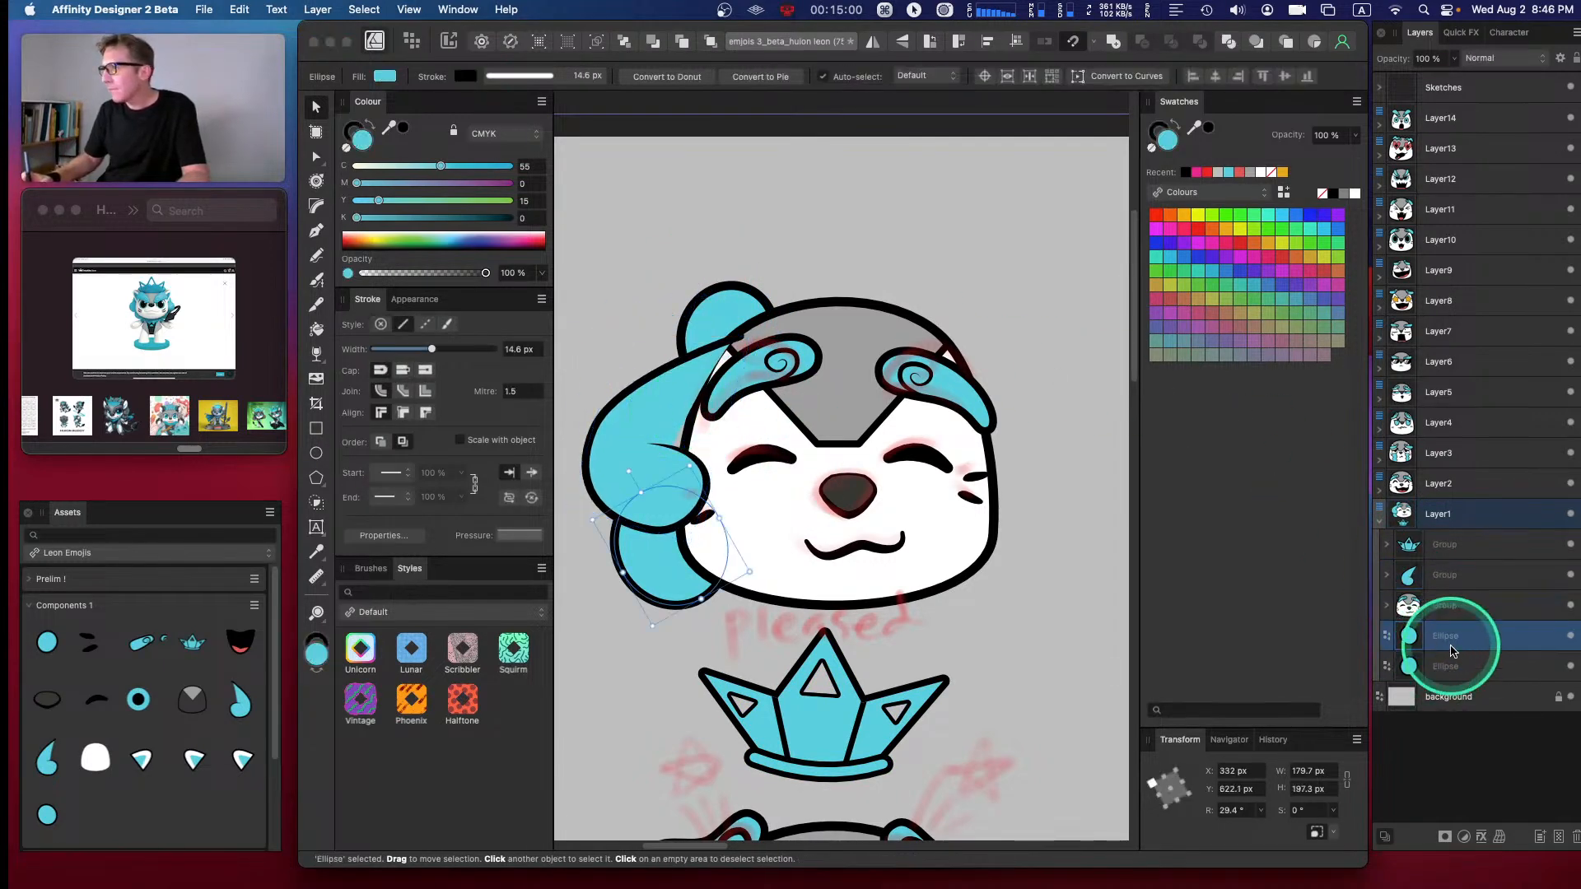
click(1450, 667)
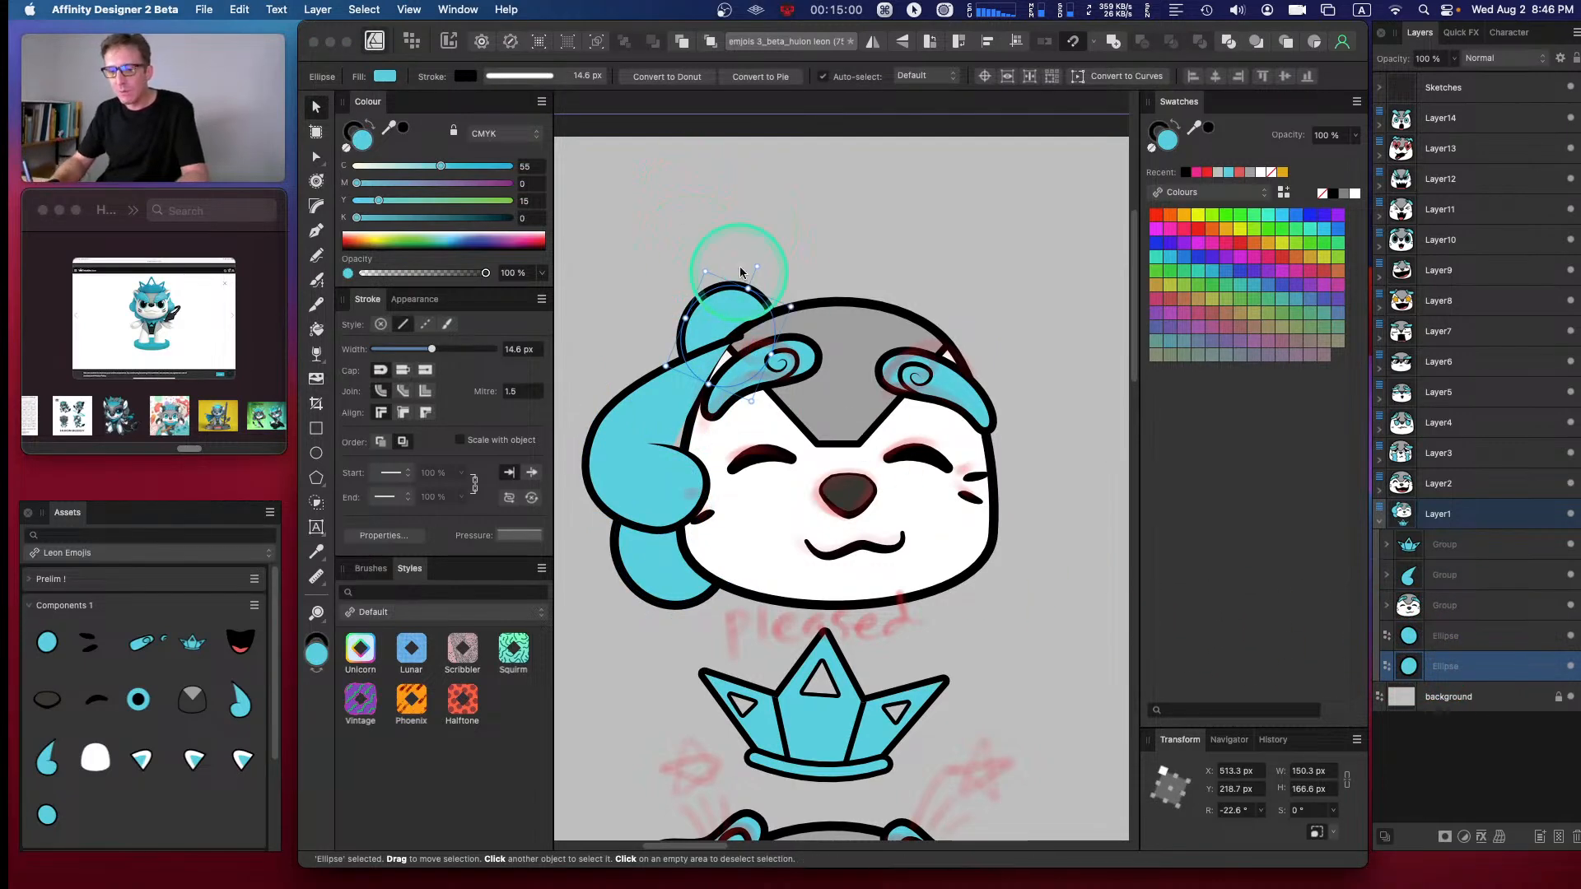
drag(719, 314, 799, 283)
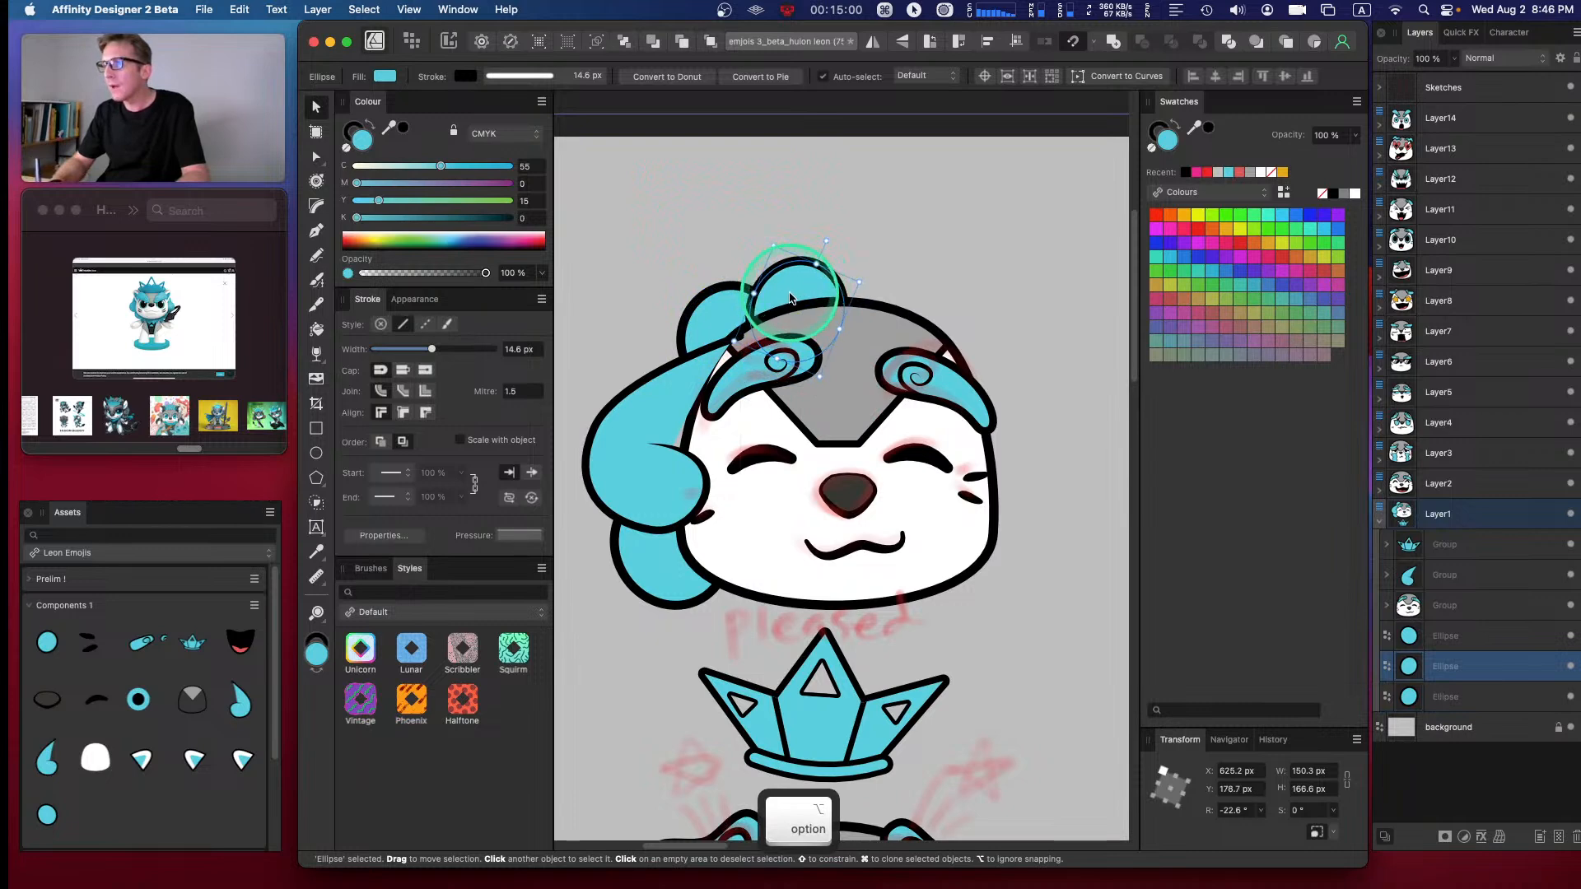
- Scale the two upper mane ellipses down together to about 190 × 192 px overall, and keep both selected for adjustment
shift+click(727, 319)
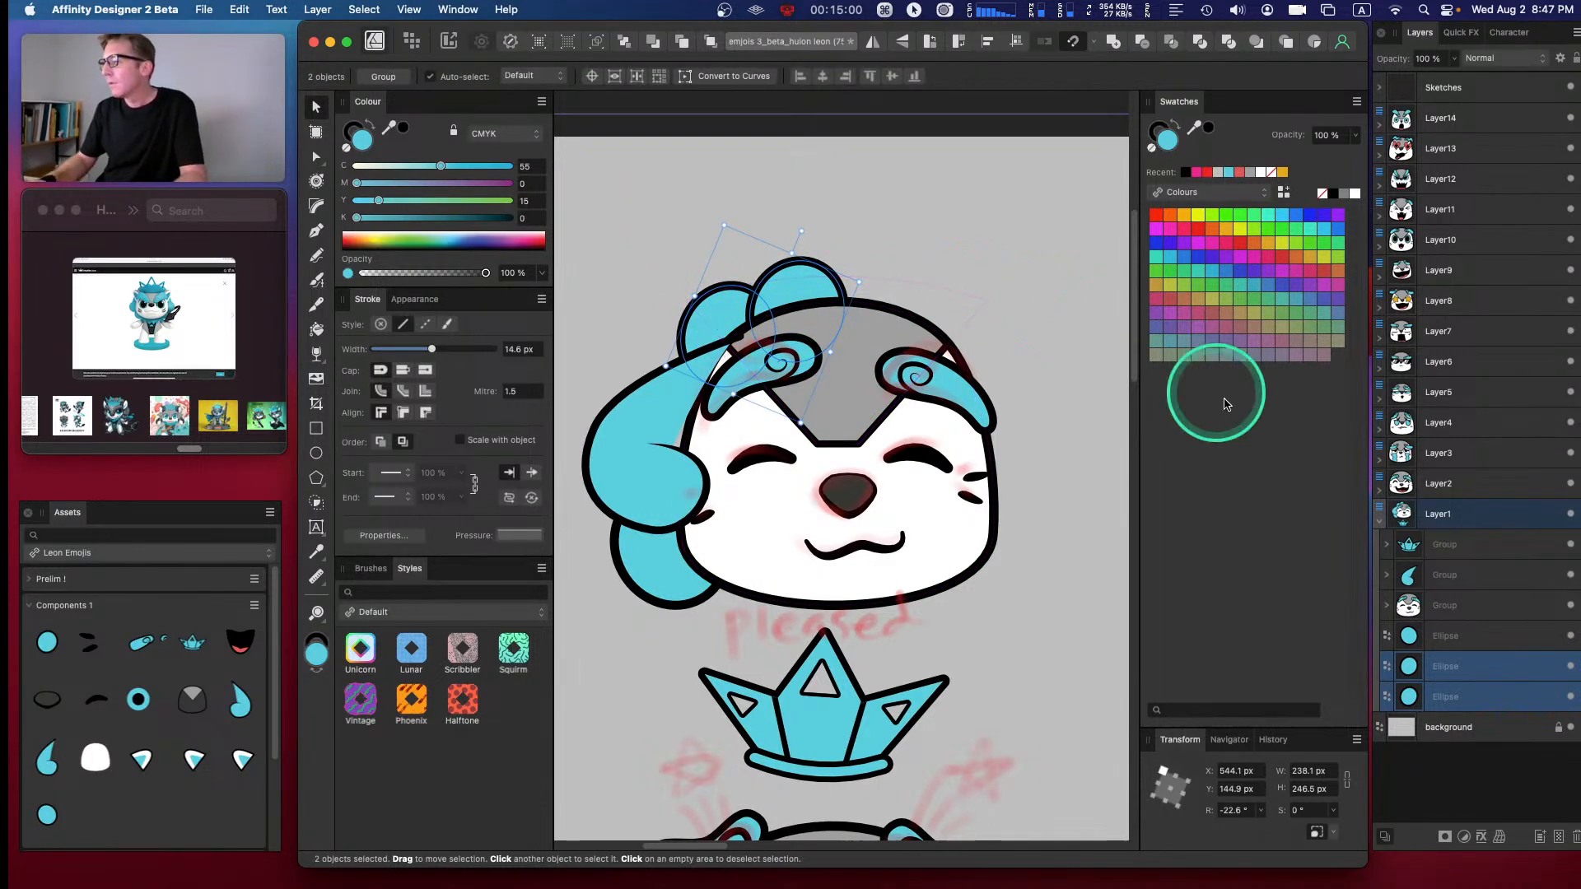
click(1459, 671)
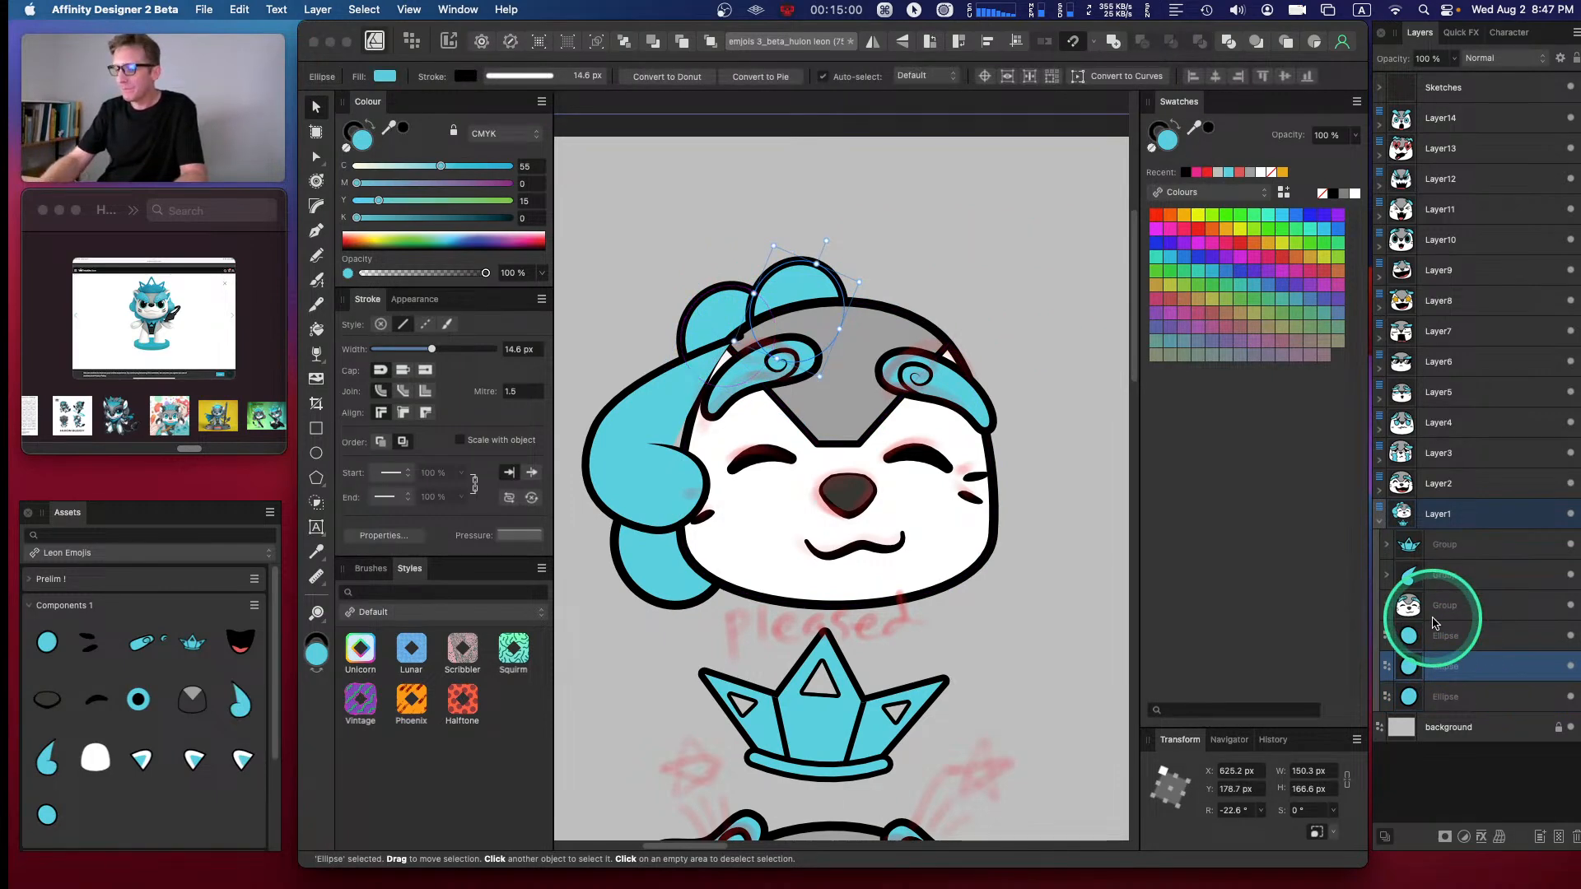
key(super)
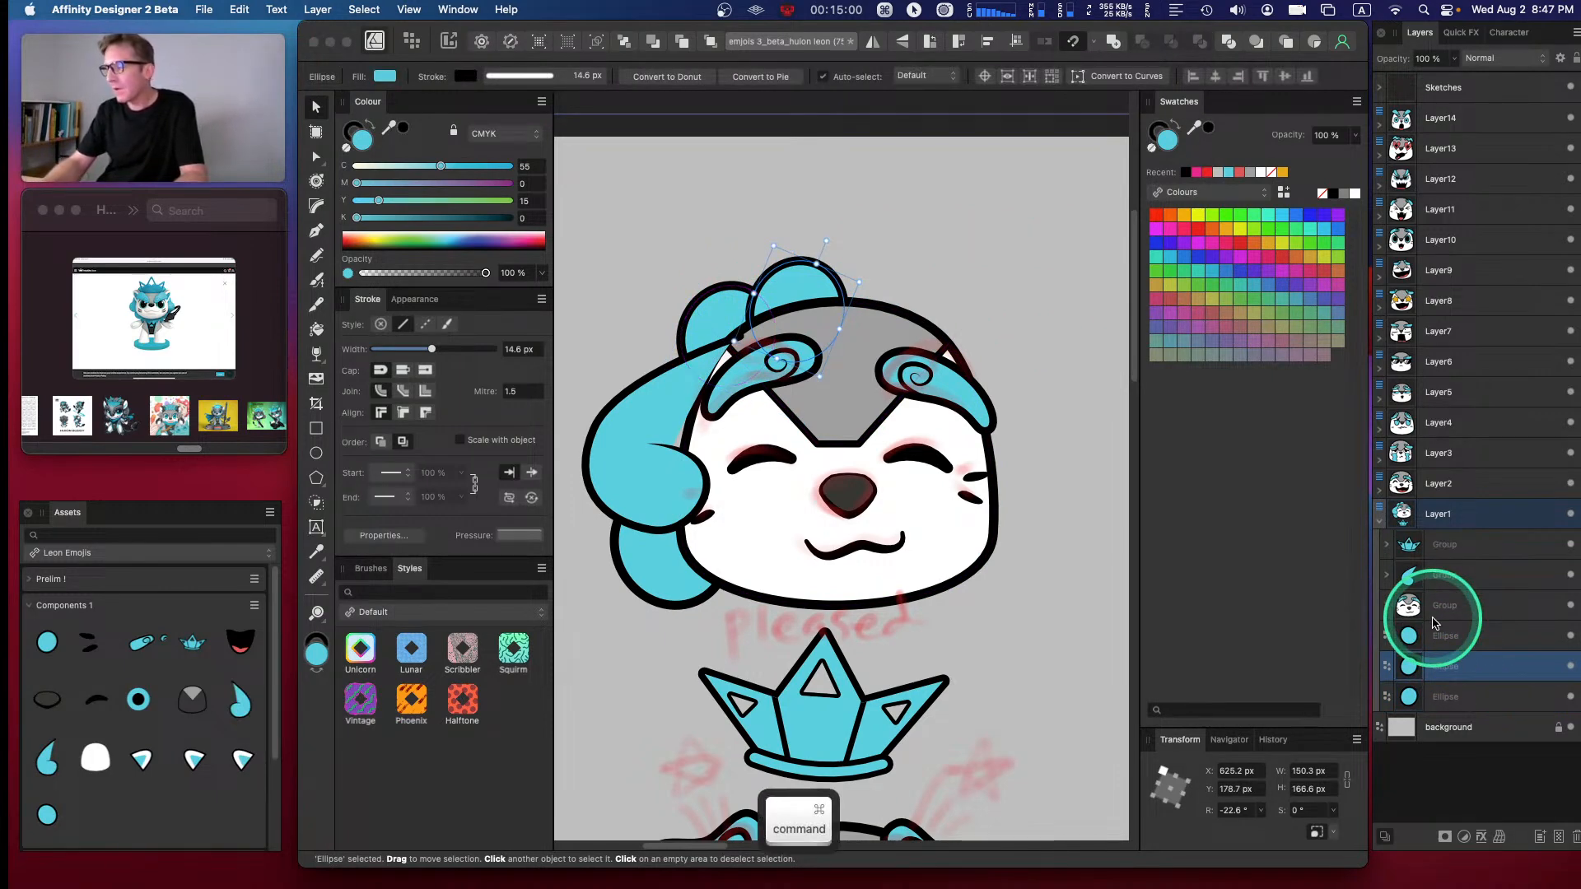
shift+click(1432, 697)
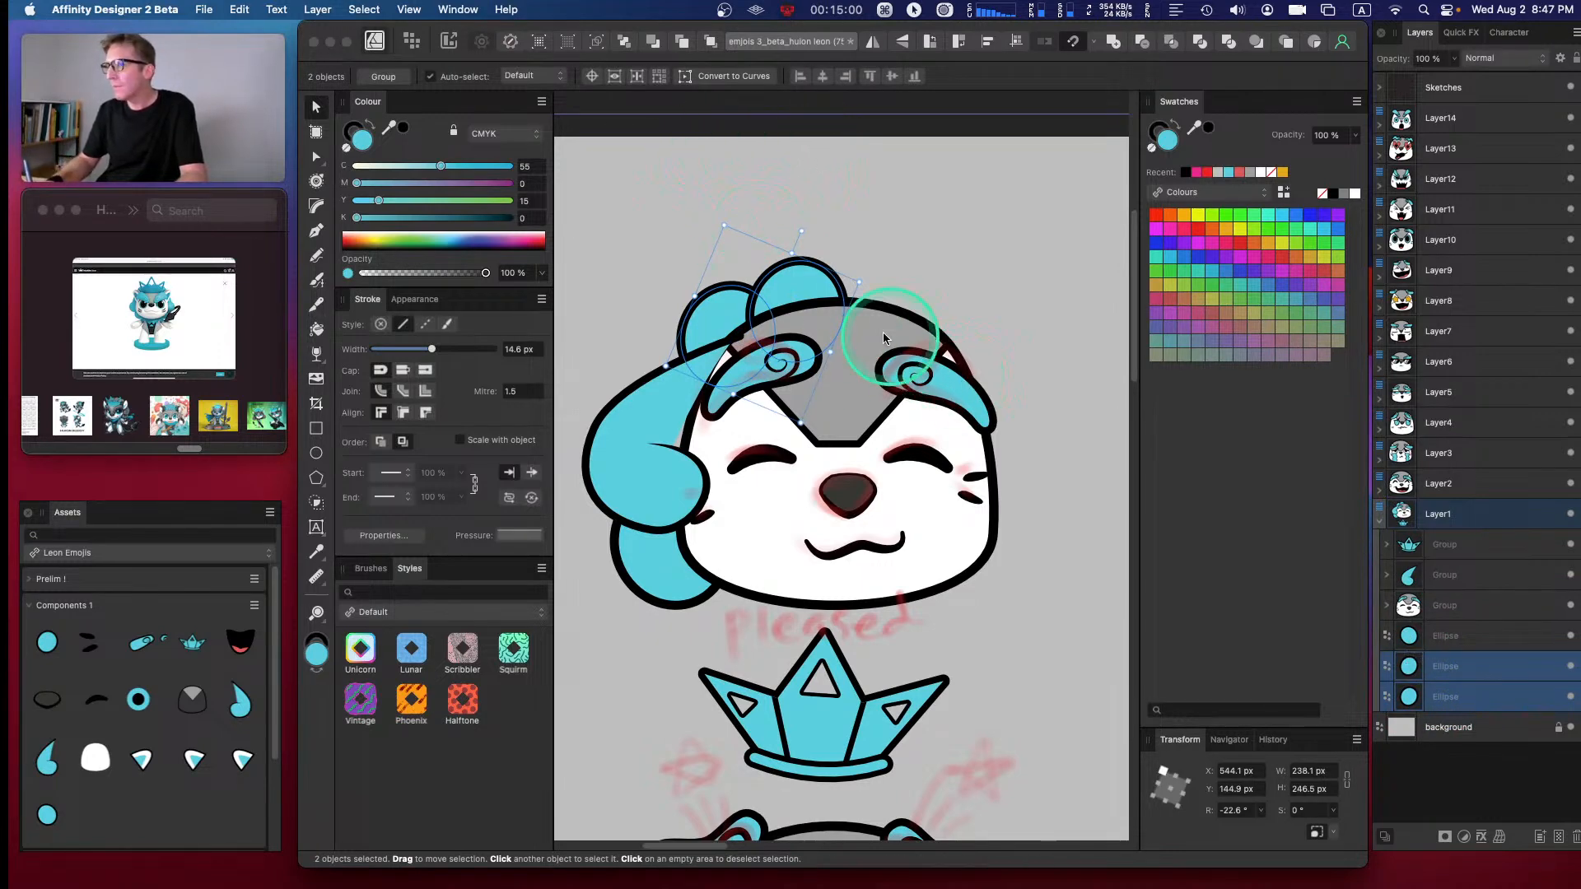
drag(858, 282, 767, 300)
click(785, 301)
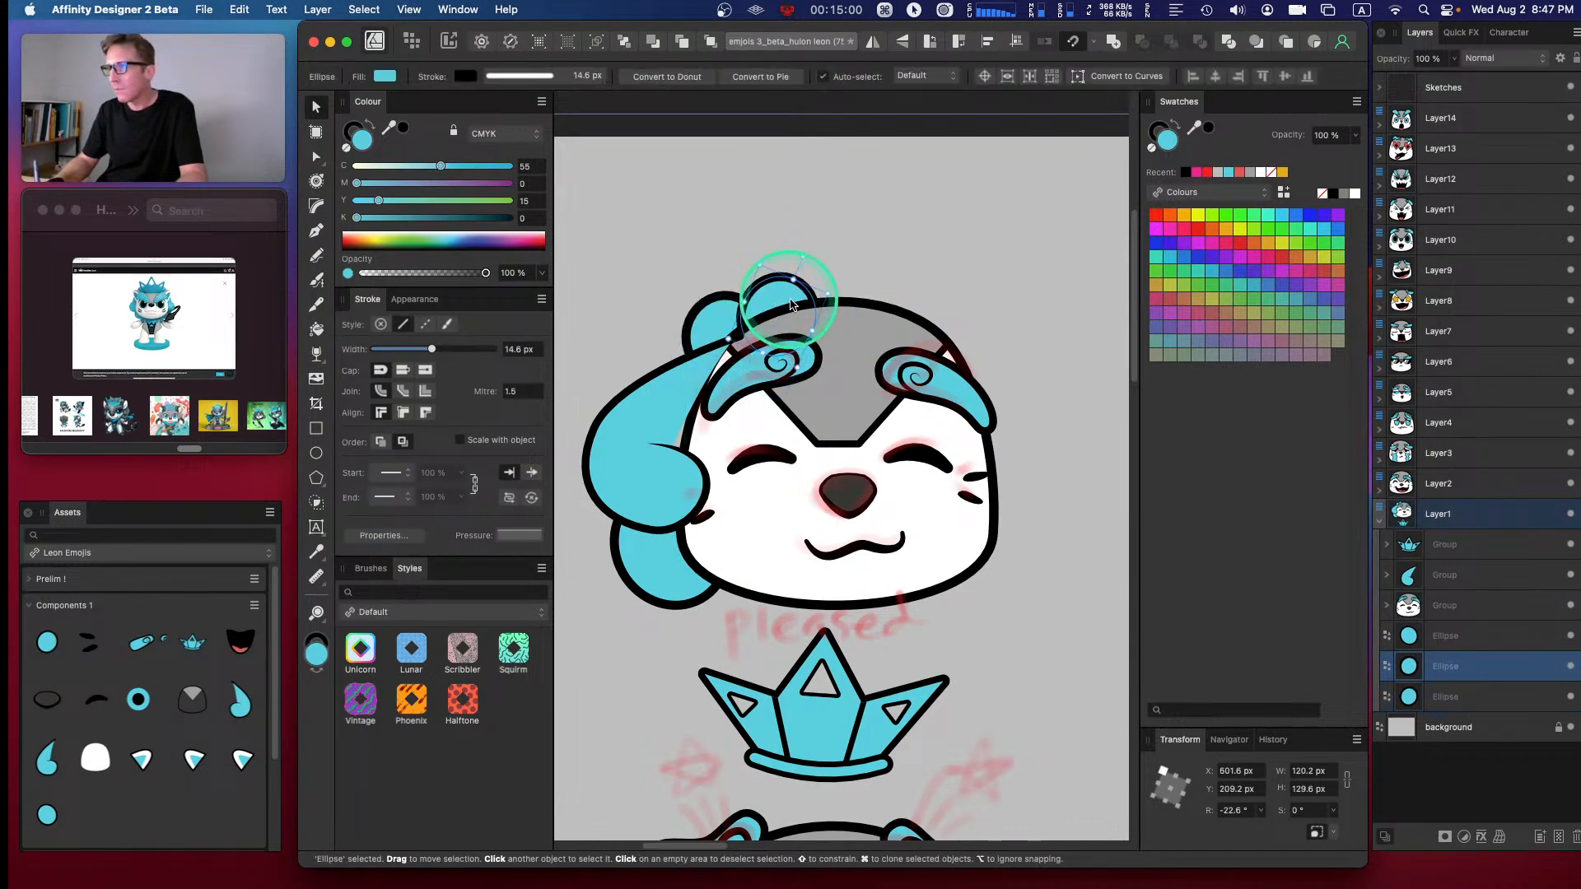
shift+click(729, 313)
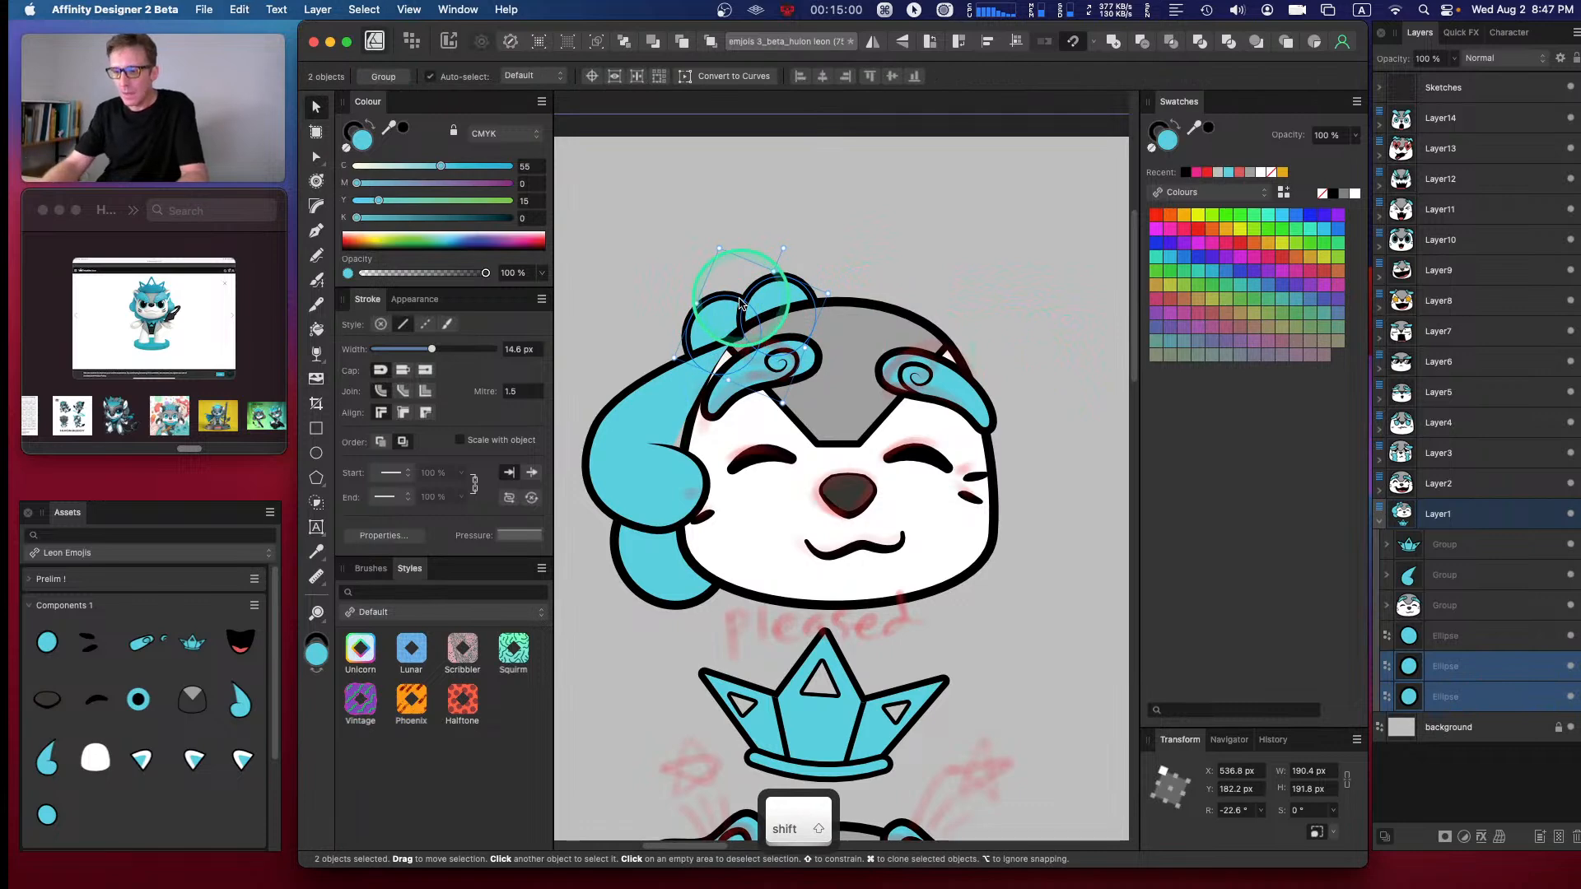
- Bring the two selected blue circles forward so they sit in front of the head and the side hair curl
key(super+bracketright)
key(super+bracketright)
key(super+bracketright)
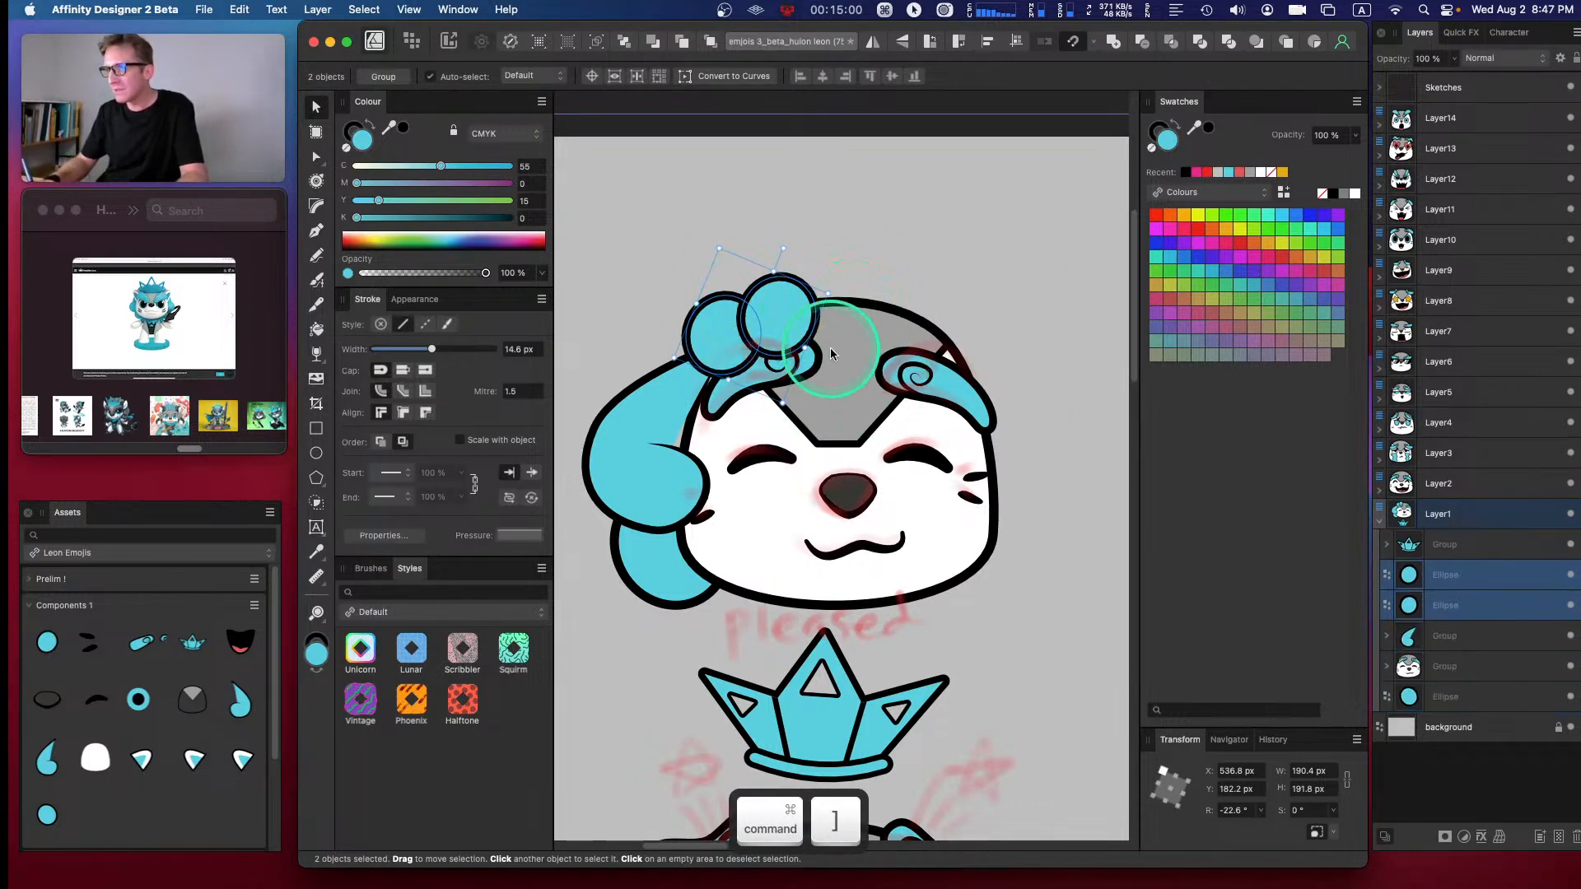
- Turn on showing lines in points in the application's user interface settings
click(524, 349)
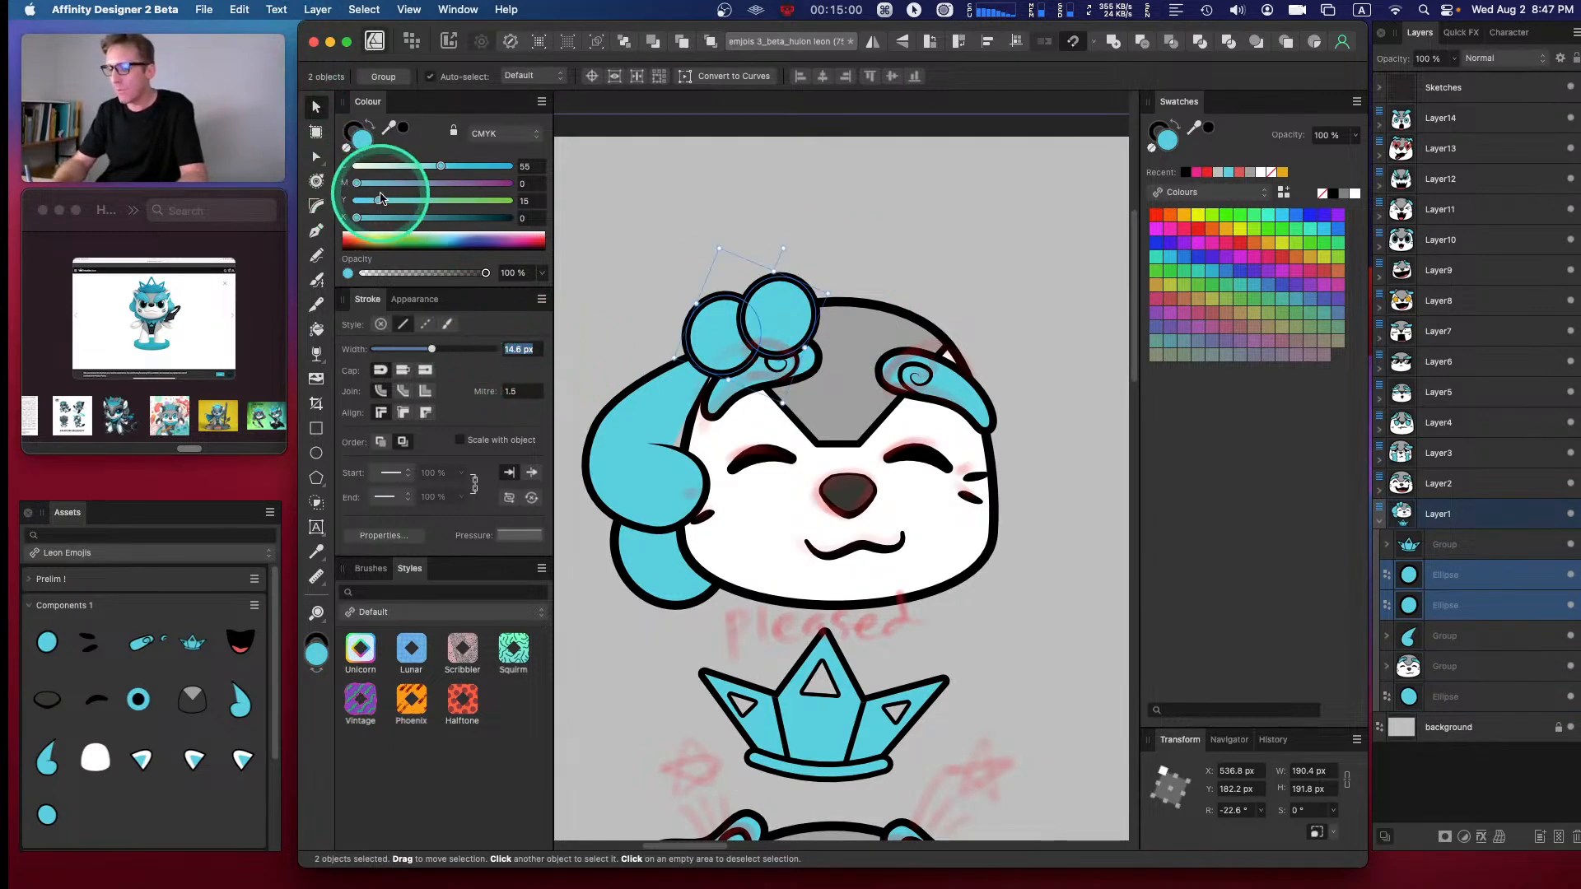
click(160, 9)
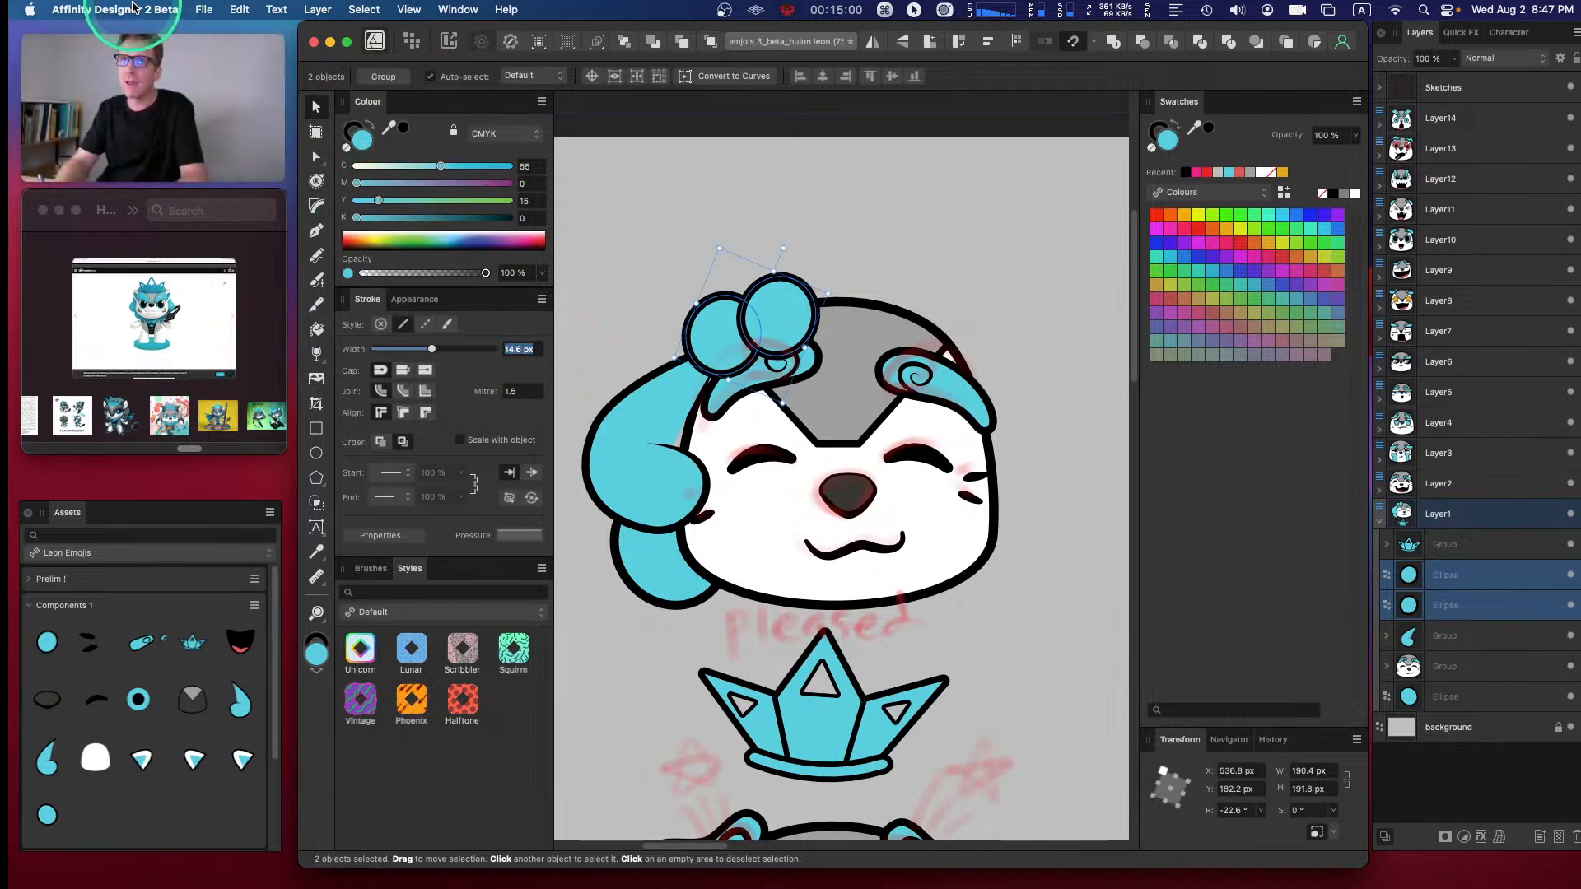
click(158, 147)
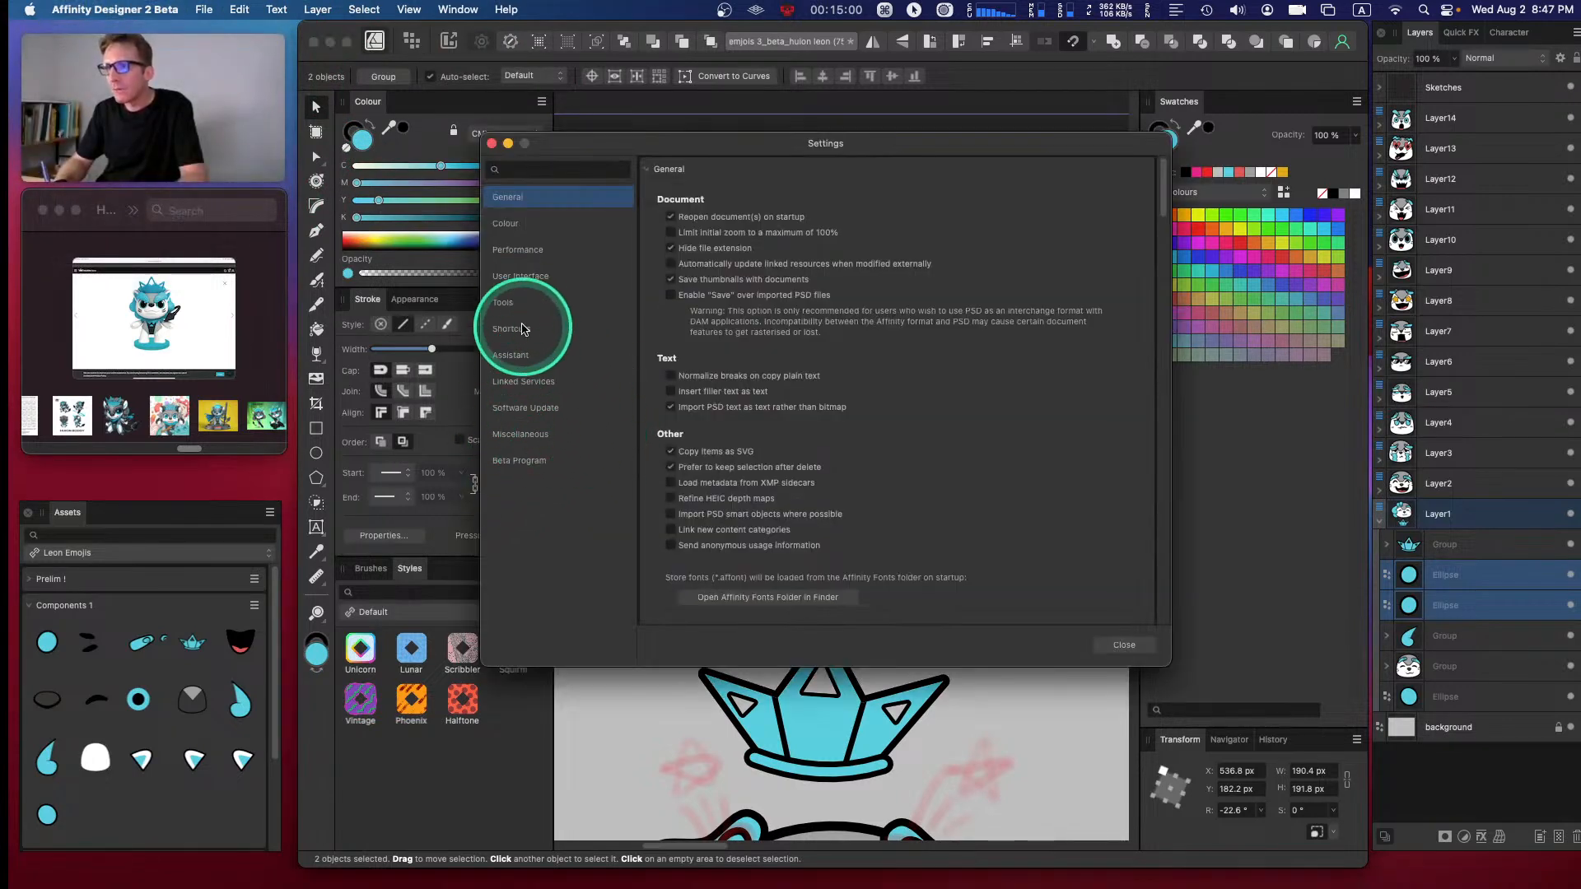
click(510, 300)
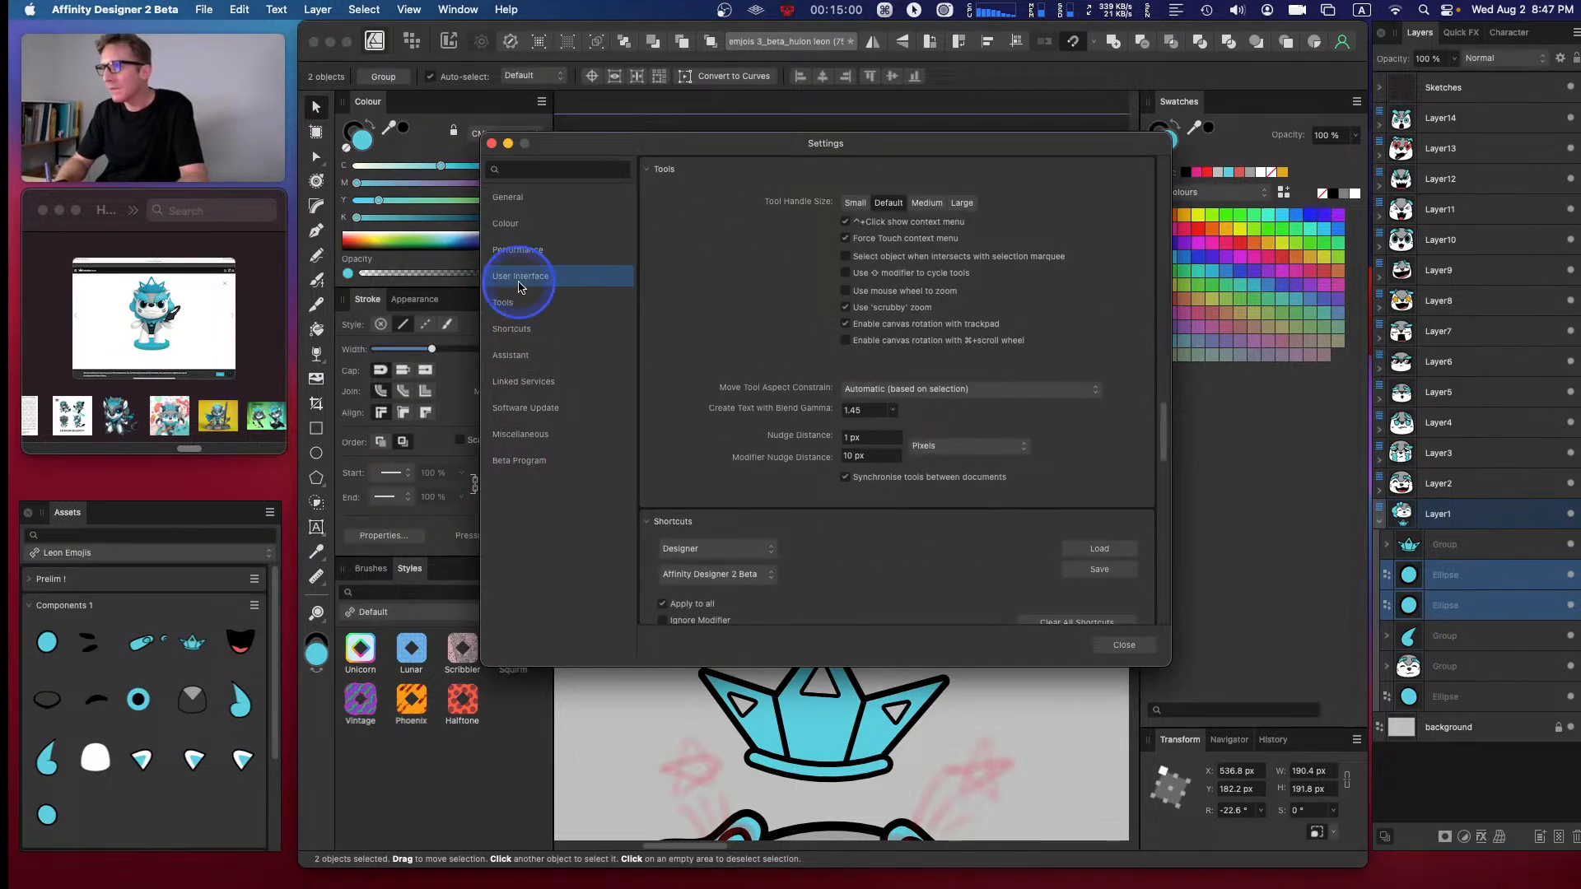
click(518, 278)
click(529, 304)
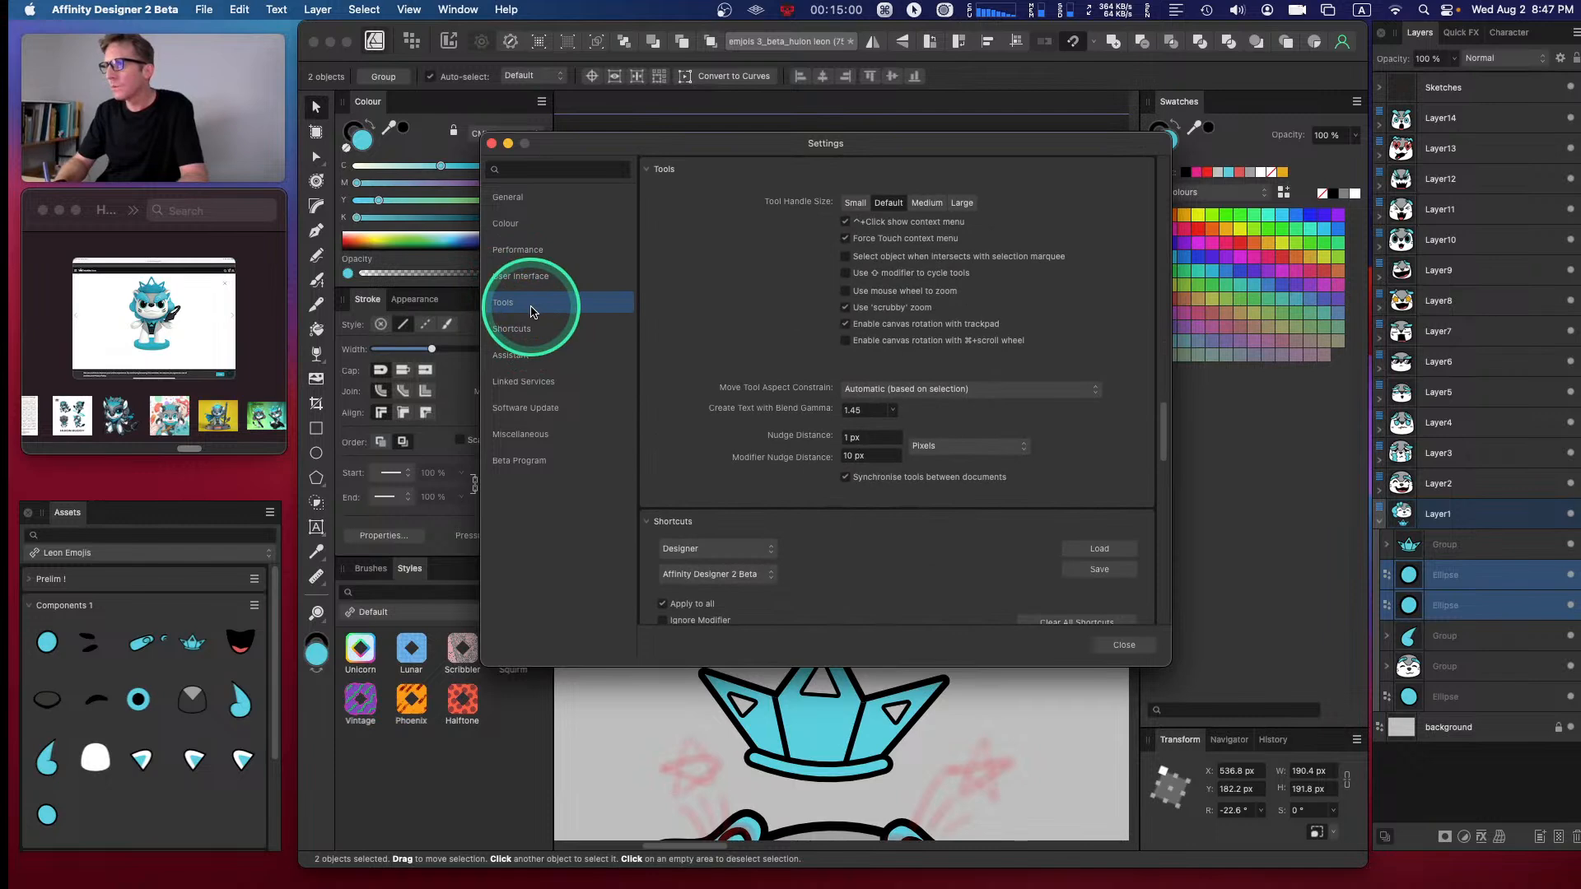
click(530, 326)
click(527, 250)
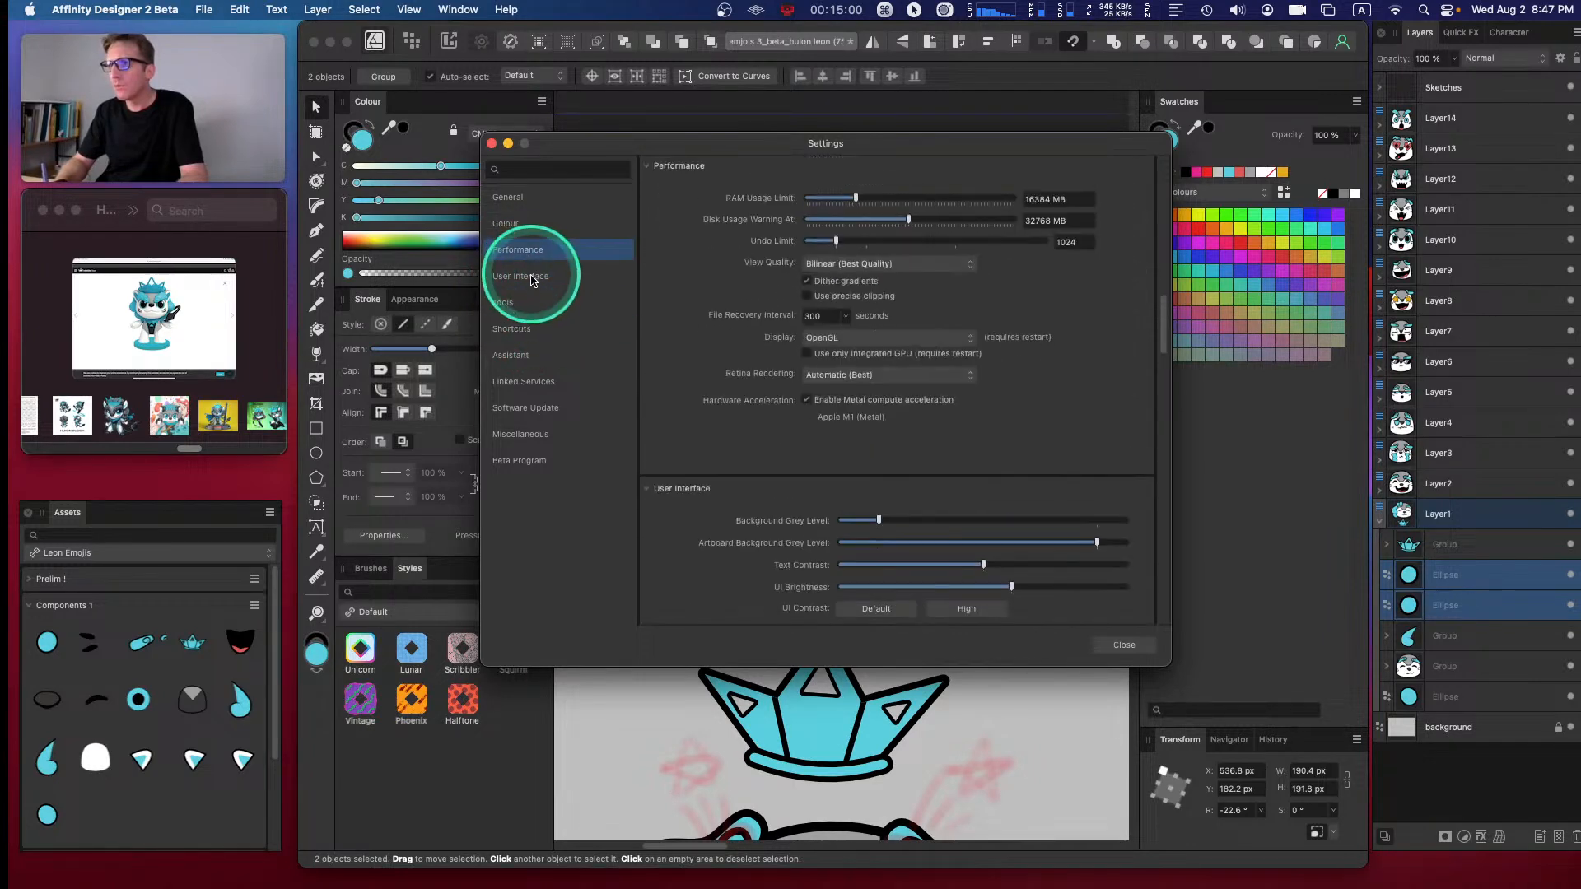
click(531, 277)
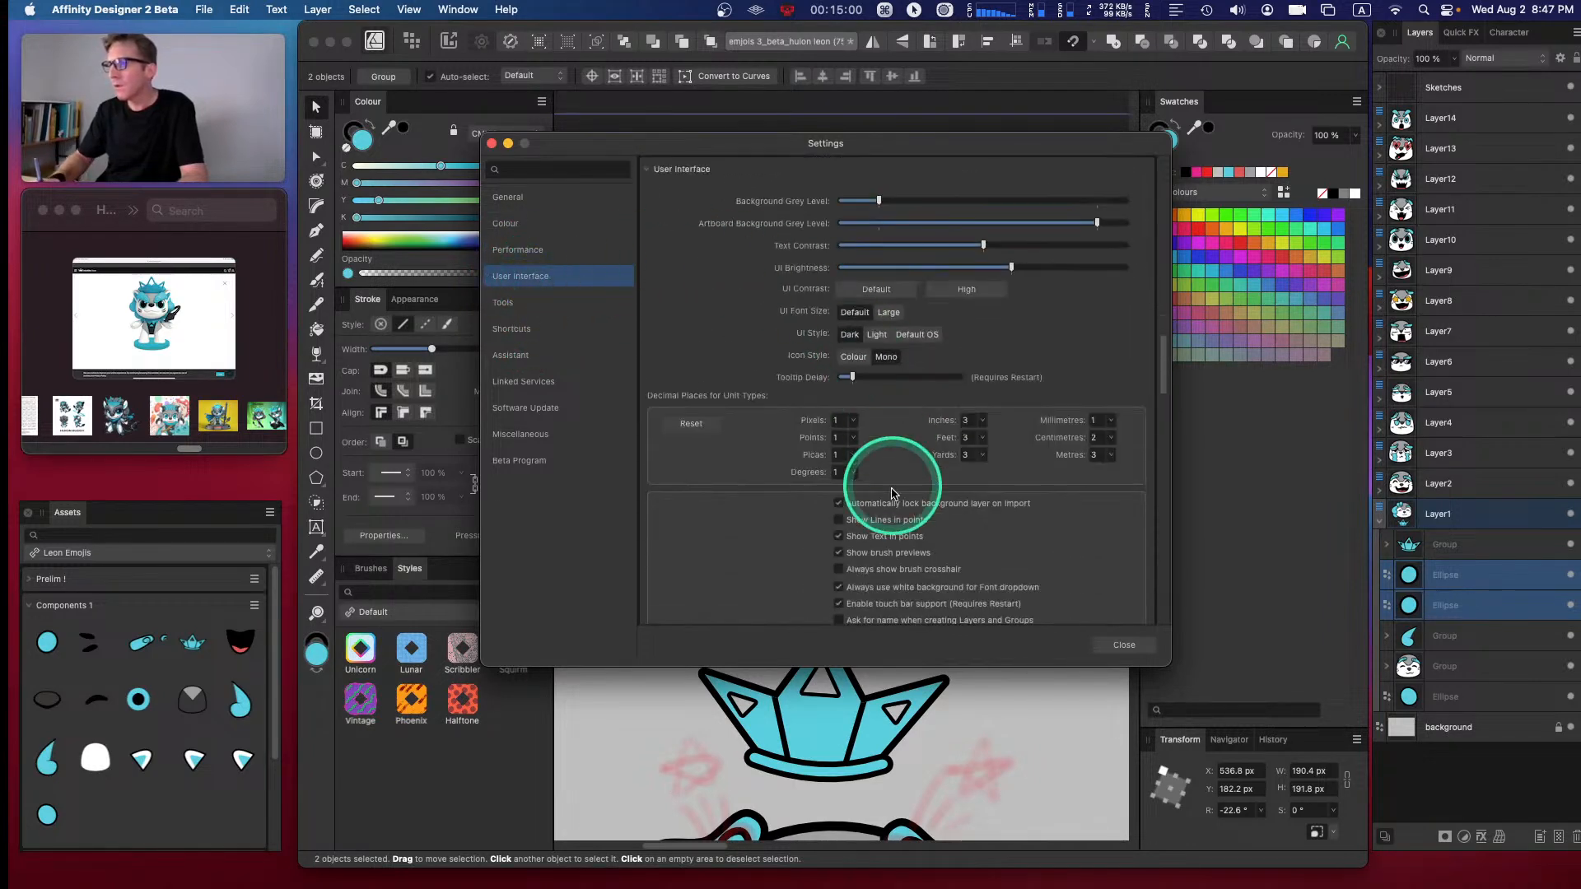
click(1123, 647)
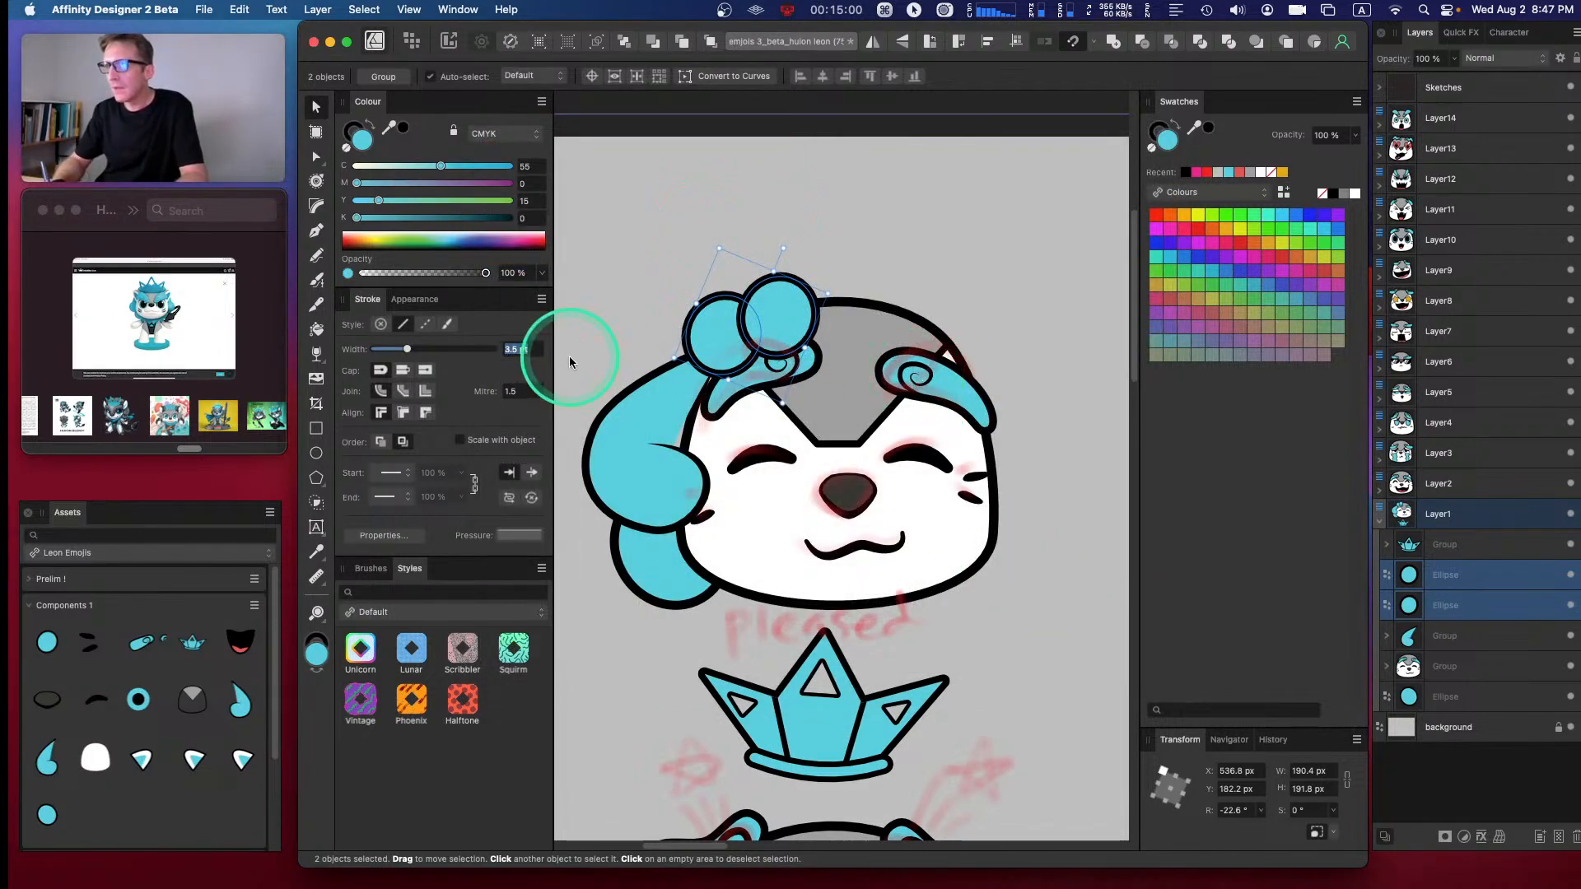
- Set the stroke width of both blue circles to 3 pt and move the pair slightly up on the head
text(2)
key(Return)
click(737, 311)
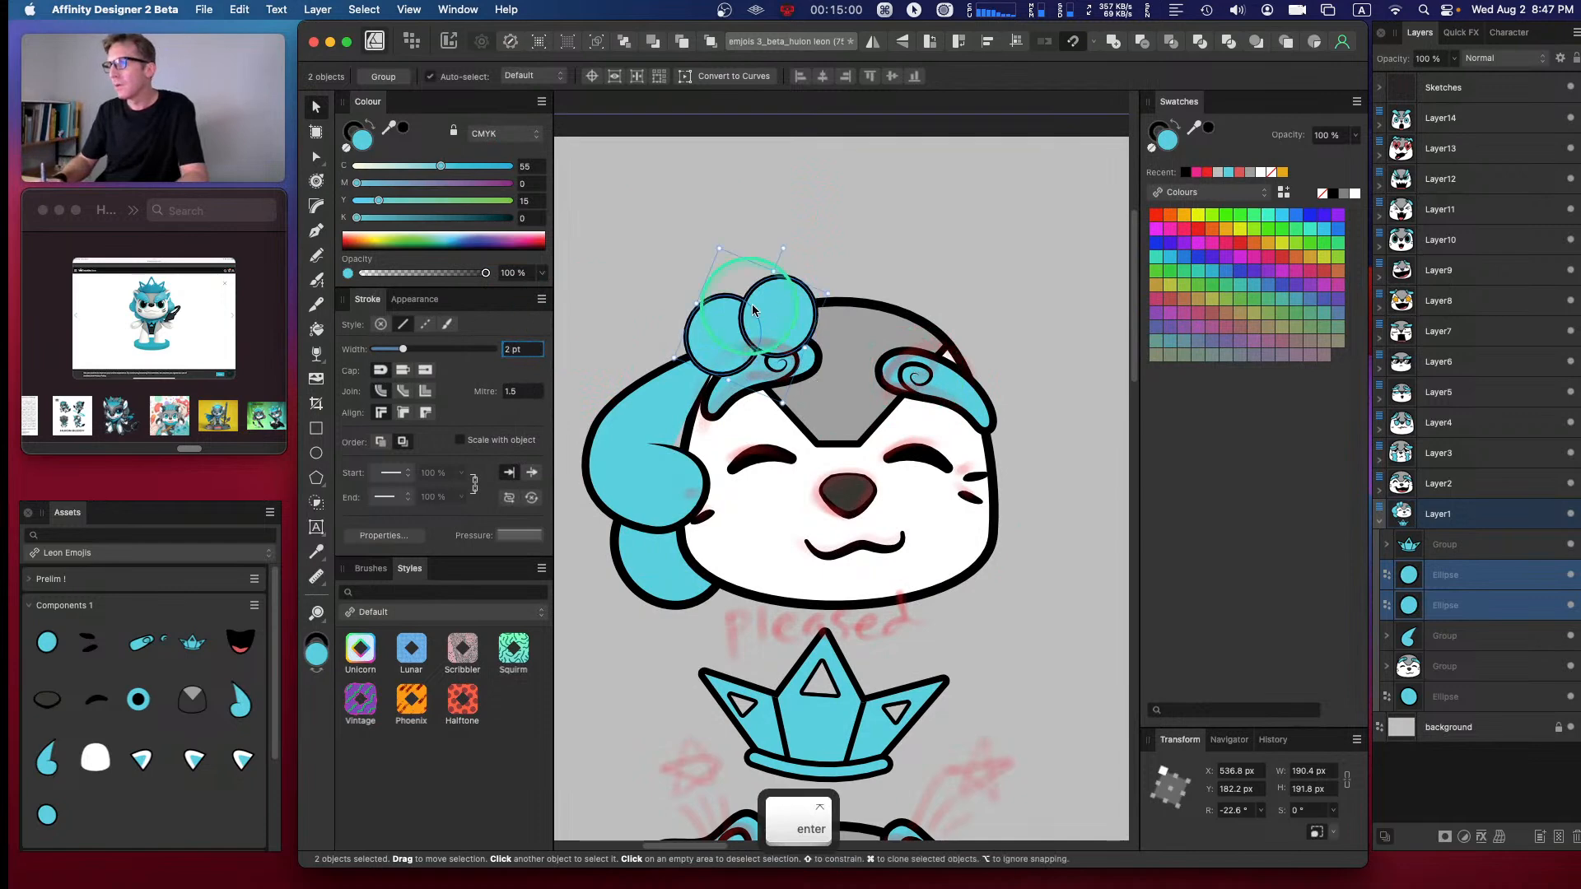
text(3)
key(Return)
click(750, 380)
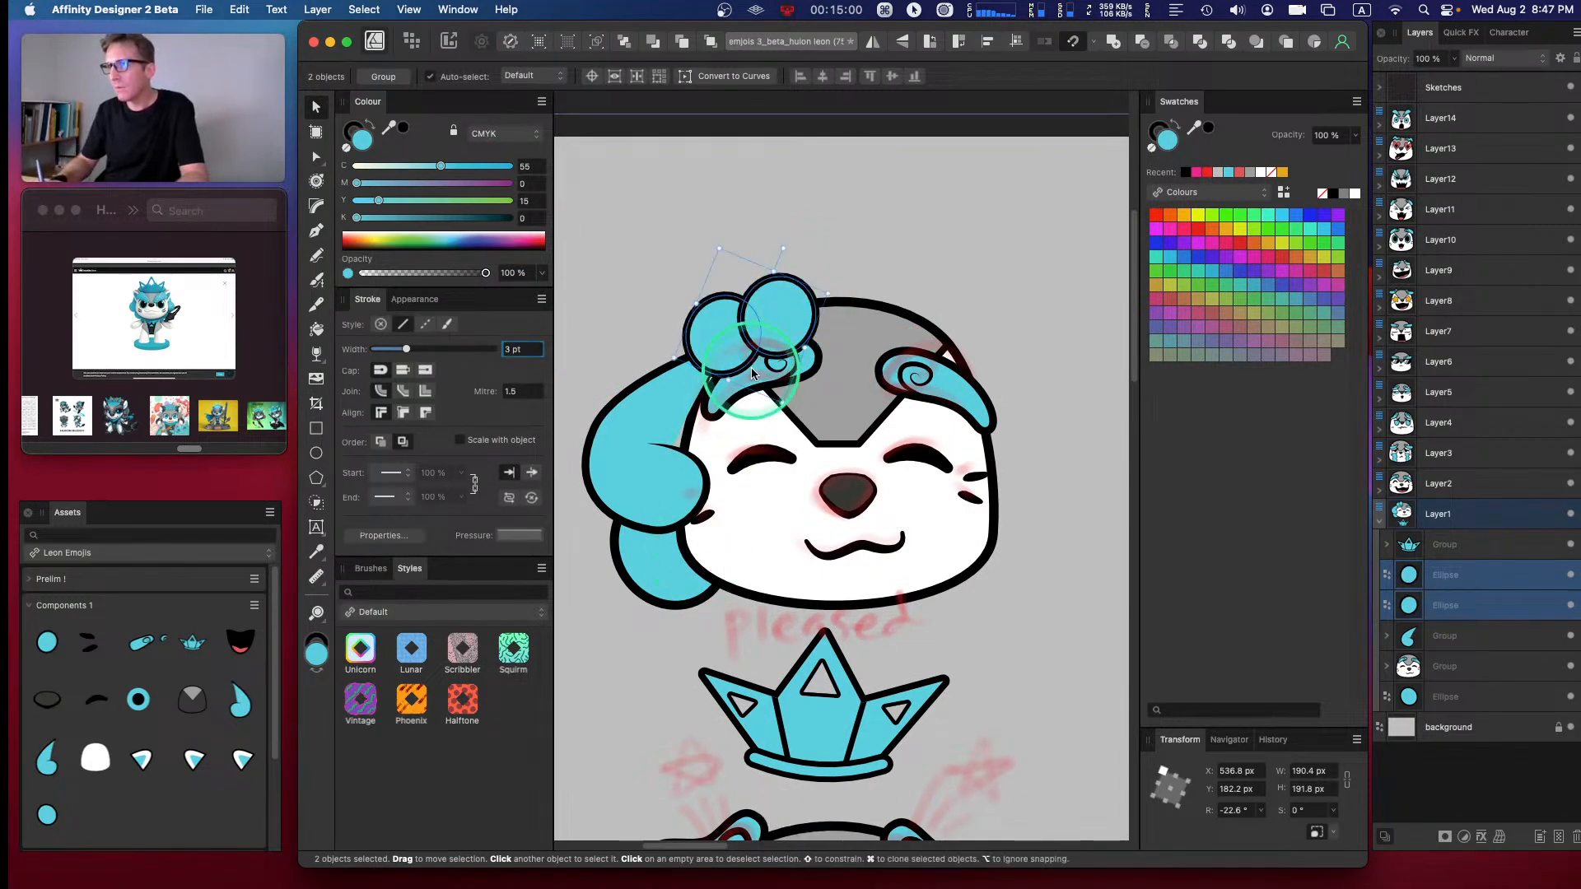
drag(776, 313, 787, 299)
click(787, 308)
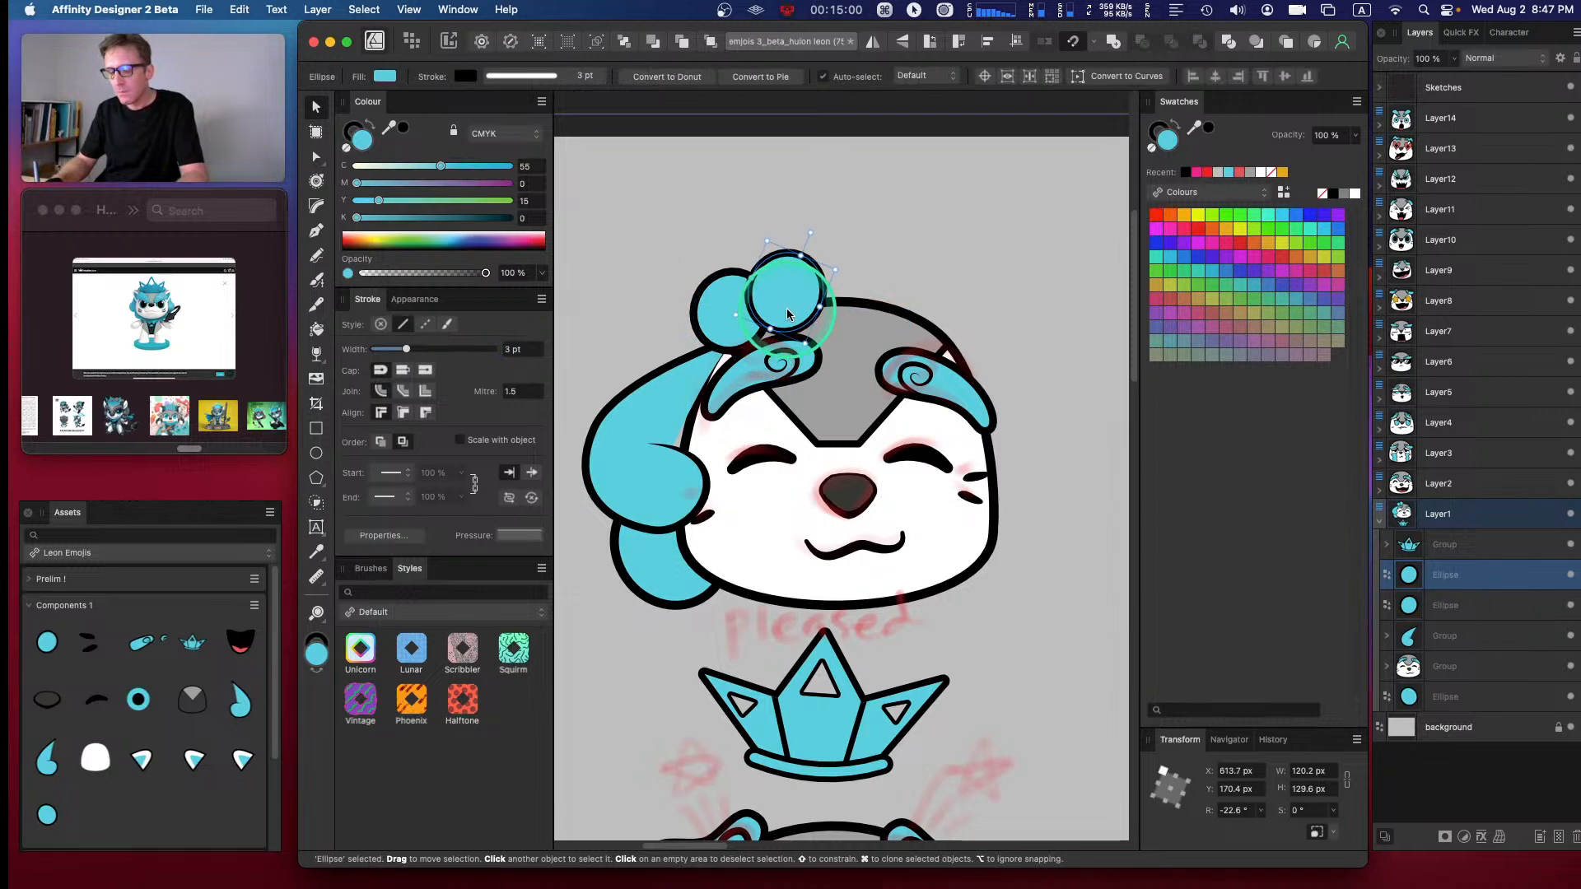
drag(786, 309, 911, 285)
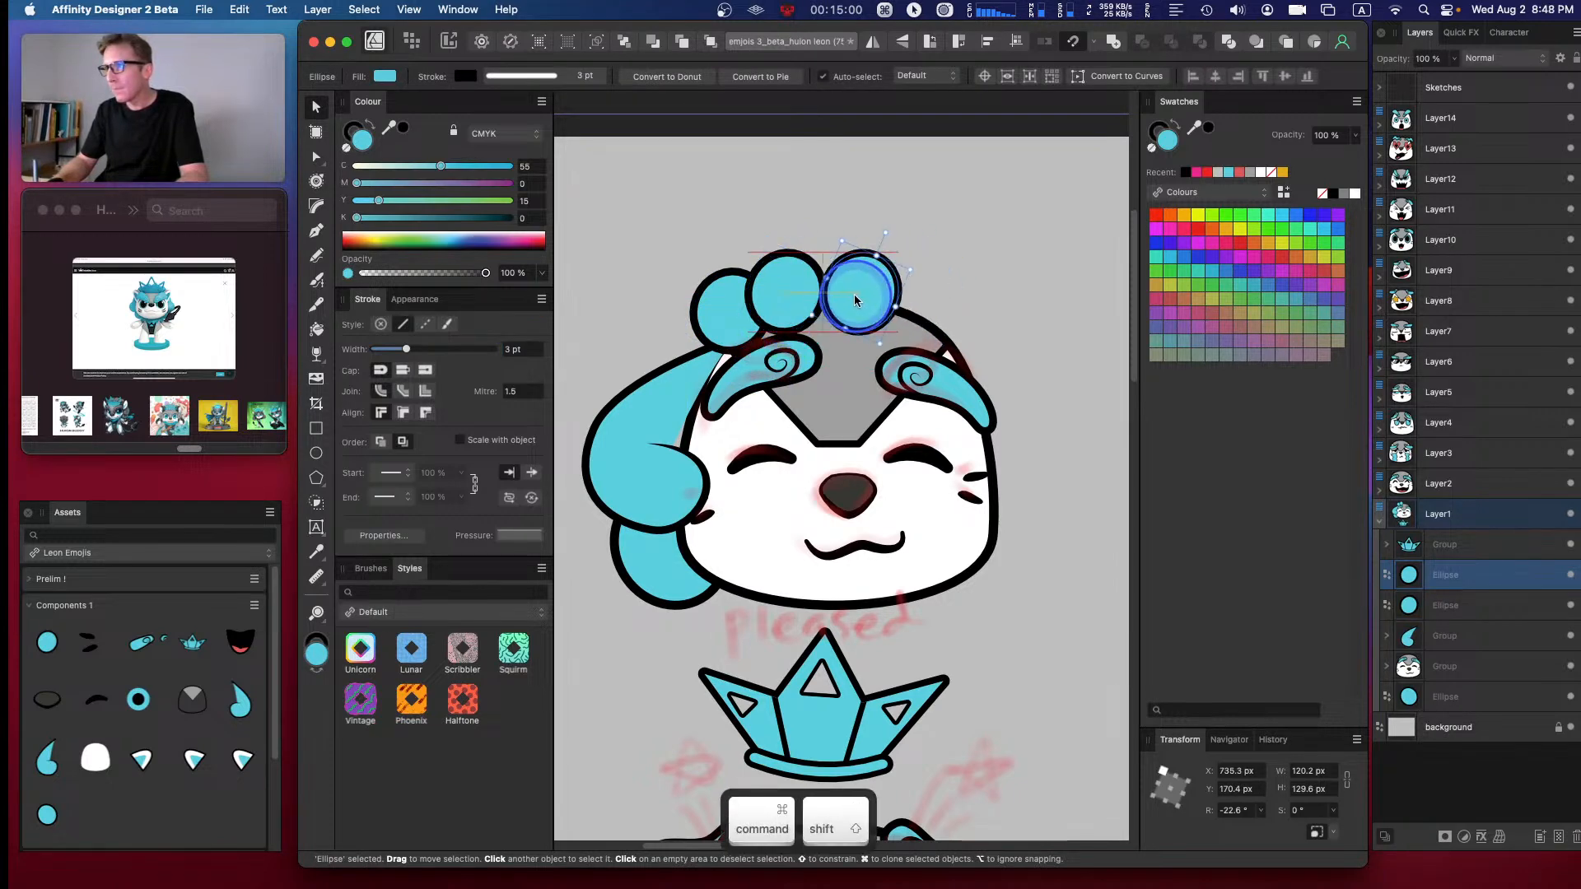
key(super+z)
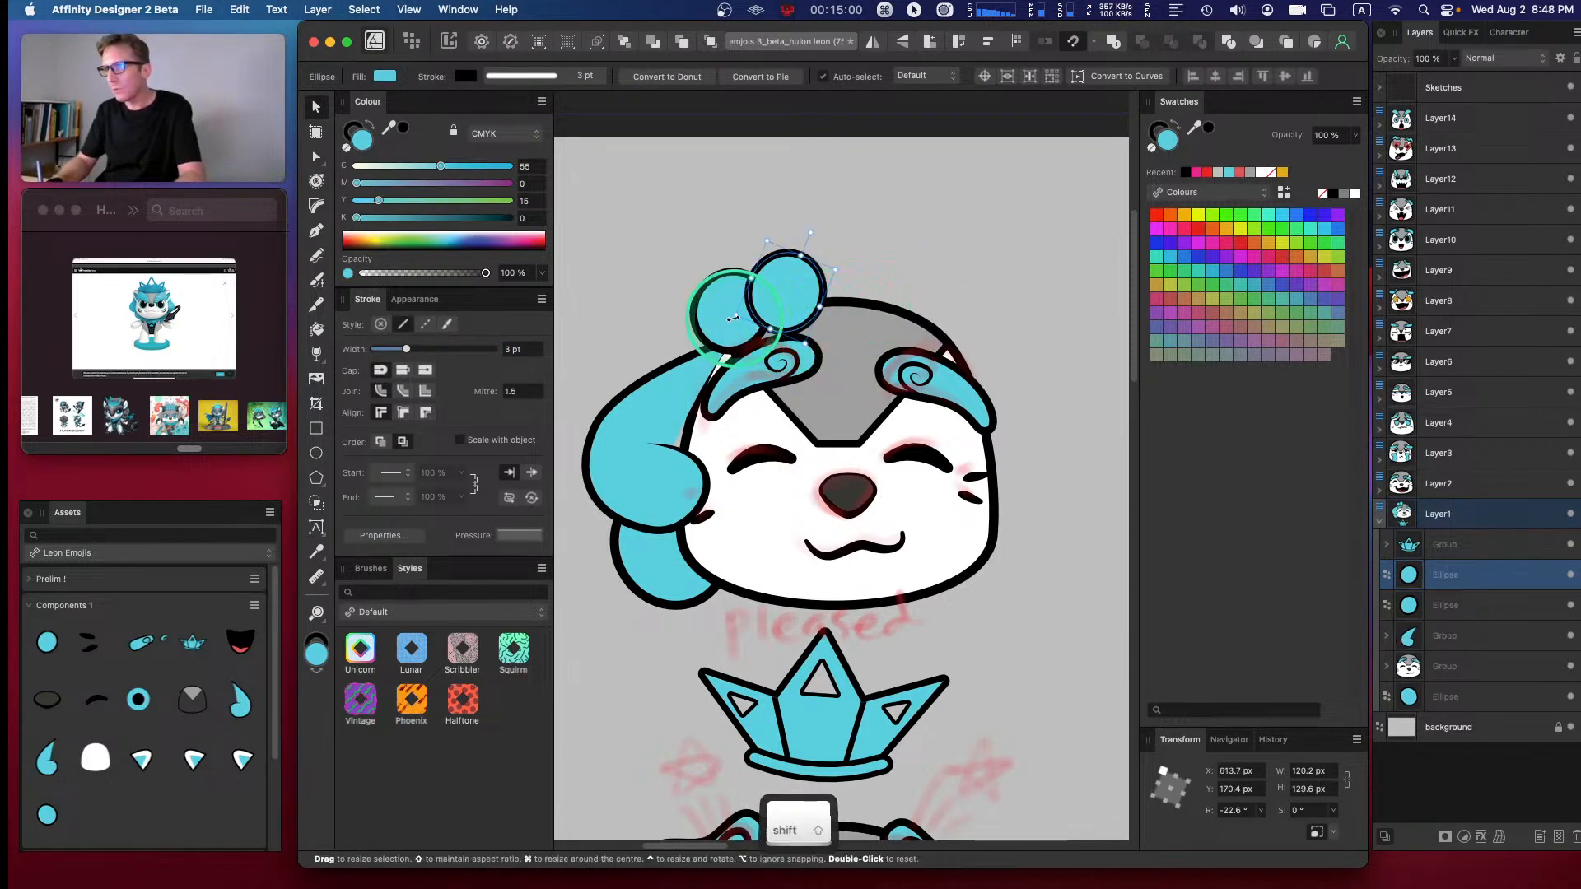
- Group the two blue circles and place a horizontally flipped duplicate of the group on the right side of the head
shift+click(726, 344)
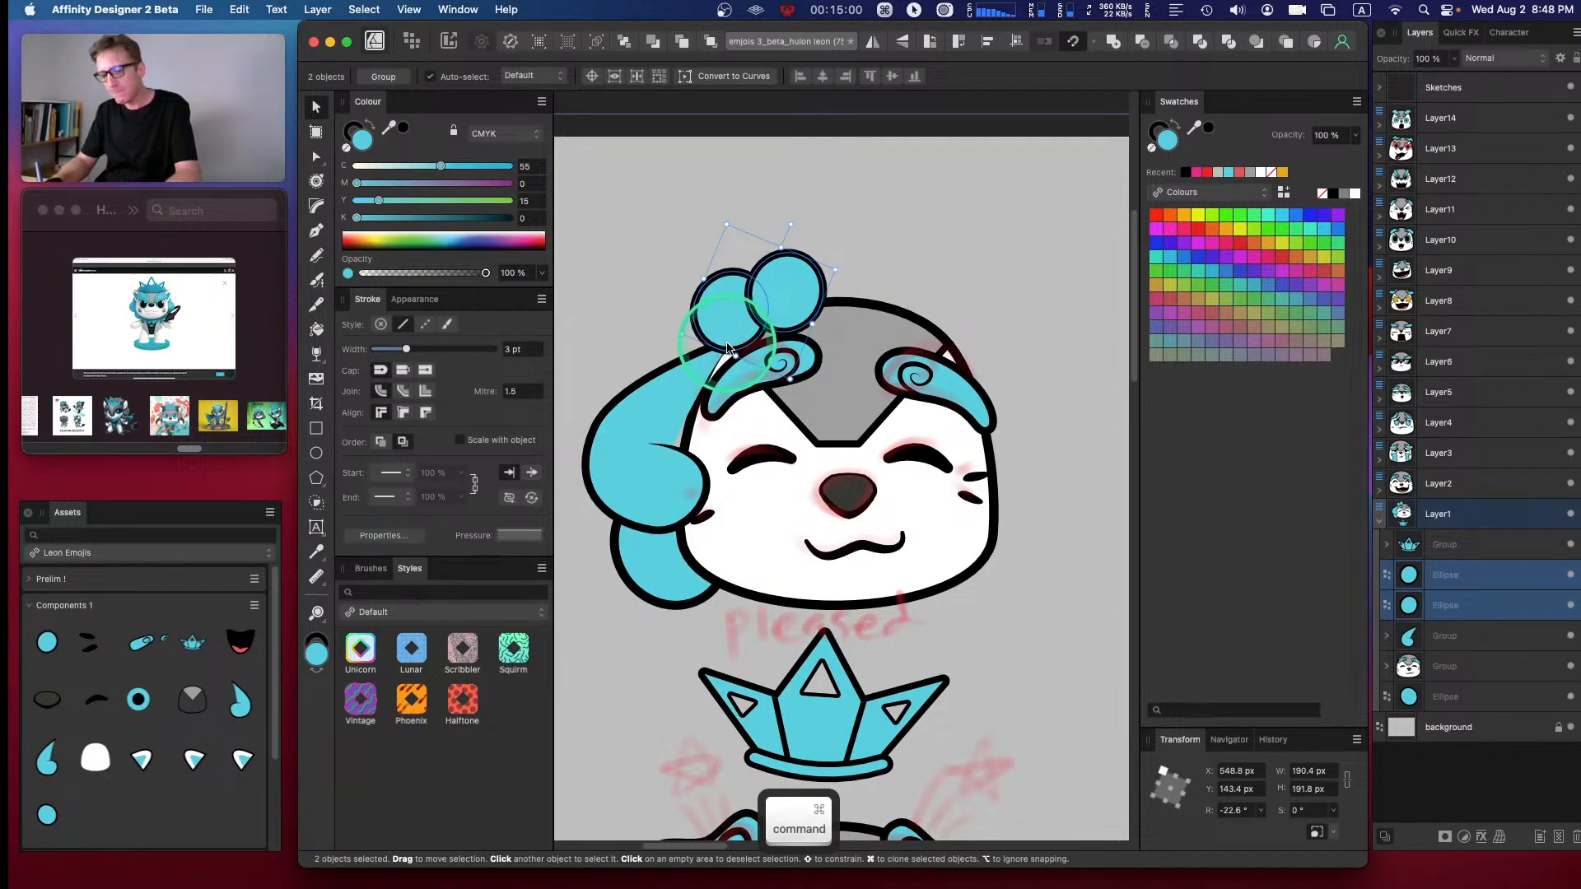
key(super+g)
key(super+j)
click(881, 80)
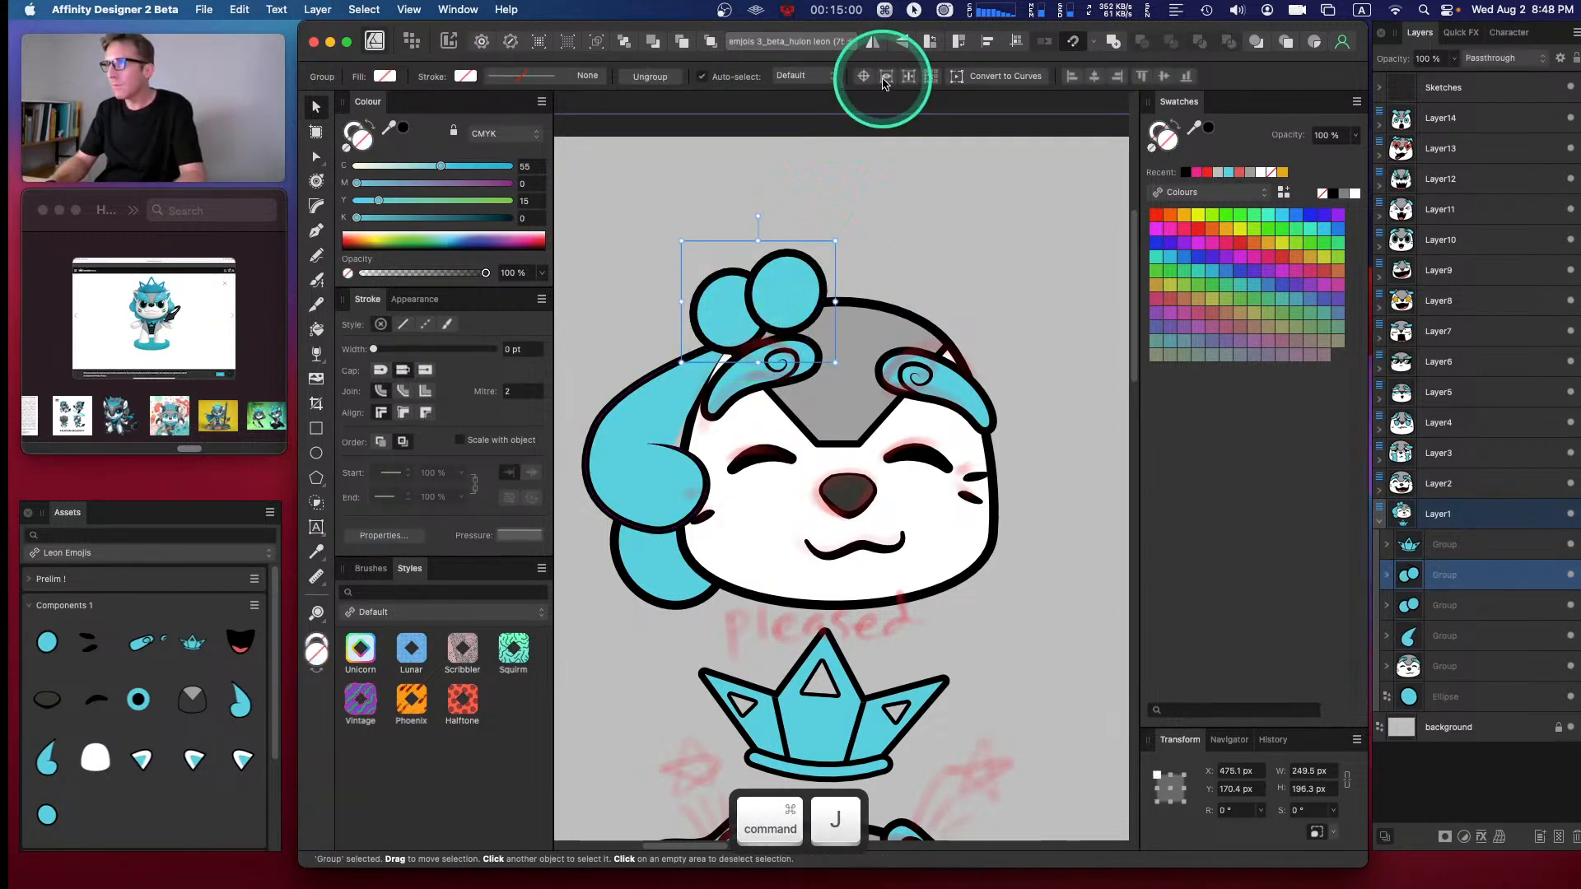
drag(761, 286, 896, 286)
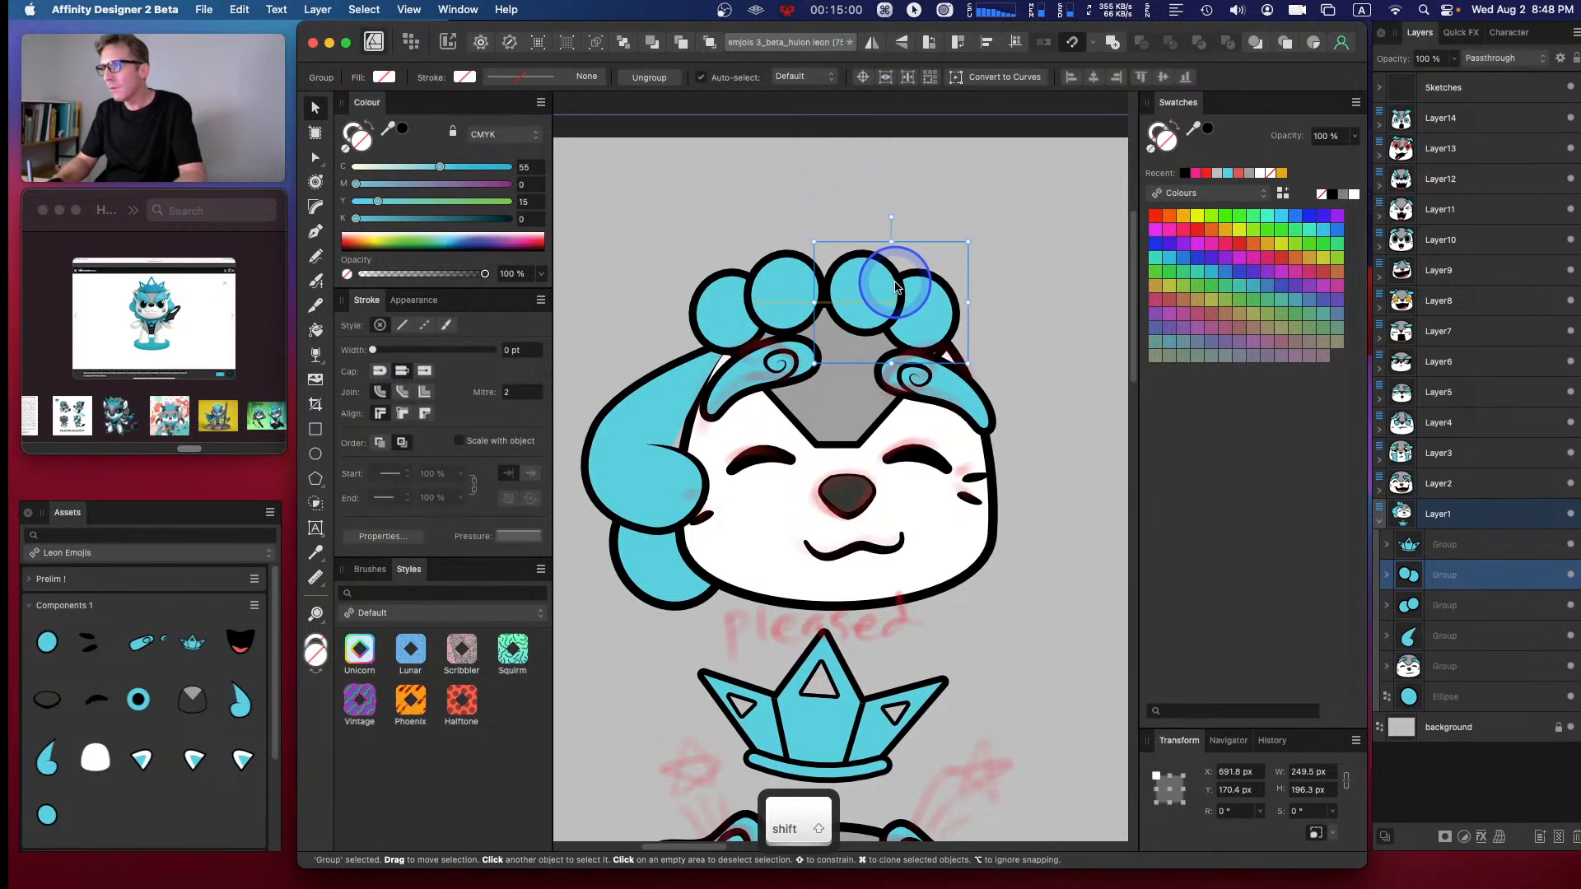
- Bring the two circle pairs together slightly lower on the head and place the crown over them
click(794, 305)
click(978, 247)
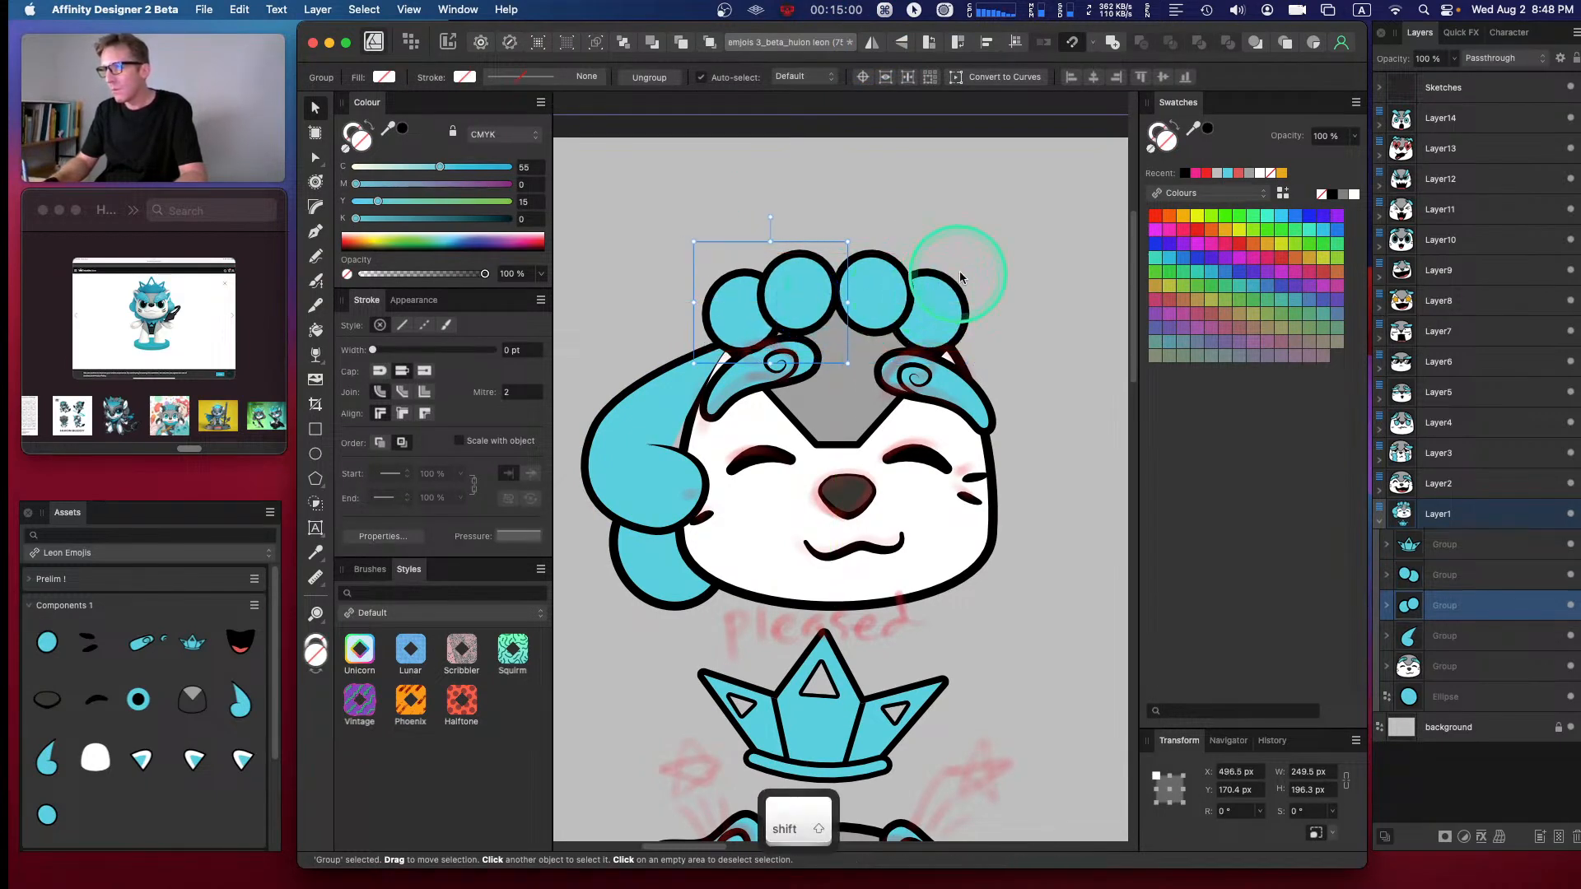
click(741, 313)
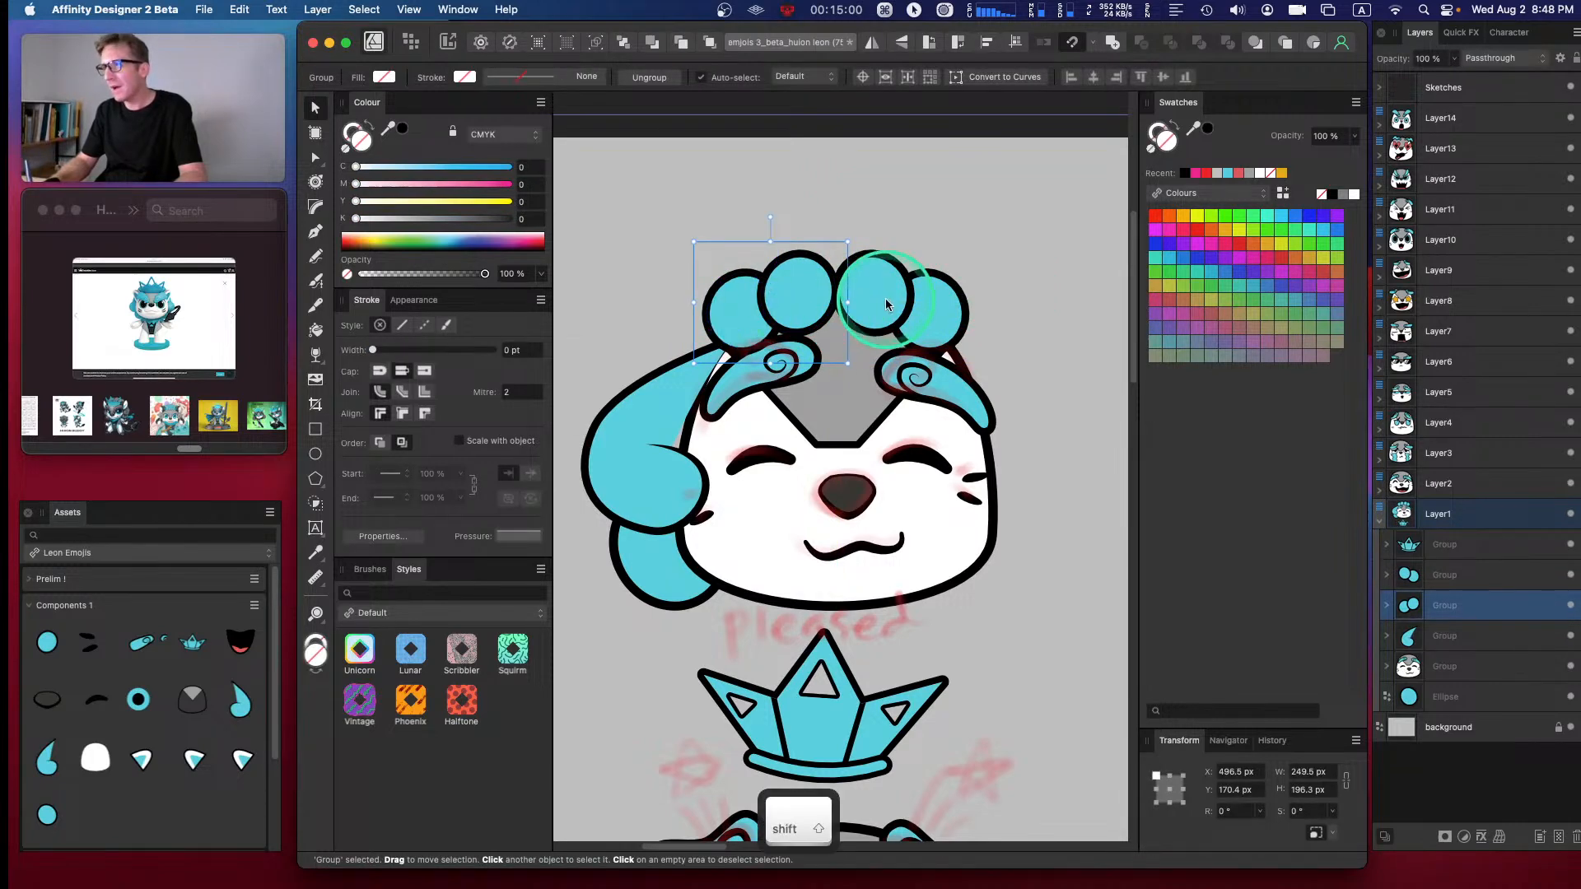
shift+click(960, 327)
drag(920, 314, 925, 321)
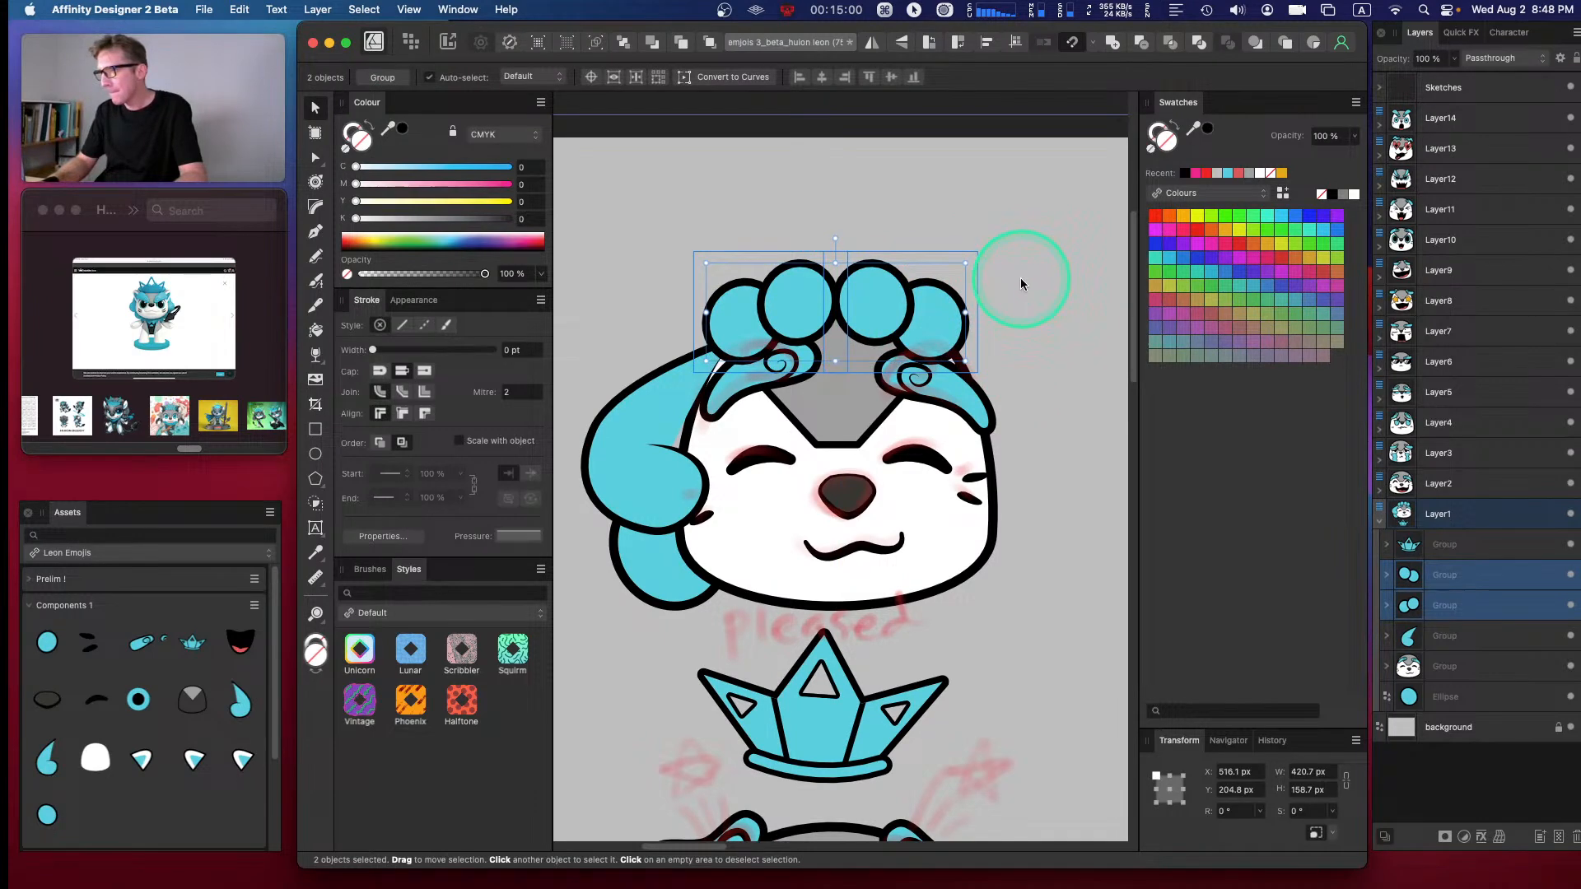
drag(831, 735, 851, 320)
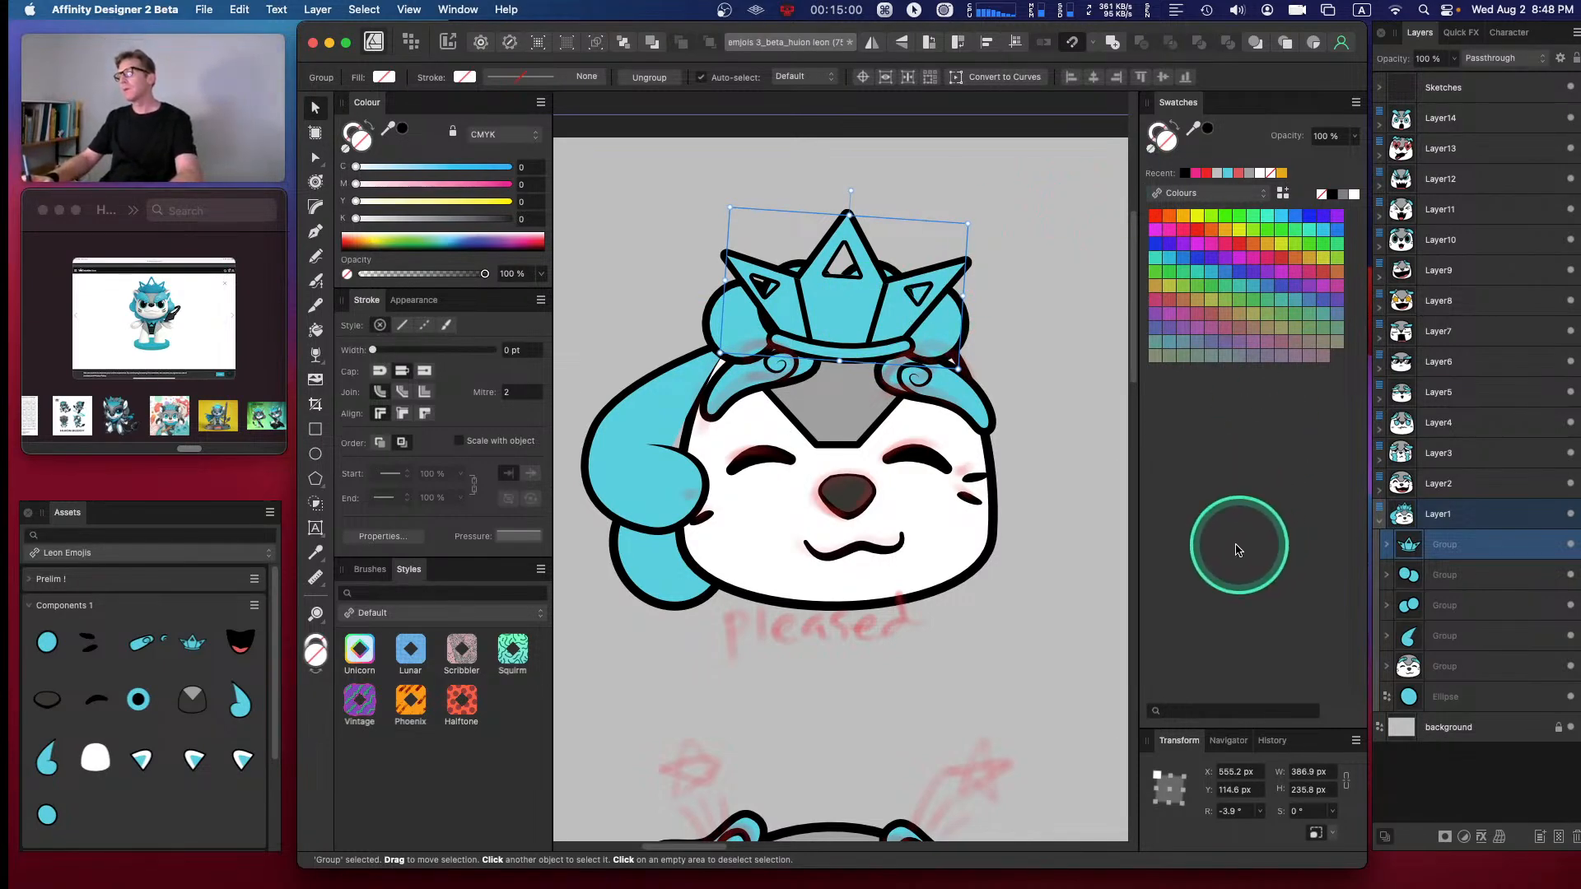
- Add the white and blue ear from the Leon Emojis assets to the head's upper left, with a 3 pt stroke
click(149, 757)
mouse_move(188, 761)
mouse_down()
mouse_move(247, 607)
mouse_move(619, 247)
mouse_move(627, 196)
mouse_move(635, 230)
mouse_up()
click(496, 352)
text(3)
key(Return)
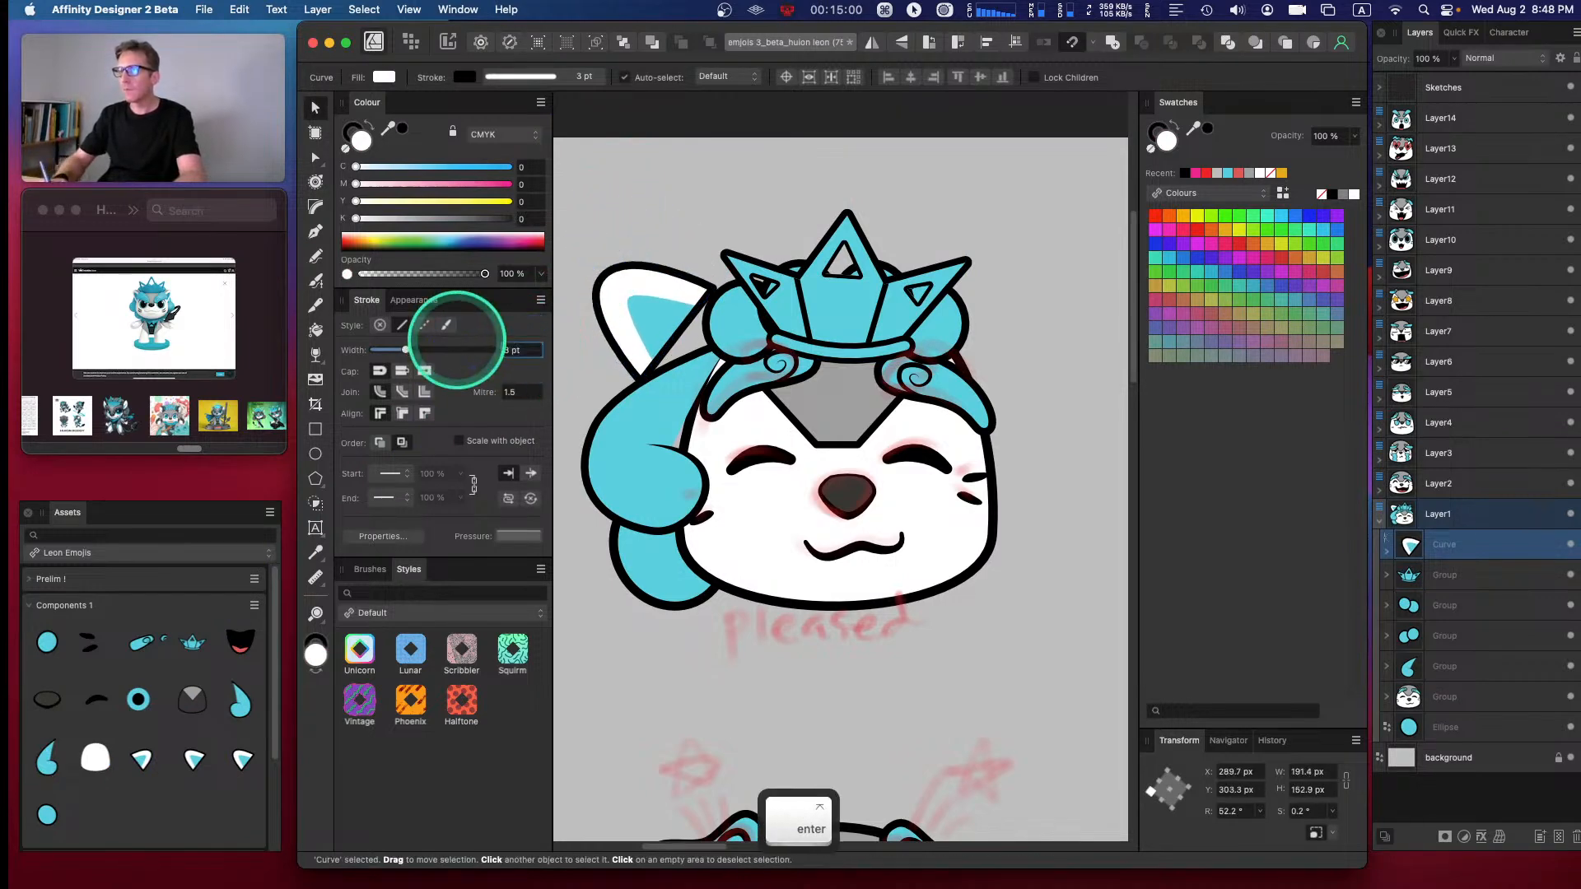
drag(674, 318, 717, 366)
- Ungroup the face and bring the group with the two spiral forehead curls forward, in front of the crown
click(1406, 696)
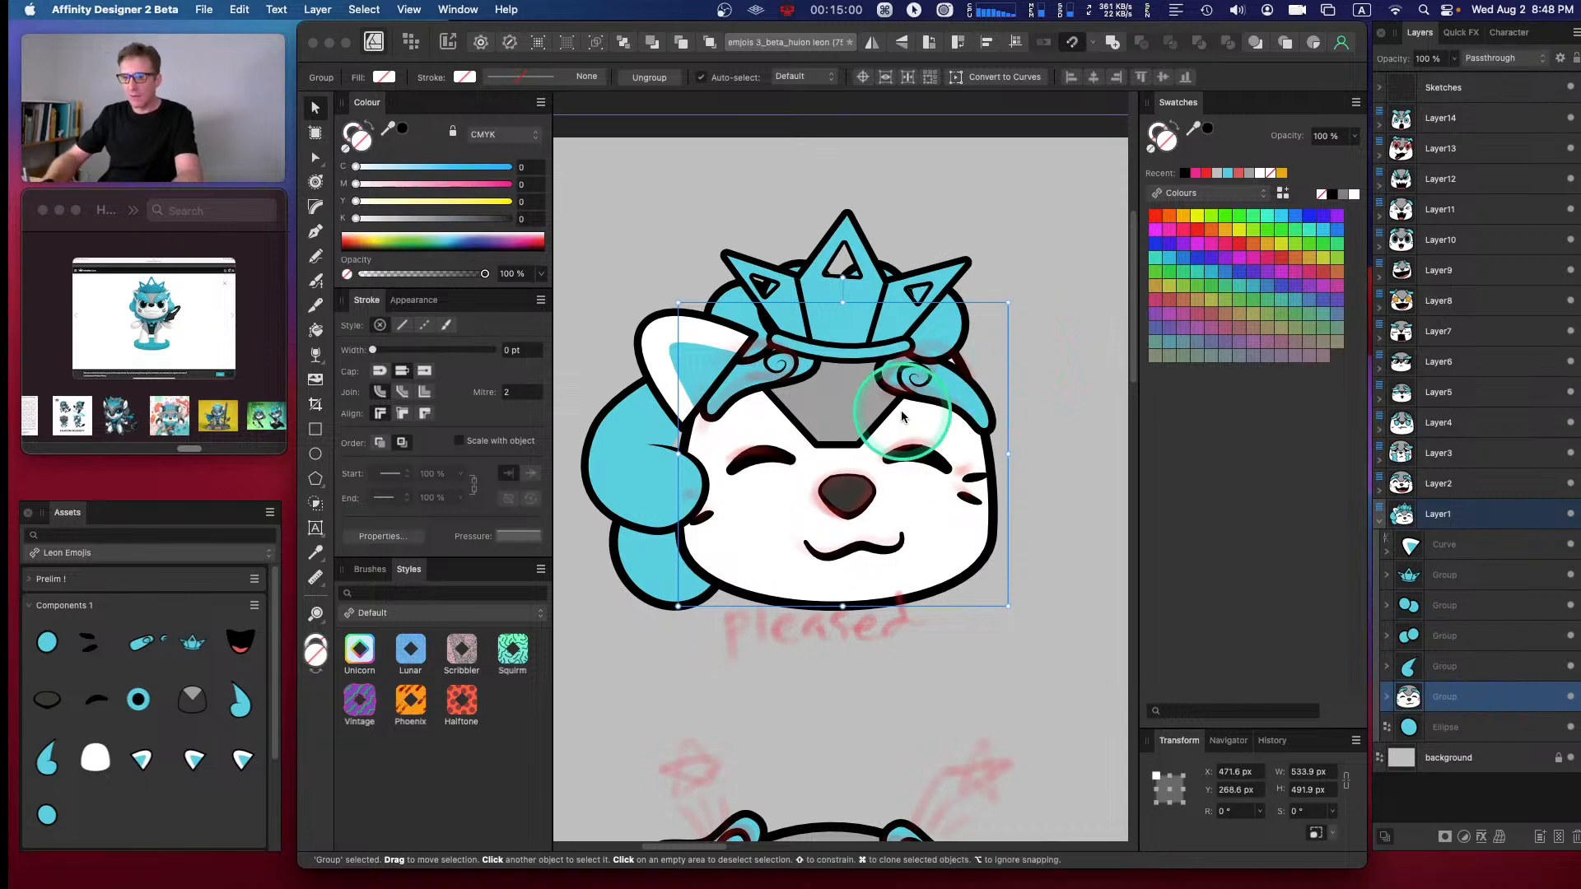
key(super+shift+g)
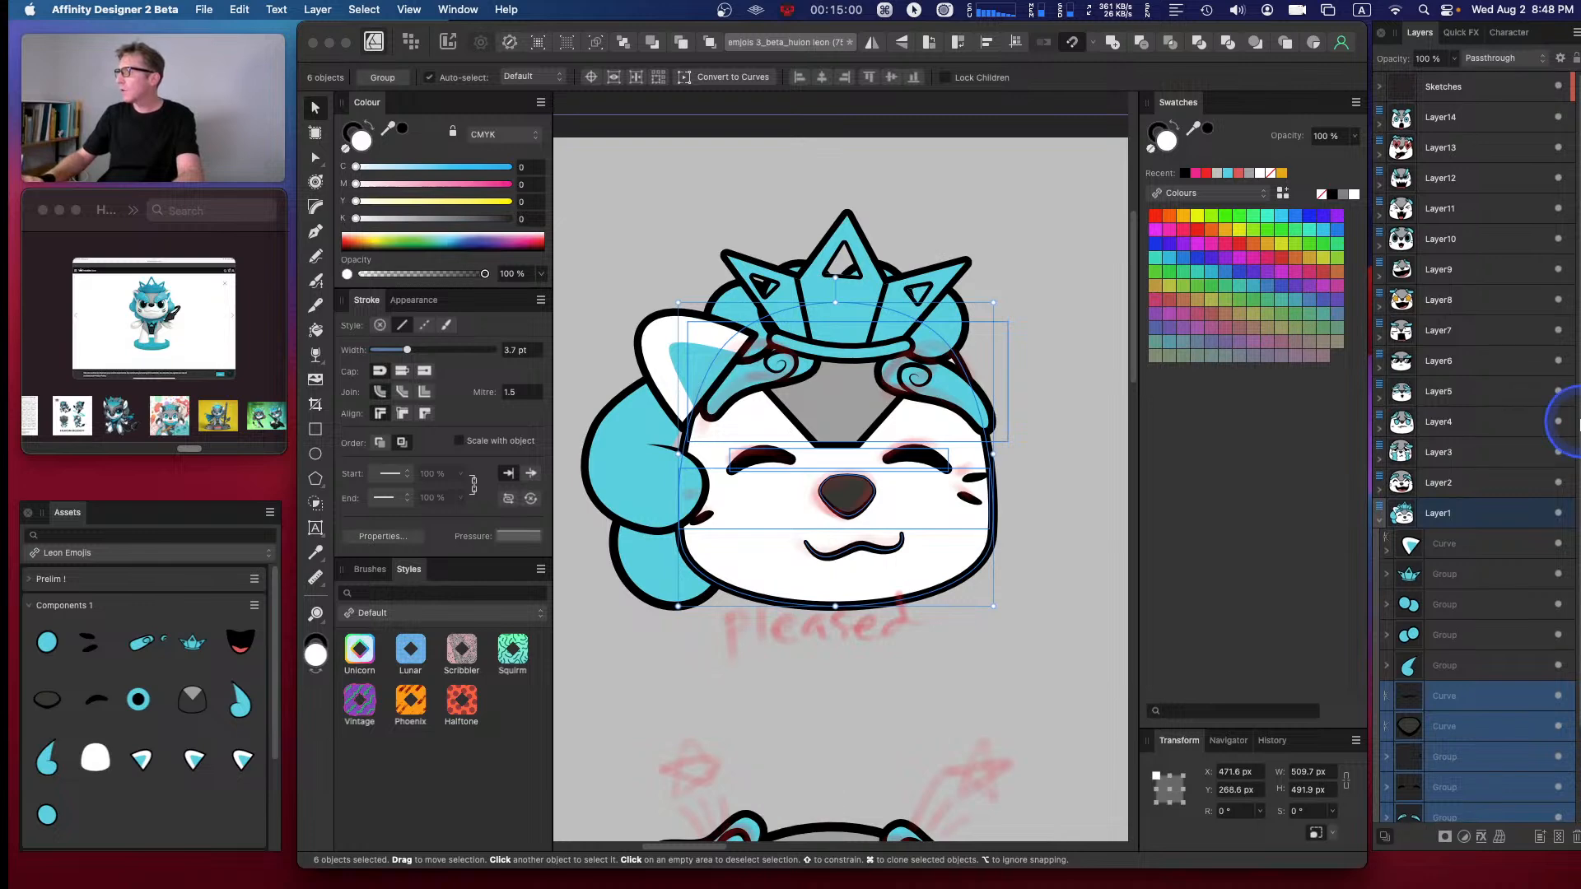
scroll(1402, 682, down, 3)
click(1447, 716)
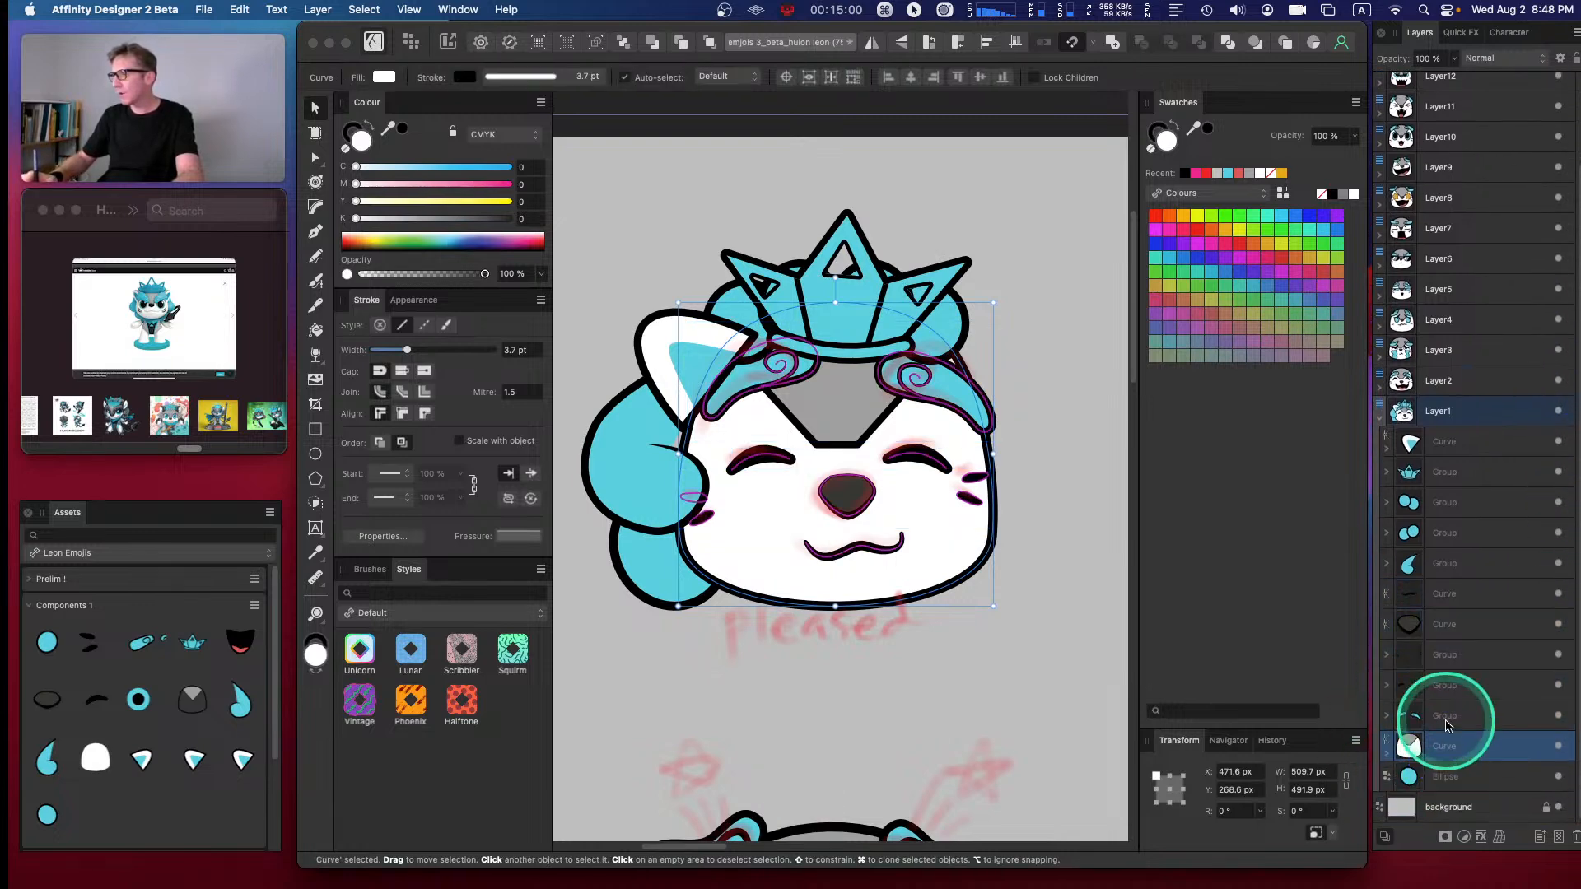
key(super+bracketright)
key(super+bracketright)
key(super+bracketright)
key(super+bracketright)
key(super+bracketright)
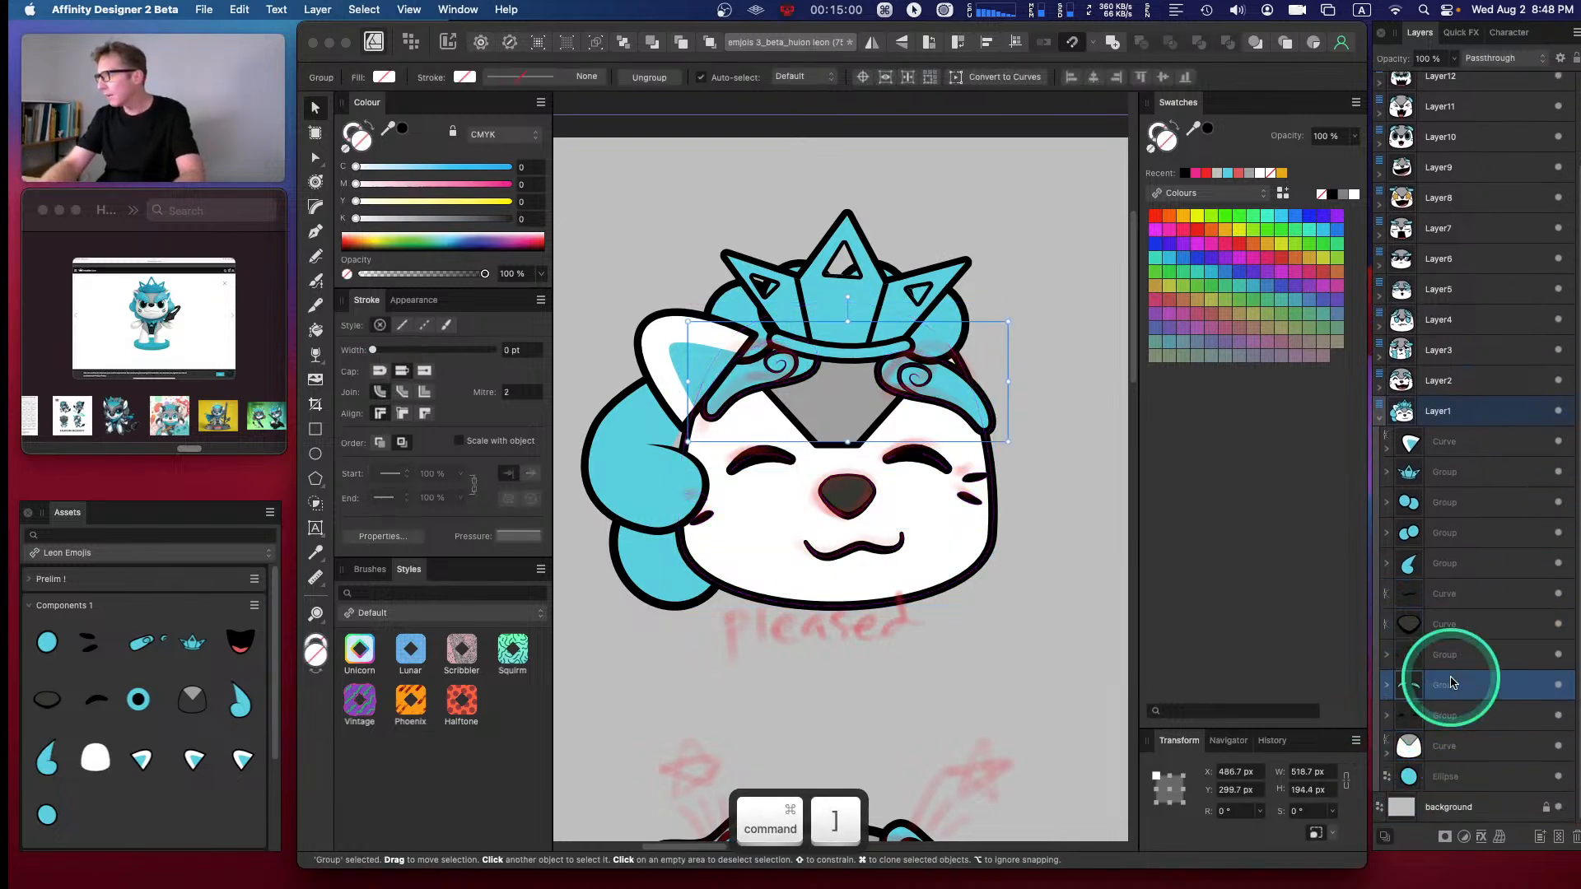
key(super+bracketright)
key(super+bracketright)
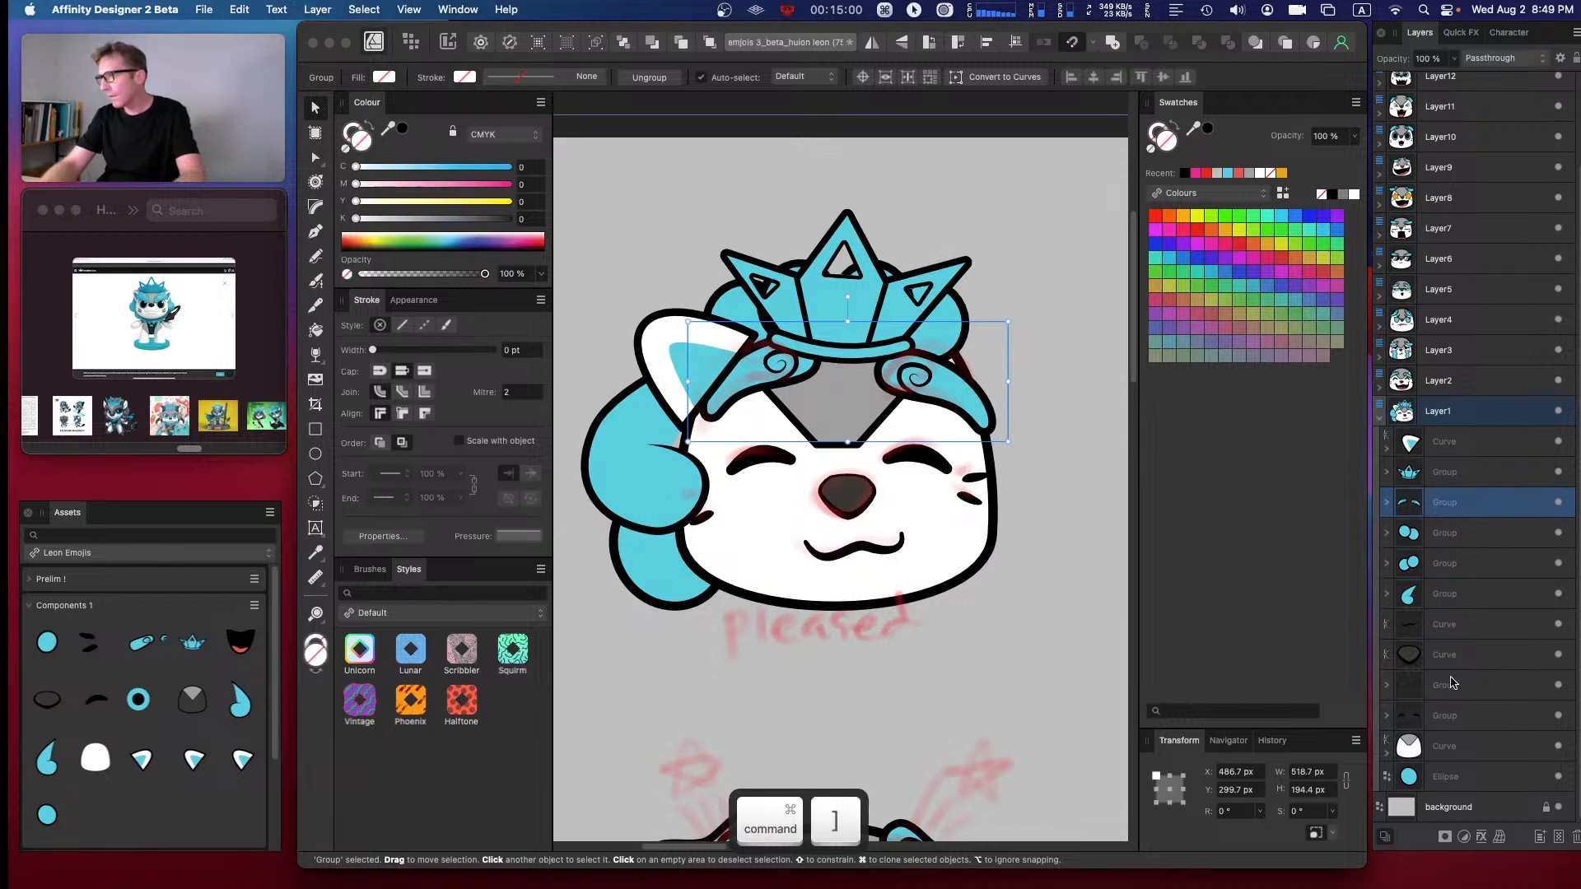
key(super+bracketright)
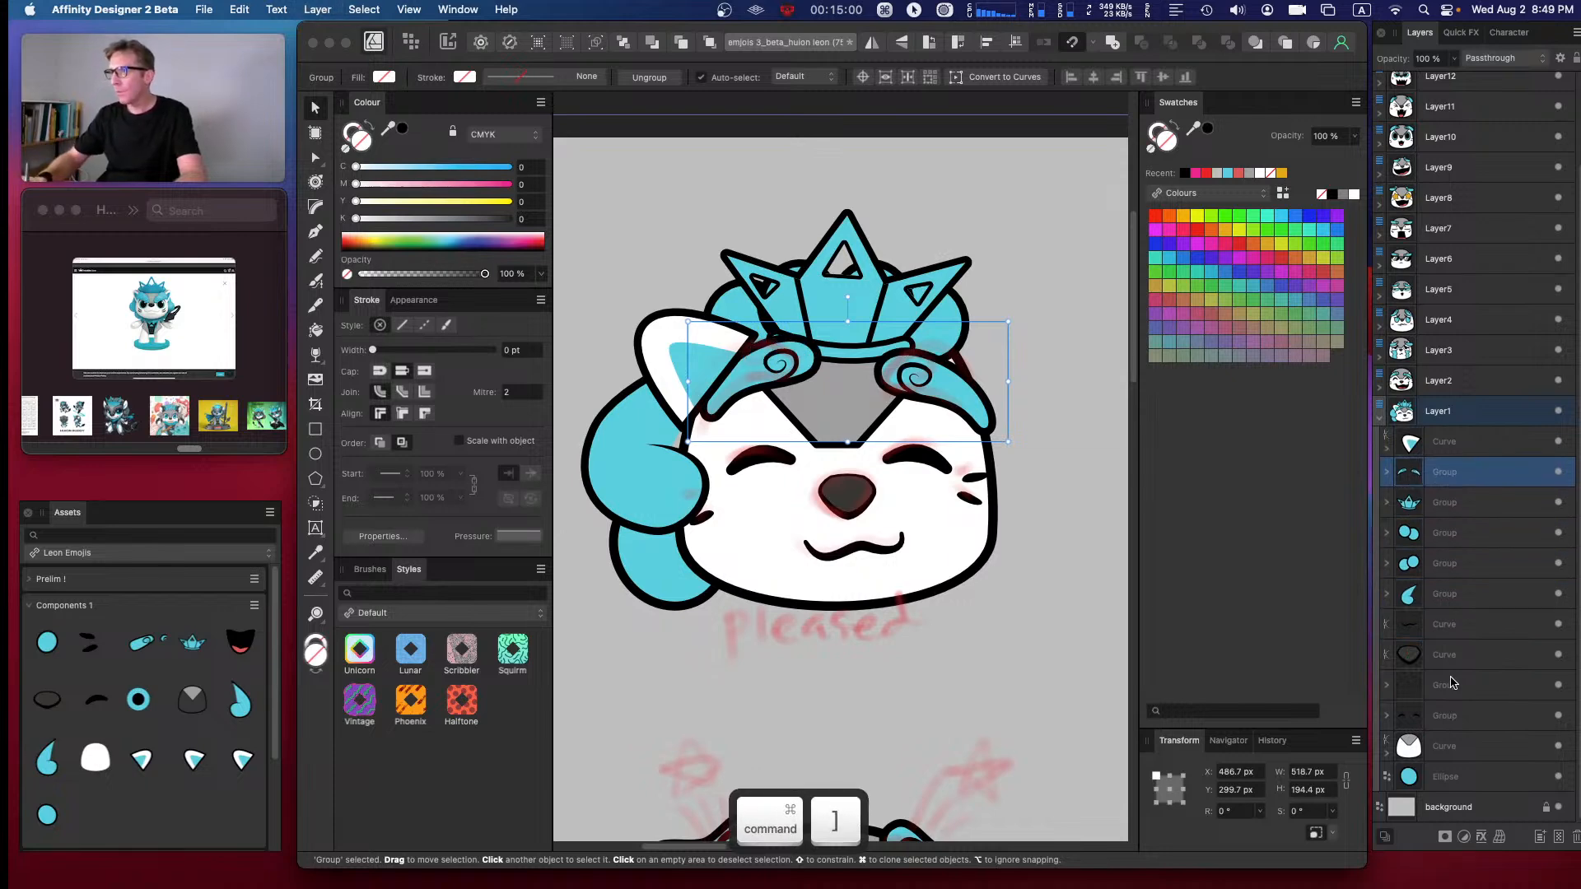
- Tilt the crown to about -8.2° and nudge it into place behind the forehead curls
click(1422, 502)
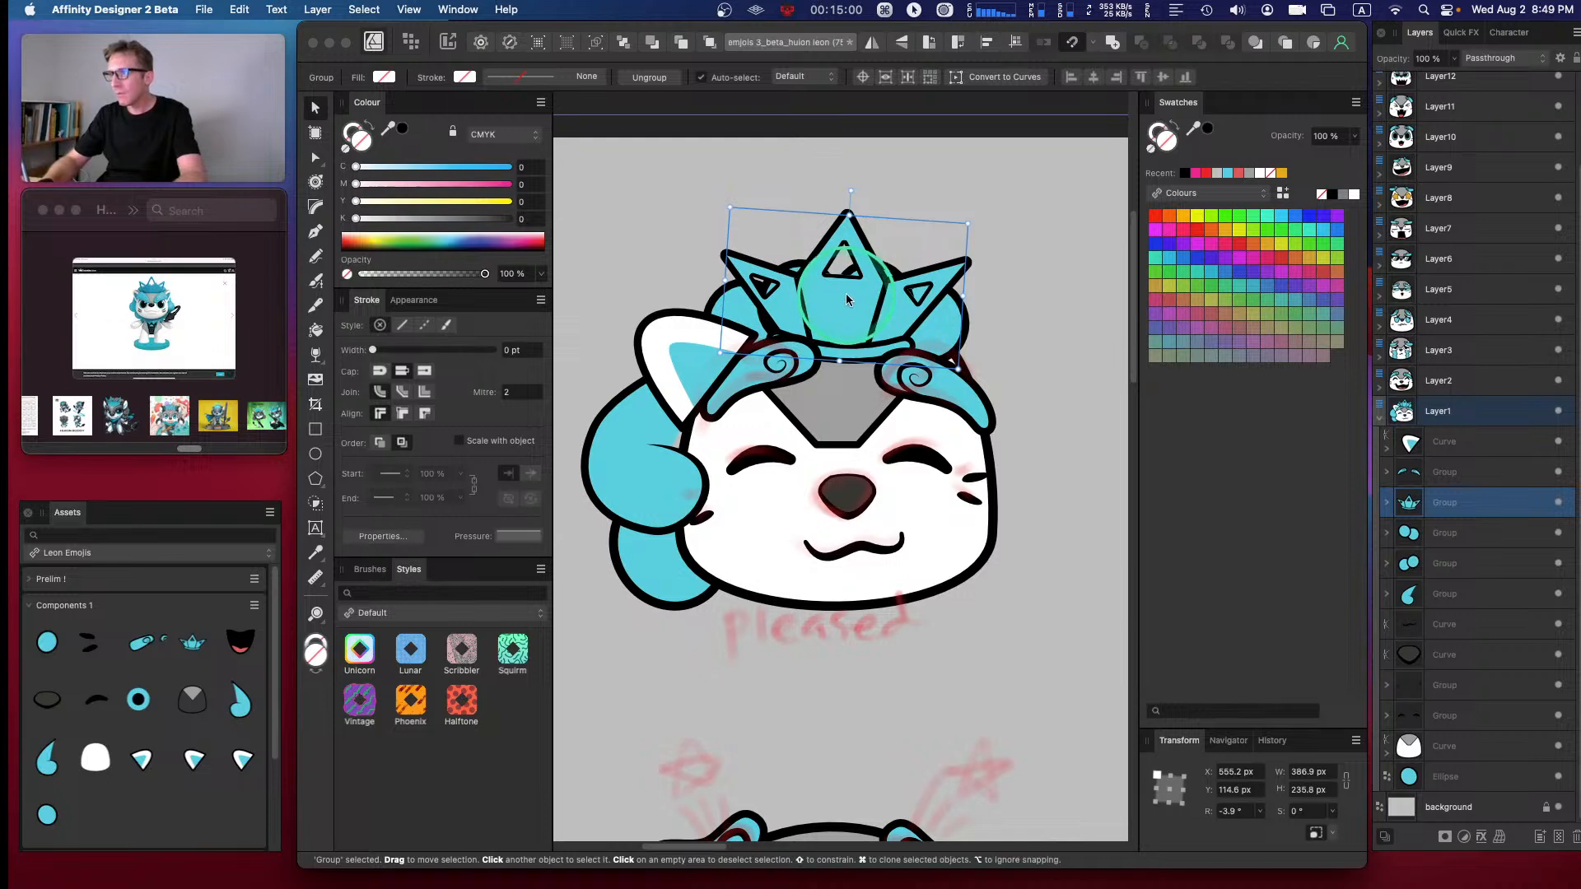
drag(847, 299, 854, 299)
drag(858, 191, 865, 192)
drag(851, 305, 851, 307)
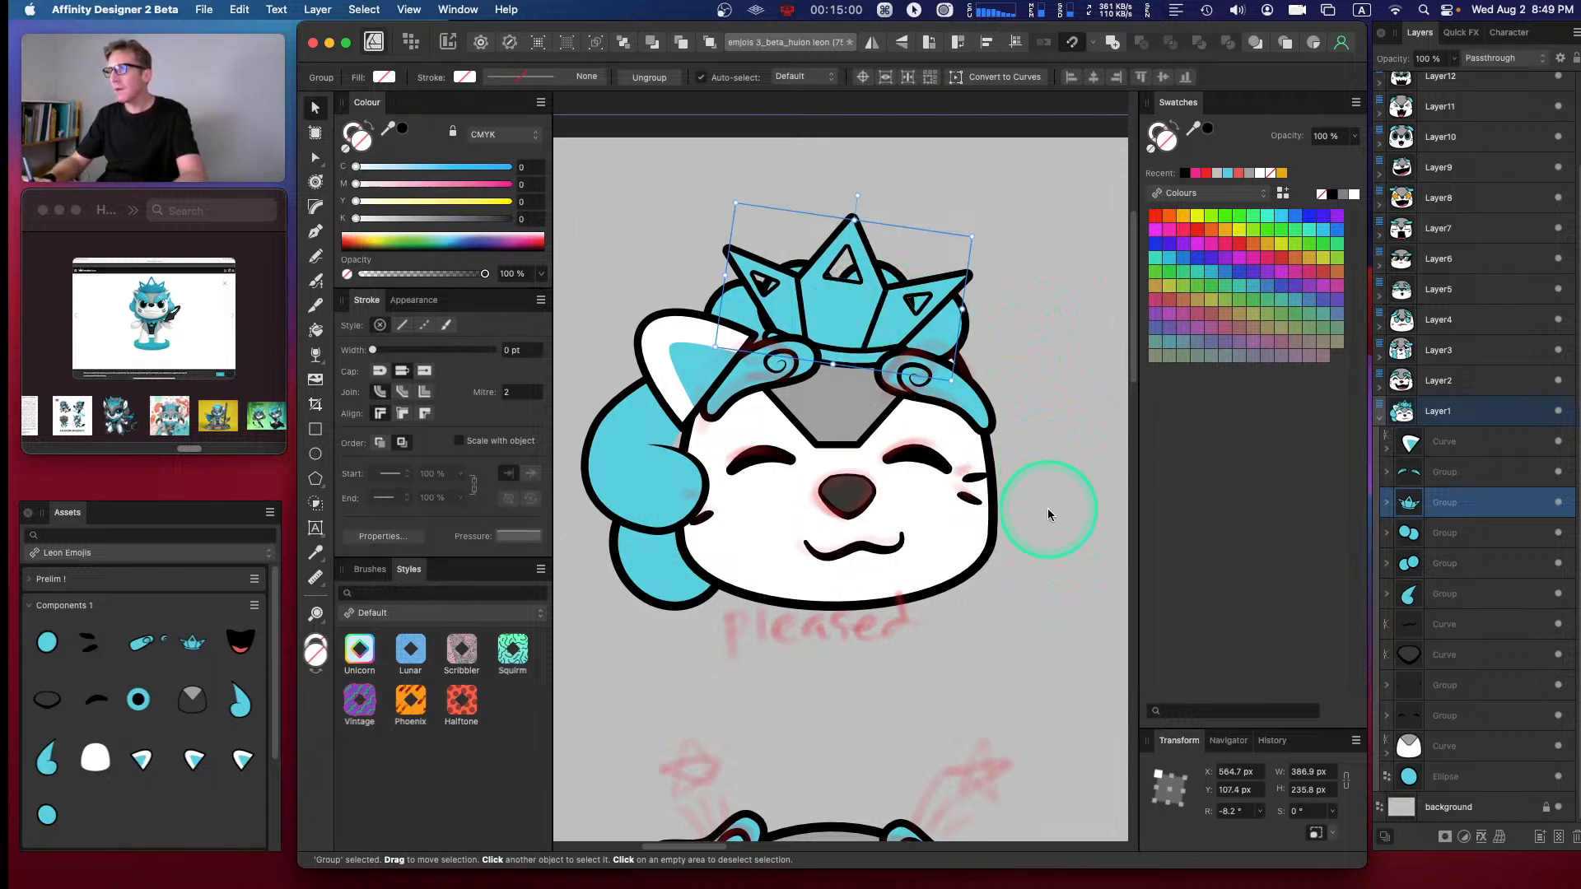
- Move the right circle pair into the crown's group, in front of the crown
drag(1447, 533, 1449, 486)
click(1439, 447)
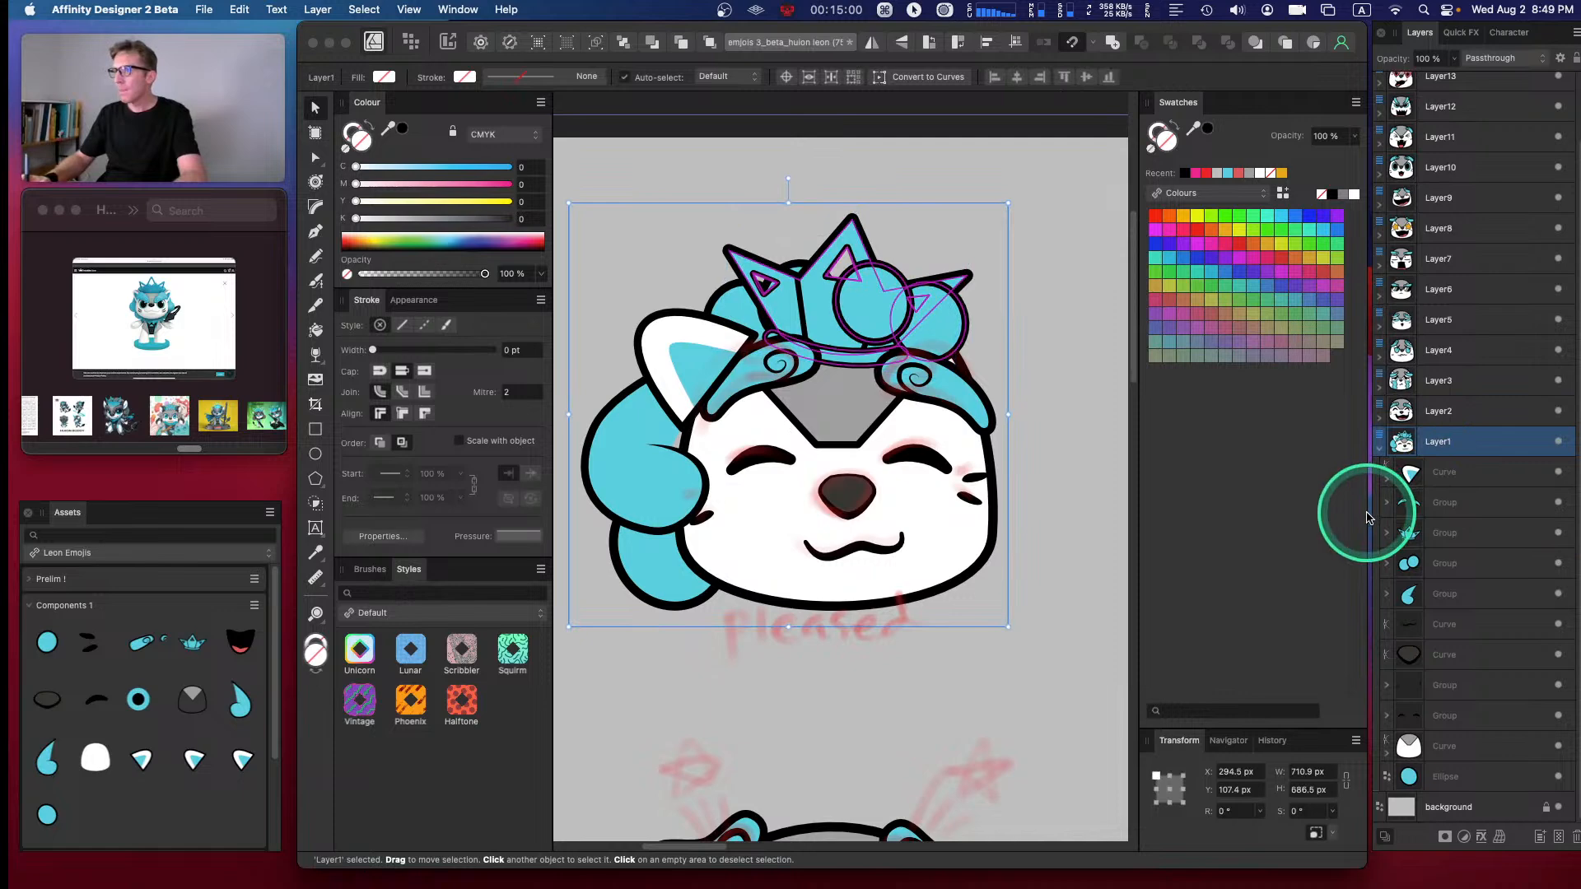
- Send the ear backward behind the white face shape and hide the large blue hair curl at the head's left side
click(1442, 471)
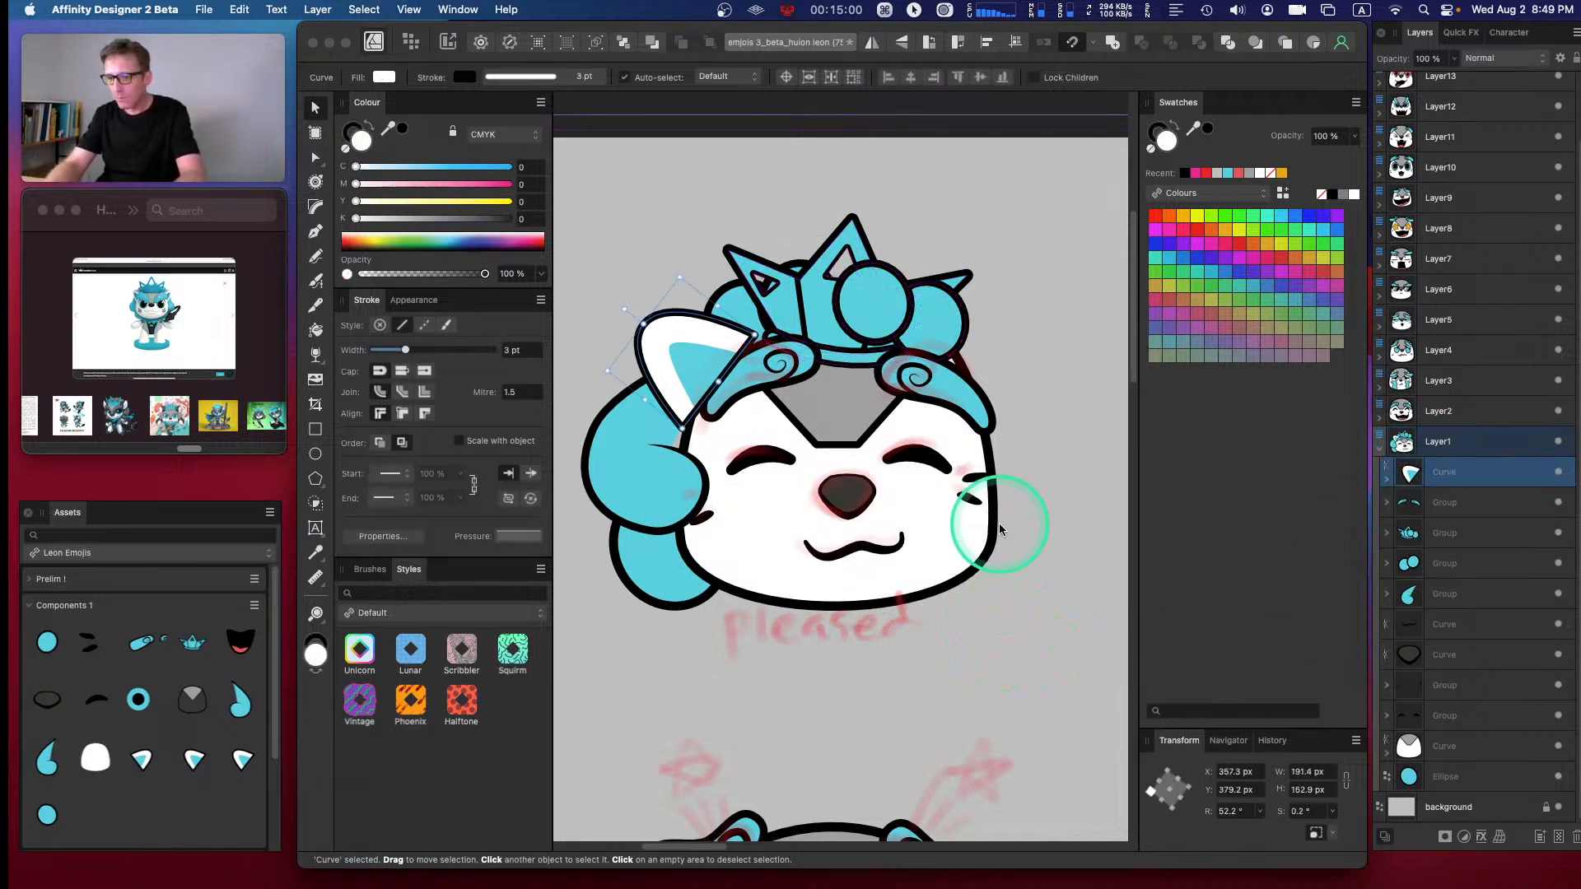
key(super+bracketleft)
key(super+bracketleft)
key(super+bracketleft)
key(super+bracketleft)
key(super+bracketleft)
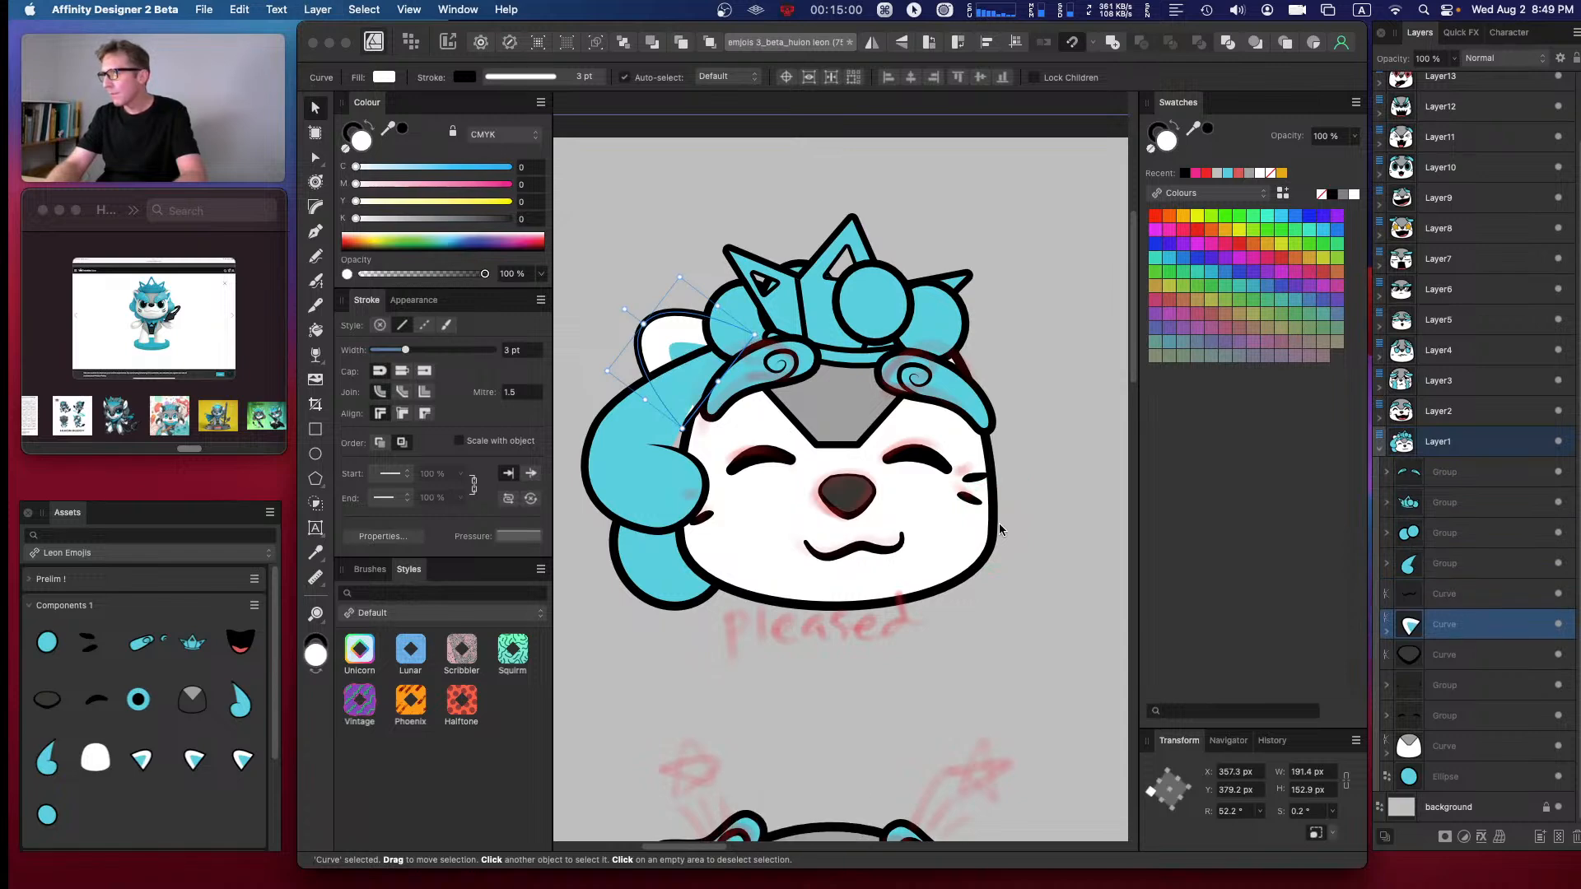
key(super+bracketleft)
key(super+bracketleft)
key(super+bracketleft)
key(super+bracketleft)
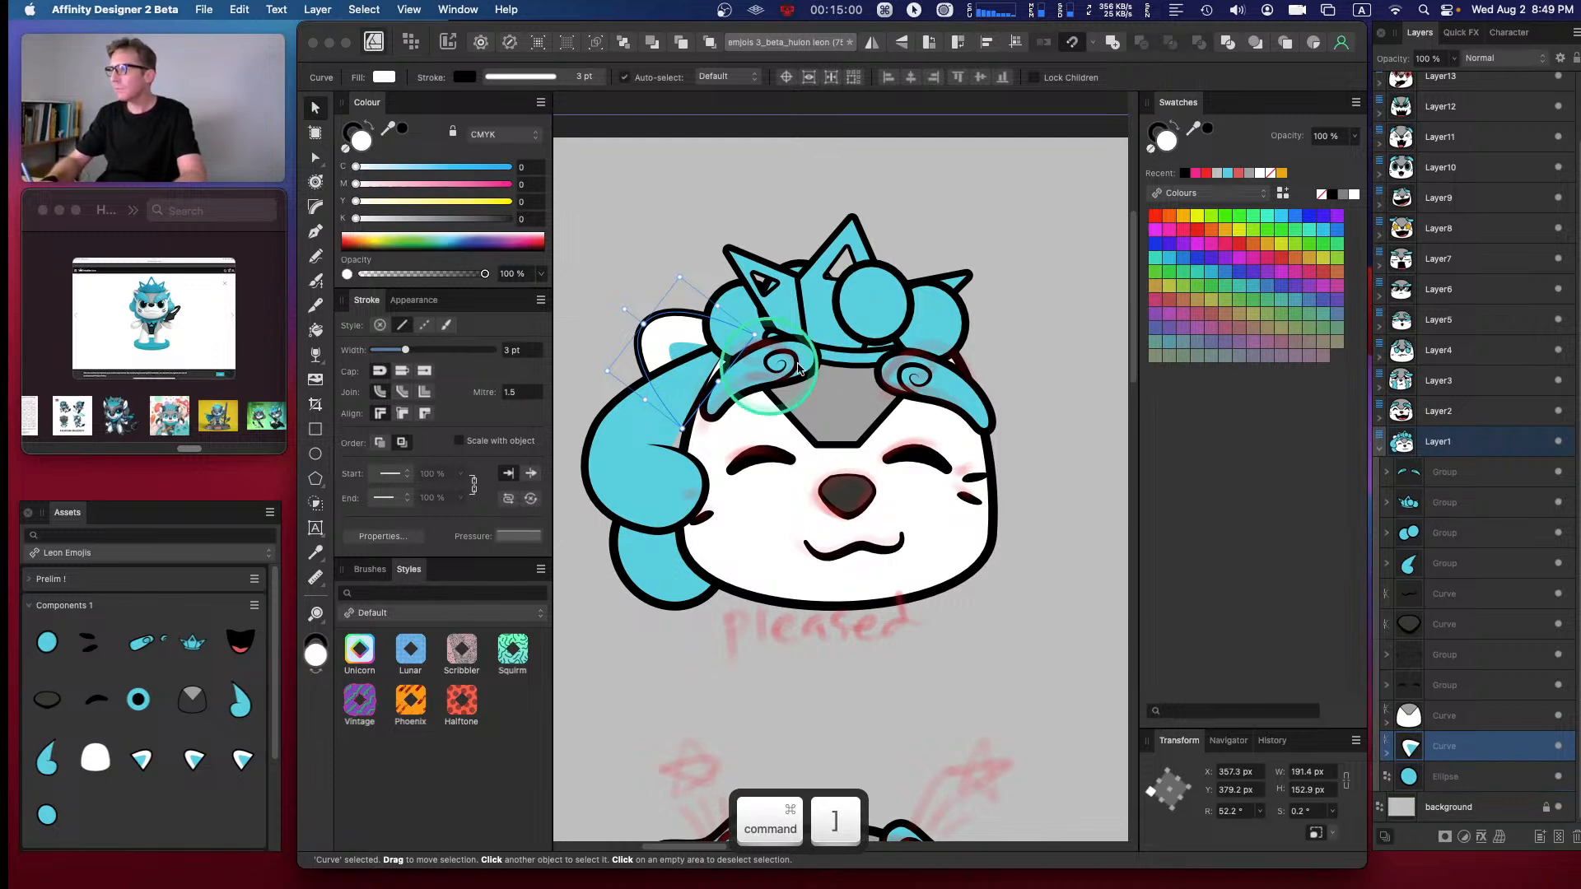
click(1558, 564)
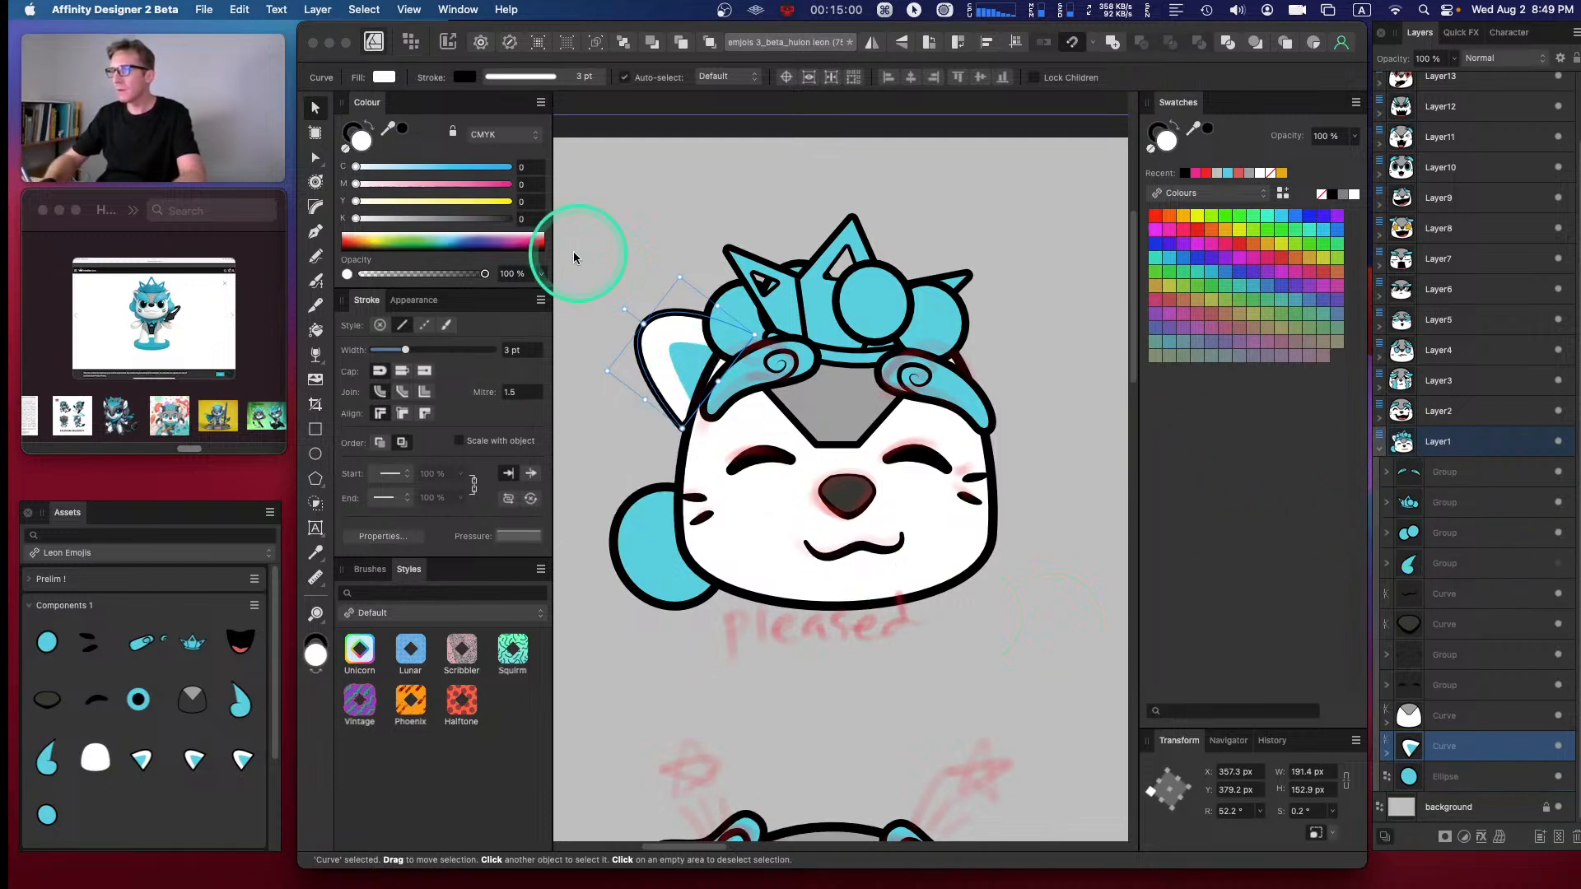
- Stretch the ear at the head's left side to a height of about 172 px
click(722, 194)
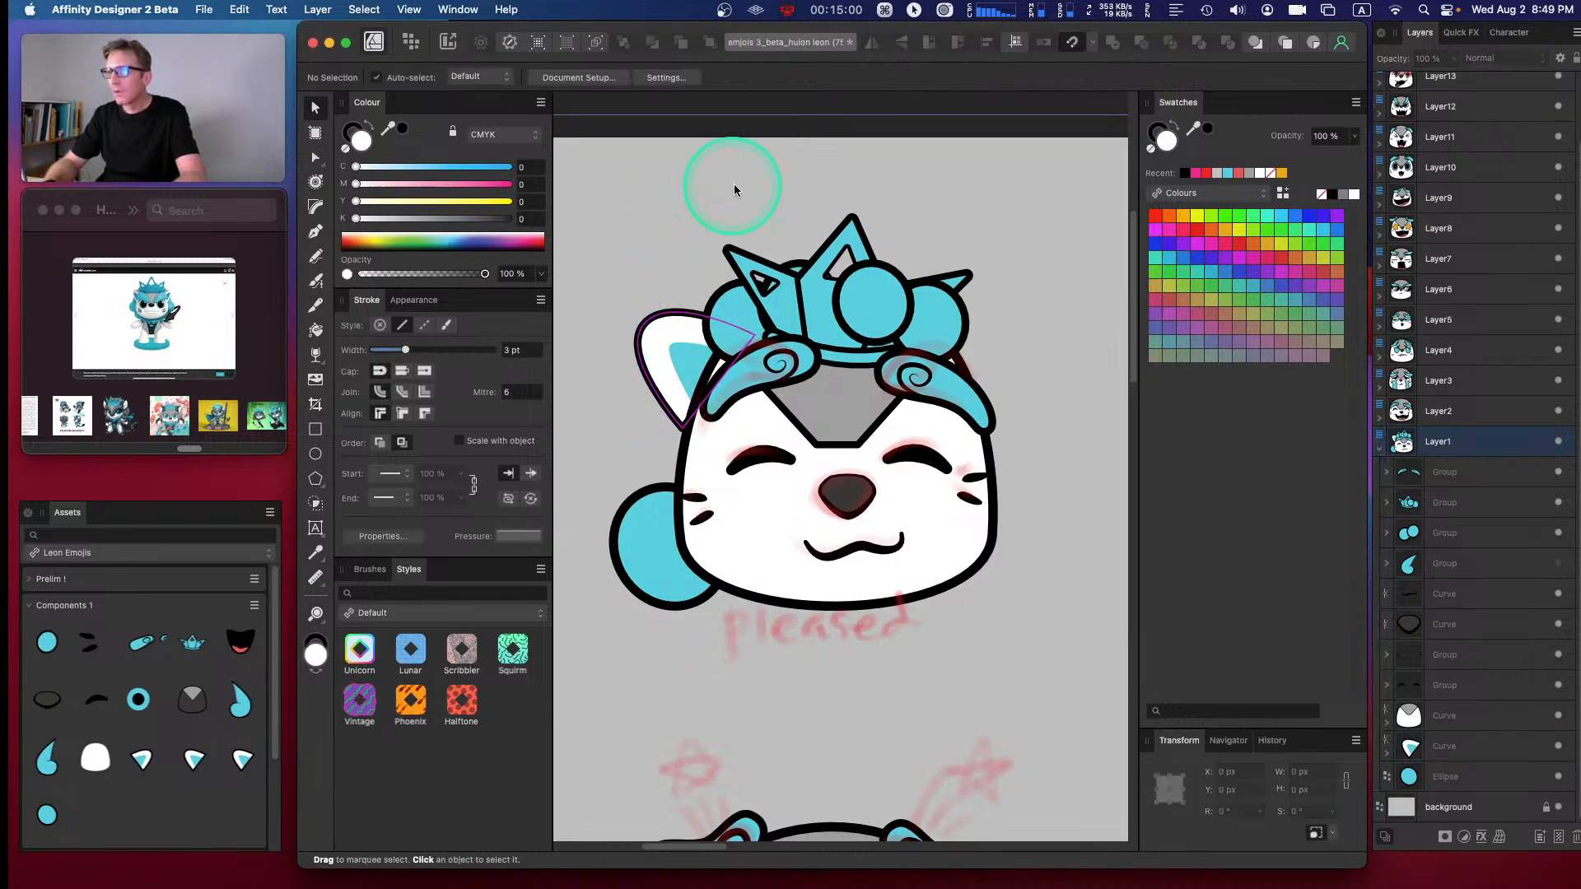
click(724, 381)
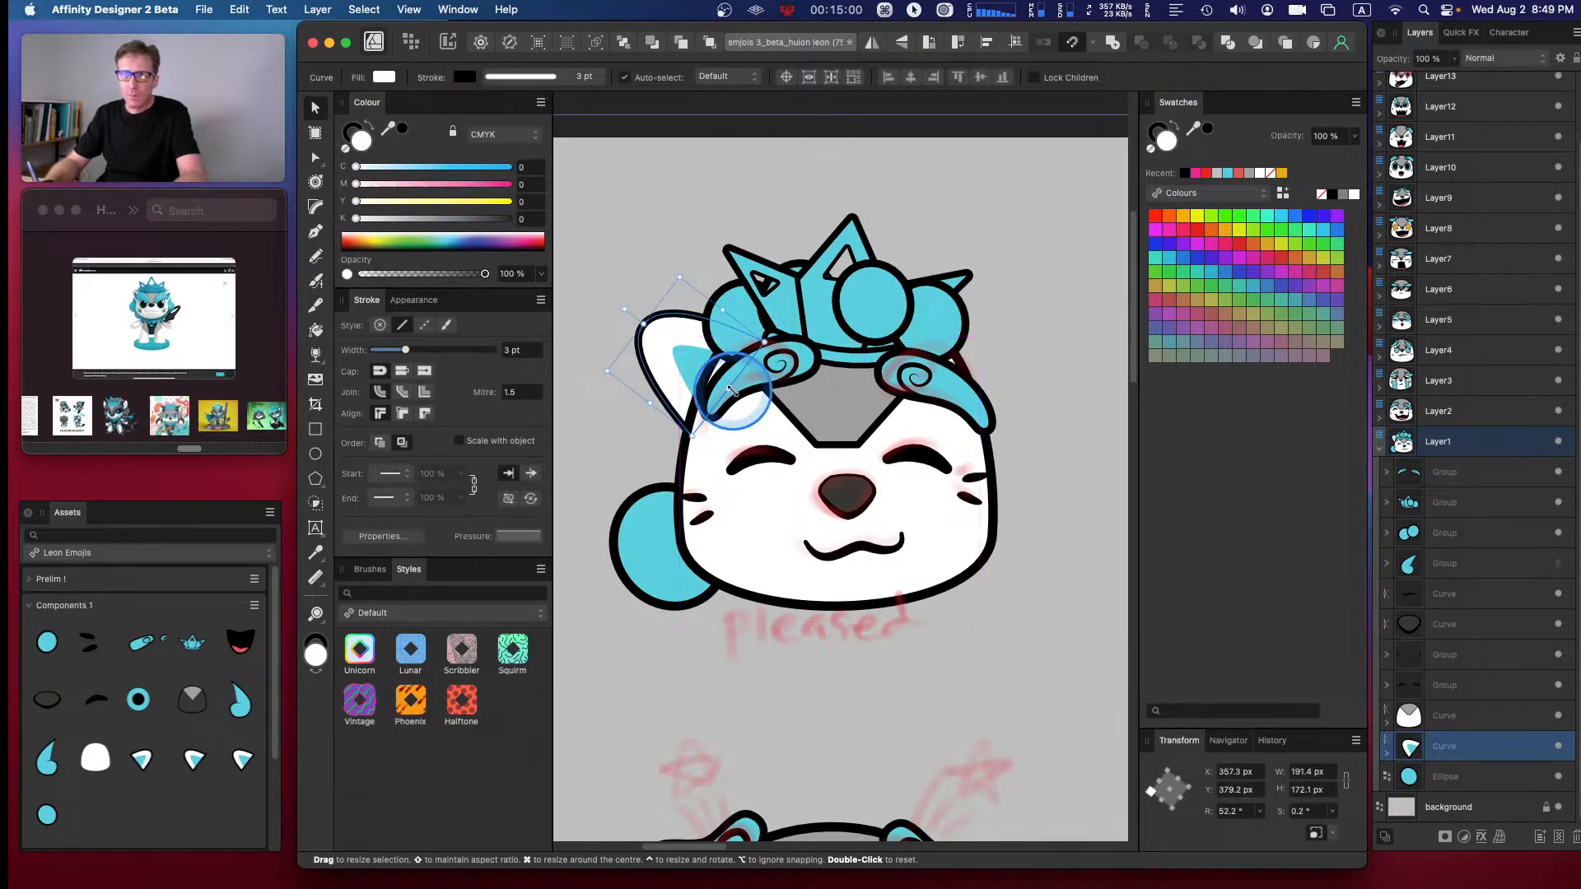
click(499, 348)
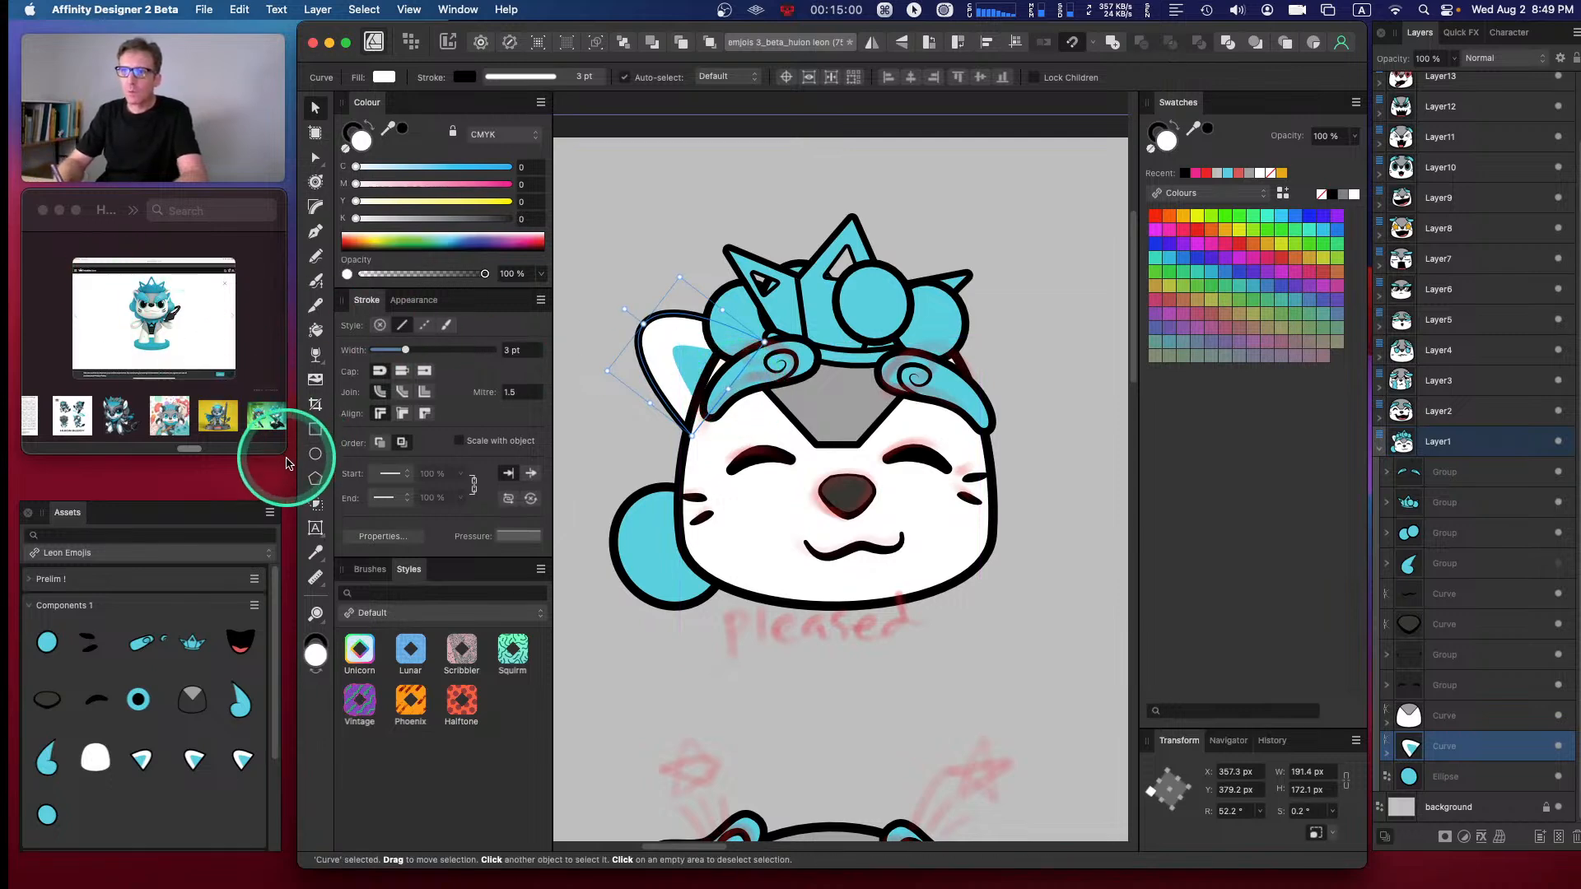
- Switch to Finder, examine the ears, crown and hair in the Huion Mascot Reference images, and close the folder window
click(283, 456)
drag(283, 456, 906, 738)
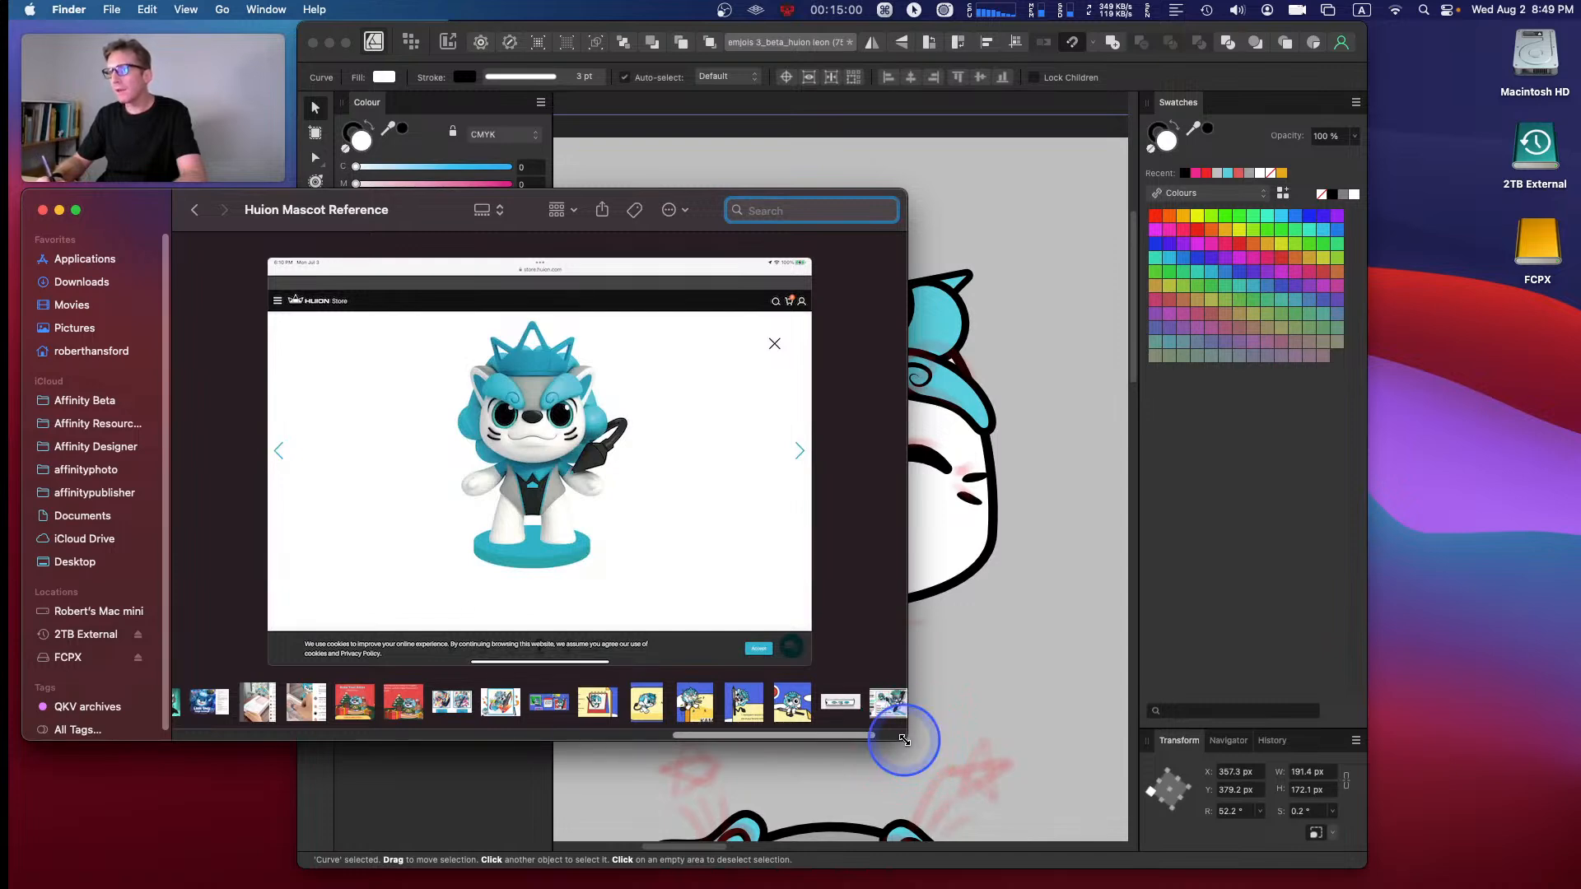
drag(904, 739, 713, 681)
click(635, 648)
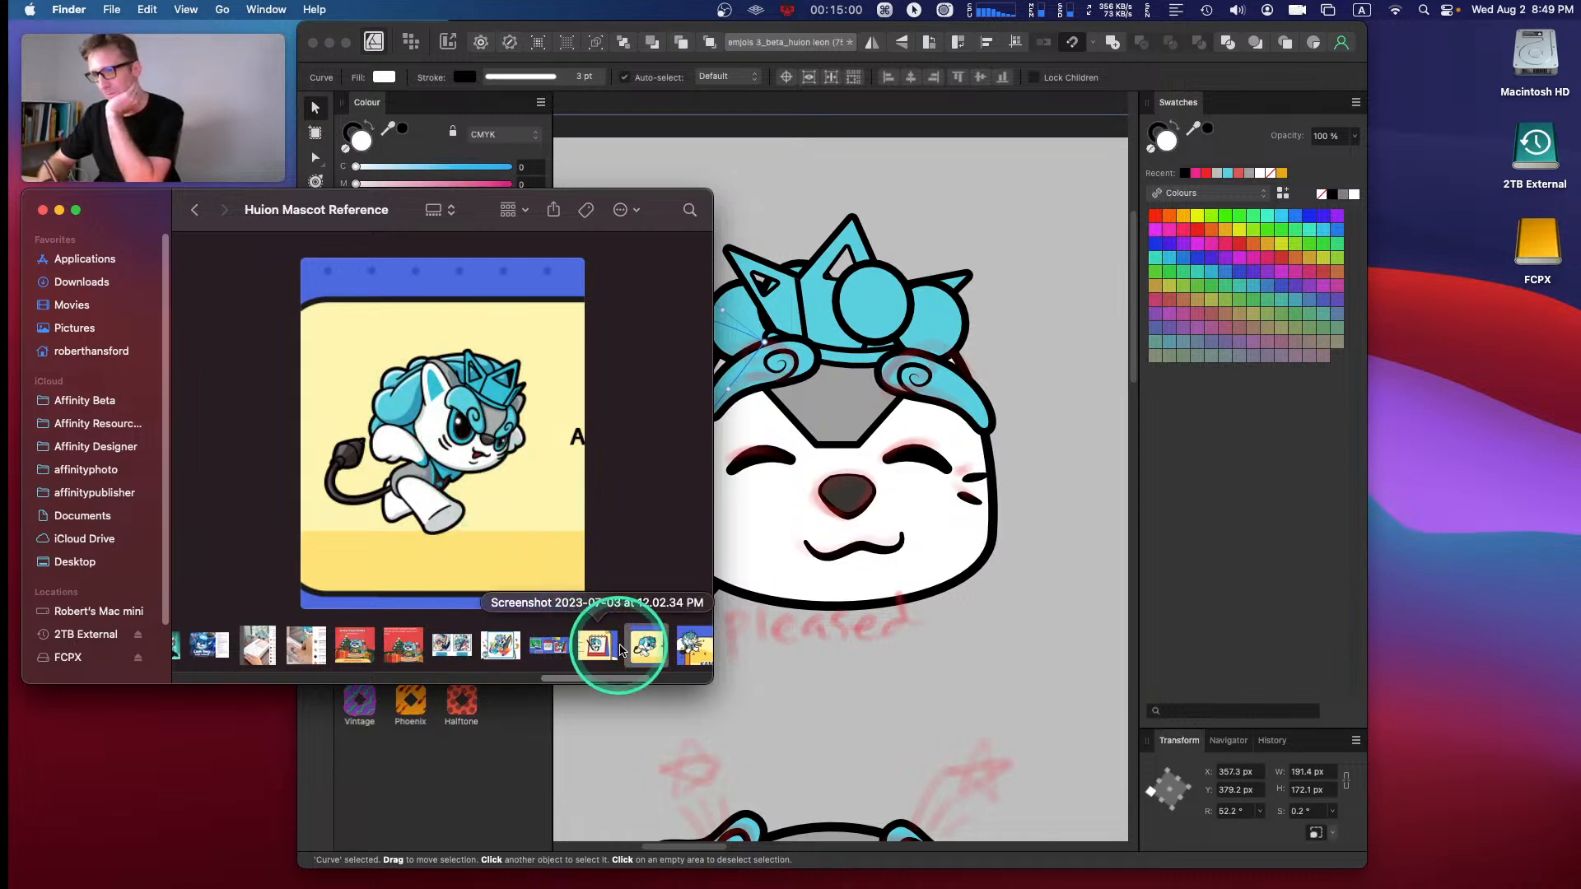
click(698, 657)
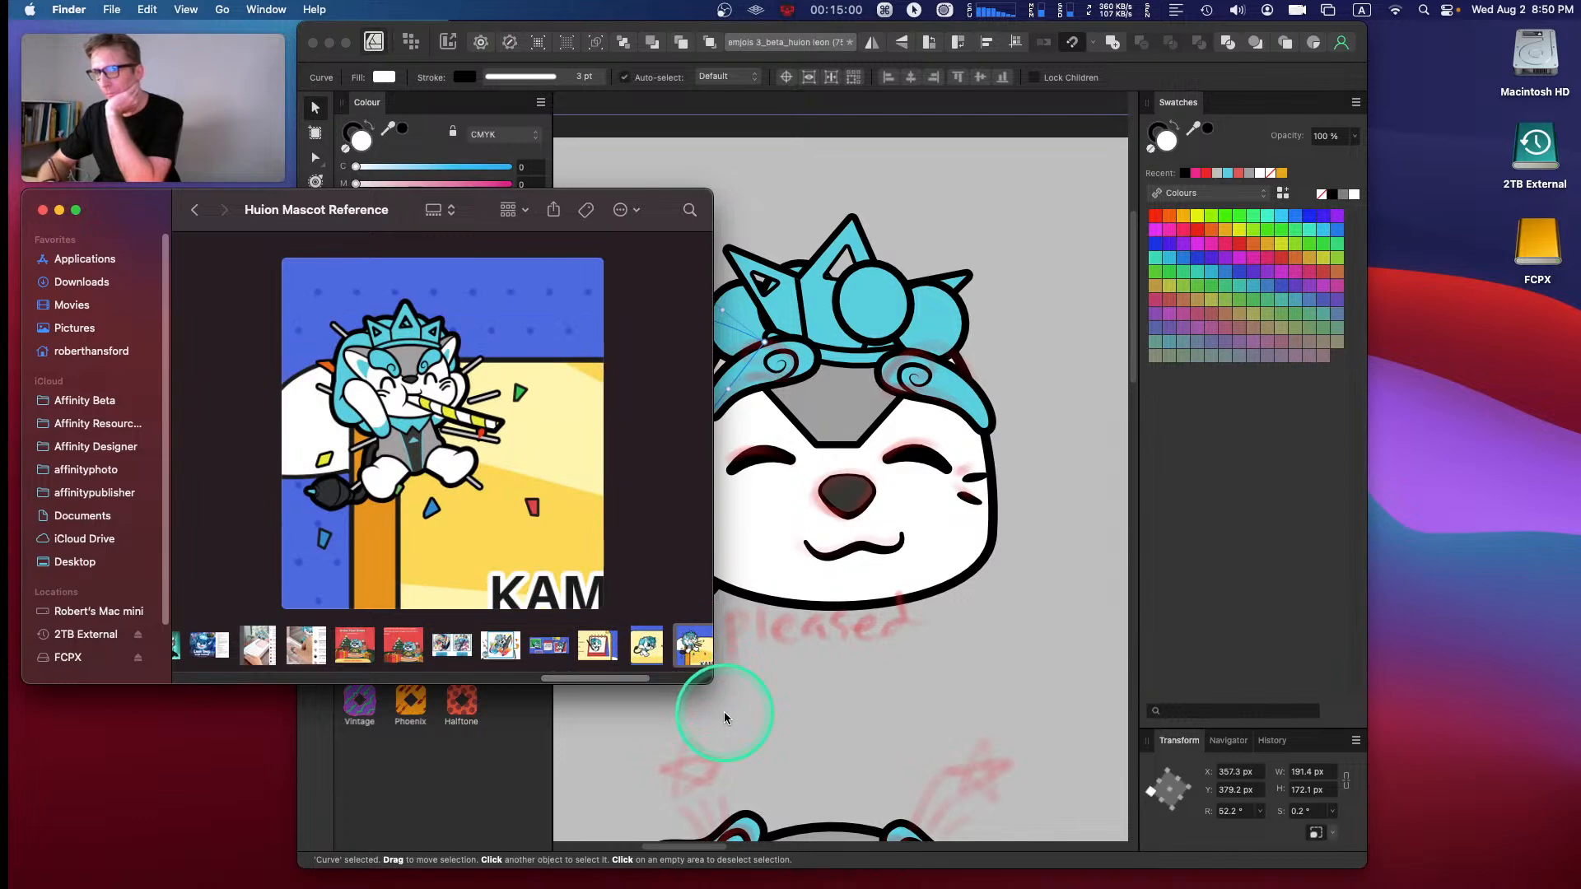
click(598, 644)
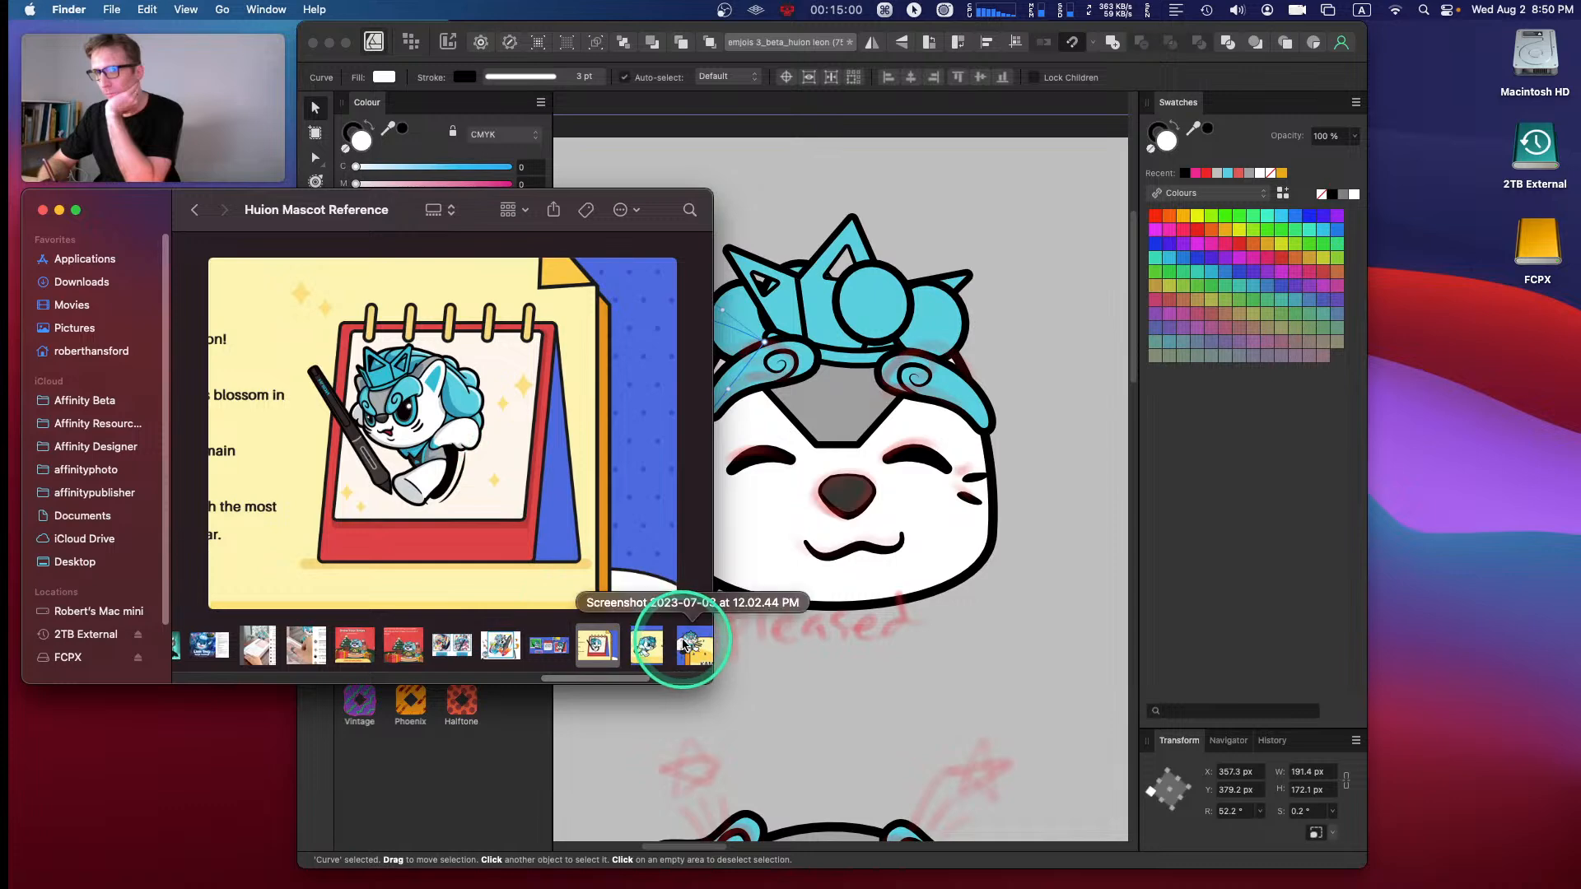
drag(629, 680, 670, 681)
click(525, 645)
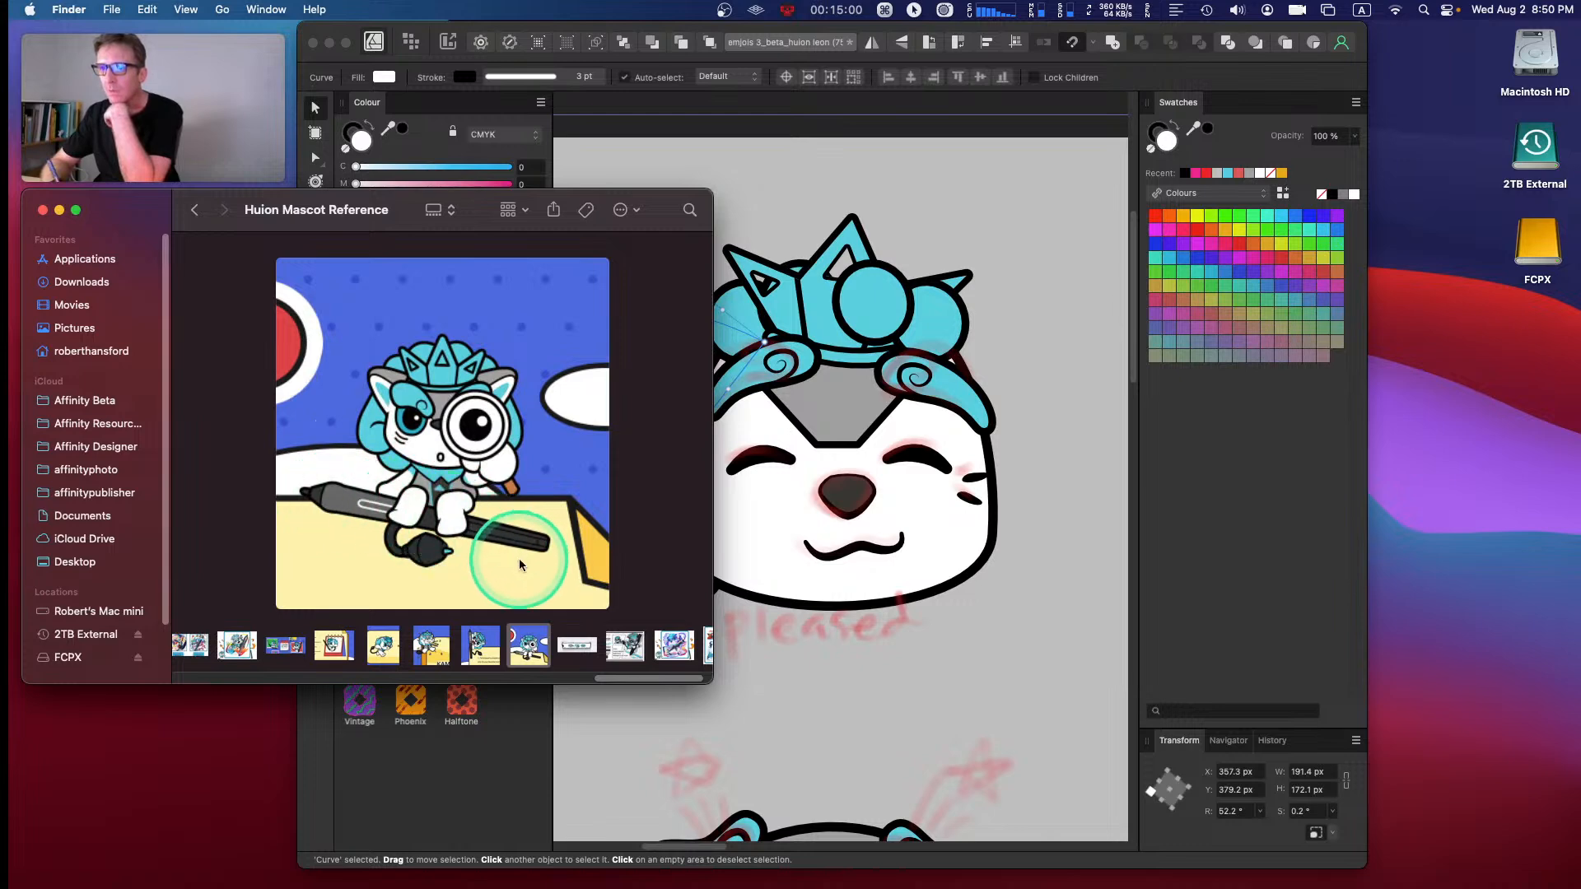
click(484, 655)
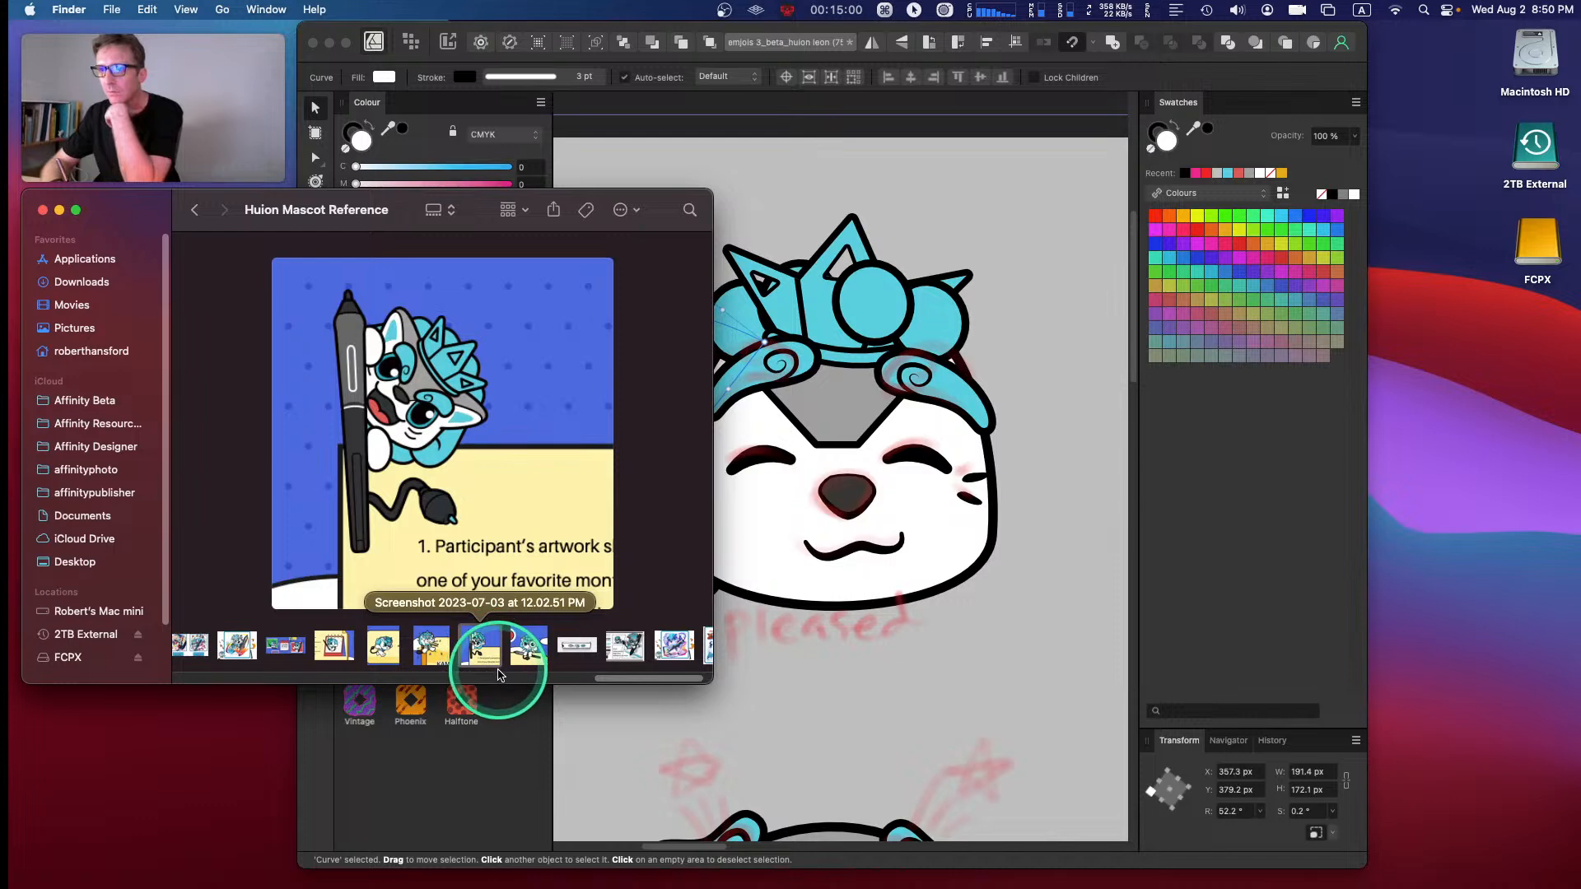
drag(632, 680, 670, 670)
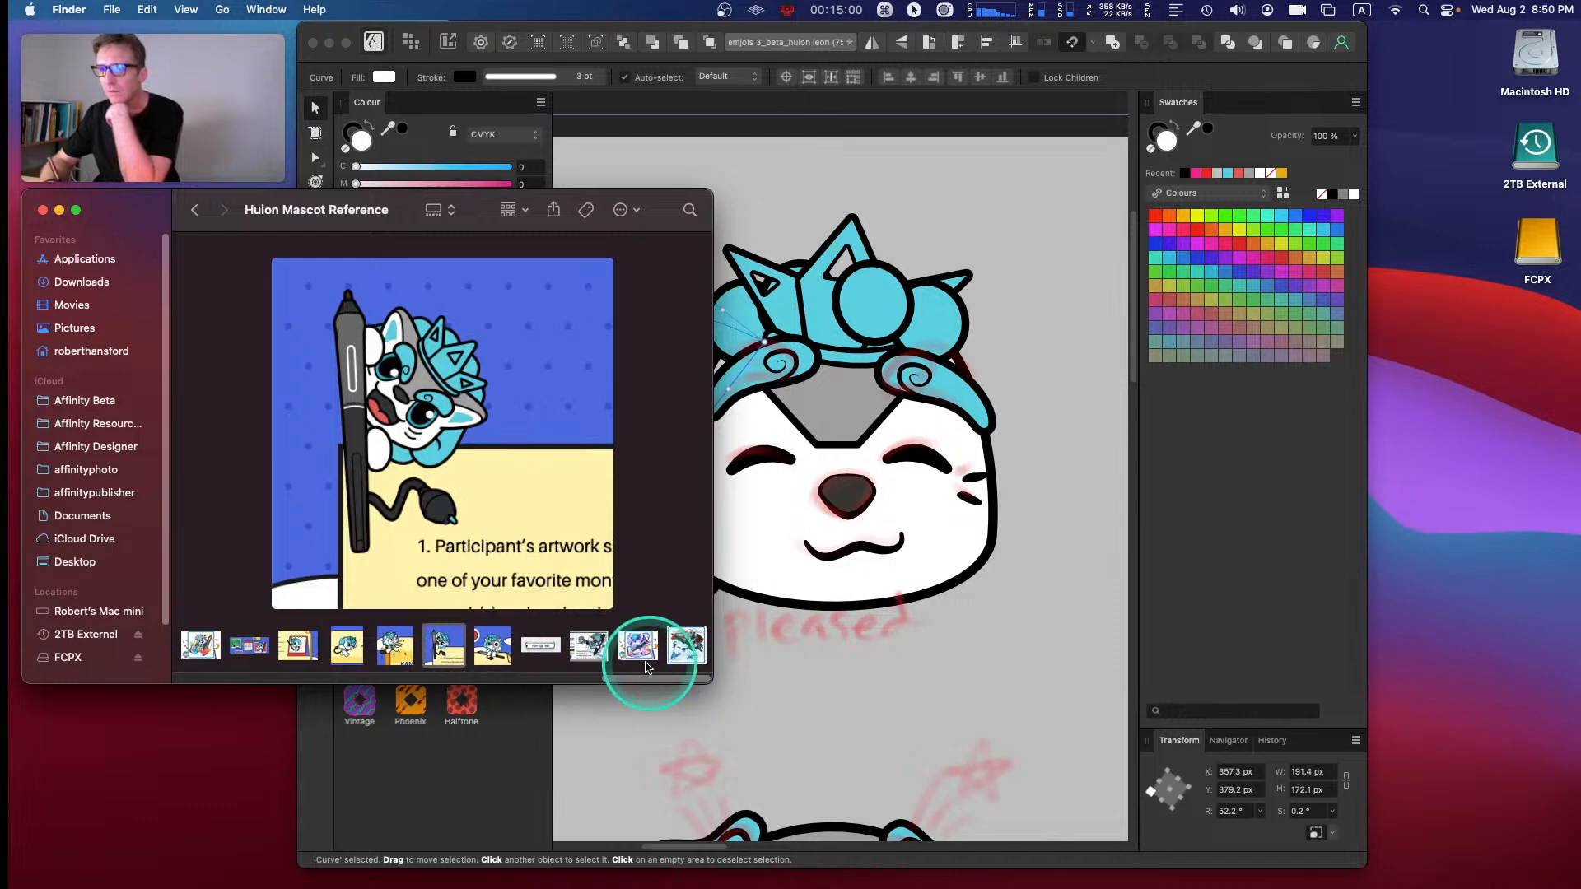
click(604, 665)
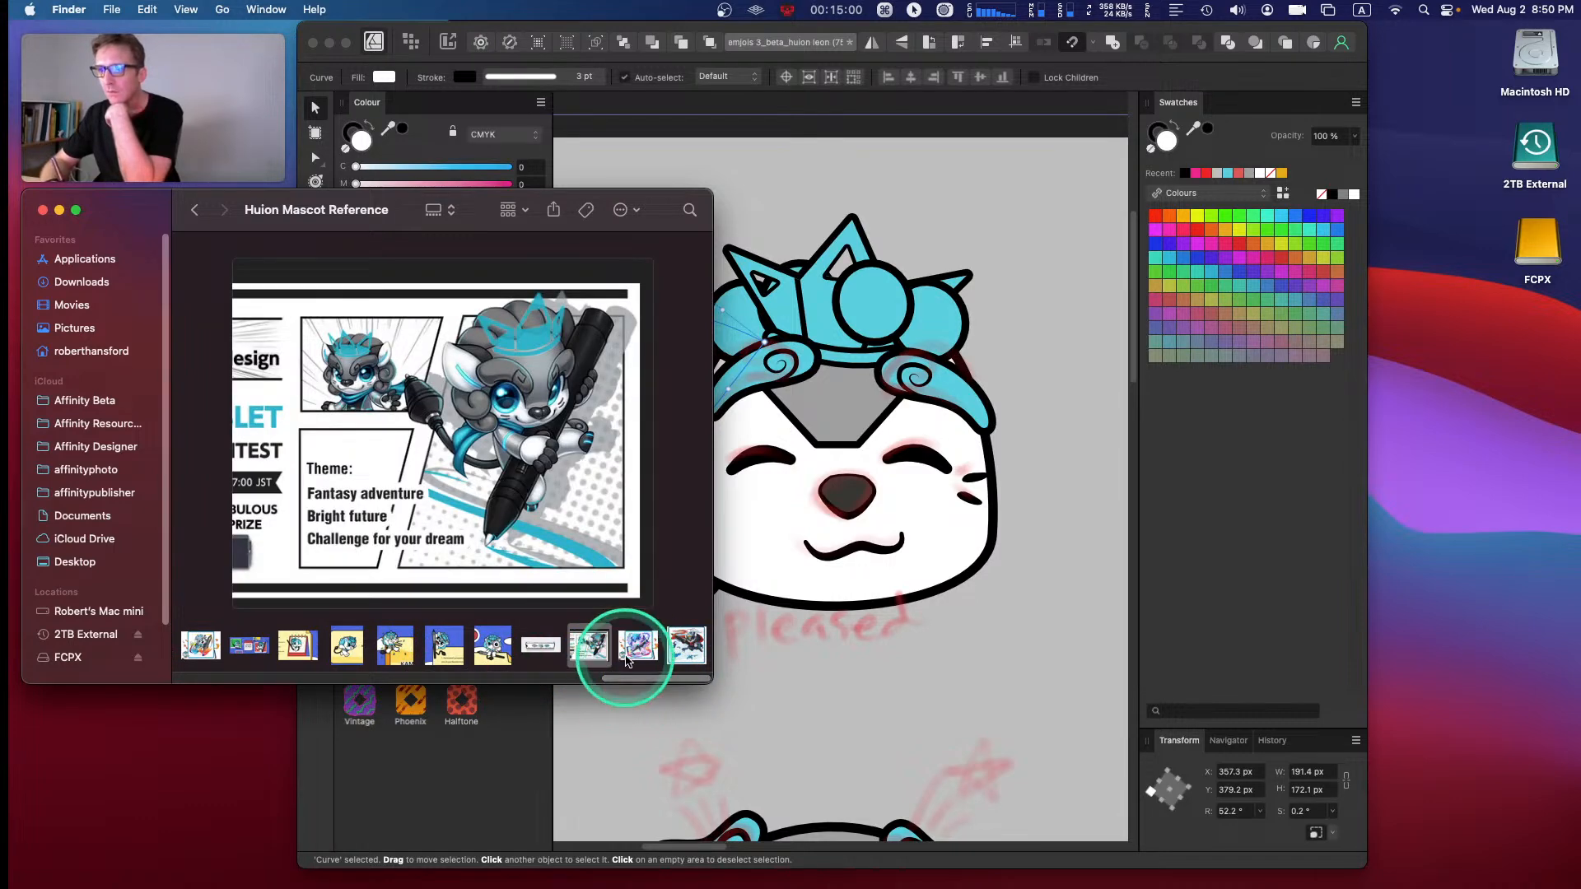
click(639, 658)
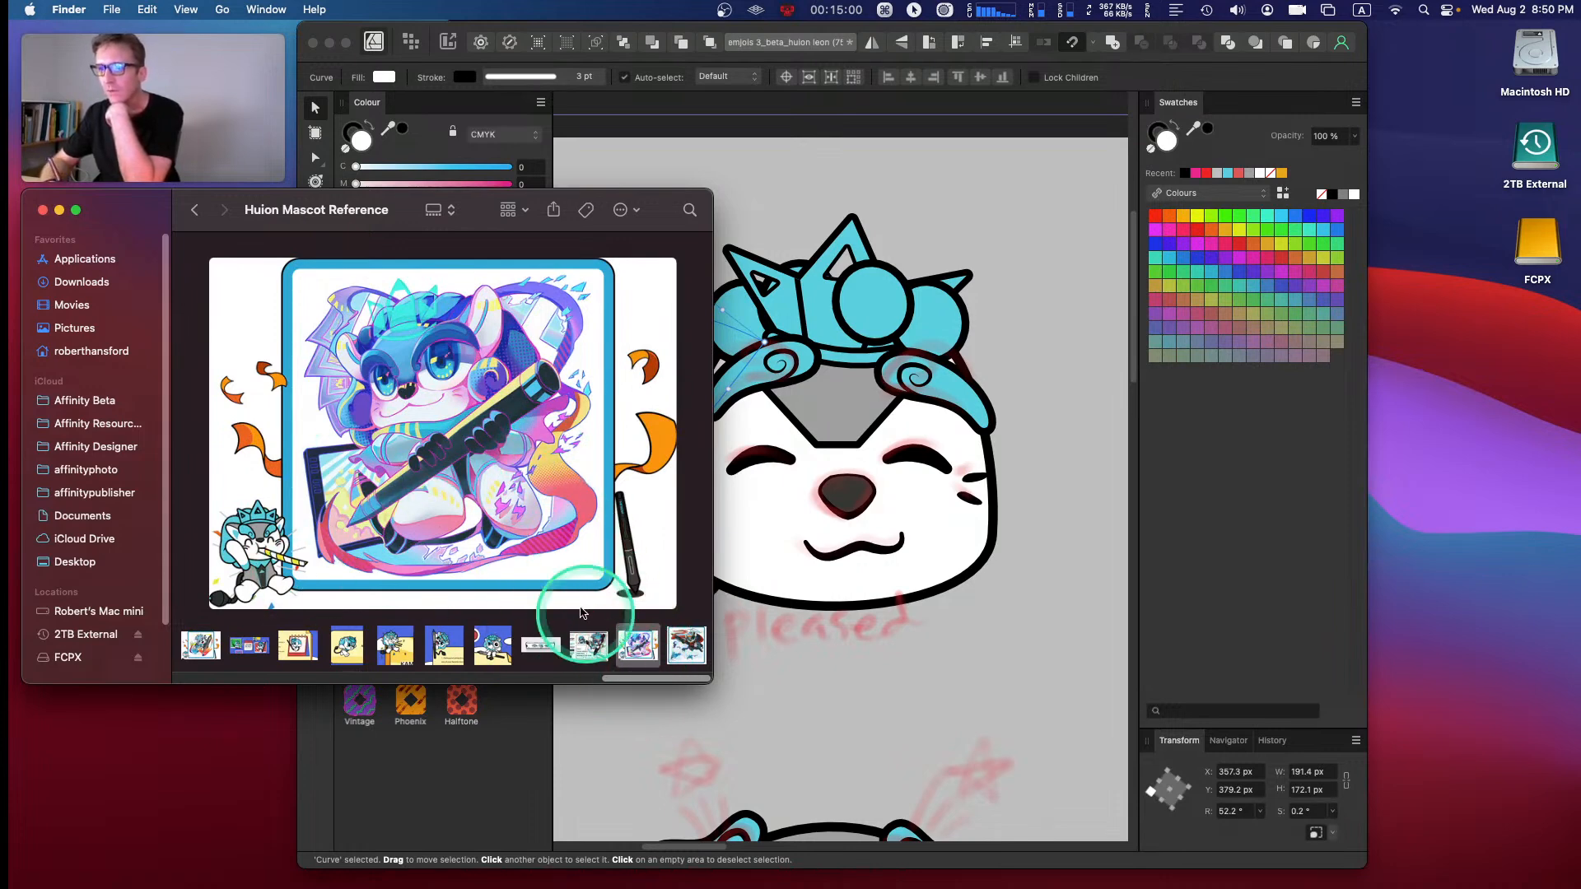
scroll(630, 659, left, 4)
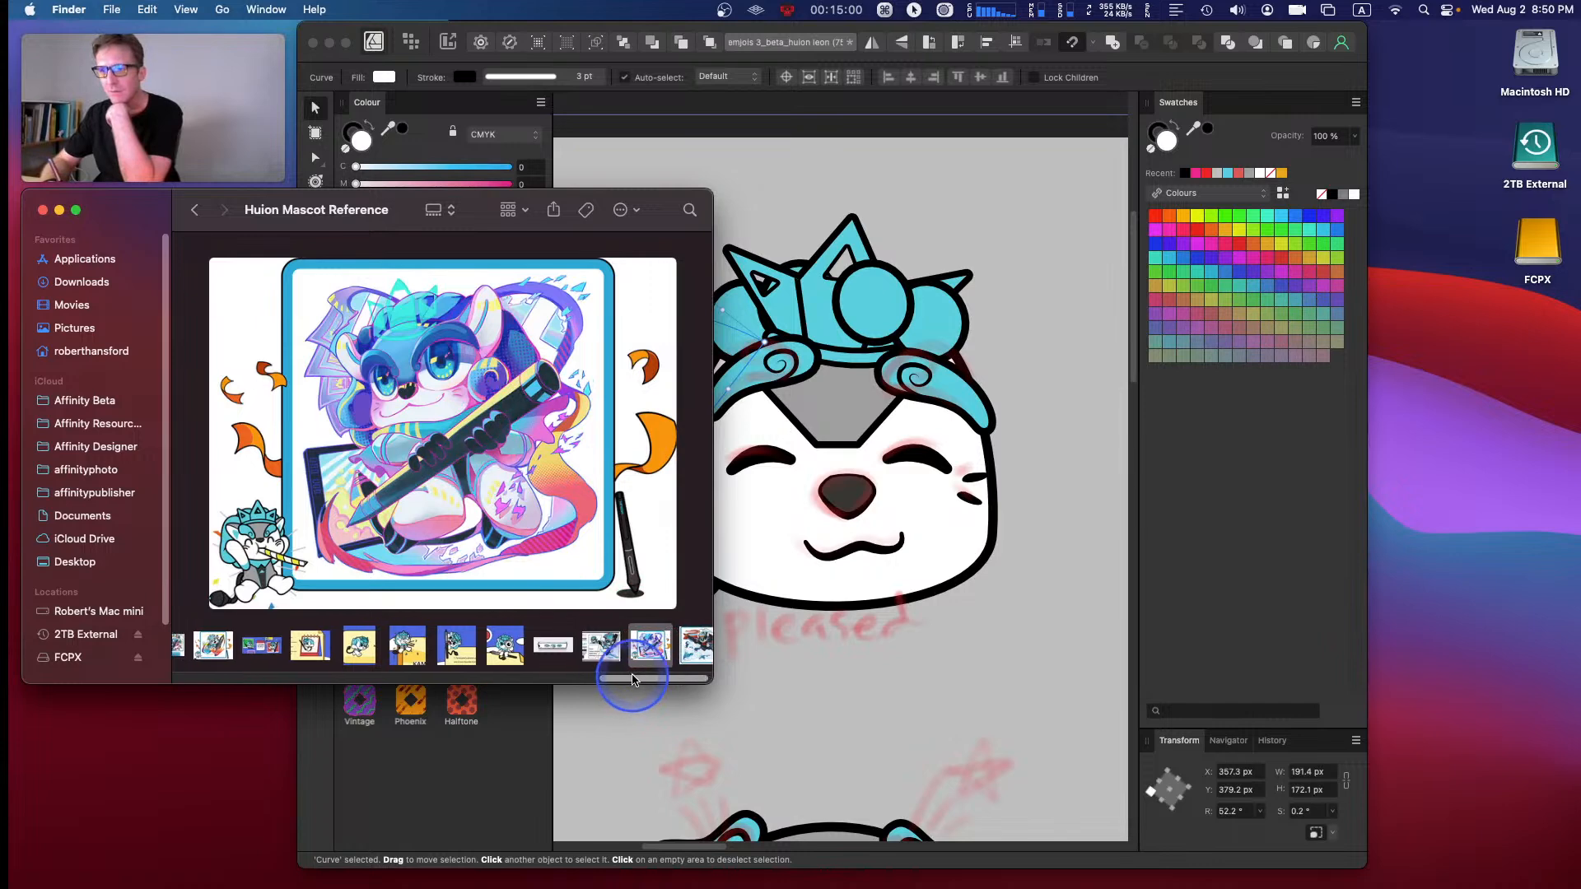
click(501, 651)
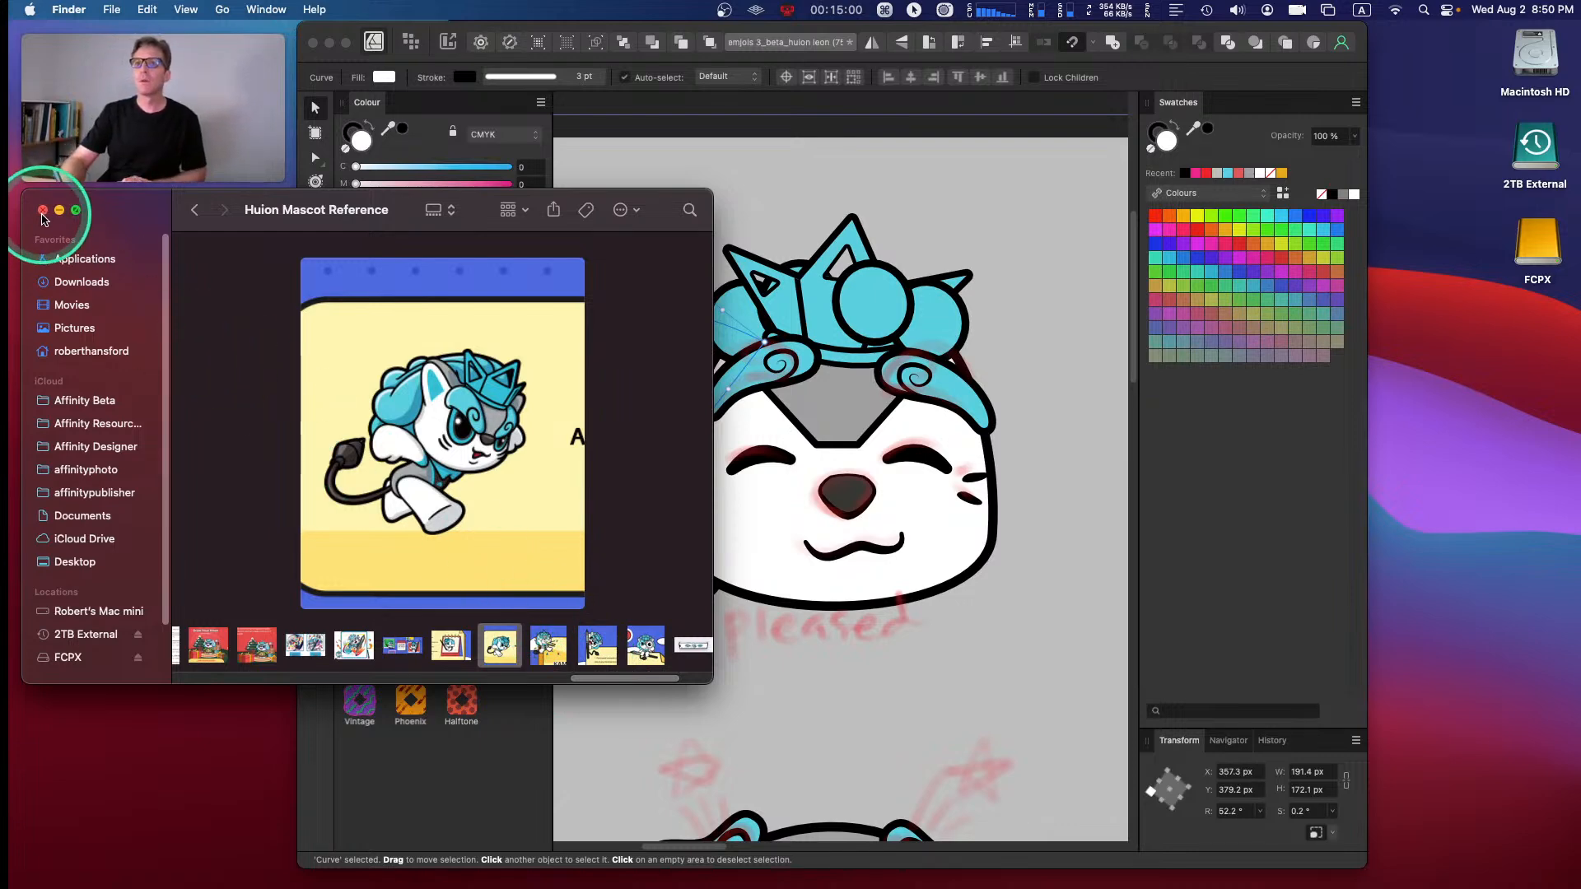
click(42, 210)
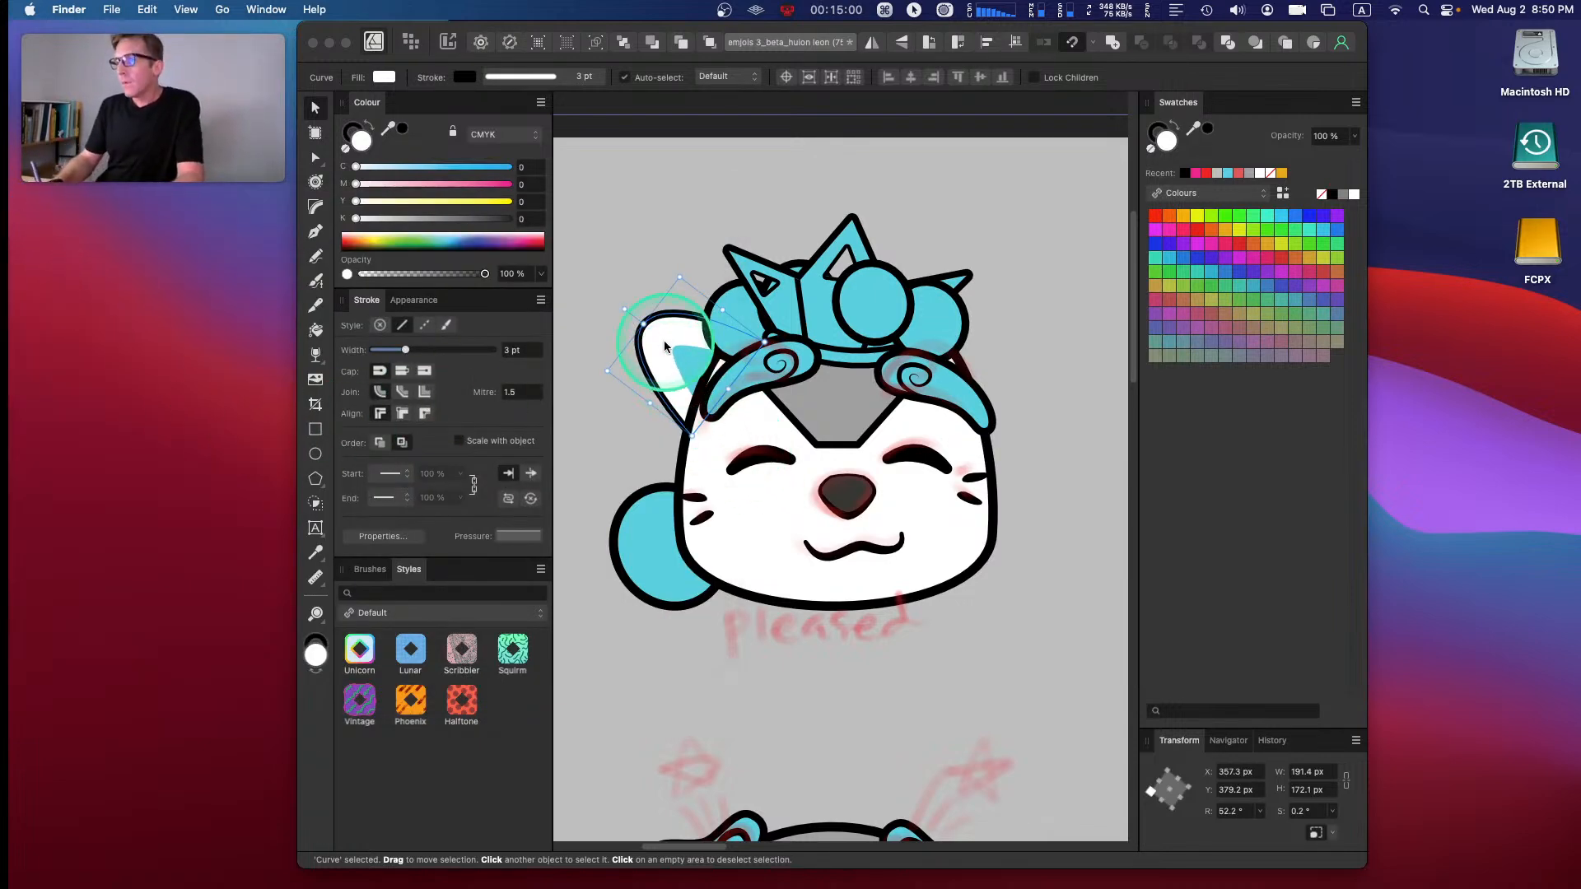
- Enlarge the left ear to about 184 by 186 px and shift it slightly inward toward the head
drag(644, 327, 641, 321)
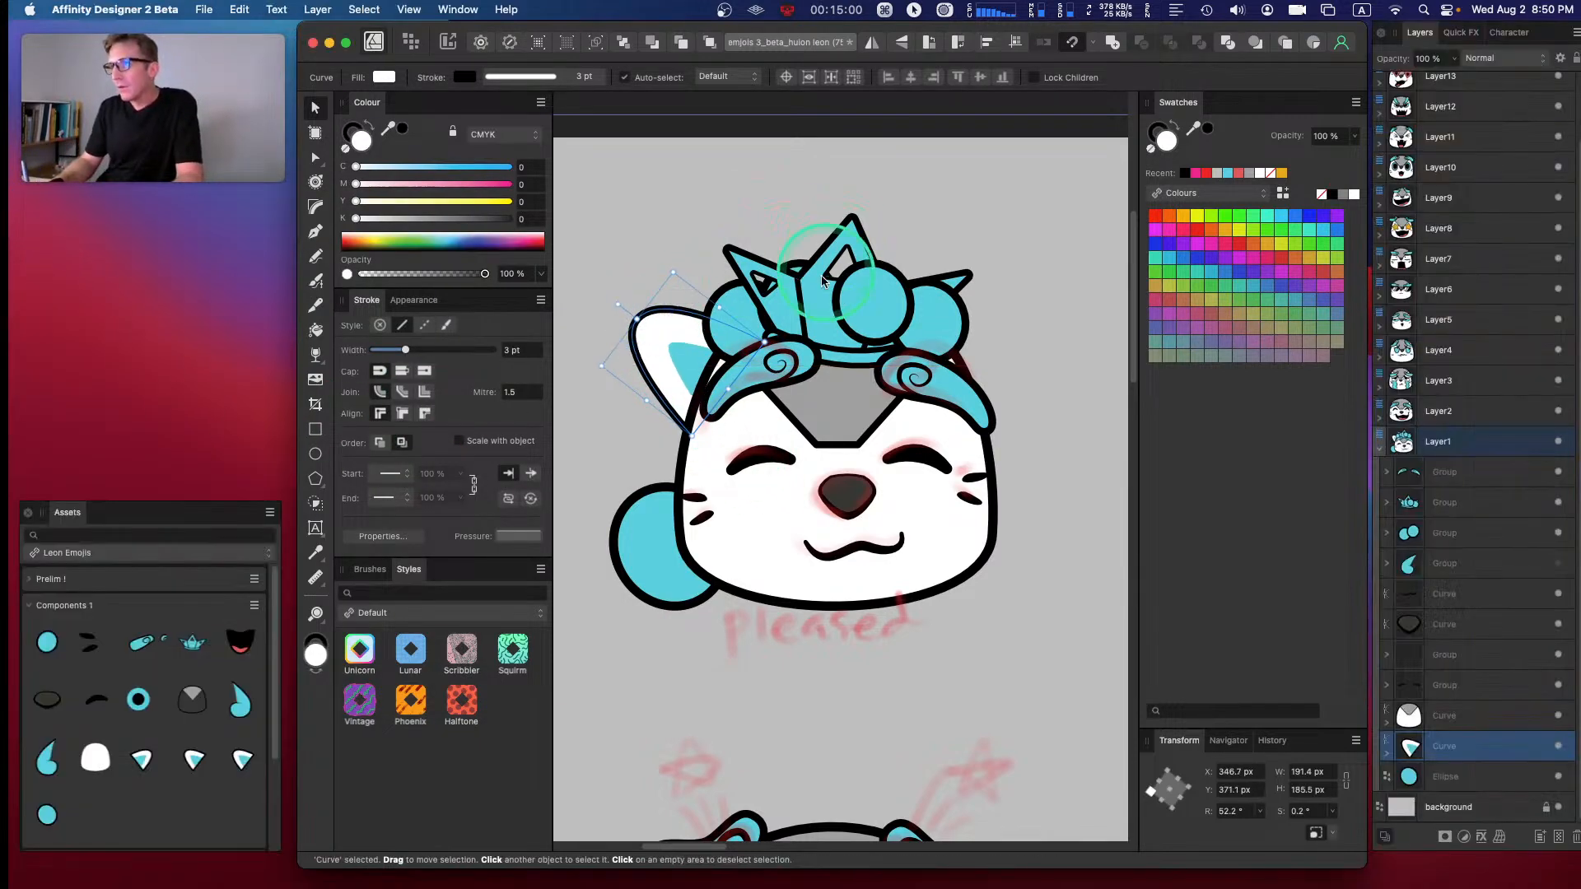
drag(647, 398, 687, 353)
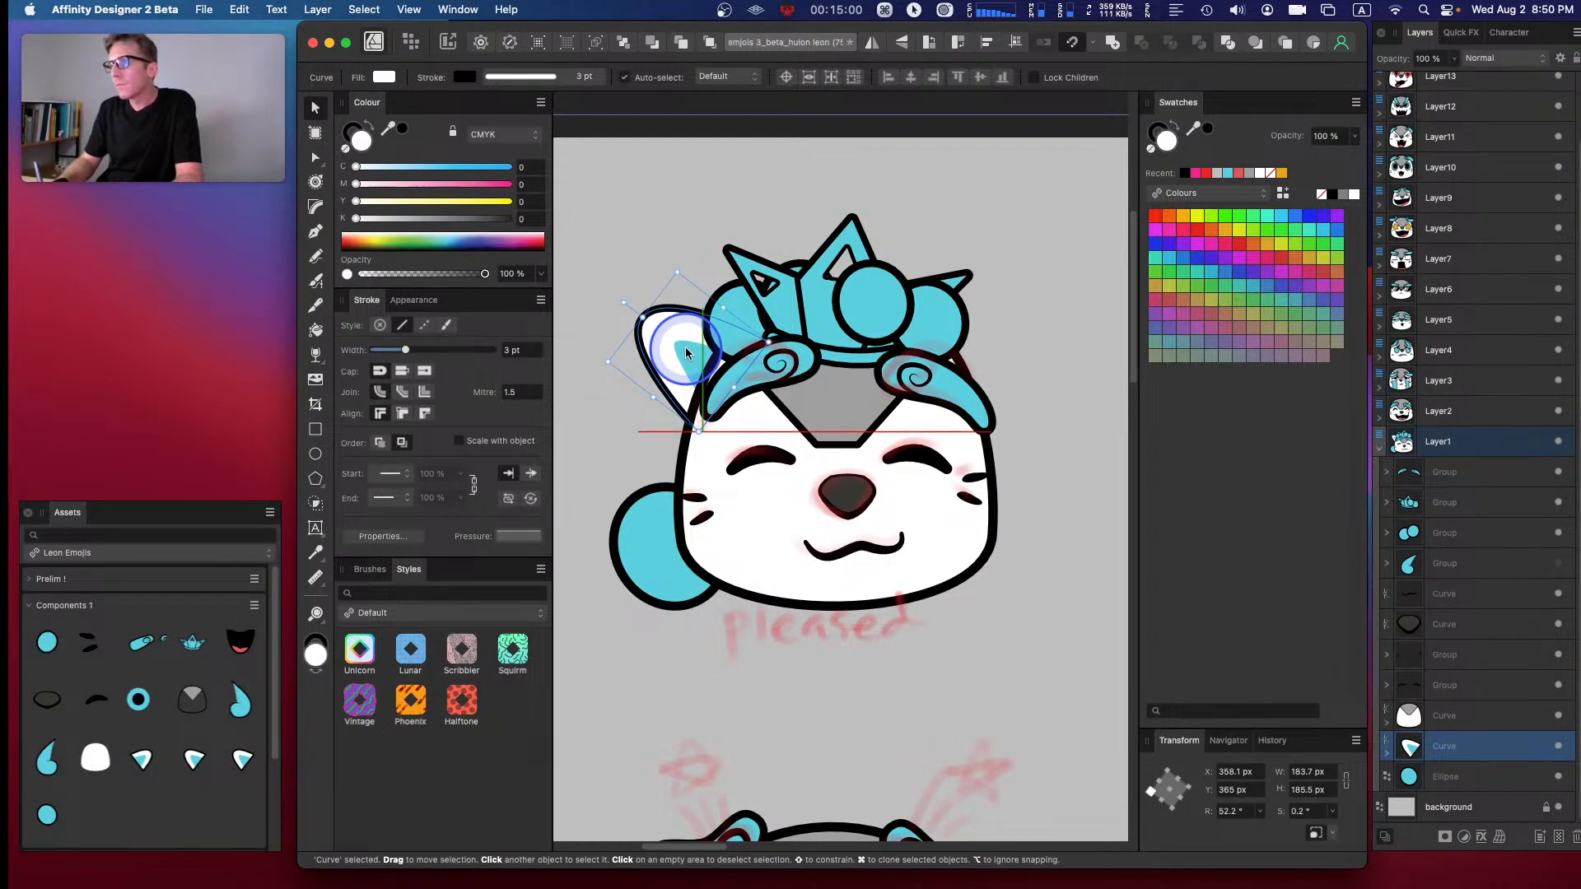
- Duplicate the left ear, flip the copy horizontally and place it behind the right side of the head
key(super+j)
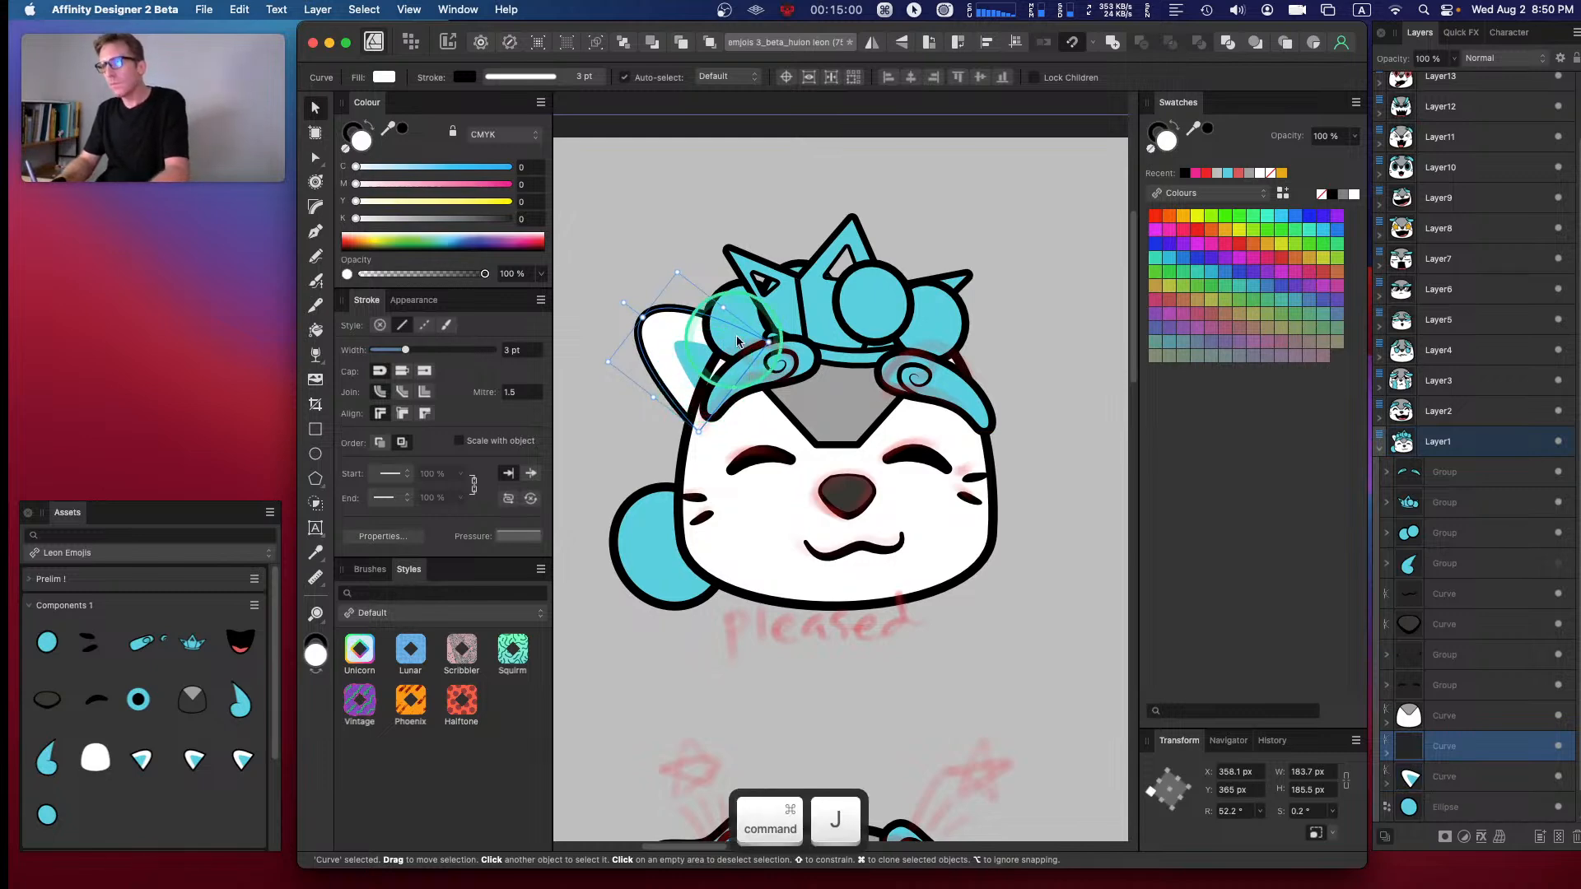
click(872, 42)
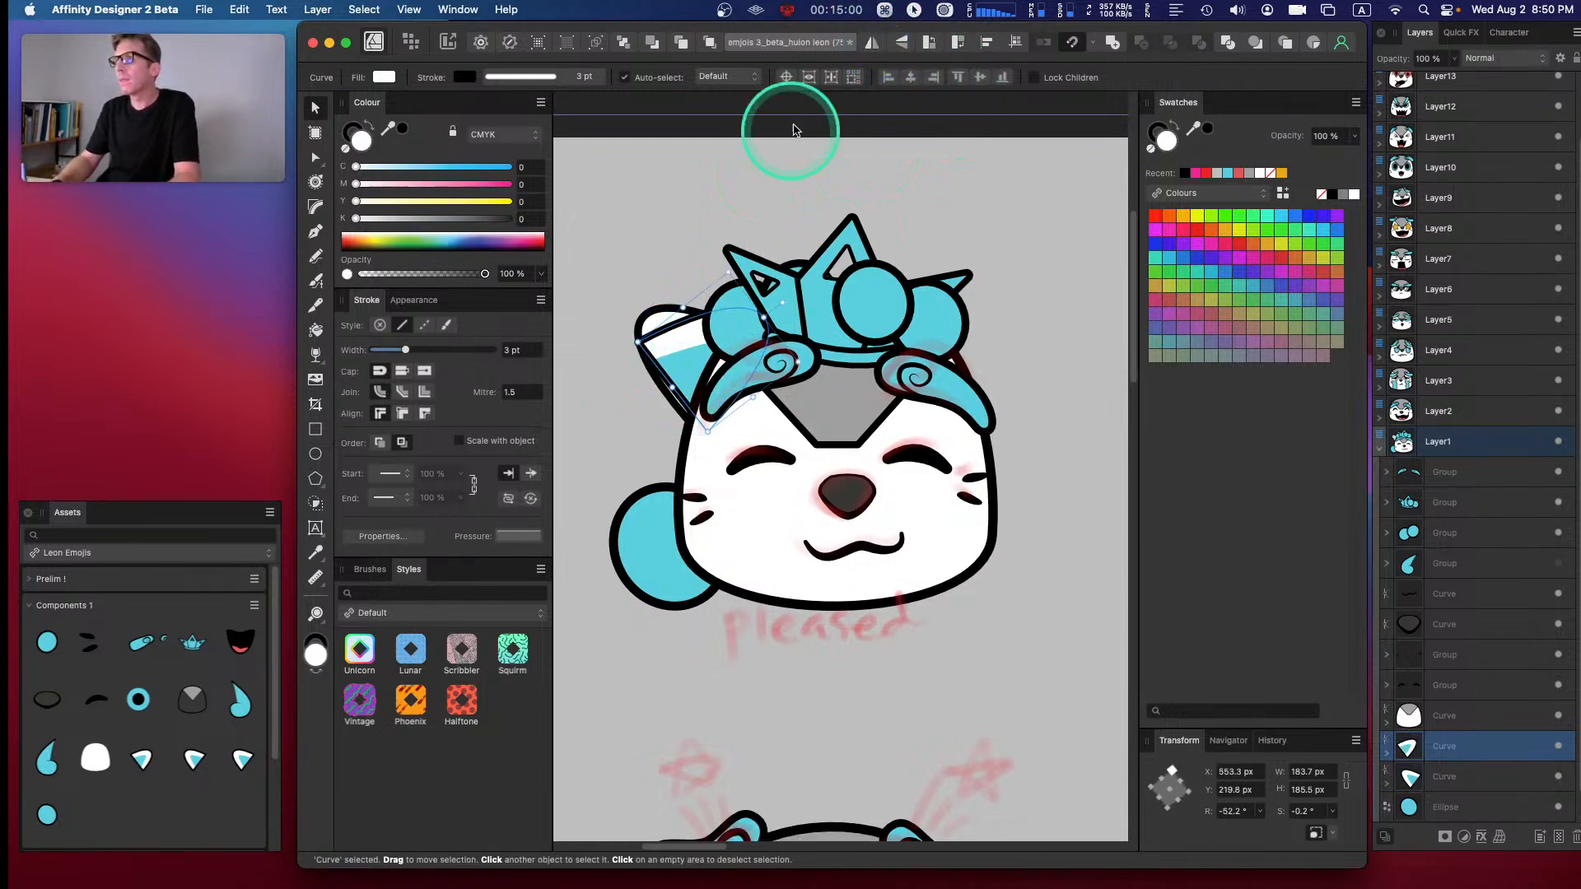
click(885, 11)
click(886, 13)
drag(759, 324, 977, 377)
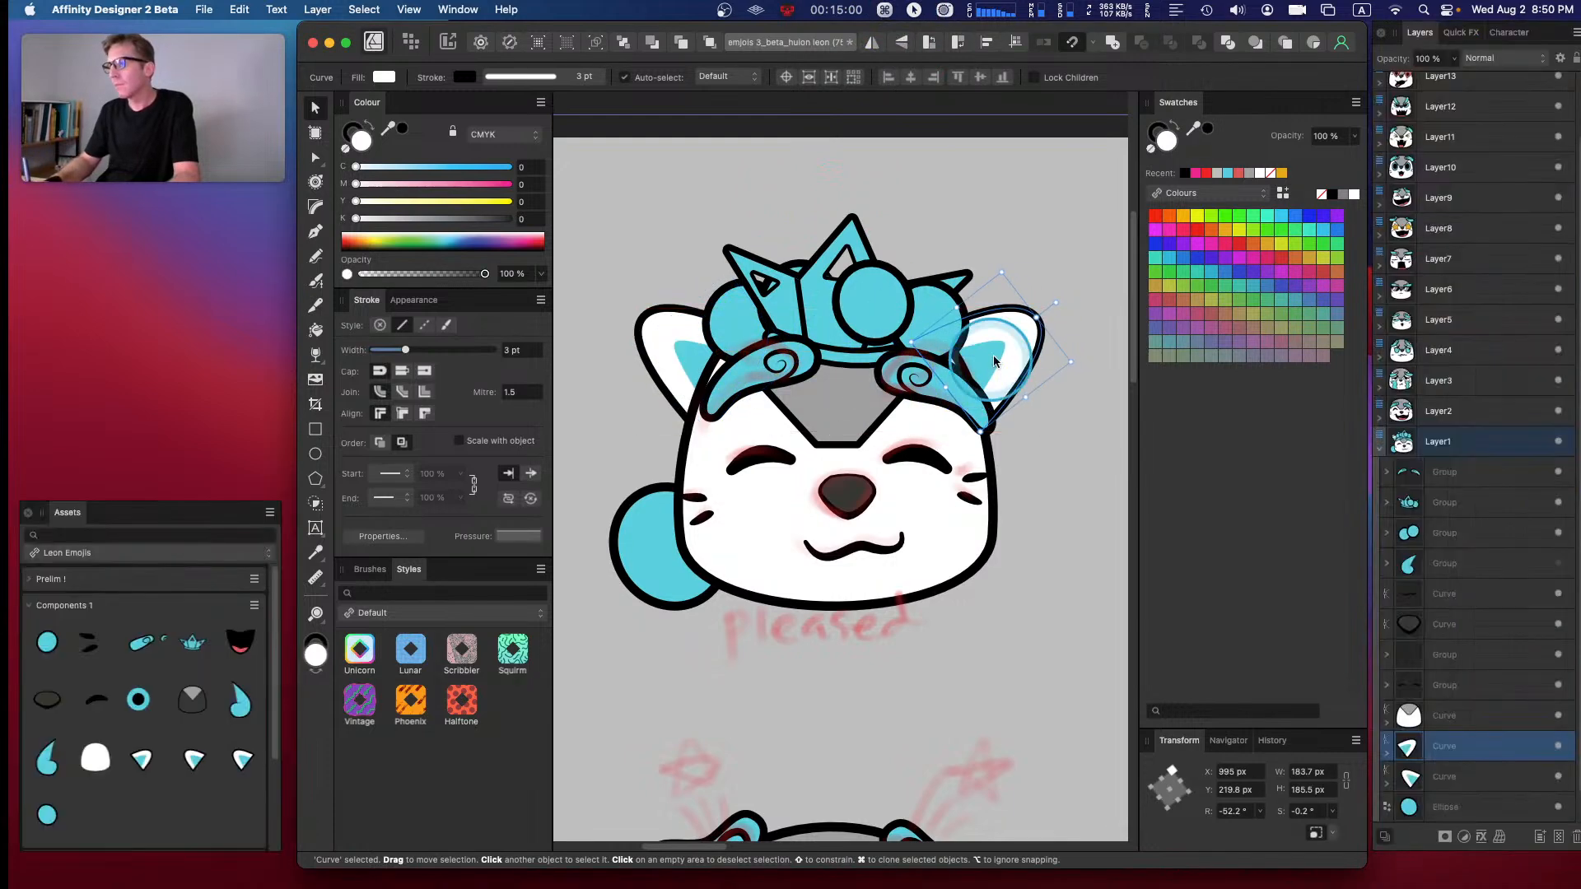
click(1051, 254)
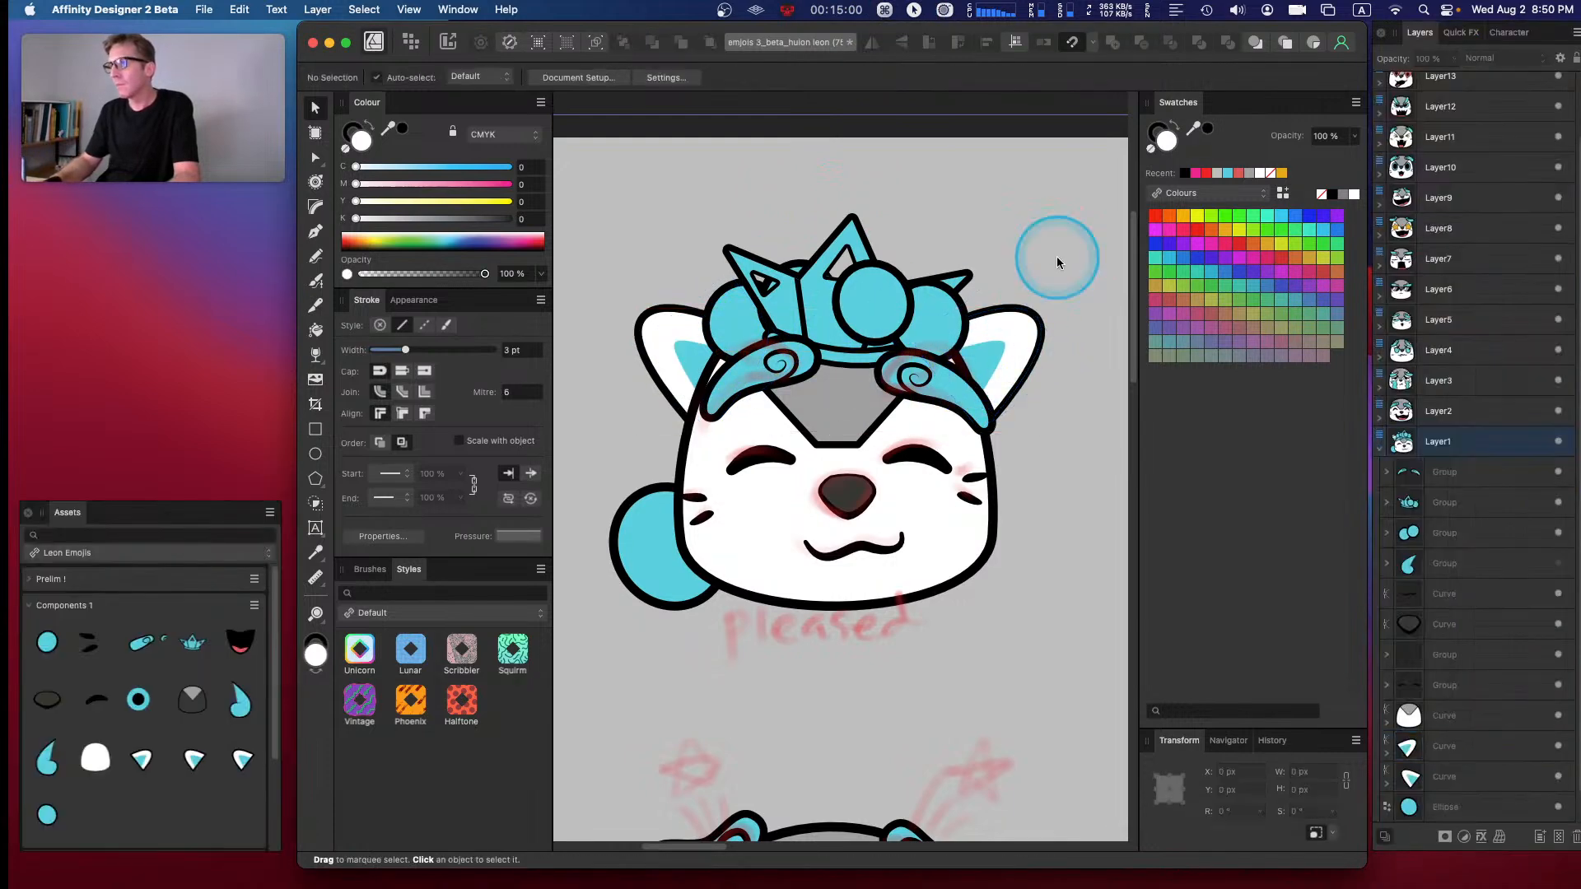
click(883, 8)
click(886, 13)
click(888, 13)
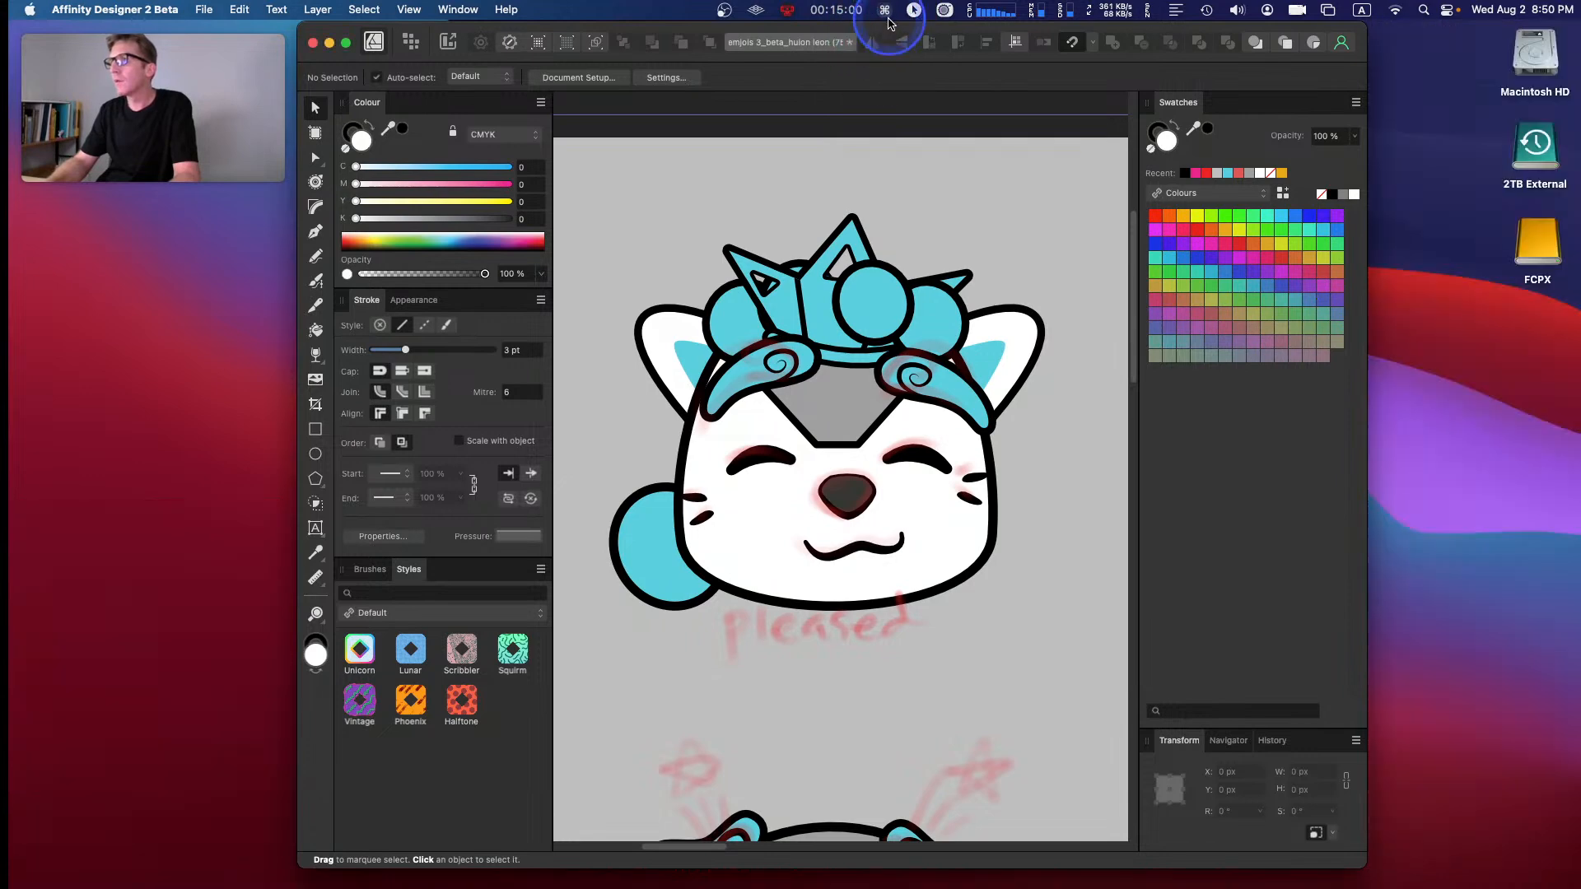
click(889, 31)
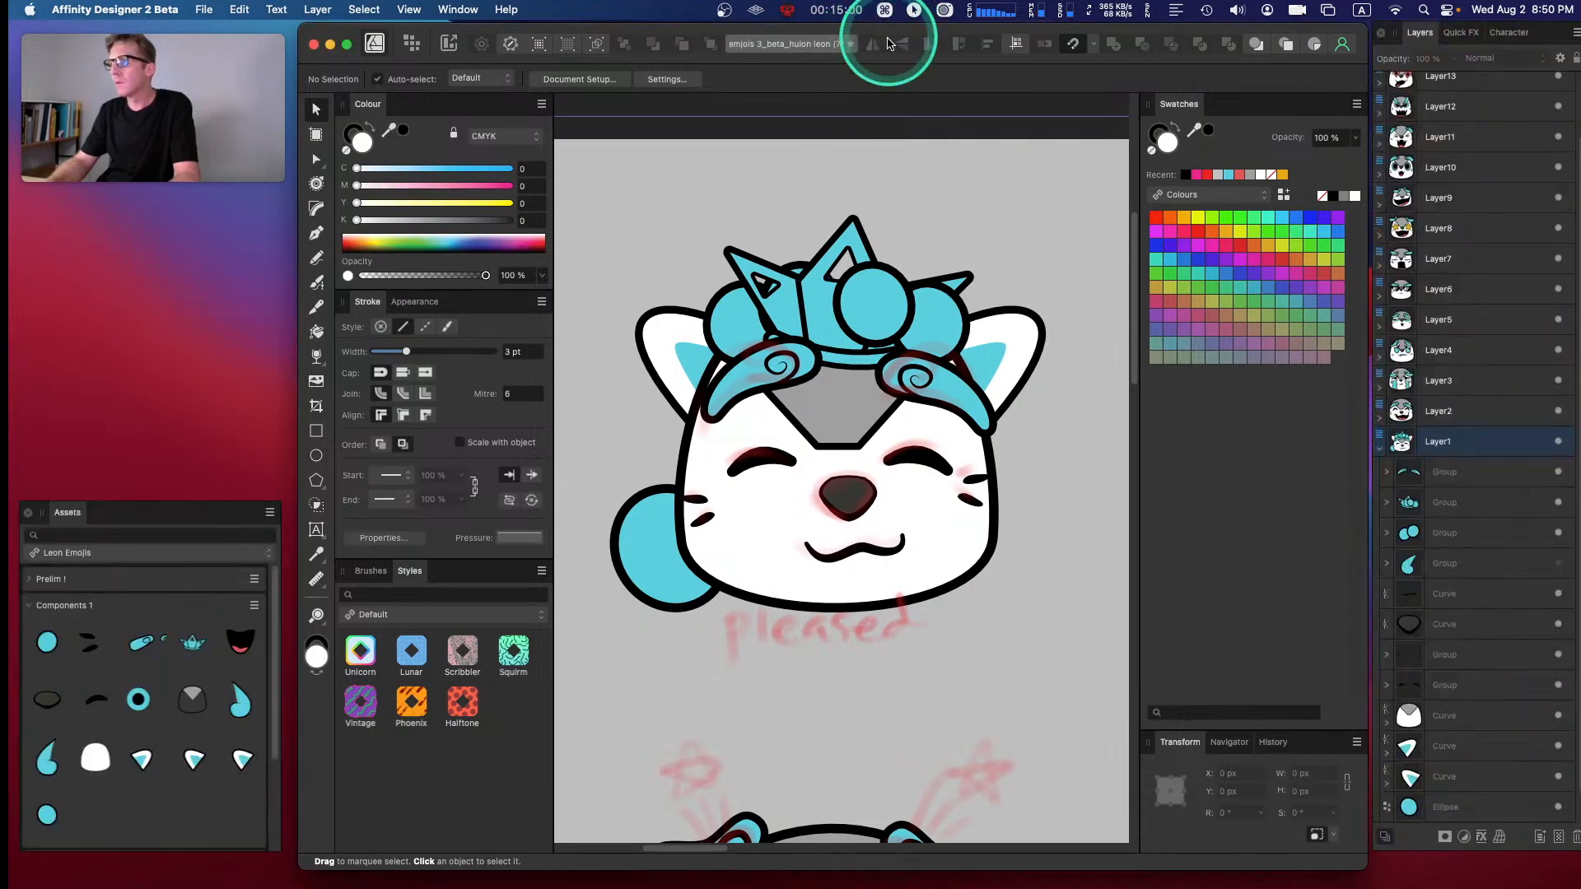
key(space)
drag(836, 31, 827, 29)
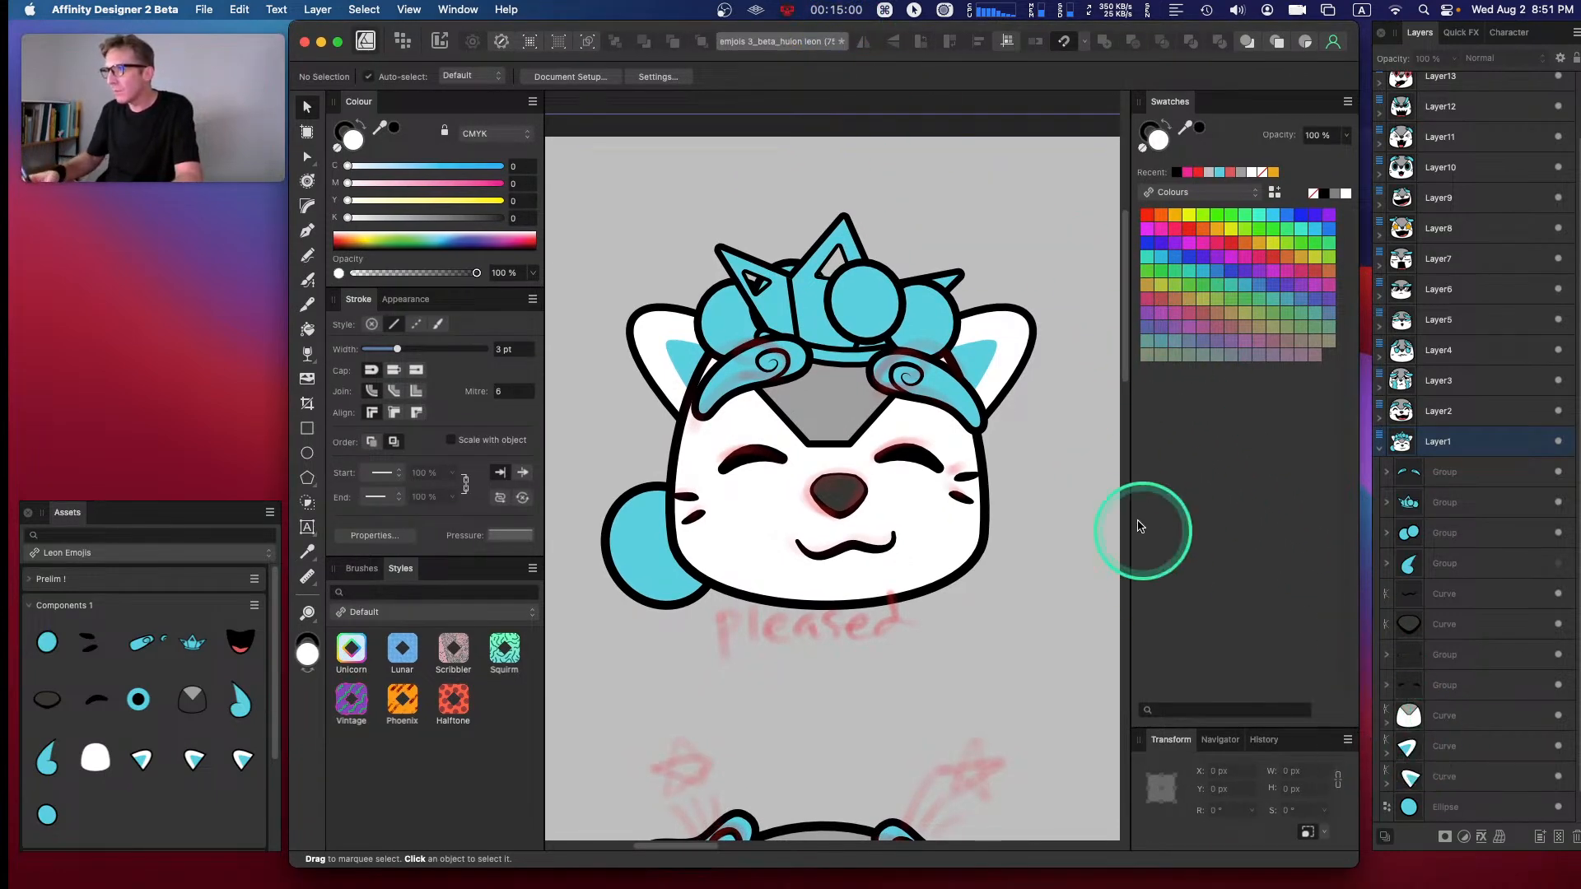
- Nudge the right ear slightly outward, keeping it level with the left ear
drag(992, 363, 991, 368)
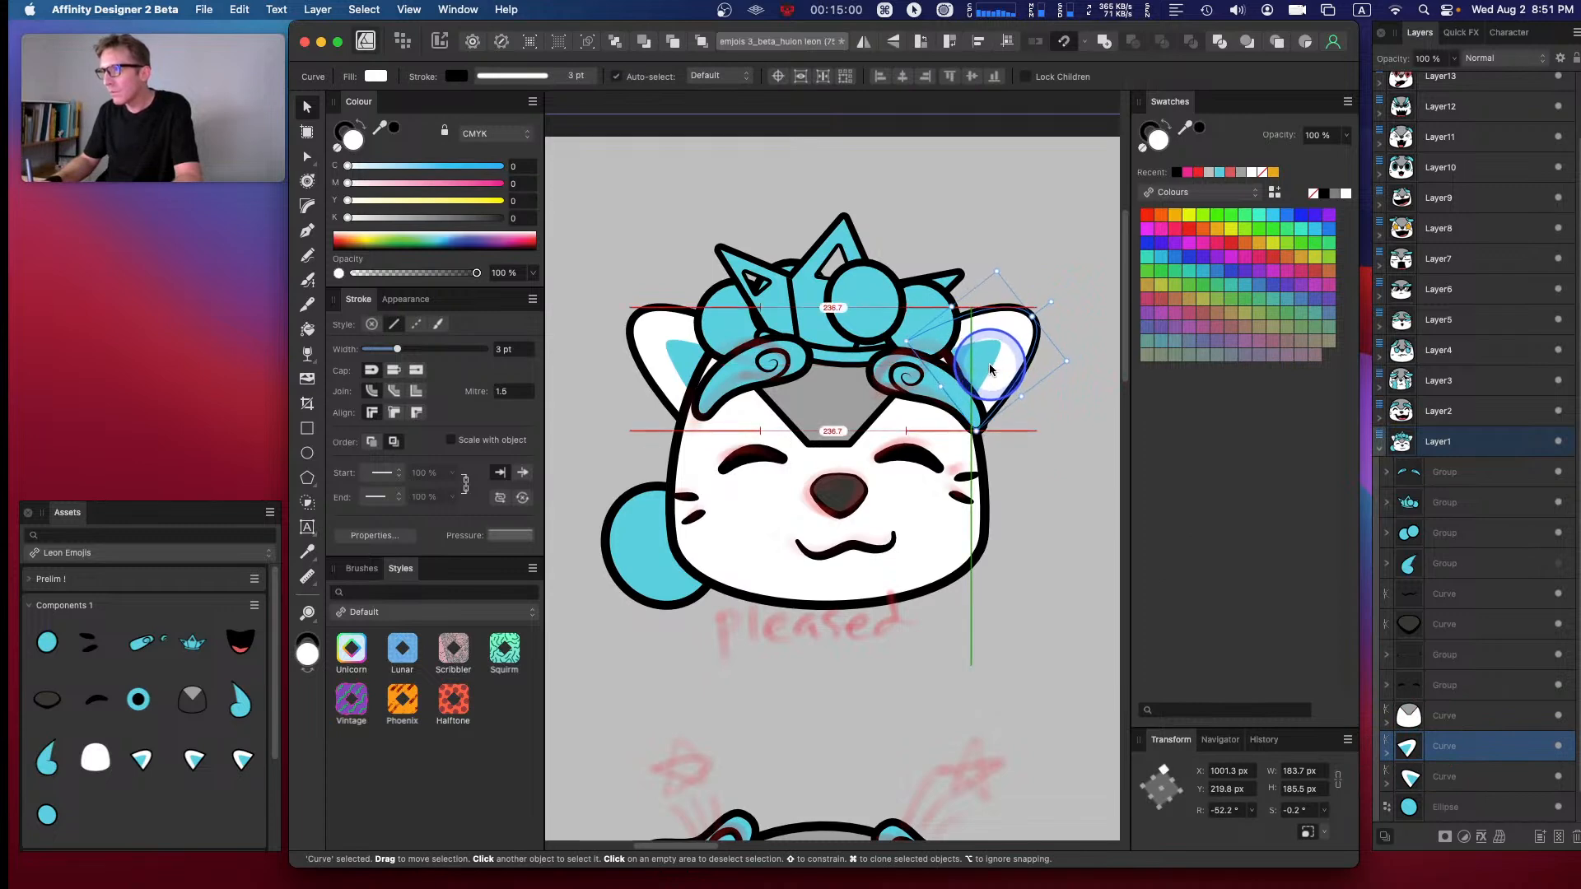
drag(987, 366, 987, 366)
click(1078, 276)
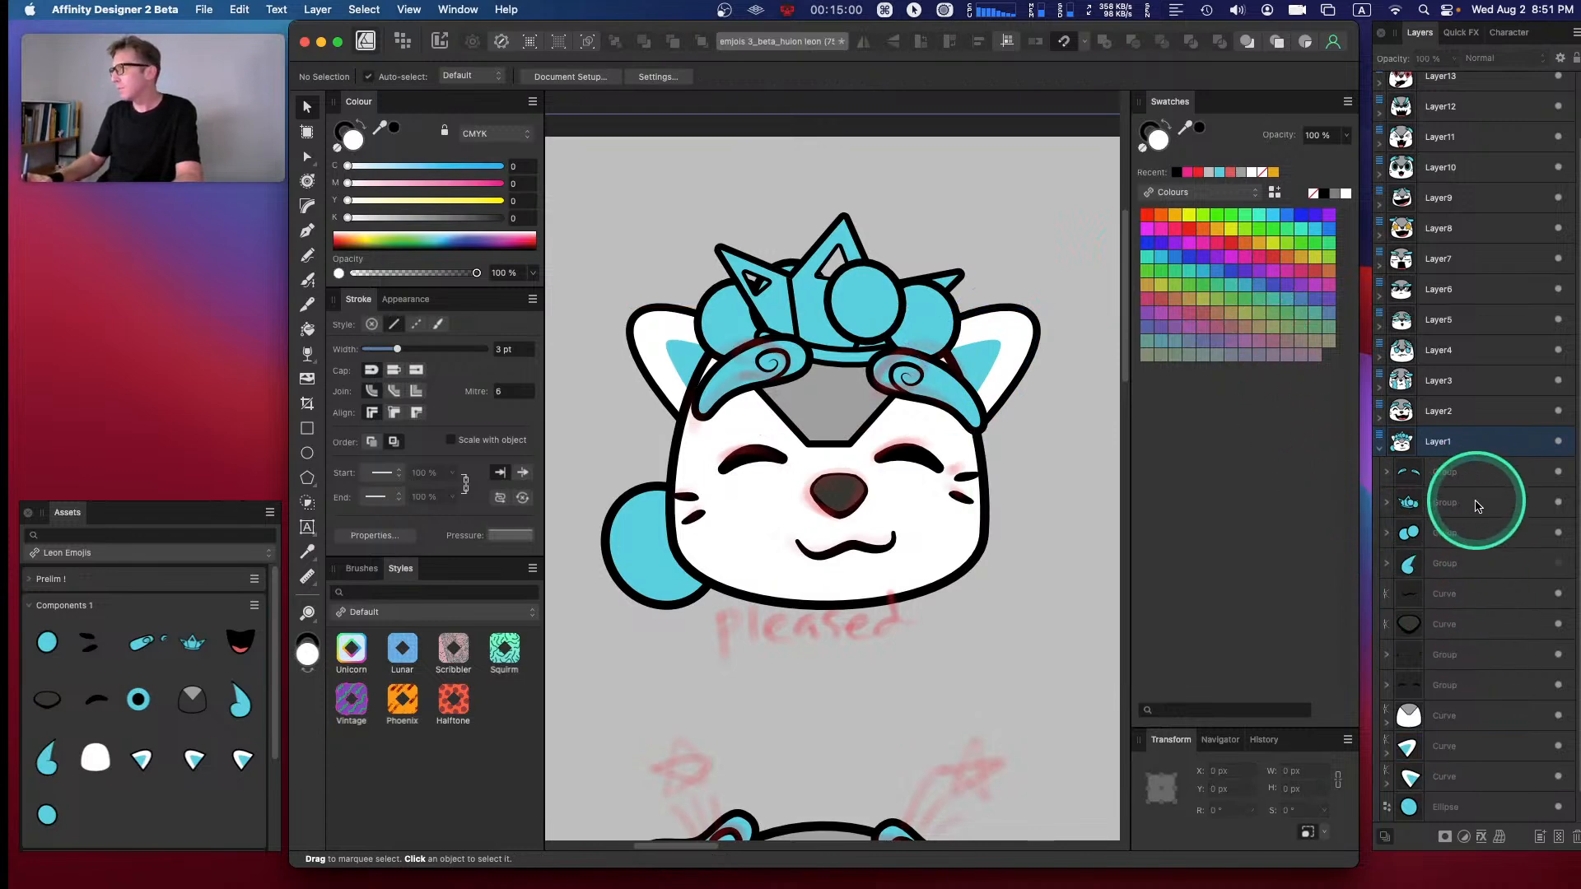
- Ungroup the crown and send the right circle pair backward until it sits behind all the crown pieces
click(1394, 506)
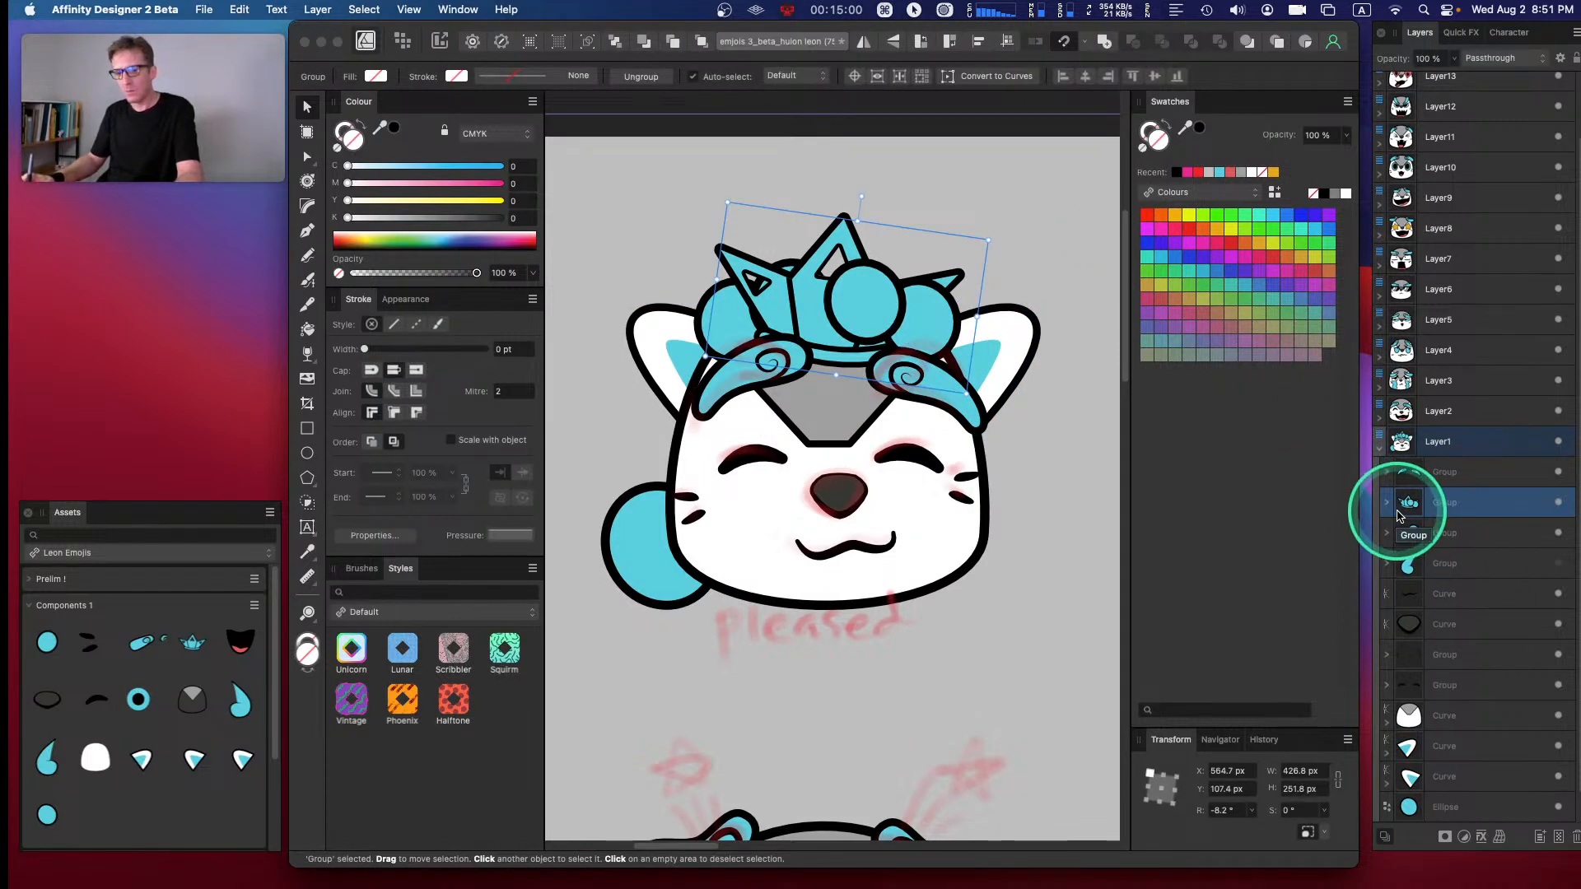
key(super+shift+g)
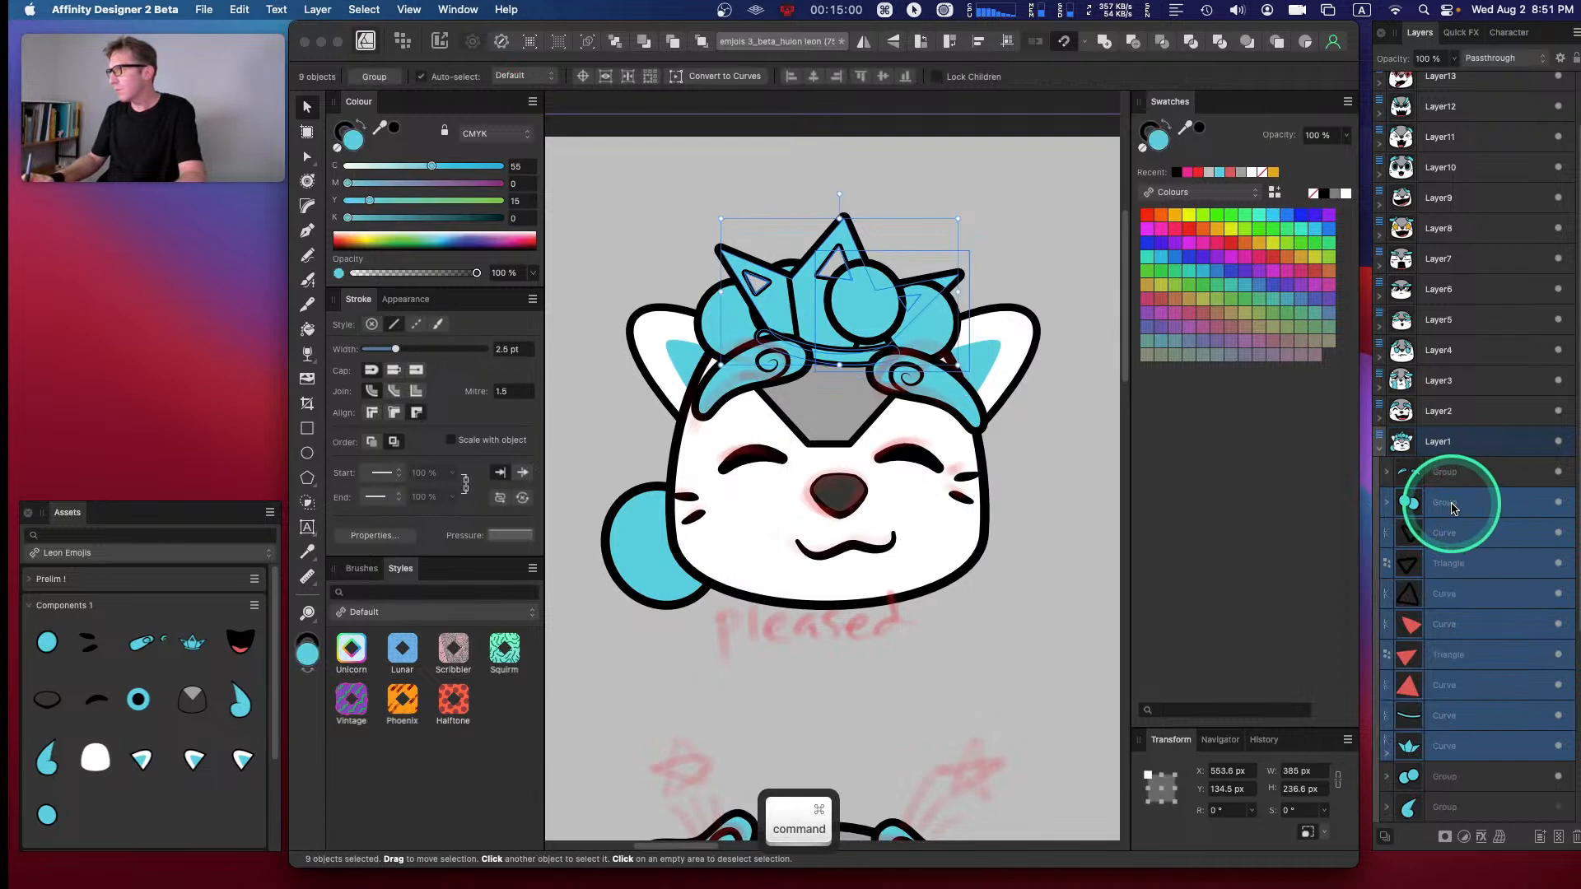
click(1455, 510)
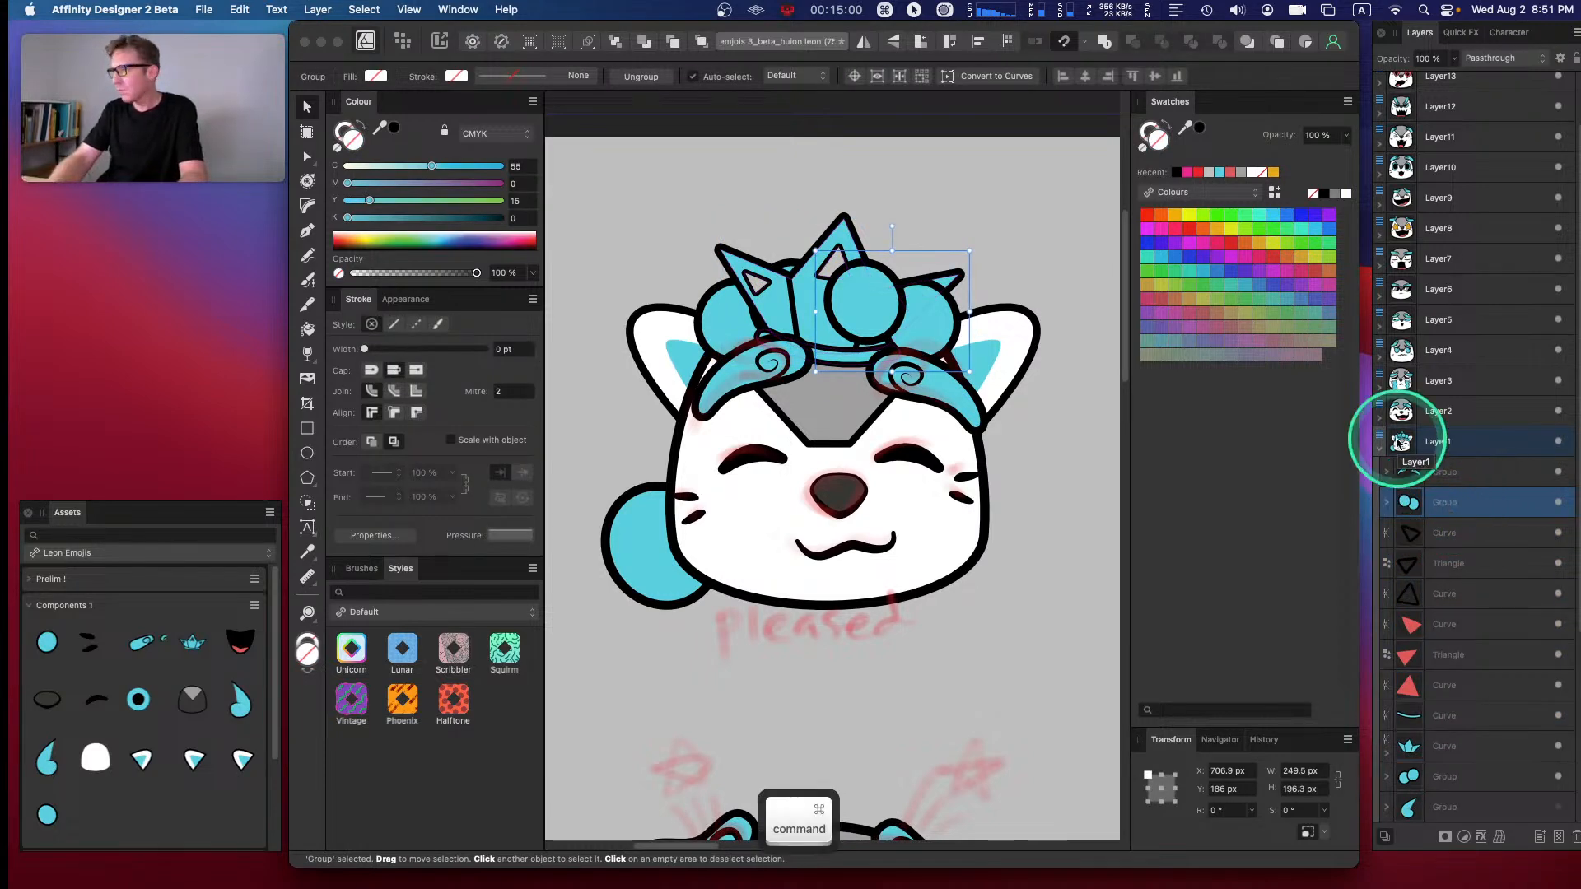
key(super+bracketleft)
key(super+bracketleft)
key(super+bracketleft)
key(super+bracketleft)
key(super+bracketleft)
key(super+bracketleft)
key(super+bracketleft)
key(super+bracketleft)
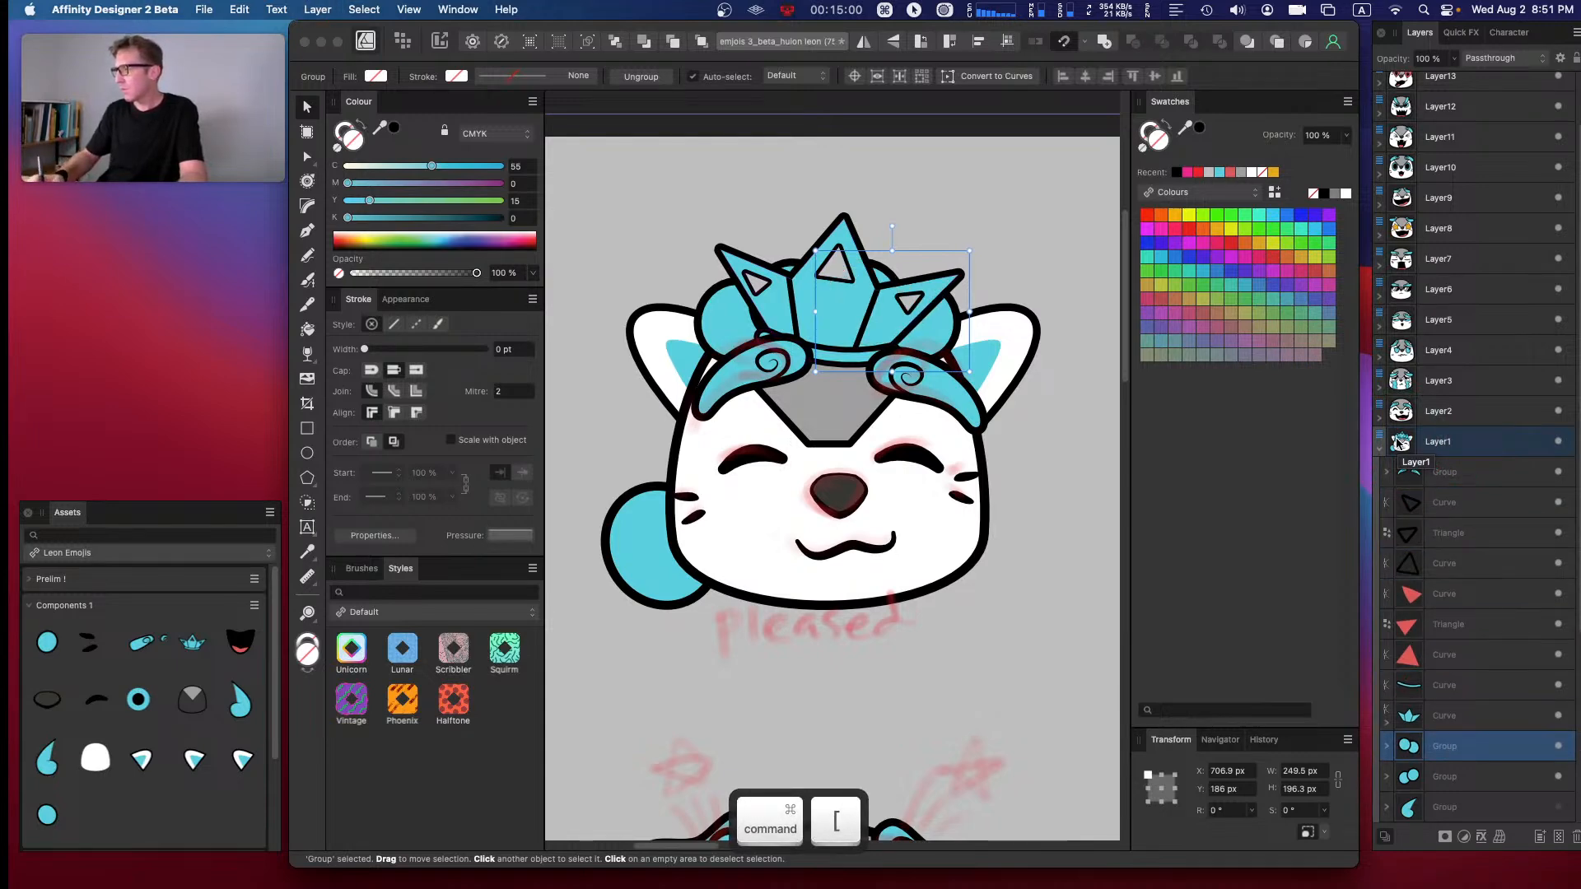
- Group all the separate crown shapes together again, leaving out the two circle pairs
click(1449, 714)
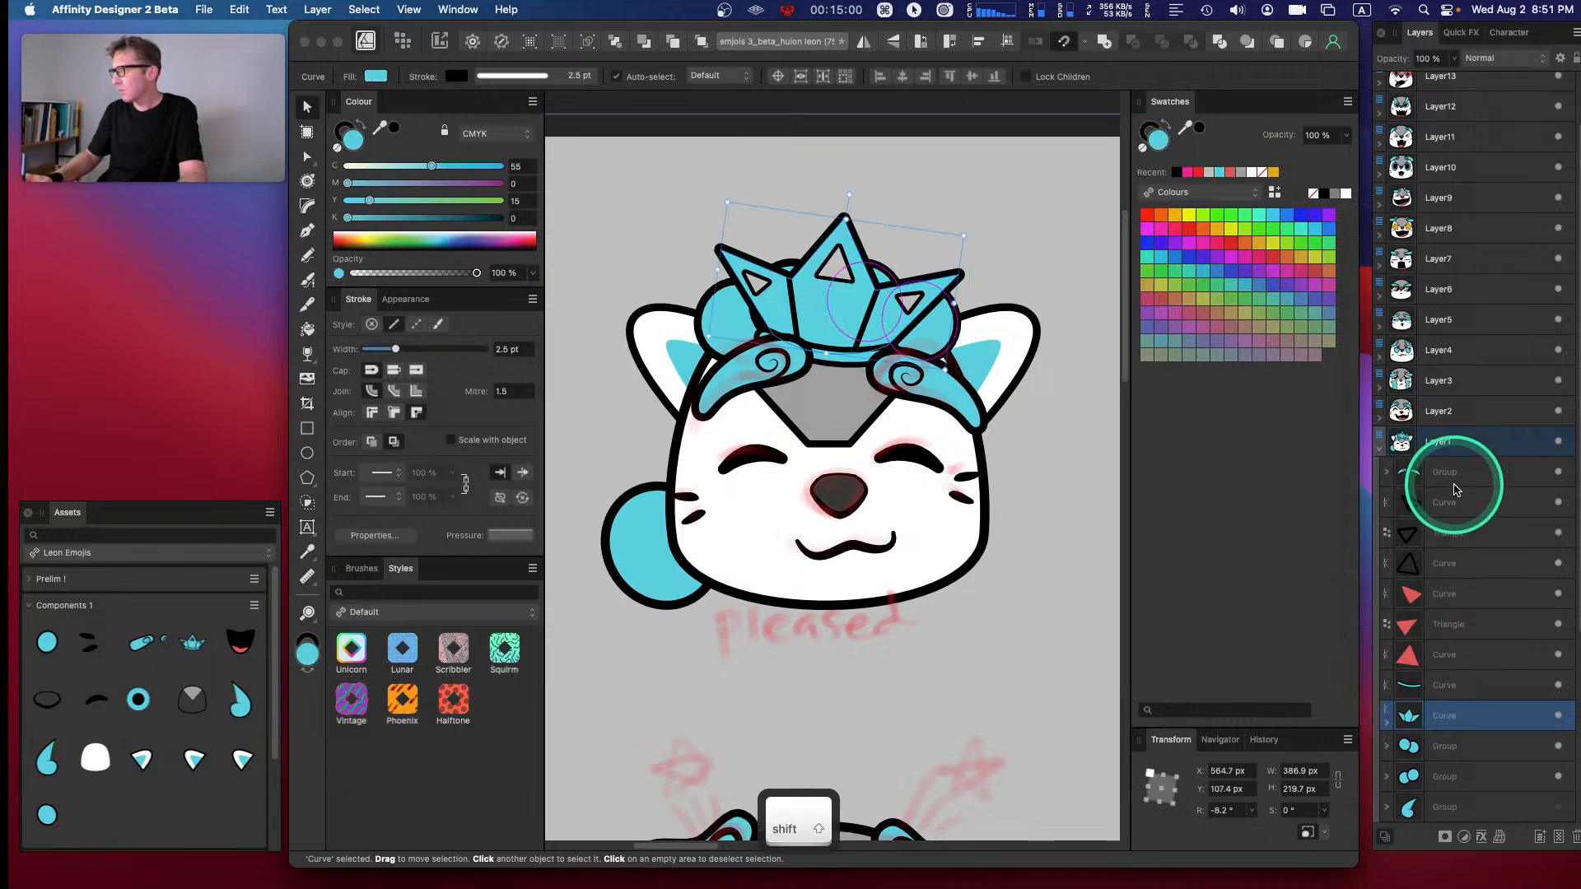
shift+click(1453, 495)
key(super+g)
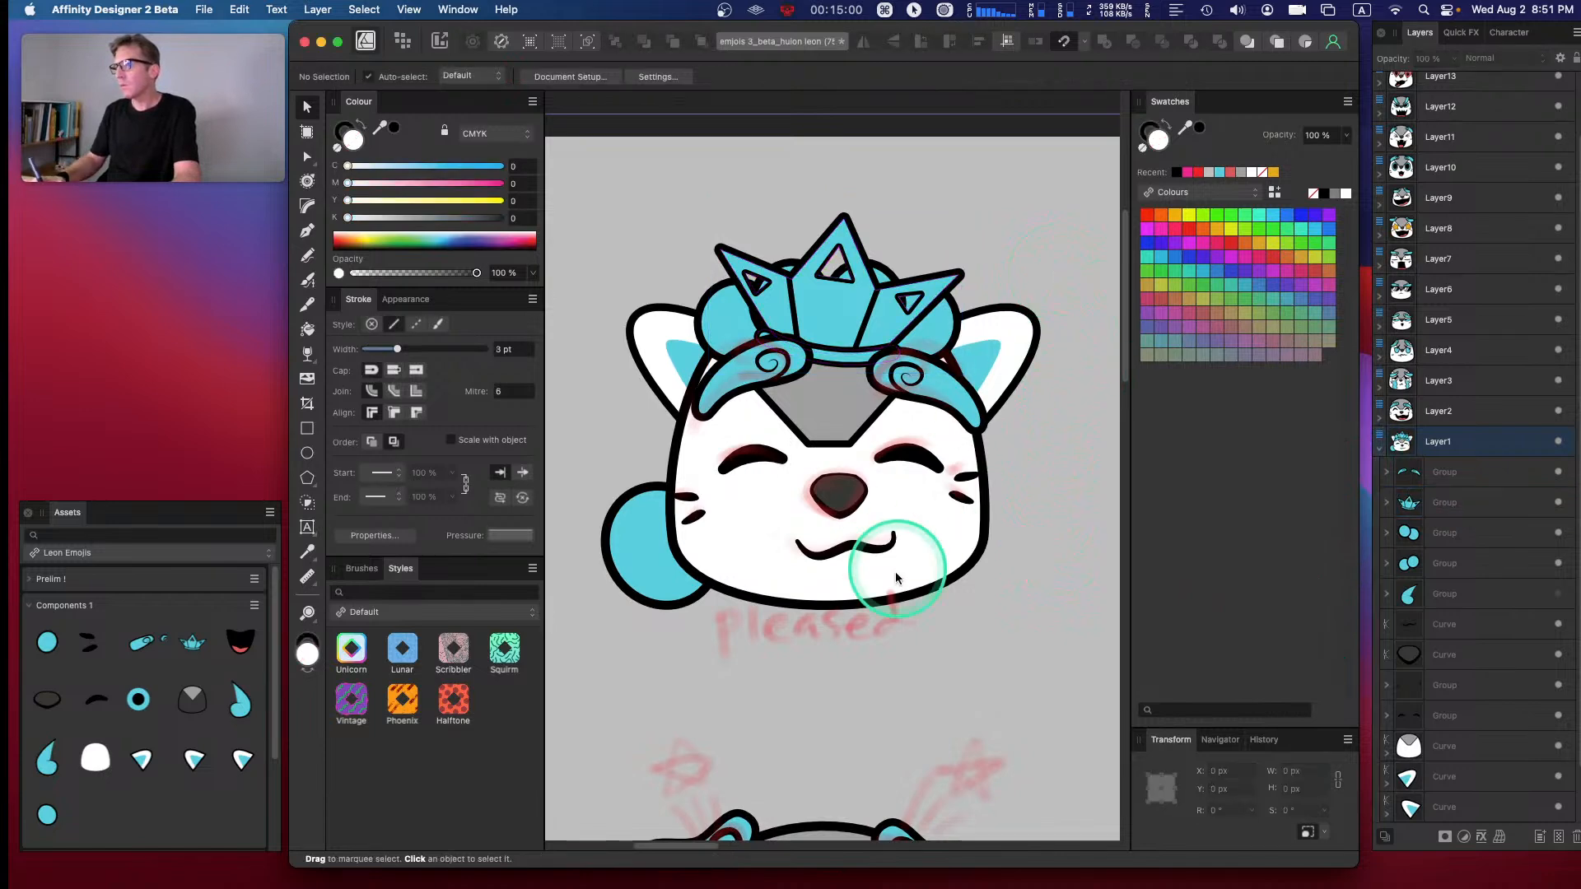
- Shrink the blue circle behind the lower left cheek to about 180 by 181 px and set its stroke width to 3 pt
click(683, 589)
drag(631, 492, 637, 501)
click(528, 351)
text(3)
key(Return)
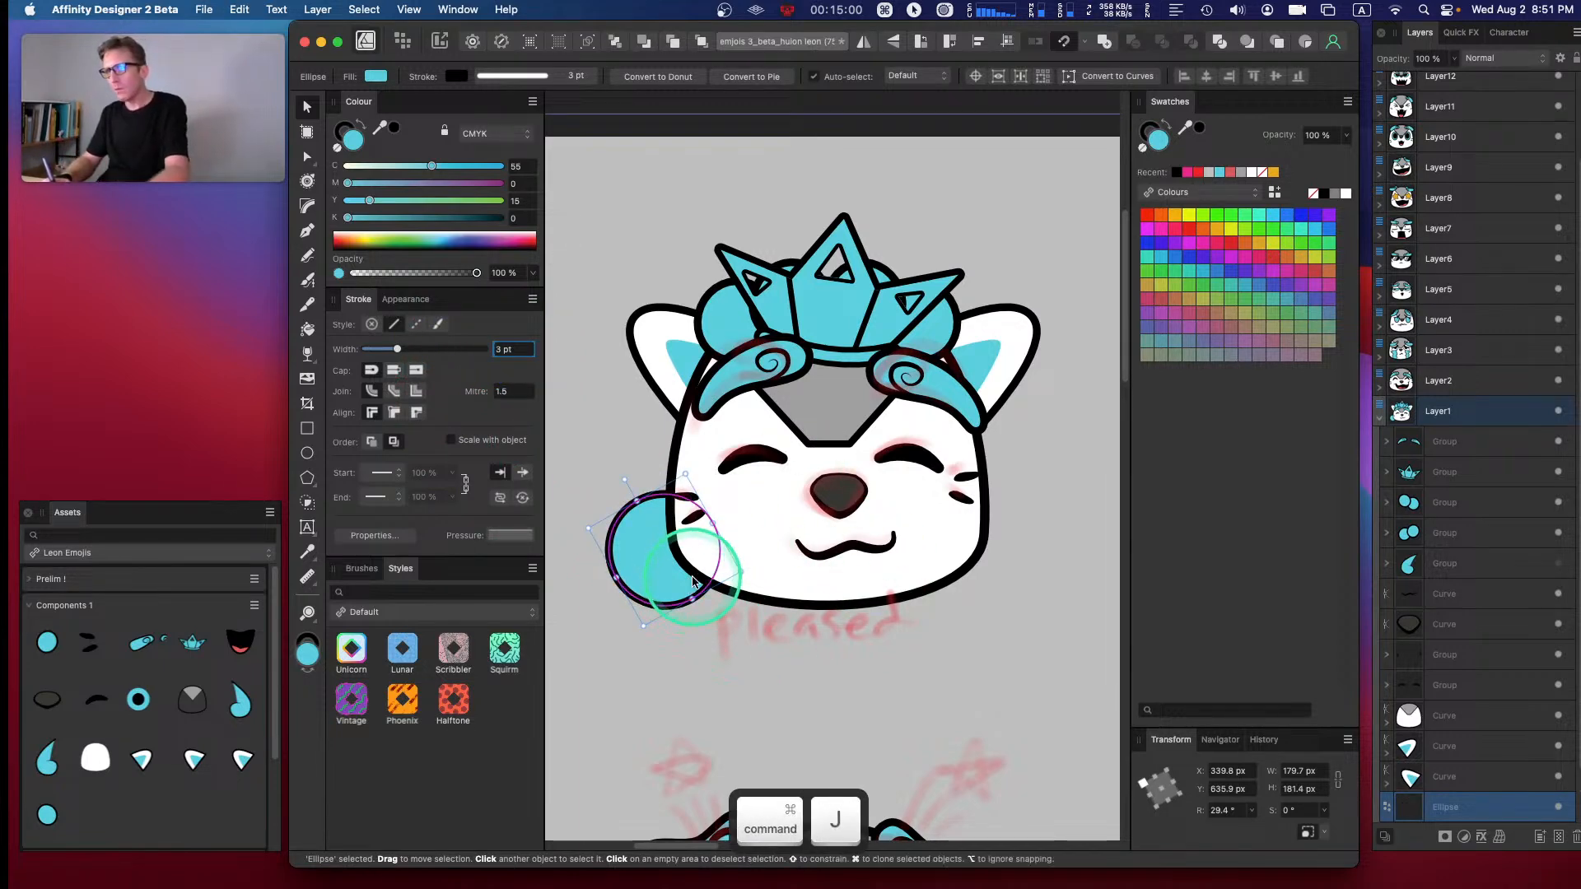
- Mirror a duplicate of the left cheek circle and place it behind the lower right cheek
click(863, 41)
drag(647, 562, 993, 555)
click(1053, 491)
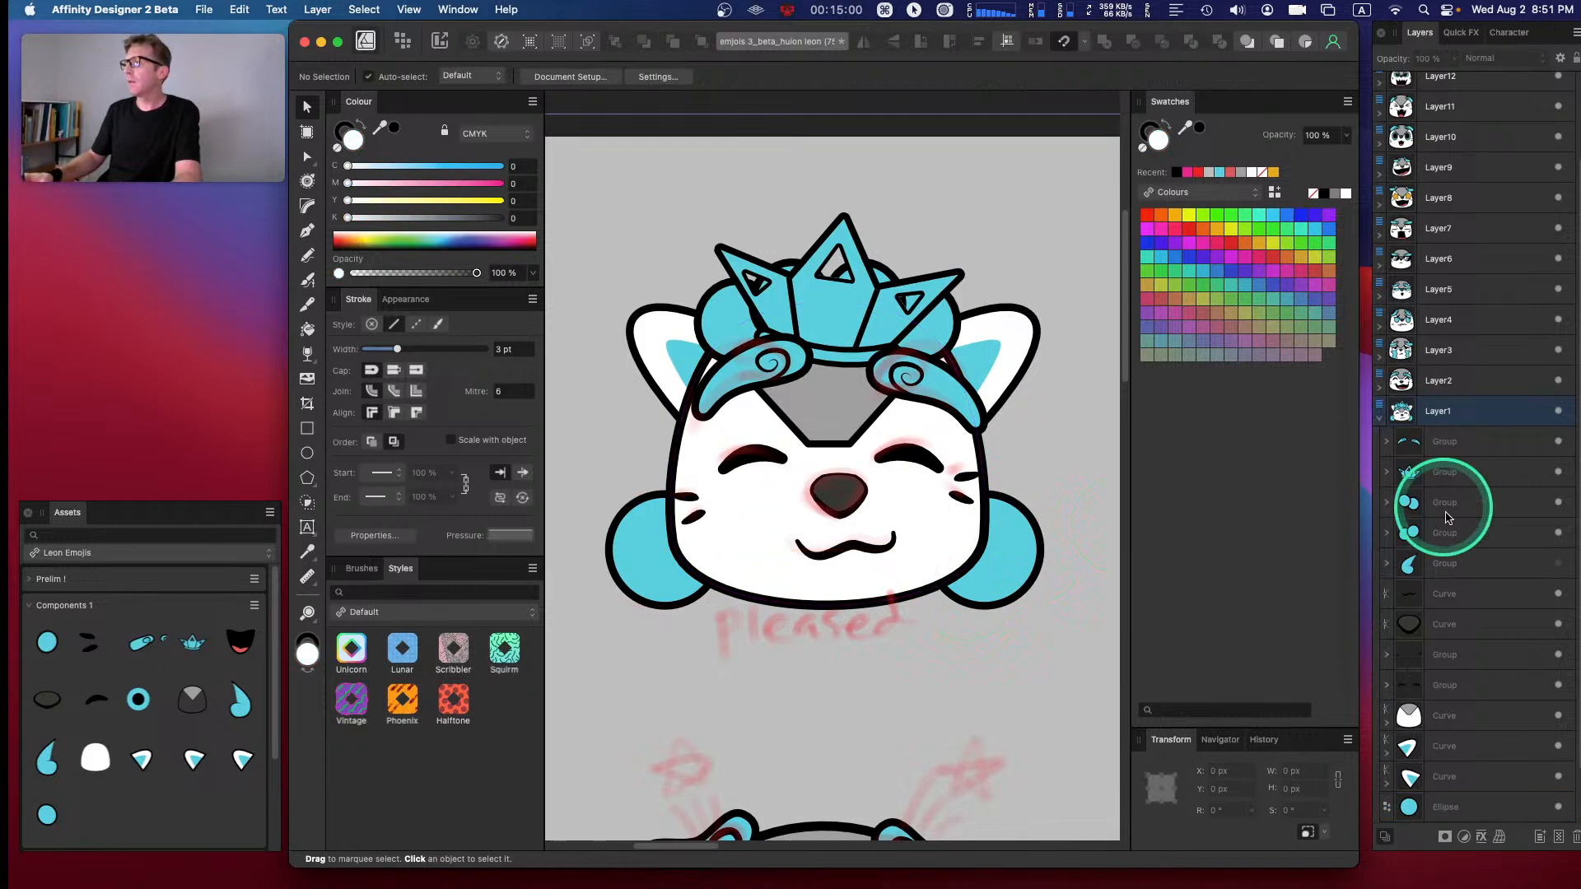
- Show the hidden large blue hair curl at the head's left side
click(1556, 567)
click(1557, 566)
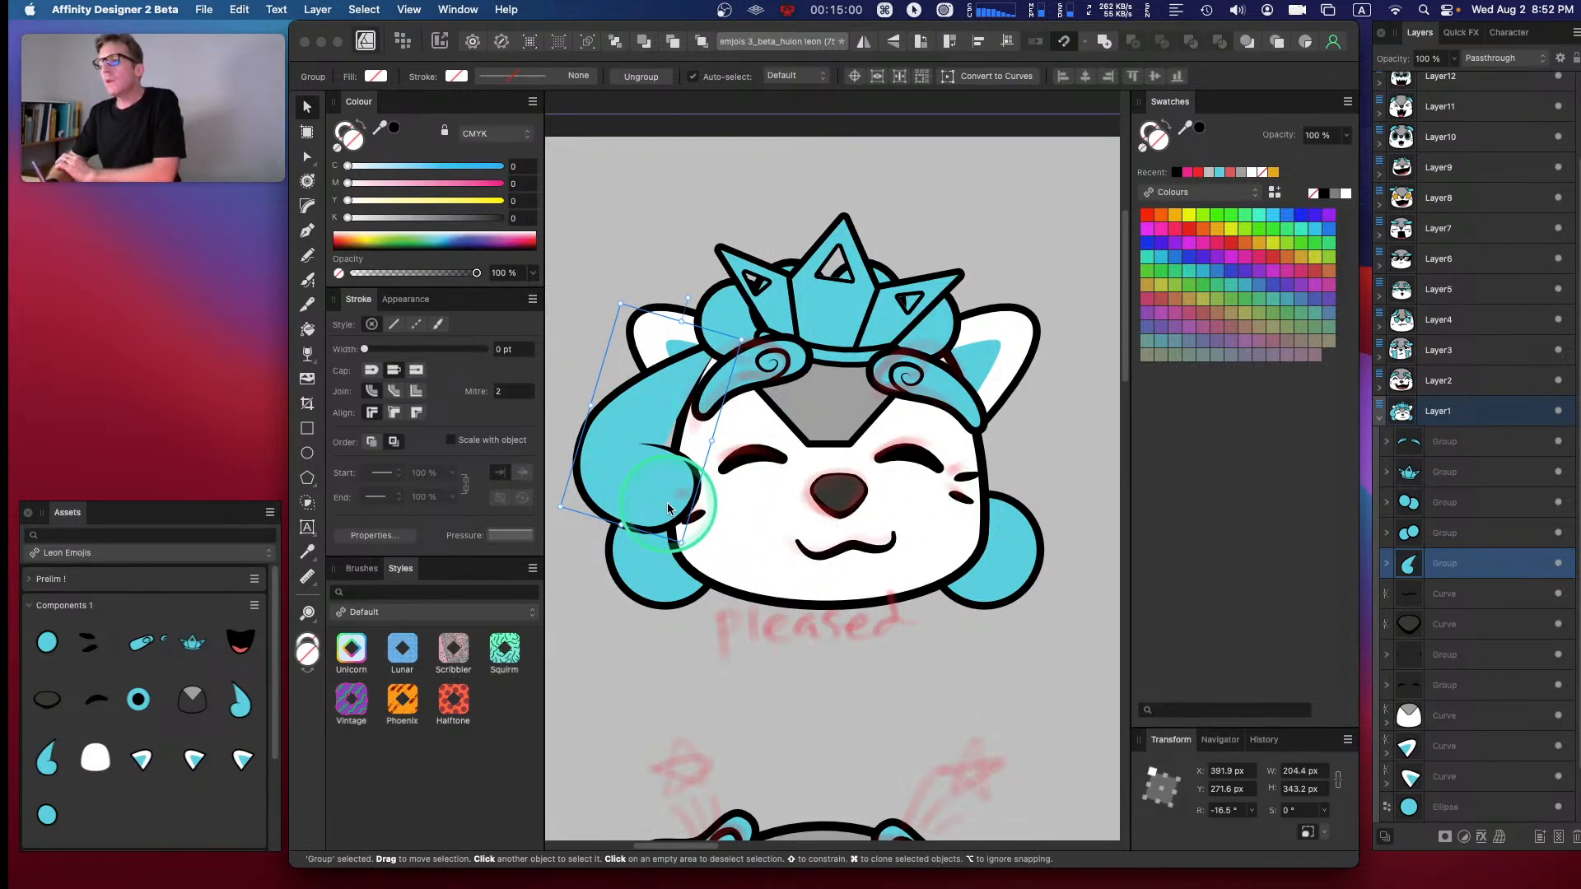
- Move the large left hair curl to about X 409, Y 281 px and place a duplicate of the head shape directly beneath it
drag(621, 438, 635, 442)
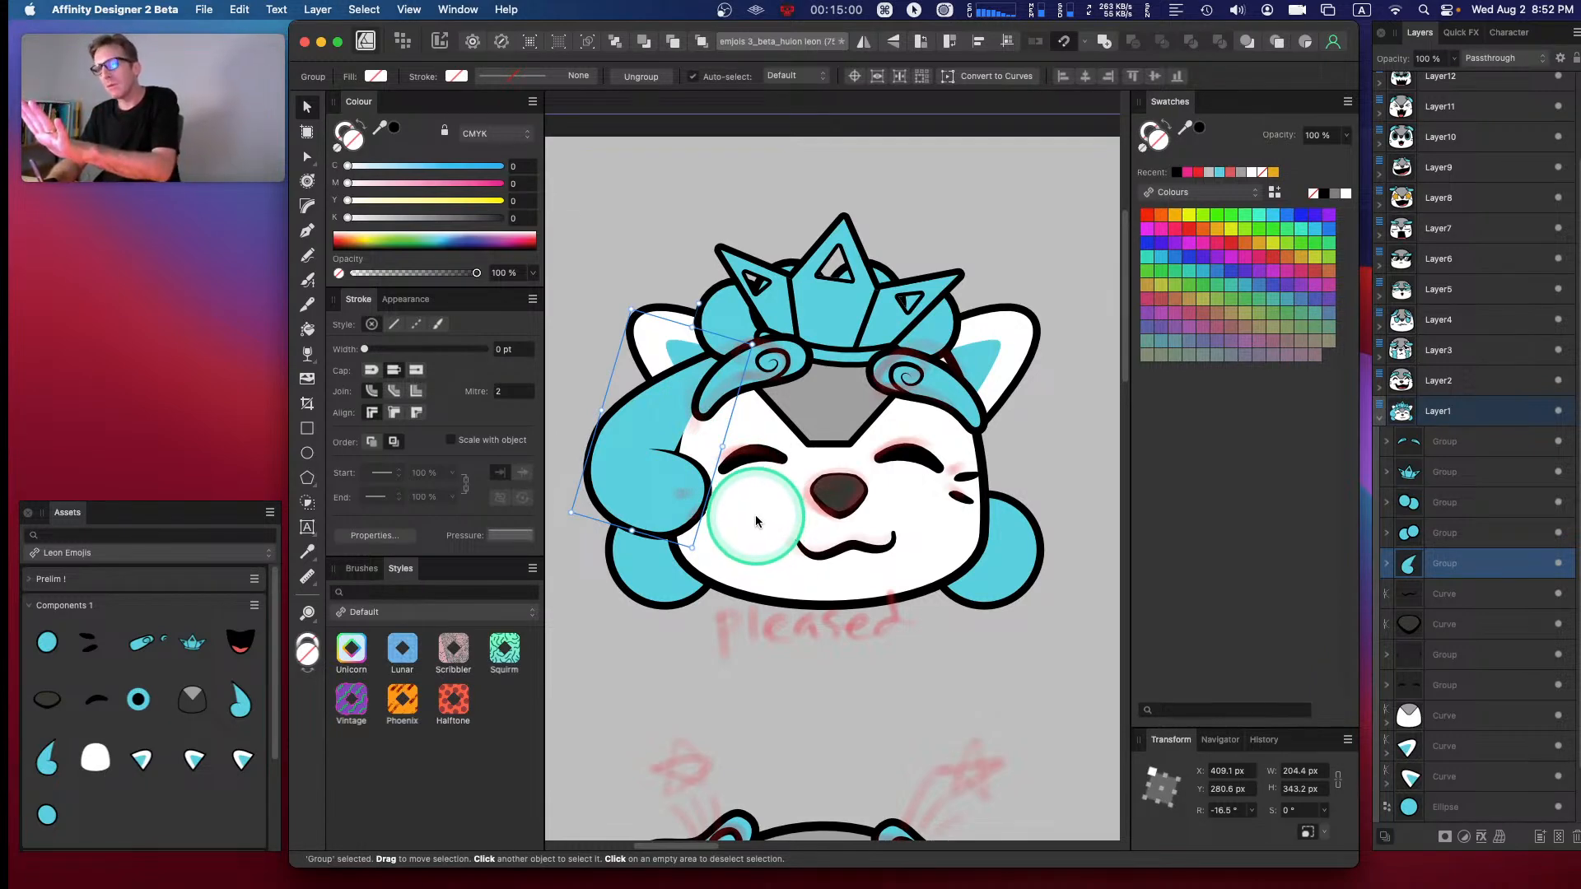
click(1410, 716)
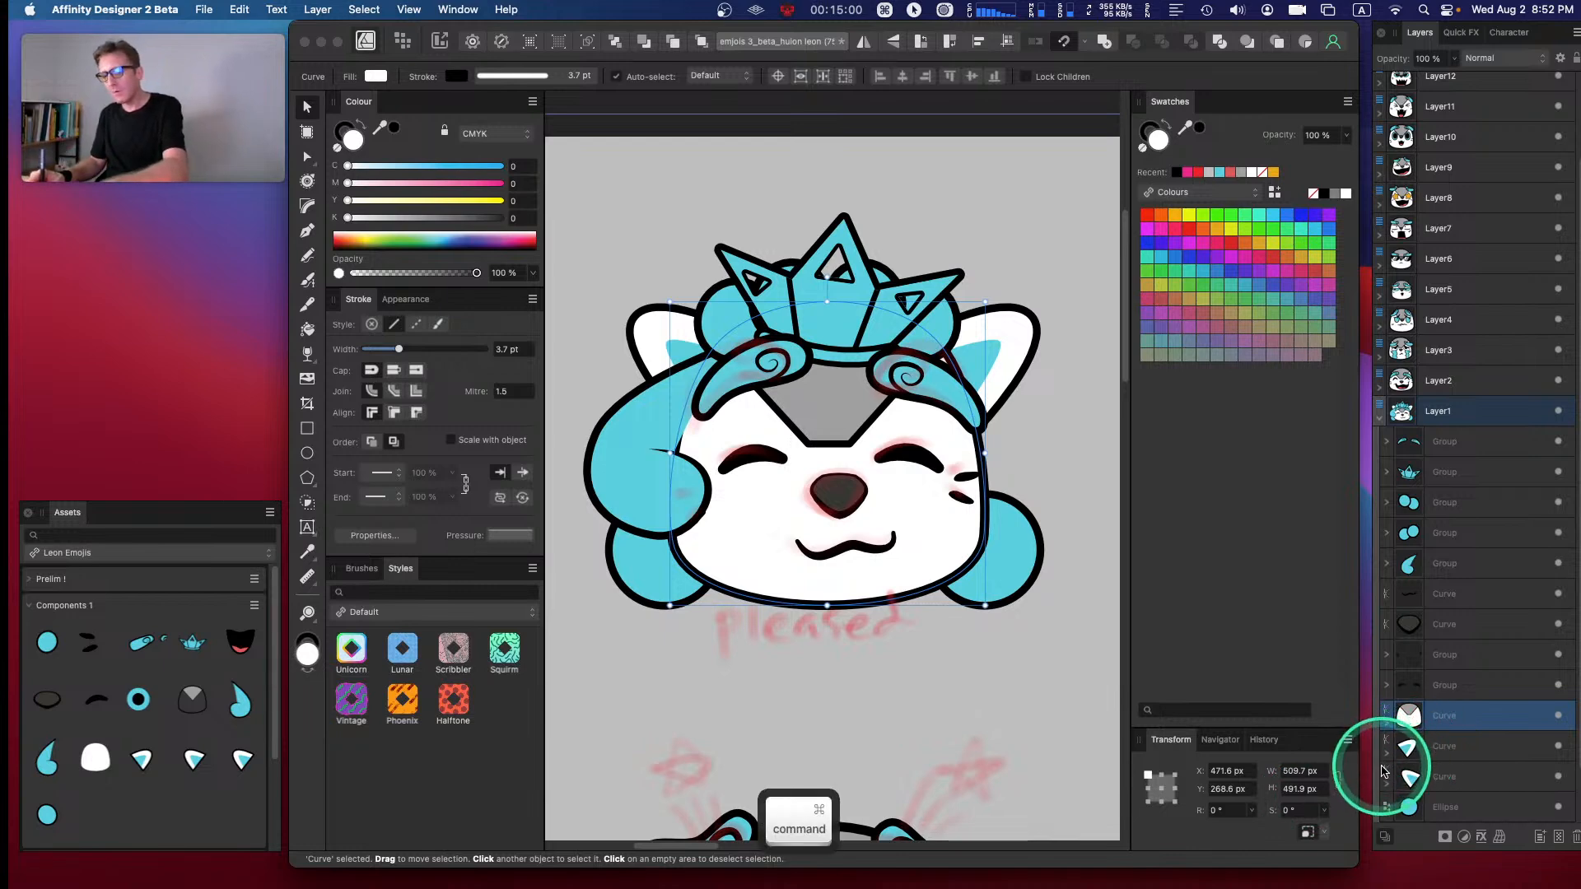
key(super+j)
click(1466, 721)
drag(1466, 721, 1490, 575)
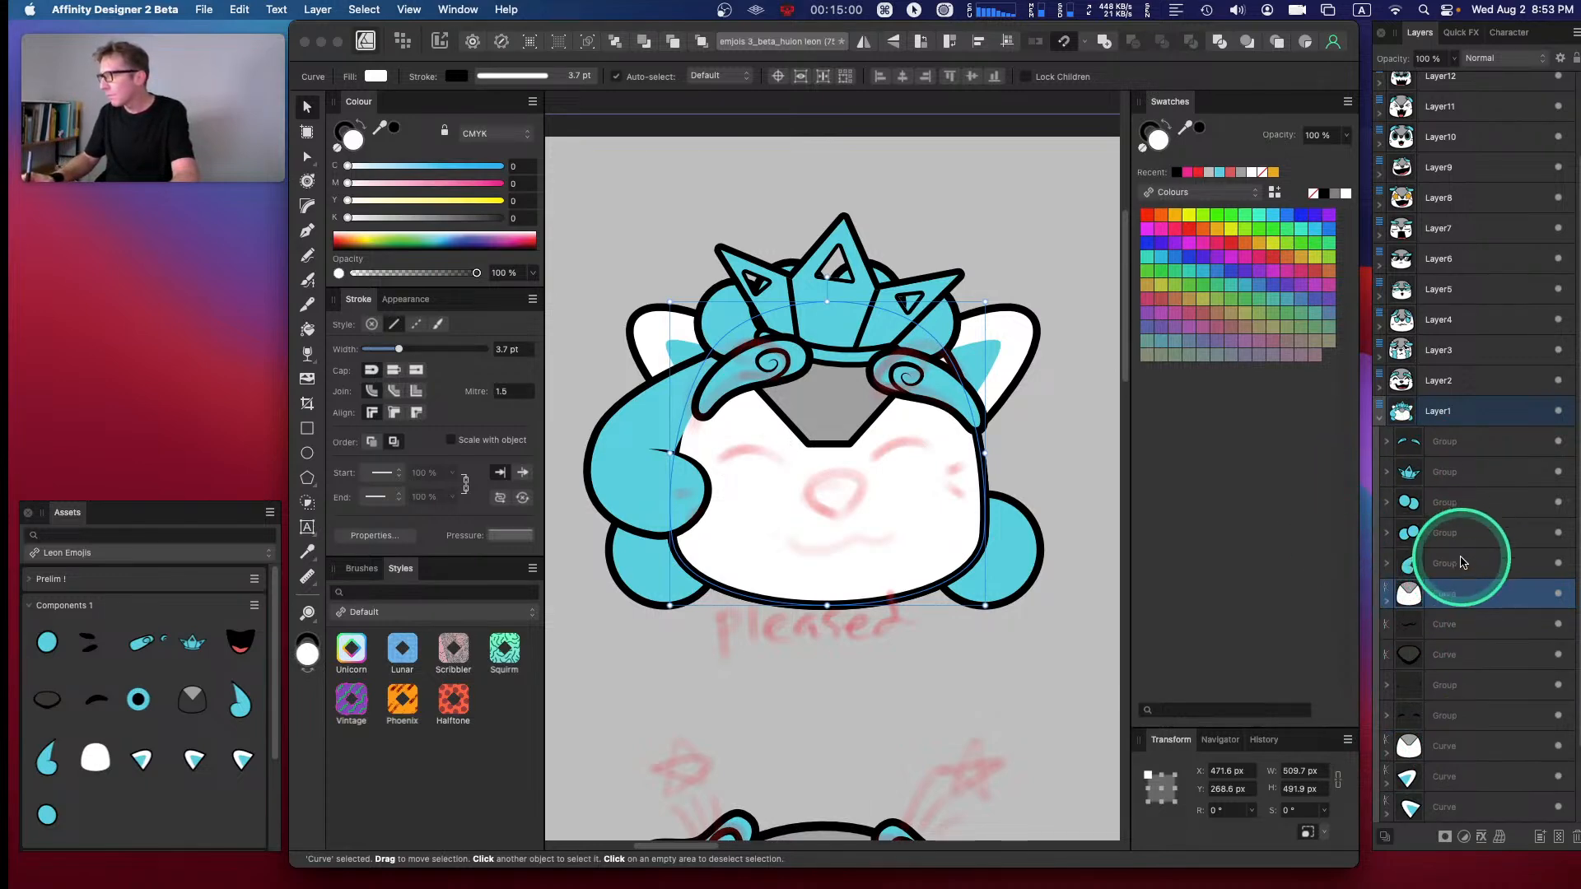
- Delete the grey forehead shape clipped inside the duplicated head
click(1454, 567)
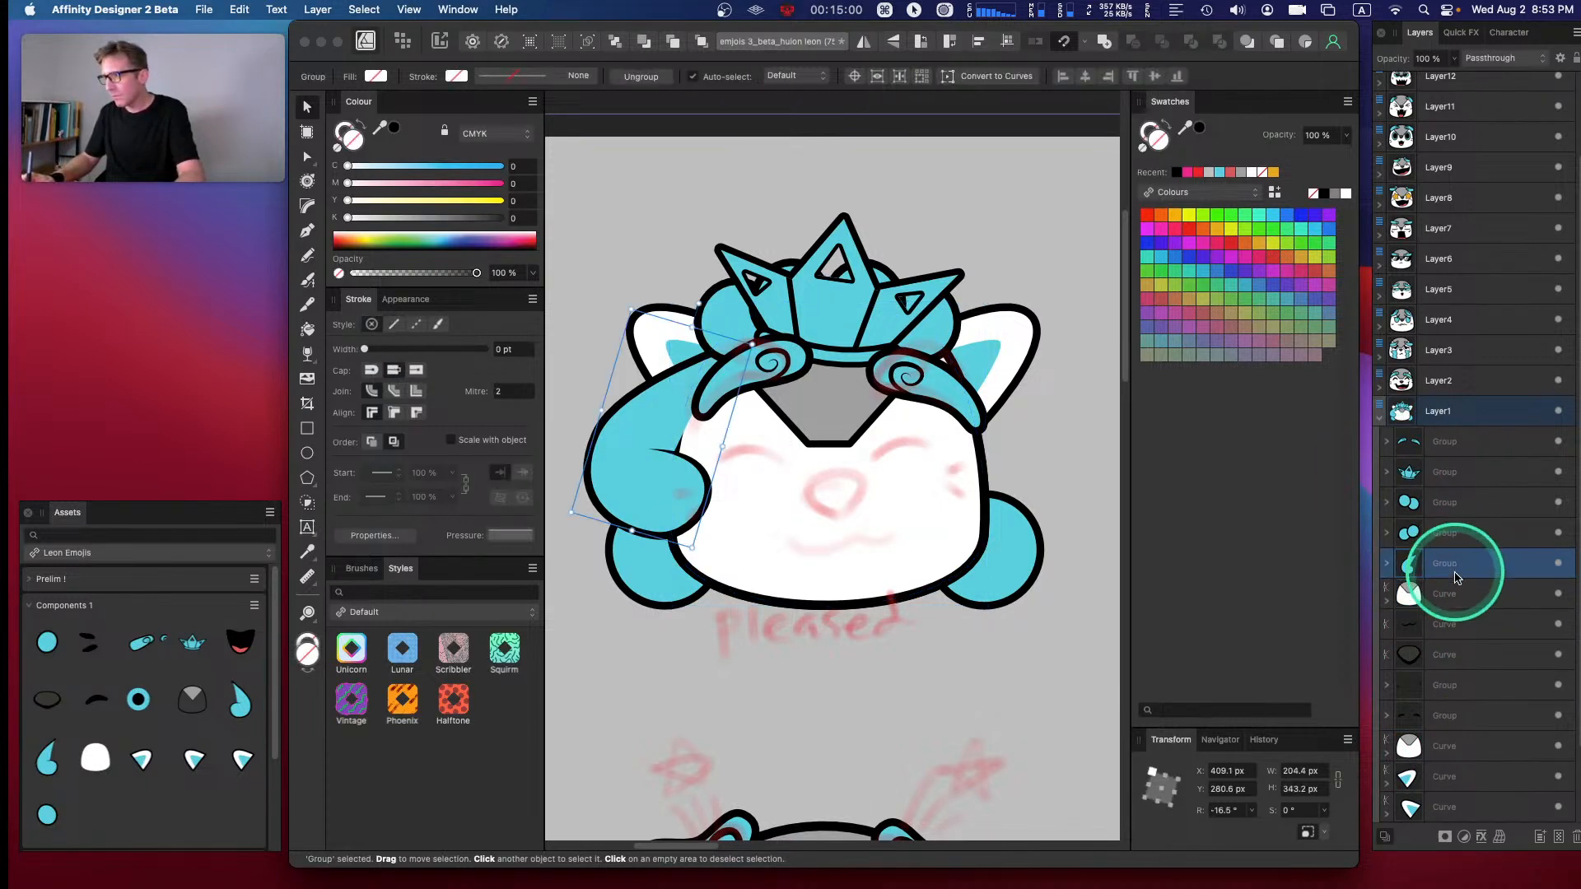
shift+click(1447, 590)
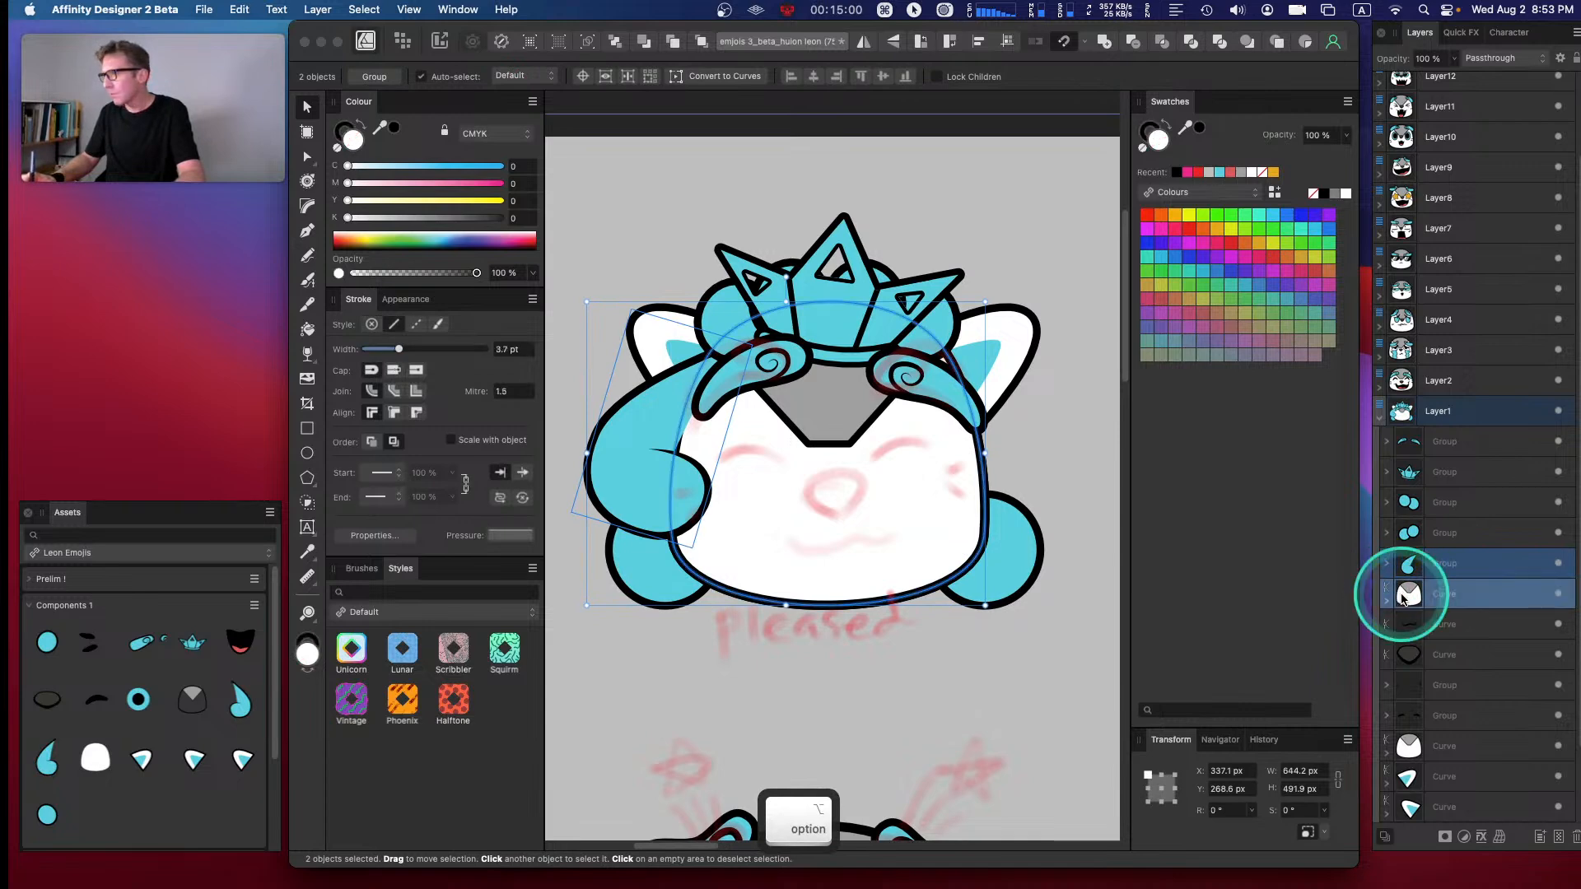
click(1416, 569)
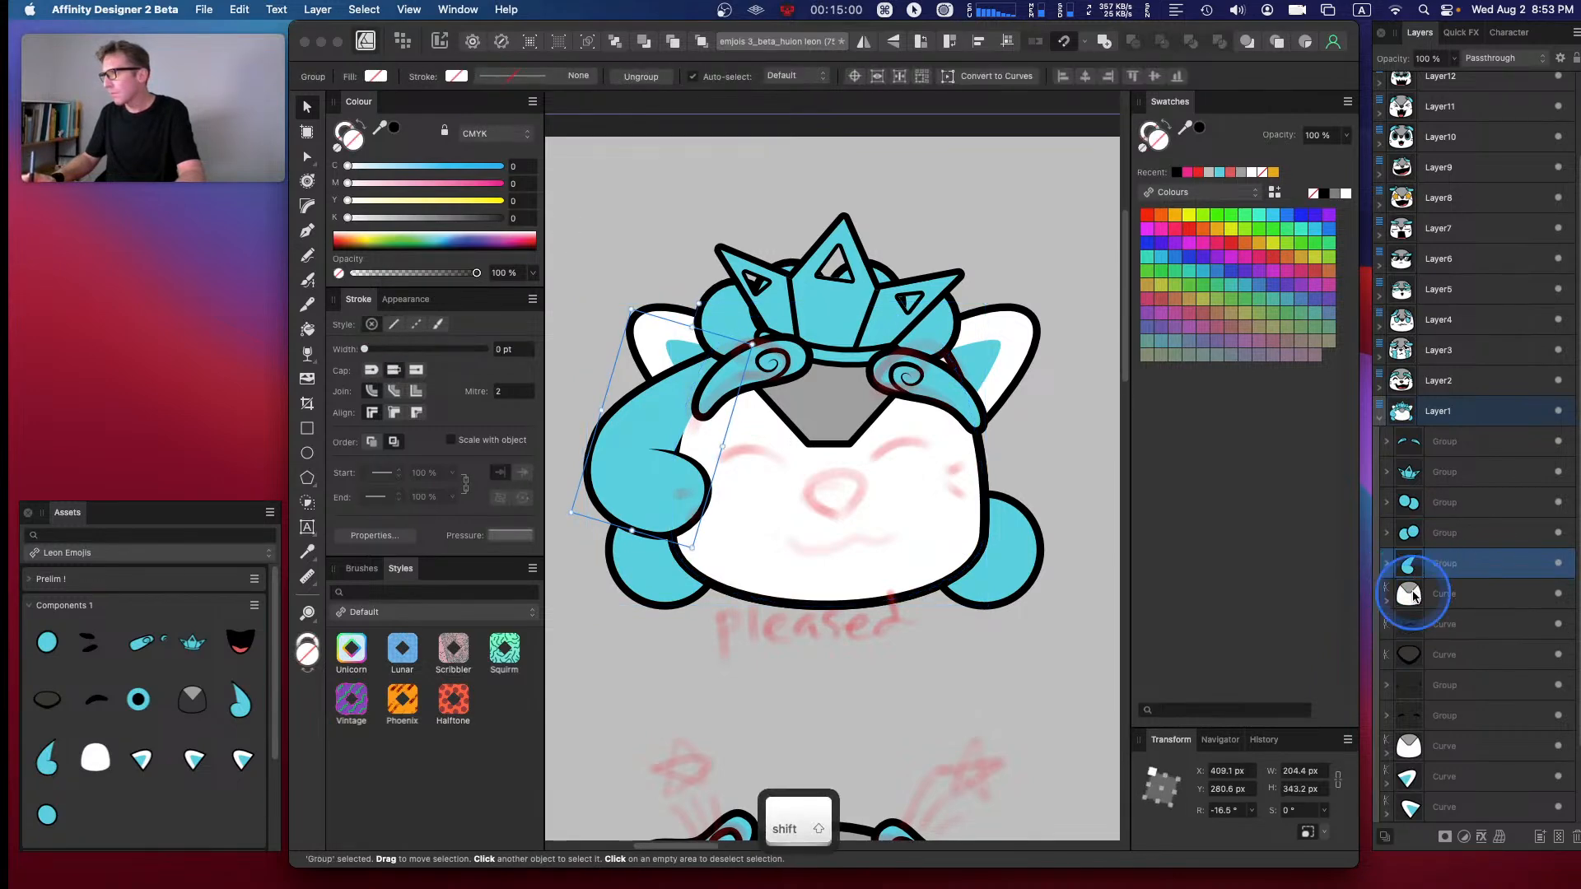
shift+click(1443, 590)
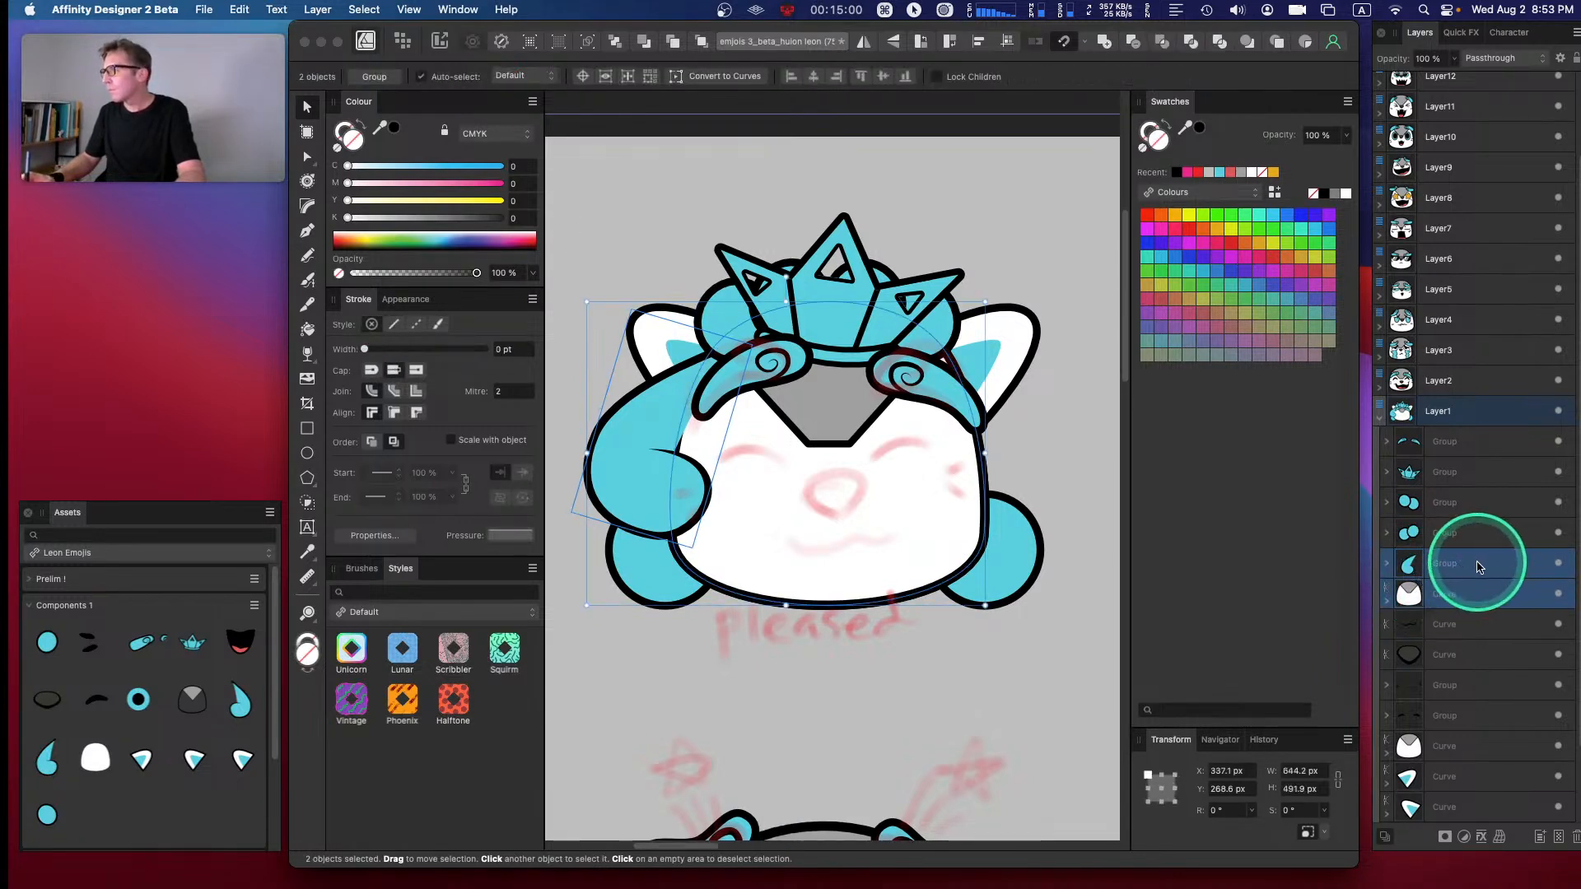
click(1477, 568)
click(1426, 600)
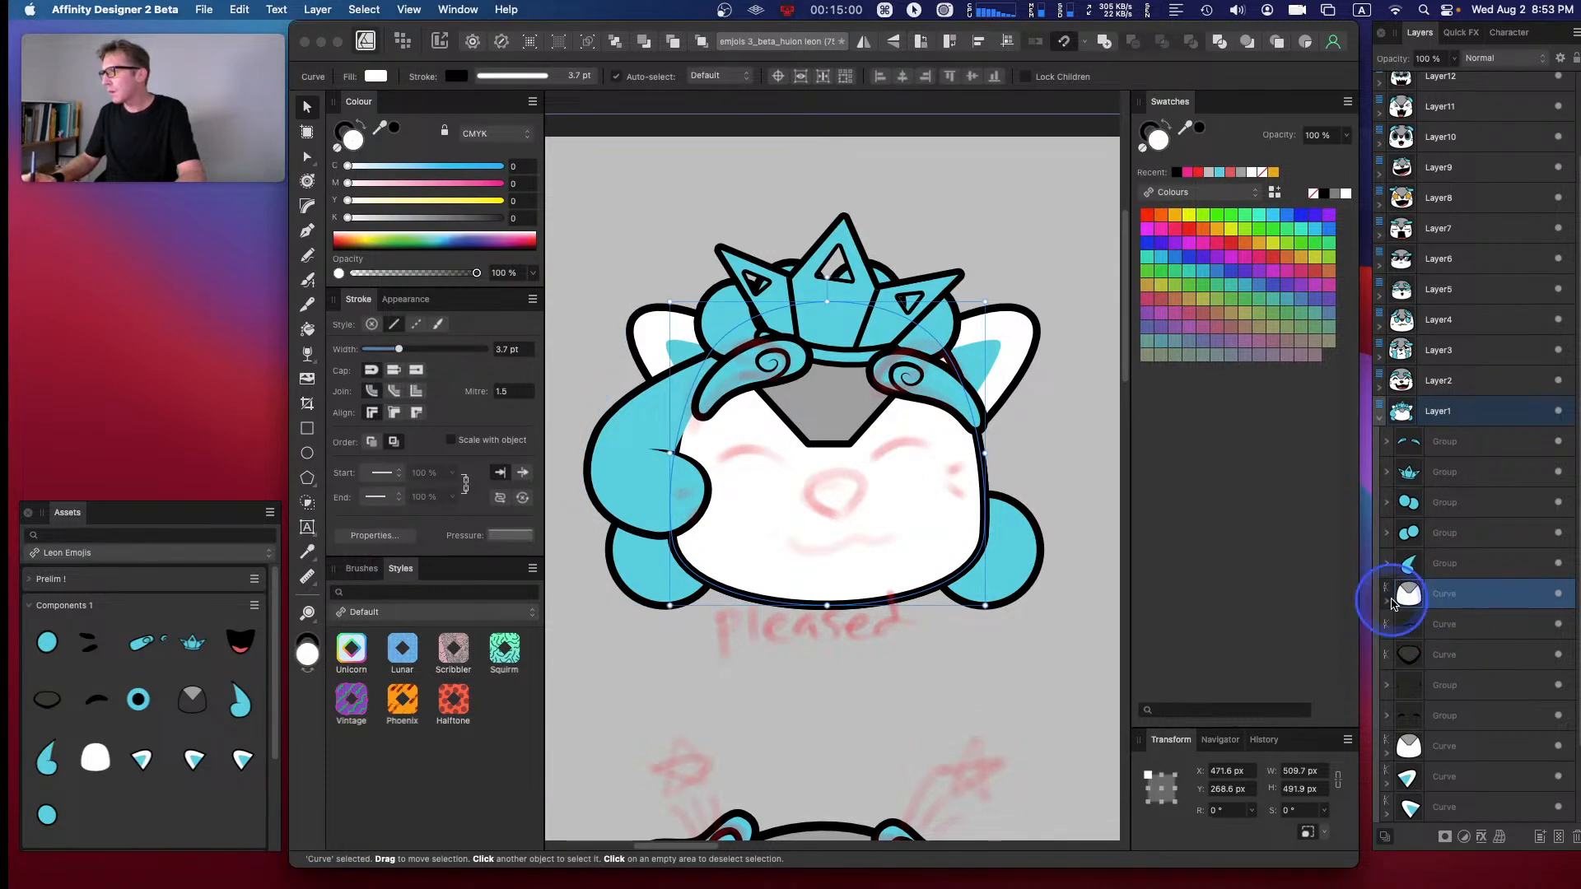
key(BackSpace)
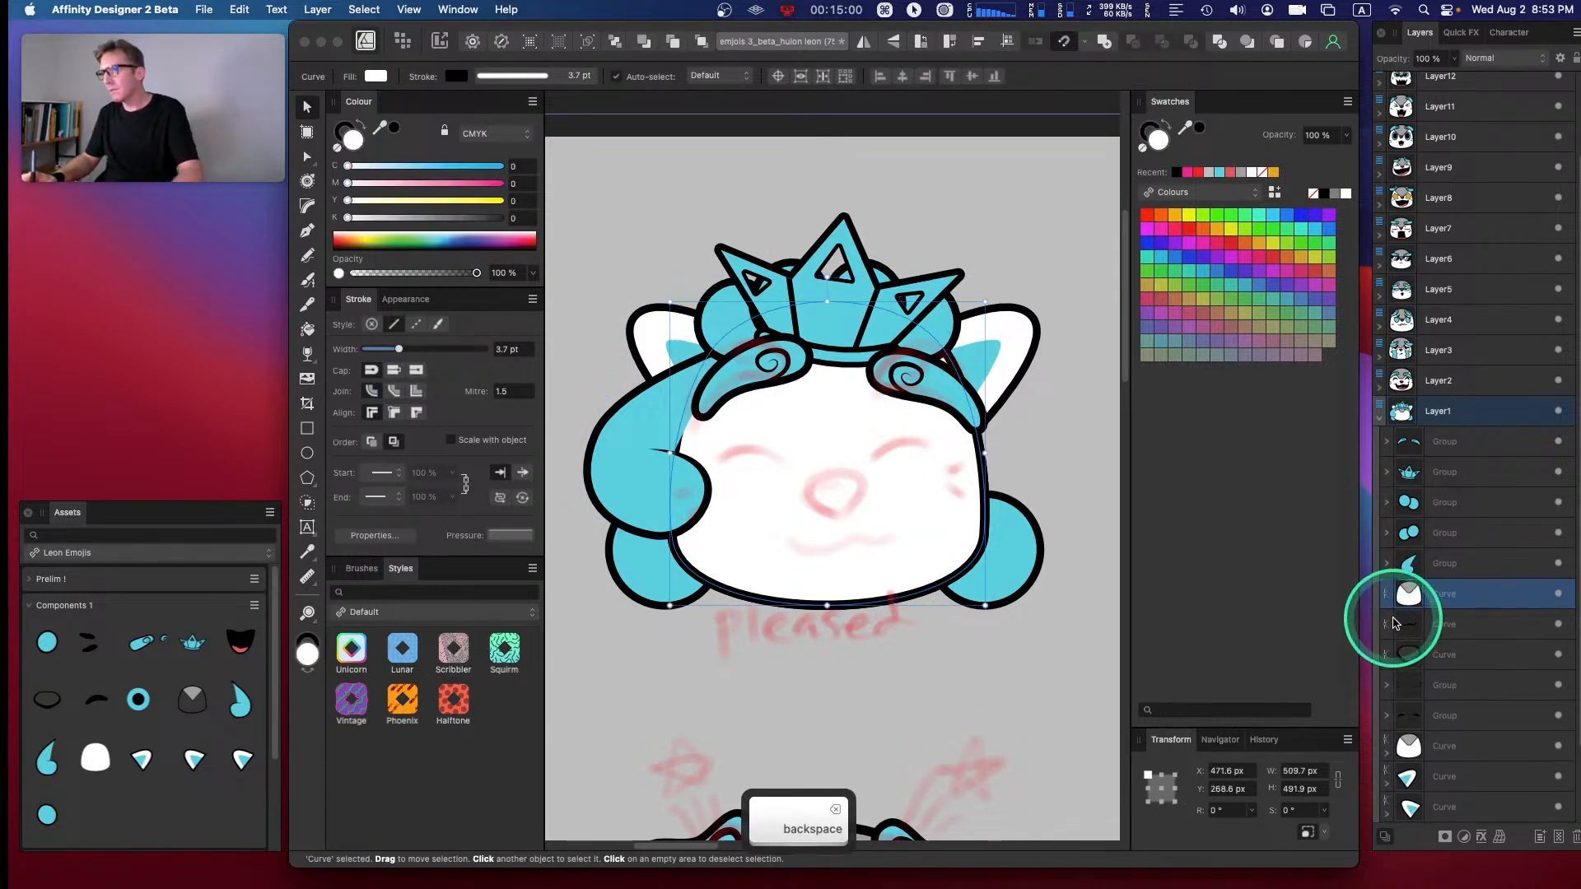
click(1455, 568)
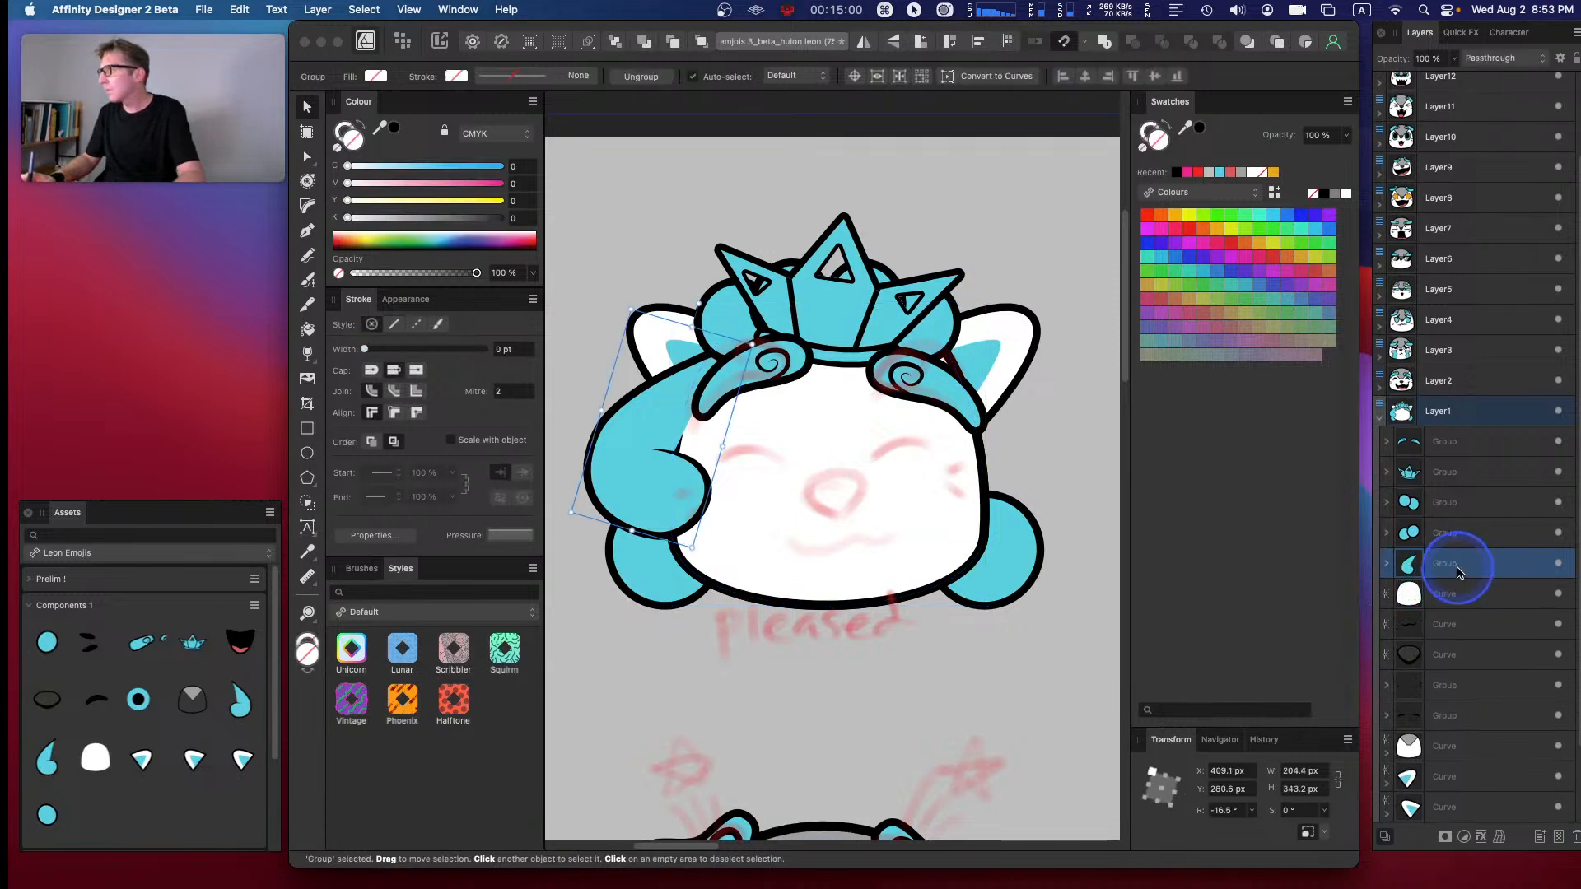
shift+click(1511, 599)
click(1560, 567)
click(1560, 568)
click(1558, 568)
click(1559, 567)
click(1559, 567)
click(1558, 567)
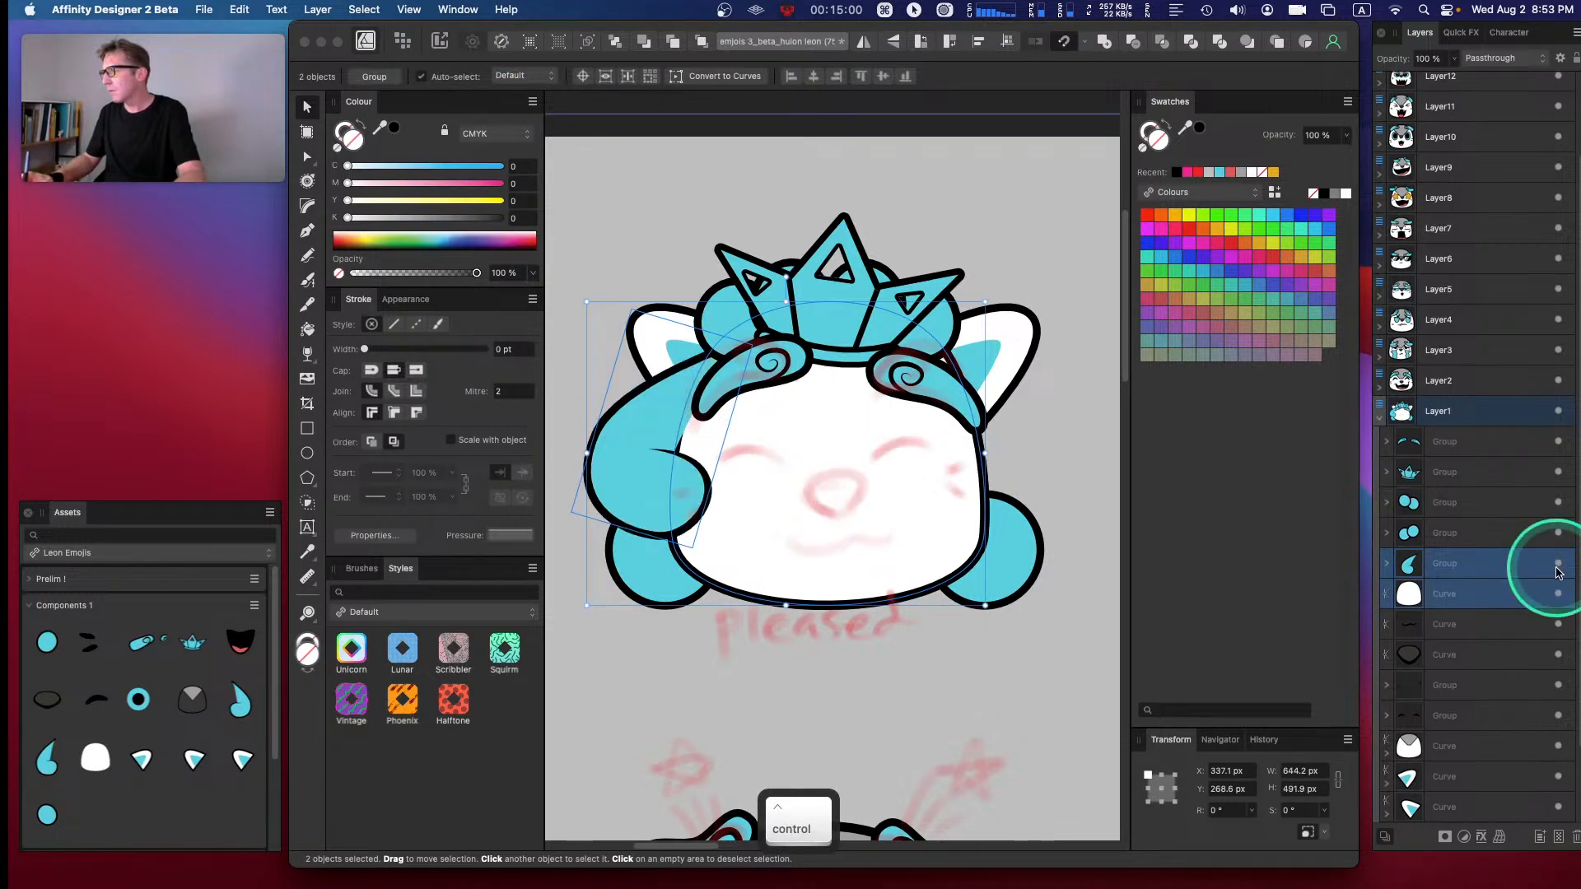
click(1510, 591)
click(1493, 624)
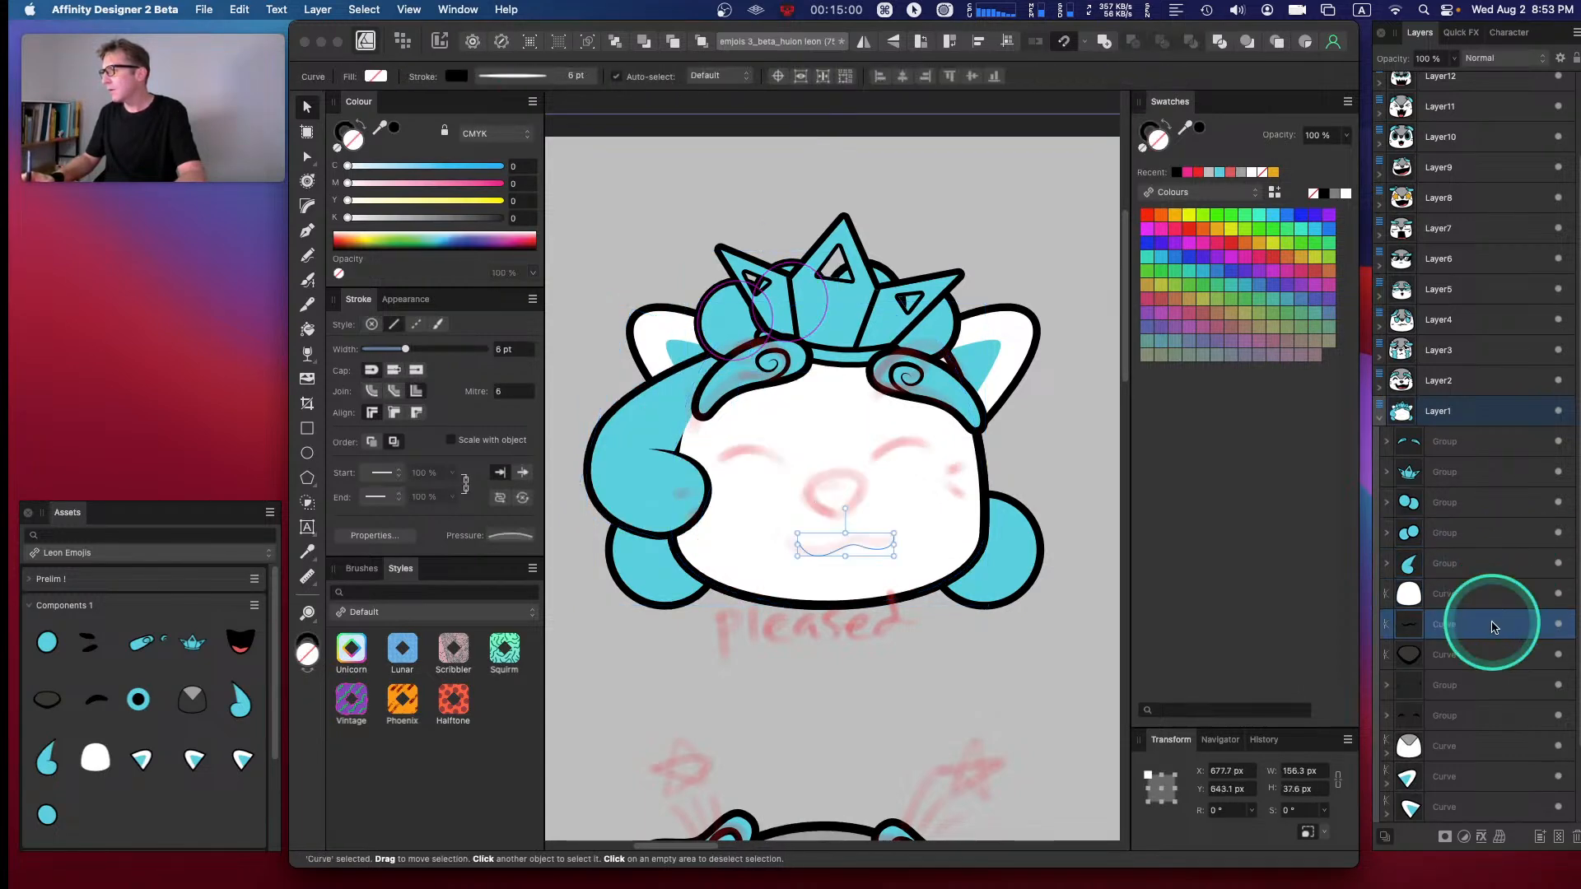
click(1499, 599)
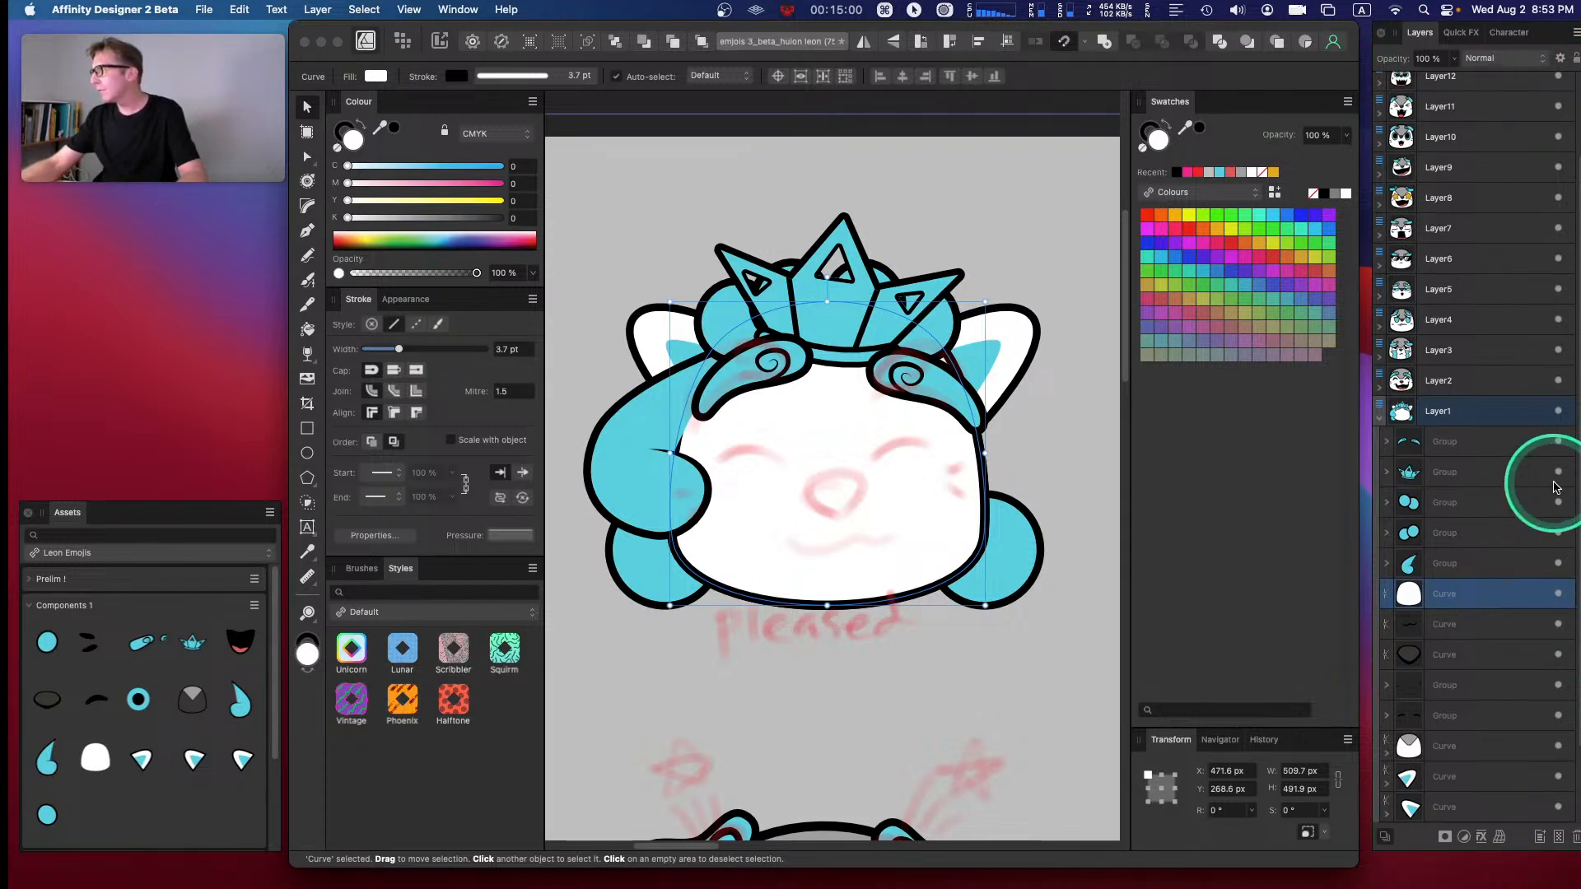
- Hide every object on Layer1 except the large left hair curl and the duplicated head
click(1560, 445)
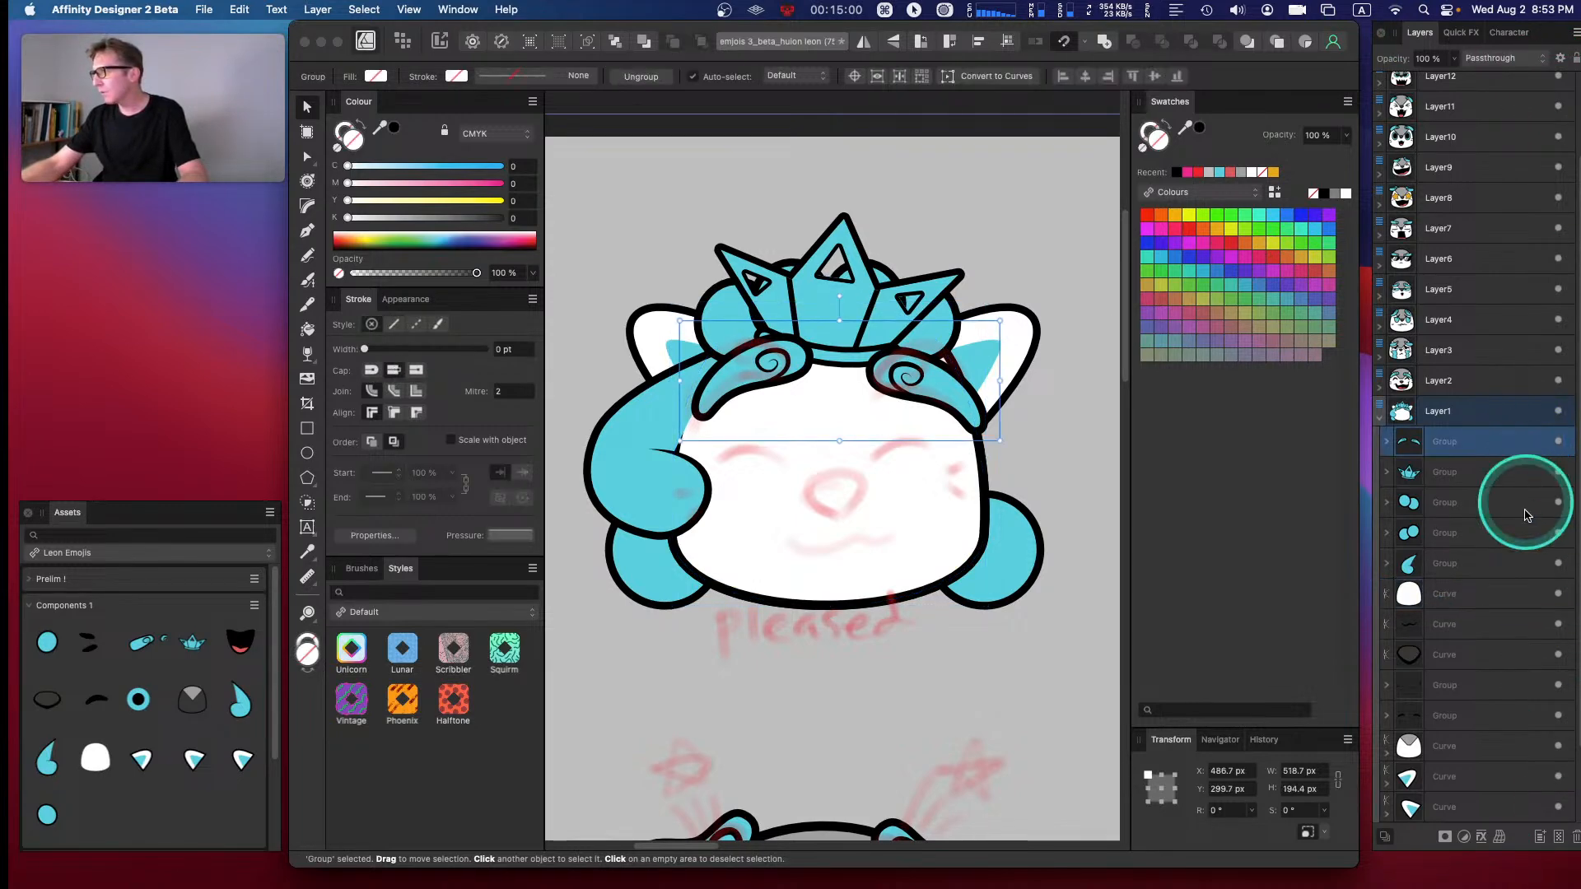
scroll(1576, 626, down, 3)
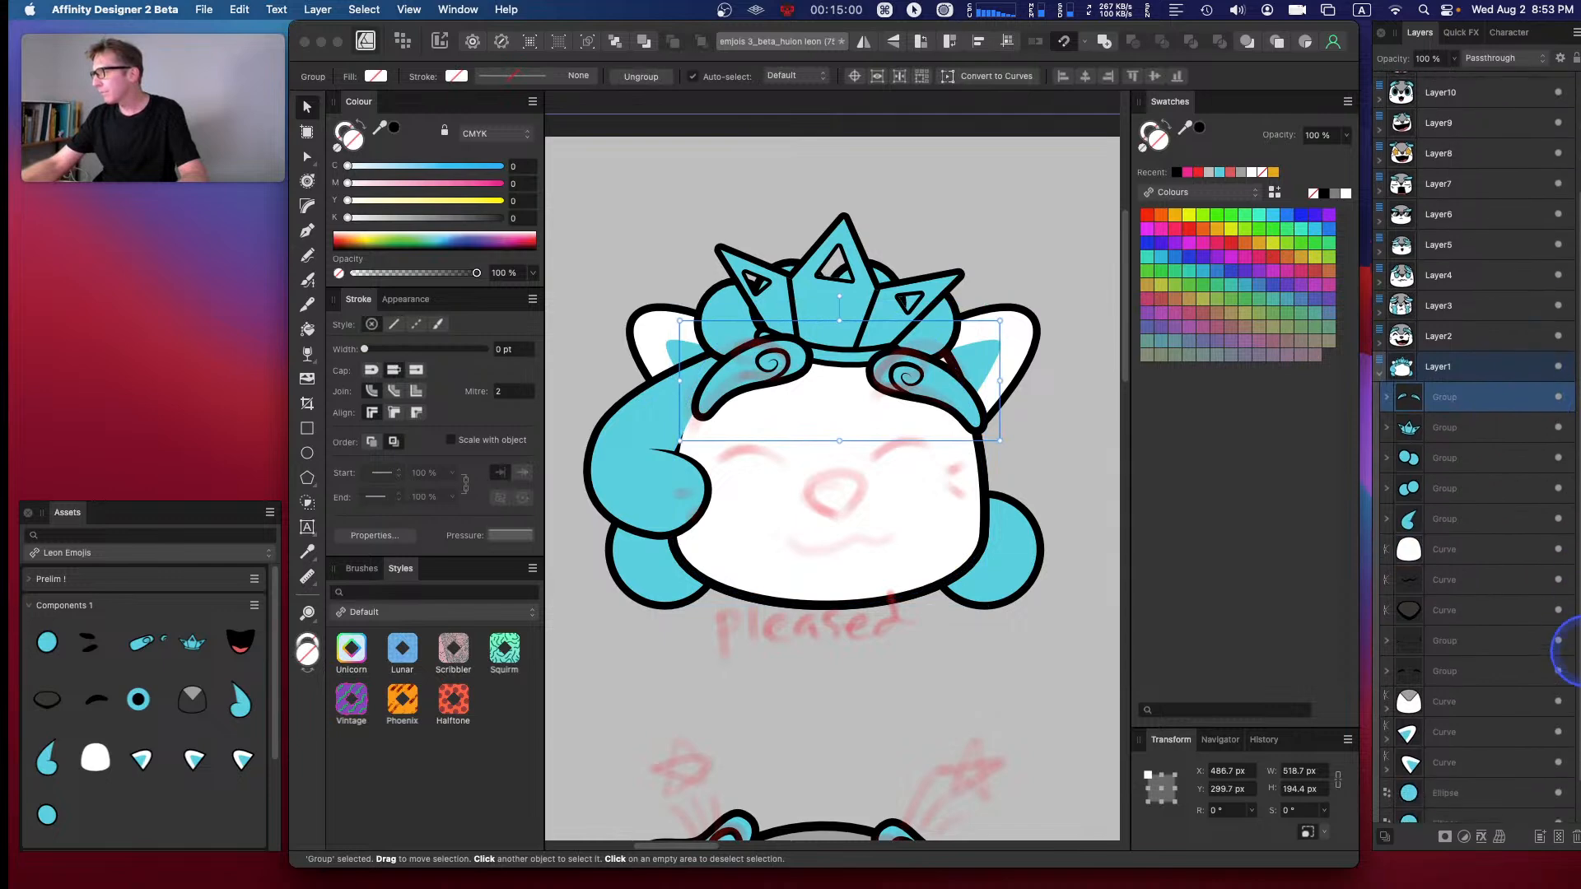
shift+click(1559, 776)
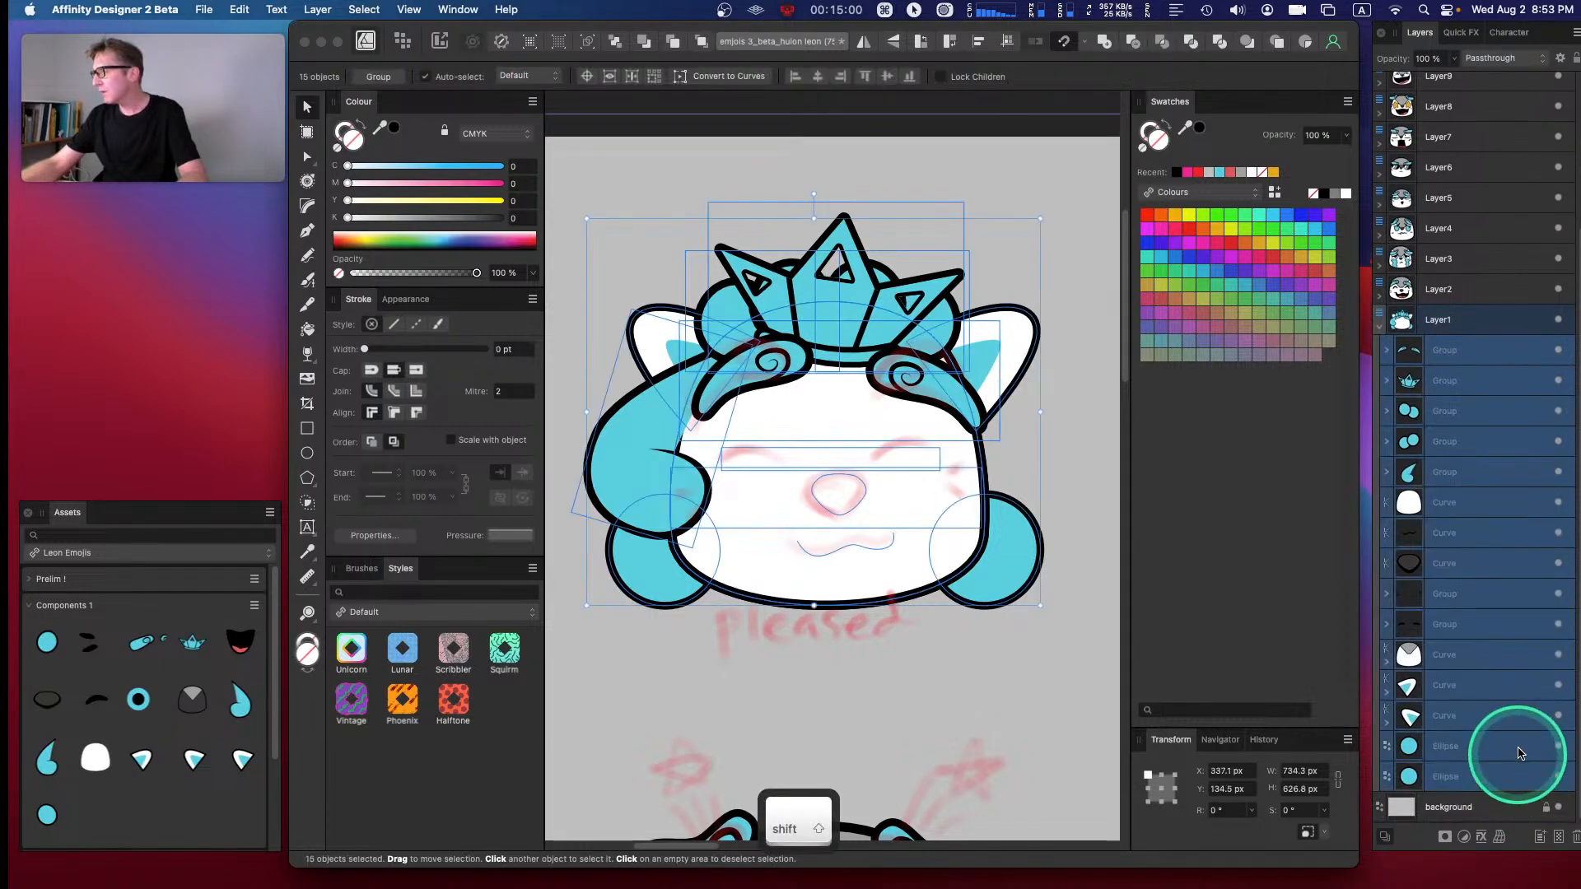
click(1562, 578)
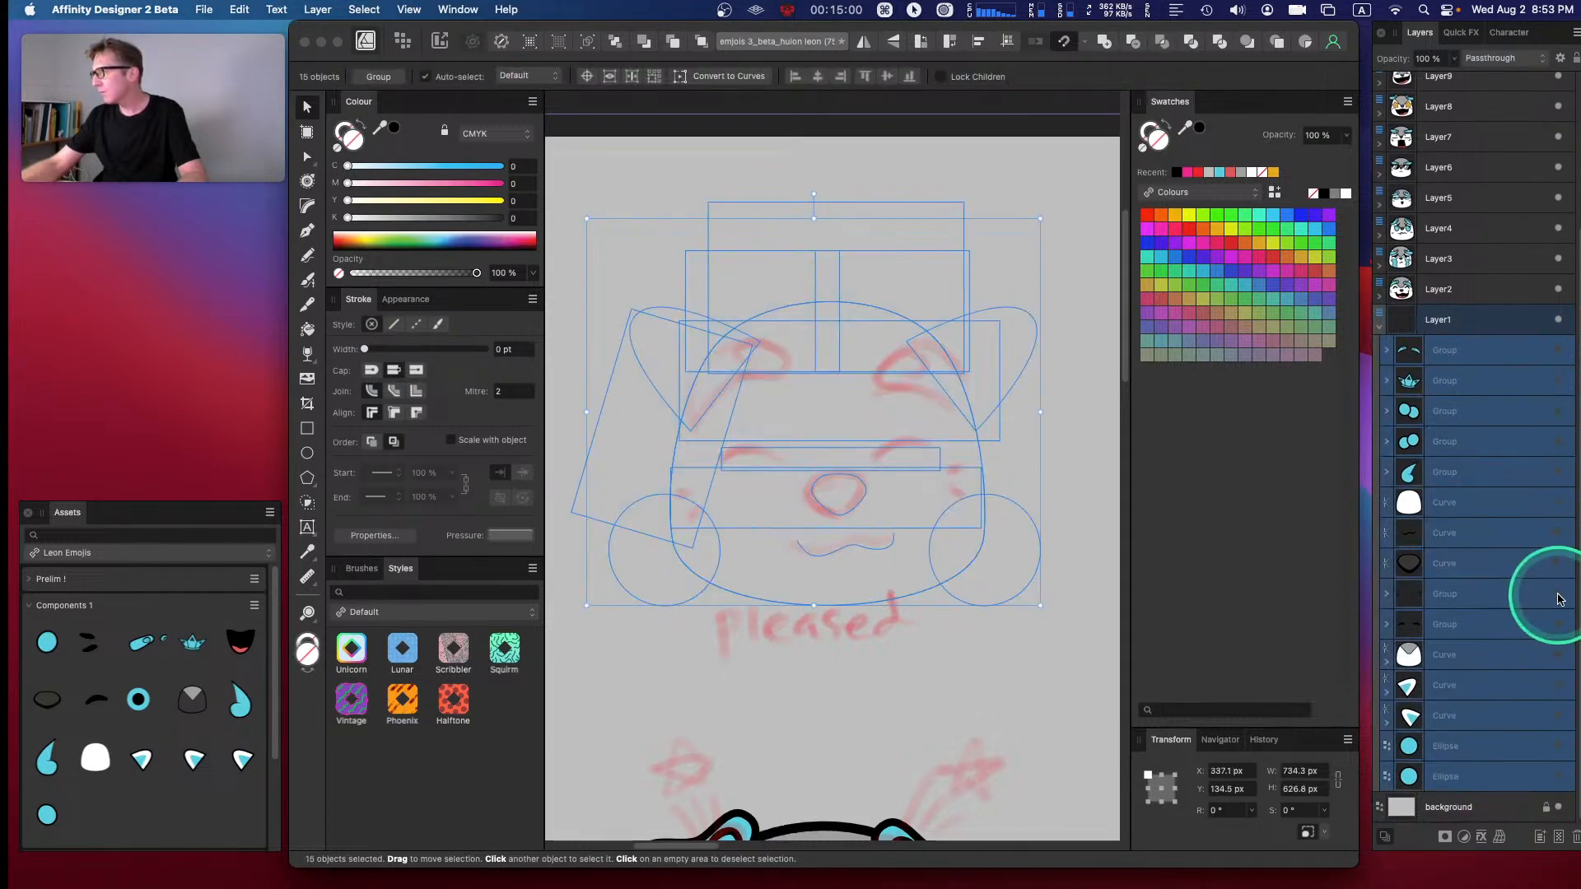
click(1474, 489)
shift+click(1474, 472)
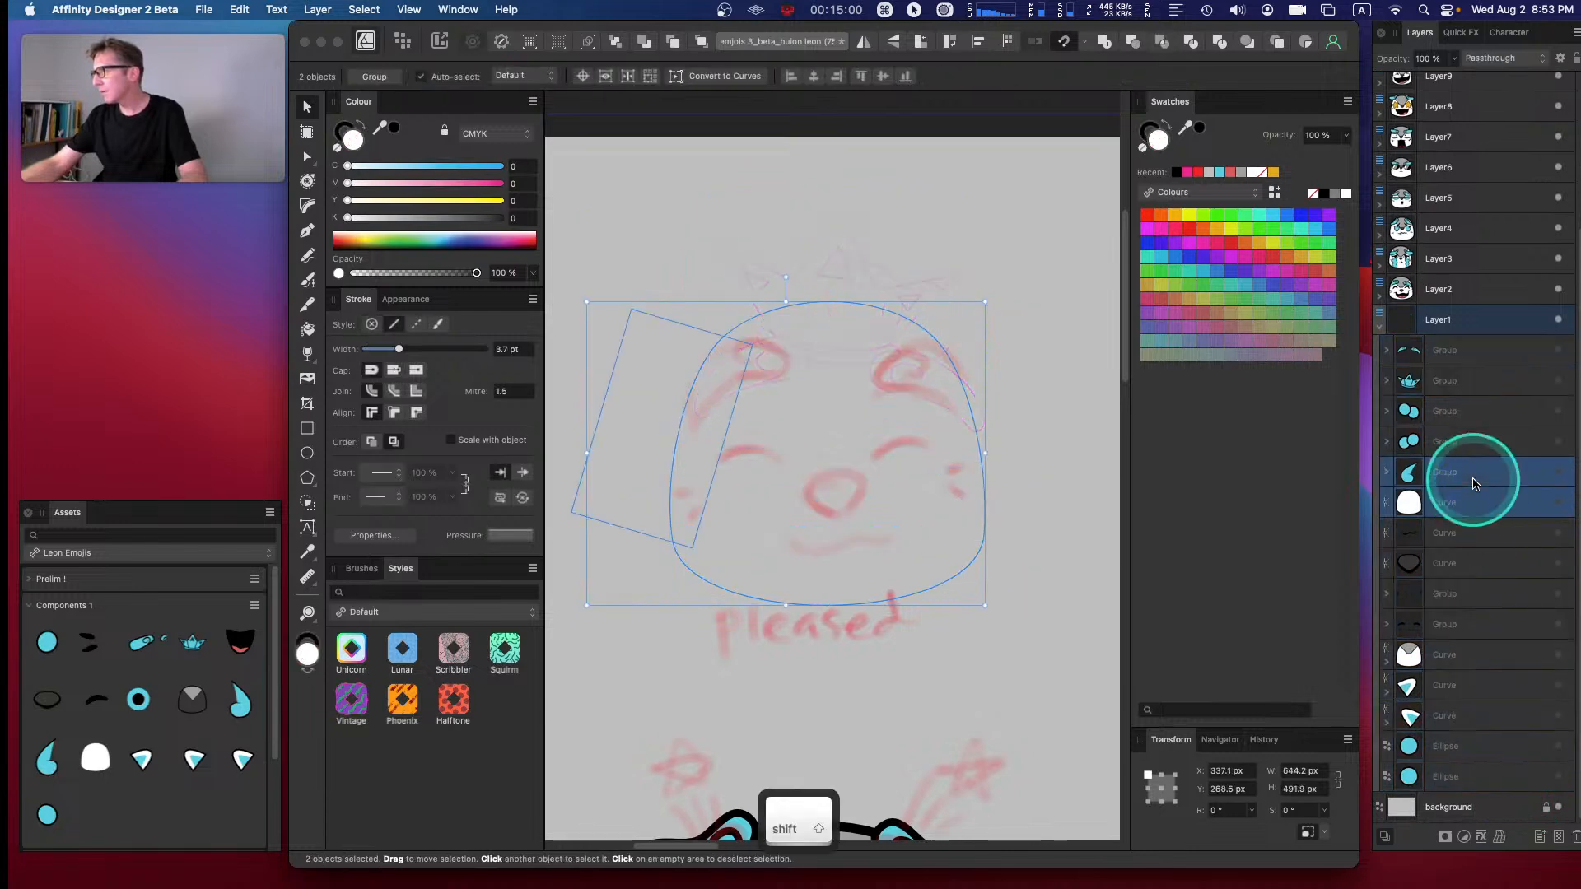
click(1559, 472)
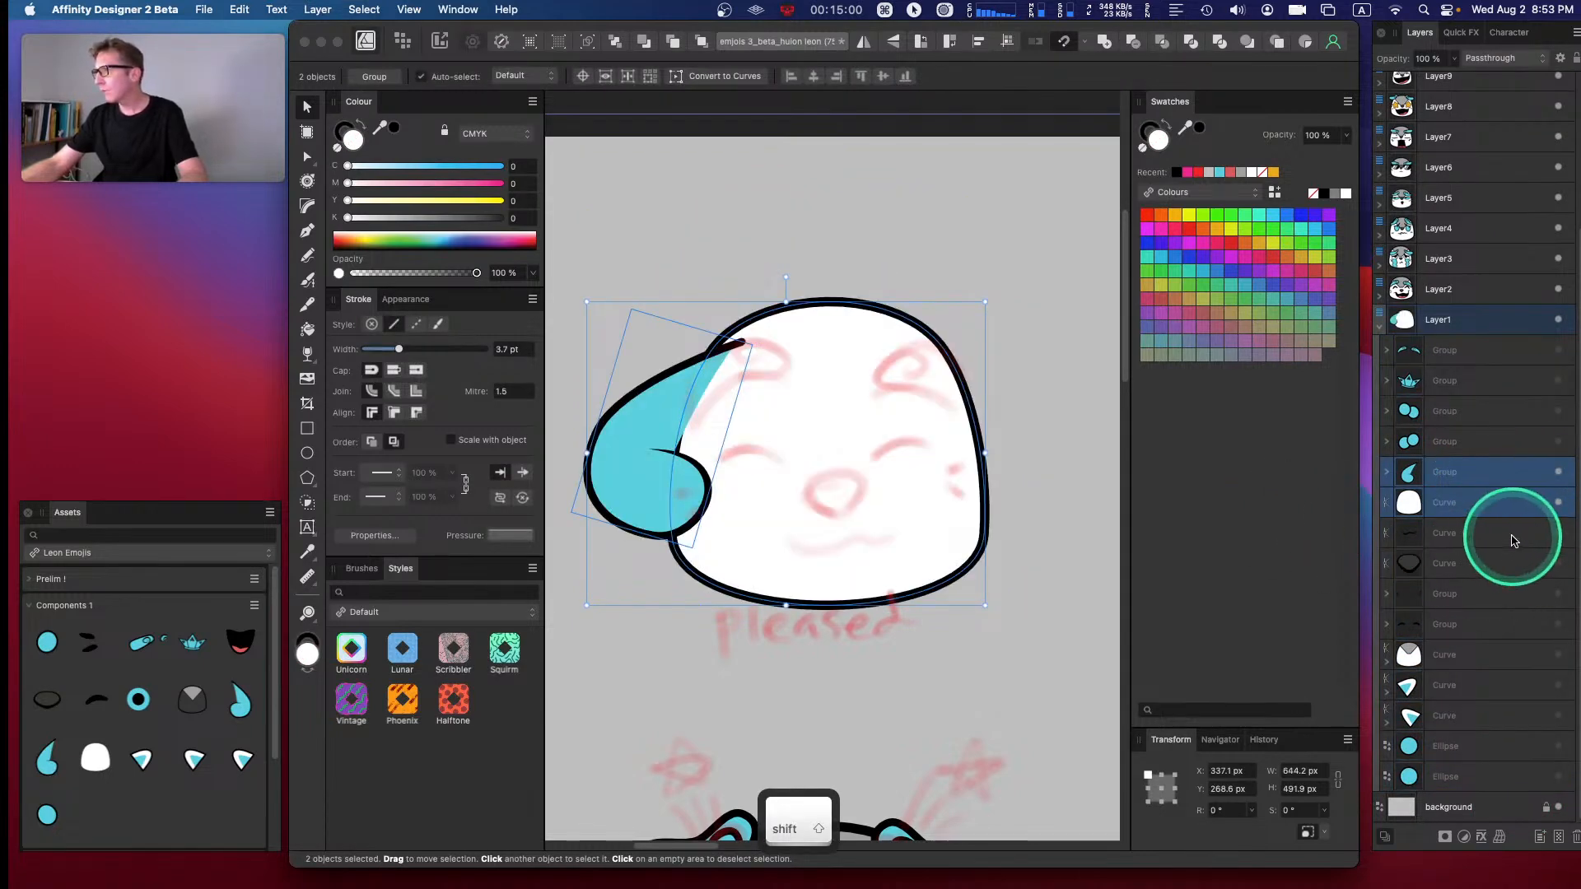
- Fill the duplicated head with red
click(1044, 475)
click(1466, 511)
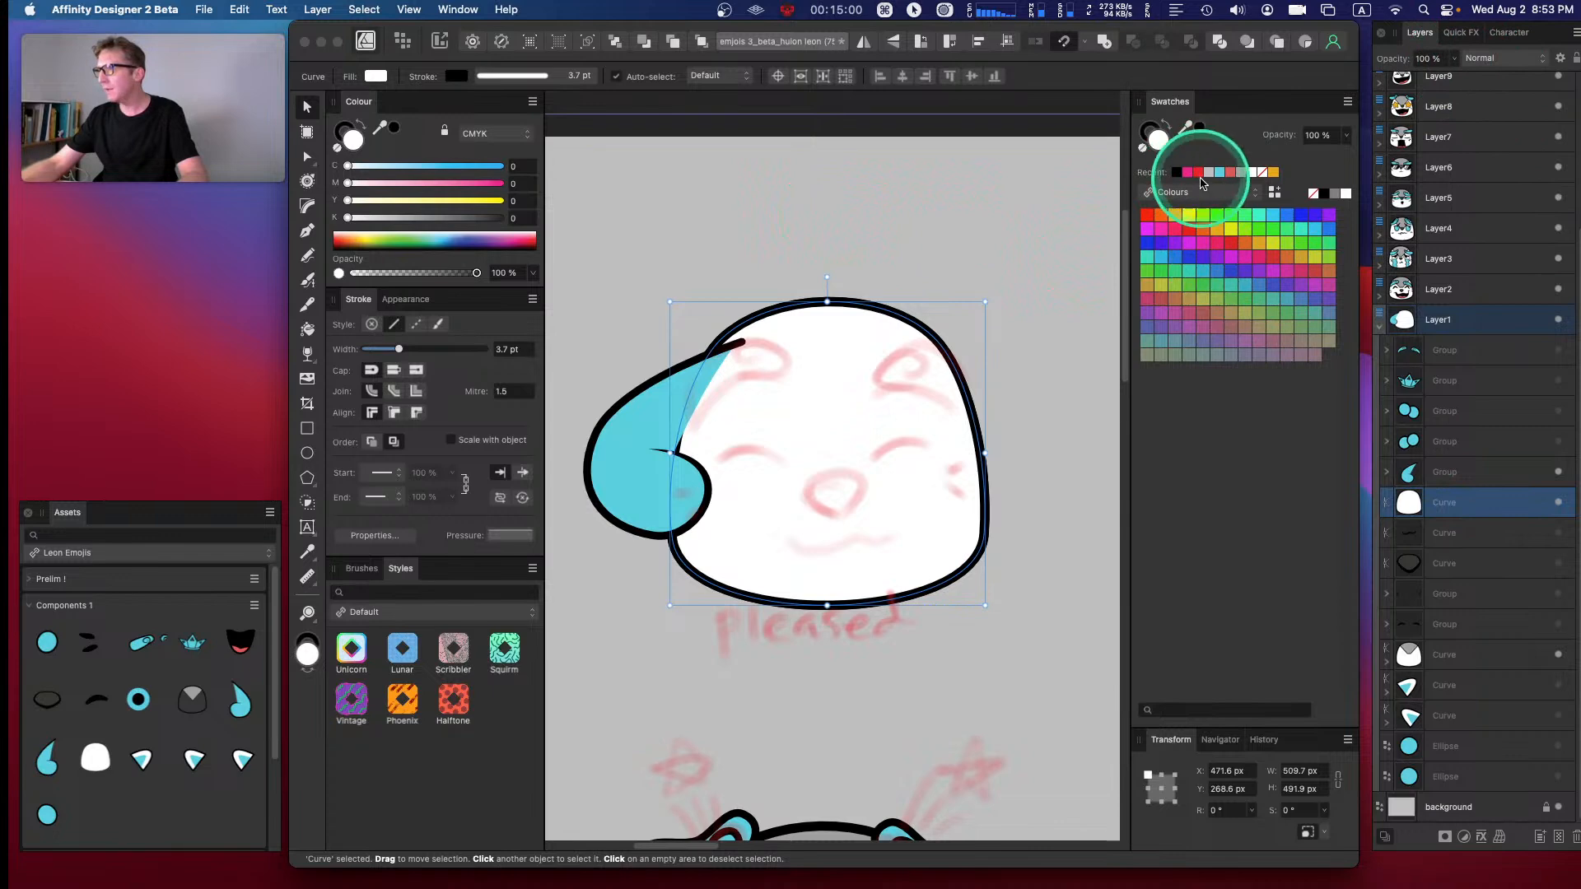
click(1199, 173)
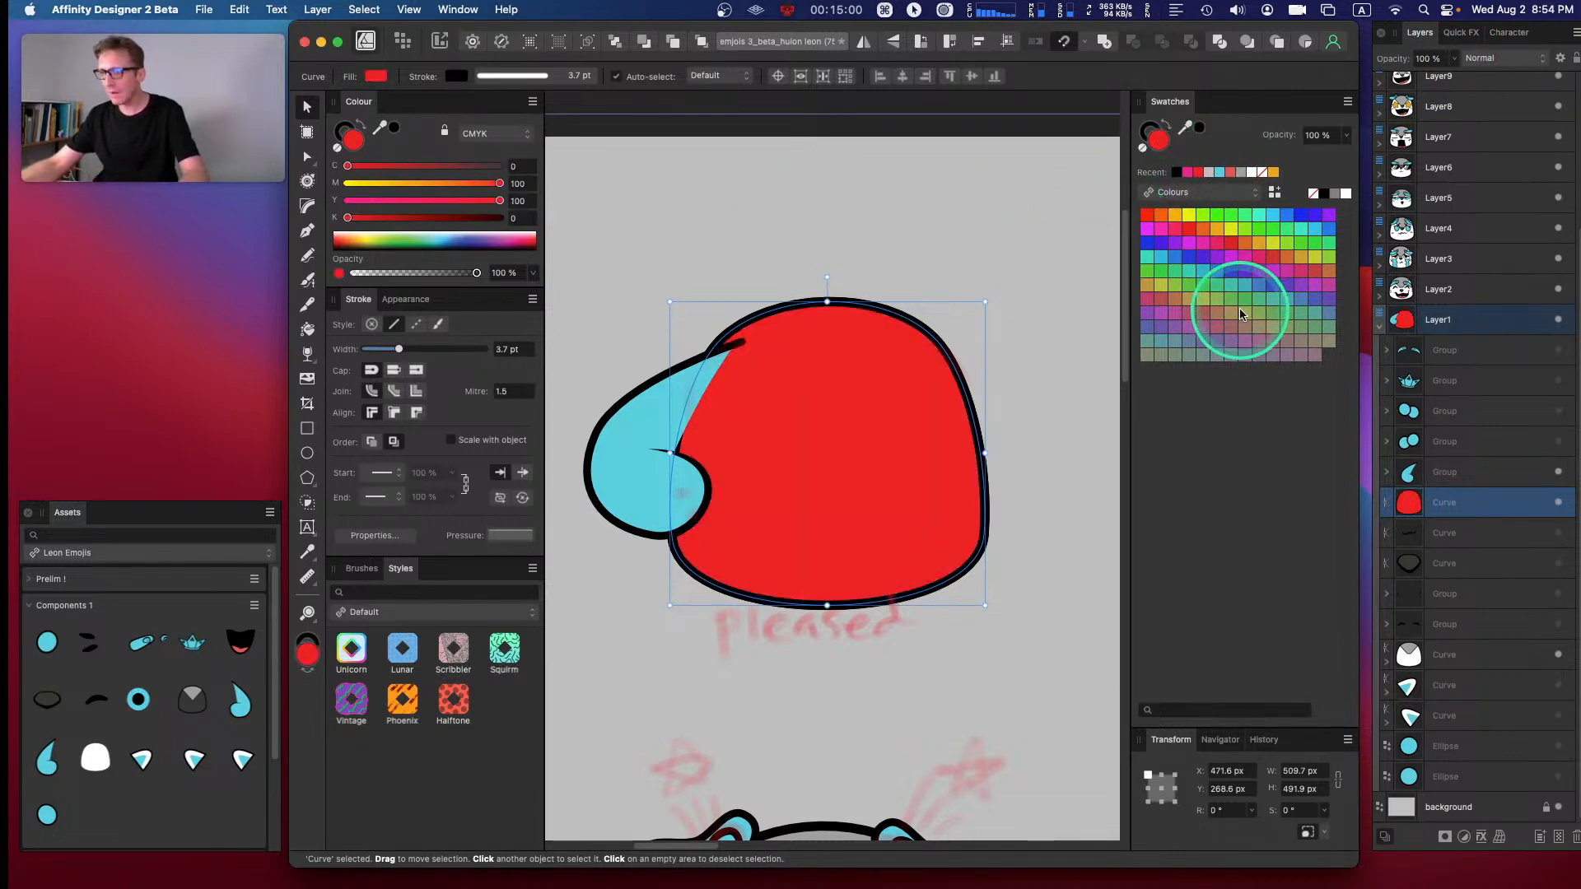
- Duplicate the large left hair curl group and hide the upper copy
click(1457, 474)
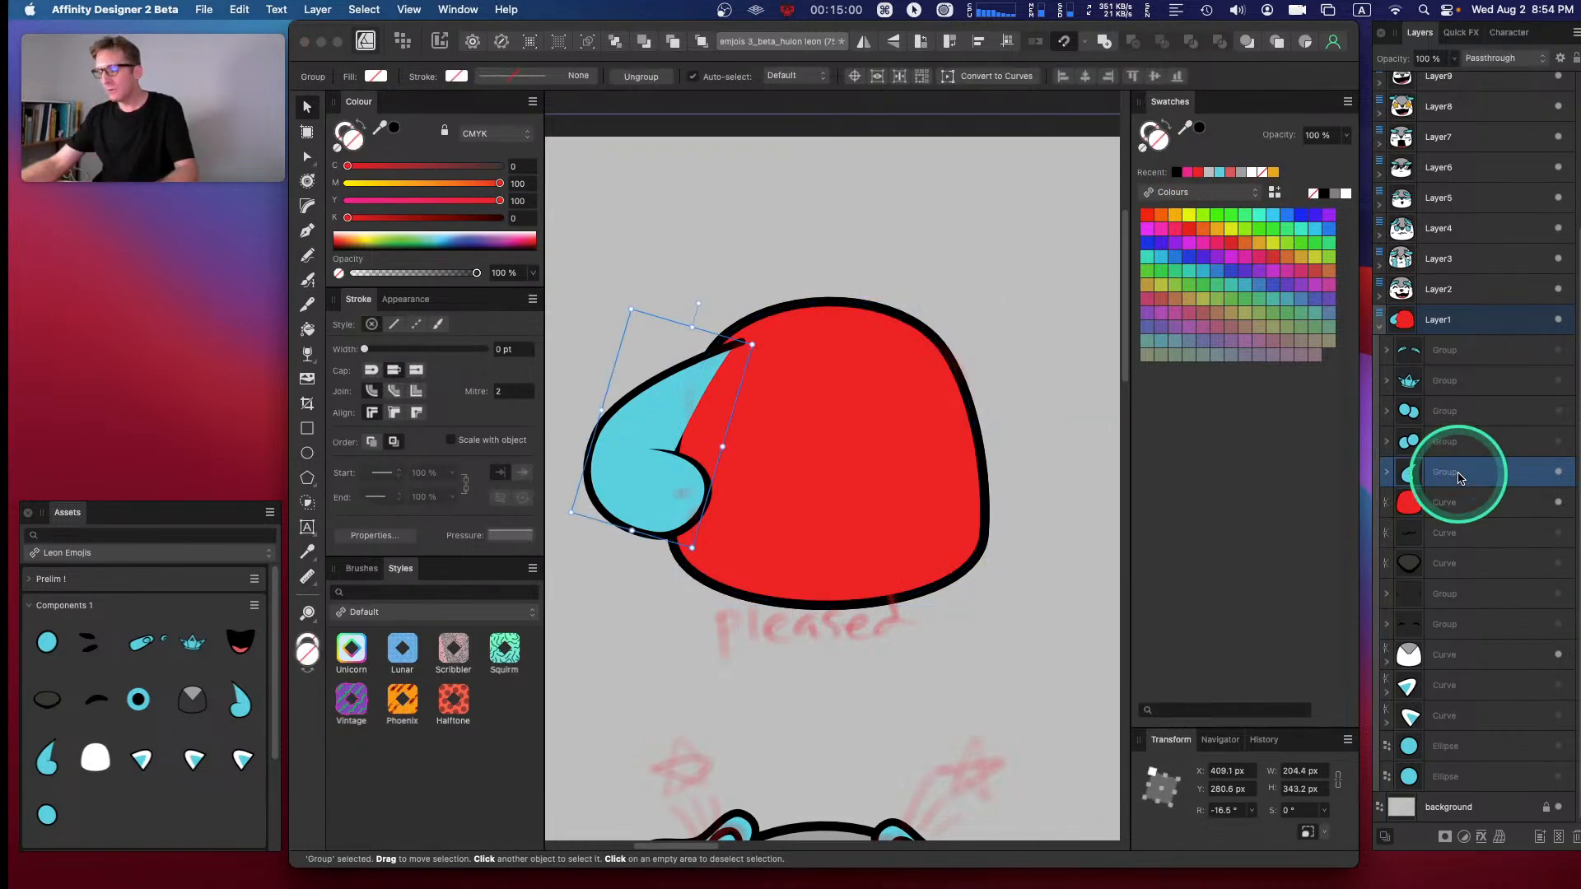
key(cmd+j)
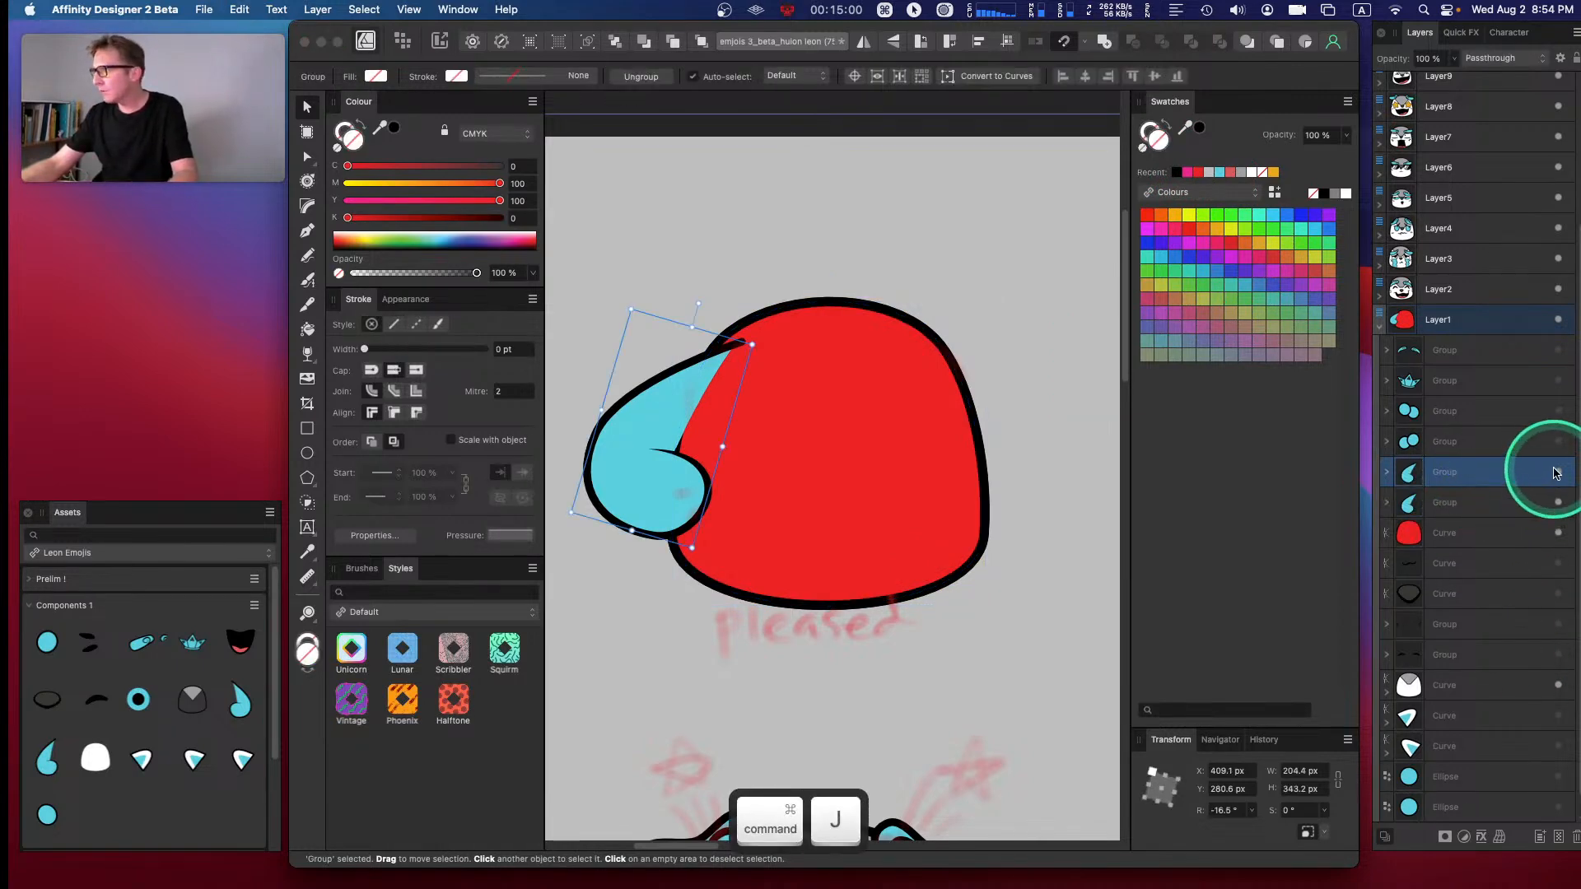
click(1457, 504)
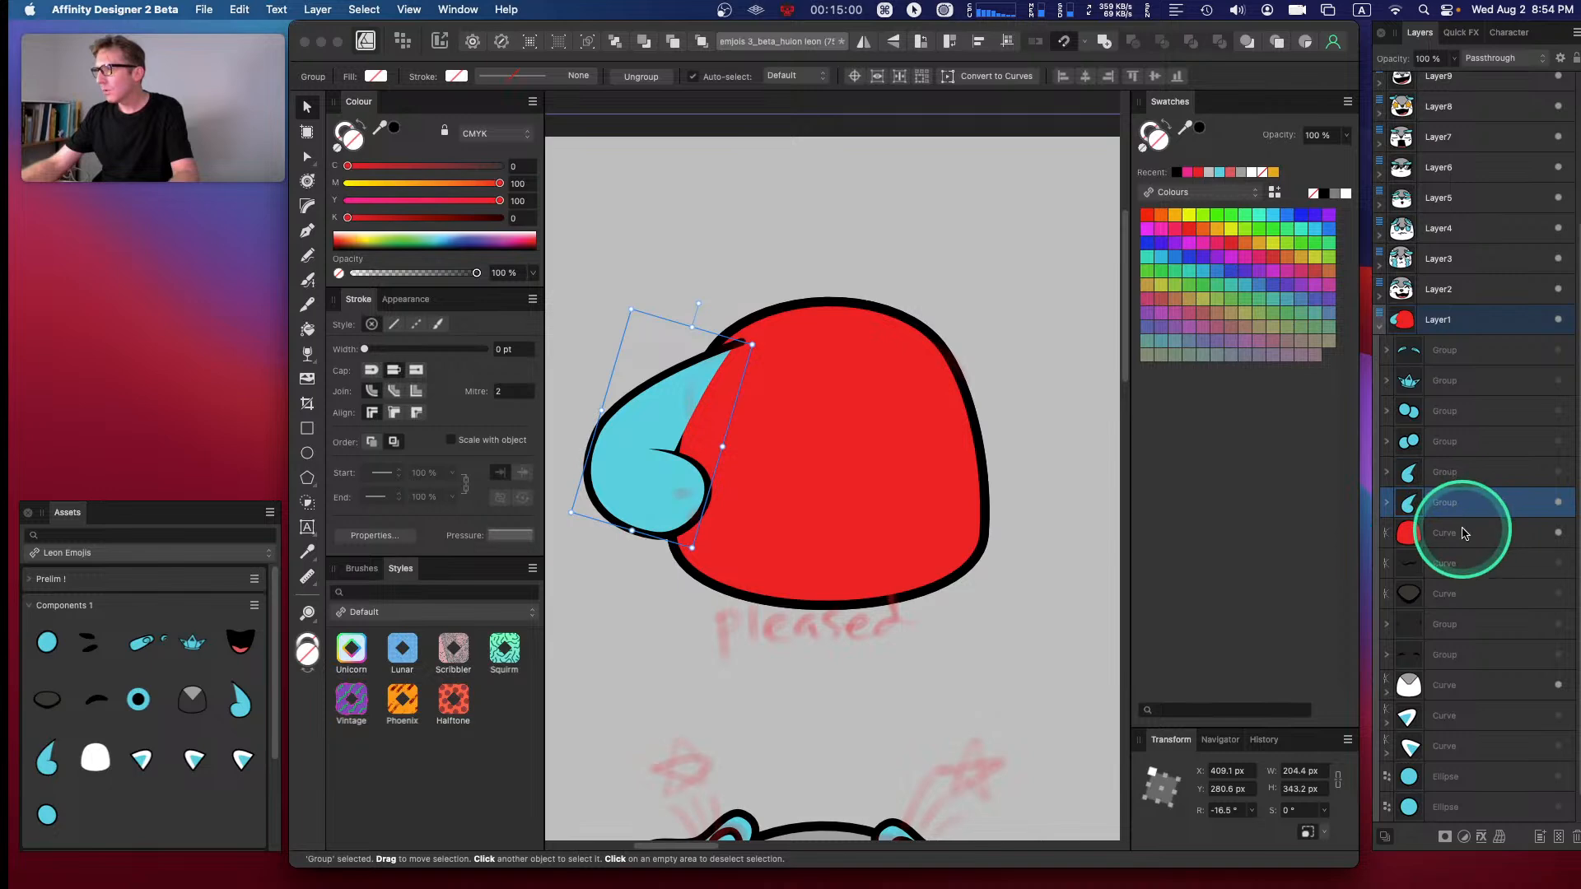
shift+click(1454, 533)
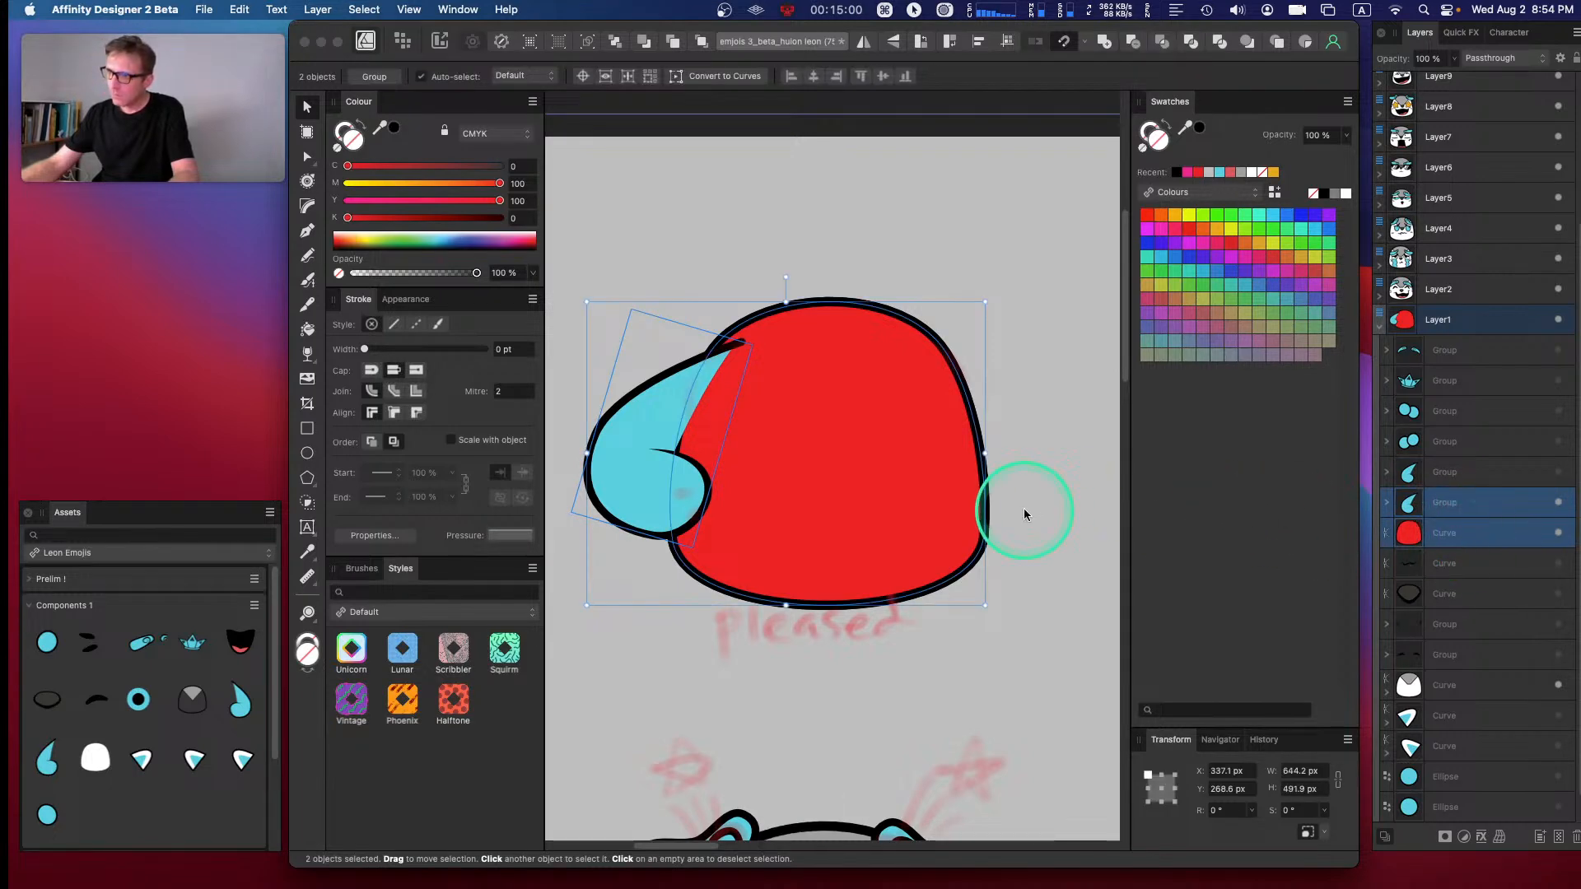
- Expand the visible hair curl group and hide its black outline curve
click(1454, 502)
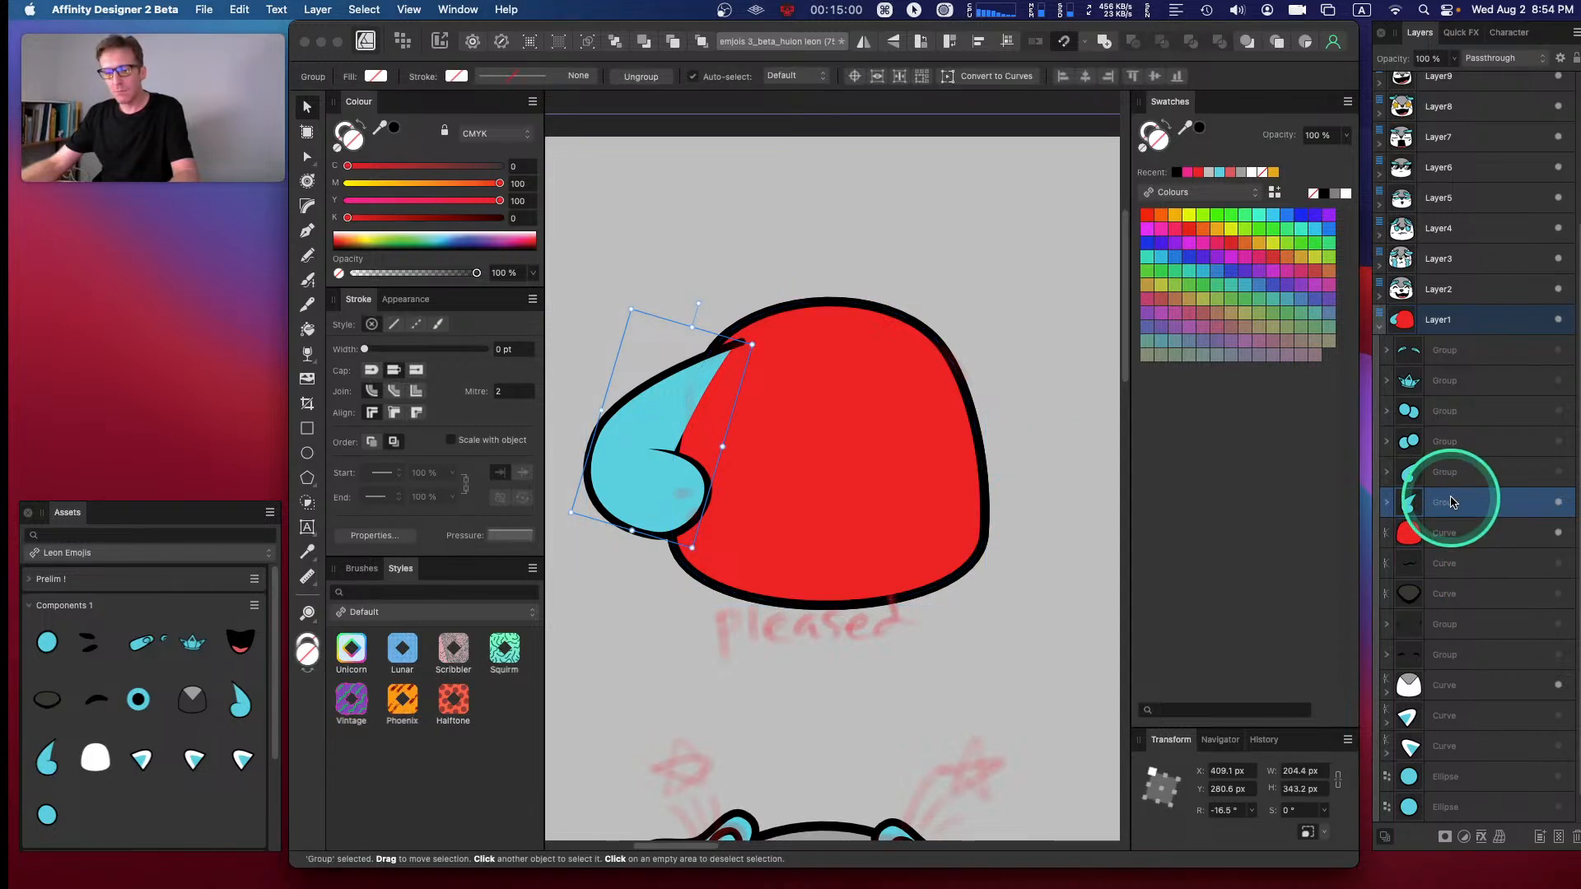
key(a)
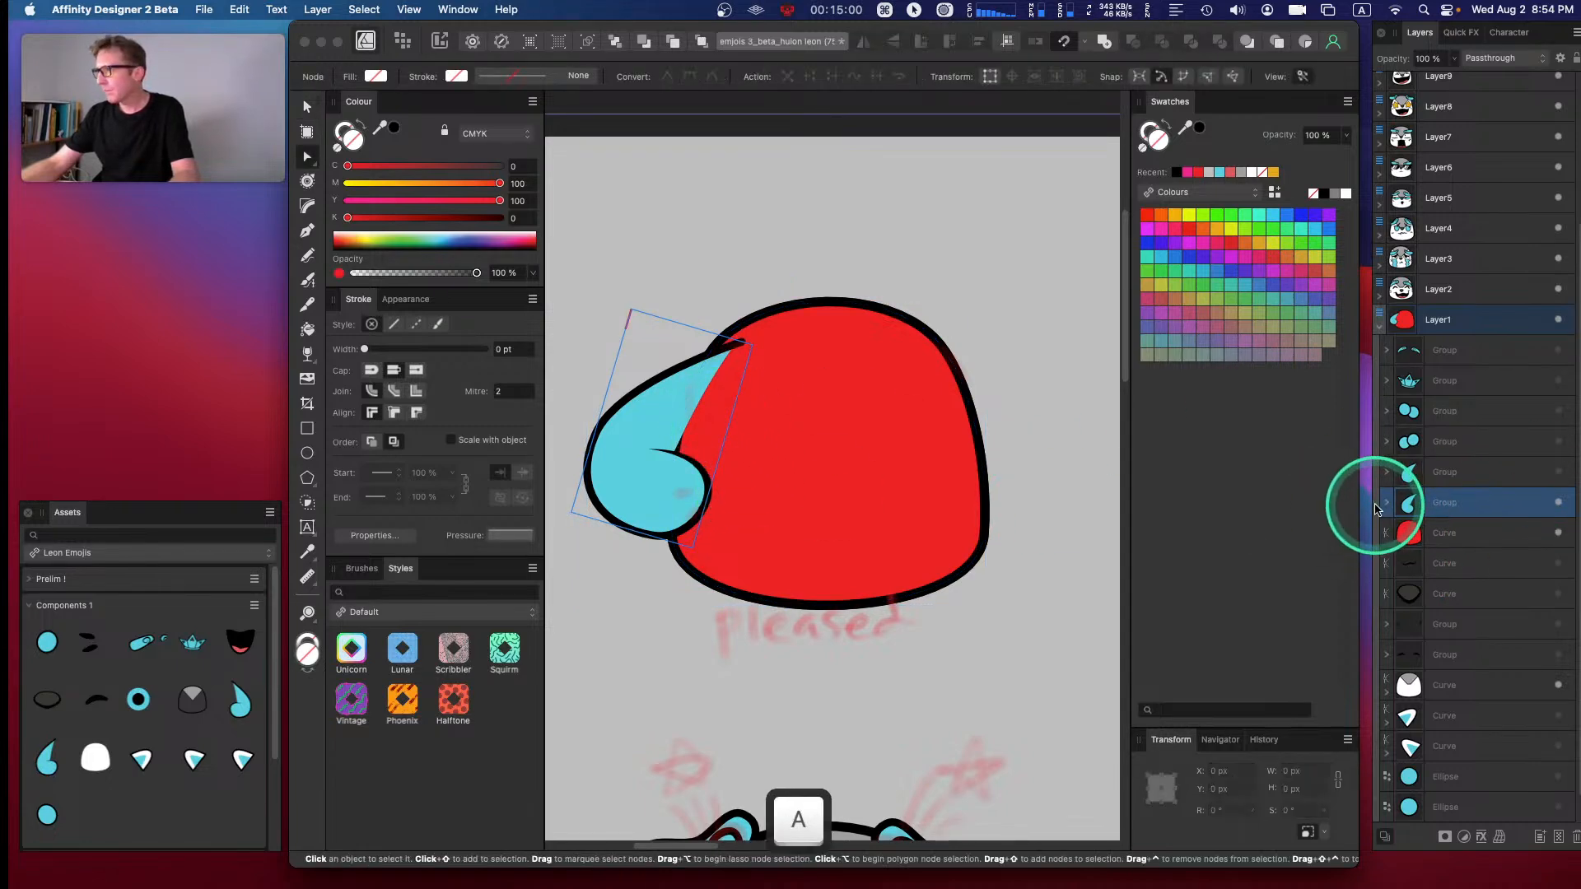
click(1387, 502)
click(1557, 533)
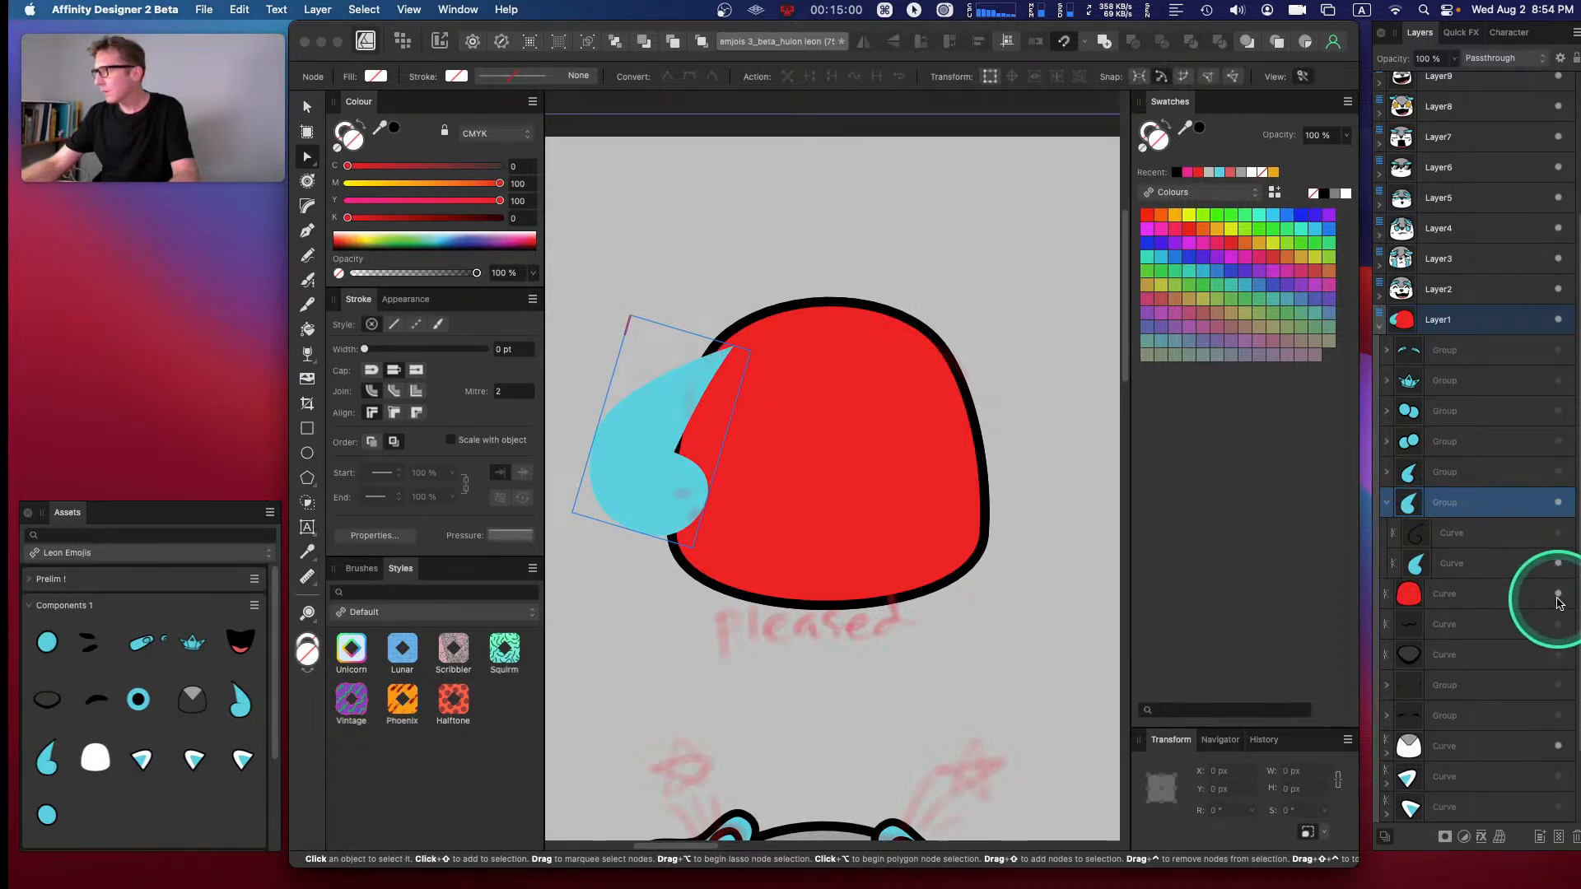
- Remove the stroke from the red head and hide the original white head
click(1474, 595)
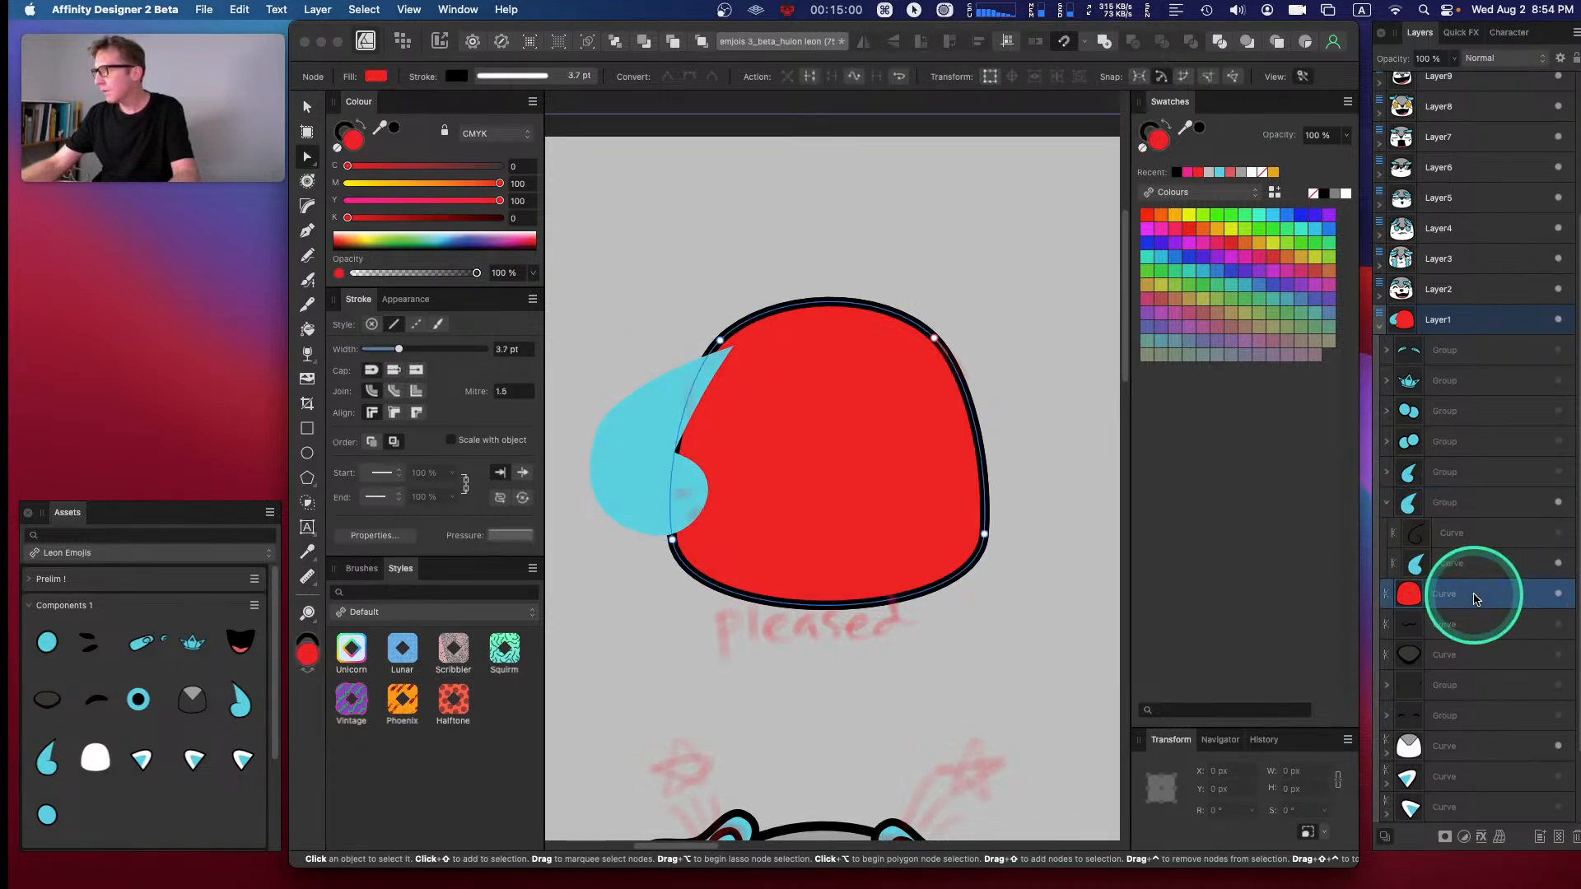
click(1144, 142)
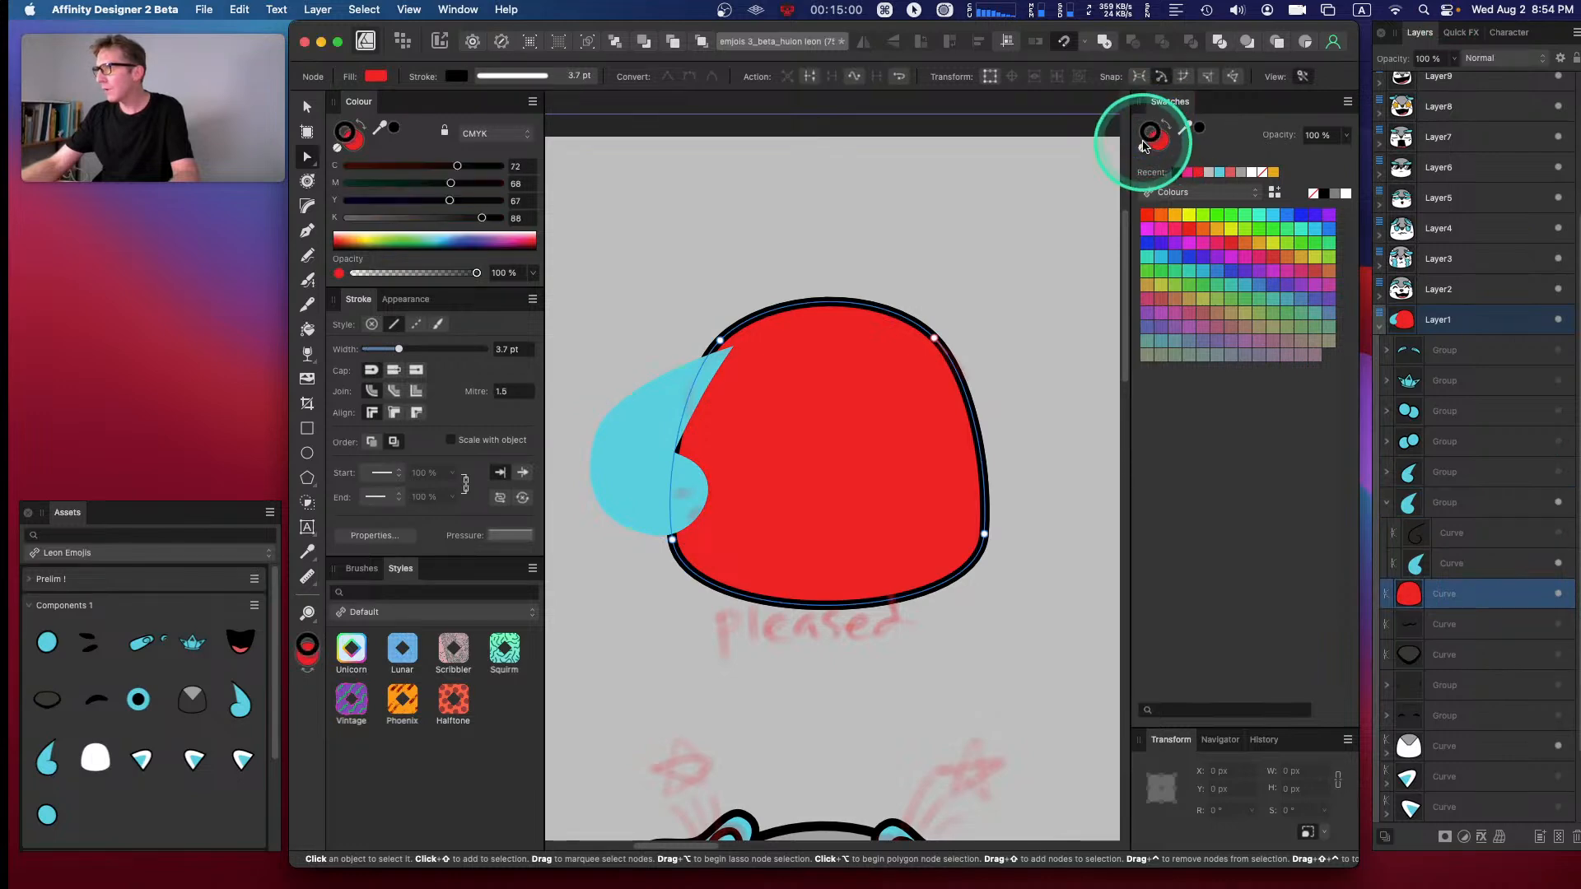
click(1144, 149)
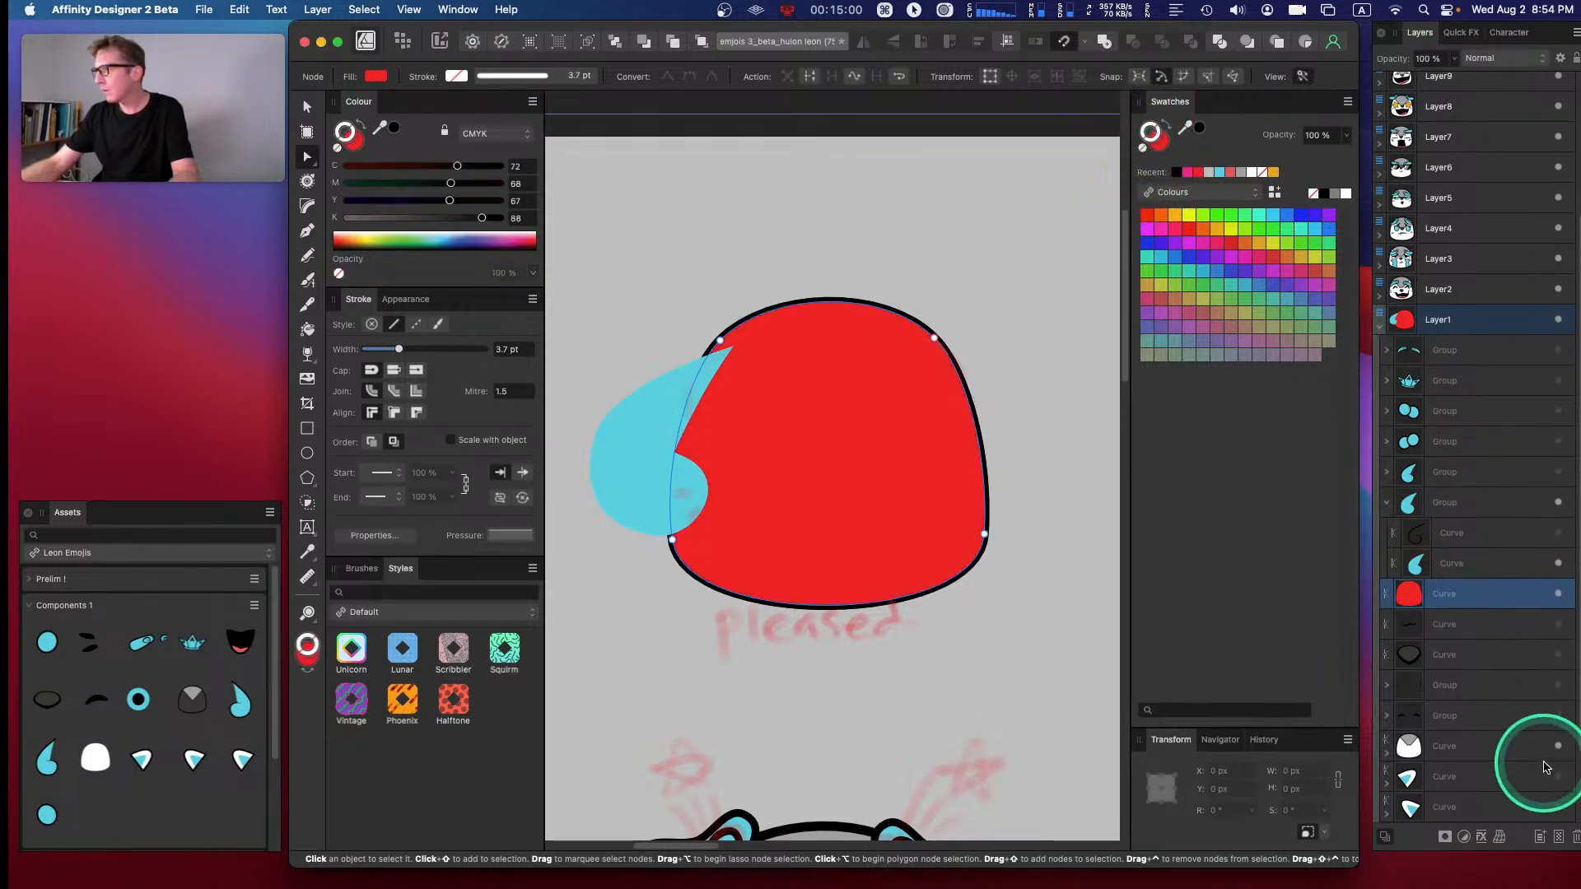
click(1558, 747)
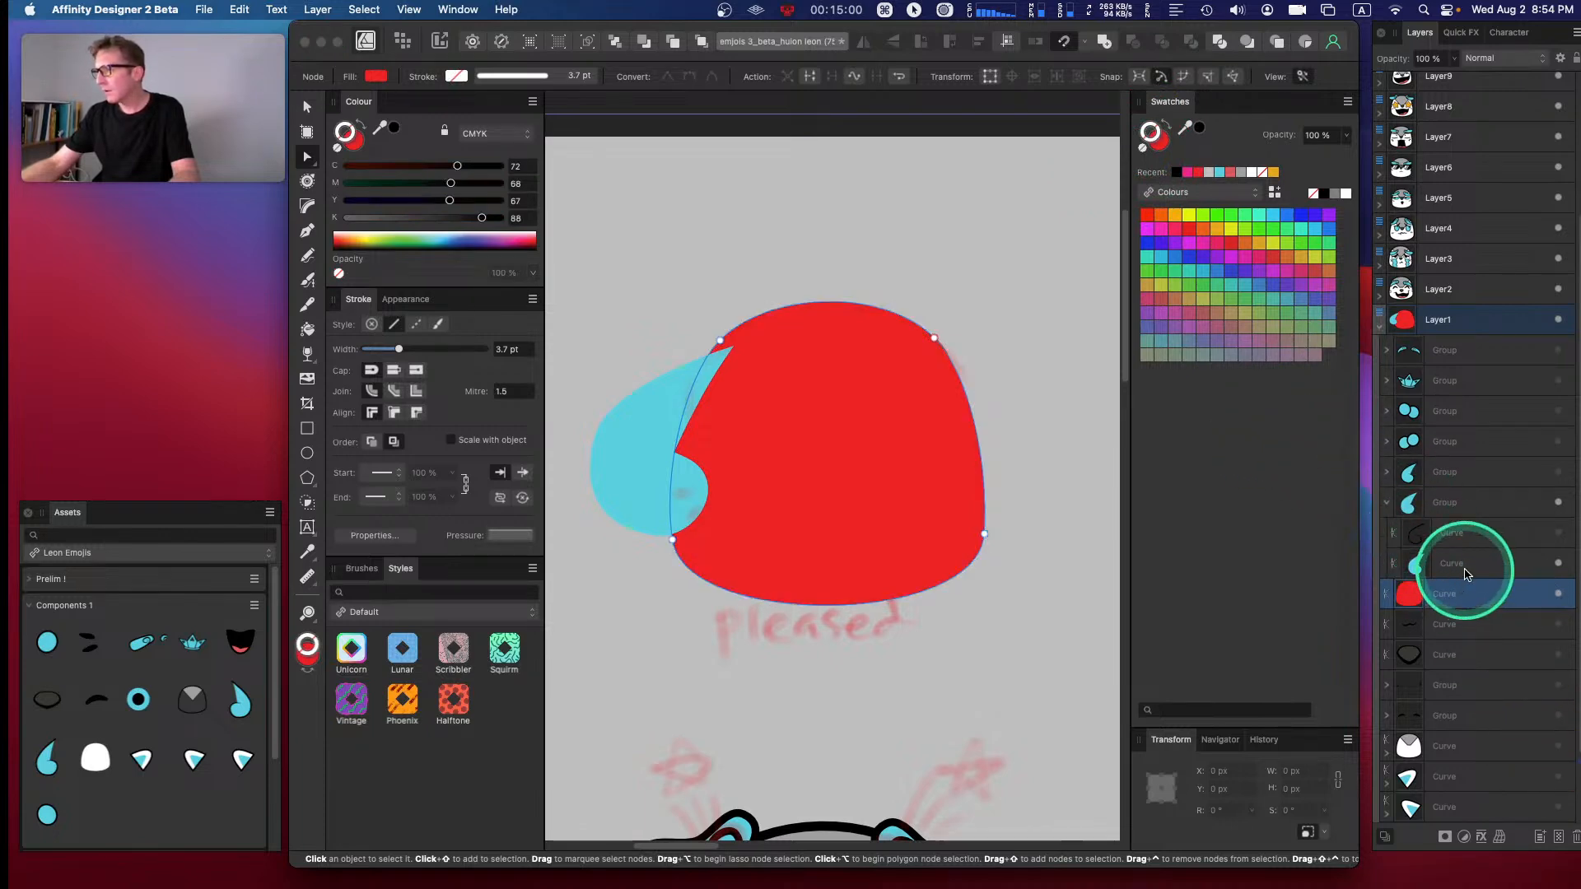
- Hide the lower hair curl group and the red head, and show the white head and upper hair curl group
click(1463, 565)
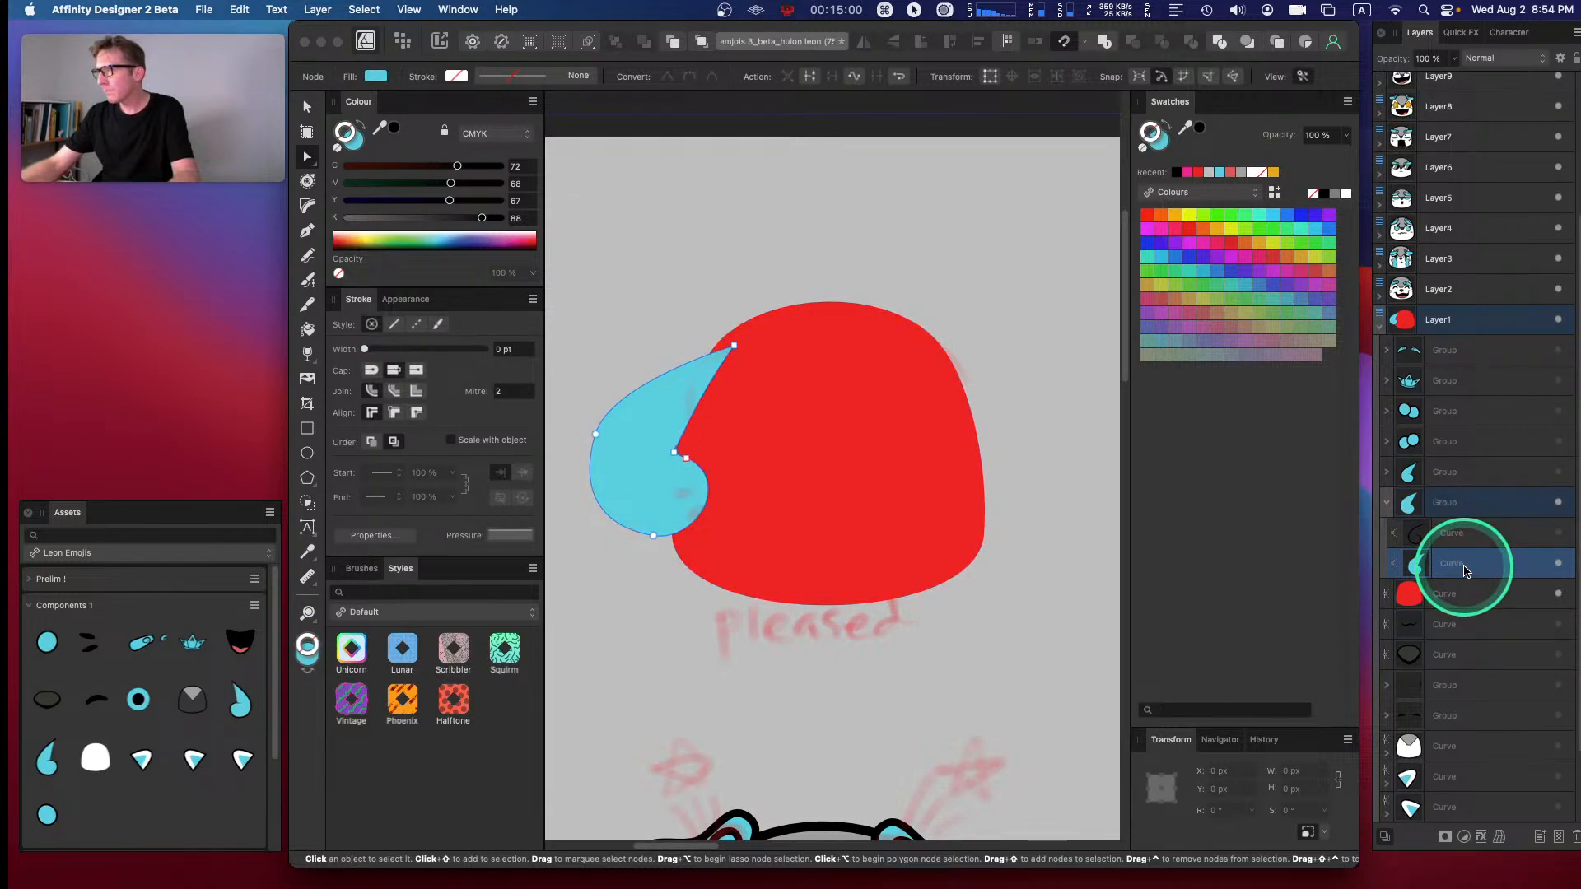
click(1465, 566)
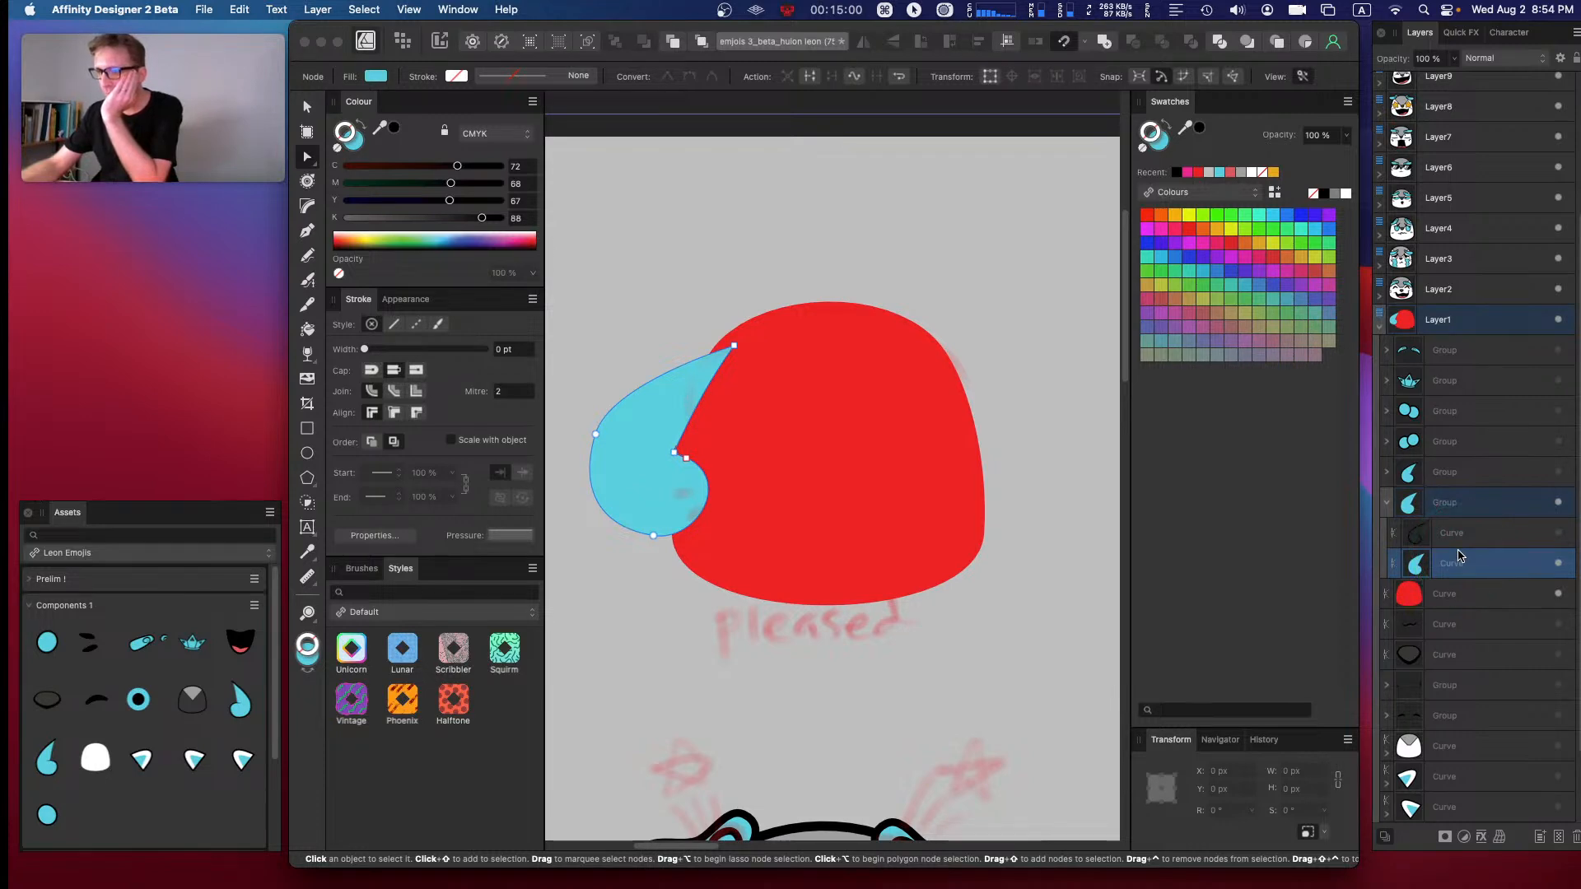
click(1387, 502)
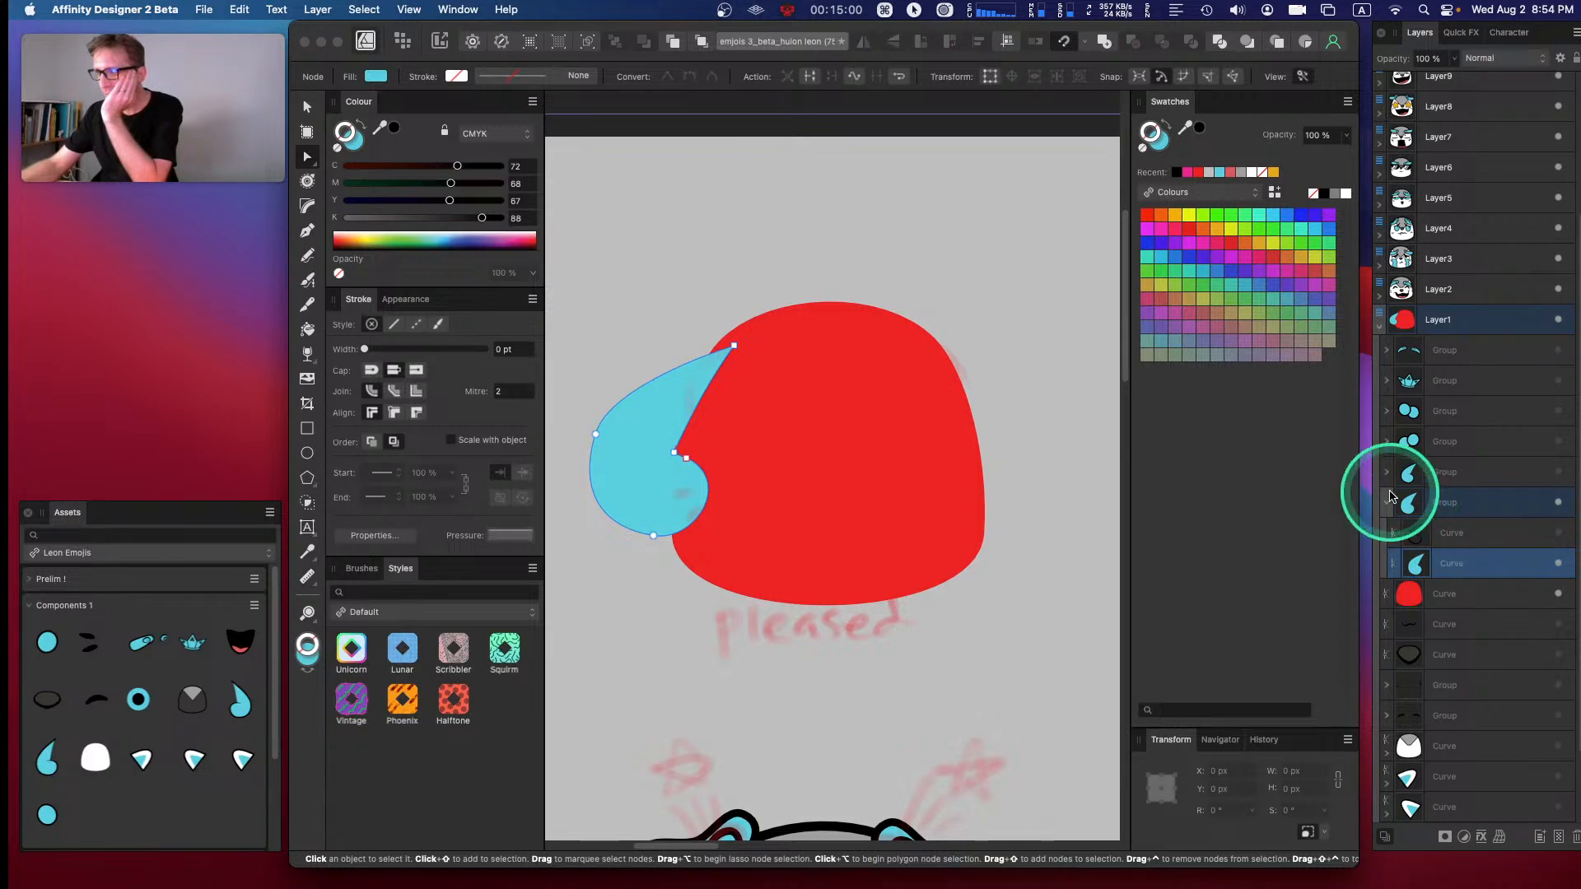
click(1558, 502)
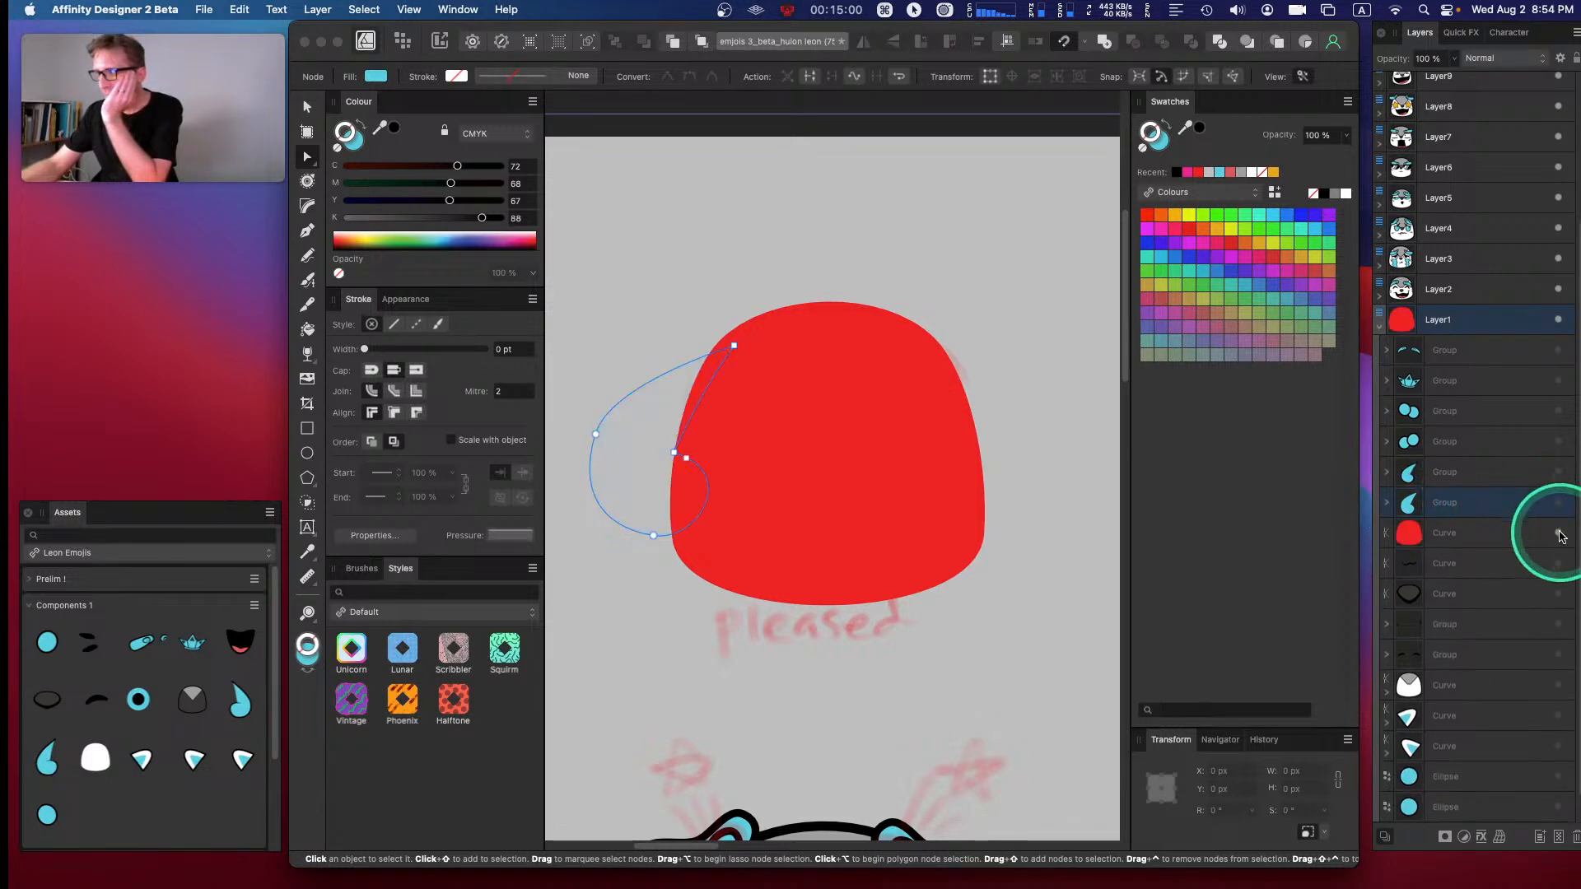
click(1558, 533)
click(1558, 685)
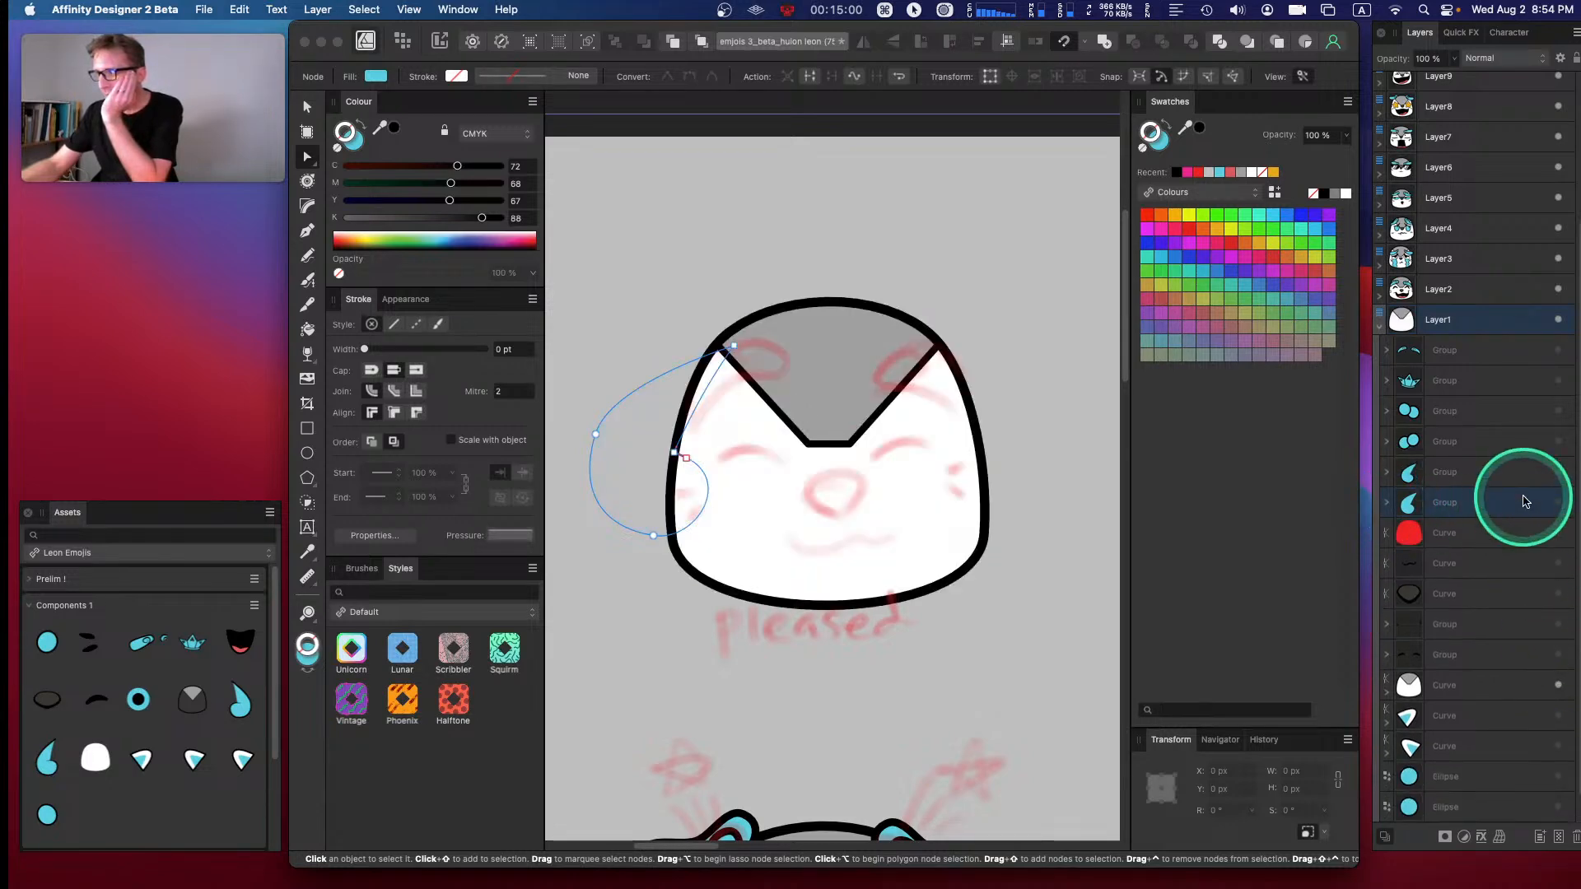
click(1558, 472)
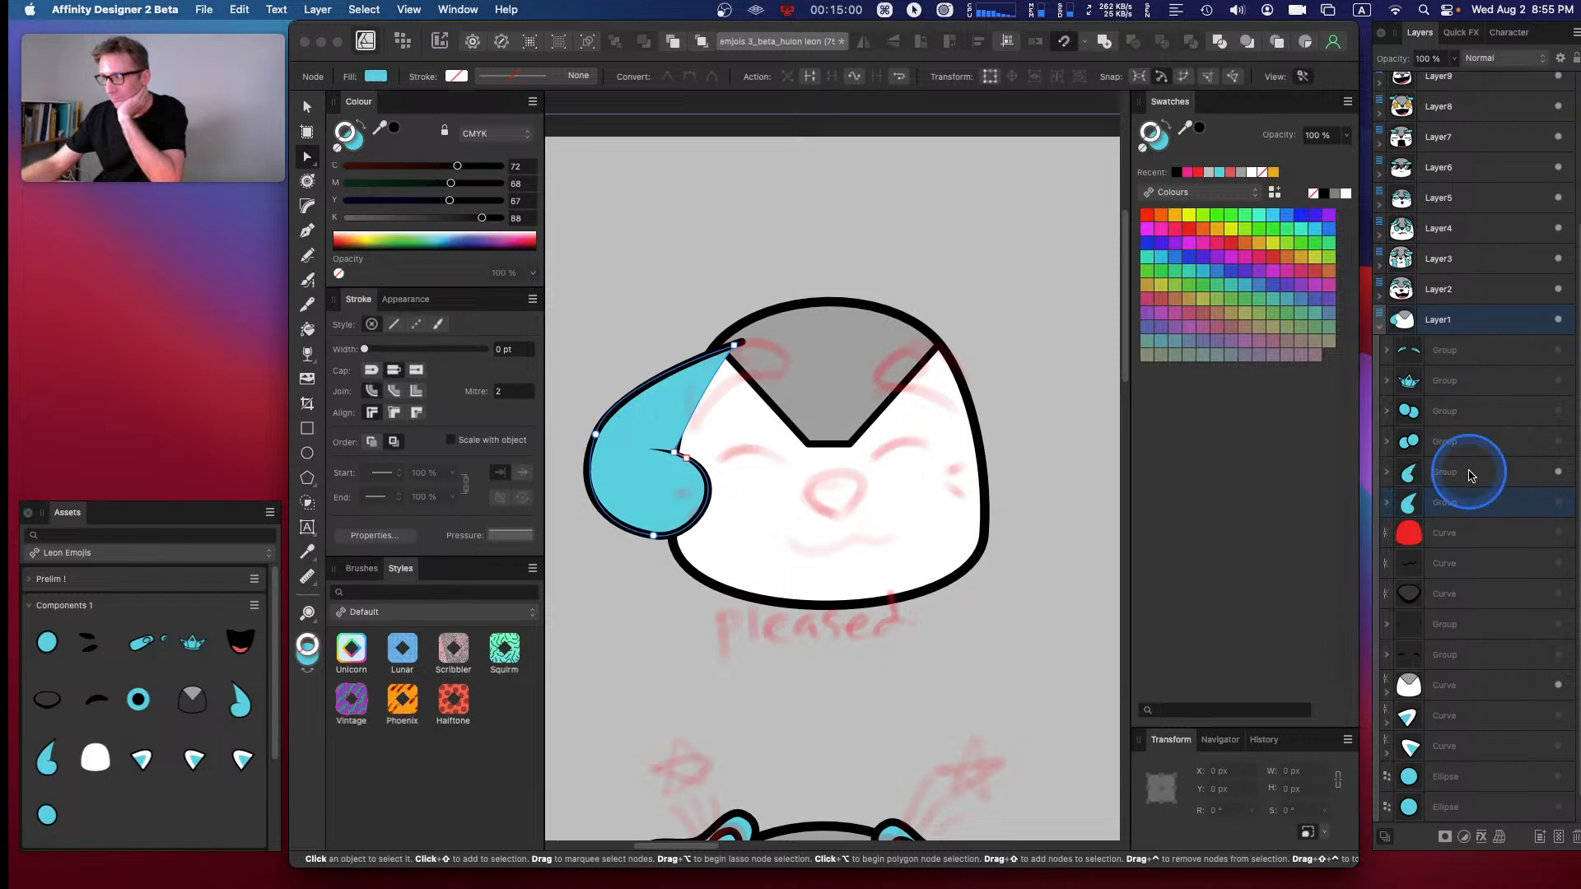
- Expand the upper hair curl group and give its blue inner curve a red fill with no stroke
click(1470, 472)
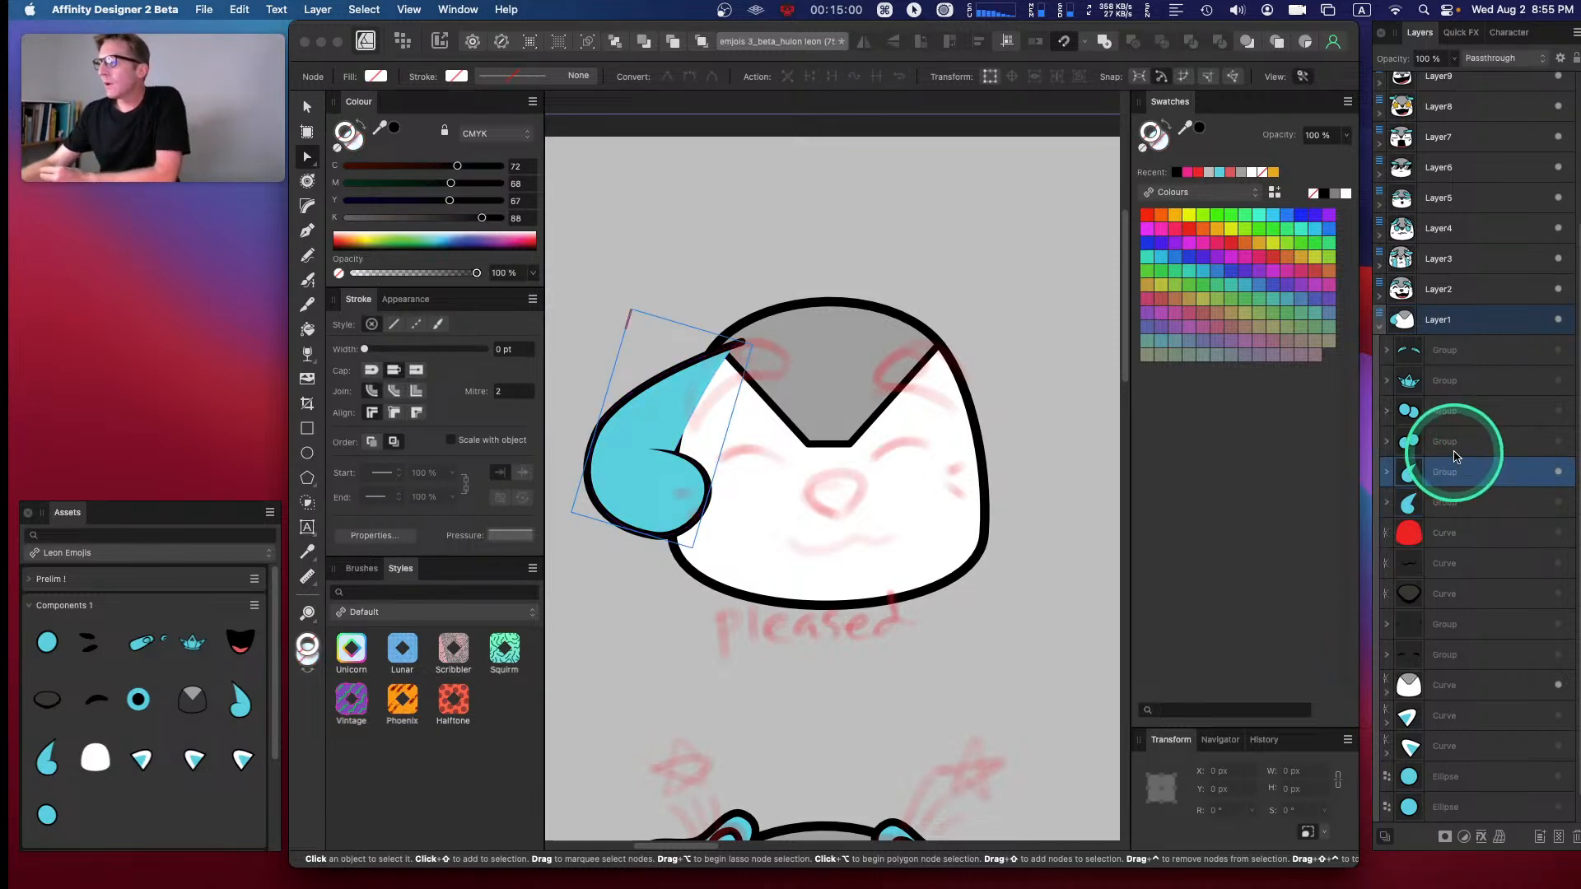
click(1392, 474)
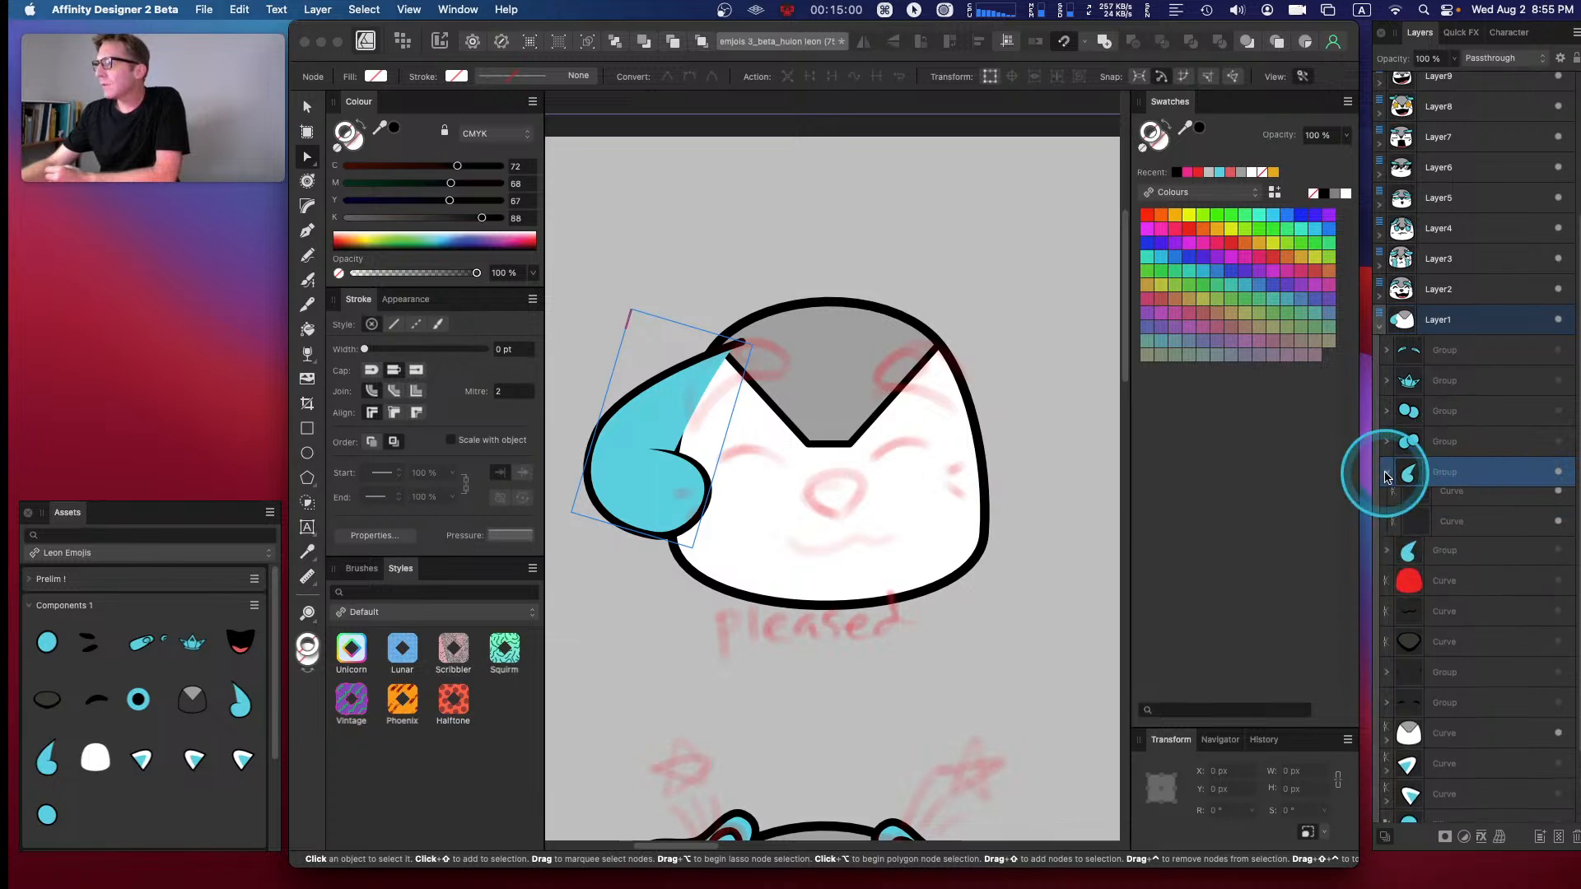
click(1466, 533)
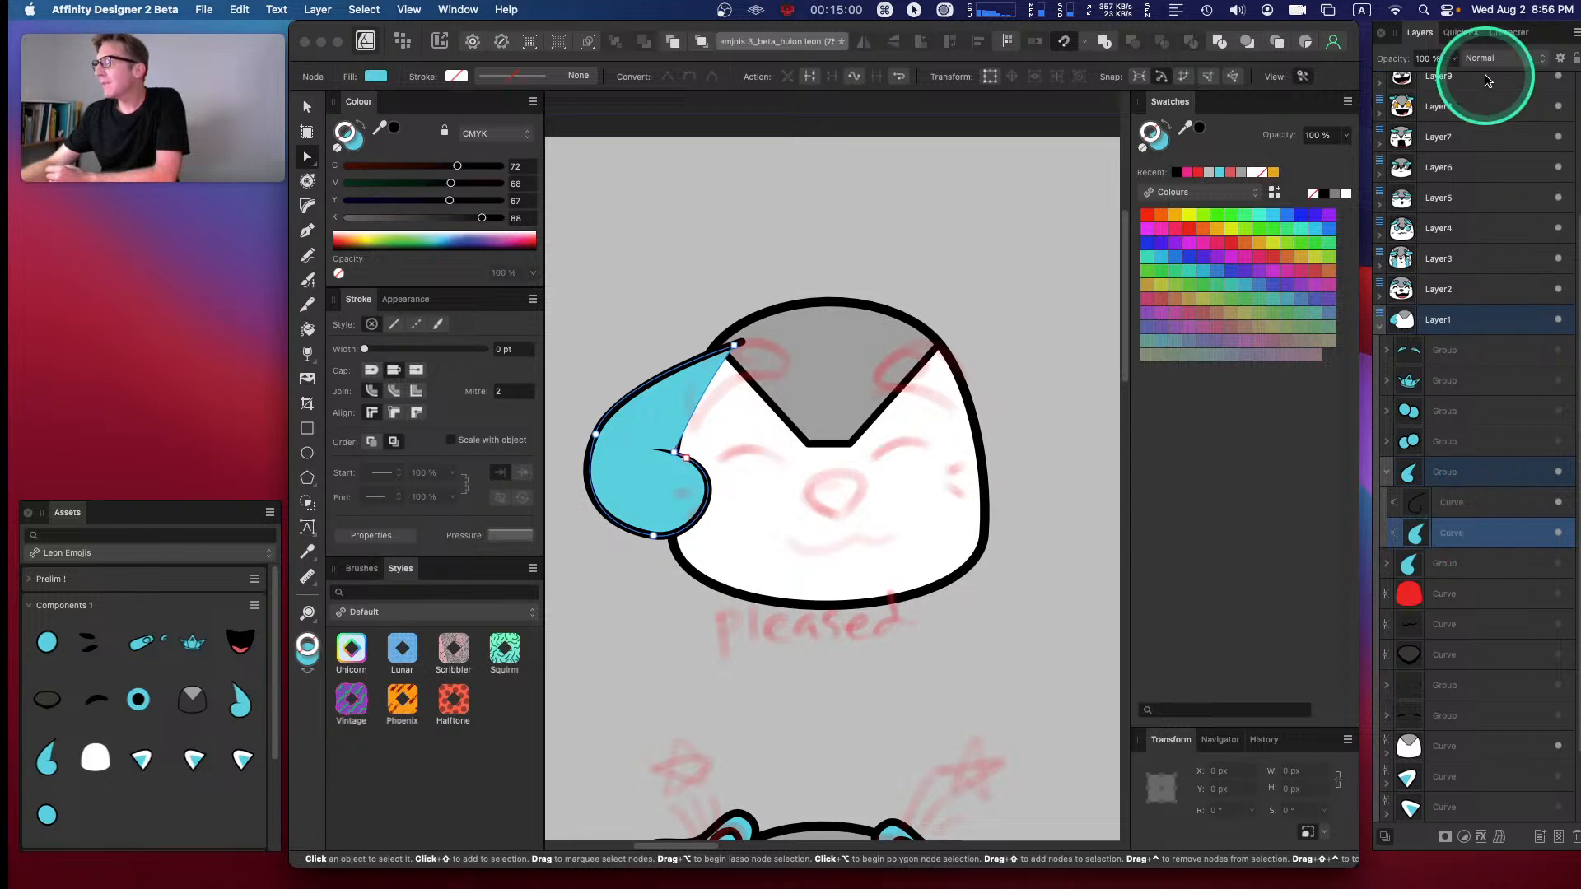
click(1199, 172)
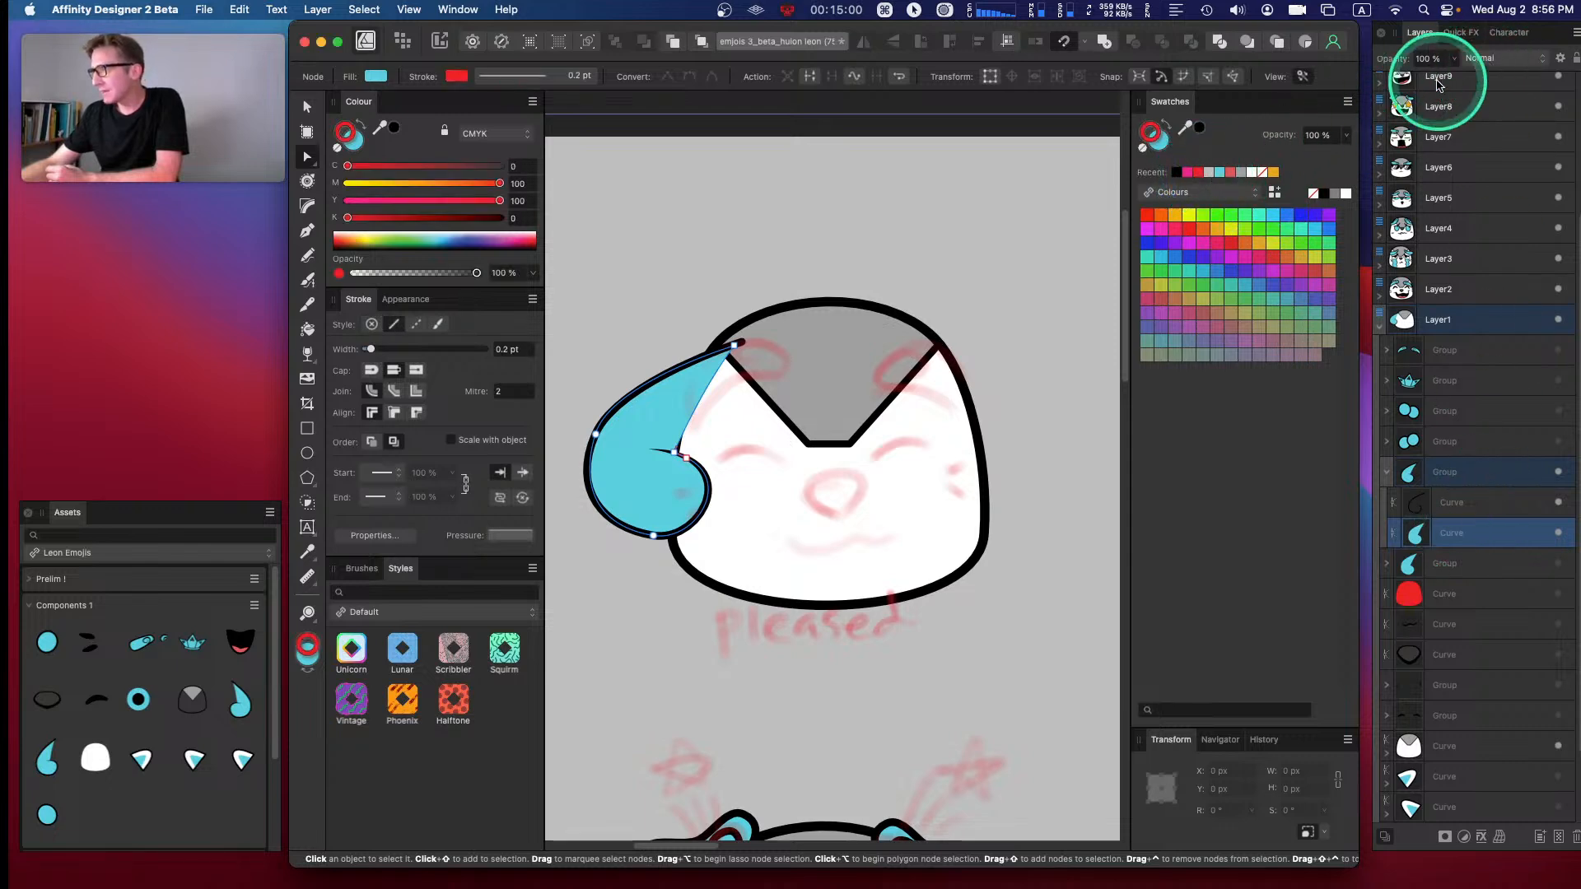
click(1168, 126)
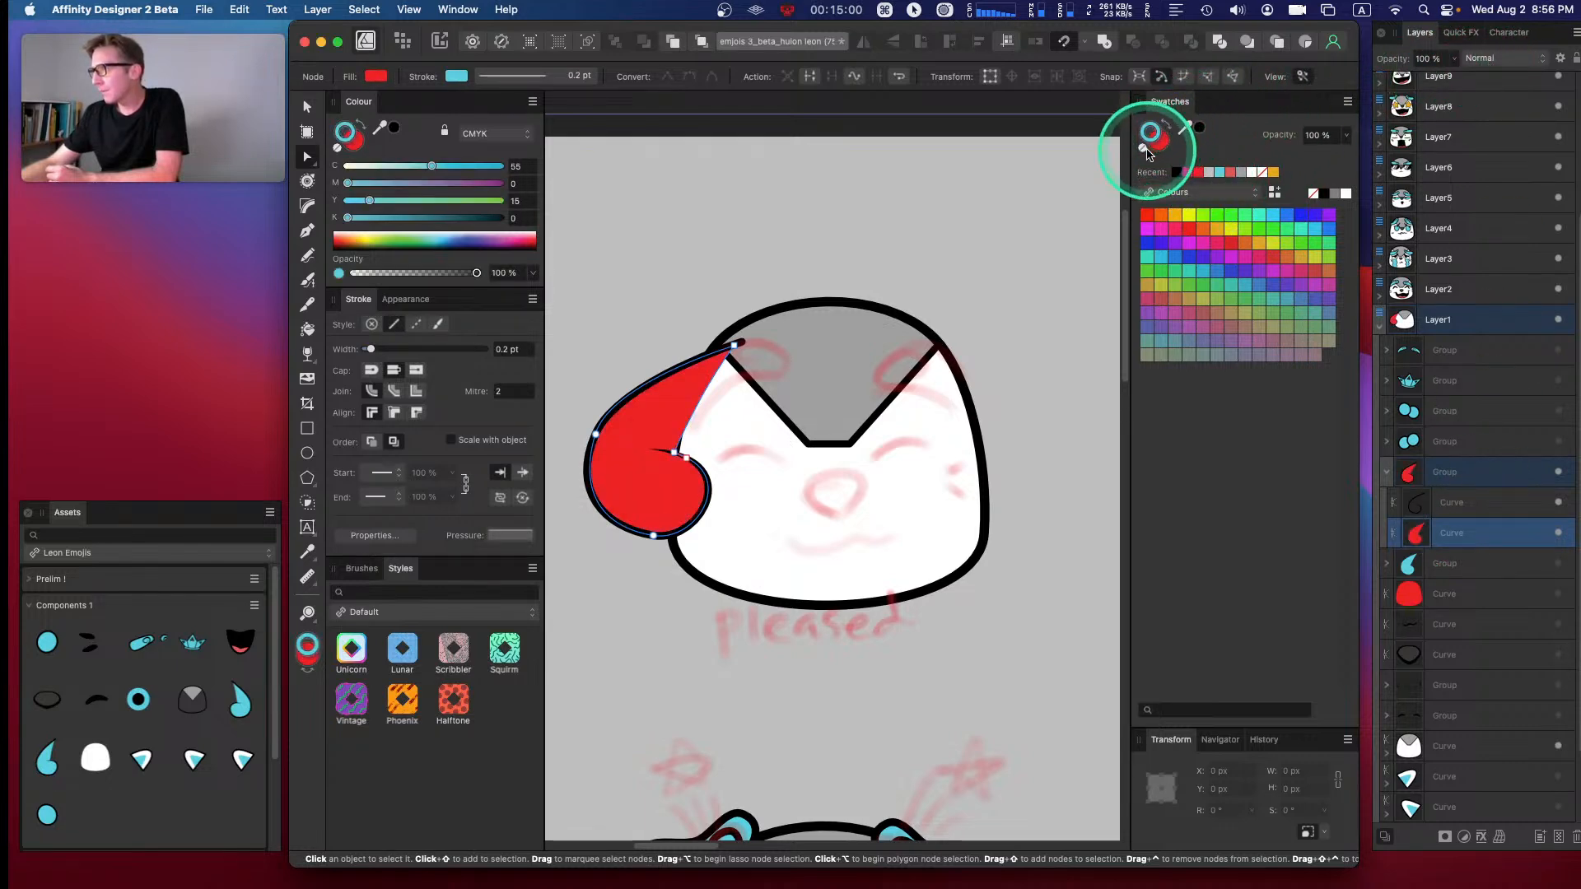
click(1142, 148)
click(1161, 141)
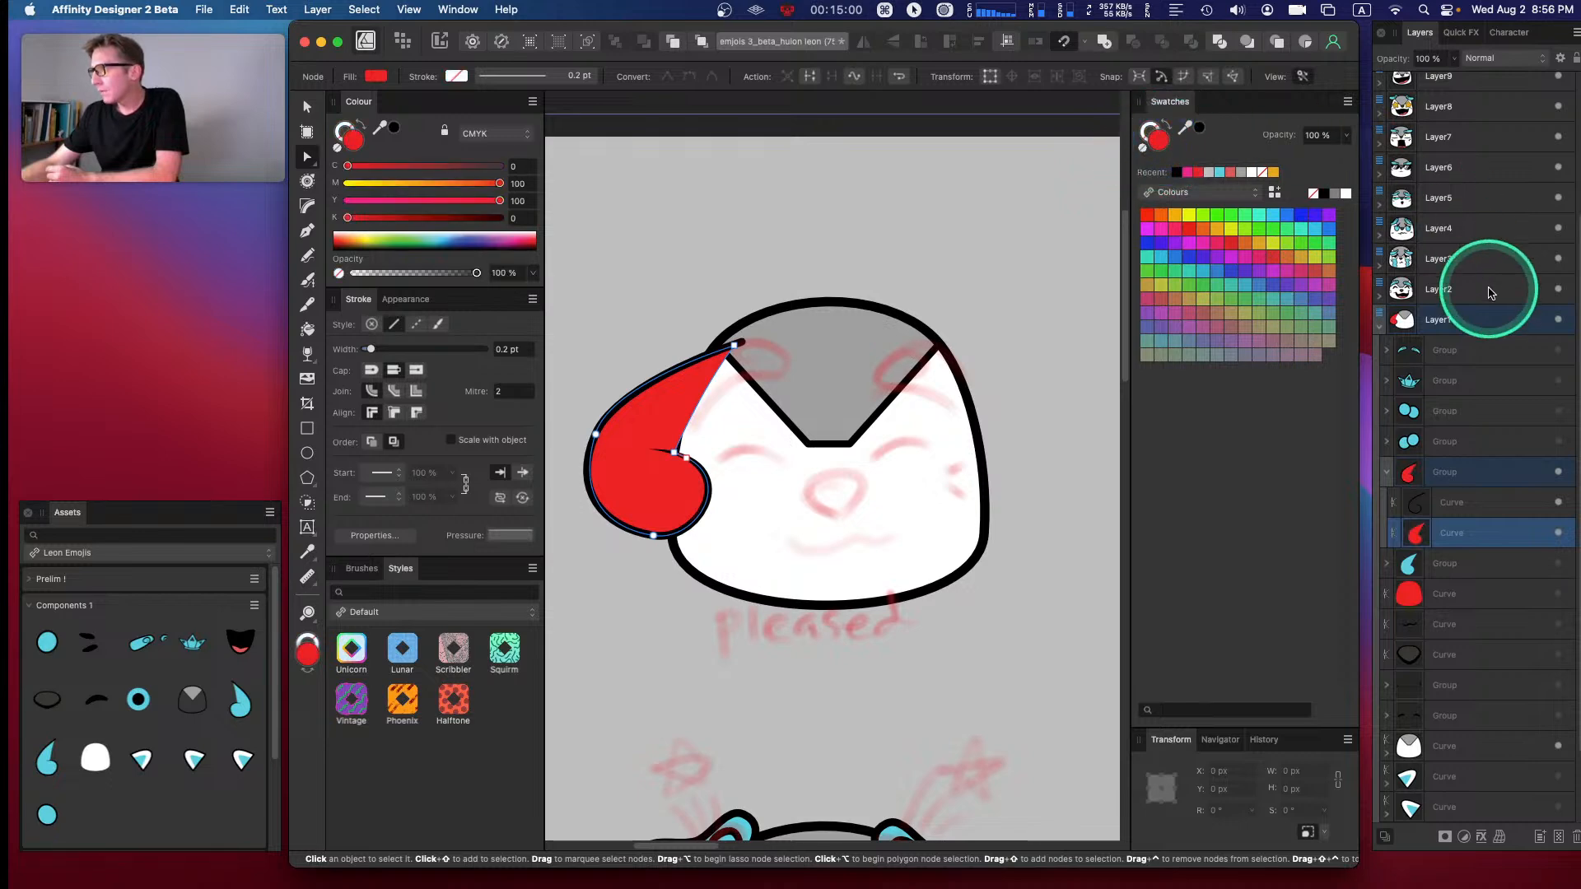
- Set the red hair curl curve's blend mode to Erase
click(1492, 59)
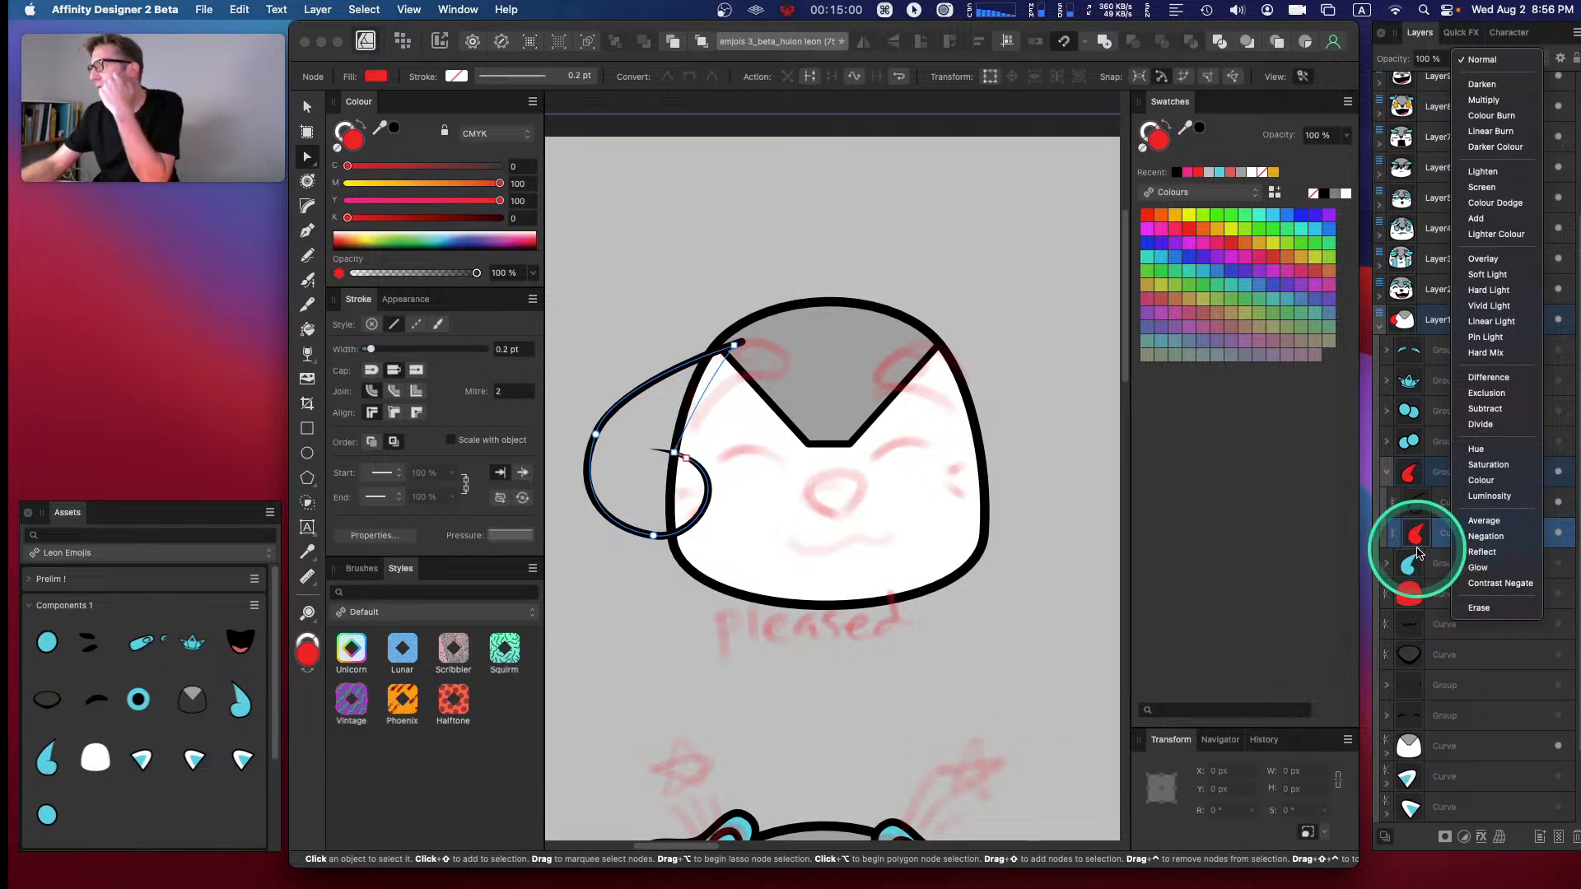
click(1422, 478)
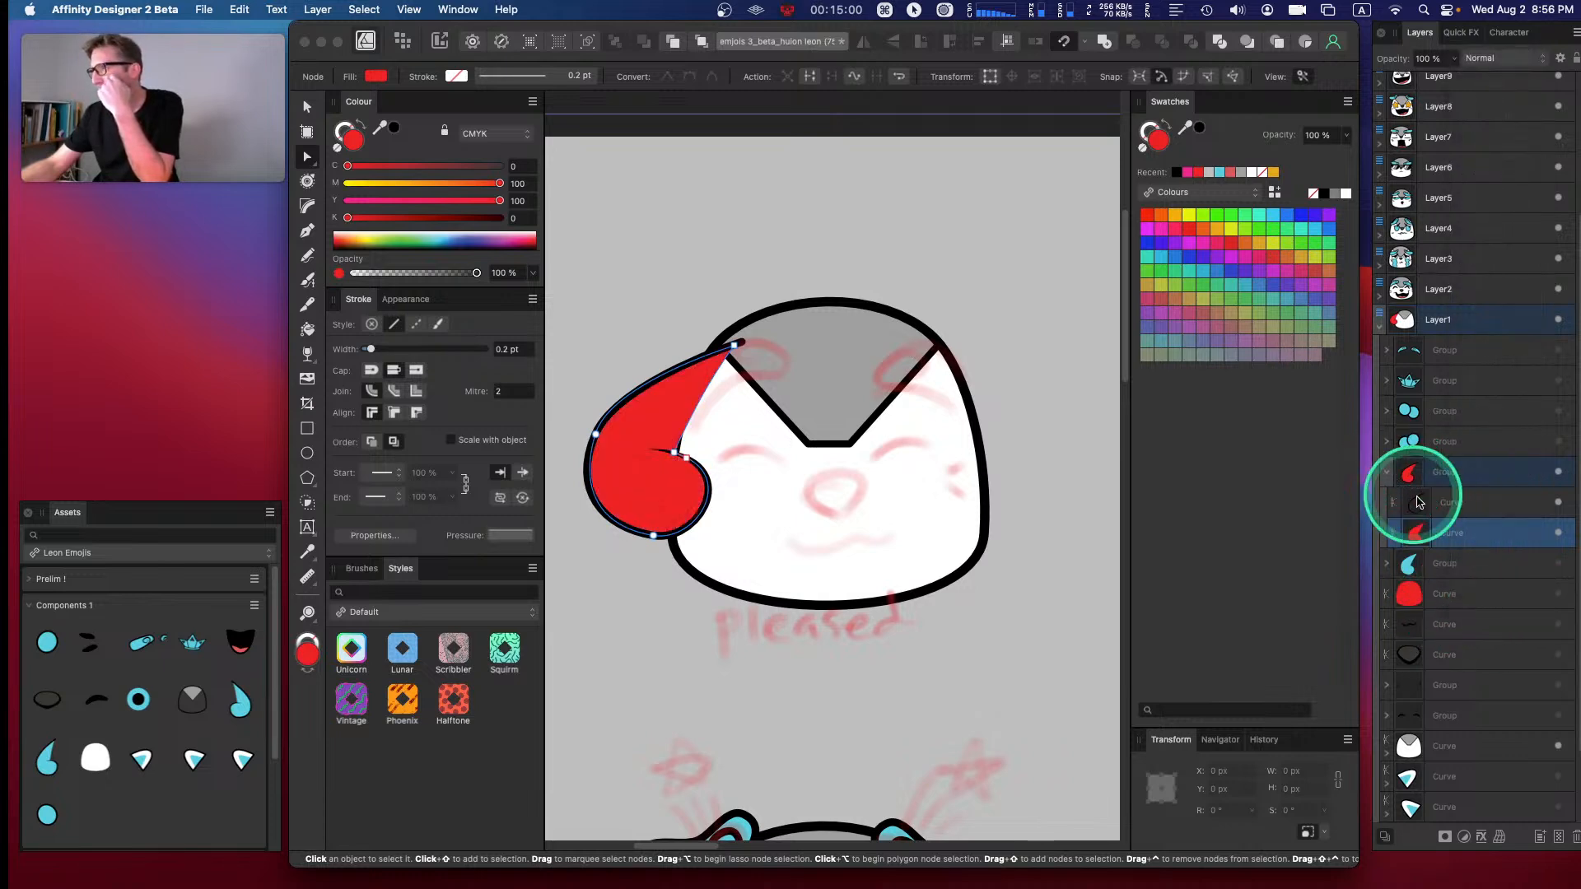
click(1491, 57)
click(1486, 609)
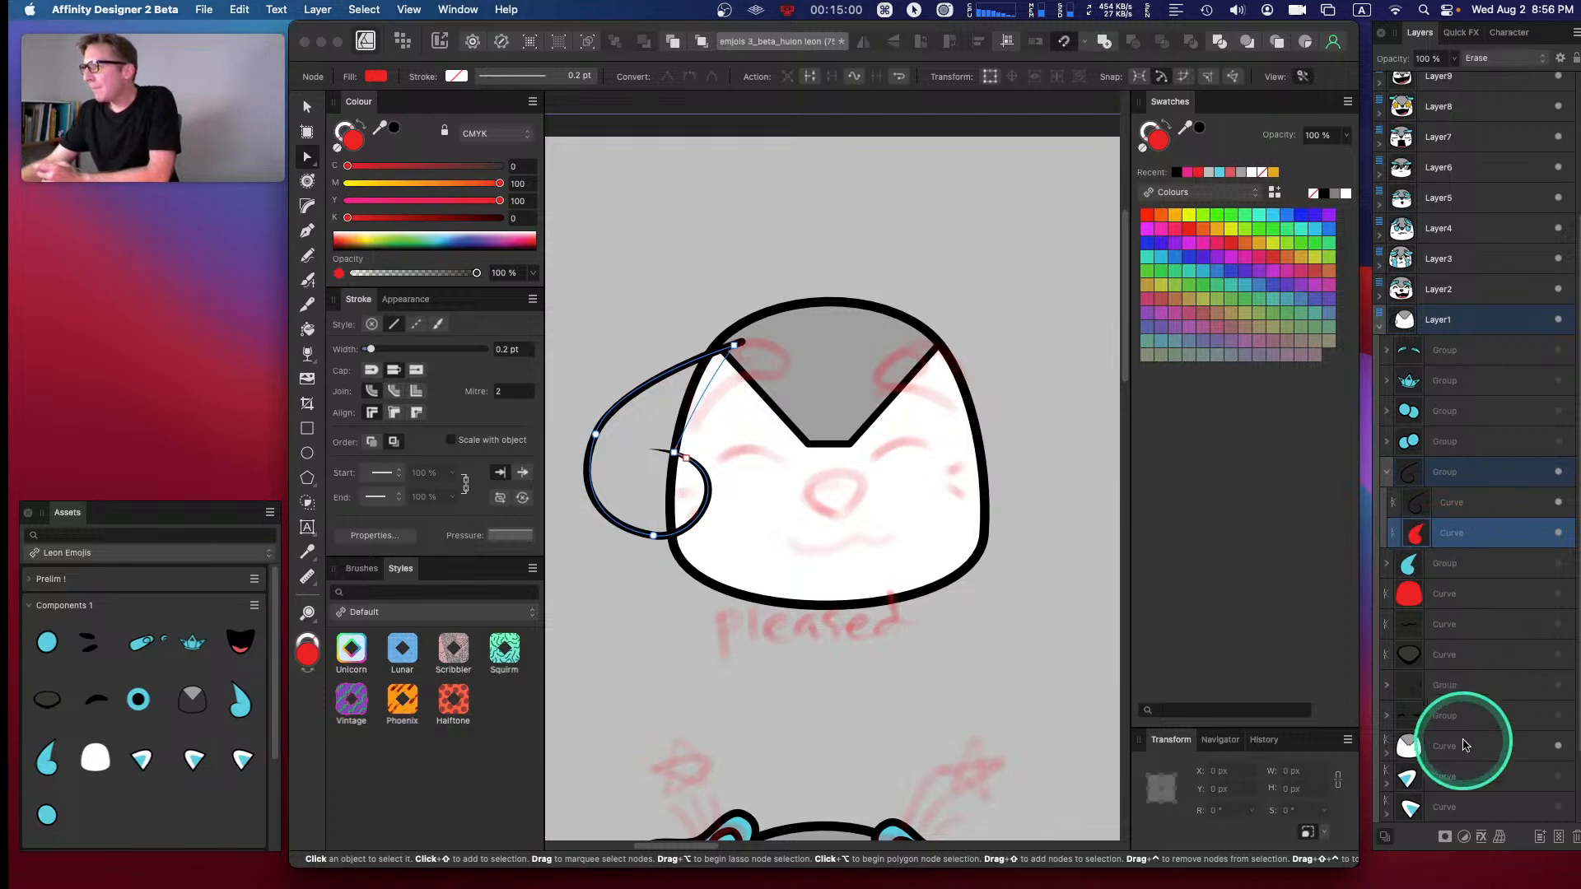
- Move the white head up the layer stack to directly below the red head
click(1491, 748)
click(1488, 749)
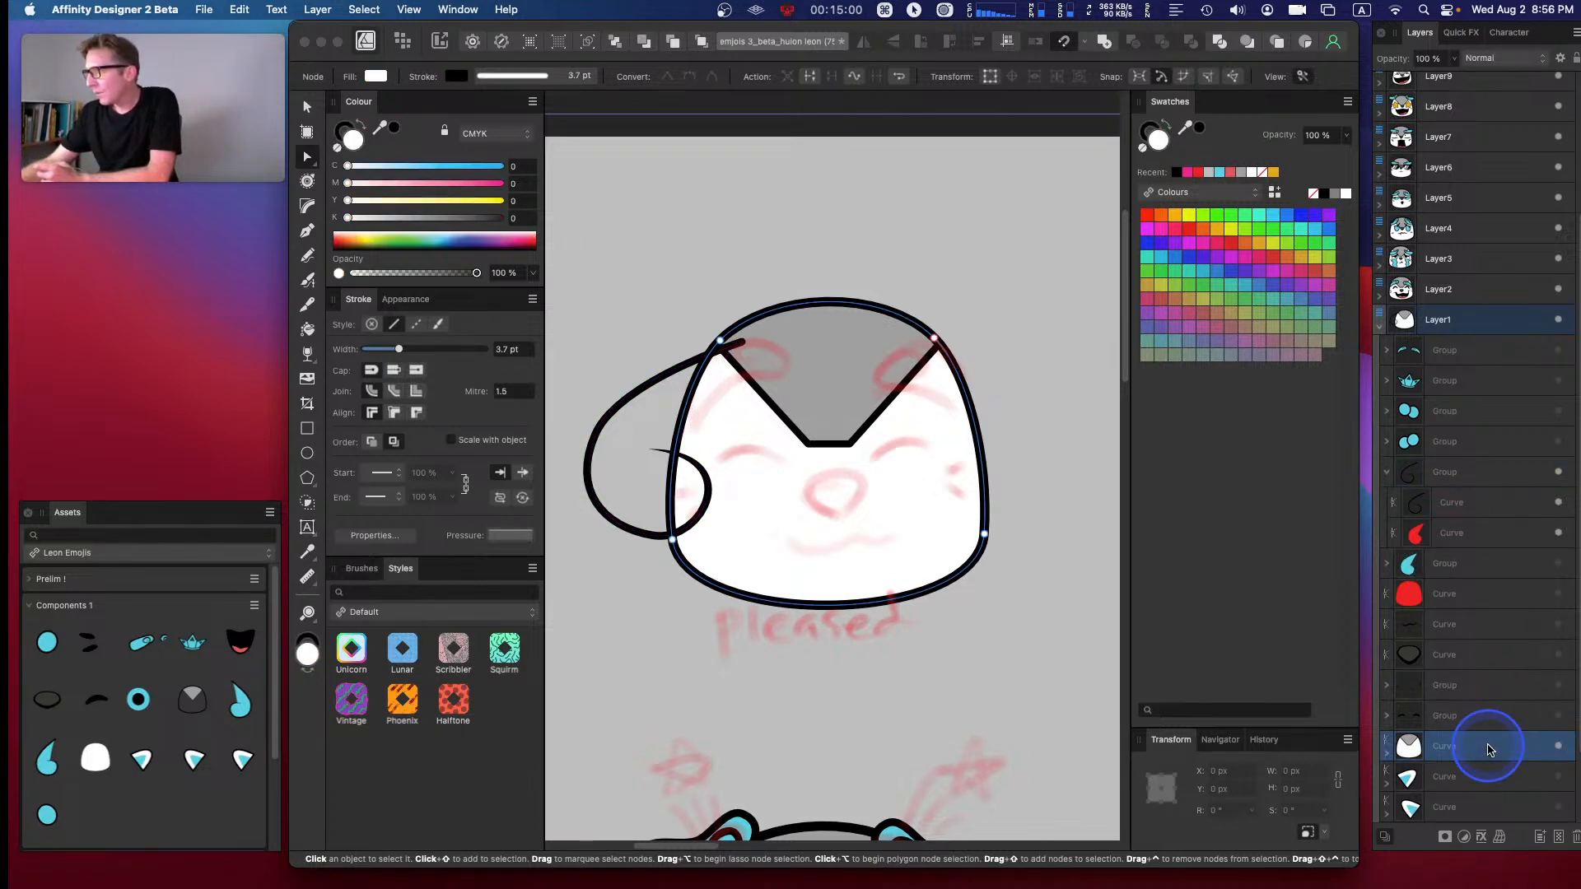
drag(1490, 748, 1500, 611)
- Ungroup the upper hair curl and place the visible blue curl group between its black outline and red curve
click(1475, 471)
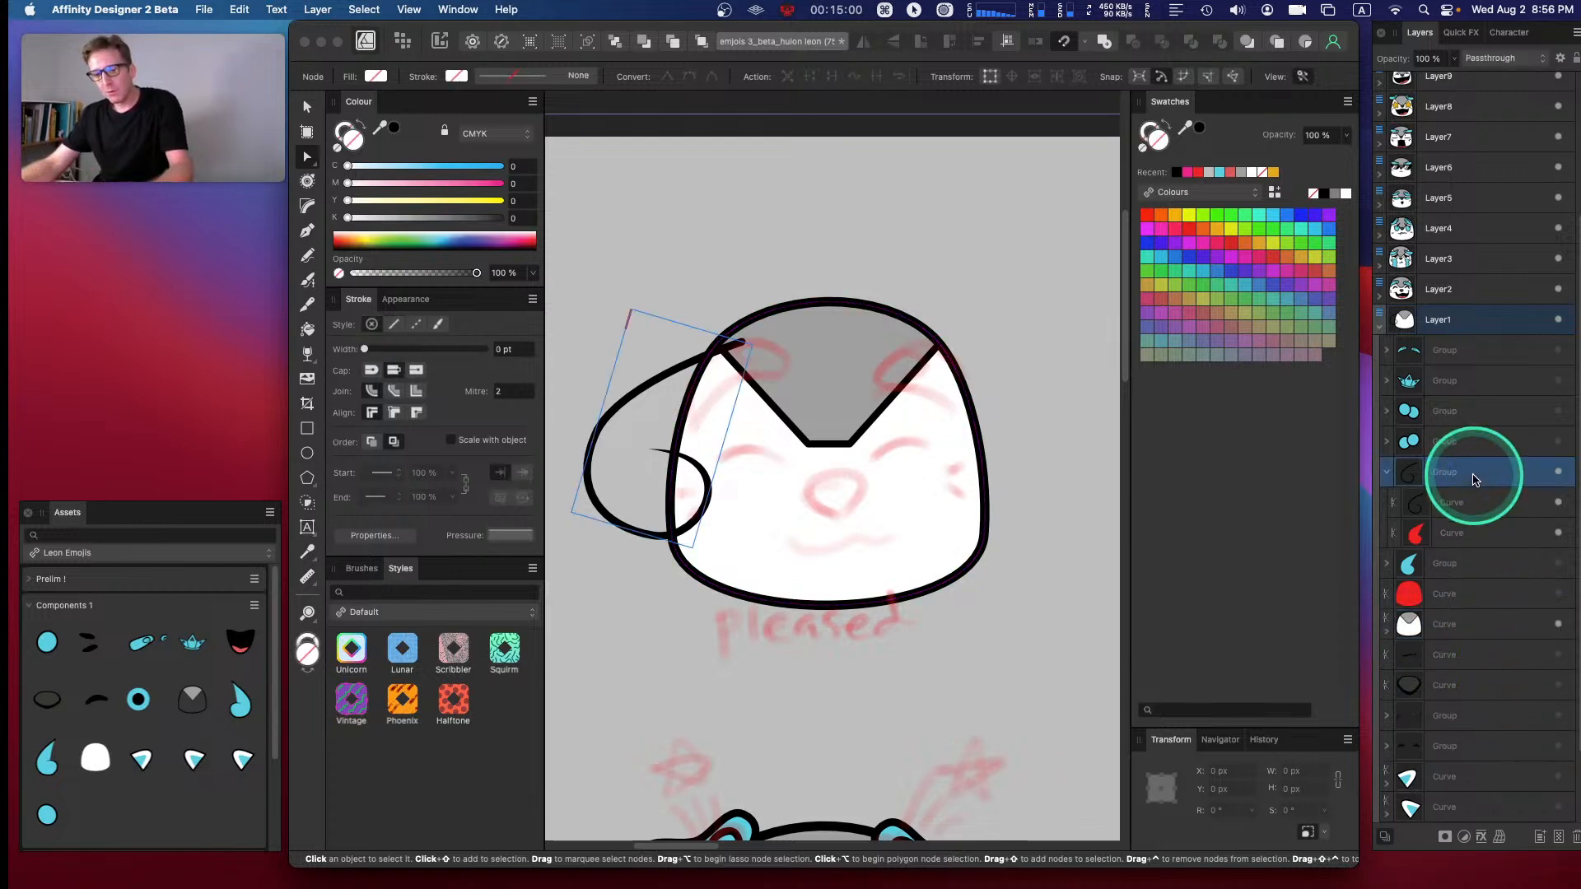
key(super+shift+g)
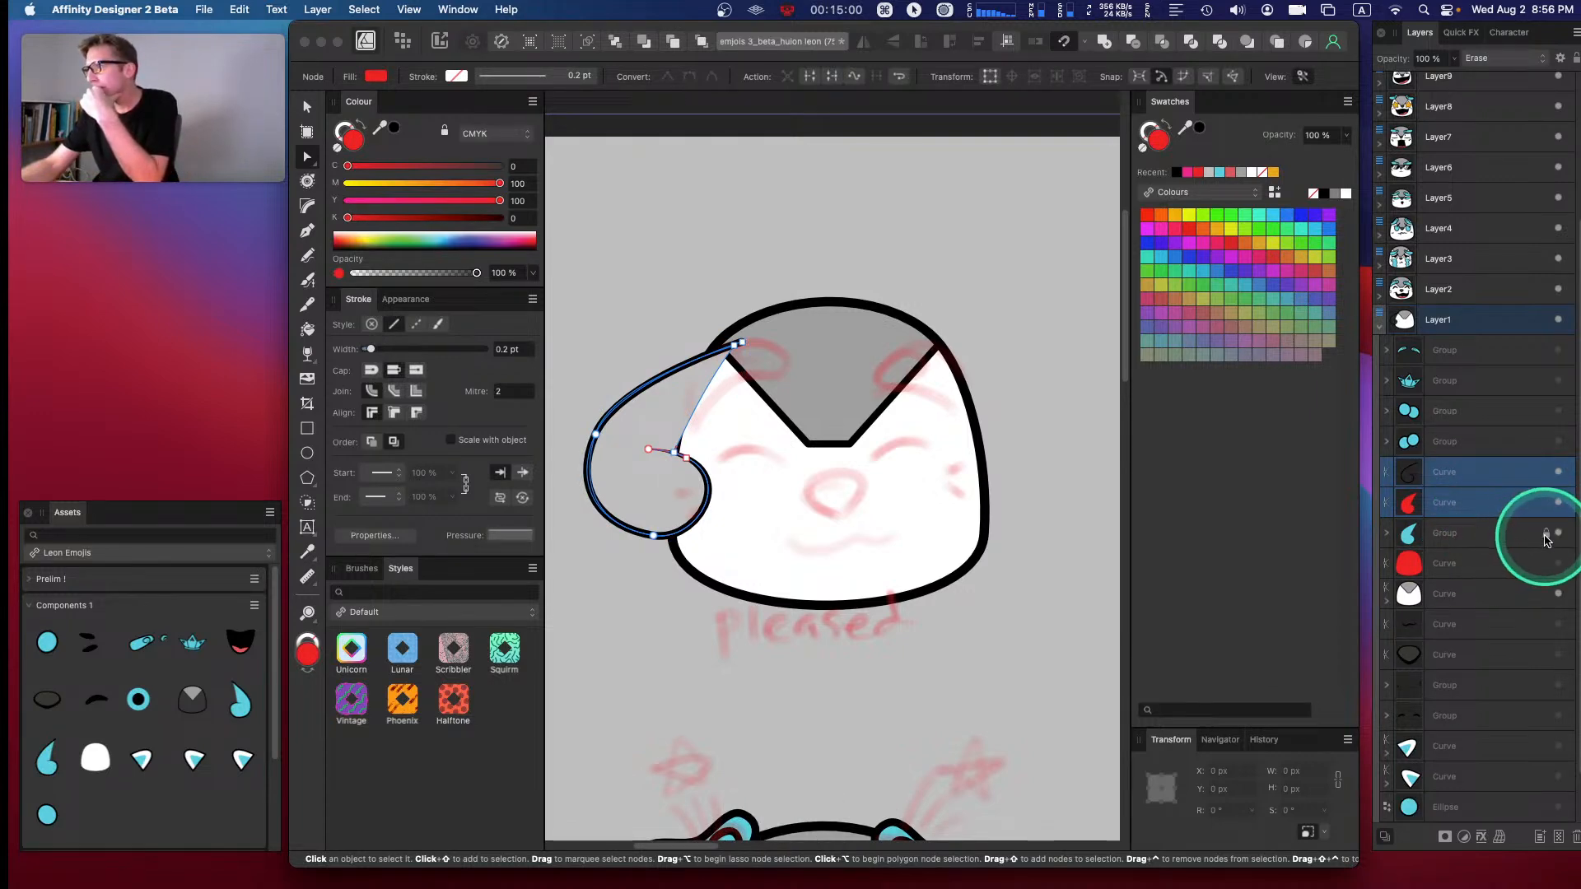
click(1488, 535)
mouse_move(1489, 538)
mouse_down()
mouse_move(1490, 486)
mouse_move(1487, 504)
mouse_up()
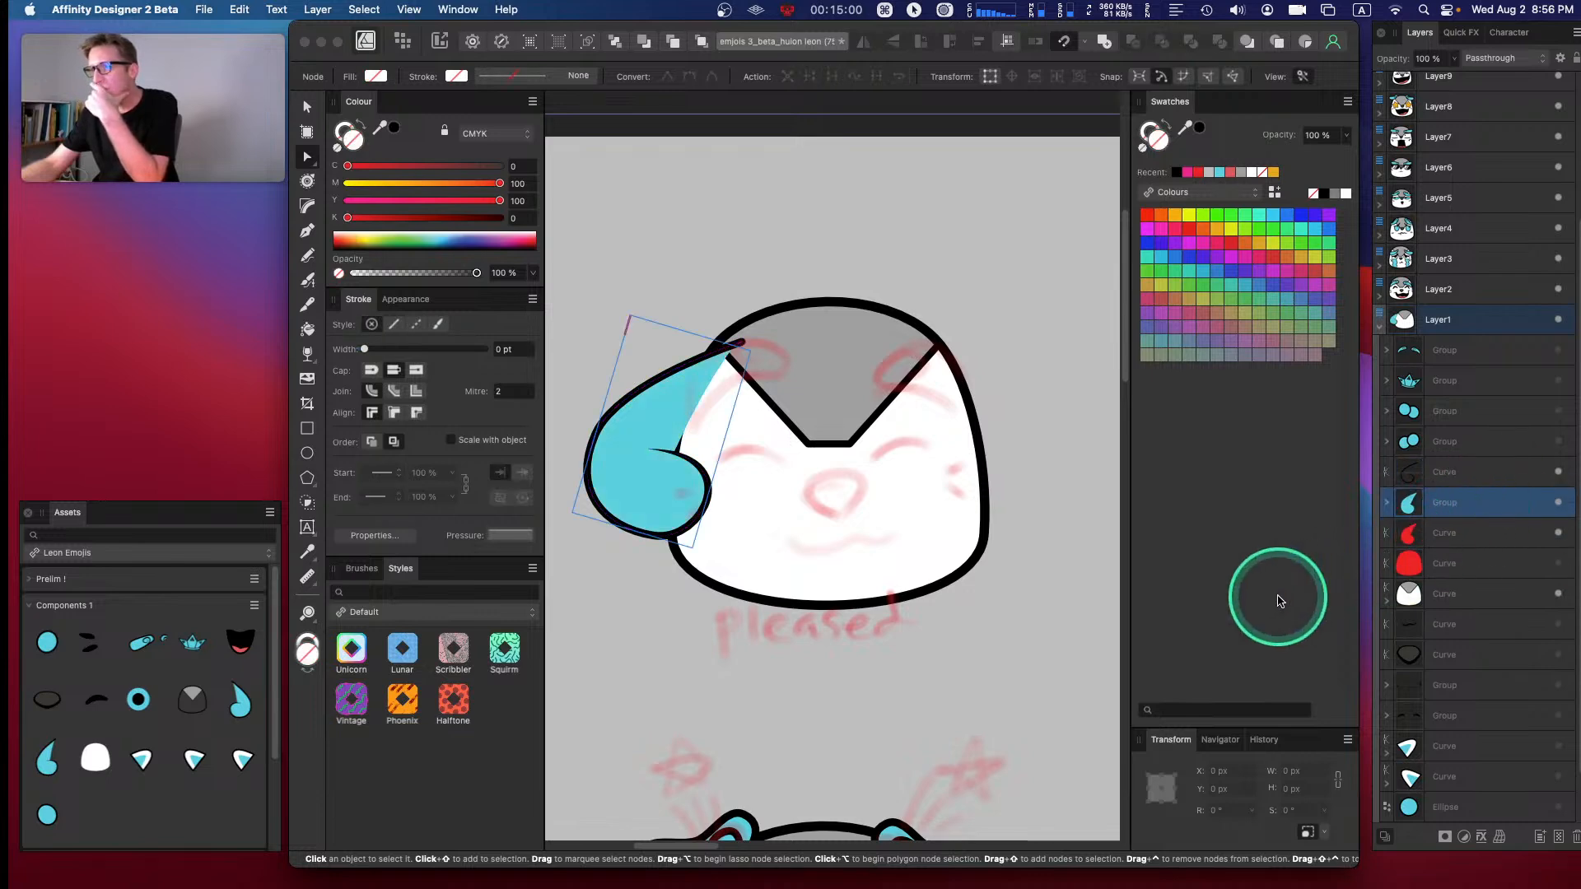
- Hide the hair curl's black outline curve and select the blue curl group
click(1456, 532)
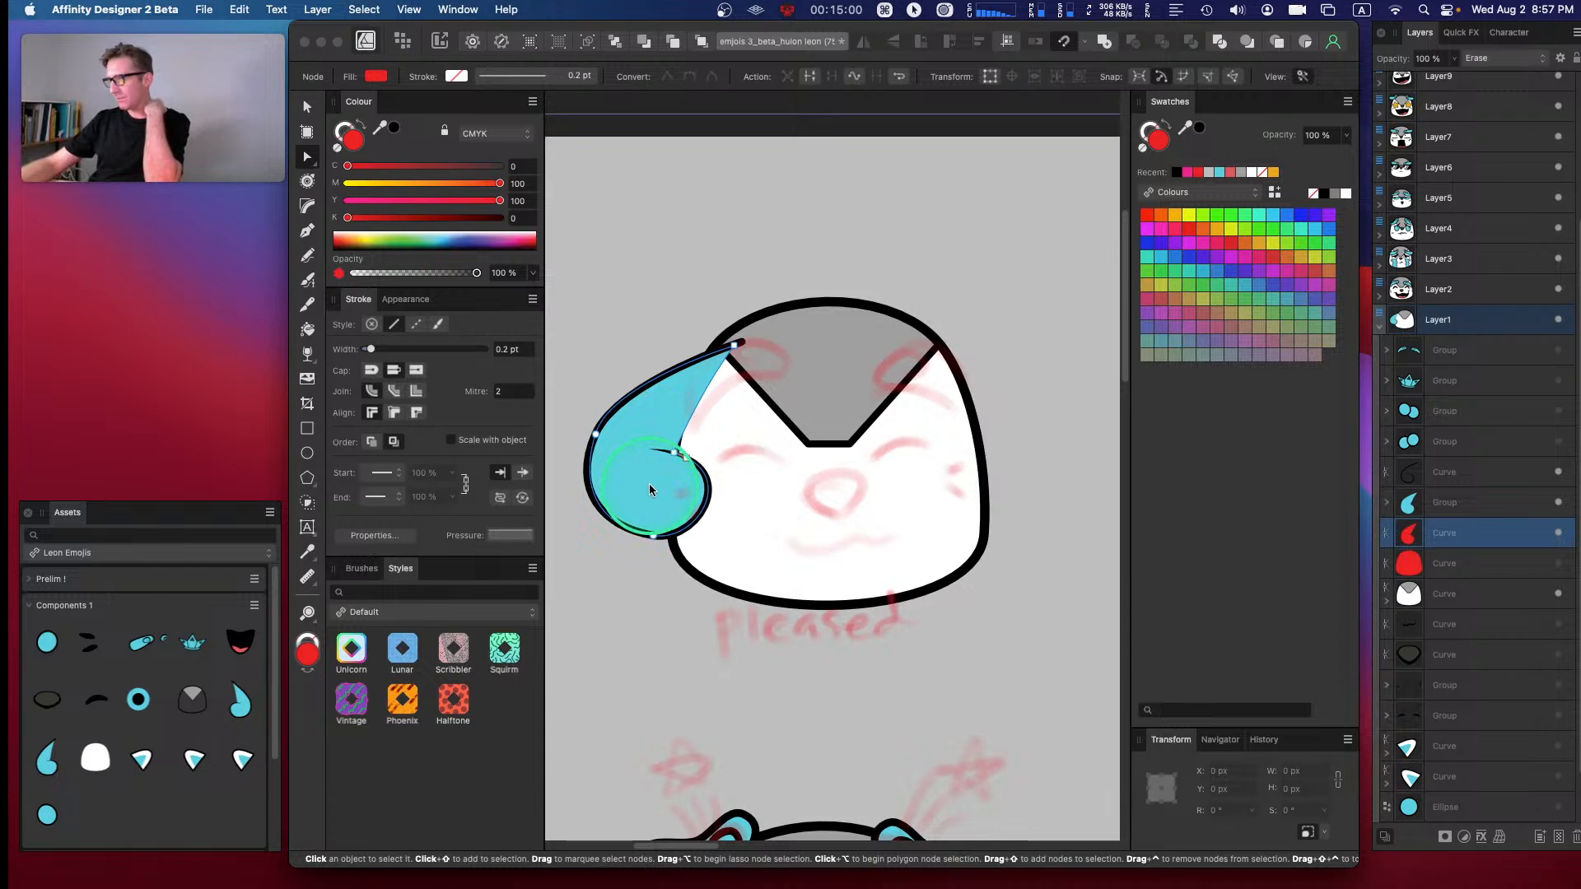
click(1558, 472)
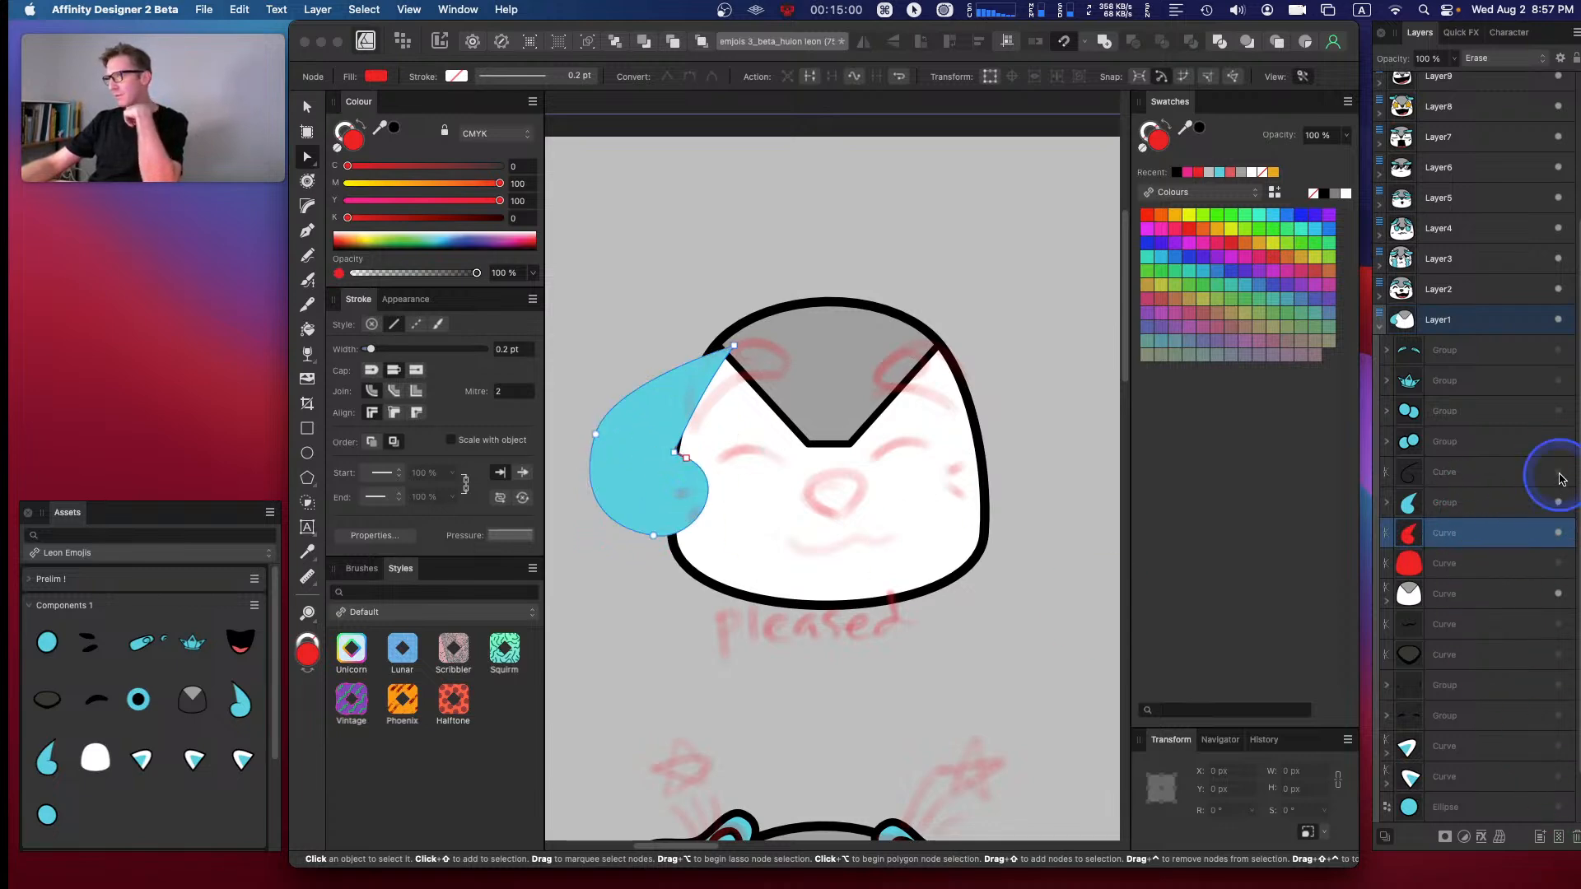
click(672, 690)
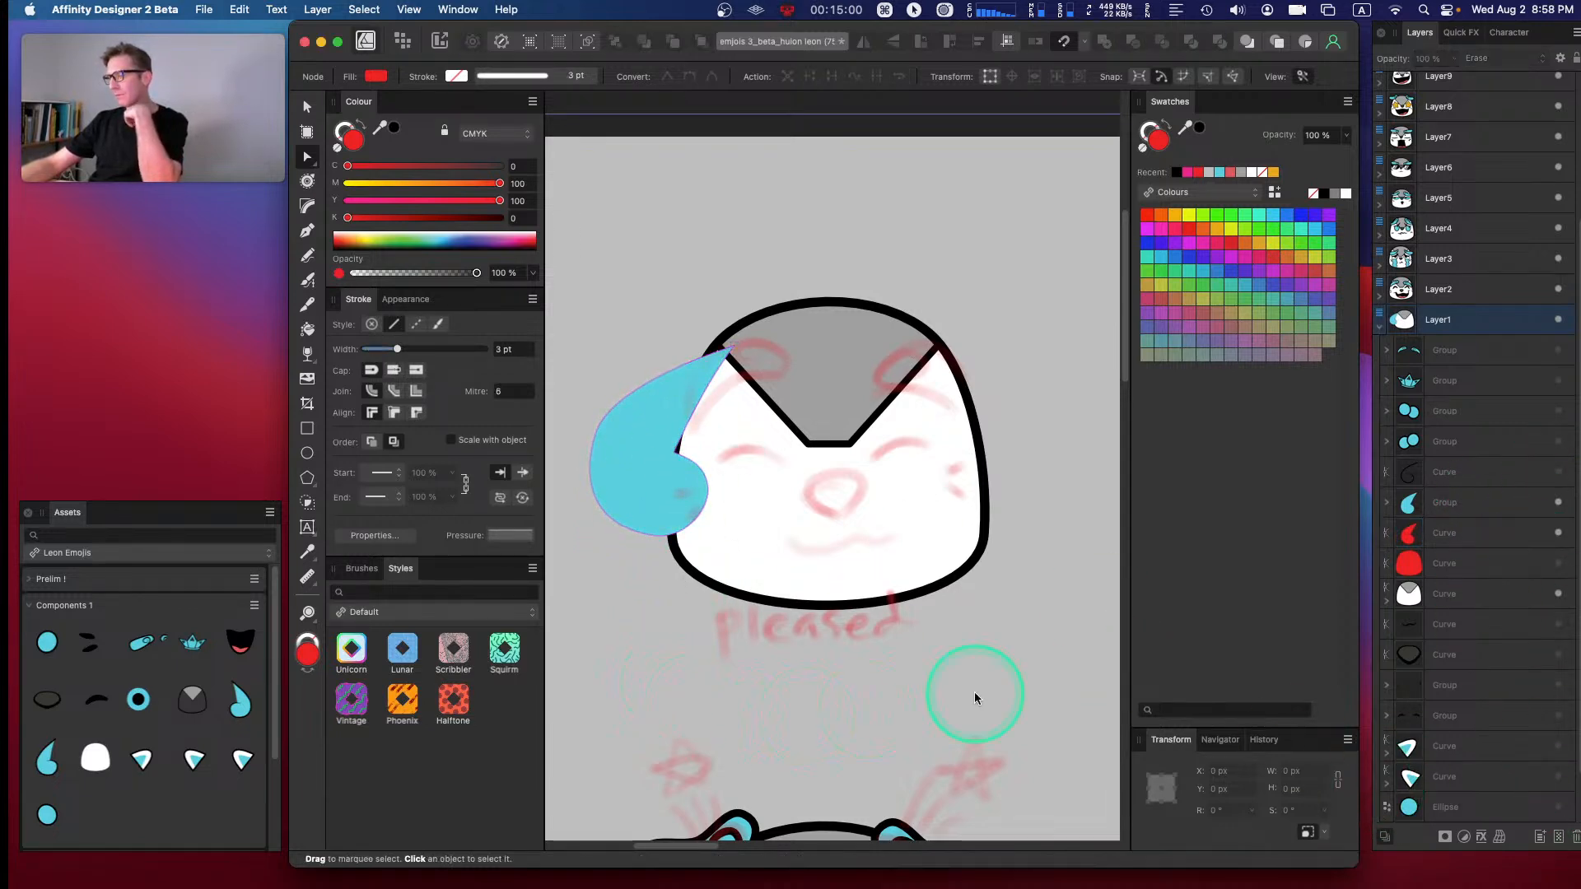
click(1447, 503)
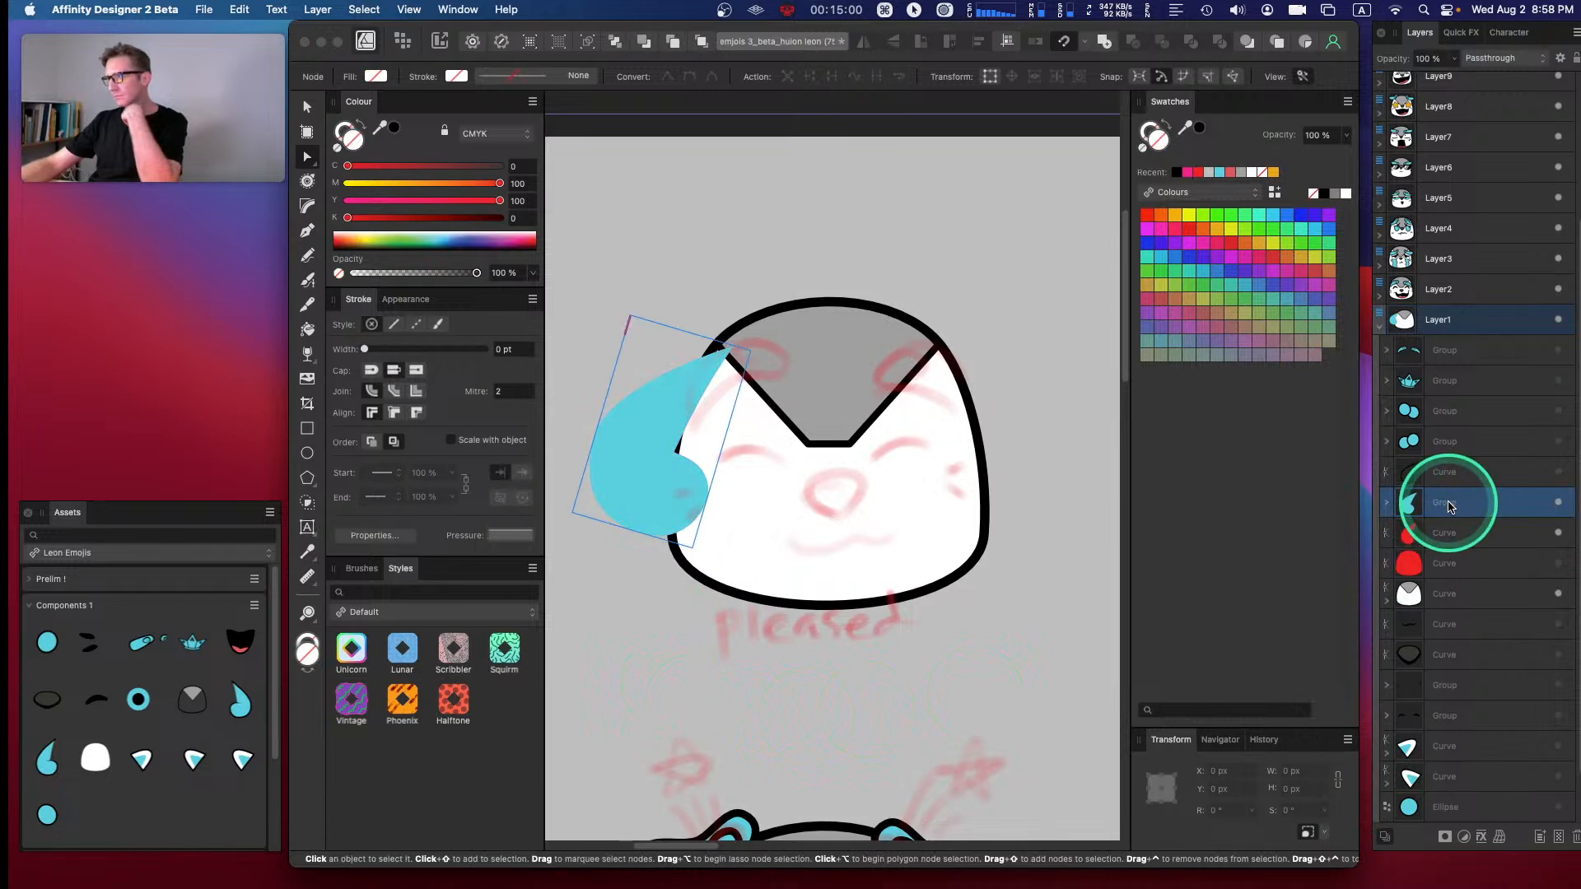
key(super)
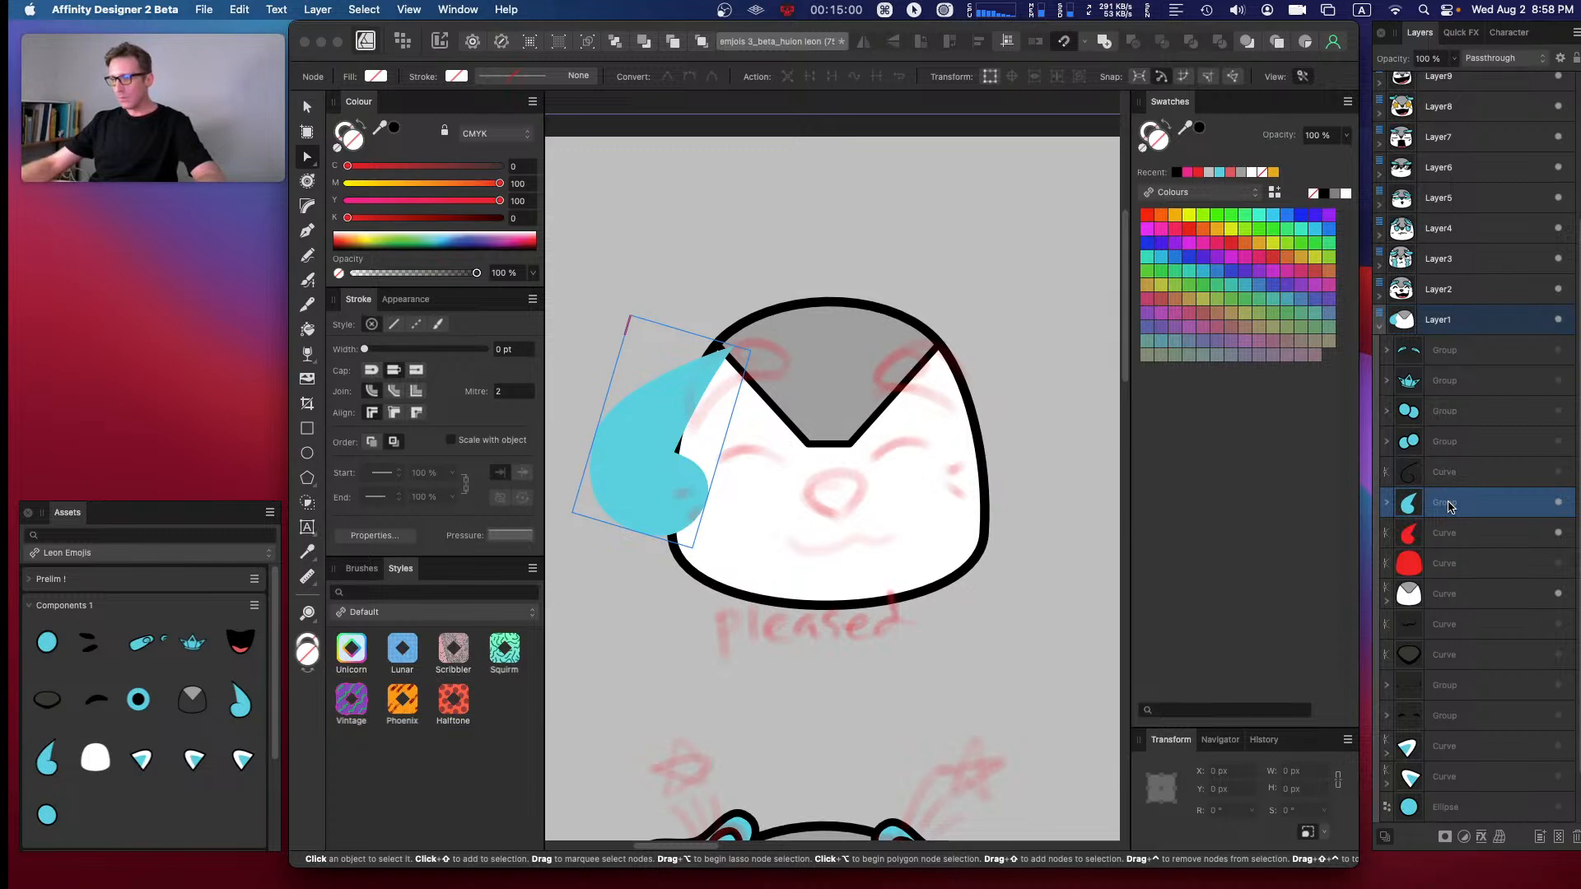
- Send the white head back four places in Layer1 and delete the hidden red head
click(1491, 599)
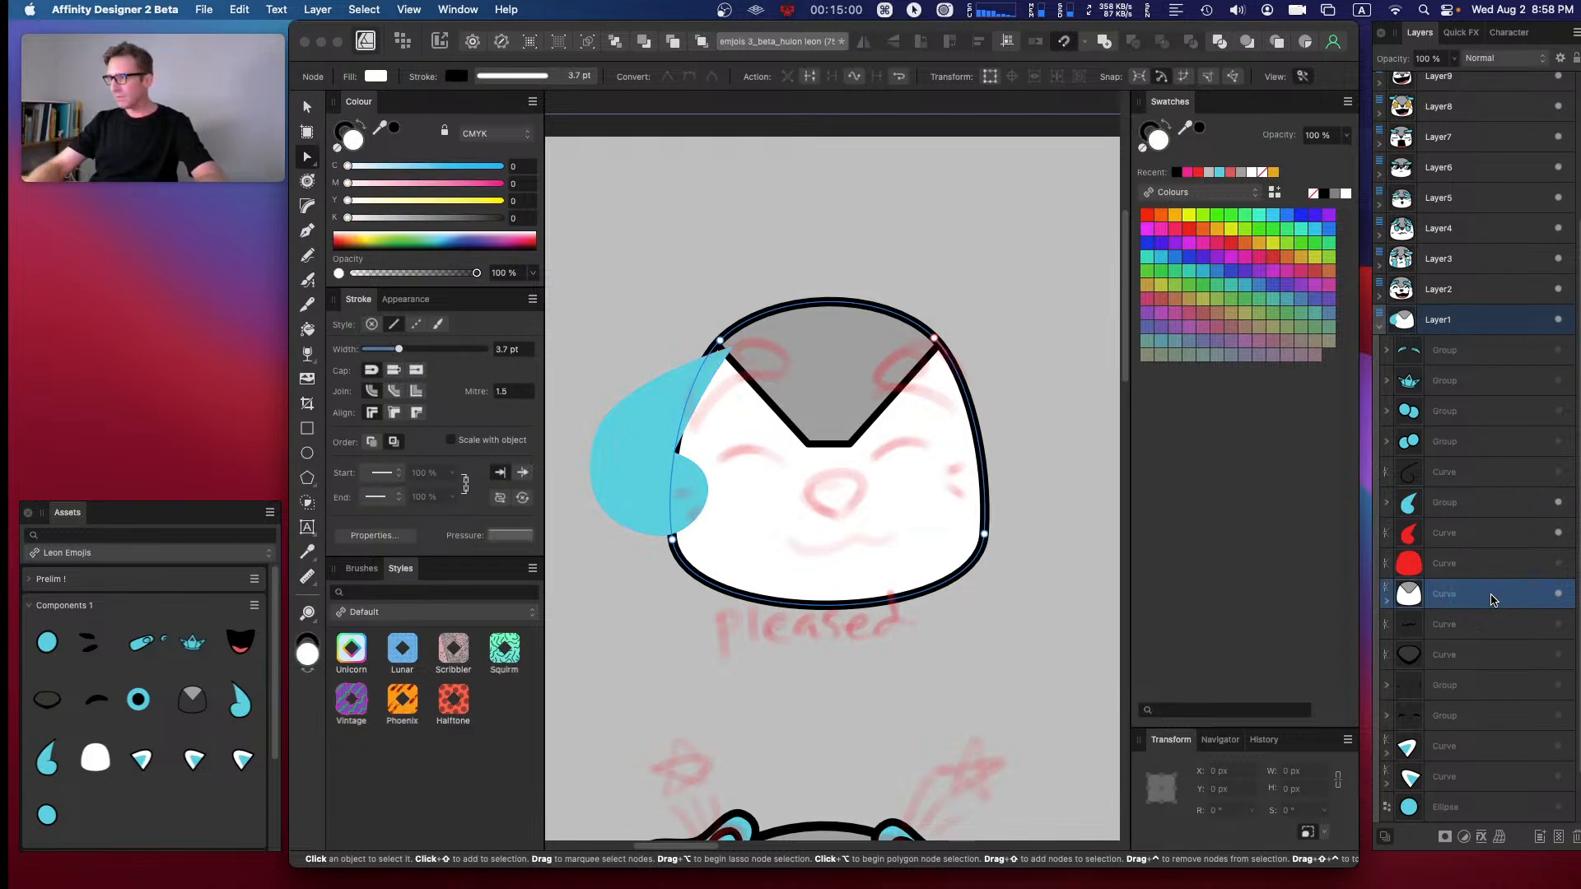
key(super+bracketleft)
key(super+bracketleft)
key(super+bracketleft)
key(super+bracketleft)
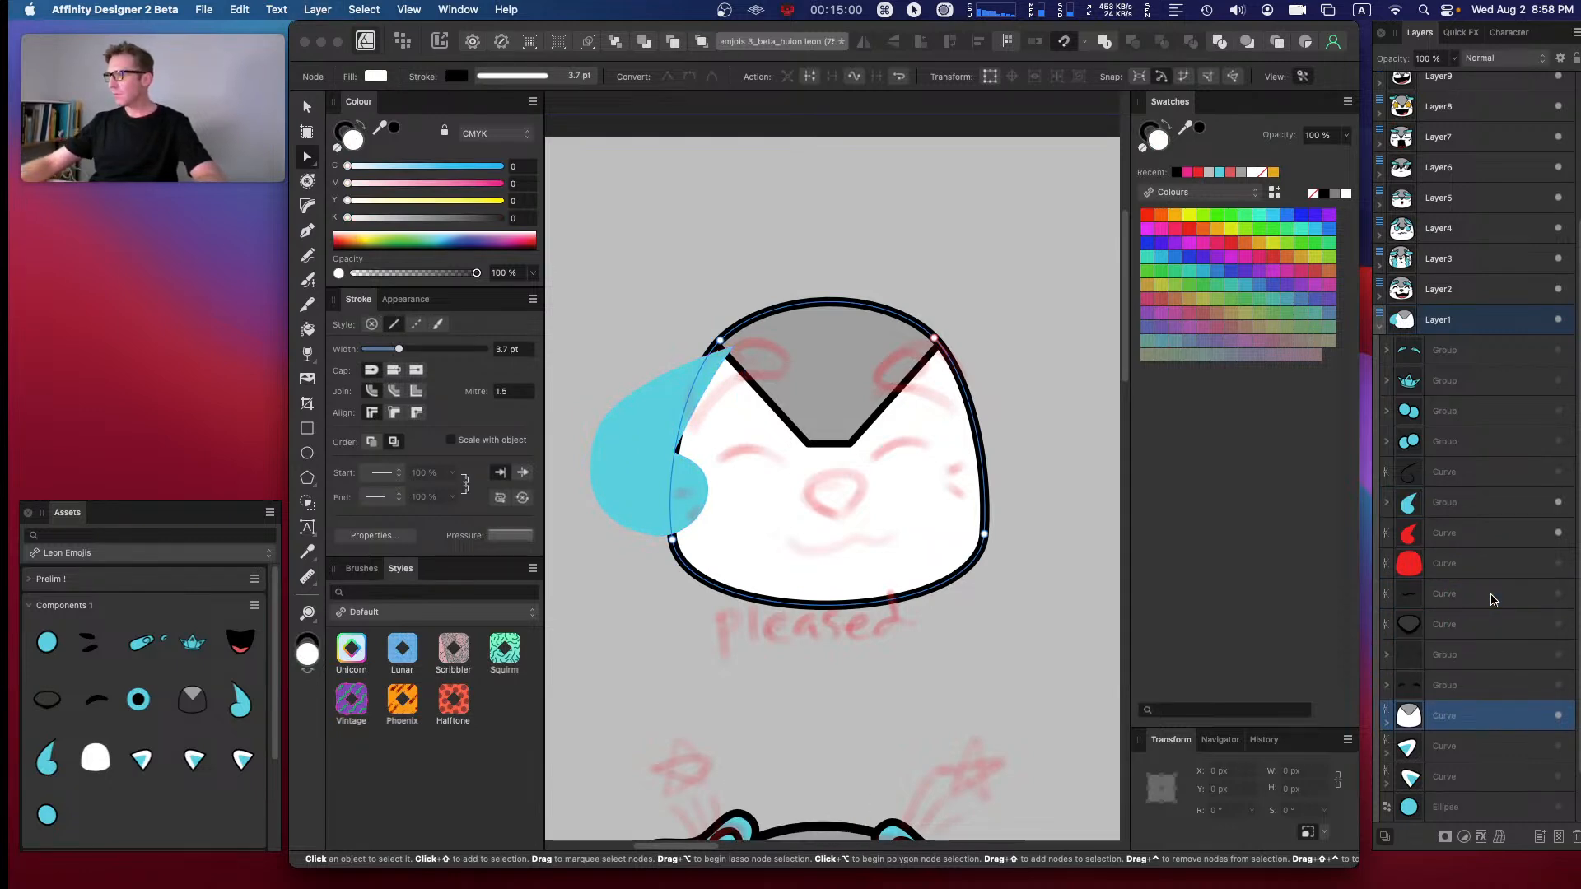
click(1498, 565)
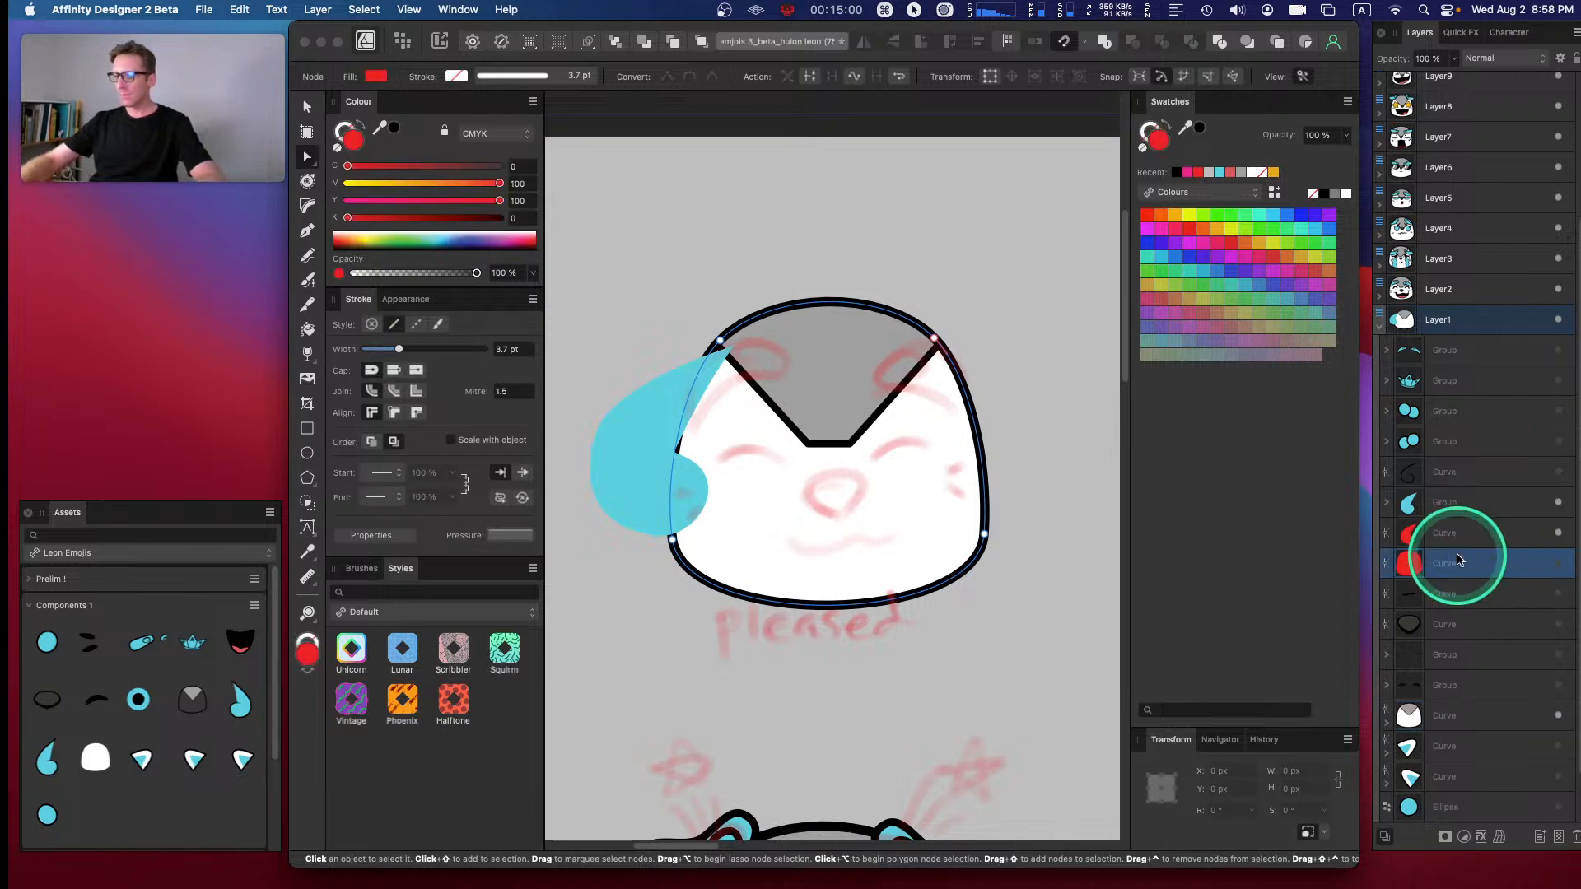
key(BackSpace)
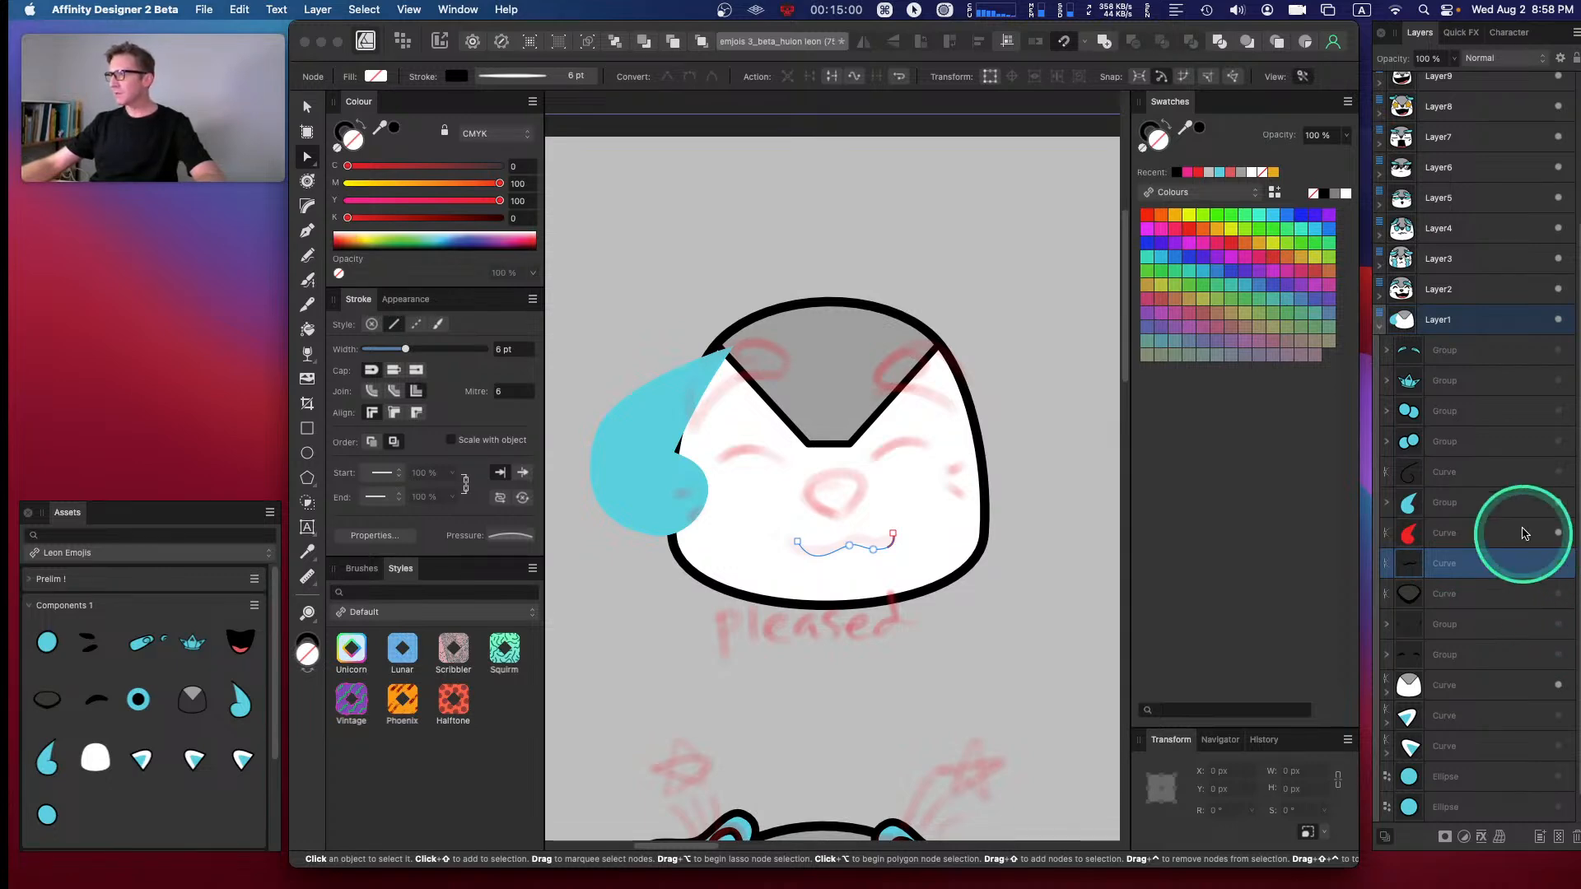
- Keep the red curl curve on the Erase blend mode and show the black curl outline
click(1494, 509)
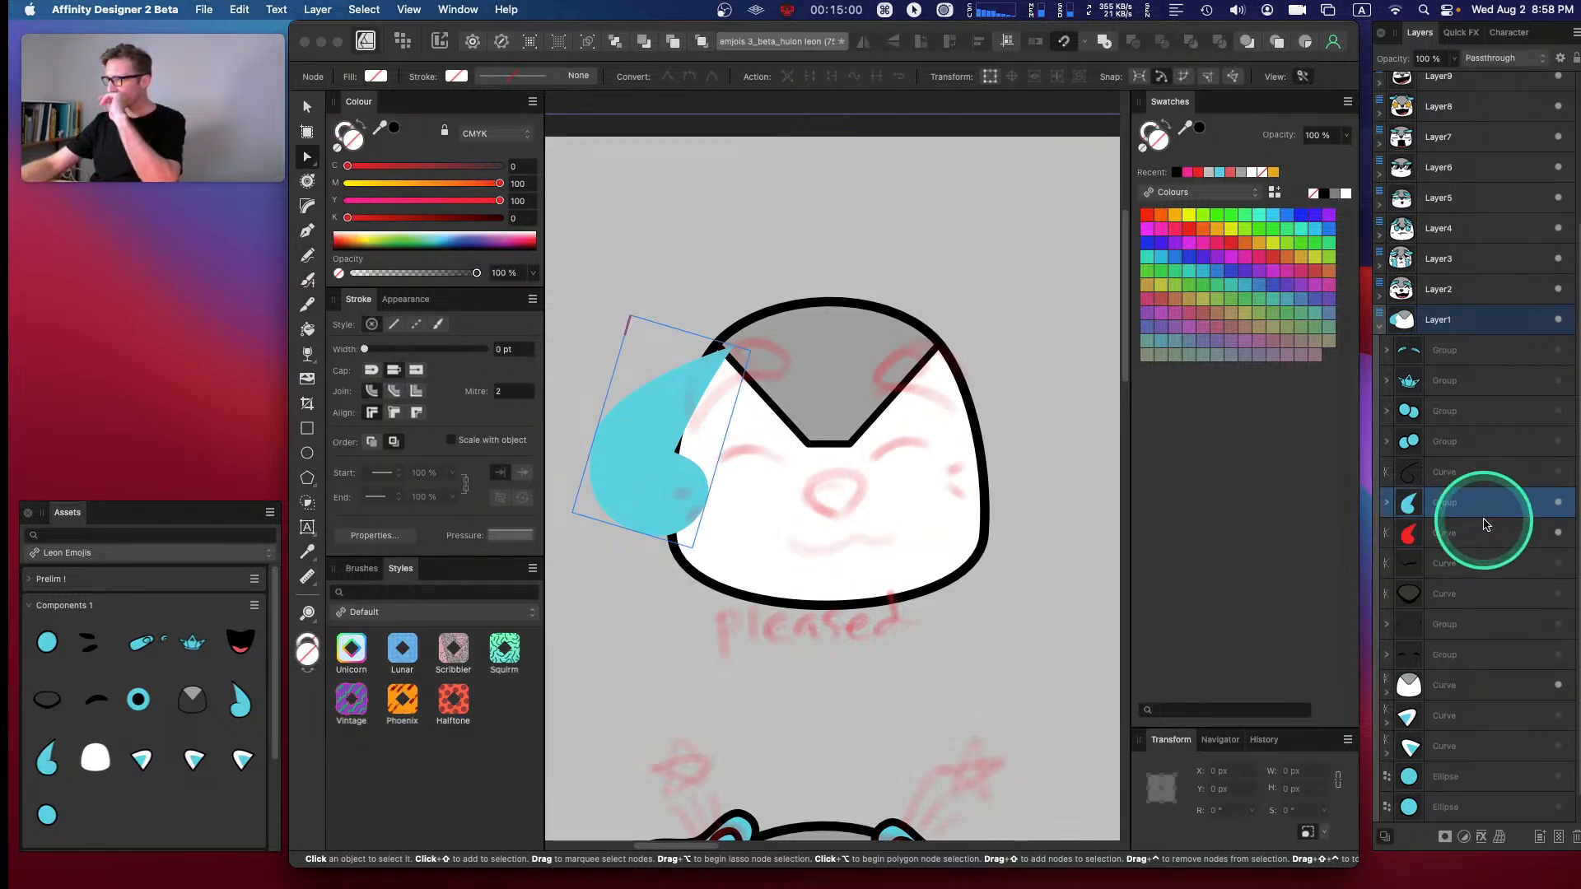
click(1506, 533)
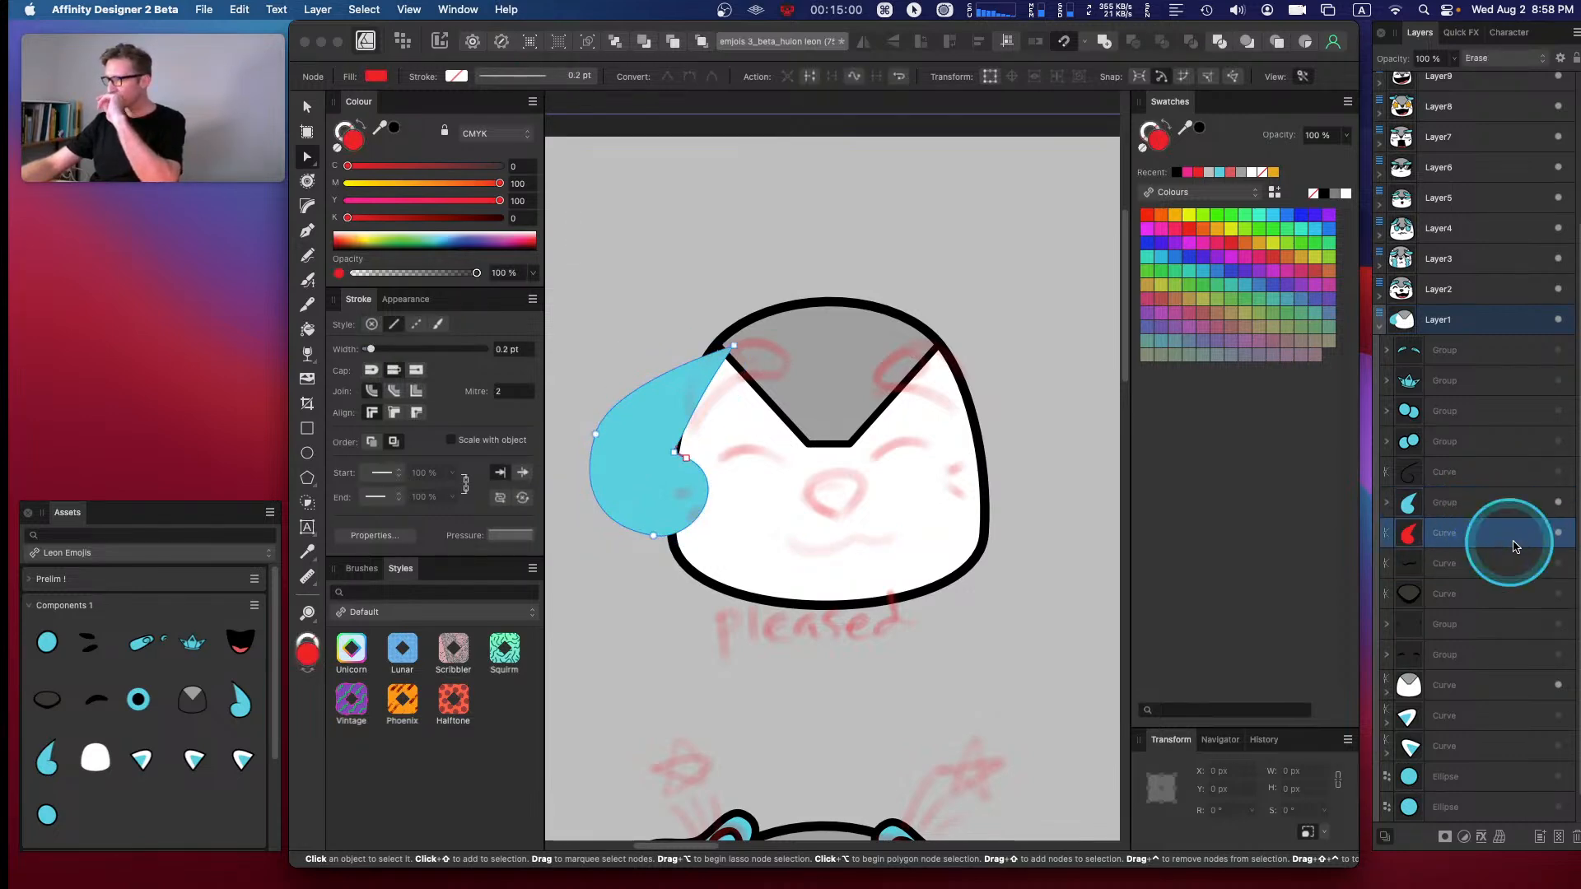
click(1489, 59)
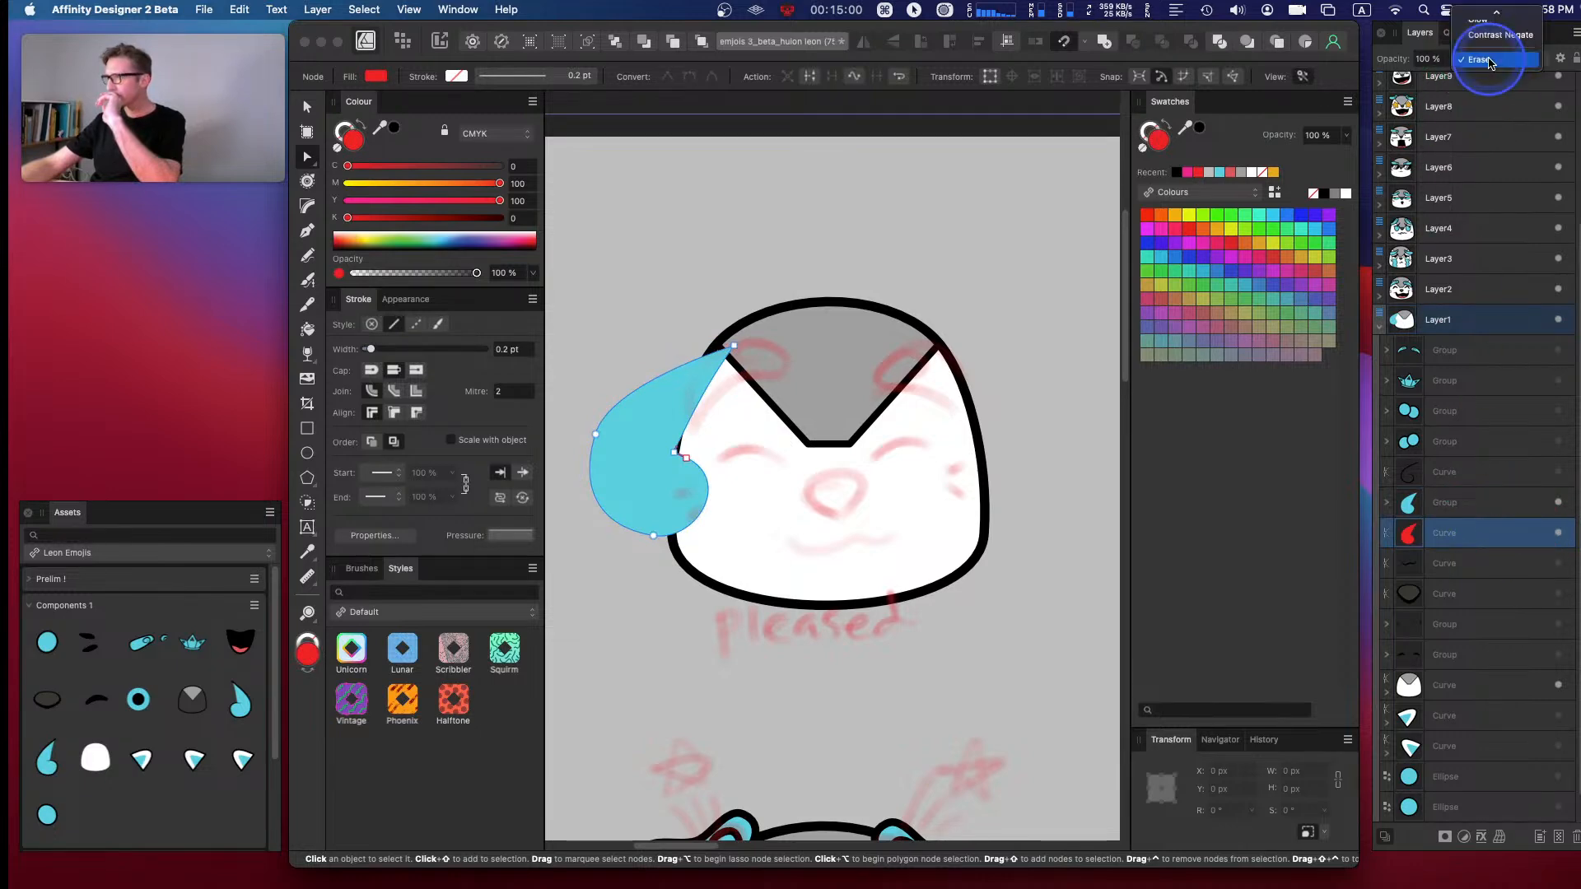
click(1488, 61)
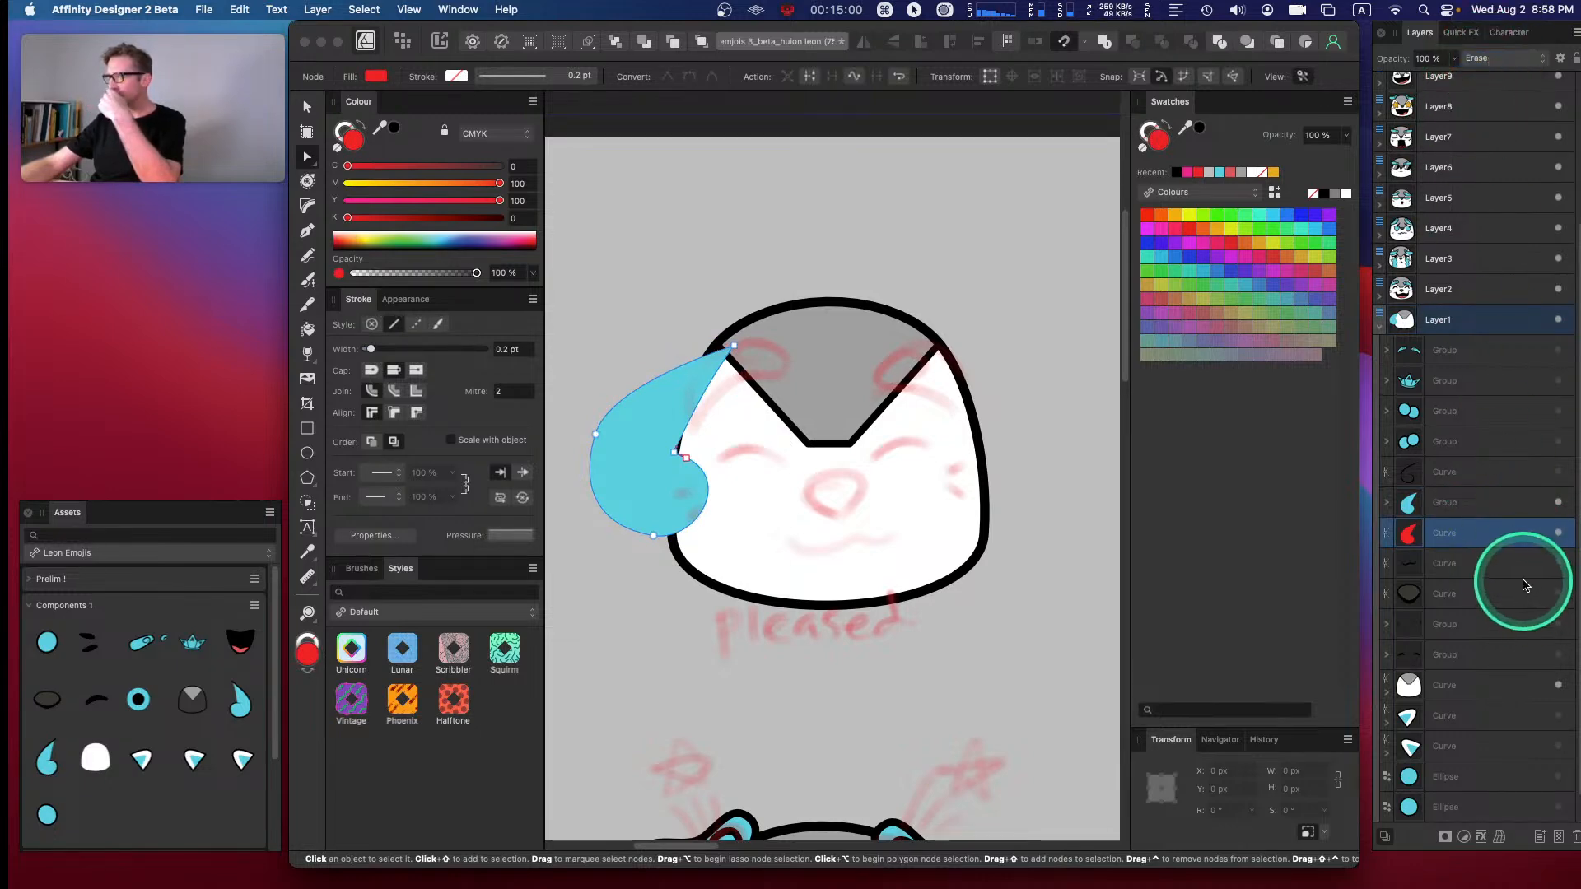
click(1558, 473)
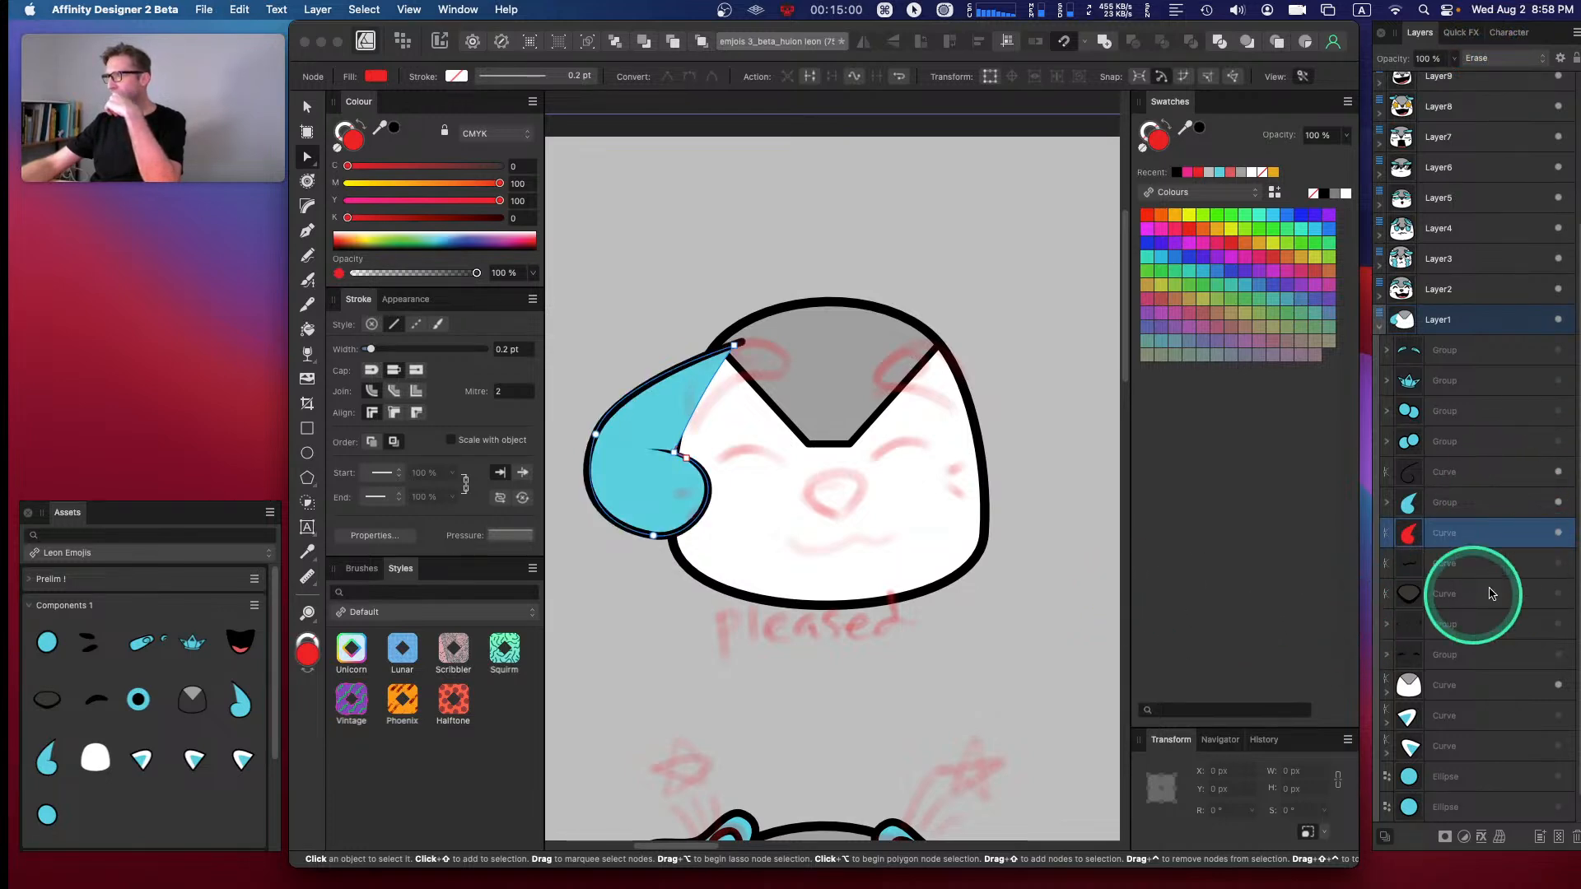
- Delete the hidden black outline curve nested inside the blue hair curl group
click(1473, 510)
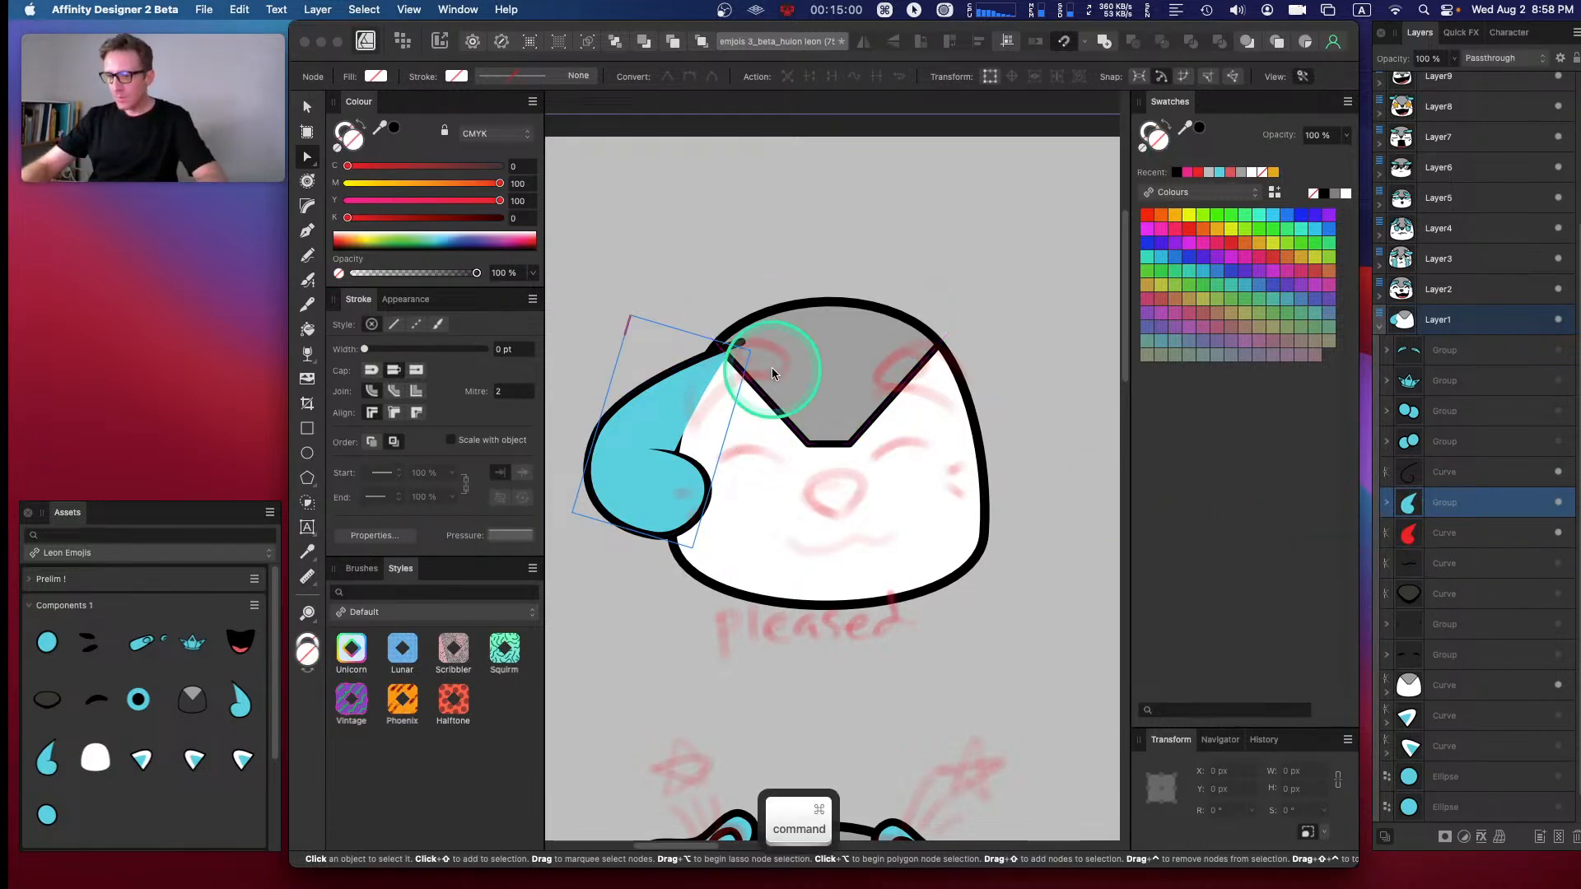
scroll(772, 367, up, 5)
key(space)
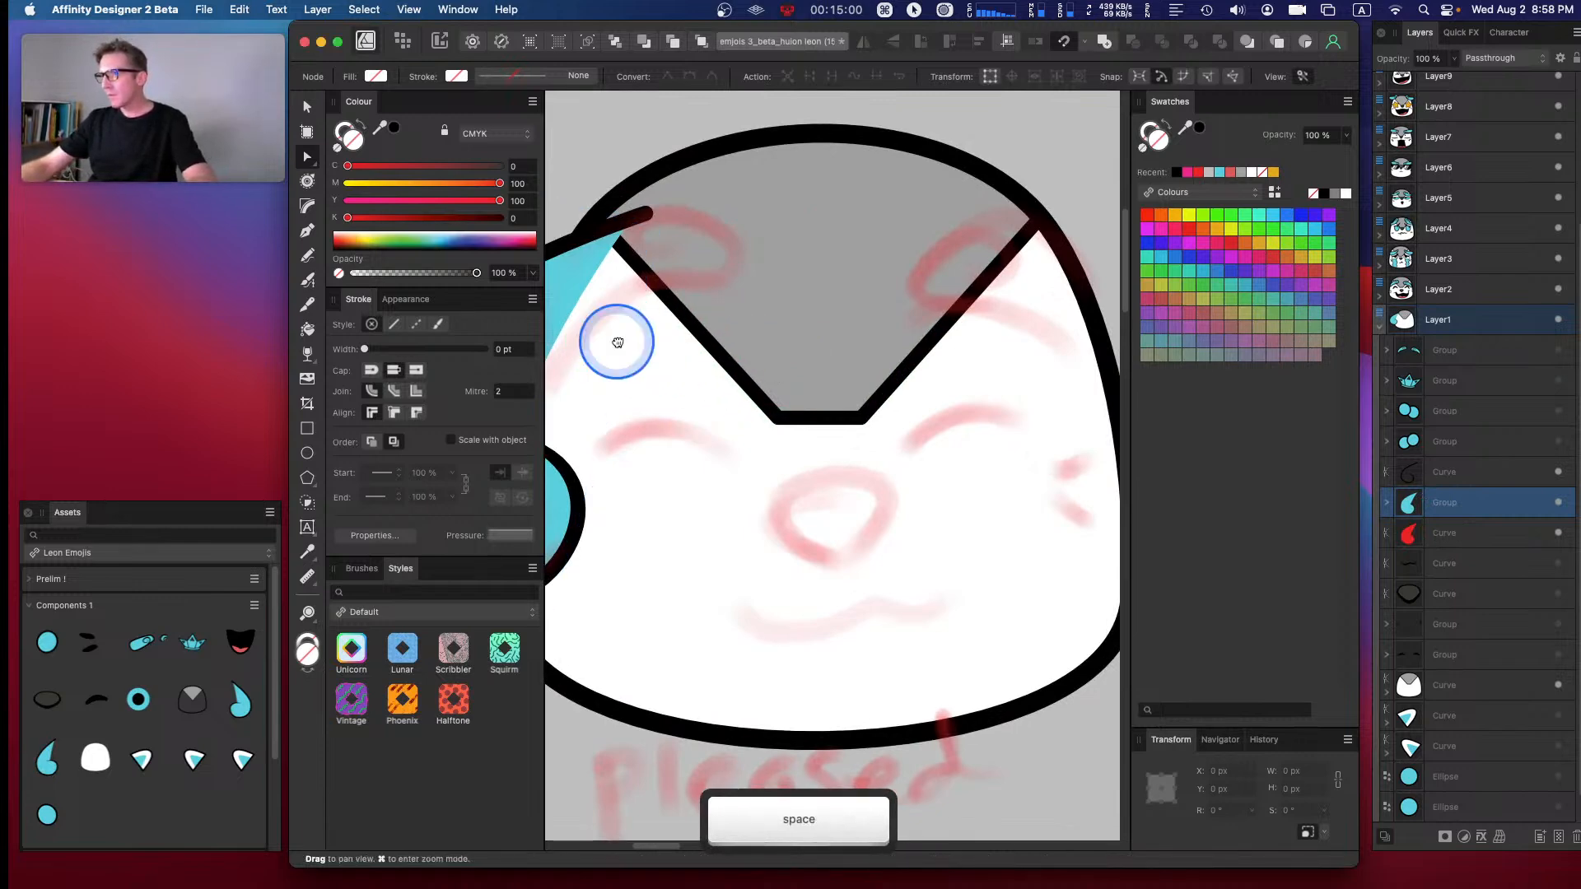
drag(615, 342, 911, 378)
key(a)
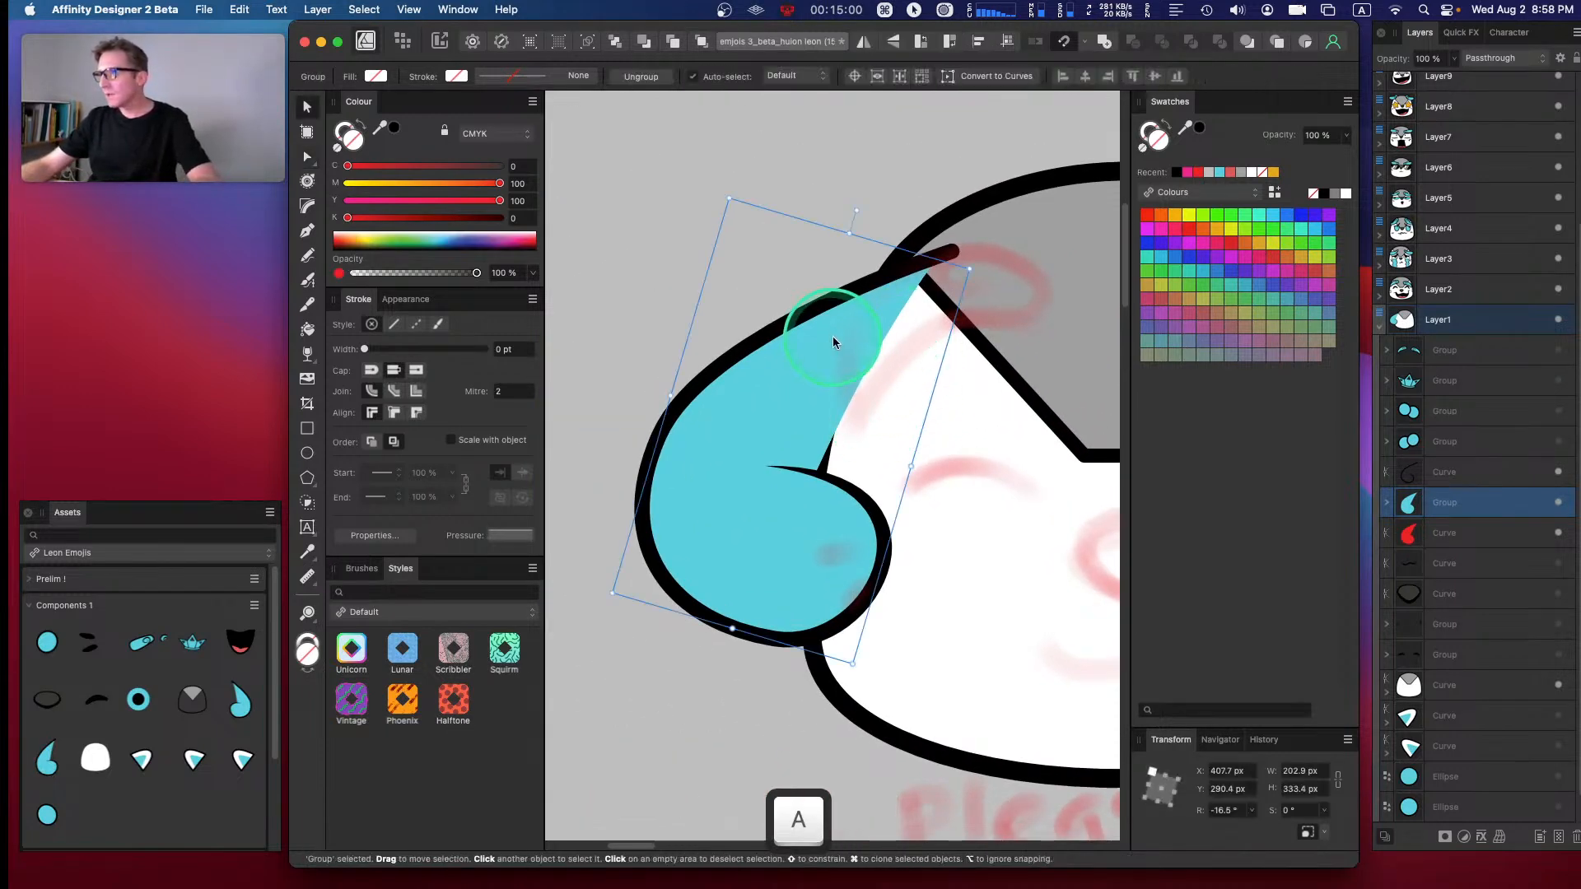
key(a)
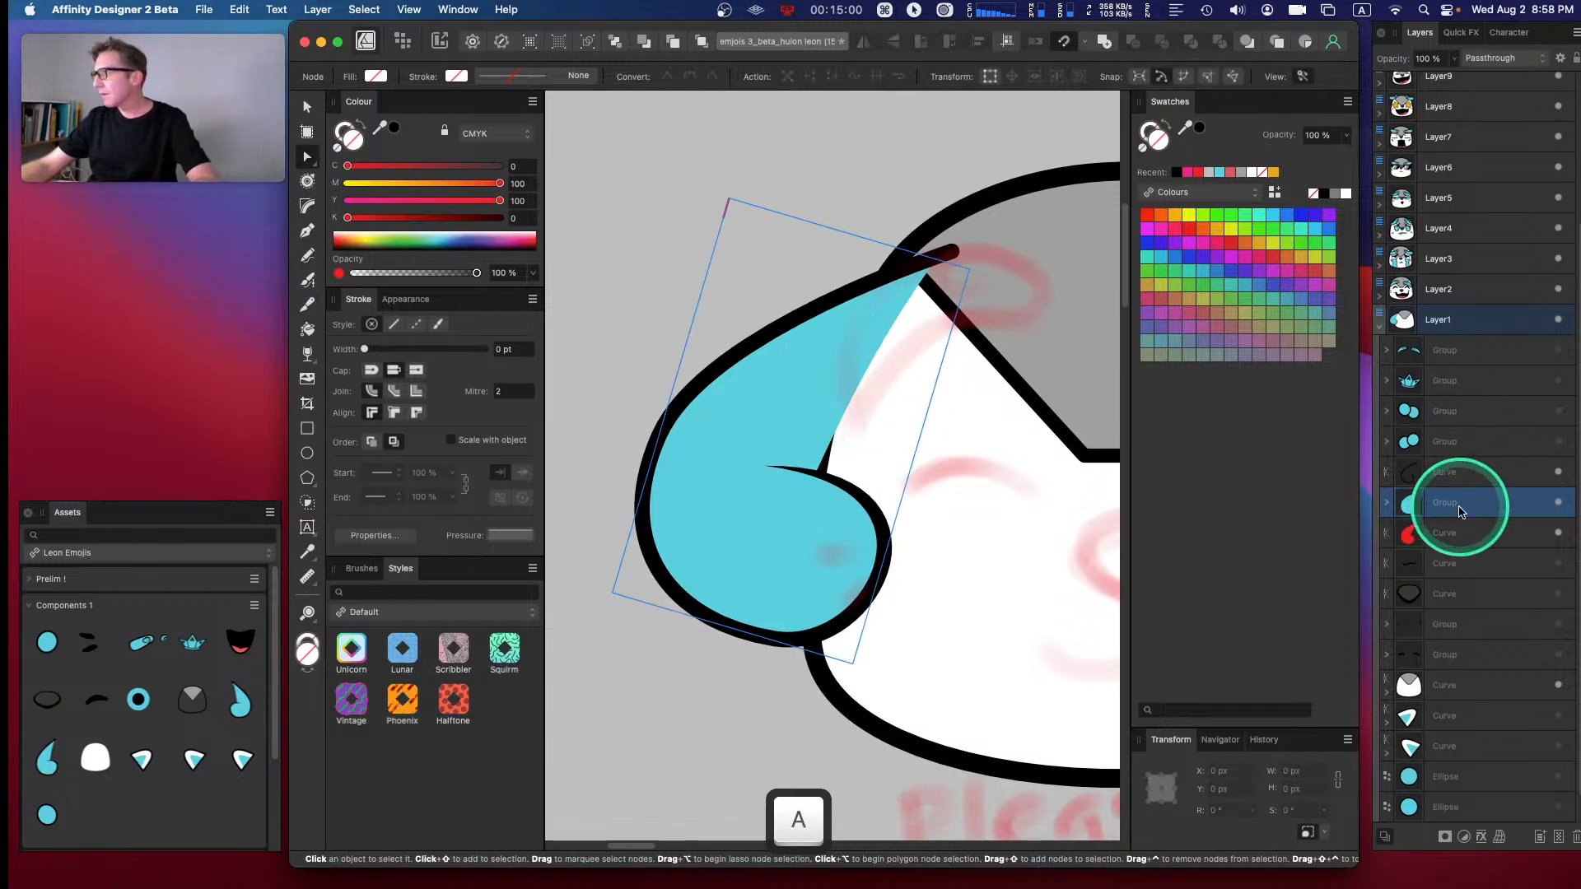
click(1387, 502)
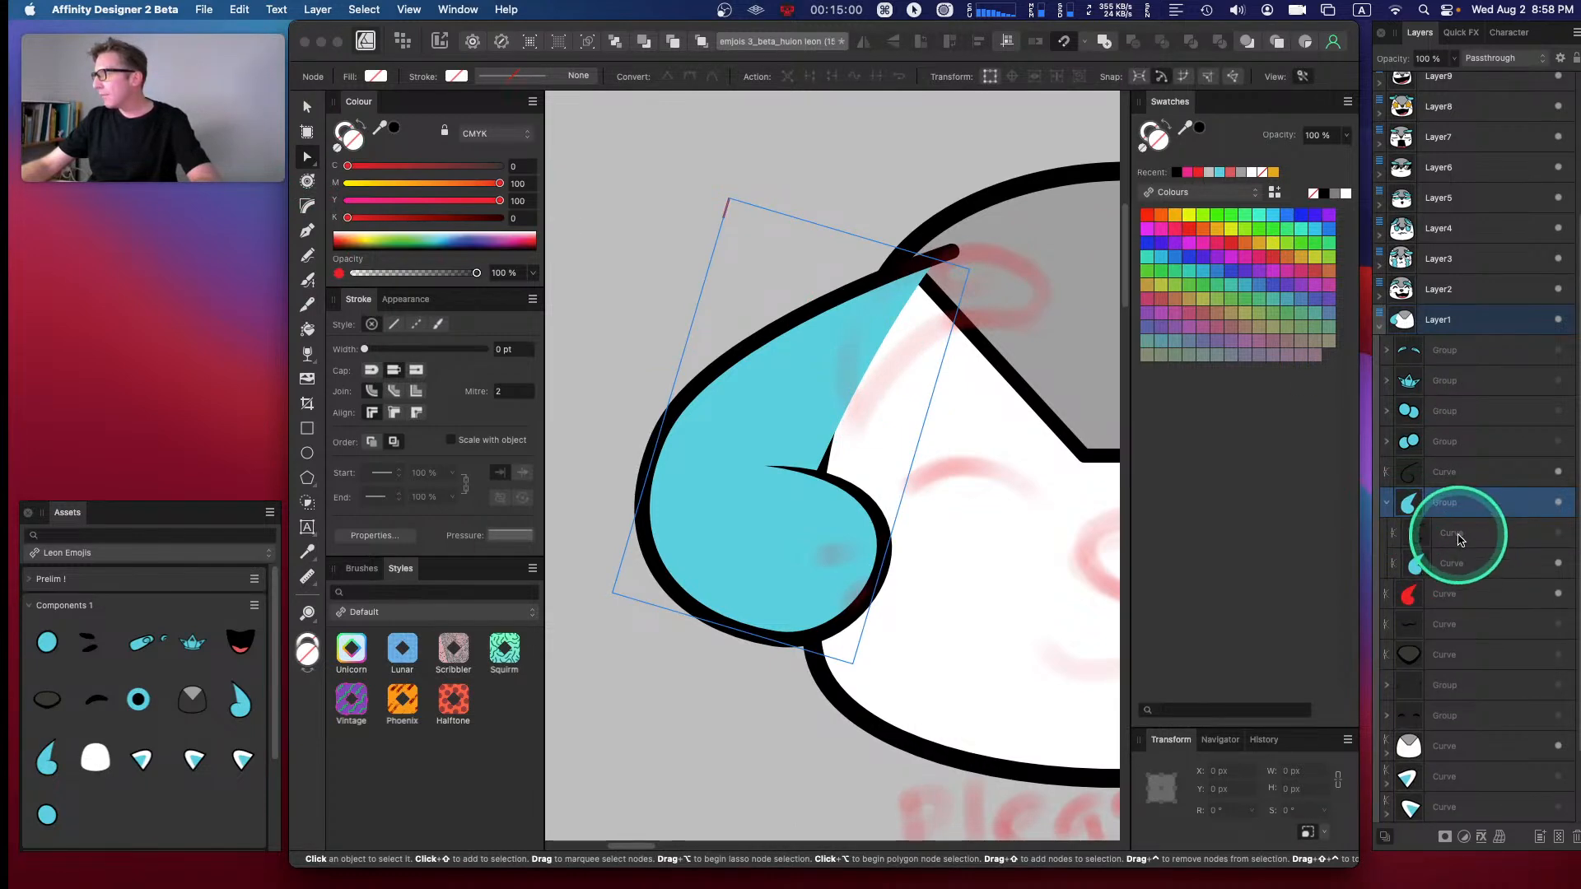
click(1489, 532)
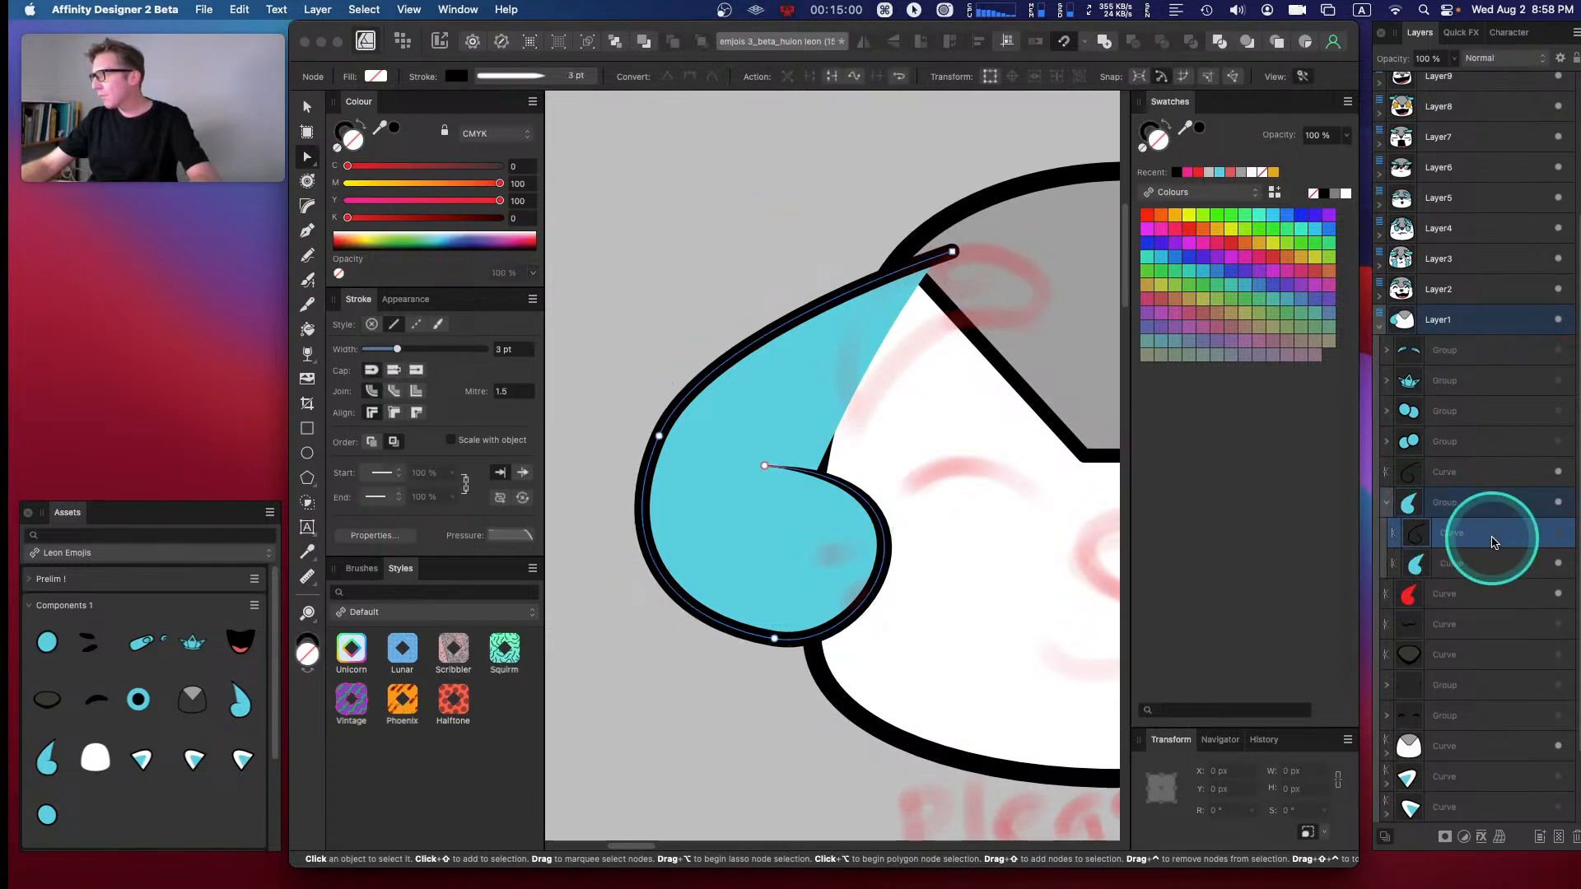
key(BackSpace)
- Move the upper tip node of the blue curl fill inward to where the curl's outline meets the head outline
click(936, 260)
drag(936, 260, 886, 276)
click(1445, 564)
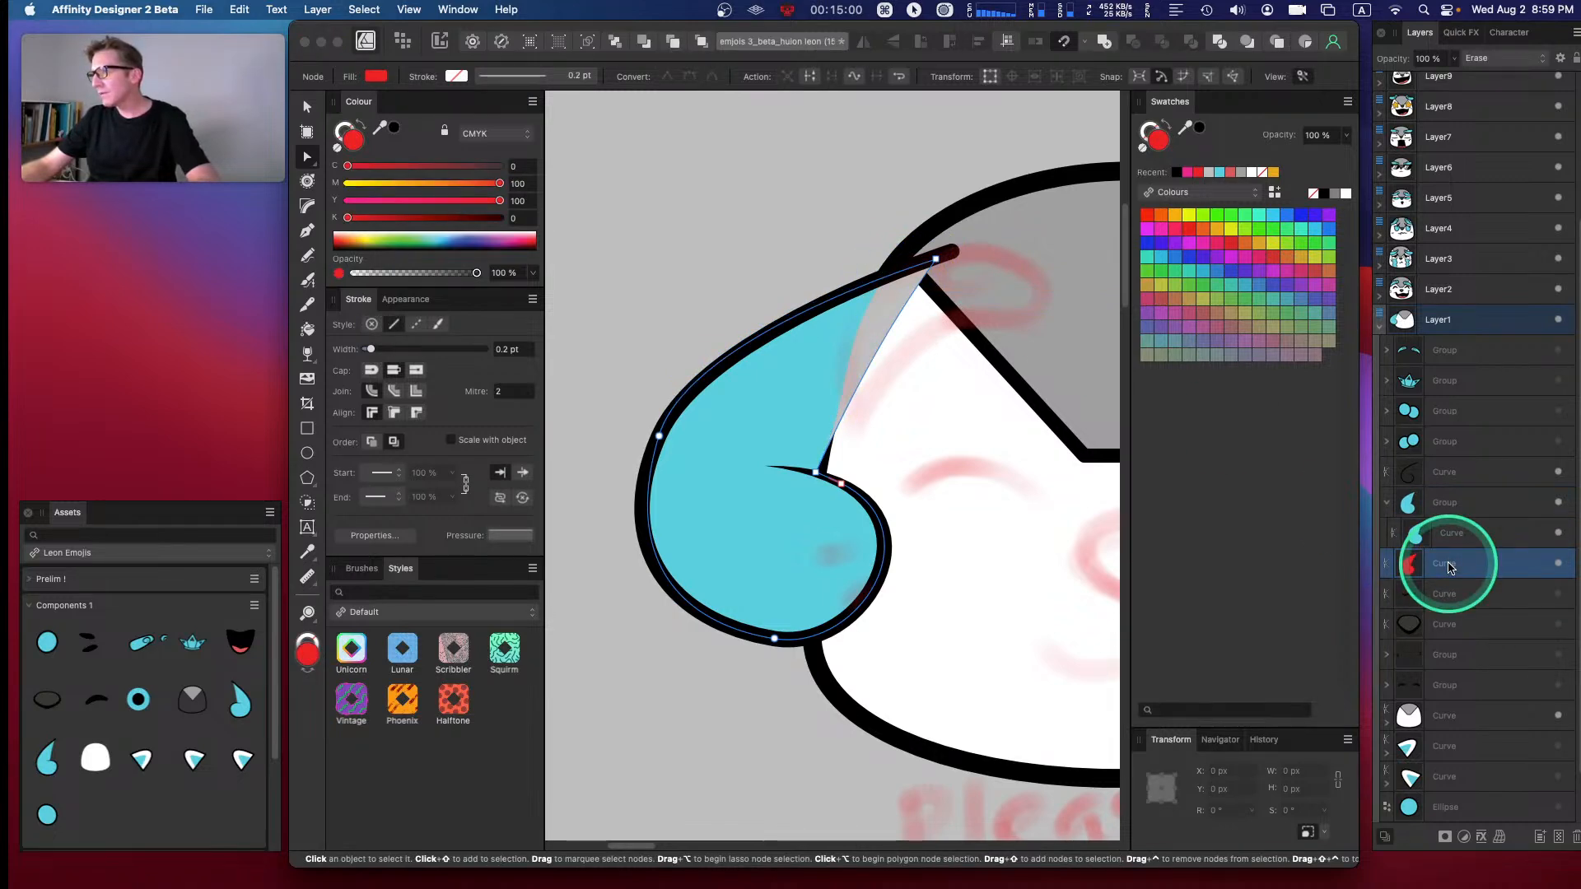
key(super+z)
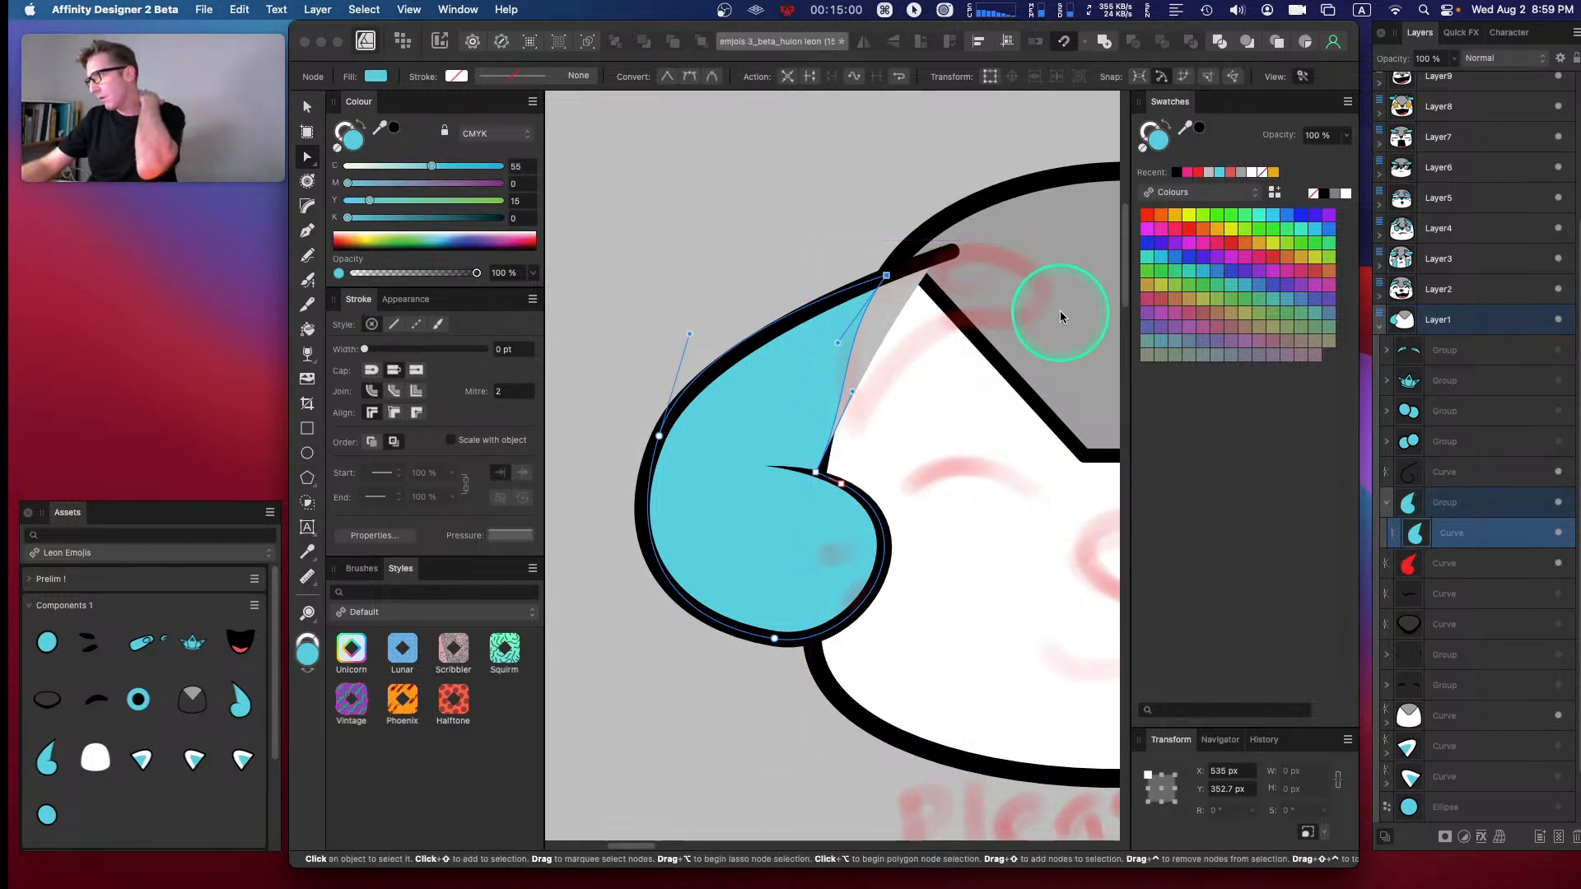
- Shorten the curl's black outline by adding a node where it meets the head outline and deleting the end node beyond it
click(1464, 471)
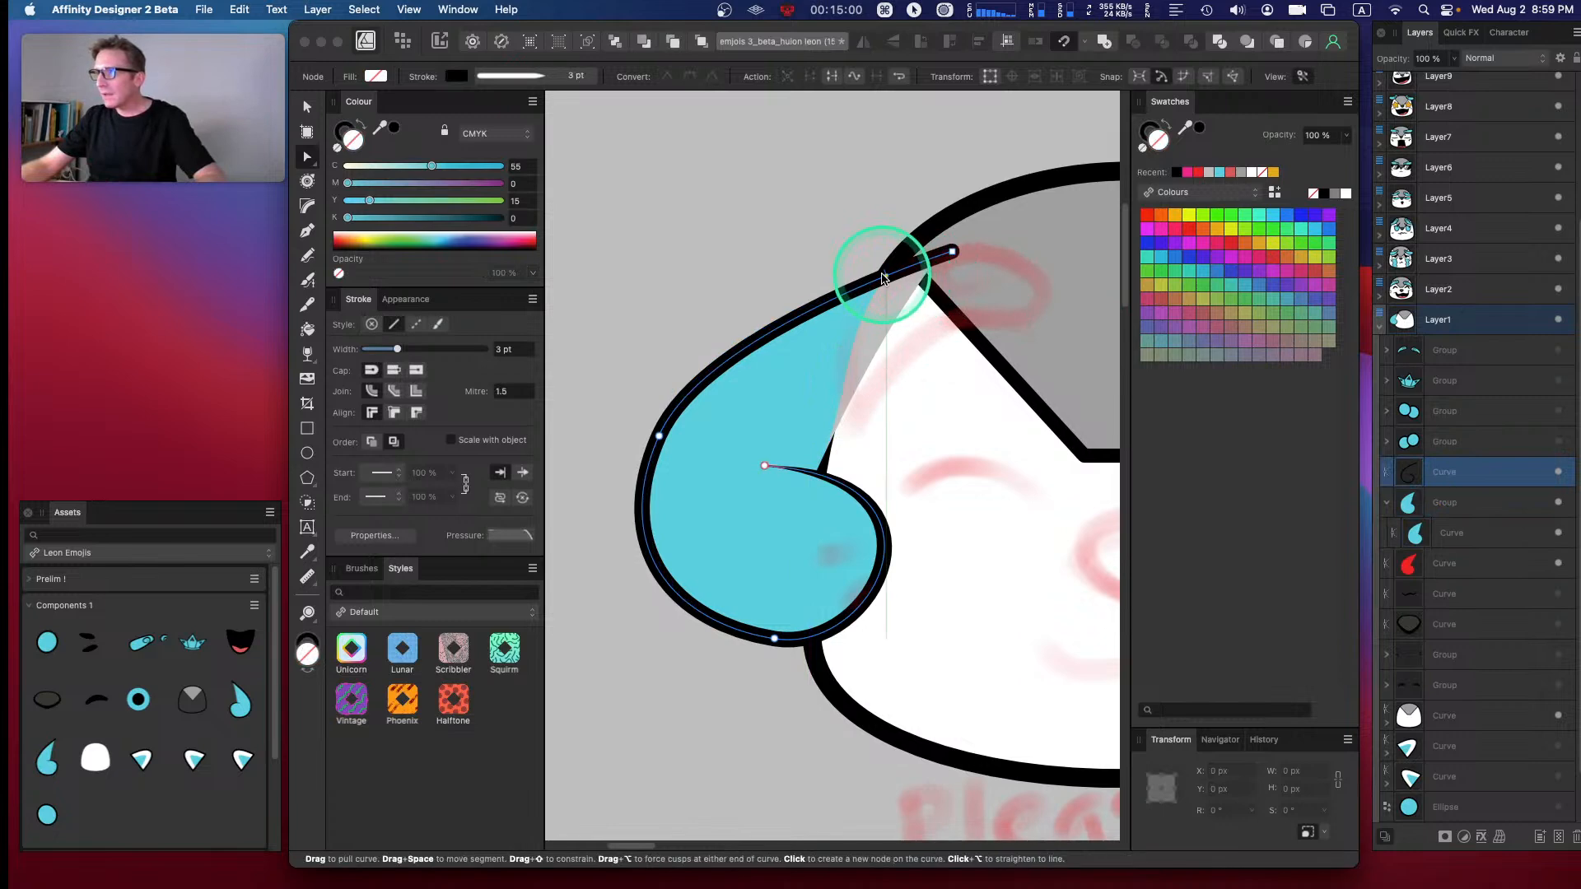
click(889, 277)
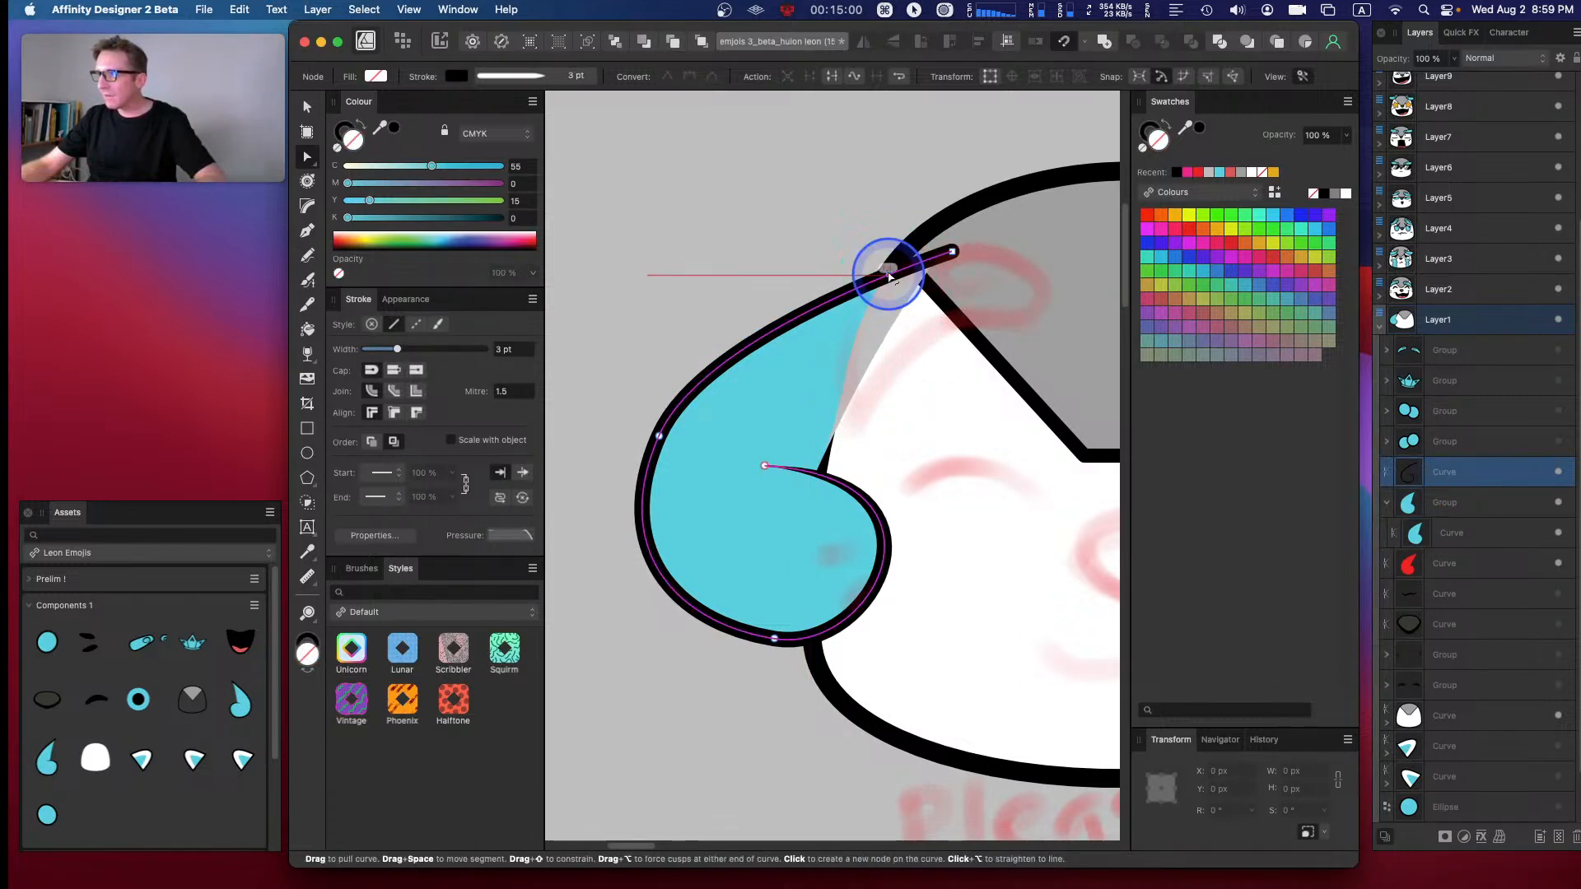
key(BackSpace)
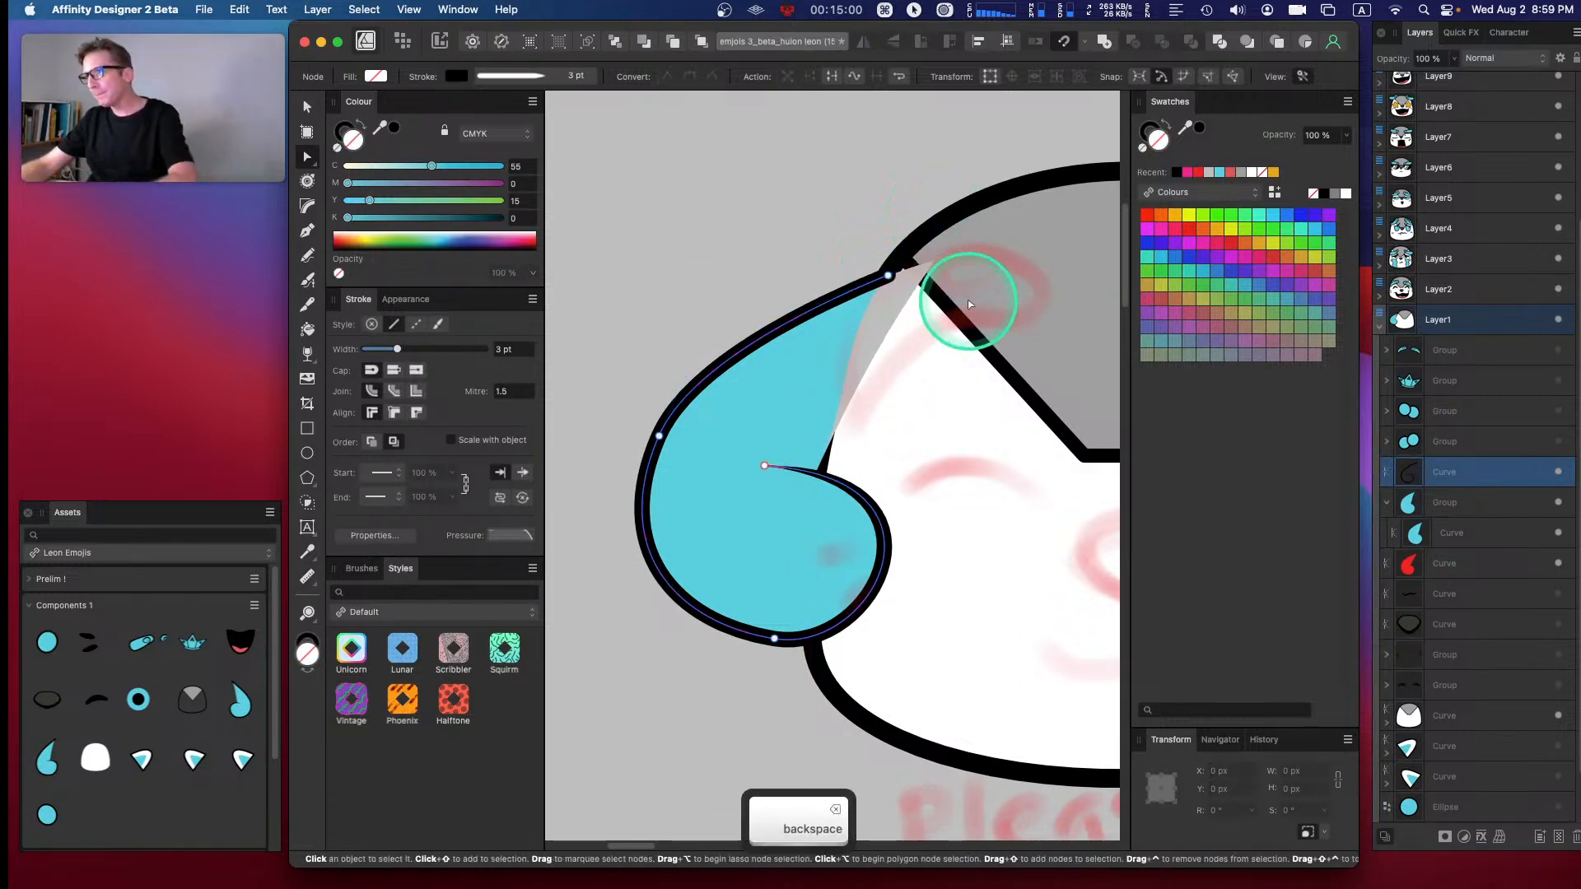
drag(888, 277, 886, 278)
- Delete the red Erase-blended curl curve from Layer1
click(1482, 564)
key(BackSpace)
click(940, 569)
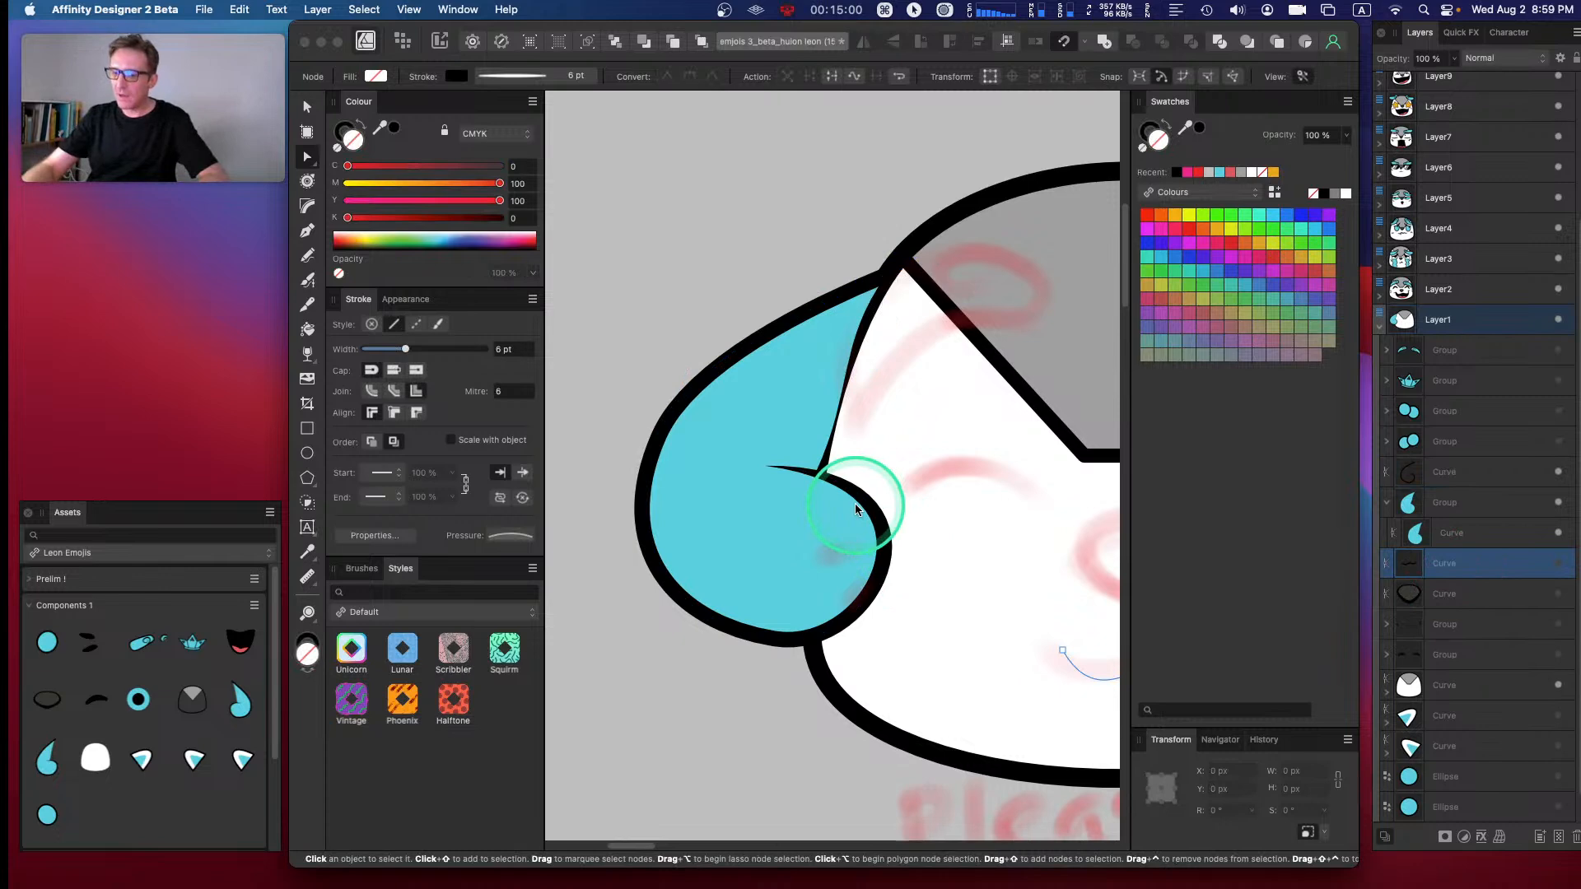
- Pull the blue fill's tip and inner corner nodes back and bend the edge between them parallel to the head outline
key(super+equal)
key(space)
drag(928, 318, 875, 452)
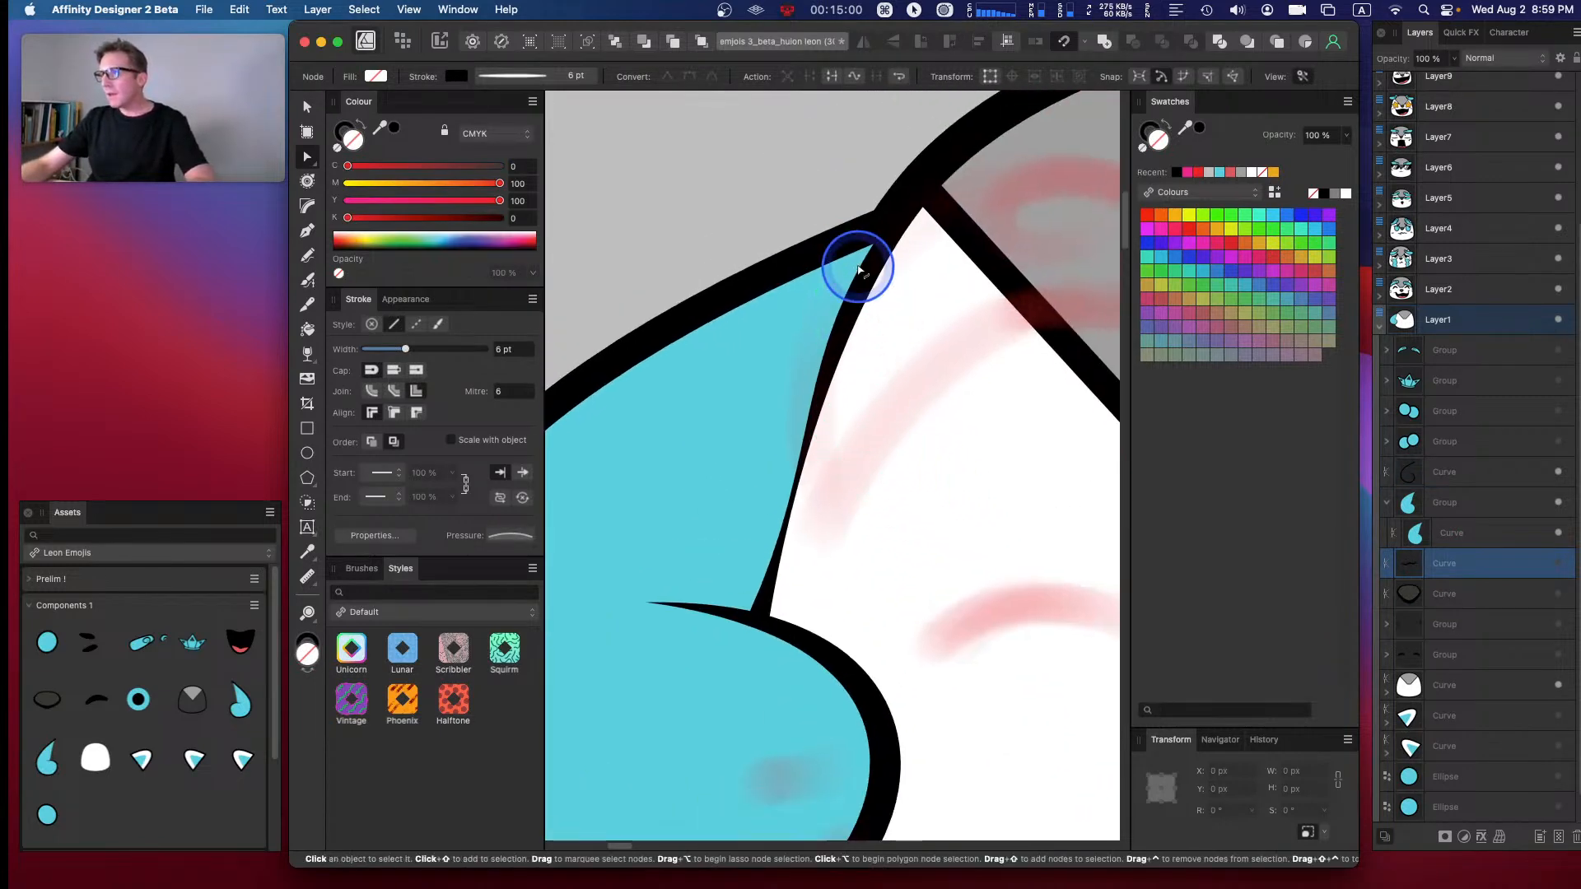
click(860, 261)
drag(885, 221, 854, 247)
drag(749, 614, 731, 612)
drag(805, 450, 802, 348)
drag(778, 404, 781, 420)
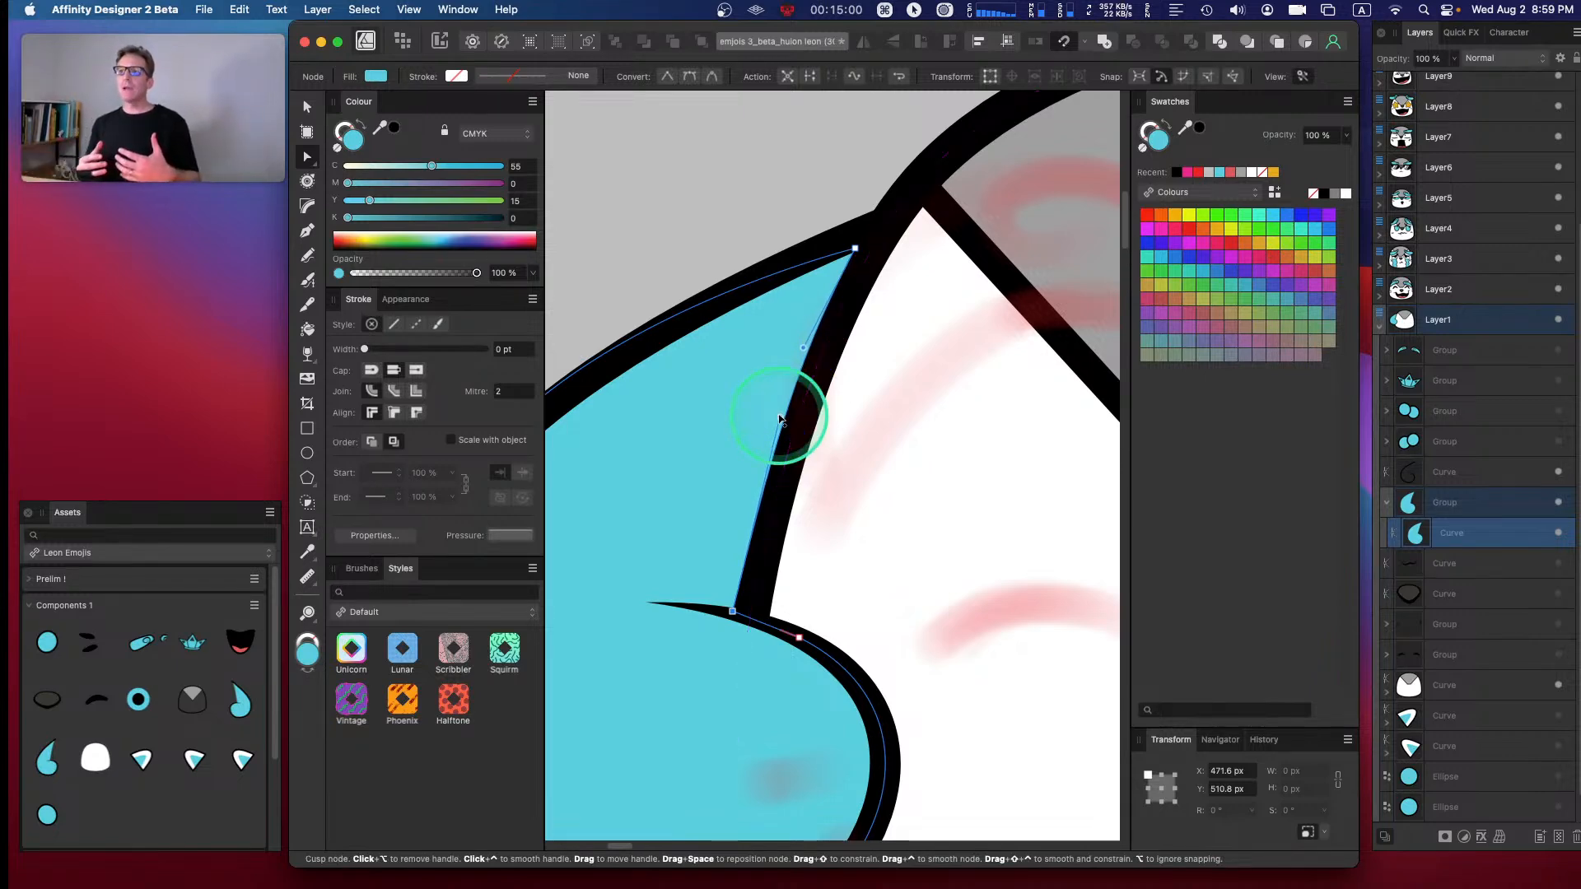
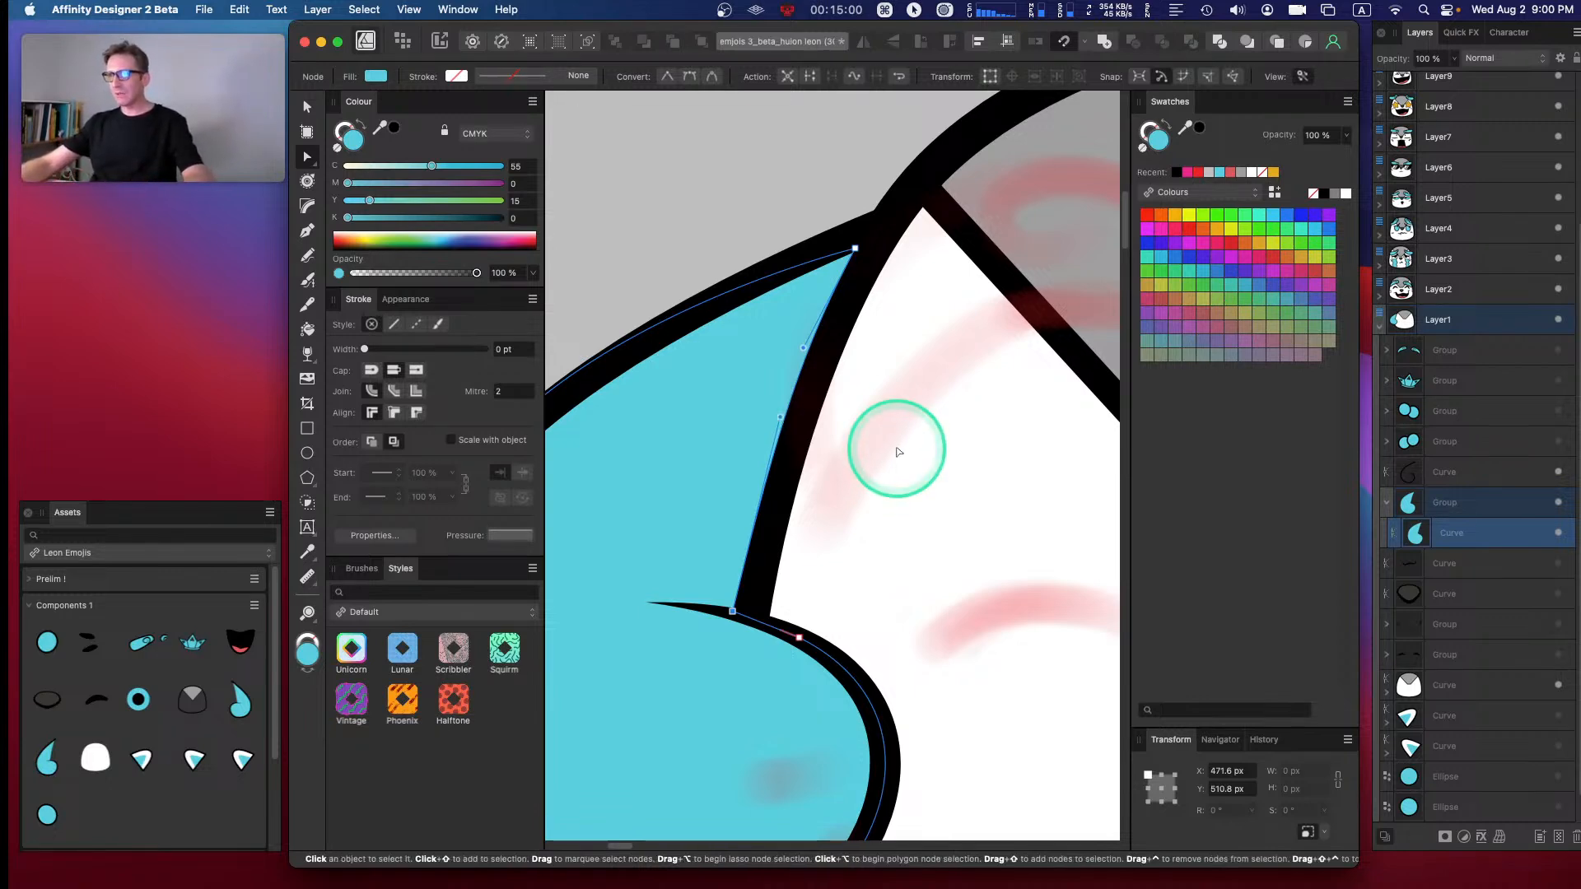
- Adjust the blue fill's outer-side curve handle, nudge its tip node and reshape the edge beside the head outline
key(space)
drag(633, 478, 894, 438)
drag(800, 451, 698, 462)
click(603, 521)
click(667, 320)
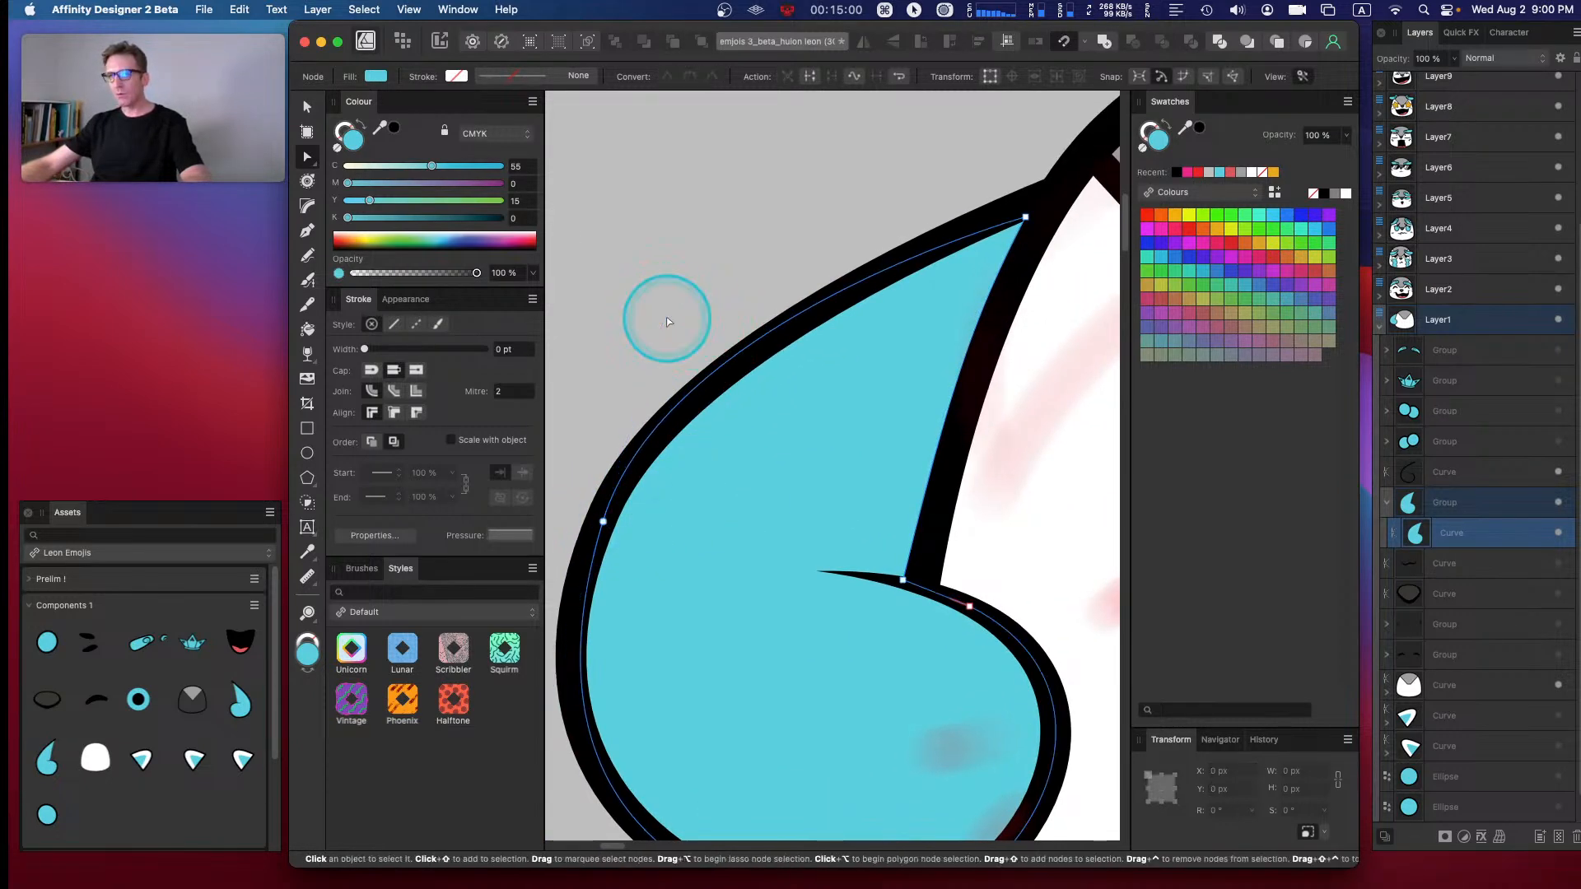
click(603, 521)
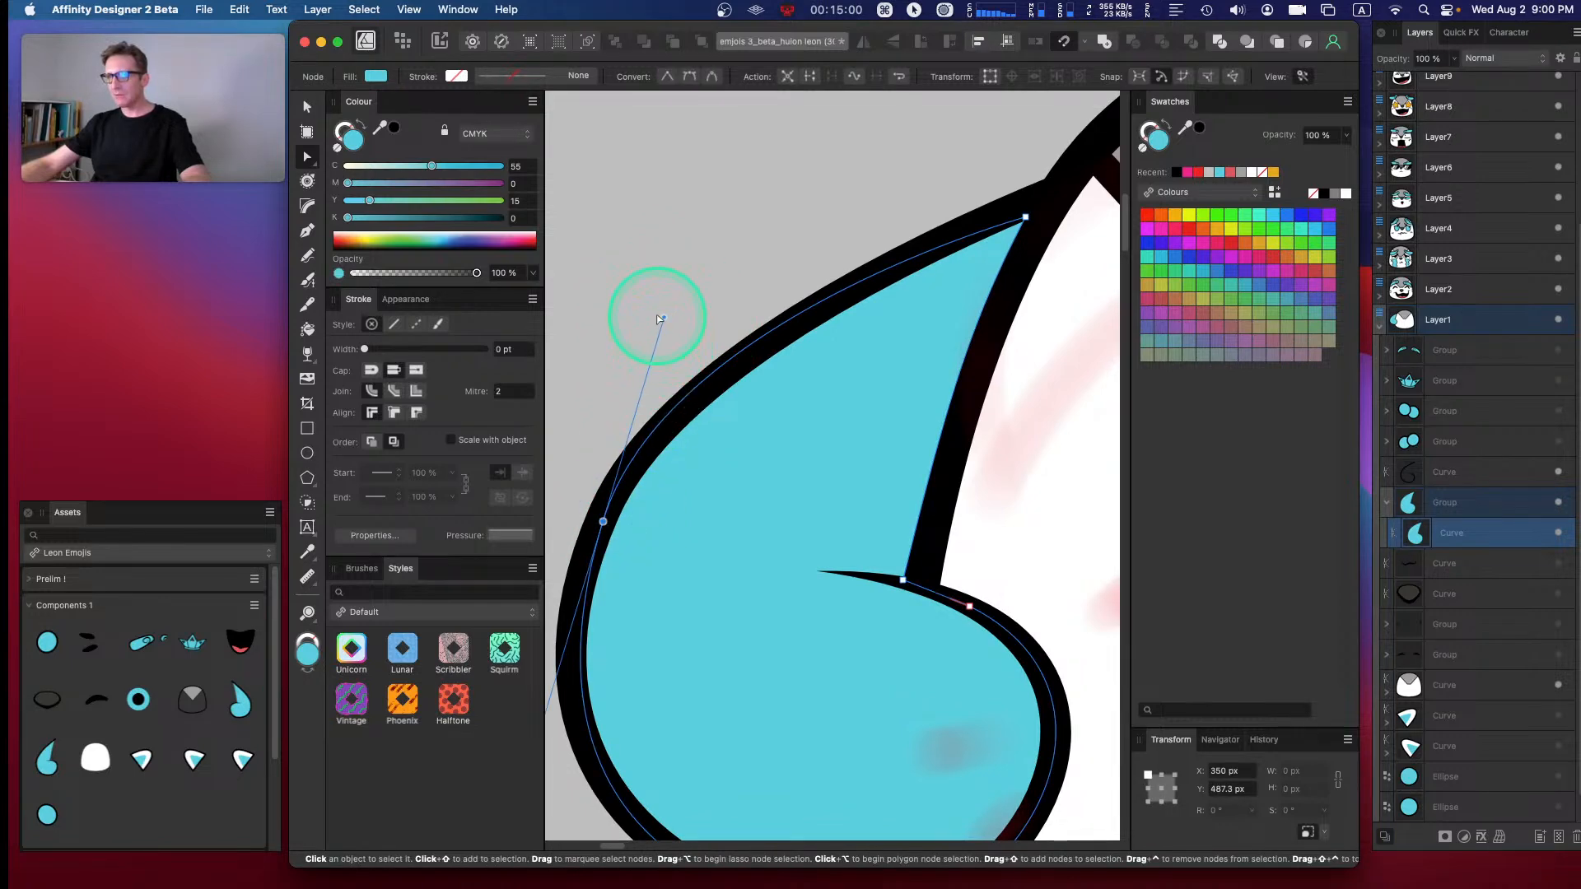
drag(663, 318, 775, 278)
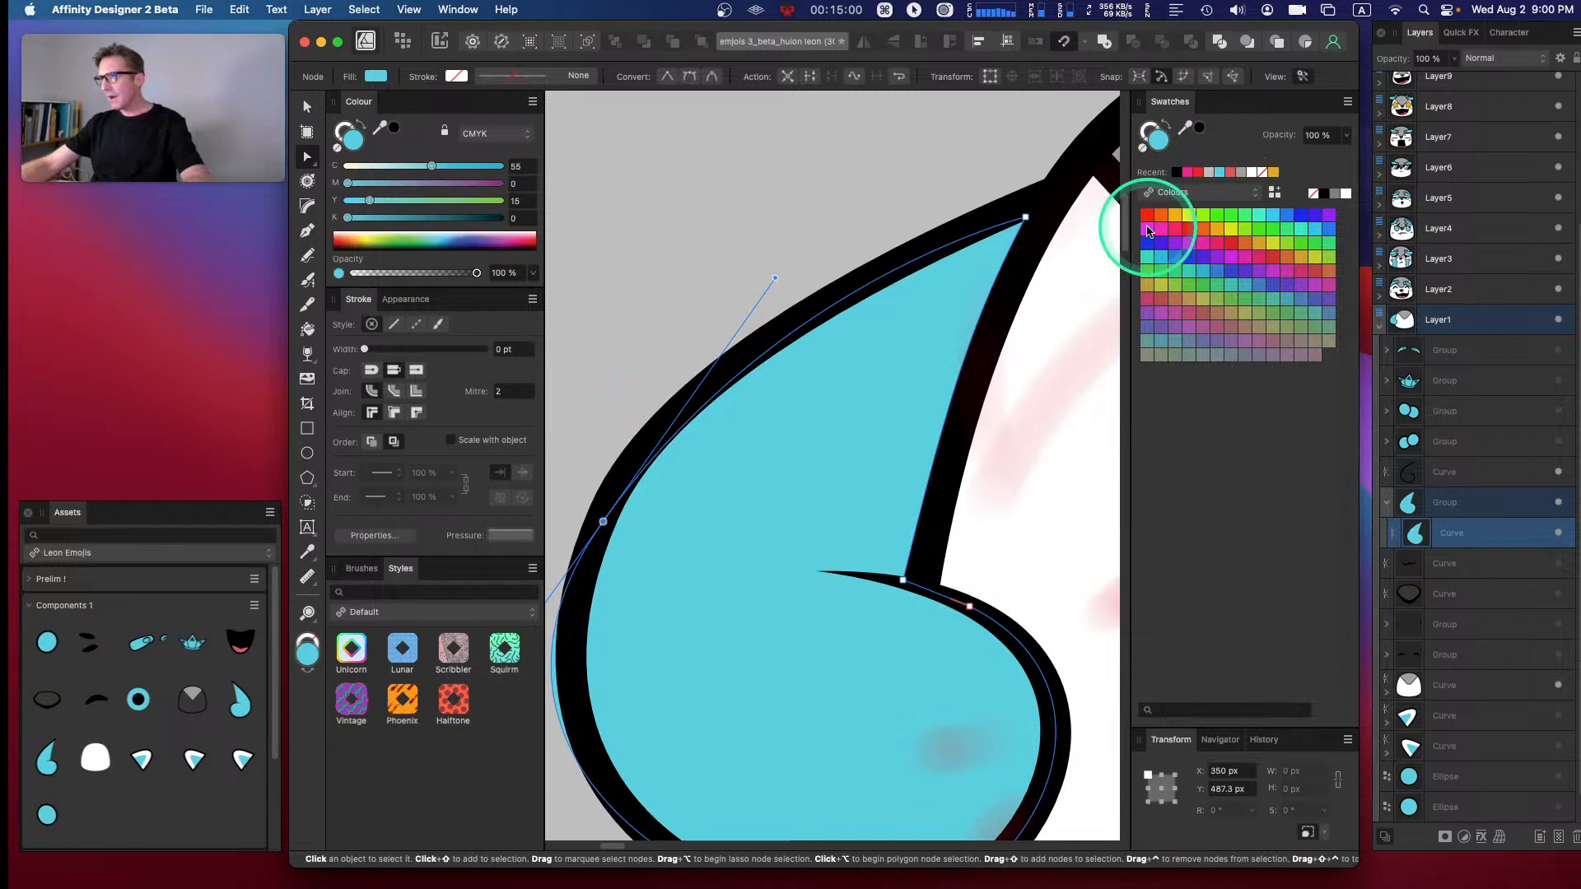
click(1023, 216)
drag(1021, 216, 1022, 217)
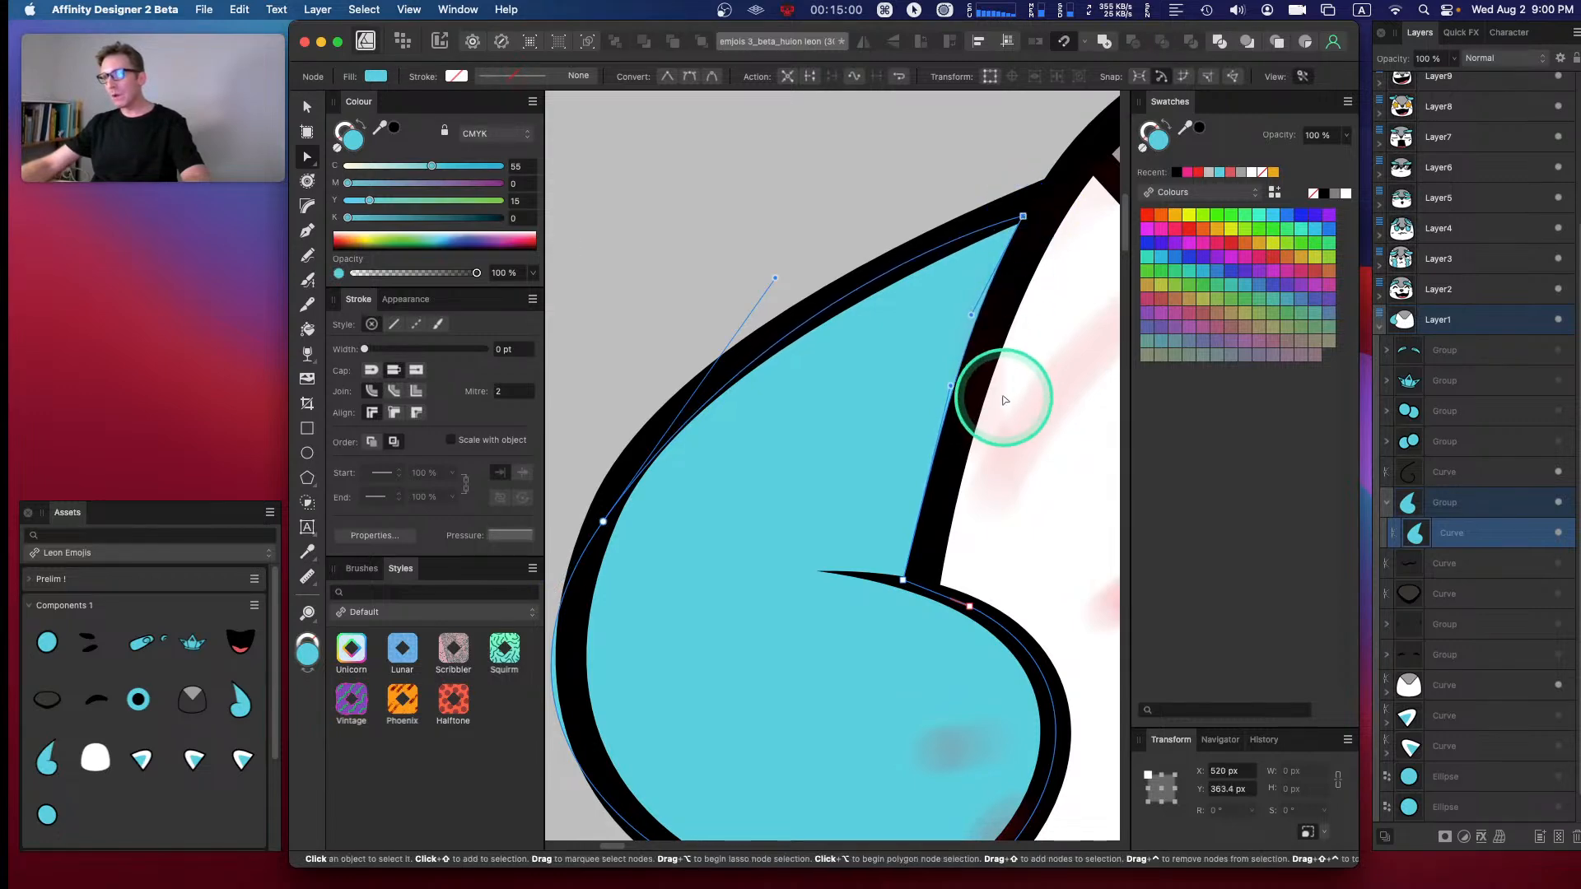
drag(951, 386, 934, 420)
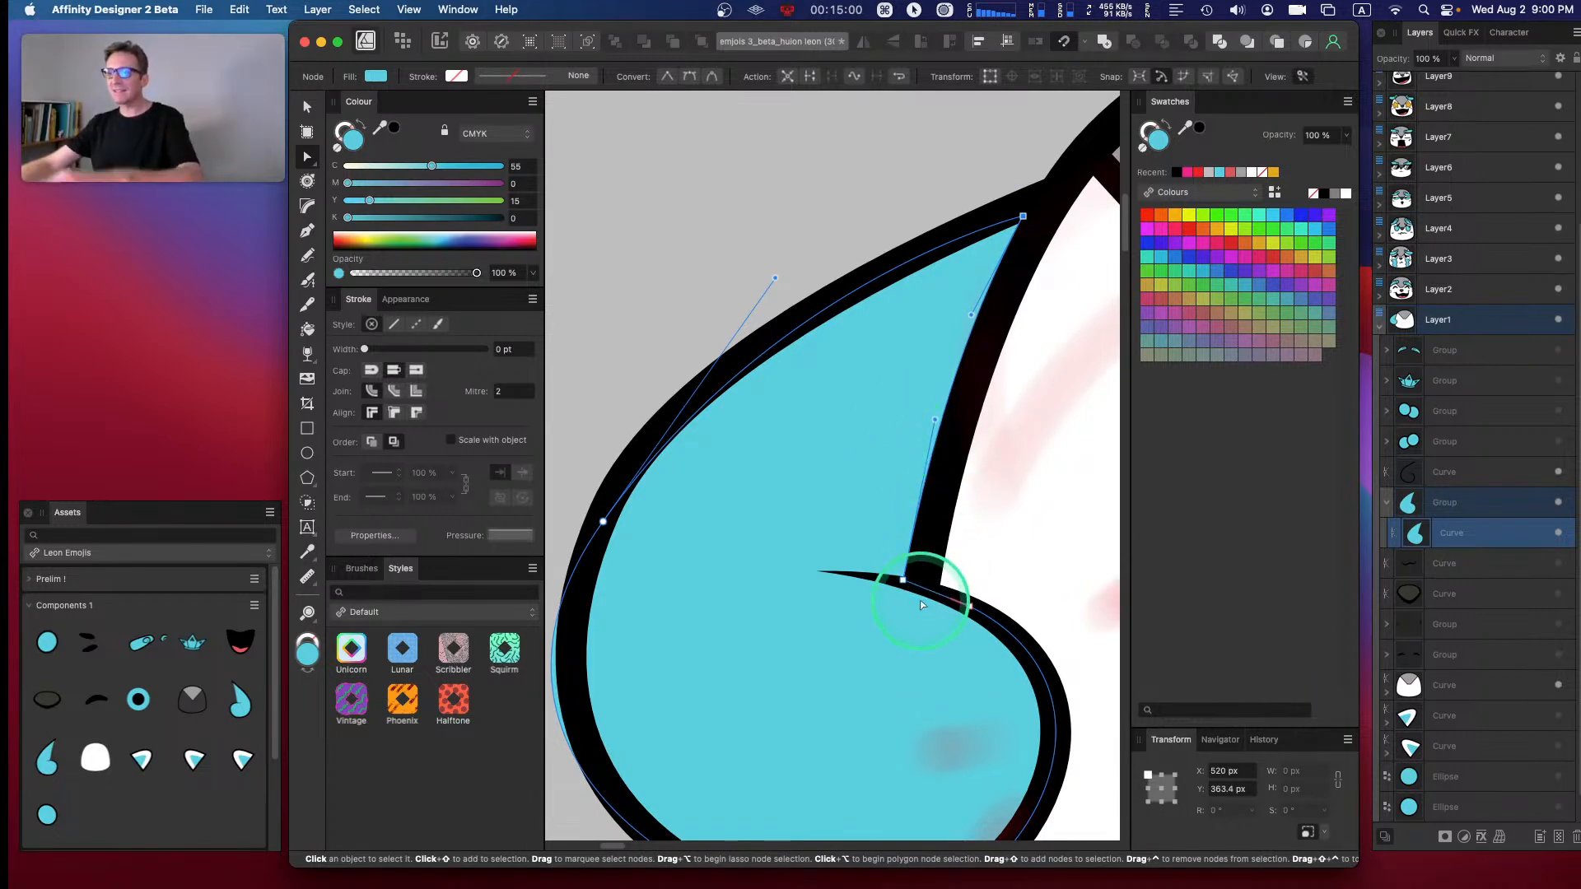
- Nudge the node and handle at the bottom of the blue curl fill so its rounded lobe follows the black outline
click(968, 606)
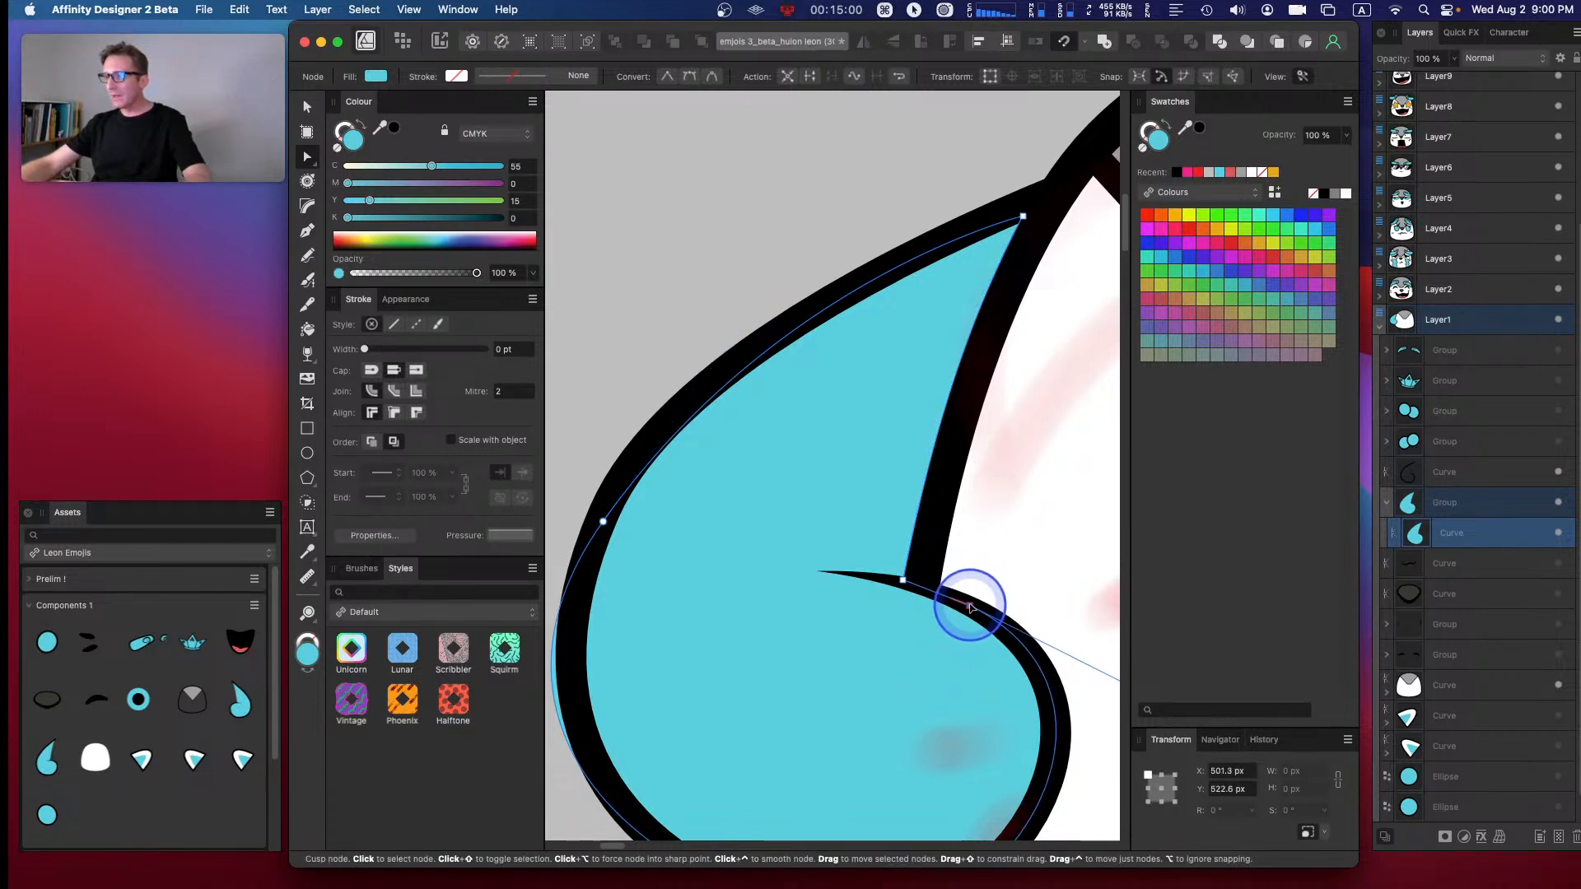
key(space)
drag(1050, 576, 942, 329)
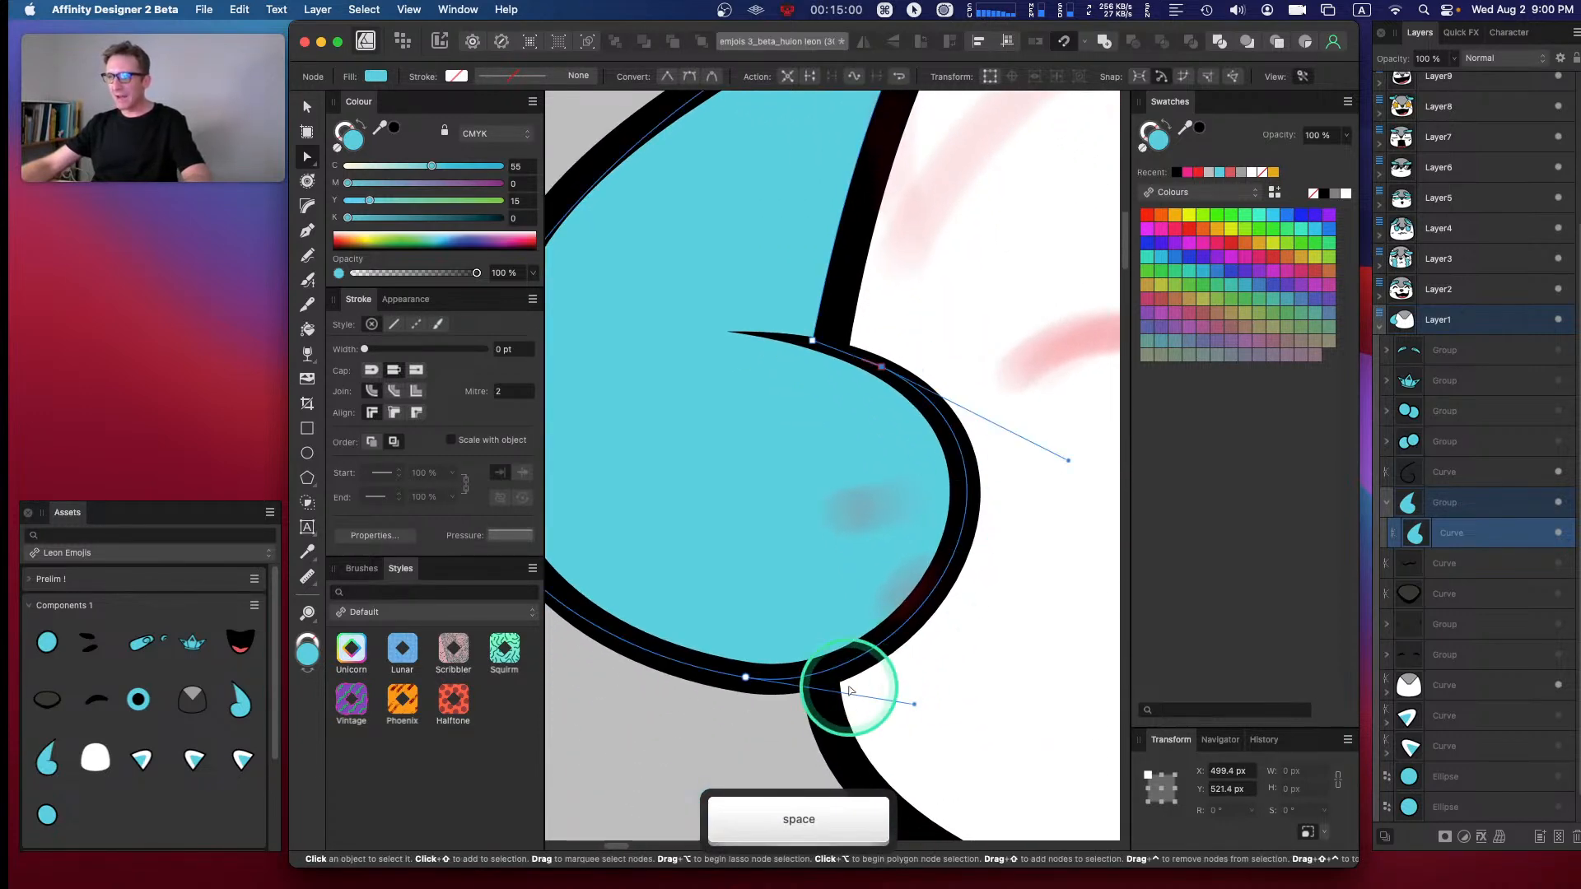
drag(746, 678, 741, 679)
drag(910, 707, 917, 705)
- Rework the outer-side handles and tip node of the blue fill so its outer edge stays within the black outline
drag(859, 590, 847, 536)
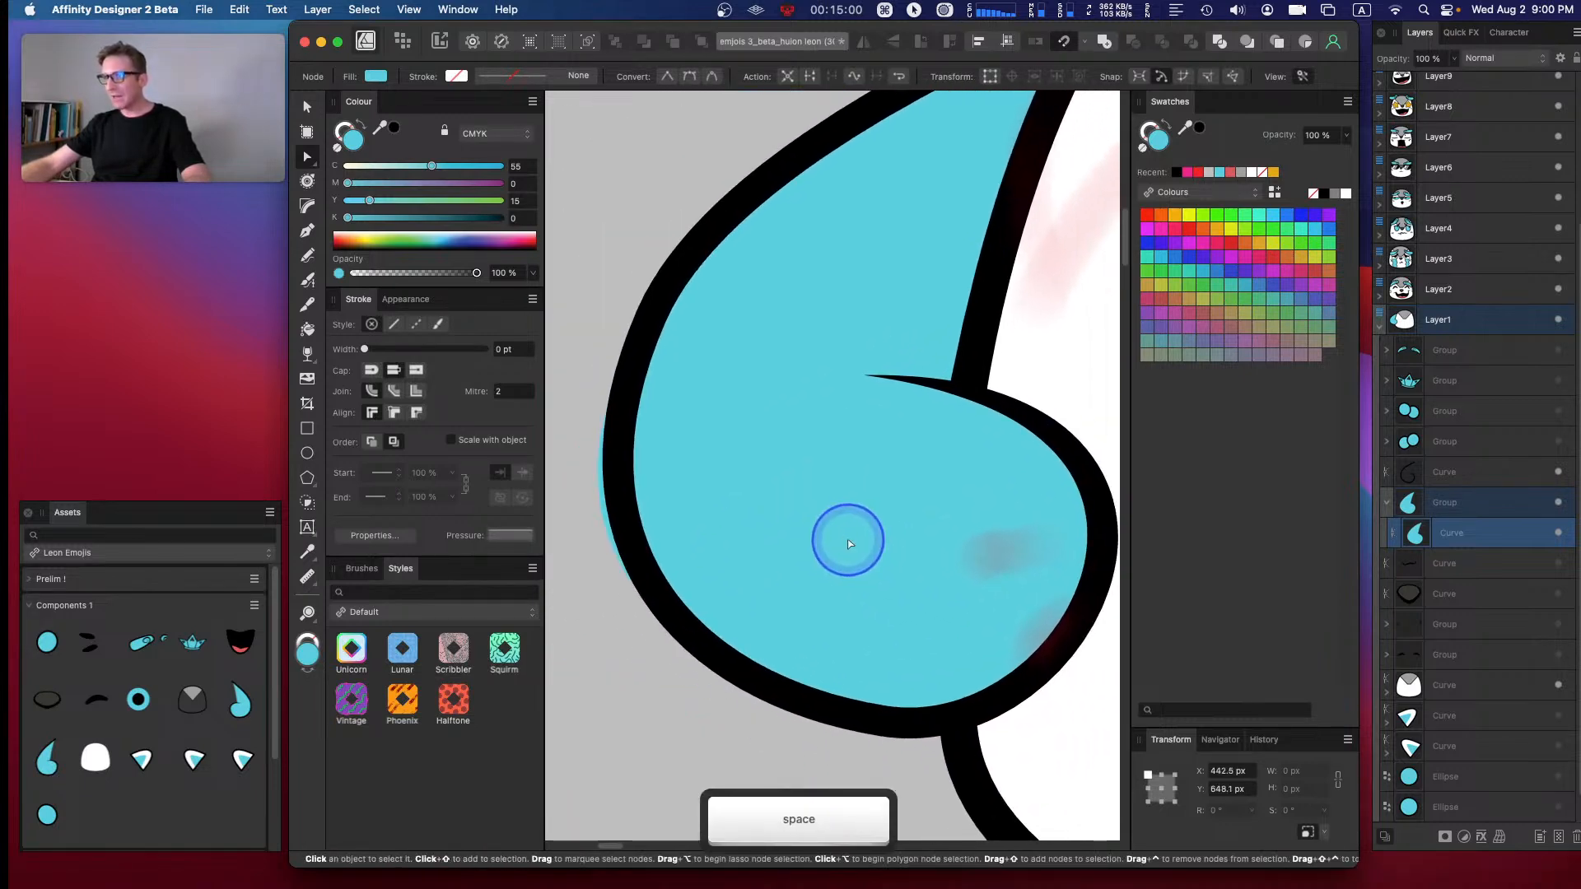
drag(631, 432, 677, 342)
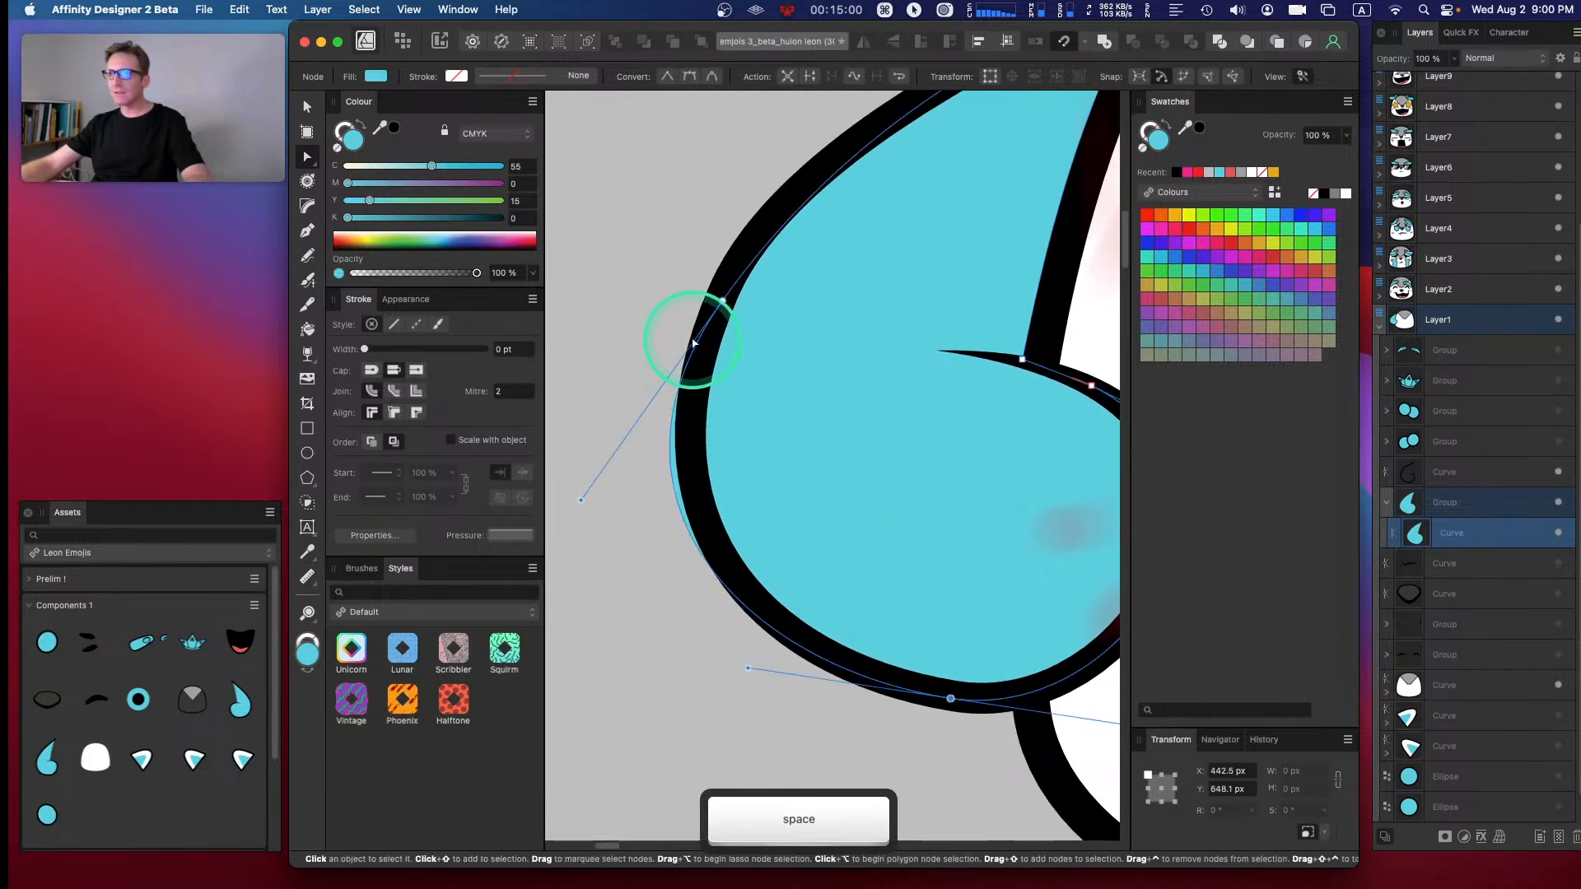
mouse_move(583, 500)
mouse_down()
mouse_move(621, 458)
mouse_move(629, 497)
mouse_move(655, 439)
mouse_move(630, 449)
mouse_move(629, 497)
mouse_up()
key(space)
drag(897, 327, 785, 641)
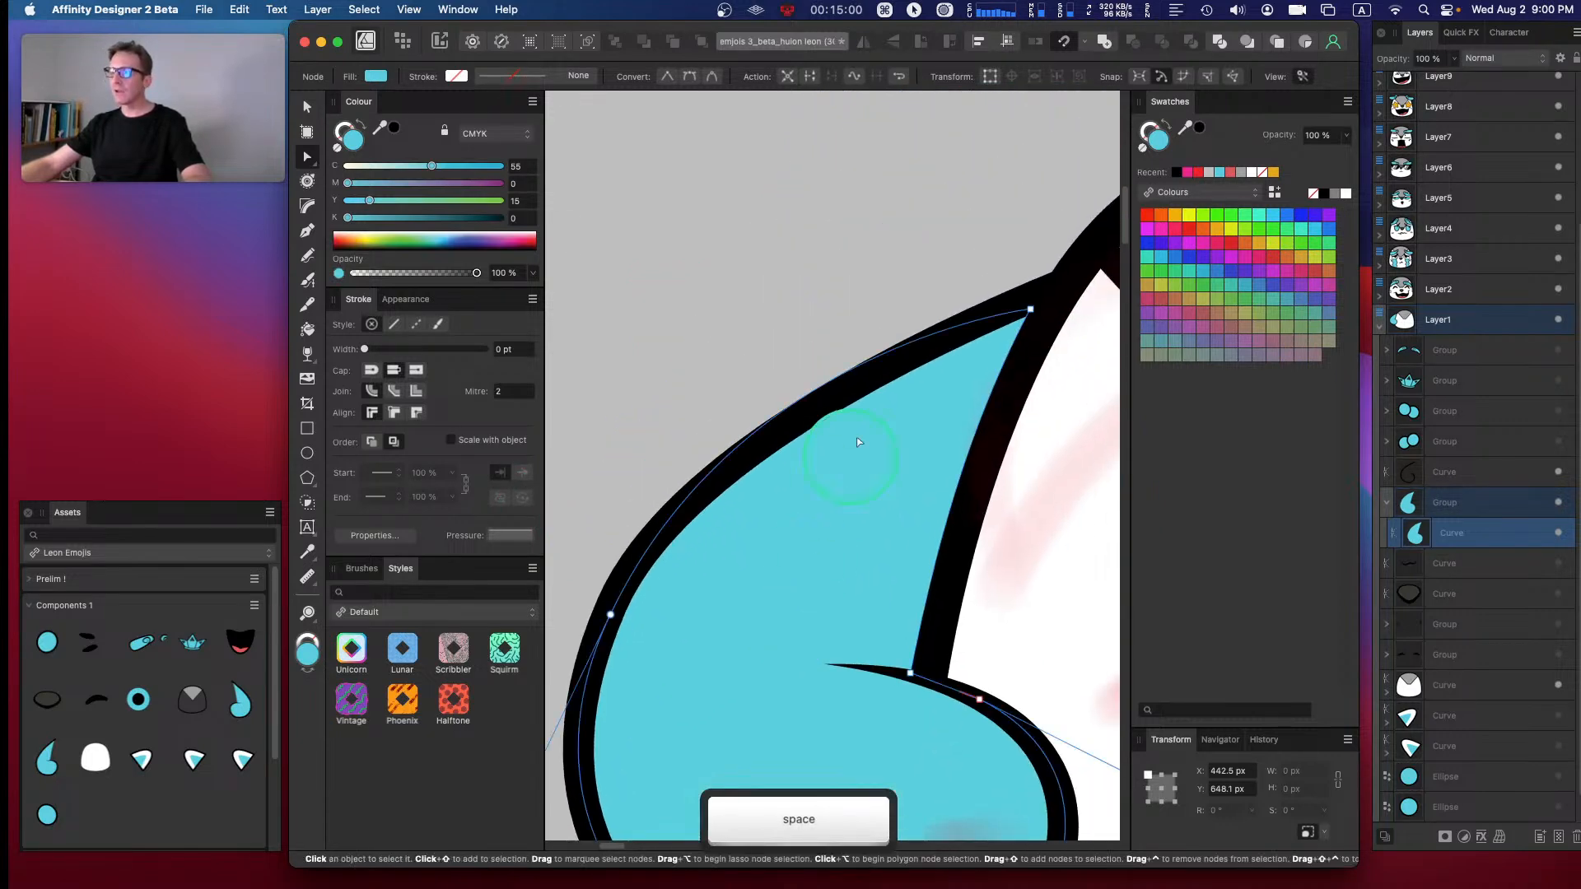
drag(1029, 310, 1034, 303)
drag(740, 347, 667, 459)
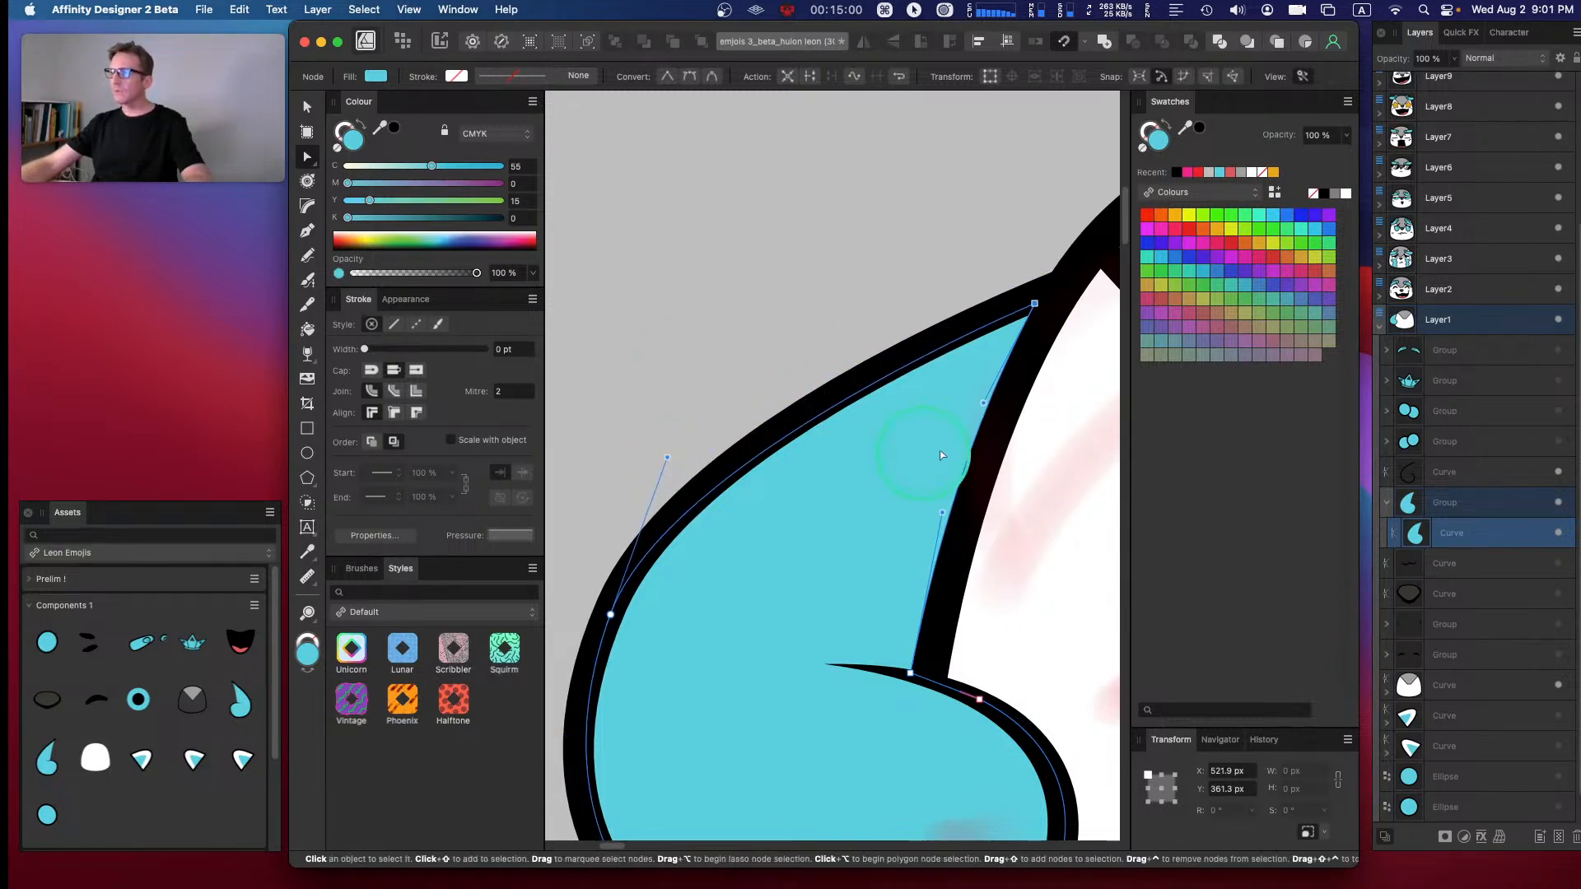
click(946, 278)
- Select every object in Layer1 from the bottom ellipse to the top group, make them all visible and deselect them
key(space)
drag(875, 556, 798, 329)
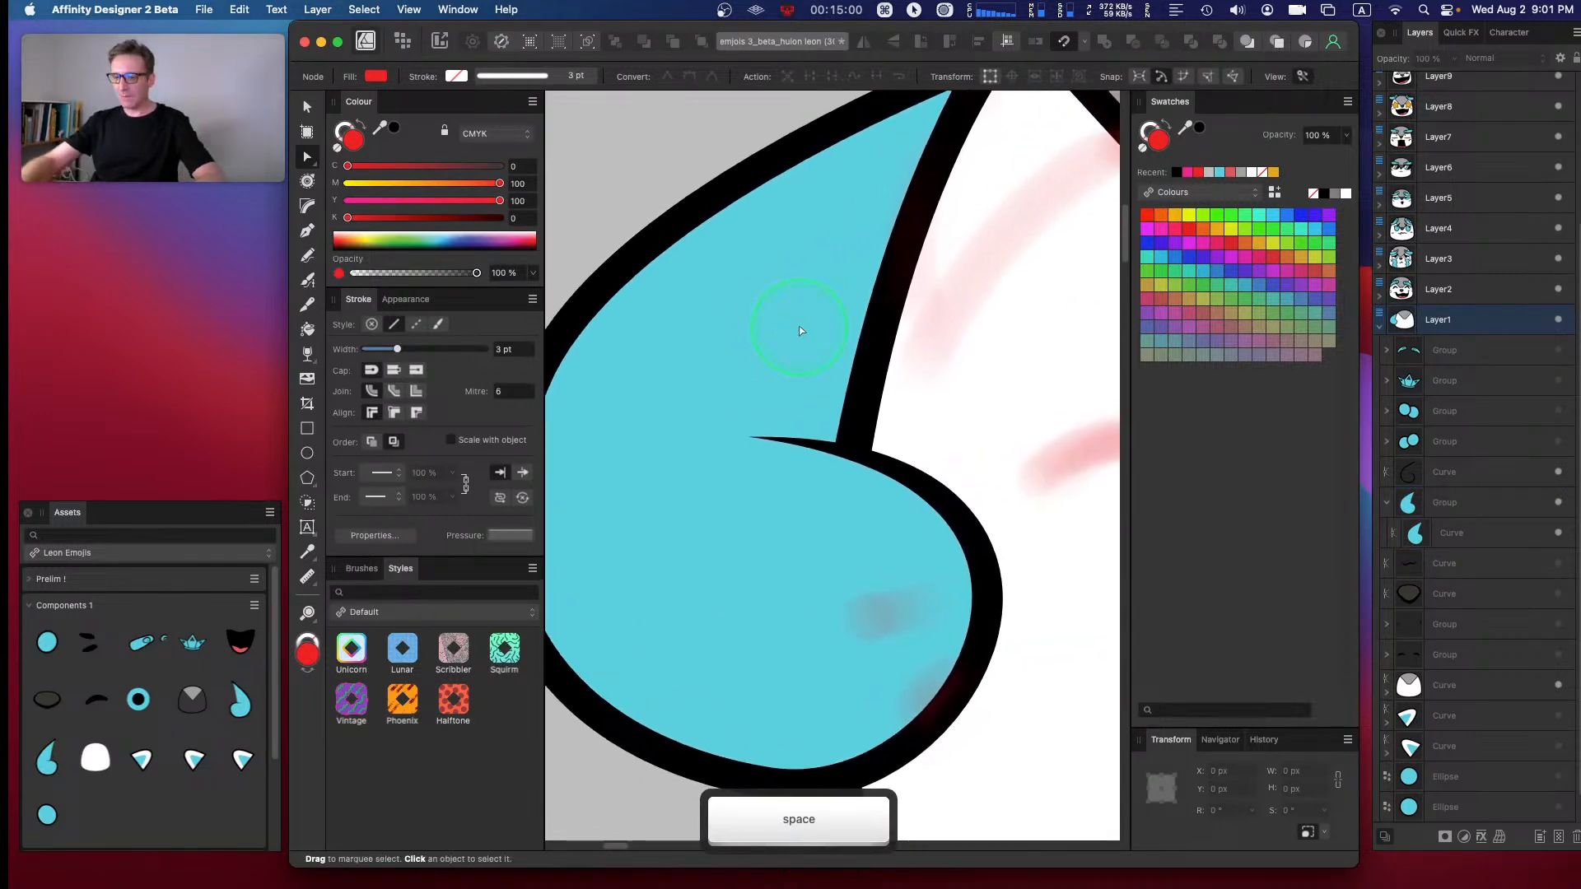
key(super+minus)
key(super+minus)
key(space)
drag(915, 292, 852, 281)
drag(689, 388, 610, 399)
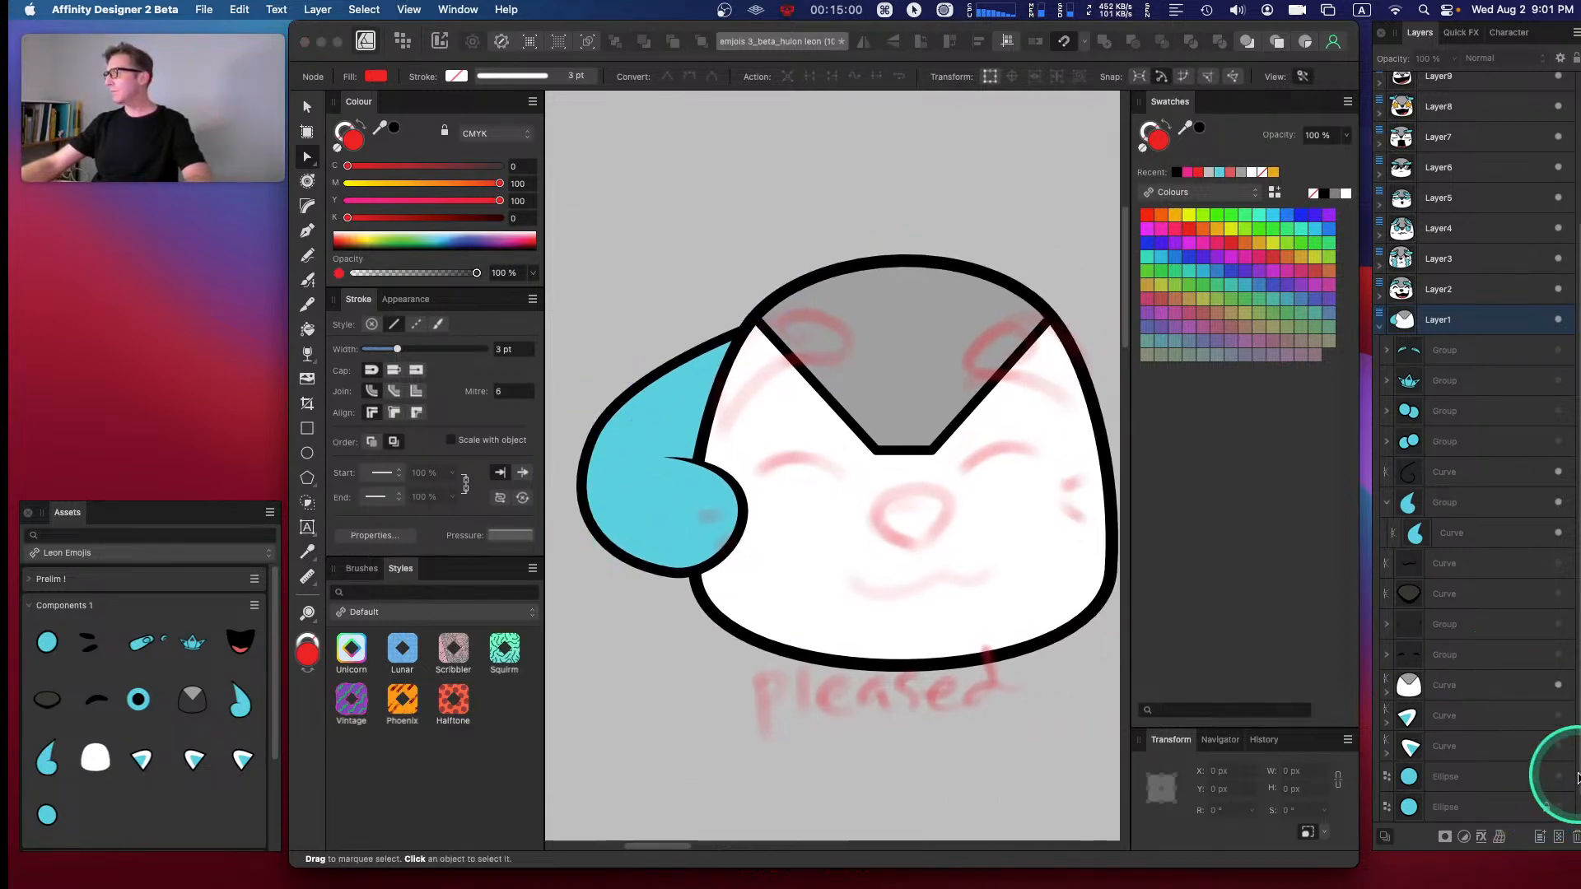
scroll(1548, 790, down, 1)
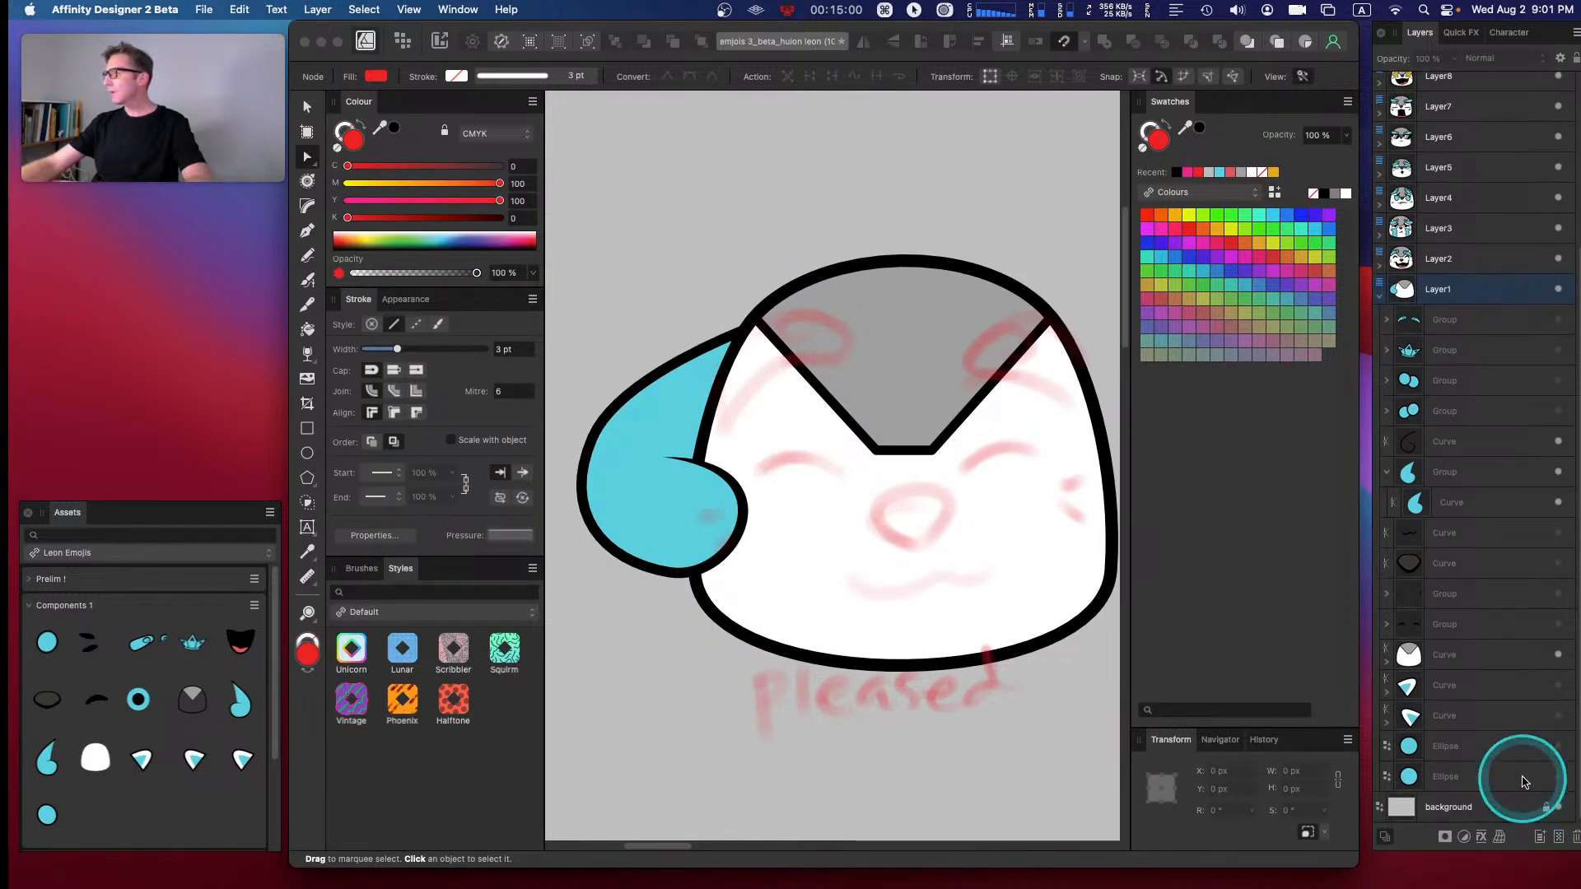
click(1552, 779)
shift+click(1558, 322)
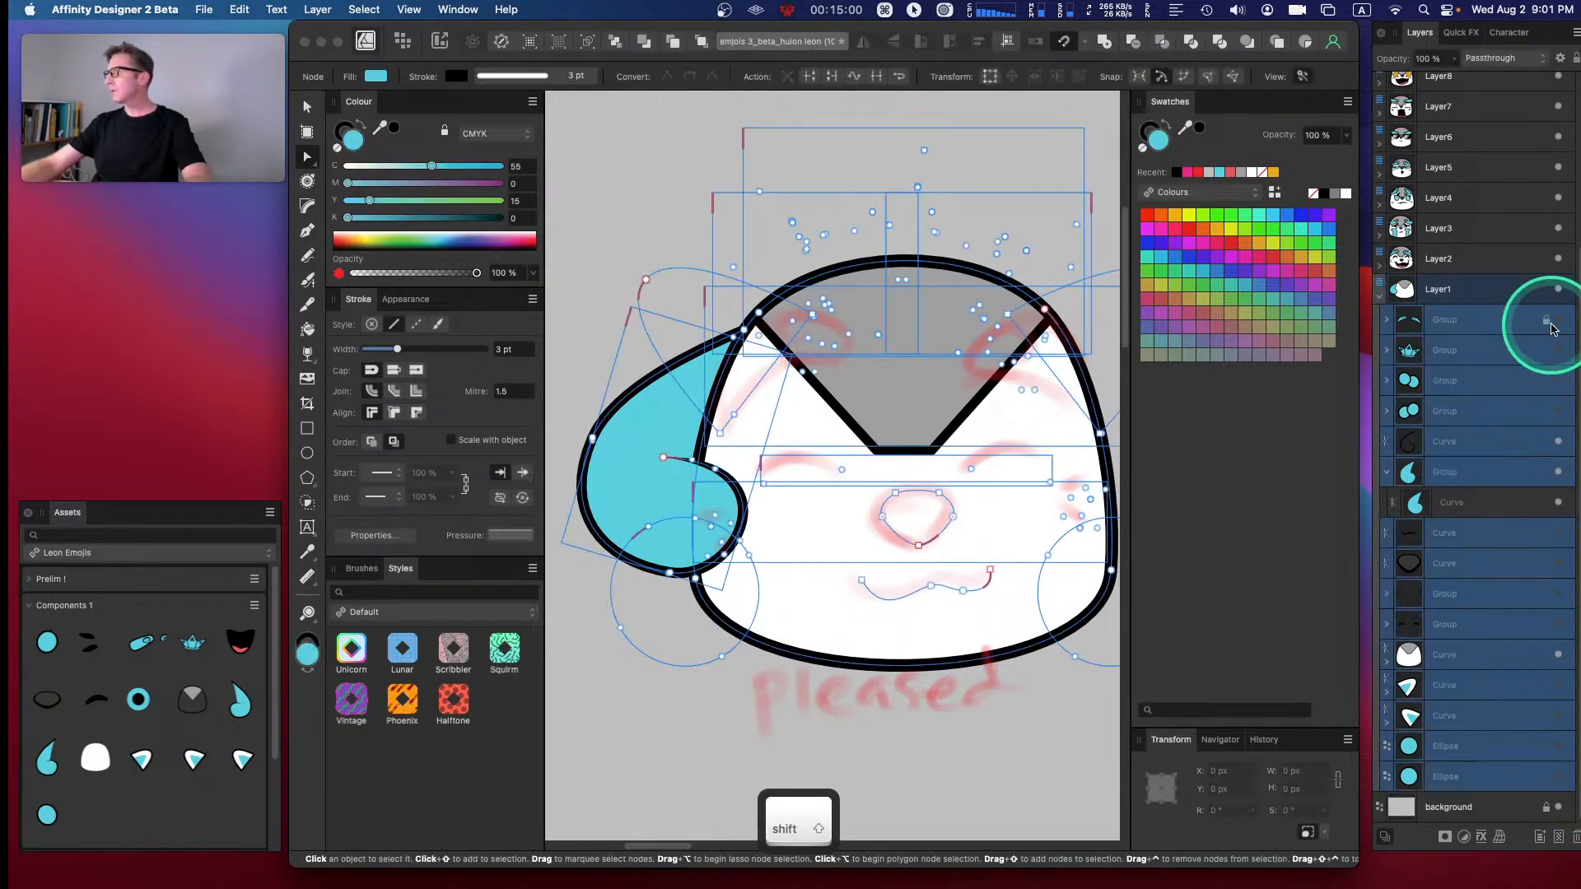
click(1559, 322)
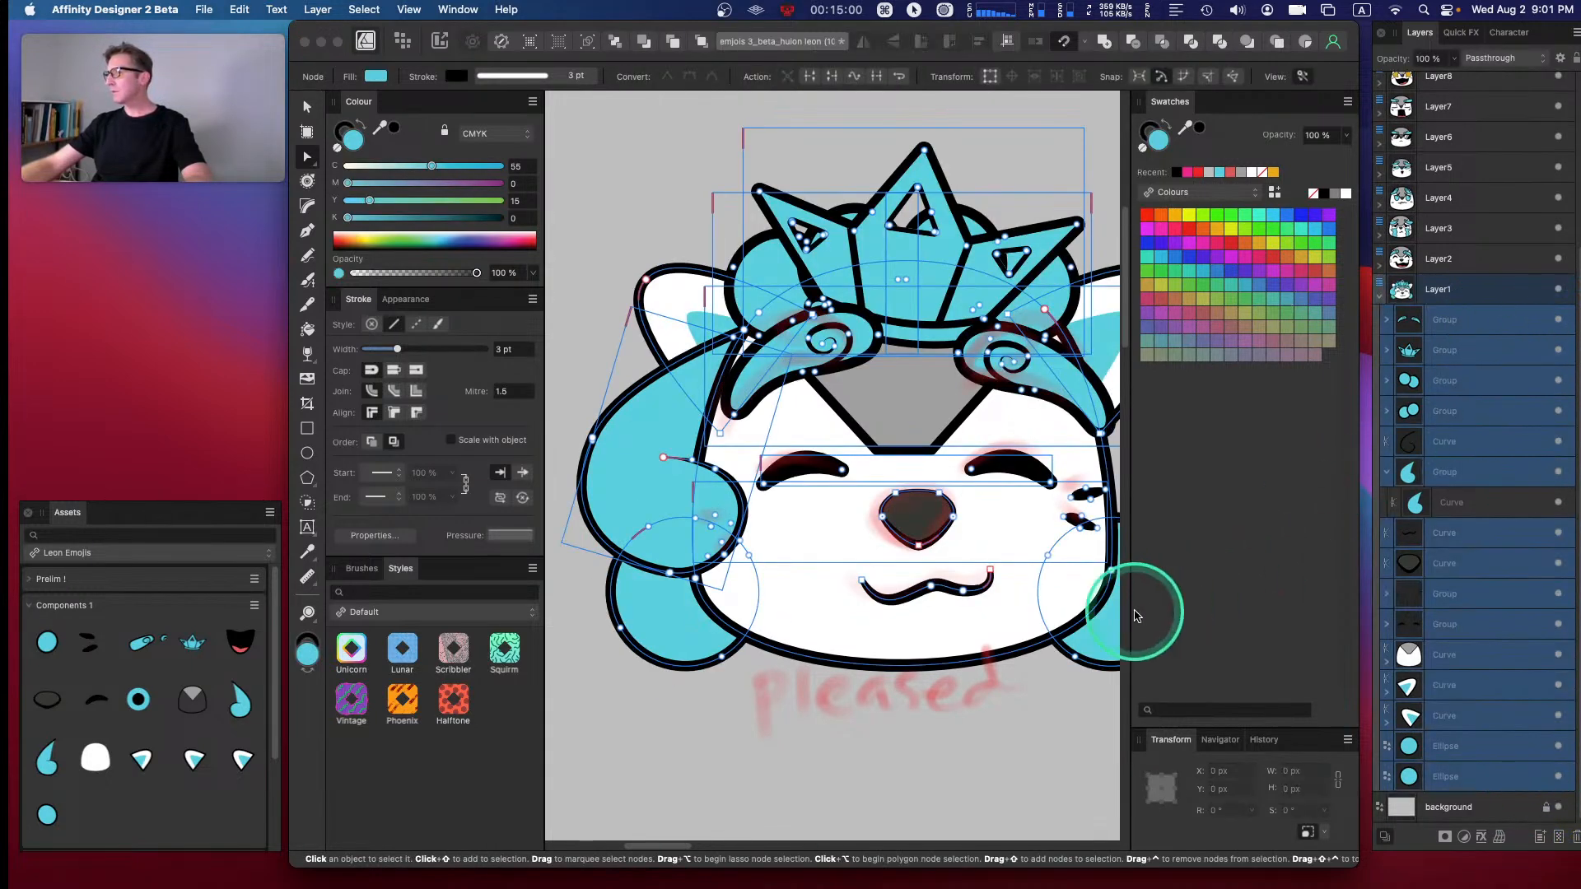
click(947, 770)
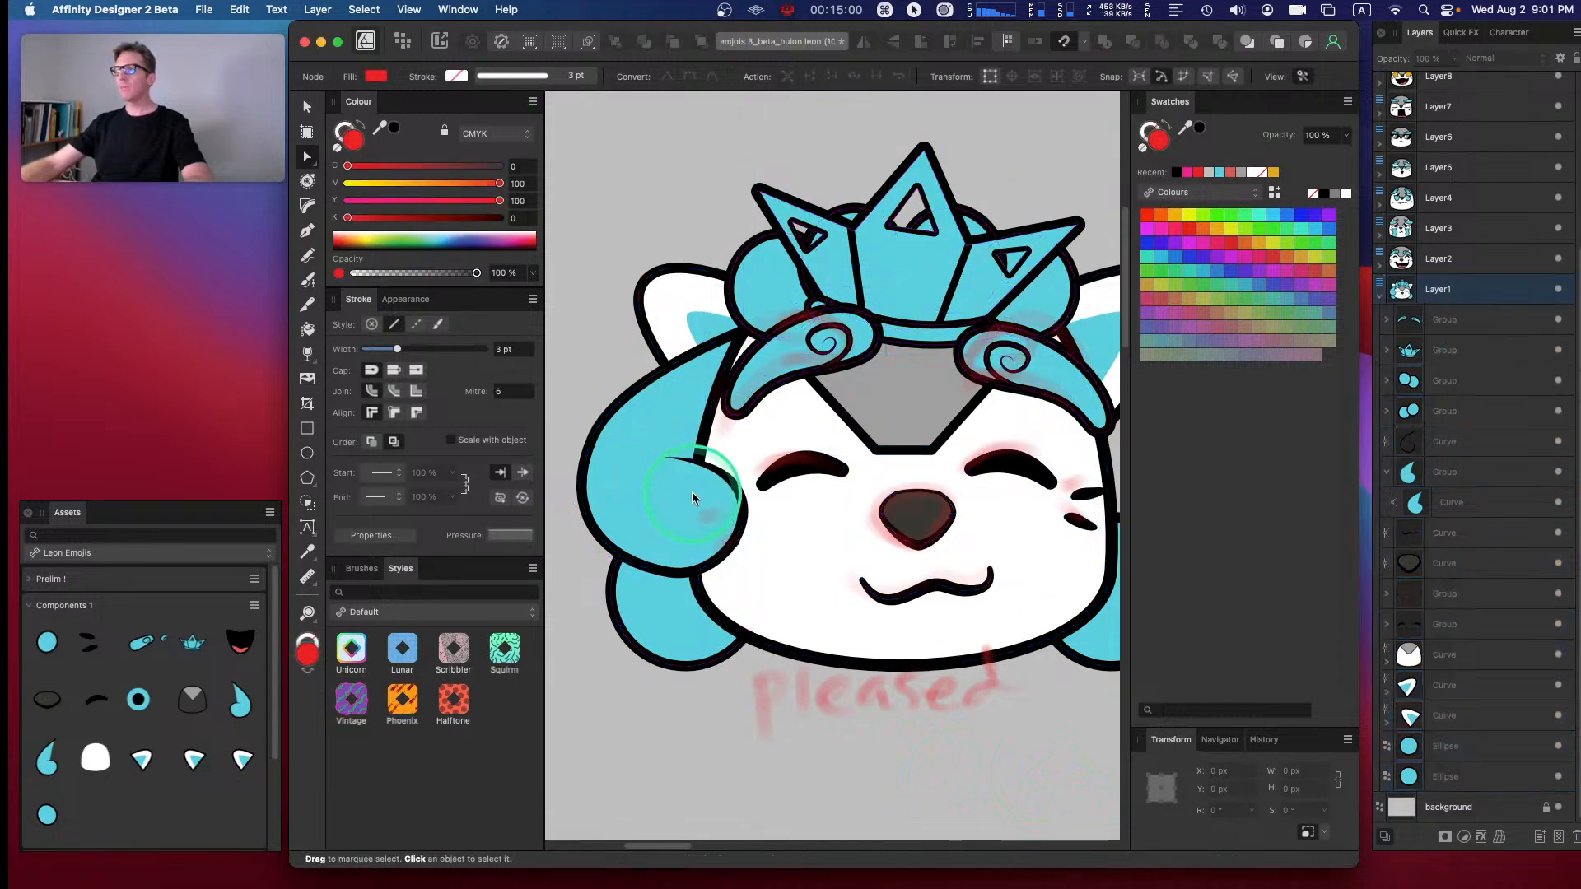
- Select the whole crown group and nudge it slightly sideways on Leon's head
key(space)
mouse_move(882, 417)
mouse_down()
mouse_move(785, 450)
mouse_move(826, 452)
mouse_up()
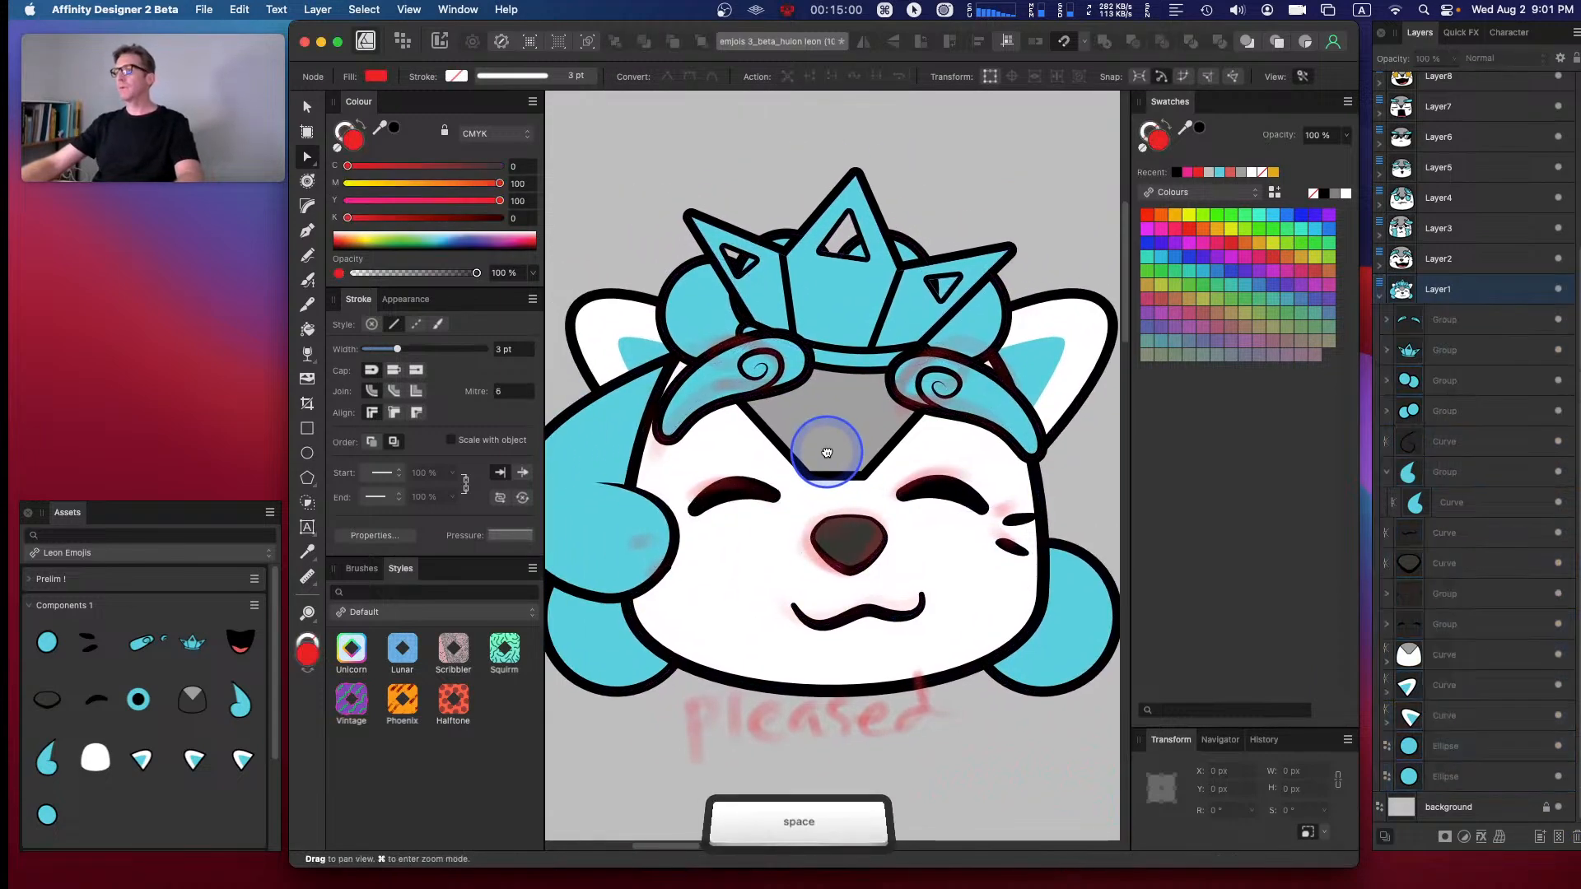
click(838, 343)
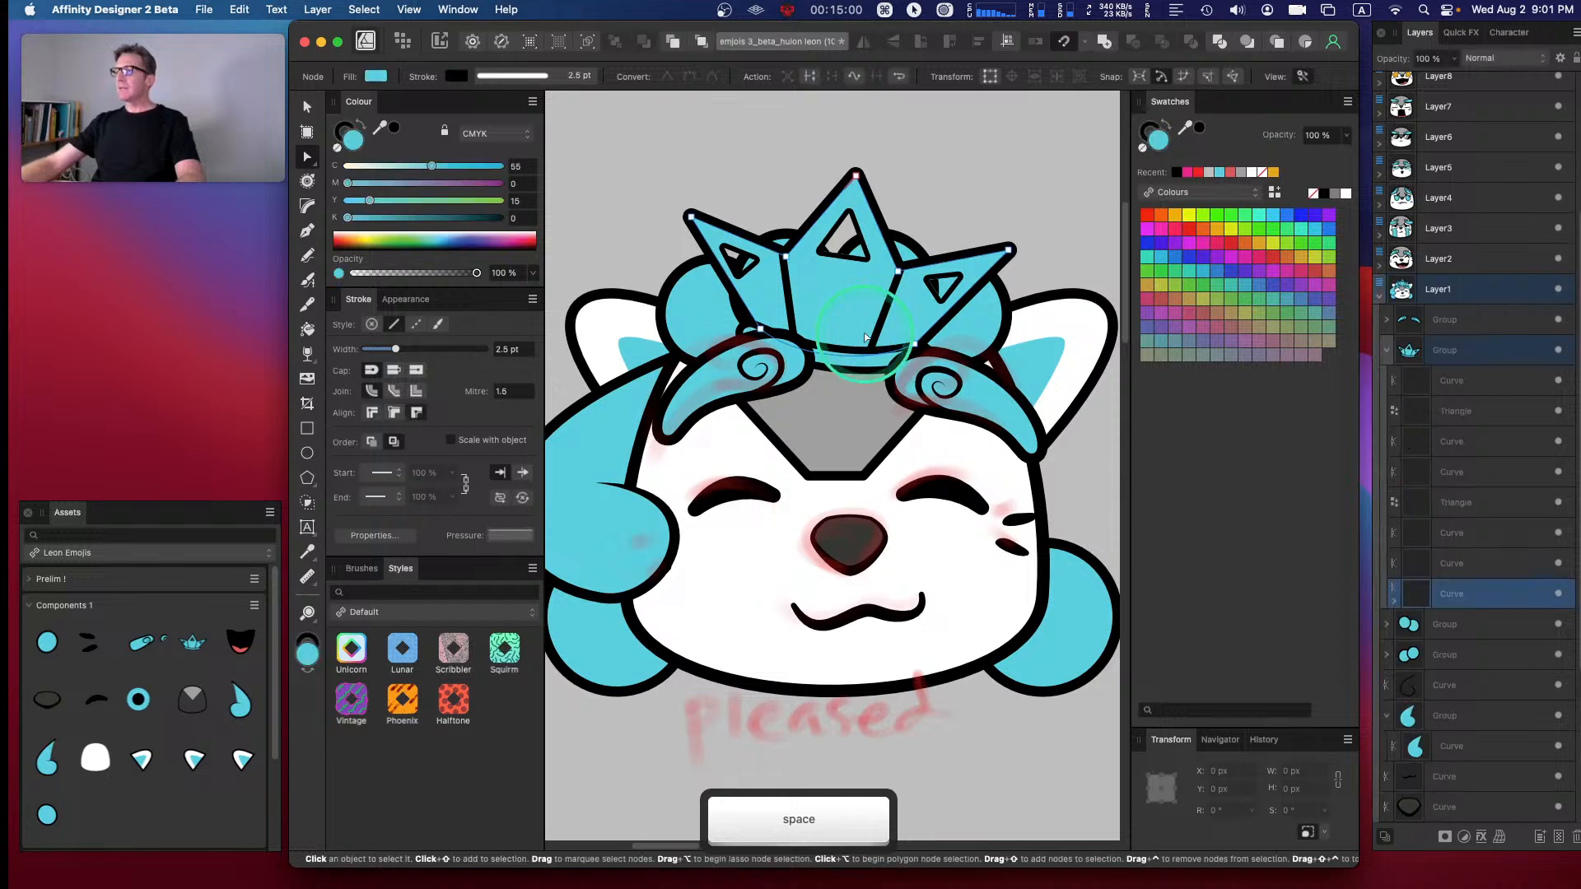
key(v)
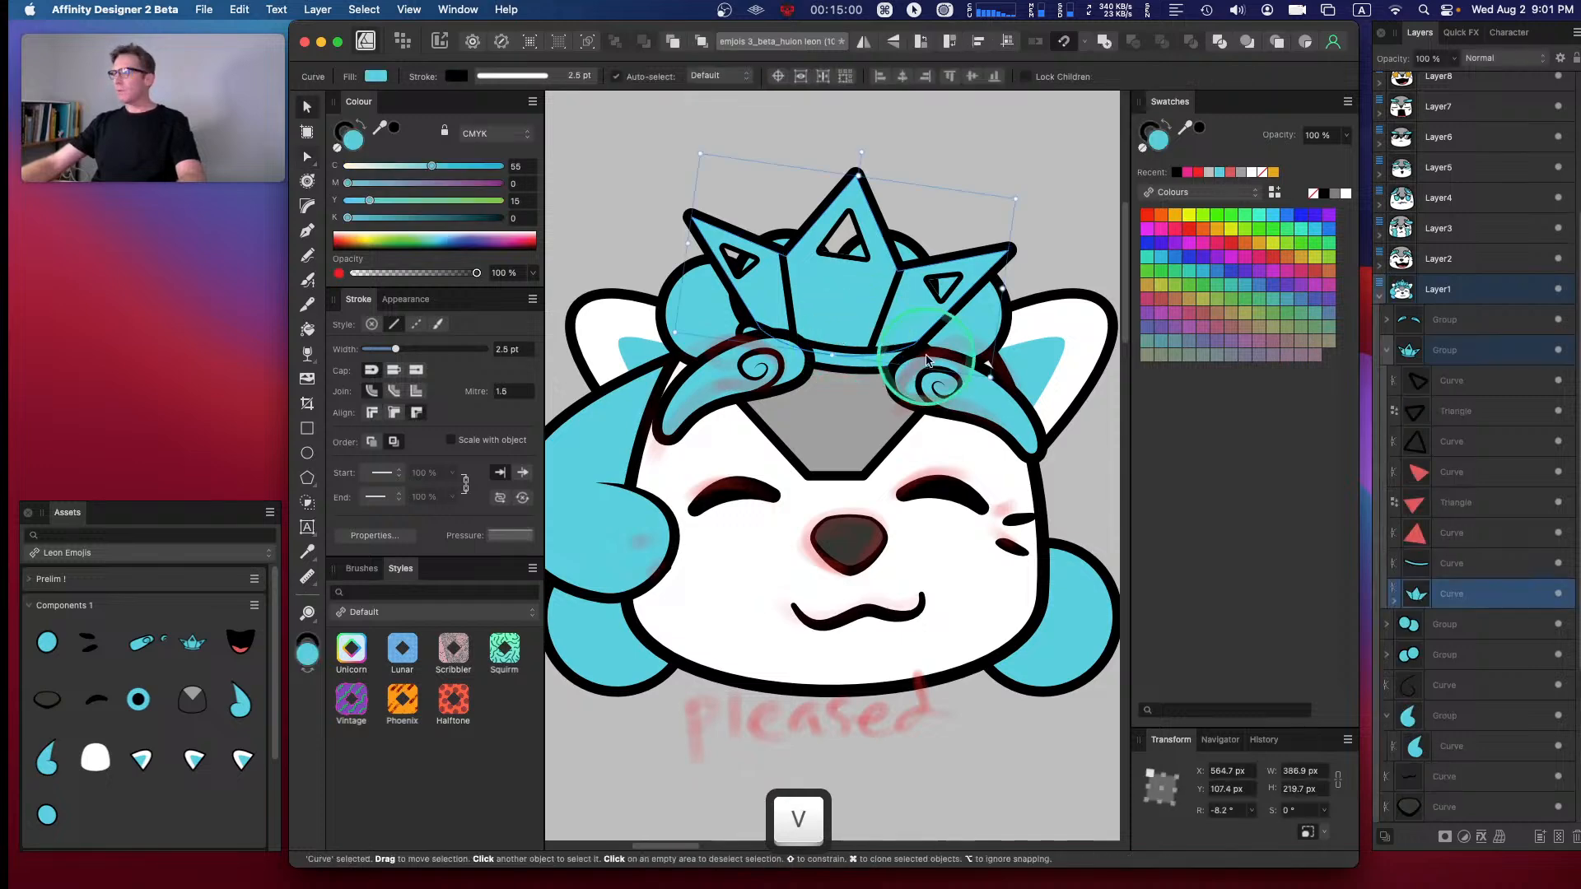
click(1385, 353)
click(809, 245)
mouse_move(852, 305)
mouse_down()
mouse_move(838, 289)
mouse_move(846, 307)
mouse_up()
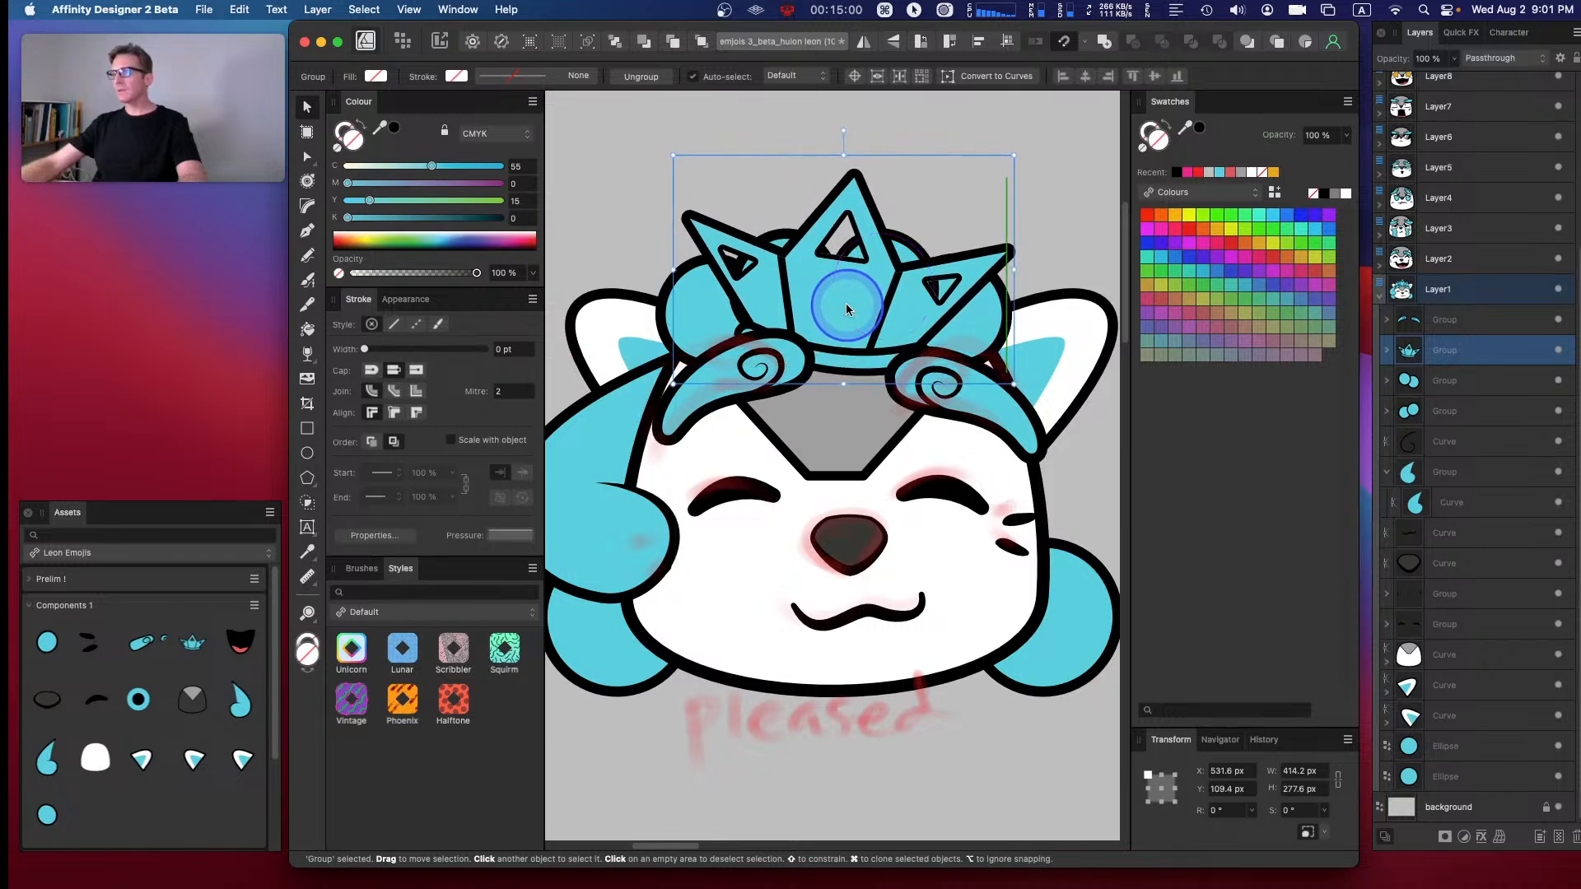
click(1048, 158)
- Group the two round hair-tuft groups behind the crown, scale the combined group down and raise it slightly behind the crown
click(1445, 413)
shift+click(1455, 391)
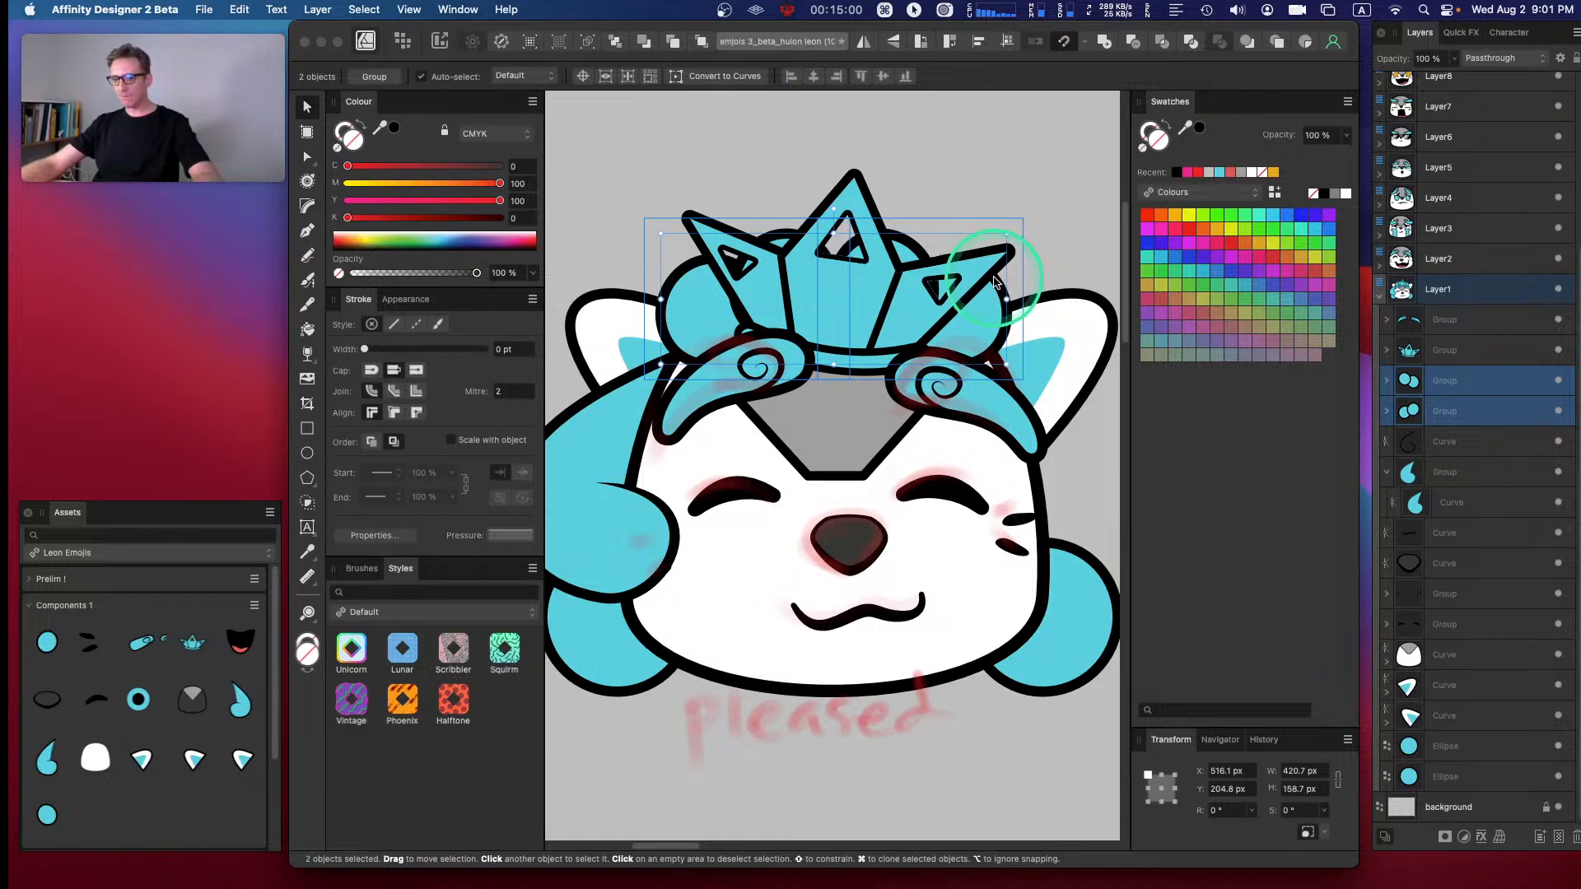
key(super+g)
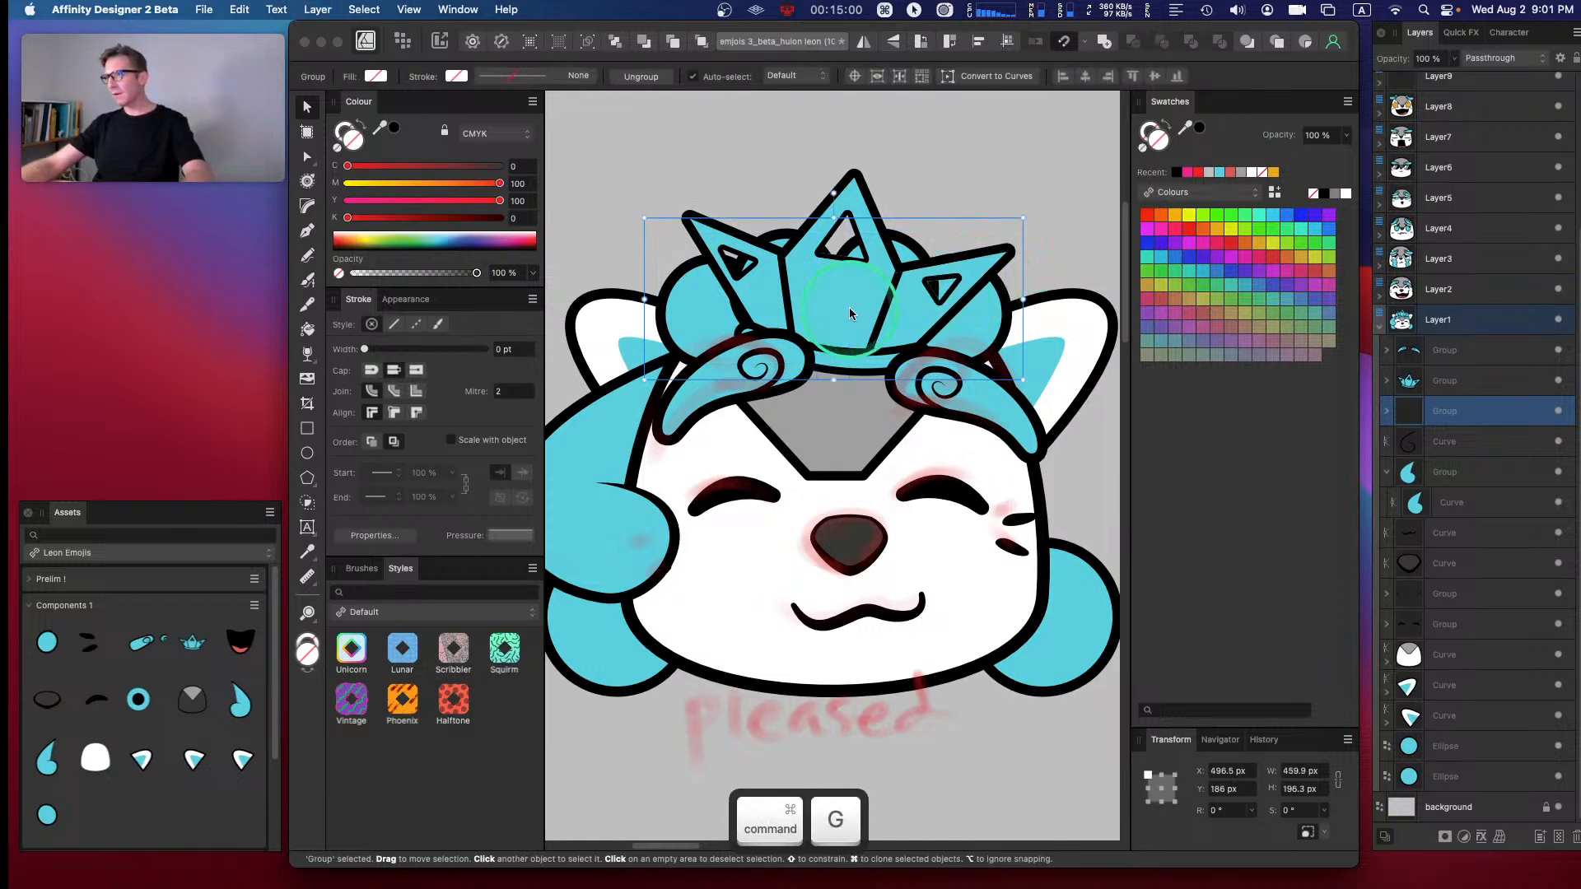
drag(1024, 223, 976, 239)
drag(926, 296, 927, 291)
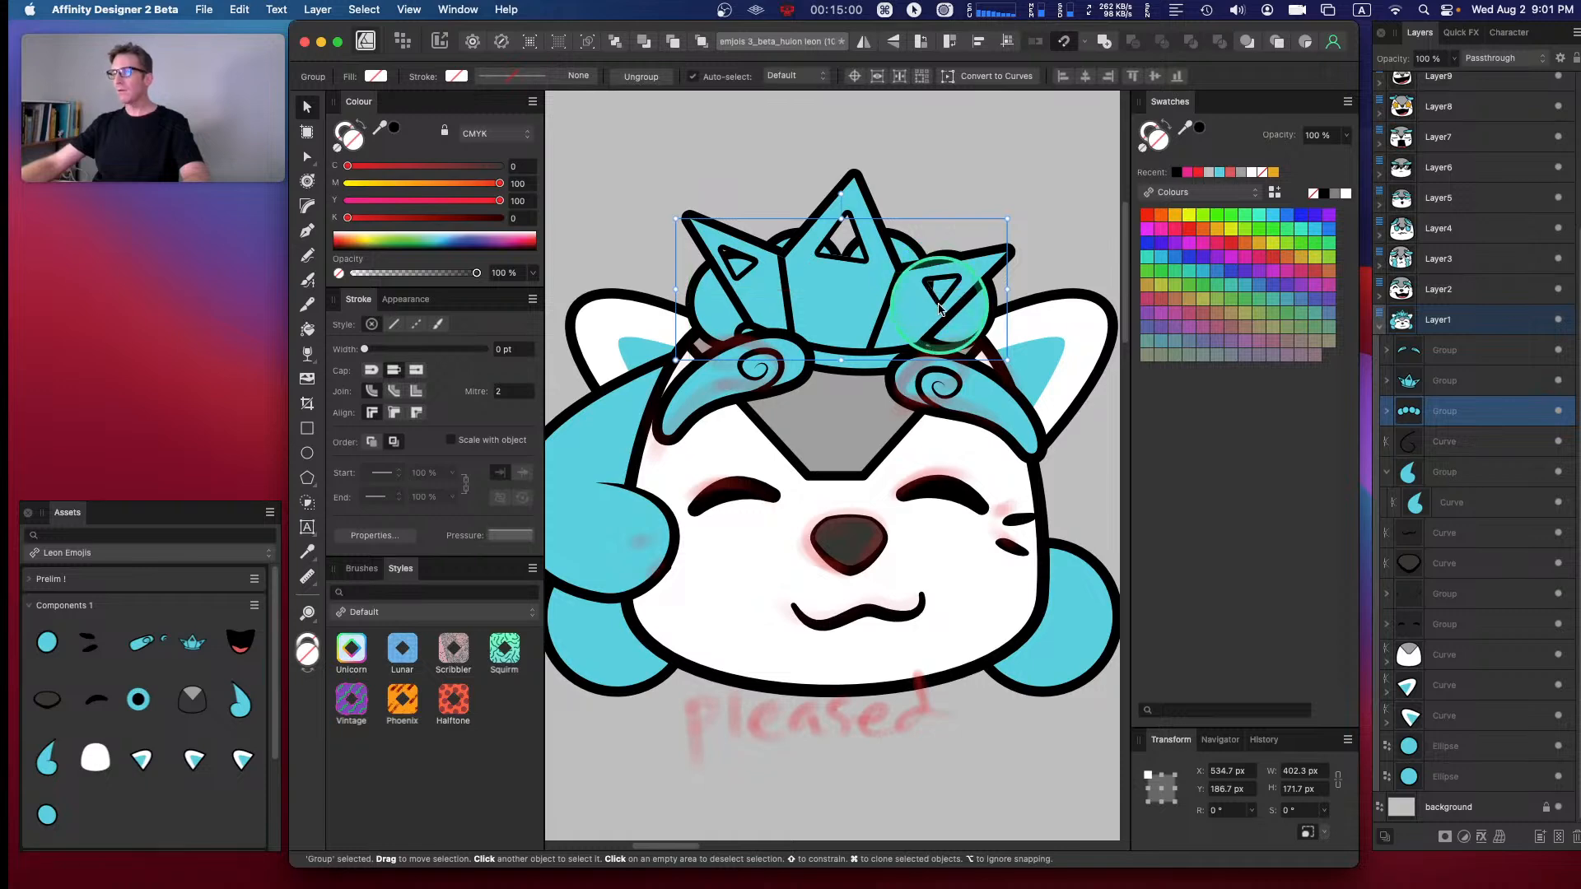
click(1073, 211)
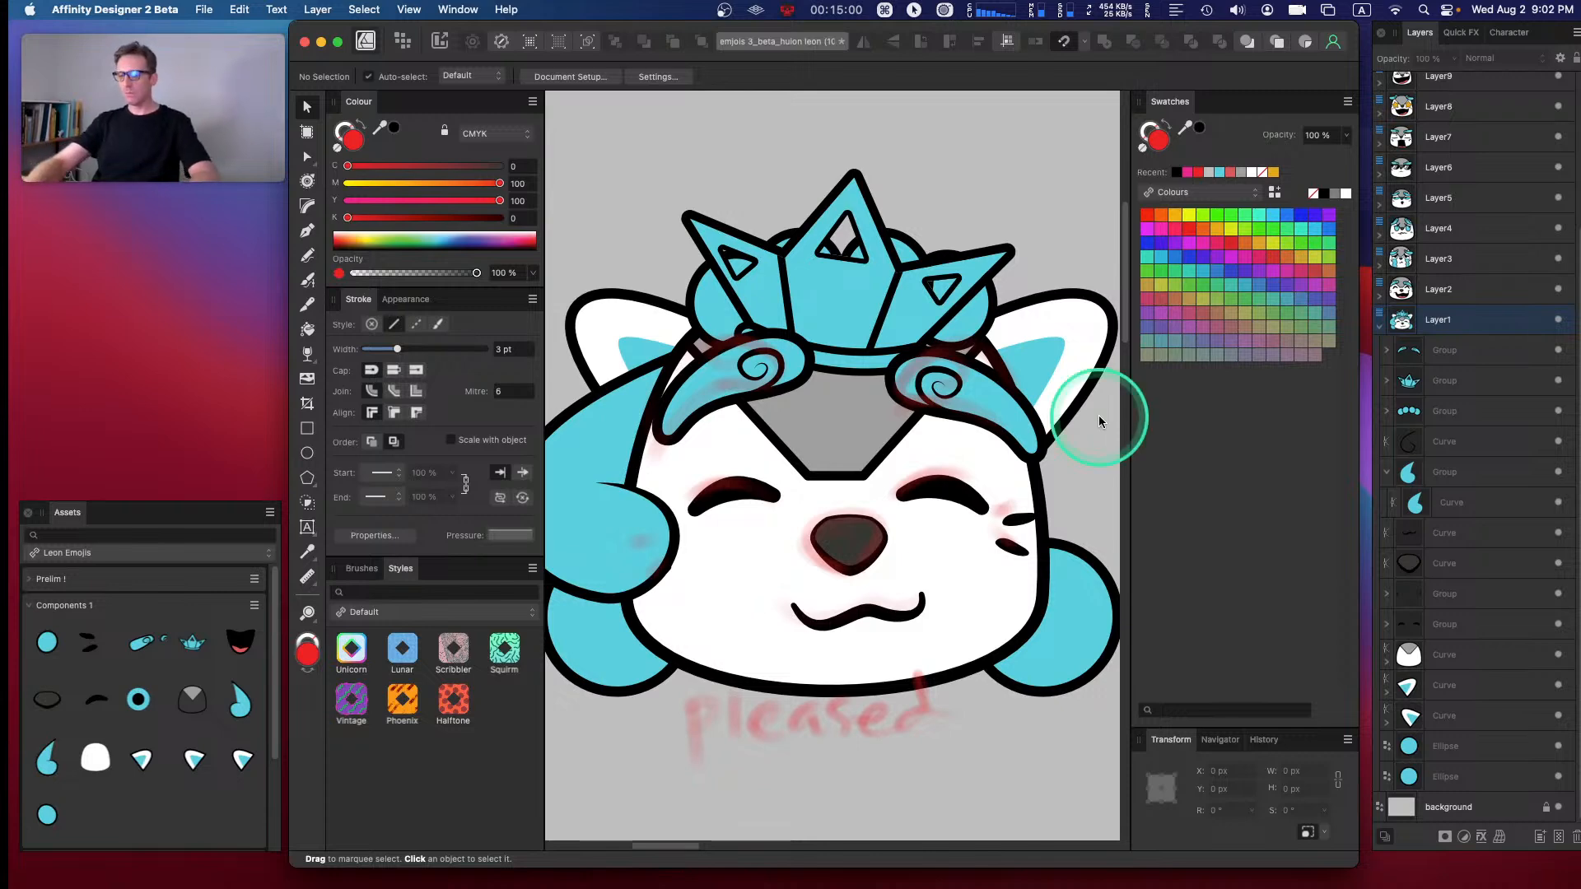
- Group the large curl's outline curve together with its blue fill group in Layer1
key(super+minus)
key(super+minus)
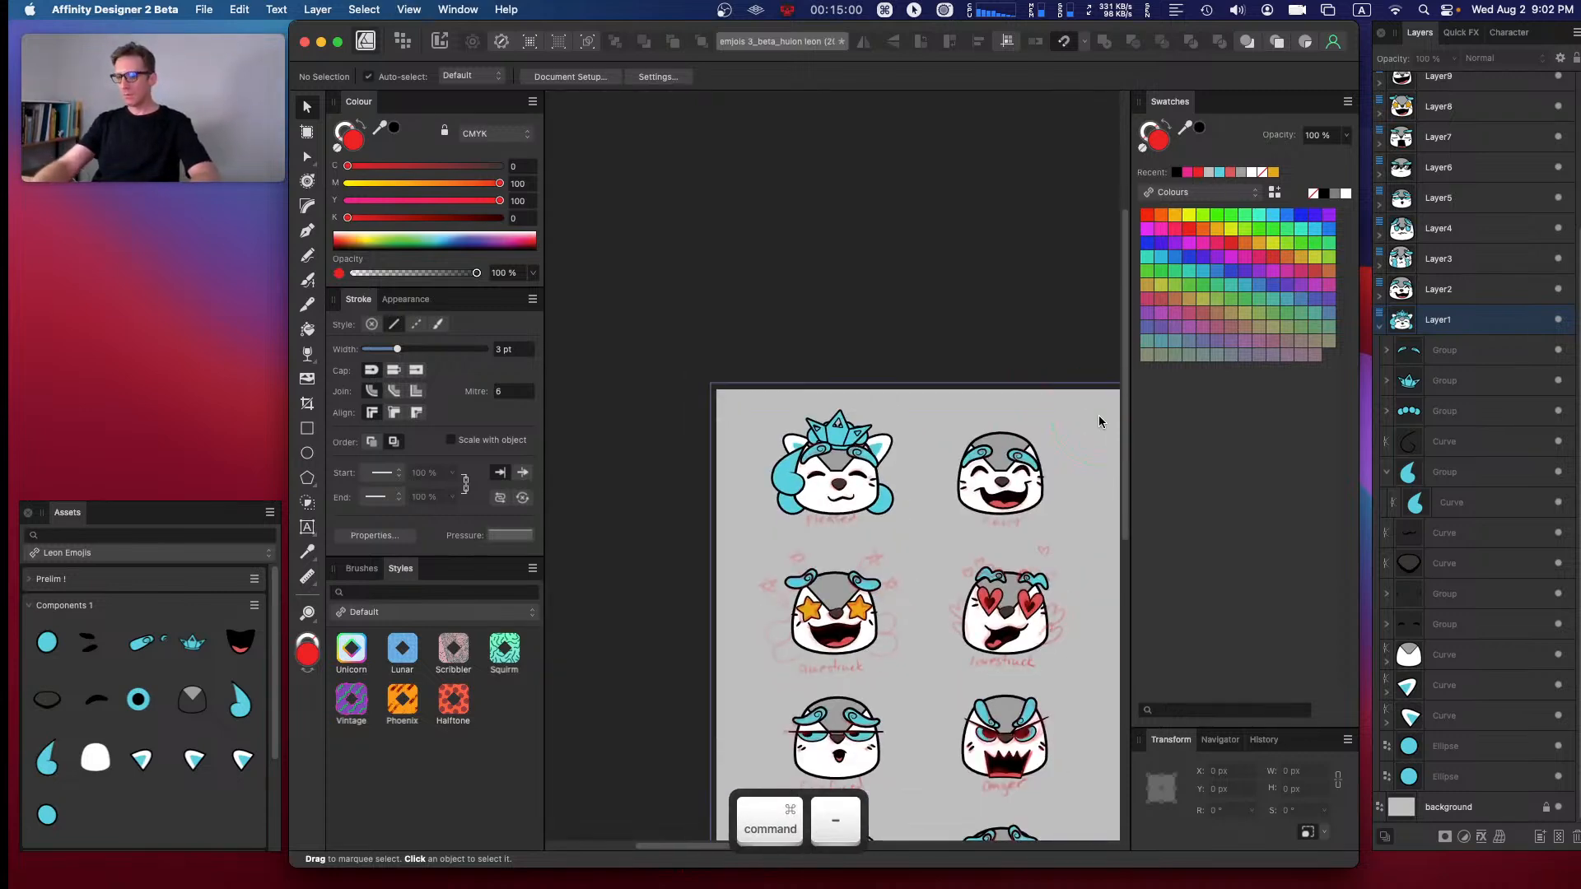
key(super+equal)
key(super+equal)
drag(888, 438, 810, 426)
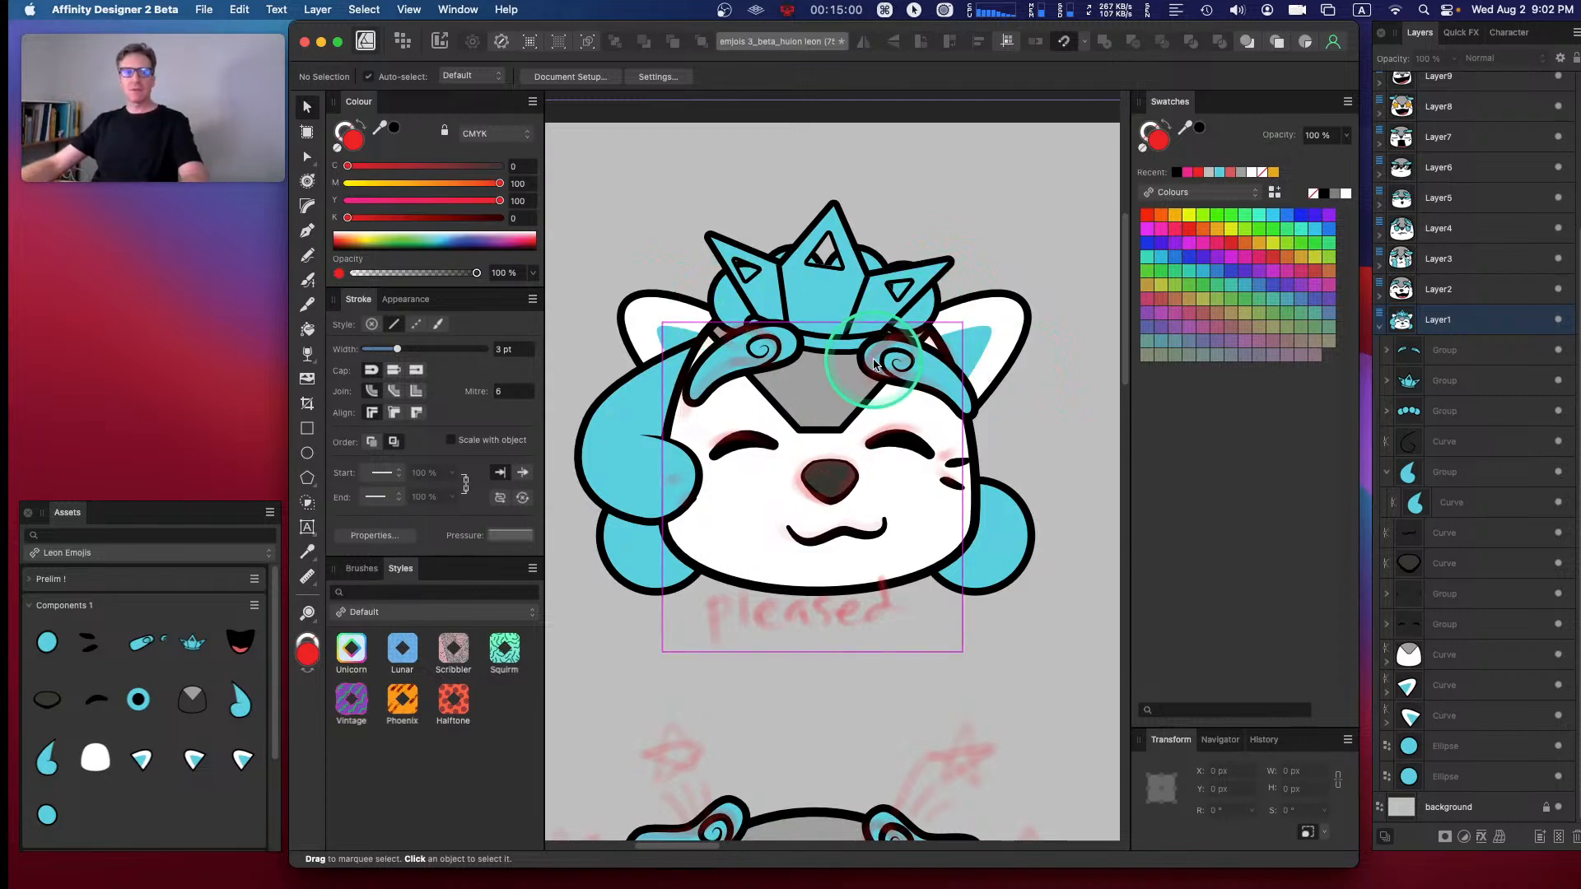
key(space)
drag(914, 425, 897, 394)
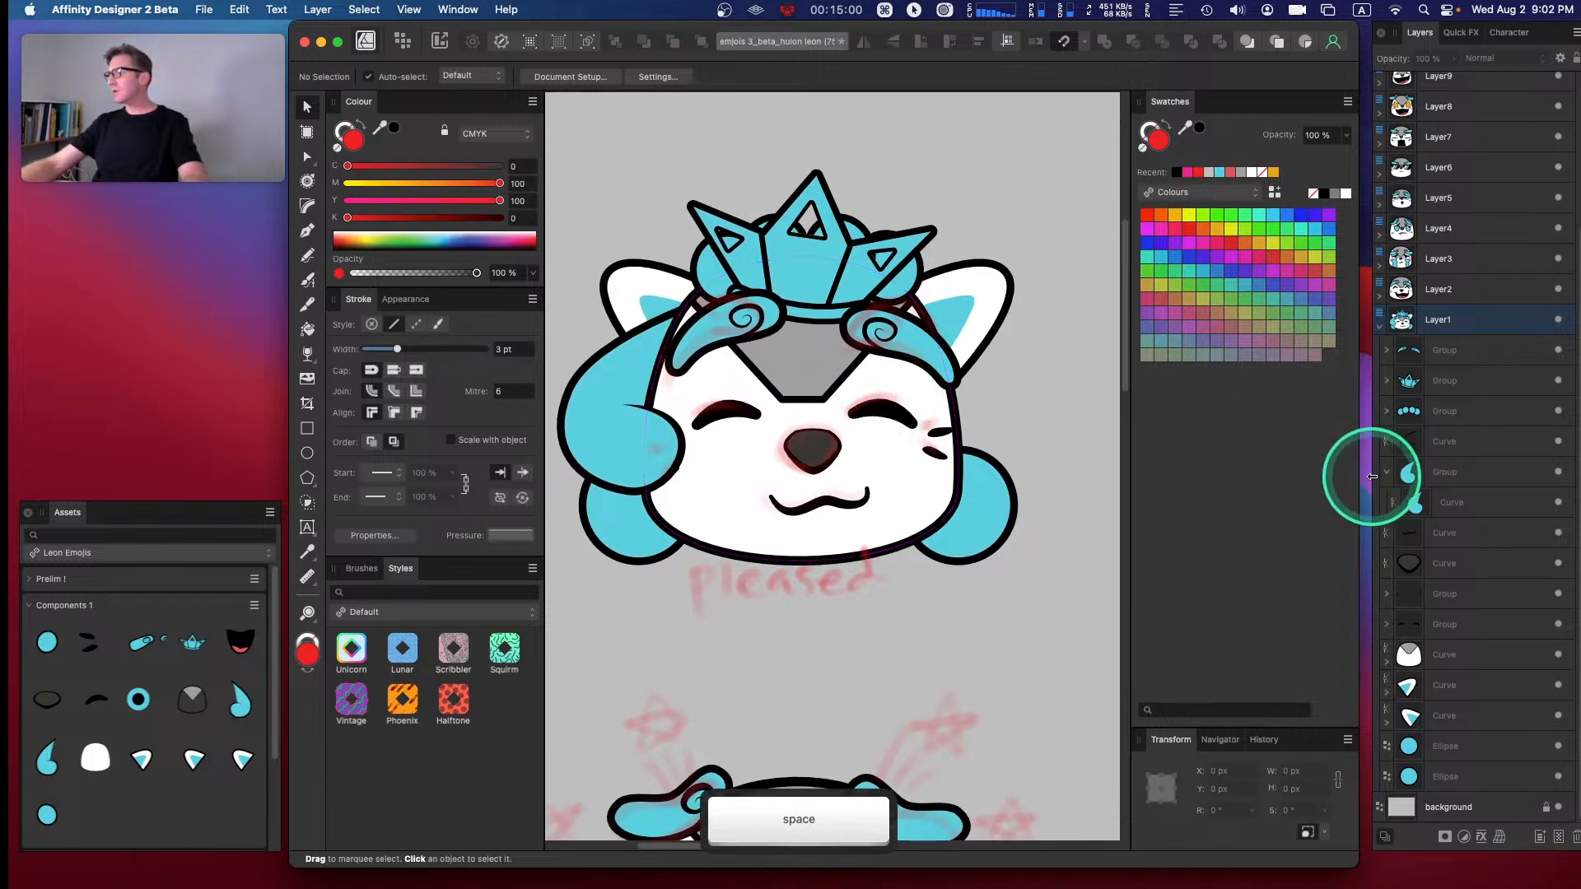
scroll(1404, 469, up, 1)
click(1453, 494)
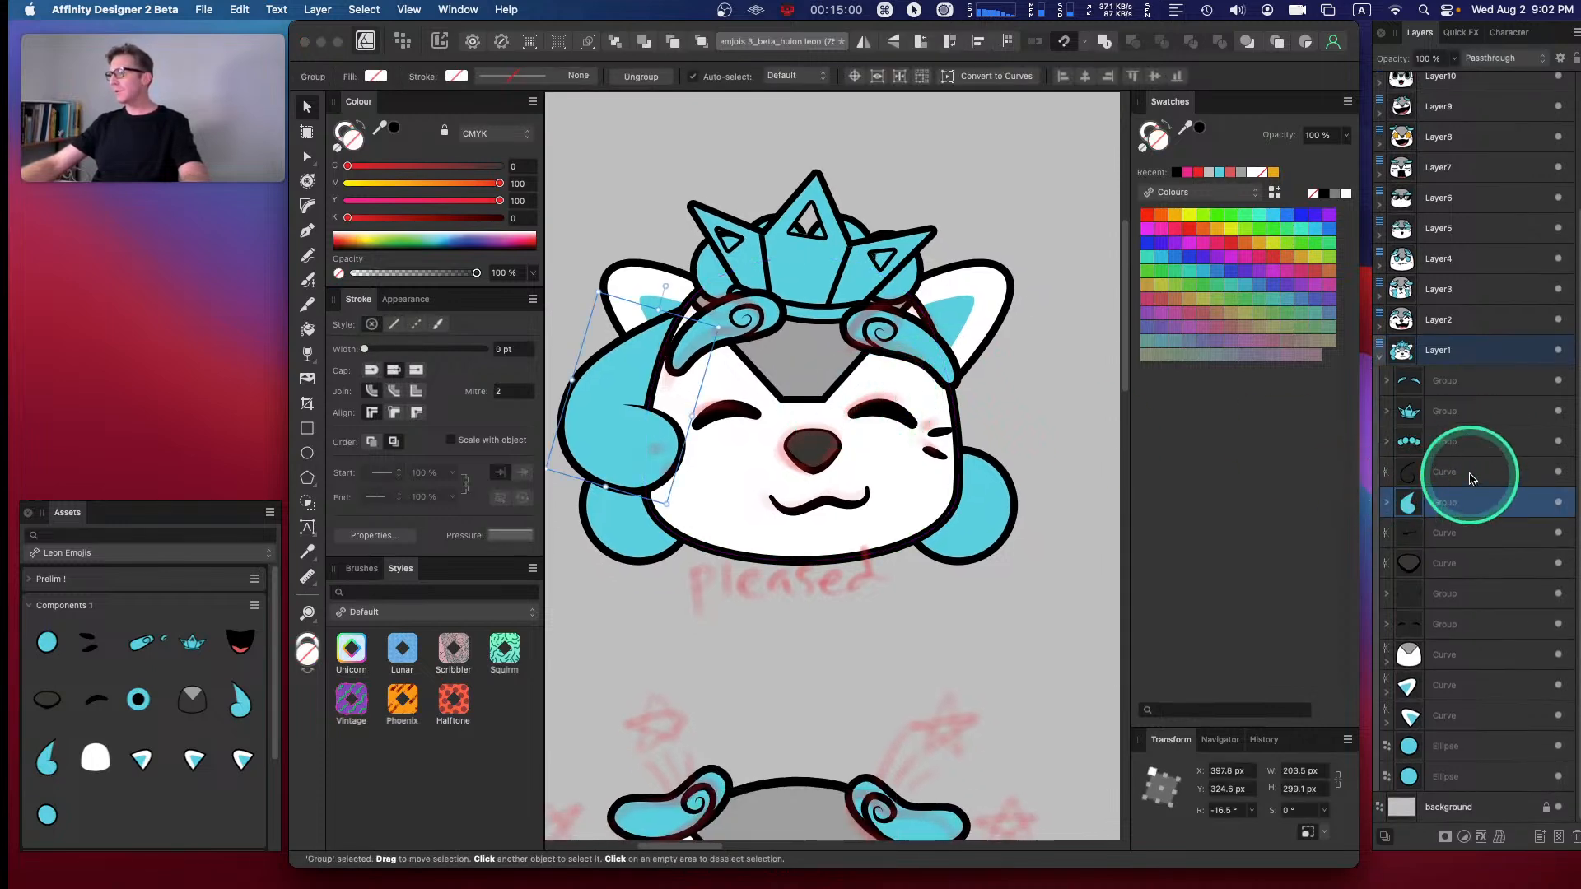
click(1559, 472)
click(1559, 472)
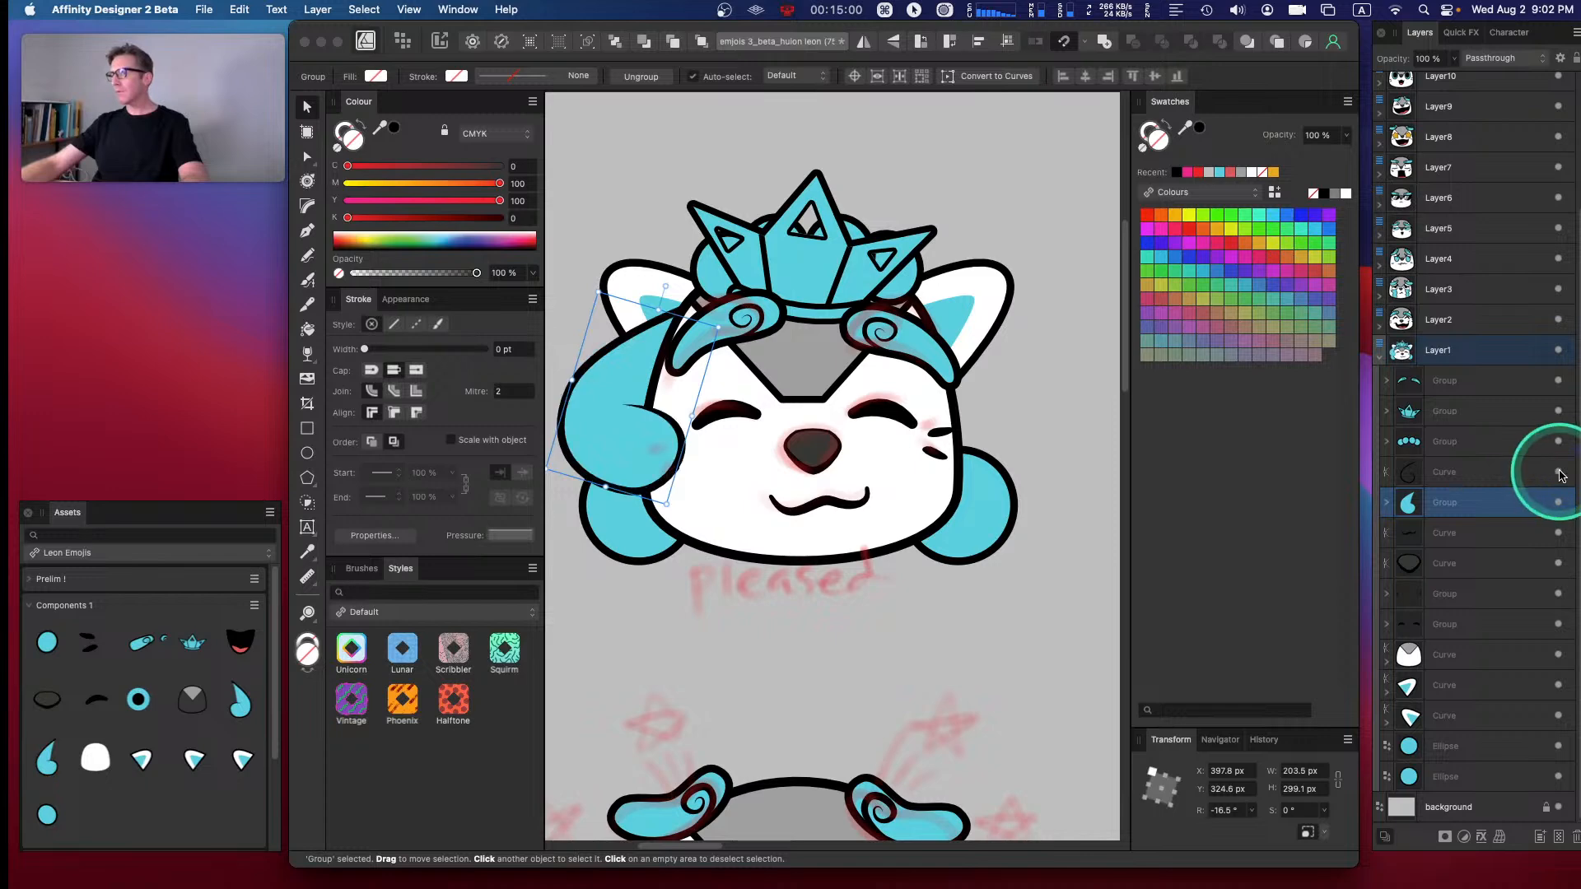
shift+click(1449, 472)
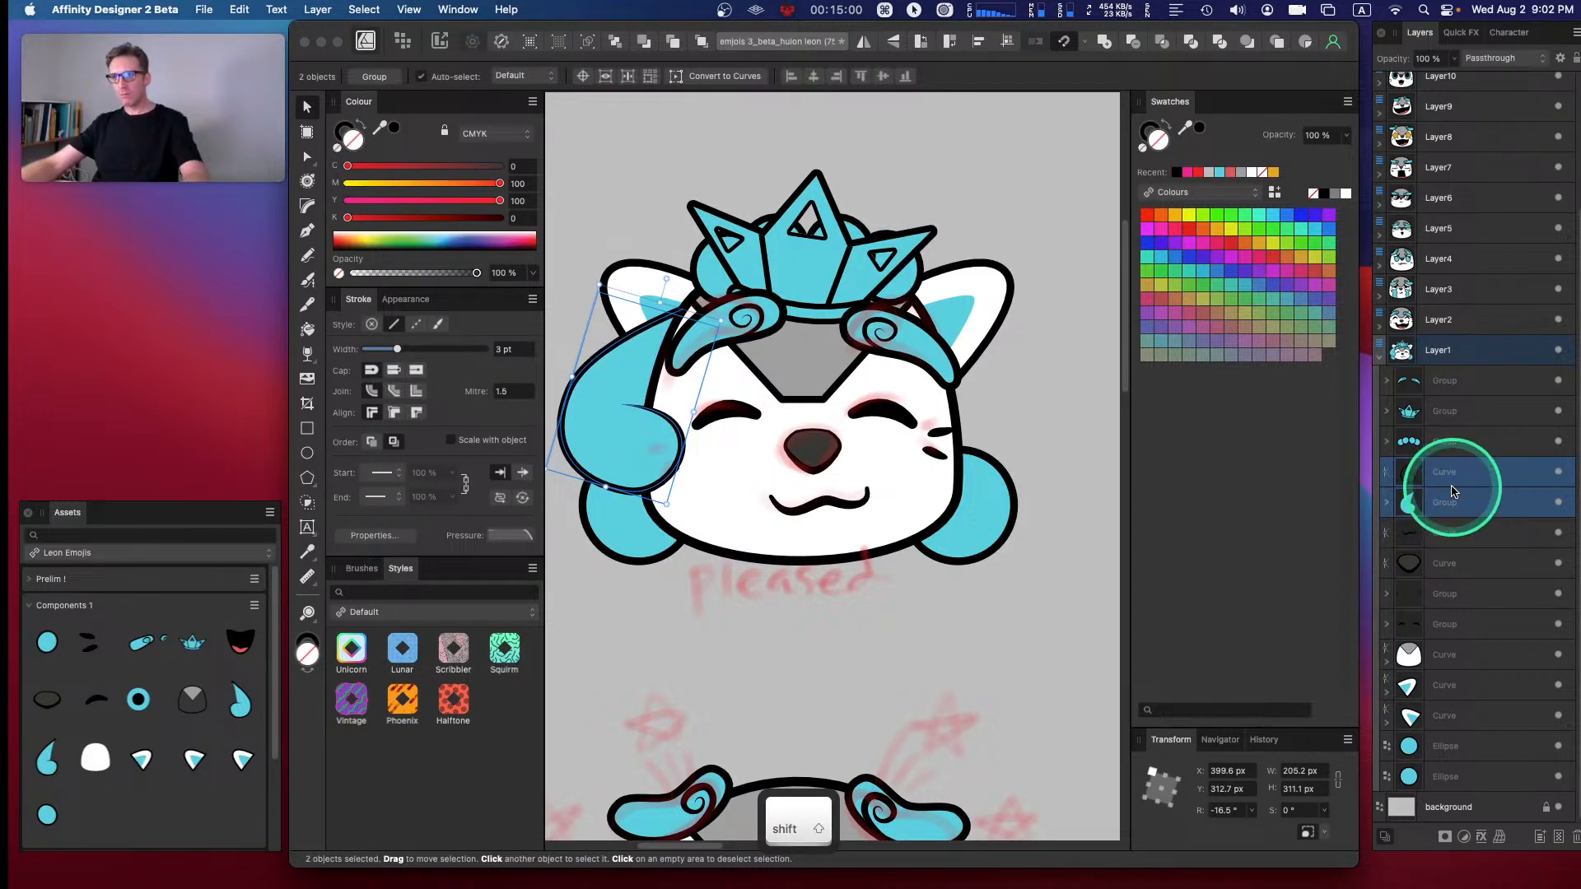
key(super+g)
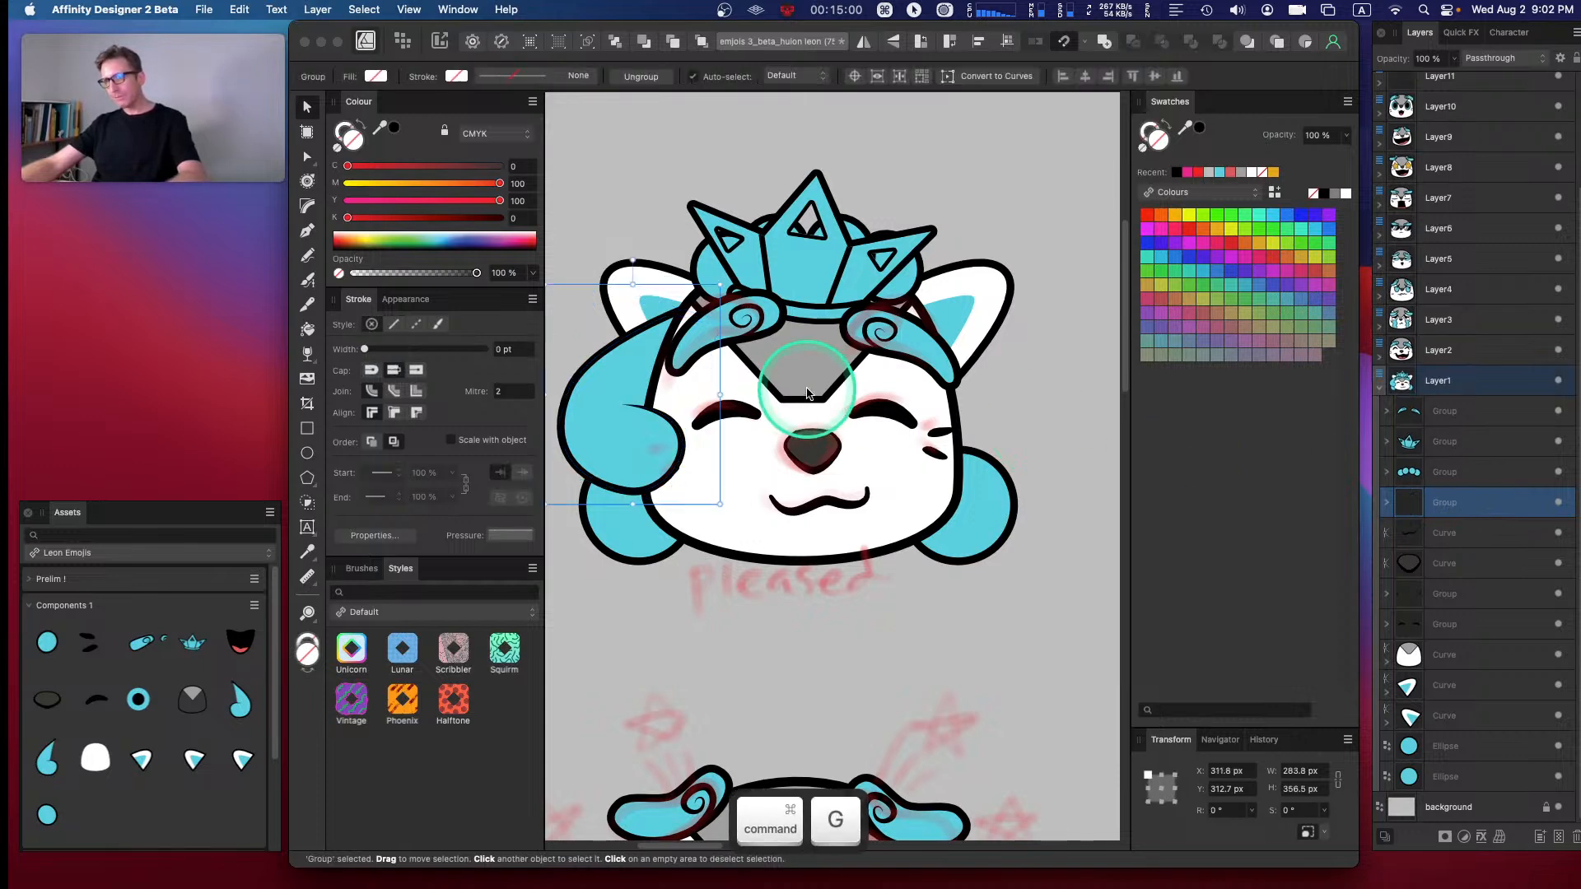
- Duplicate the large curl group, flip the copy horizontally and place it on the opposite side of the head
click(806, 393)
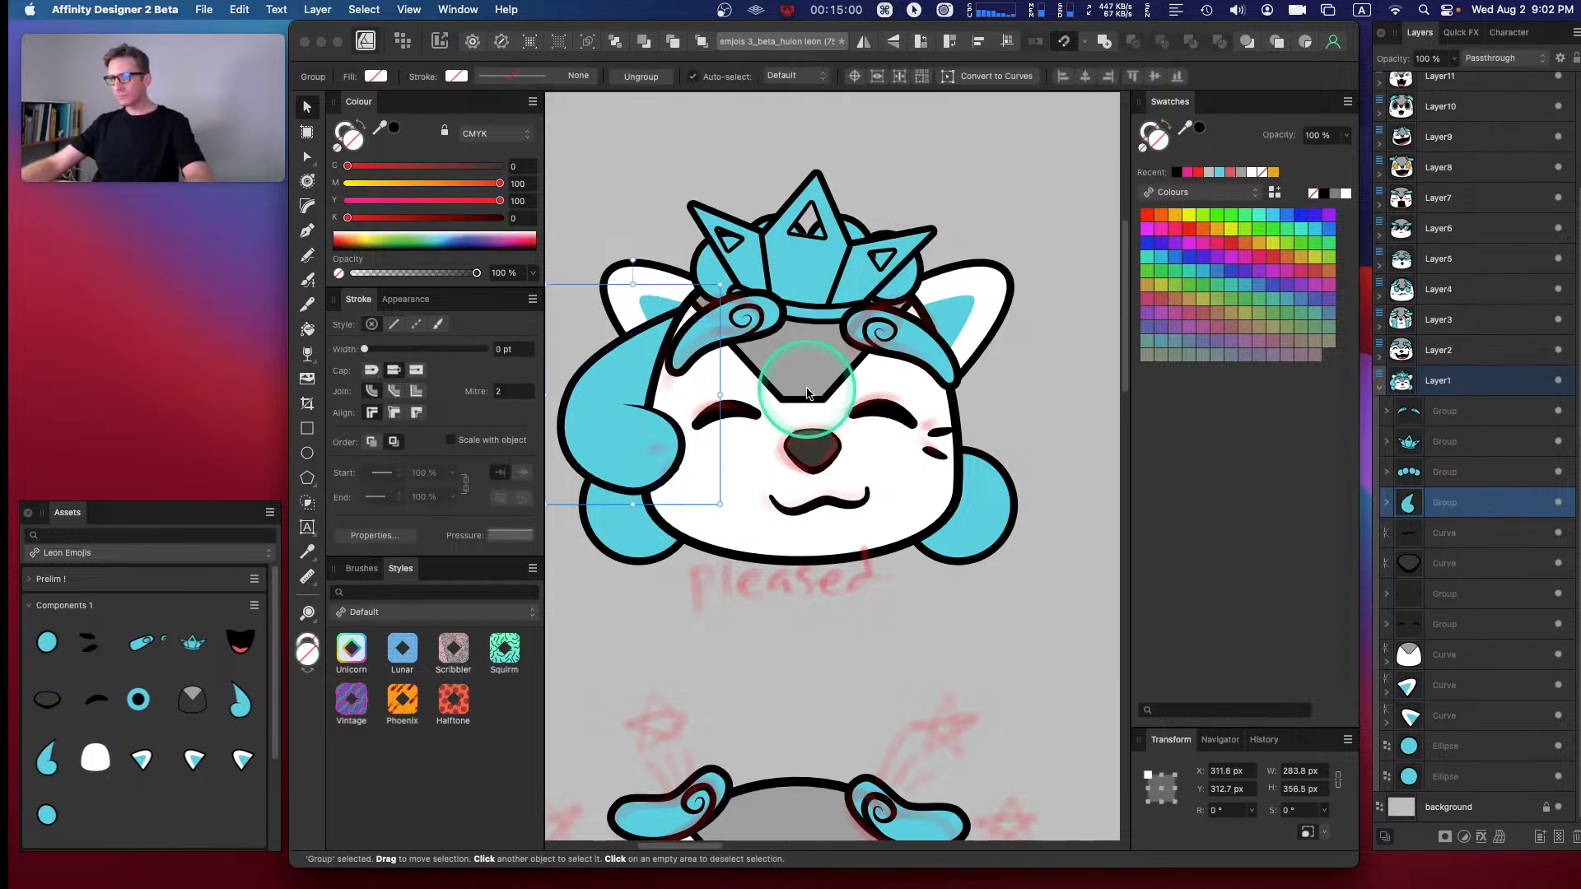
key(cmd+j)
click(863, 43)
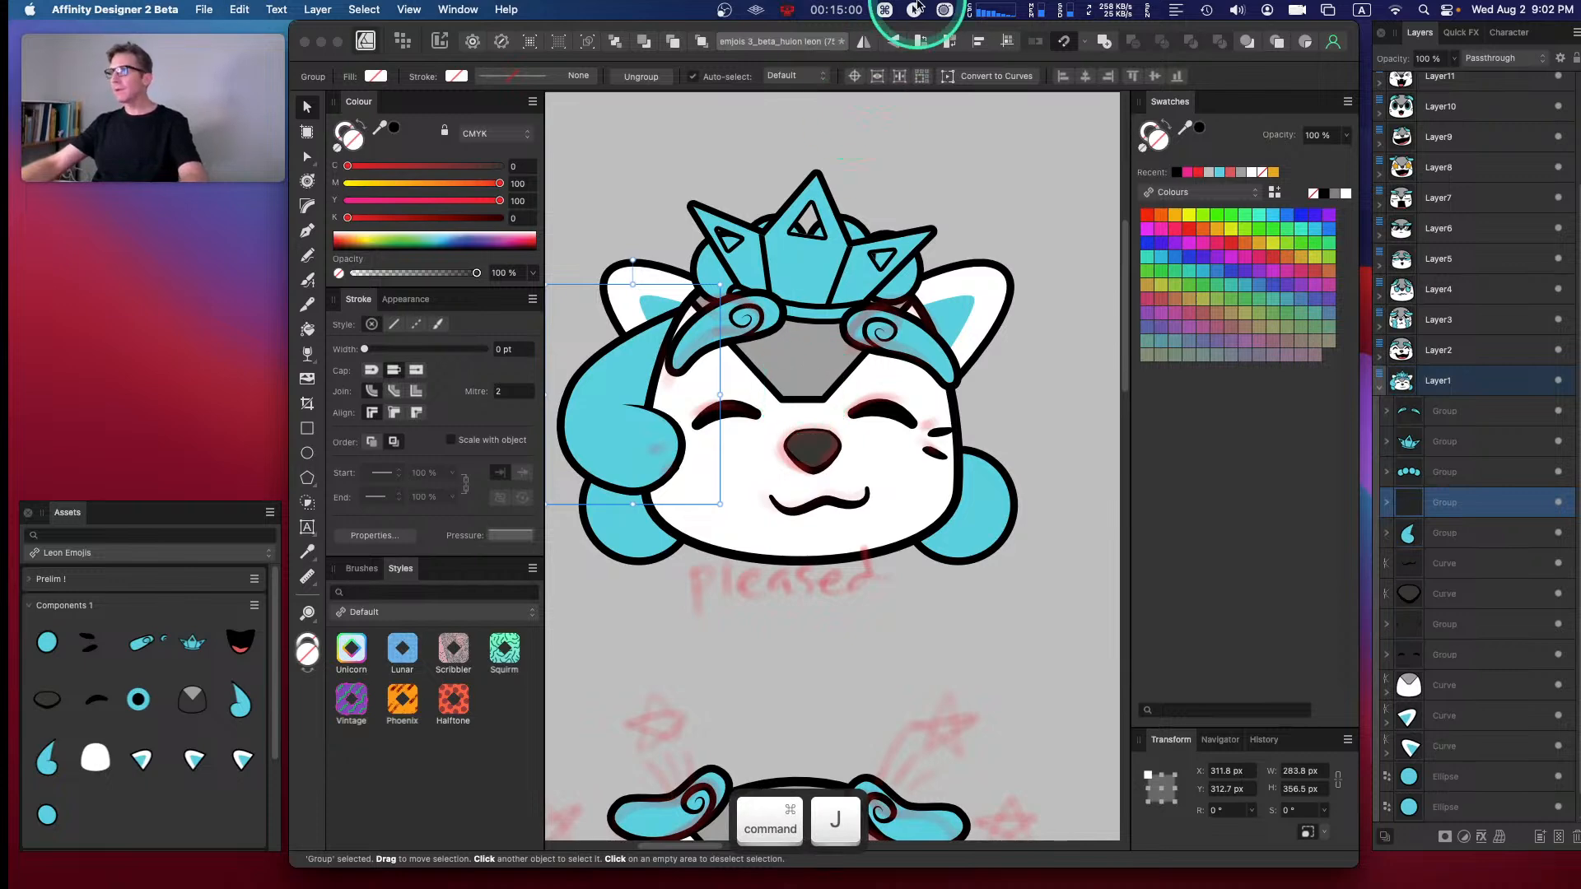
drag(629, 421, 988, 434)
click(1076, 444)
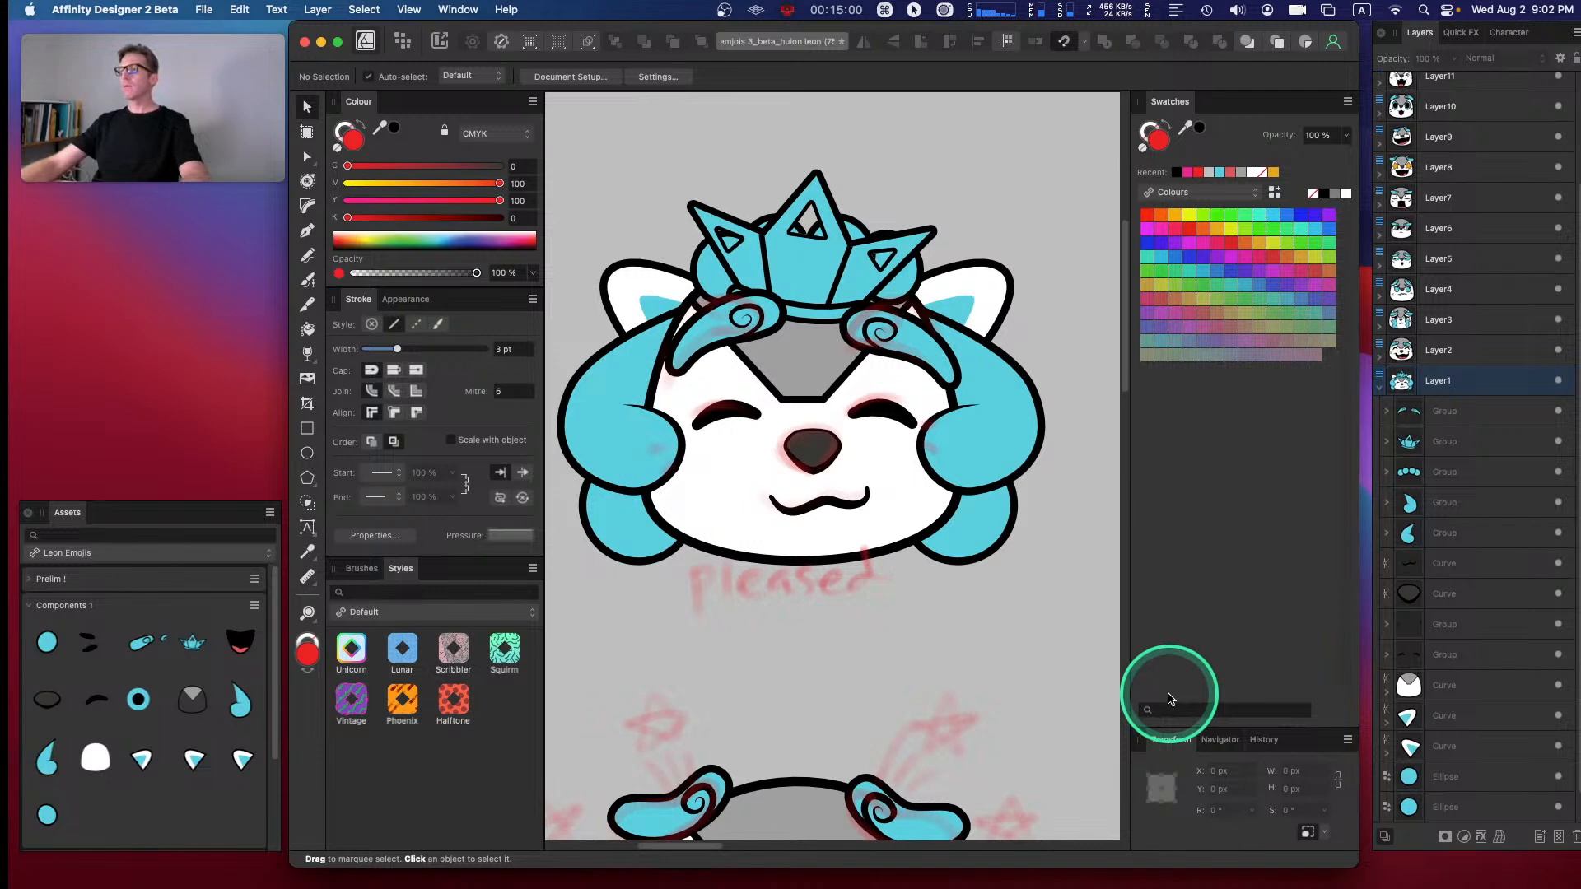
- Select both large curl groups and stretch them downward to a height of about 328 px
key(super+minus)
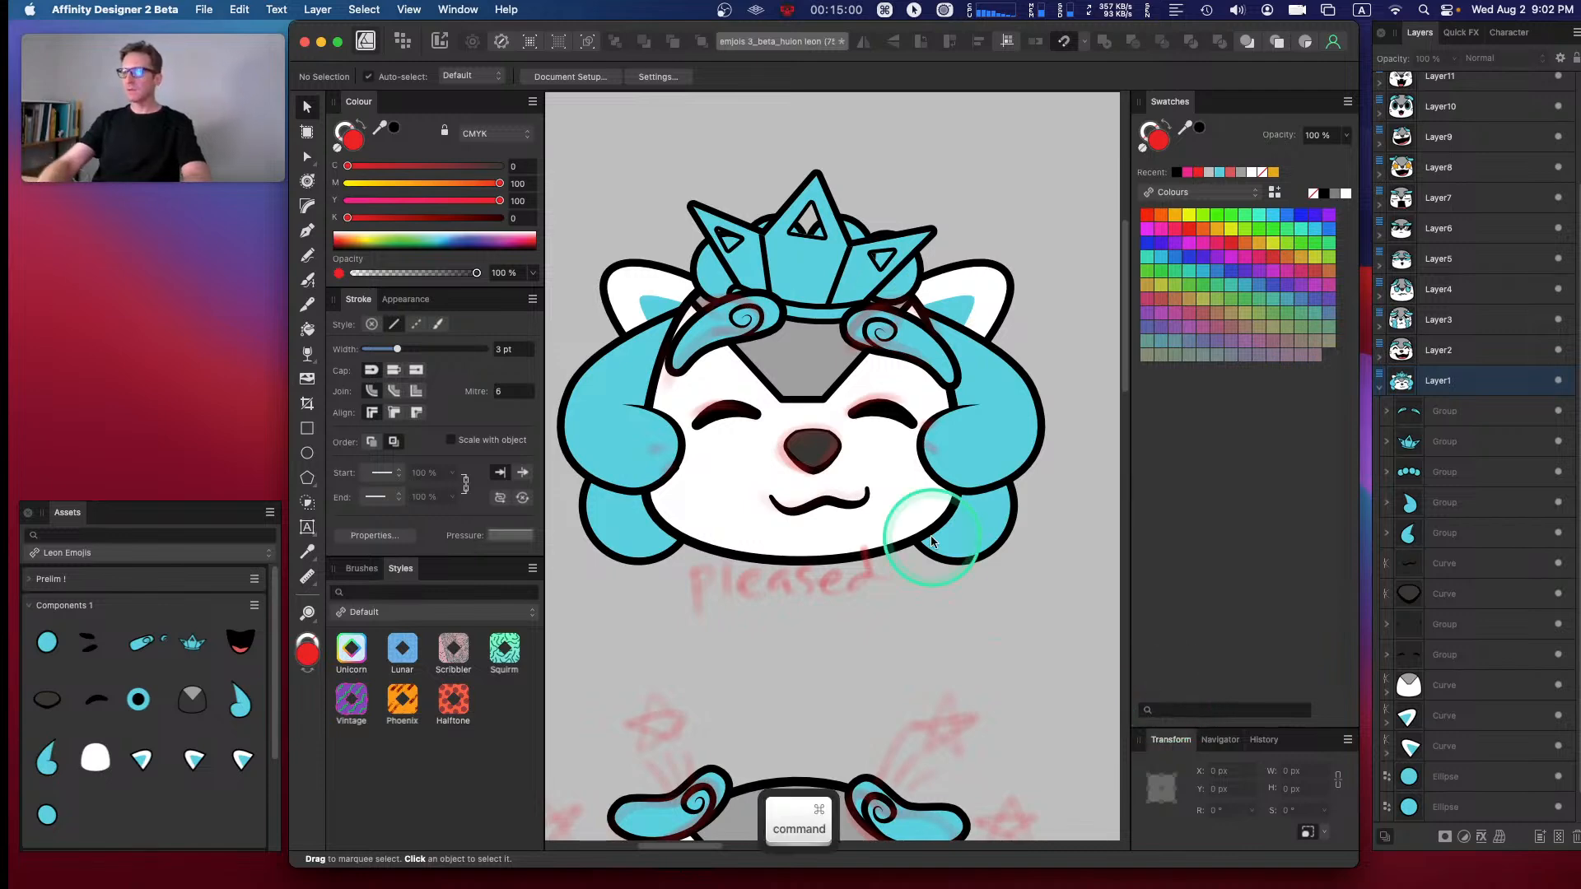
key(super+equal)
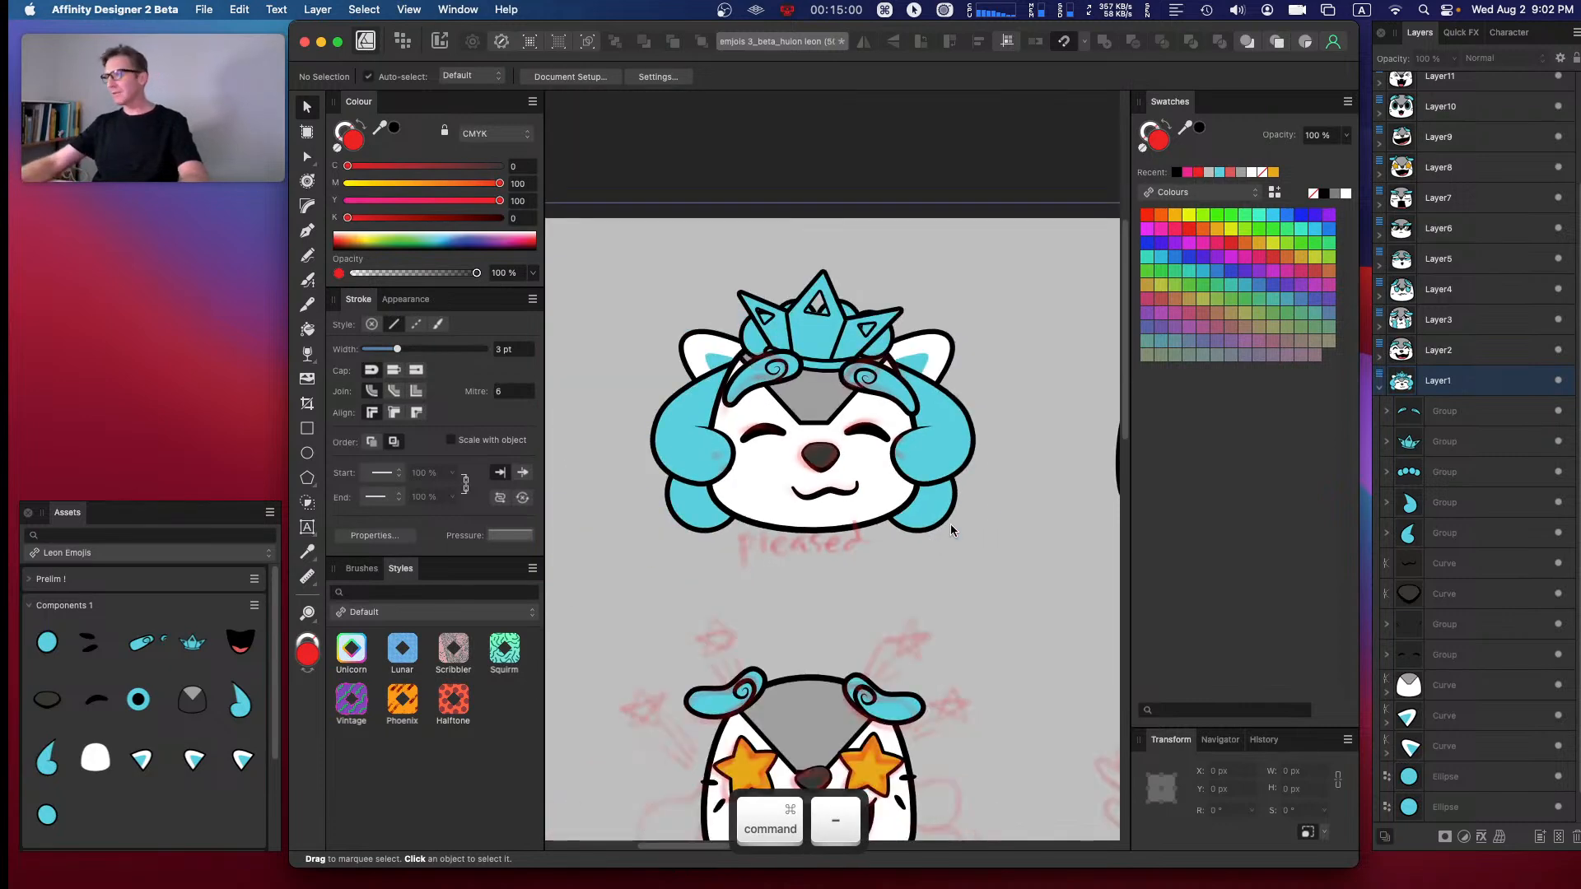
click(1464, 504)
shift+click(1465, 535)
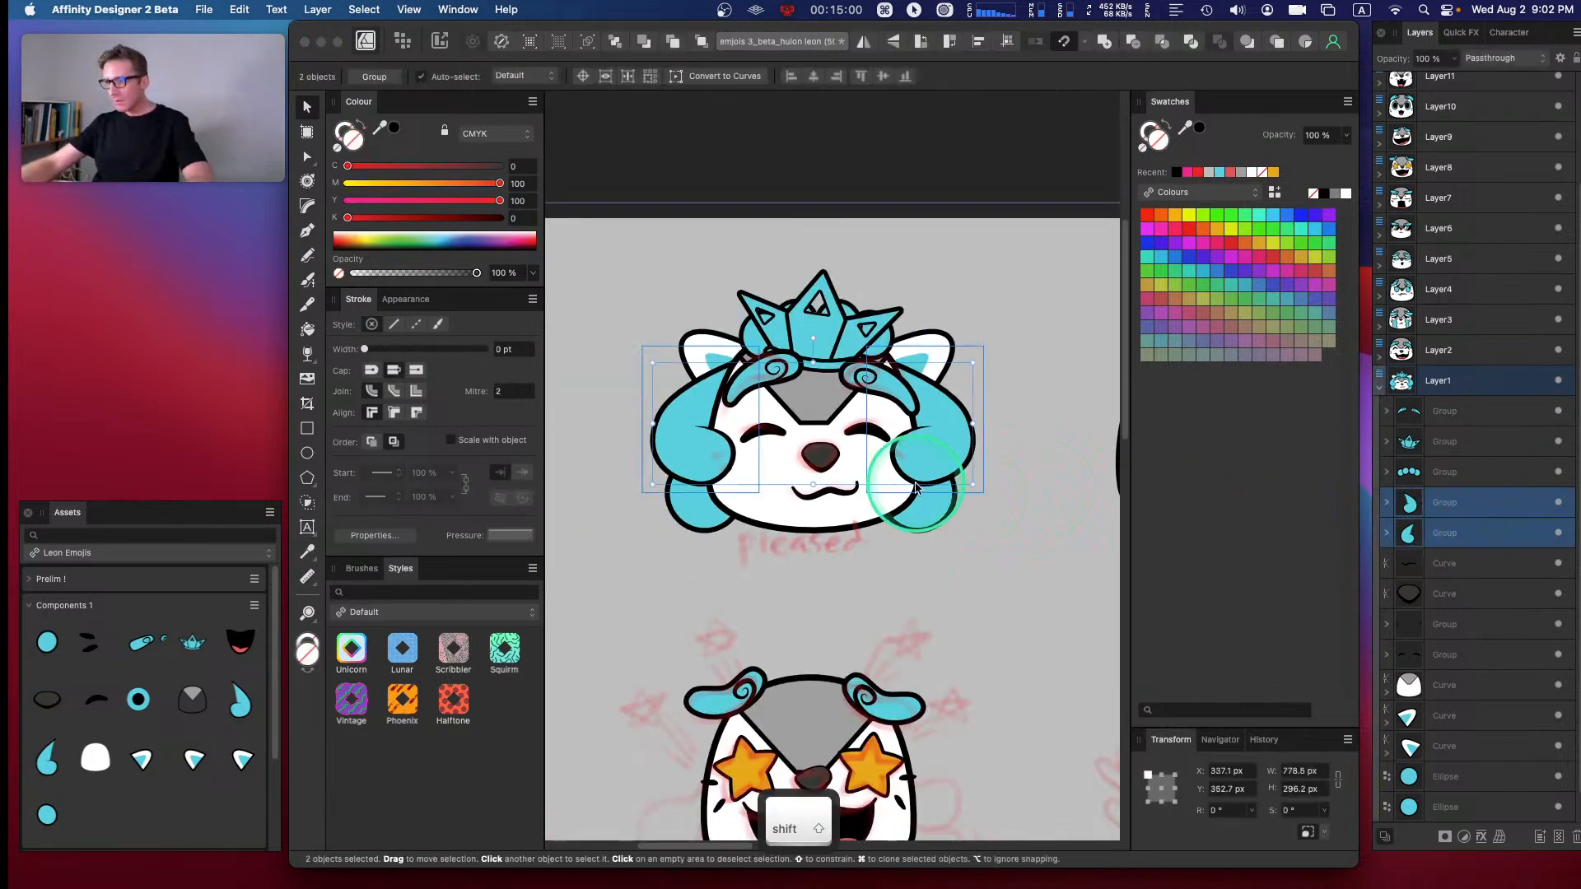
drag(813, 488, 815, 498)
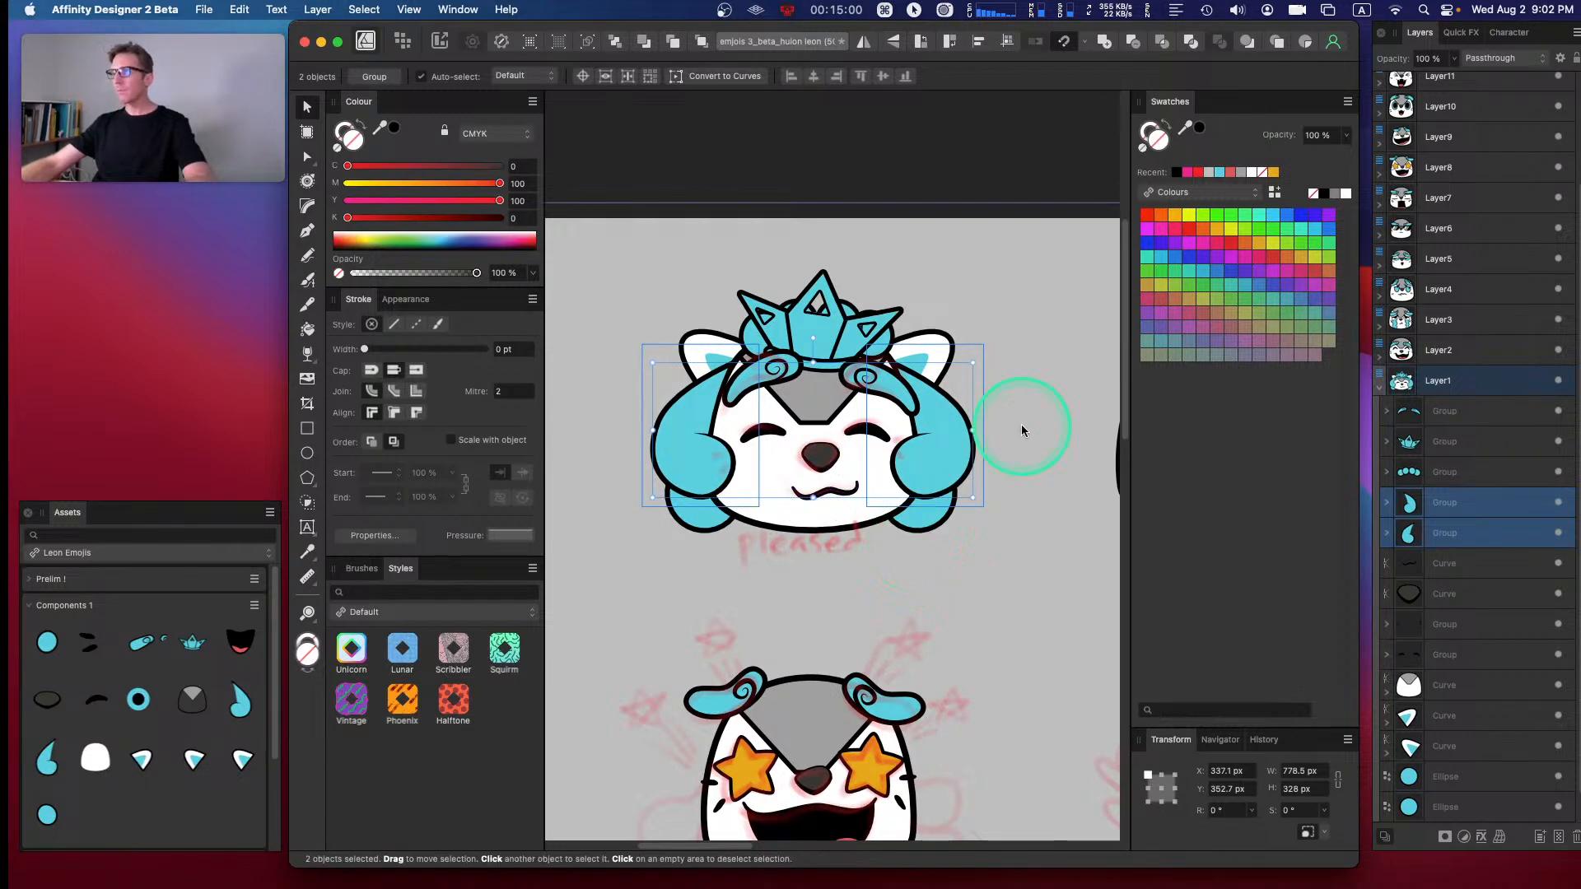
click(1023, 430)
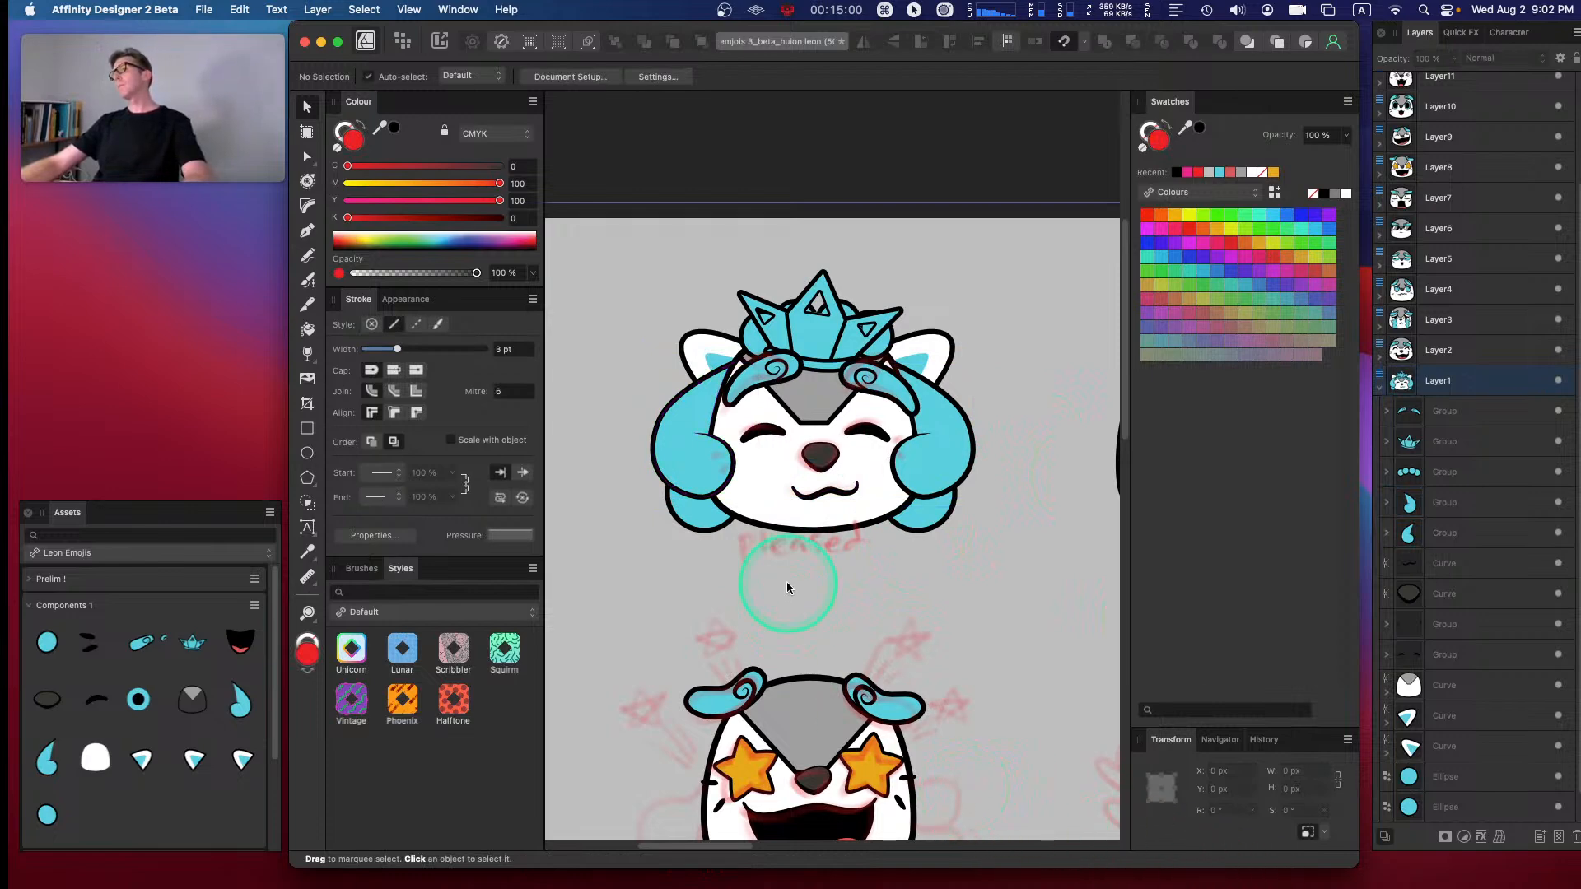
- Narrow the mirrored curl group to about 250 px wide and nudge it outward to about X 874 px
click(940, 461)
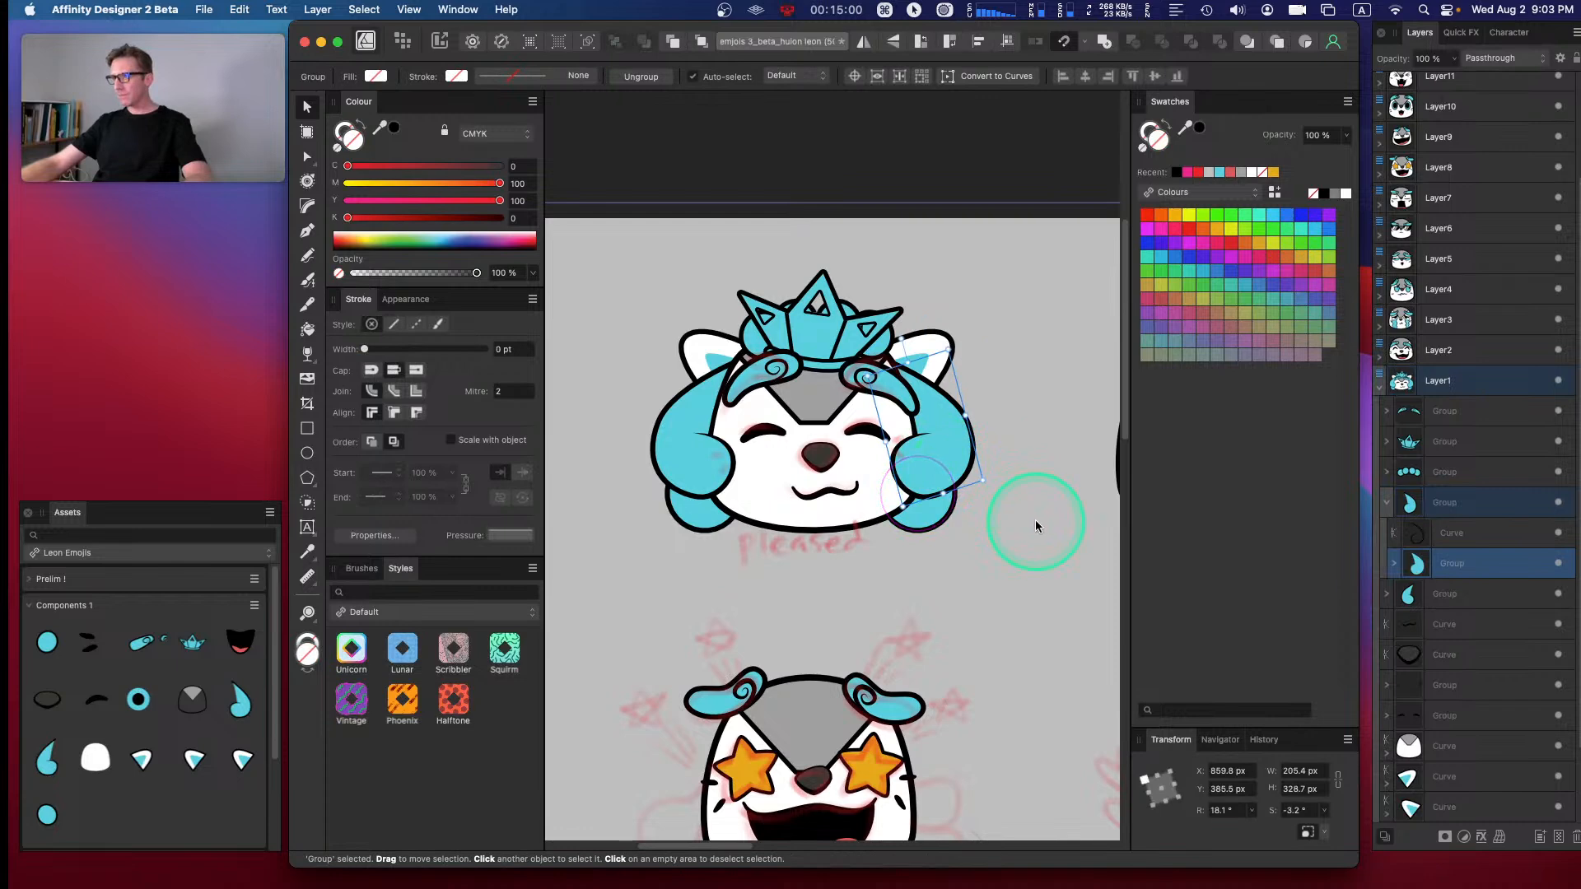
click(1036, 524)
click(949, 452)
drag(984, 426, 971, 426)
key(Right)
key(Right)
key(Right)
key(Right)
key(Right)
key(Right)
key(Right)
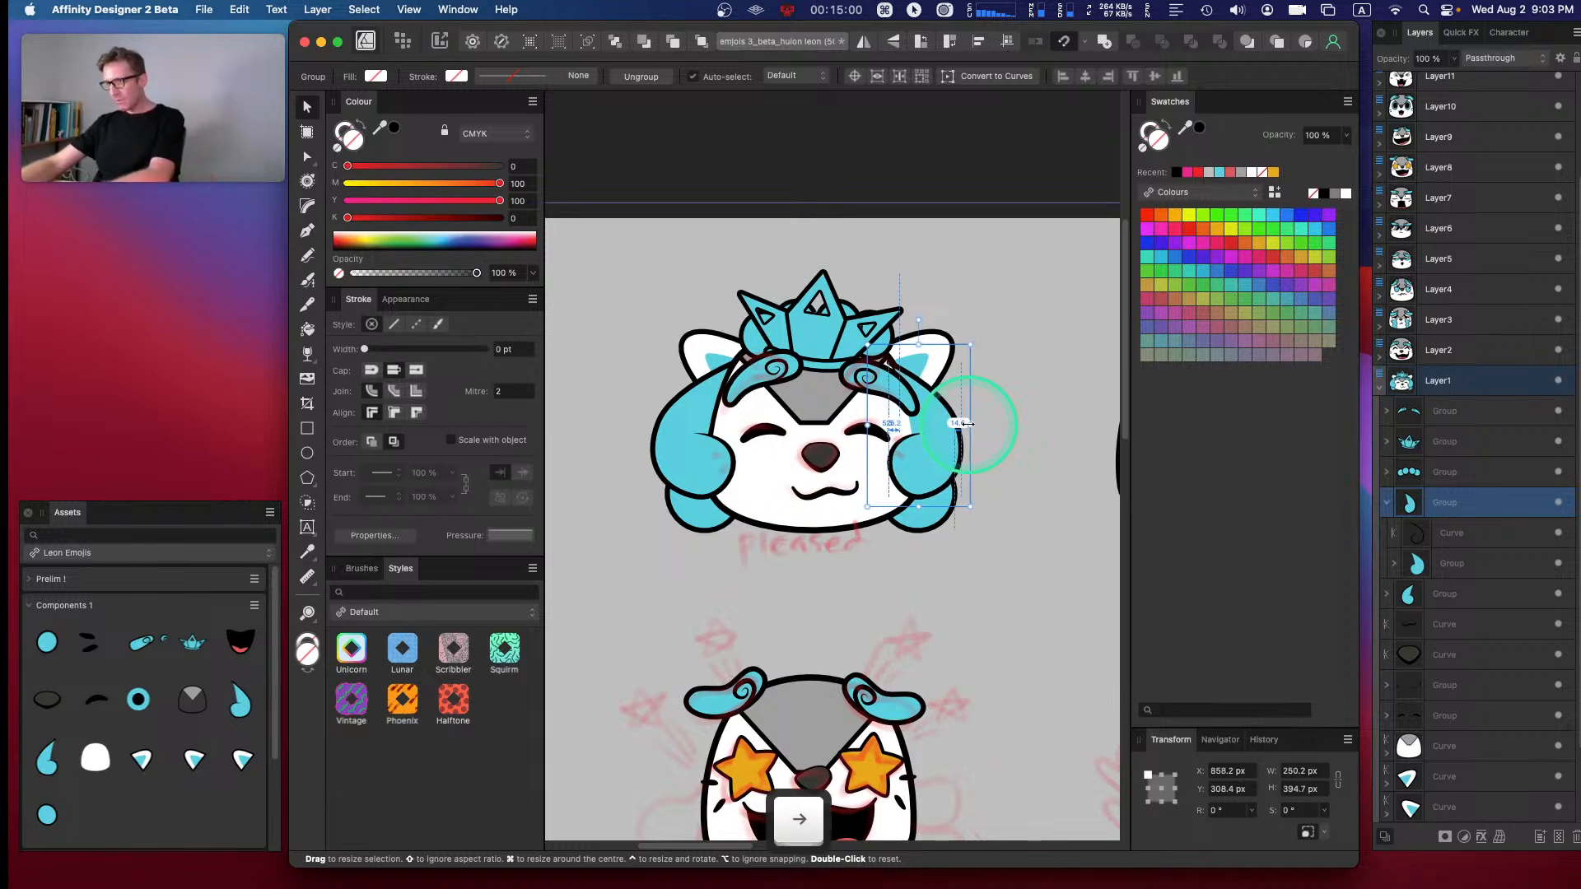
key(Right)
key(Right)
key(Right)
key(Right)
key(Right)
key(Right)
key(Right)
key(Right)
key(Right)
key(Right)
key(Right)
key(Left)
click(1023, 487)
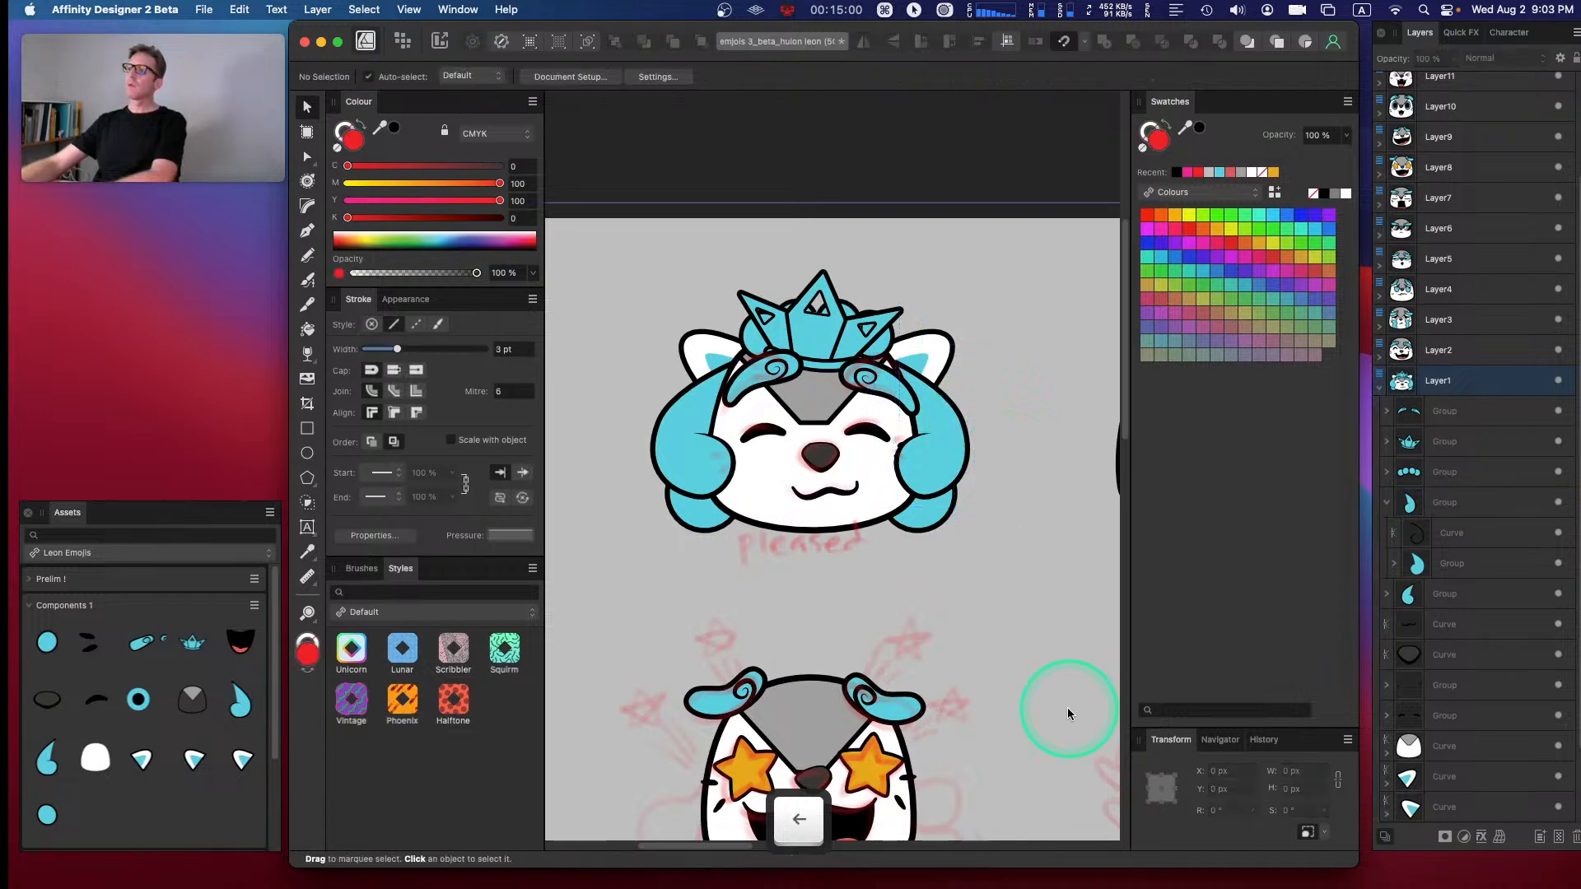
- Fine-tune the mirrored curl's position outward and lower it along the cheek to about X 885 px, Y 372 px
click(955, 459)
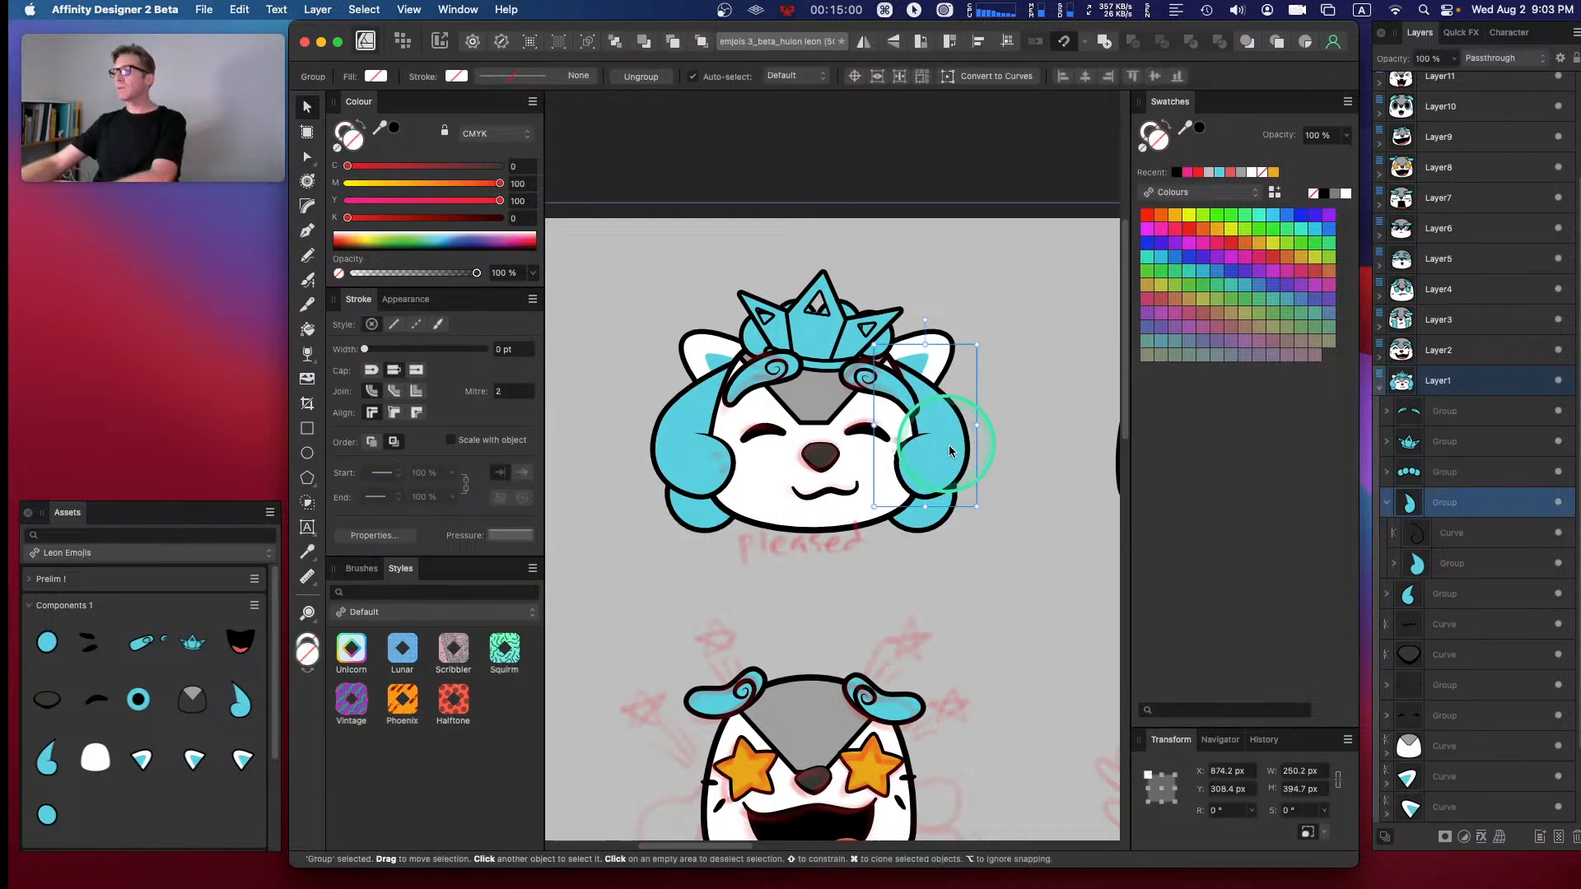
key(Right)
key(Right)
key(Right)
key(Right)
key(Right)
key(Right)
key(Right)
key(Right)
key(Right)
key(Right)
key(Right)
key(Right)
key(Right)
key(Left)
key(Left)
key(Left)
key(Left)
key(Left)
key(Left)
key(Left)
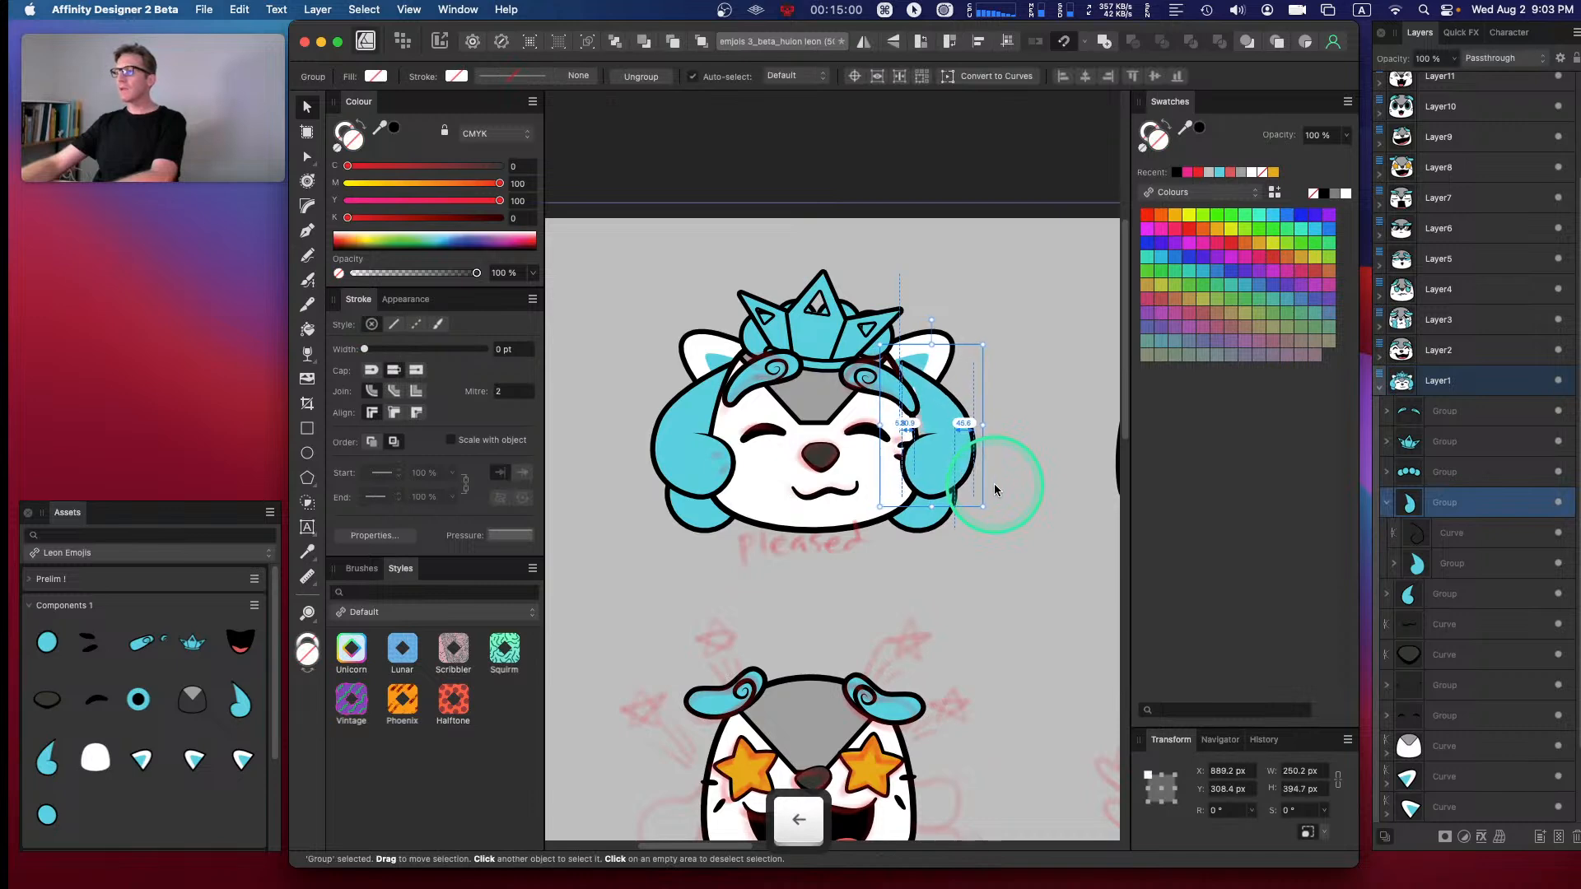
key(Left)
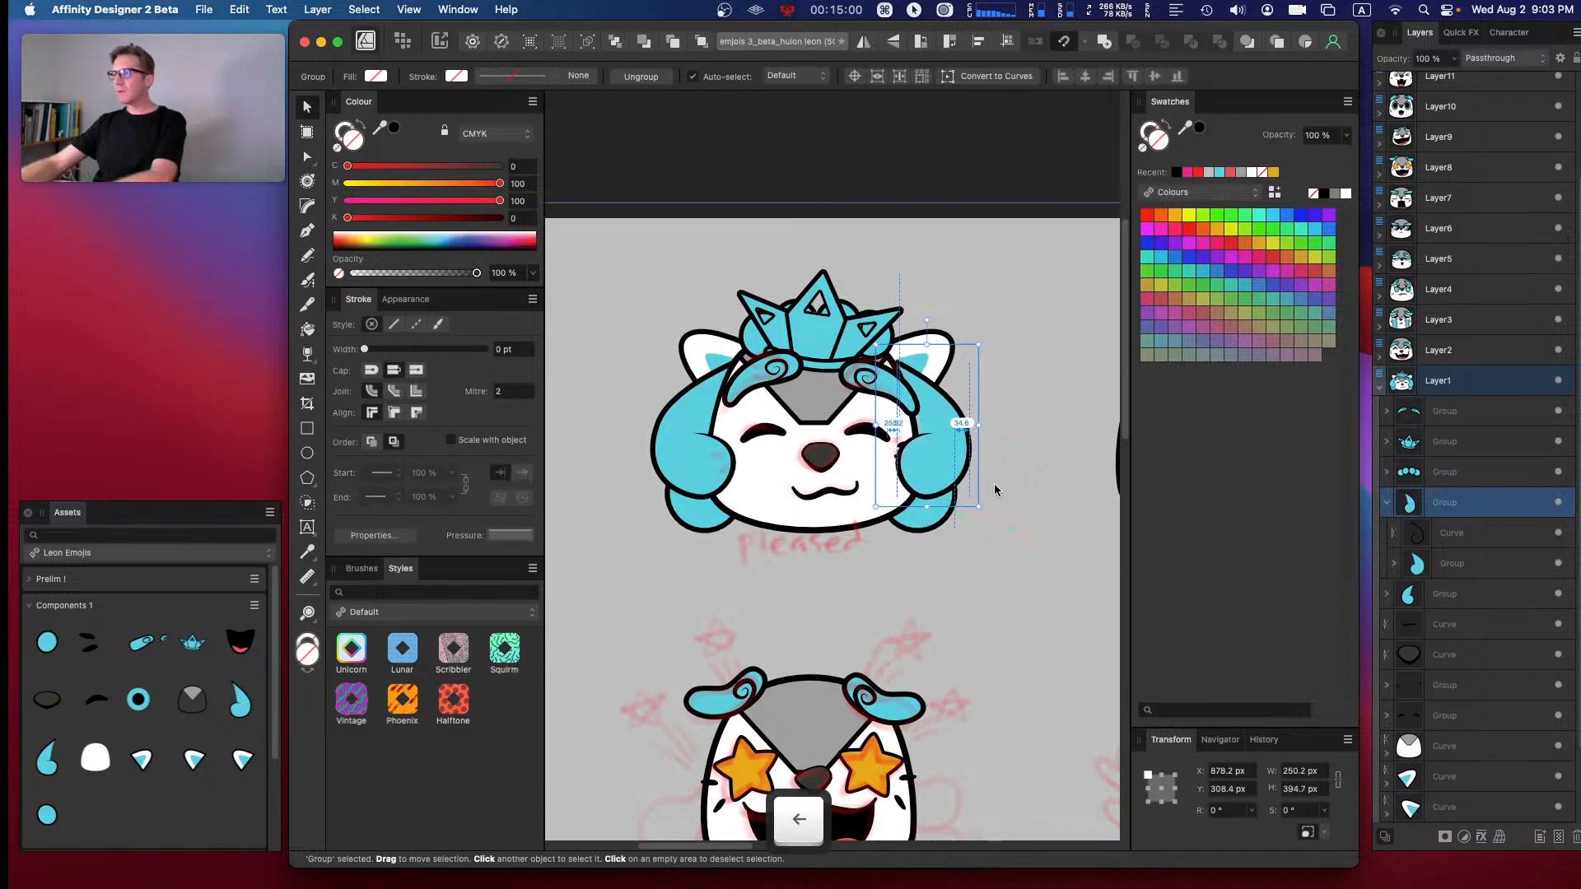
drag(949, 461, 951, 479)
- Switch to Finder, show the Huion mascot reference folder as a gallery, and shrink its window to fit beside the artwork
click(148, 216)
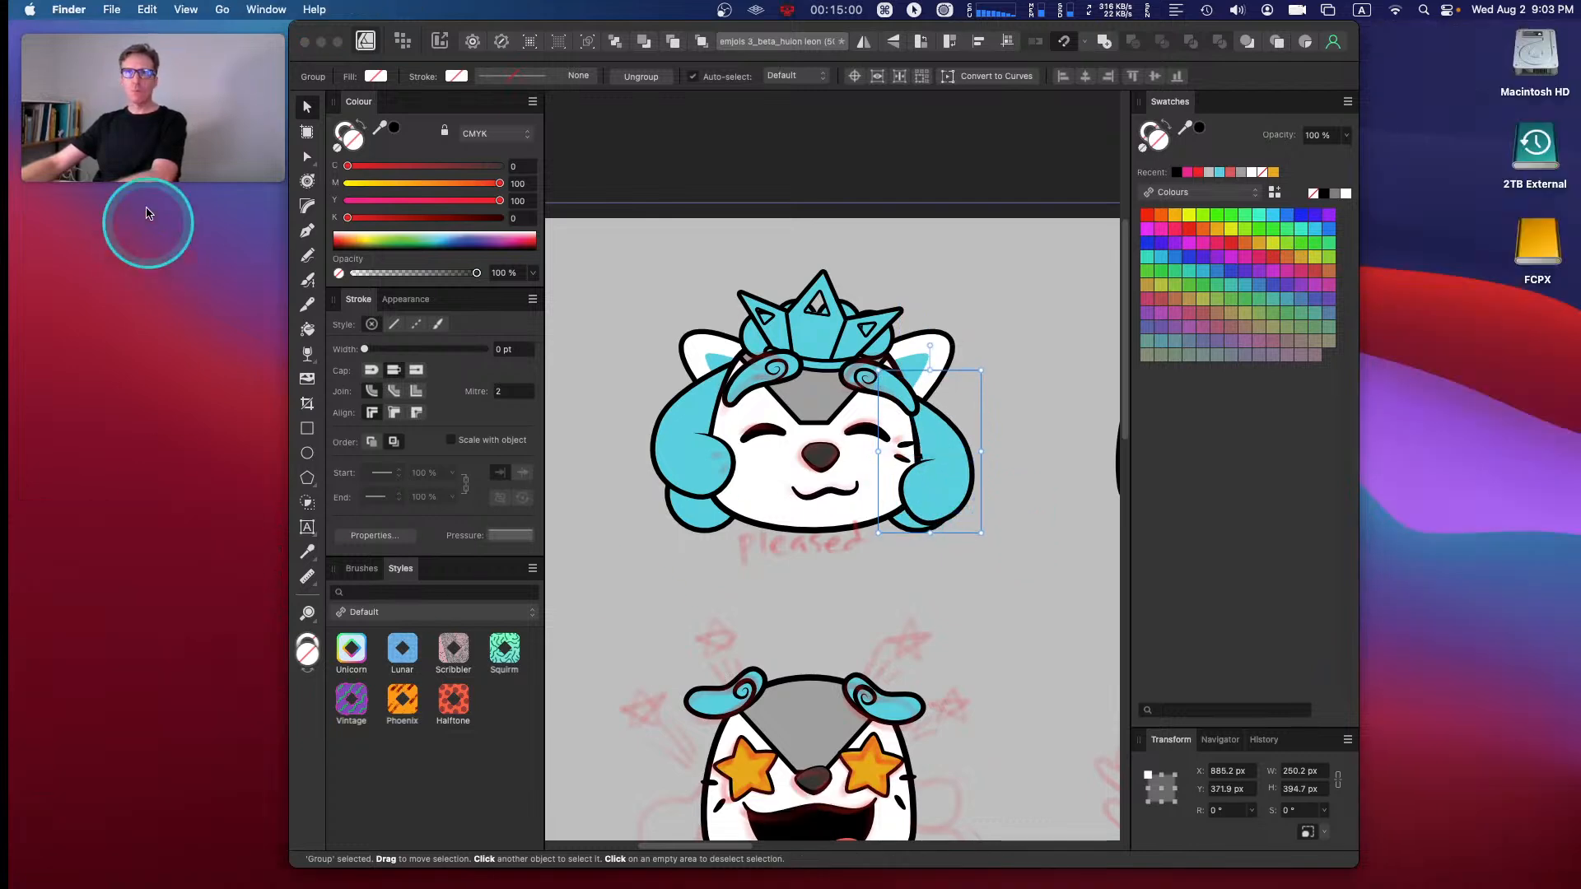
click(58, 9)
click(131, 487)
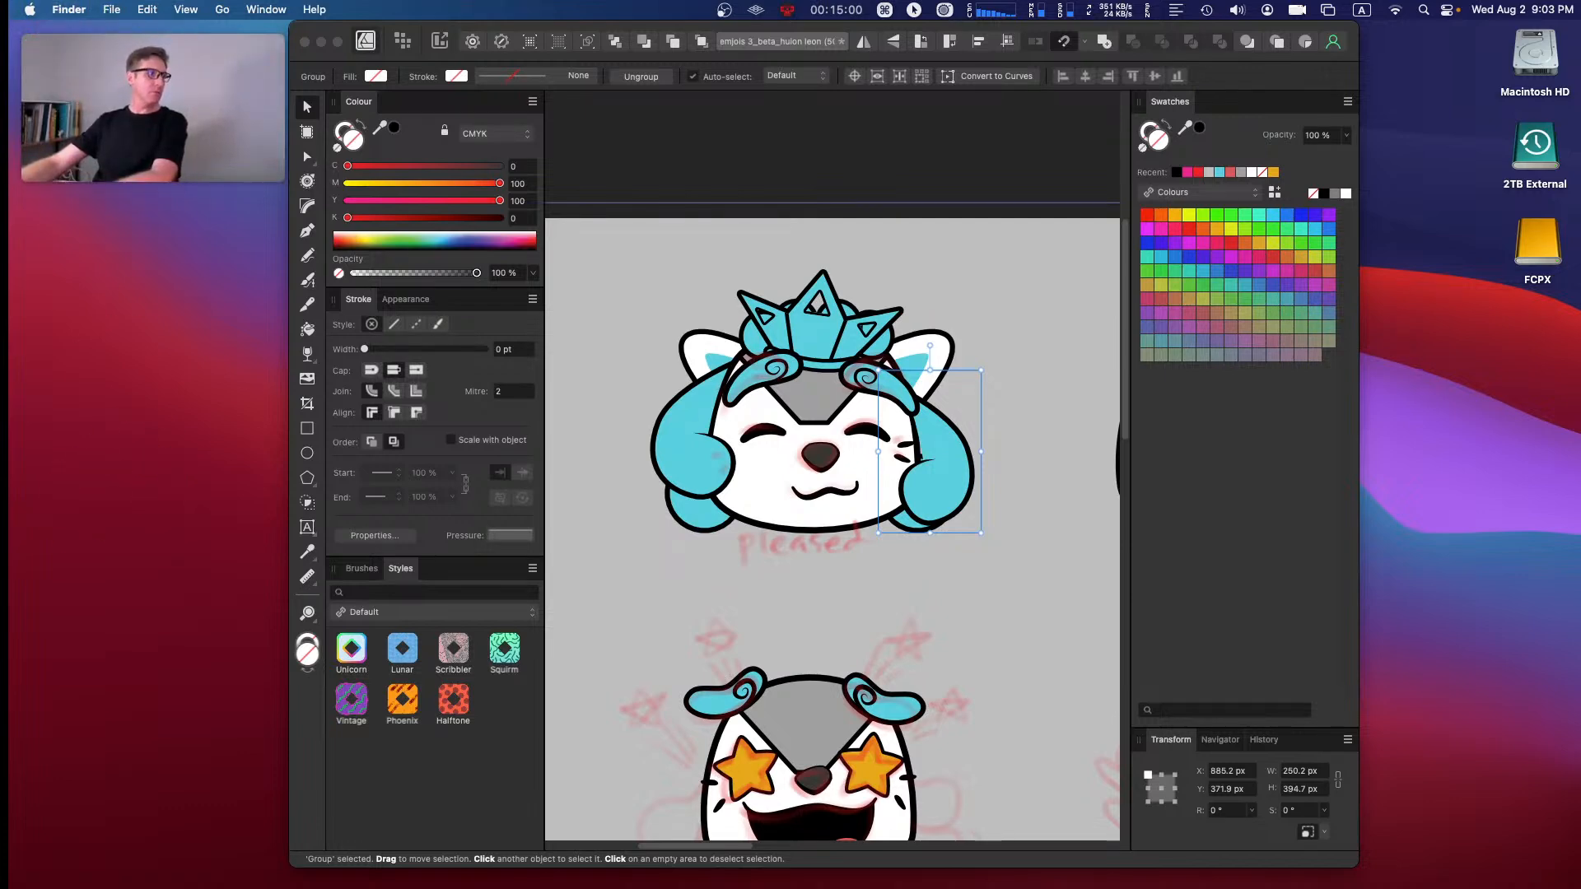
key(super+n)
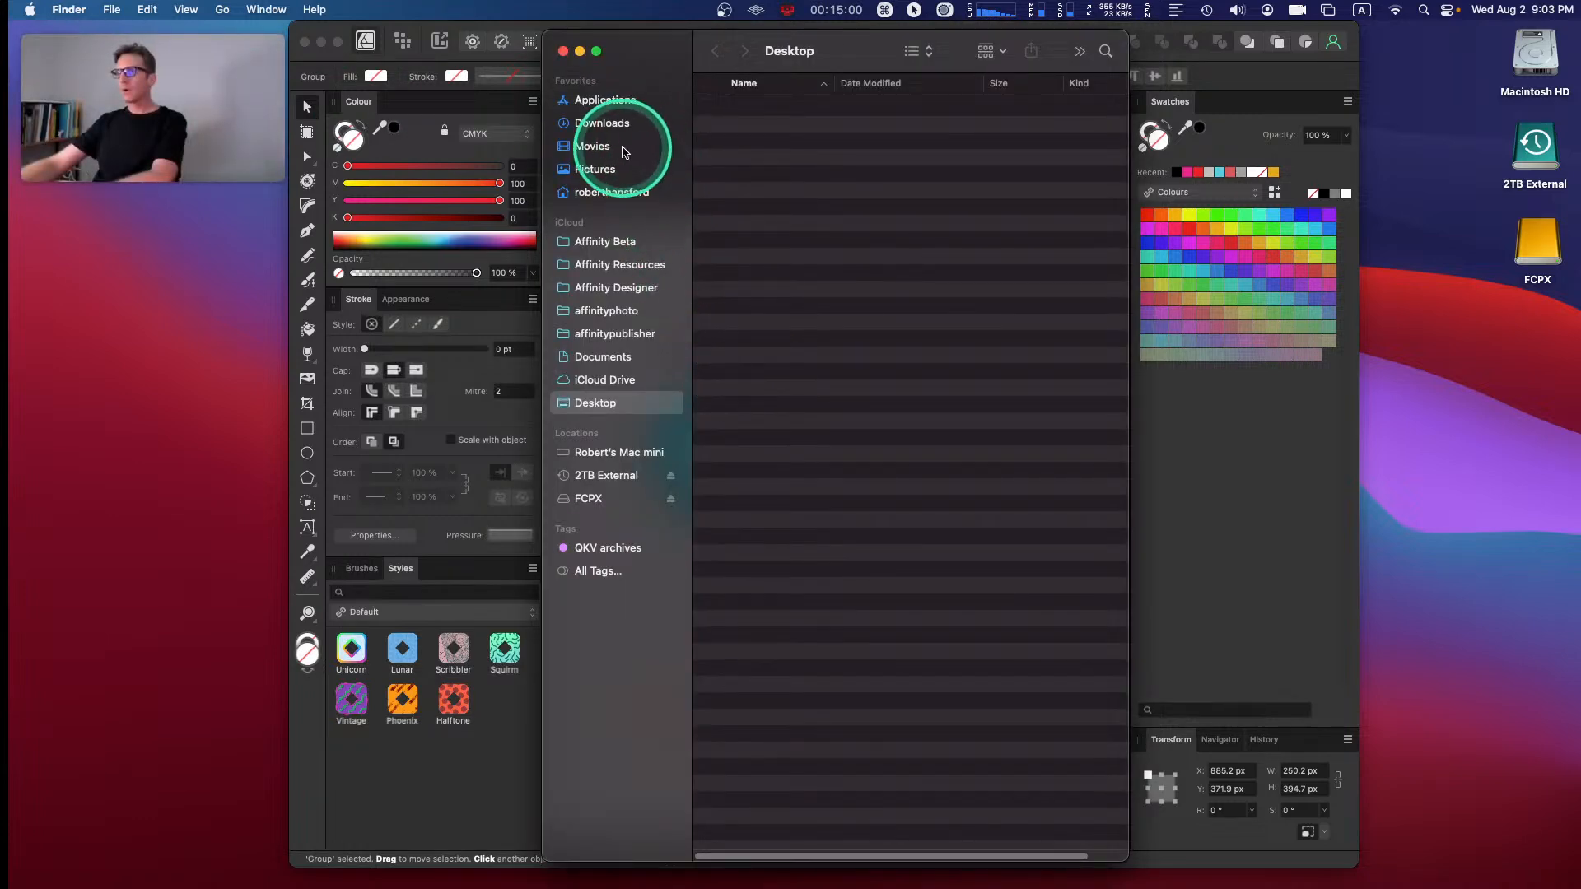
key(super+w)
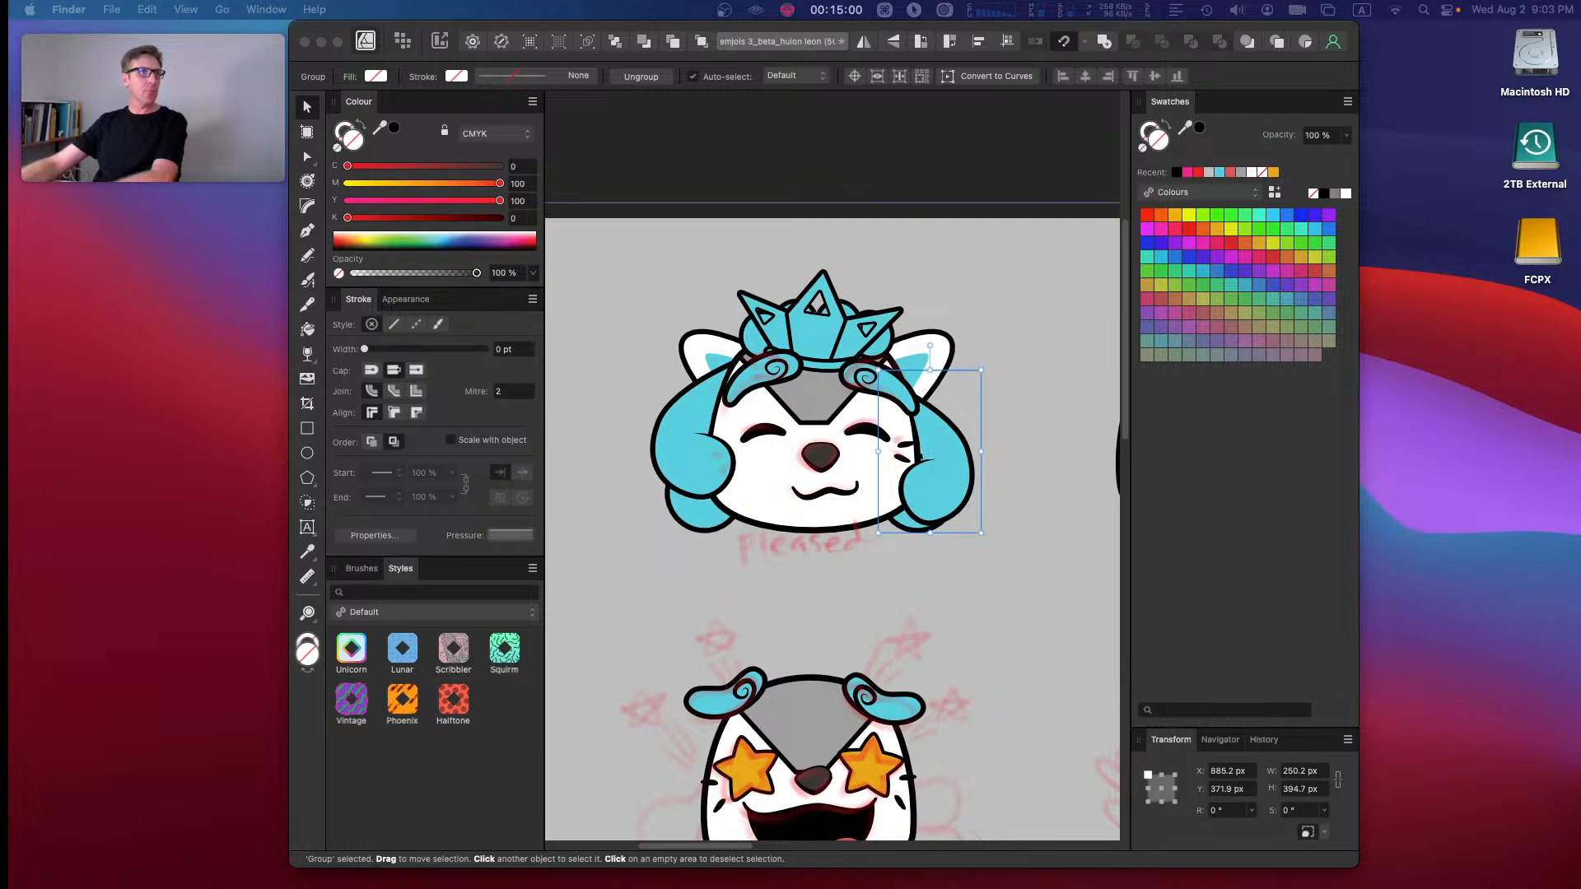
mouse_move(2, 96)
mouse_down()
mouse_move(405, 90)
mouse_move(470, 521)
mouse_move(458, 607)
mouse_move(401, 616)
mouse_move(158, 210)
mouse_up()
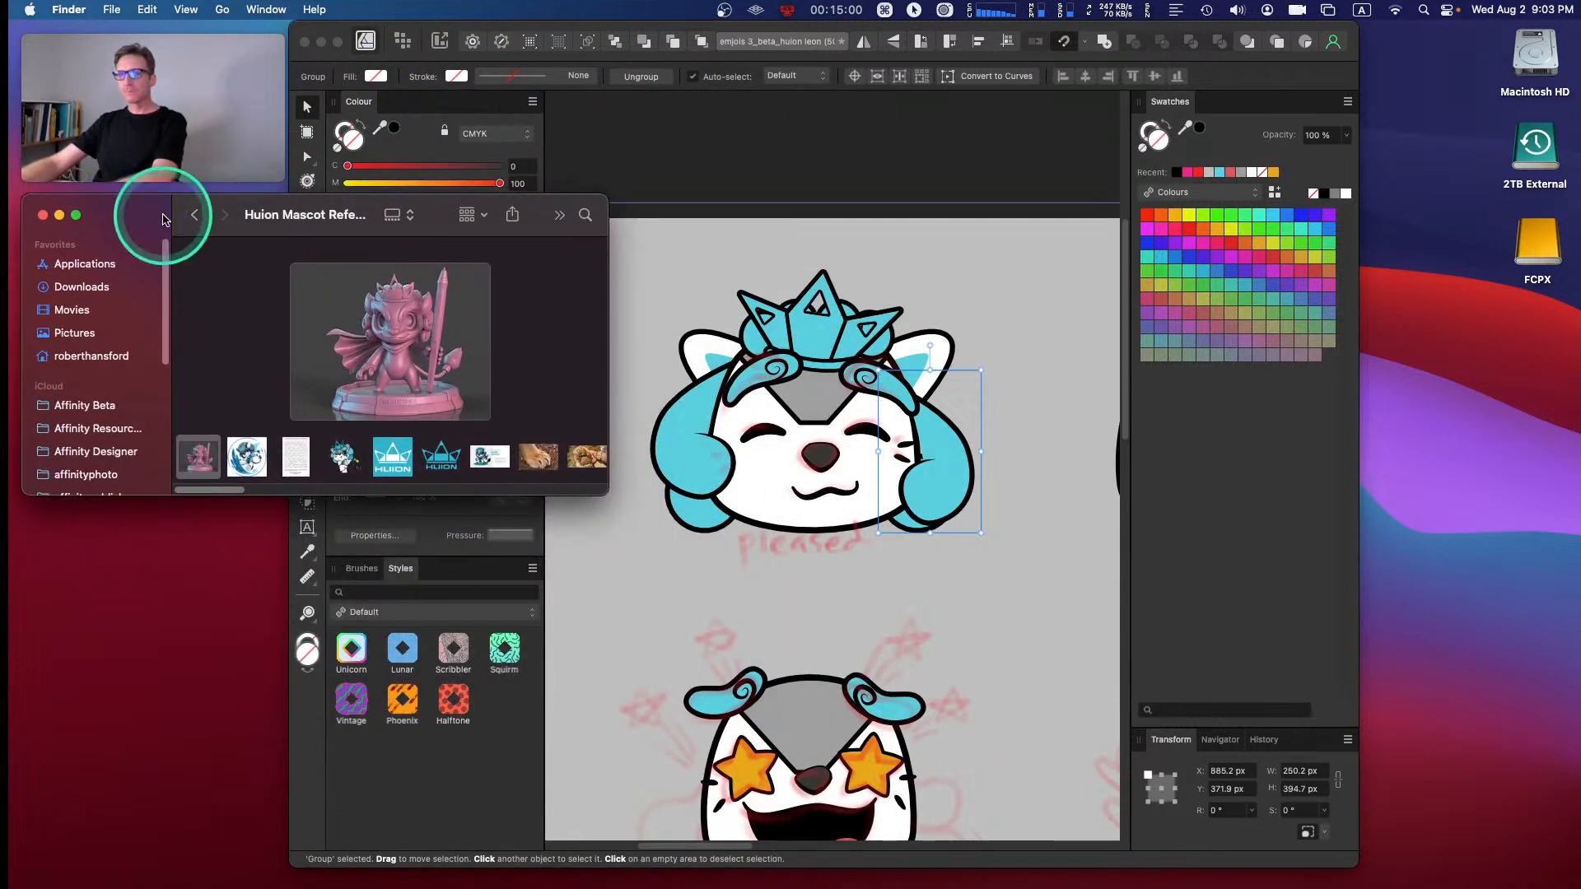
drag(607, 350, 273, 307)
drag(89, 201, 75, 198)
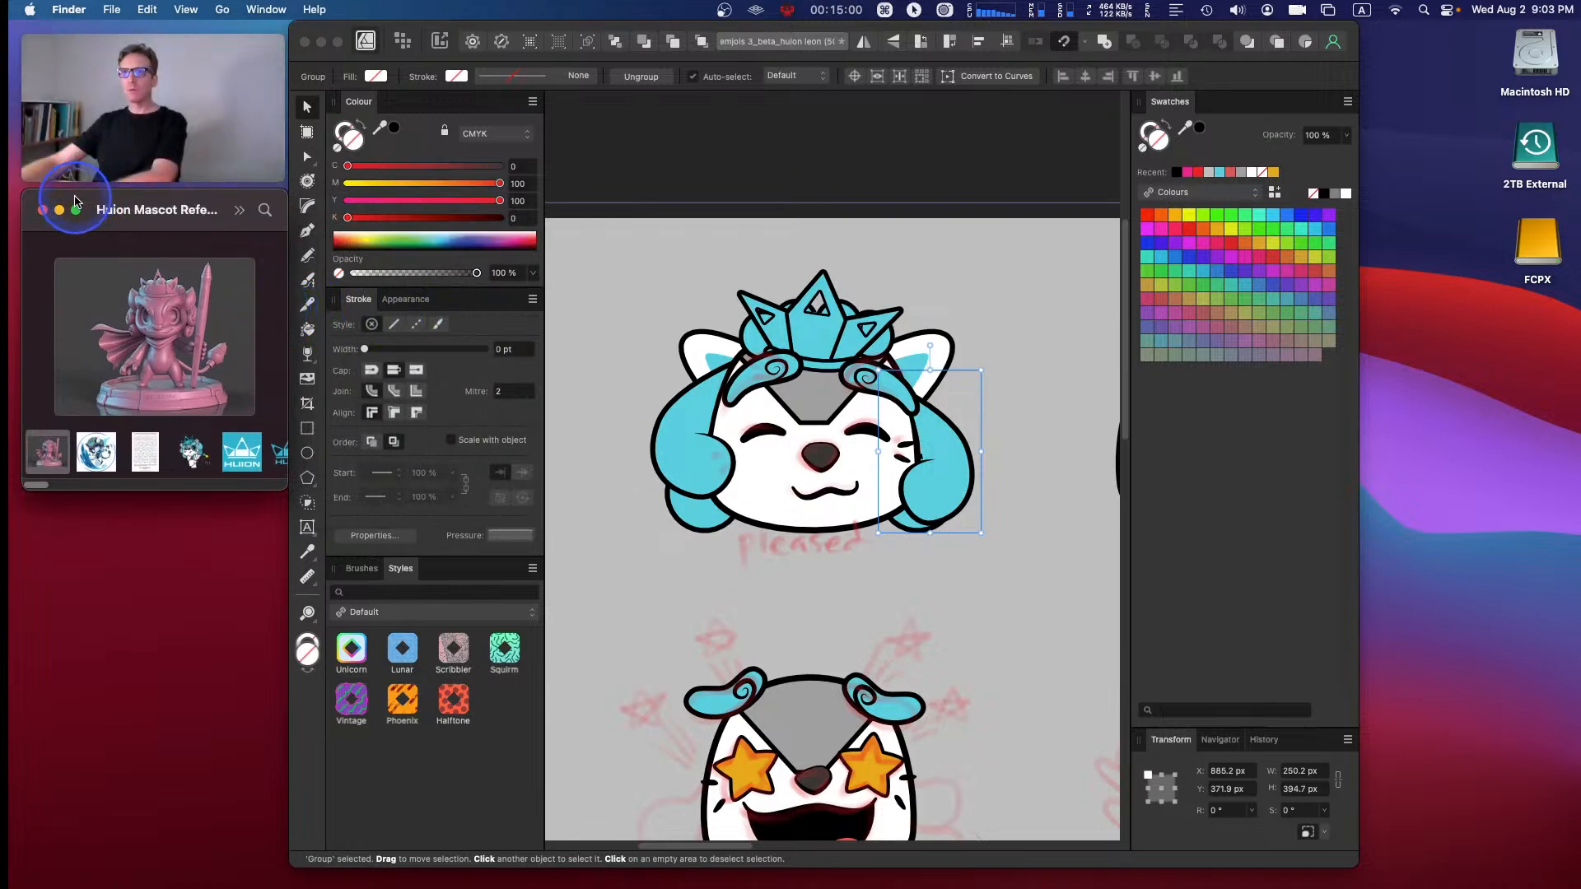
- Preview the winking full-body mascot image in the reference gallery and switch back to the Affinity Designer artwork
click(193, 453)
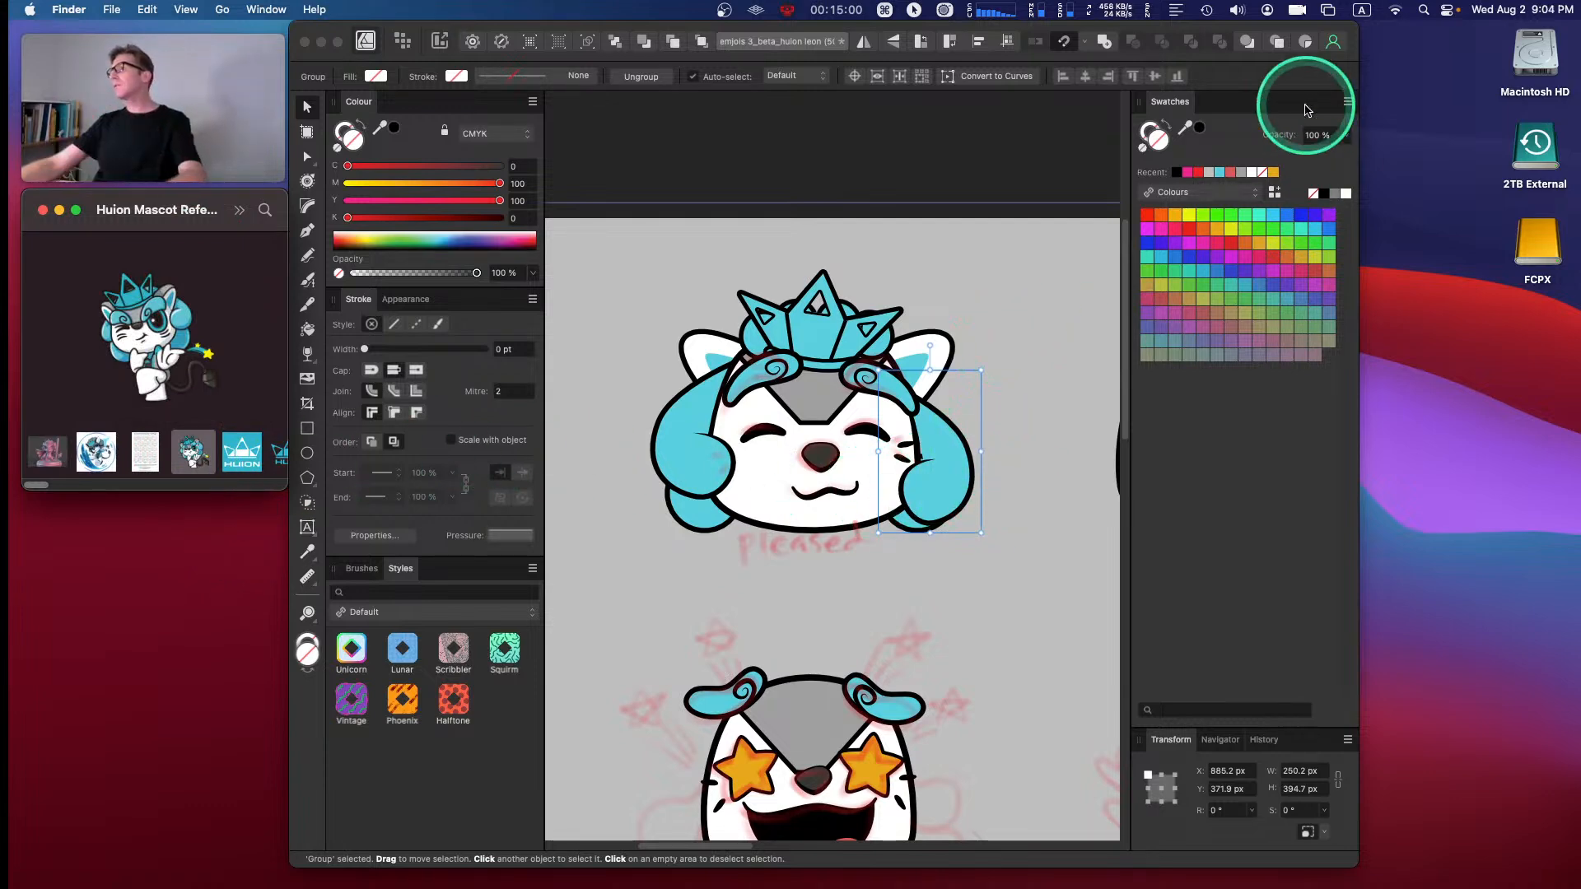
click(685, 431)
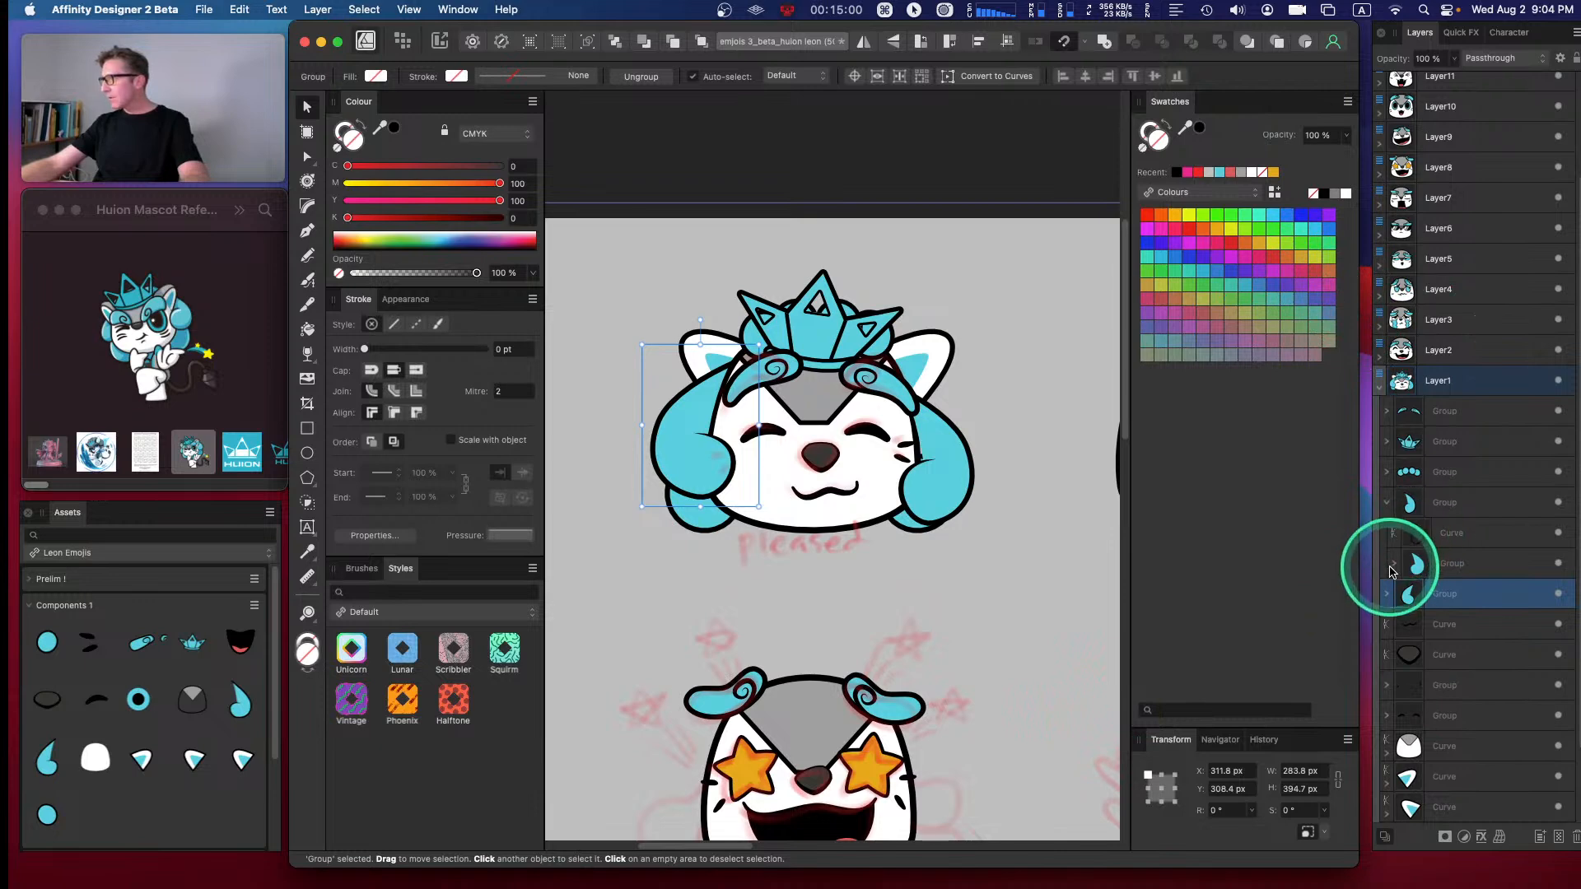
- Delete the mirrored large curl group from Layer1
click(1386, 503)
click(1456, 504)
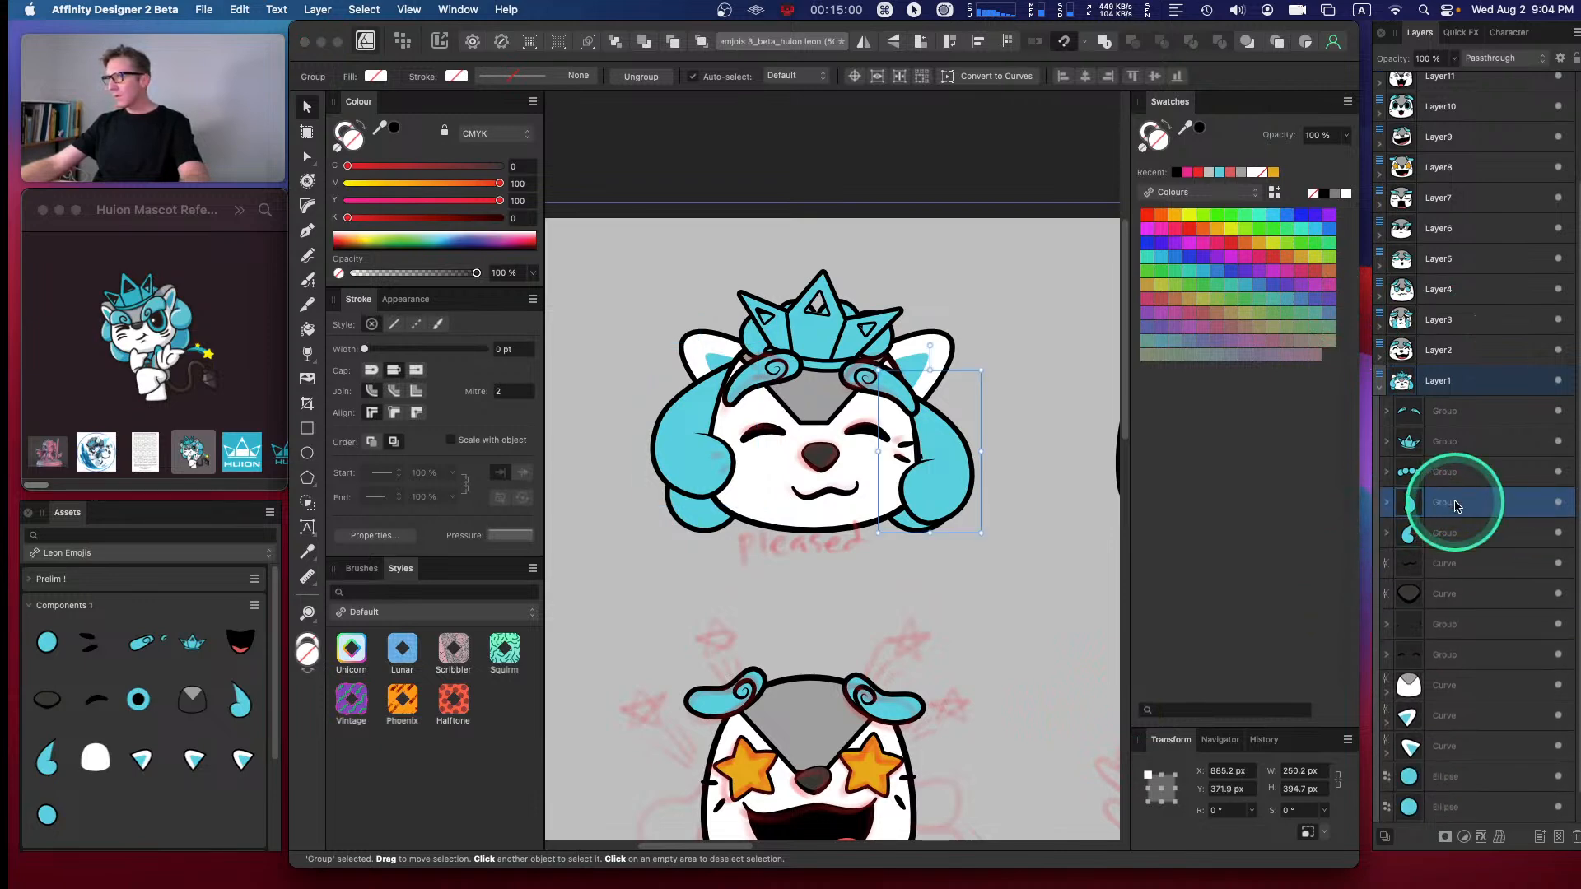
key(BackSpace)
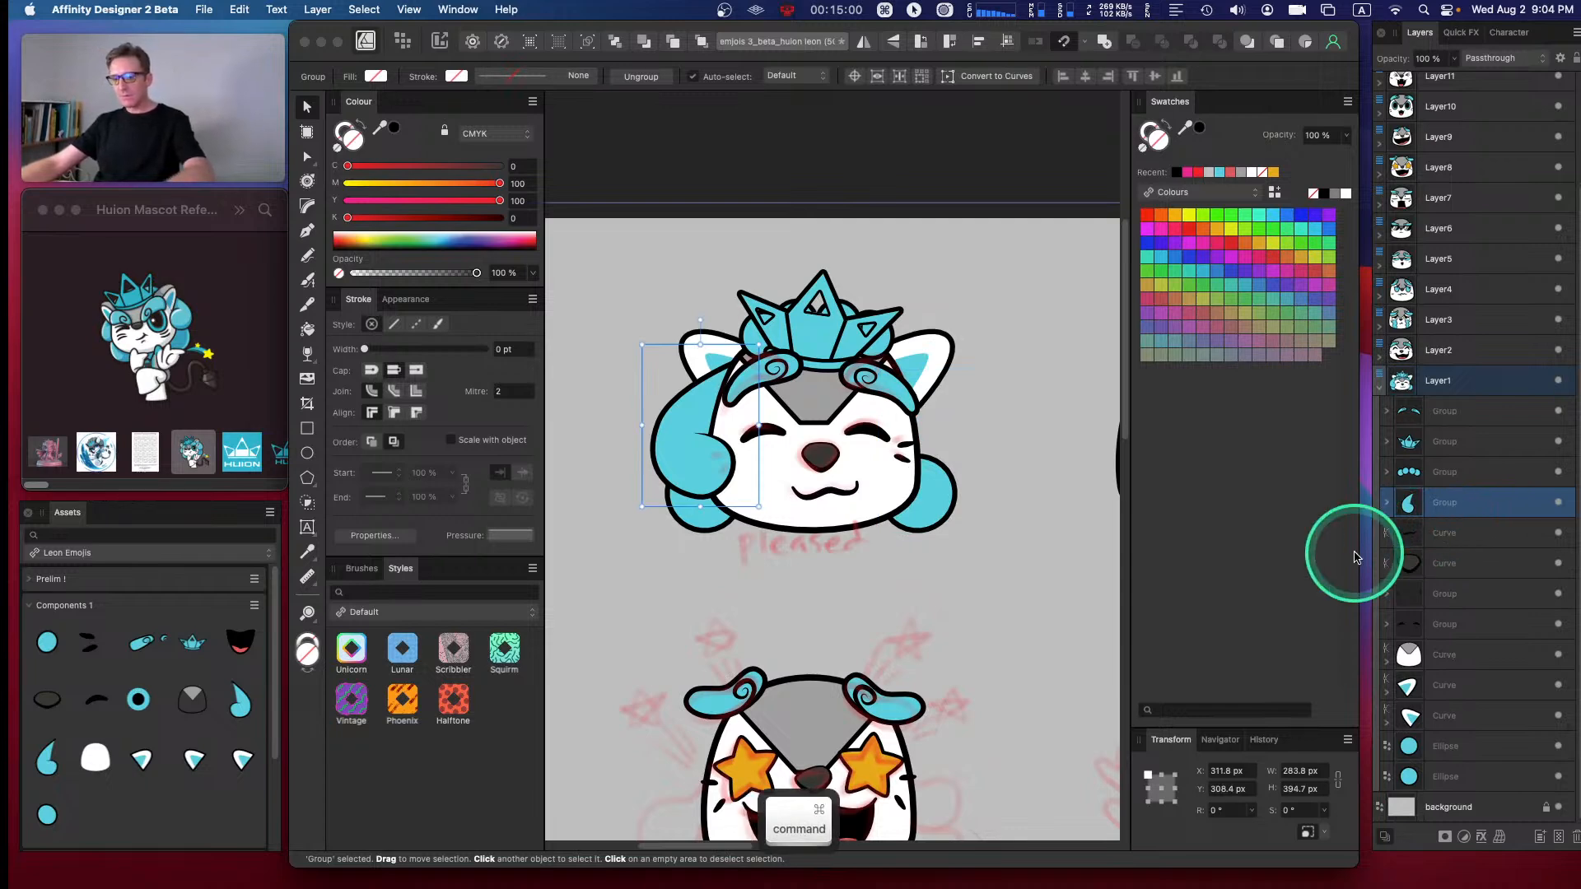
- Duplicate the remaining large curl, flip the copy horizontally, and place it on the opposite cheek at about X 862 px, Y 308 px
key(super+j)
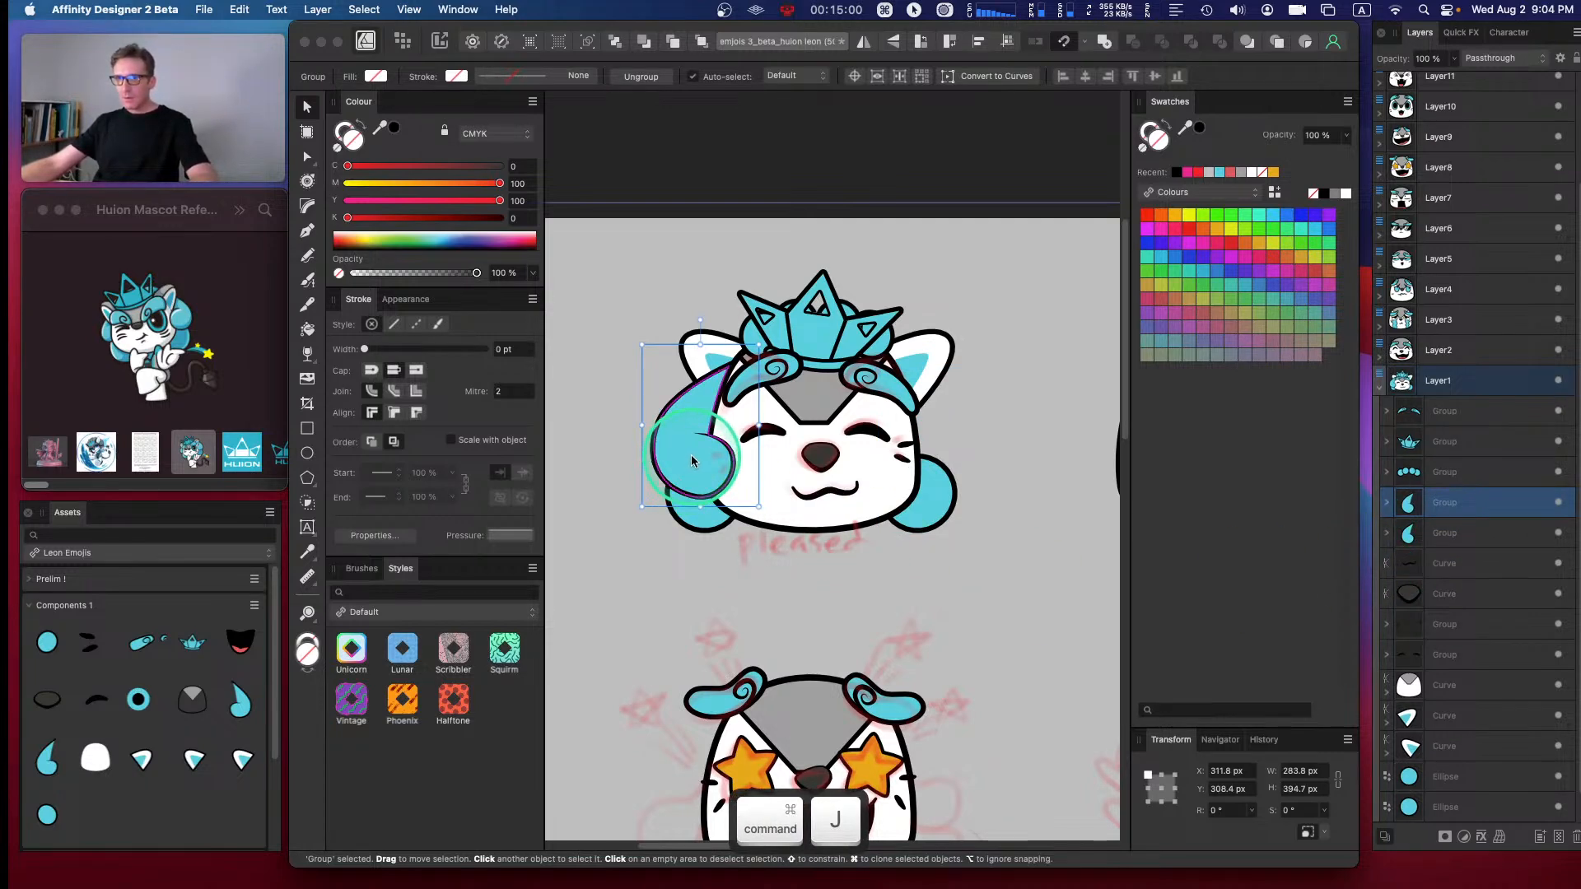
drag(691, 455, 956, 445)
click(863, 41)
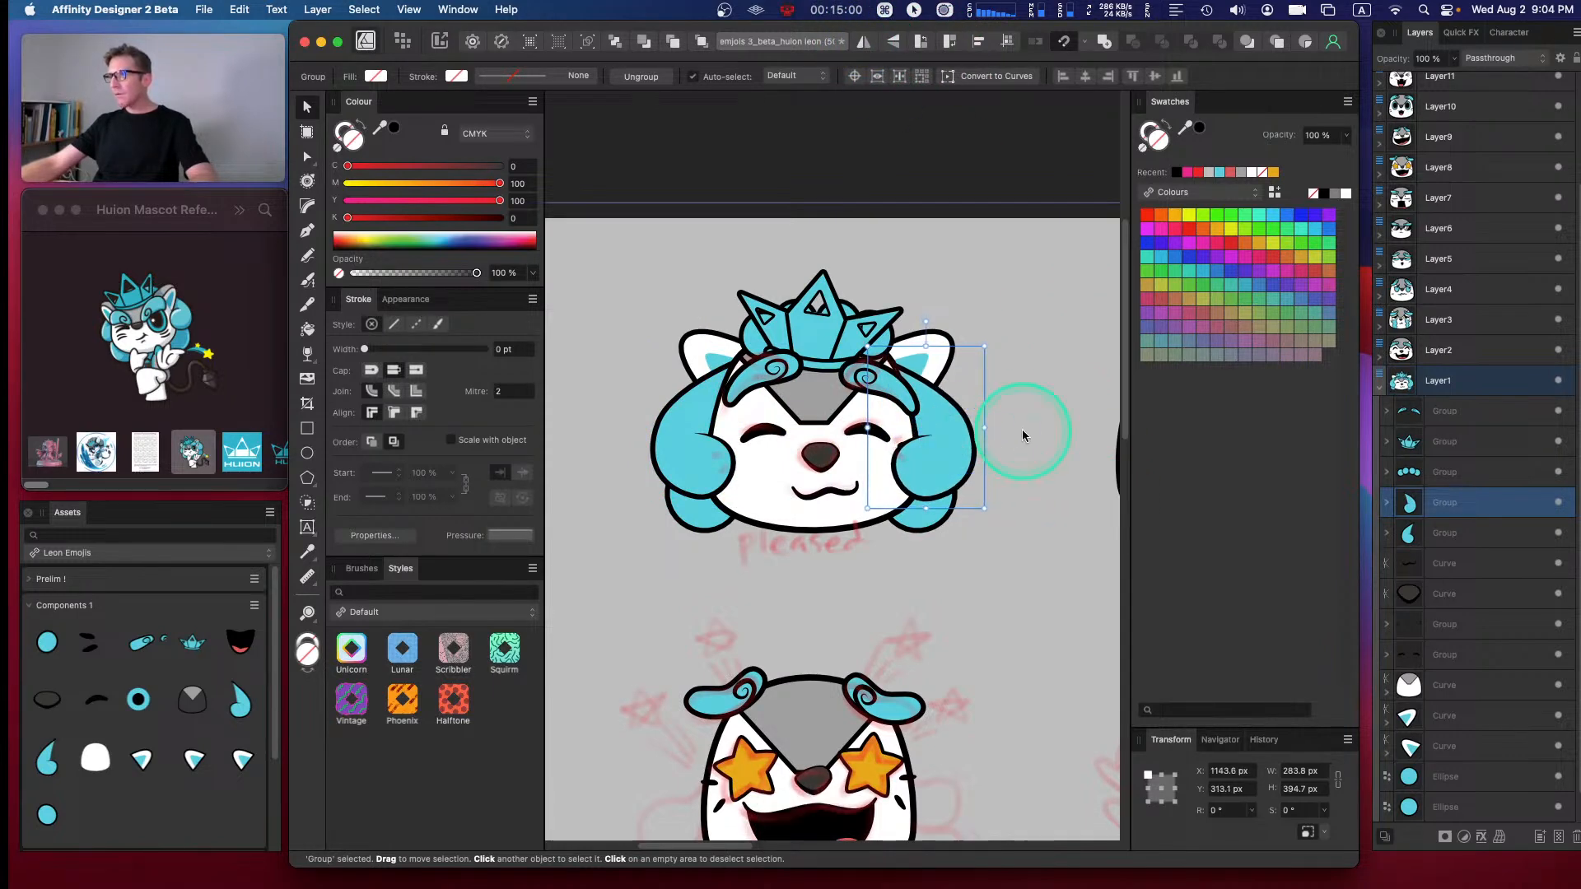
key(super+z)
key(super+z)
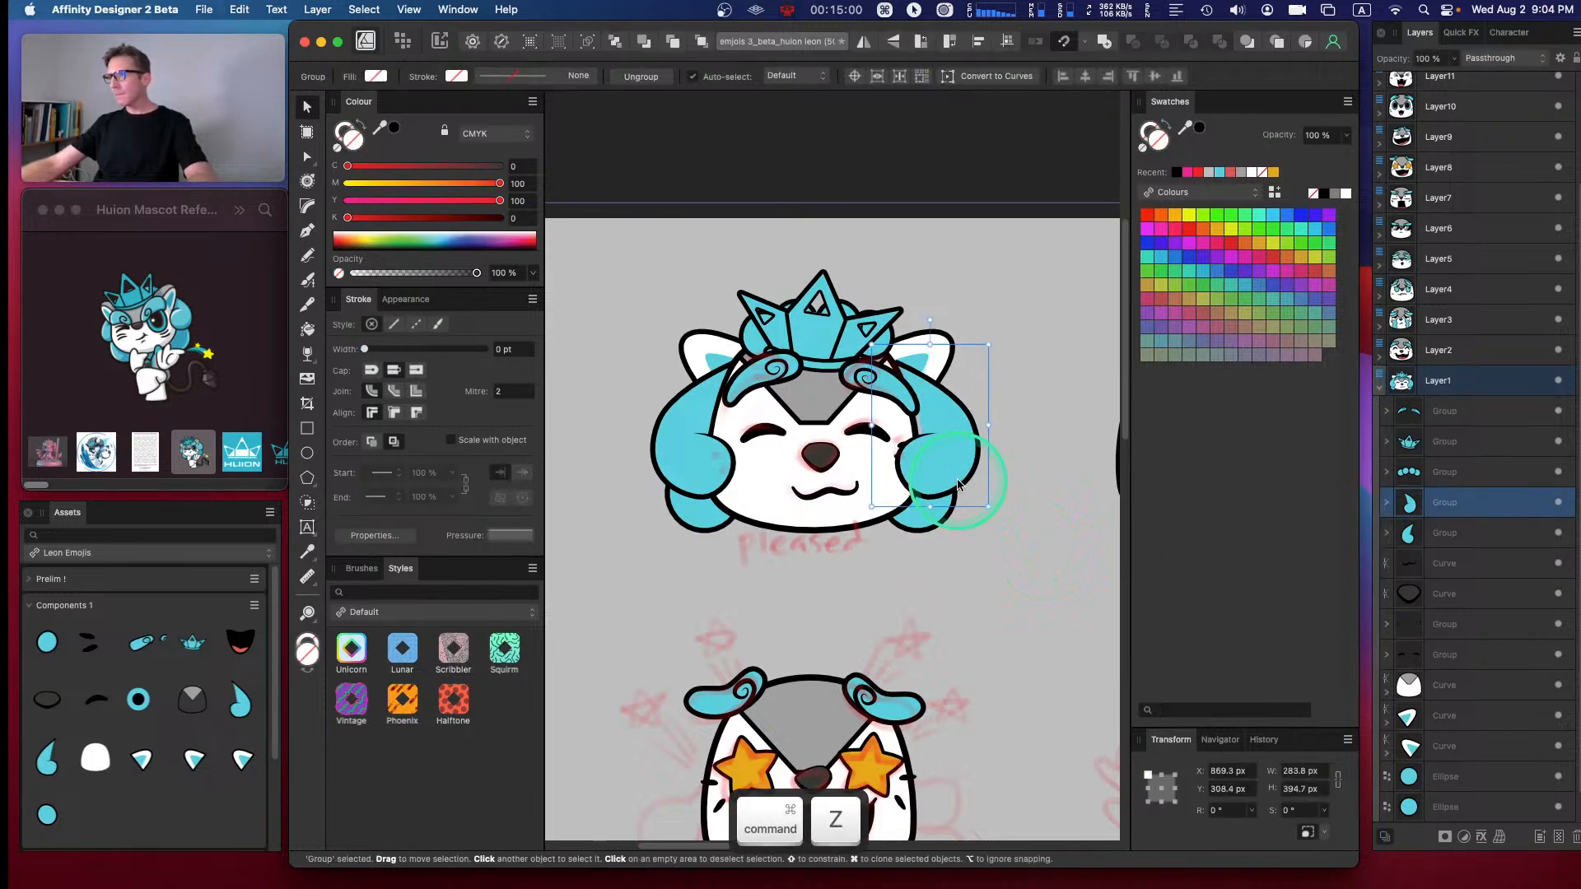
drag(959, 441, 955, 438)
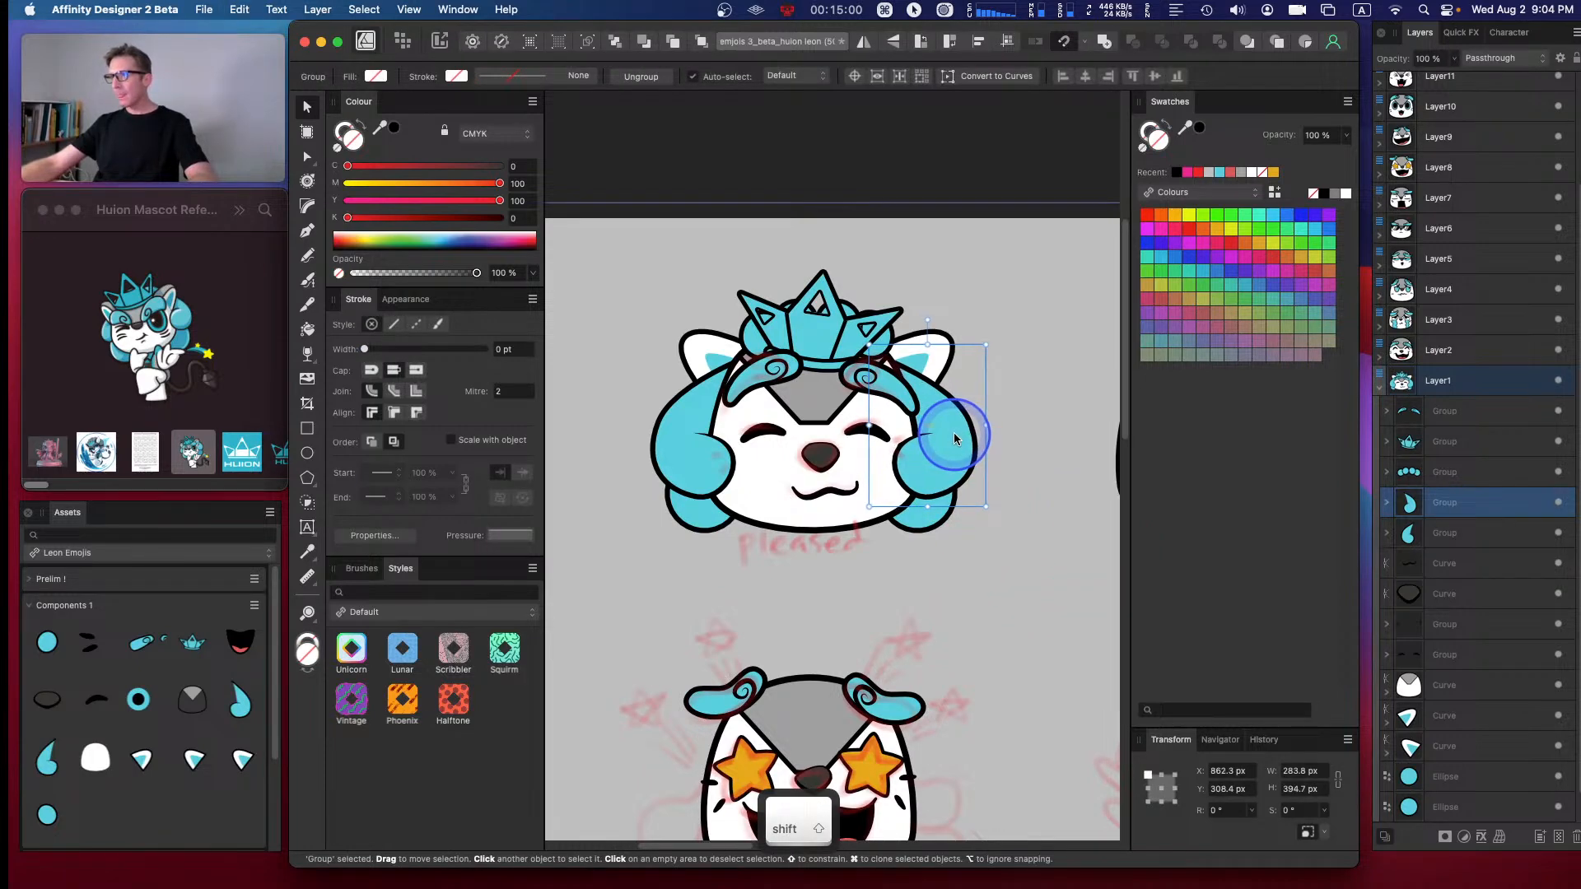
- Select both ear curves and bring them forward in the stacking order until they sit above both large curl groups
click(1474, 713)
shift+click(1484, 747)
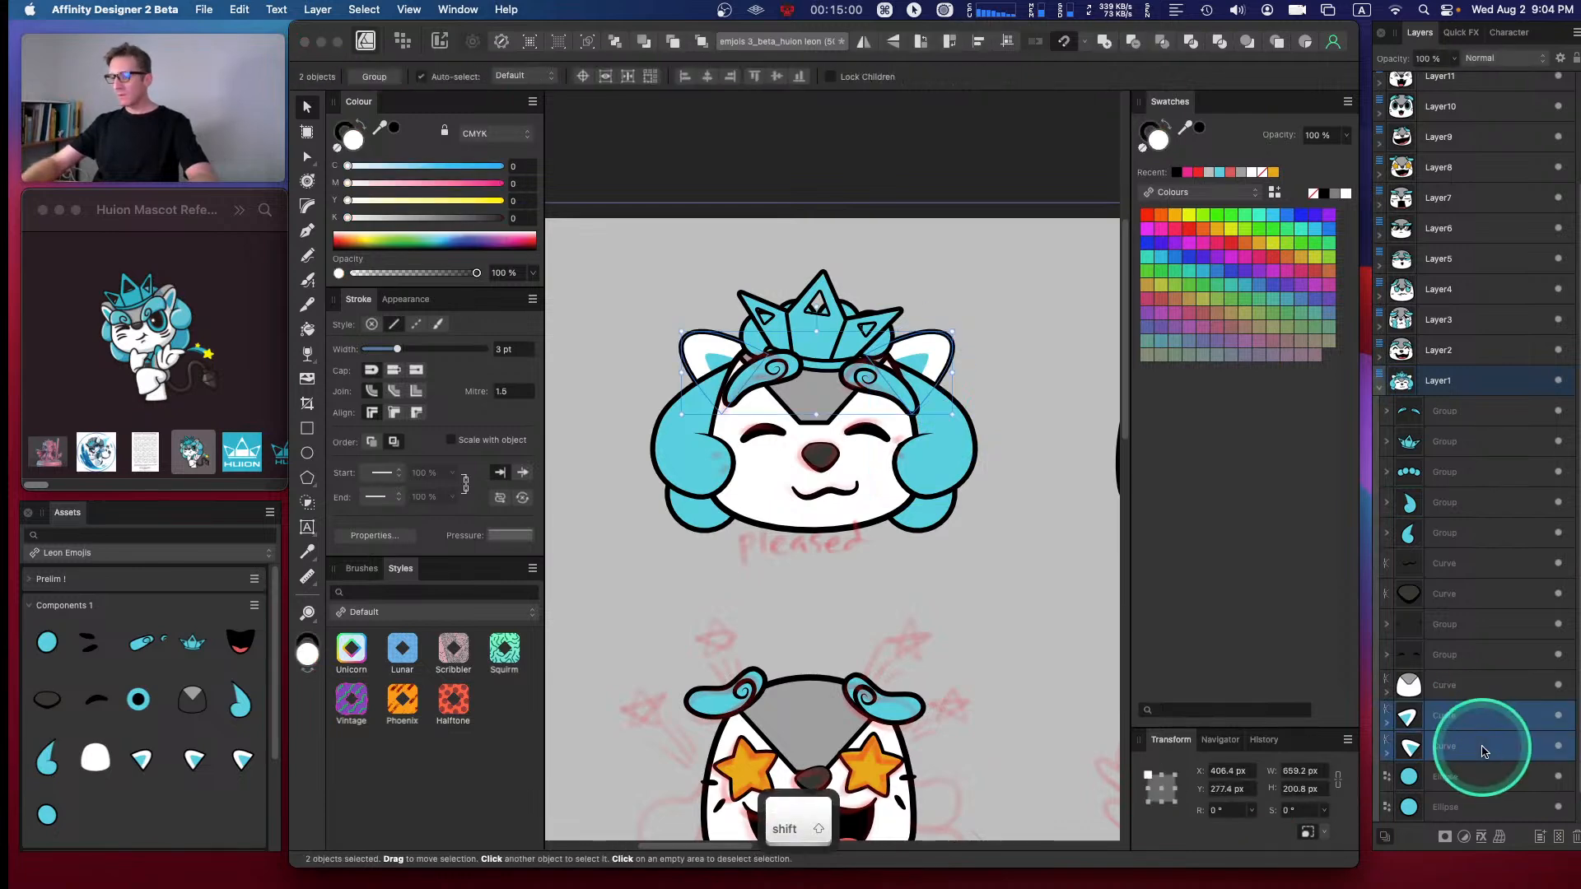
key(super+bracketright)
key(super+bracketright)
key(super+bracketright)
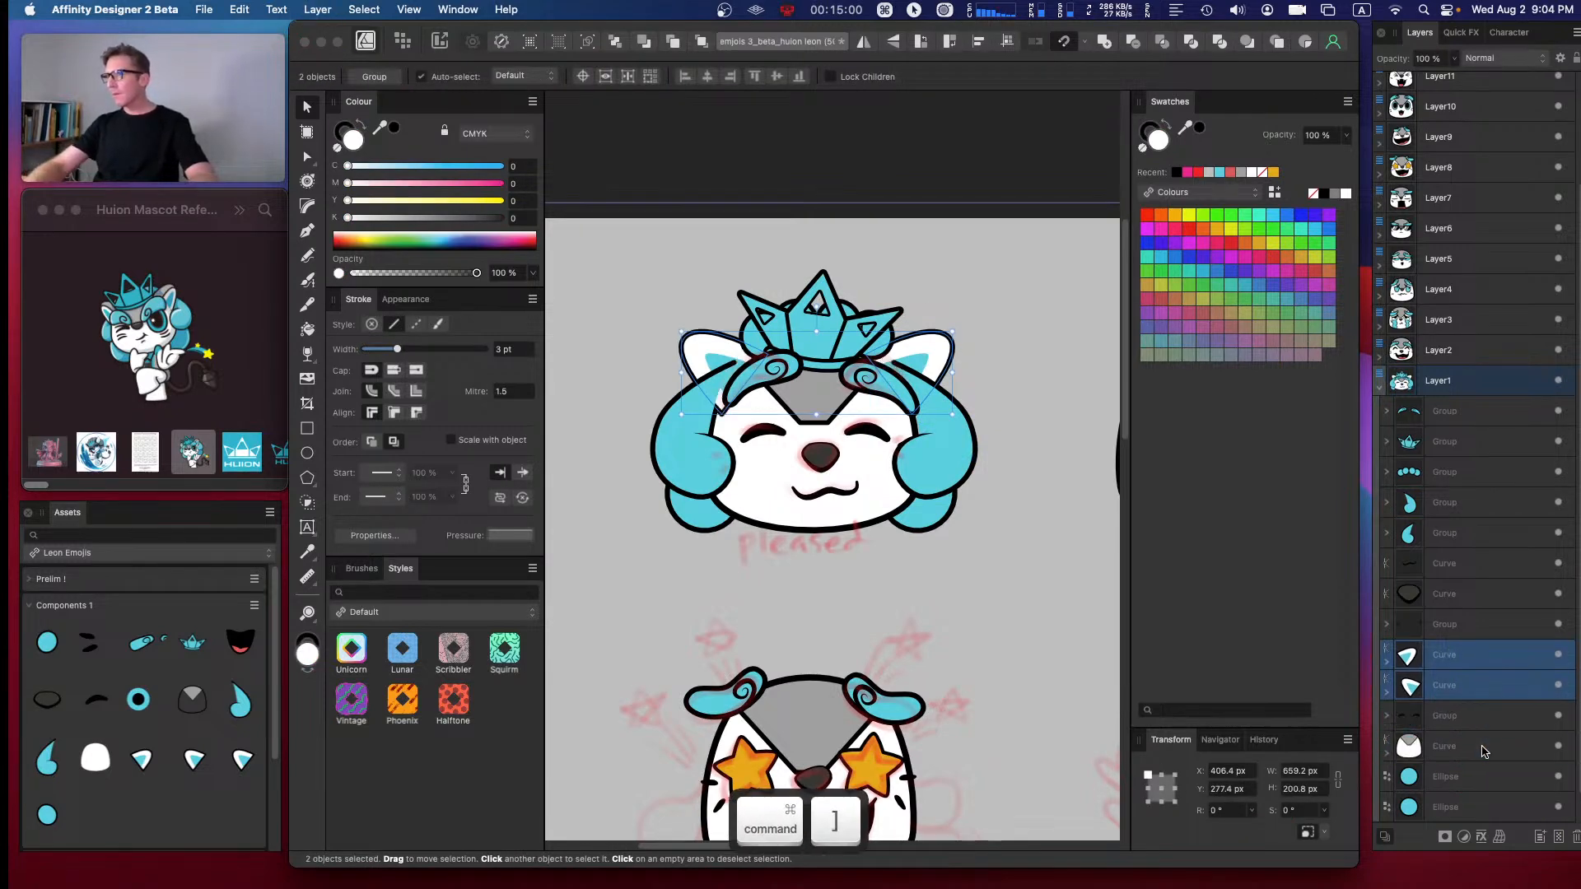
key(super+bracketright)
key(super+bracketright)
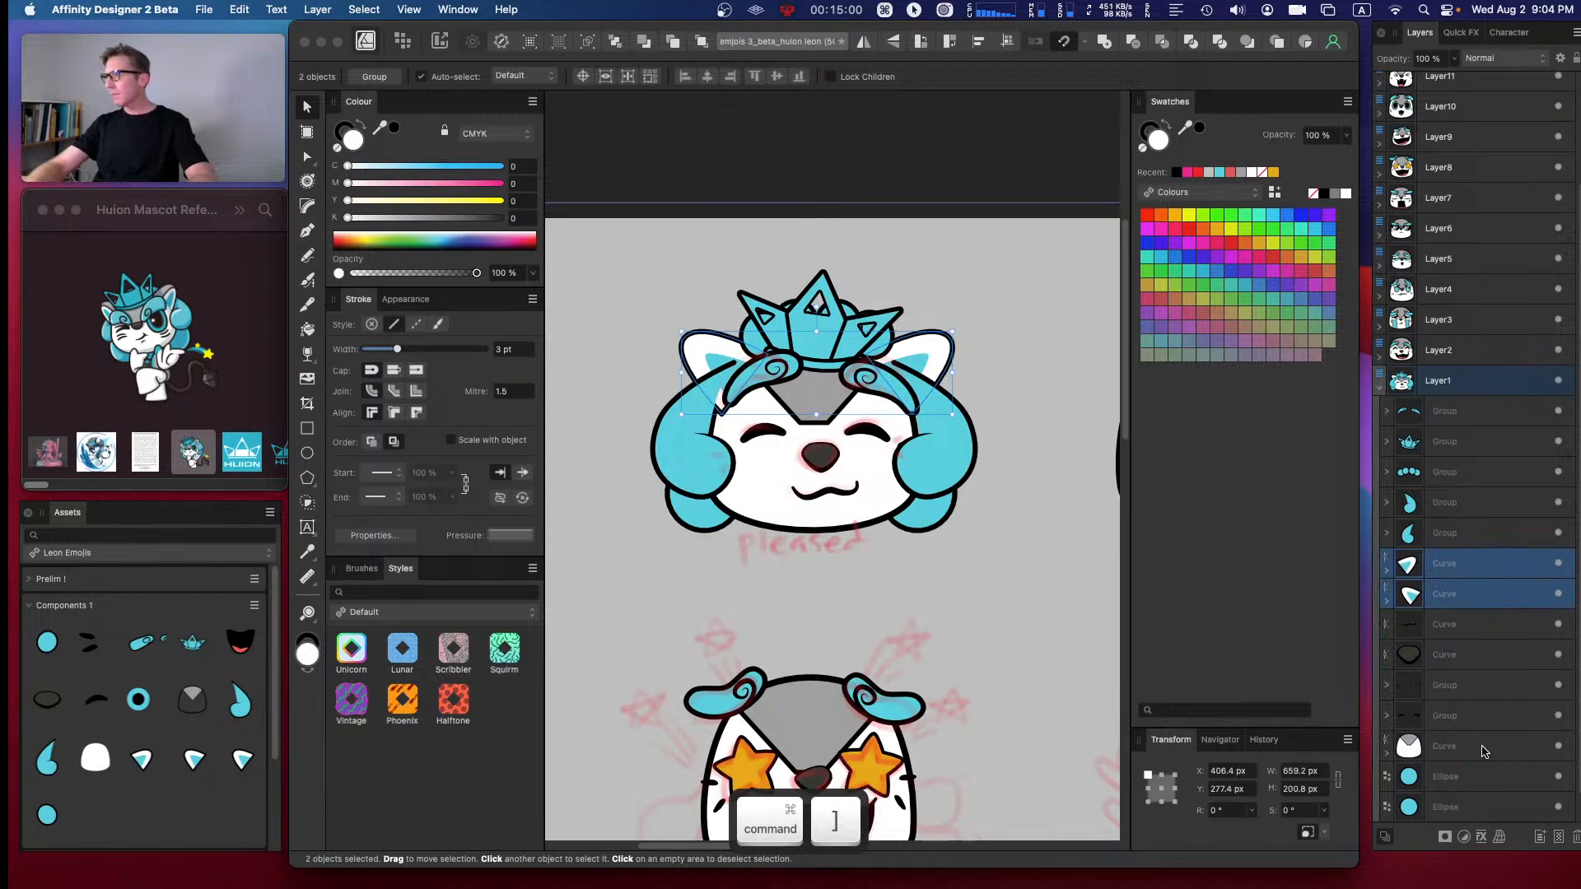
key(super+bracketright)
key(super+bracketright)
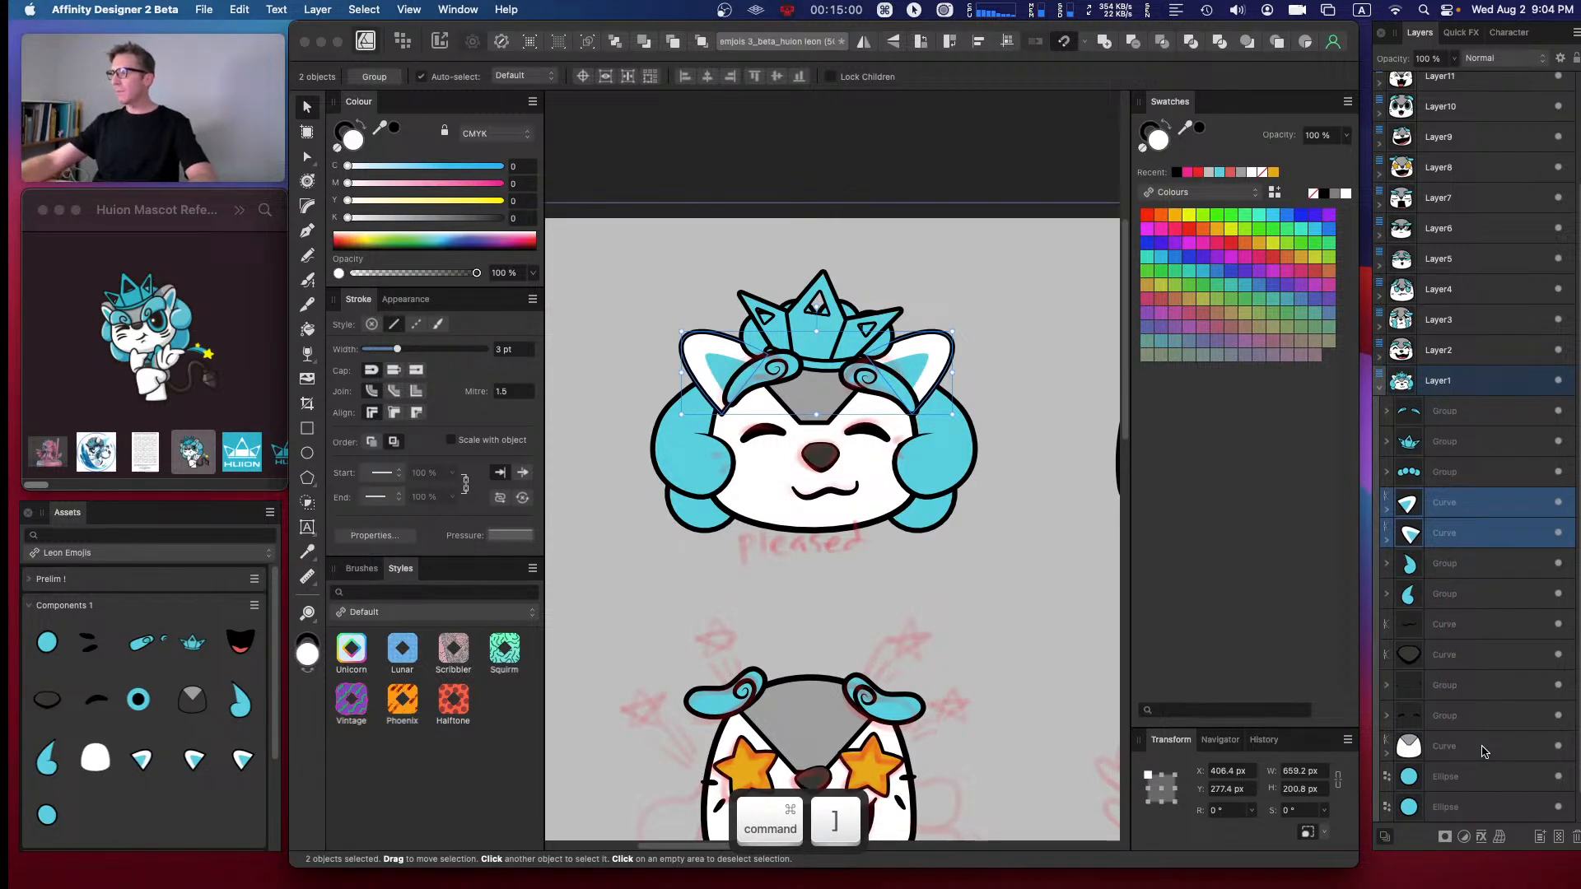
- Select the head shape together with its four facial feature objects and bring them forward above the ears and large curls
click(1462, 749)
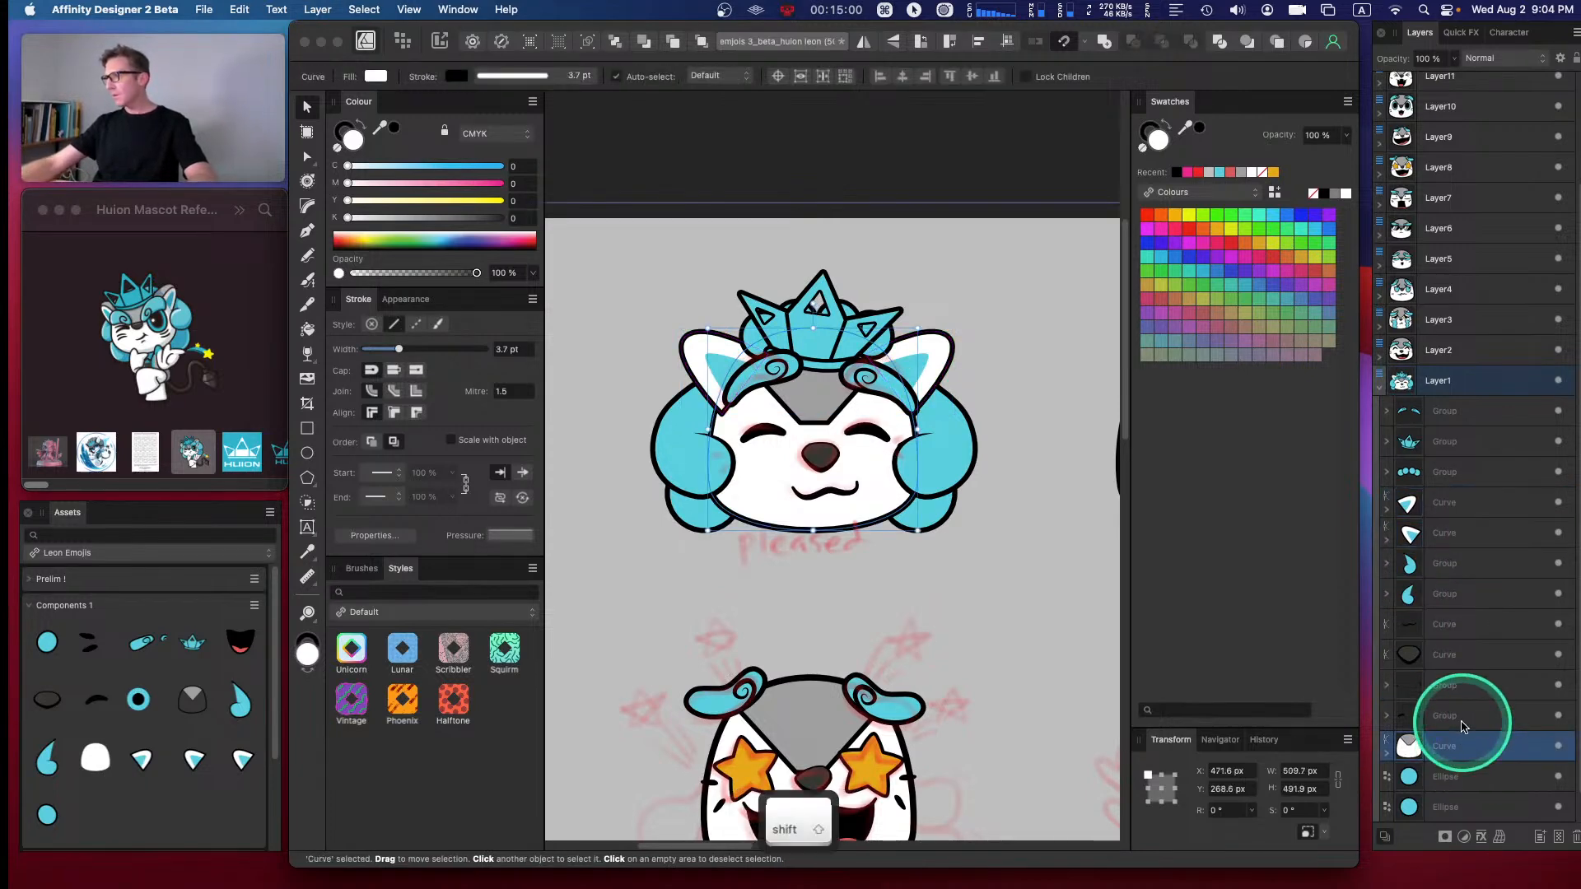
super+click(1456, 716)
super+click(1456, 686)
super+click(1451, 656)
super+click(1454, 624)
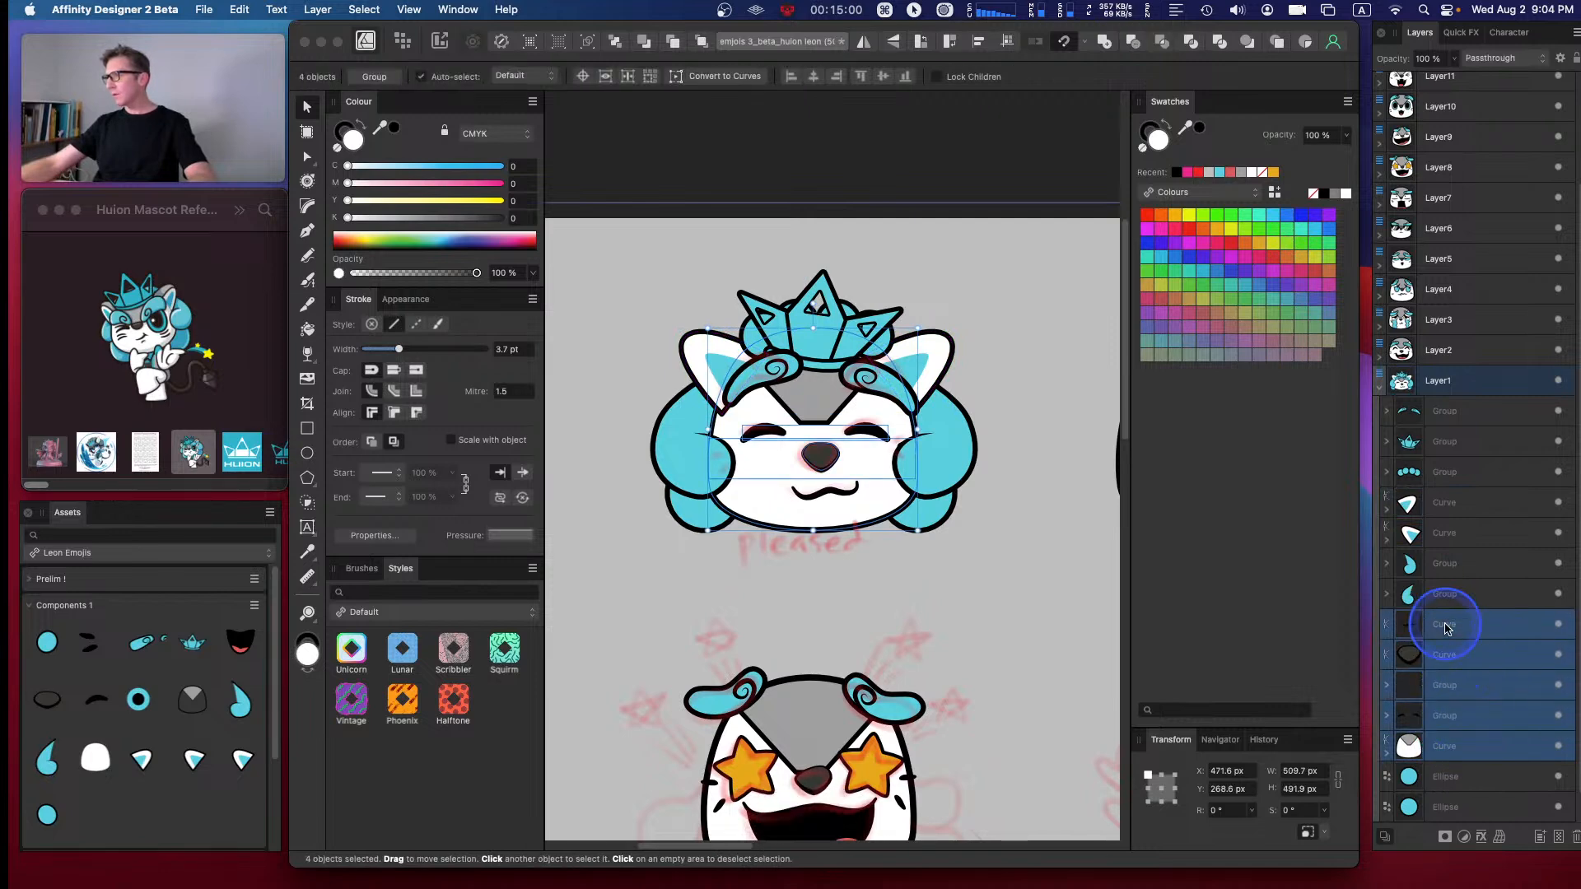
click(1455, 625)
shift+click(1485, 718)
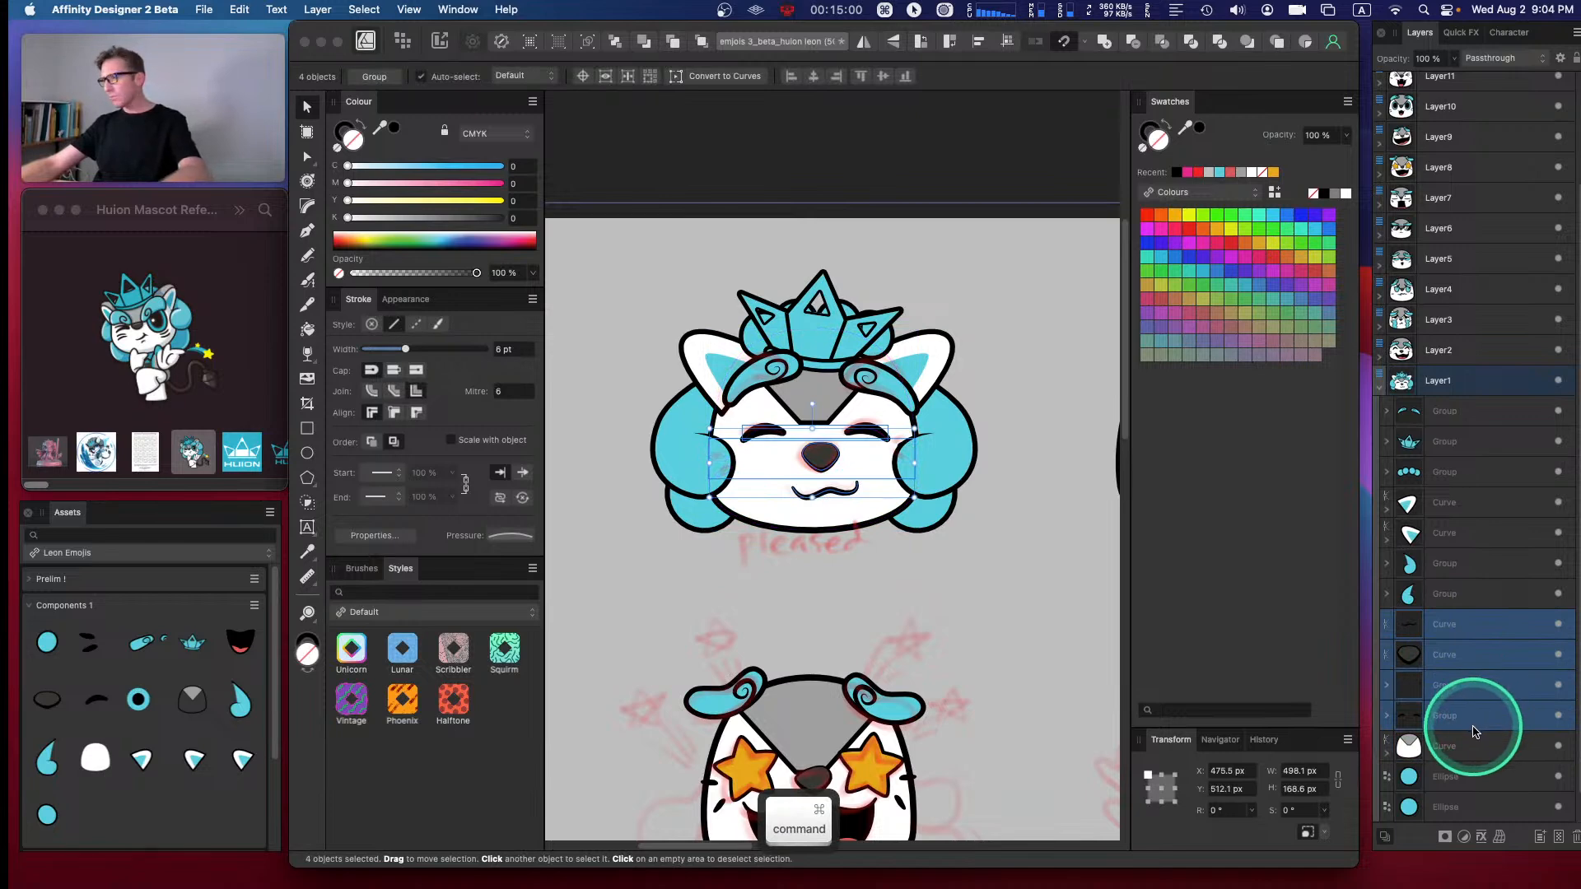
shift+click(1467, 746)
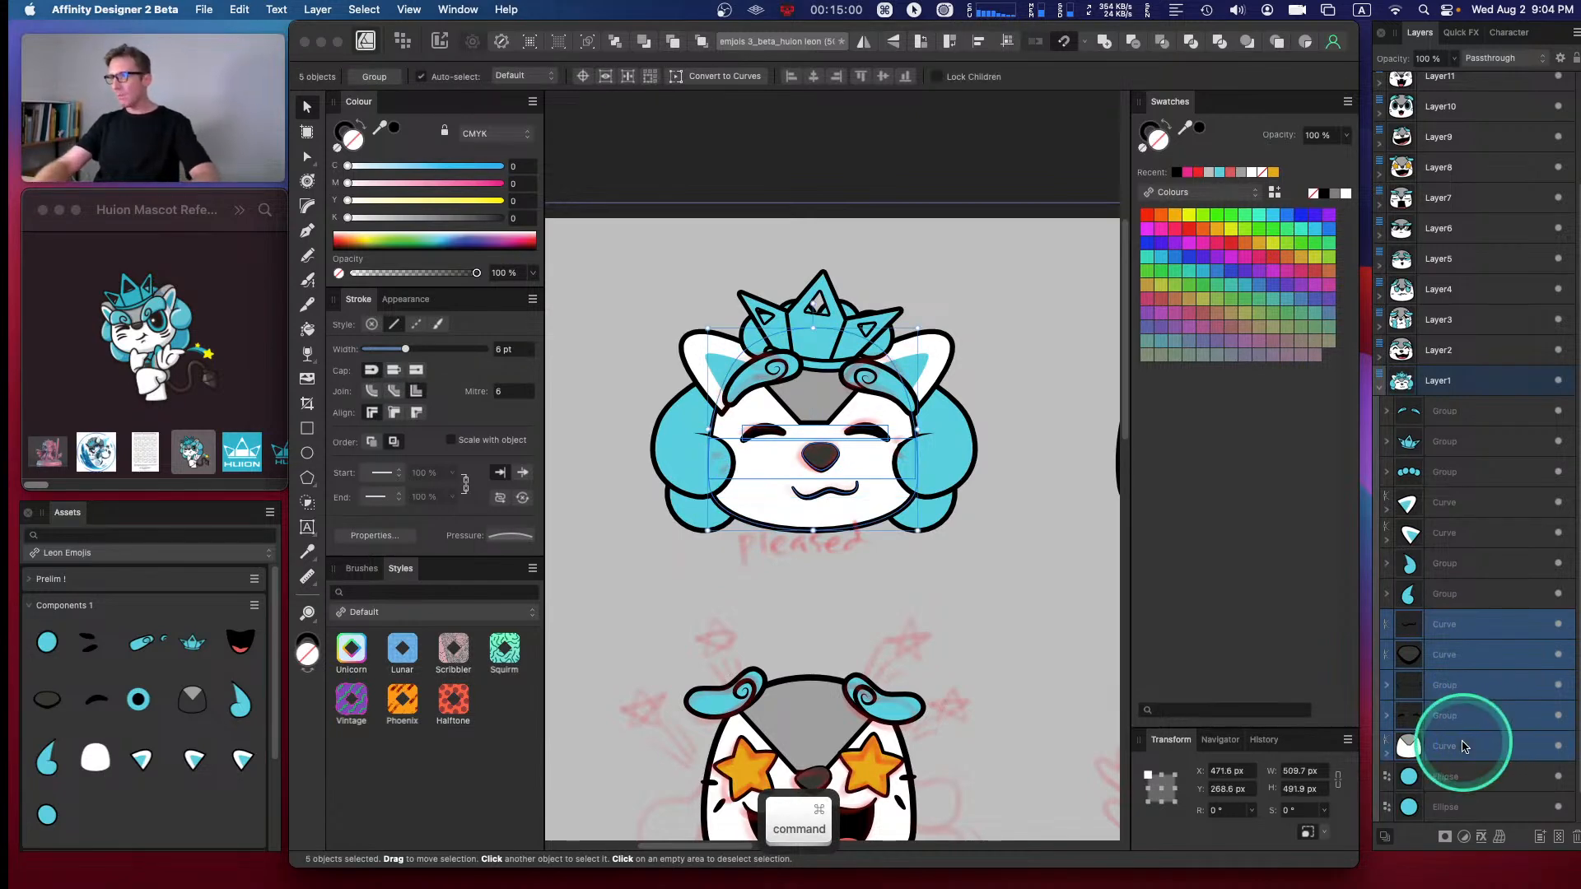
key(super+bracketright)
key(super+bracketright)
key(super+bracketright)
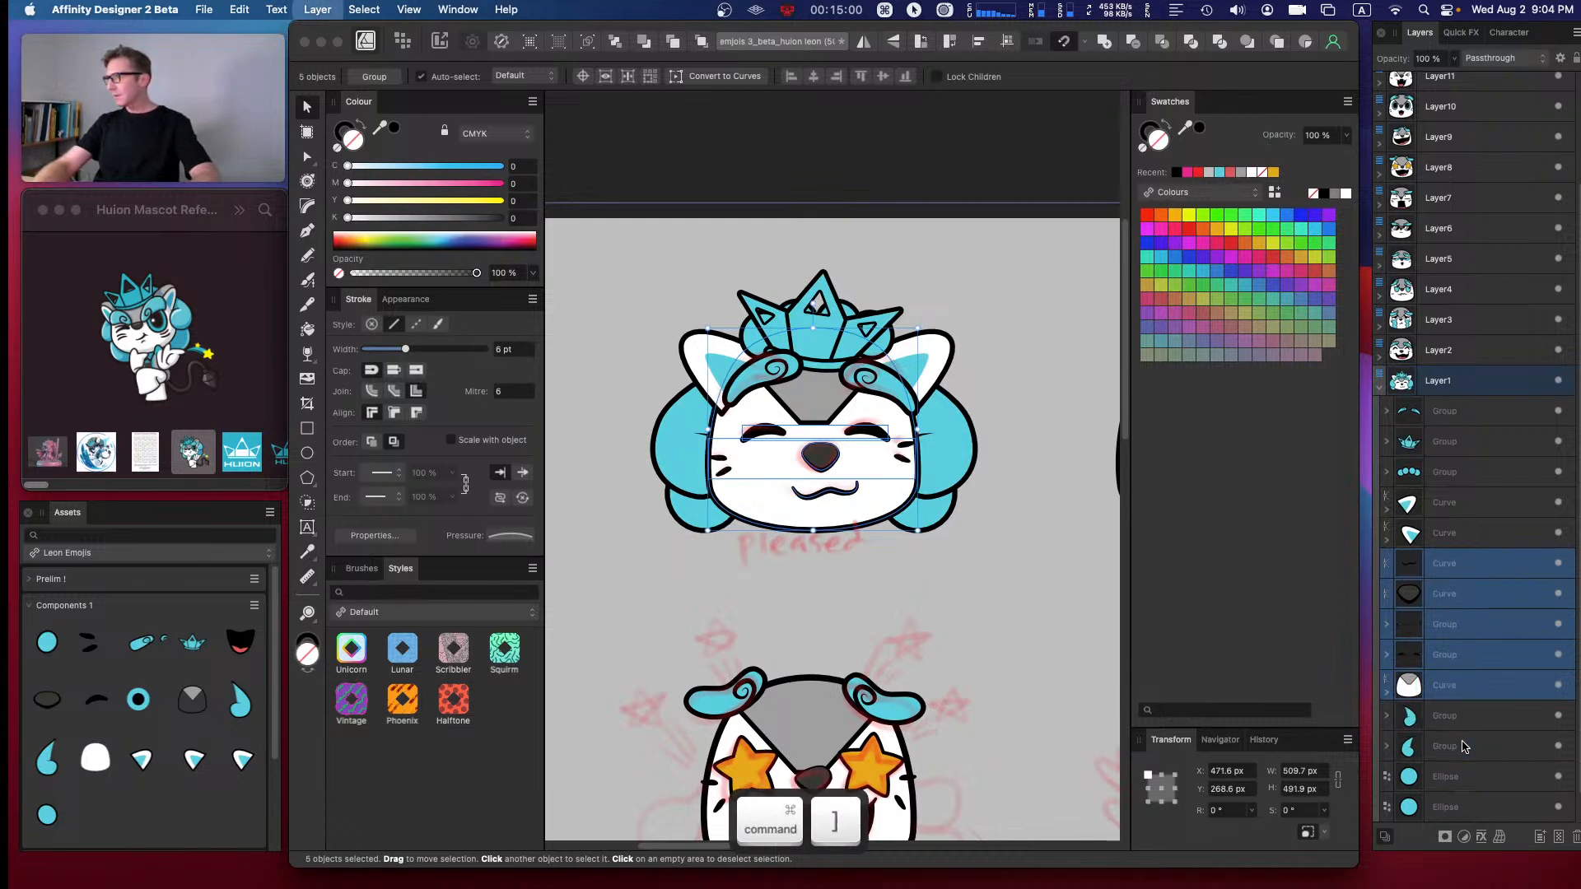
key(super+bracketright)
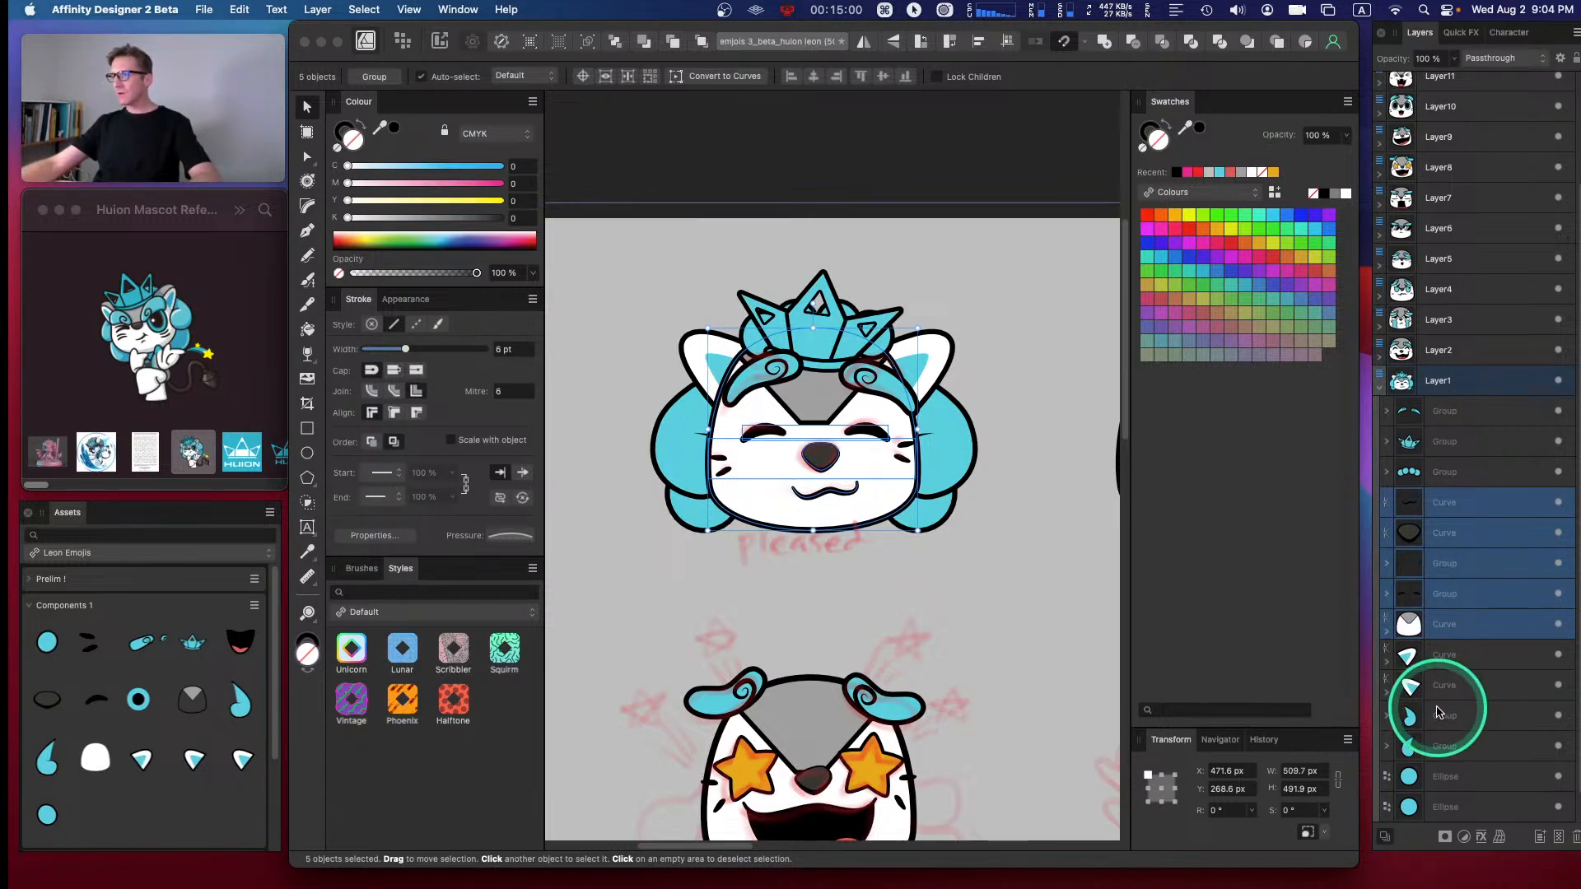
- Select the pair of large curls and the pair of ears in turn to examine their stacking order
click(1440, 716)
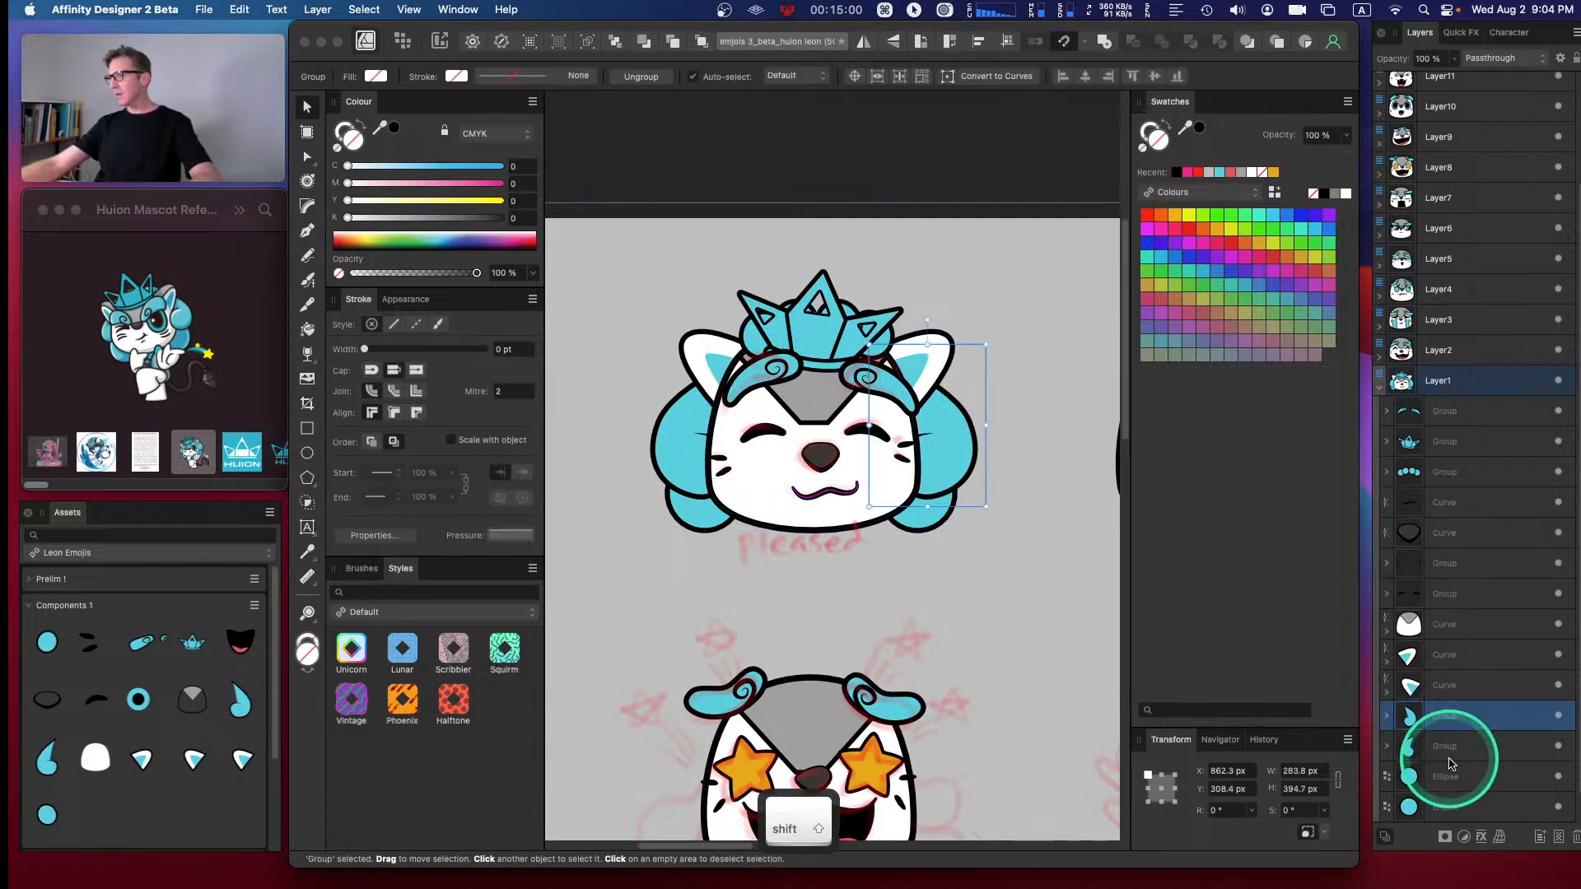
shift+click(1449, 751)
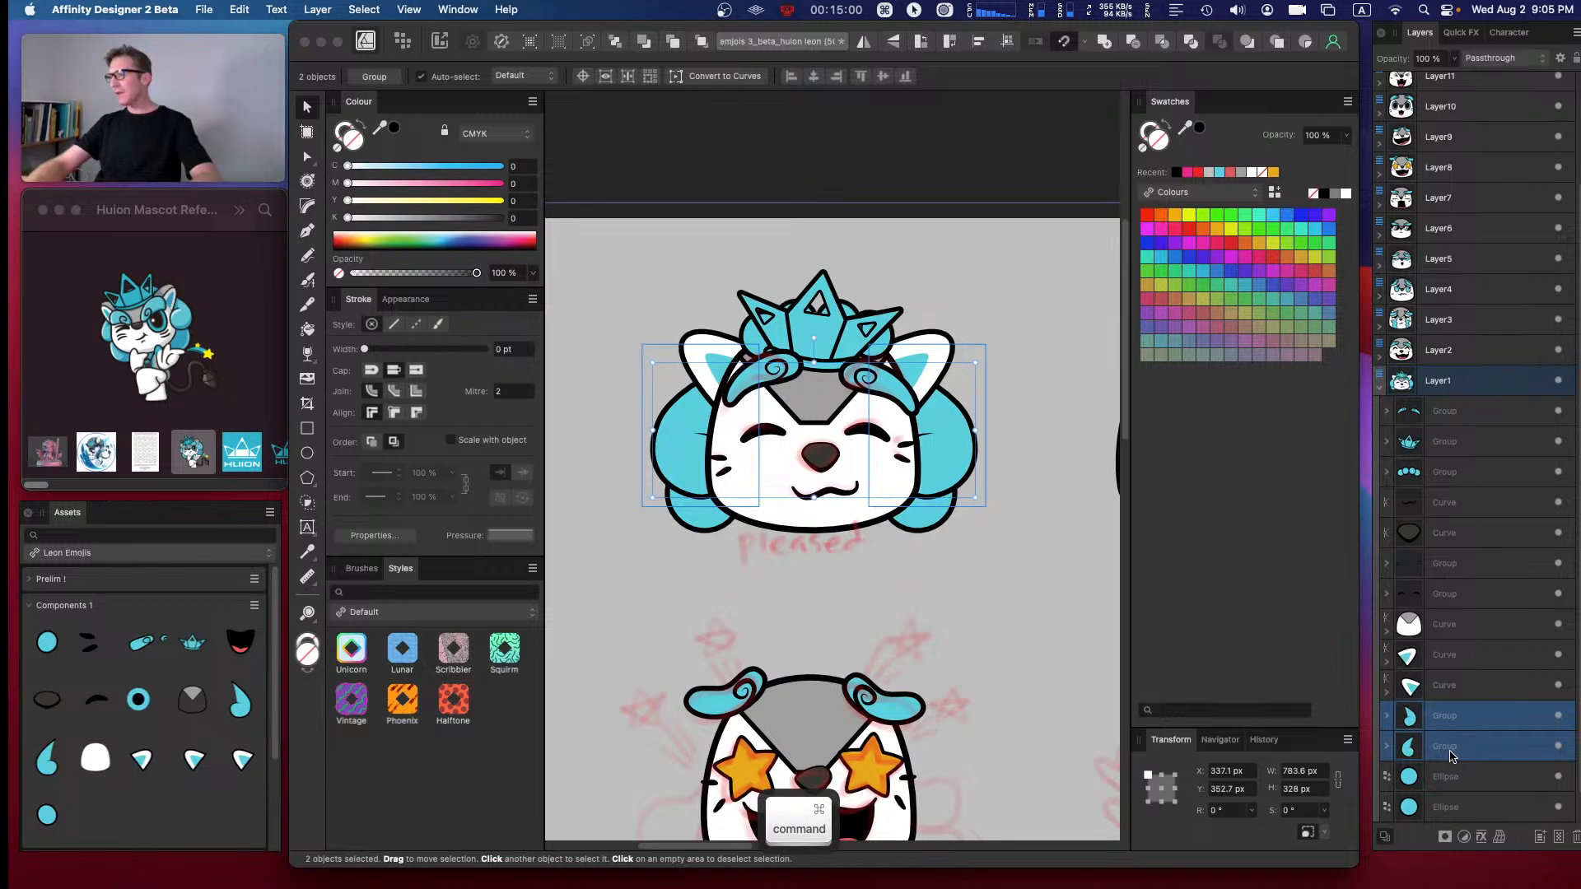
click(1447, 685)
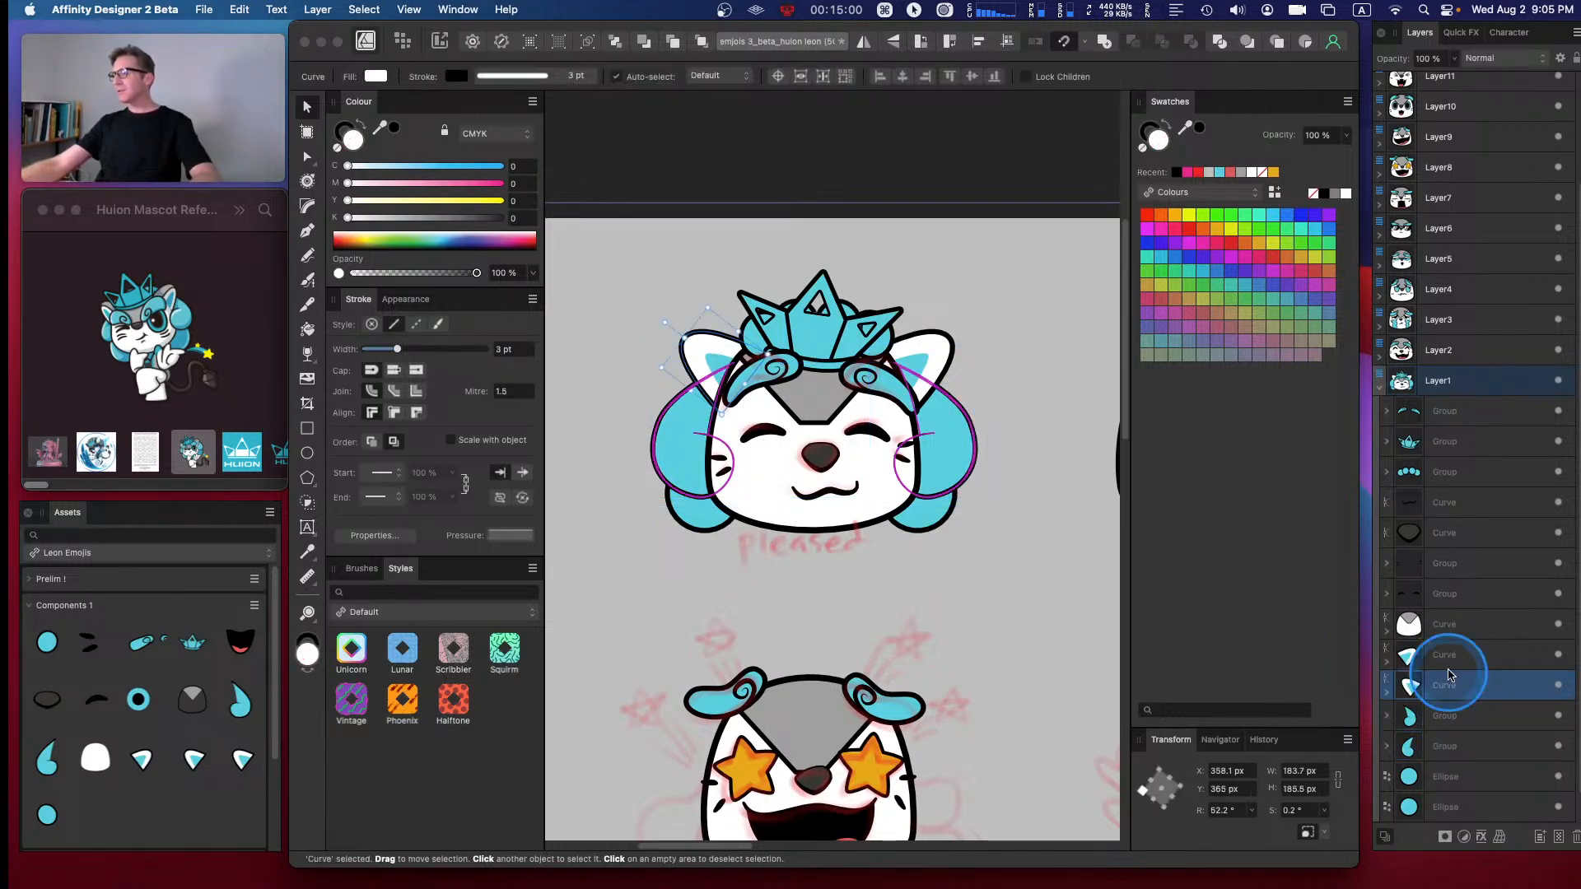
shift+click(1449, 657)
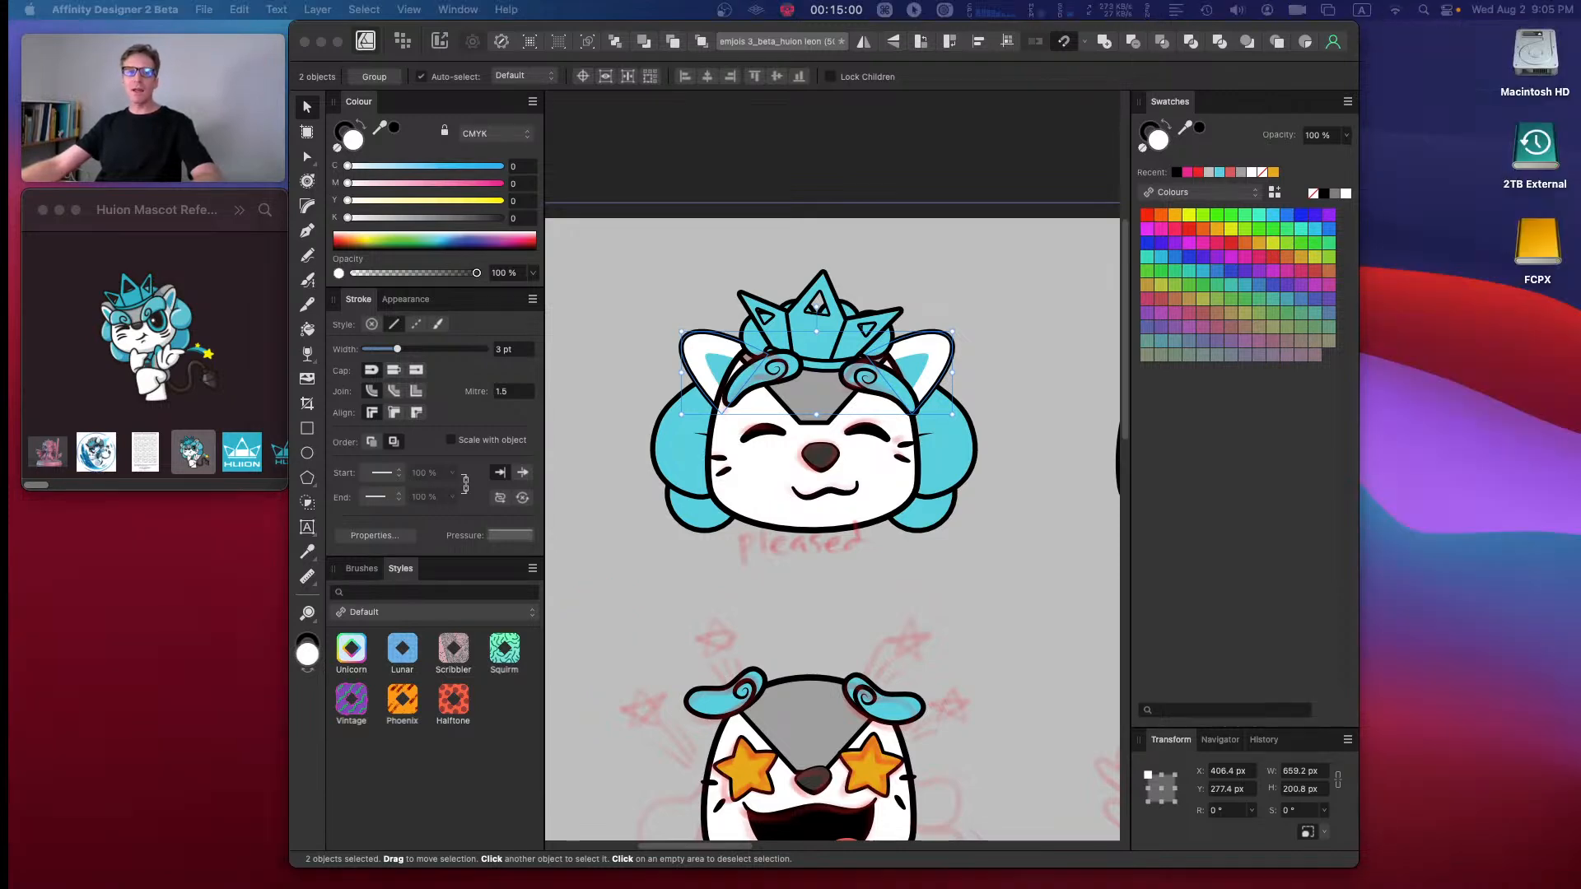
- Shift the artwork window slightly away from the Finder reference window, bring the references forward, and return to Affinity Designer
click(698, 28)
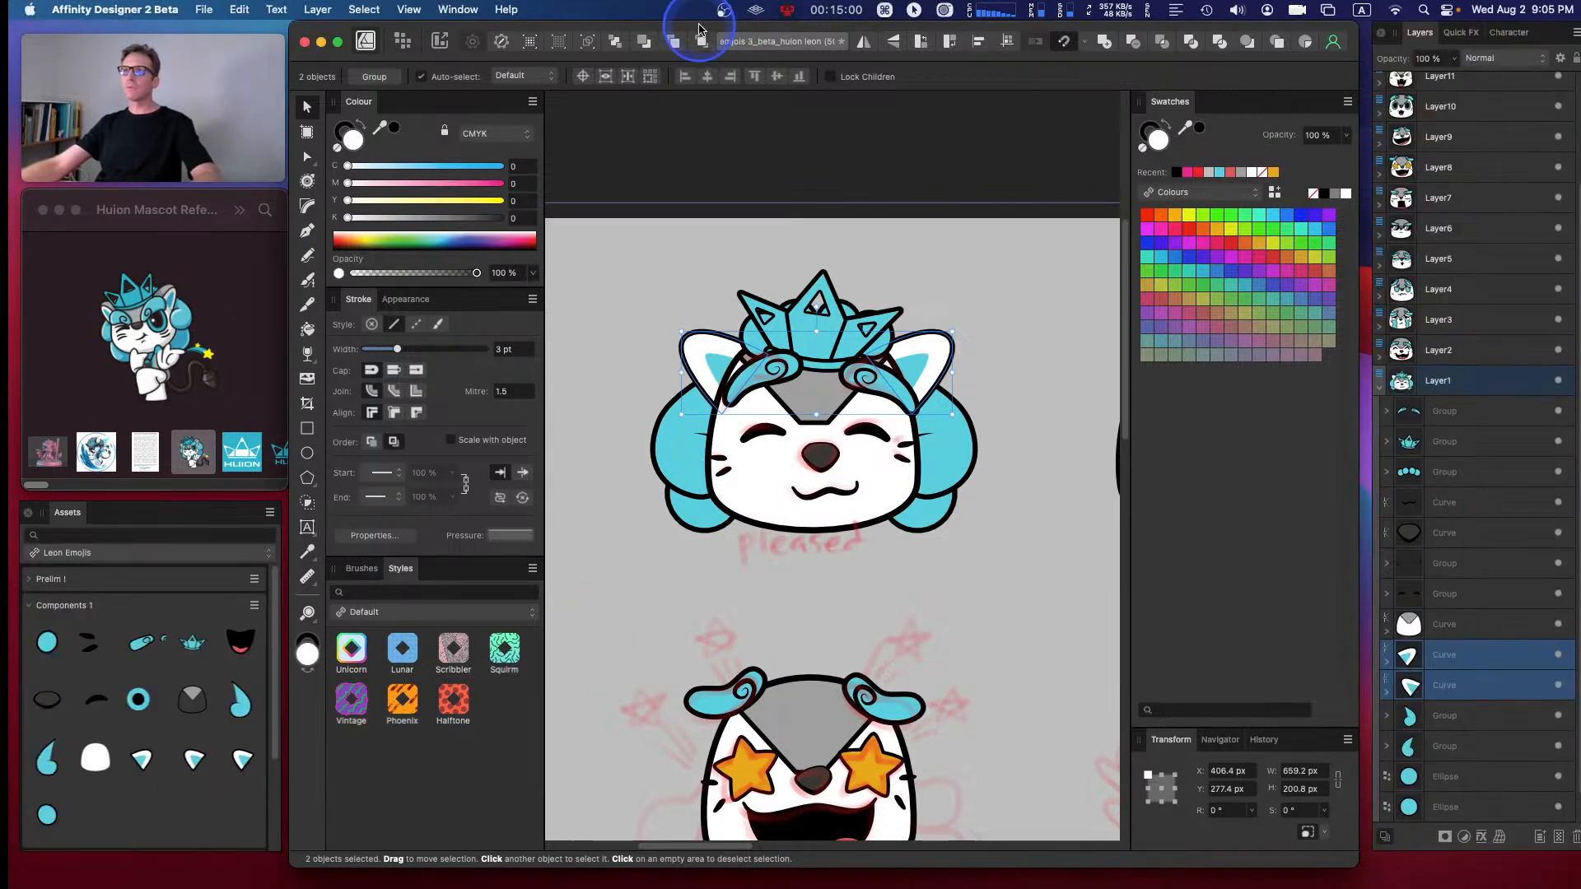
drag(704, 30, 707, 30)
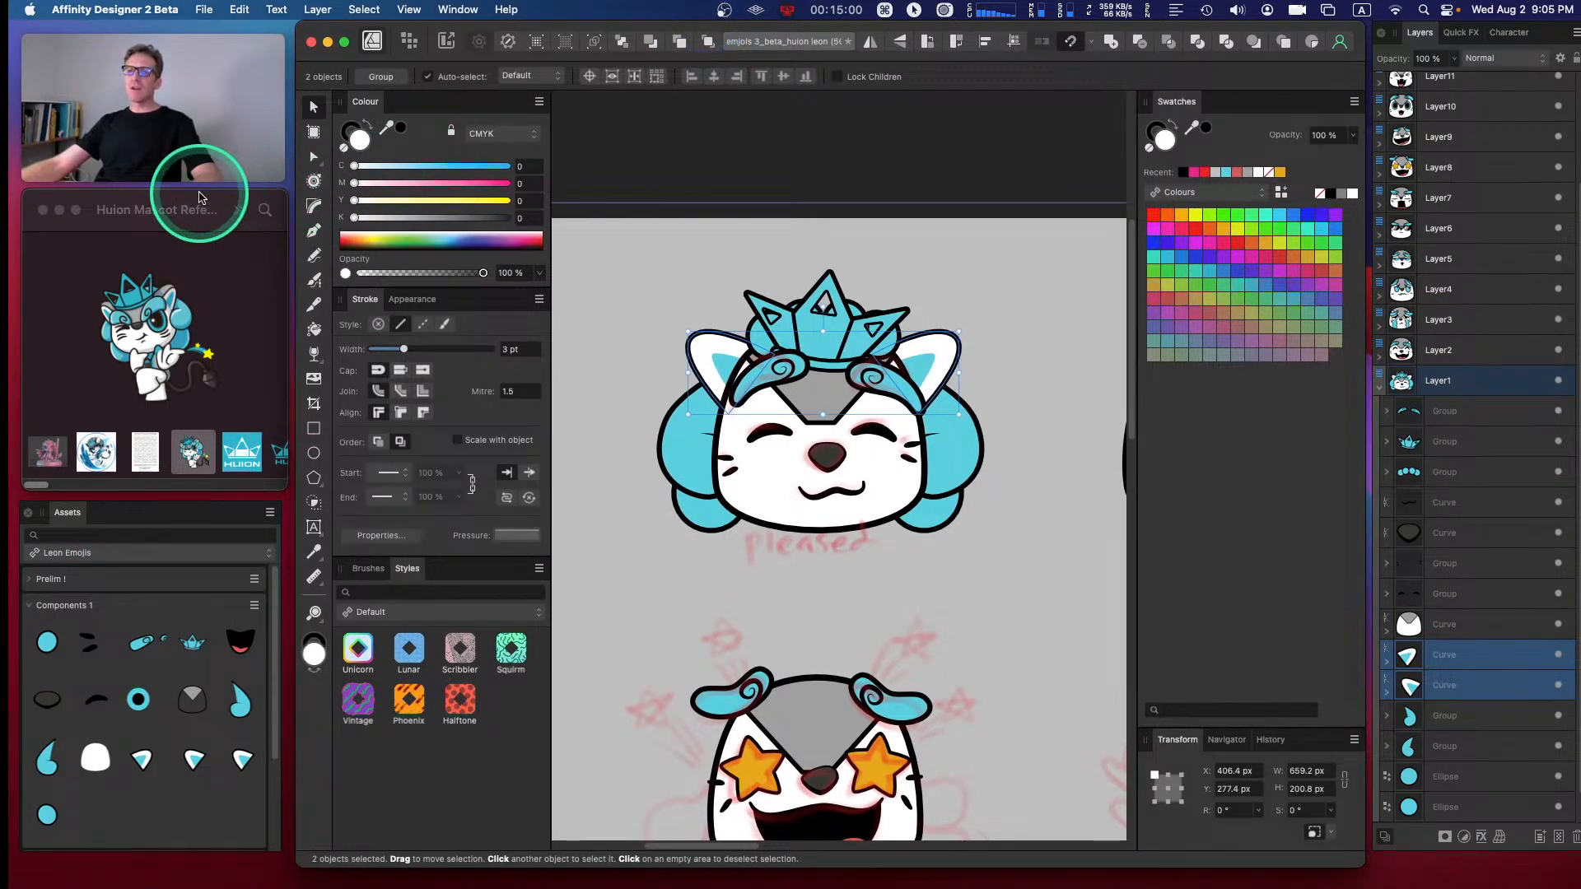
click(199, 198)
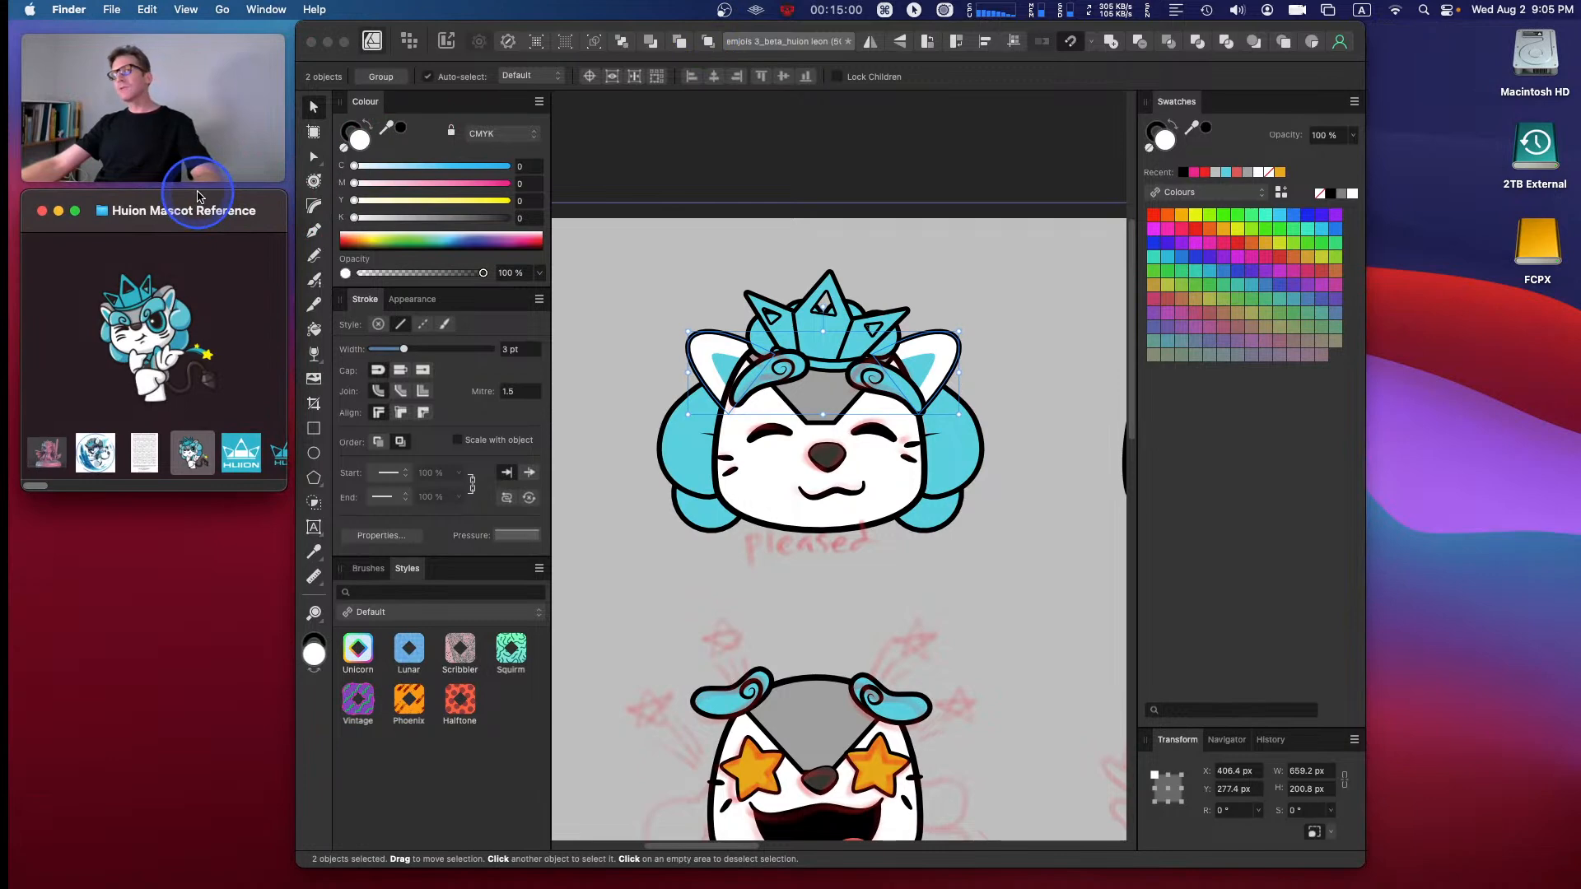
click(212, 566)
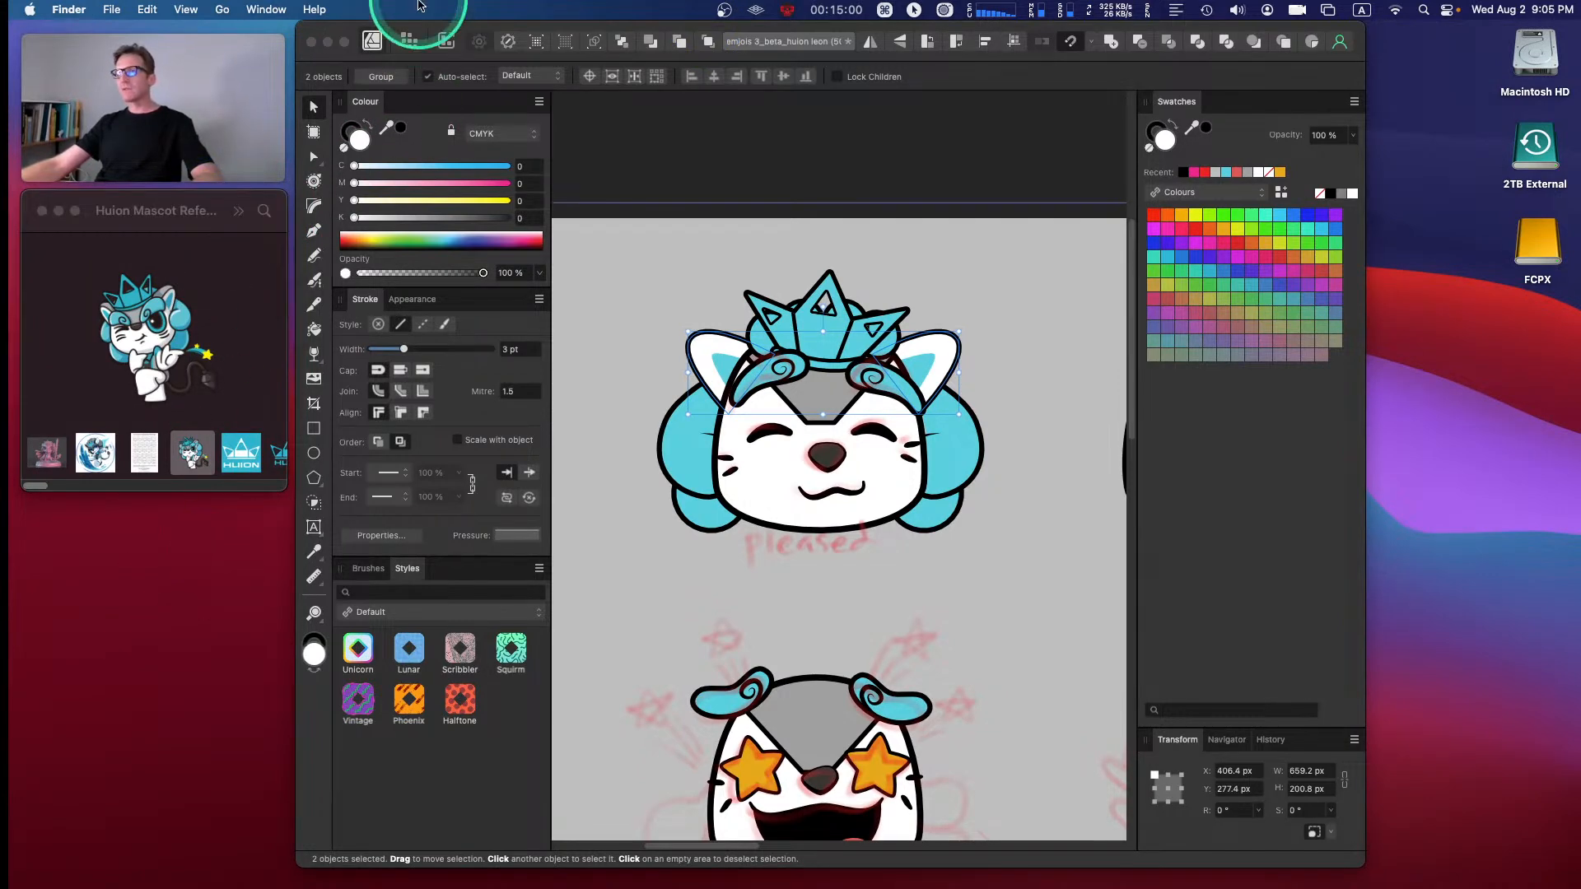
click(319, 33)
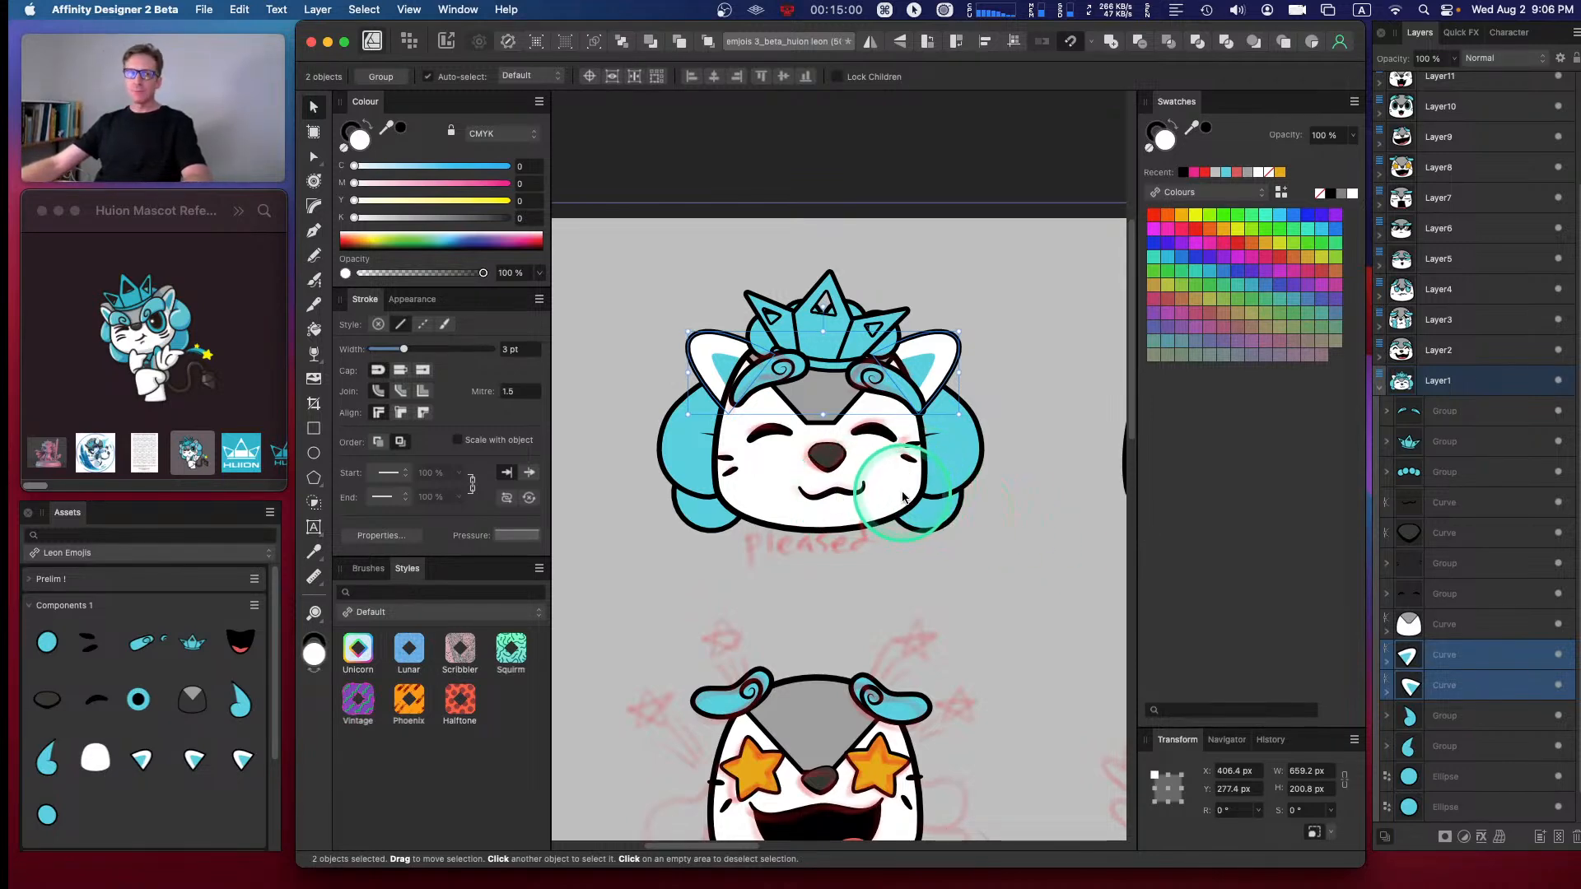
click(734, 281)
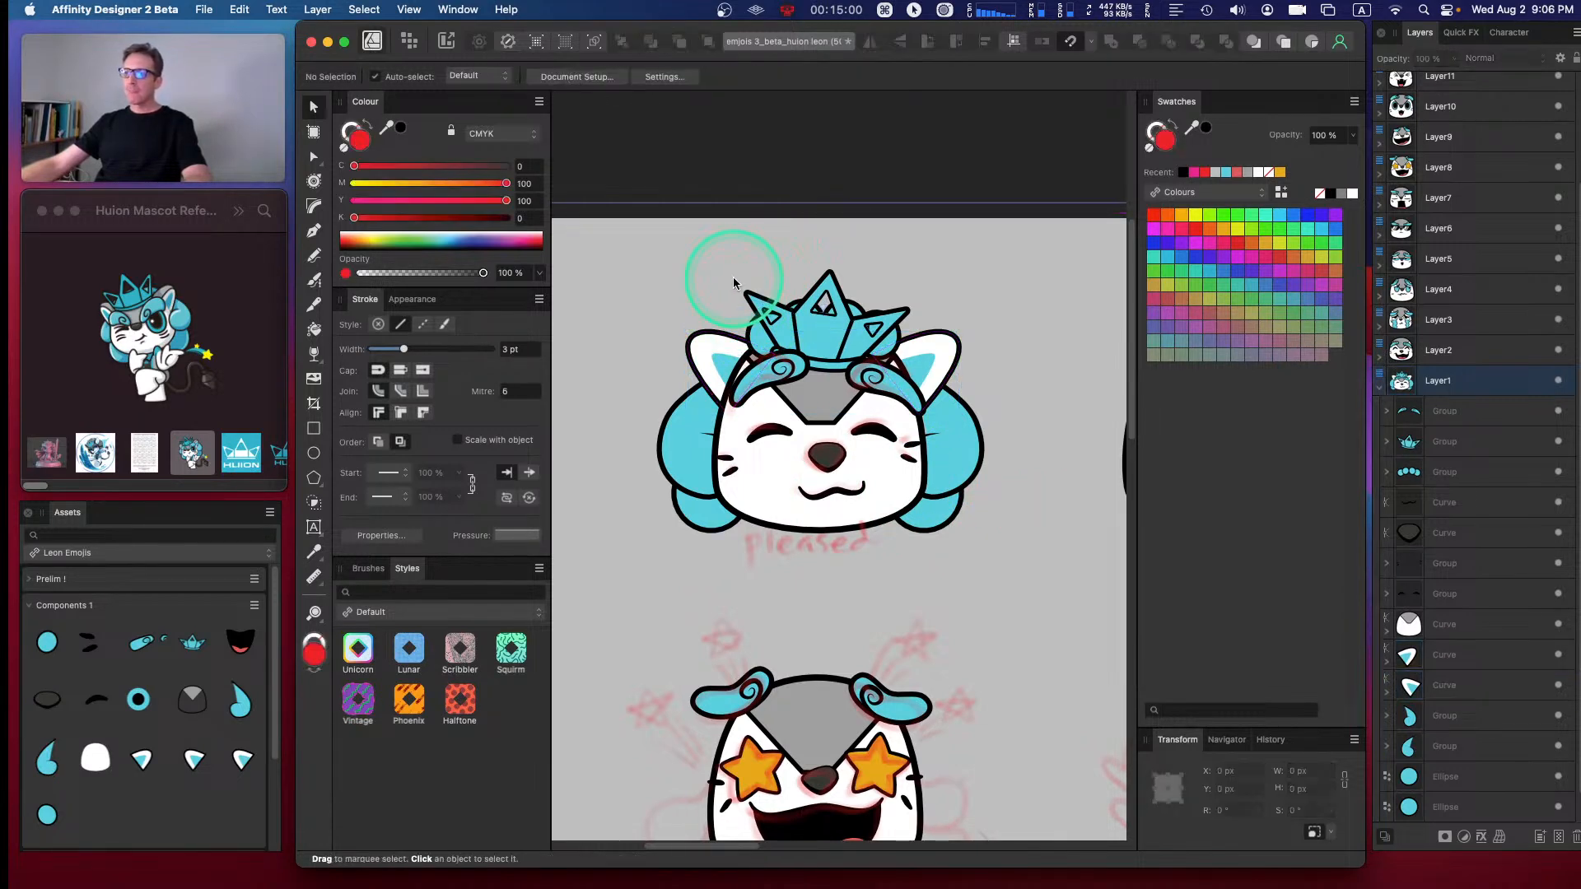
click(1463, 716)
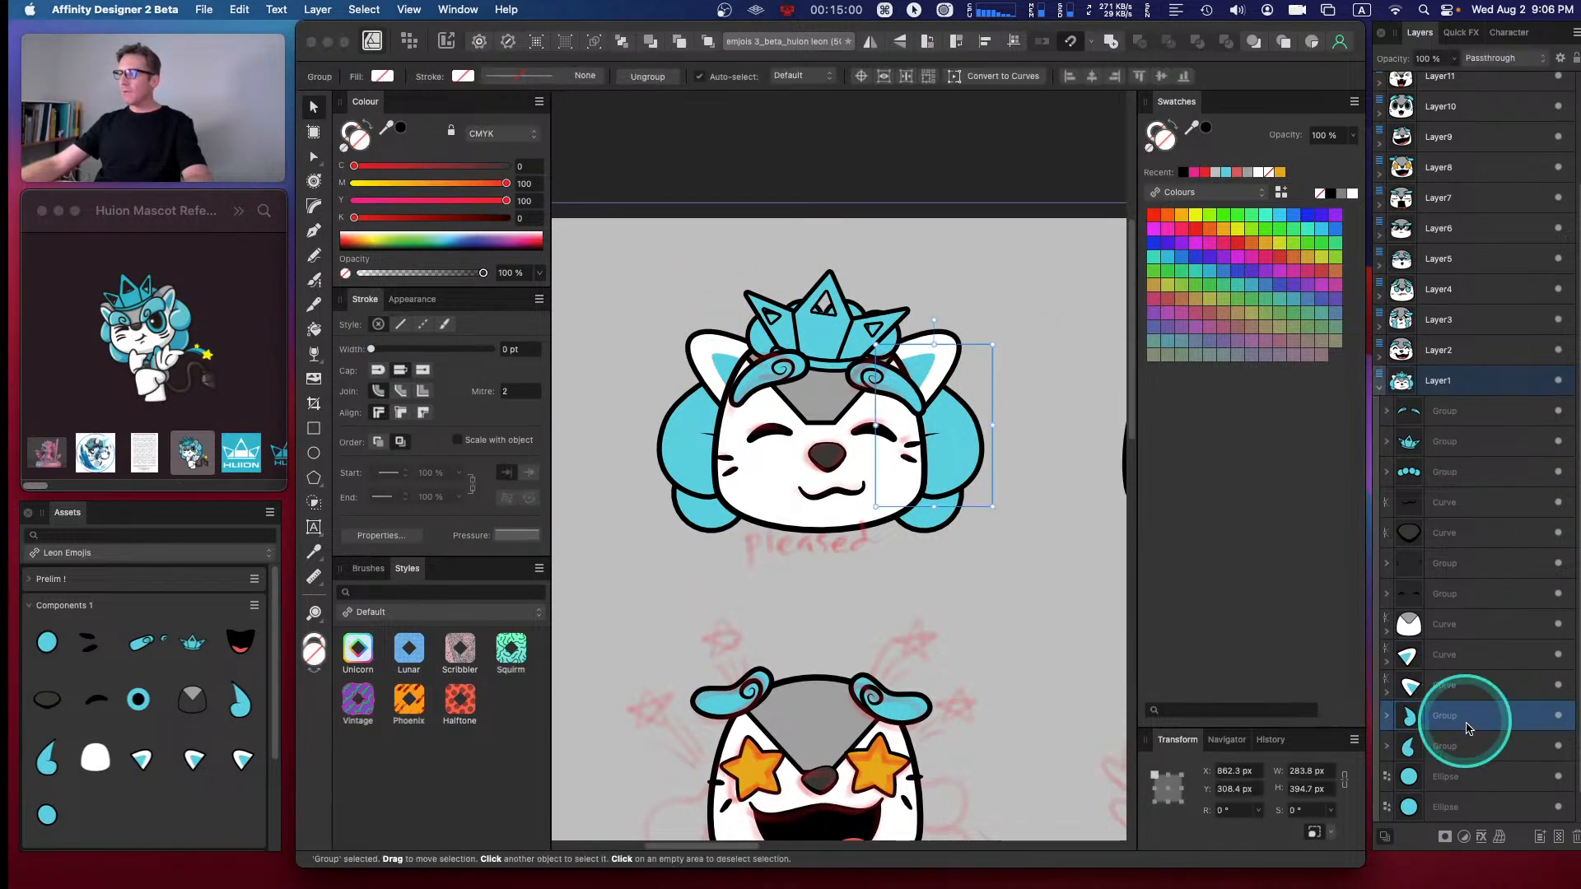
shift+click(1470, 746)
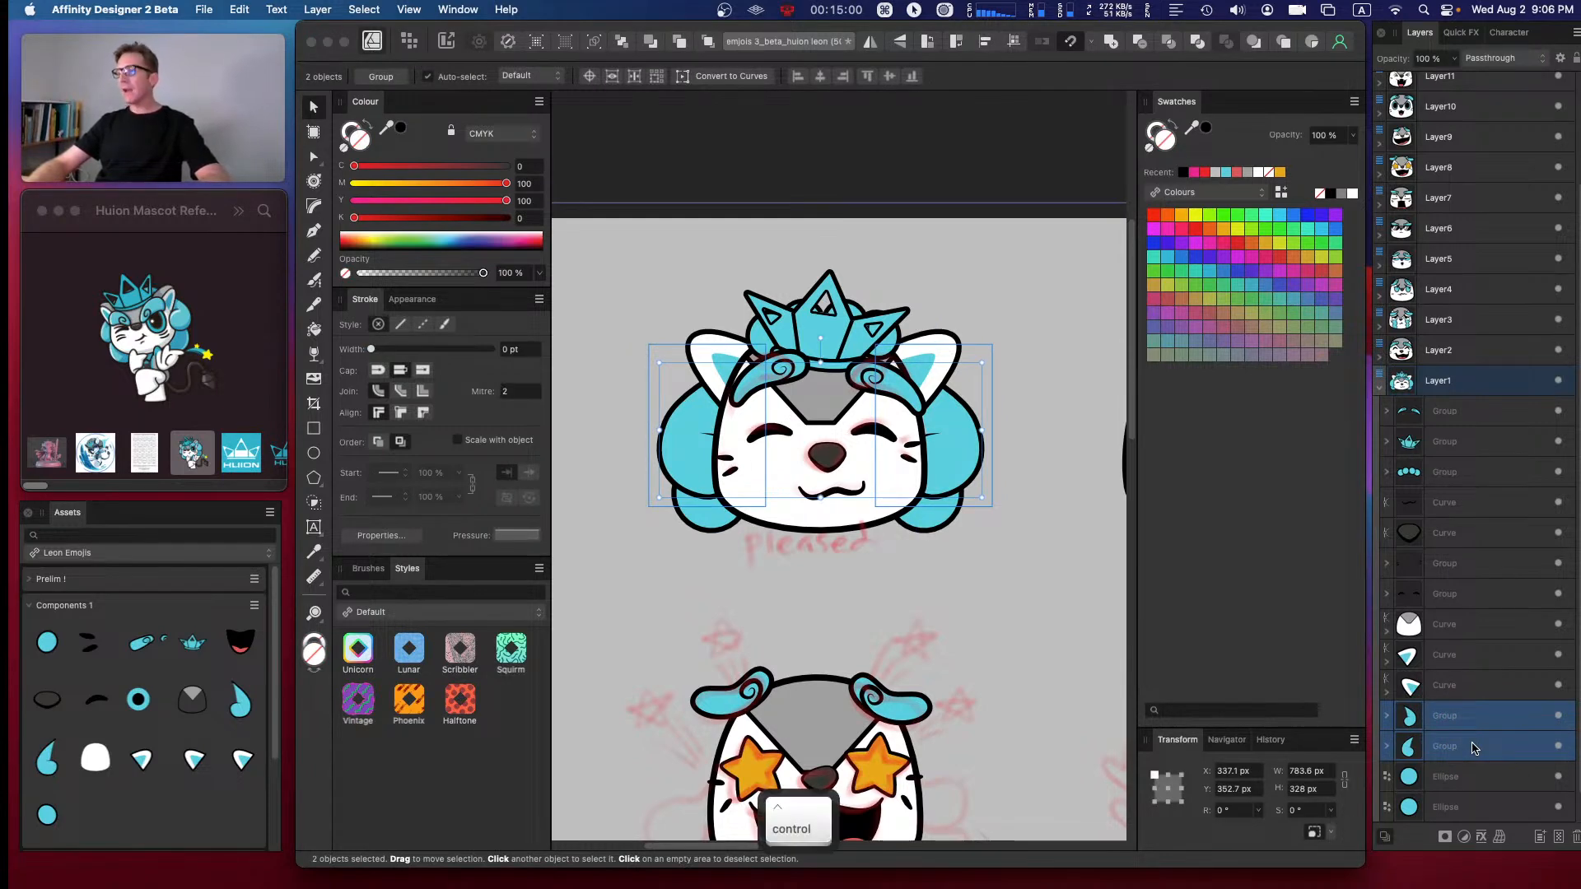
key(ctrl+Up)
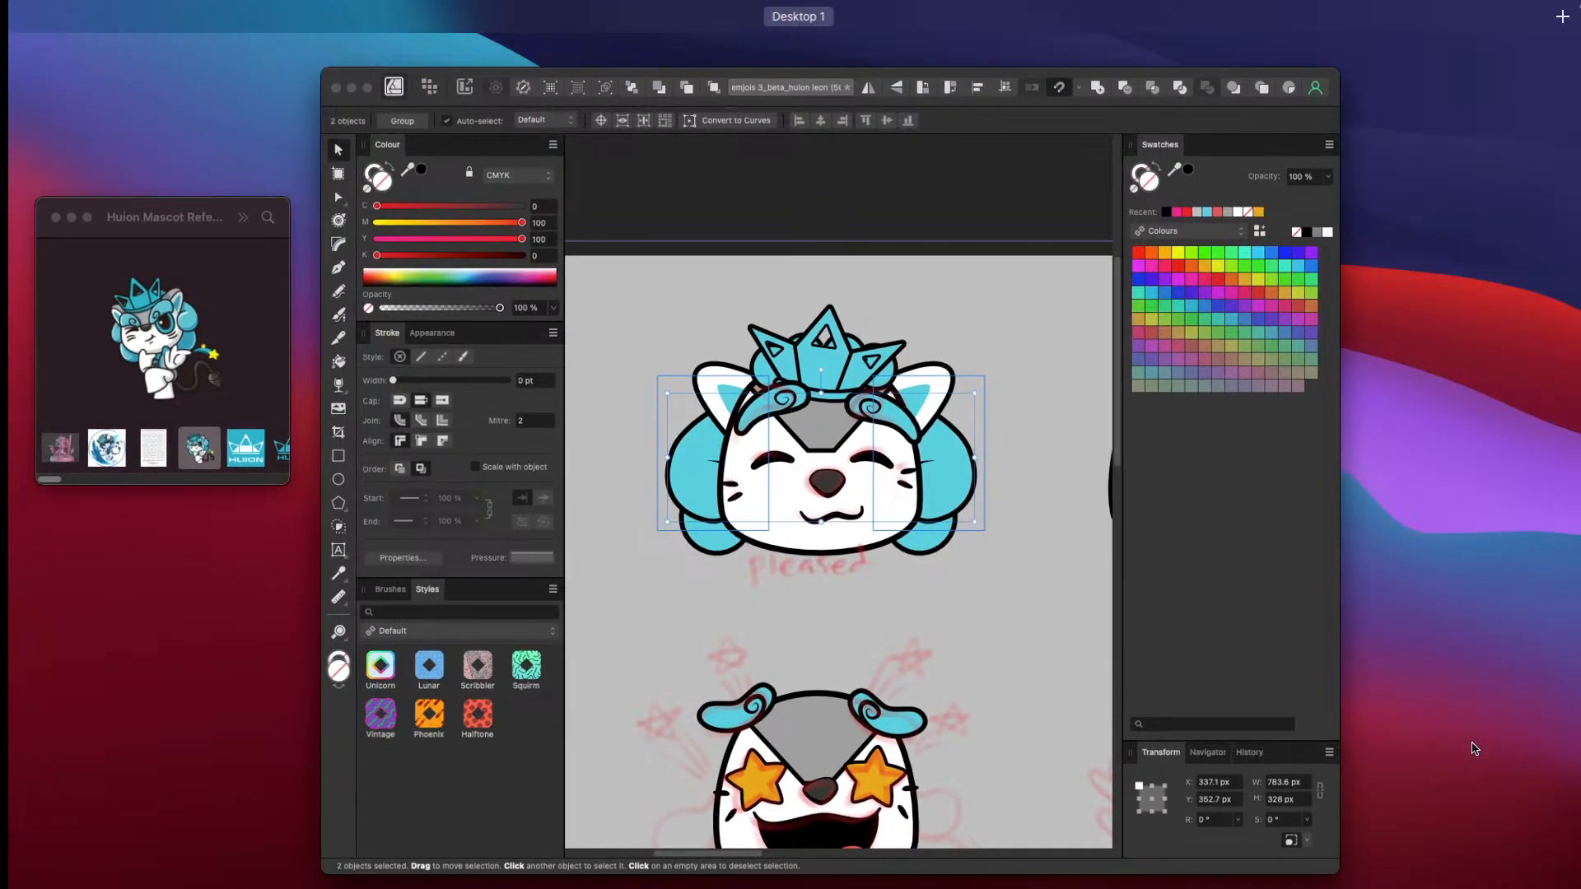
click(1029, 73)
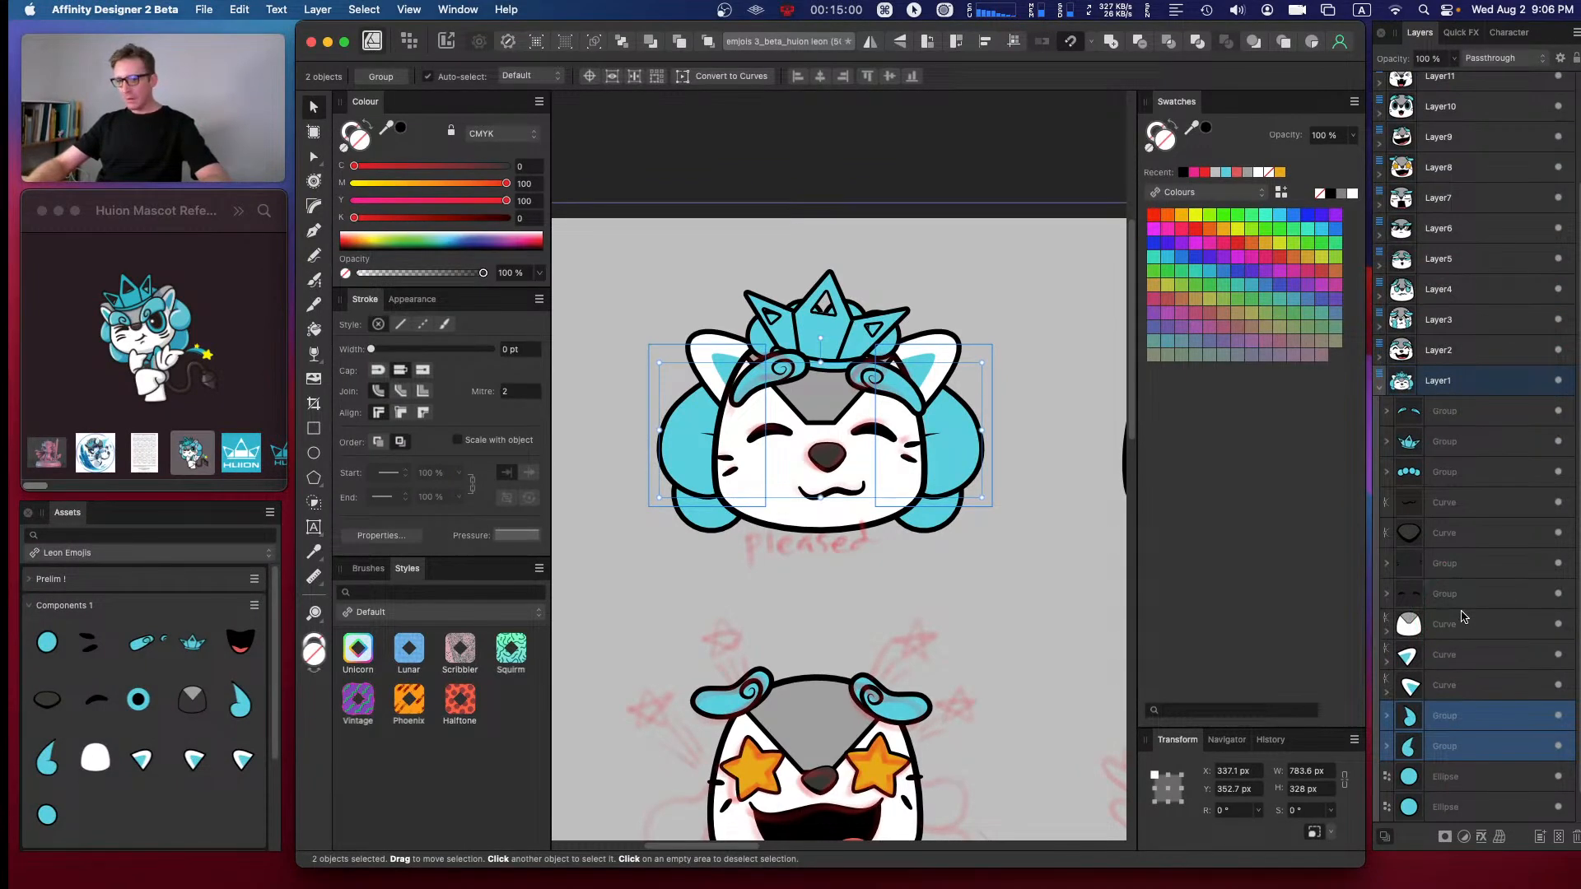
key(super)
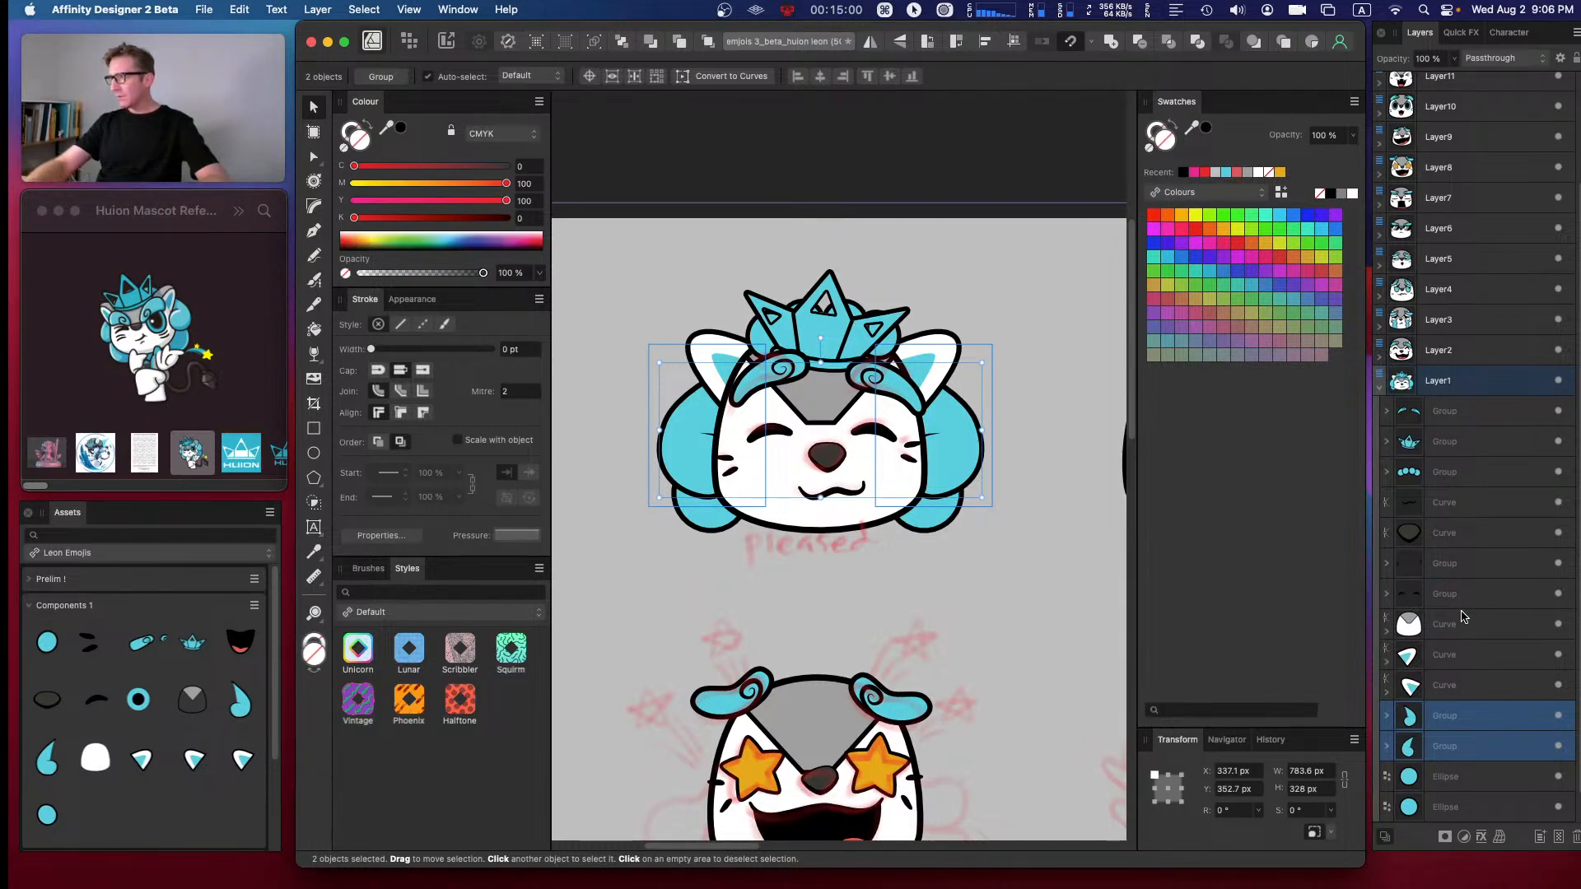
- Select both ear curves and bring them forward one level, in front of the head shape
click(1458, 655)
shift+click(1468, 689)
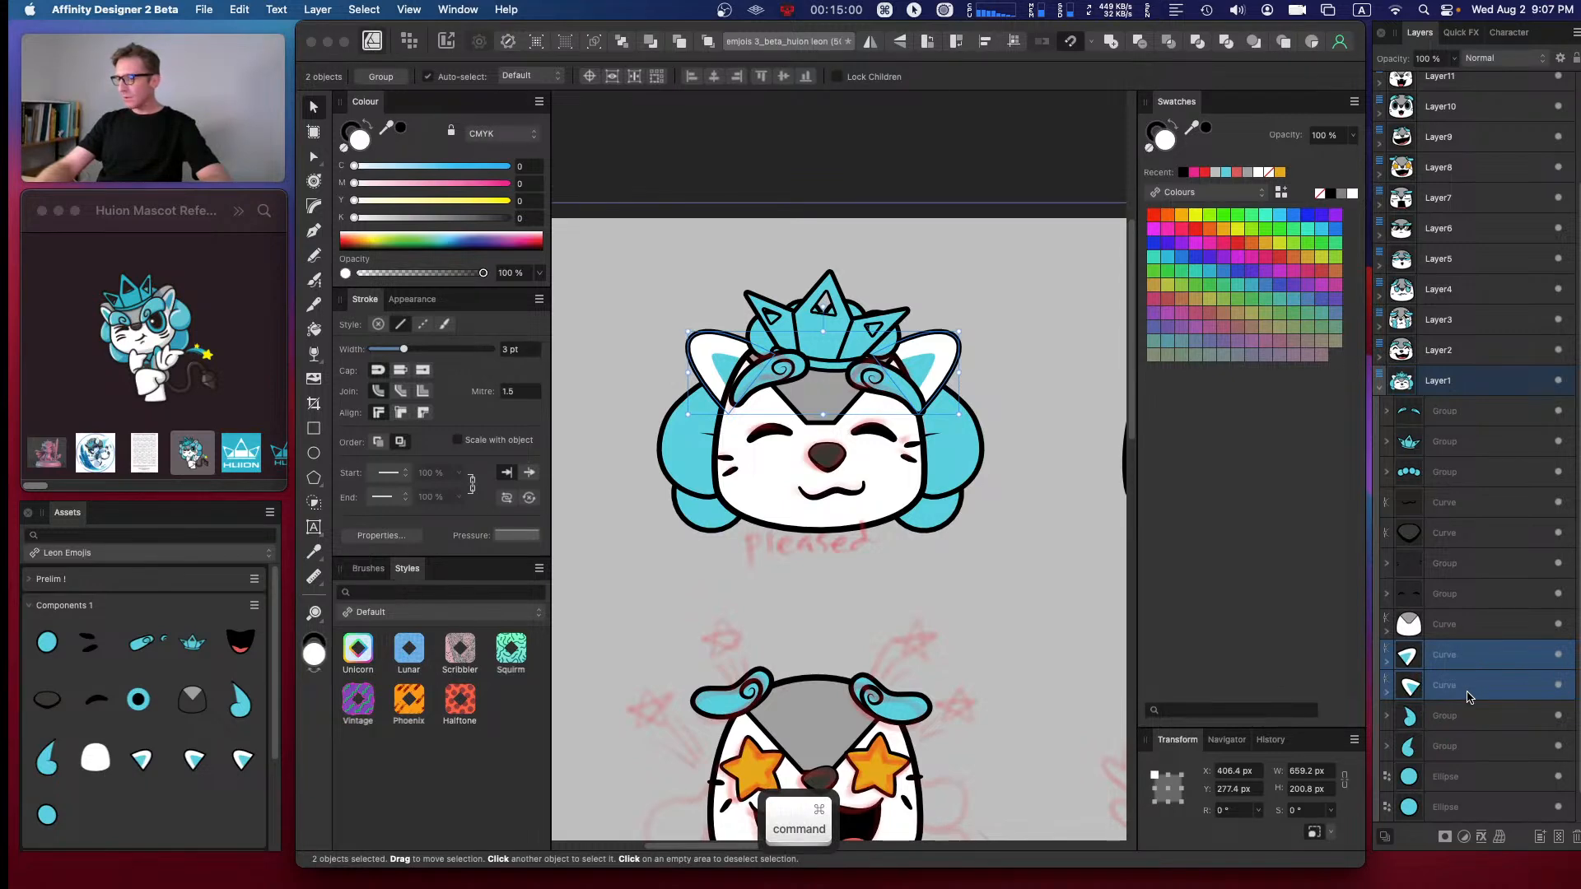
key(cmd+bracketright)
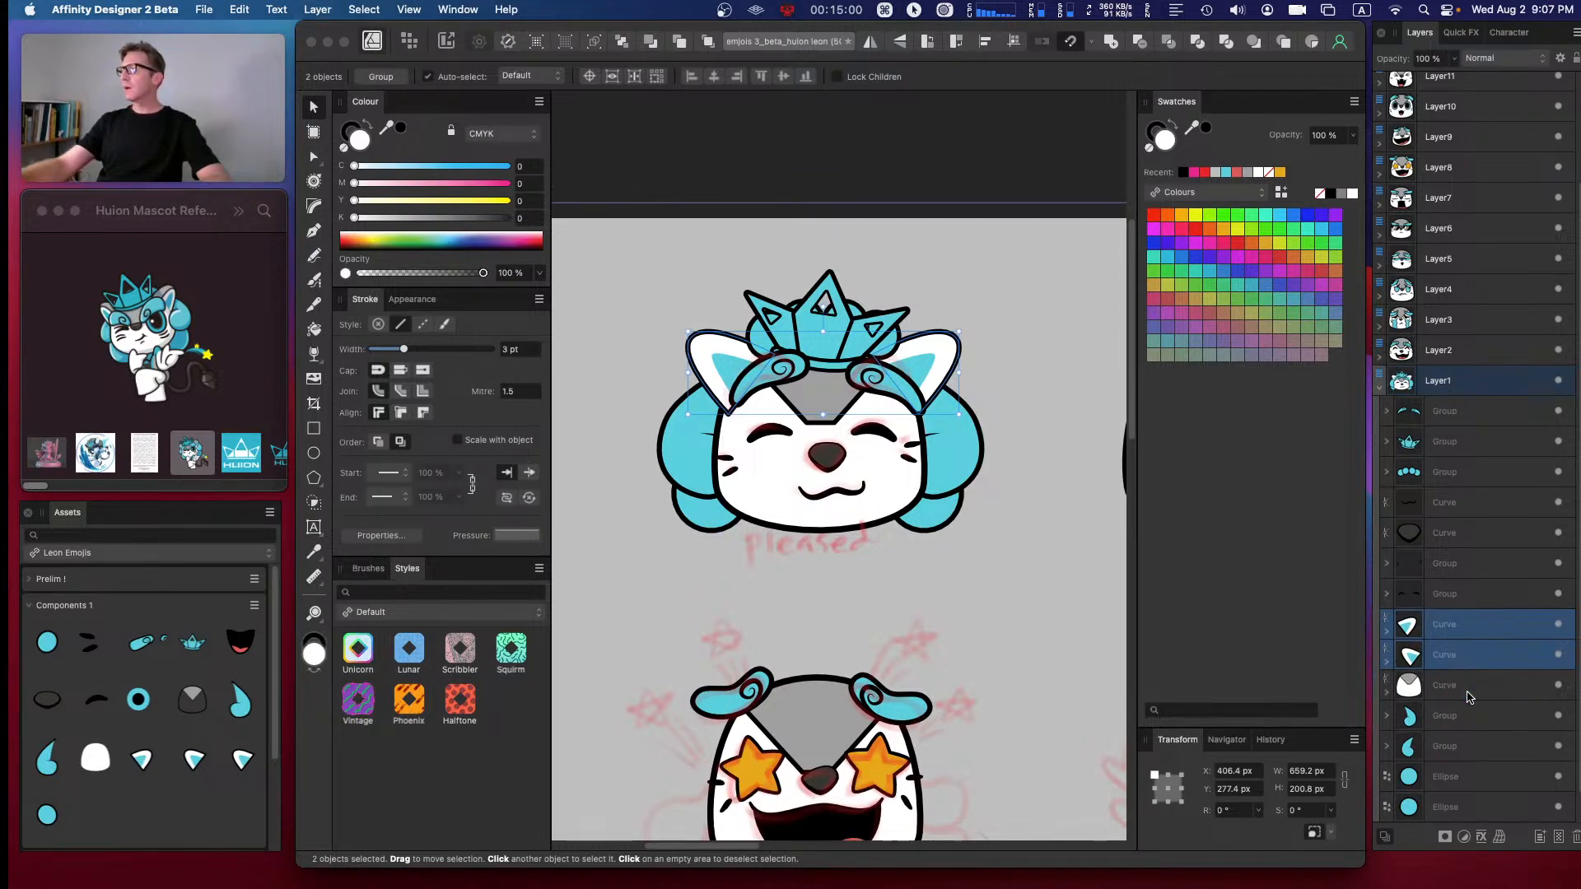
- Select the two large curl groups, switch to their parent Layer1, and bring that layer forward one level above Layer2
click(1469, 714)
super+click(1474, 745)
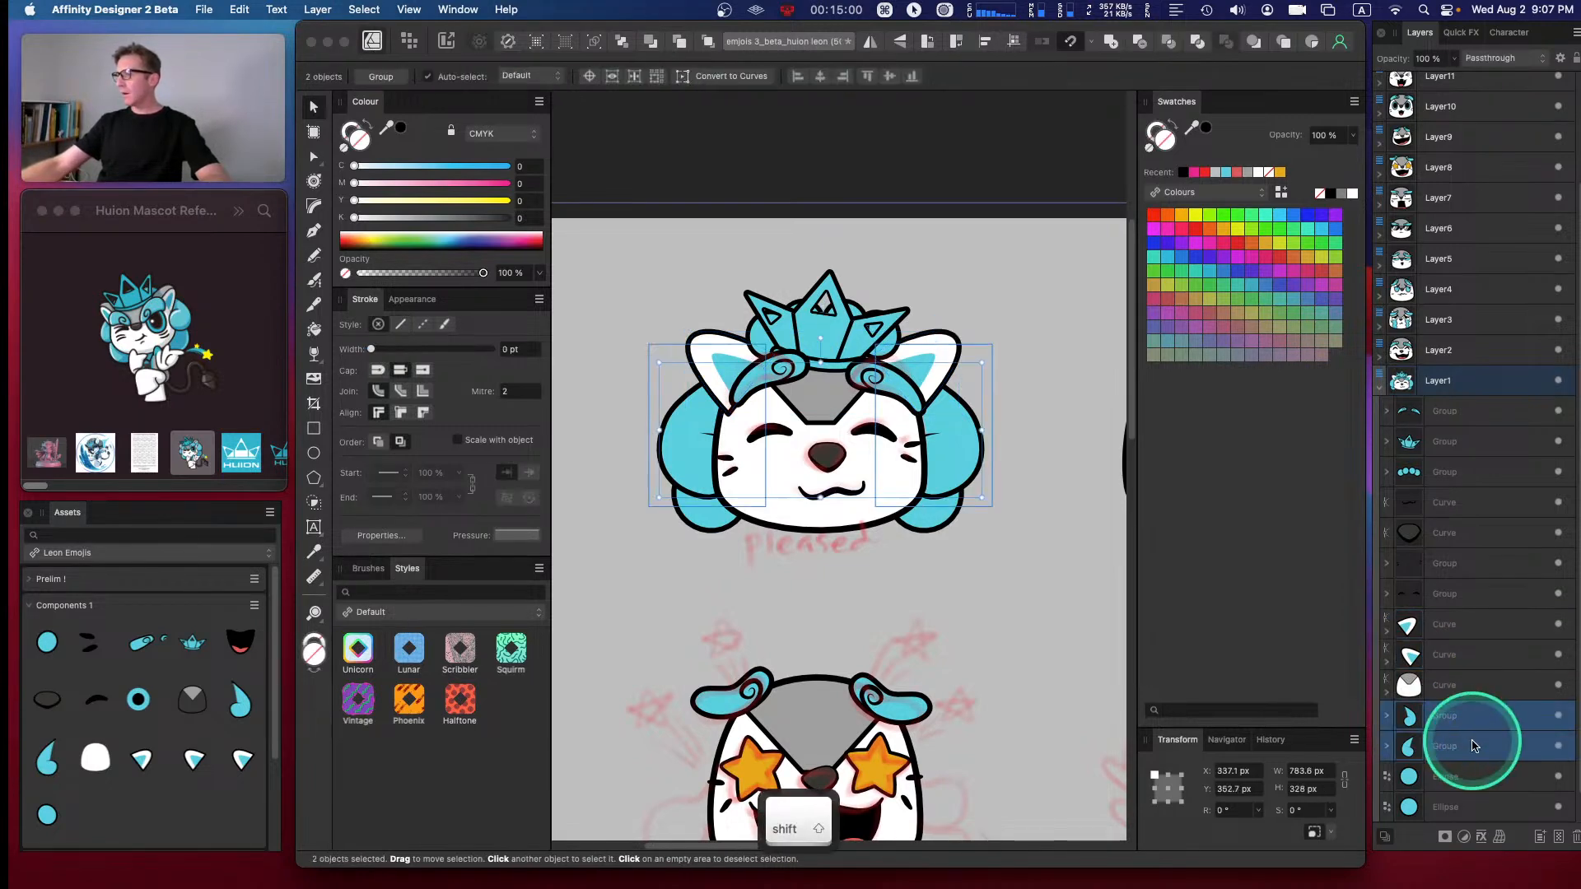
key(super+Up)
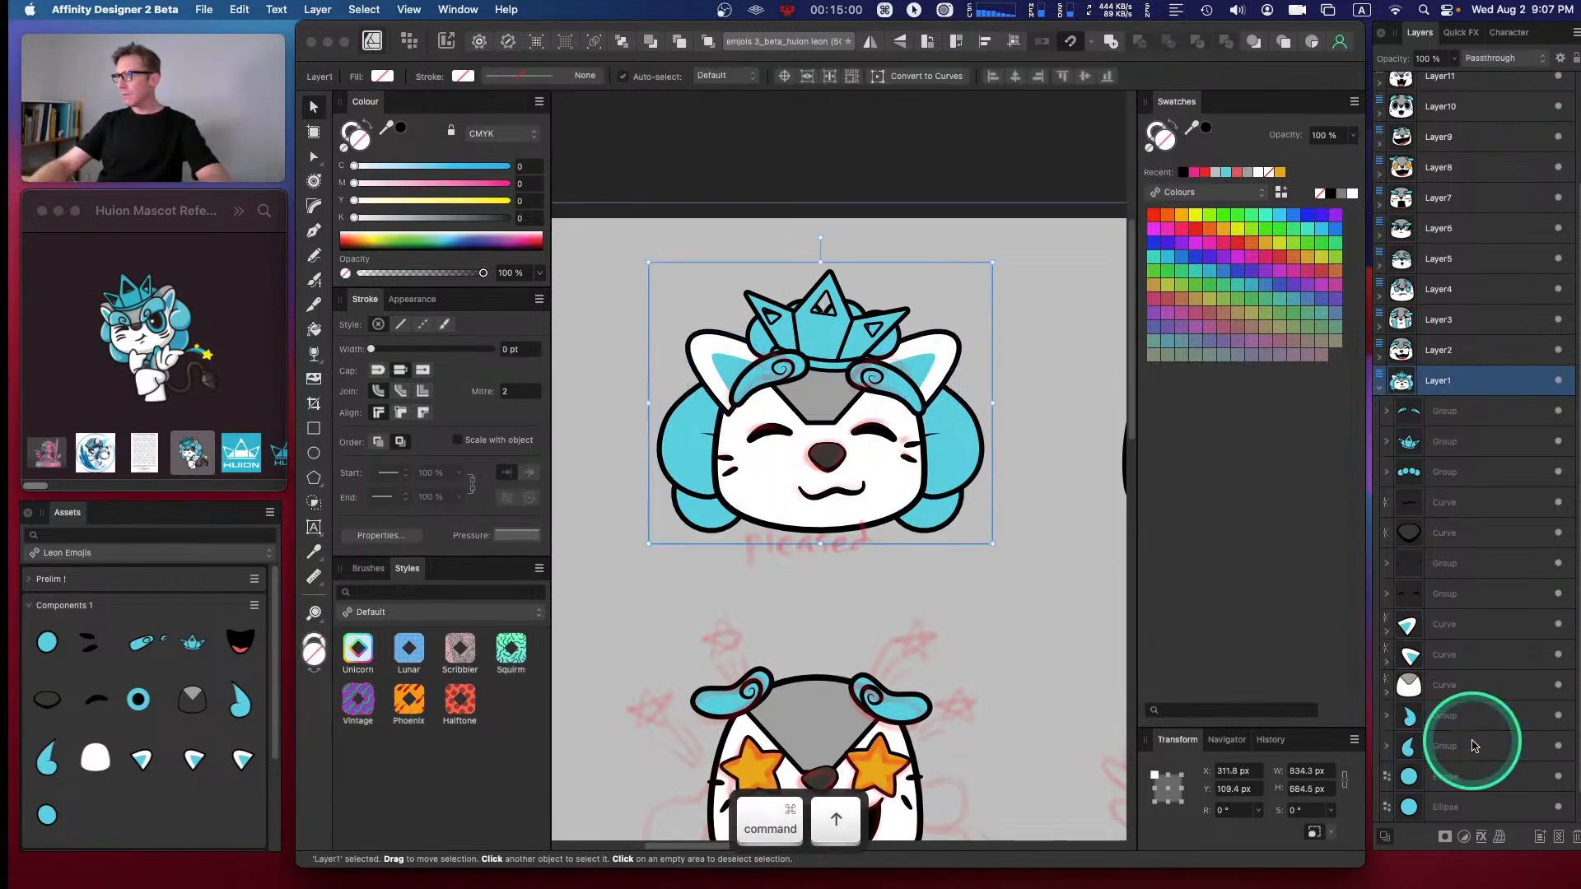
key(super+bracketright)
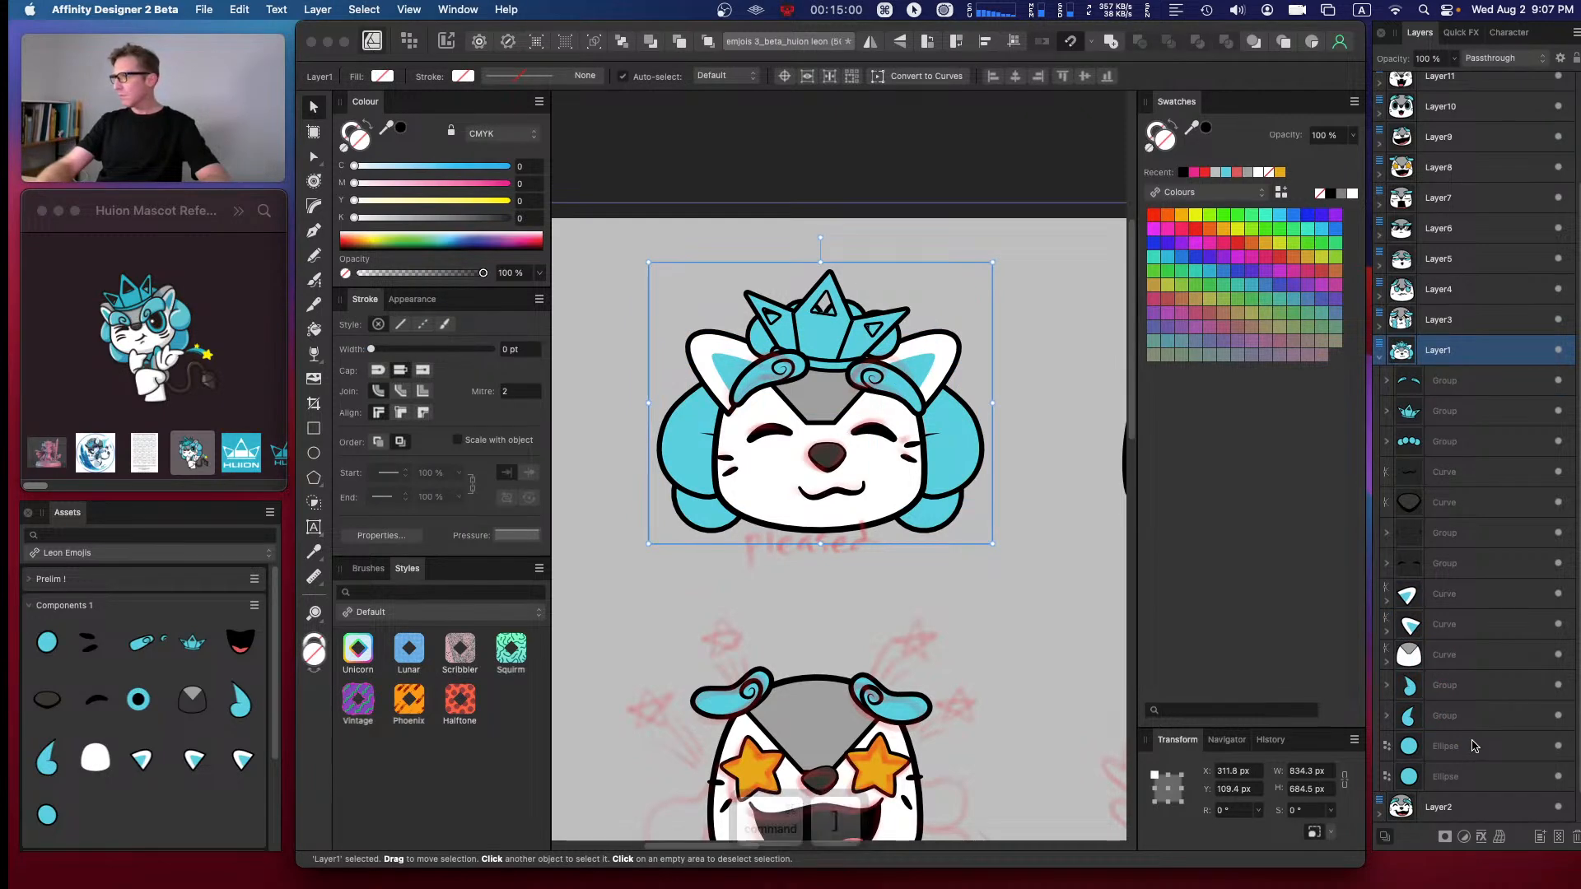
- Select the two large curl groups and bring them forward one level, in front of the head shape
click(1456, 709)
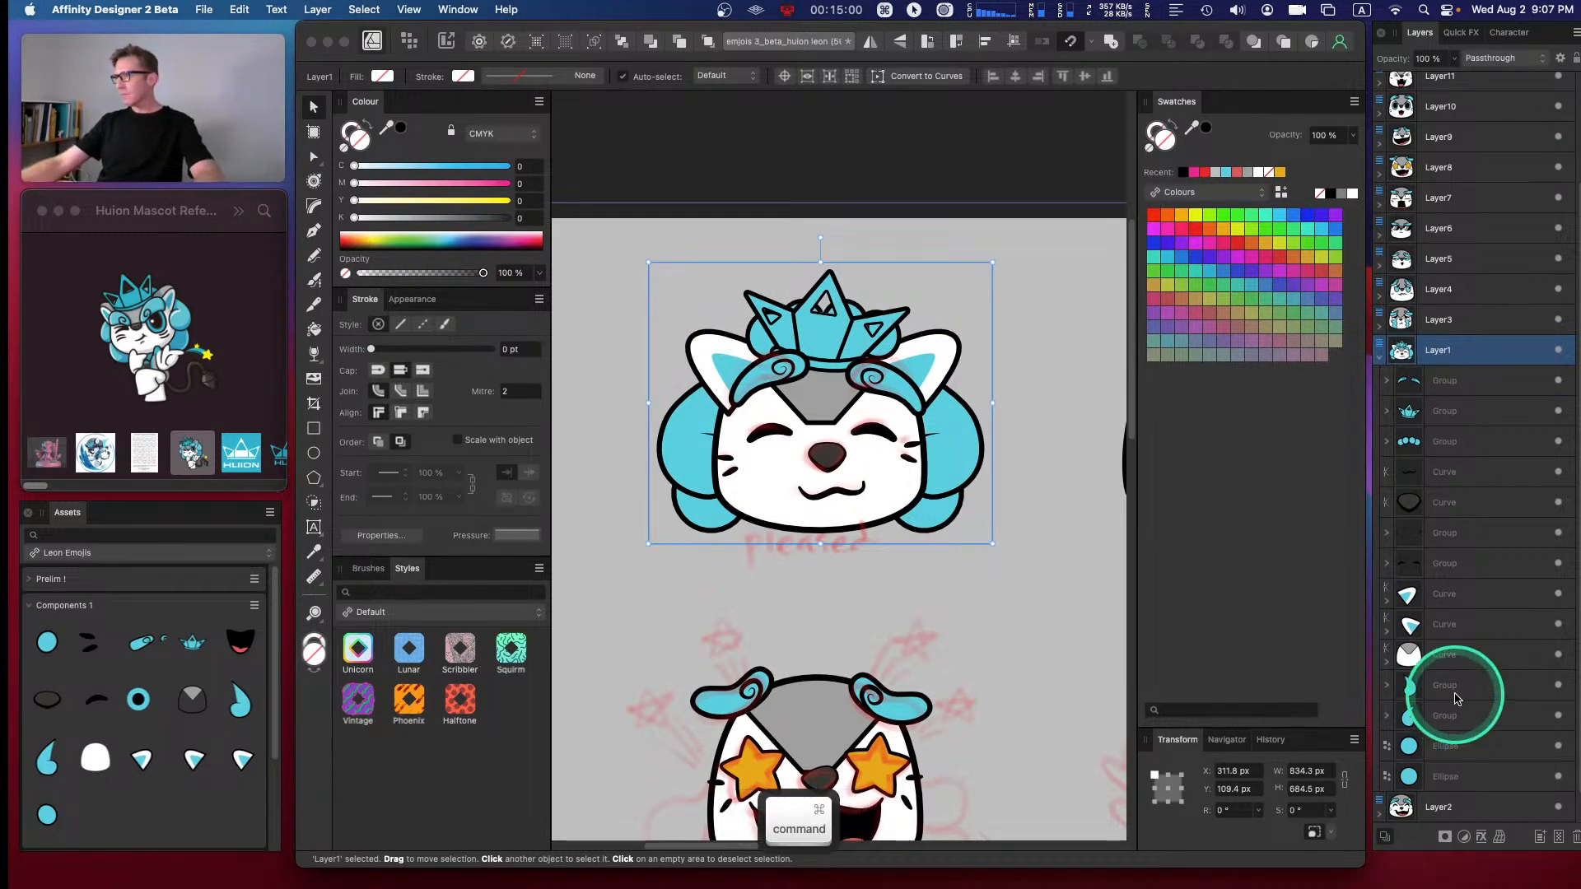
click(1456, 698)
shift+click(1463, 718)
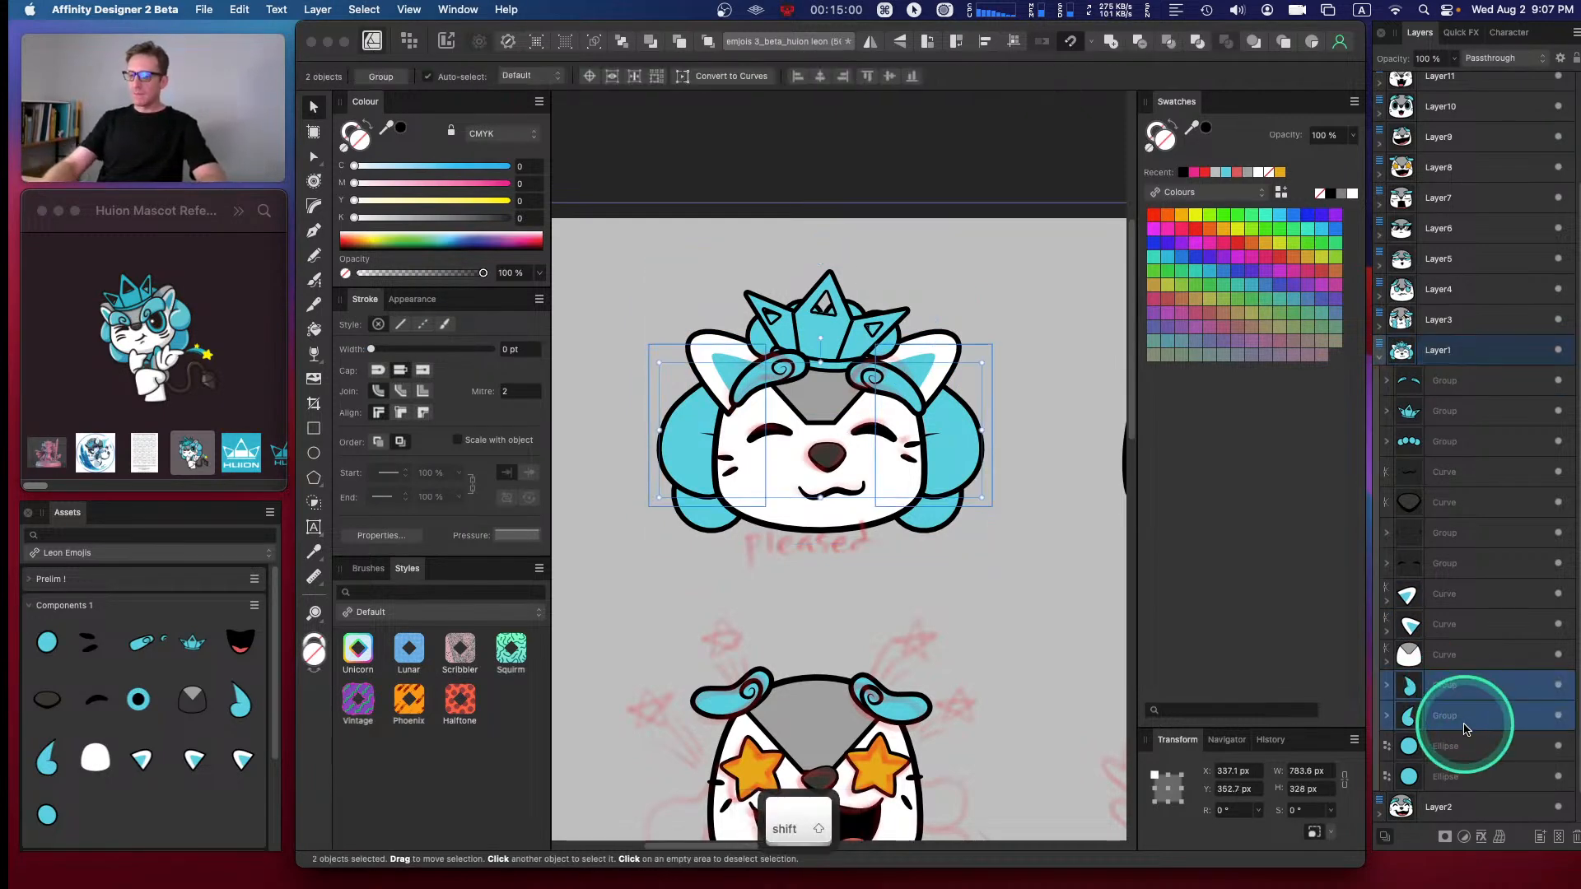
key(super+bracketright)
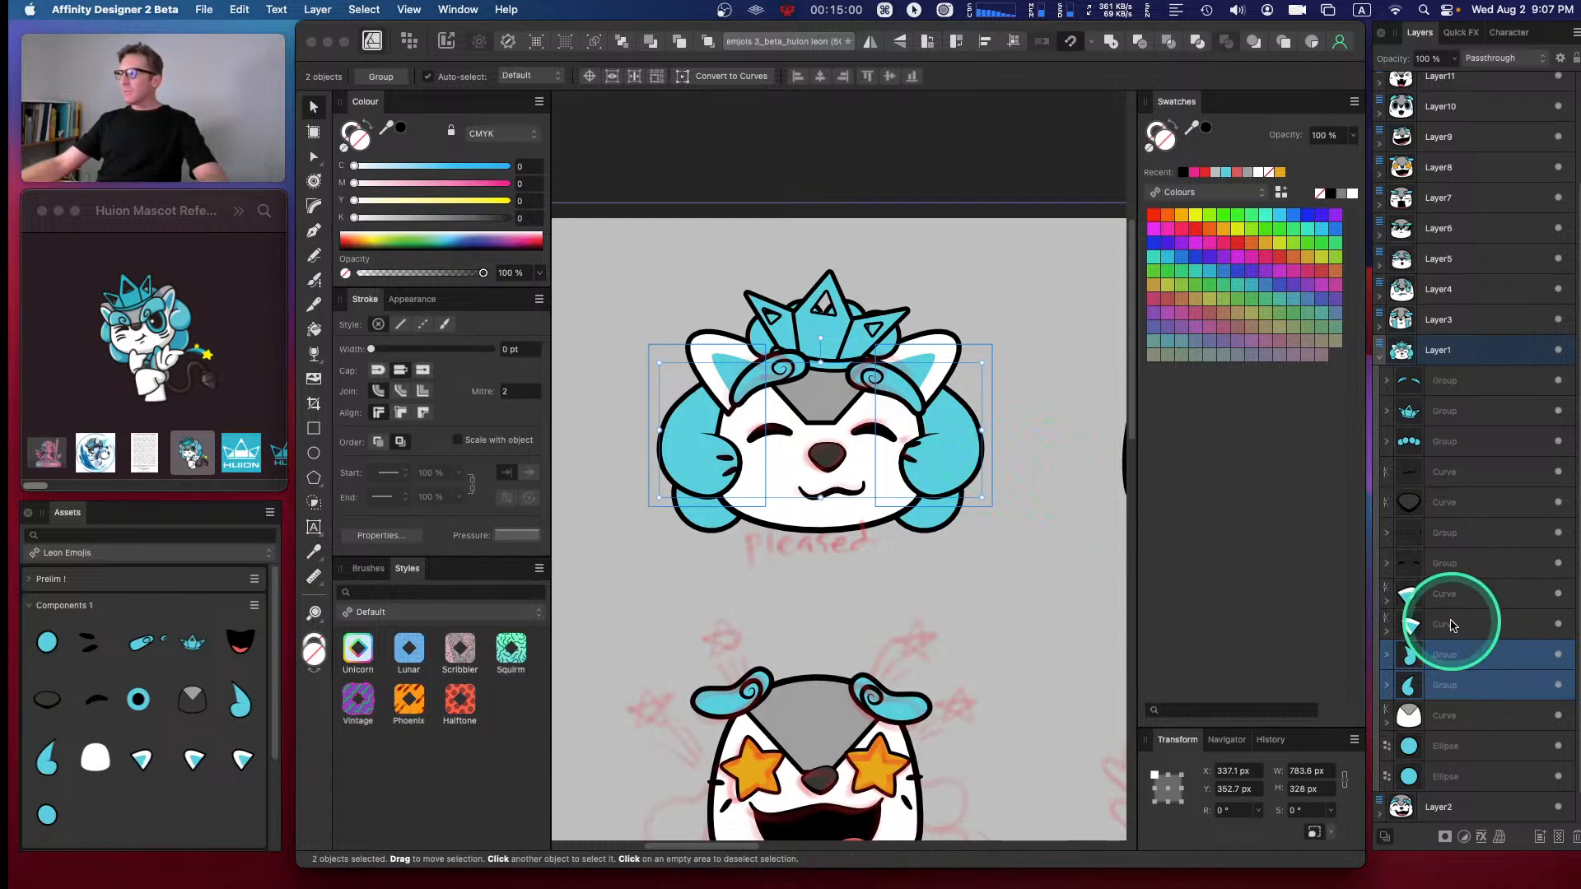
- Duplicate the head shape and move the copy above both ear curves in Layer1's stacking order
click(1459, 715)
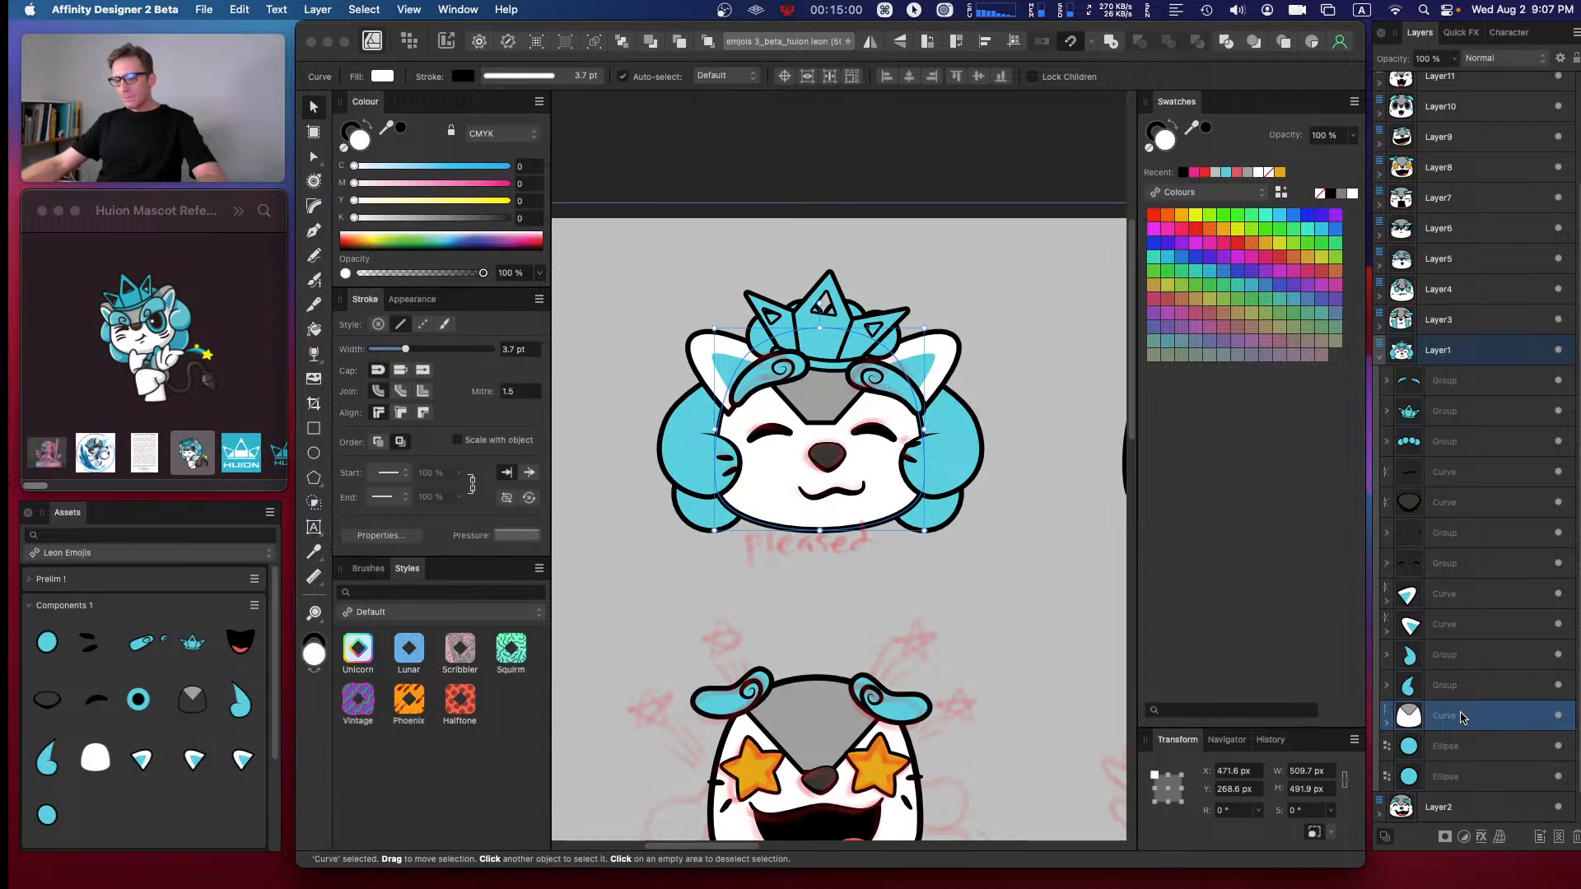
key(super)
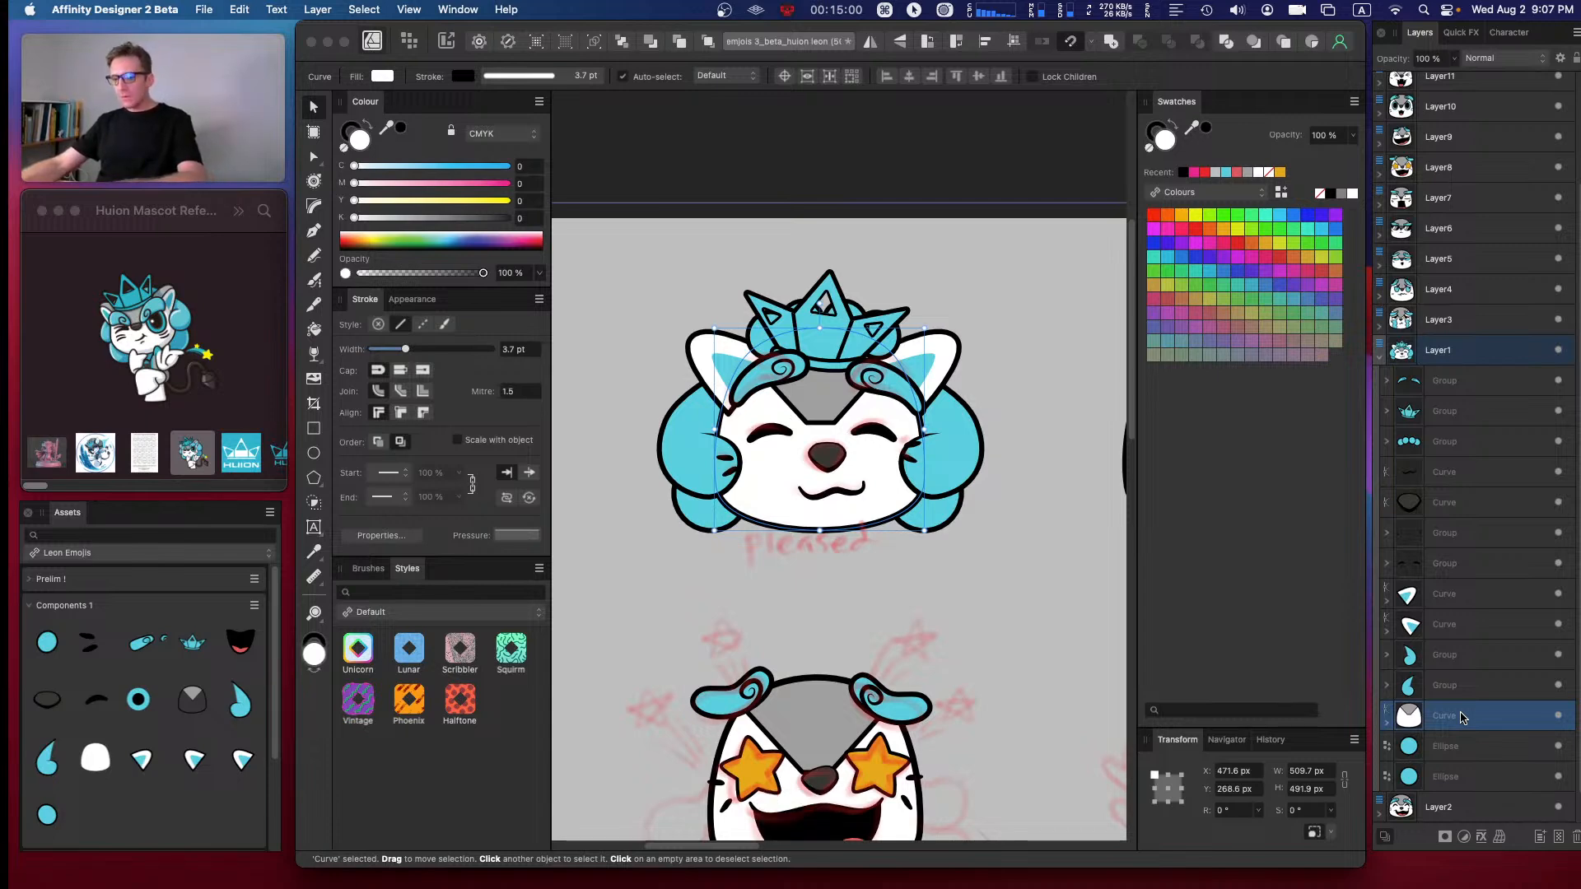
key(super+j)
click(1471, 717)
drag(1471, 717, 1488, 586)
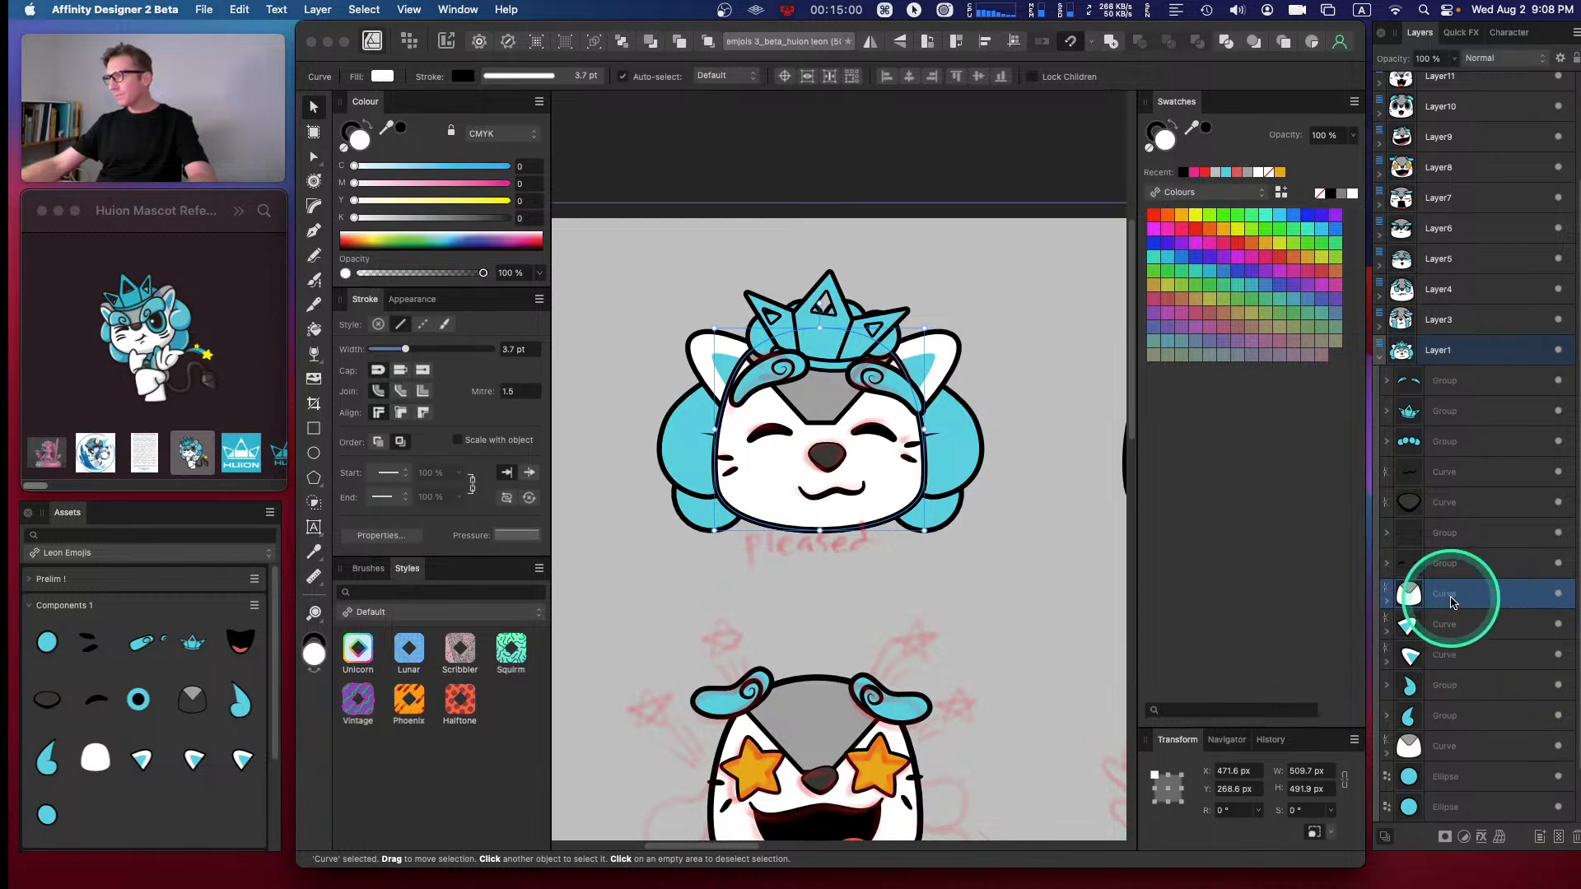
- Delete the nested grey forehead marking from the duplicated head shape
click(1387, 601)
click(1447, 629)
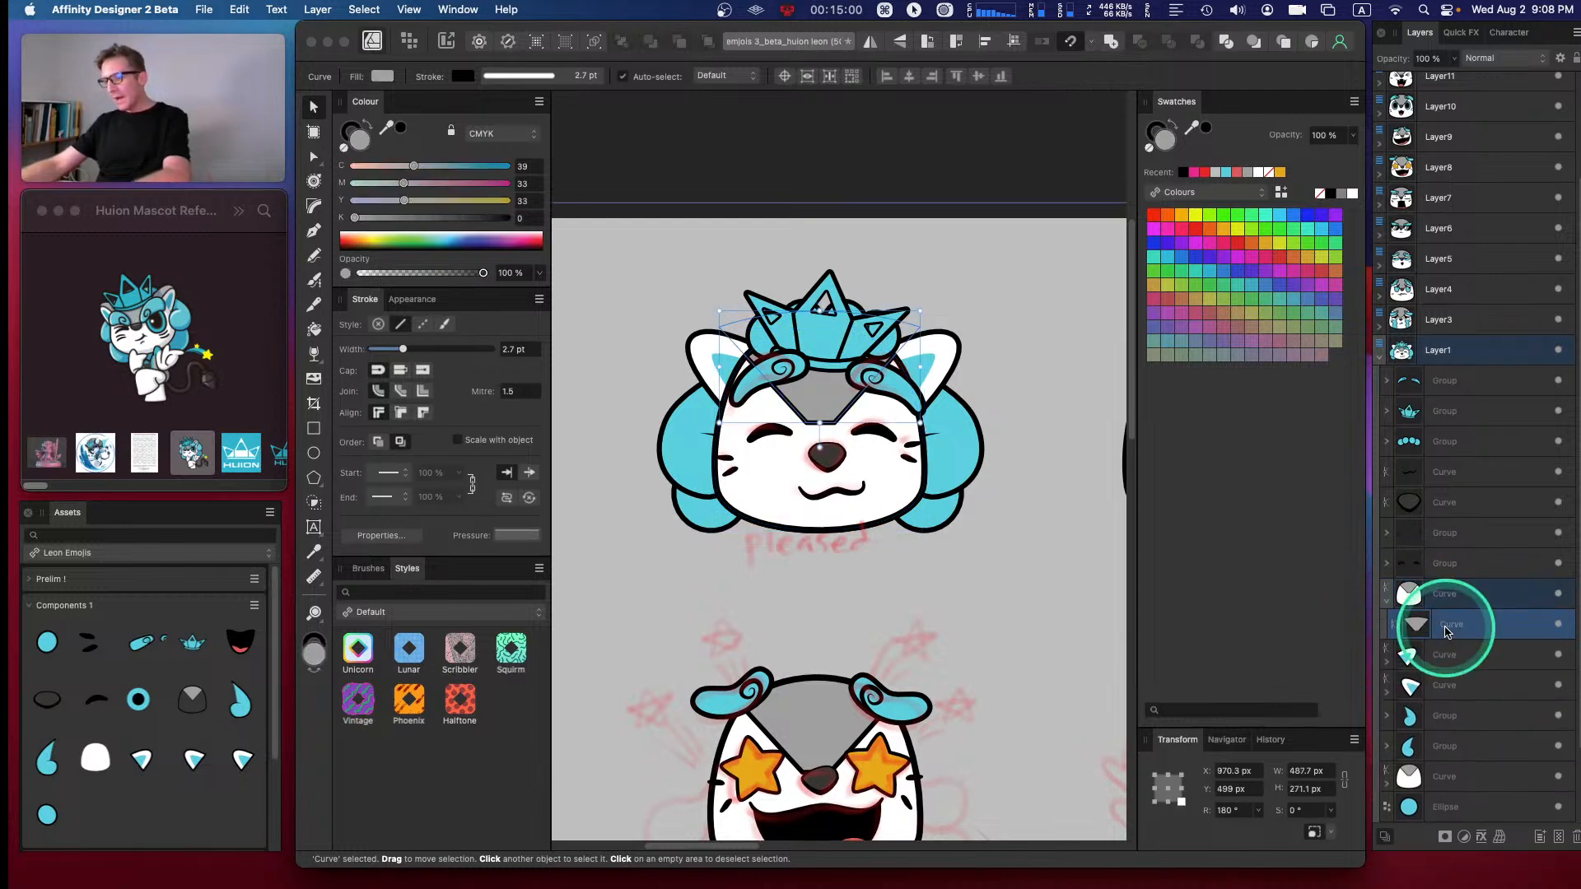
key(BackSpace)
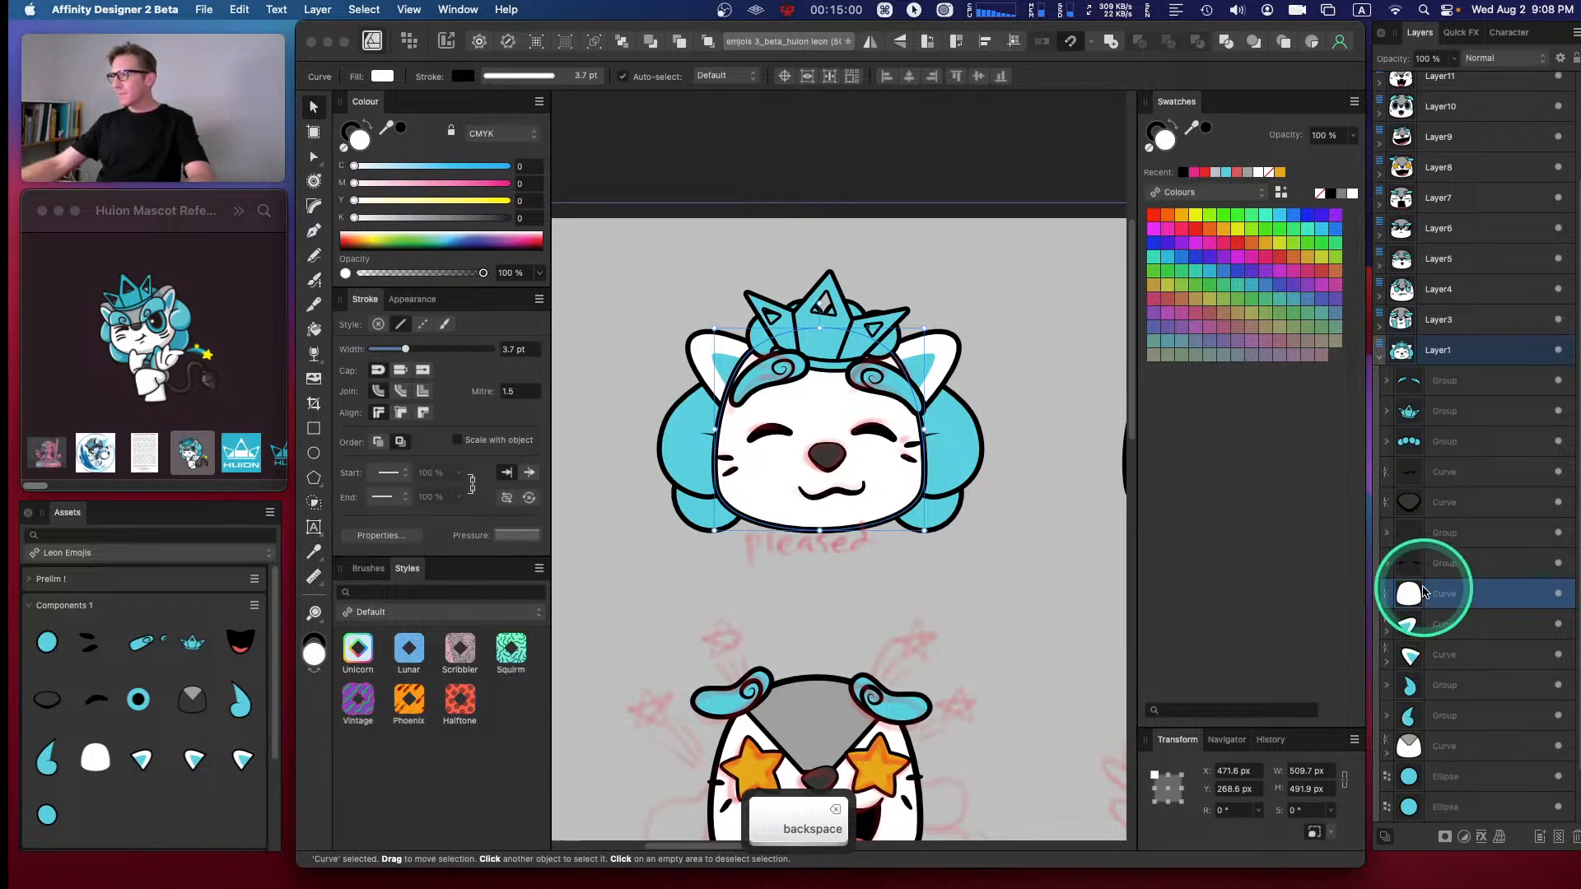
- Remove the stroke from the duplicated head shape and fill it with red
click(1159, 132)
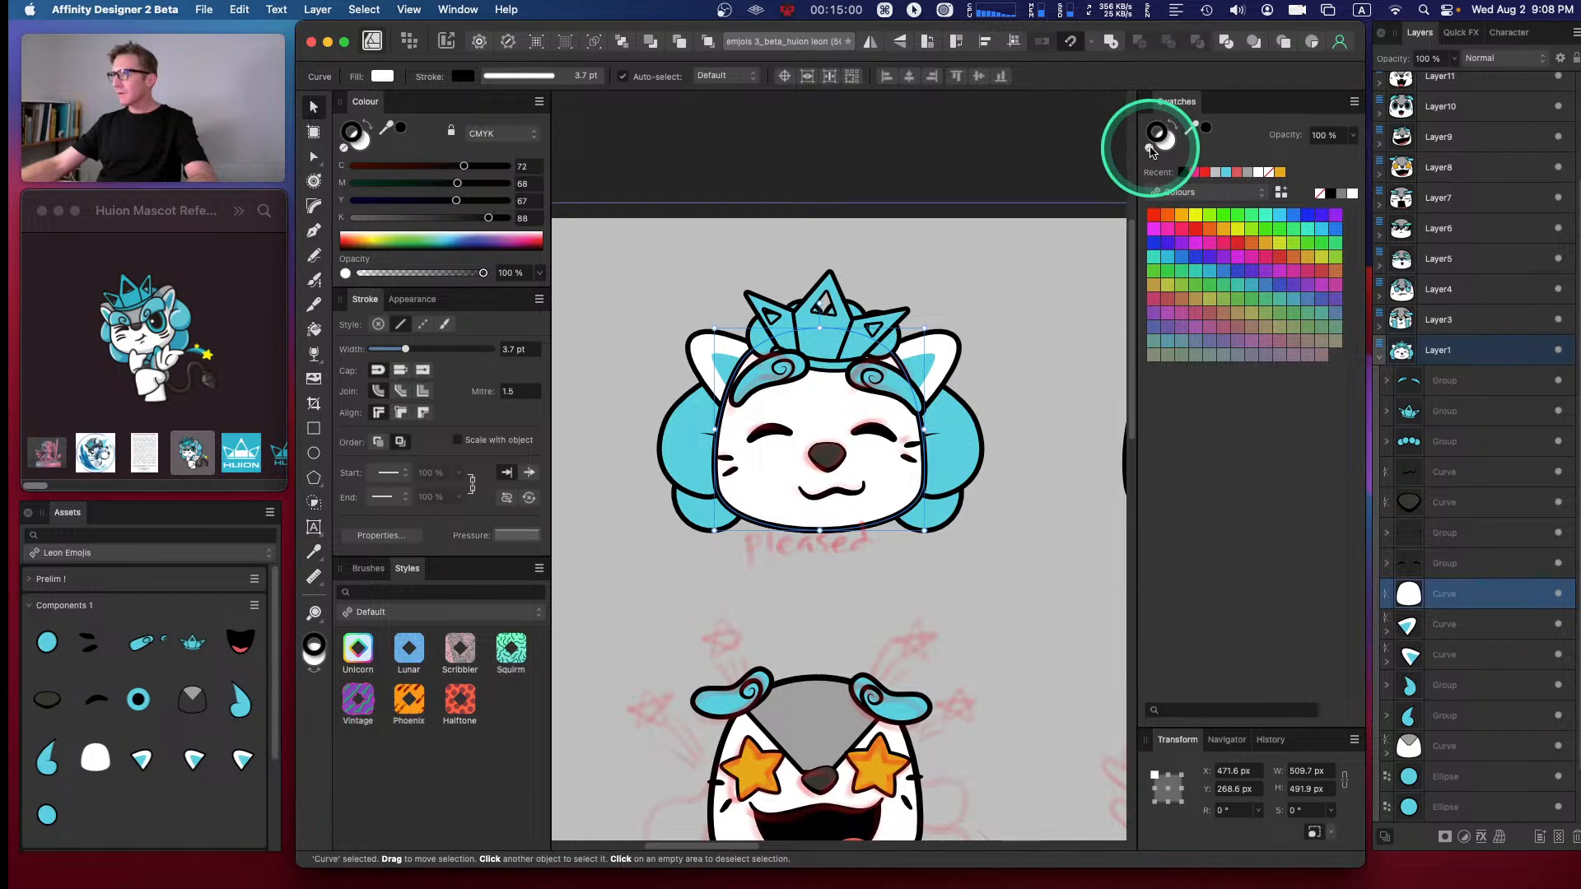
click(1149, 149)
click(1168, 146)
click(1204, 172)
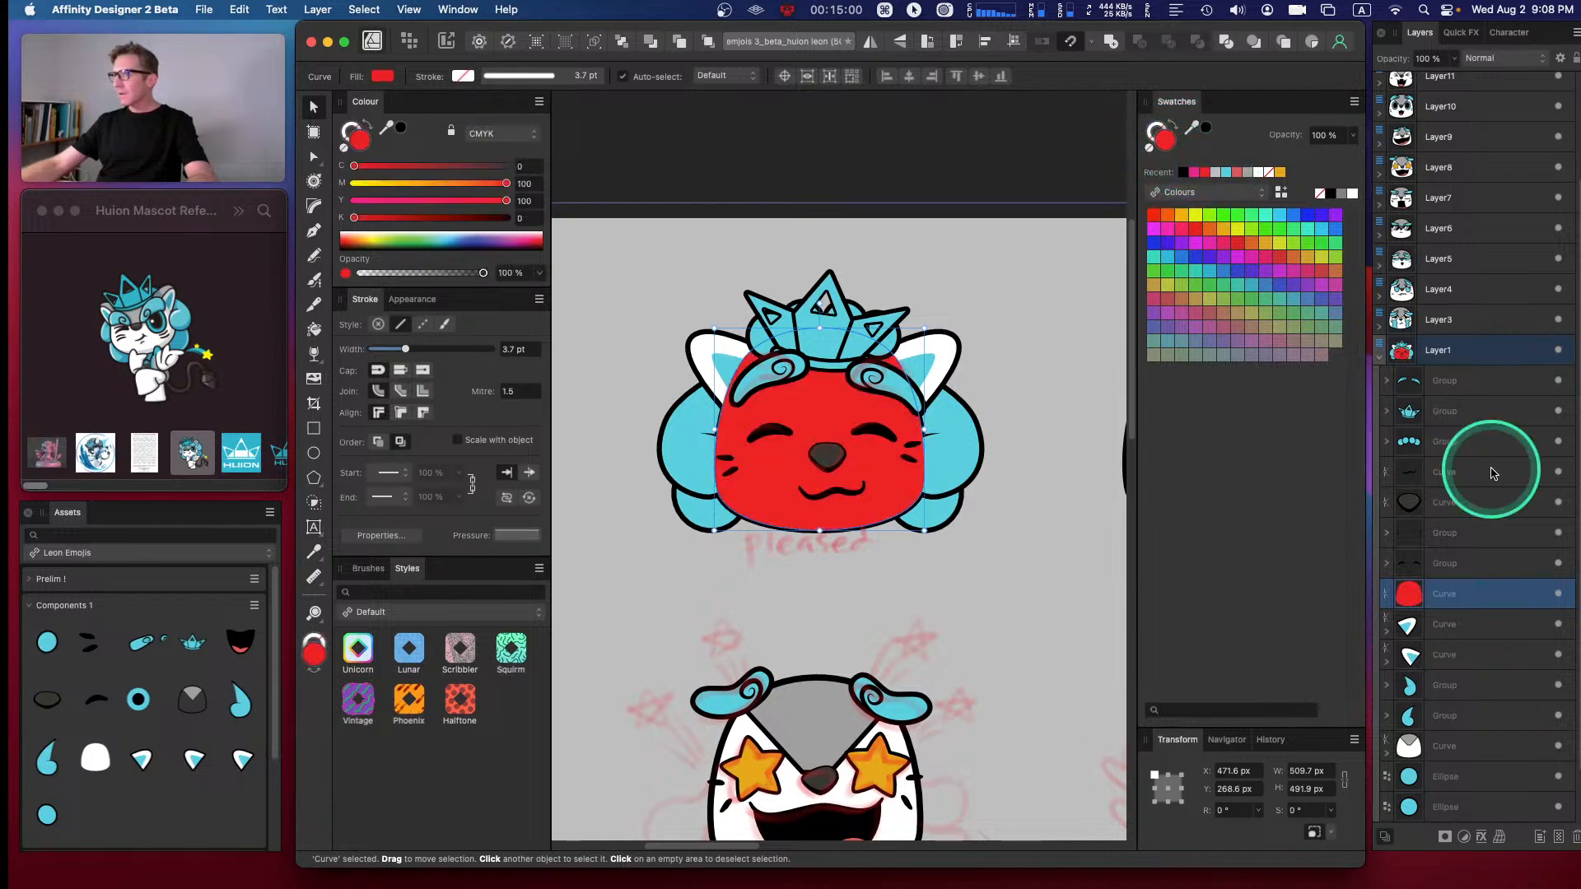
- Set the red head copy's blend mode to Erase and group it with both ear curves
key(shift)
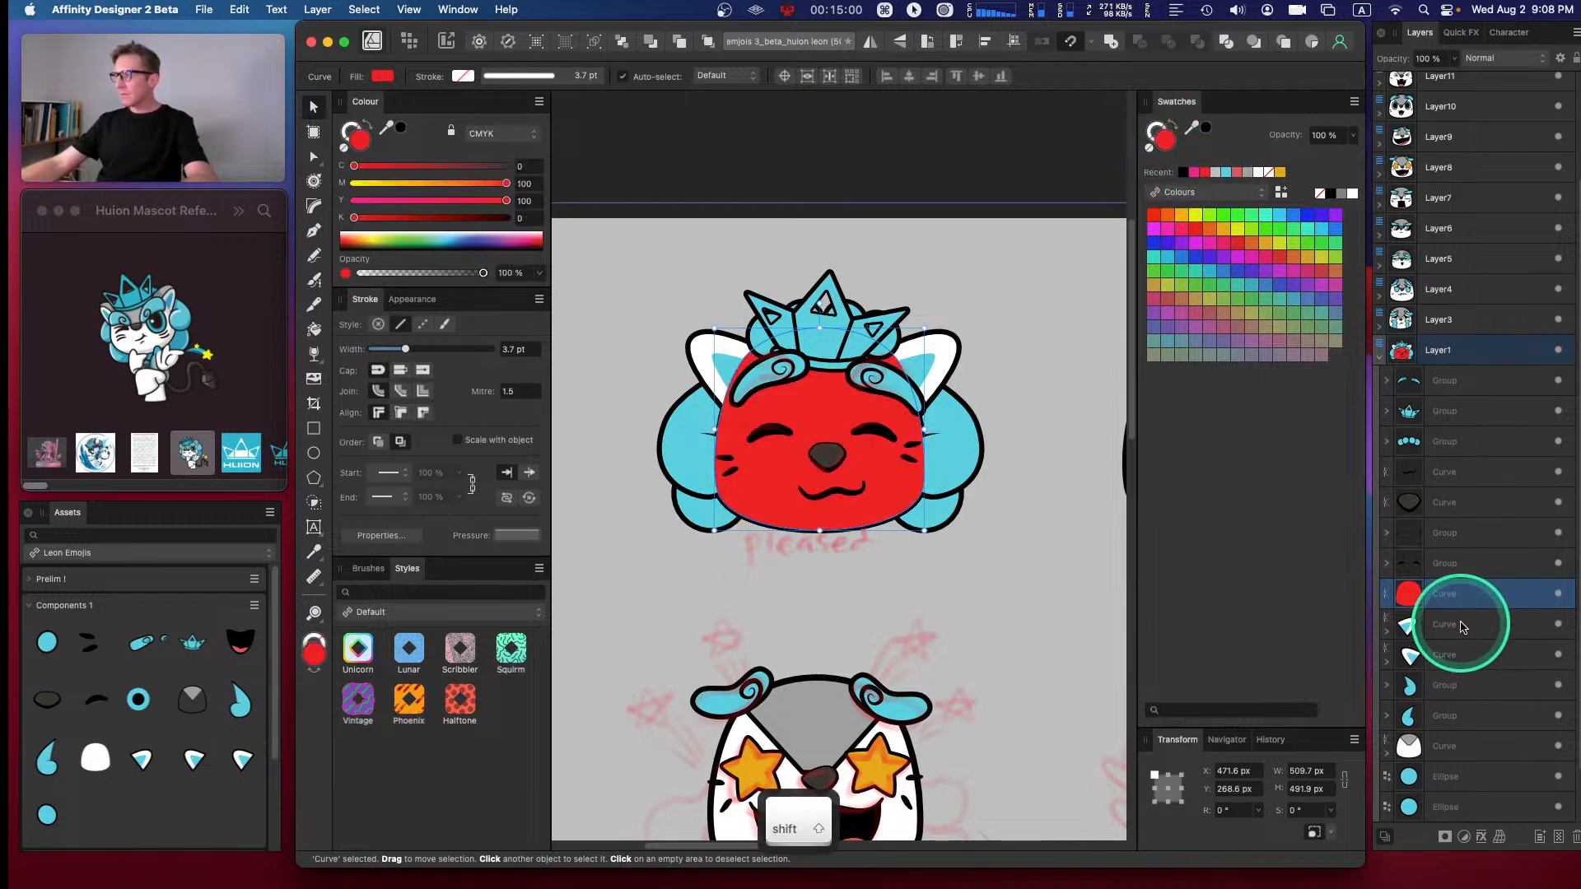
shift+click(1465, 654)
click(1472, 595)
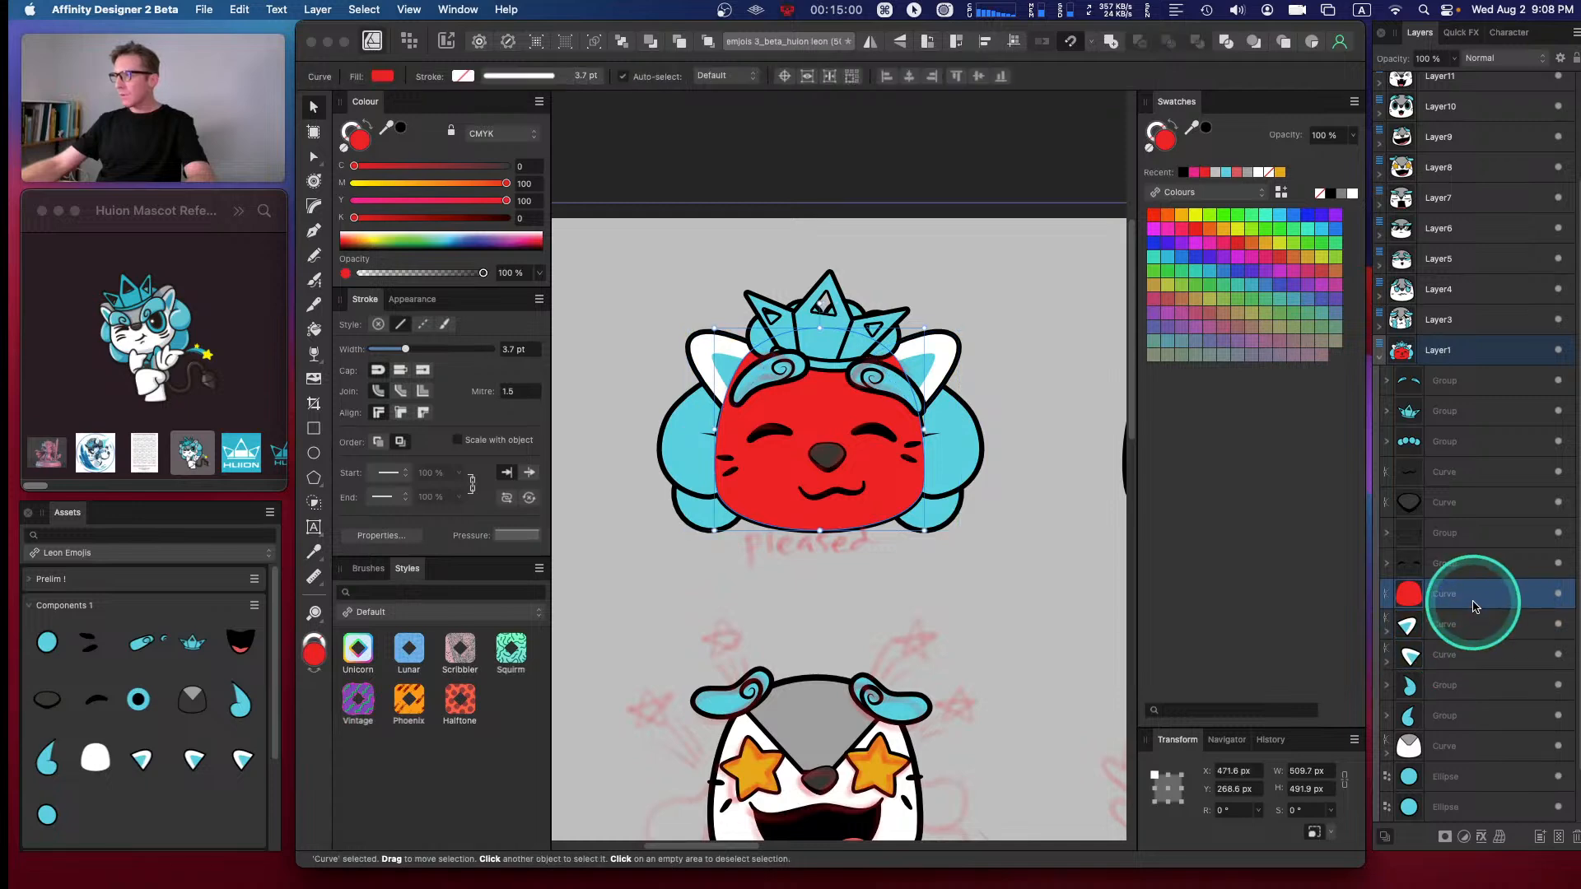
click(1490, 59)
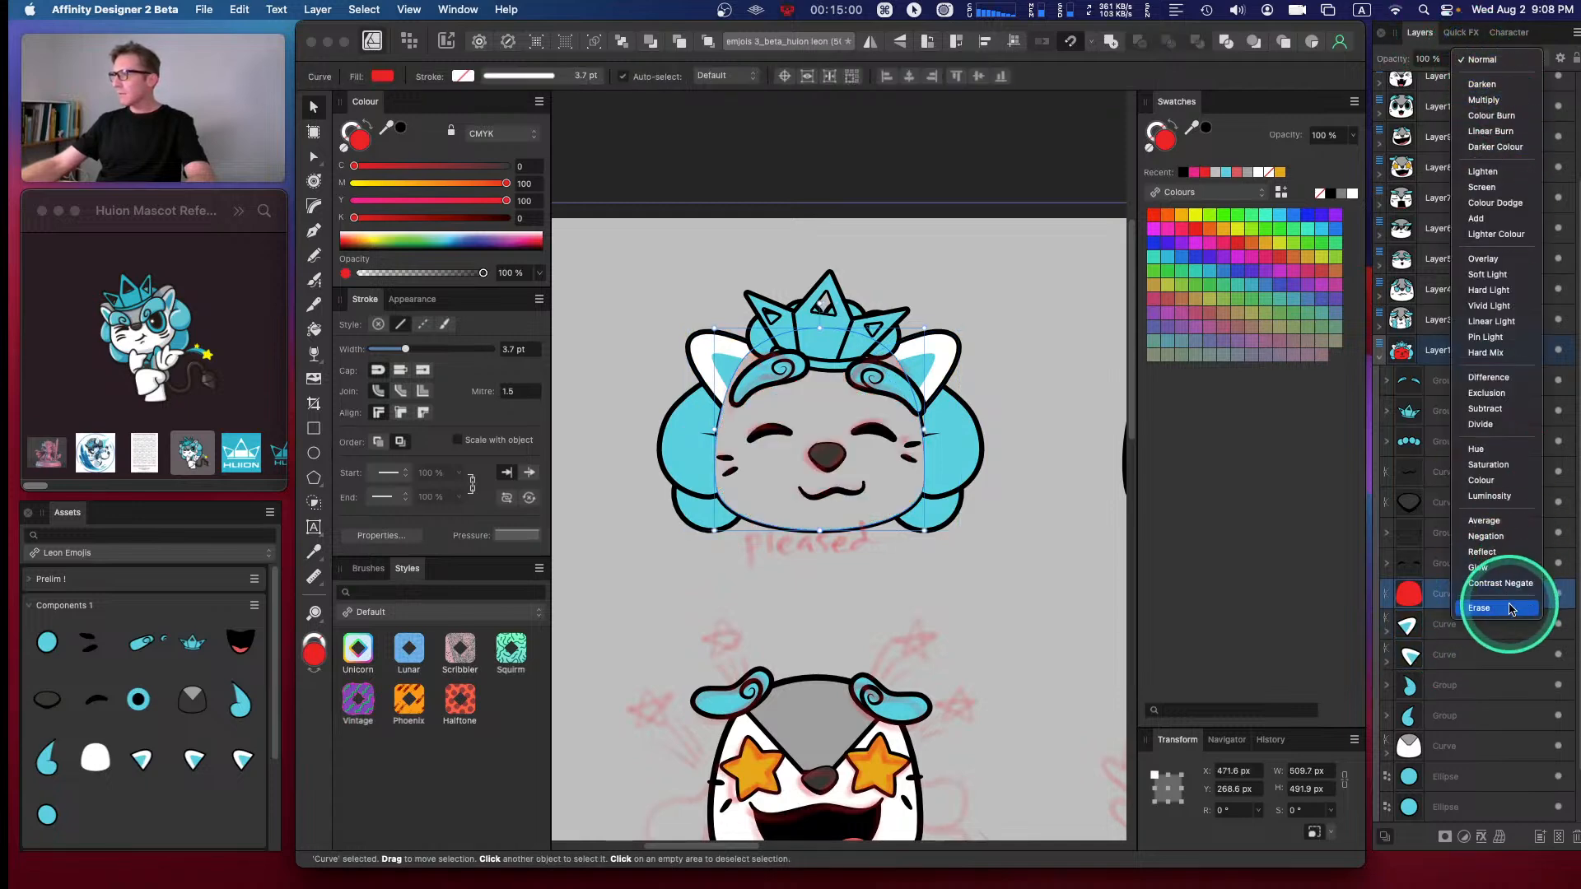
click(1482, 608)
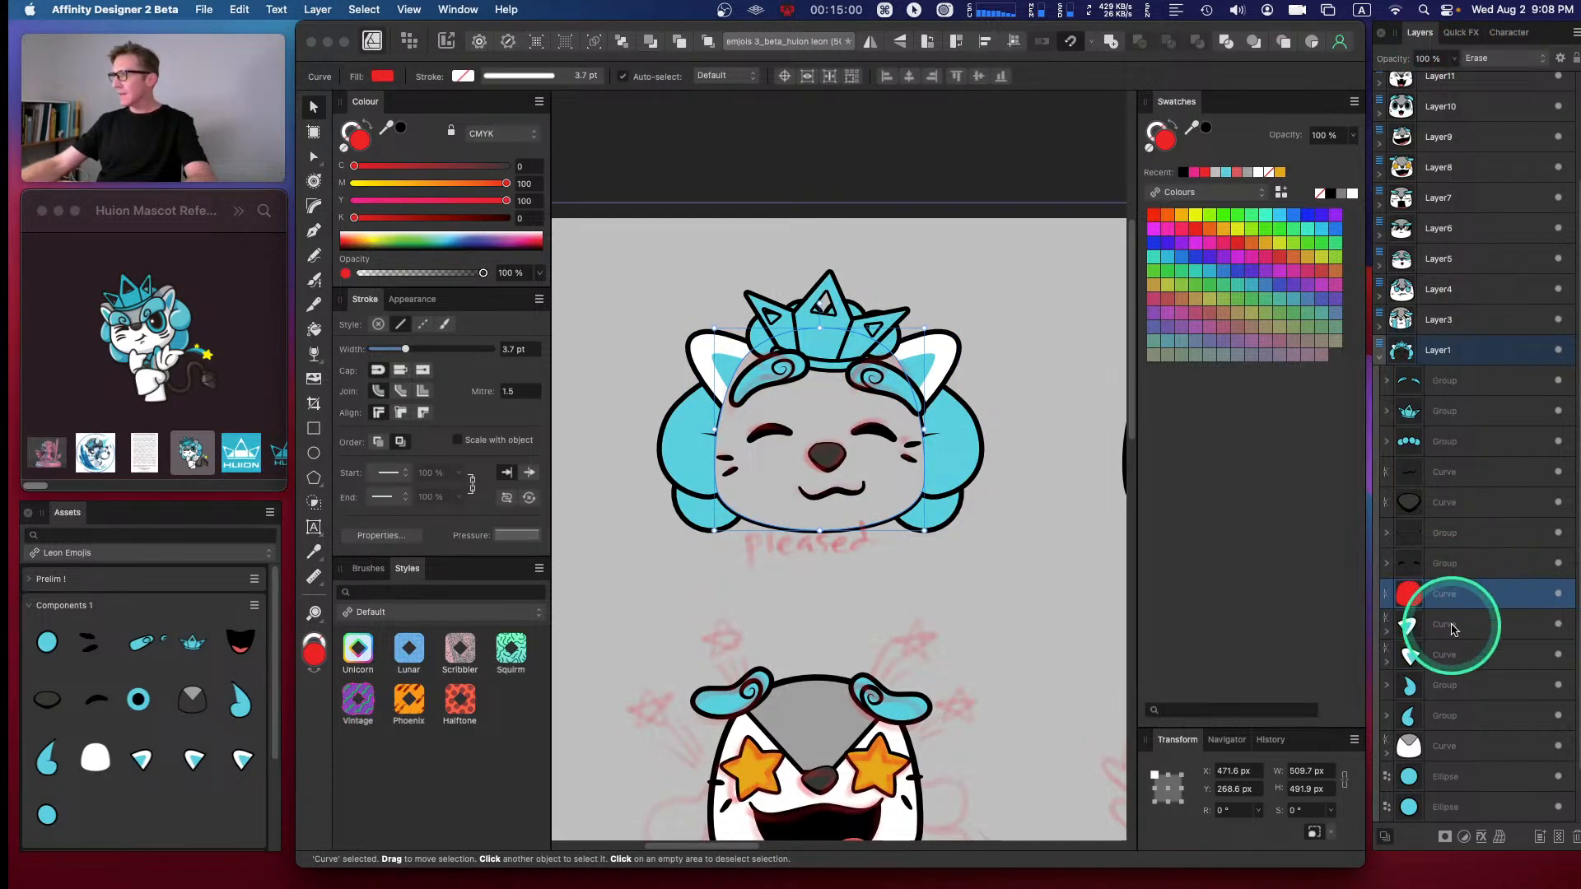
shift+click(1453, 653)
key(super+g)
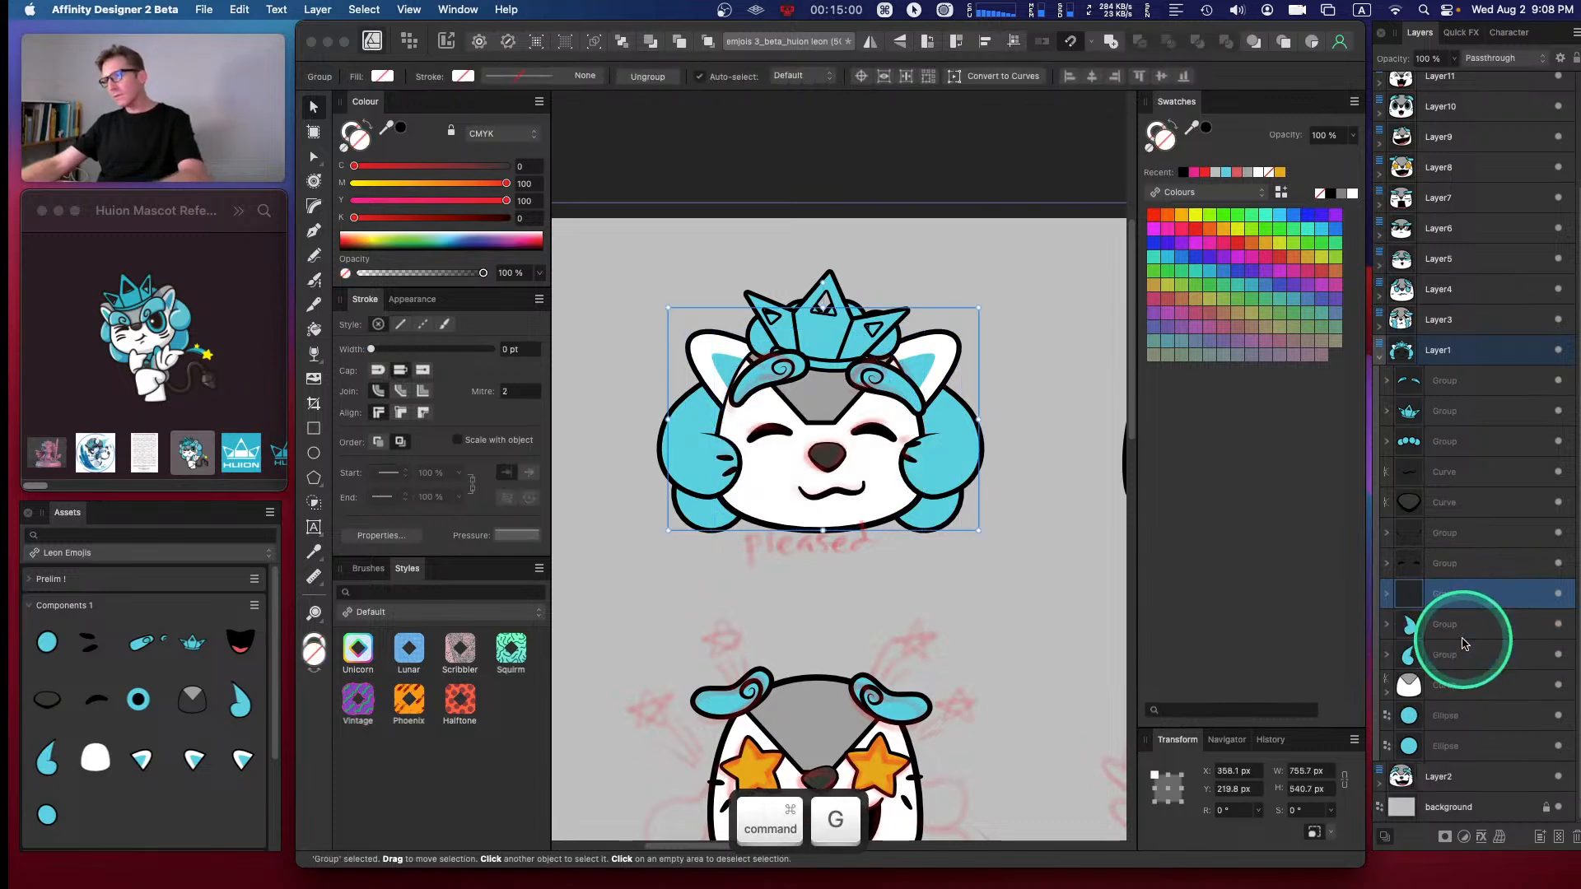
click(988, 212)
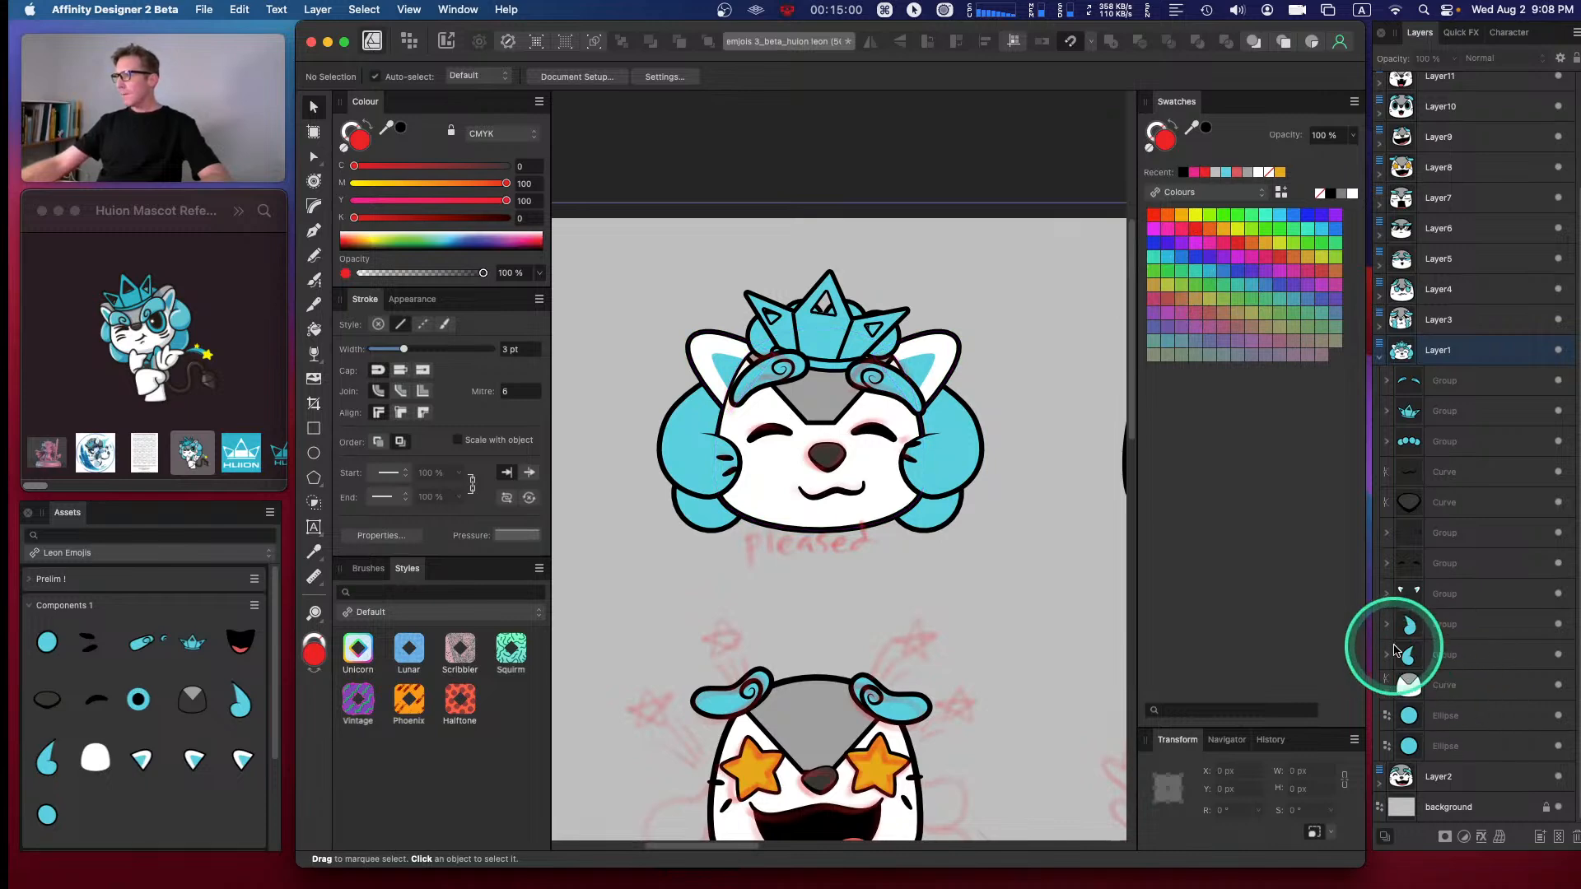
- Try shrinking the red erase shape inside the ear group about its centre to about 505 × 491 px
click(1386, 593)
click(1433, 629)
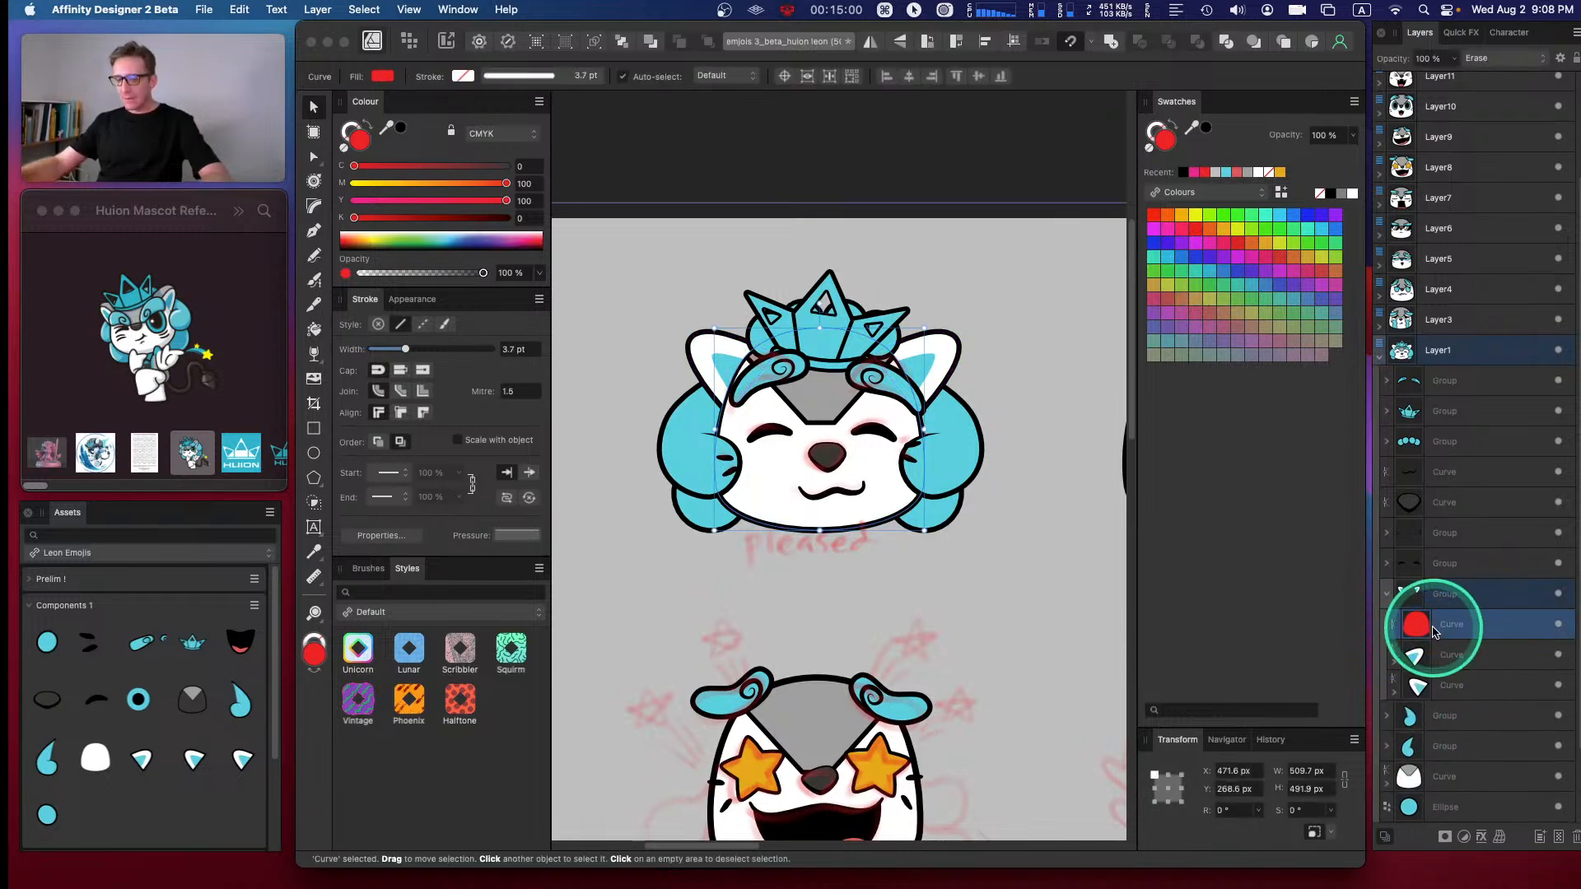
key(super+equal)
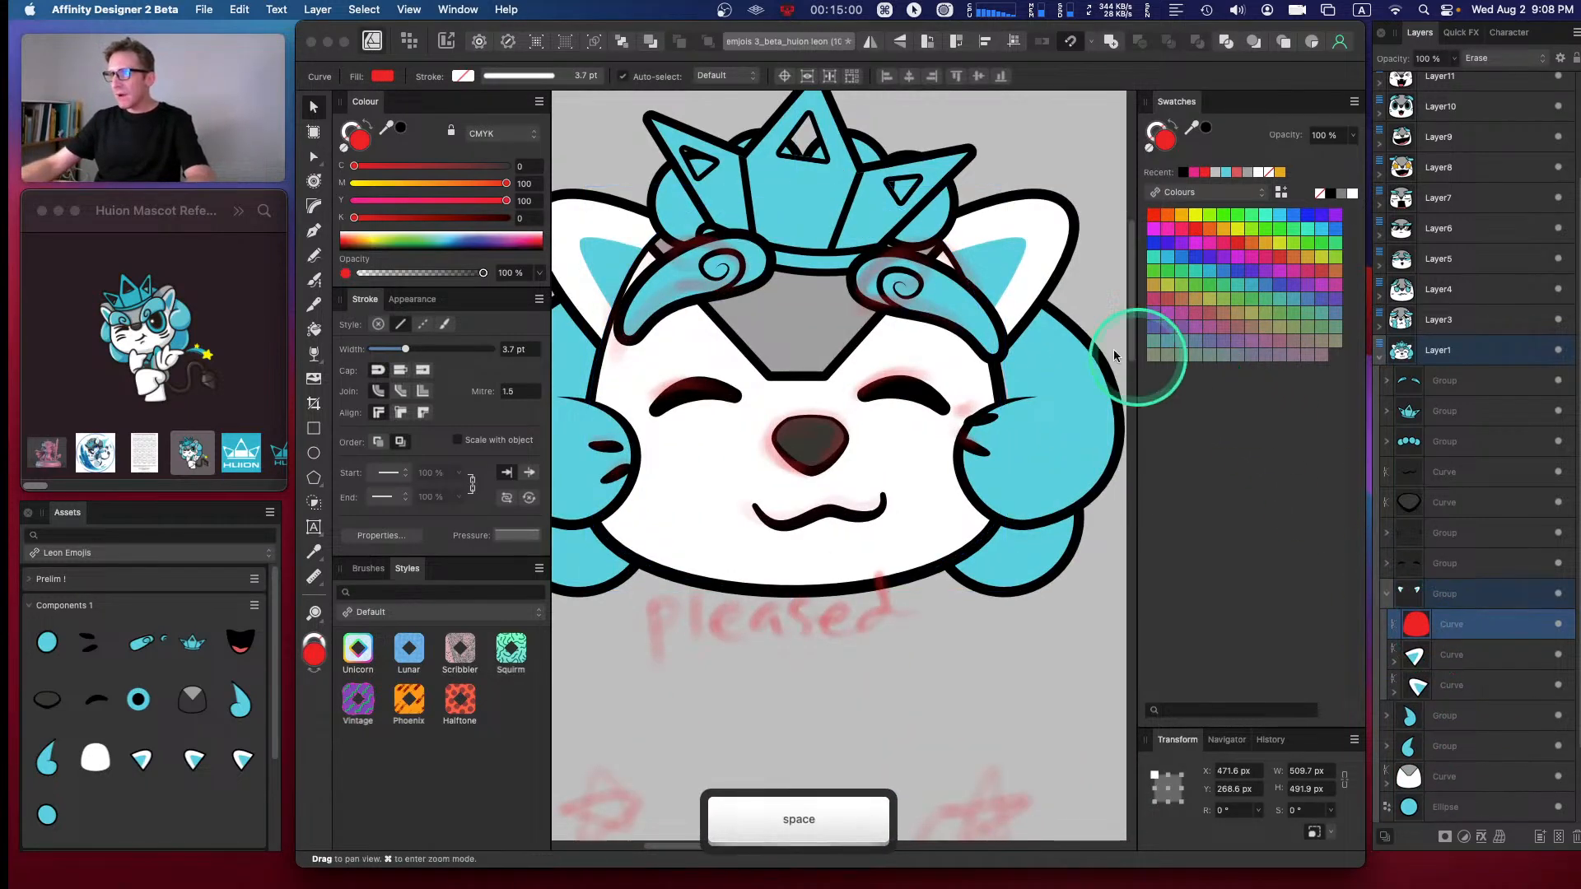
drag(833, 306, 946, 335)
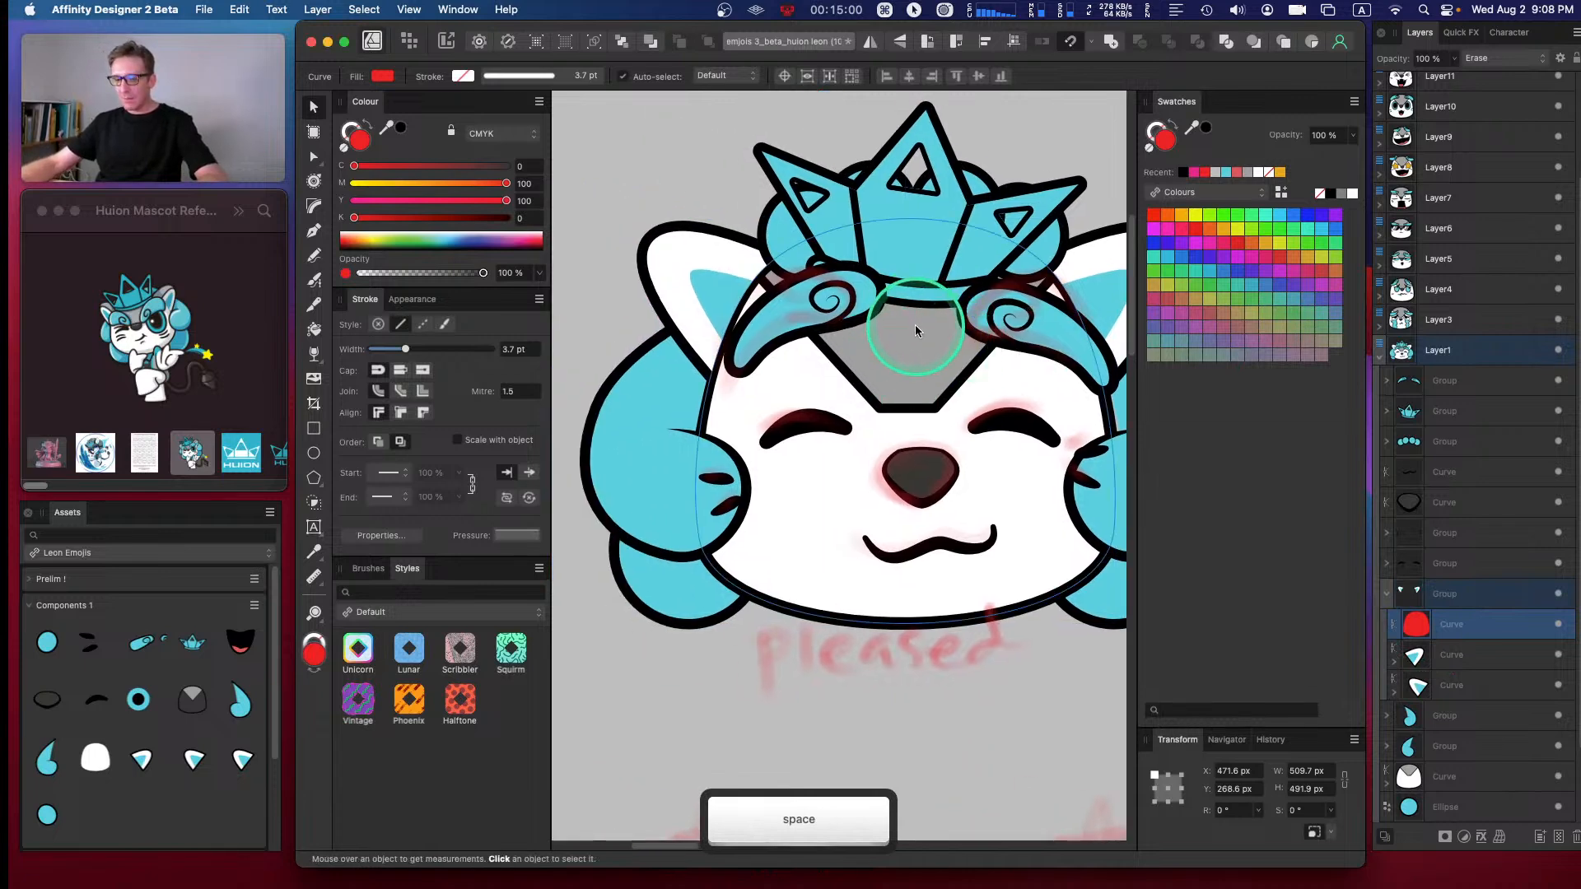
key(v)
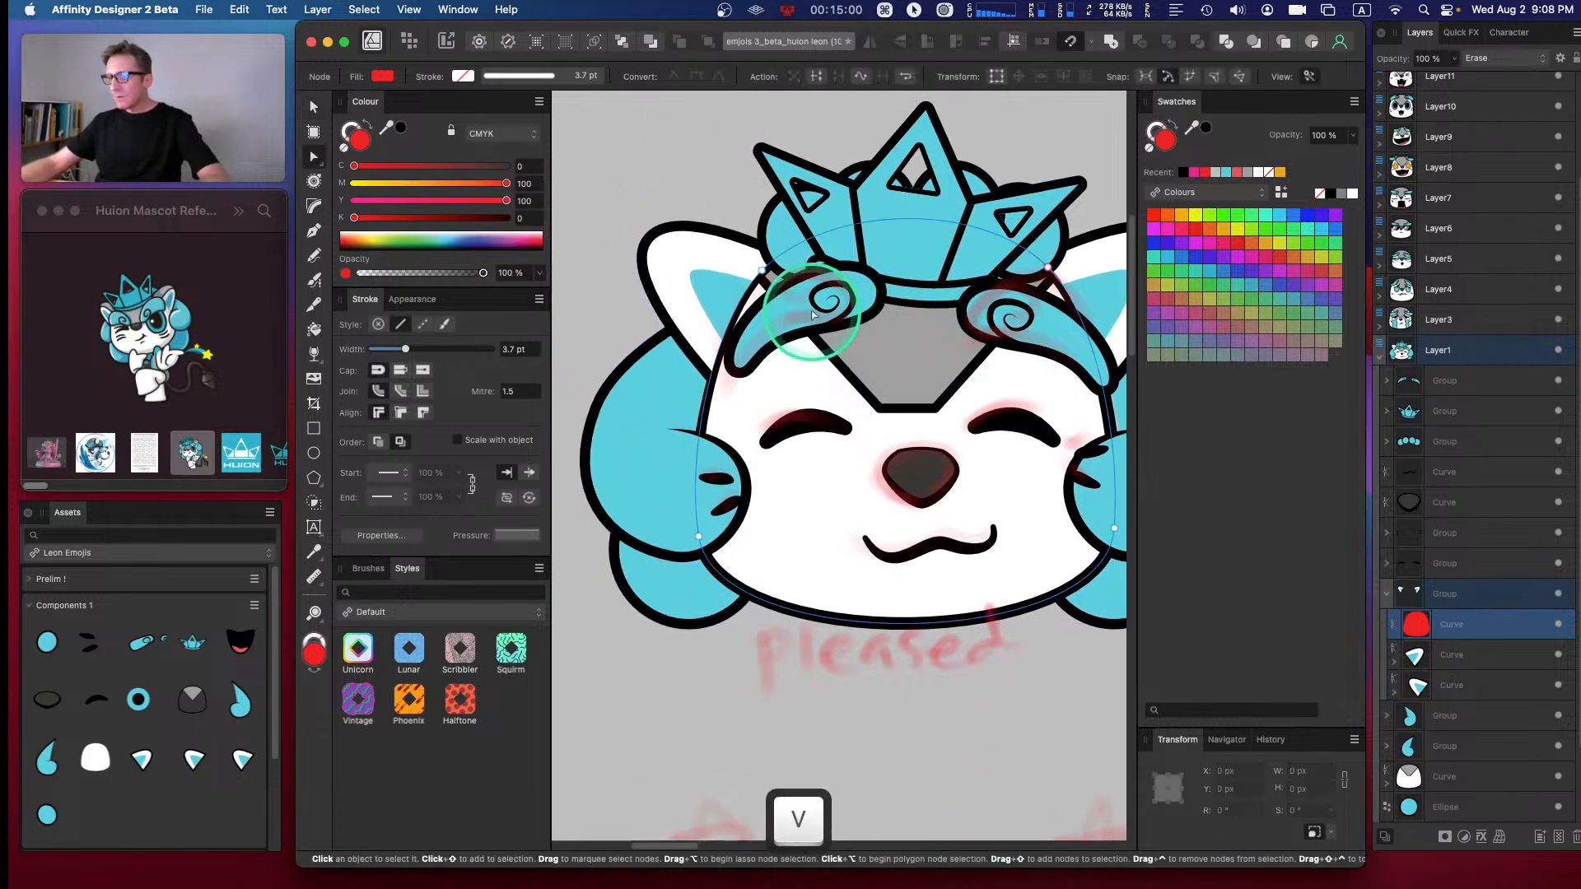
key(v)
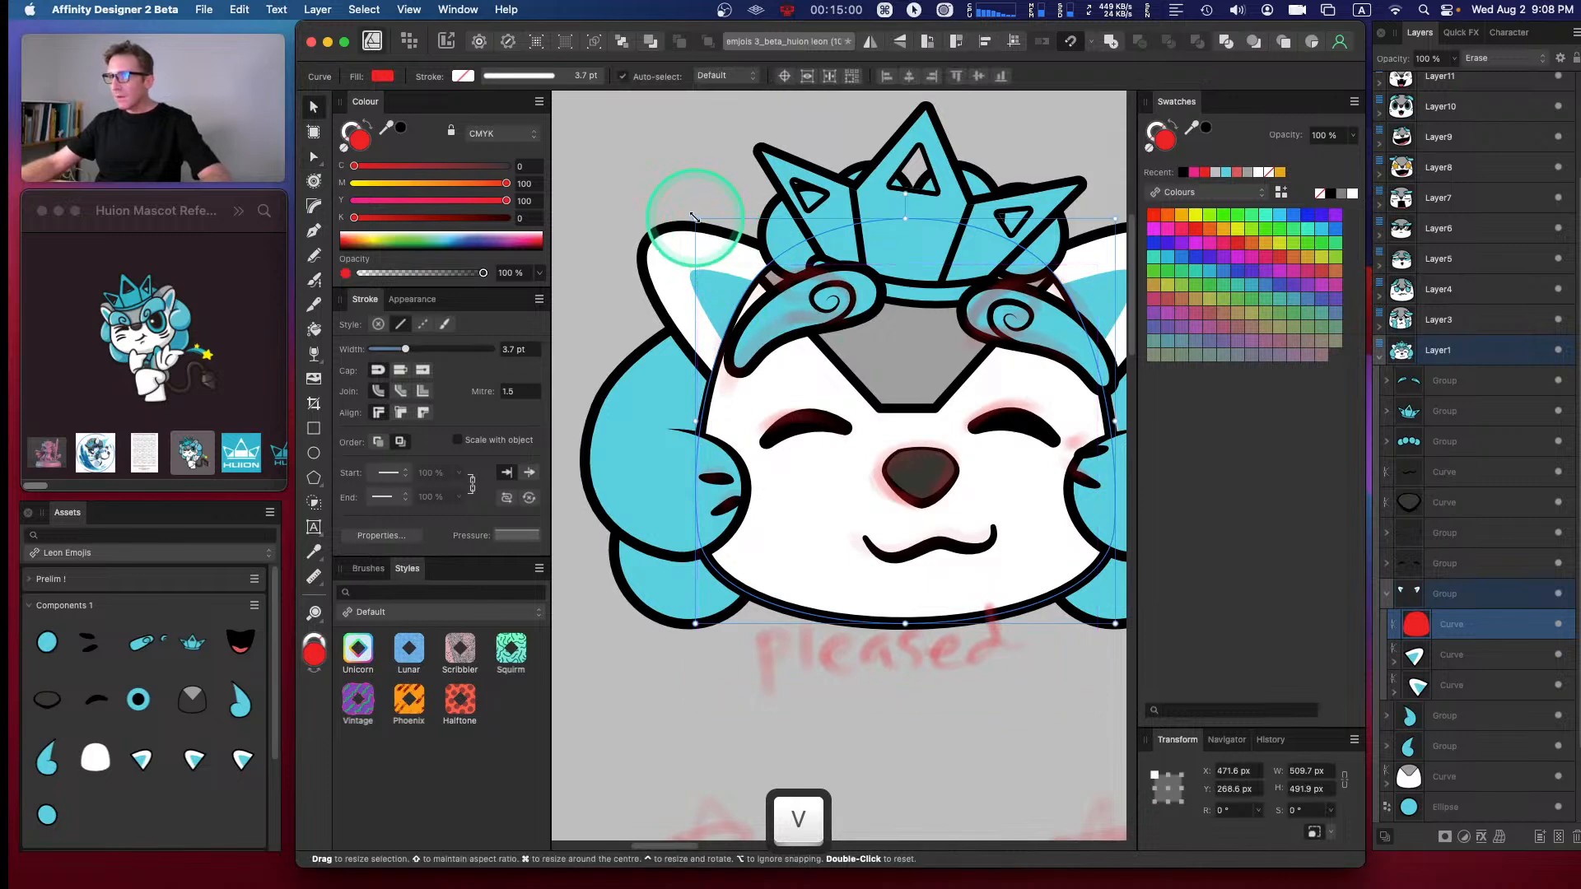
drag(694, 218, 697, 220)
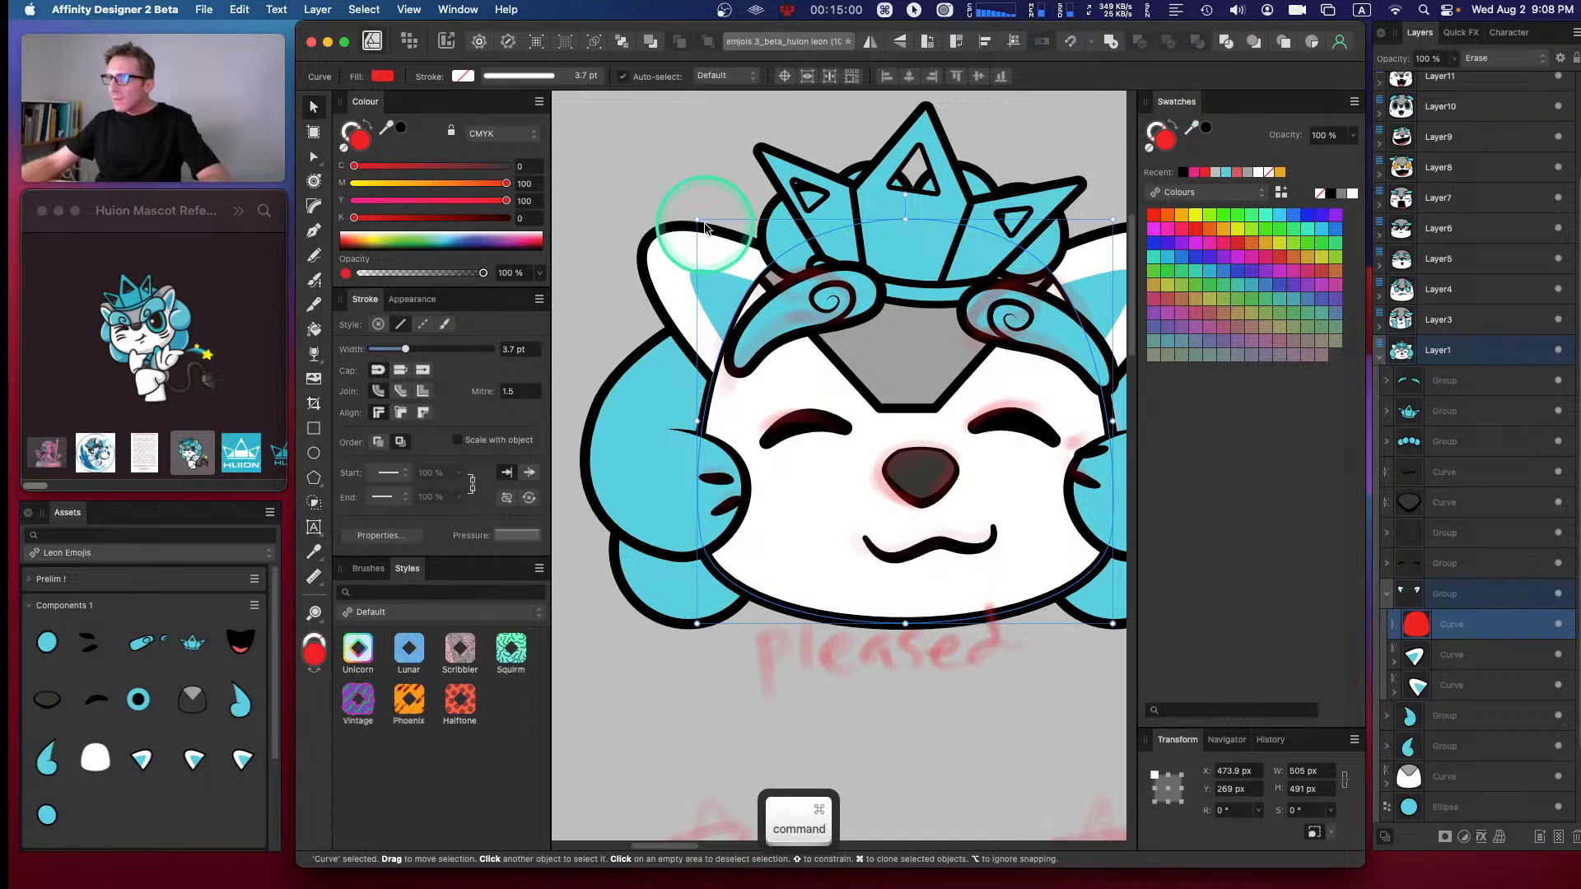
drag(692, 218, 696, 219)
key(super+z)
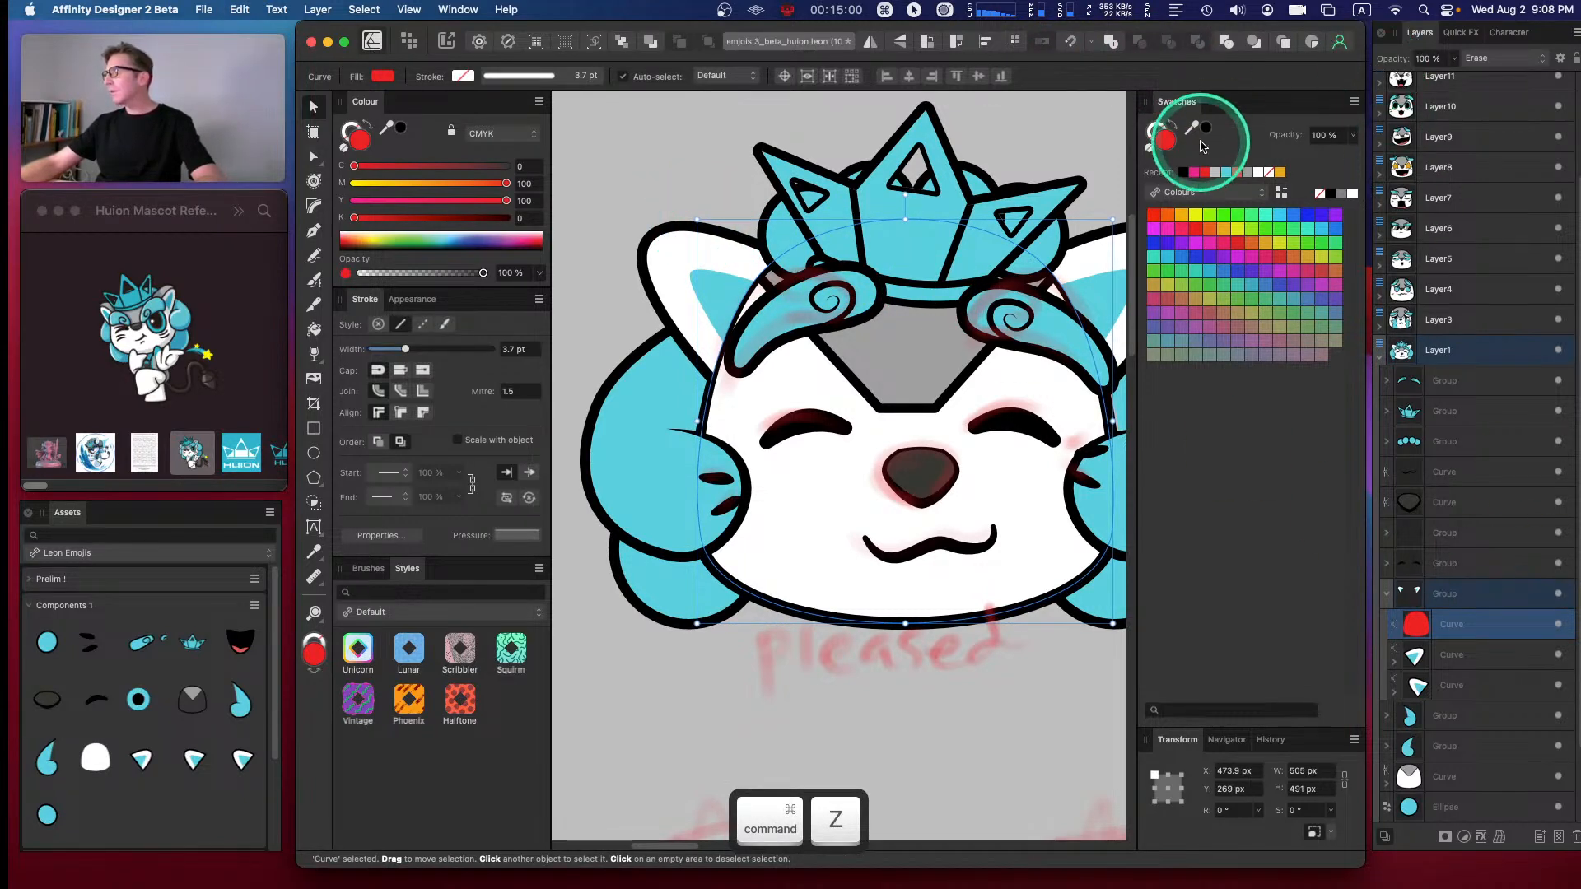
- Try a black fill and a black stroke on the erase shape, and undo these changes along with the resize
click(1204, 129)
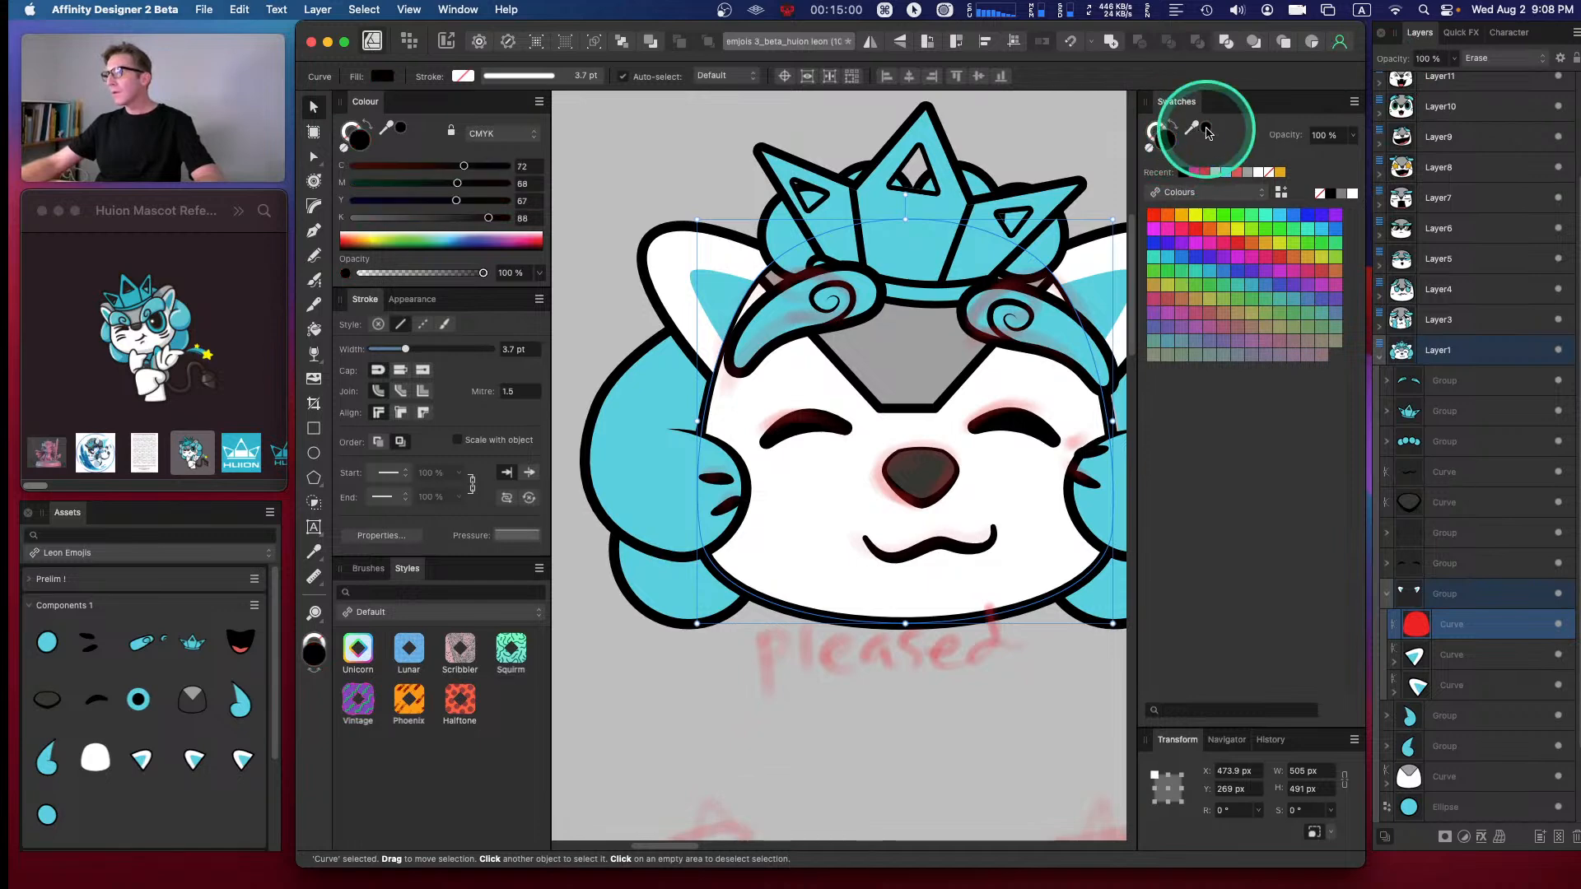
key(super+z)
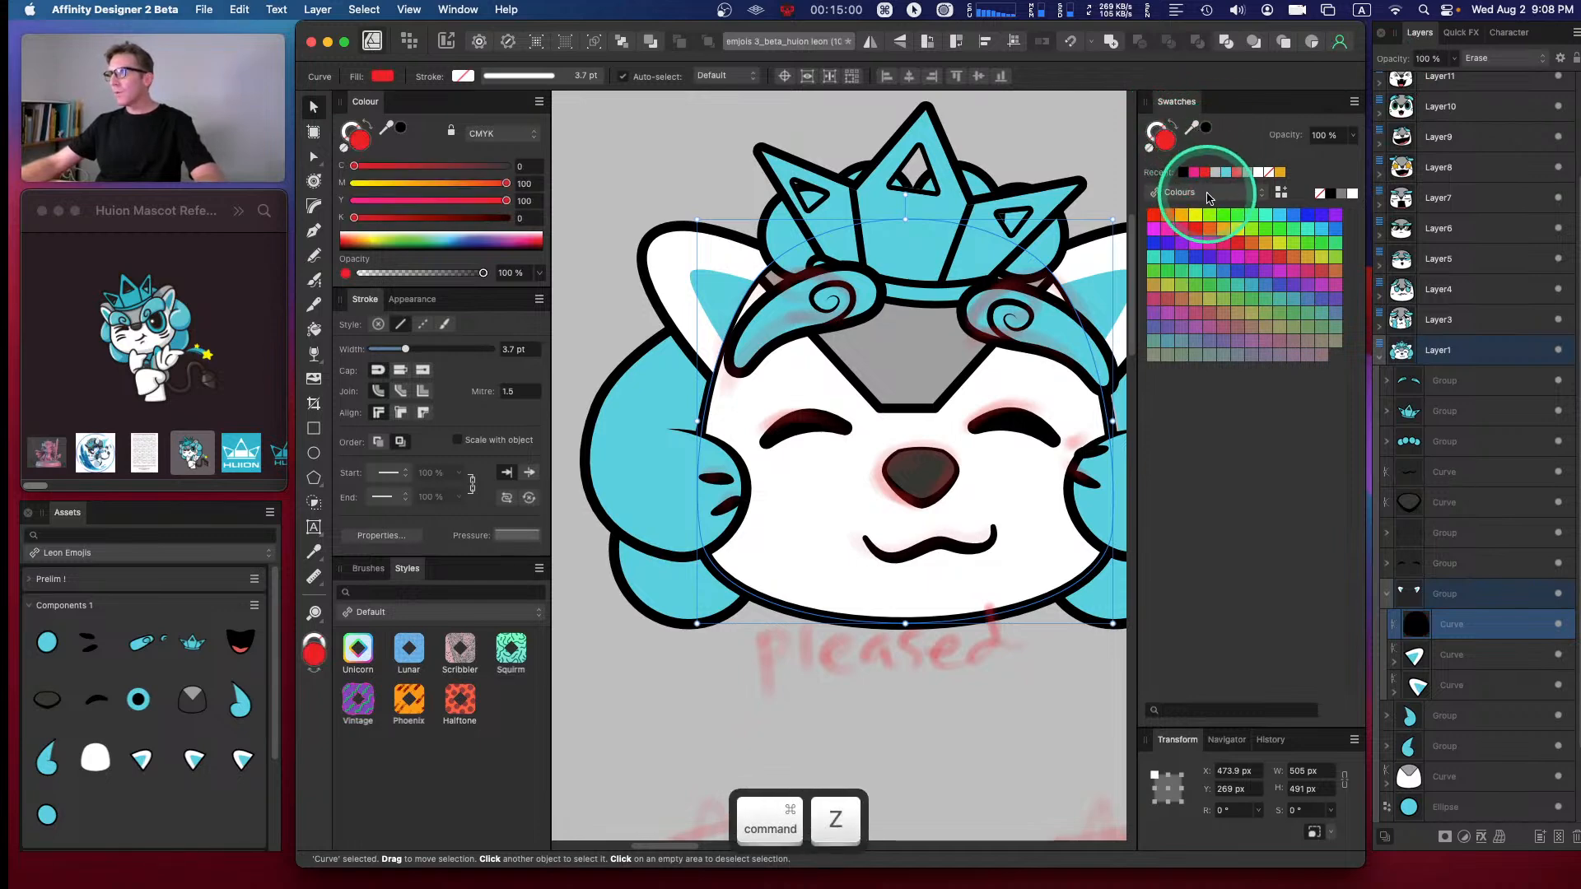
click(1161, 132)
click(1205, 128)
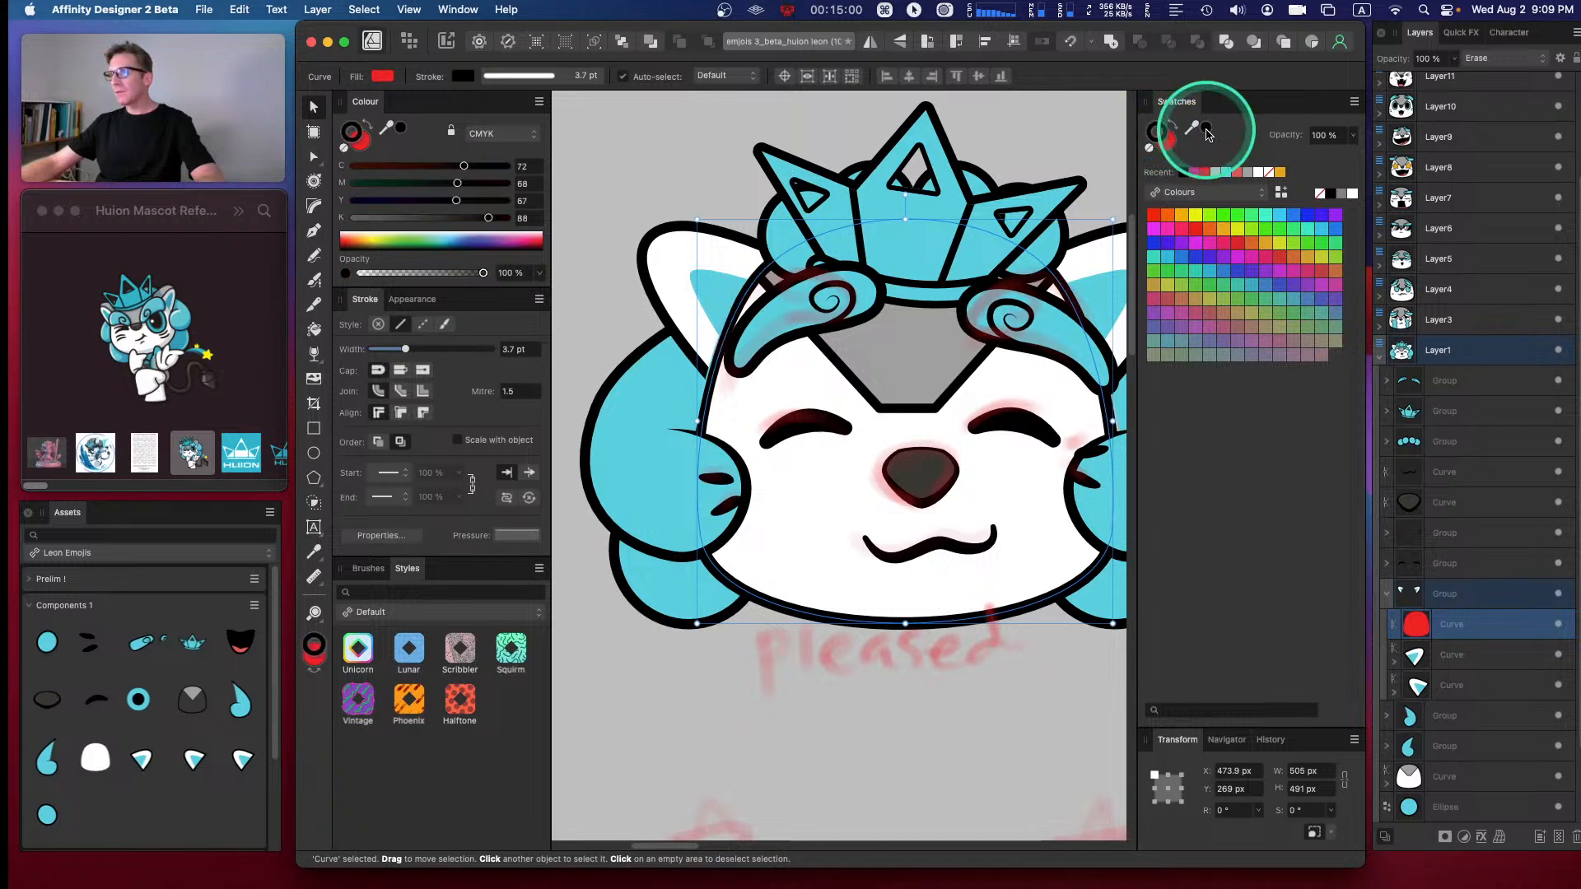
click(881, 734)
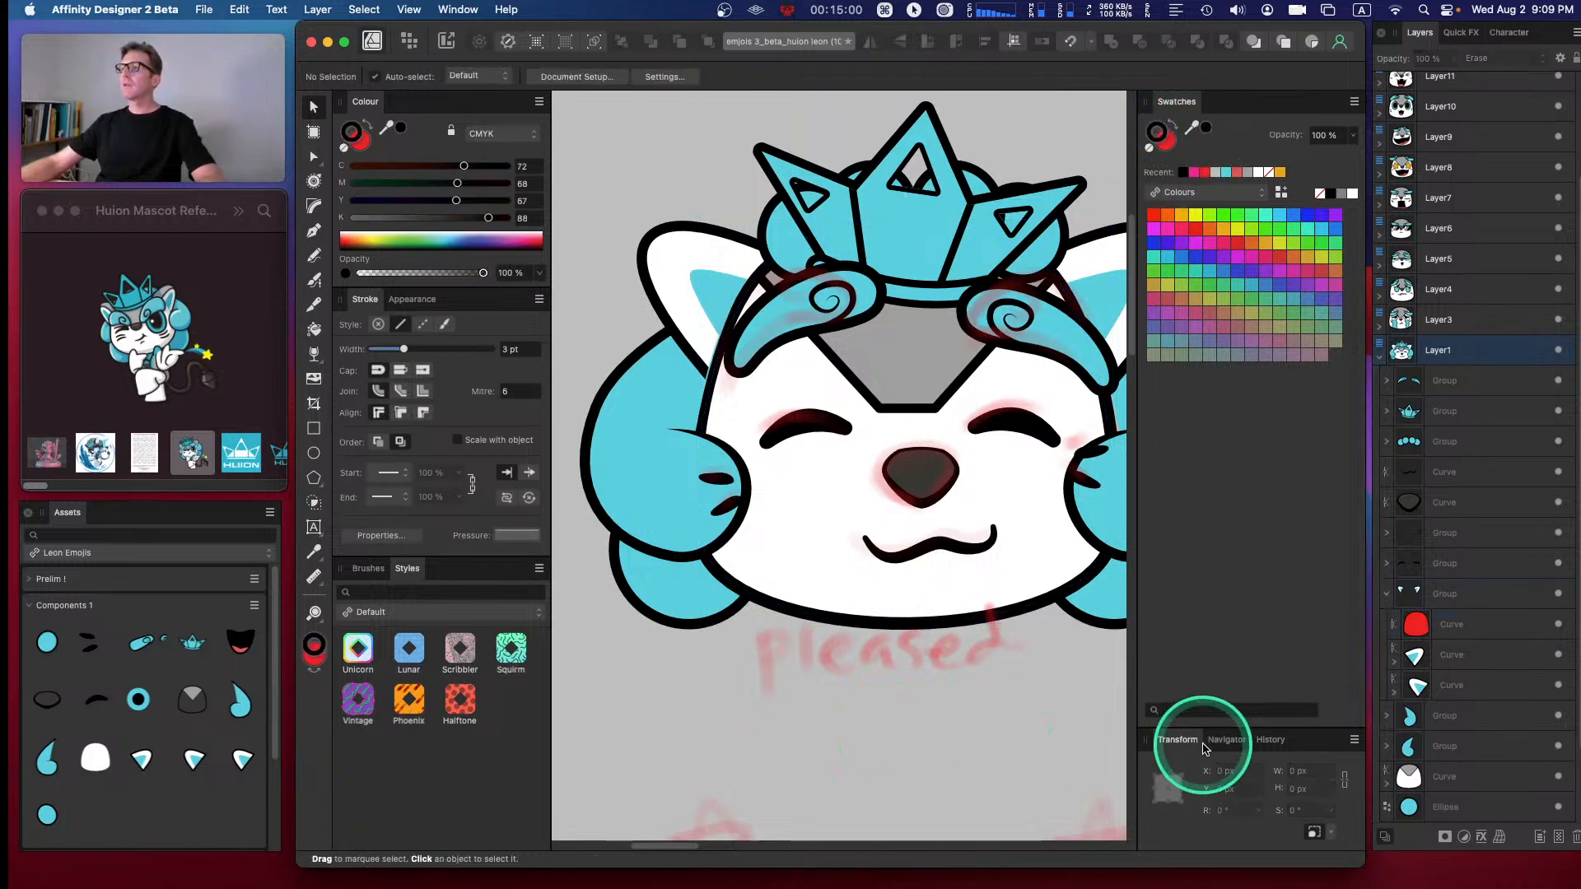
key(super+z)
key(super+z)
key(super+z)
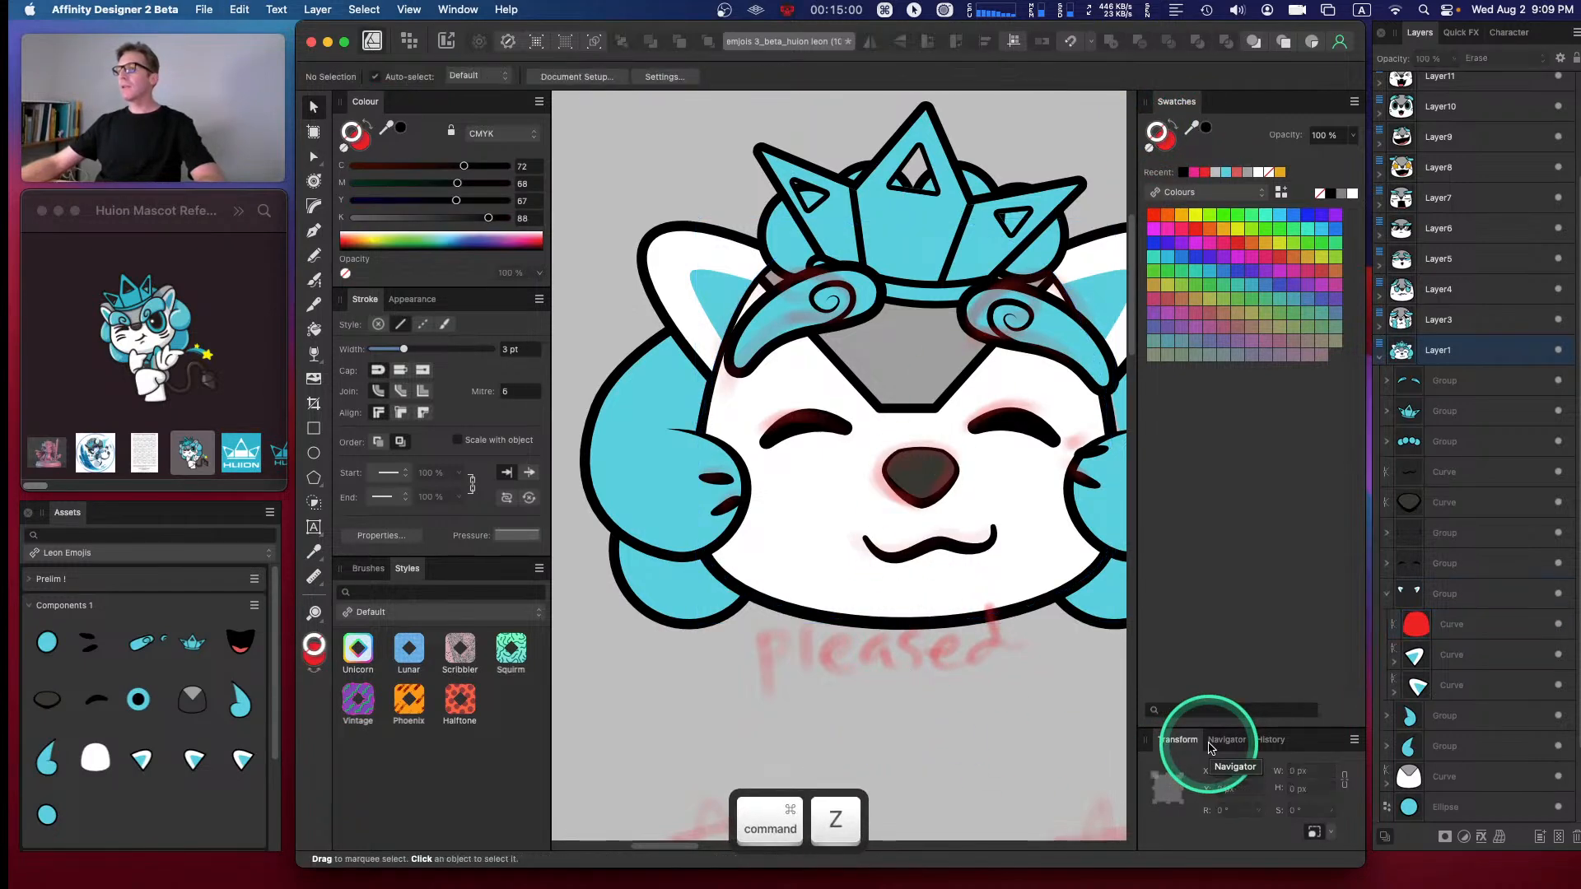
- Give the red erase shape in the ear group a black stroke
click(1429, 625)
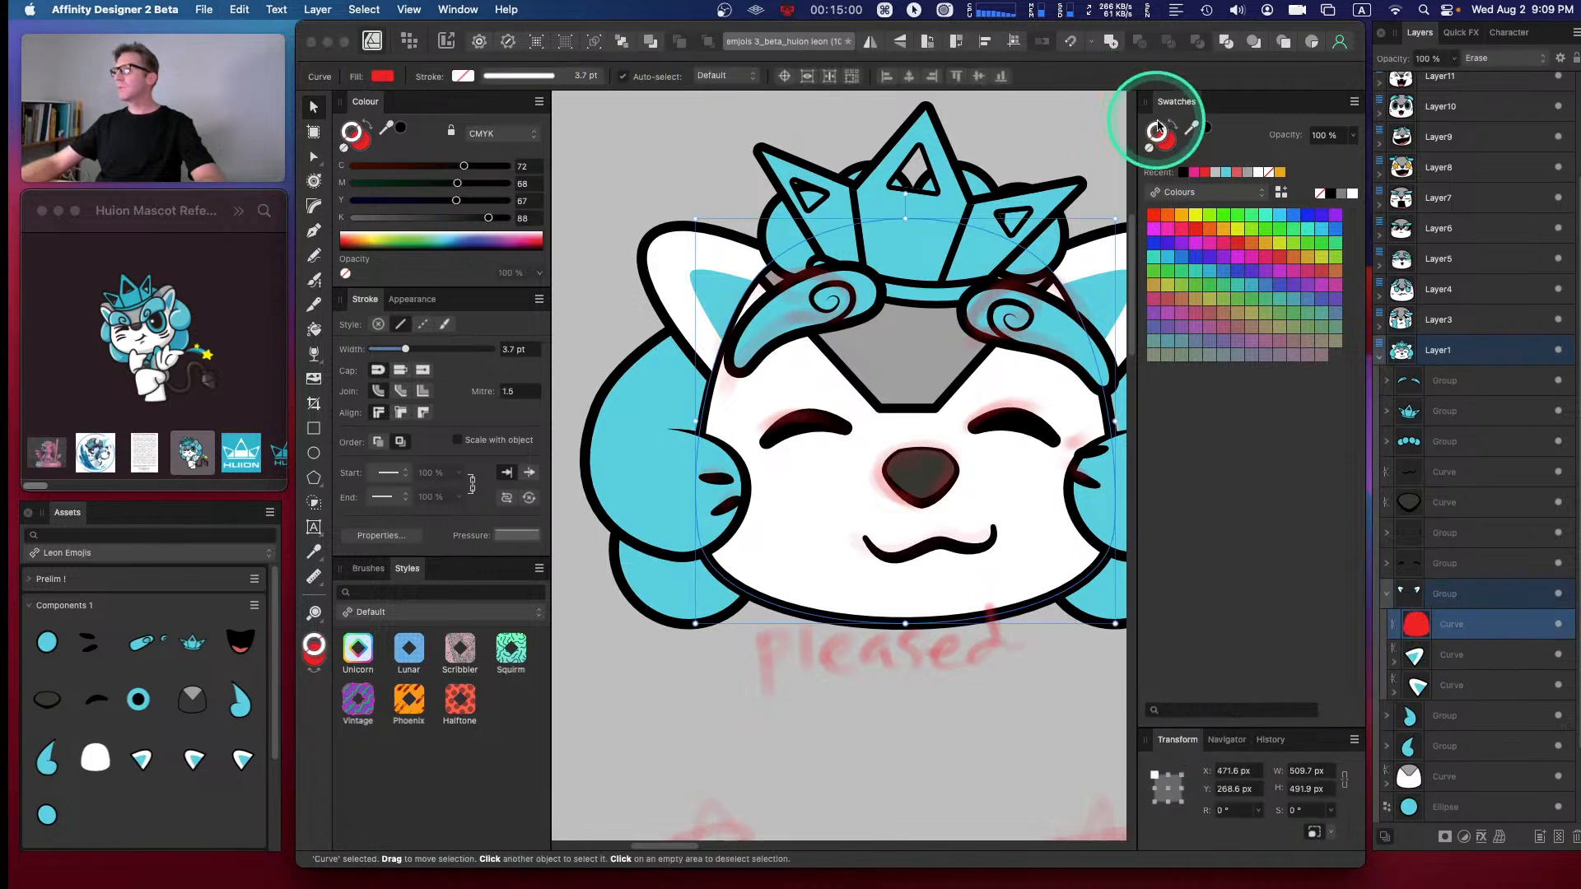
click(1324, 195)
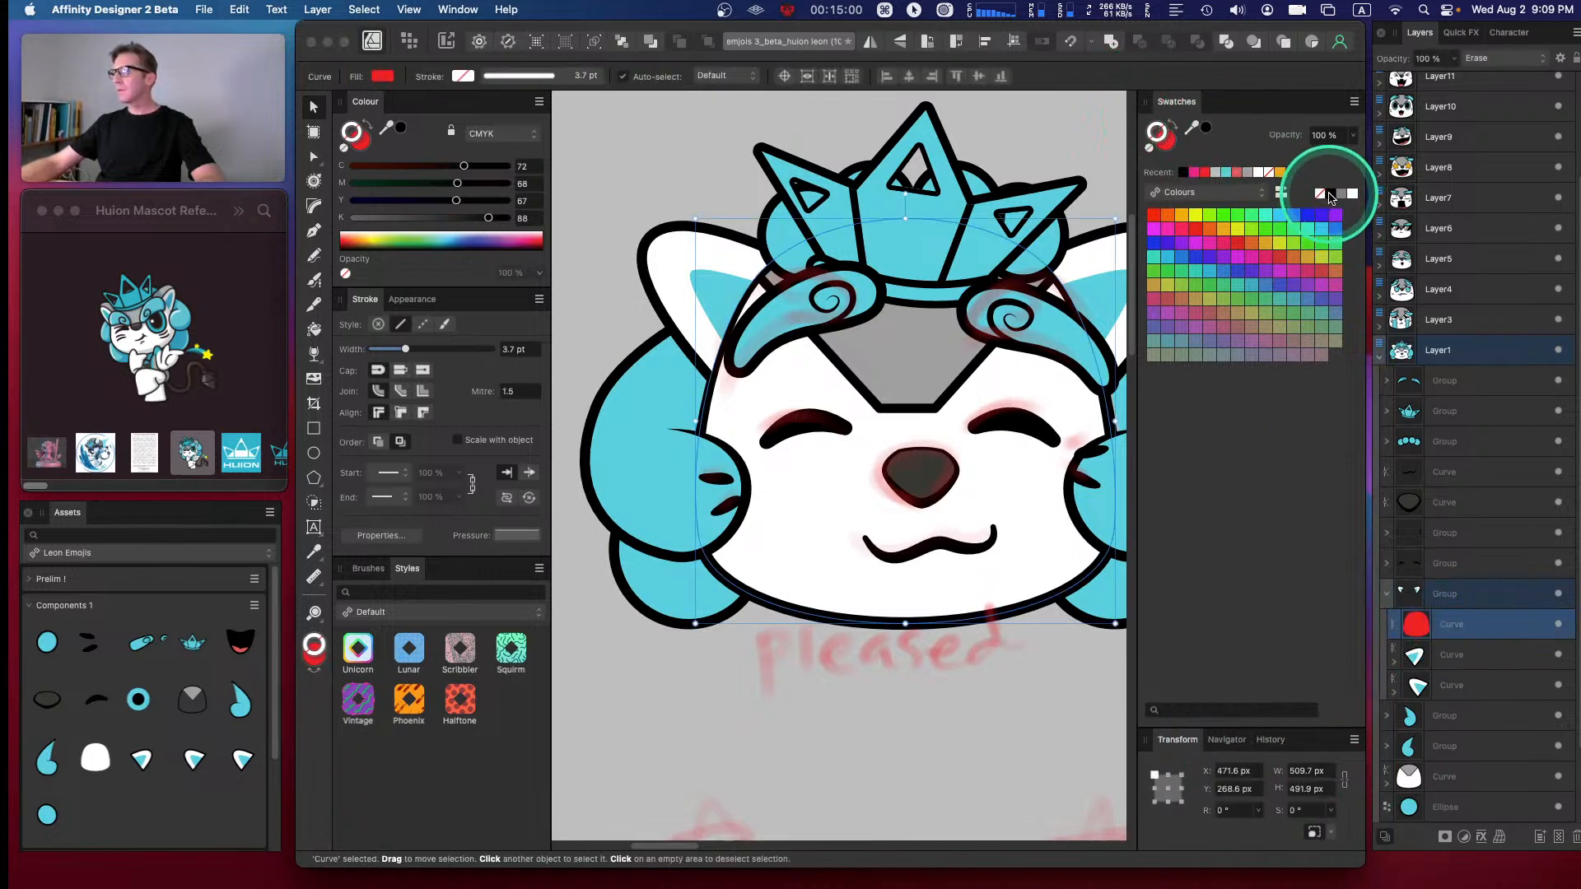
click(950, 715)
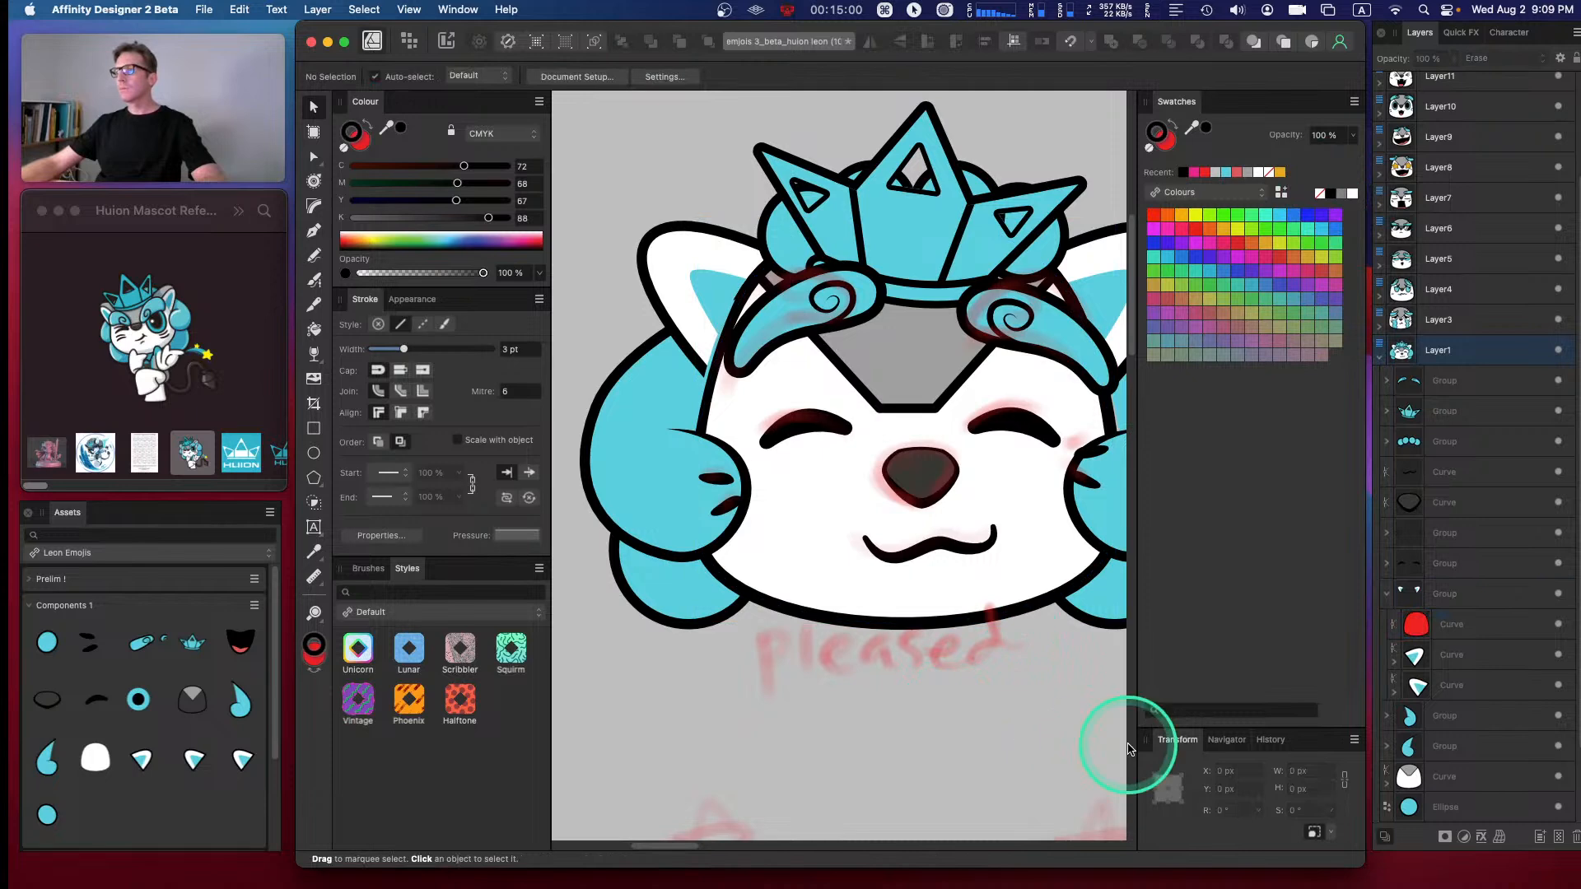
- Nudge the red erase shape in the ear group sideways until its X position is 473.6 px
click(1450, 664)
shift+click(1463, 693)
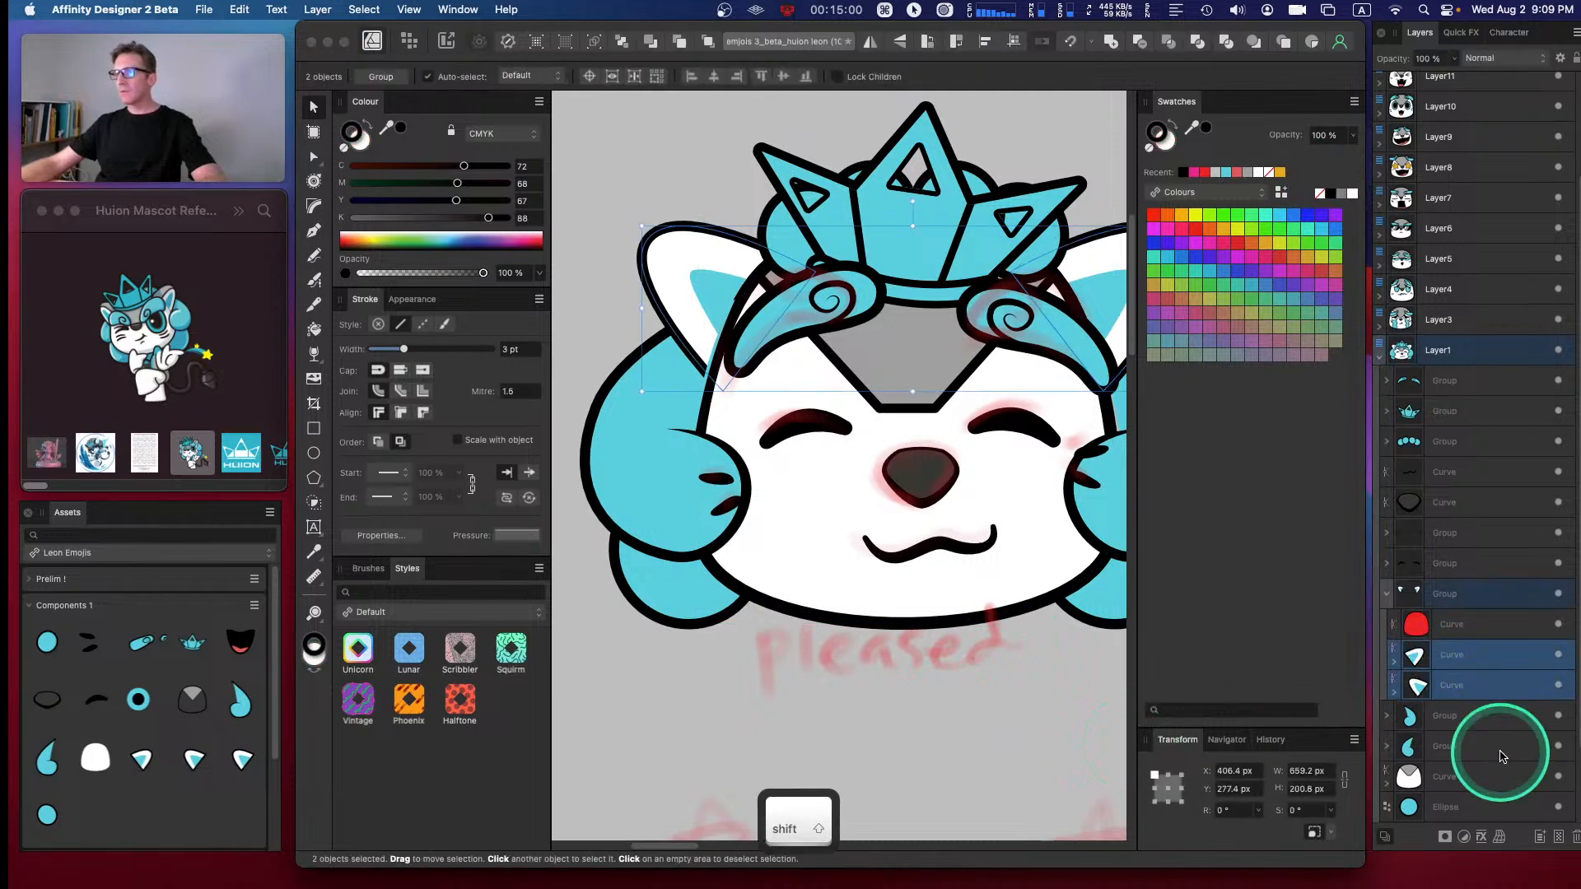
key(super+=)
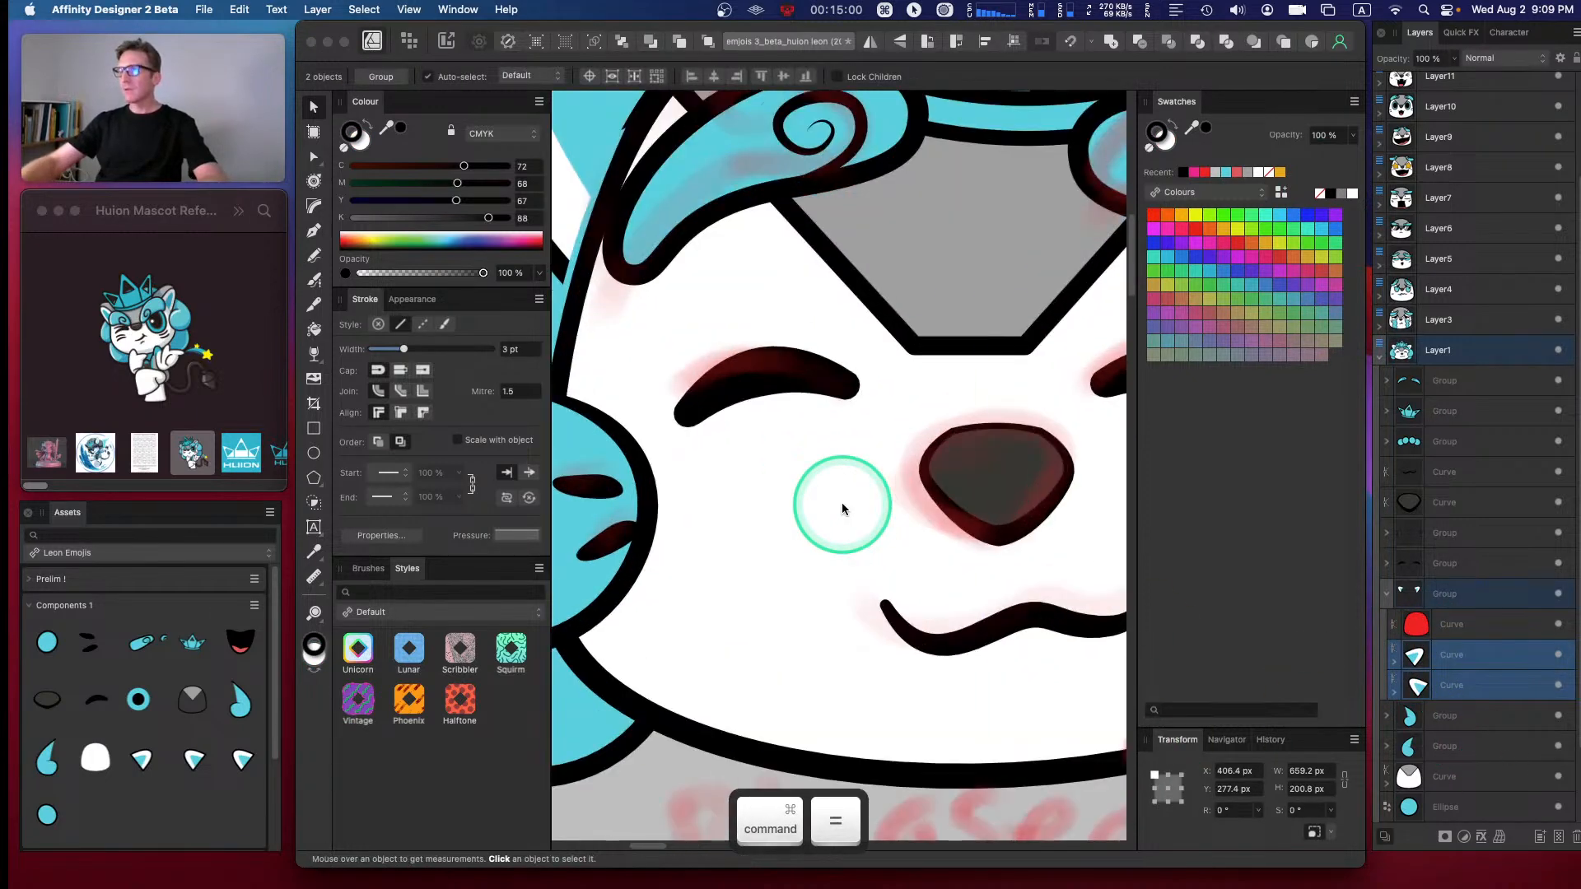
key(space)
drag(617, 379, 808, 401)
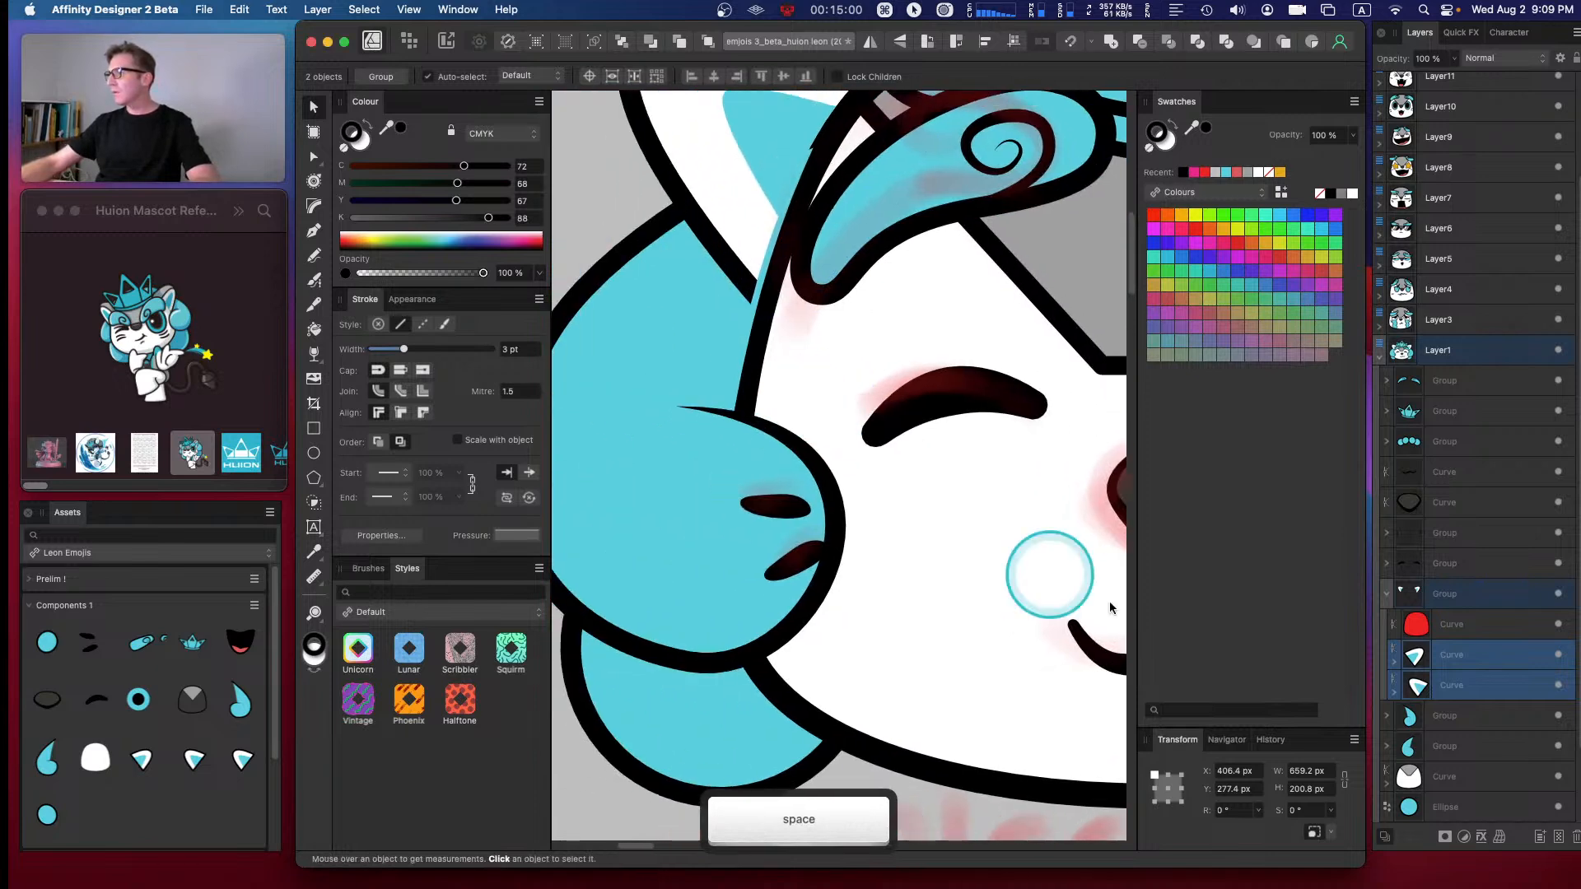
click(1468, 626)
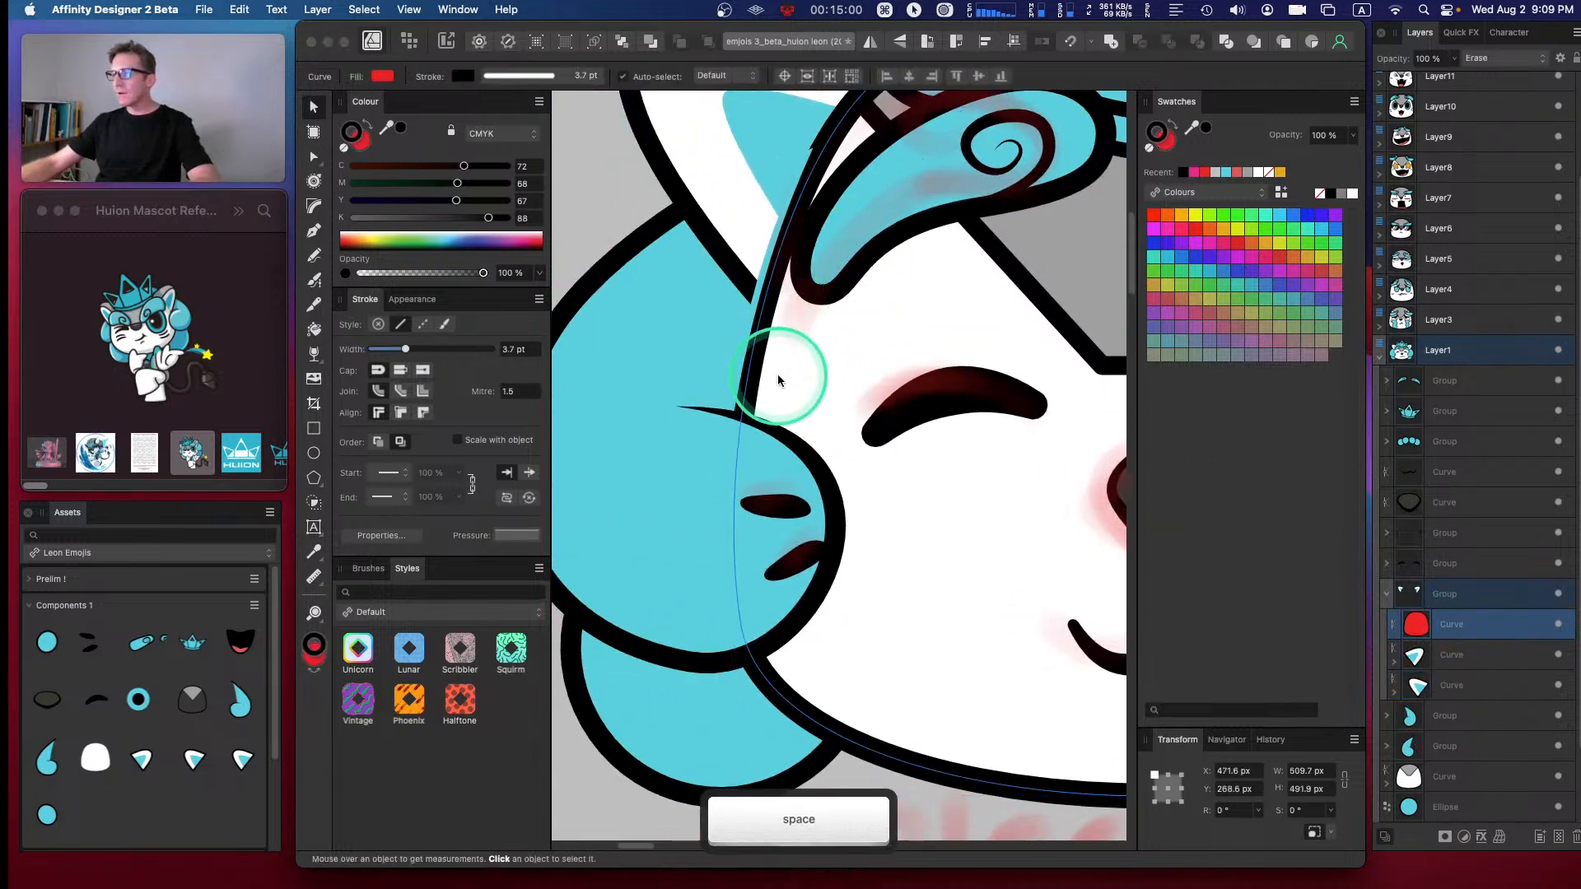
key(Left)
key(Left)
key(Left)
key(Right)
key(Right)
key(Right)
key(Right)
key(Right)
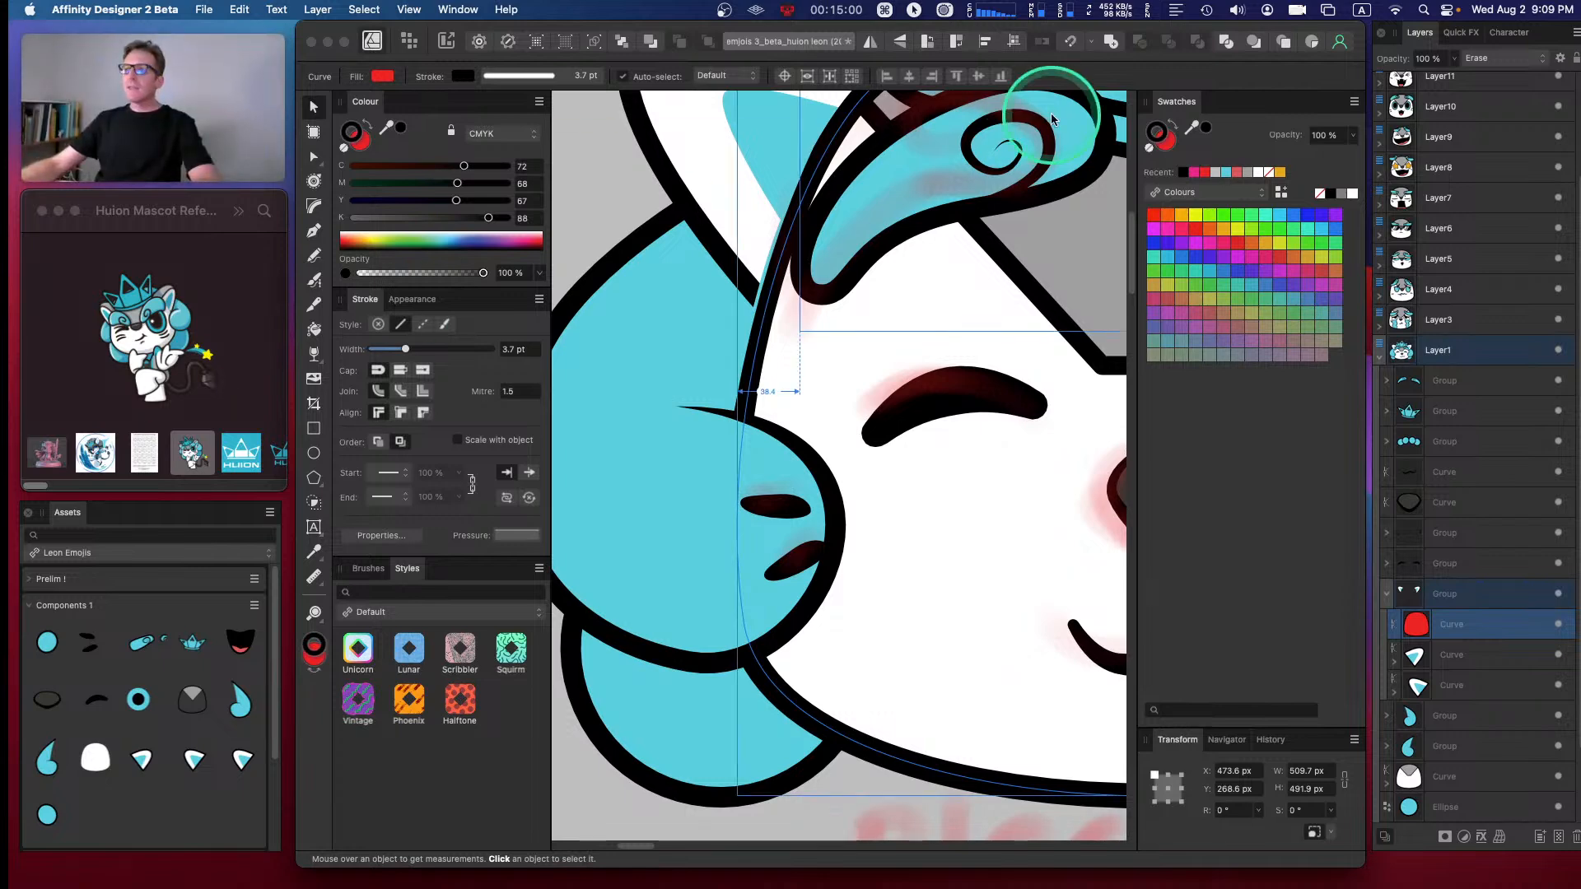
click(896, 30)
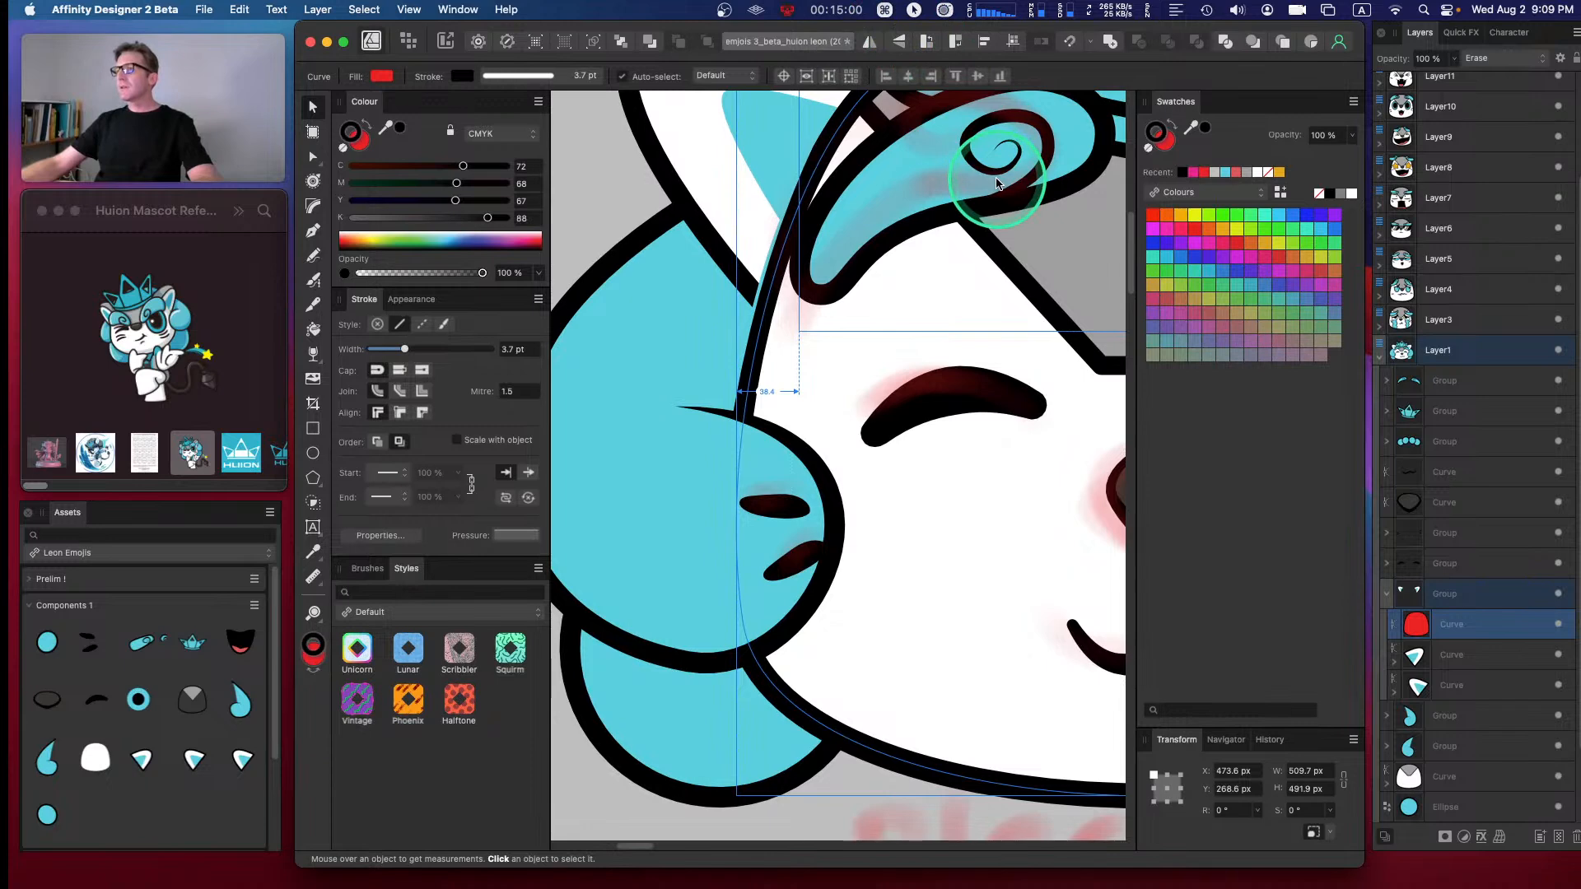
- Nudge both ear curves in the group together 1 px to the left, to X 405.4 px
click(1454, 657)
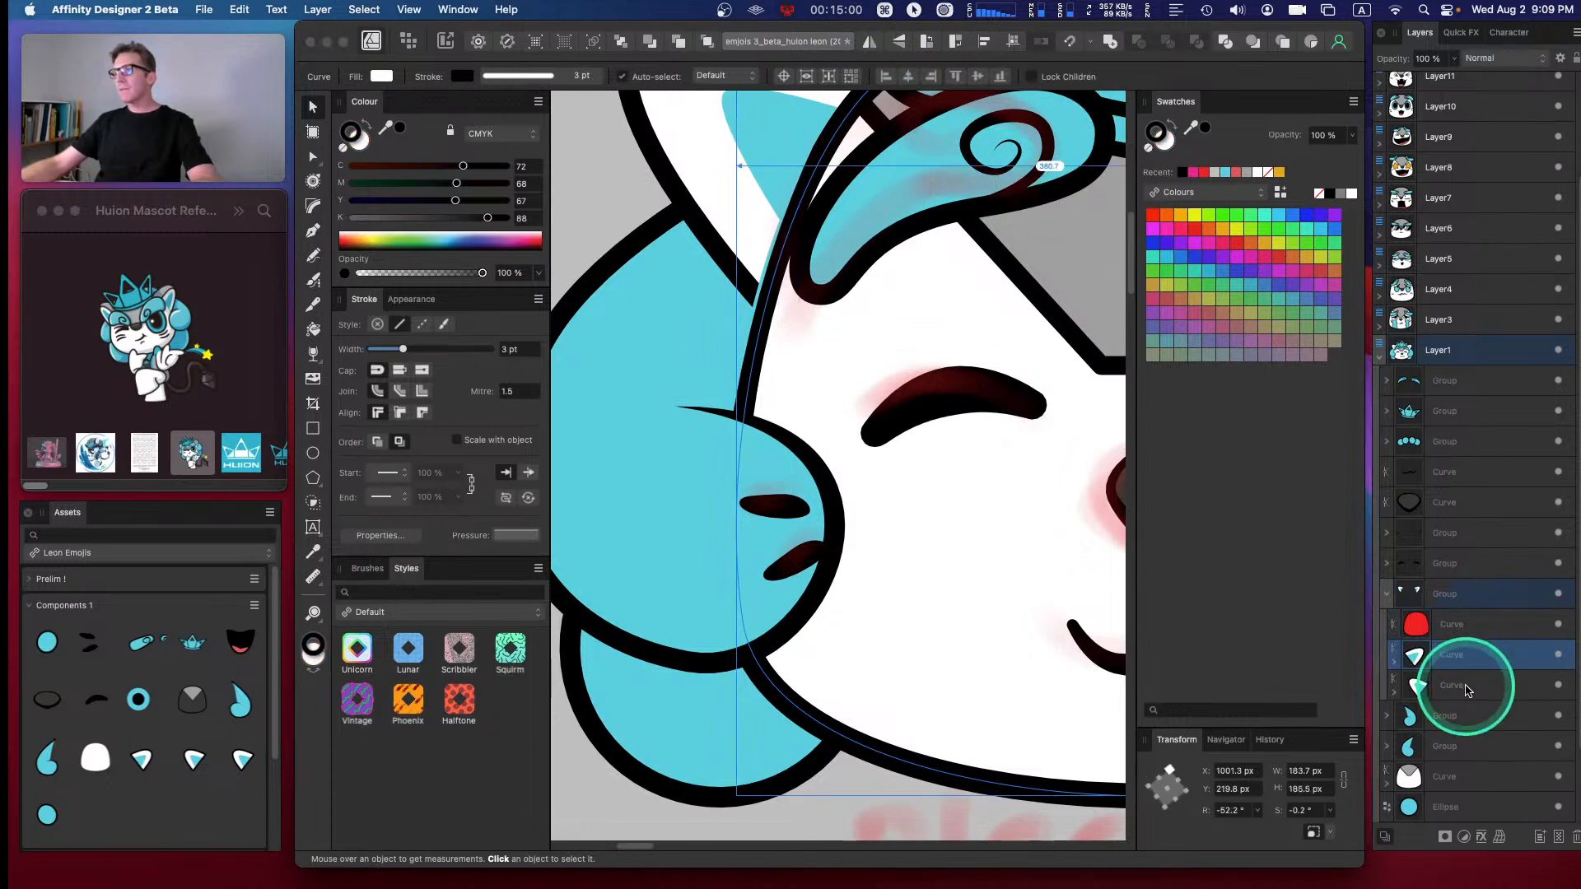
shift+click(1466, 690)
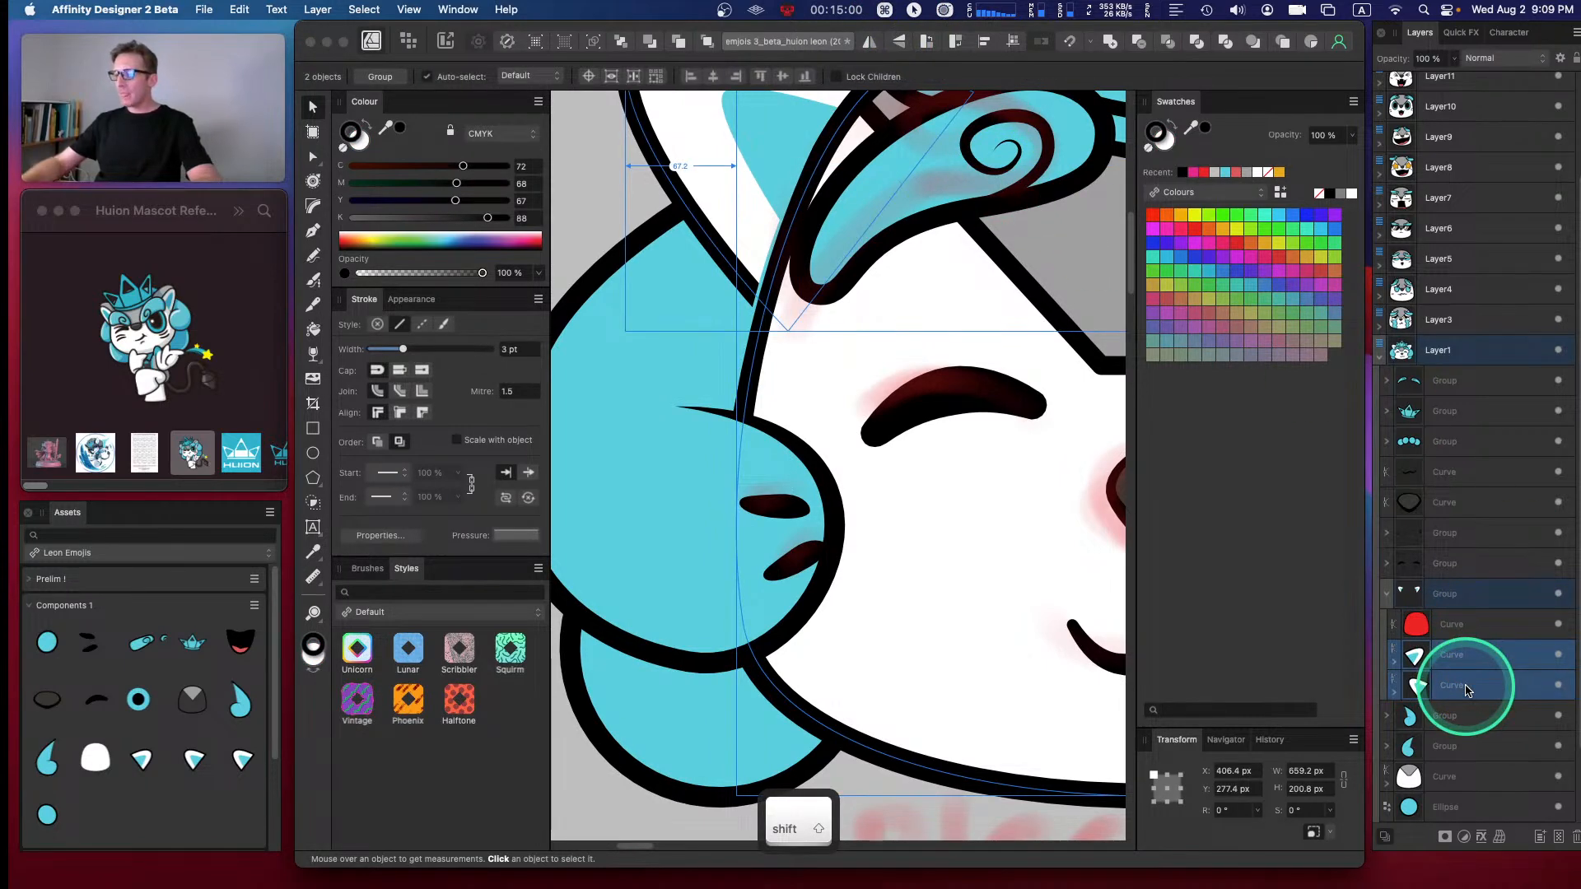
key(Left)
key(Left)
key(super+z)
drag(889, 232, 808, 443)
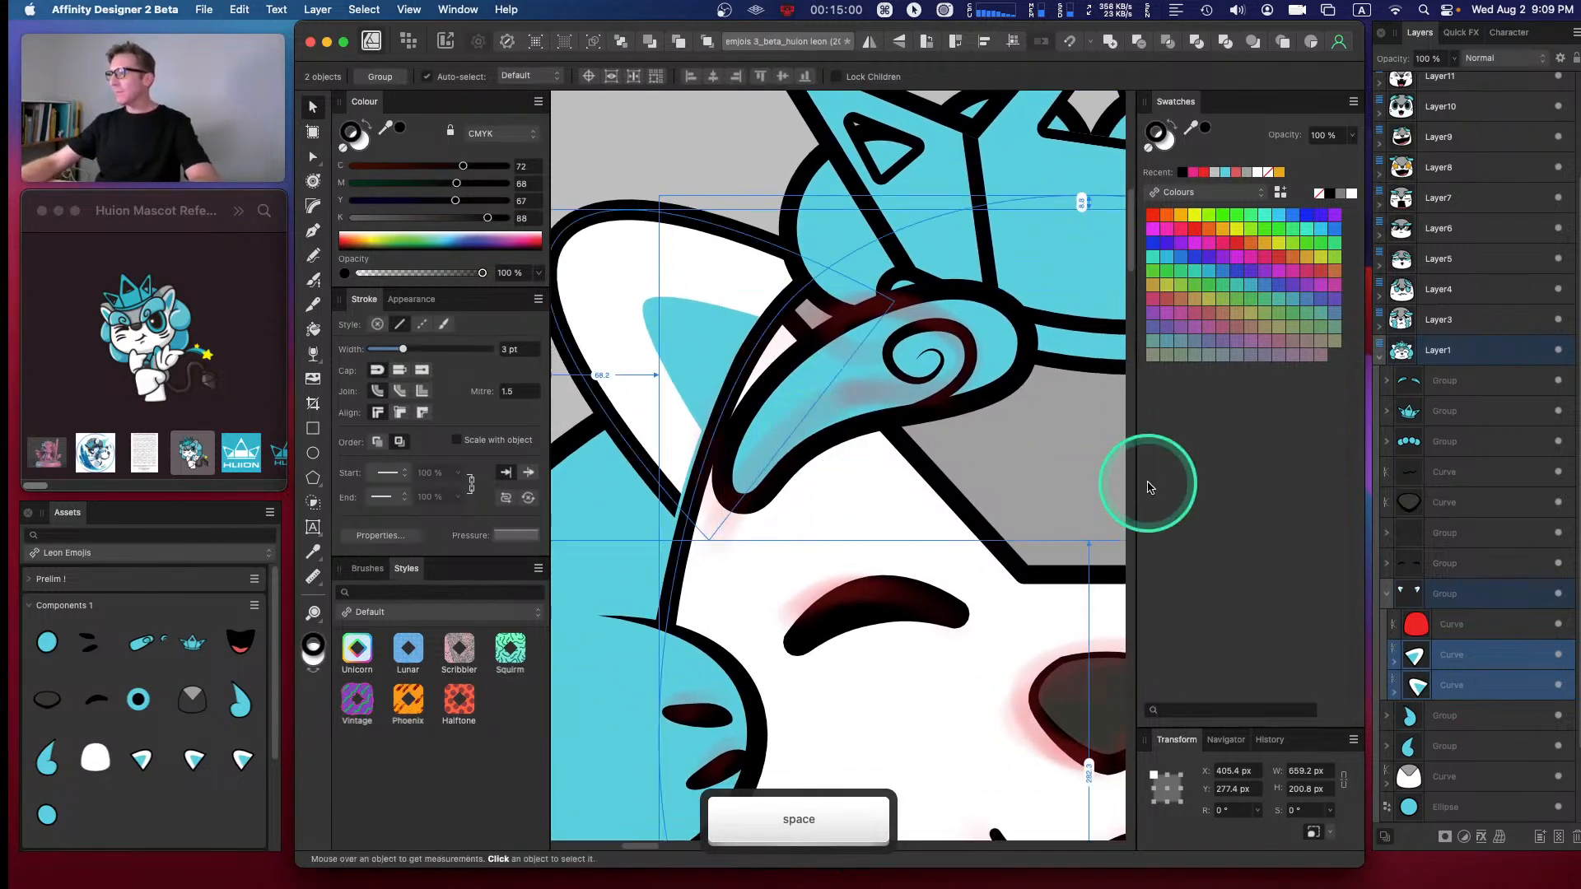
- Examine how the erase shape and the left ear curve meet the head outline and the large curl
click(1472, 627)
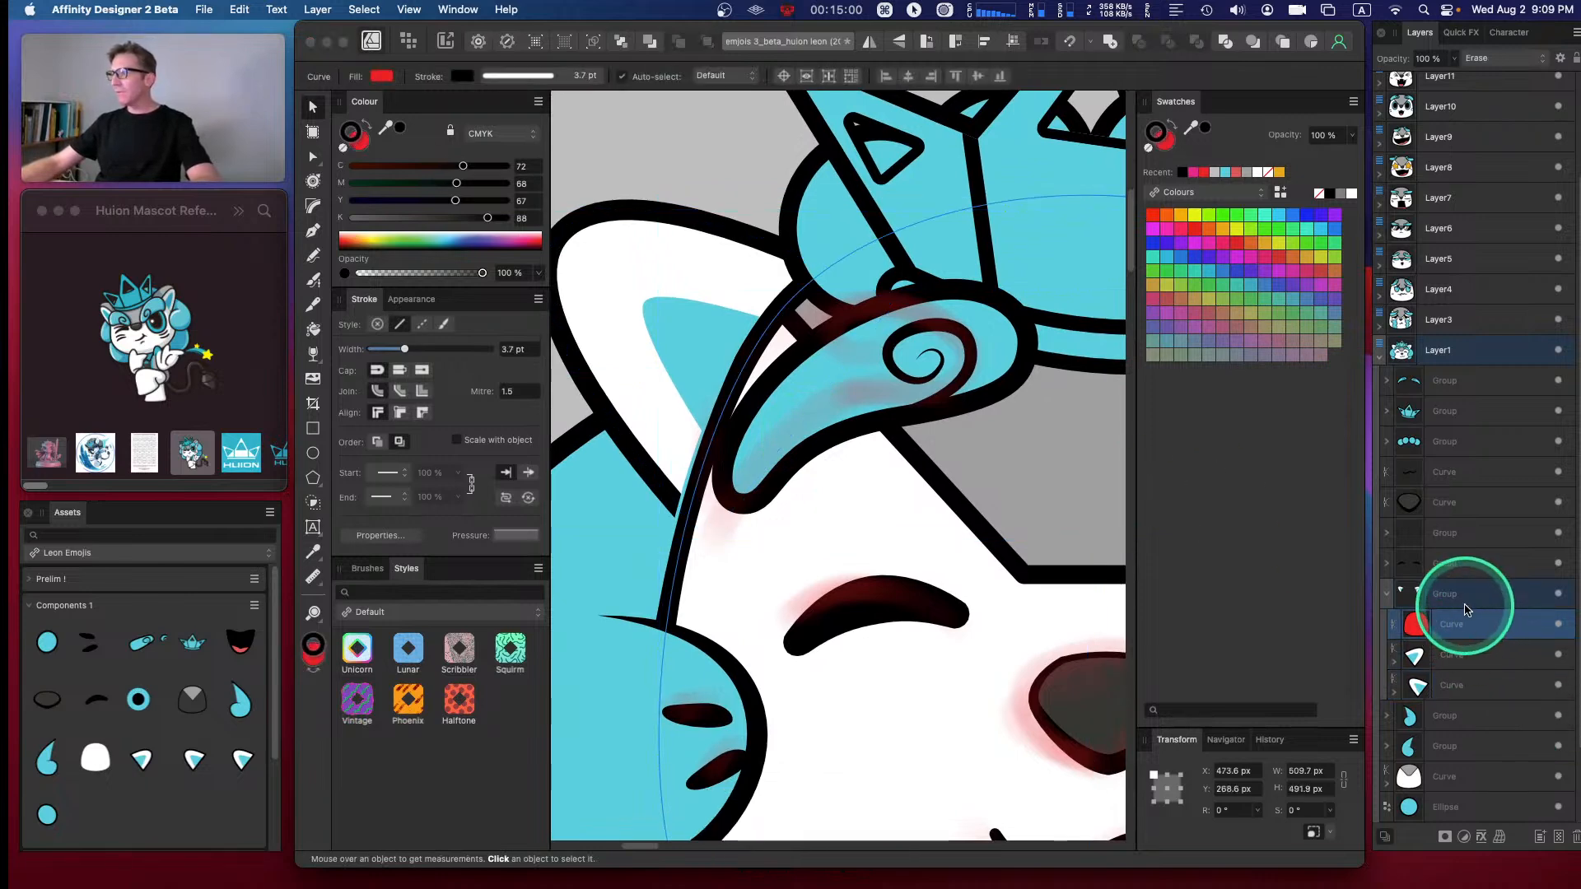
key(super+minus)
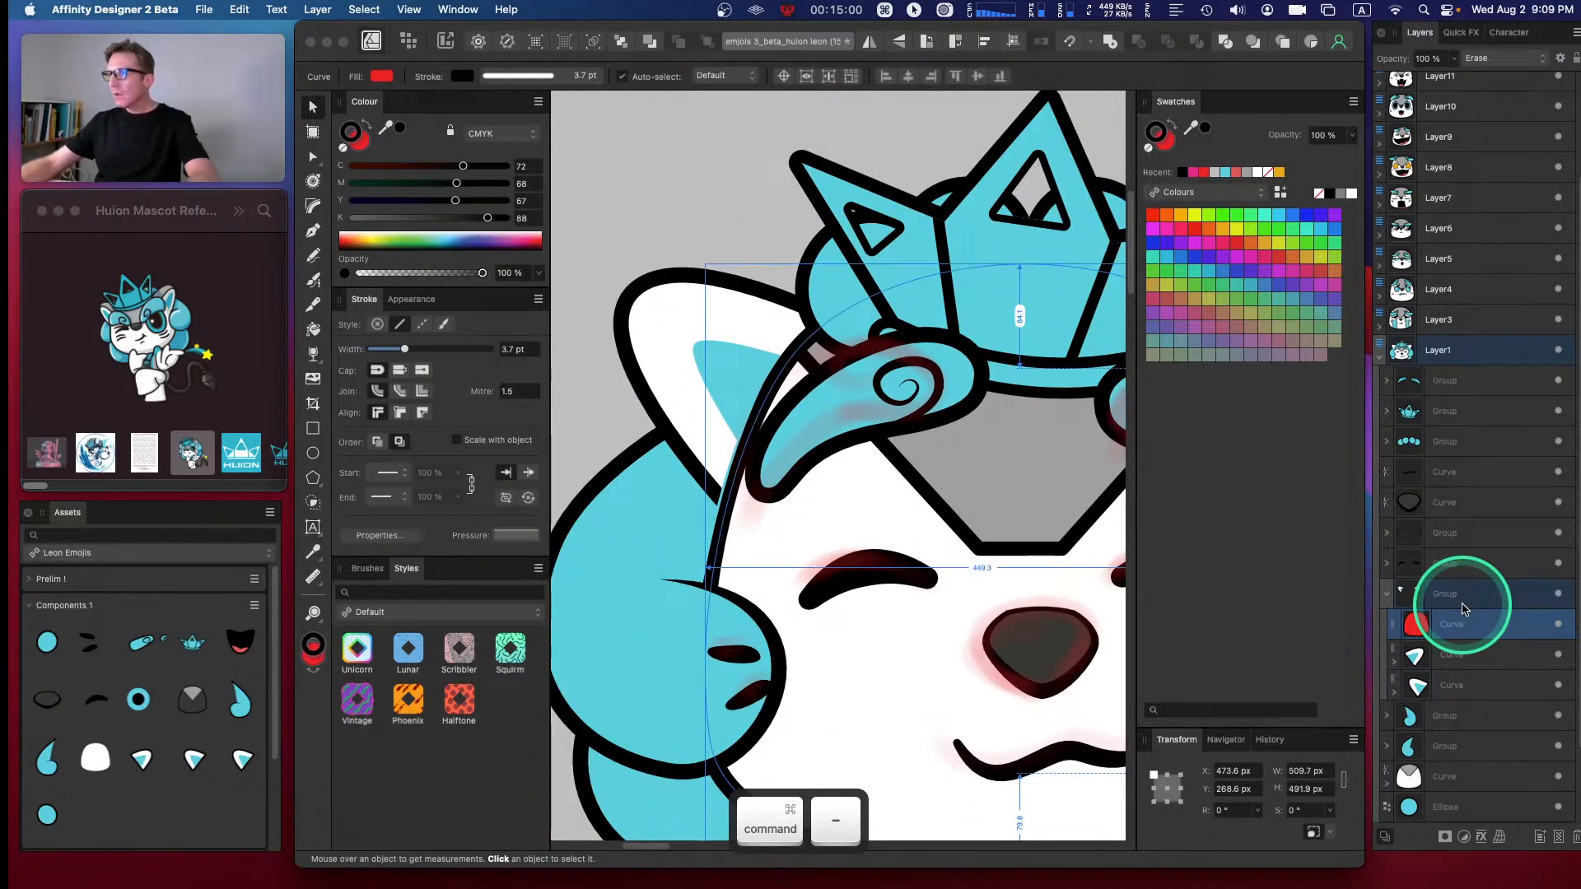
key(super+minus)
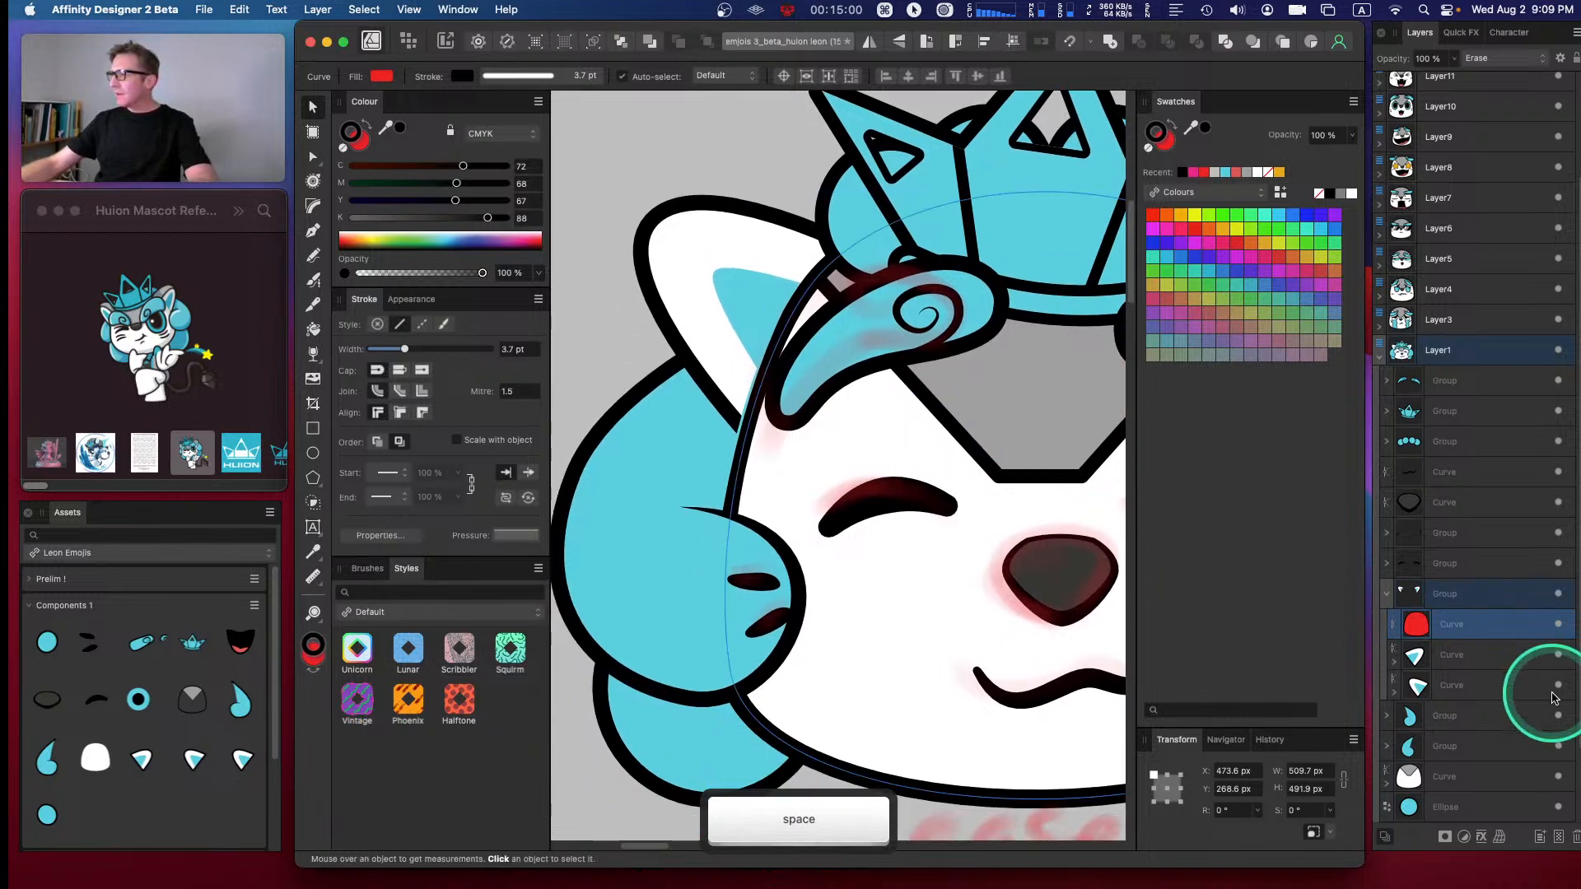
click(1473, 686)
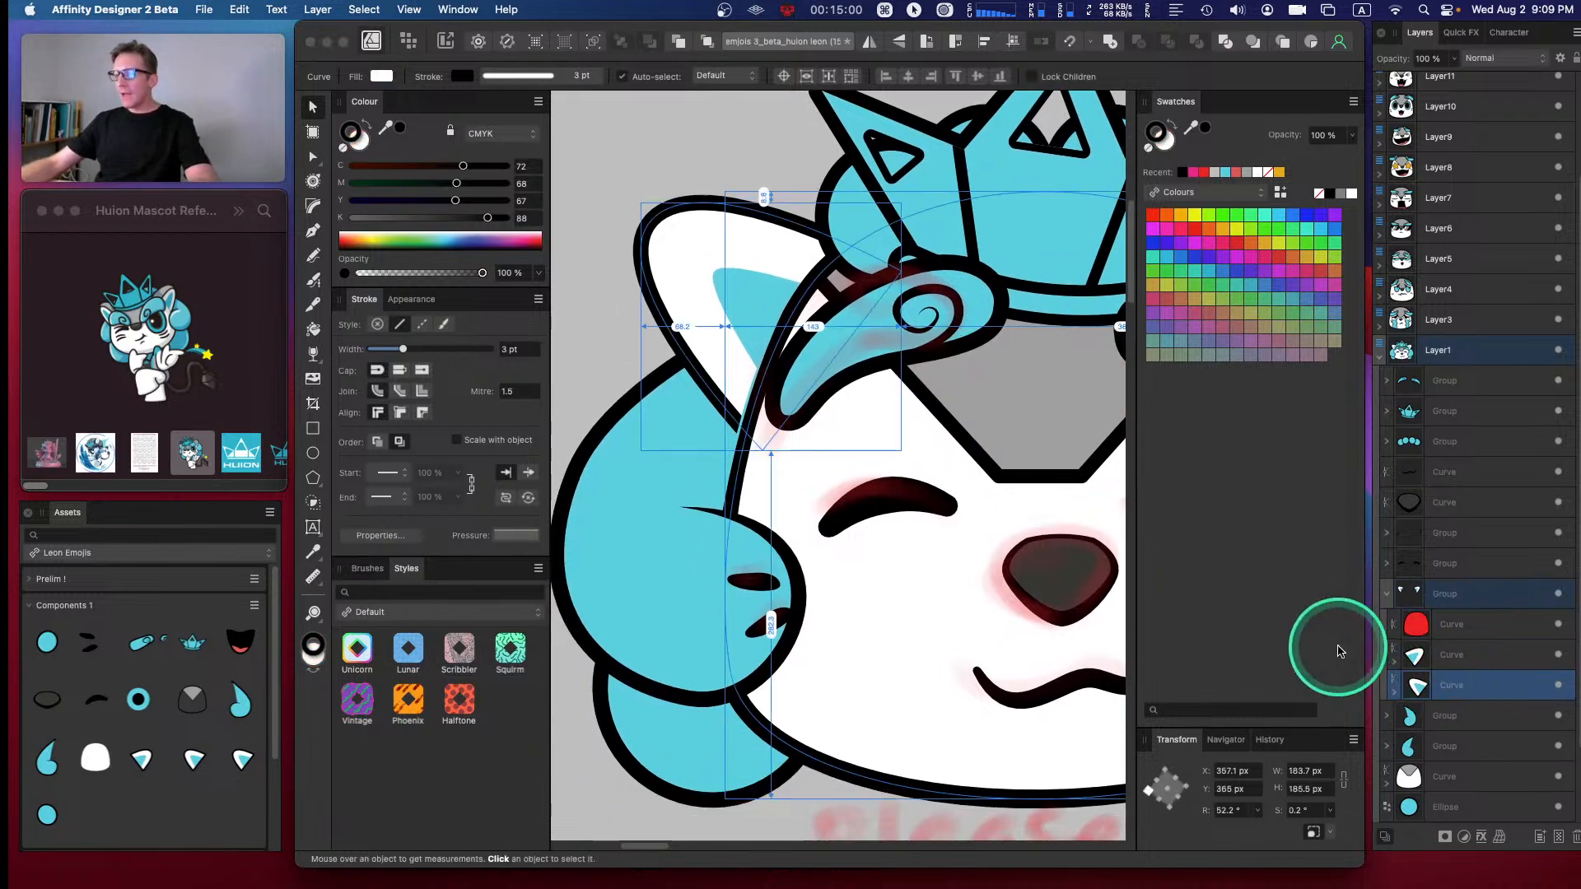
key(v)
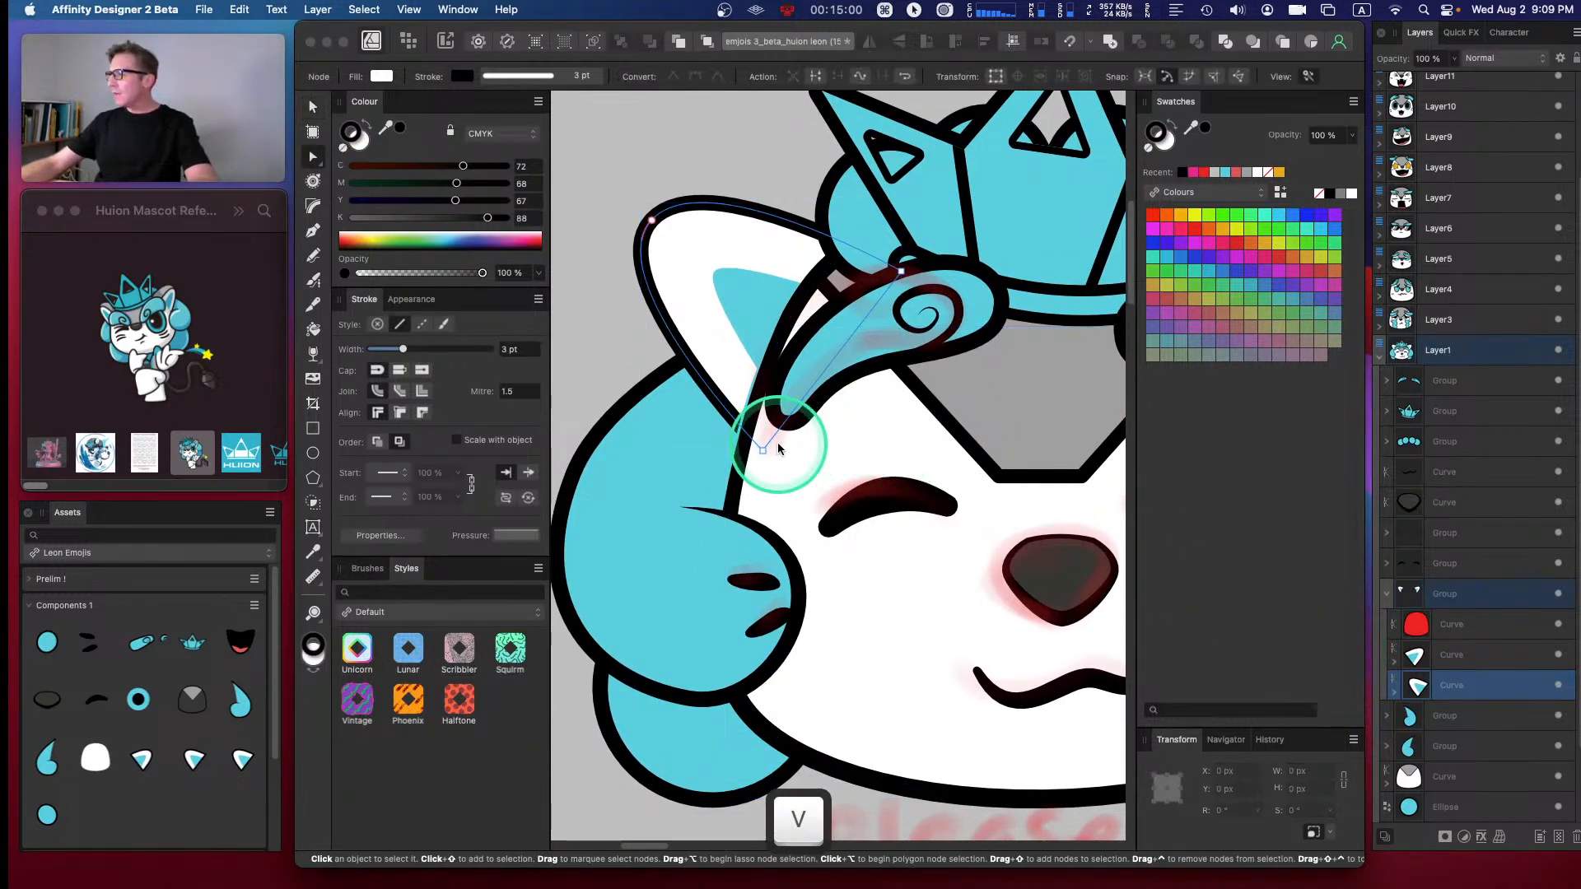
key(space)
drag(1024, 458, 935, 484)
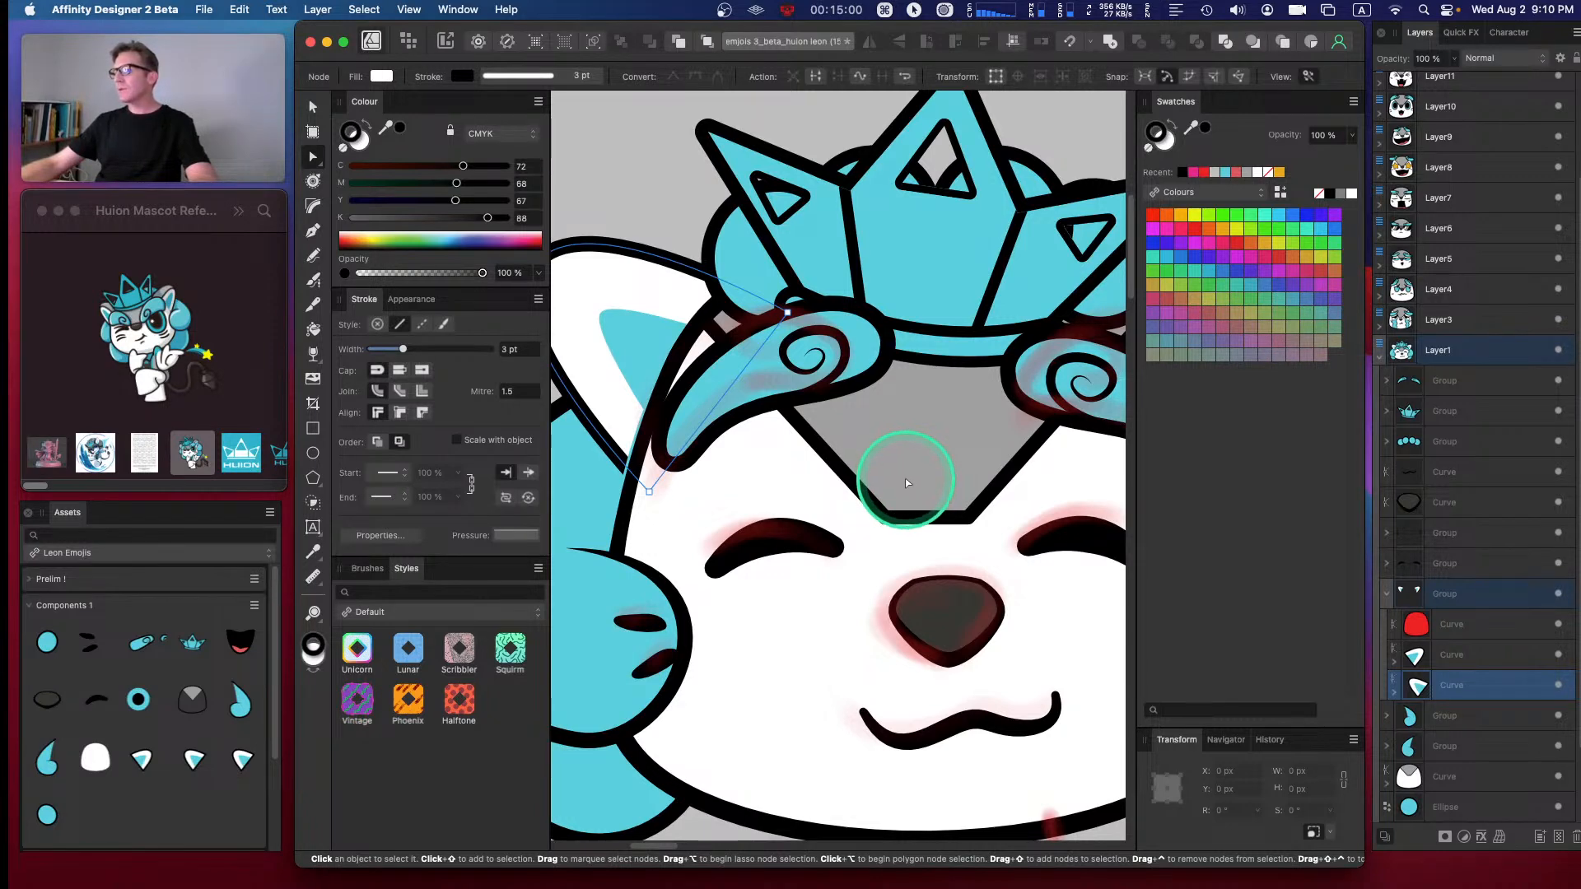
key(space)
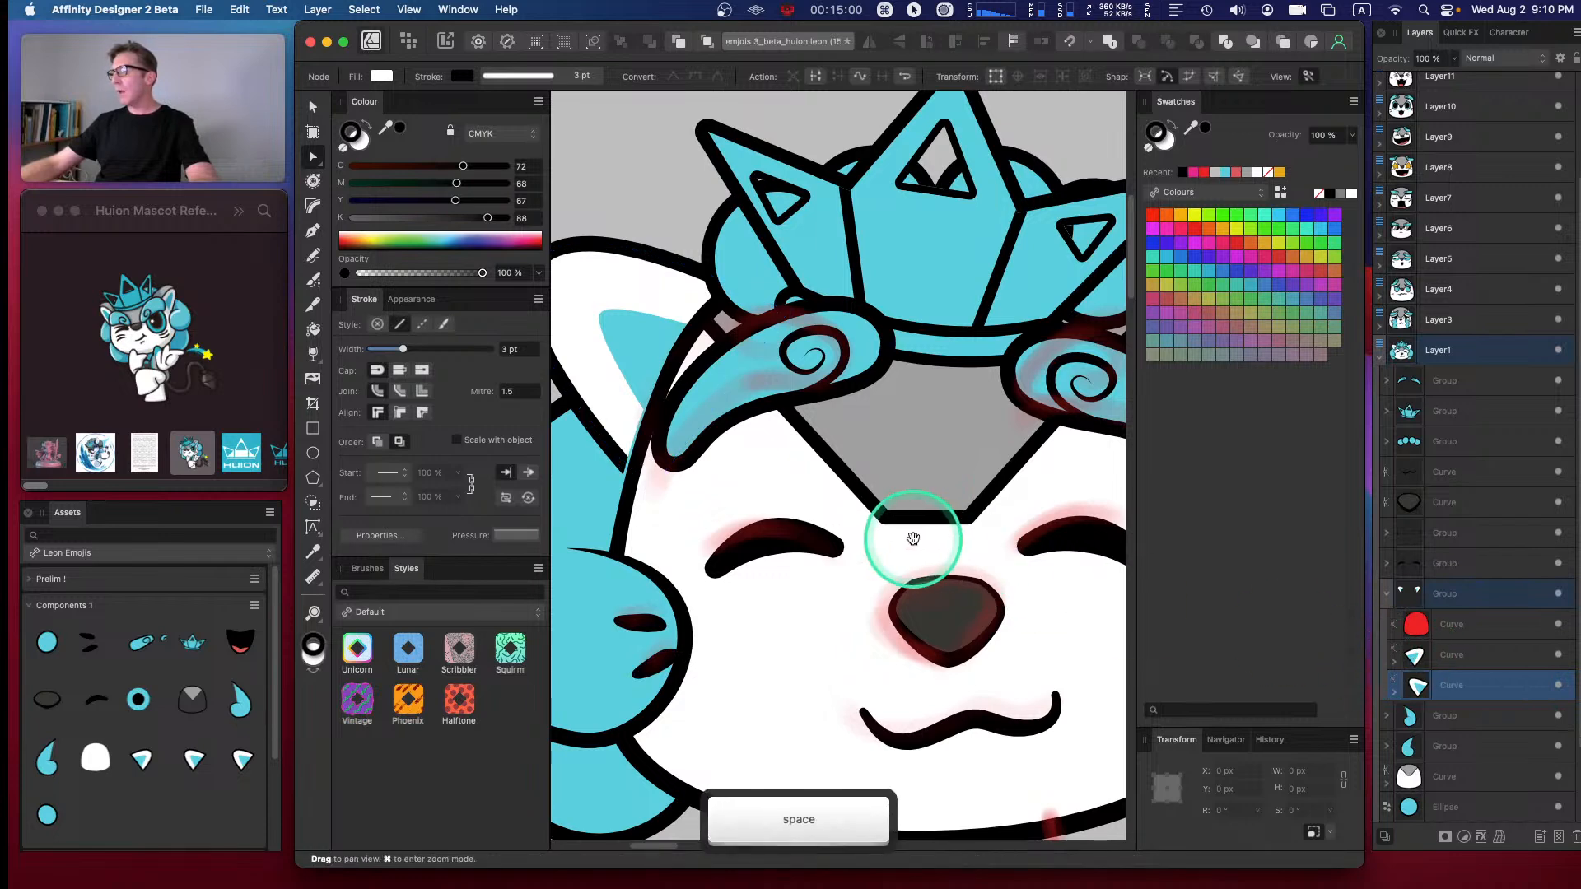
drag(923, 539, 963, 540)
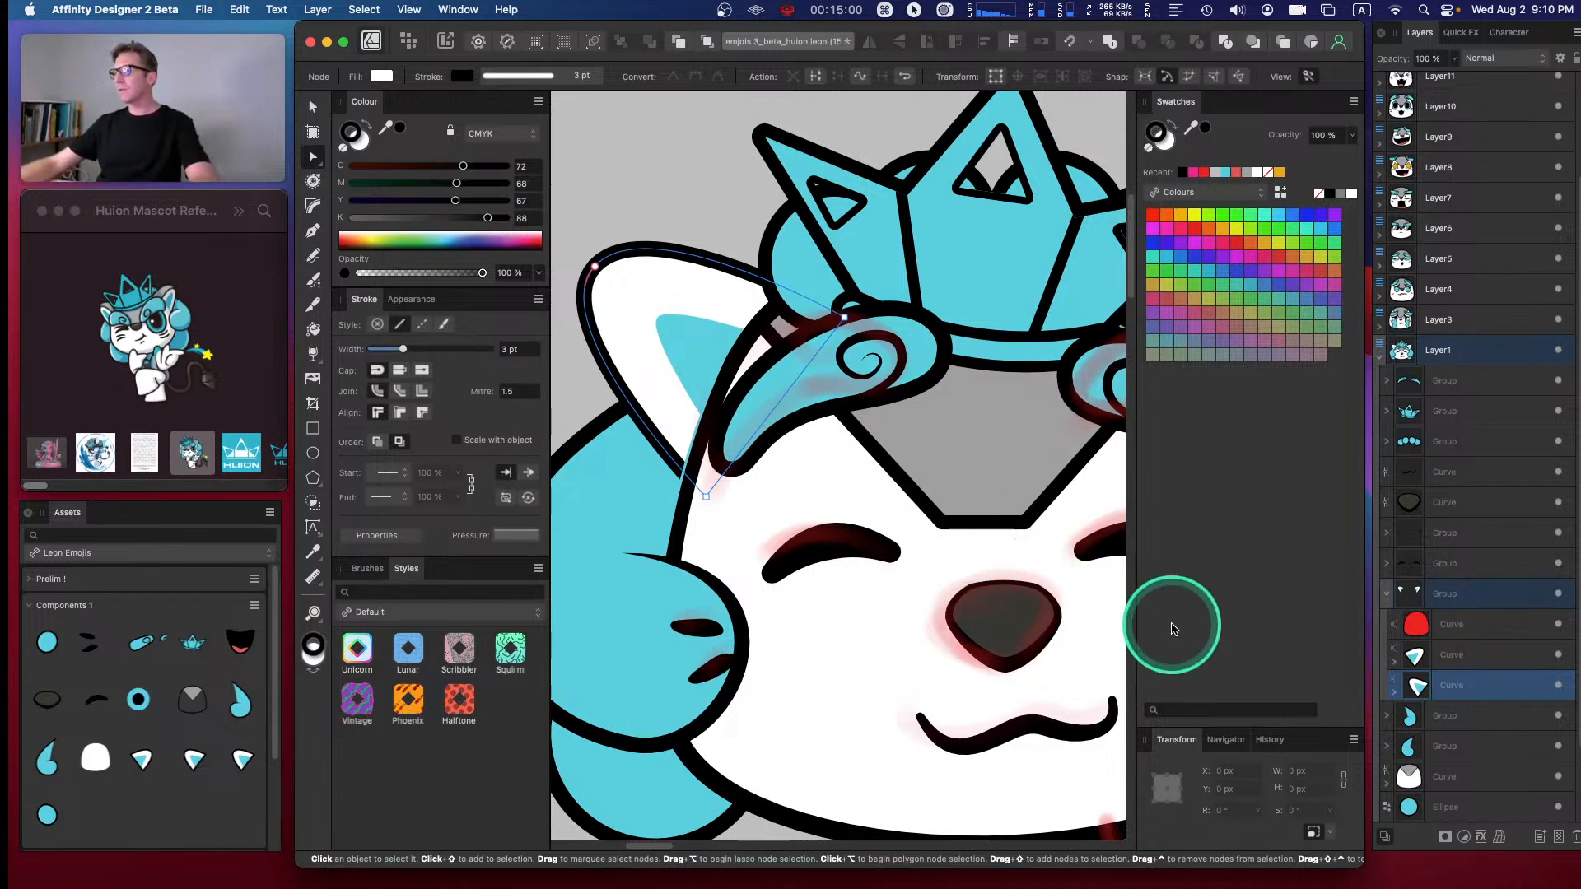
- Remove the red erase shape's stroke and move its node at the left ear slightly outward, to about X 545.7, Y 331.1 px
click(1453, 624)
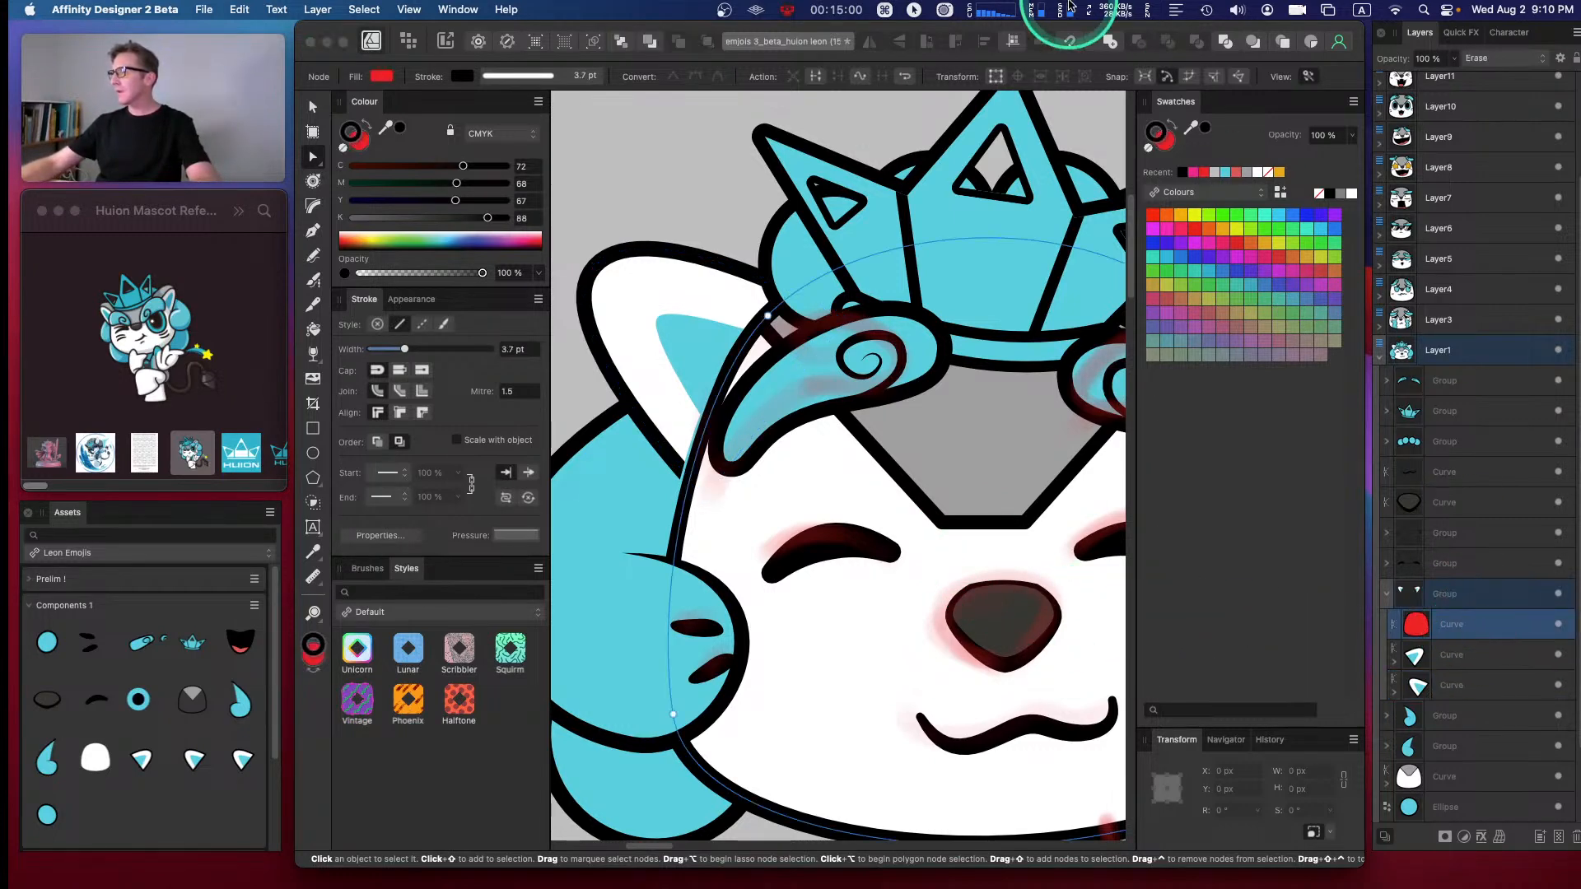
click(1148, 148)
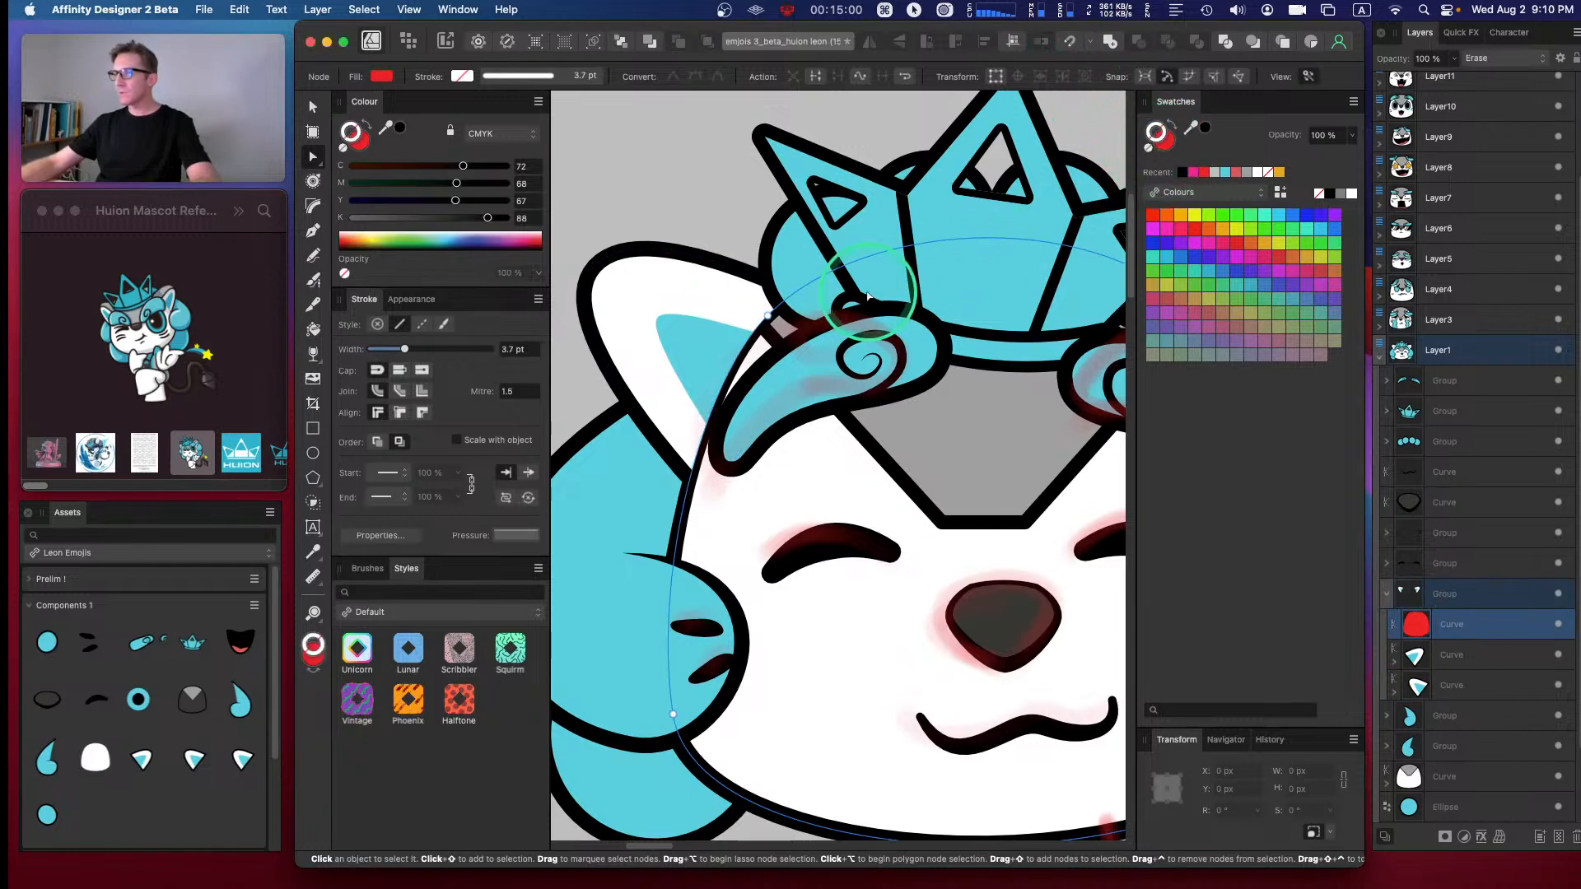
click(767, 317)
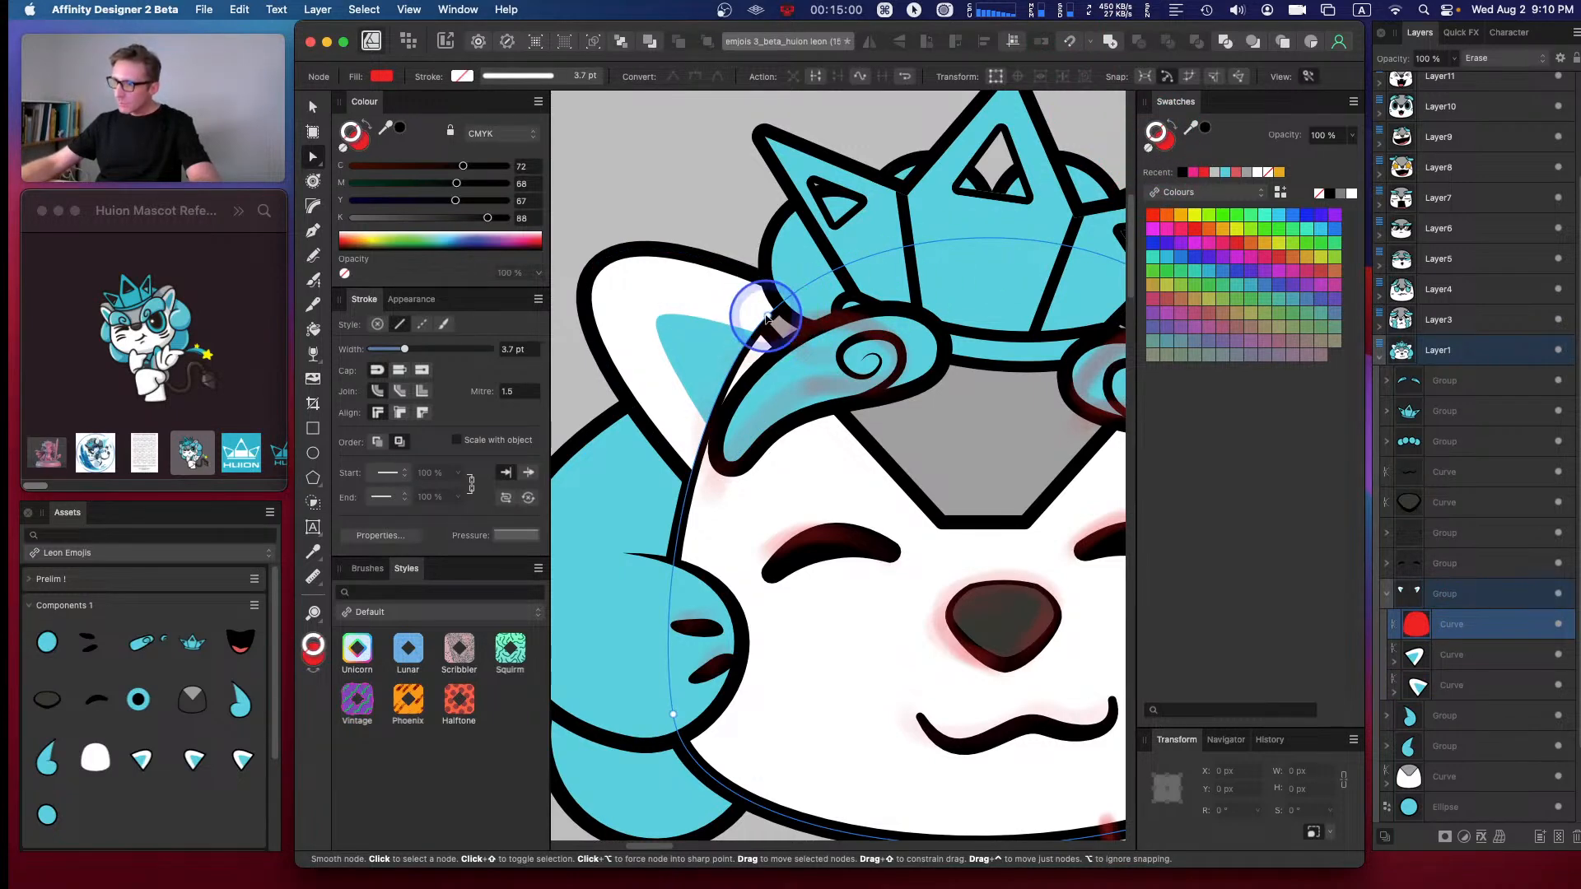
click(767, 317)
drag(767, 317, 758, 315)
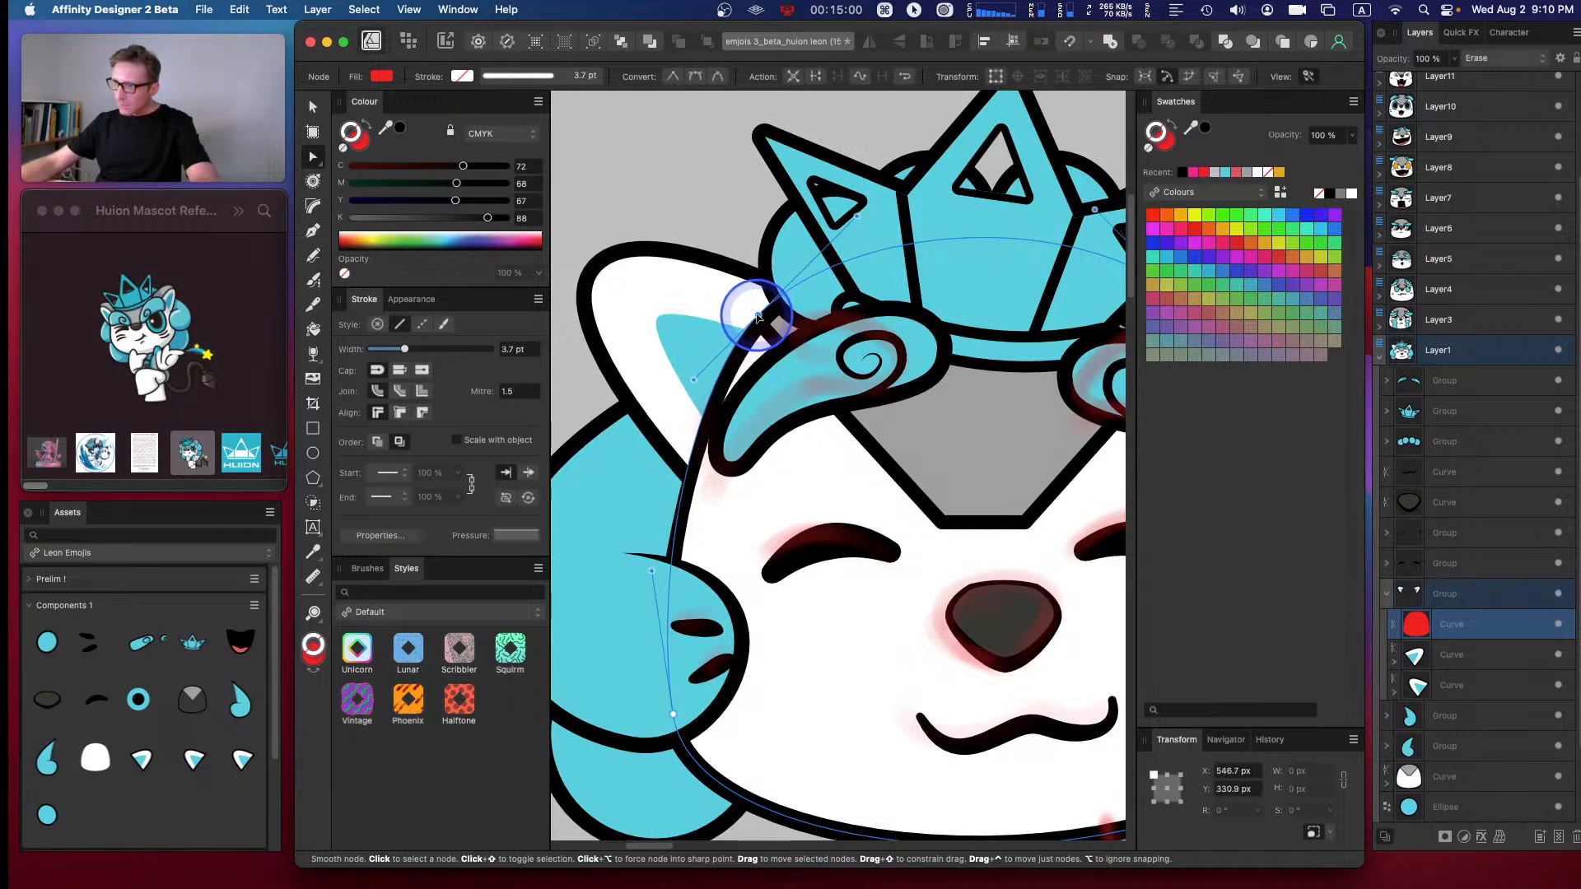
- Move the erase shape's node at the right ear to about X 908.6, Y 328.1 px and bend the adjoining segment outward
key(space)
drag(848, 346, 613, 328)
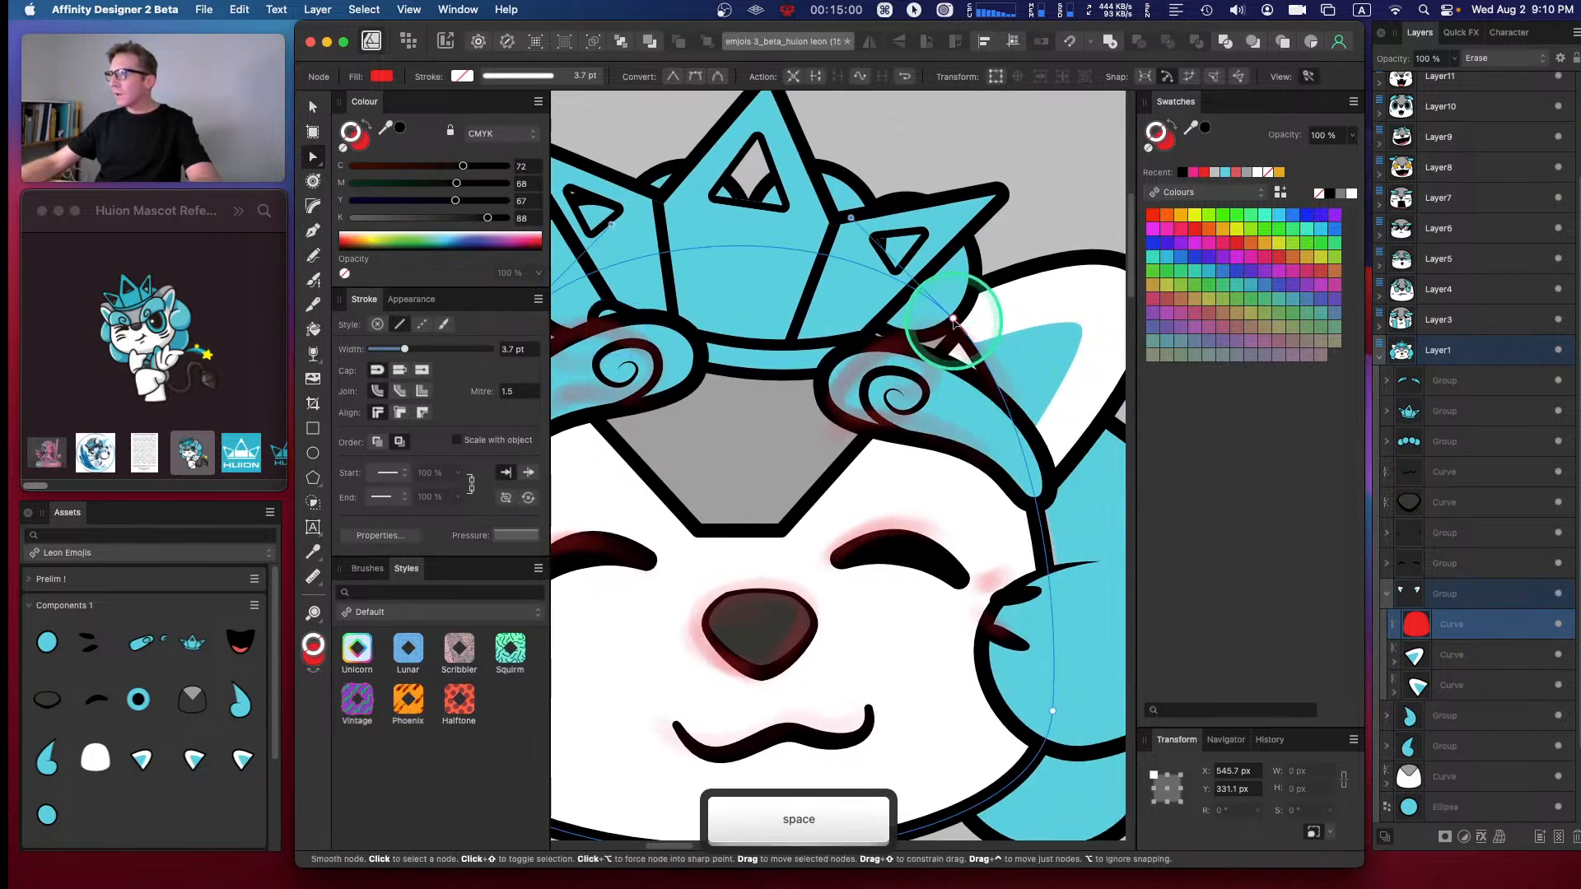
click(955, 319)
drag(967, 321, 960, 318)
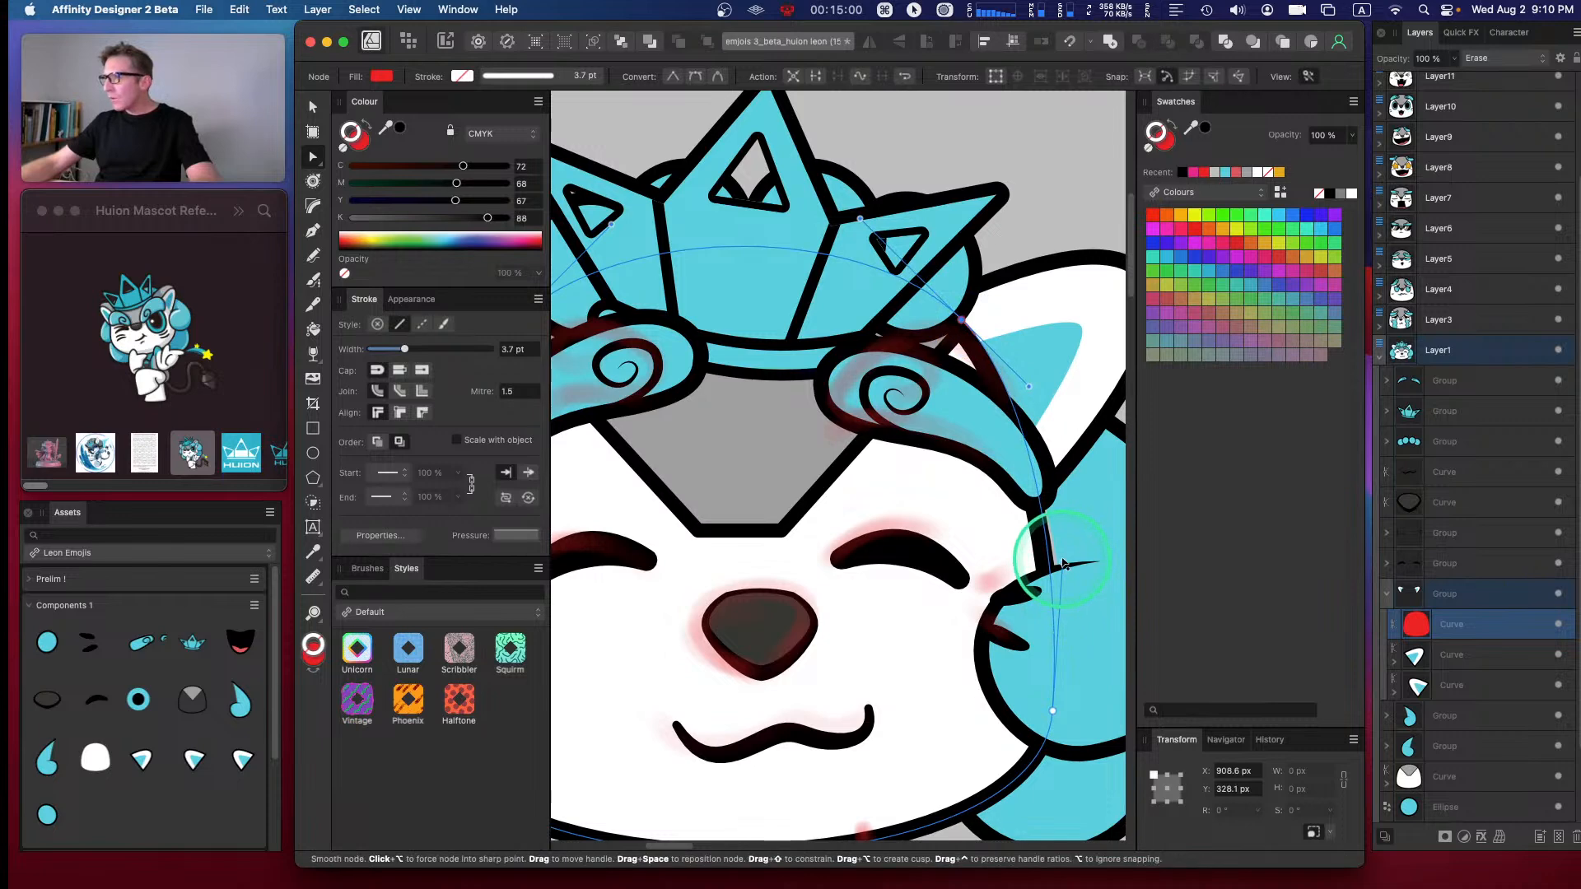
drag(1062, 566, 1071, 558)
- Refine the erase shape's left edge by moving its lower node to about X 474.1, Y 656.6 px and adjusting the curve handles
key(space)
drag(761, 428, 1200, 417)
drag(983, 489, 935, 473)
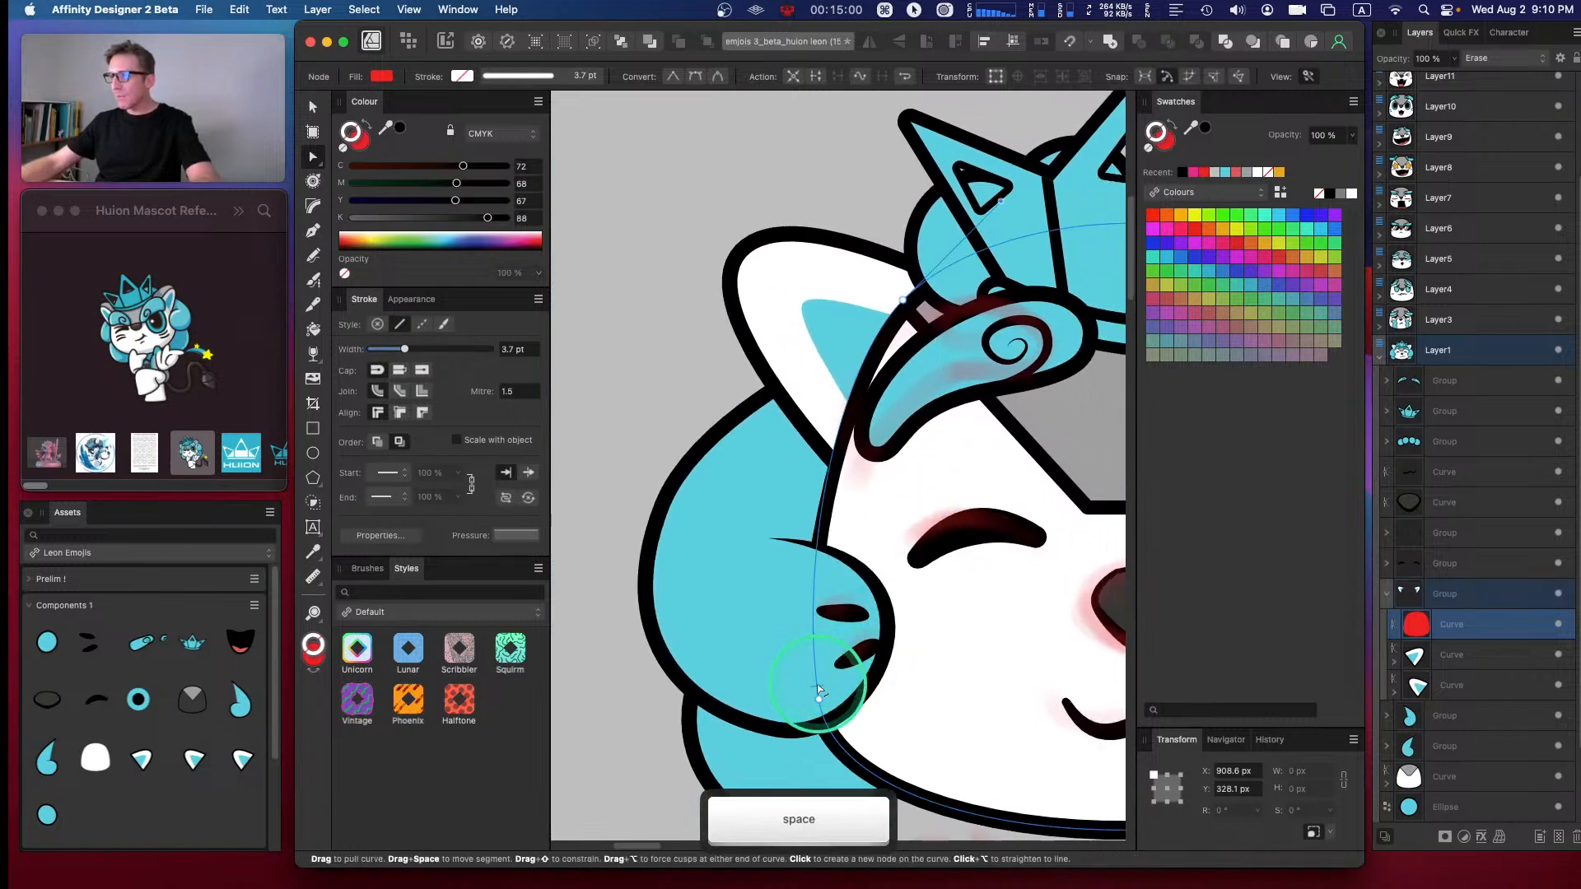
drag(817, 698, 813, 698)
drag(792, 560, 792, 560)
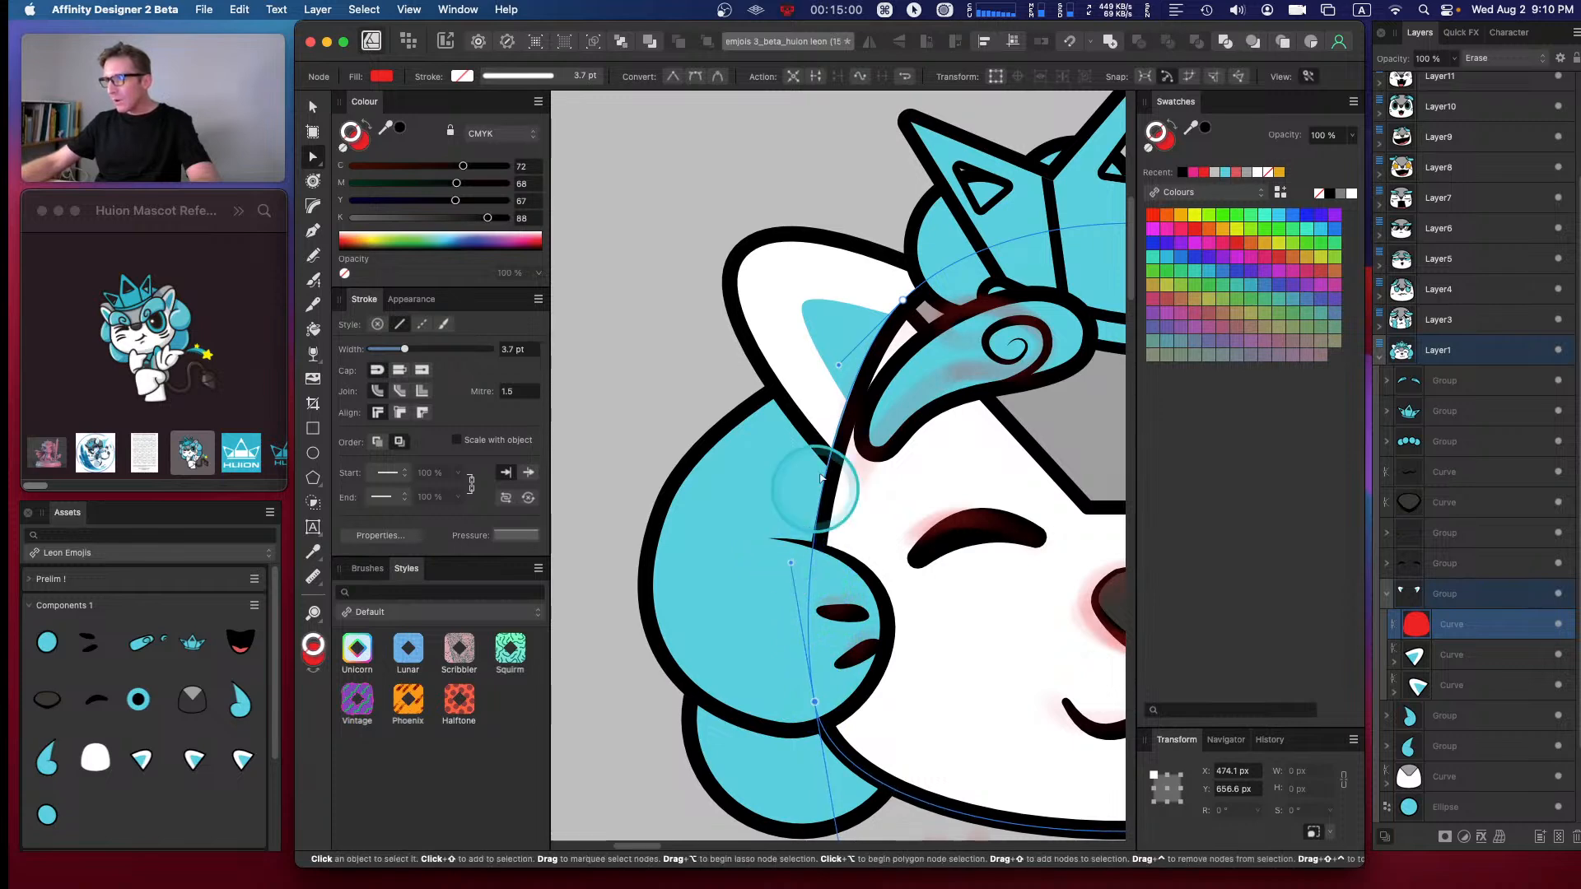
drag(839, 365, 844, 363)
drag(791, 571, 783, 579)
- Adjust the upper handle of the erase shape's lower-right node to follow the head outline
key(space)
drag(996, 530, 513, 459)
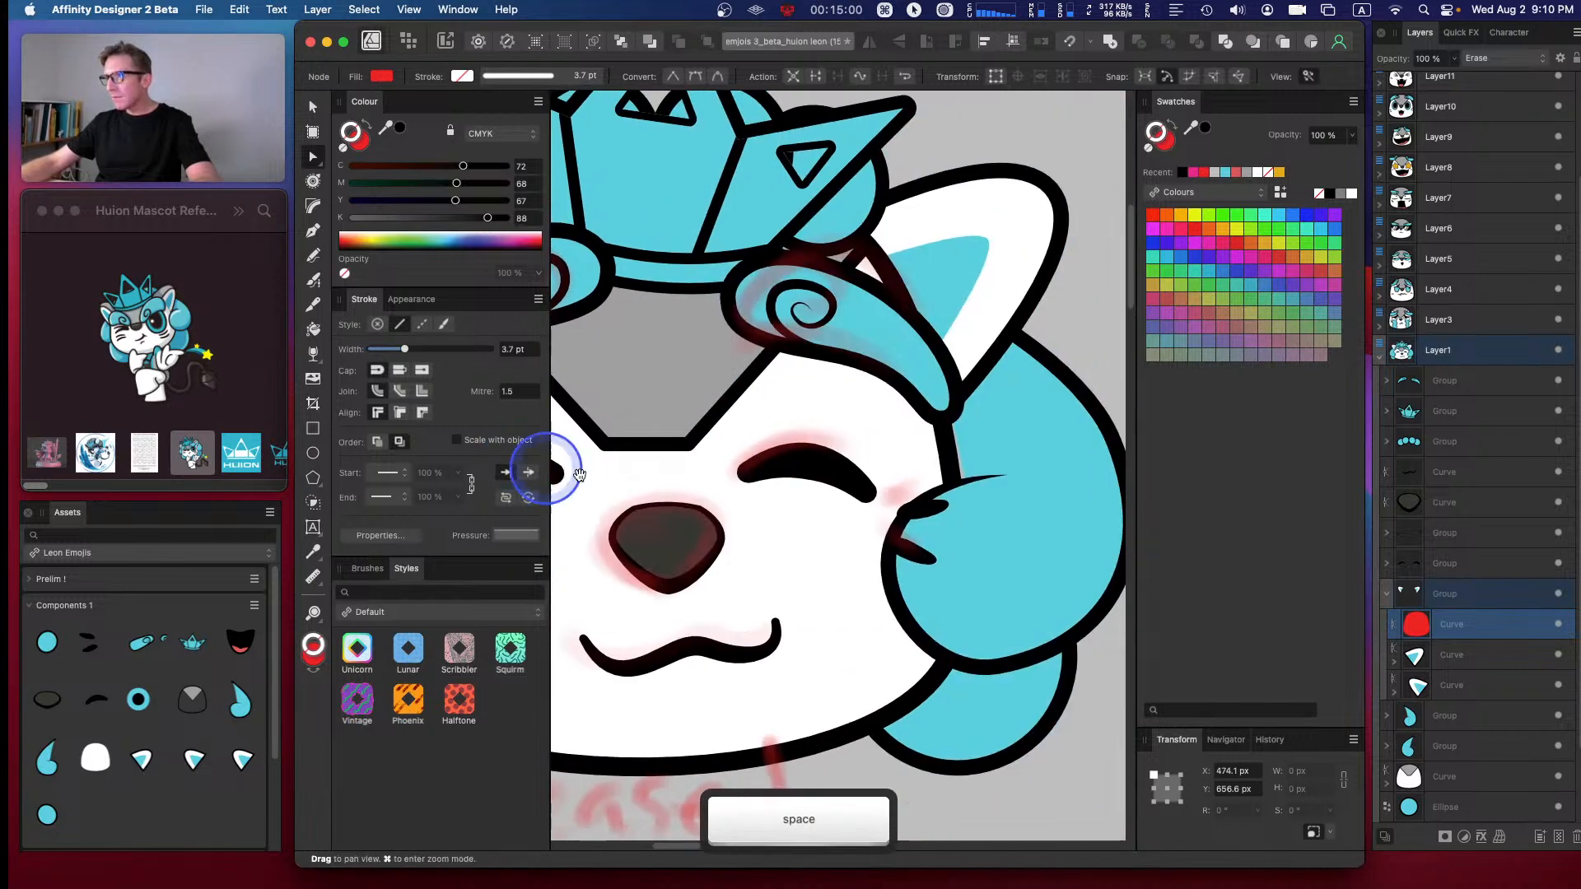
drag(863, 501, 756, 515)
click(851, 633)
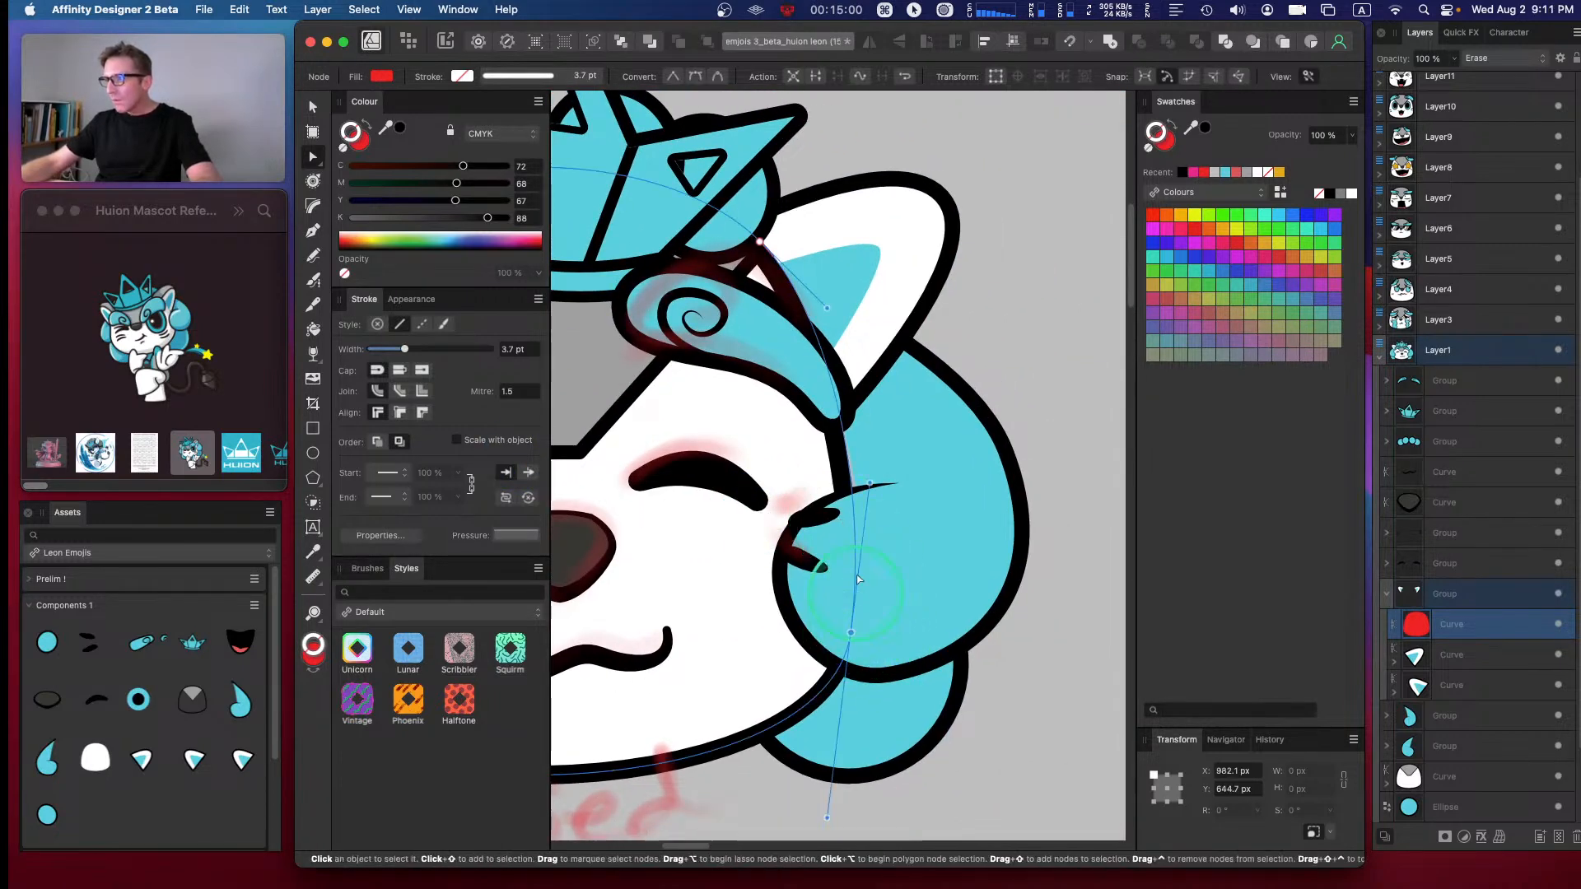
drag(869, 484, 869, 477)
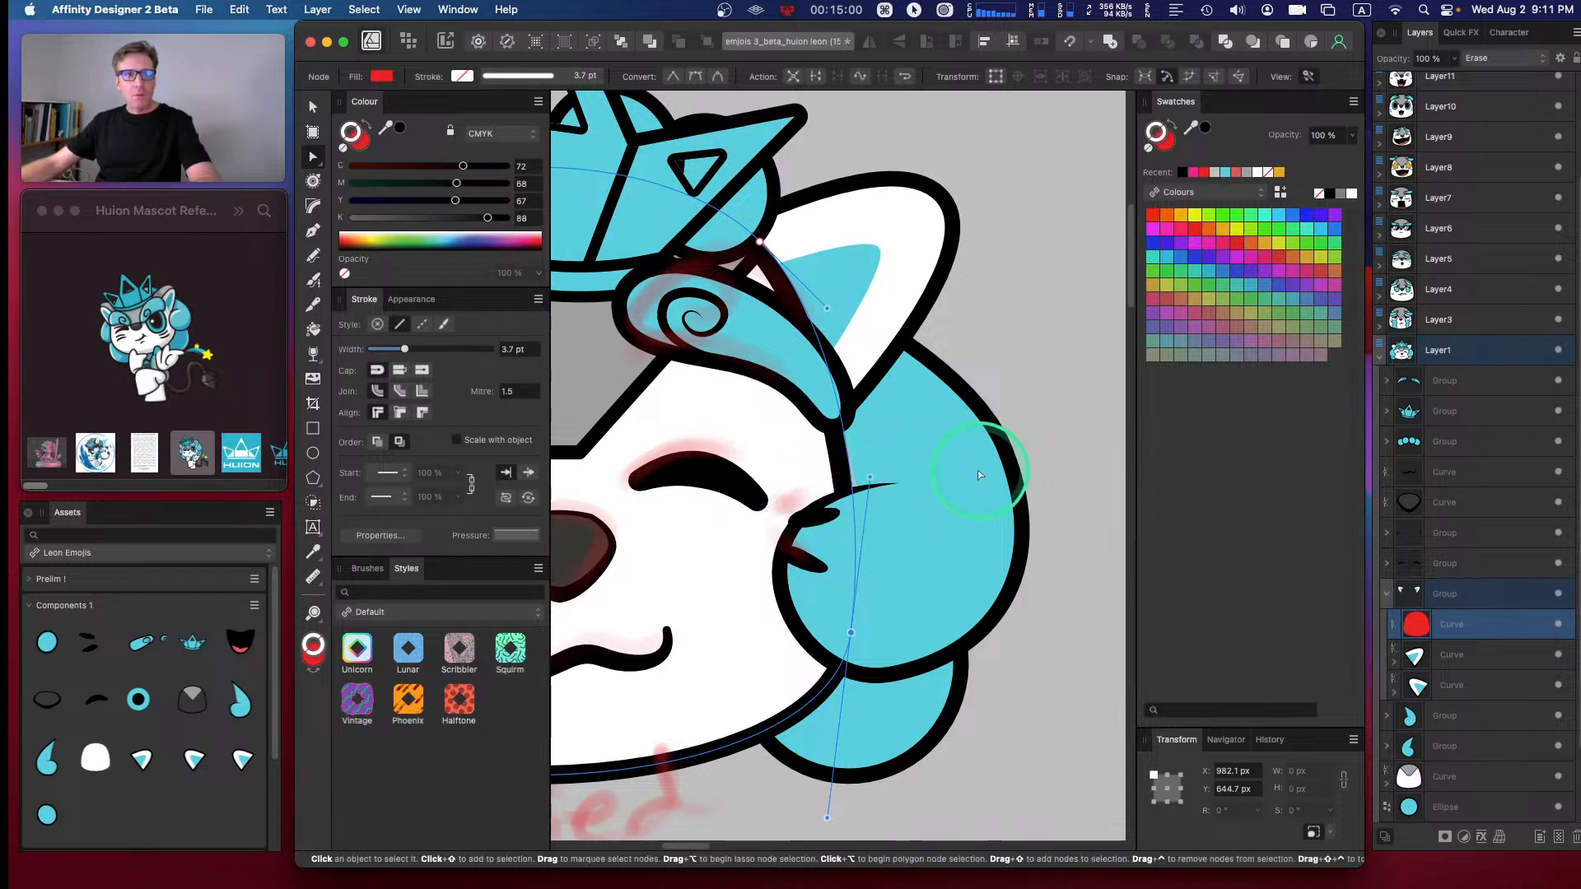
- Move the right large curl's fill node near the cheek inward and reshape its edge along the head outline
mouse_move(705, 459)
mouse_down()
mouse_move(837, 415)
mouse_move(993, 457)
mouse_up()
click(1070, 462)
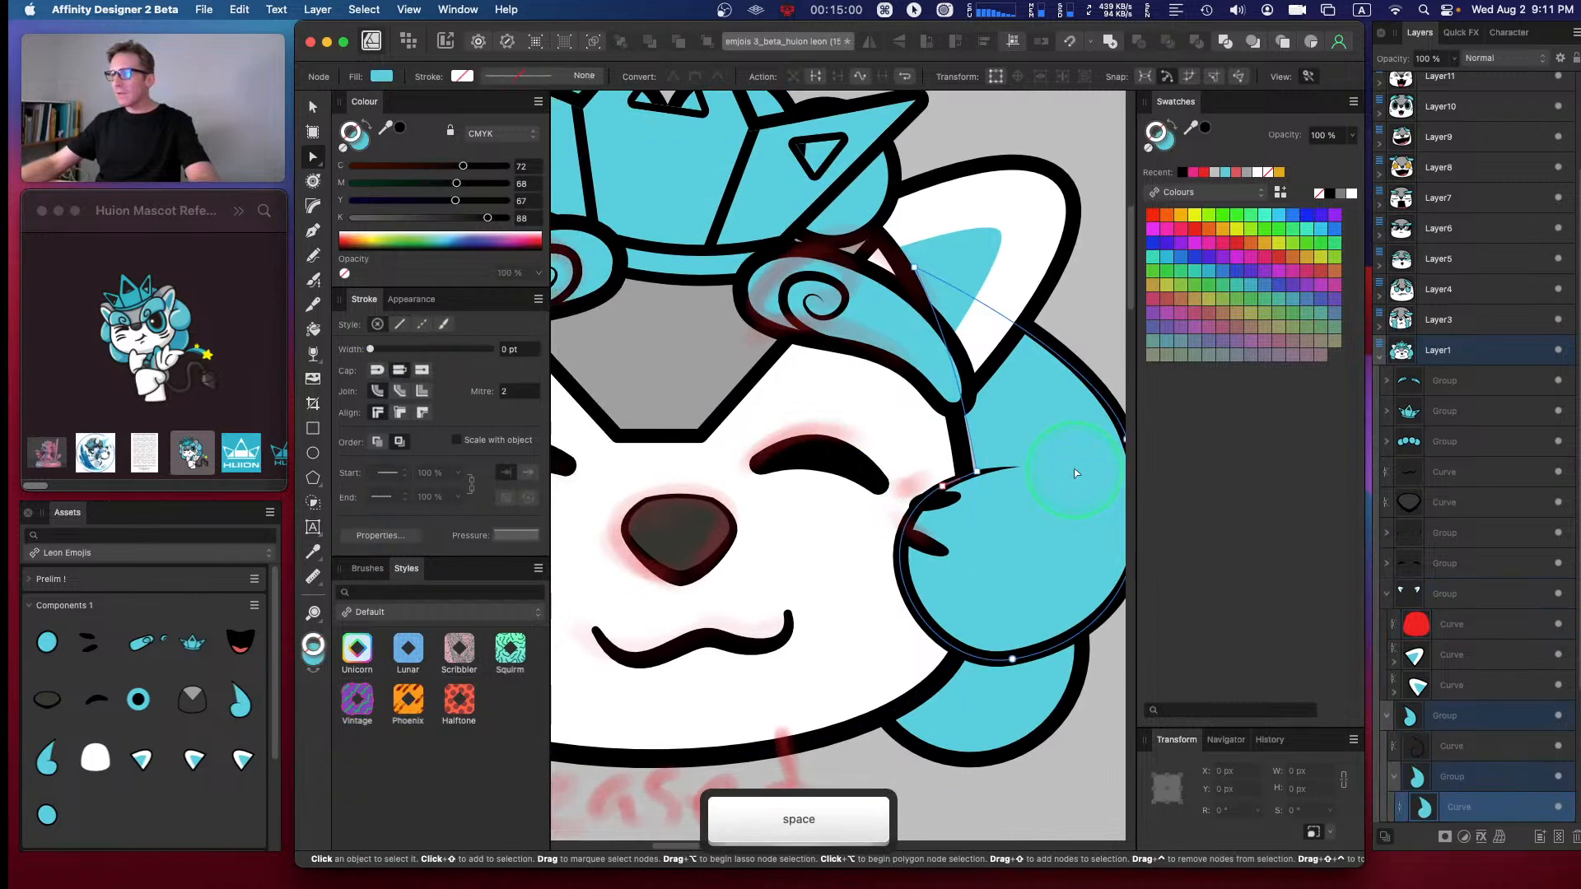
click(971, 473)
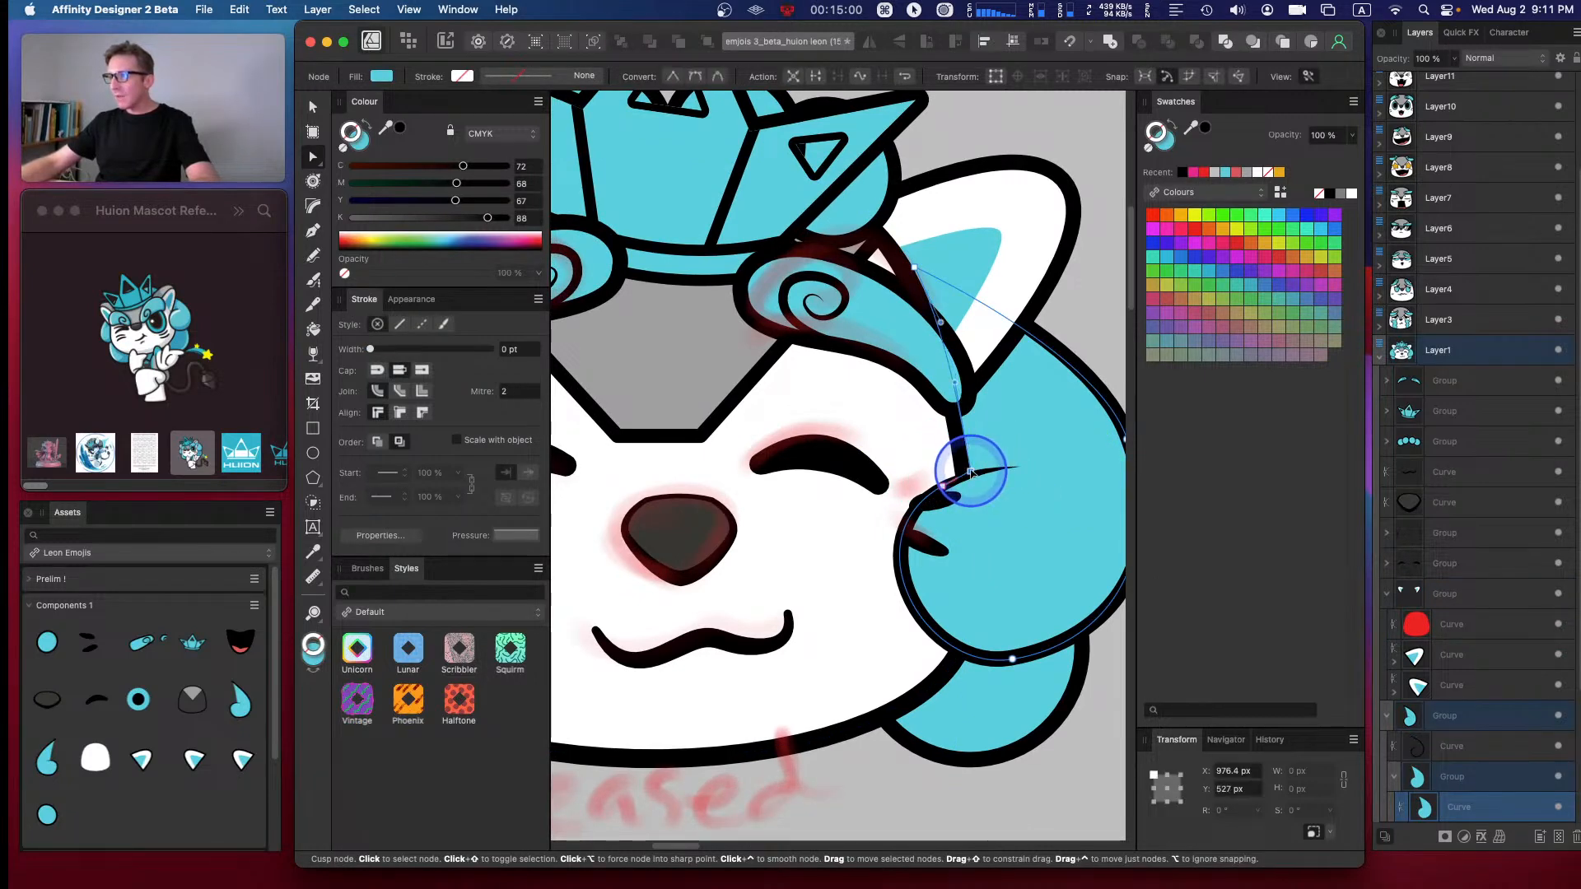
drag(955, 383, 962, 387)
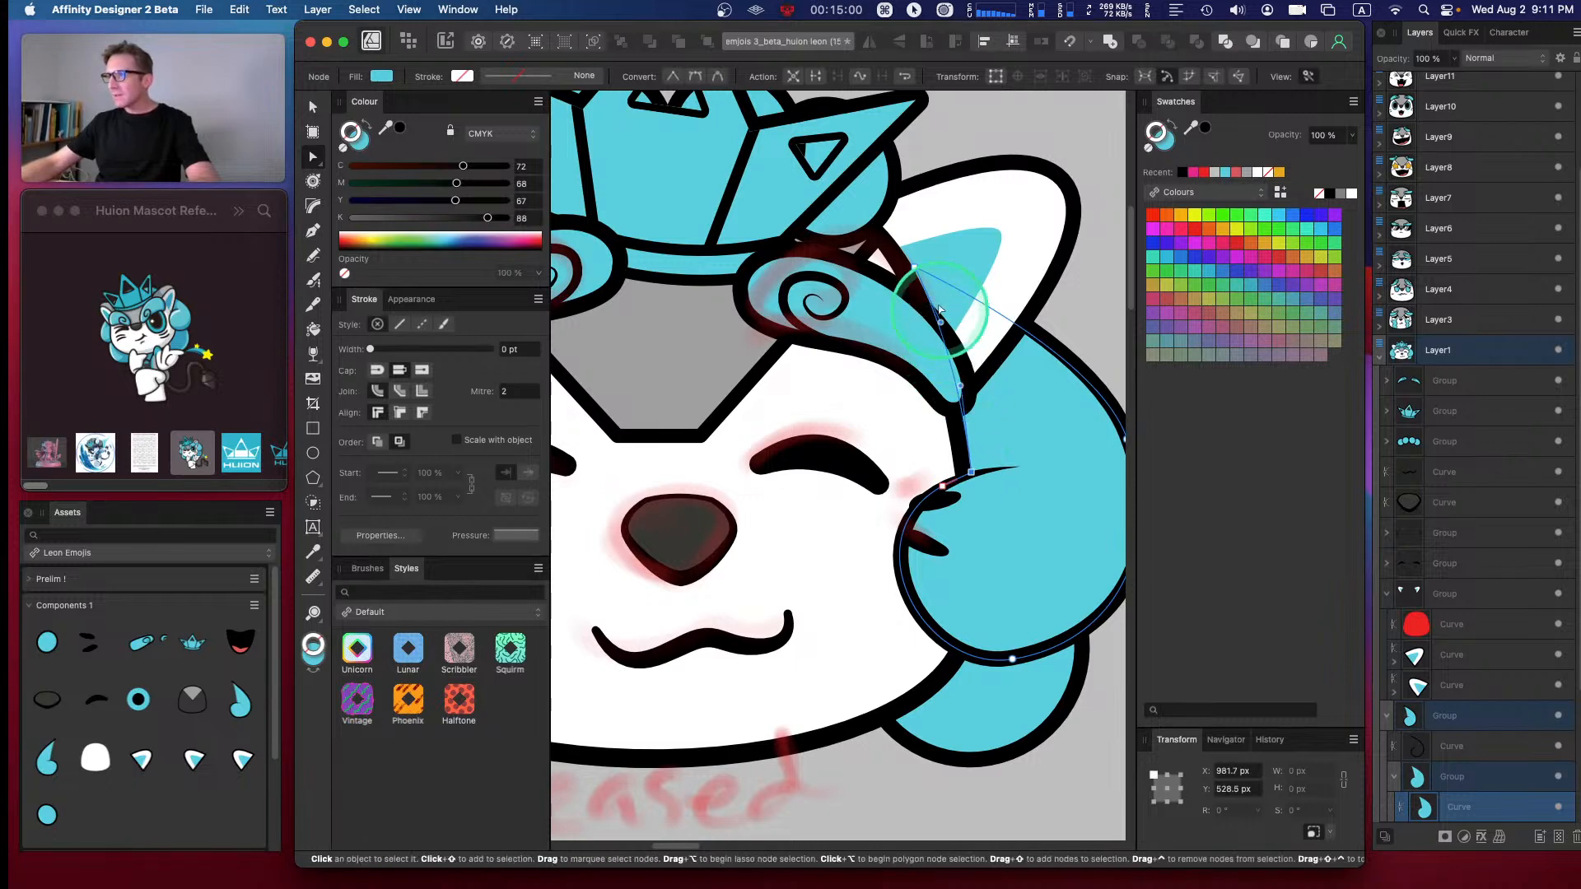
- Move the tip node of the right large curl's fill to about X 933.7, Y 361.5 px and adjust its handle along the head outline
click(909, 265)
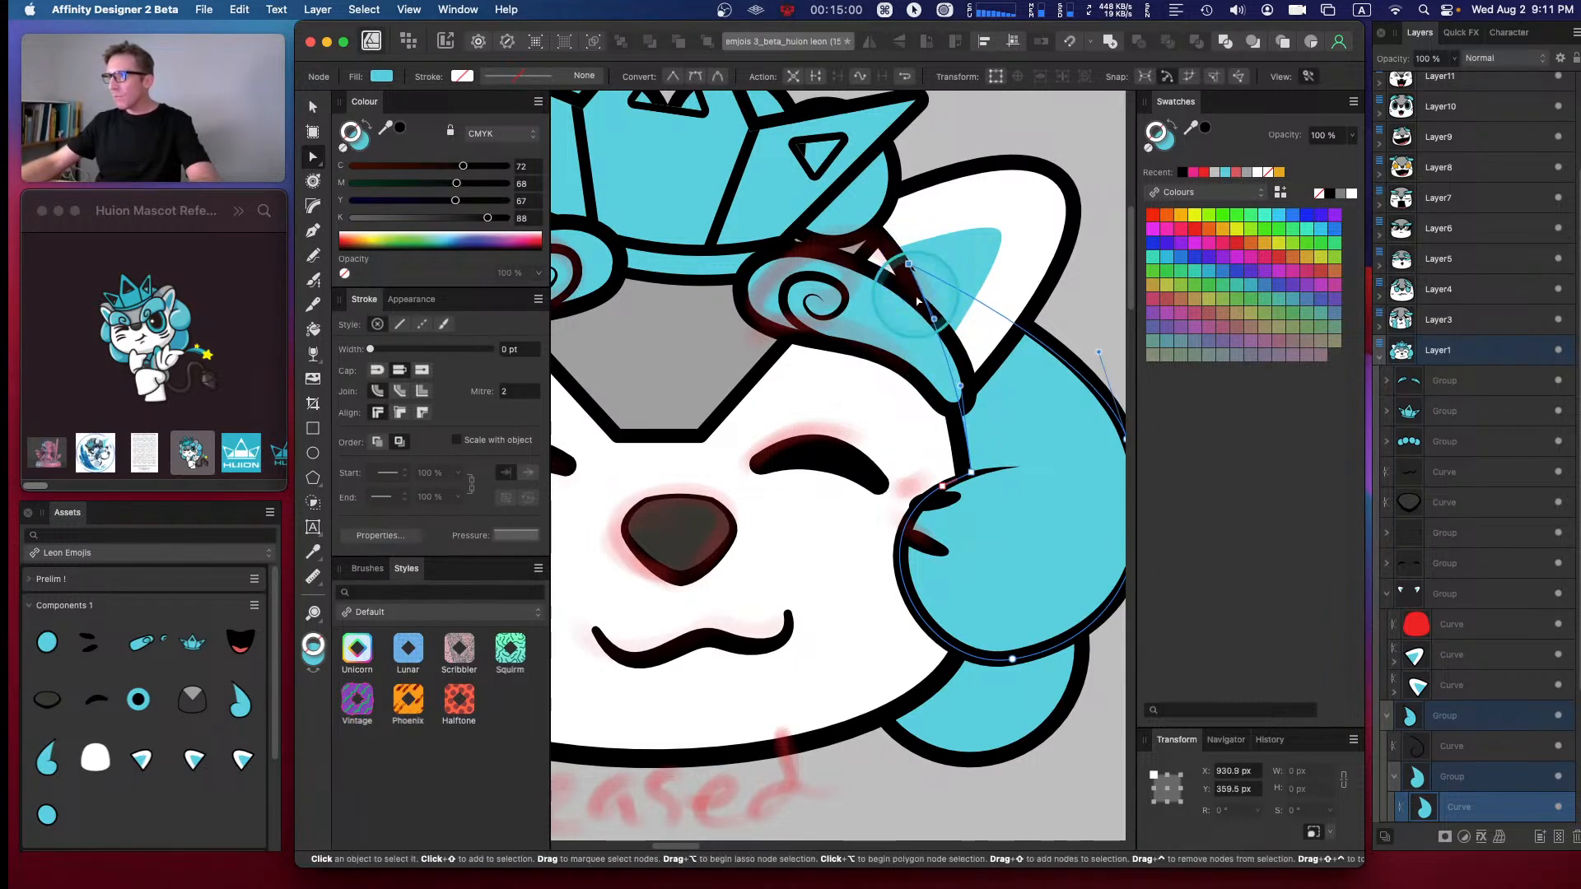
drag(934, 320, 940, 320)
click(908, 265)
drag(908, 264, 912, 268)
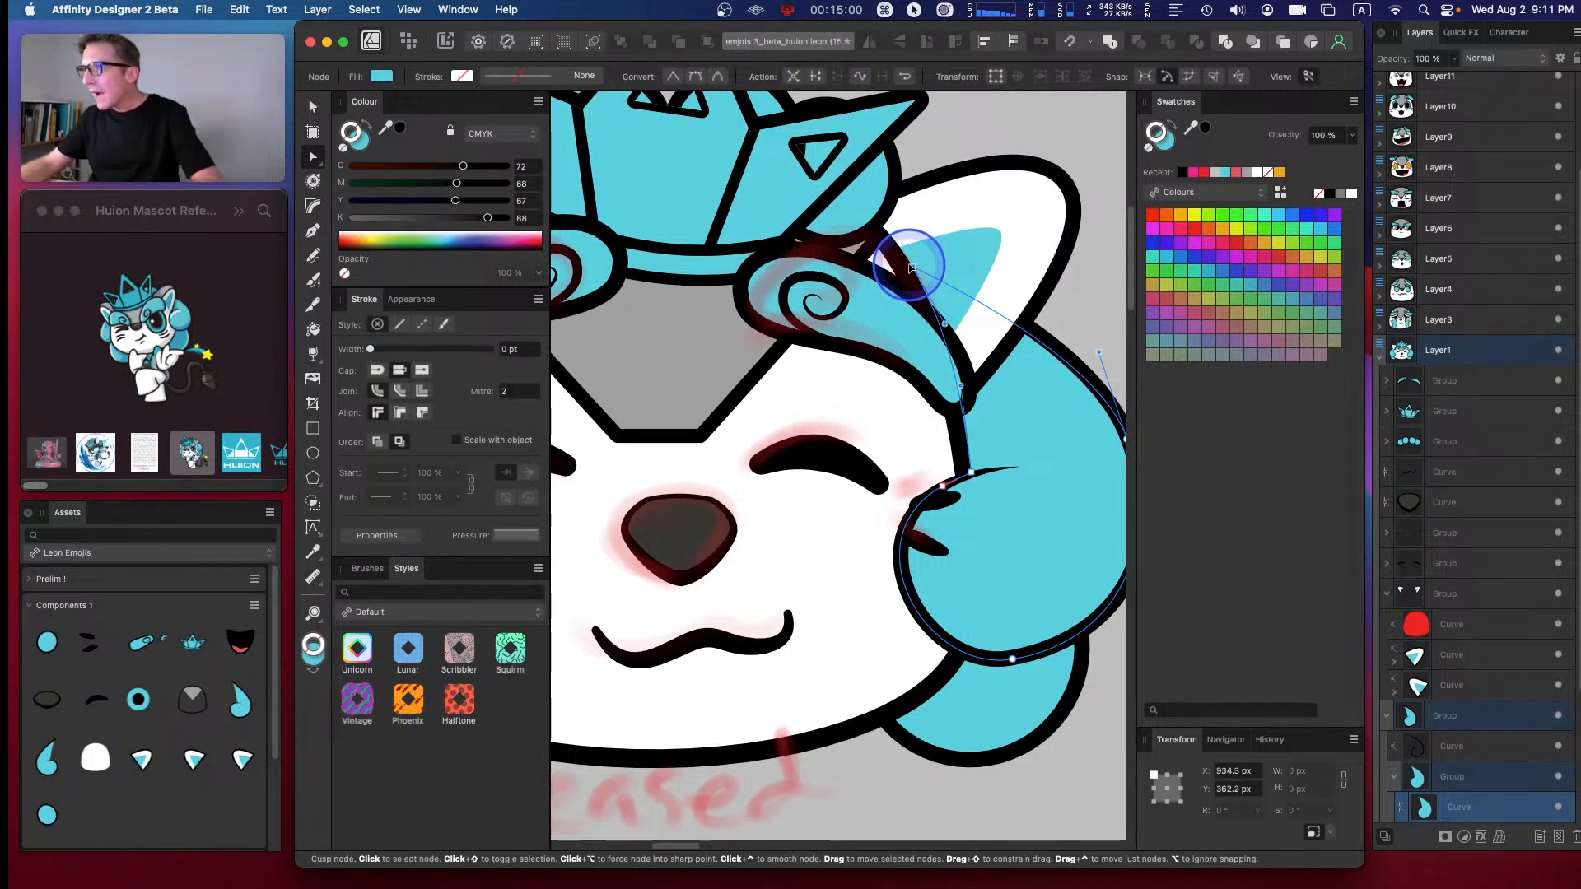
drag(944, 323, 938, 319)
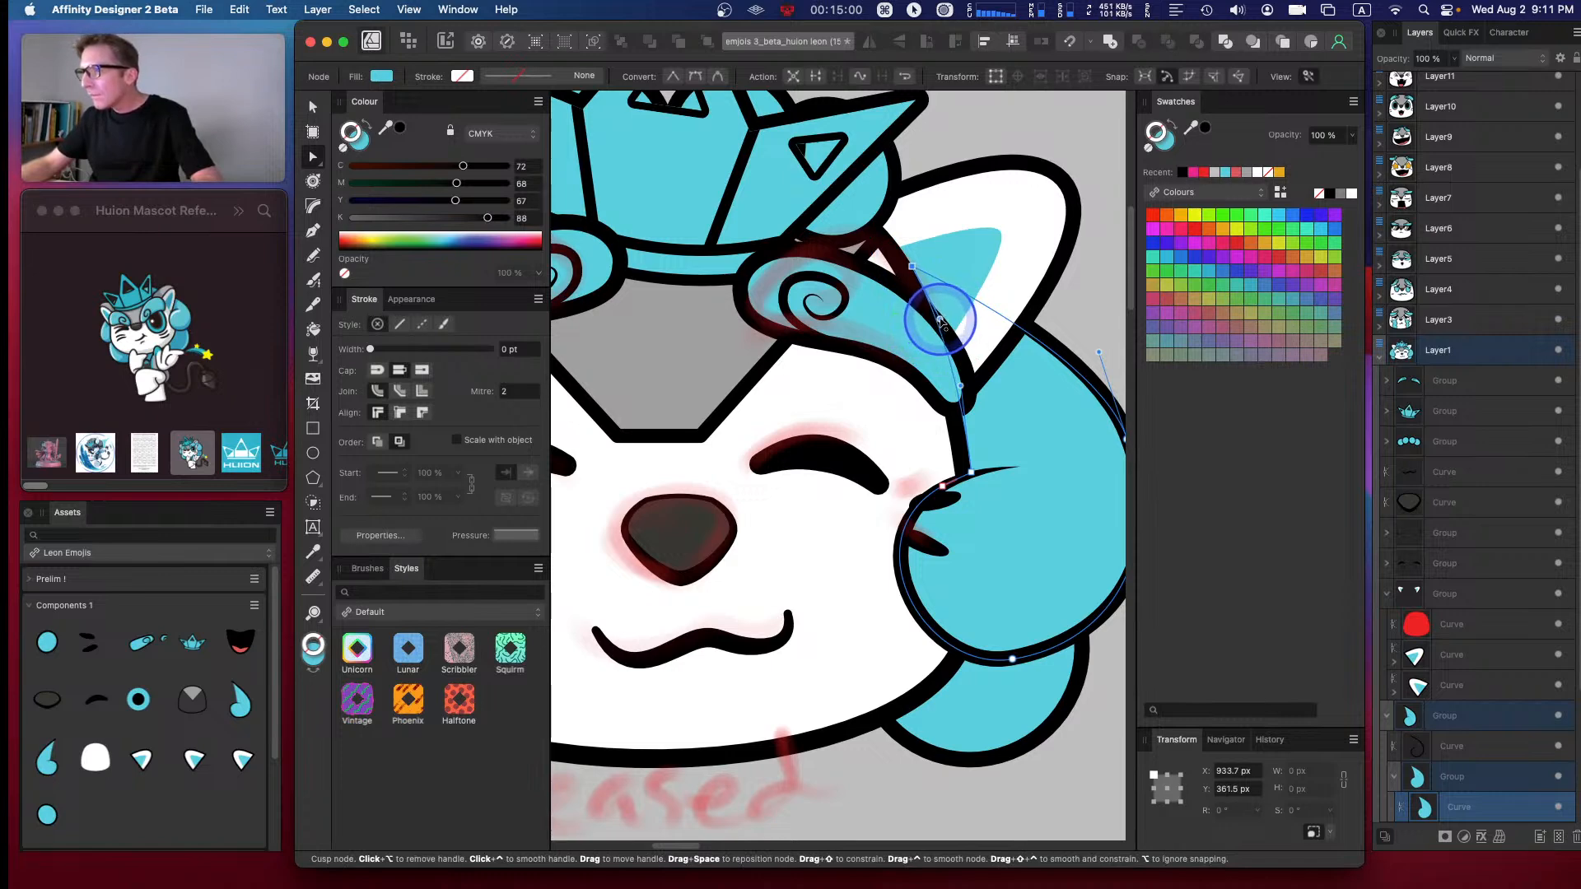
key(space)
drag(629, 381, 953, 344)
drag(845, 356, 889, 427)
key(space)
drag(752, 448, 702, 346)
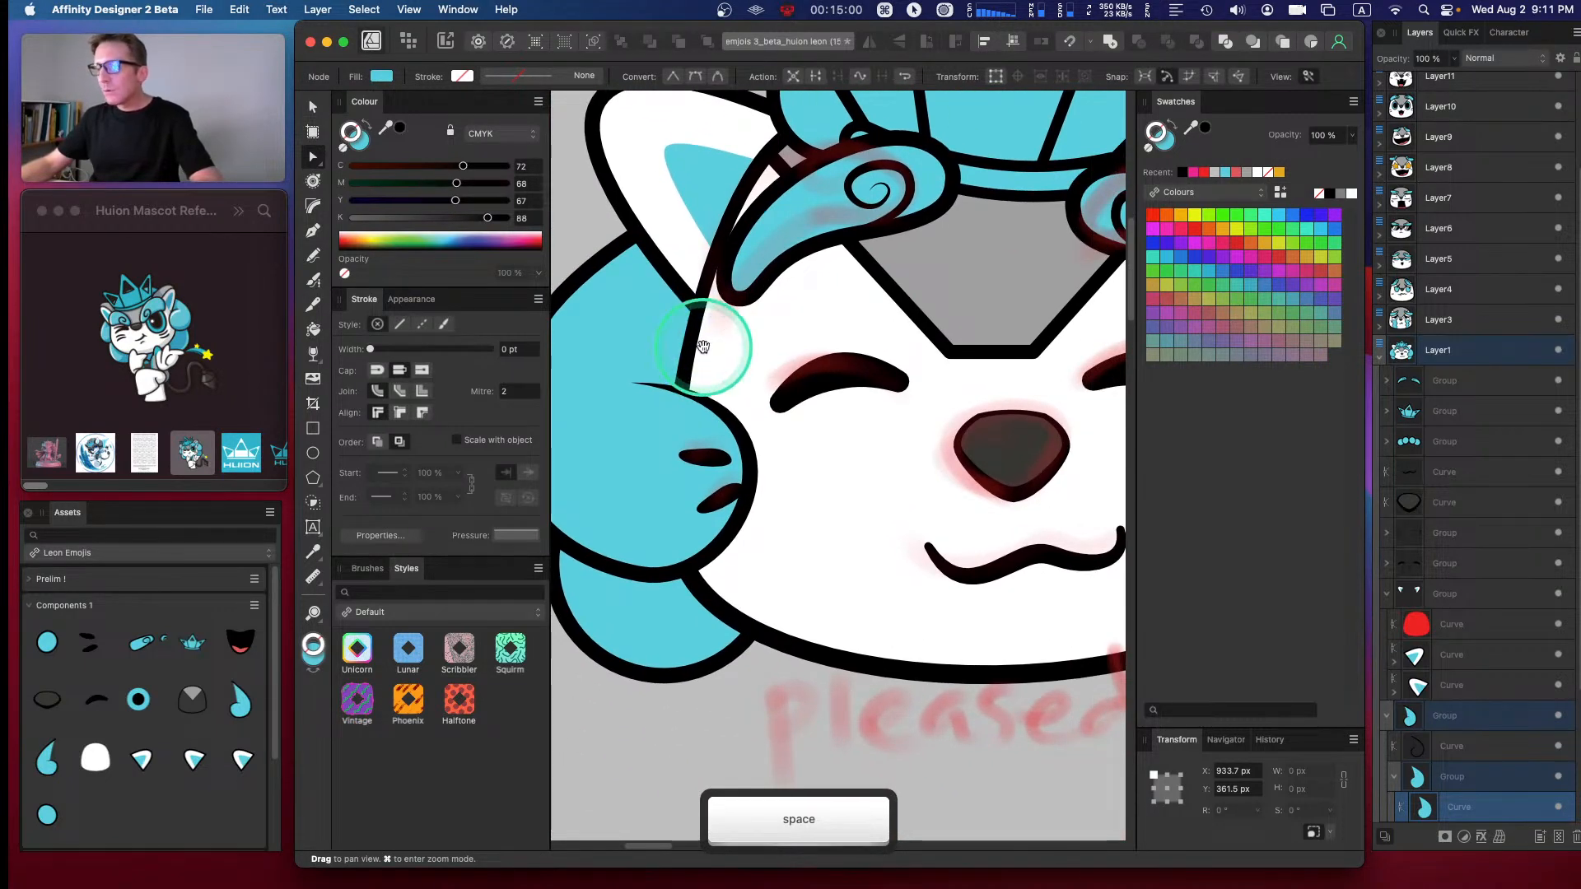
- Collapse the right large curl's expanded group in the layer stack
scroll(1382, 606, down, 3)
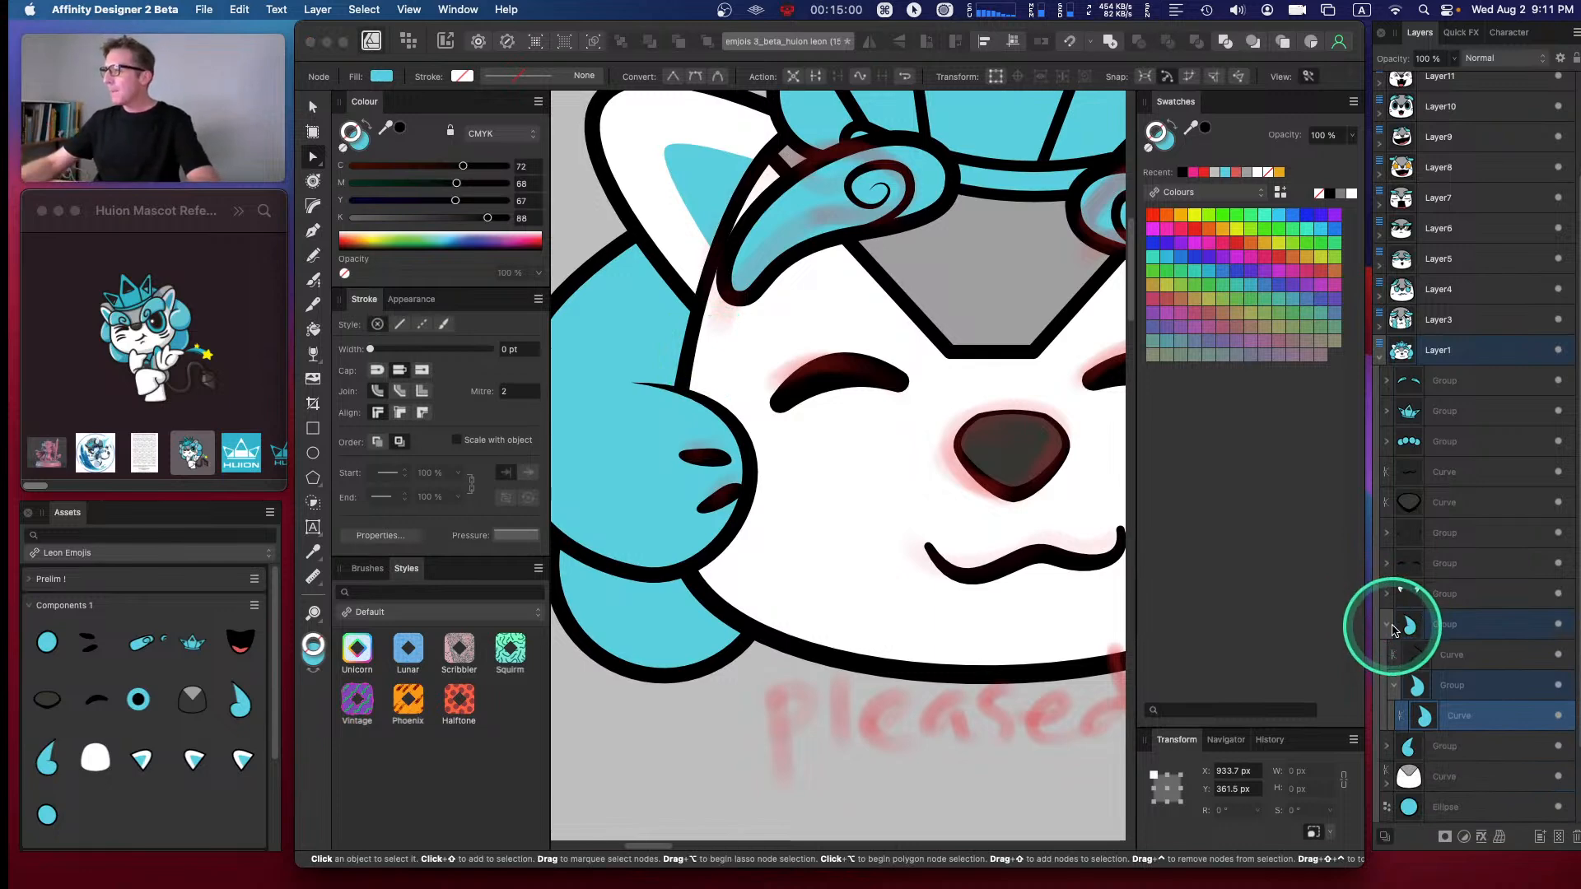
click(1390, 631)
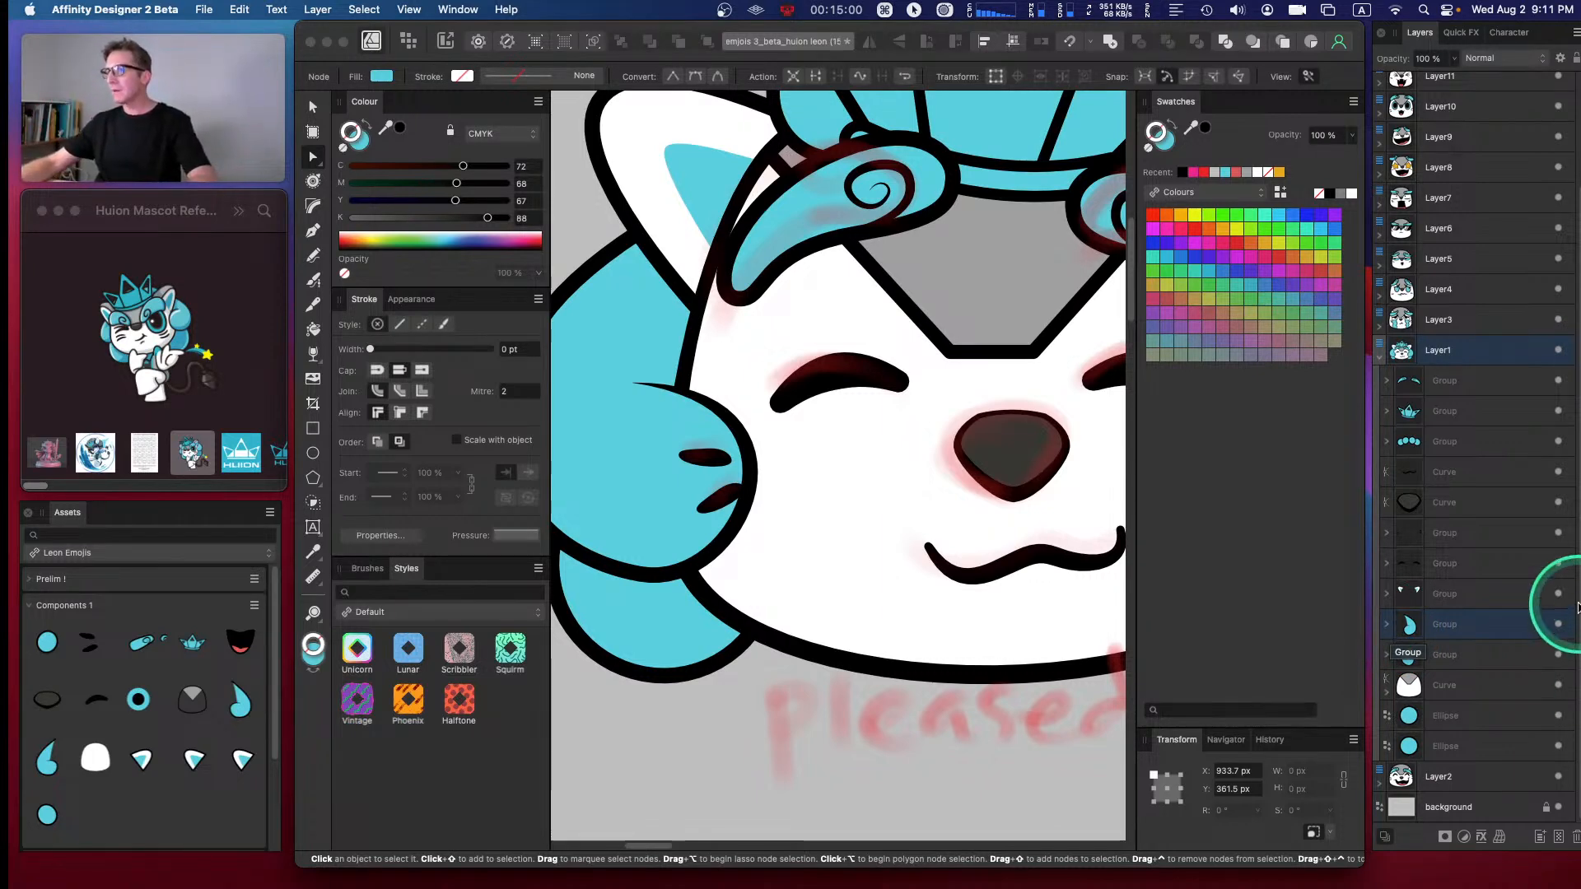
key(space)
drag(924, 423, 890, 380)
key(super+minus)
key(space)
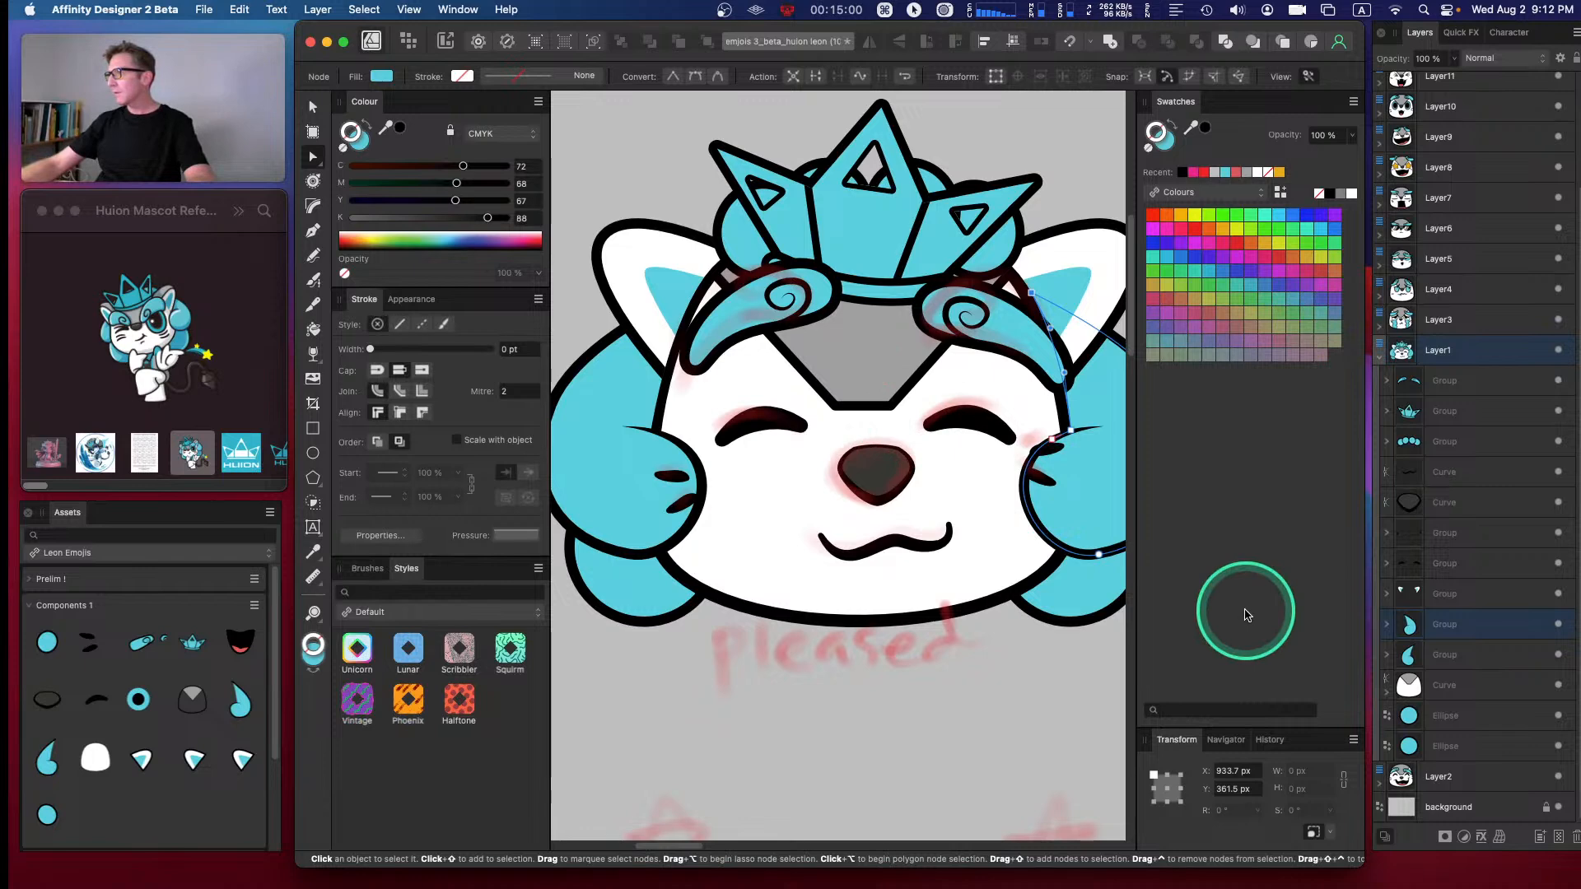
drag(1580, 241, 1580, 253)
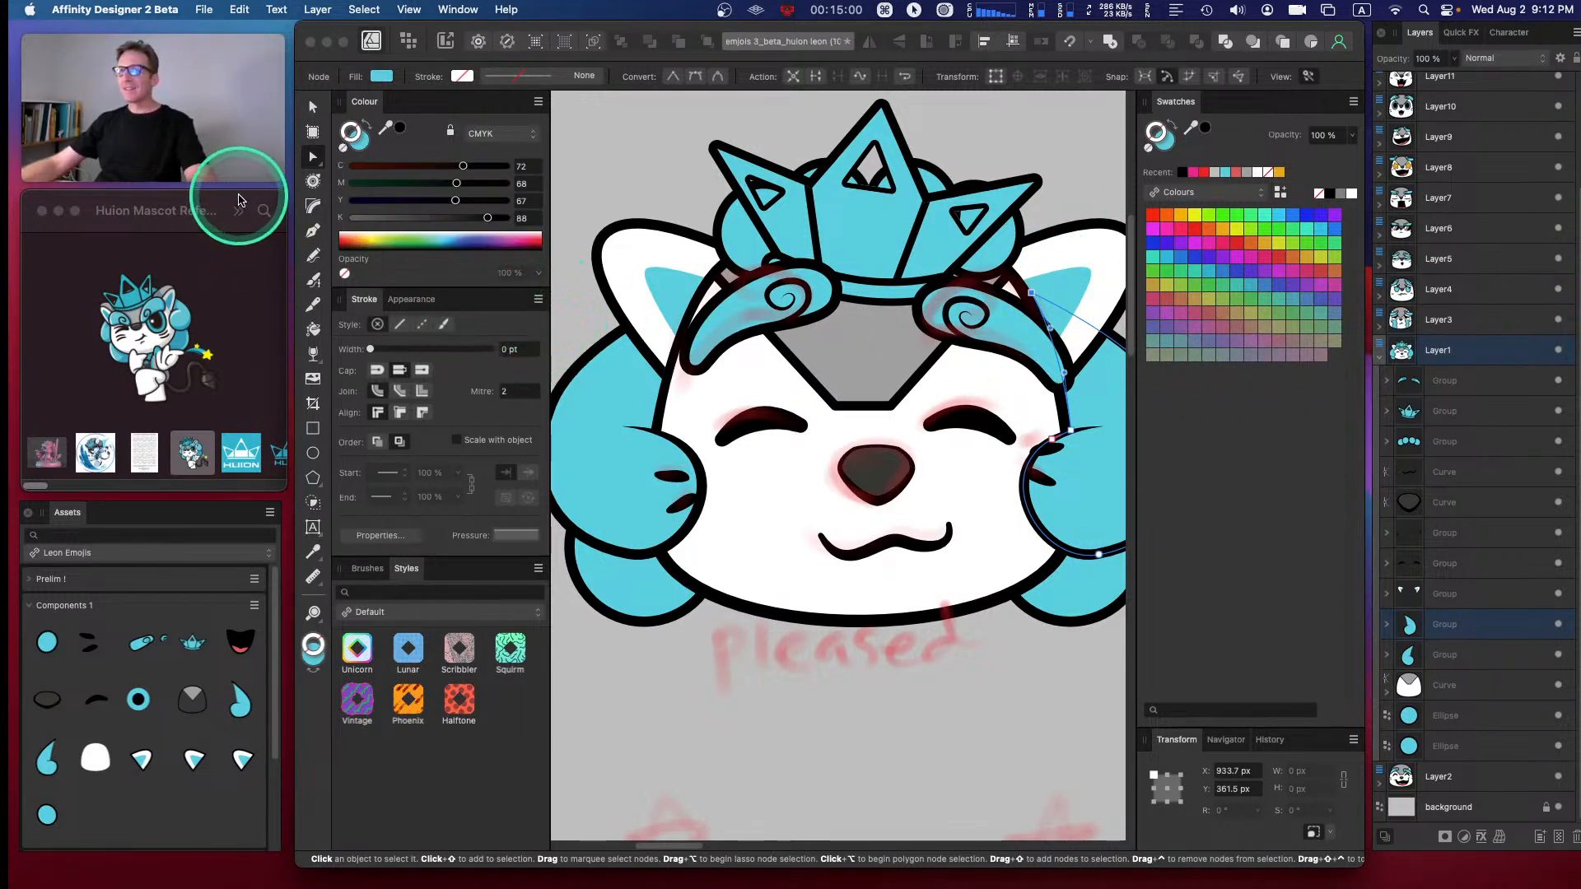
- Reposition the Assets panel slightly beneath the mascot reference window and clear the selection on the artwork
click(239, 203)
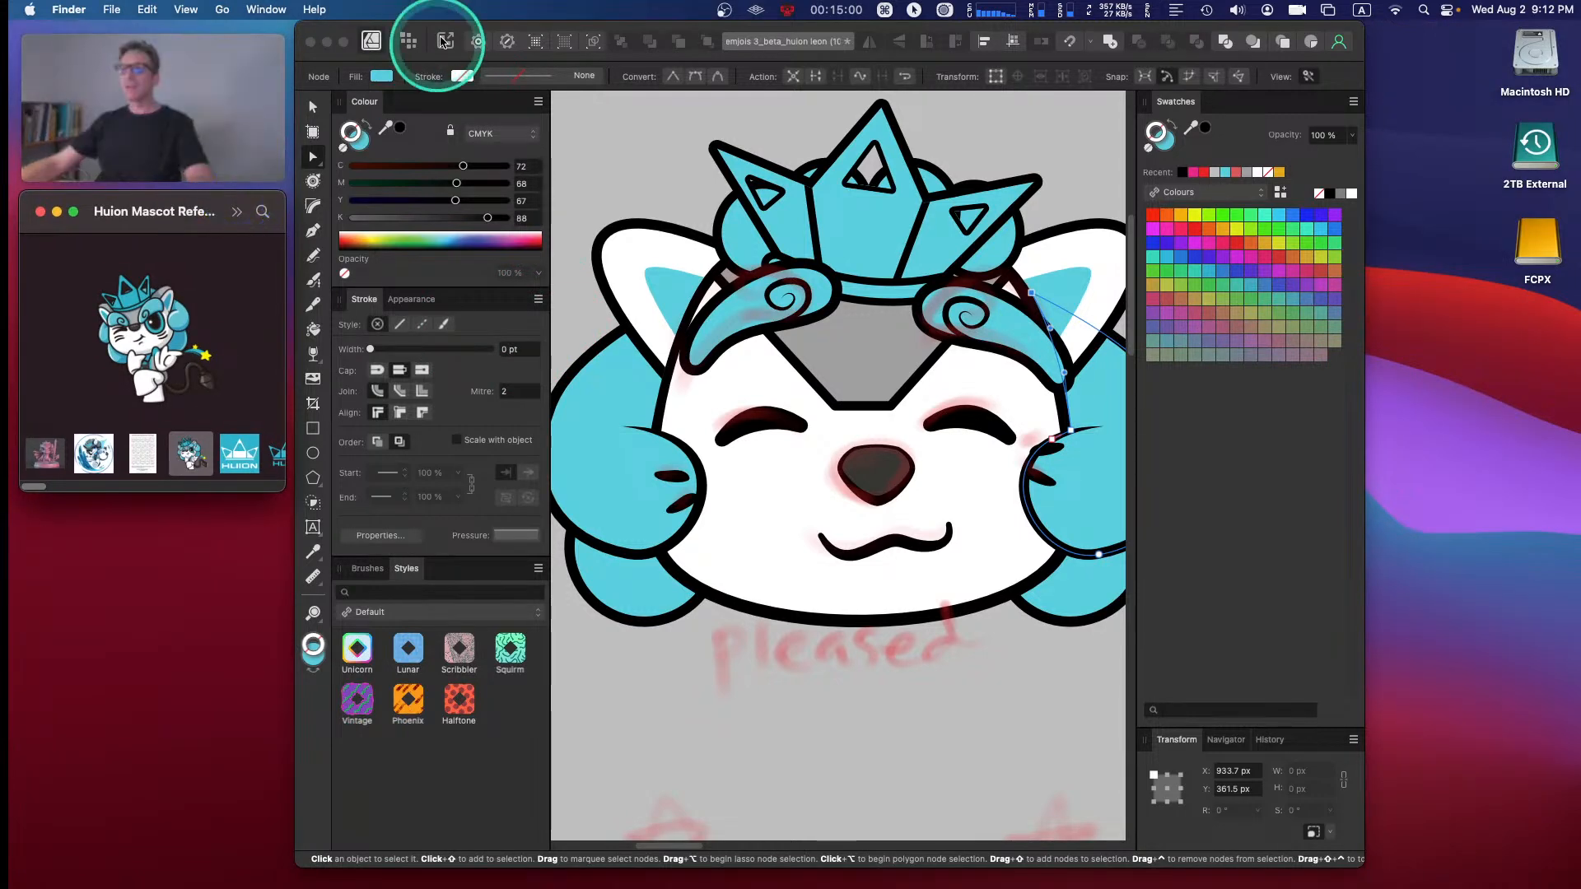
click(335, 33)
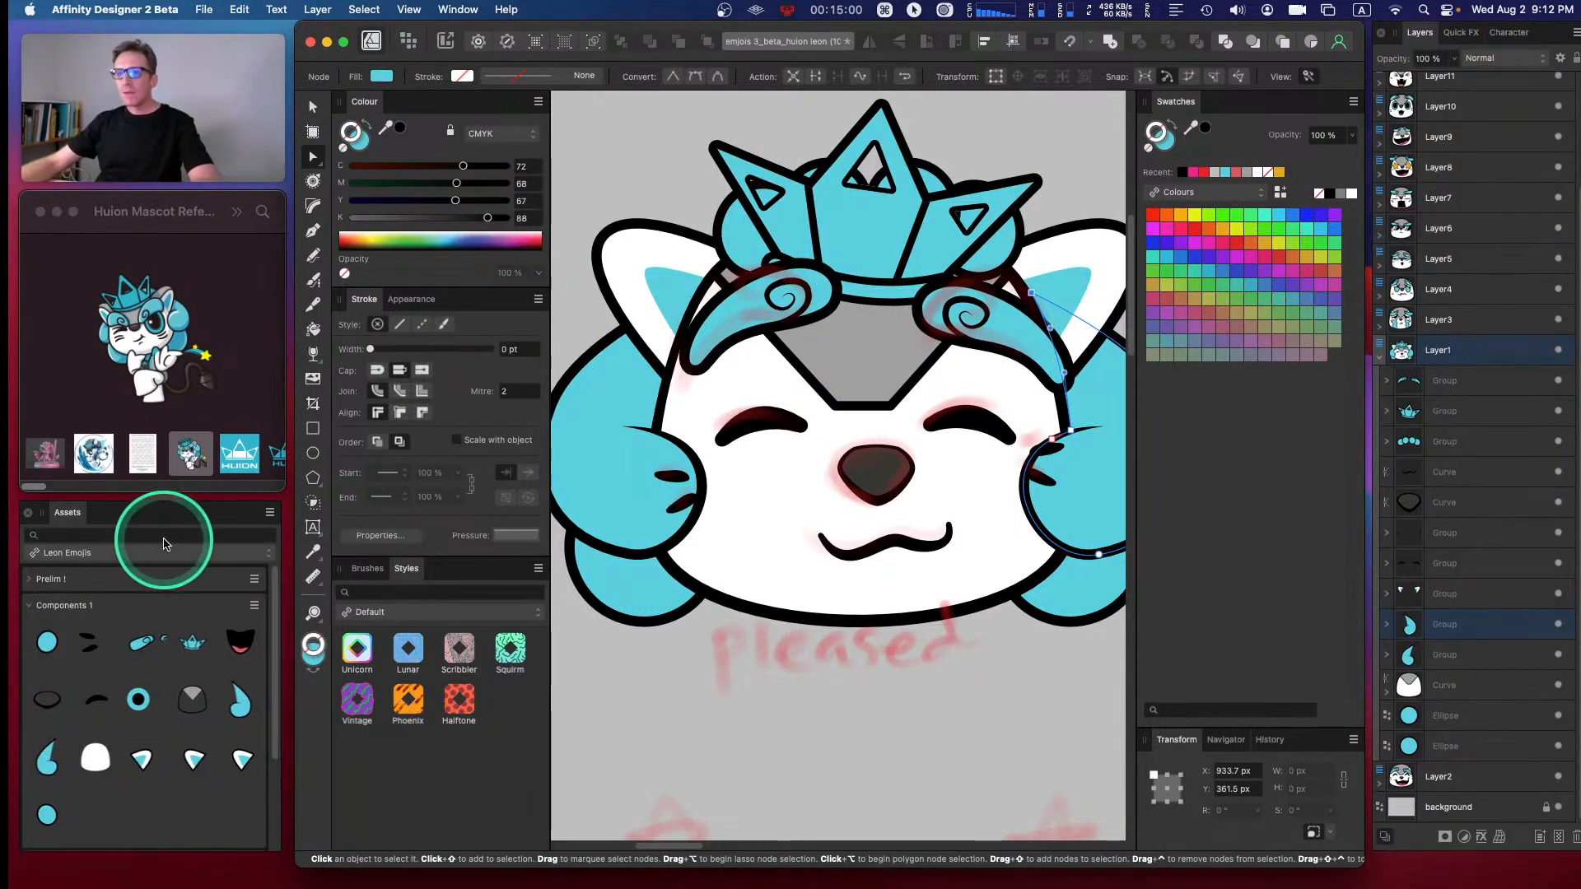
drag(166, 519, 170, 516)
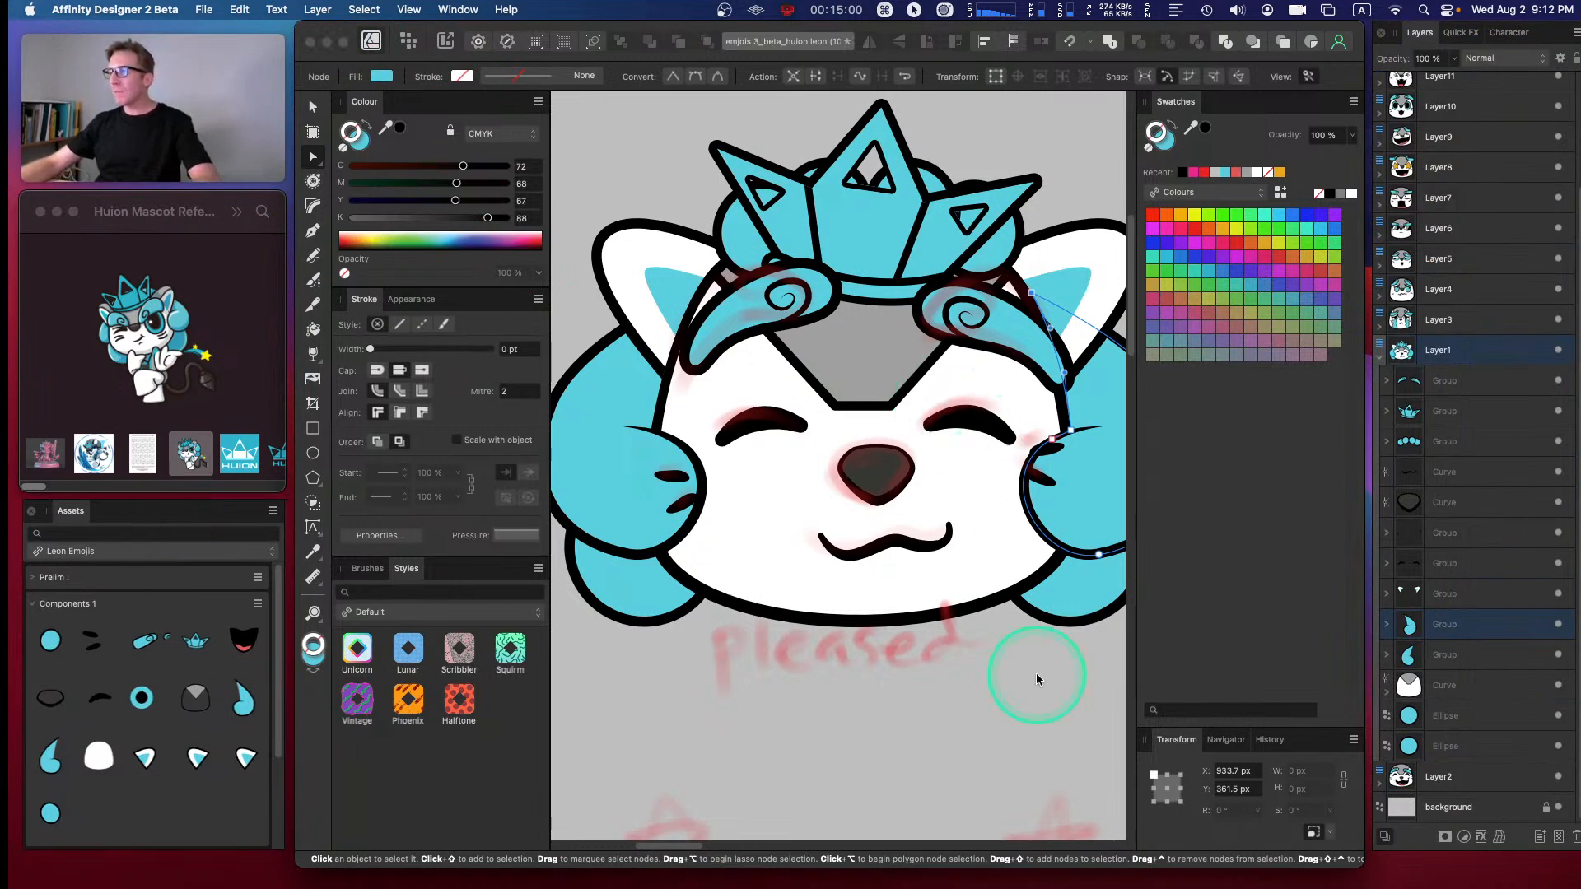
click(1030, 741)
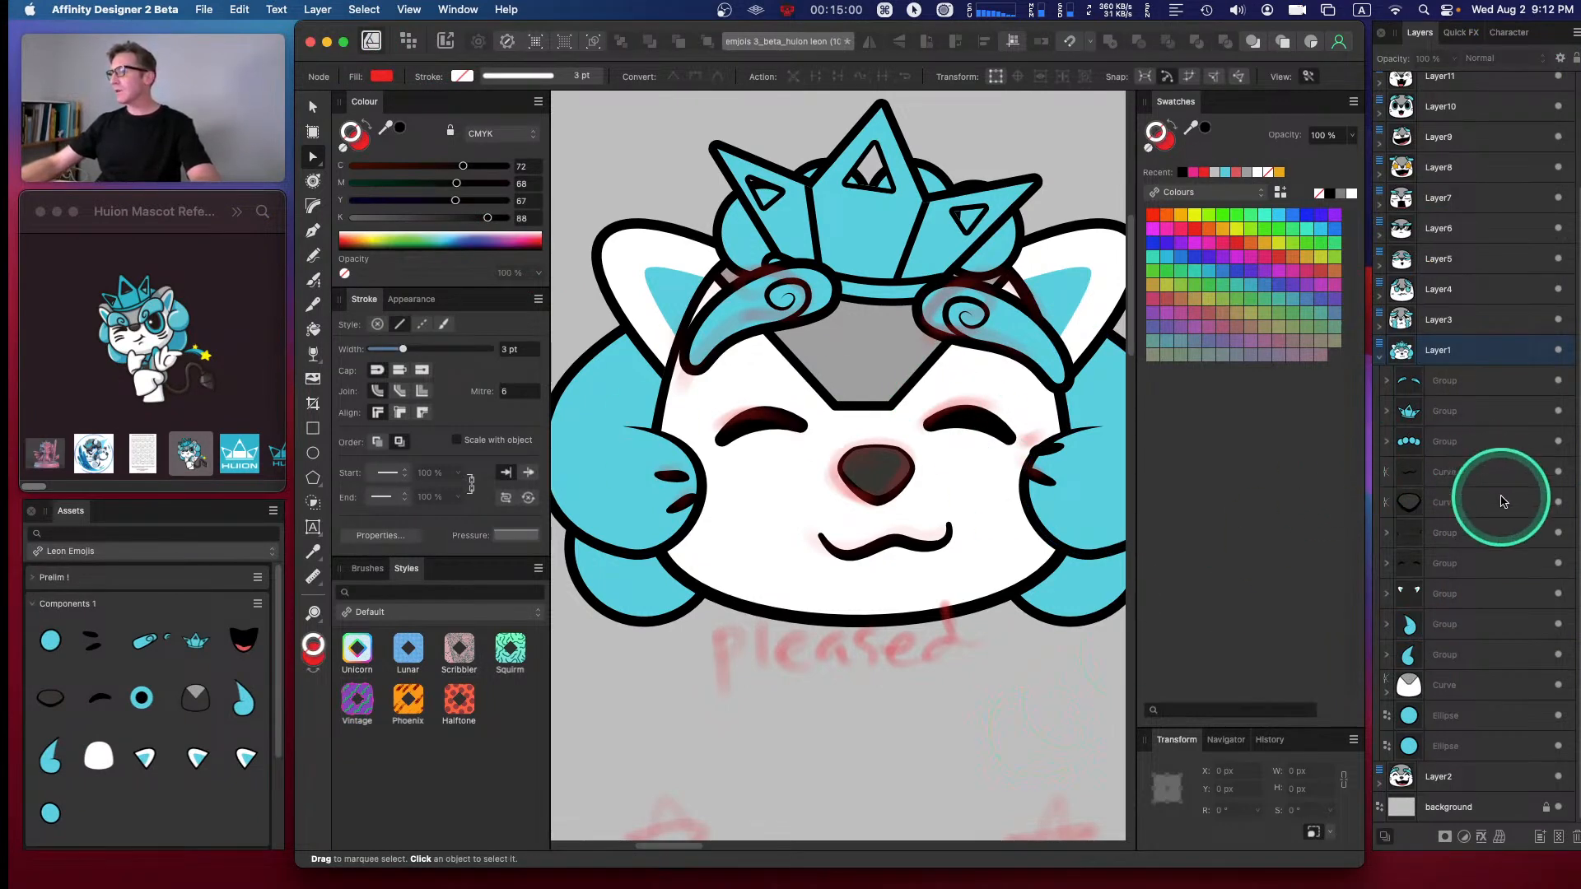
- Send the whiskers group back in Layer1 so it sits behind both large curls, directly above the head shape
click(1499, 537)
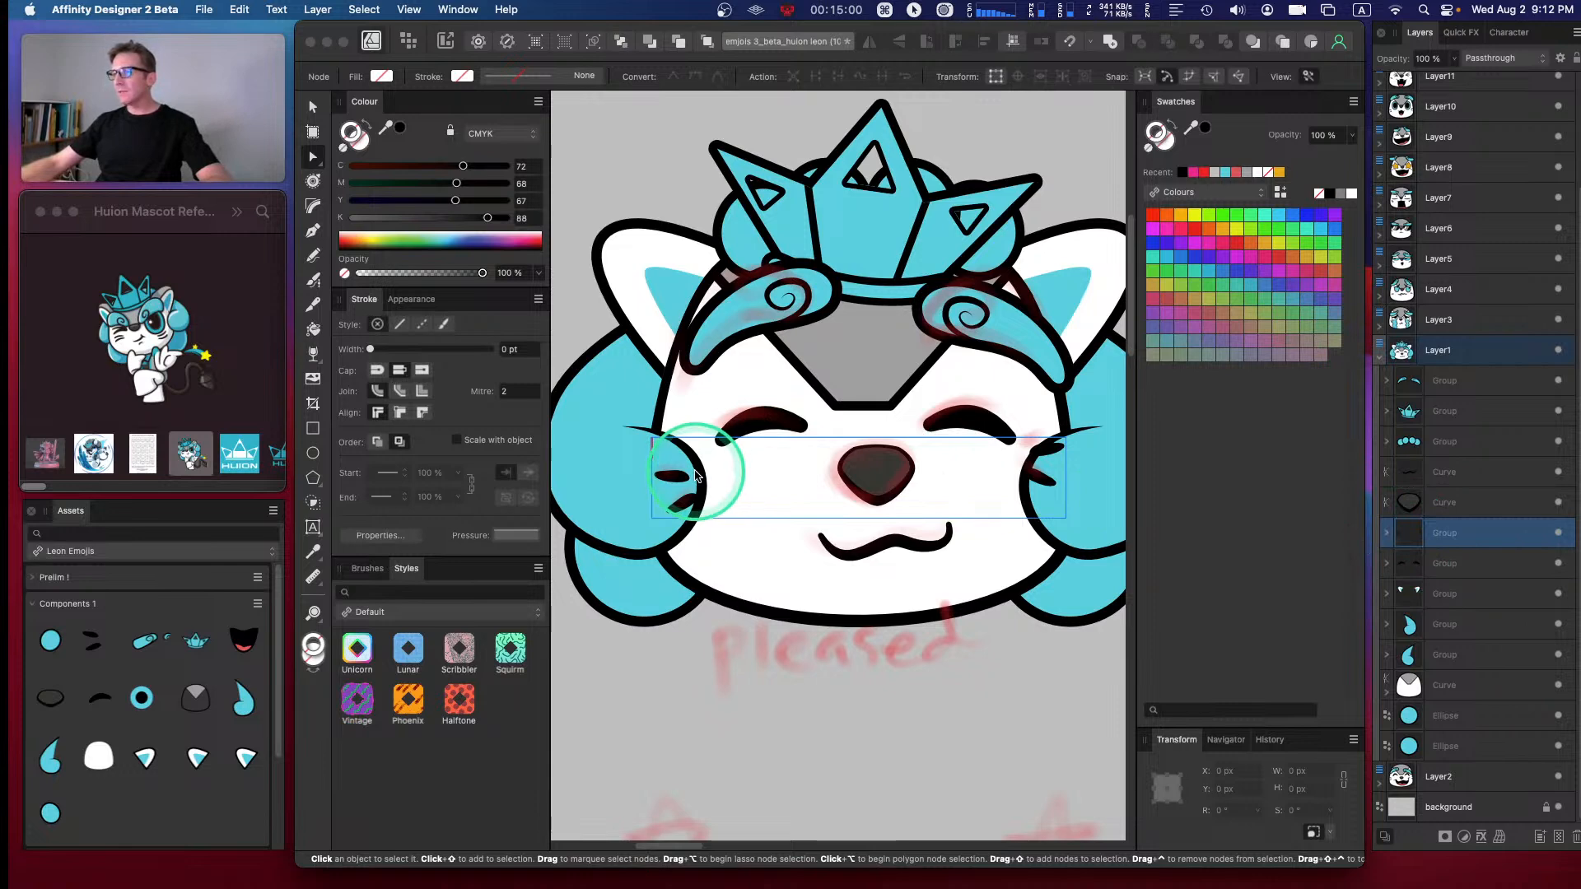
click(1445, 537)
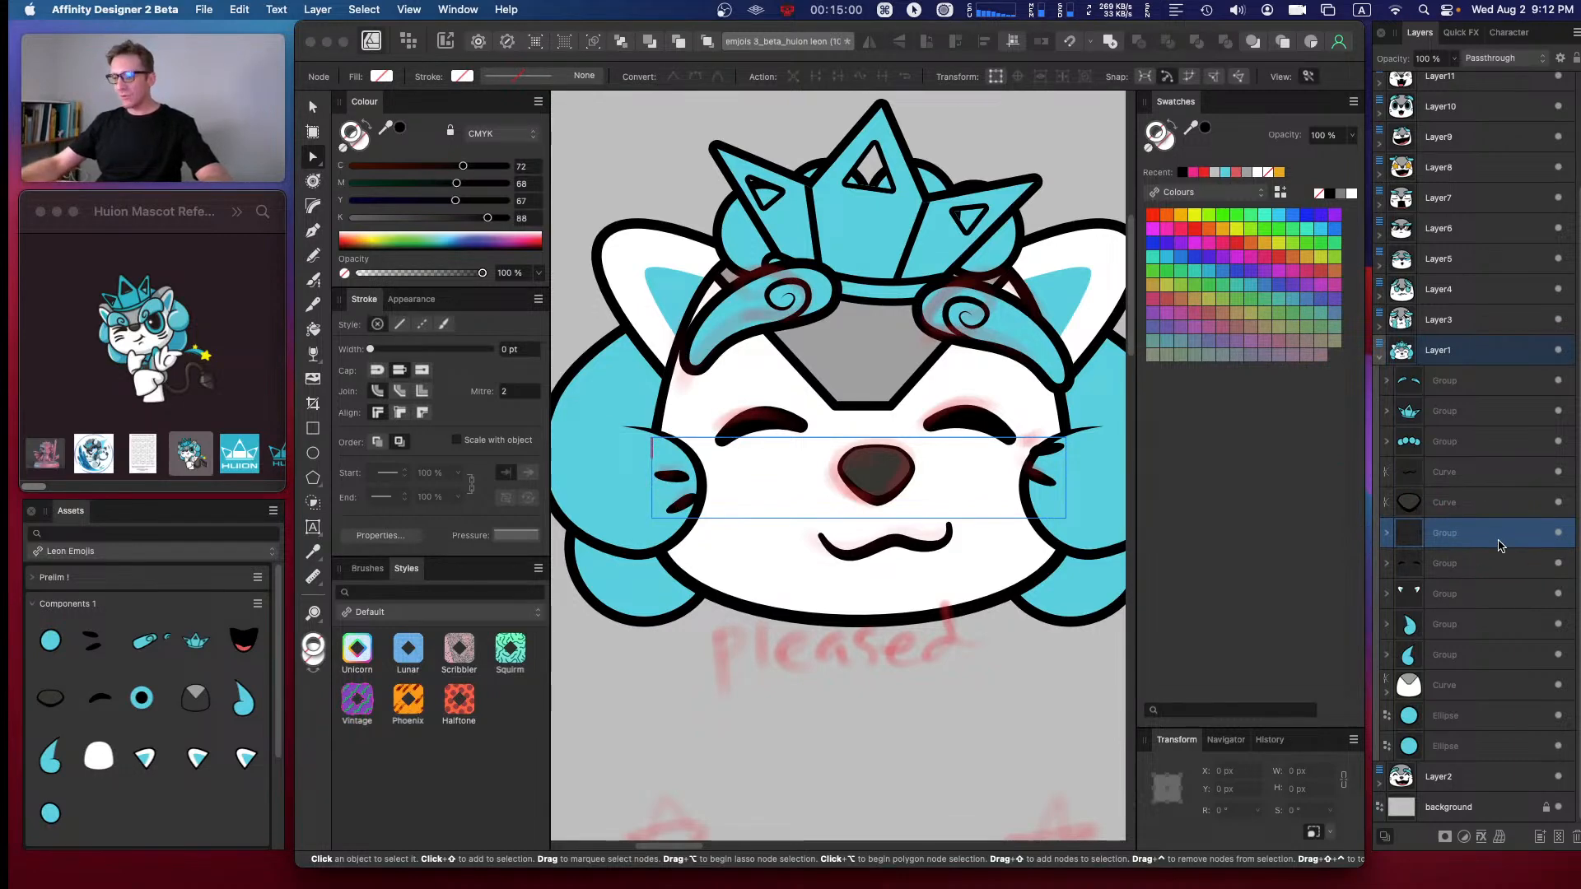
key(super+bracketleft)
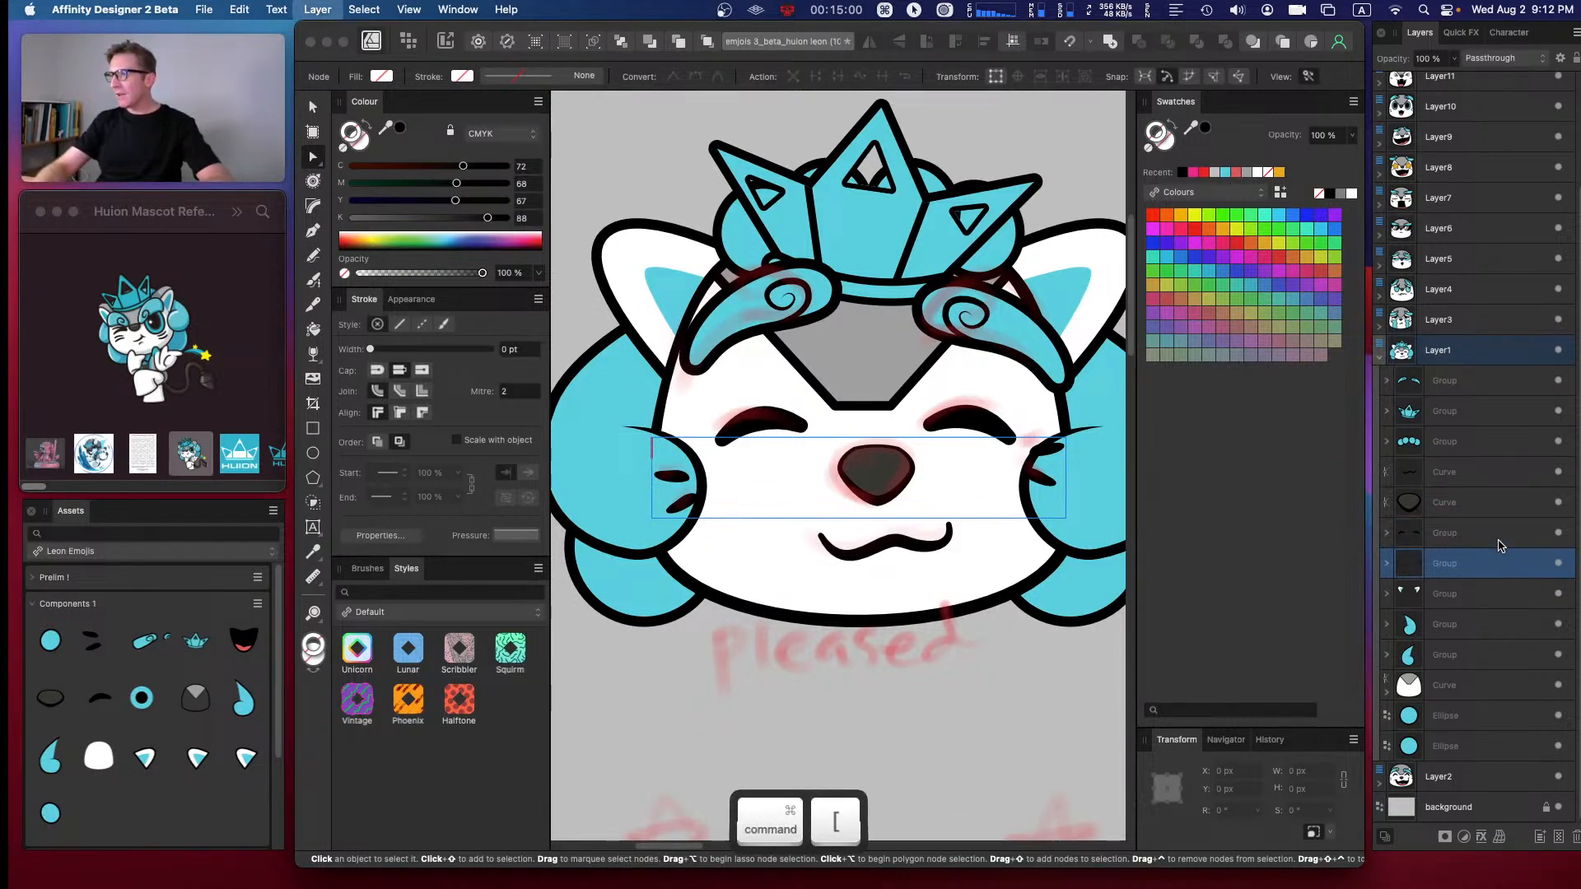
key(super+bracketleft)
key(super+bracketleft)
key(super+bracketleft)
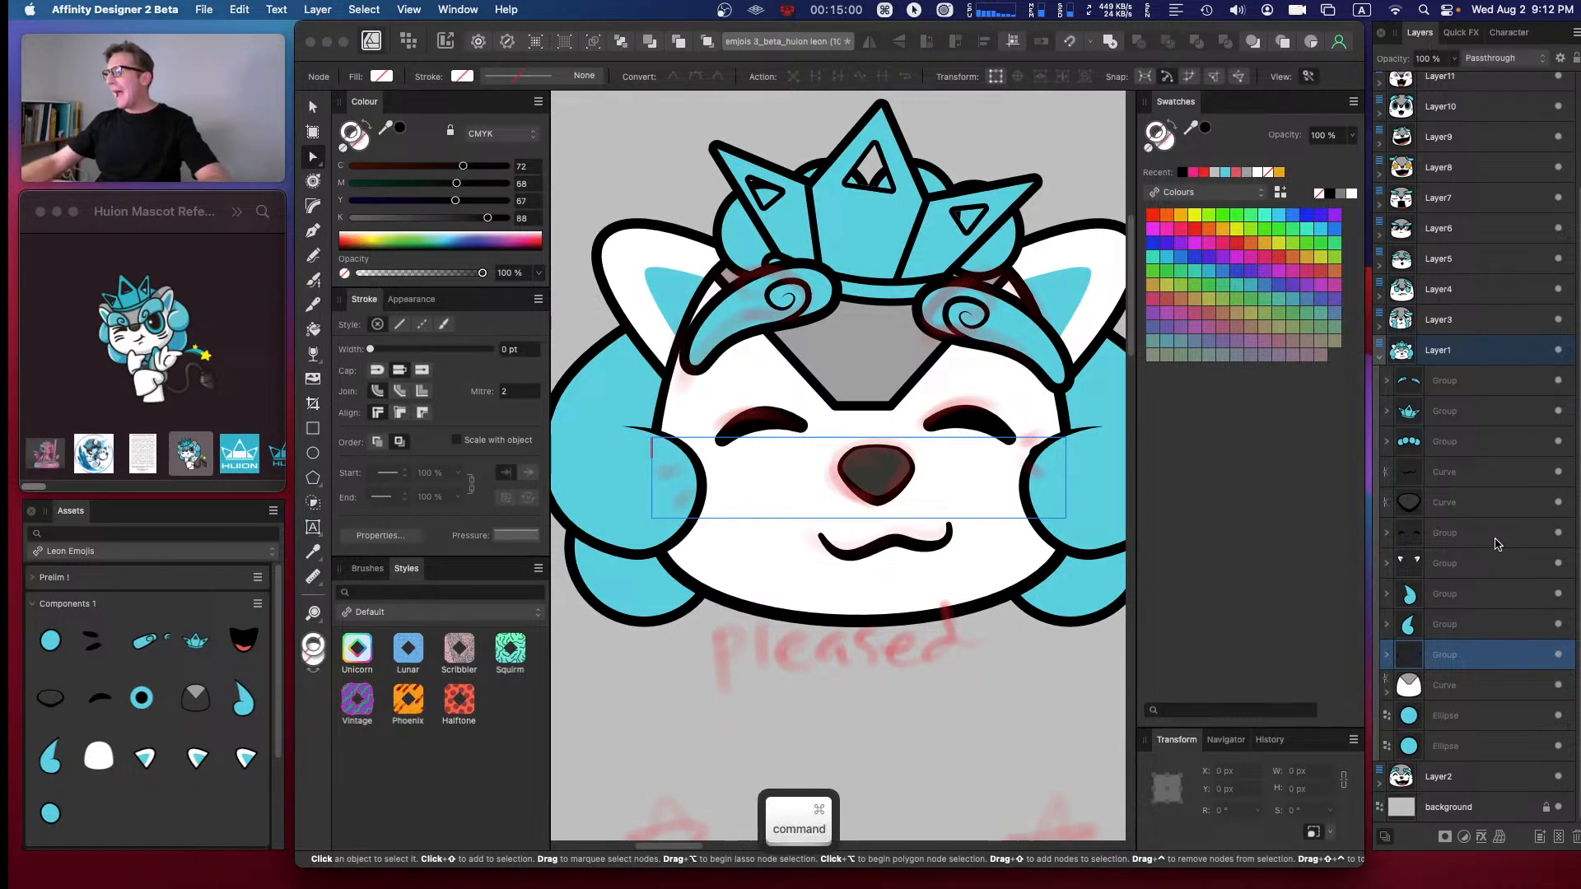
- Nudge the left whiskers inside the whiskers group rightward, out from behind the left large curl
click(1386, 654)
click(1441, 689)
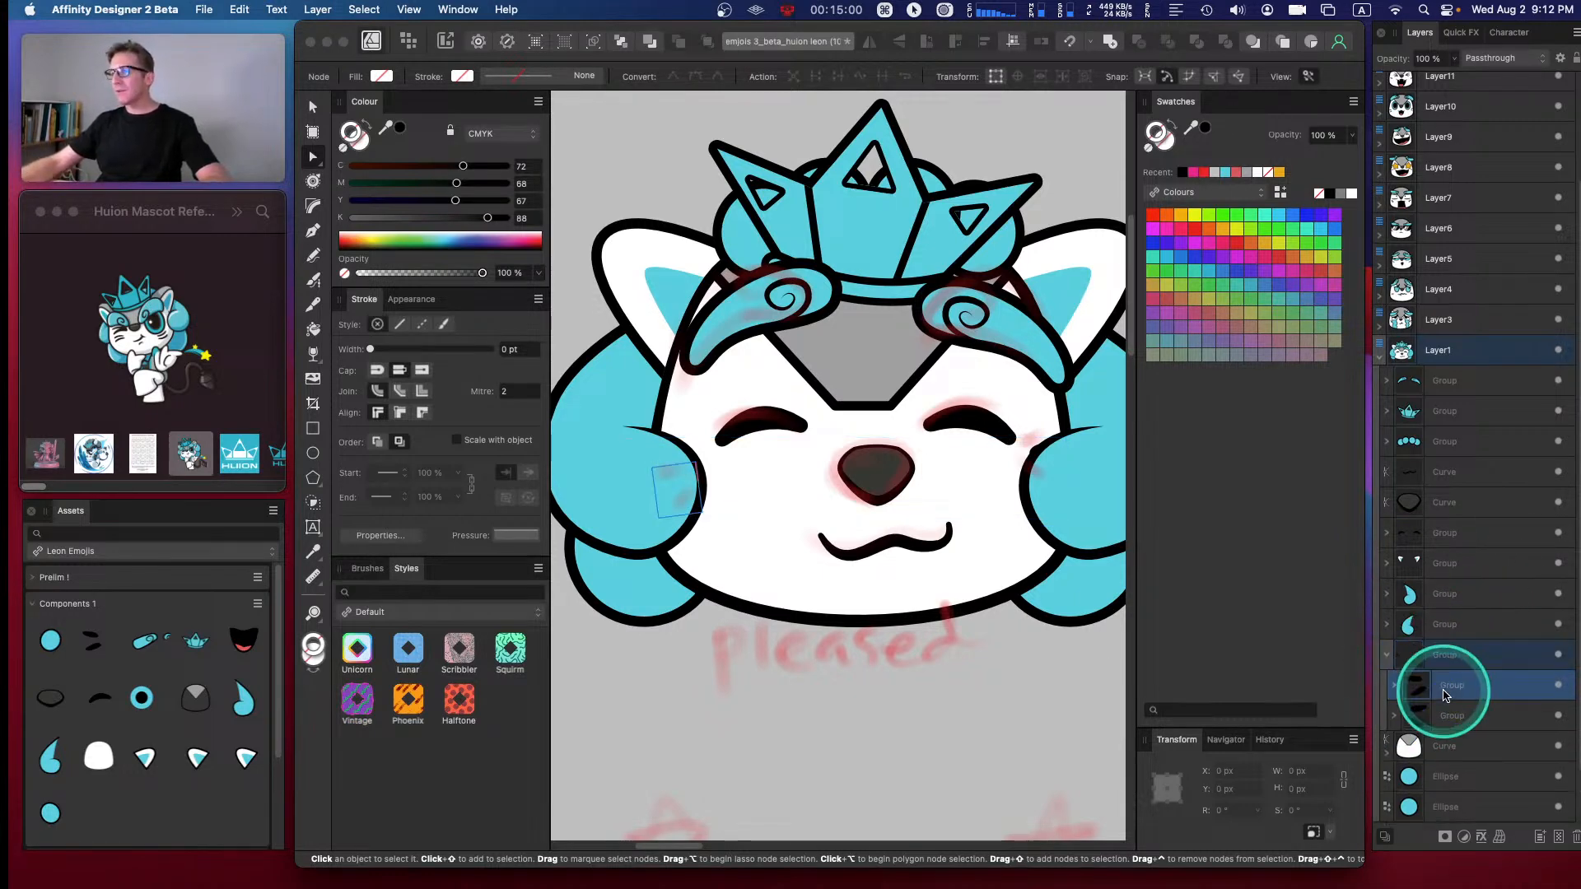
key(Right)
key(Right)
key(Right)
key(Right)
key(Right)
key(Right)
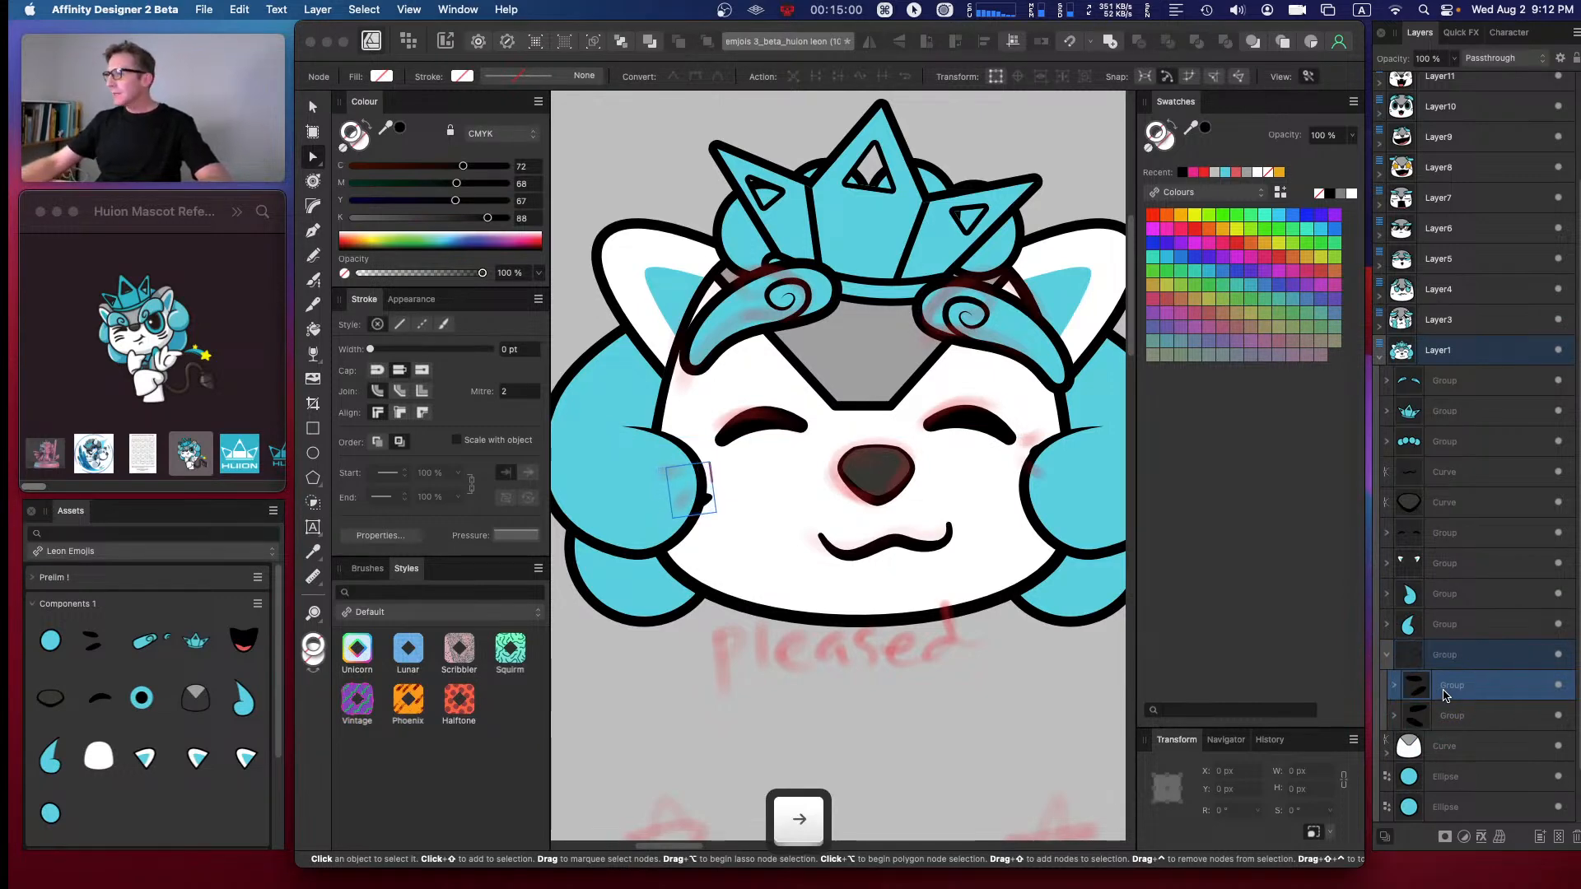
- Nudge the right whiskers leftward, out from behind the right large curl
click(1449, 716)
key(Left)
key(Left)
key(Left)
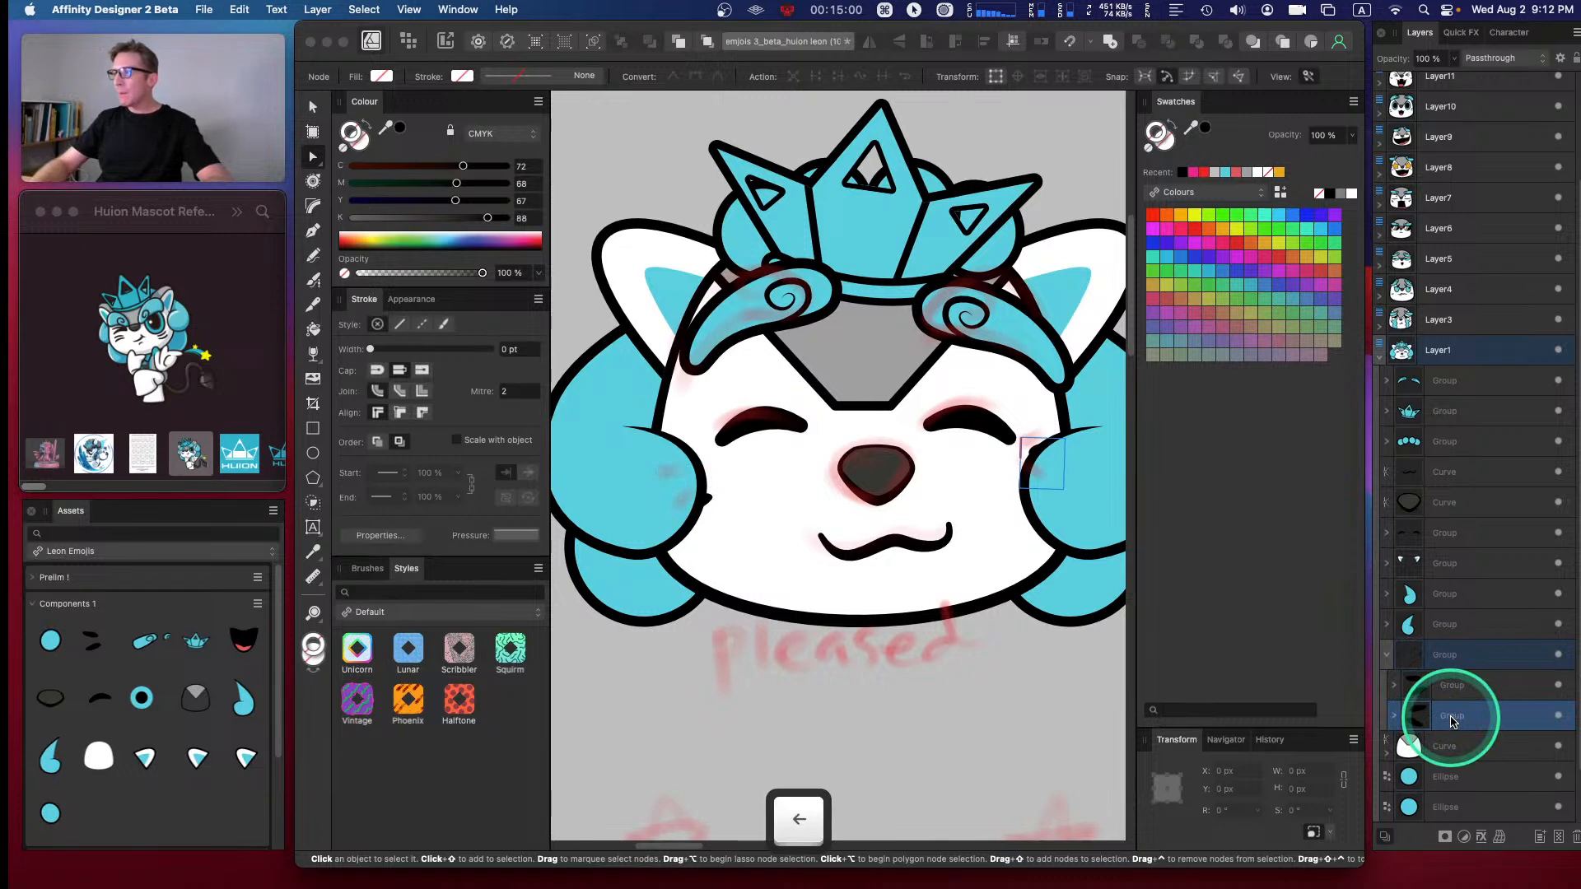
- Nudge the left whiskers further right and slightly up along the left curl's edge
click(1449, 687)
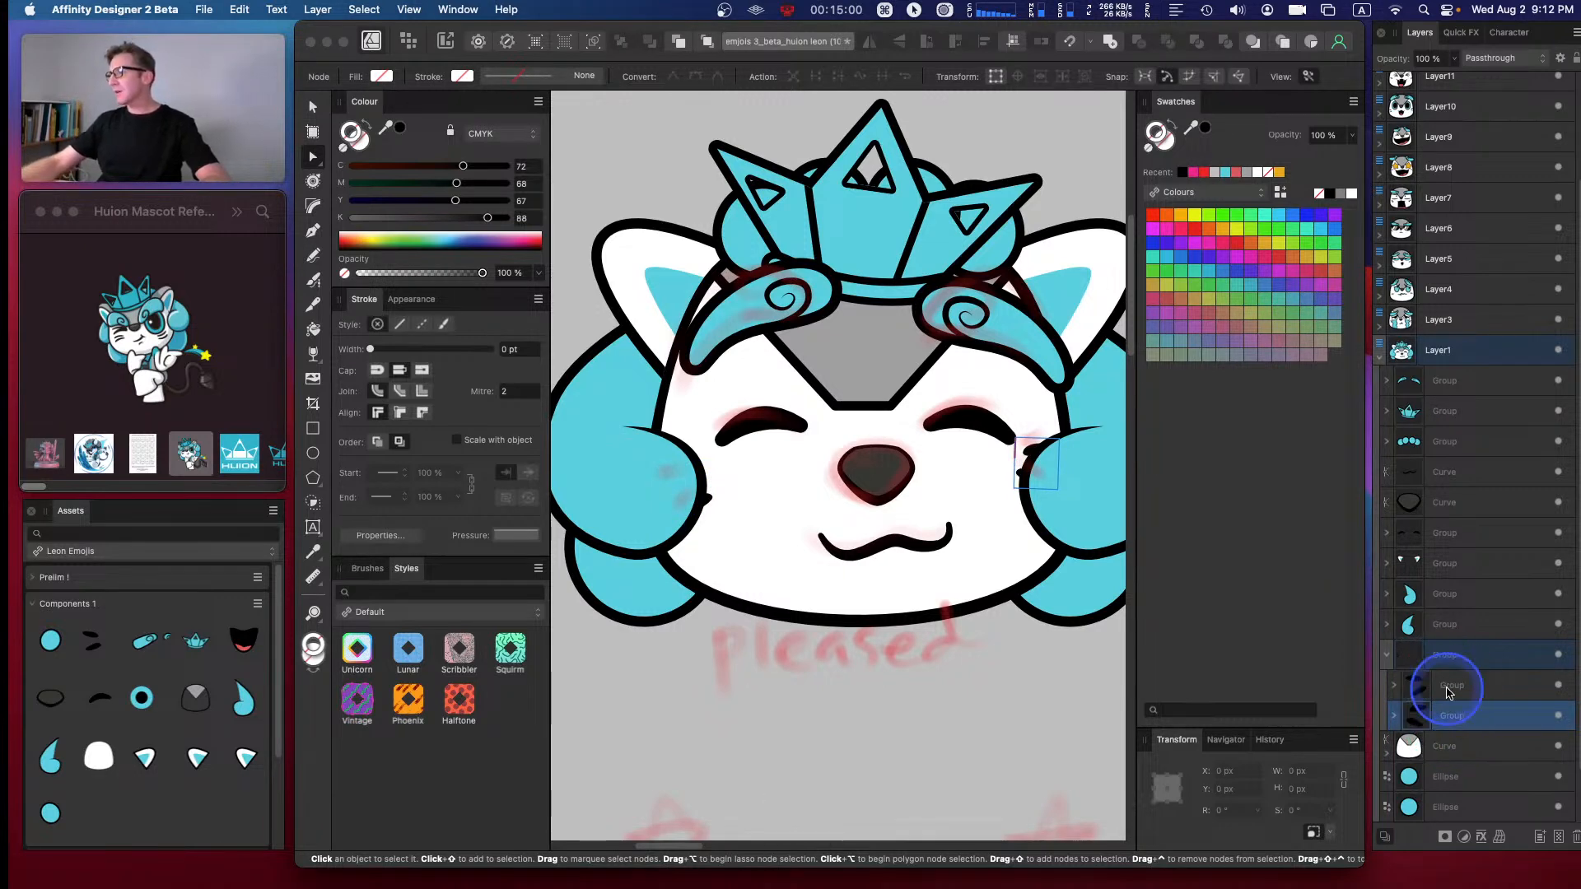
key(super+Right)
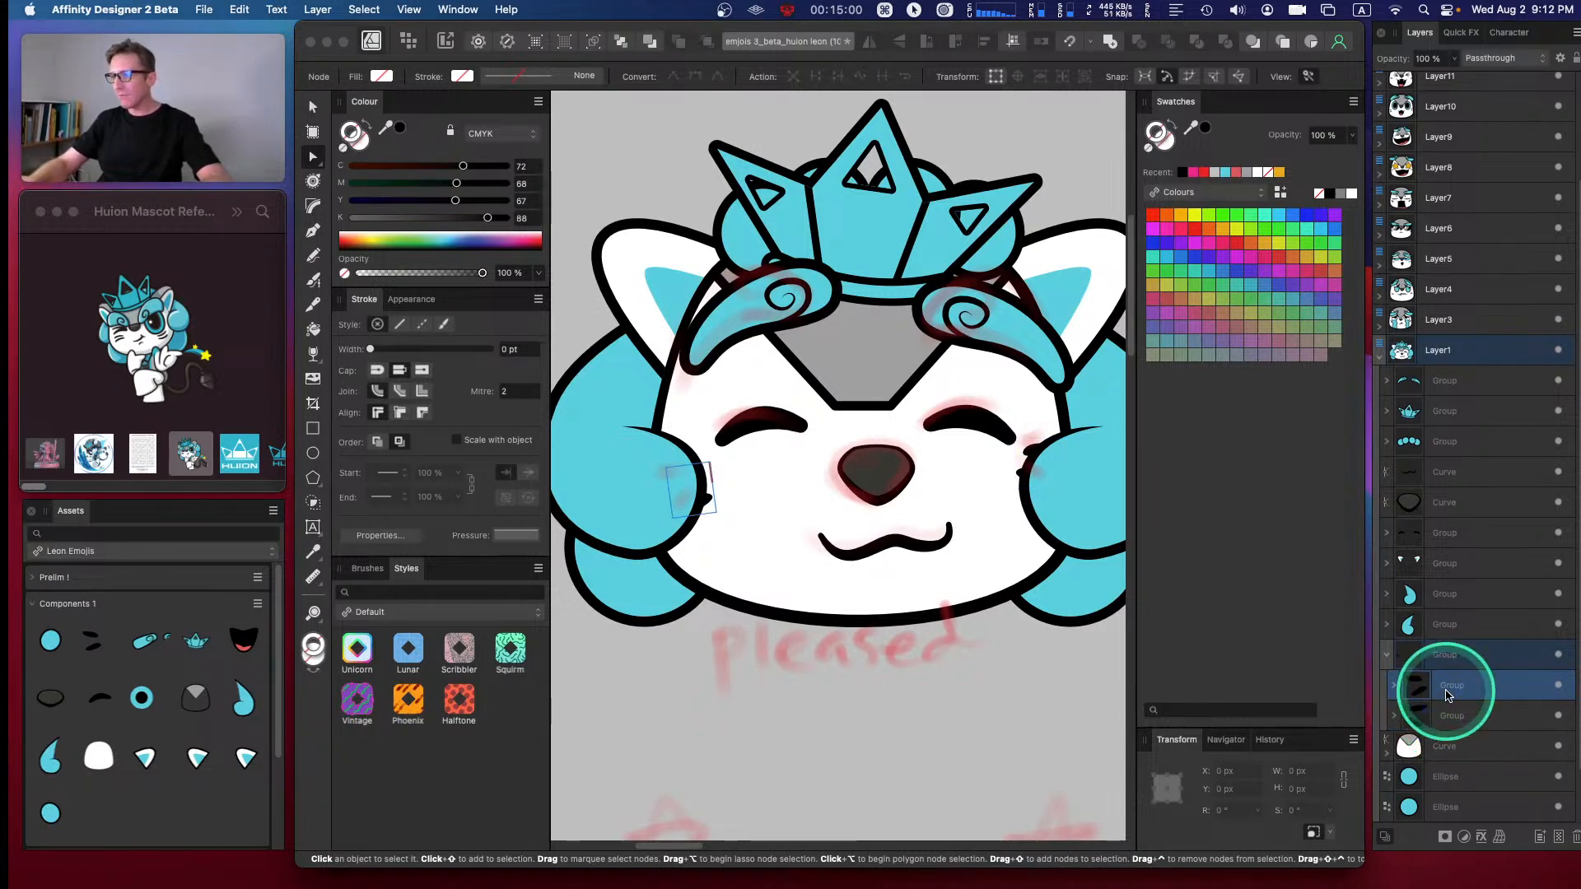
key(Right)
key(Right)
key(Up)
key(Up)
key(Right)
key(Right)
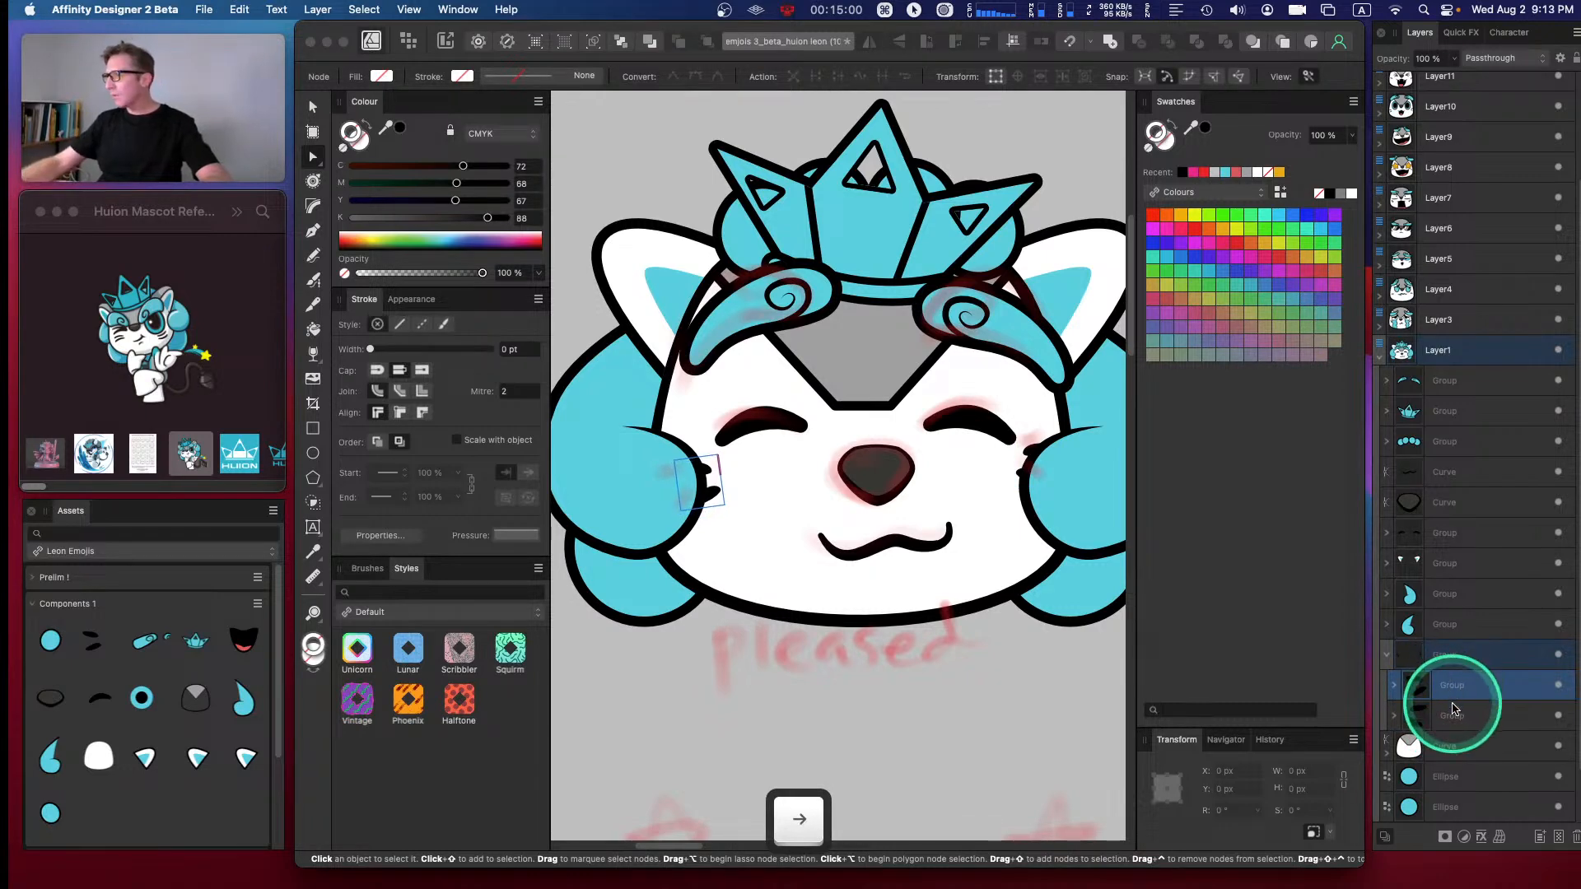
- Nudge the right whiskers slightly further left, collapse the whiskers group and deselect
click(1454, 715)
key(Left)
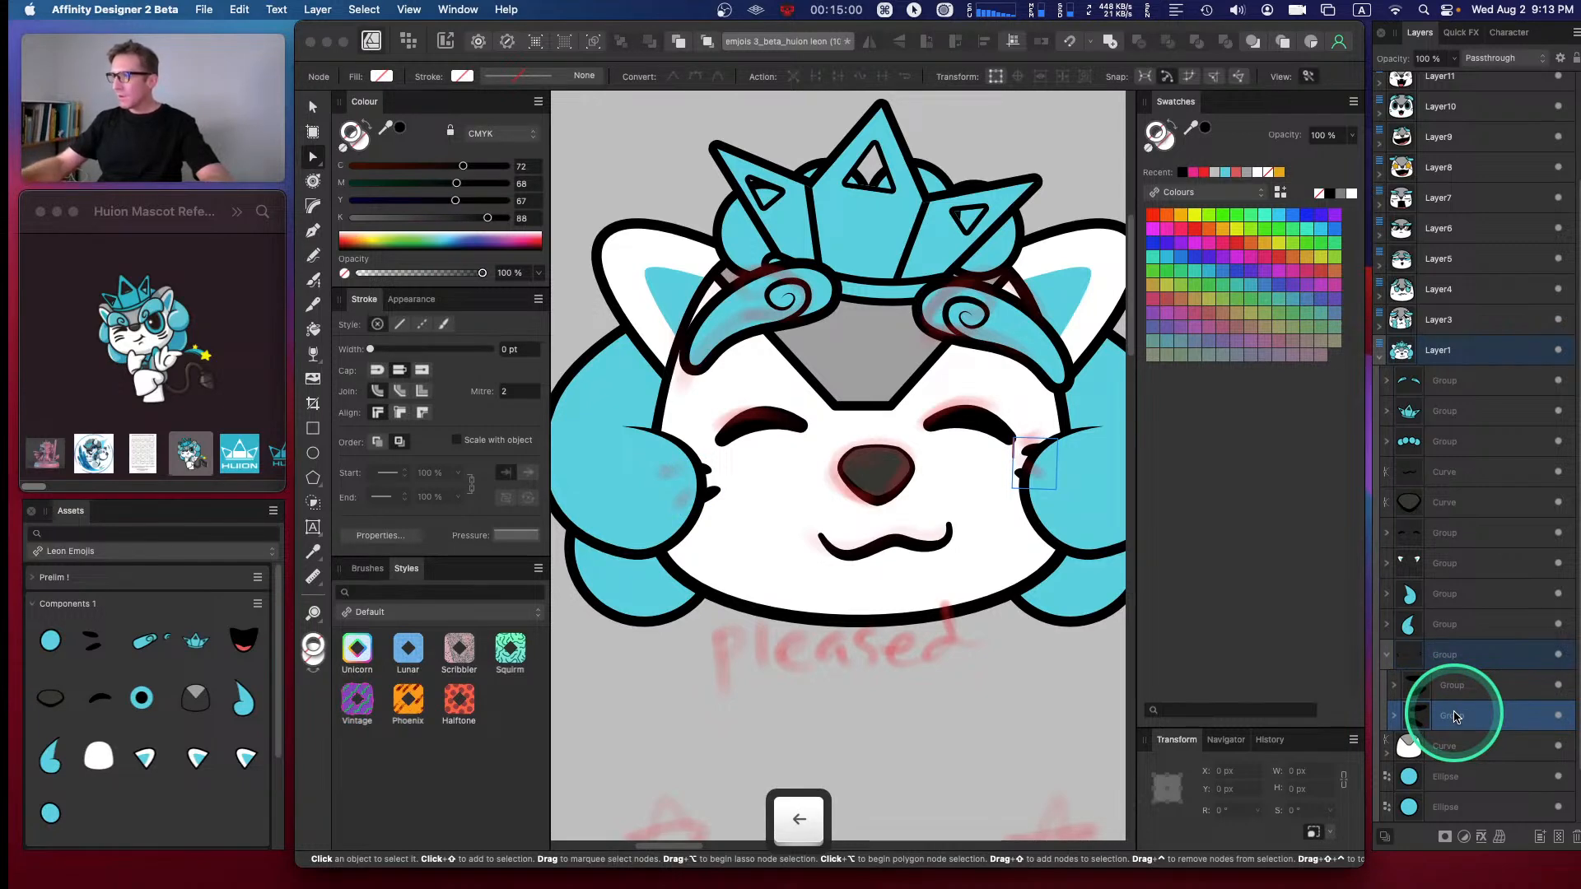
click(1386, 657)
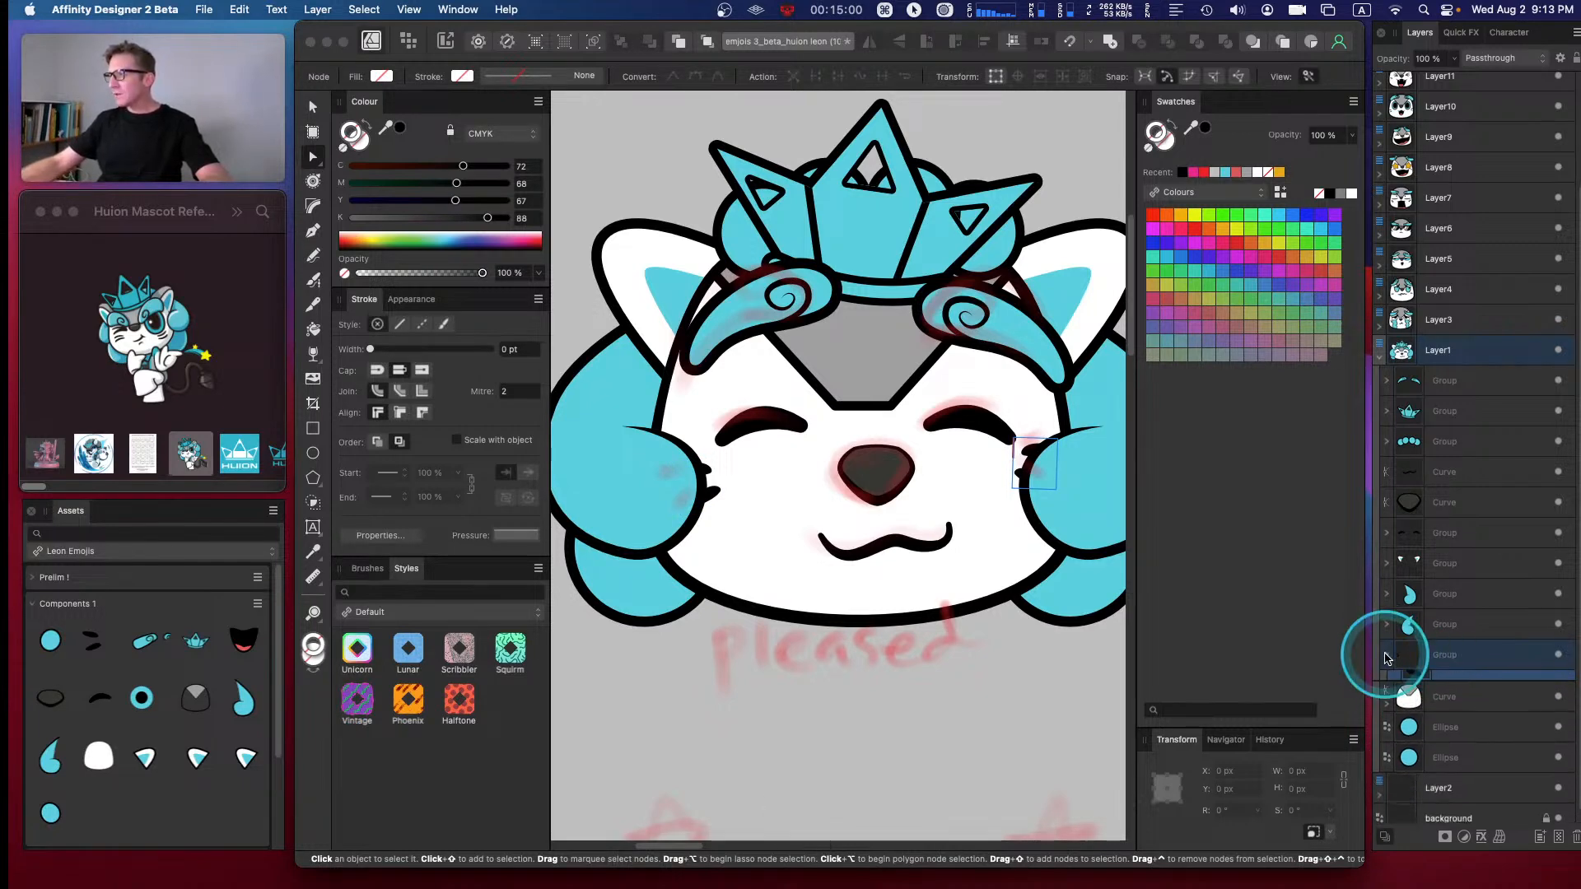
click(1017, 735)
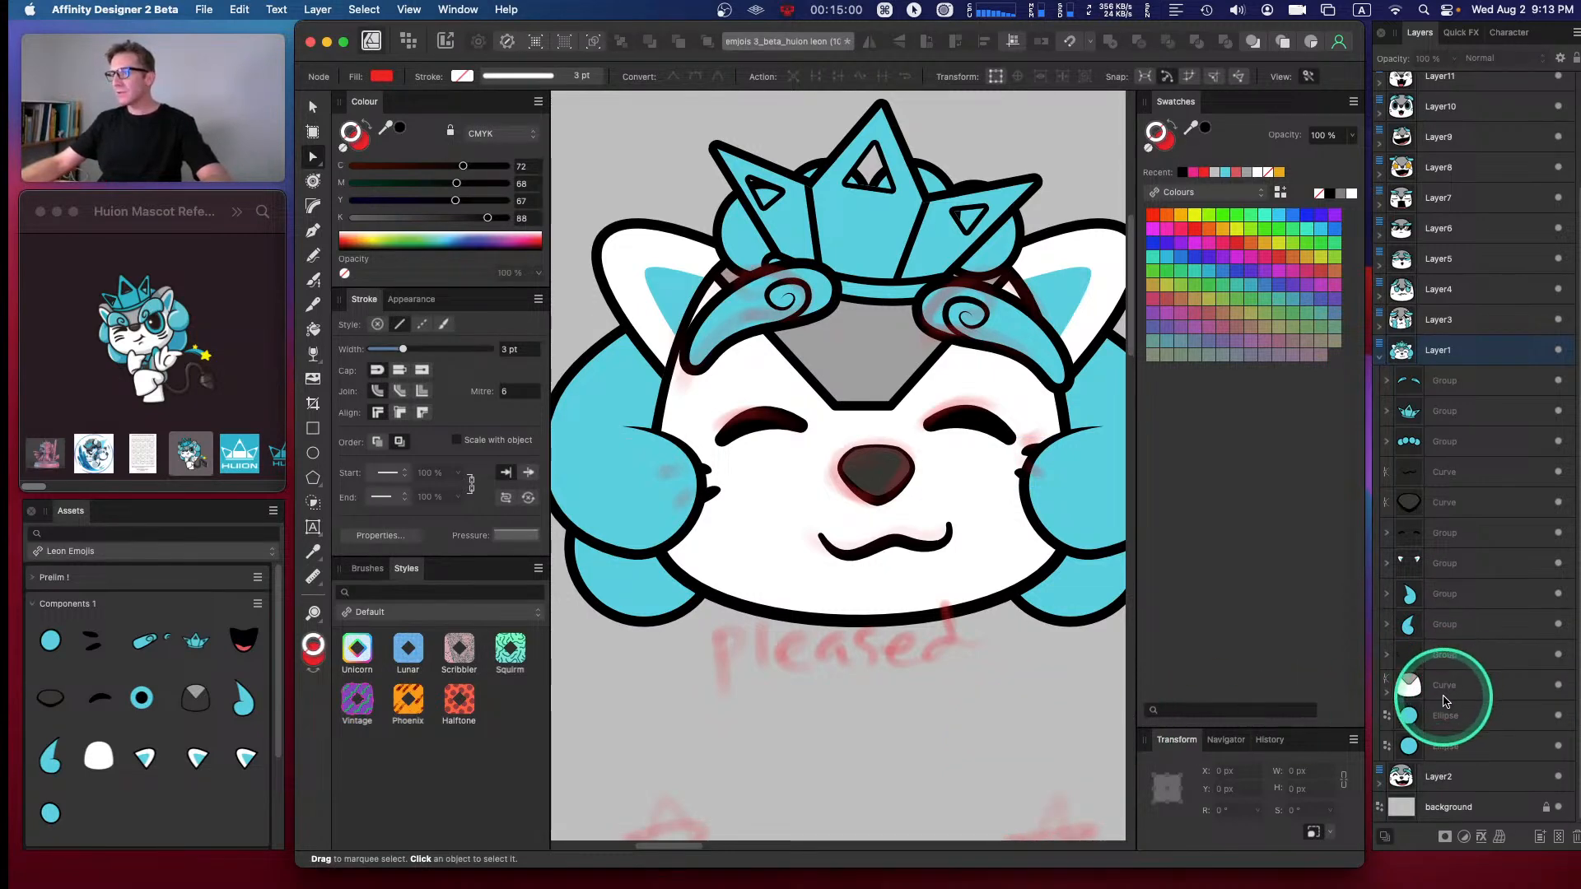
- Move the pleased emoji's crown group up slightly and rotate it about 2.7° counter-clockwise
key(space)
drag(1005, 653, 967, 656)
key(super+minus)
key(super+minus)
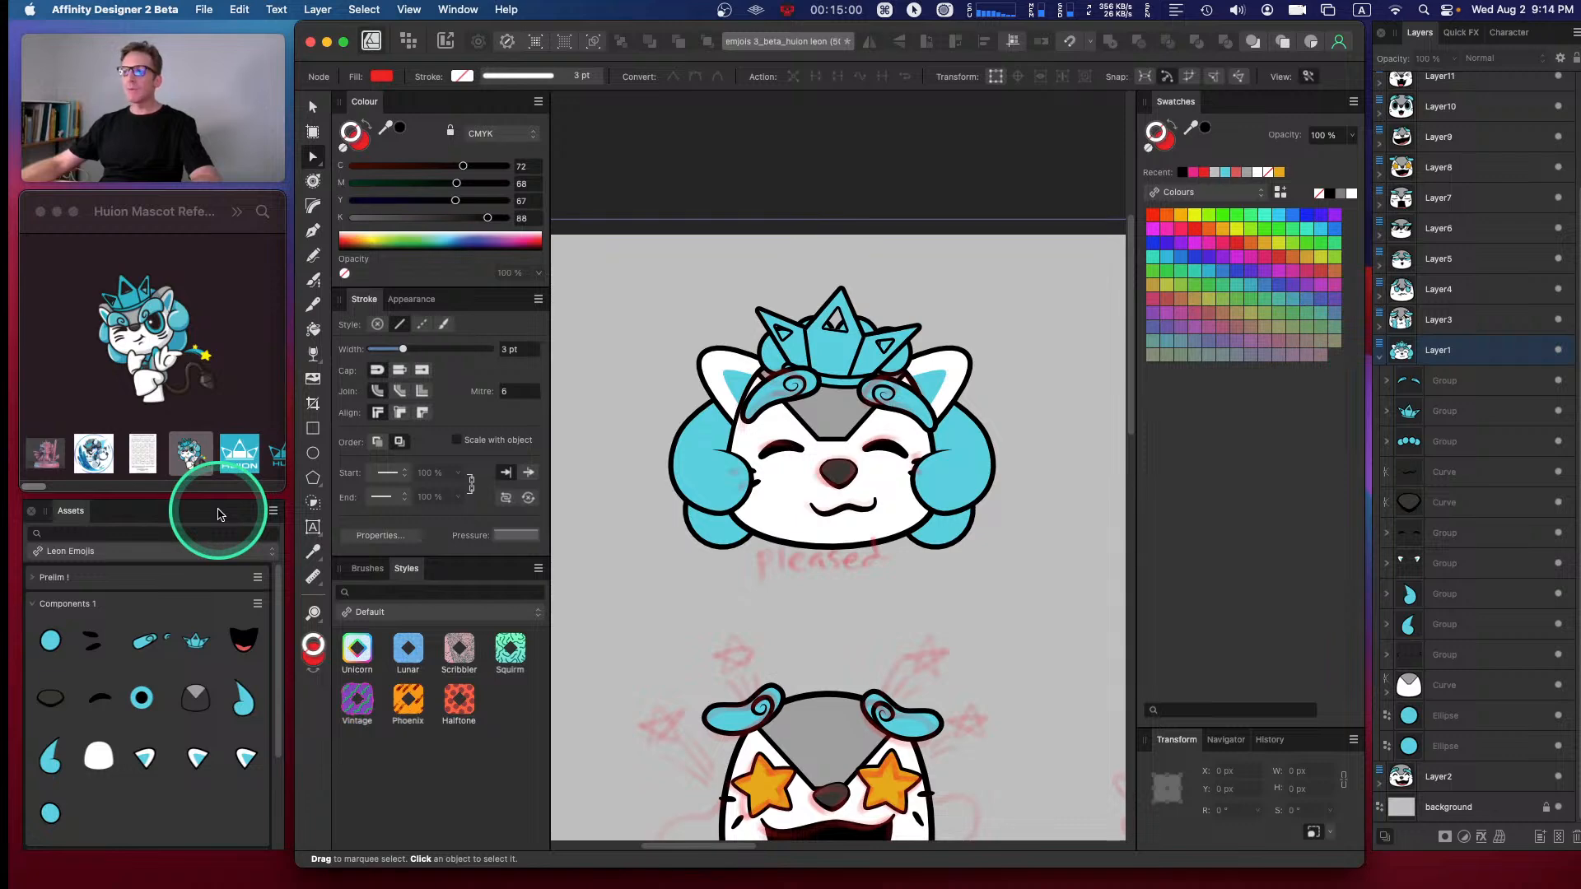
click(1479, 416)
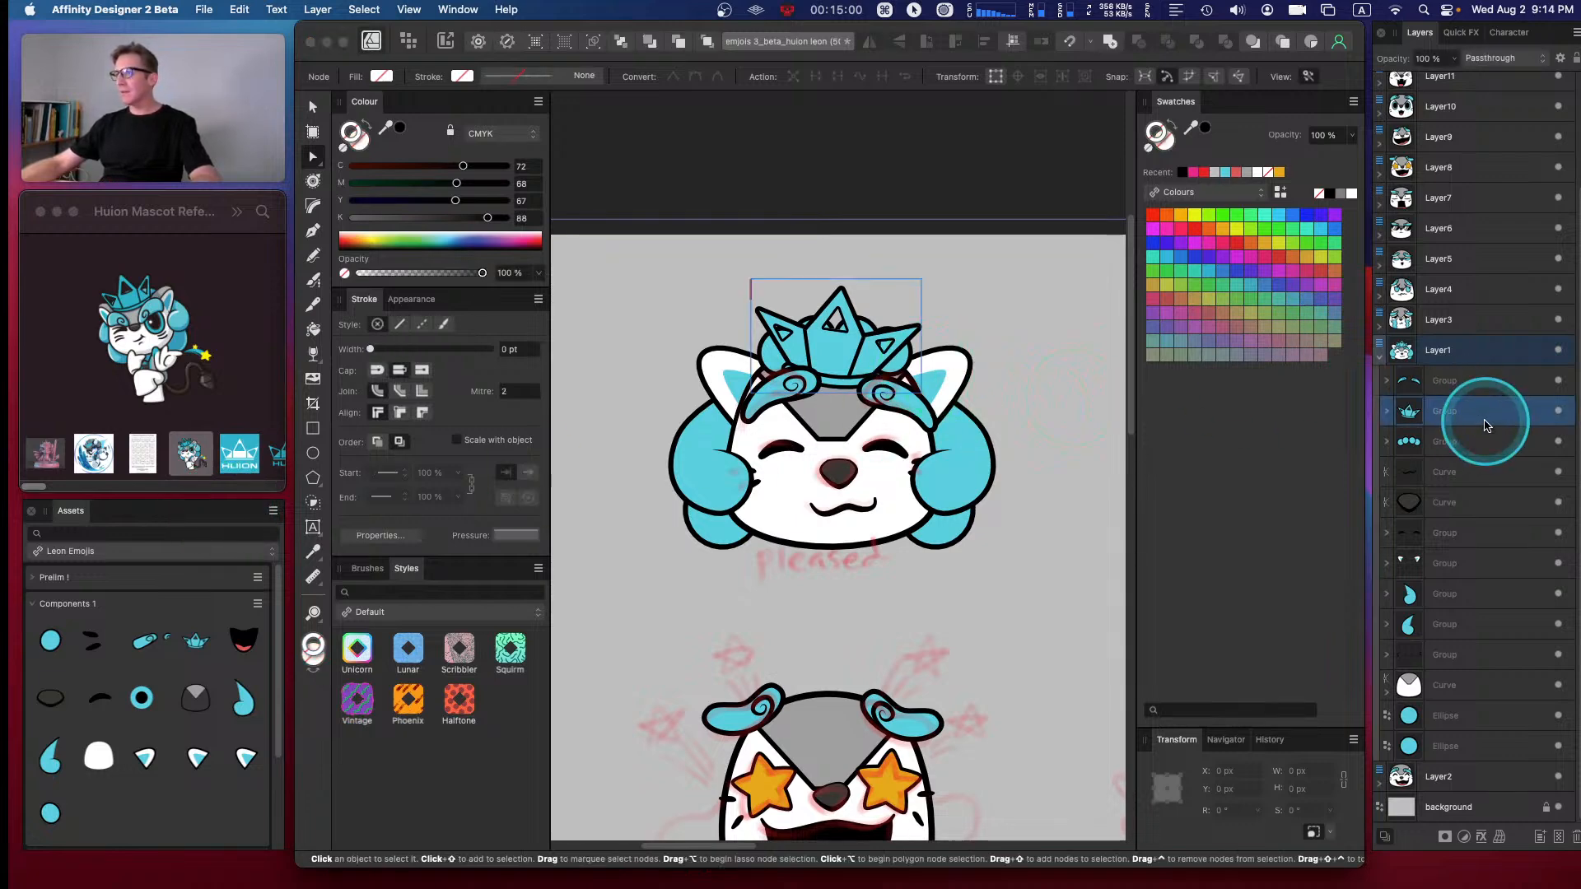
key(v)
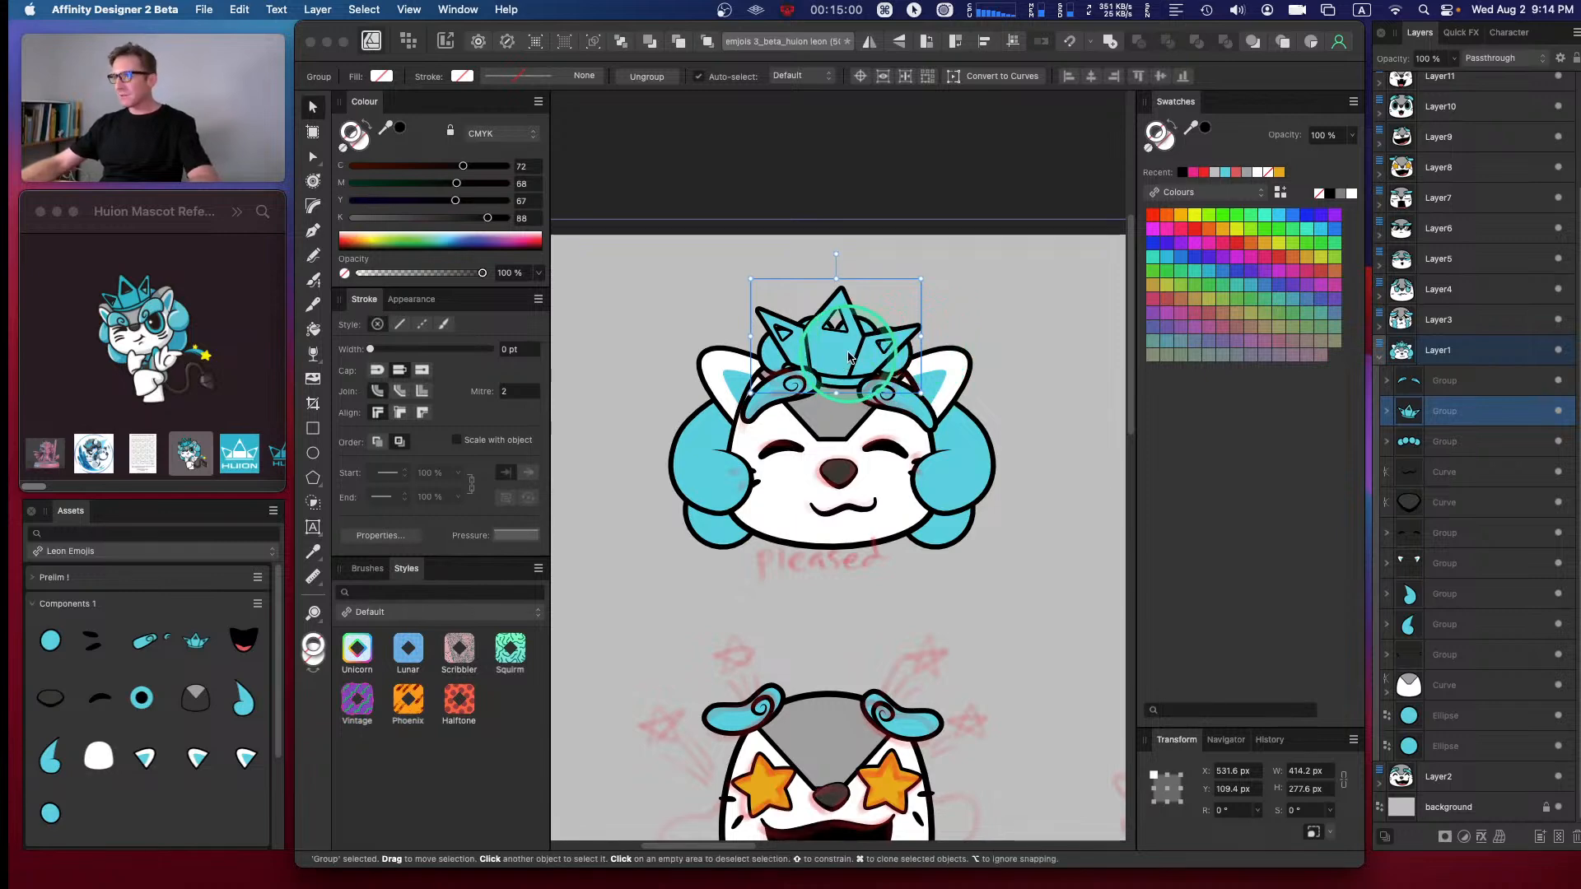
drag(851, 359, 853, 356)
drag(837, 251, 834, 253)
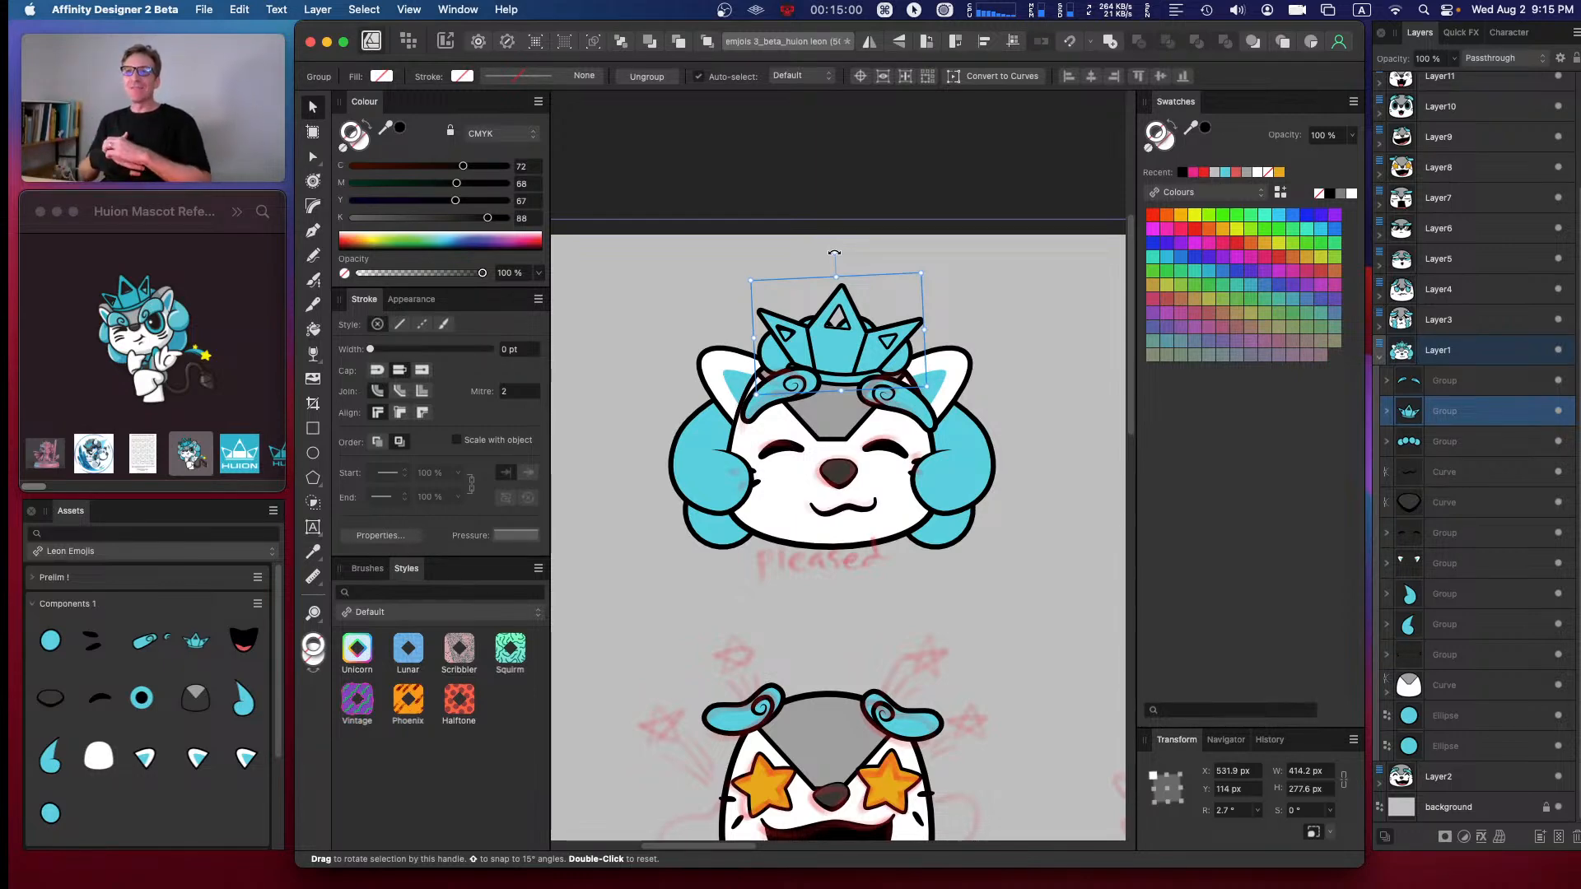
click(862, 209)
- Select the outline curves of both large curls and set their stroke width to 3.5 pt
key(space)
drag(977, 176, 861, 116)
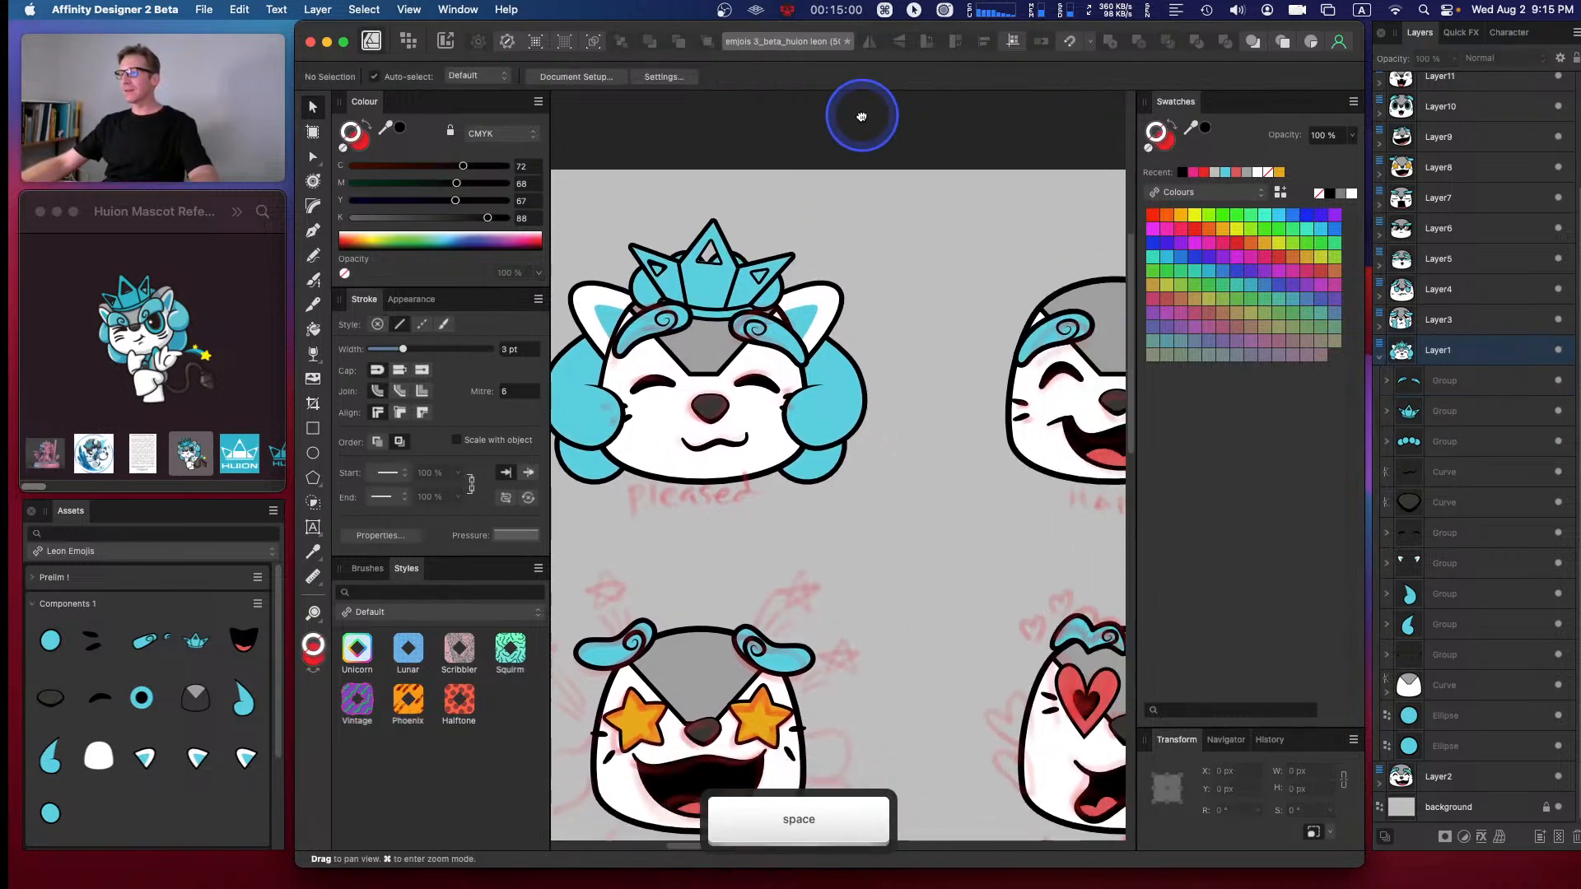
click(815, 416)
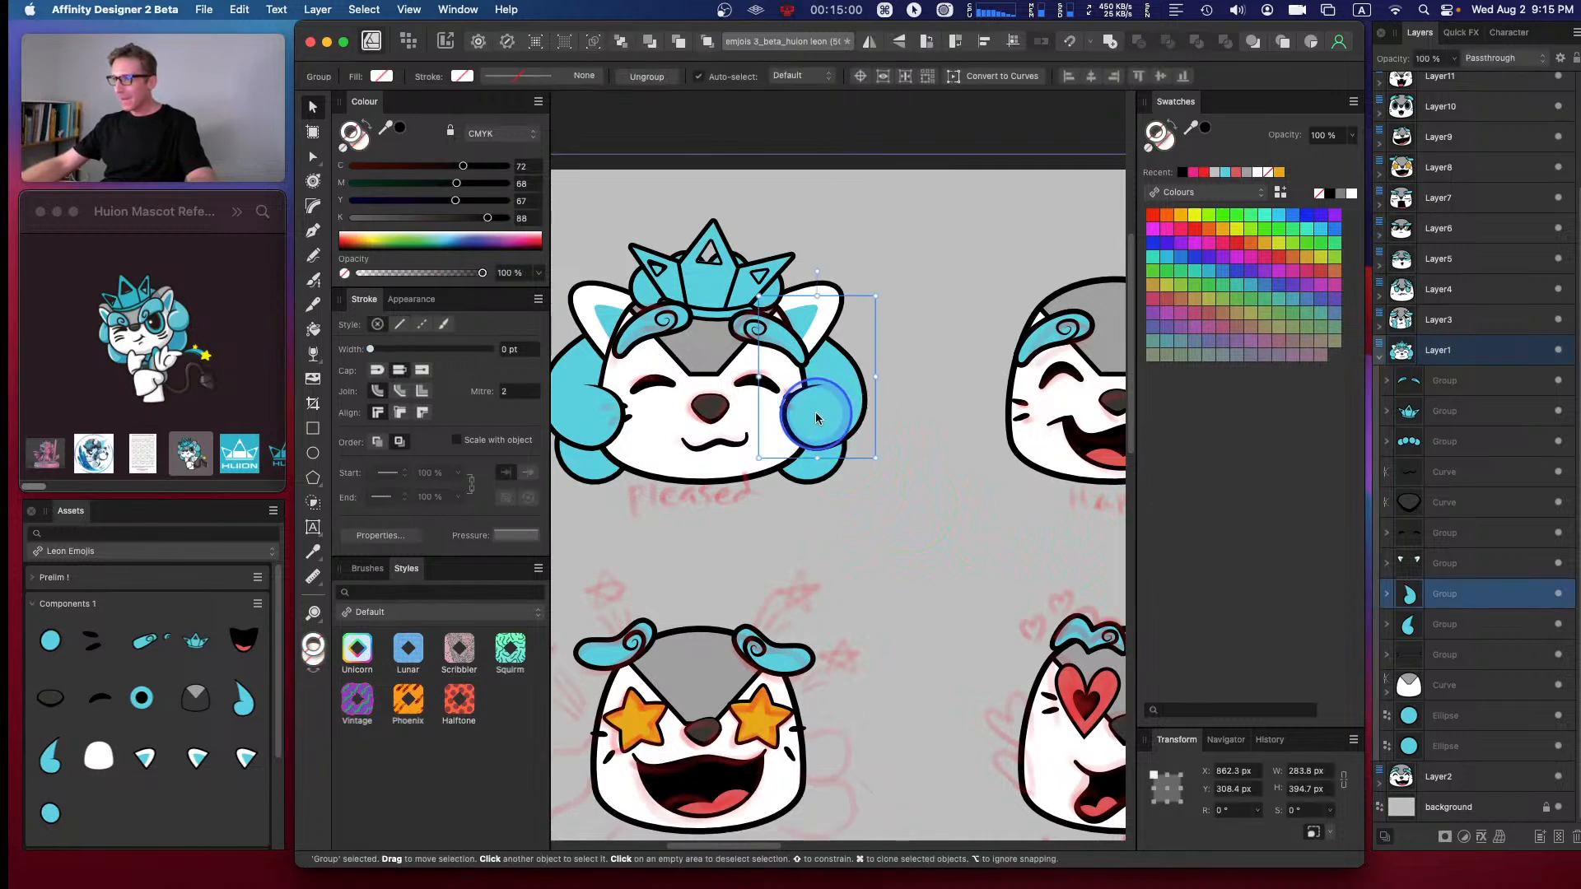
shift+click(635, 428)
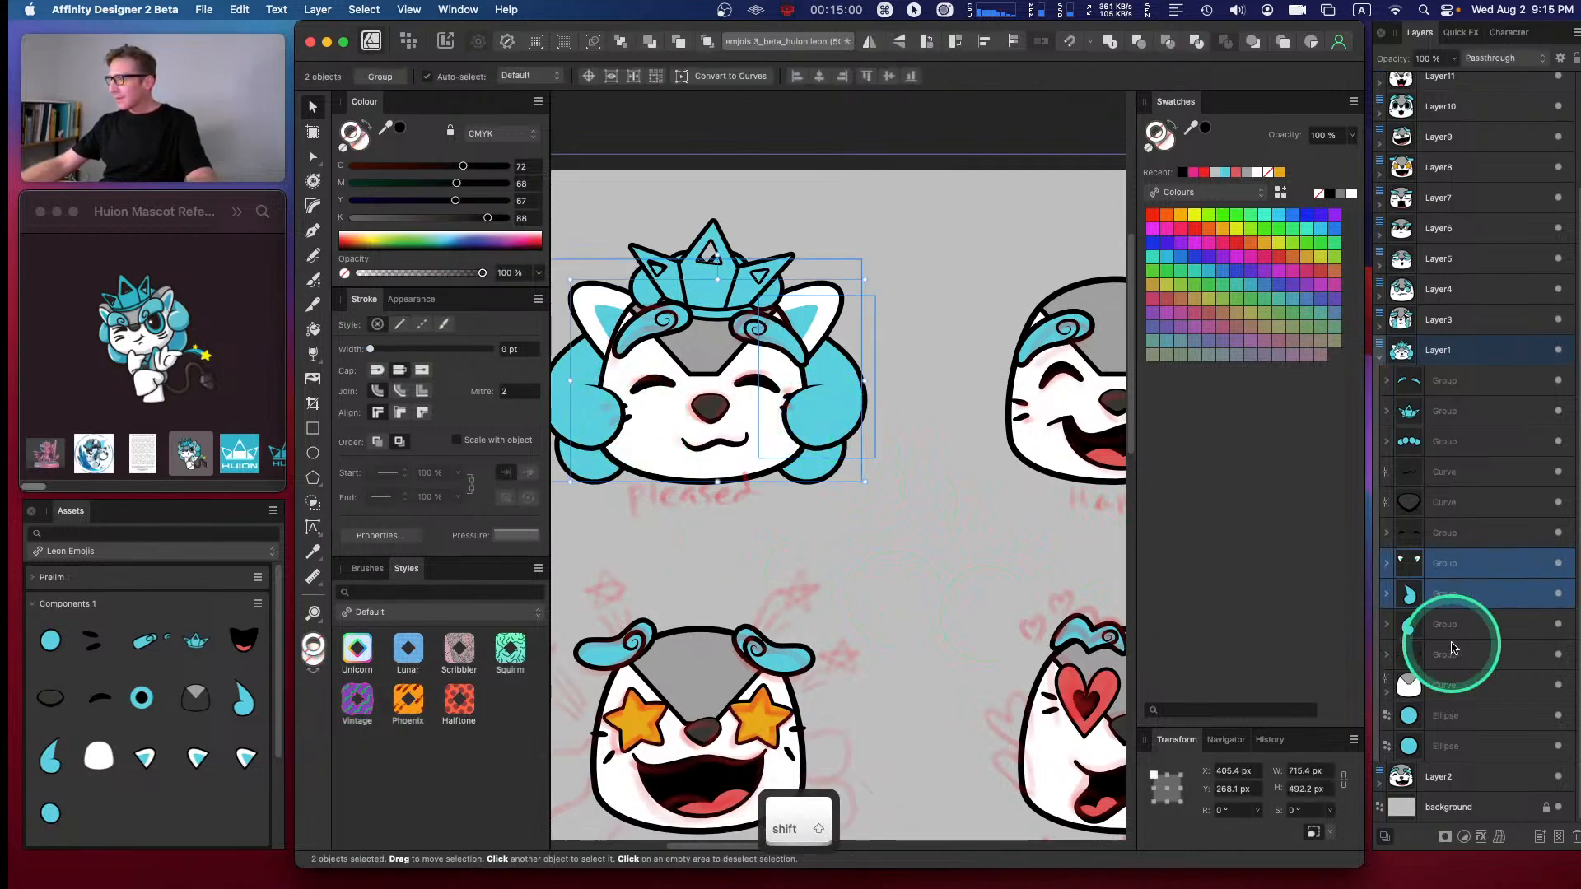
click(1388, 593)
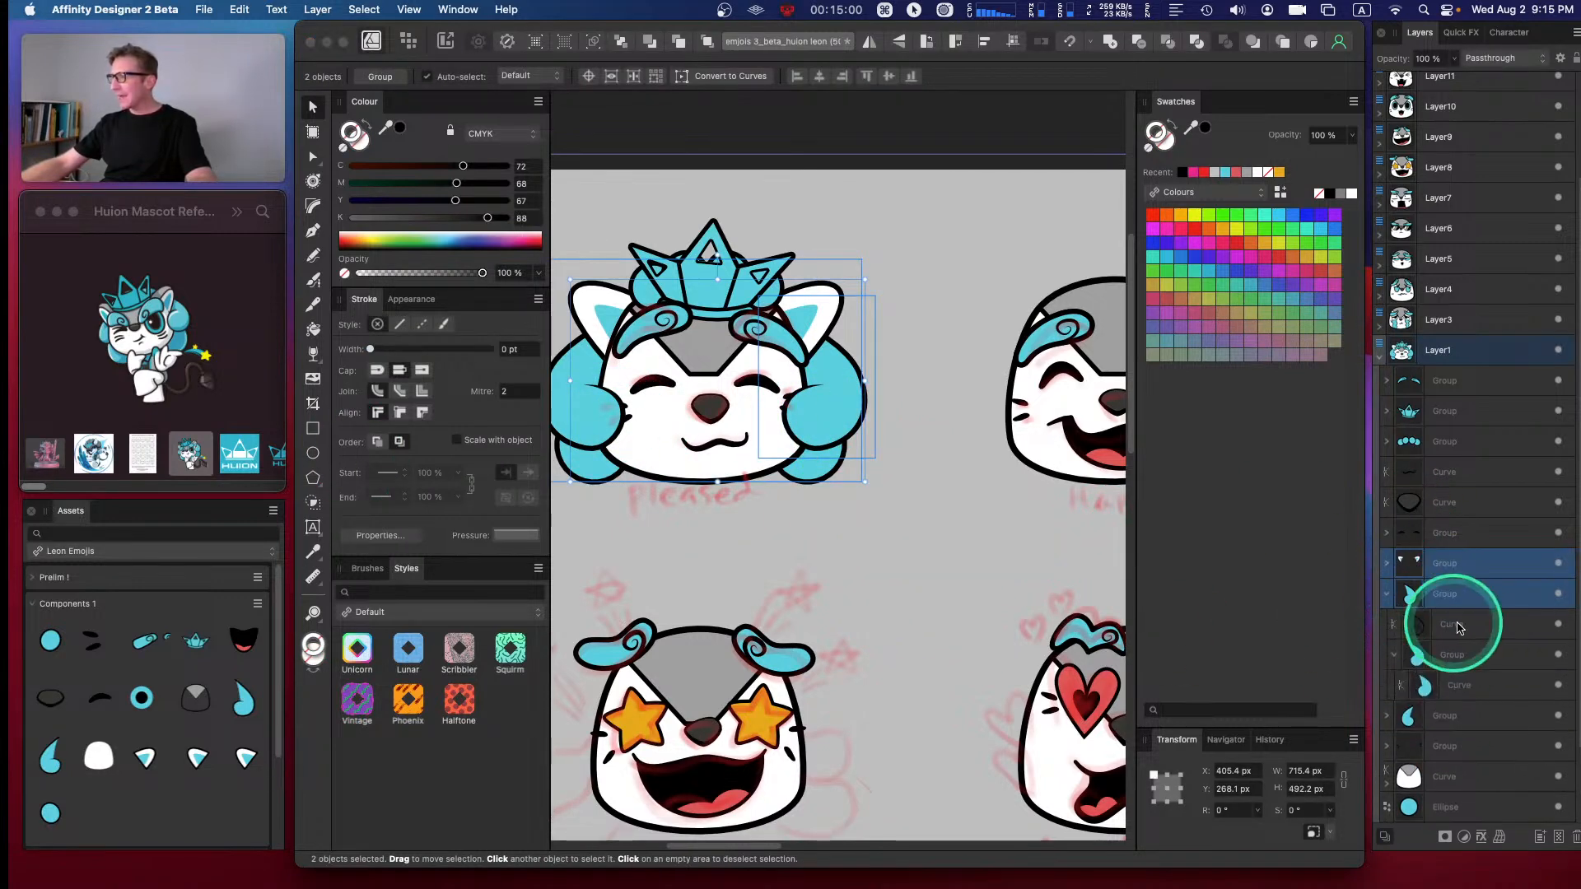
click(1443, 624)
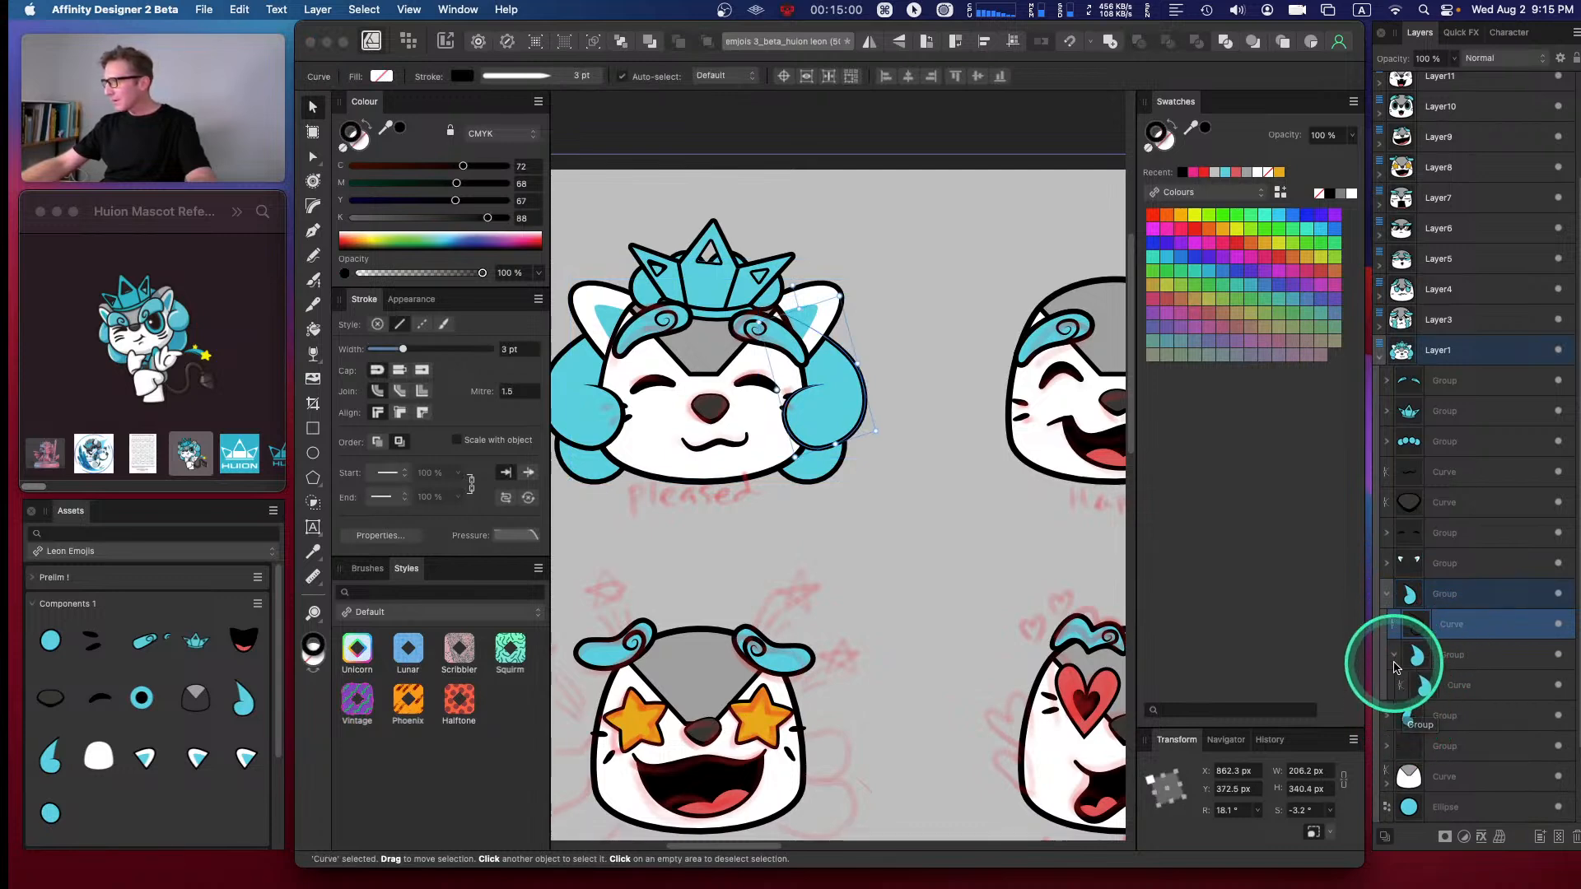
click(1388, 715)
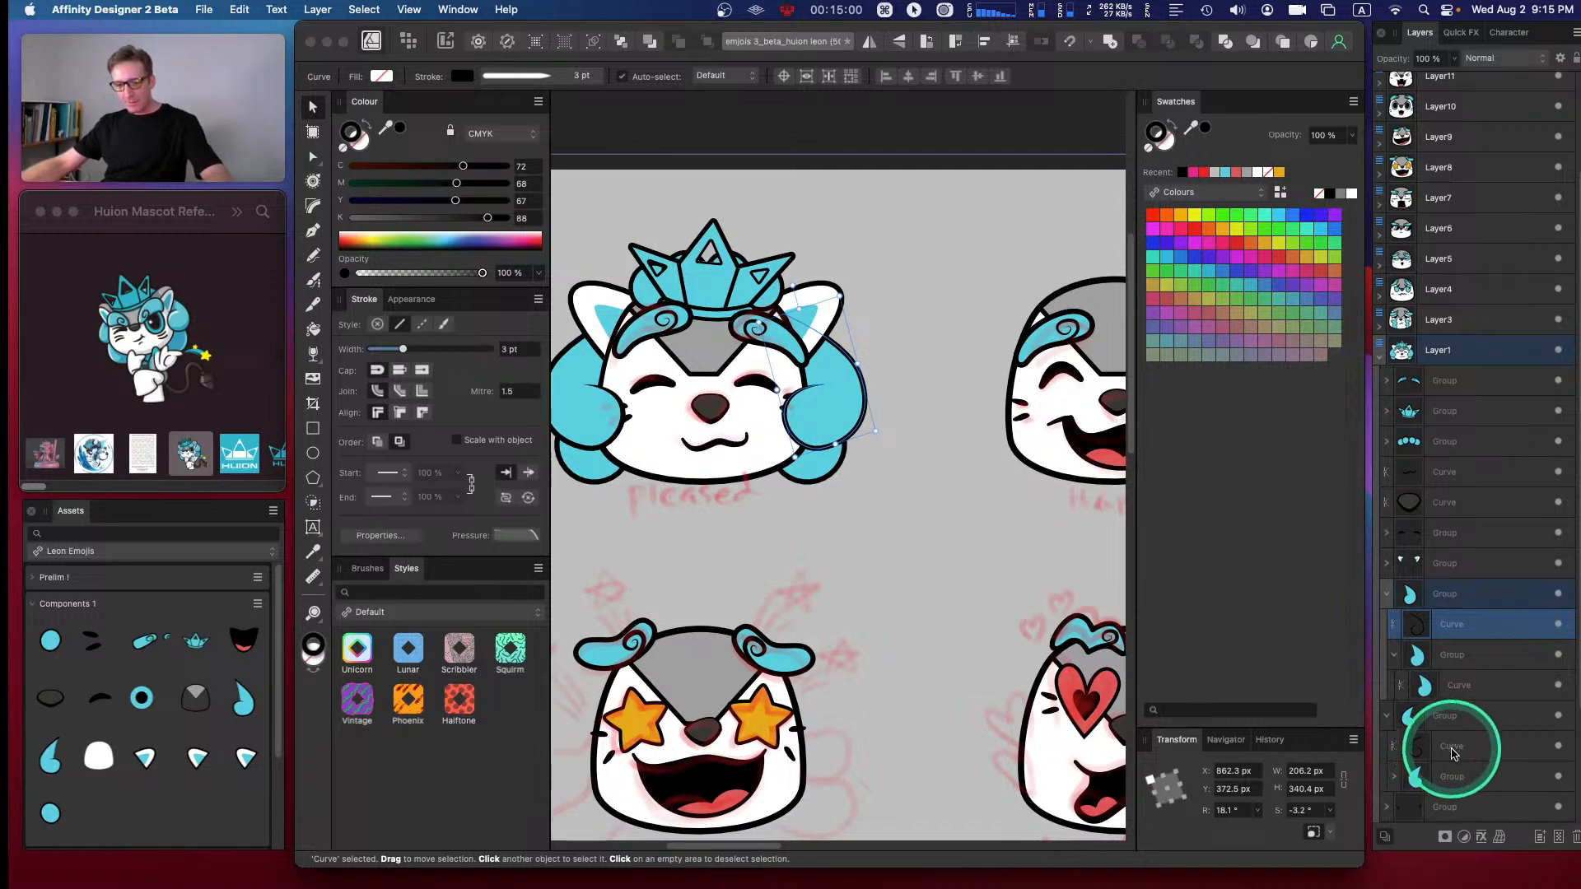
super+click(1449, 748)
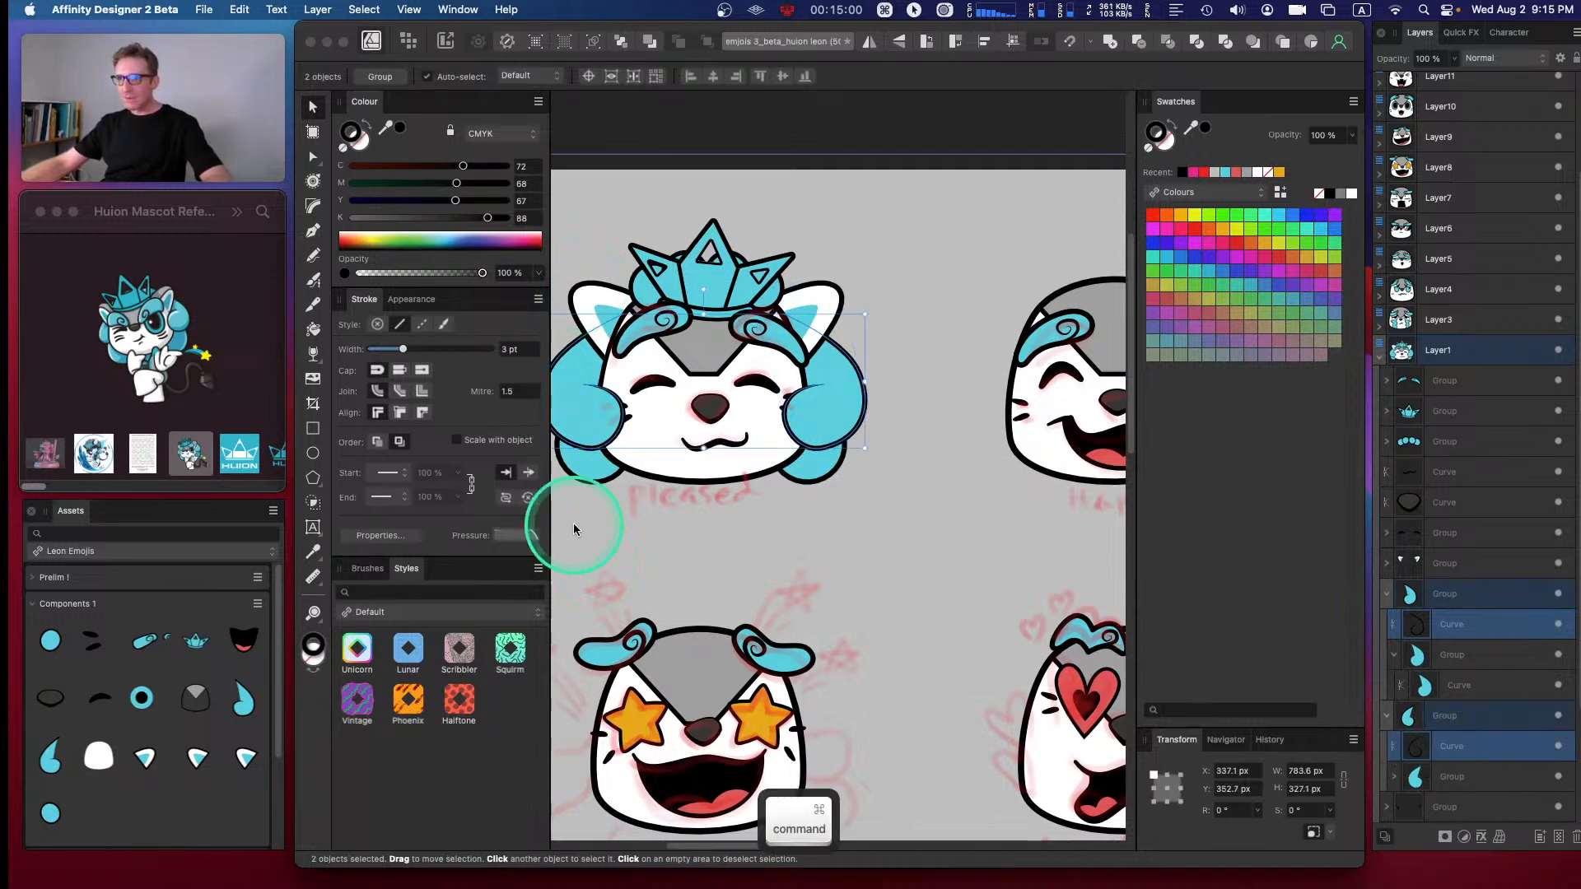
click(514, 349)
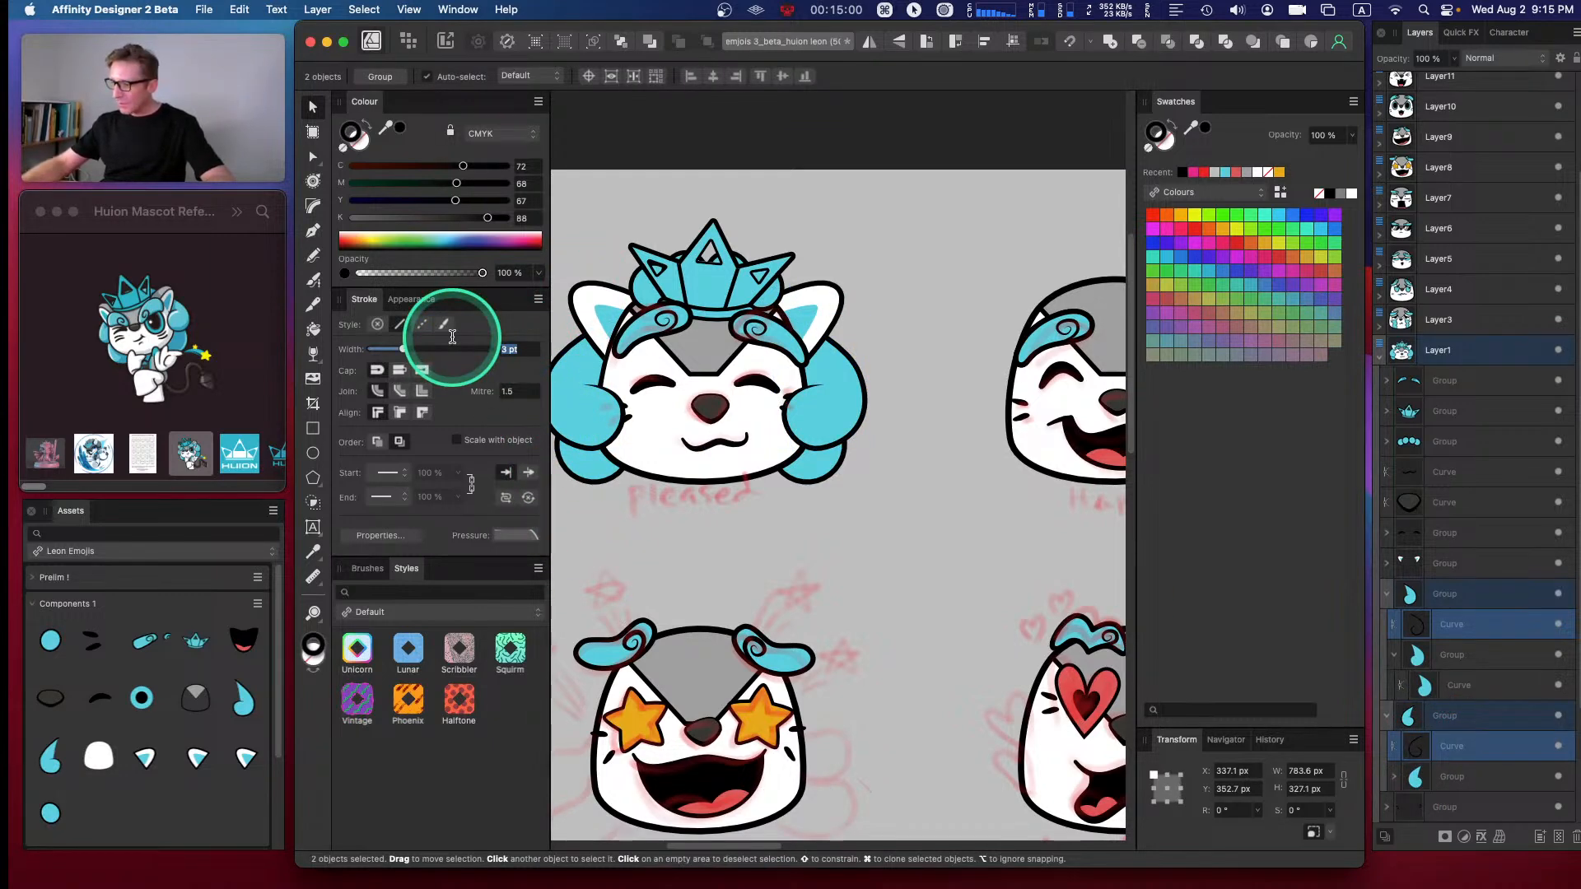
text(3.5)
key(Return)
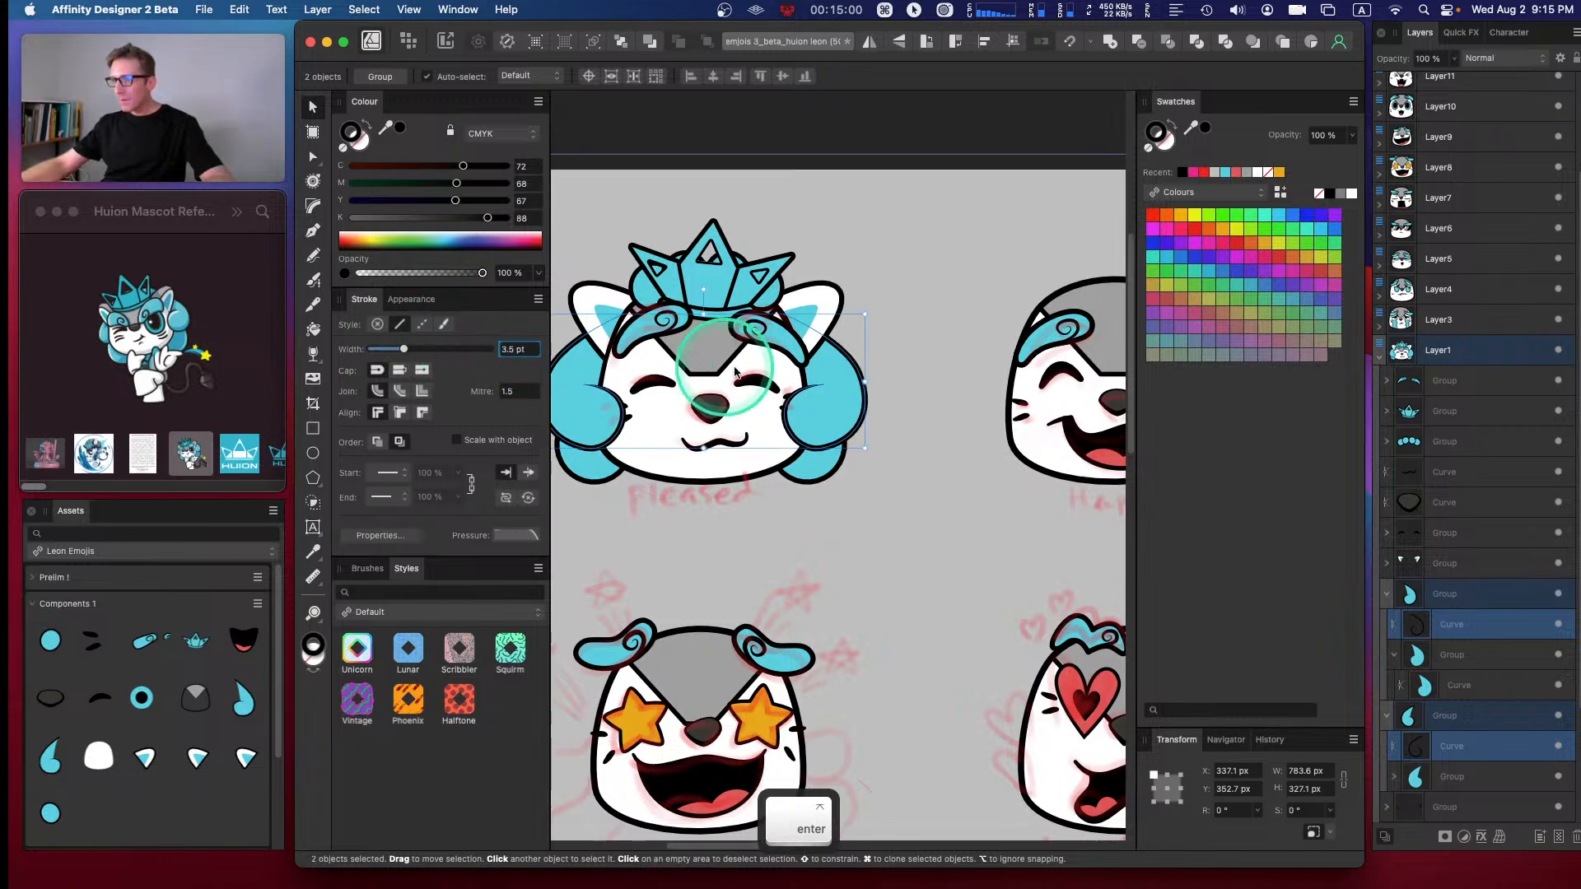
- Increase the stroke width of both large curl outlines to 4 pt
click(504, 349)
text(4)
key(Return)
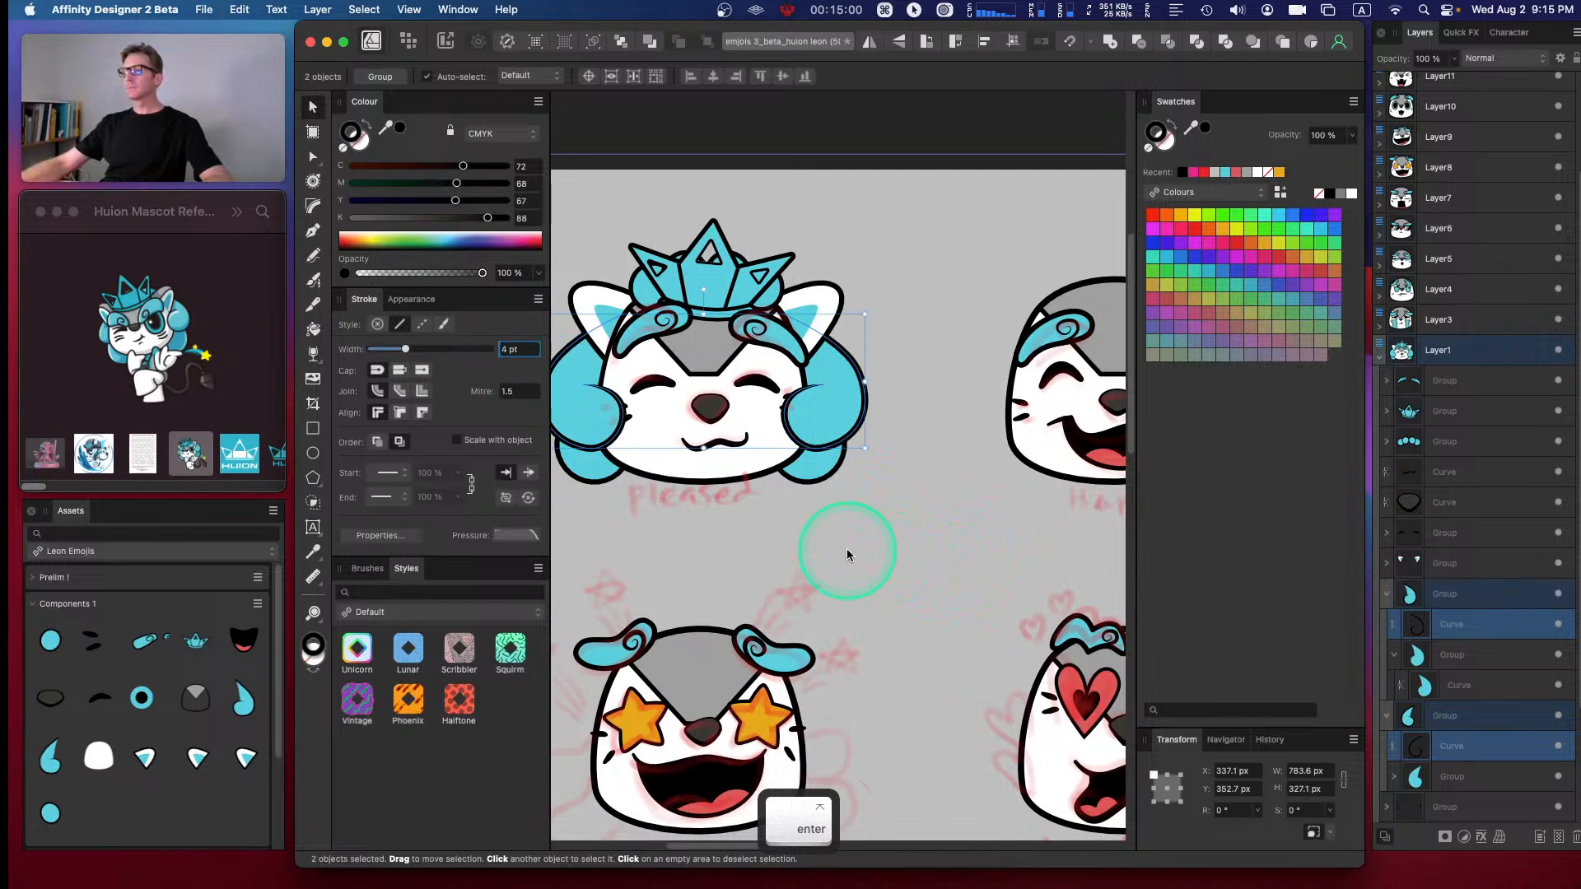
- Reshape the stroke pressure profile of both large curl outlines so it tapers at the end, then deselect and collapse both curl groups
click(519, 535)
drag(664, 556, 675, 570)
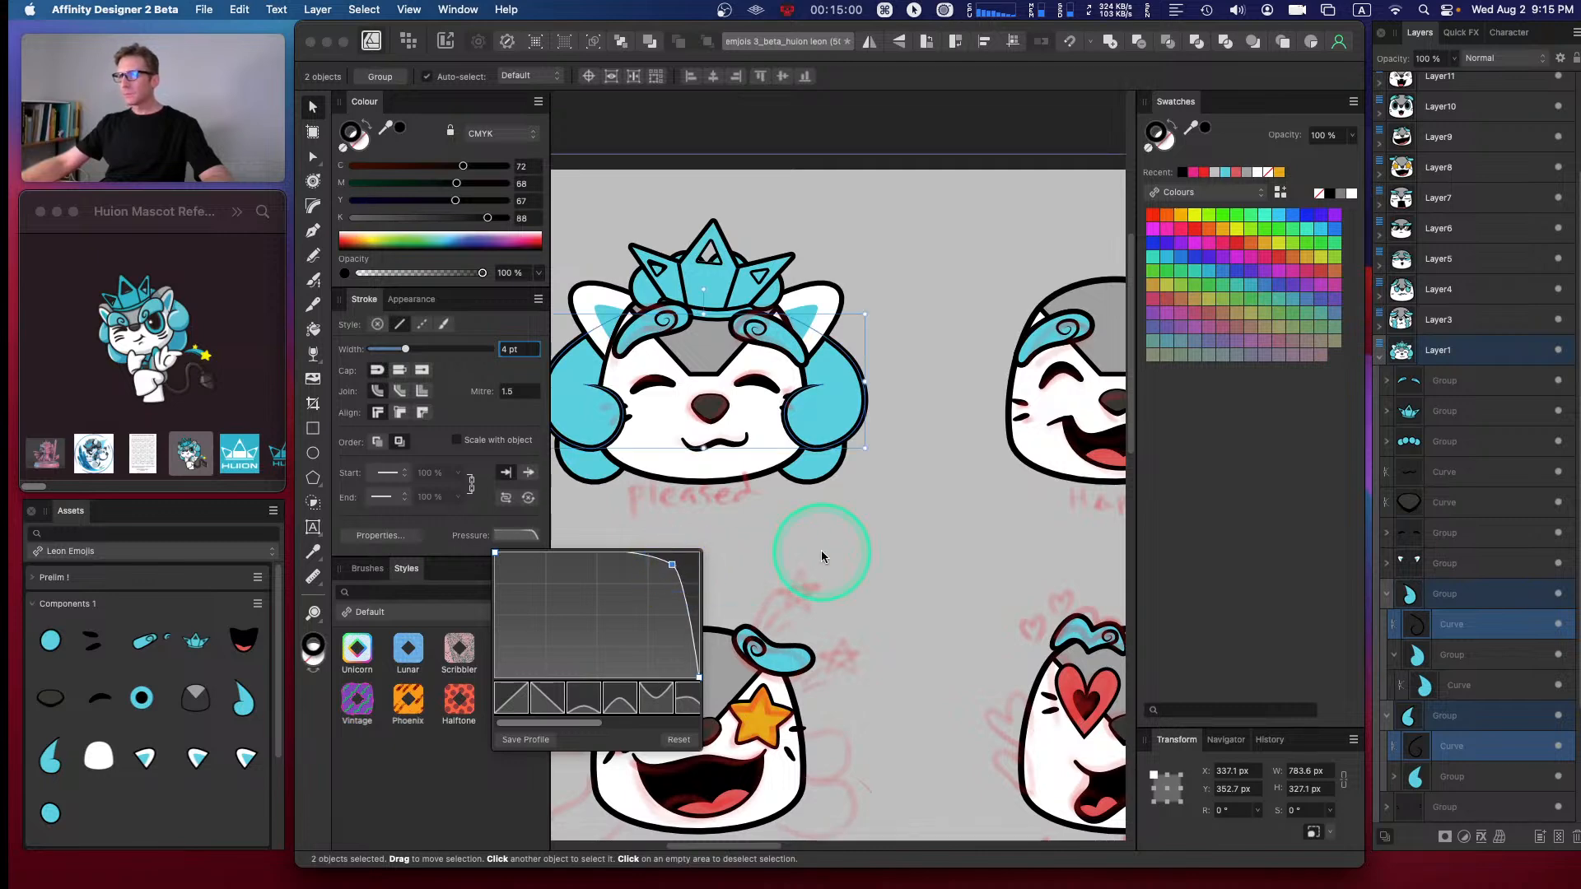
click(812, 547)
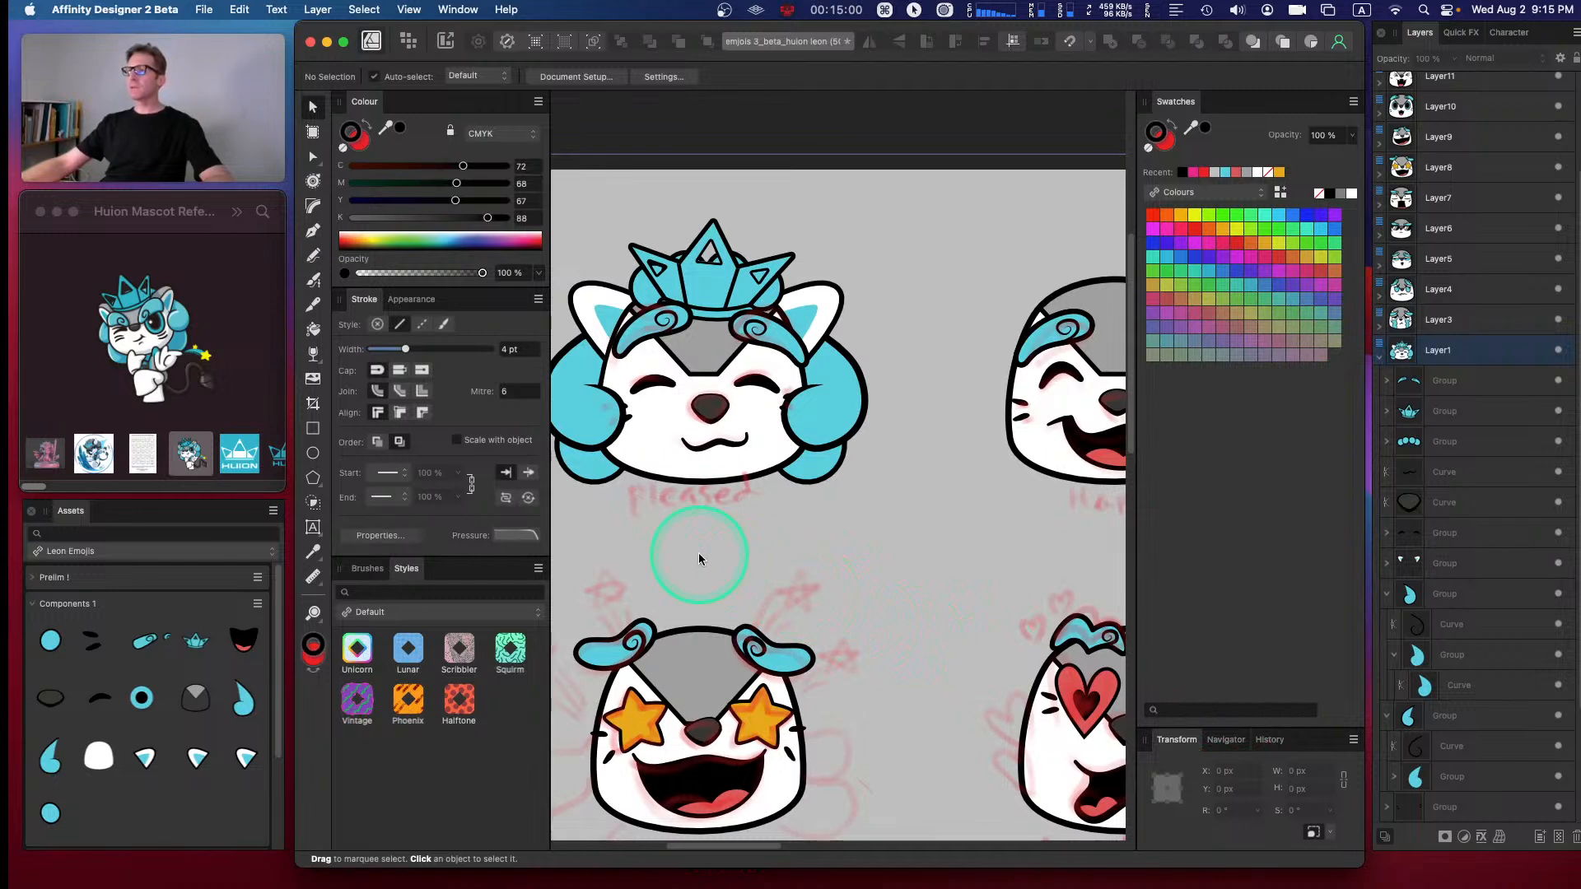
click(1387, 593)
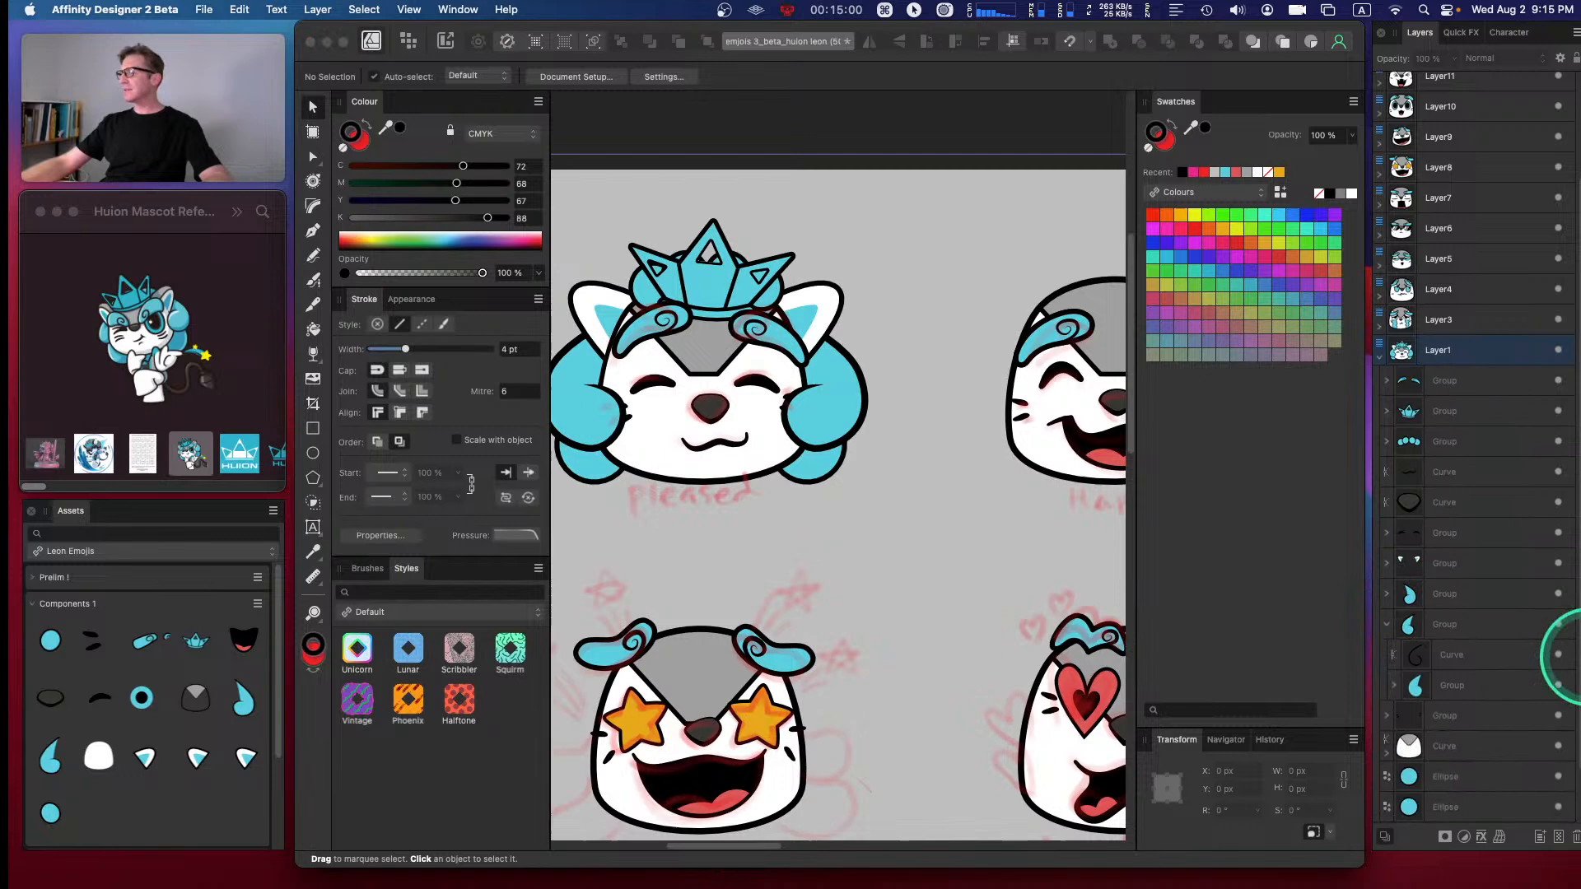
click(1387, 625)
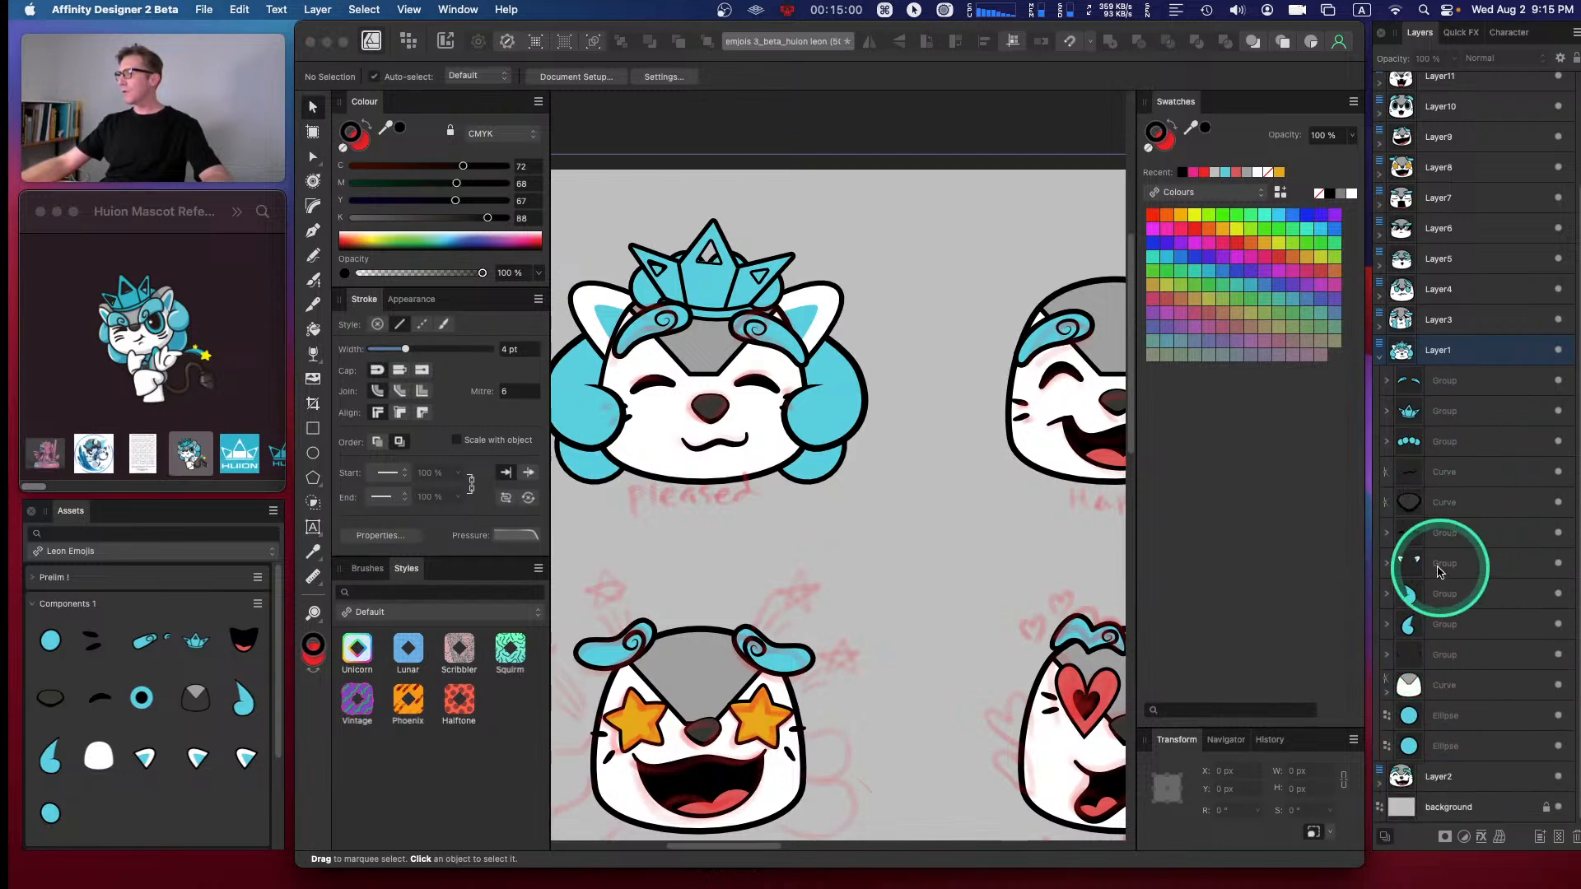
- Select both ear curves in the ears group, try stretching them downward to about 231.6 px tall, and undo the resize
click(1387, 563)
click(1449, 624)
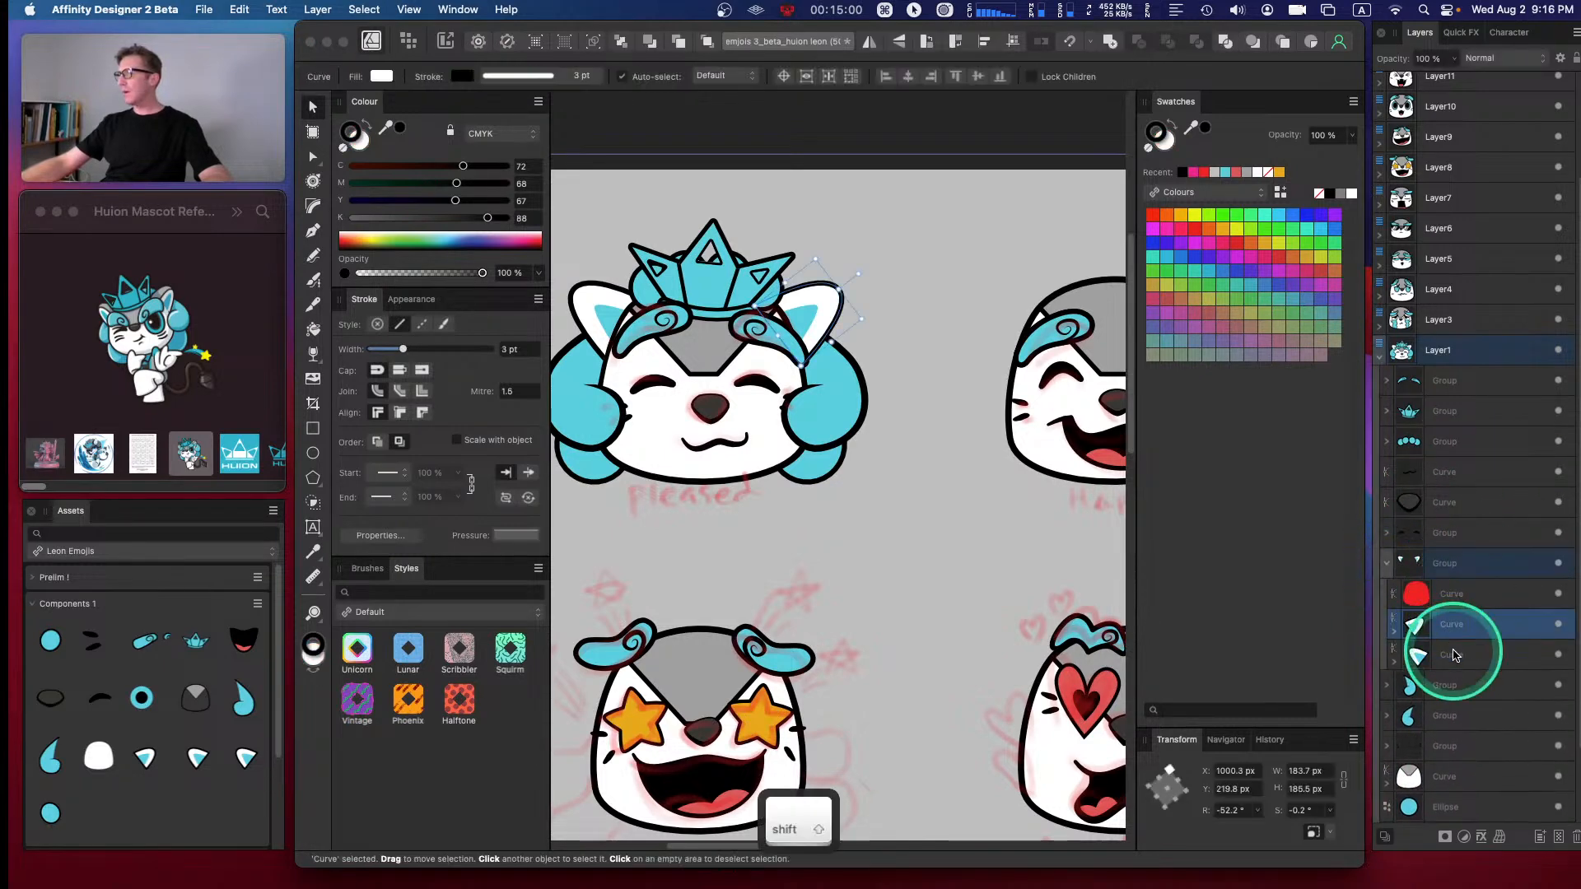
shift+click(1449, 654)
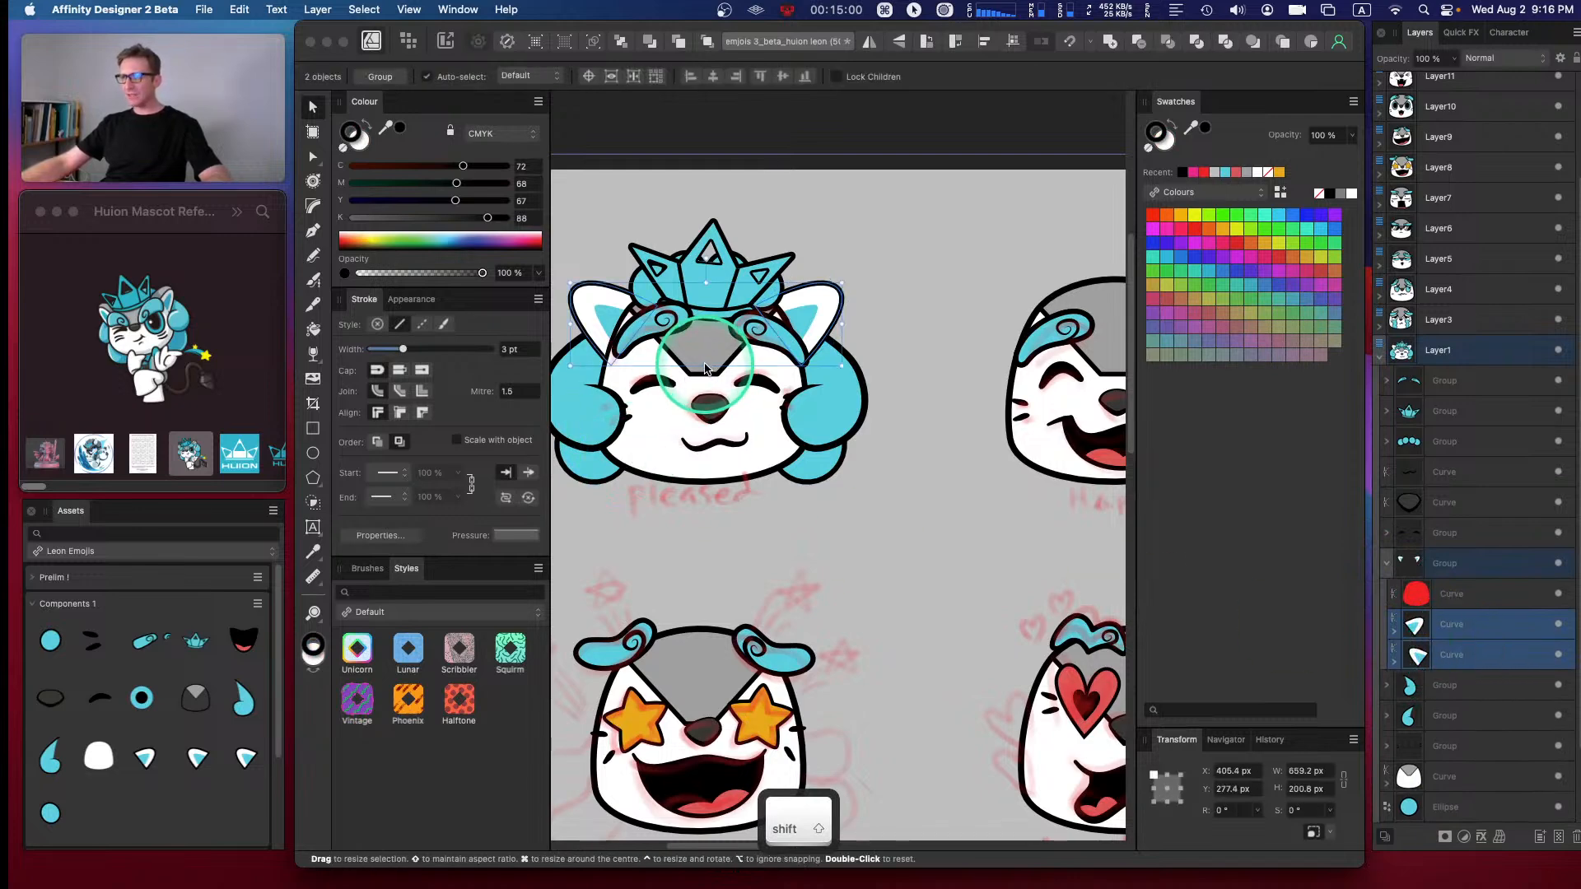
drag(706, 365, 706, 383)
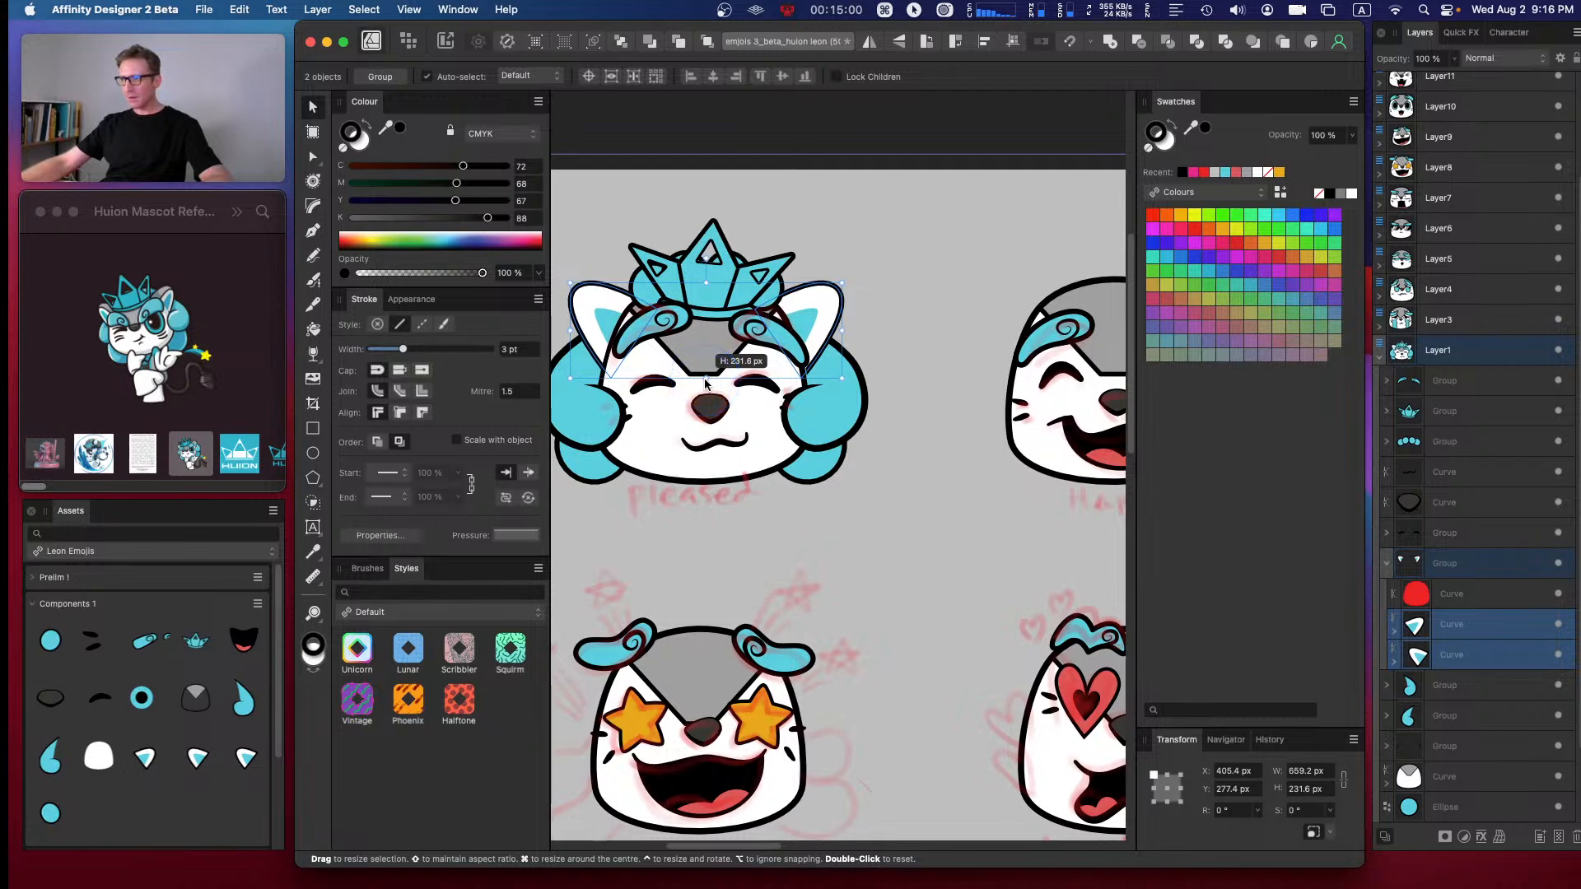
mouse_move(705, 383)
mouse_down()
mouse_move(700, 353)
mouse_move(703, 377)
mouse_up()
key(super+z)
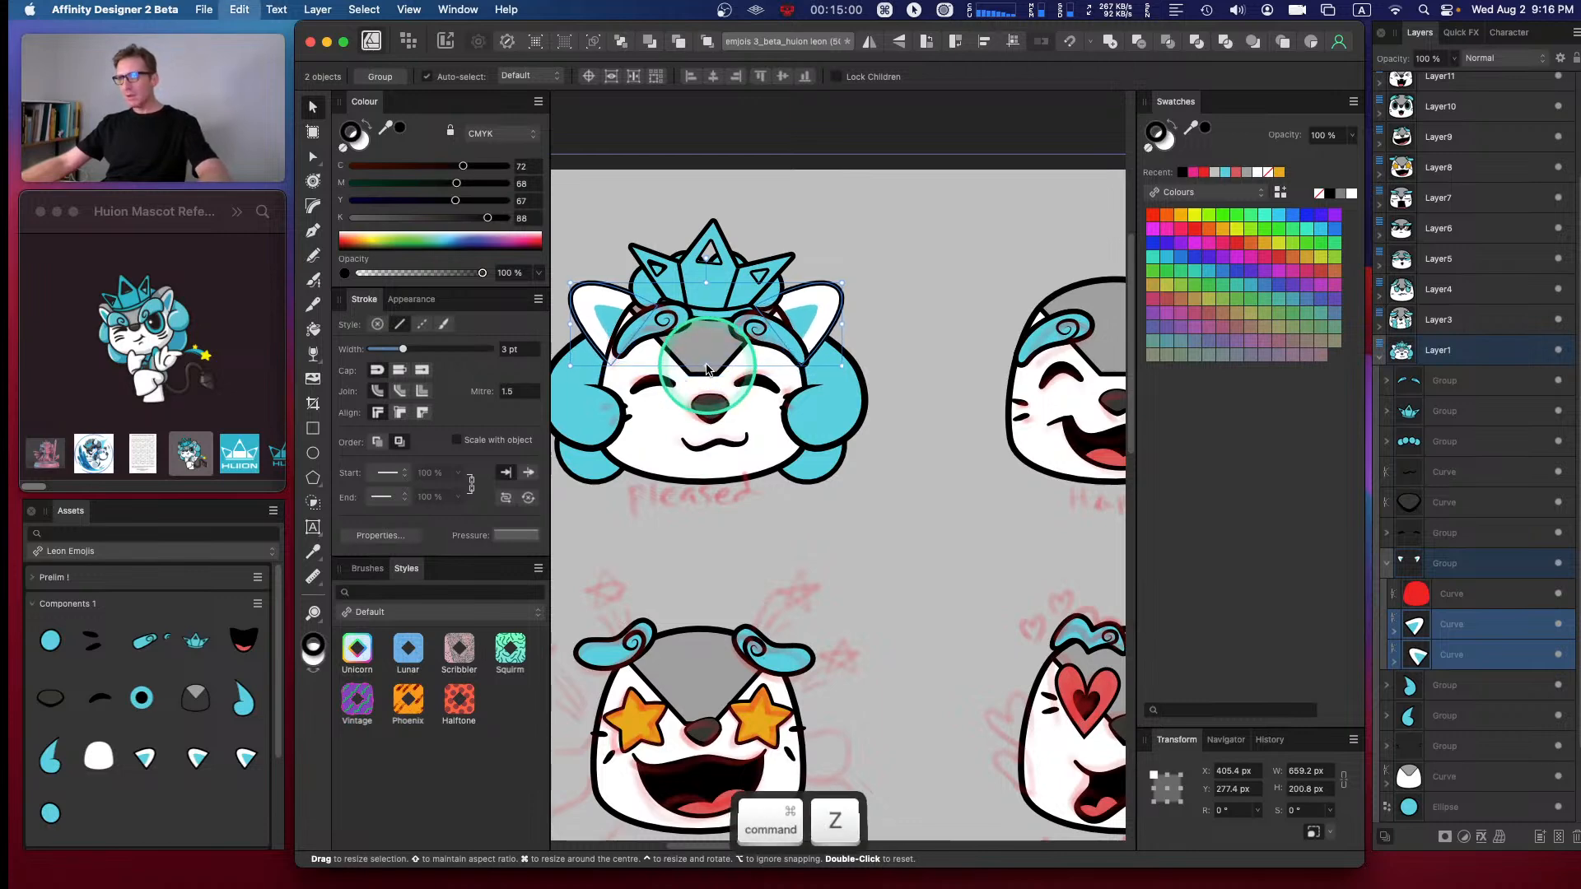
- Narrow the pleased emoji's right ear to about 160.1 px wide, try rotating it, and undo back to the narrowed shape
click(1416, 624)
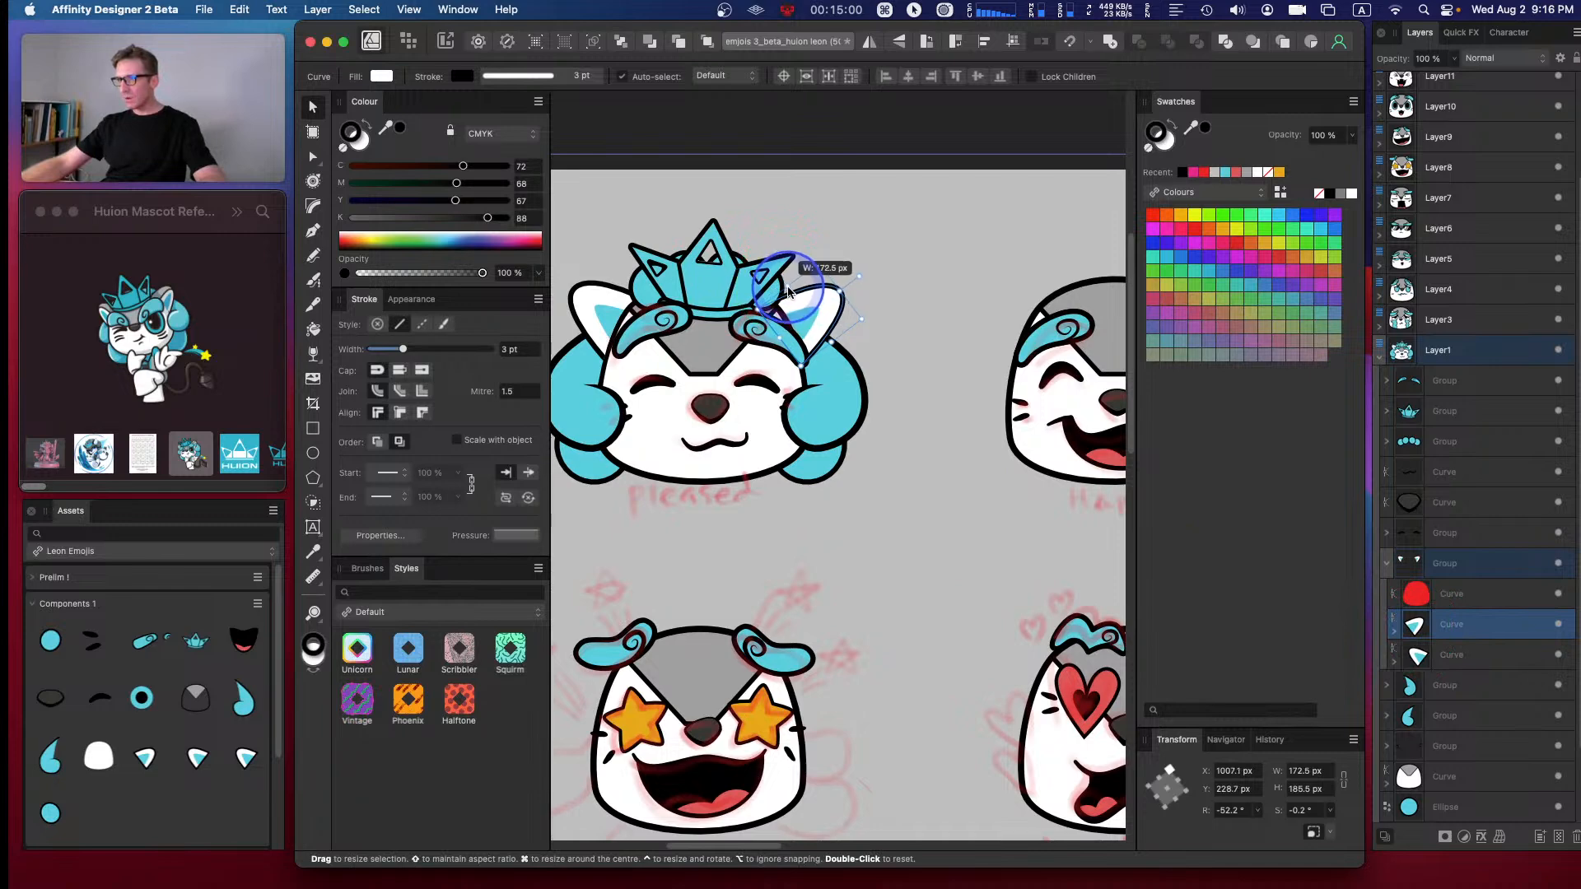
mouse_move(790, 296)
mouse_down()
mouse_move(836, 254)
mouse_move(820, 300)
mouse_up()
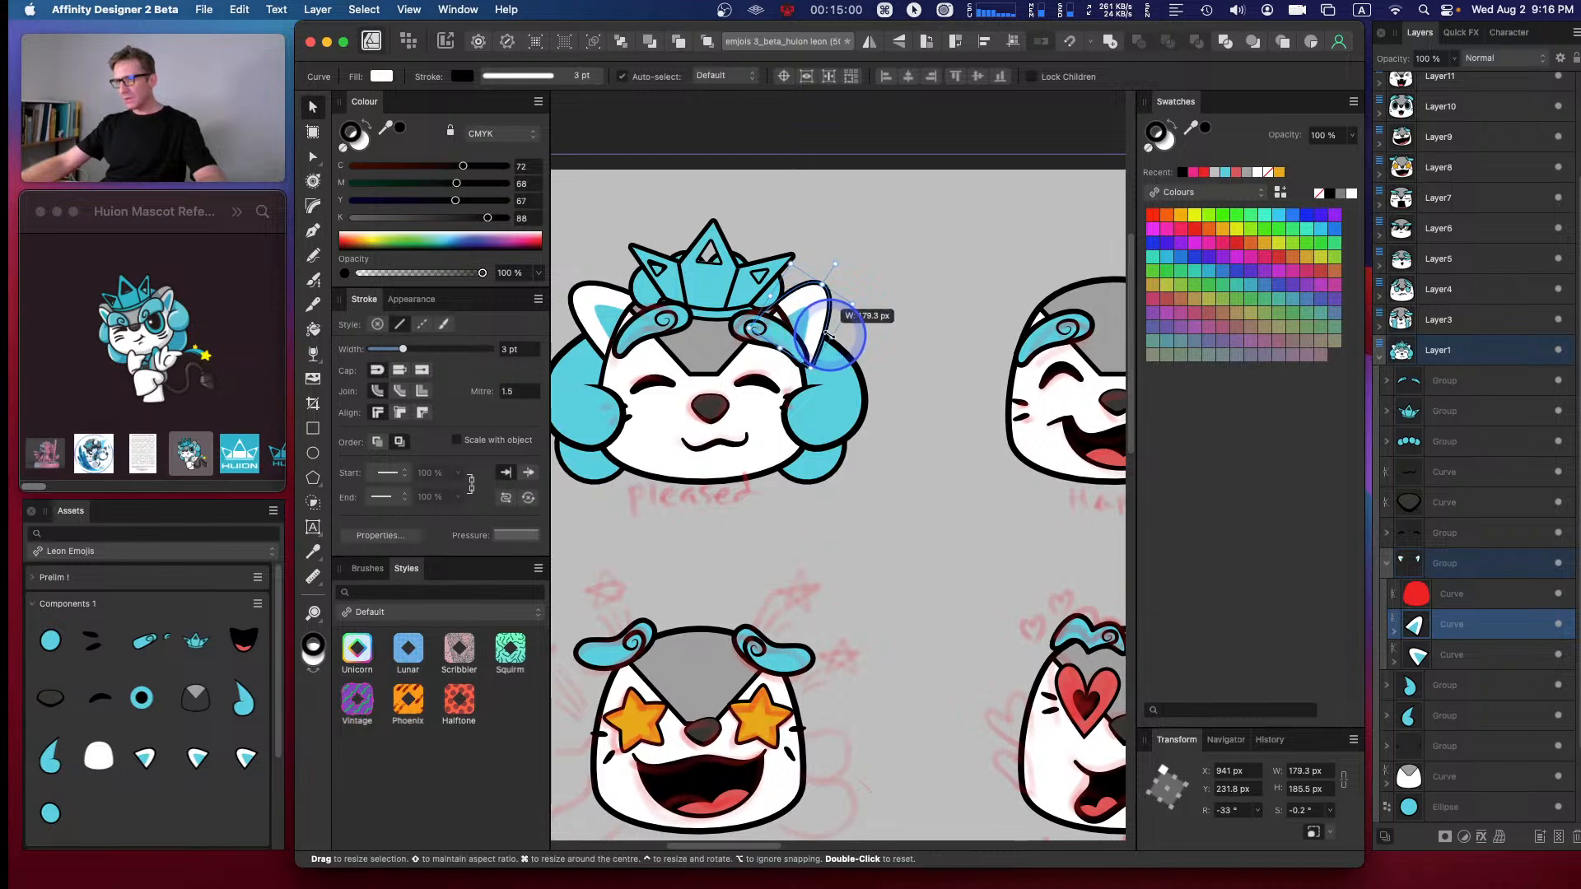
drag(824, 333, 840, 269)
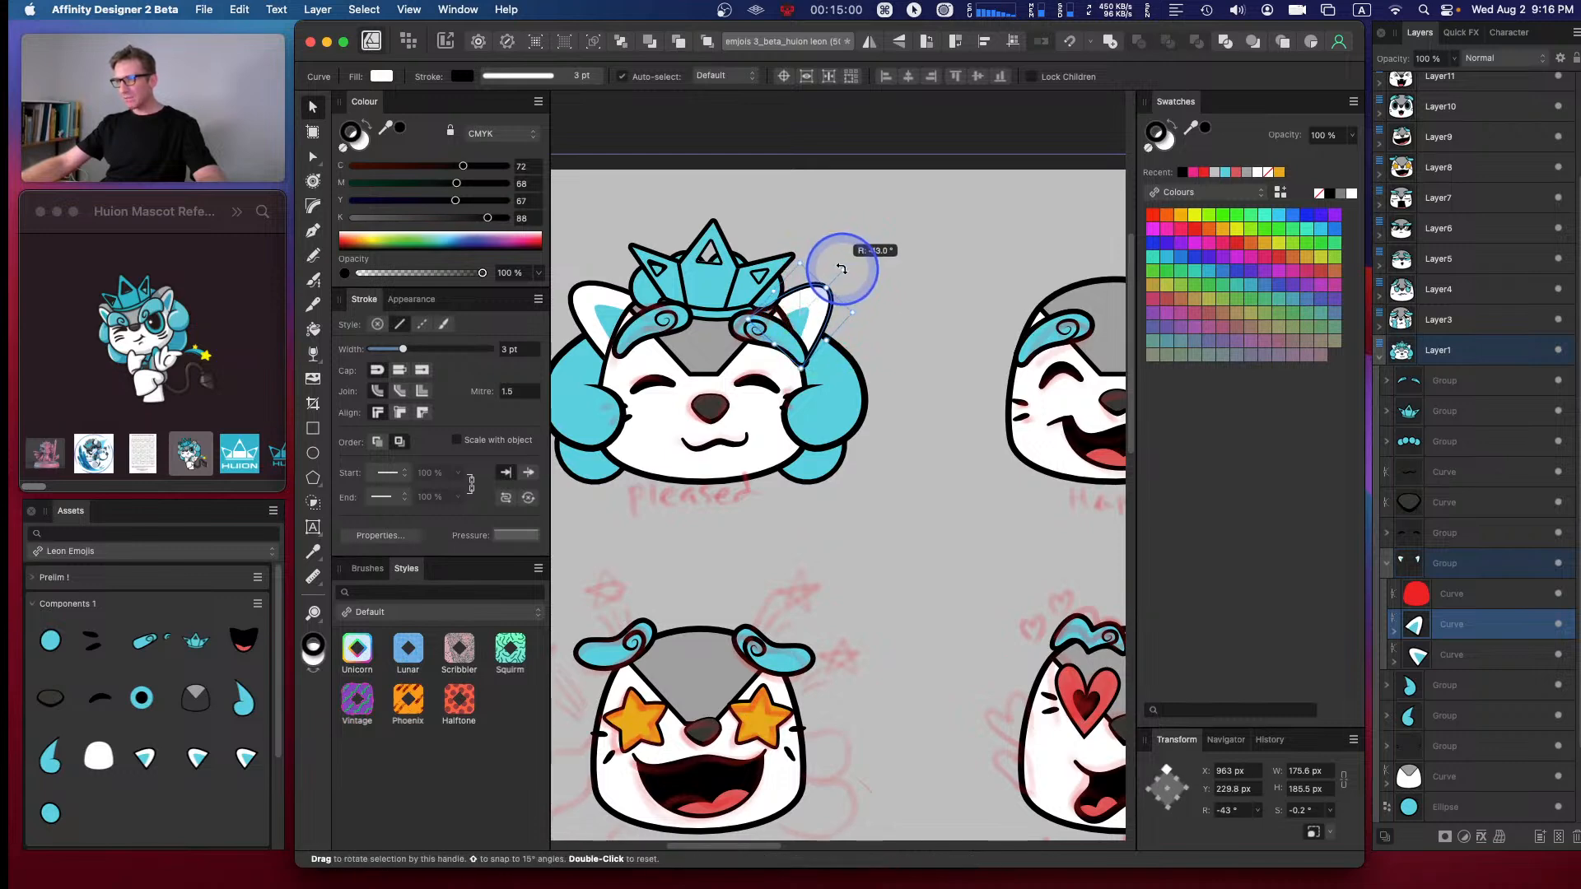
key(super+z)
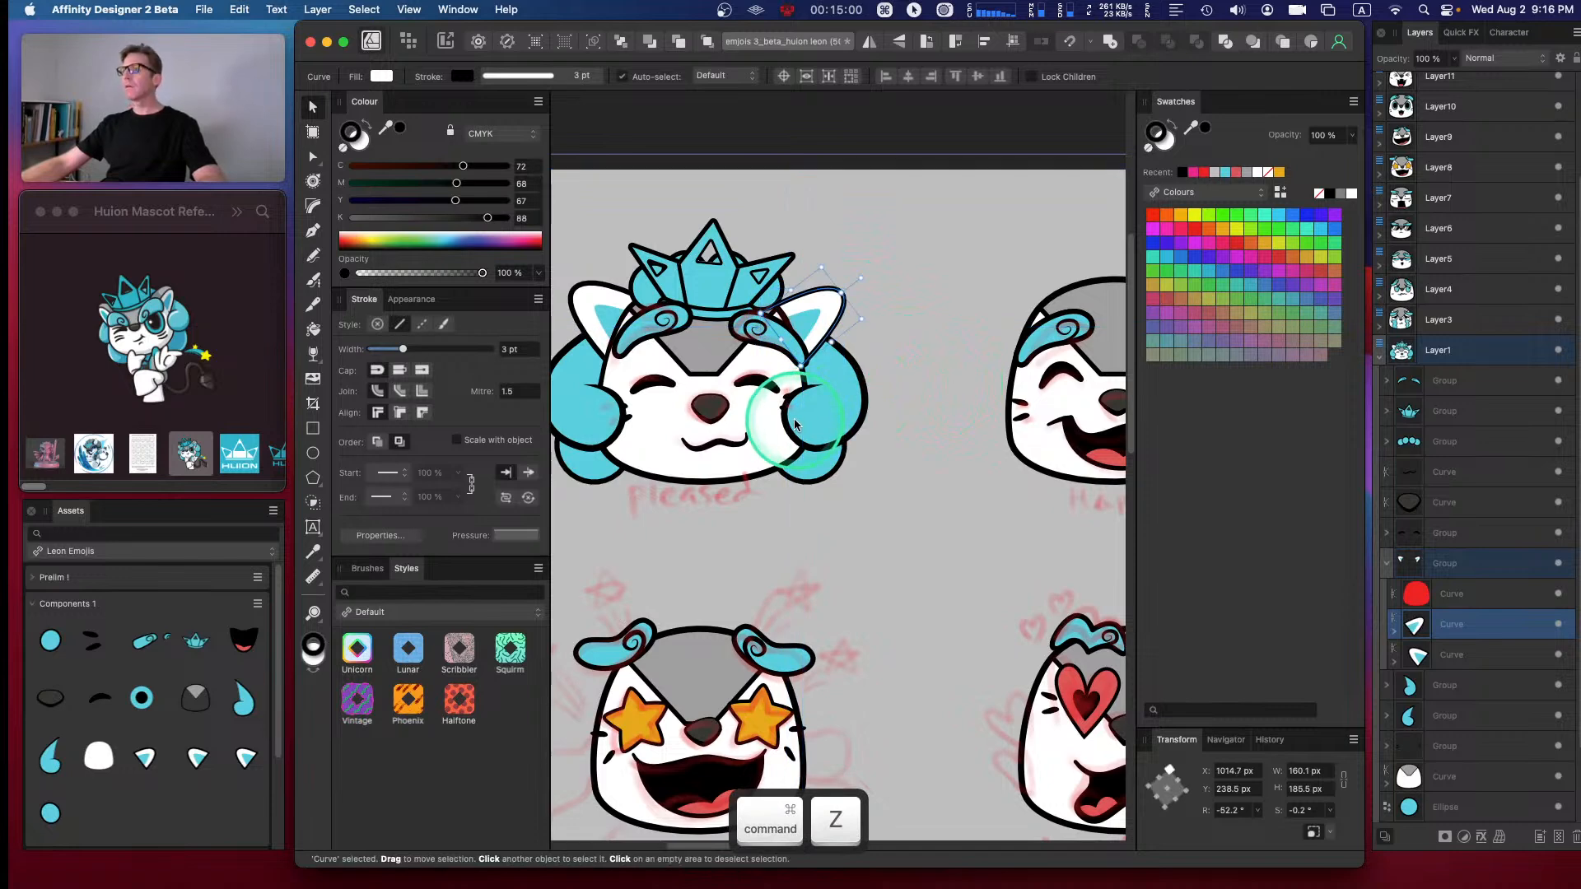
key(super+z)
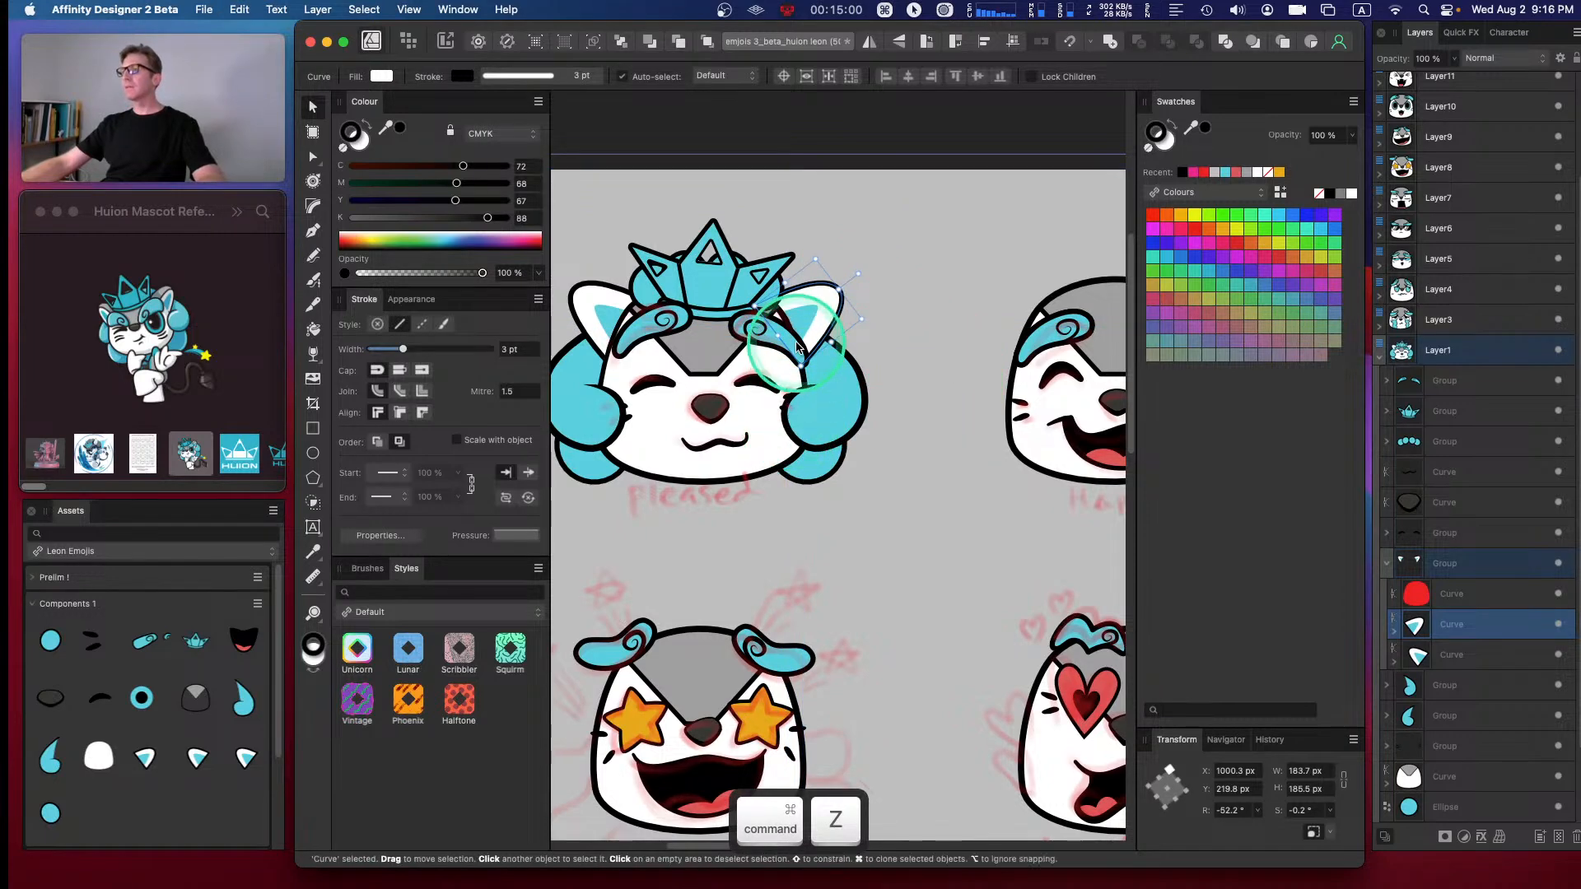
key(super+shift+z)
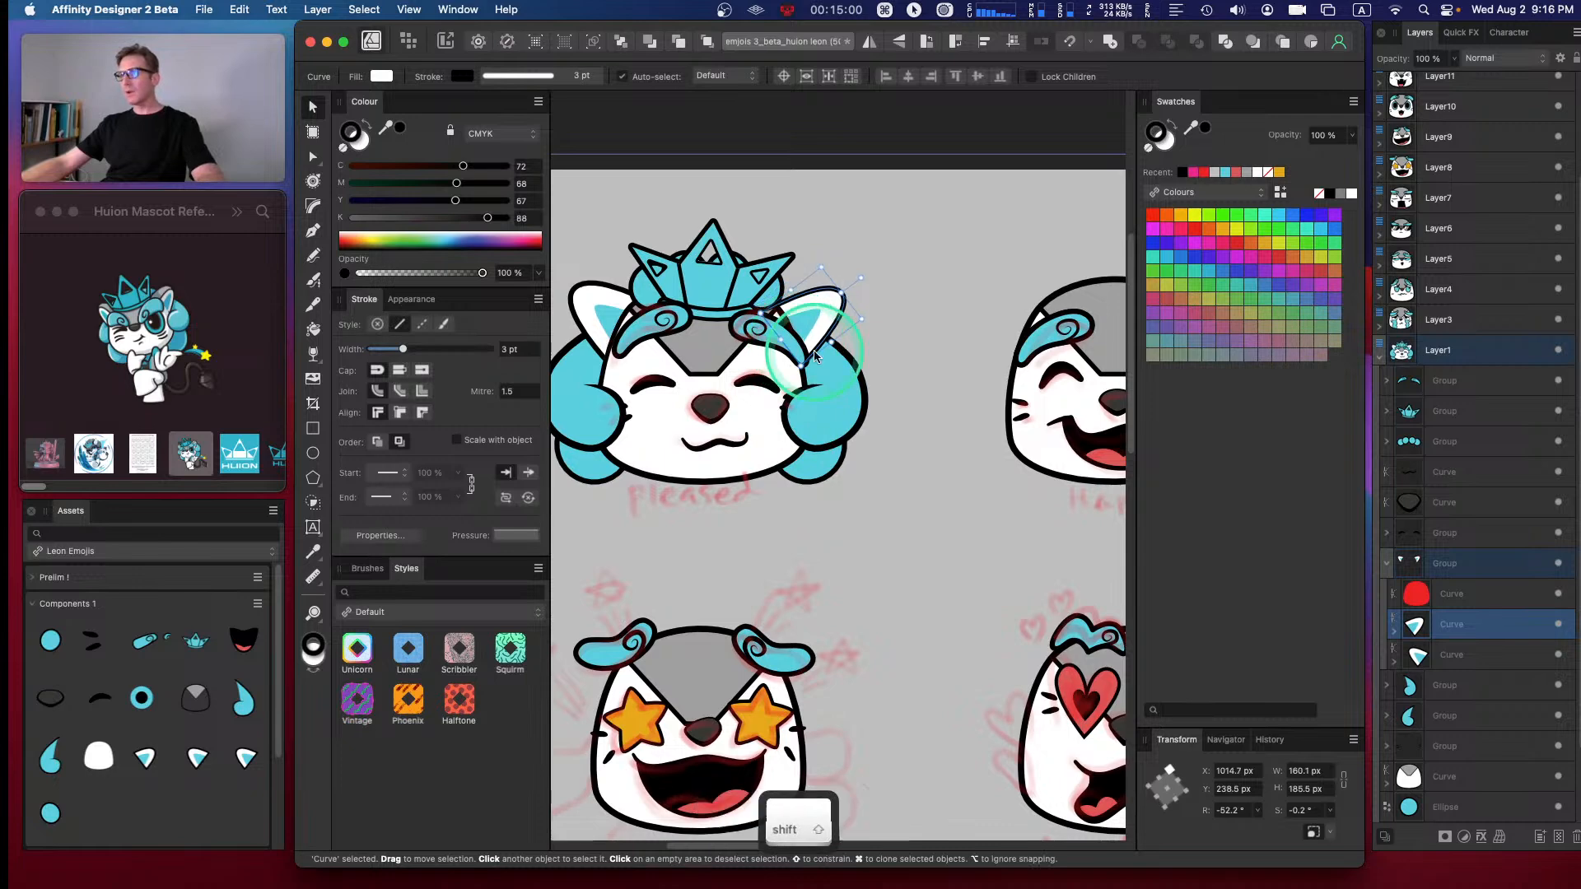
- Replace the left ear with a horizontally flipped duplicate of the narrowed right ear, placed on the head's left side
click(1453, 655)
key(BackSpace)
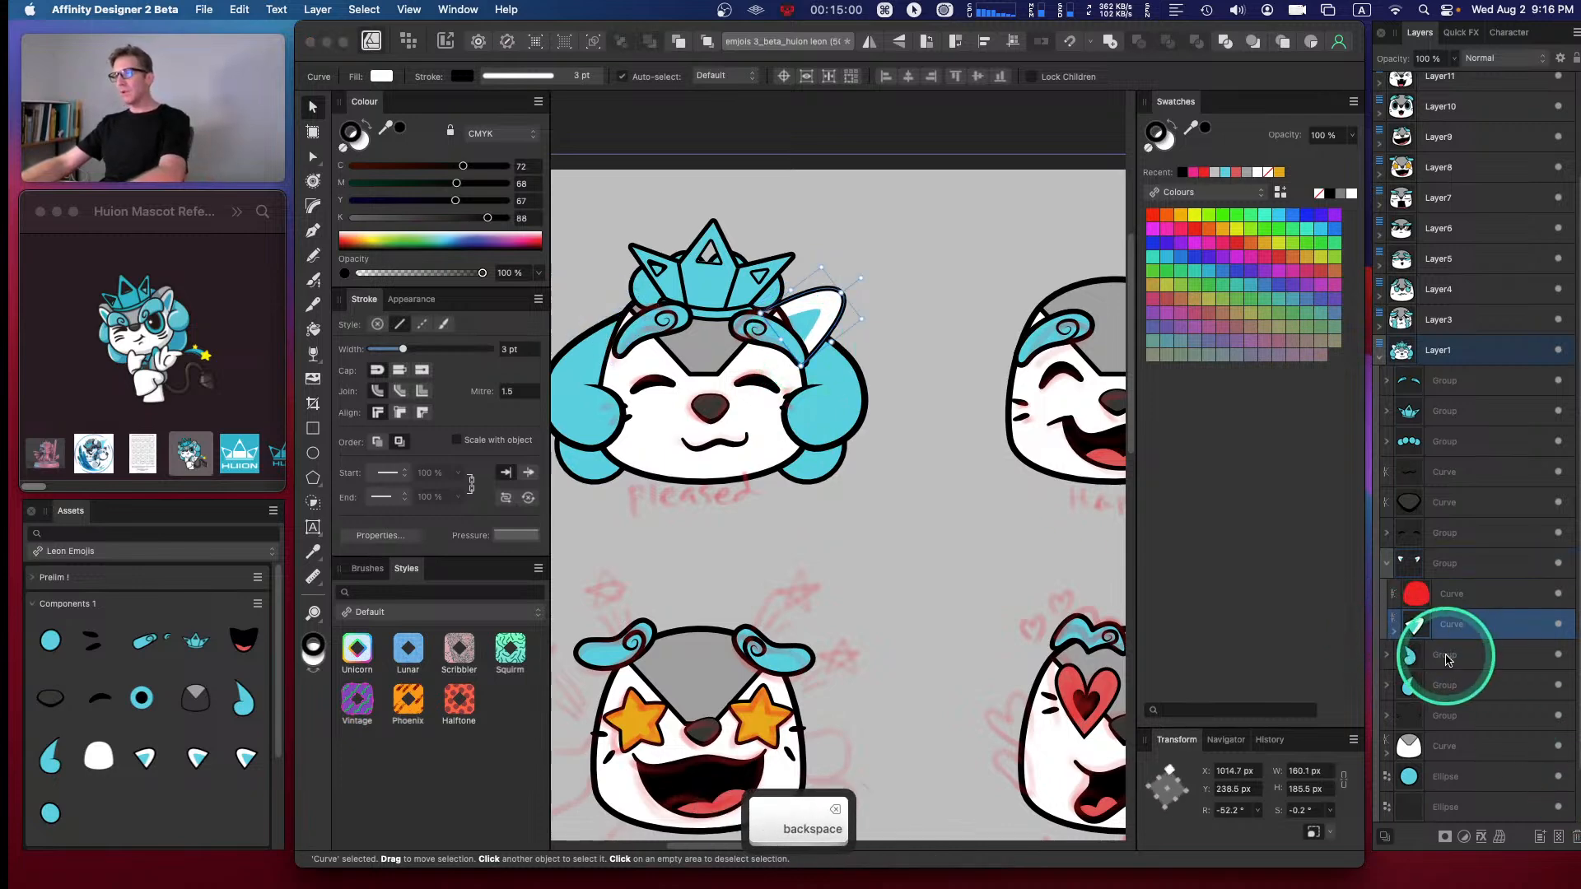
key(super+j)
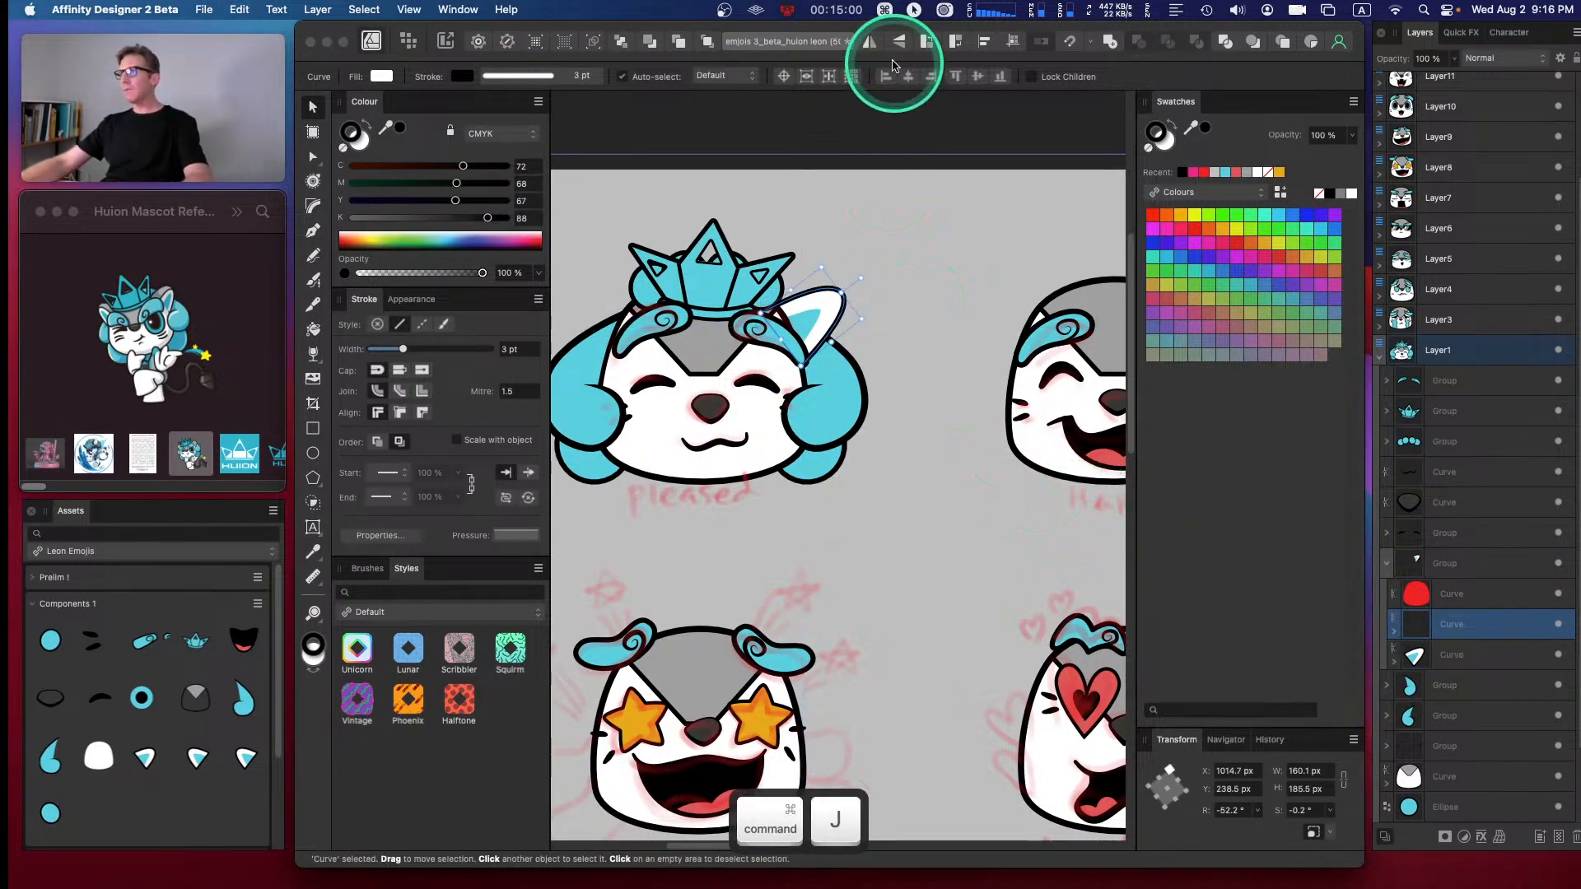
click(868, 41)
drag(827, 320, 602, 325)
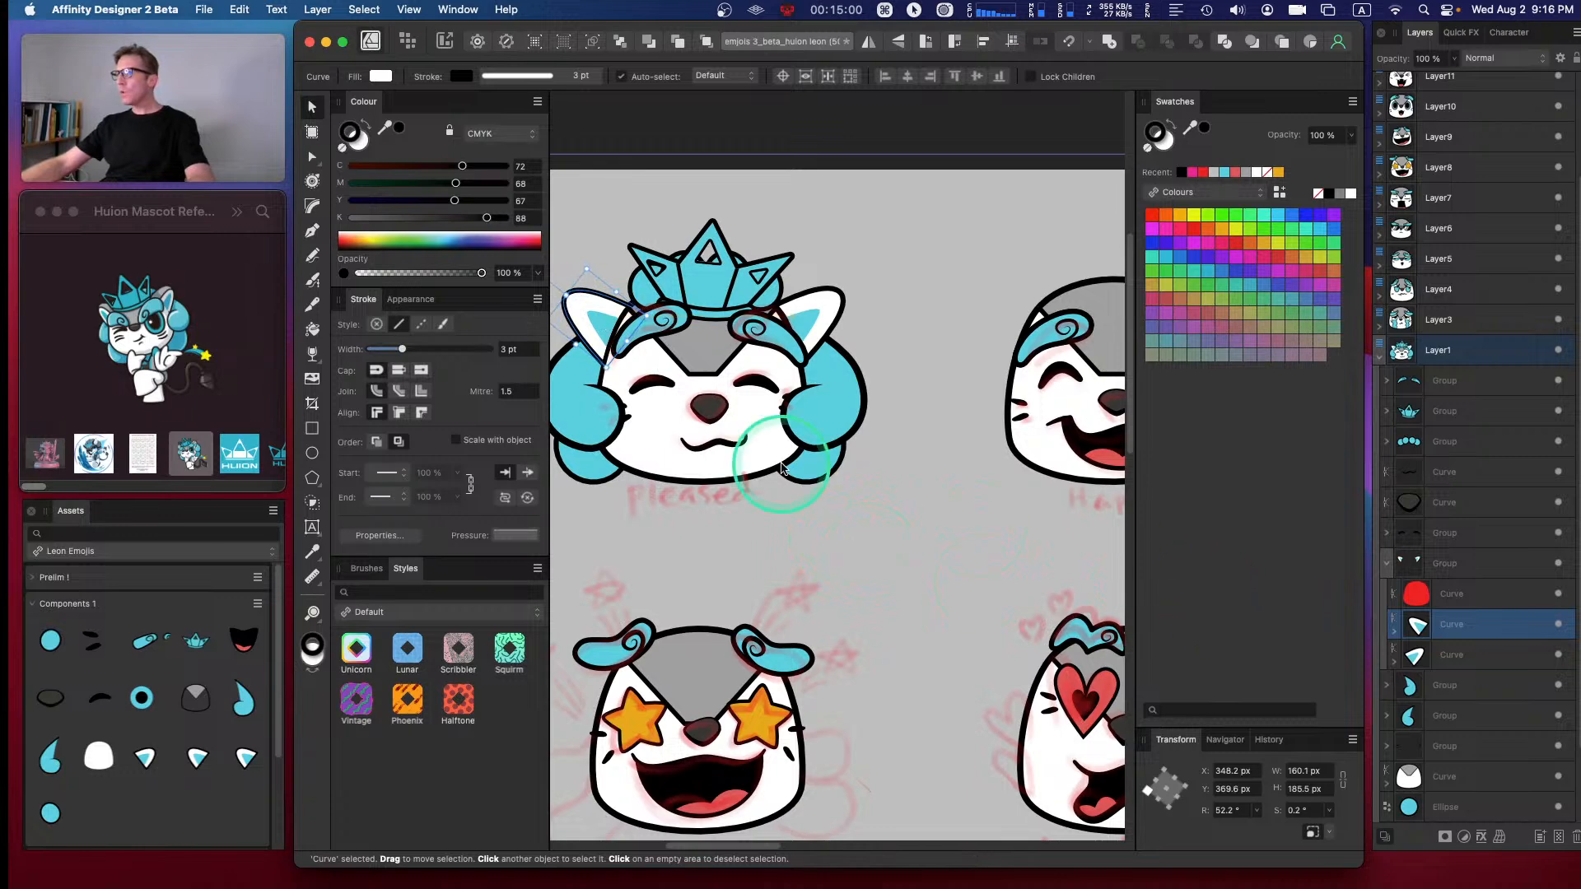
- Apply a Perspective warp to the left ear, moving its upper-left corner inward and its lower-left corner slightly up
drag(626, 484, 724, 510)
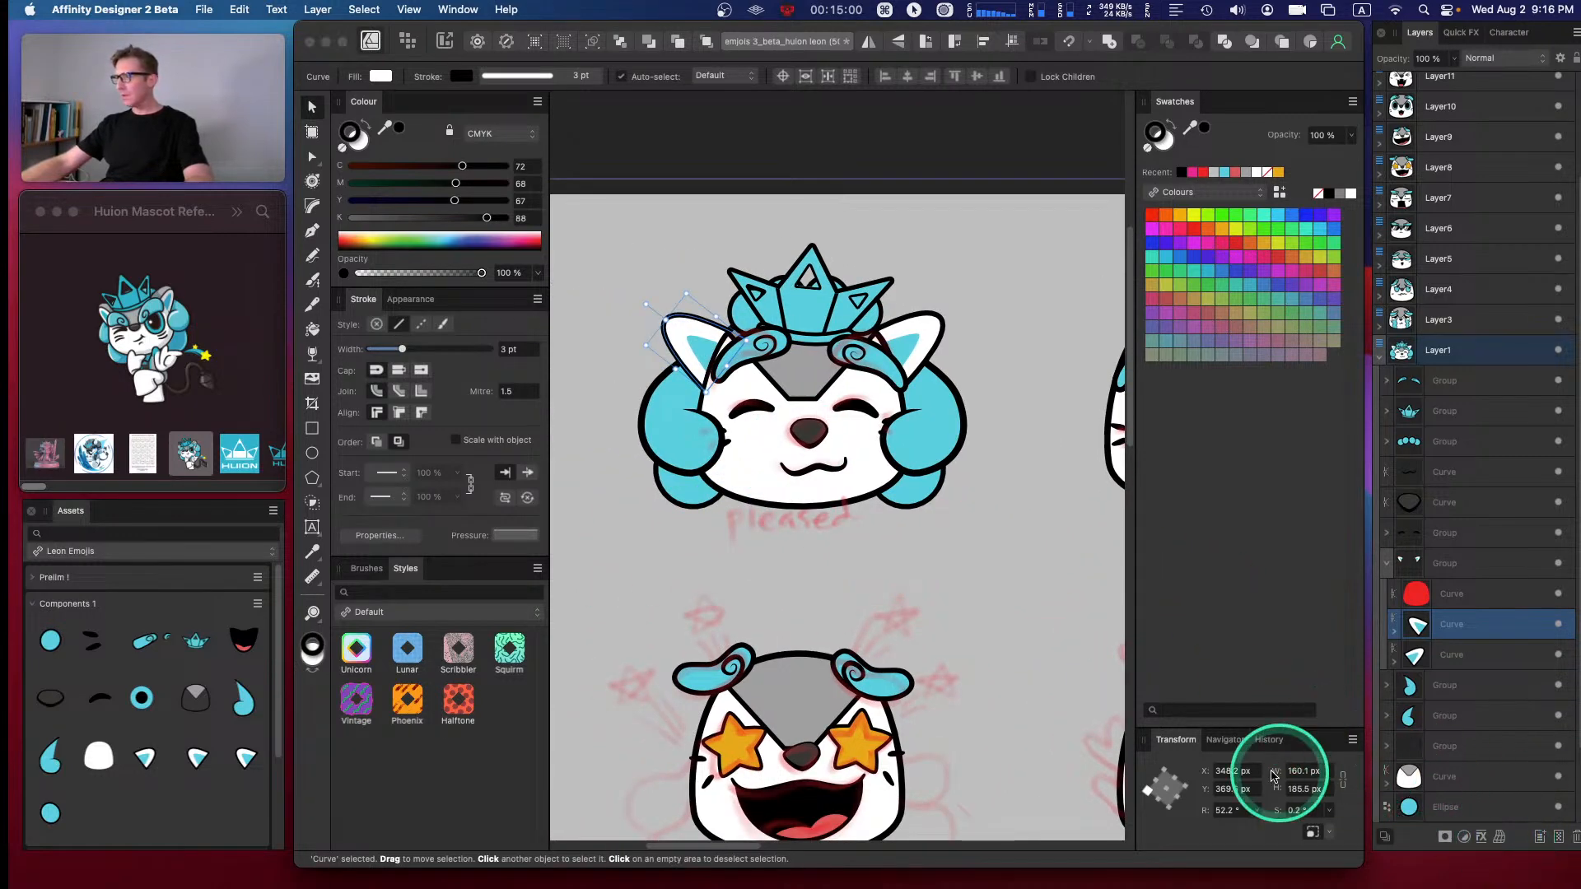
click(1506, 836)
click(1501, 836)
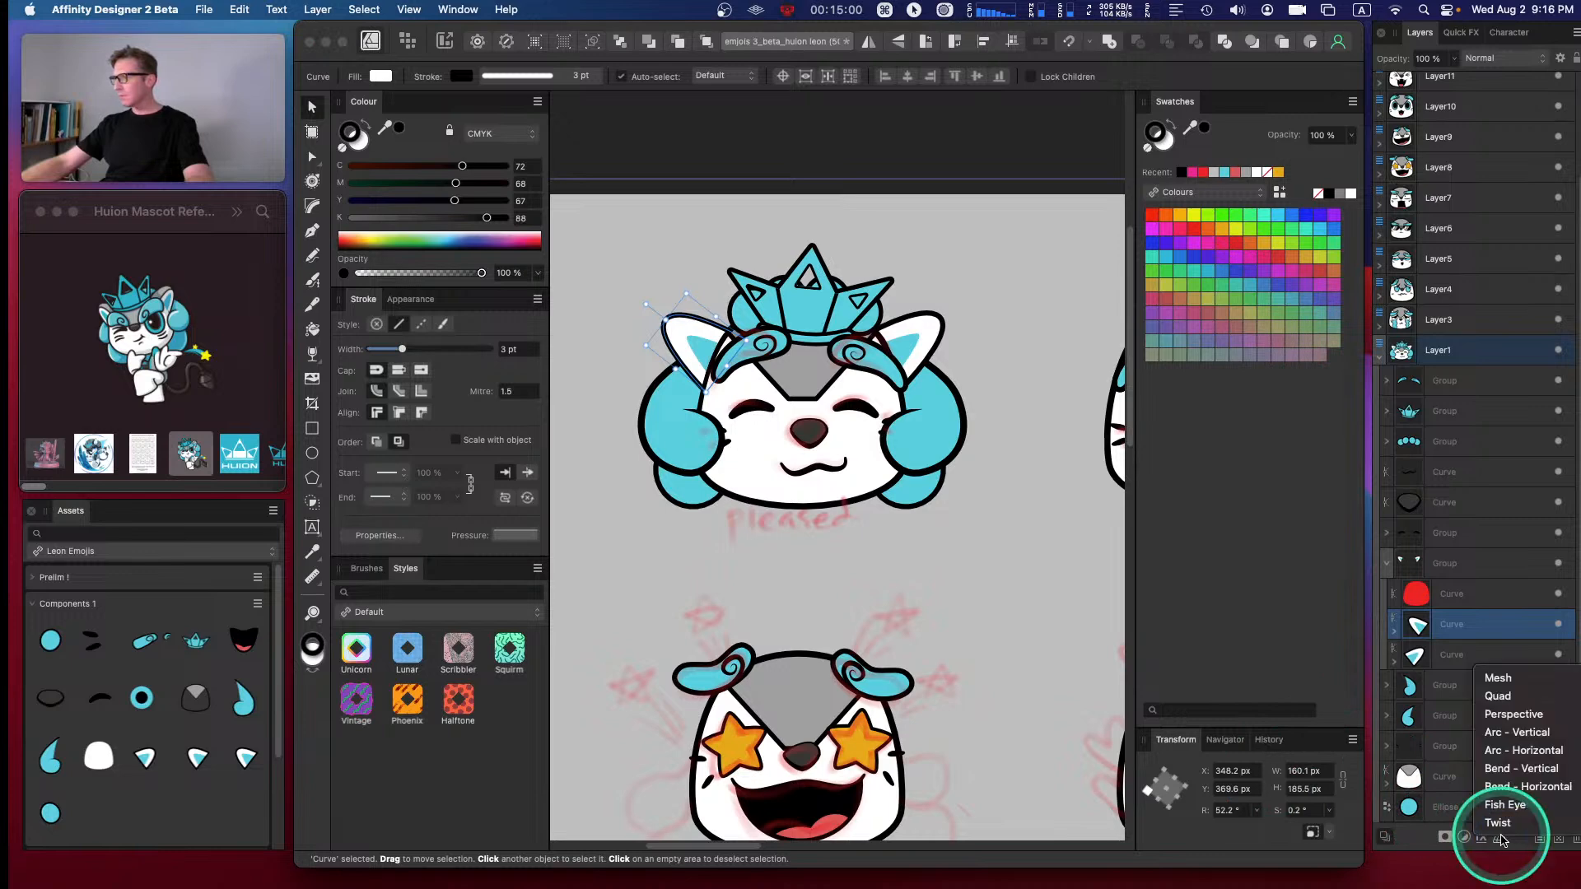
click(1512, 714)
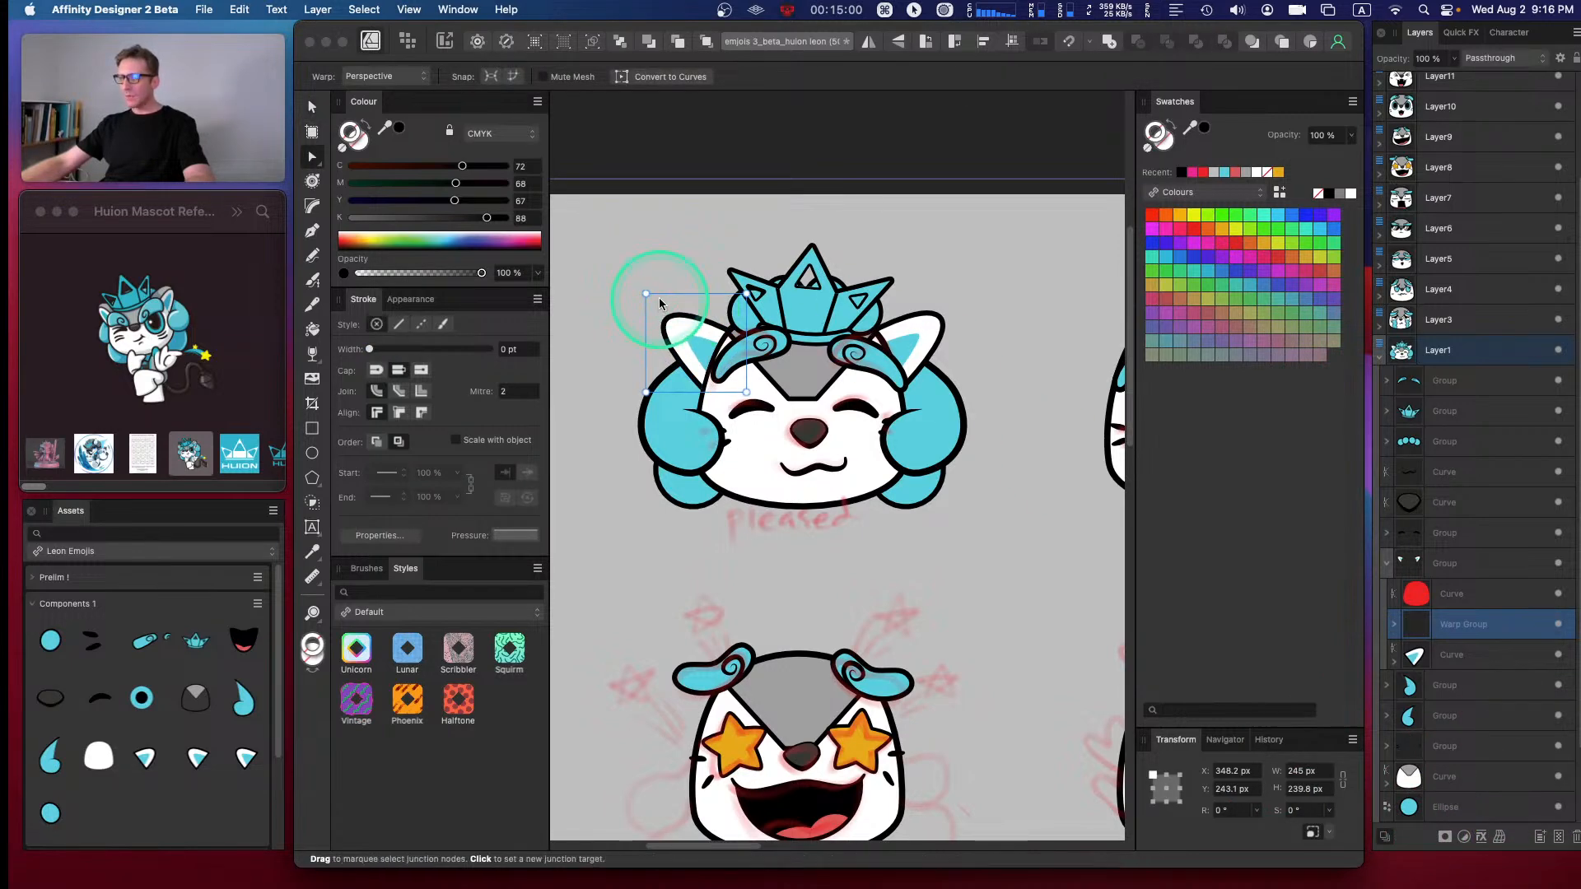
drag(644, 295, 666, 300)
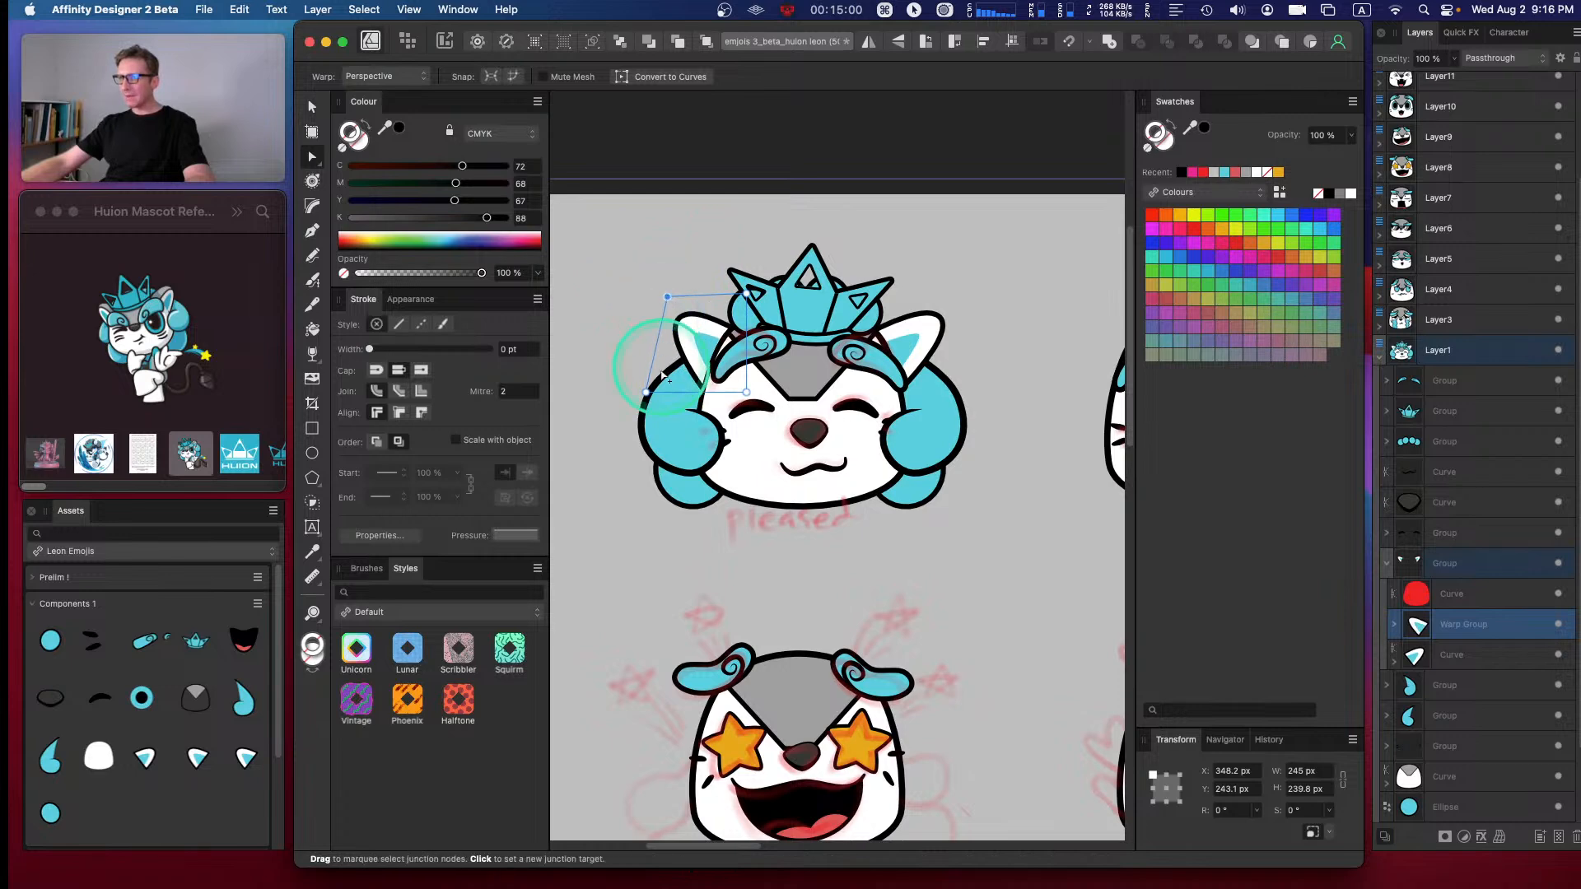
drag(646, 393, 645, 382)
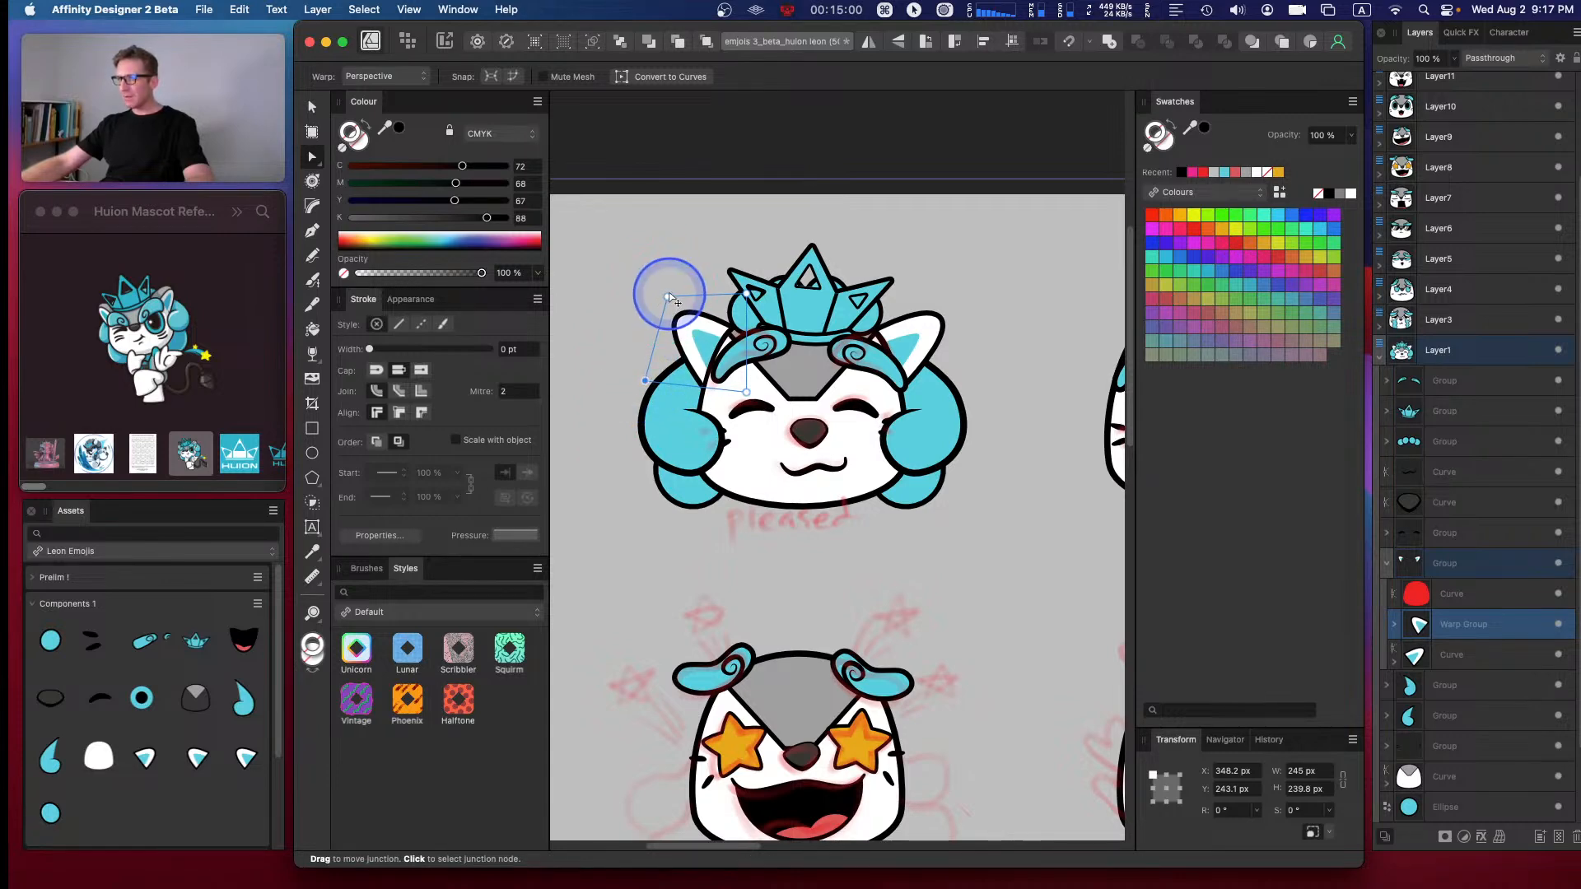
- Adjust the upper outer corner of the perspective warp on the pleased emoji's left ear
drag(673, 297, 671, 293)
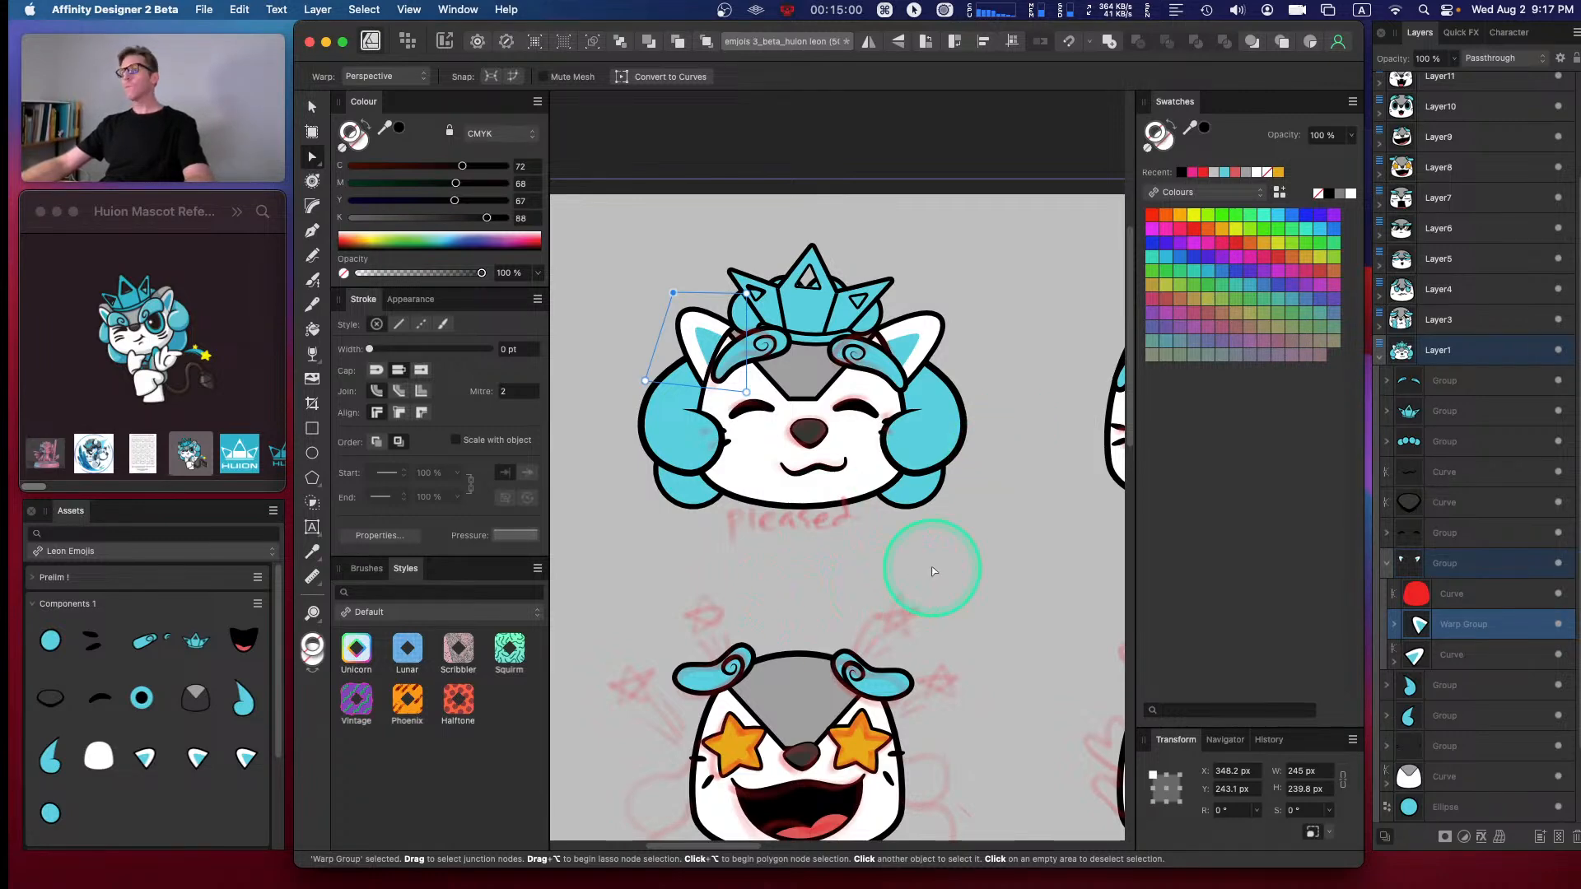
key(super+minus)
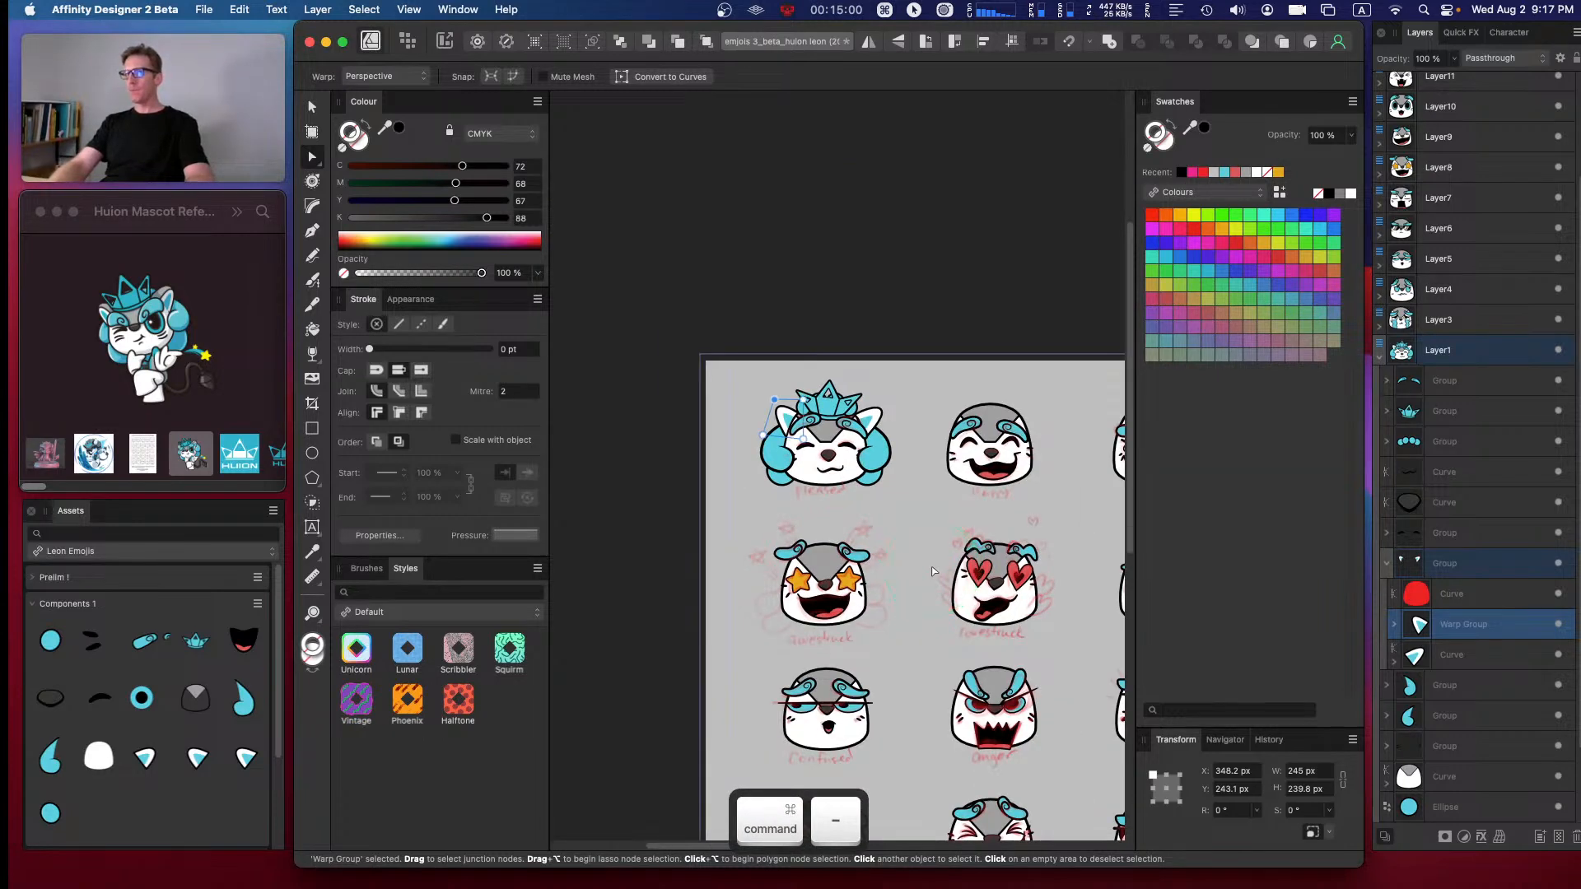
- Browse the mascot reference images to examine the character's ears, crown and face markings
click(187, 457)
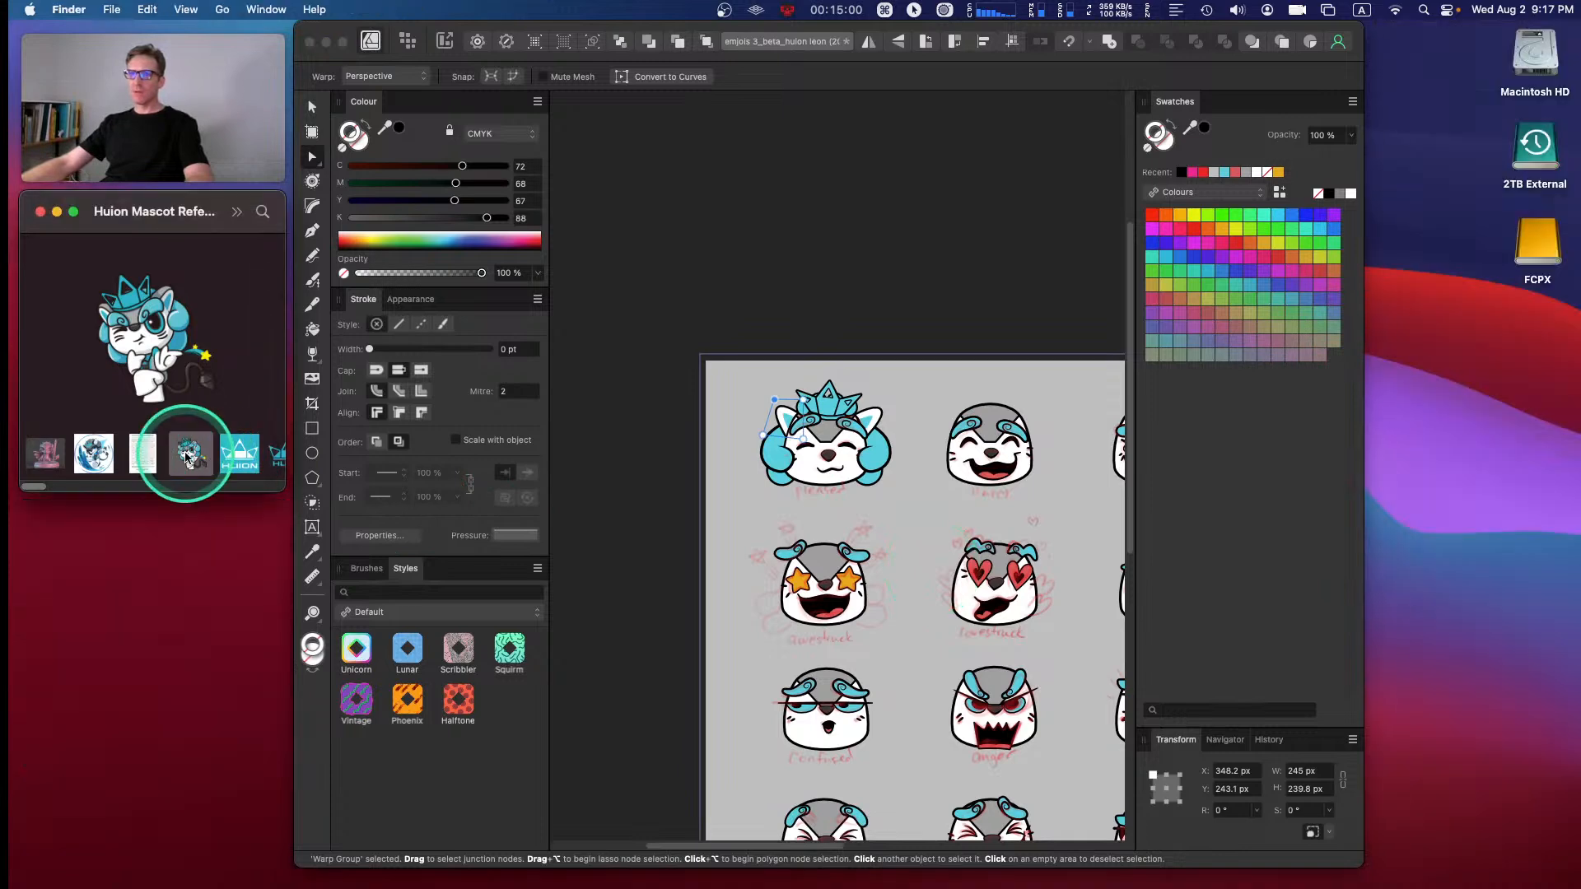
click(236, 454)
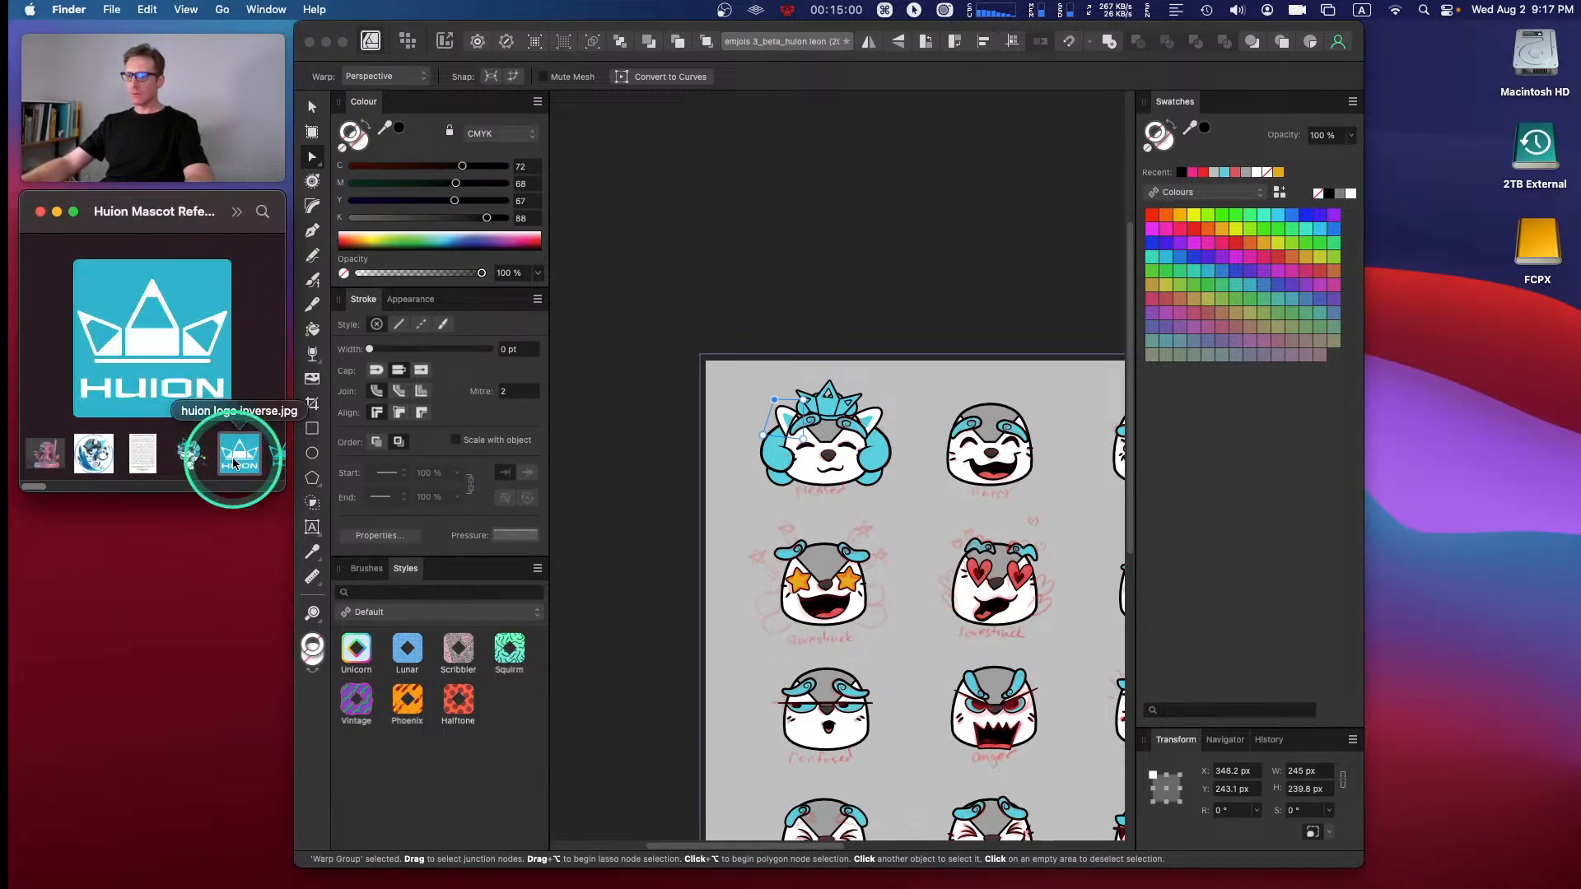
key(Right)
key(Right)
key(Right)
key(Right)
key(Right)
key(Right)
key(Right)
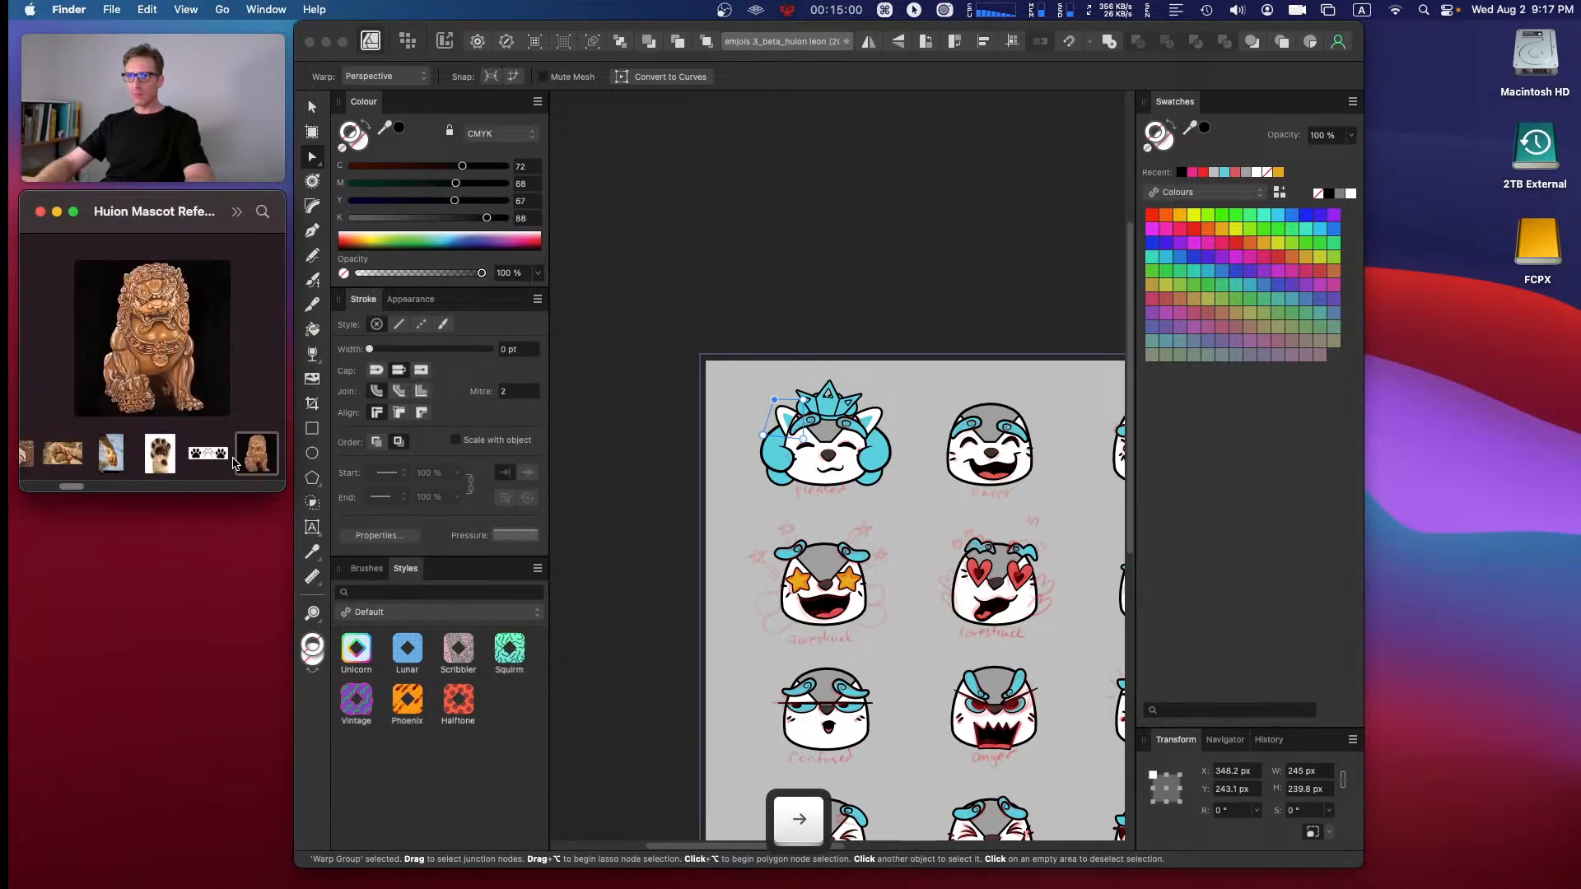
key(Right)
key(Right)
key(Right)
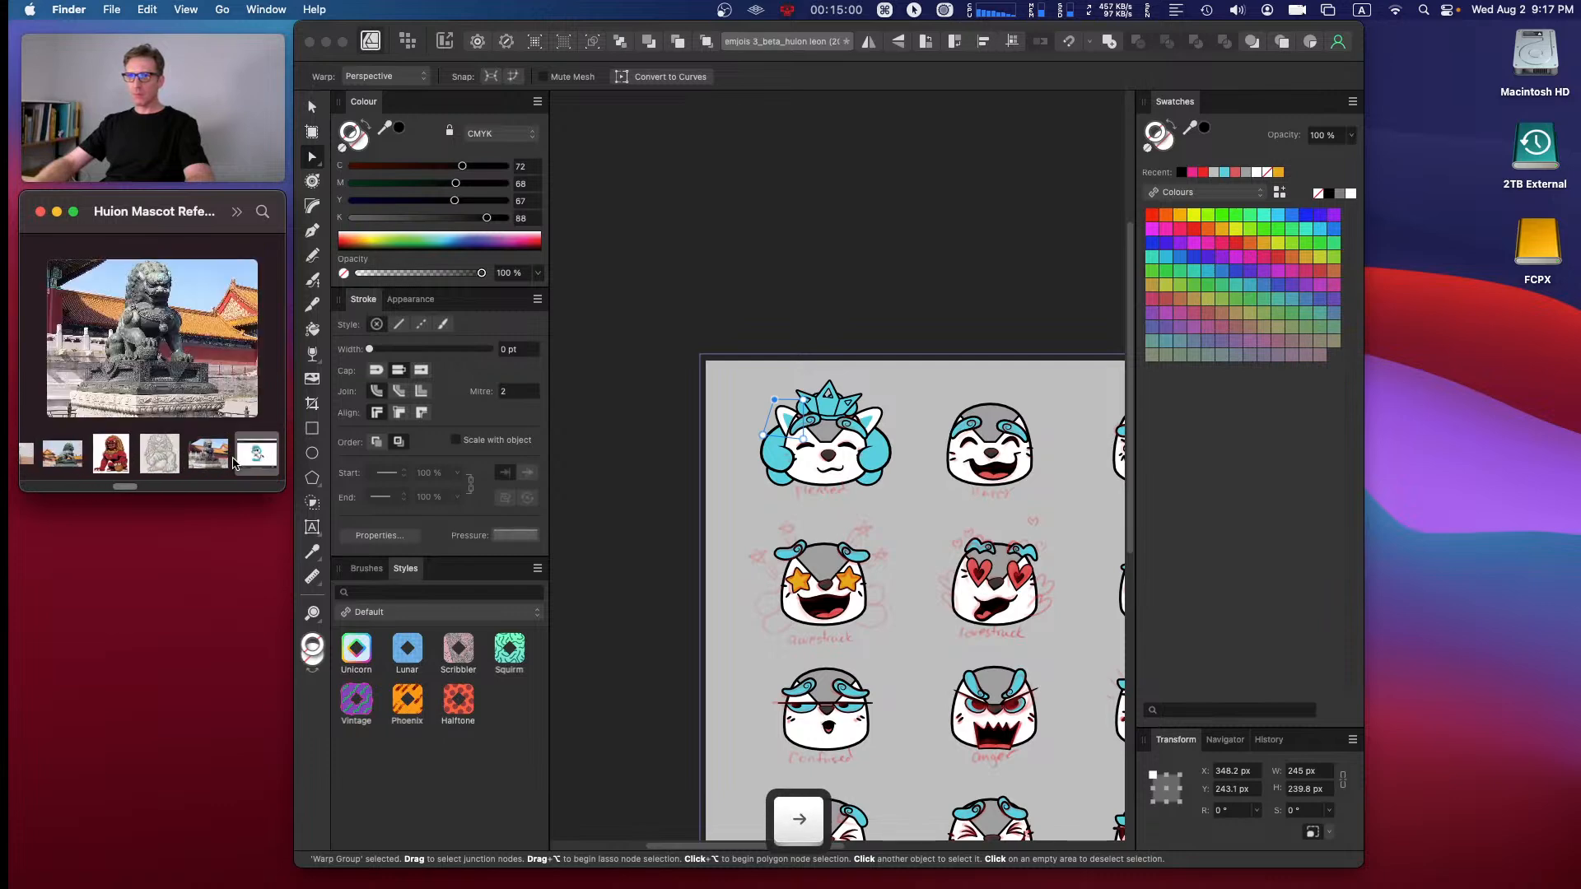
key(Right)
key(Right)
key(Right)
key(Right)
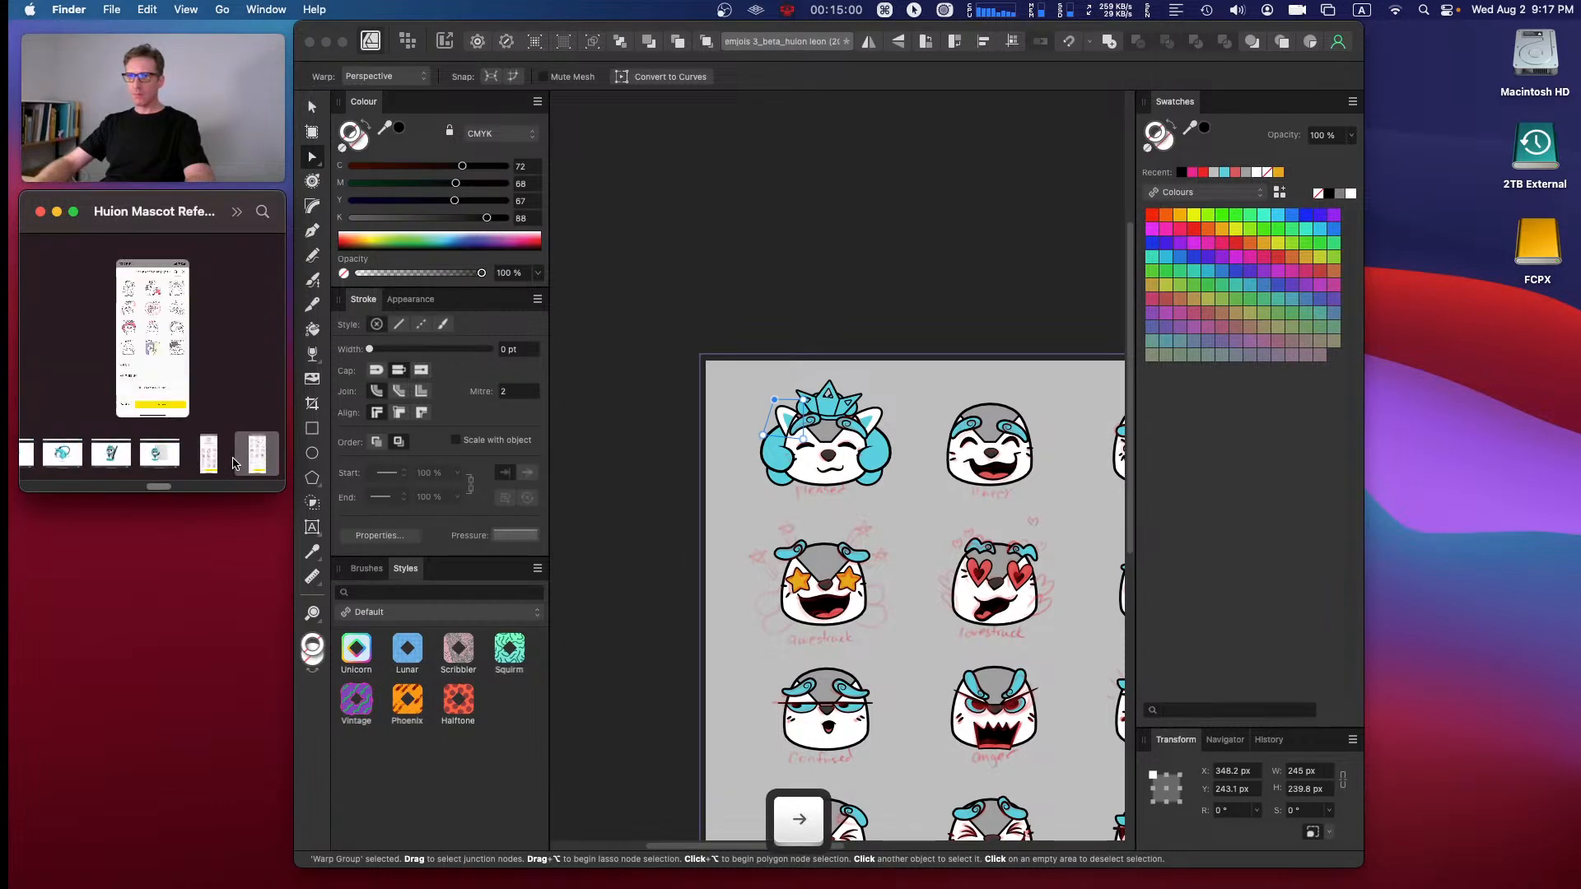
key(Right)
key(Right)
key(Right)
key(Right)
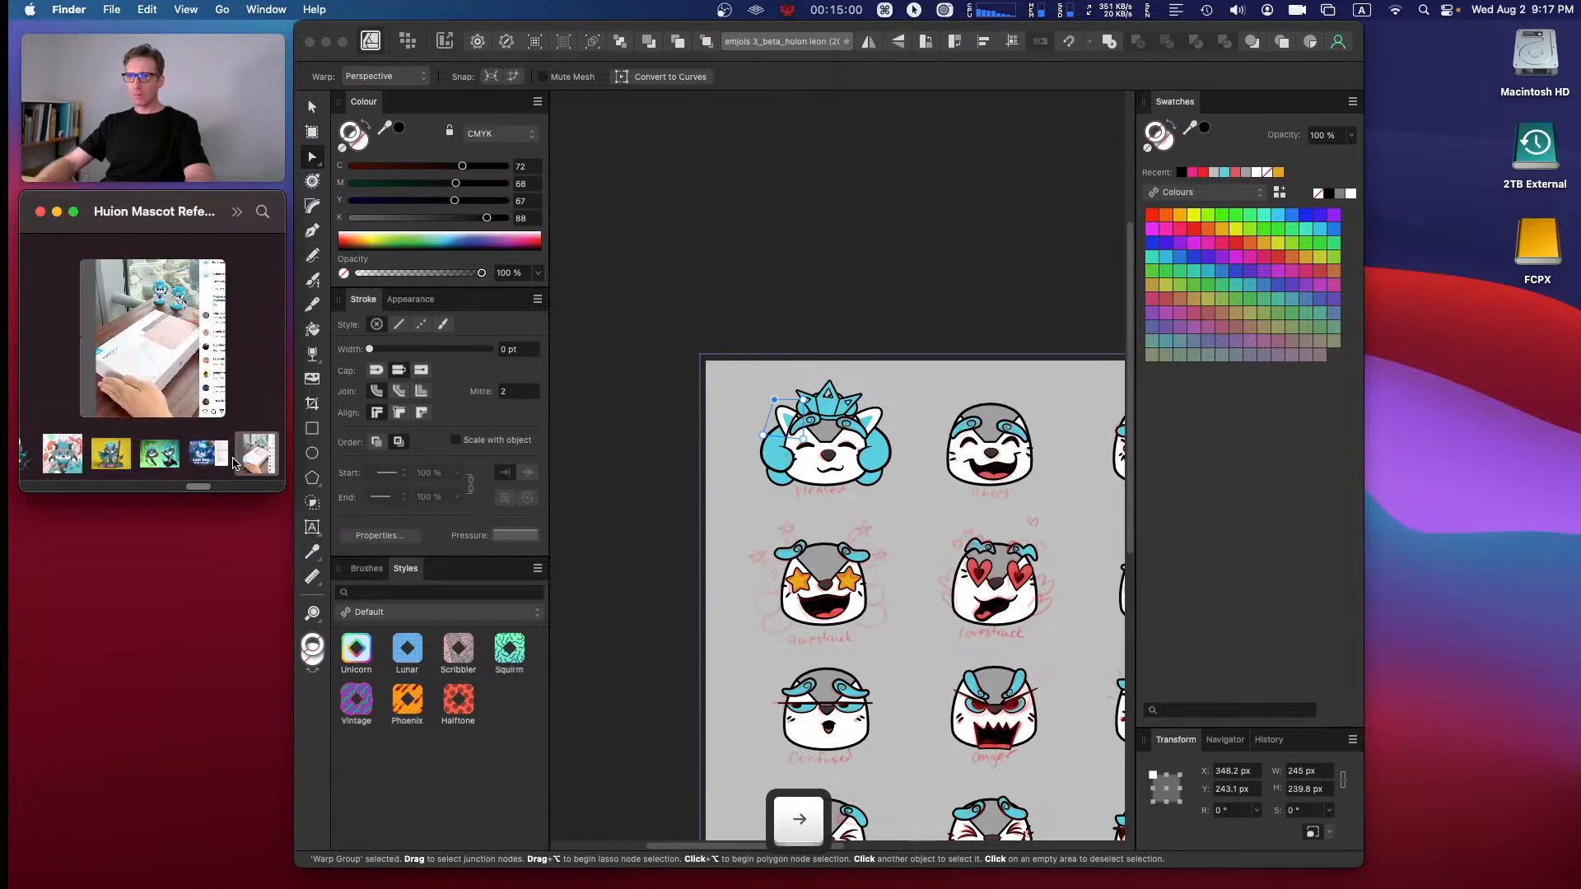
key(Left)
key(Left)
key(Left)
key(Left)
key(Left)
key(Left)
key(Left)
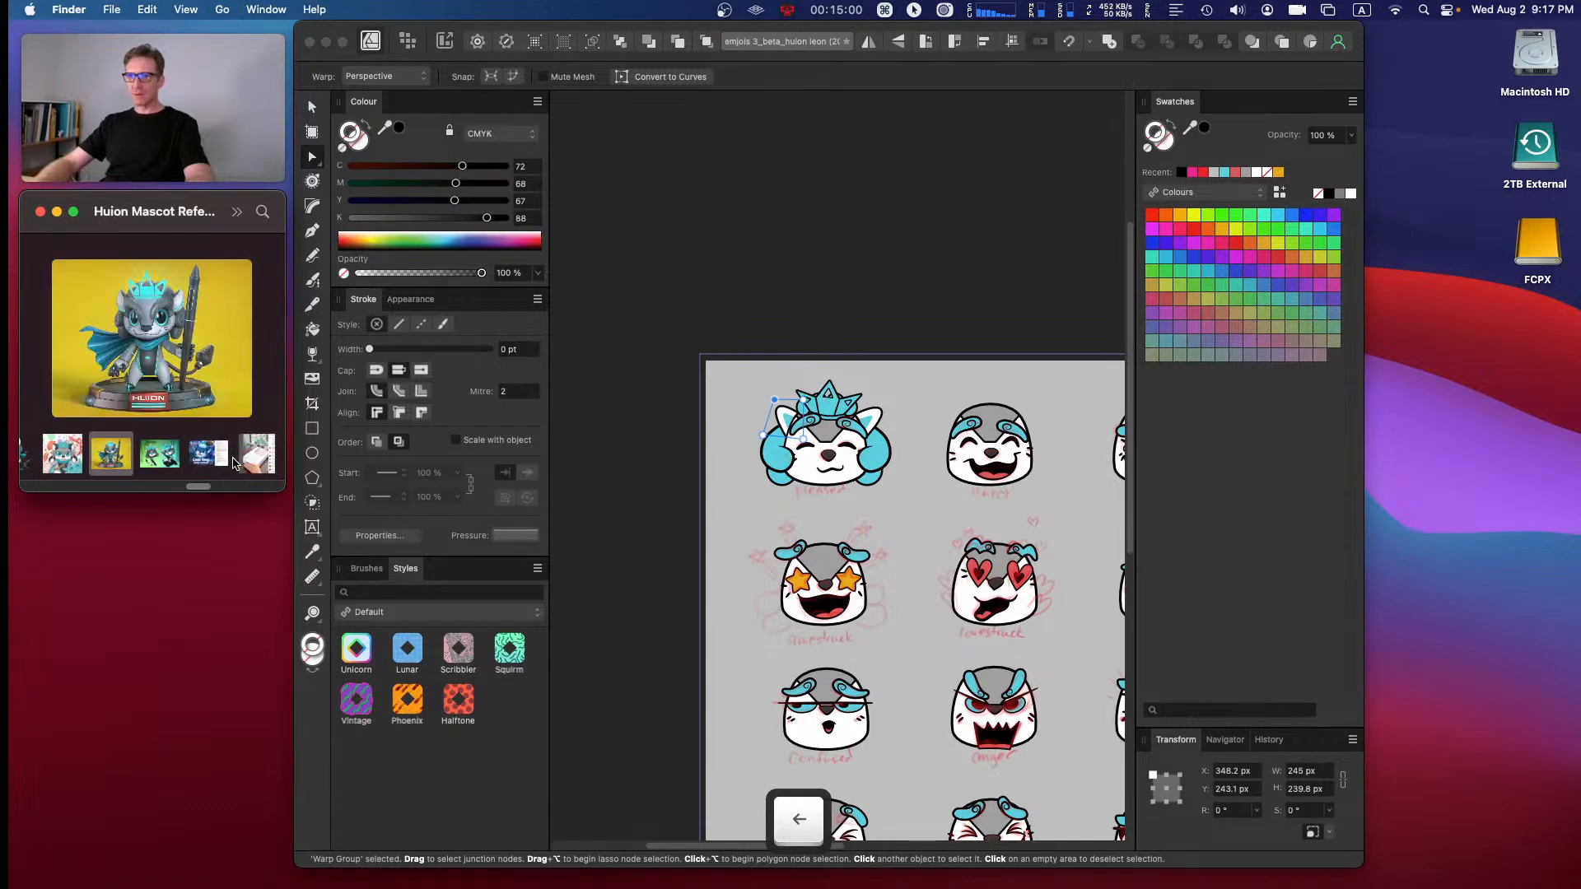
key(Left)
key(Left)
key(Left)
key(Left)
key(Left)
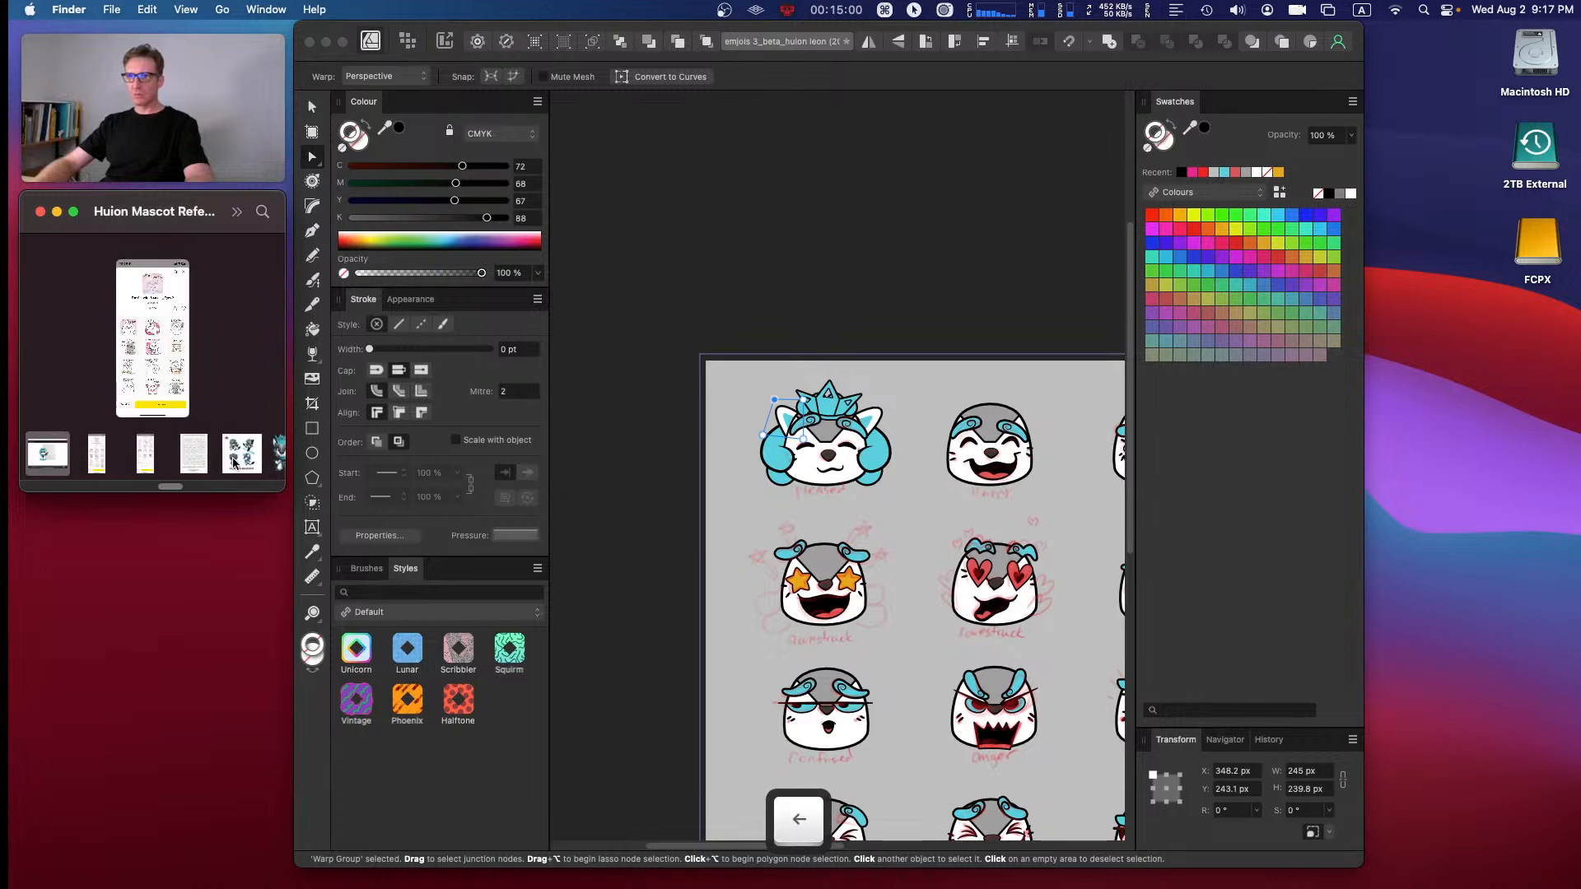
key(Left)
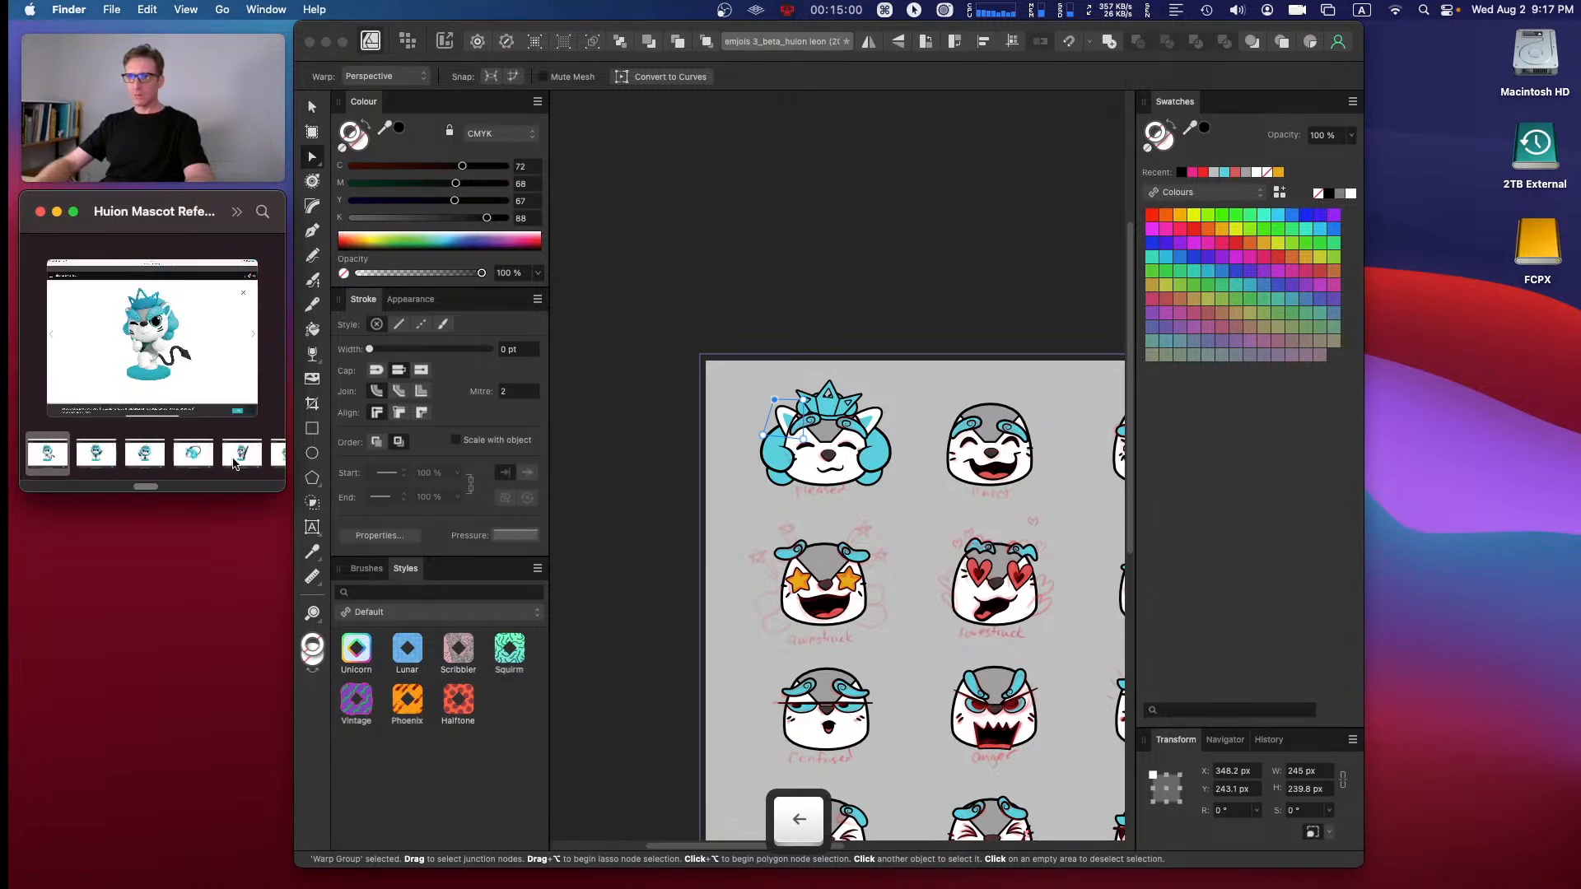
key(Right)
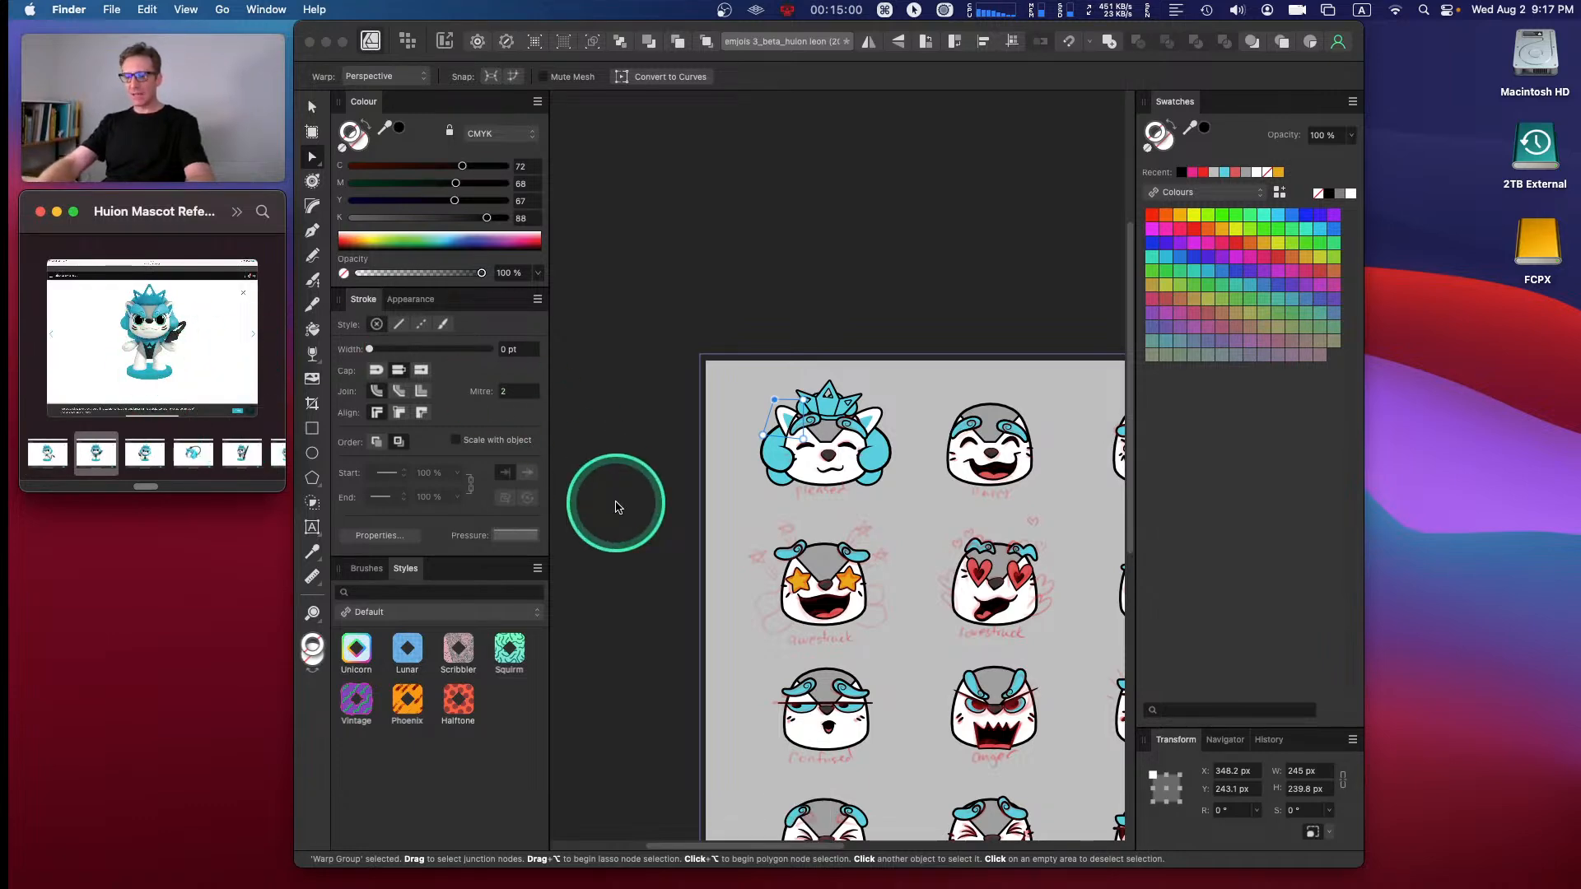
key(super+equal)
key(super+minus)
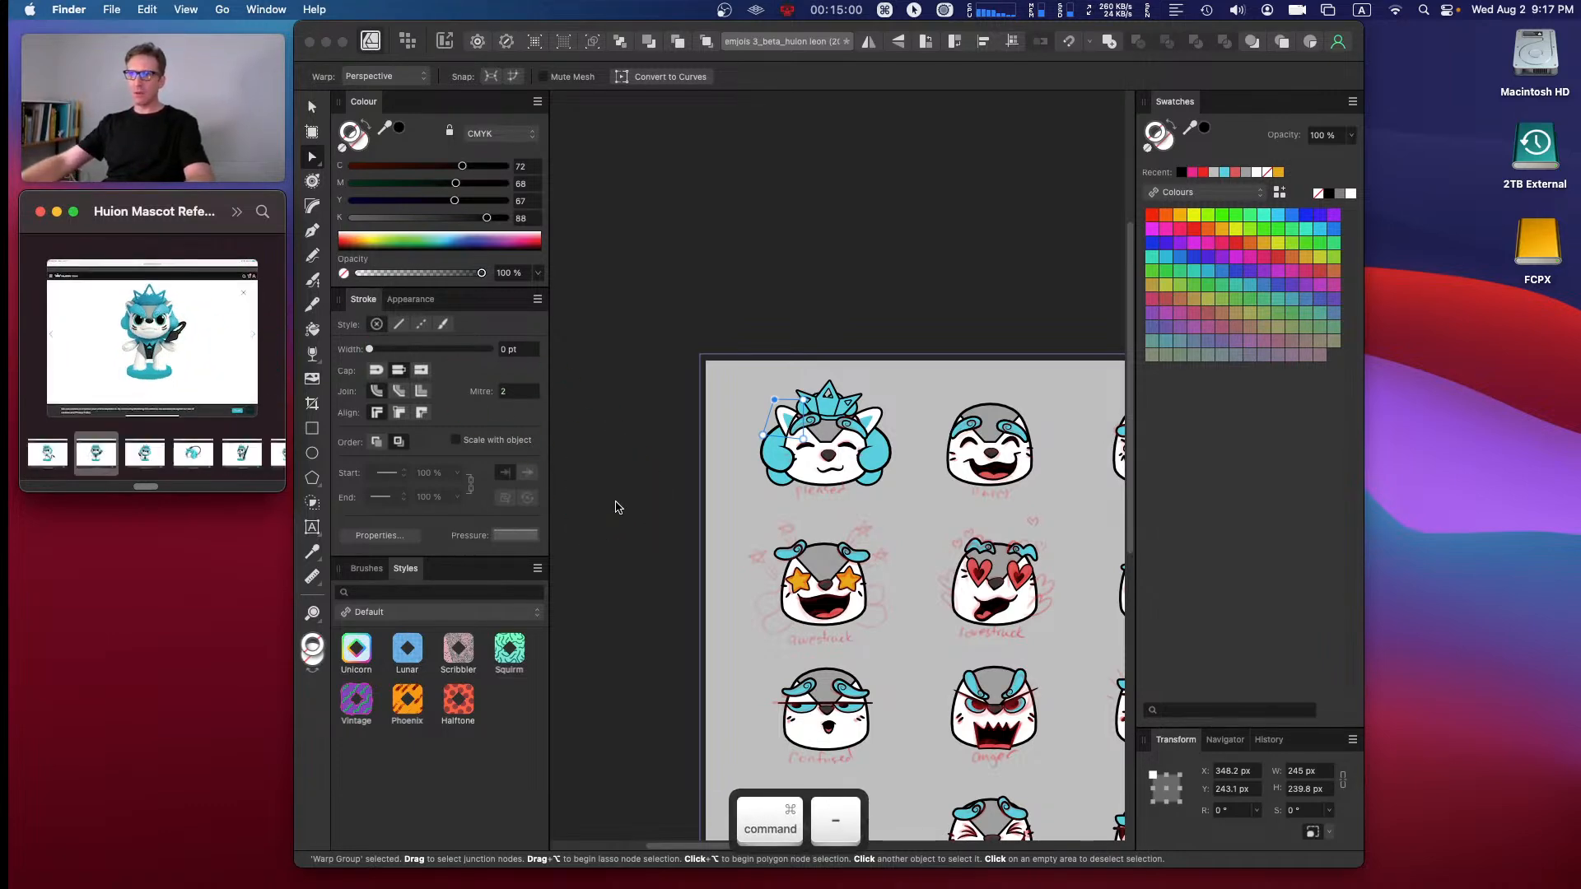
click(420, 27)
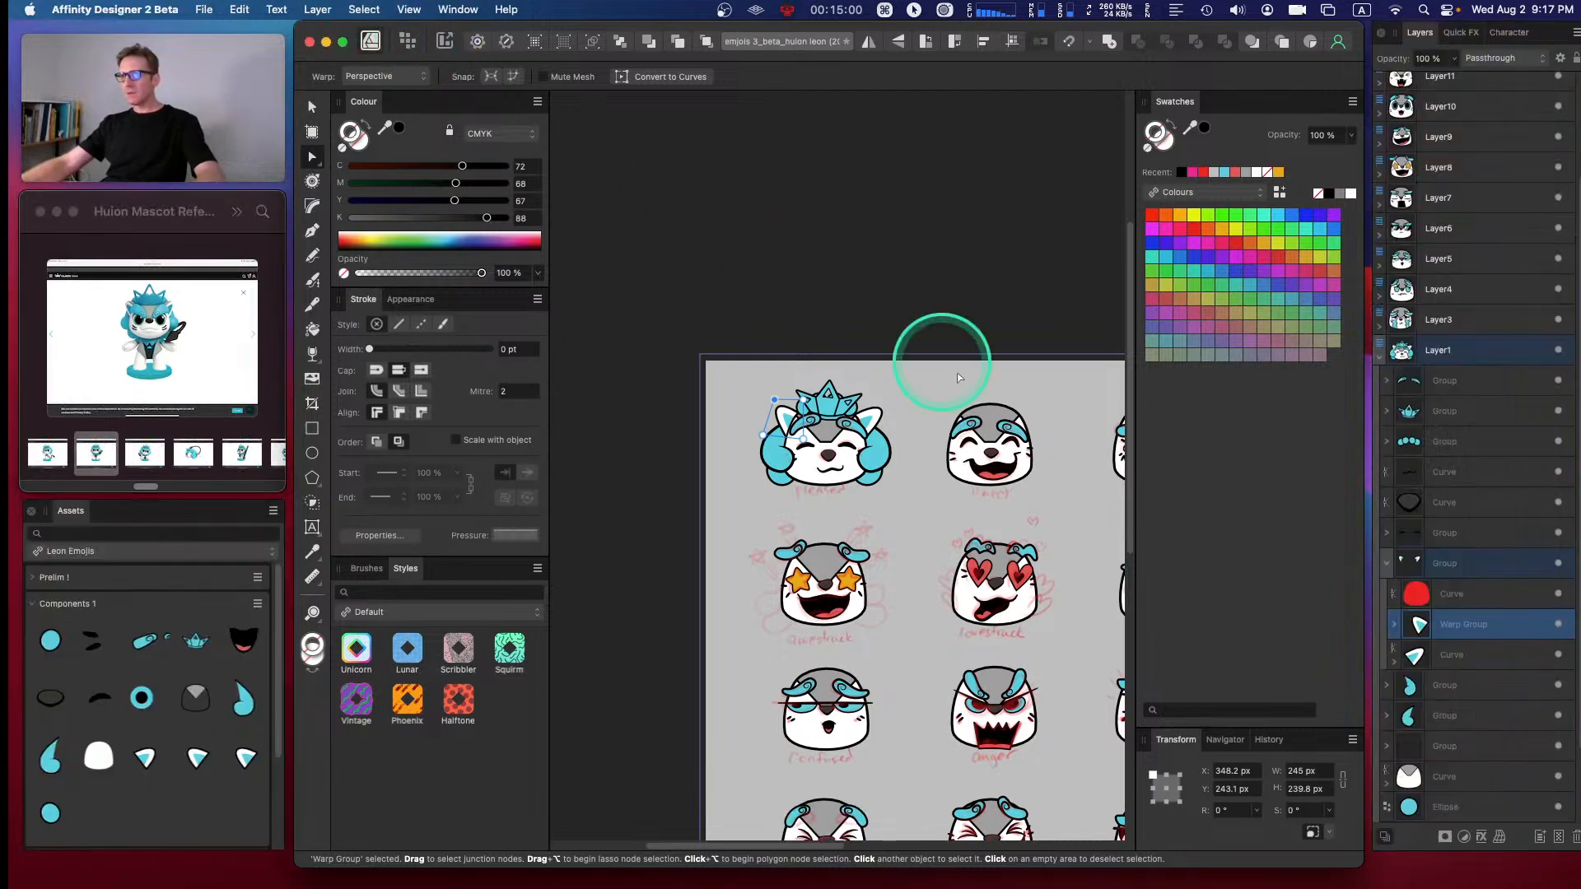
- Reshape the pleased emoji's left ear by moving its four perspective warp corners into a narrower, more upright form
key(super+equal)
key(super+equal)
key(super+equal)
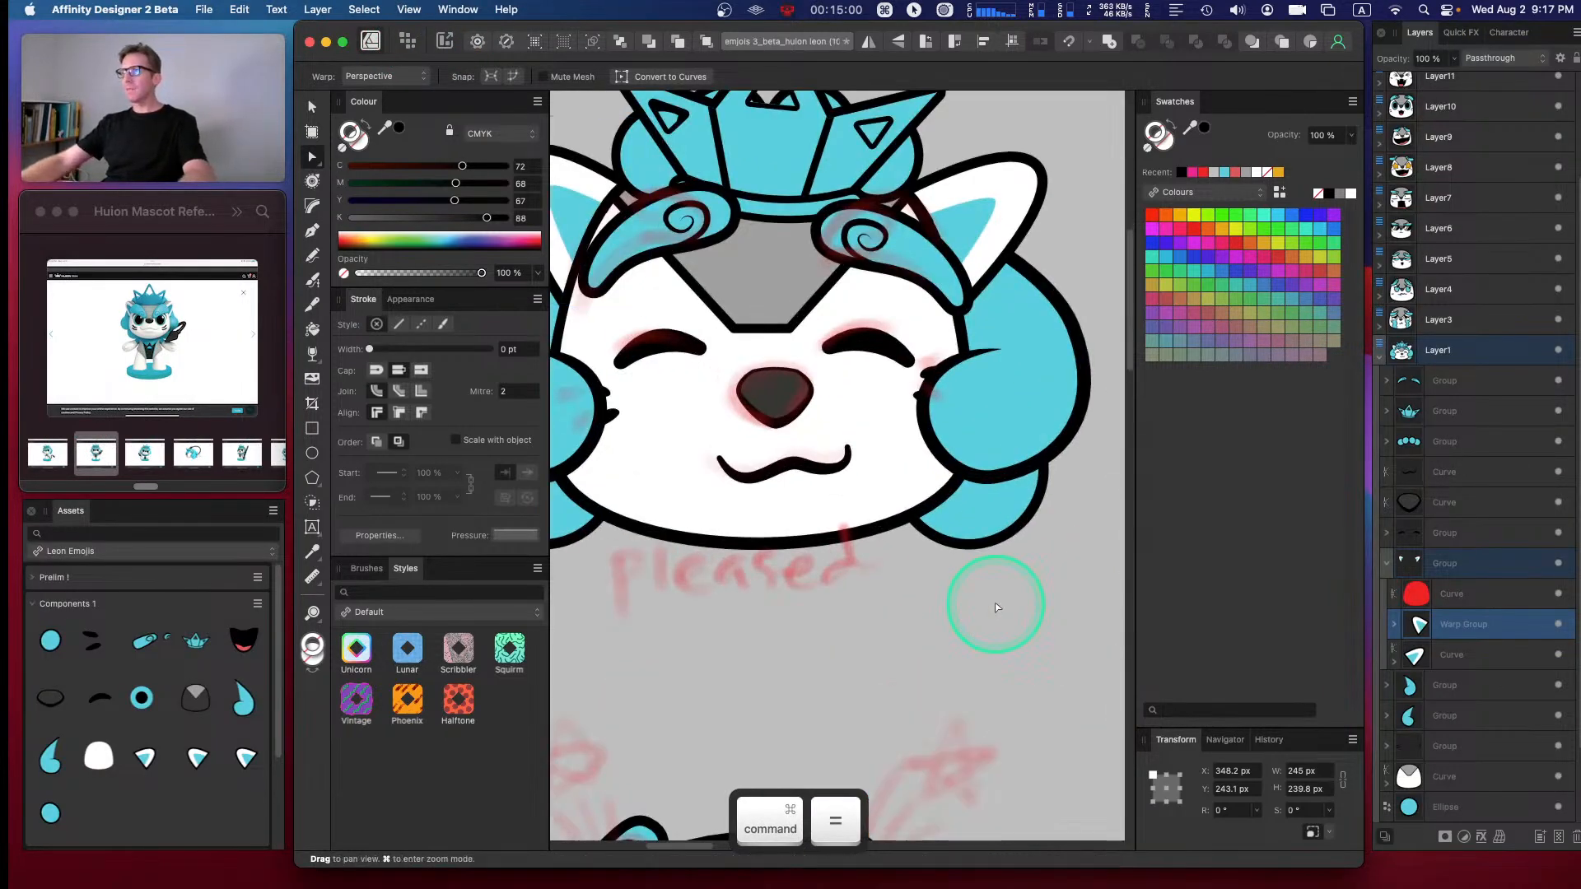
key(space)
drag(730, 365, 932, 528)
drag(645, 454, 714, 467)
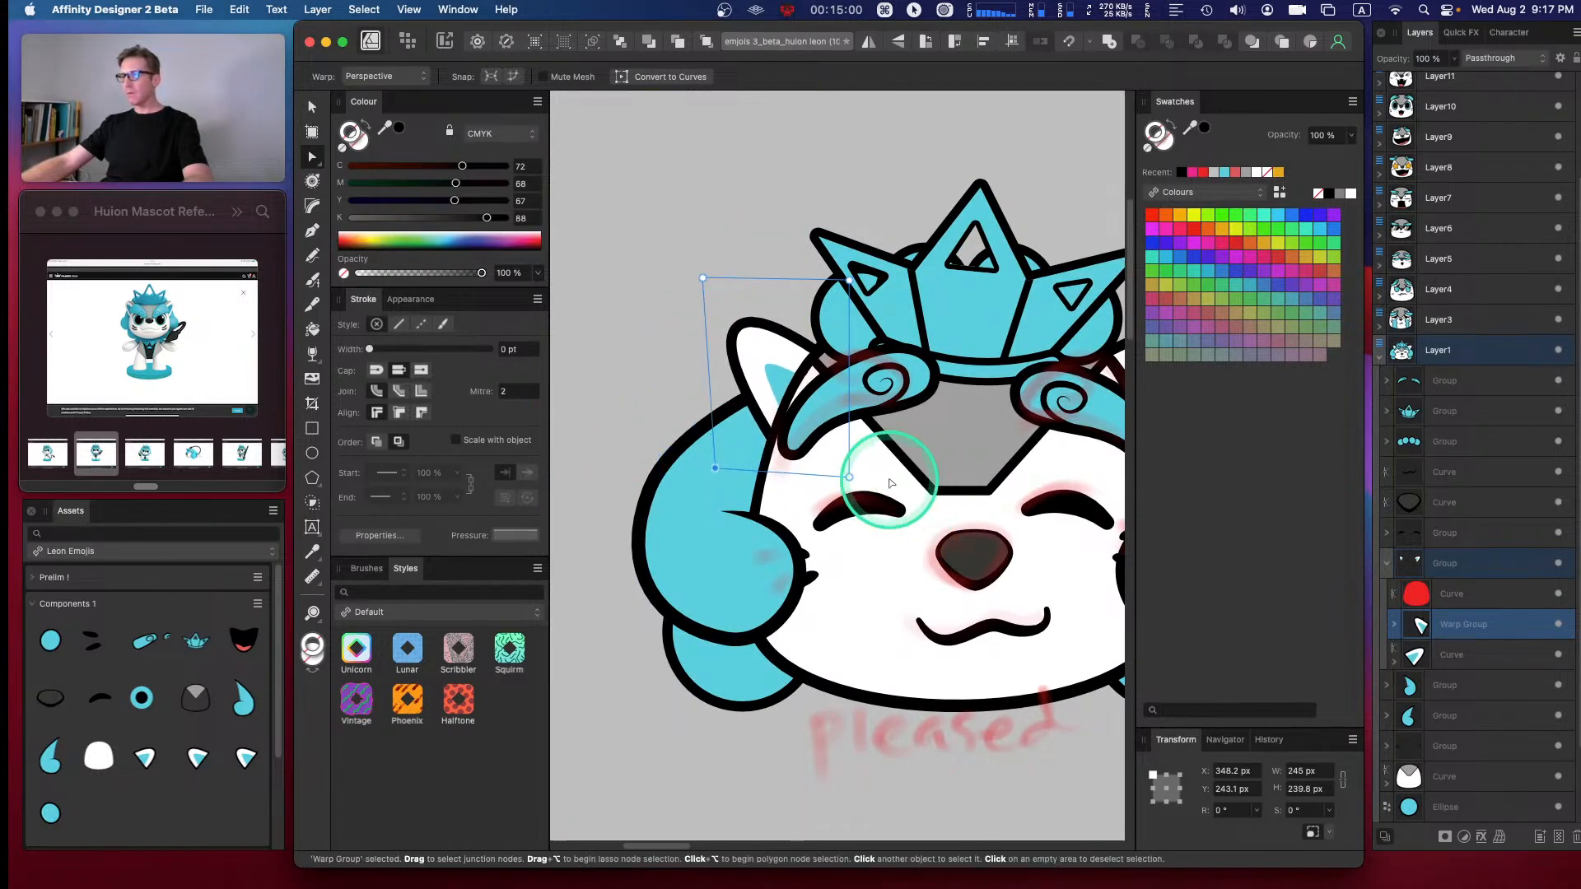
drag(849, 477, 796, 514)
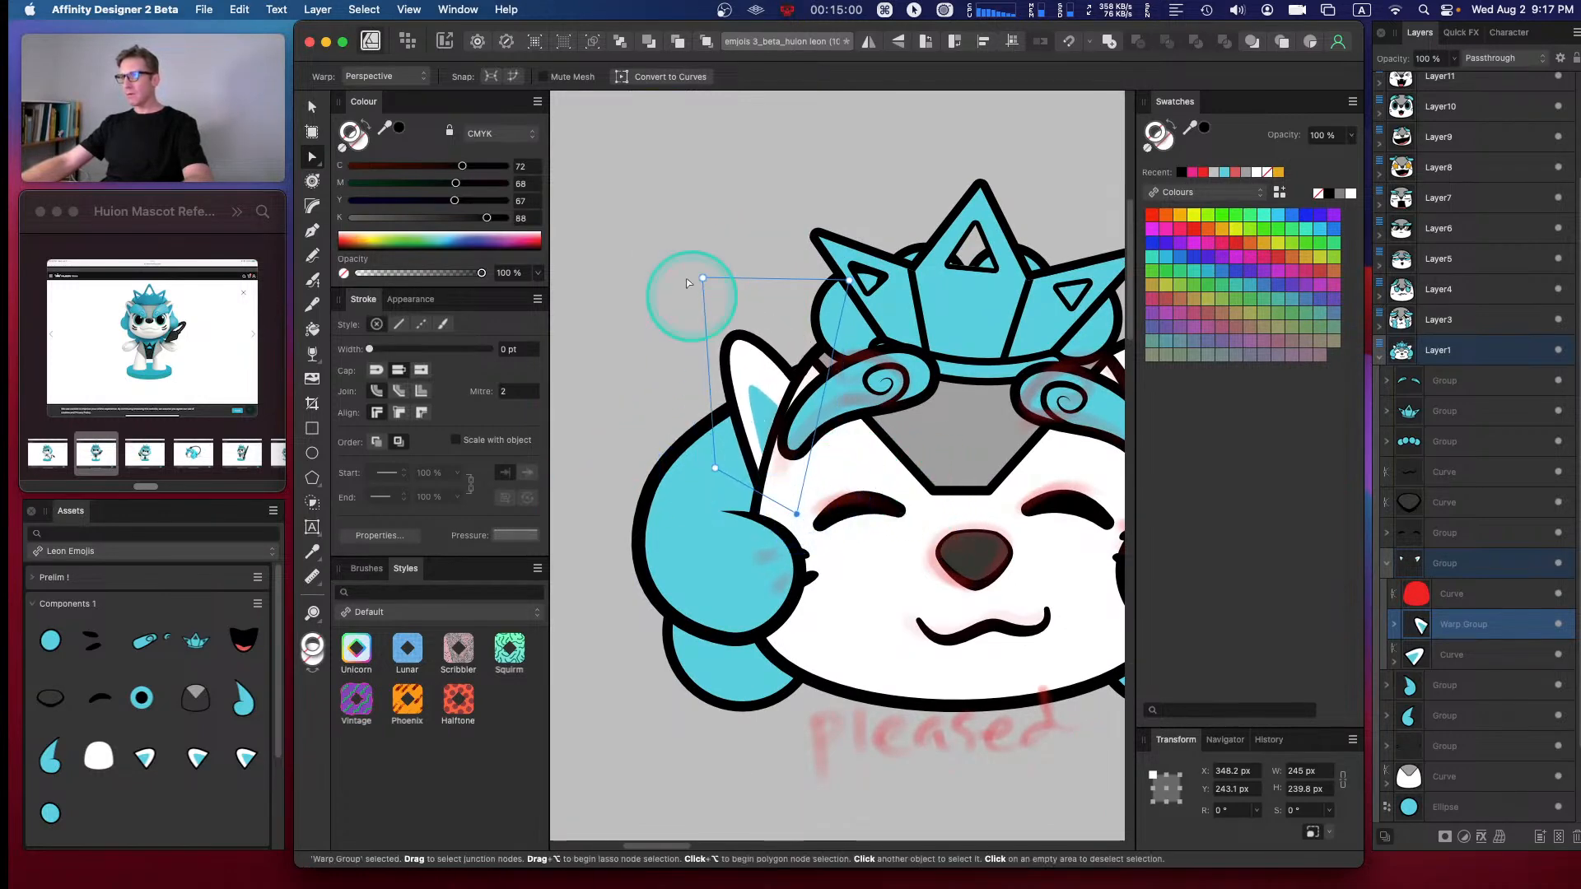
drag(703, 277, 714, 263)
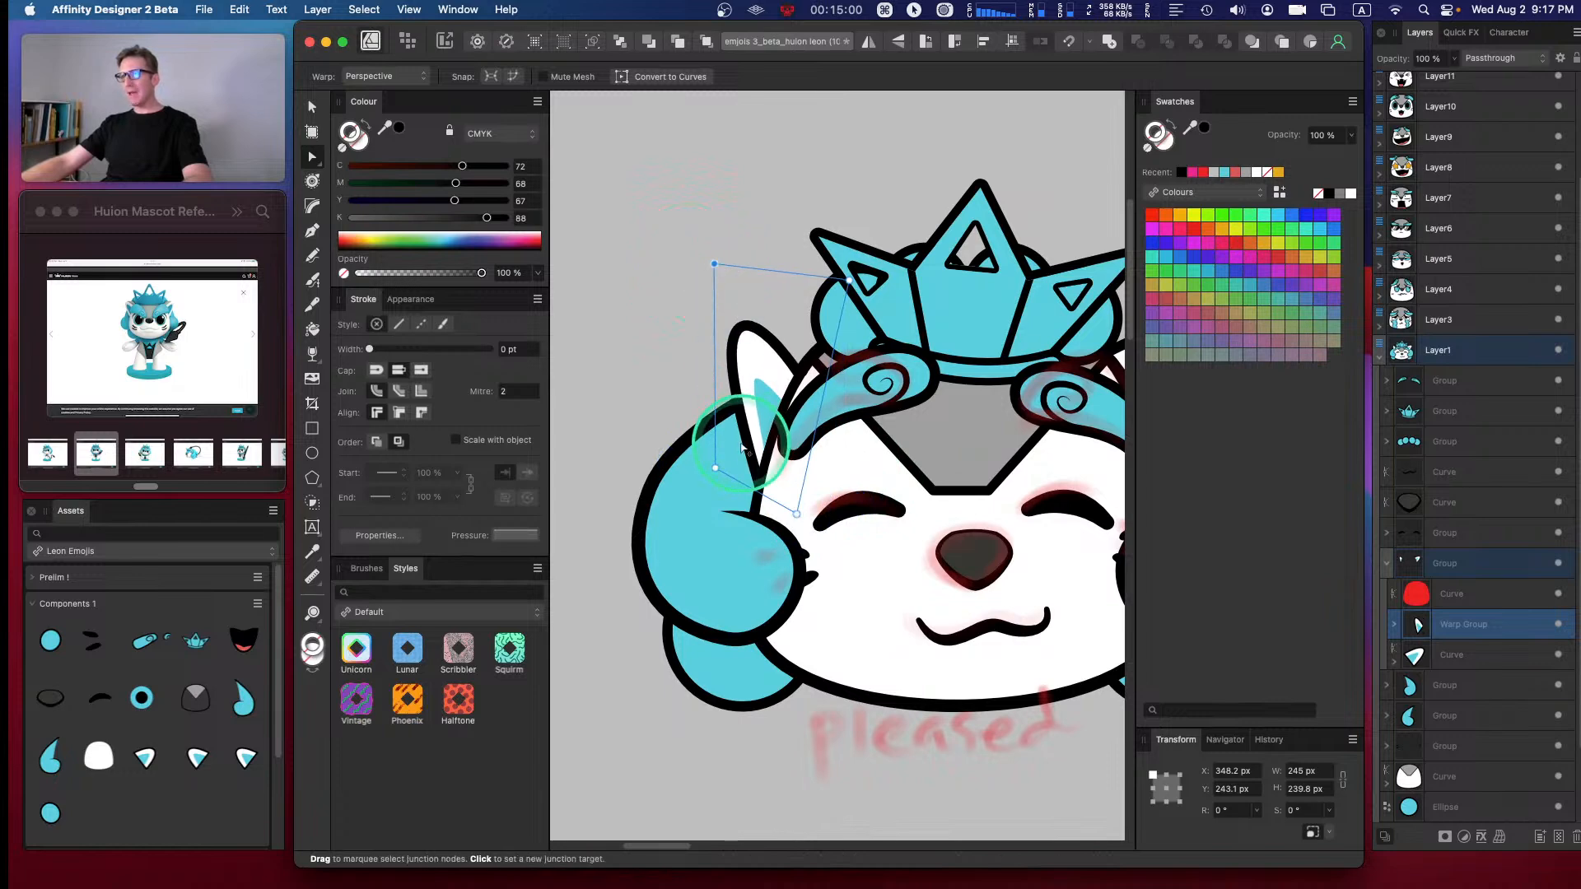
drag(715, 468, 699, 466)
drag(849, 280, 862, 282)
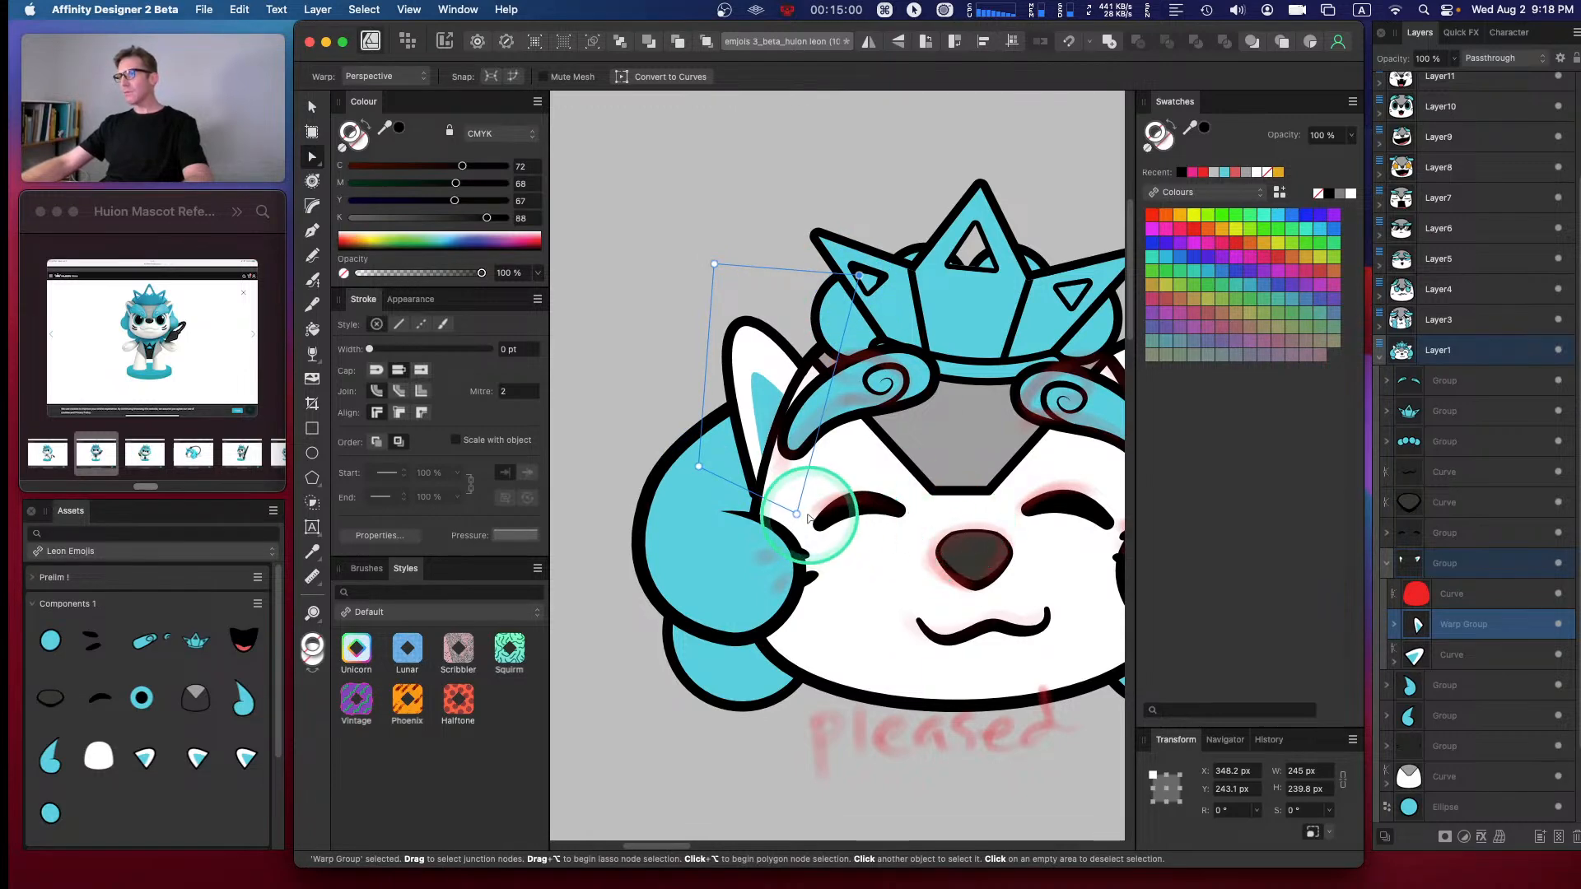
drag(798, 514, 799, 507)
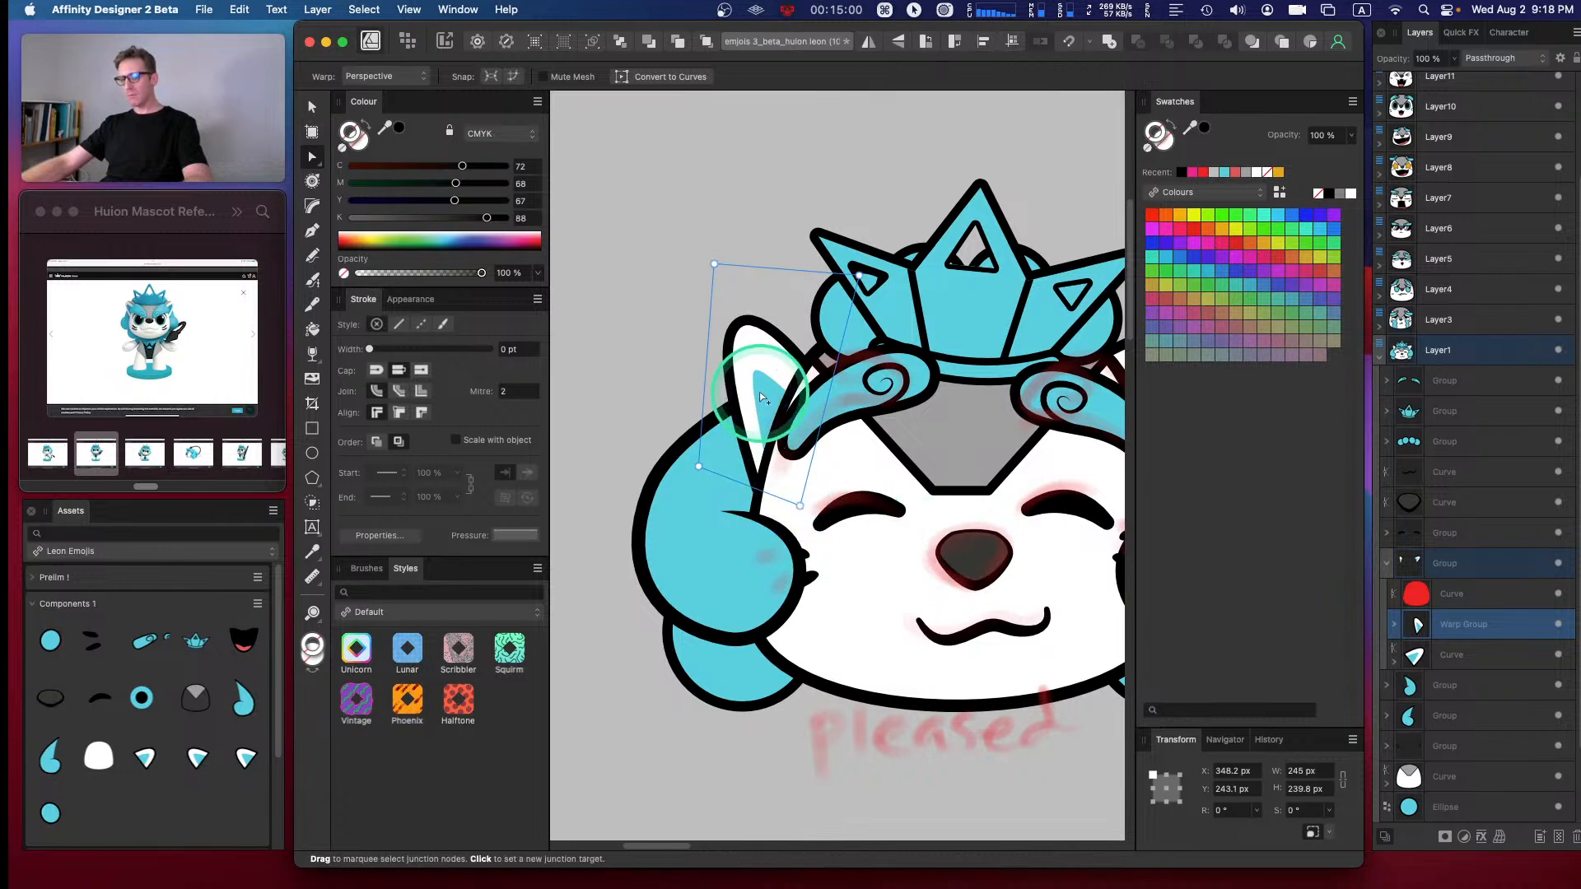
- Move the warped left ear slightly up and inward behind the head, and deselect it
key(v)
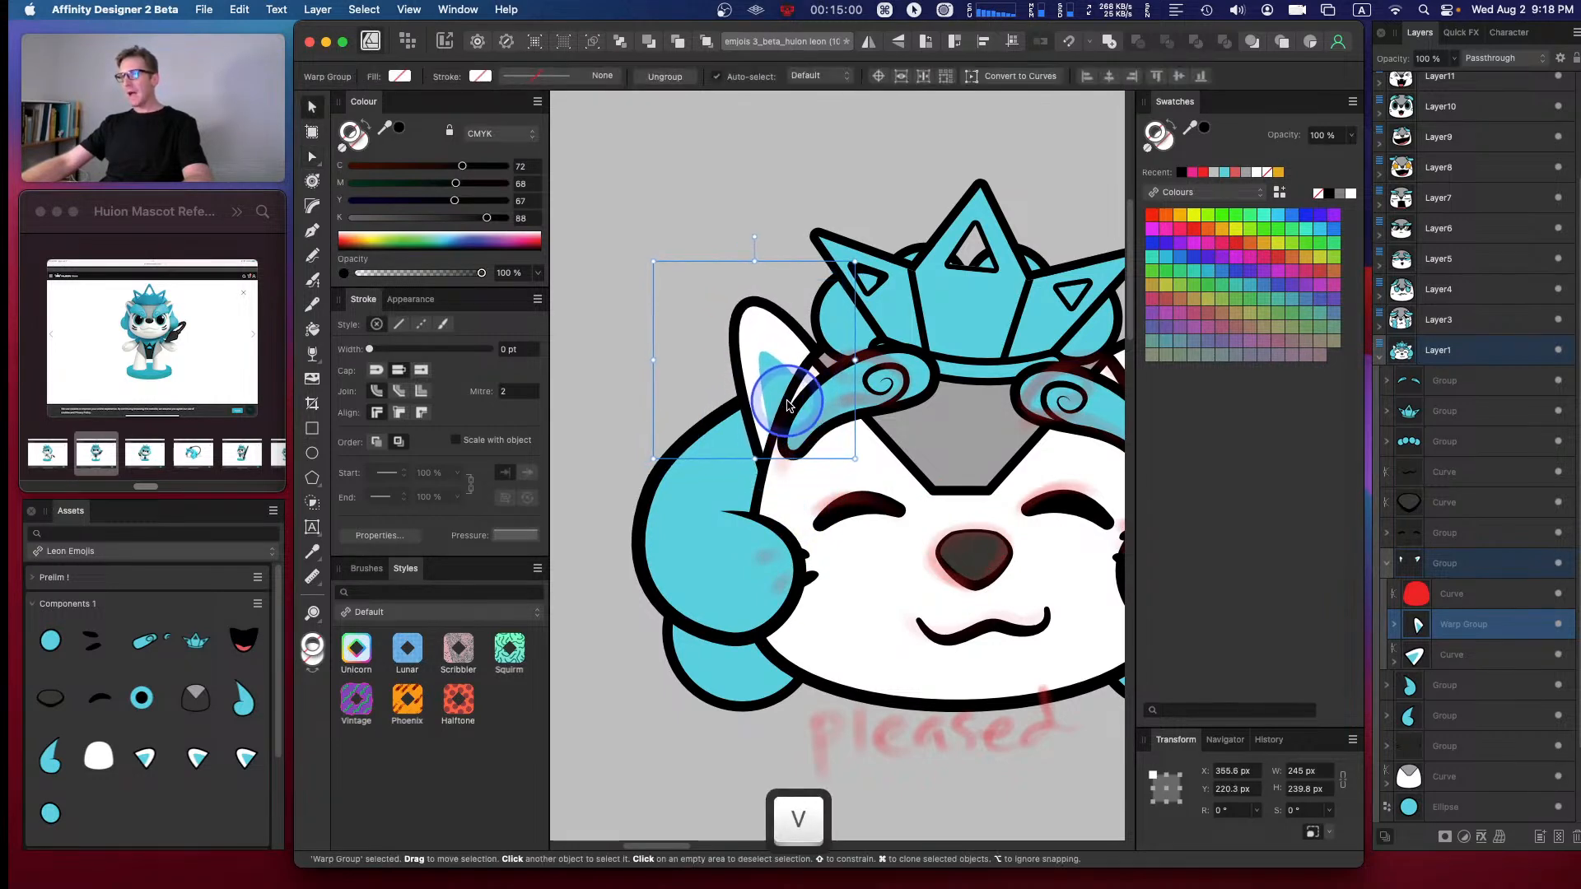
click(749, 190)
drag(865, 148, 795, 141)
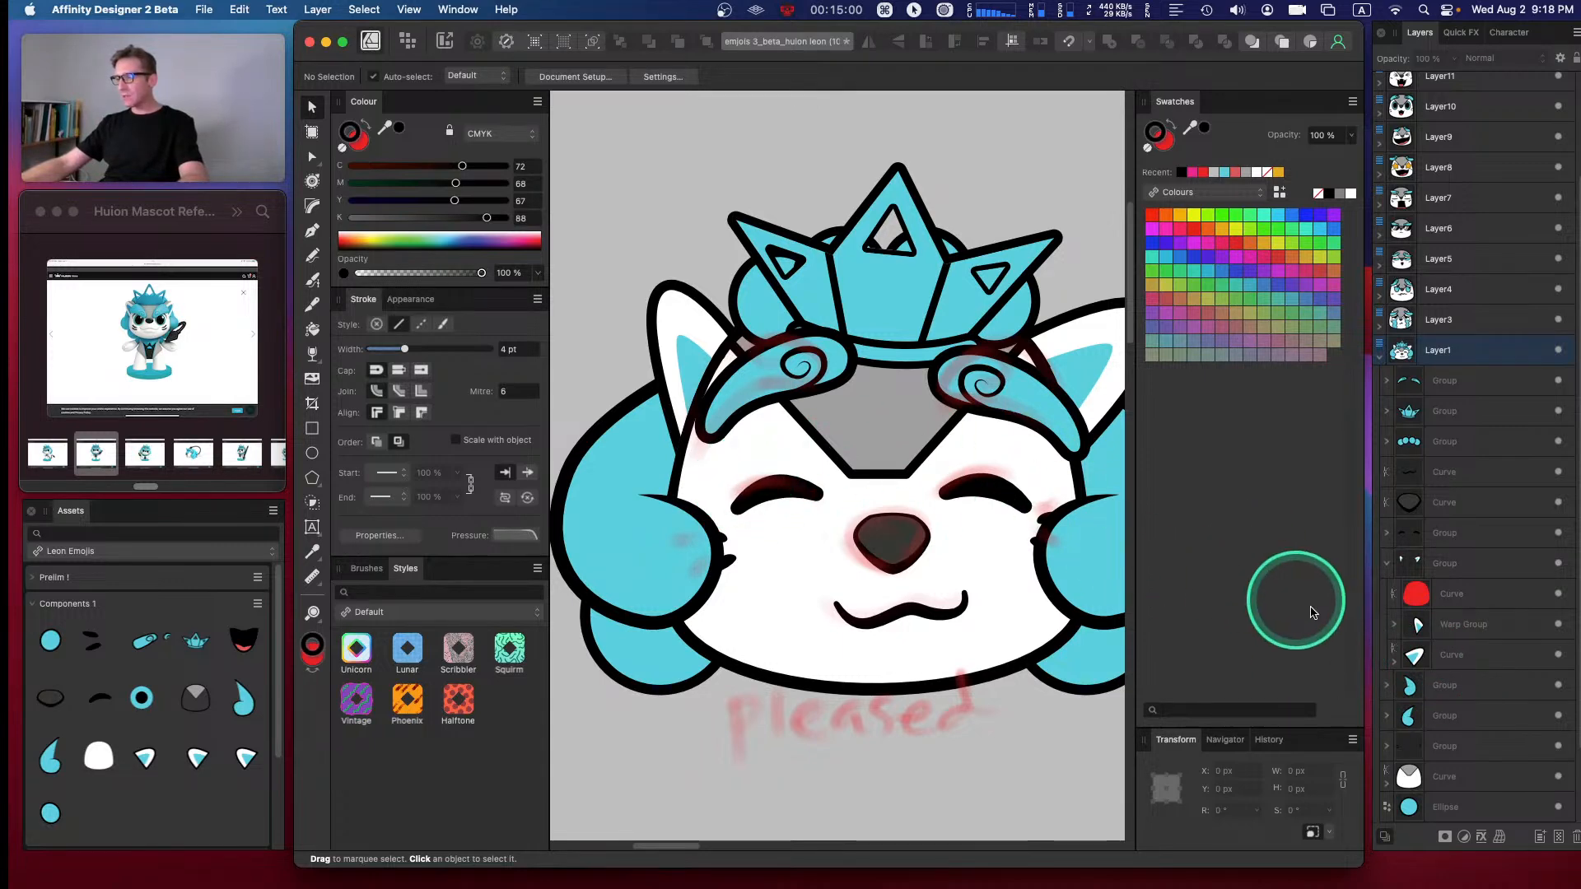
click(1458, 655)
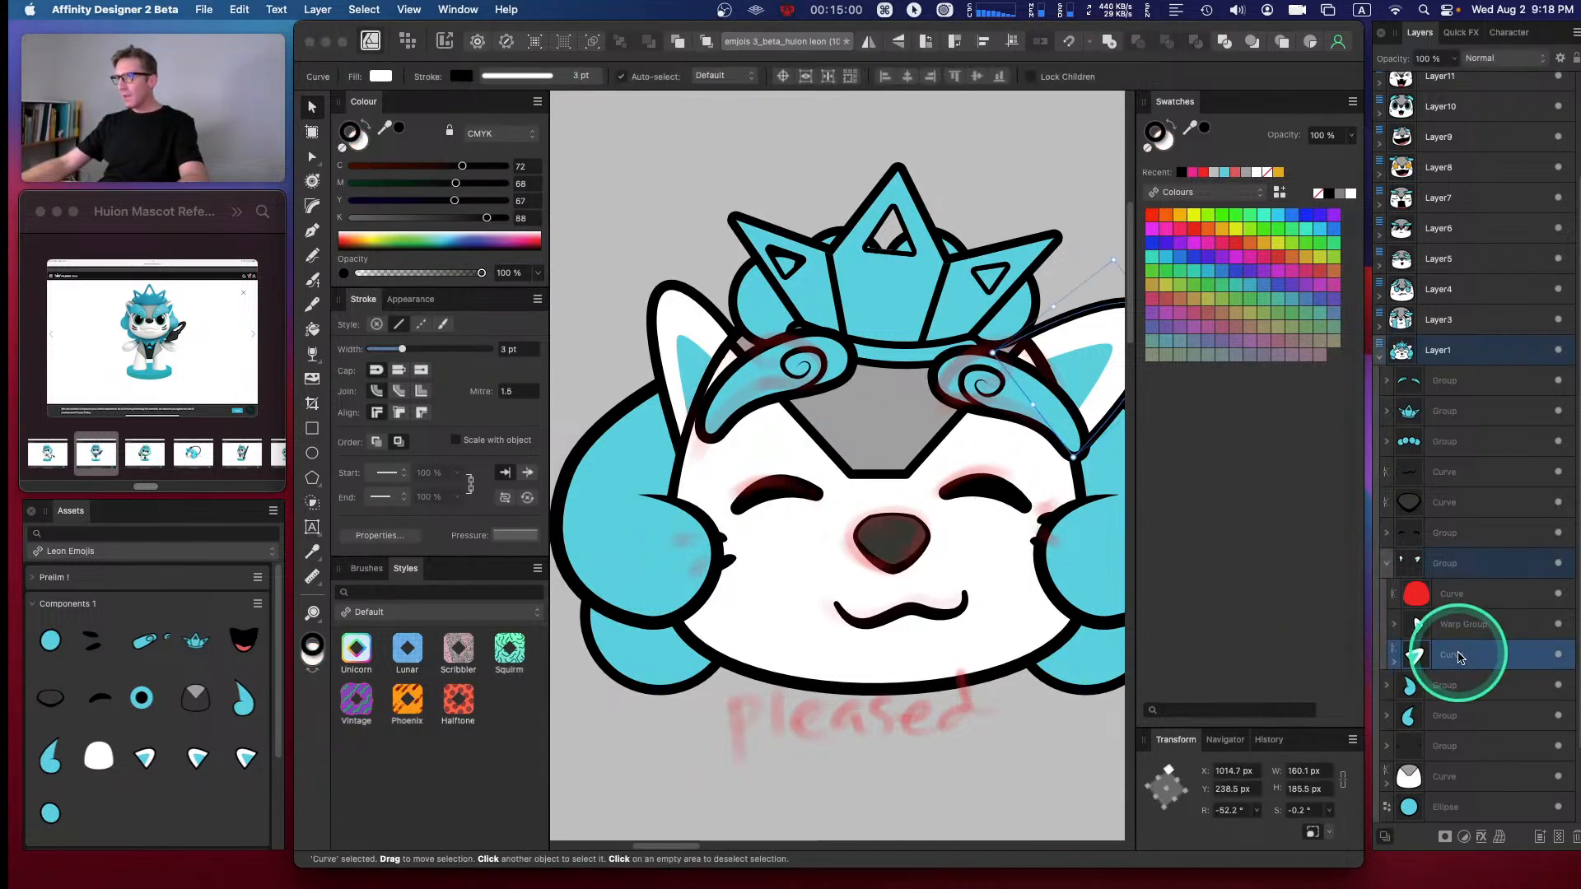
key(space)
drag(1023, 529, 988, 522)
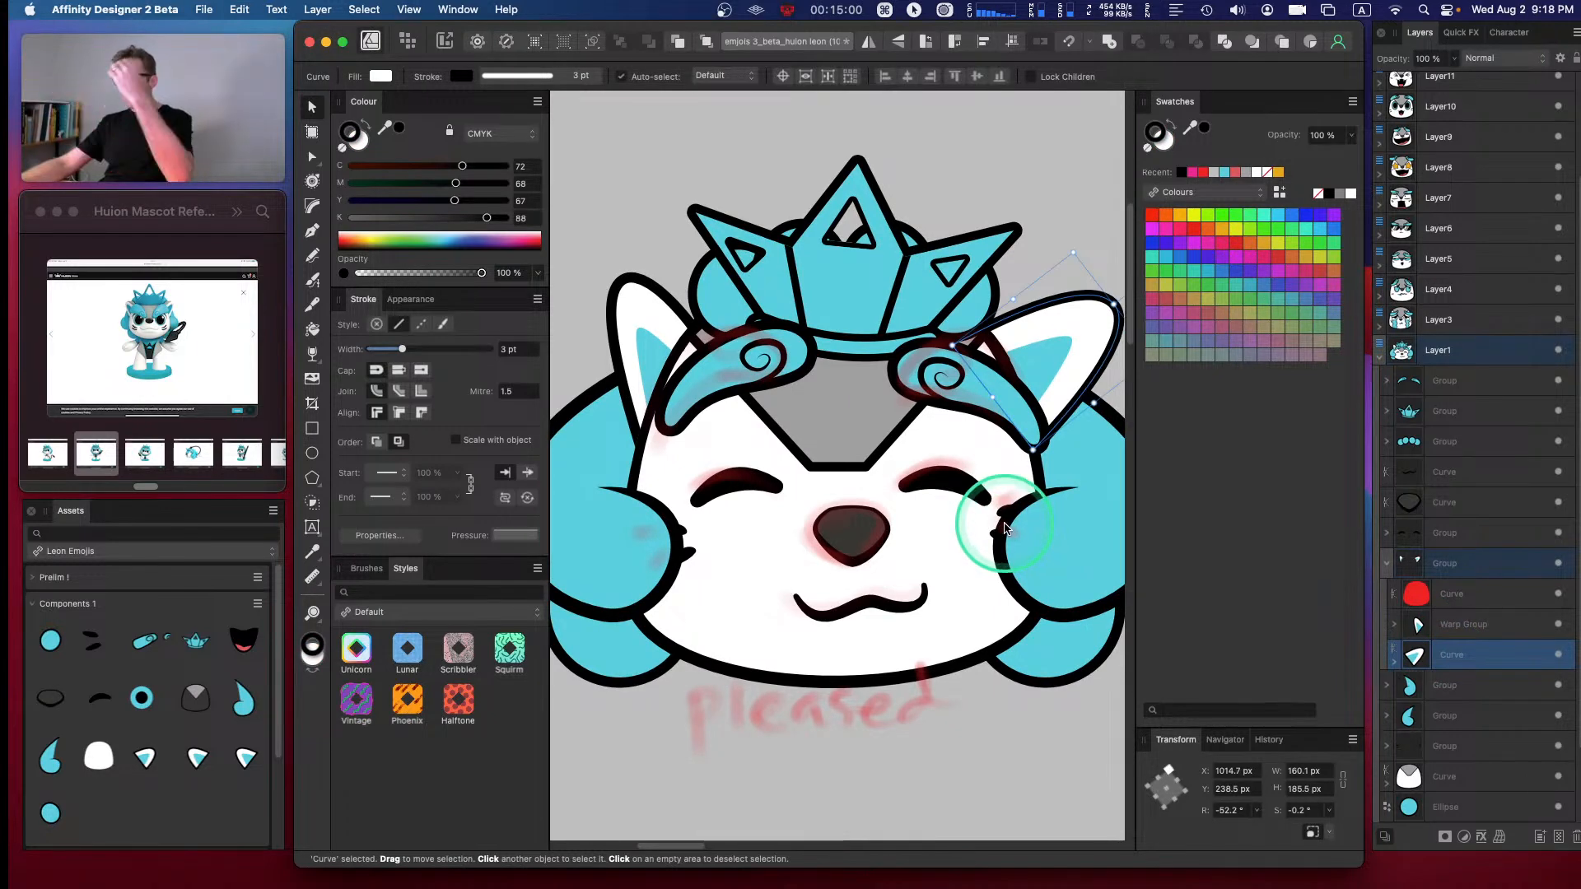
- Move the nose and mouth together slightly up the face, so the nose sits just below the grey forehead patch
click(842, 529)
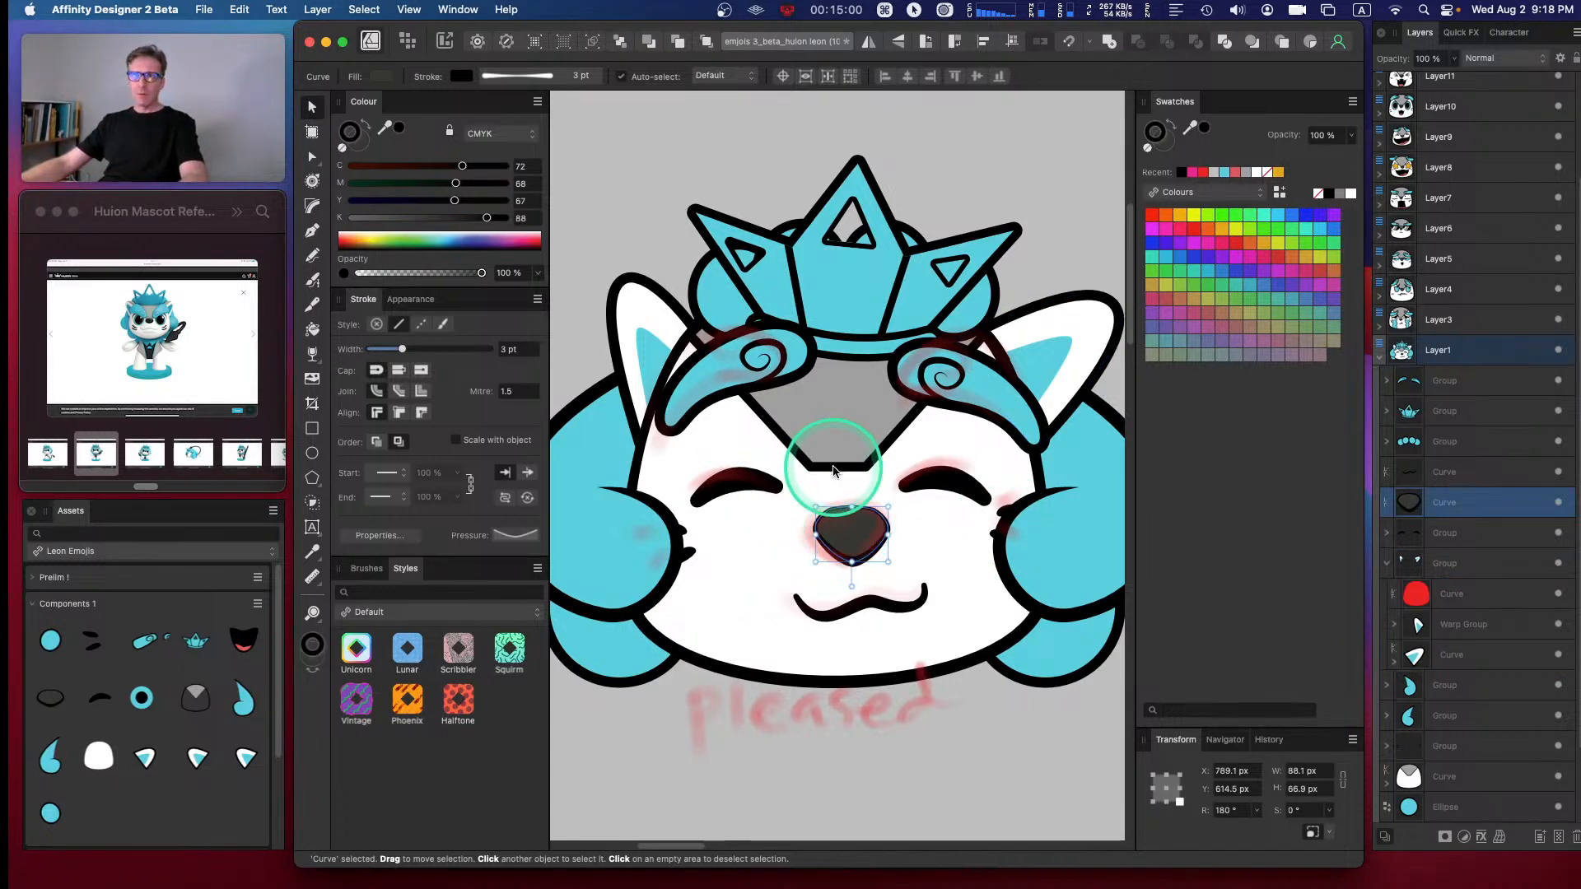
mouse_move(857, 538)
mouse_down()
mouse_move(845, 510)
mouse_move(848, 530)
mouse_up()
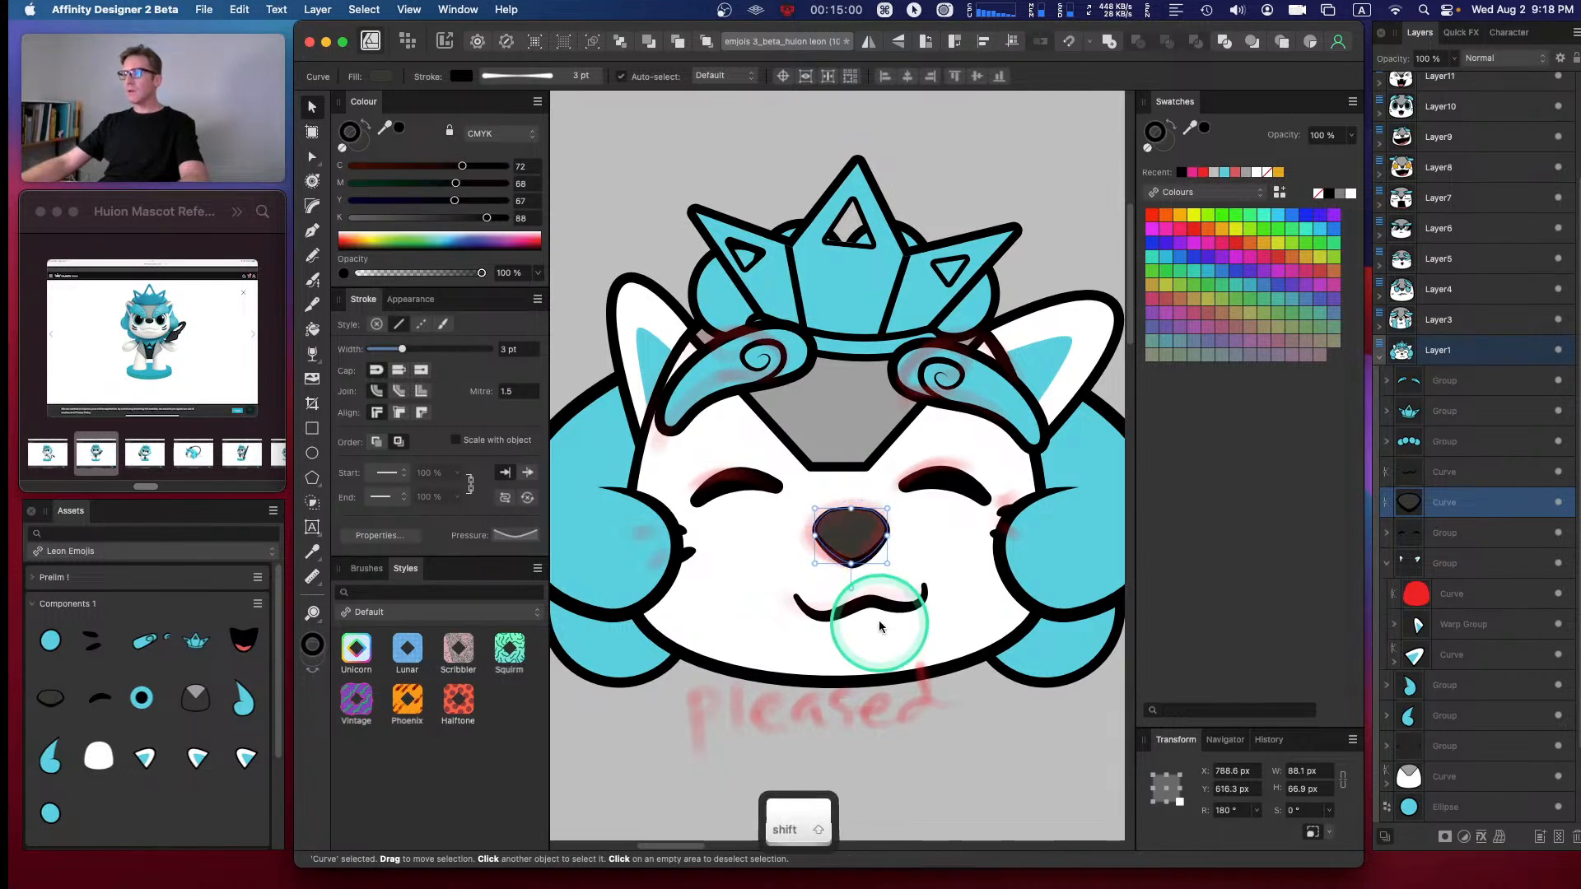
shift+click(861, 595)
drag(861, 595, 858, 576)
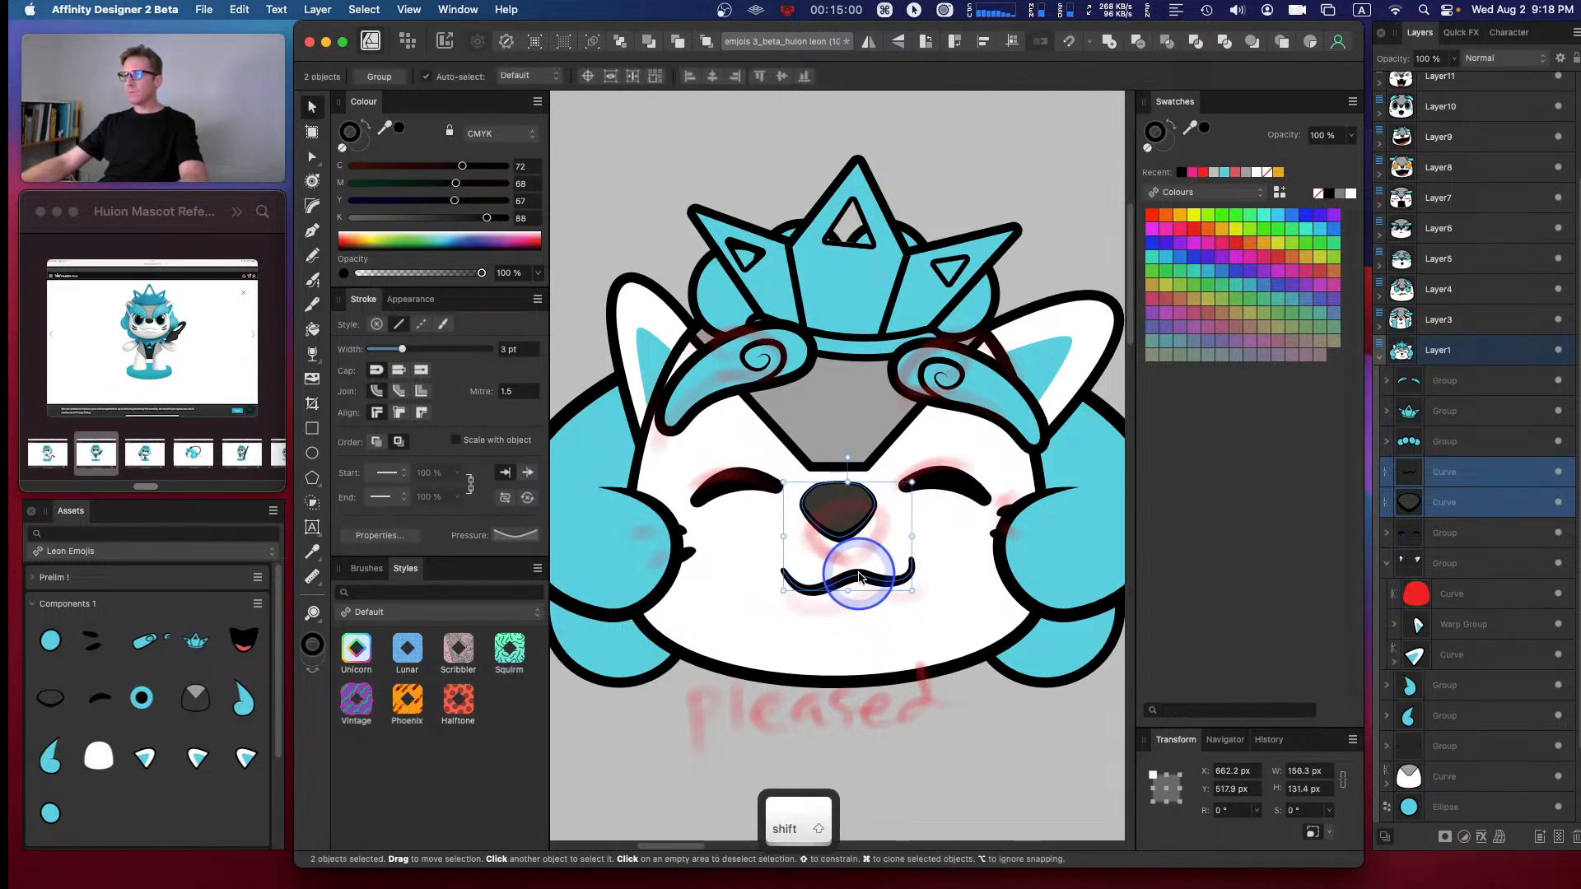
- Edit the nodes of the grey forehead patch, narrowing its bottom edge to about 47 px and lowering it to meet the nose
click(844, 461)
click(841, 454)
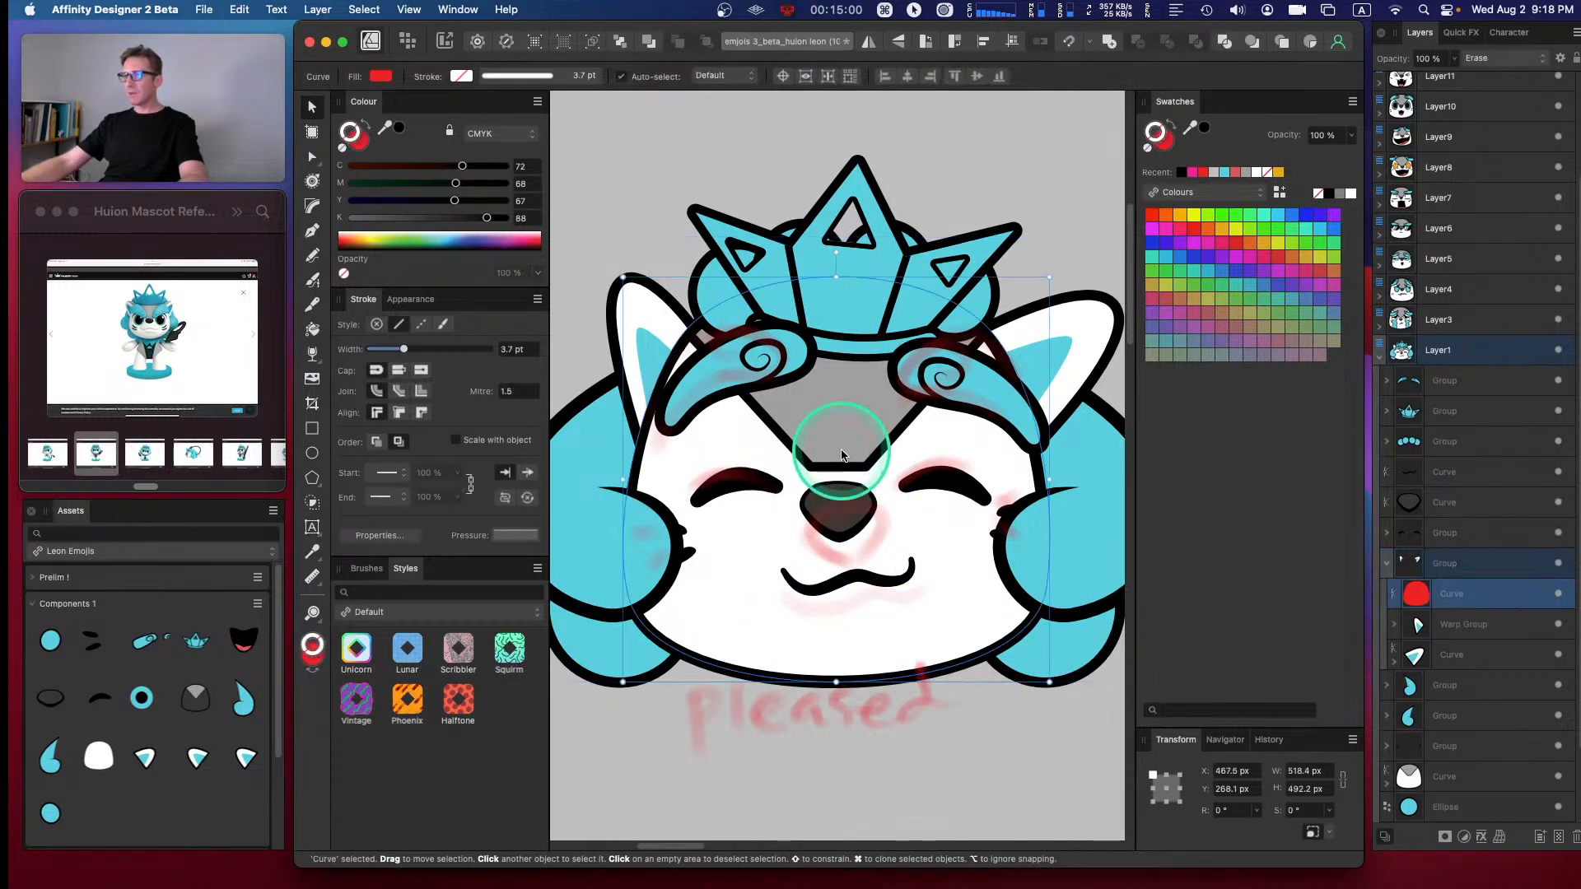
double_click(844, 461)
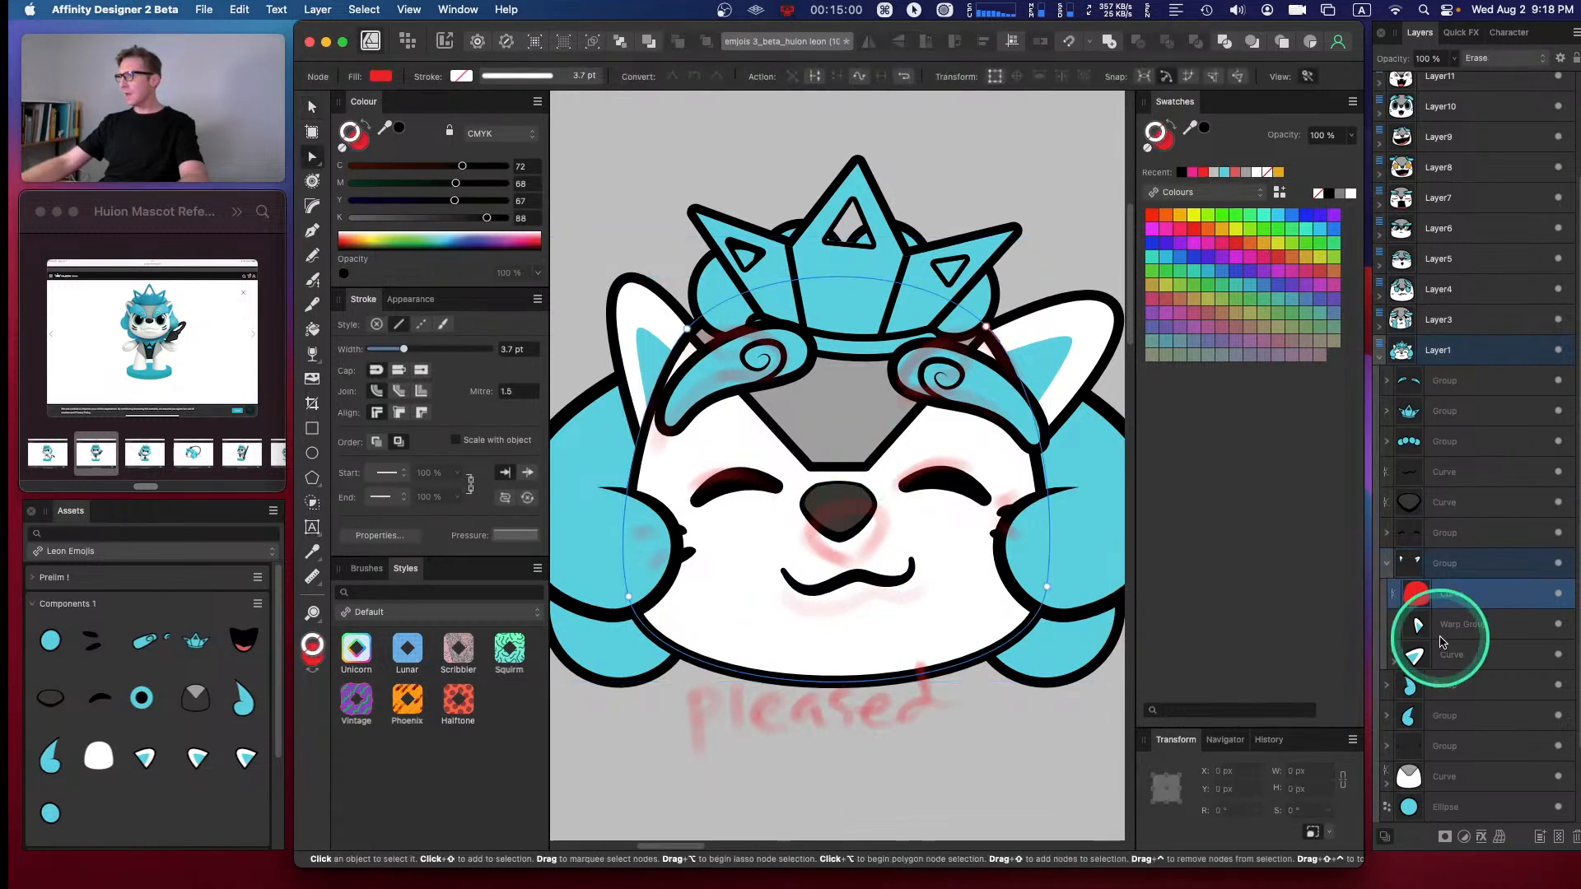
click(1387, 563)
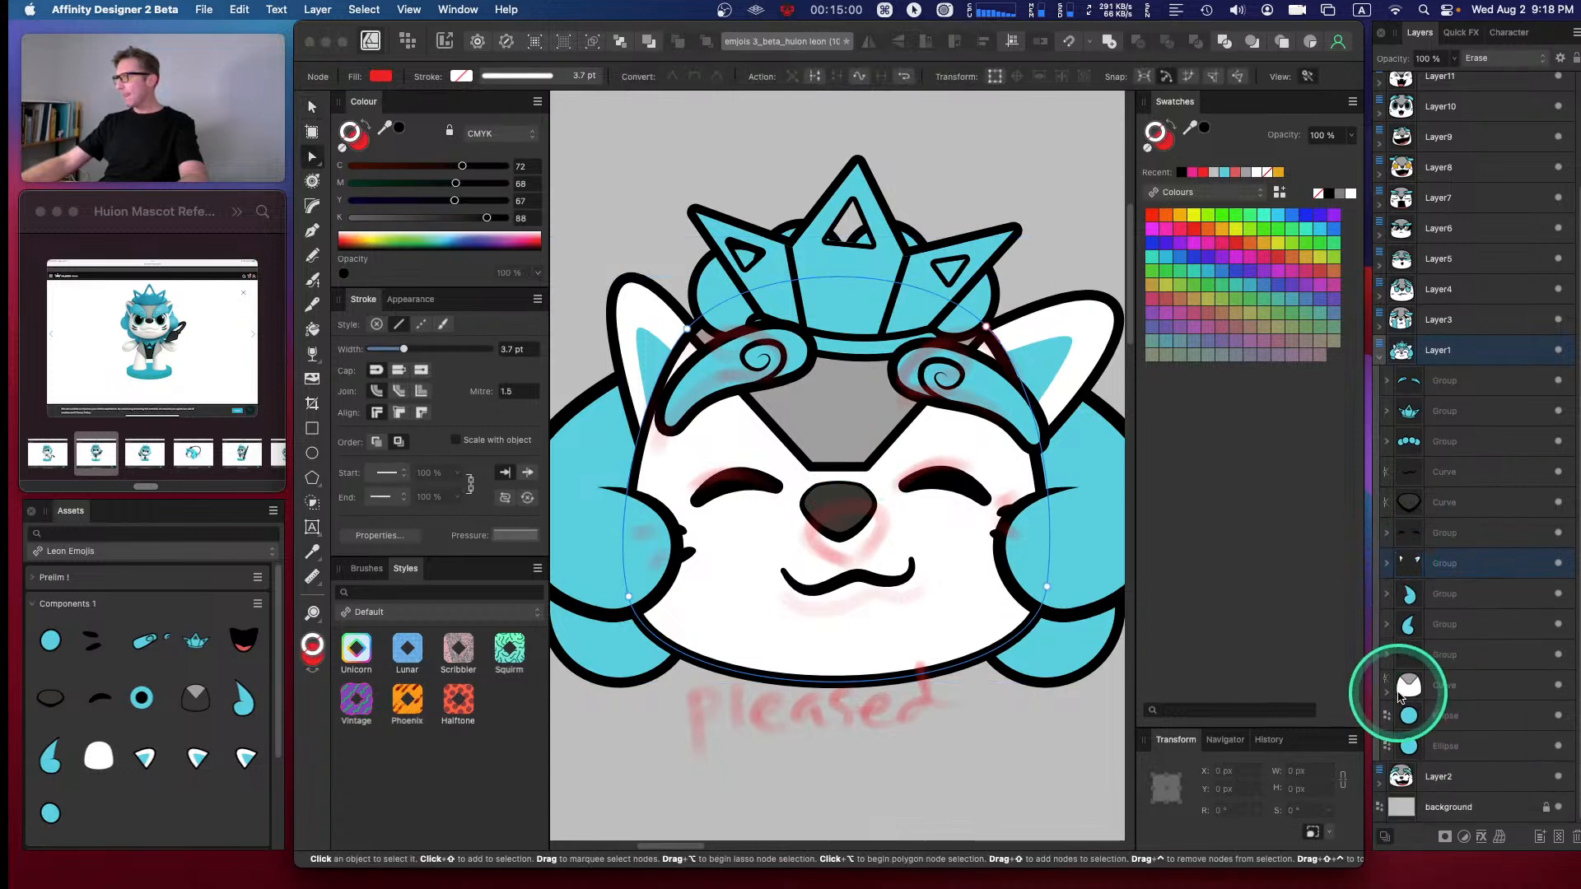
click(1387, 694)
click(1446, 716)
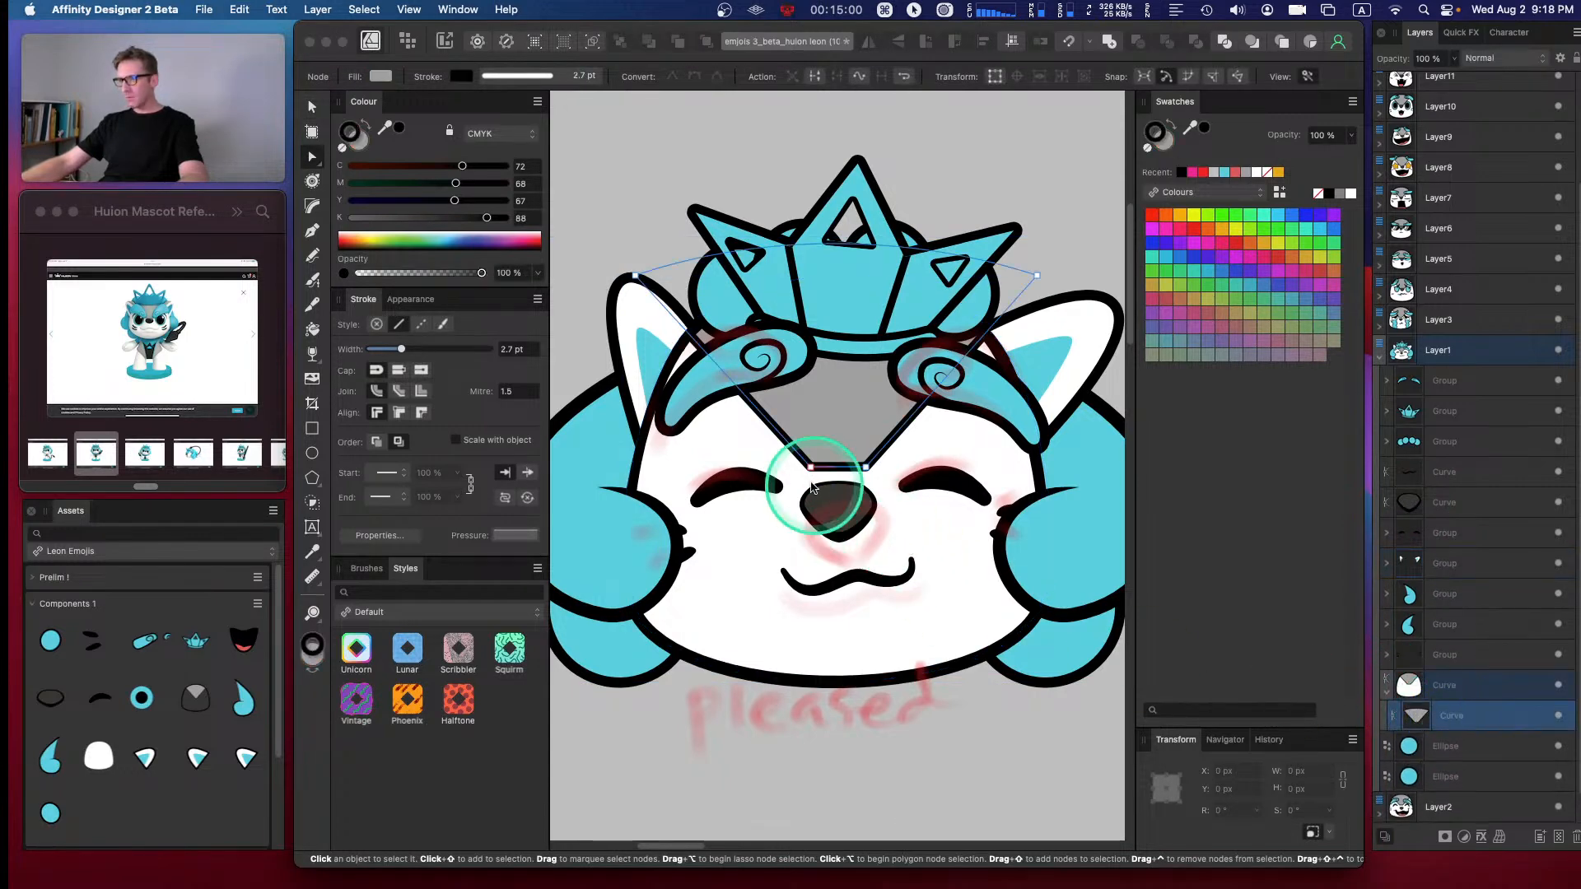
click(810, 469)
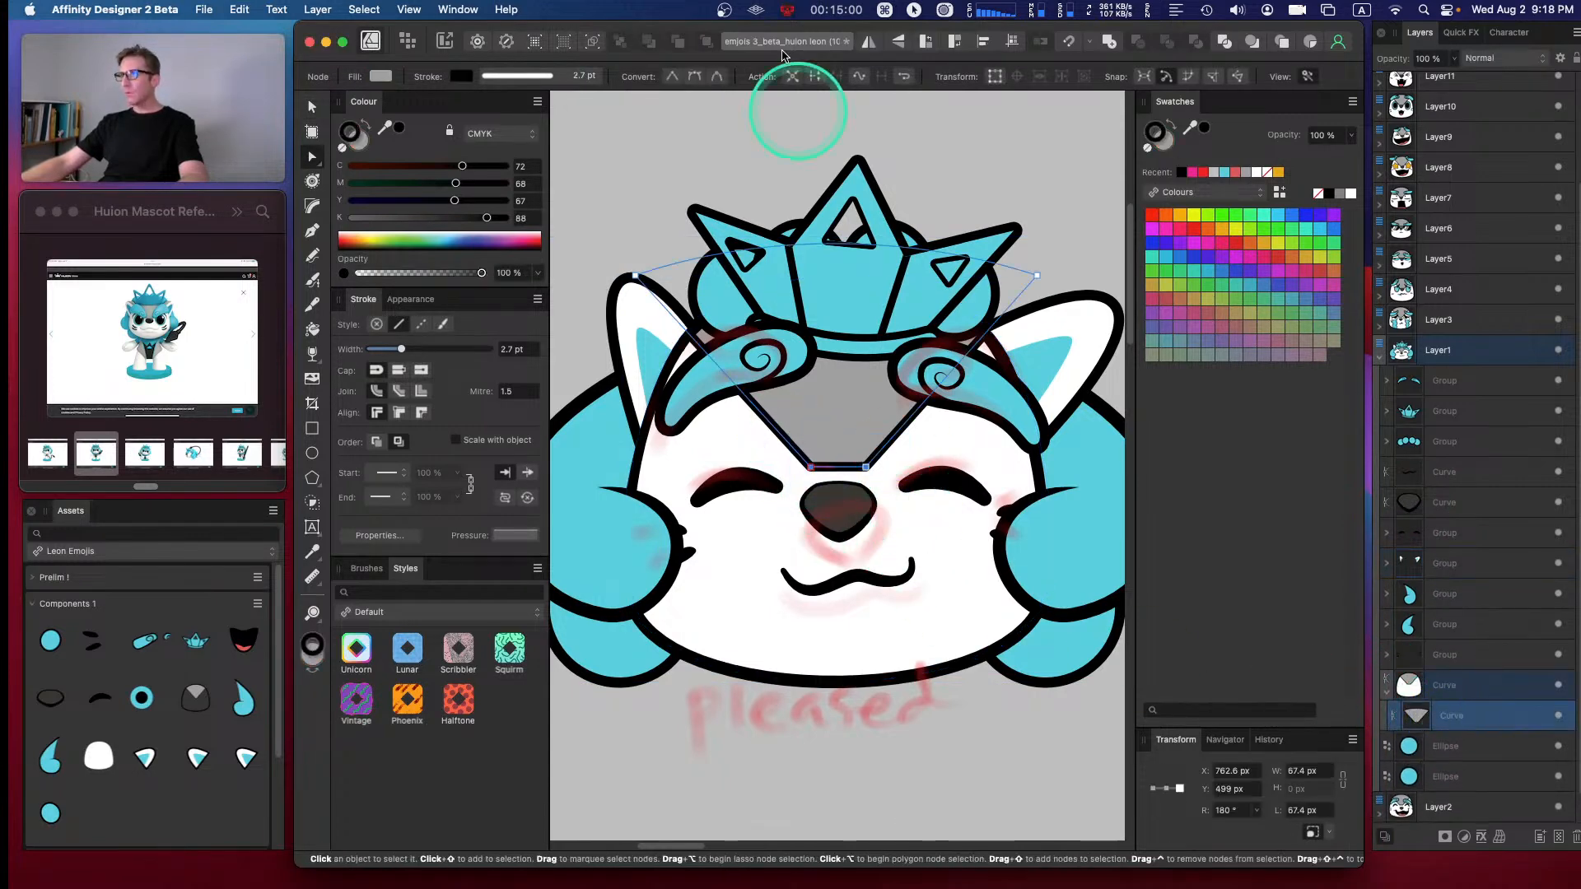
click(993, 77)
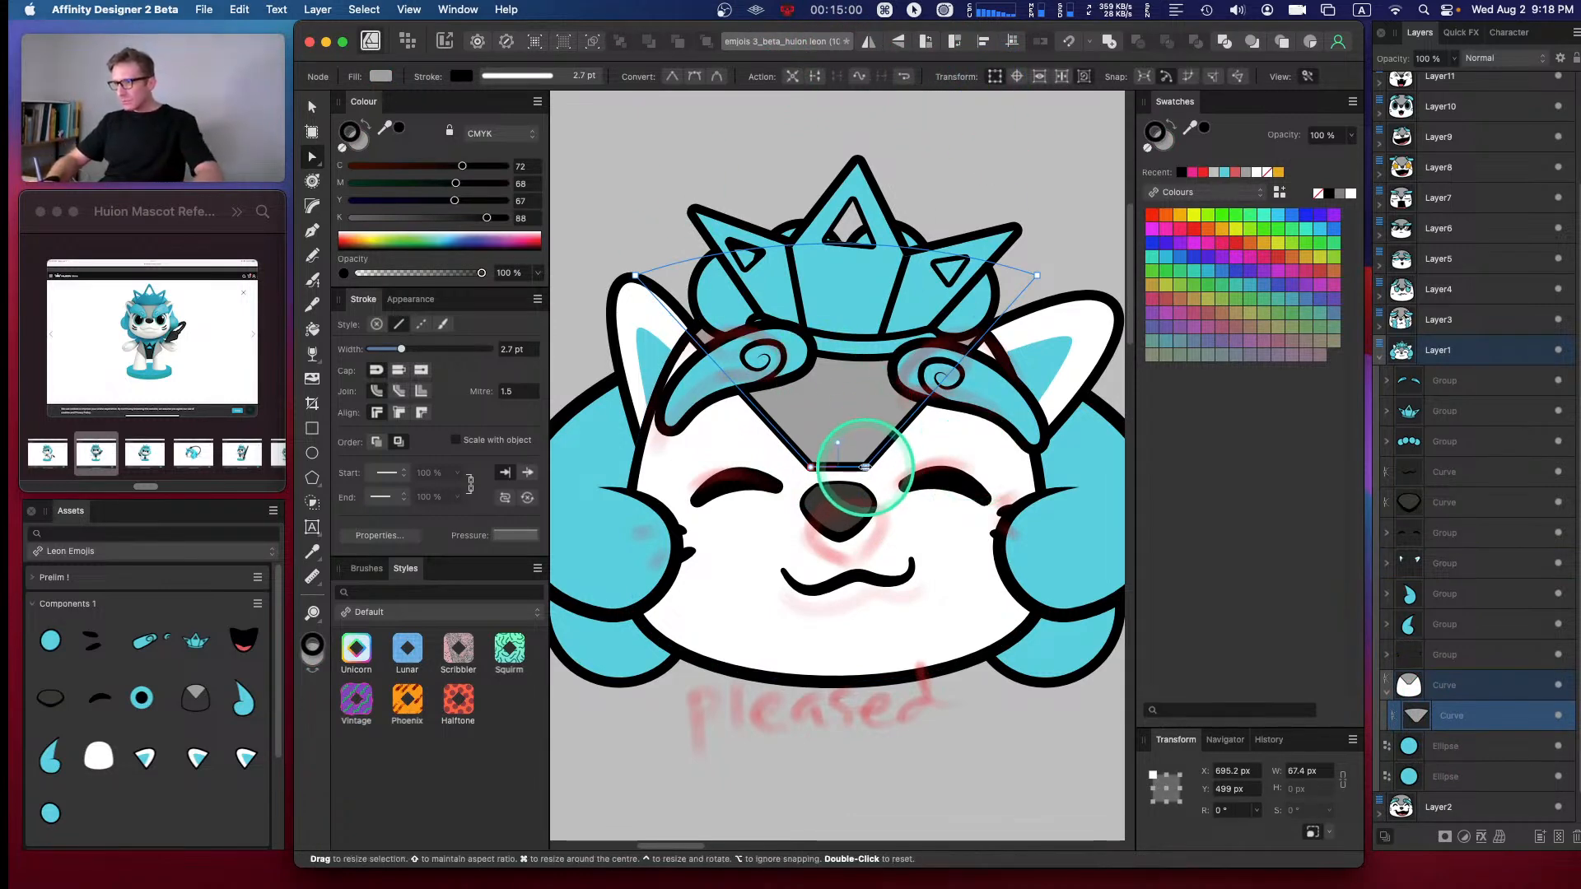
mouse_move(866, 467)
mouse_down()
mouse_move(839, 466)
mouse_move(837, 491)
mouse_move(838, 453)
mouse_up()
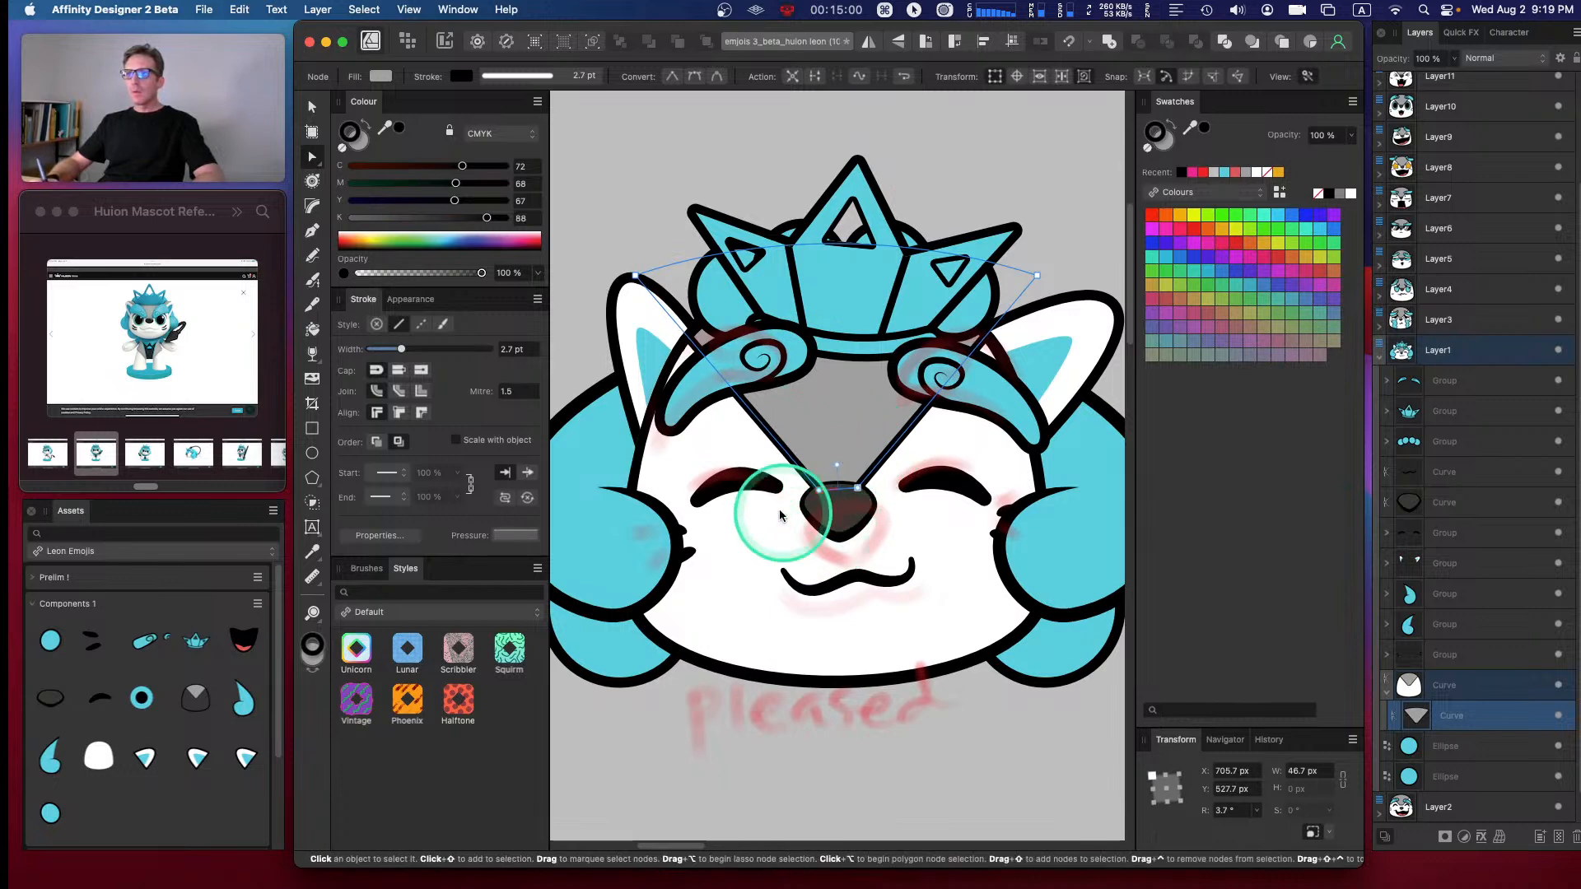
click(769, 715)
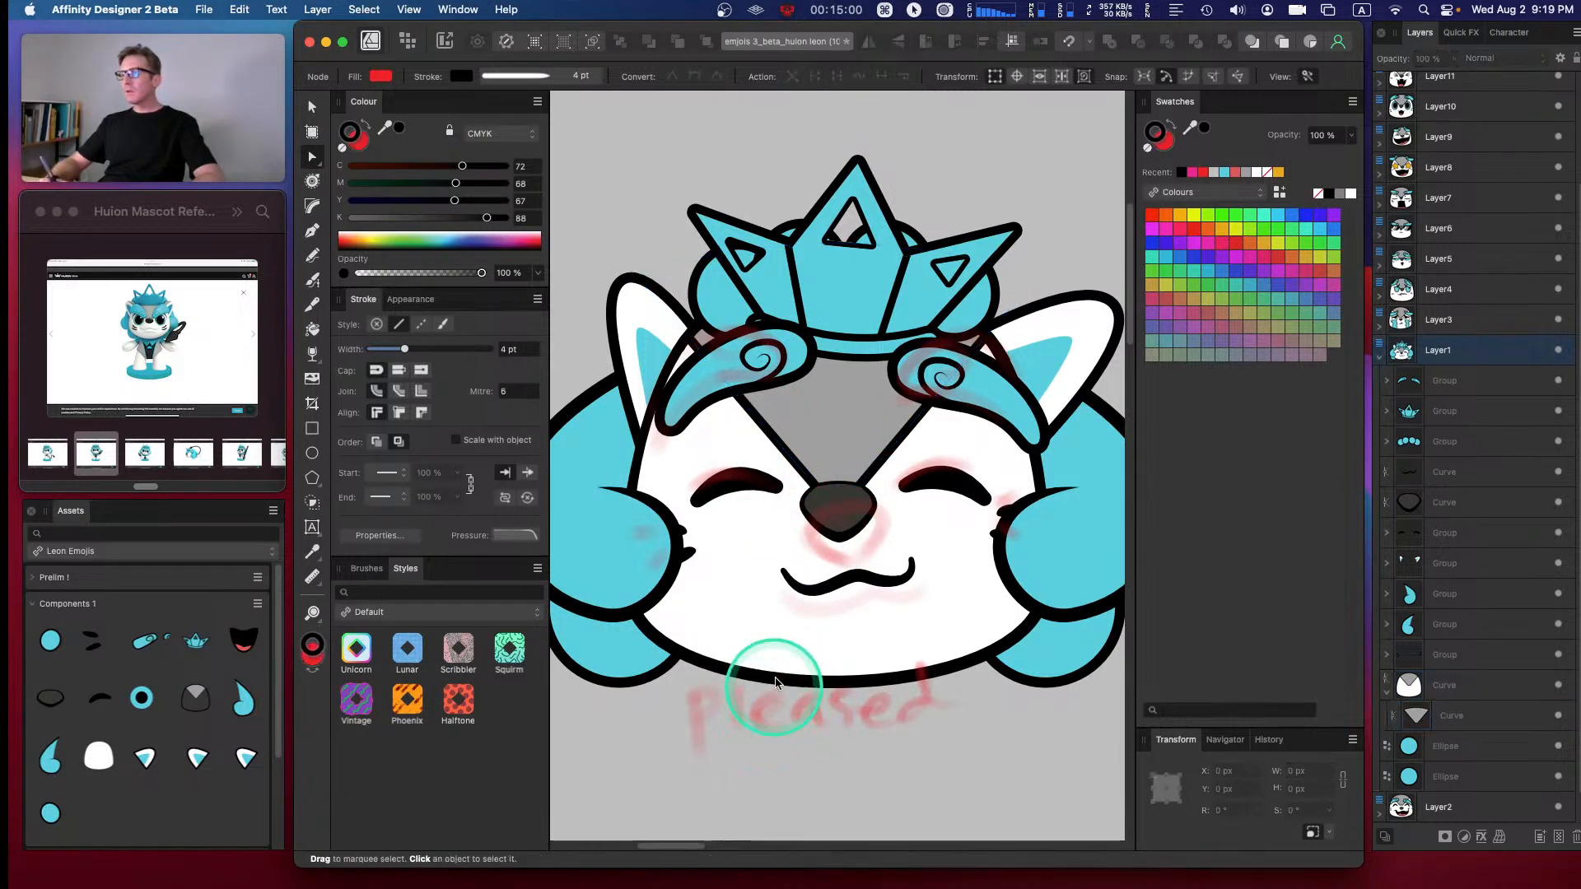
- Move the group with the two blue swirl brows down the forehead, about 26 px lower
click(1436, 382)
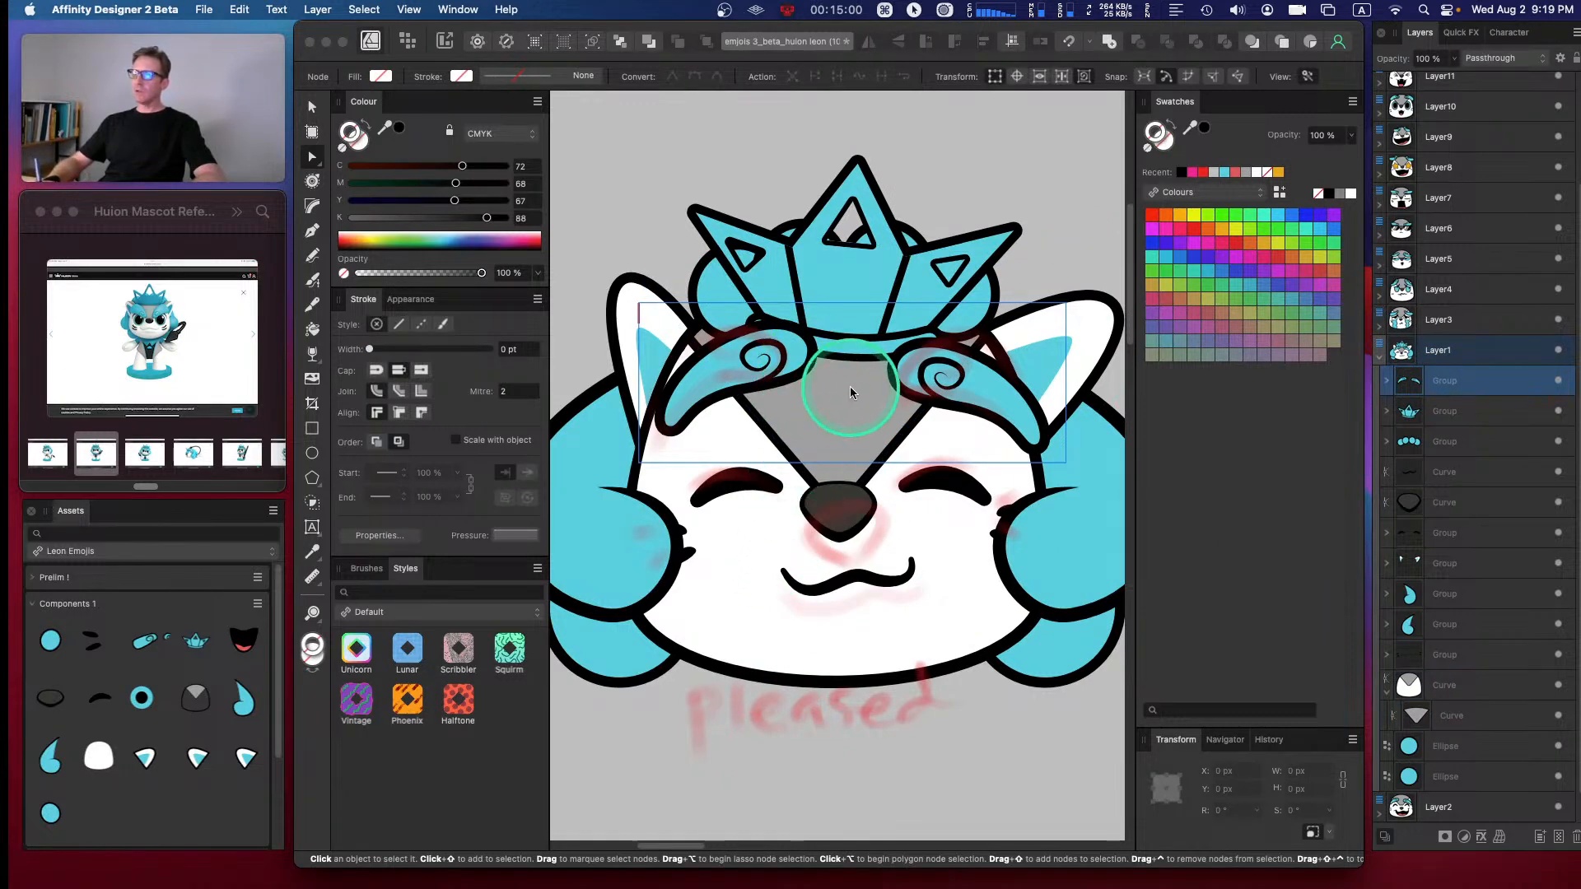
key(v)
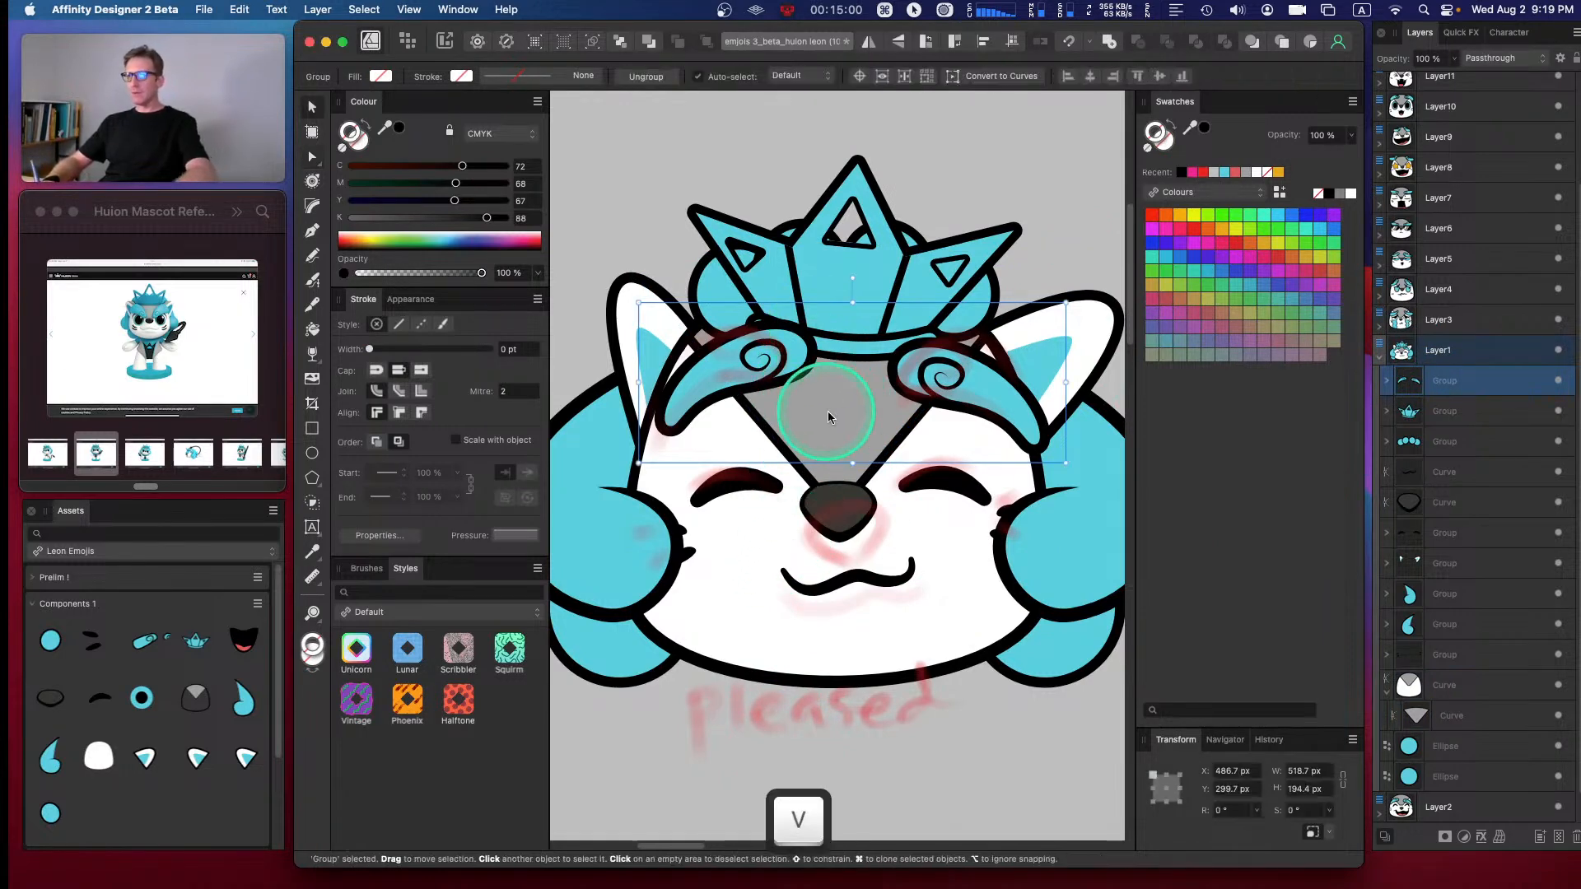
drag(856, 375, 854, 398)
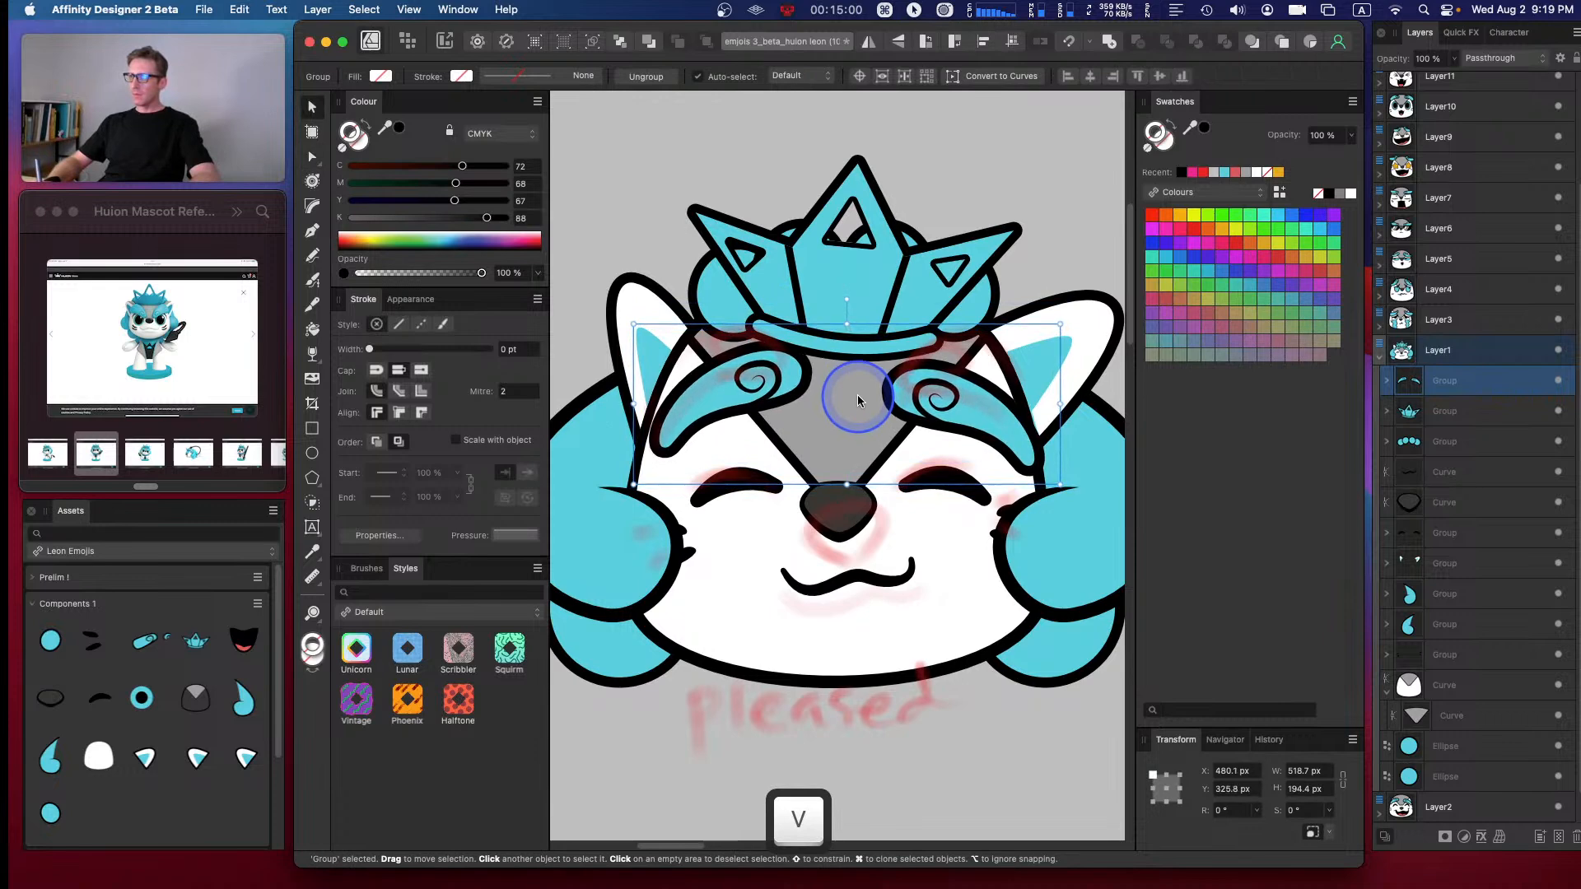
drag(1059, 325, 995, 353)
key(space)
drag(855, 533, 1067, 479)
drag(1029, 305, 906, 361)
key(space)
drag(842, 449, 953, 440)
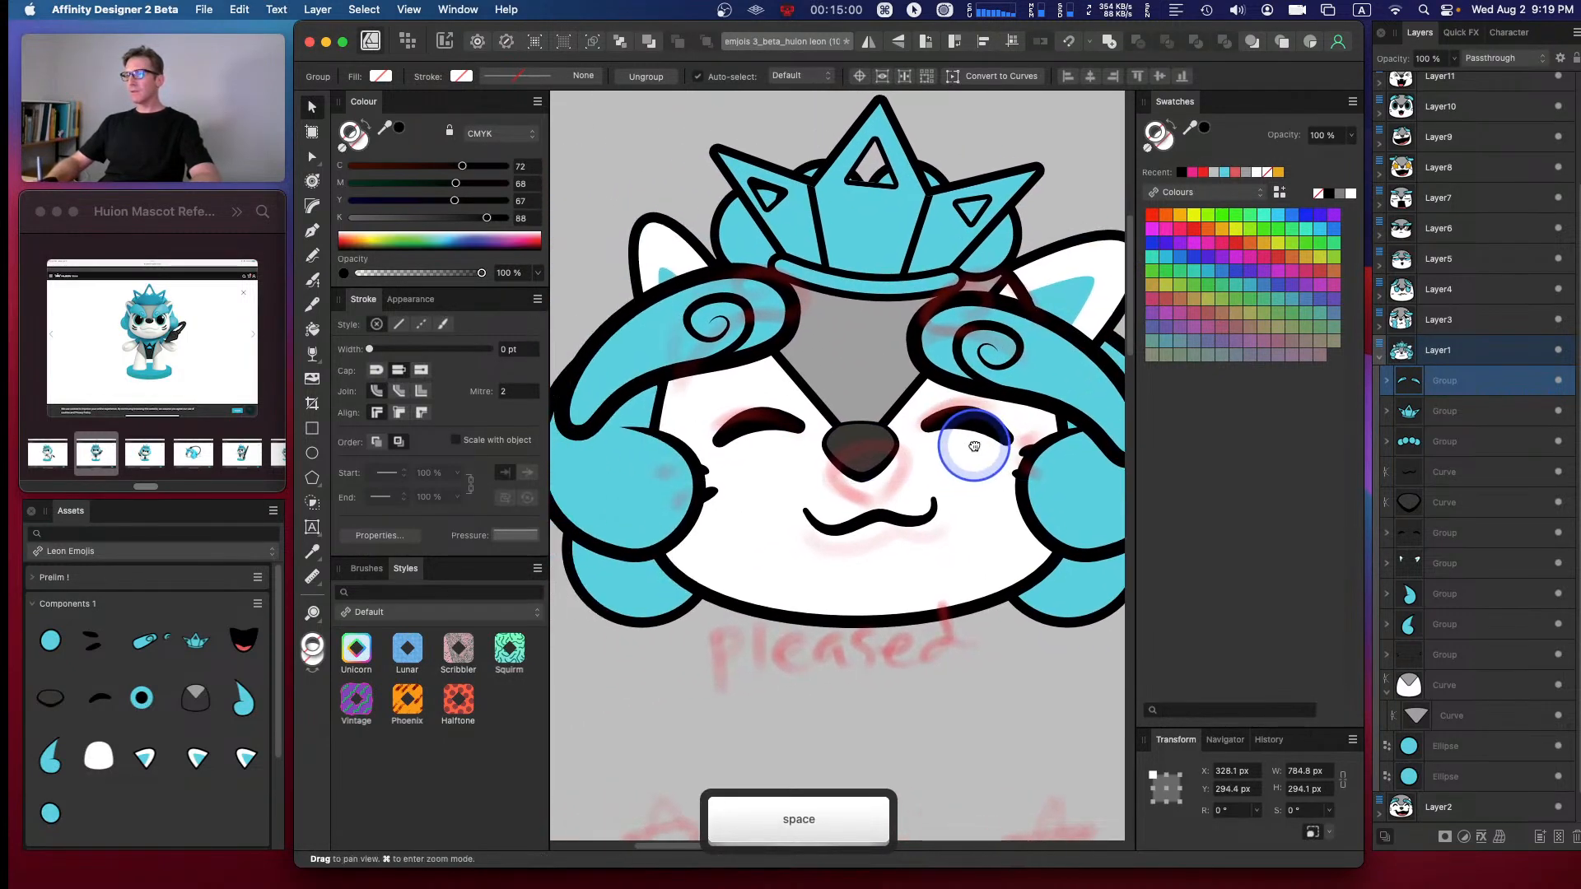
key(super+z)
key(super+z)
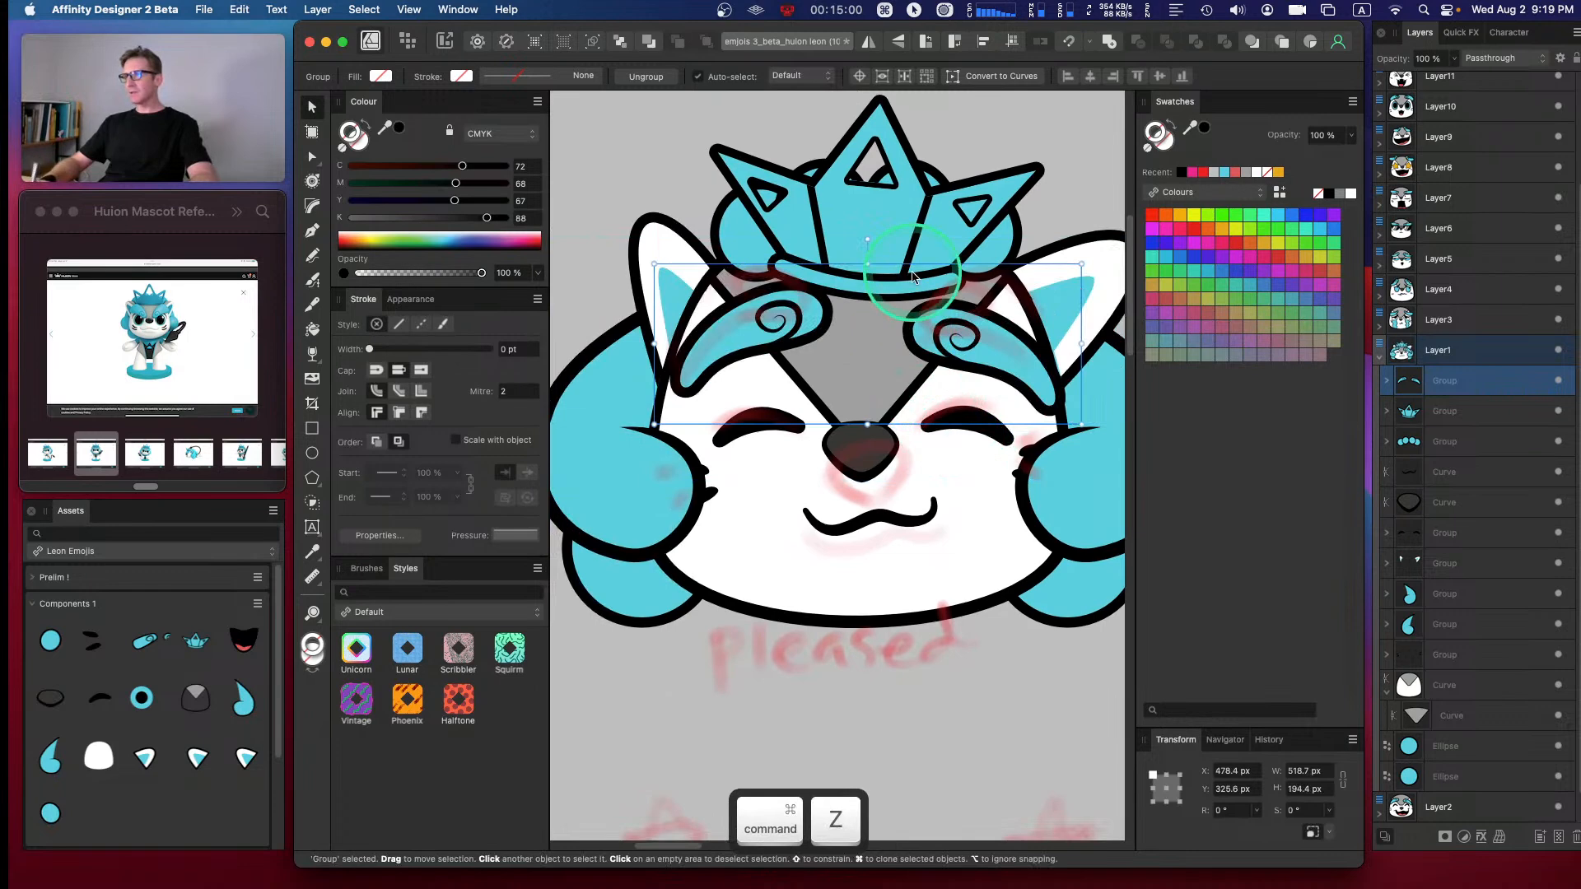
- Enlarge the swirl brow group to about 545 by 204 px, shift it slightly back to centre on the forehead, and deselect it
drag(1081, 425, 1103, 433)
drag(994, 373, 984, 374)
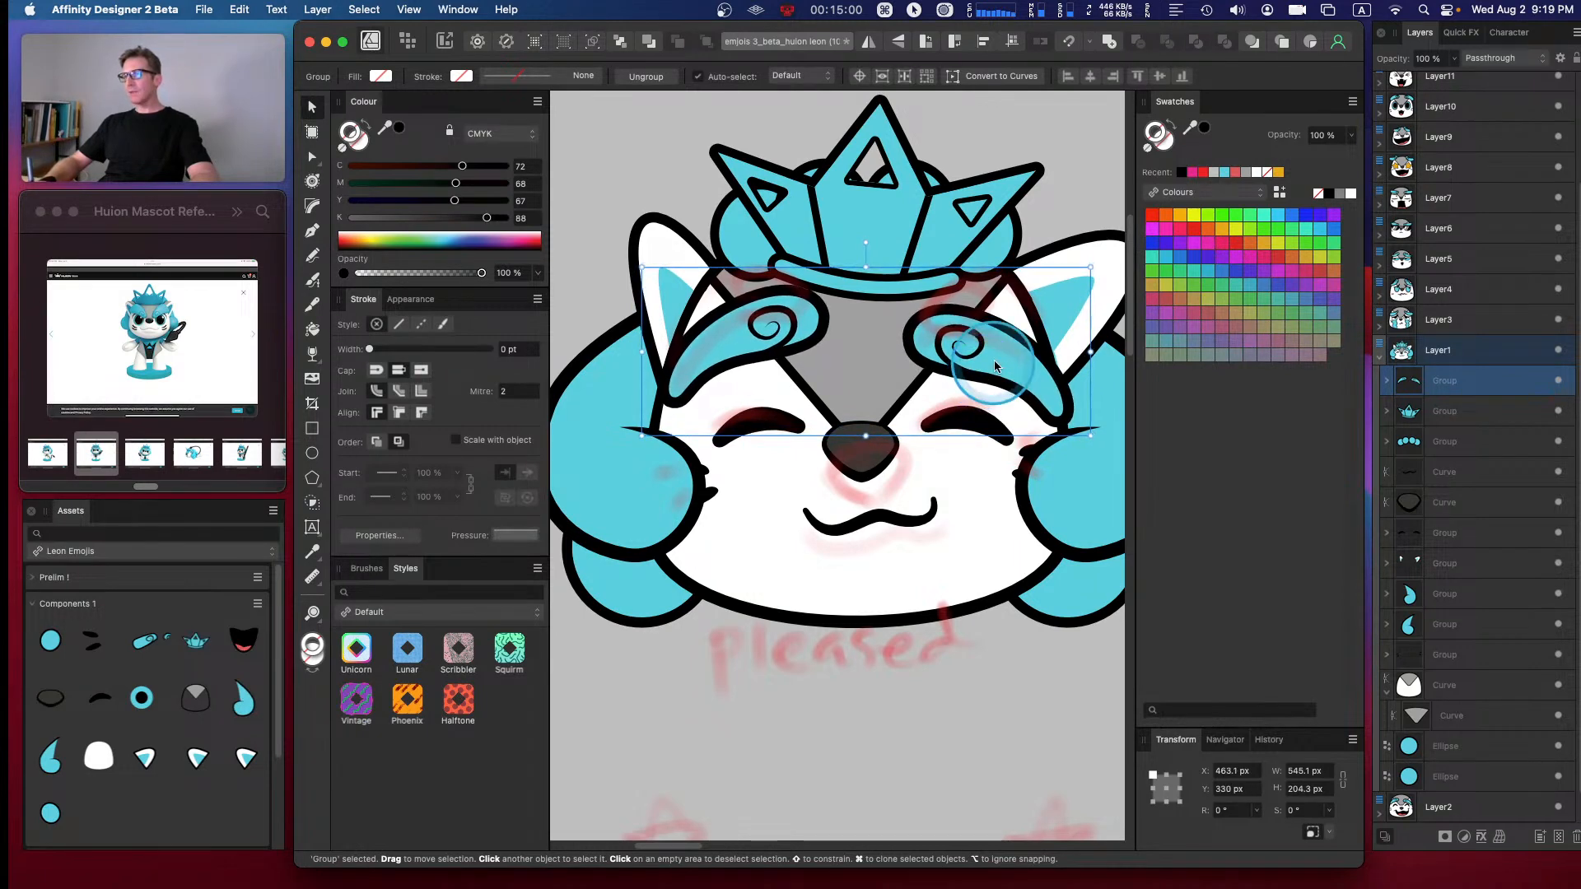
click(1074, 187)
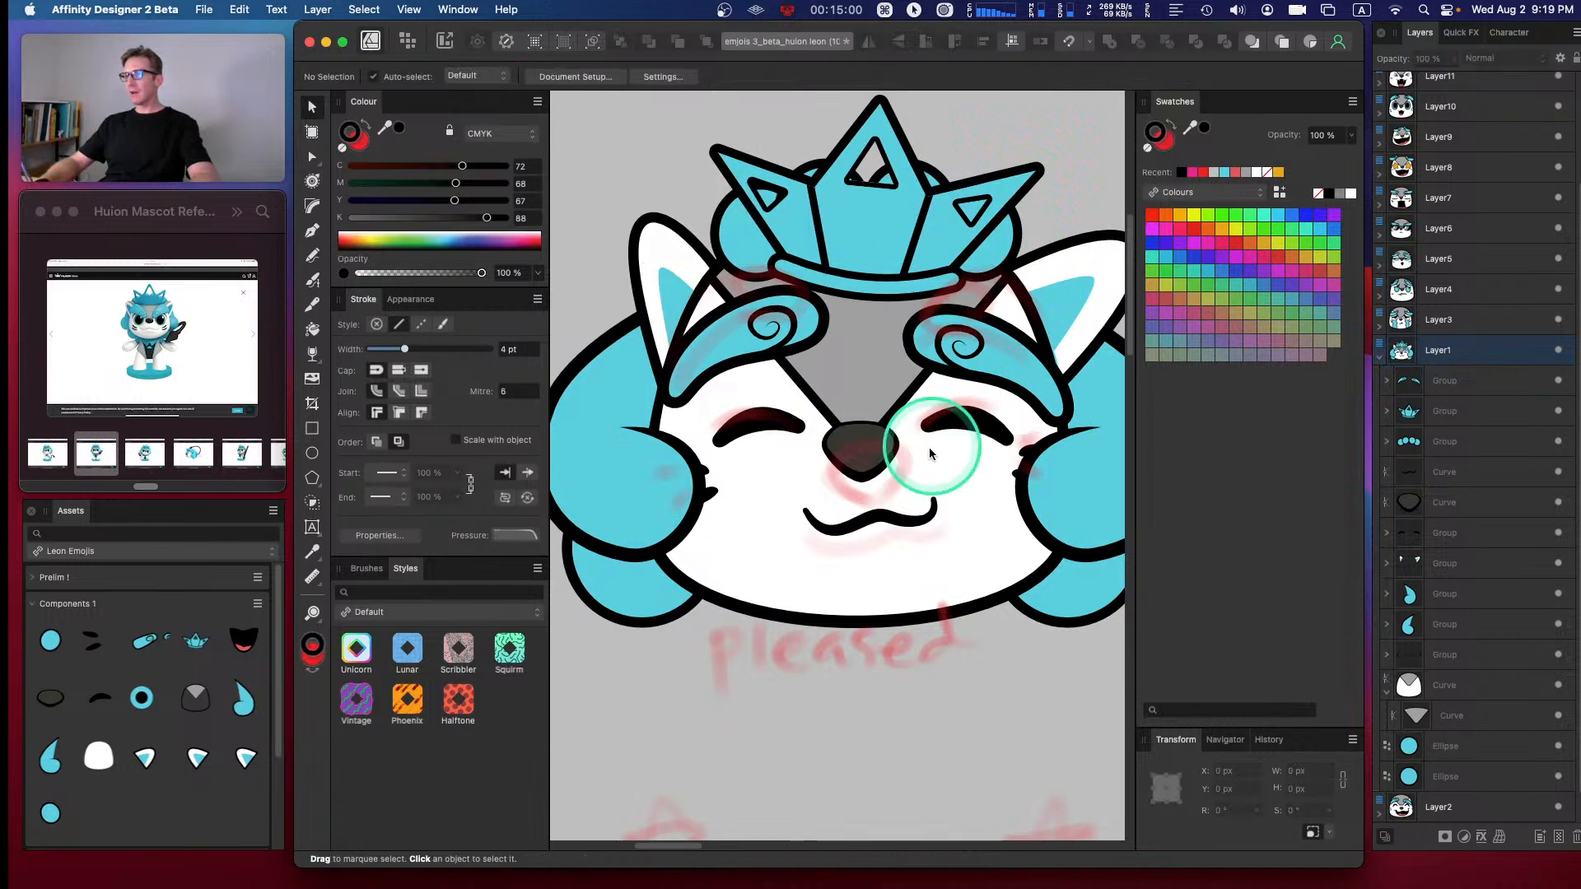
click(865, 453)
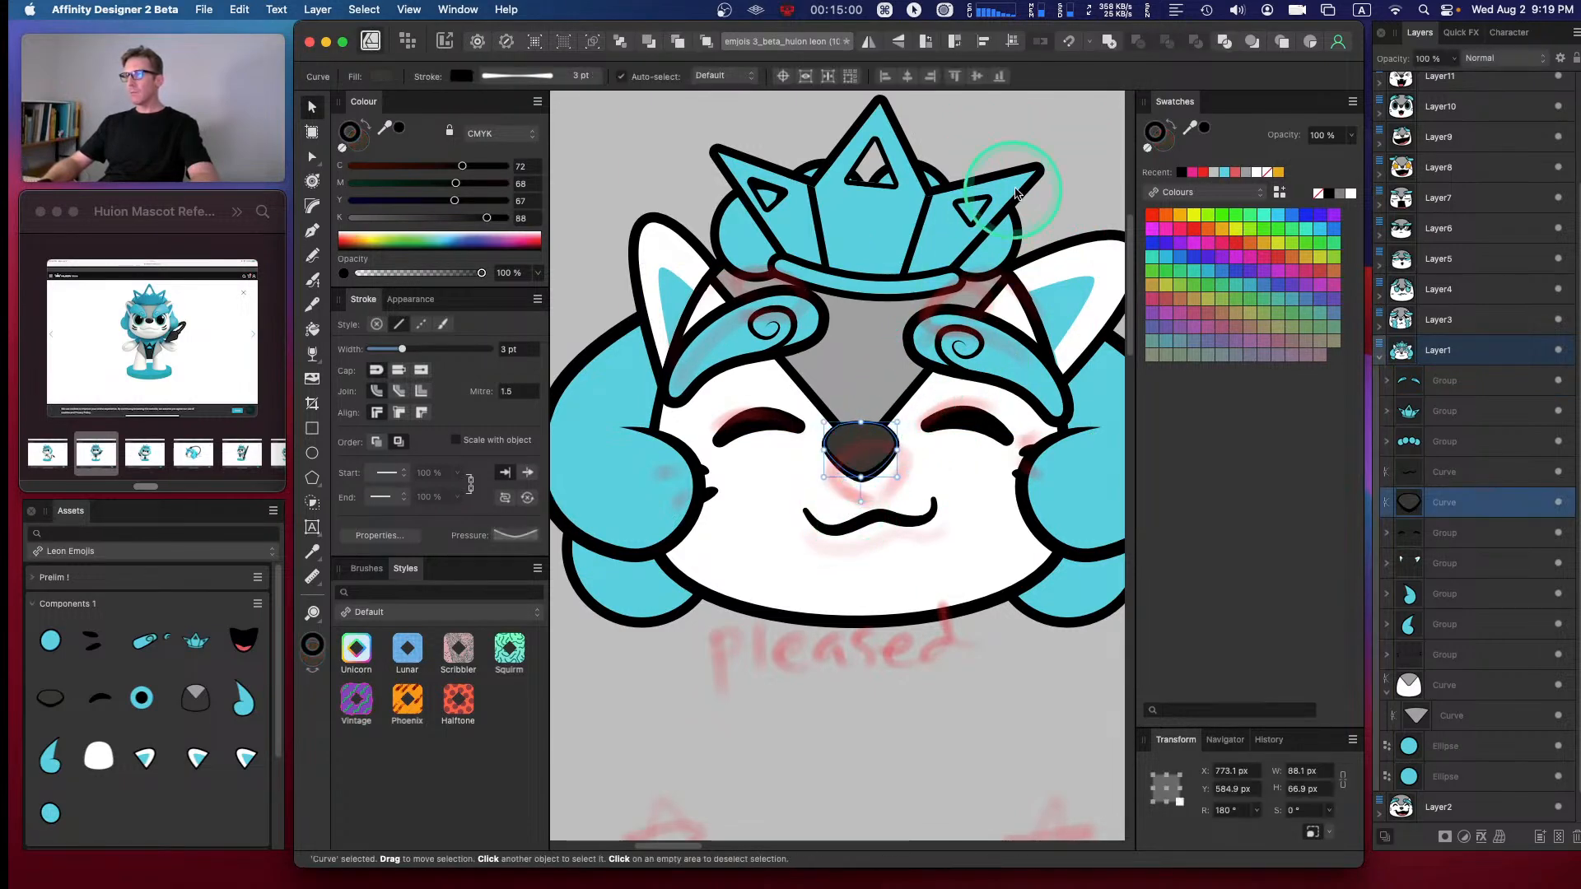
click(1070, 169)
- Delete the old ear on the right side of the head from the ears group
key(space)
drag(872, 477, 847, 408)
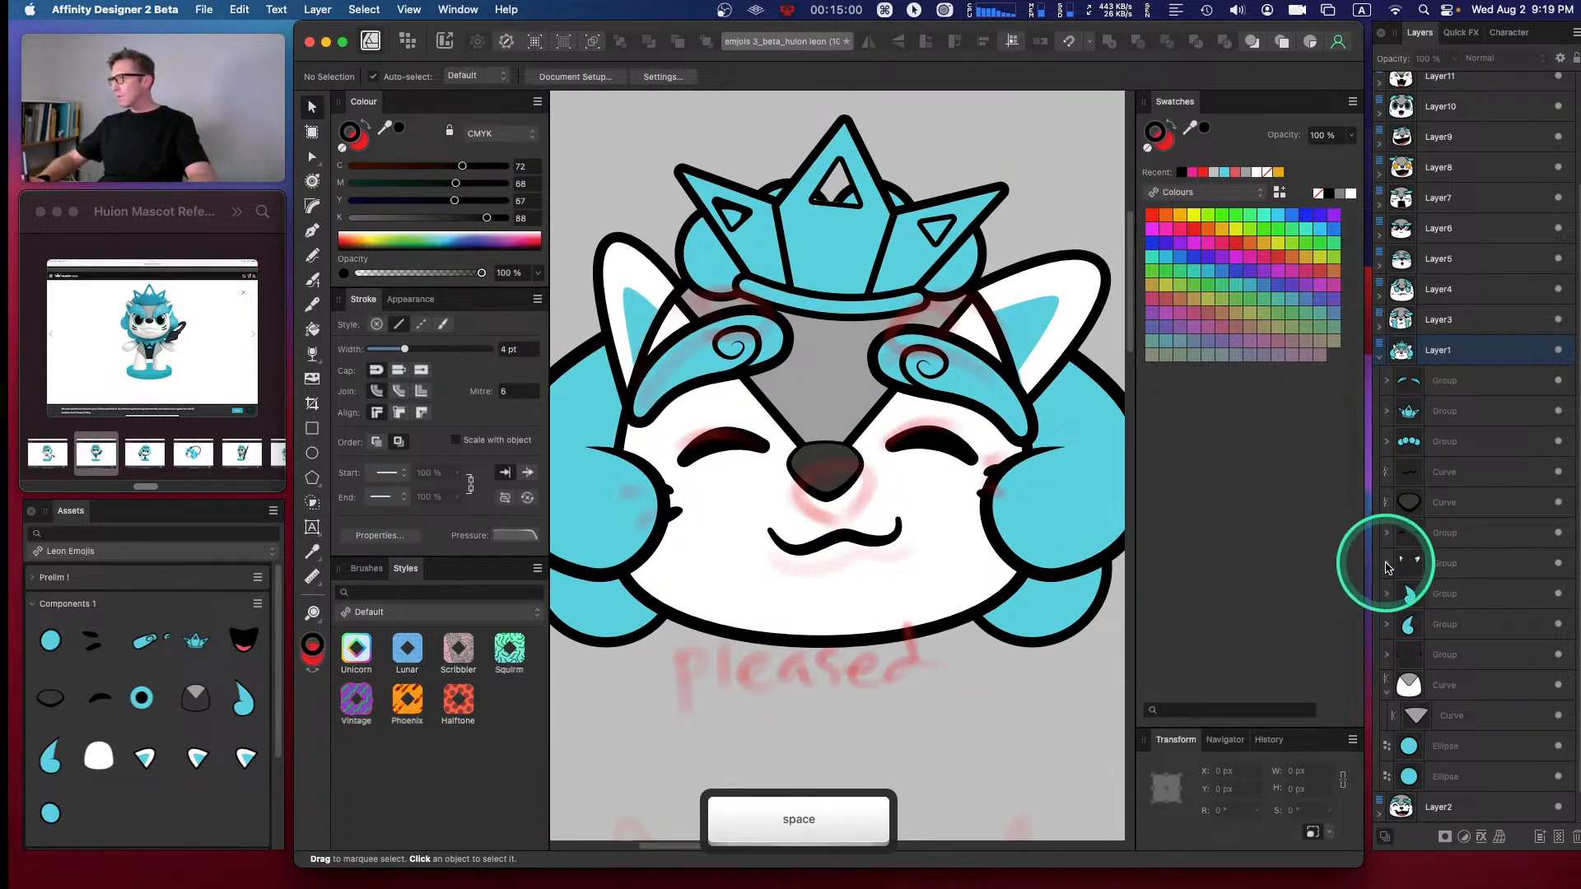
click(1386, 563)
click(1451, 656)
key(BackSpace)
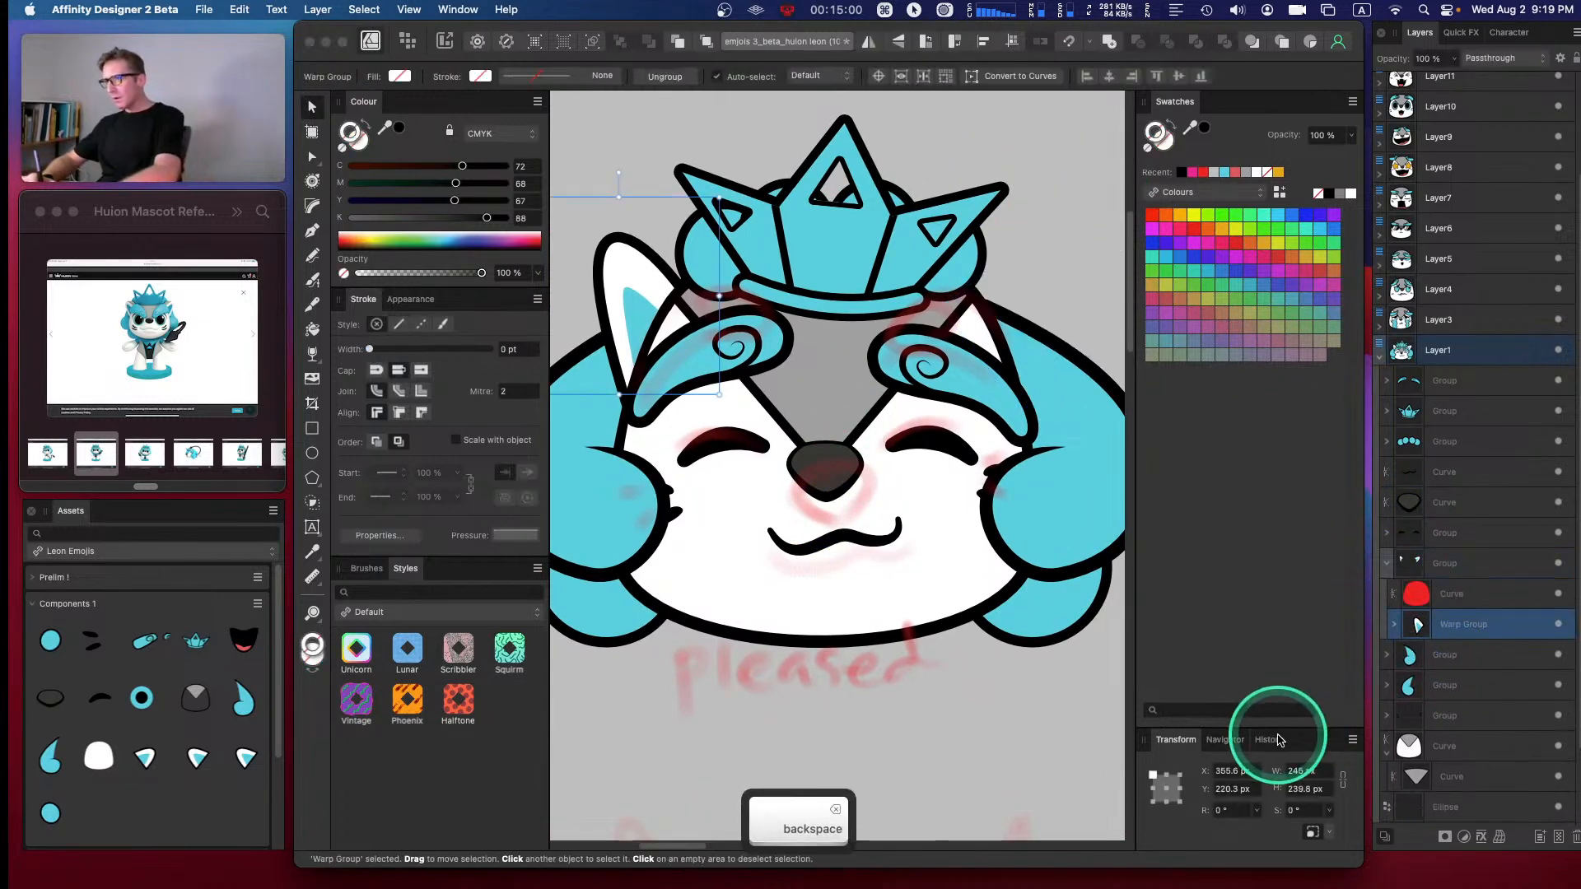
- Duplicate the warped left ear, flip the copy horizontally and place it on the right side of the head
click(1459, 626)
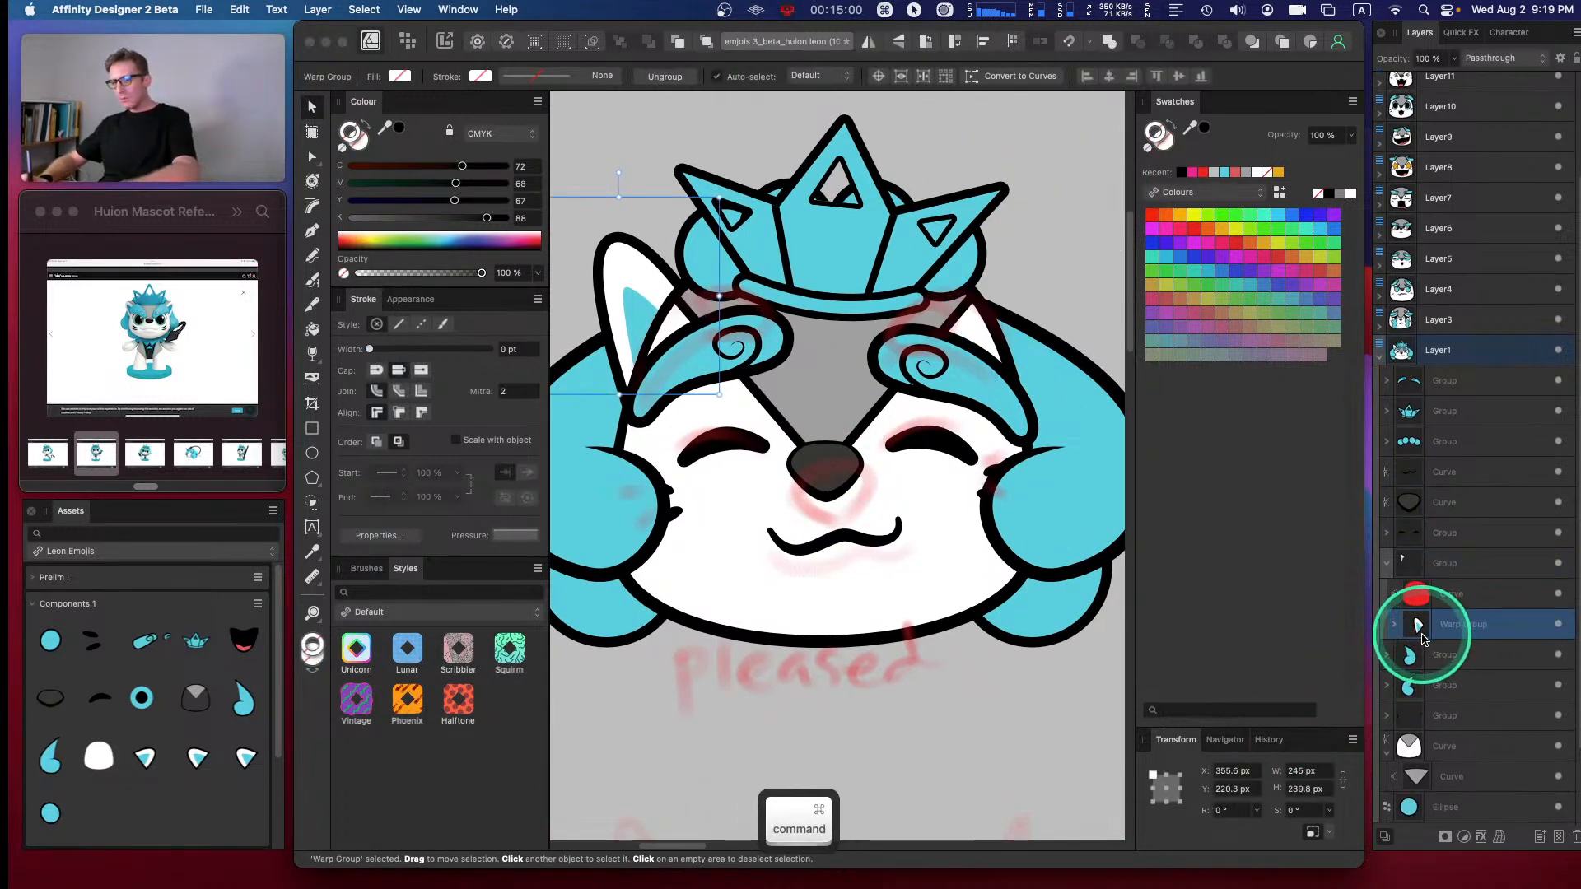
key(super+j)
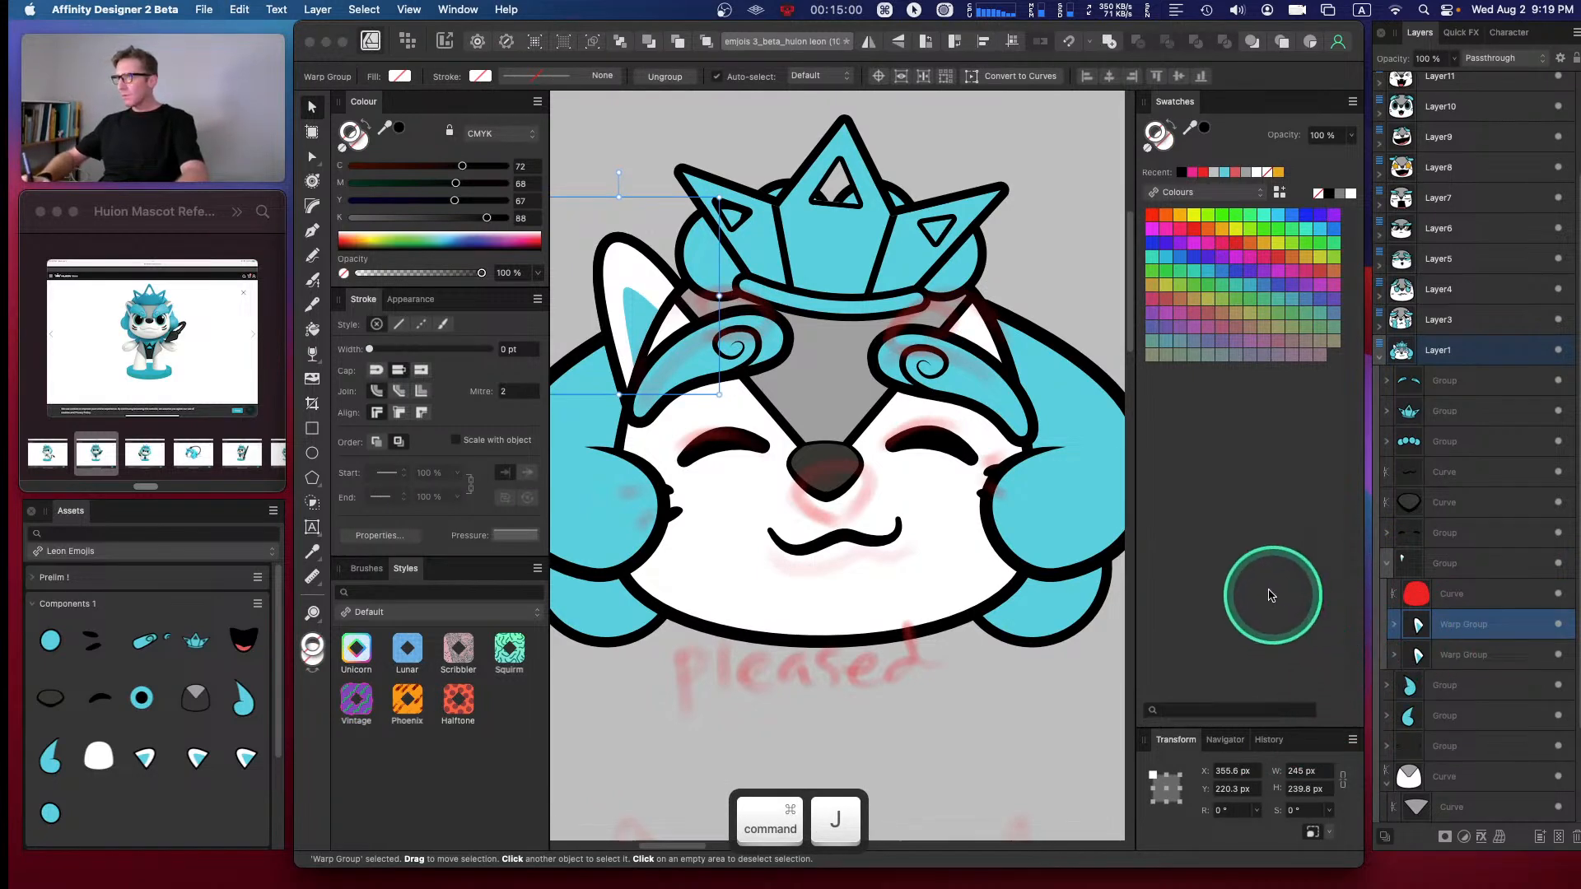
click(869, 42)
drag(625, 303, 1007, 303)
click(1067, 130)
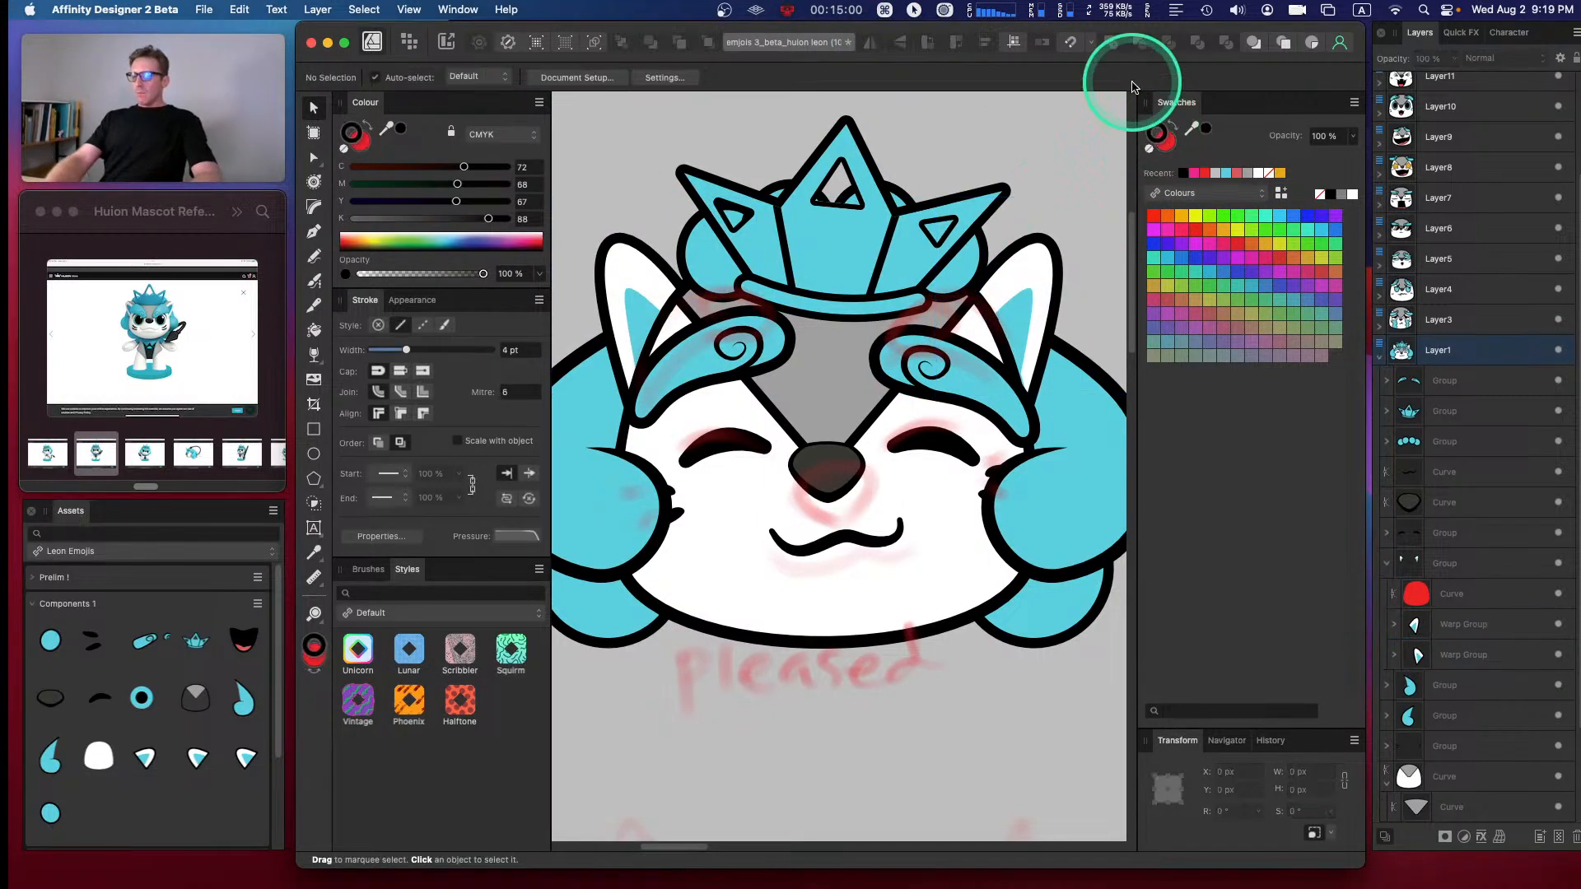
- Hide the Sketches layer and lock it
key(super+minus)
key(super+minus)
key(super+equal)
key(super+equal)
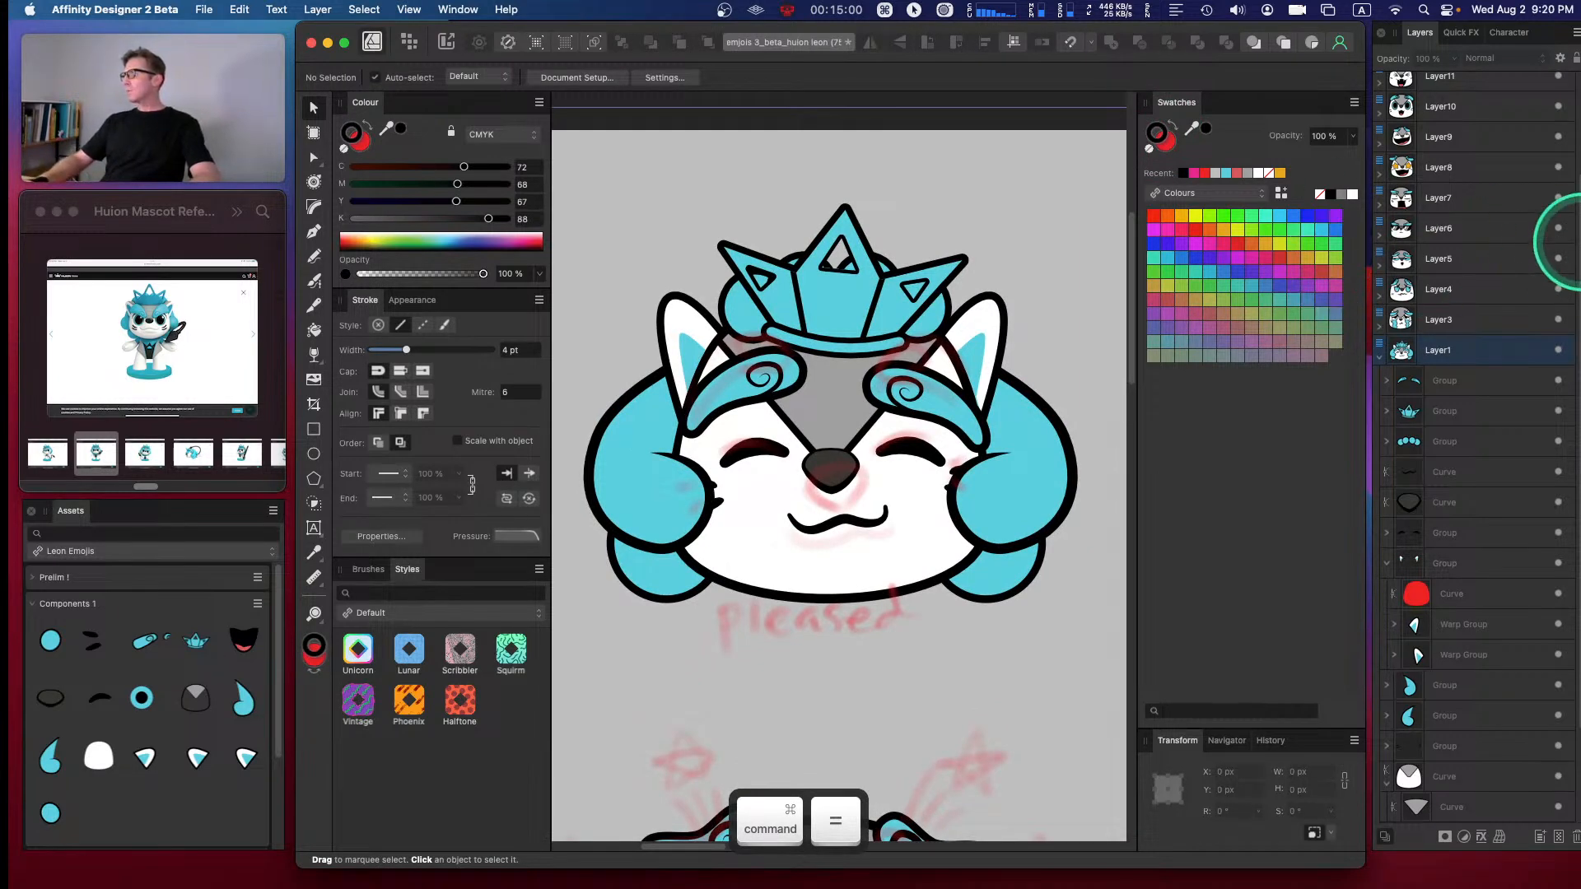
scroll(1528, 164, up, 4)
click(1558, 87)
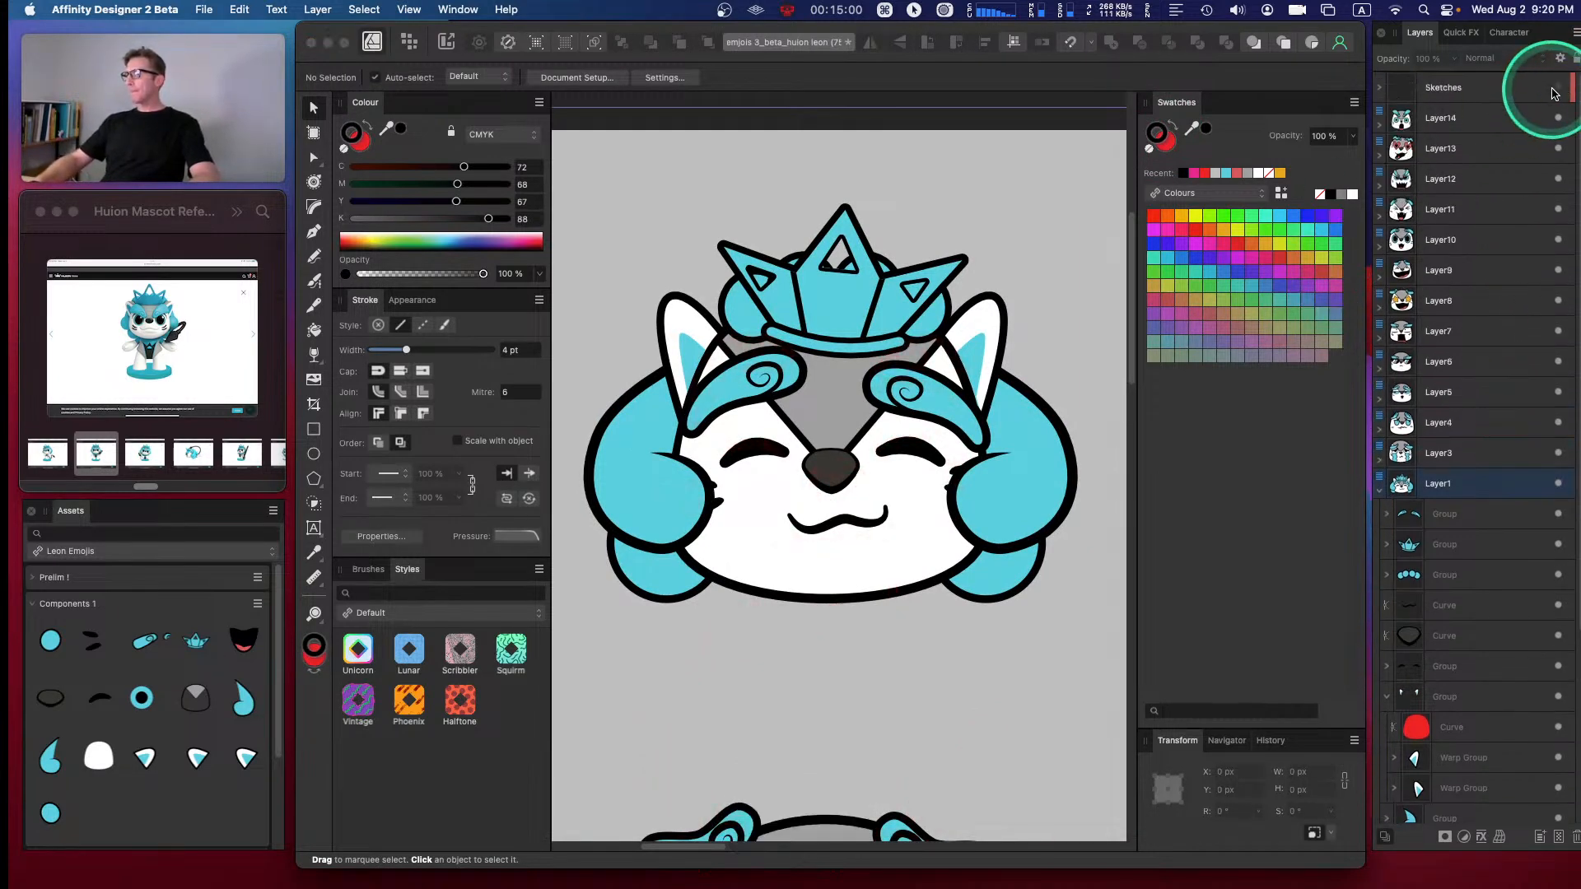
click(1528, 88)
click(1576, 60)
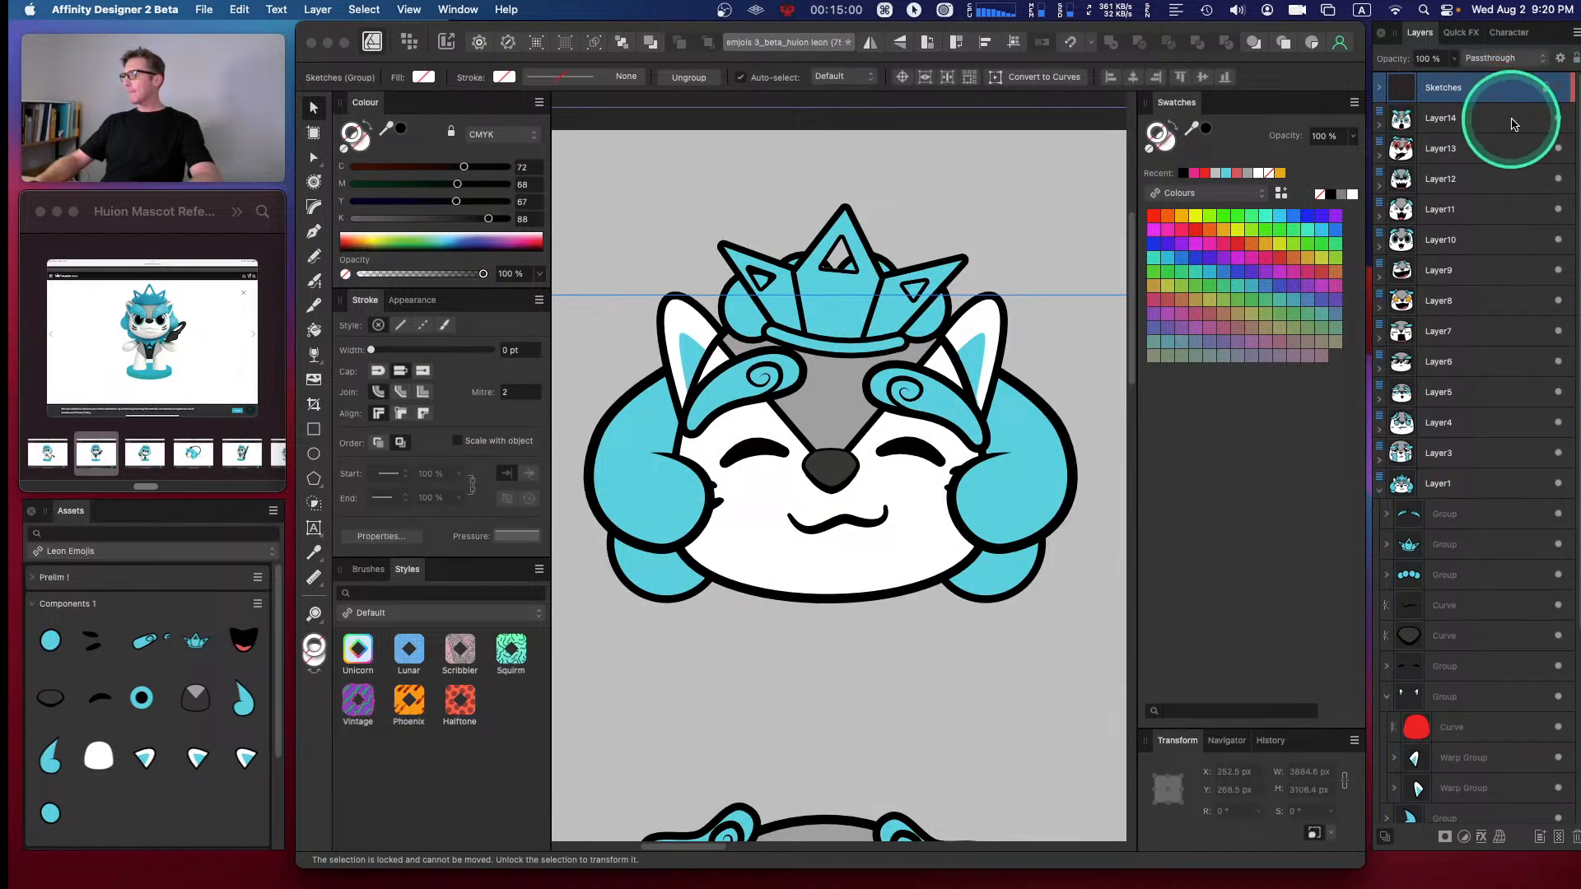
- Lock the emoji layers from Layer14 down to Layer3, keeping only Layer1 unlocked for editing
click(1513, 124)
shift+click(1428, 491)
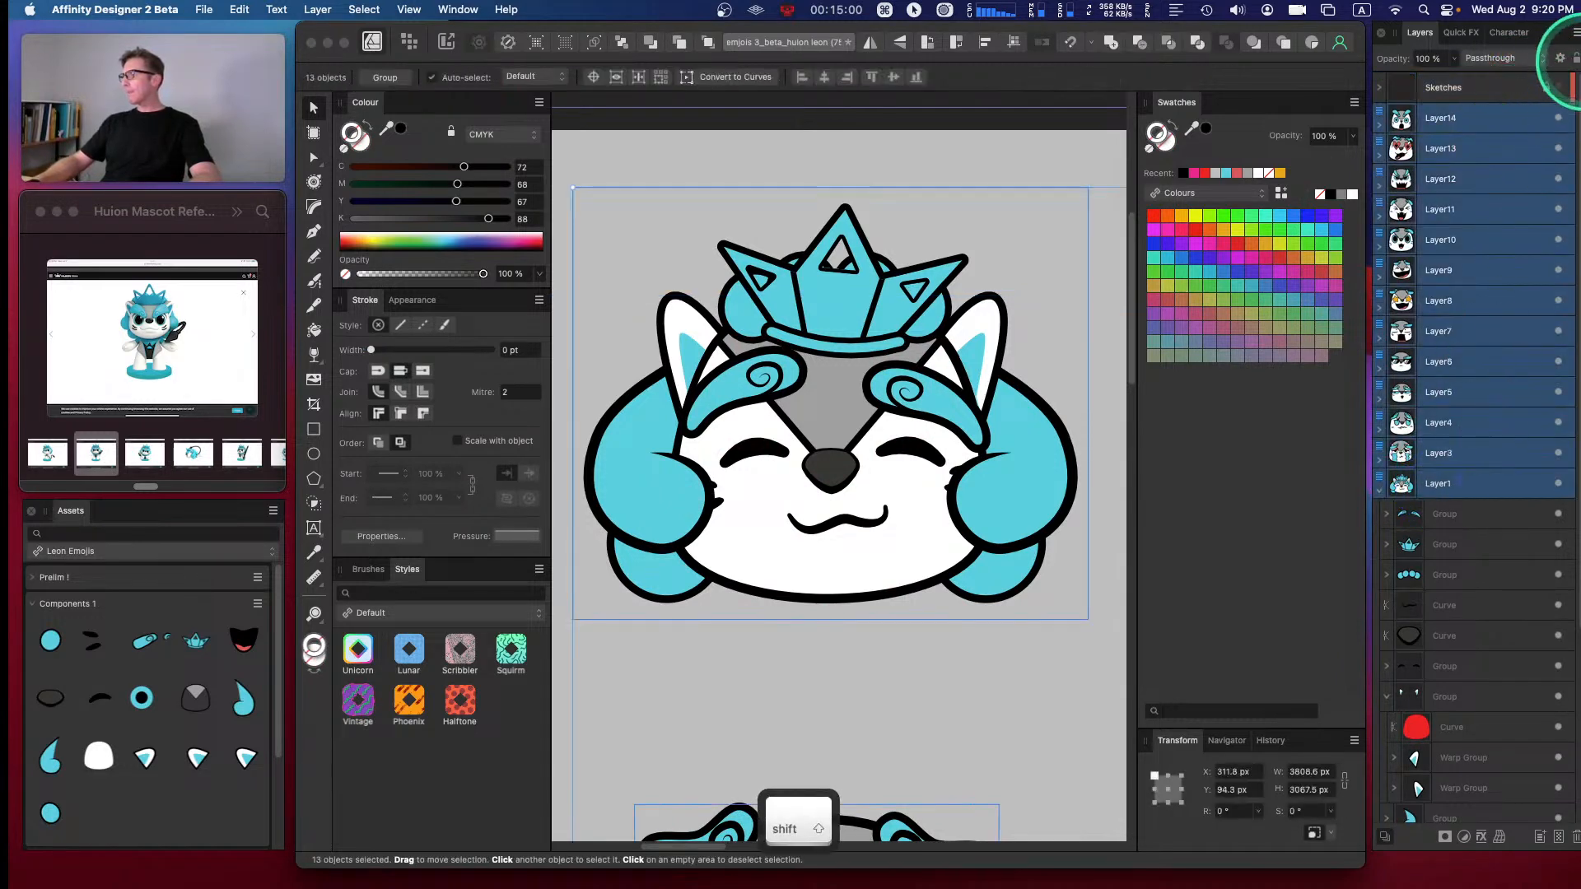
click(1575, 59)
click(1546, 484)
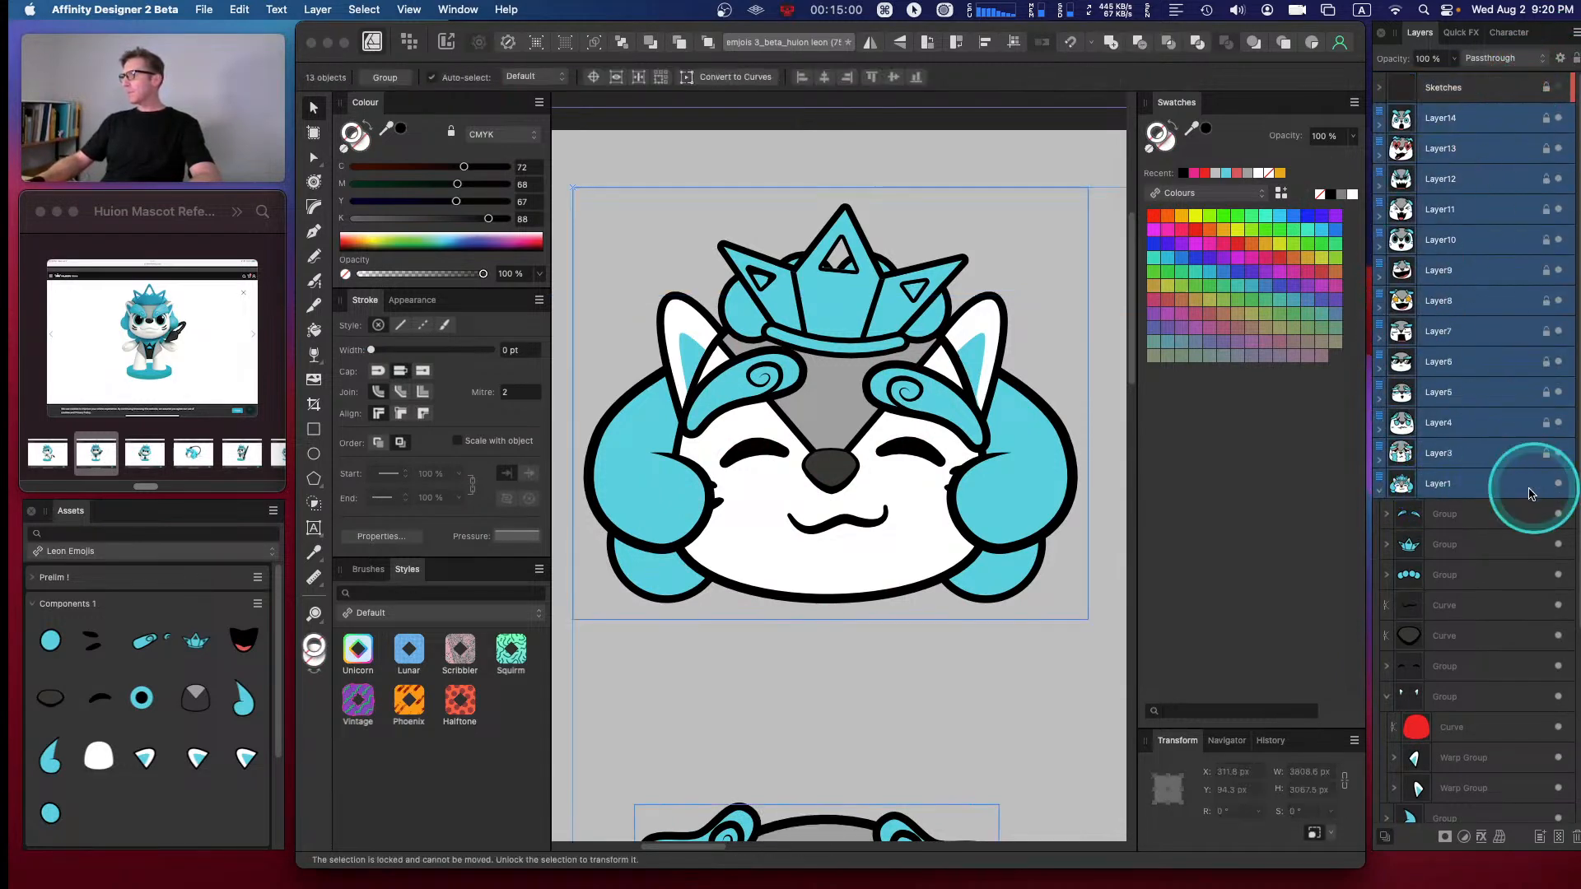
click(1455, 490)
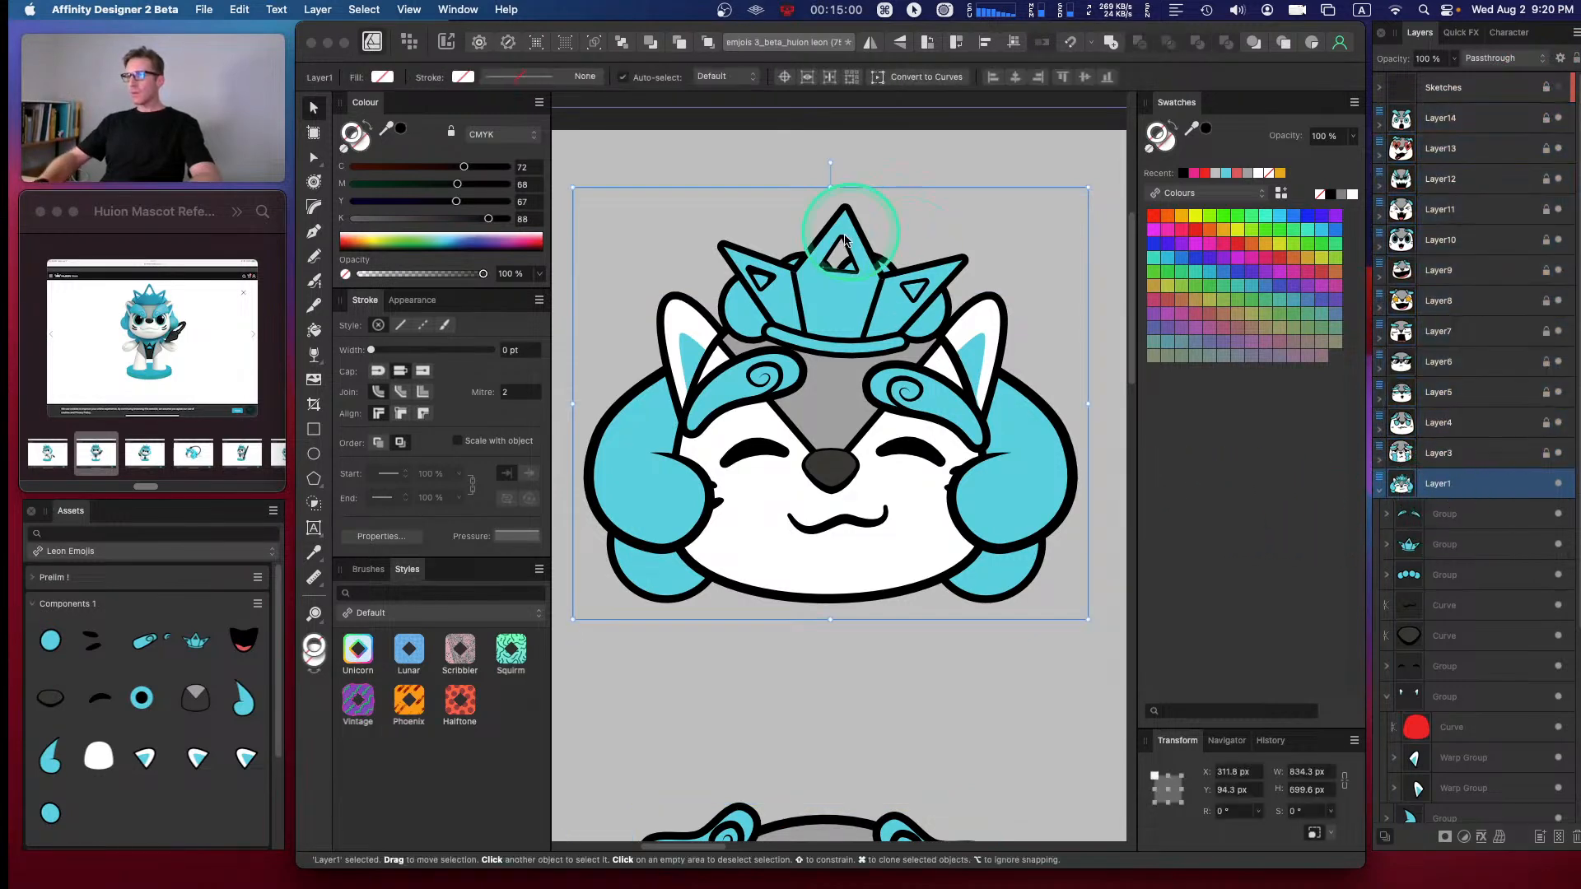
click(806, 683)
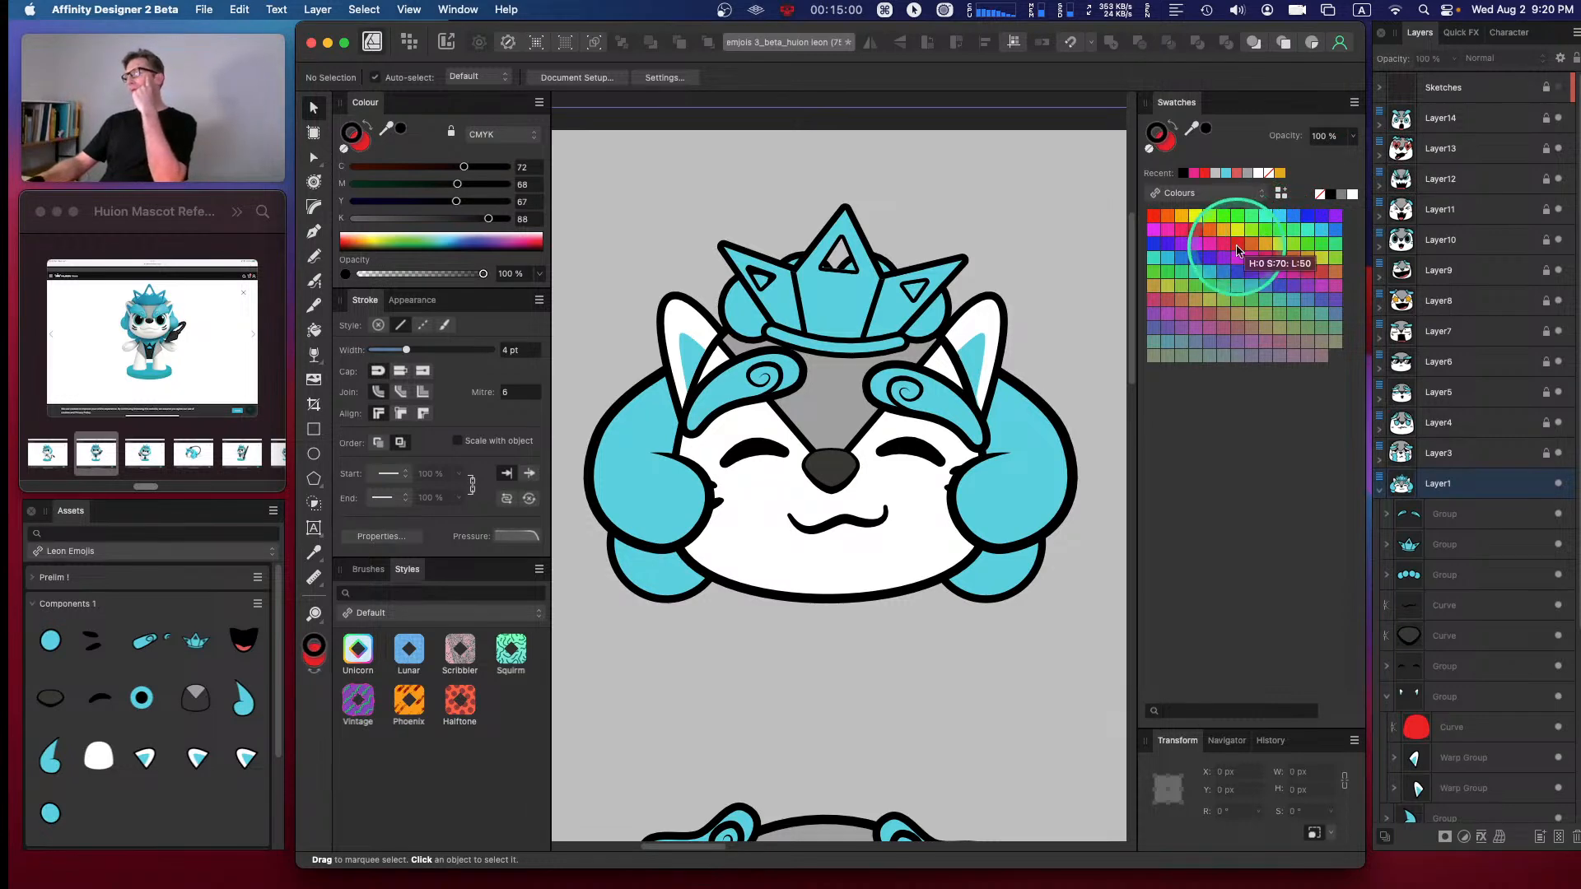
click(1068, 433)
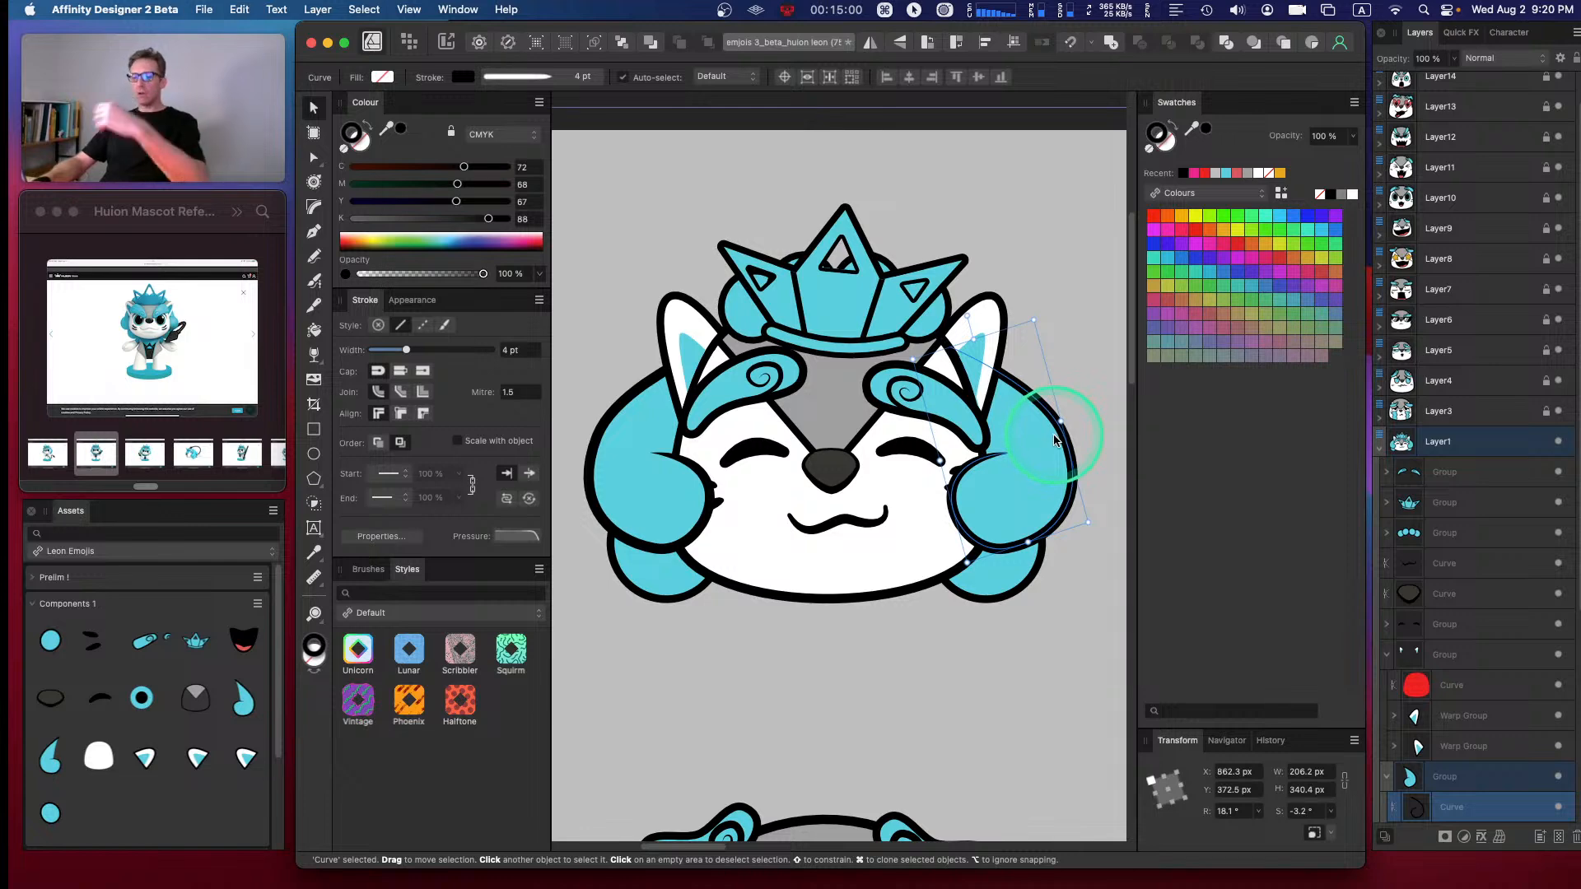
key(a)
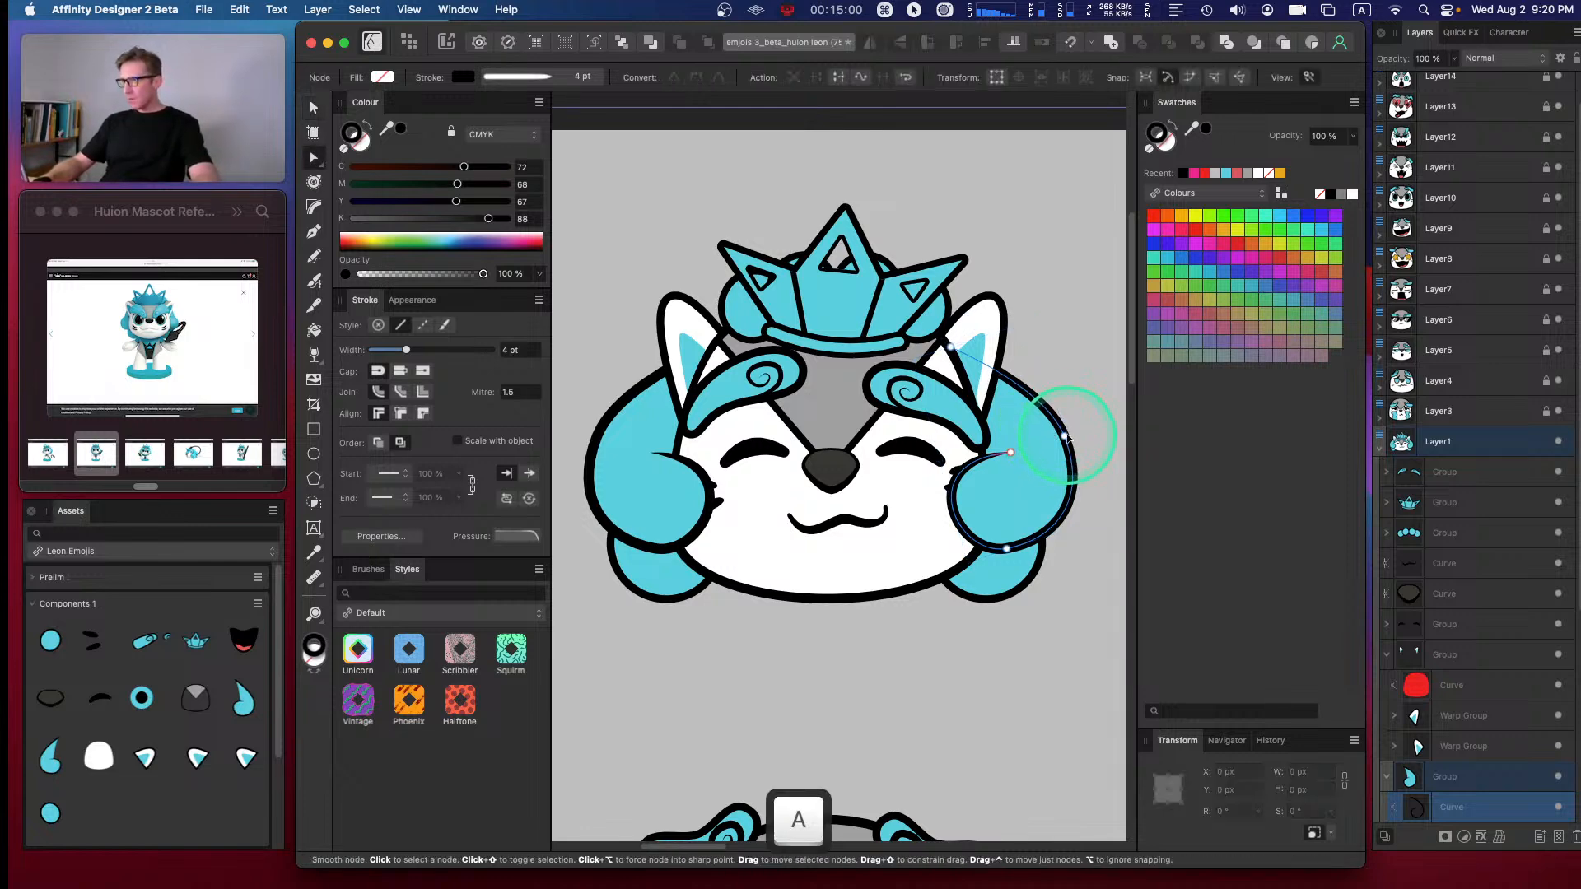
click(1062, 438)
drag(1058, 441, 1043, 395)
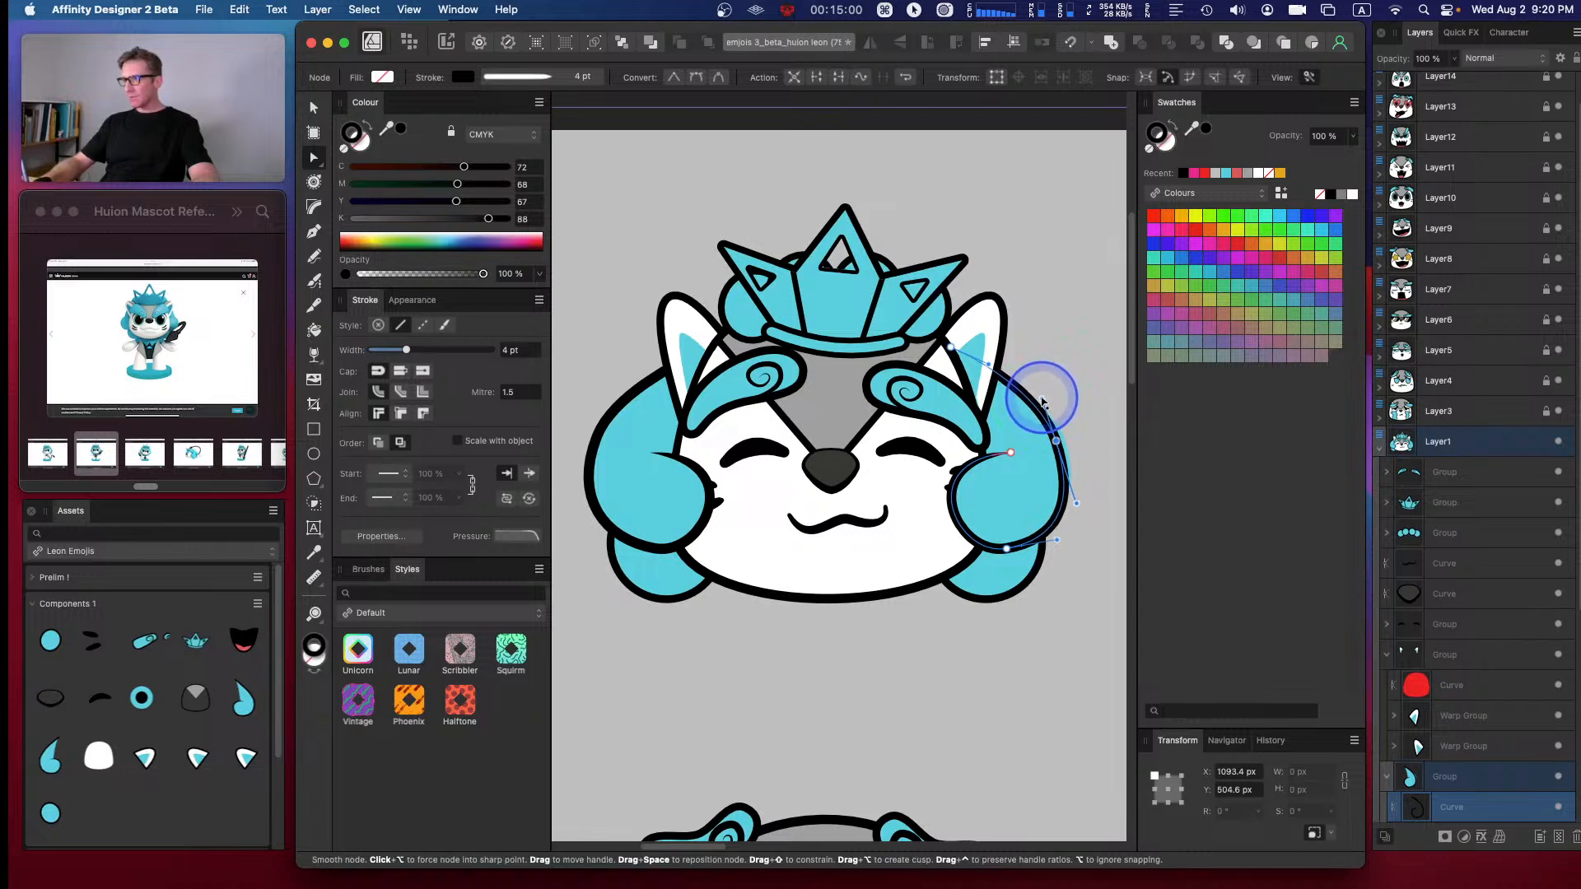
key(super+z)
key(super+z)
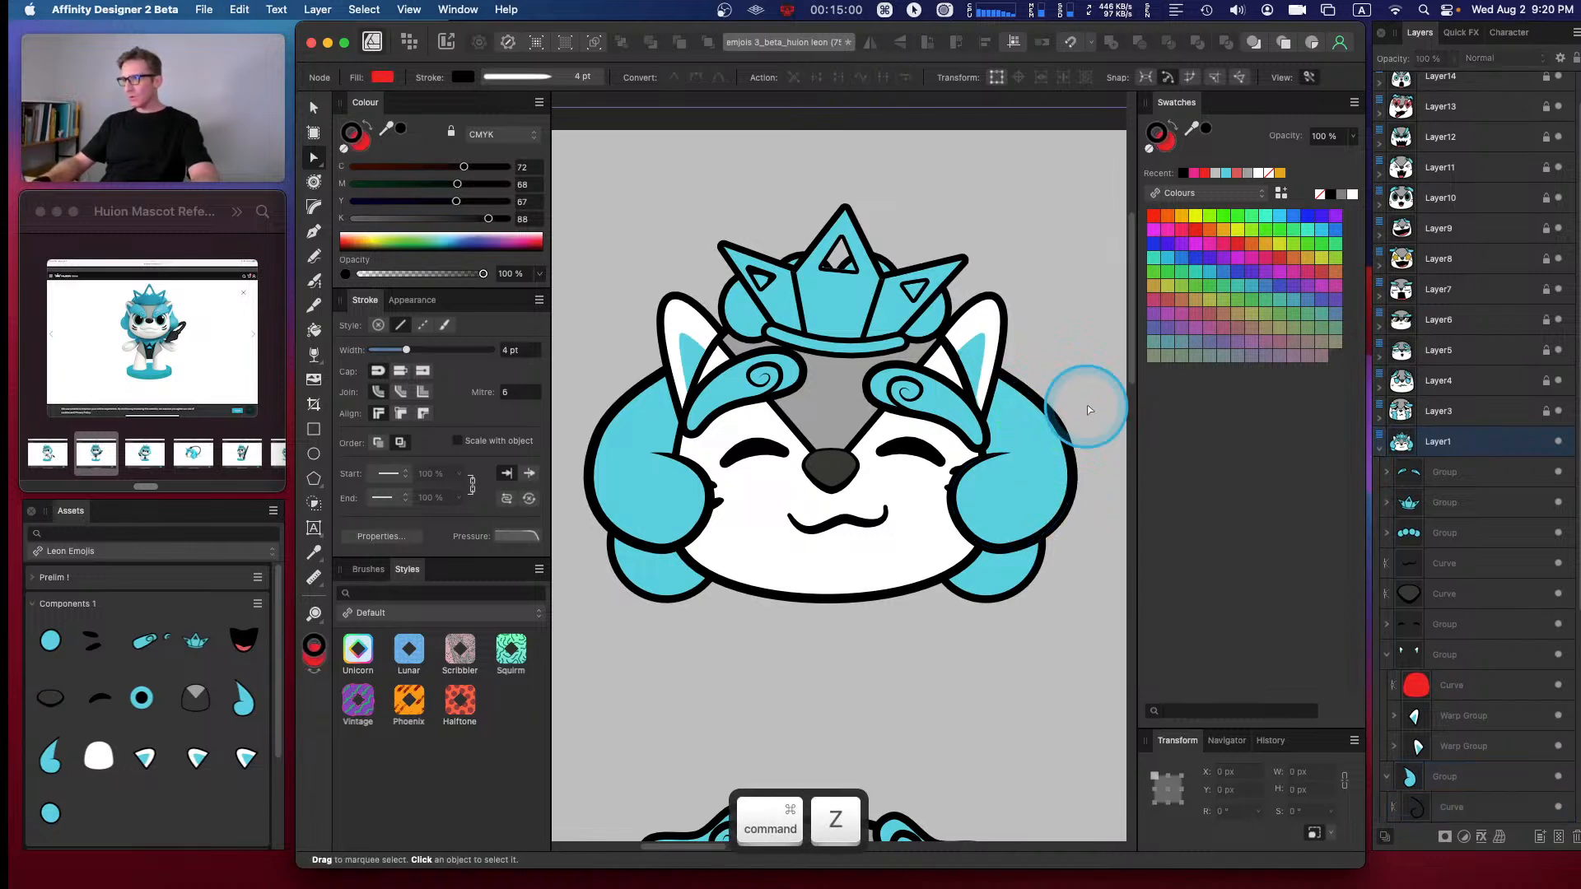
- Level the handles of the bottom node on the right cheek fur's outline to flatten its lower curve
click(1006, 550)
click(1006, 549)
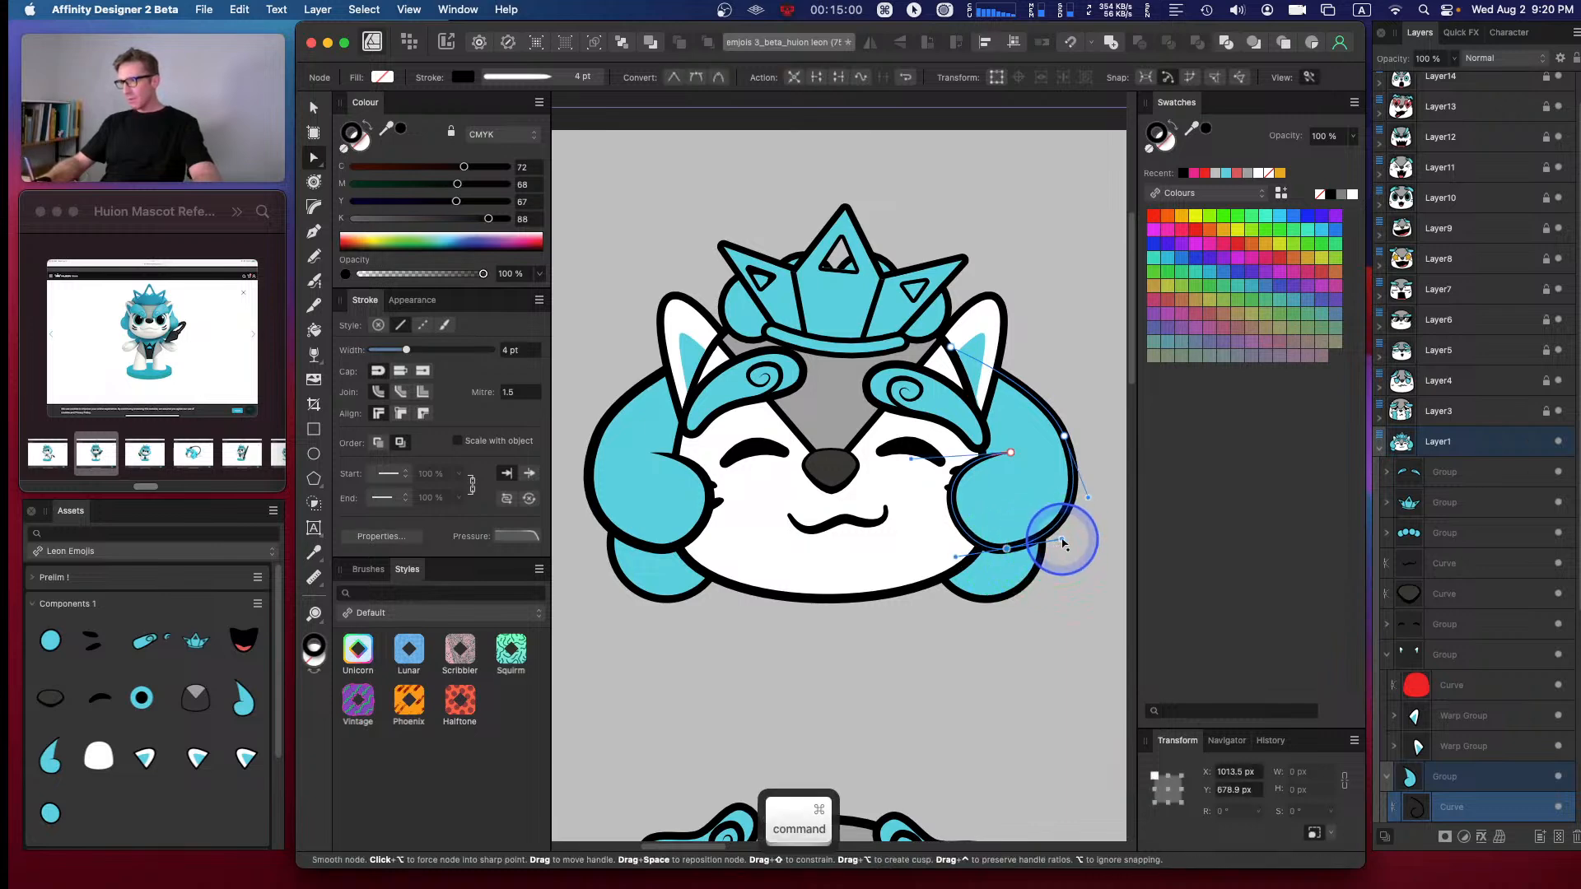
key(super+z)
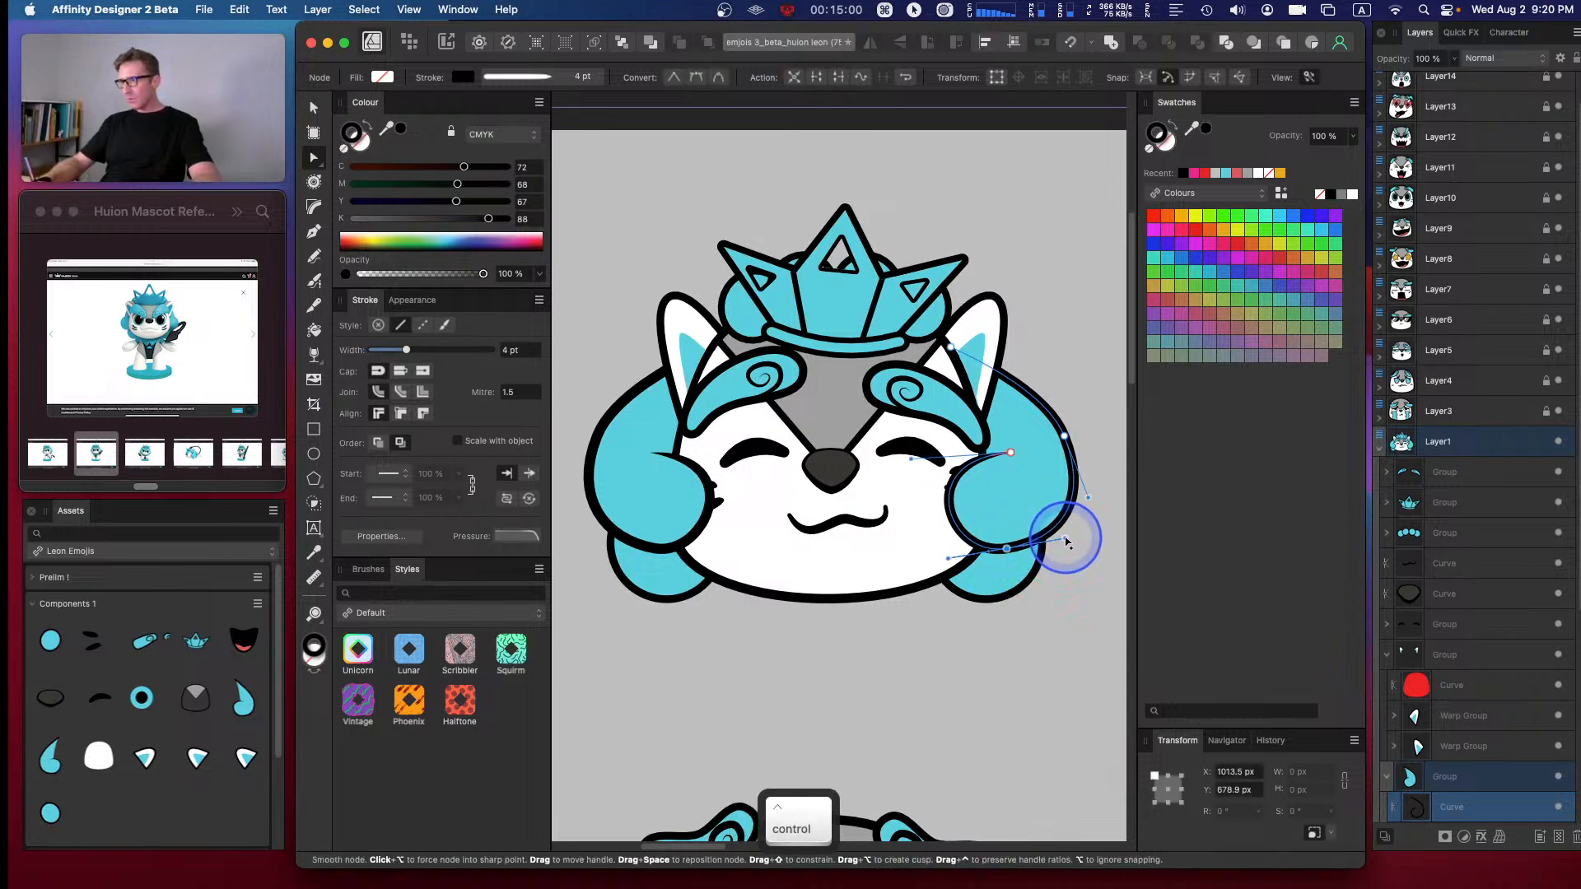
drag(1065, 541, 1058, 544)
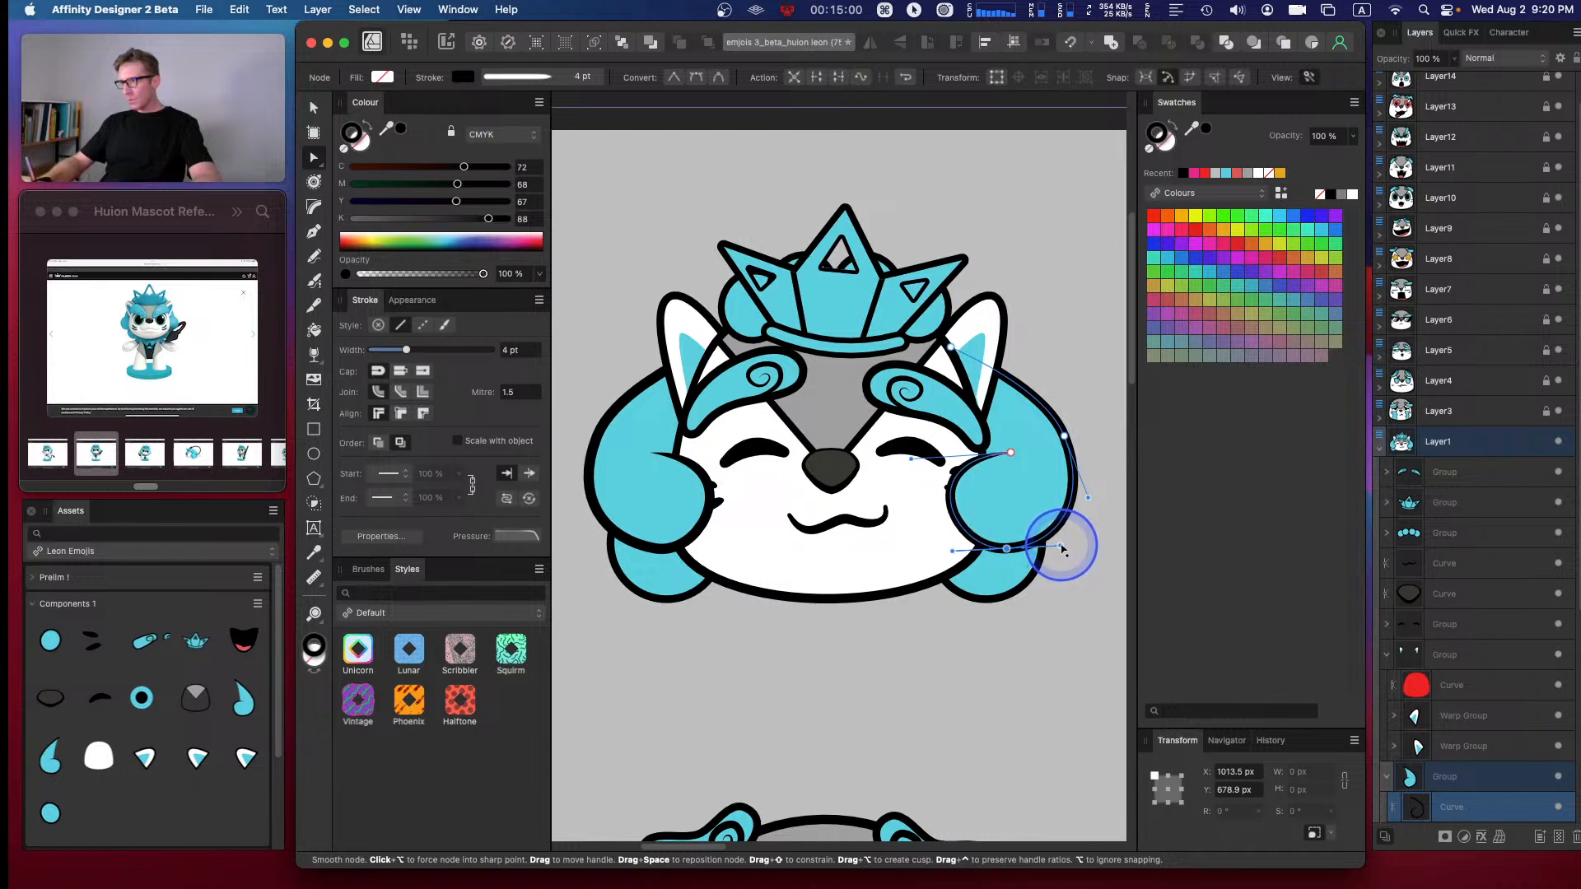
click(1087, 382)
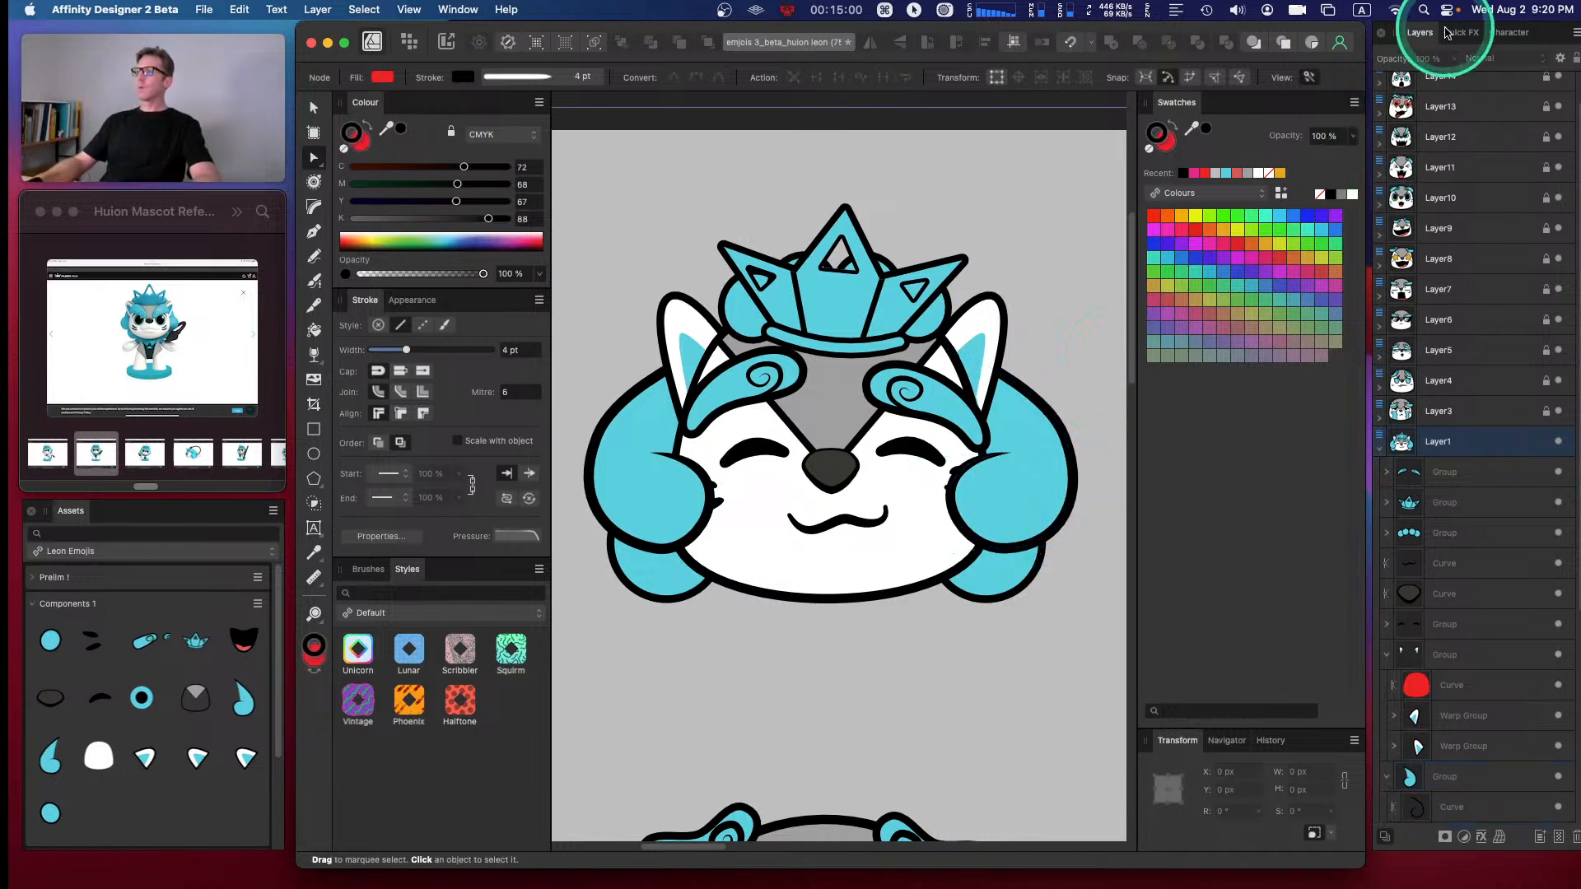
- Delete the outer side node of the right cheek fur's outline and round the curve with the top and bottom nodes' handles
click(1065, 438)
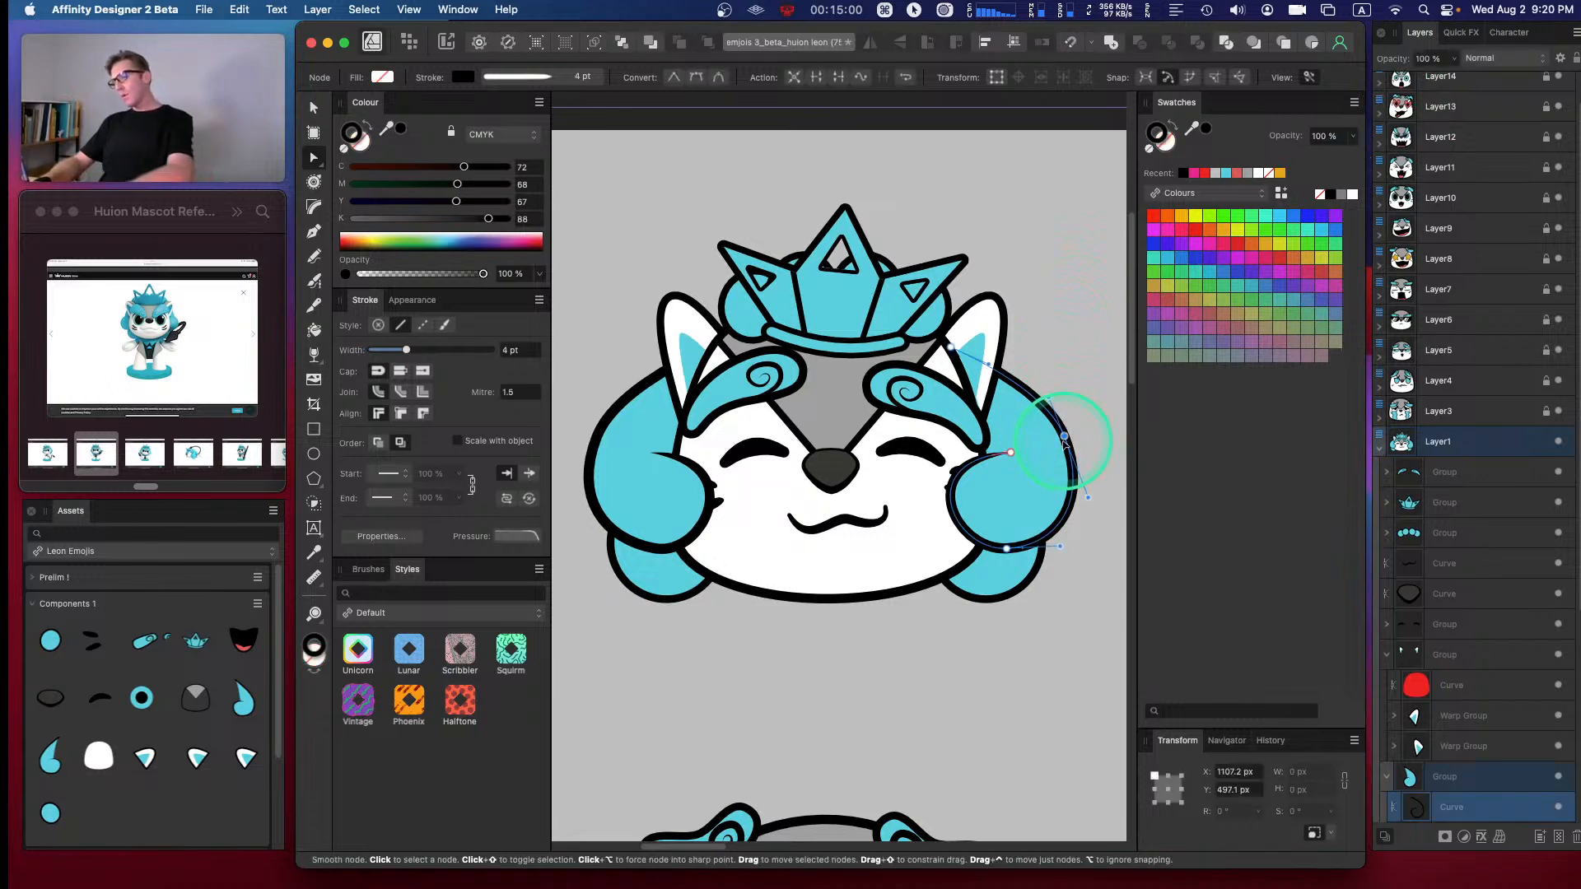
key(BackSpace)
click(951, 347)
drag(978, 361, 858, 420)
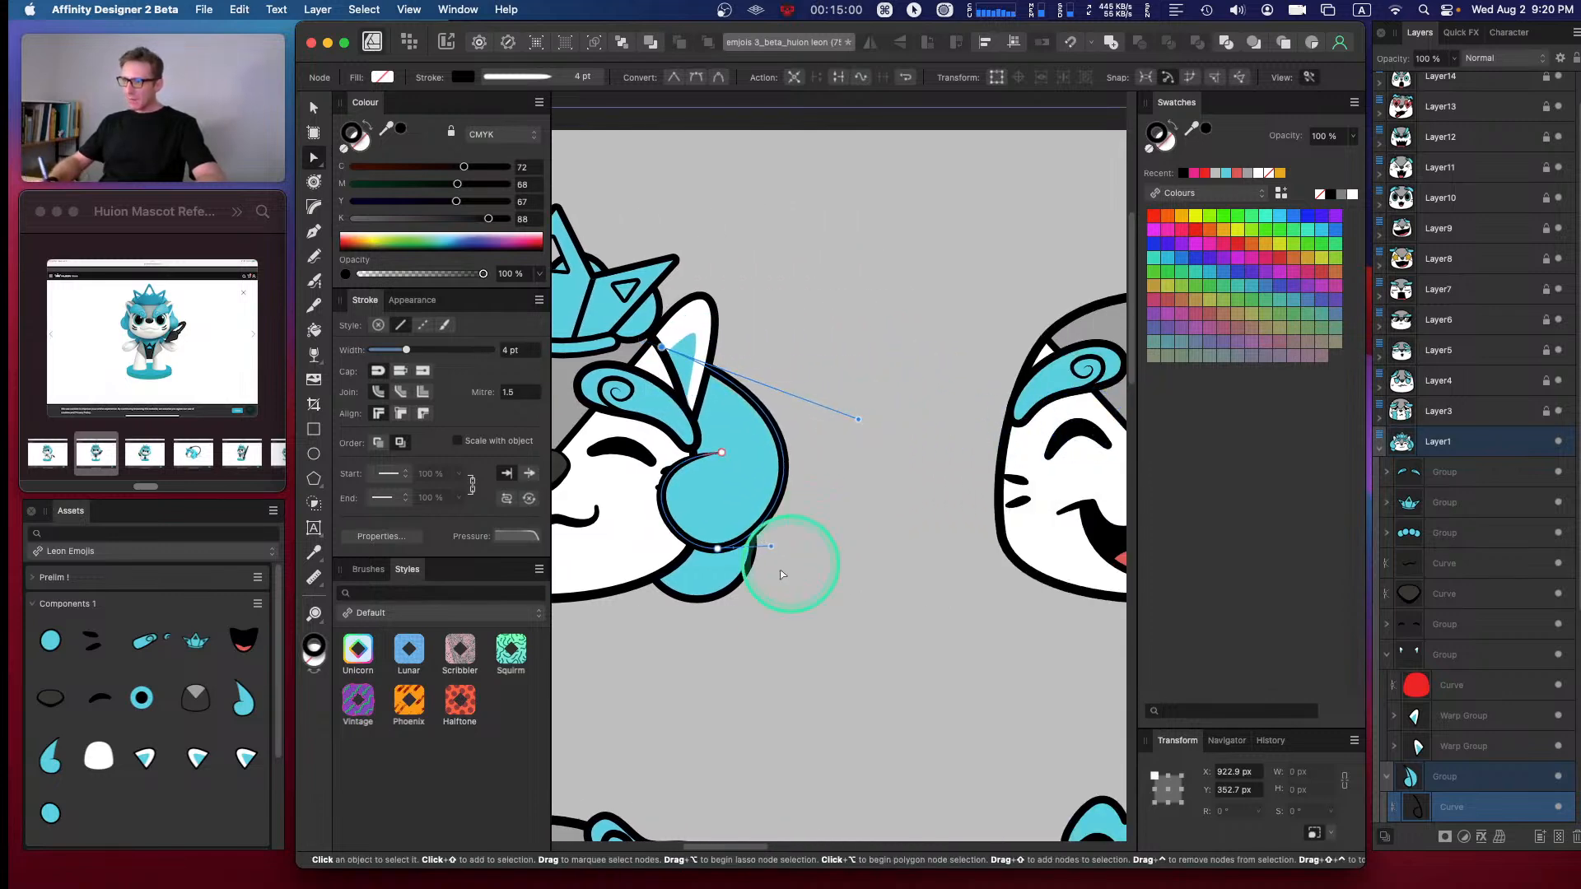
drag(772, 550, 772, 544)
drag(858, 418, 847, 413)
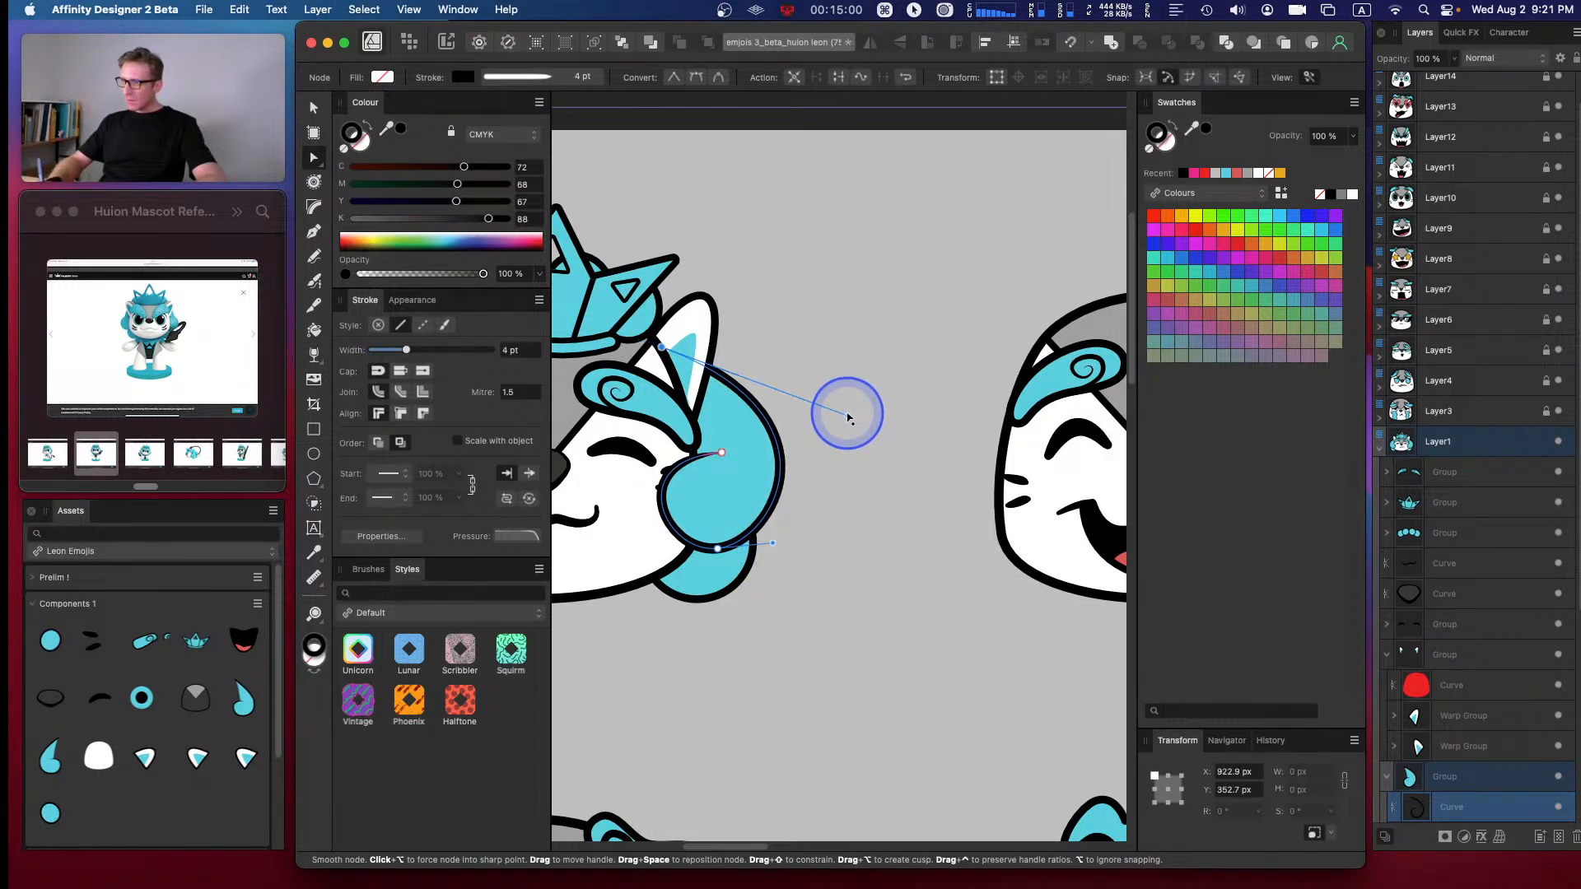
click(944, 335)
- Delete the old cheek fur group on the left side of the face
key(space)
drag(829, 304, 1120, 234)
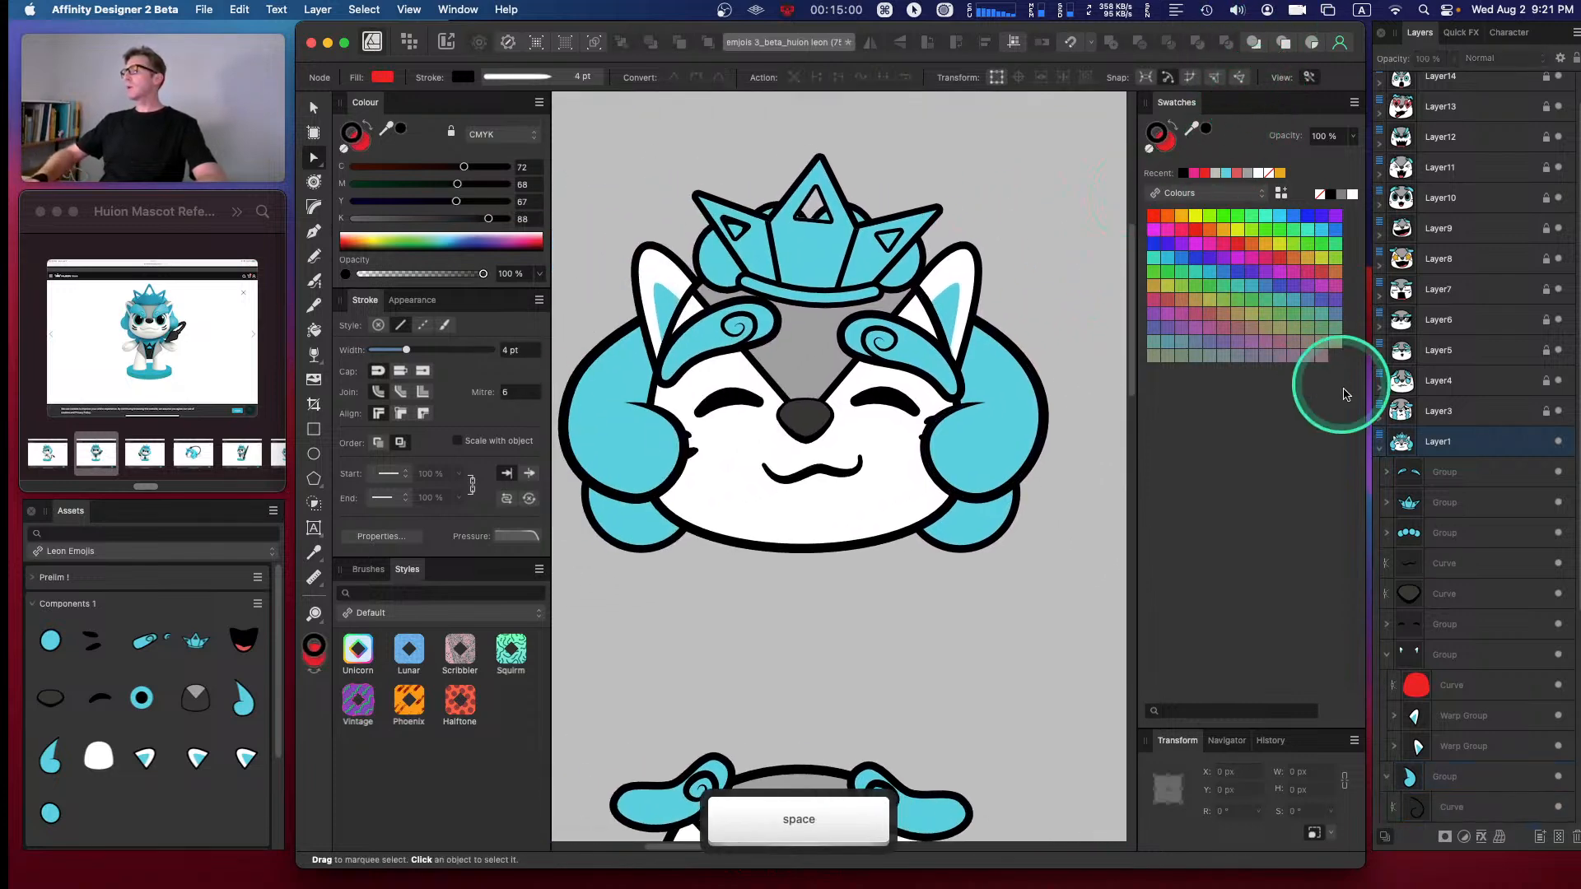
scroll(1565, 530, down, 5)
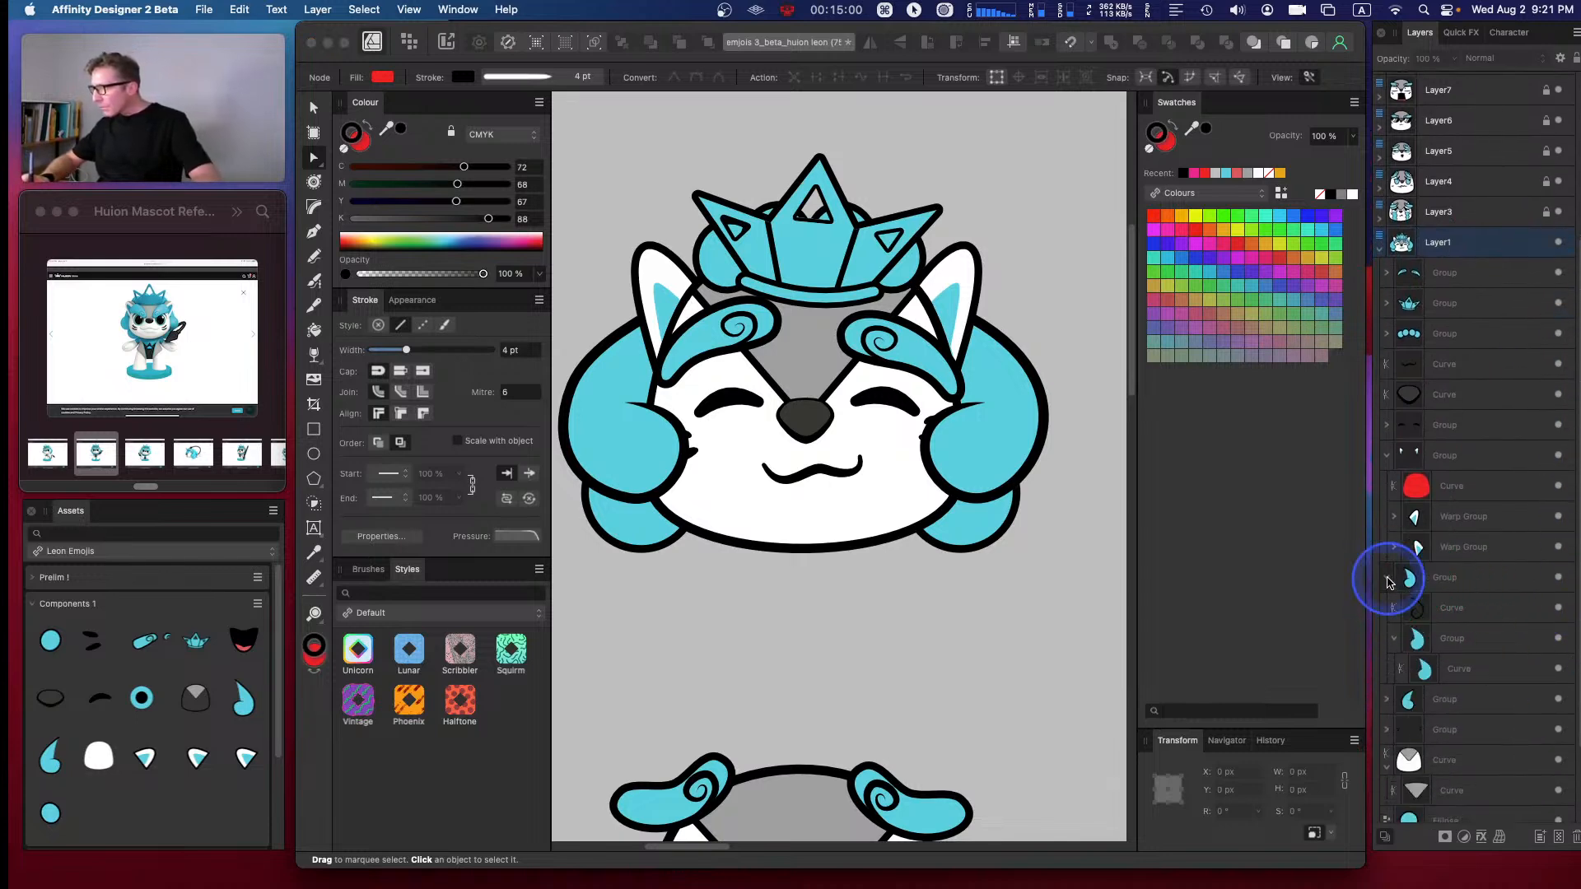
click(1390, 582)
click(1440, 582)
click(1437, 611)
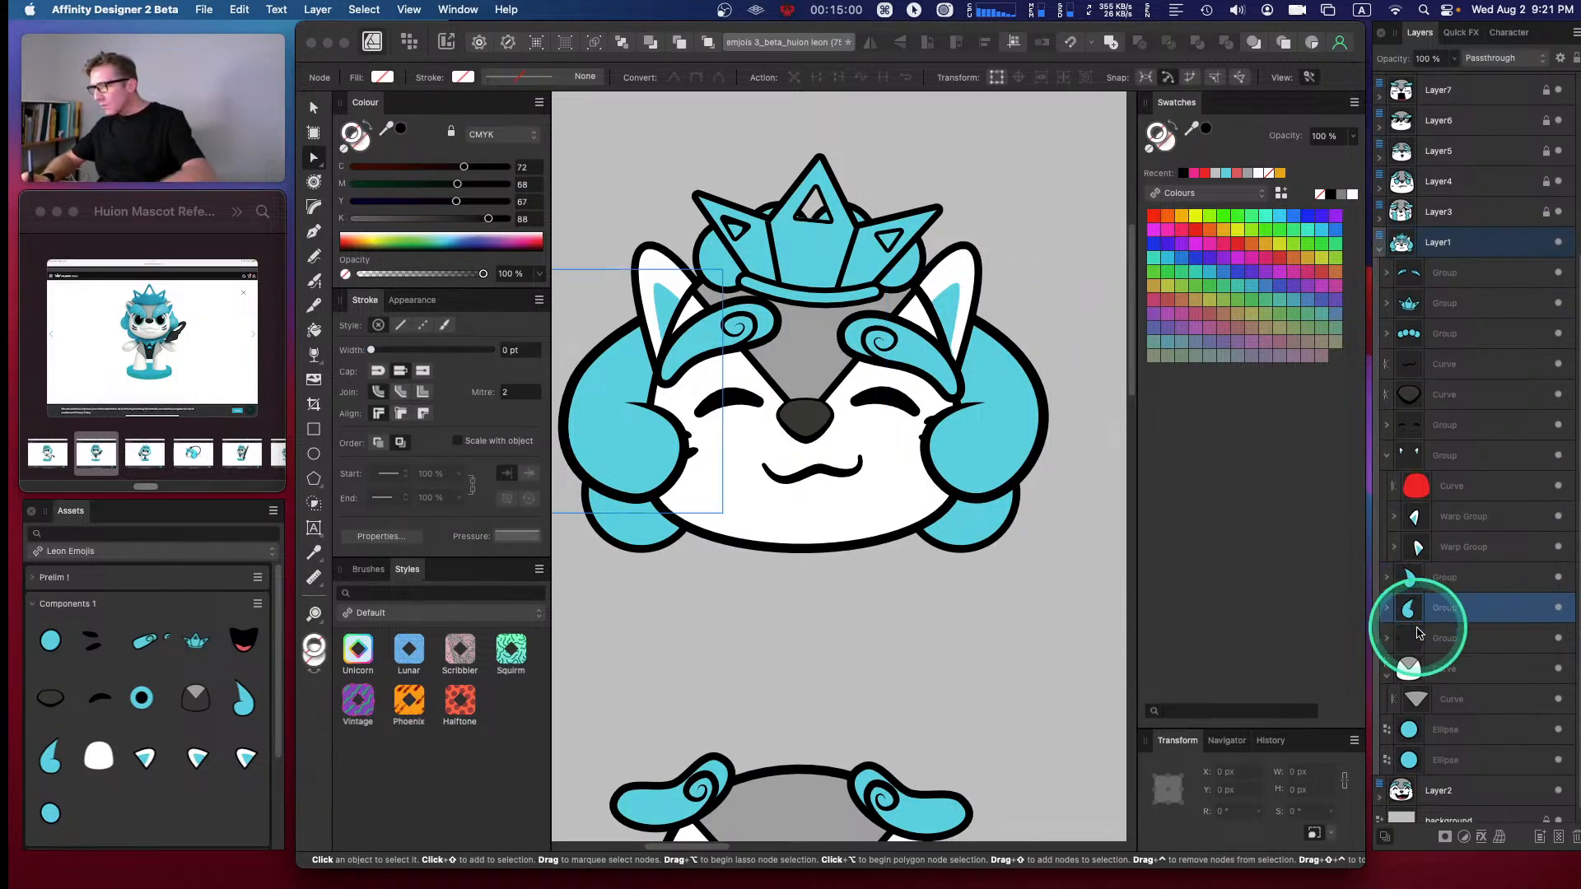
key(BackSpace)
- Duplicate the right cheek fur group, flip the copy horizontally and place it on the left side of the face
click(1429, 604)
key(super+j)
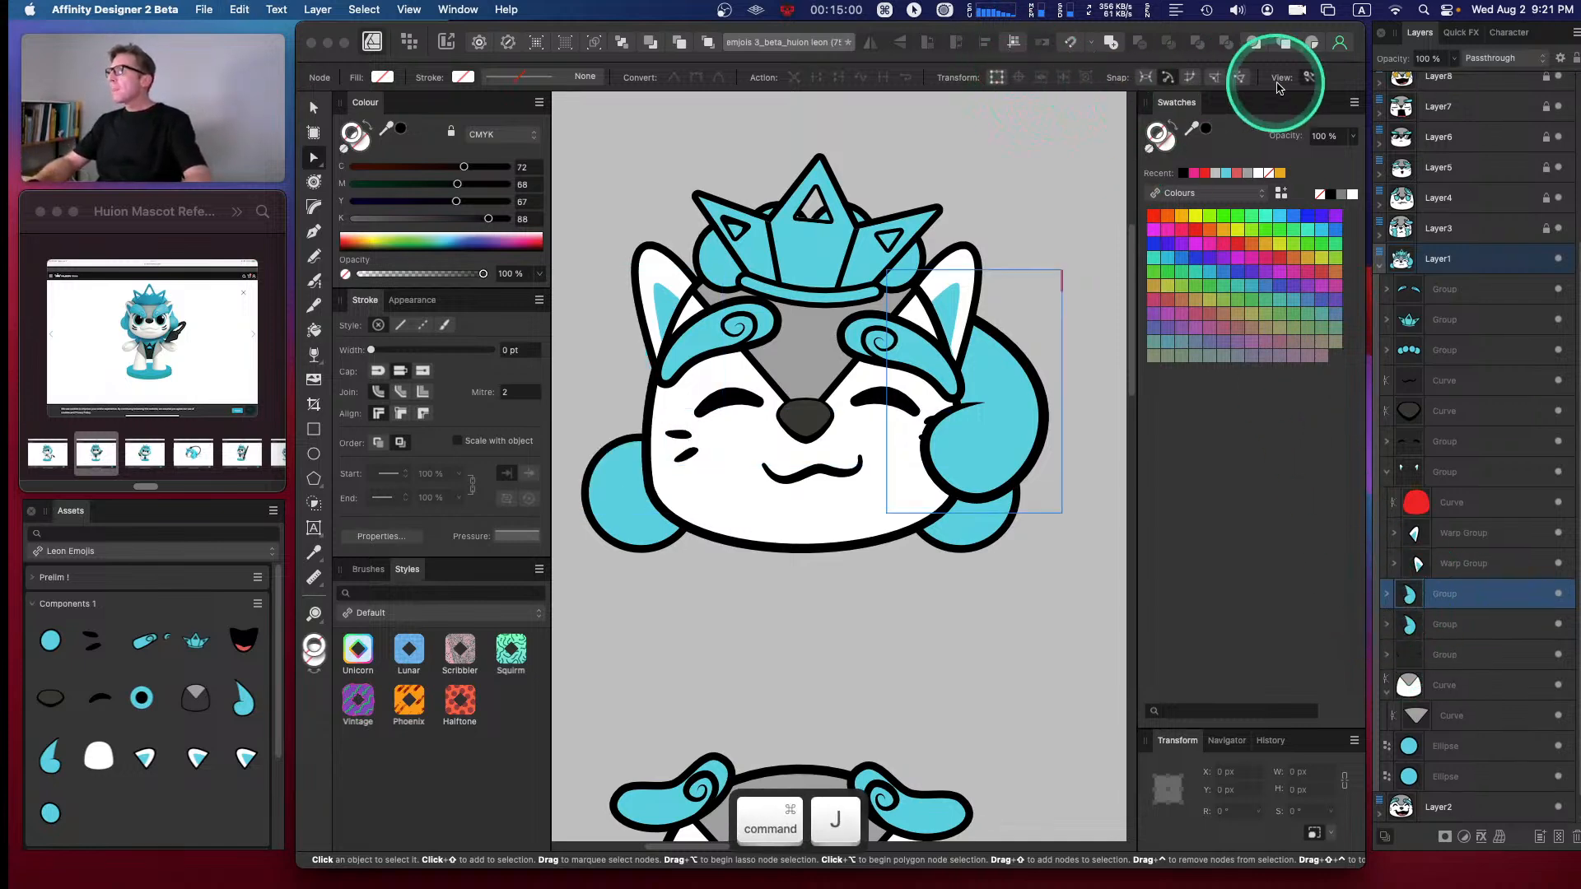
key(v)
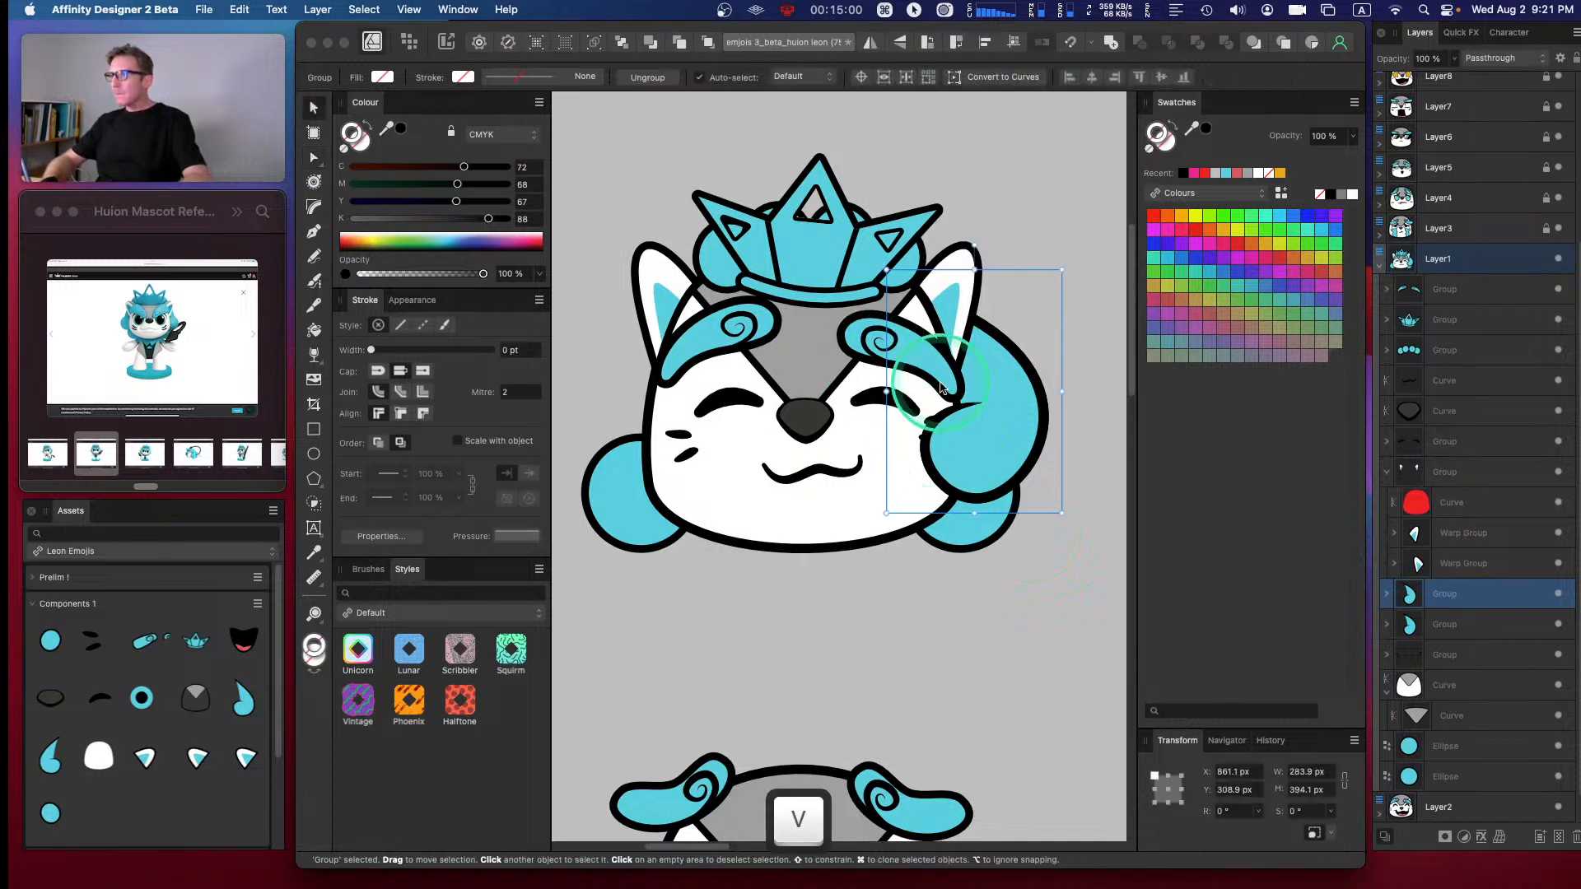
drag(1001, 416, 707, 377)
click(870, 44)
drag(663, 428, 627, 434)
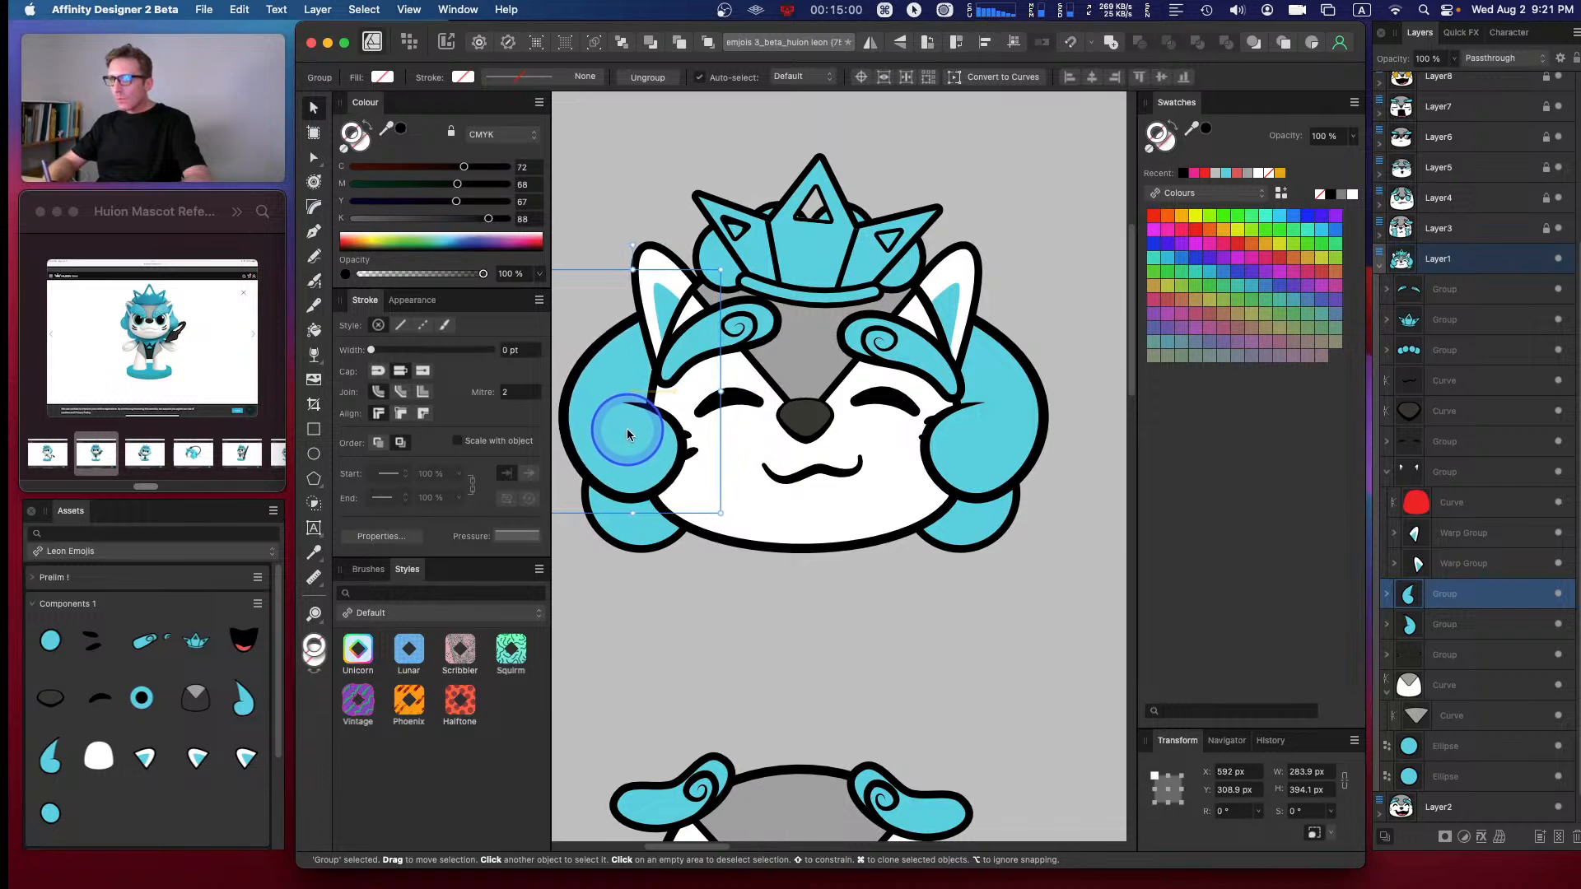
click(671, 607)
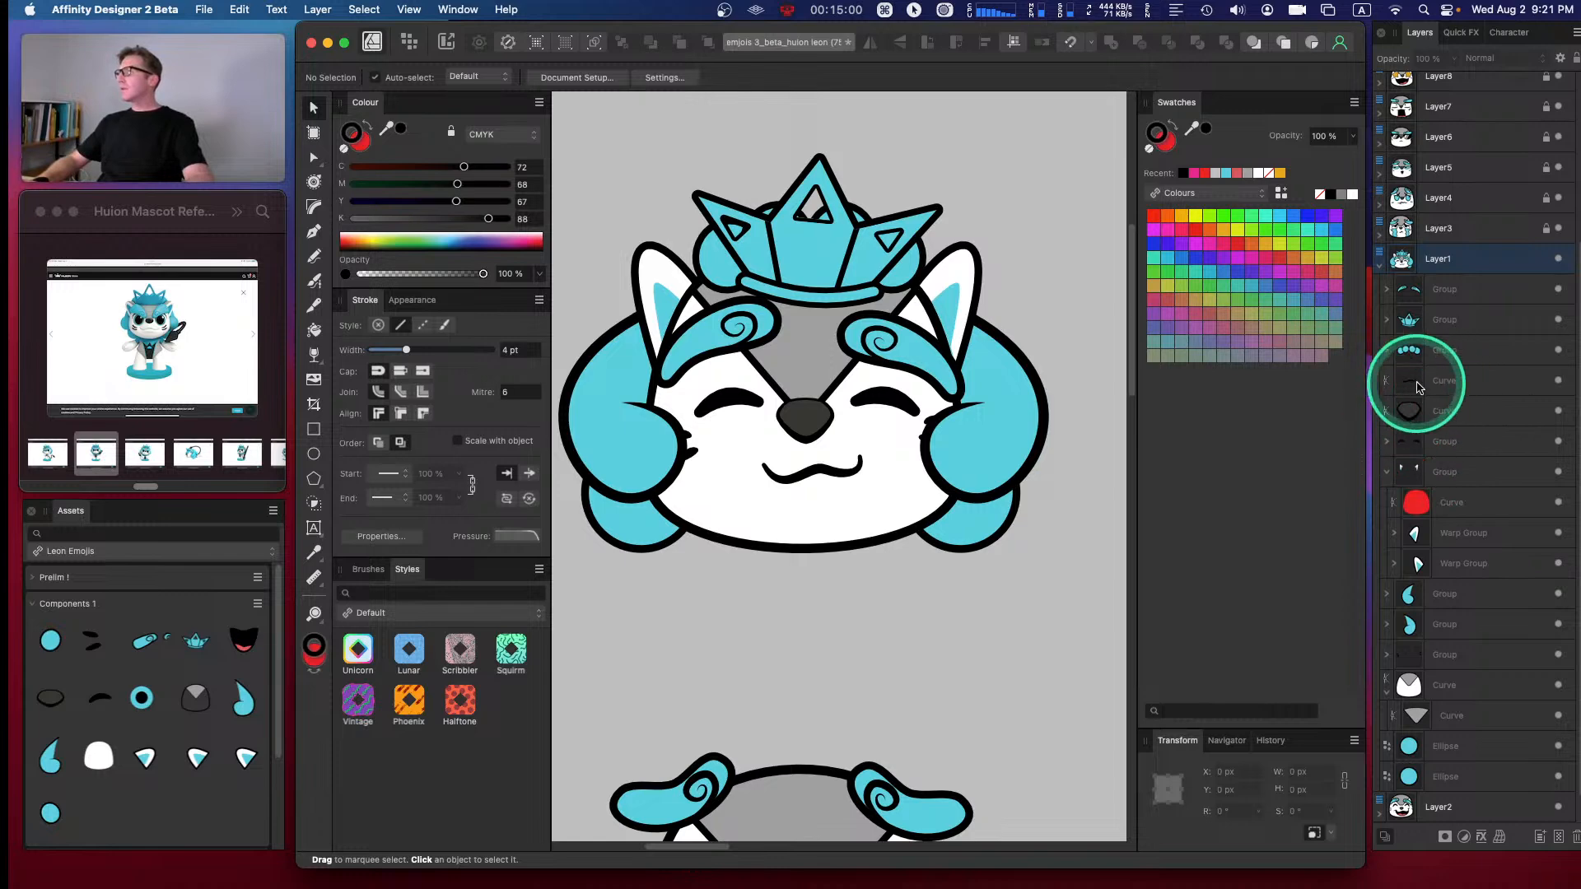
- Move the right-hand whisker group slightly inward and down so it clears the cheek fur
click(1388, 471)
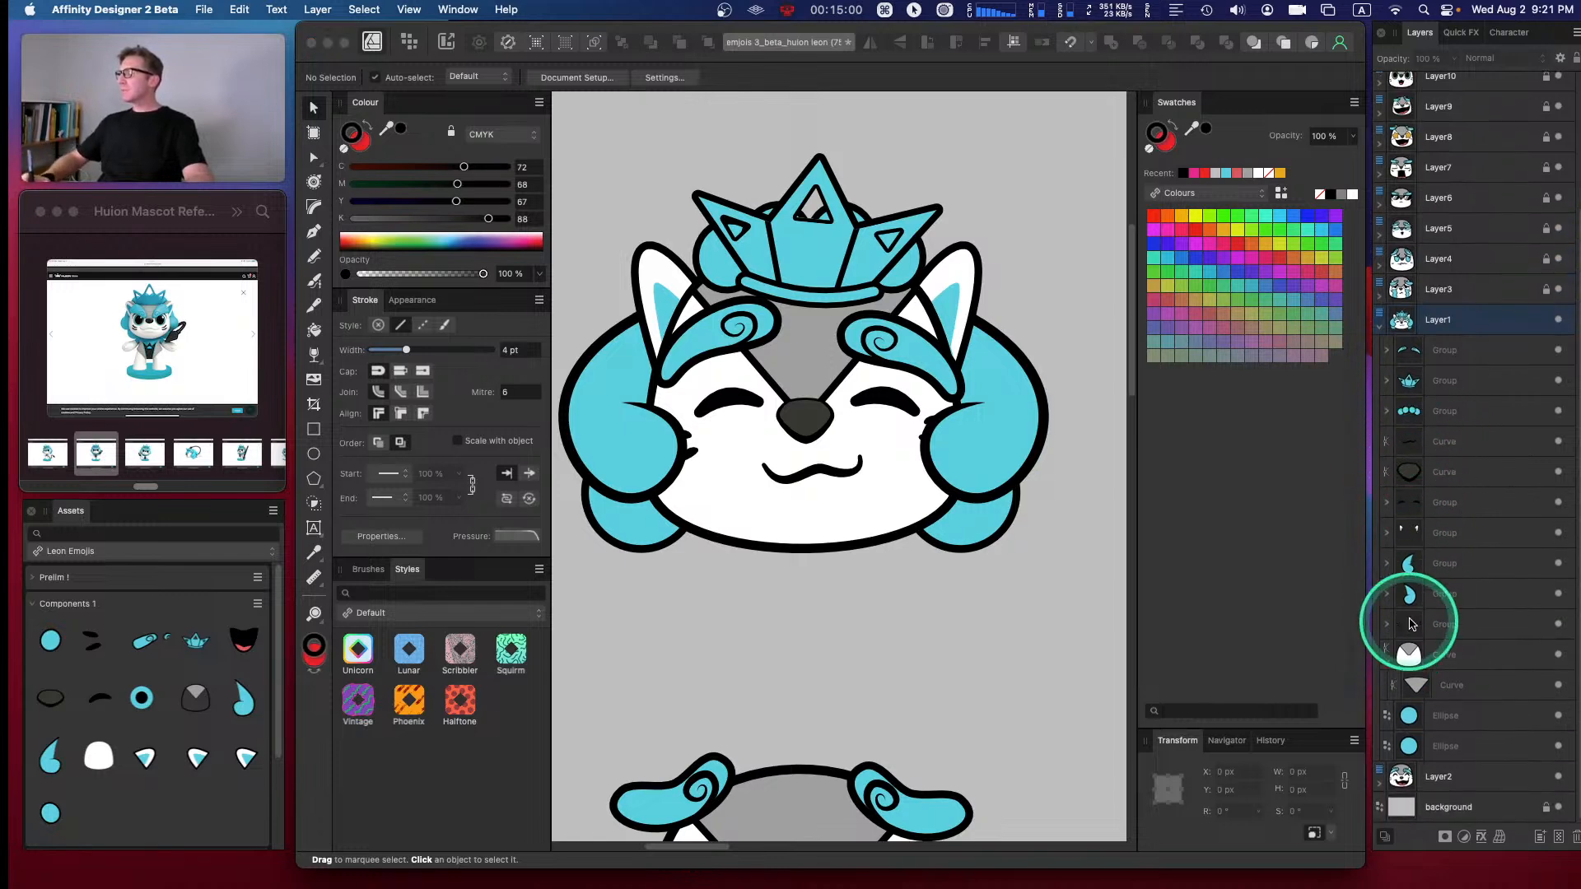
click(1404, 624)
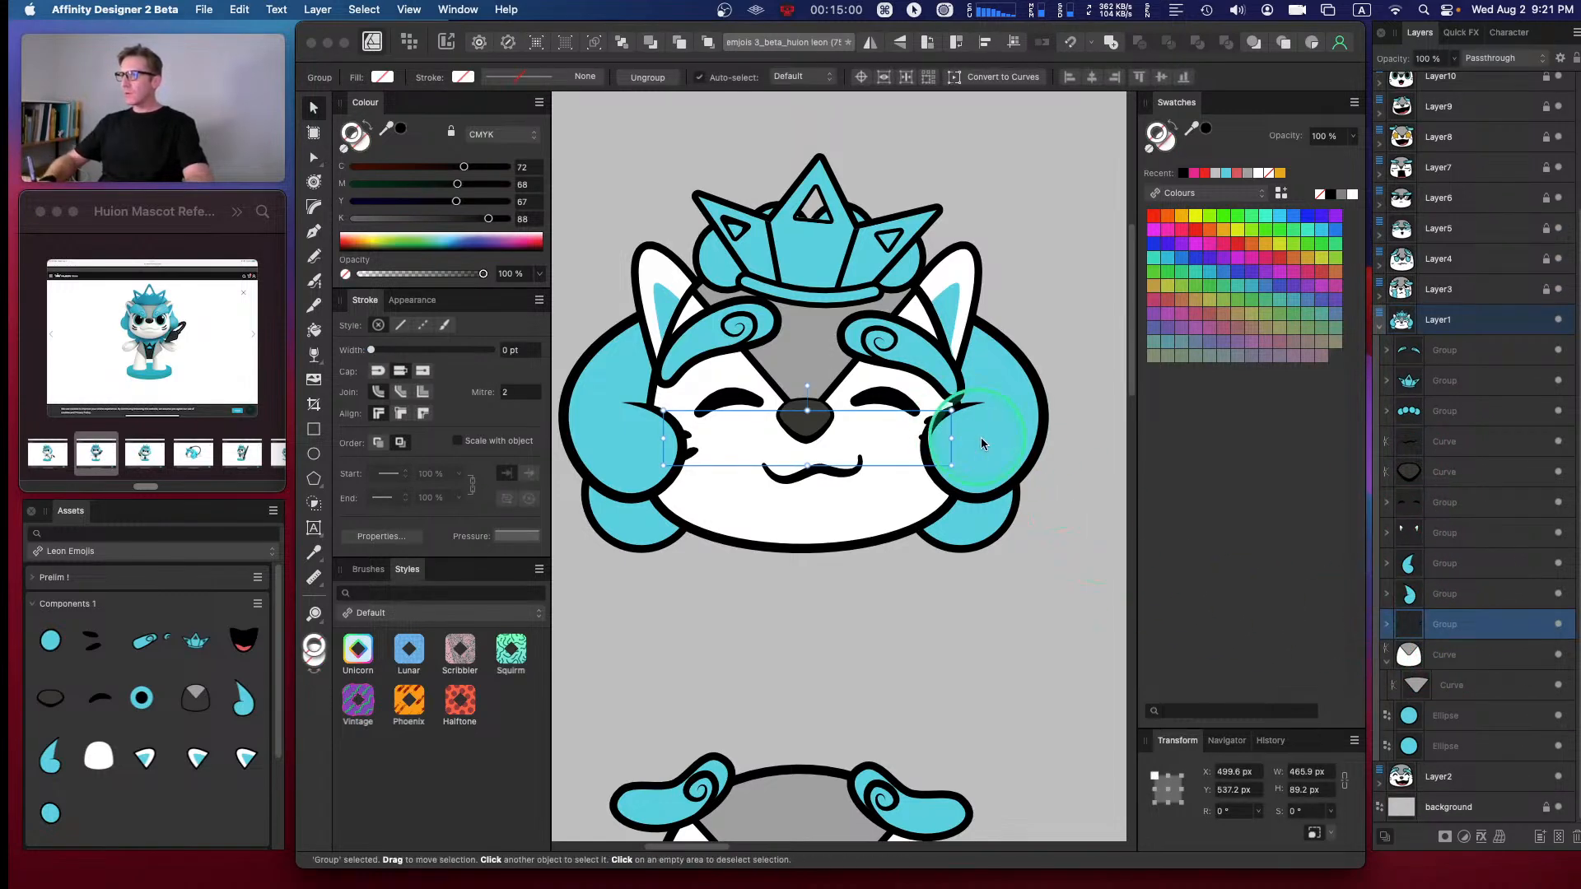
double_click(929, 433)
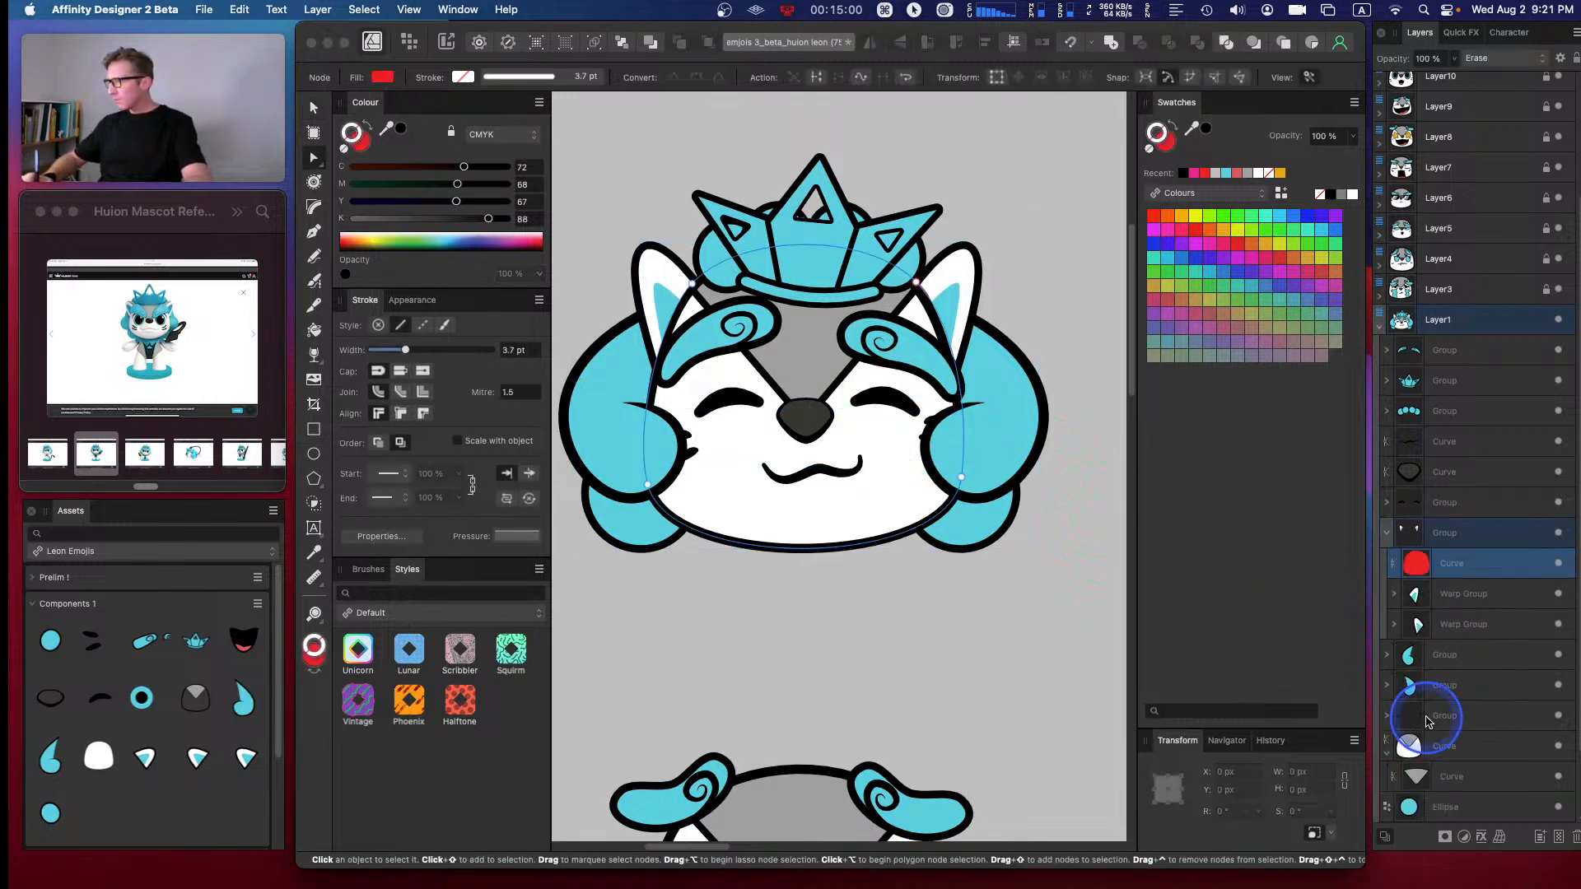
click(1396, 723)
click(931, 434)
key(v)
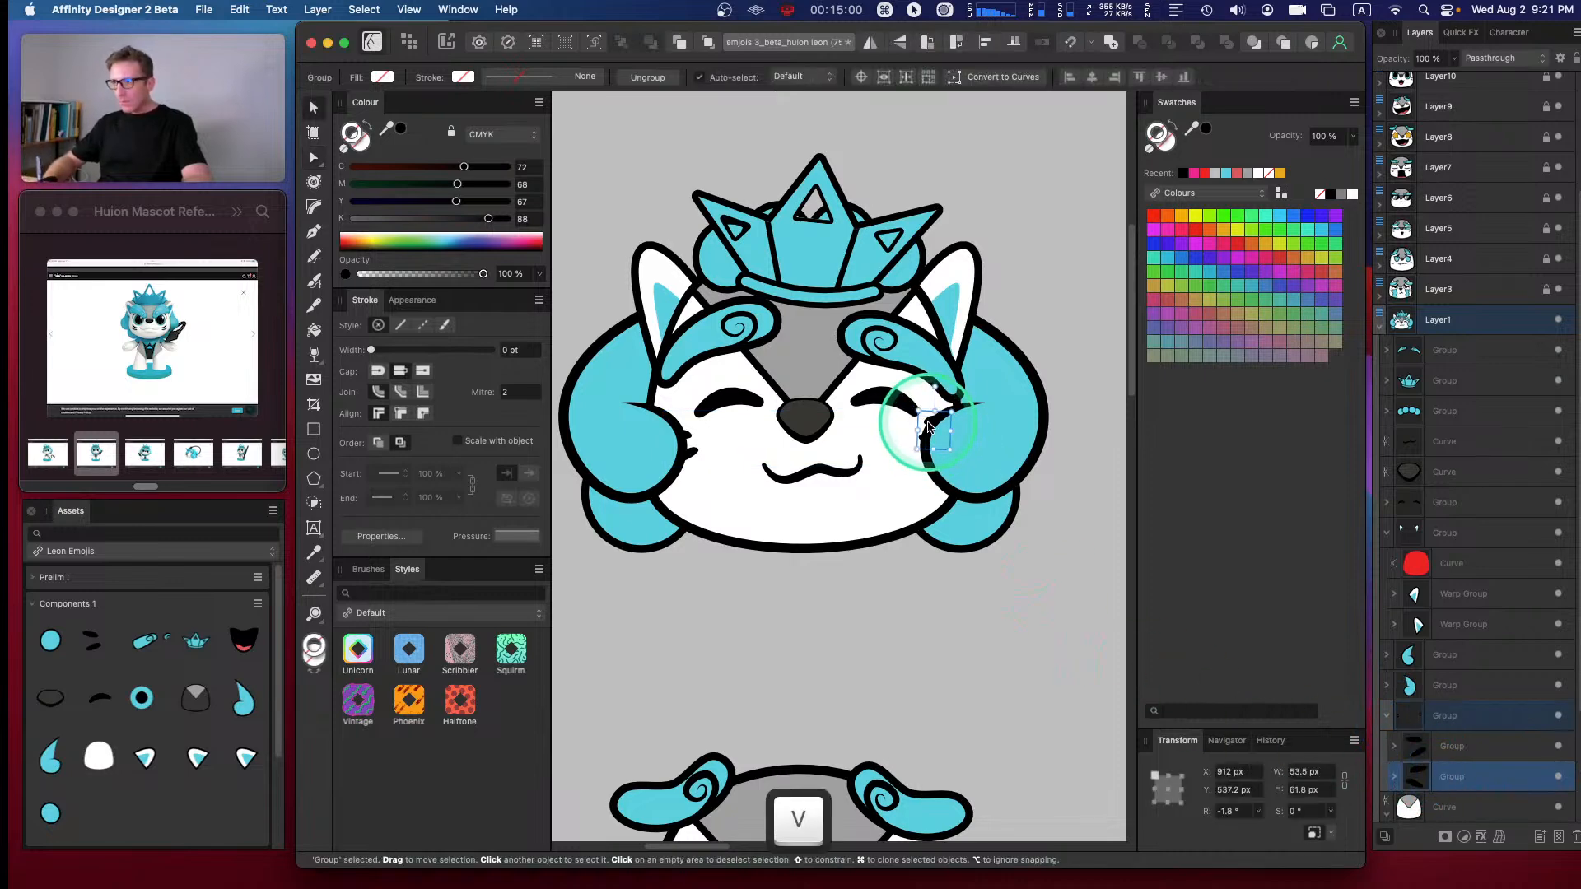
drag(928, 424, 921, 436)
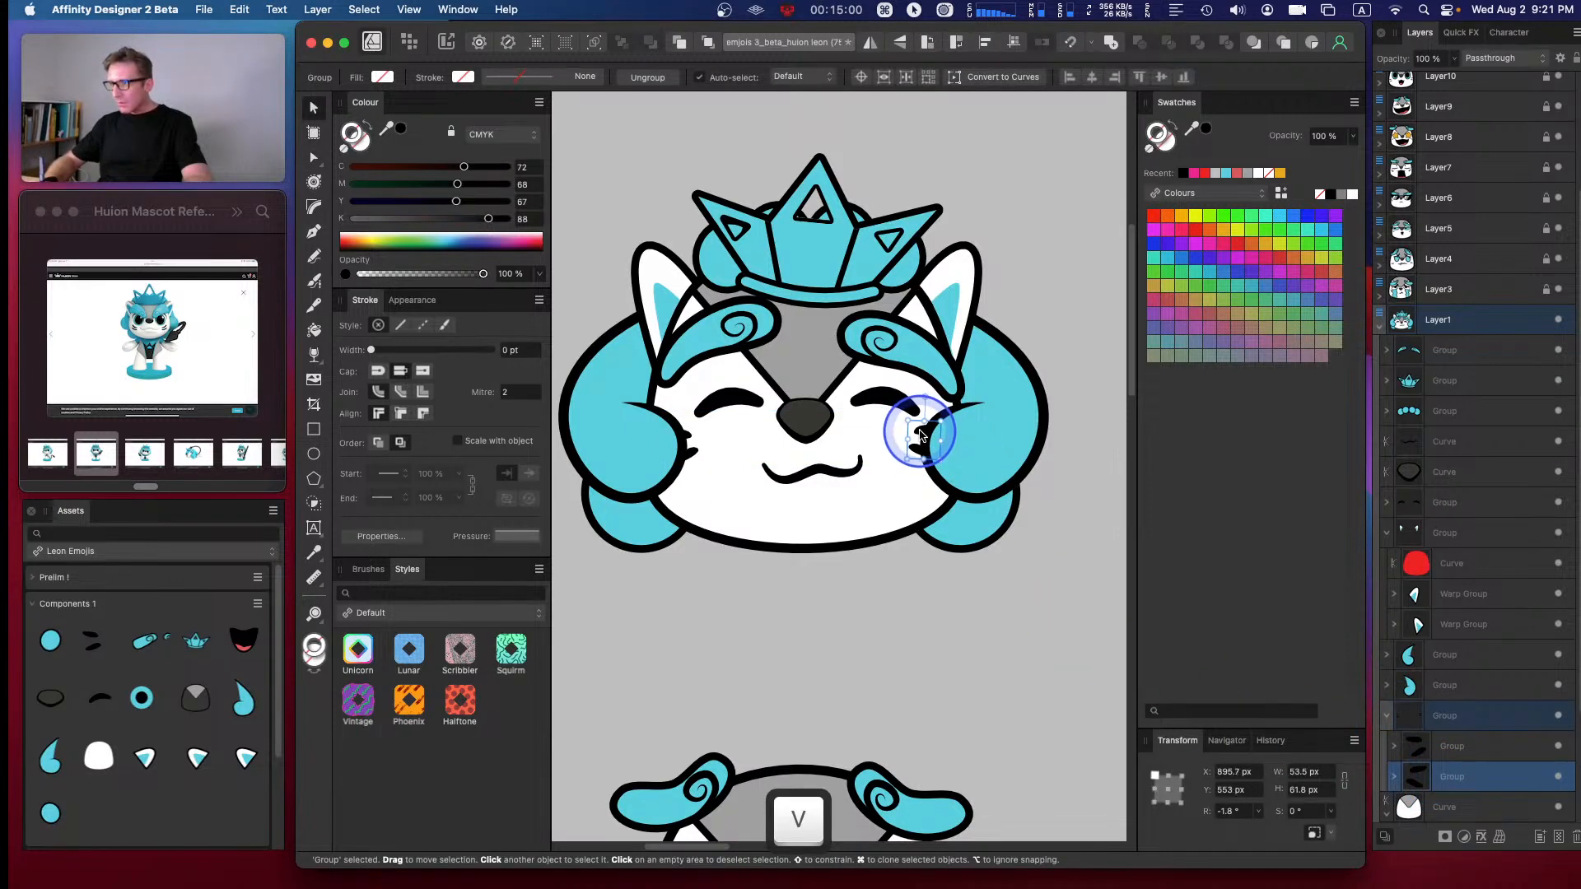
click(900, 629)
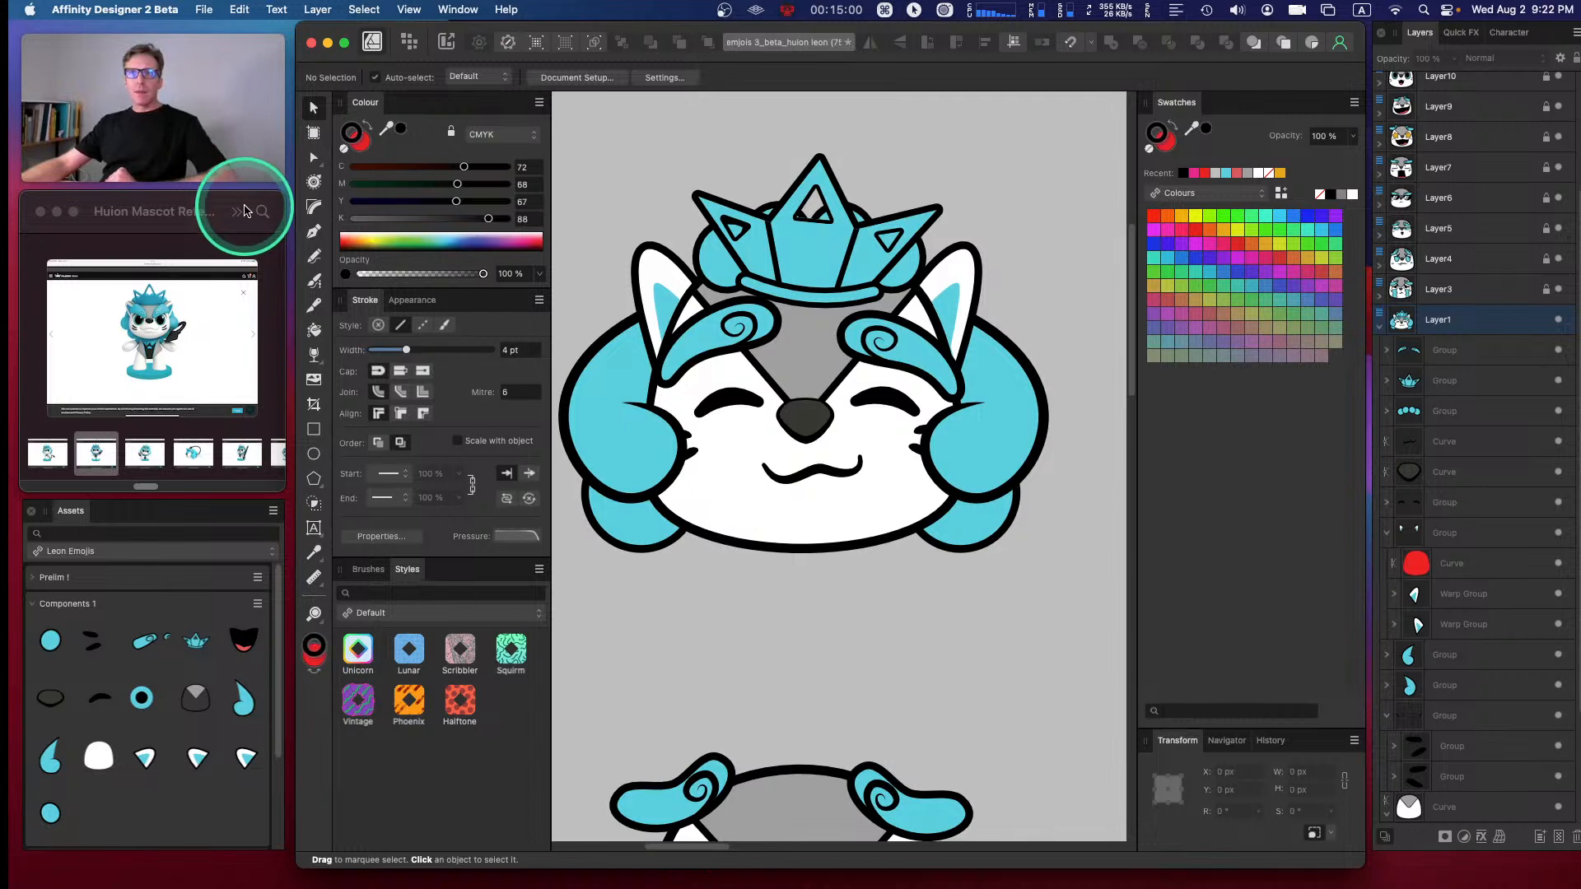
click(248, 200)
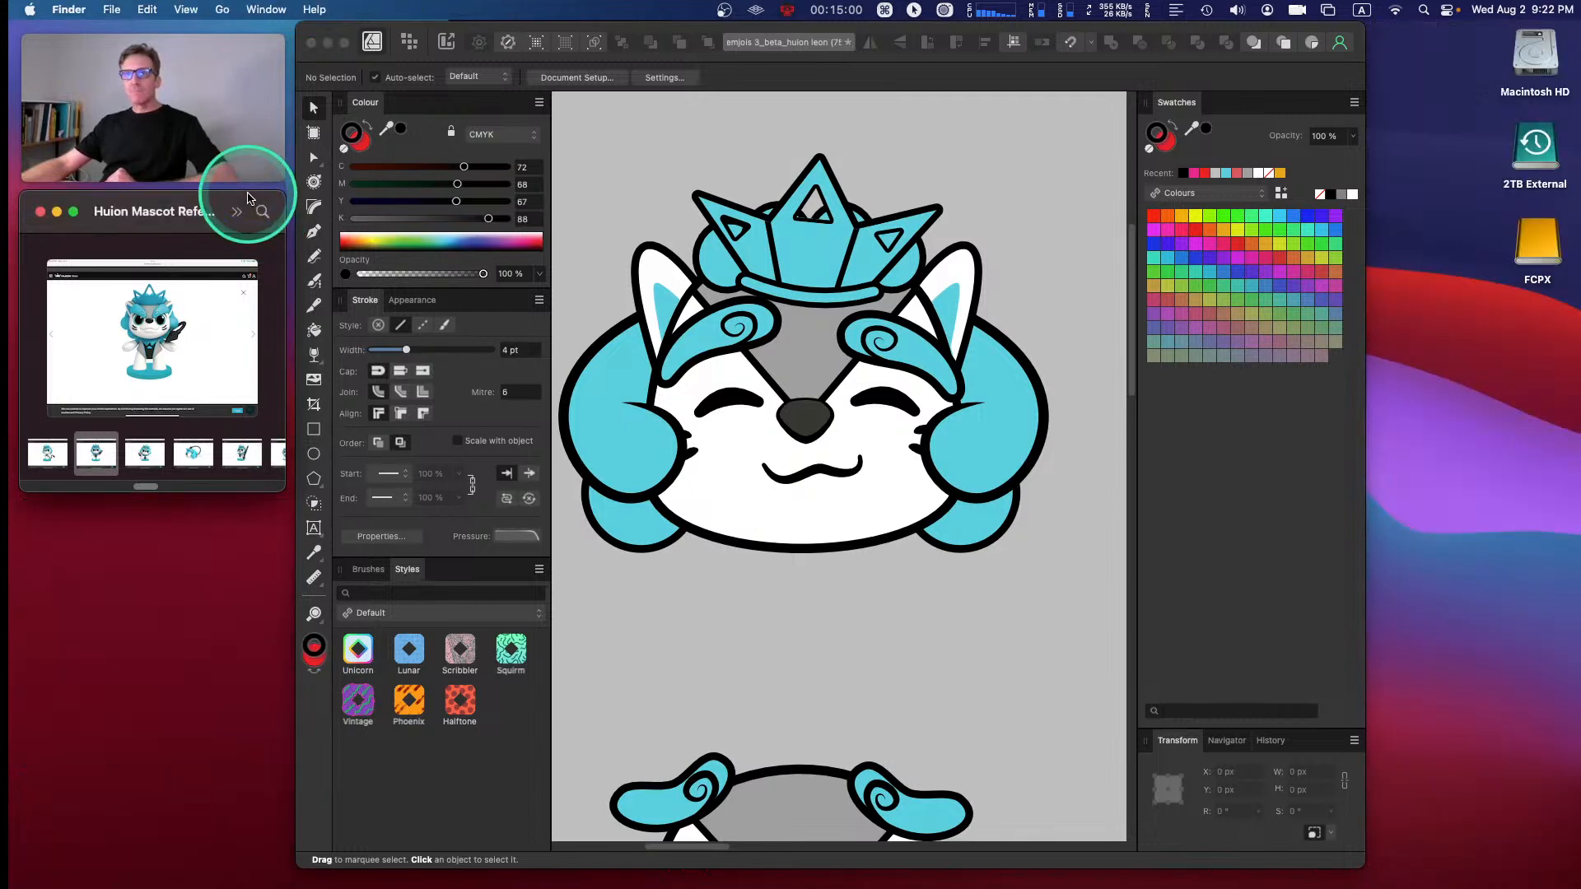
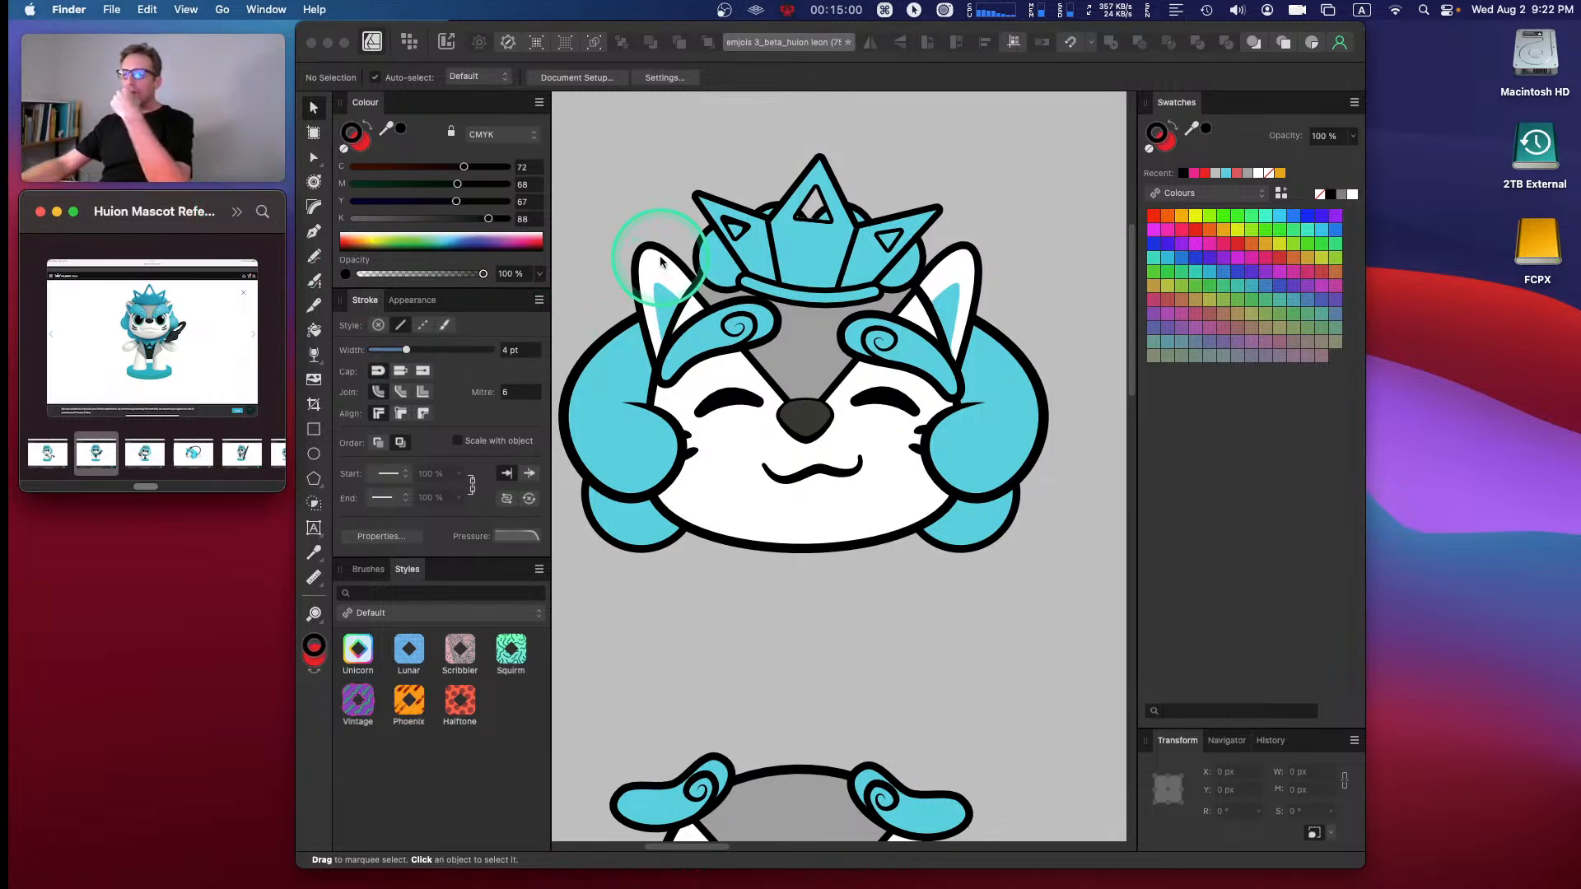
click(579, 130)
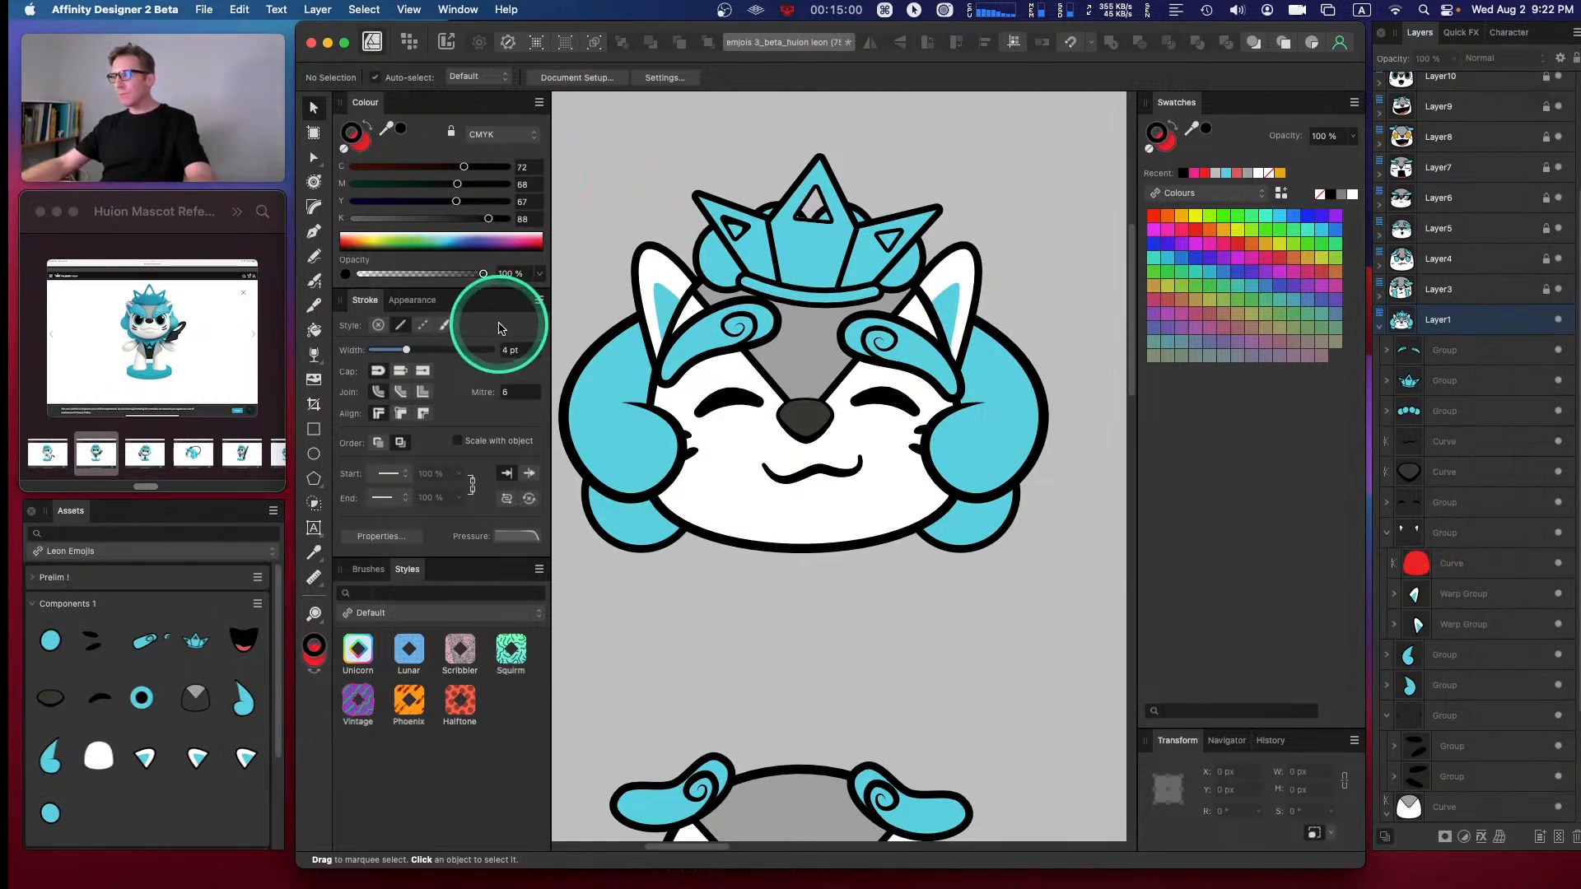
key(space)
drag(630, 288, 680, 303)
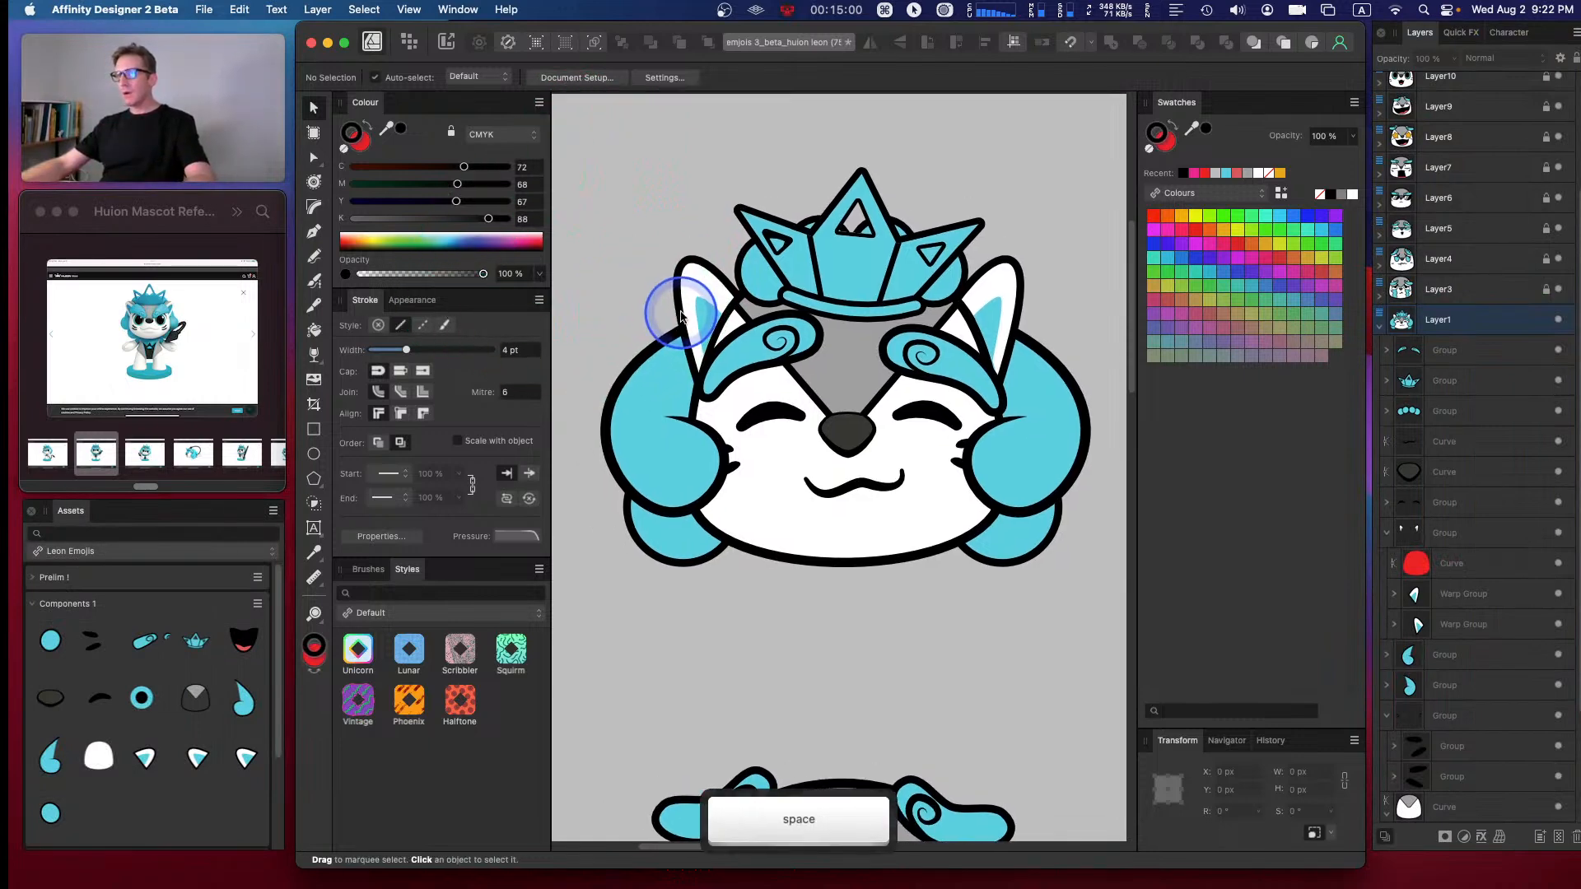
click(314, 429)
mouse_move(576, 113)
mouse_down()
mouse_move(741, 151)
mouse_move(1113, 635)
mouse_move(1094, 604)
mouse_up()
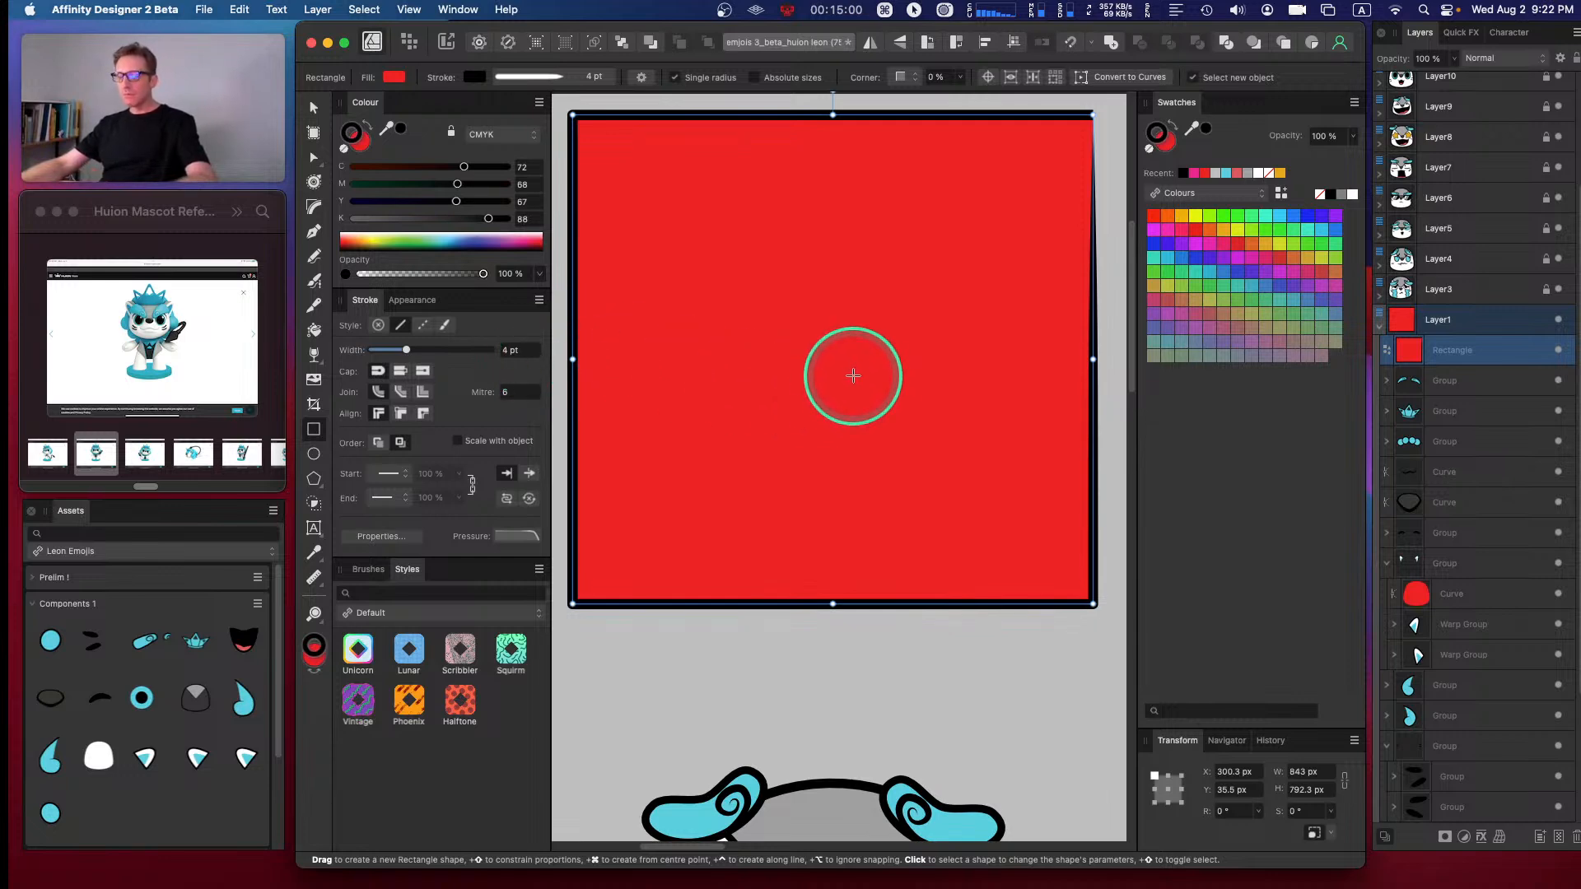
key(v)
key(BackSpace)
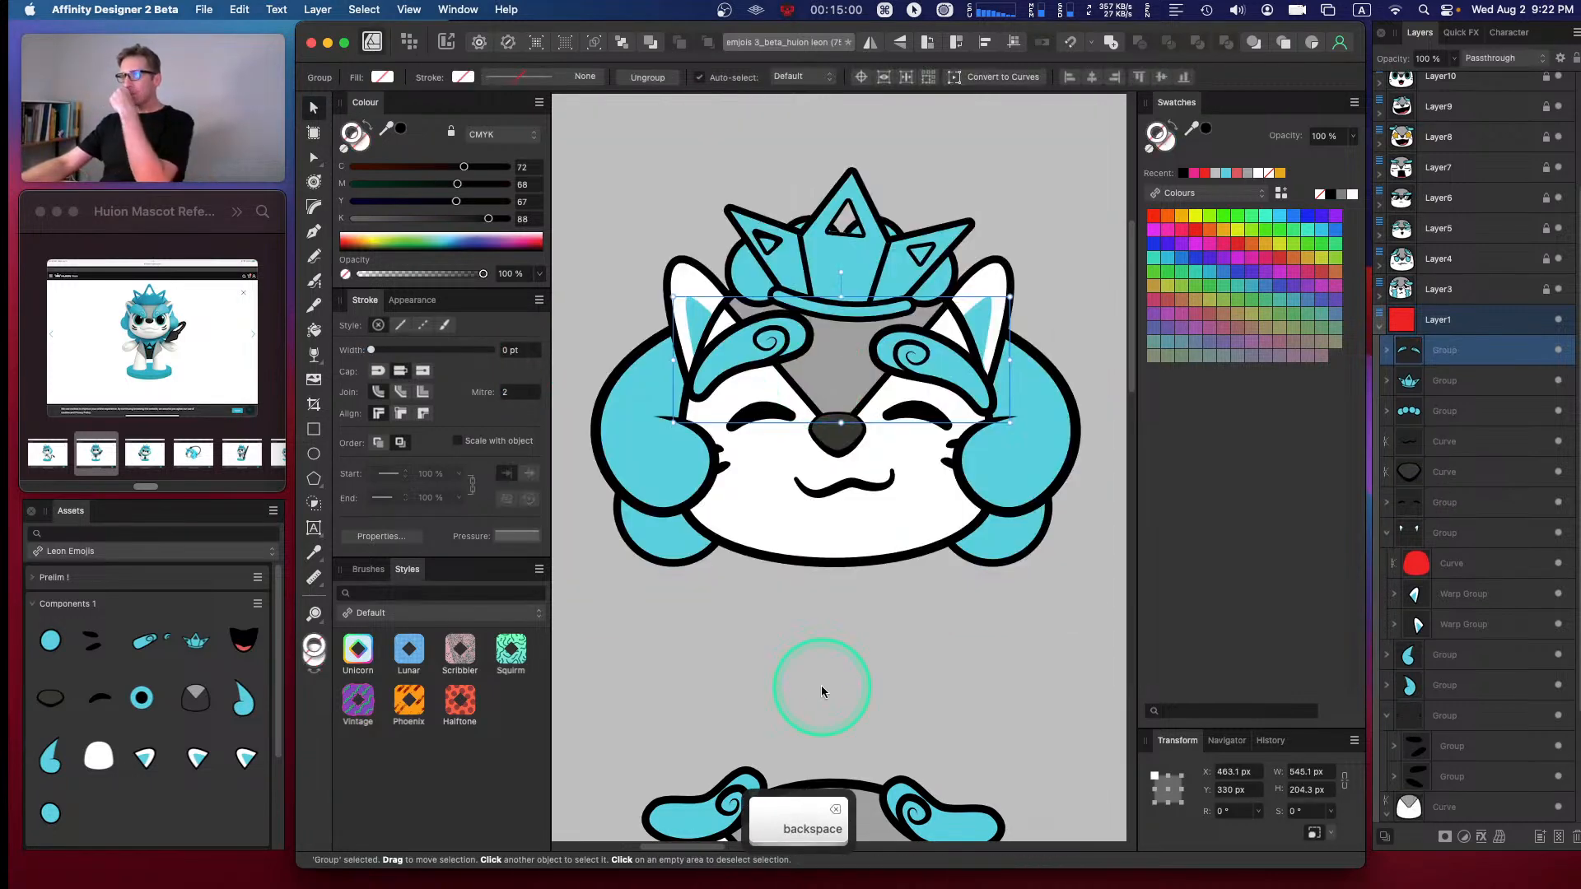
click(813, 641)
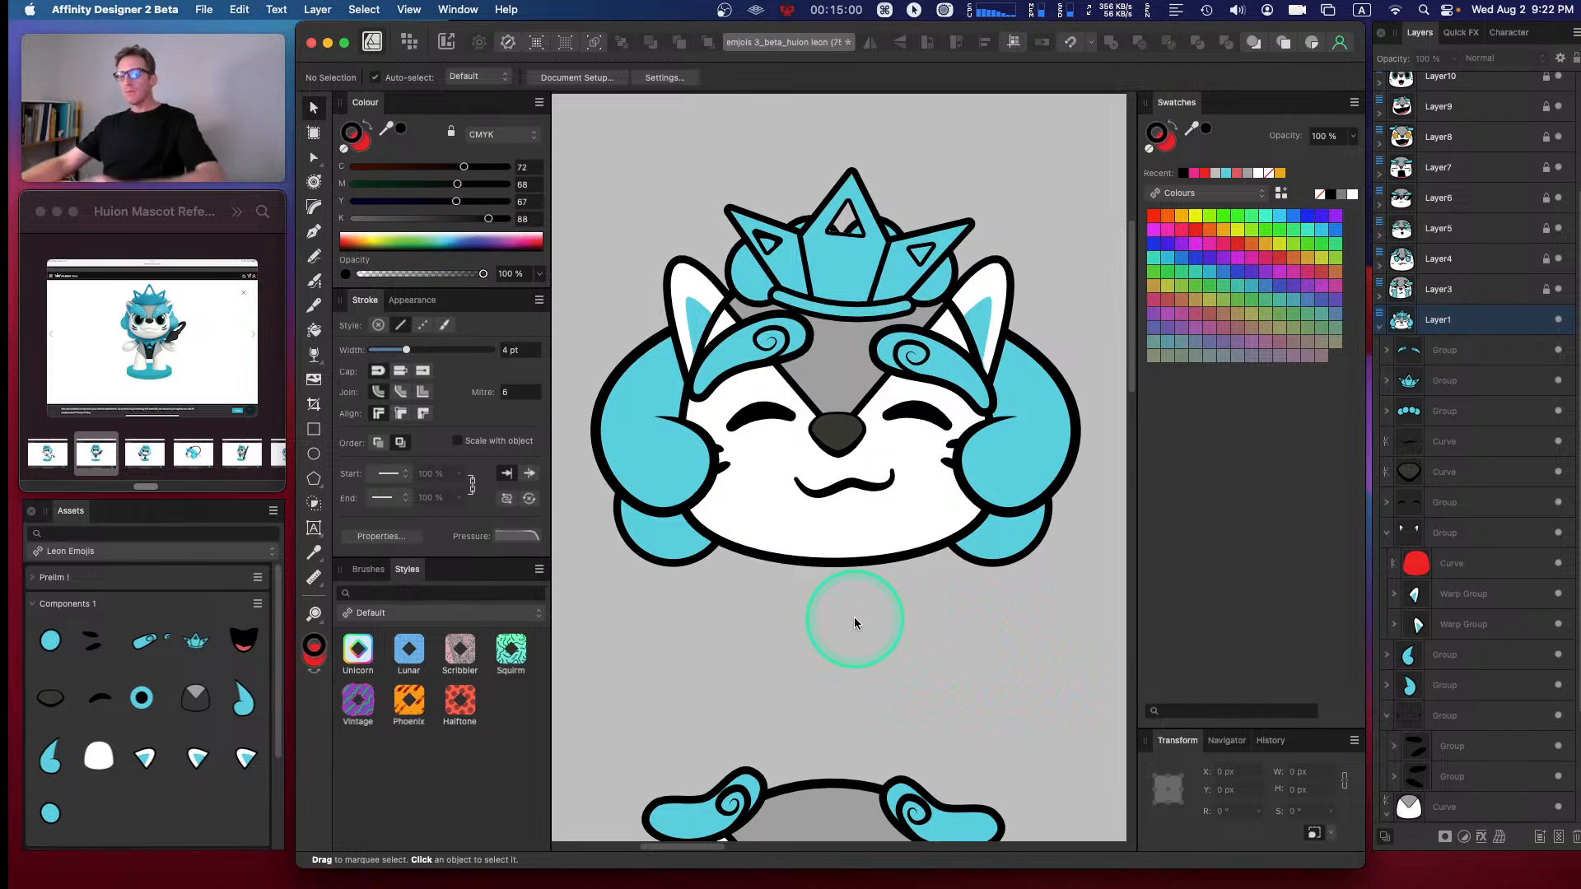
- Collapse Layer1 and move it below Layer2 in the layer stack
key(super+minus)
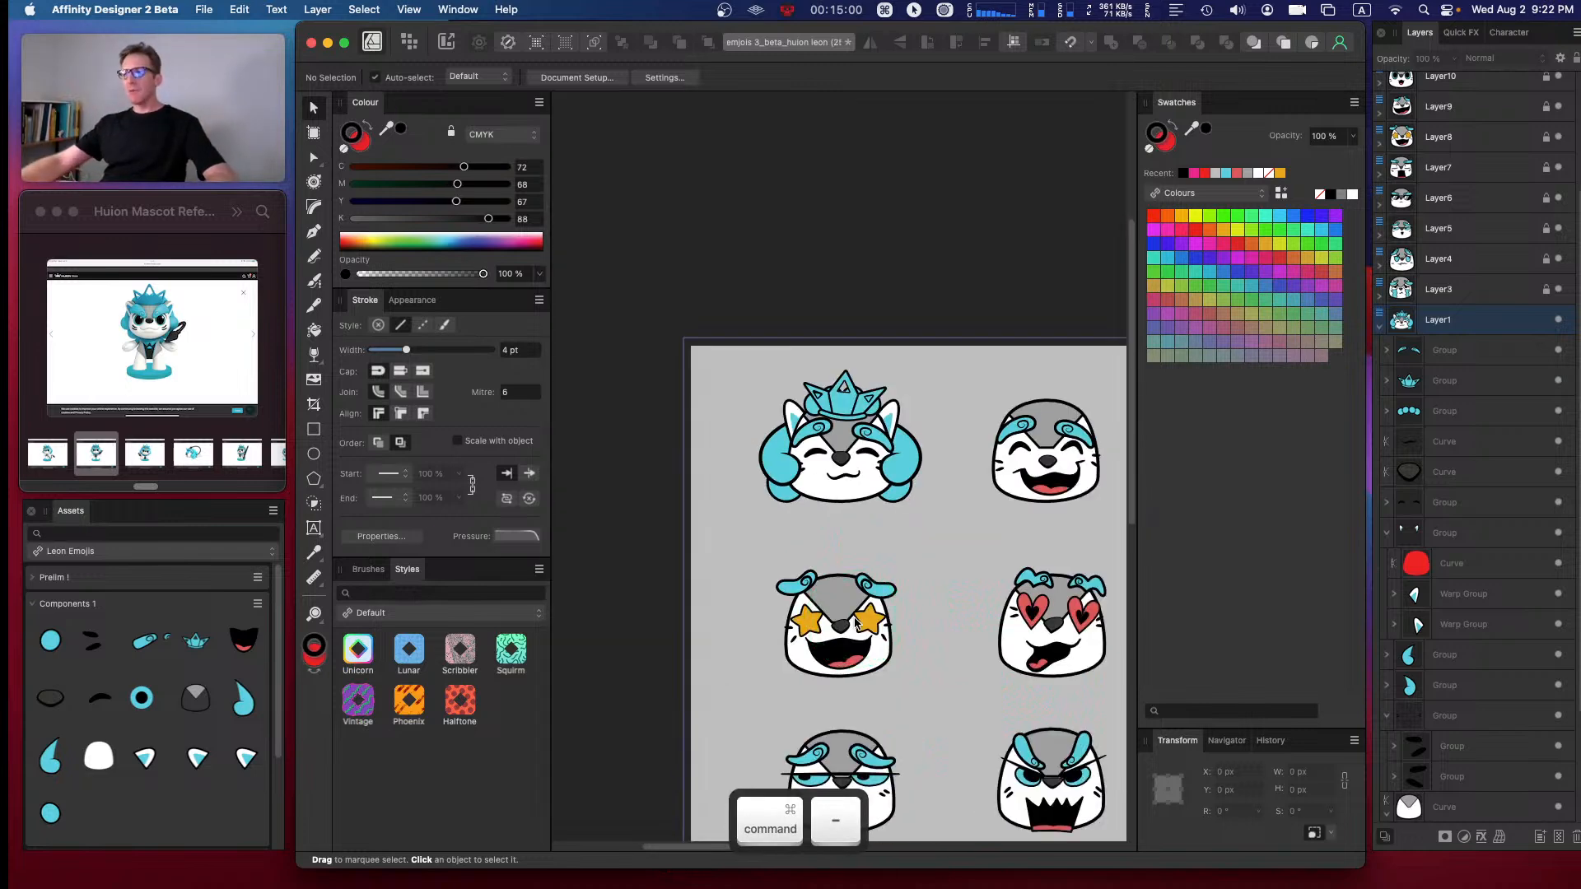
key(space)
drag(922, 476, 781, 336)
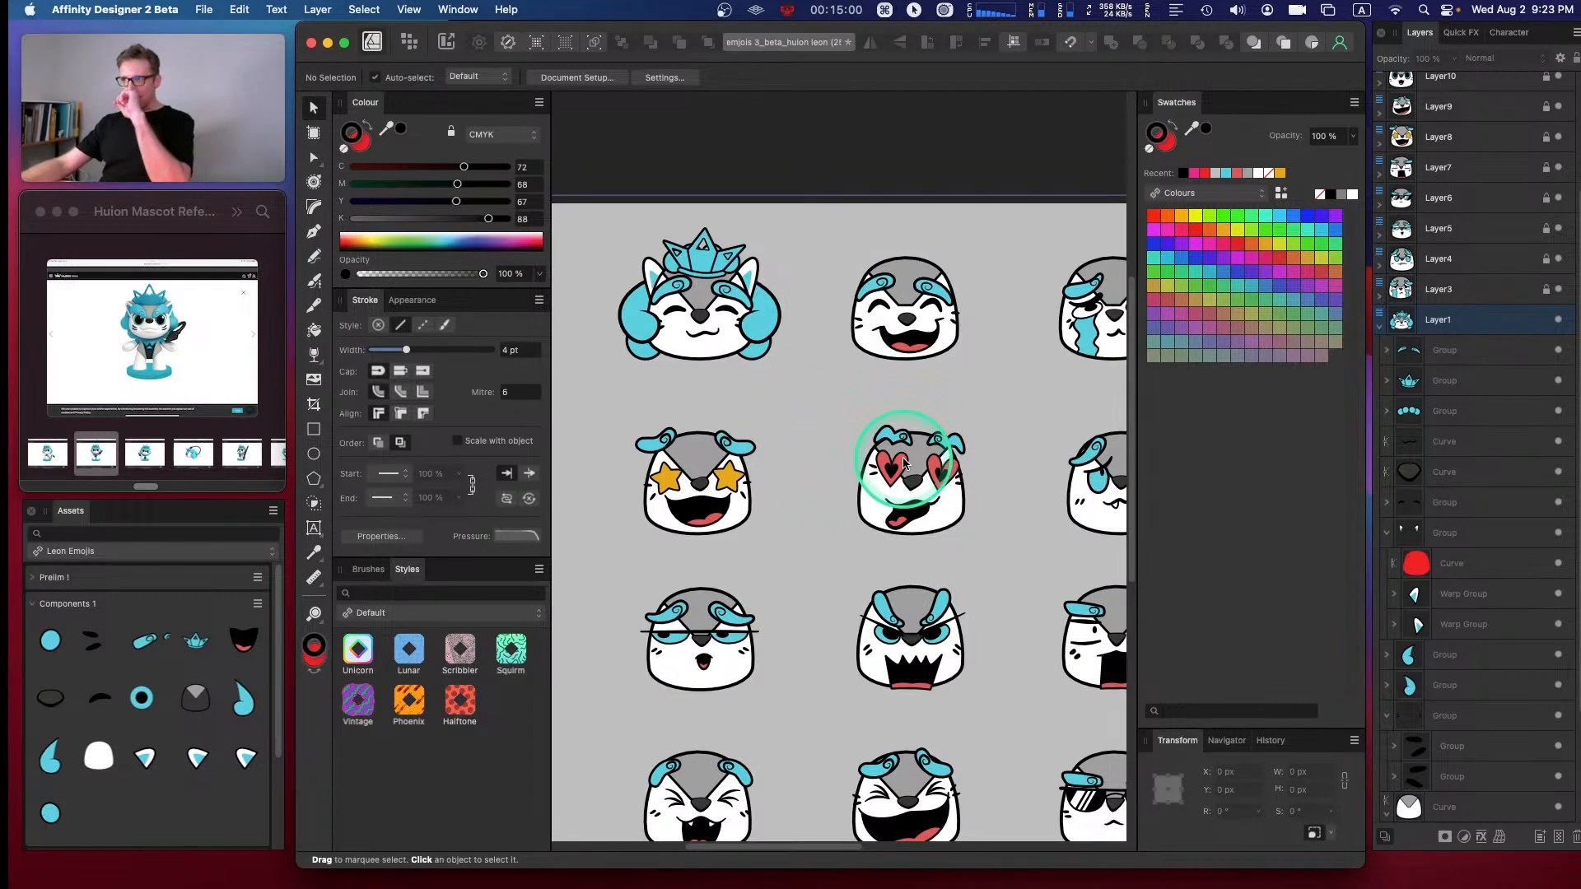
click(1378, 329)
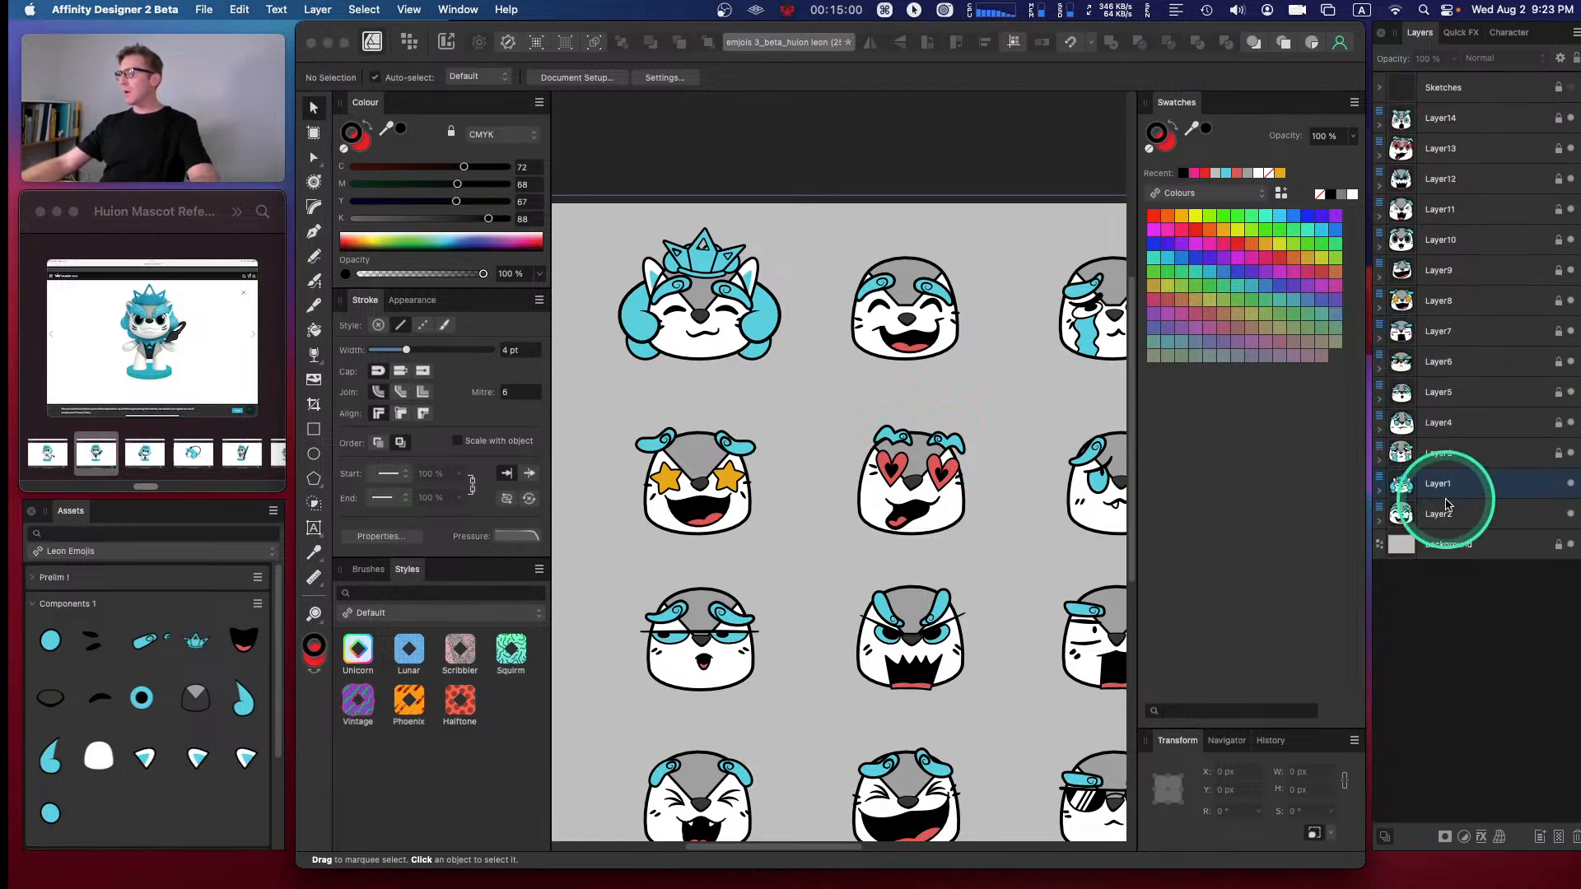
click(1473, 492)
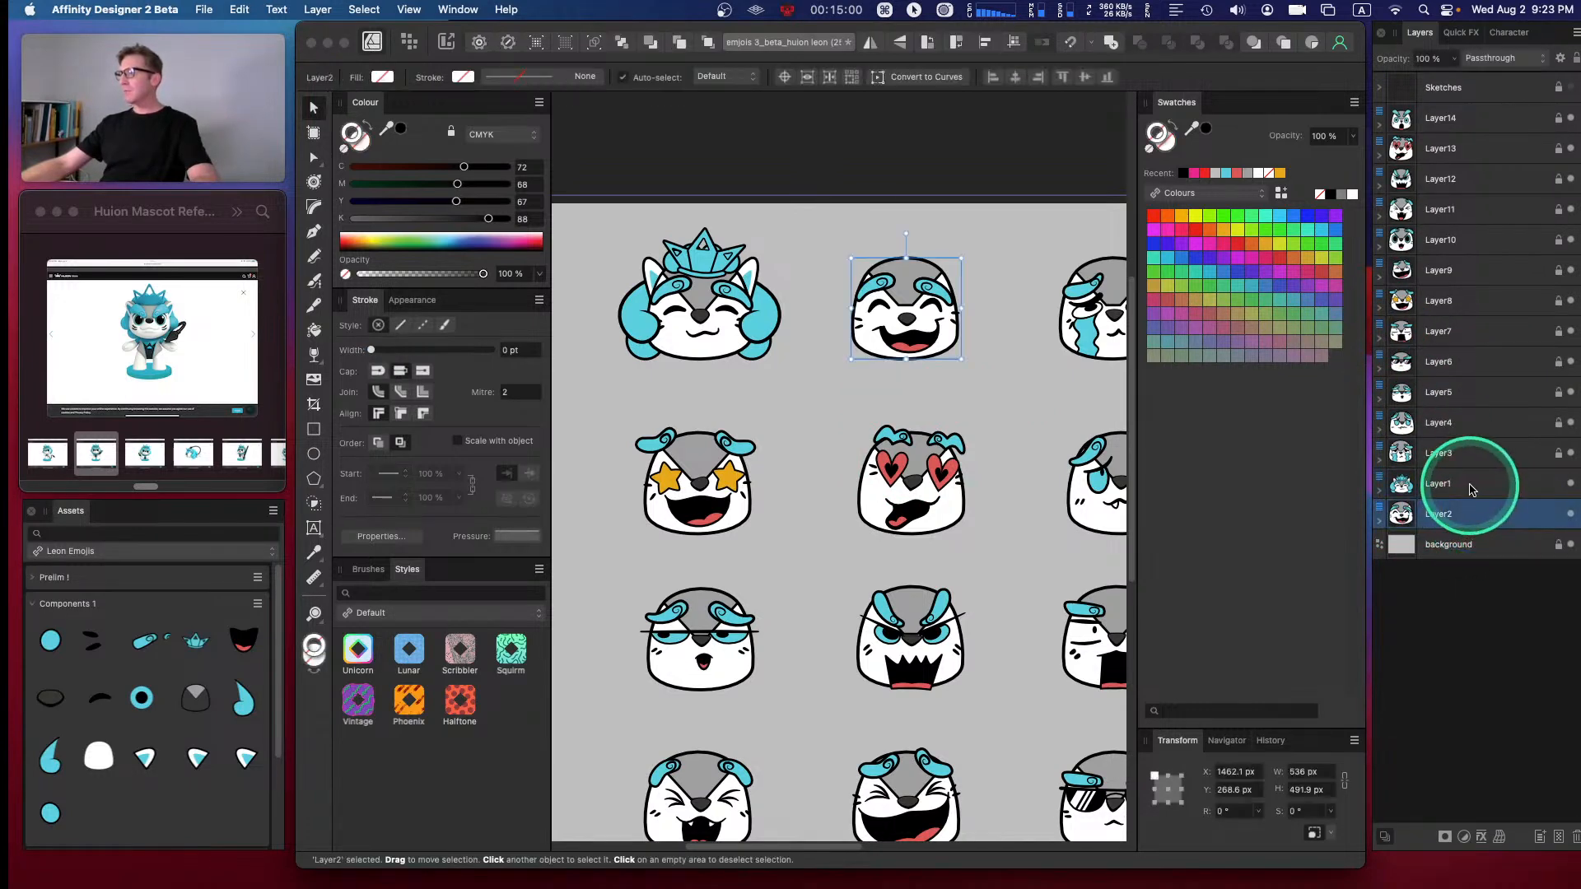
drag(1480, 488, 1431, 530)
click(1473, 488)
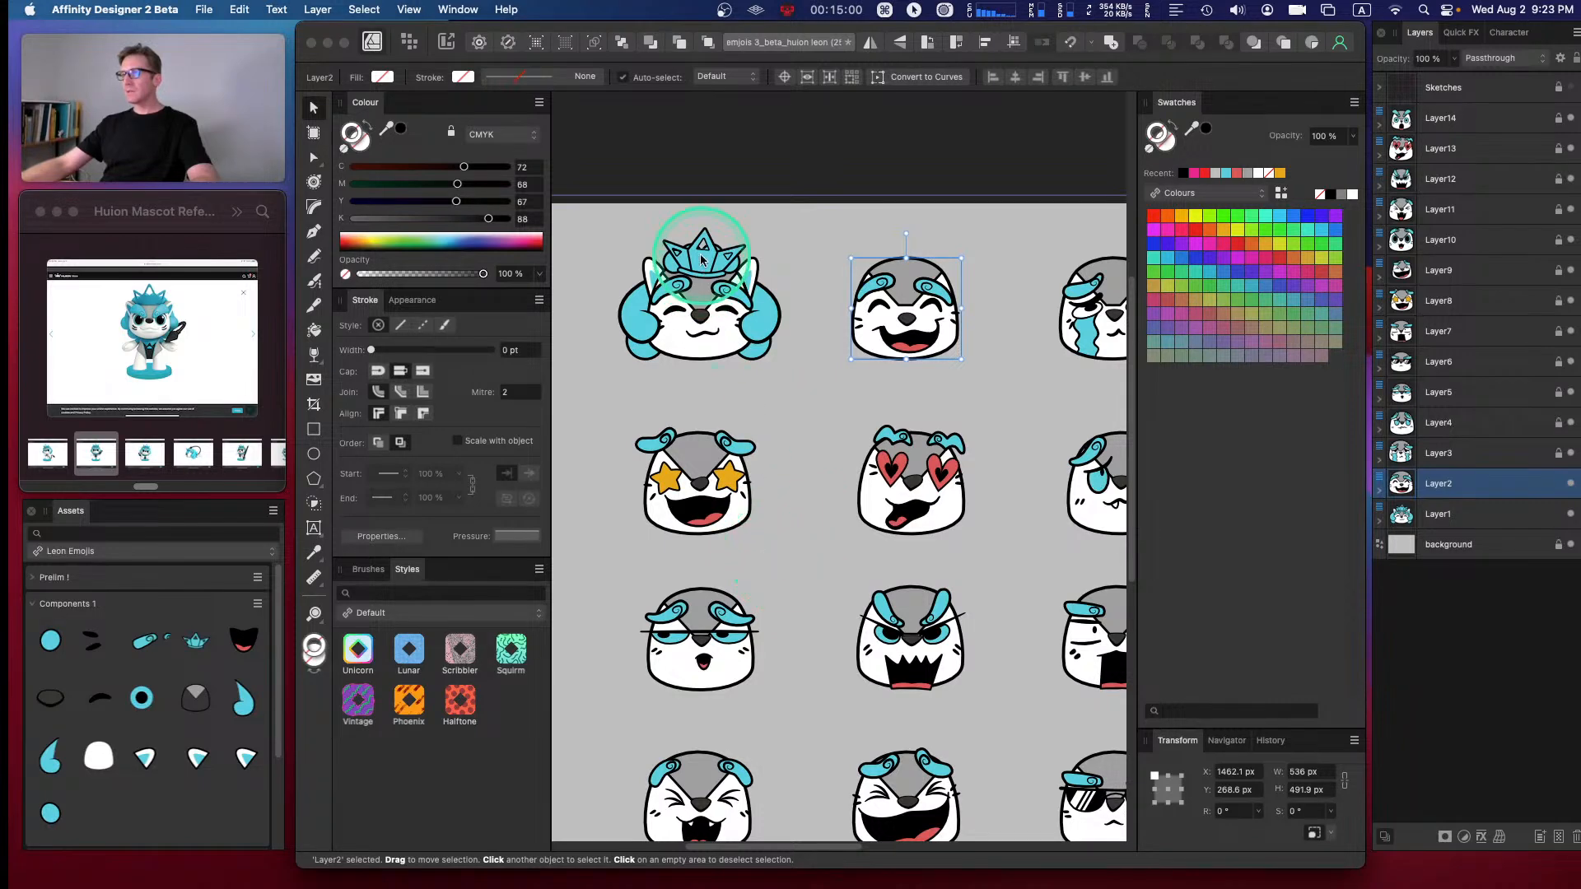
- Duplicate Layer1 and place the copy directly behind the laughing emoji of Layer2
click(1451, 527)
key(ctrl+j)
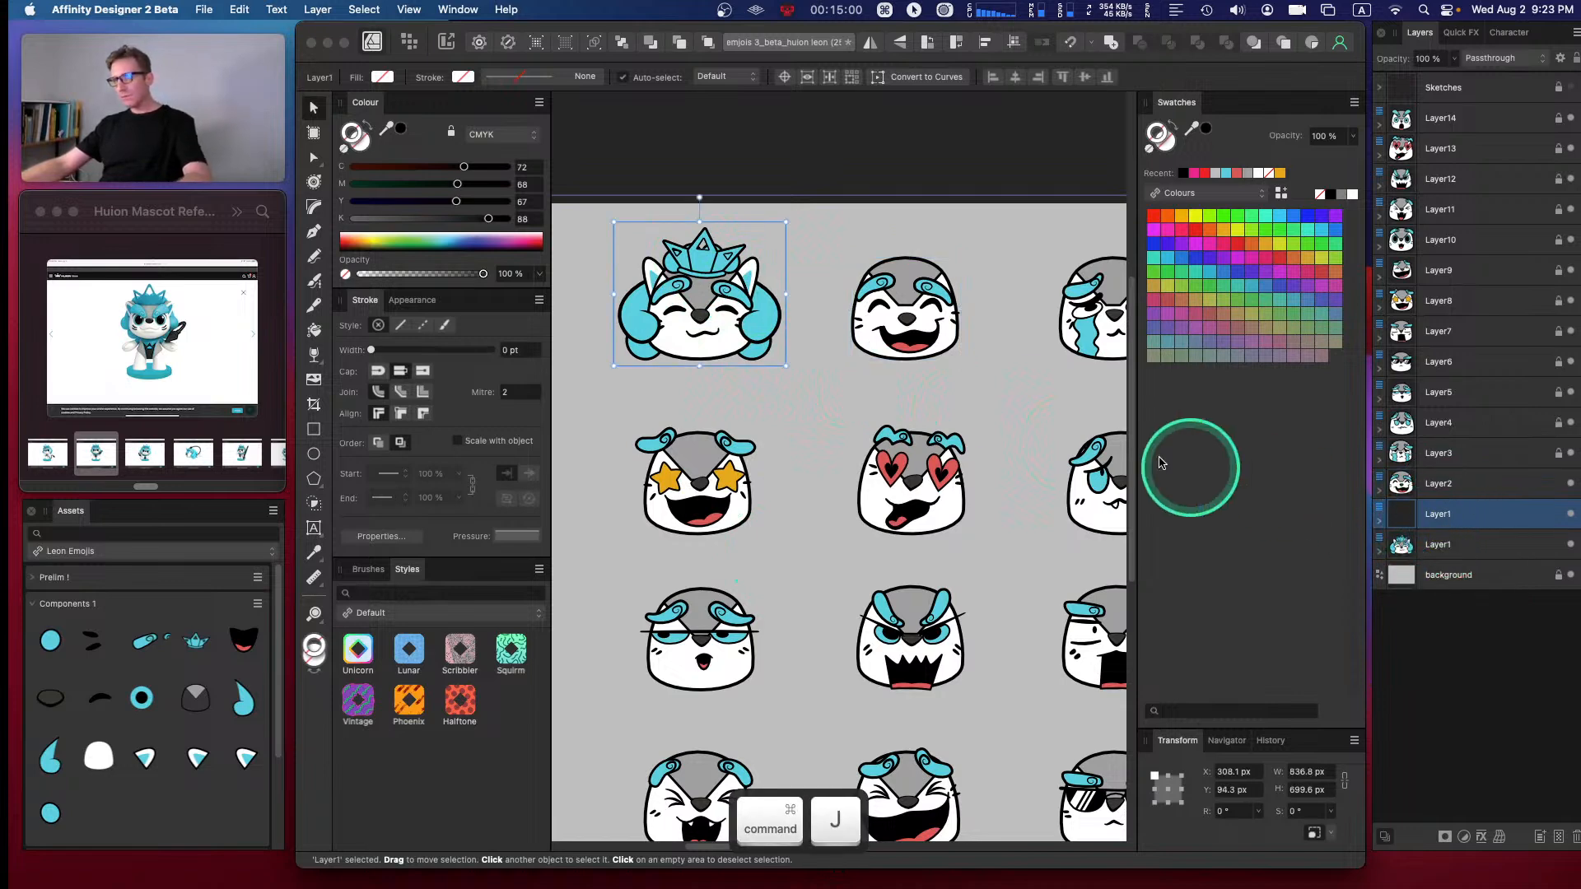
drag(718, 329, 907, 341)
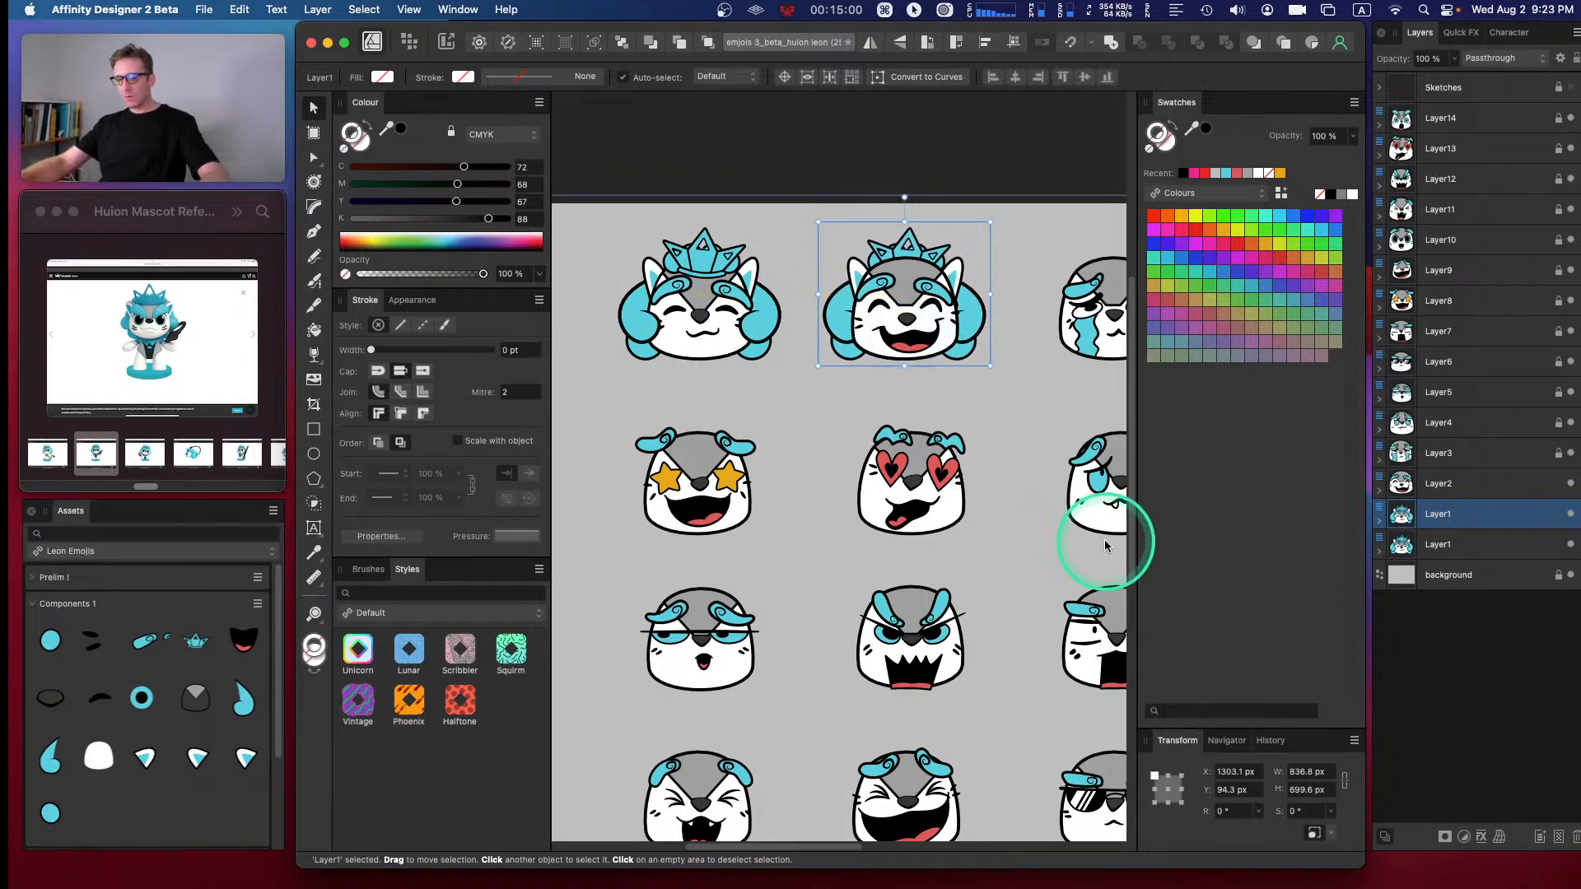
- Expand Layer2 and its group, and compare its parts with those inside the duplicated Layer1
key(super+equal)
key(space)
drag(887, 219, 687, 562)
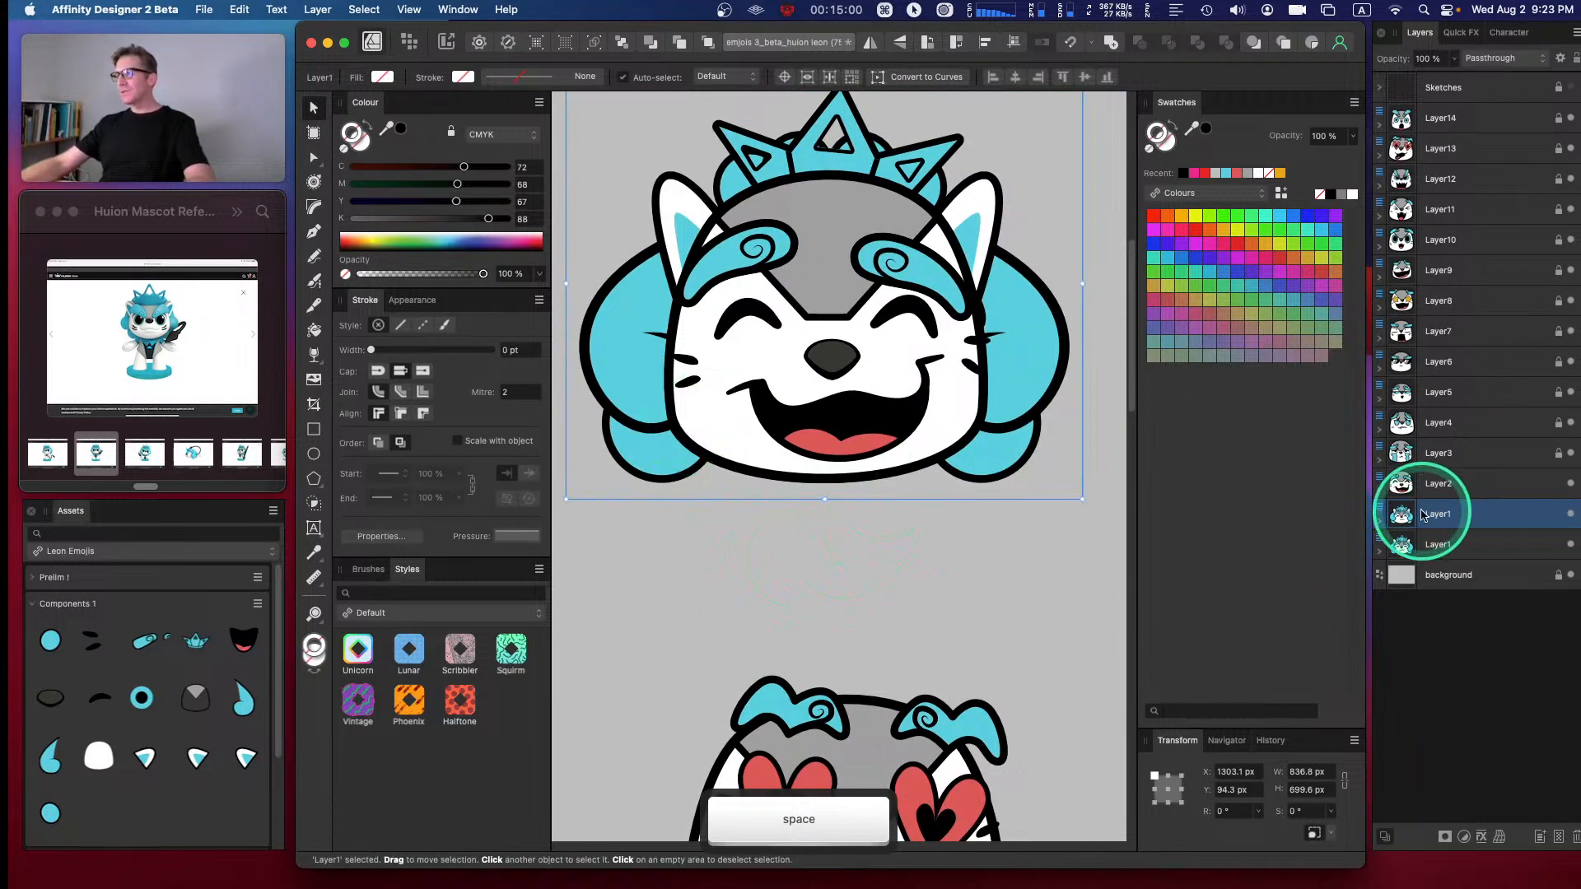
click(1381, 524)
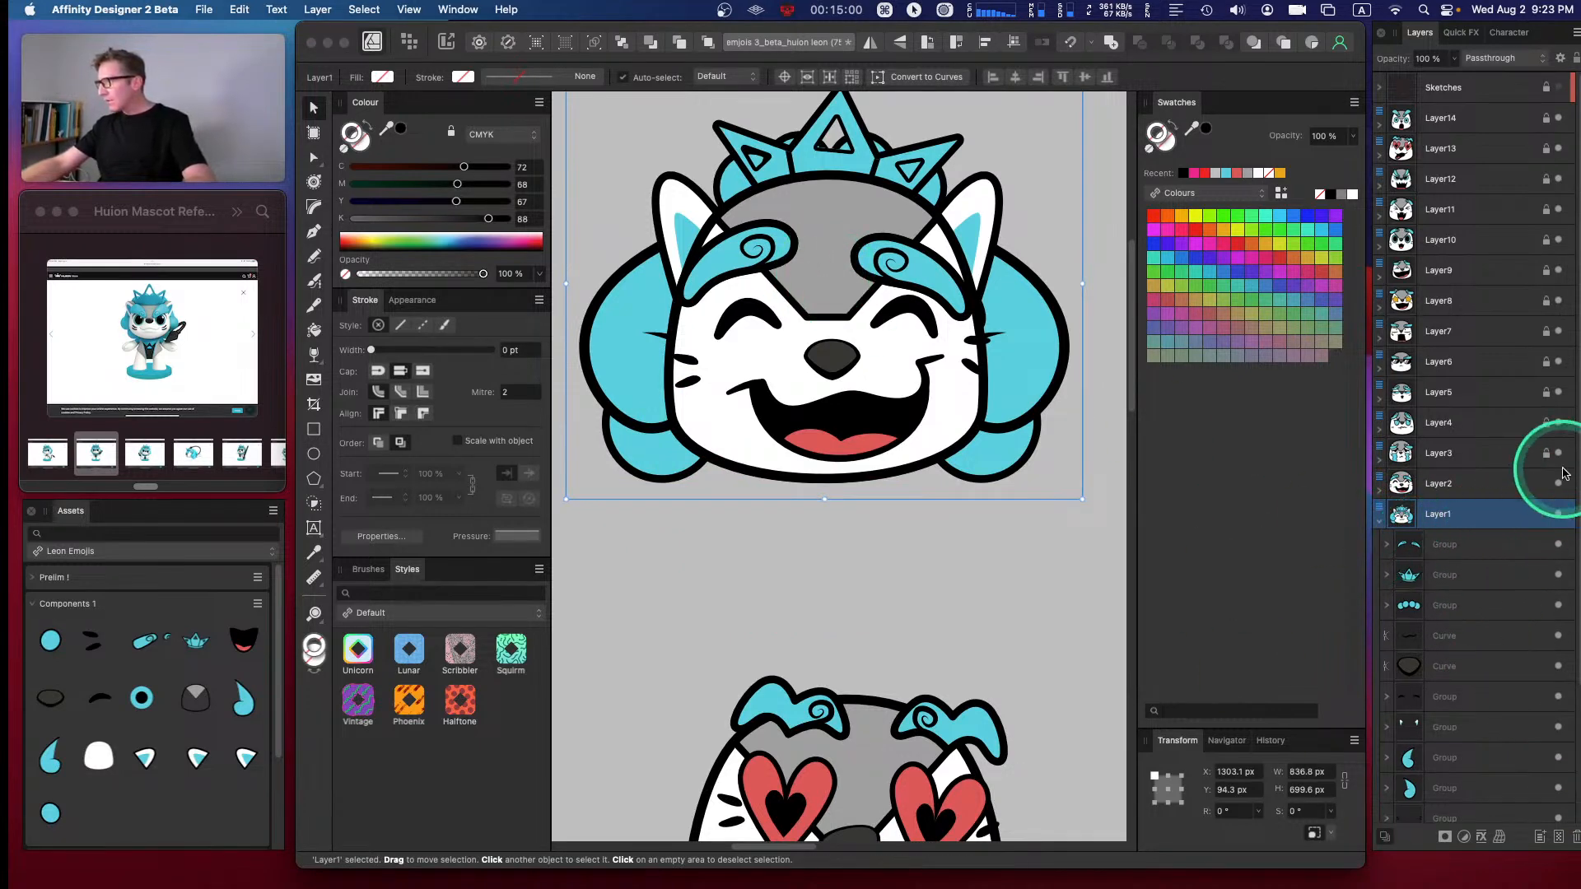
click(1382, 493)
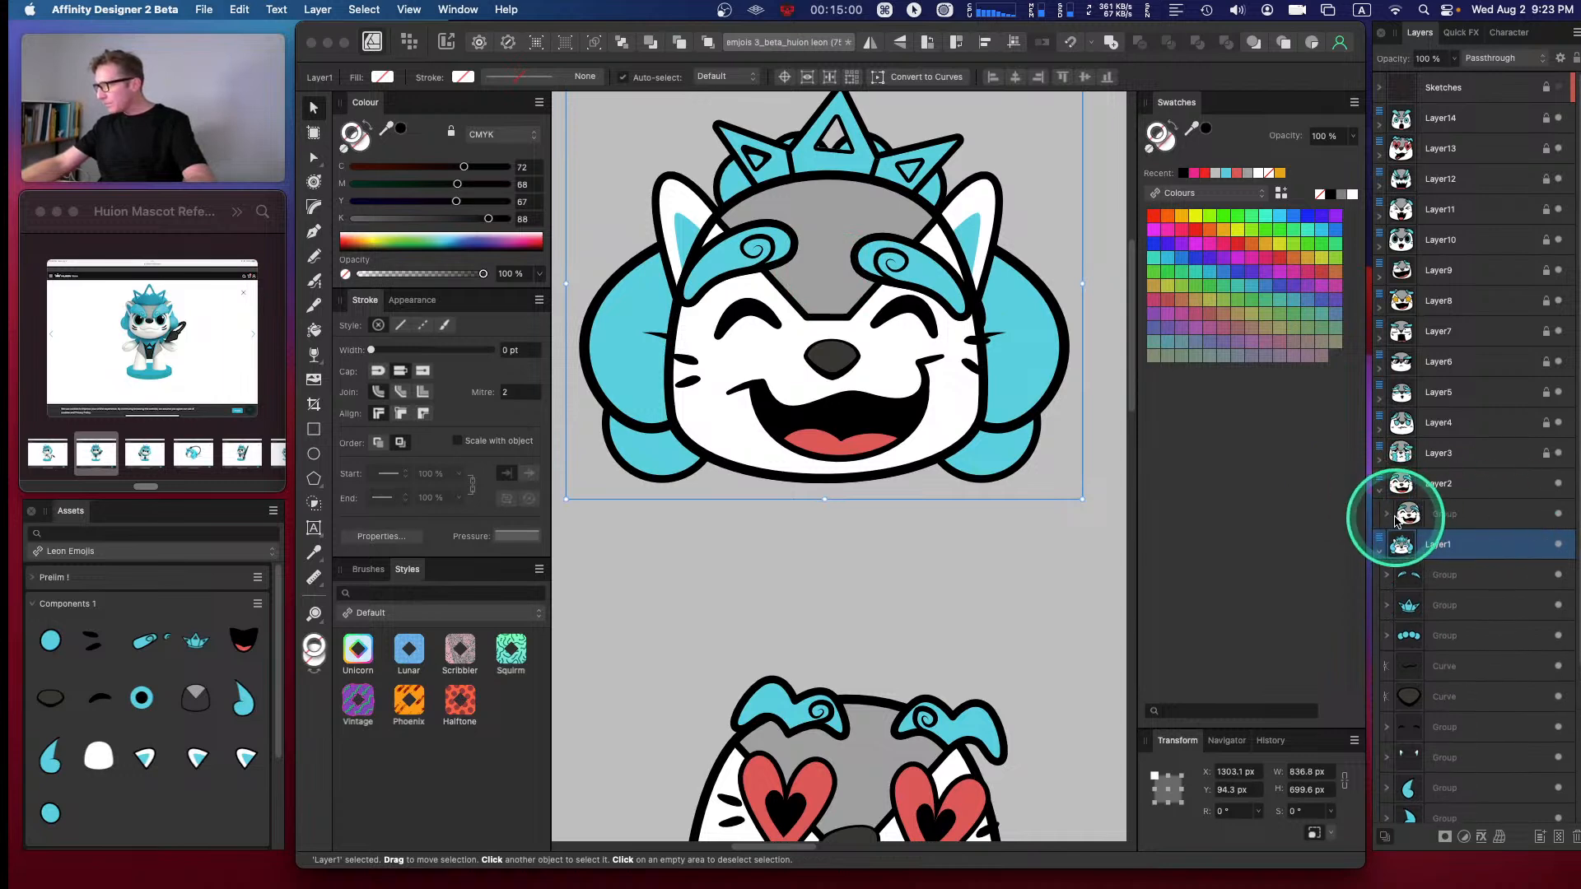
click(1388, 515)
drag(1571, 494, 1571, 716)
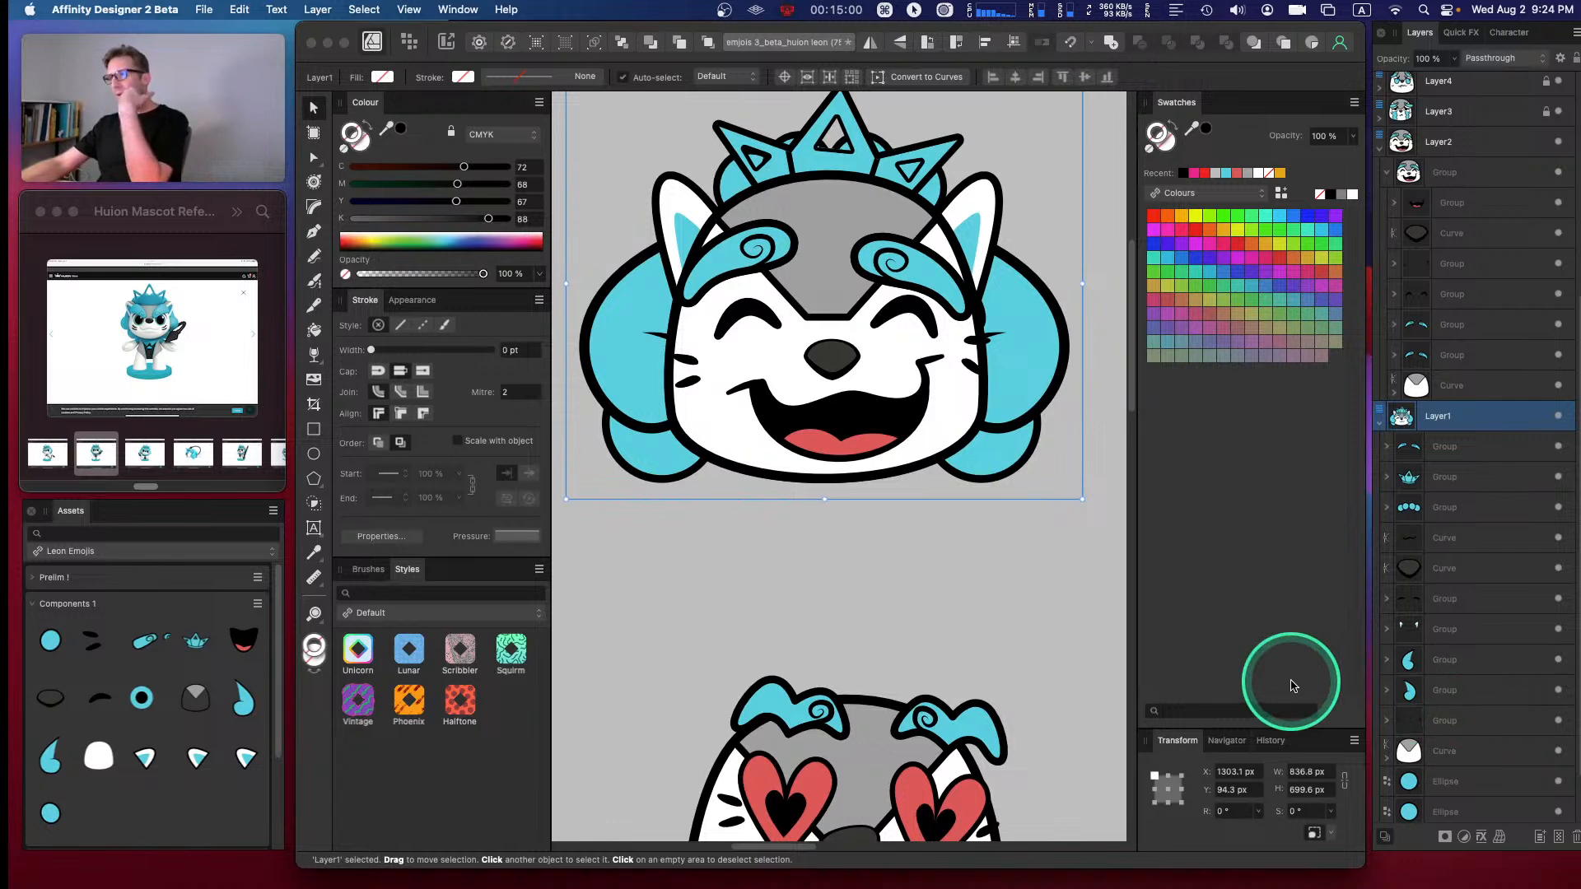
click(1379, 423)
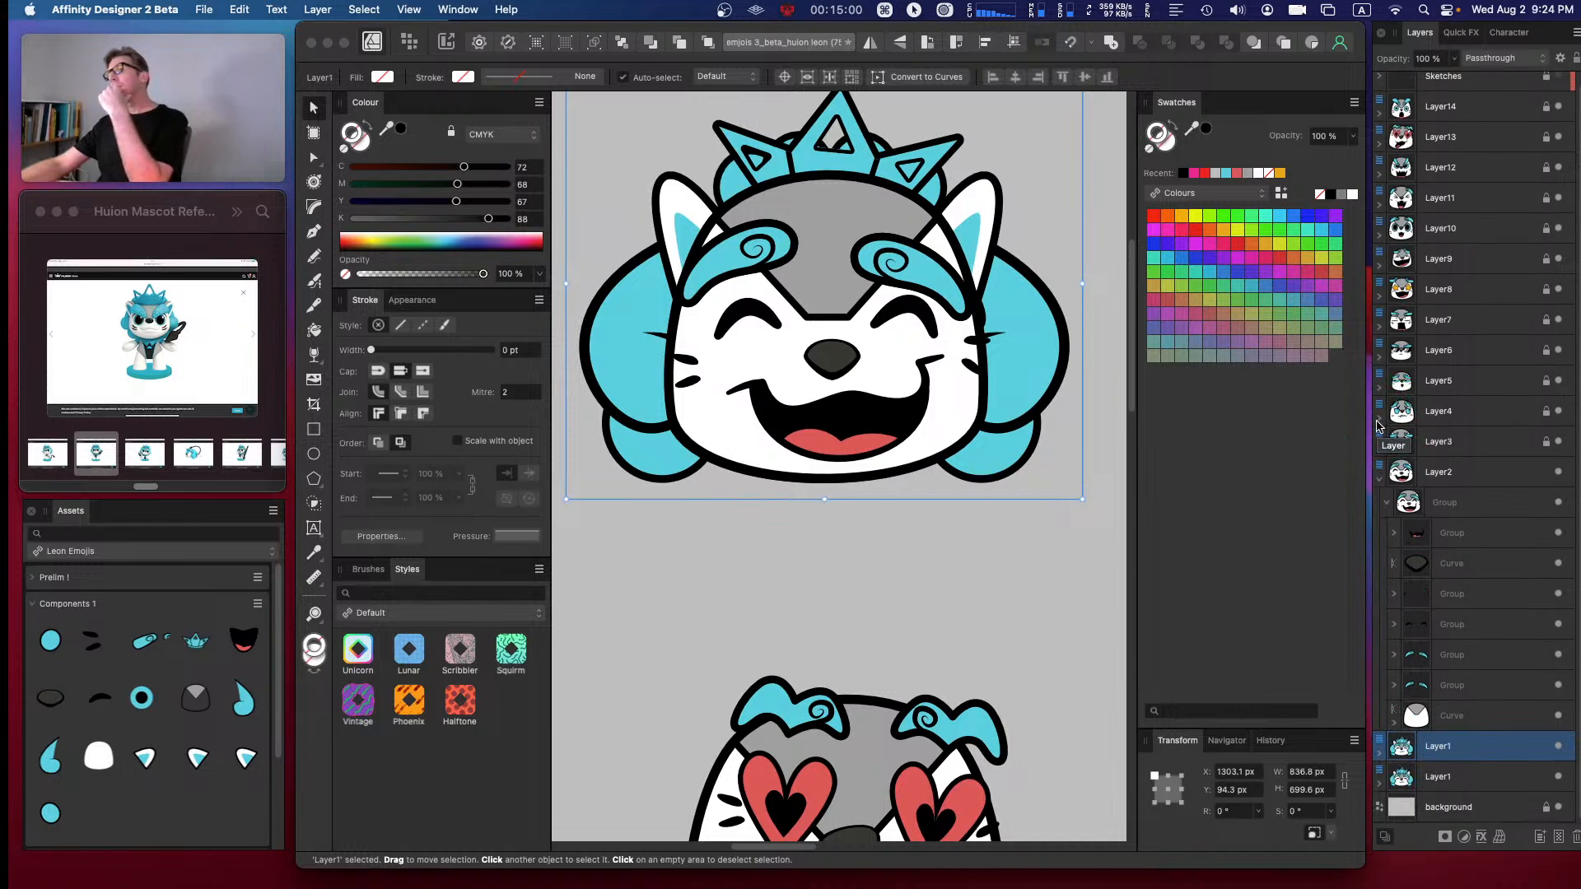
click(1378, 424)
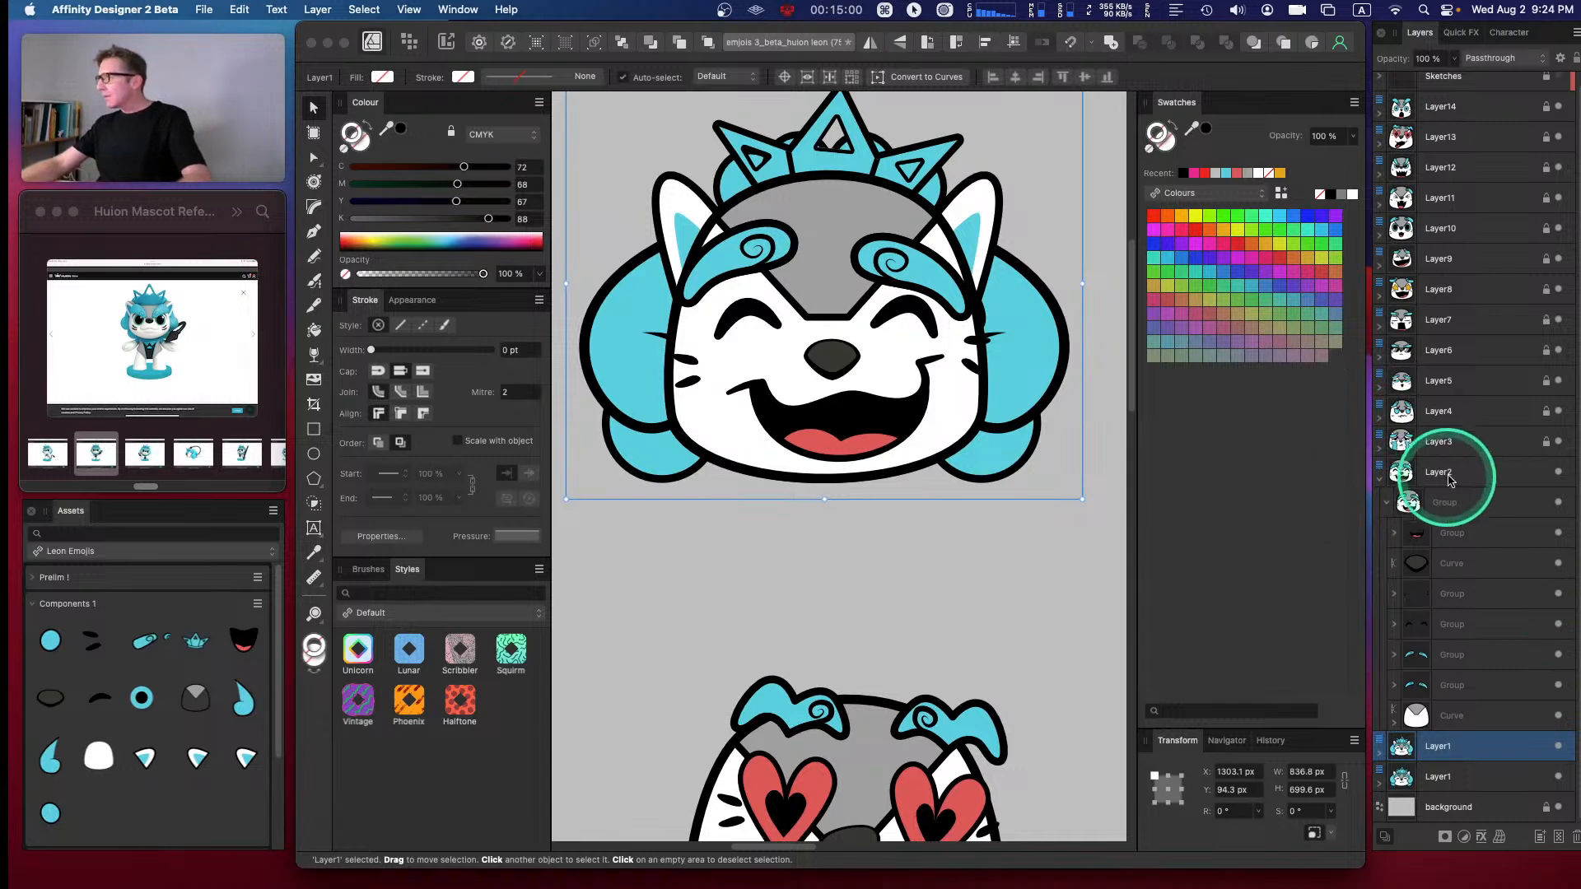
- Cut the mouth, nose, whiskers, eyes and upper brow group out of Layer2's group
click(1458, 531)
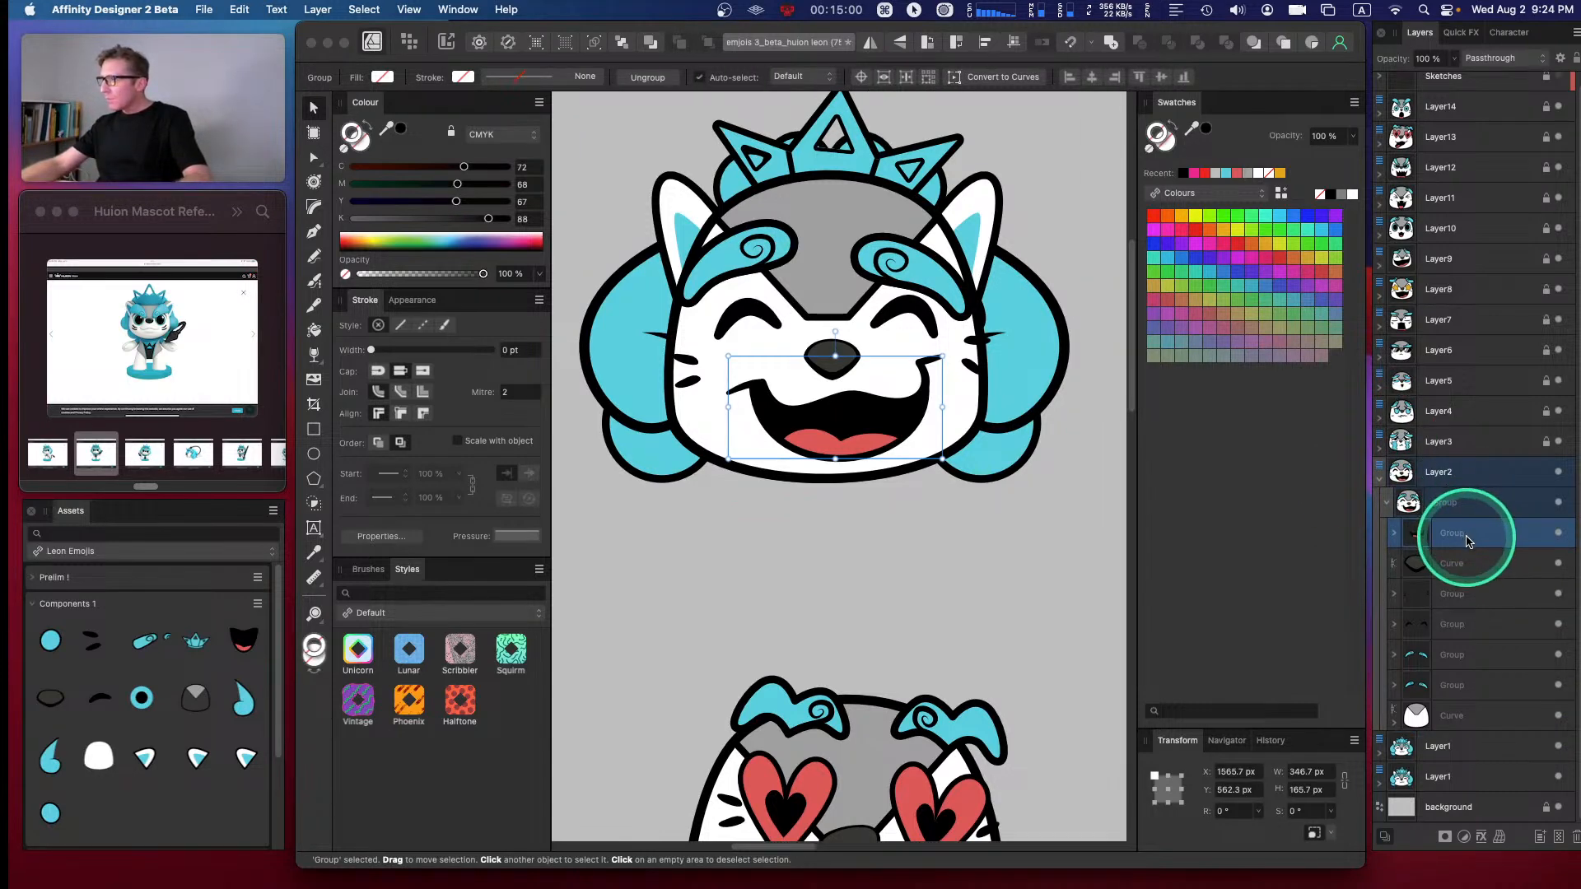
shift+click(1468, 568)
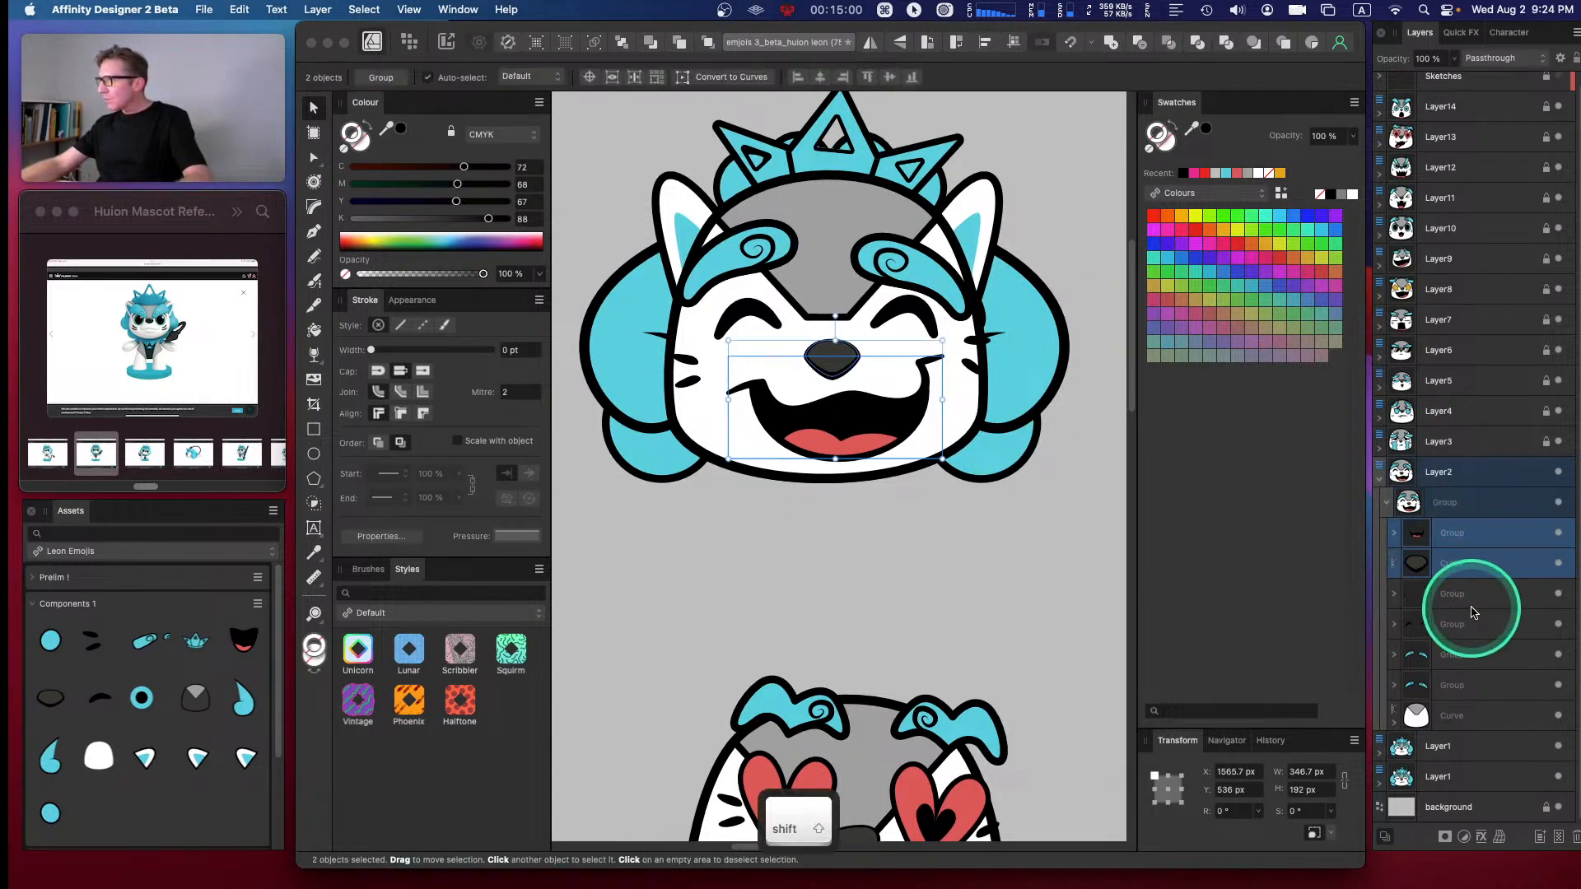
shift+click(1473, 624)
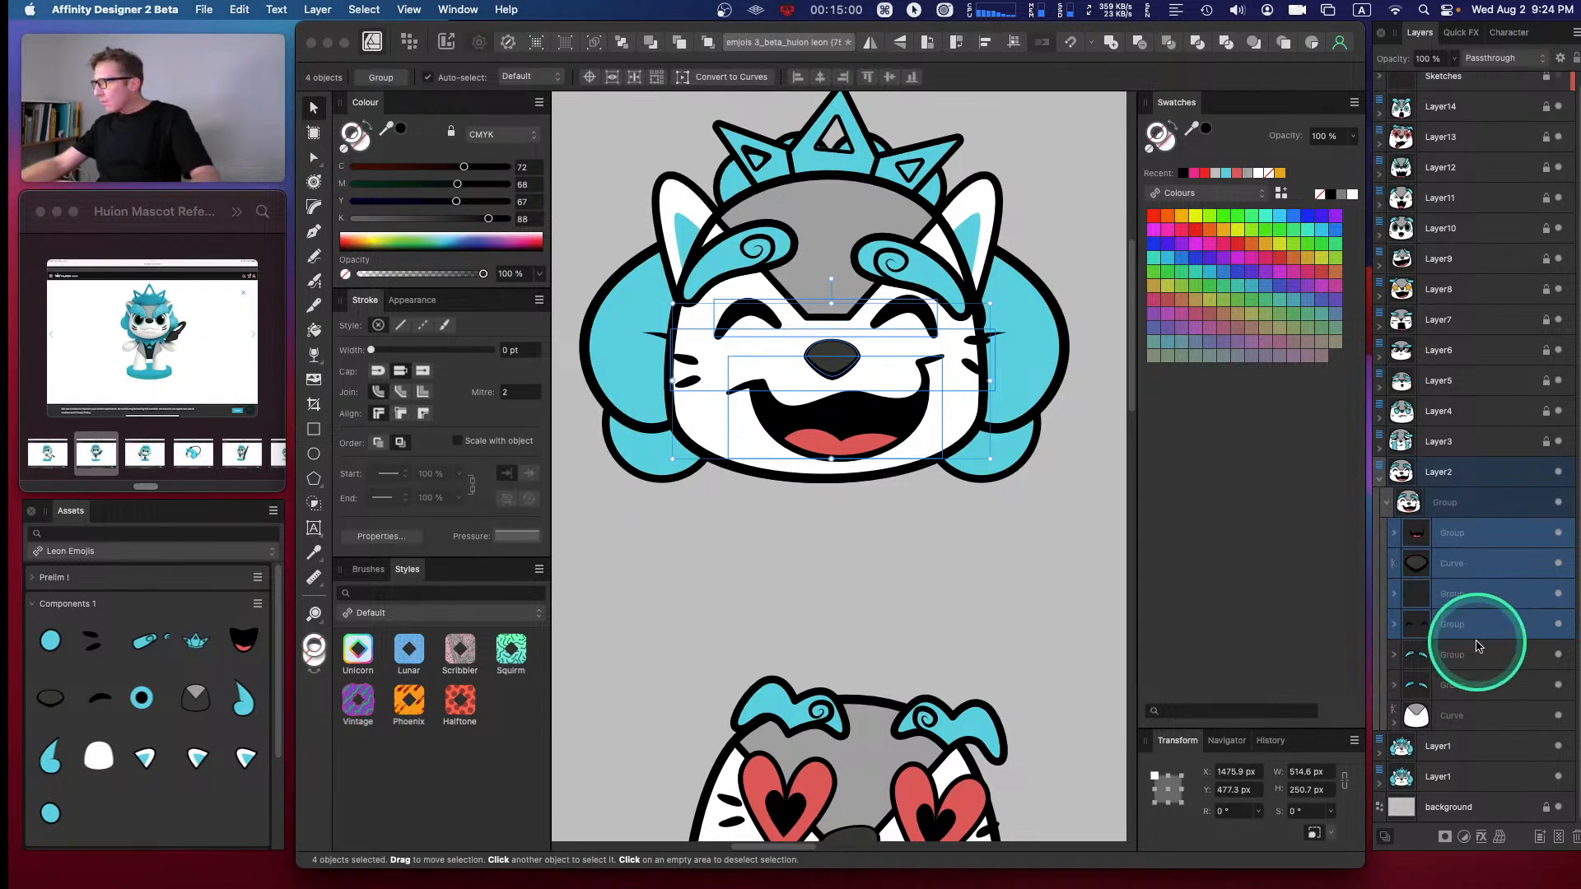
super+click(1472, 656)
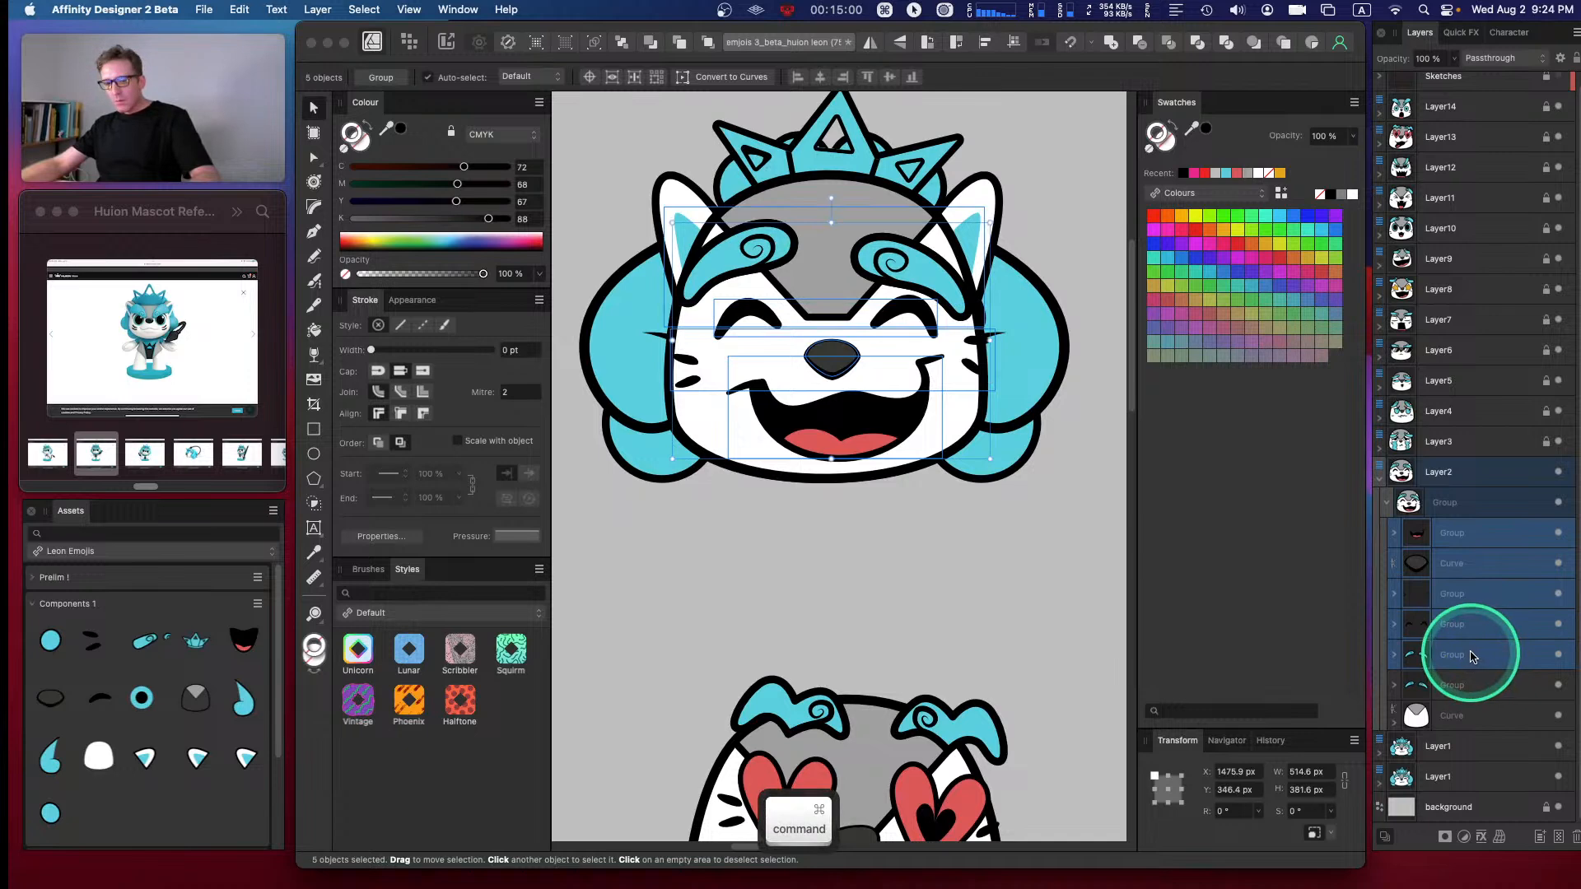
key(super+x)
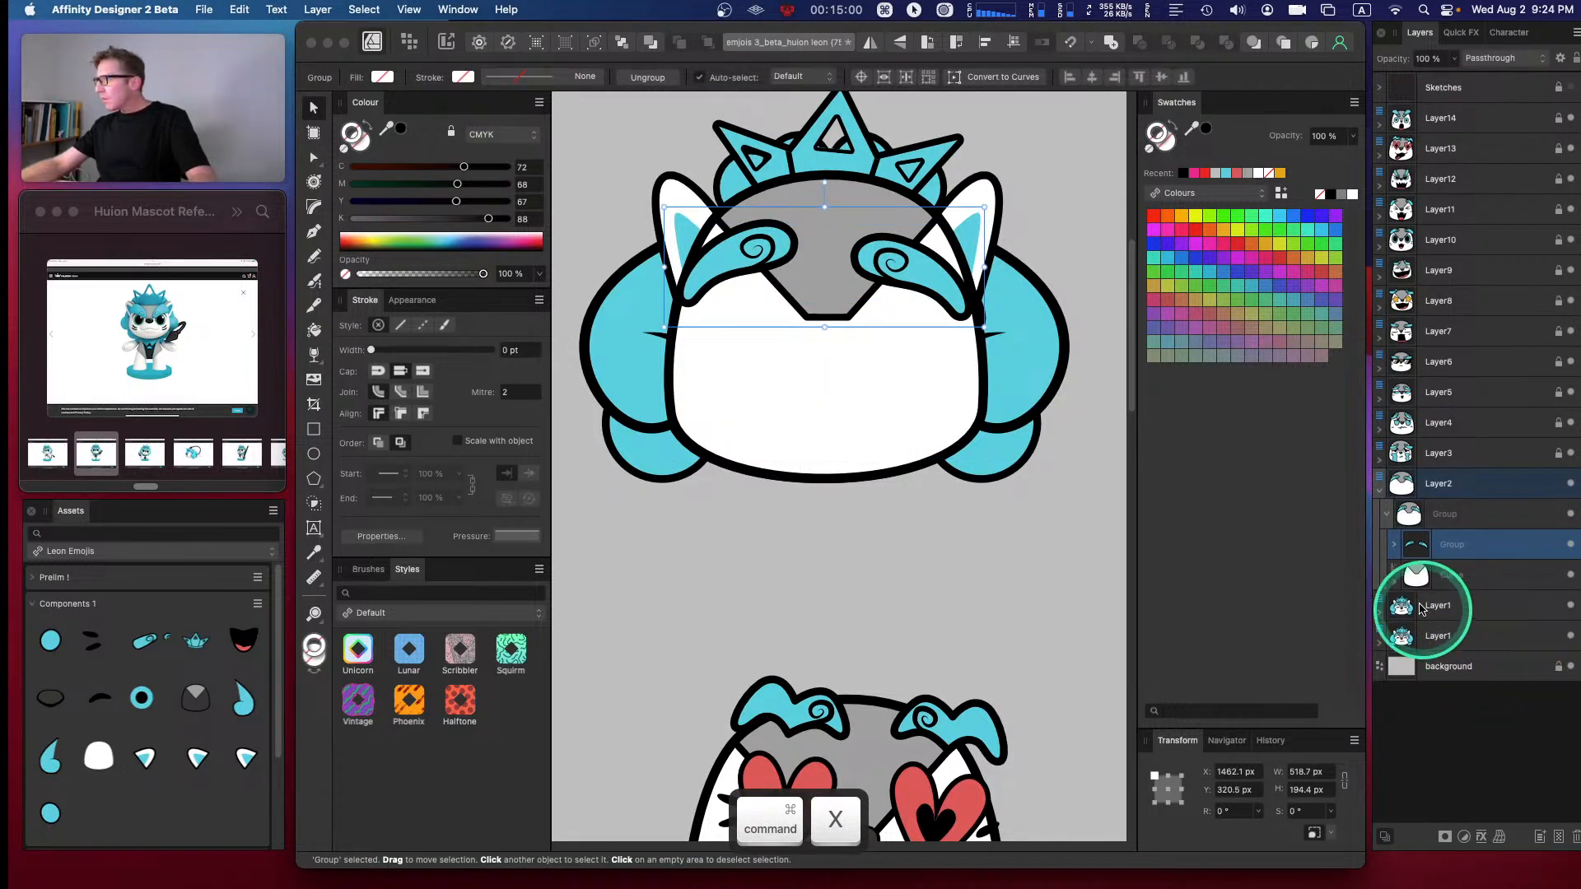
- Redo the cut of the facial features and upper brows from Layer2's group, and delete the leftover Layer2
key(super+z)
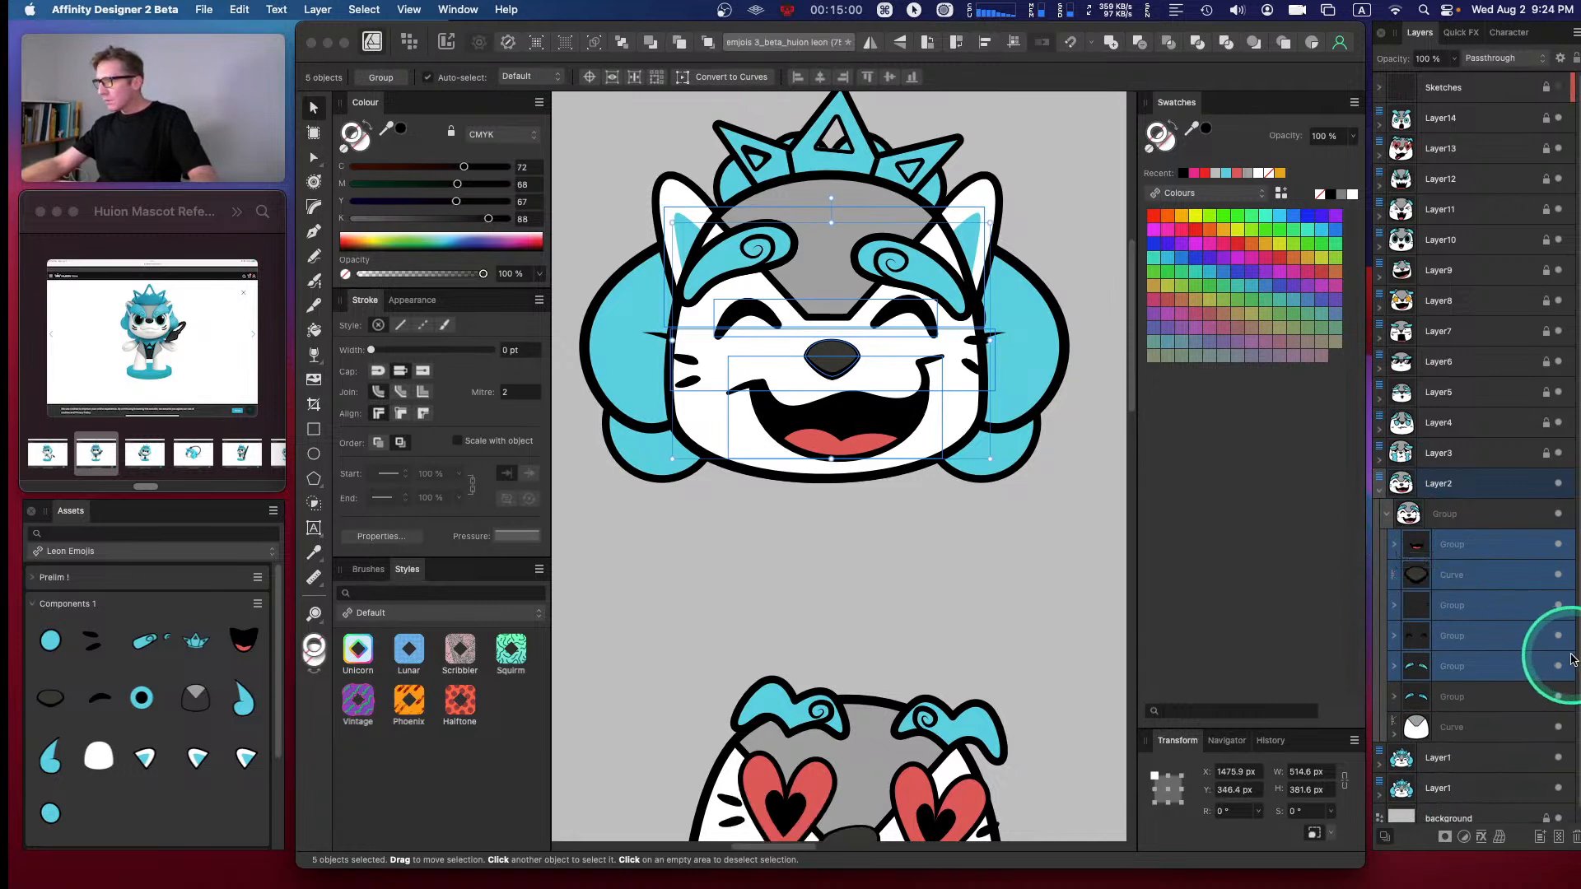
key(super+x)
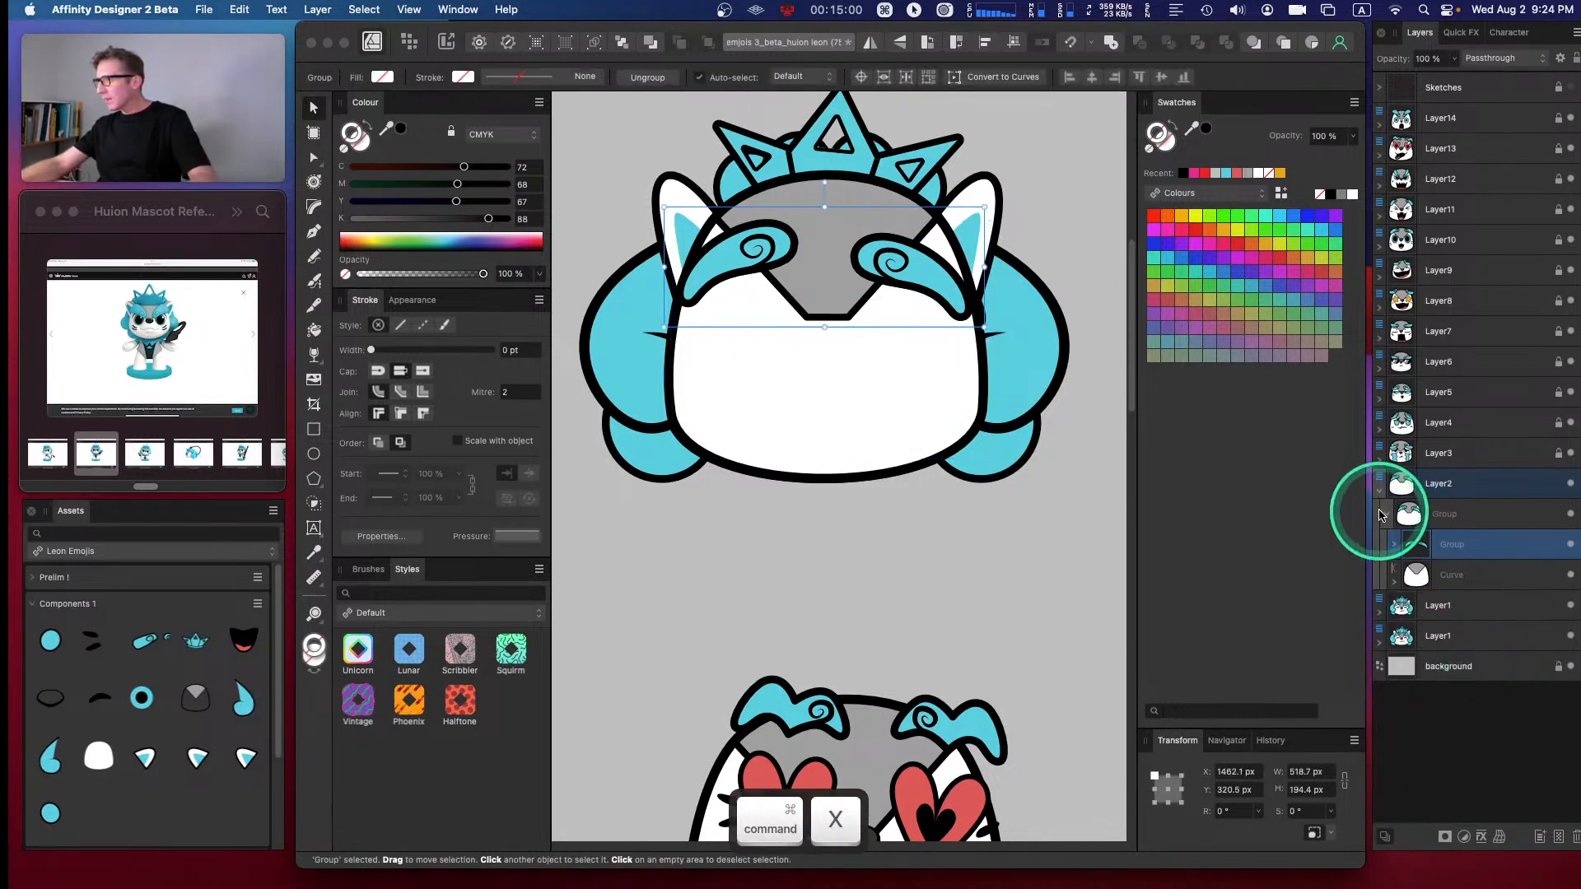
click(1386, 514)
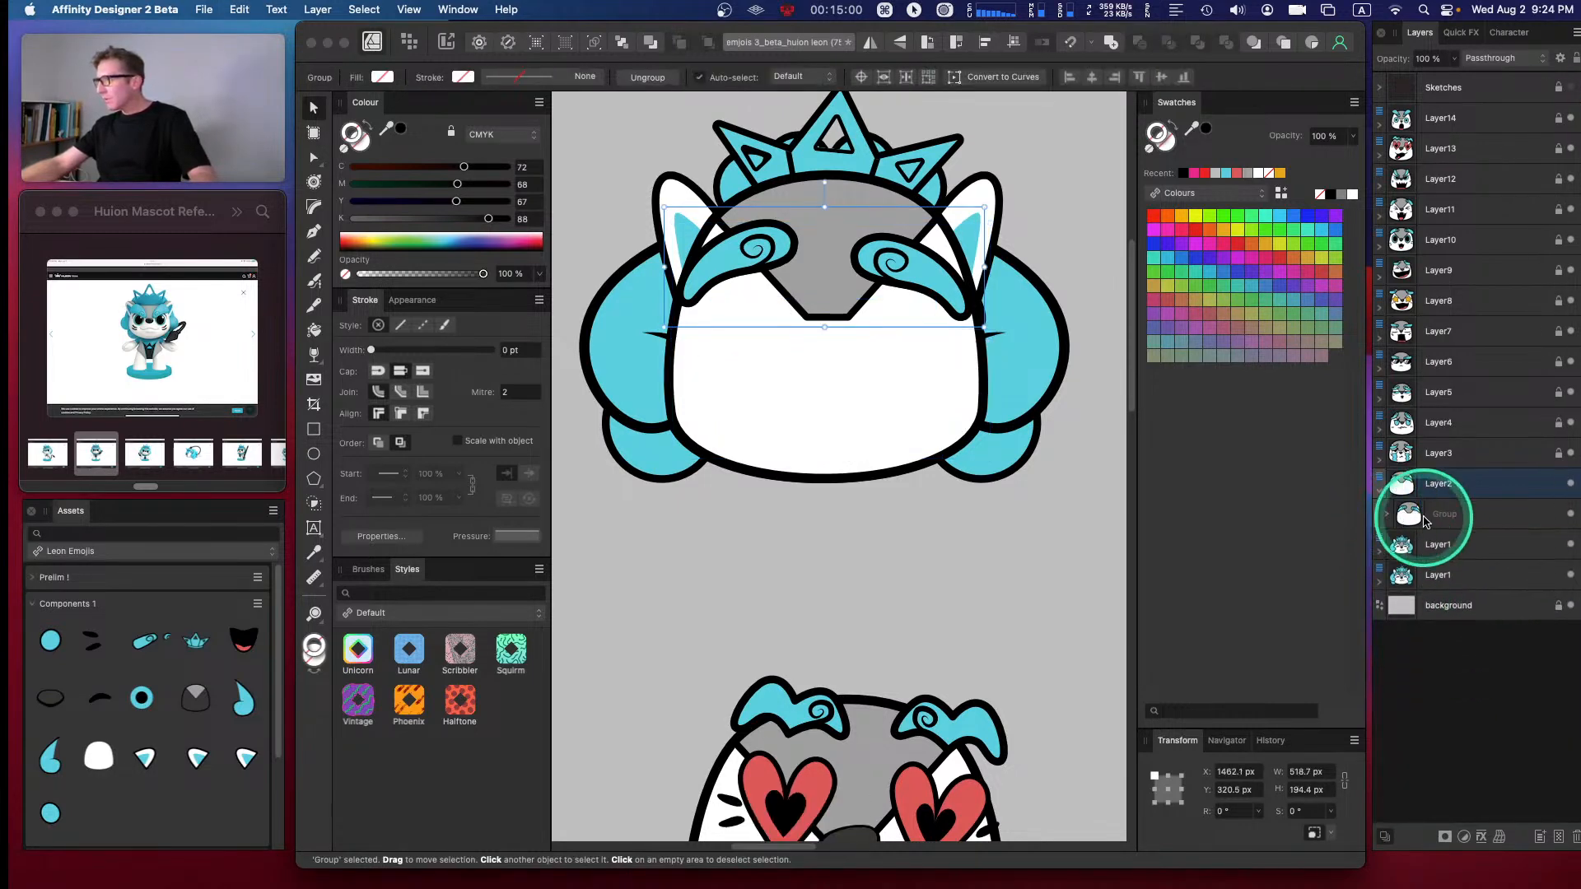
click(1380, 491)
click(1448, 489)
key(Delete)
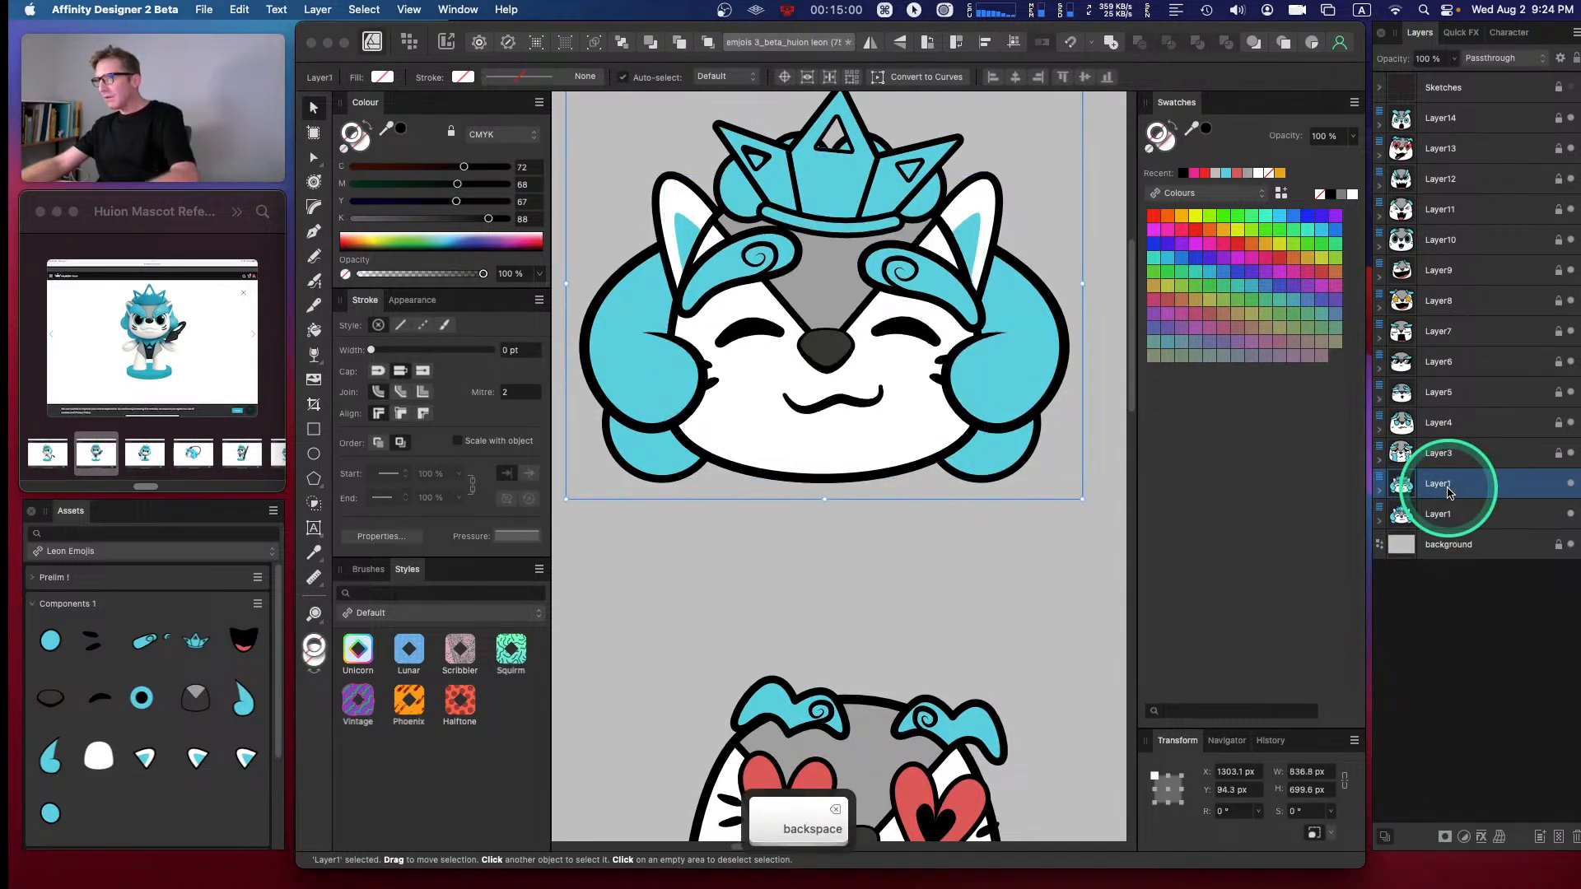
- Delete the pleased mouth, nose, eyes and whiskers from the duplicated Layer1
click(1381, 492)
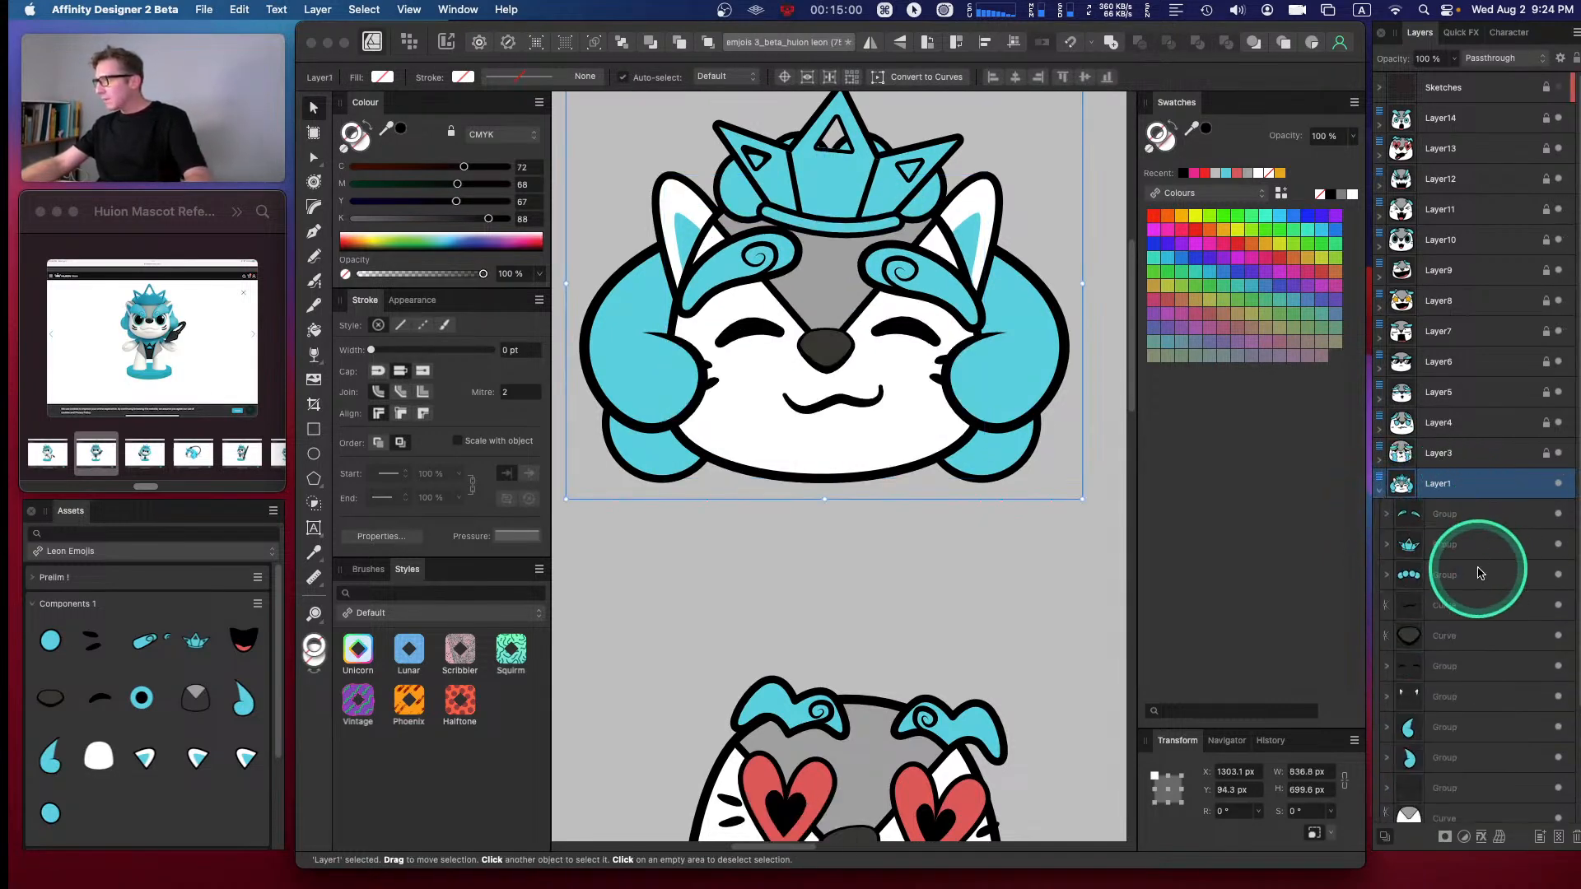
click(1430, 667)
shift+click(1441, 607)
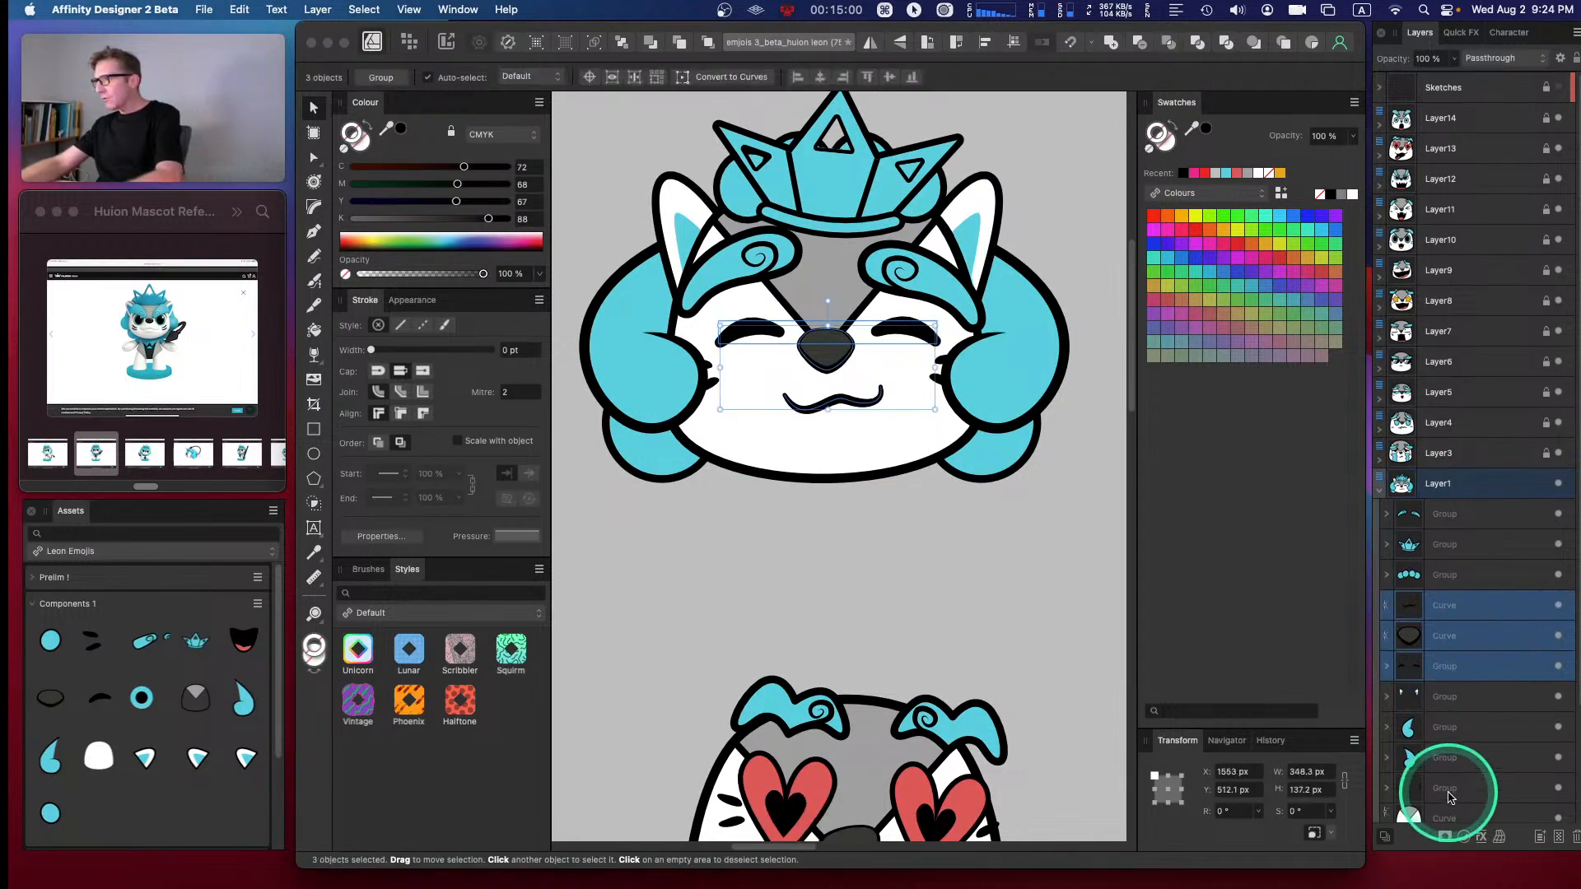
key(BackSpace)
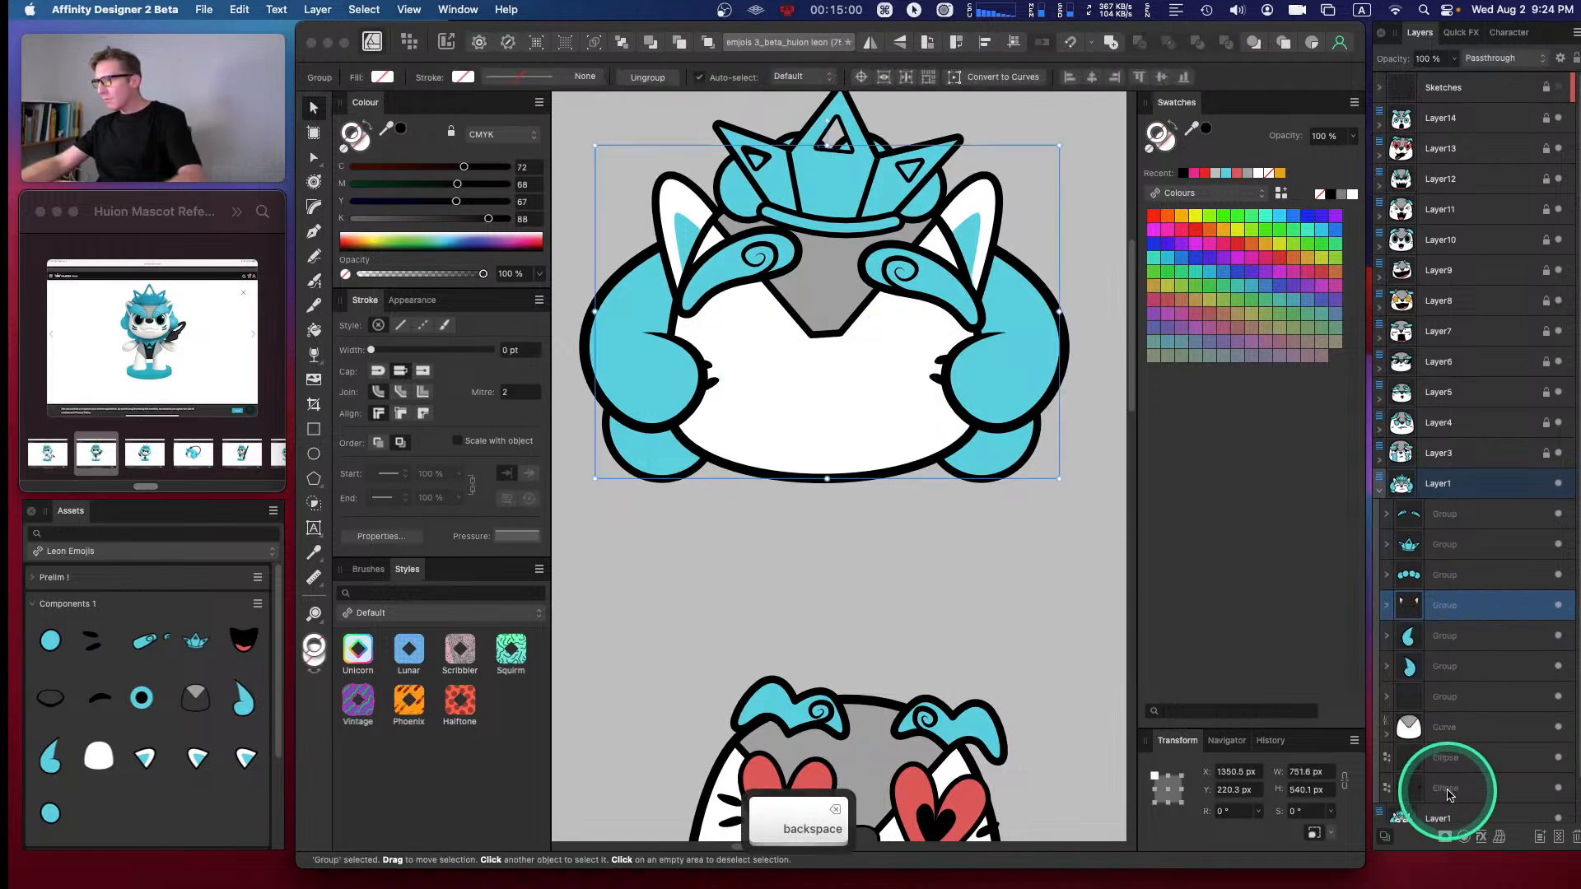
click(1443, 697)
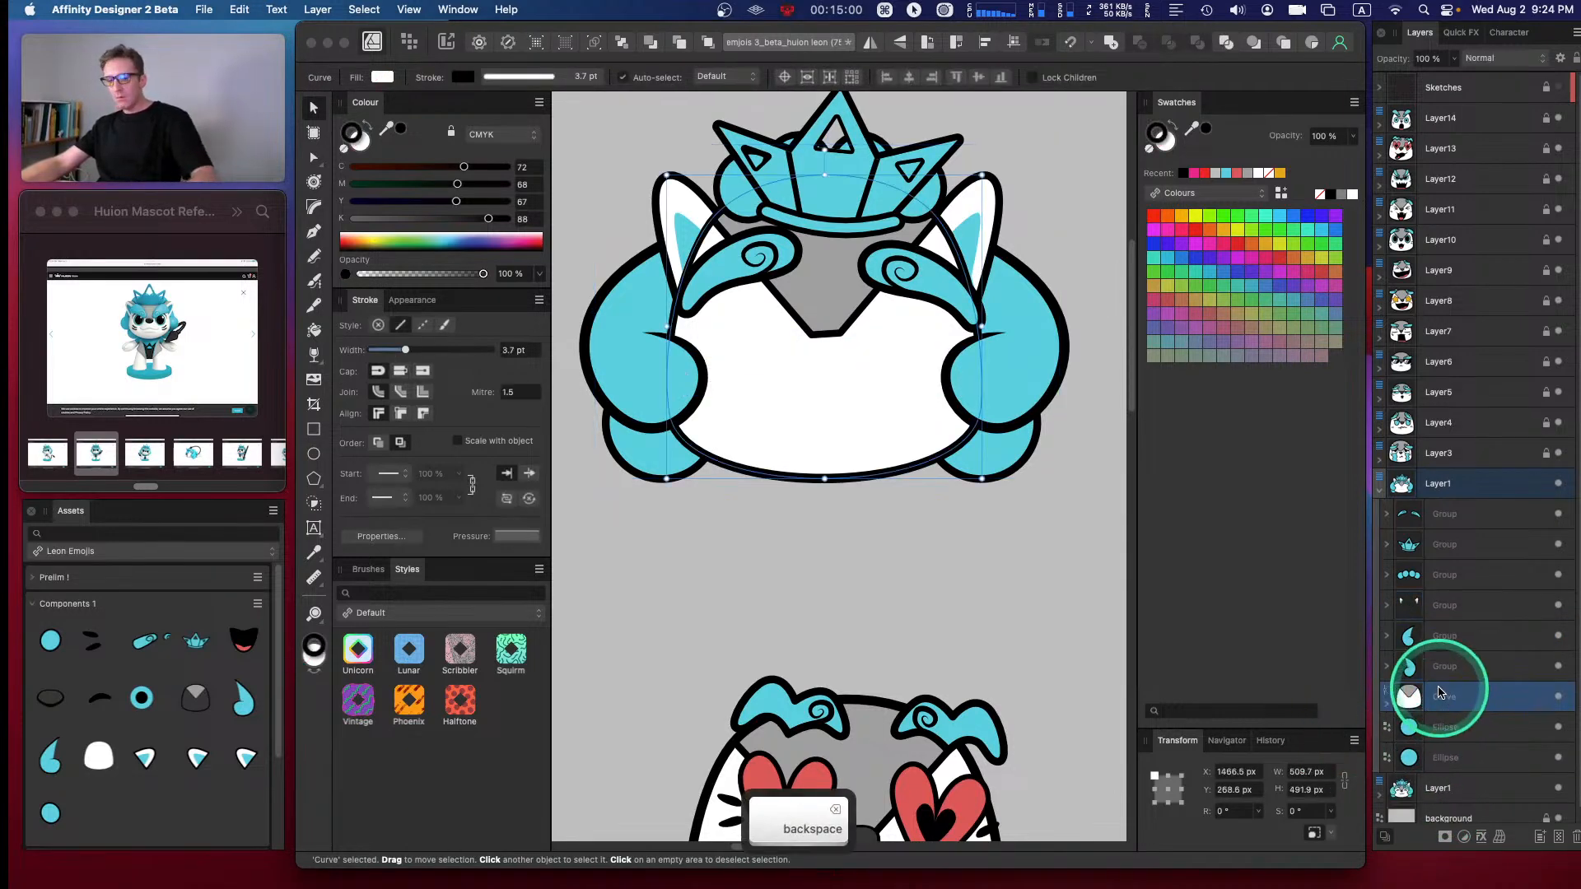
- Paste the laughing face parts directly above the head curve in the duplicated Layer1, and delete its original brow group
key(super+v)
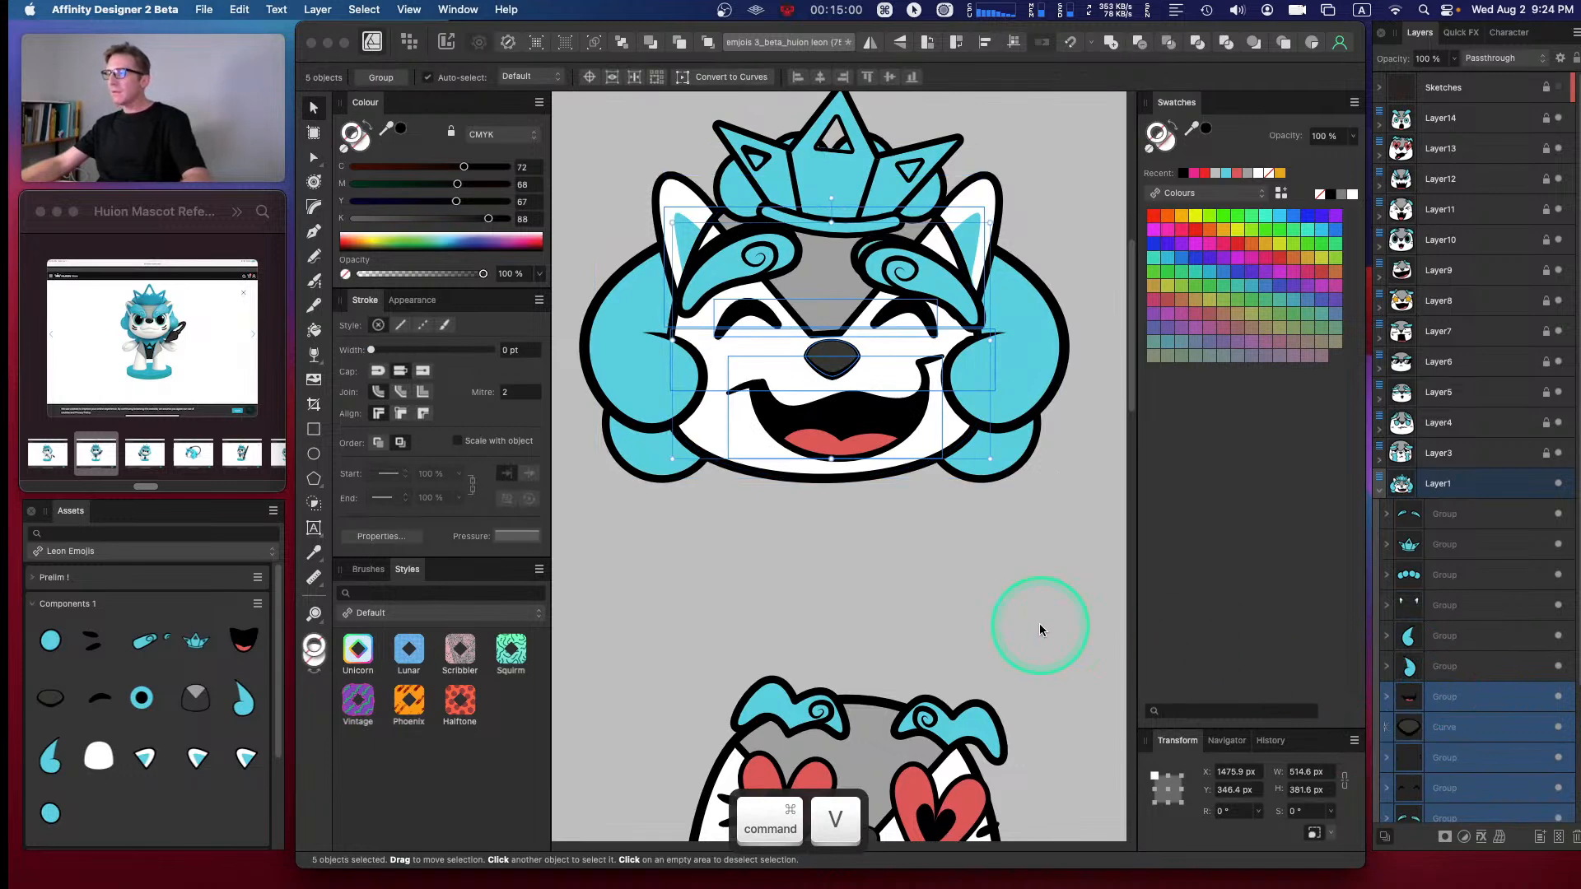
click(1473, 514)
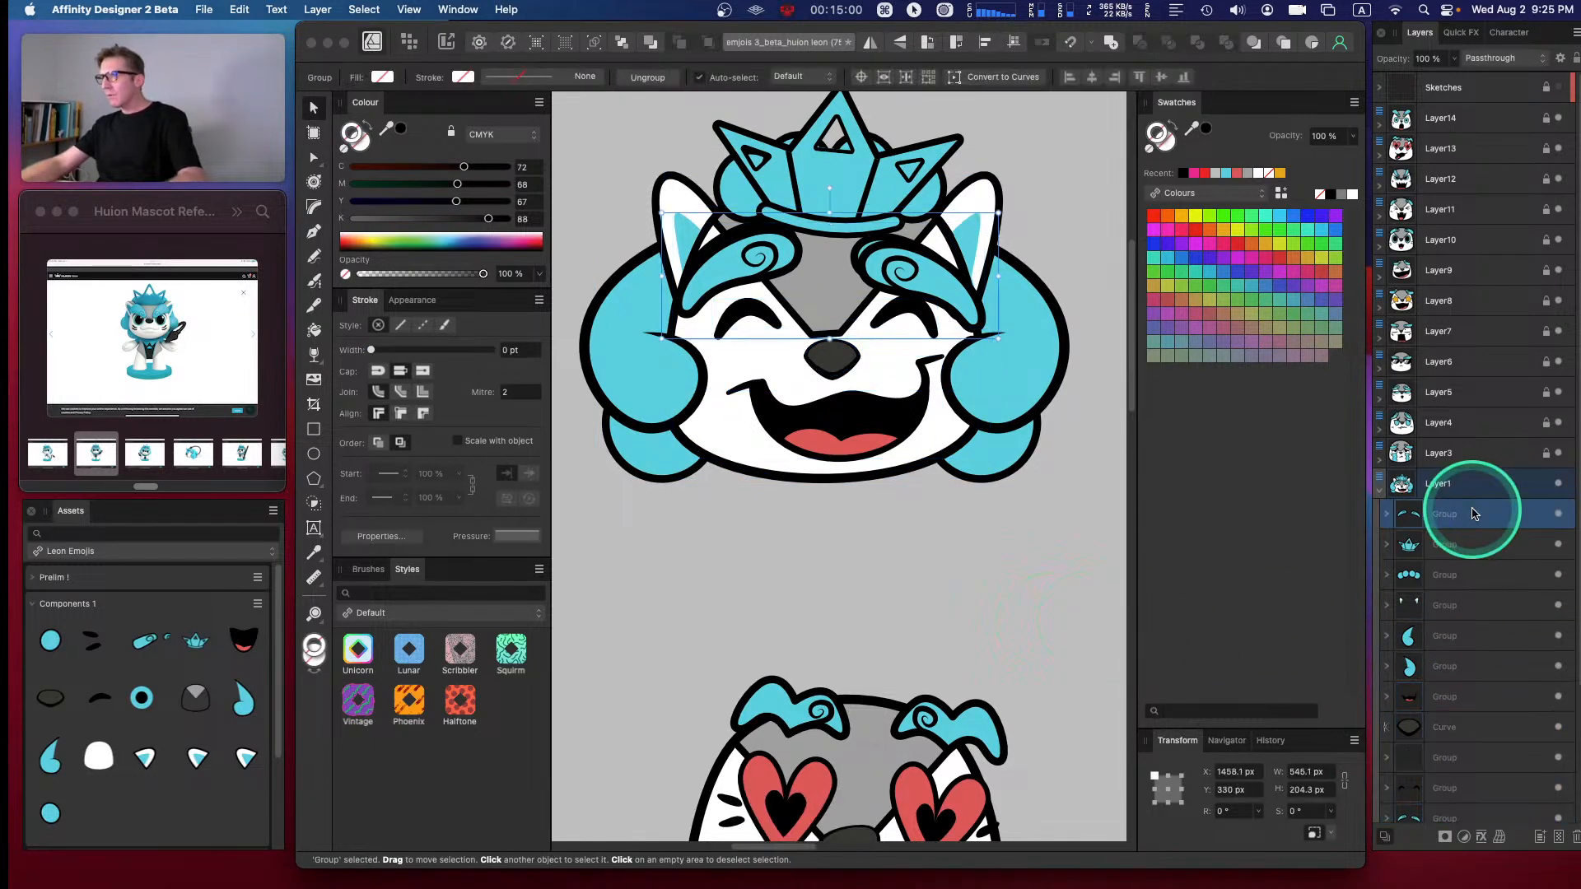
key(BackSpace)
- Move the crown group slightly down over the forehead, to about X 1521.8 px and Y 133.4 px
click(969, 632)
click(1454, 513)
drag(831, 177, 826, 191)
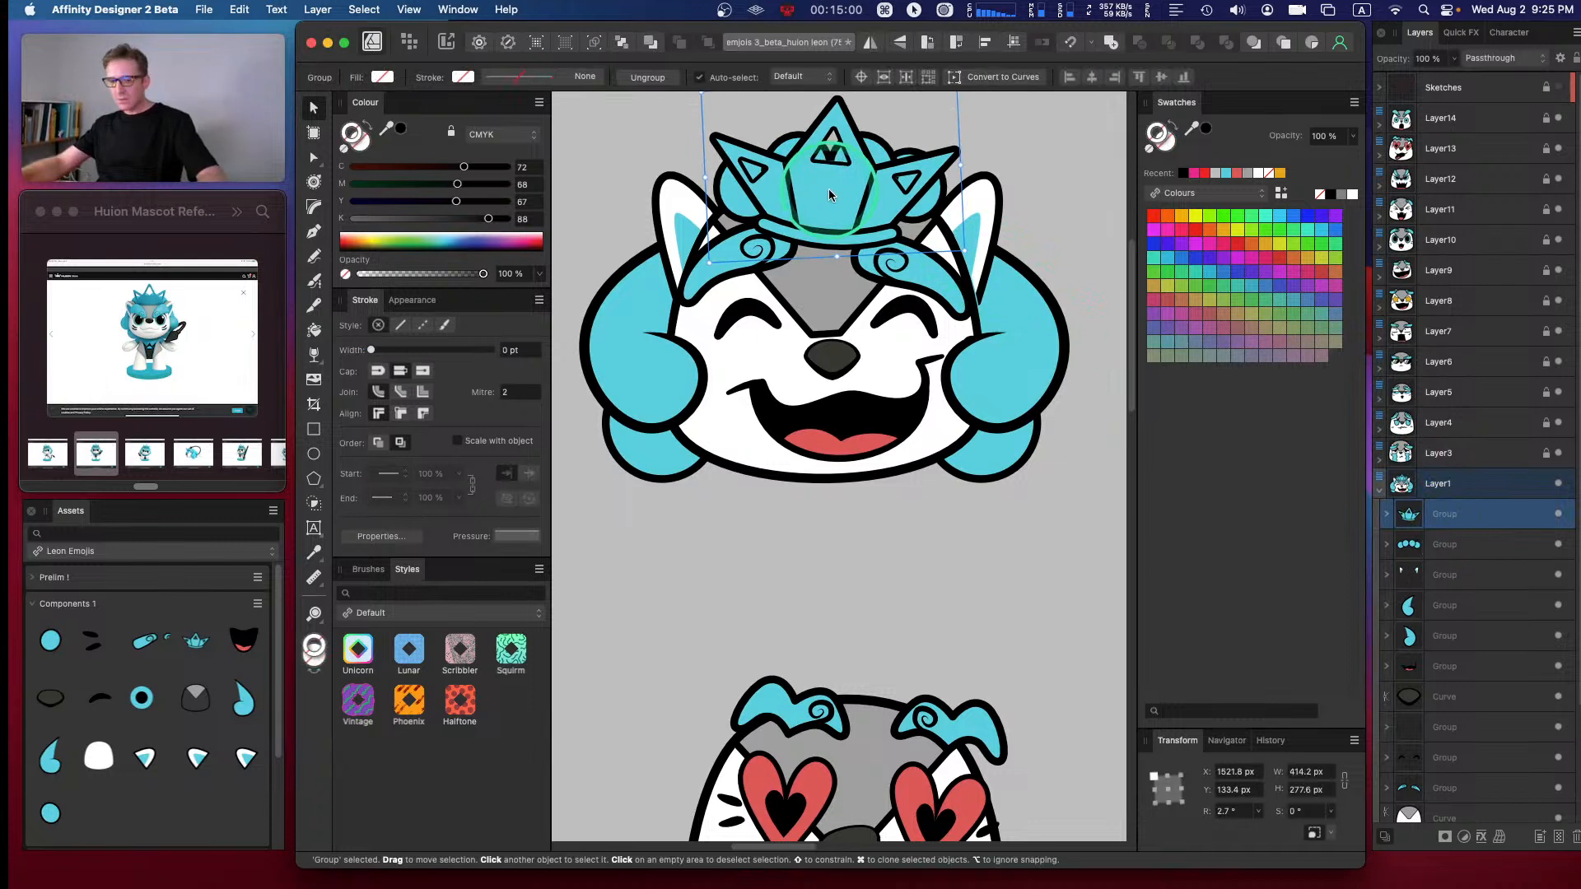
key(super+bracketleft)
key(super+bracketleft)
key(super+bracketleft)
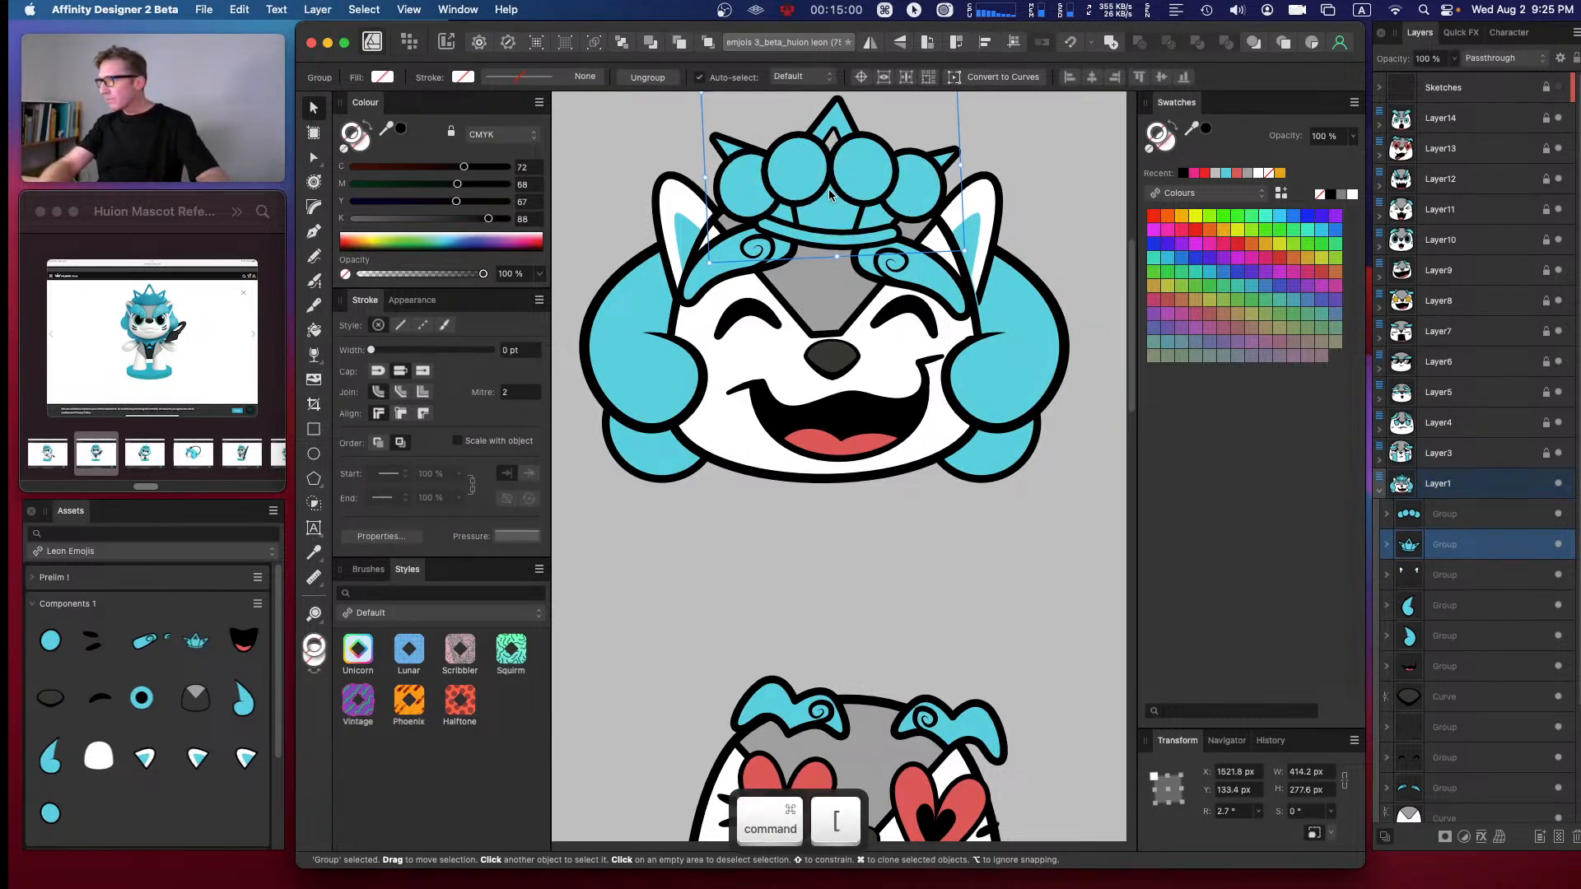
key(super+bracketleft)
key(super+bracketleft)
key(super+bracketleft)
key(super+bracketleft)
key(super+bracketleft)
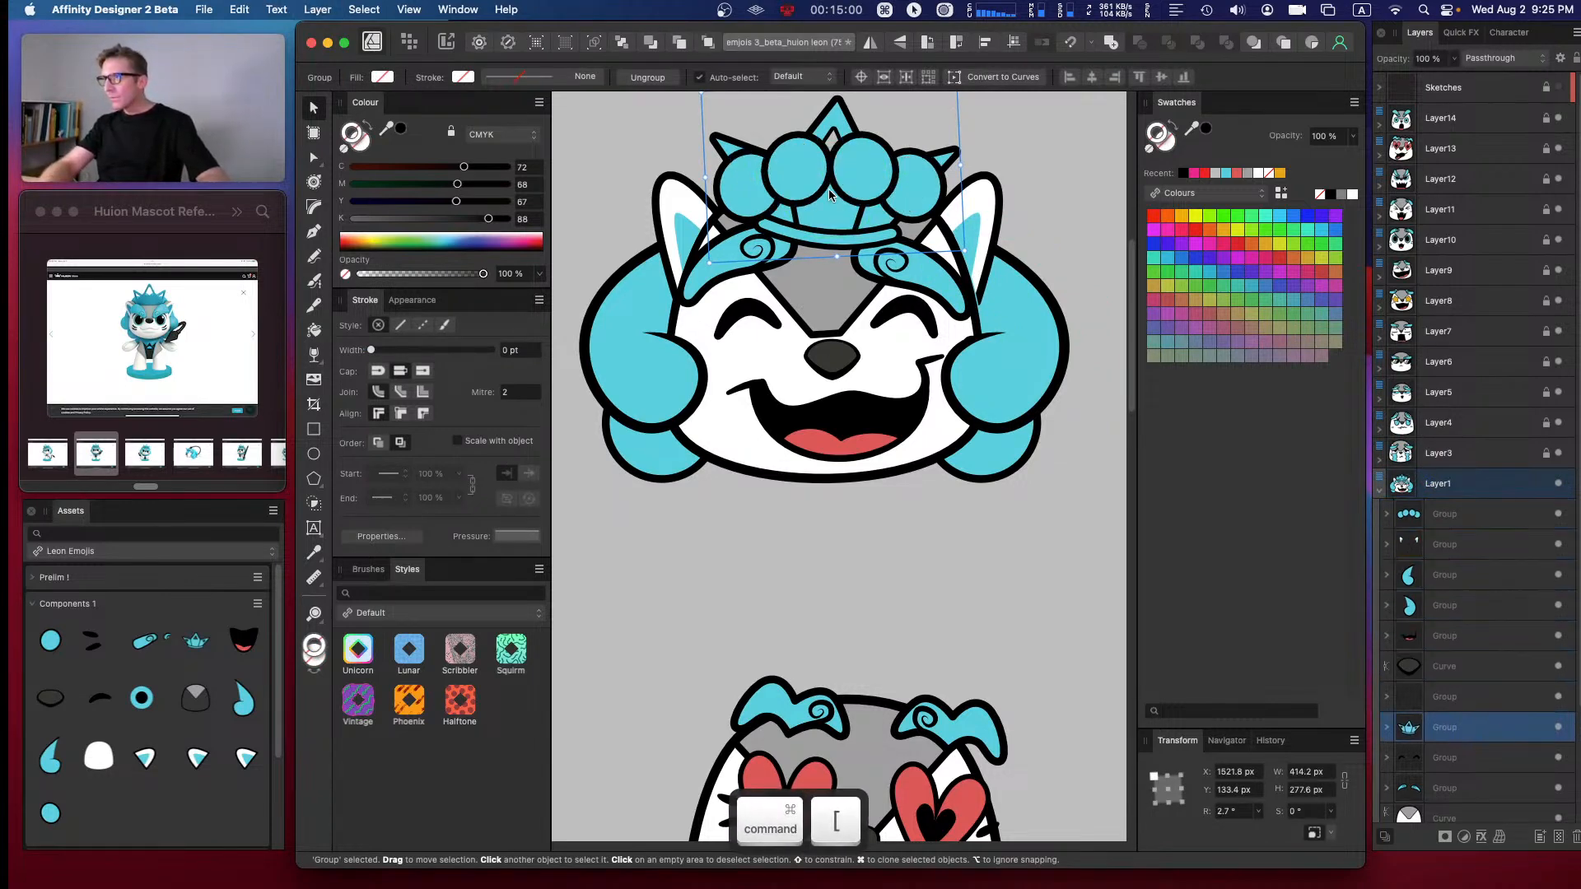
key(super+z)
key(super+z)
key(super+z)
key(super+z)
key(super+z)
key(super+z)
key(super+z)
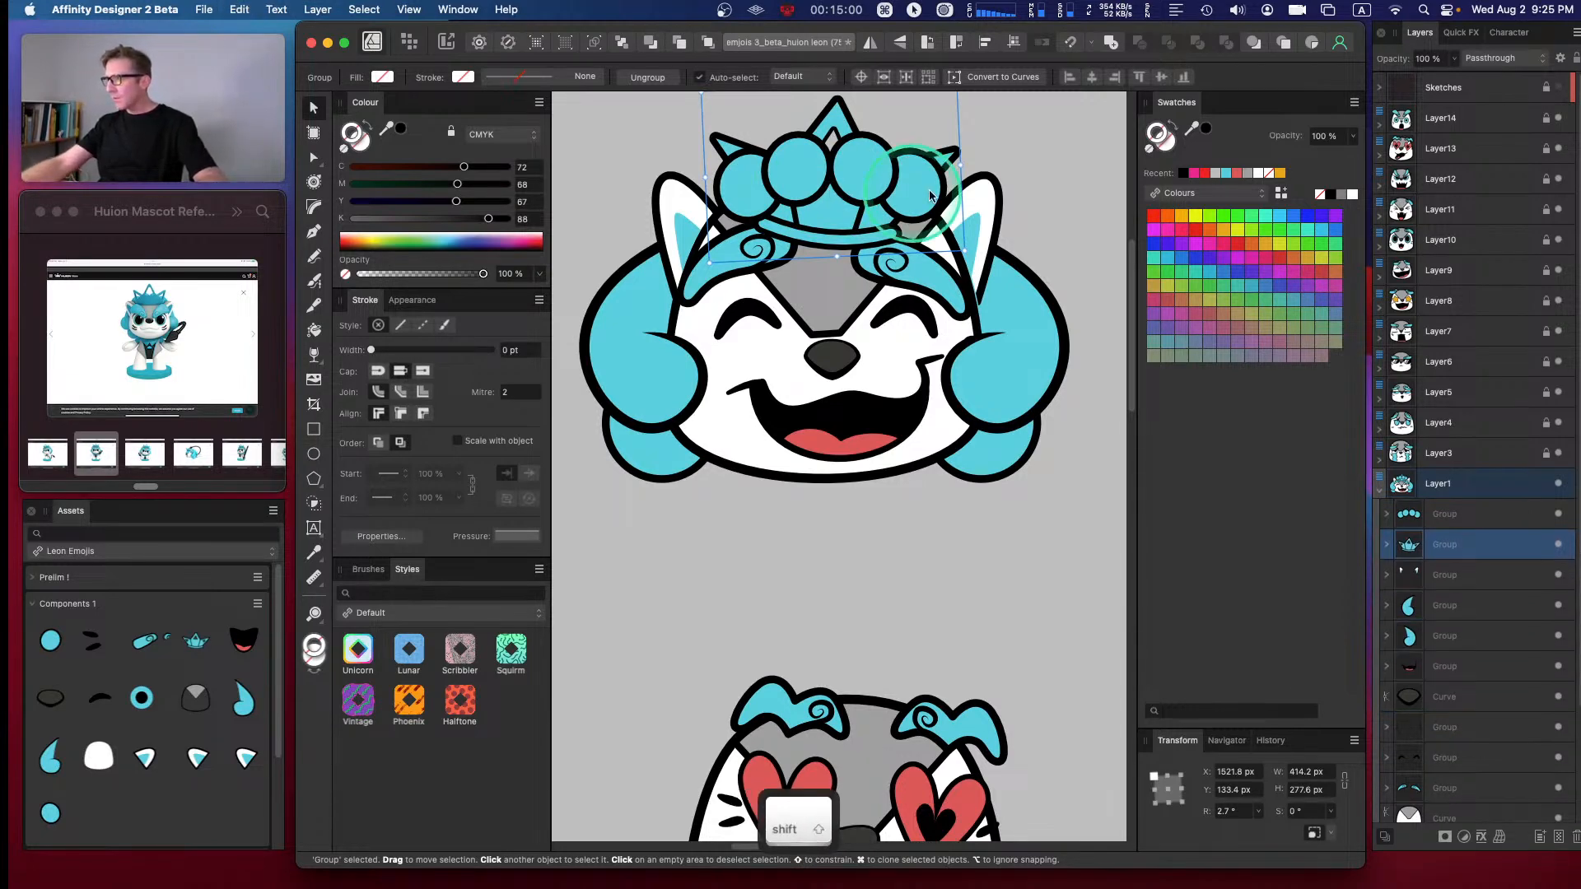
- Move the crown and the row of round hair puffs together behind the brows, just above the head curve
shift+click(1488, 521)
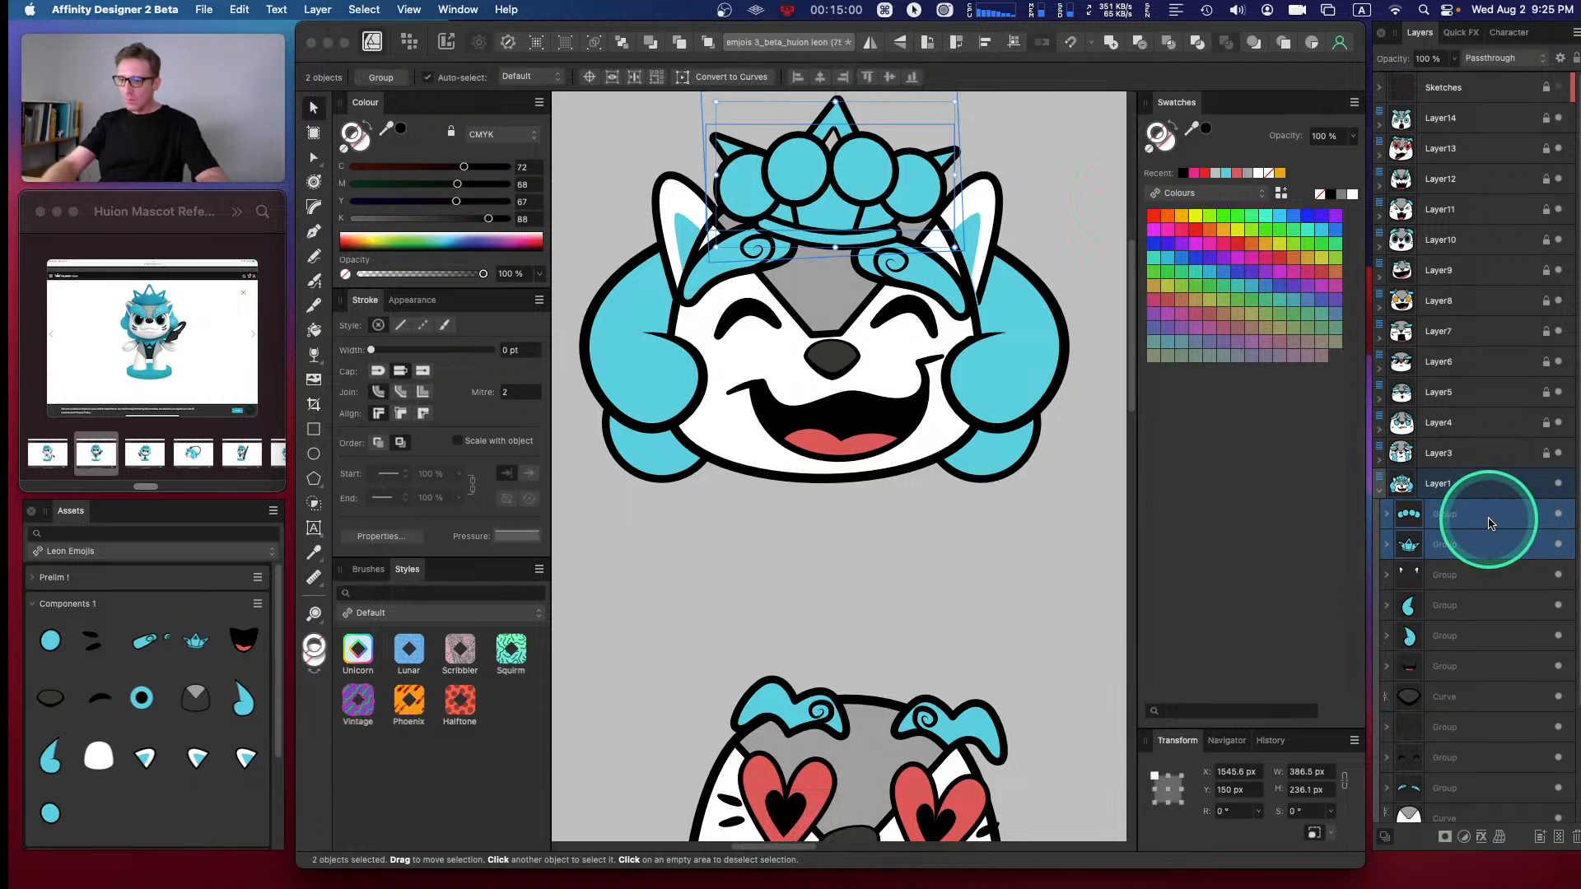
key(super+bracketleft)
key(super+bracketleft)
key(super+bracketleft)
key(super+bracketleft)
key(super+bracketleft)
key(super+bracketleft)
key(super+bracketleft)
key(super+bracketleft)
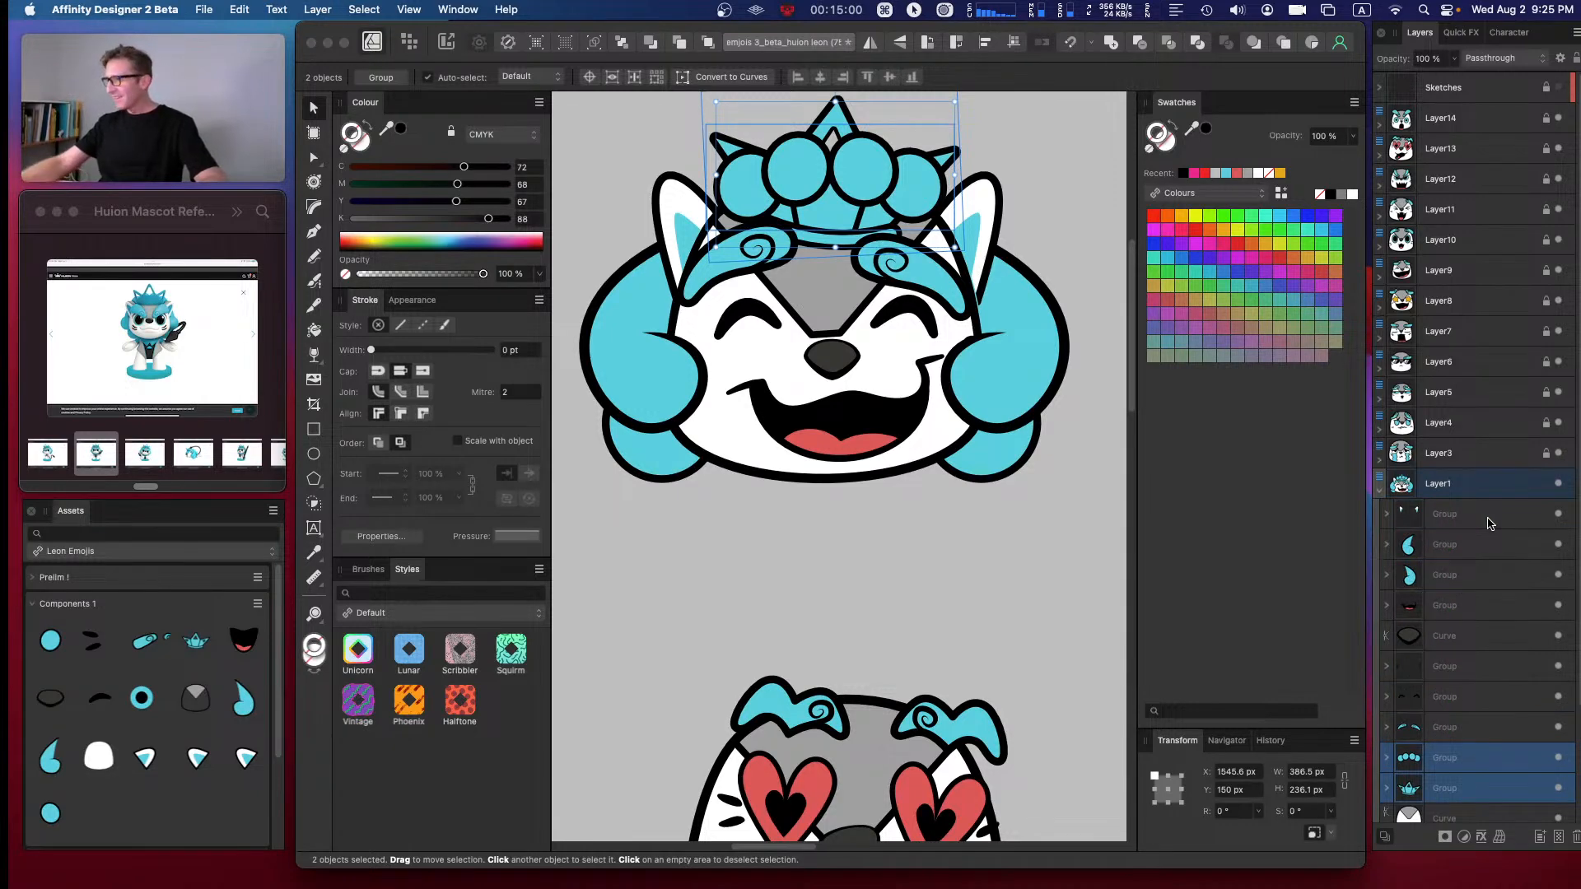
- Place the row of round hair puffs one level lower, behind the crown
click(1486, 758)
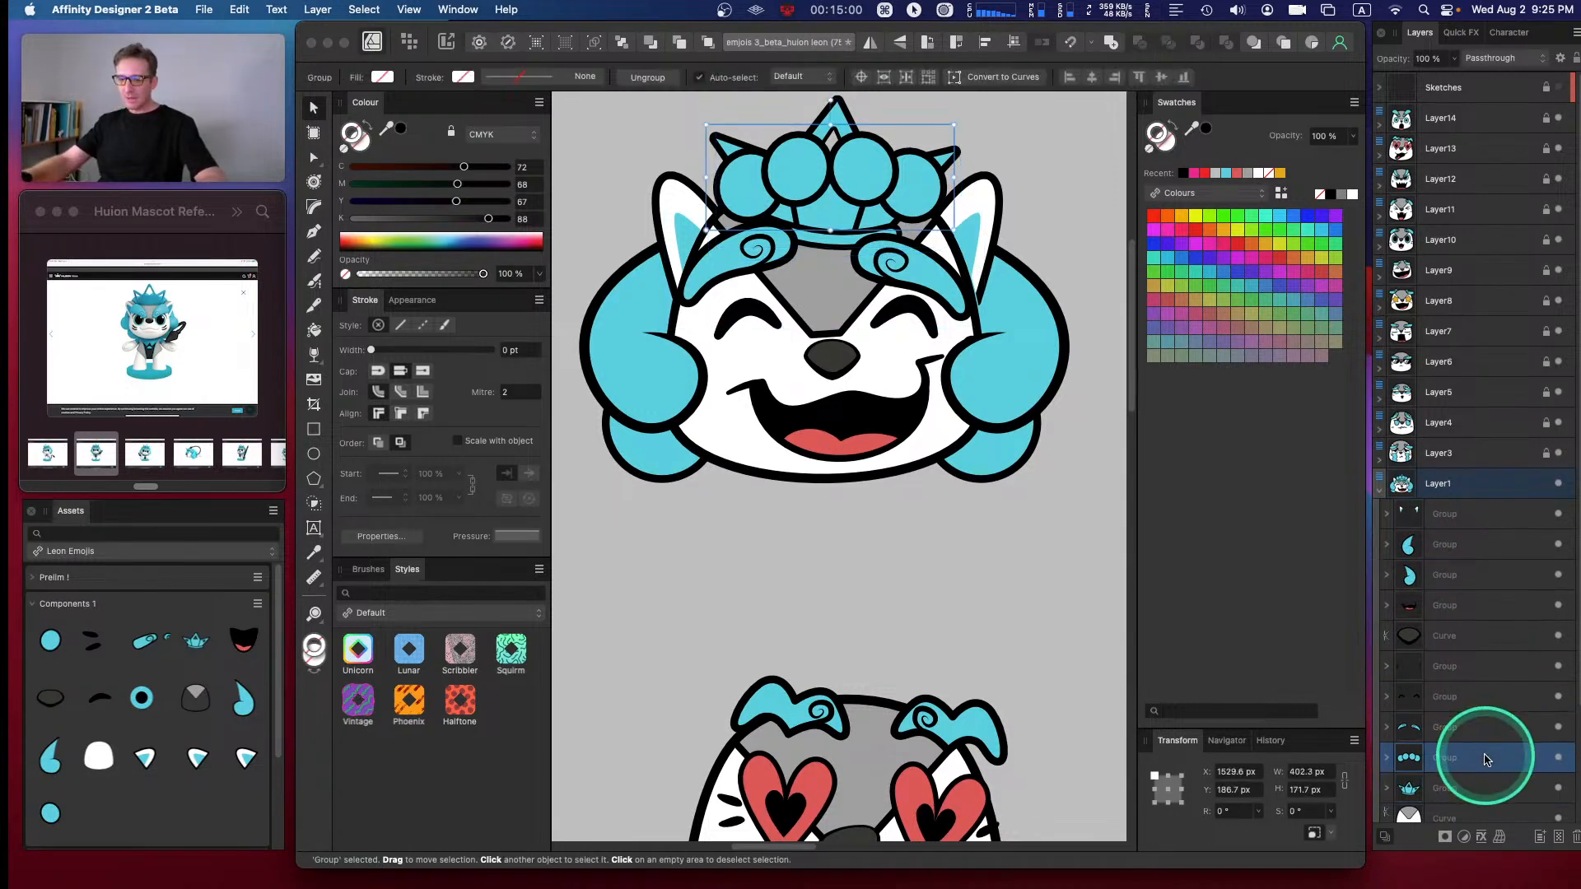
key(super+bracketleft)
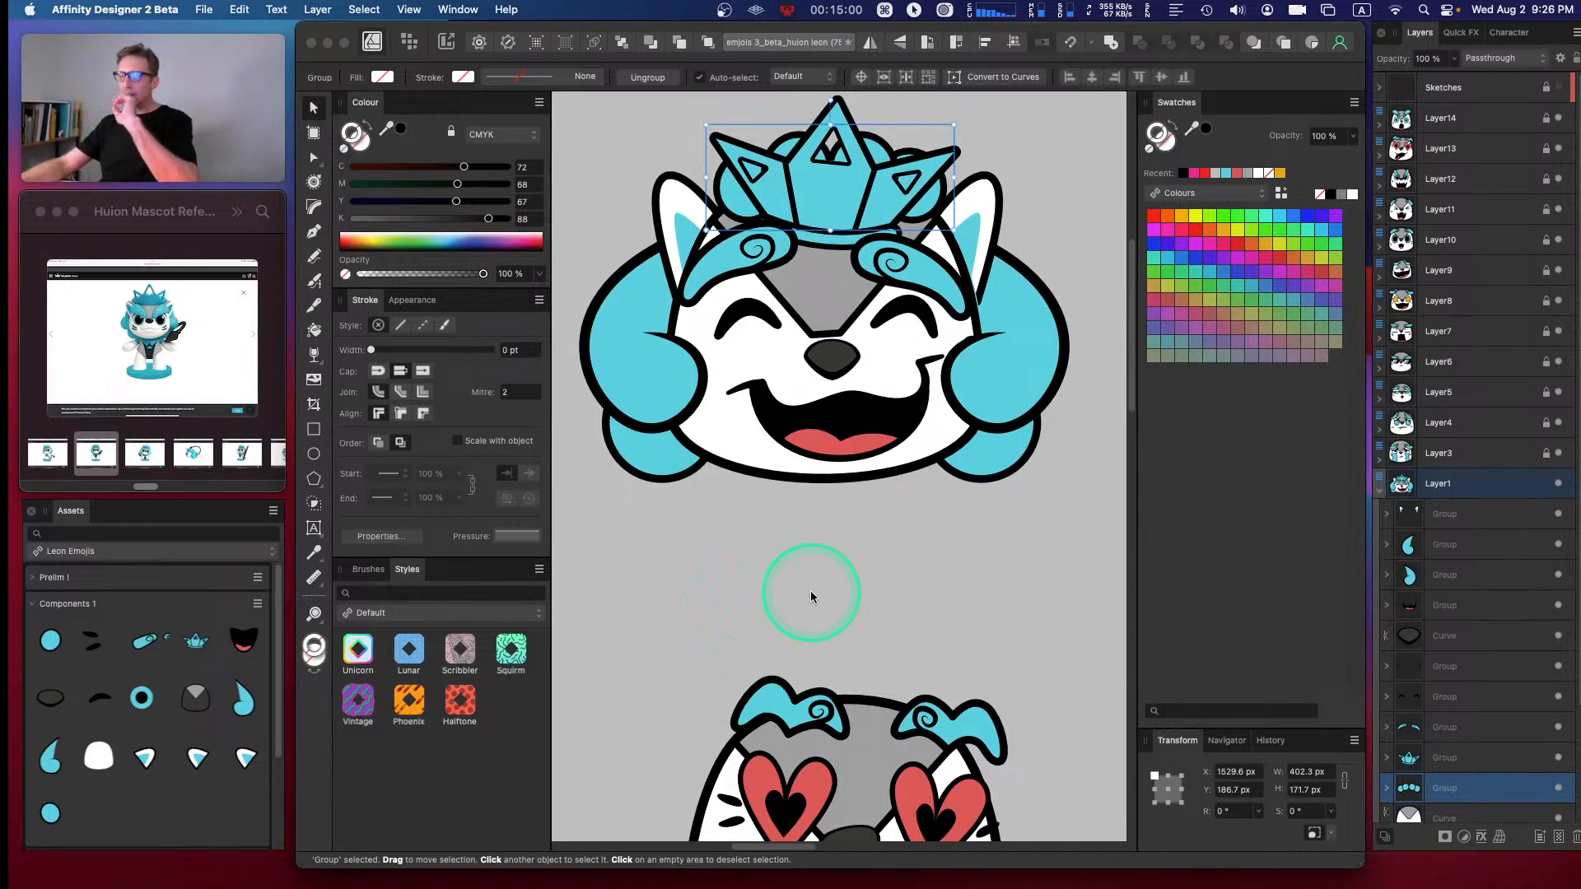
click(809, 617)
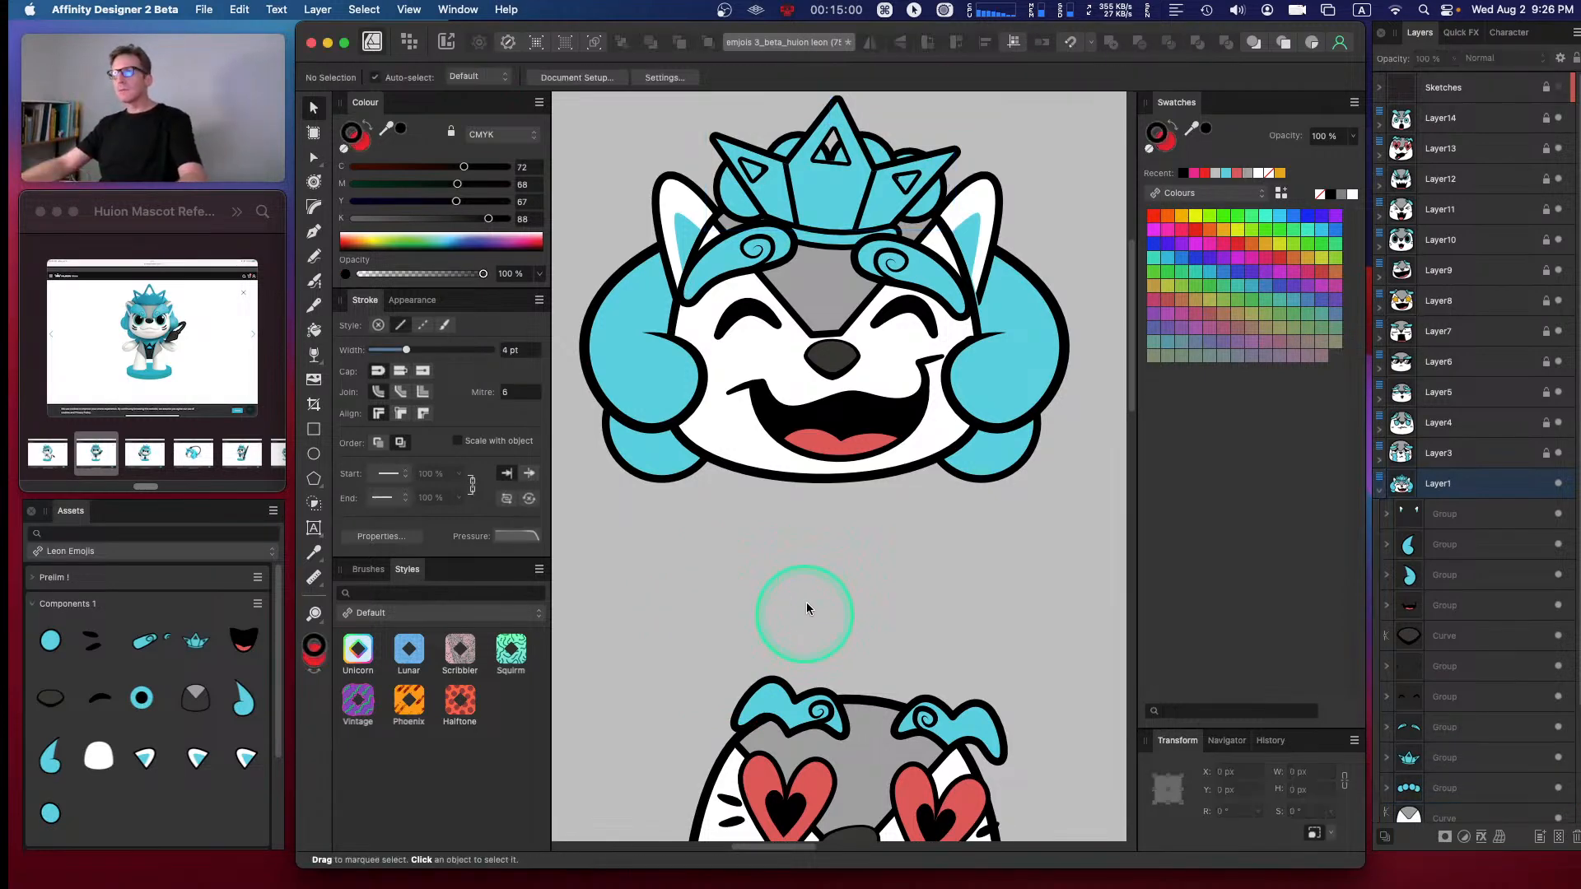
- Examine the ear group with its erase curve and the two cheek-fur groups of the laughing emoji
key(space)
drag(804, 441, 810, 593)
click(828, 289)
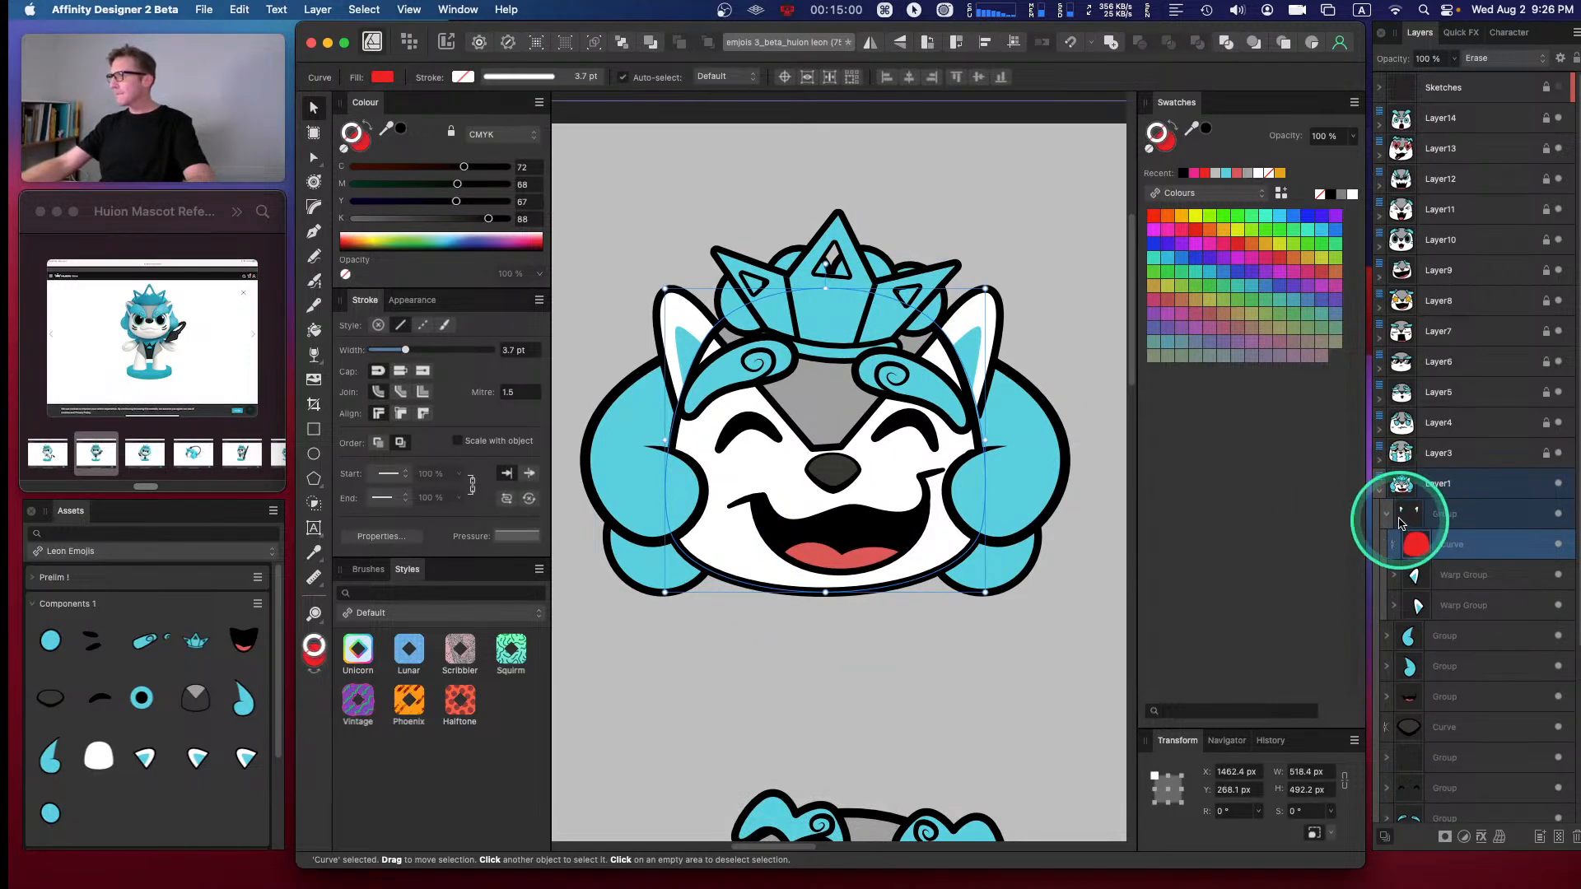
click(1386, 513)
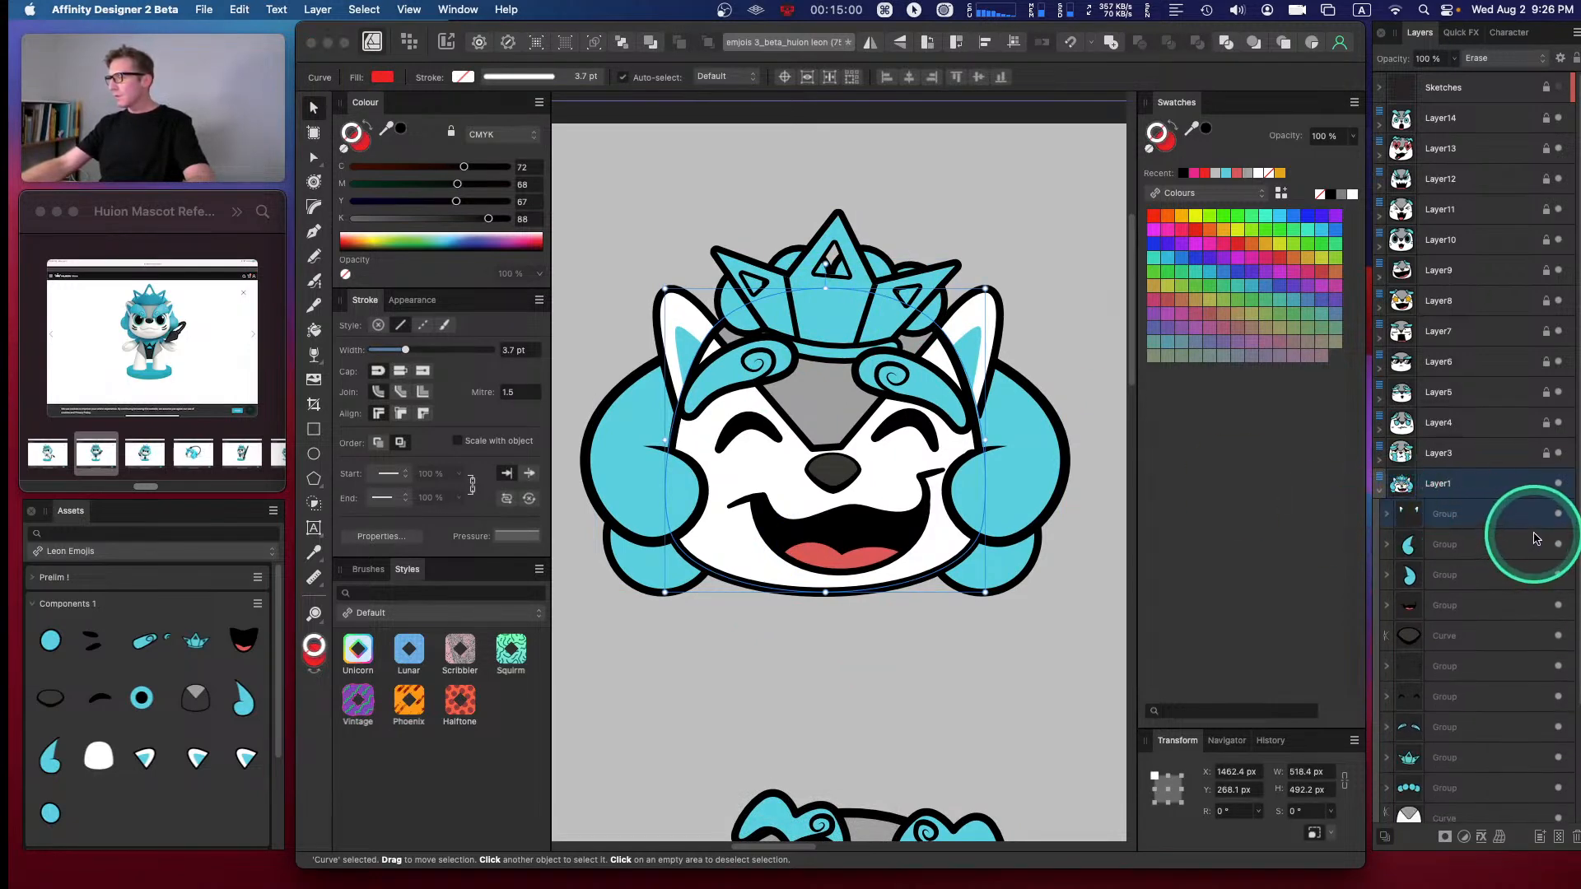
key(super+bracketleft)
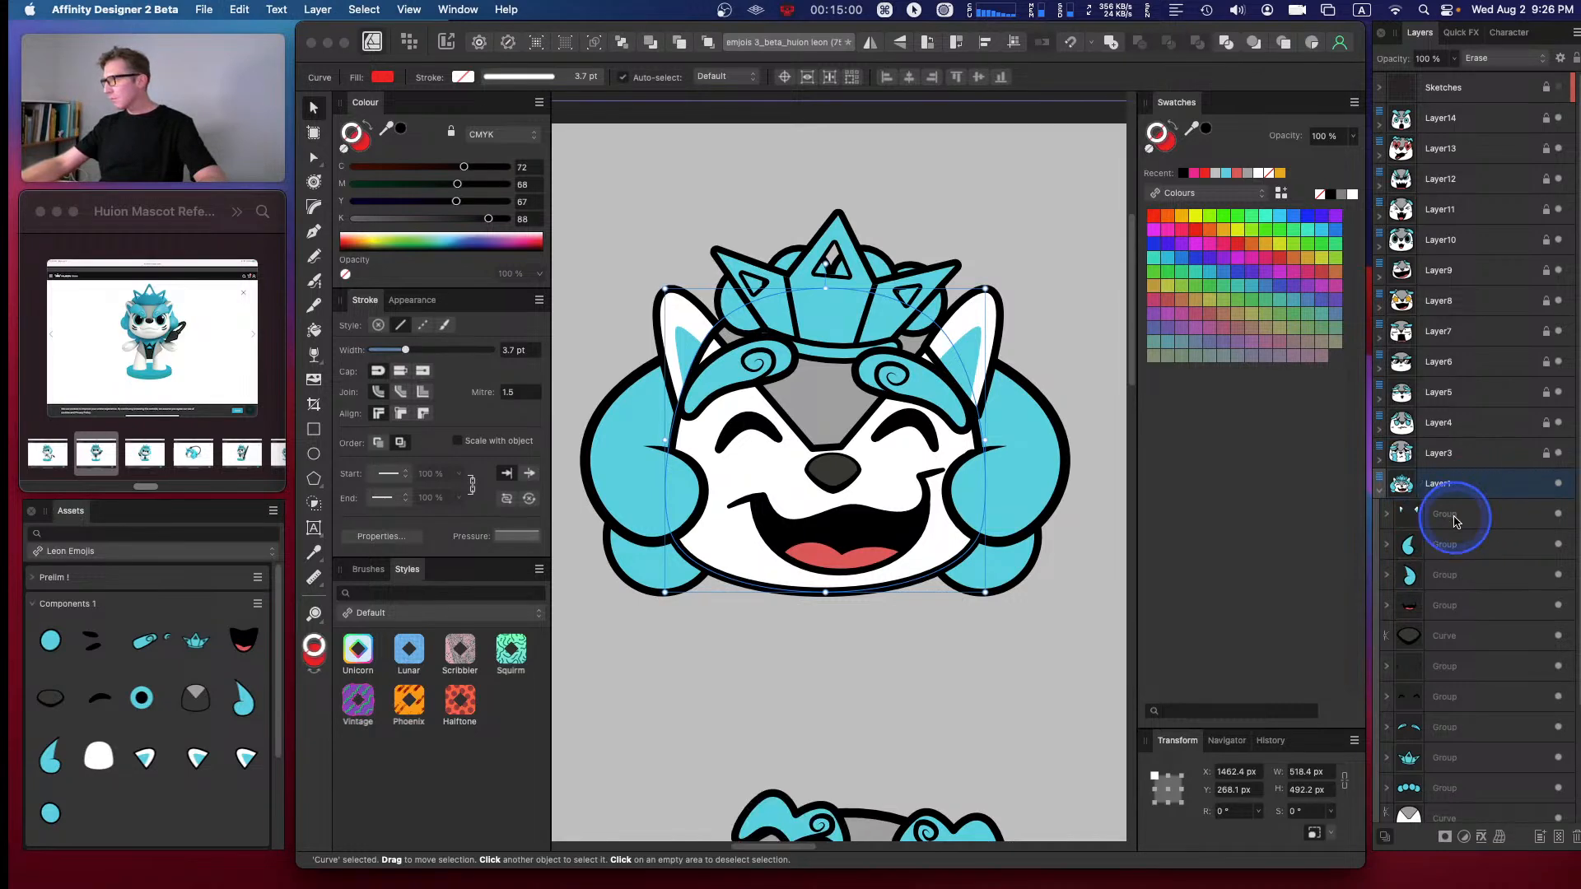
click(1454, 519)
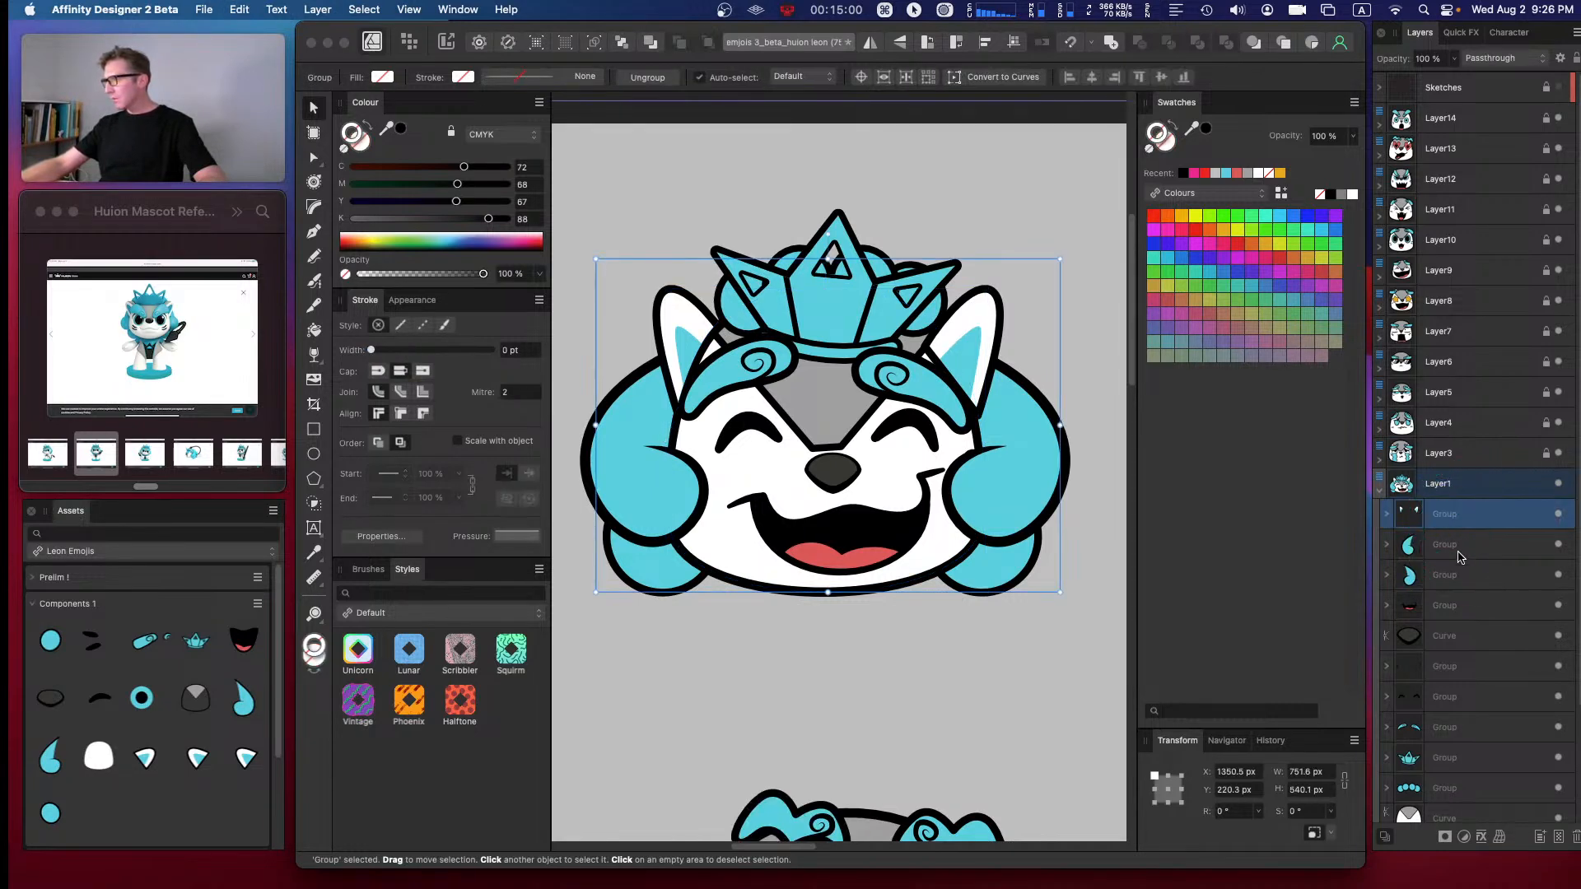
click(1457, 550)
click(1469, 575)
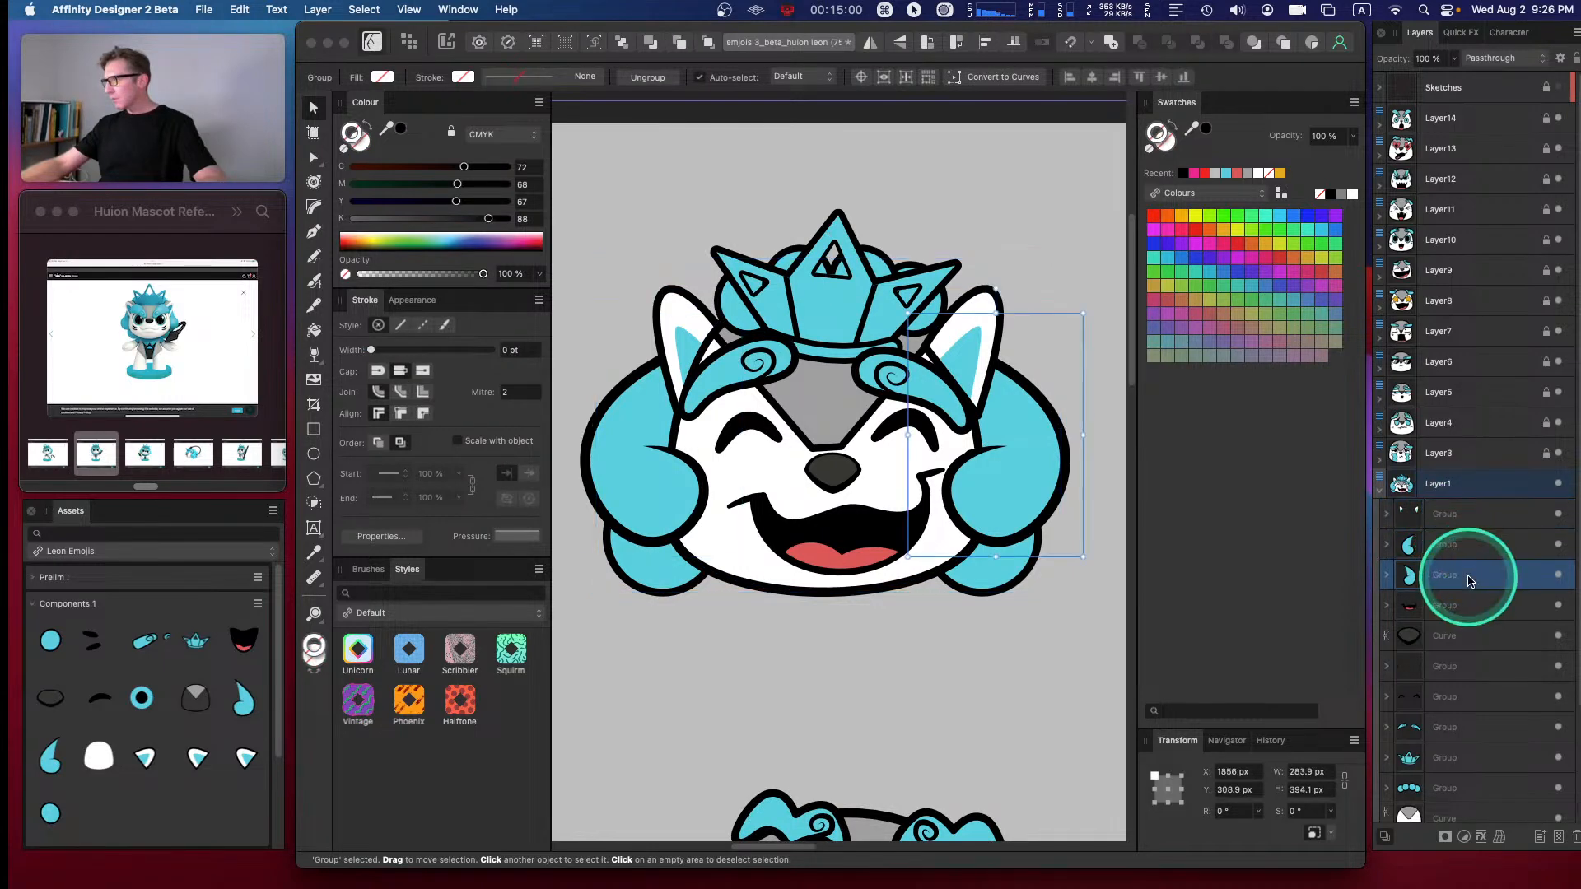
click(1453, 544)
click(1454, 572)
click(1453, 516)
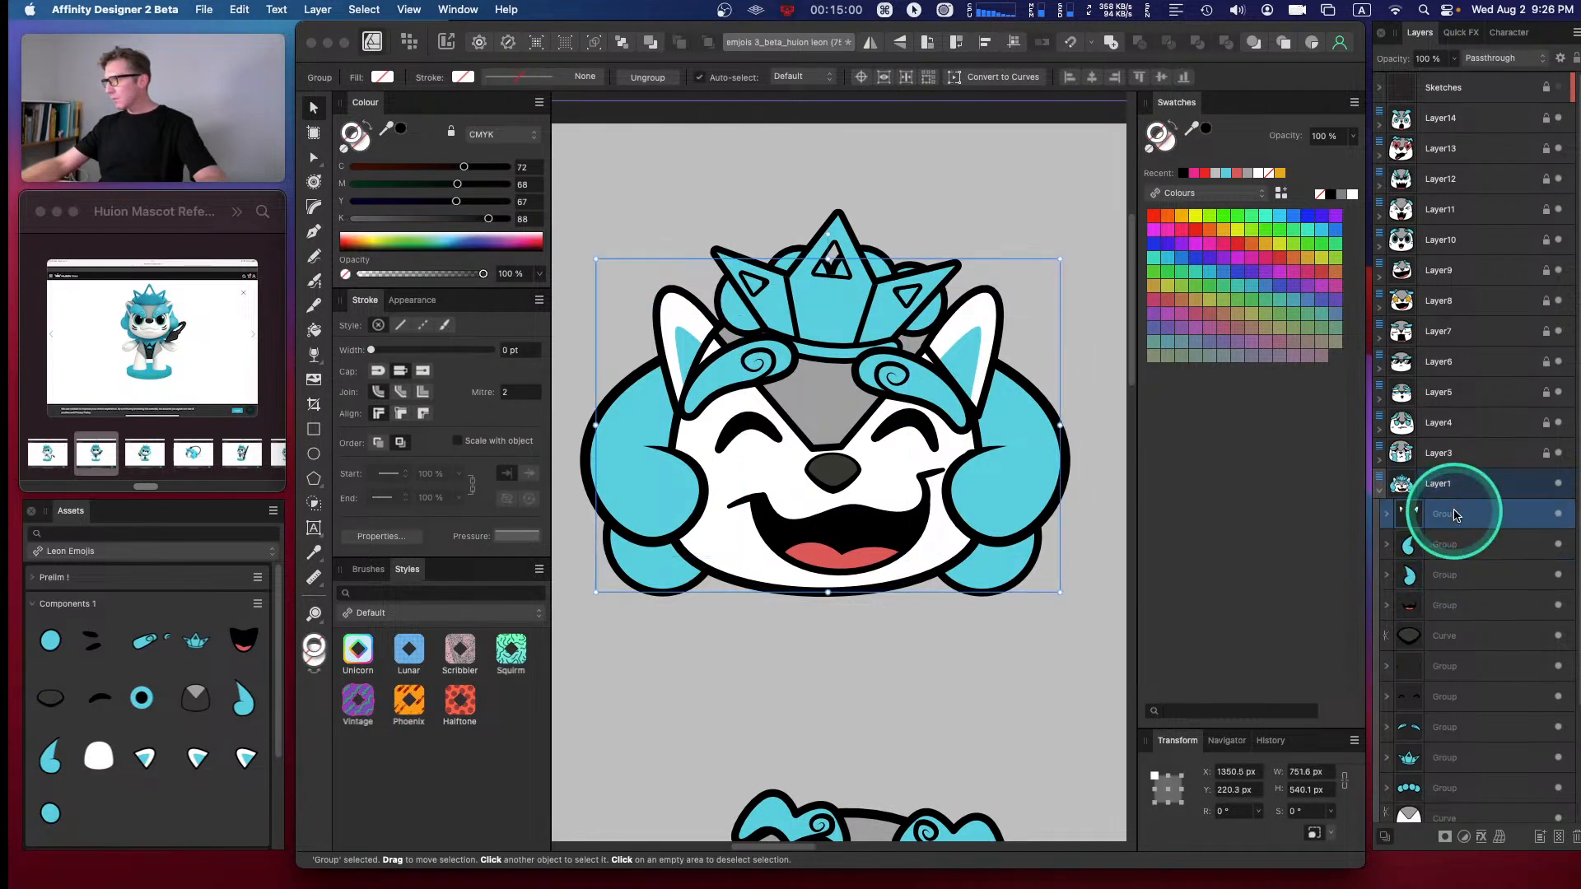
click(1455, 578)
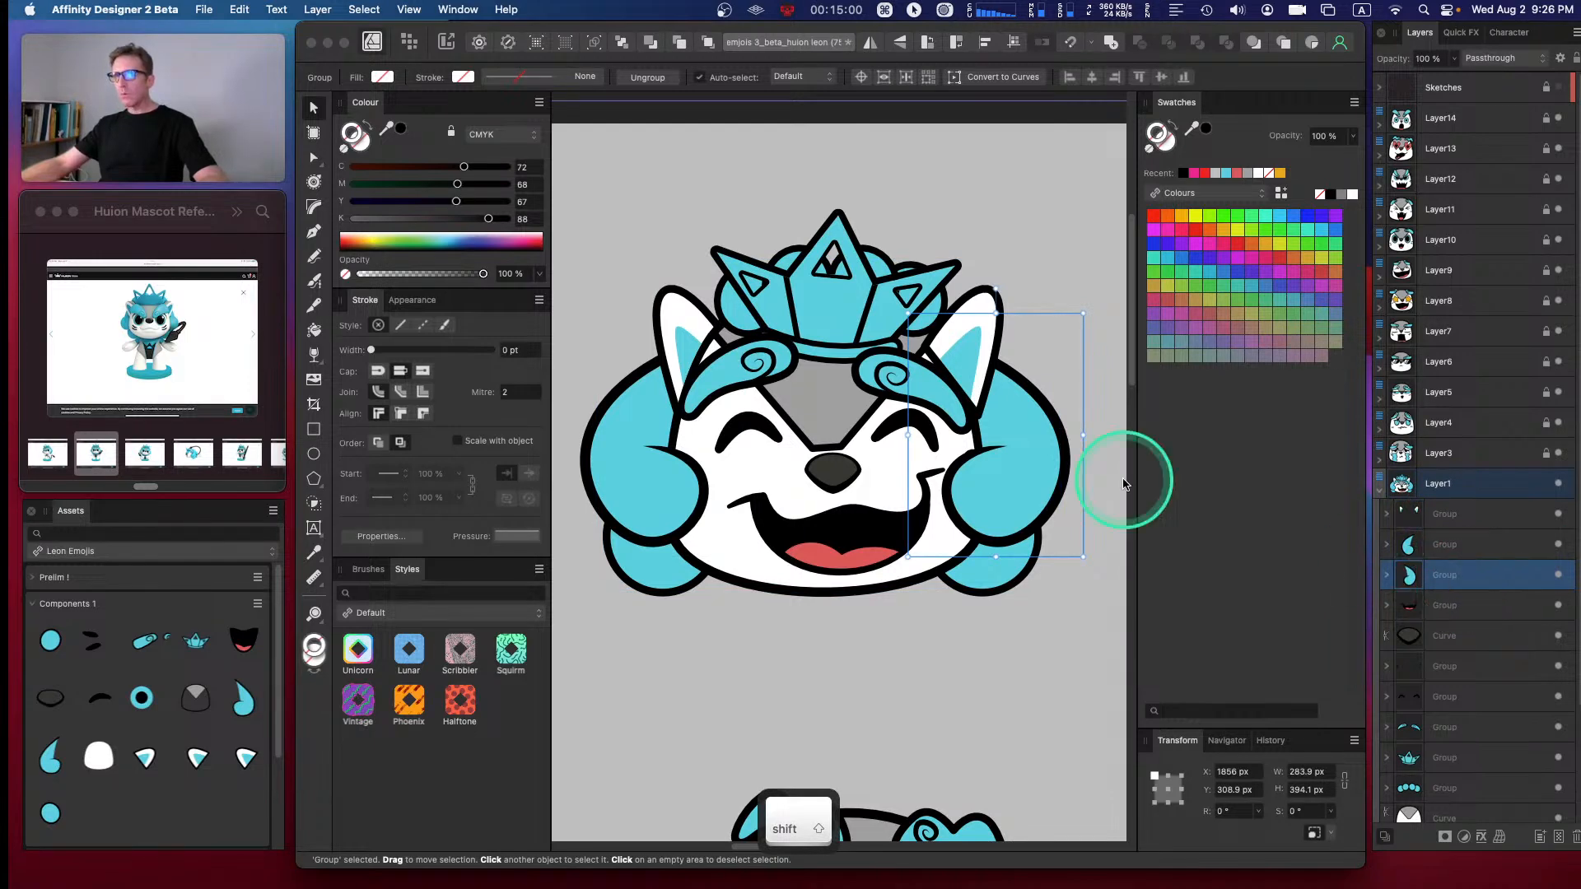
click(751, 158)
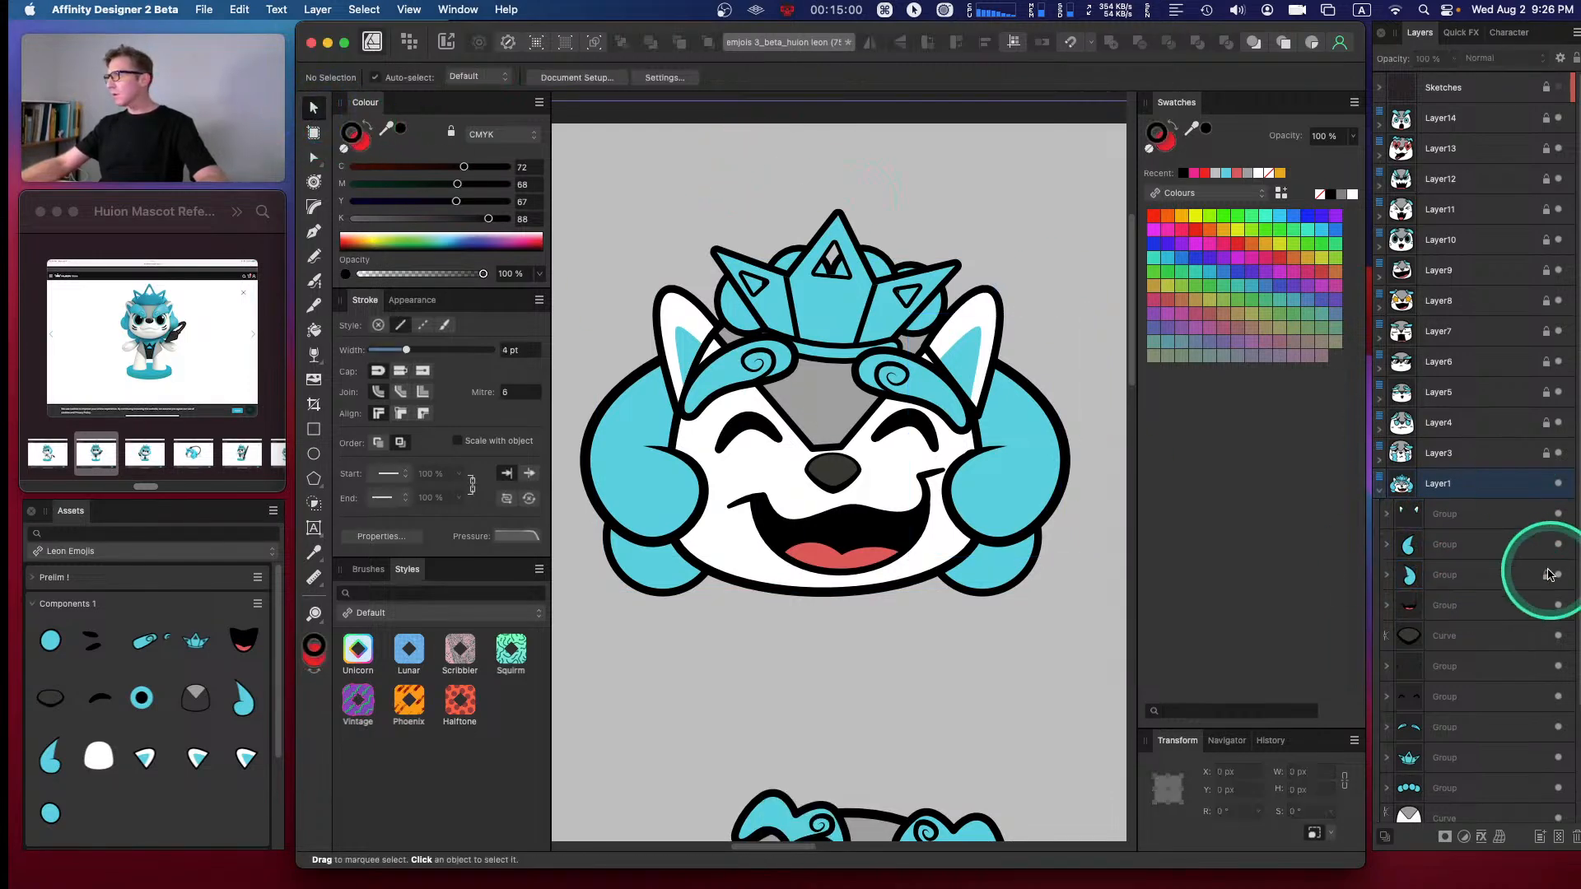
- Collapse the duplicated Layer1 holding the laughing emoji and rename it Layer2
click(1383, 489)
double_click(1450, 485)
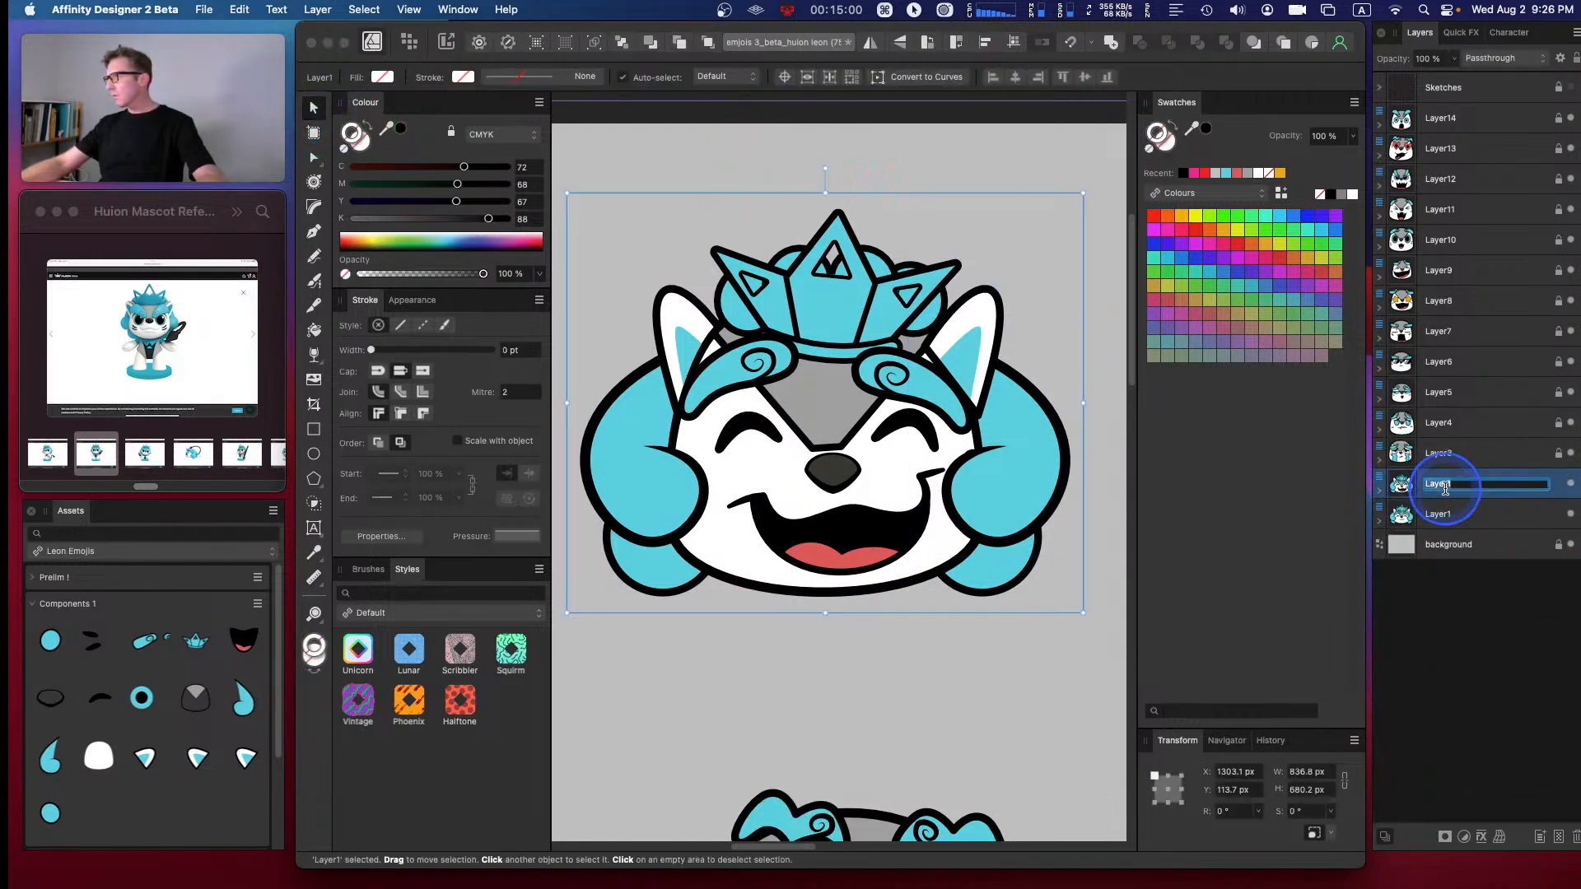
key(BackSpace)
text(2)
key(Return)
click(868, 705)
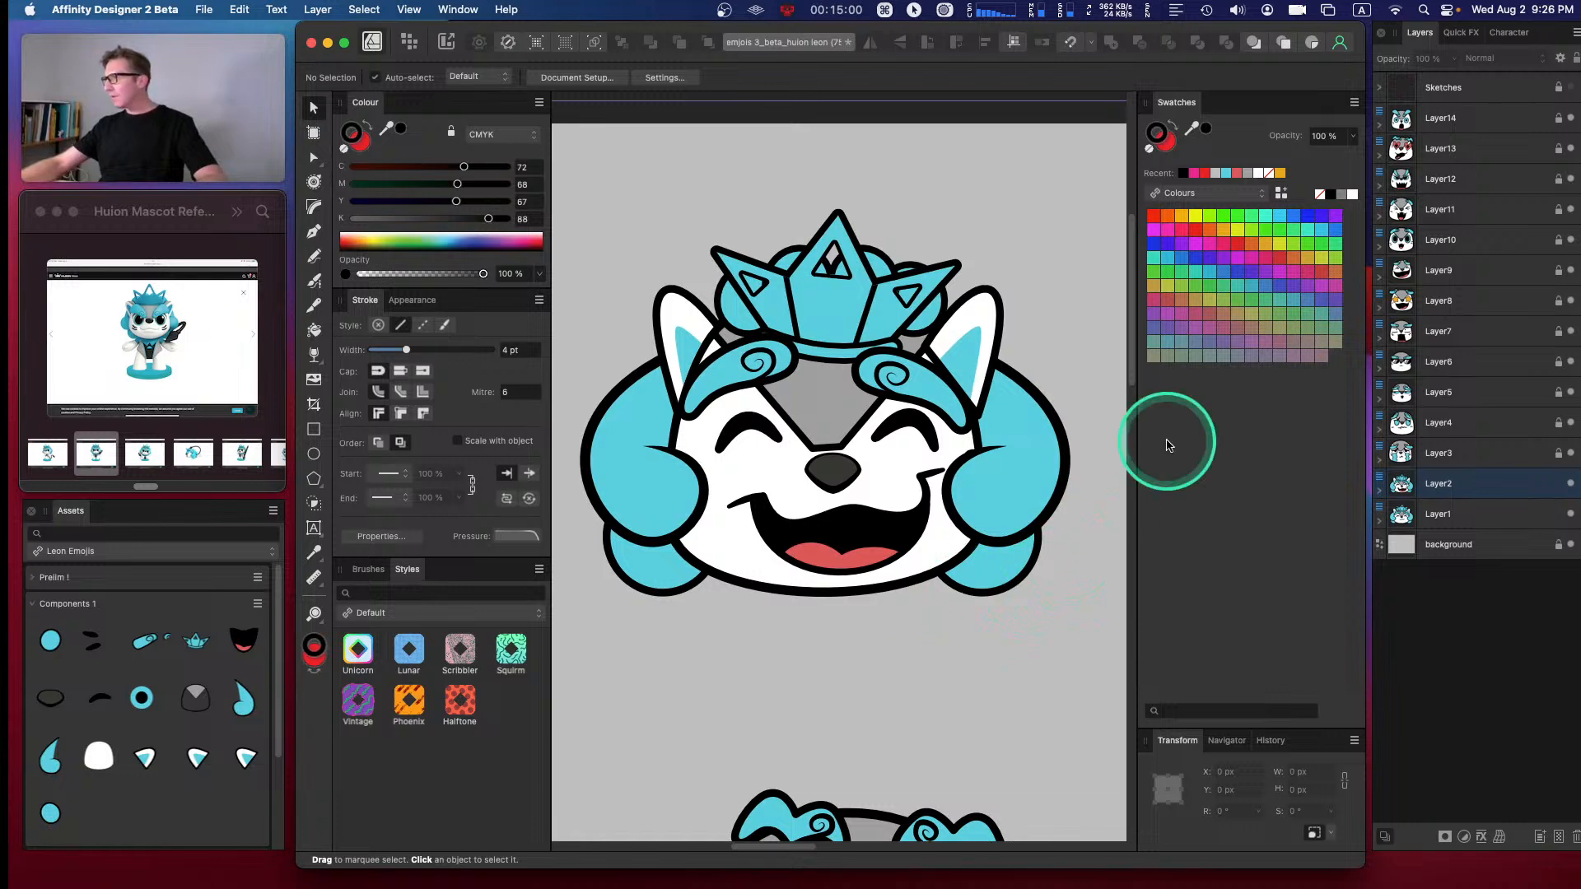
- Look over the emoji sheet to compare the finished heads with the remaining ones, ending at the crying emoji
key(super+minus)
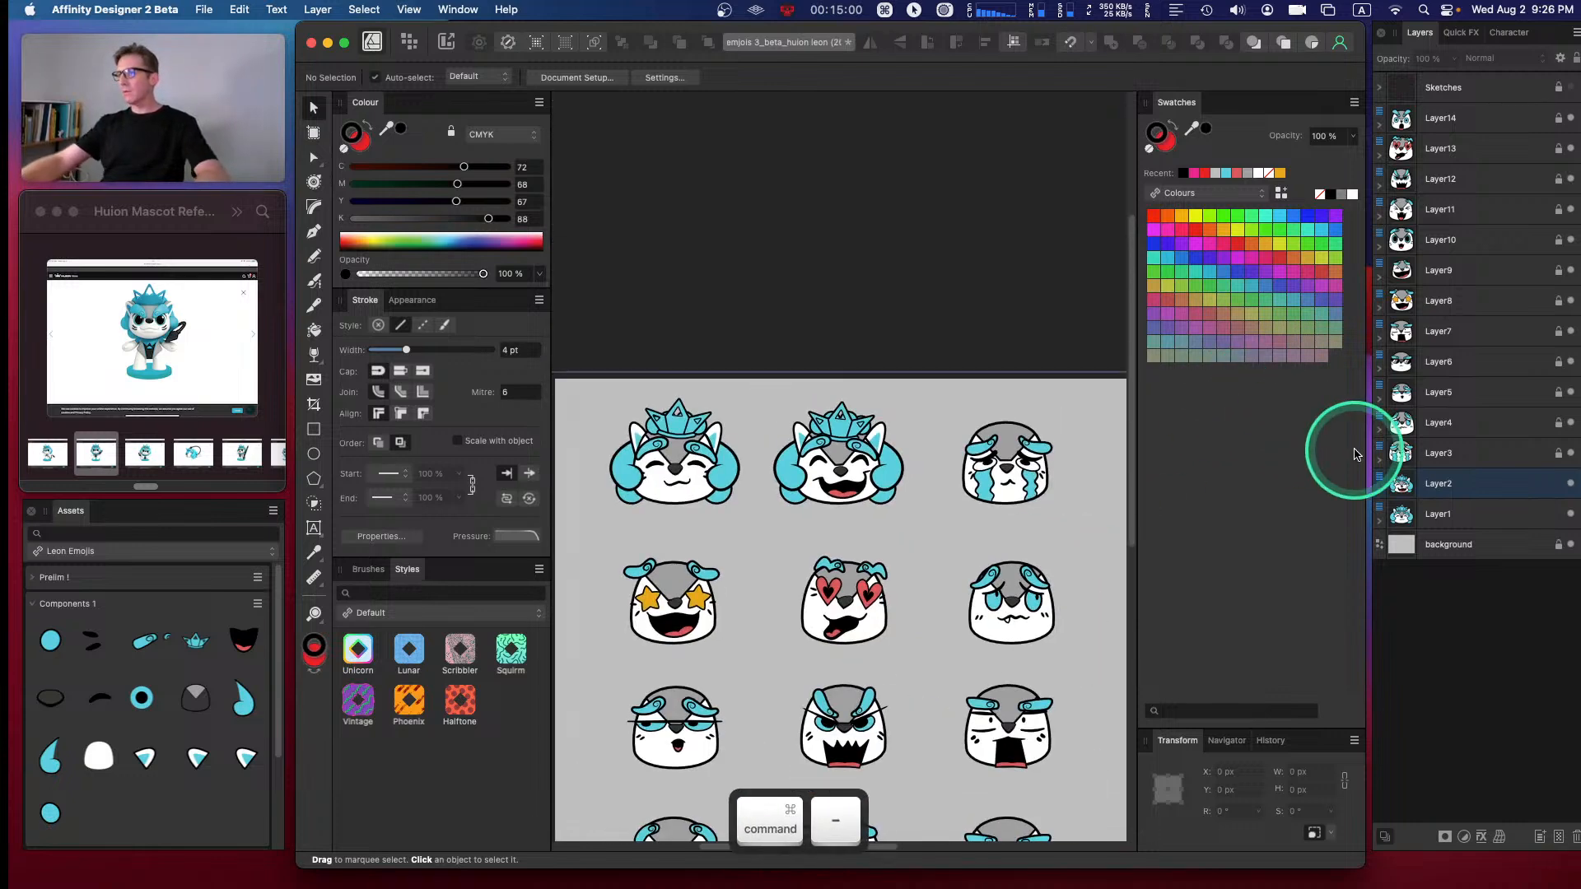
key(space)
drag(925, 296, 876, 285)
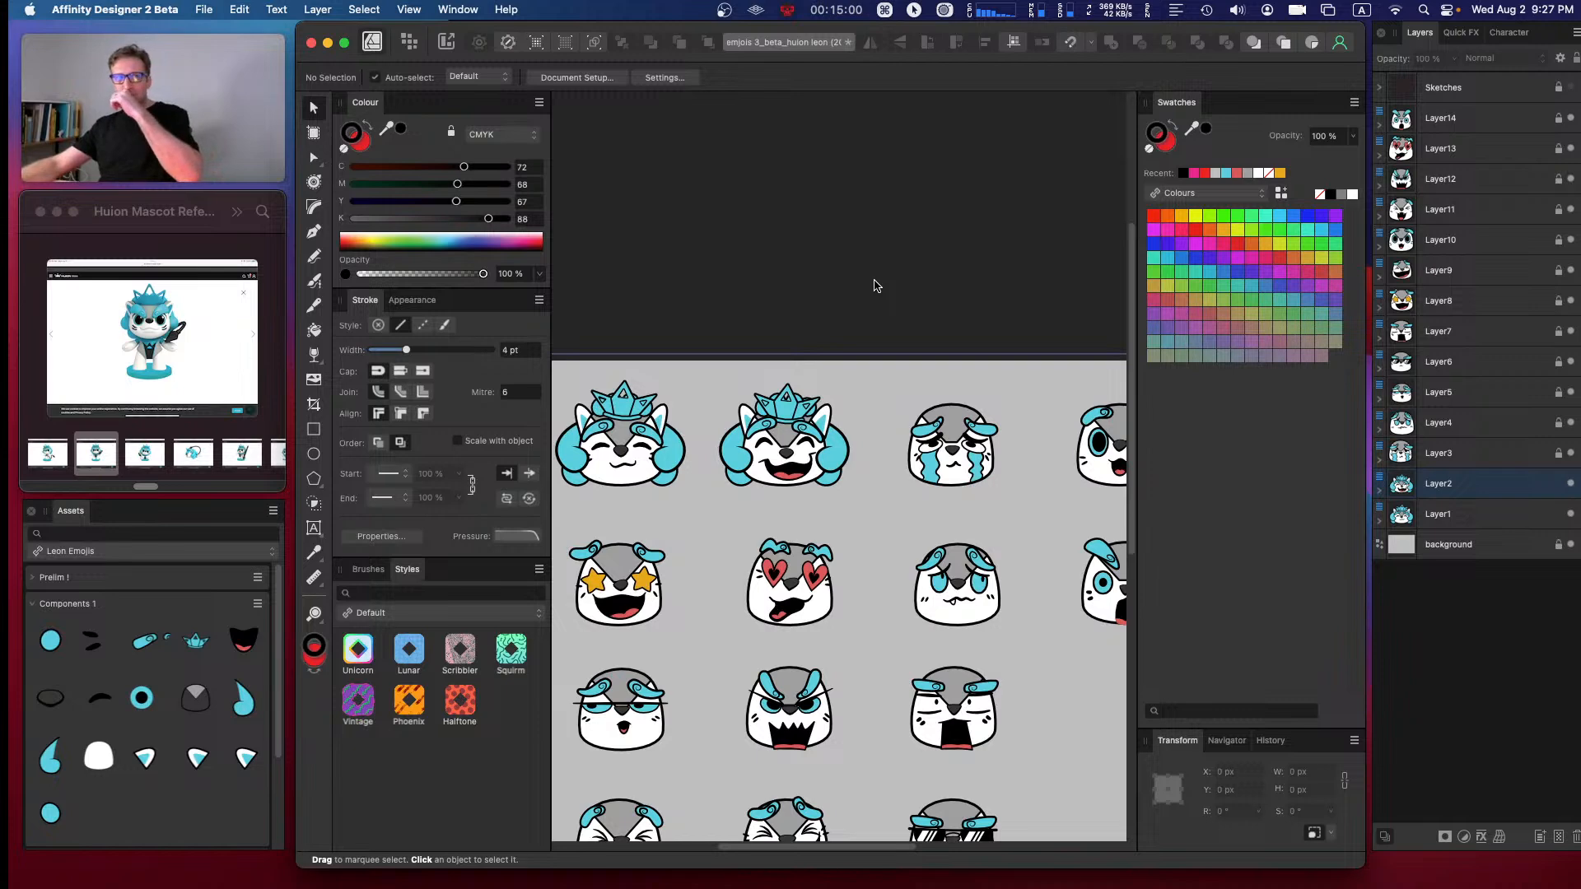
click(895, 352)
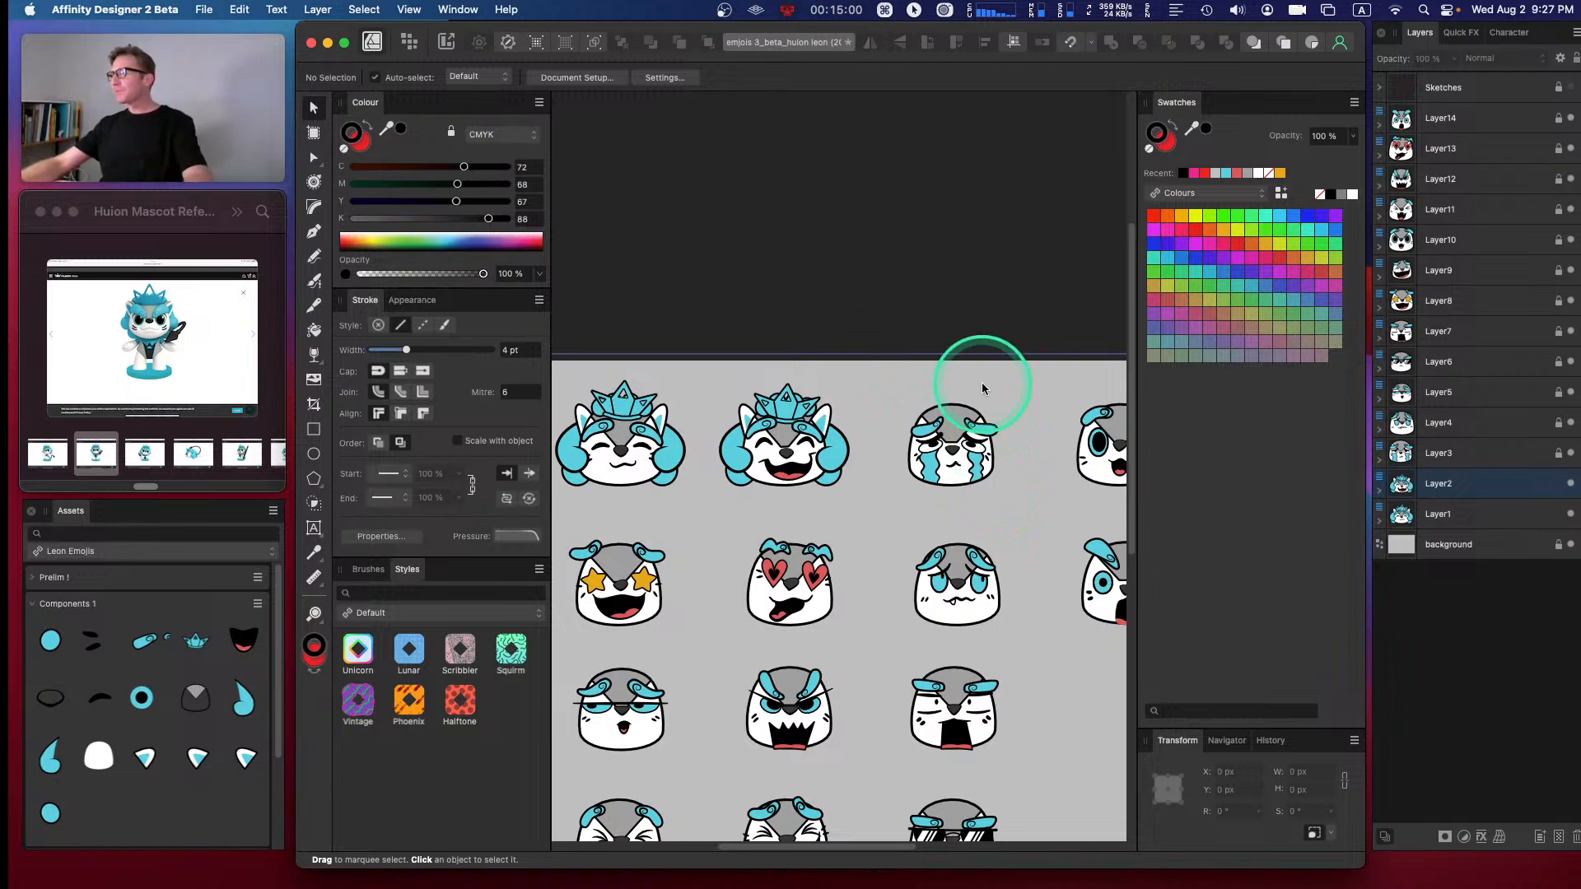
key(space)
drag(1009, 392, 925, 333)
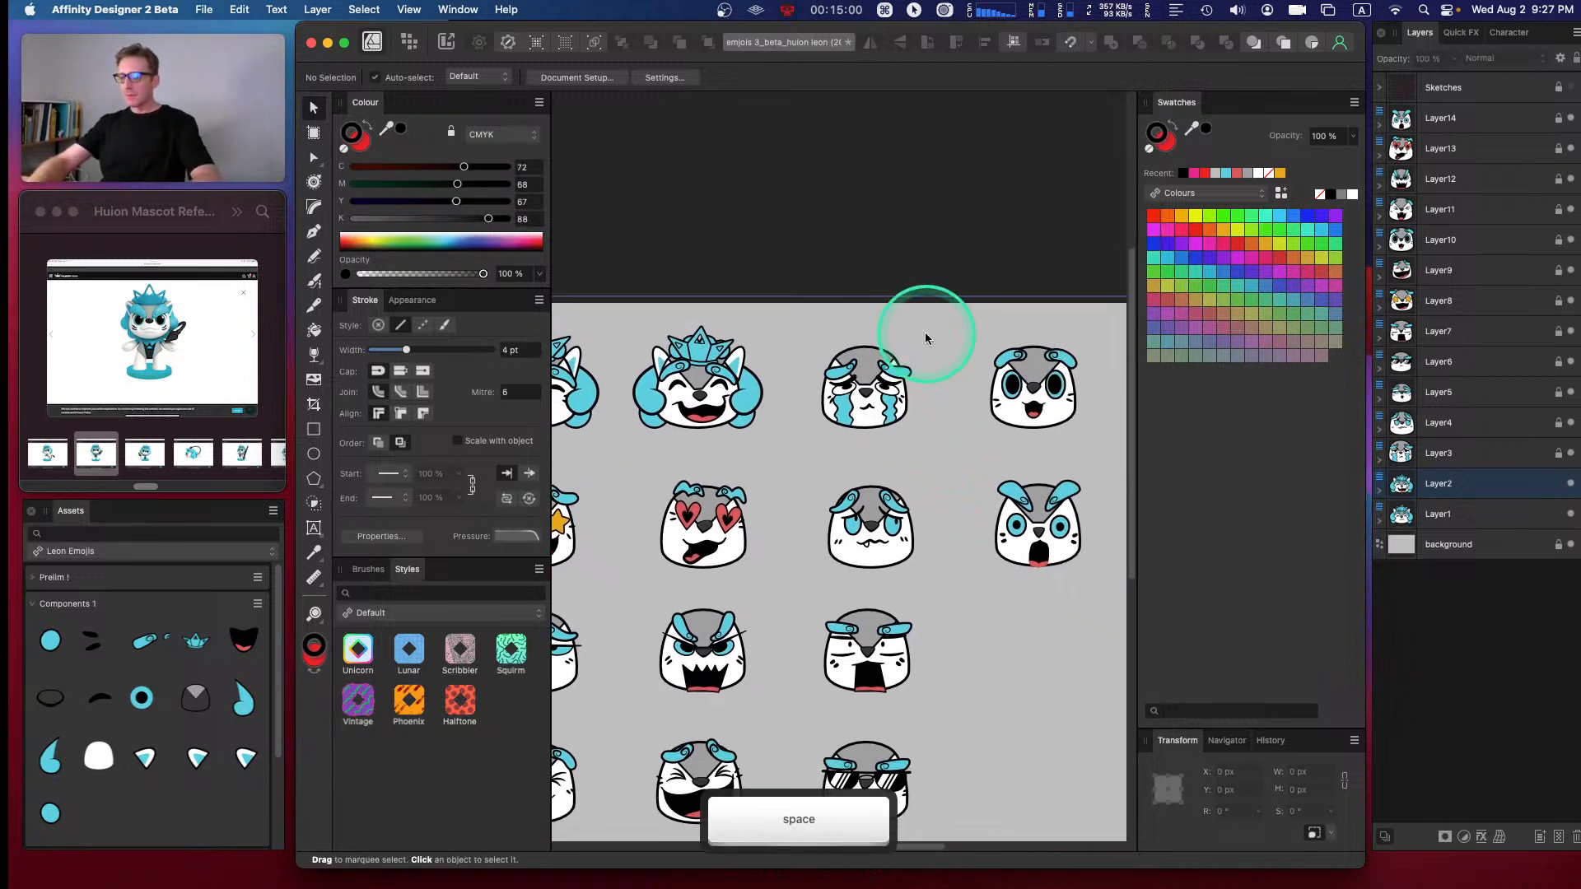
key(super+equal)
key(space)
drag(1042, 371, 946, 342)
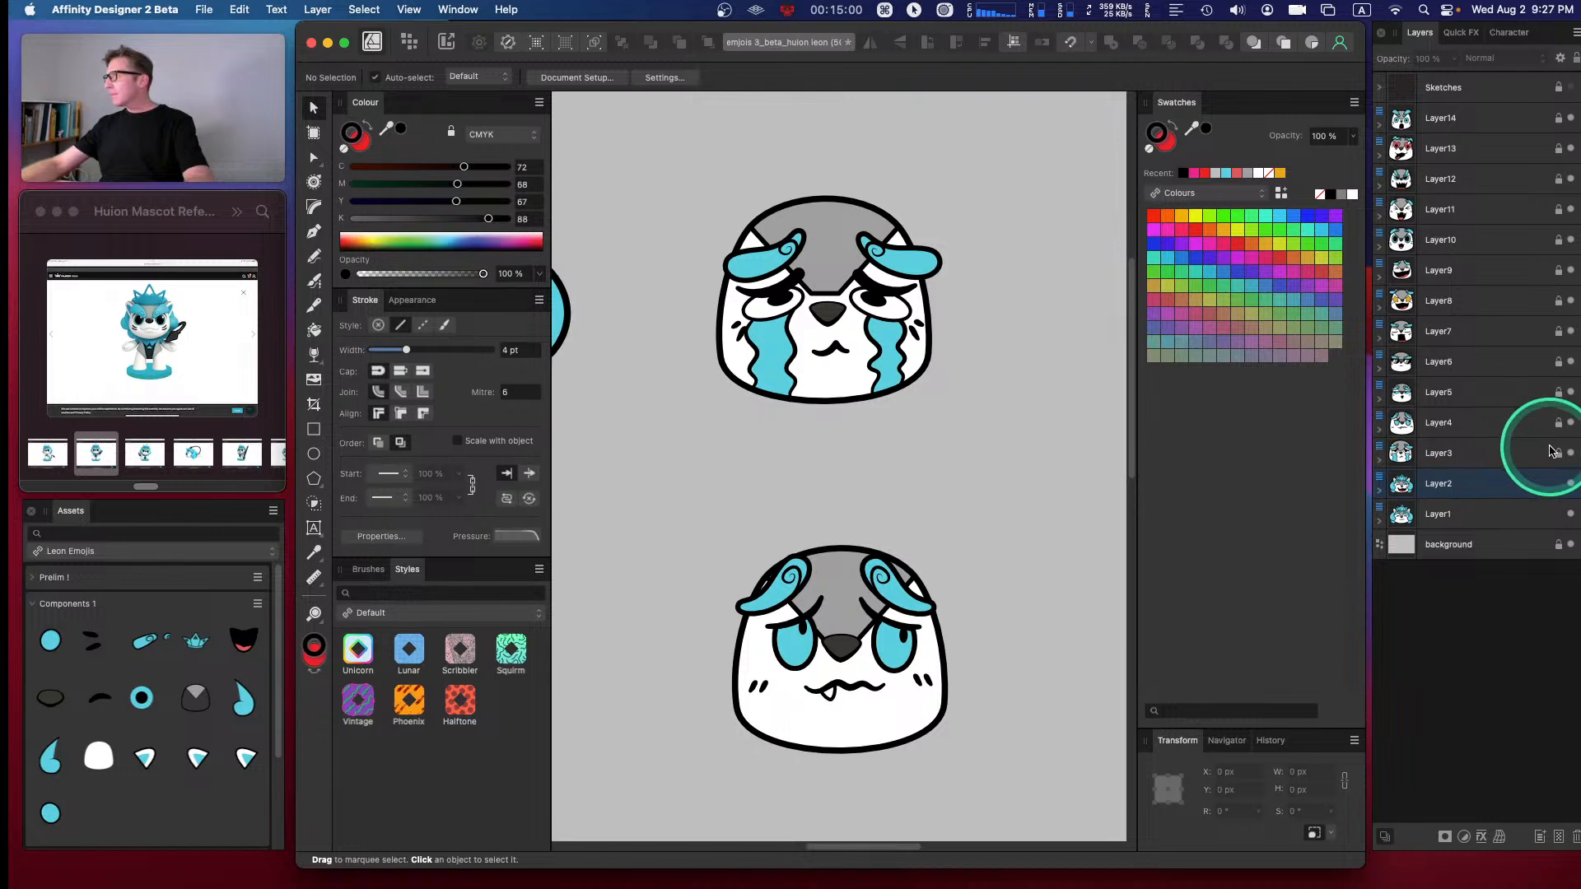
- Lock the finished Layer1 and Layer2 together
shift+click(1548, 513)
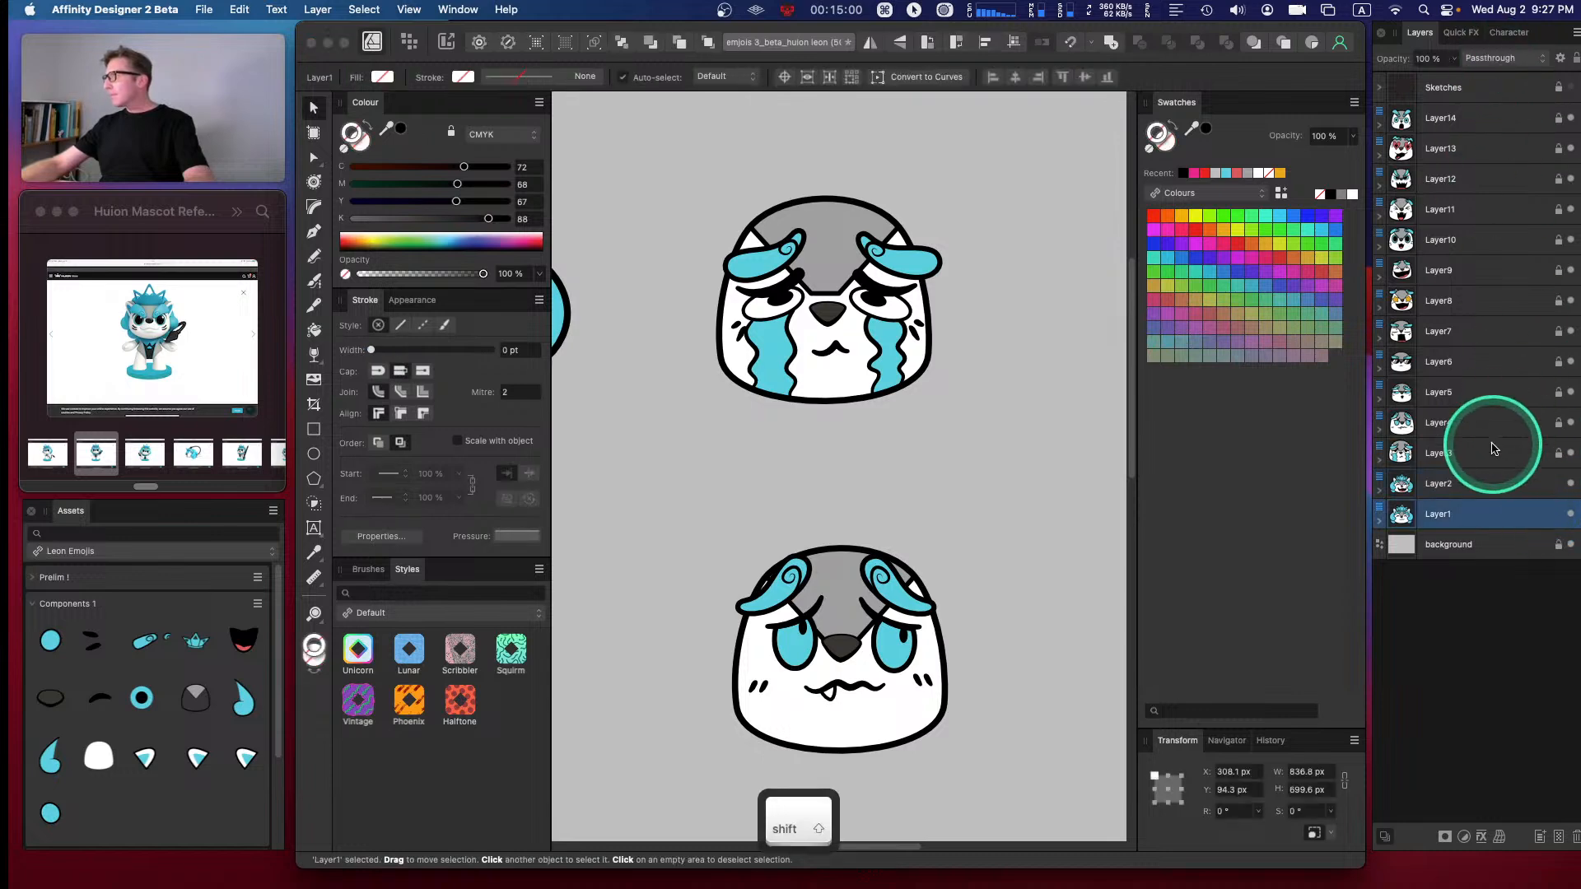
click(1474, 484)
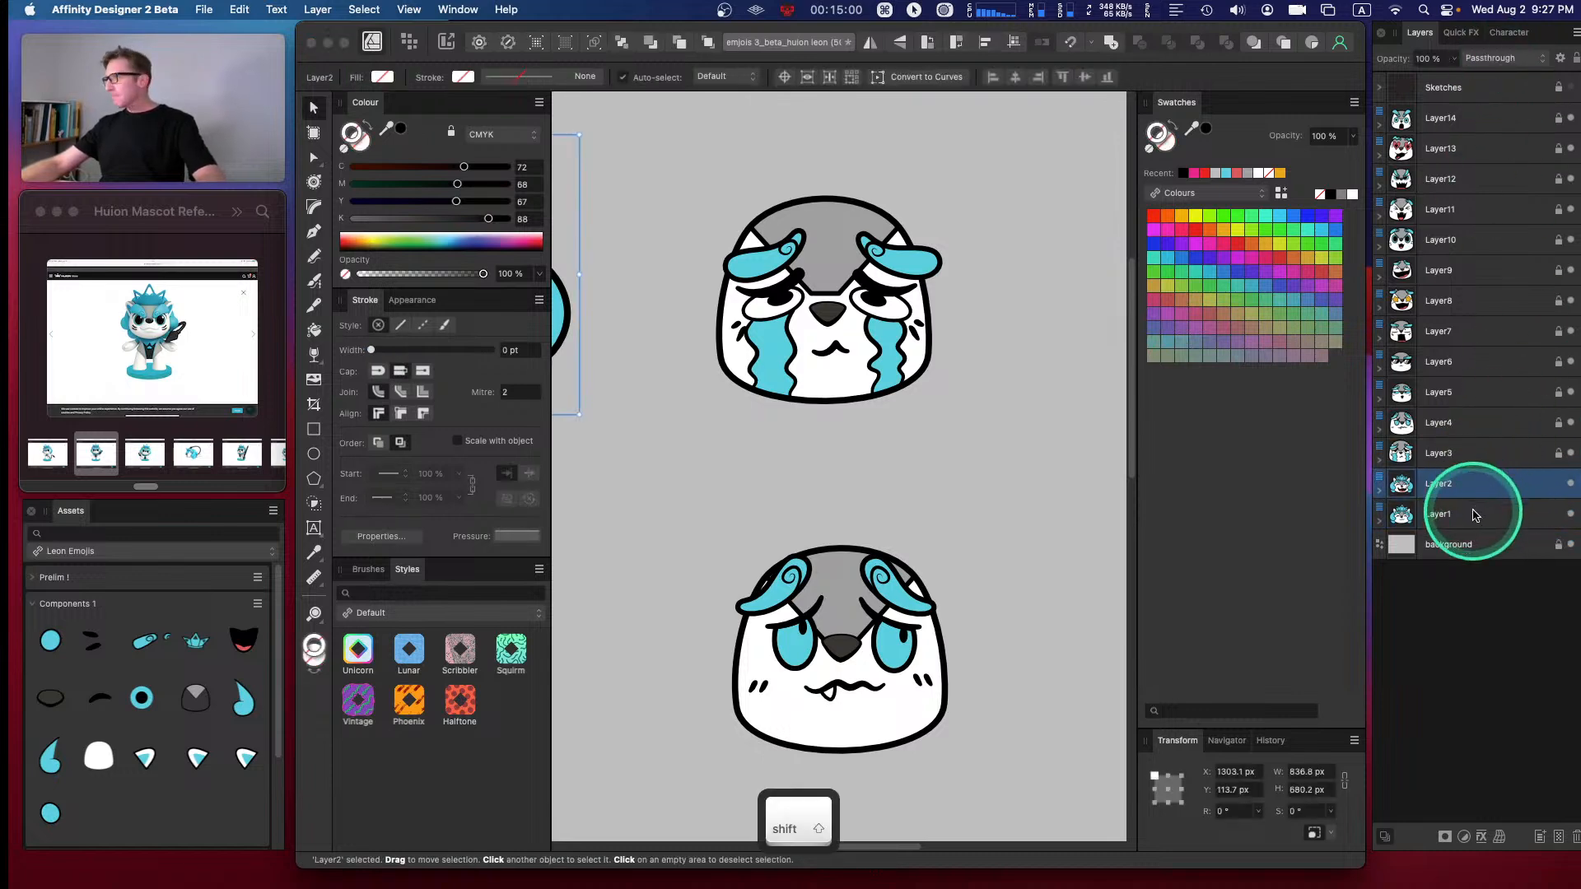
shift+click(1474, 512)
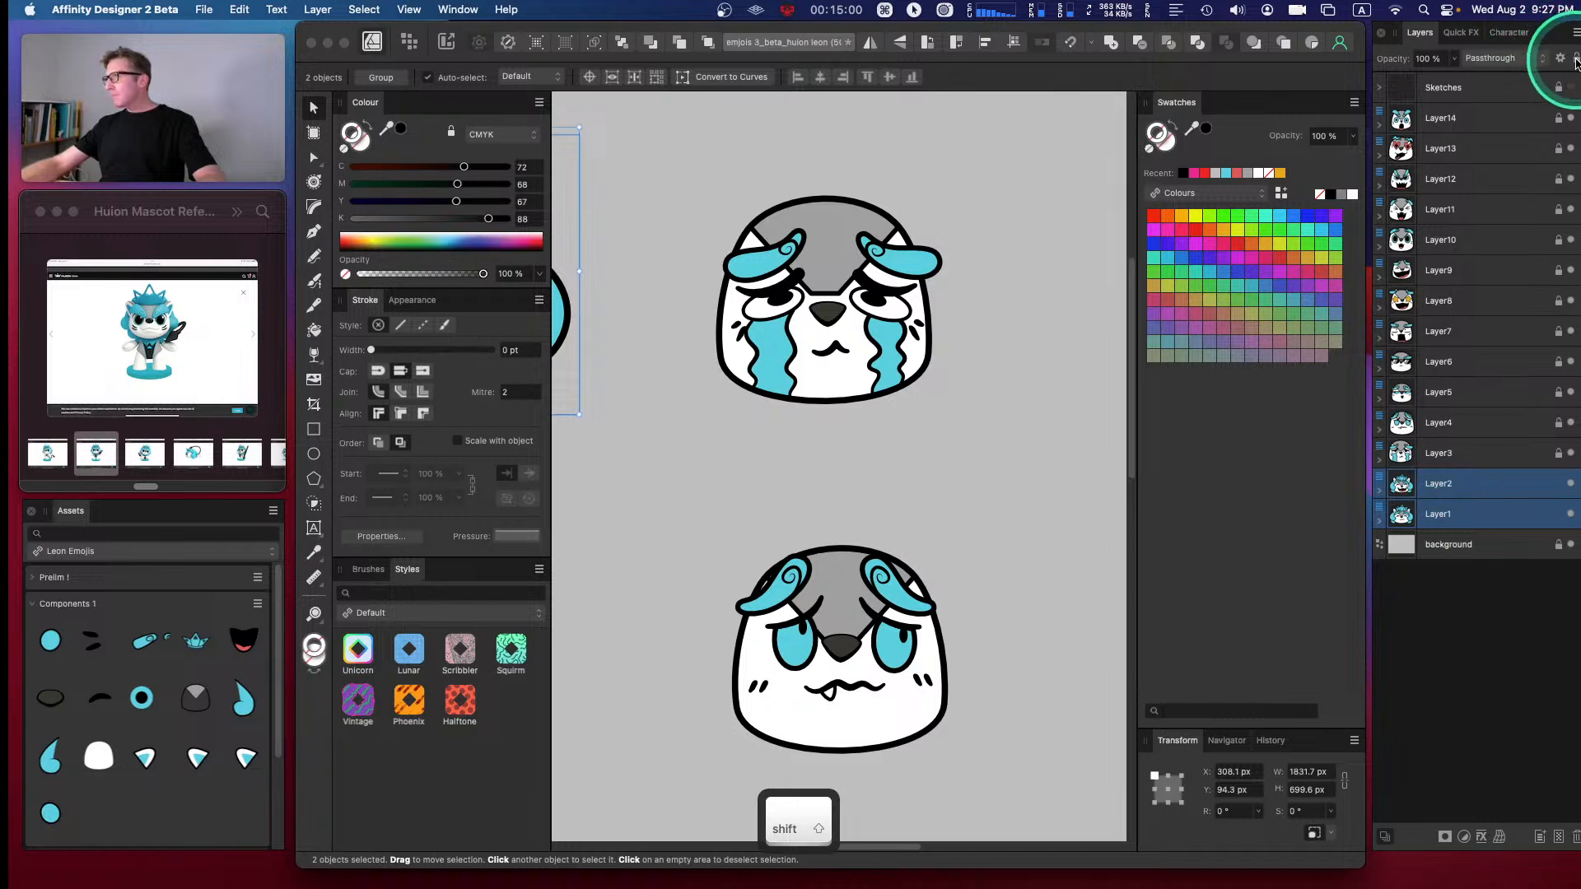
- Compare the crying and embarrassed emojis with the Sketches layer by showing it briefly and hiding it again
key(space)
drag(1051, 402, 1001, 392)
click(1570, 88)
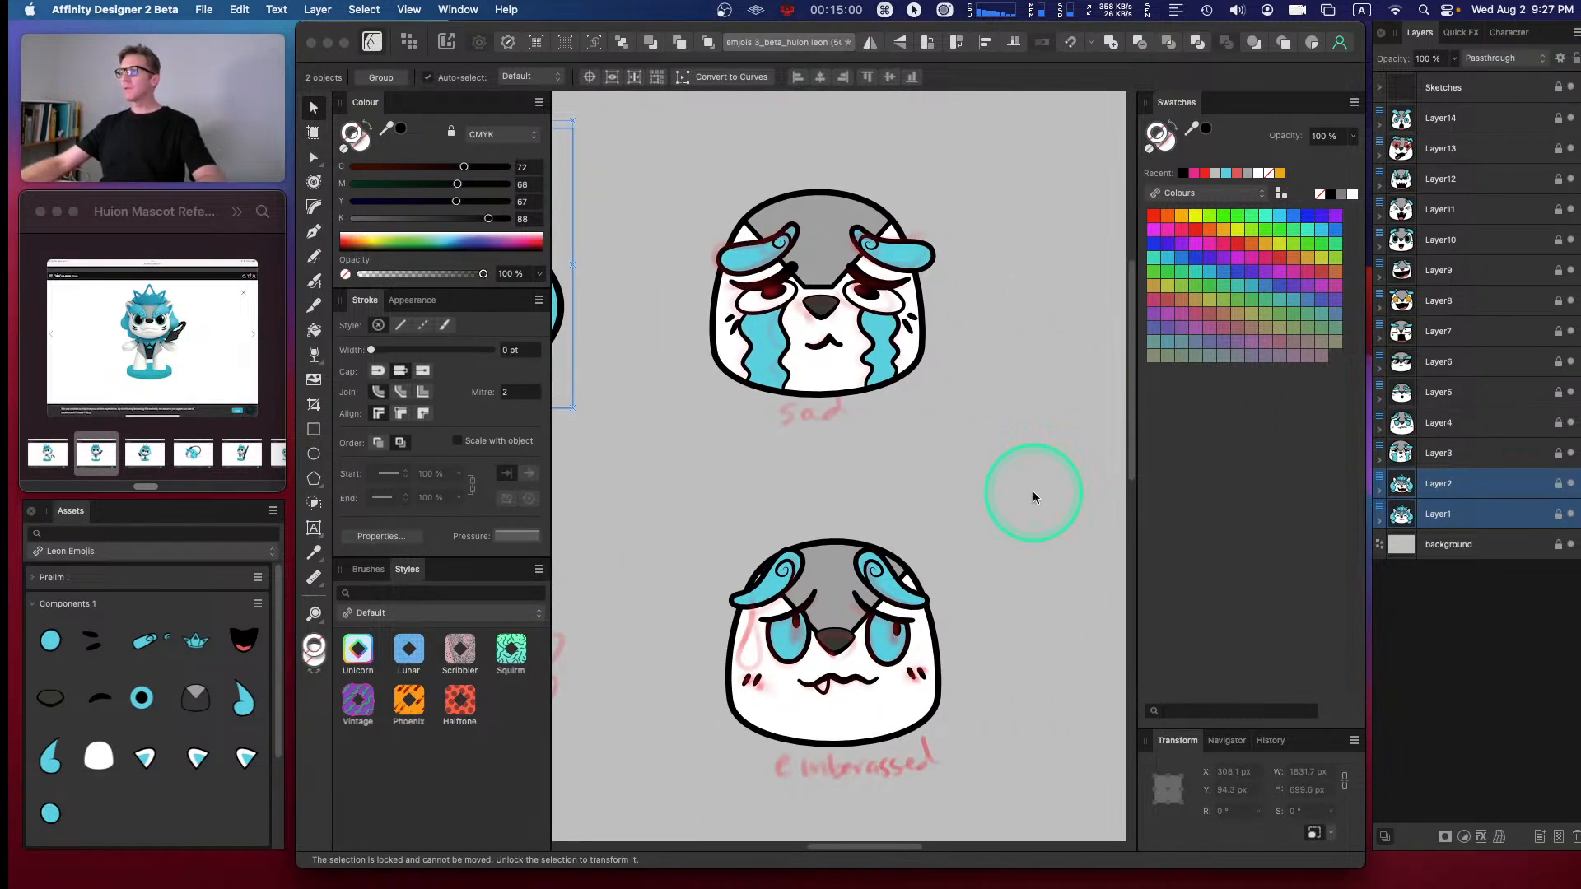
click(1570, 87)
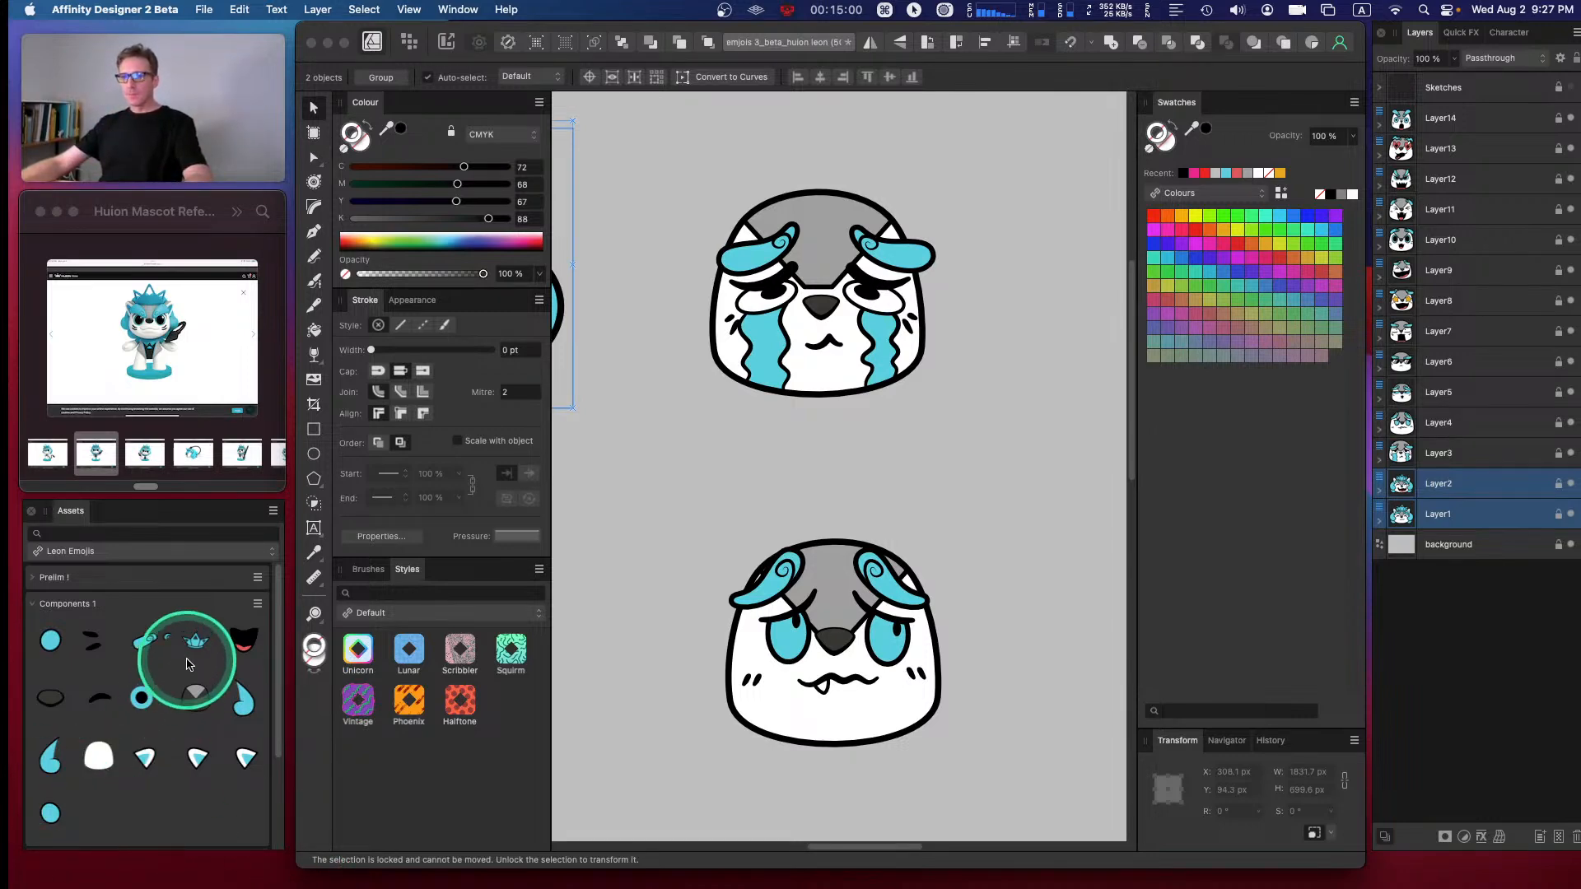
- Place the crown asset from Components 1 on the crying emoji's head and move it into Layer3, collapsing Layer2
drag(195, 649, 830, 175)
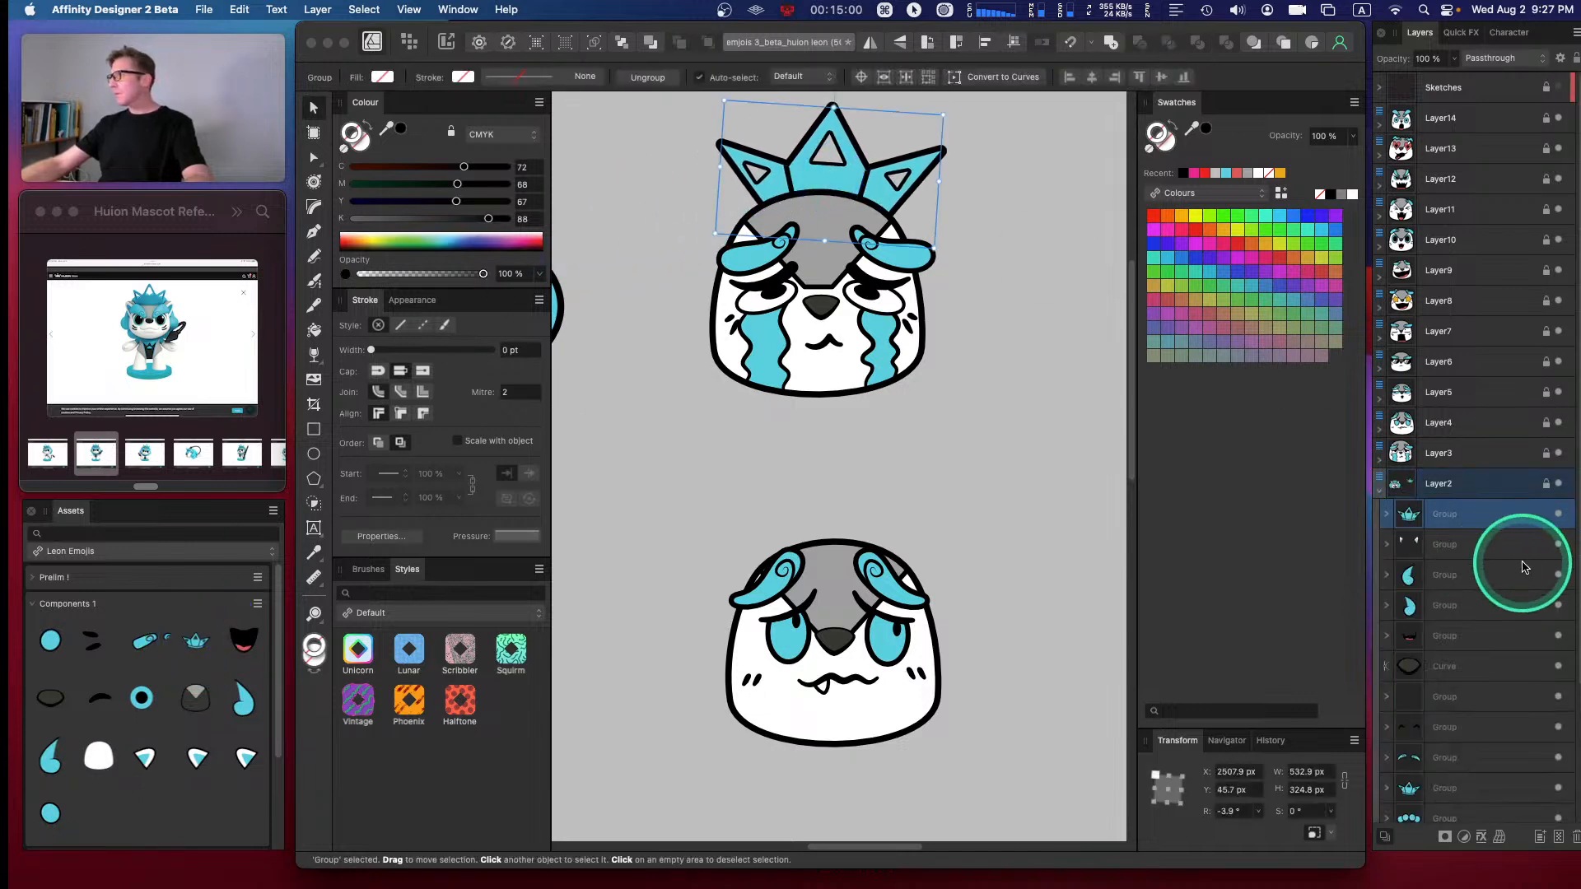
drag(1517, 512, 1454, 455)
click(1379, 490)
click(1379, 461)
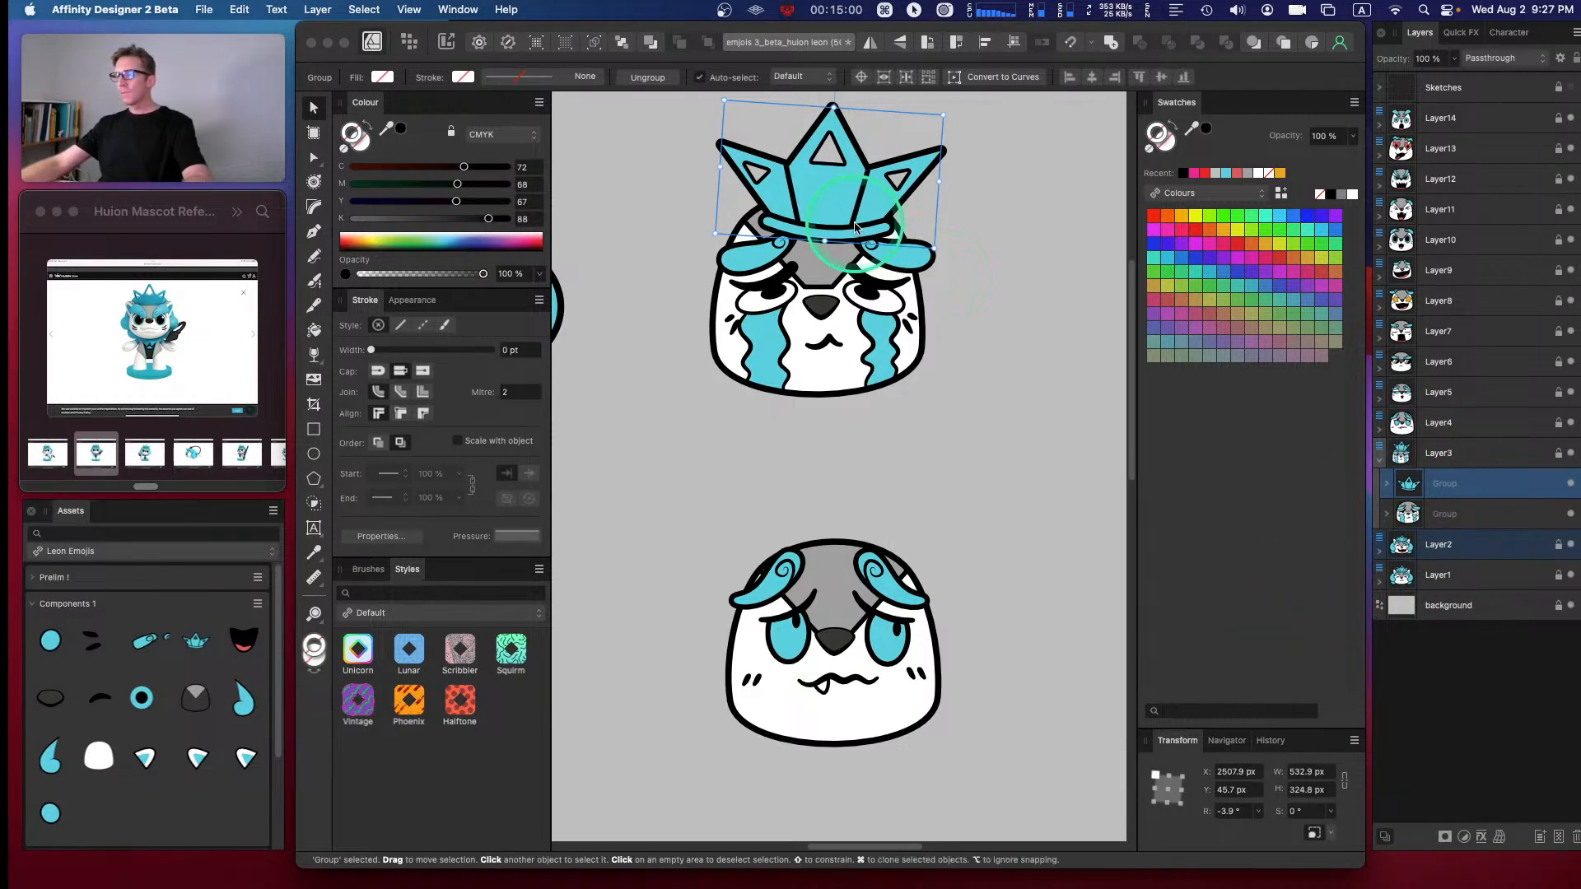
- Scale the crying emoji's crown to about 405 by 211 px, straighten it to about -0.8° and centre it above the brows
drag(940, 116, 846, 190)
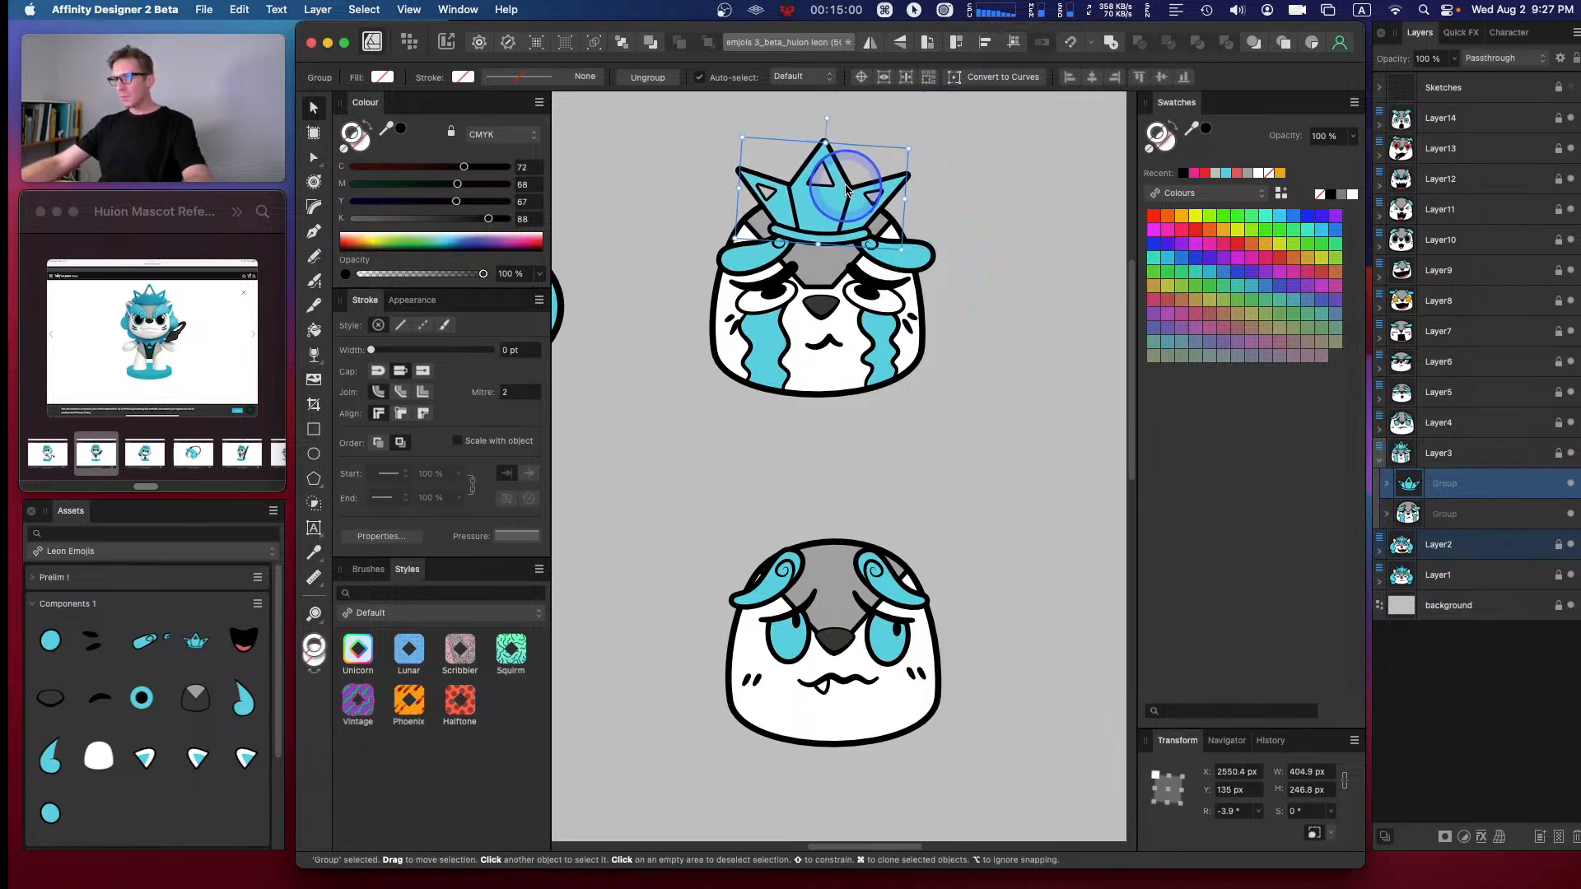
drag(825, 121, 819, 116)
drag(828, 182, 821, 154)
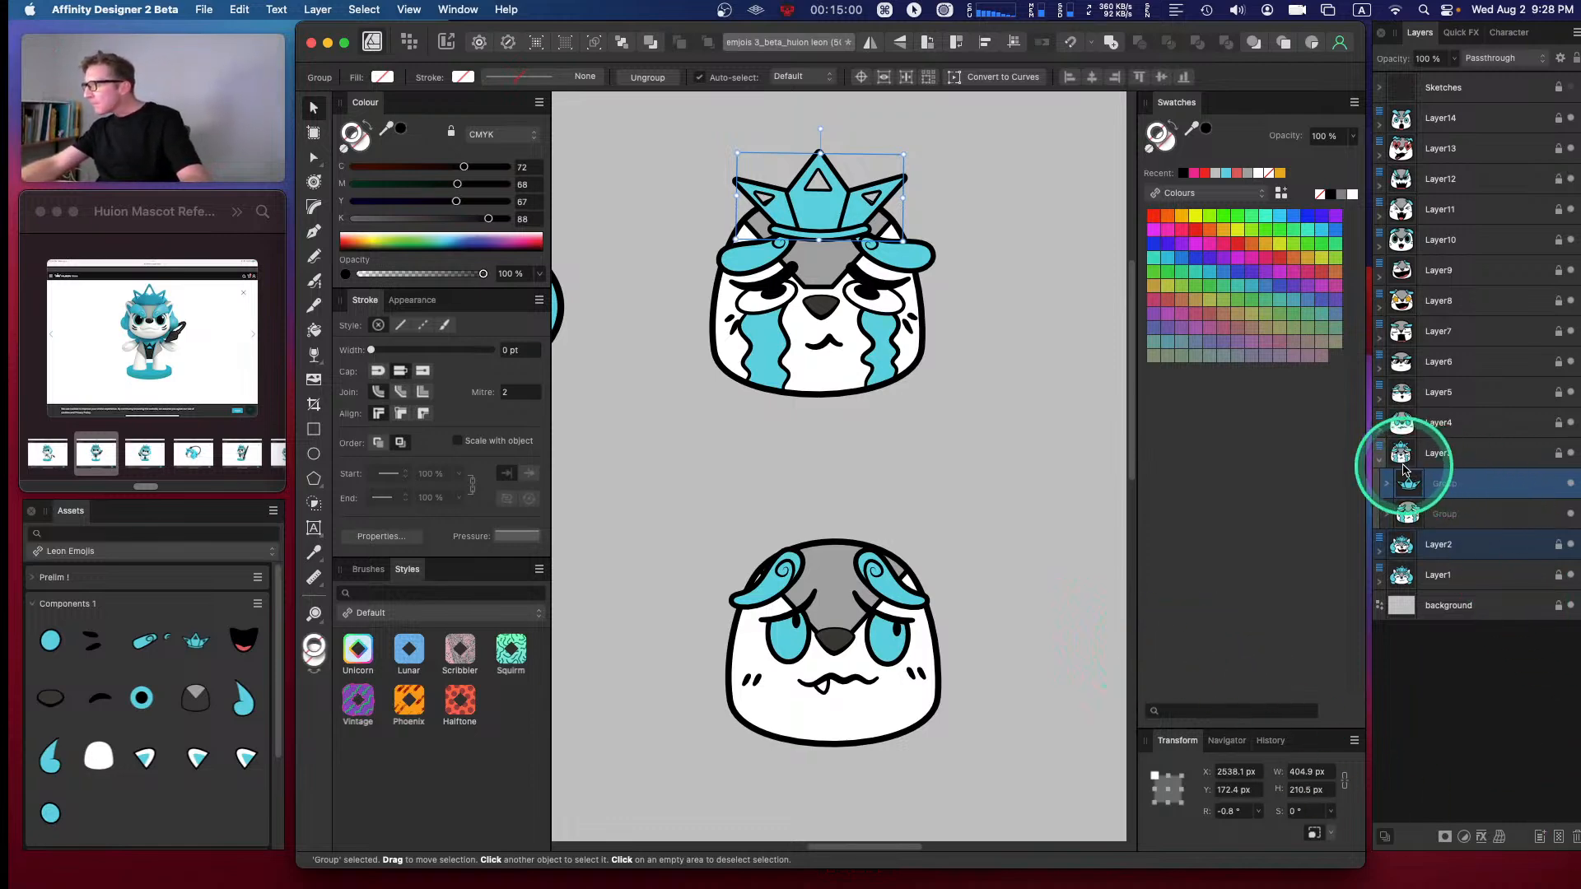
- Ungroup the crying emoji's face in Layer3 and send the crown behind the brows, just above the head curve
click(1435, 517)
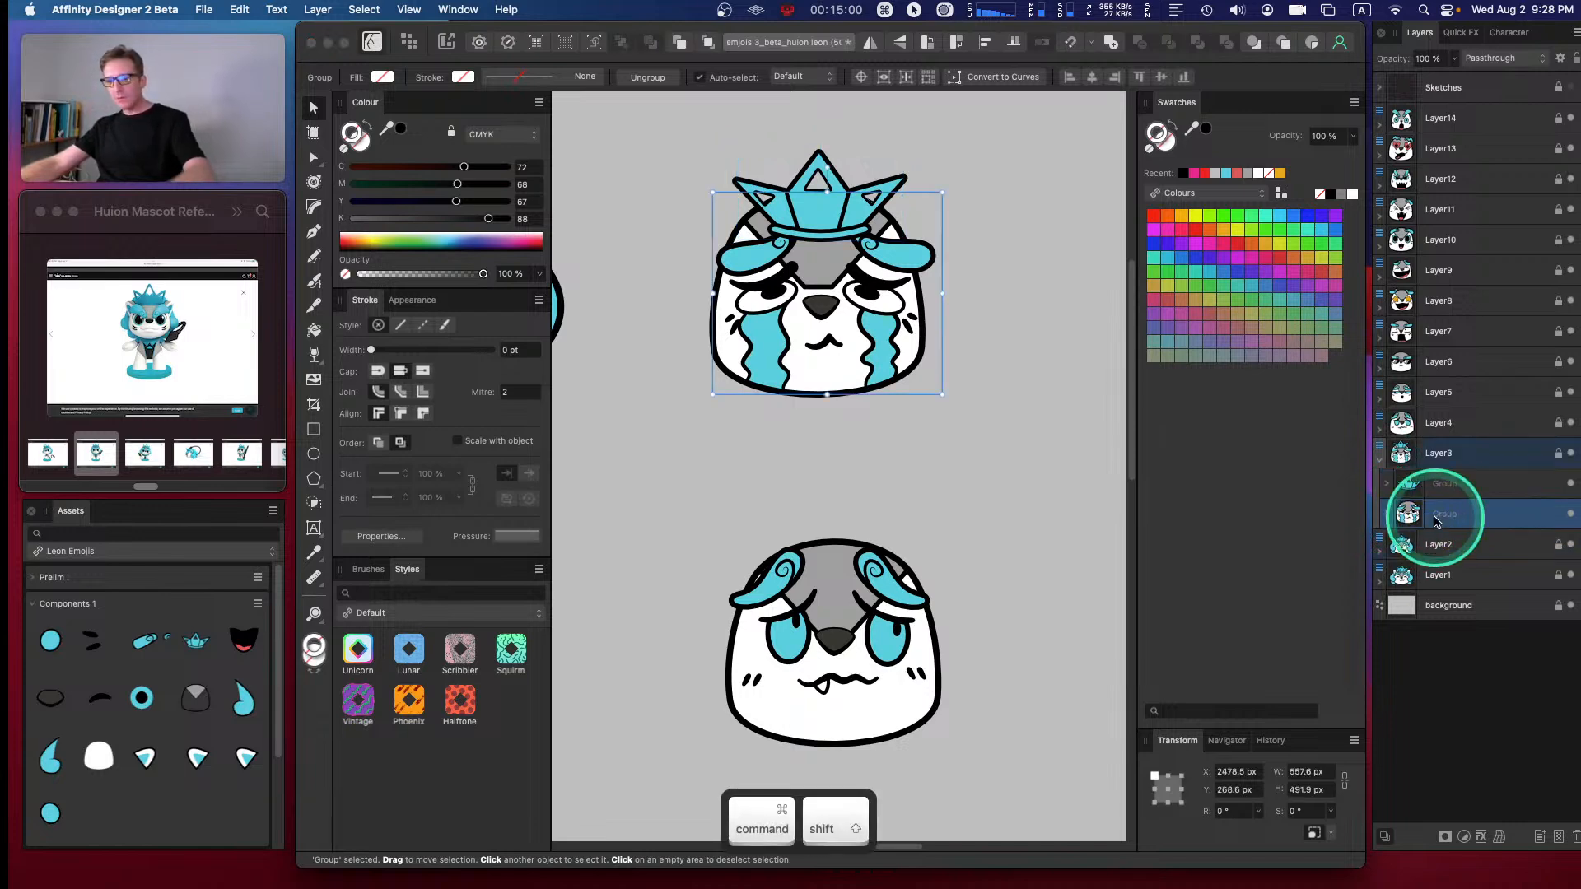
key(super+shift+g)
click(1479, 494)
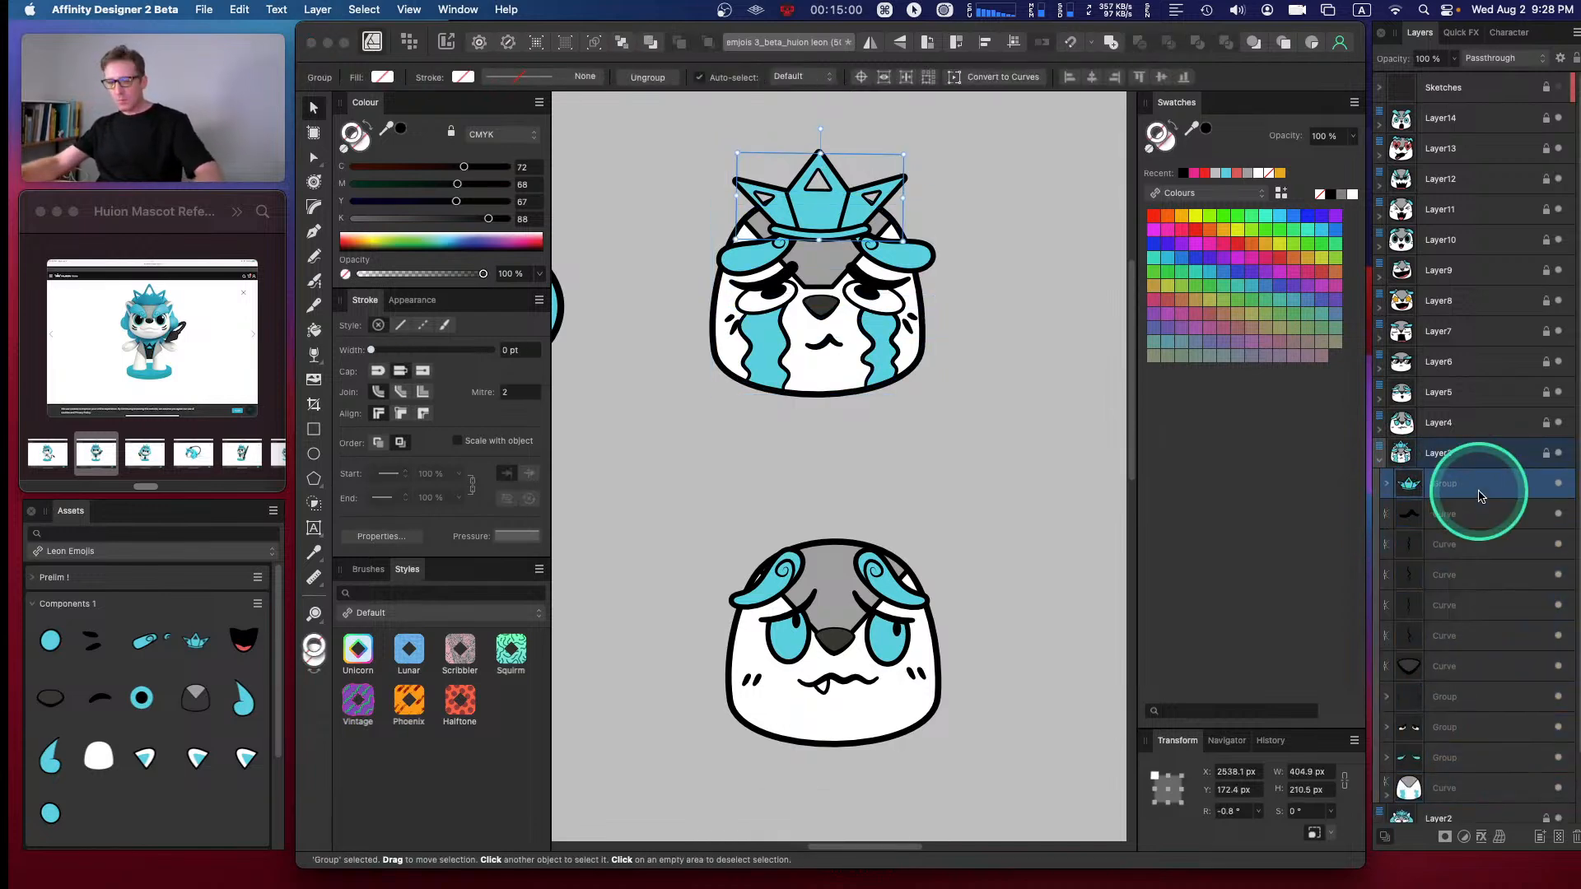
key(super+bracketleft)
key(super+bracketleft)
key(super+bracketleft)
key(super+bracketleft)
key(super+bracketleft)
key(super+bracketleft)
key(super+bracketleft)
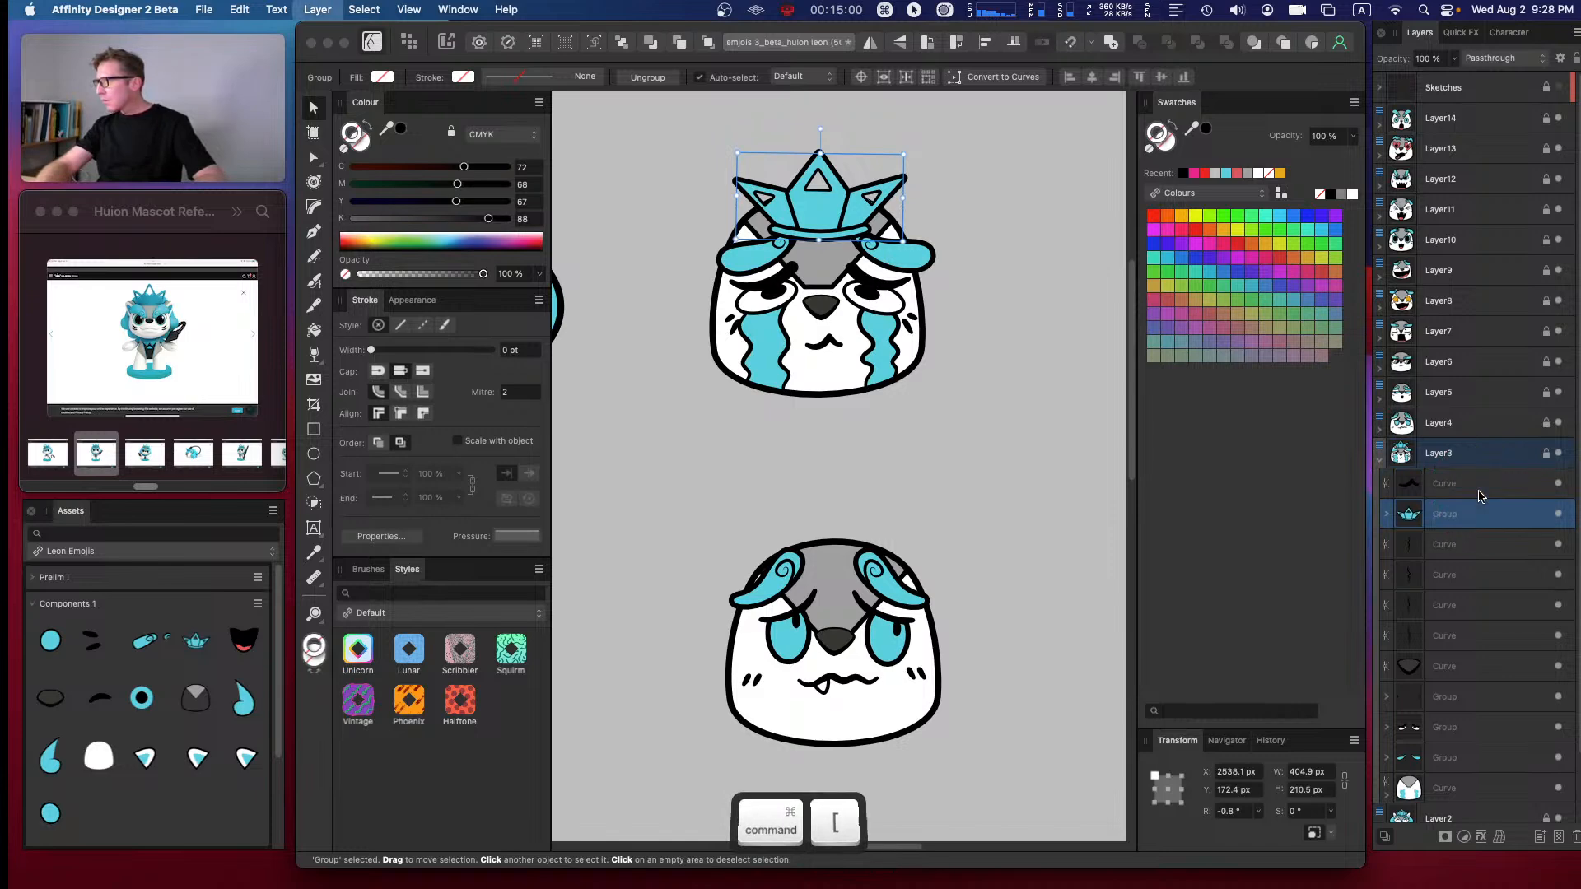
key(super+bracketleft)
key(super+bracketleft)
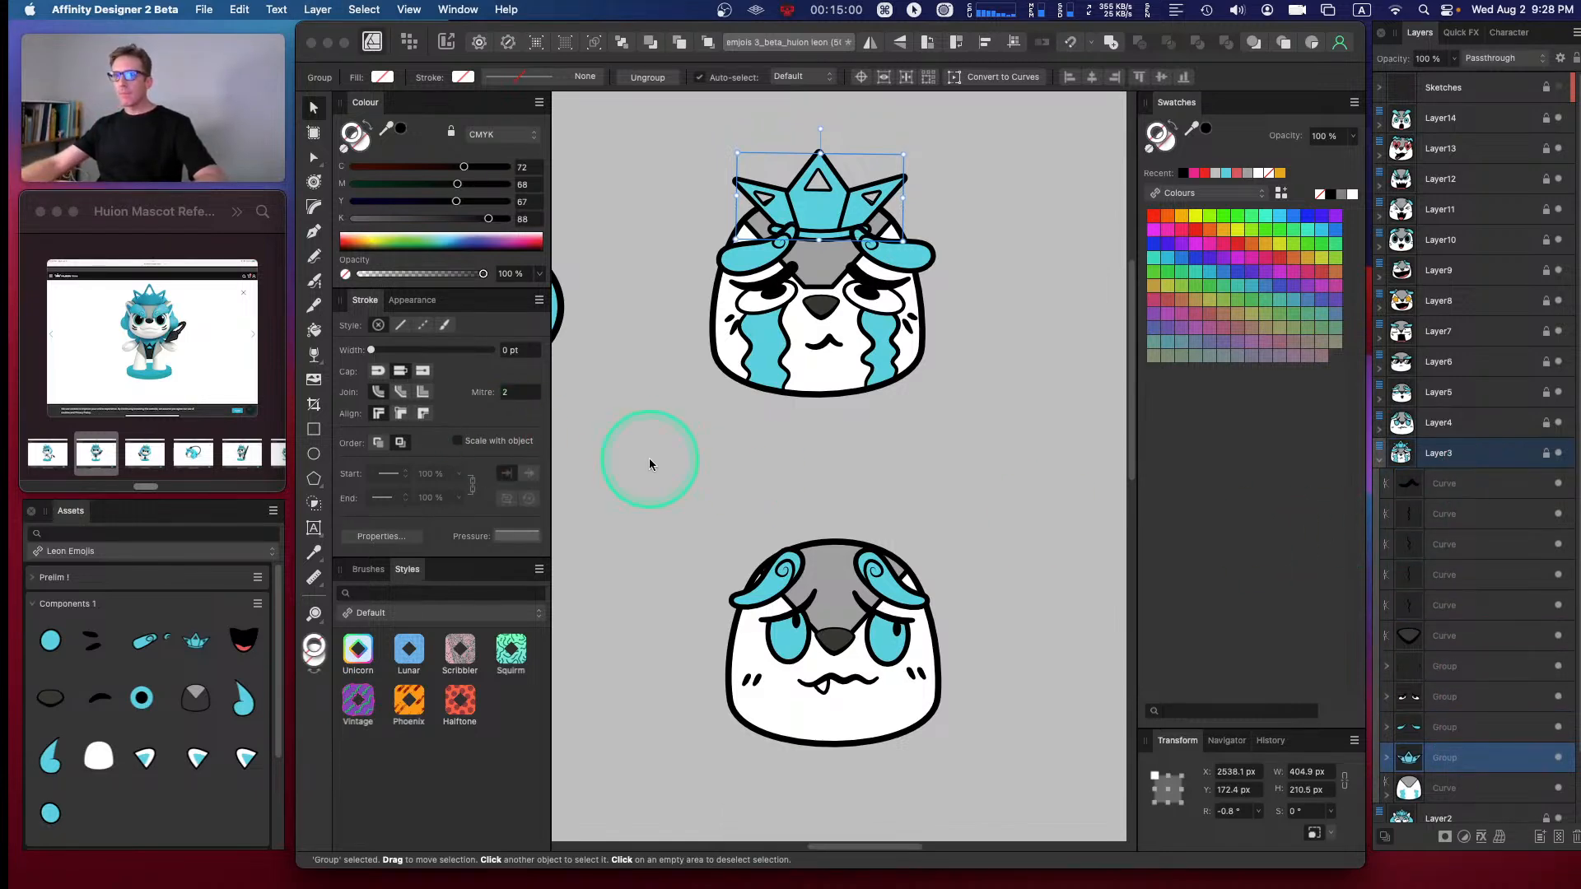
- Add Layer2's row of round hair puffs to the Components 1 assets
scroll(1578, 733, down, 2)
click(1380, 752)
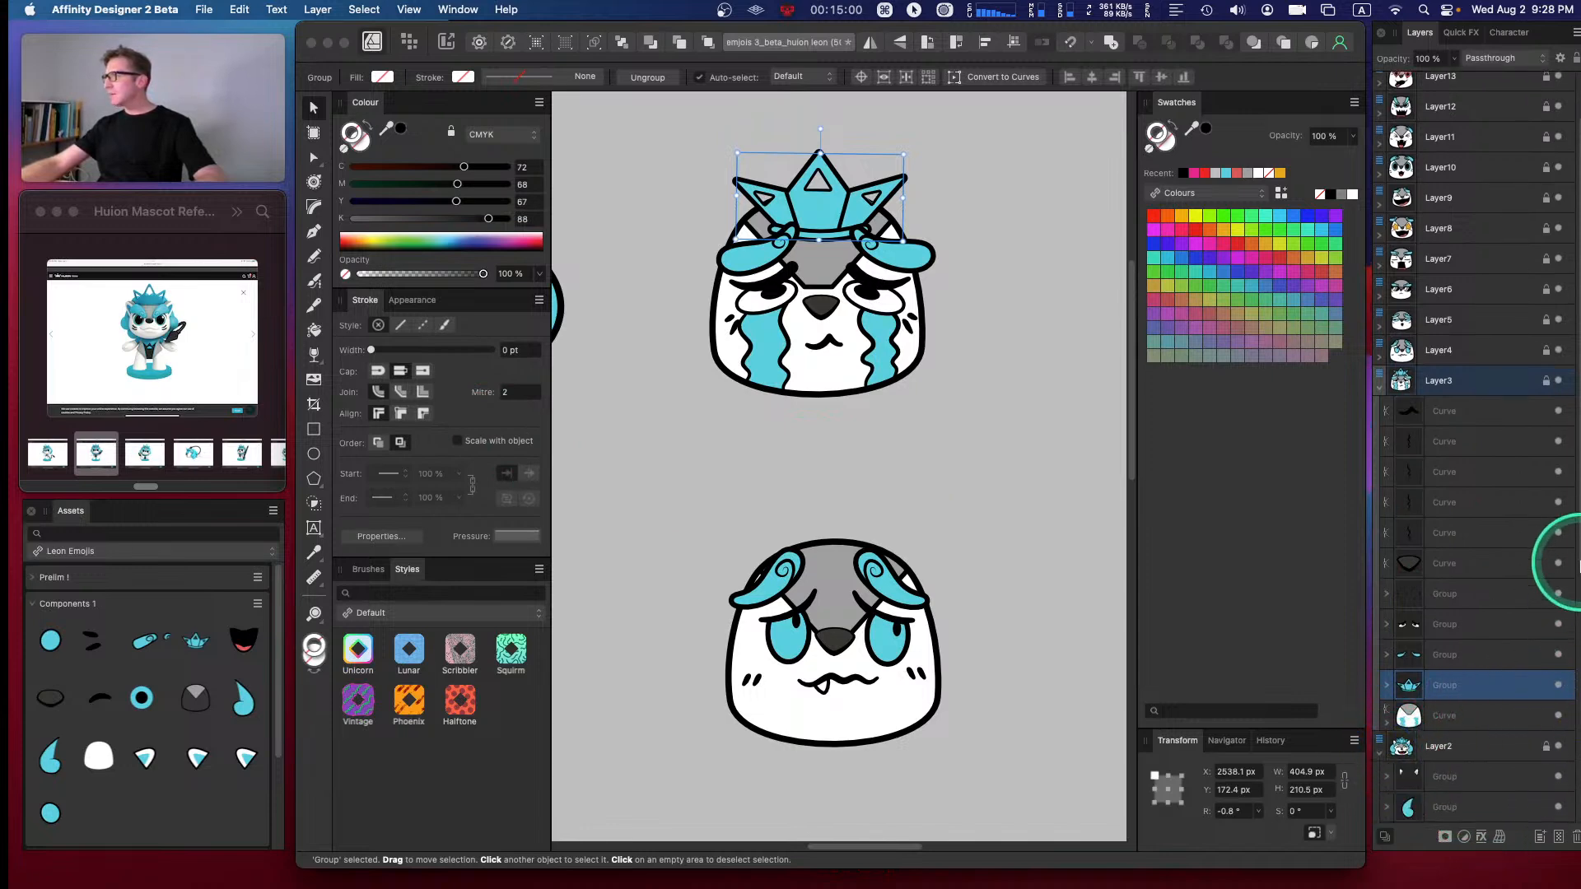
scroll(1576, 565, down, 10)
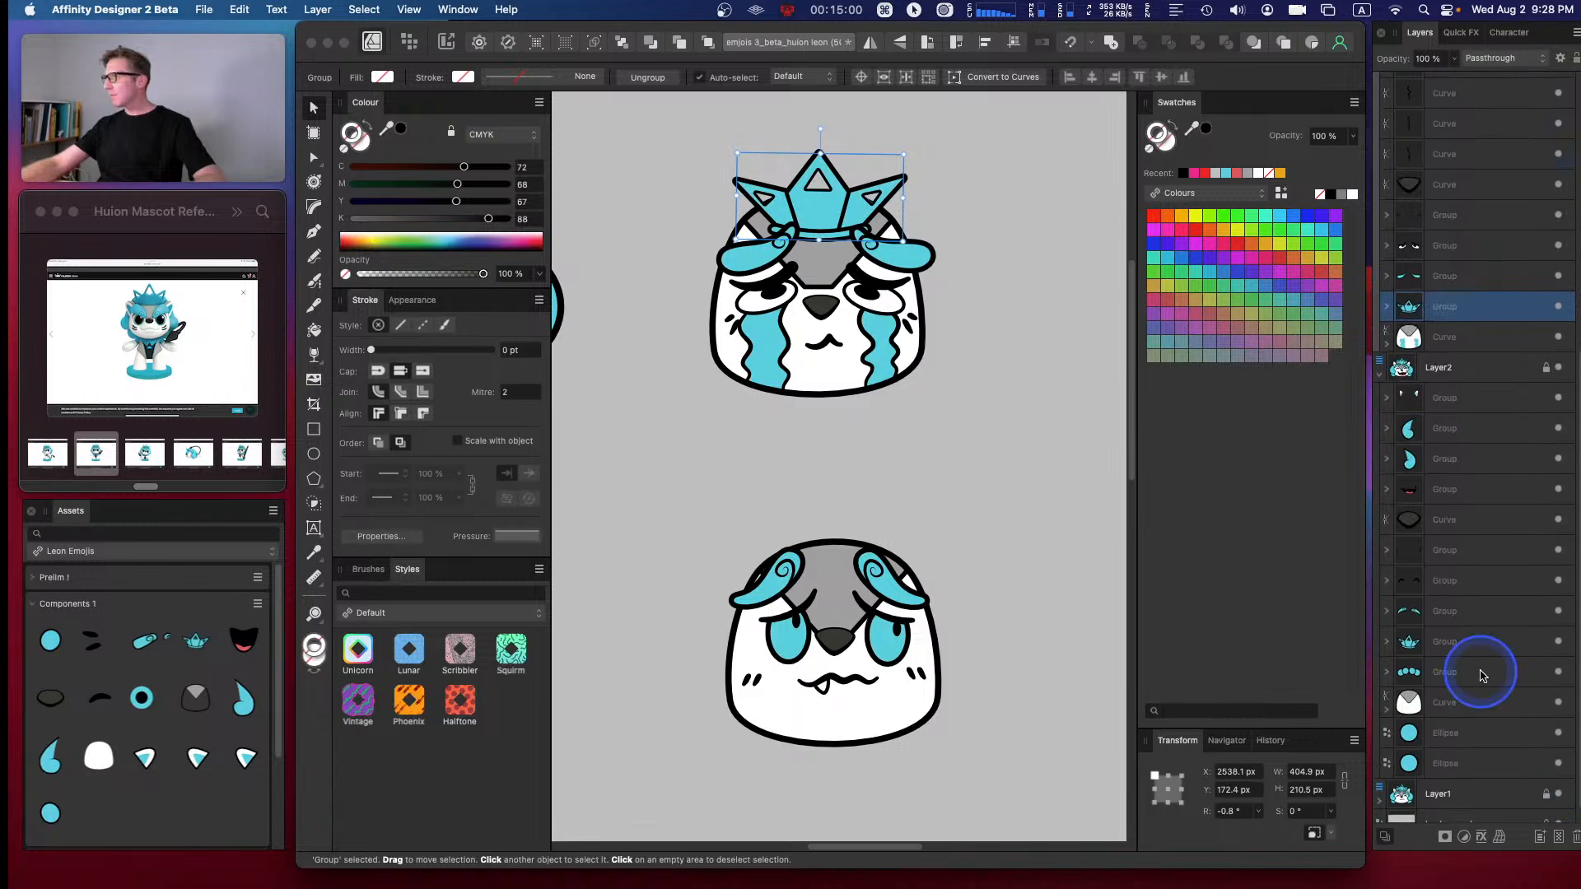
click(1482, 675)
click(258, 604)
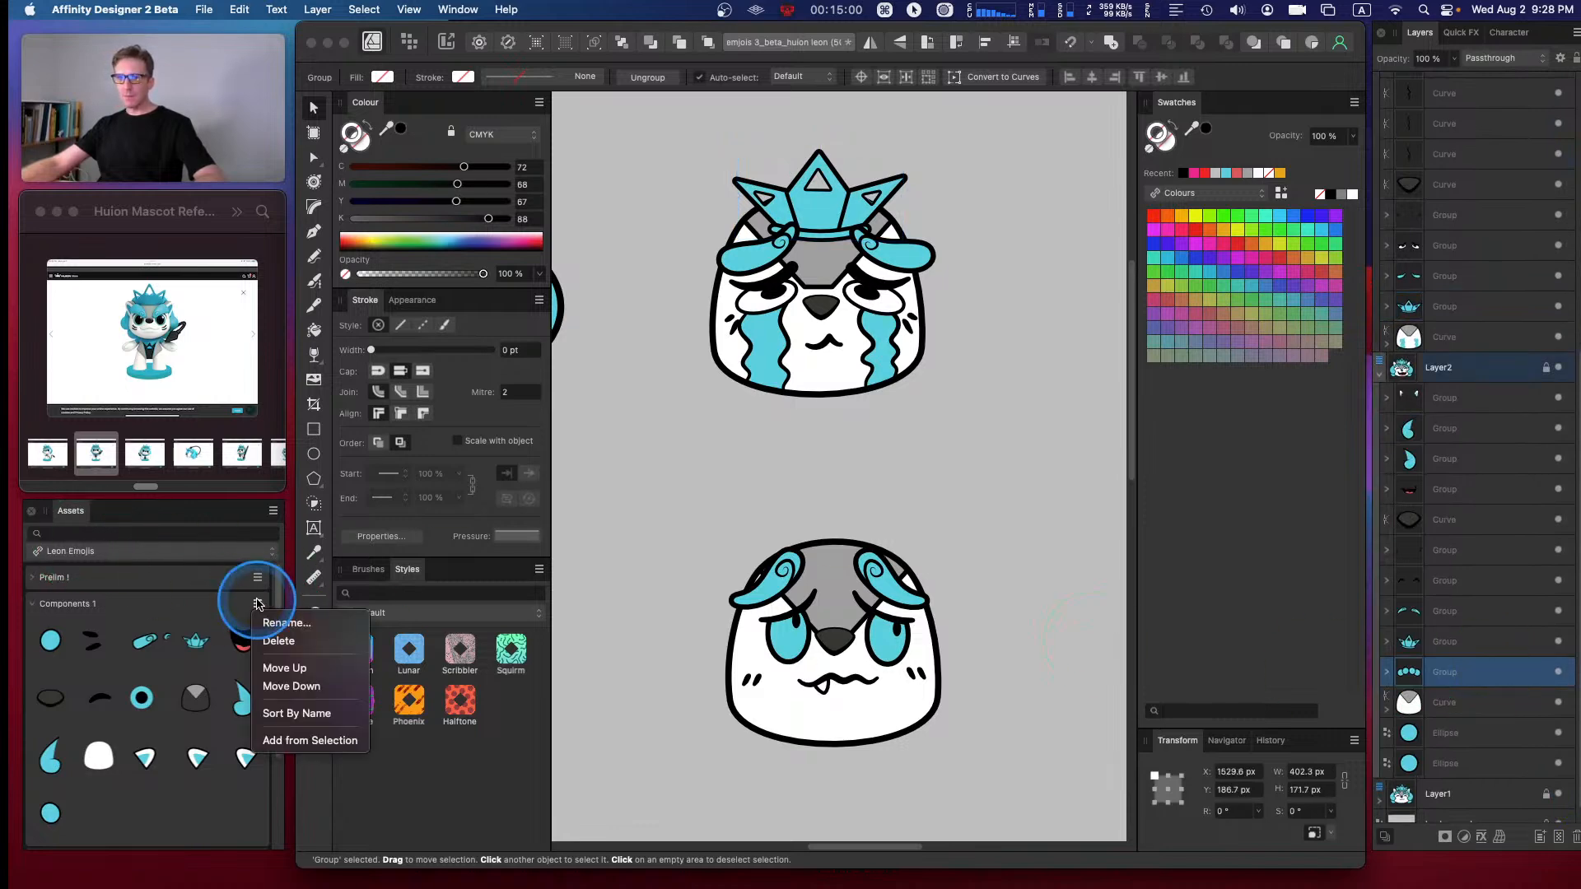
click(316, 739)
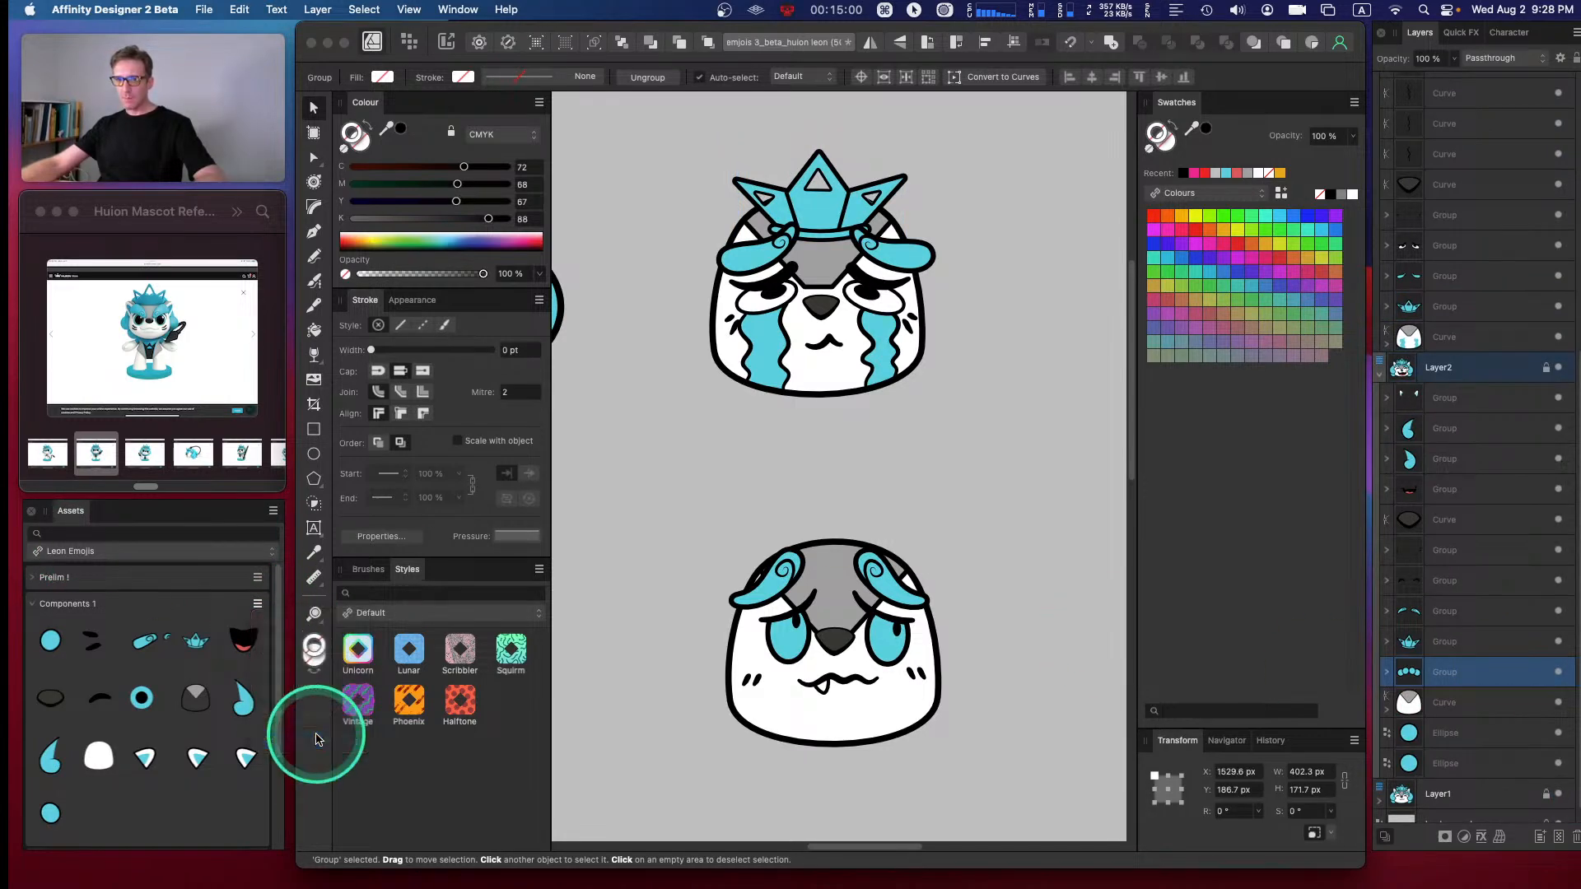
- Place the hair puffs asset on the crying emoji's head and move it directly below the crown group in Layer3
drag(103, 812, 819, 198)
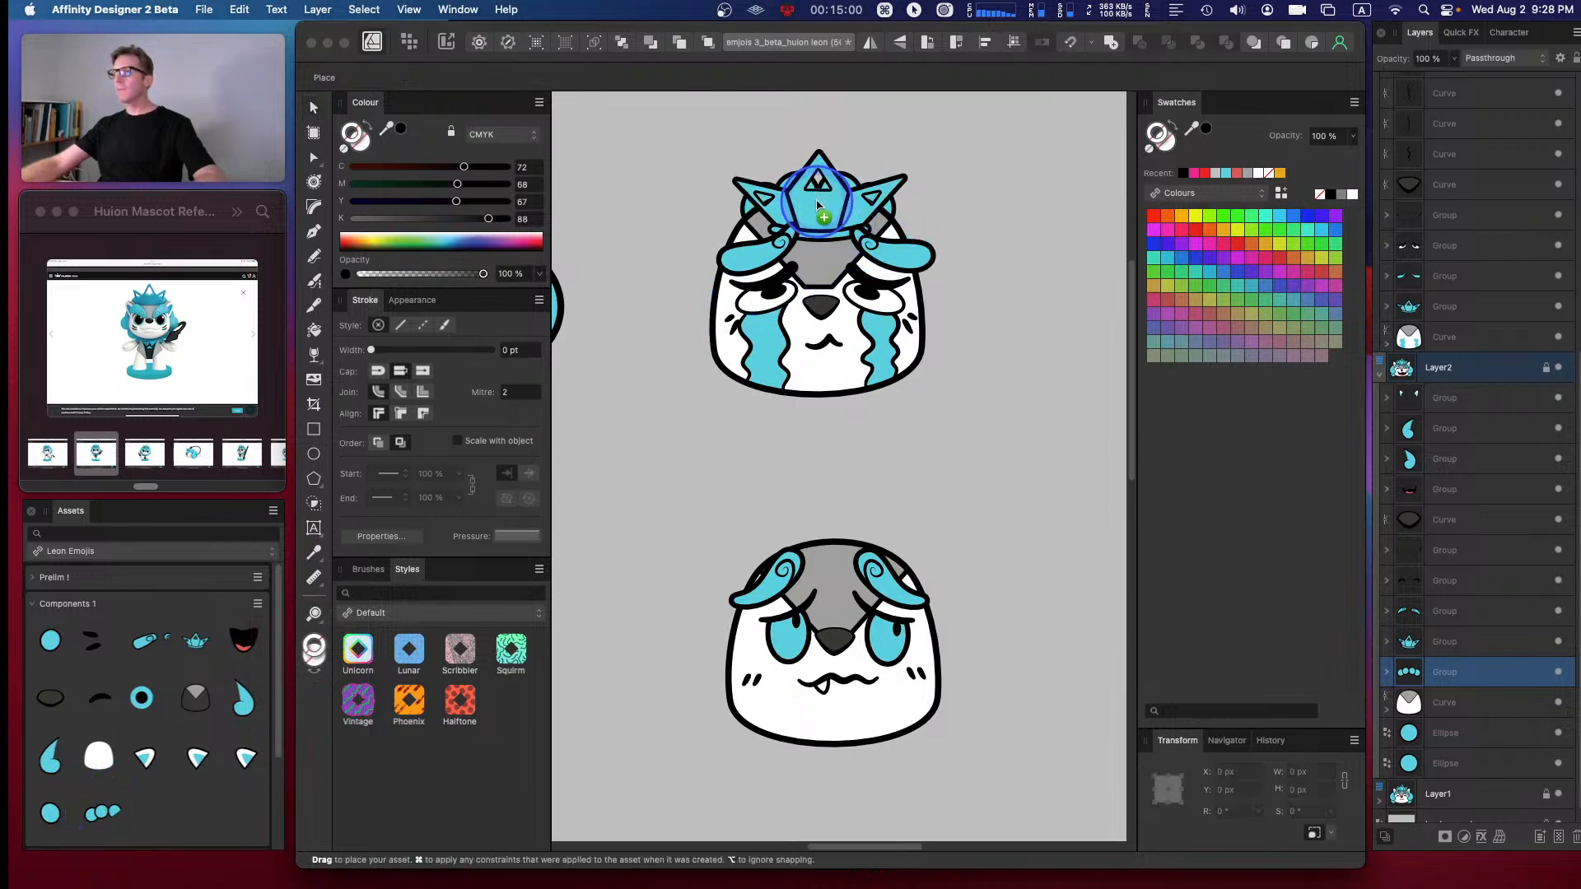
drag(815, 201, 815, 199)
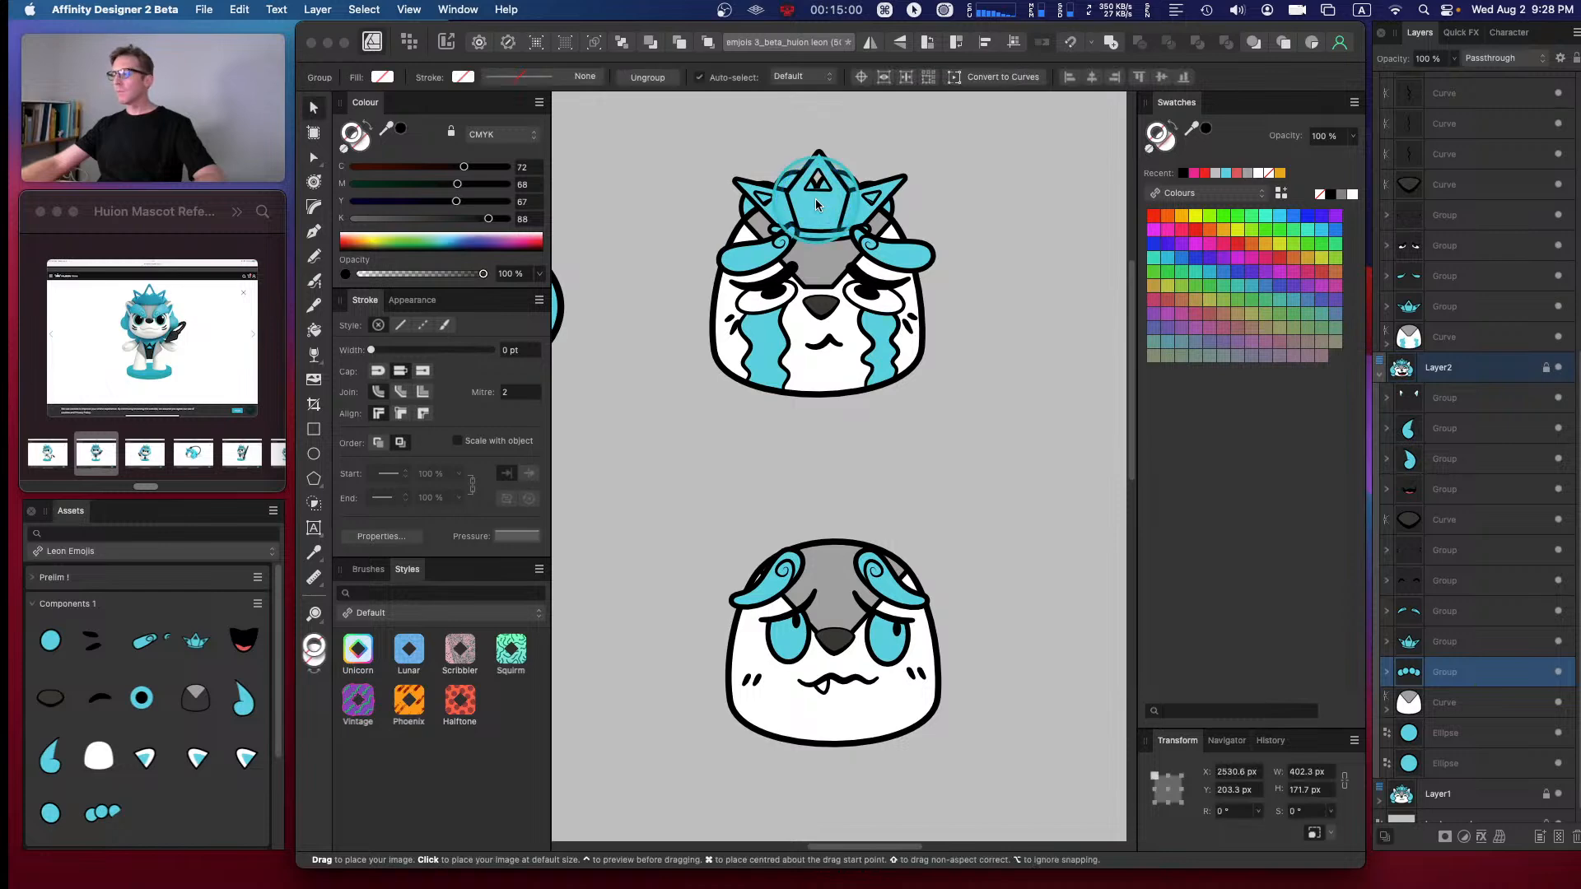
drag(1463, 685, 1494, 321)
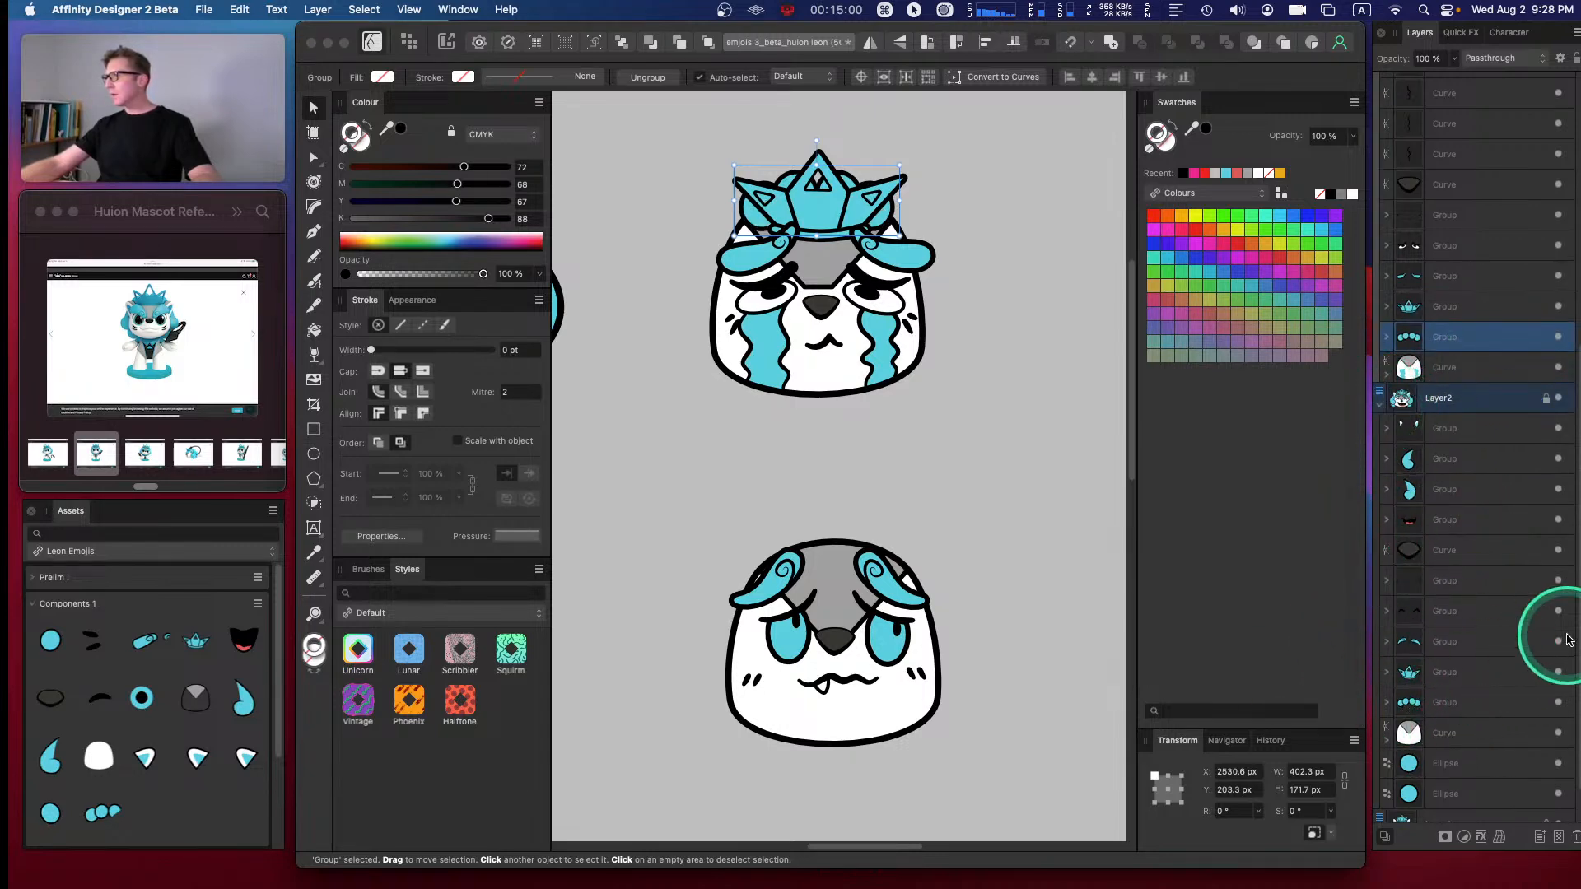
- Add Layer2's ear group to the Components 1 assets and collapse Layer2
click(1463, 592)
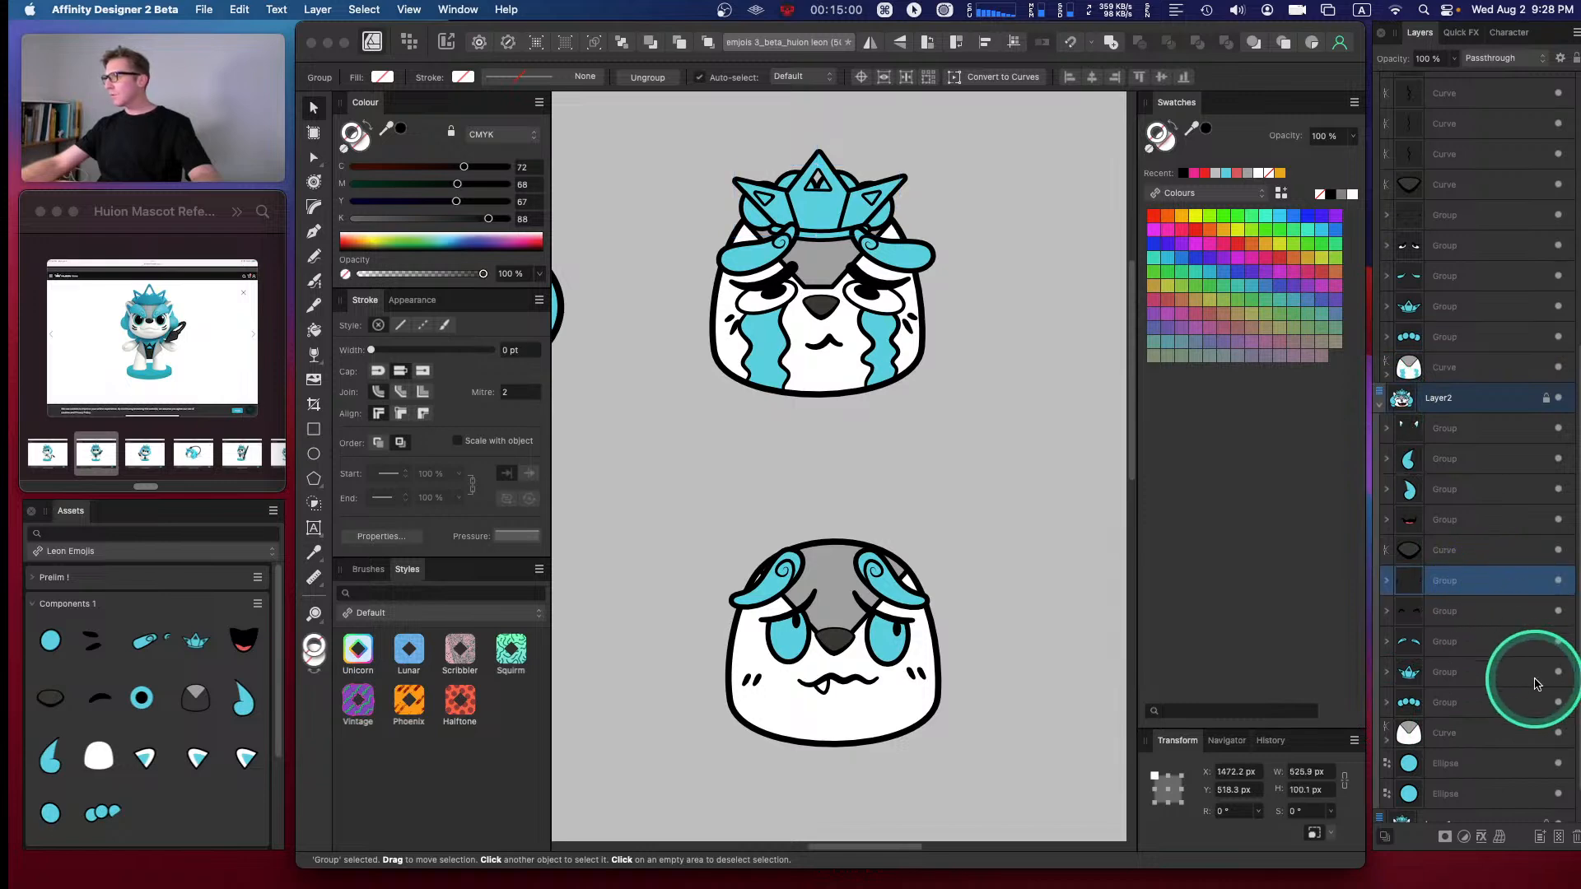
click(1465, 427)
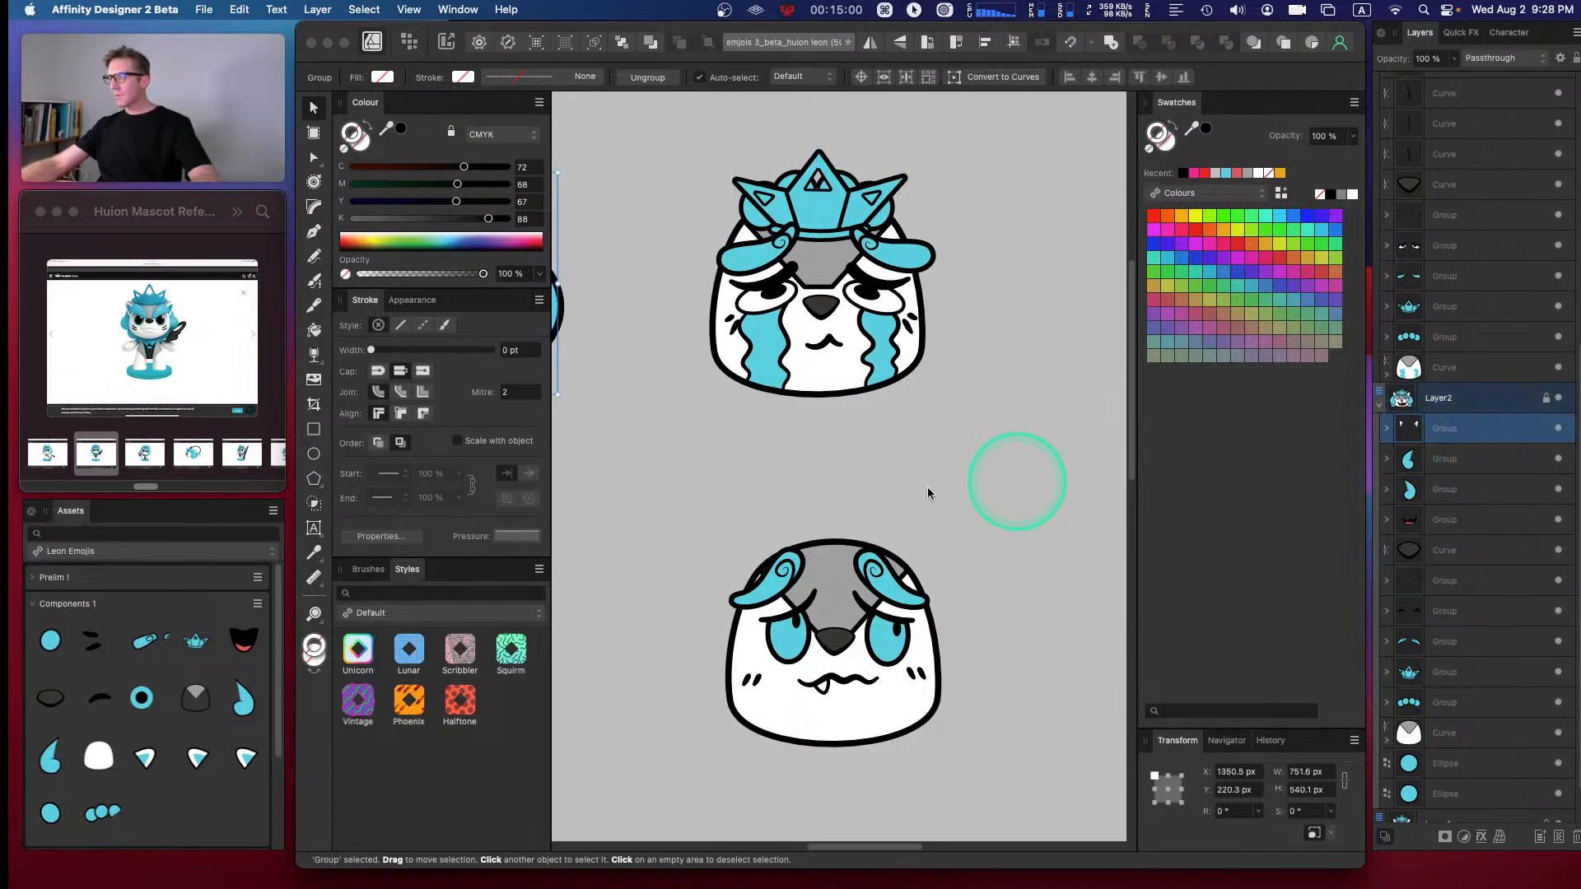
click(258, 604)
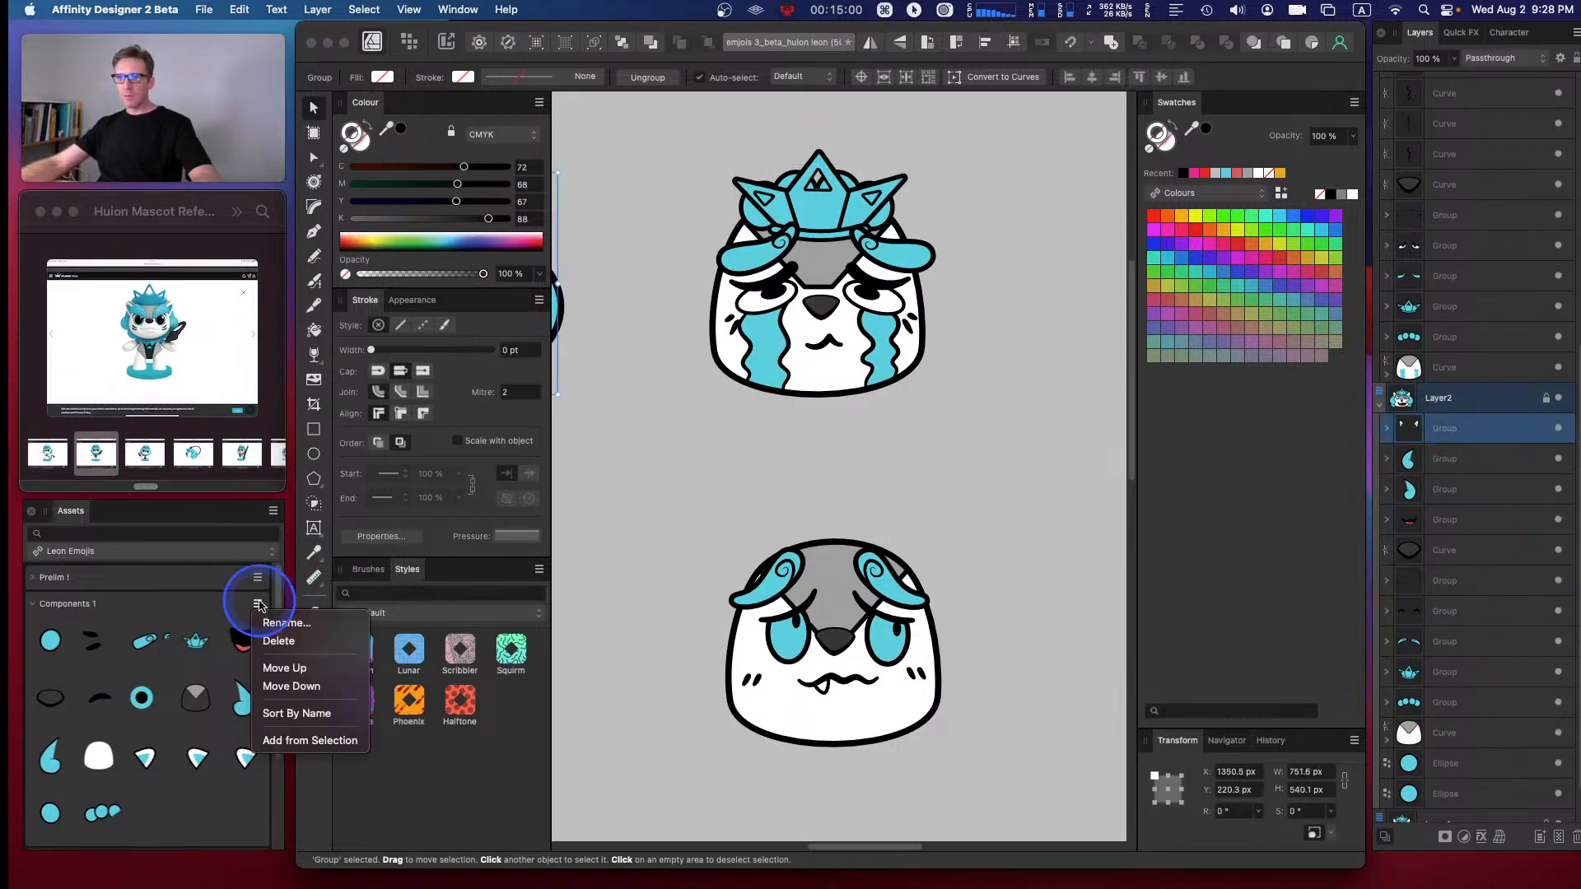
click(299, 738)
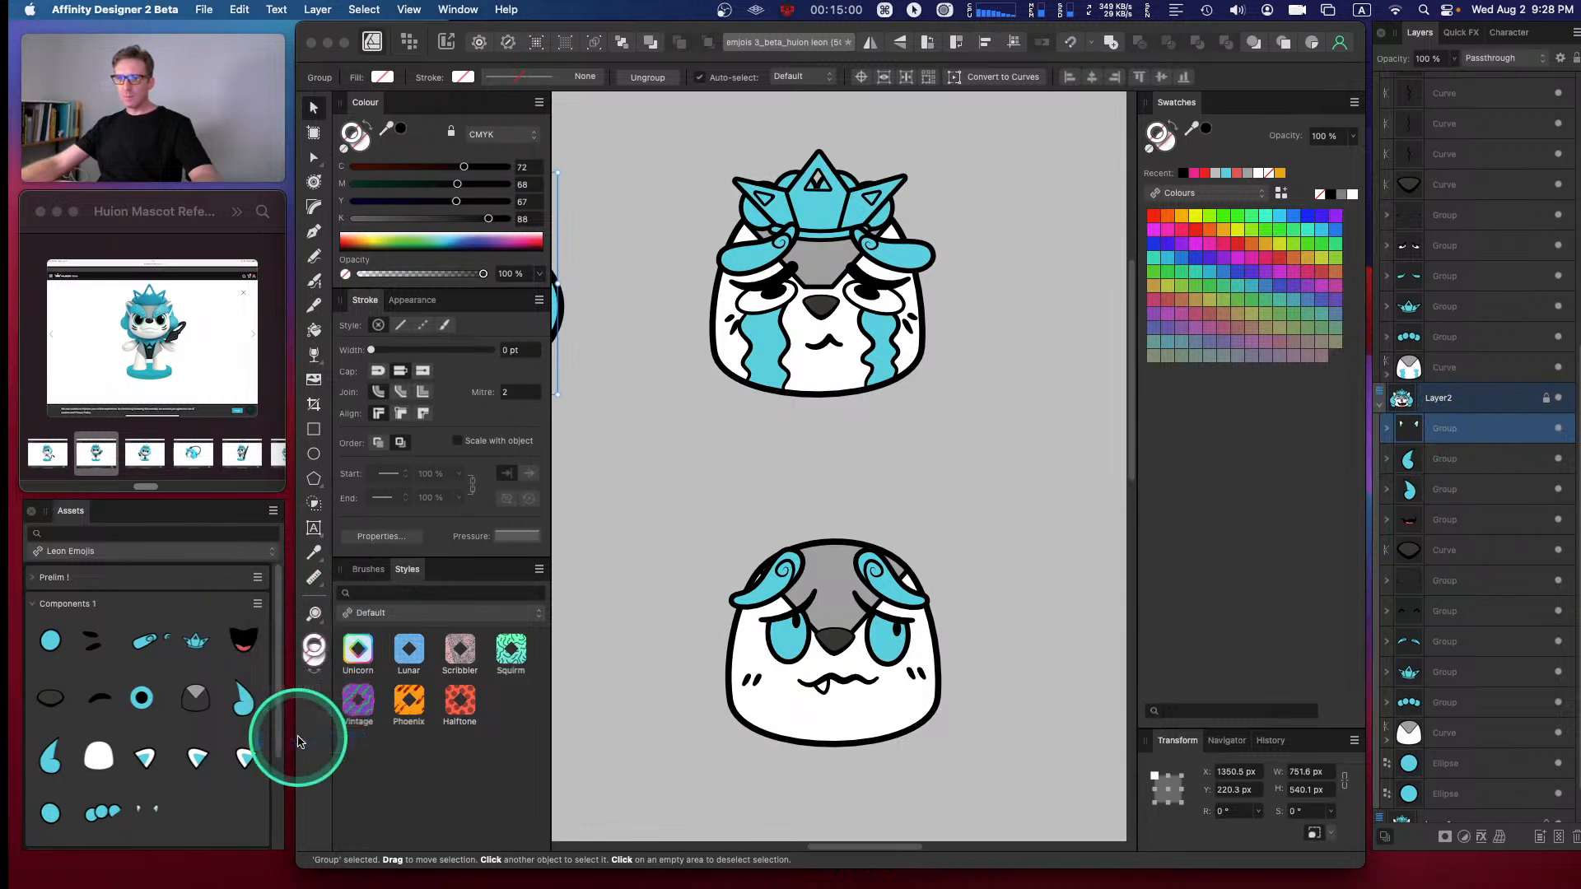
click(1380, 402)
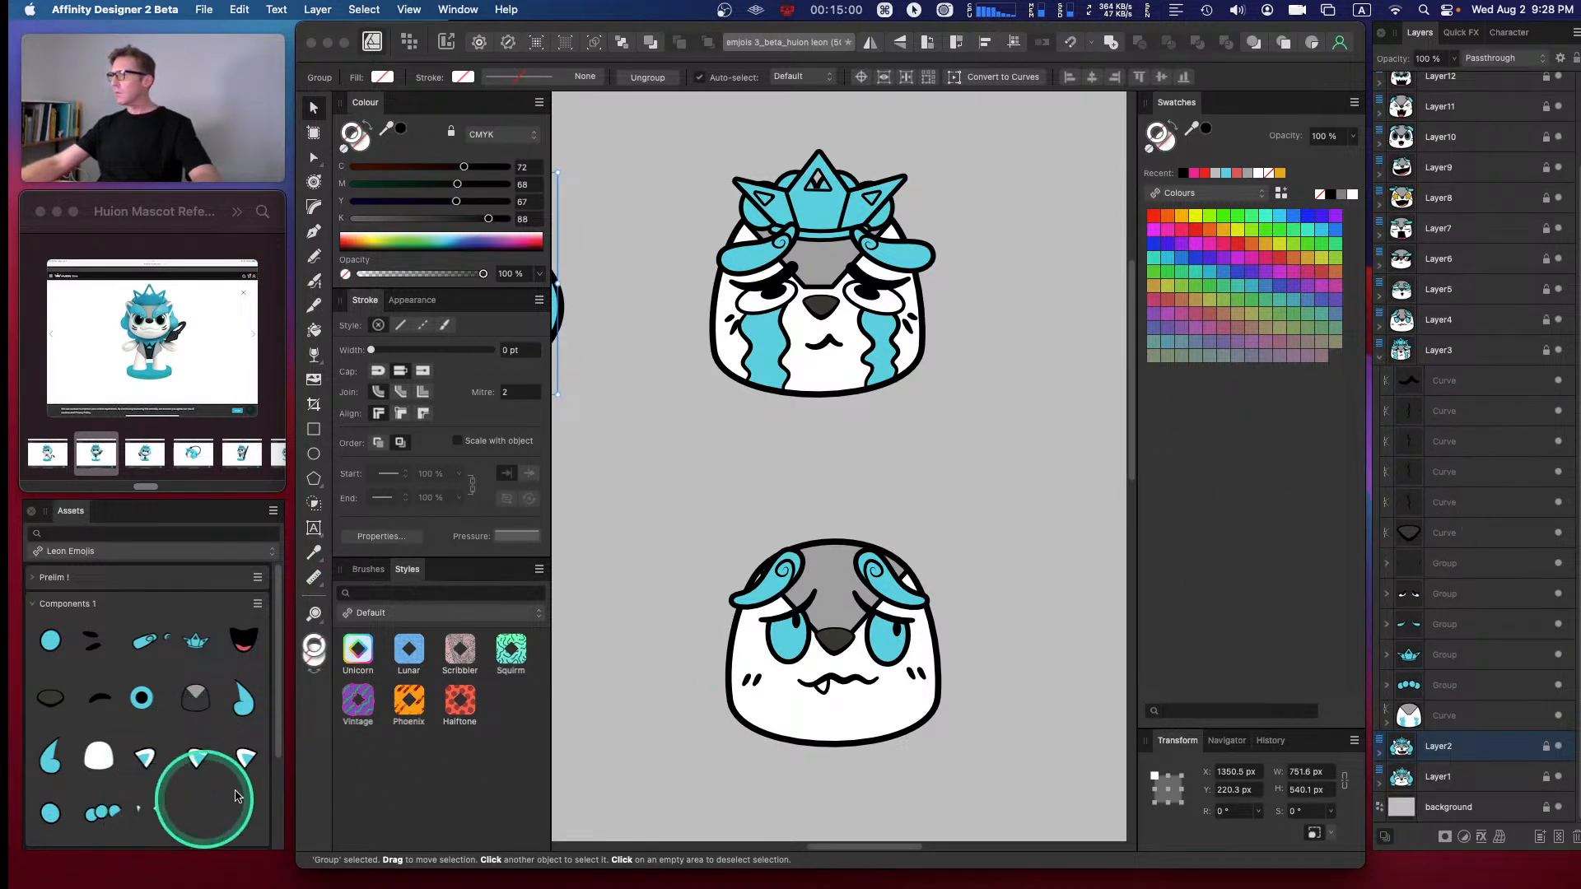
- Place the ear pair asset on the crying emoji in Layer3 and send it behind the hair puffs, just above the head curve
mouse_move(1468, 365)
mouse_down()
mouse_move(1369, 343)
mouse_move(339, 646)
mouse_move(238, 698)
mouse_move(503, 319)
mouse_move(277, 492)
mouse_move(263, 781)
mouse_move(203, 823)
mouse_move(152, 815)
mouse_move(159, 759)
mouse_move(688, 357)
mouse_move(834, 266)
mouse_move(820, 275)
mouse_up()
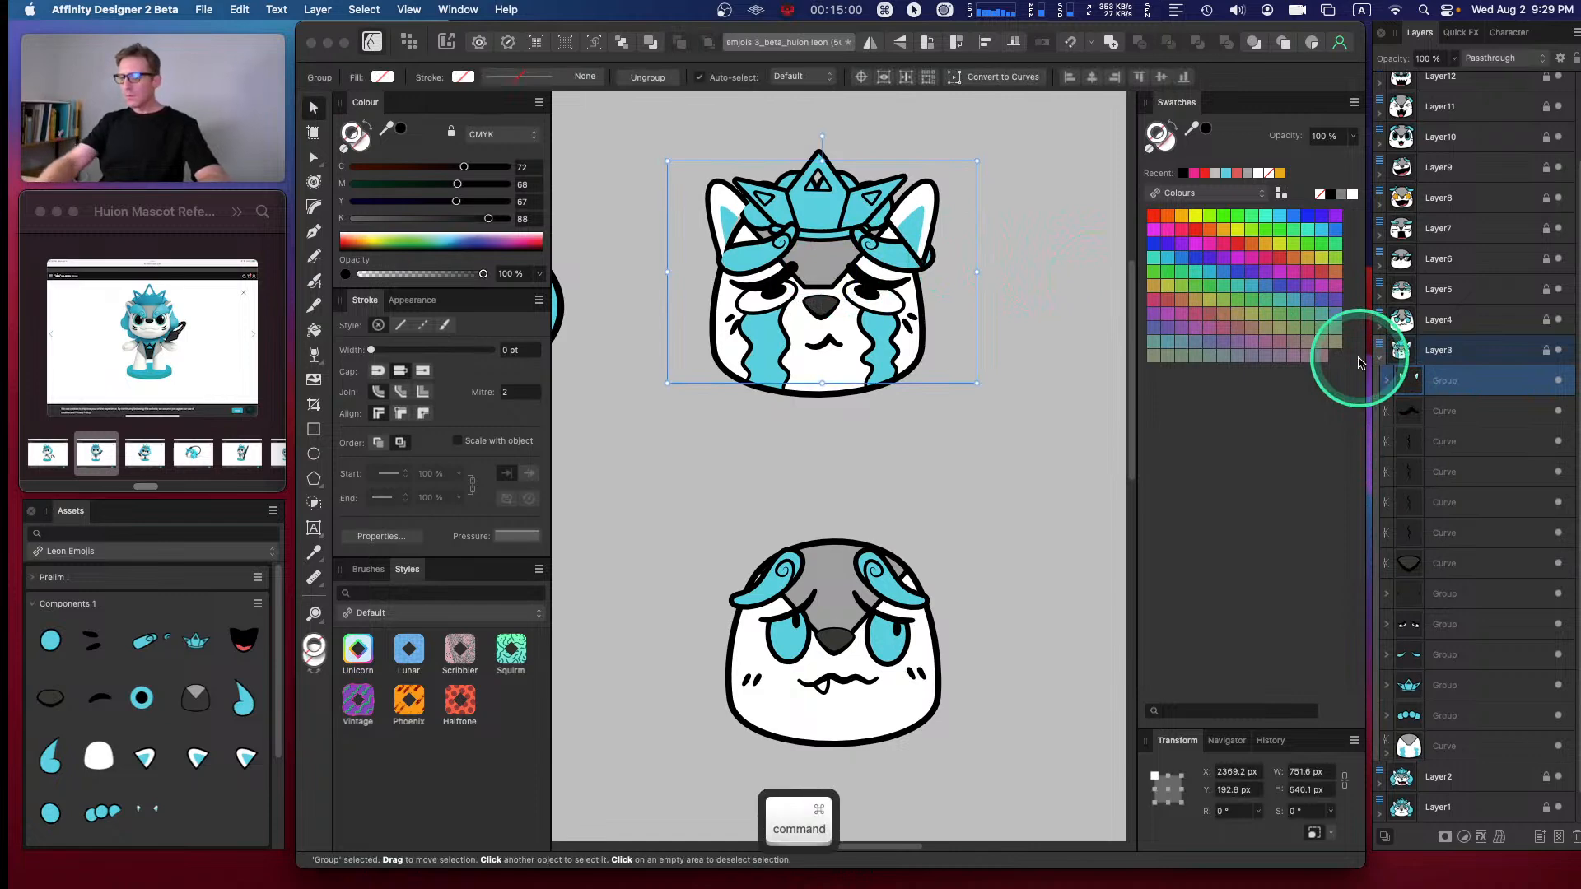
key(super+bracketleft)
key(super+bracketleft)
key(super+bracketleft)
key(super+bracketleft)
key(super+bracketleft)
key(super+bracketleft)
key(super+bracketleft)
key(super+bracketleft)
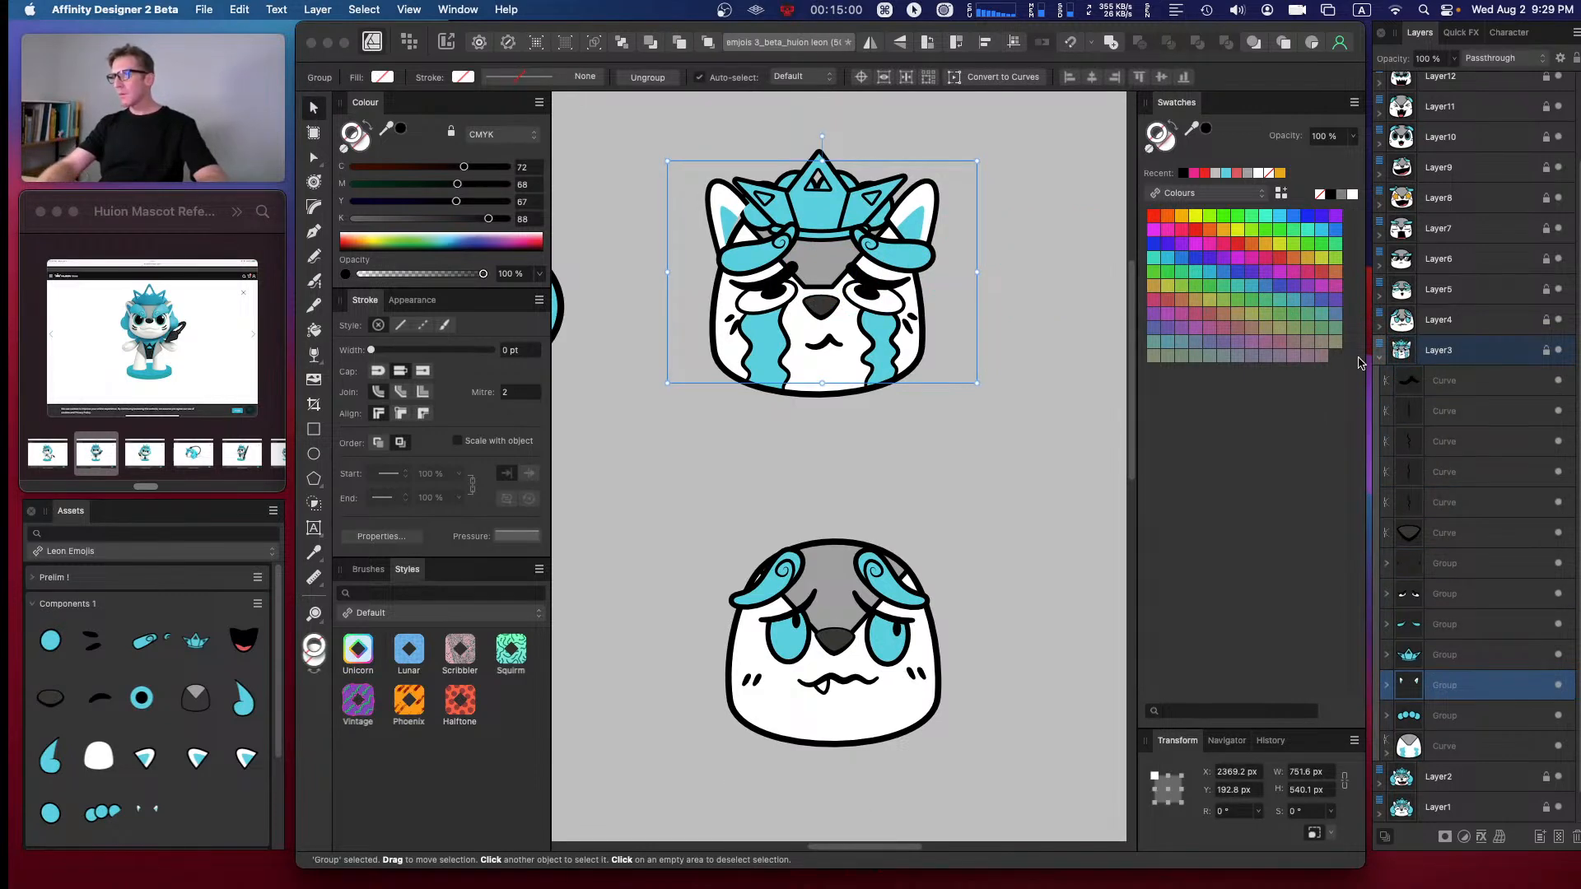
key(super+bracketleft)
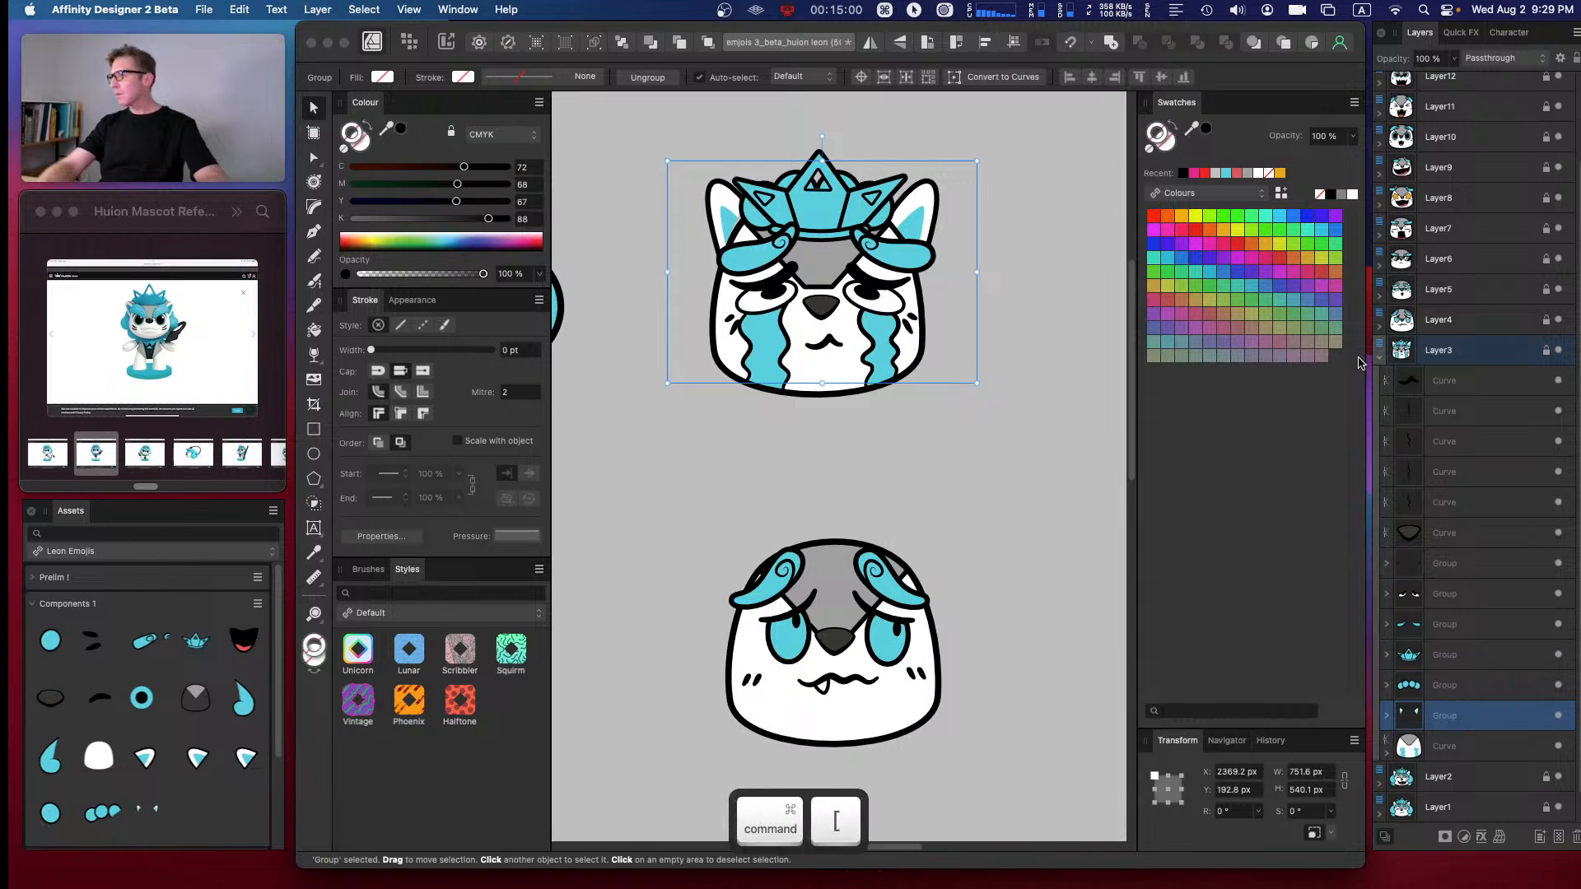
click(918, 300)
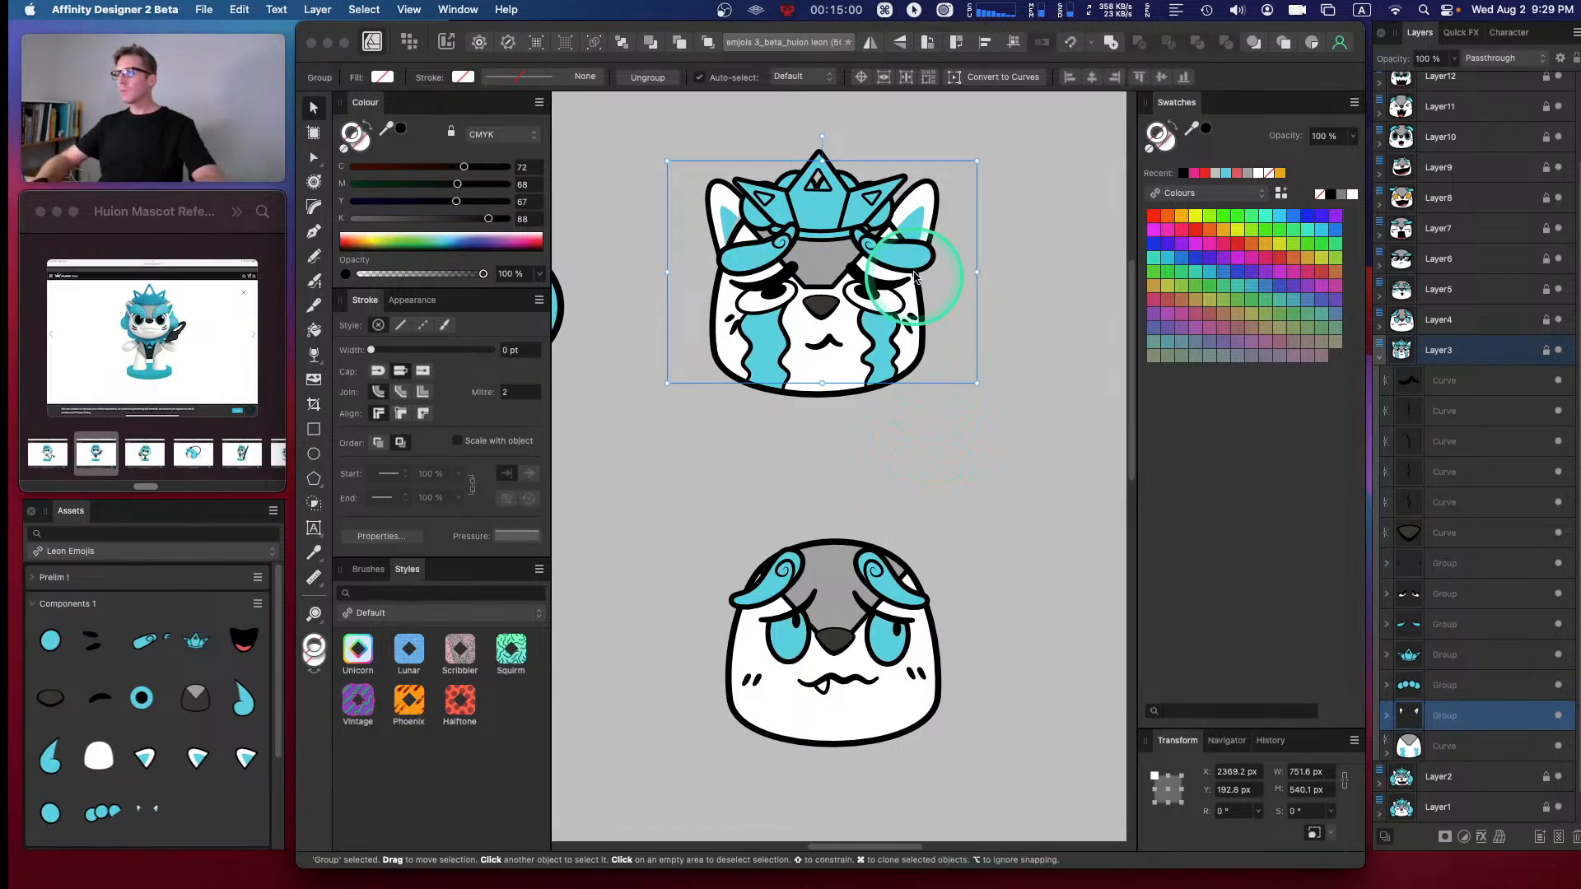
click(951, 239)
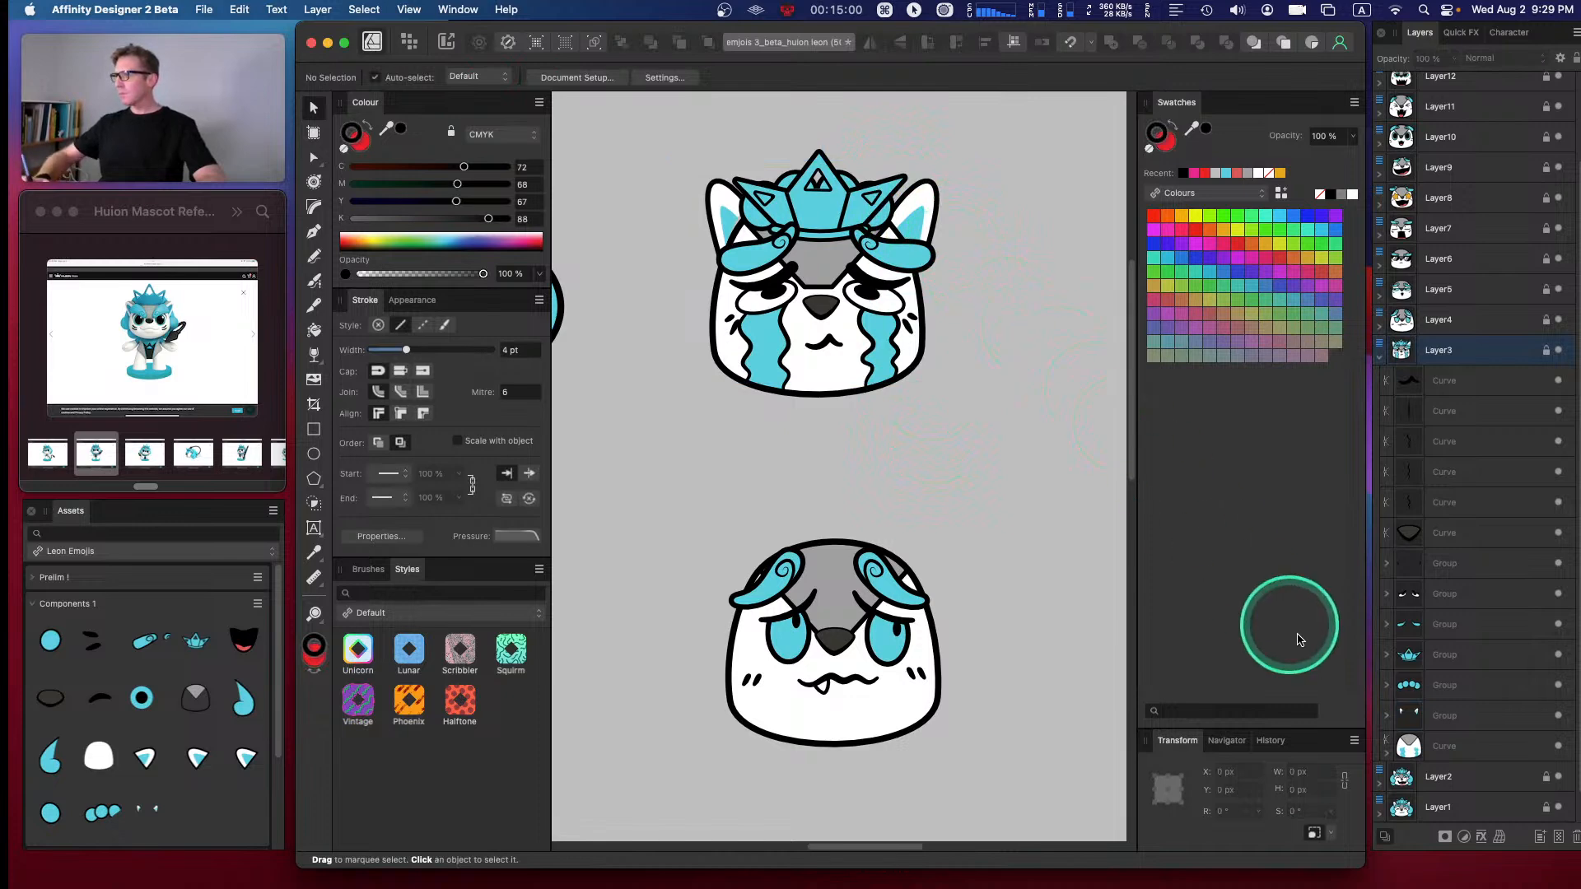
- Shift the ear group in Layer3 slightly to realign it on the crying emoji's head
click(1417, 727)
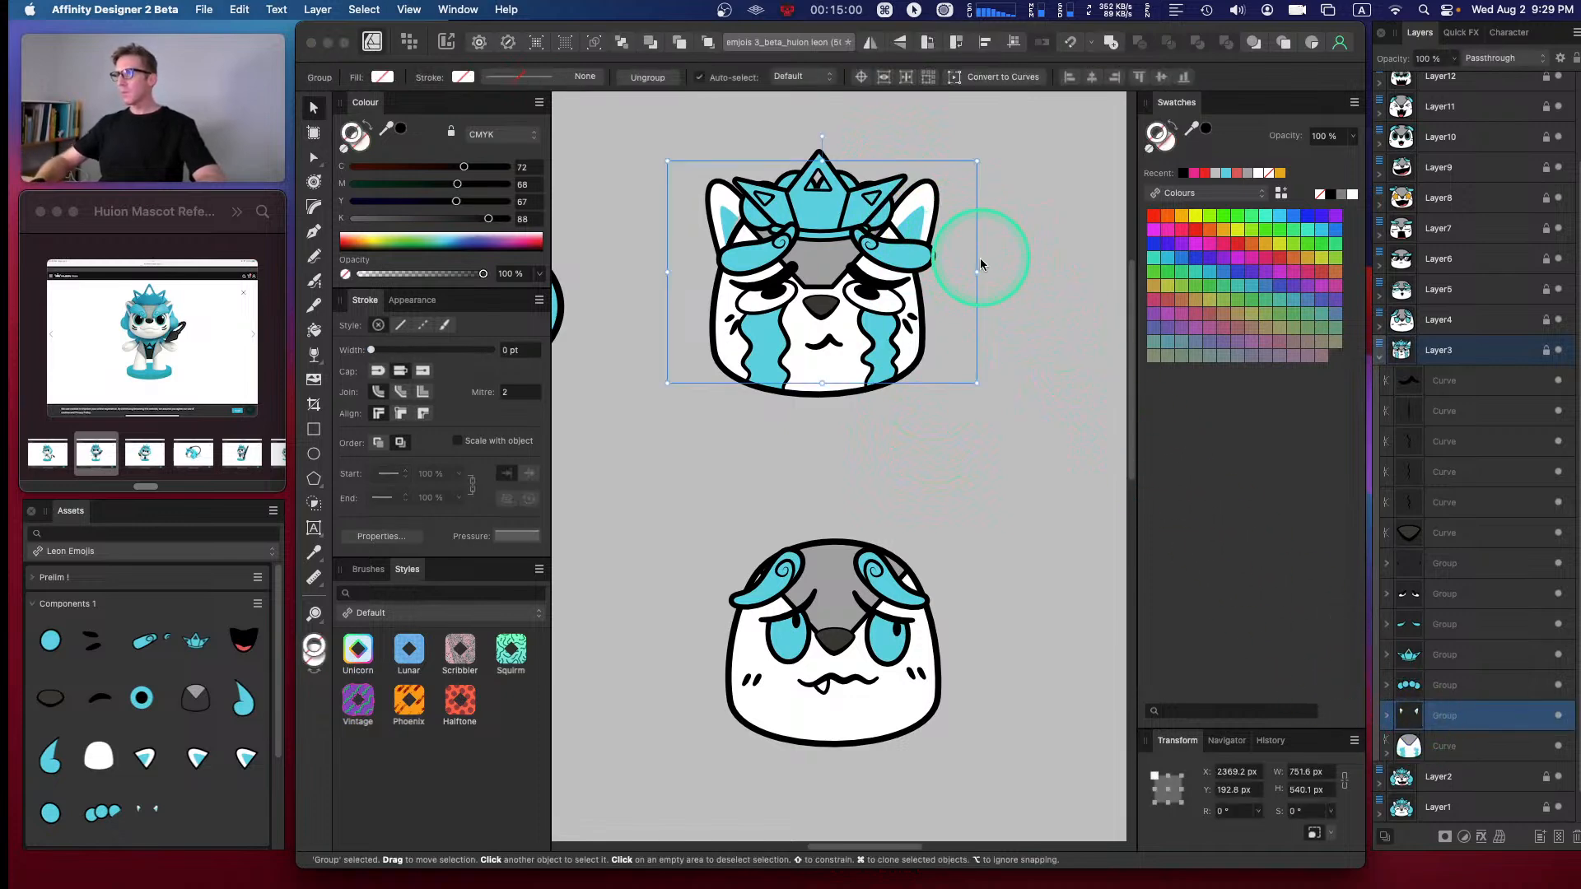
drag(971, 274, 980, 281)
key(super+z)
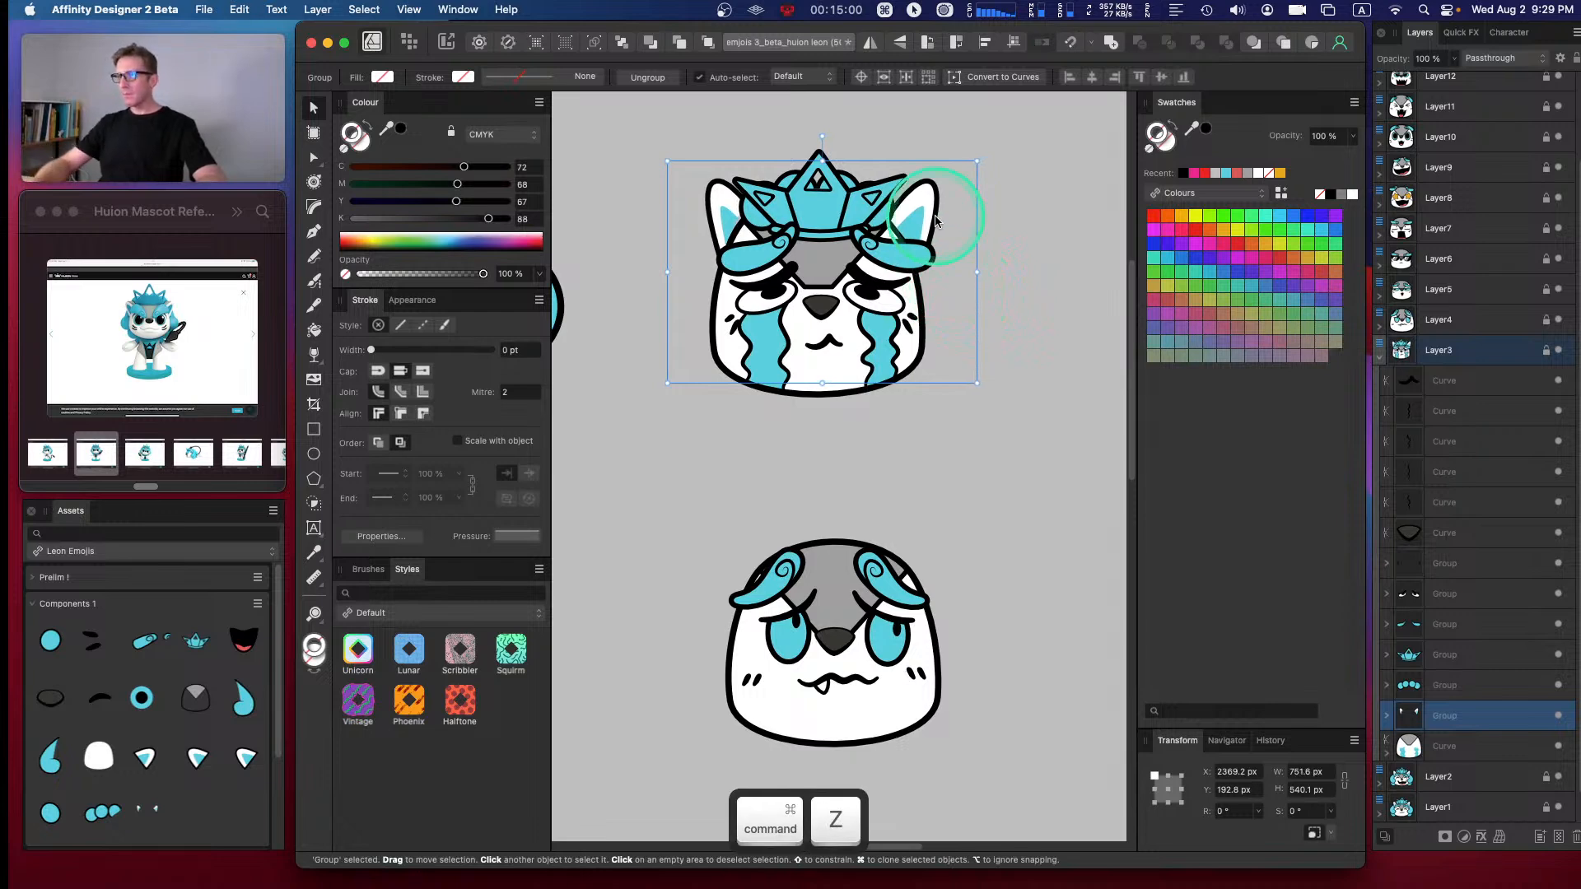
mouse_move(839, 237)
mouse_down()
mouse_move(809, 224)
mouse_move(833, 152)
mouse_move(842, 240)
mouse_up()
click(1048, 186)
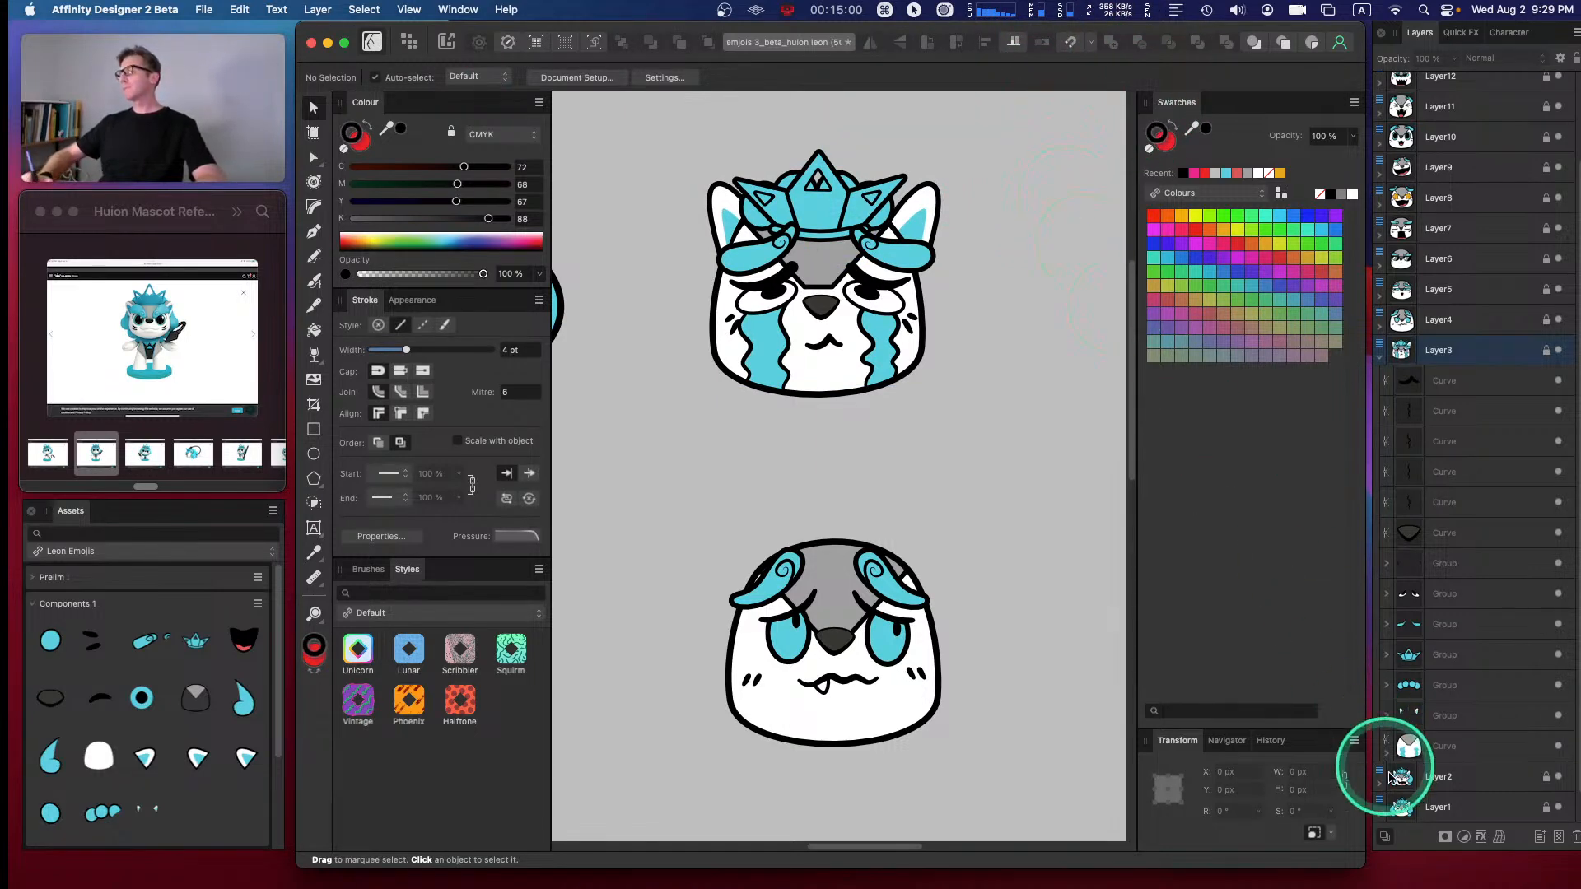
- Move the red erase curve inside the ear group to match the crying emoji's head outline, and turn snapping off
click(1387, 715)
click(1453, 775)
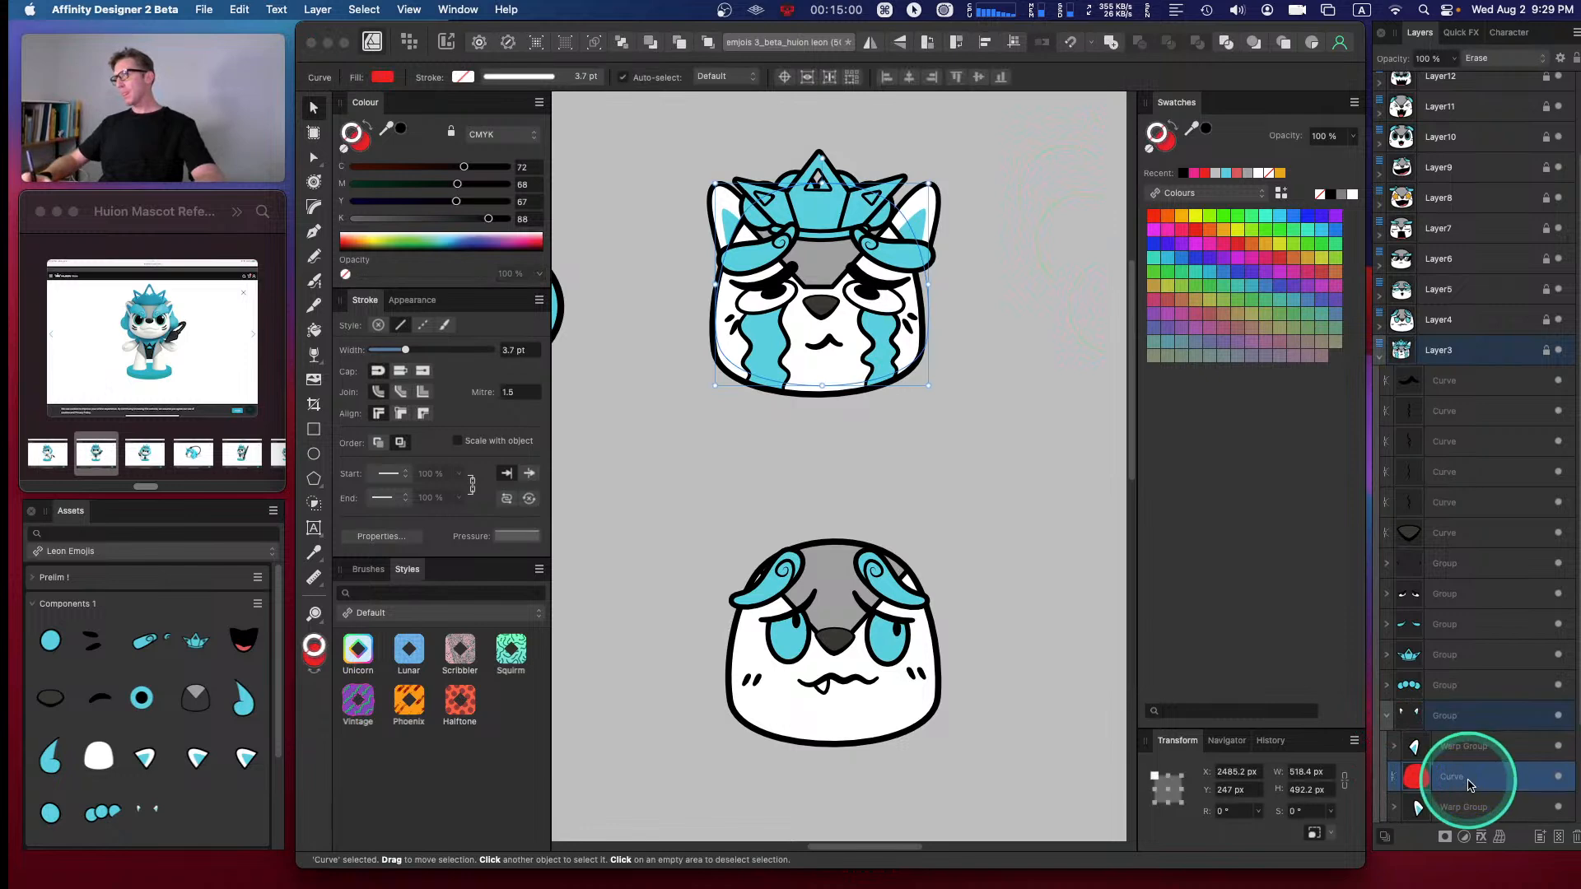
drag(828, 249, 823, 310)
click(1070, 42)
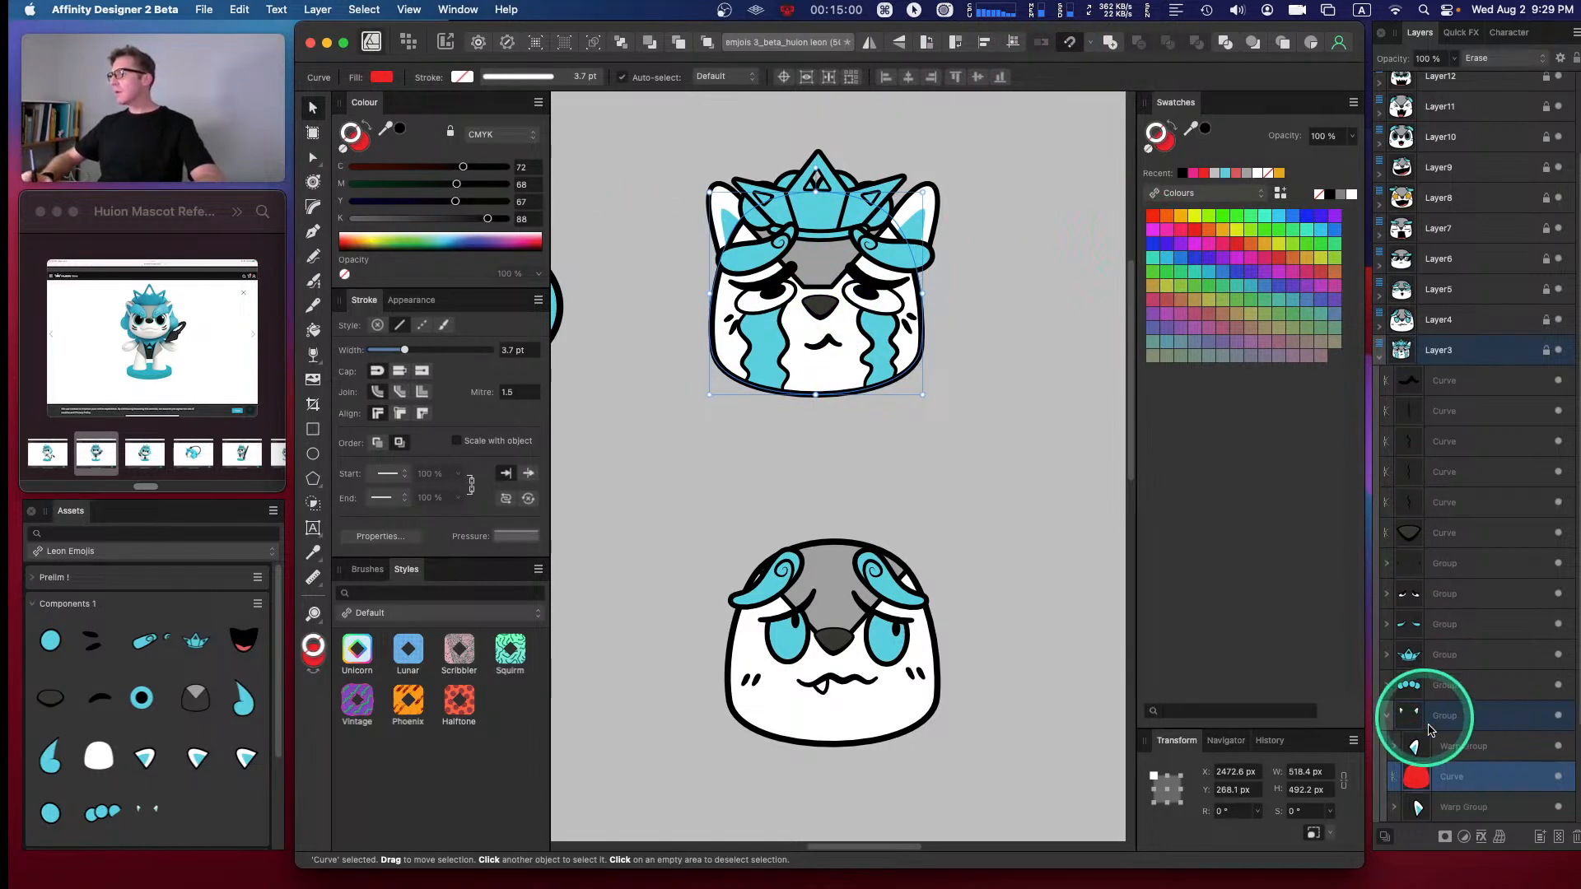
- Move the right ear's warp group slightly outward on the head and collapse the ear group
click(1447, 747)
drag(921, 217, 929, 216)
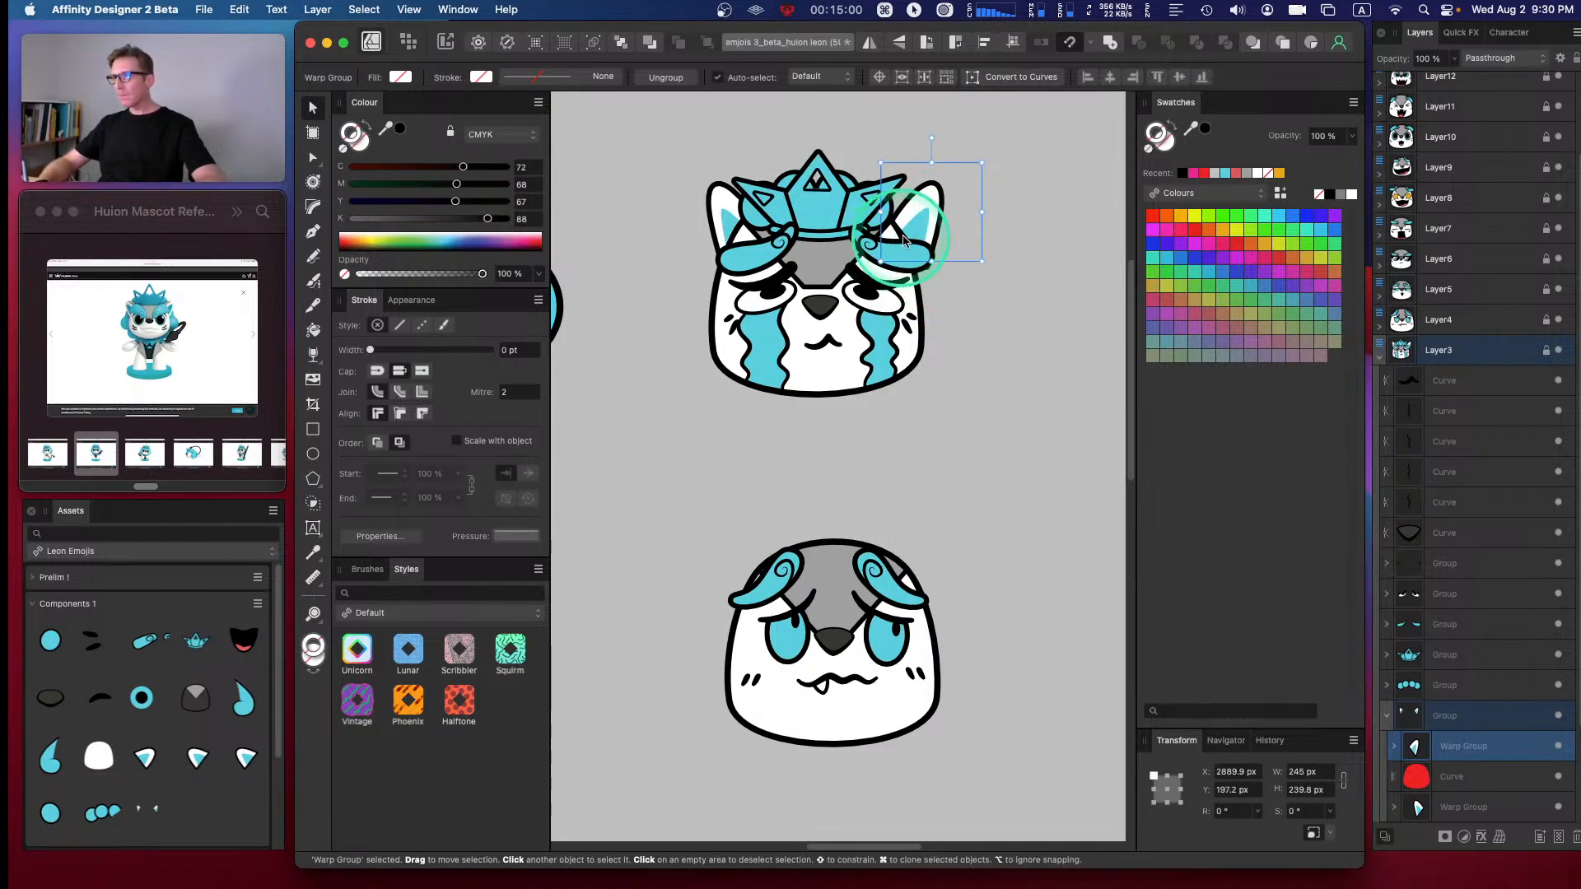
click(940, 161)
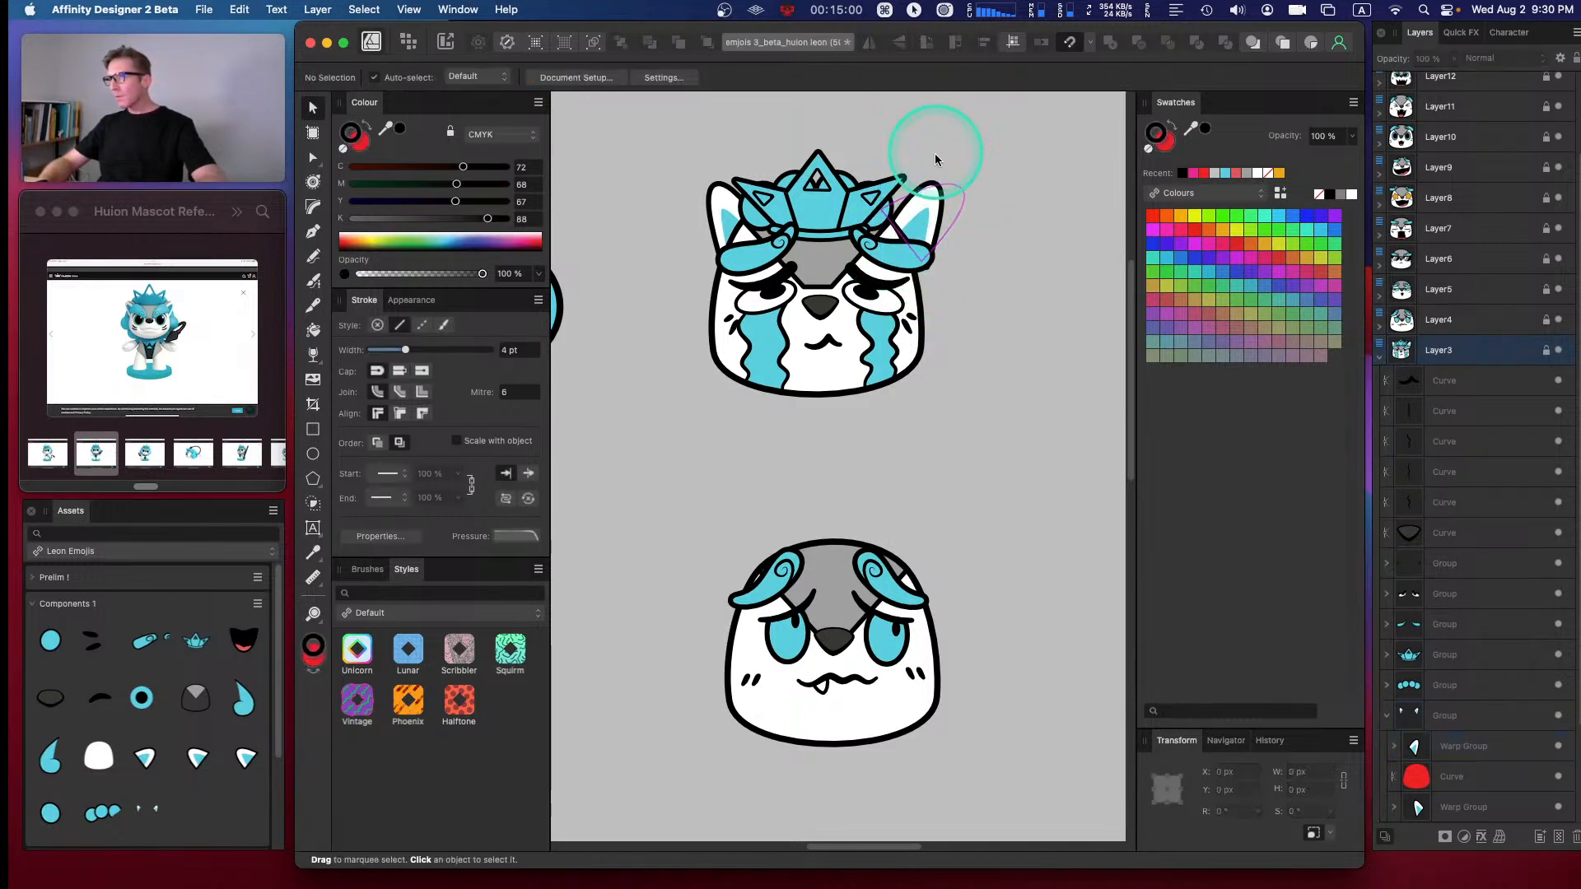
click(1388, 717)
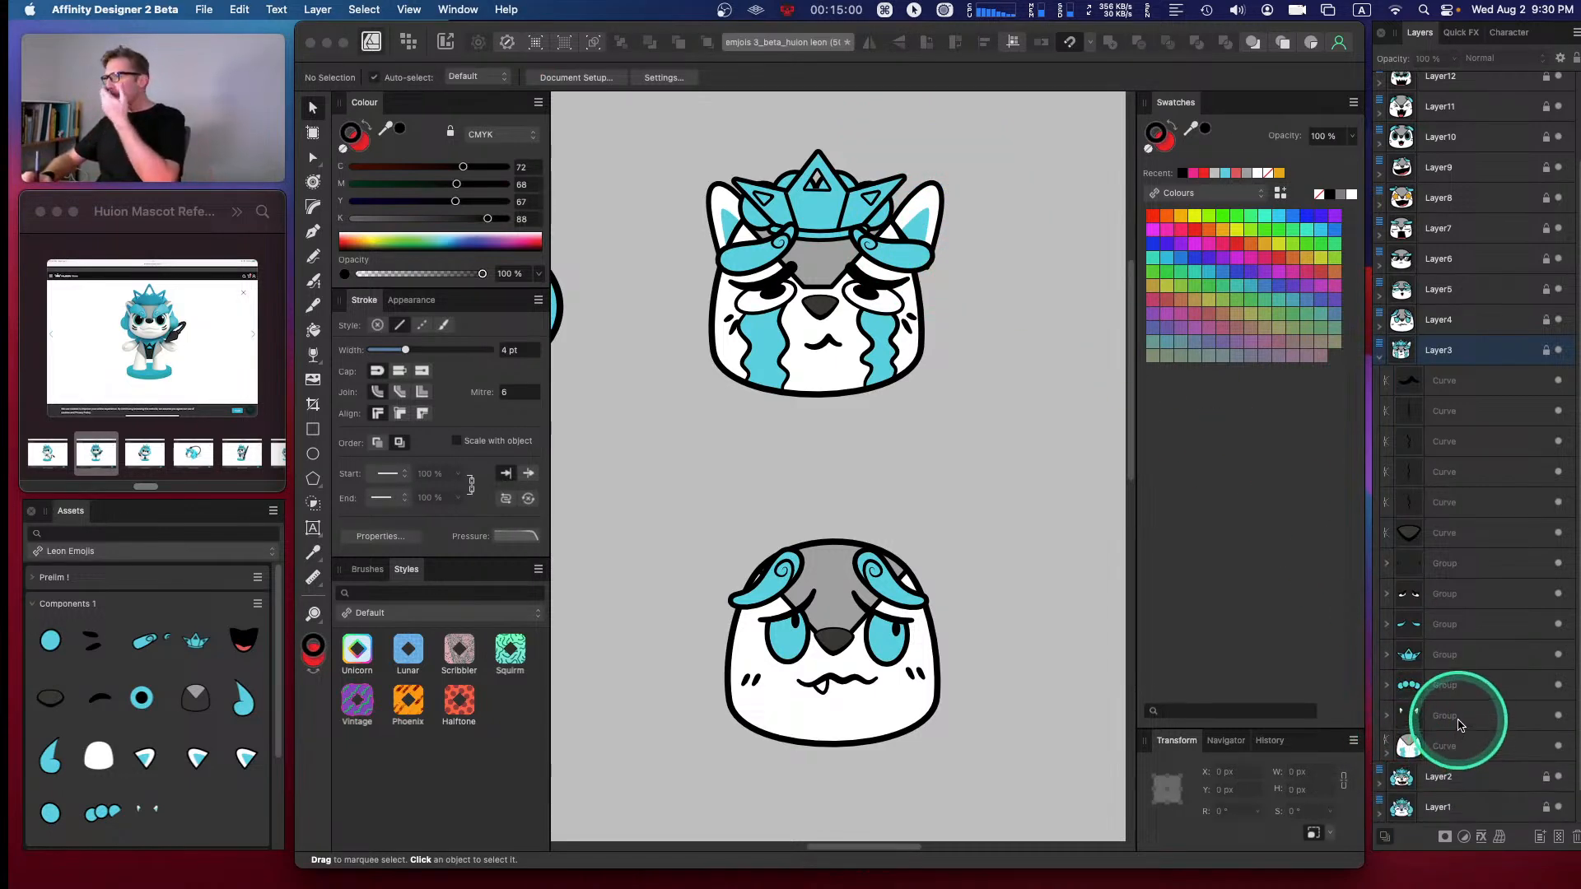
- Rotate the right ear outward to -11.9° and move it up and away from the crown
click(1403, 728)
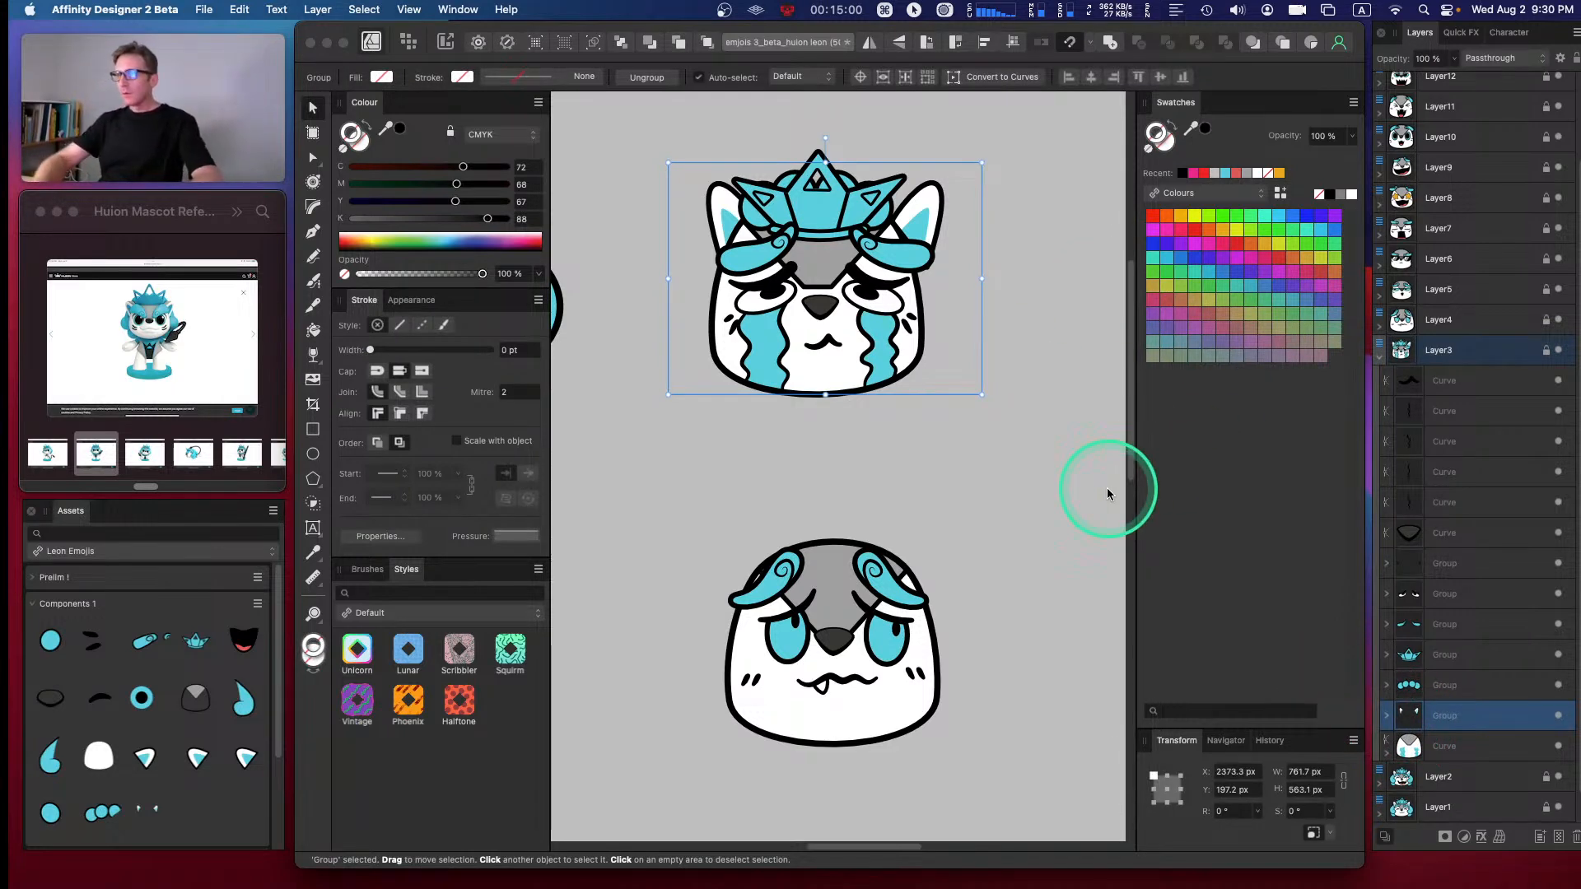
key(space)
drag(606, 254, 629, 353)
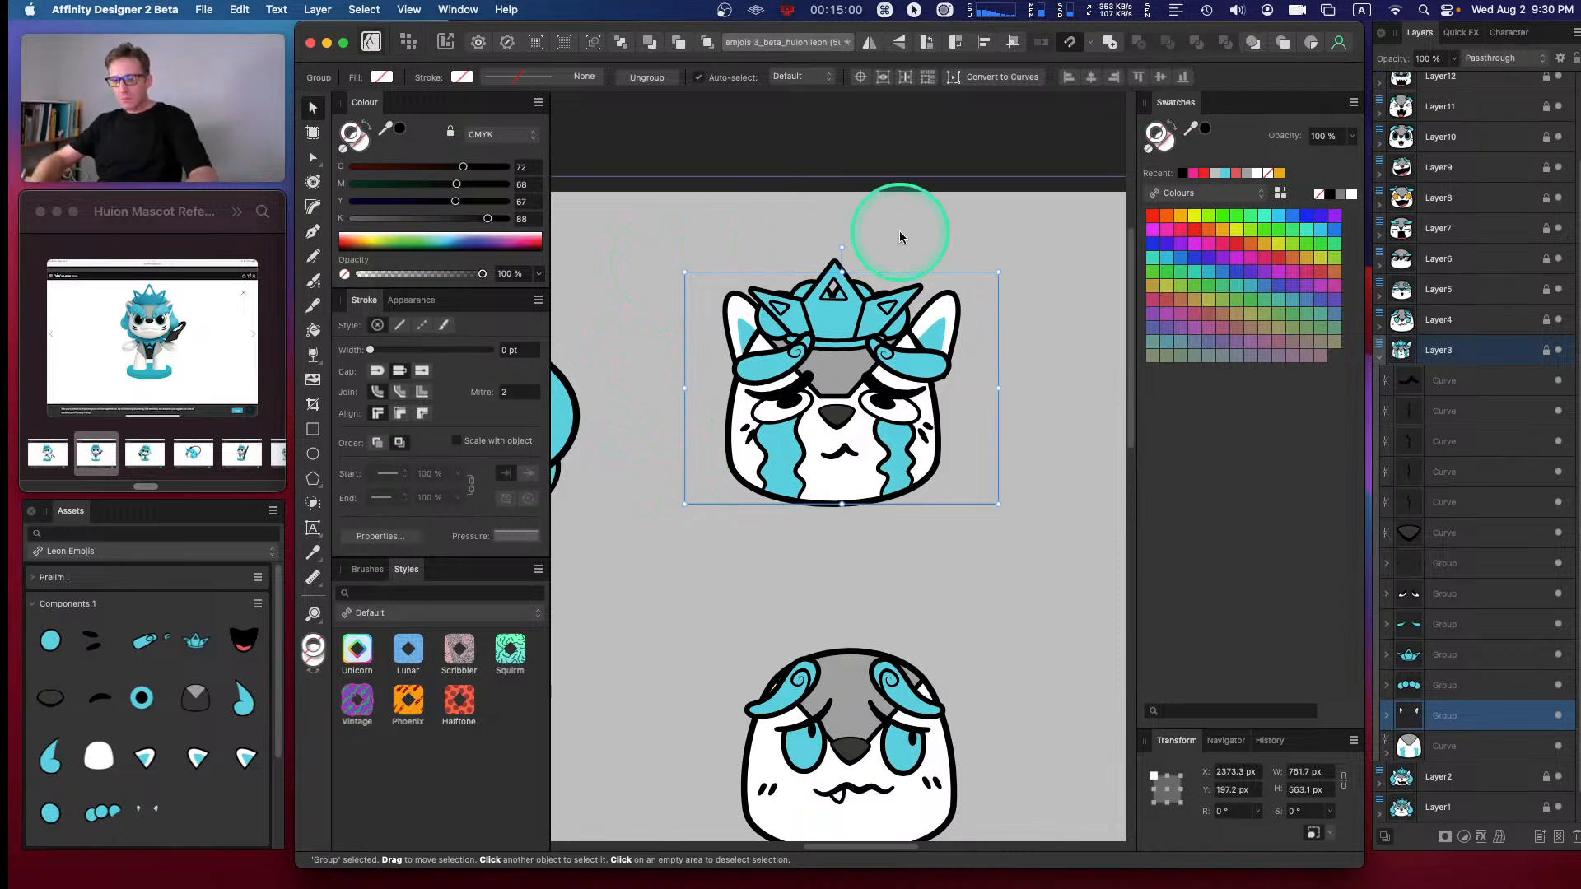
key(super+equal)
key(super+equal)
key(space)
drag(960, 229, 951, 352)
click(1030, 326)
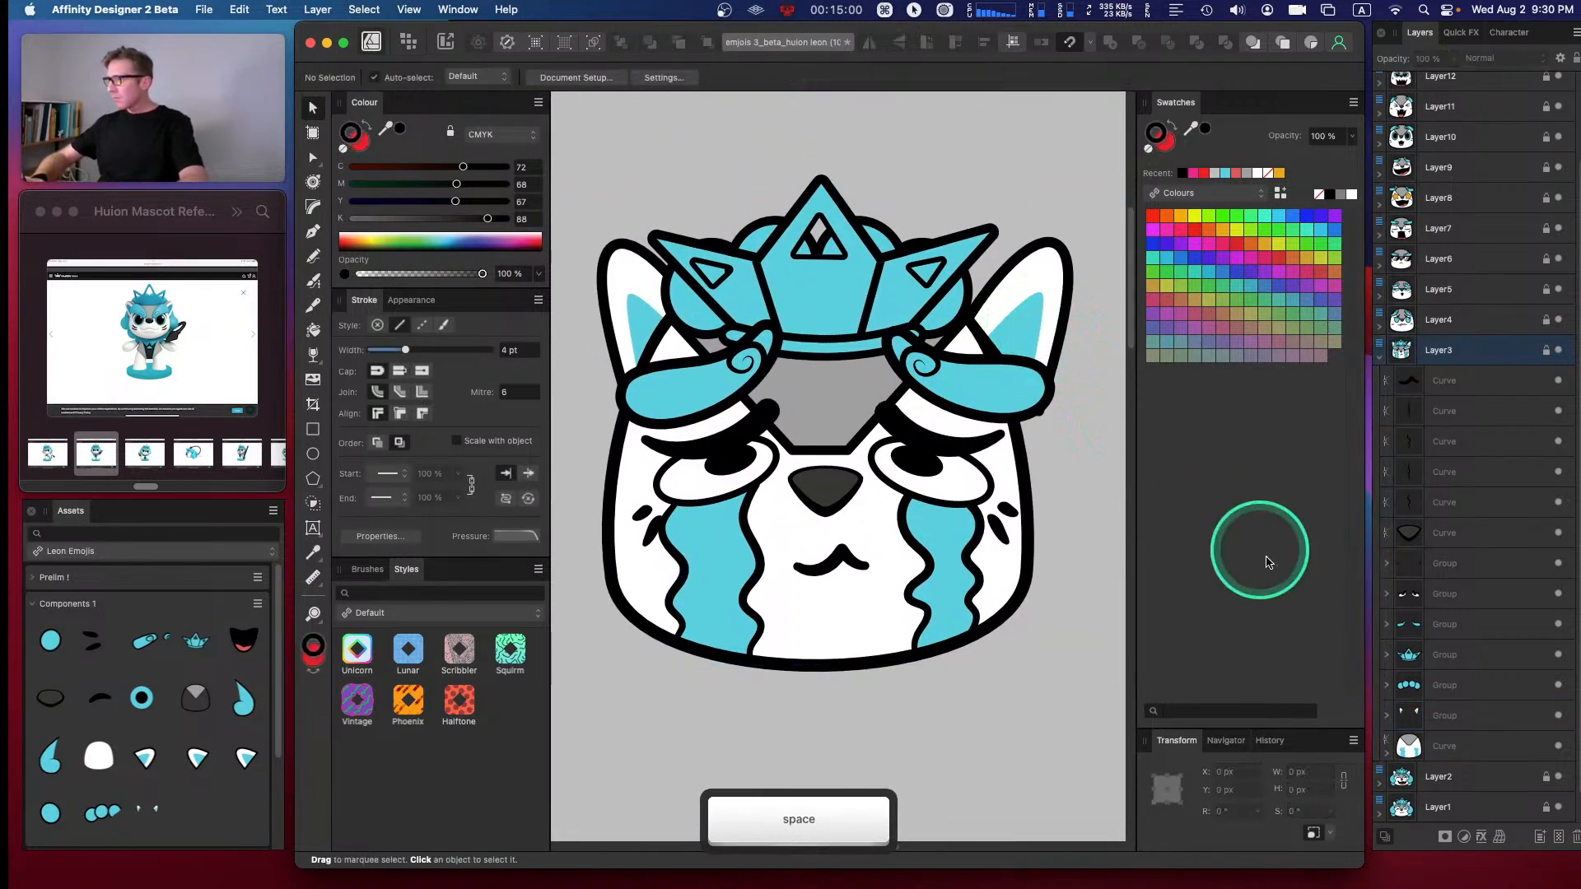
click(1436, 718)
click(1388, 715)
click(1432, 746)
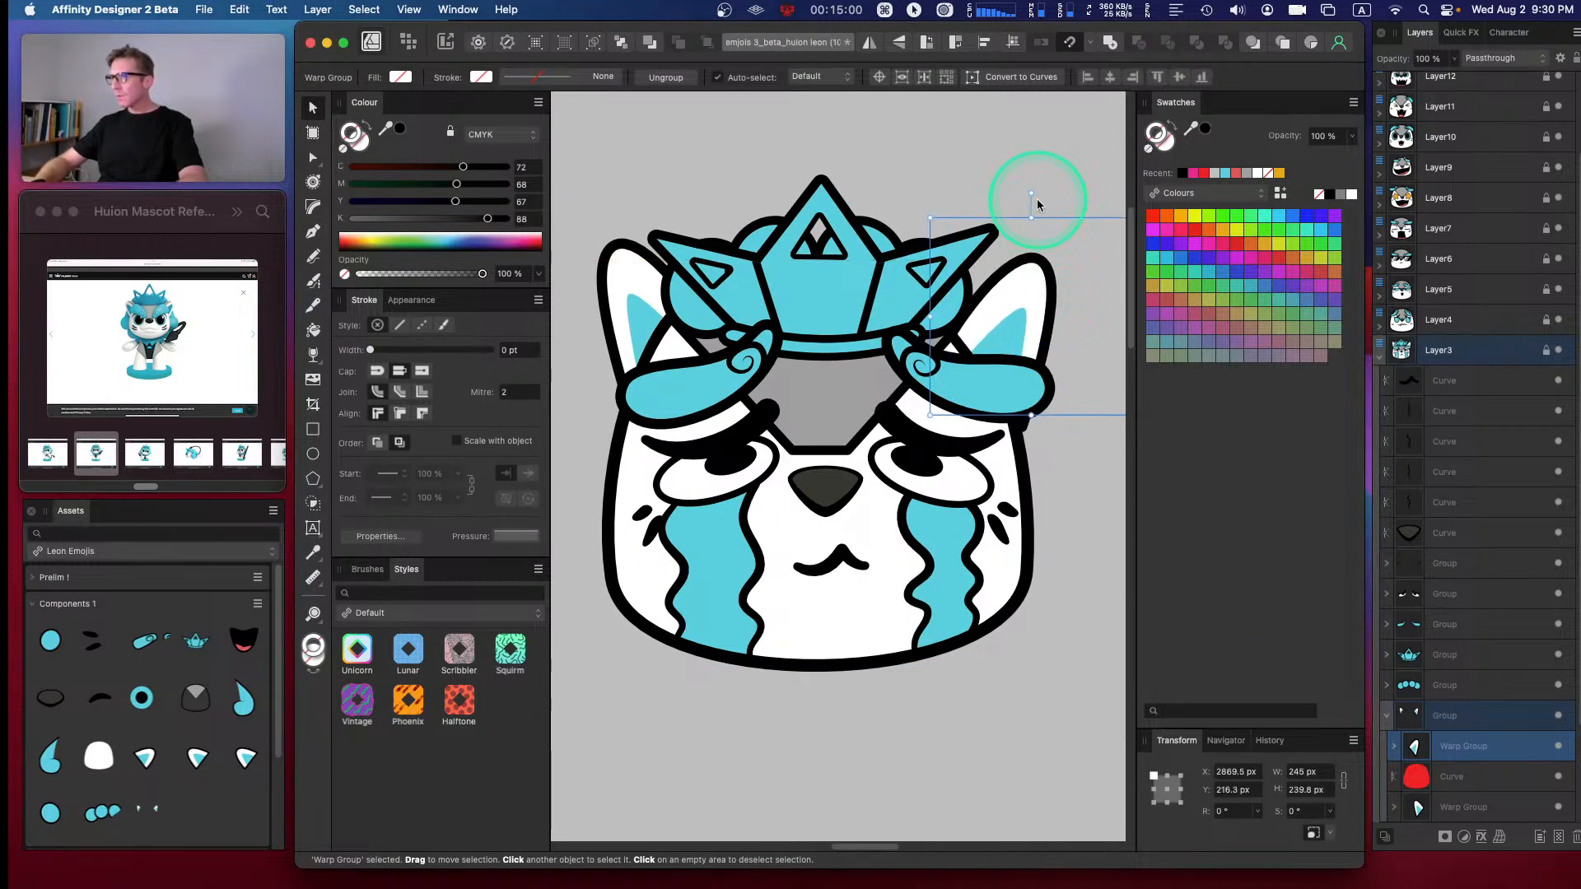
drag(1033, 194, 1050, 188)
drag(1005, 312, 1013, 308)
drag(1061, 190, 1072, 190)
click(1076, 167)
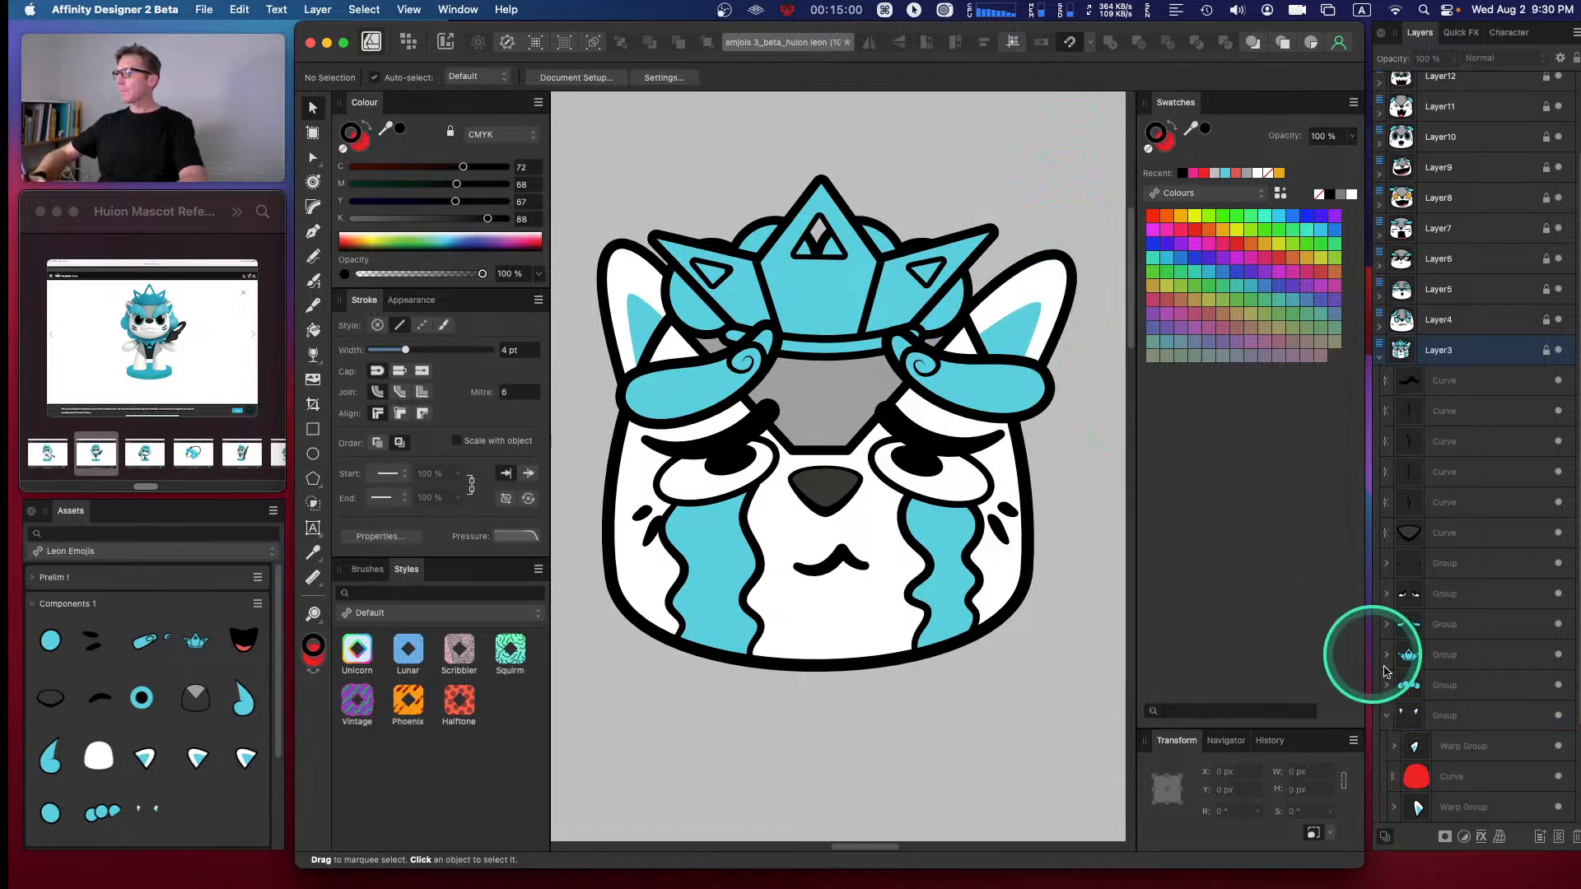
- Rotate the left ear's warp group to 5.3° and move it outward from the crown
click(1453, 807)
key(space)
drag(711, 355, 885, 342)
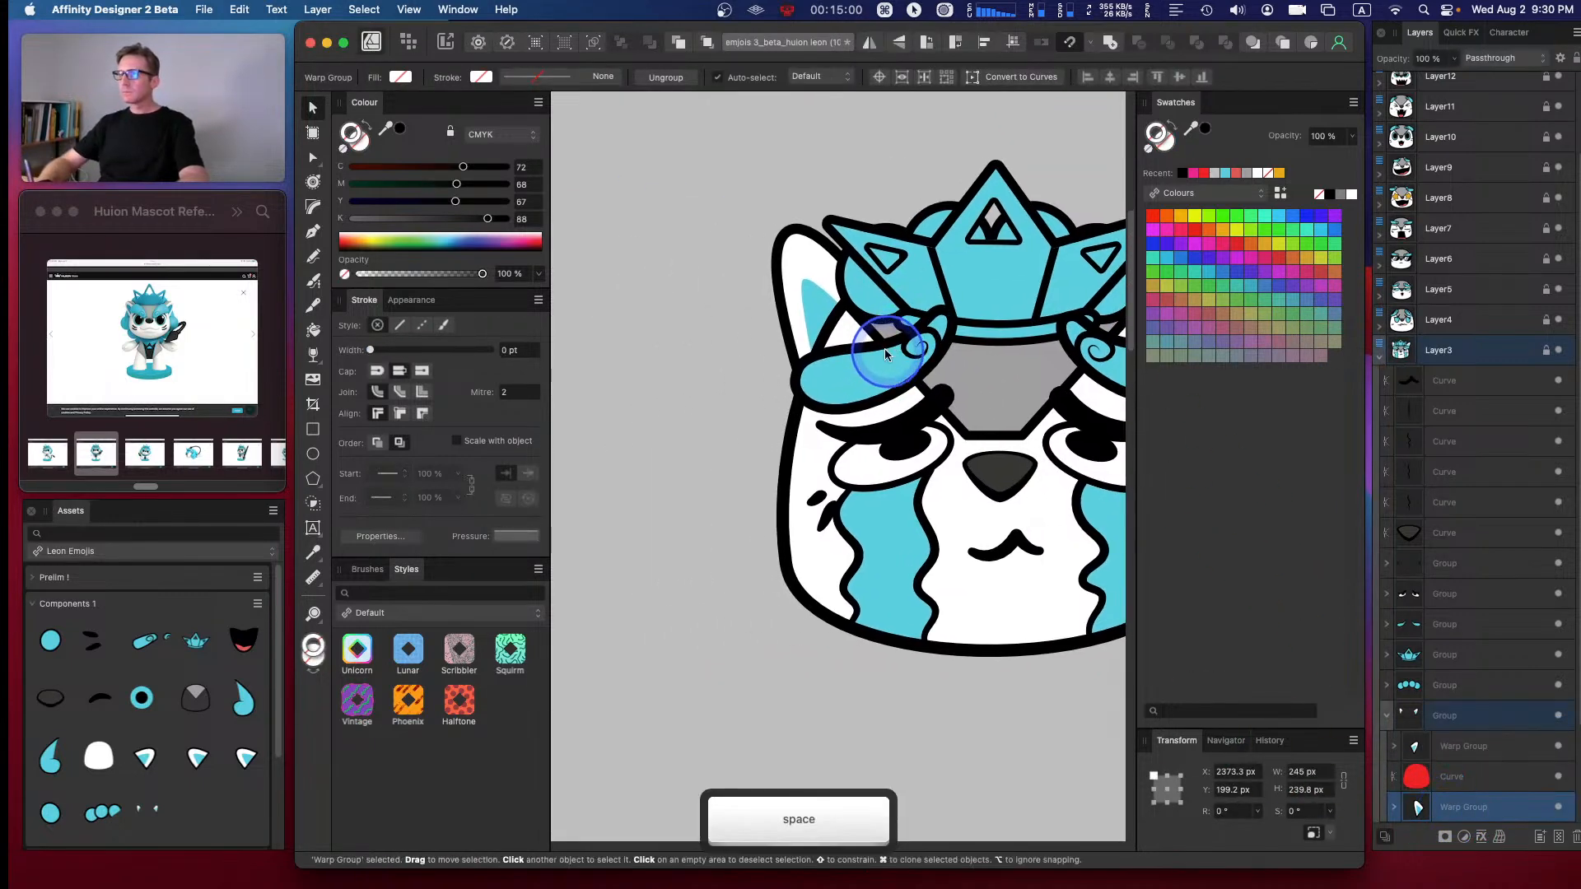
drag(817, 288, 817, 270)
mouse_move(796, 148)
mouse_down()
mouse_move(783, 145)
mouse_move(799, 173)
mouse_up()
drag(816, 265, 804, 269)
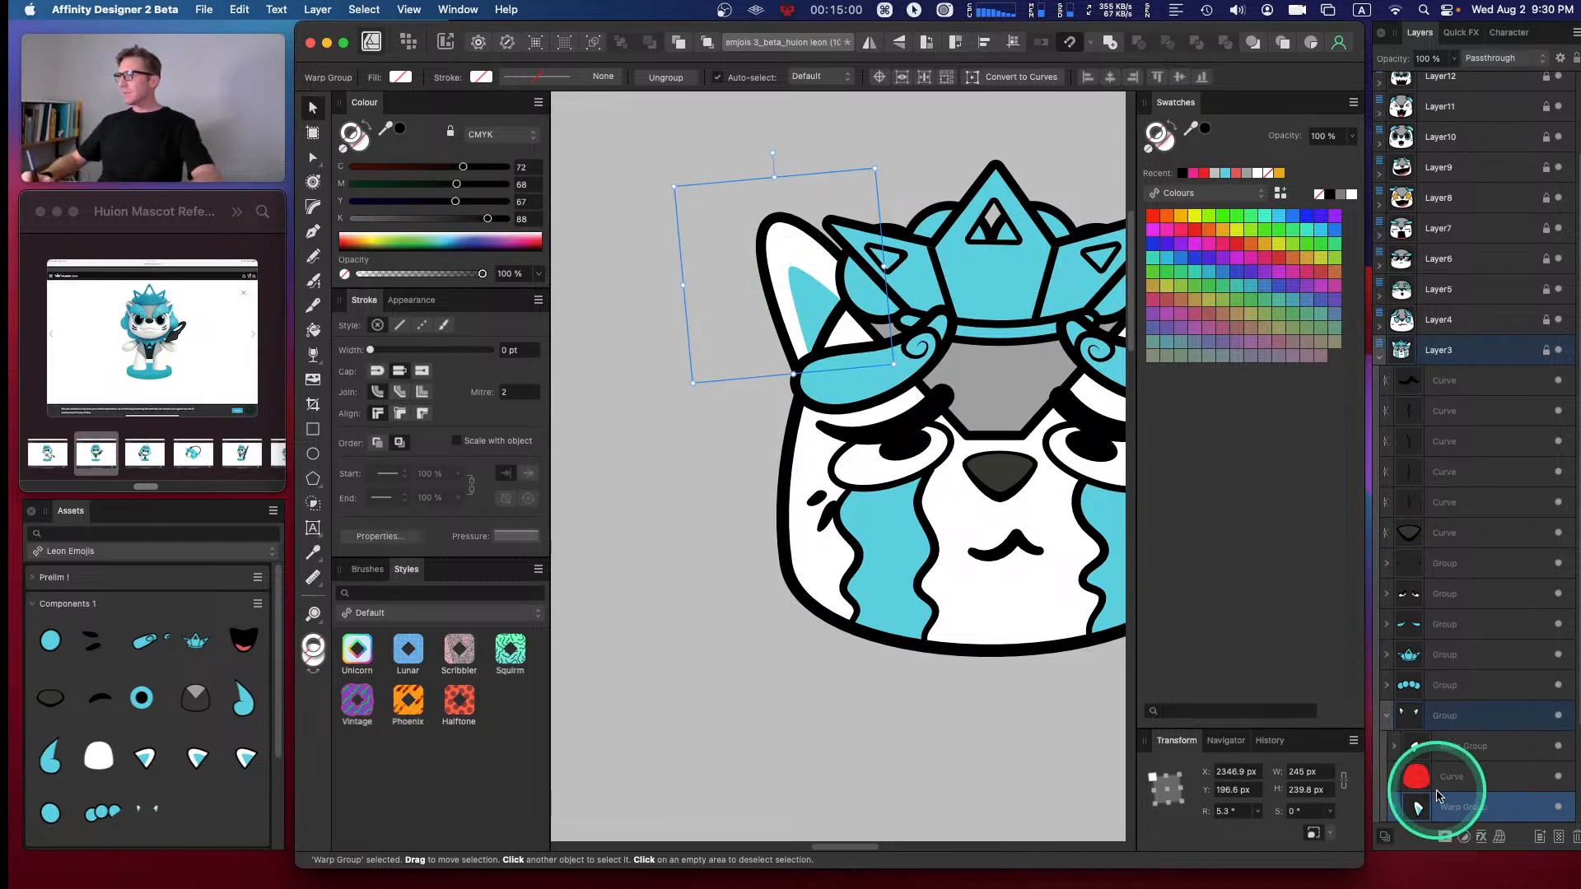
- Shorten the left ear by pulling the upper outer corner of its perspective warp downward
key(a)
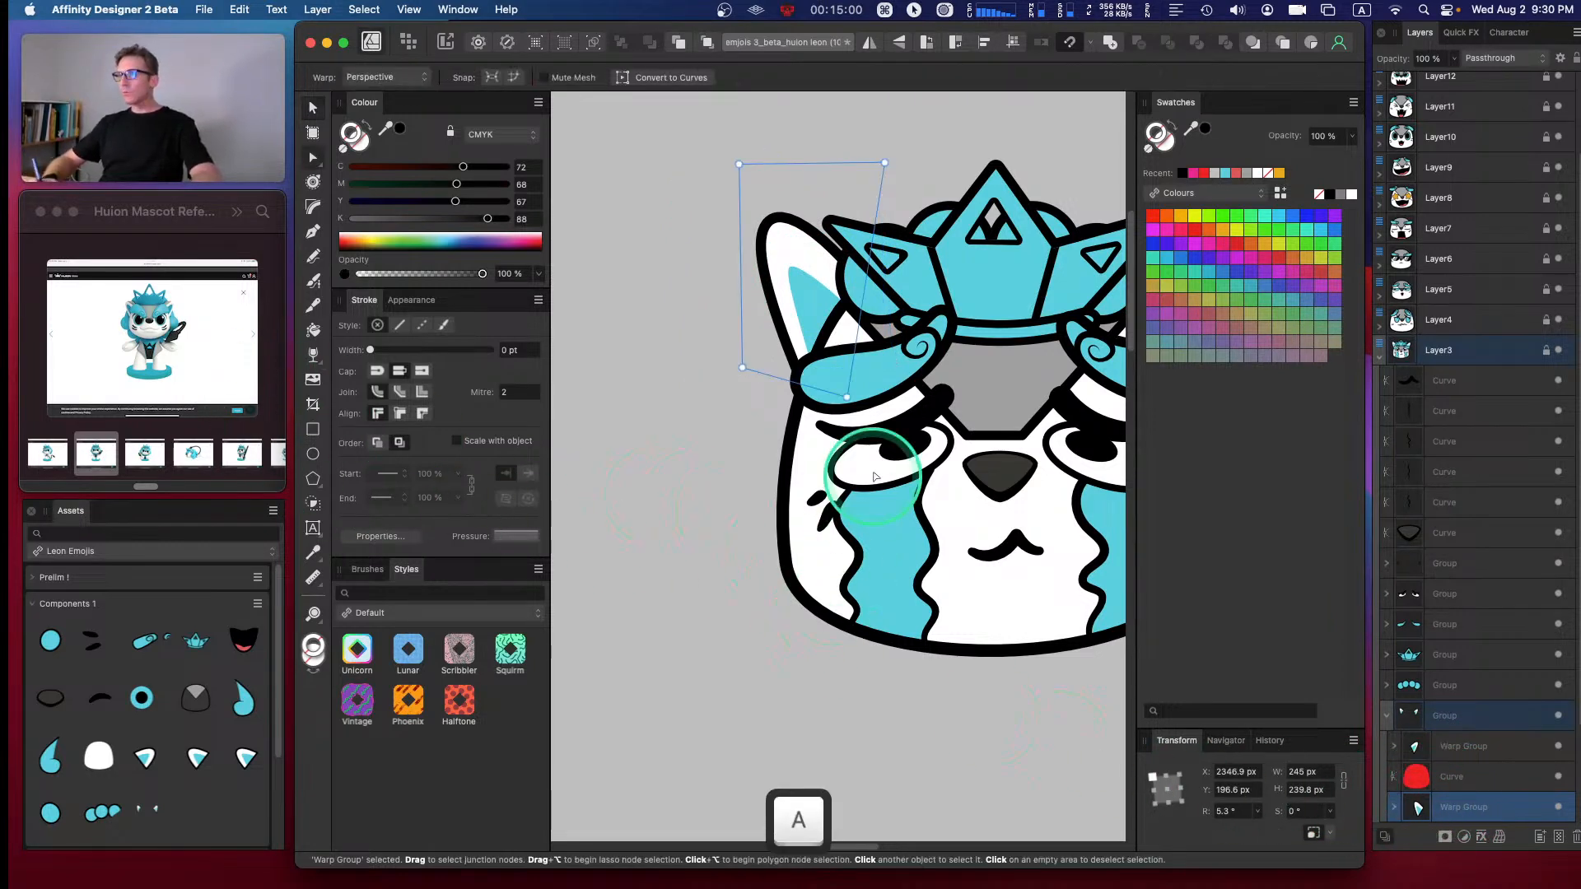
drag(738, 169, 745, 260)
key(space)
mouse_move(988, 131)
mouse_down()
mouse_move(804, 176)
mouse_move(810, 163)
mouse_up()
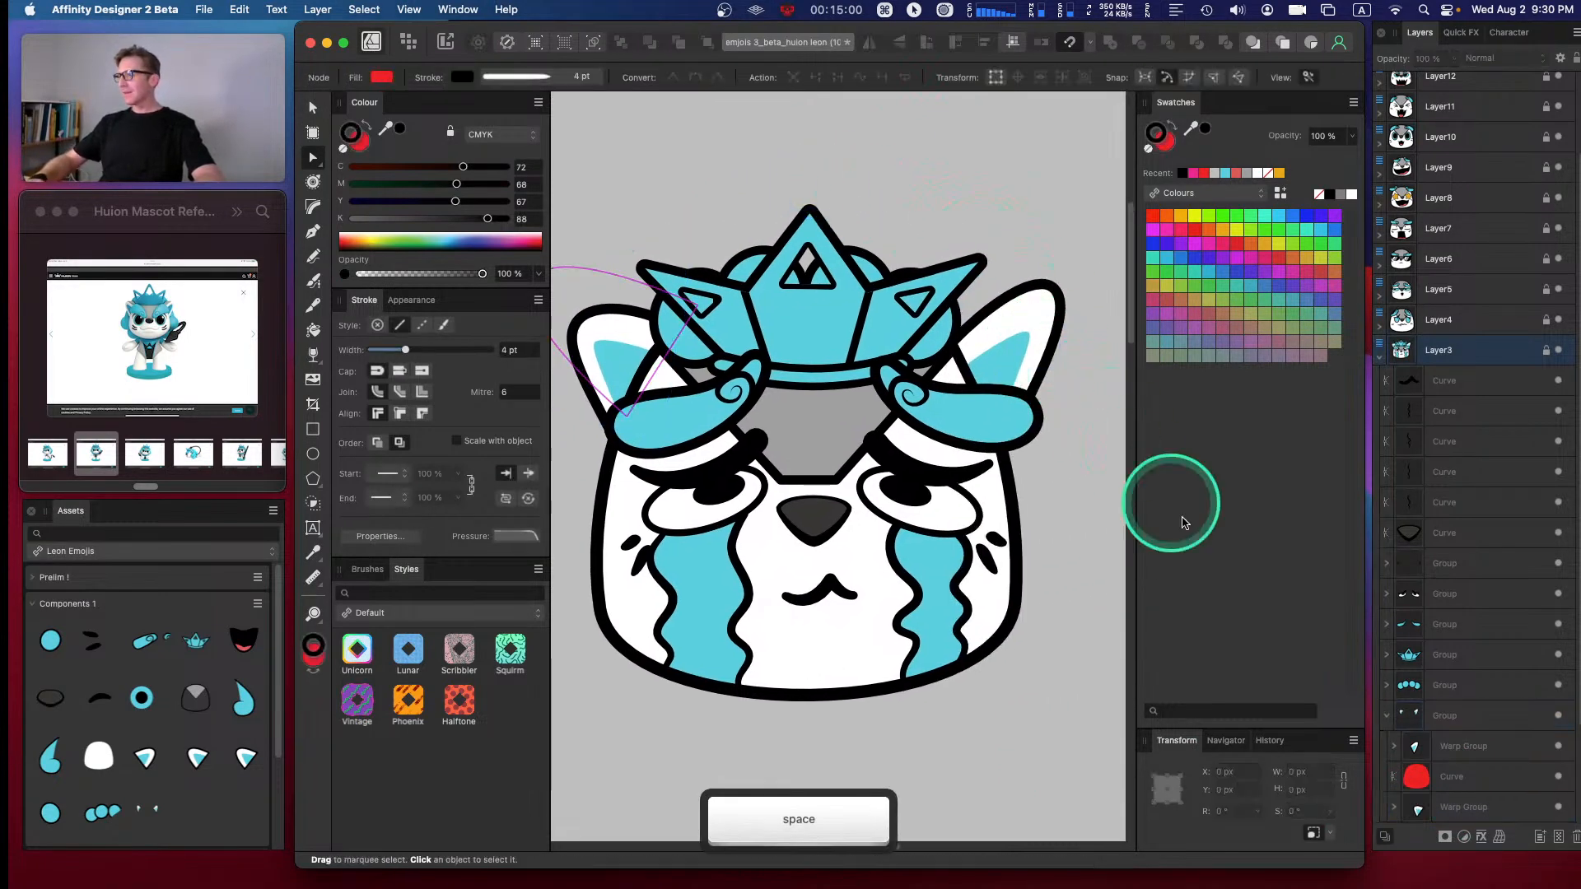
- Shorten the right ear by pulling the upper corners of its perspective warp down and inward
click(1473, 813)
click(1469, 748)
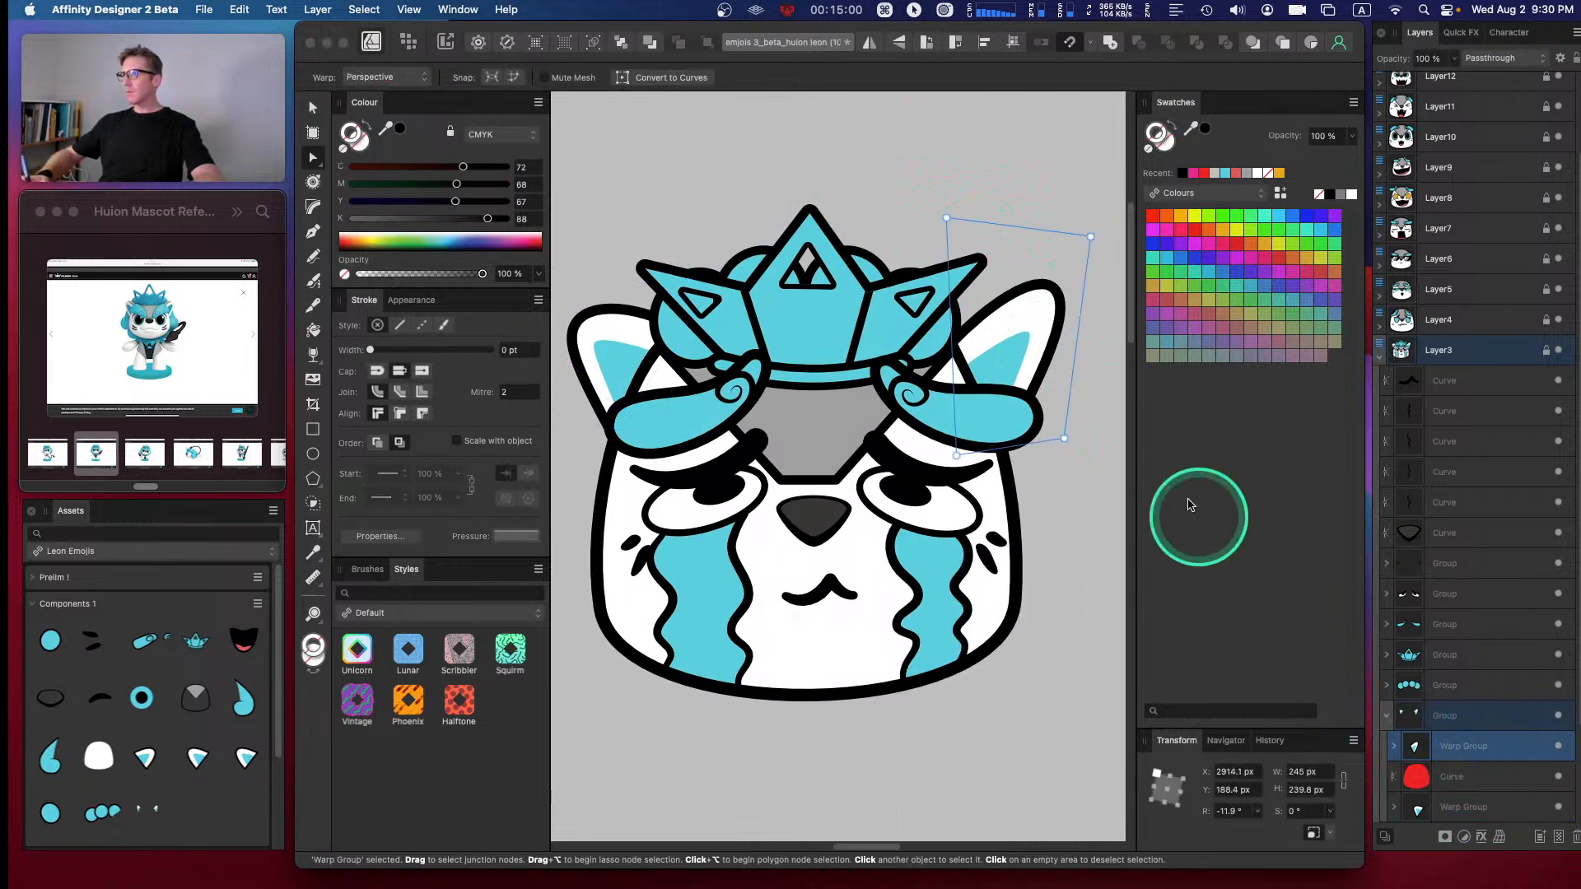
click(1093, 247)
drag(1094, 248, 1065, 304)
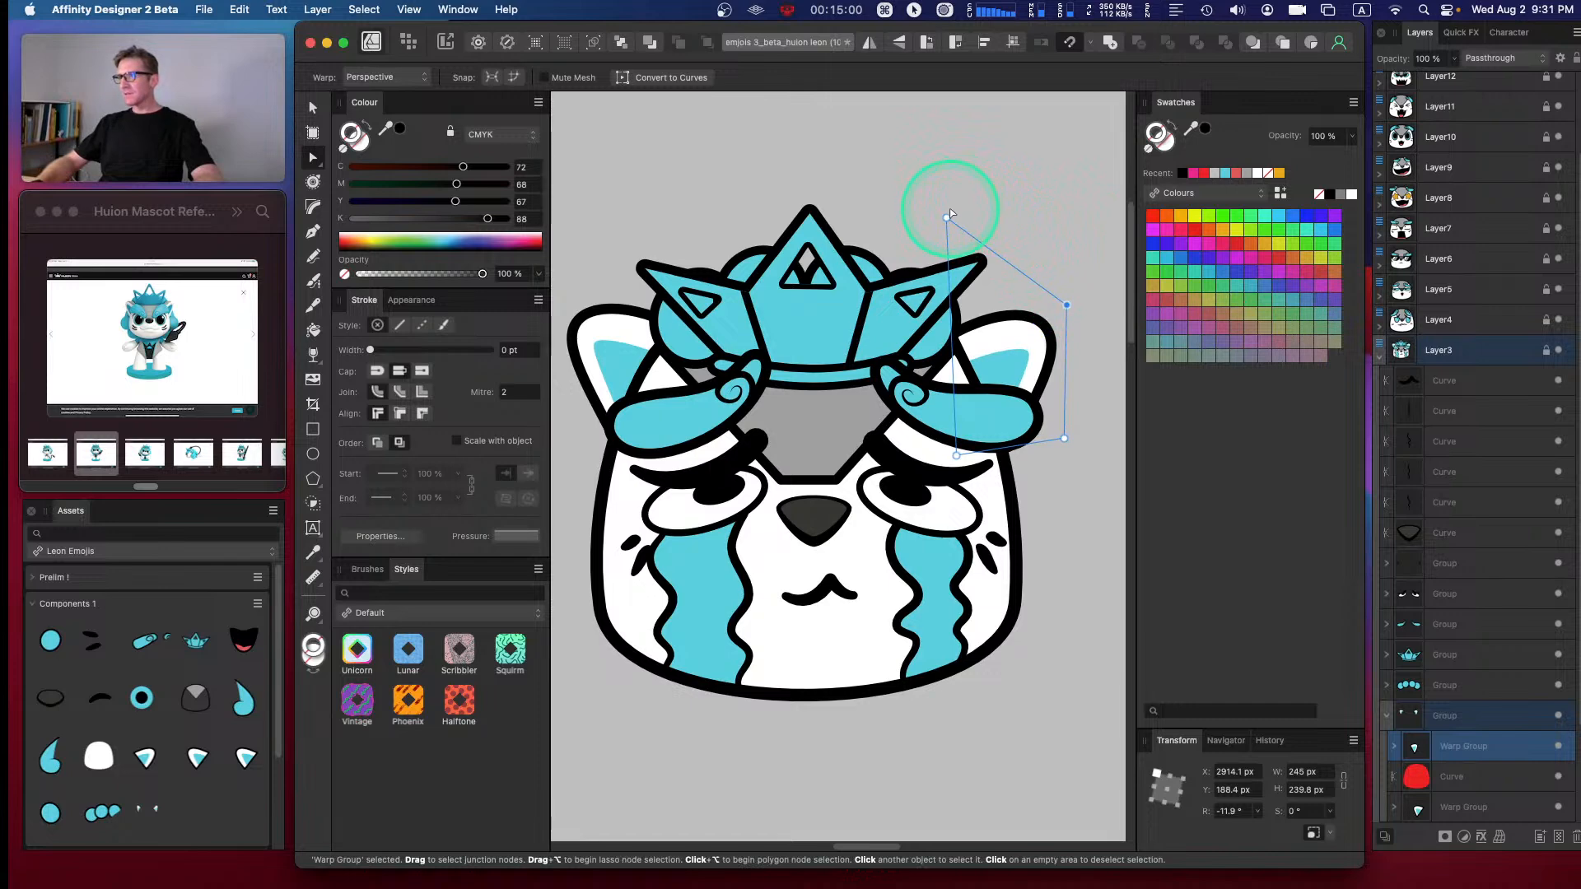
drag(947, 218, 960, 242)
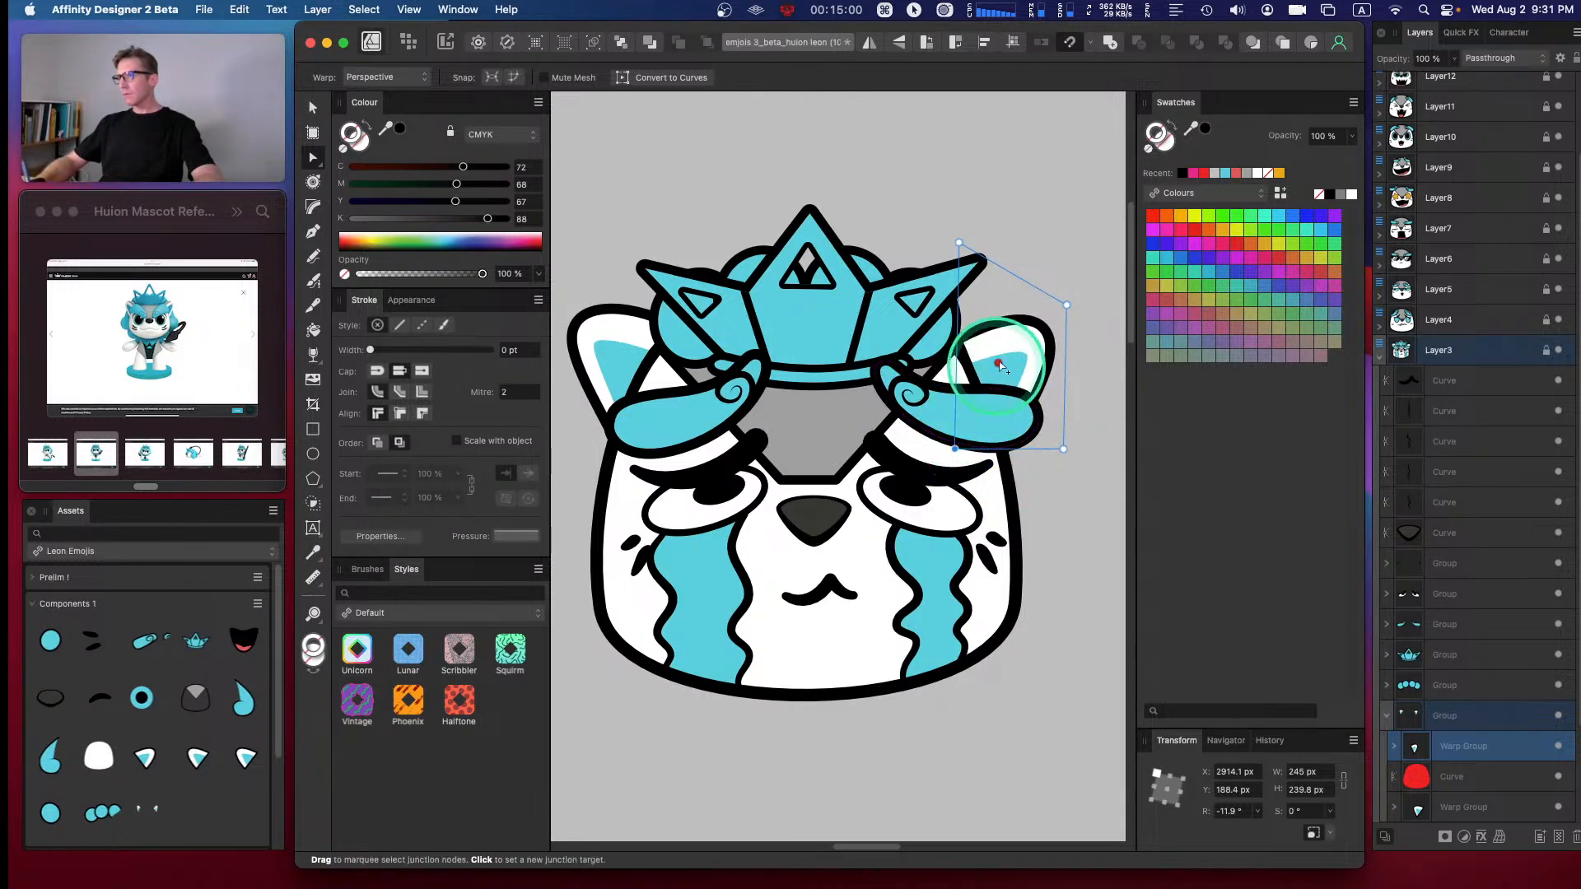
- Add a mesh warp junction inside the right ear and adjust its upper outer corner
click(978, 388)
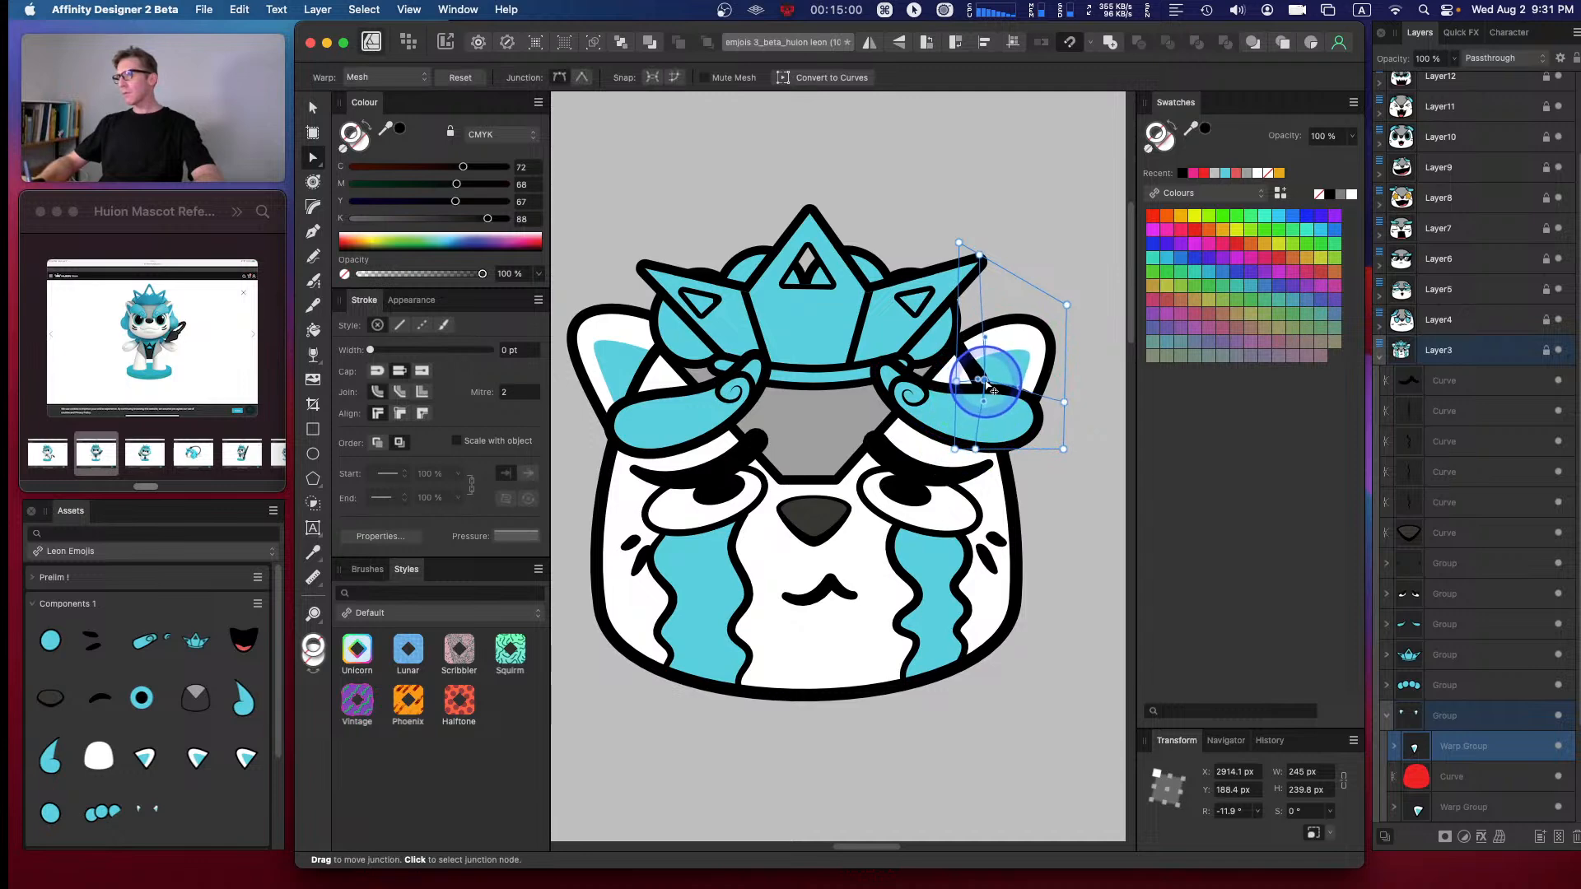
drag(1070, 300, 1075, 294)
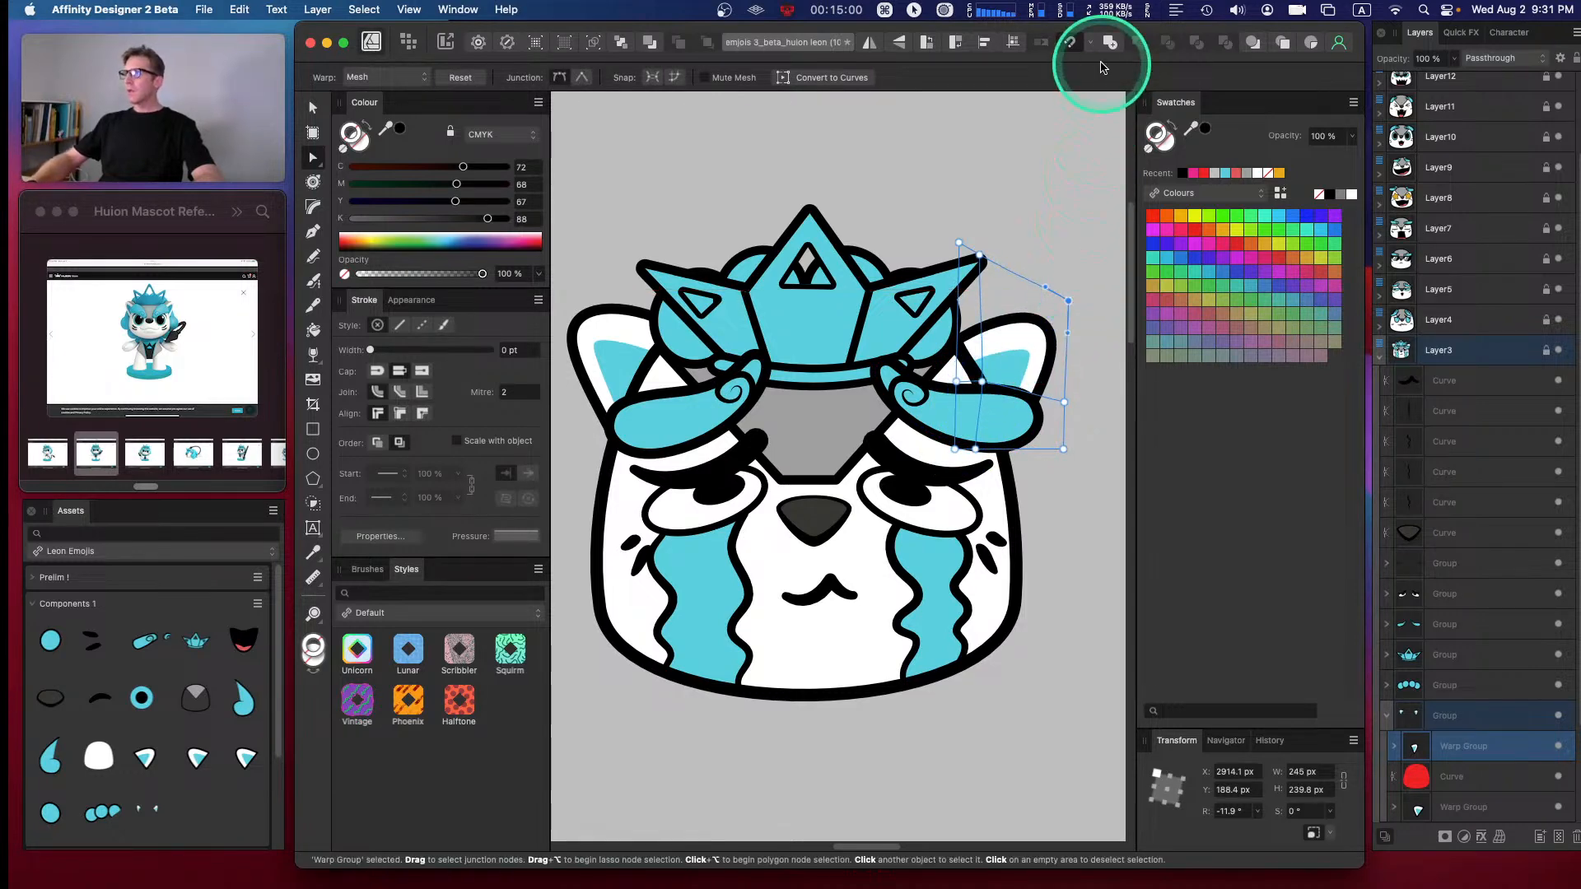
mouse_move(1067, 302)
mouse_down()
mouse_move(1080, 287)
mouse_move(1069, 296)
mouse_up()
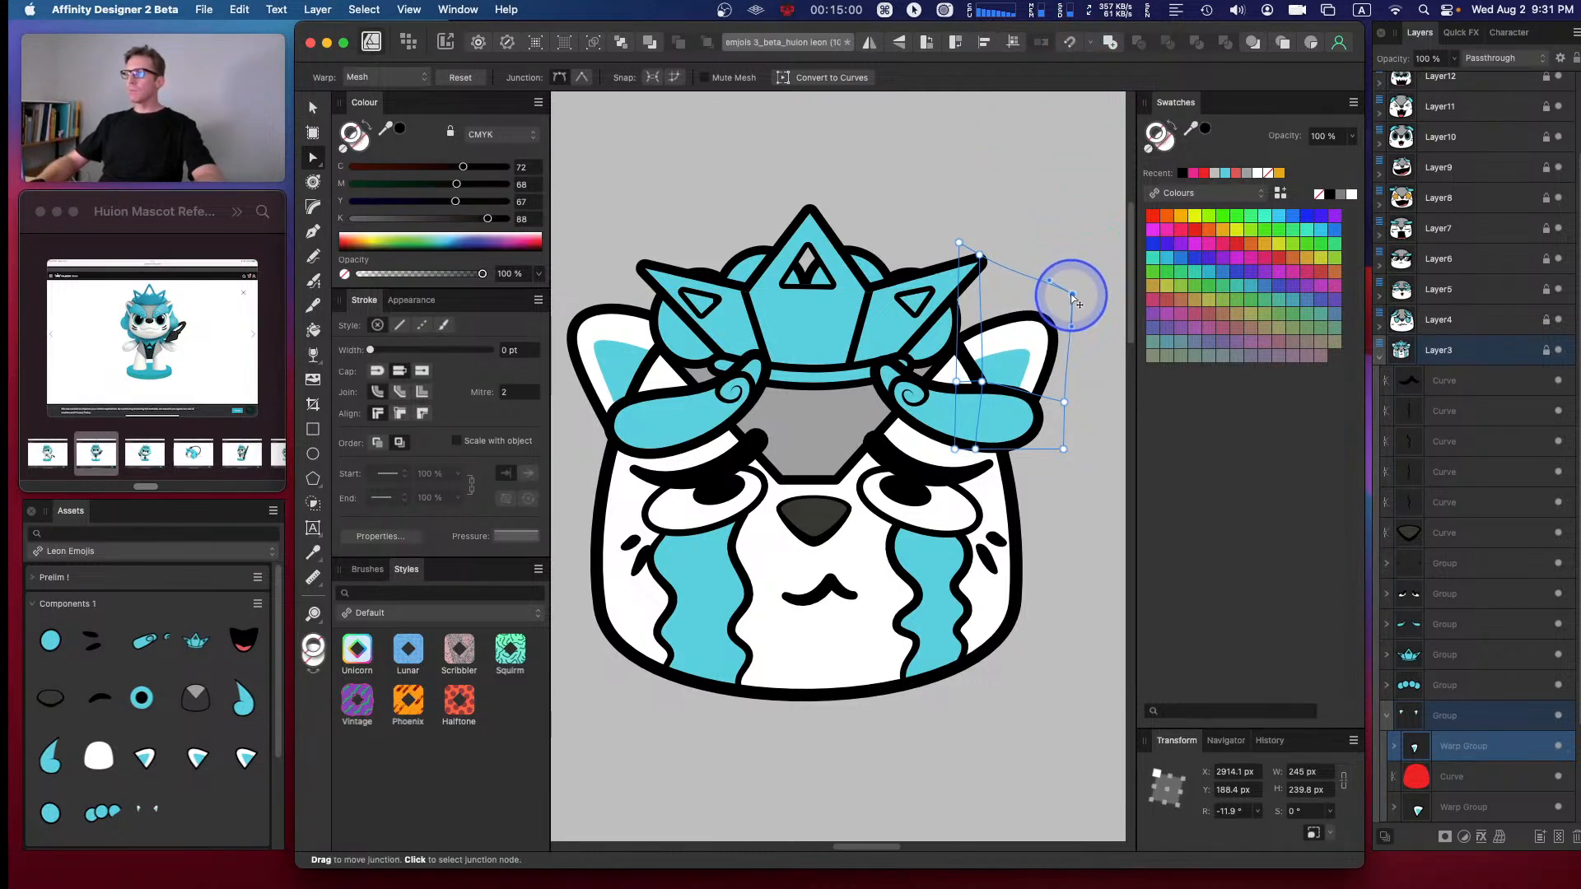
- Refine the left ear's shape by moving its warp's upper outer corner slightly inward
key(space)
drag(608, 265, 659, 285)
click(636, 341)
key(v)
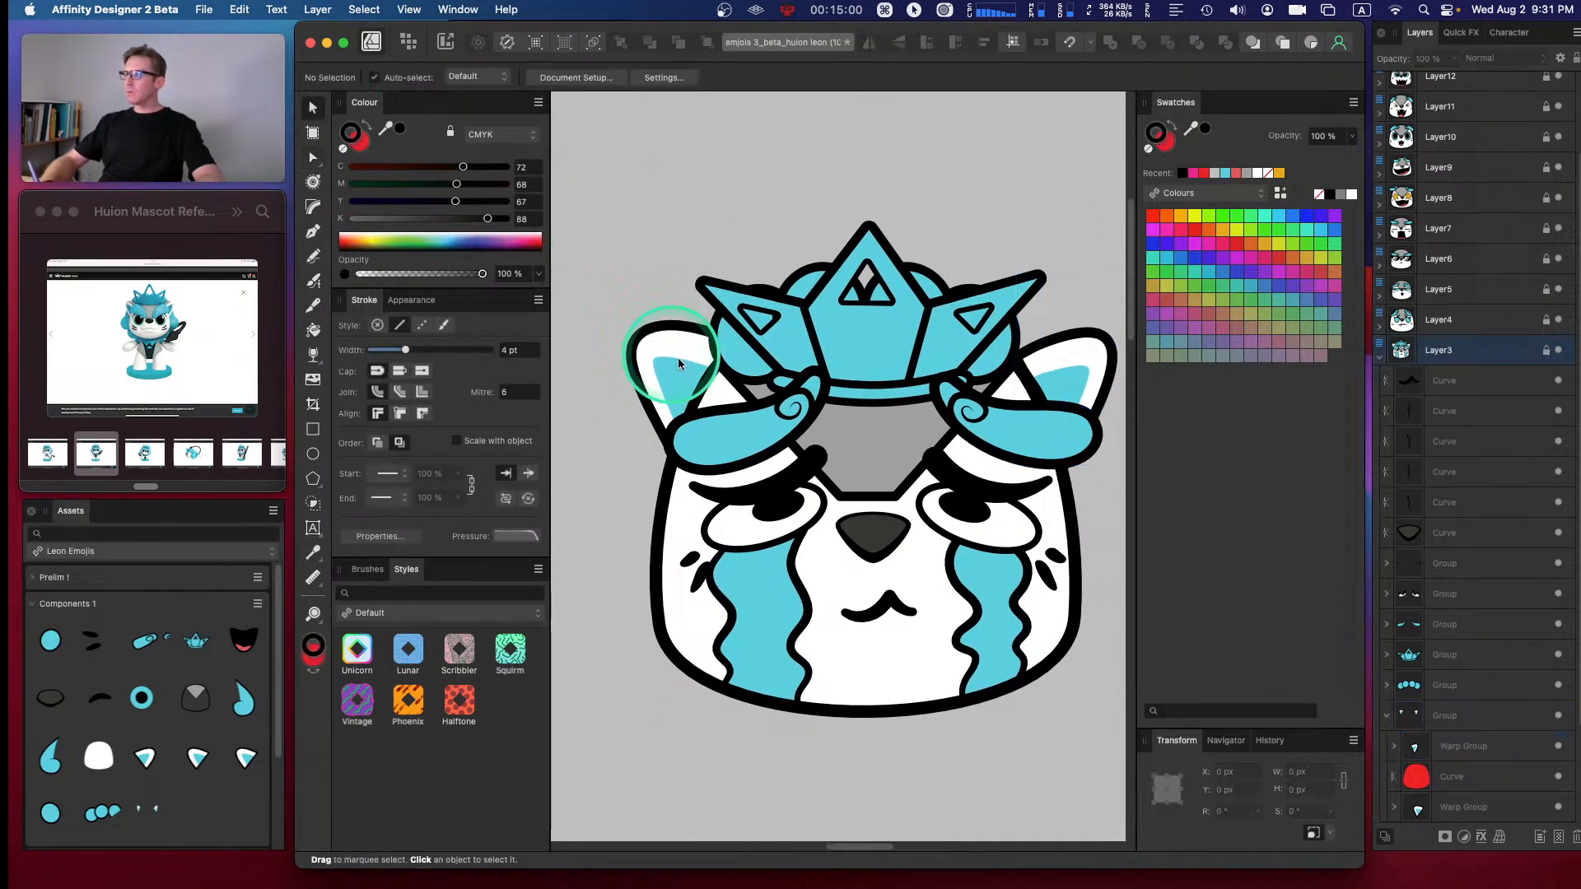
click(1451, 814)
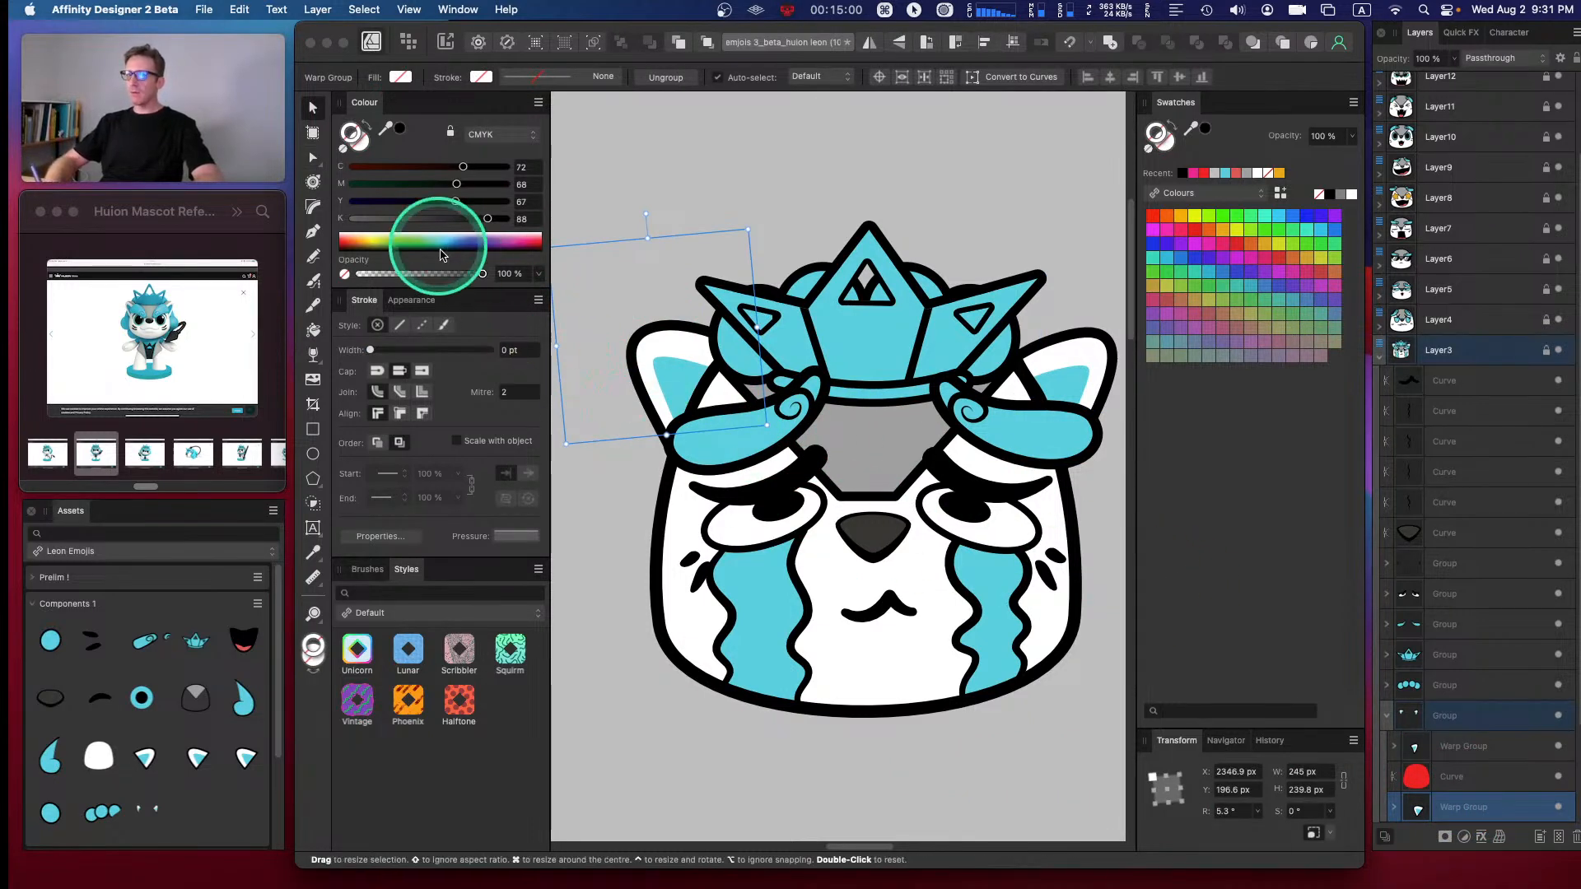
key(a)
drag(619, 317, 630, 316)
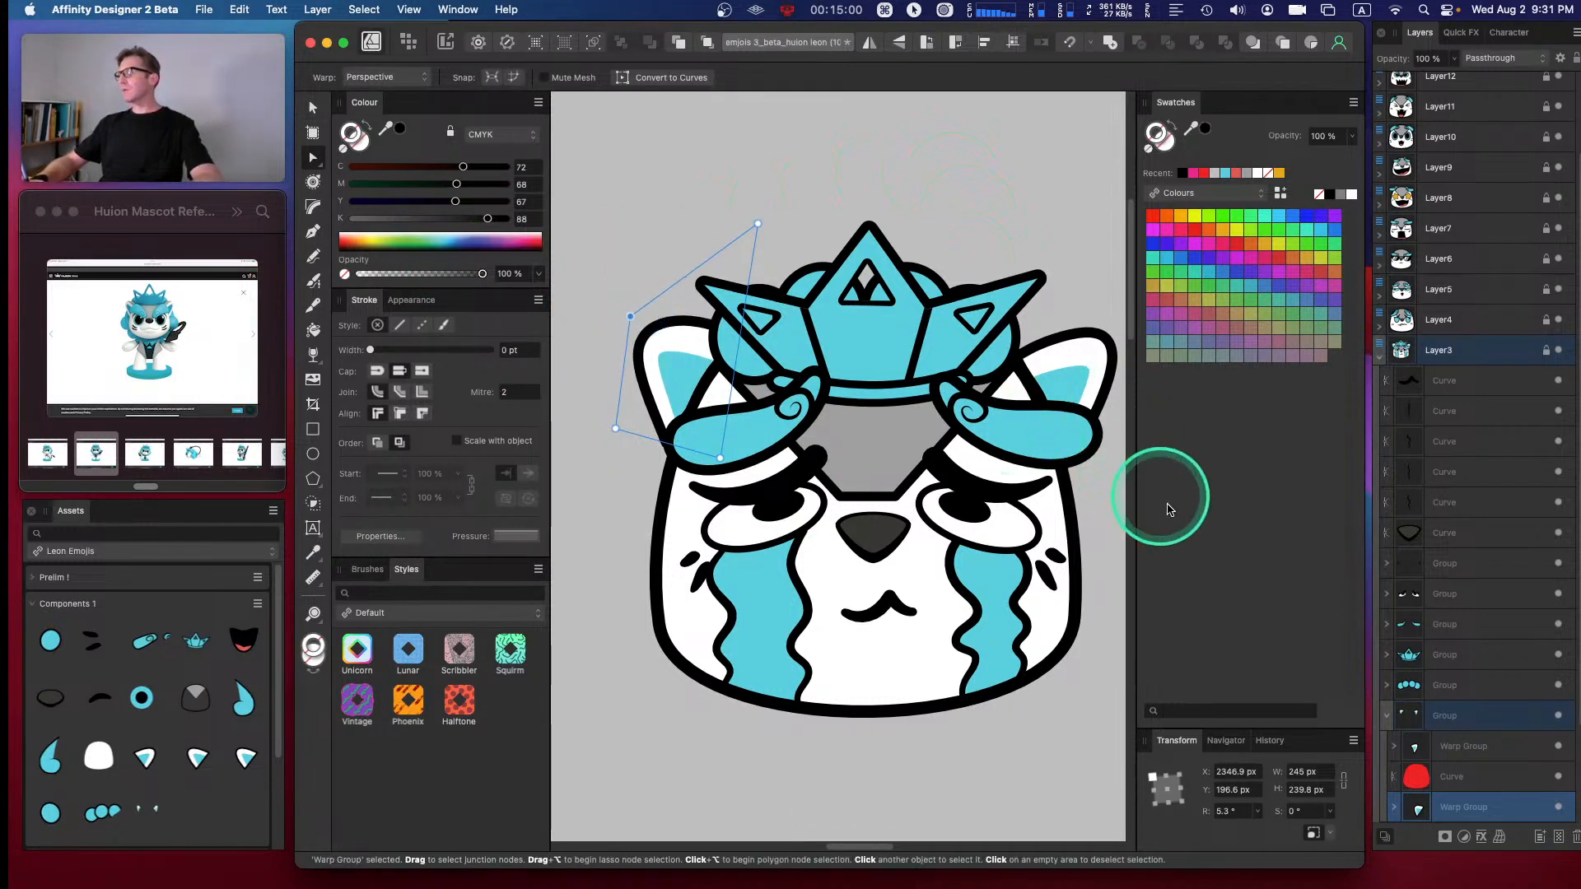
- Replace the right ear with a horizontally flipped duplicate of the left ear on the head's opposite side
click(1472, 751)
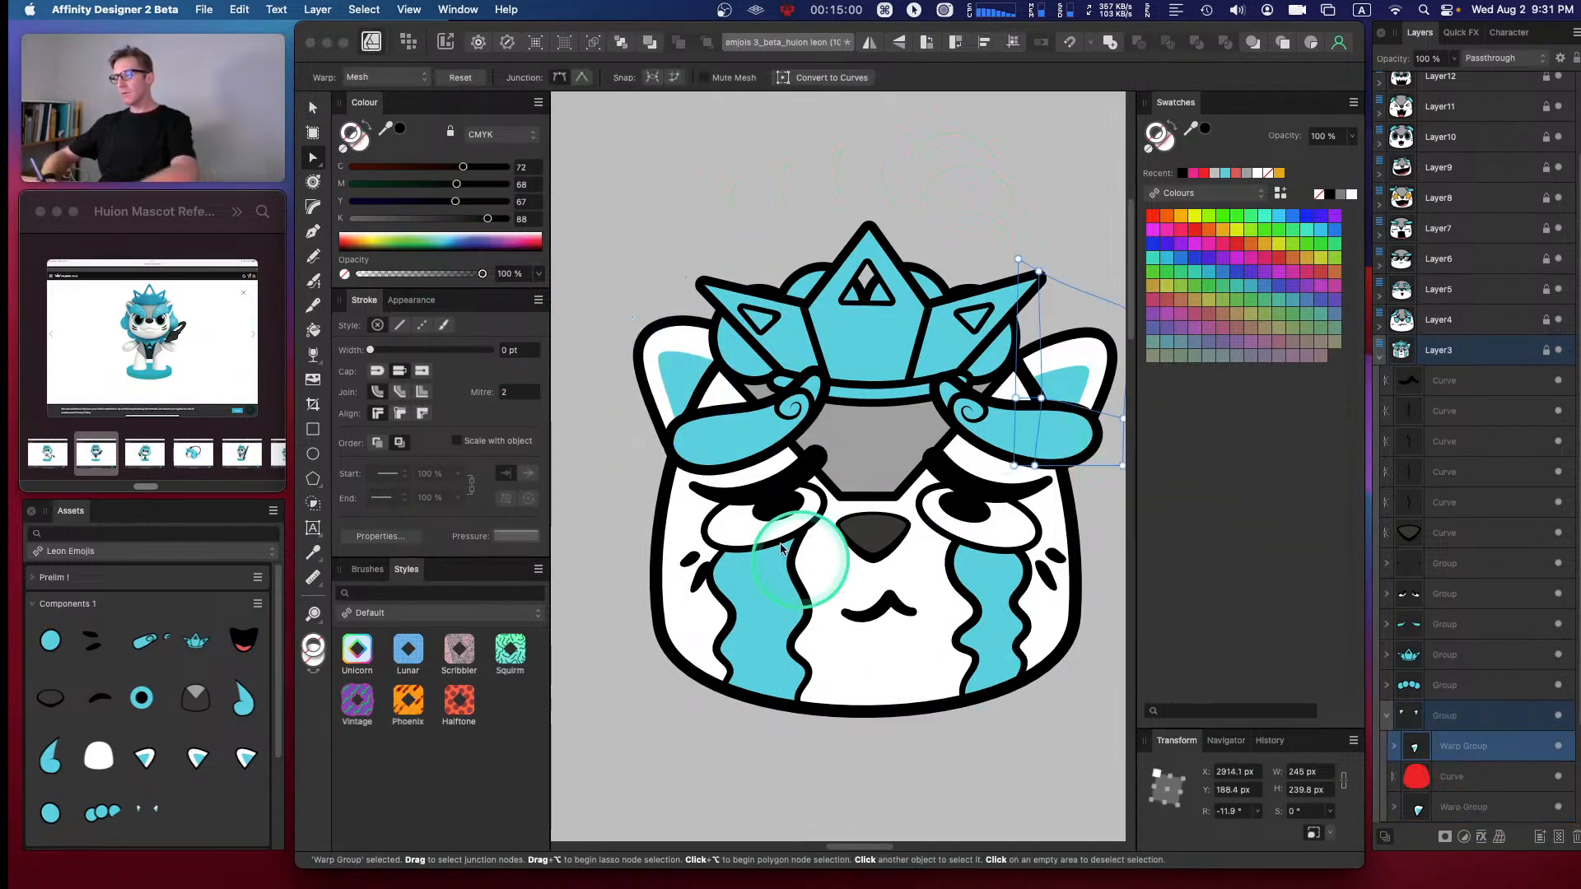
key(BackSpace)
click(1457, 777)
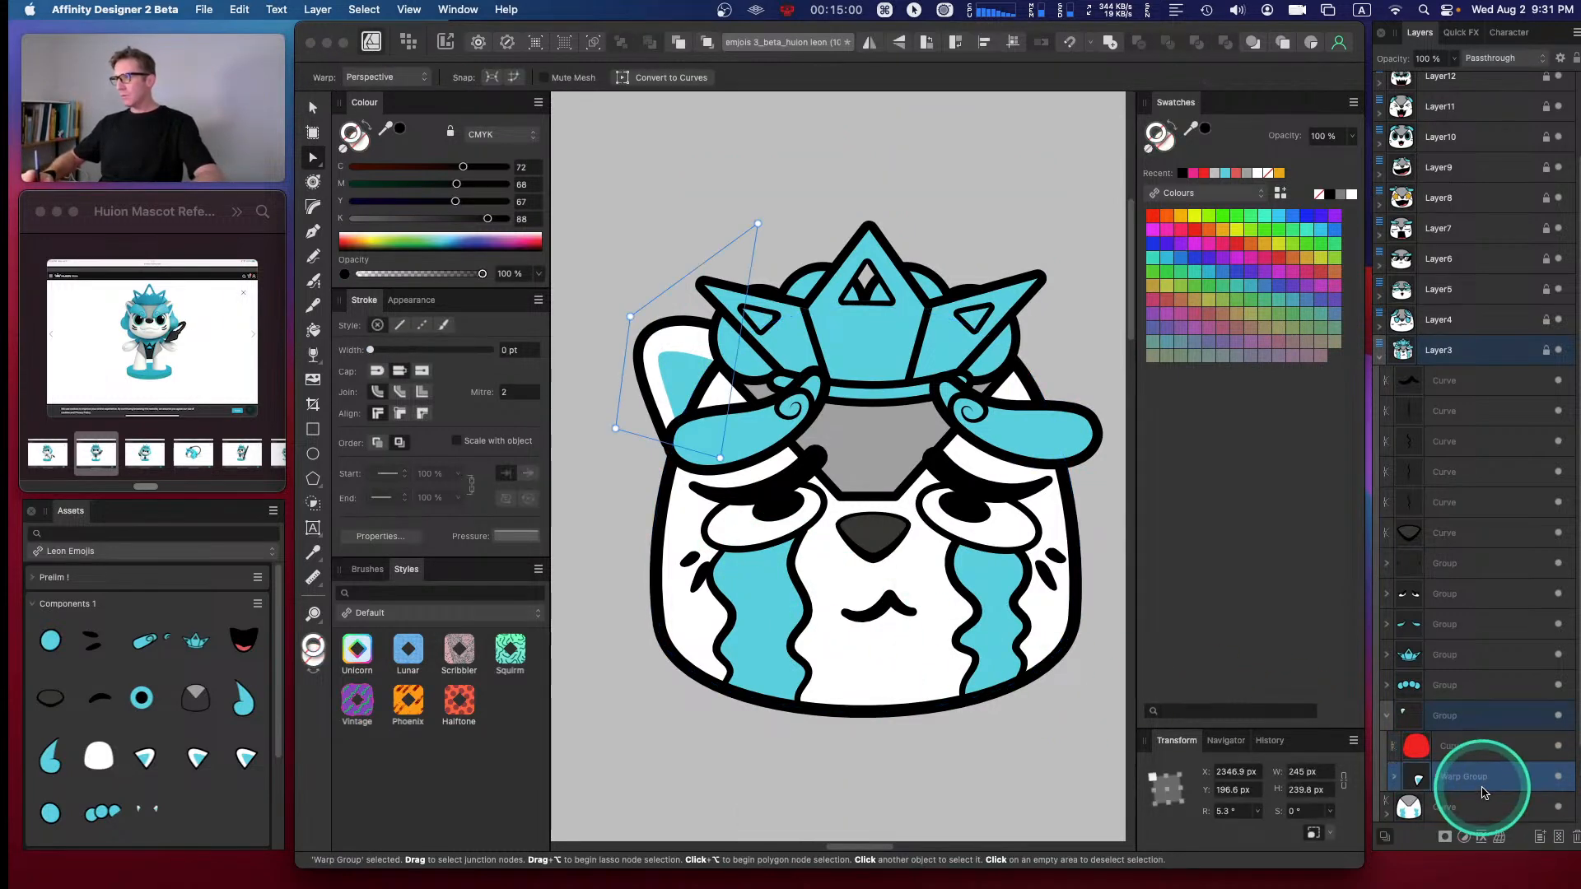
key(cmd+j)
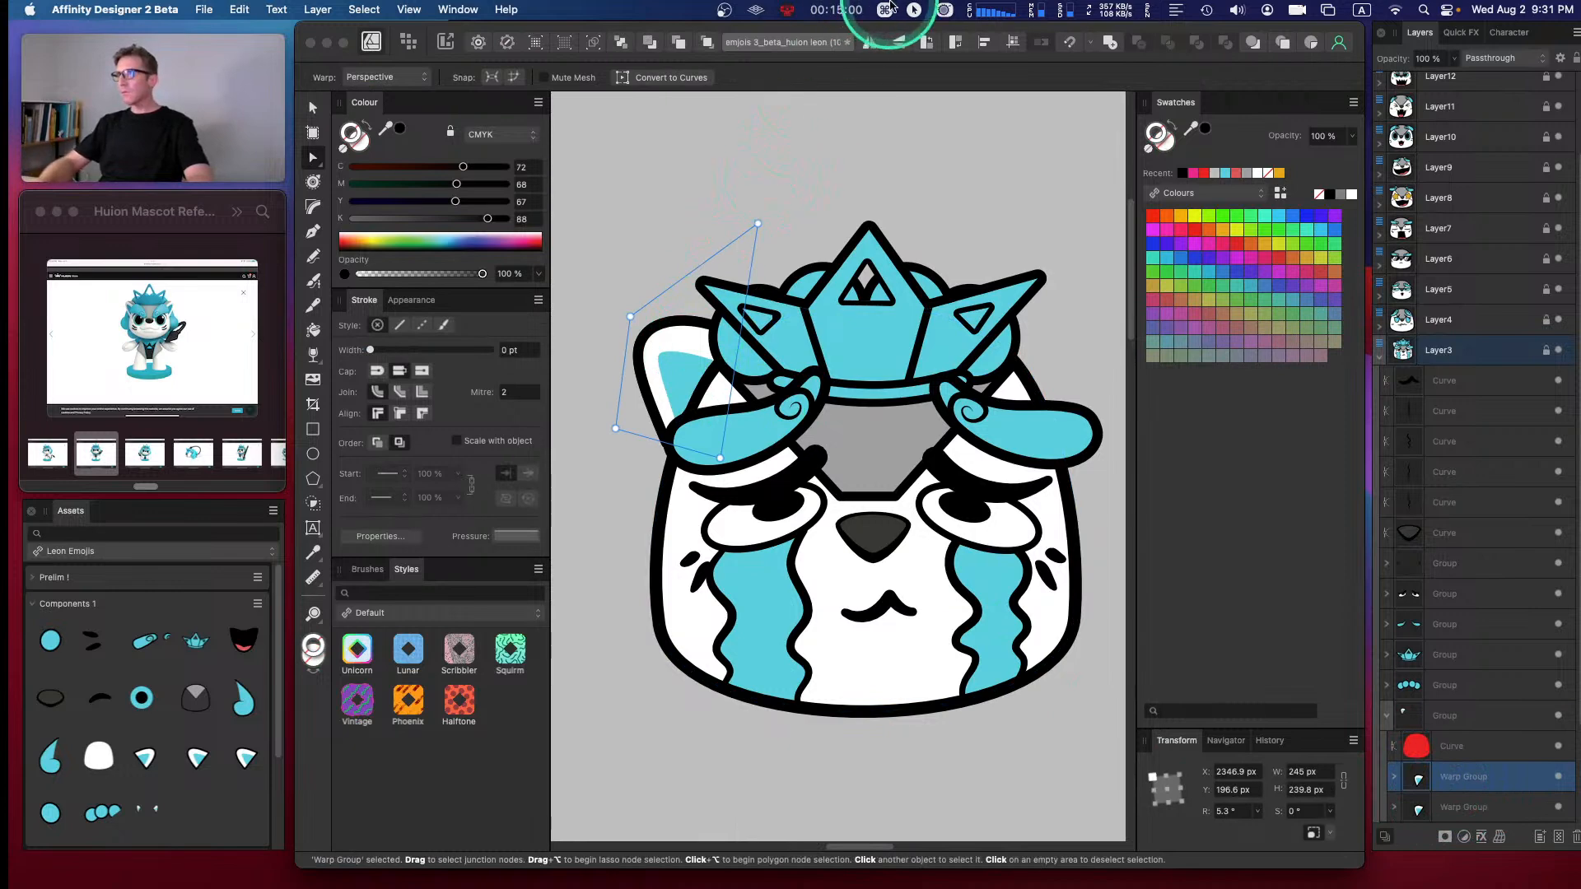
click(870, 42)
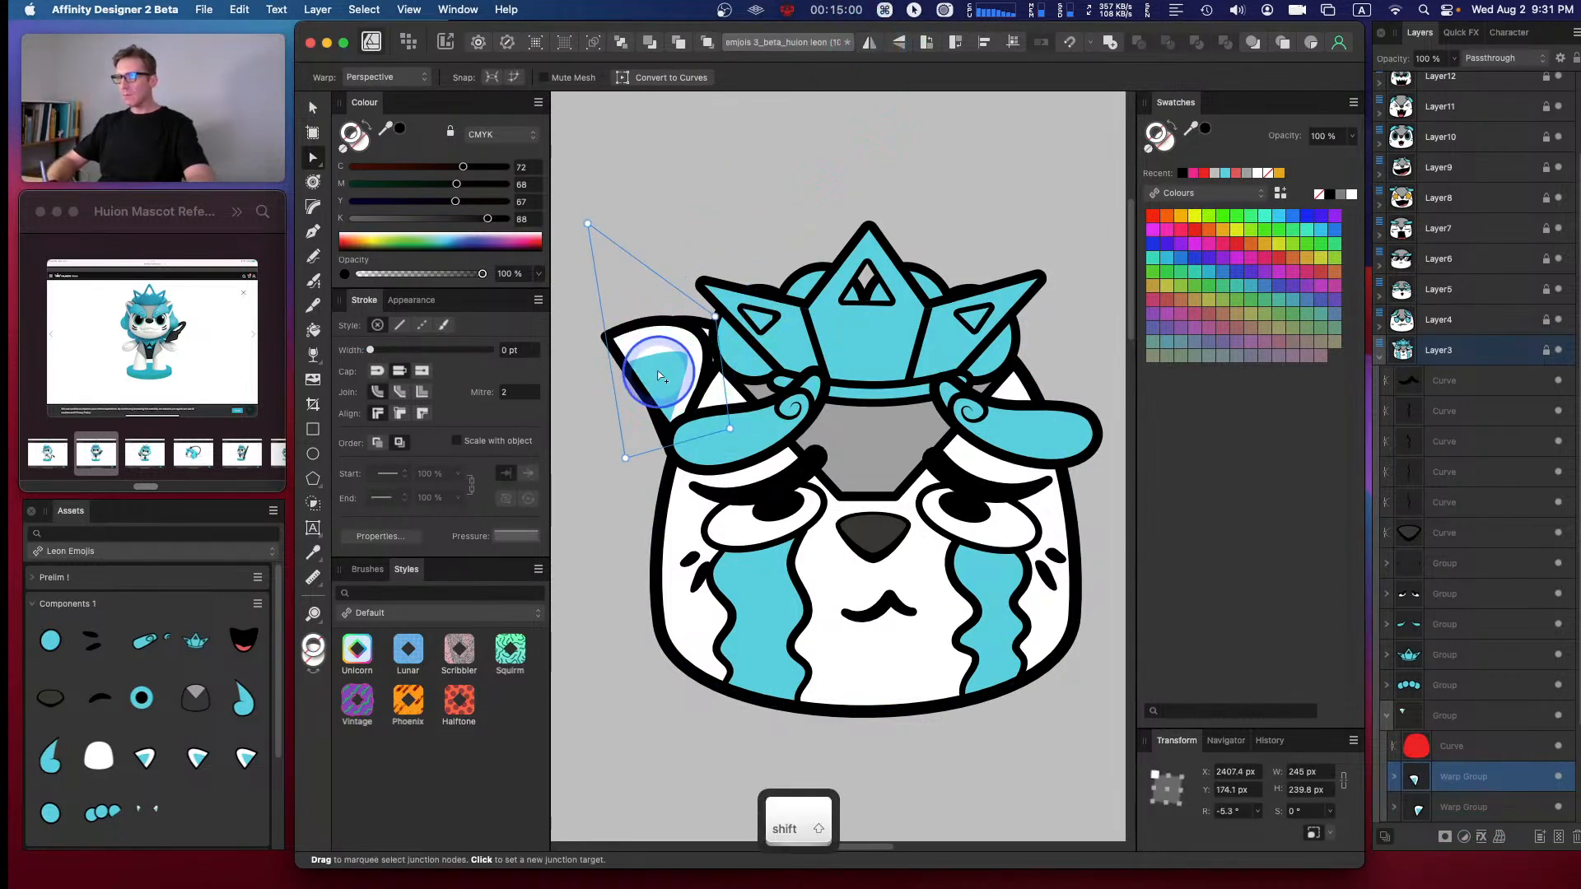
key(v)
drag(657, 372, 1049, 356)
click(926, 156)
key(space)
drag(1004, 211, 995, 152)
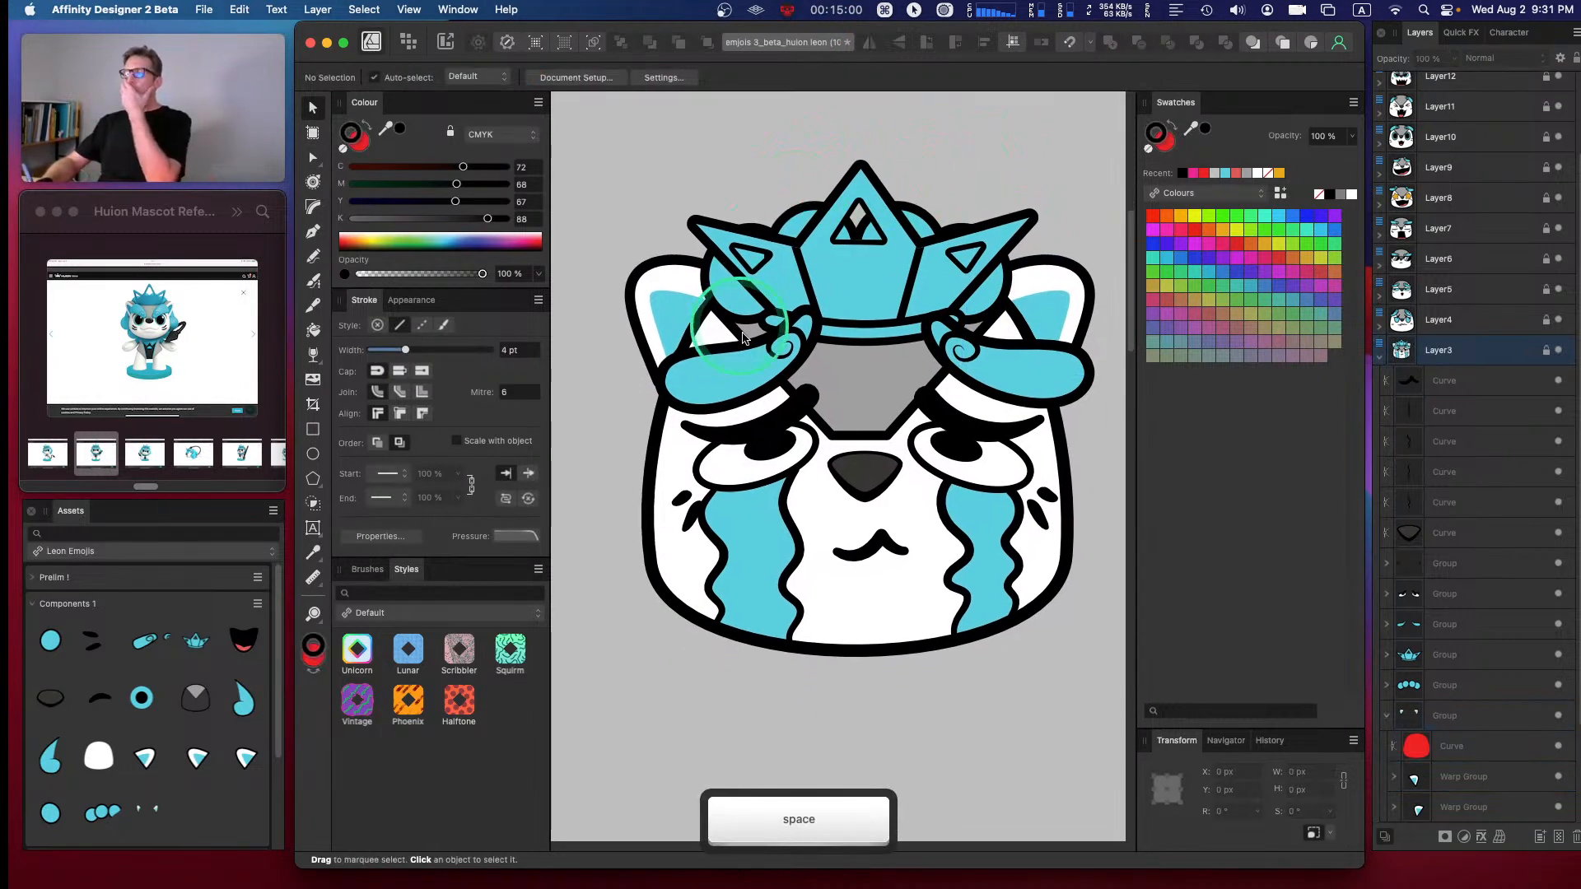
- Try to draw a turquoise-filled freehand shape with a 4 pt black stroke over the left ear using the Pencil tool
key(space)
drag(575, 399, 676, 390)
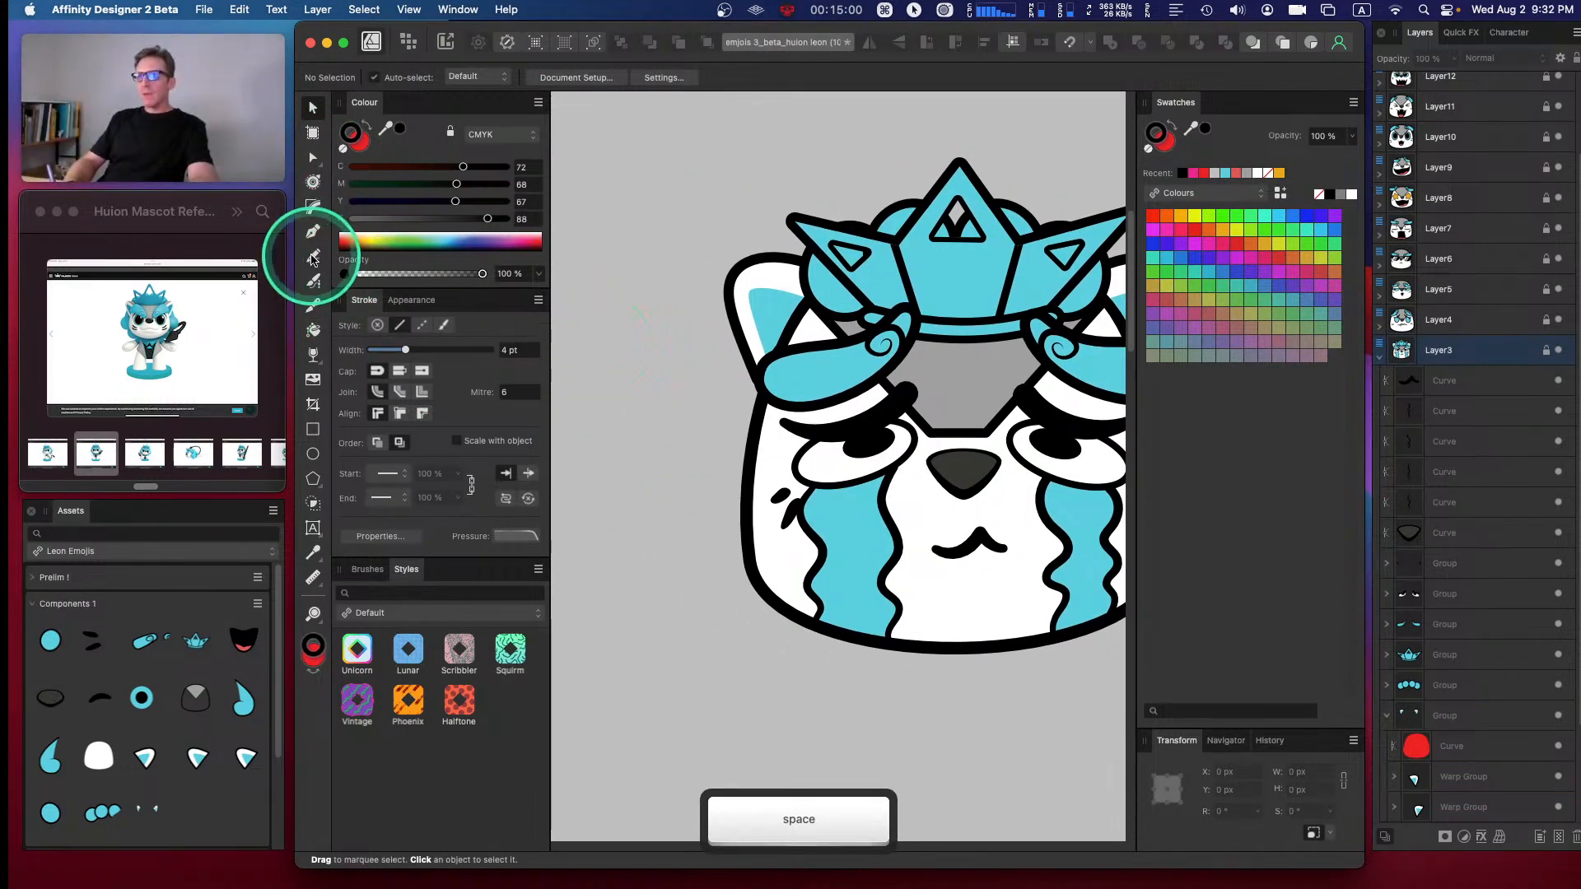
click(313, 259)
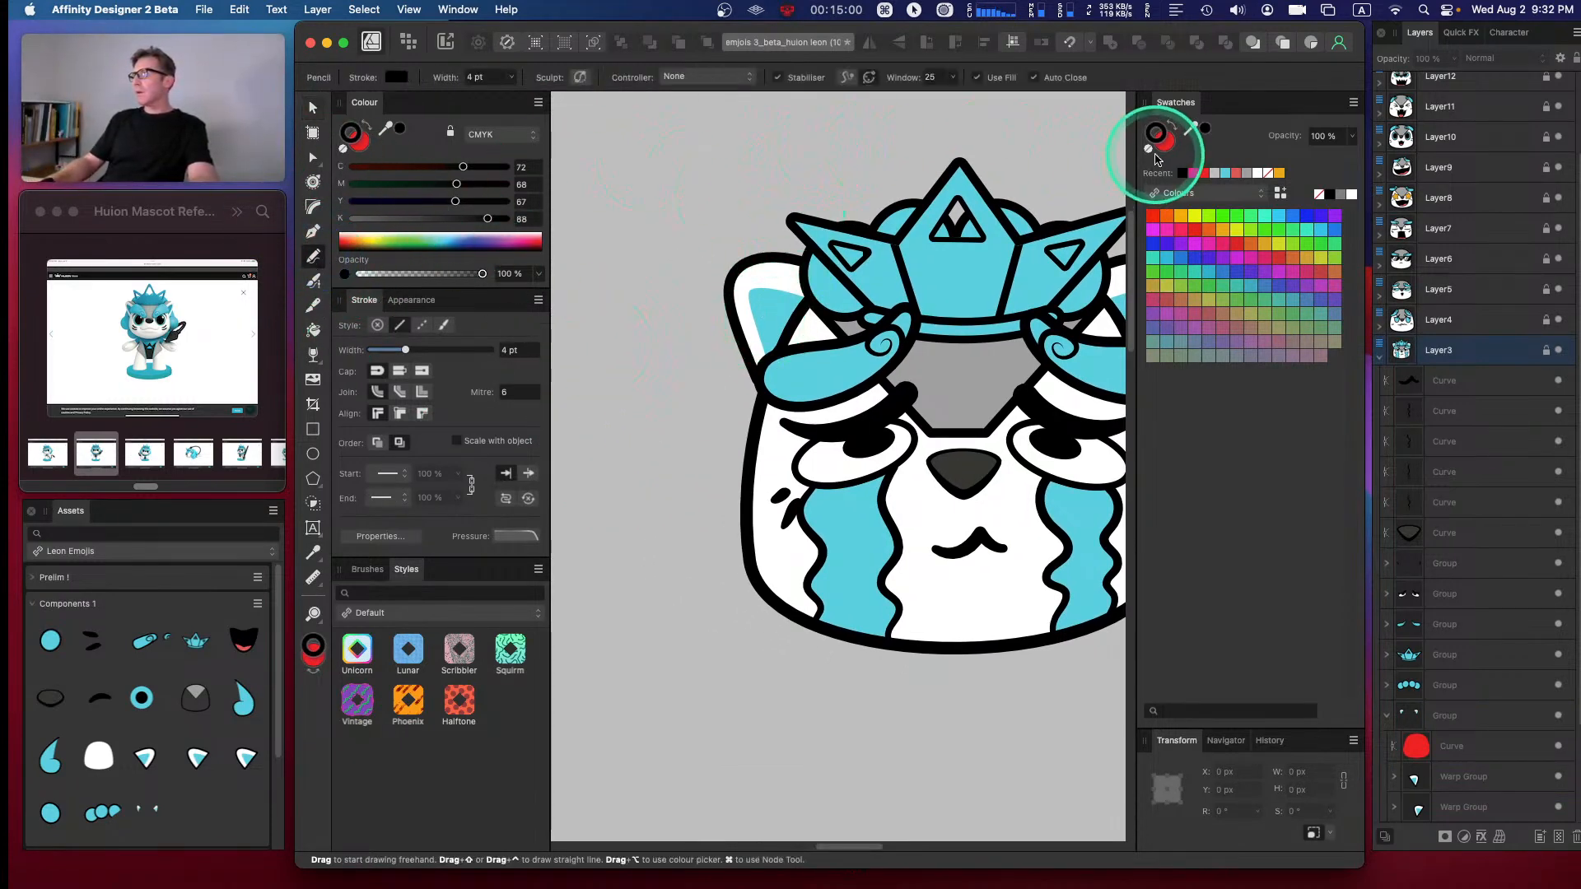
click(1225, 173)
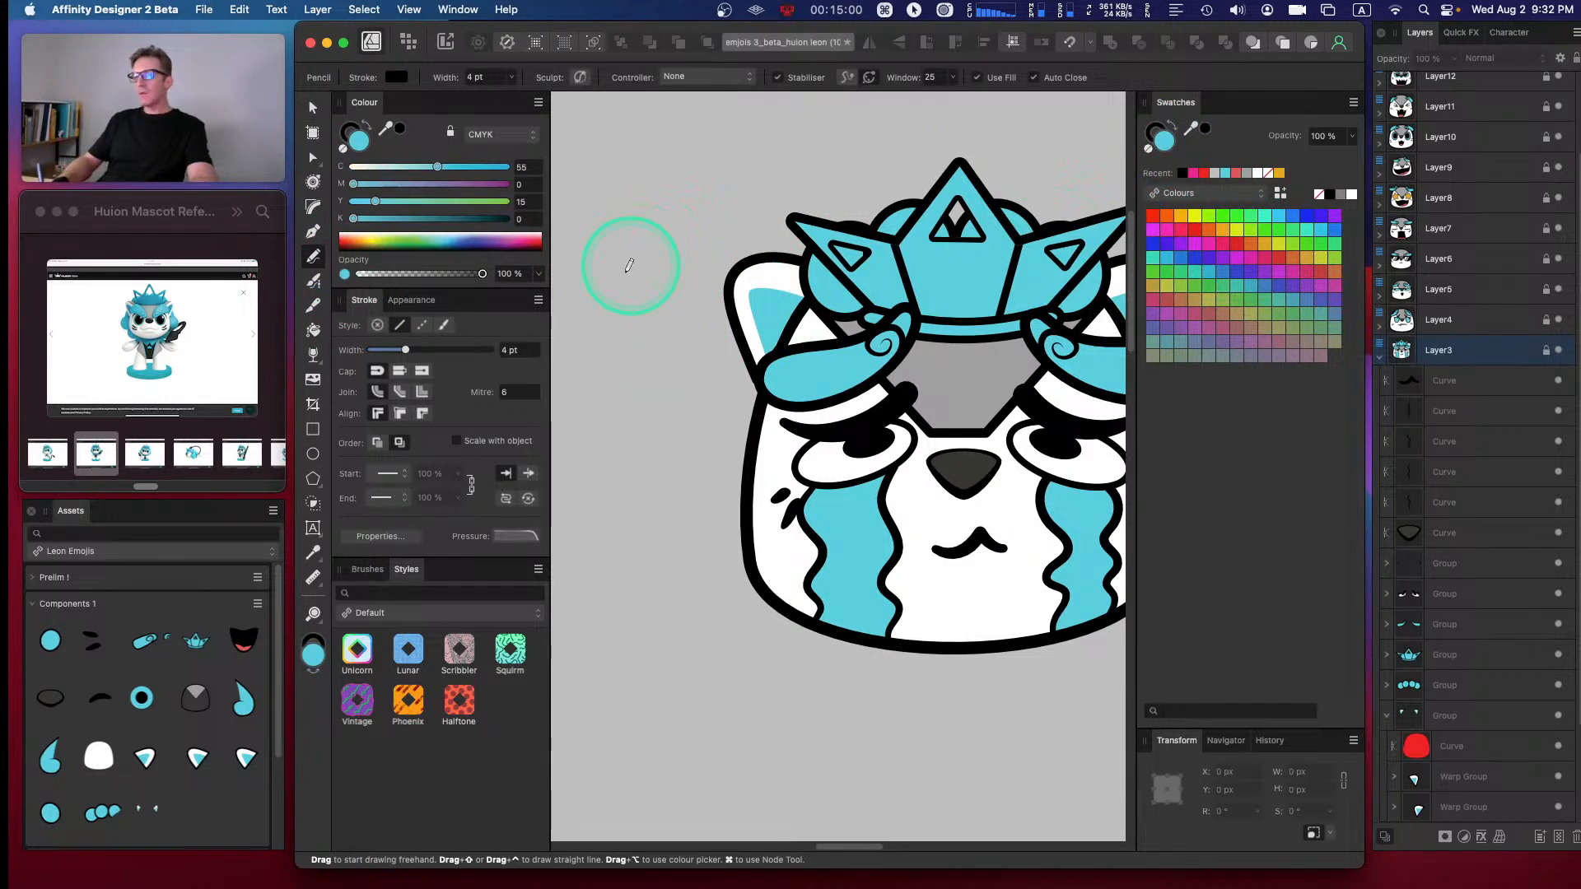
mouse_move(704, 190)
mouse_down()
mouse_move(639, 381)
mouse_move(782, 428)
mouse_move(776, 356)
mouse_up()
key(super+z)
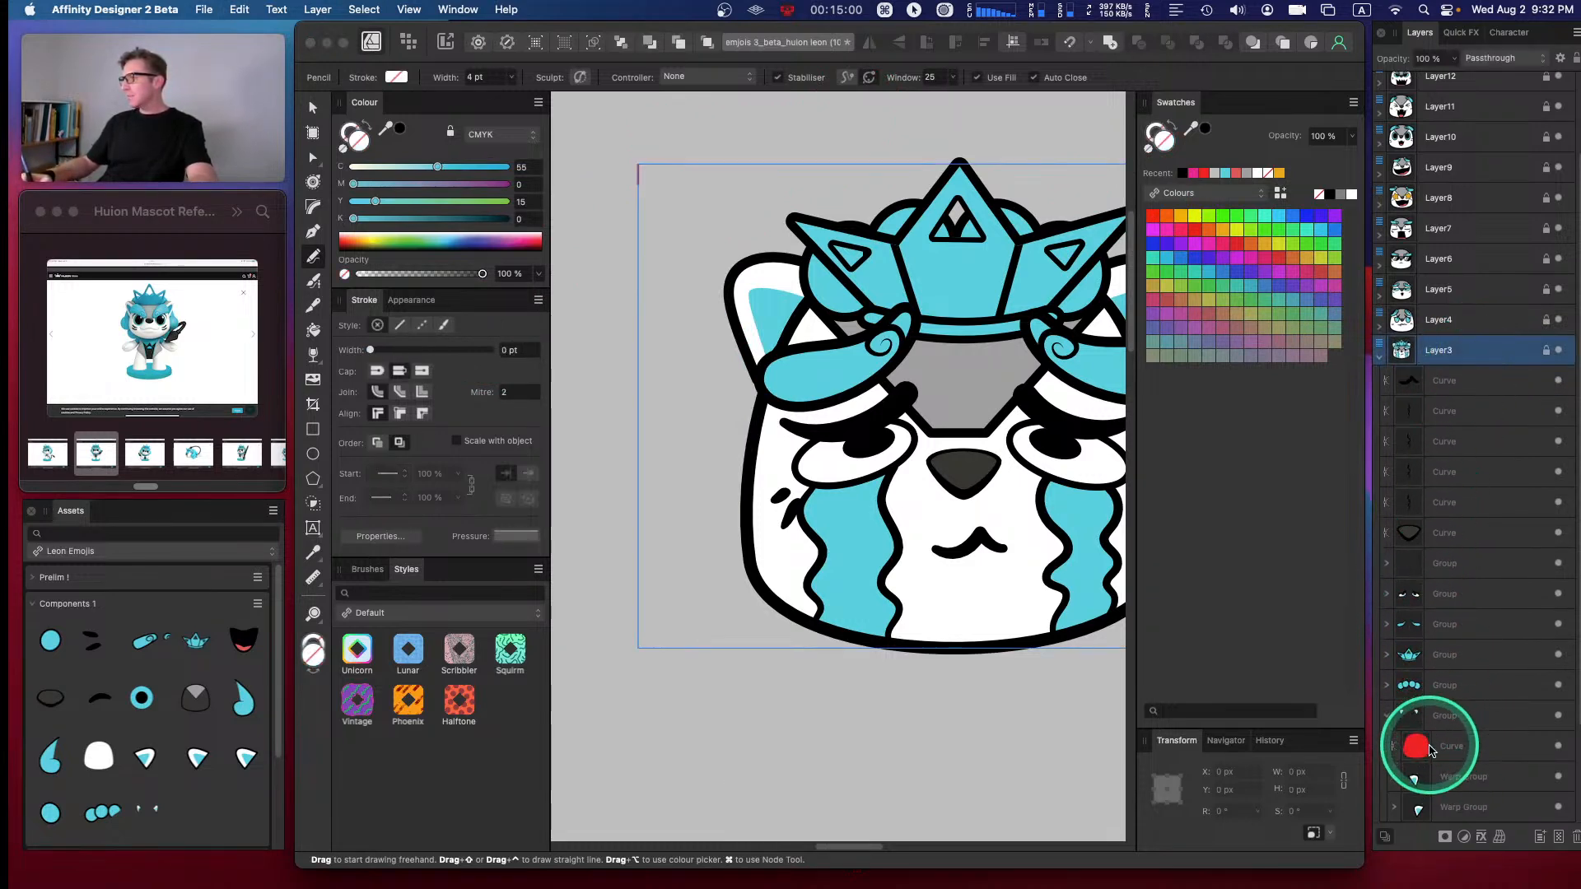
- Select the crying emoji's head curve on Layer3 and activate the Pencil tool
click(1389, 718)
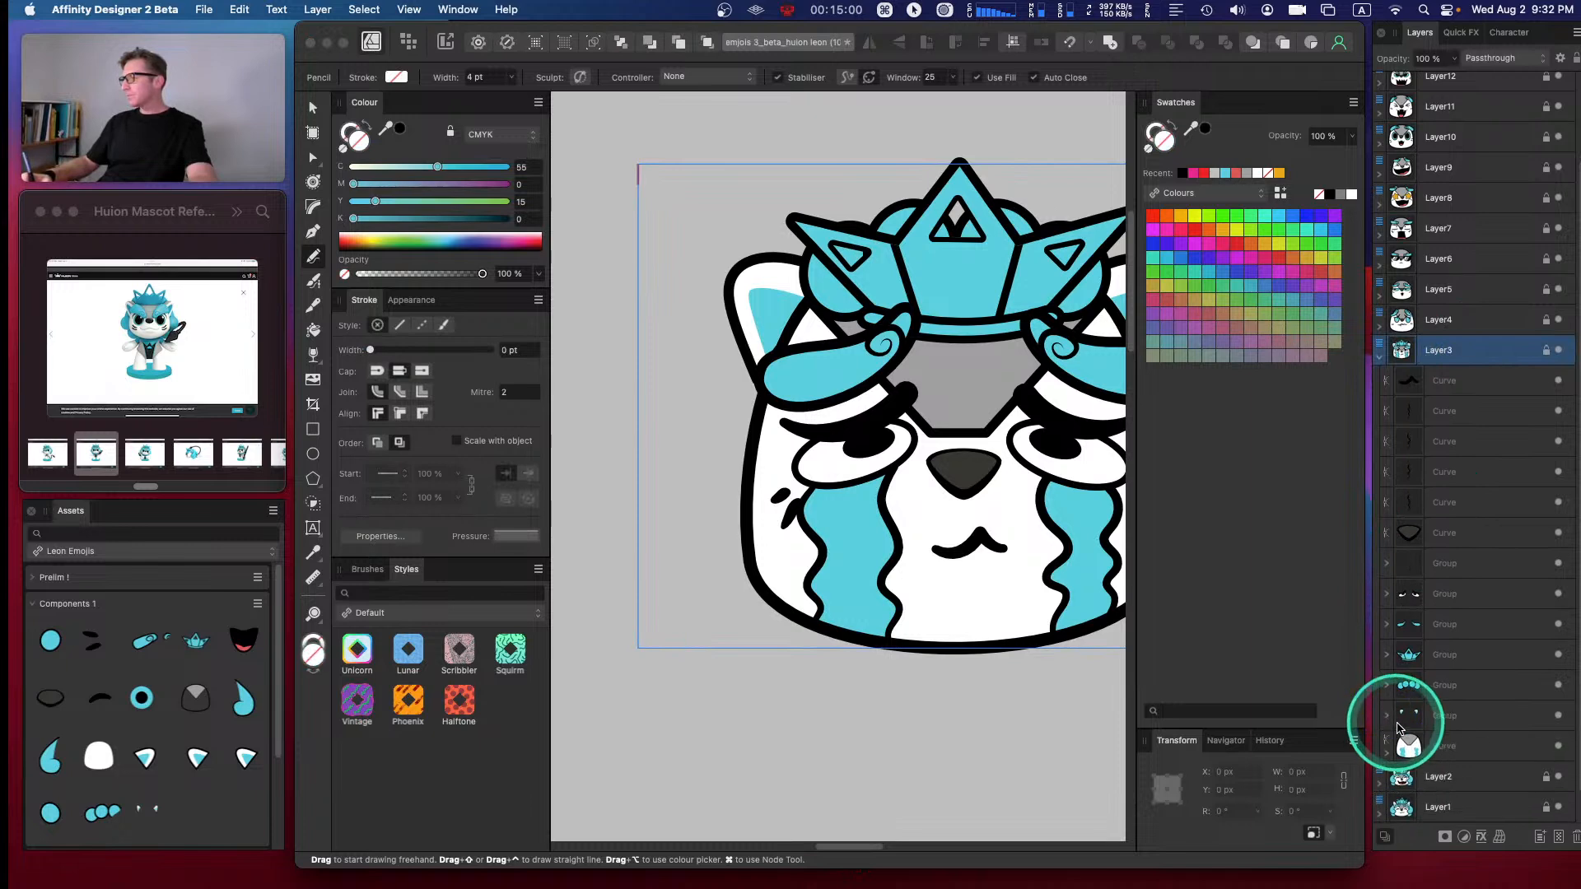
click(1444, 748)
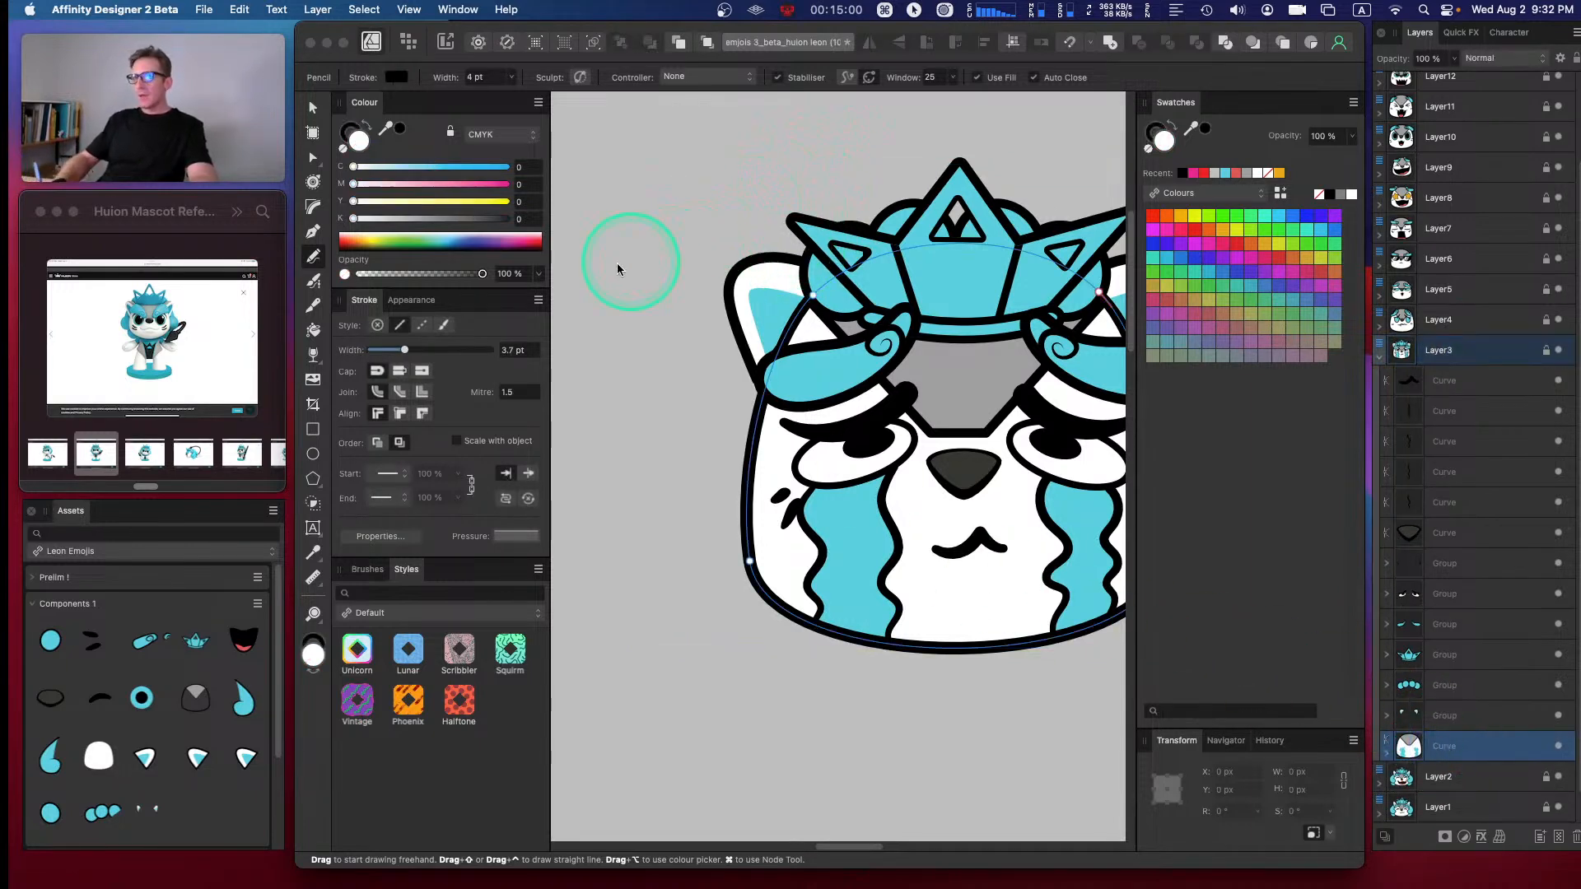
click(313, 257)
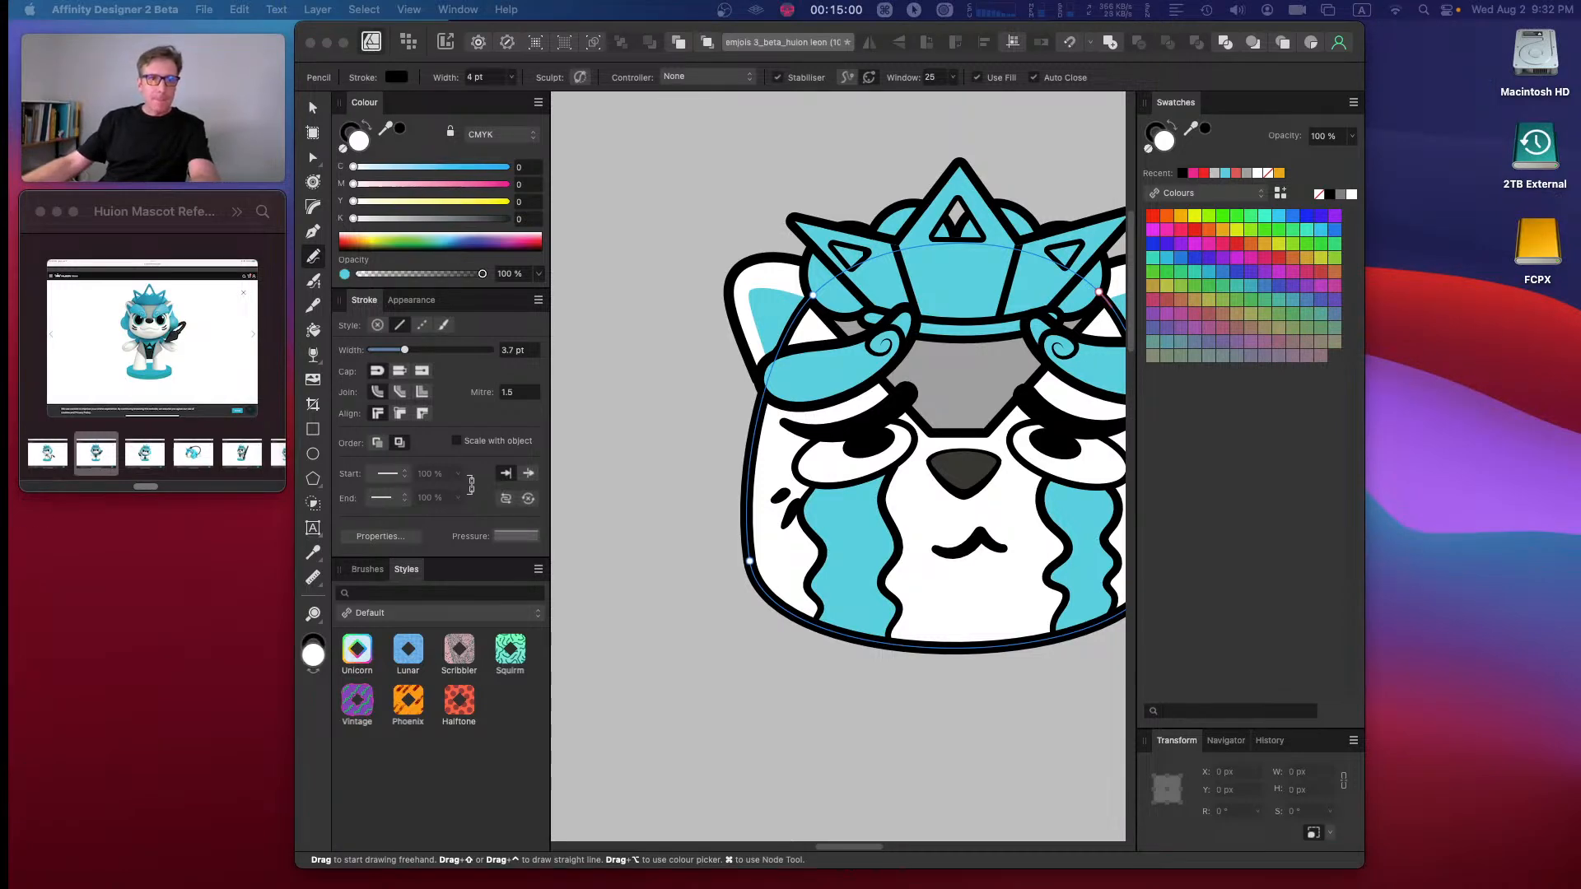
key(p)
key(BackSpace)
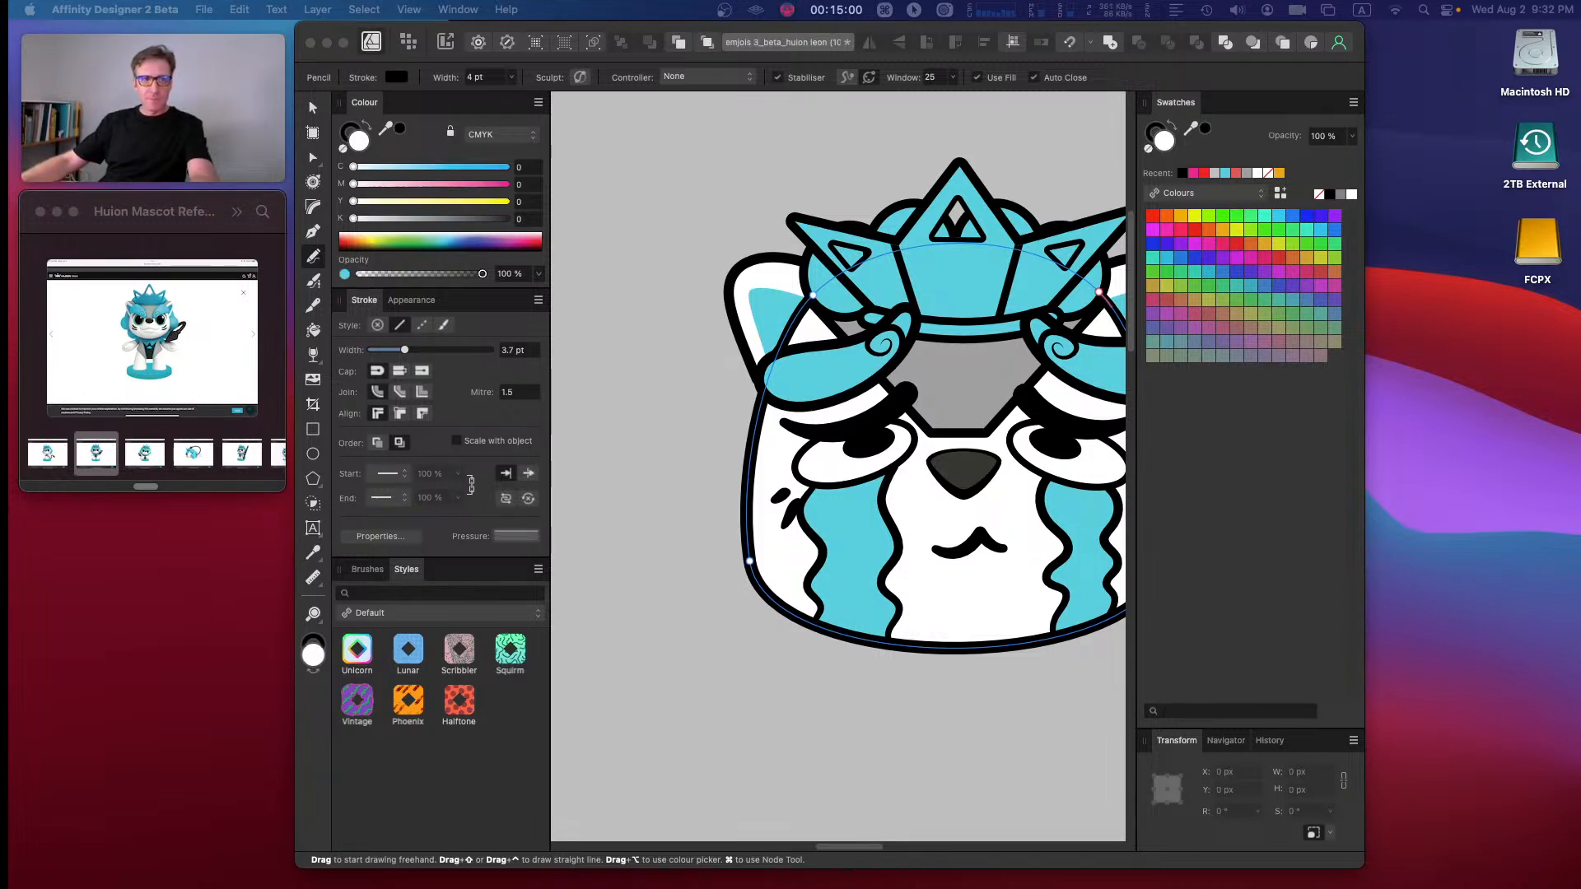
key(shift)
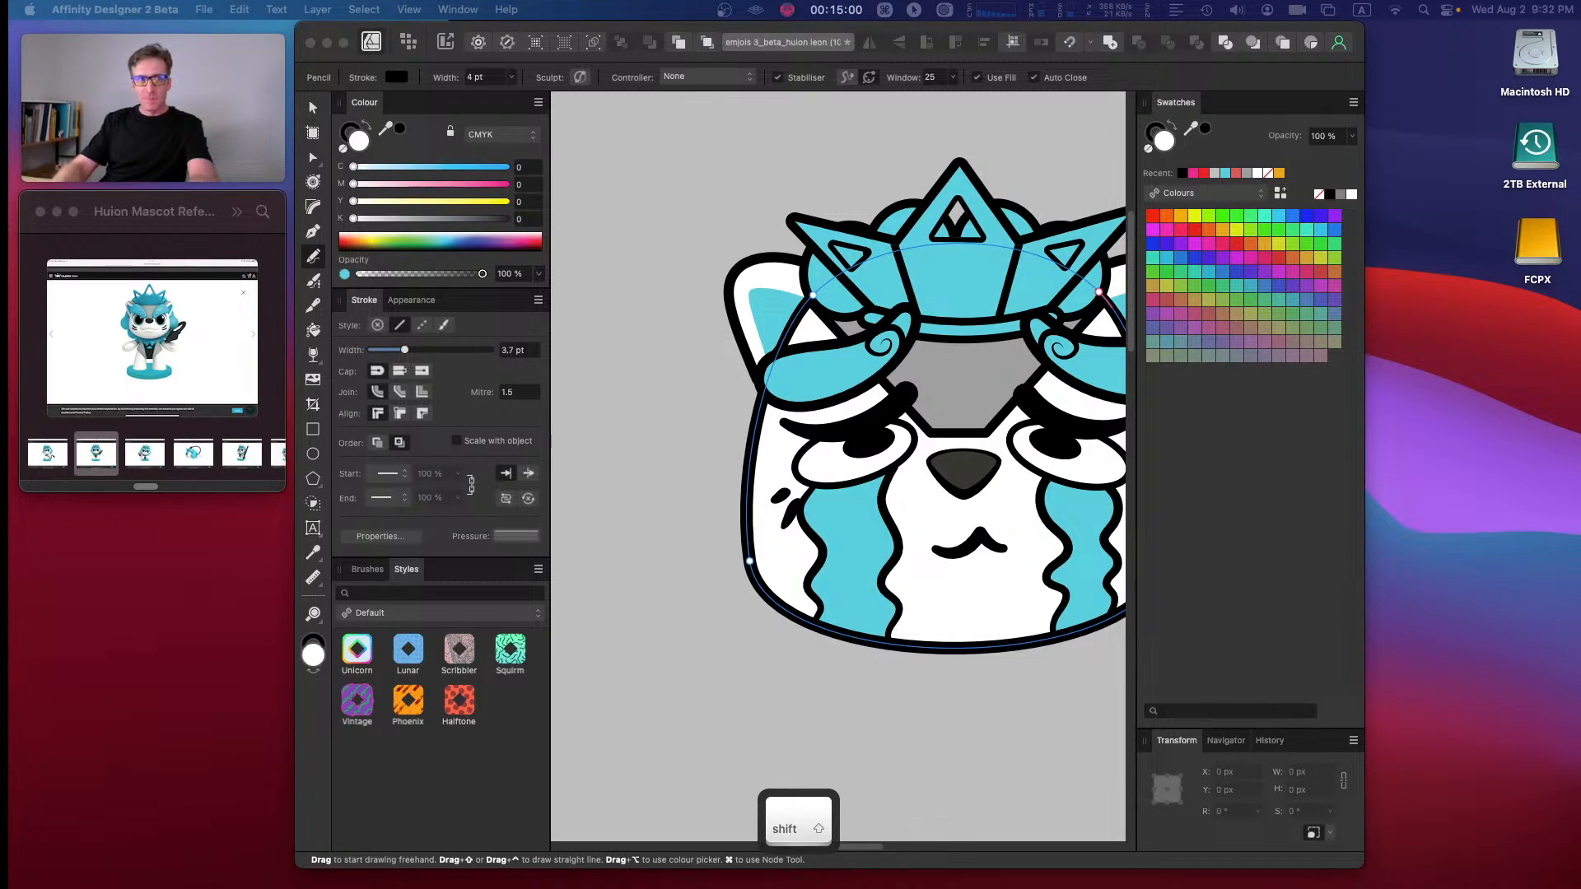
key(shift+s)
key(BackSpace)
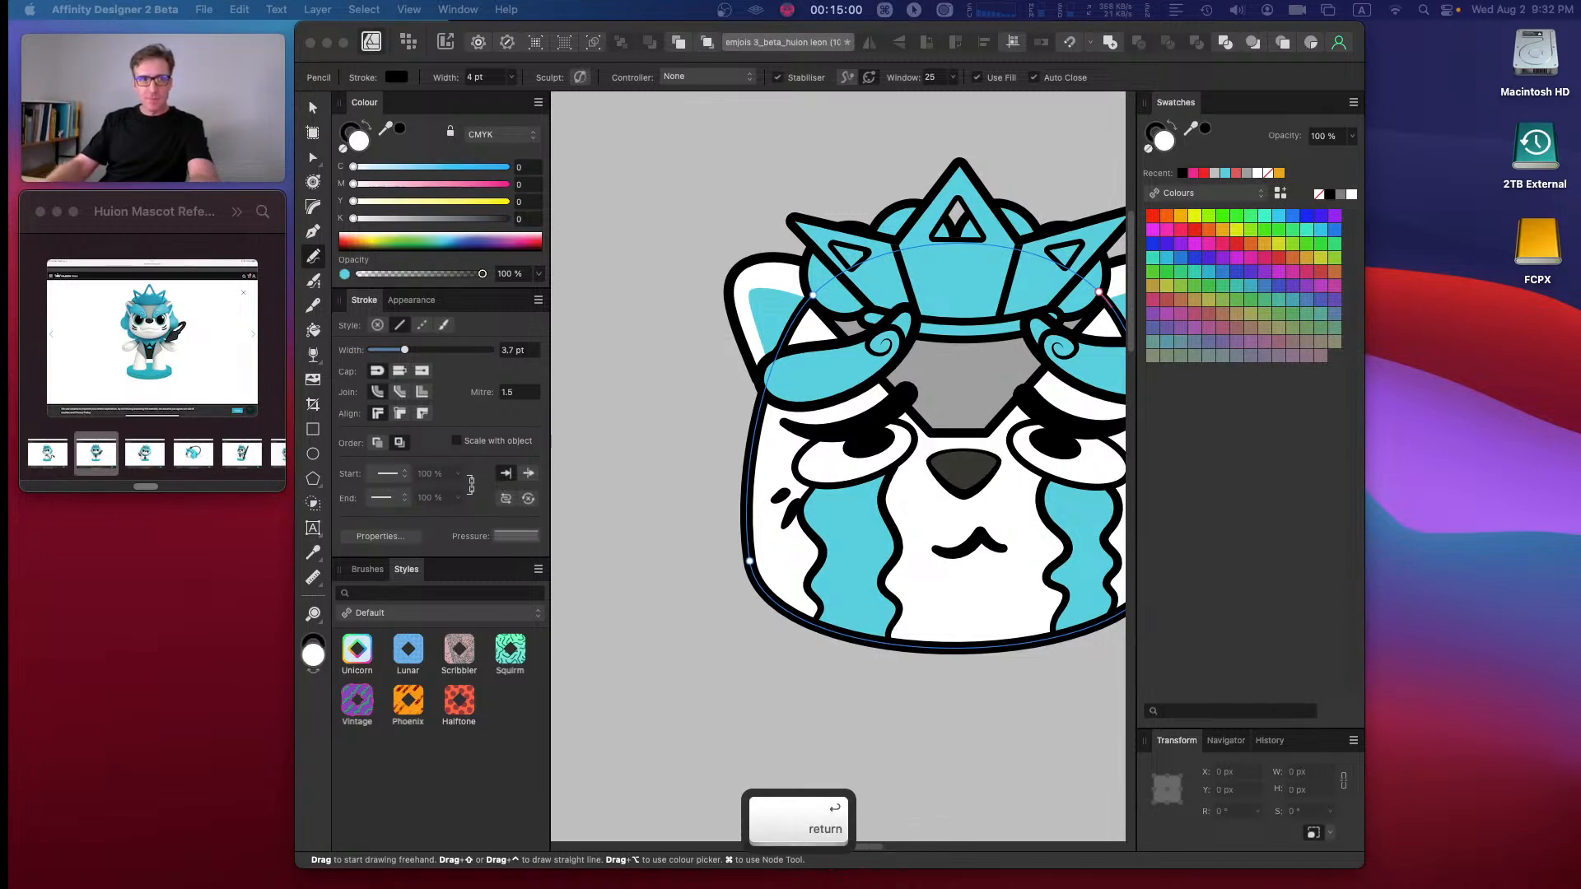
key(Return)
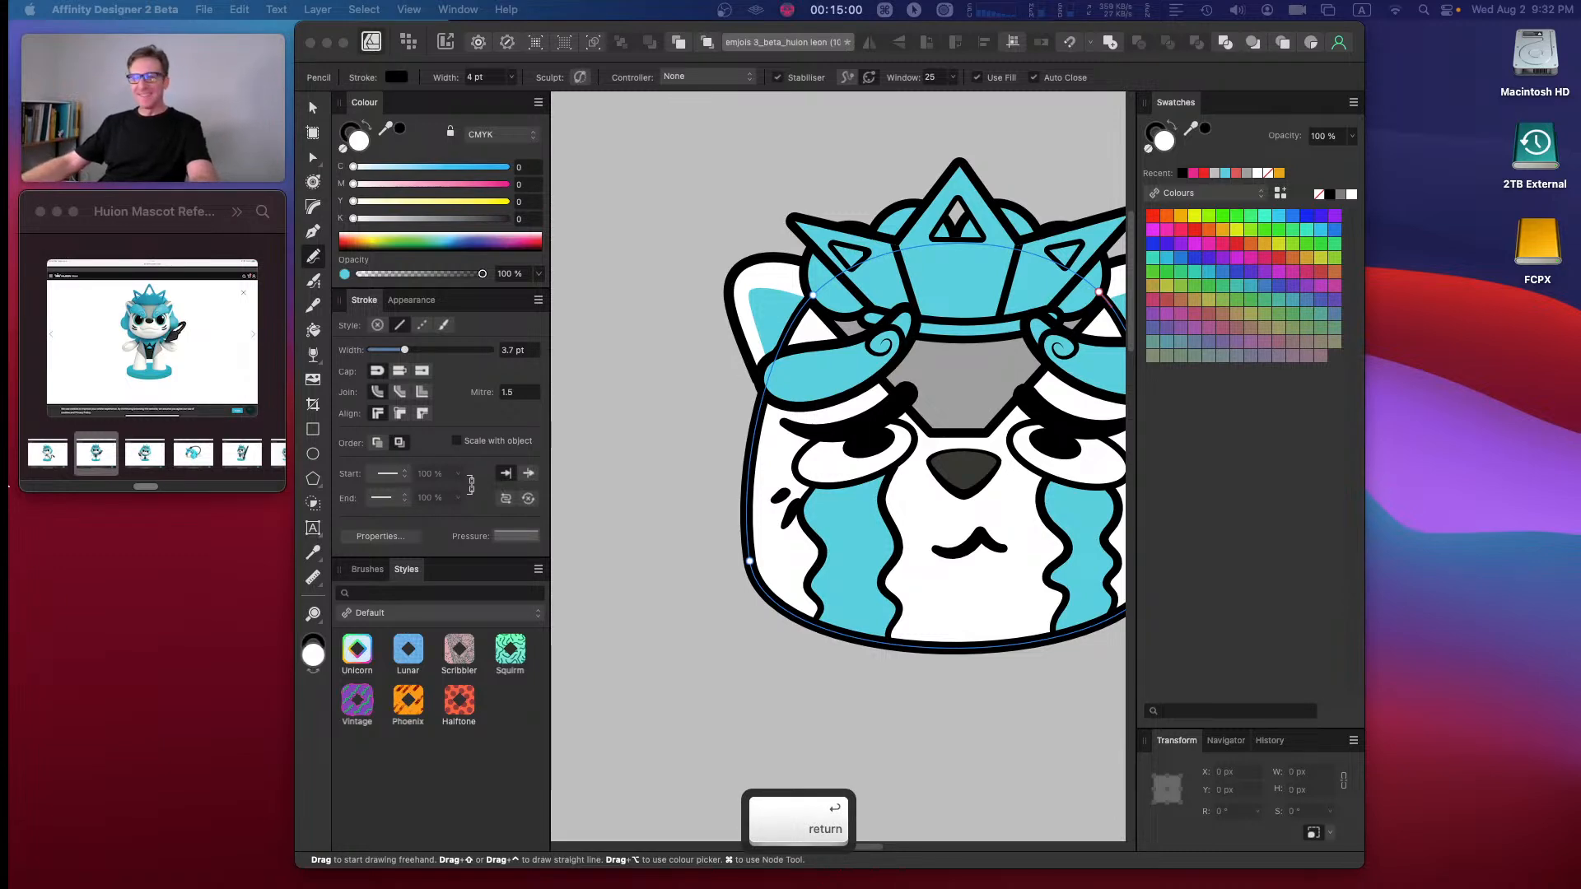
click(725, 558)
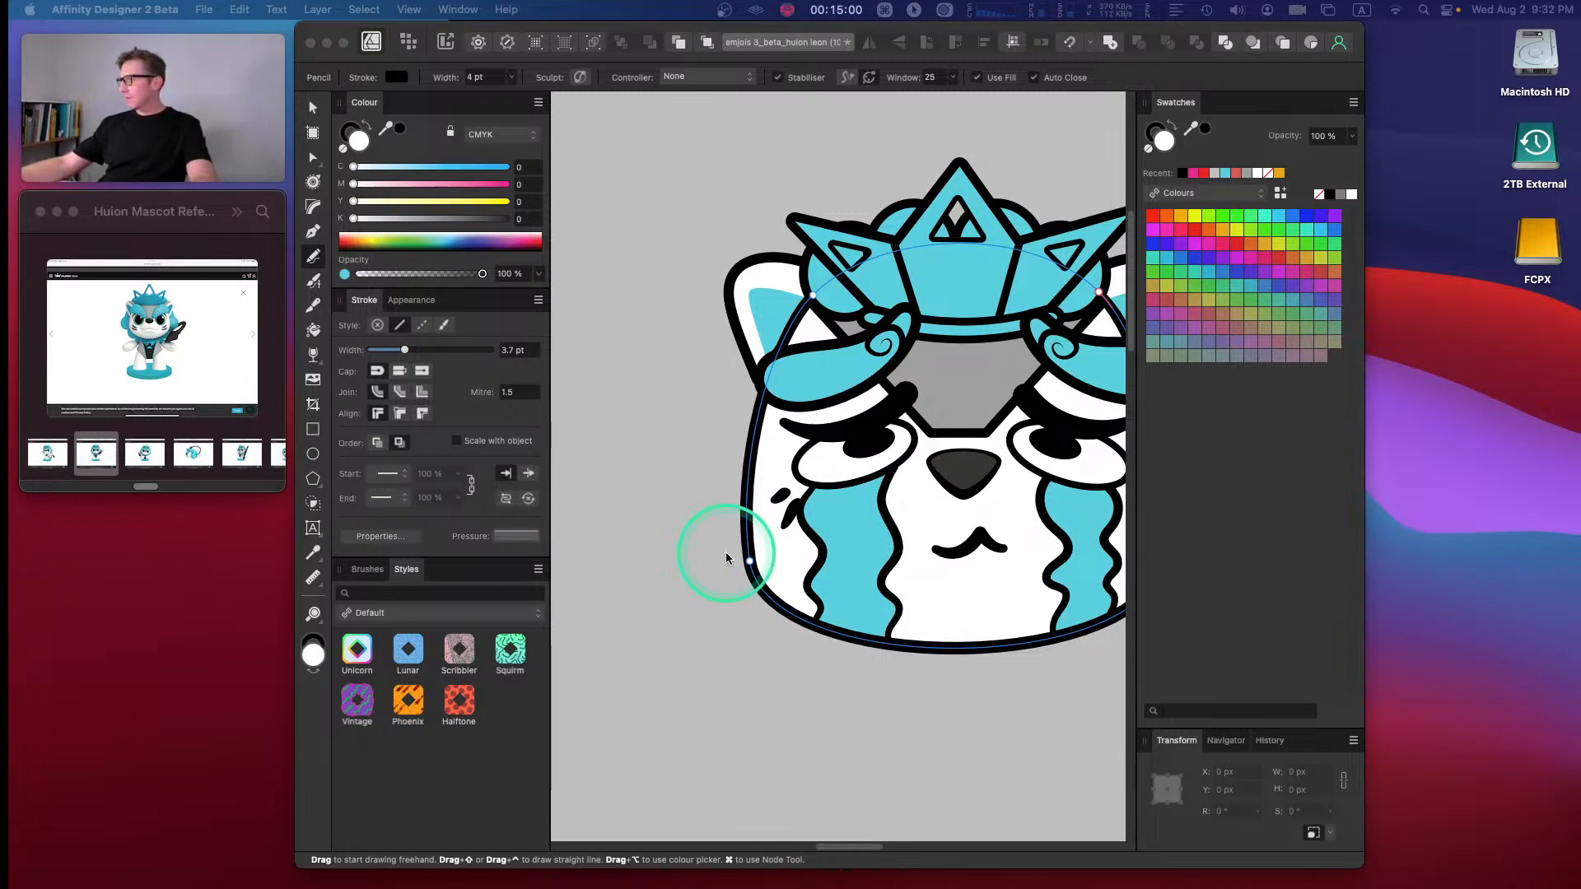
click(710, 378)
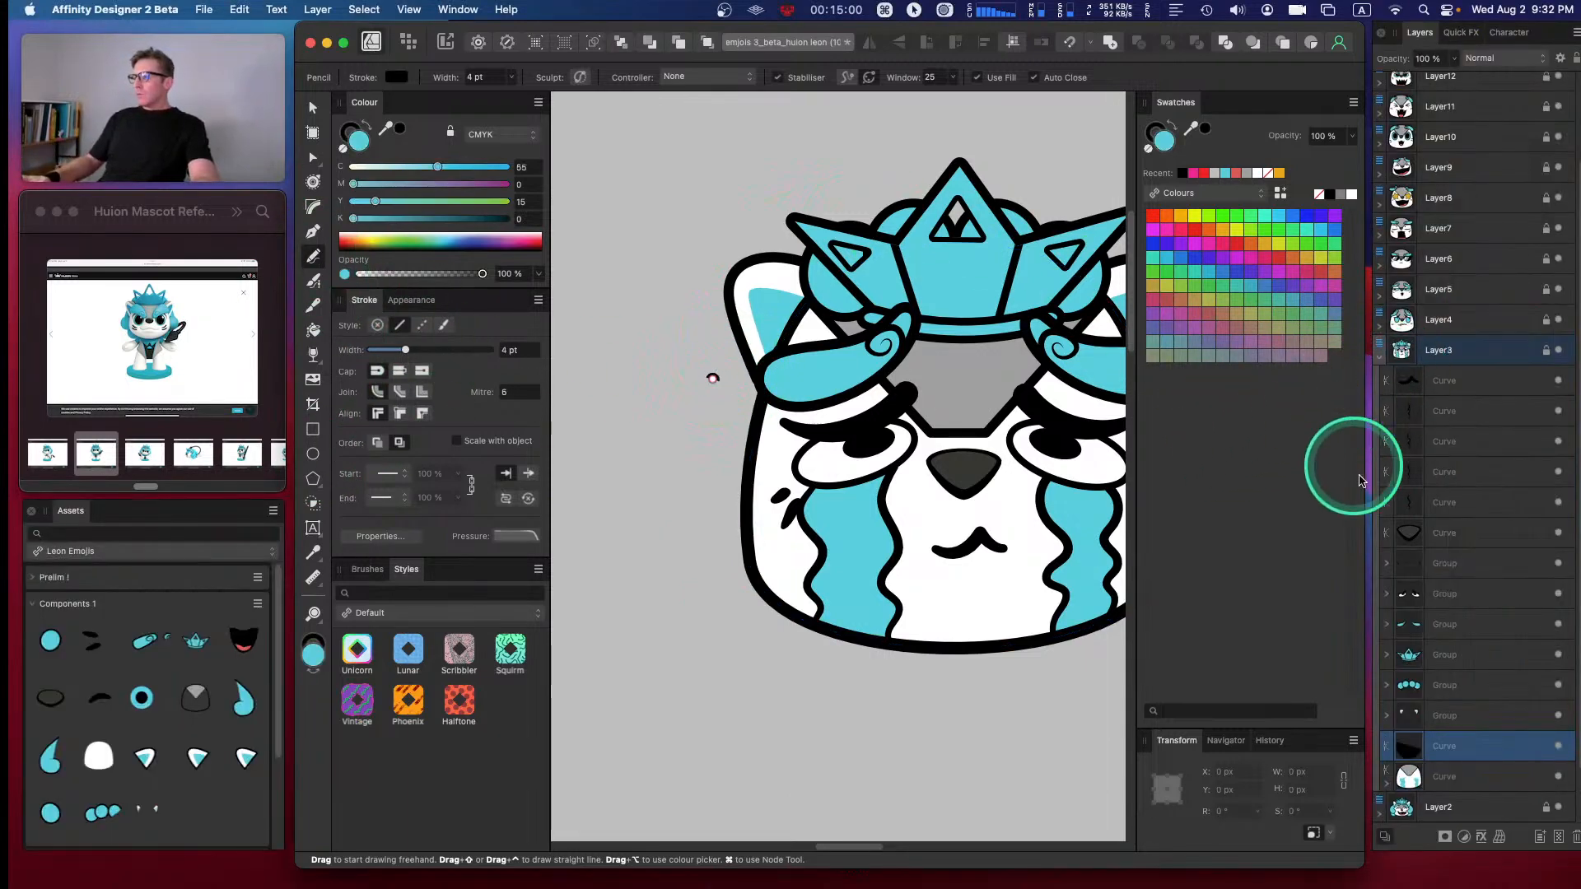
click(1467, 746)
key(Delete)
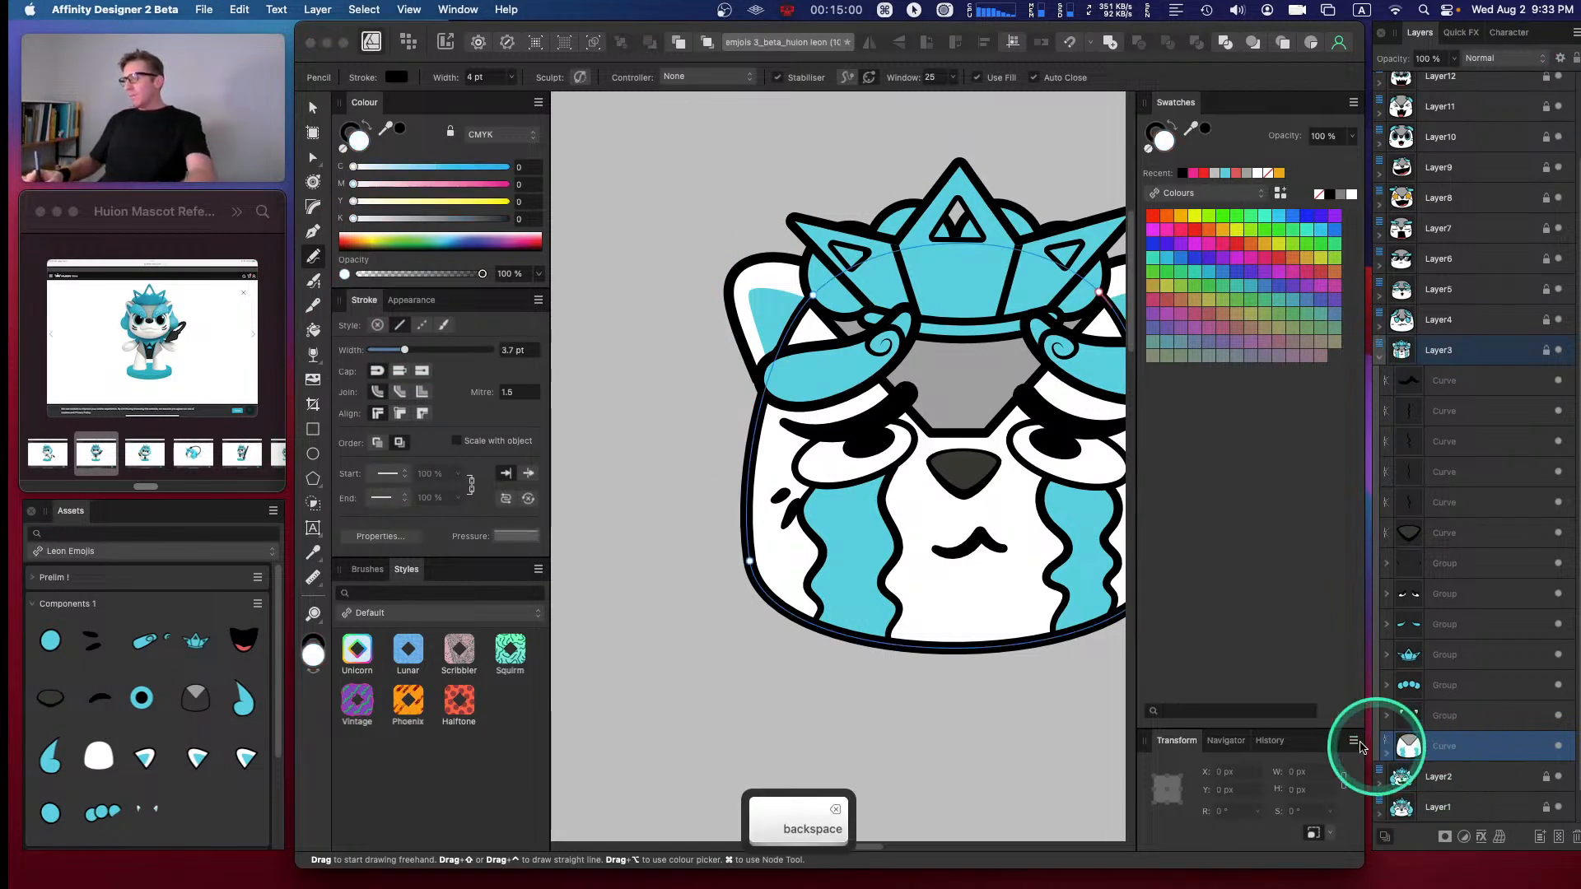
- Draw two overlapping turquoise hair locks with 4 pt black outlines beside the head's left edge using the Pencil tool, stacked behind the head
click(314, 256)
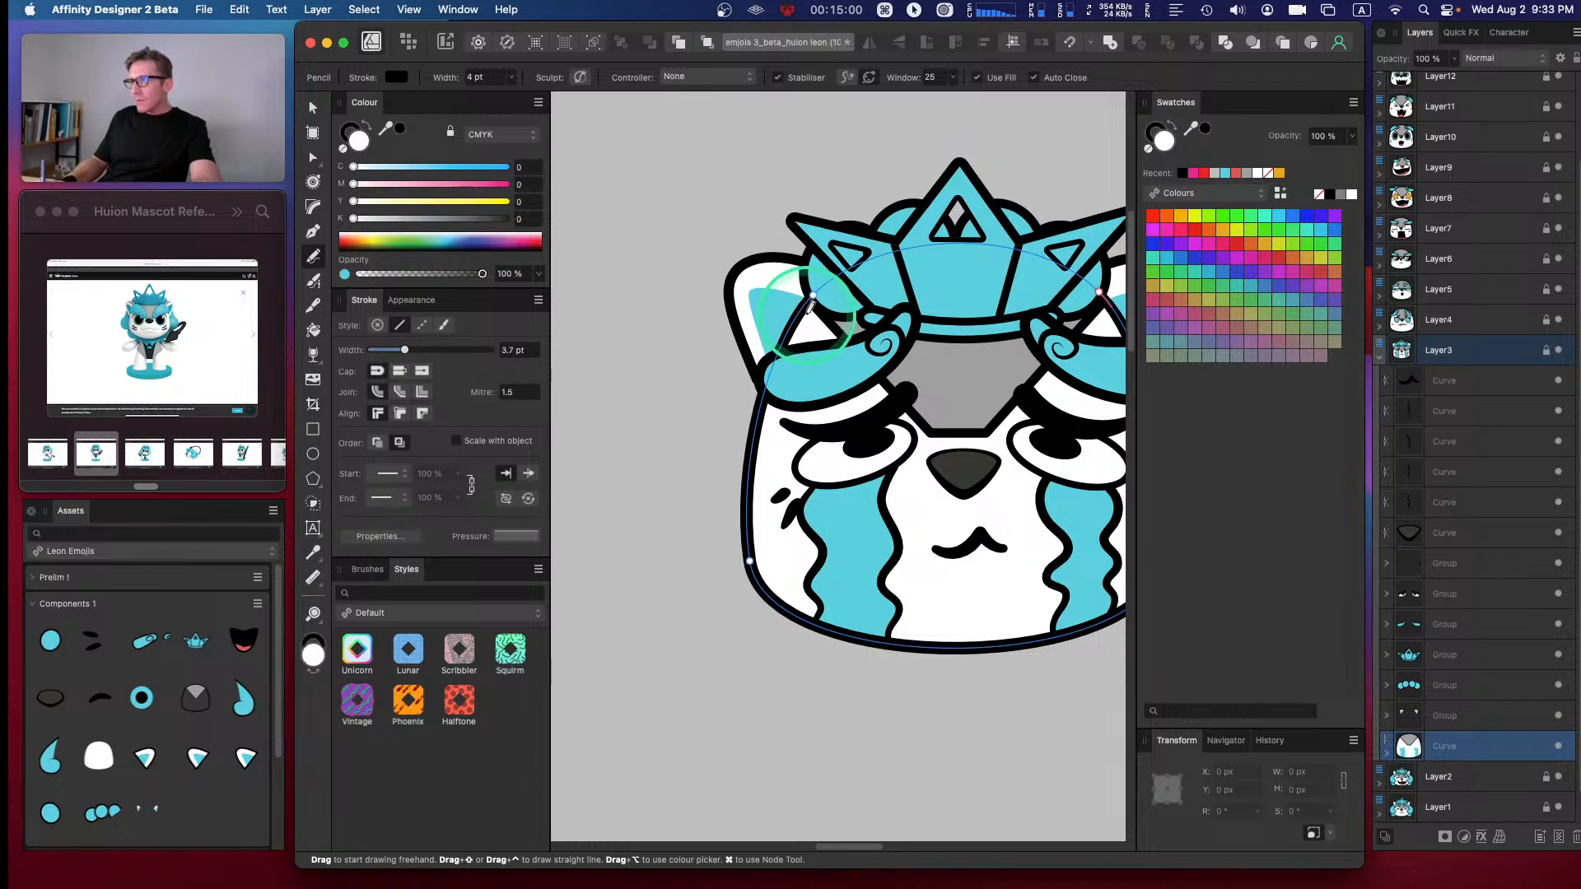
mouse_move(811, 303)
mouse_down()
mouse_move(646, 463)
mouse_move(653, 536)
mouse_move(679, 548)
mouse_move(736, 525)
mouse_move(805, 442)
mouse_up()
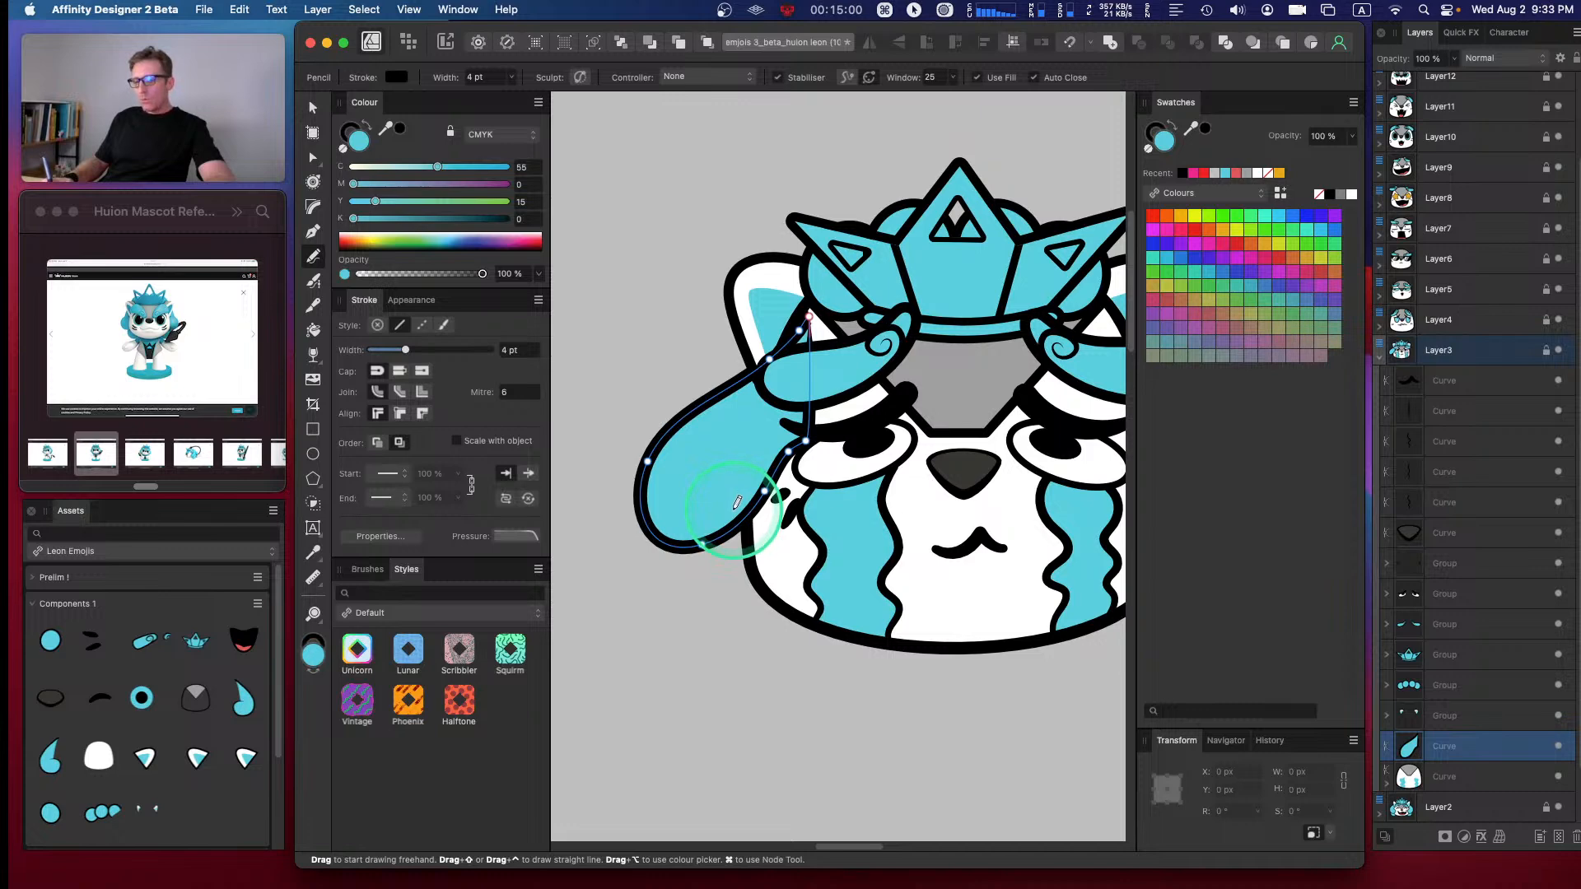
key(super)
key(super+bracketleft)
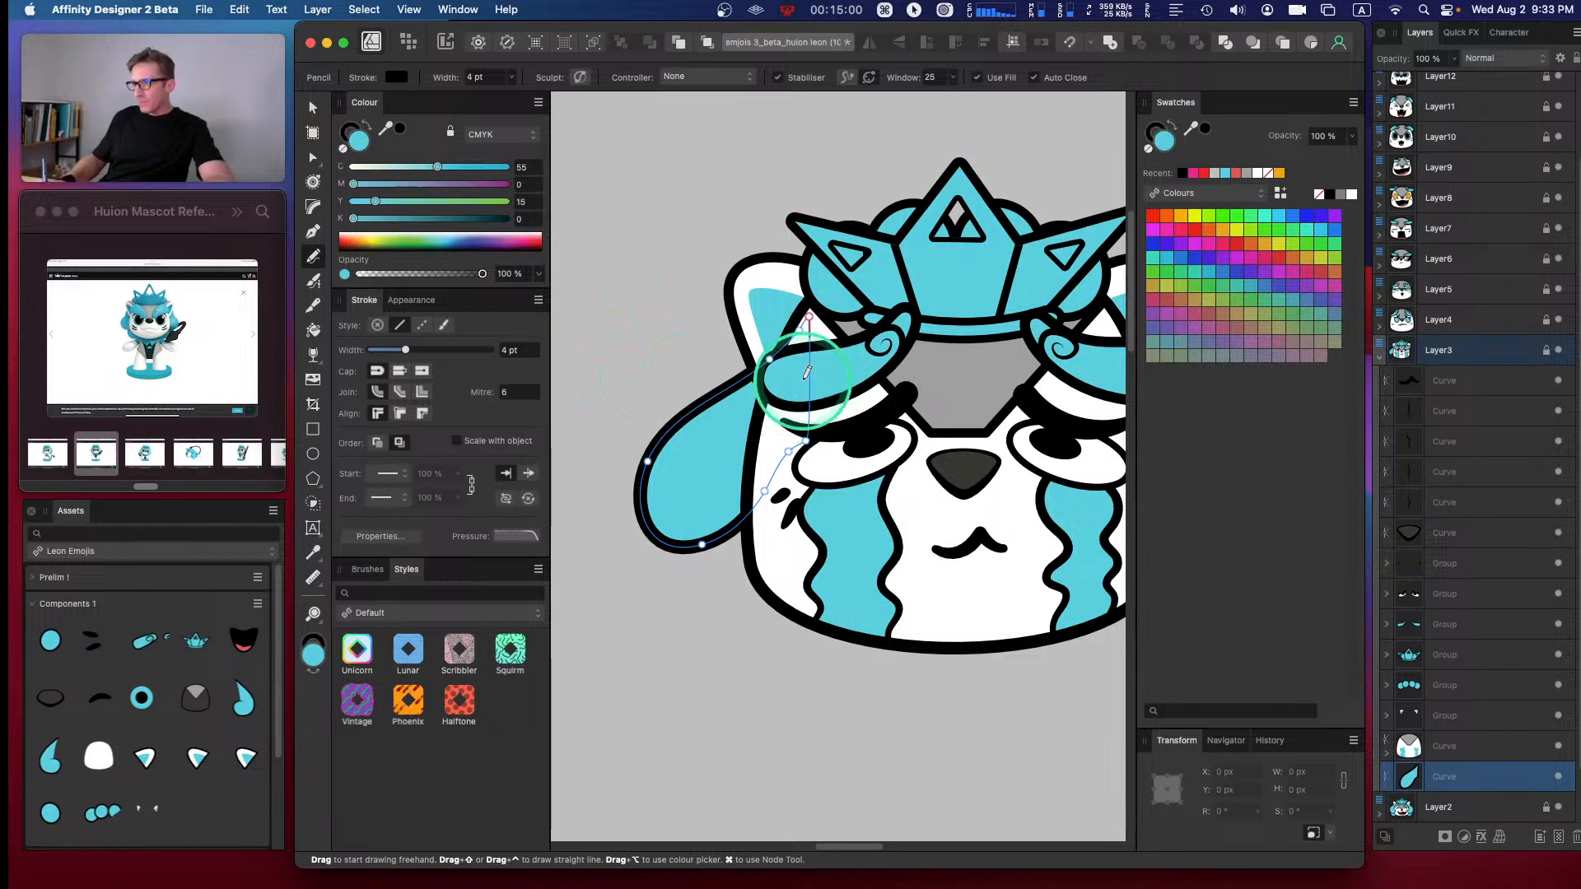
mouse_move(821, 353)
mouse_down()
mouse_move(670, 590)
mouse_move(758, 628)
mouse_move(837, 459)
mouse_up()
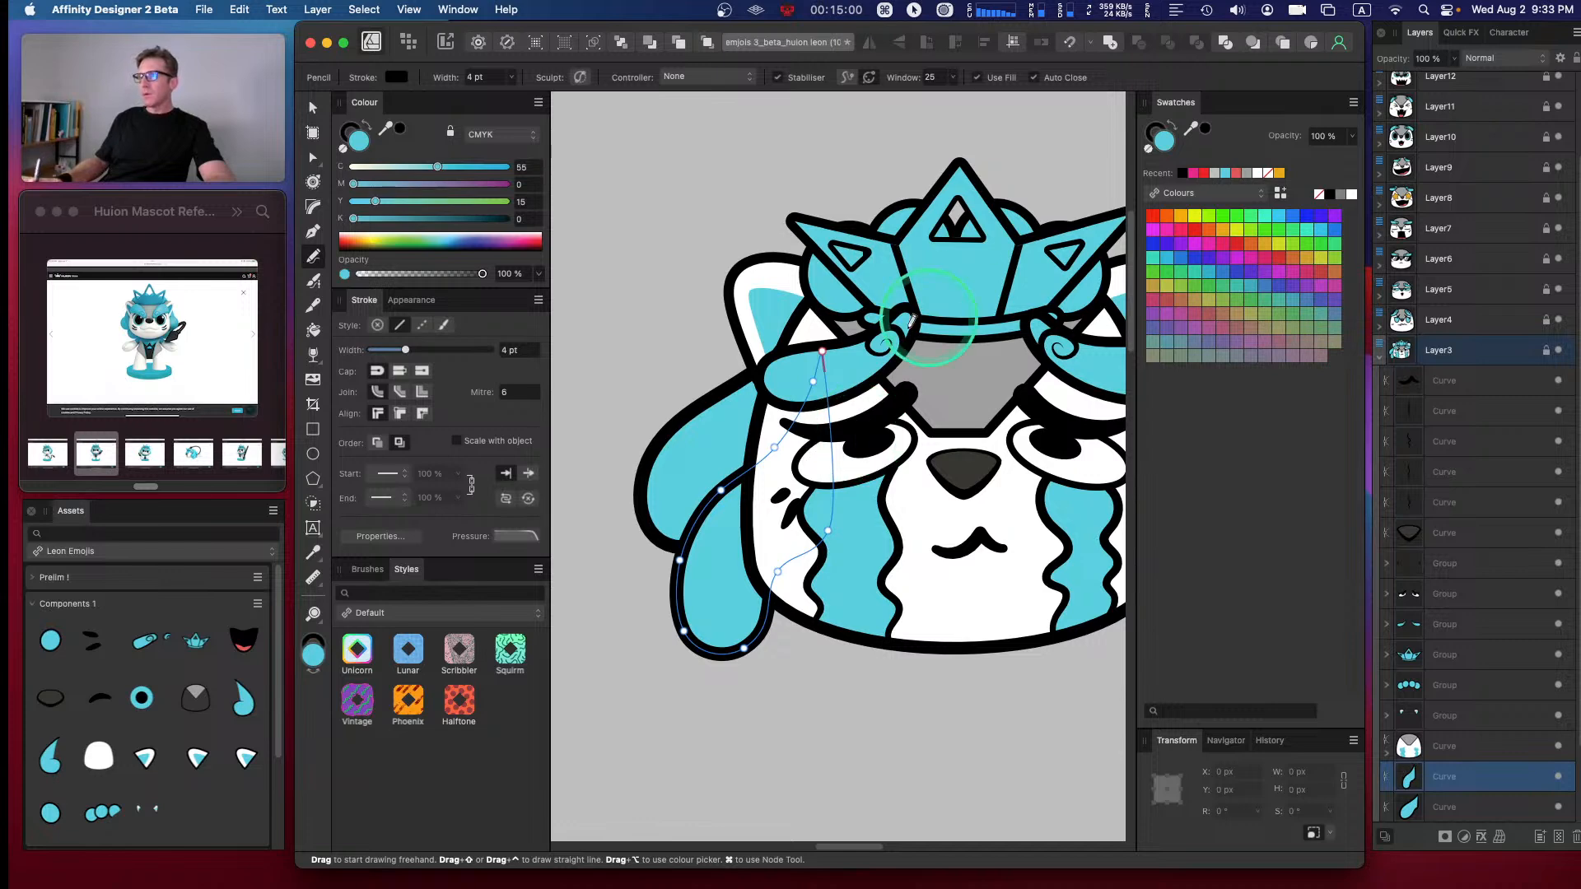
key(Escape)
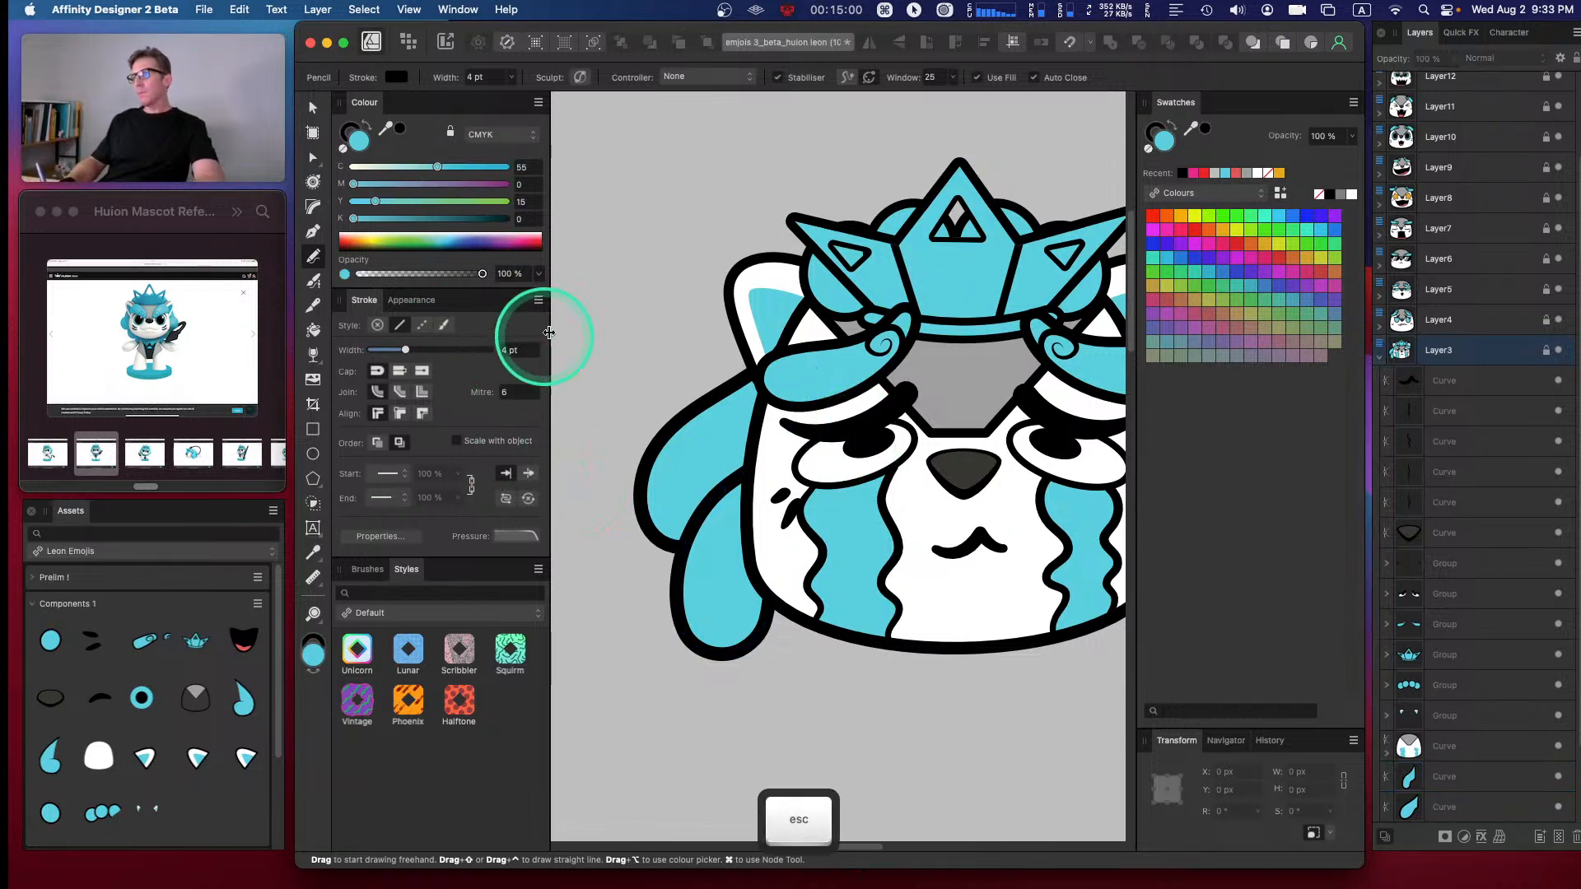
- Try to reshape the upper hair lock by converting its outer node to smart and moving it slightly outward
key(space)
drag(768, 220, 721, 208)
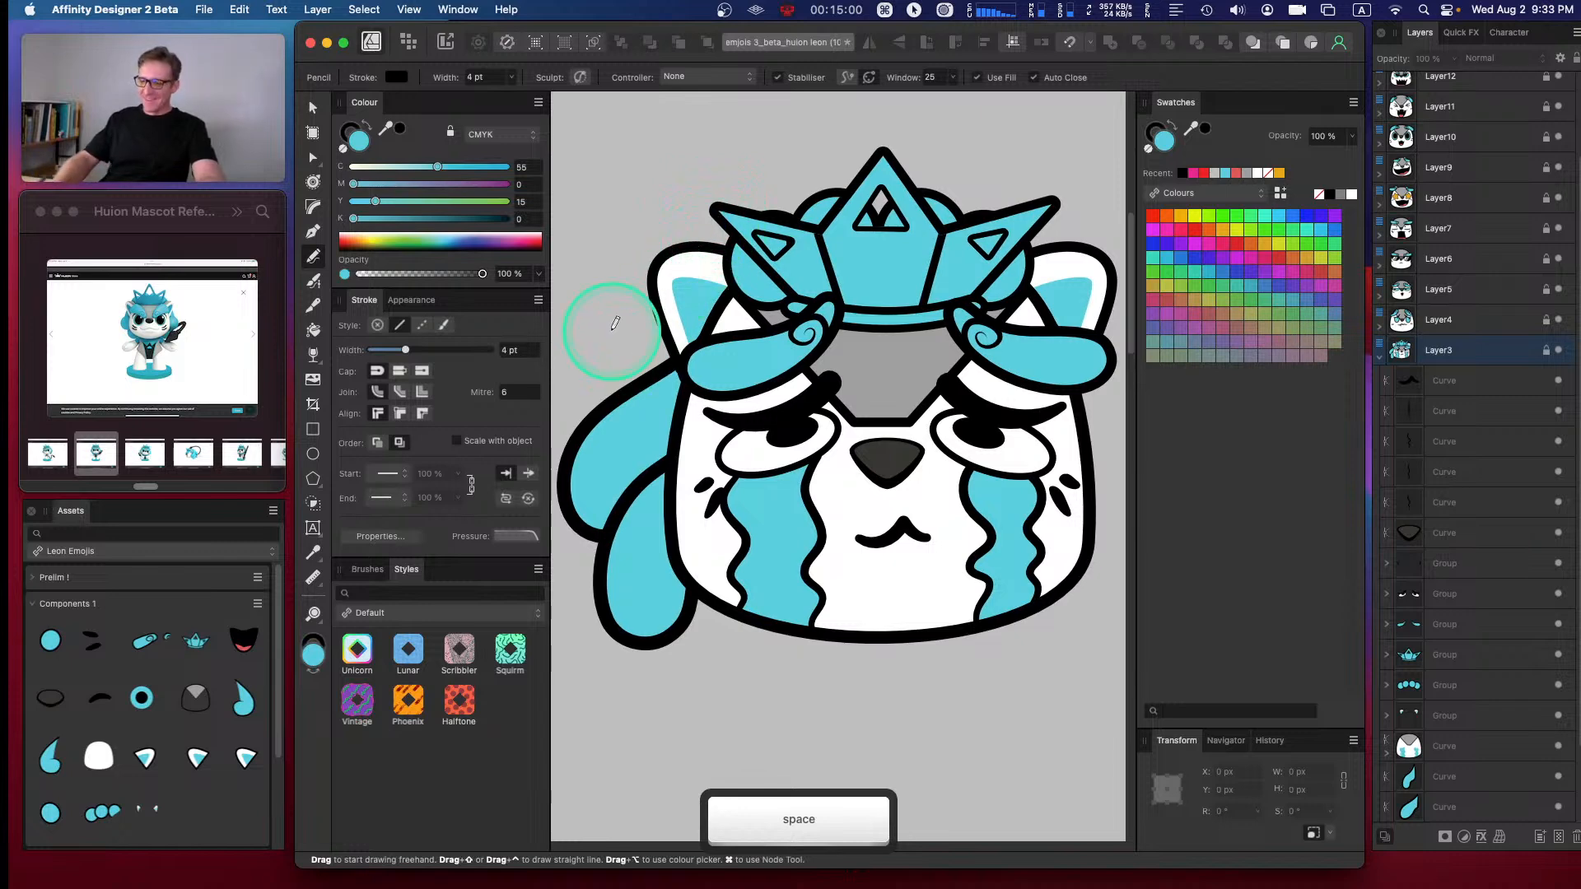
key(super+minus)
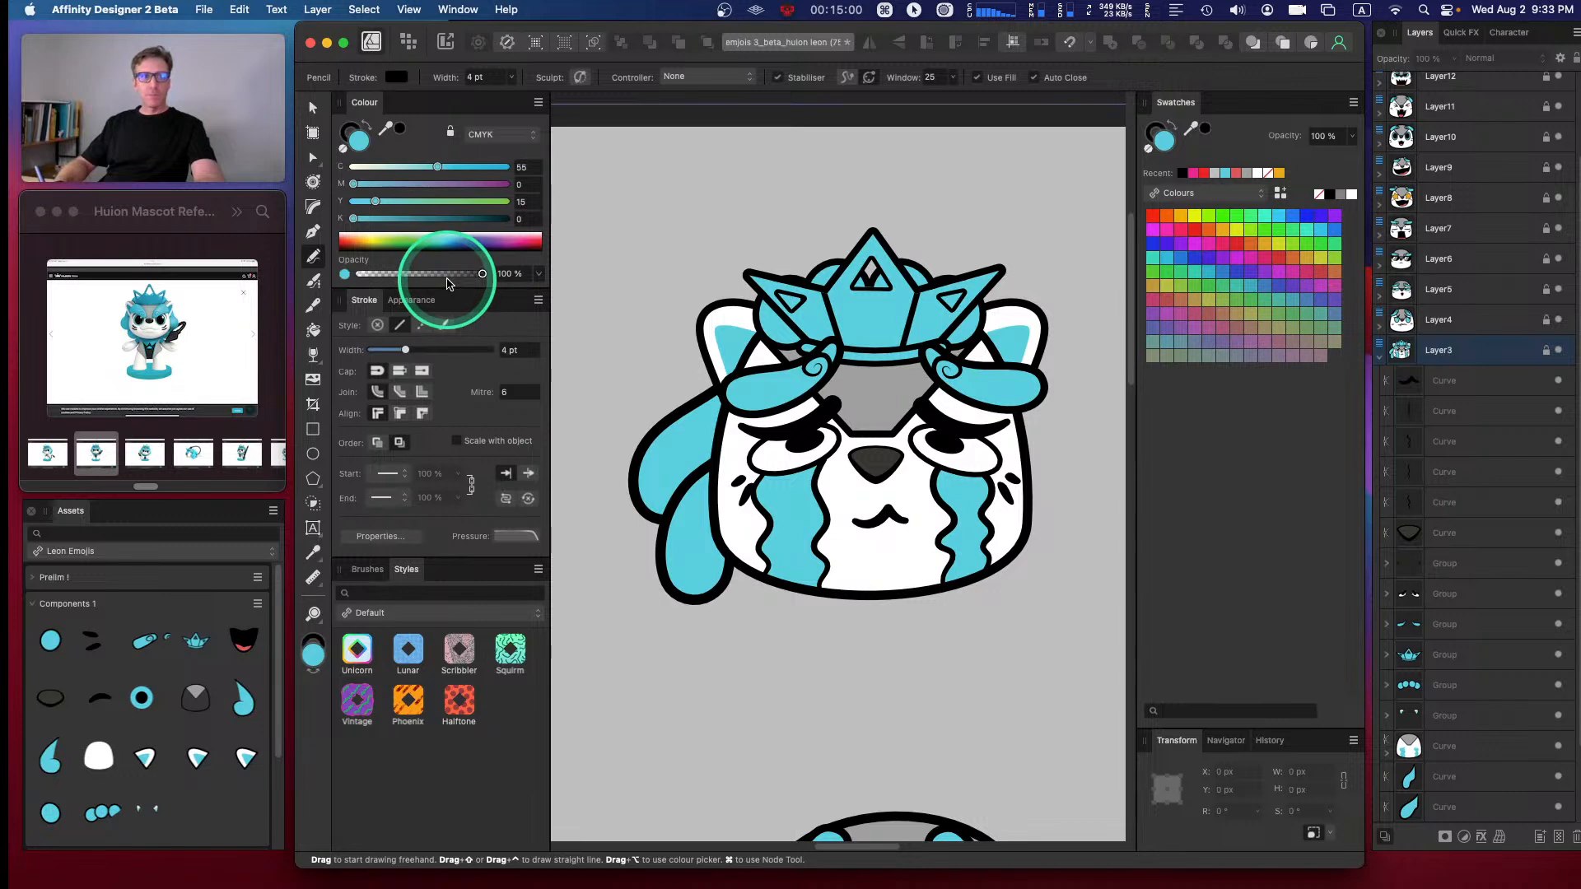
click(313, 157)
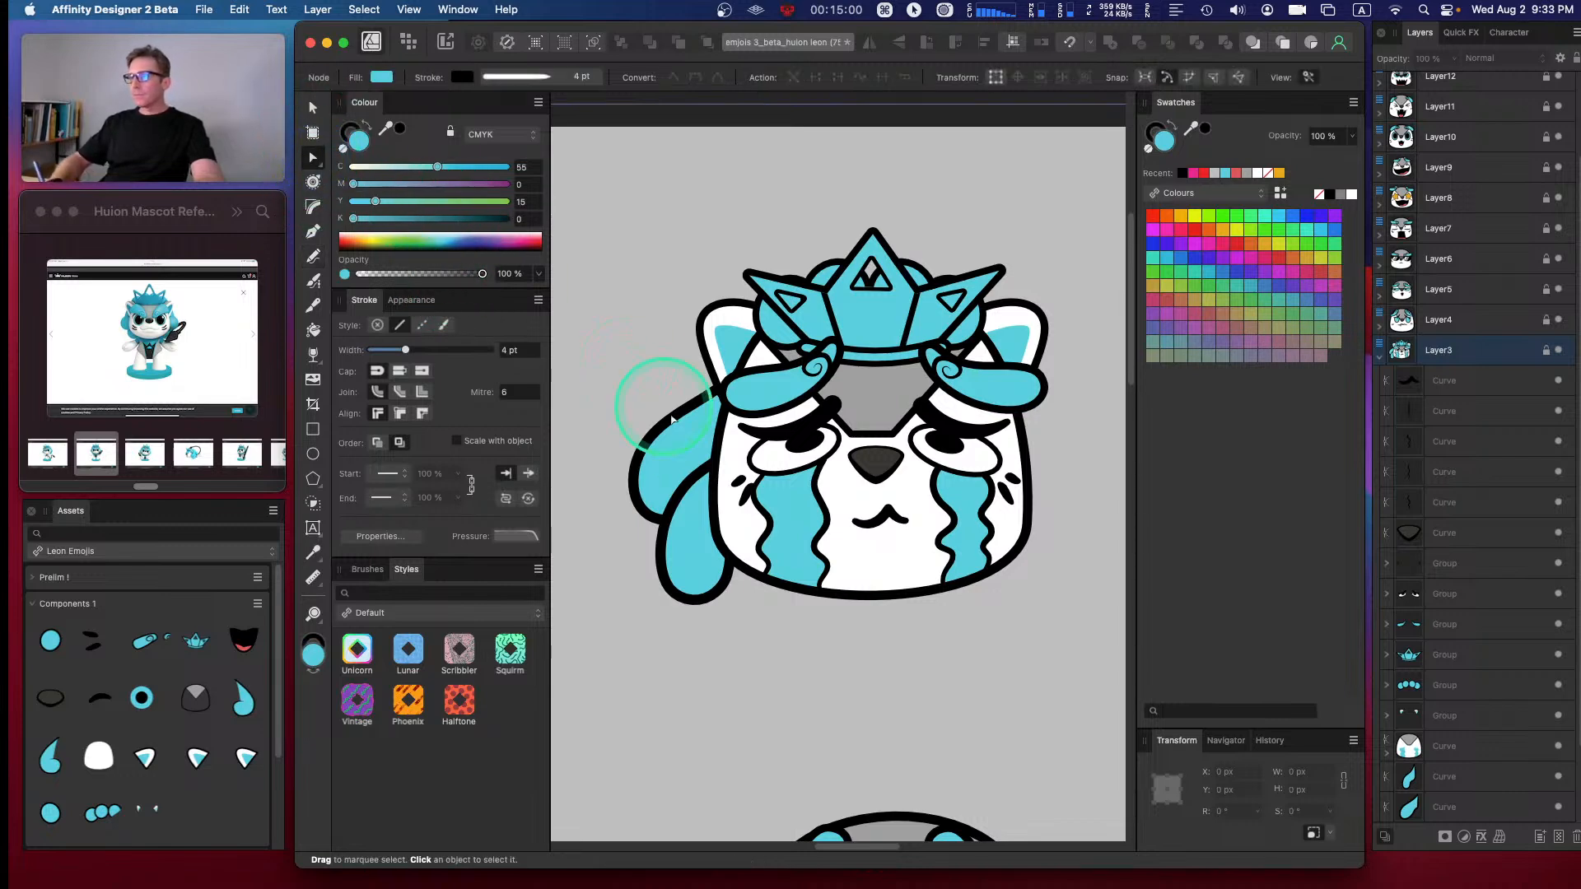
key(v)
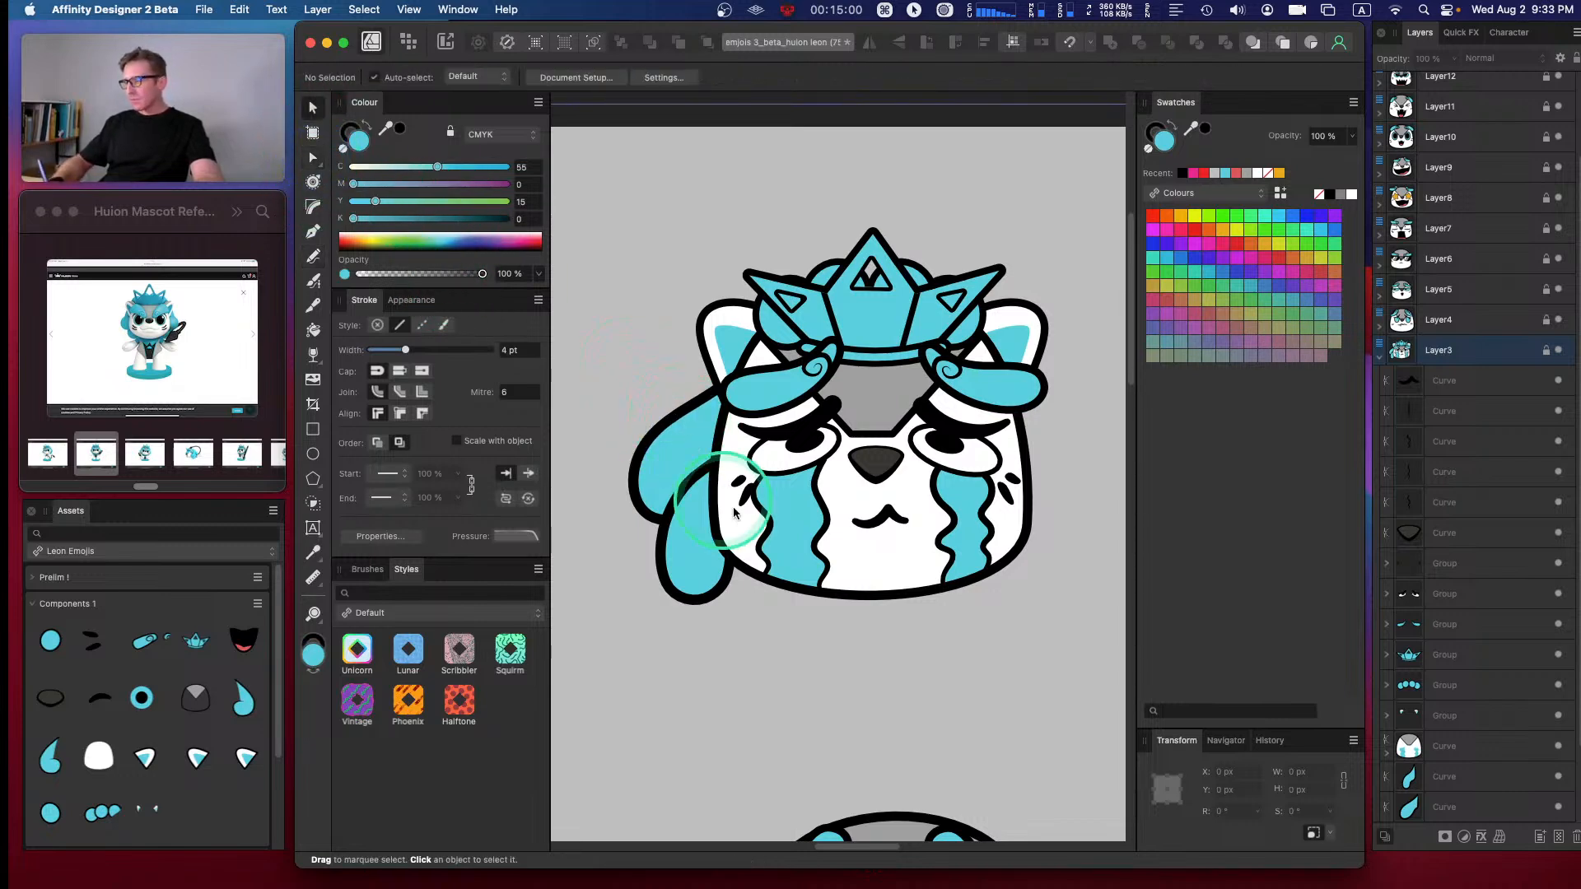
click(1418, 776)
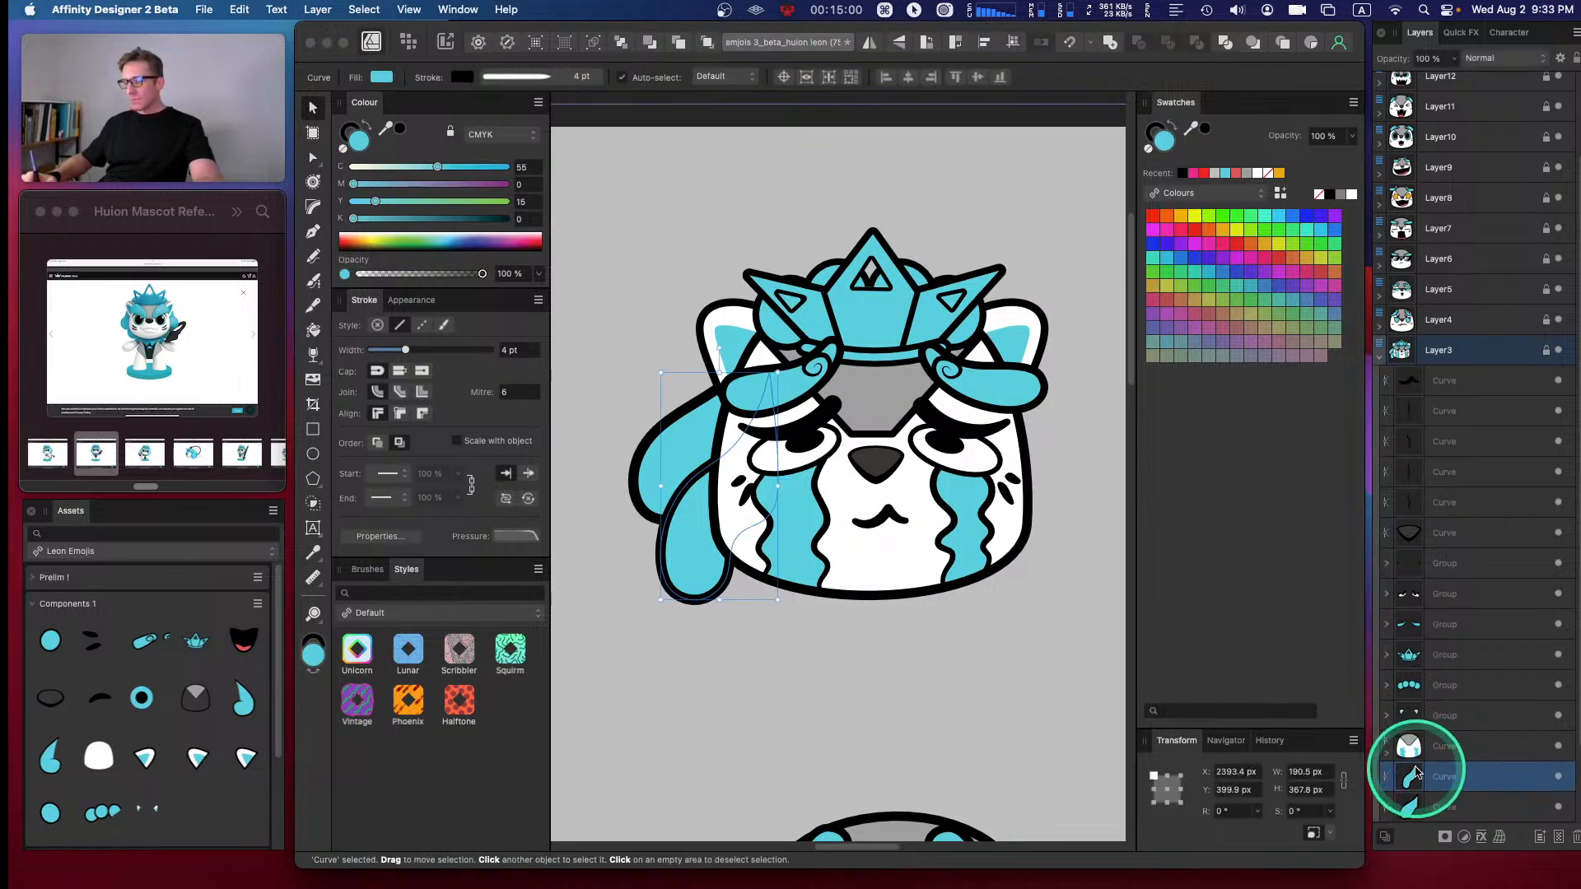
key(a)
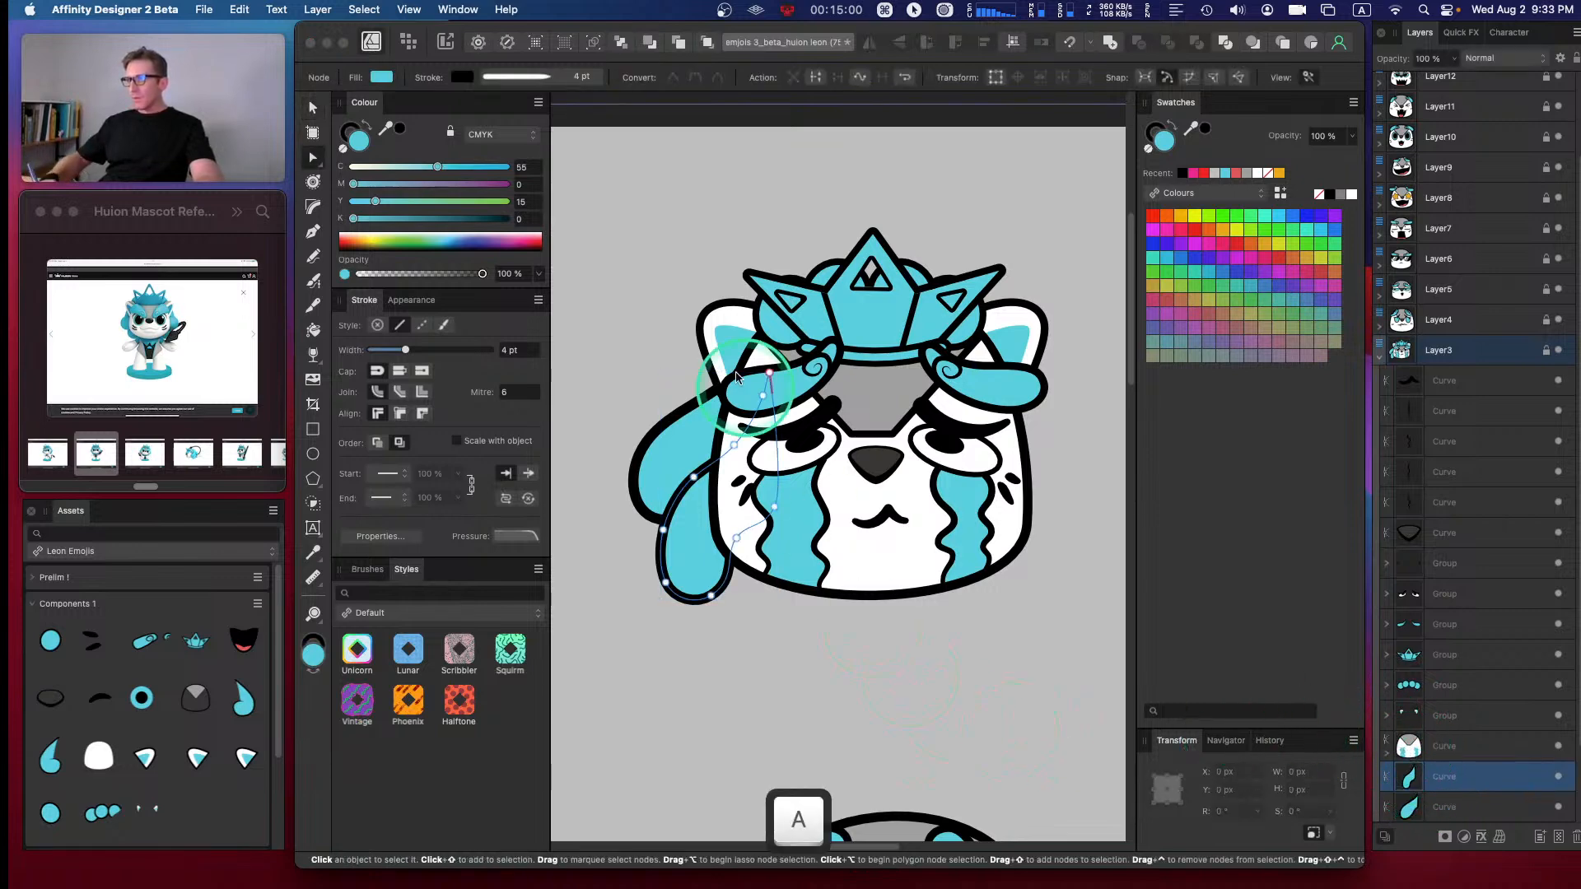
click(1417, 794)
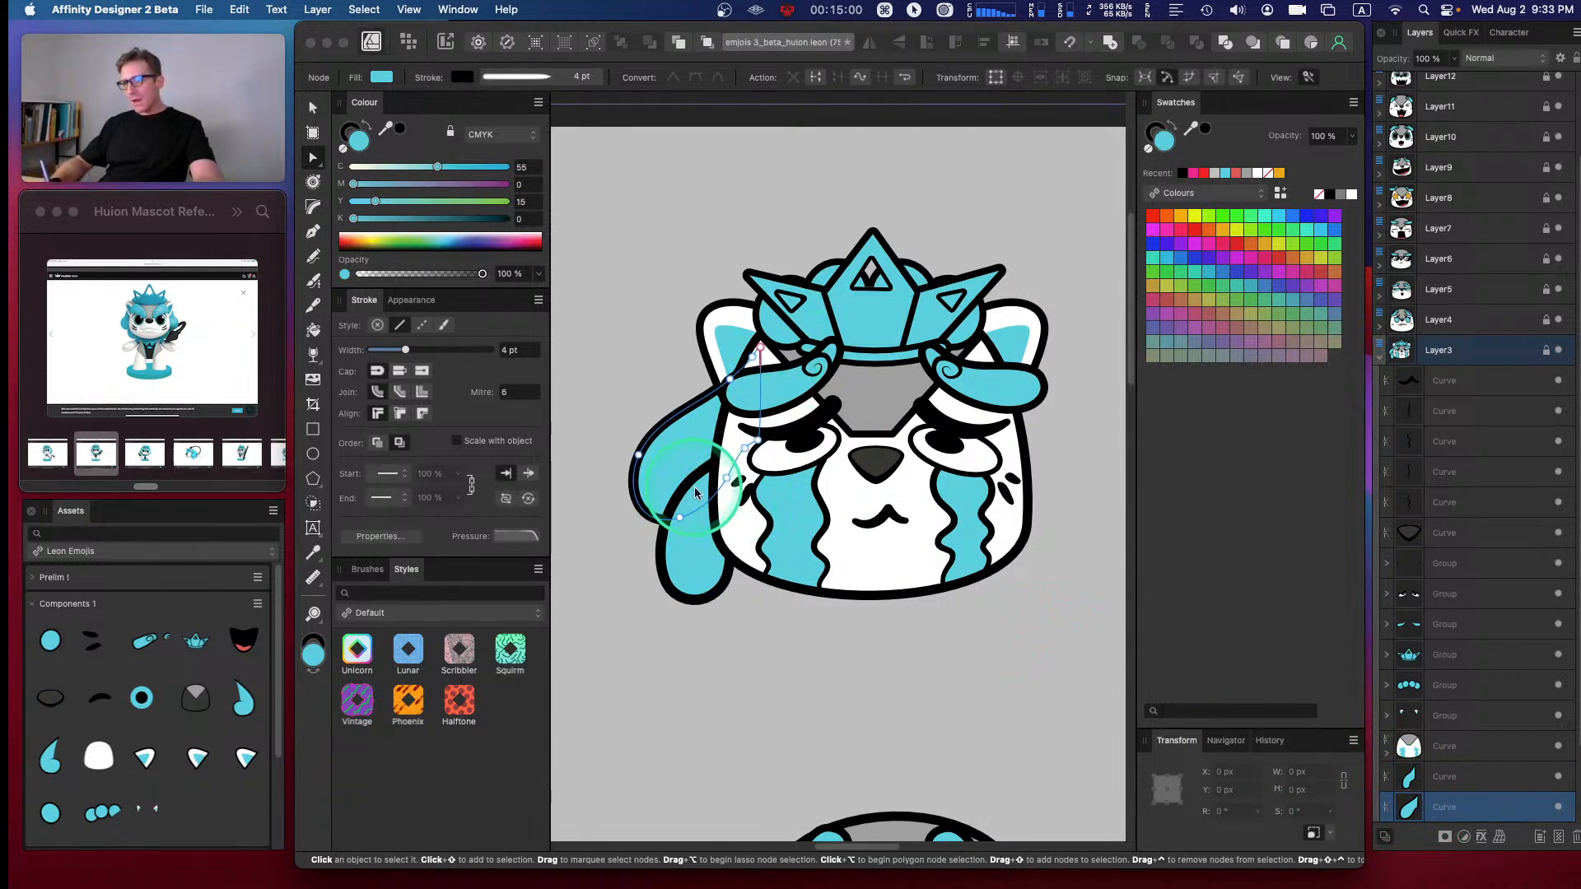
click(638, 454)
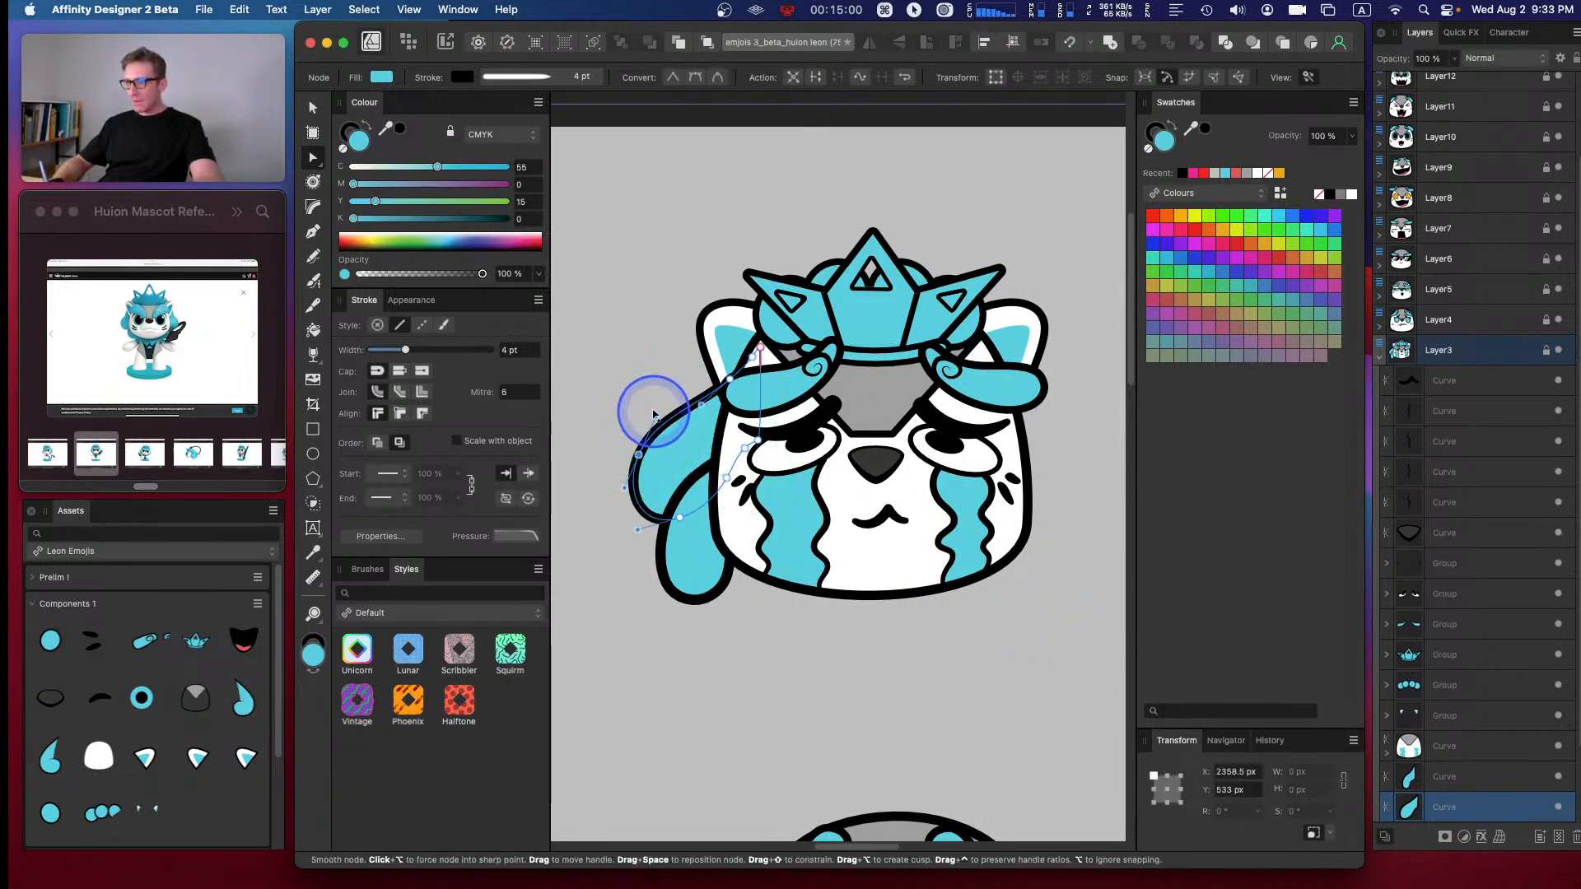
click(717, 79)
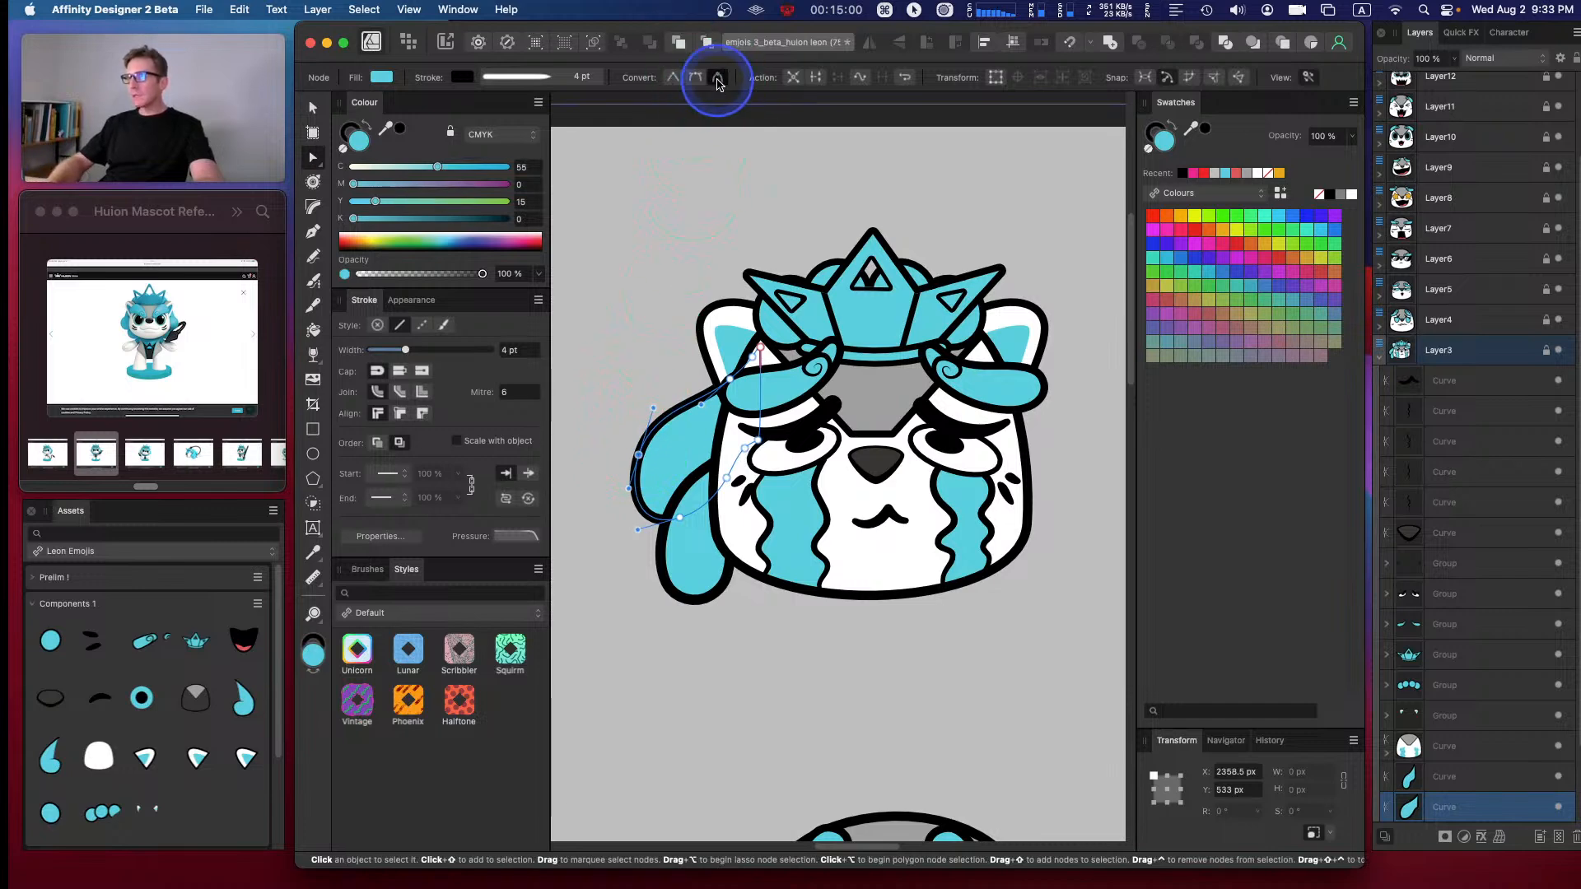
key(ctrl)
ctrl+click(647, 430)
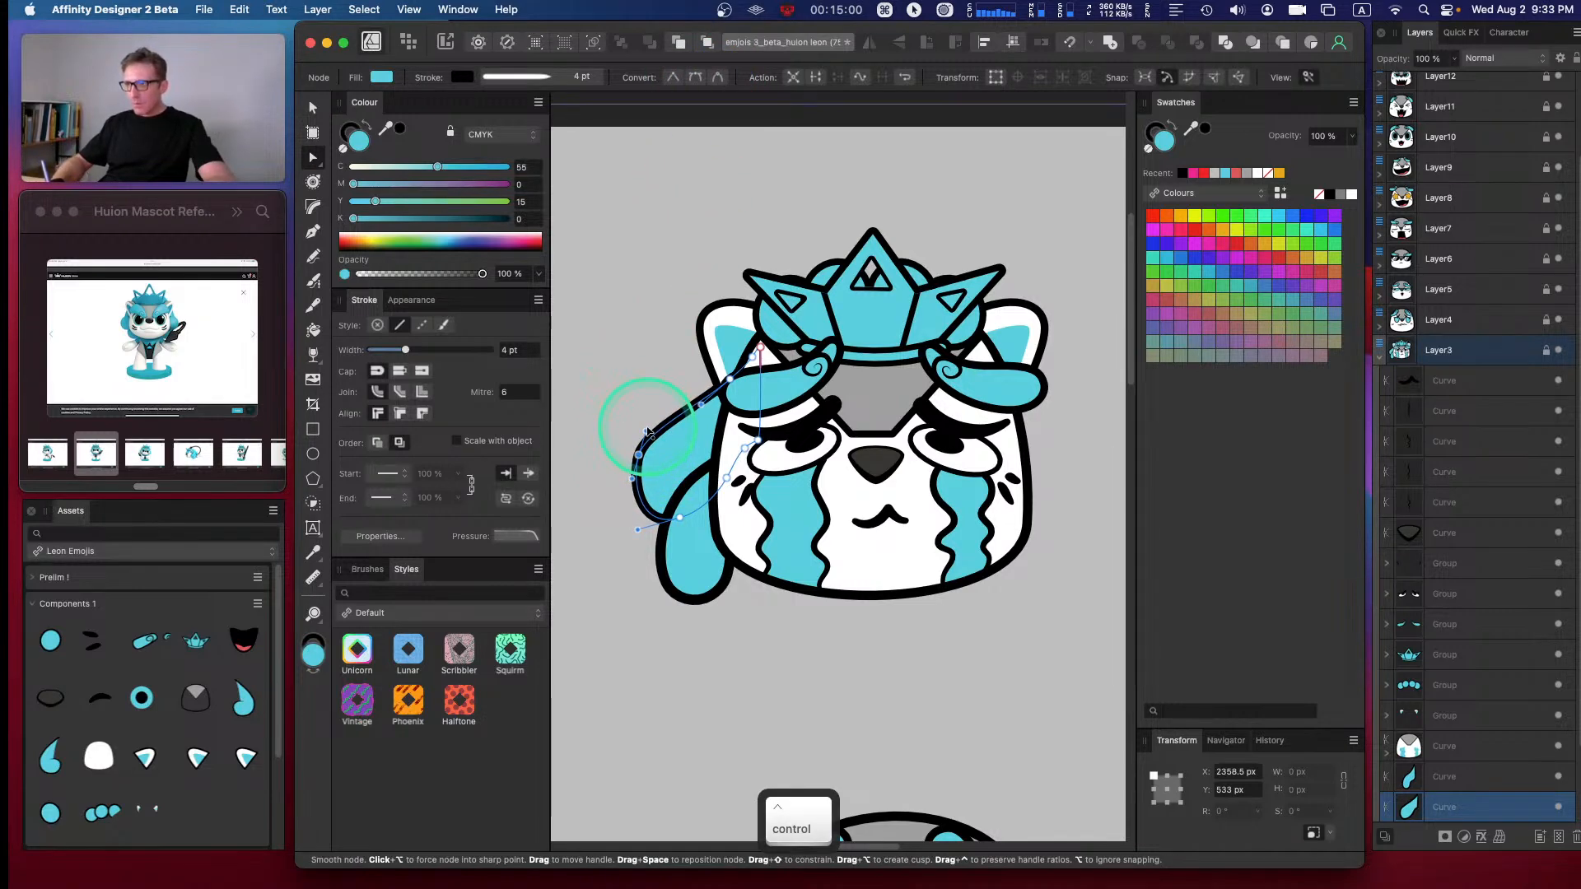
key(ctrl+z)
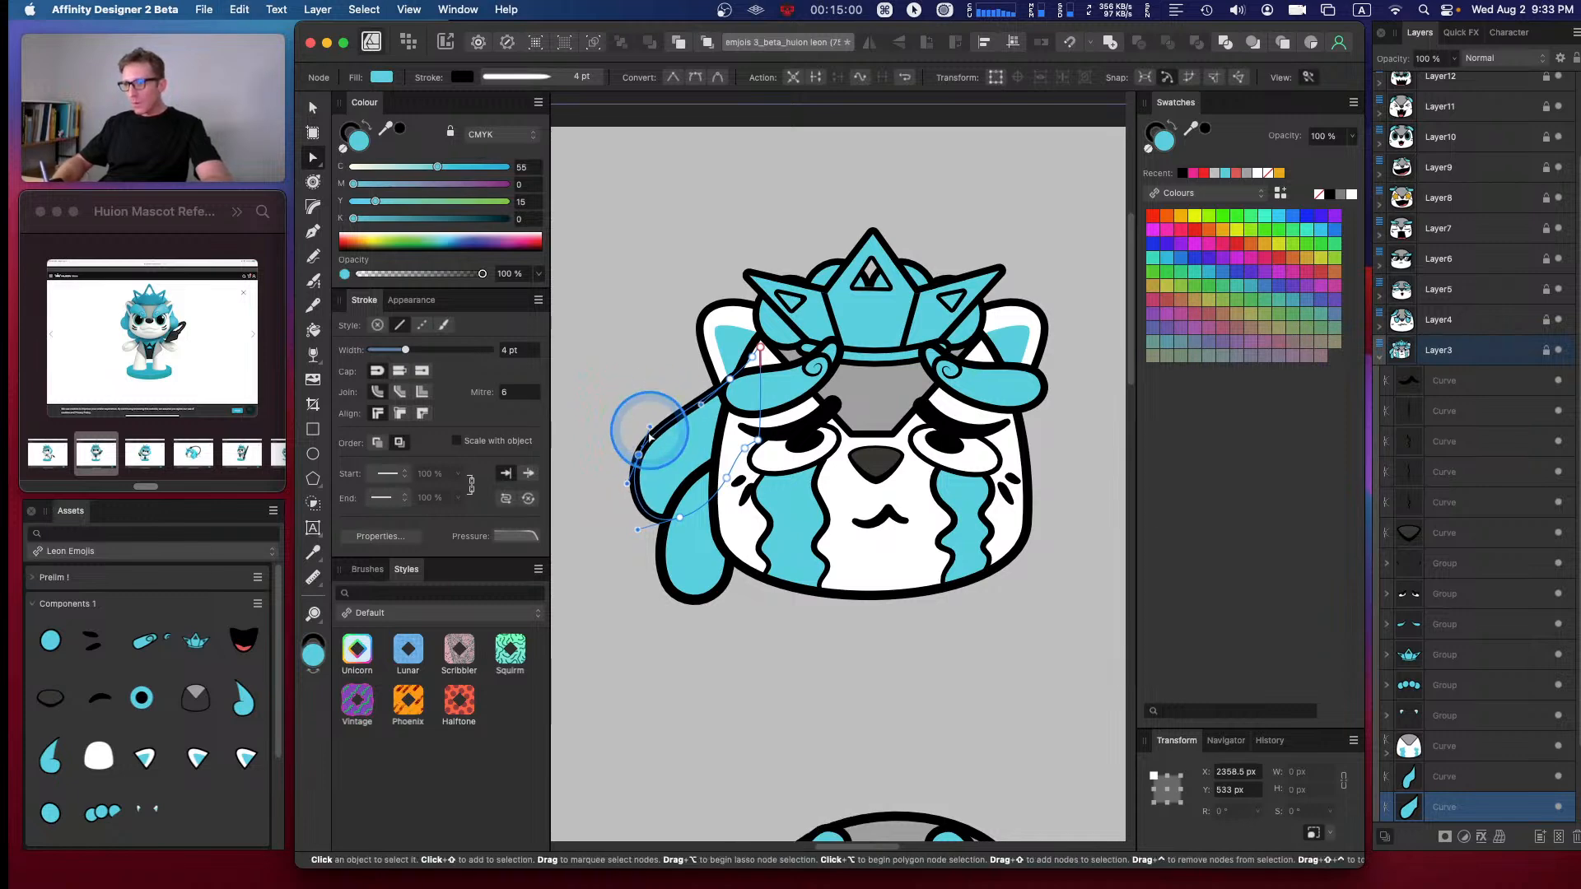
drag(627, 455, 629, 453)
drag(640, 426, 631, 454)
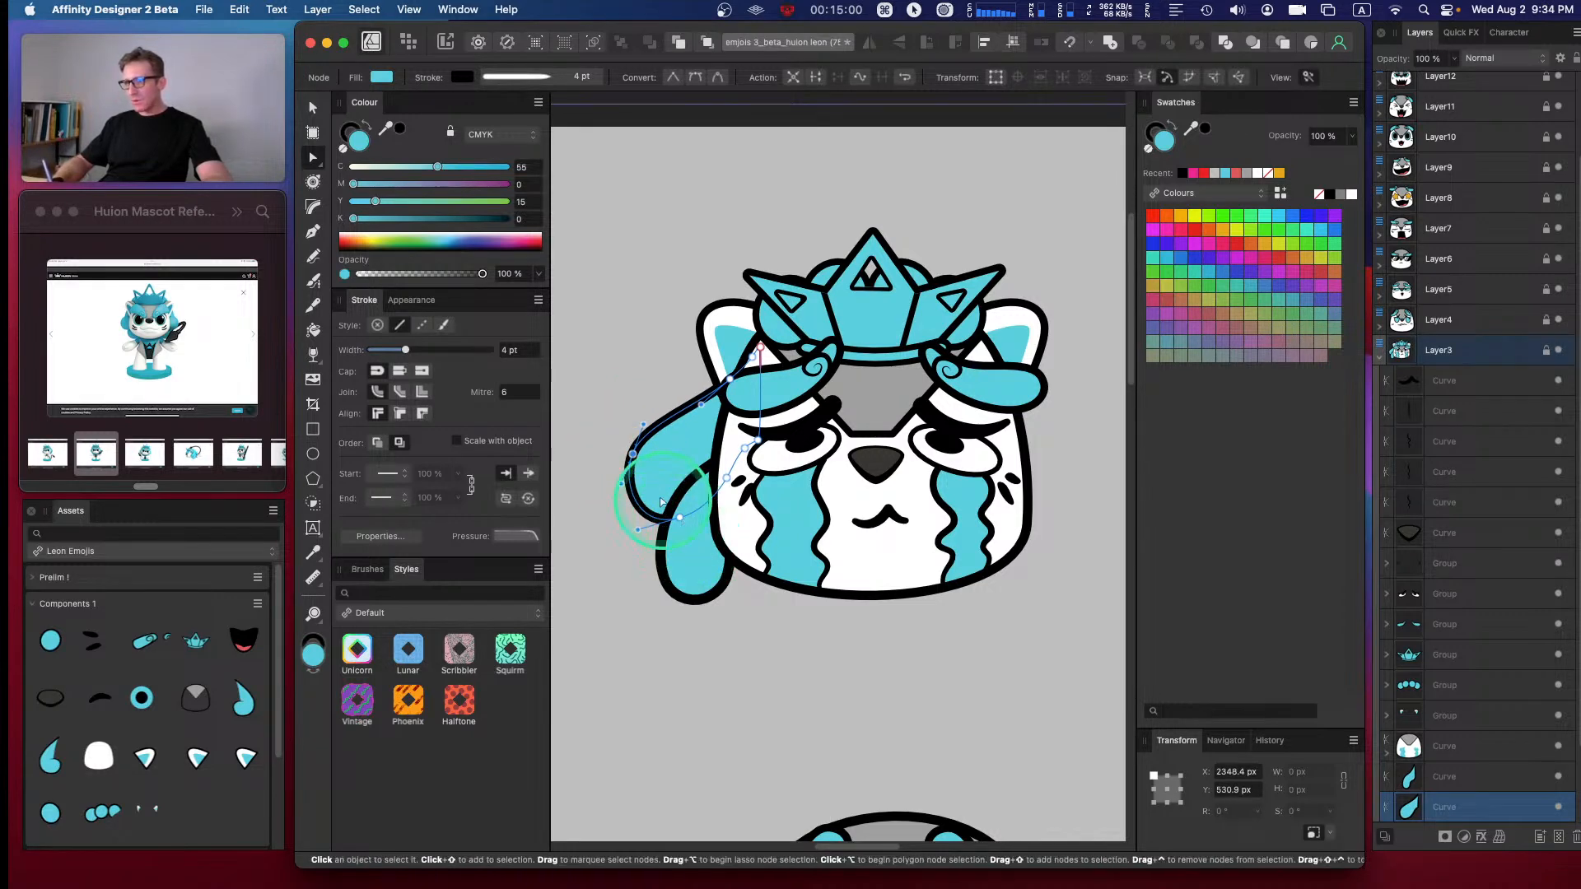
- Delete the upper hair lock and clear the selection
key(BackSpace)
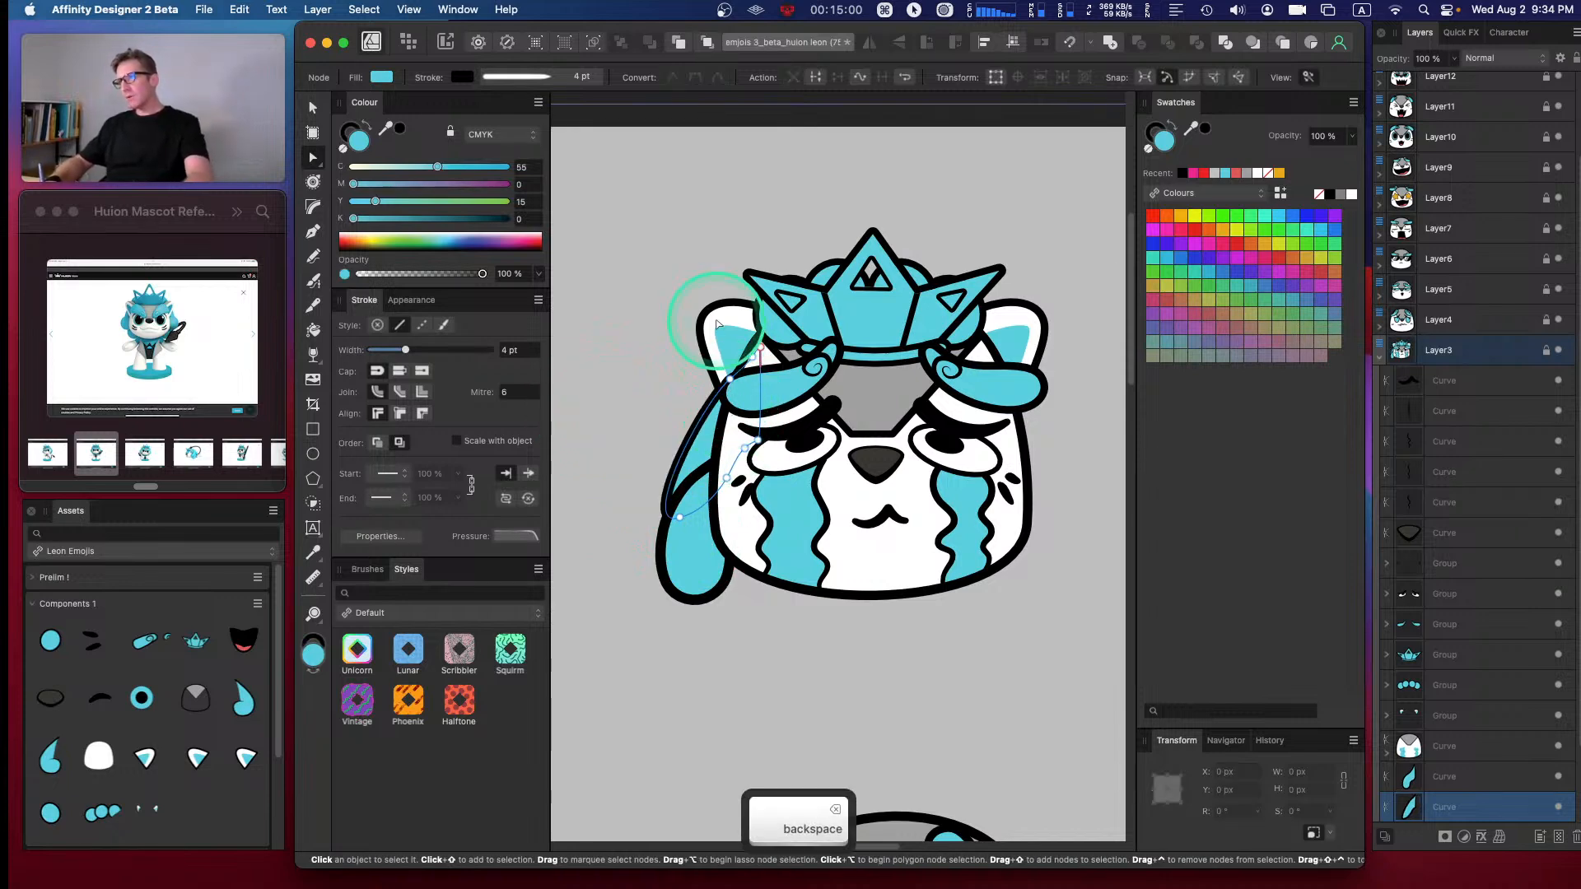
key(BackSpace)
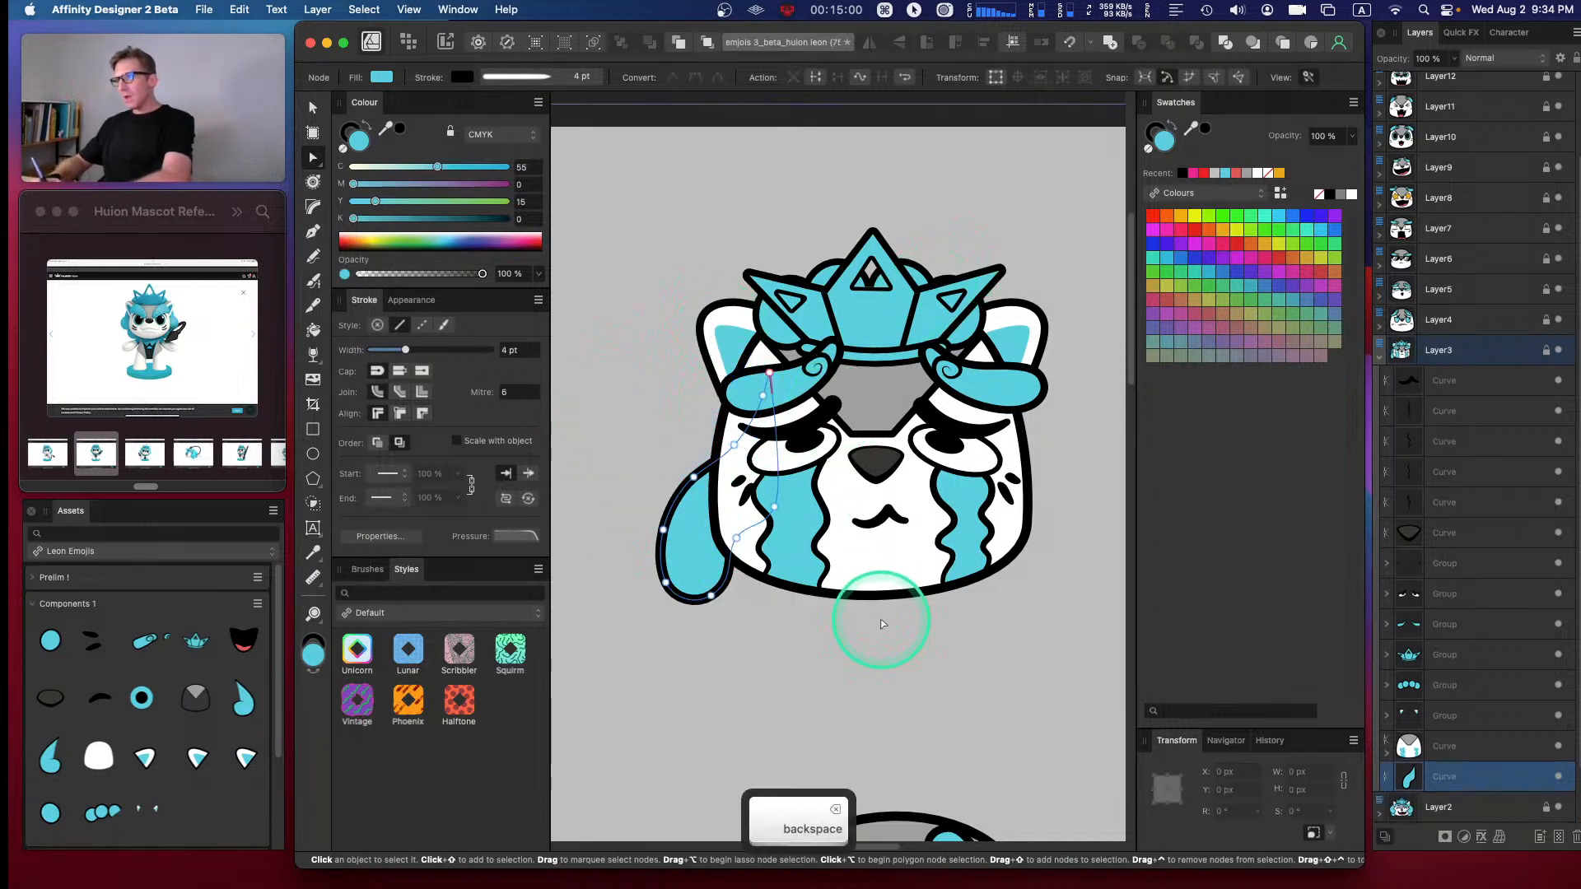
click(733, 673)
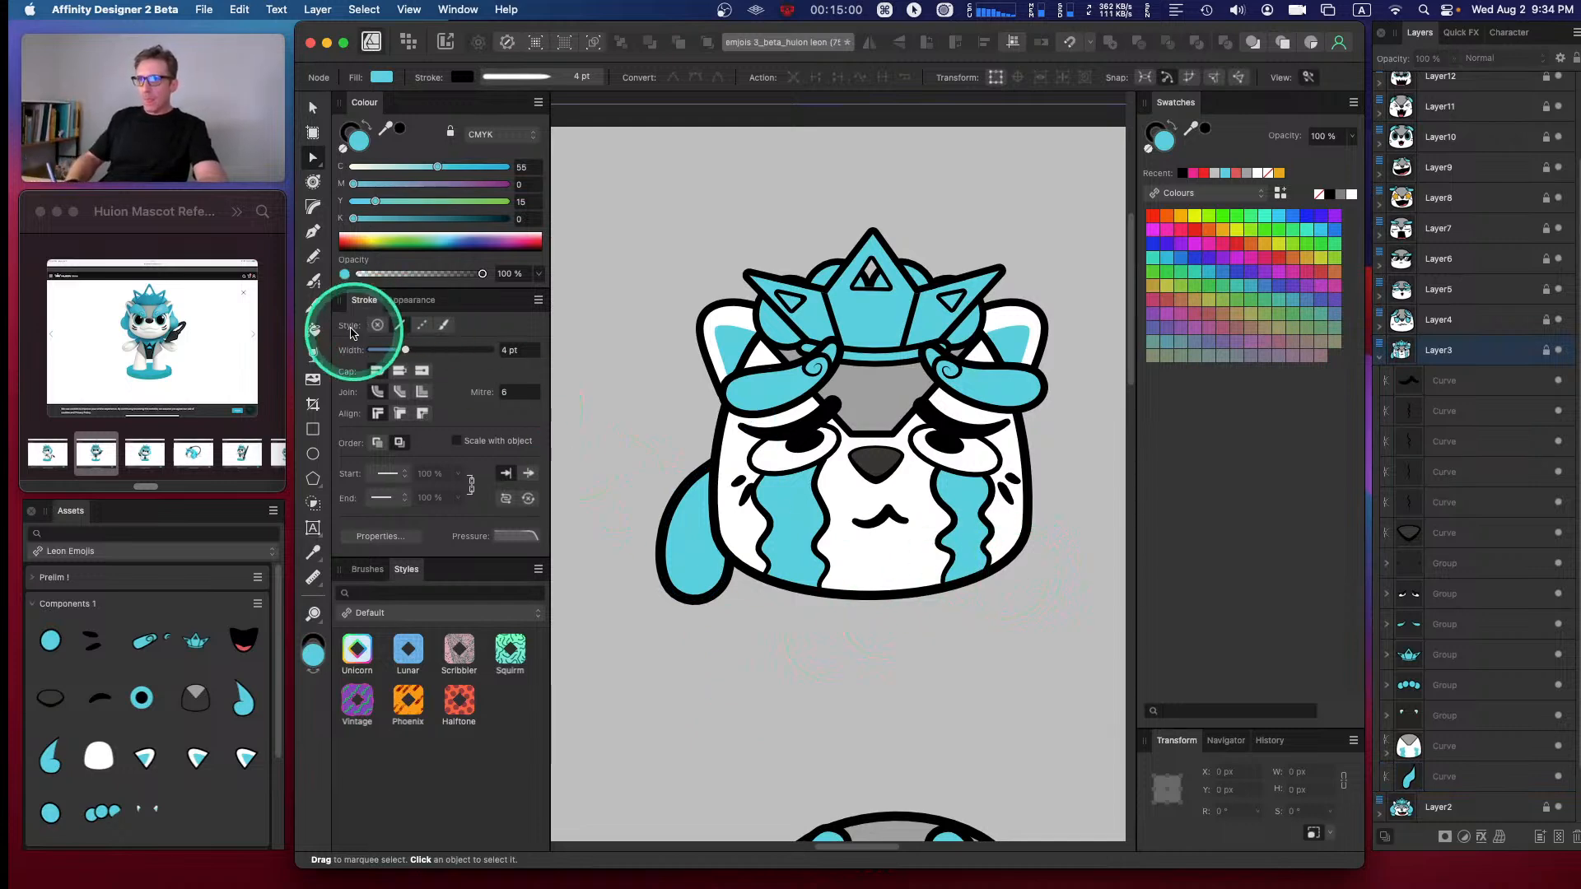
- Select the remaining hair lock curve on Layer3 with the Pencil tool active
click(313, 256)
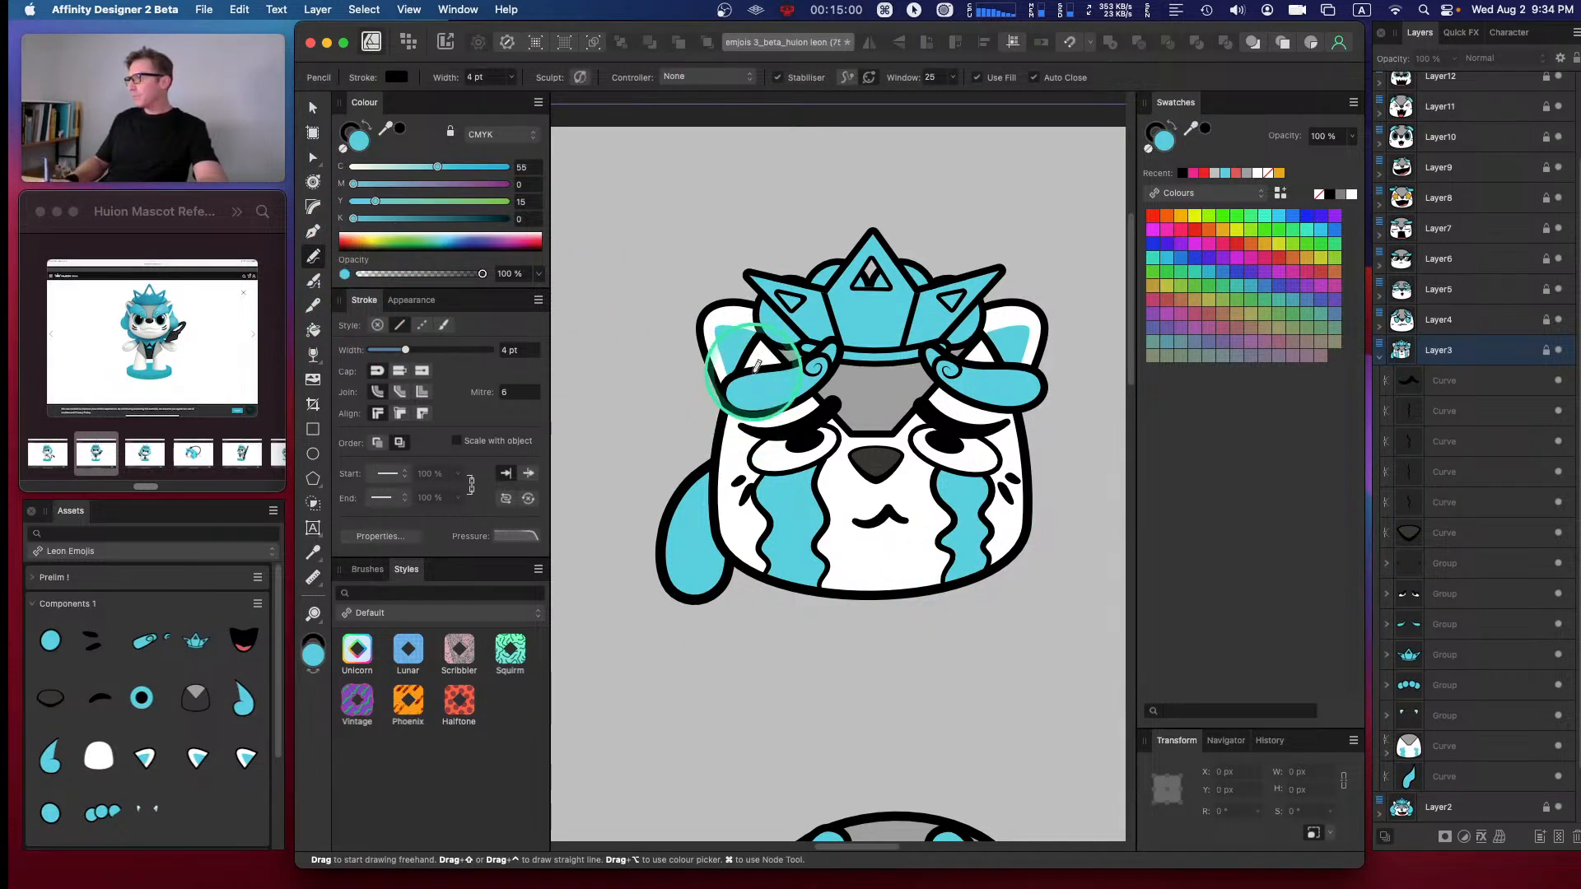
click(1447, 774)
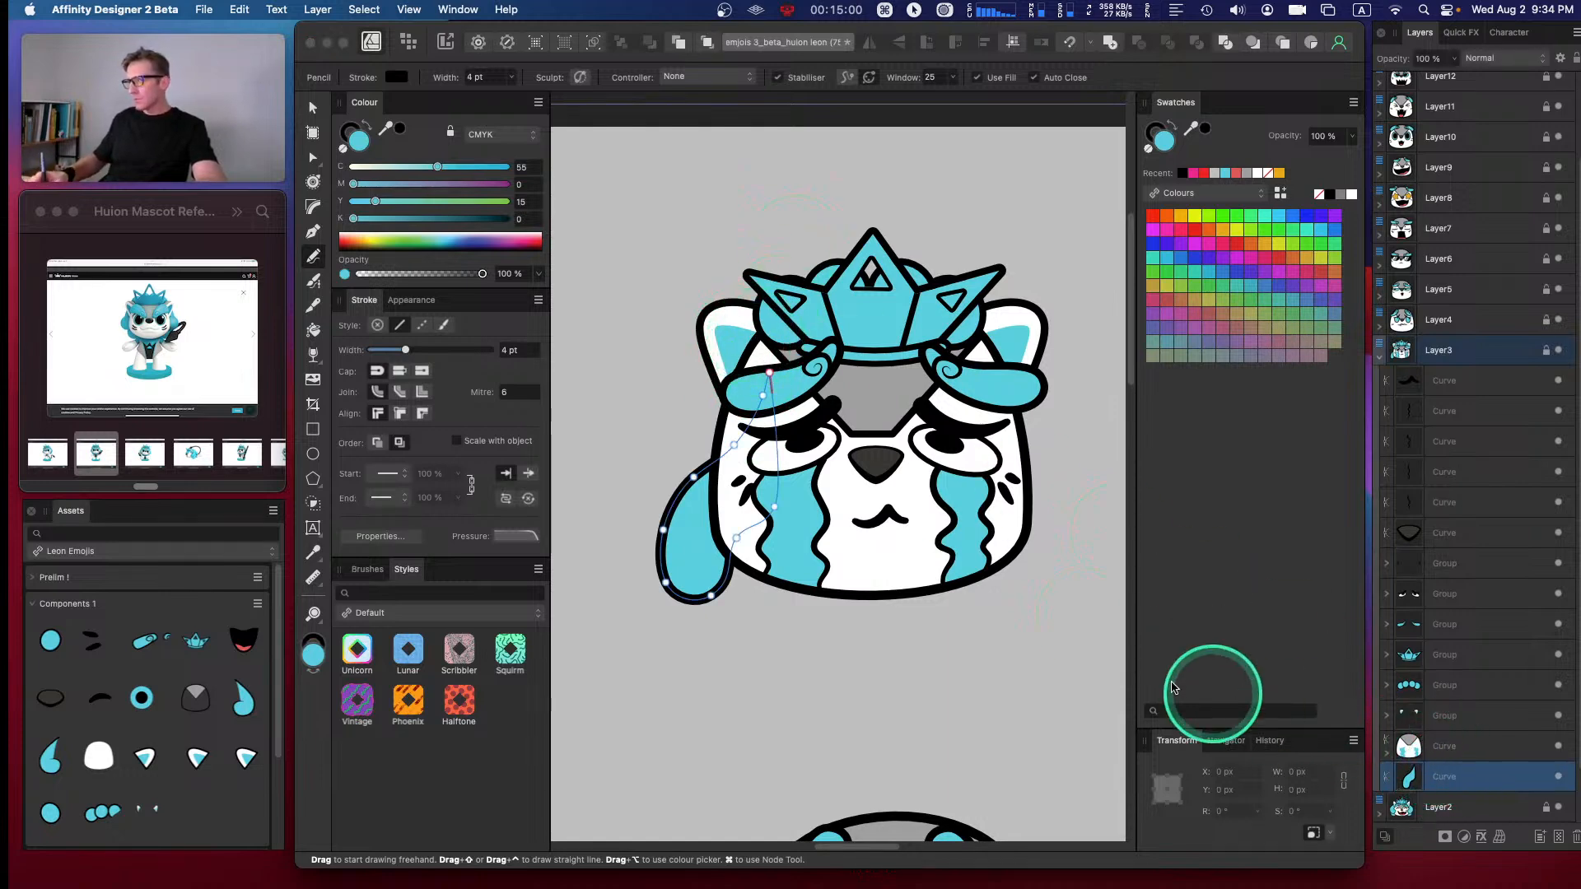
click(314, 256)
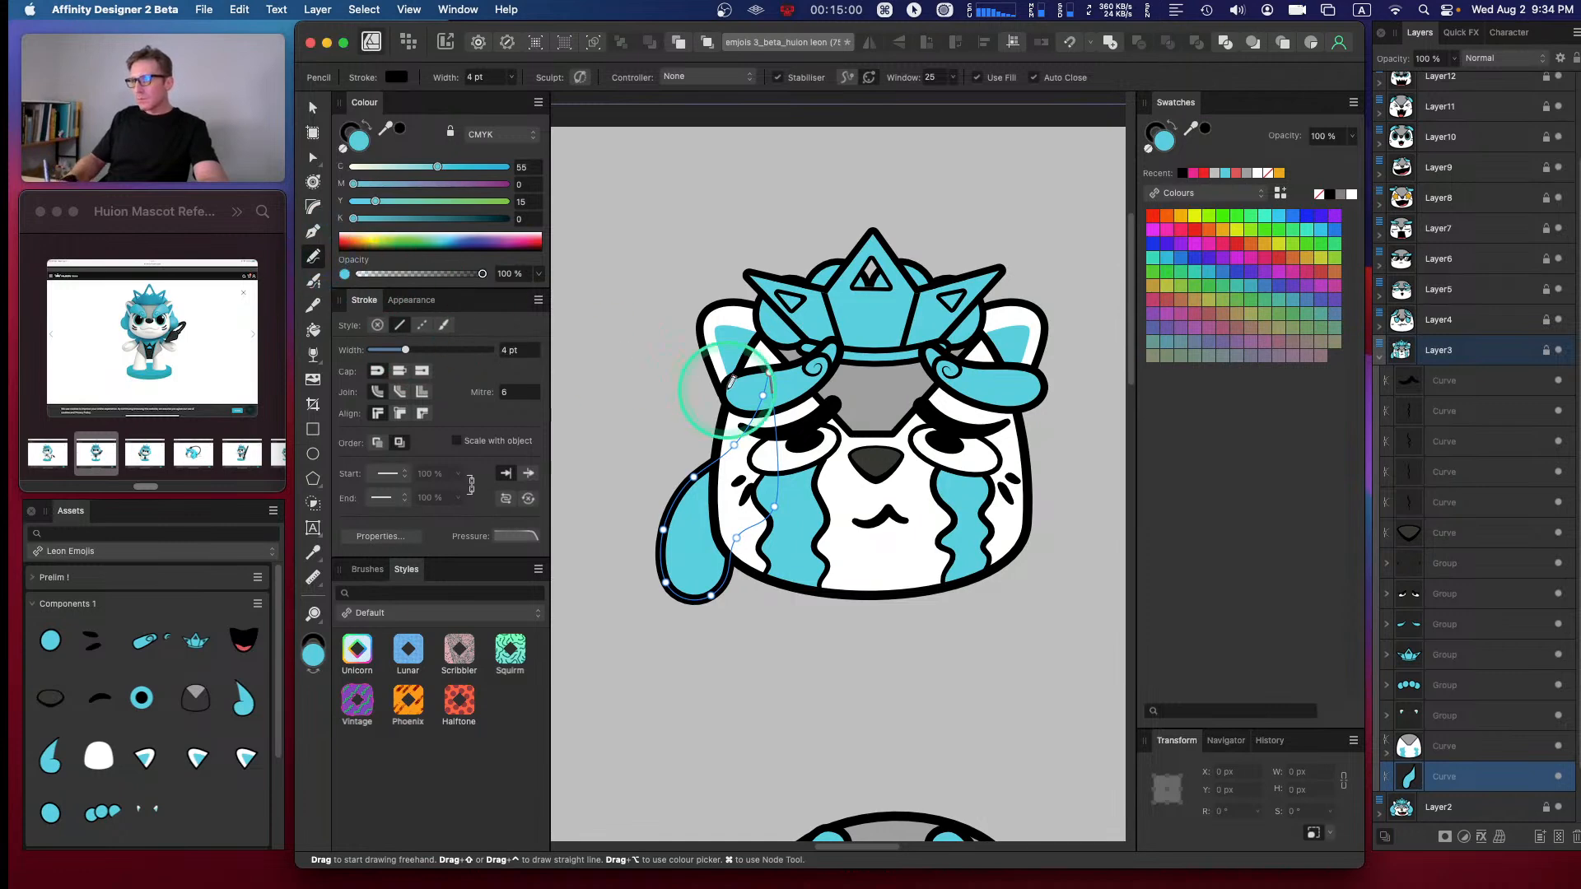
mouse_move(744, 335)
mouse_down()
mouse_move(636, 455)
mouse_move(625, 492)
mouse_move(664, 523)
mouse_move(712, 488)
mouse_up()
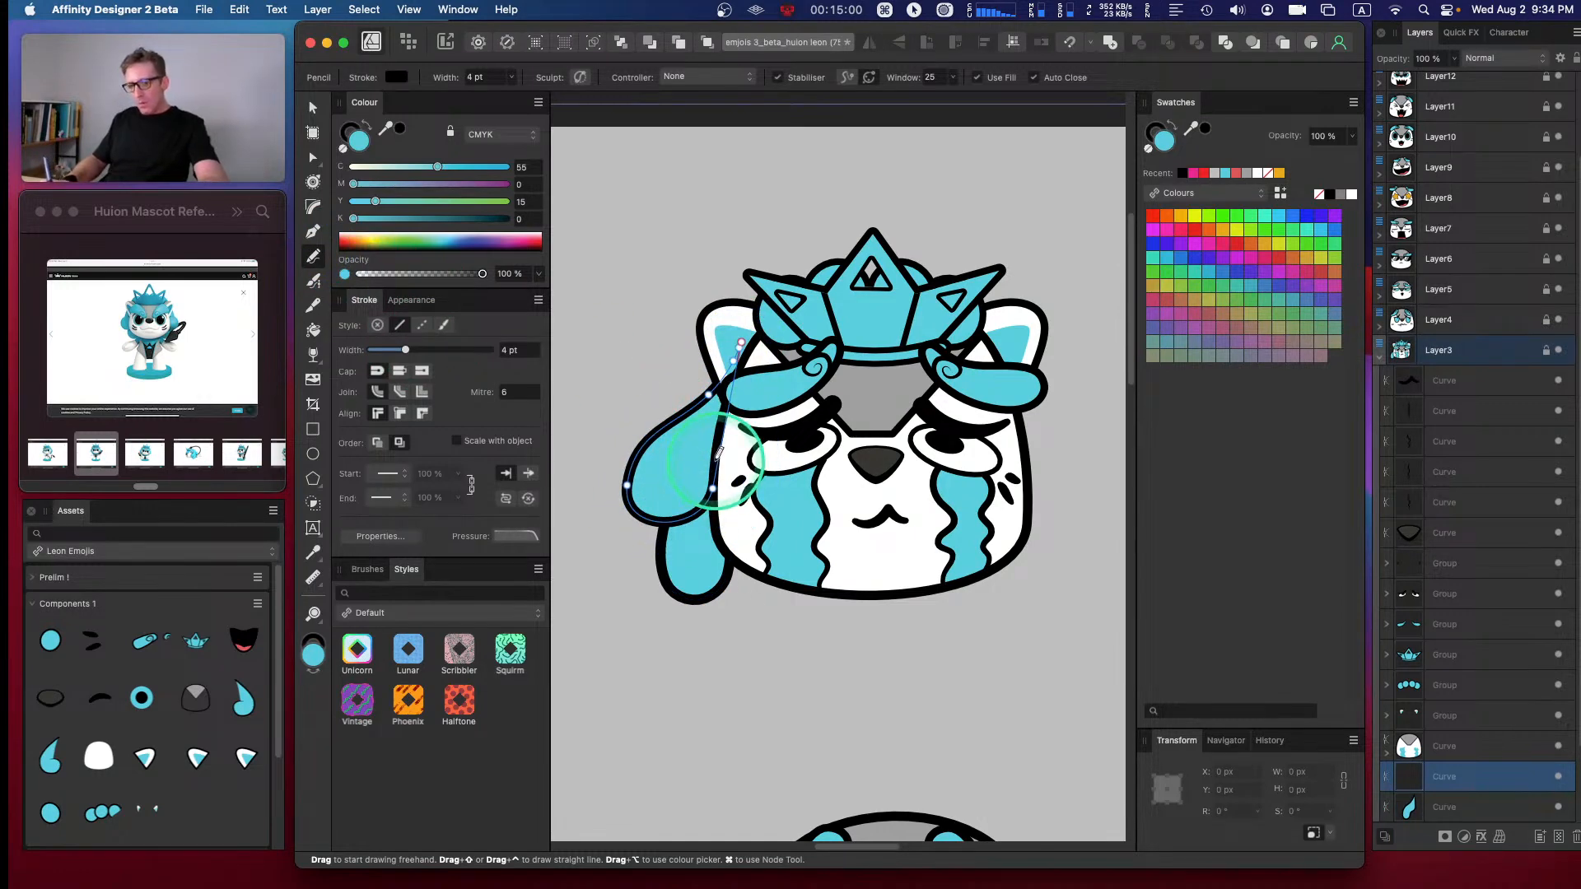
key(super+z)
mouse_move(714, 429)
mouse_down()
mouse_move(714, 496)
mouse_move(639, 523)
mouse_move(632, 444)
mouse_move(750, 354)
mouse_move(809, 356)
mouse_up()
key(super+z)
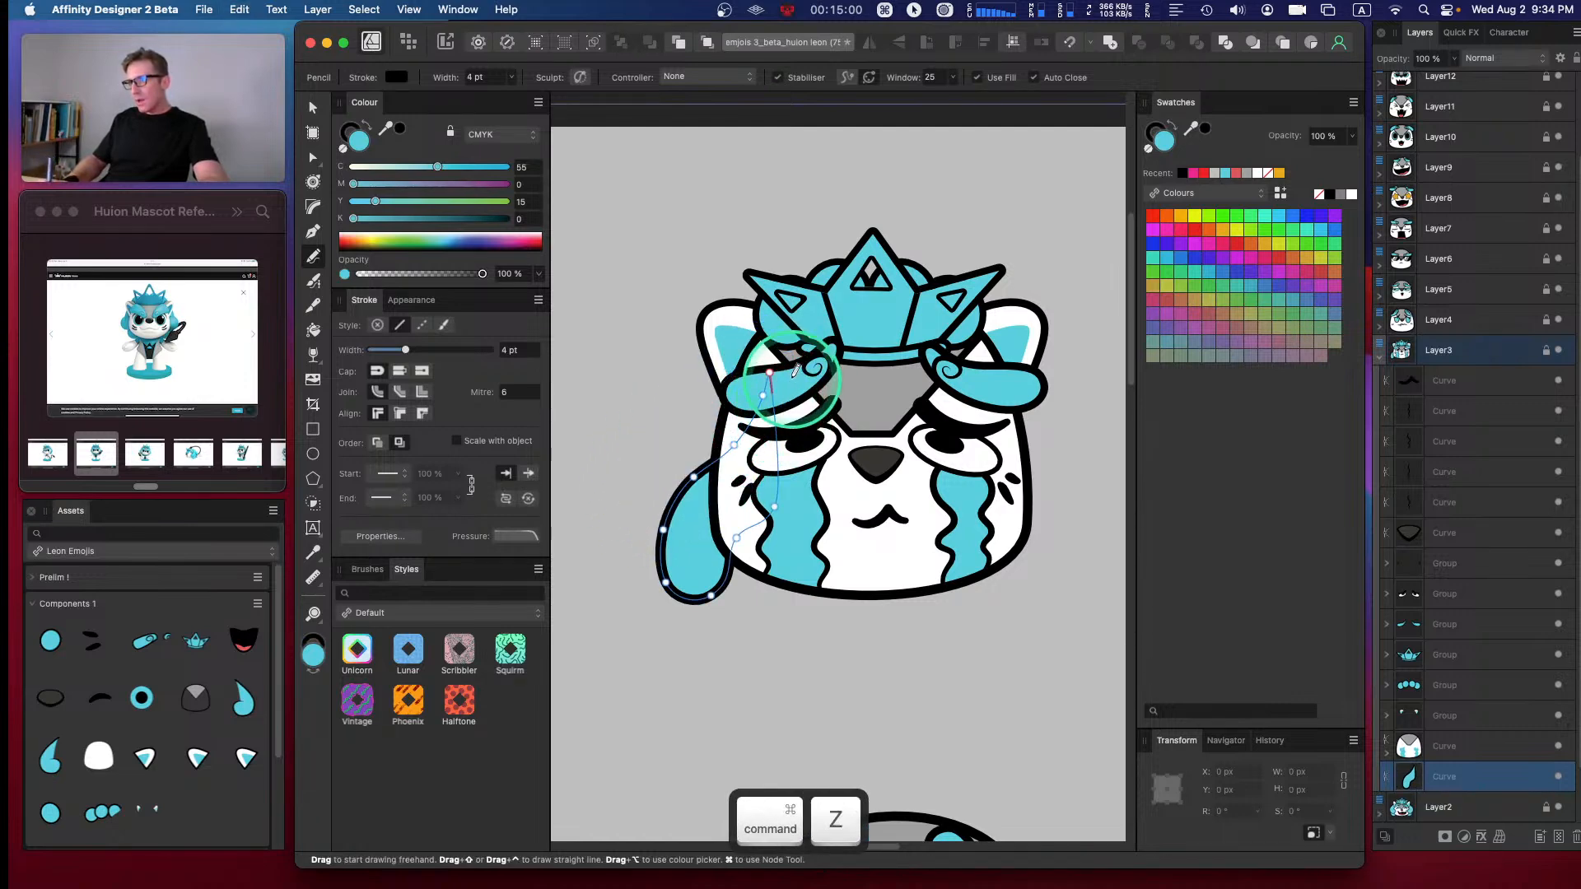
- Draw a second turquoise hair lock above the first beside the head's left edge, and stack the lower lock in front of it
mouse_move(644, 519)
mouse_down()
mouse_move(632, 494)
mouse_move(688, 413)
mouse_move(839, 346)
mouse_up()
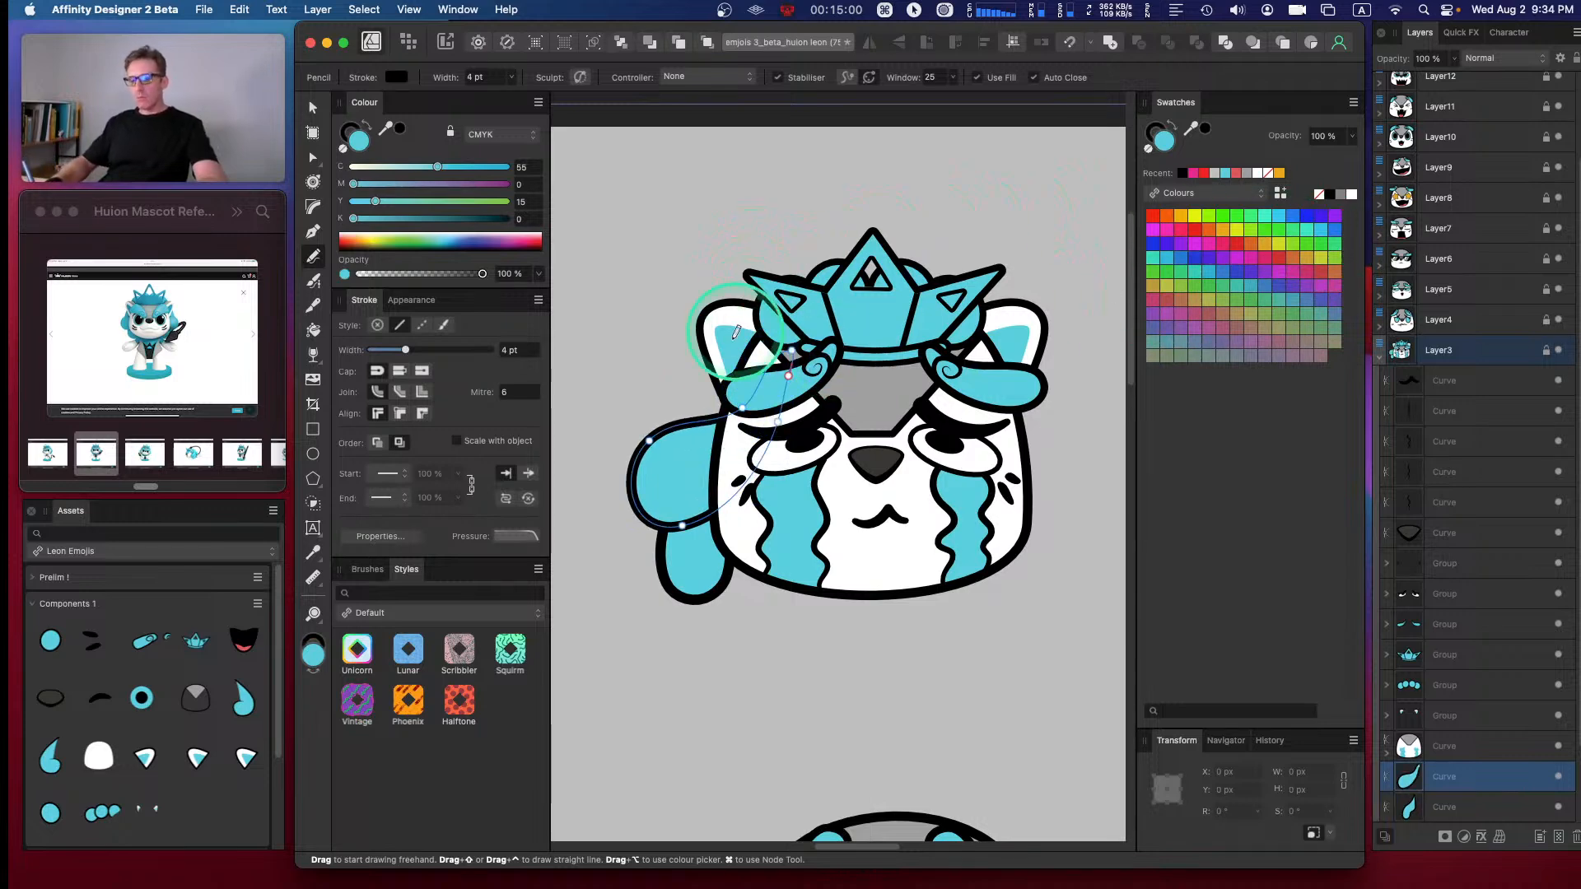
key(v)
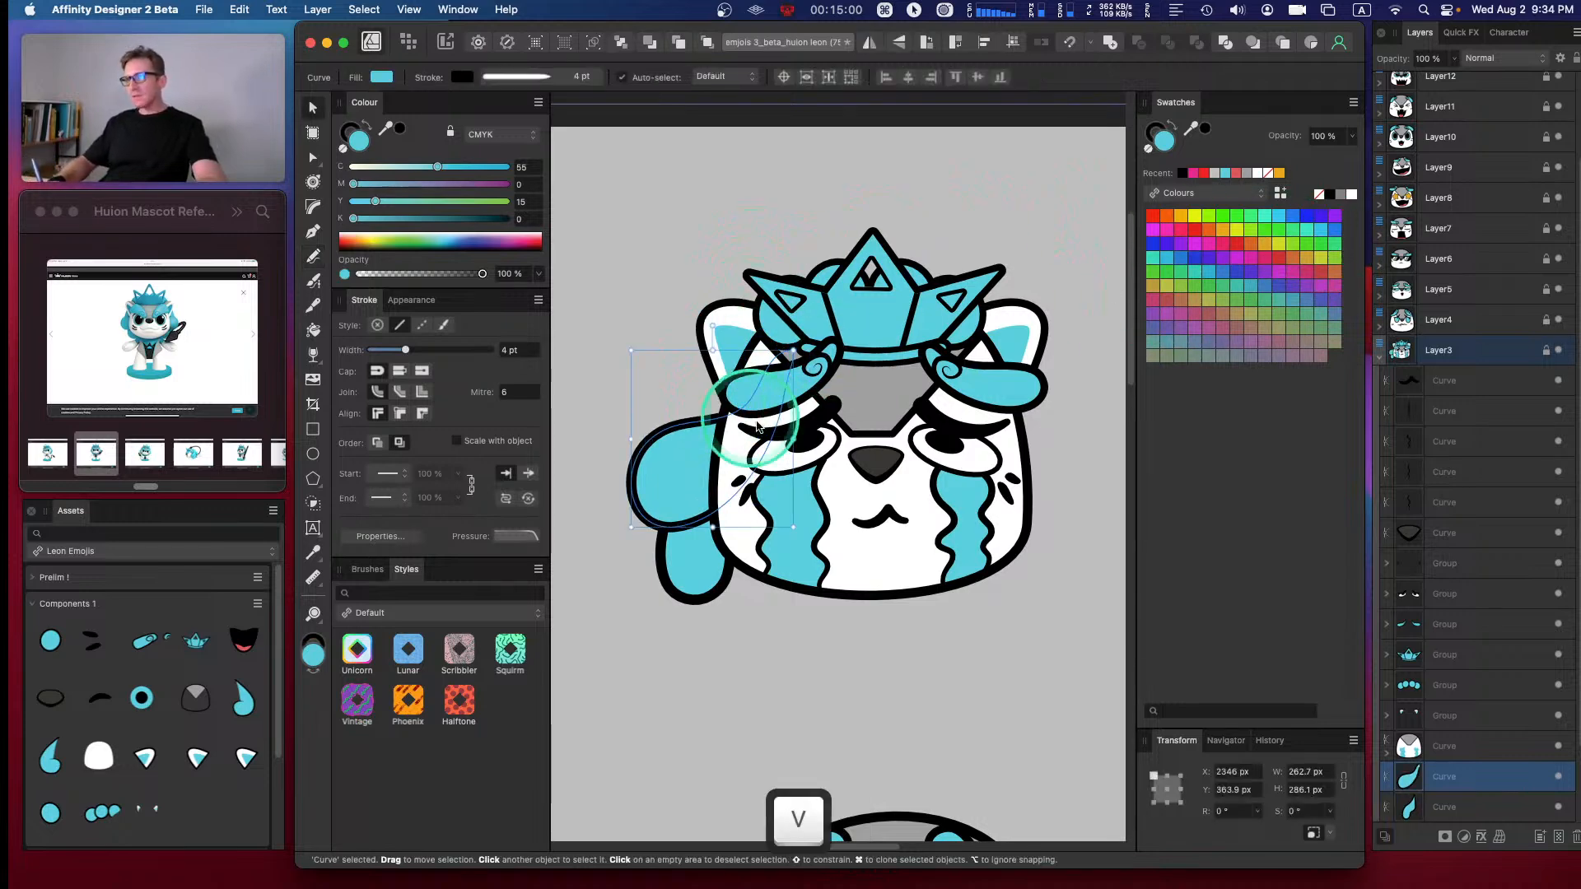
click(1471, 806)
key(super+bracketright)
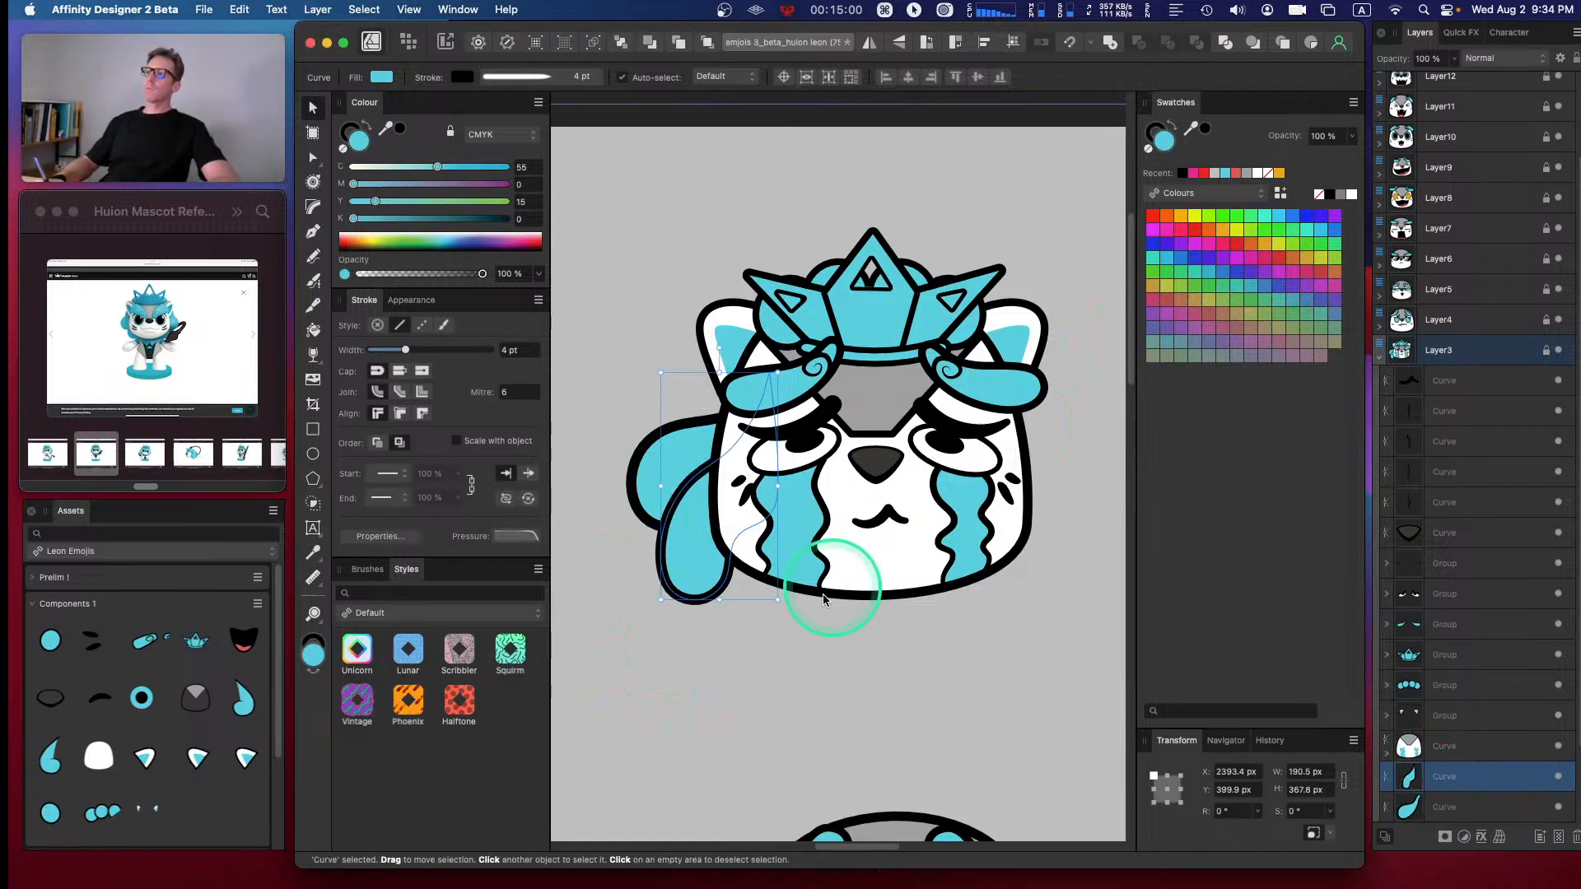
click(806, 642)
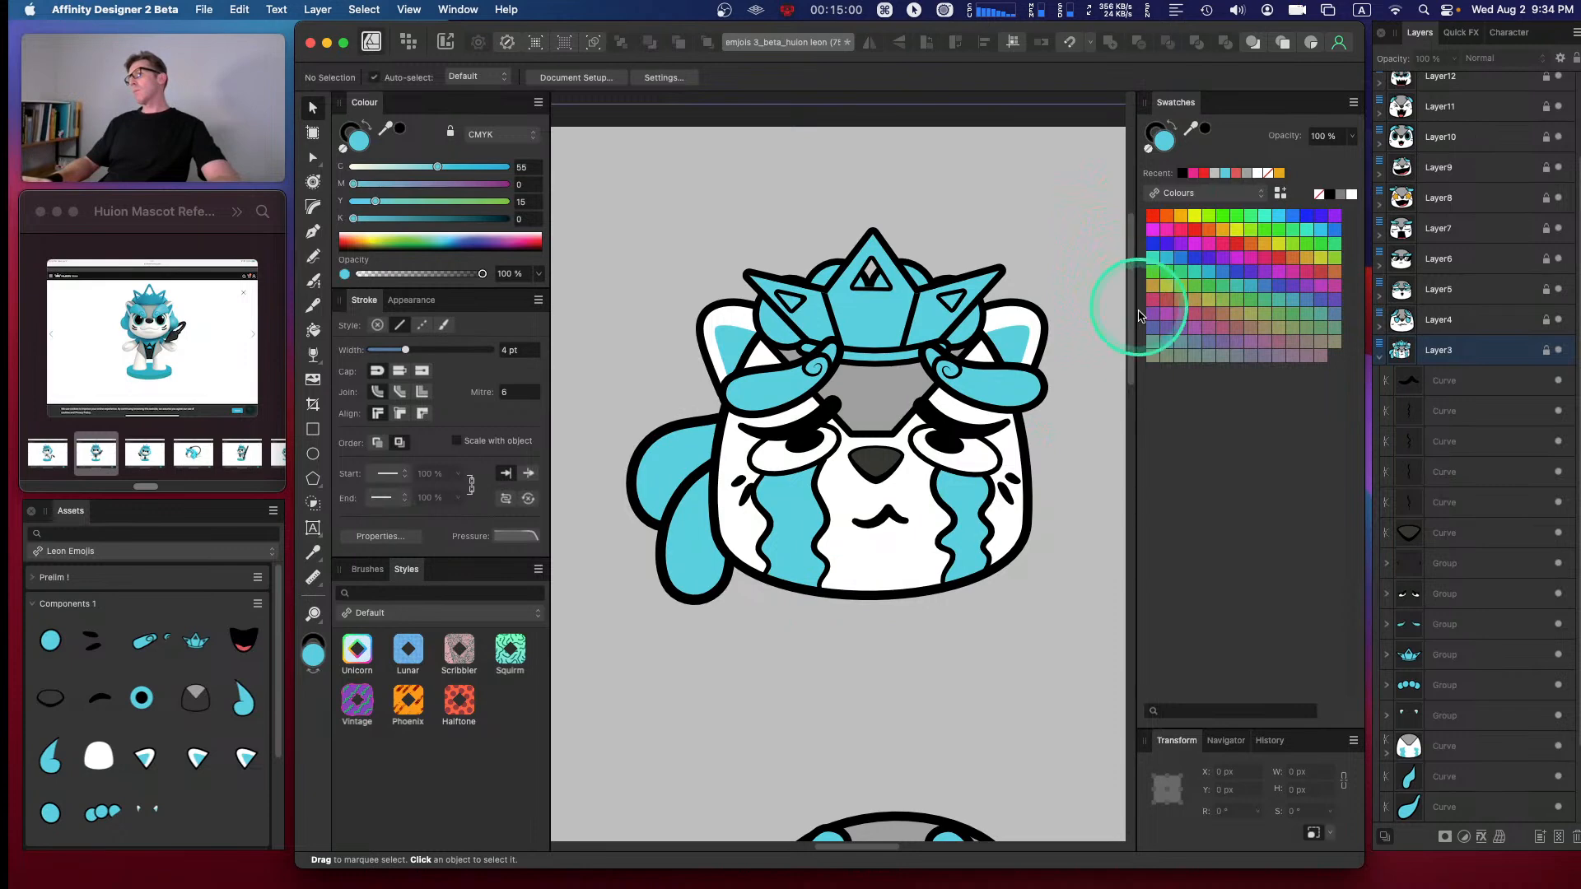
- Nudge the crying emoji's left cheek markings outward toward the edge of the face
drag(886, 484, 822, 476)
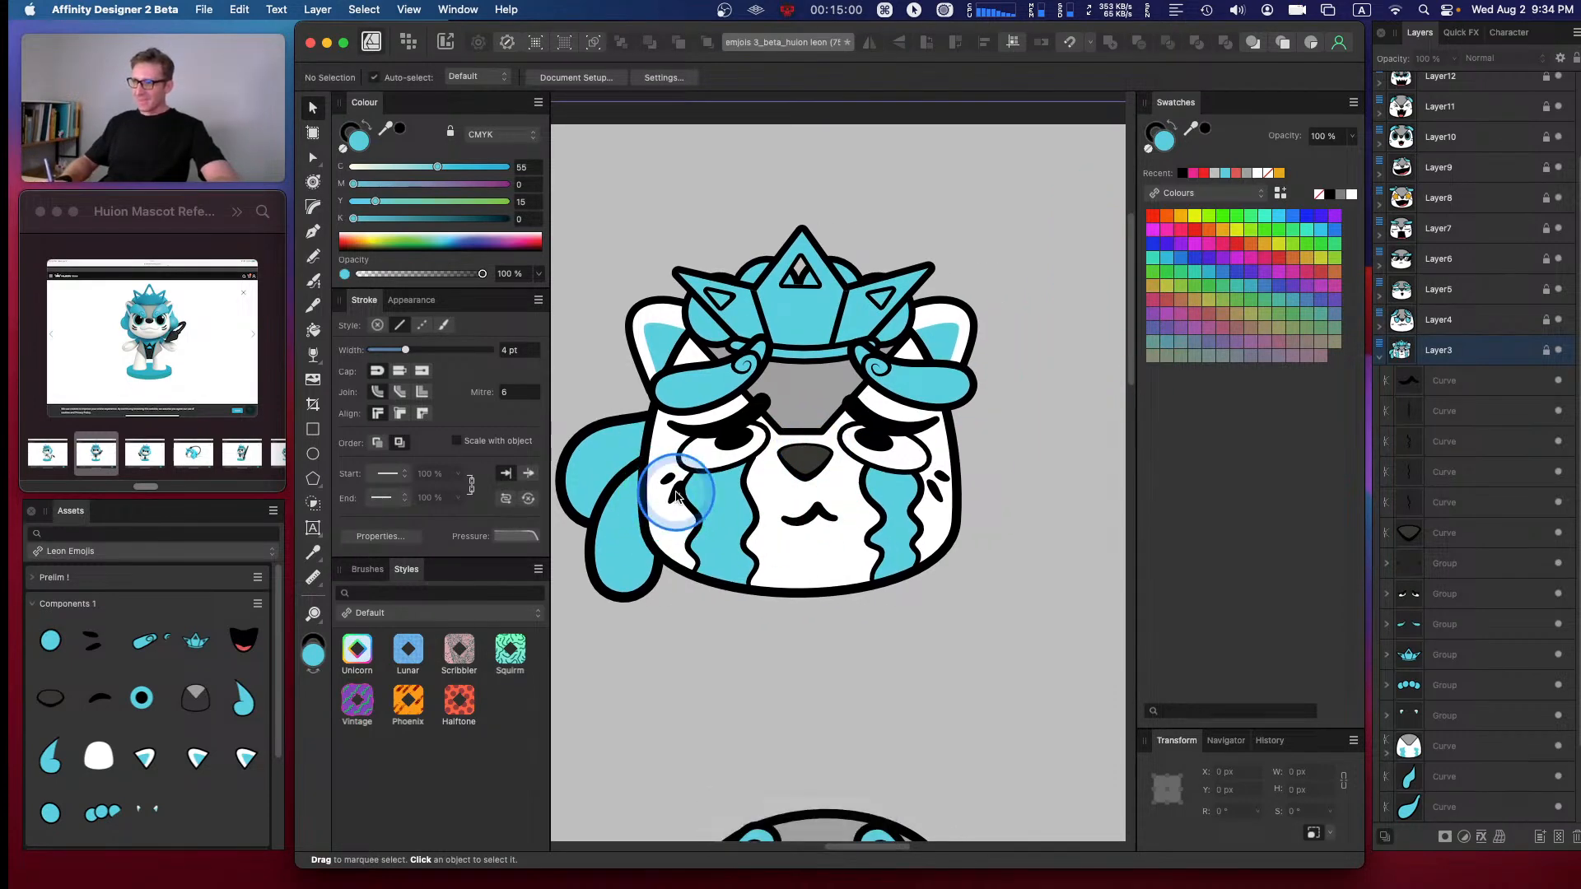
click(1388, 563)
click(1417, 623)
key(Left)
key(Left)
key(Left)
key(Left)
key(Left)
key(Left)
key(Left)
key(Left)
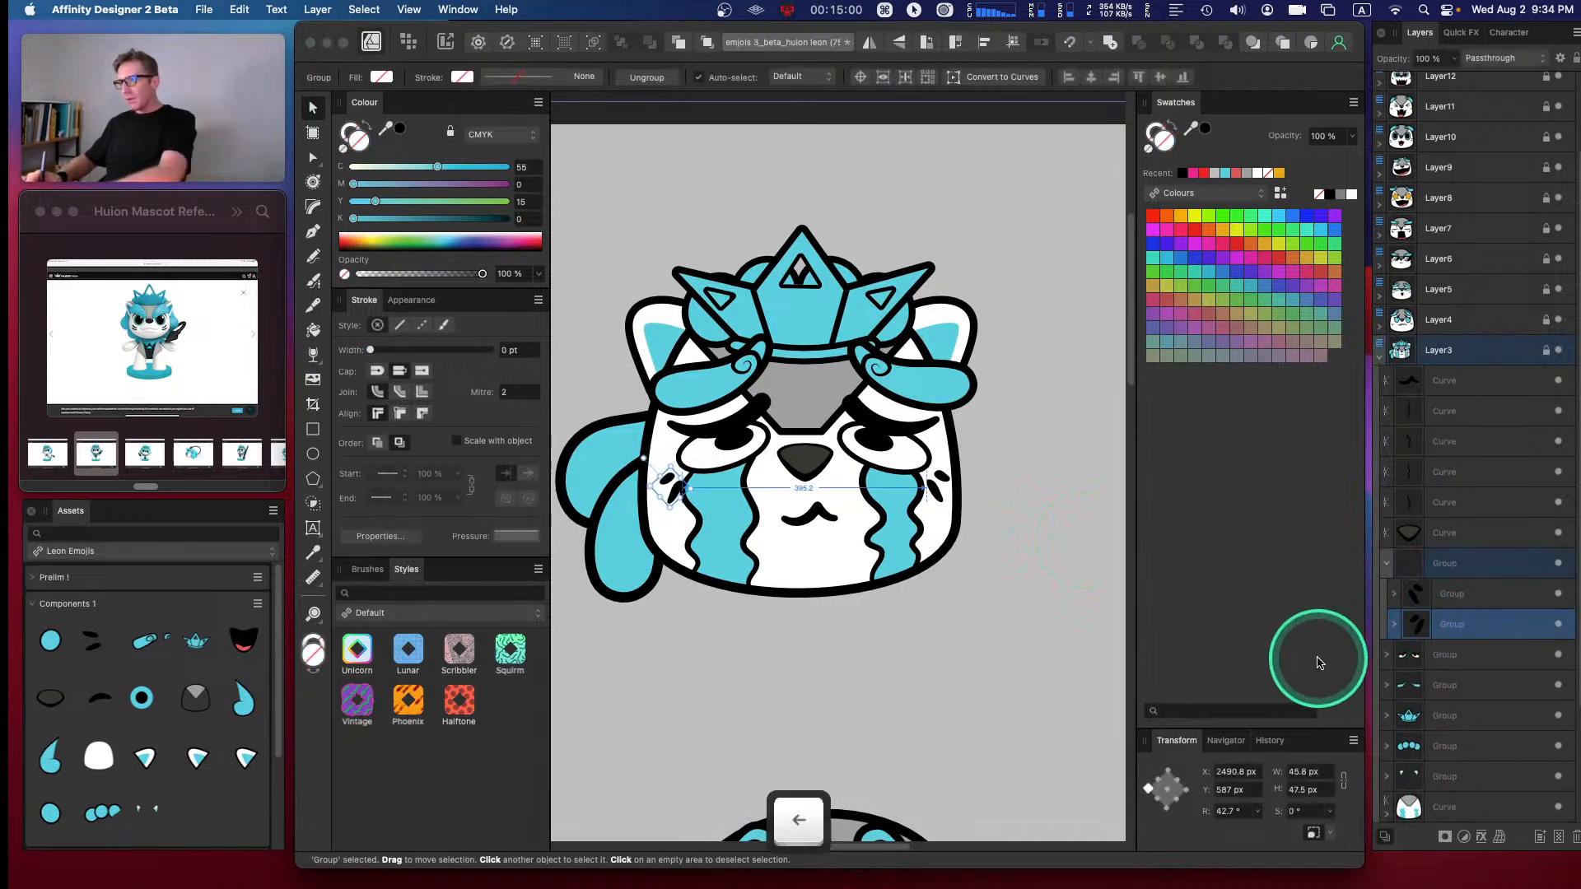
key(Left)
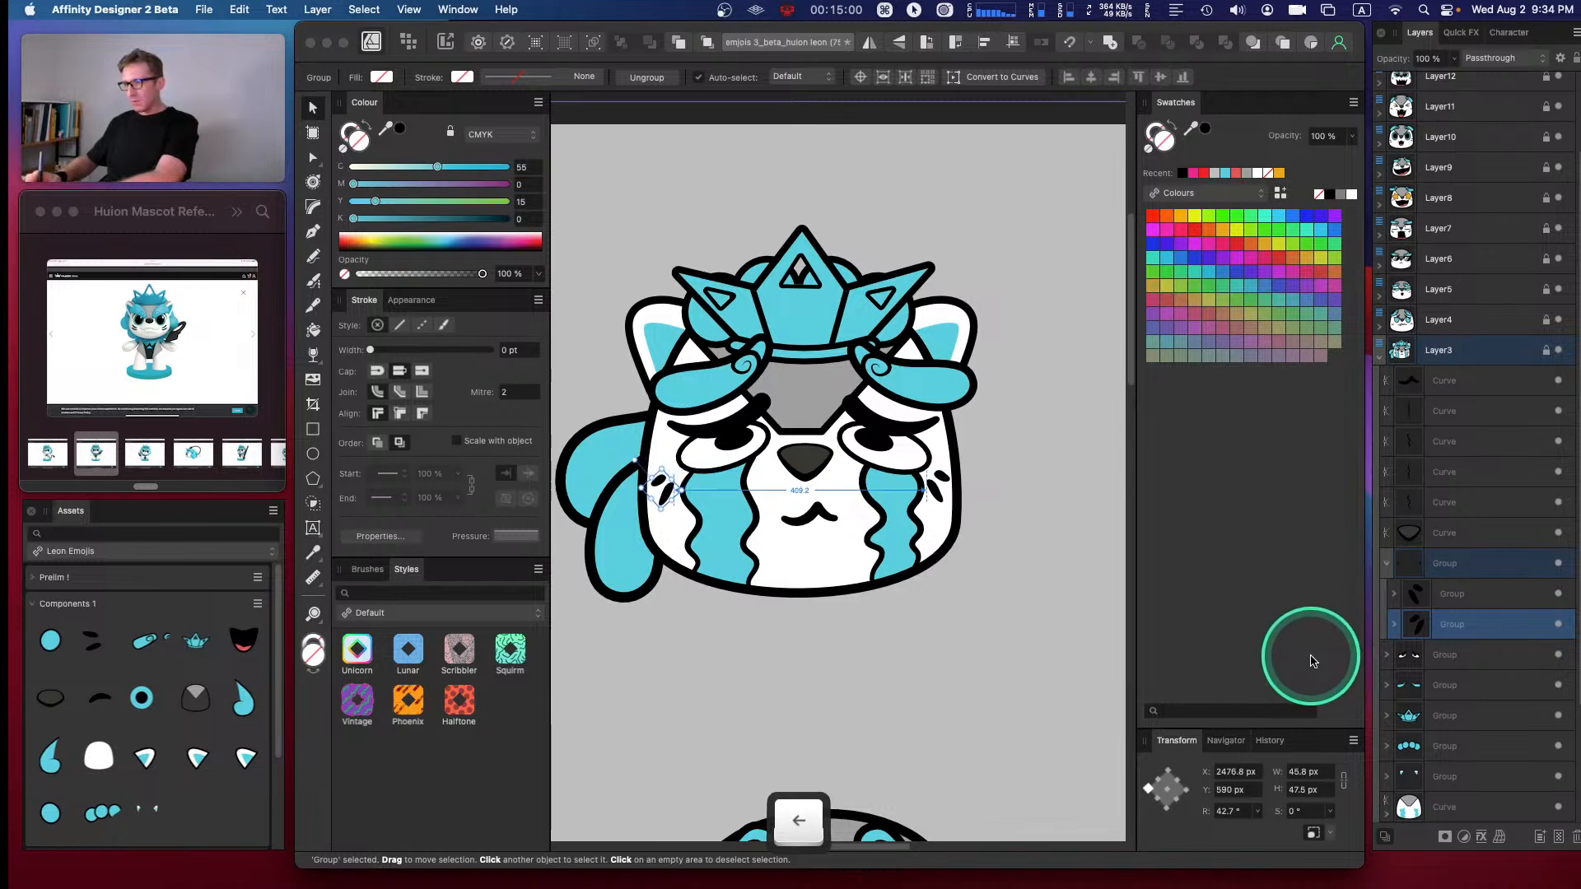
click(993, 633)
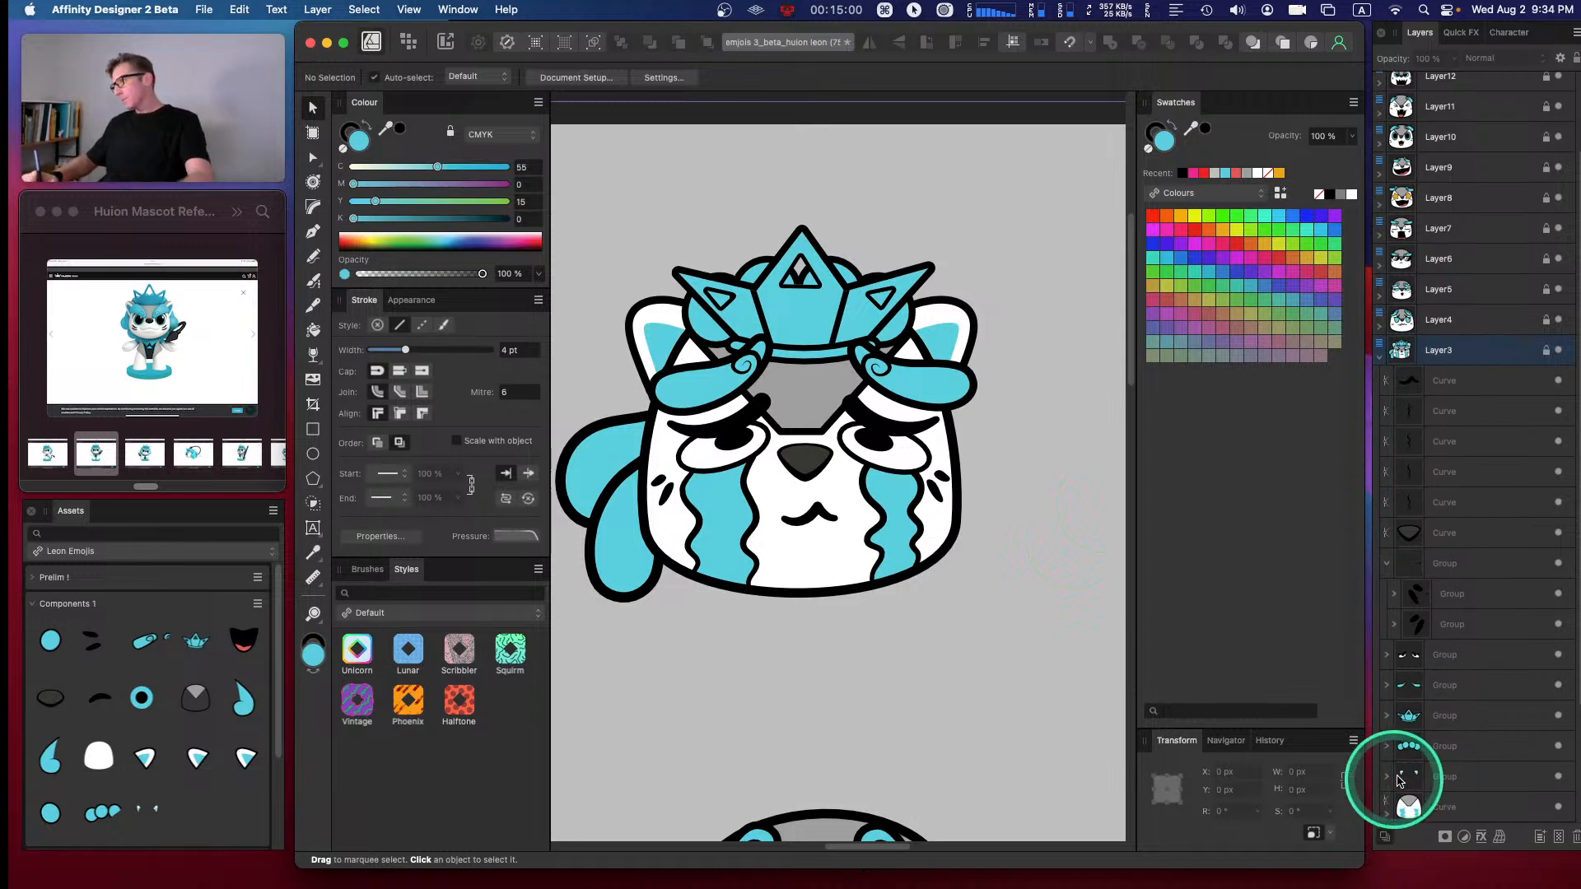
- Group the two turquoise hair lock curves behind the head
scroll(1548, 535, down, 4)
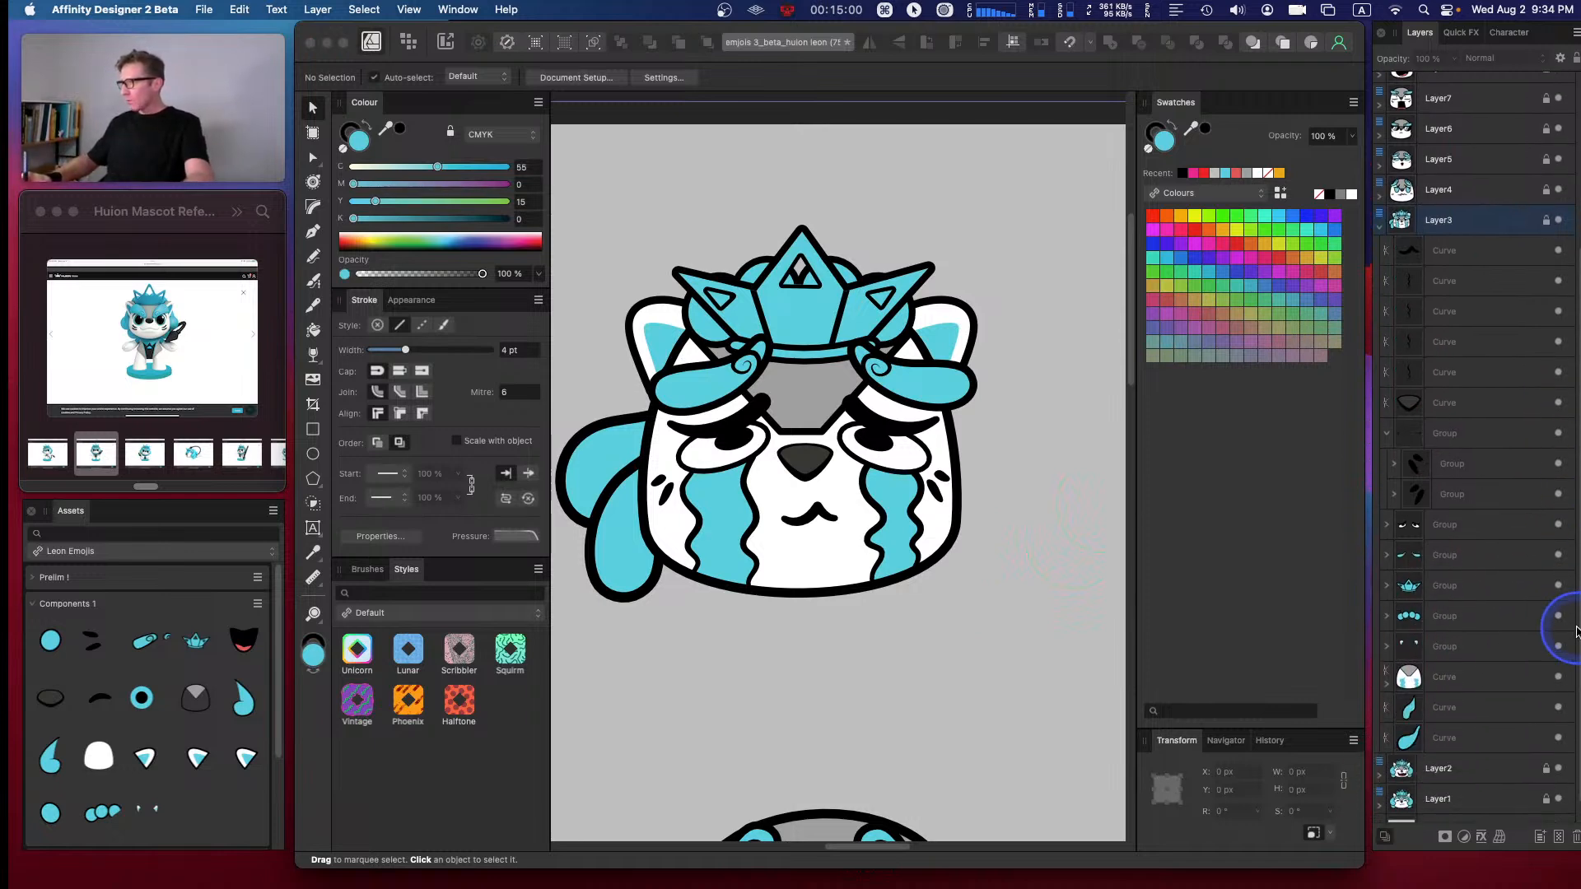
click(1466, 710)
super+click(1446, 735)
key(super+g)
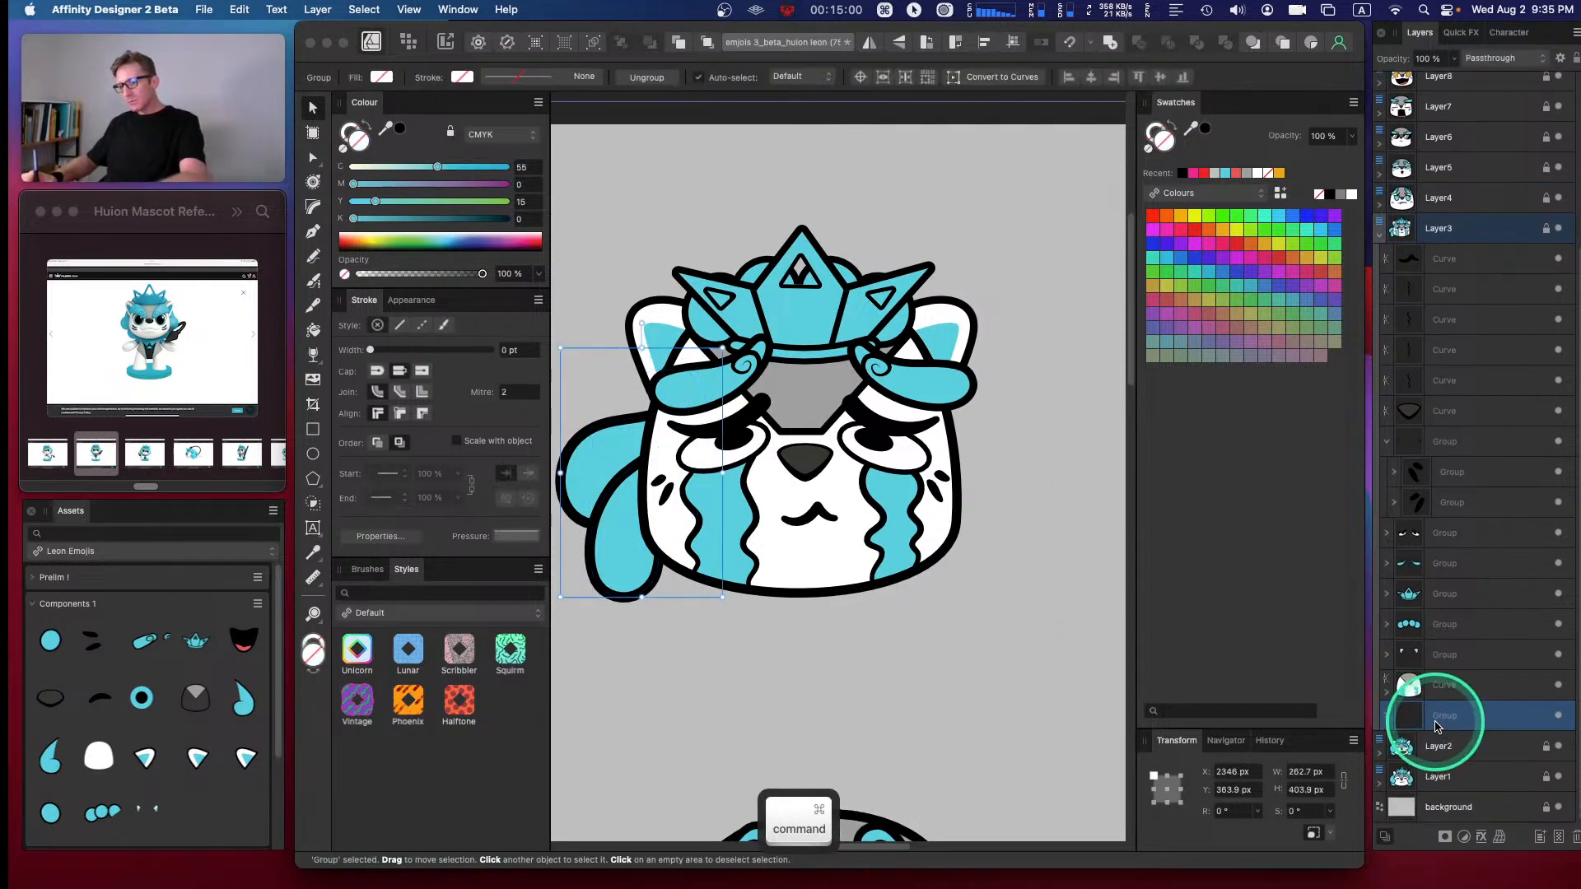
- Duplicate the hair lock group onto the right side of the head and flip the copy horizontally
key(super+j)
drag(626, 502, 970, 471)
click(870, 42)
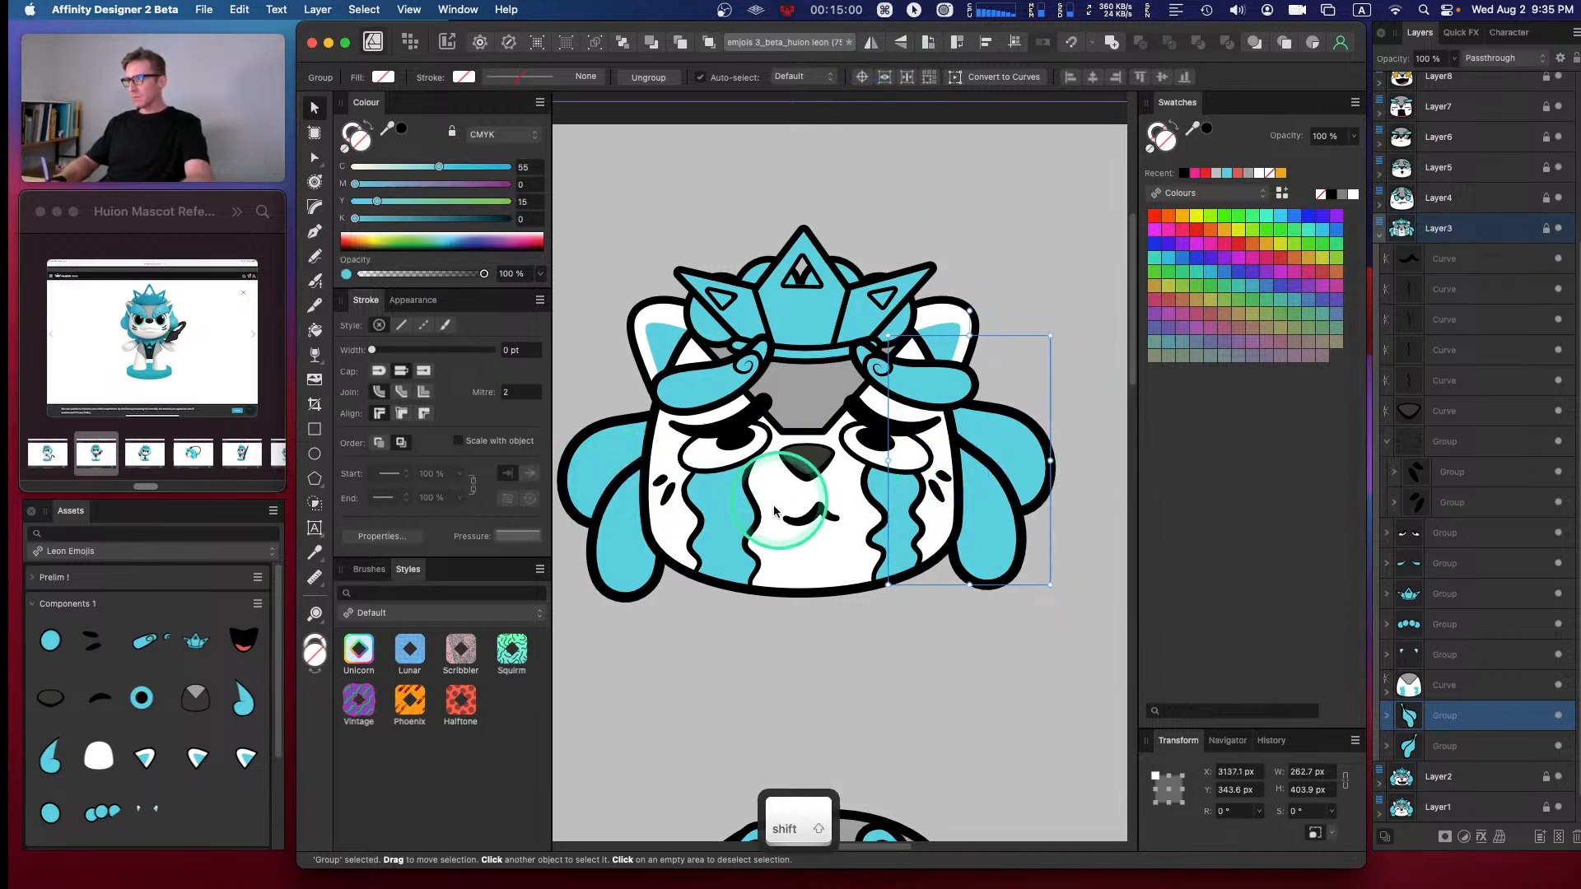
- Align the left and right hair lock groups at their bottoms and stretch both upward to about 444 px high
shift+click(1443, 746)
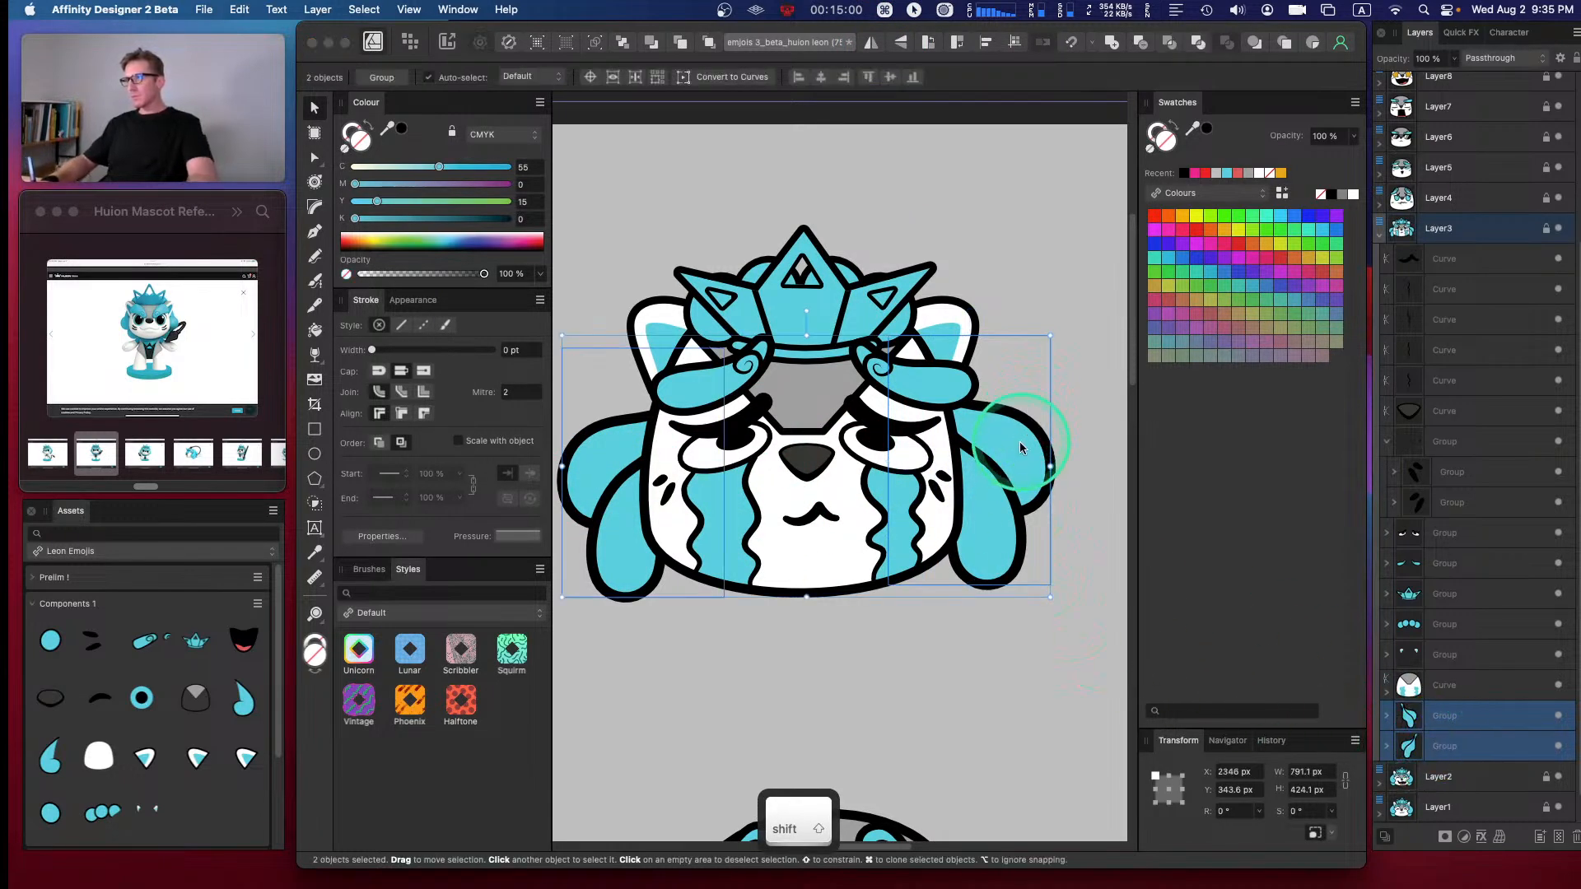
click(913, 76)
drag(1024, 461, 1024, 449)
drag(805, 347, 806, 325)
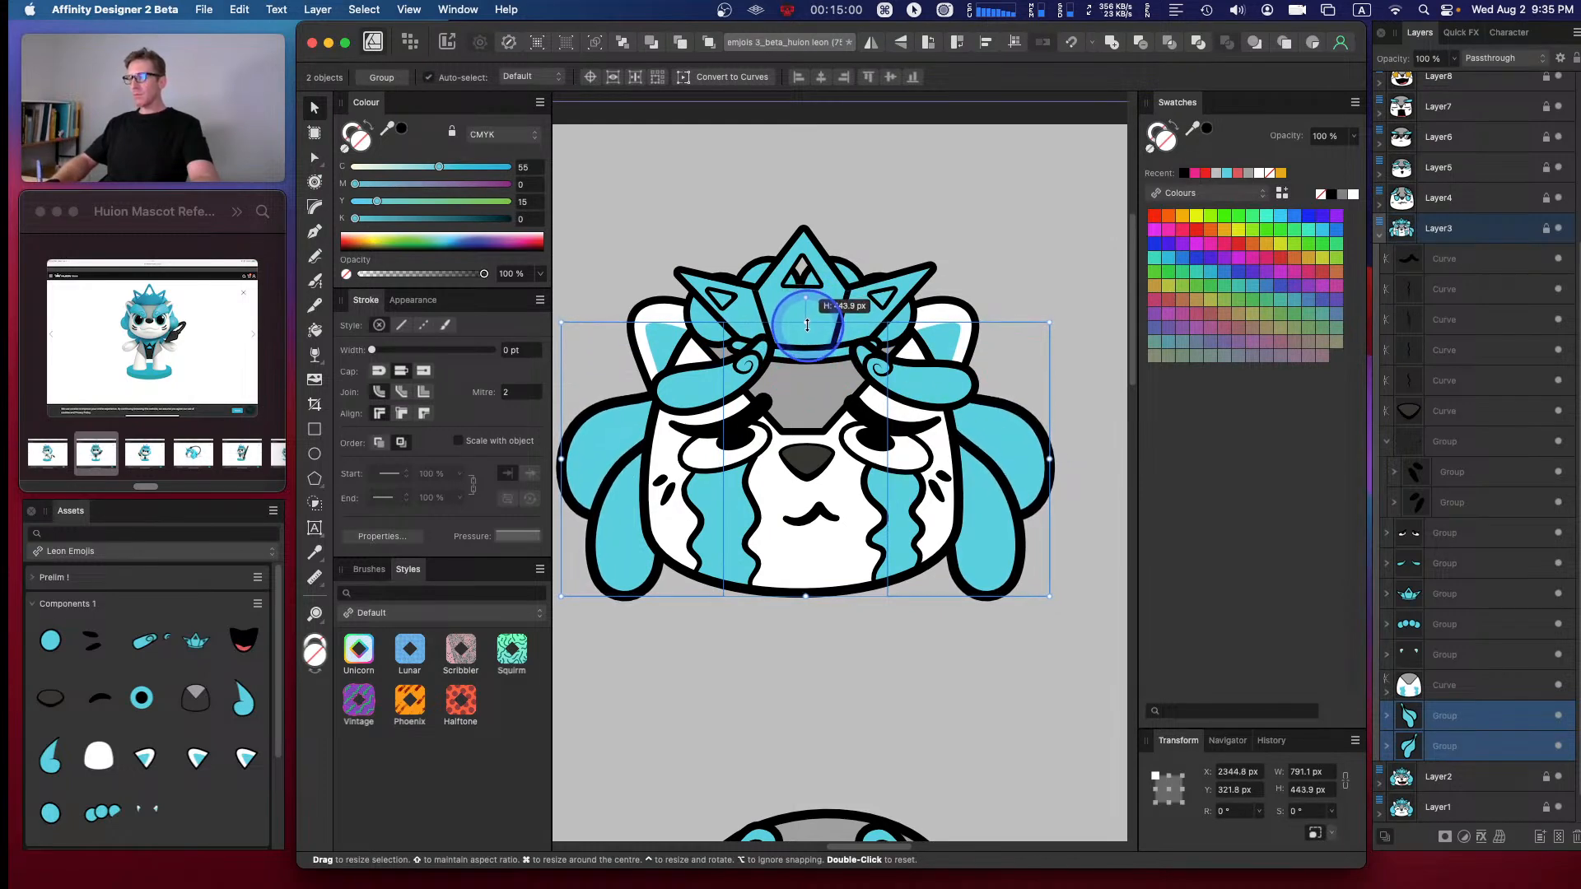
click(937, 232)
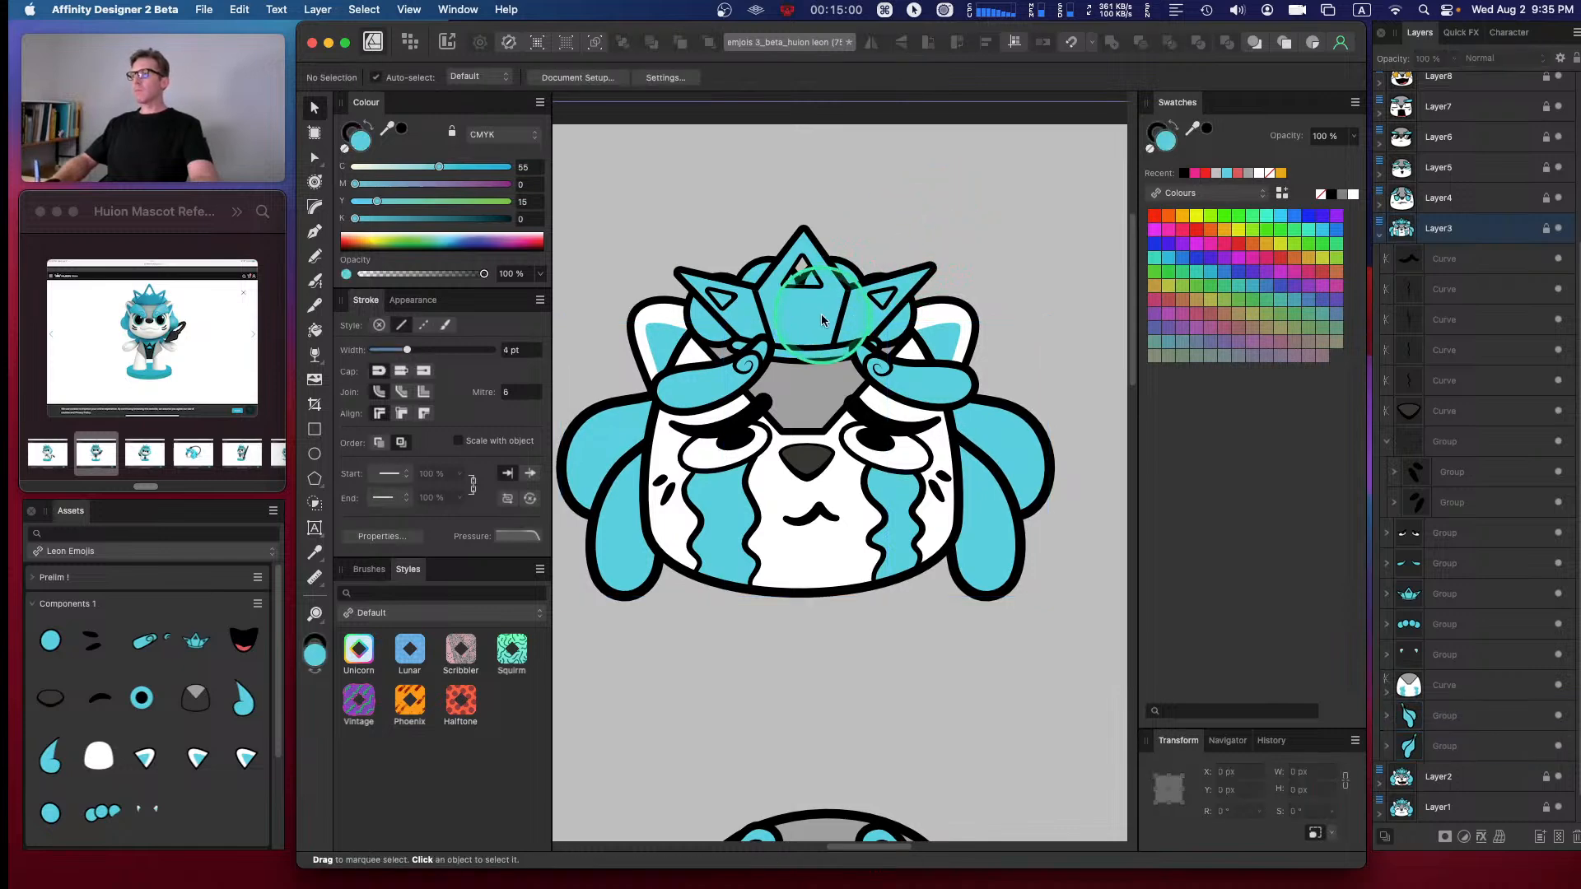
- Stretch the crown to about 218 px high and reduce the round fur tufts group behind it to about 152 px high
click(1433, 593)
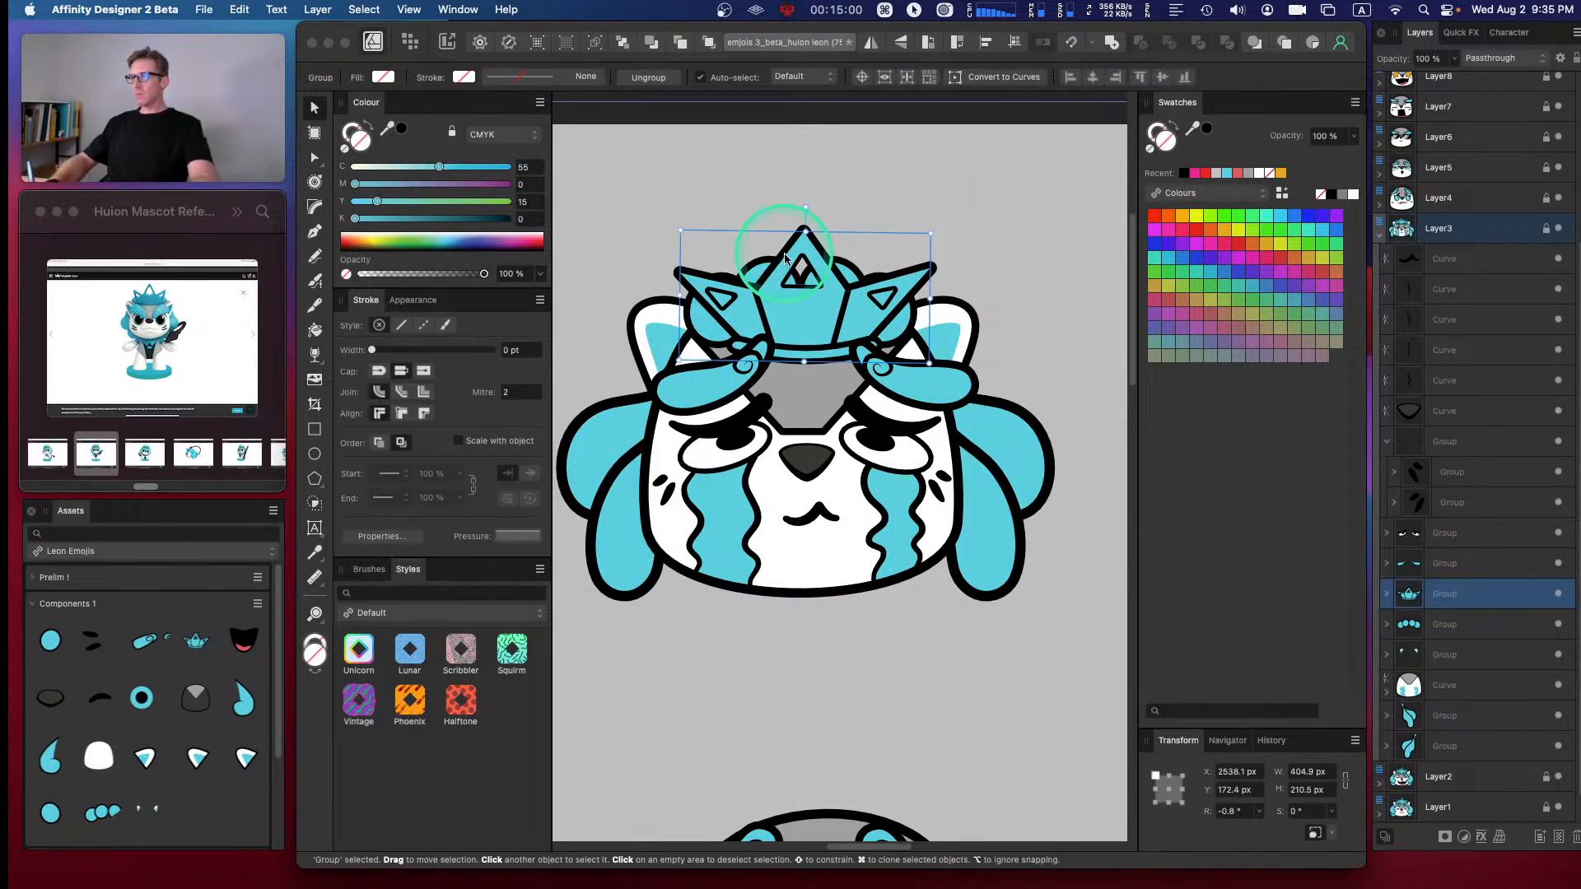
drag(806, 228, 806, 223)
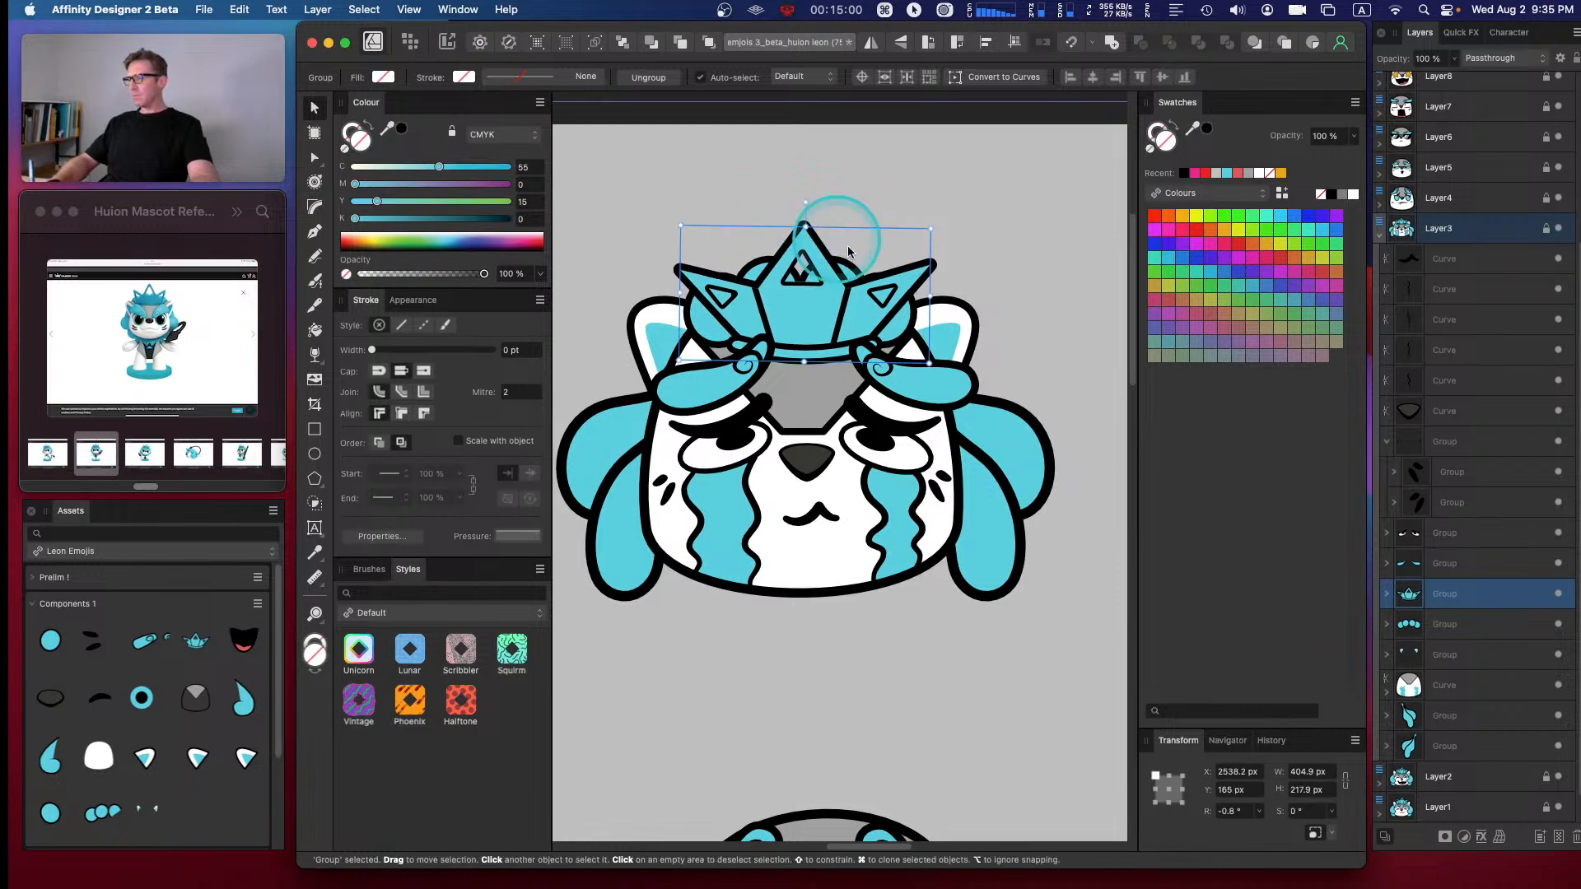
click(1456, 633)
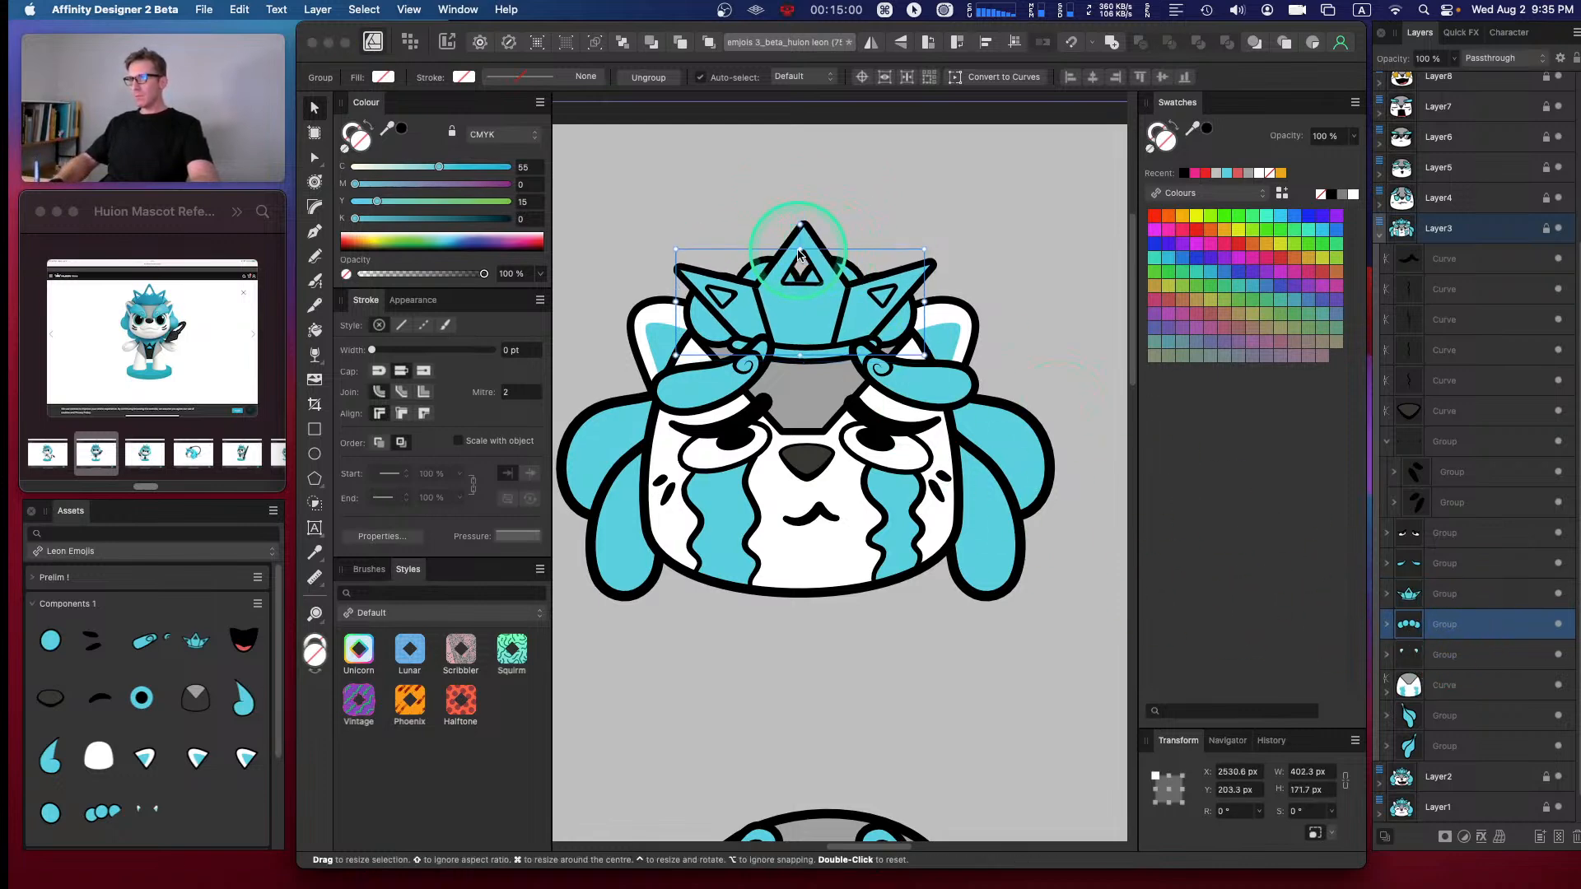
drag(799, 258, 787, 296)
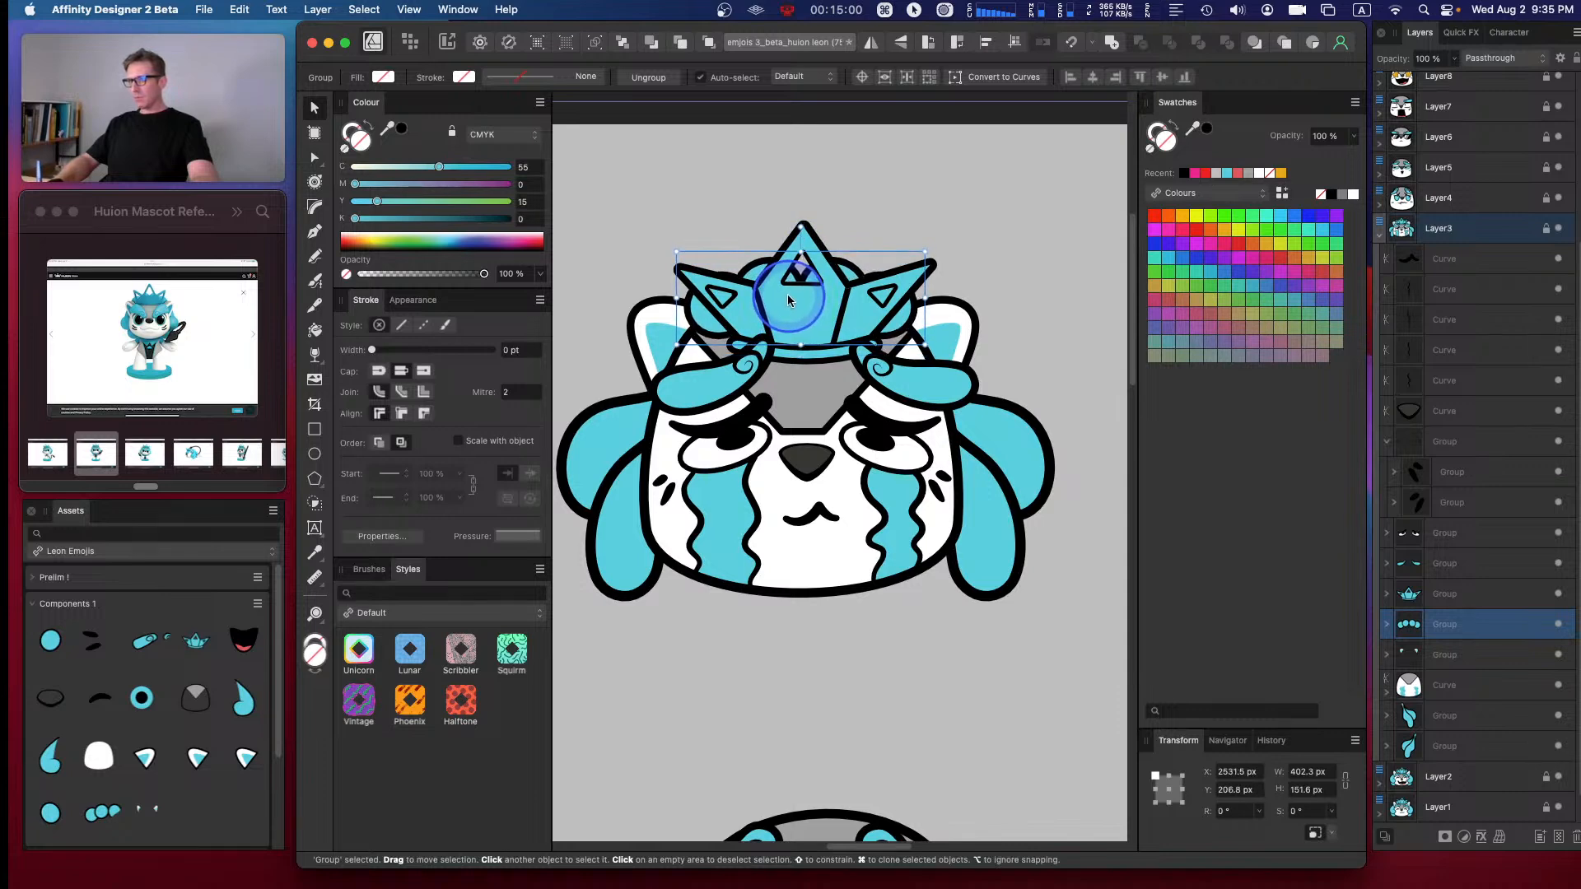
click(992, 257)
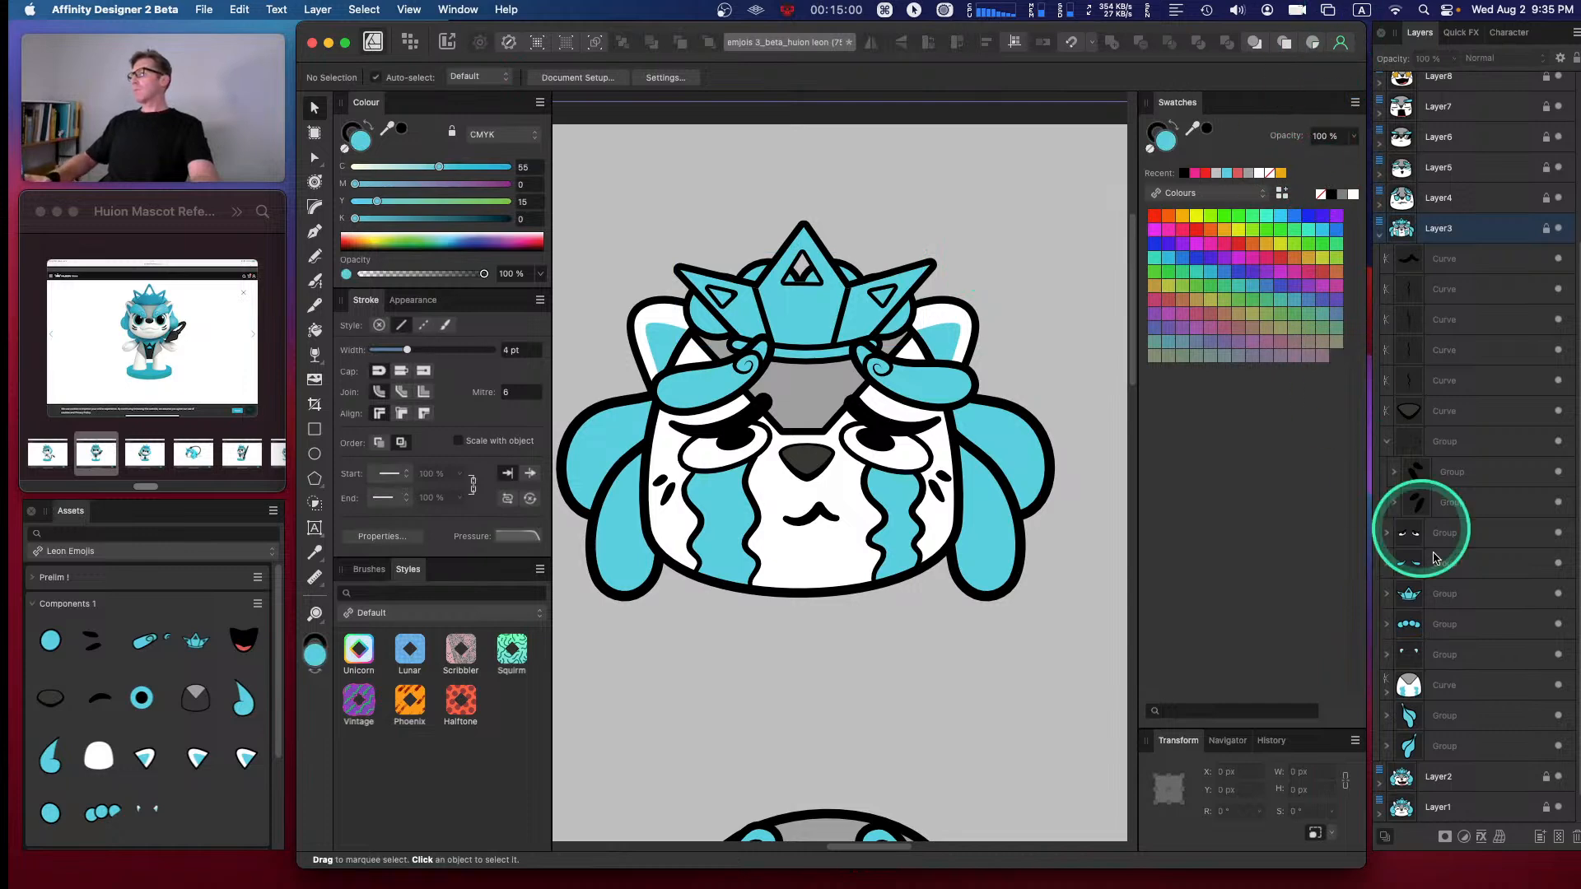
- Select the two outer fur ellipses behind the crown and shrink them as separate objects to about 76 × 85 px
click(1386, 624)
click(1394, 684)
click(1394, 654)
click(1441, 805)
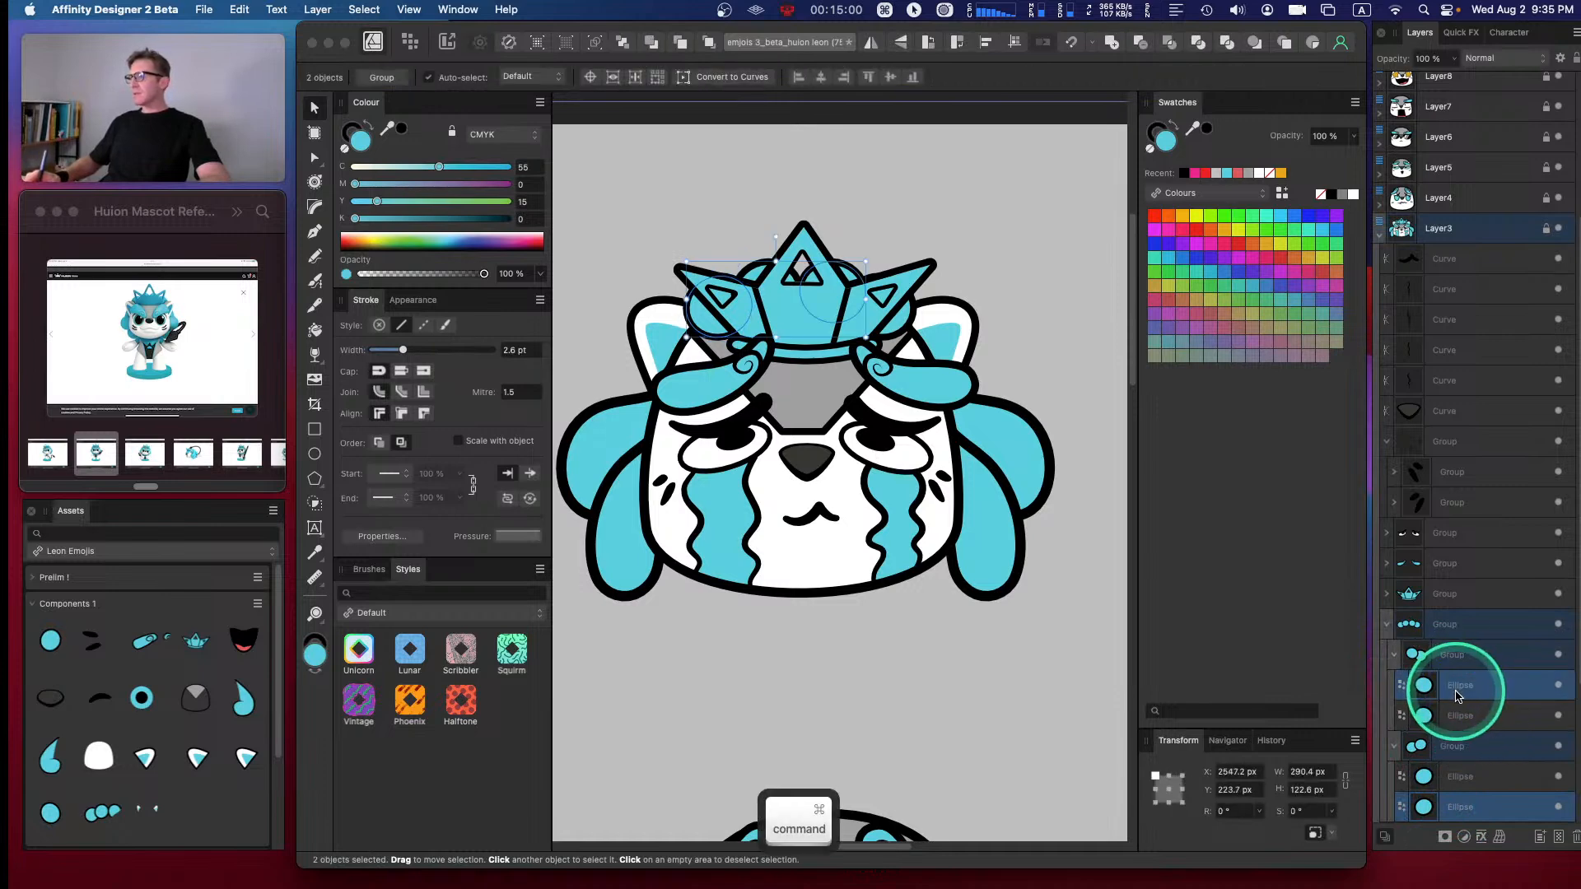
super+click(1424, 716)
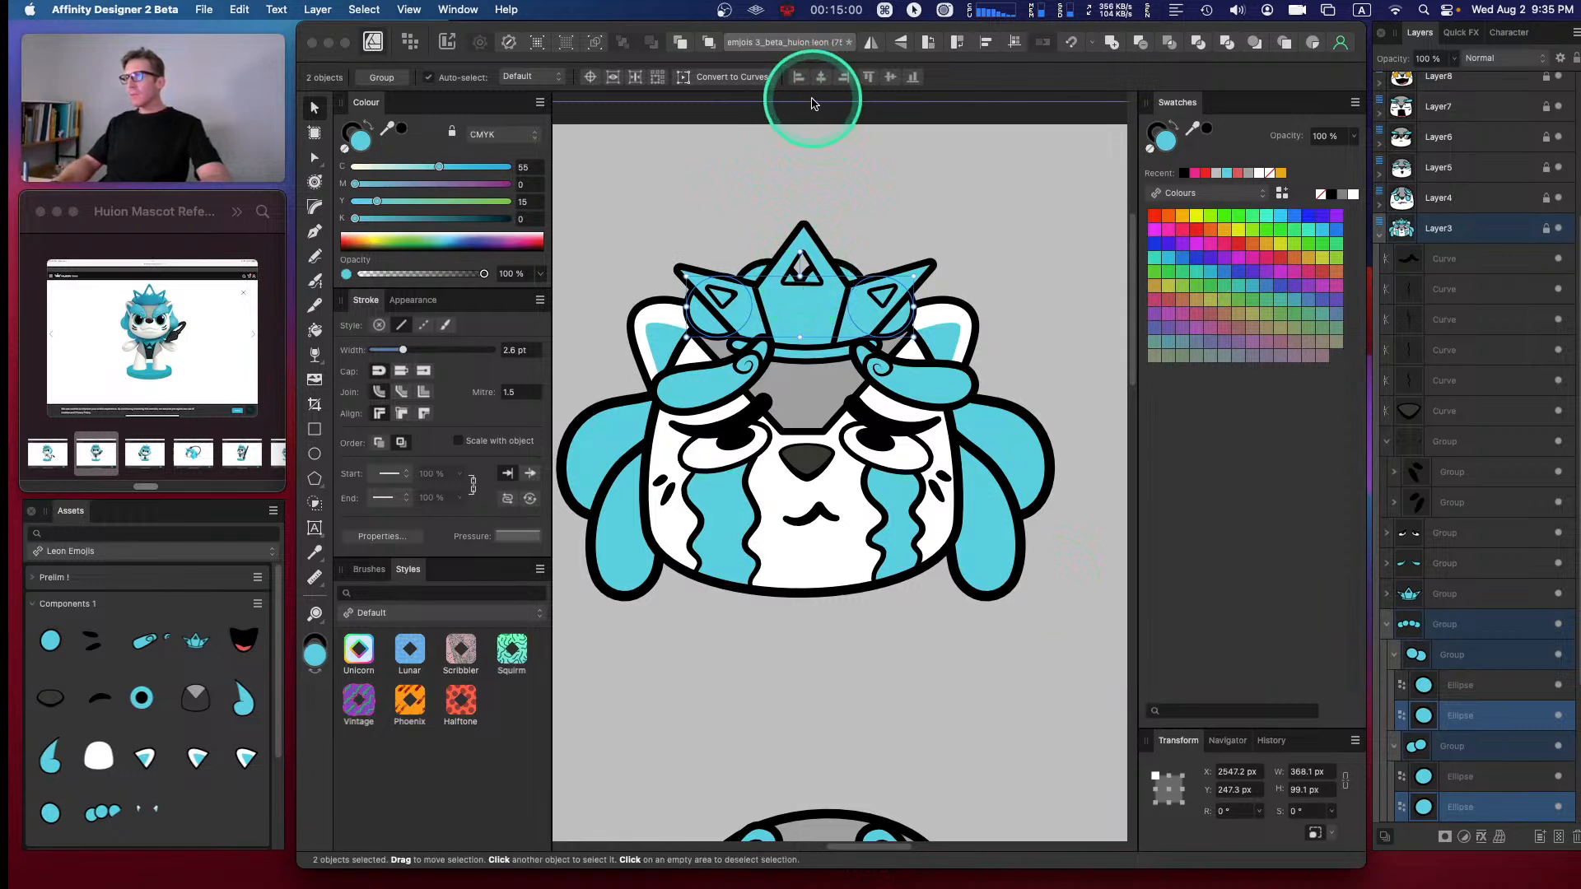
click(658, 81)
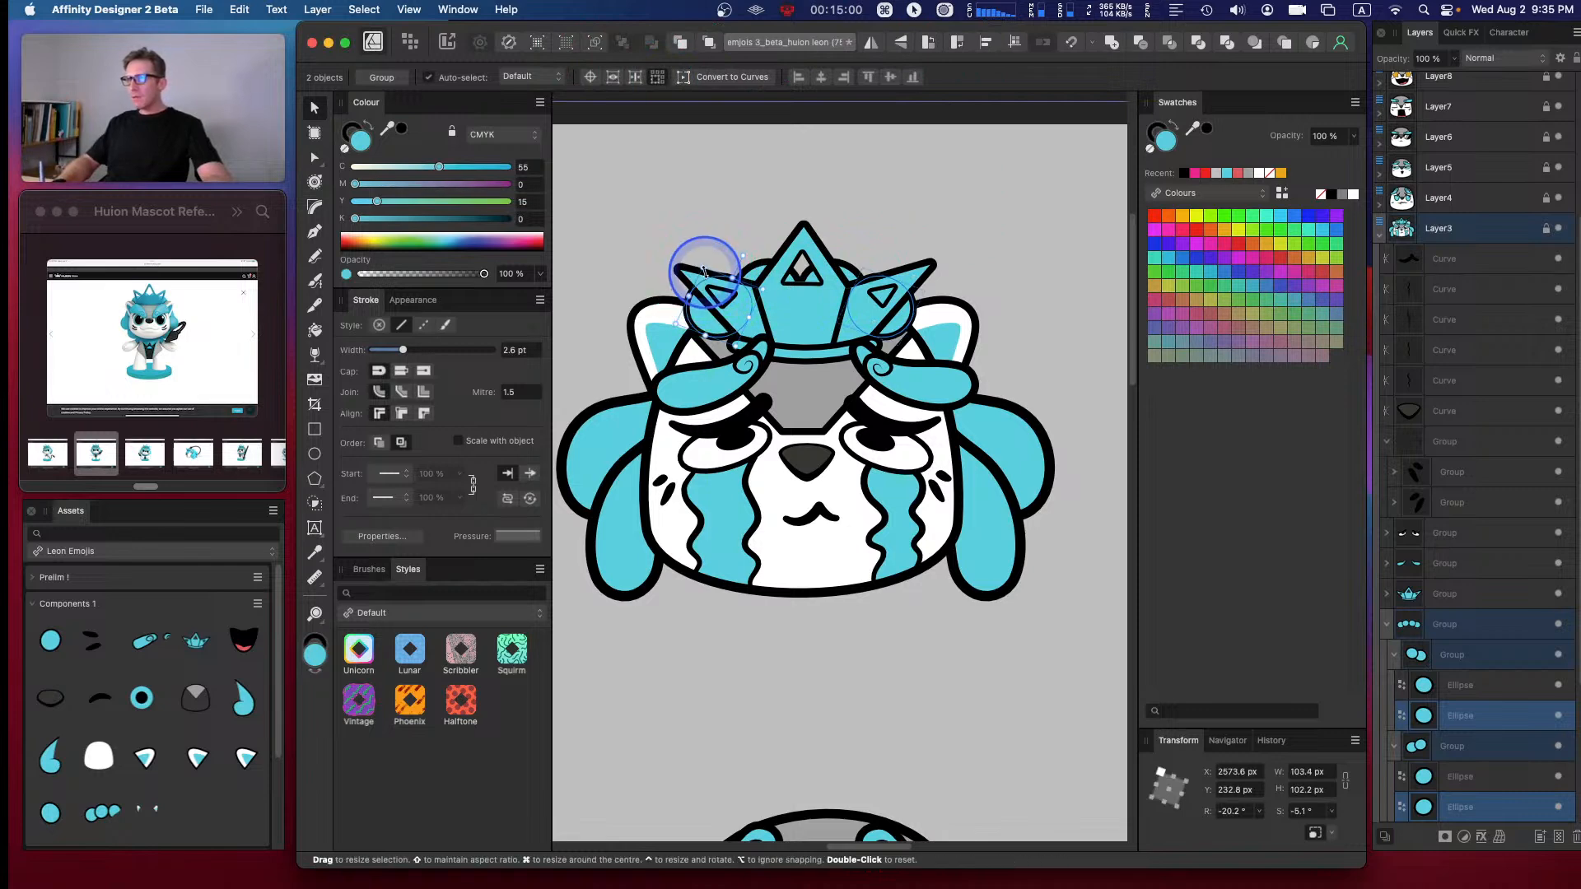
drag(708, 280, 709, 281)
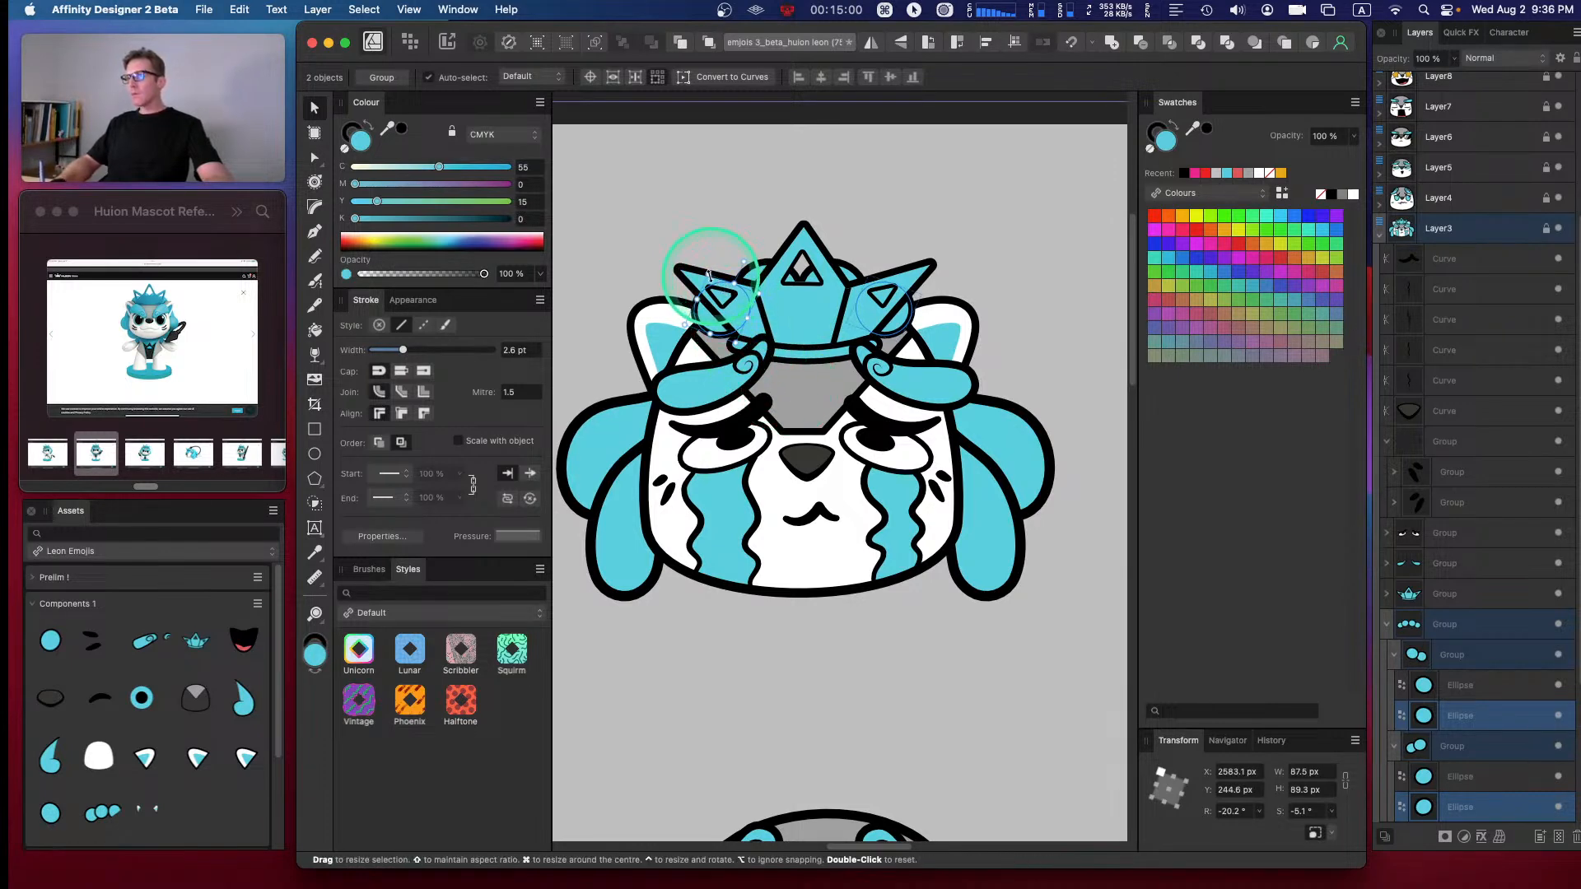
drag(715, 280, 715, 281)
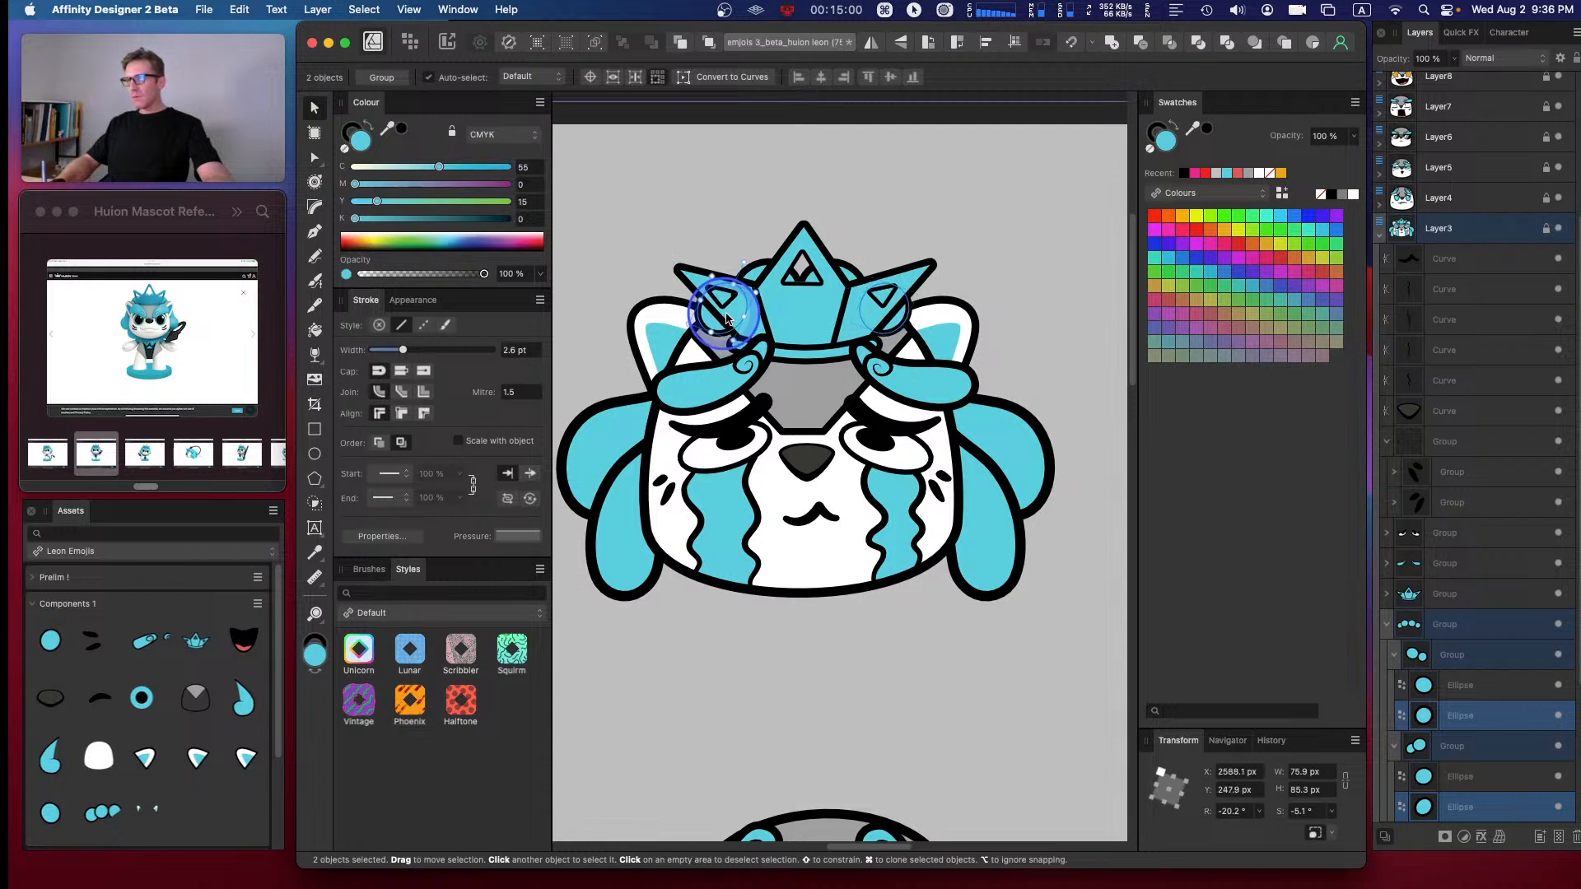
click(952, 206)
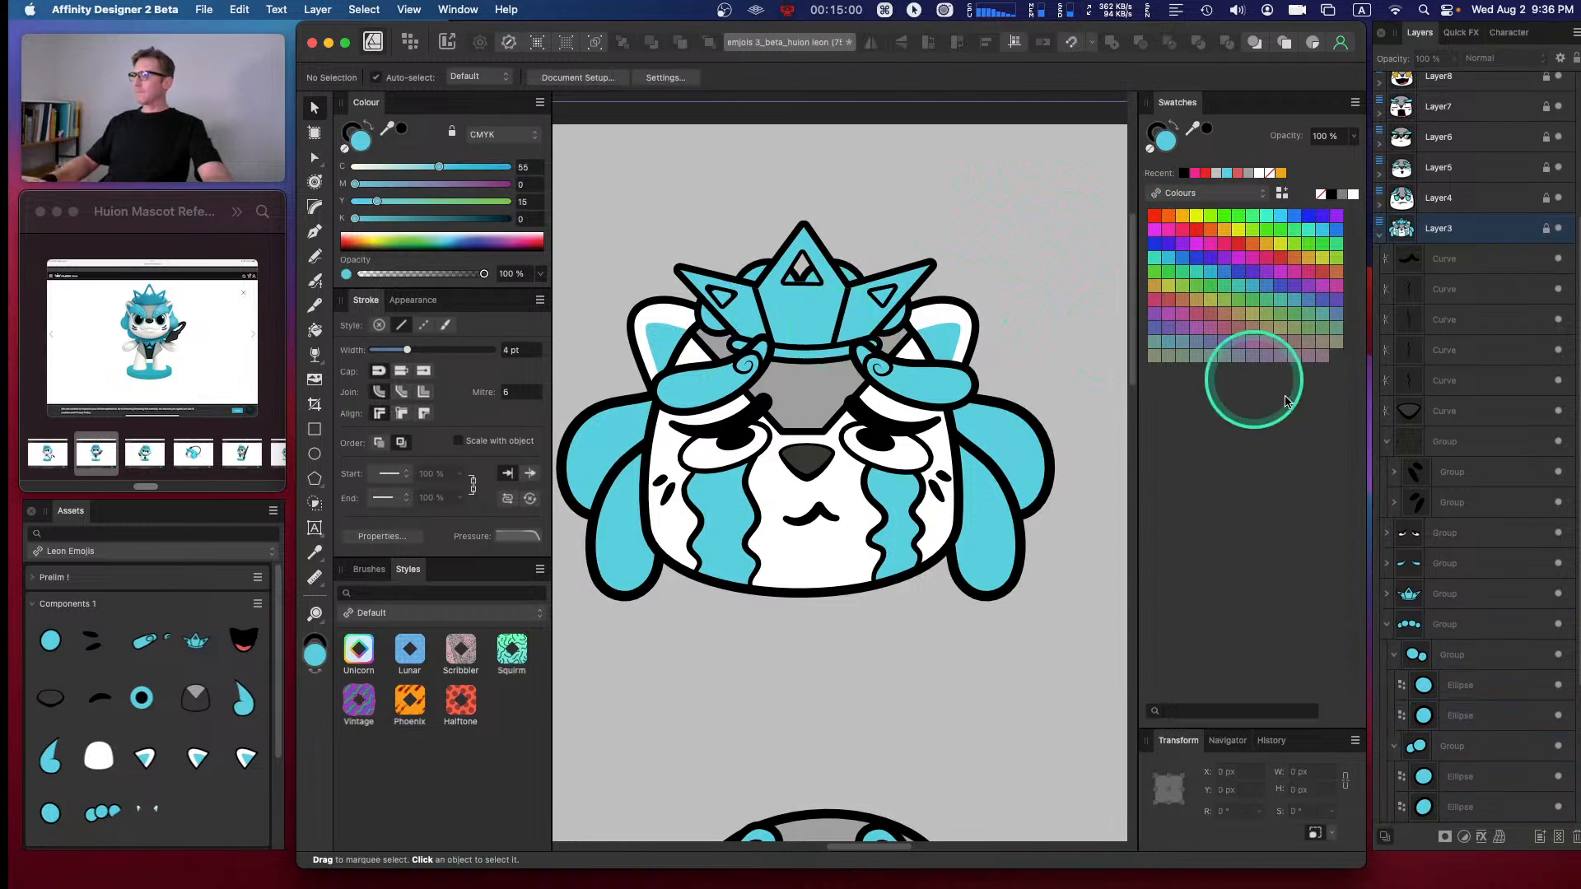
- Collapse the fur tufts group and move the crown slightly down on the head
click(1386, 624)
click(1448, 606)
mouse_move(845, 313)
mouse_down()
mouse_move(852, 300)
mouse_move(847, 321)
mouse_up()
- Try to extend the grey forehead patch down to the nose by lowering its bottom nodes
click(1386, 693)
click(1423, 777)
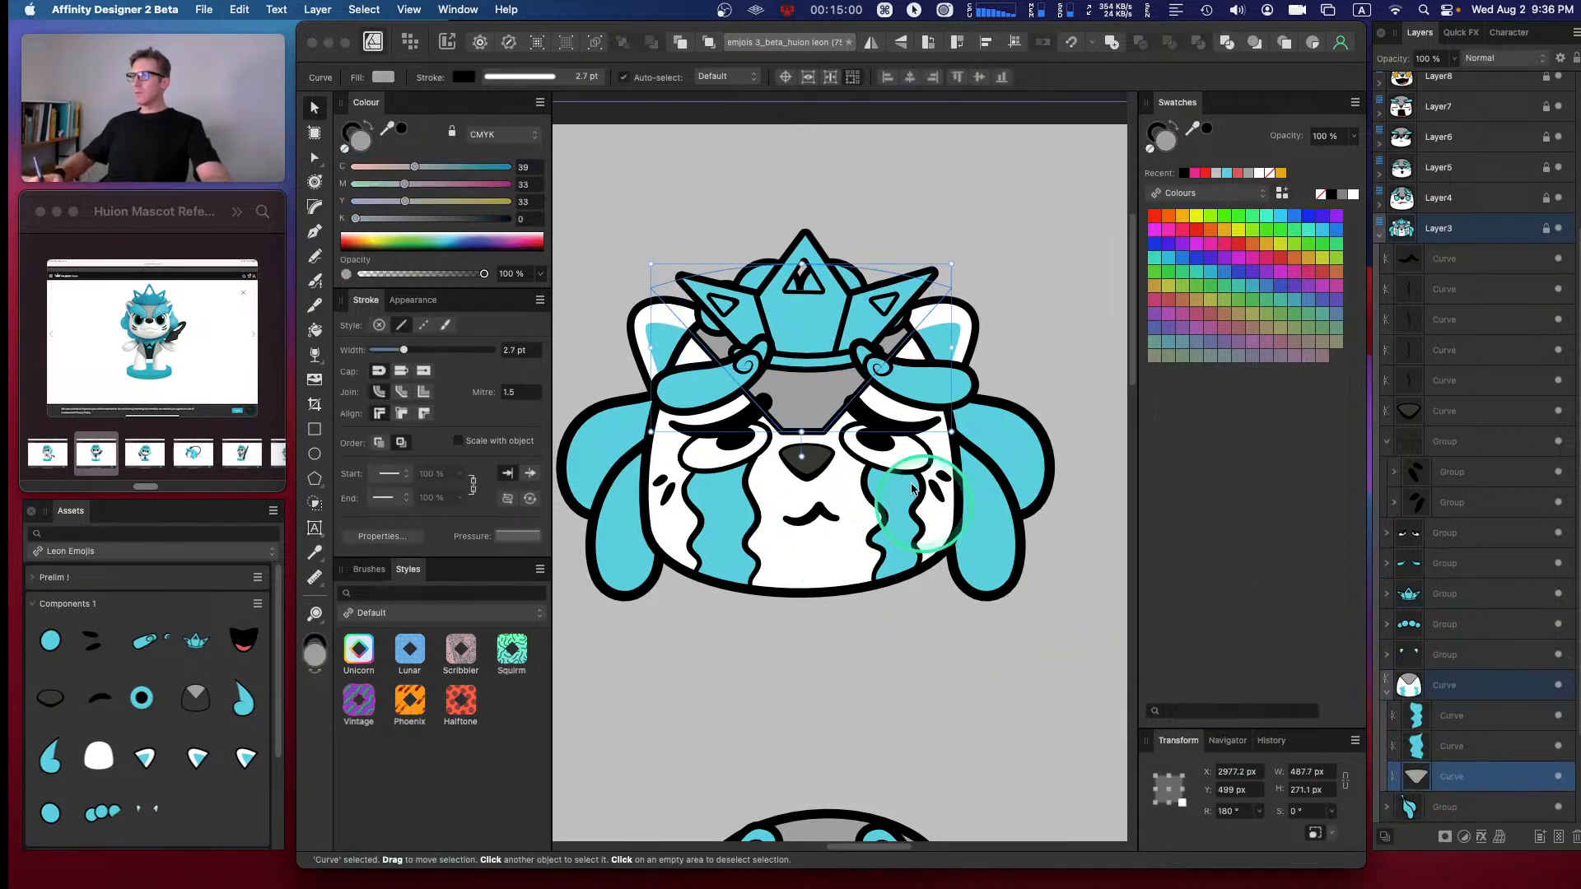
key(a)
click(811, 431)
drag(824, 439, 827, 449)
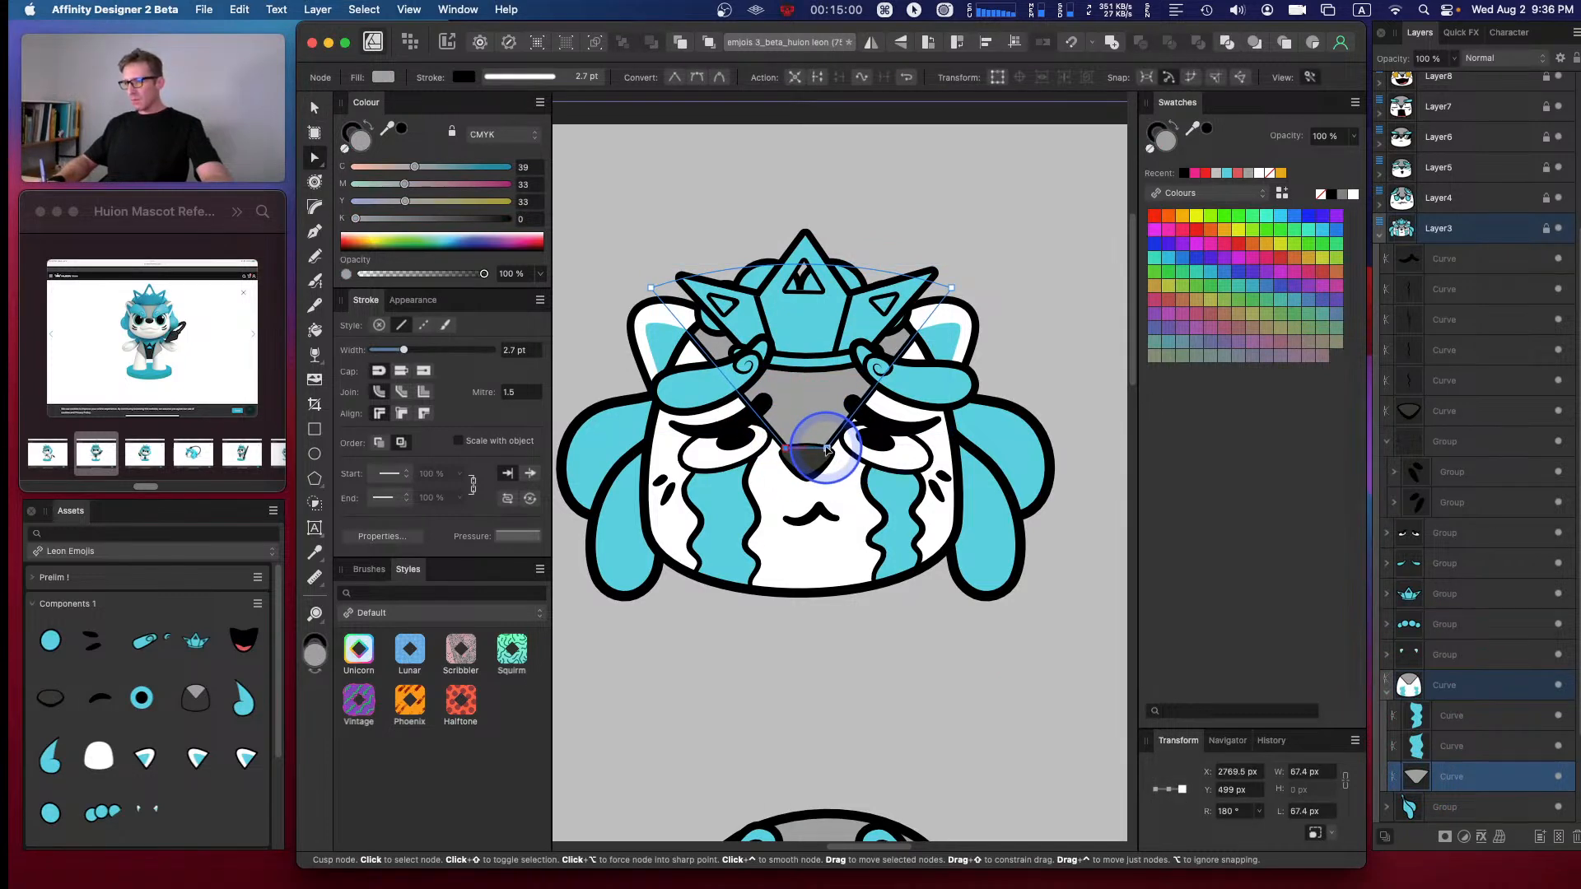
drag(827, 452, 827, 454)
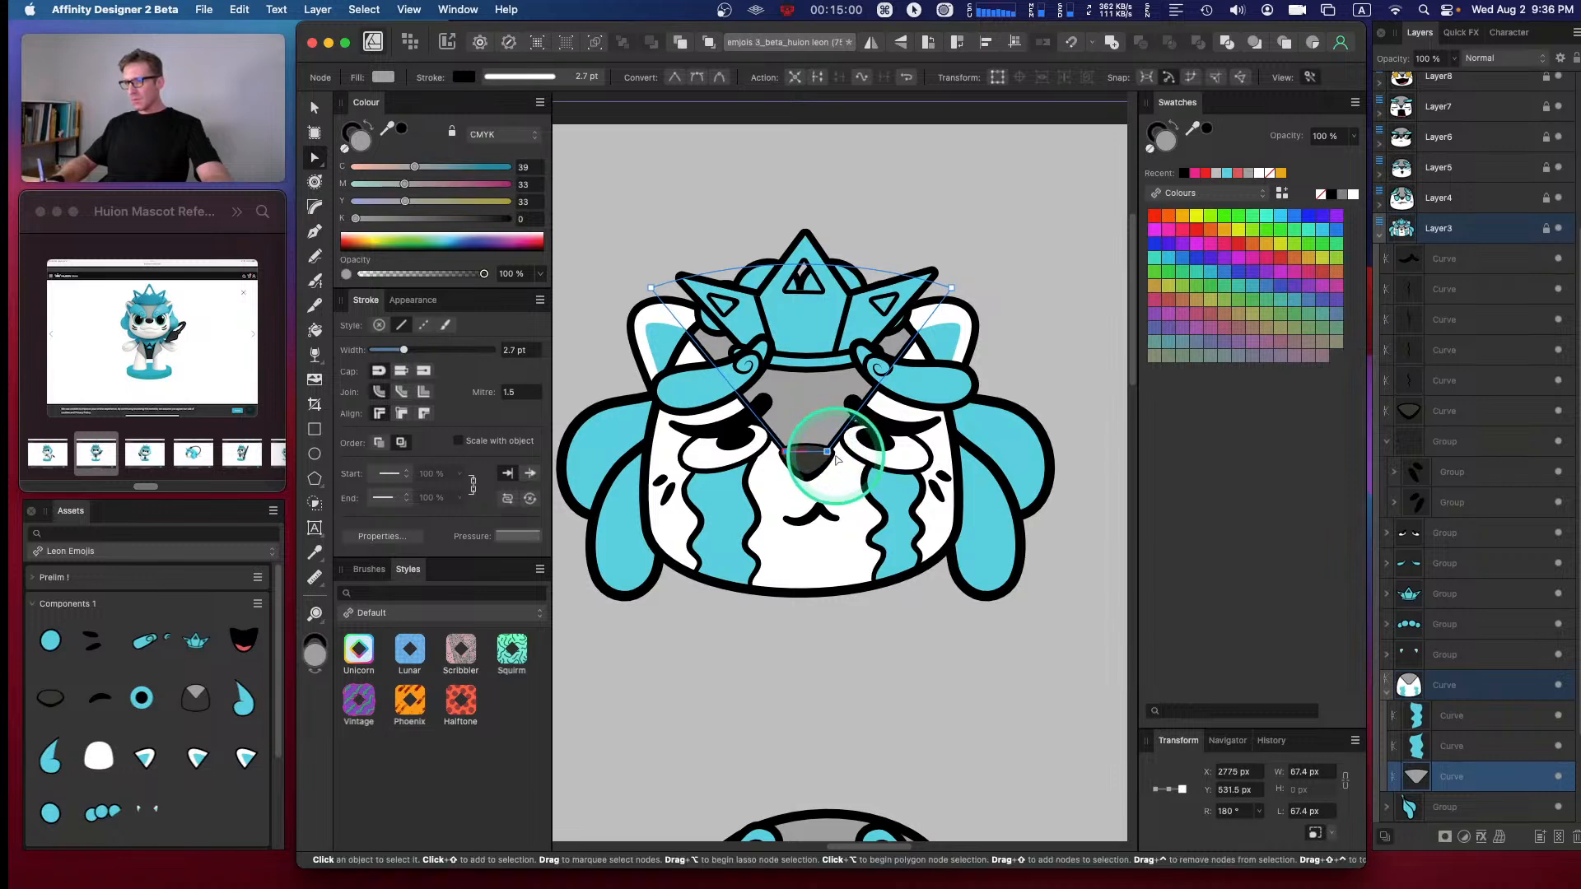
click(1043, 300)
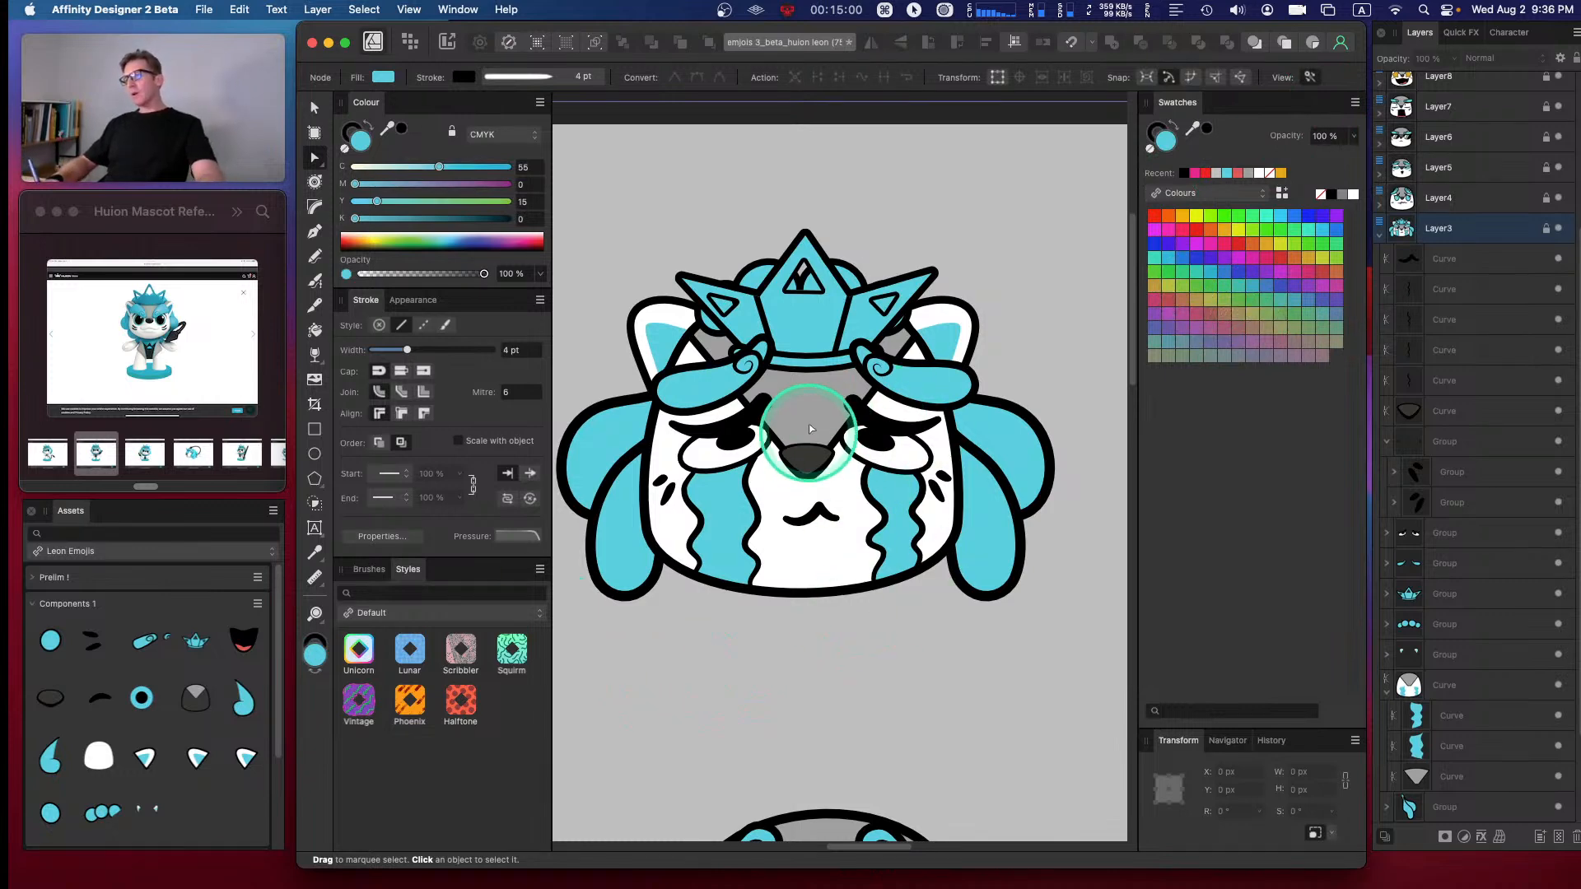
key(super+z)
click(812, 469)
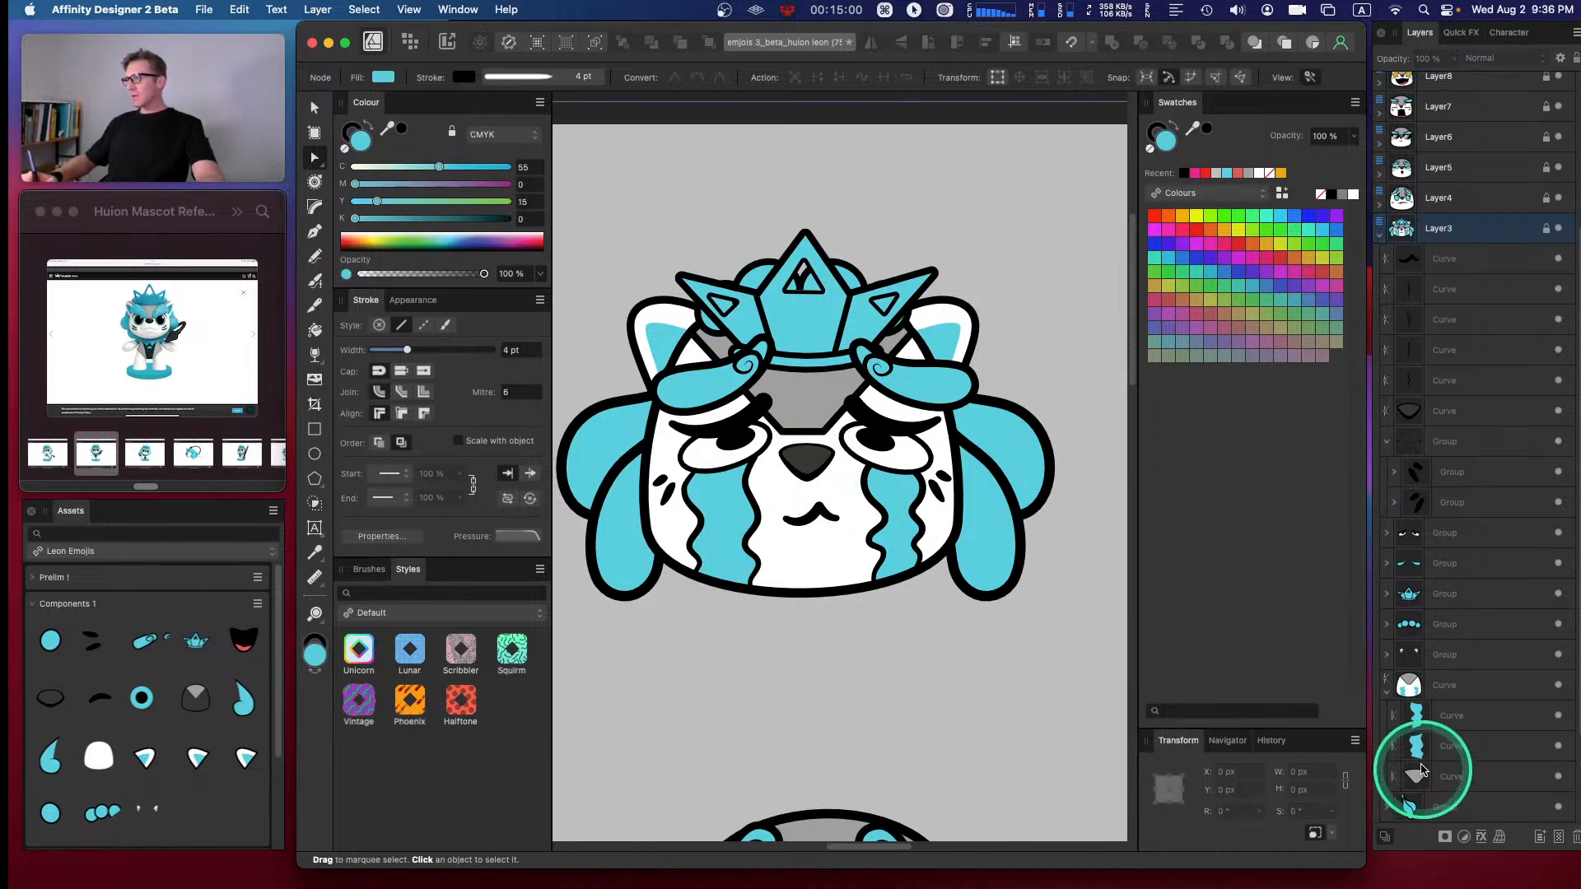
- Collapse the head curve's contents, select the nose and mouth together, and move both up to the grey forehead patch
click(1387, 693)
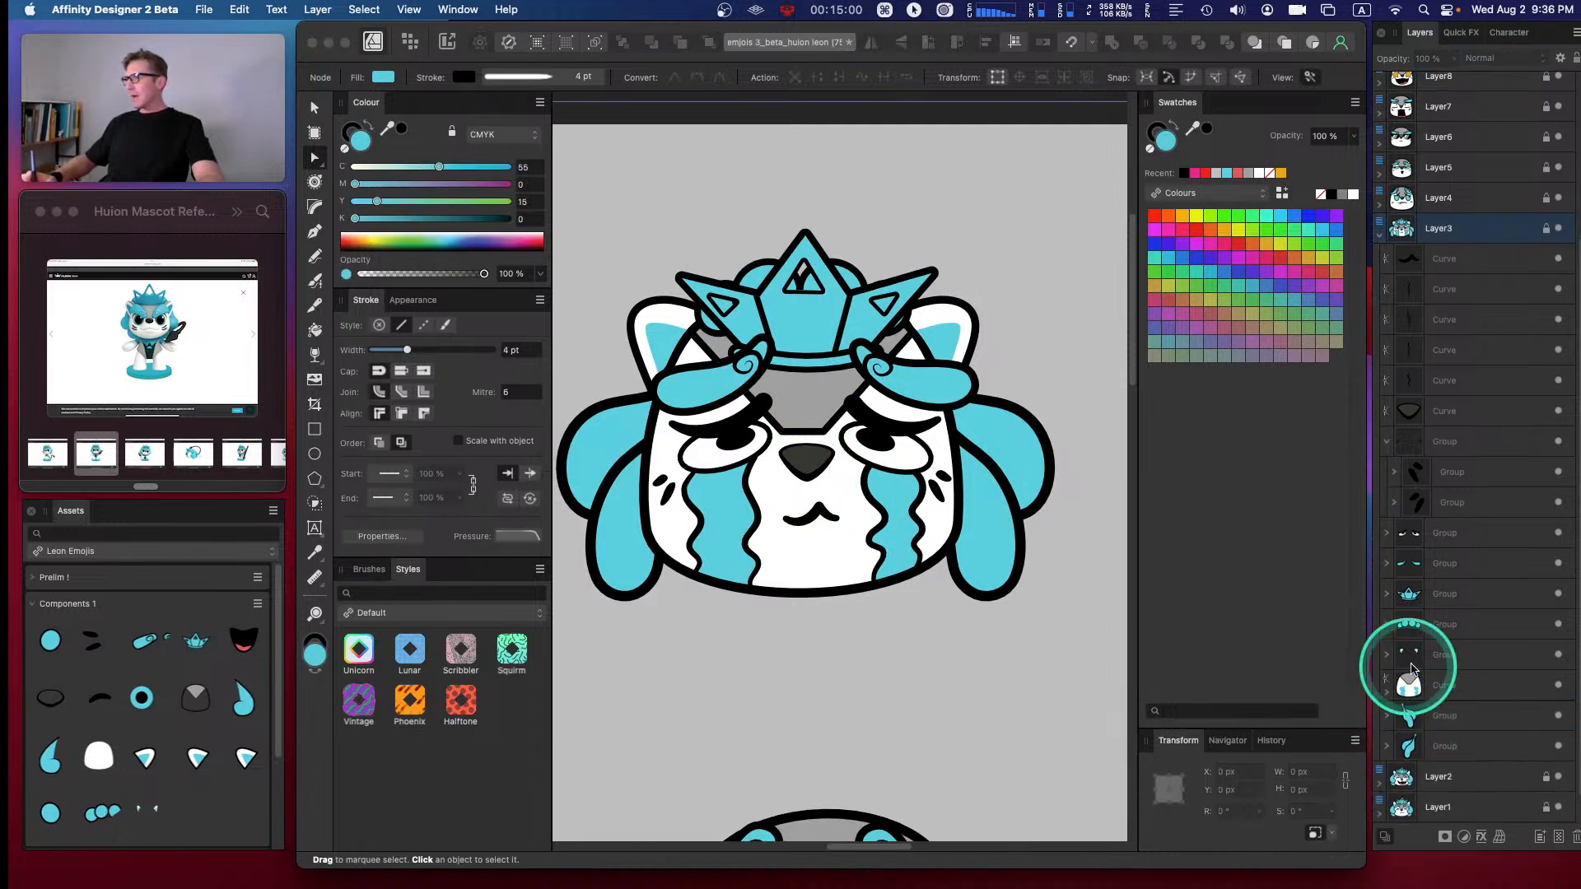
click(1427, 416)
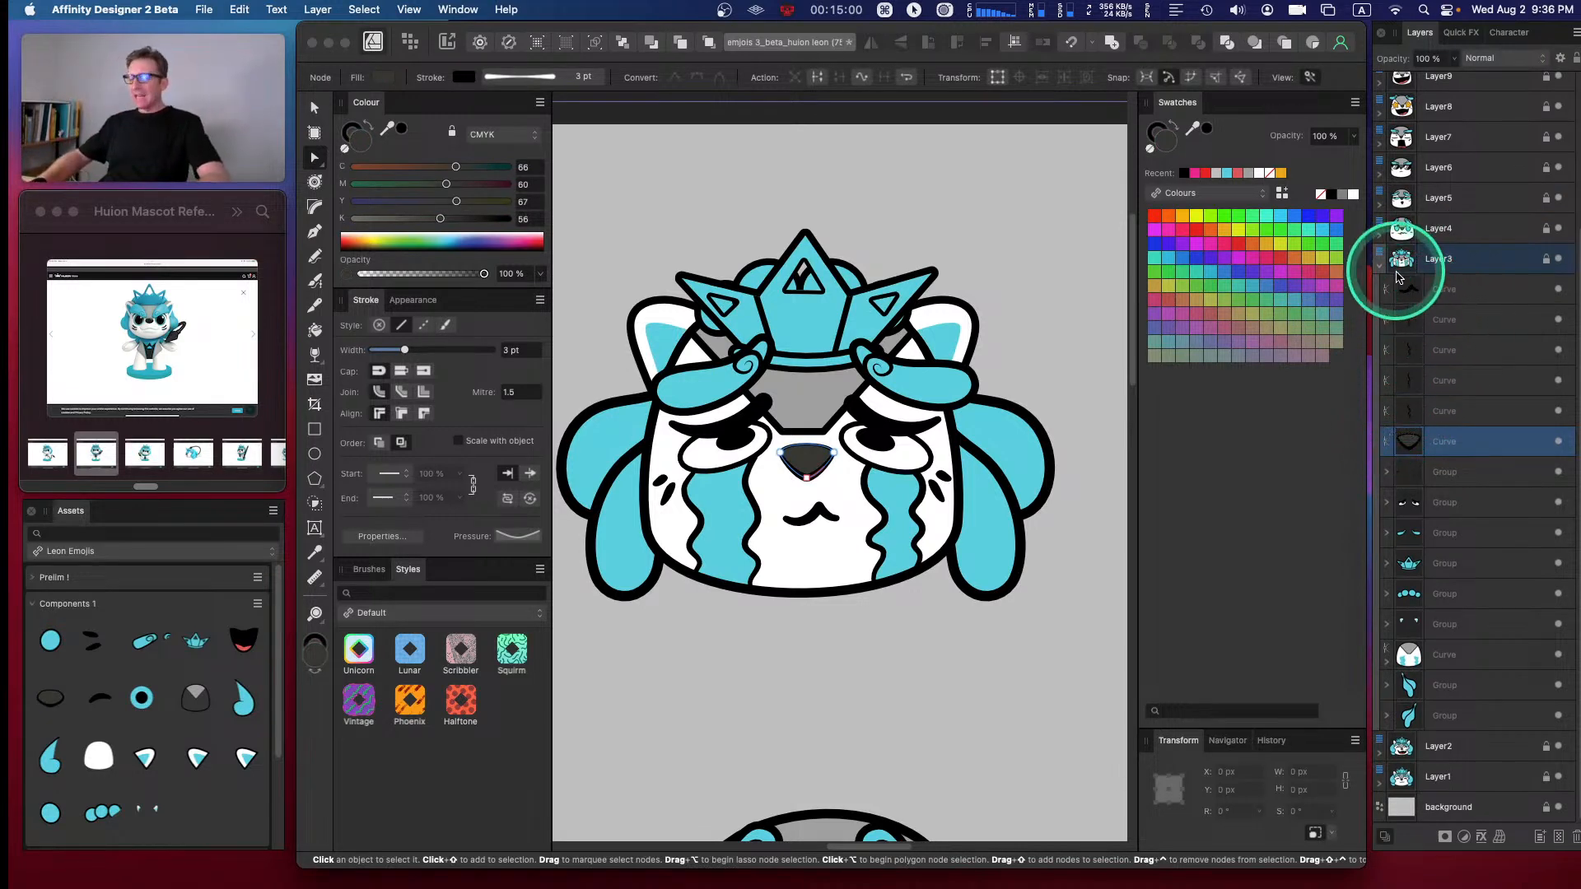
super+click(1436, 294)
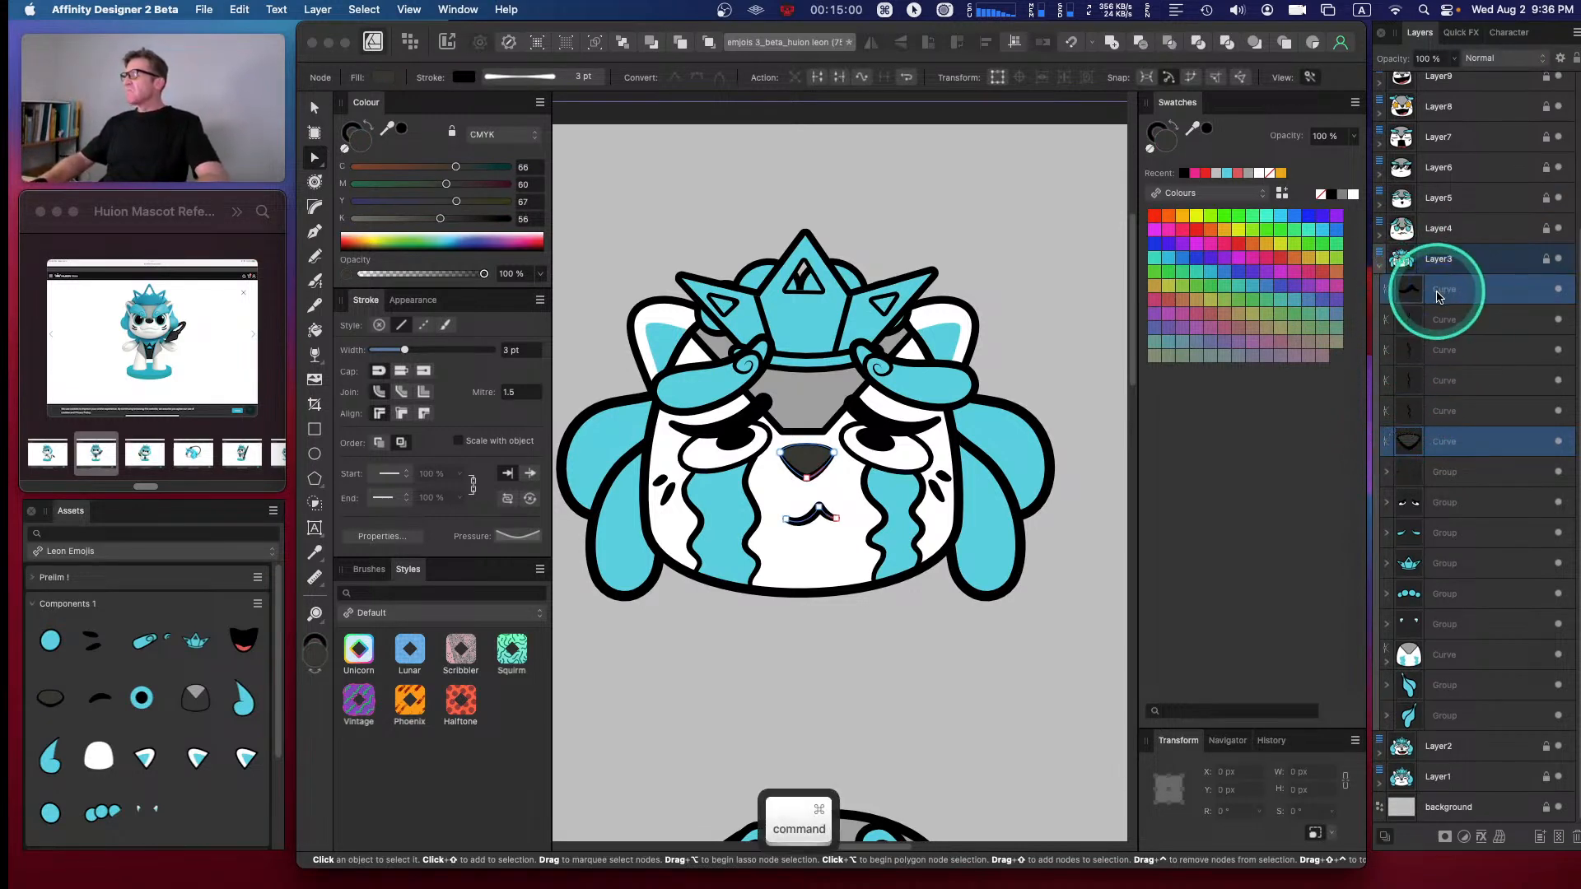
click(807, 466)
key(v)
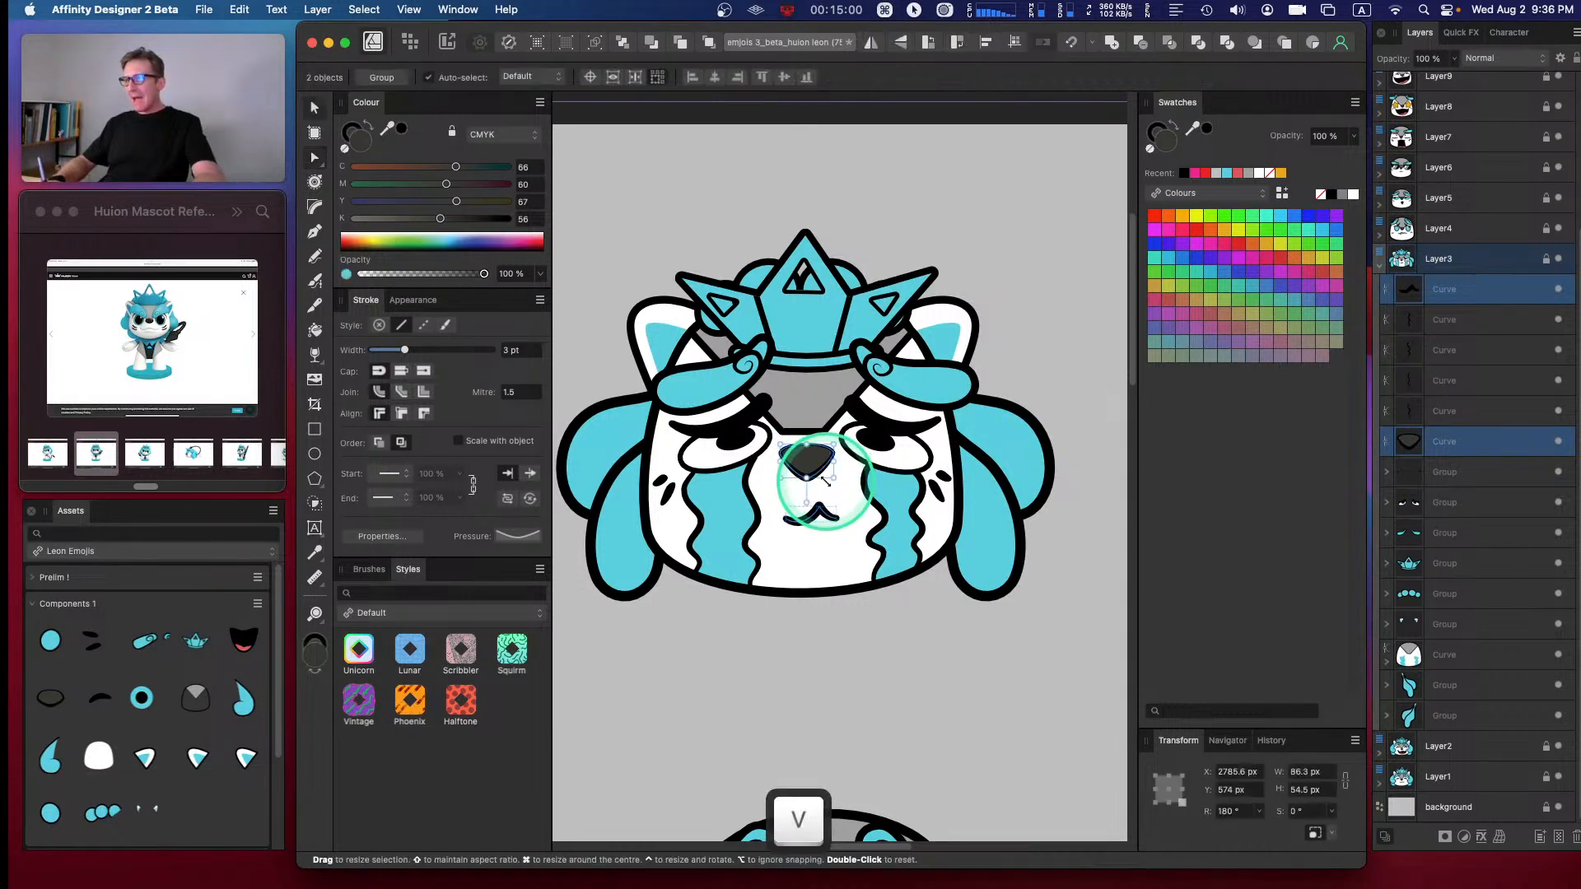
drag(807, 466, 805, 447)
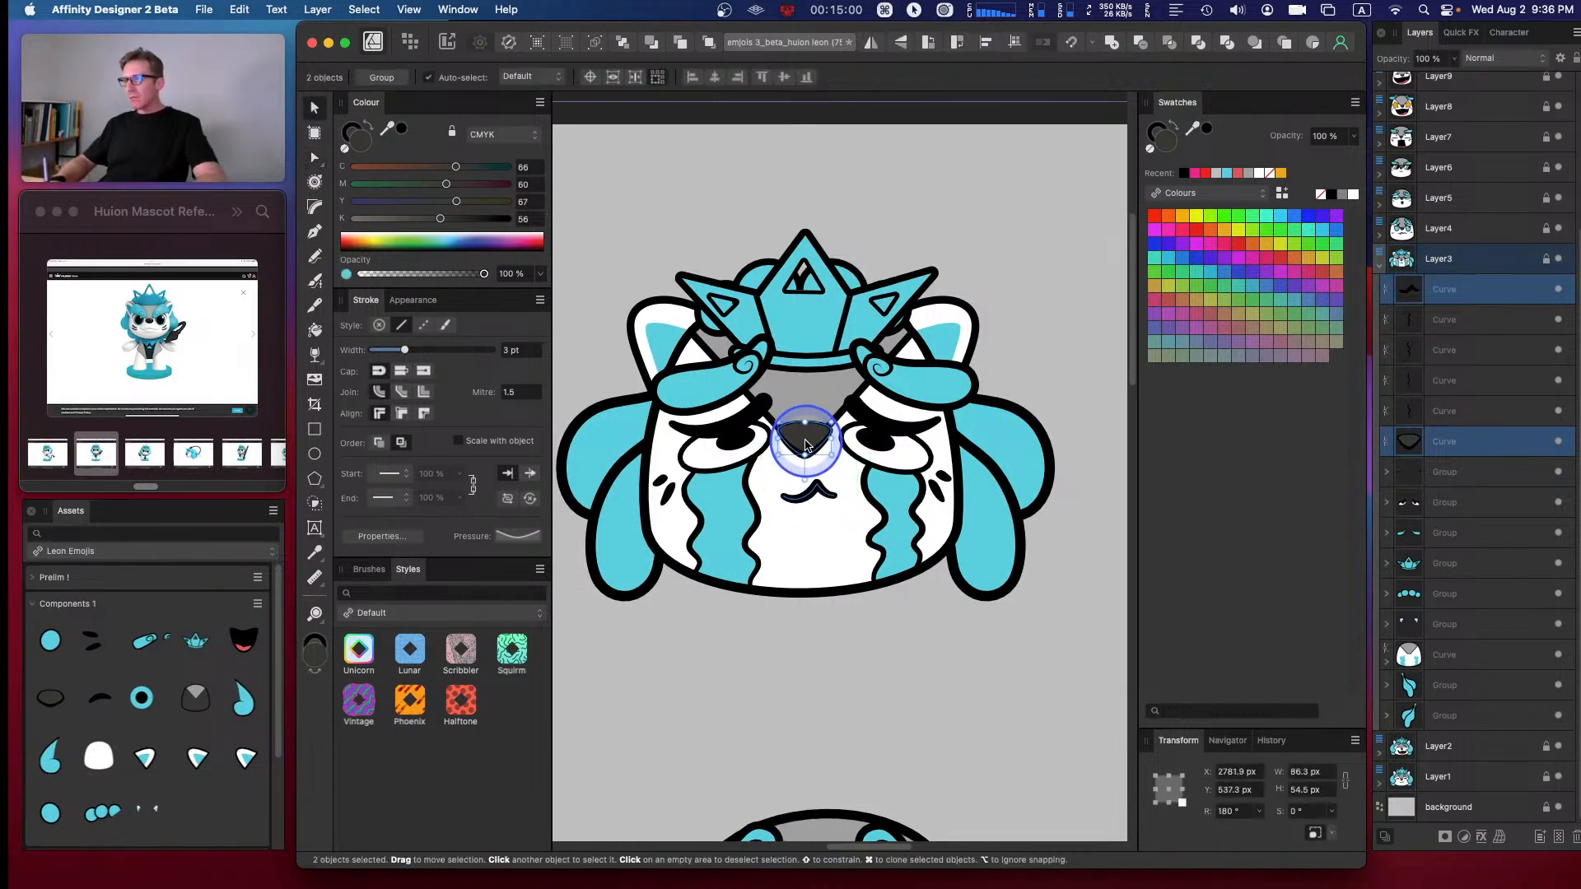
click(818, 489)
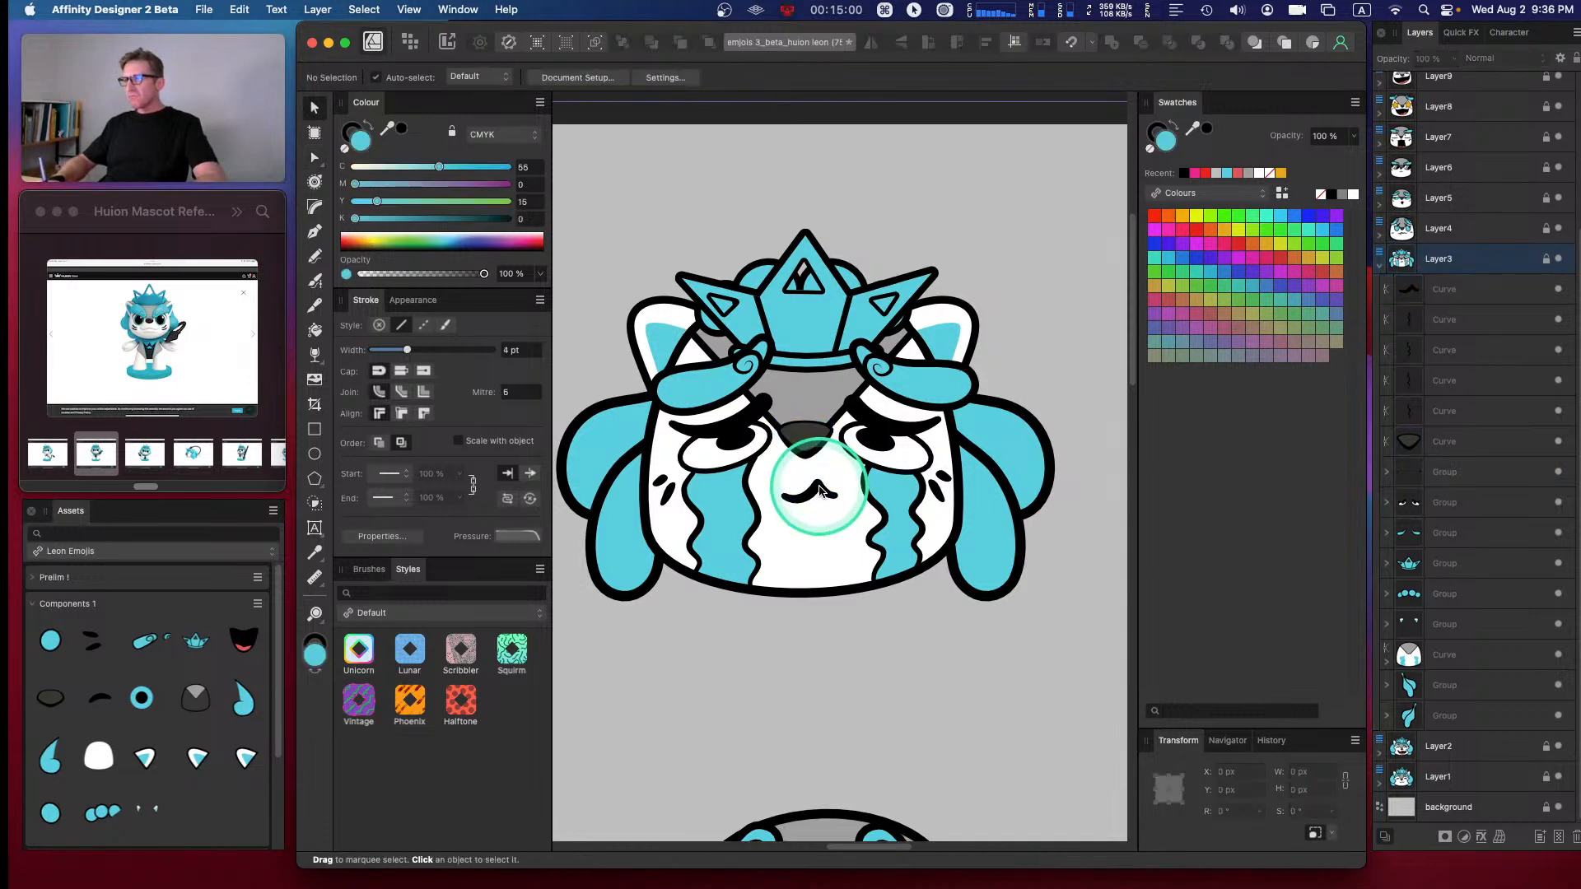
- Reposition the crying head's mouth and nose separately and widen the nose to about 97 px, centred under the forehead patch
click(1429, 293)
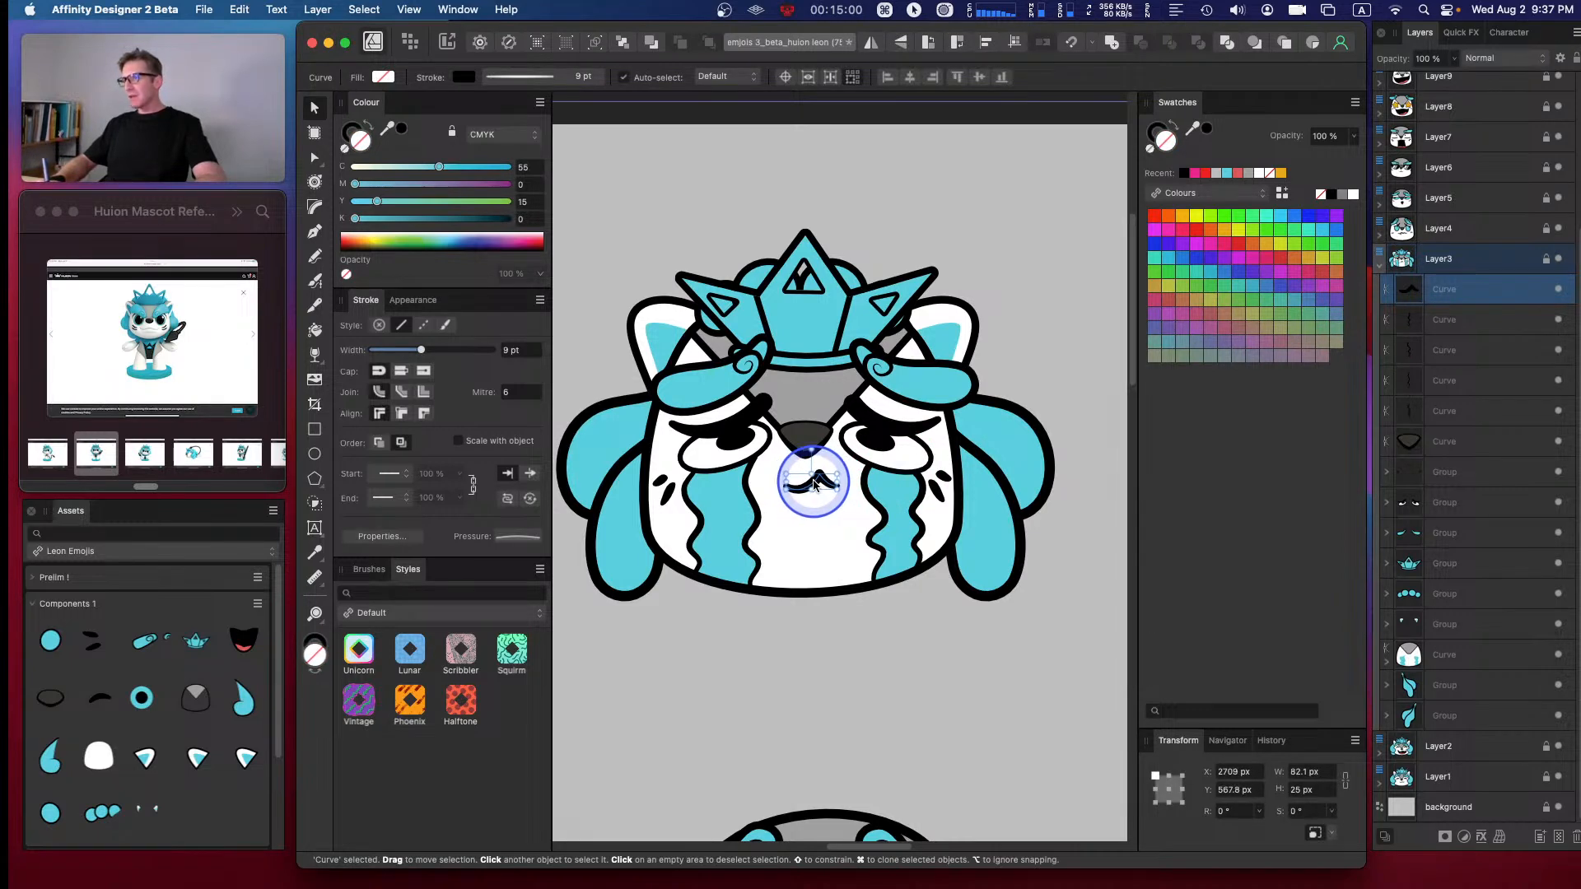
click(1421, 442)
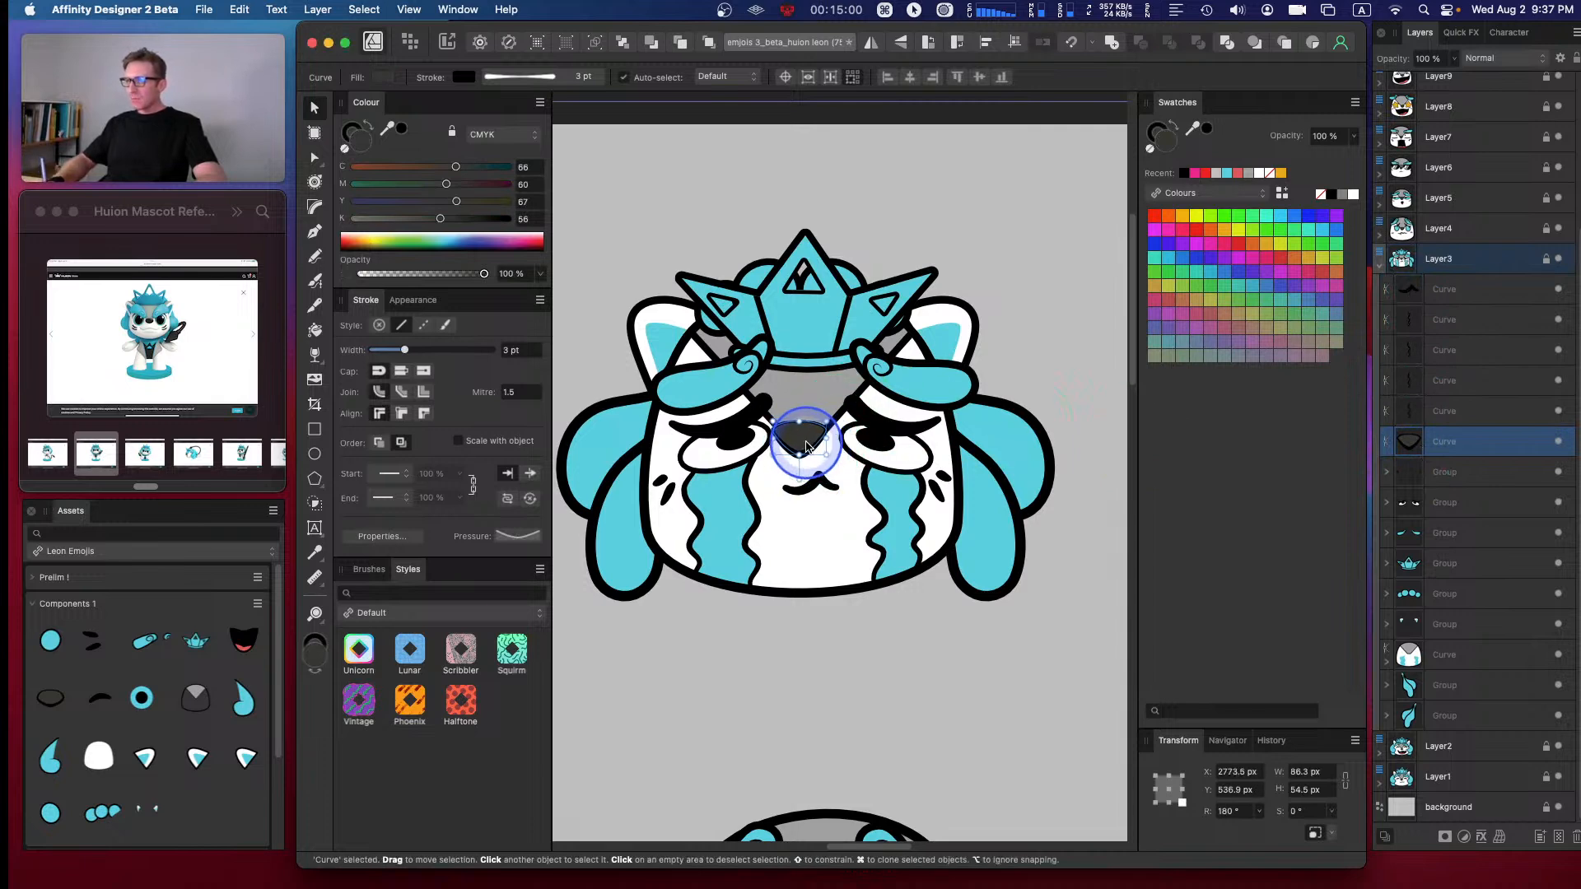
drag(811, 448, 834, 440)
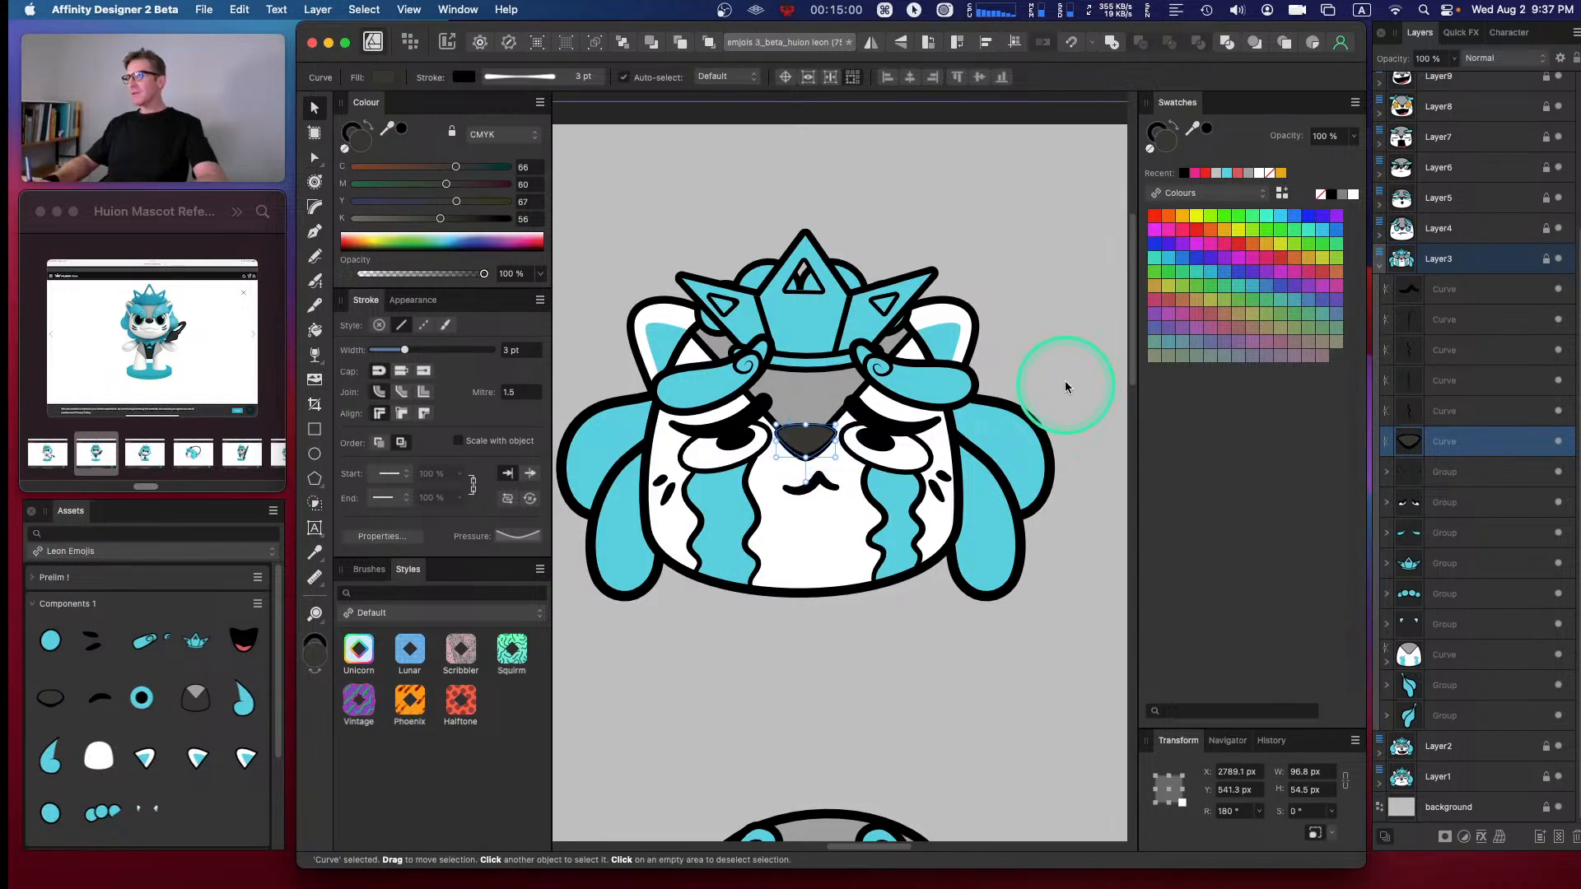
click(1064, 353)
key(super+minus)
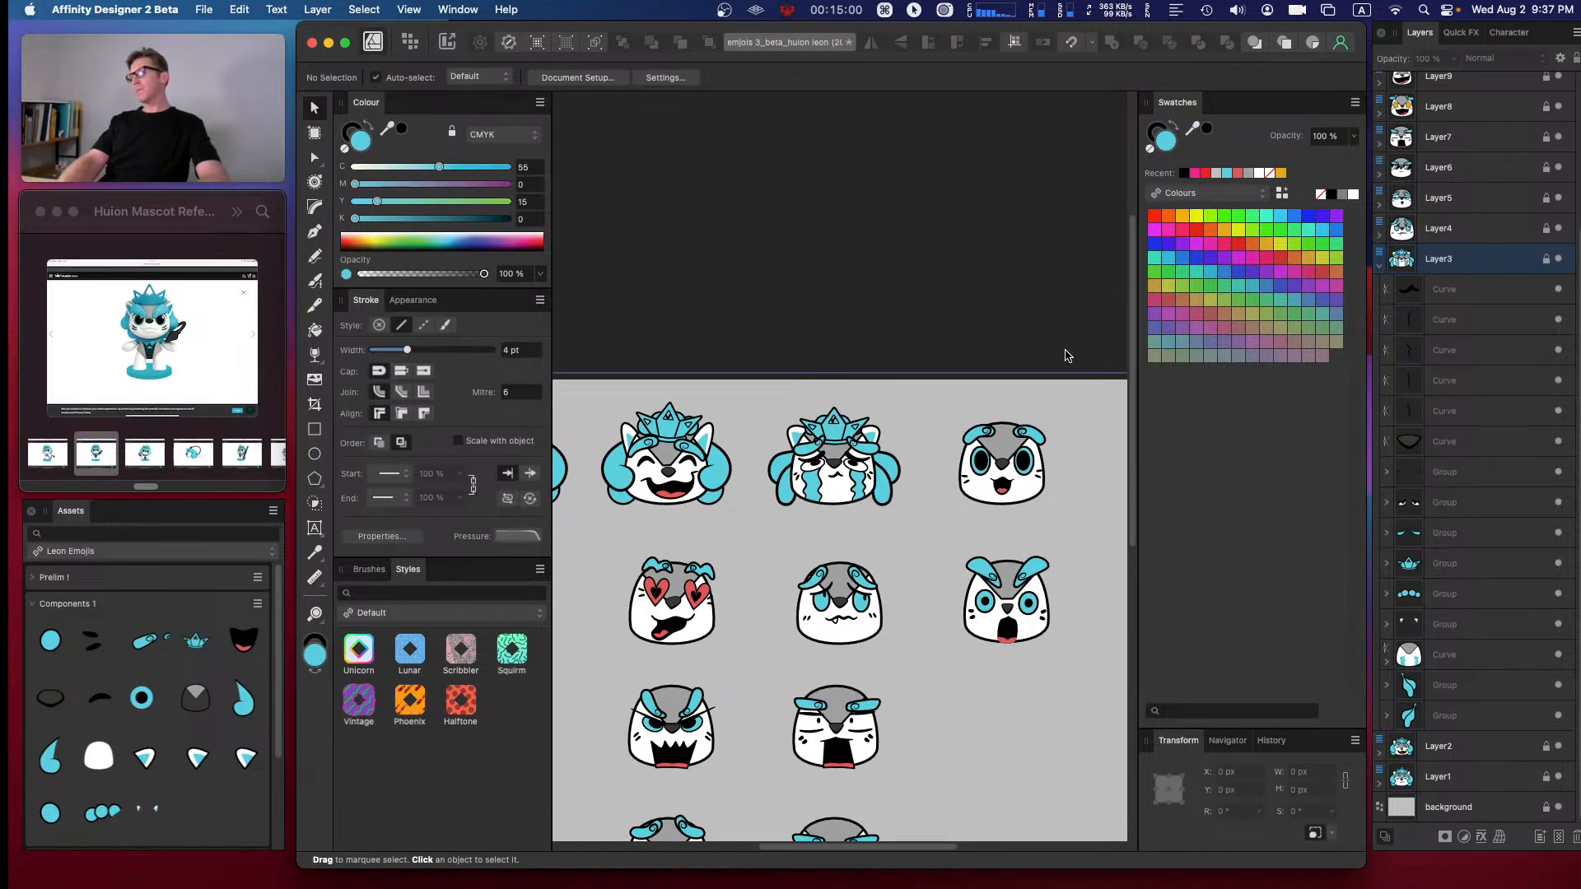
key(super+equal)
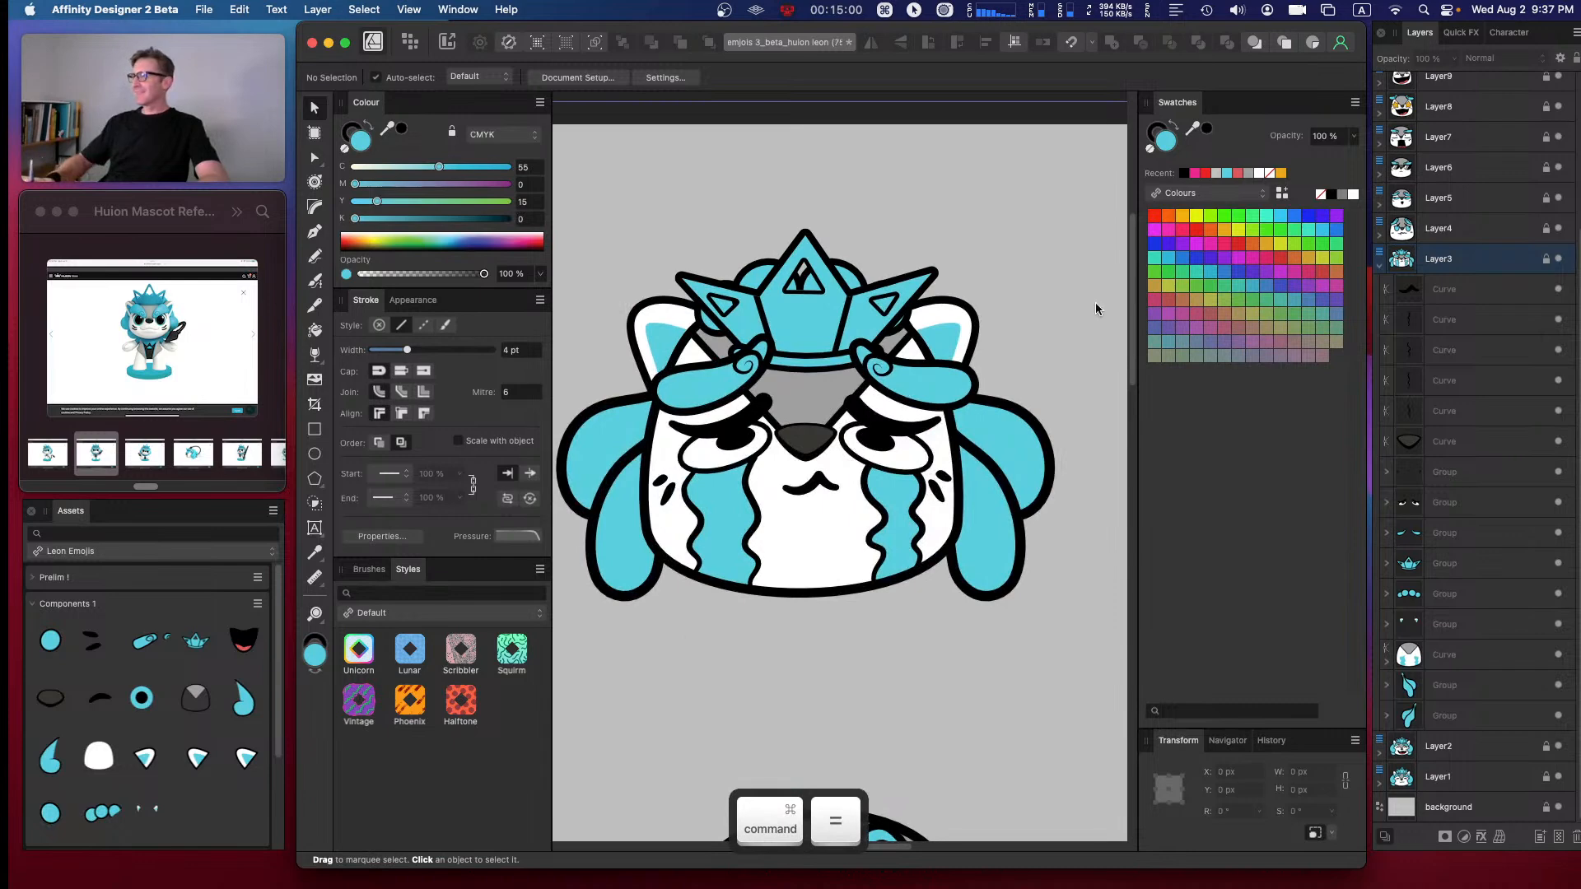
- Move the mouth slightly down and centre it below the nose
click(809, 491)
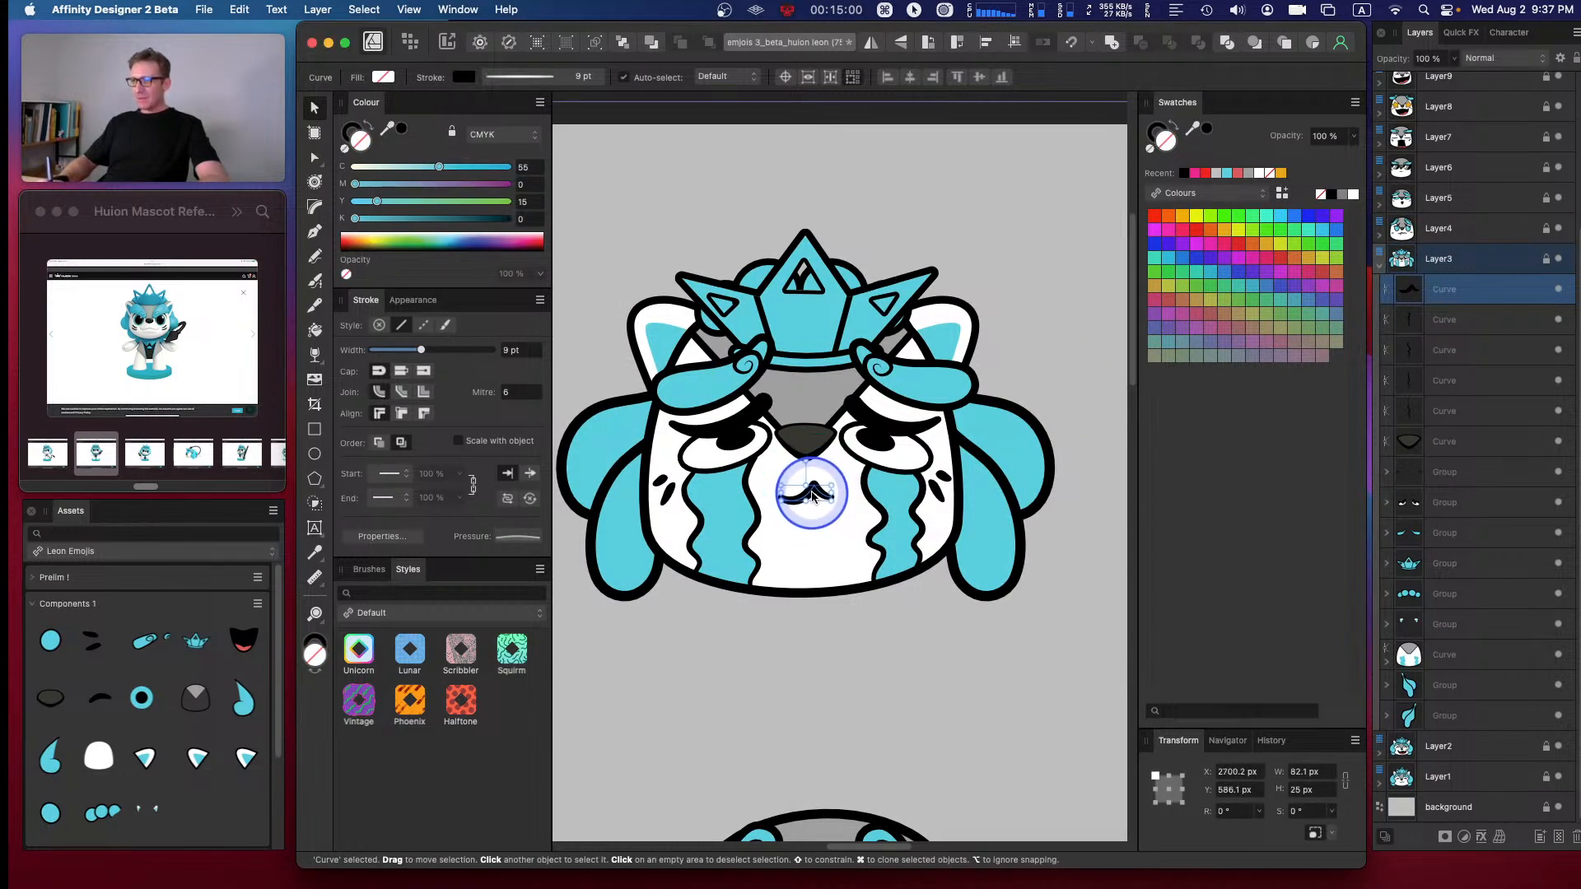
drag(809, 503, 807, 513)
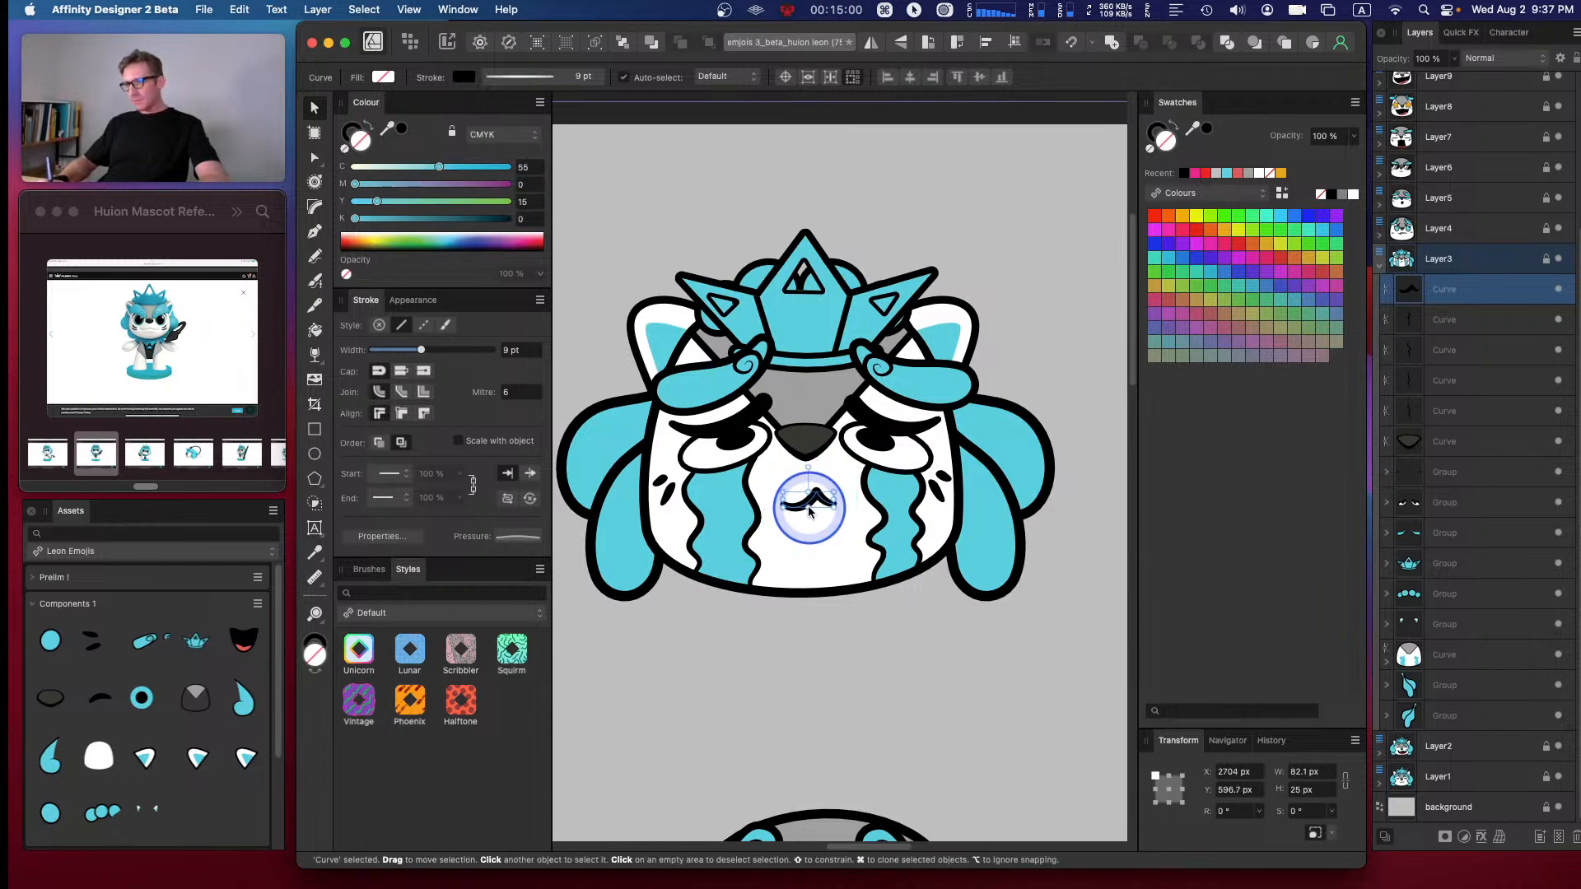
drag(808, 506, 807, 508)
key(super+d)
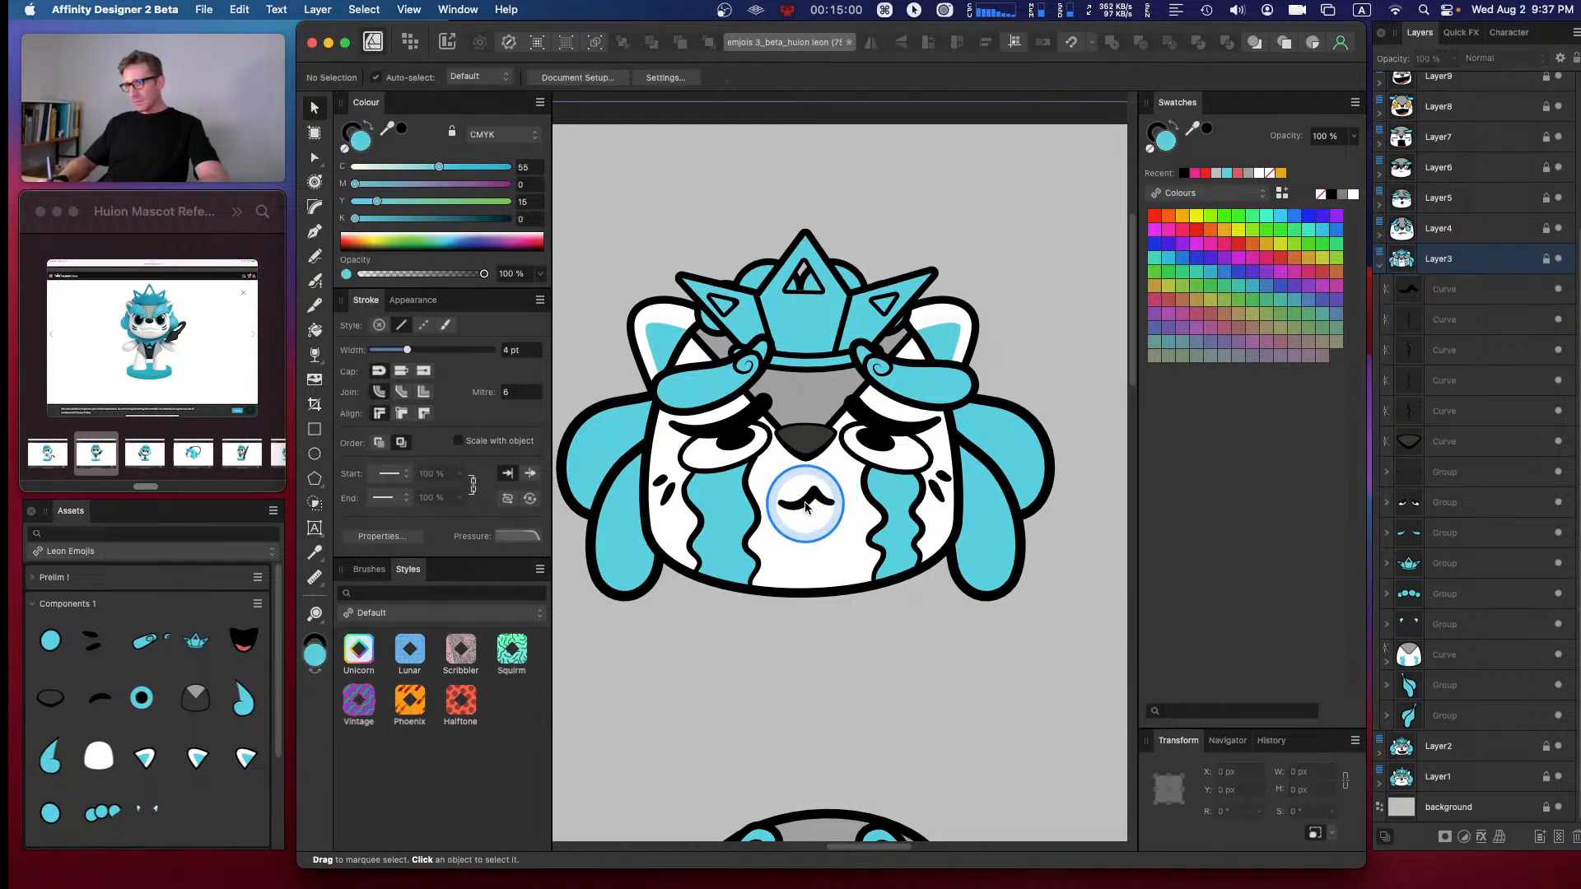
click(805, 508)
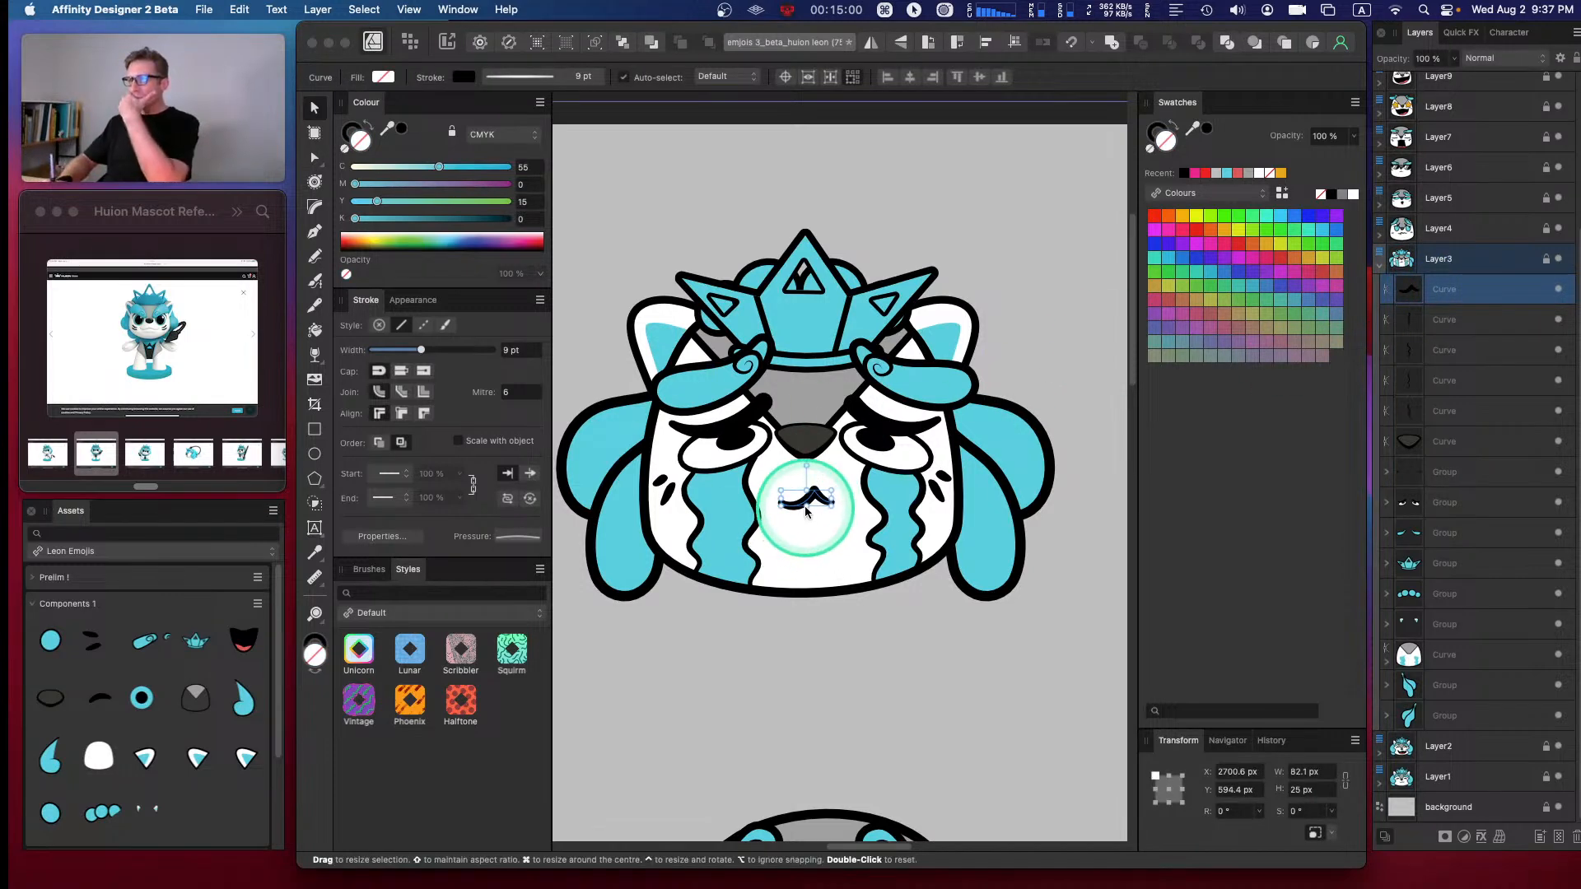
key(super+d)
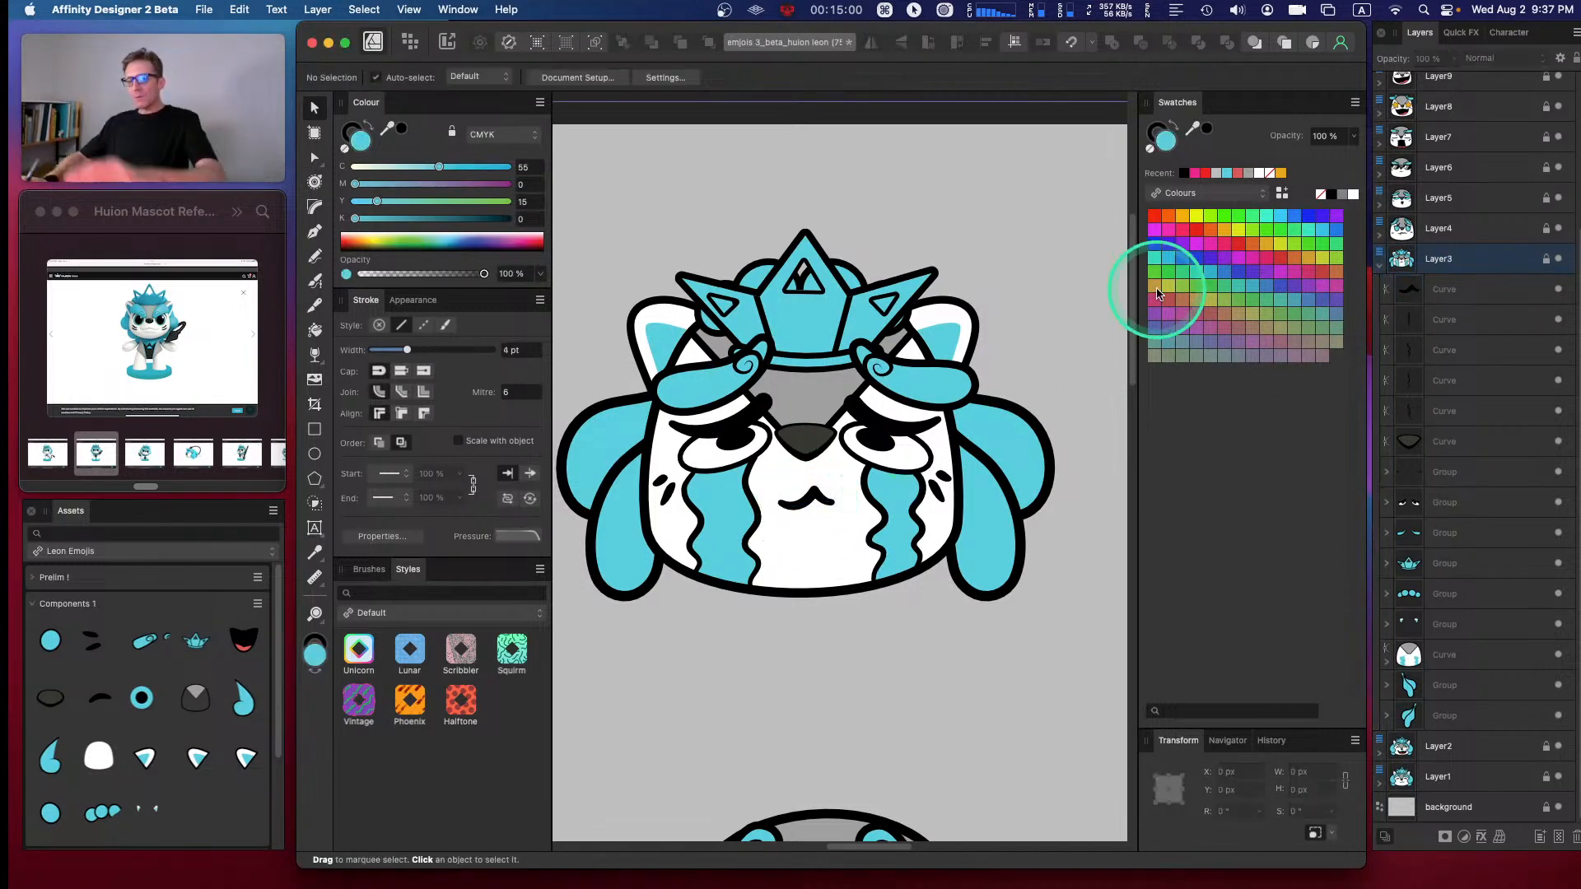
- Draw a rectangle about 182 × 61 px over the crying head's left eye, with Layer4 as the active layer
key(super+equal)
key(space)
drag(756, 474, 899, 366)
click(1439, 199)
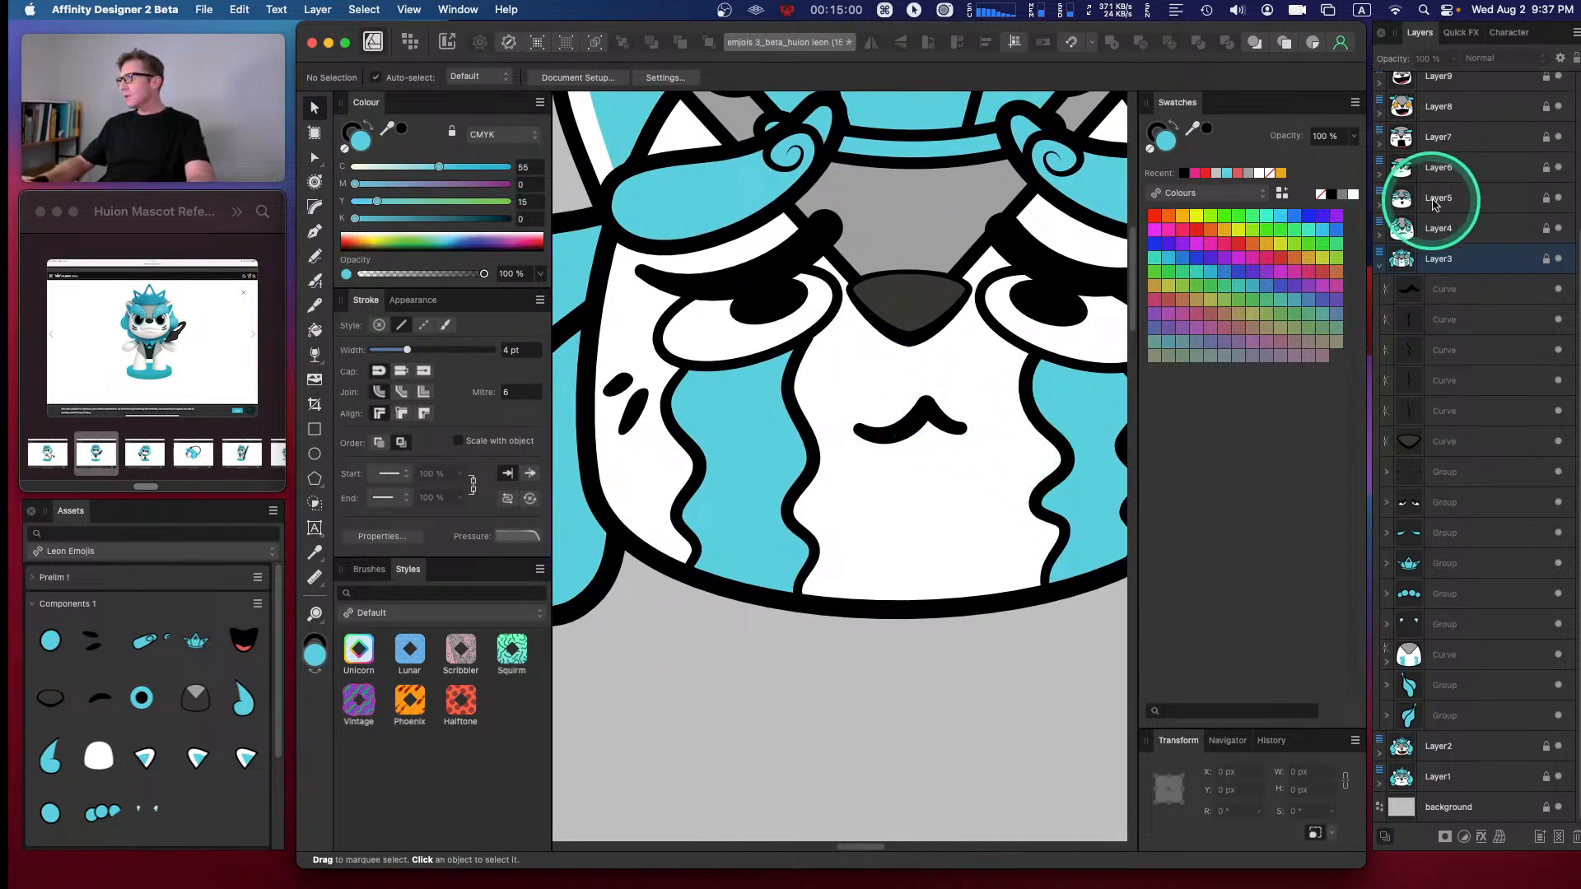
click(1419, 241)
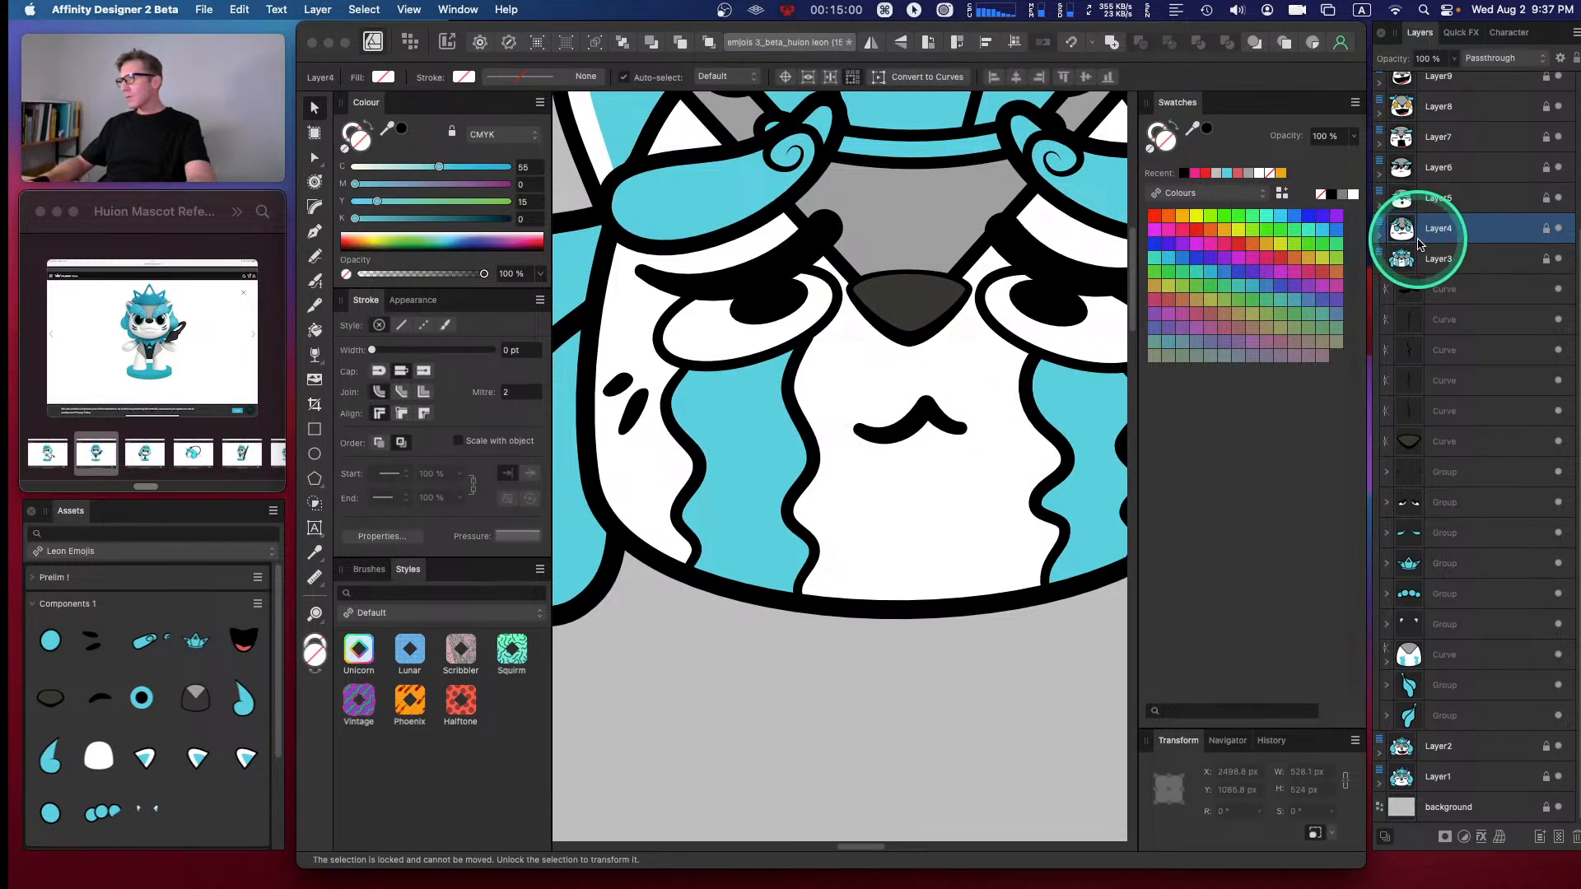
key(space)
drag(917, 381, 766, 411)
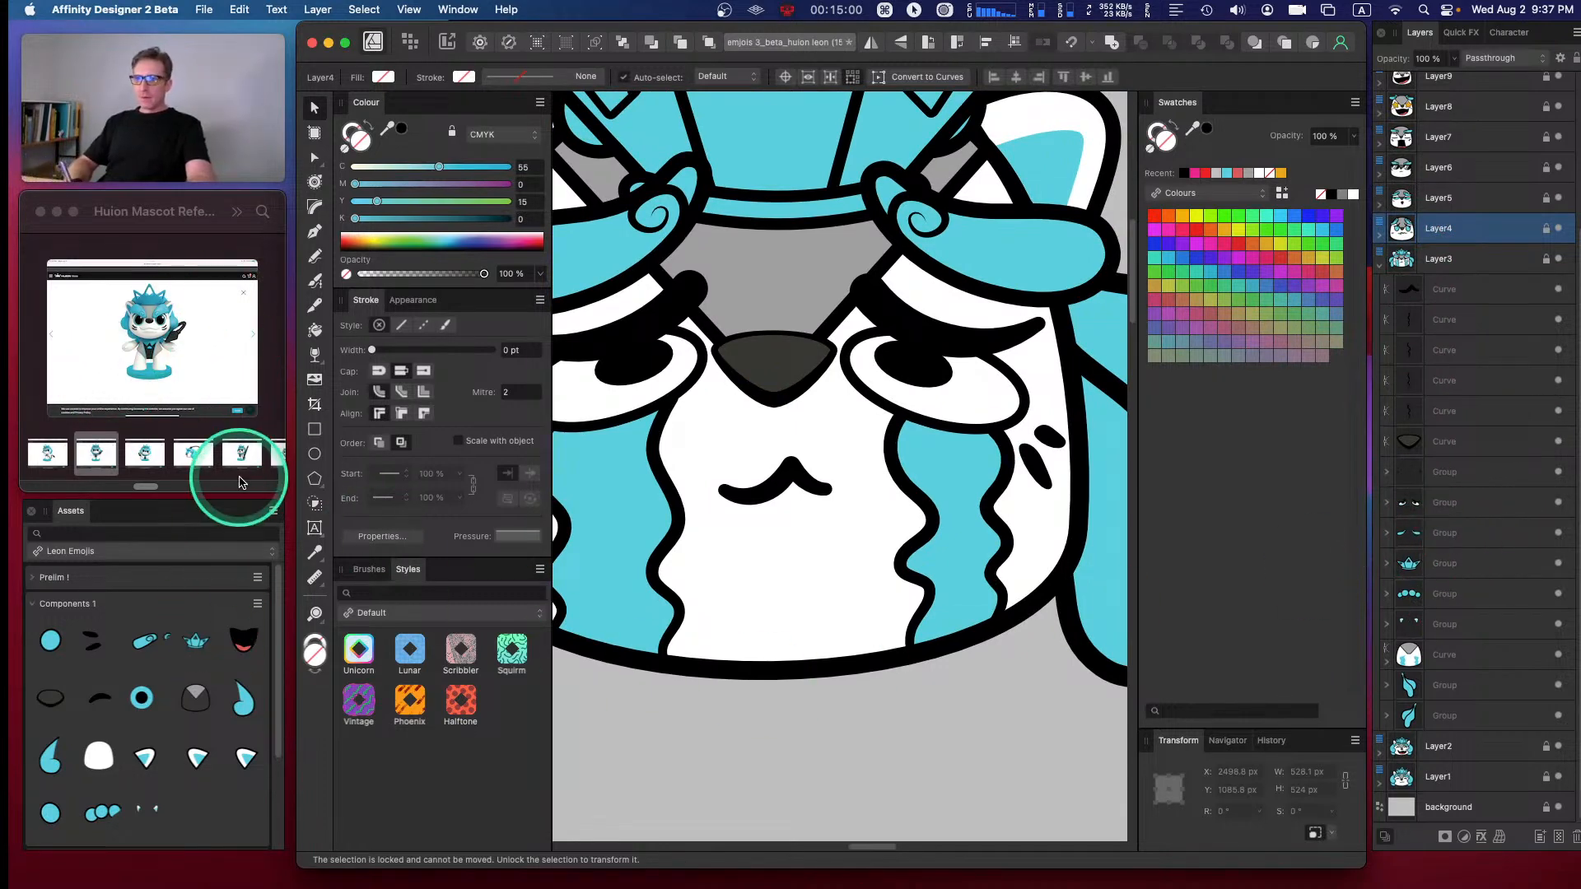
click(314, 429)
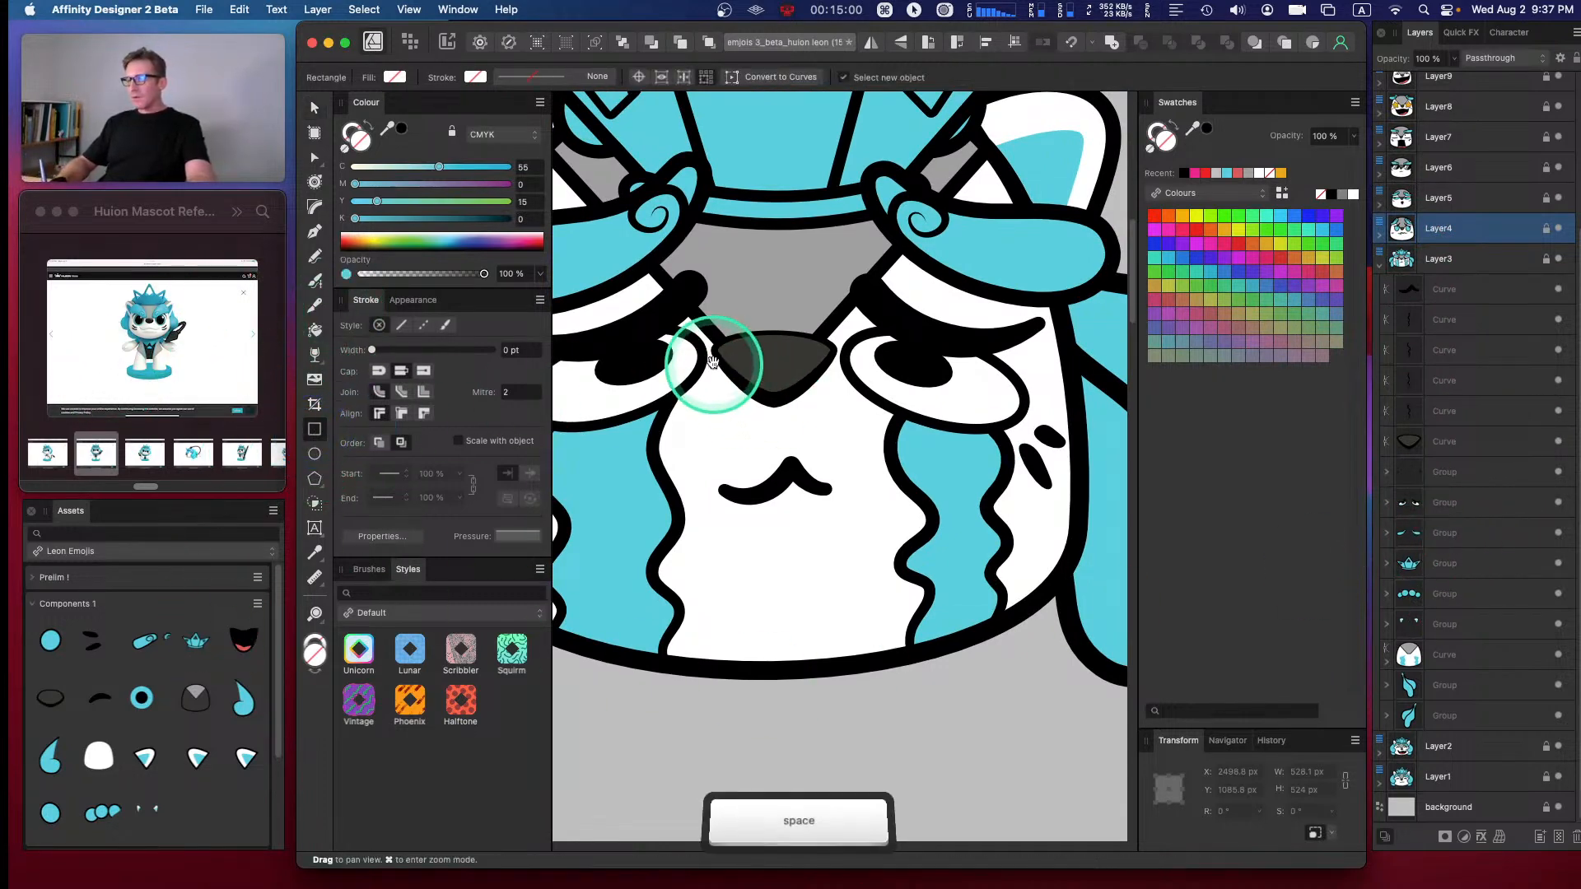
key(space)
drag(713, 367, 818, 289)
drag(635, 289, 860, 365)
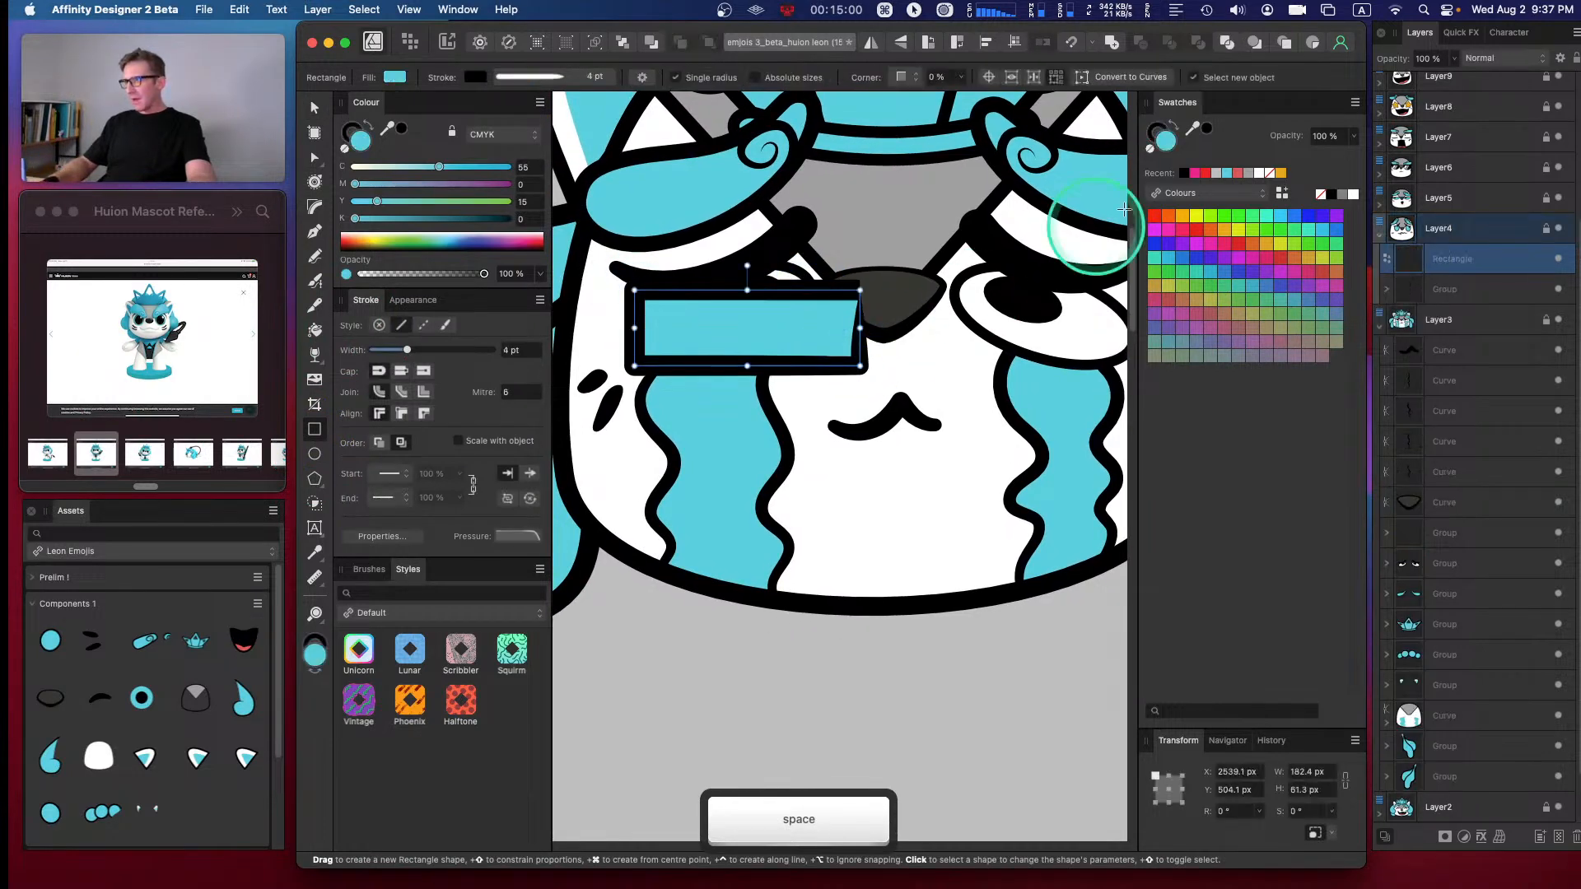
- Give the rectangle the mascot's light blue fill with no stroke, and reset its stroke pressure profile
click(1152, 145)
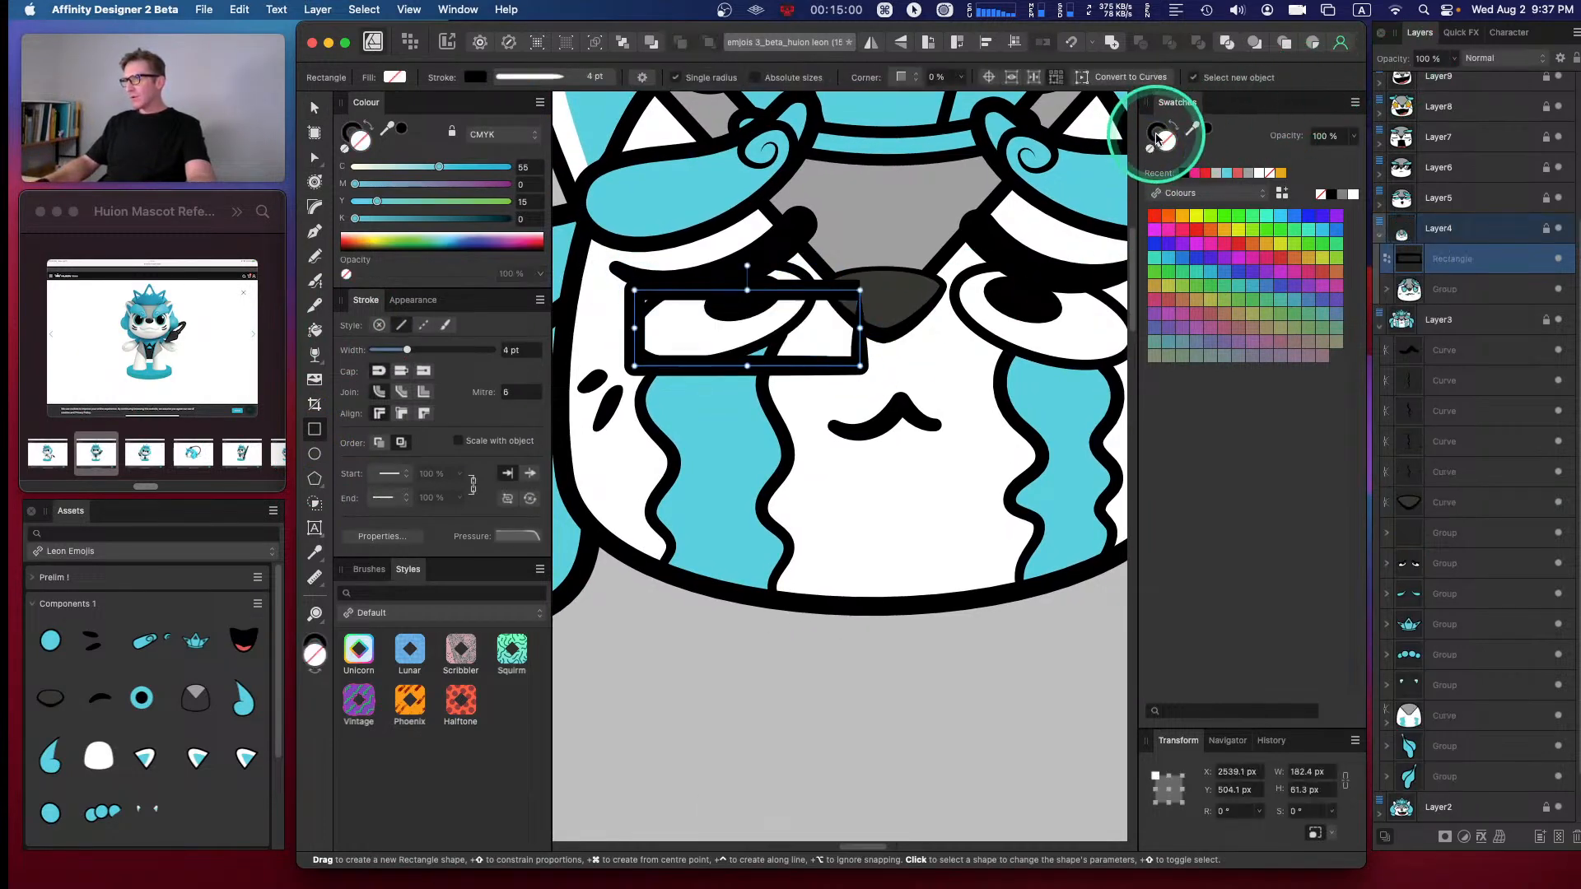
click(1172, 123)
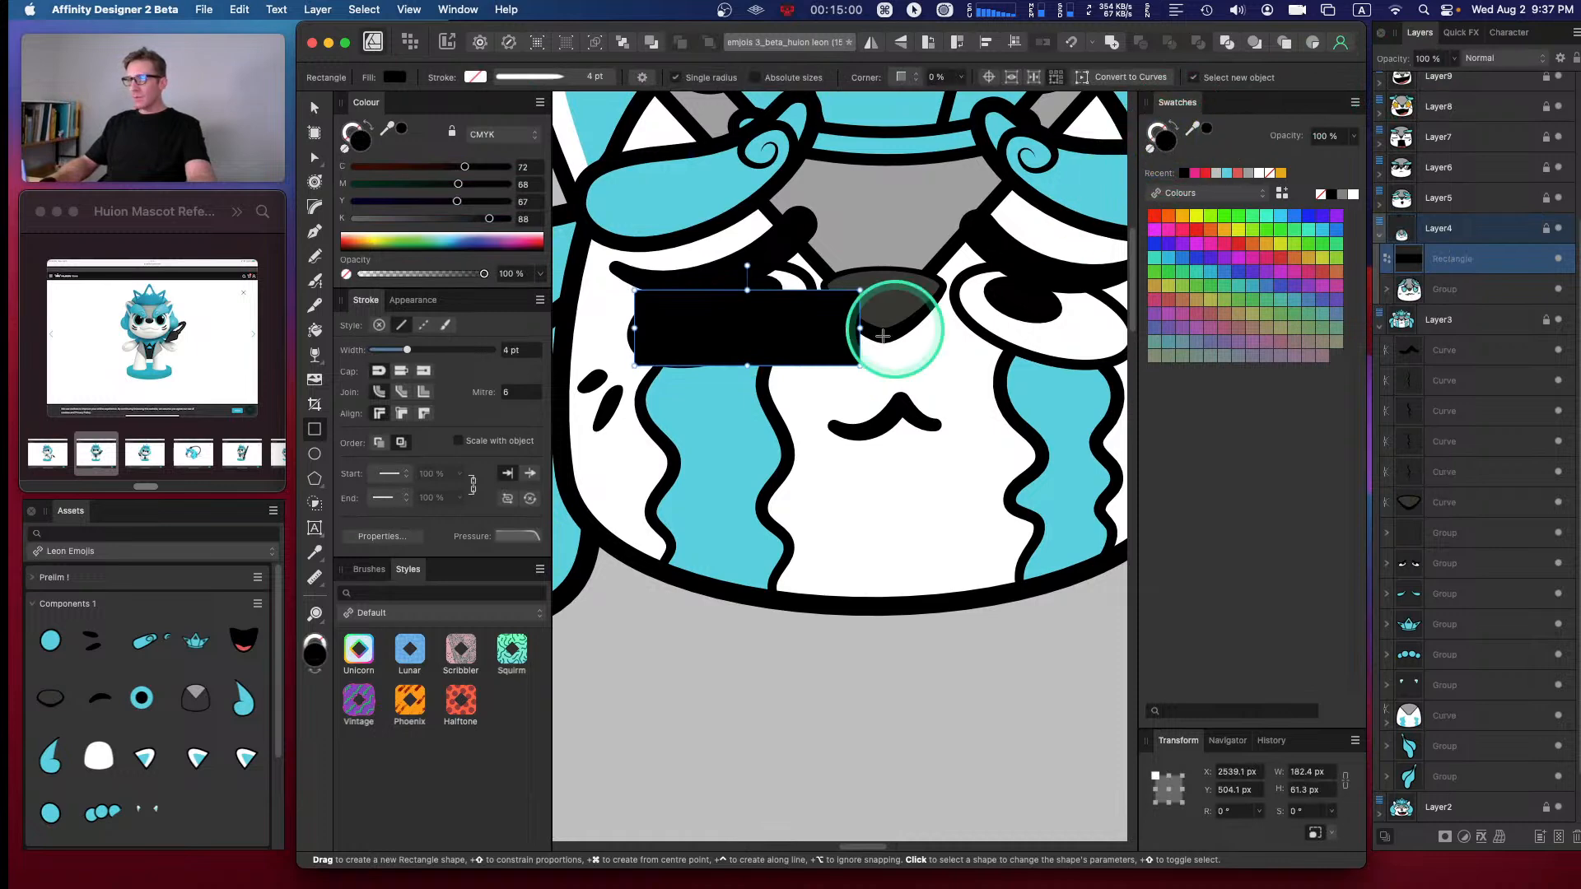
click(517, 536)
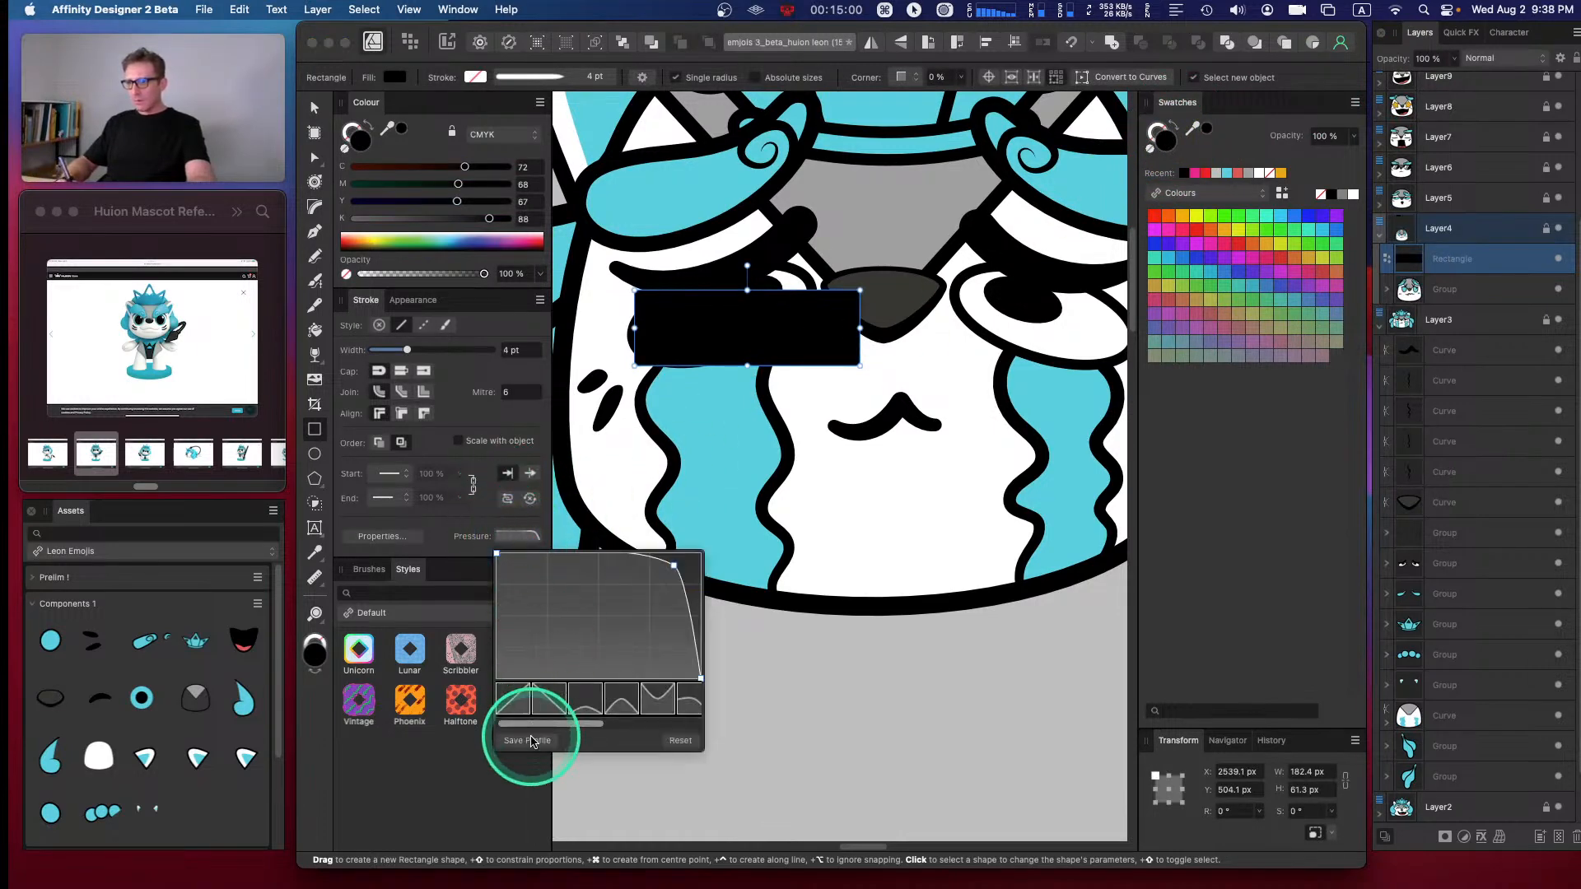
click(687, 744)
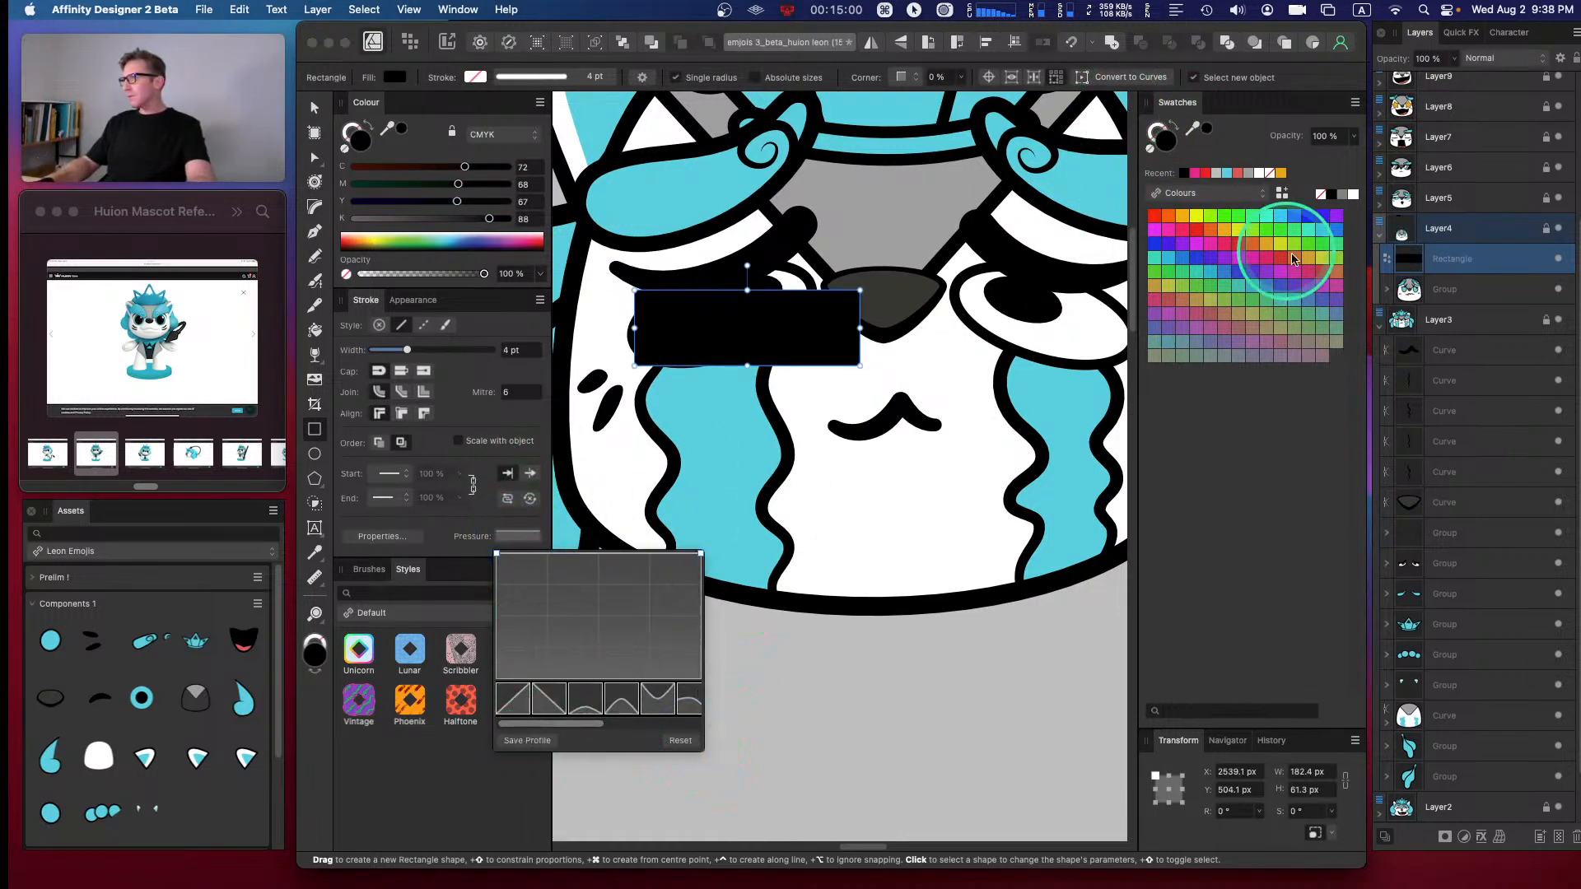
click(1229, 180)
click(1228, 176)
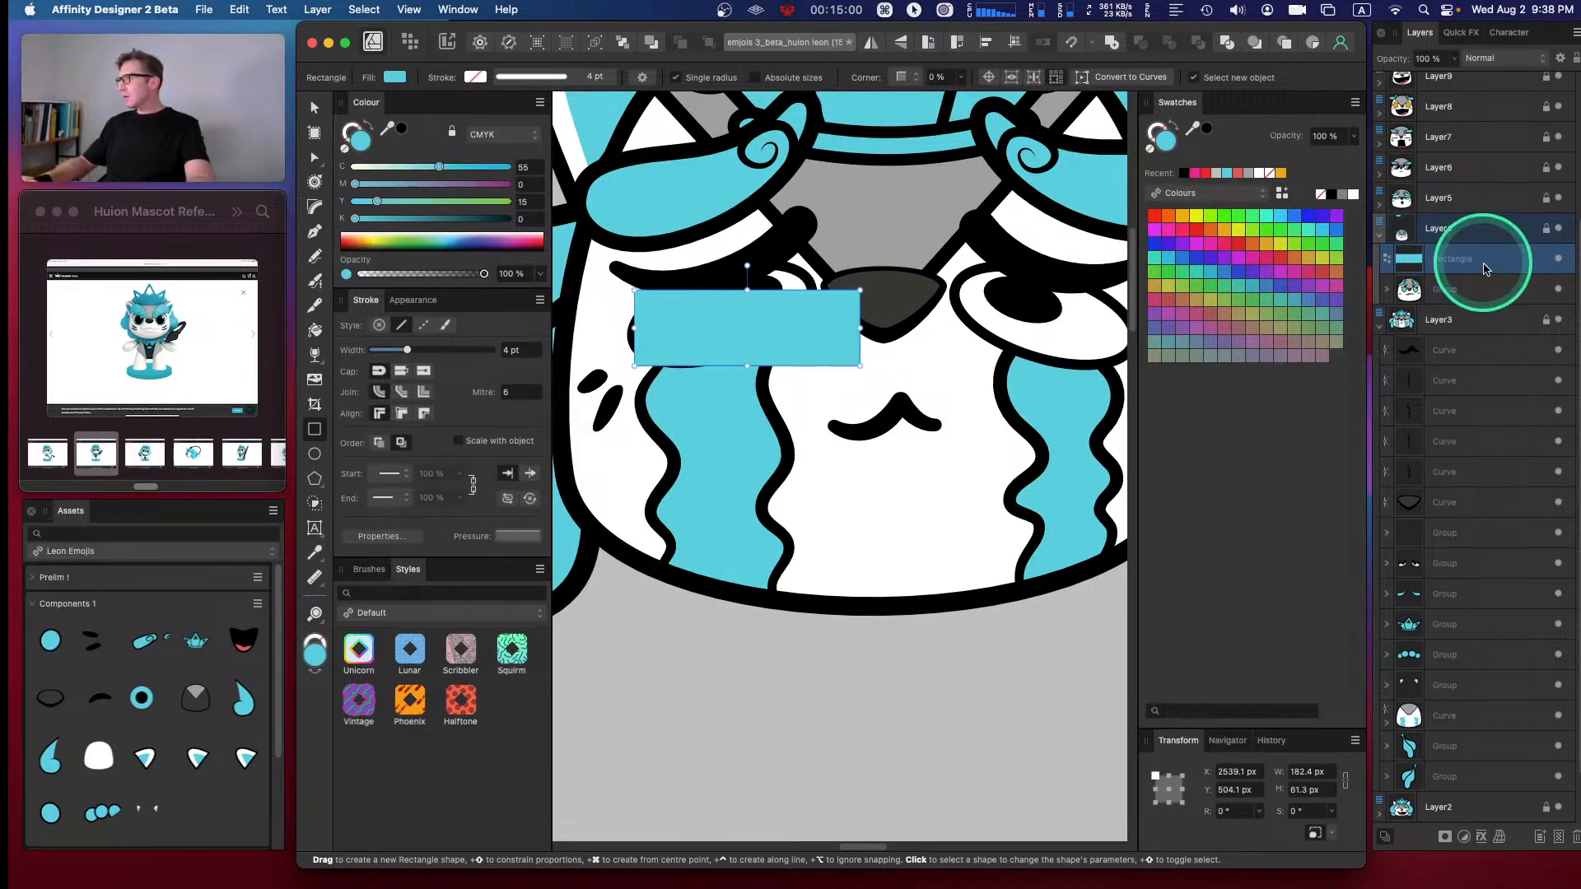
- Nest the blue rectangle inside the left eye's white ellipse in Layer3's eye group so that it is clipped
drag(1475, 266, 1451, 713)
click(1388, 536)
click(1395, 626)
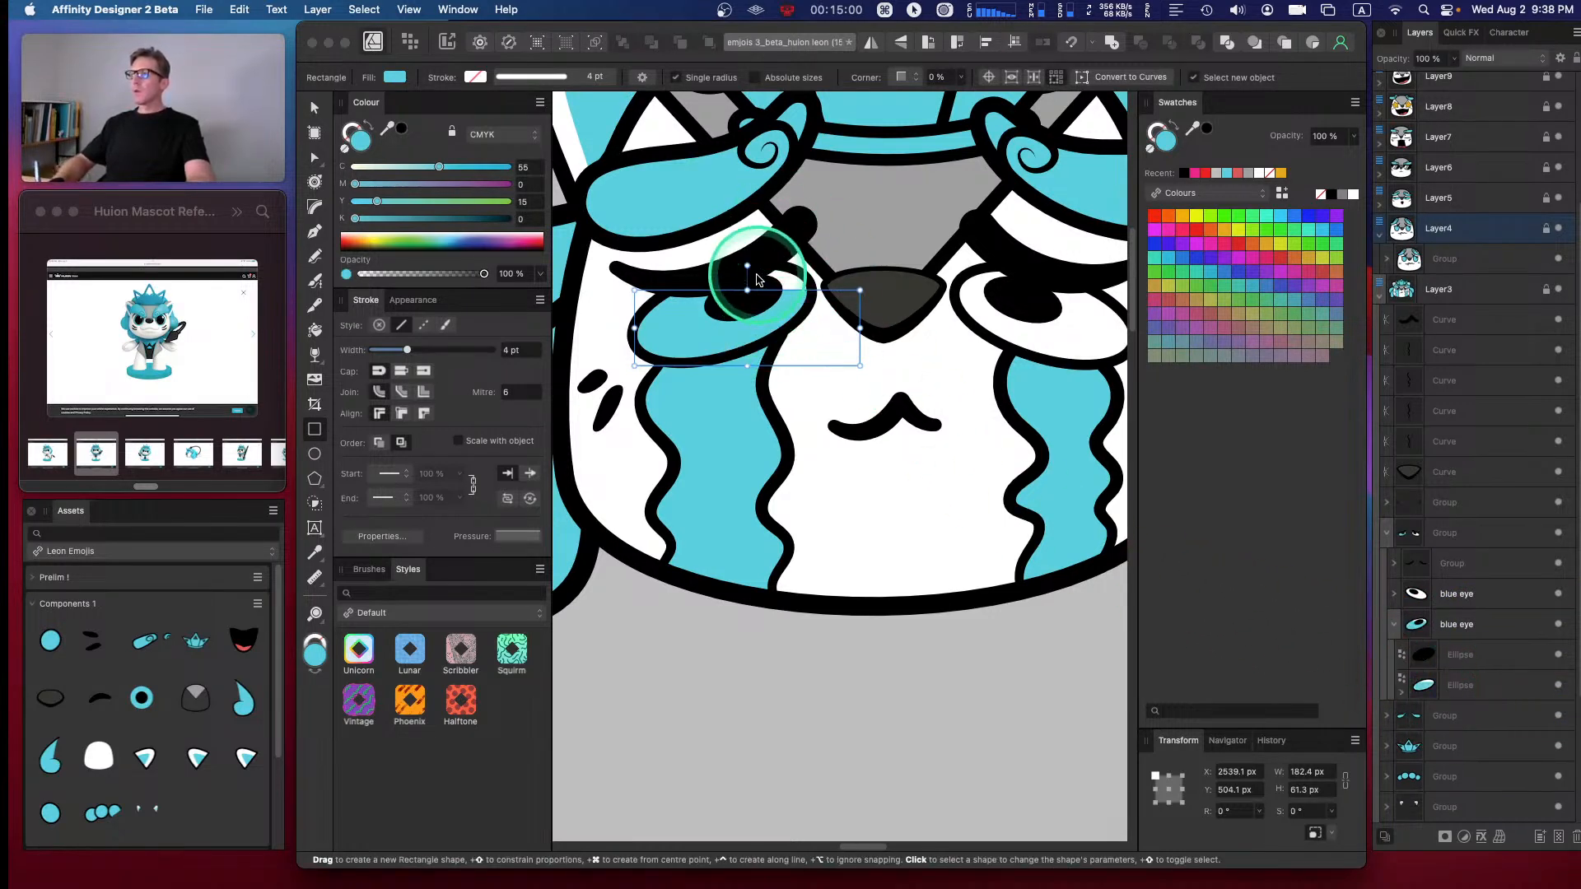
- Rotate the clipped rectangle to 0.6° and lower it so it fills only the lower part of the left eye
drag(744, 266, 745, 262)
key(v)
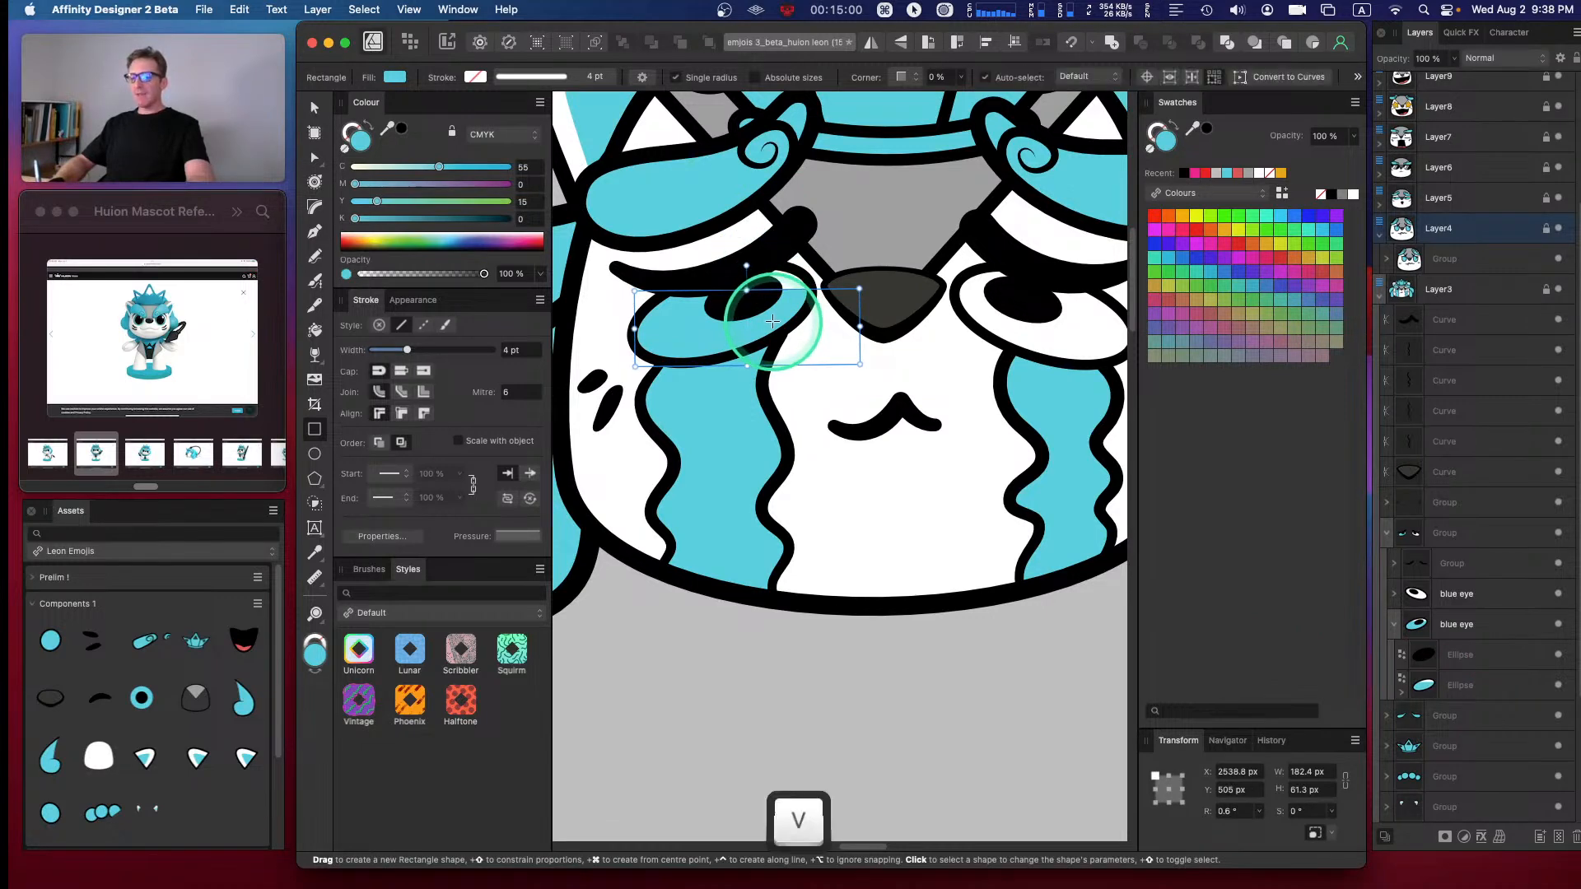
drag(784, 326, 763, 346)
click(785, 665)
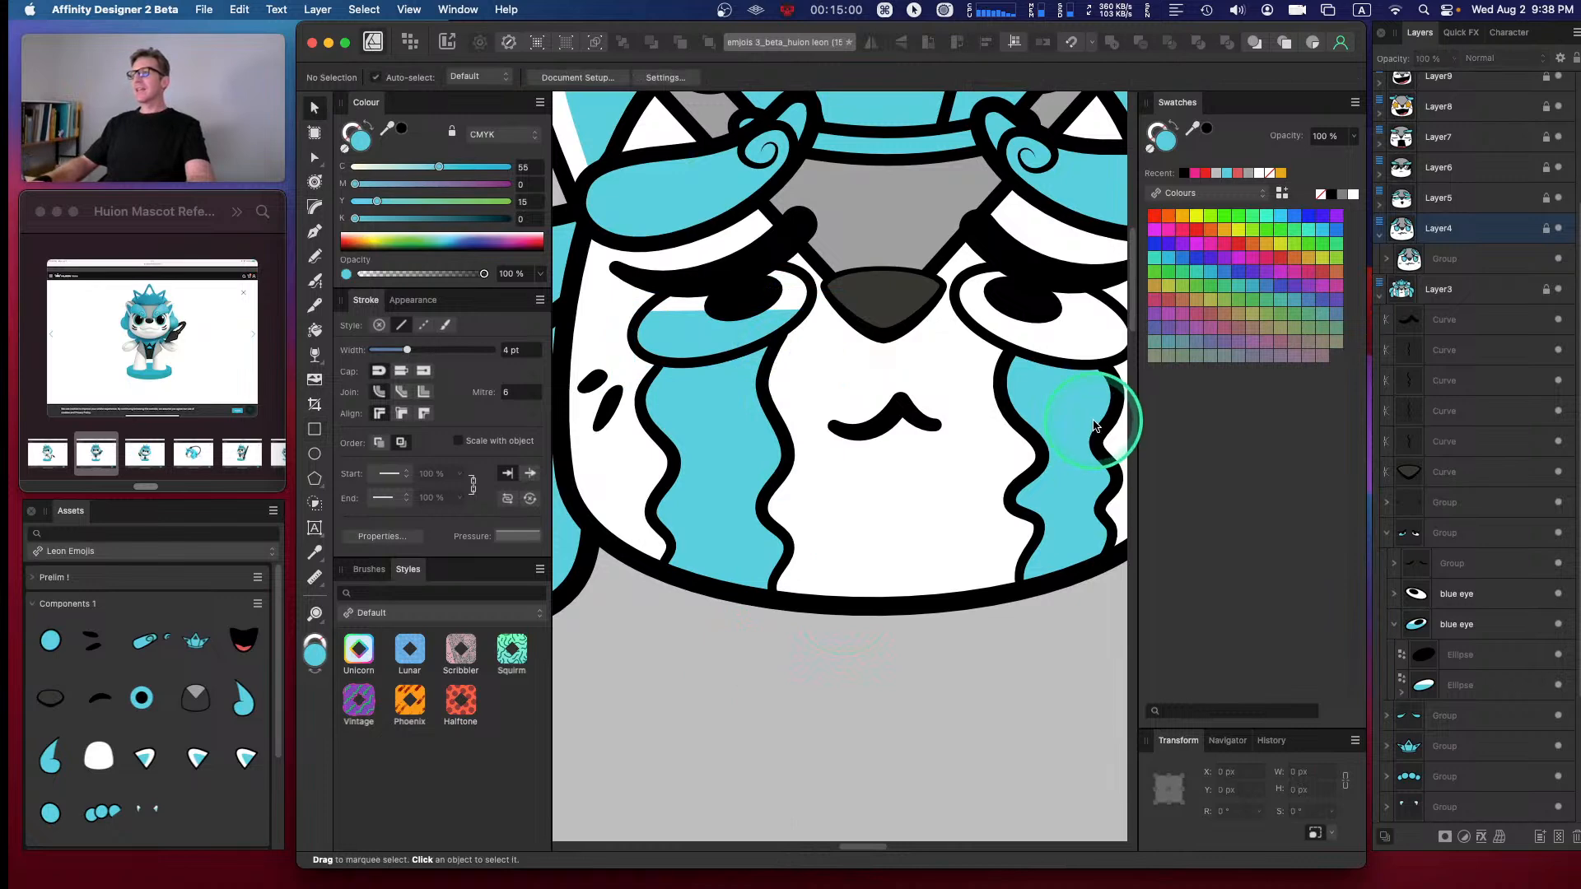
- Expand the left eye's ellipse in the layer list and select the blue rectangle nested inside it
key(space)
drag(998, 335, 942, 338)
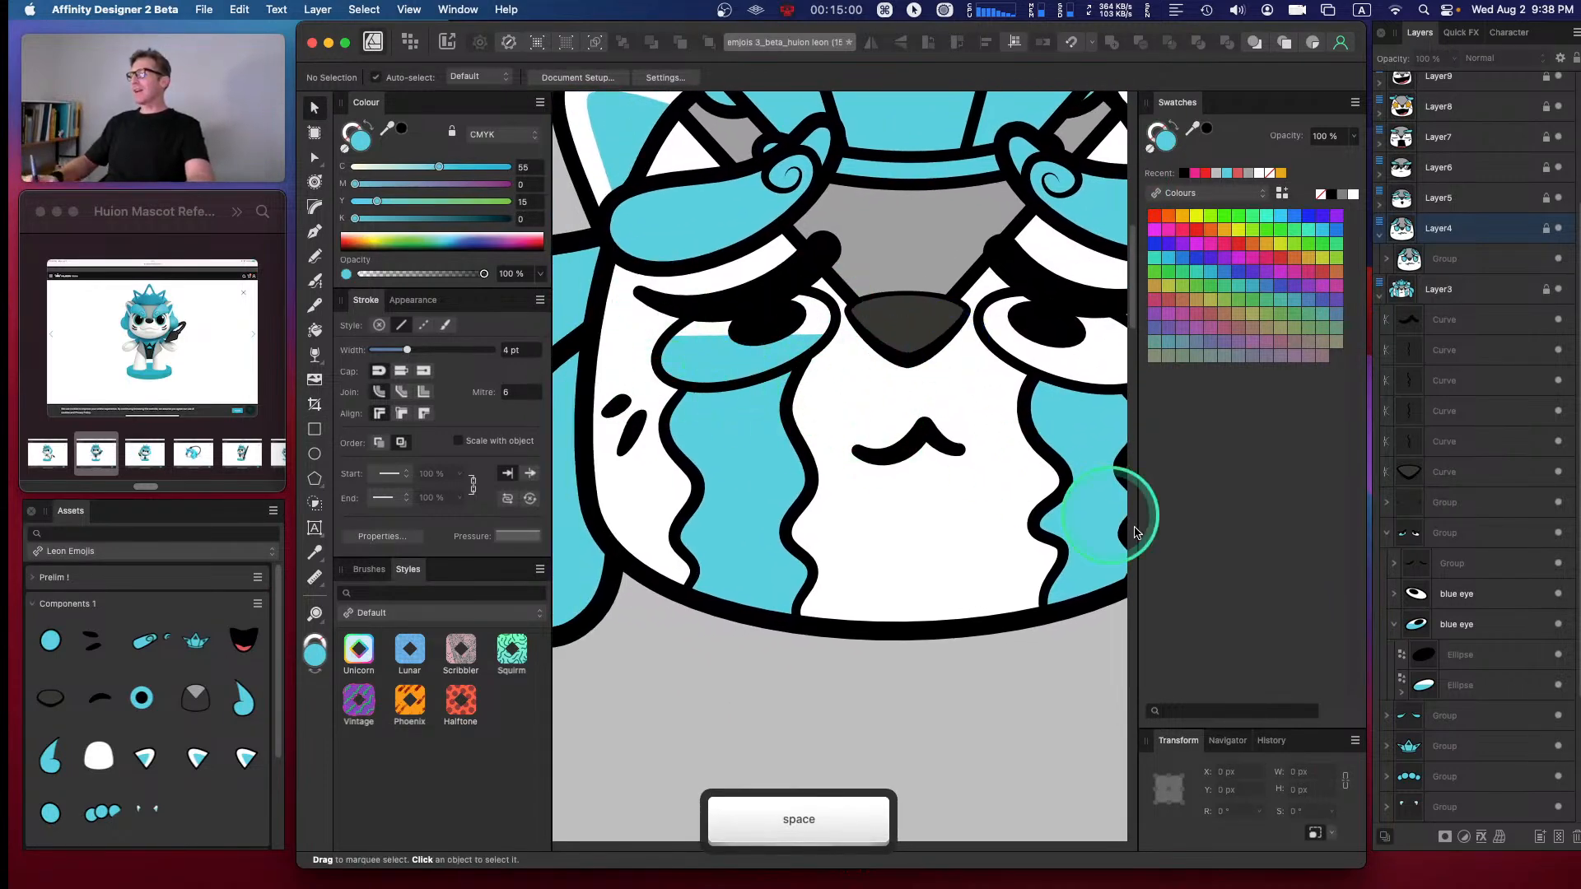
click(1401, 691)
click(1467, 719)
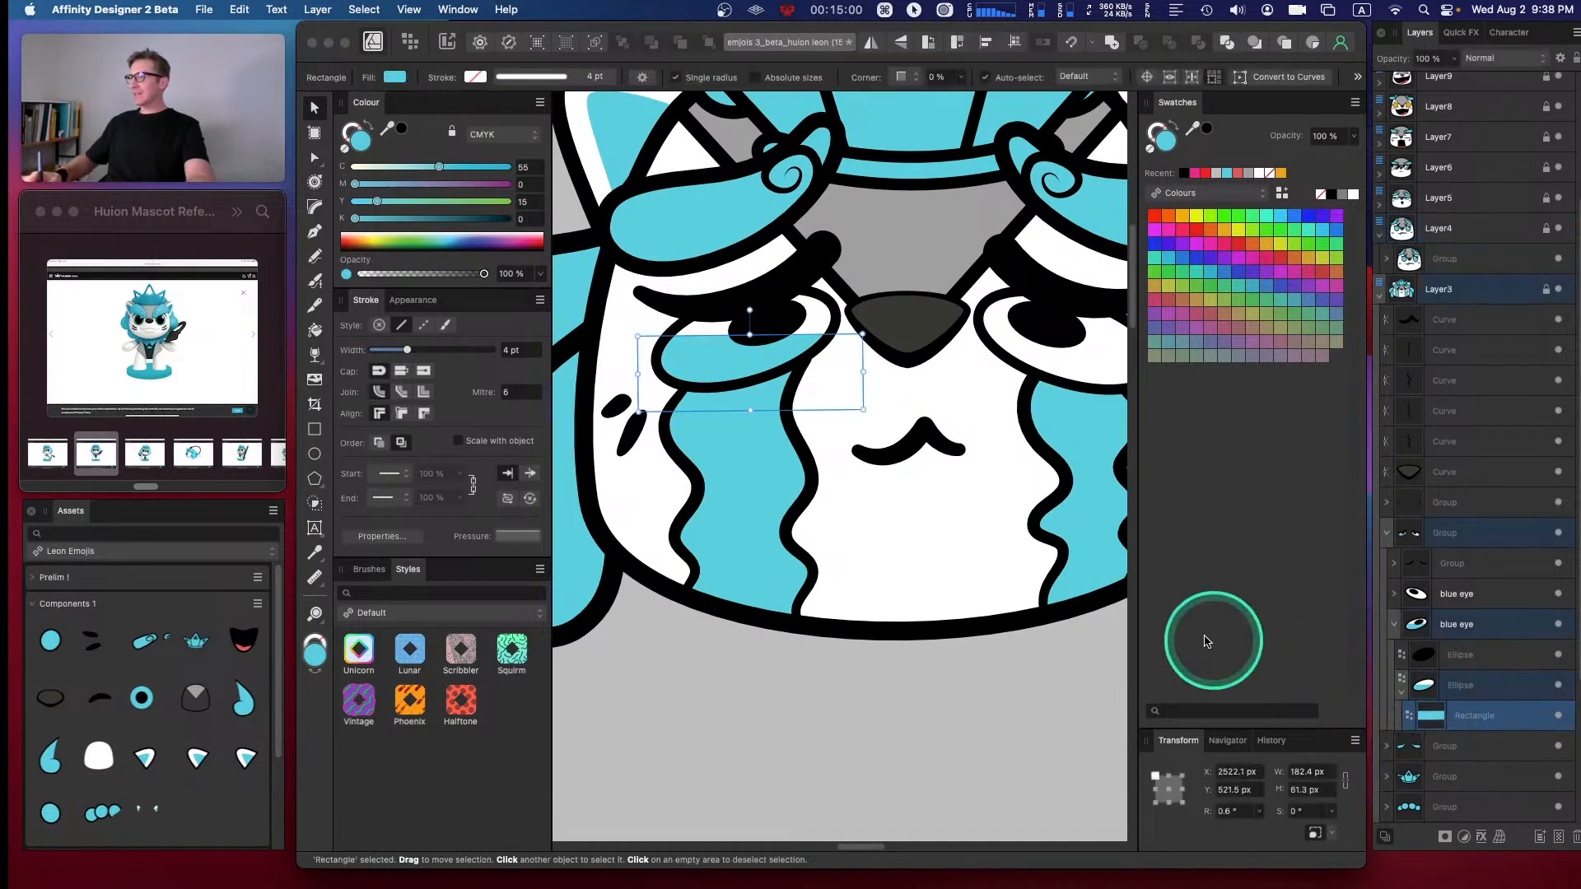
key(space)
drag(801, 360, 924, 325)
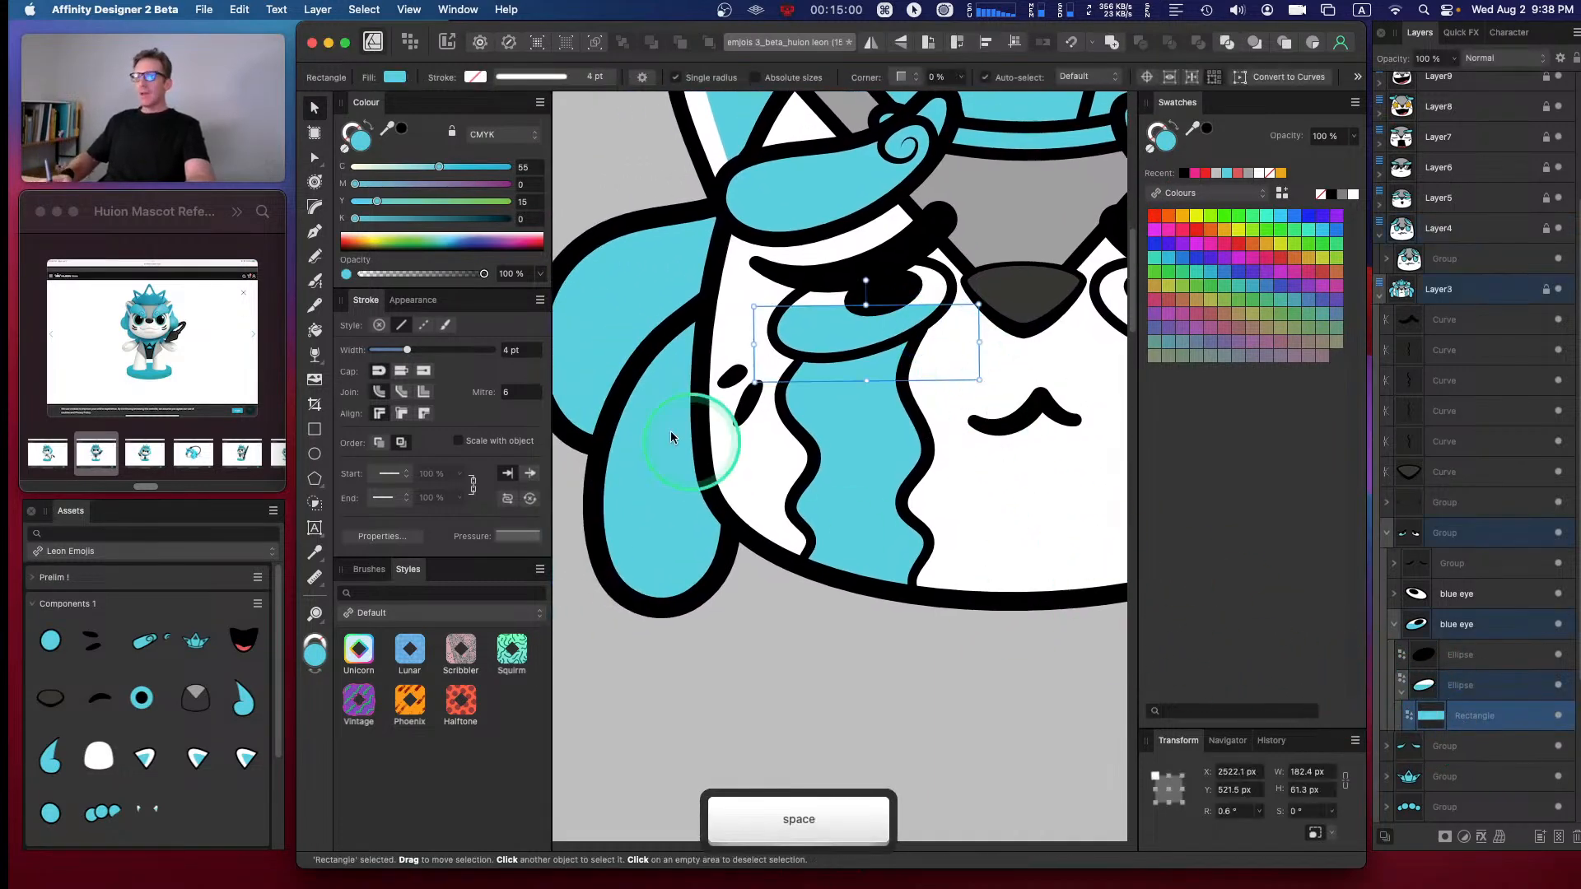
- Try to cut a wavy water line across the top of the blue rectangle with the Knife tool
click(314, 305)
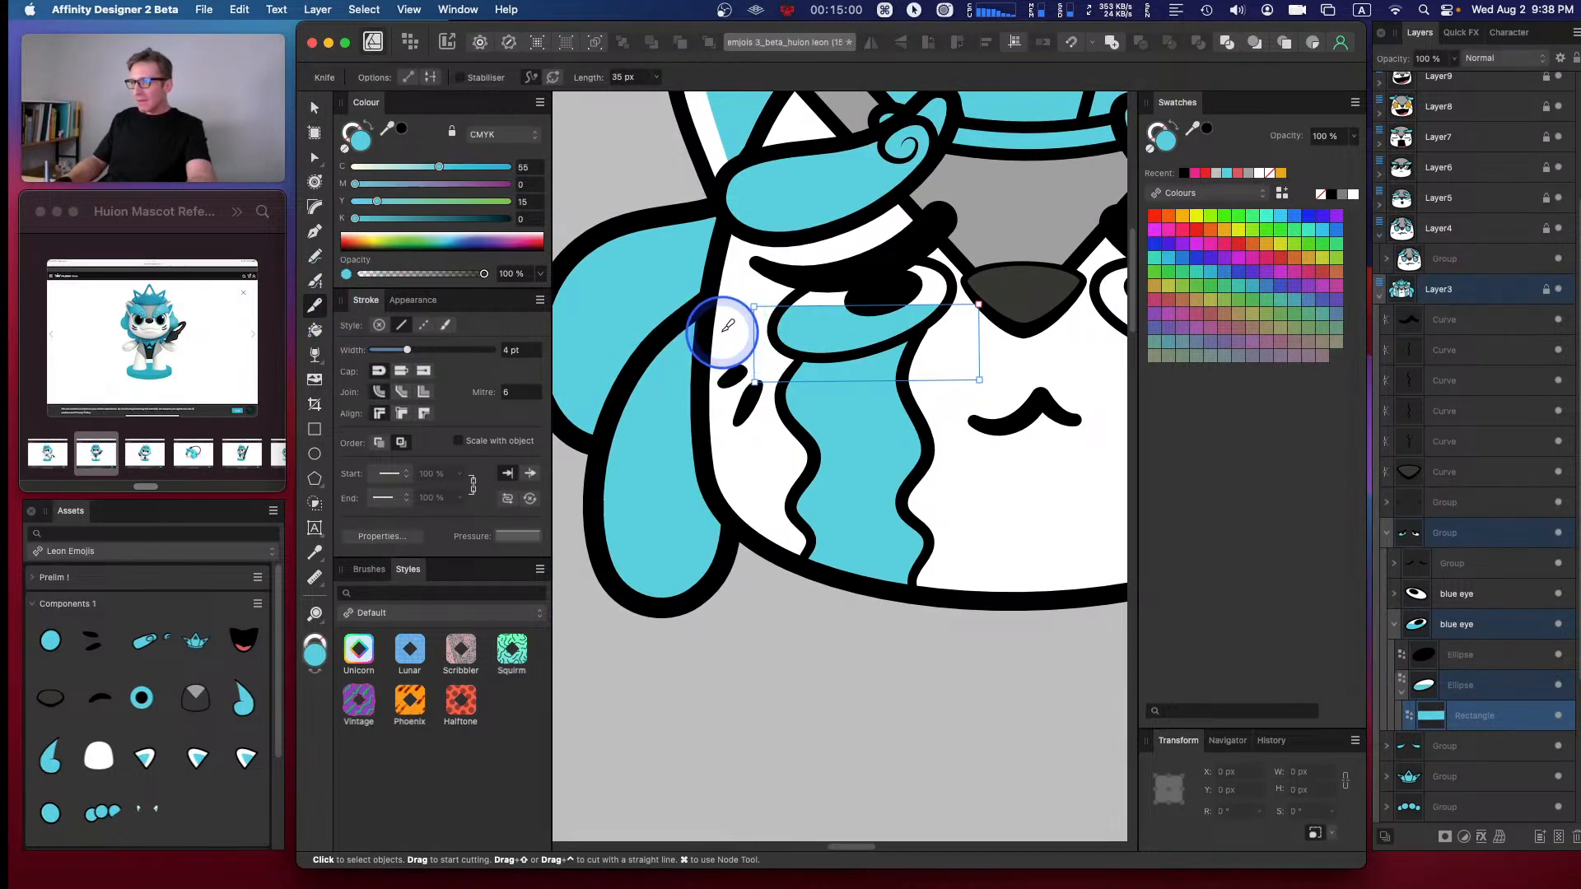
drag(825, 308, 908, 303)
drag(998, 332, 988, 352)
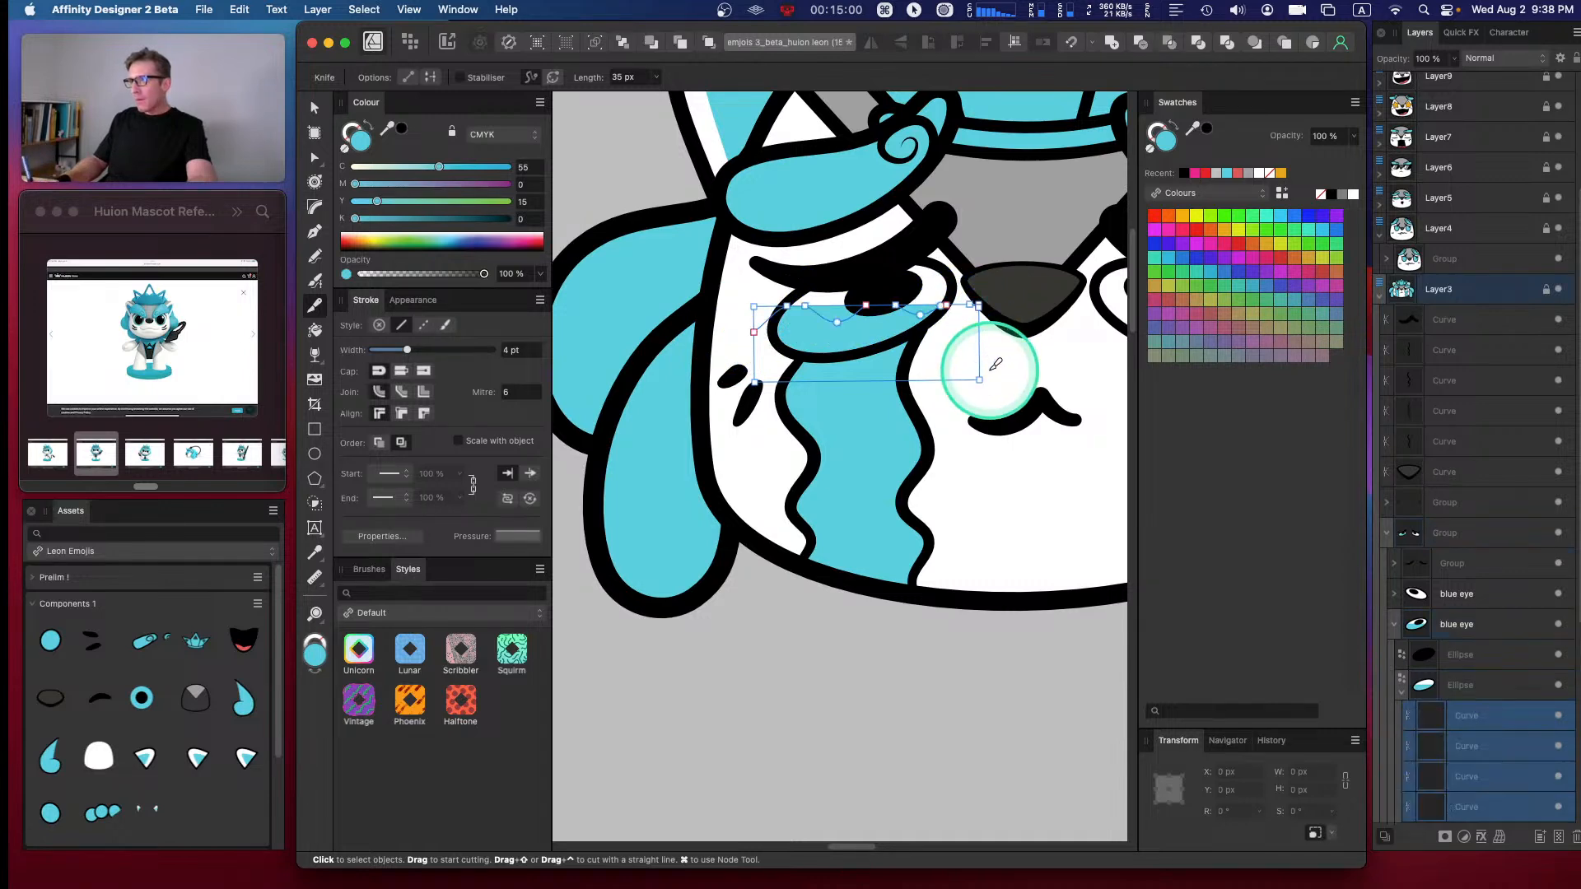
key(super+z)
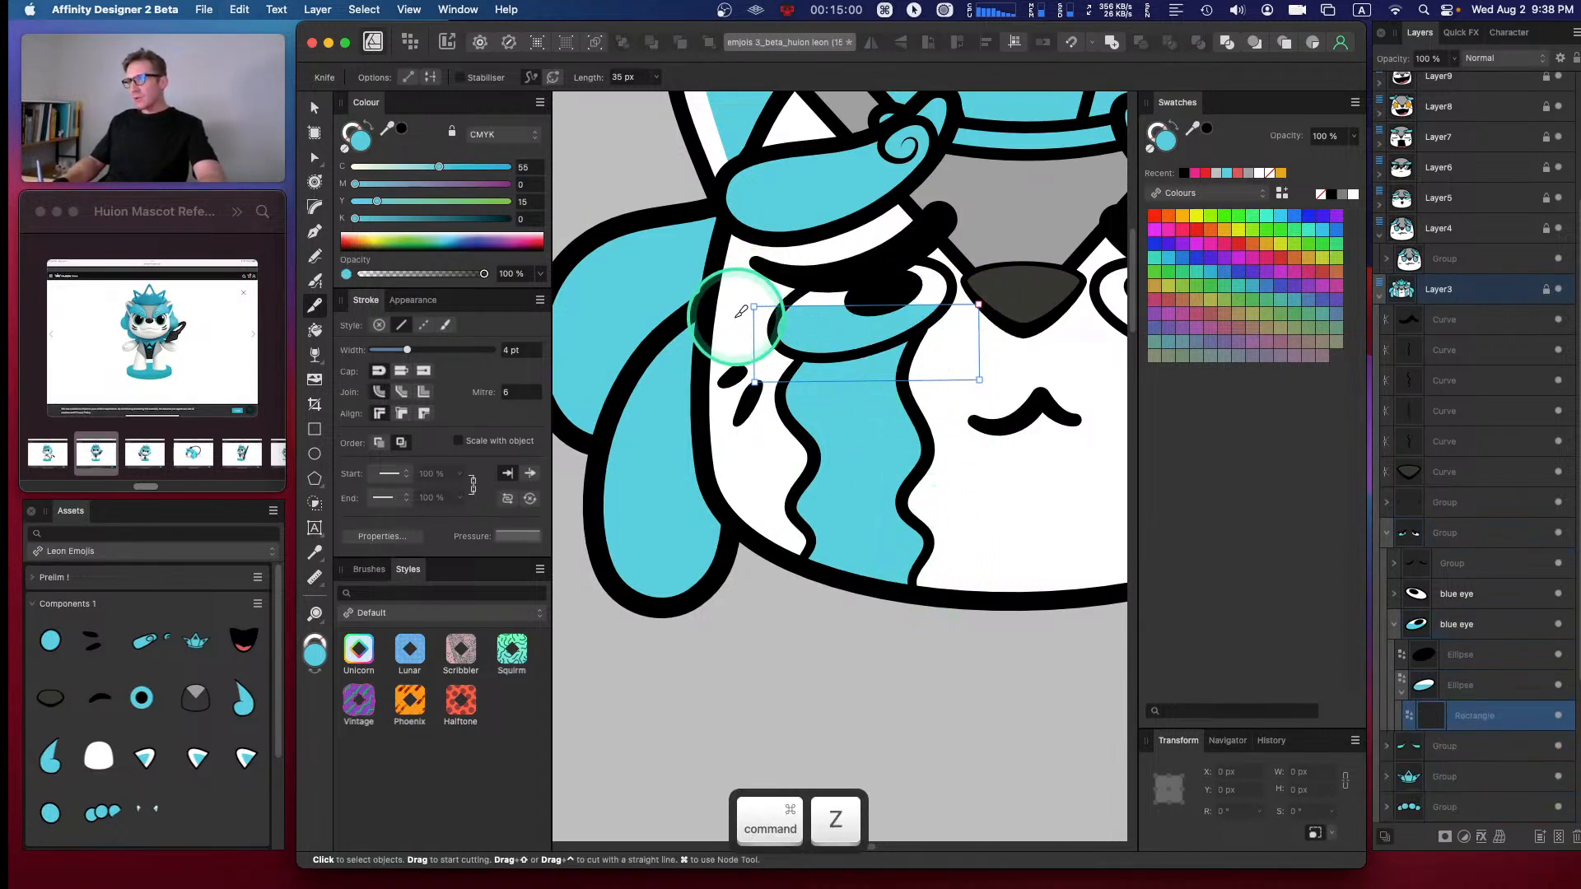
drag(740, 333, 739, 334)
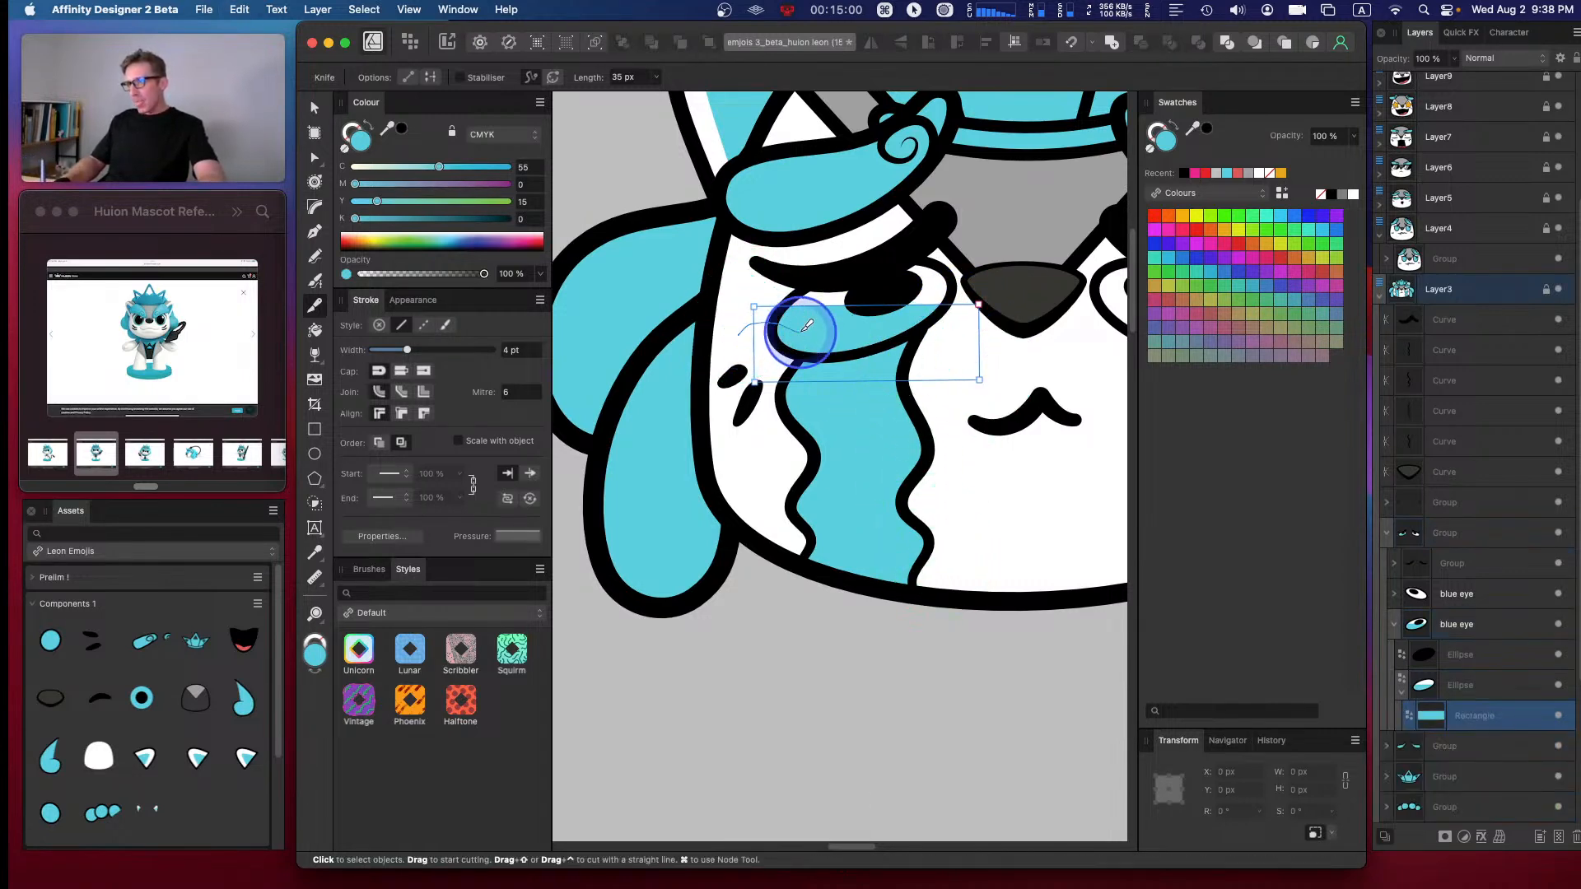
mouse_move(856, 313)
mouse_down()
mouse_move(939, 318)
mouse_move(972, 344)
mouse_up()
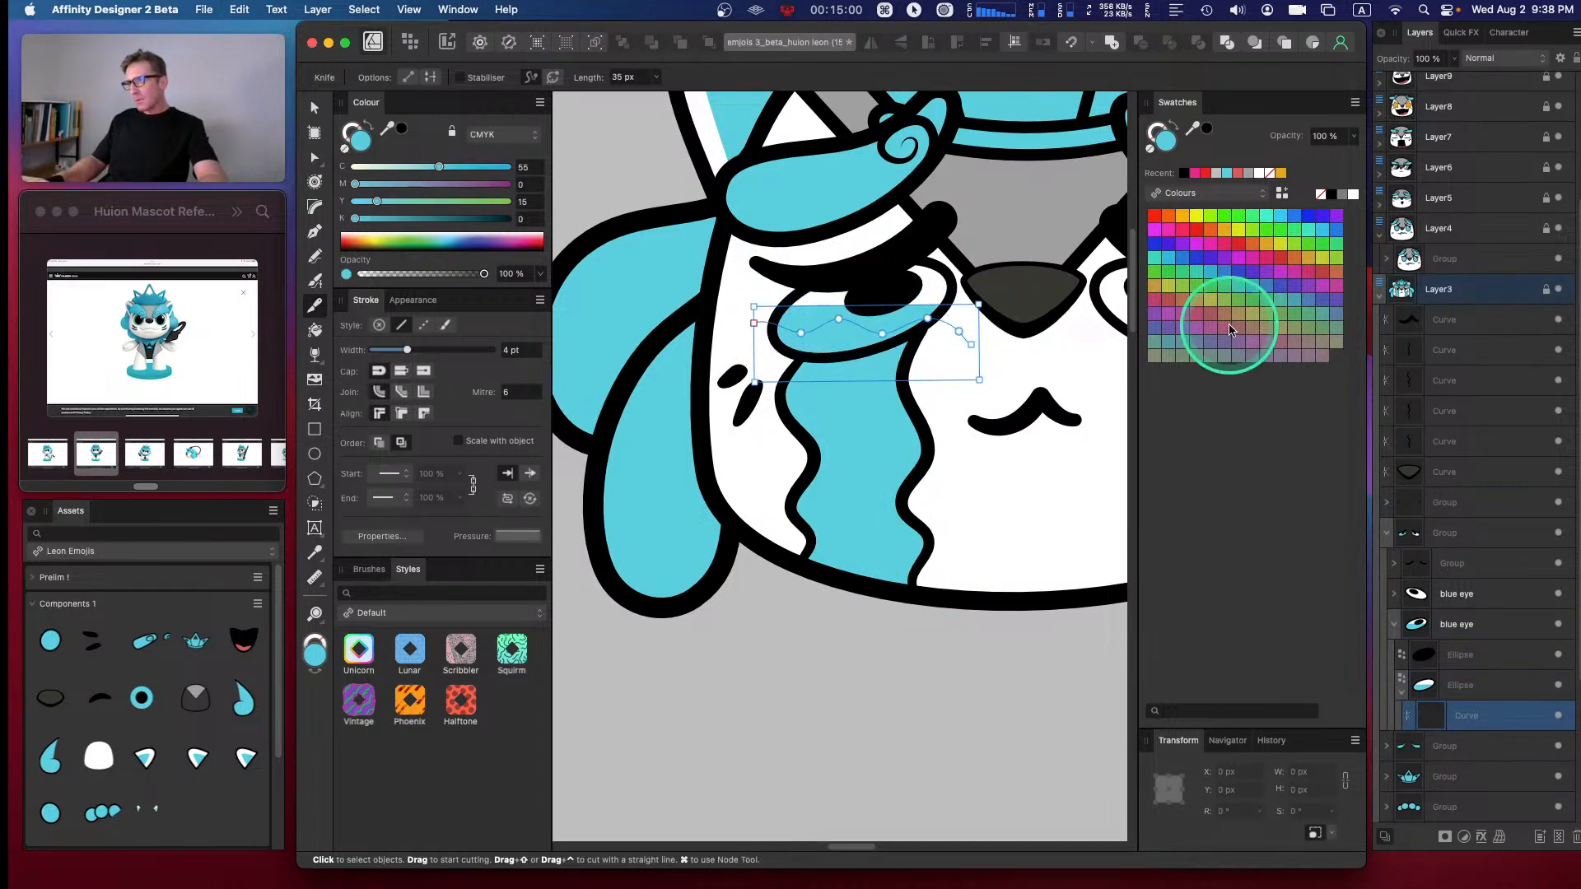
key(super+z)
drag(721, 325, 833, 320)
key(super+z)
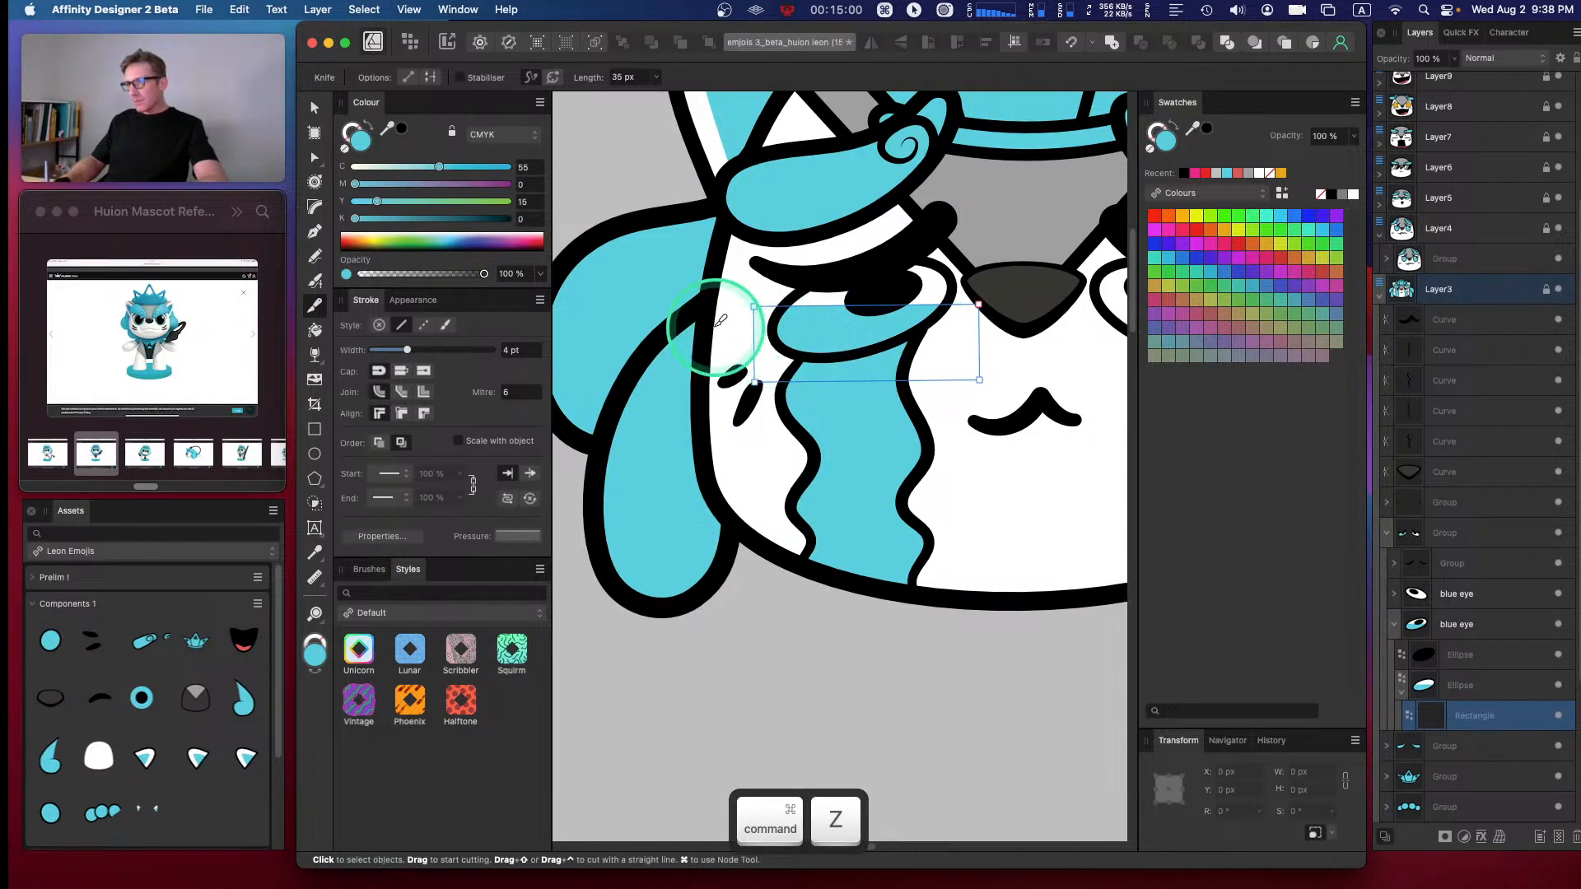
click(715, 322)
- Cut the left eye's nested blue rectangle along a wavy line with the Knife tool and delete the piece above the cut
click(1449, 714)
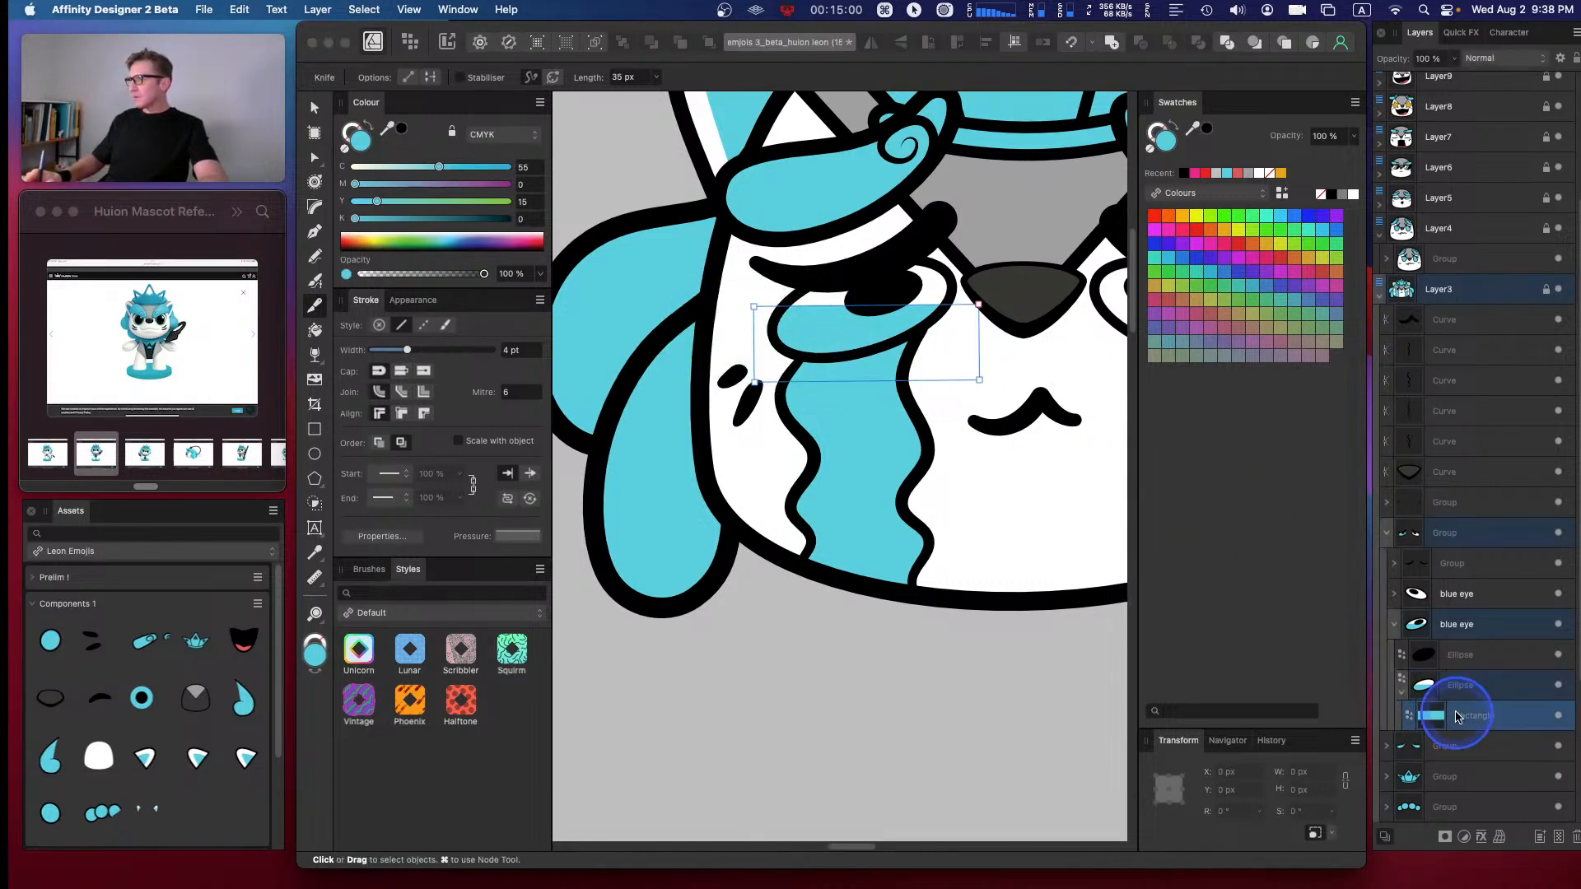
click(313, 305)
click(1461, 687)
click(1467, 717)
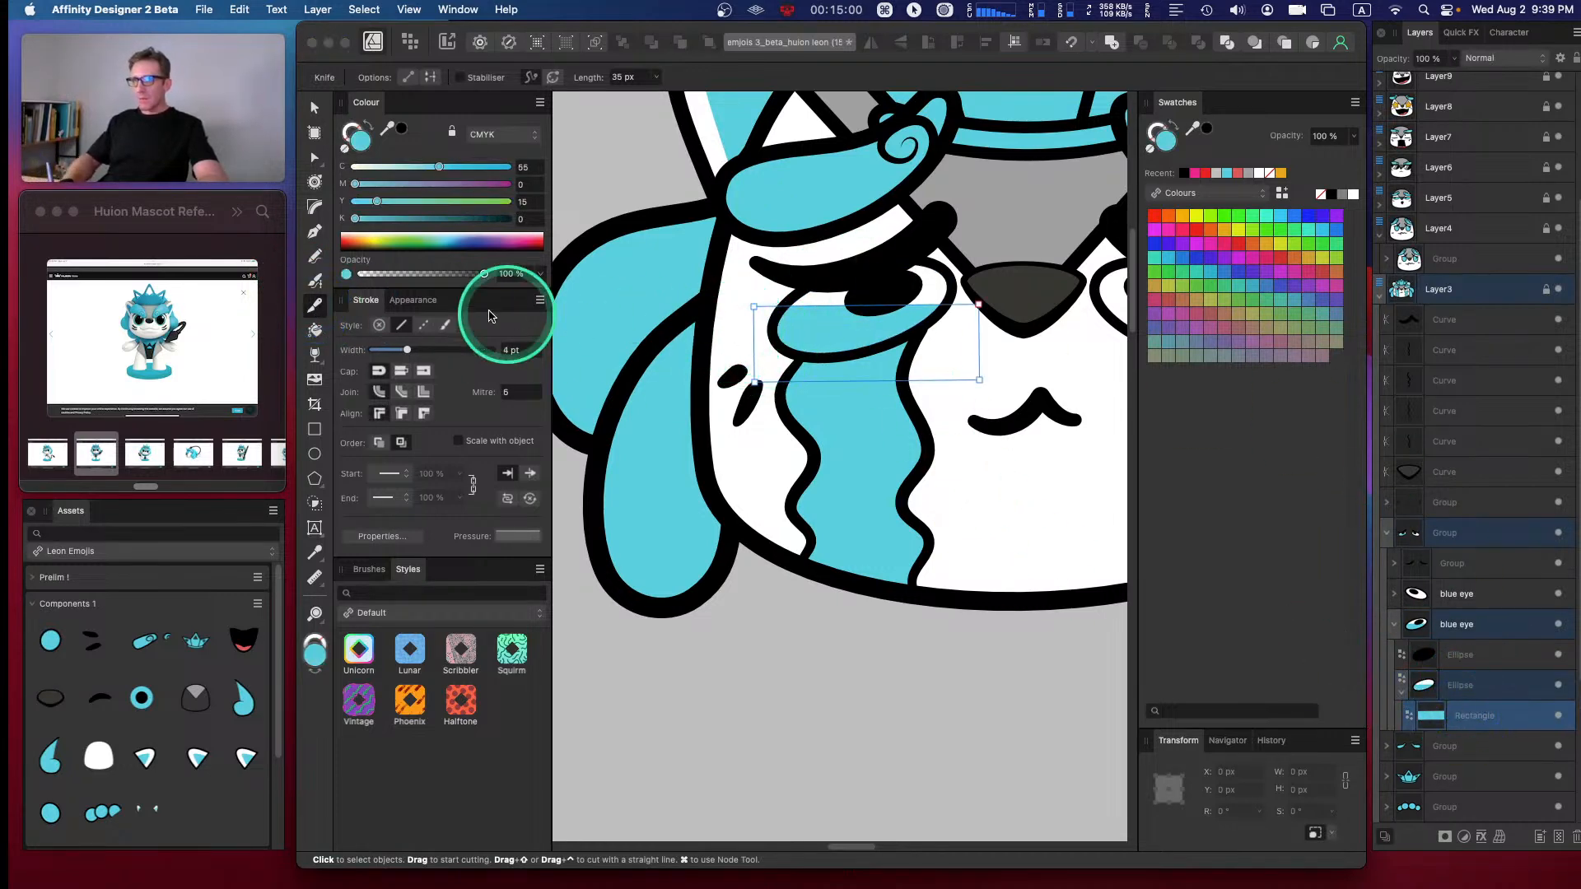
click(314, 305)
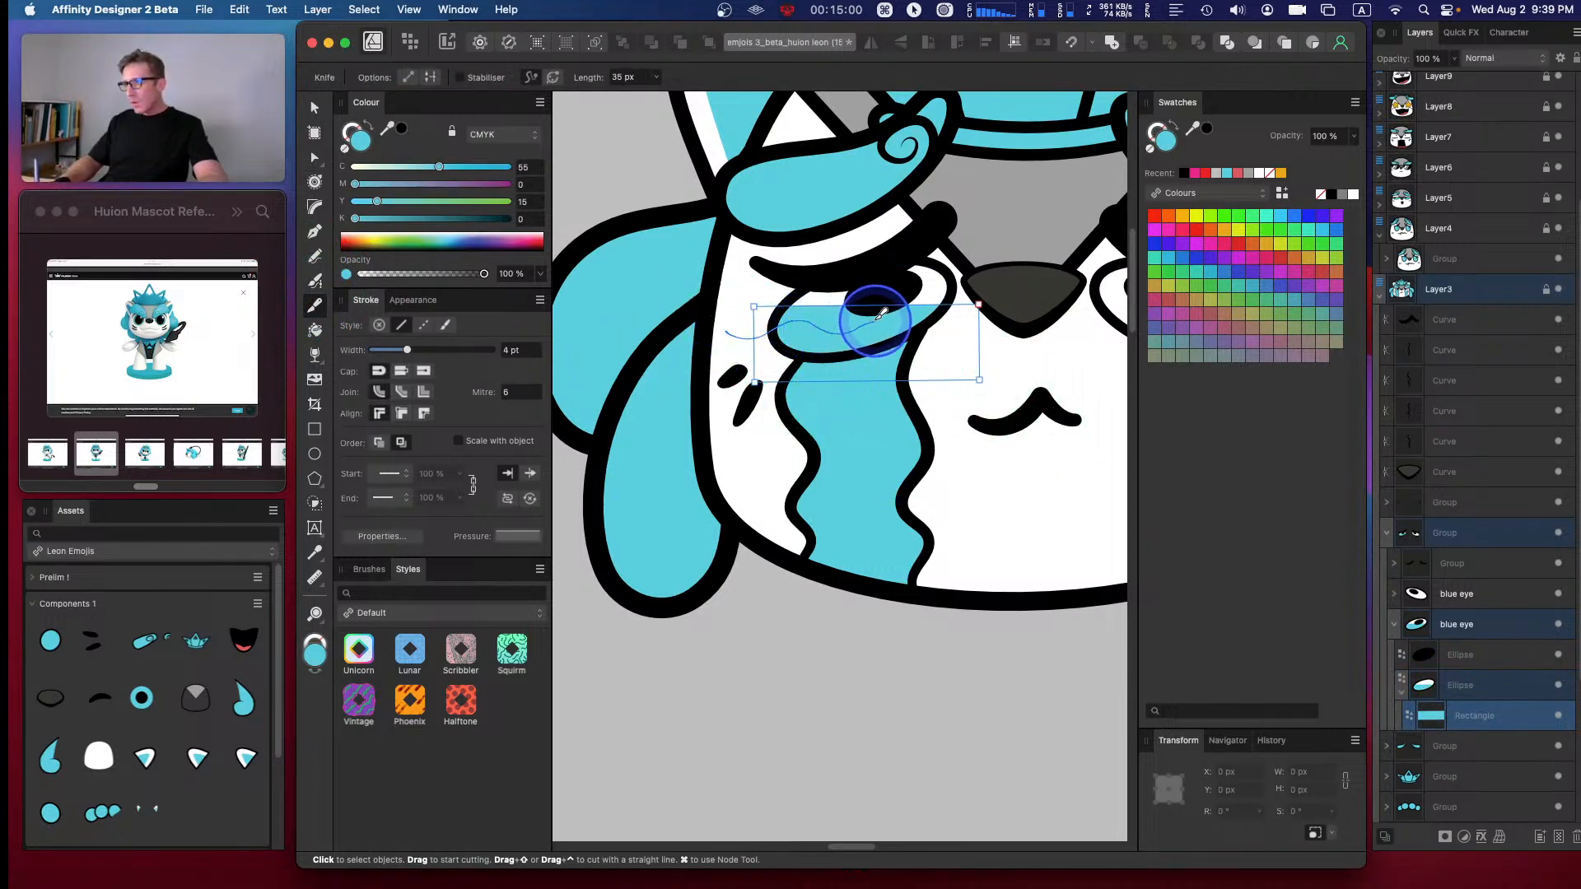
drag(980, 308, 1026, 317)
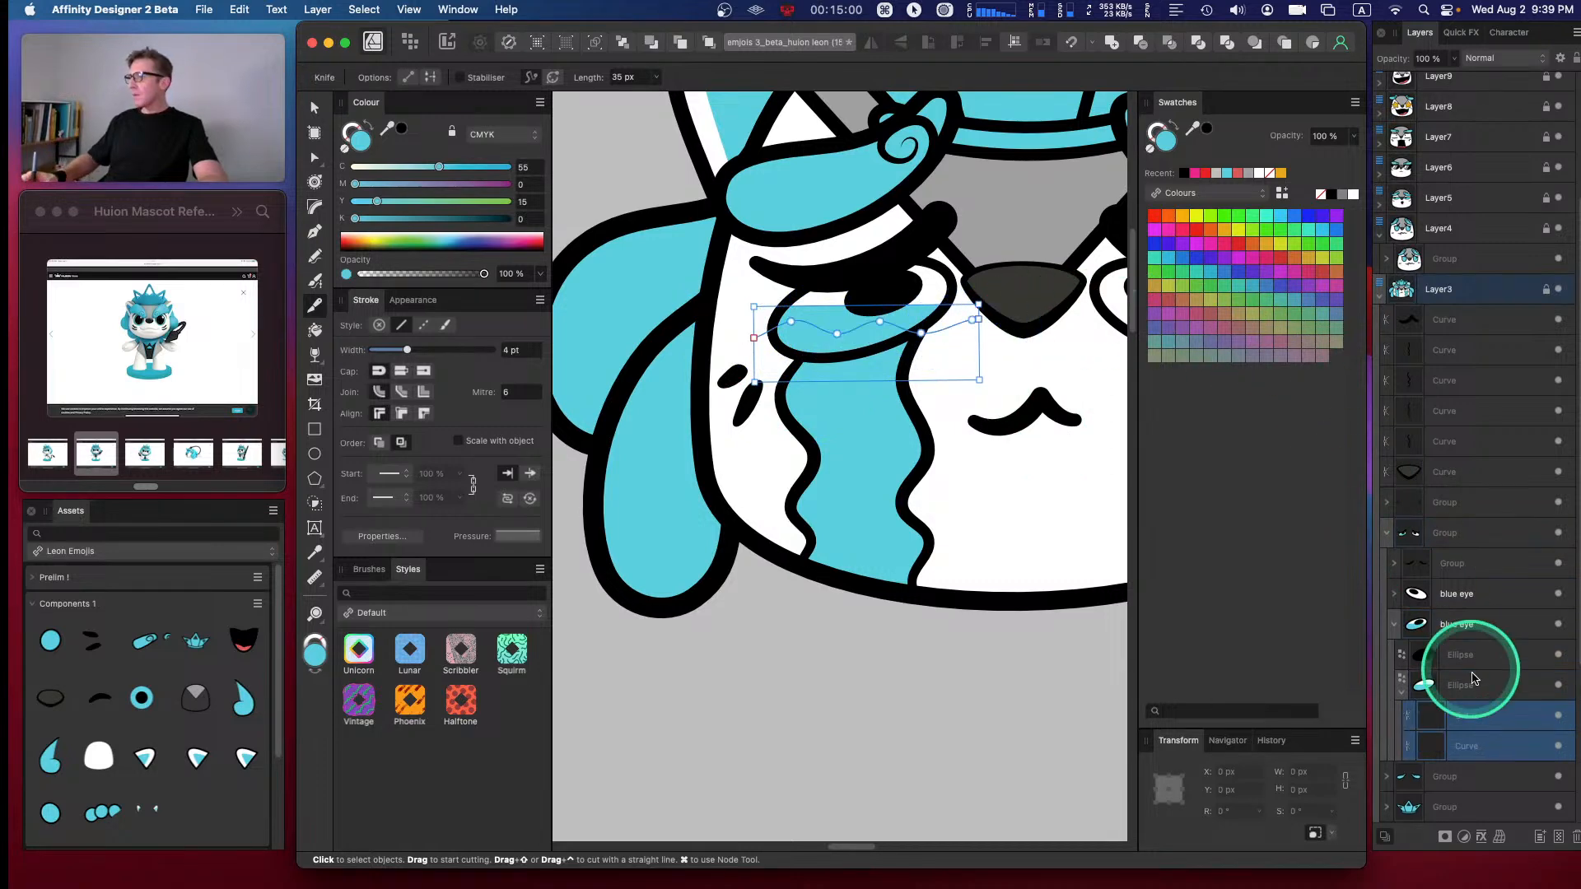
key(BackSpace)
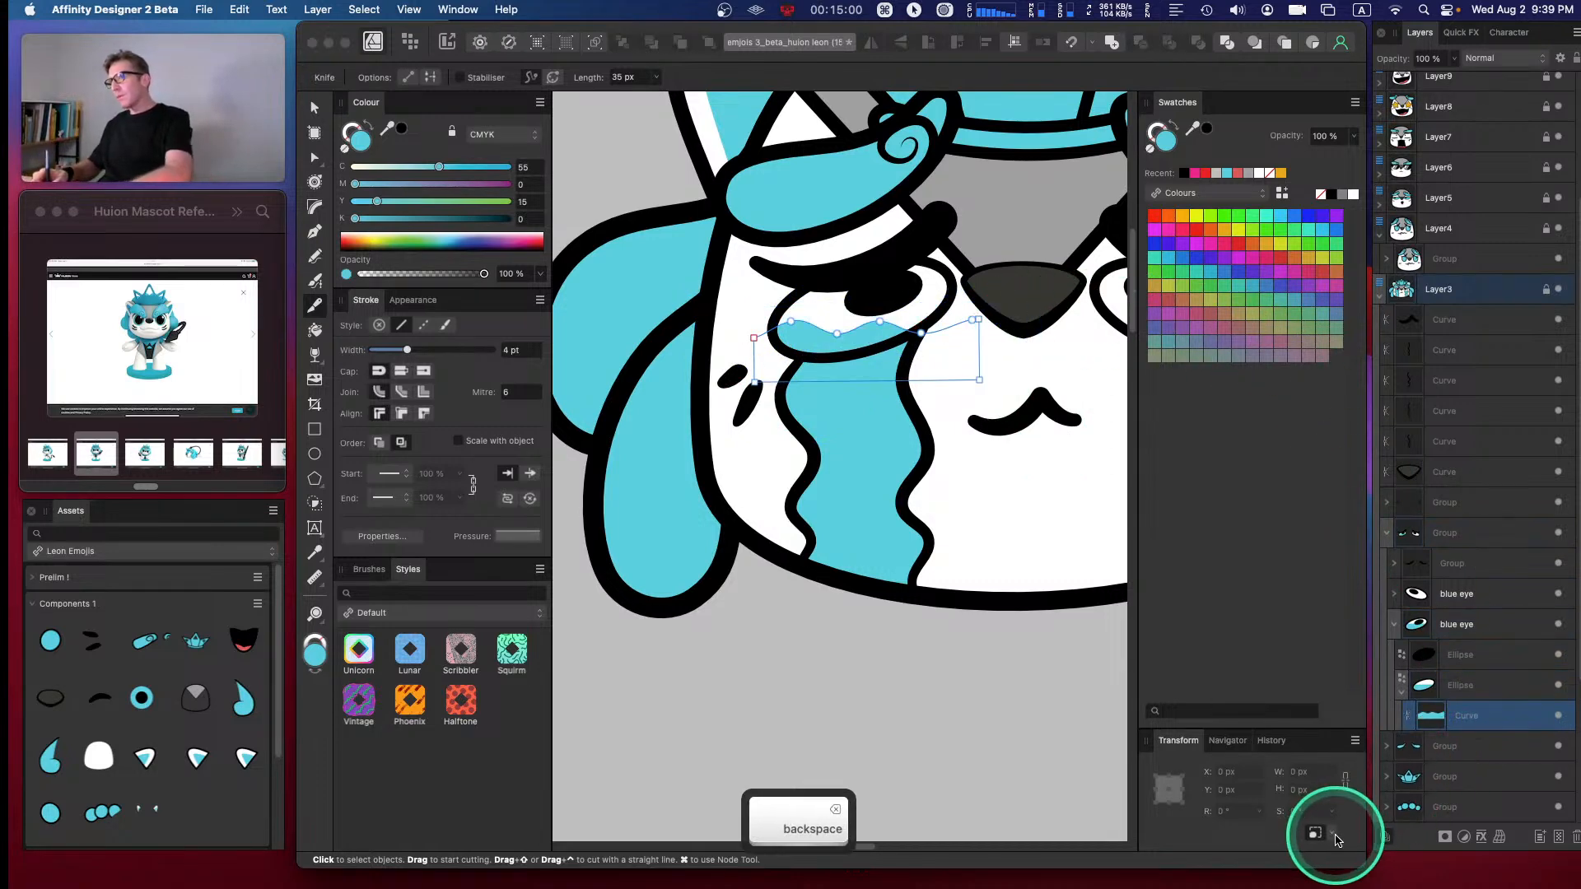
key(v)
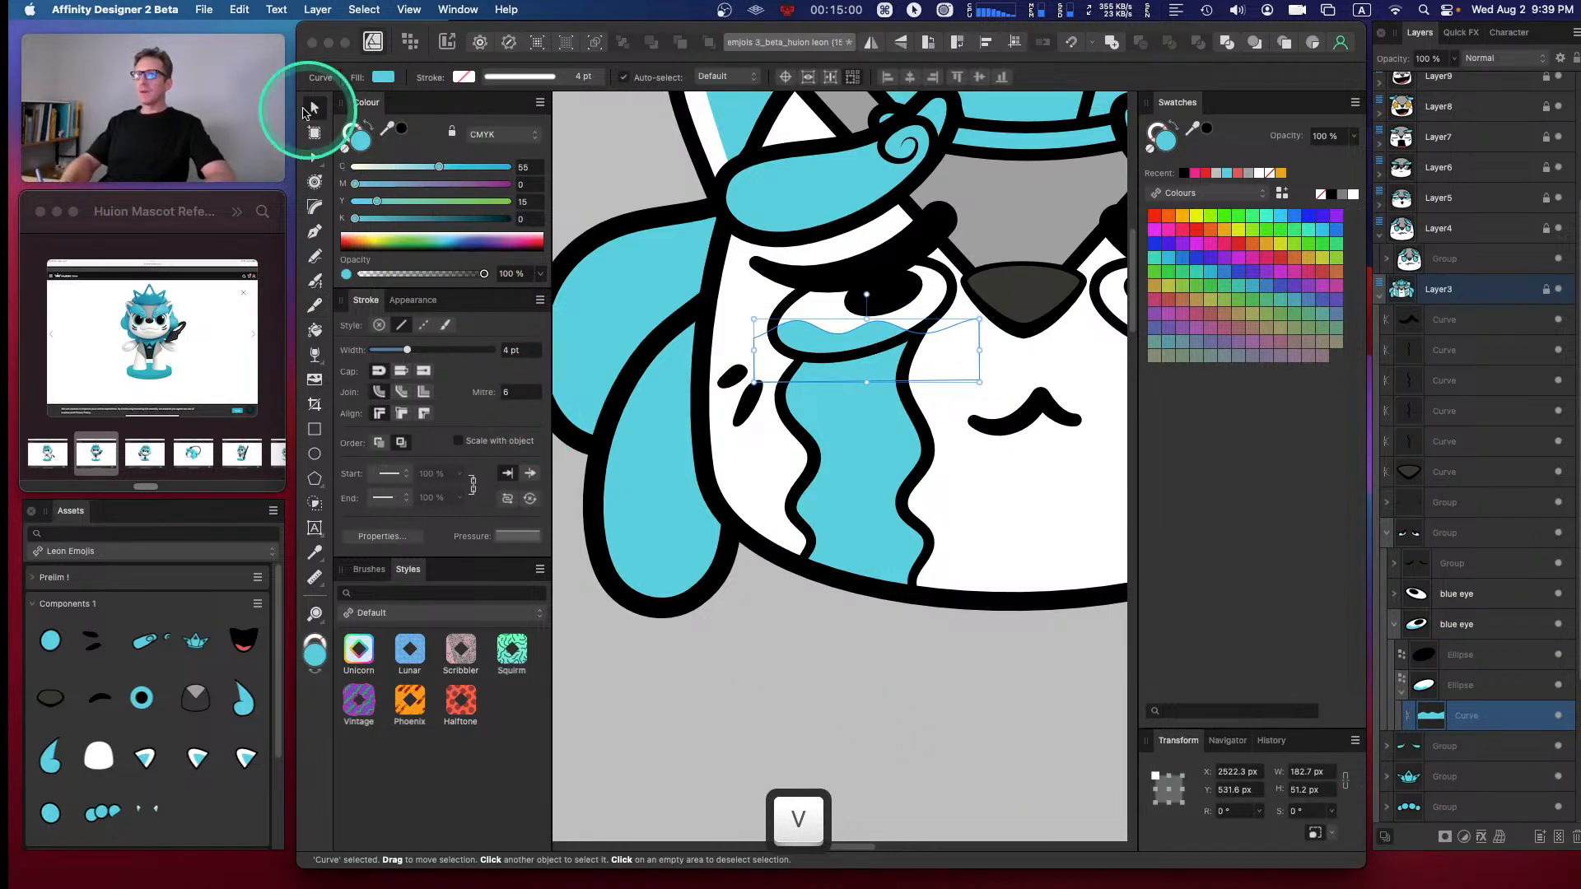
click(599, 156)
- Duplicate the wavy tear curve, nest the copy in the other eye's white ellipse, and move it over that eye's lower part
key(space)
drag(1016, 327, 817, 375)
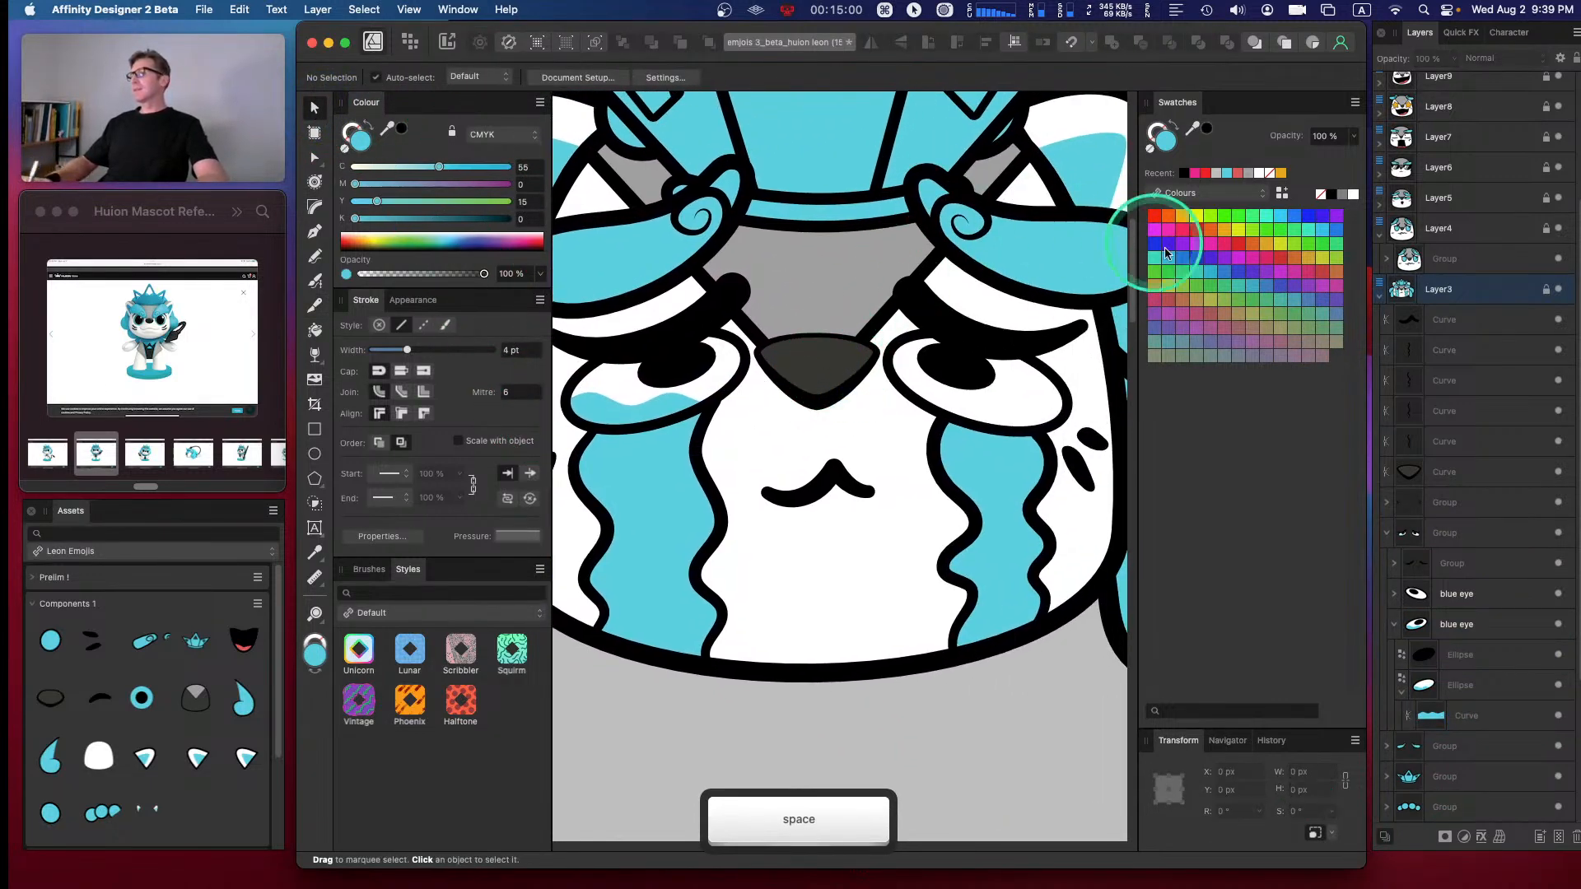
click(1466, 725)
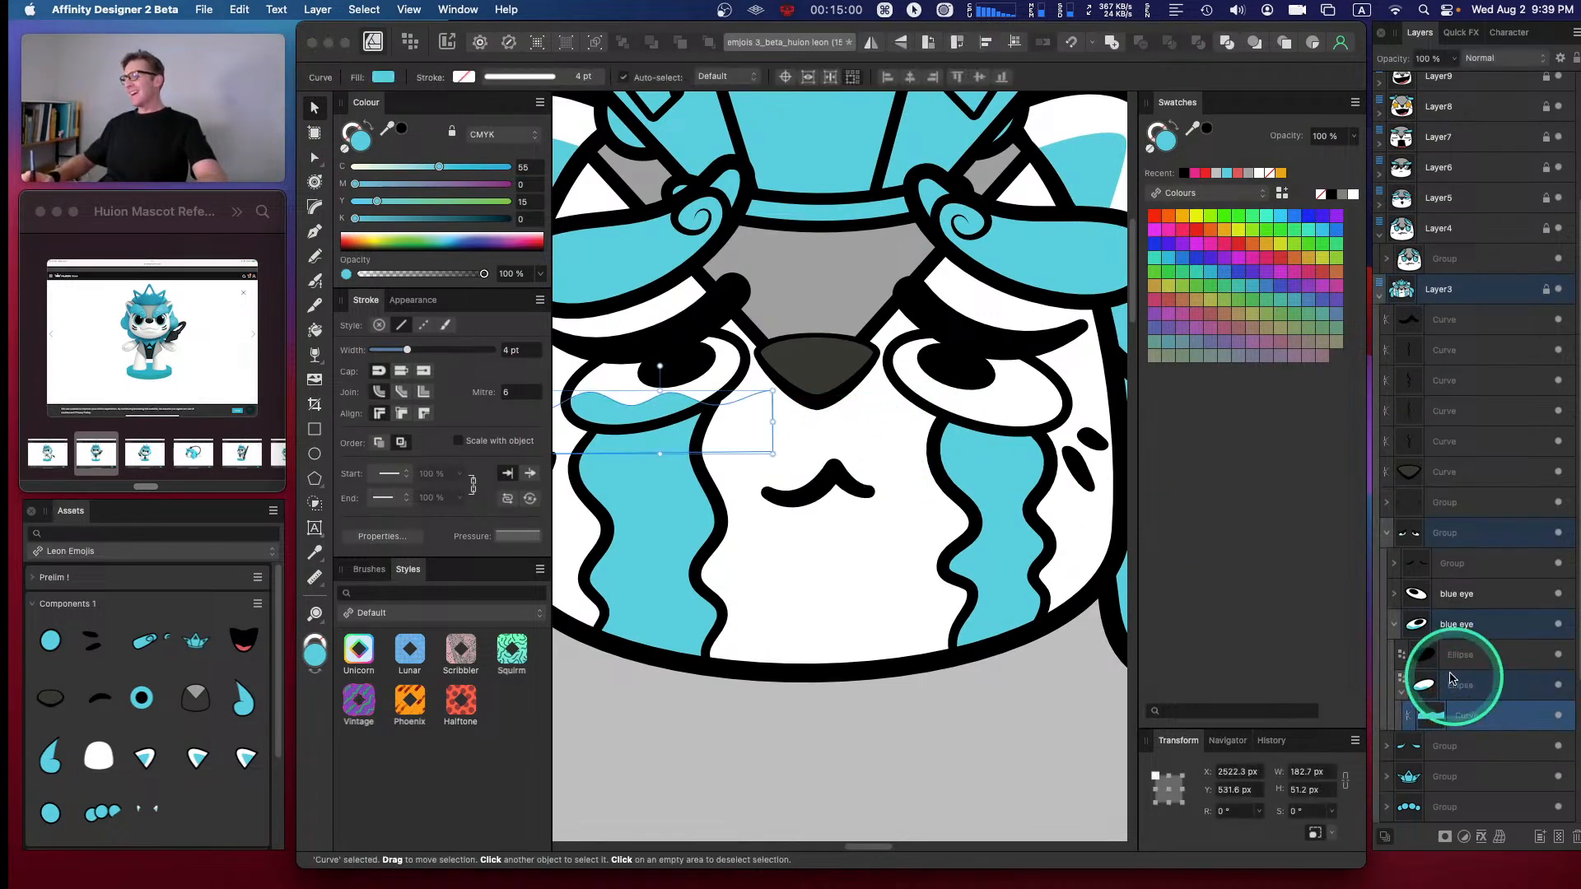
click(1394, 594)
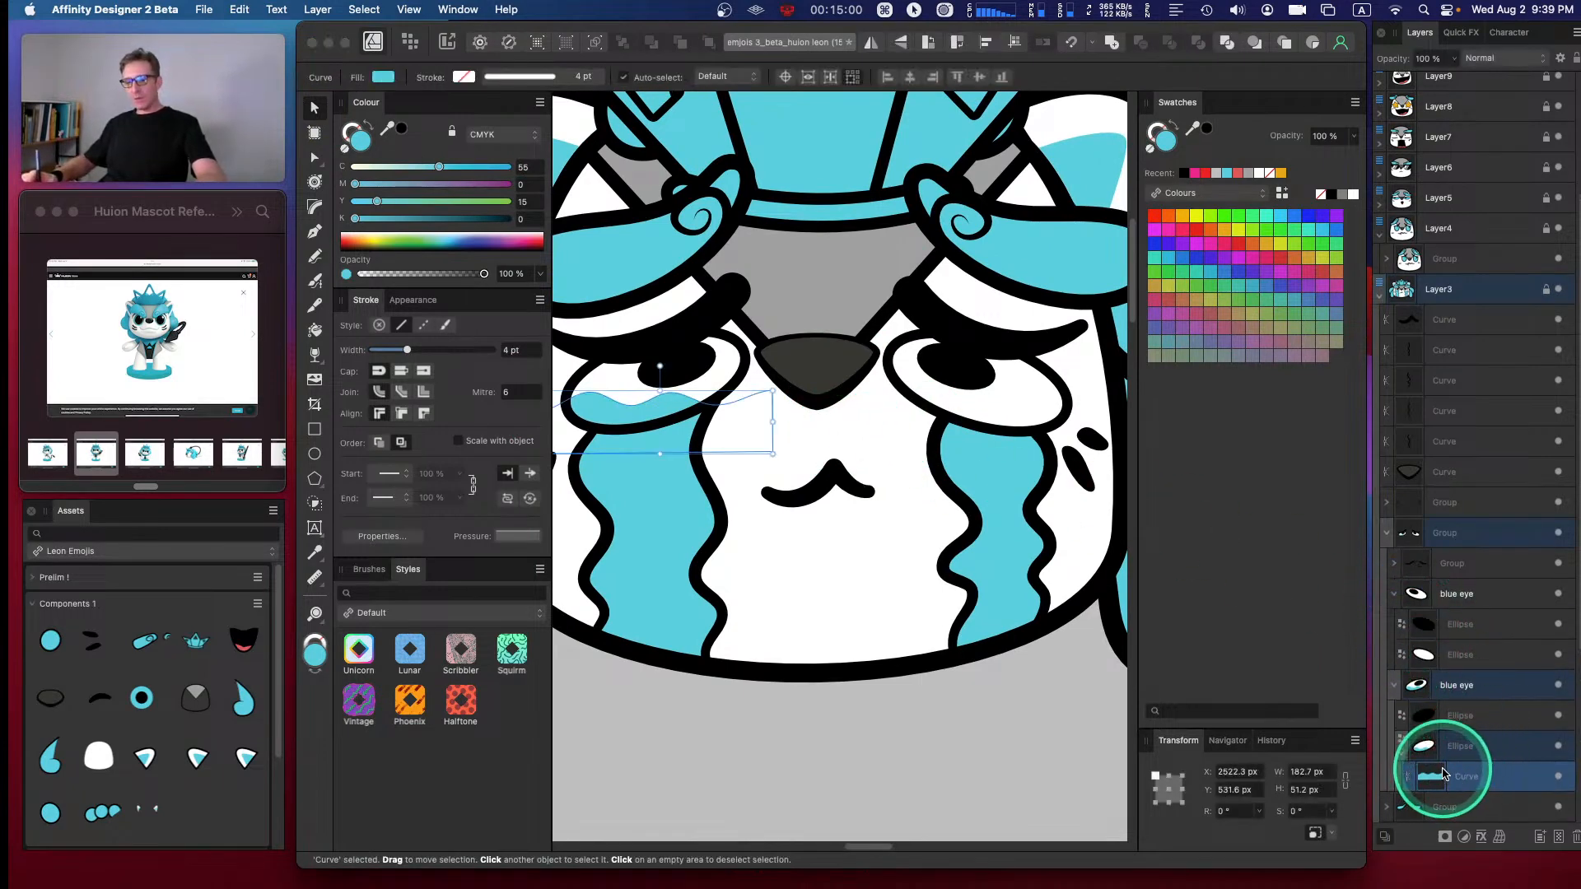
key(super+c)
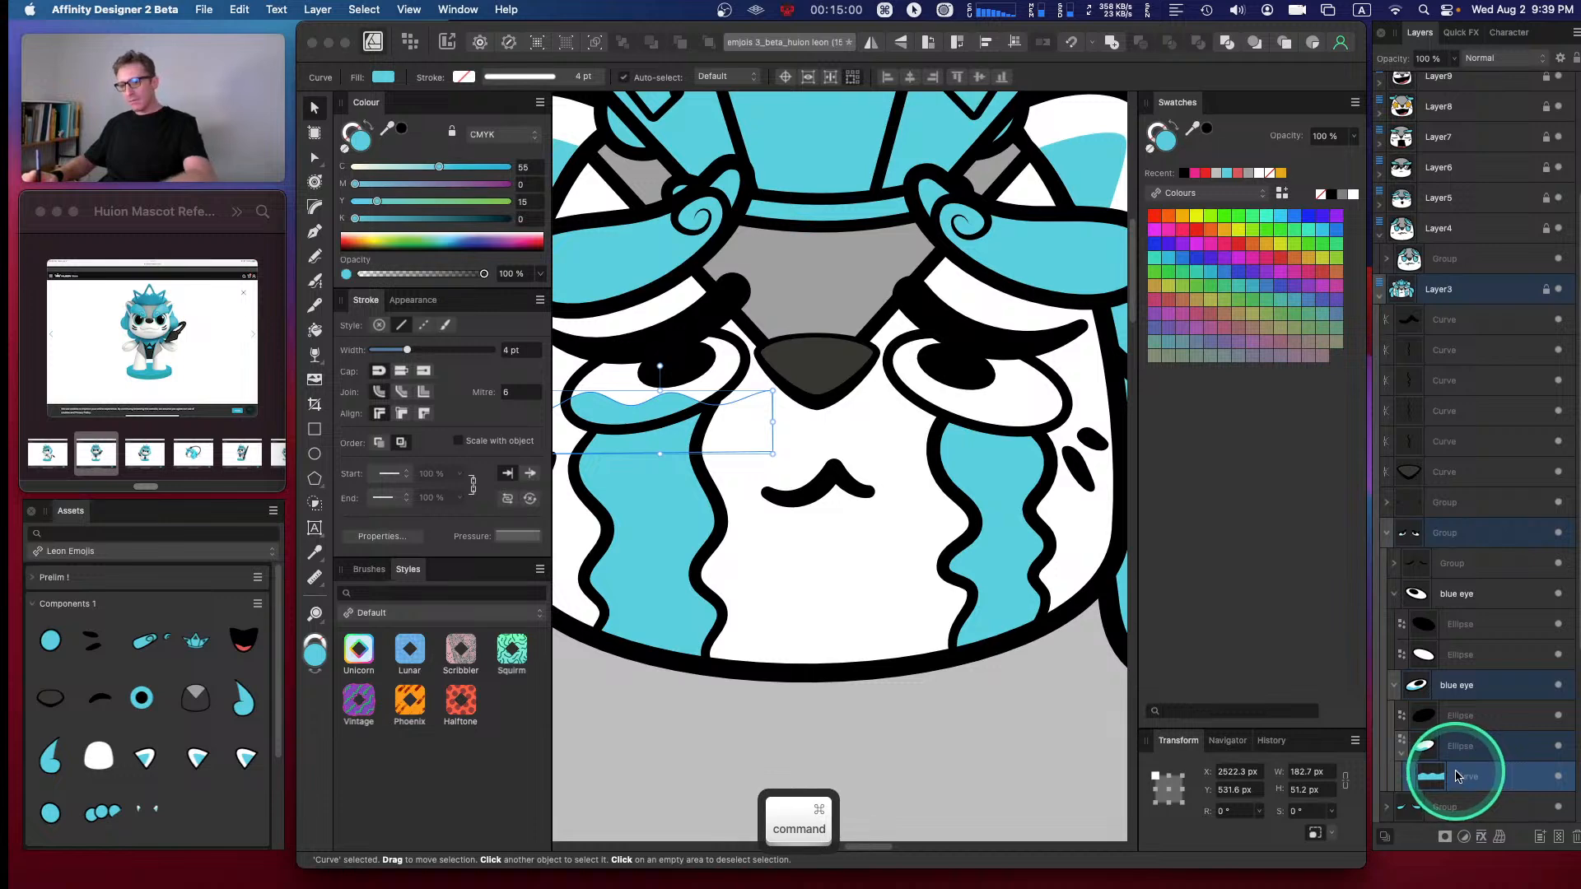
key(super+j)
drag(1467, 777, 1487, 654)
drag(661, 427, 992, 426)
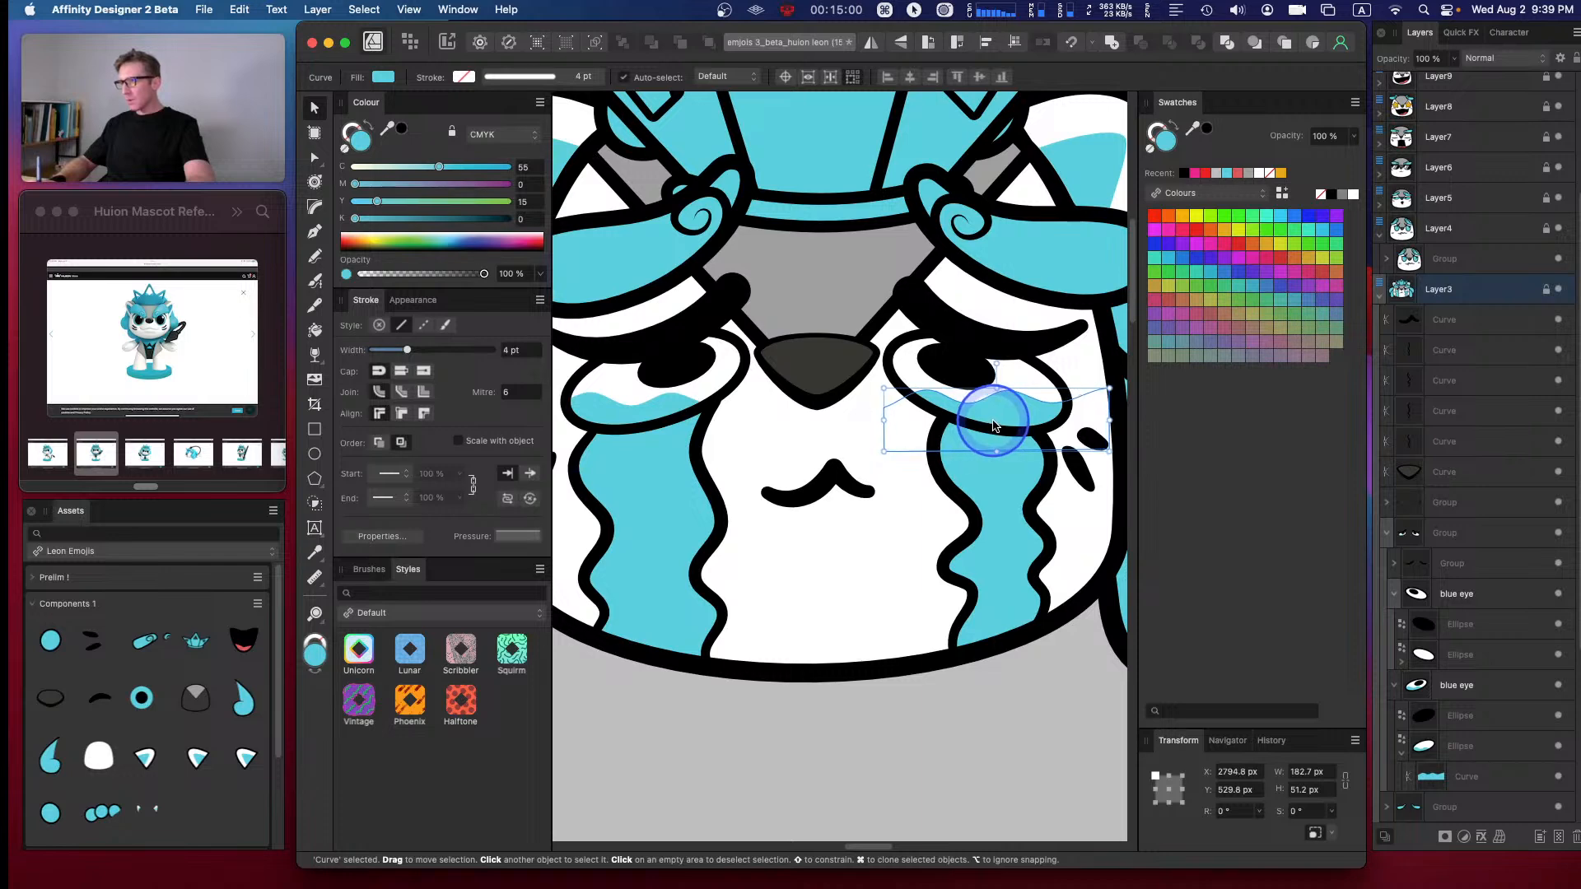
click(901, 593)
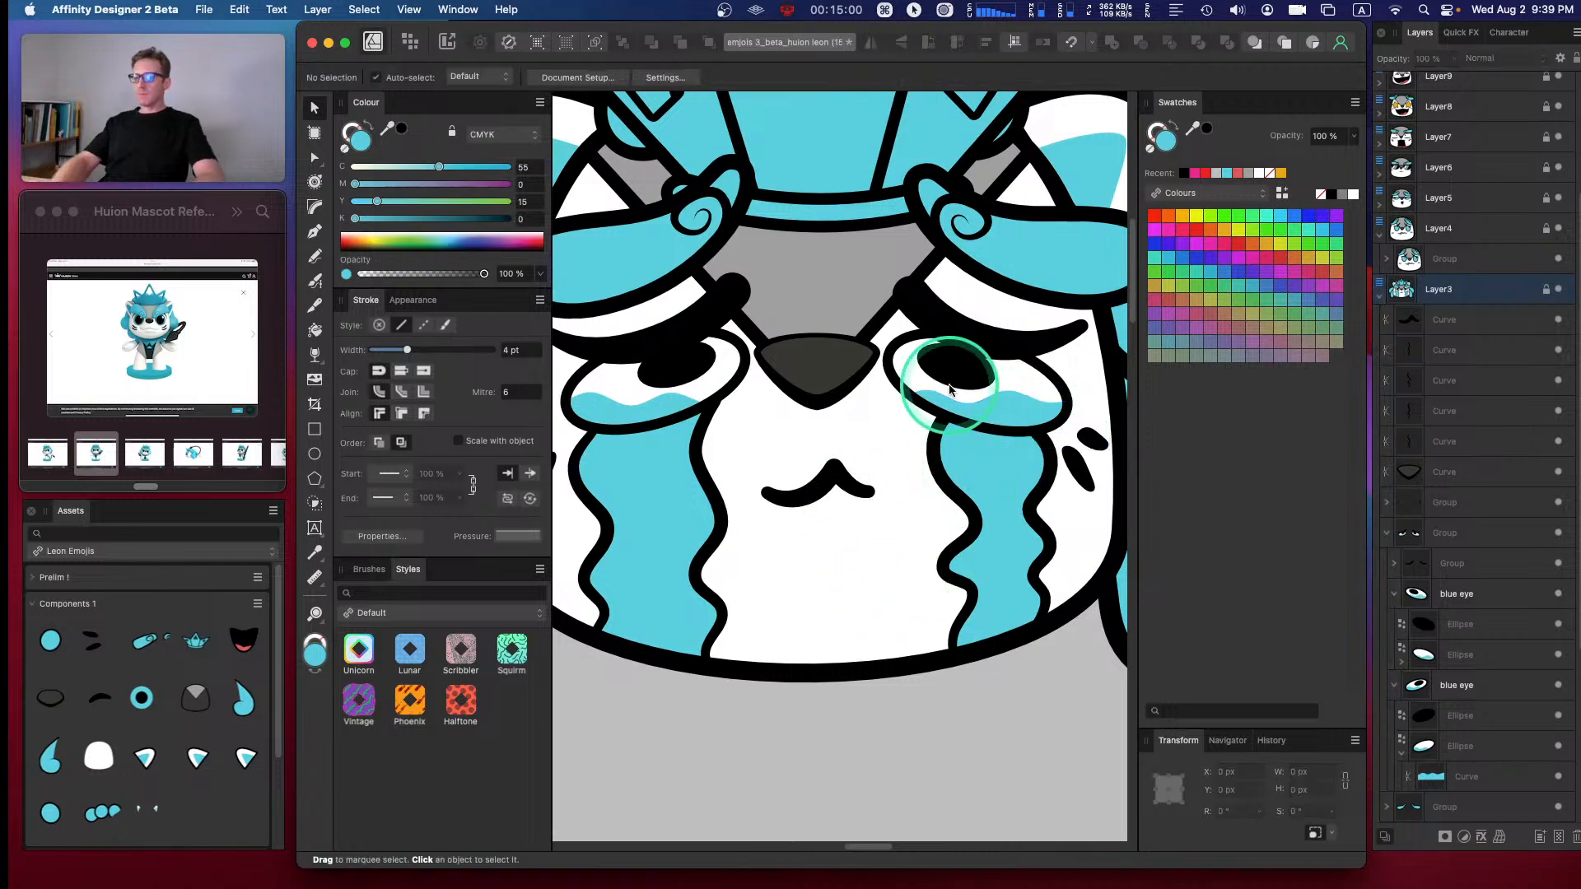
- Select the left eye's wavy tear curve and sample the blue of the head's hair with the colour picker
key(super+minus)
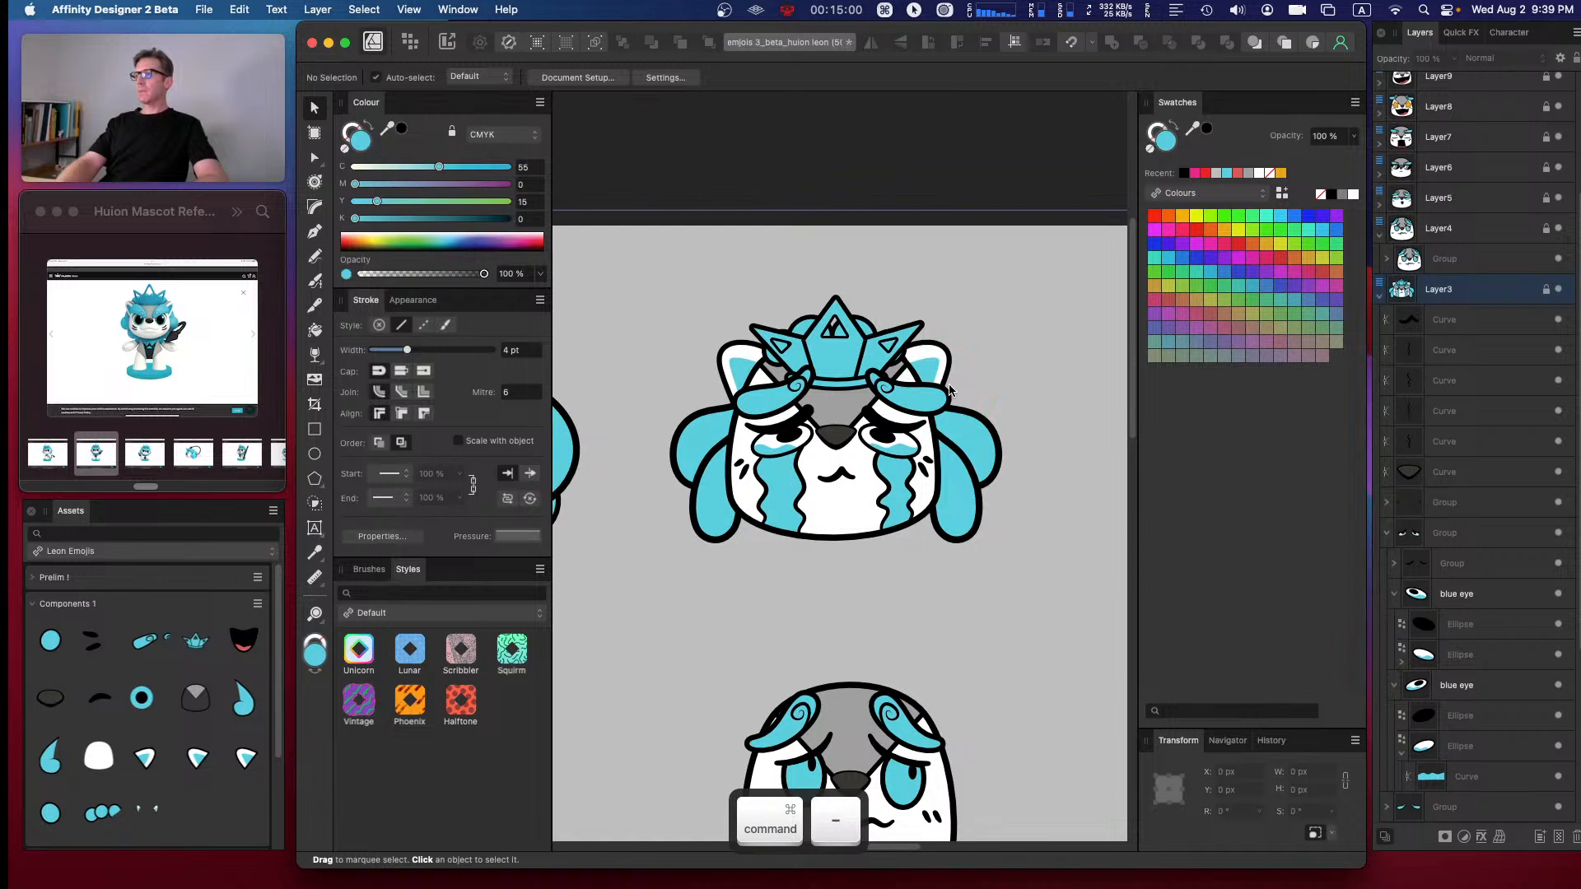
key(super+equal)
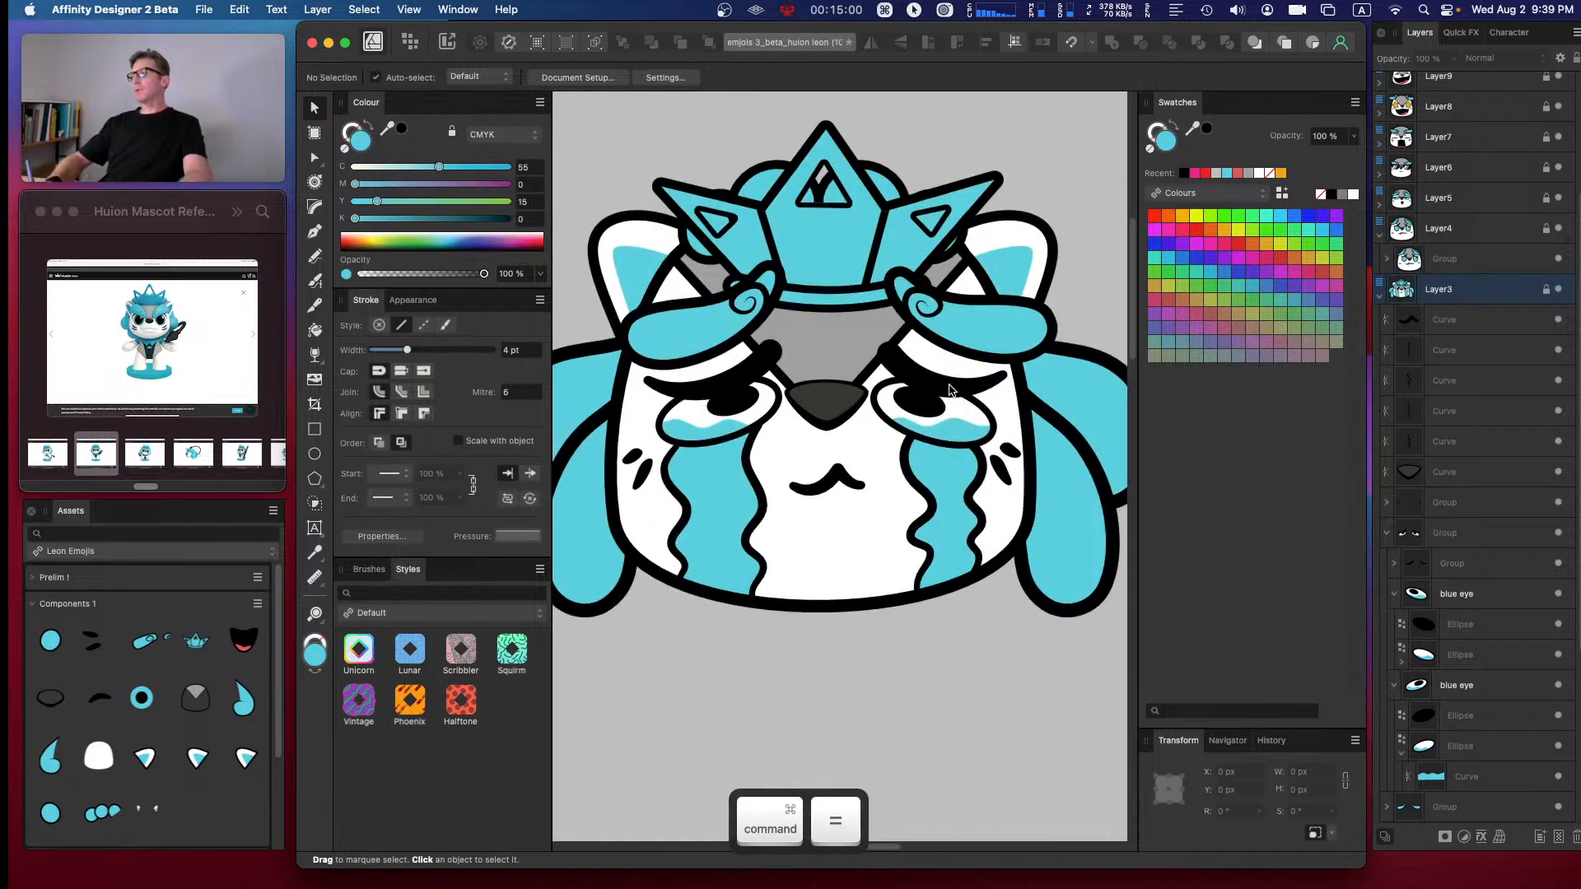
key(space)
drag(865, 293, 886, 342)
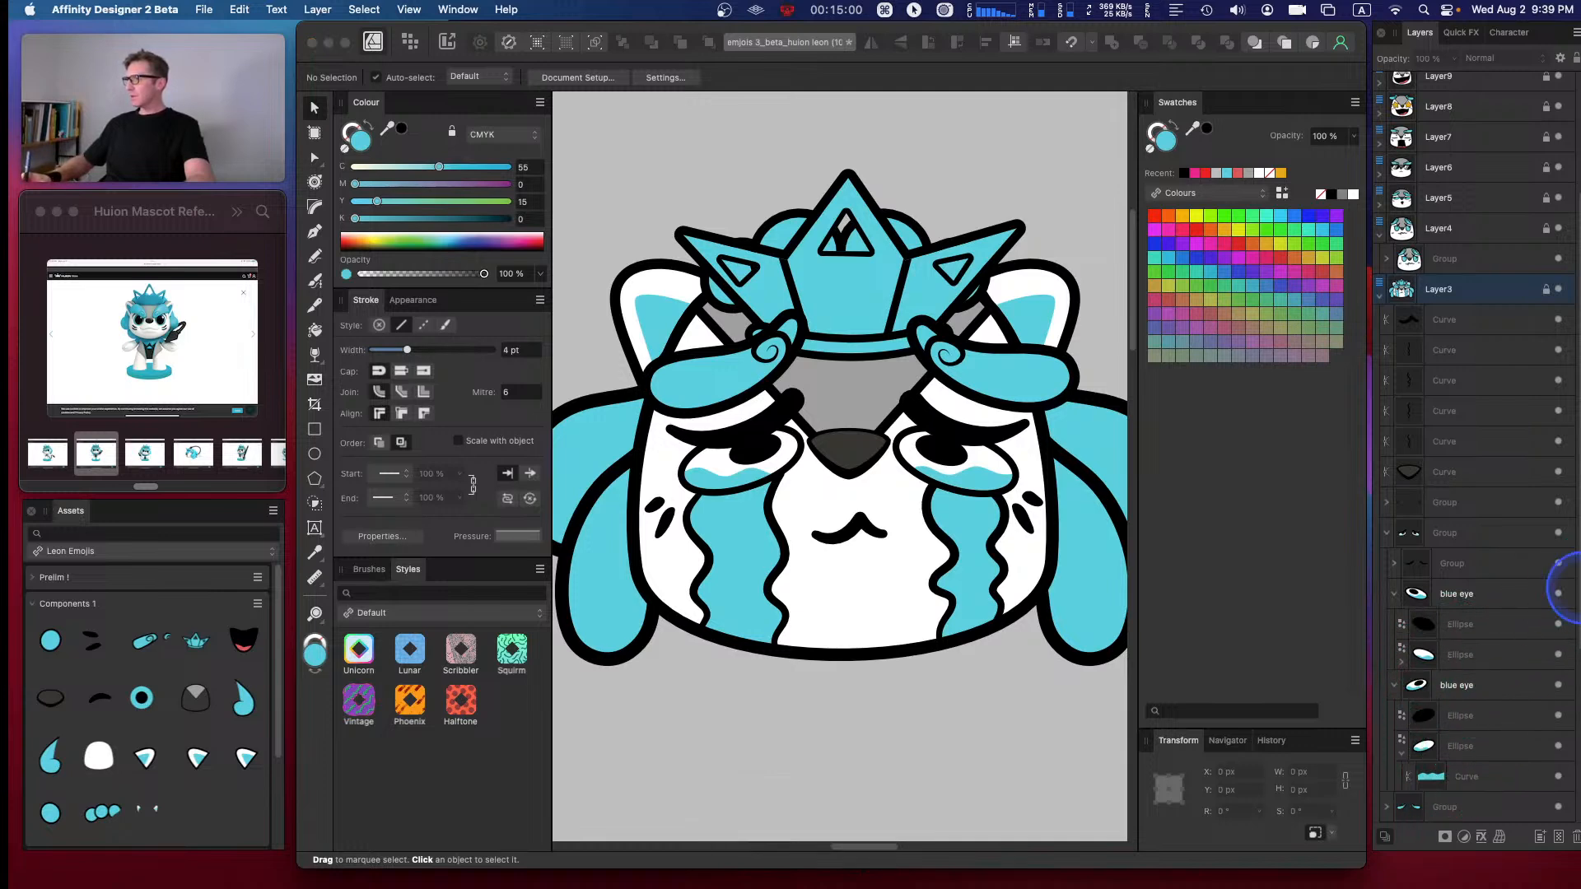
scroll(1568, 663, down, 3)
scroll(1569, 663, down, 1)
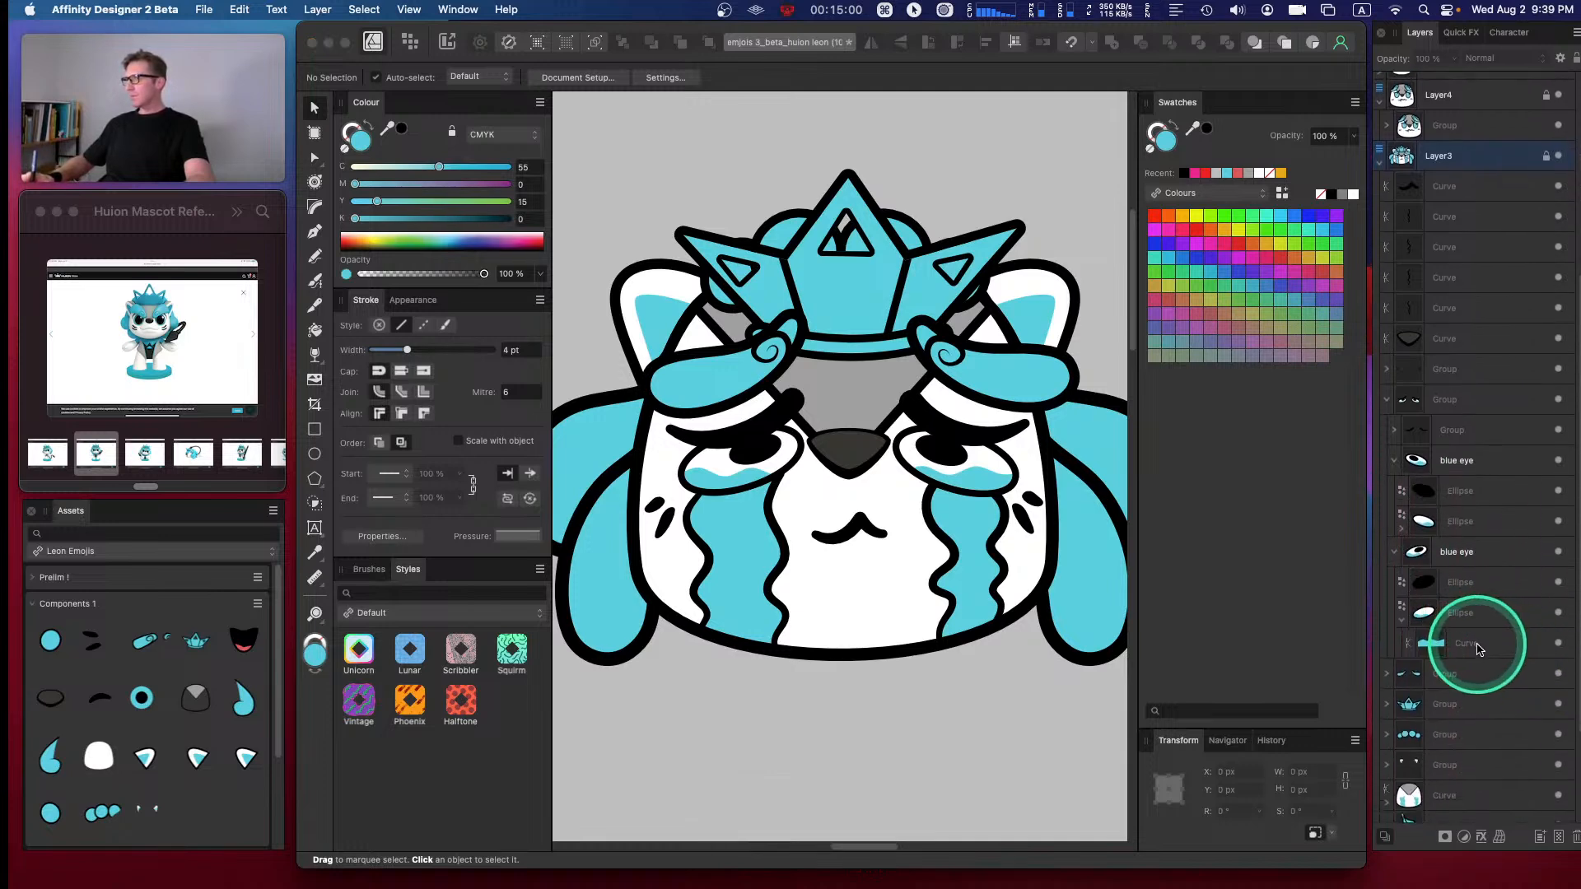
click(1474, 644)
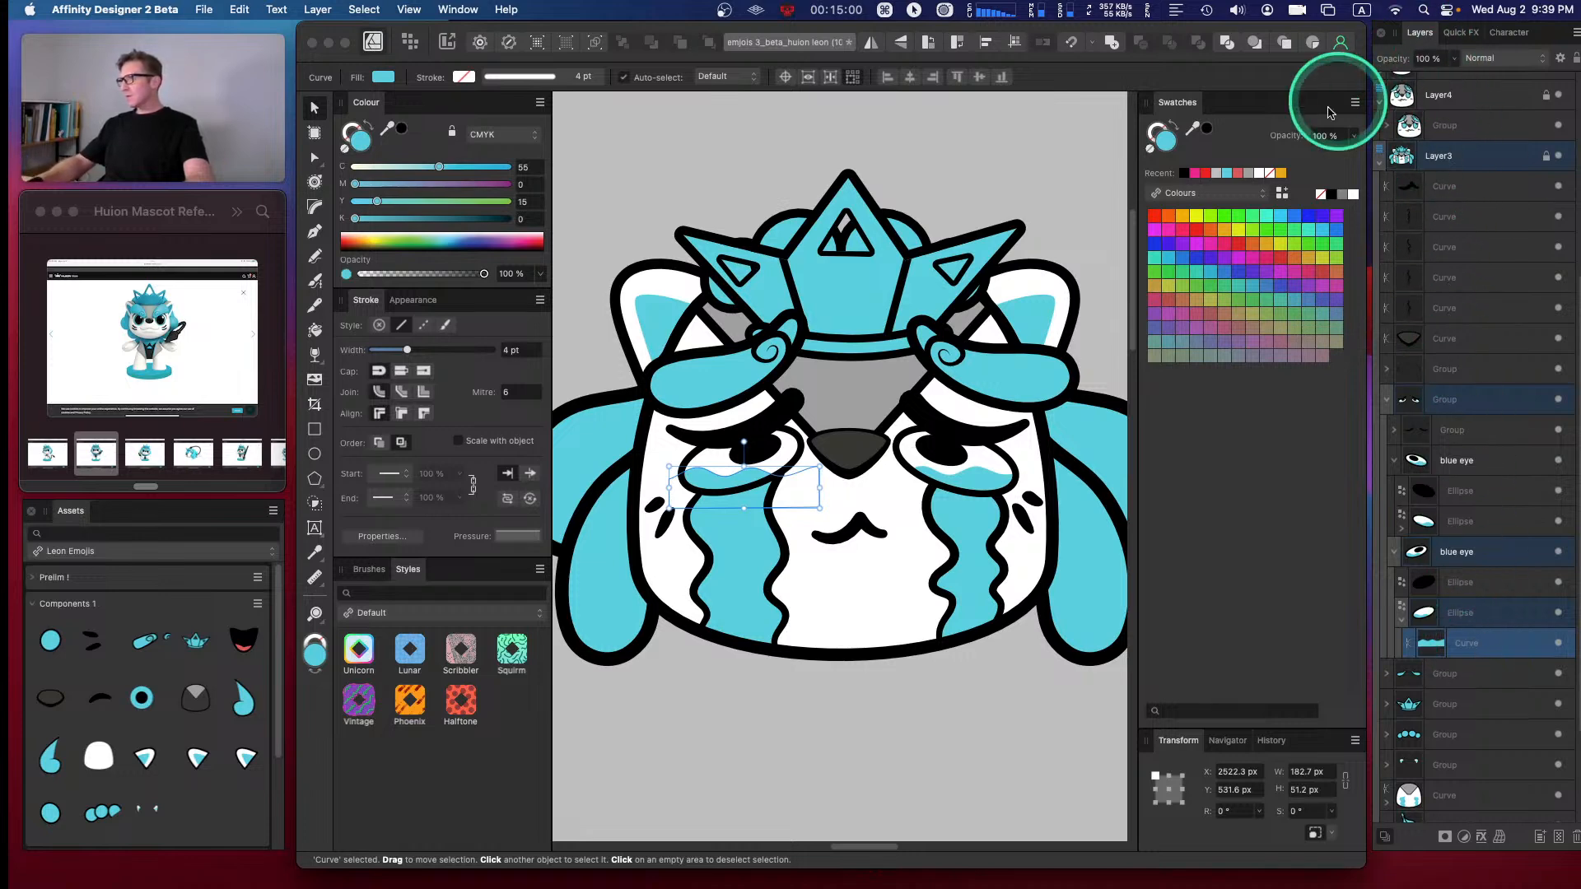
drag(387, 127, 688, 400)
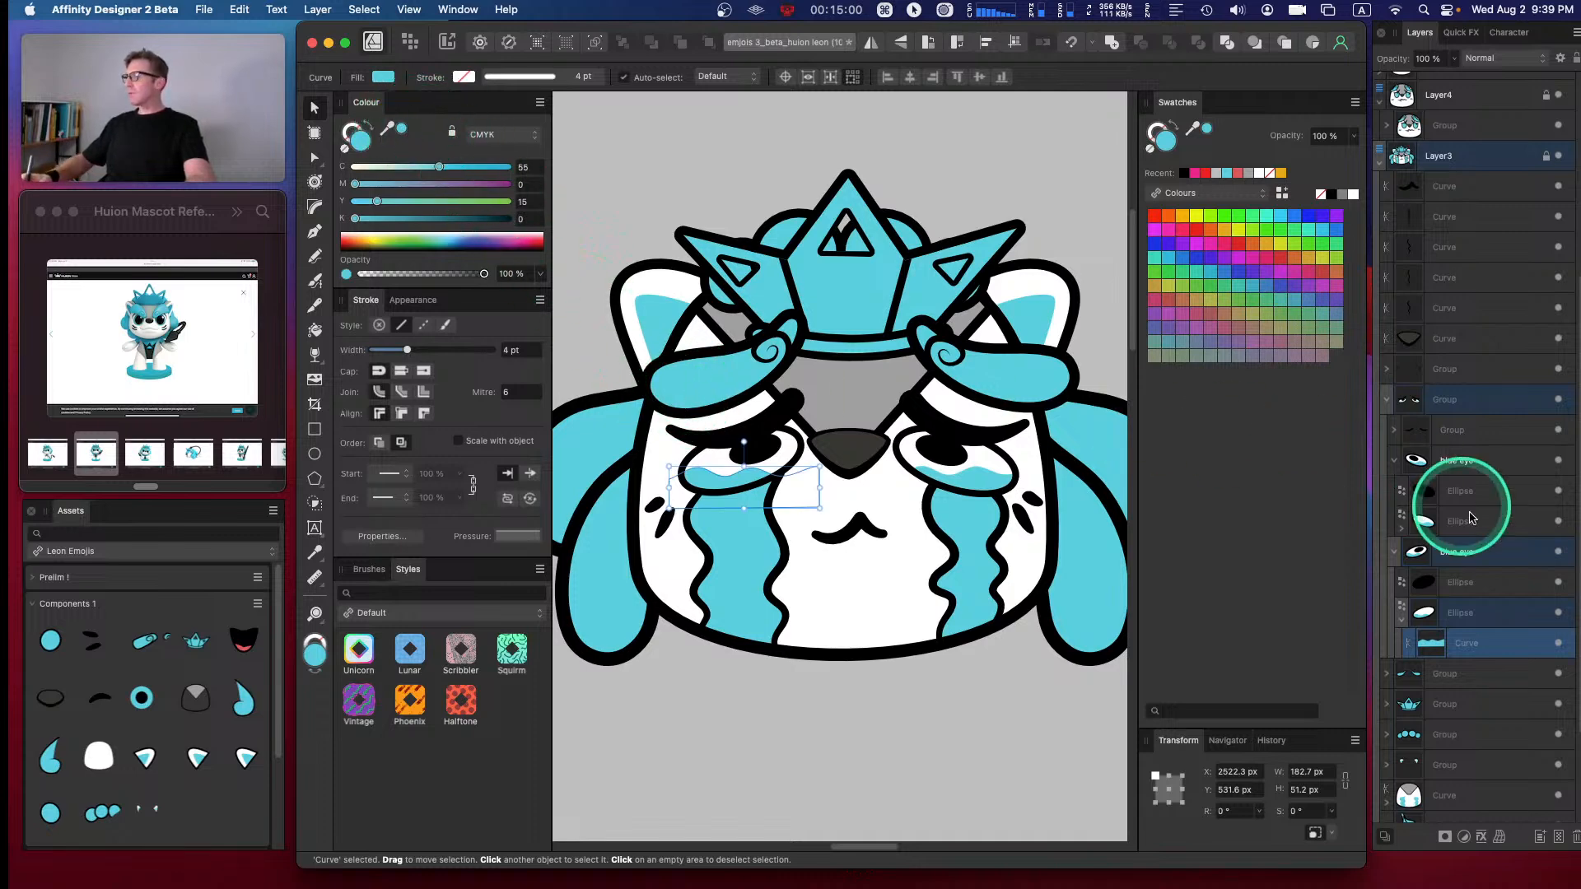
- Set the fill of both eyes' wavy tear curves to C 25, M 0, Y 0, K 0 and collapse both blue eye groups
click(1393, 552)
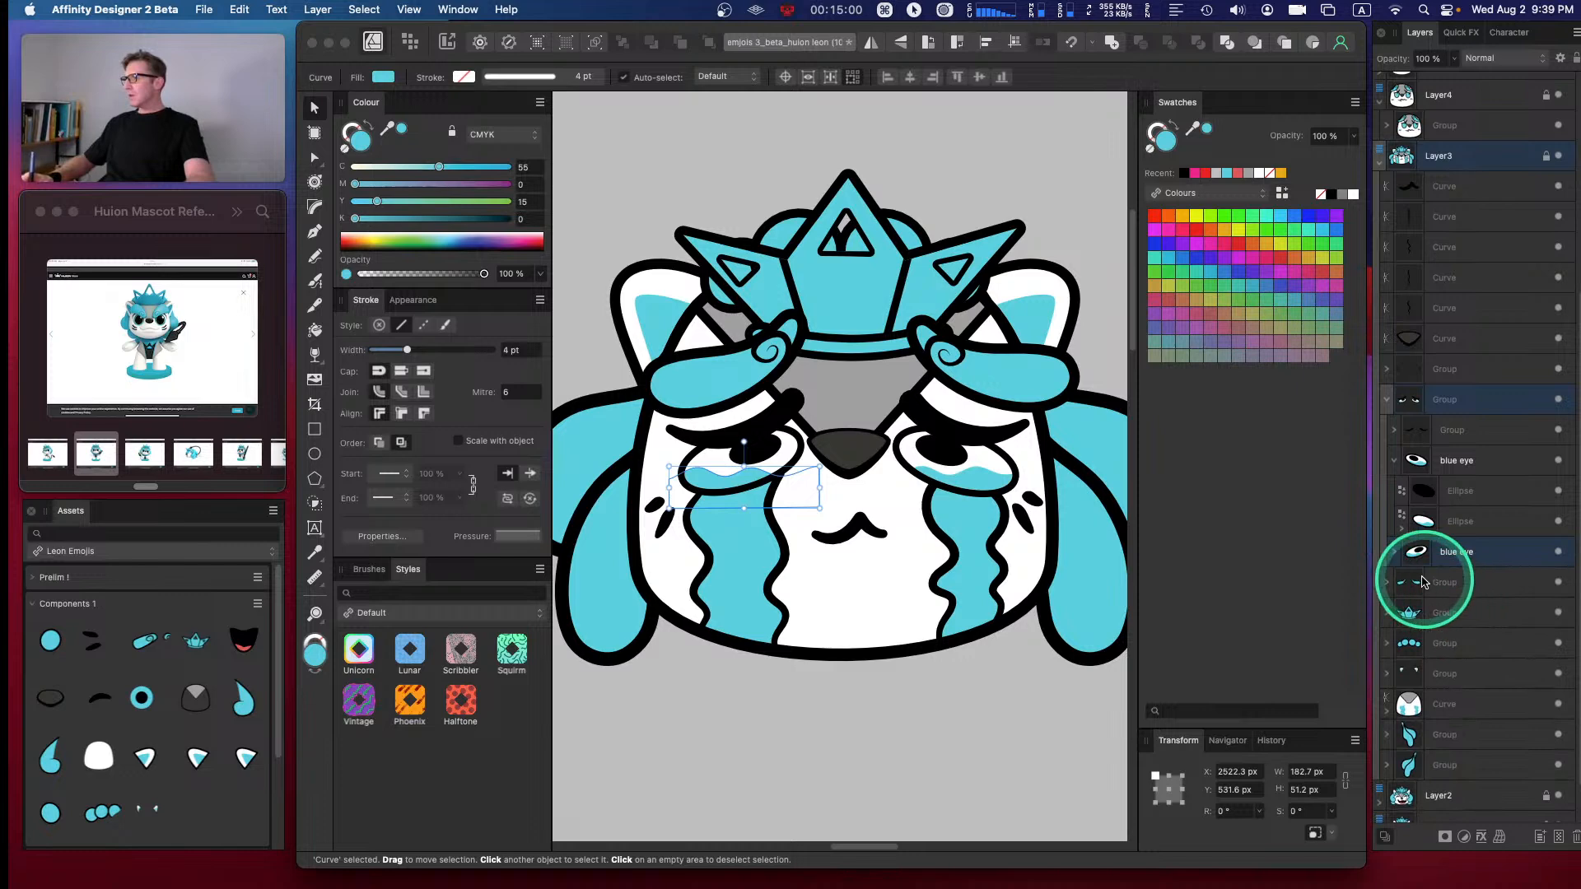
click(1393, 551)
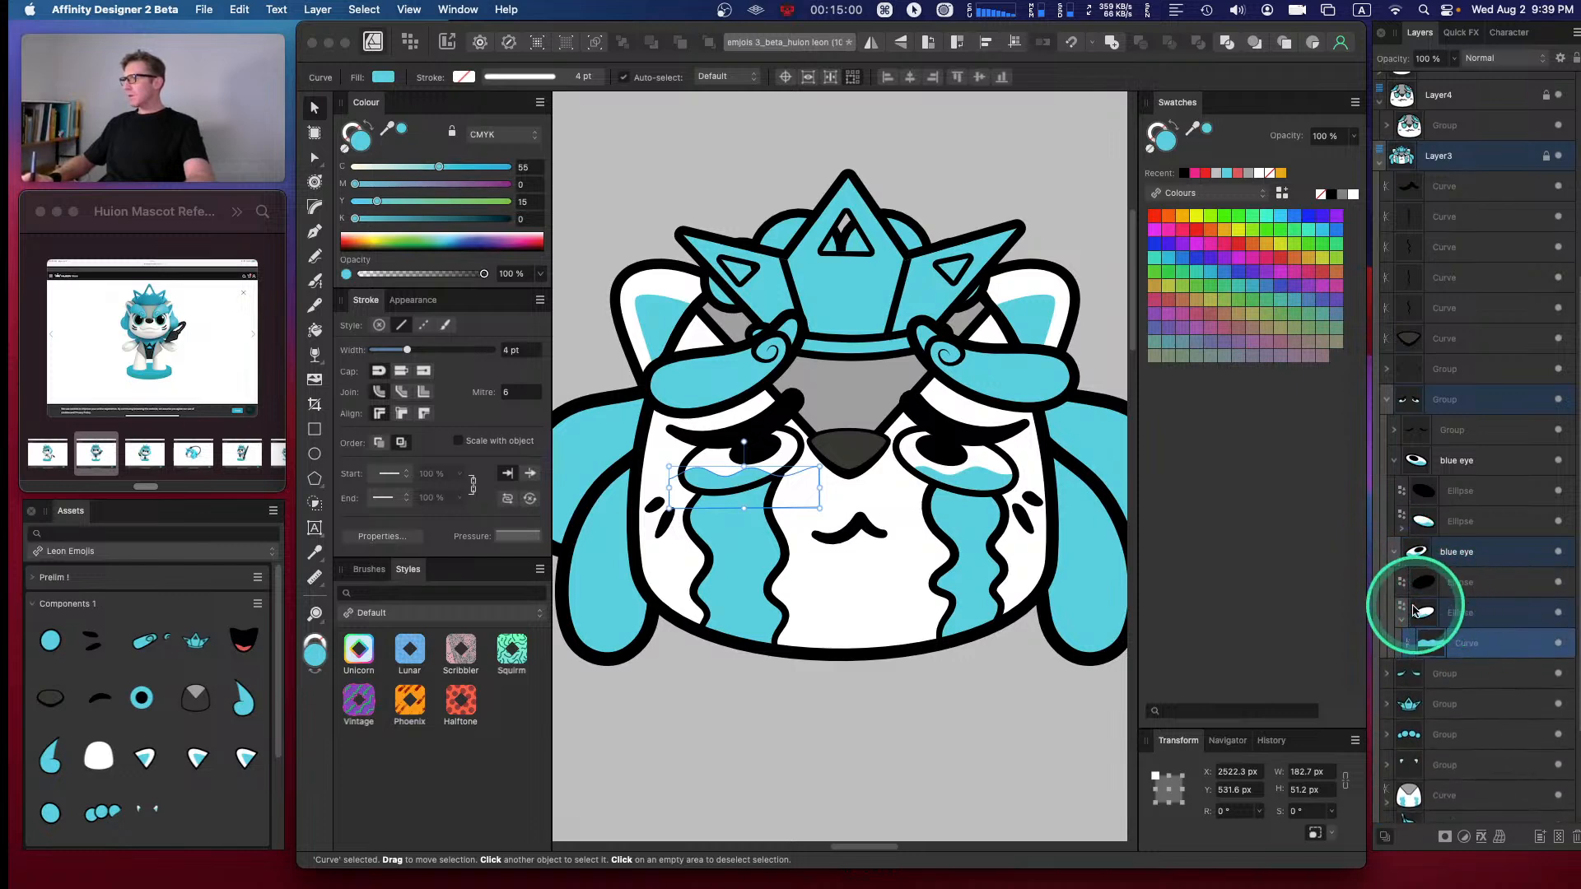
click(1402, 528)
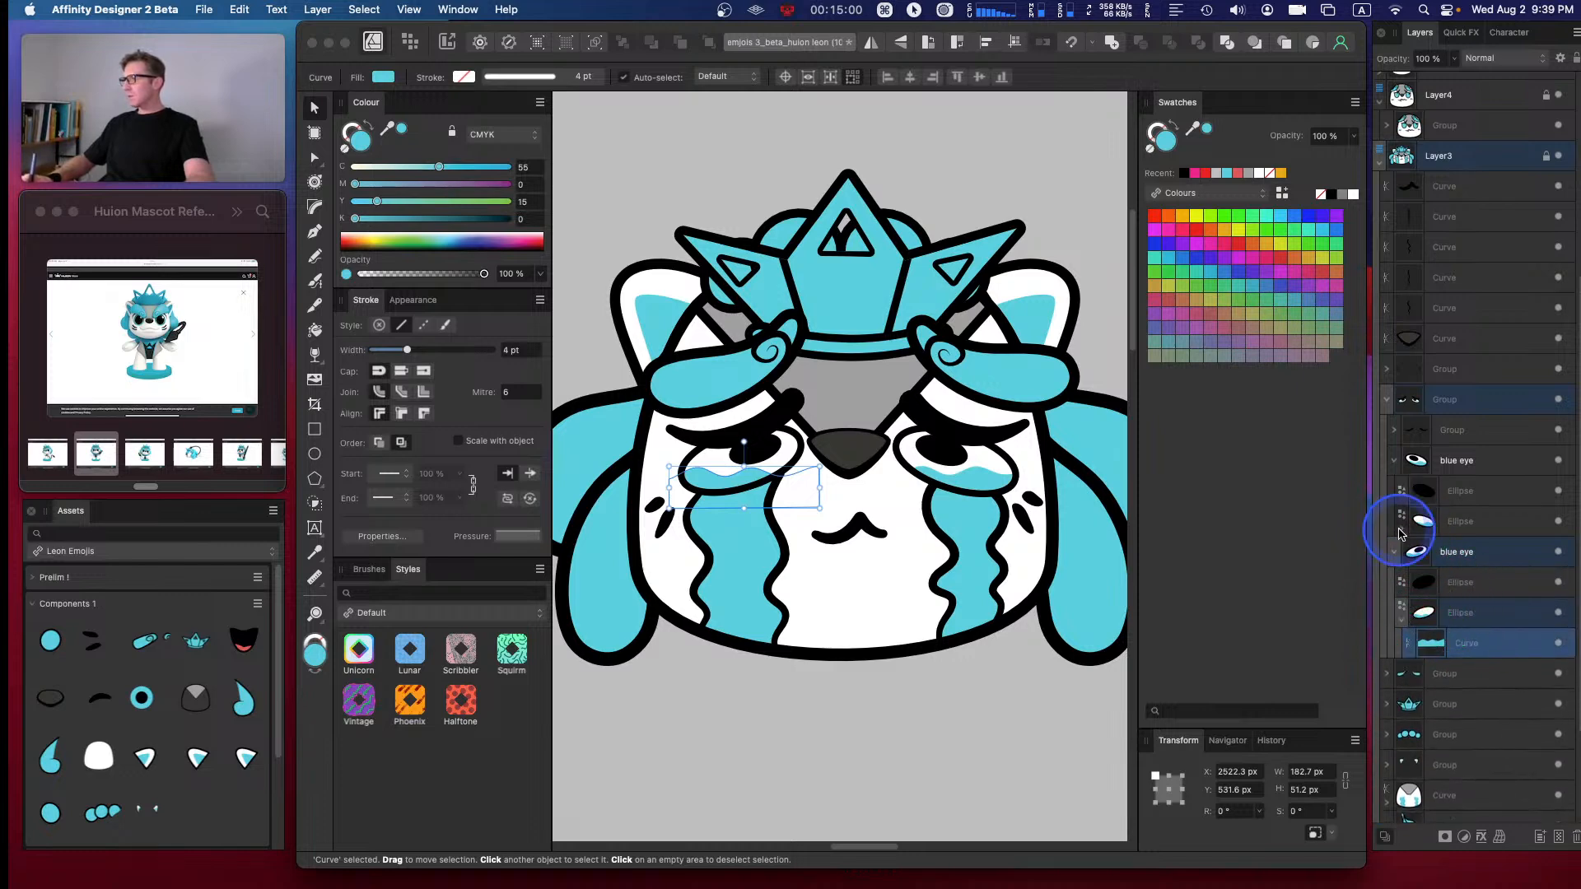
click(1455, 557)
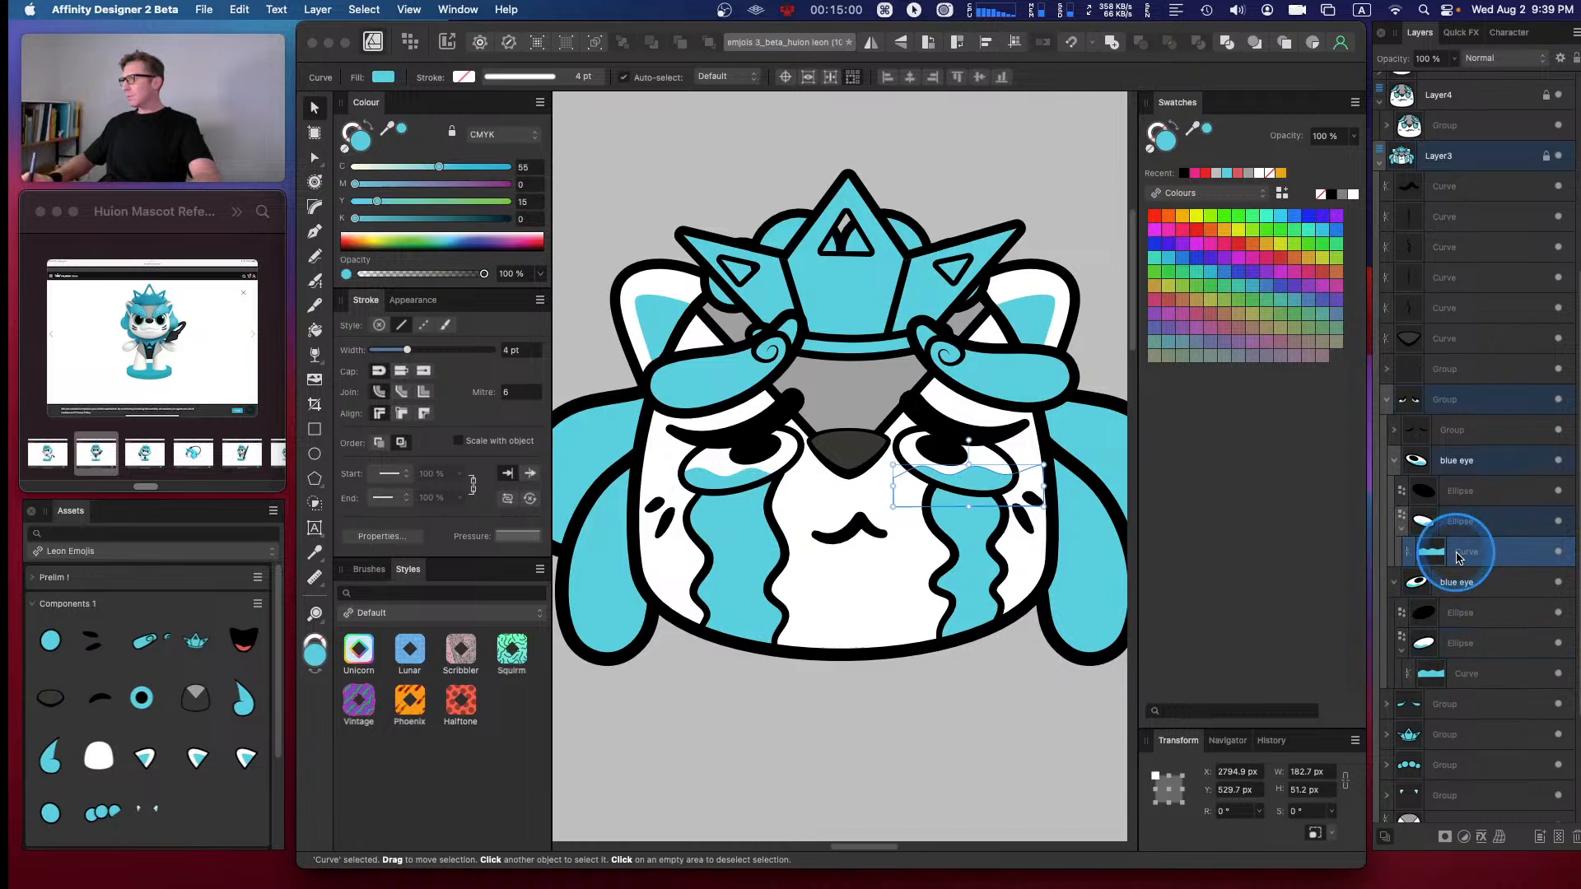
super+click(1464, 675)
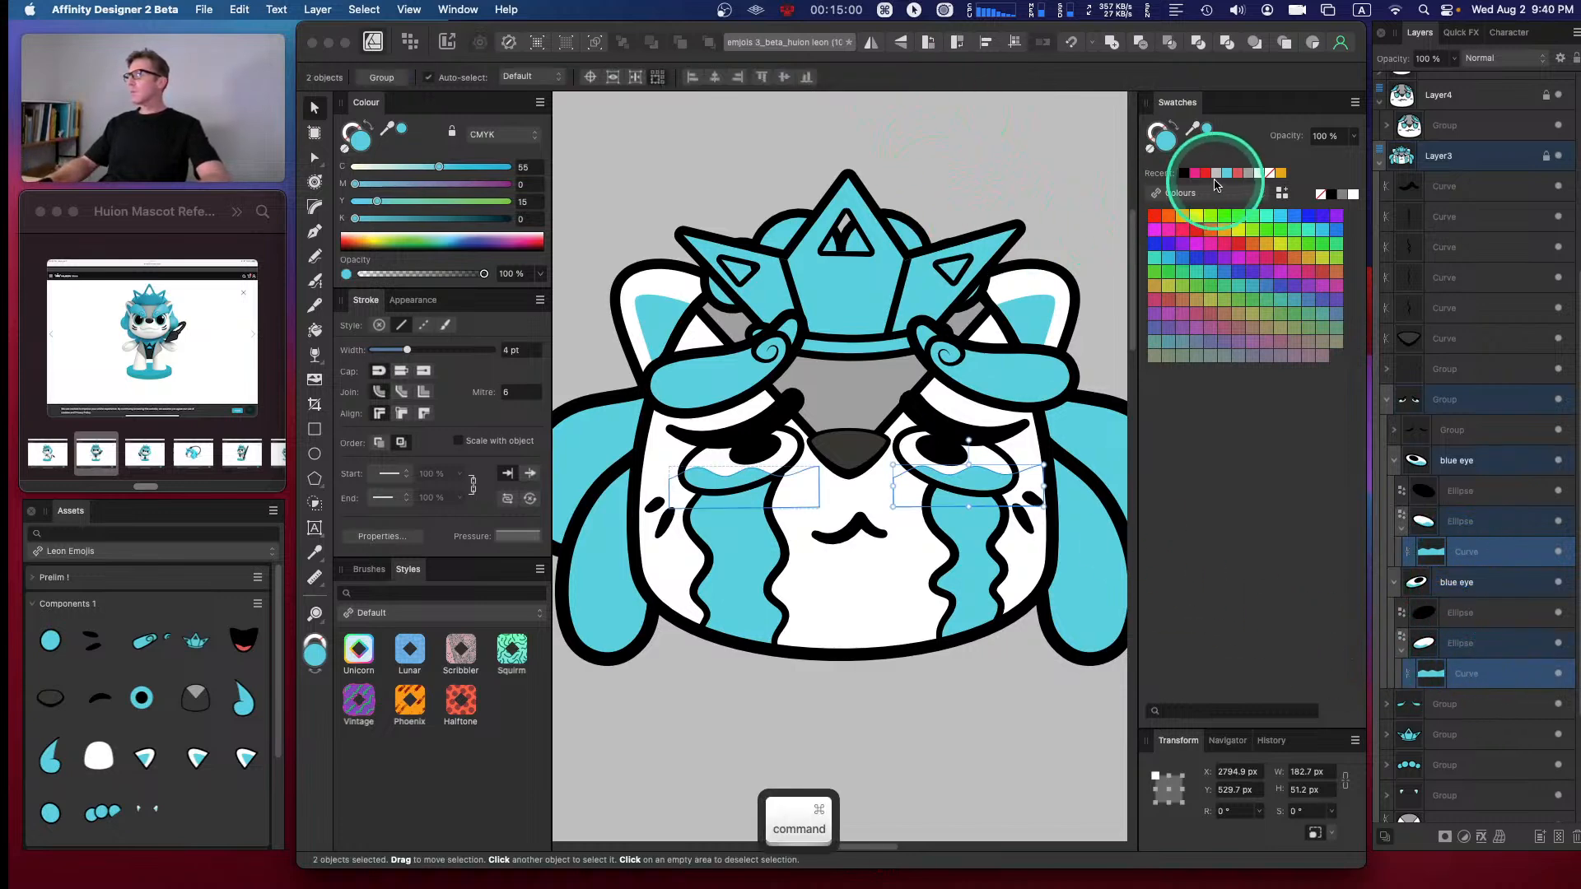
drag(378, 202, 355, 201)
drag(439, 167, 396, 182)
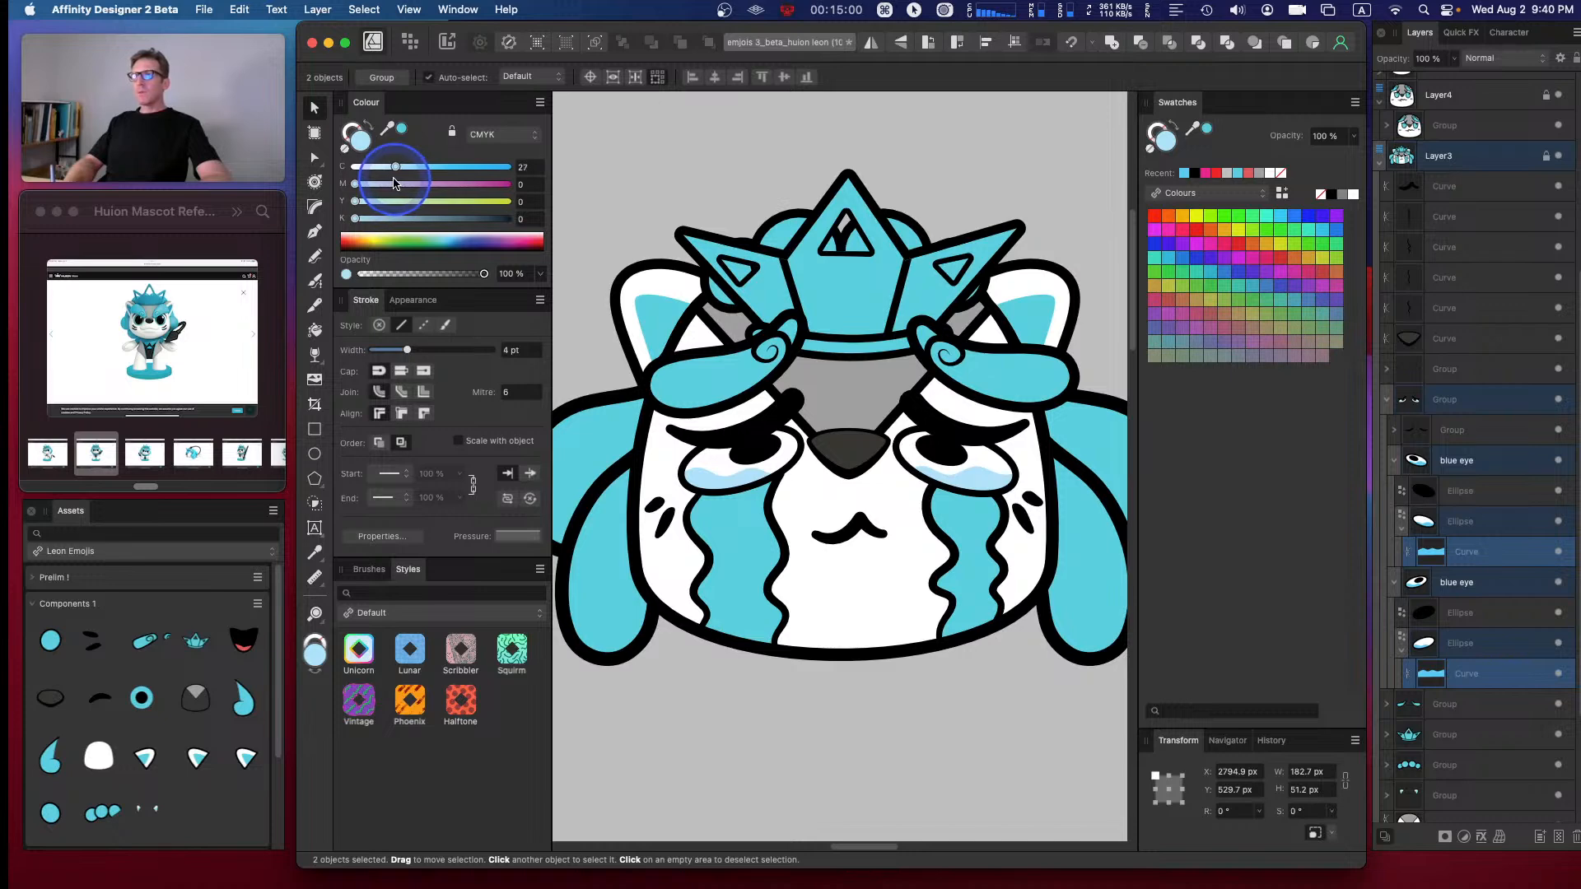
drag(394, 183, 398, 179)
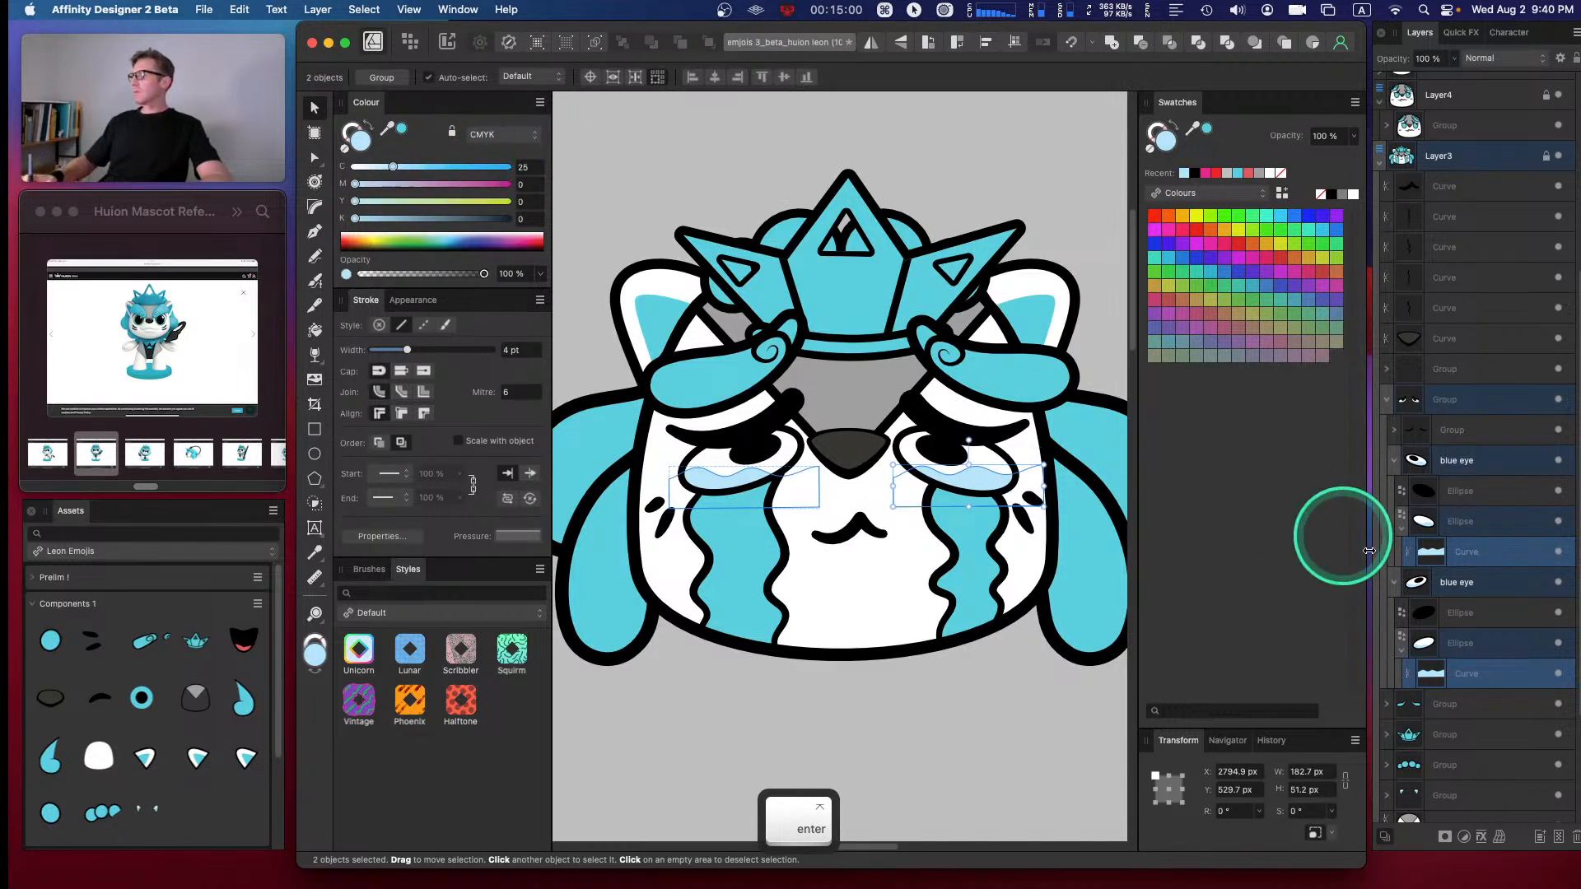
click(1400, 532)
click(1394, 551)
click(1393, 460)
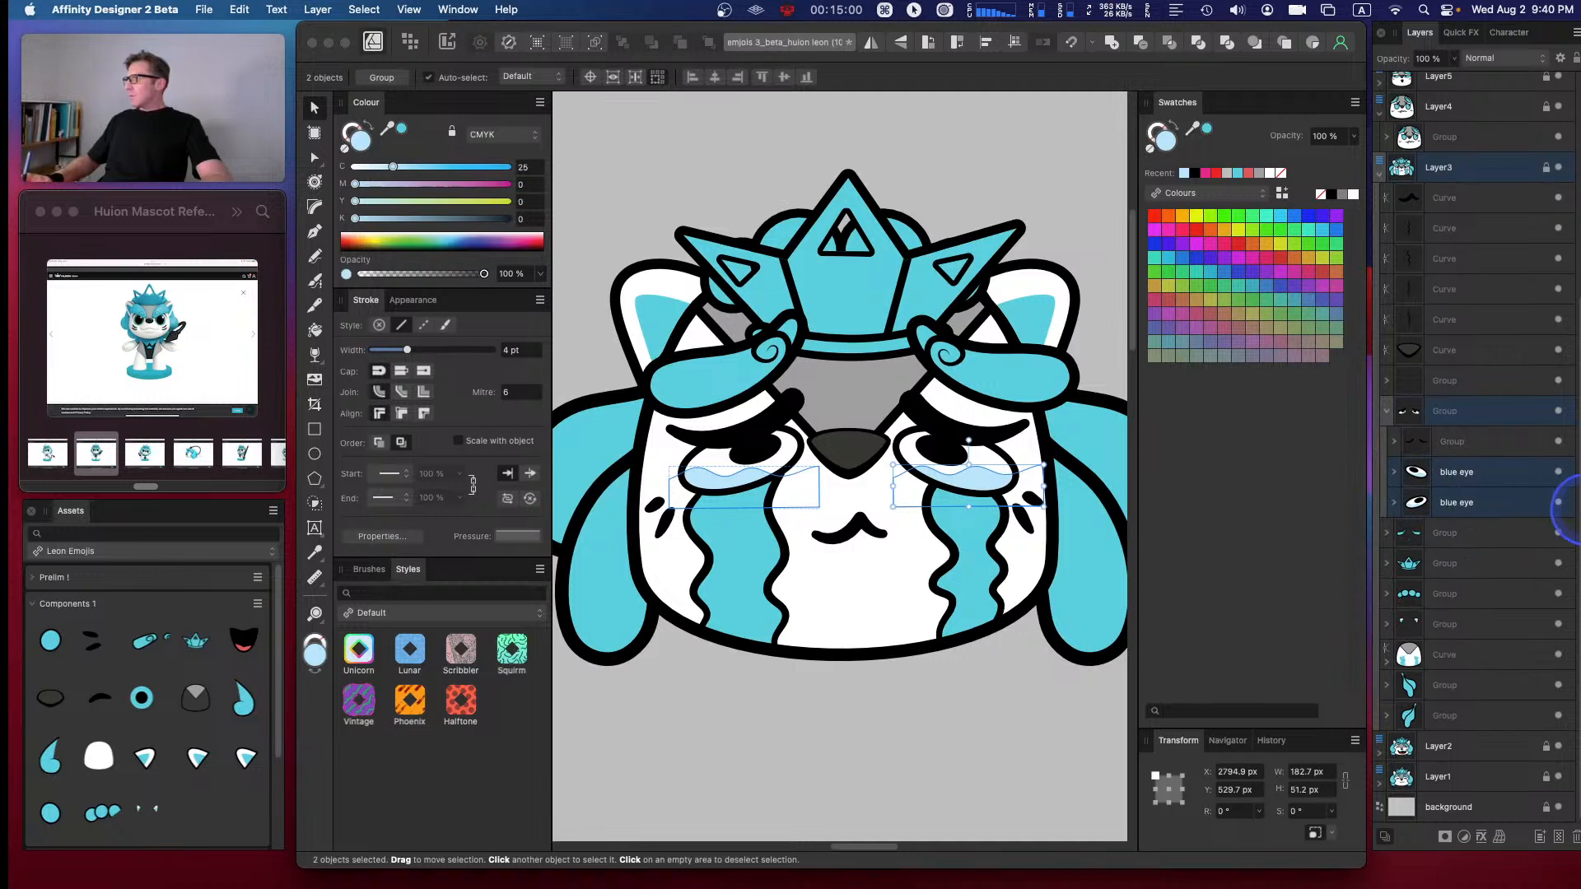
- Recolour both tear streams nested in the head curve by setting cyan to 25 and yellow to 0, and clear the selection
click(1386, 653)
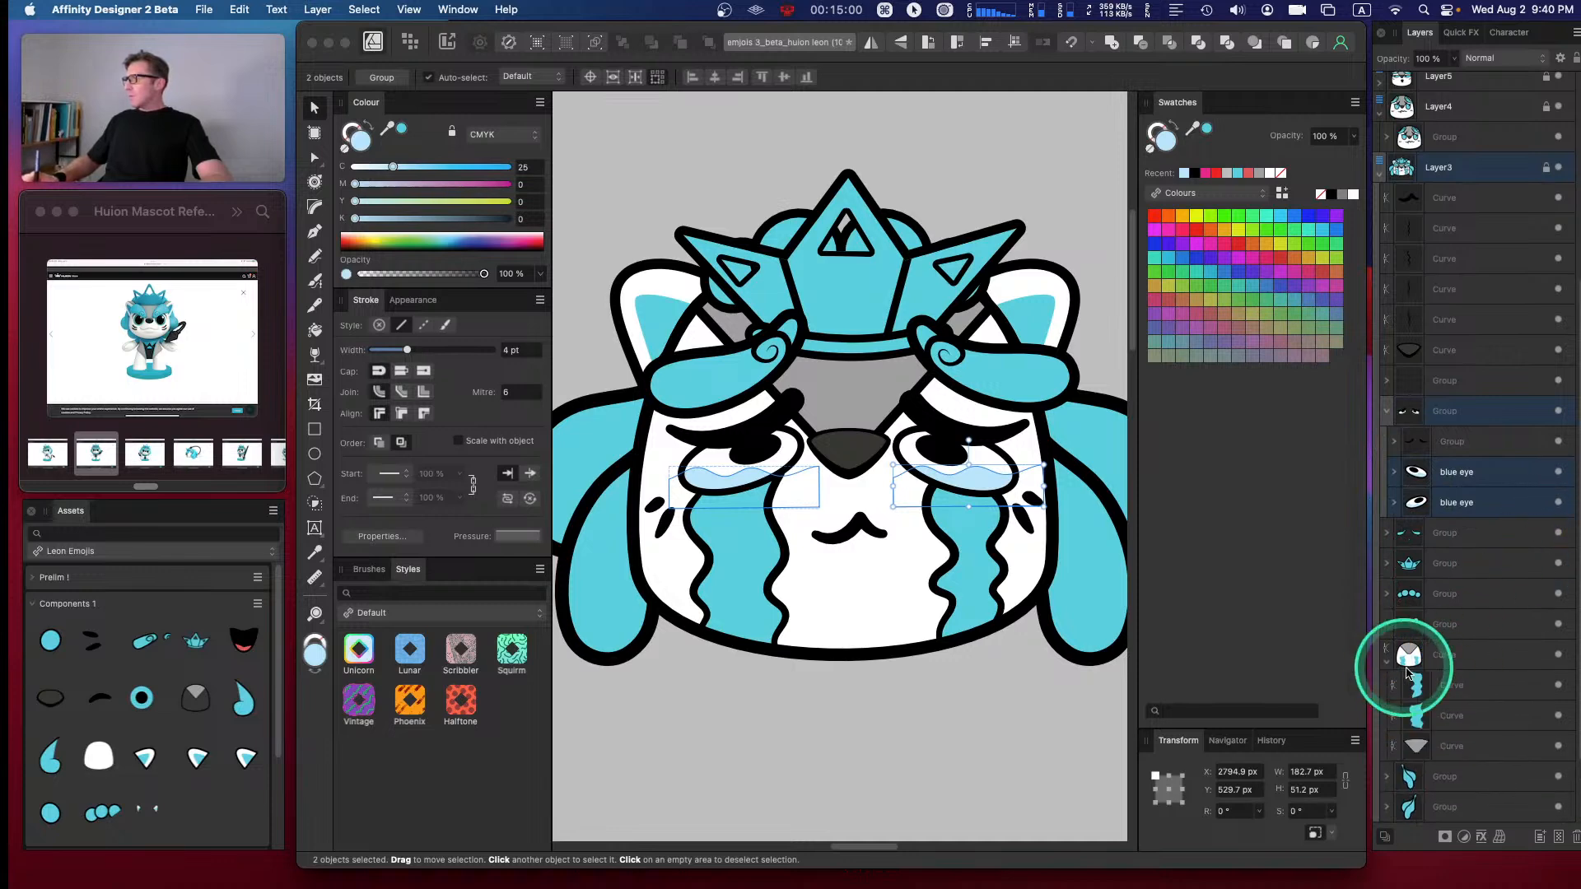
click(1446, 716)
shift+click(1462, 683)
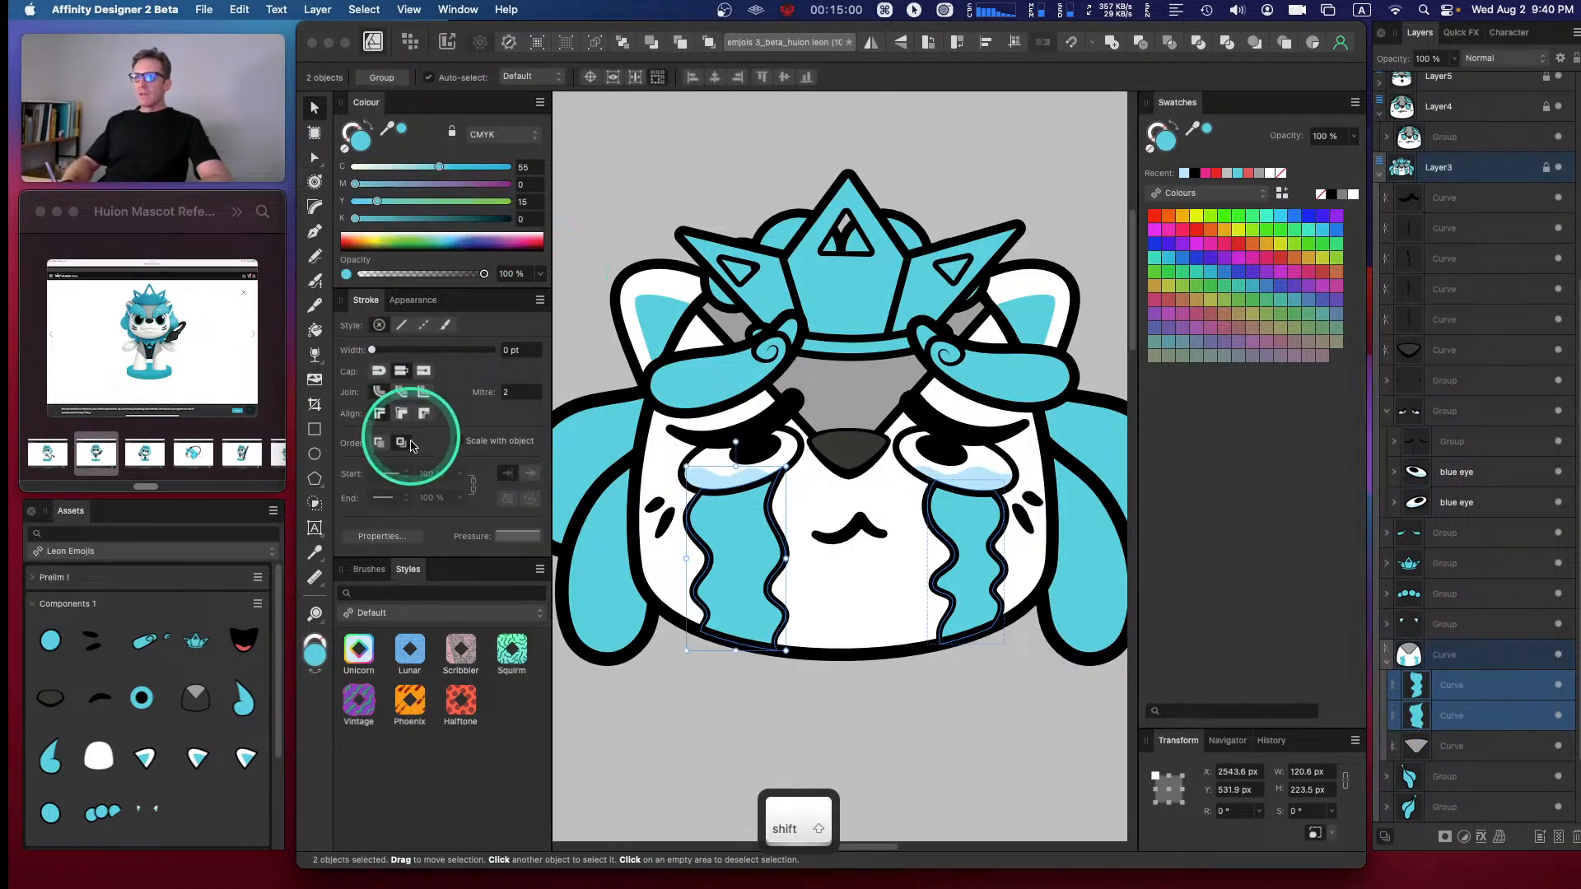
click(533, 167)
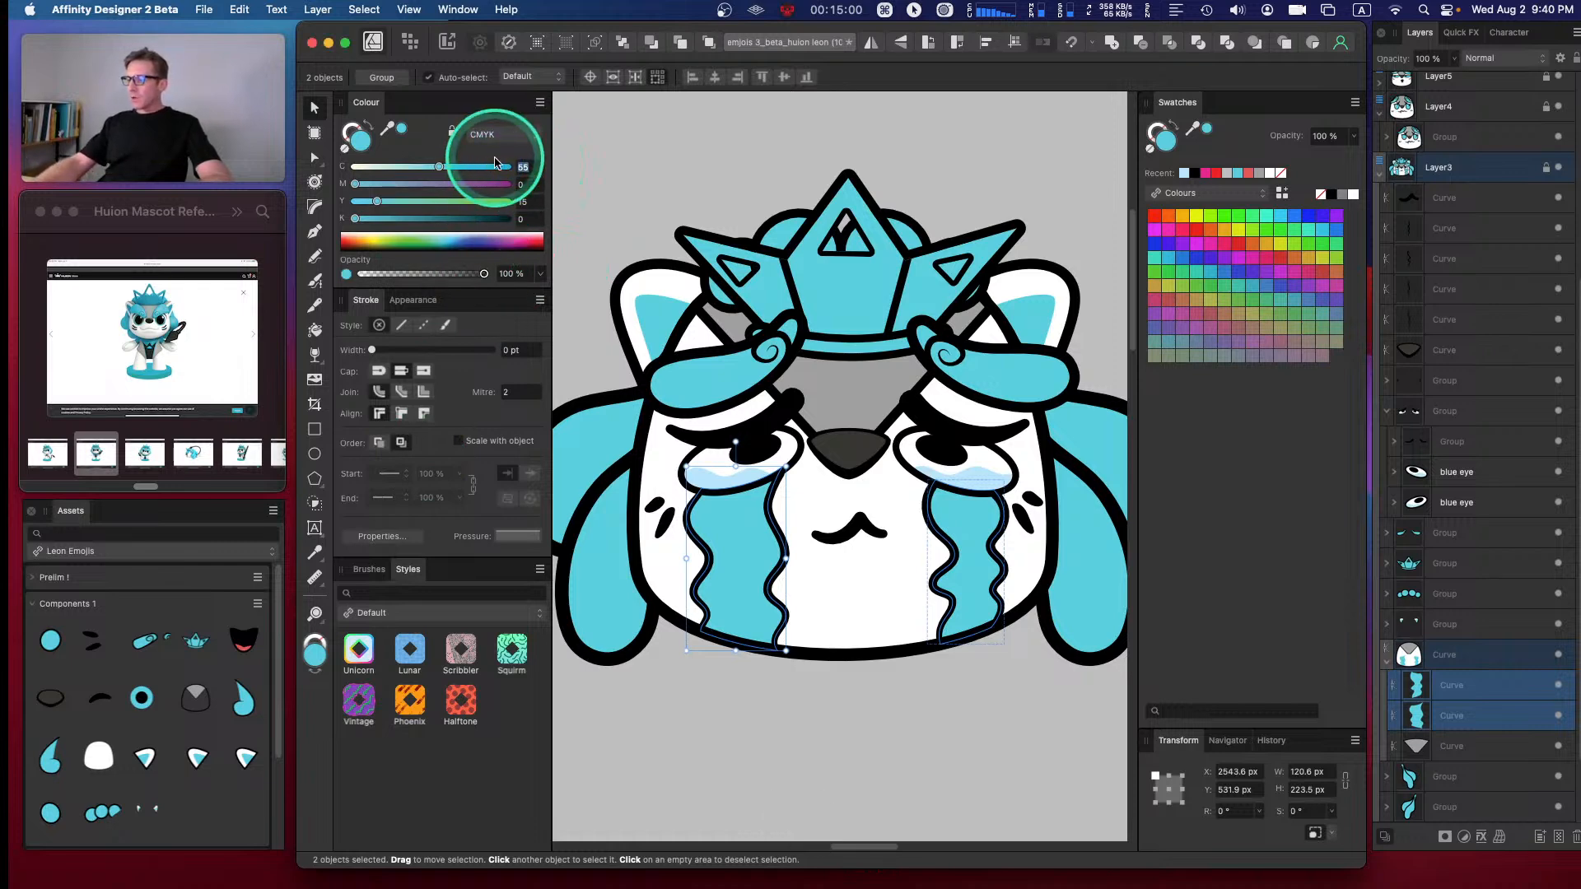
text(25)
key(Return)
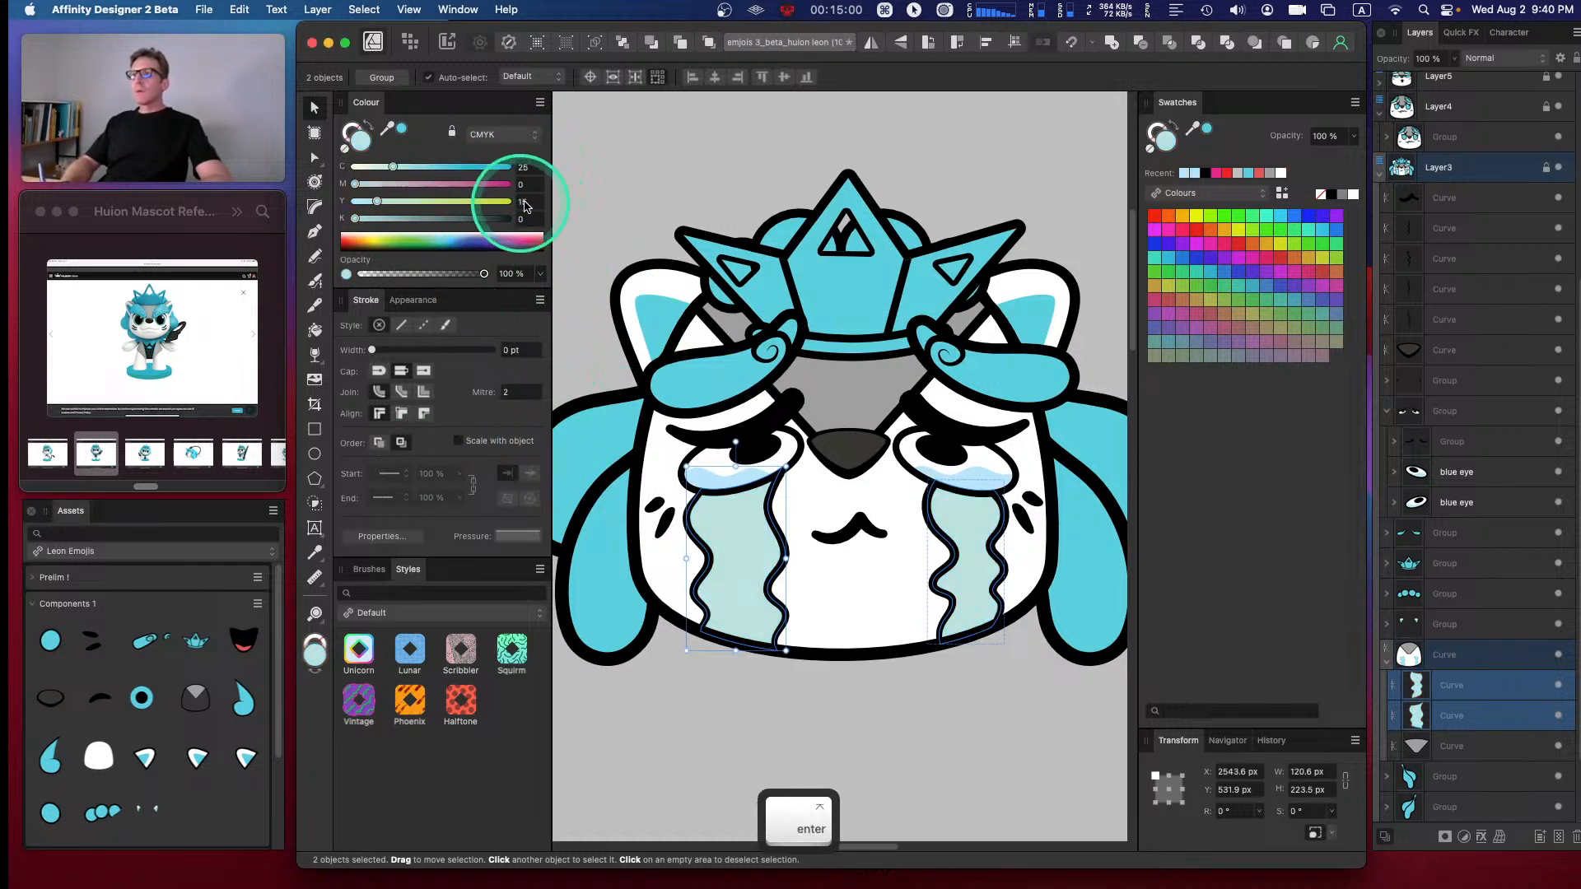
drag(530, 203, 475, 203)
text(0)
key(Return)
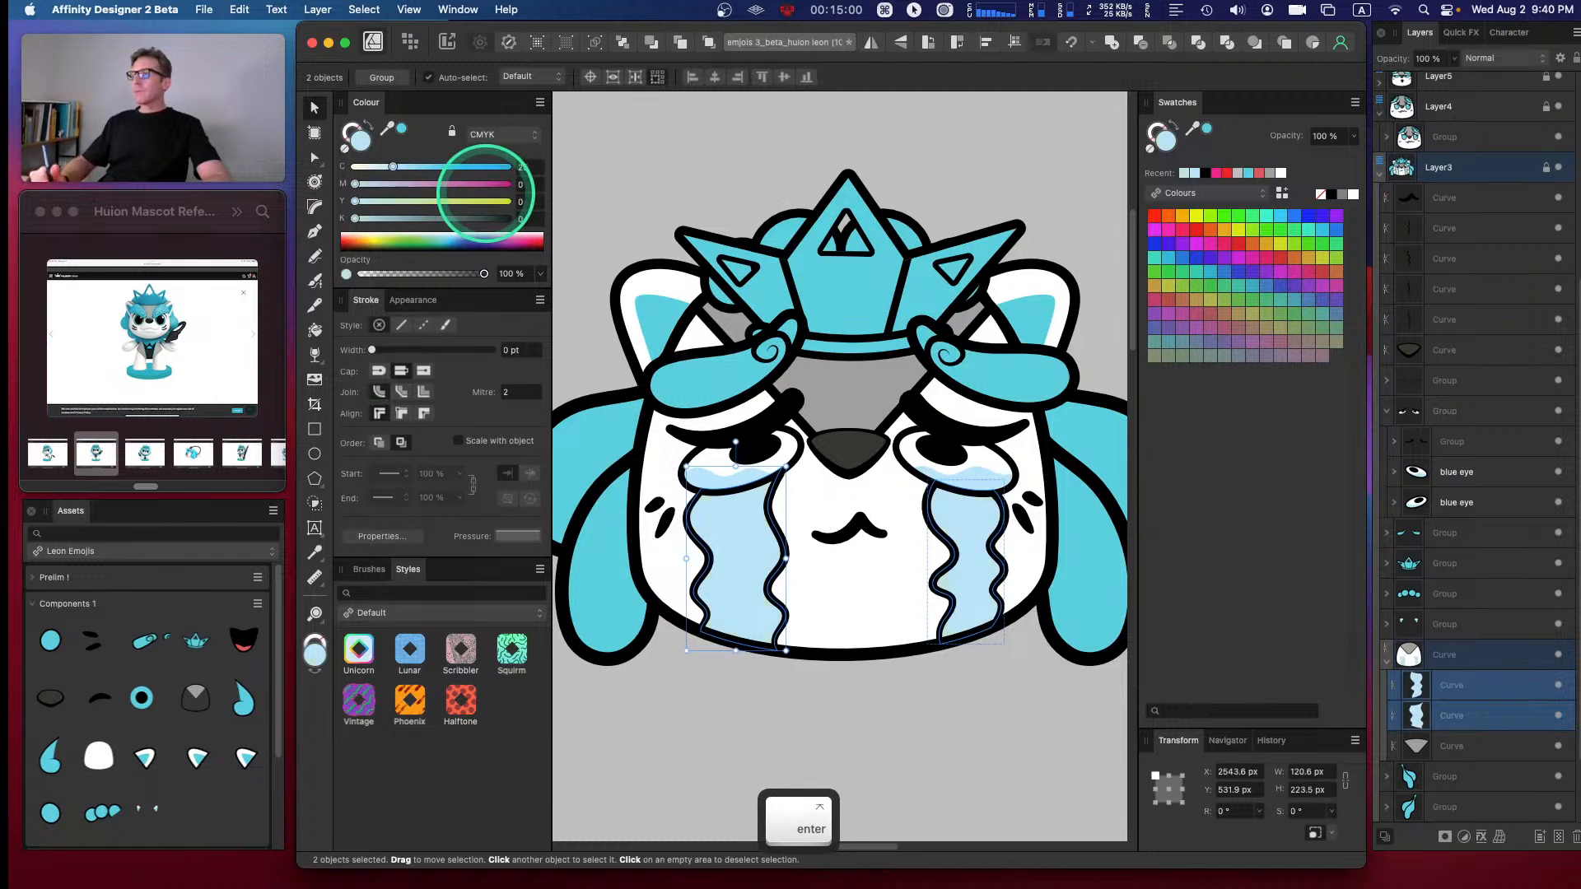
click(741, 150)
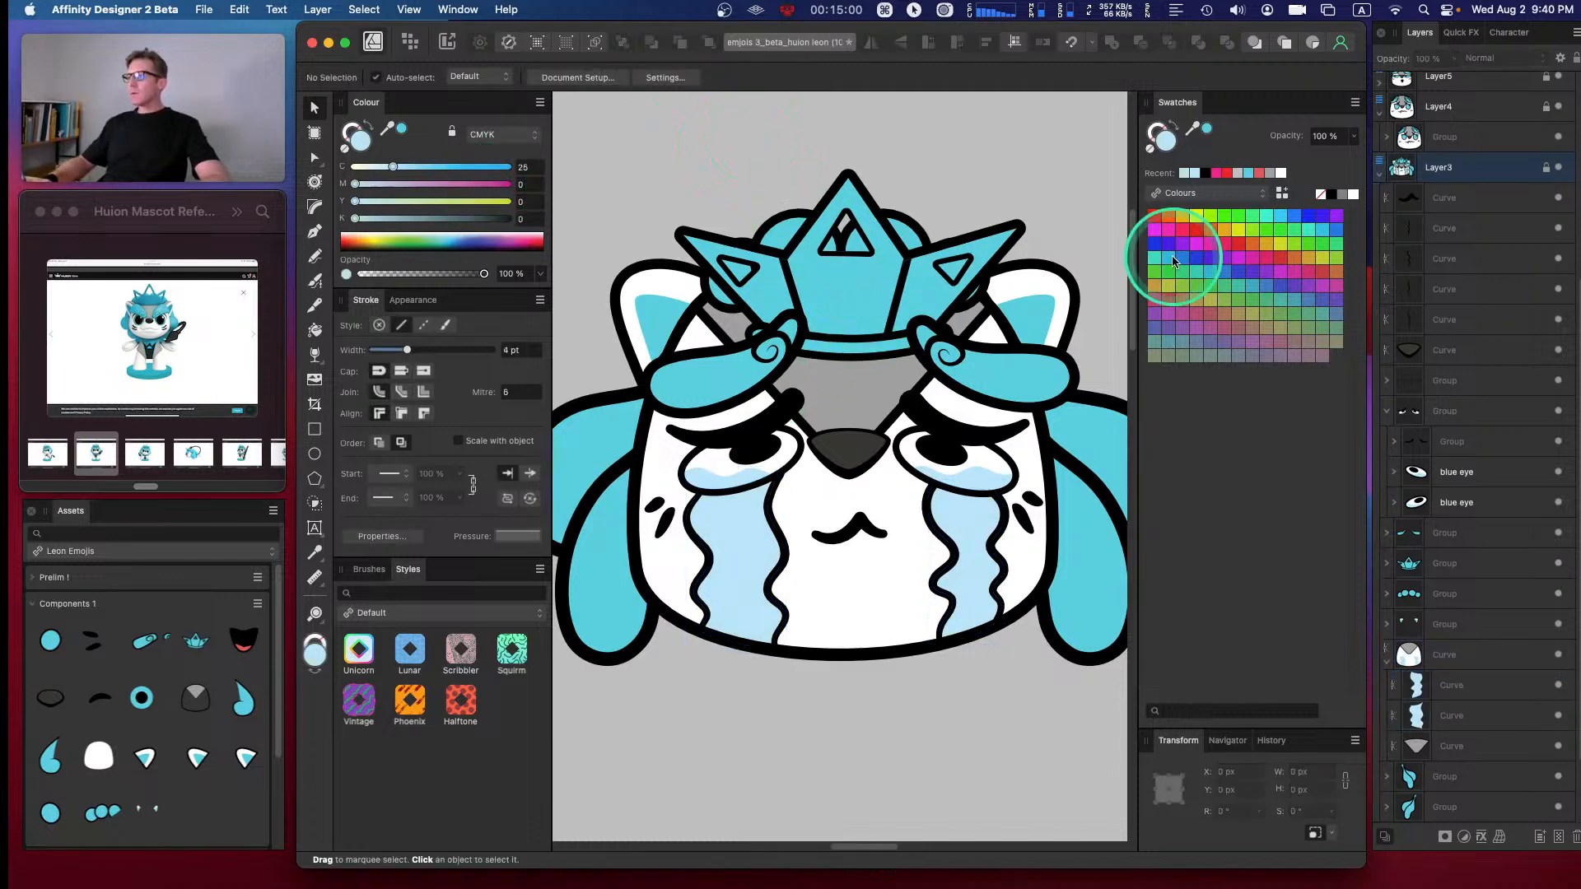
- Examine the recoloured crying head among the other emojis and the laughing head beside it
key(super+minus)
key(super+minus)
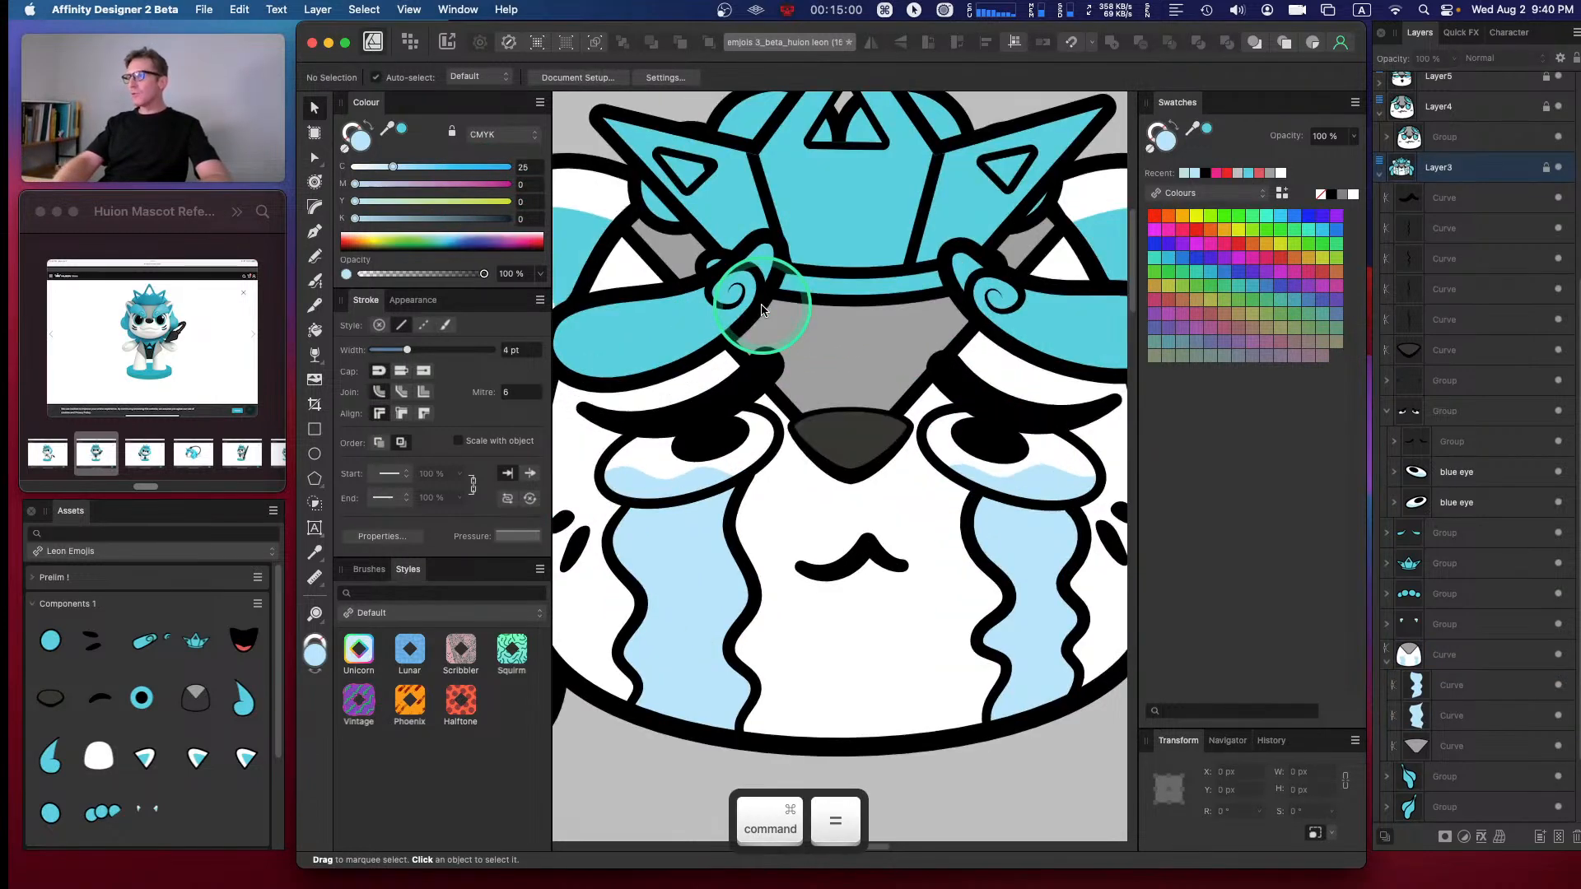
key(super+minus)
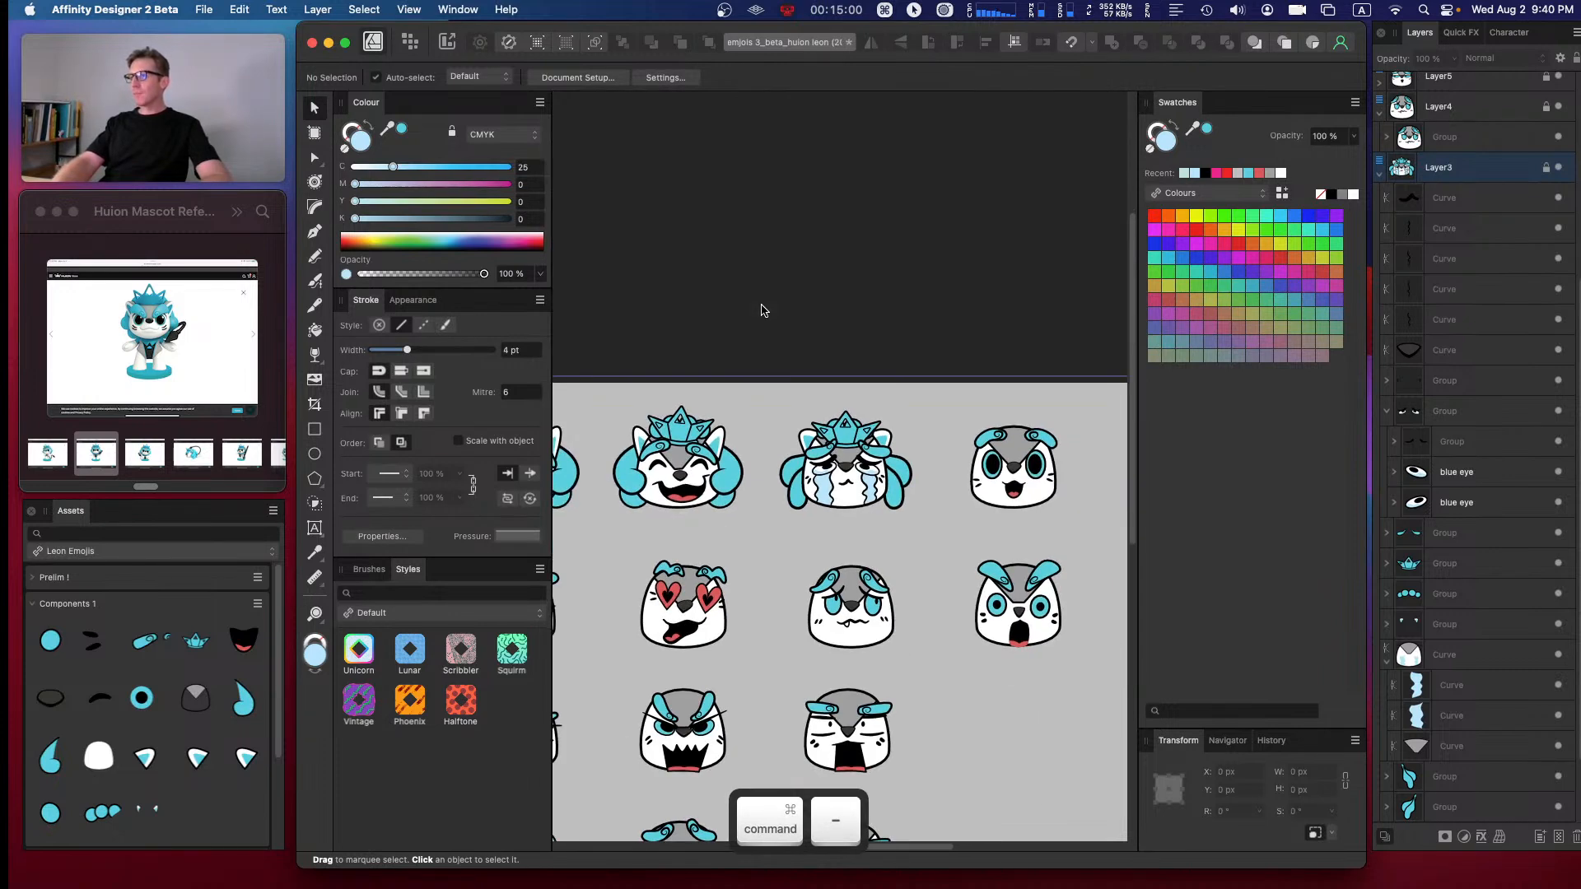
key(super+equal)
key(super+equal)
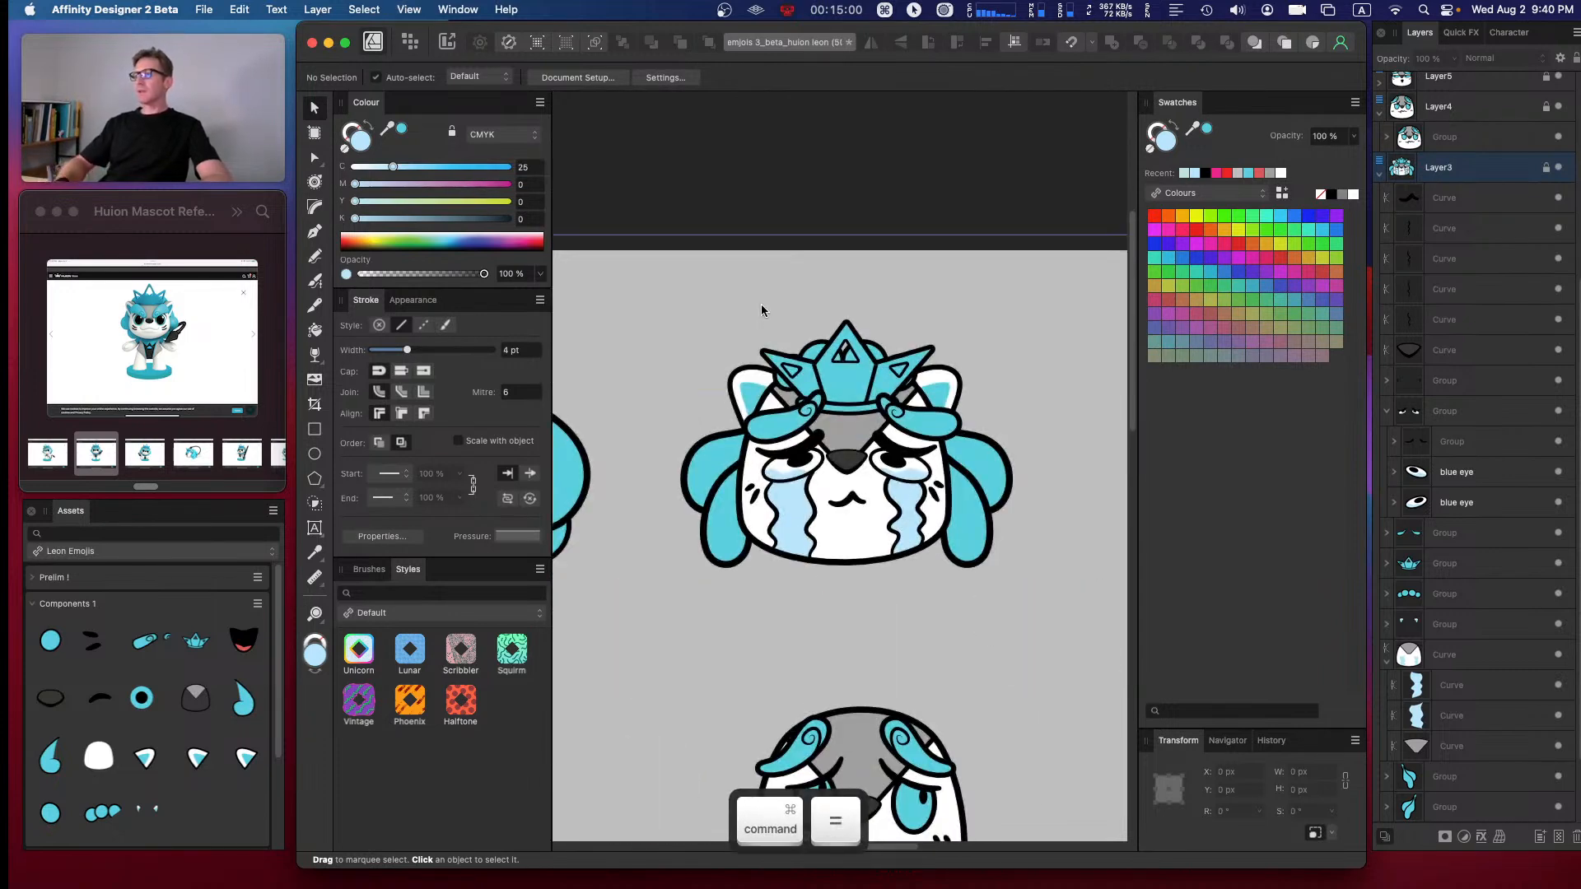
key(space)
mouse_move(639, 317)
mouse_down()
mouse_move(826, 221)
mouse_move(1056, 151)
mouse_up()
mouse_move(735, 224)
mouse_down()
mouse_move(1054, 392)
mouse_move(960, 354)
mouse_move(675, 325)
mouse_move(689, 337)
mouse_up()
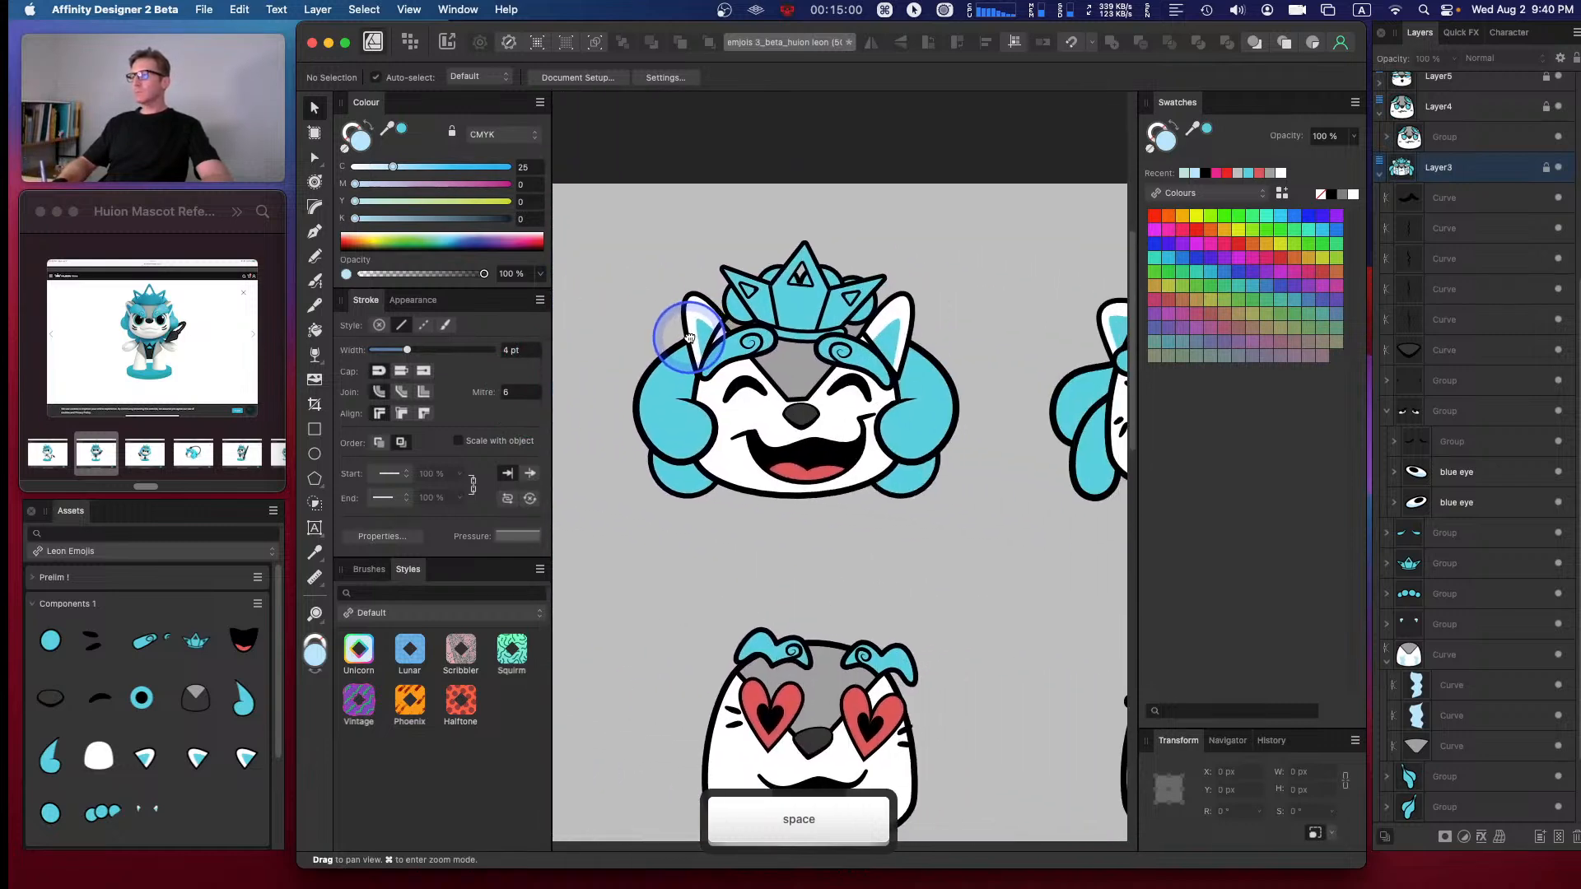
mouse_move(719, 390)
mouse_down()
mouse_move(733, 371)
mouse_move(715, 375)
mouse_up()
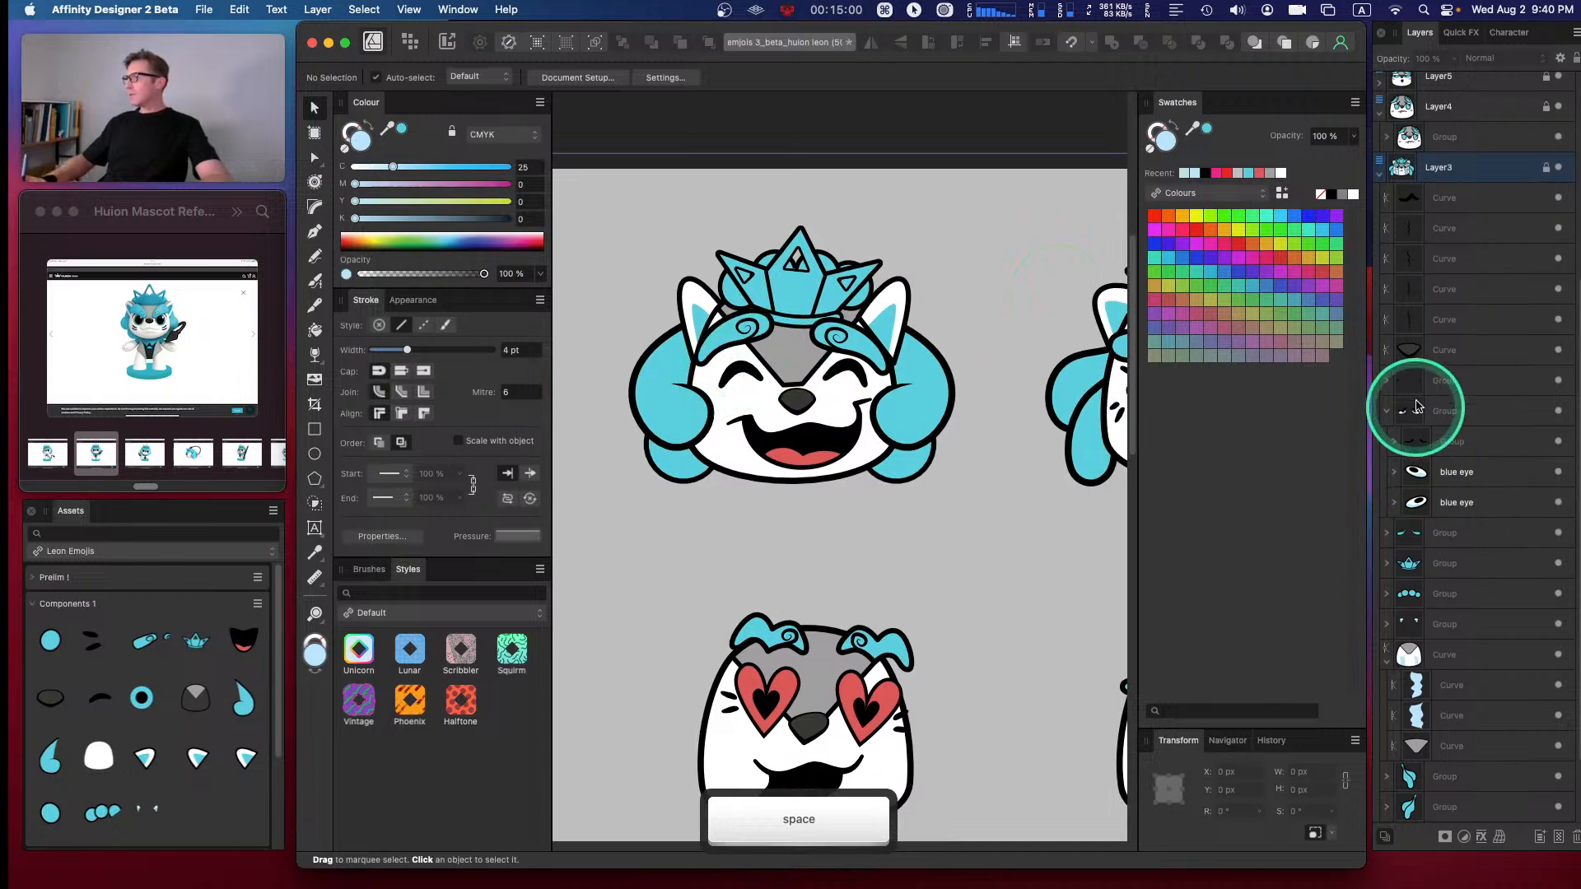
- Collapse Layer3, then expand Layer2 and its group of cheek marks on the laughing head
click(1380, 173)
drag(1429, 472, 1392, 432)
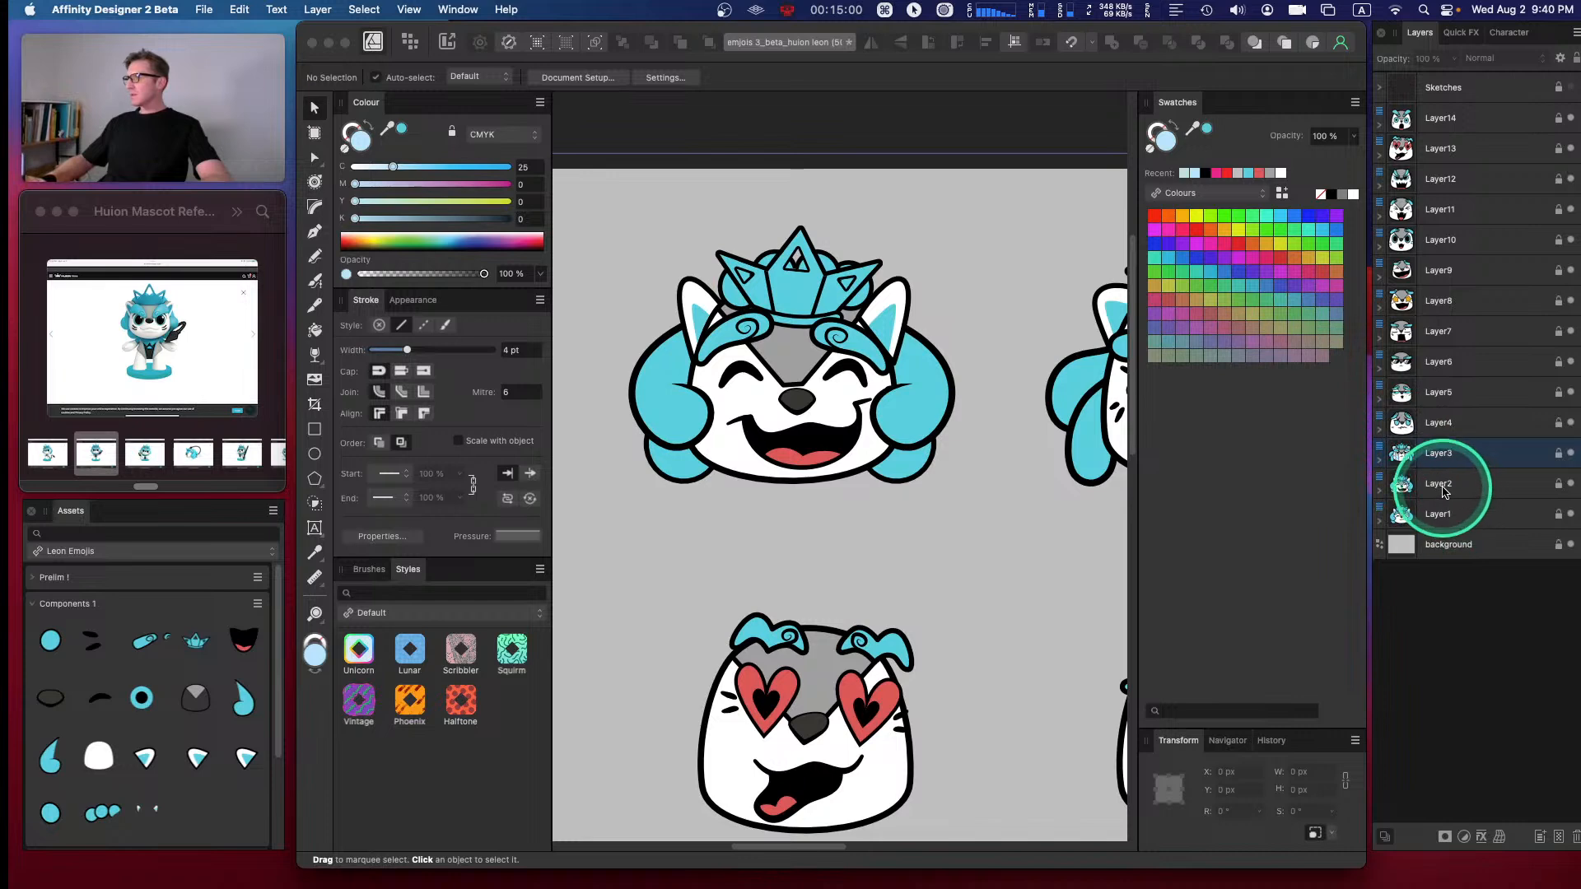
click(1442, 484)
click(1380, 486)
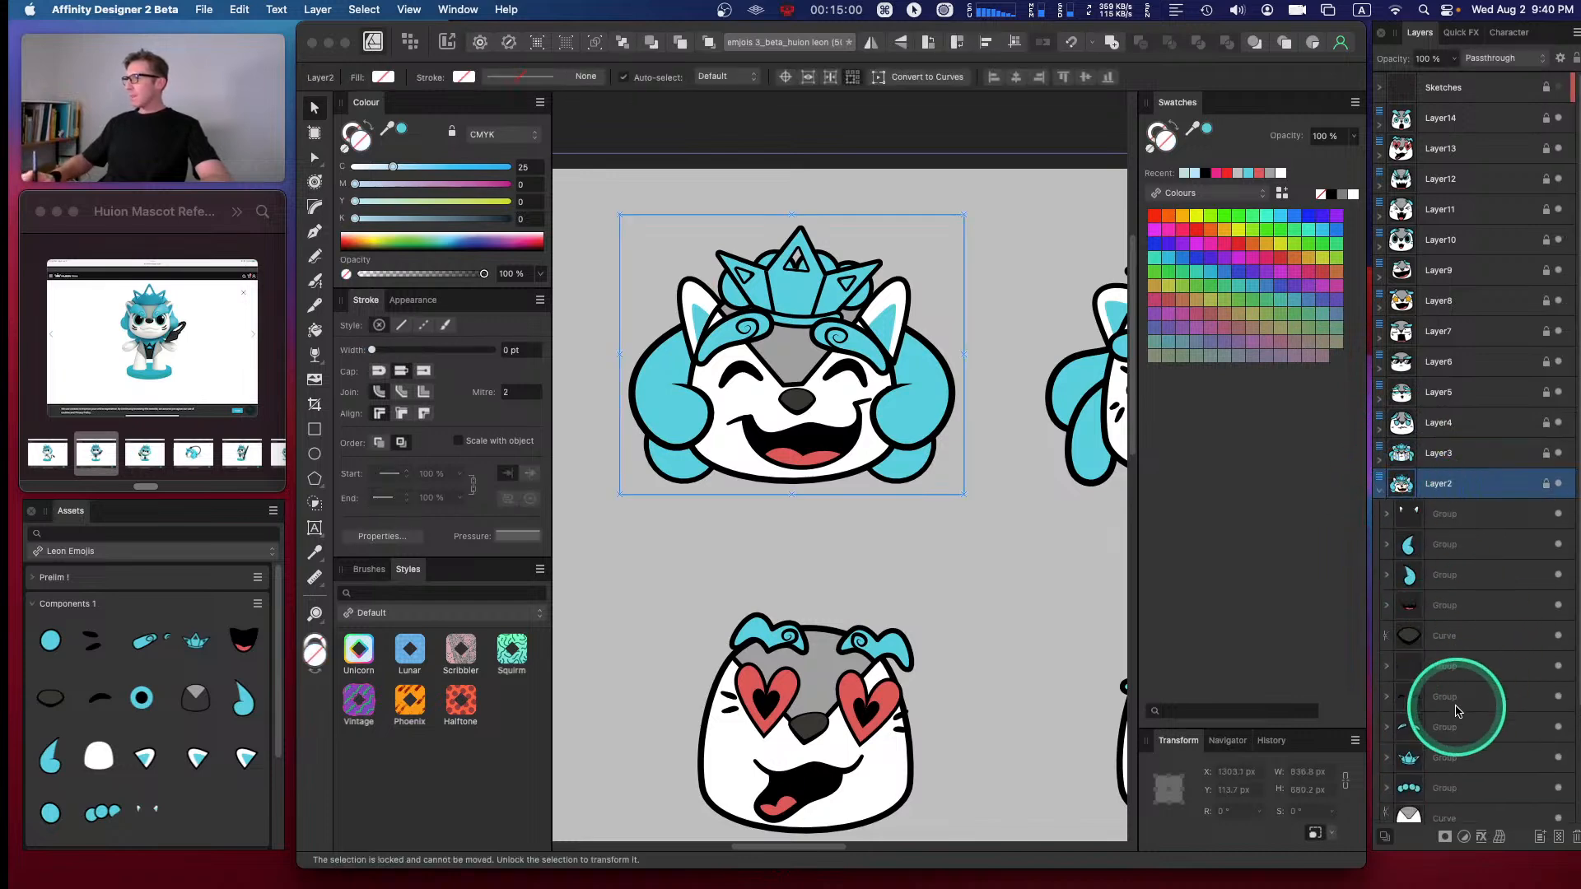
click(1436, 663)
click(1388, 665)
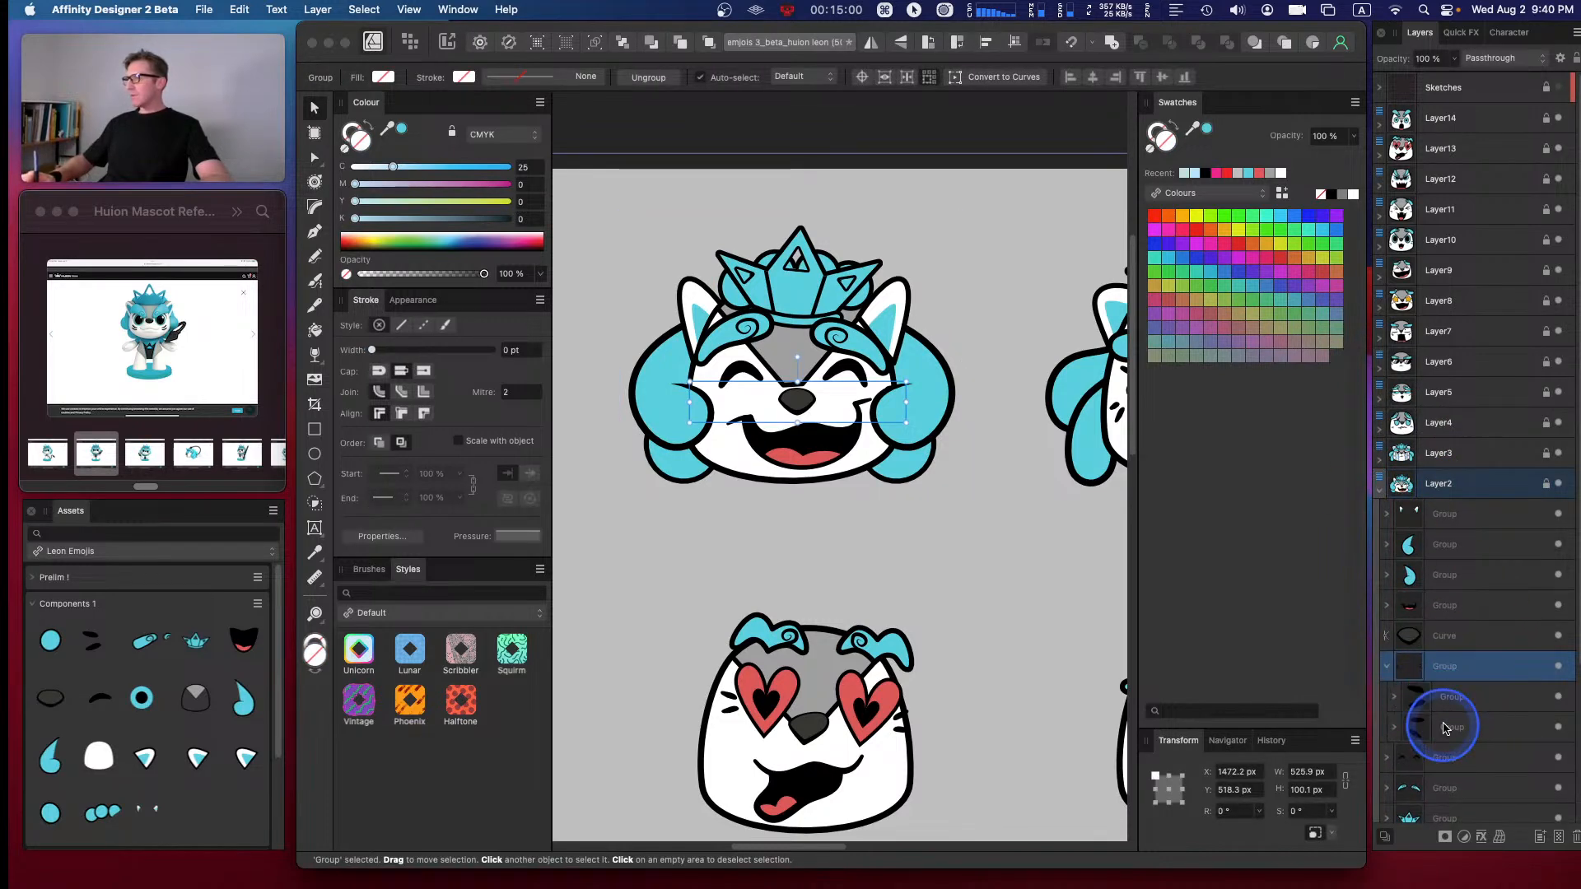
- Shrink the laughing head's right cheek marks to about 41 by 58 px and move them out from behind the hair, beside the eye
click(1448, 725)
key(super+=)
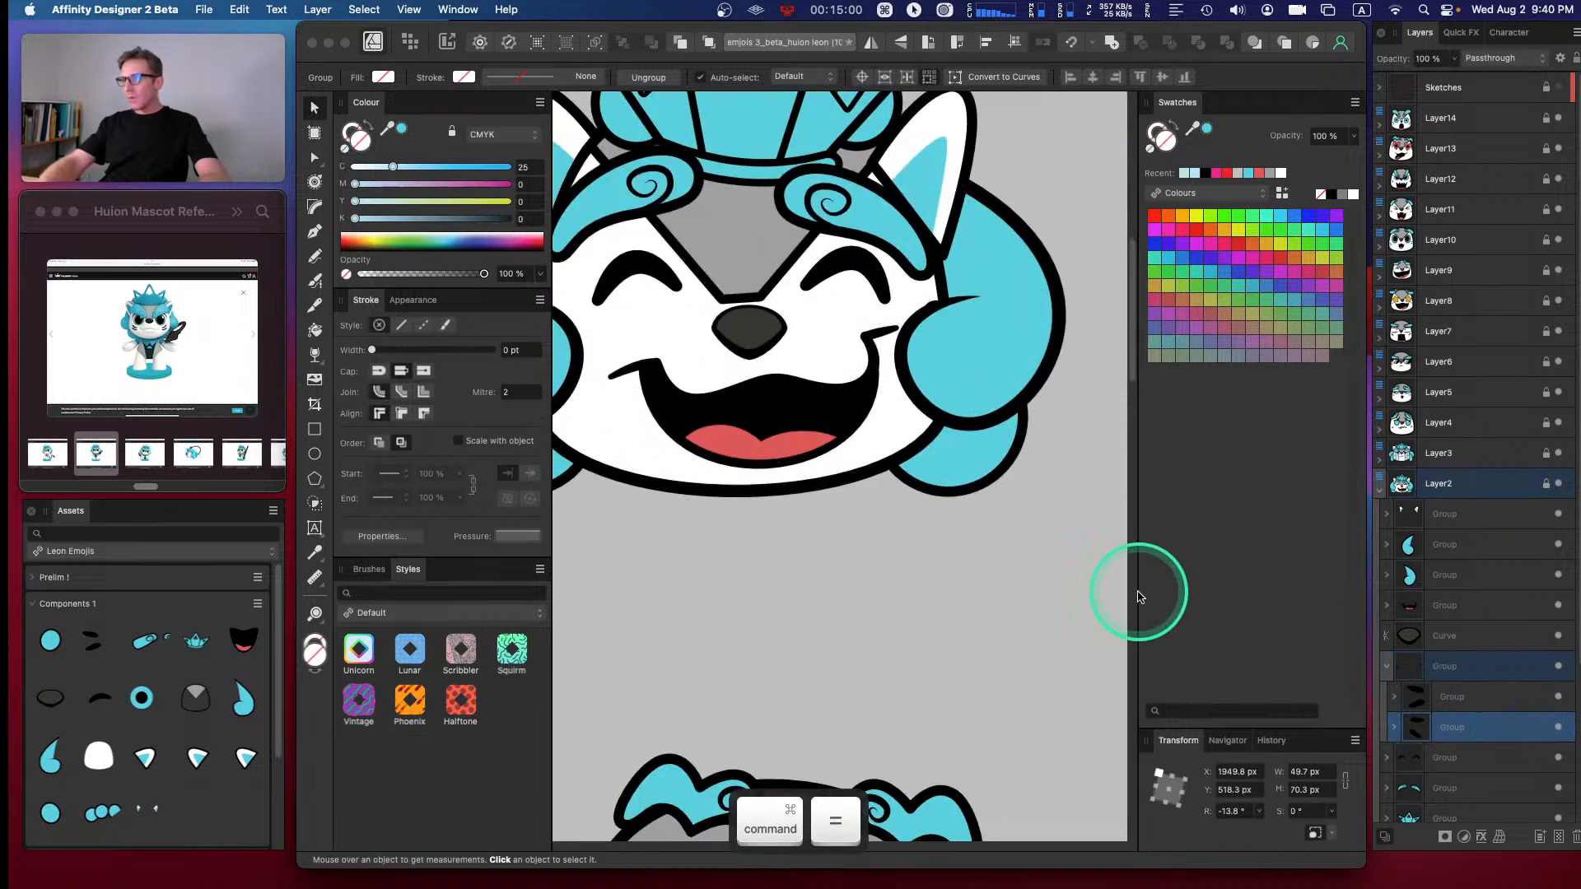
key(space)
drag(677, 409, 951, 518)
key(space)
drag(989, 604, 842, 610)
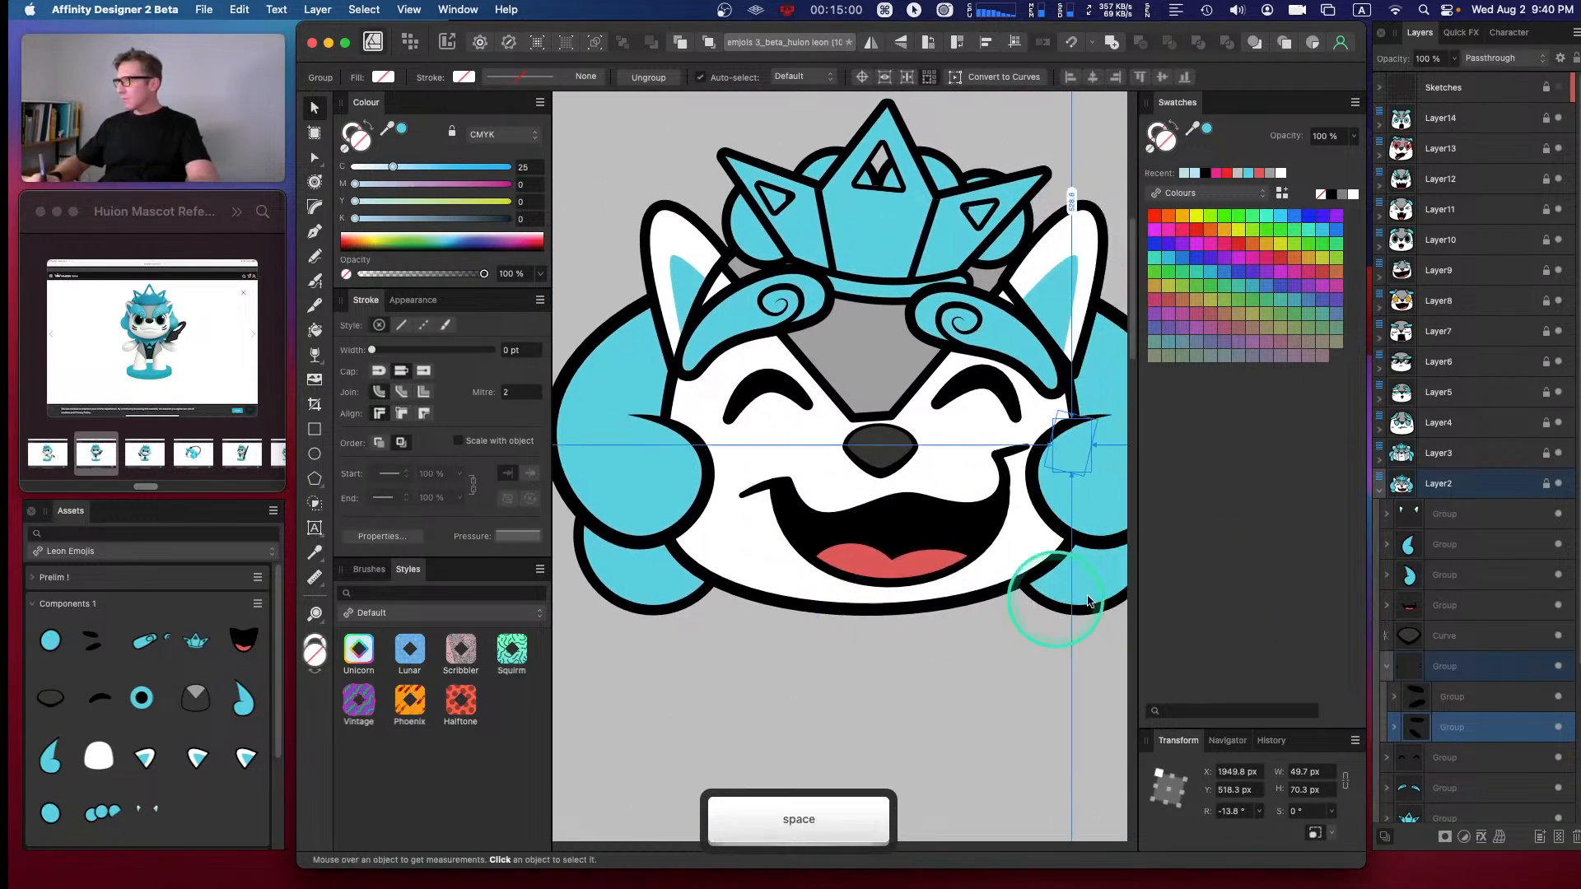
click(1074, 440)
click(1446, 725)
drag(1067, 429, 1053, 413)
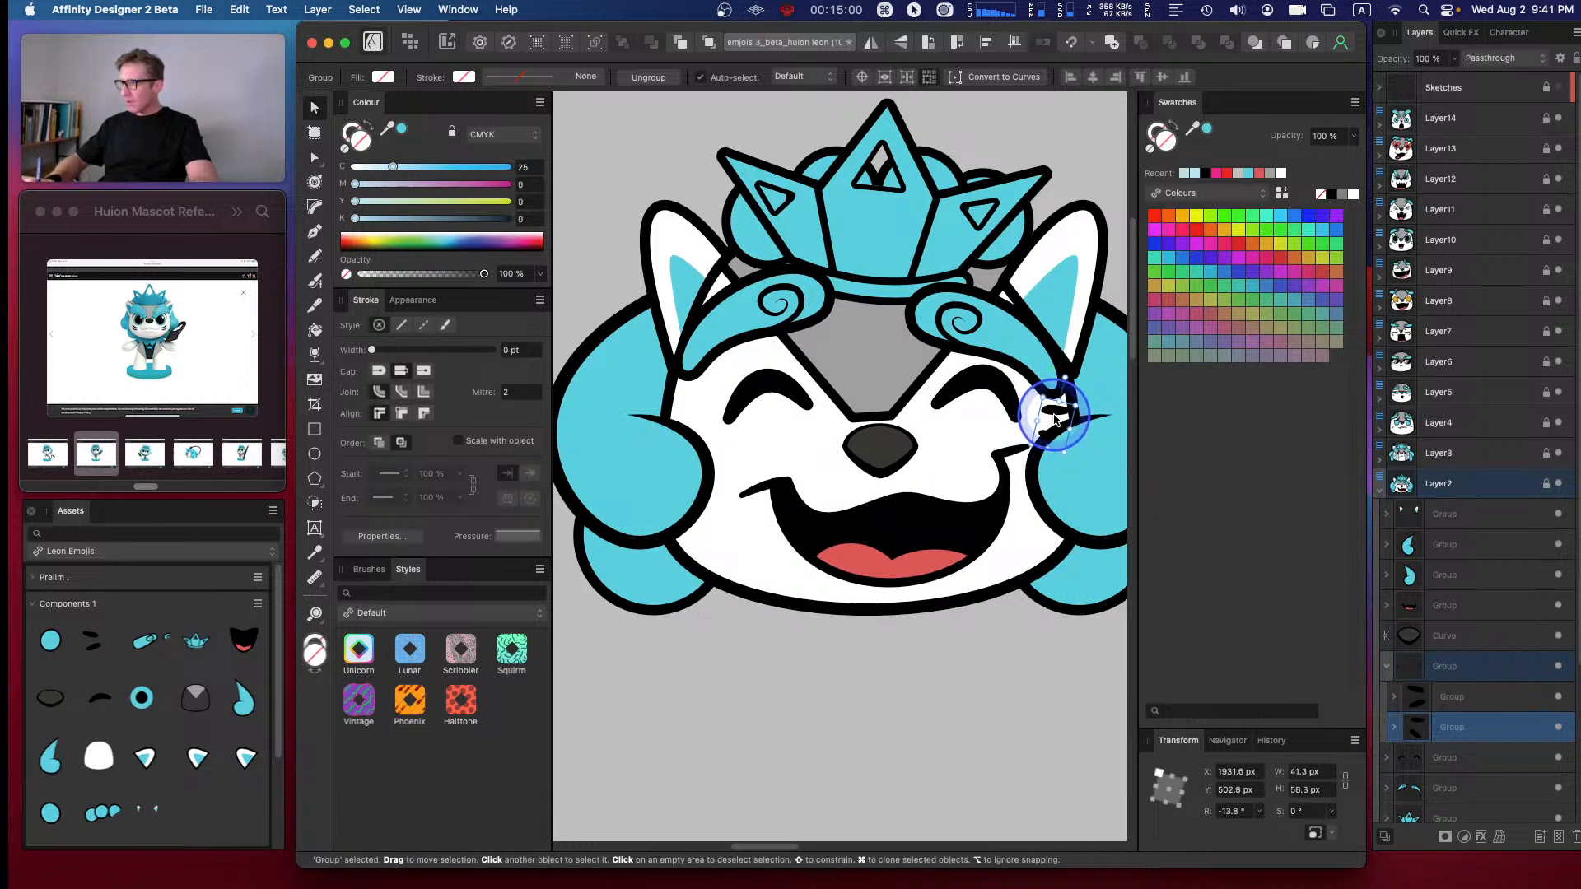
- Move the laughing head's left cheek marks up beside the left eye and clear the selection
click(1452, 696)
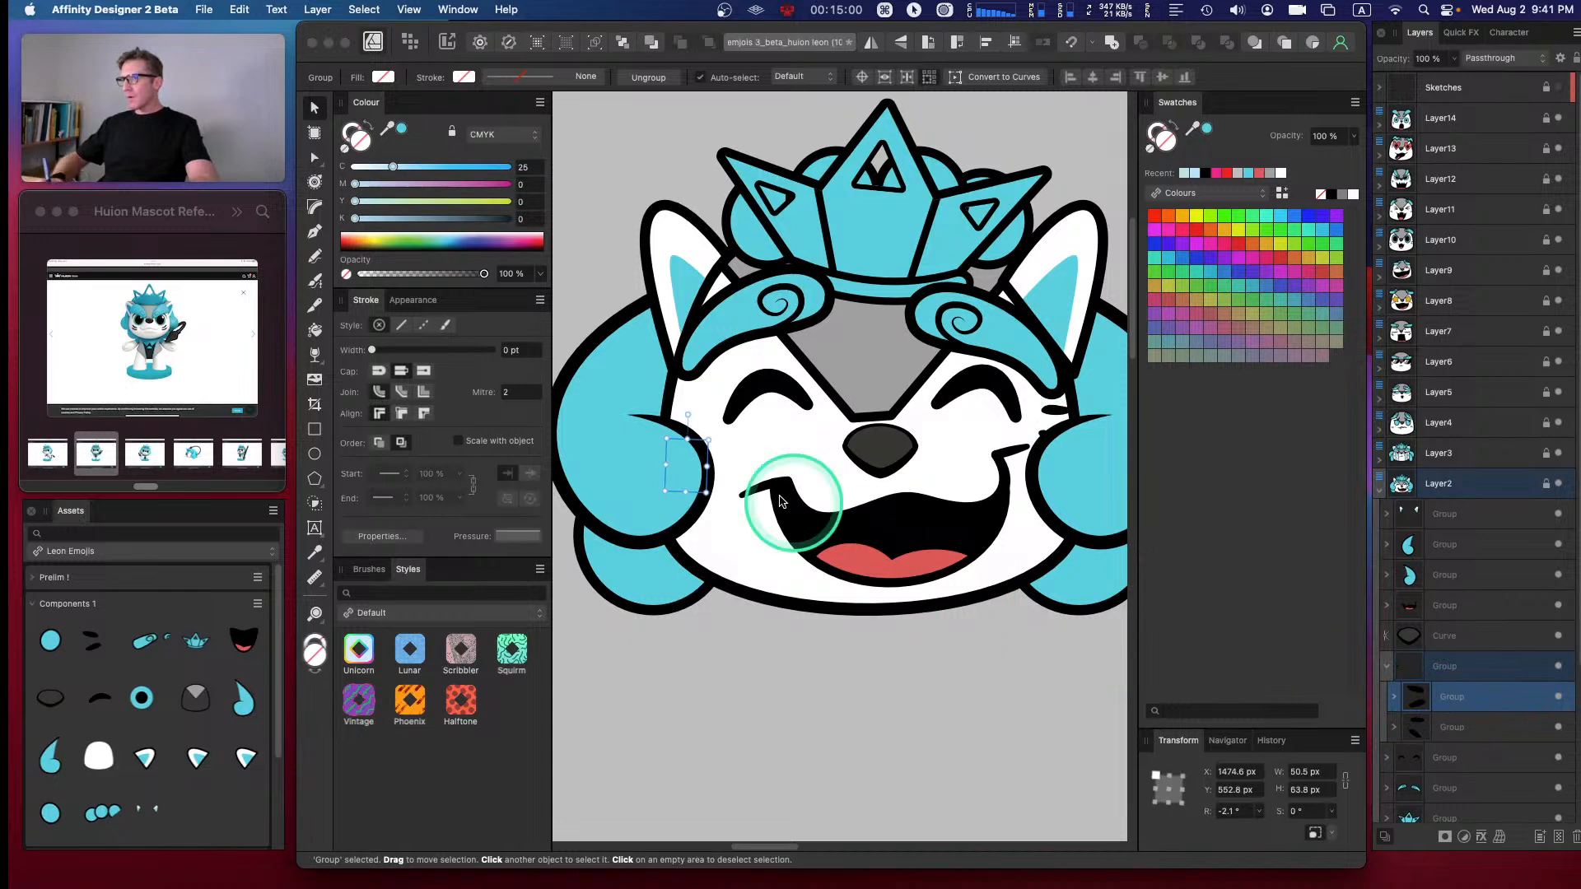
drag(675, 462, 692, 420)
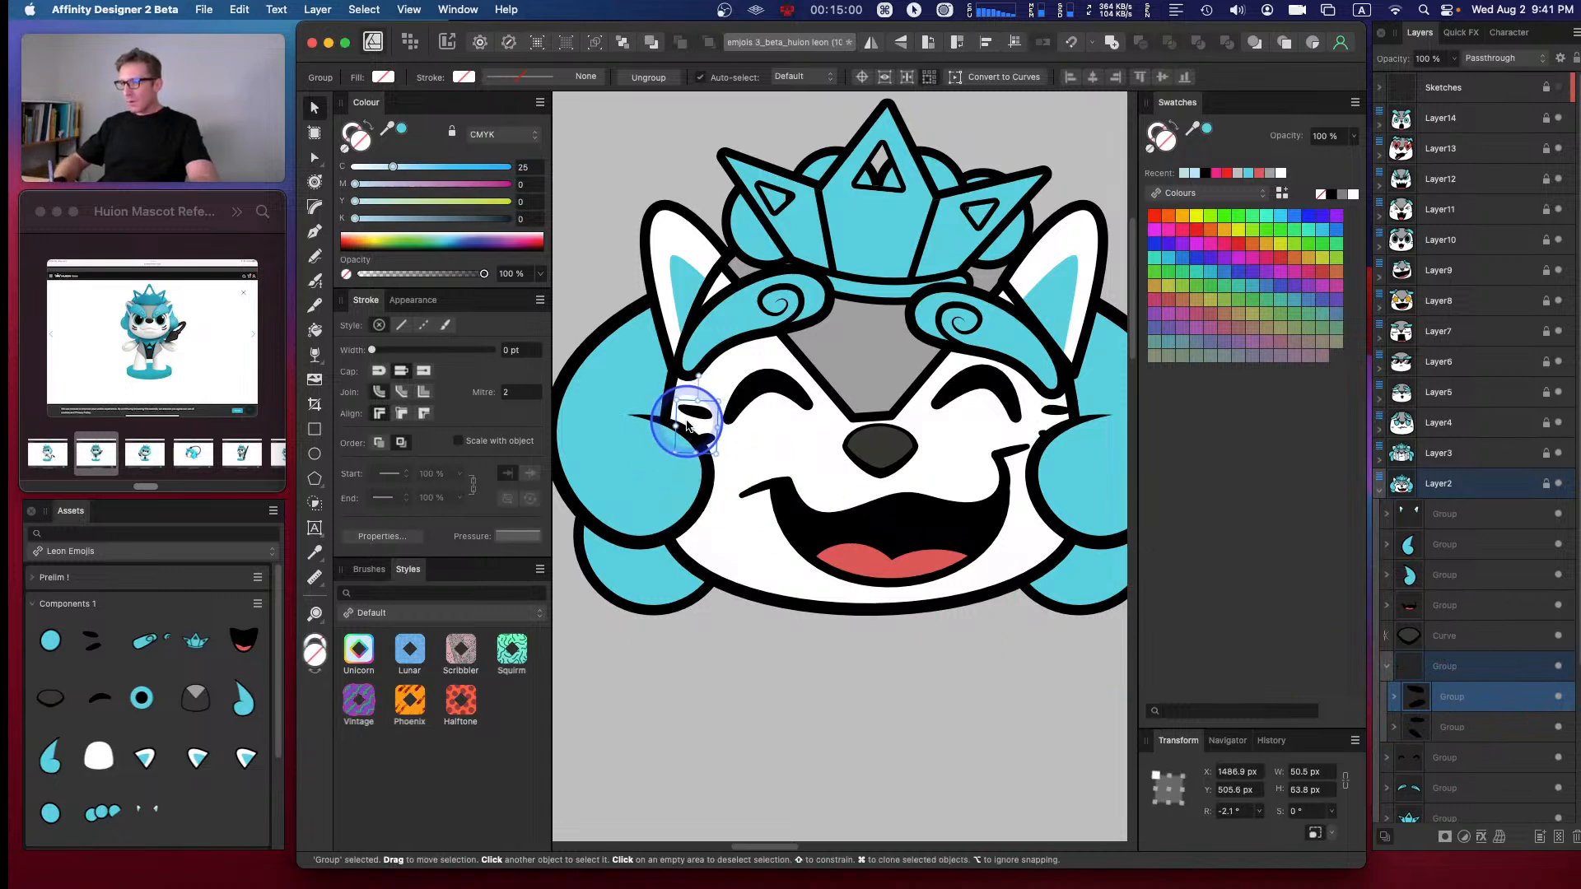
click(711, 675)
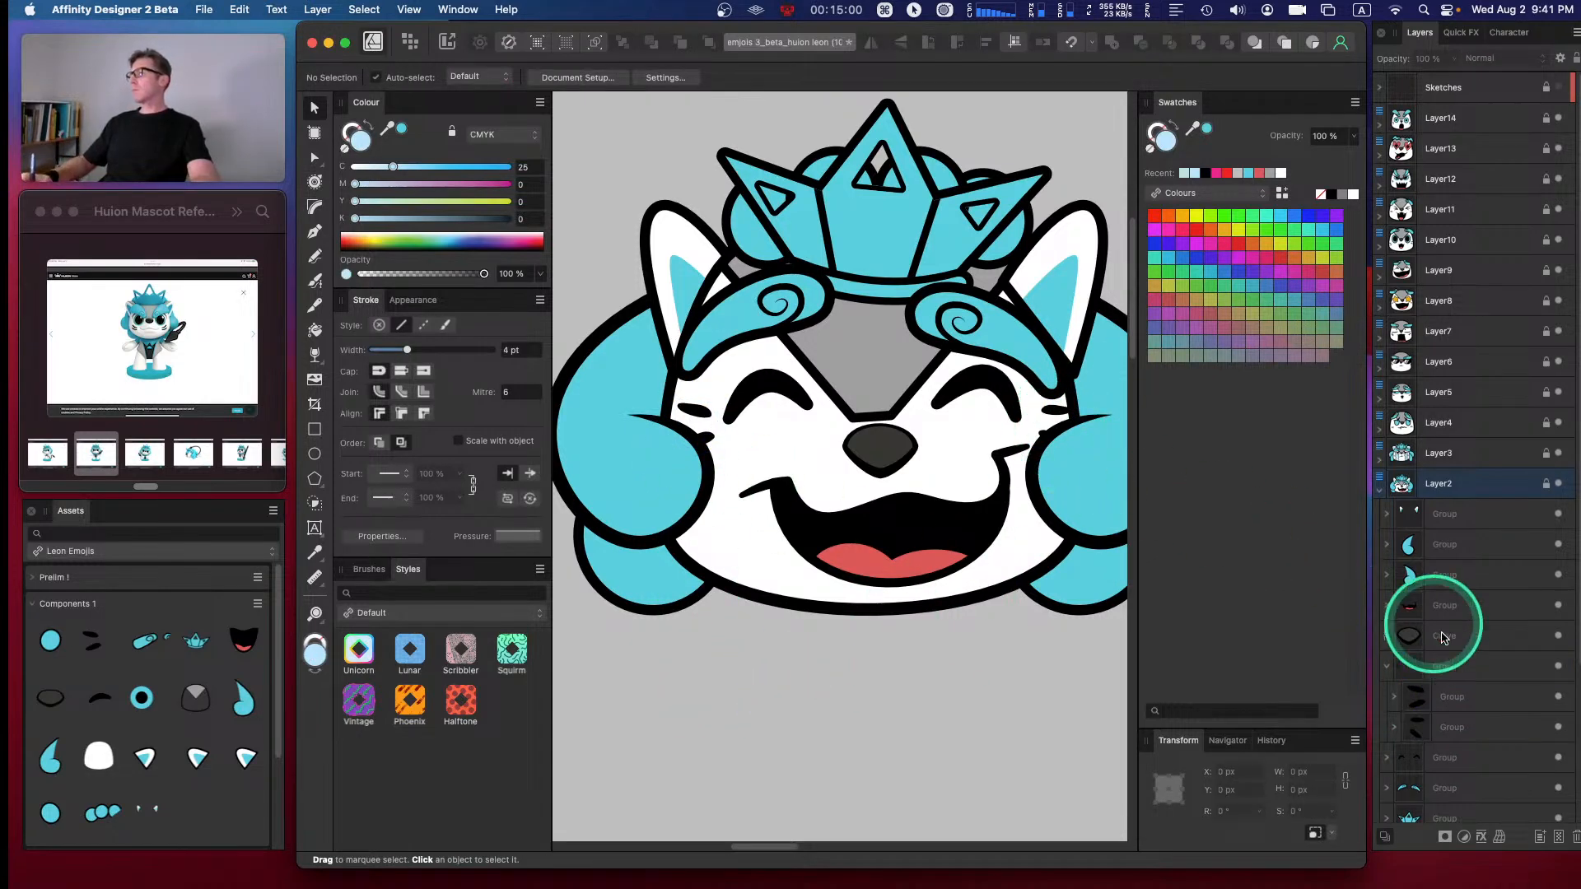
- Replace the right cheek marks with a horizontally flipped copy of the left ones, rotated to about 16° and placed beside the right eye
click(1454, 698)
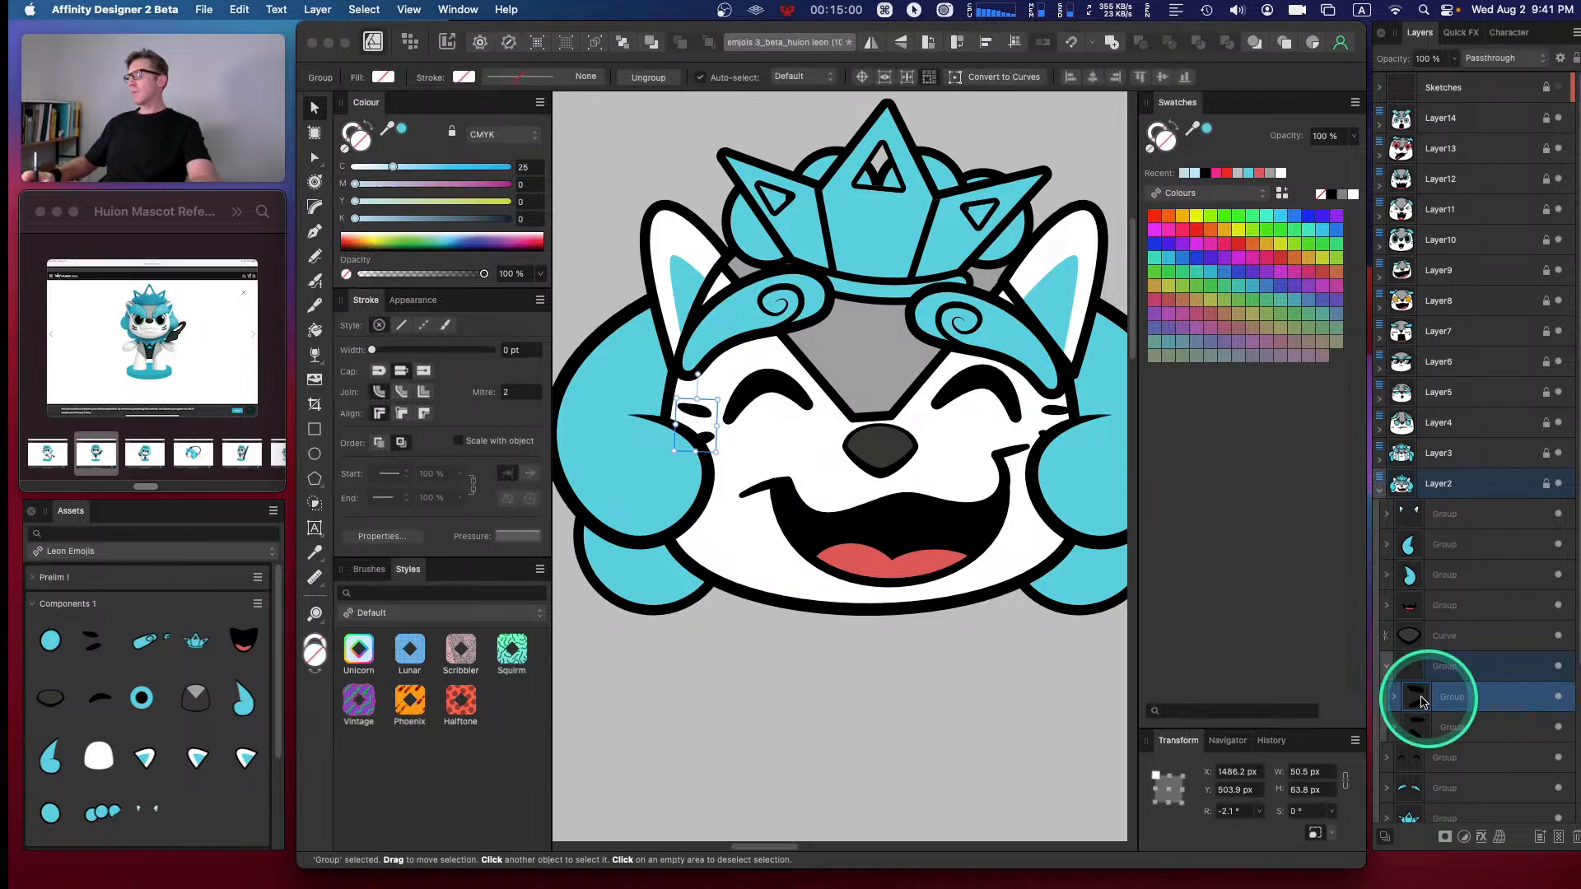
click(1456, 730)
key(BackSpace)
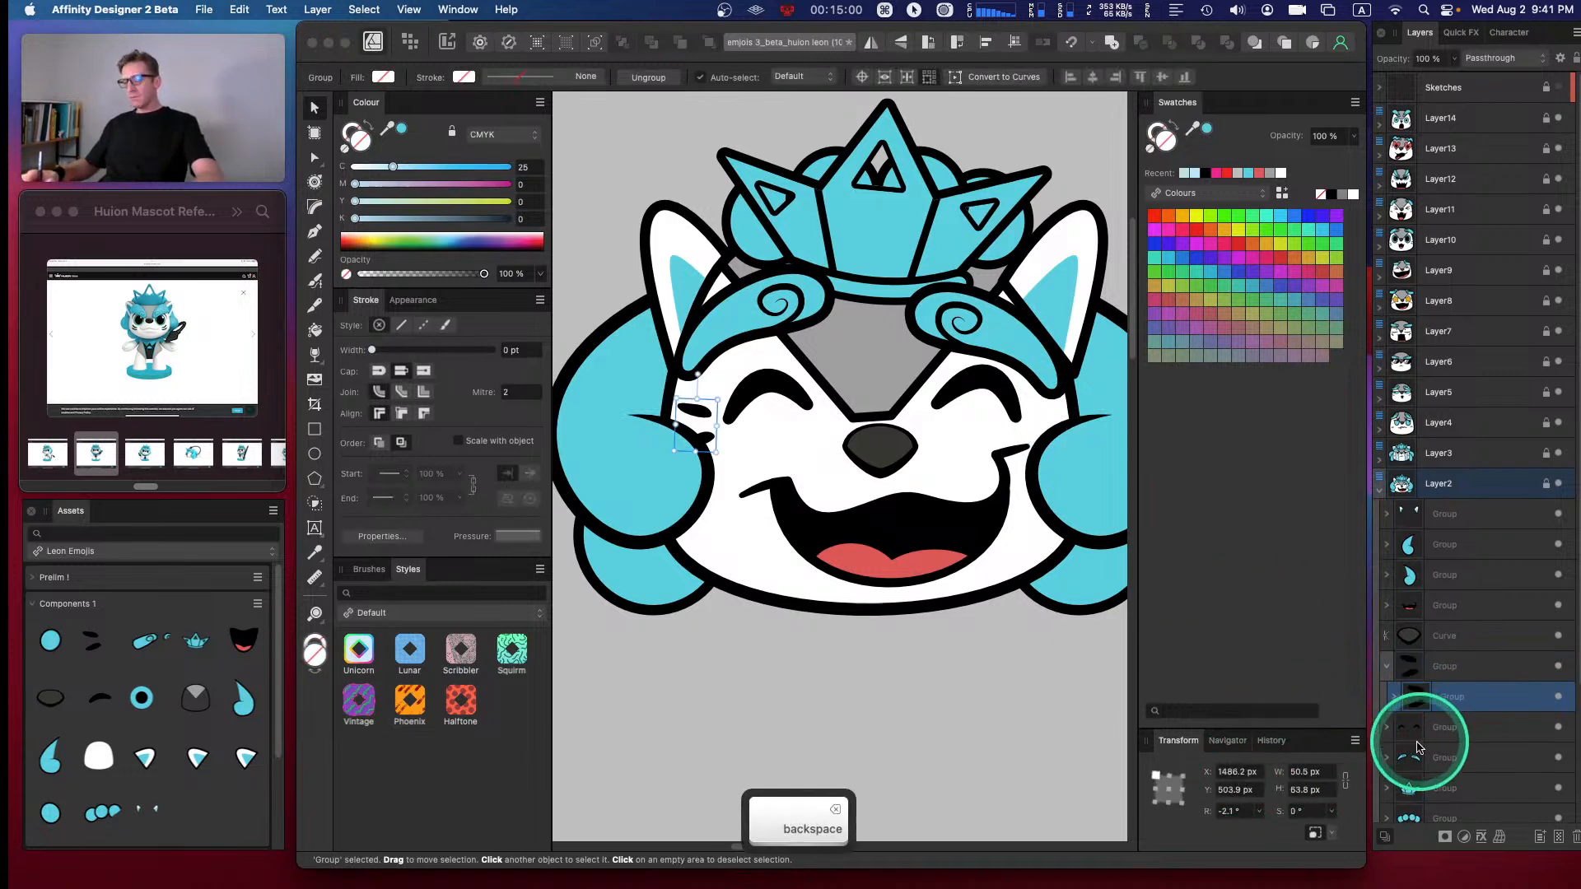
key(super+j)
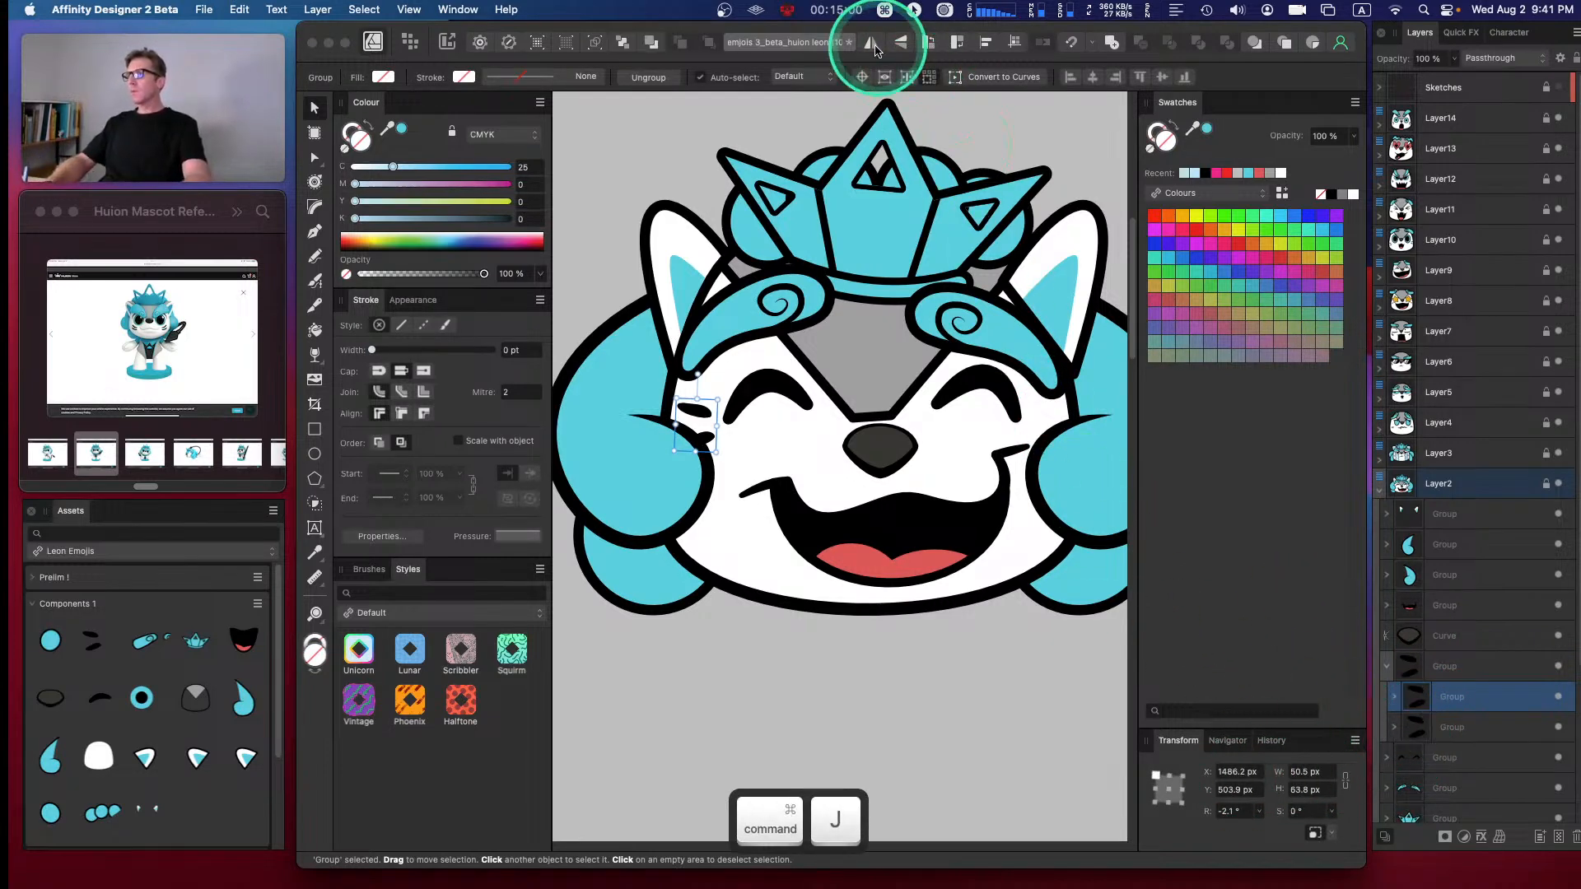
click(881, 52)
drag(700, 419, 1048, 408)
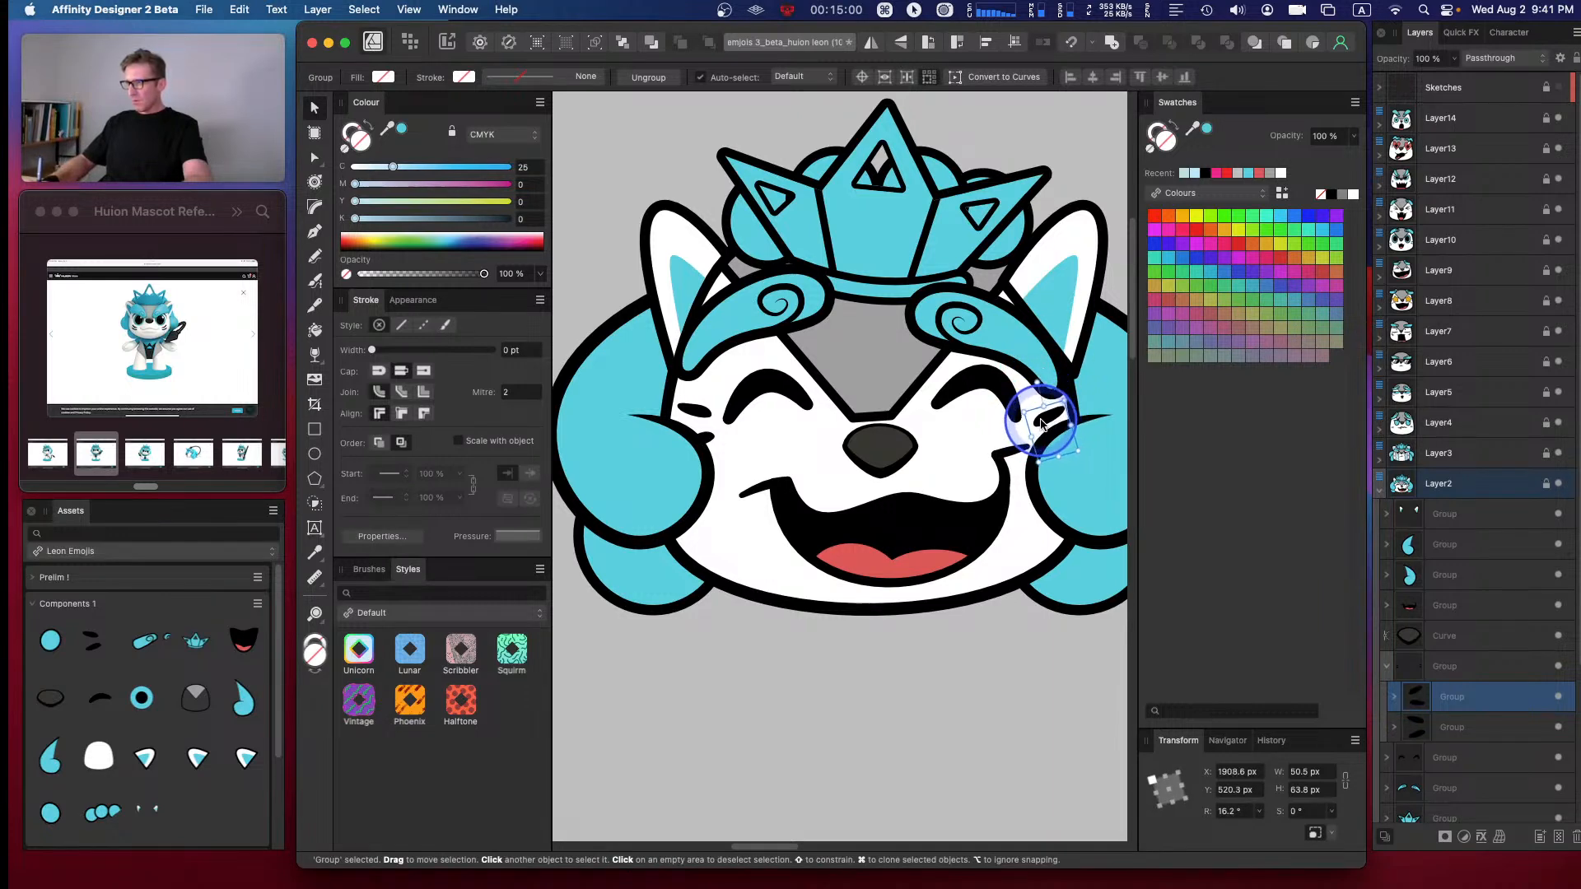
drag(1042, 425, 1042, 426)
click(995, 728)
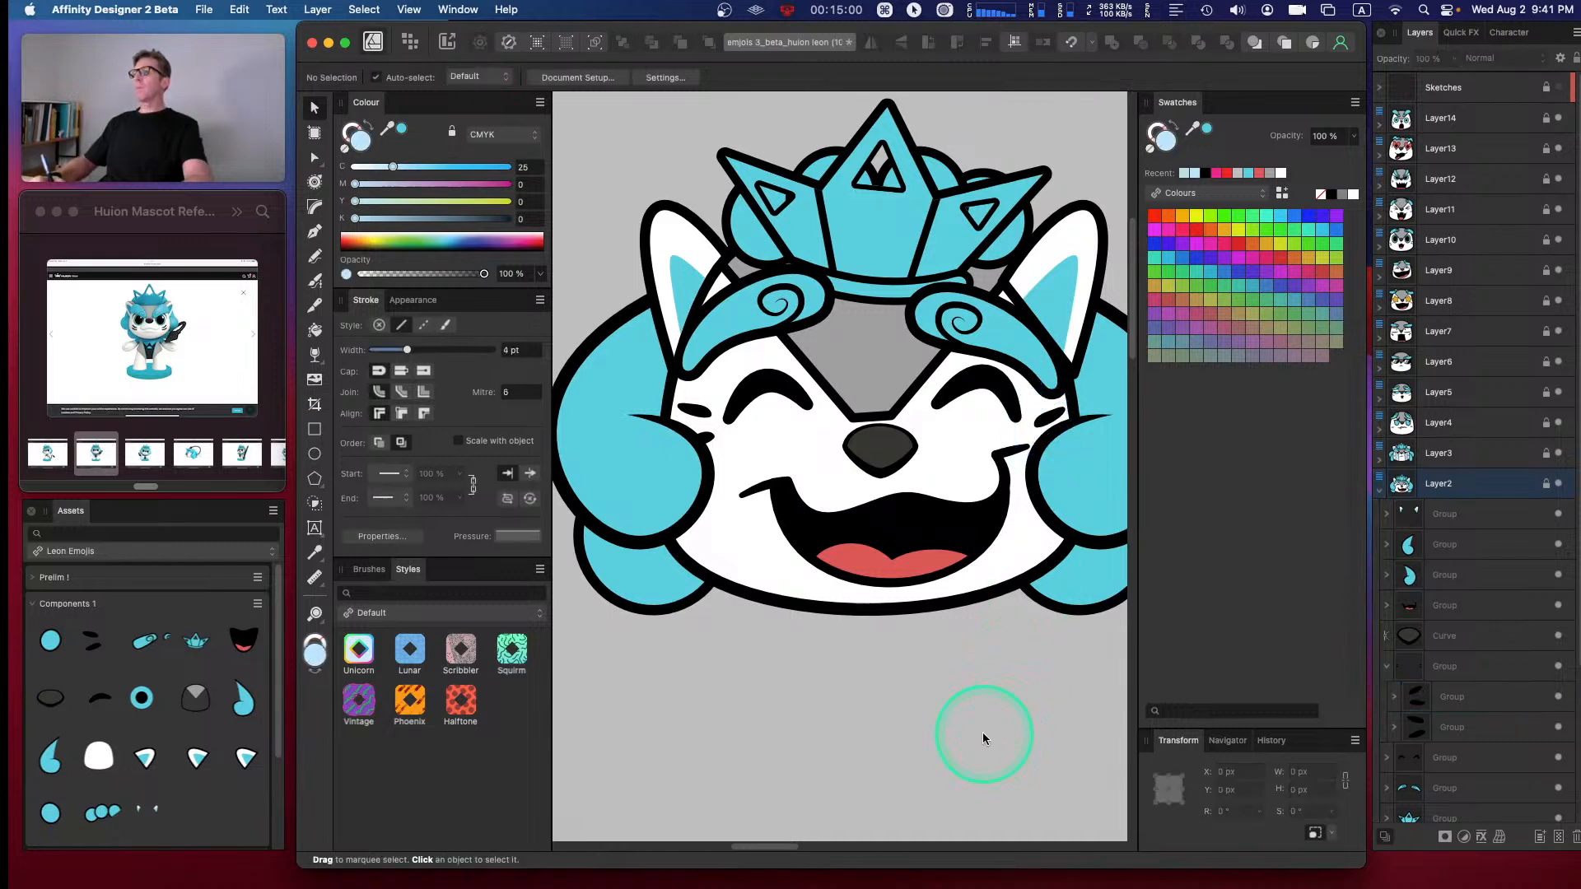
- Compare the crowned laughing and crying heads with the remaining unfinished emojis on the sheet
key(super+minus)
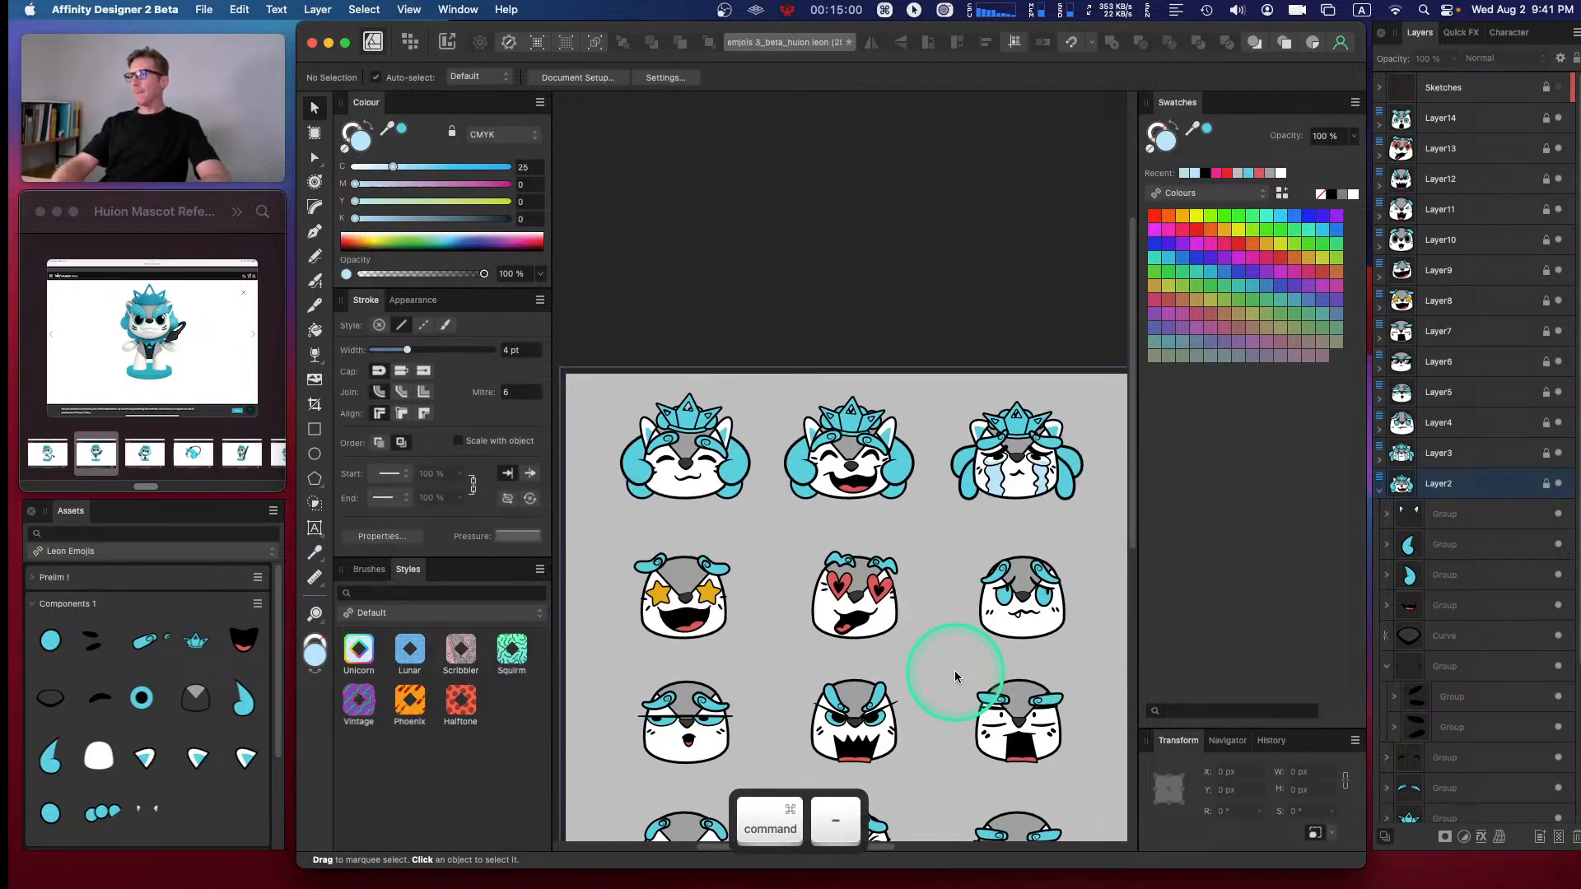
key(space)
drag(1019, 368, 823, 284)
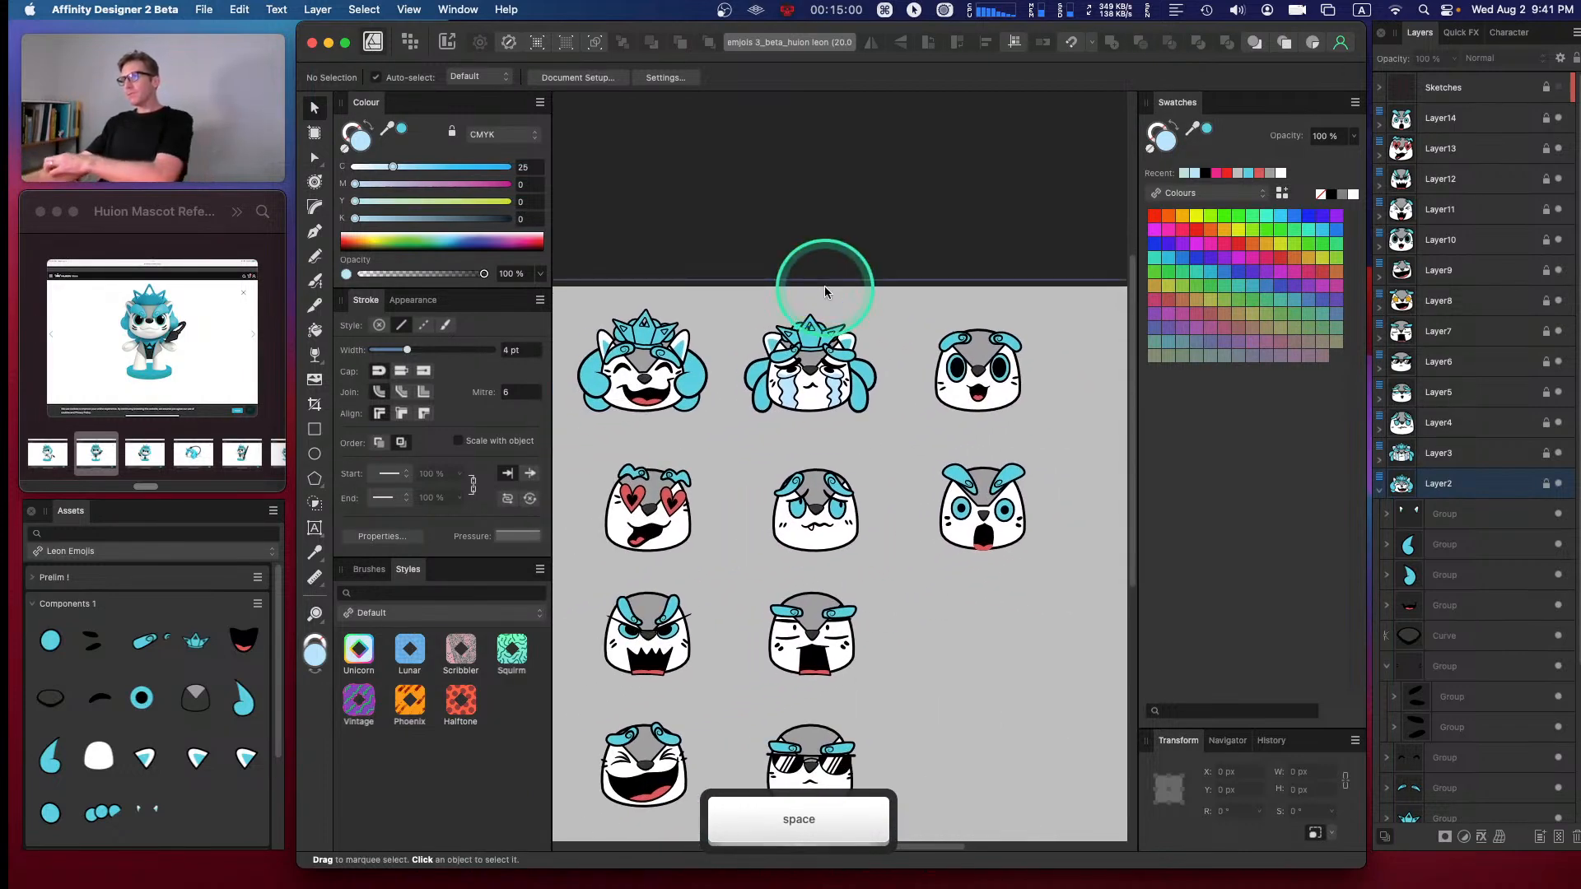
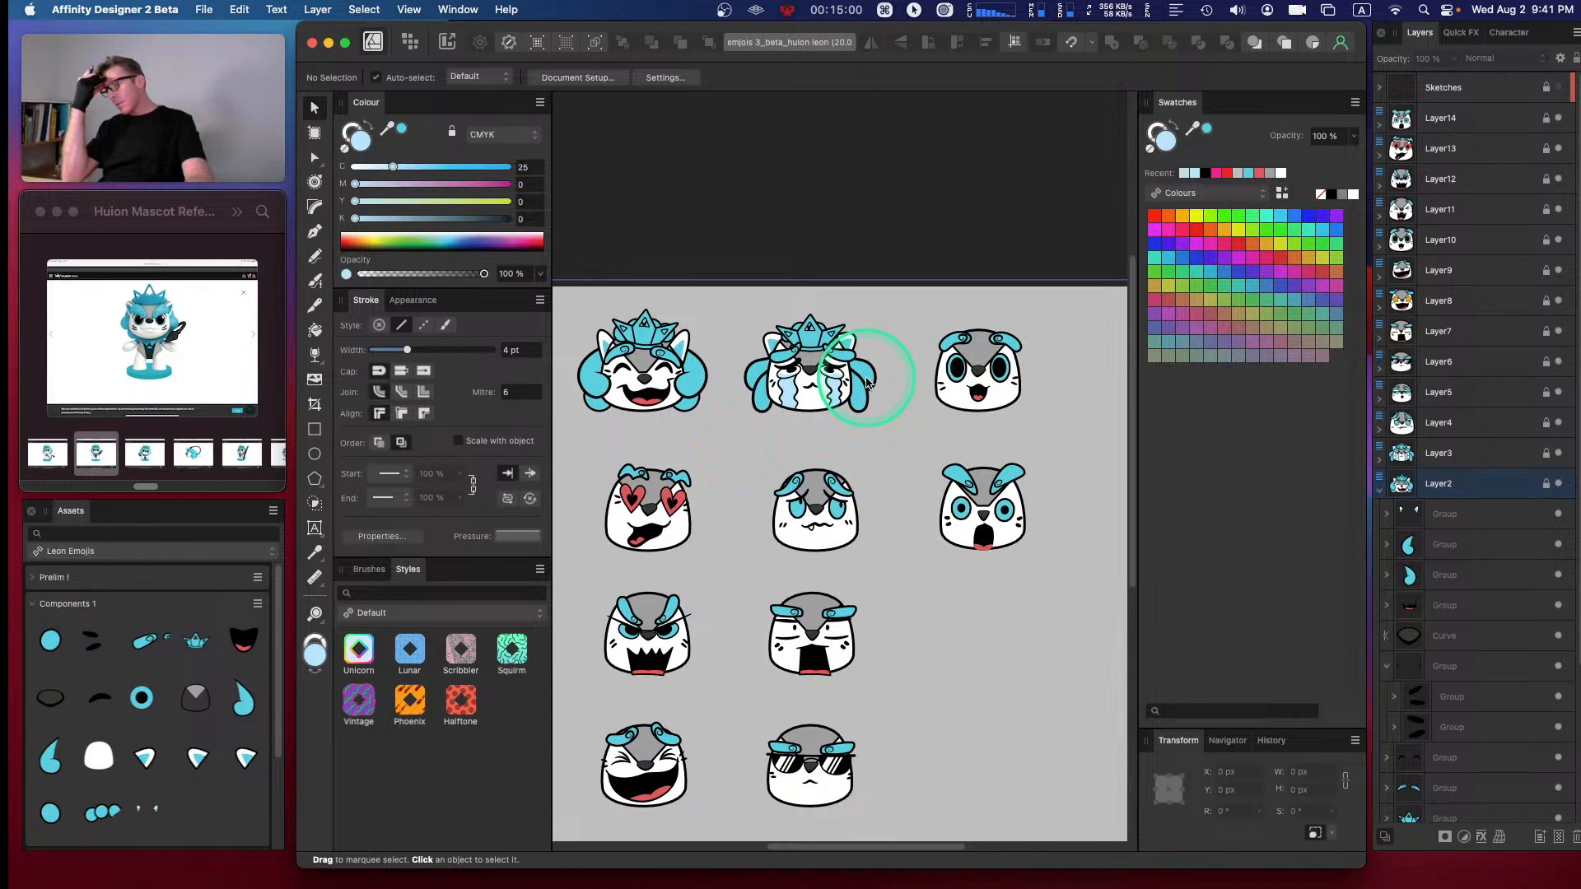
key(super+equal)
key(super+equal)
key(space)
drag(984, 238, 929, 382)
key(space)
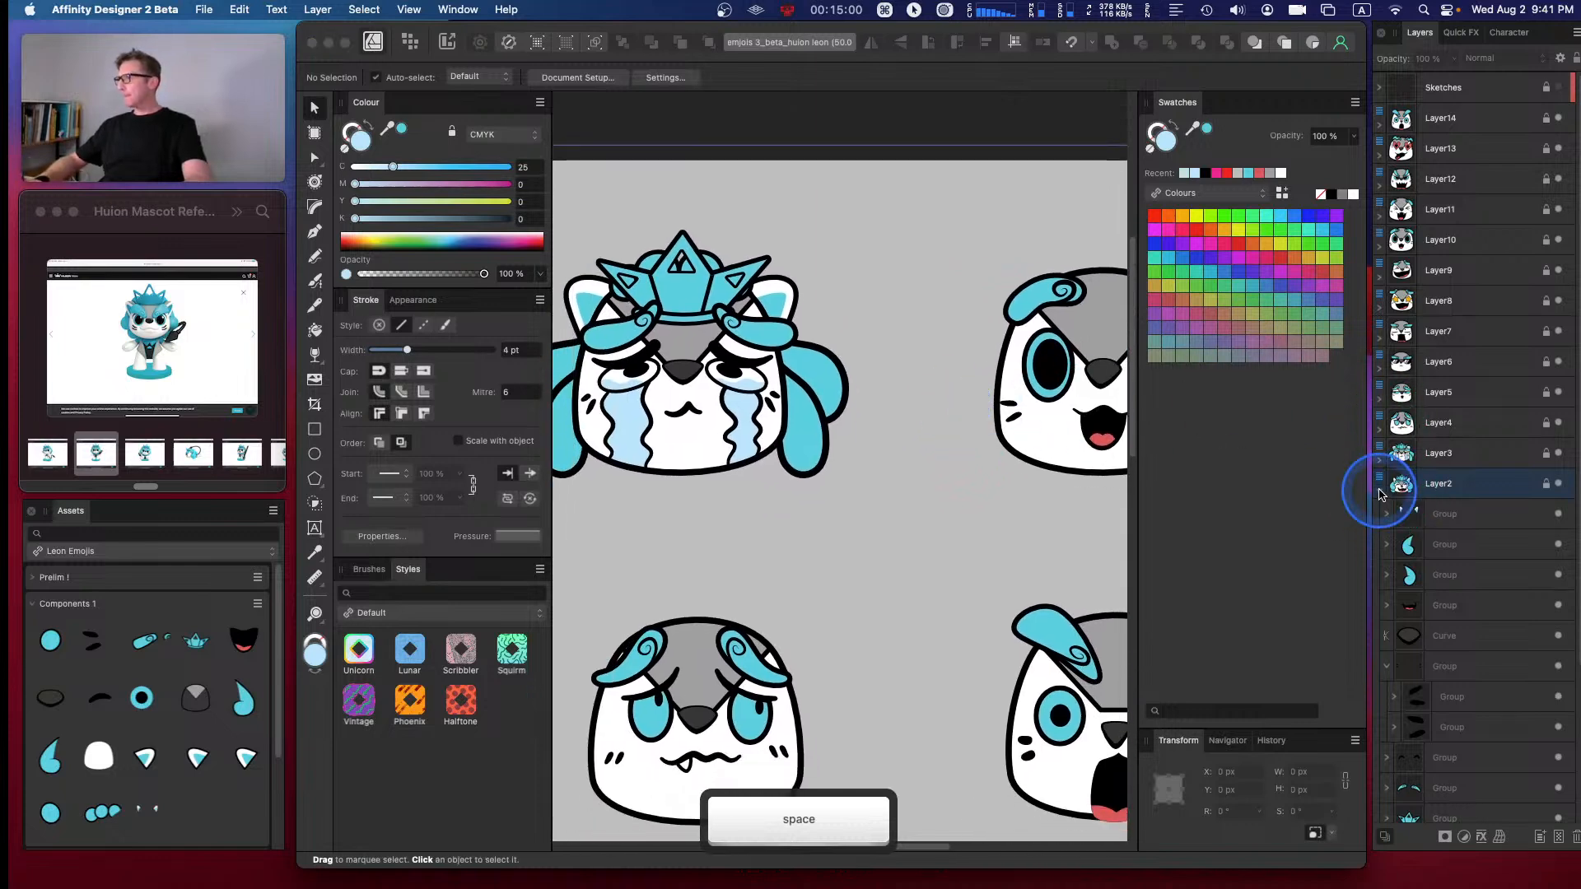
- Return to the laughing head and show the contents of Layer2
click(1378, 490)
key(space)
drag(757, 494, 1083, 492)
drag(861, 506, 1001, 486)
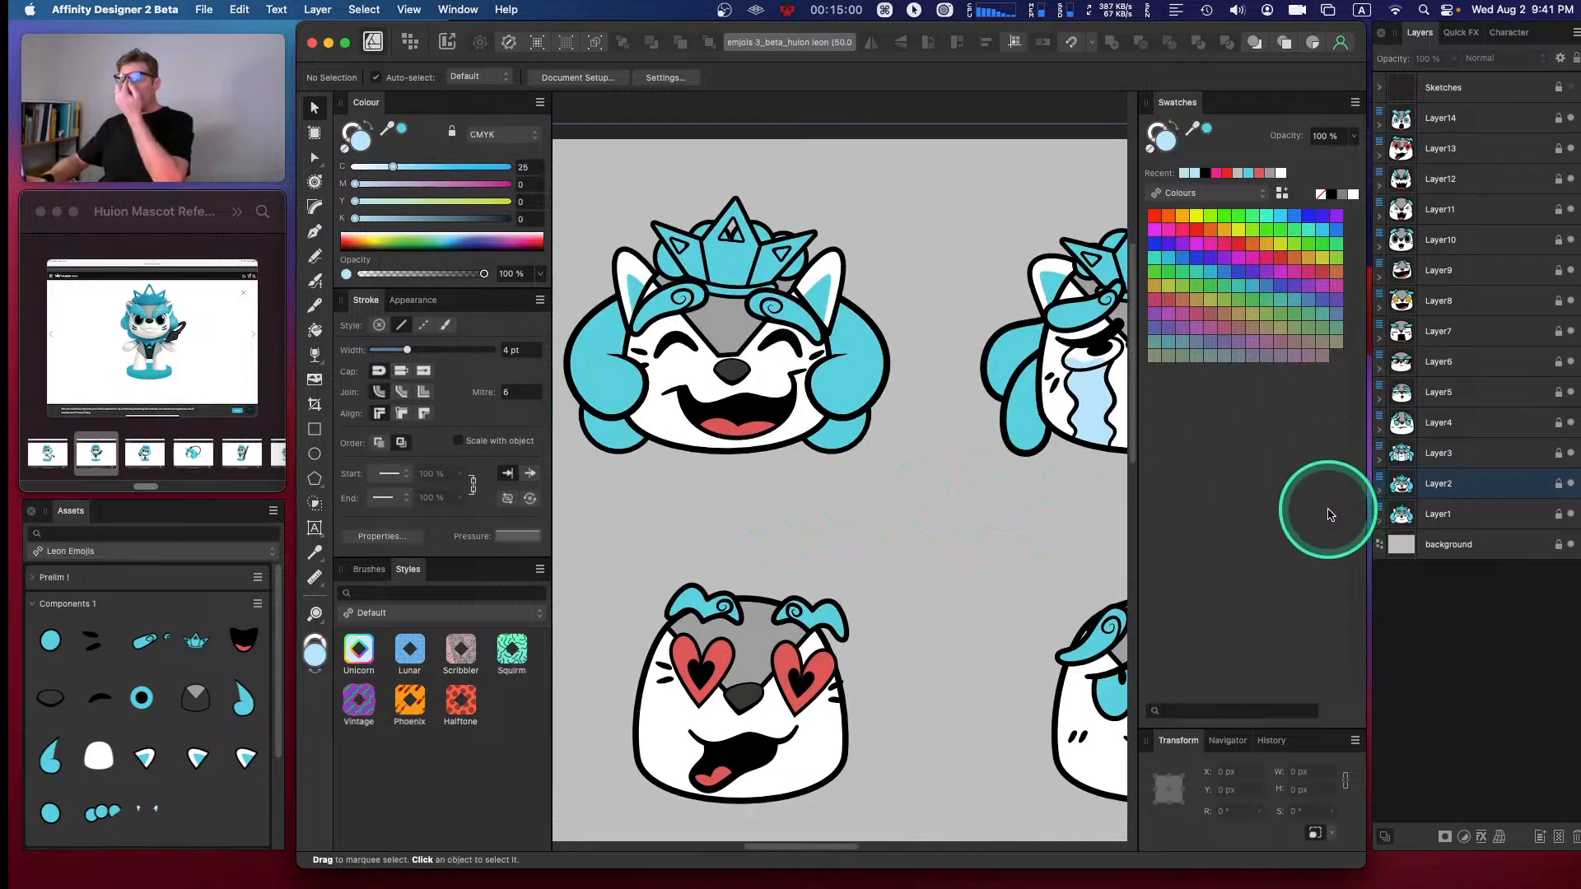
click(1391, 506)
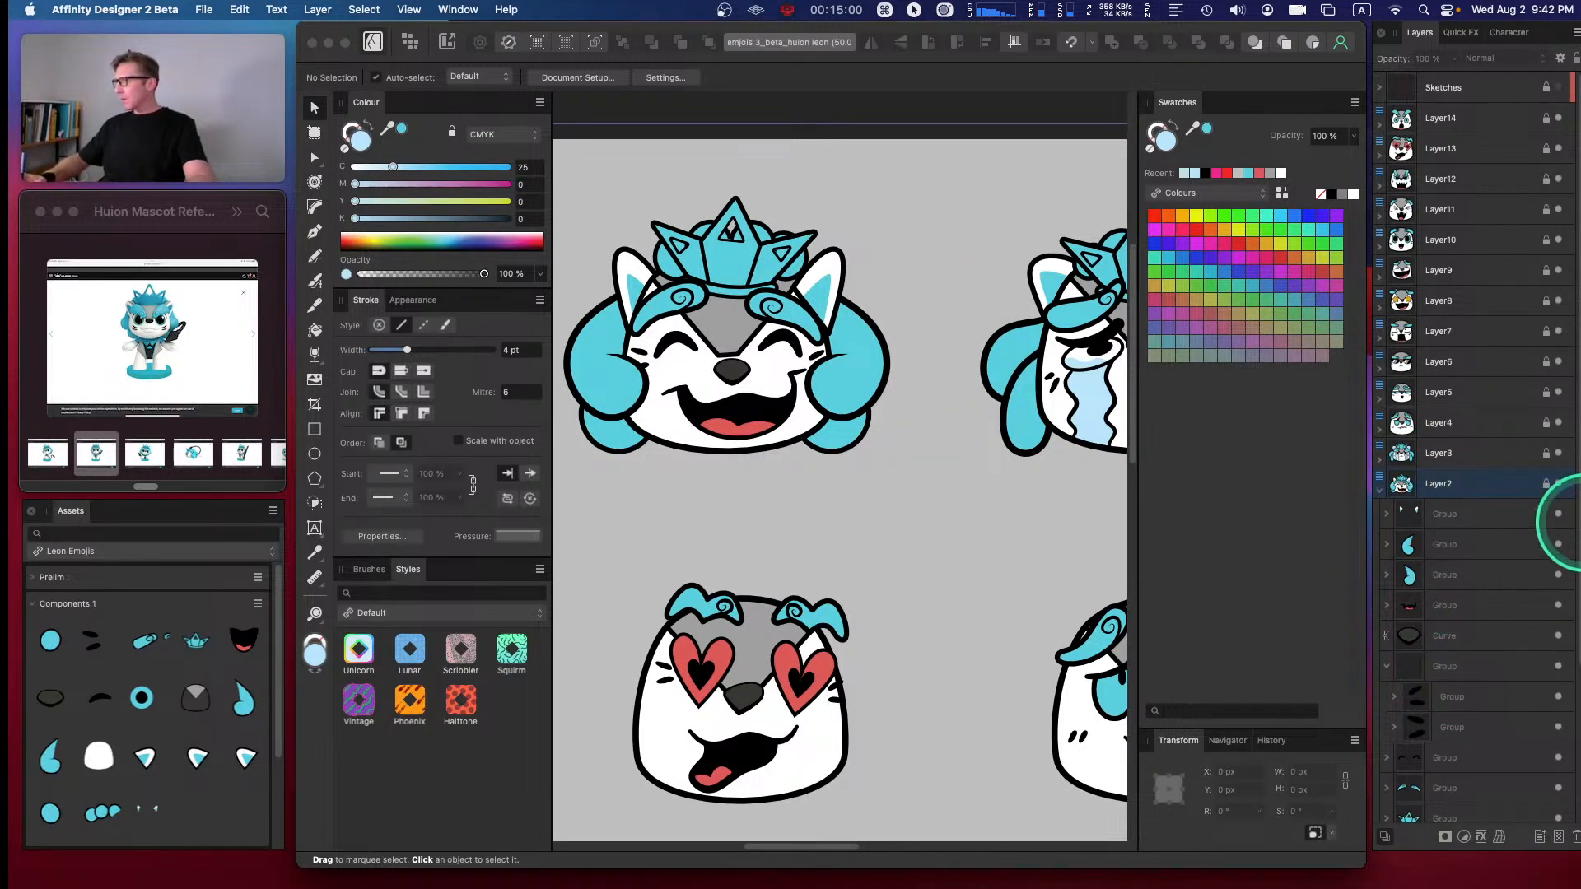
- Expand the ears group in Layer2 and move its topmost warp group one level back, below the red curve
scroll(1558, 533, down, 2)
scroll(1559, 533, down, 2)
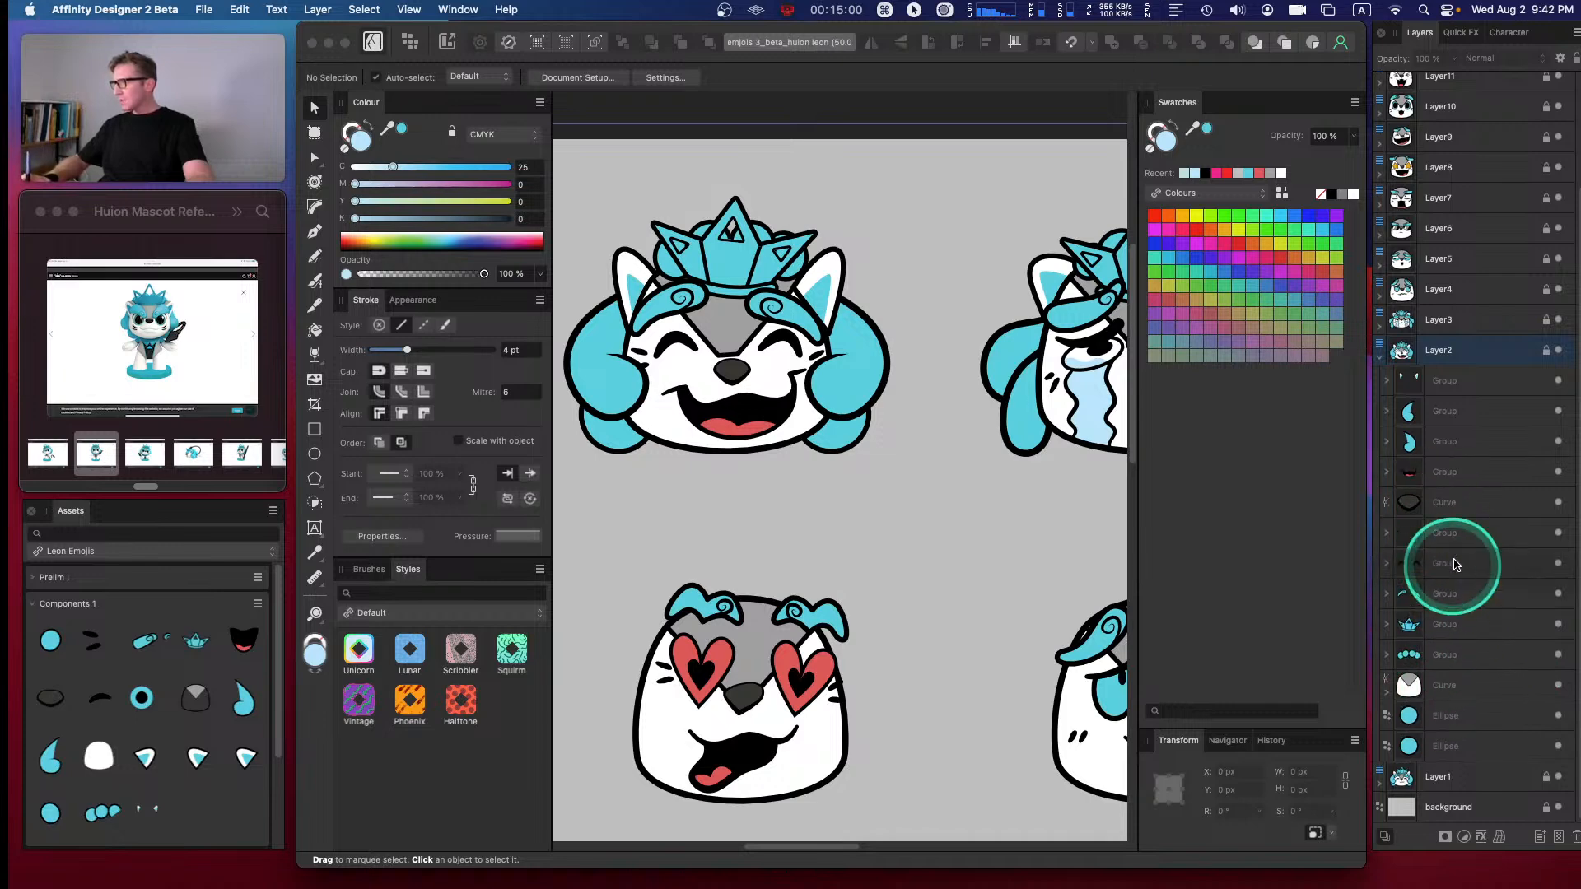
click(1434, 376)
click(1386, 380)
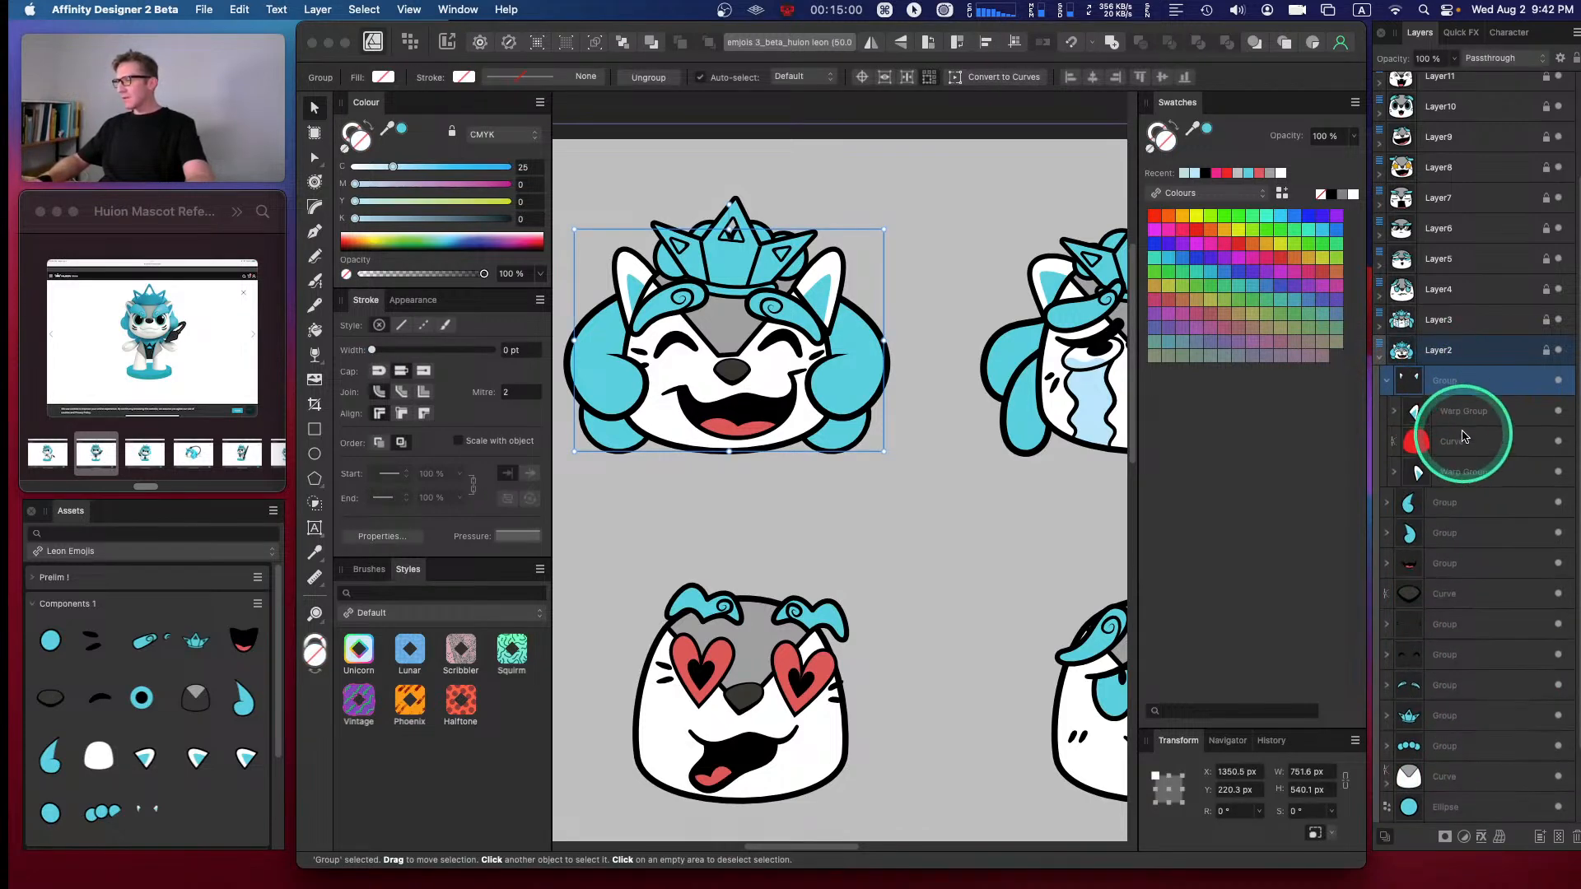
click(1442, 445)
click(1453, 420)
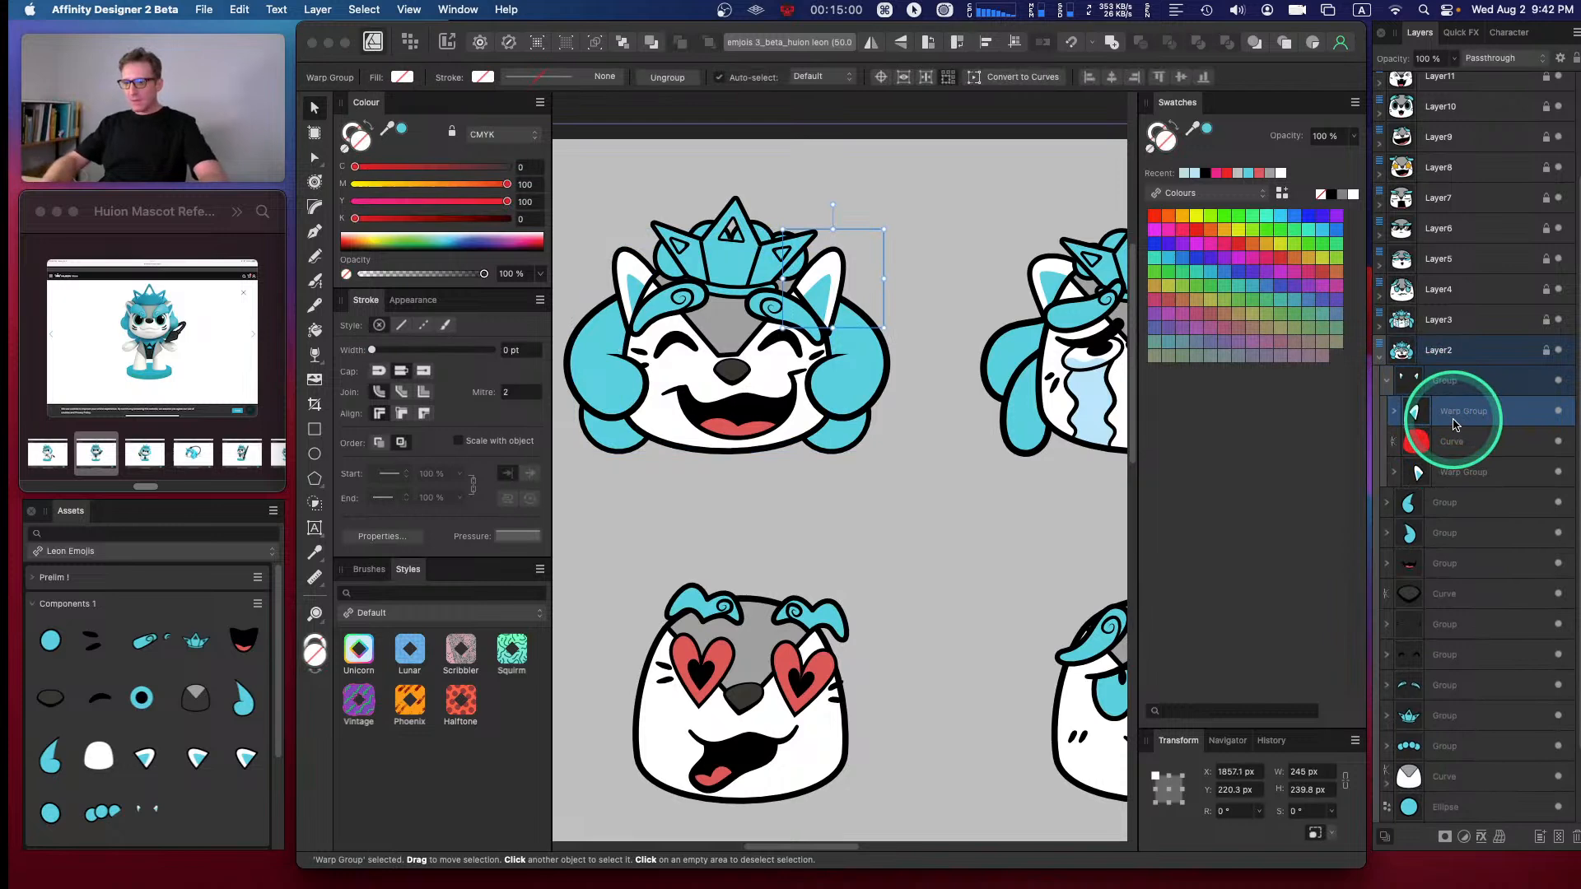
key(super)
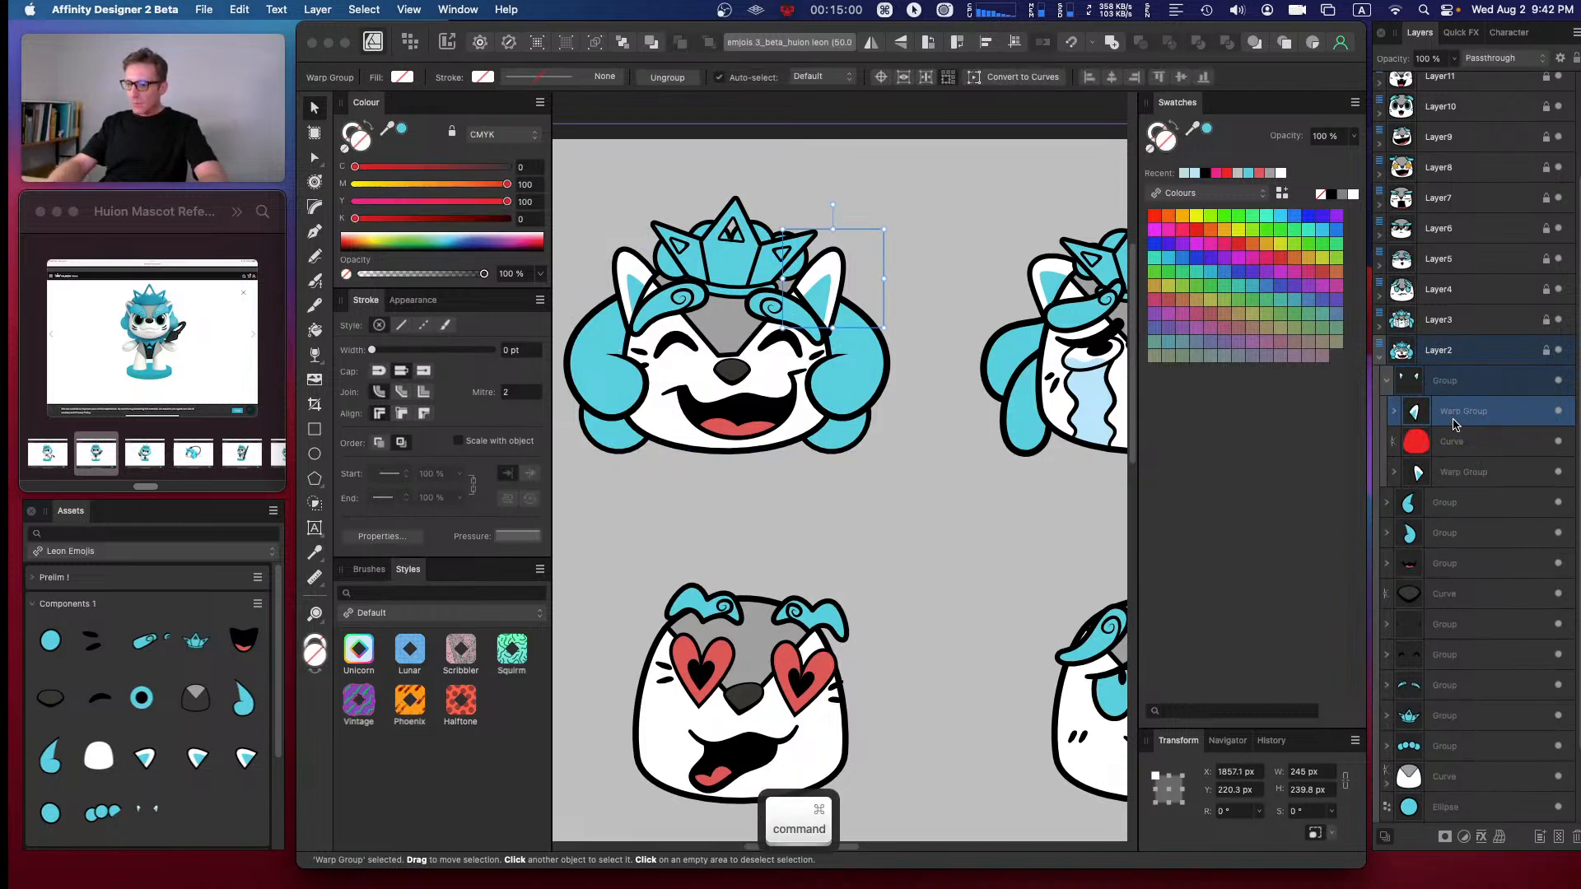
key(super+bracketleft)
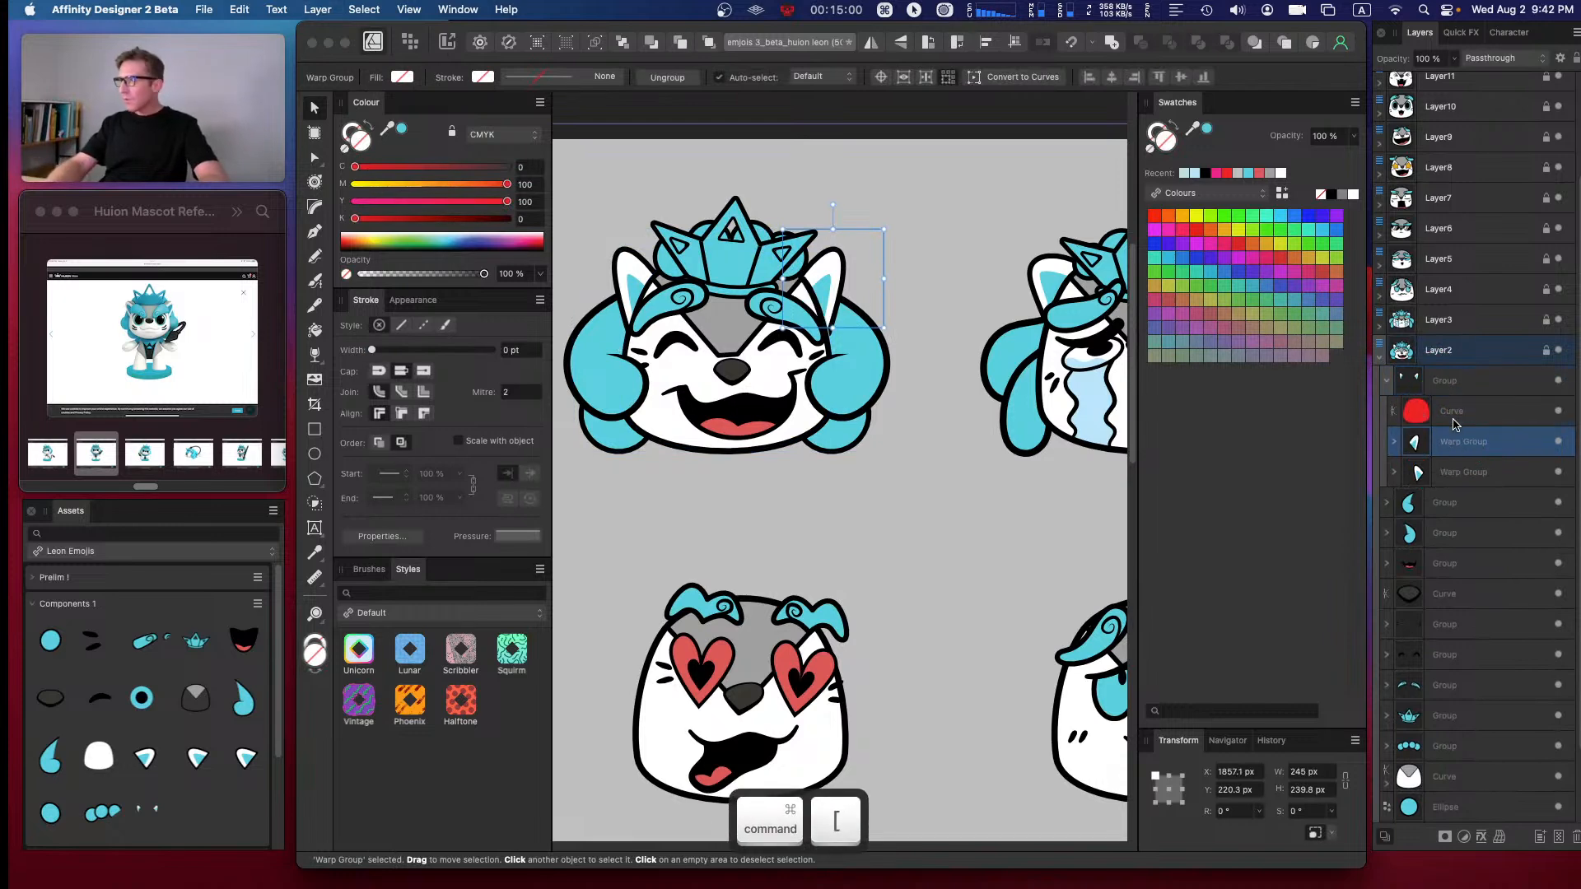
- Ungroup both ear warp groups into plain curves and clear the selection
key(super+shift+g)
click(1468, 480)
key(super+shift+g)
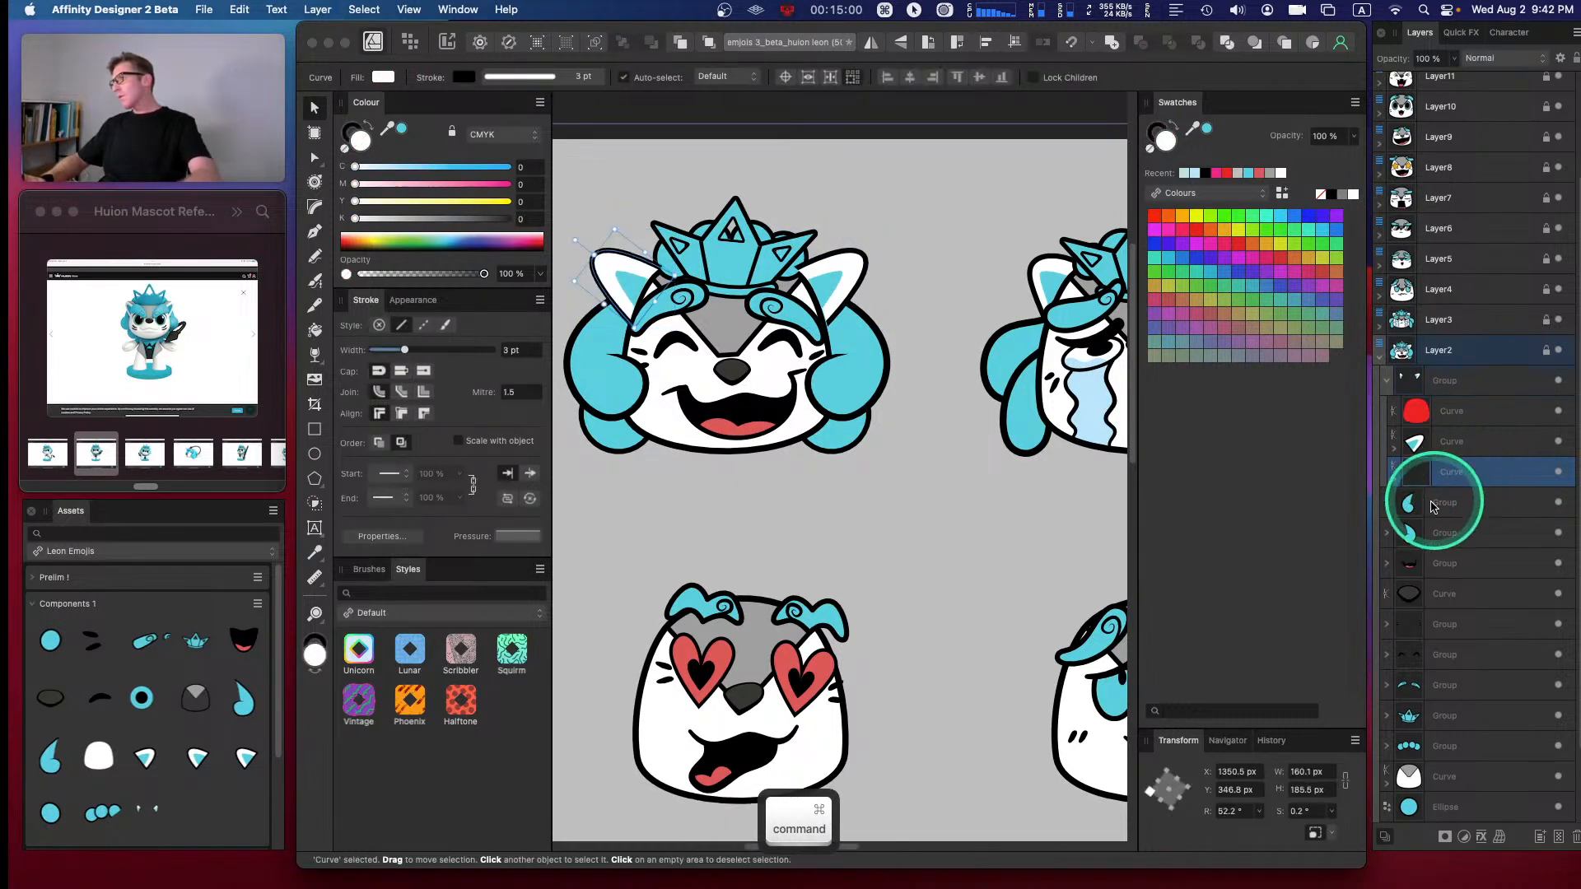
key(super+d)
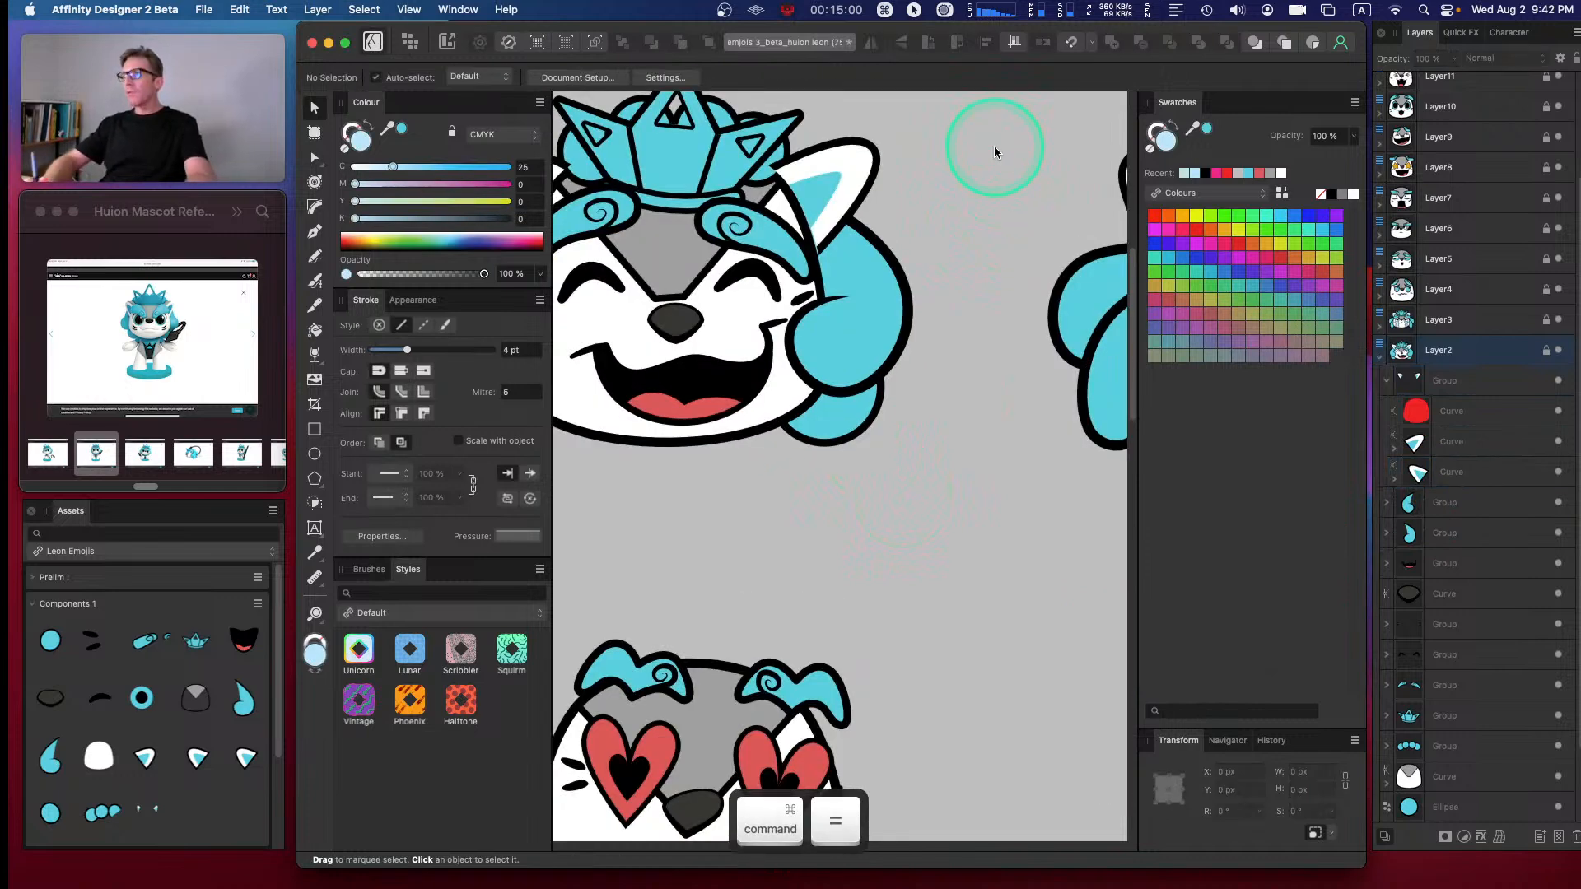
- Select both ear curves of the laughing mascot and nudge them down 19 px to Y 239.3 px
key(space)
drag(724, 264, 906, 337)
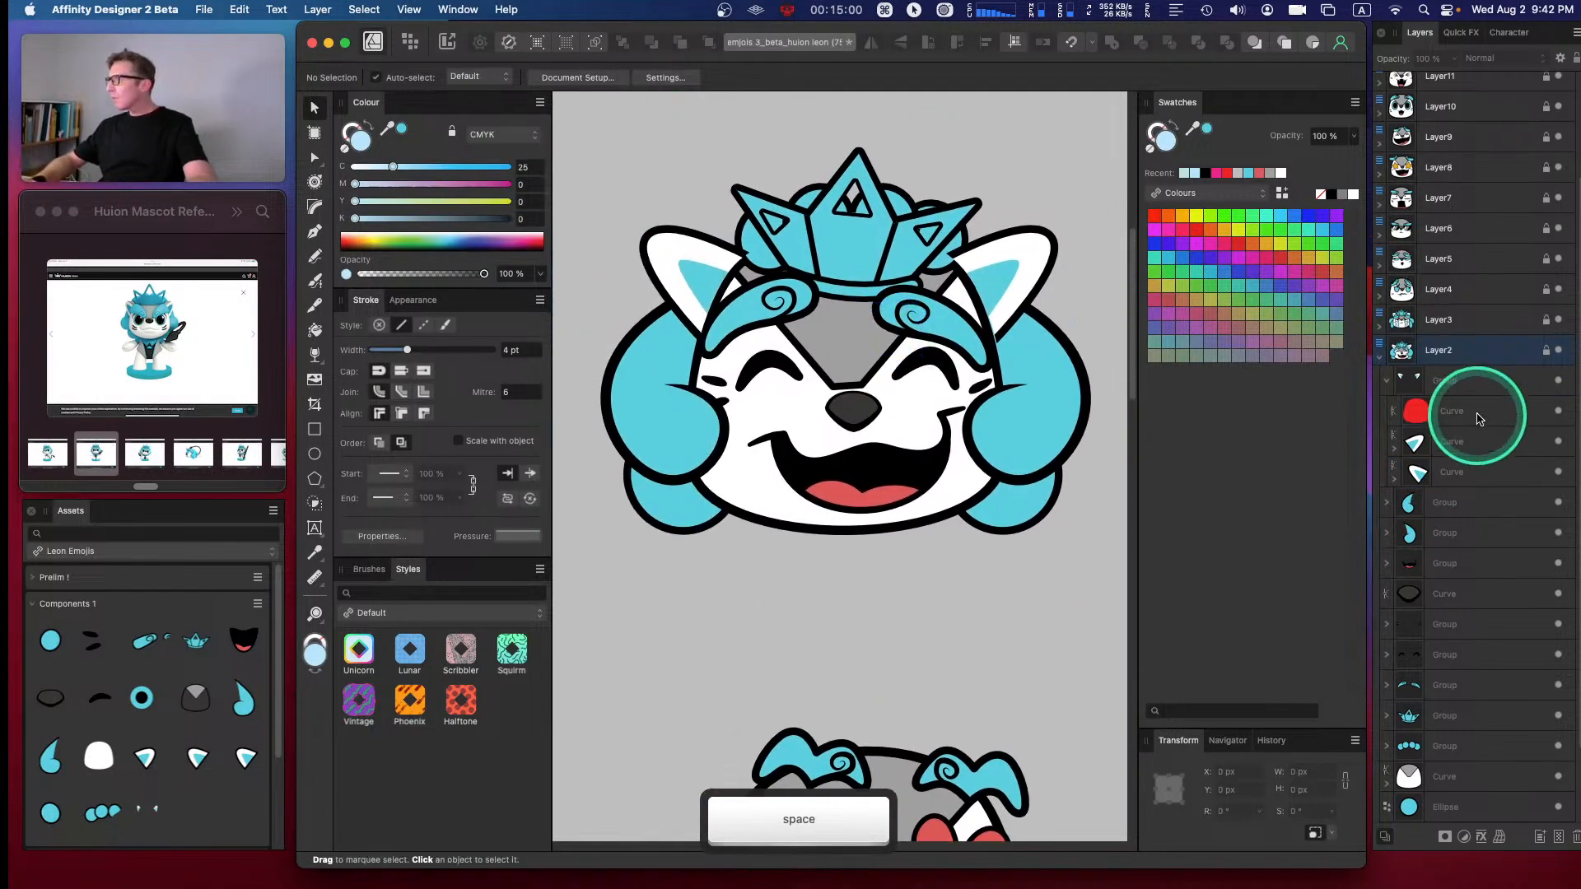
click(1449, 410)
click(1449, 444)
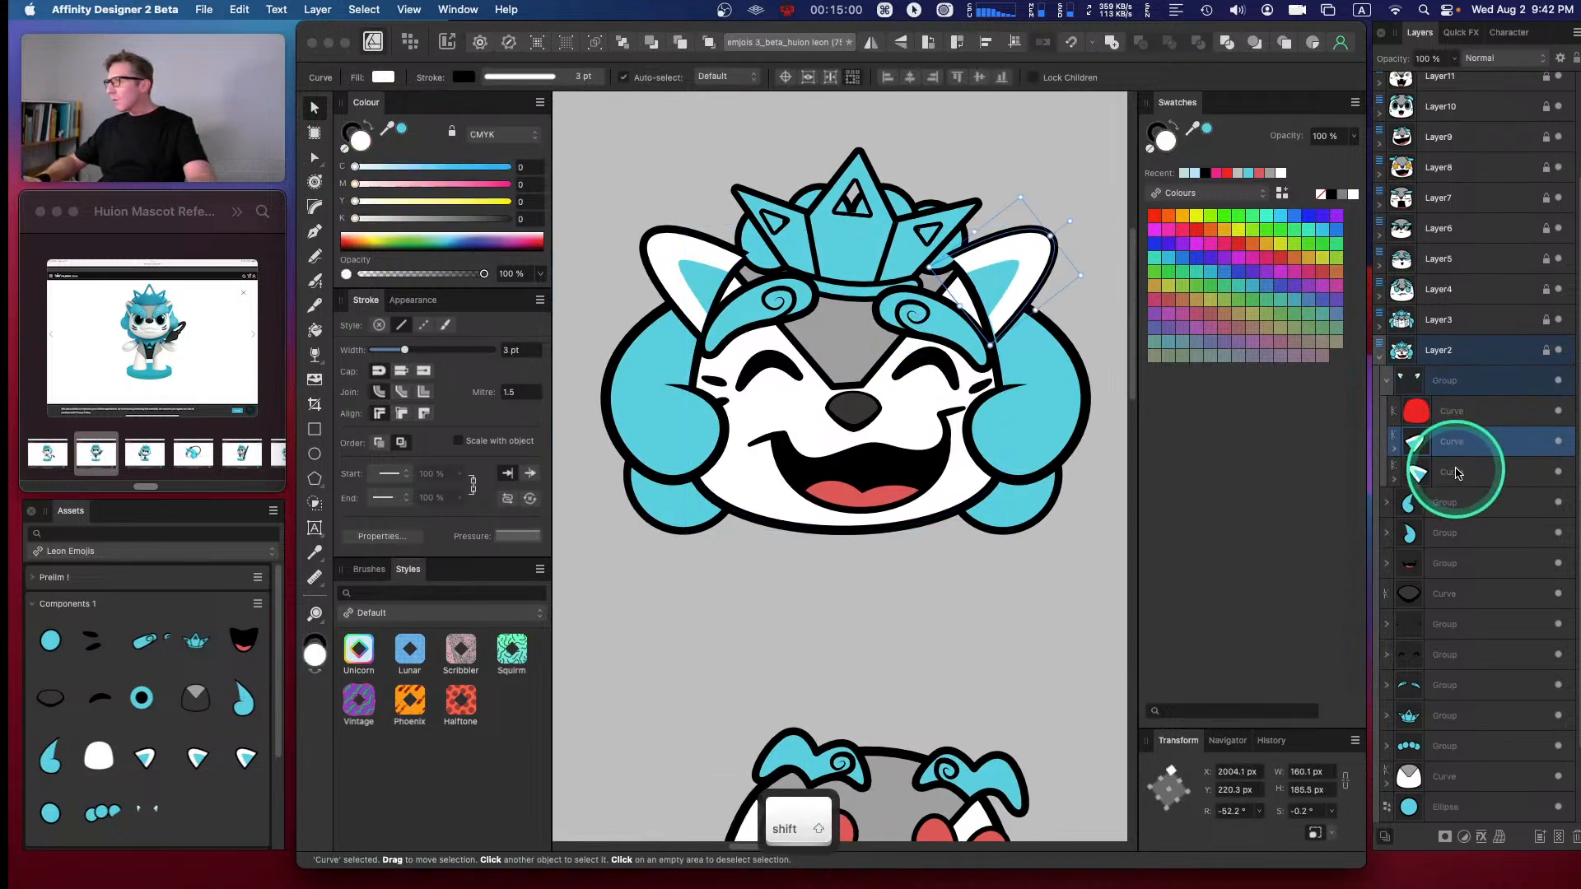
shift+click(1451, 472)
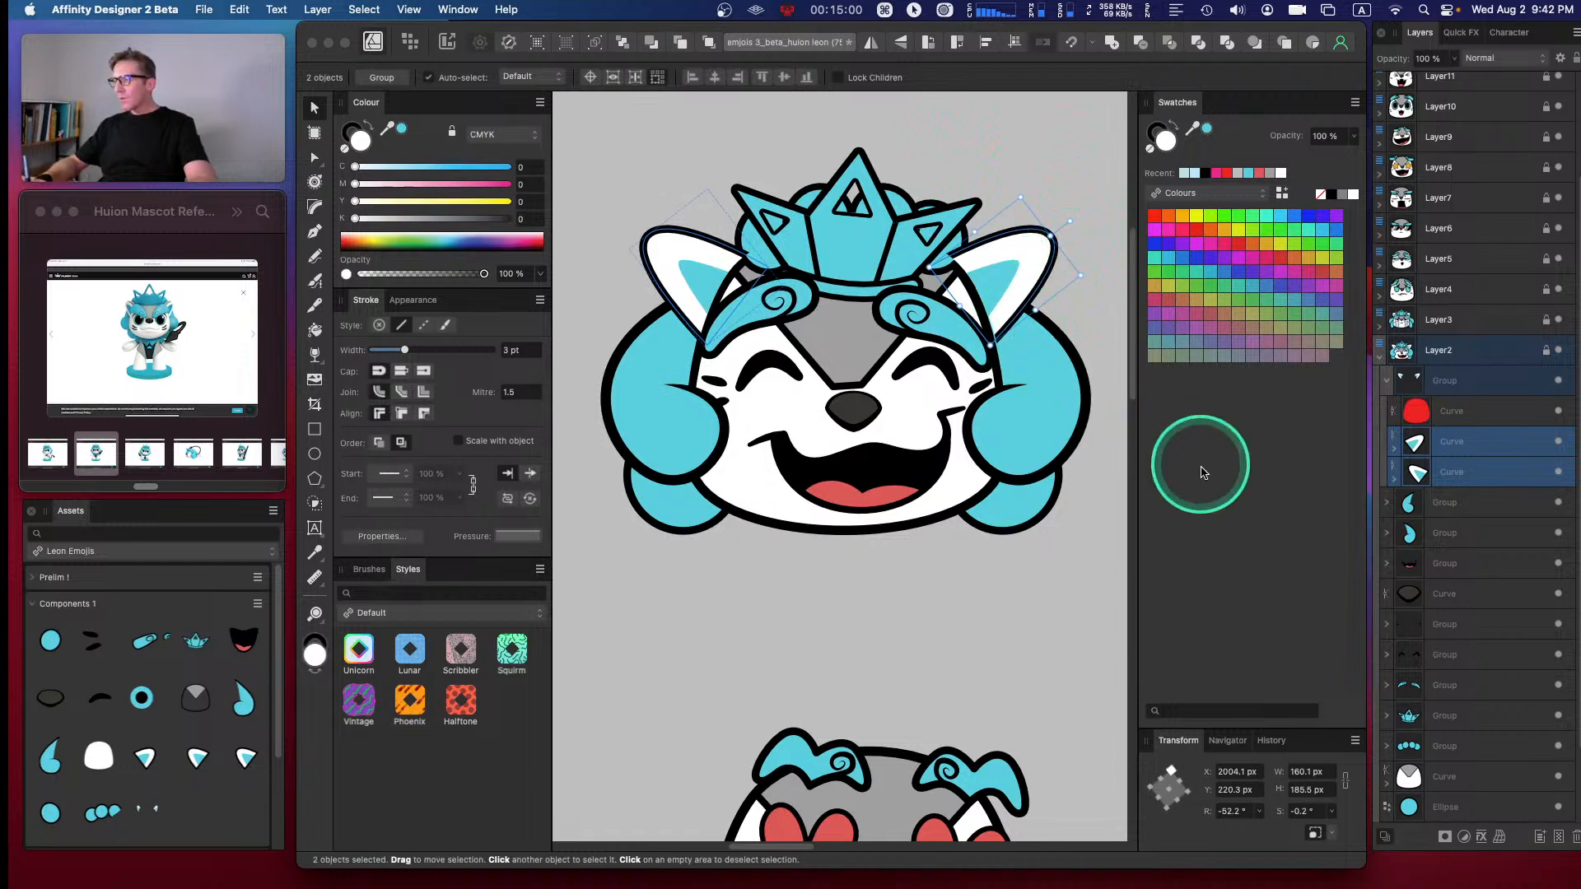
key(Down)
key(Down)
key(Down)
key(Down)
key(Down)
key(Down)
key(Down)
key(Down)
key(Down)
key(Down)
key(Down)
key(Down)
key(Down)
key(Down)
key(Down)
key(Down)
key(Down)
key(Down)
key(Down)
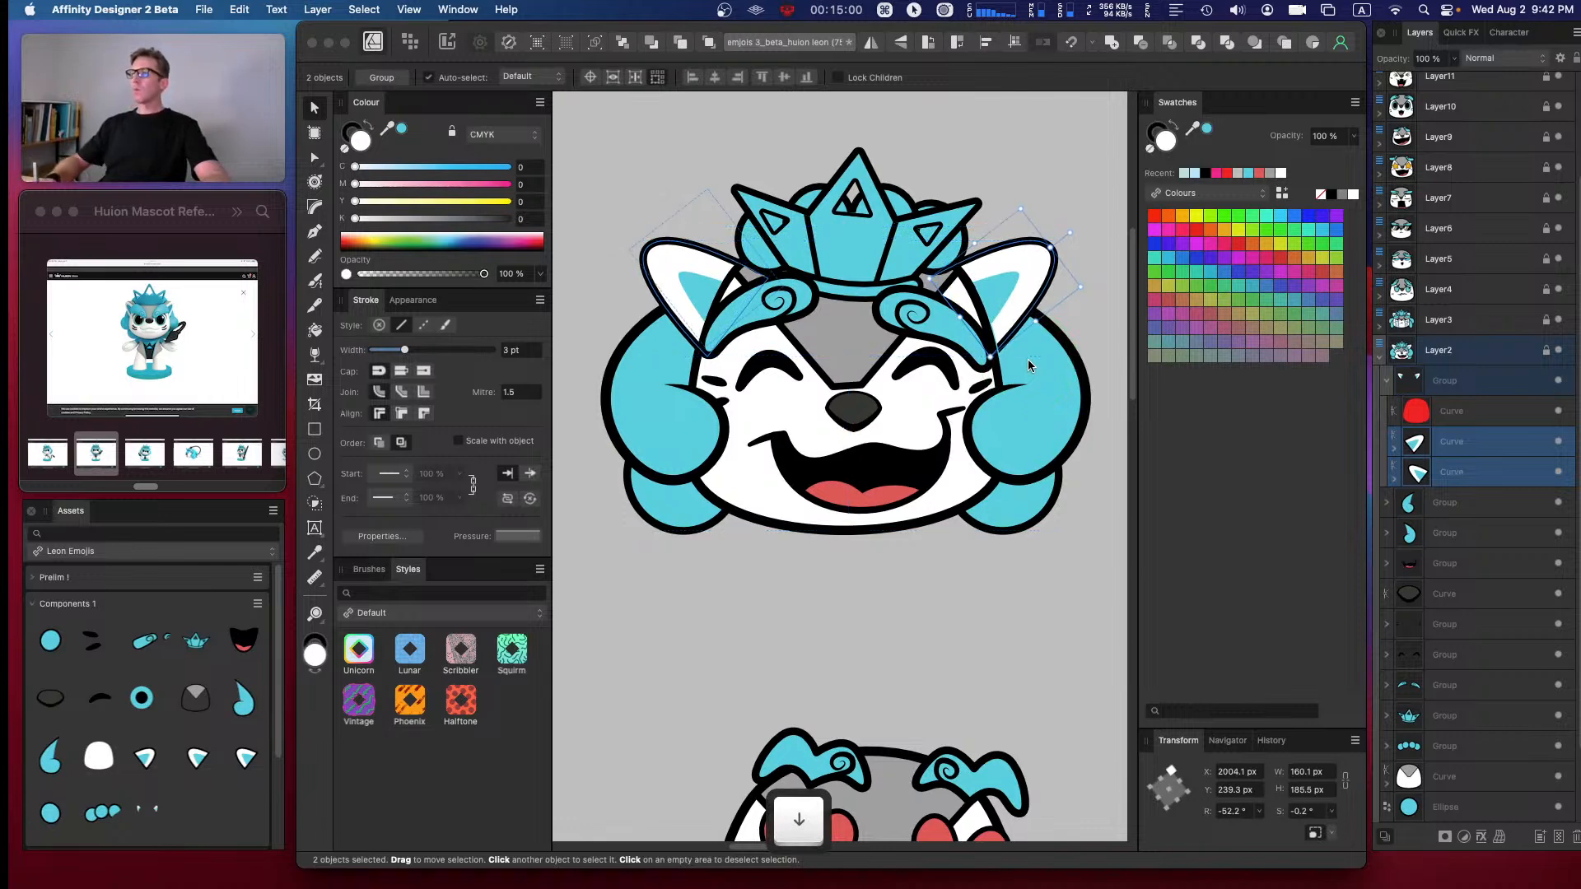
click(809, 601)
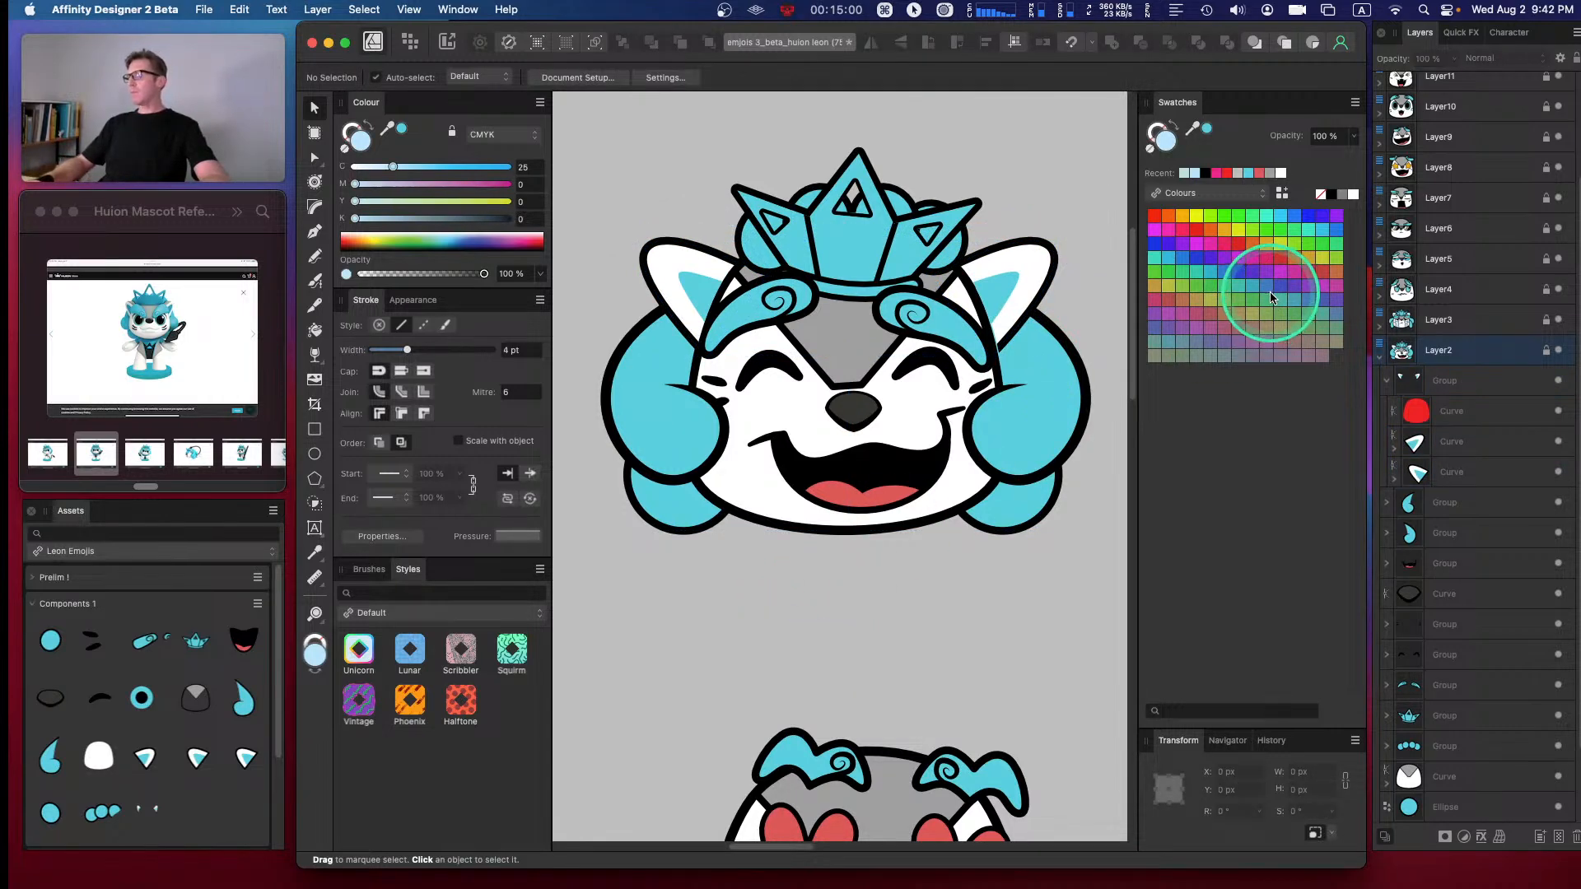
- Apply a Perspective warp to the laughing mascot's right-hand ear and reshape it by its corners into a narrower, more upright ear
click(1446, 445)
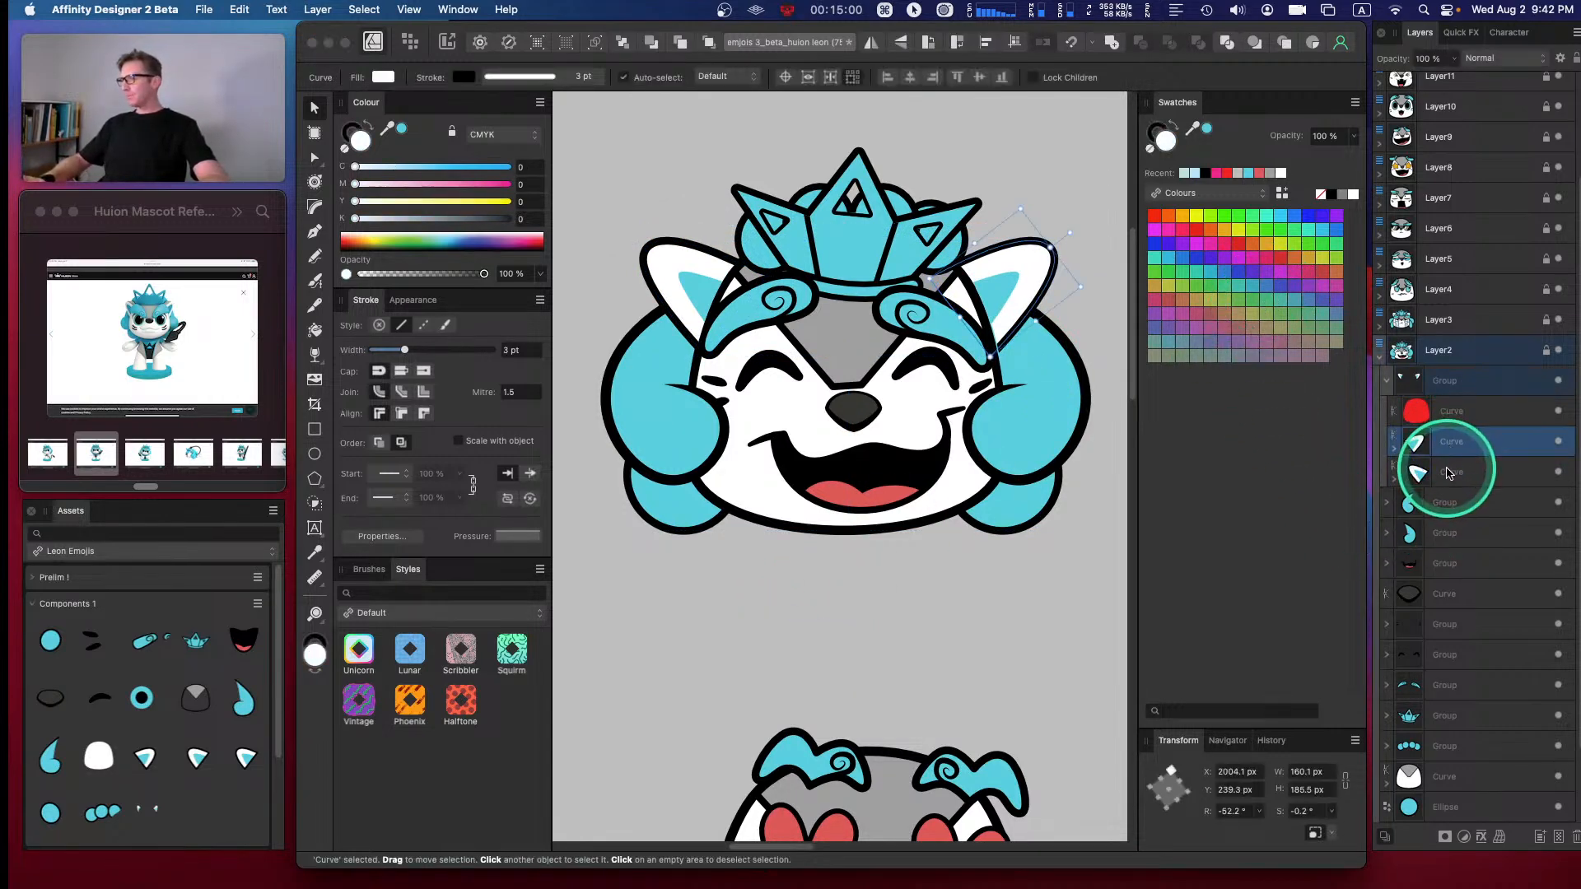
click(1498, 837)
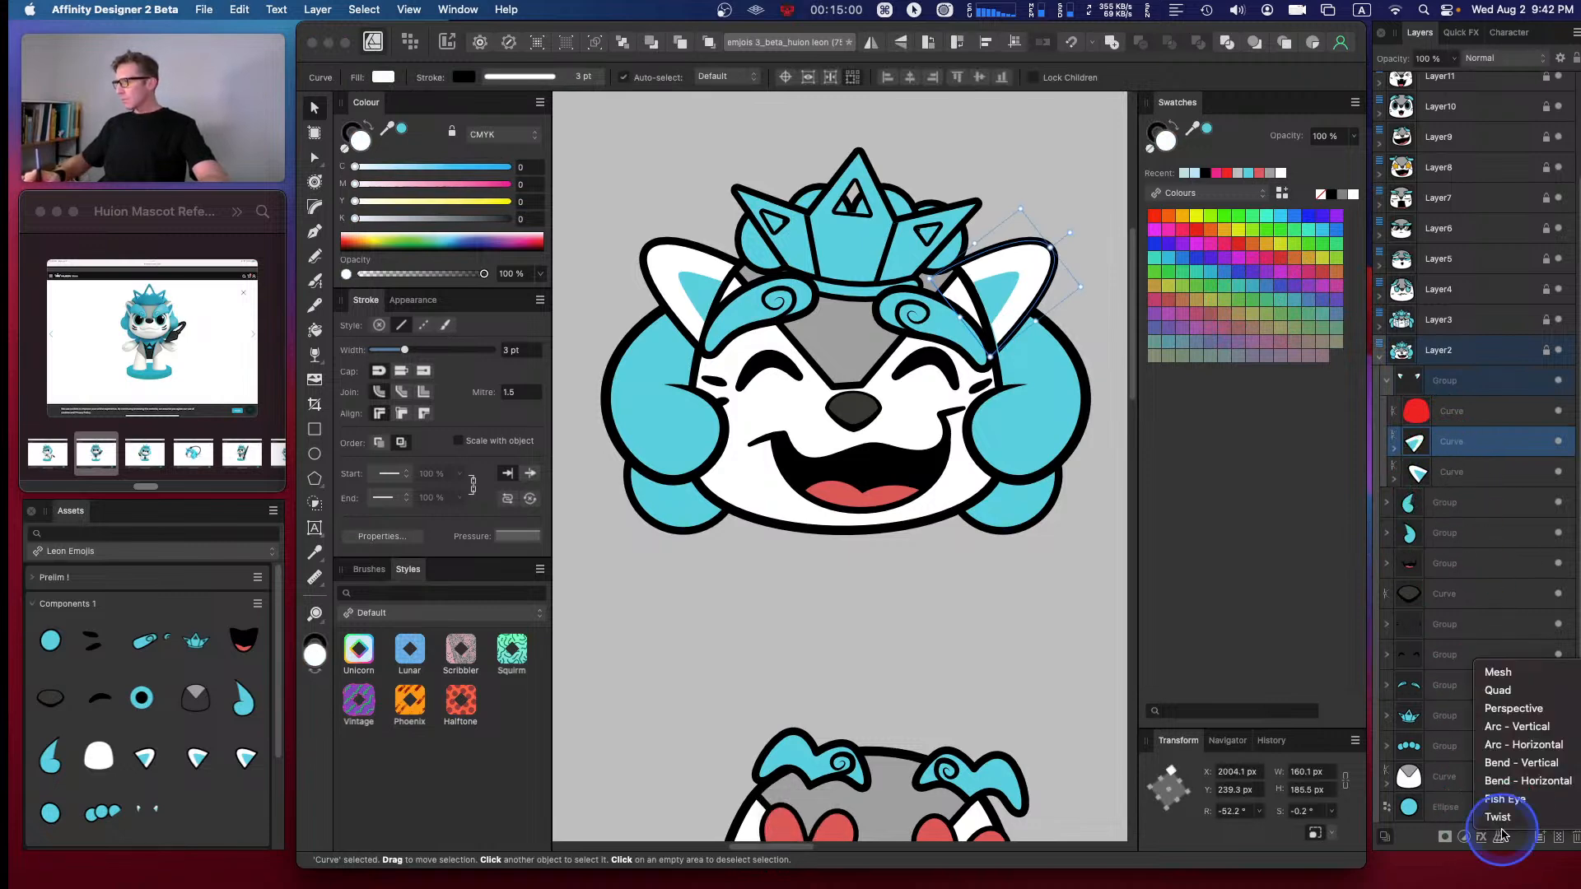
click(1514, 708)
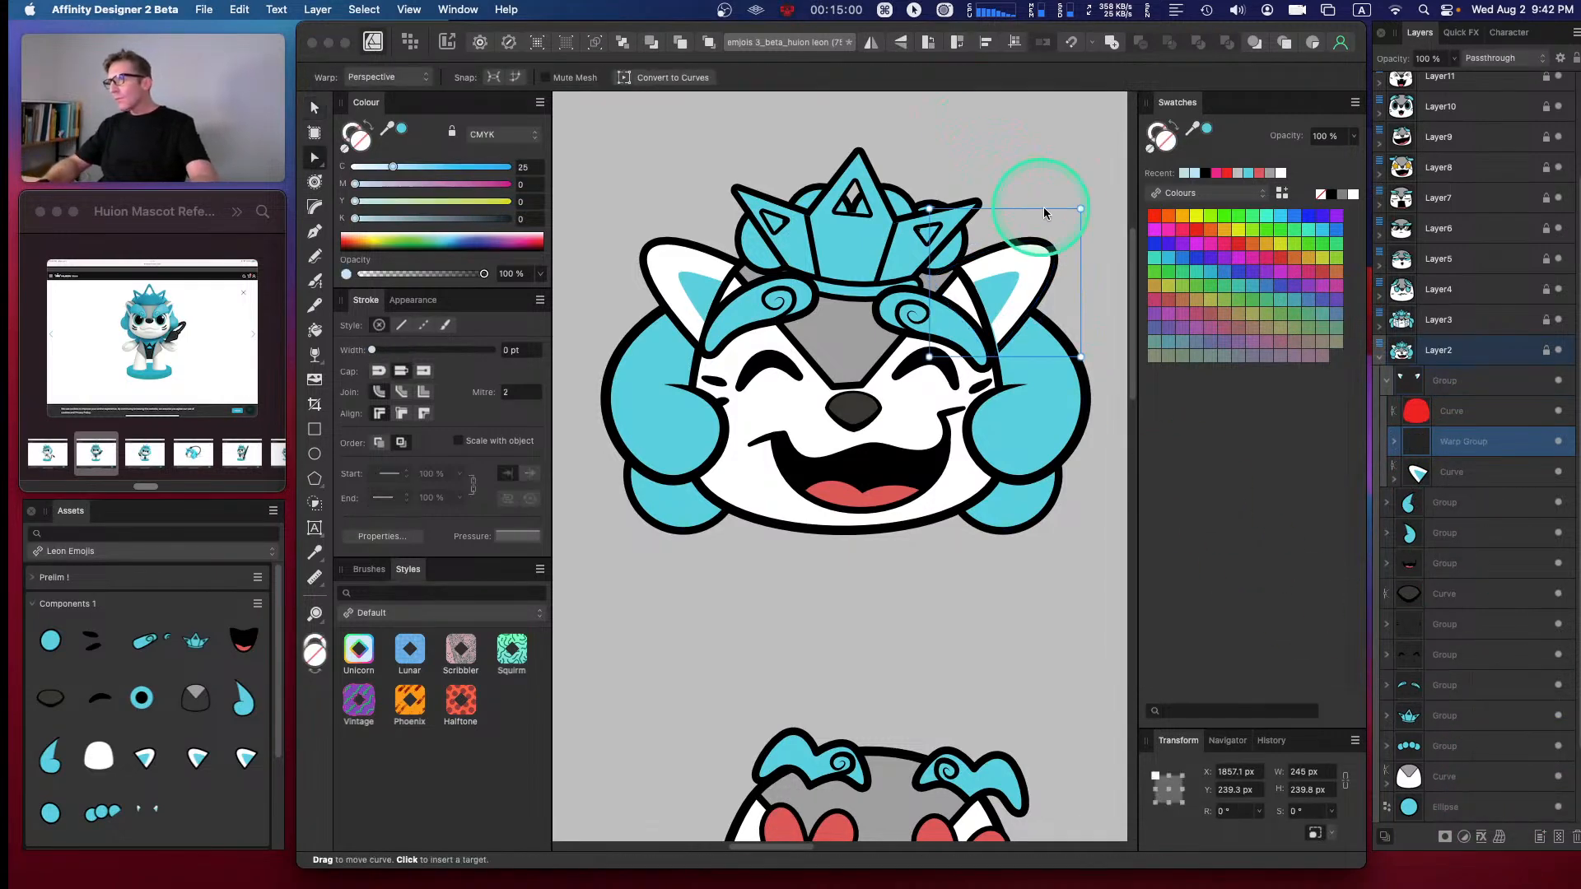
drag(1079, 210, 1046, 219)
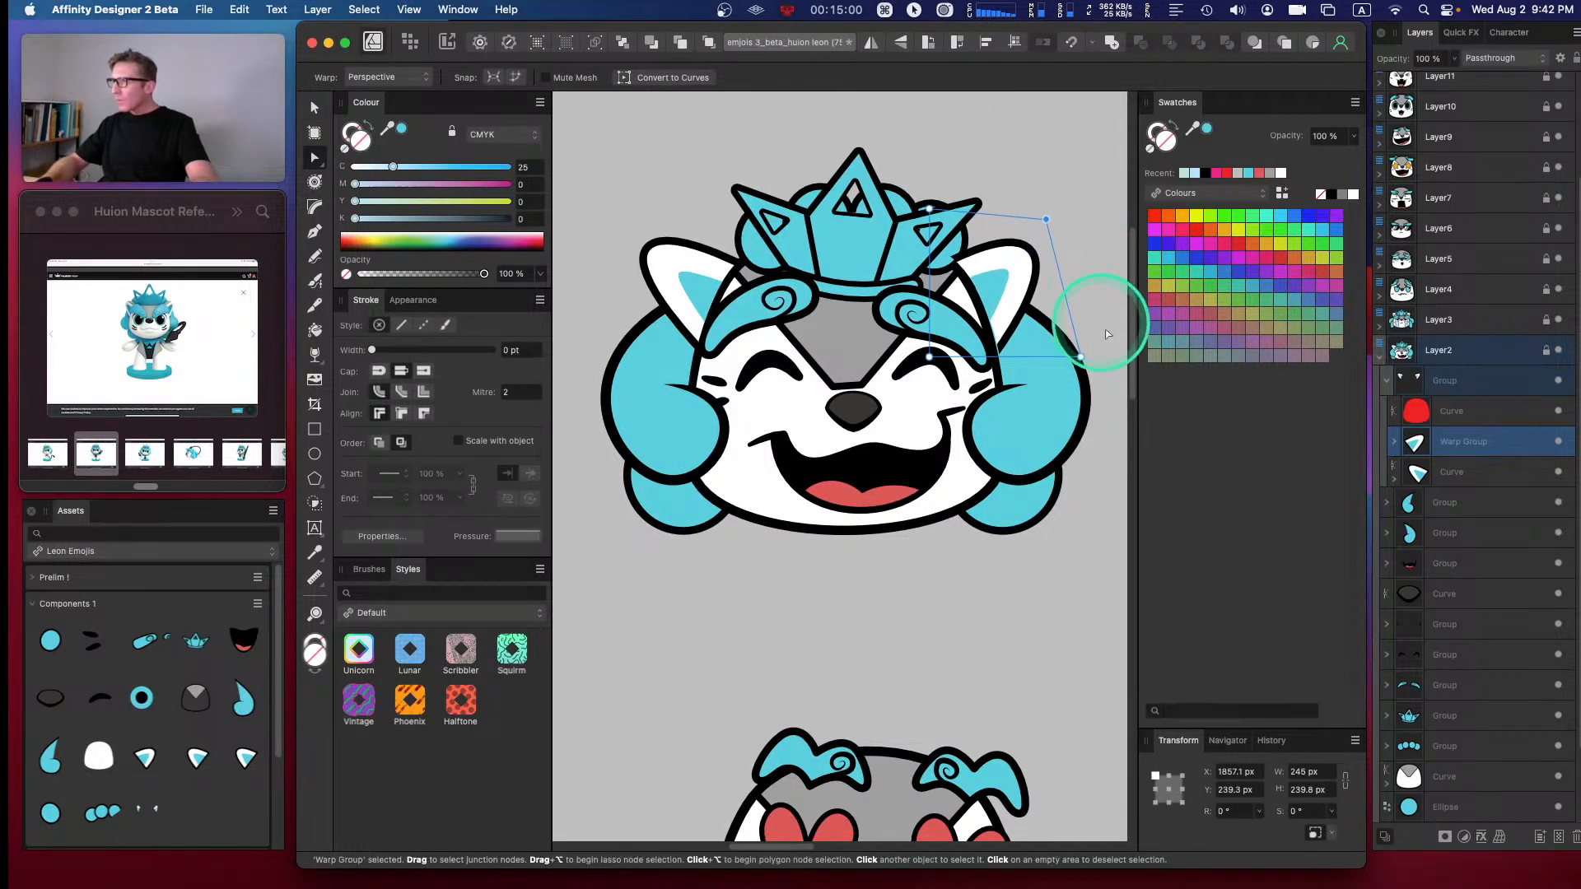
drag(1080, 356, 1048, 335)
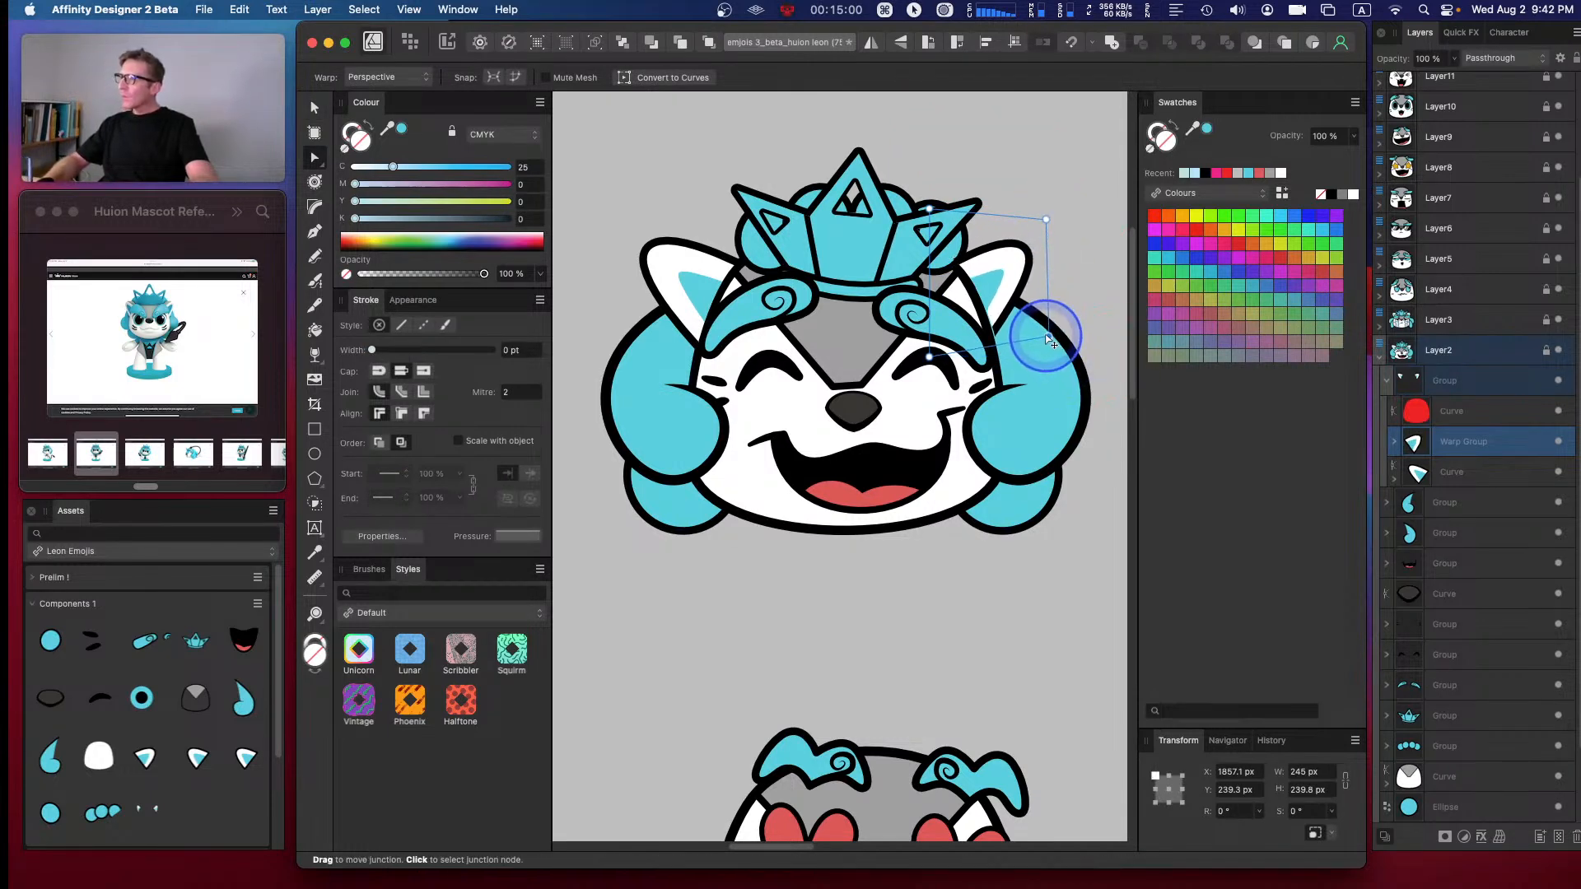
mouse_move(935, 364)
mouse_down()
mouse_move(962, 366)
mouse_move(939, 376)
mouse_up()
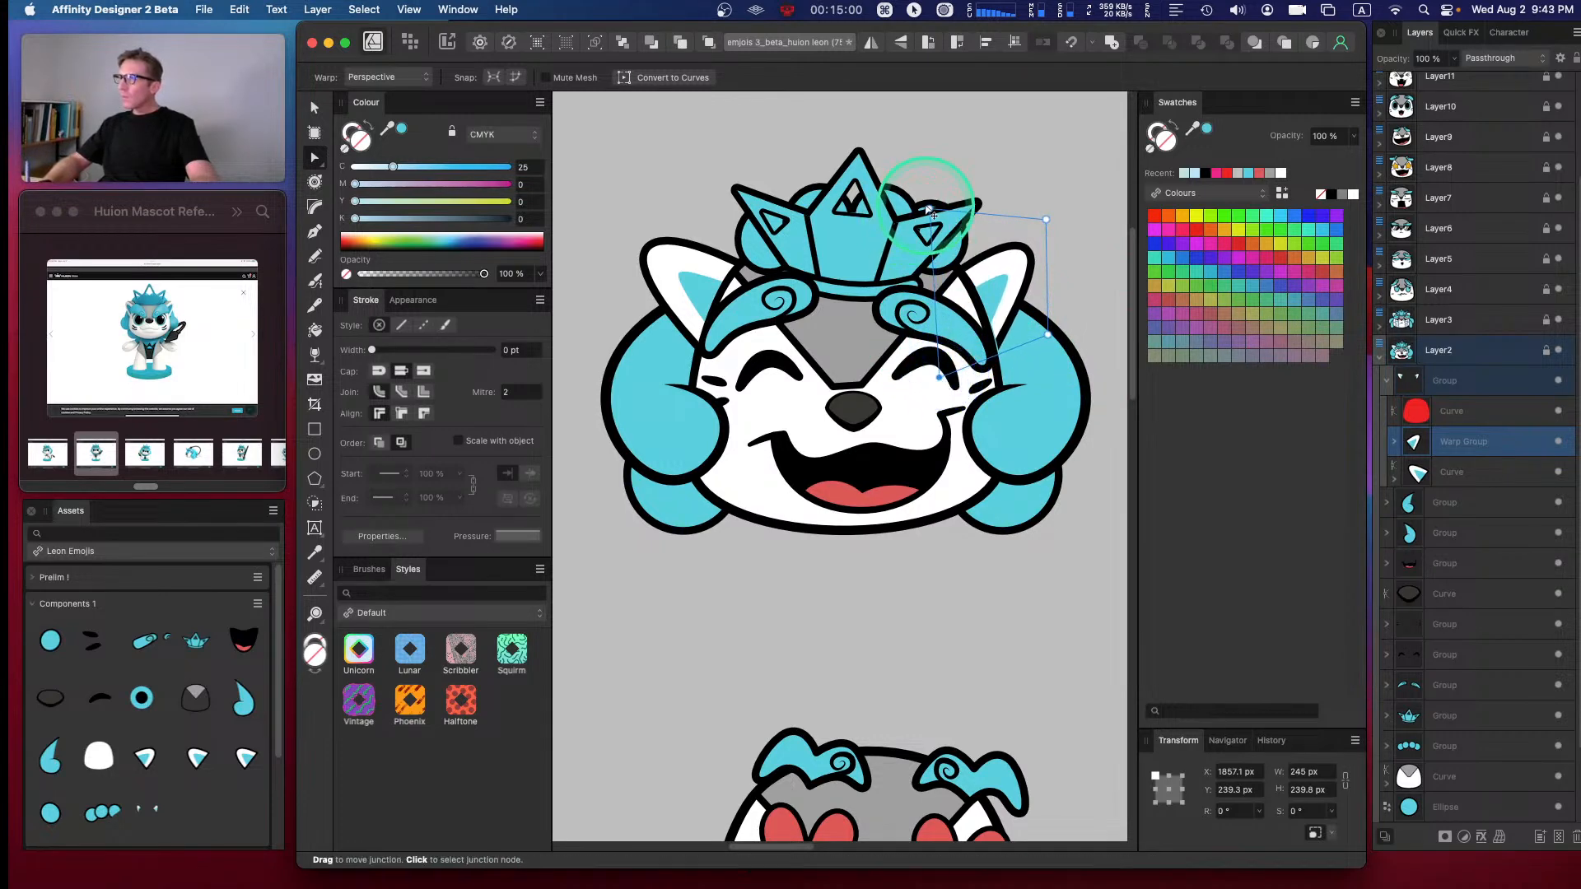
drag(923, 213, 939, 198)
- Shift the warped right-hand ear slightly up and left to about X 1855 px, Y 232 px
key(v)
drag(1042, 308, 1011, 278)
click(1099, 276)
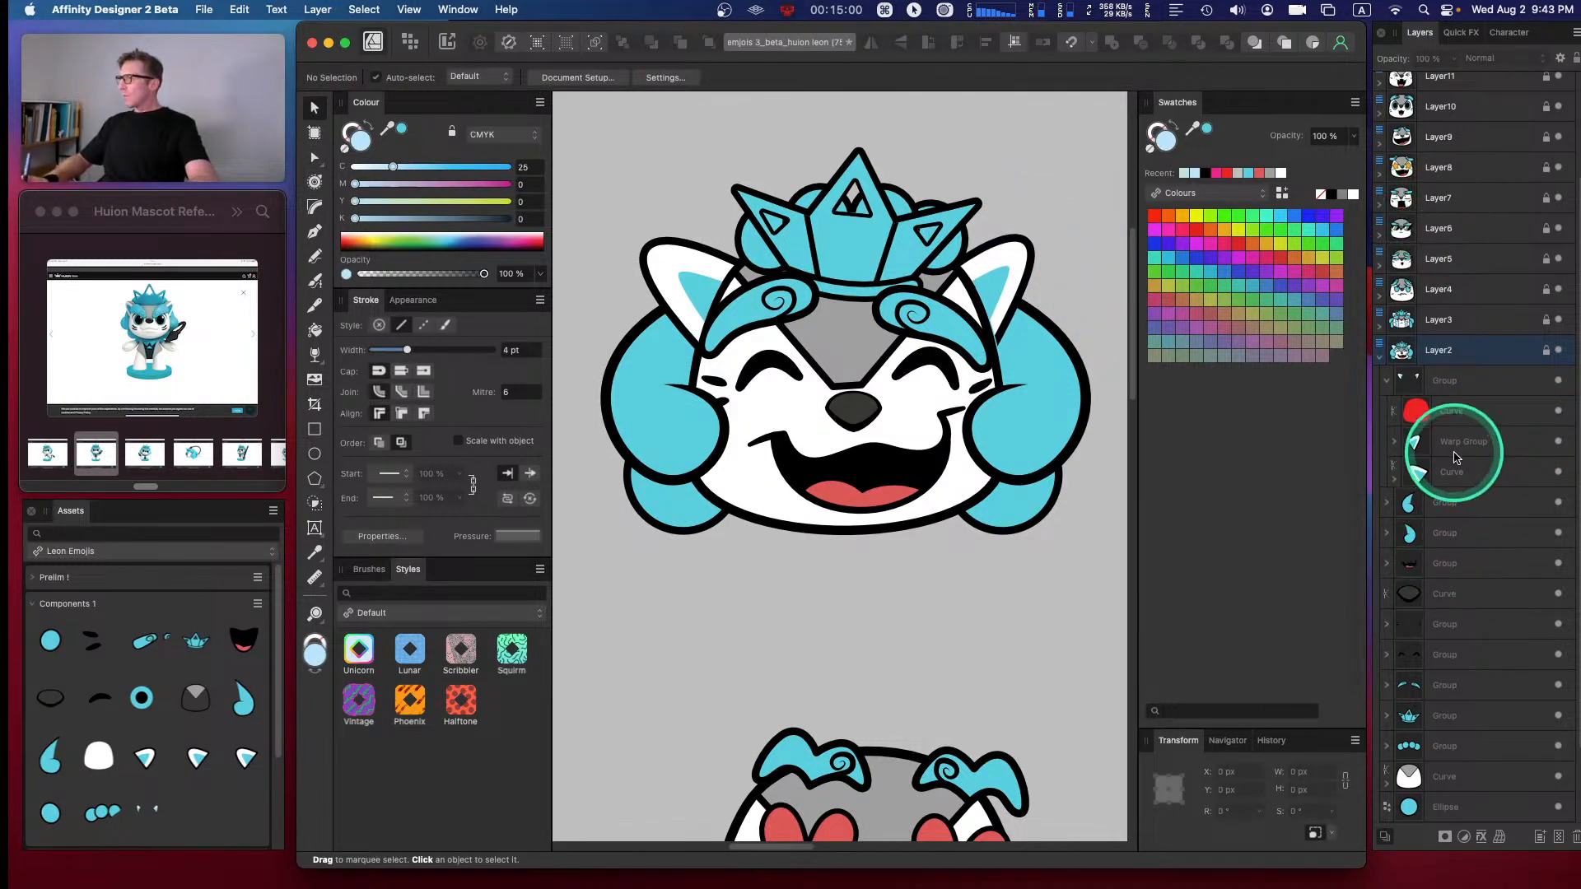
- Delete the unwarped left-hand ear curve from the ears group
click(1437, 444)
click(1453, 474)
key(Delete)
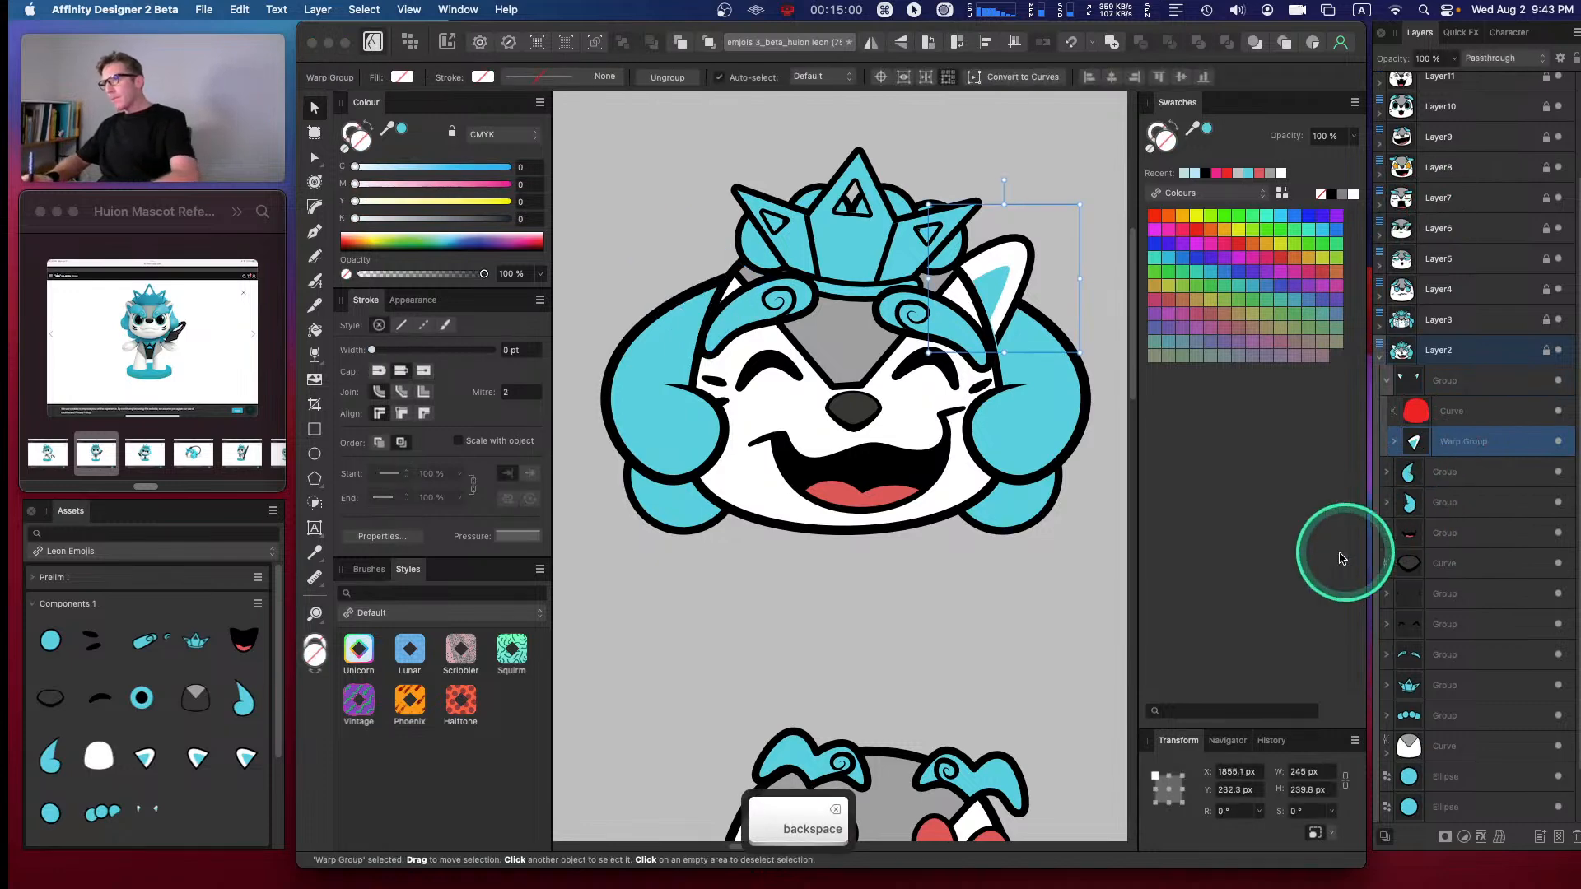
- Duplicate the warped ear, flip the copy horizontally and move it straight across to the opposite side of the head
key(super+j)
click(870, 42)
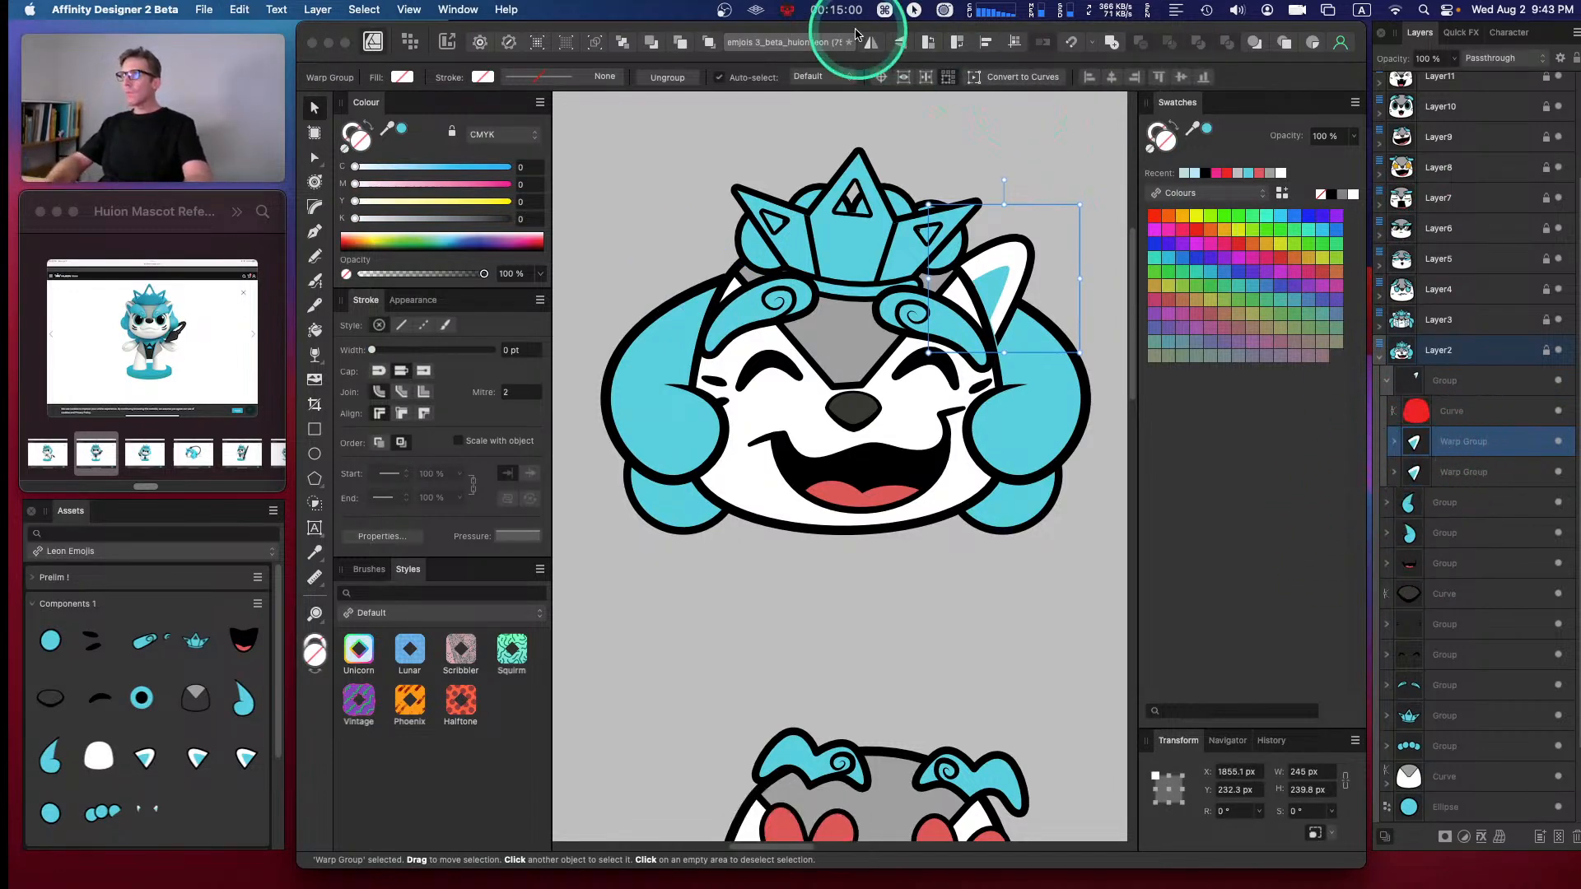
drag(1016, 282, 720, 283)
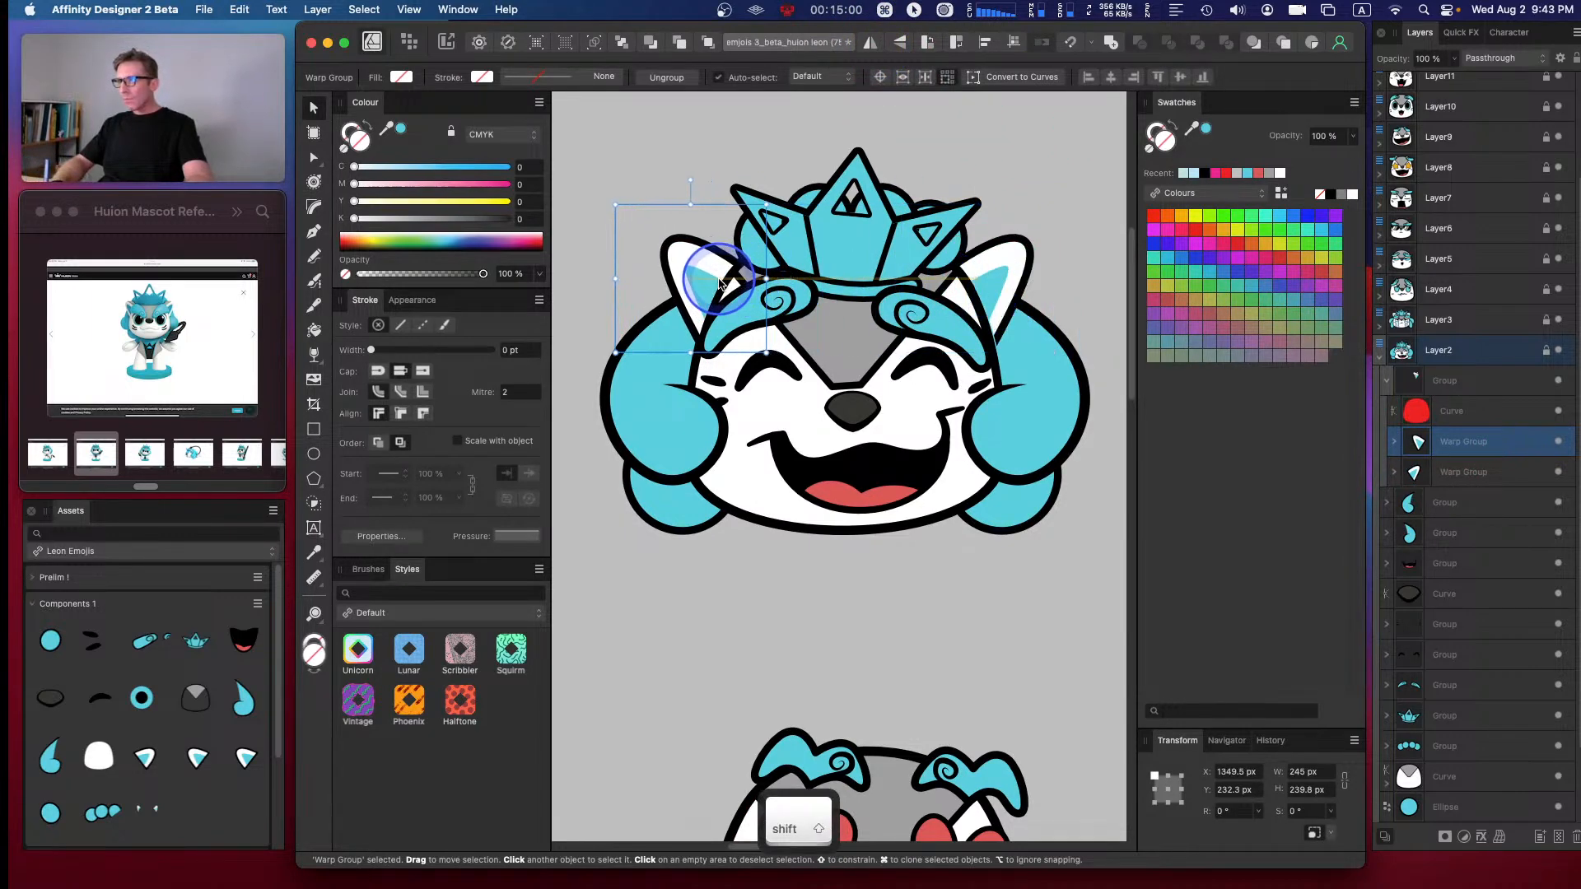
click(1051, 176)
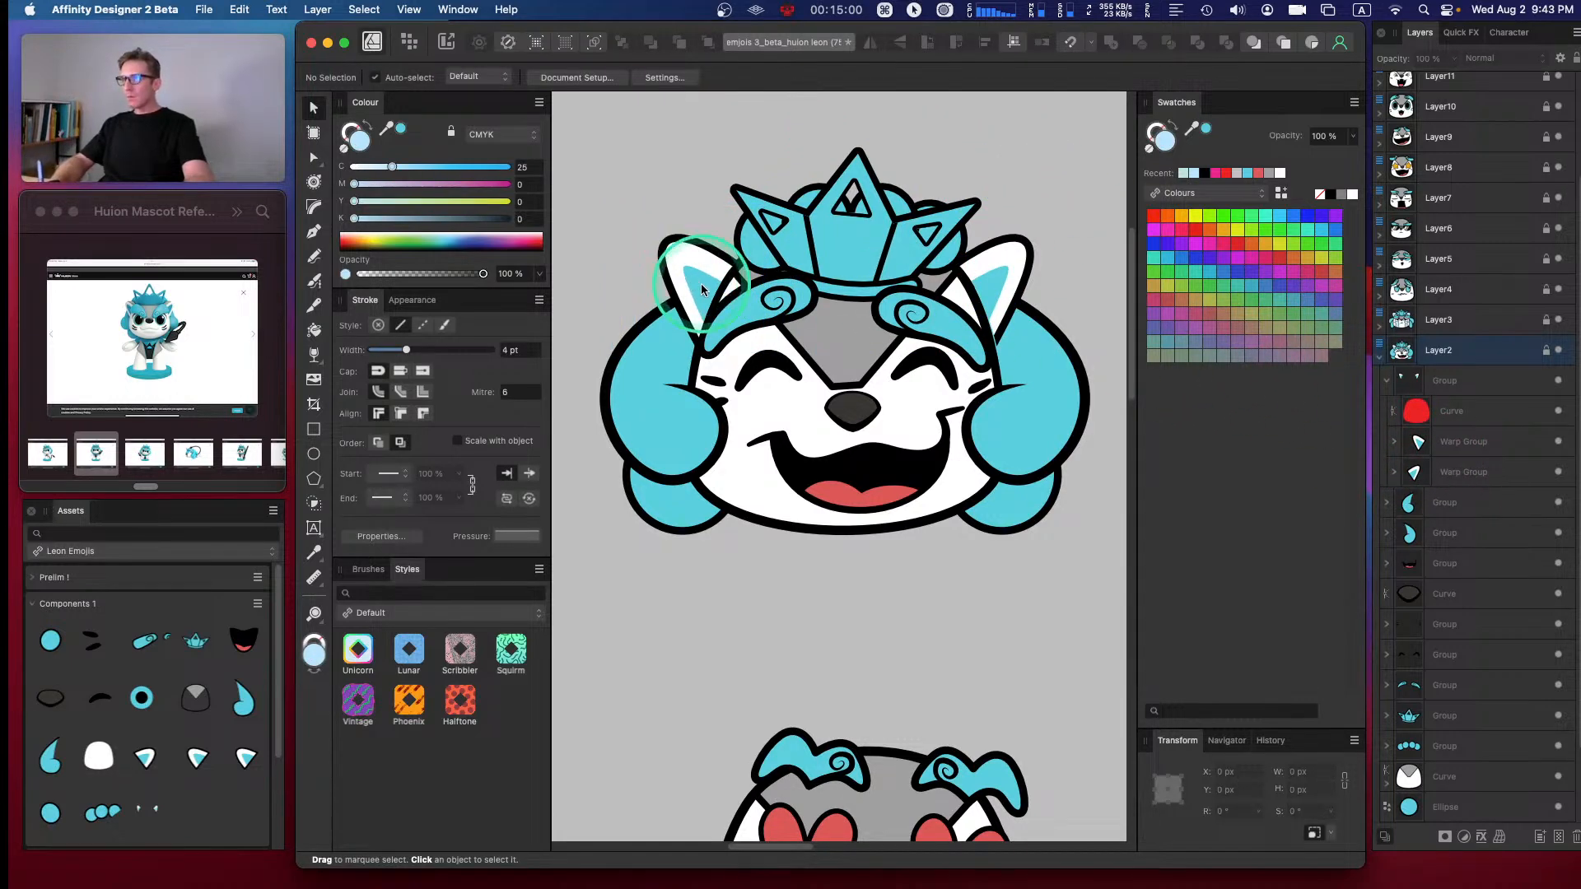
- Fine-tune the mirrored ear's position to about X 1356 px, Y 229 px, then collapse the ears group
click(1453, 442)
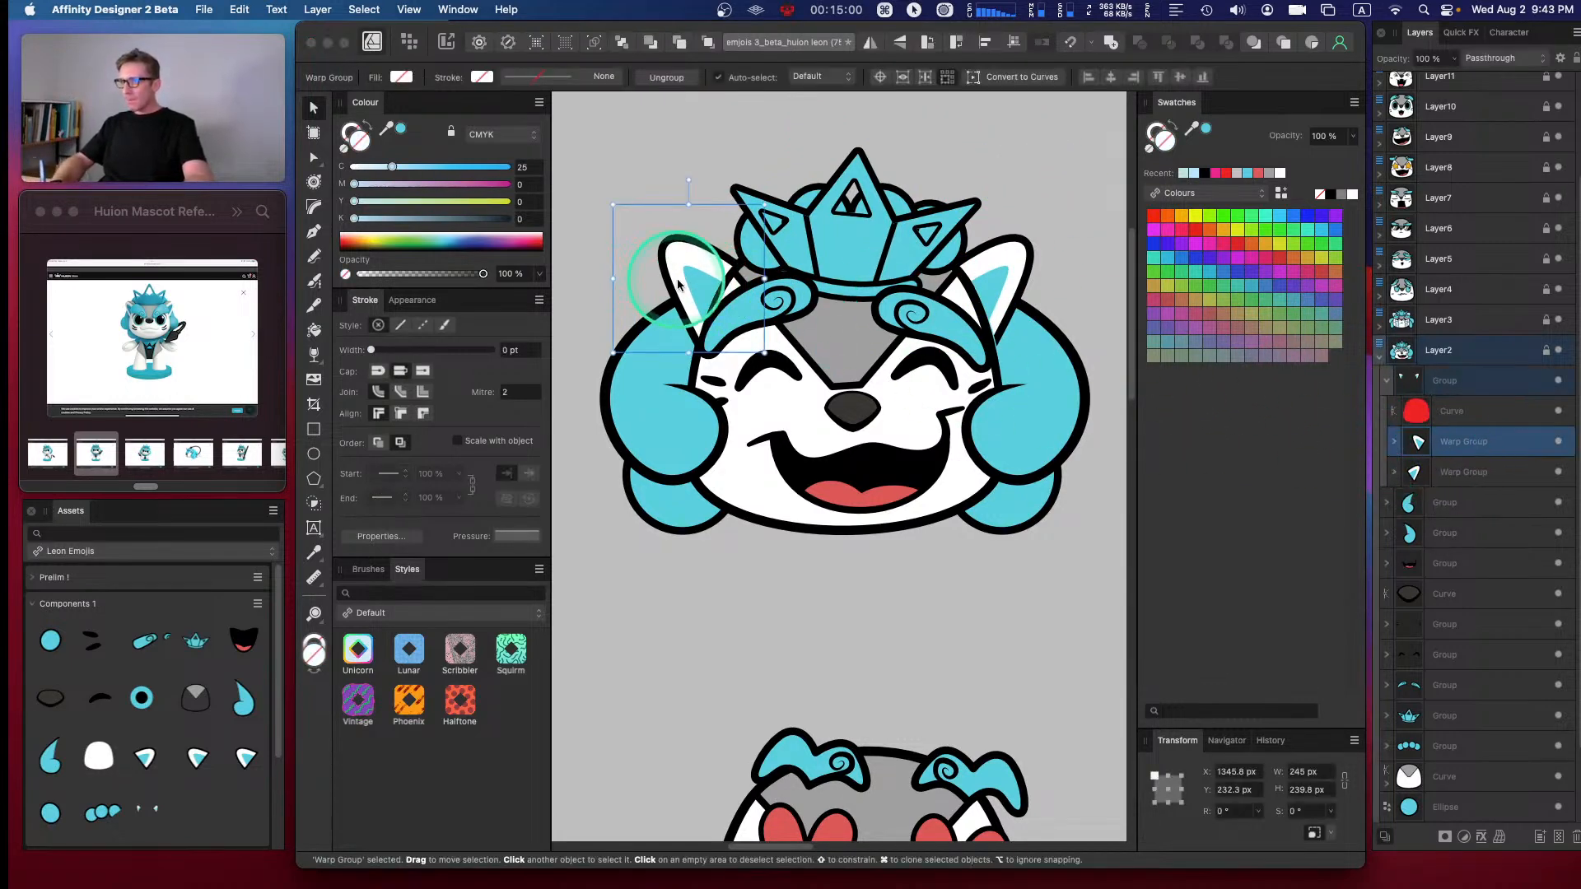
drag(690, 285, 739, 285)
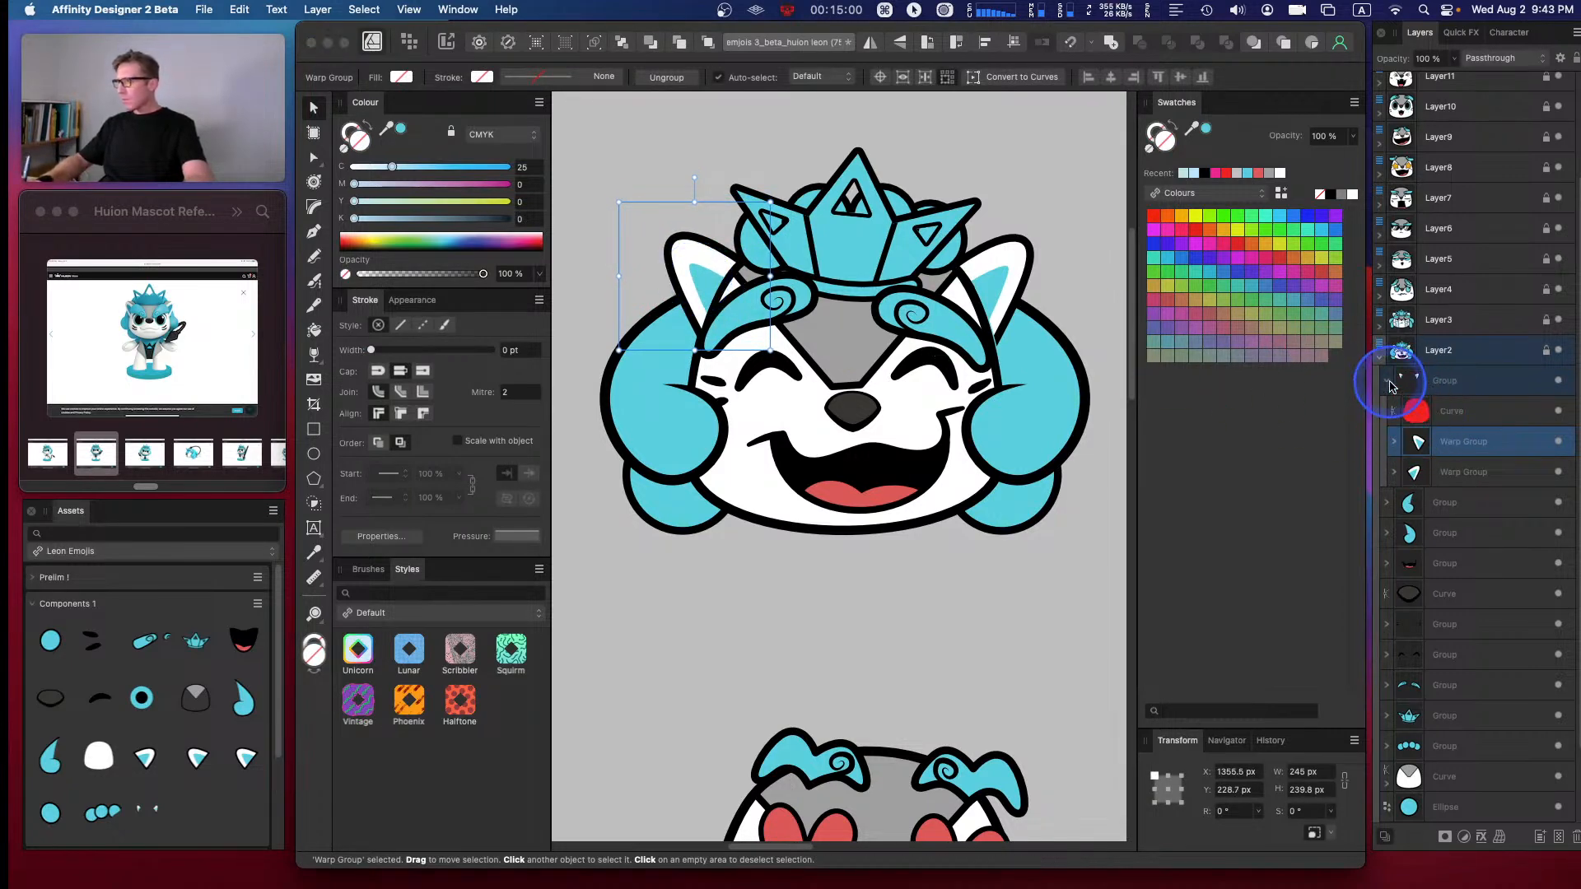
click(1388, 380)
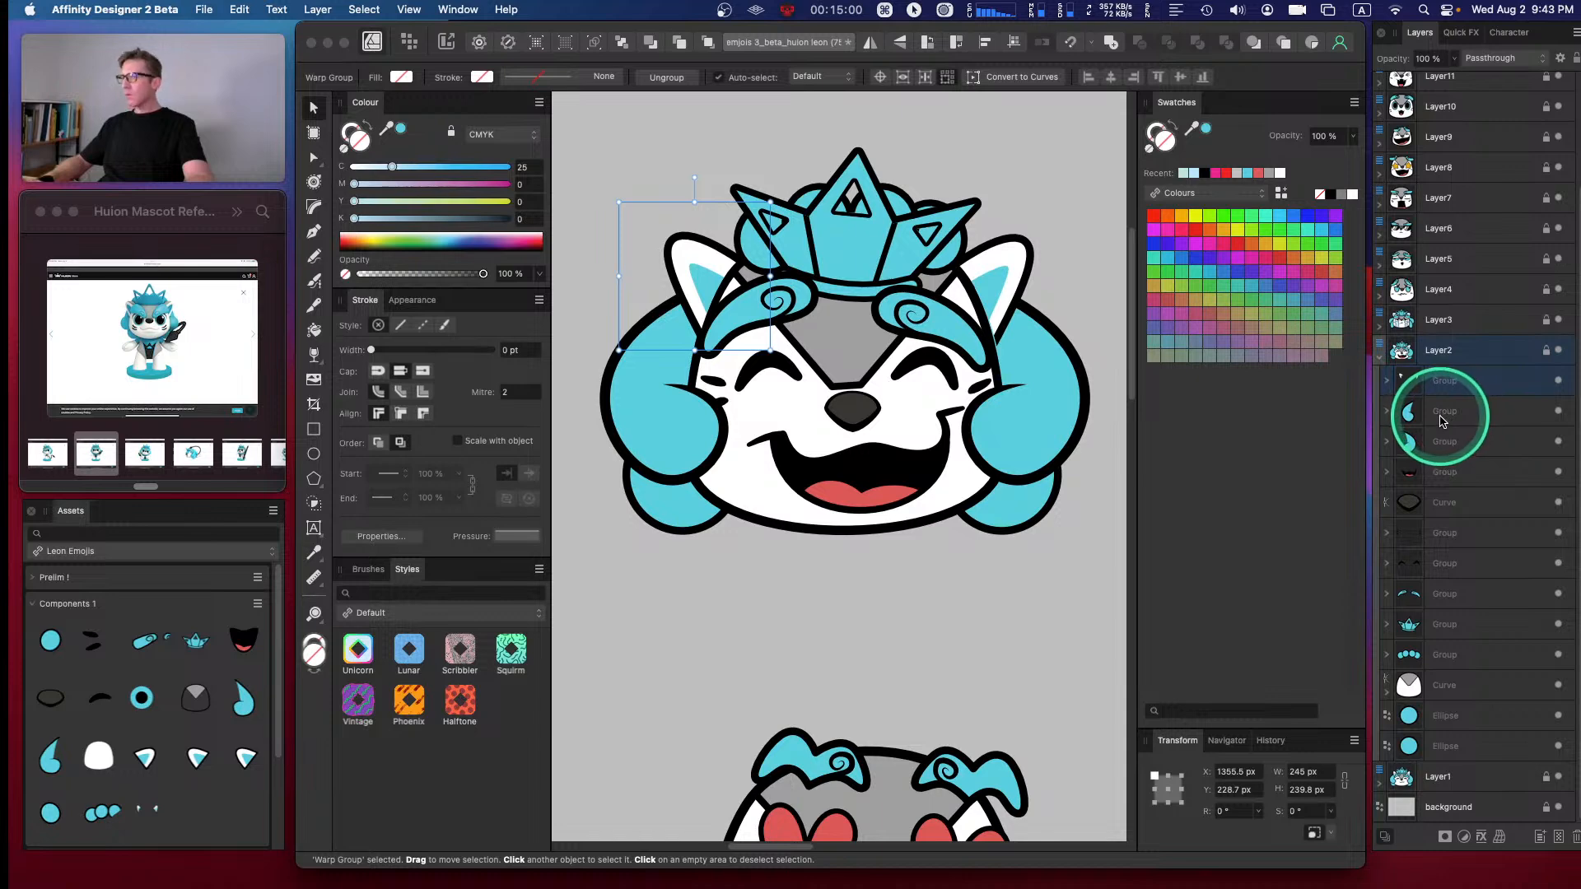
- Bring the crown, hair puffs, curls, eyes, nose and mouth forward in Layer2, above the two blue teardrop-shaped groups, leaving out the cheek marks
click(1447, 655)
shift+click(1453, 624)
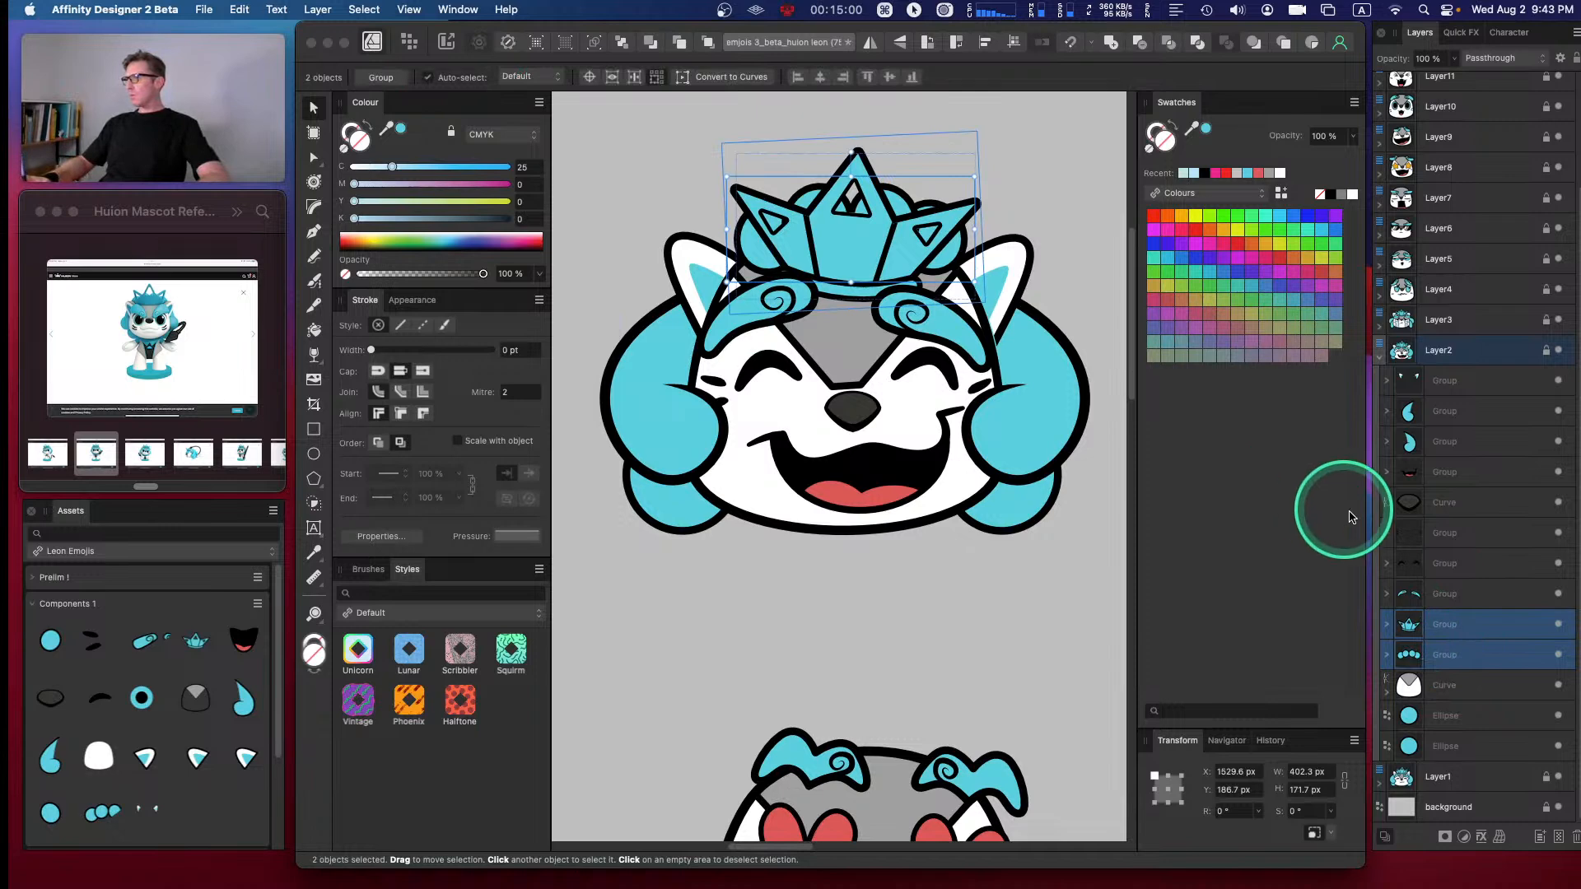
super+click(1449, 595)
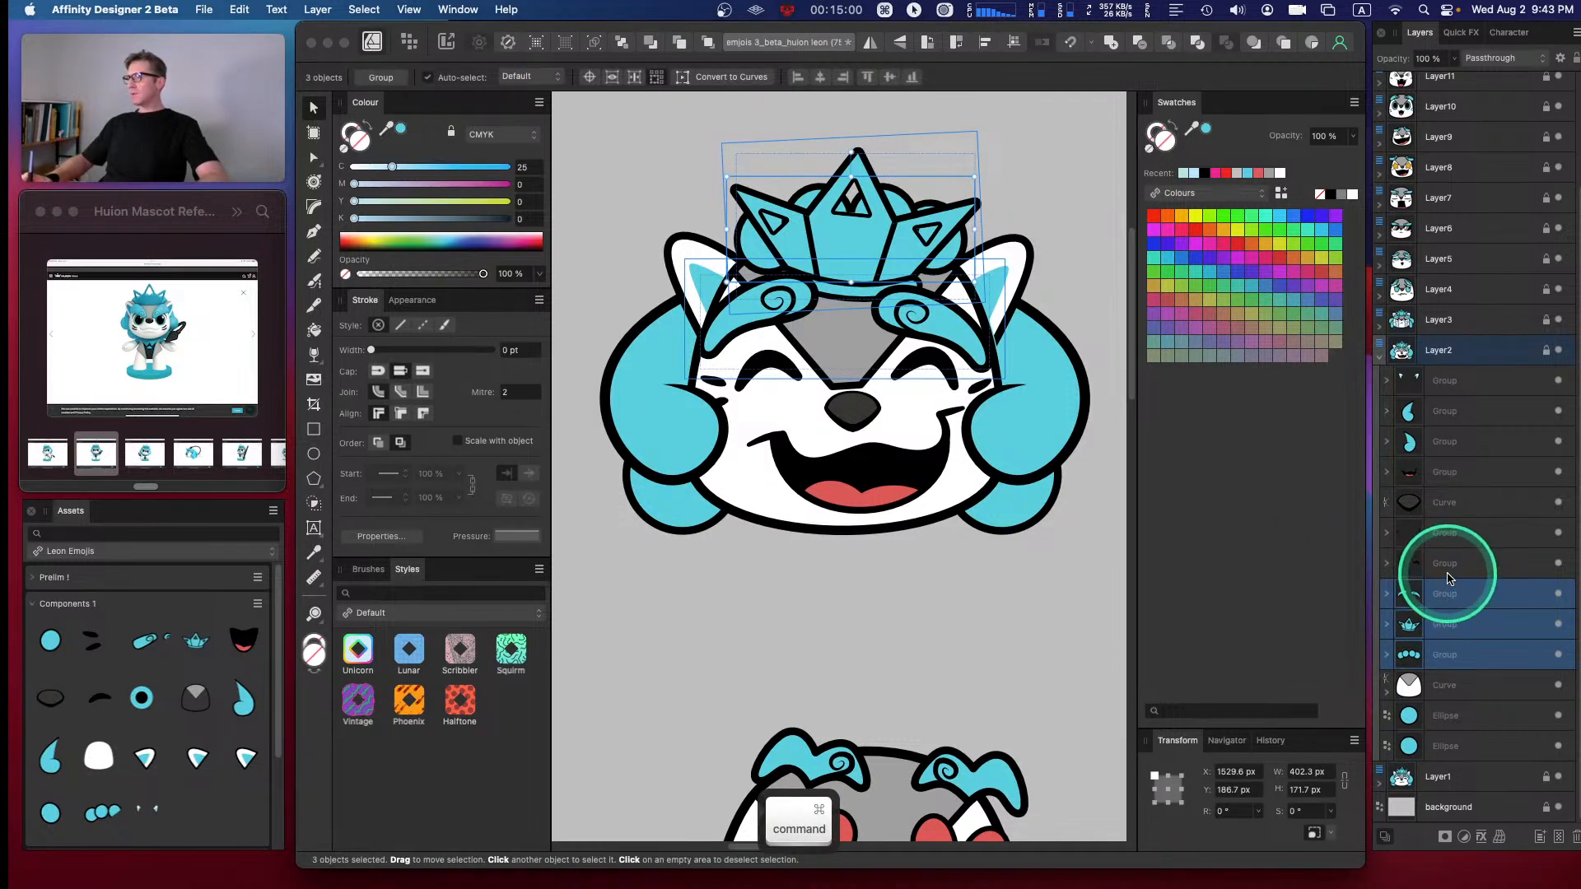
super+click(1448, 568)
super+click(1447, 539)
super+click(1448, 506)
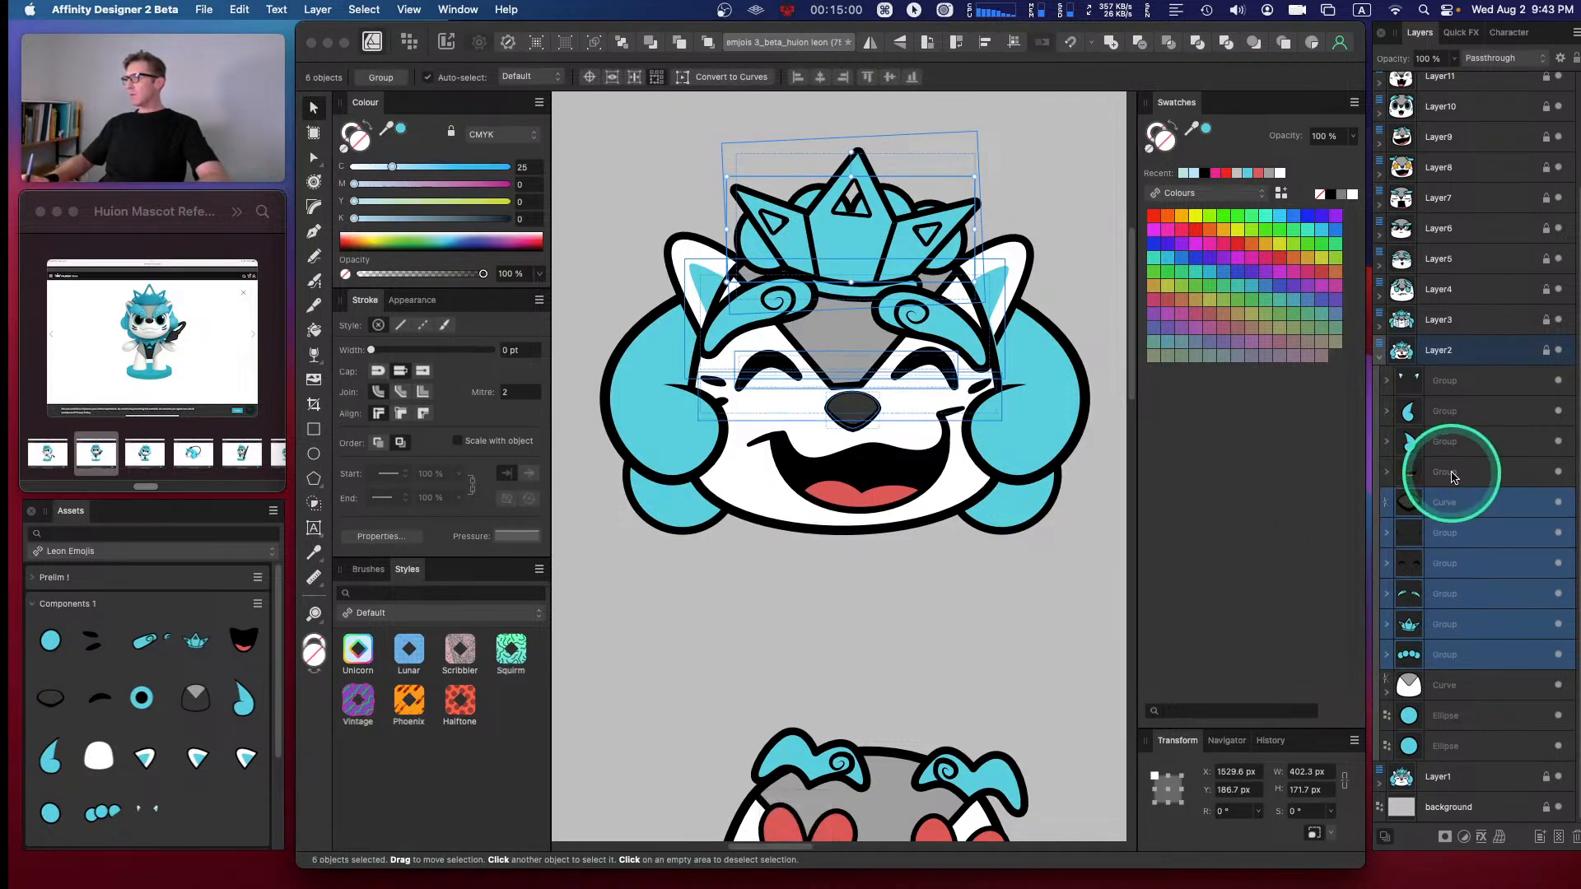
super+click(1452, 473)
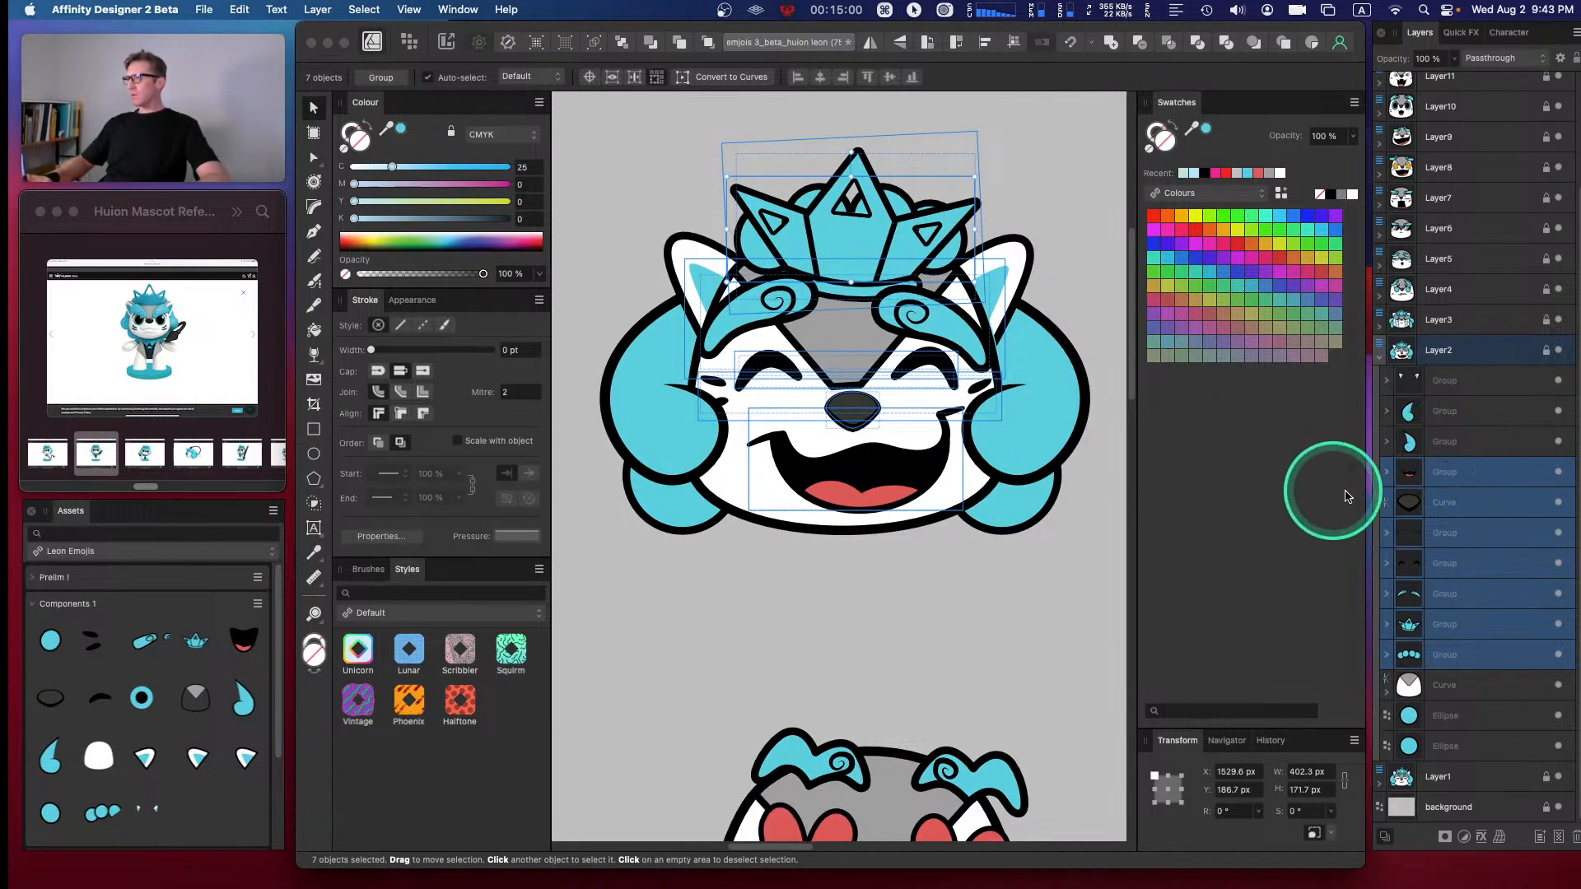
key(super+g)
key(super+z)
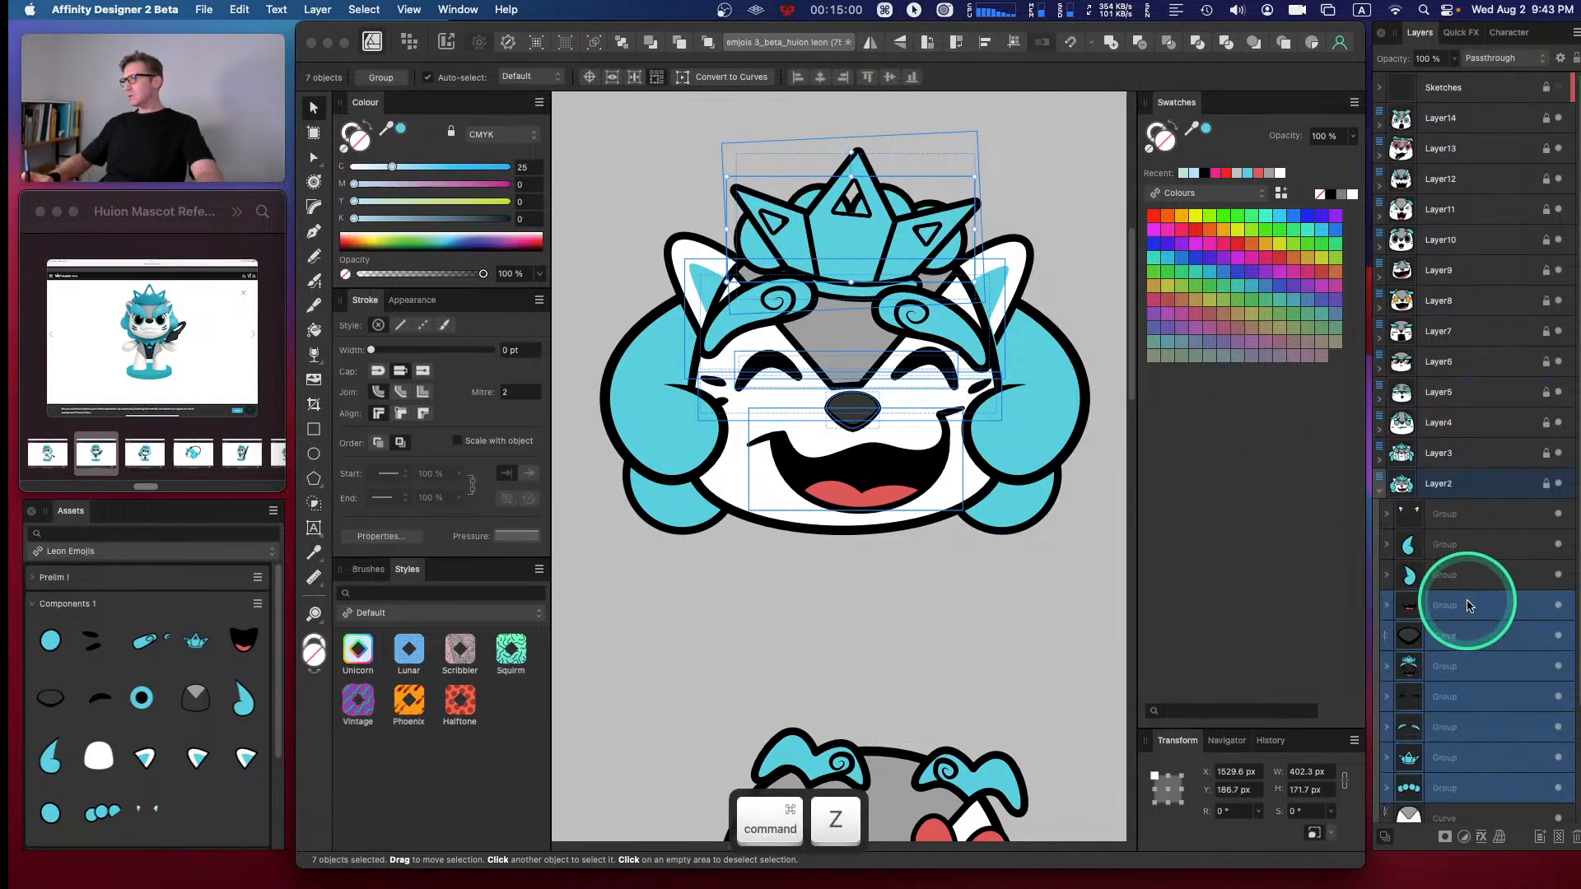
super+click(1448, 665)
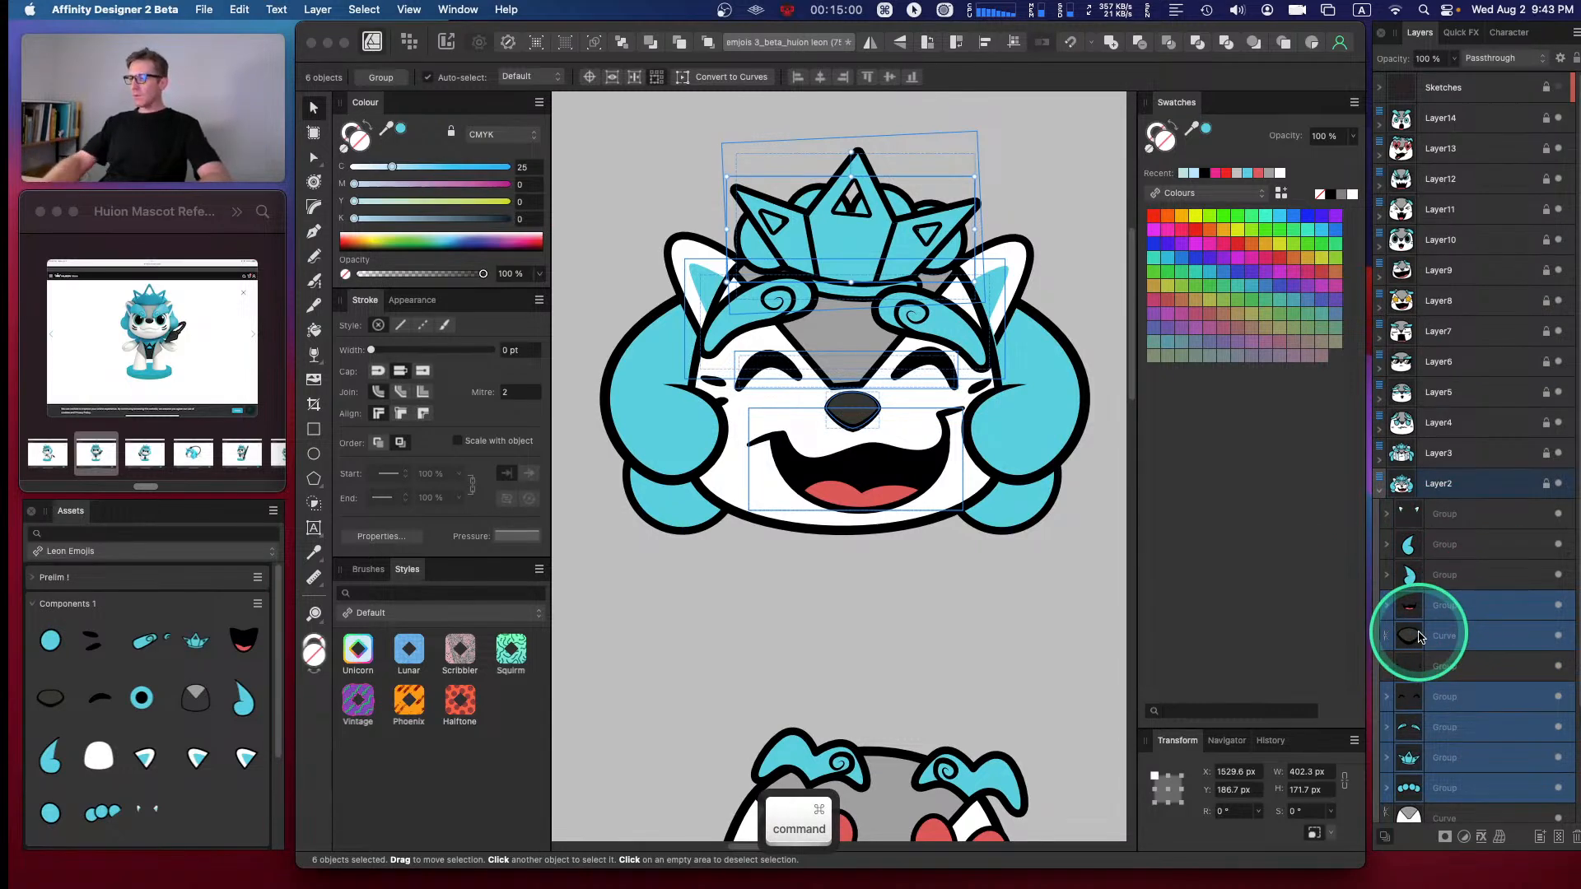
key(super+bracketright)
key(super+bracketright)
key(super+bracketright)
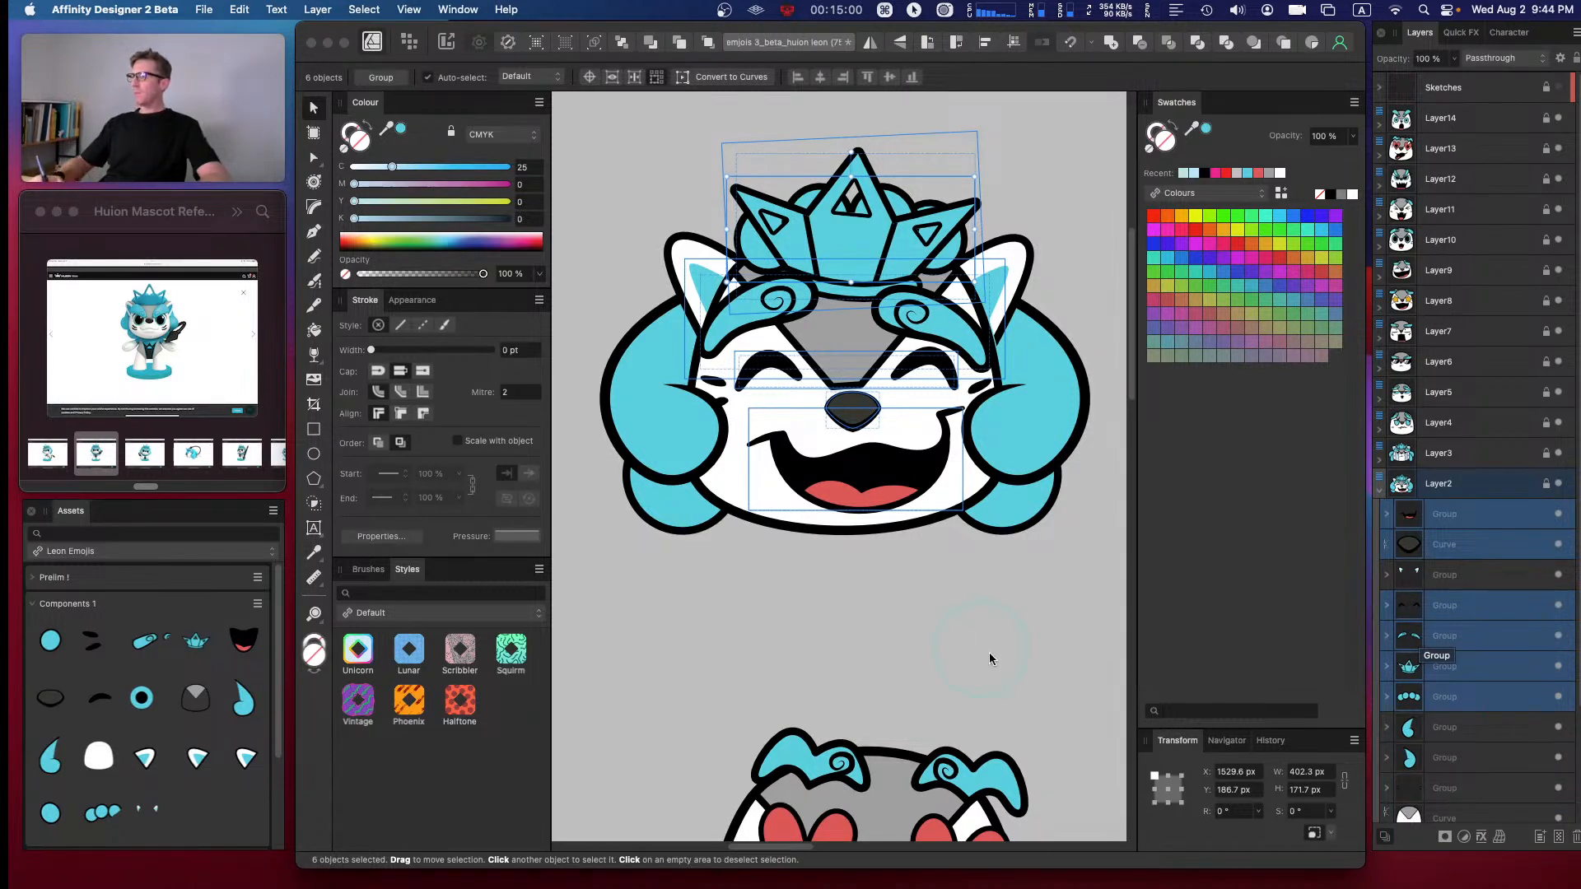
- Send the ears group backward in Layer2 so it sits directly below the hair puffs and above the two blue teardrop-shaped groups
click(1449, 575)
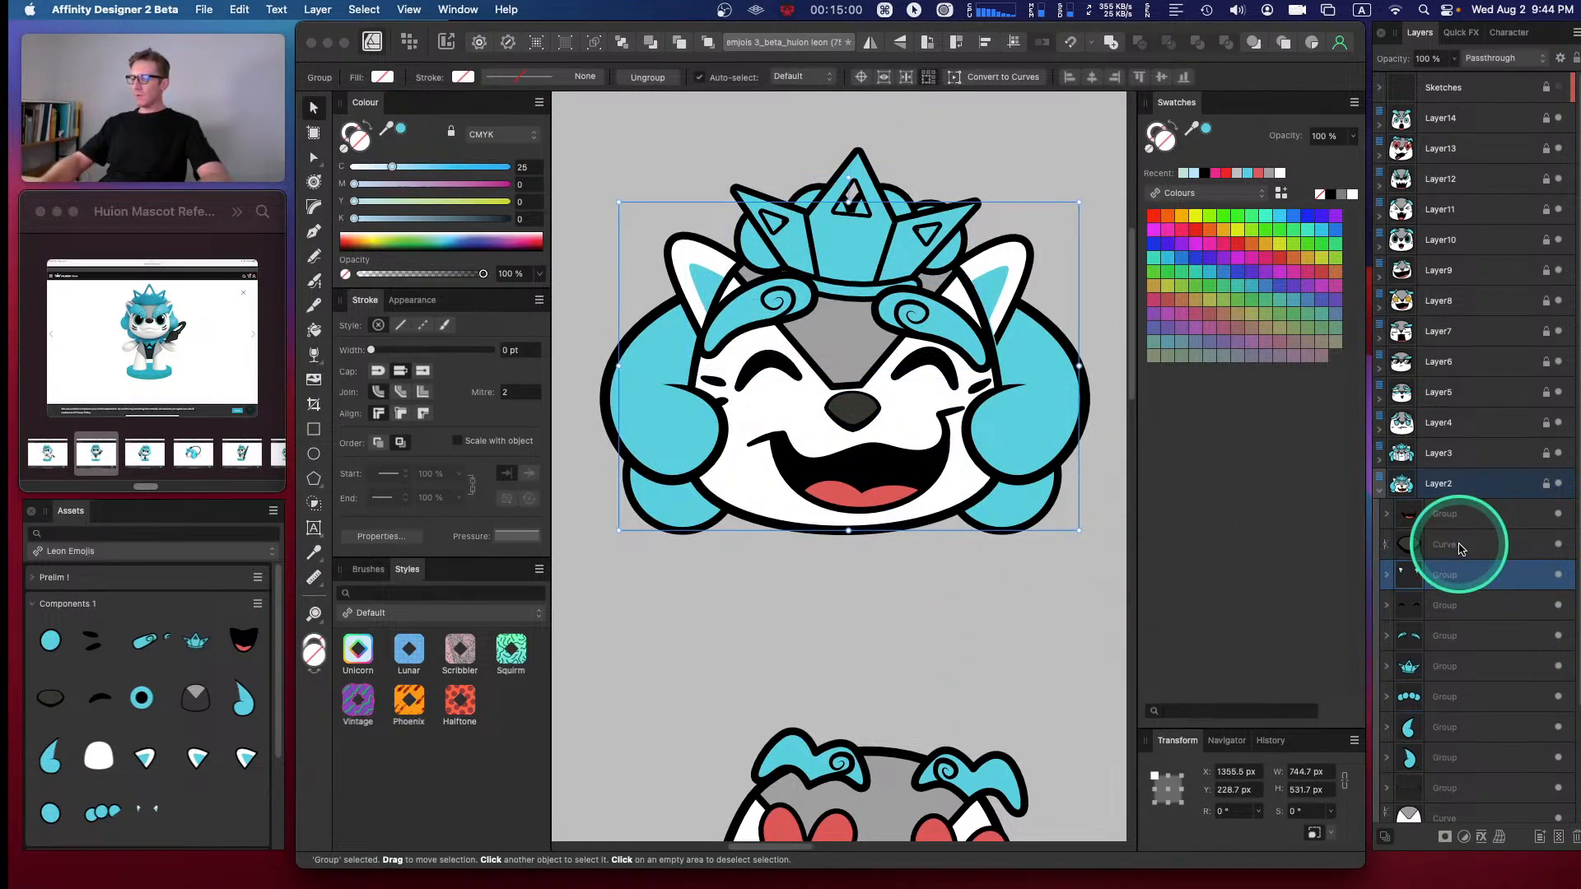
key(super)
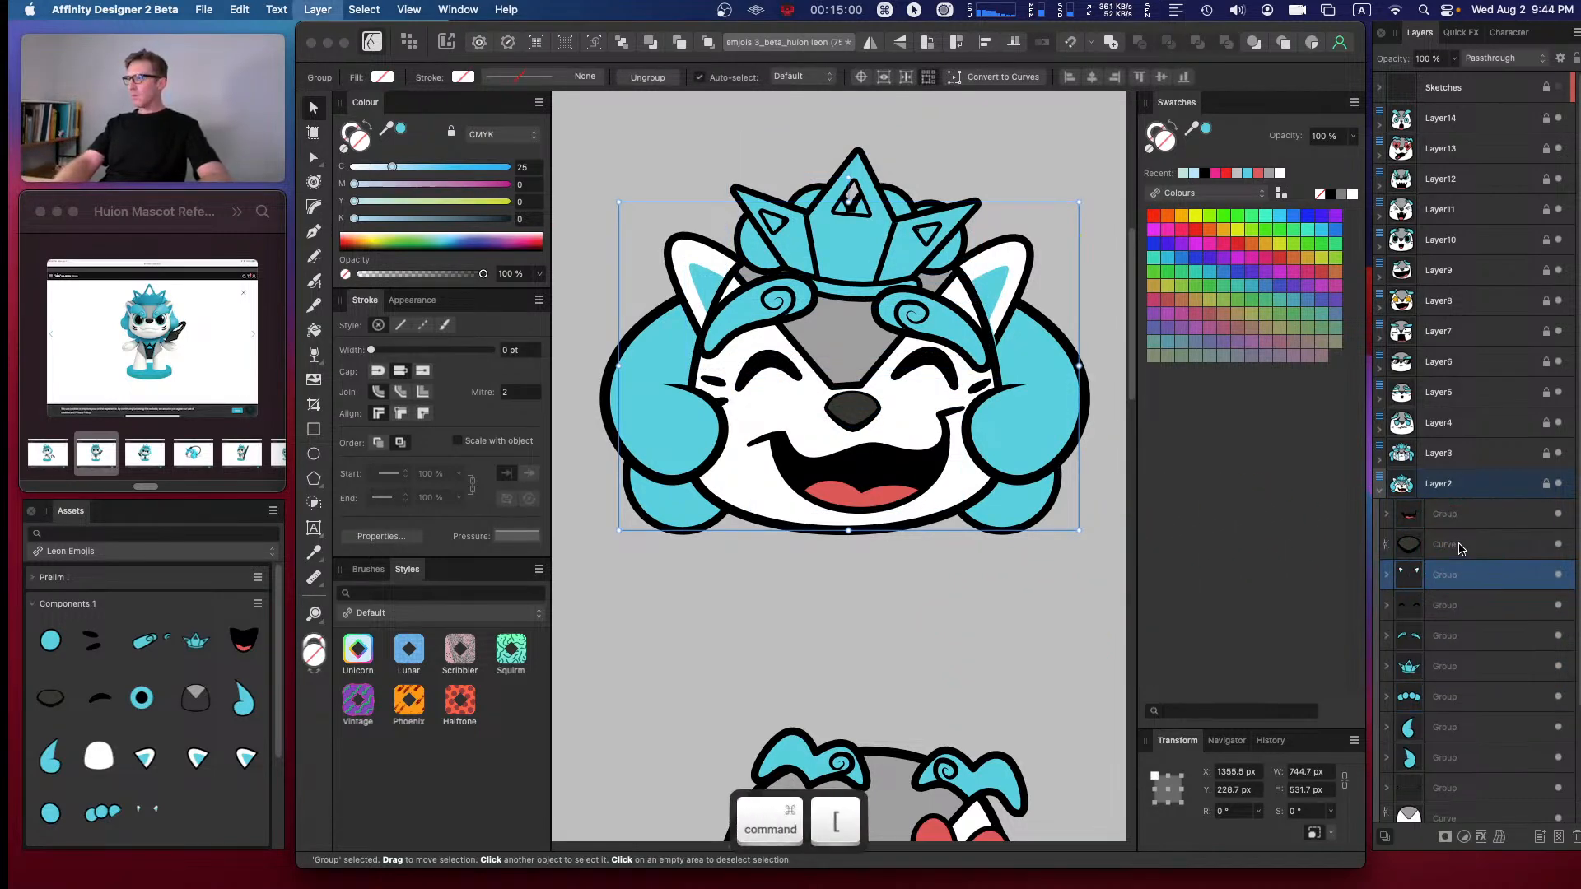
key(super+bracketleft)
key(super+bracketleft)
key(super+bracketleft)
key(super+bracketleft)
key(super+bracketleft)
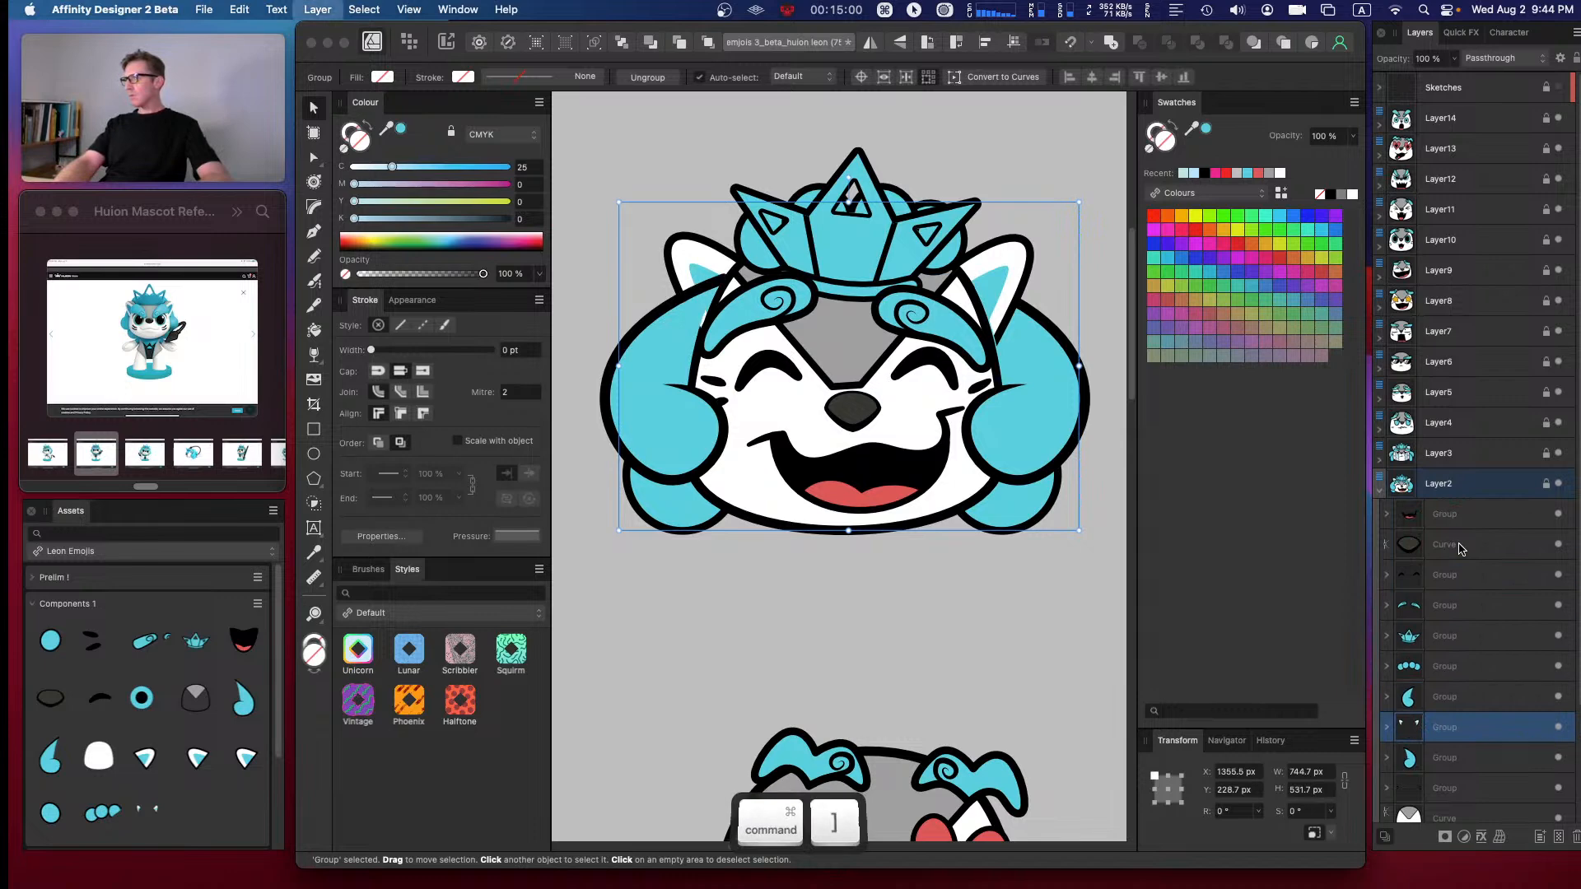
key(super+bracketright)
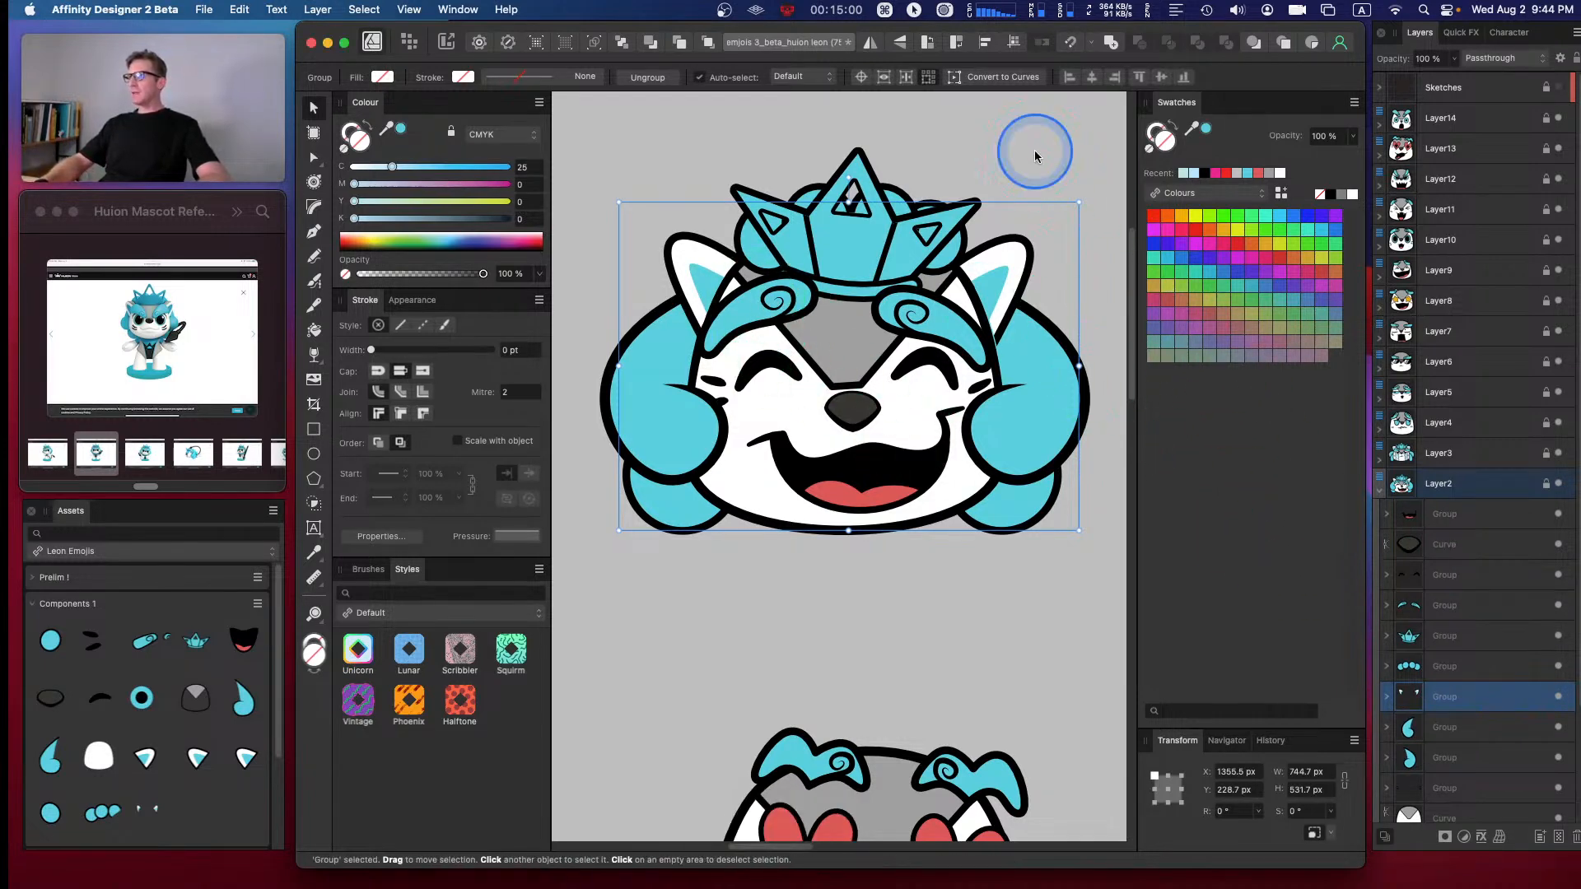
click(905, 188)
- Examine the whole emoji sheet at a reduced size to compare the laughing emoji with the others
key(super+minus)
key(super+minus)
key(super+minus)
key(super+minus)
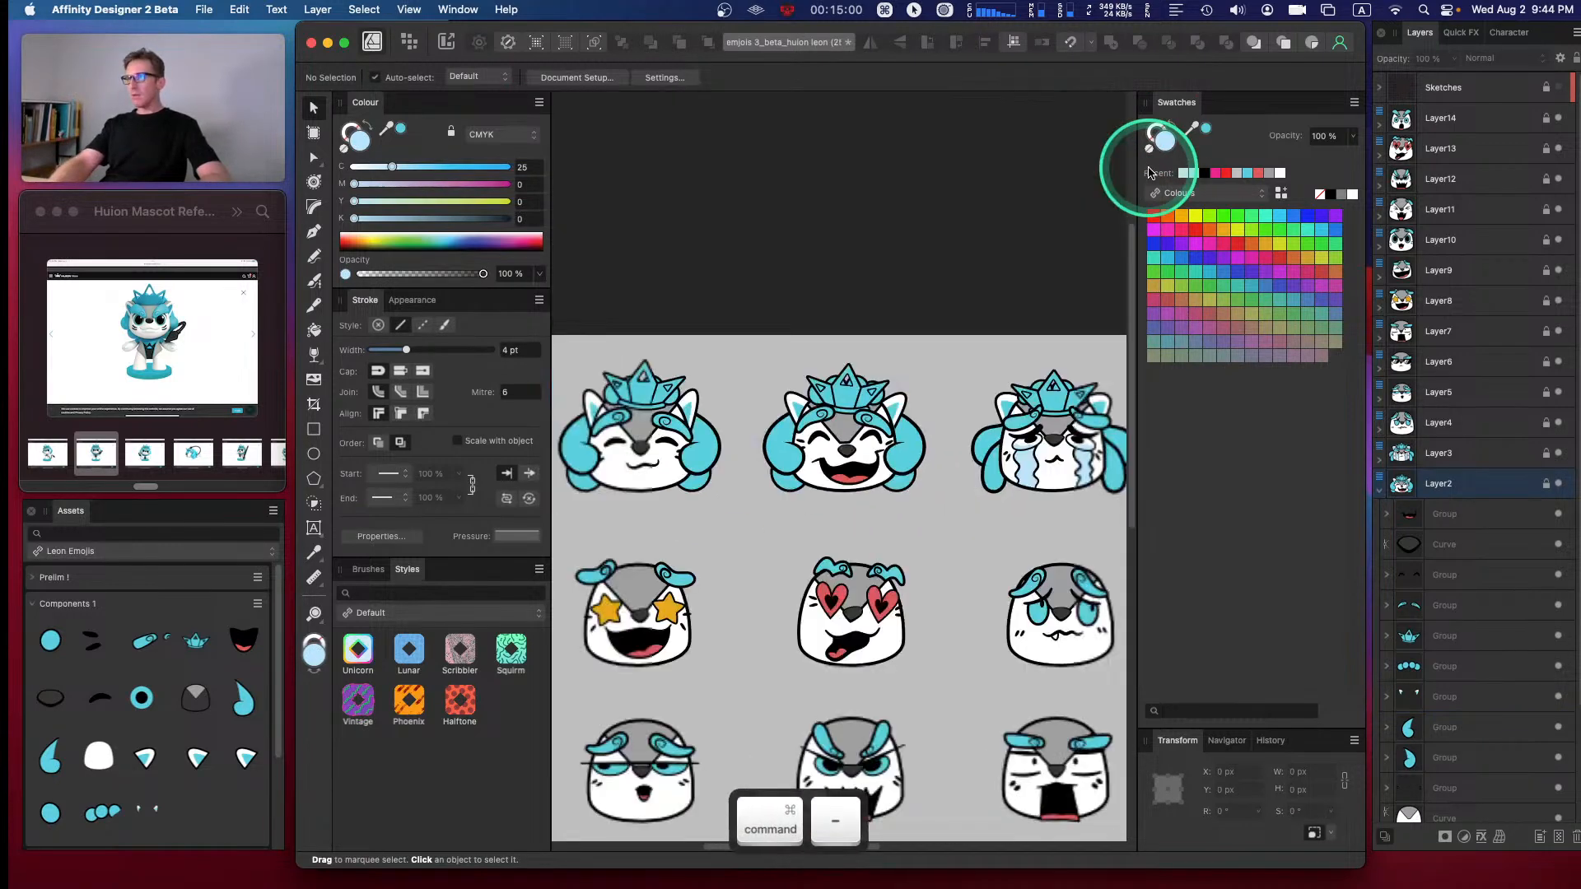
key(space)
drag(925, 353, 811, 216)
key(super+minus)
key(super+minus)
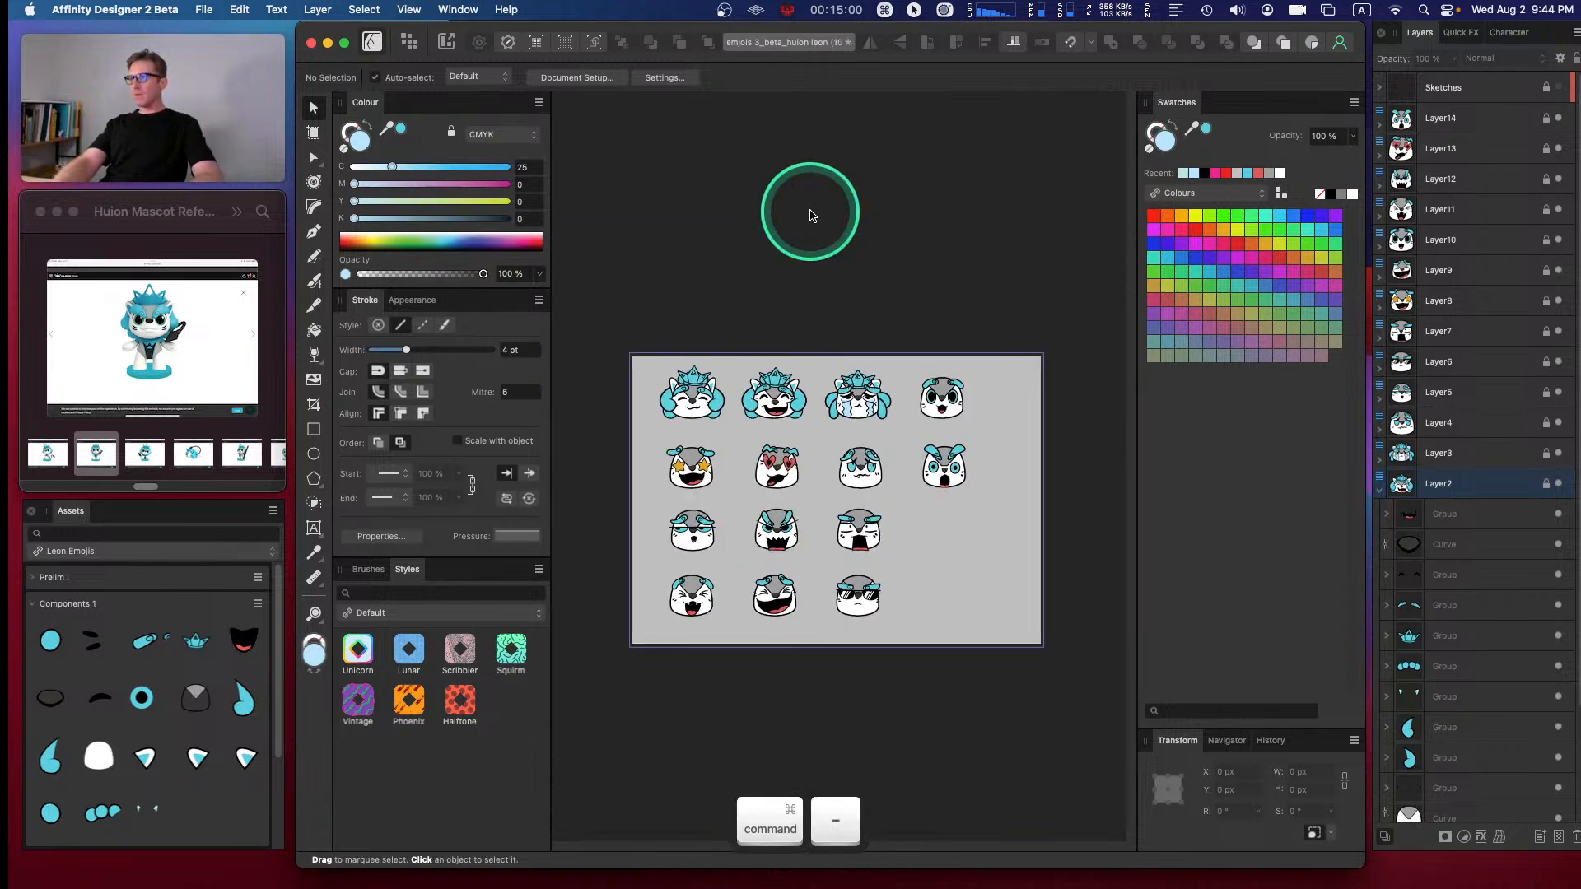
key(super+minus)
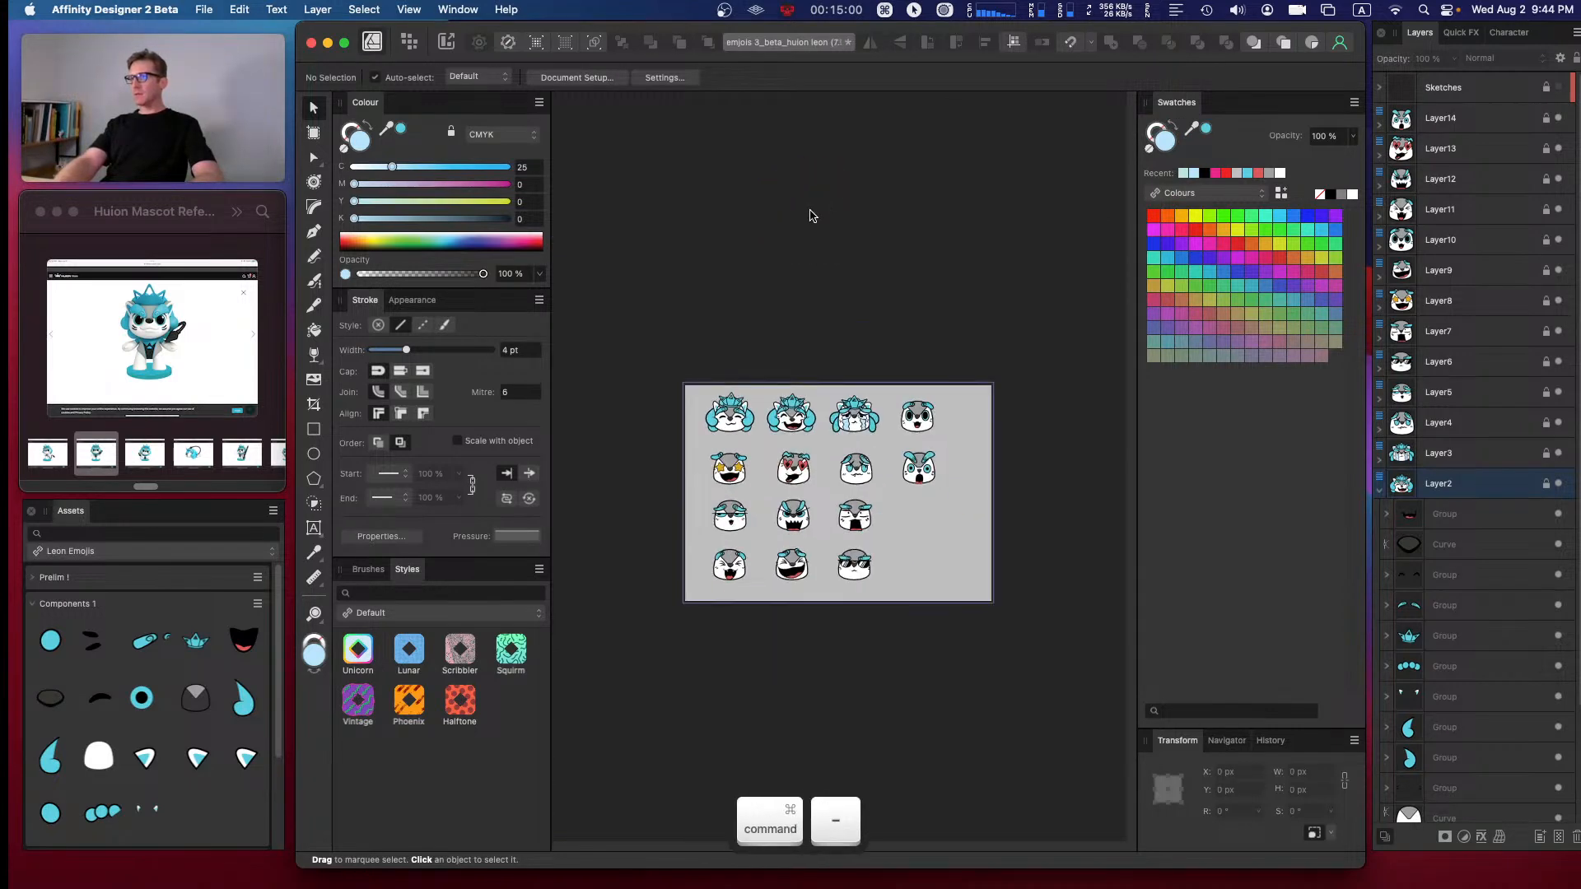
key(super+minus)
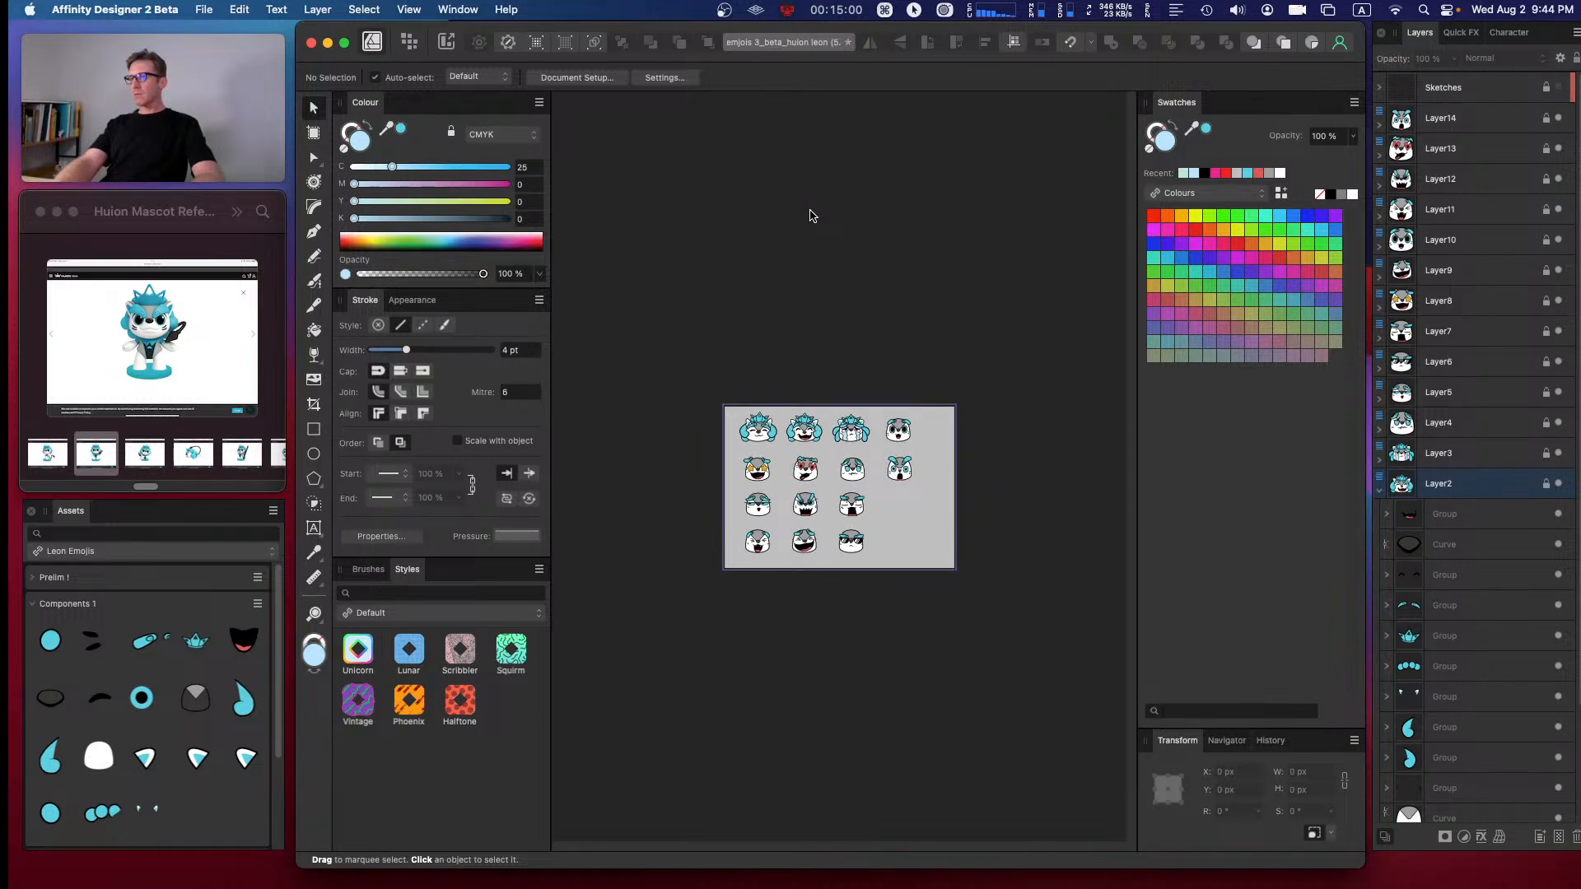
- Shift the laughing emoji's mouth group slightly to about X 1545 px, Y 559 px, and clear the selection
key(super+equal)
key(super+equal)
key(super+equal)
key(super+equal)
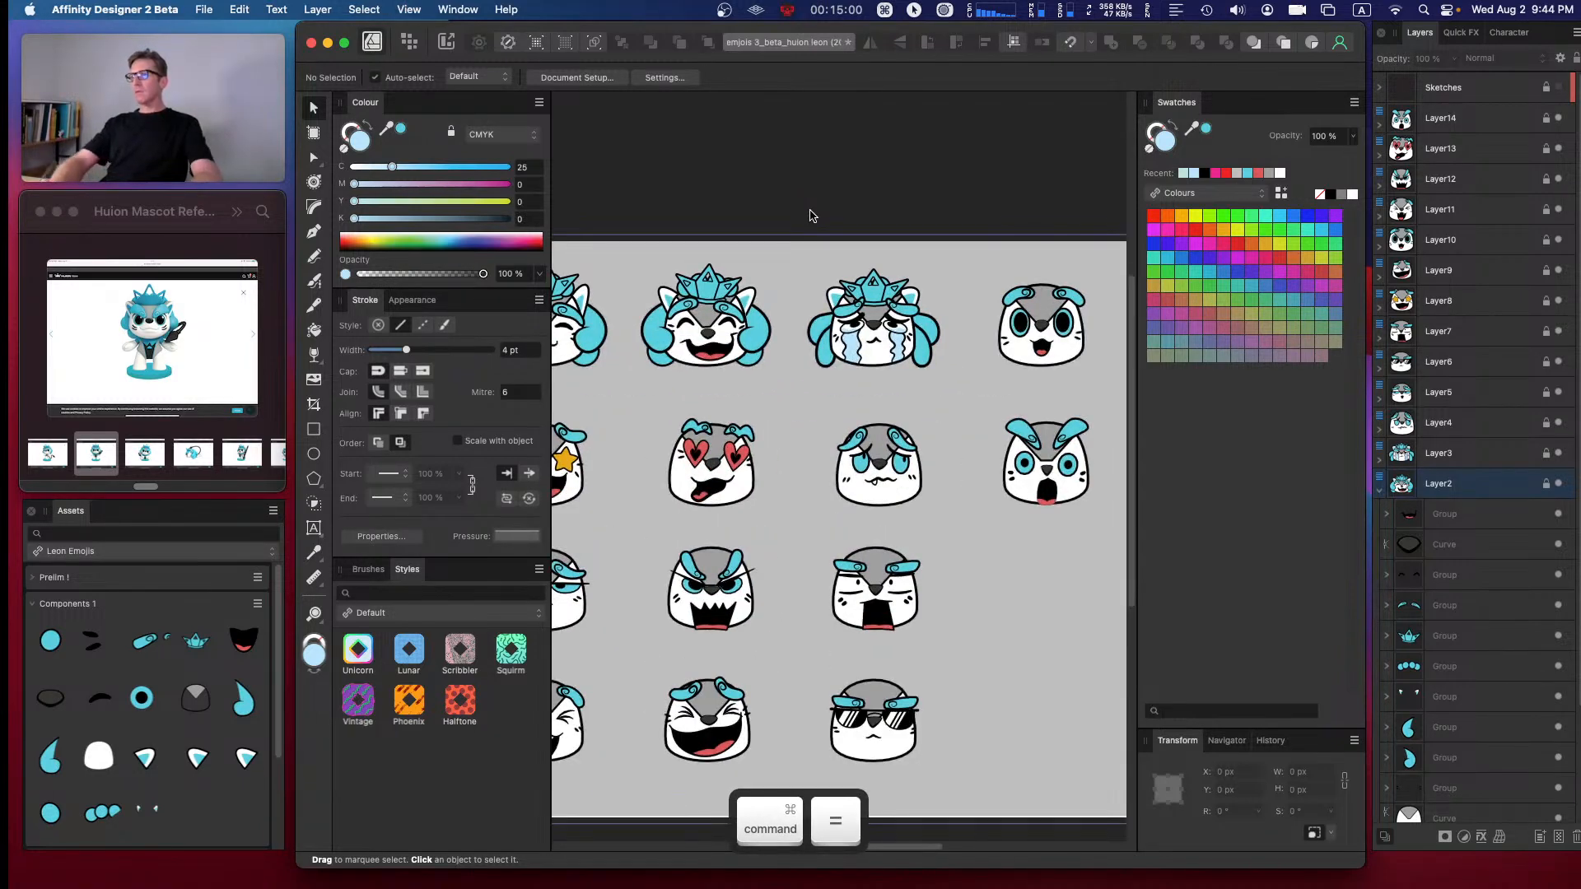
key(super+equal)
key(super+equal)
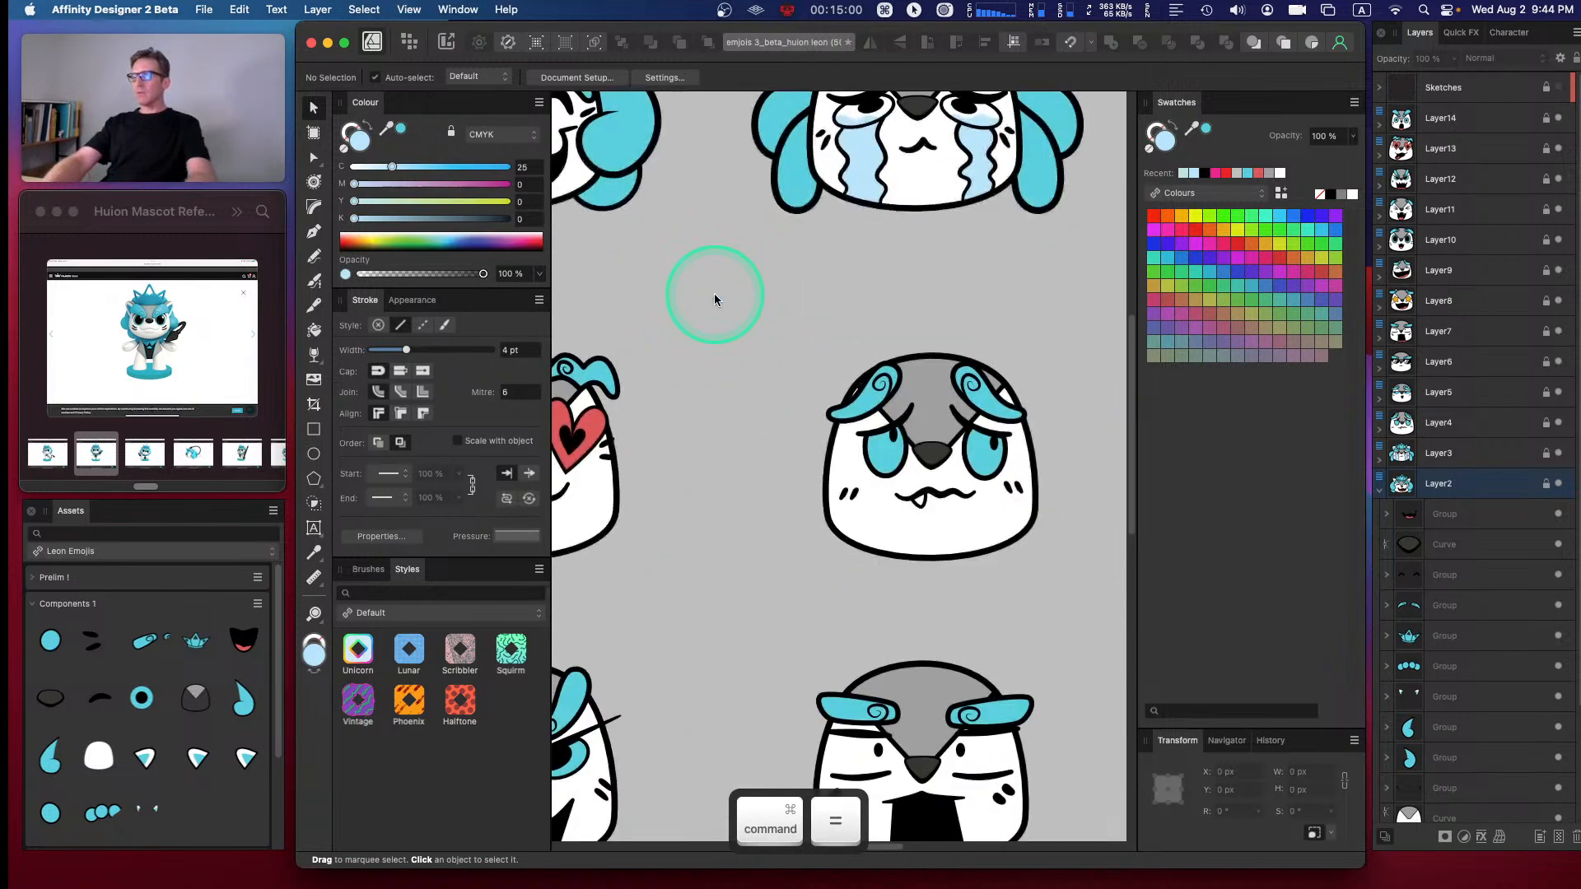
drag(714, 300, 963, 428)
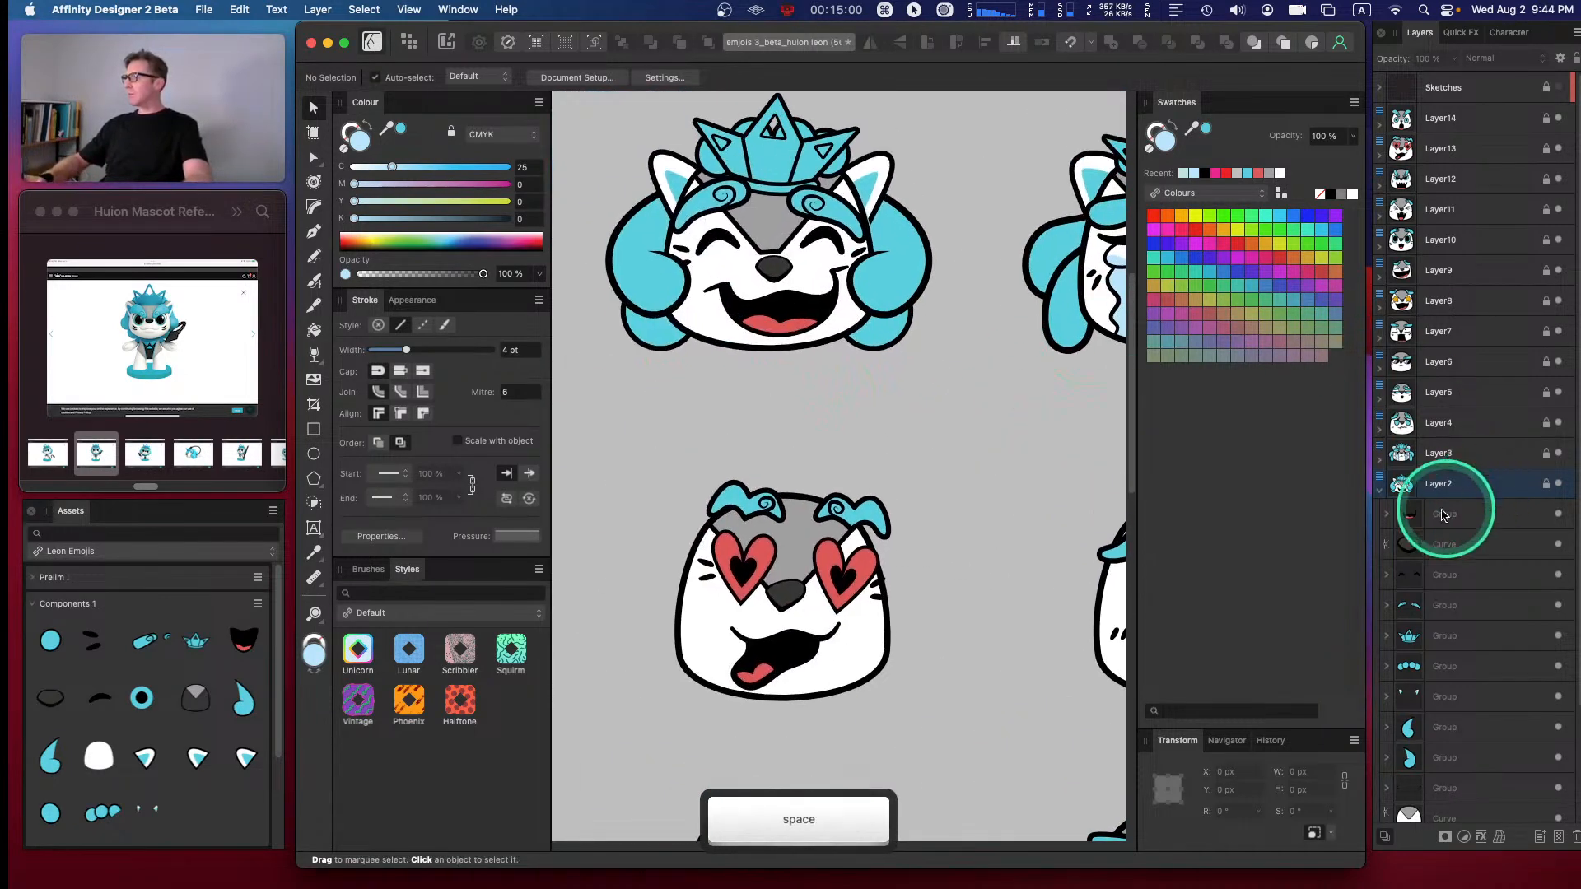
key(v)
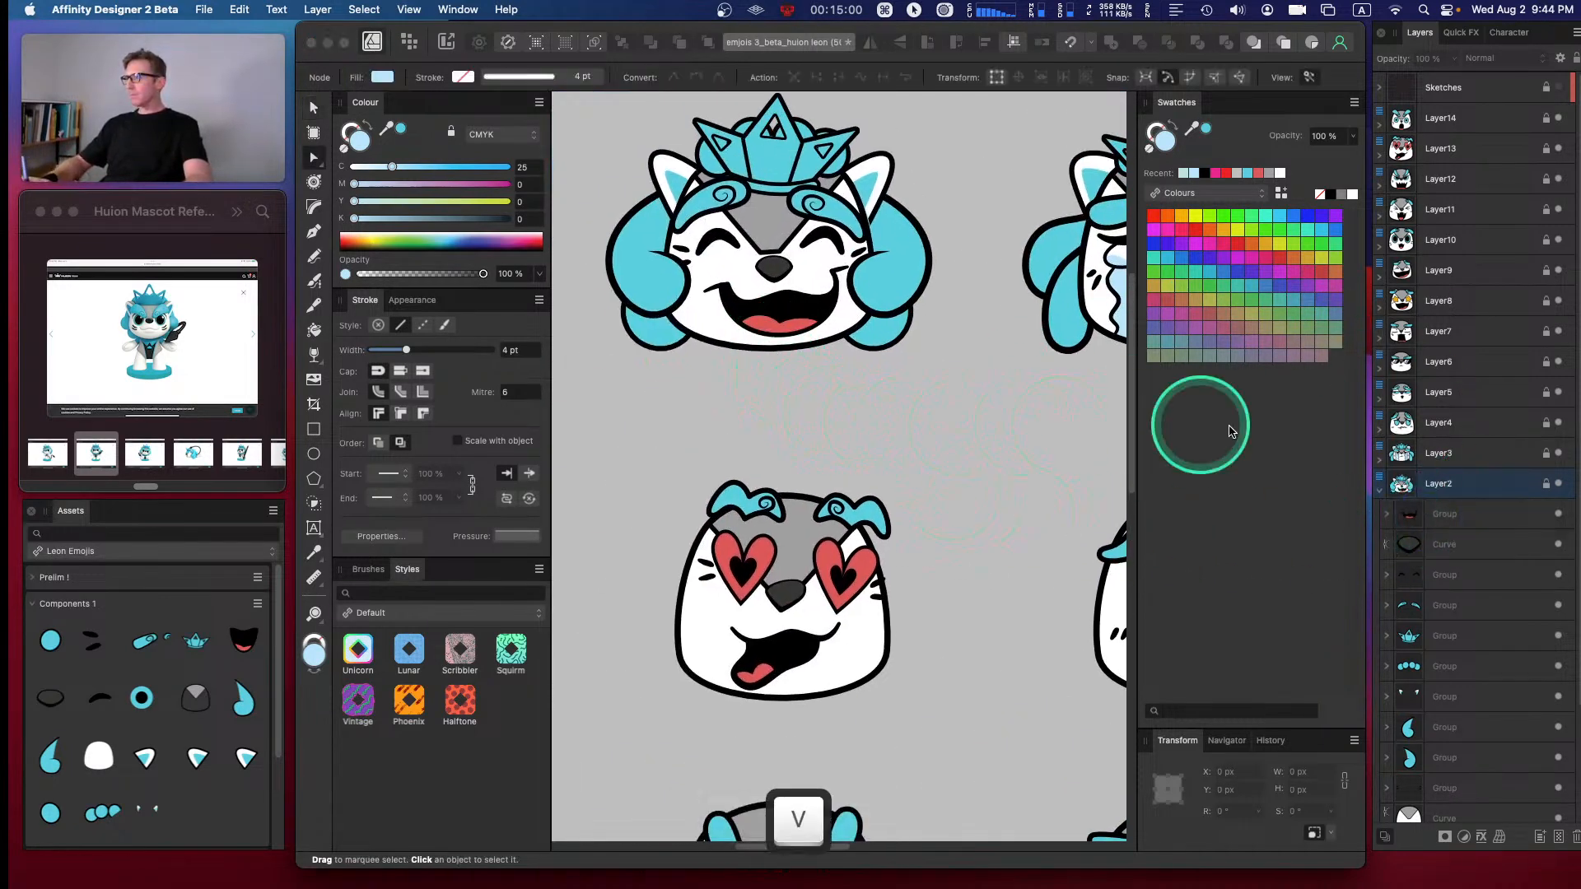
click(1447, 513)
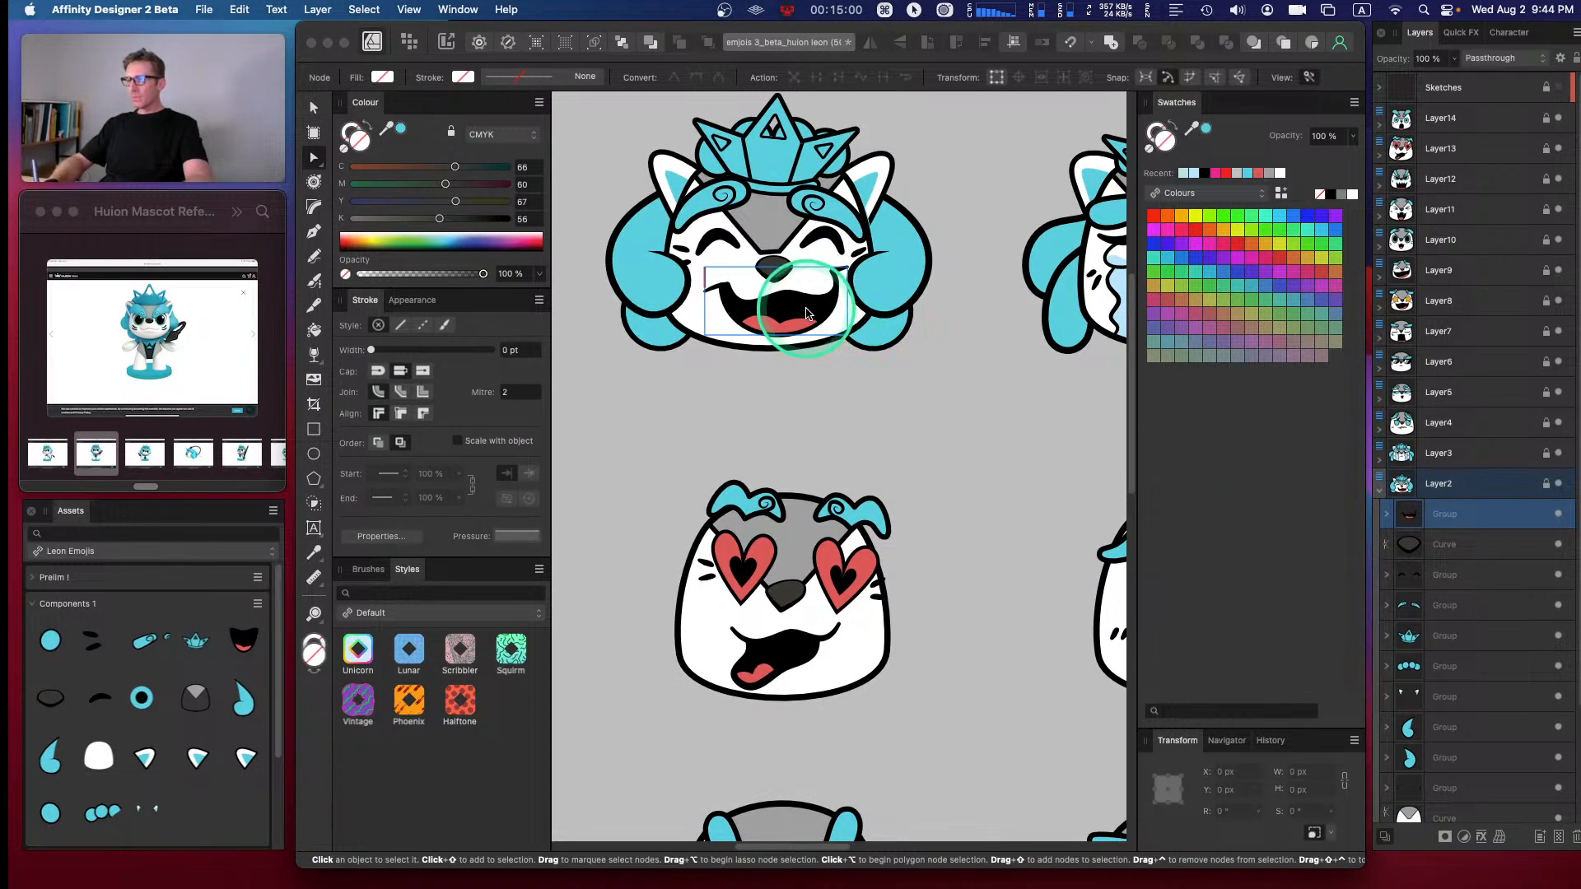
key(v)
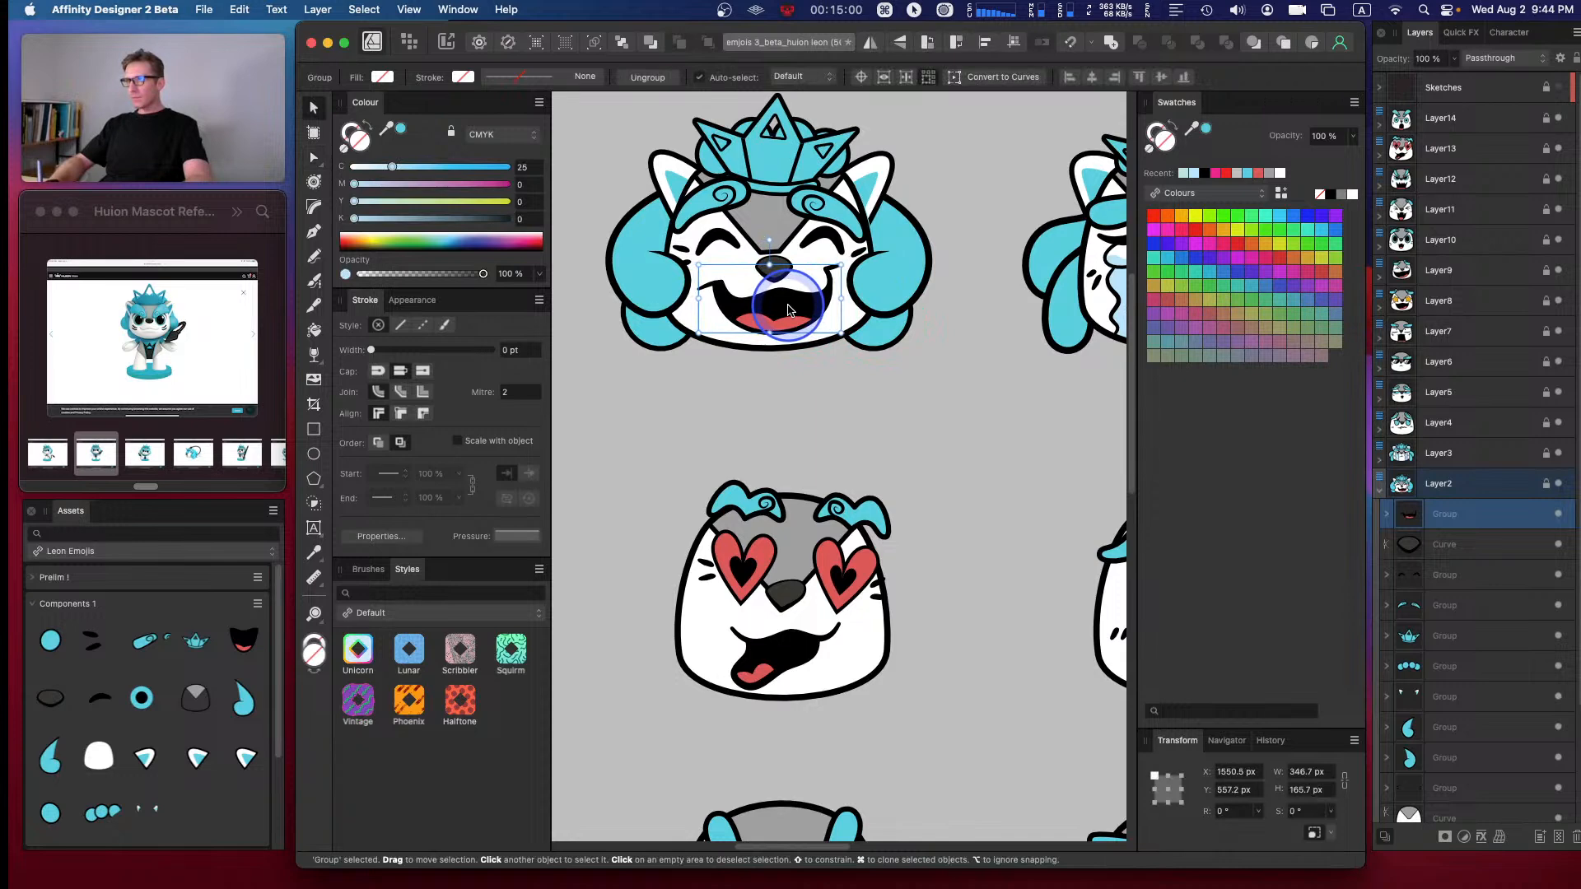
drag(788, 310, 791, 321)
key(super+minus)
key(super+minus)
key(super+minus)
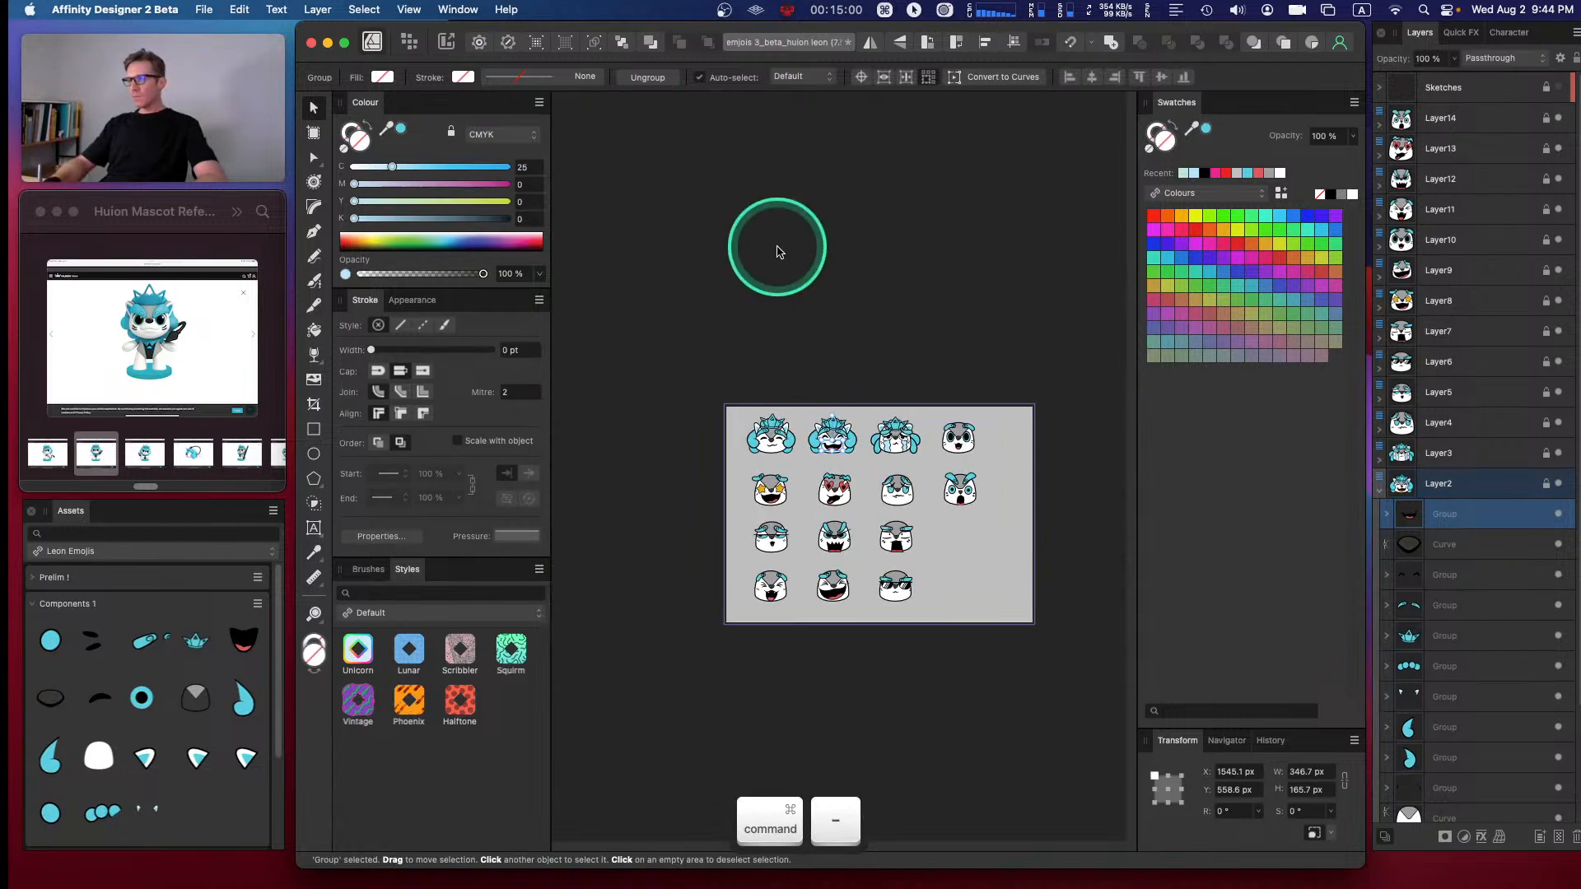
click(805, 342)
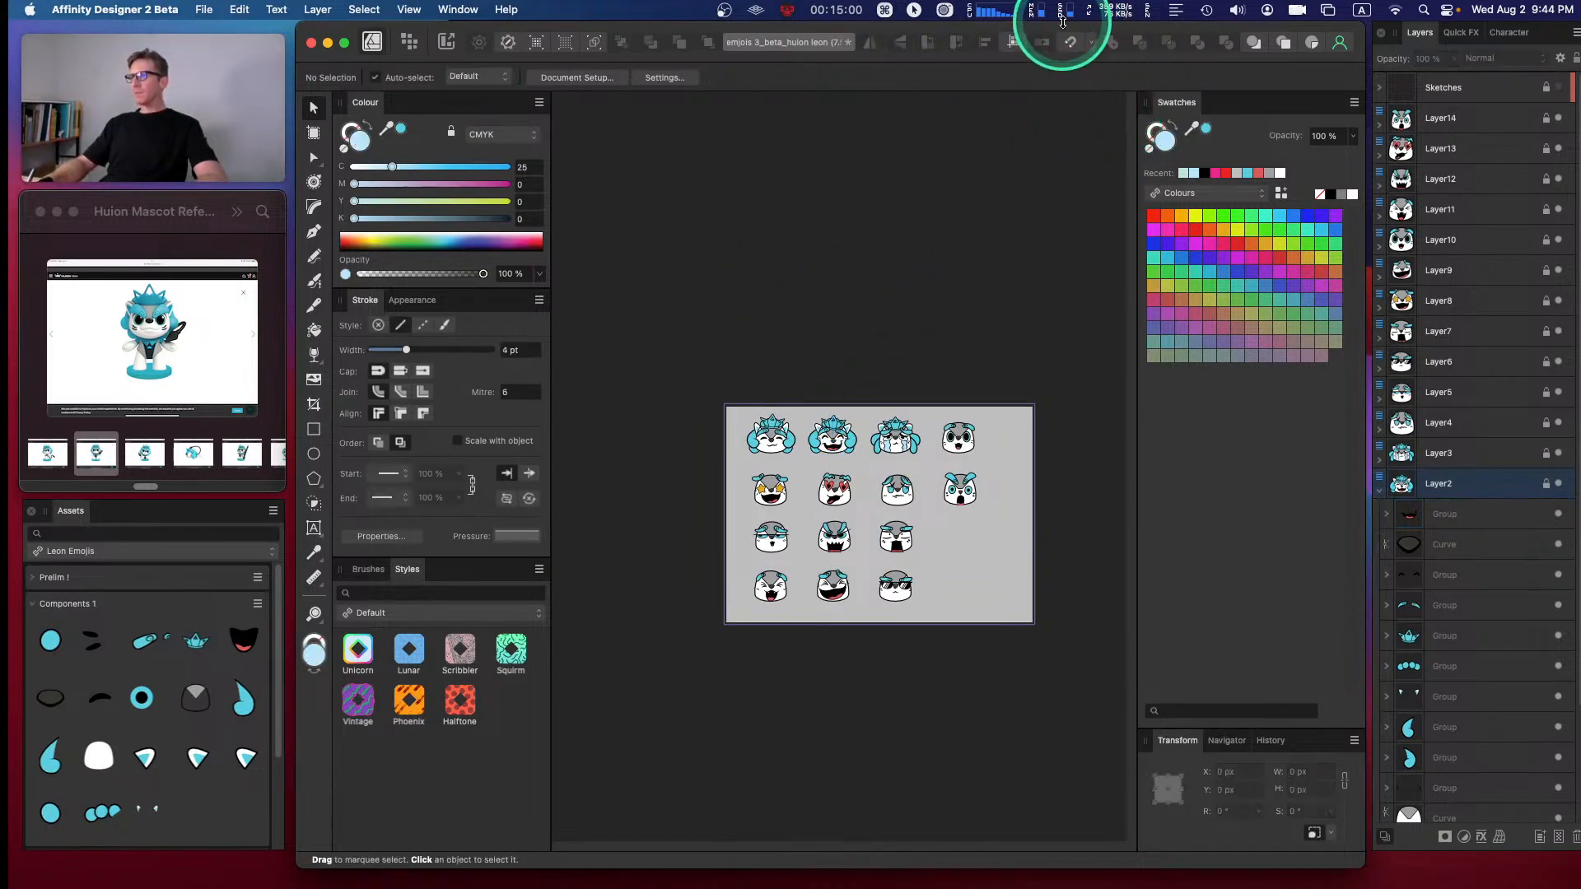
- Collapse Layer2 and show the Sketches layer over the wide-eyed, open-mouthed emoji at the end of the first row
key(super+equal)
key(super+equal)
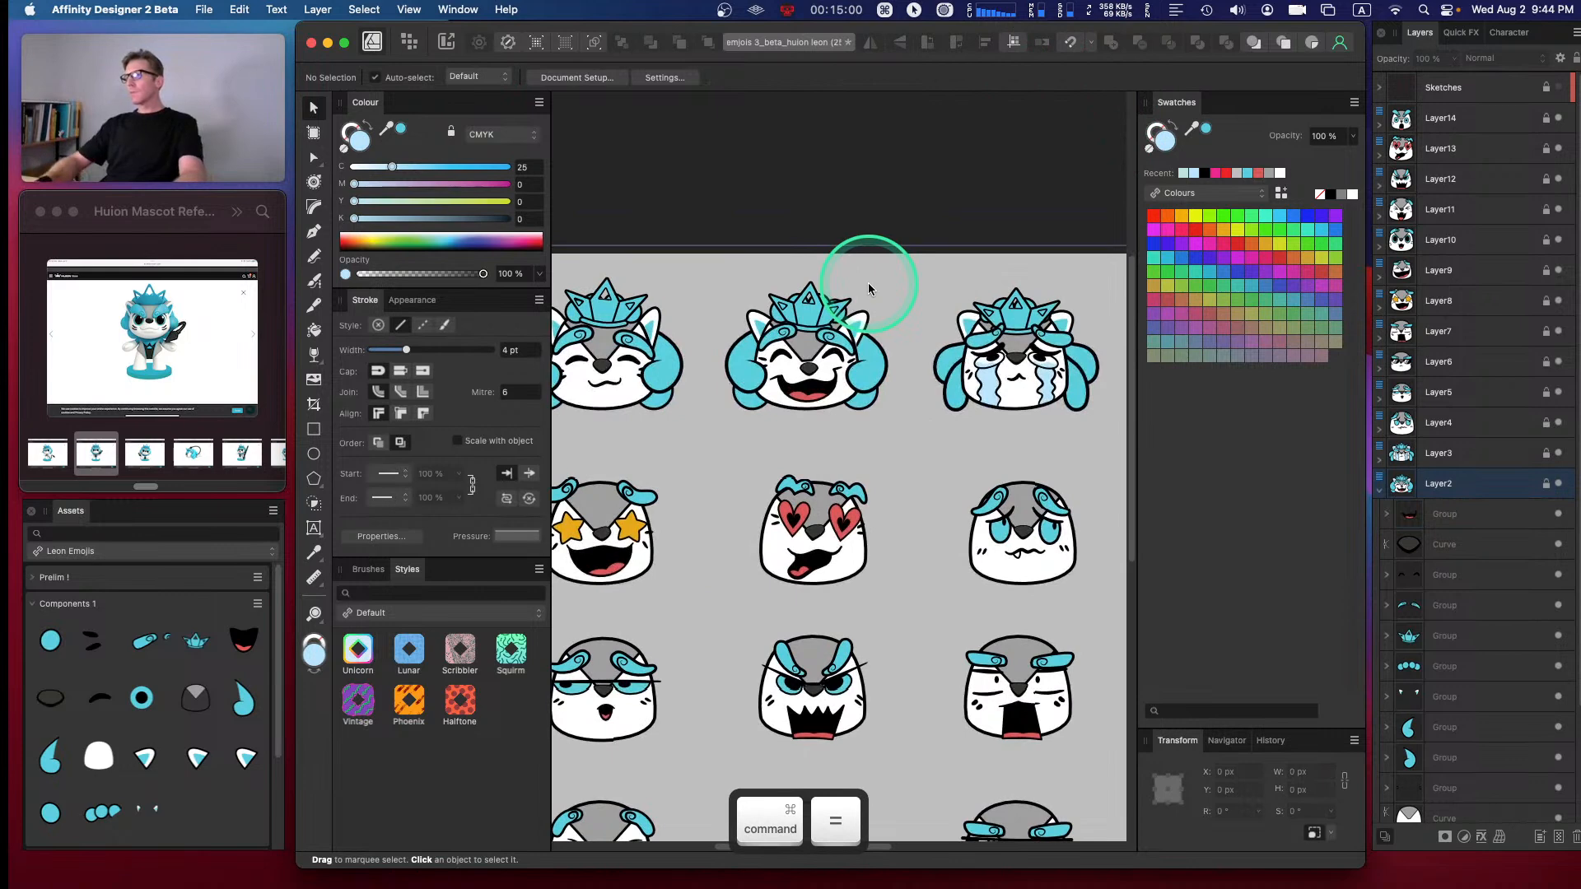
key(space)
drag(1027, 394, 746, 422)
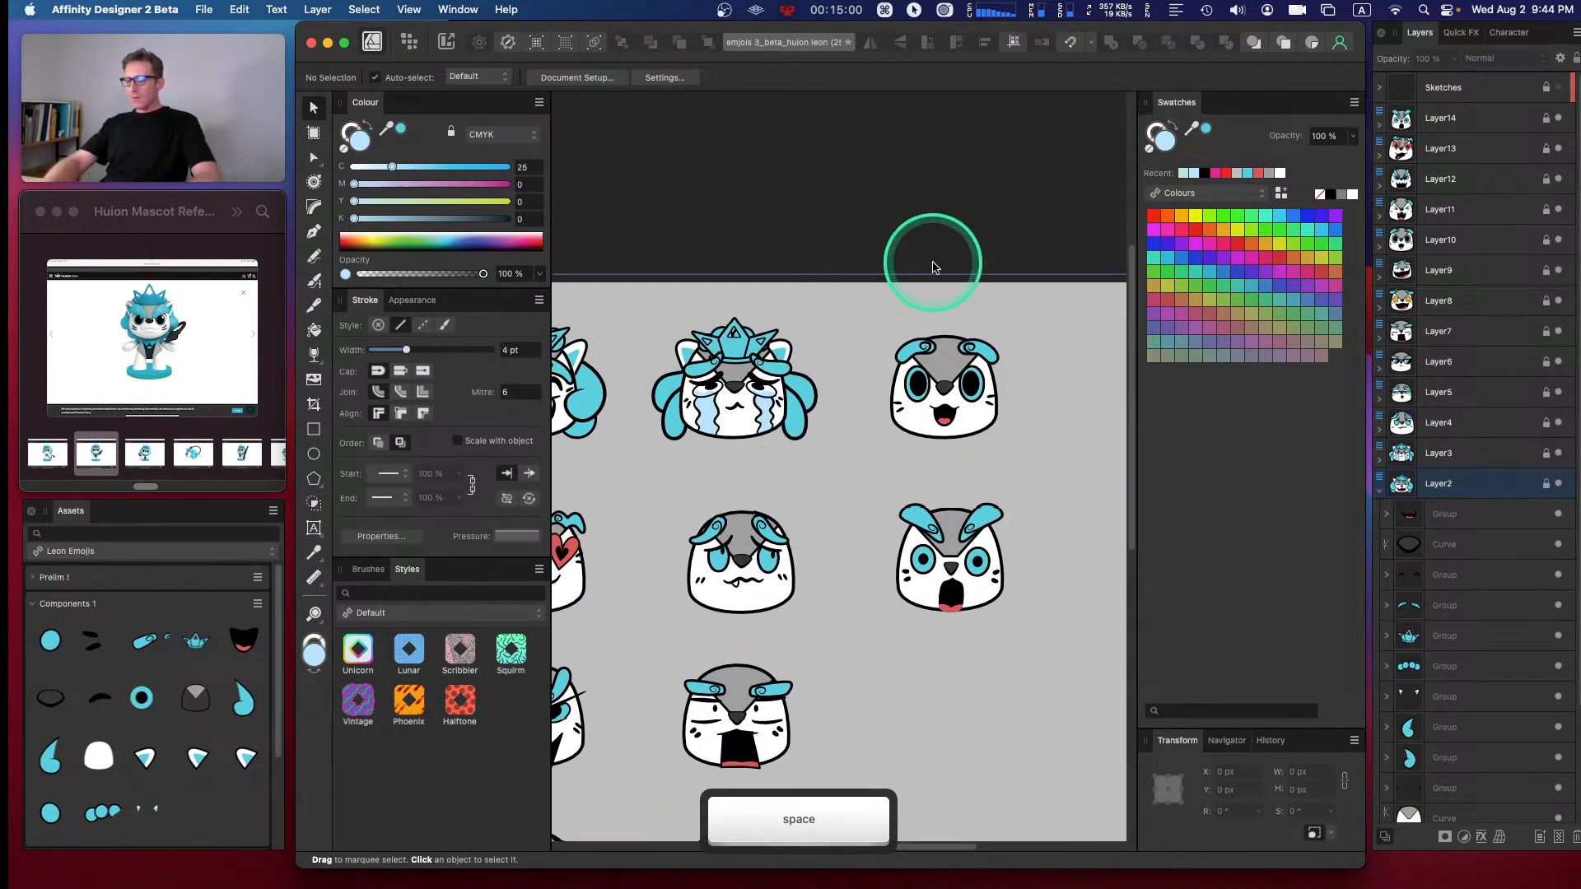
key(super+equal)
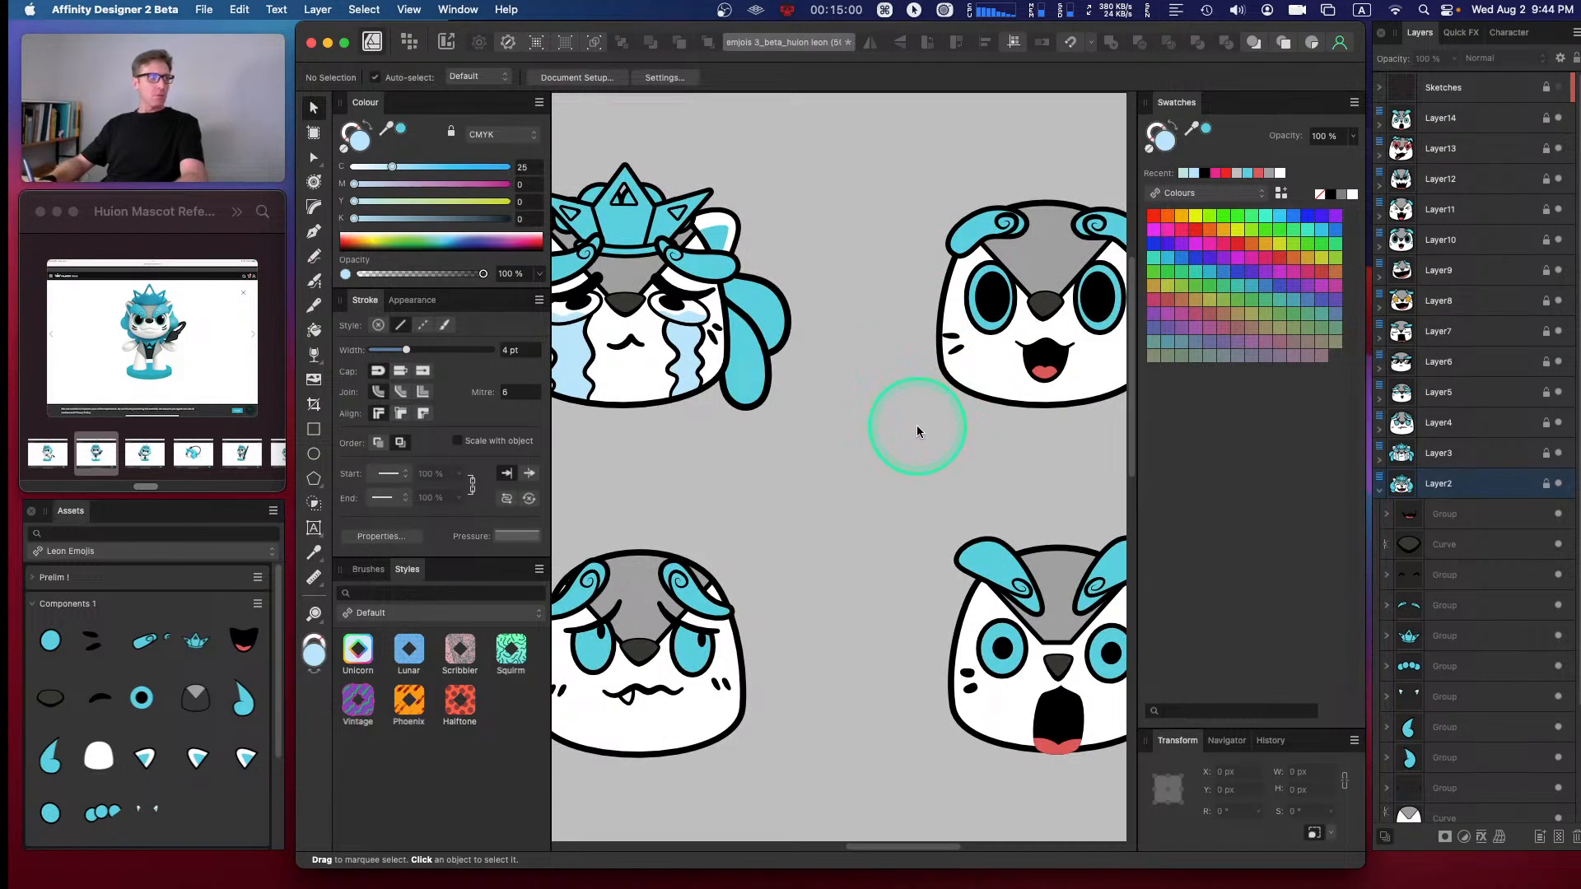
key(space)
drag(984, 317, 805, 312)
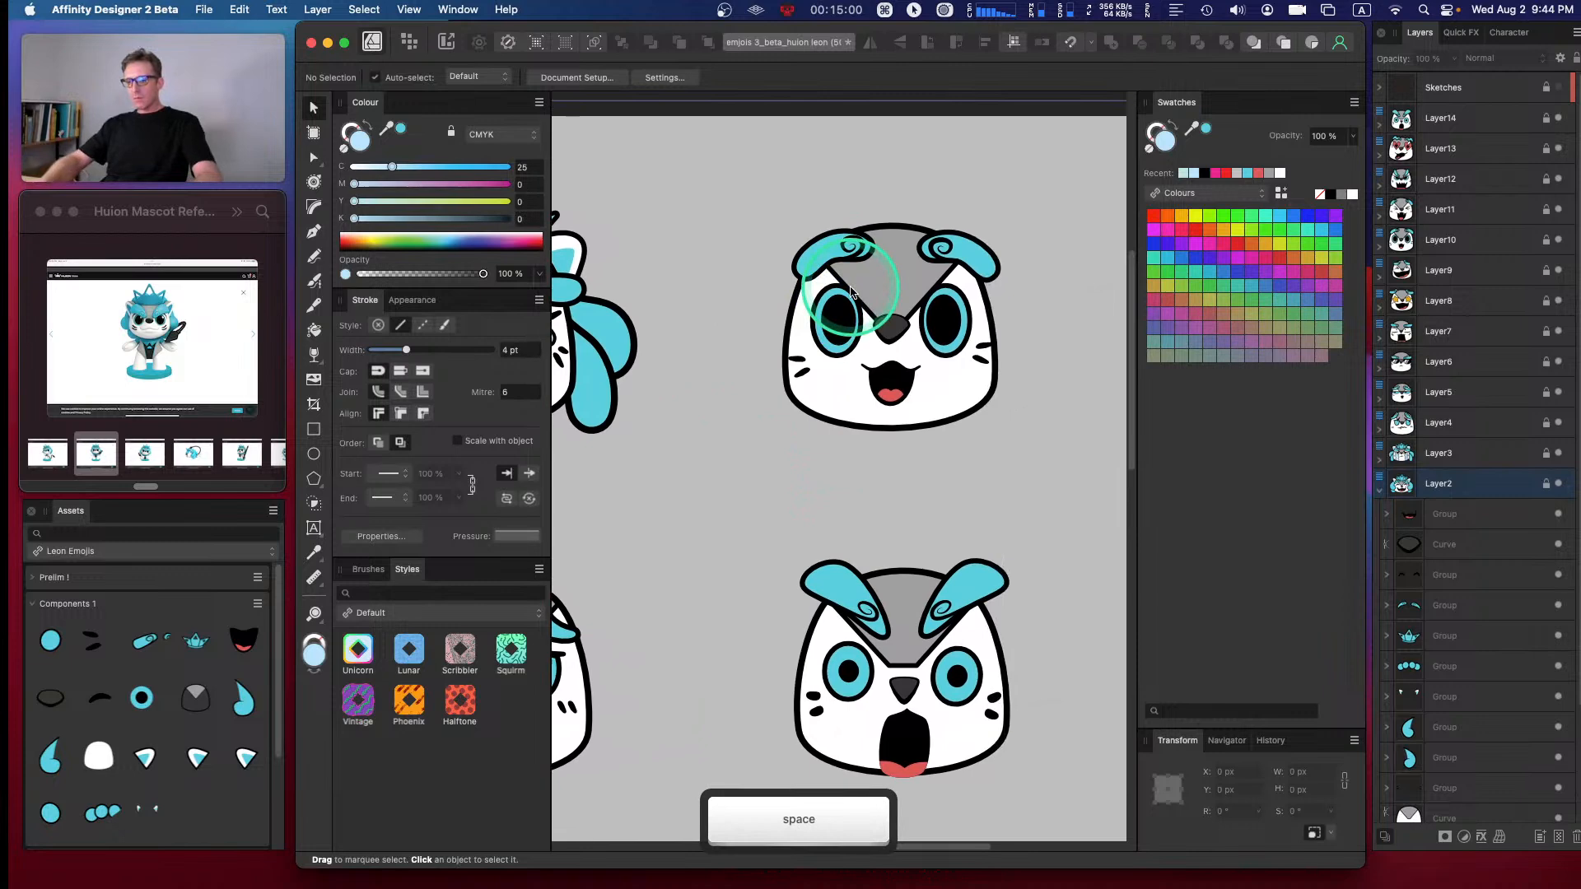
key(super+equal)
key(super+minus)
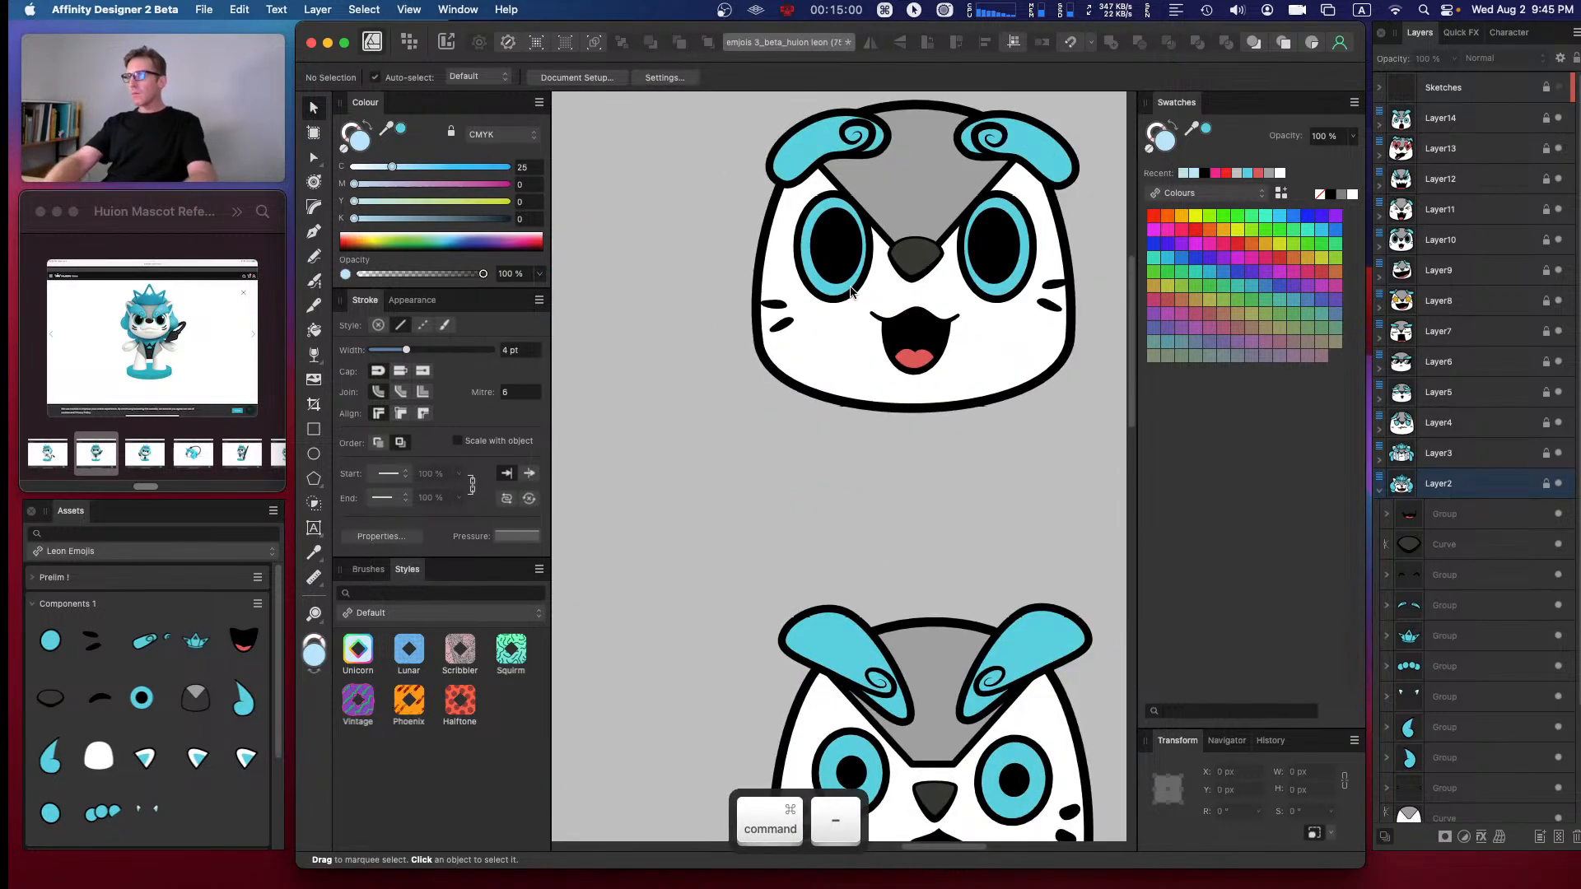
key(space)
drag(1034, 210, 943, 300)
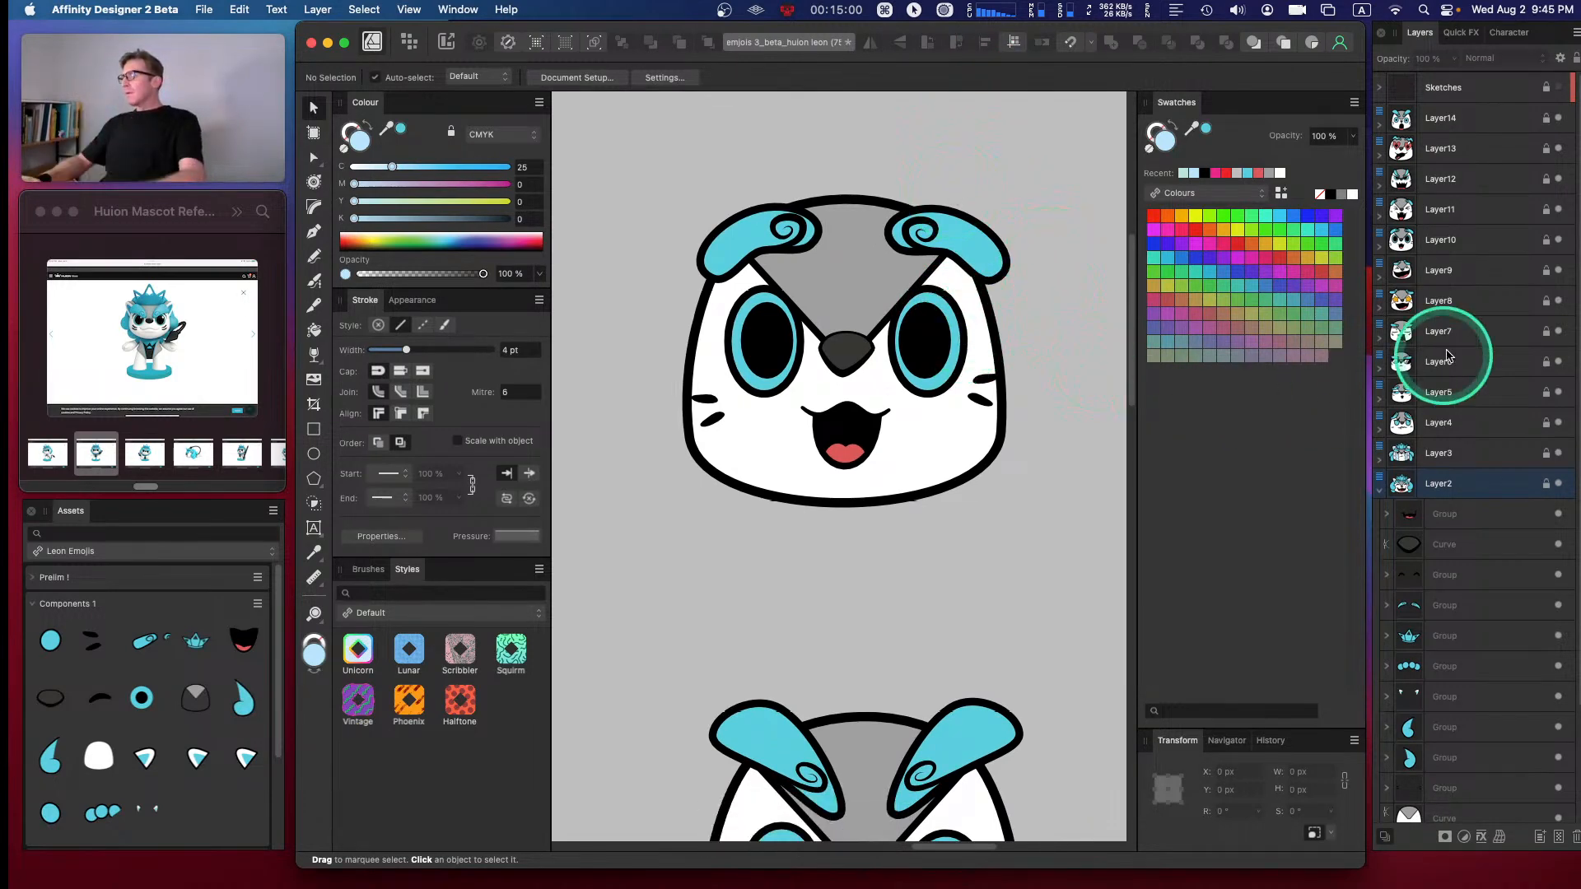
click(1379, 491)
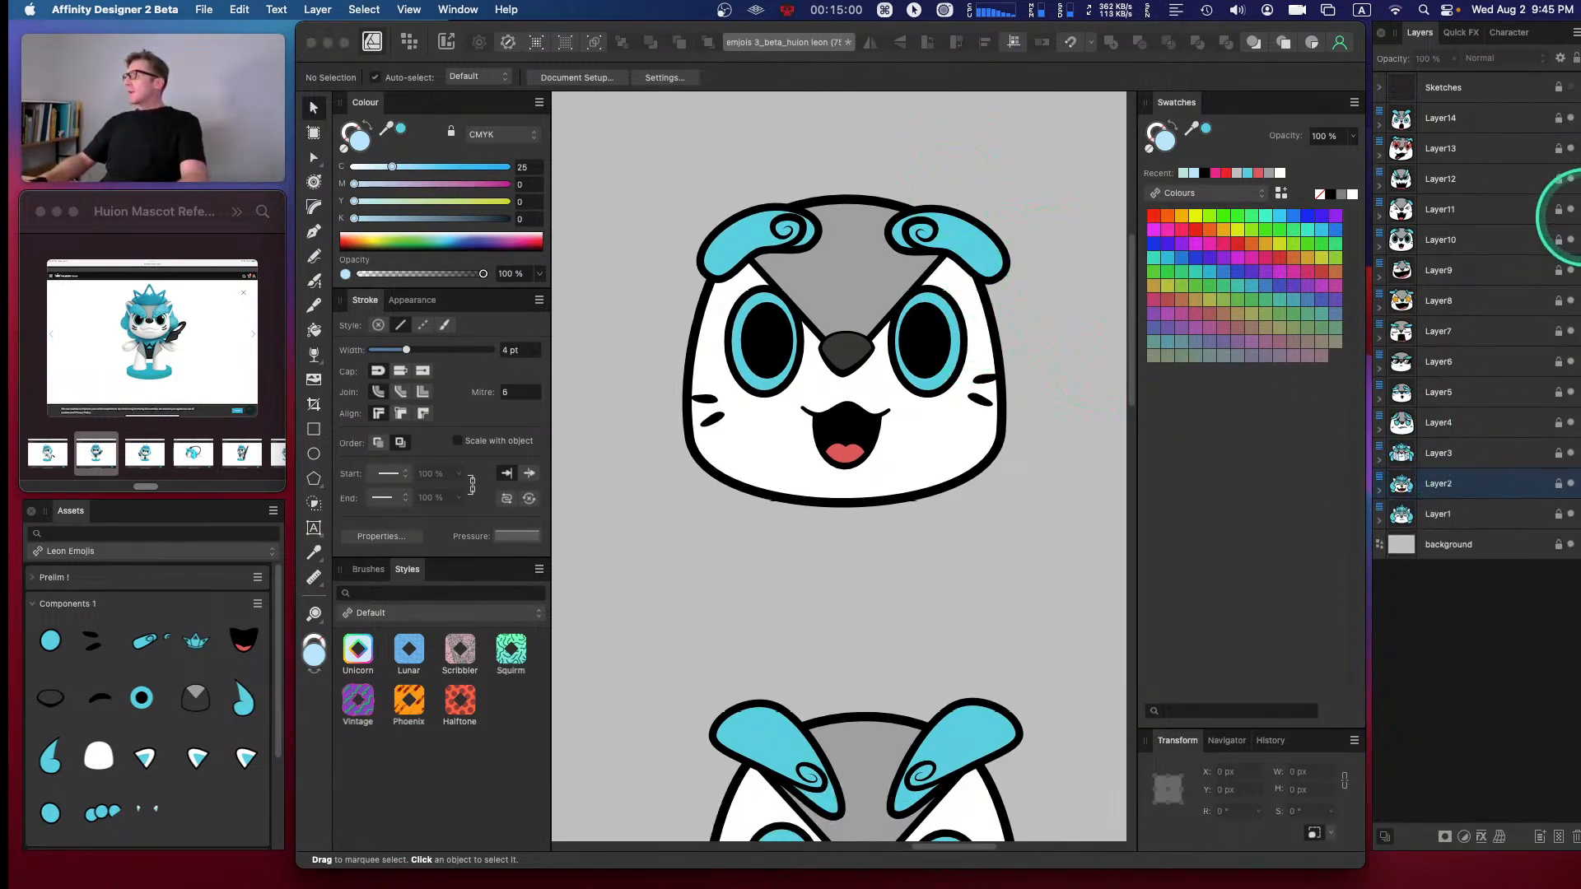
click(1570, 87)
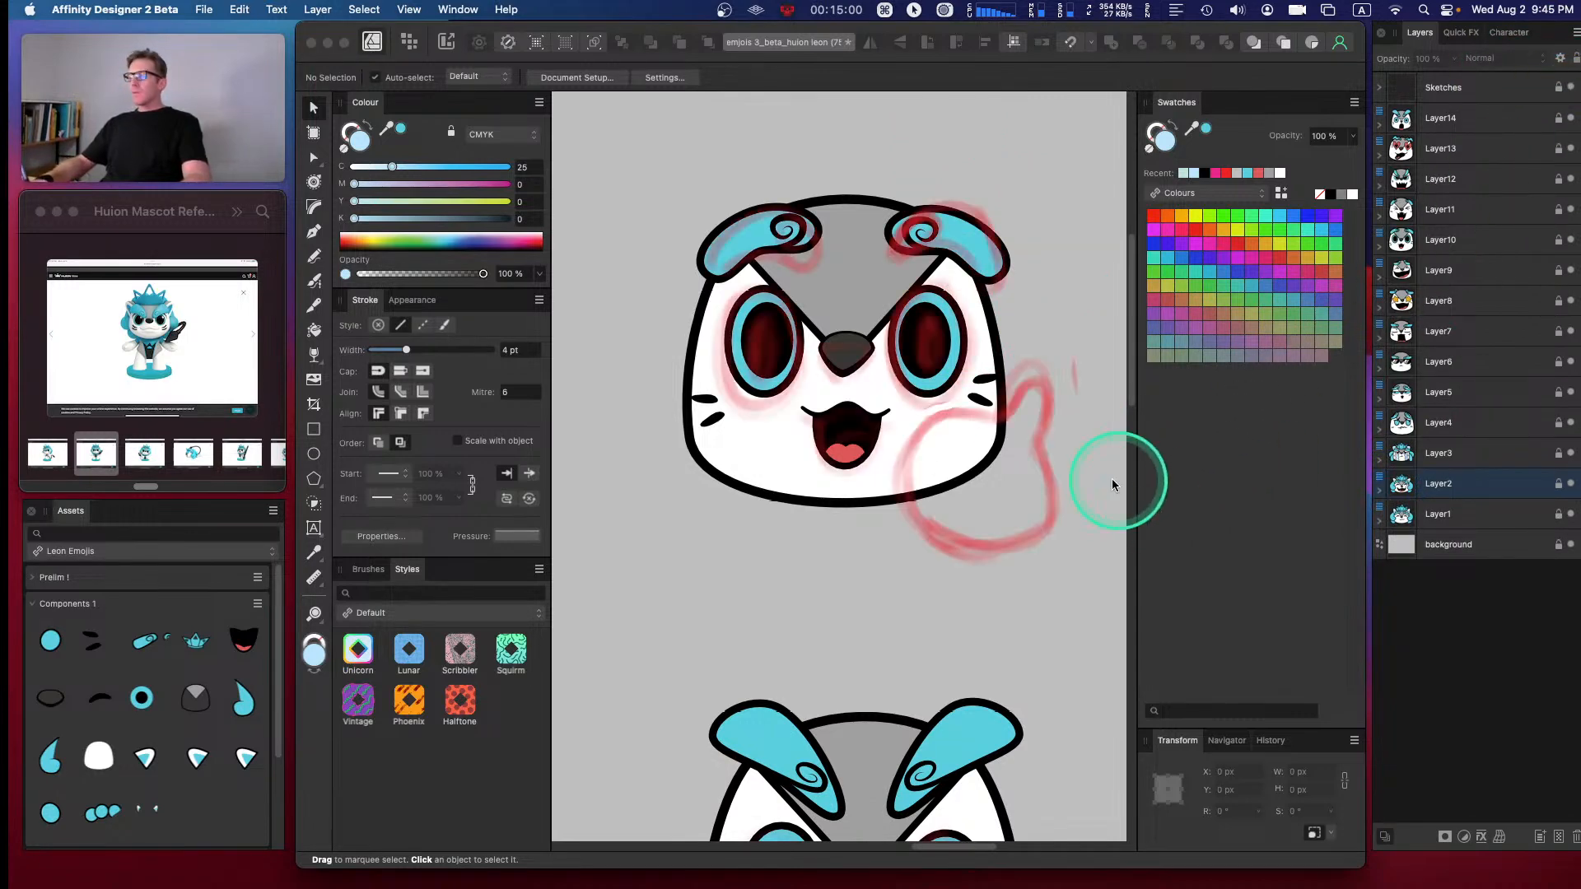
- Draw a circle about 179 px wide inside the sketched hand at the wide-eyed emoji's lower right and fill it white
click(314, 454)
drag(906, 418, 1017, 528)
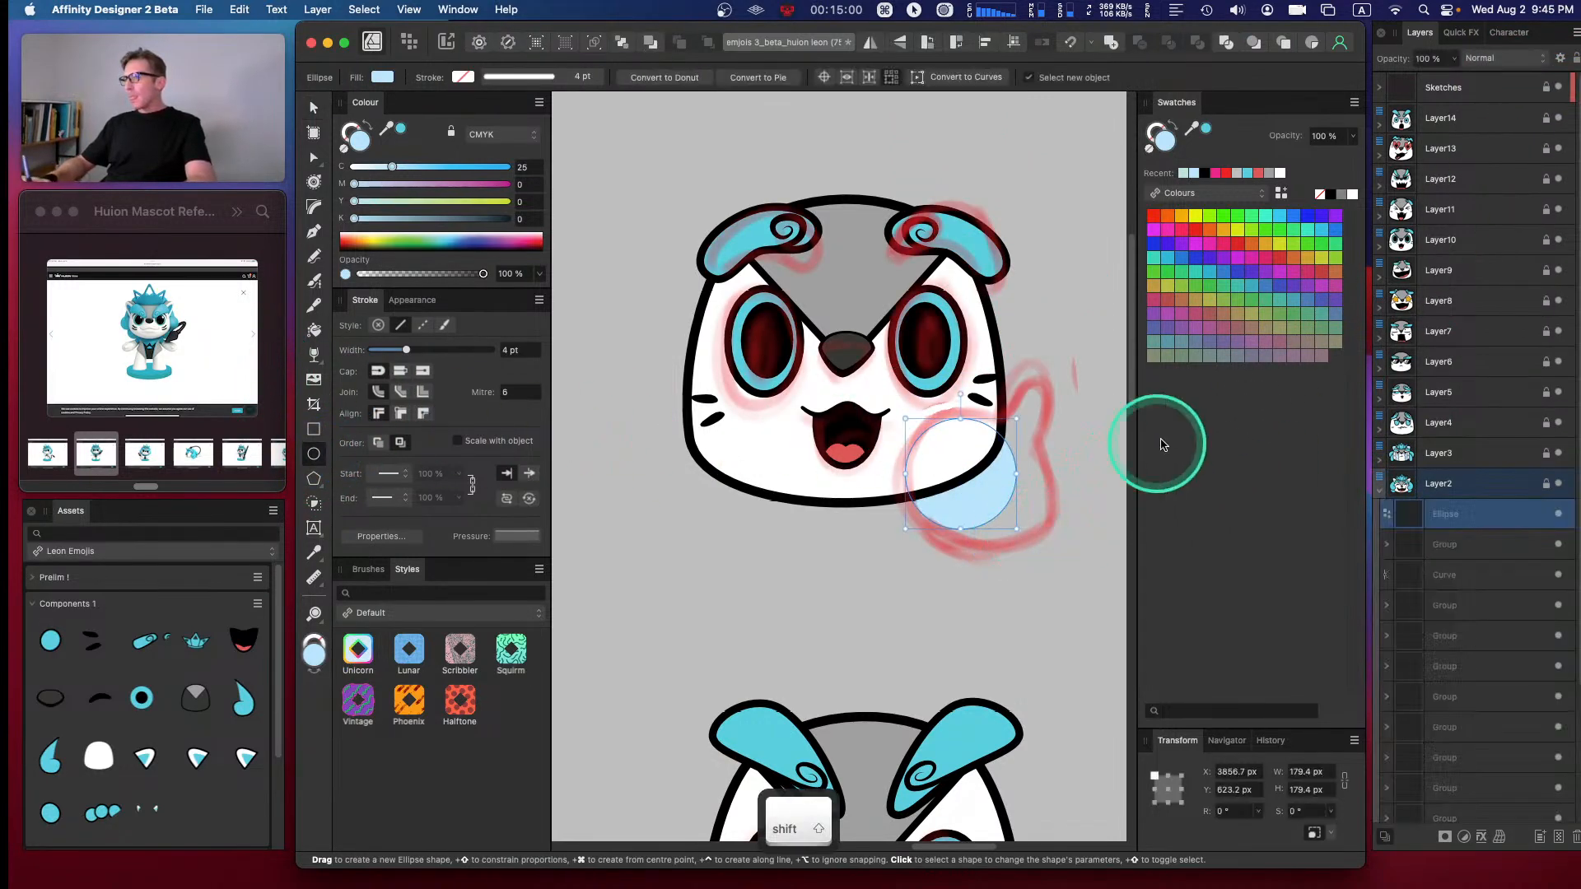
click(1279, 173)
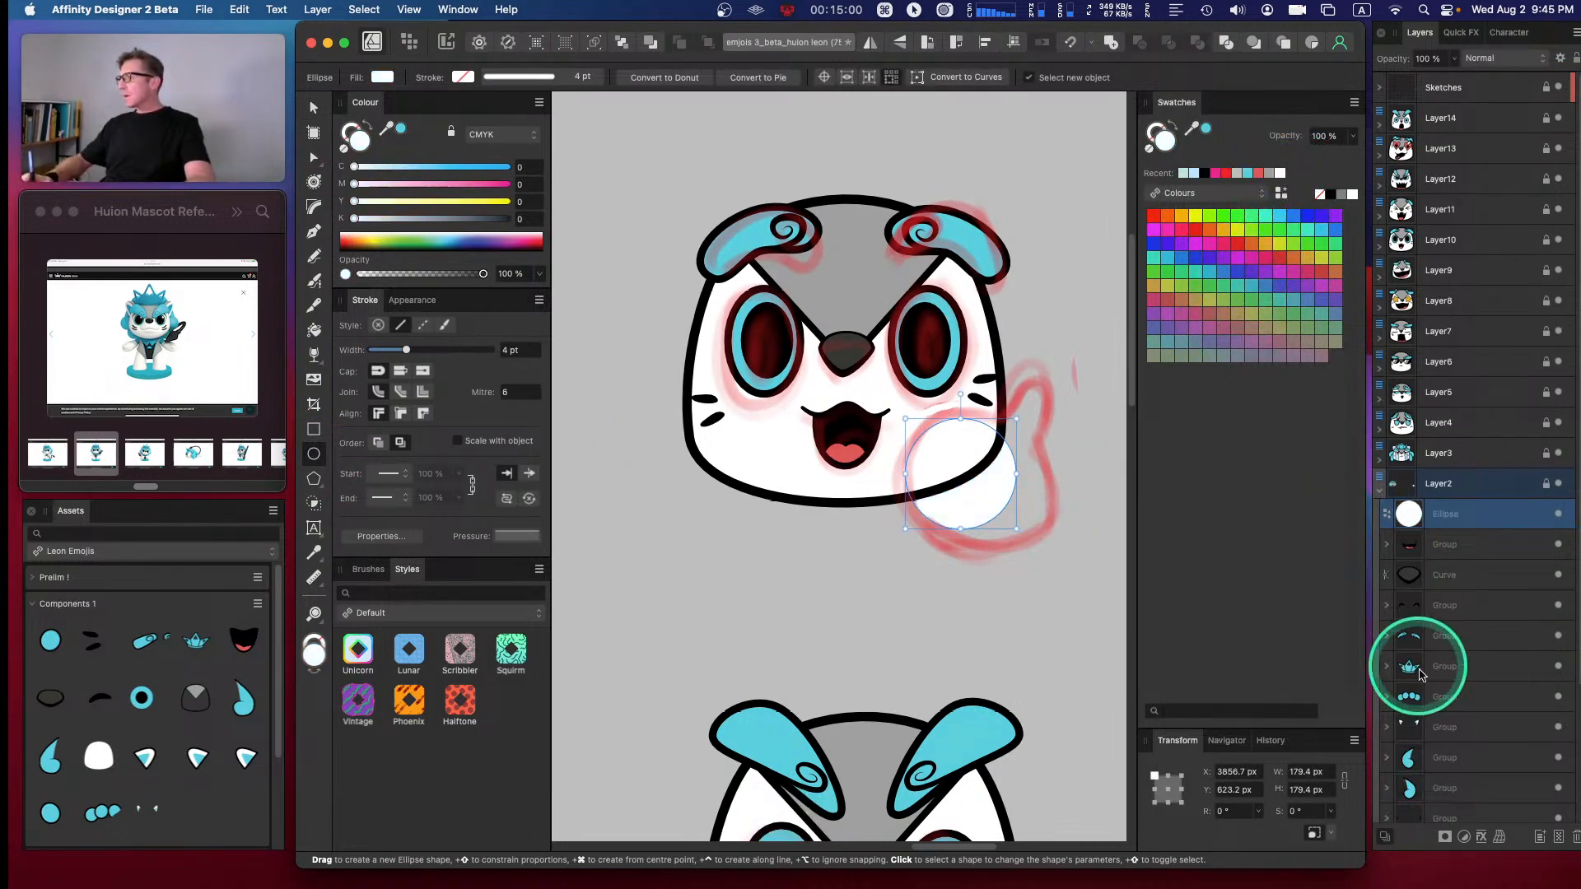
- Copy the white head curve in Layer2 and paste its style, with the 3.7 pt black outline, onto the new circle
scroll(1548, 560, down, 5)
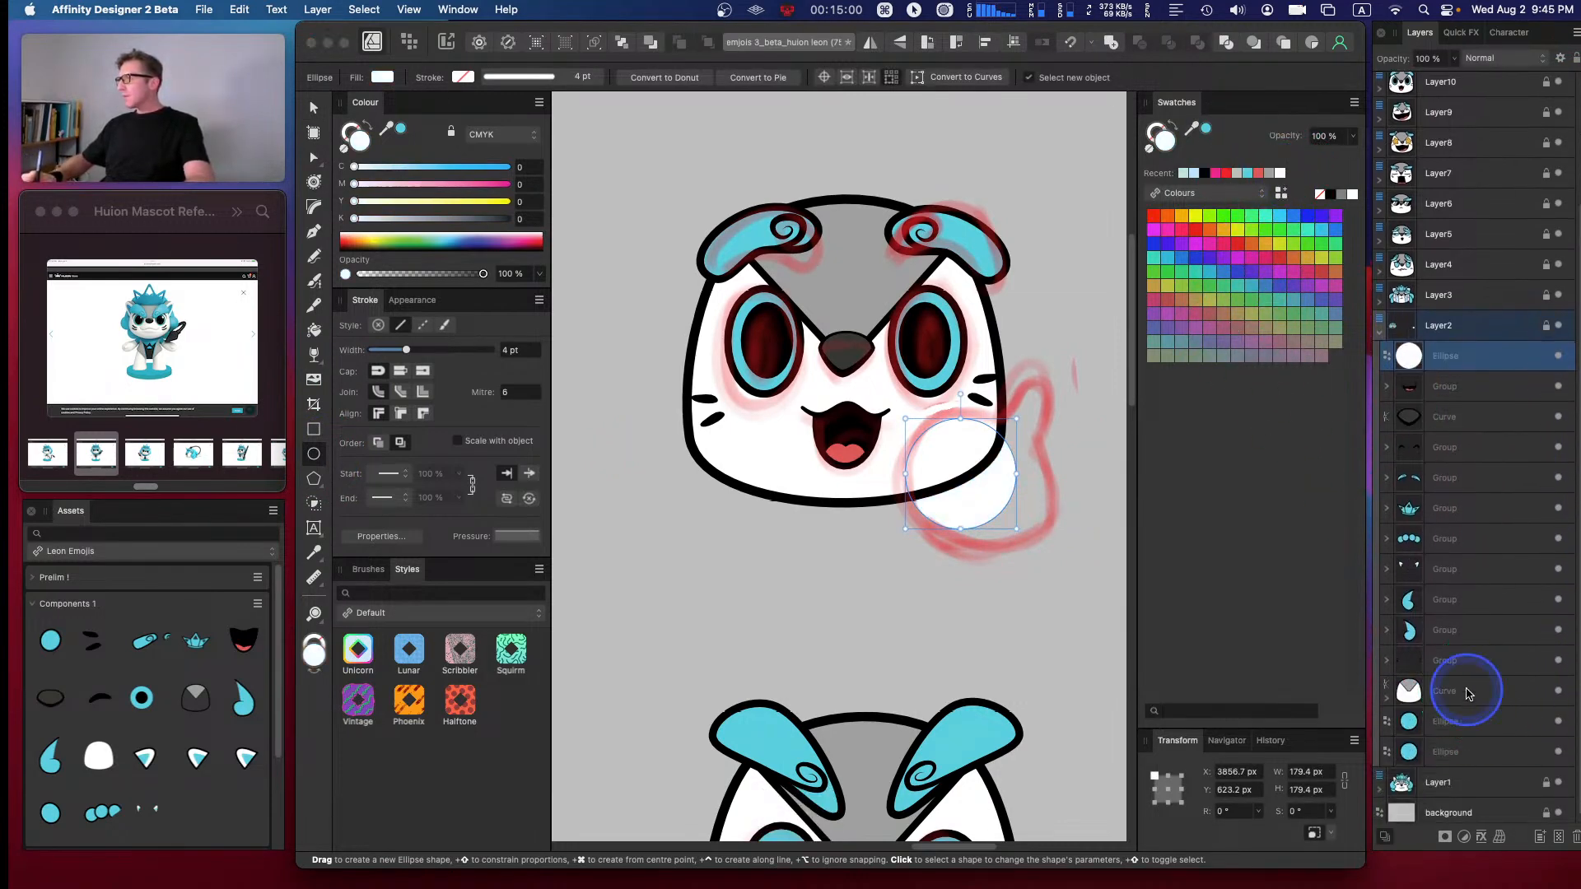
click(1473, 692)
key(super+c)
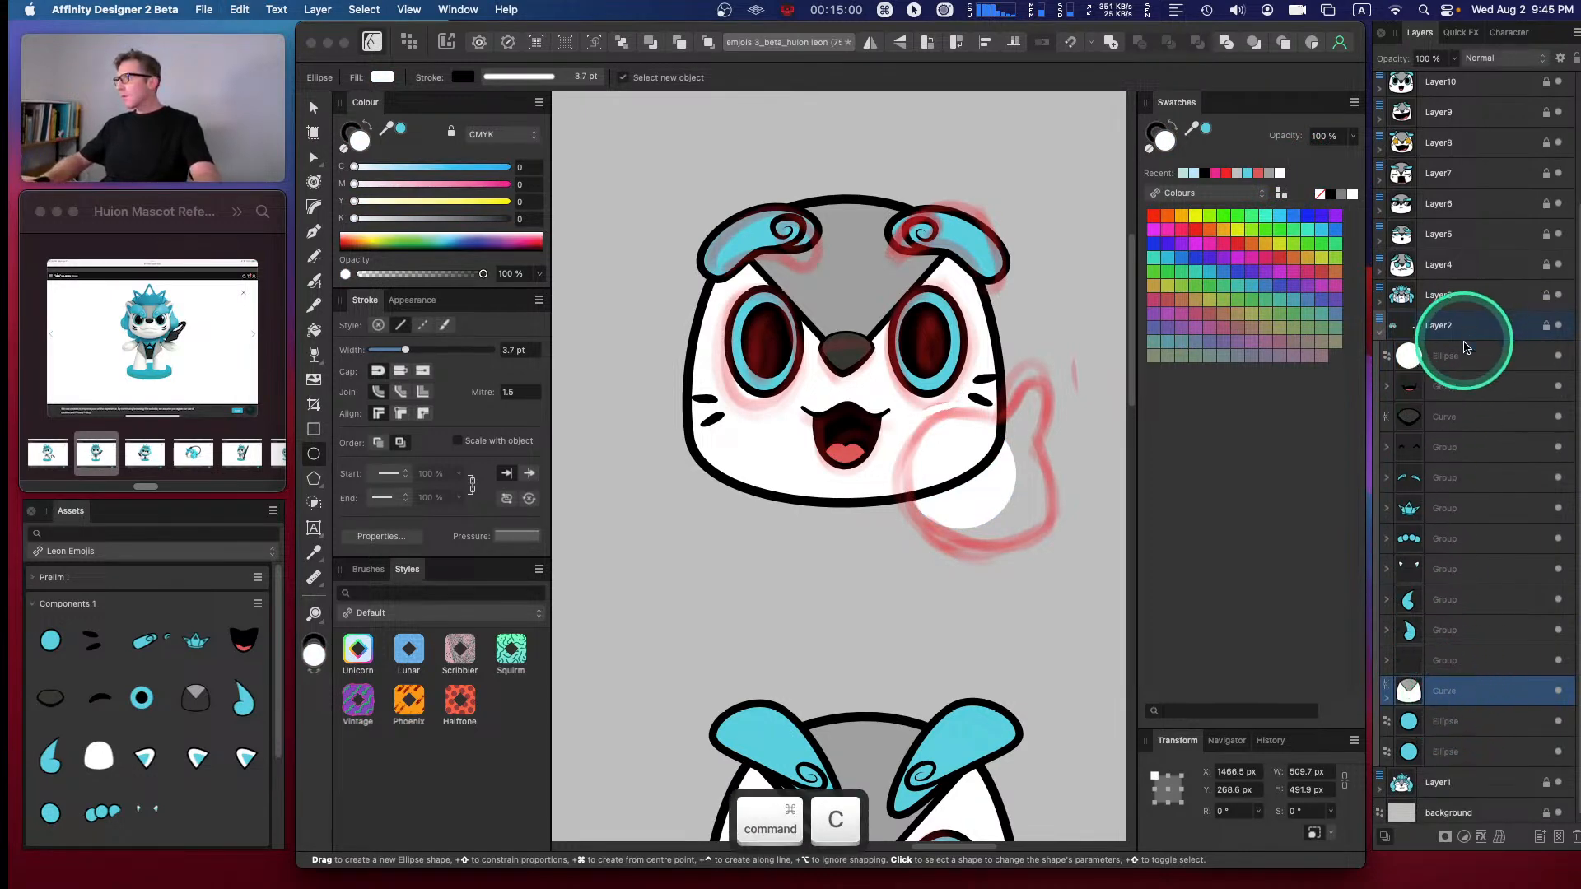
click(1456, 356)
key(super+shift+v)
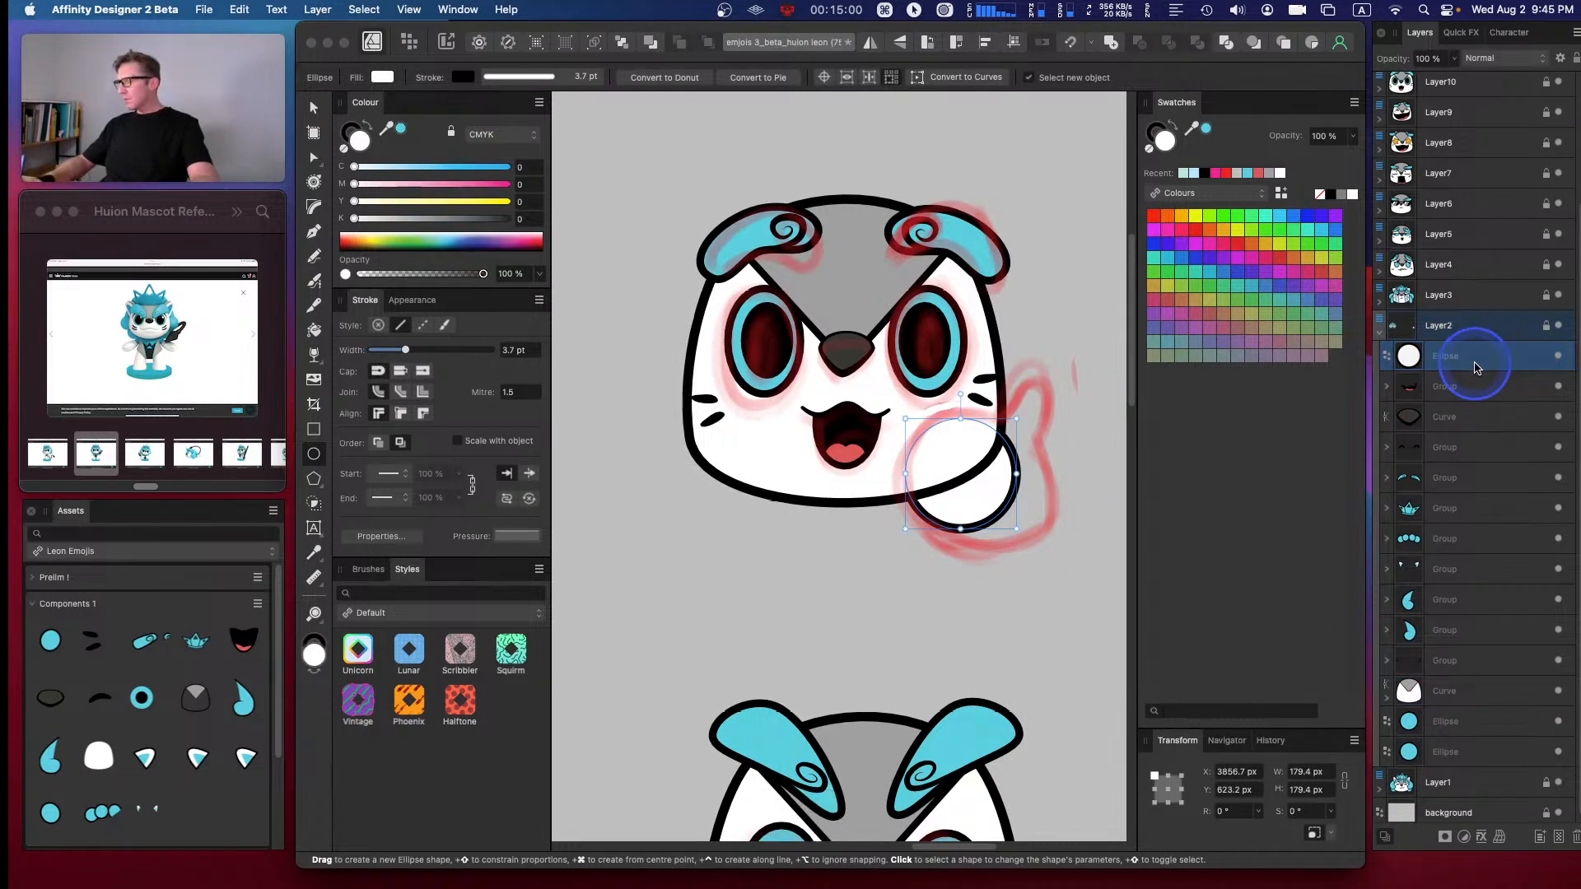
drag(1478, 366, 1498, 132)
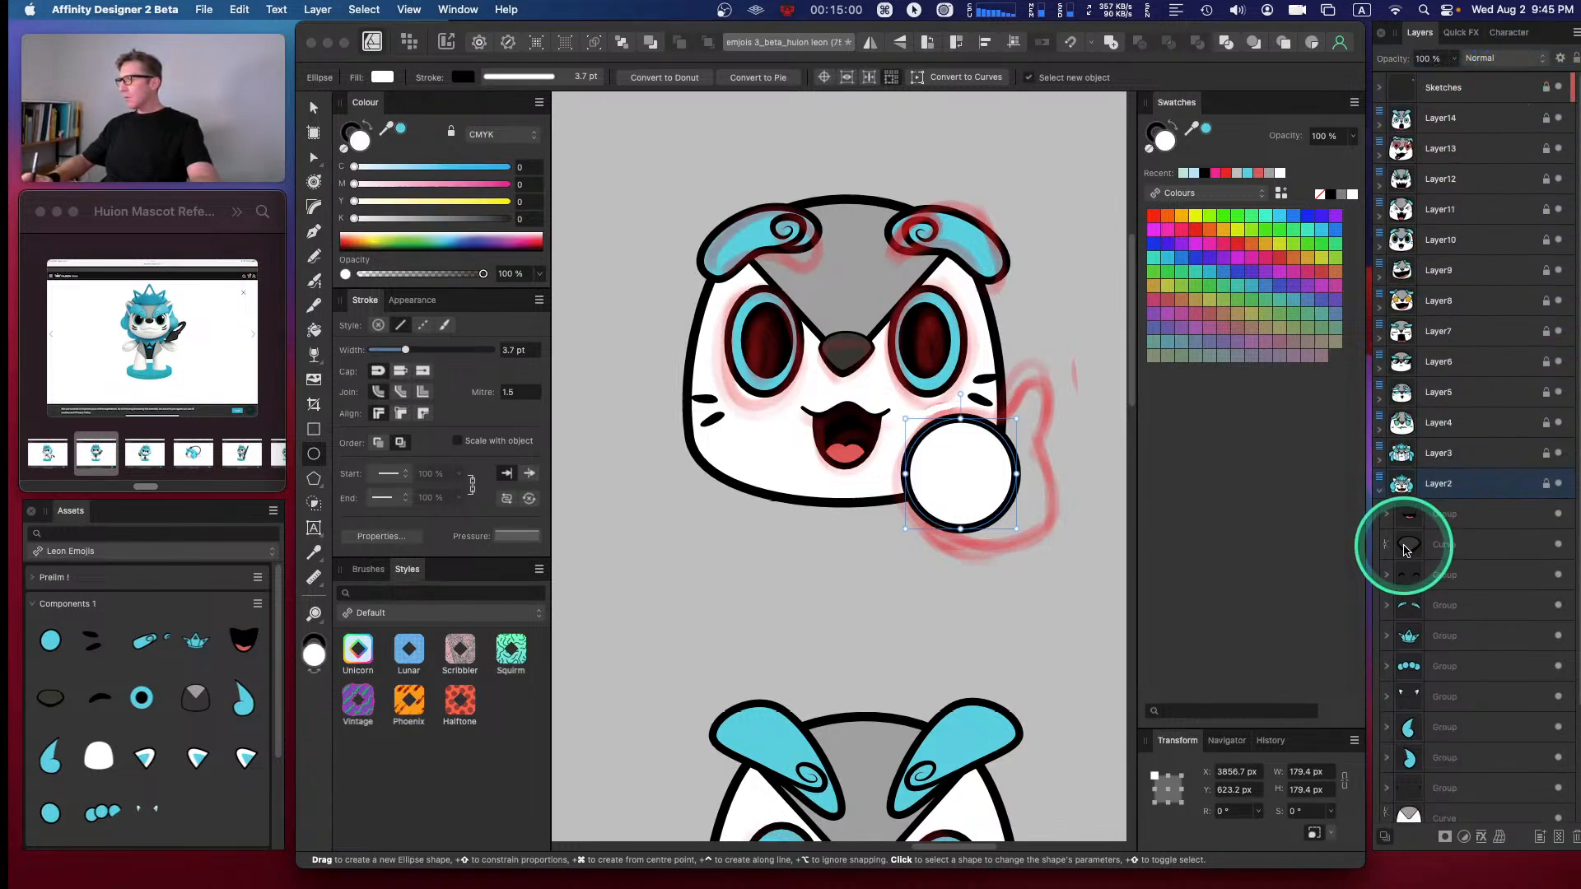
key(super+z)
key(super+bracketright)
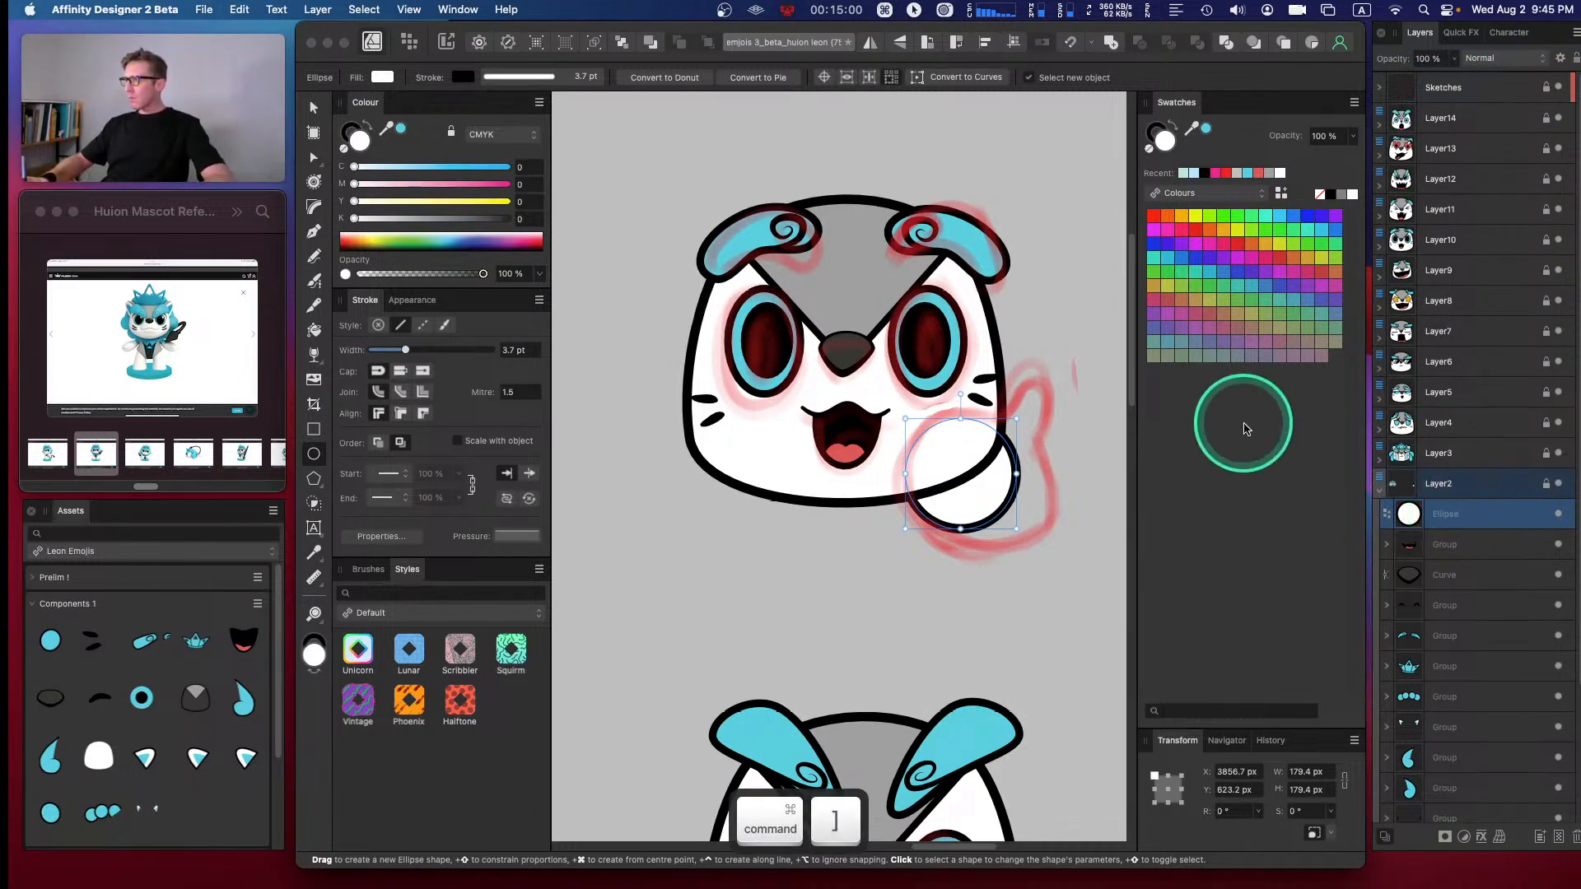
- Move the circle out of Layer2 and up the stack to directly above Layer10, and collapse Layer2
click(1452, 520)
drag(1453, 520, 1473, 467)
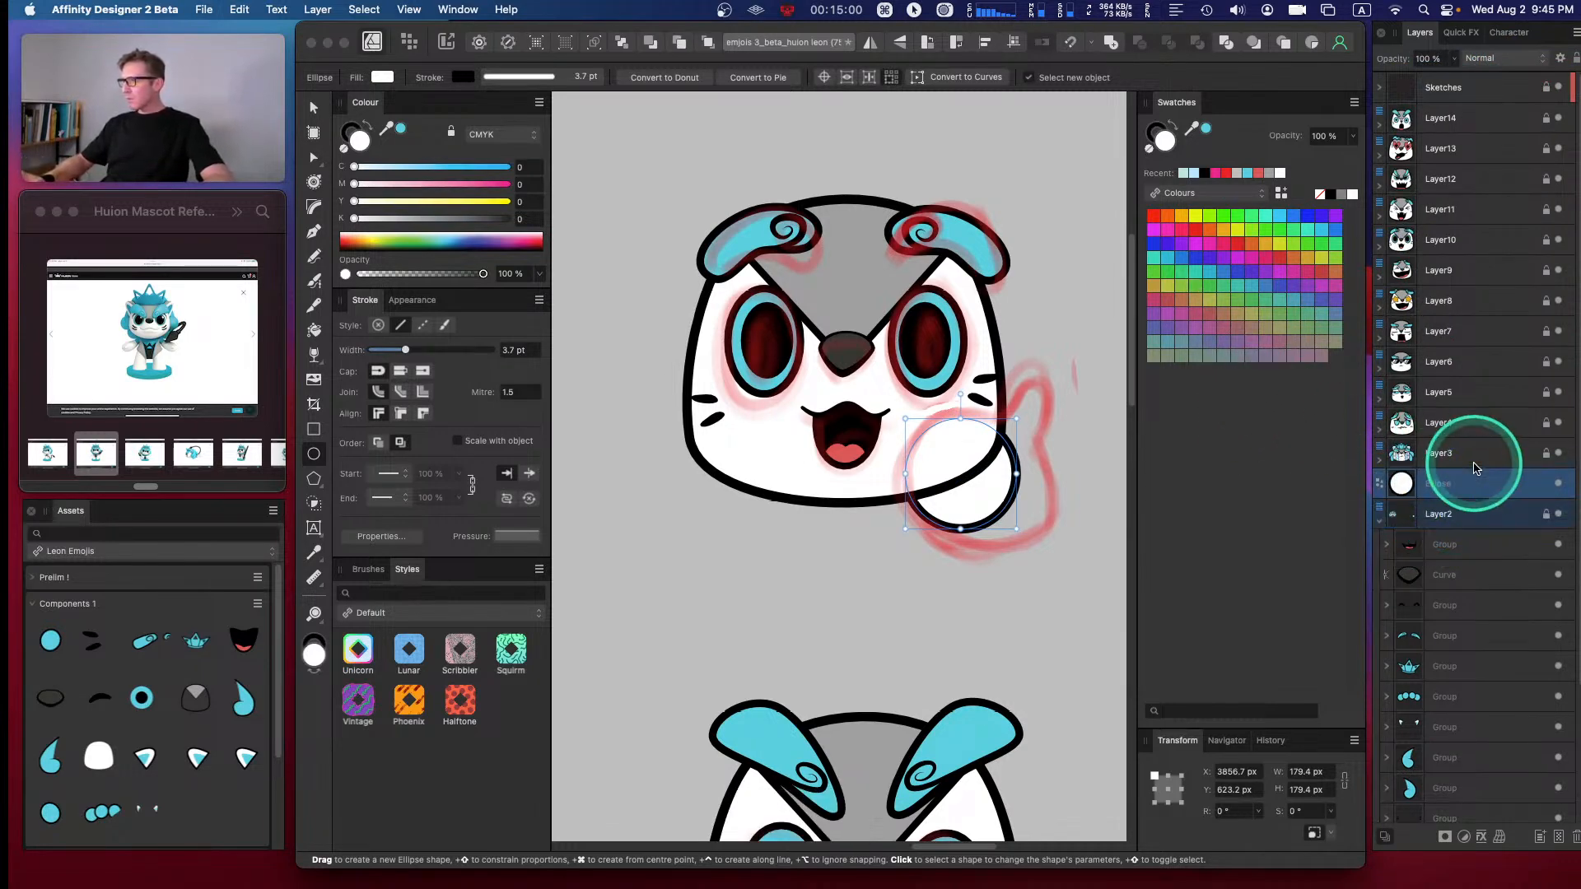
key(super+bracketright)
key(super+bracketright)
key(super+bracketright)
key(super+bracketright)
key(super+bracketright)
key(super+bracketright)
key(super+bracketright)
key(super+bracketright)
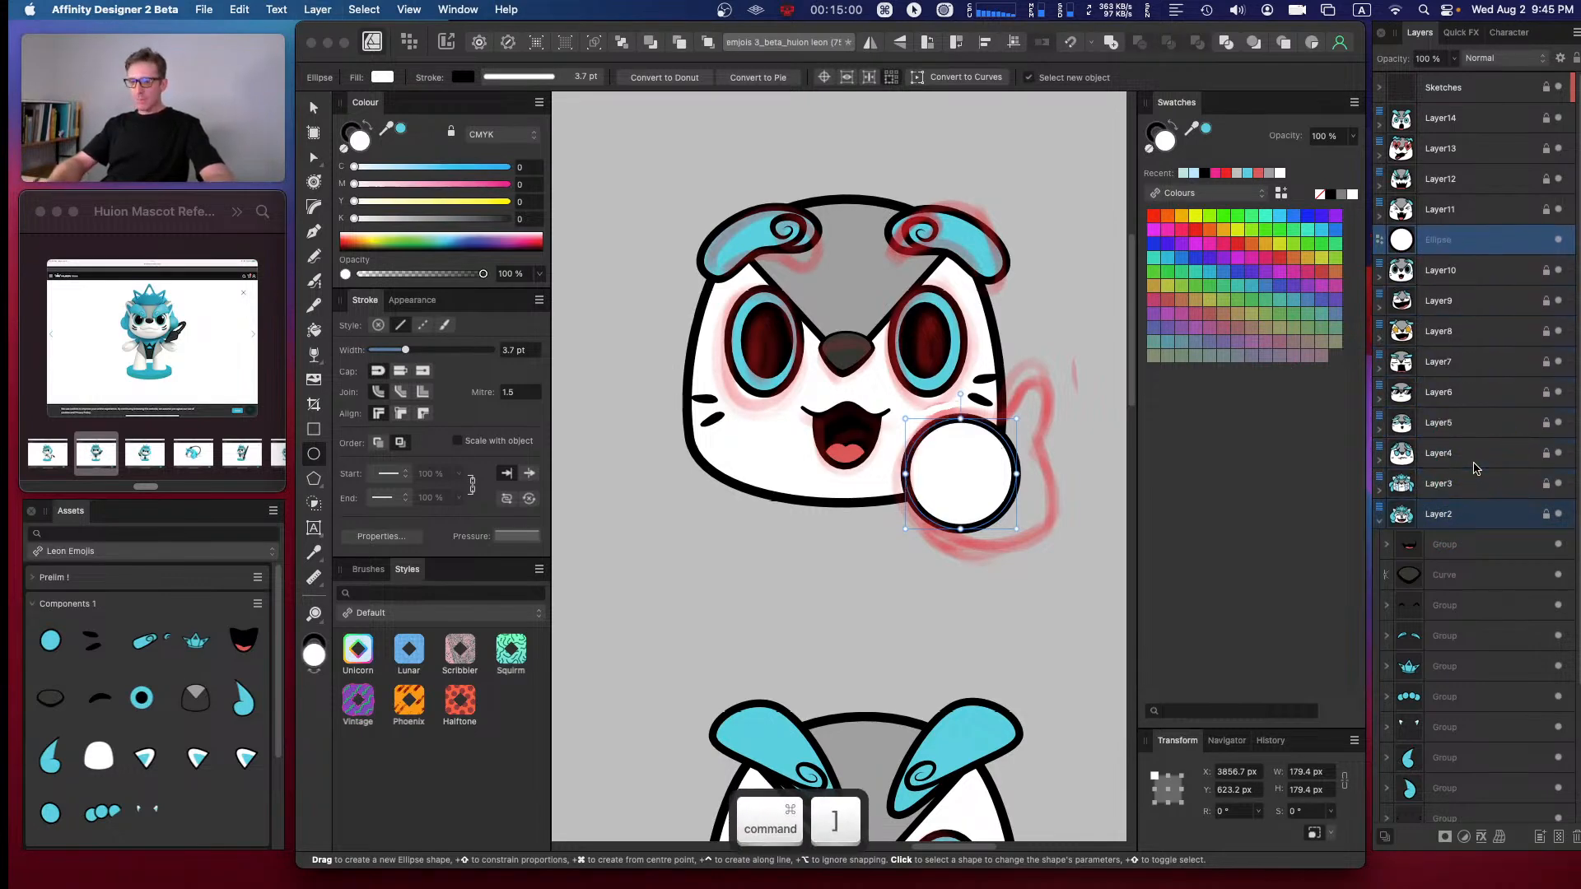
key(super+equal)
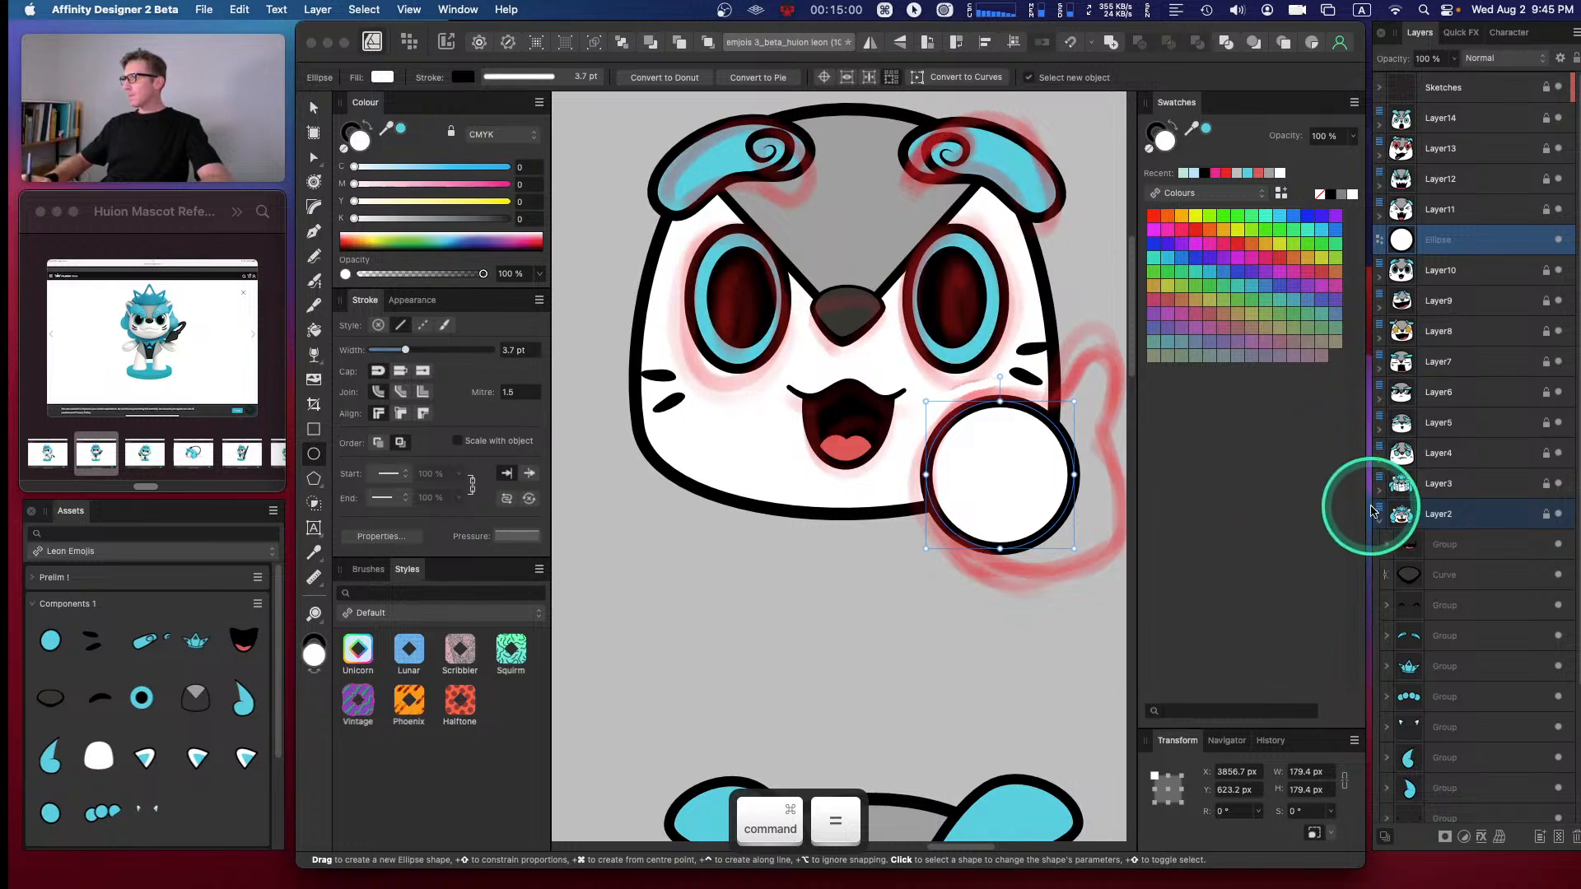
click(1379, 520)
key(space)
drag(1059, 254, 856, 346)
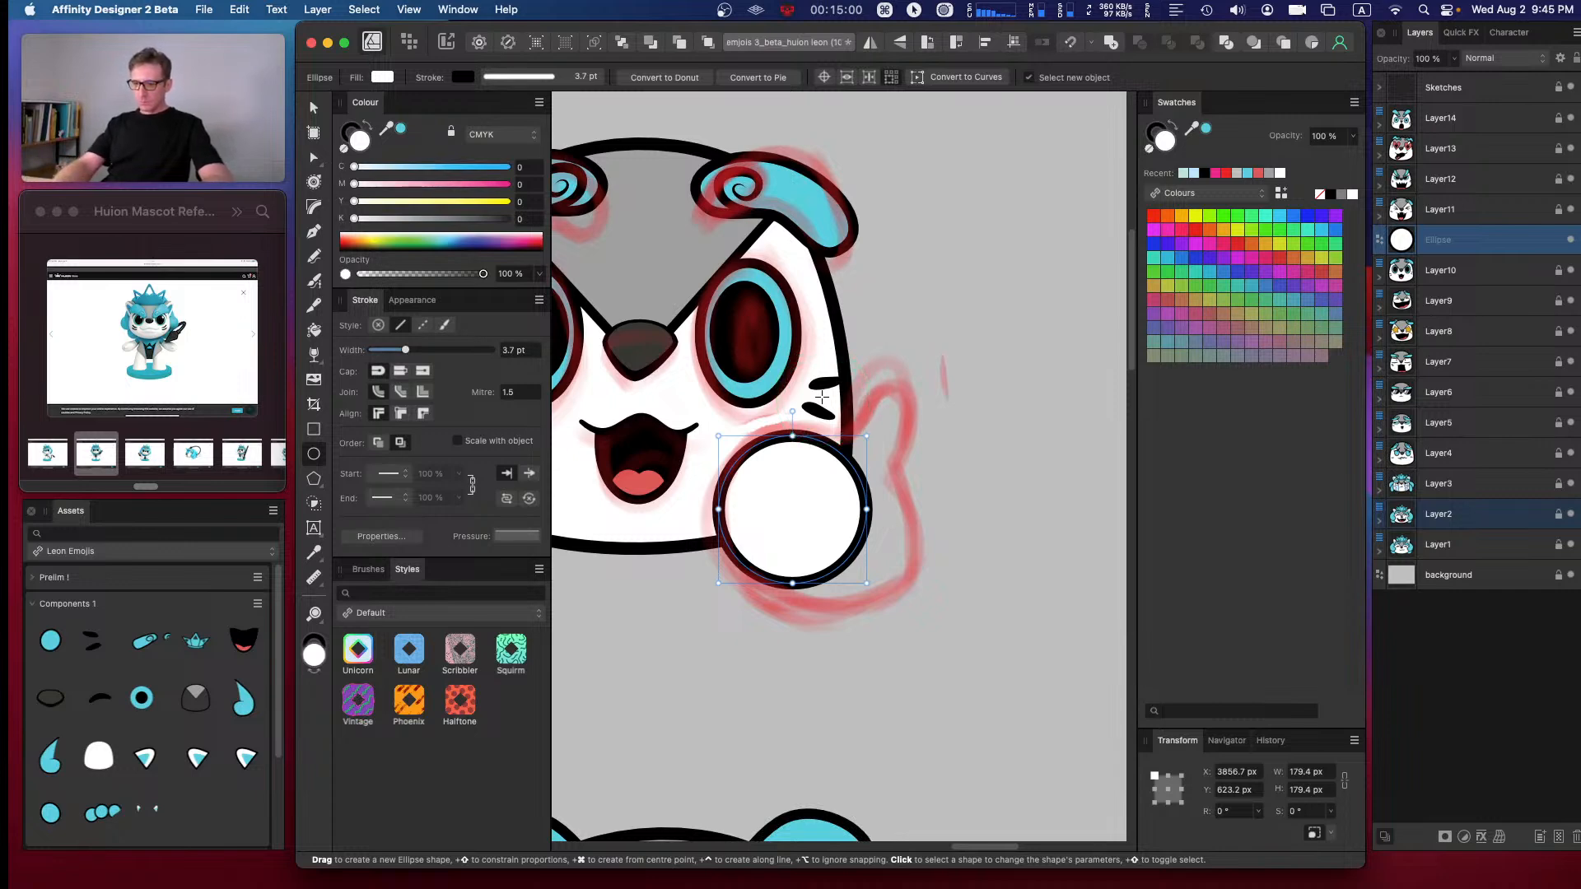
- Convert the white circle to curves and reshape its nodes into a slanted egg-shaped palm following the sketched hand
key(super+Return)
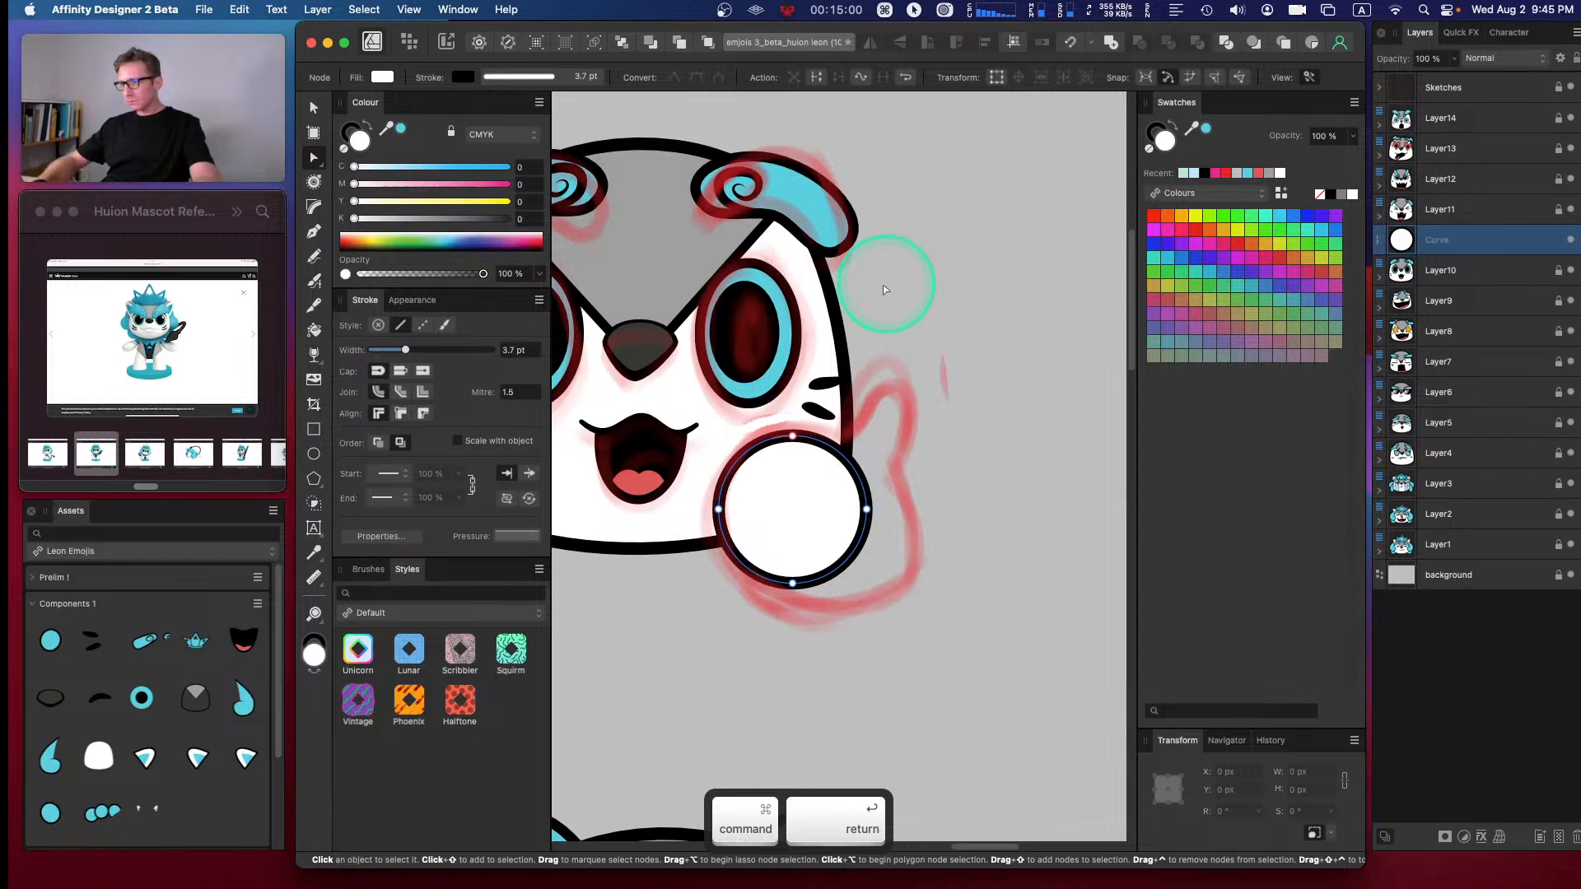
drag(869, 509, 835, 596)
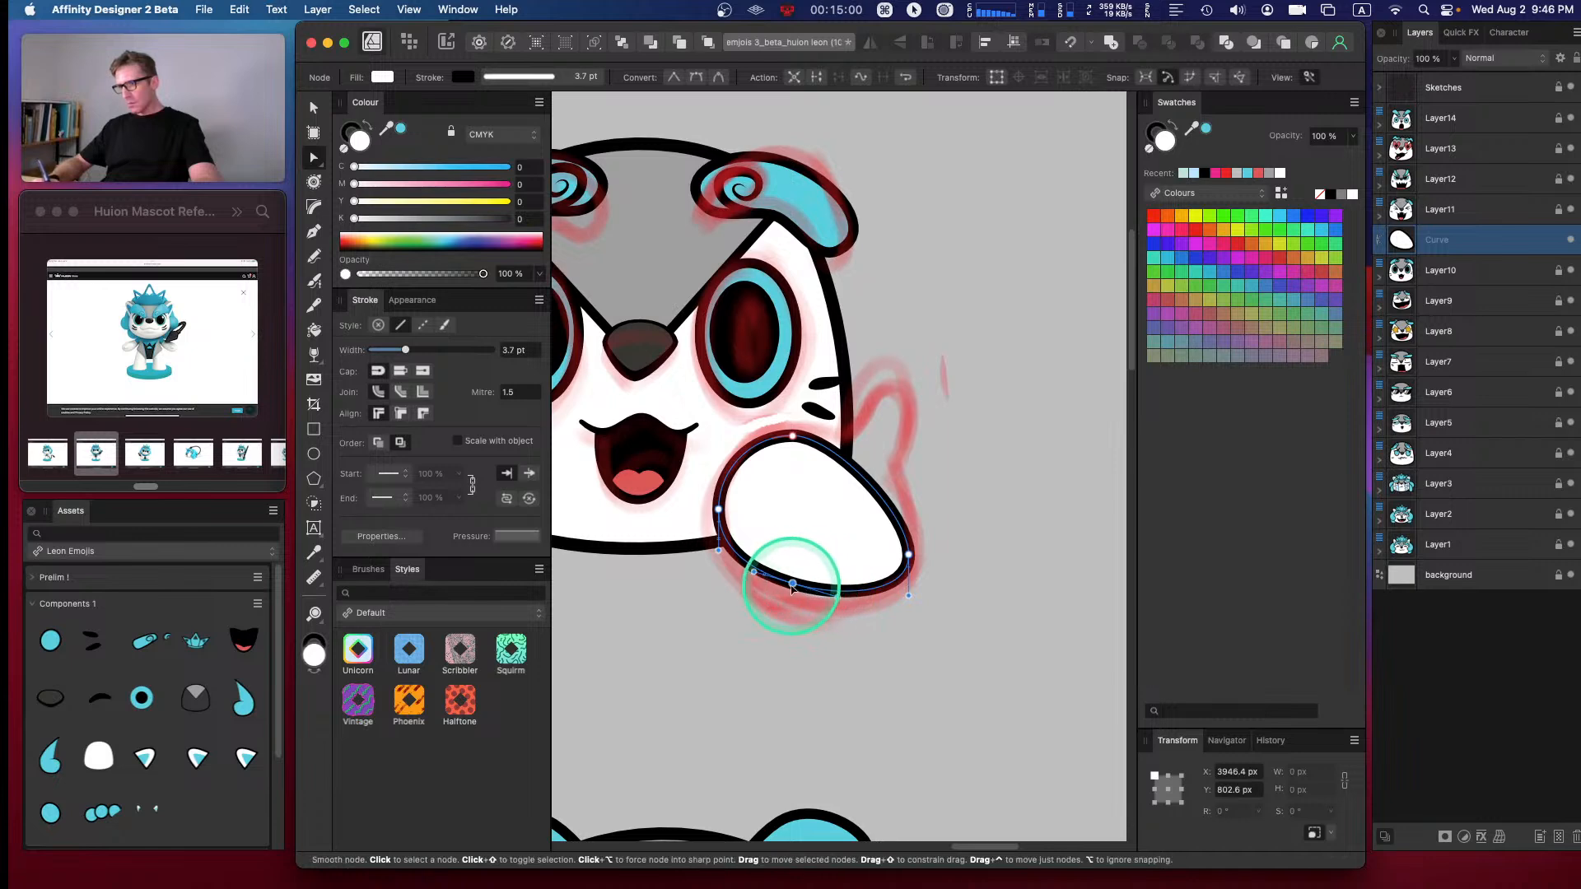
drag(792, 582, 794, 595)
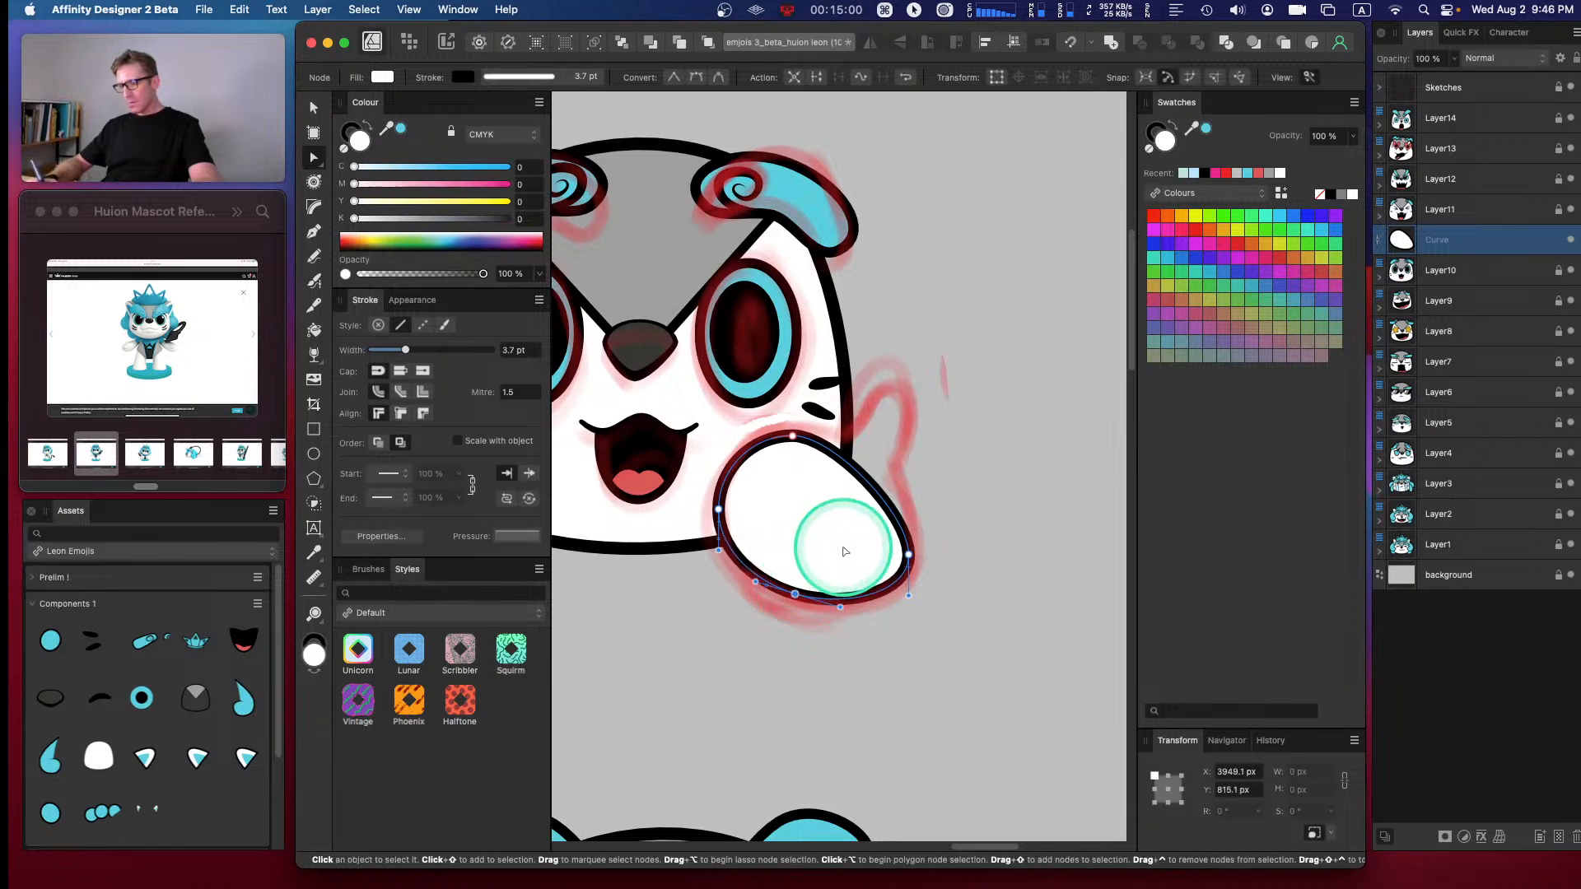
click(933, 525)
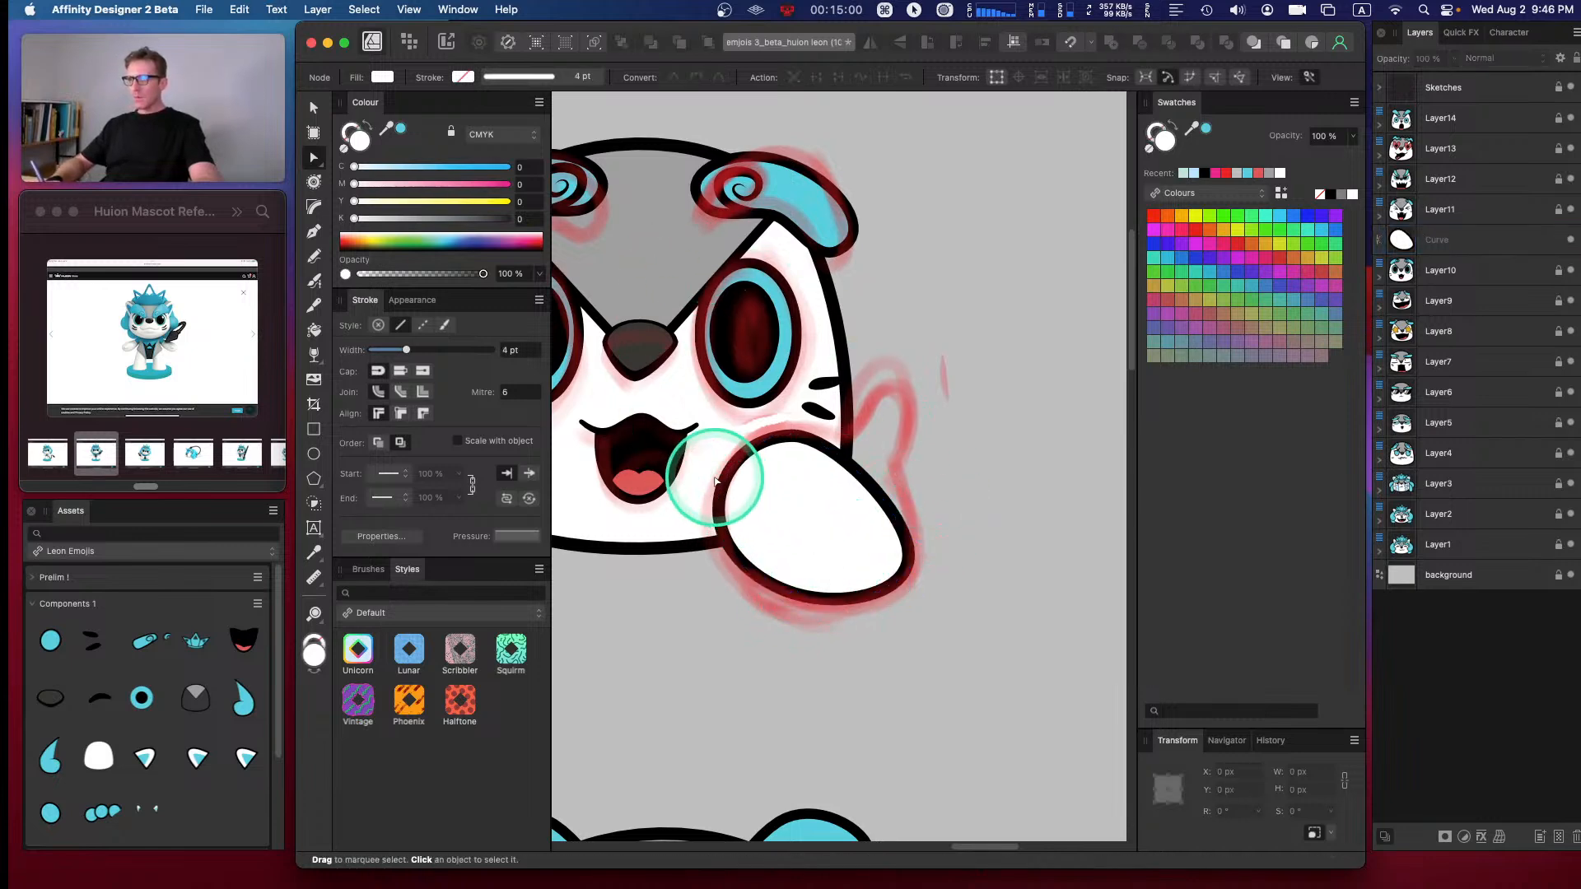
- Draw the sketched thumb freehand with the Pencil tool over the palm and paste the copied style with the 3.7 pt black outline onto it
click(314, 256)
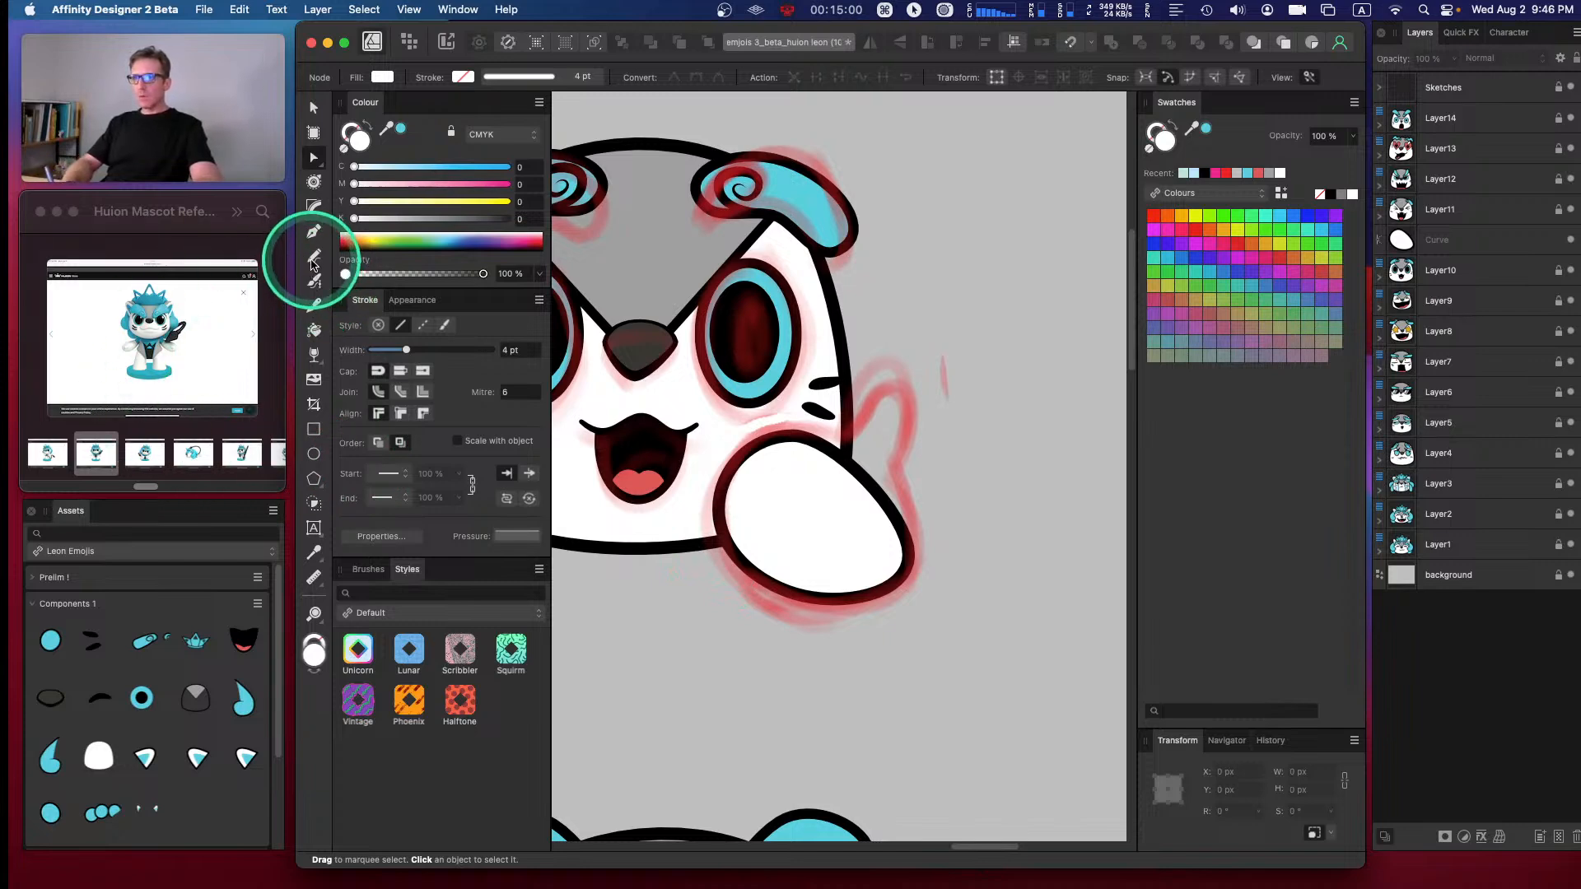
mouse_move(817, 452)
mouse_down()
mouse_move(900, 381)
mouse_move(903, 452)
mouse_move(879, 510)
mouse_move(864, 505)
mouse_move(899, 378)
mouse_move(907, 530)
mouse_move(835, 568)
mouse_up()
key(cmd+z)
drag(778, 506, 782, 498)
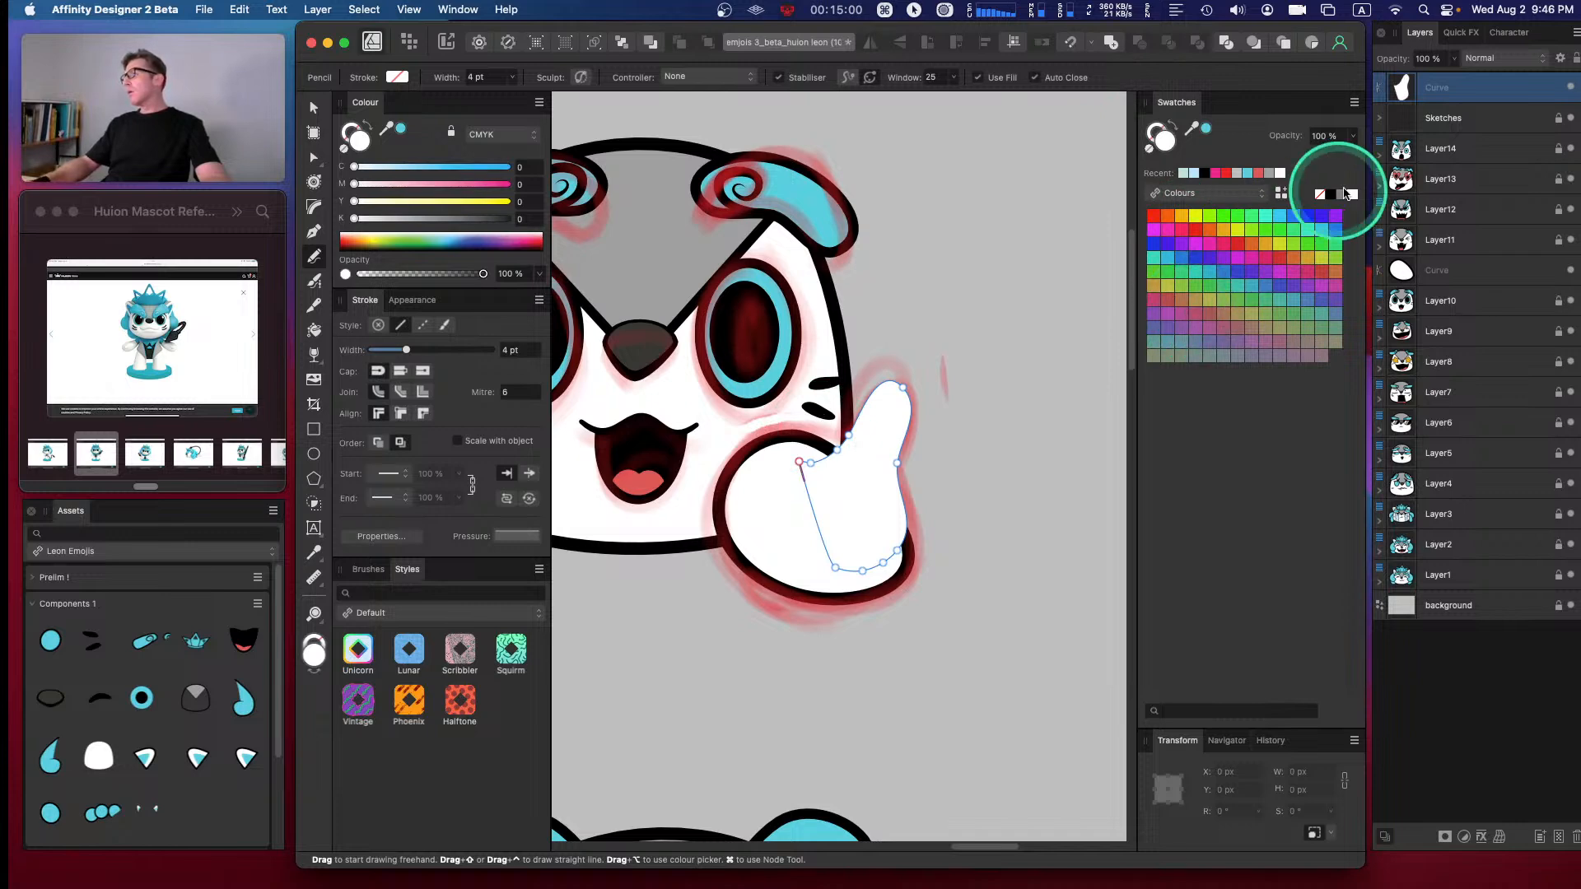
key(super+shift+v)
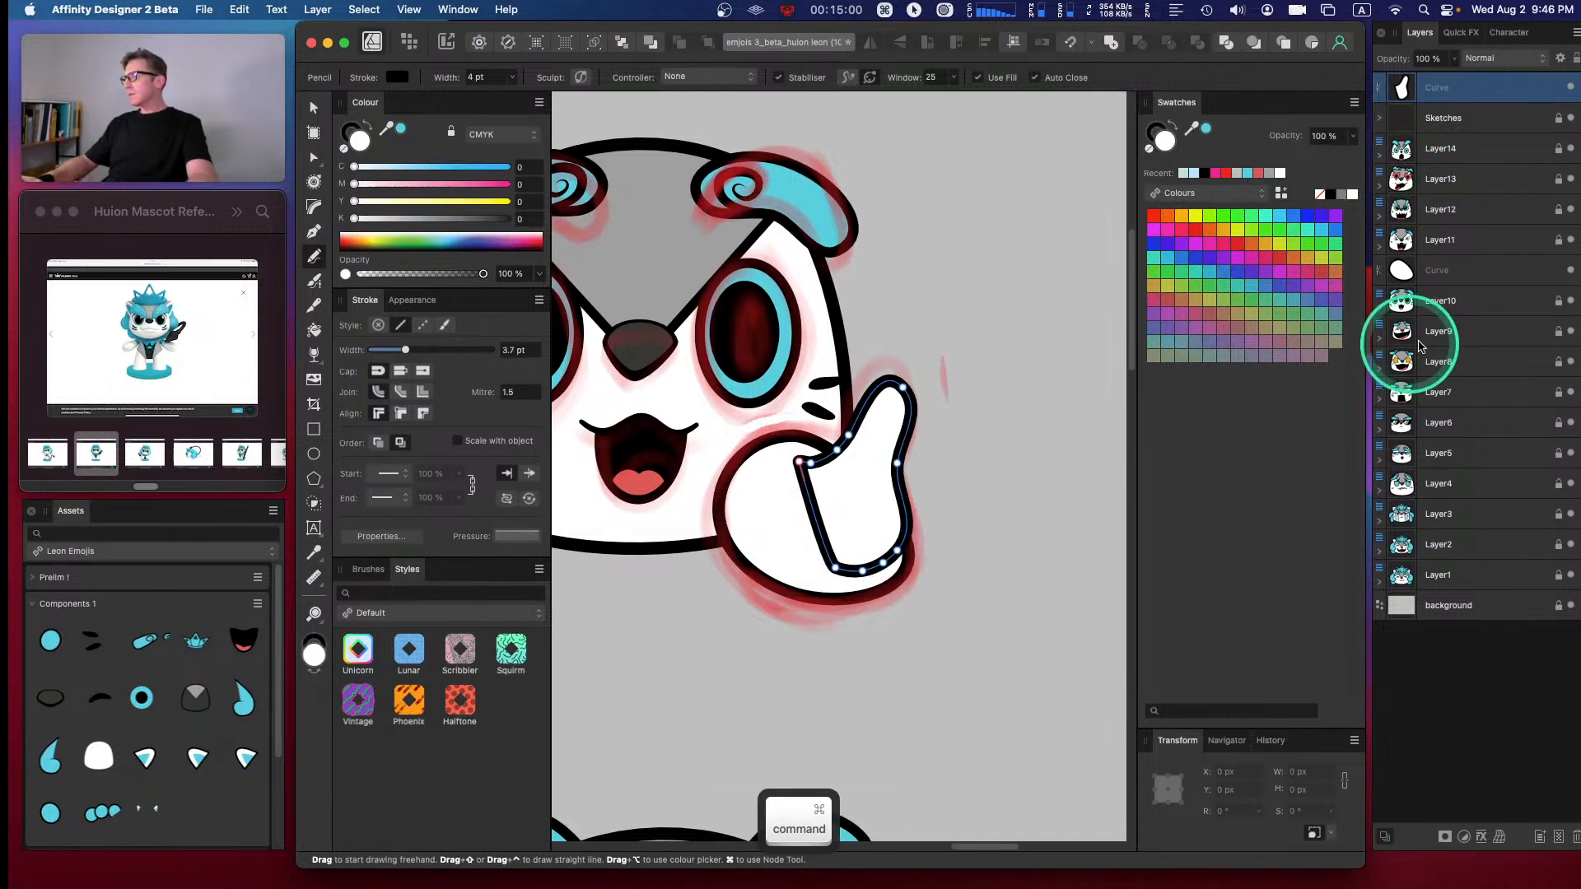
- Move the thumb curve down the layer stack to directly below the palm curve, above Layer10
key(super+bracketleft)
key(super+bracketleft)
key(super+bracketleft)
key(super+bracketleft)
key(super+bracketleft)
key(super+bracketleft)
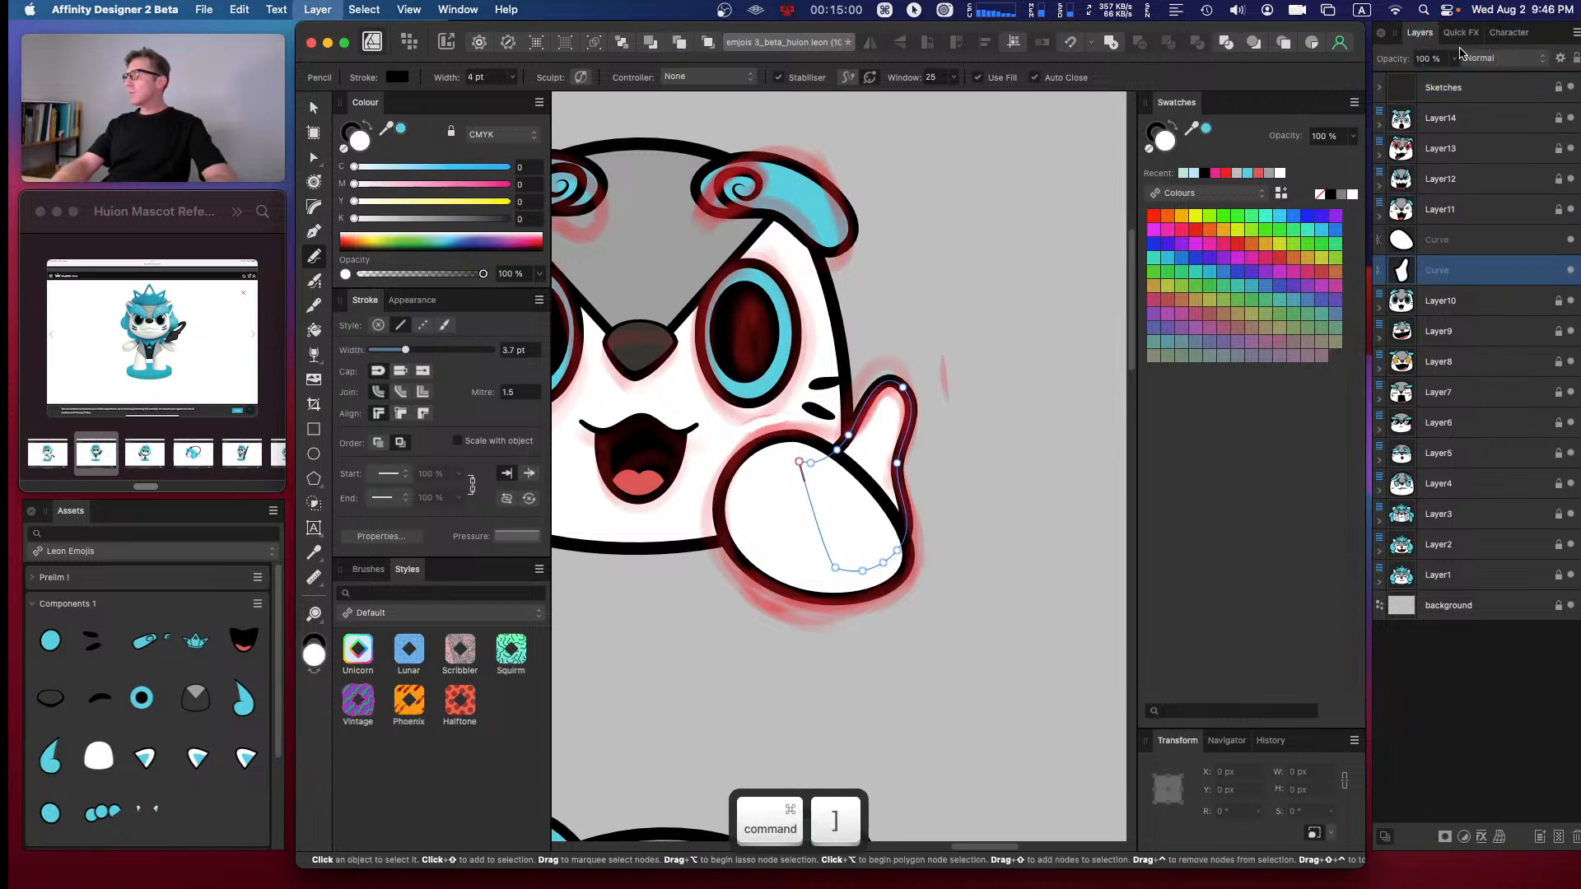
key(super+bracketright)
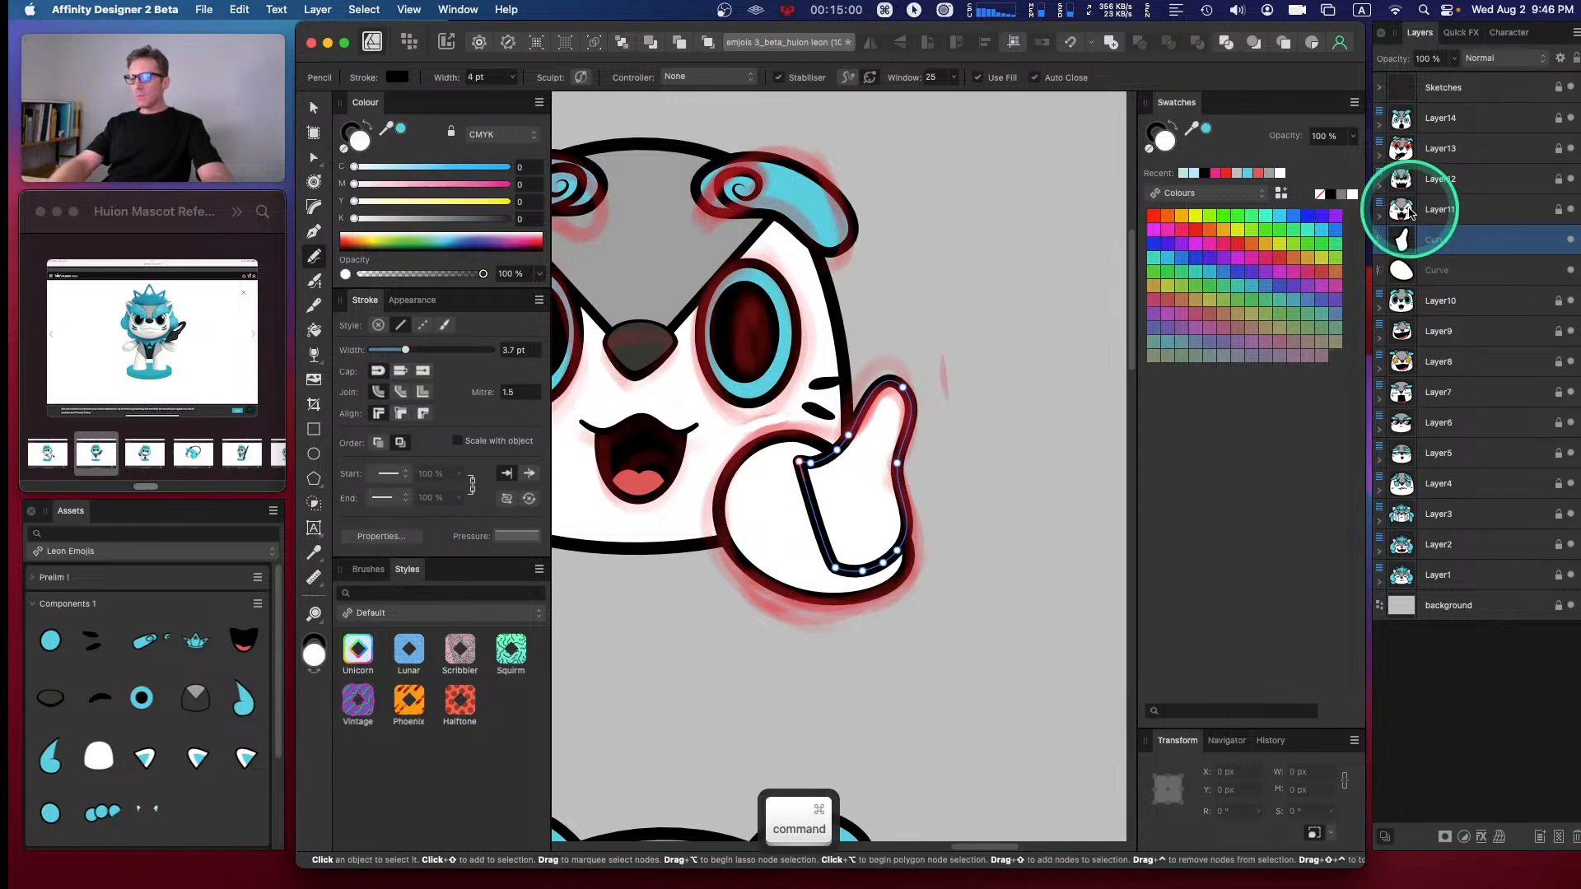
key(super+bracketleft)
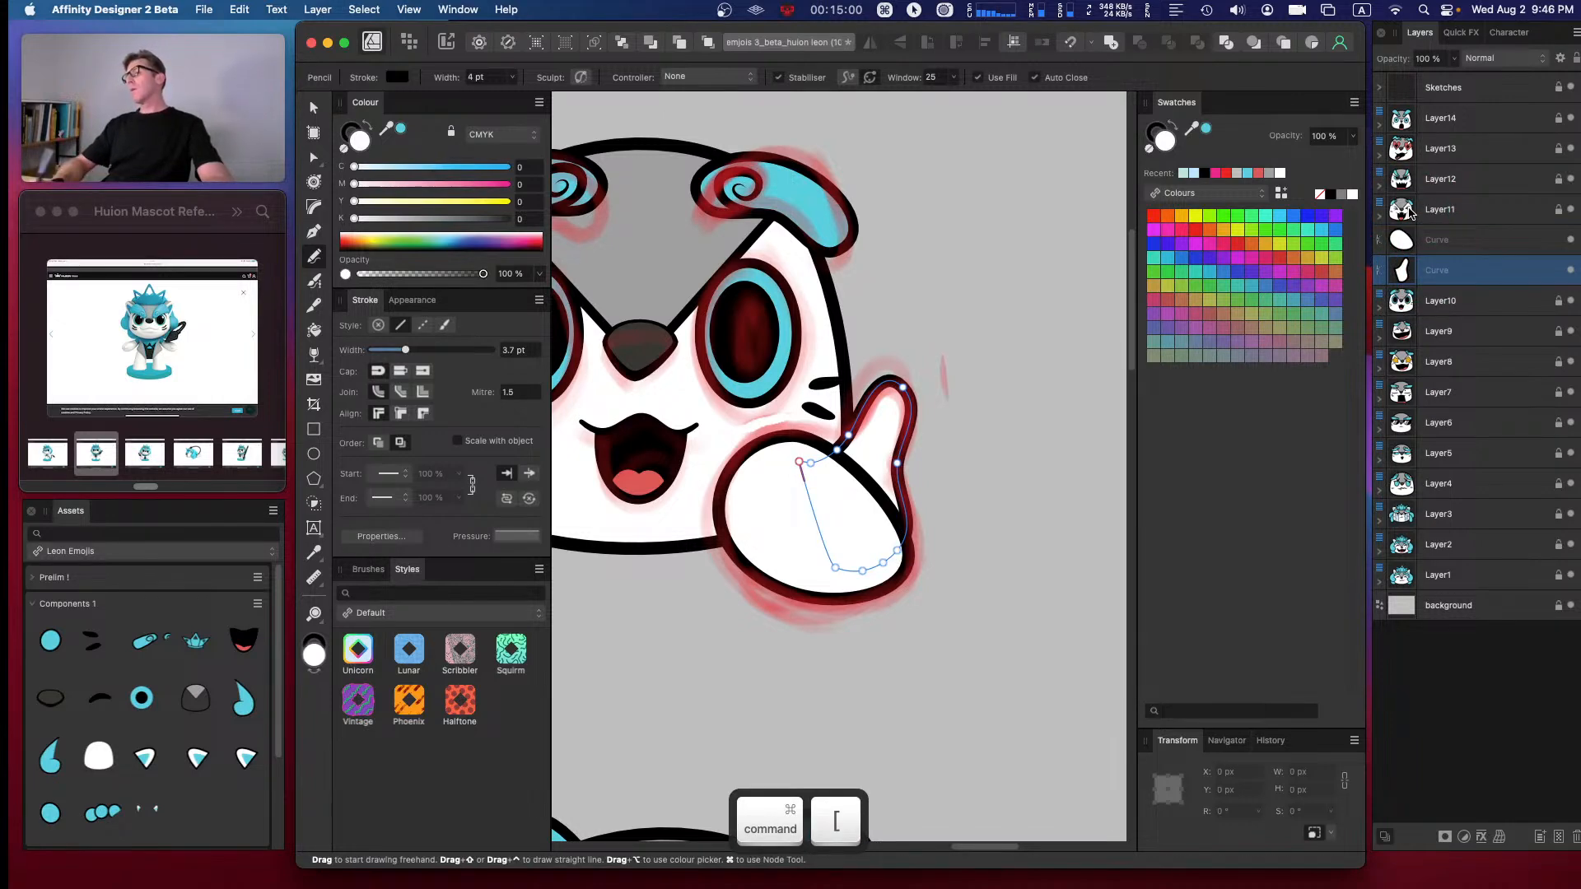
- Scale the thumb down slightly and reposition it so it rises from behind the palm's upper edge
key(v)
drag(911, 381, 894, 396)
drag(864, 477, 874, 470)
click(941, 442)
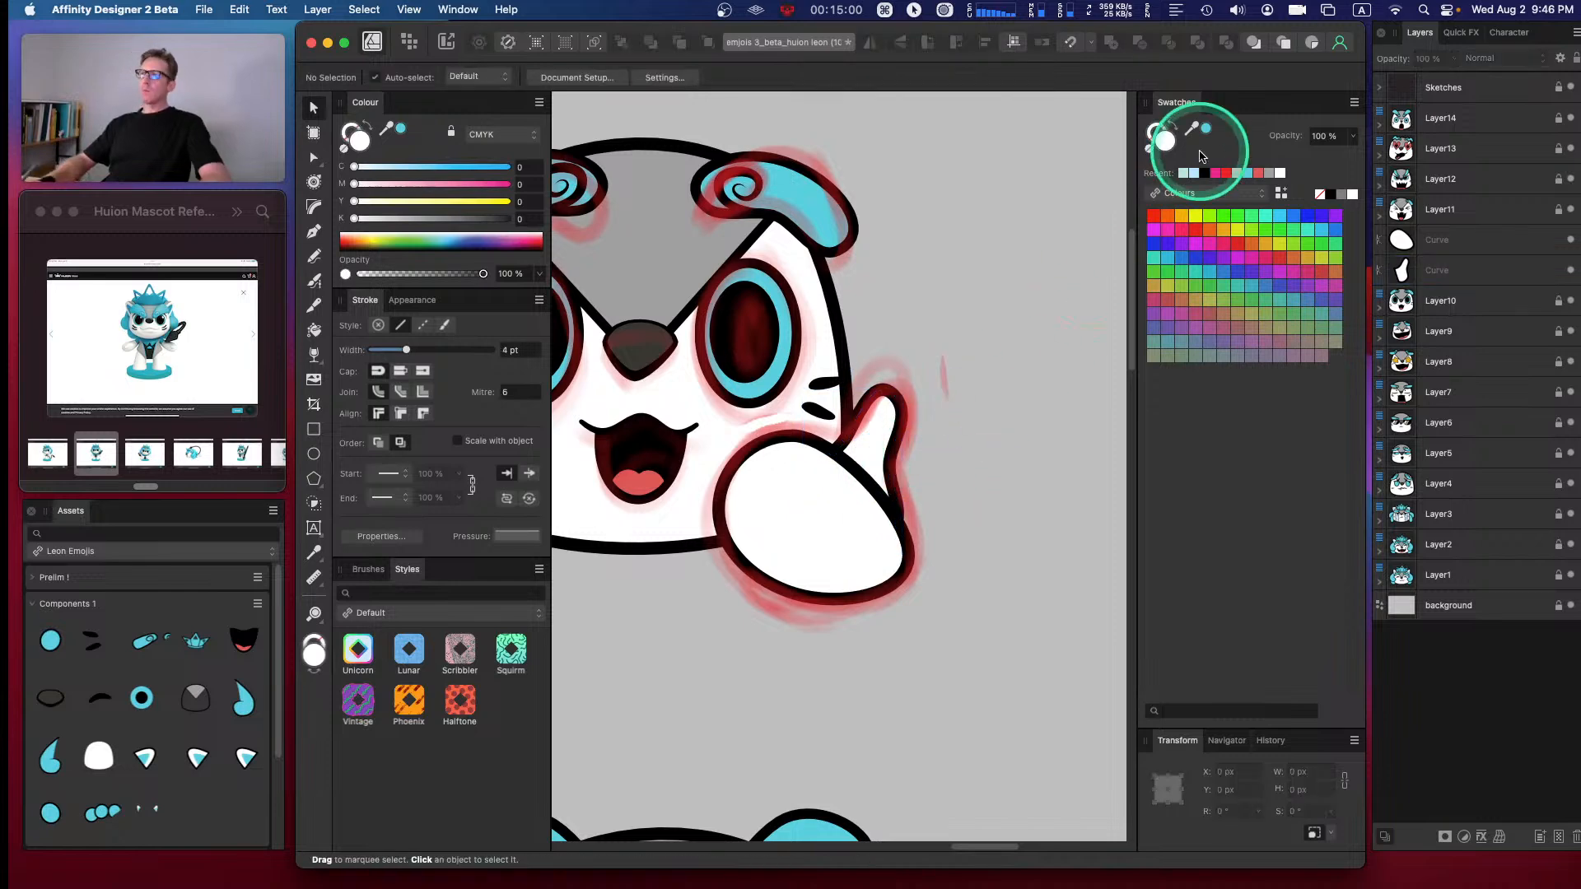
key(super+minus)
key(super+minus)
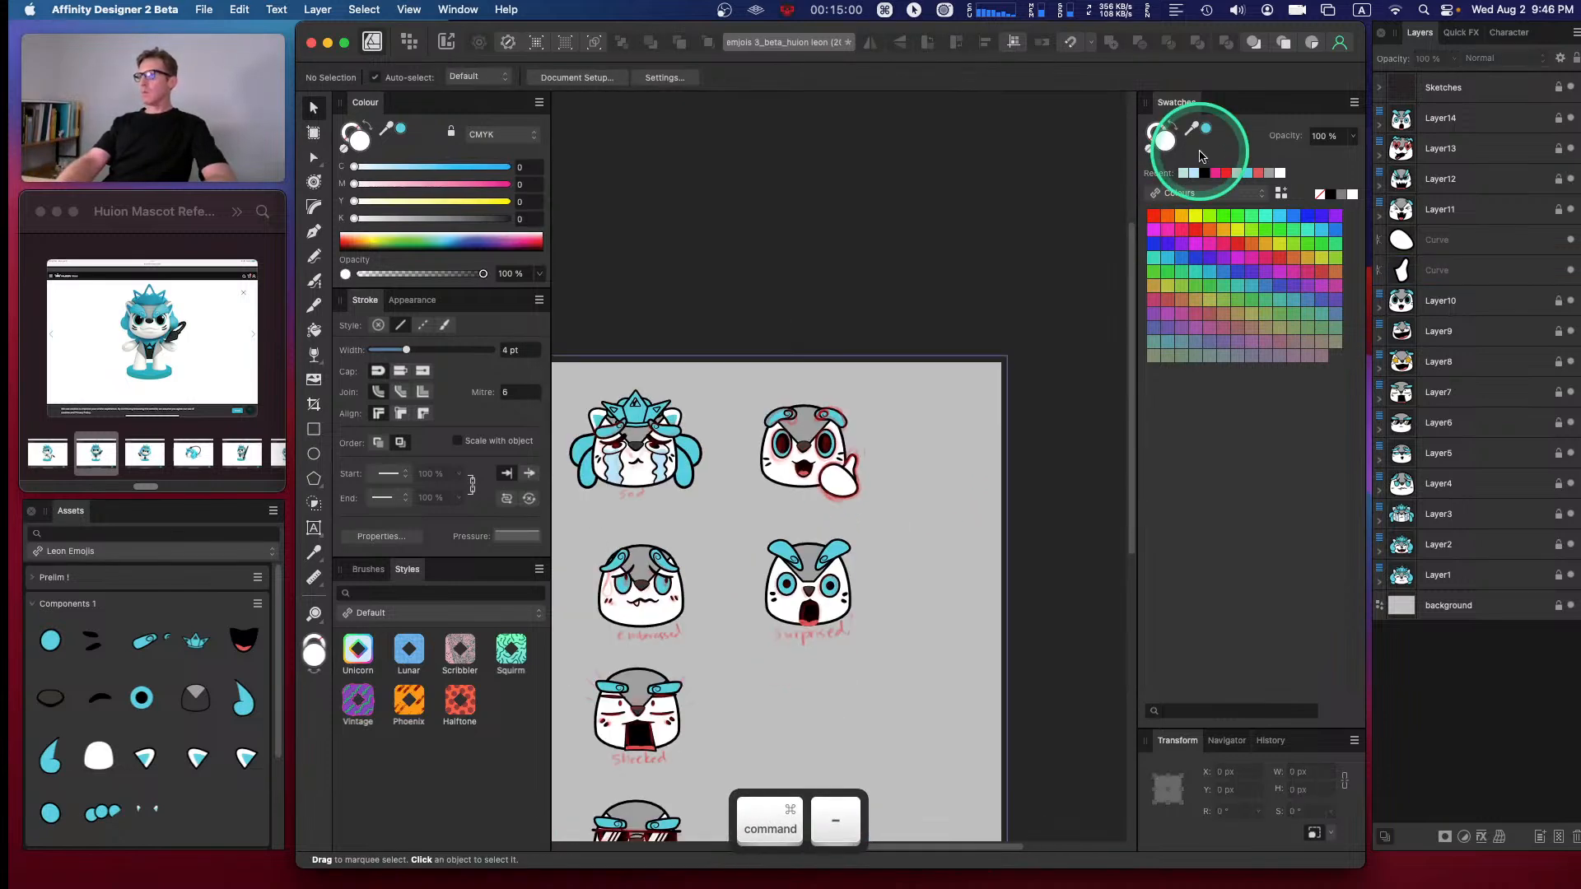
key(super+equal)
key(super+equal)
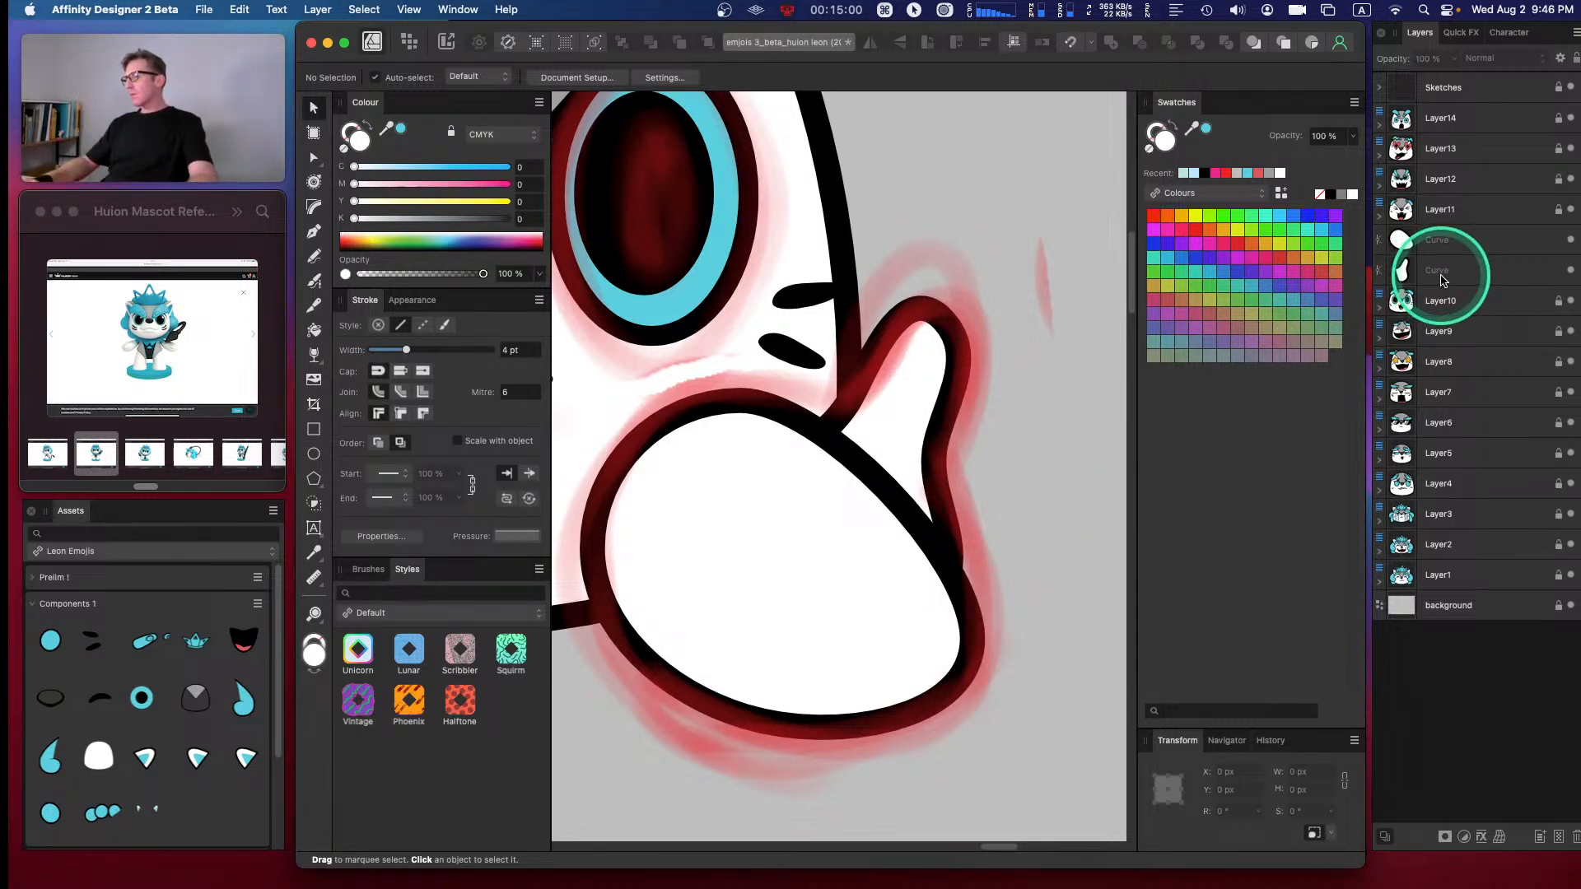
- Resize the thumb to about 126 by 186 px and shift it to sit closer to the palm
key(shift)
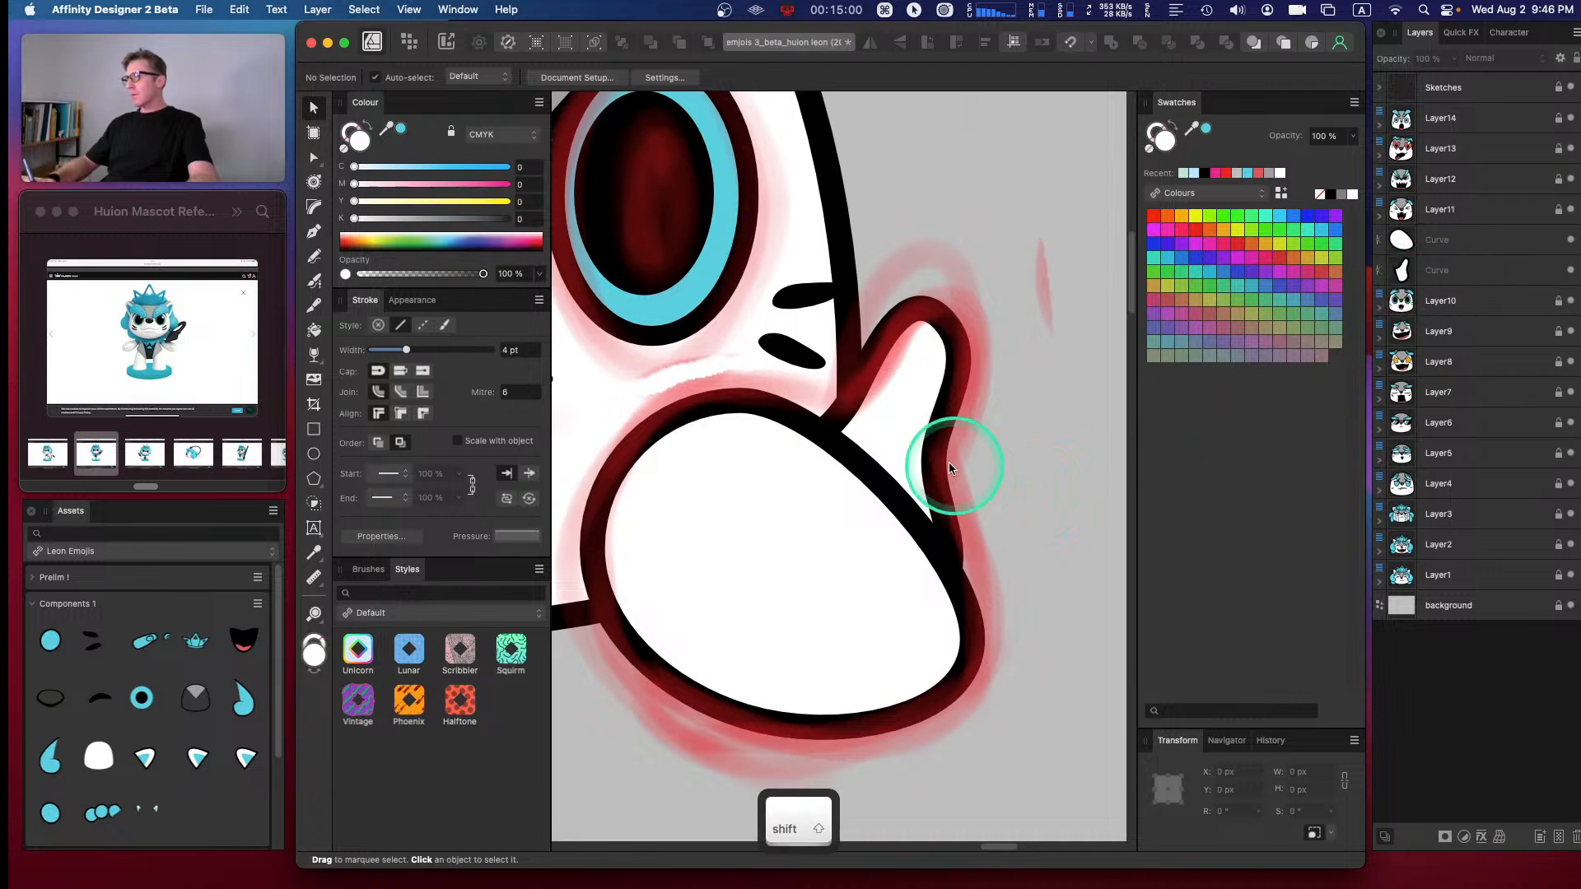
click(916, 456)
mouse_move(928, 472)
mouse_down()
mouse_move(911, 462)
mouse_move(899, 482)
mouse_up()
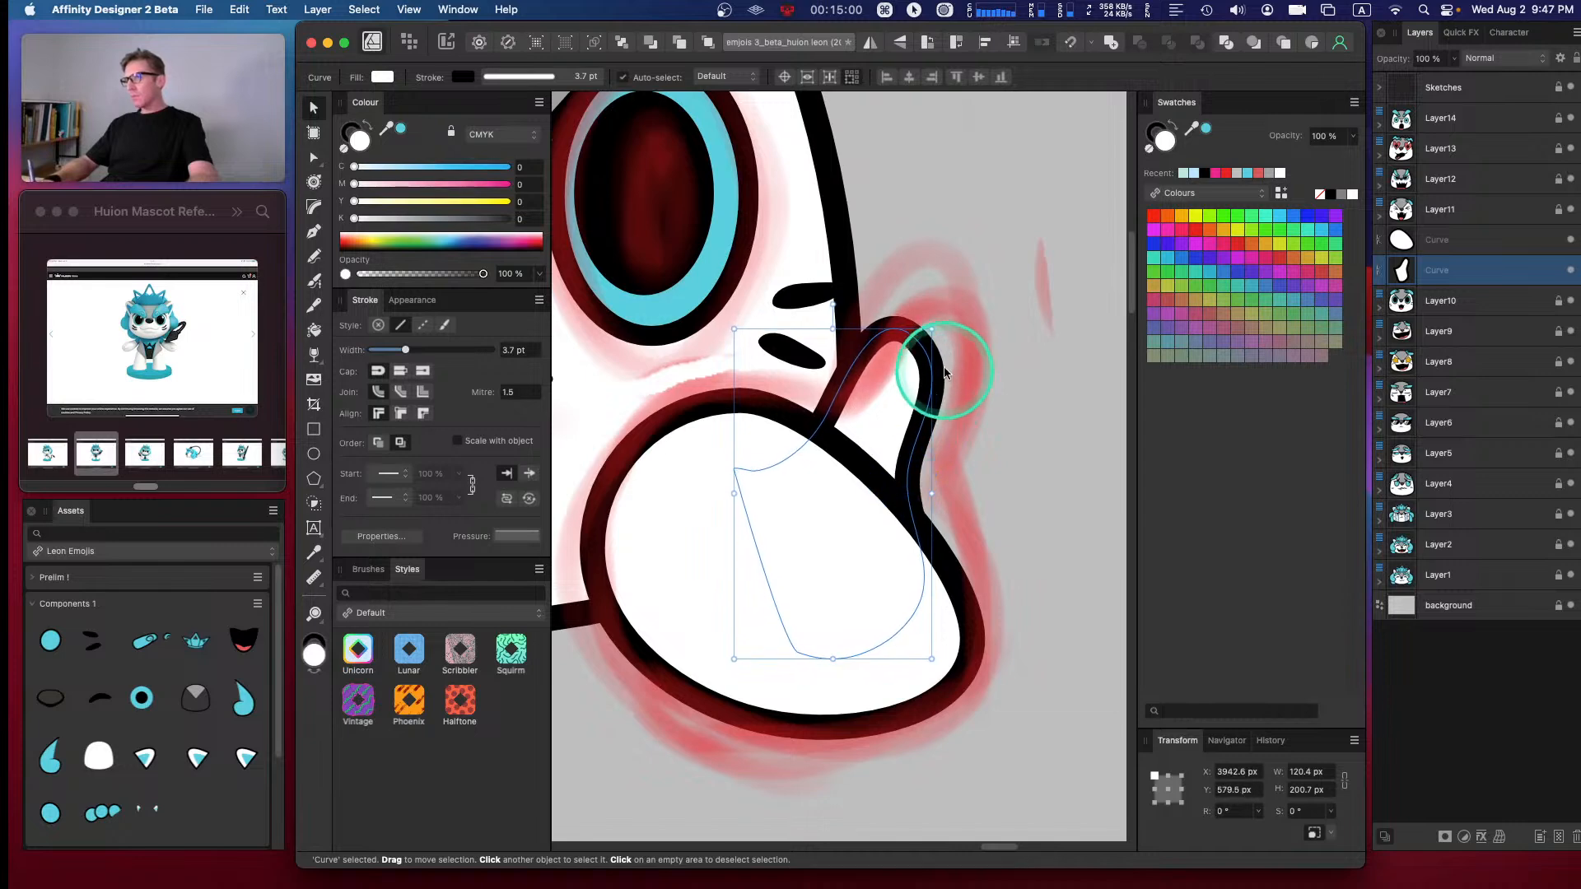
mouse_move(931, 328)
mouse_down()
mouse_move(923, 356)
mouse_move(938, 352)
mouse_up()
mouse_move(898, 430)
mouse_down()
mouse_move(909, 398)
mouse_move(900, 414)
mouse_up()
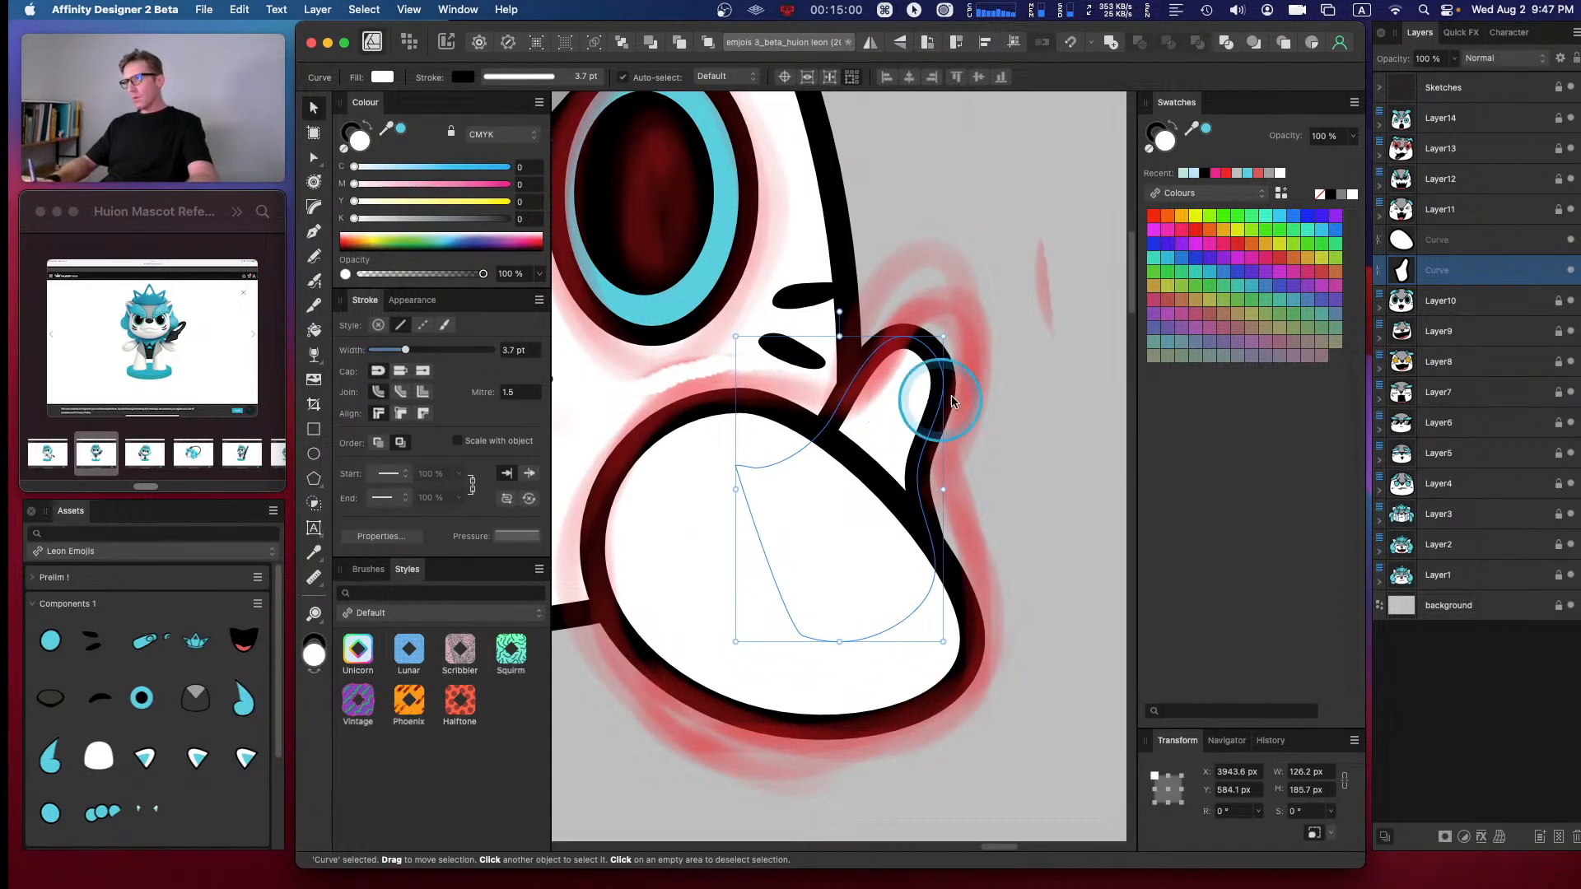
click(1109, 394)
scroll(1116, 296, down, 15)
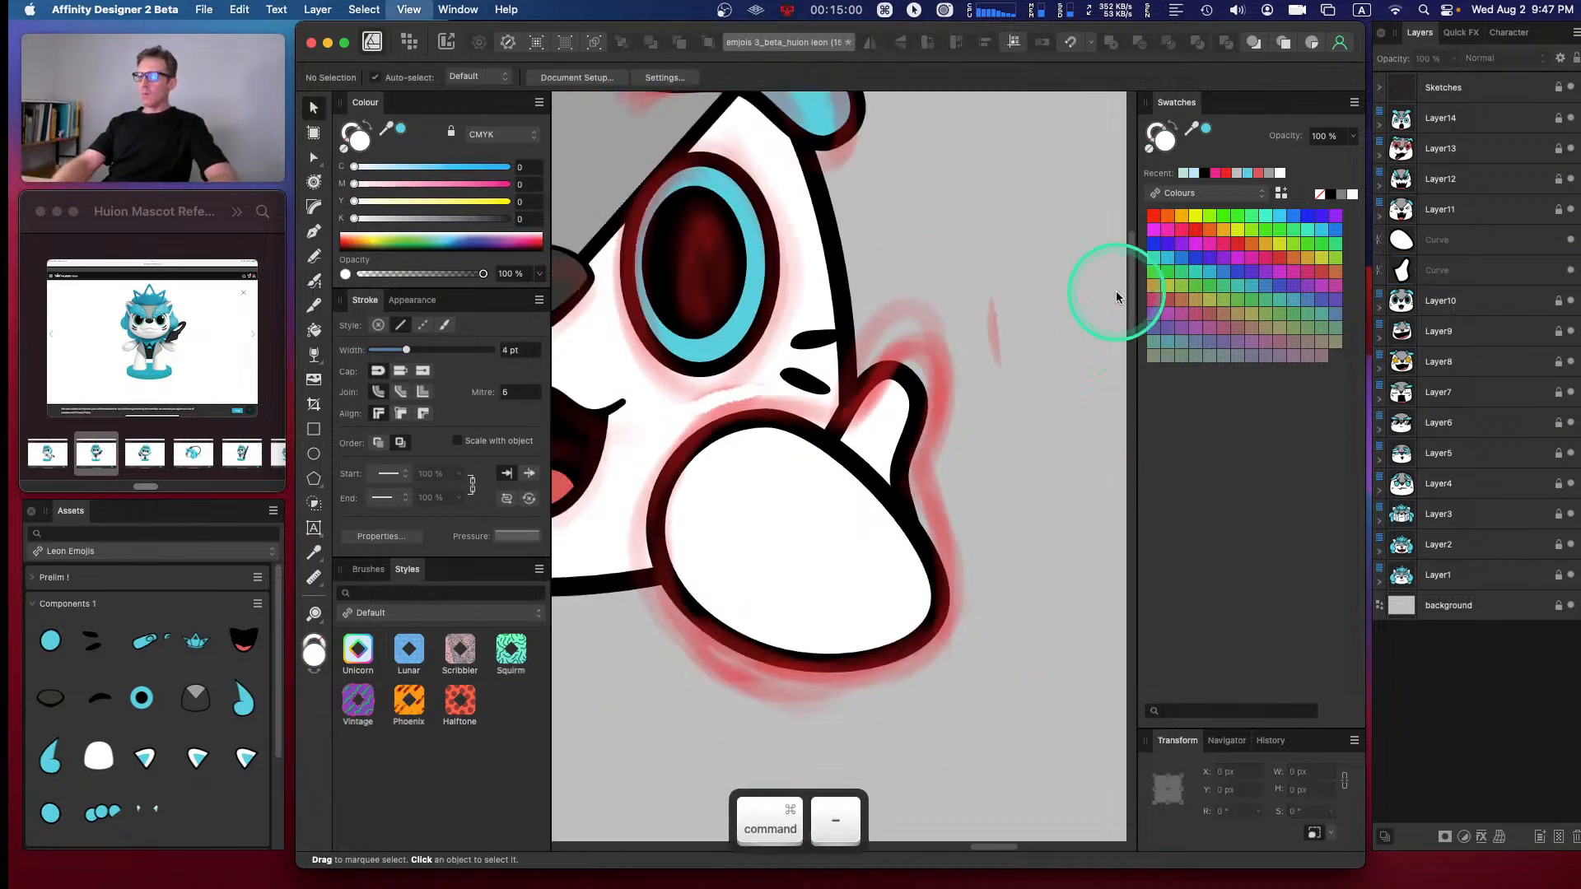
key(super+=)
key(super+=)
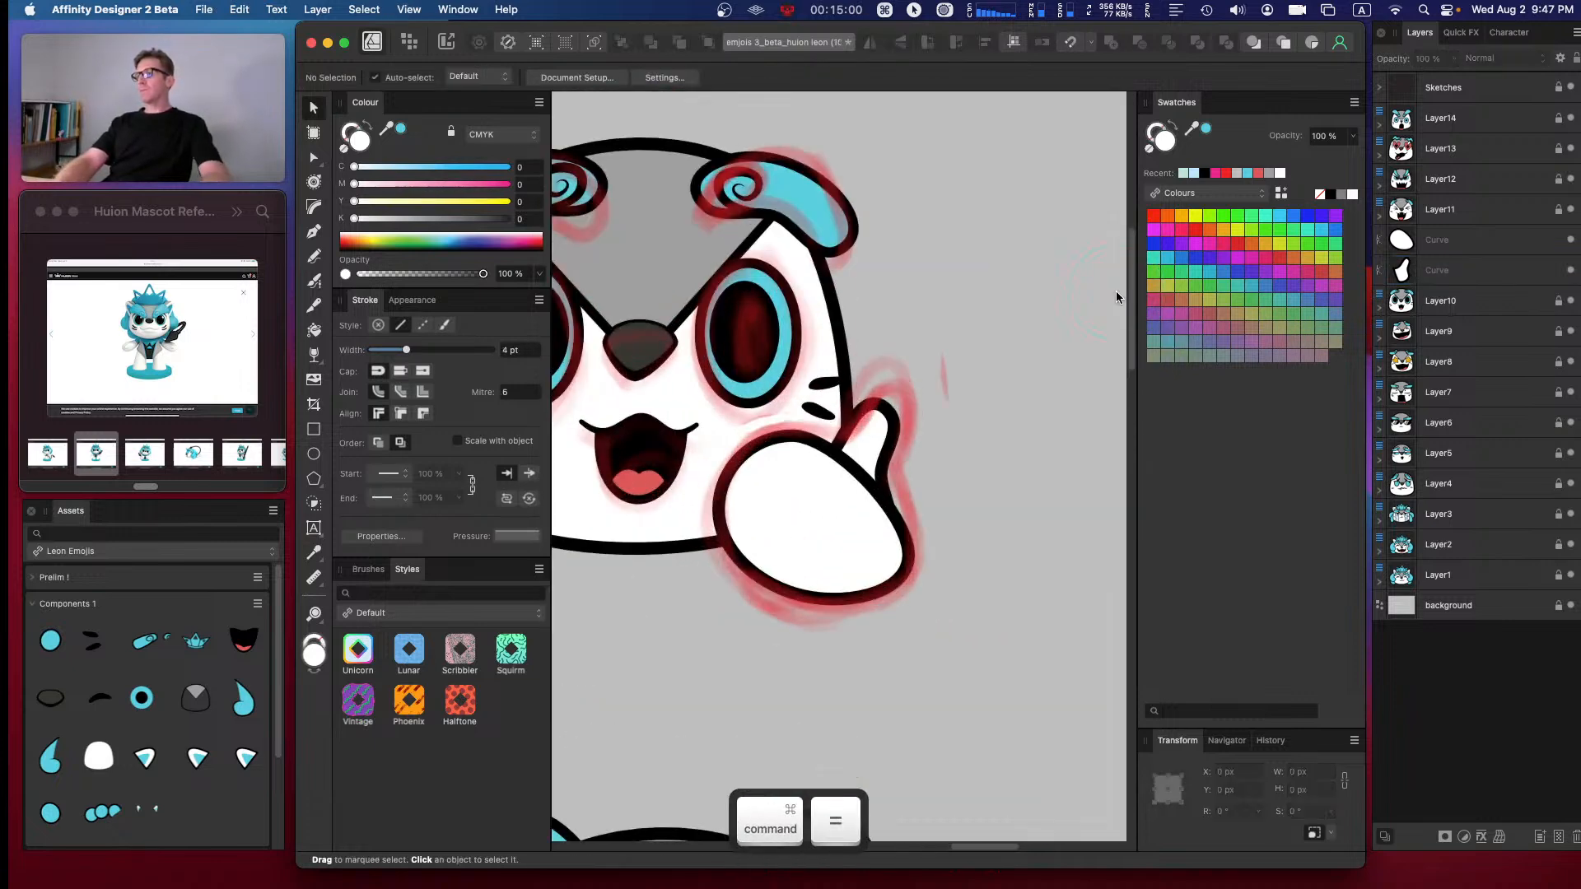
- Group the palm and thumb curves and move the group into Layer10
key(space)
drag(757, 390, 959, 396)
key(space)
drag(946, 290, 813, 310)
click(1443, 247)
shift+click(1439, 272)
key(super+g)
drag(1453, 247, 1453, 269)
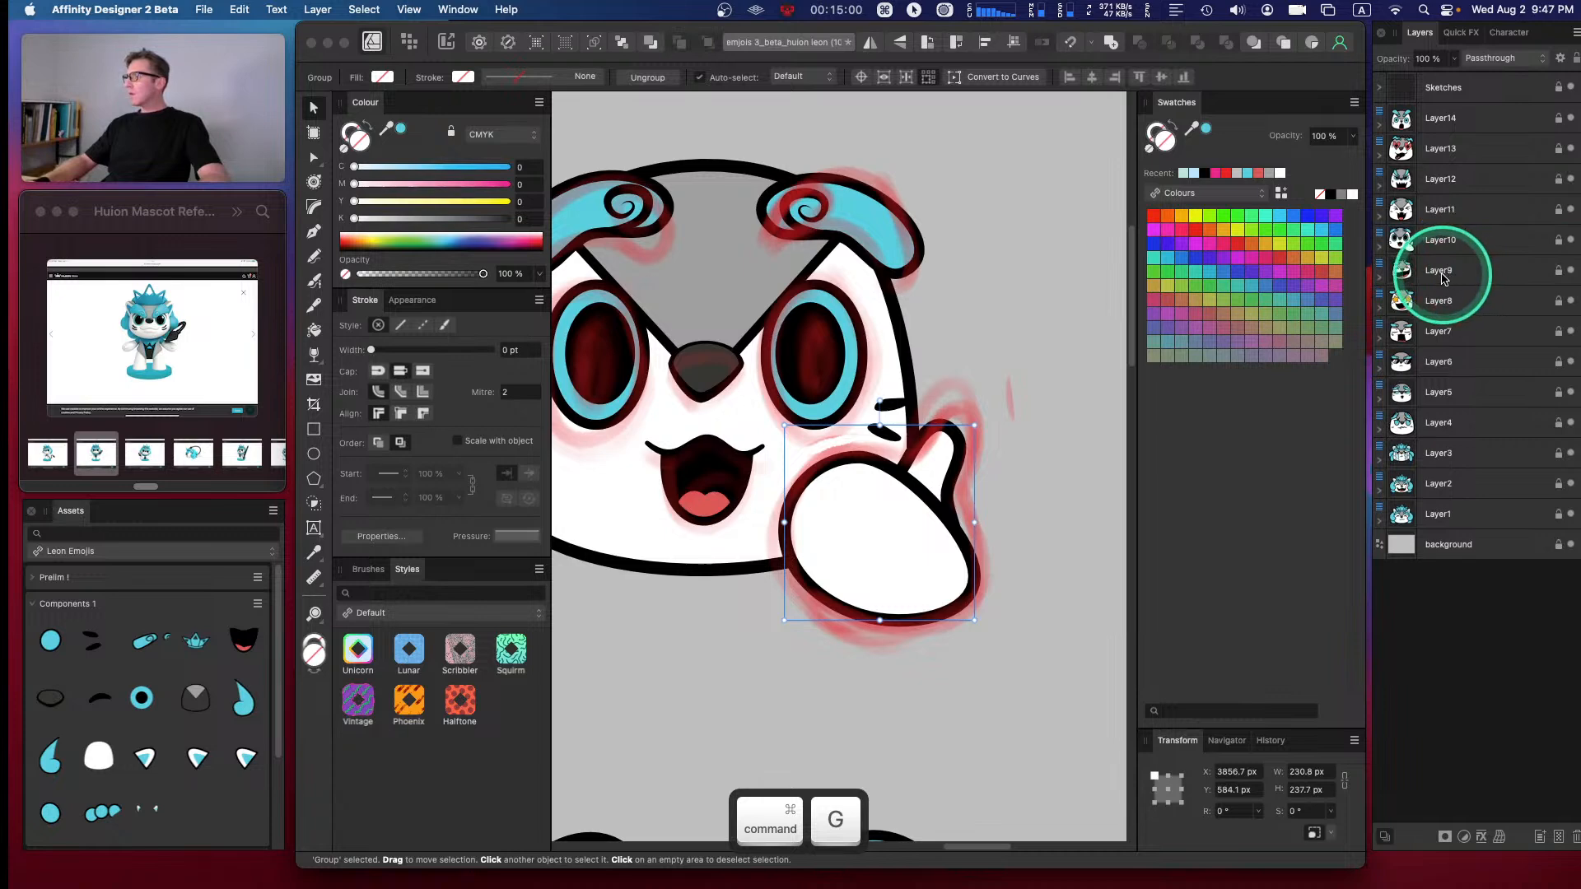
click(1057, 319)
- Examine the thumbs-up emoji next to its neighbours and up close
key(super+minus)
key(super+minus)
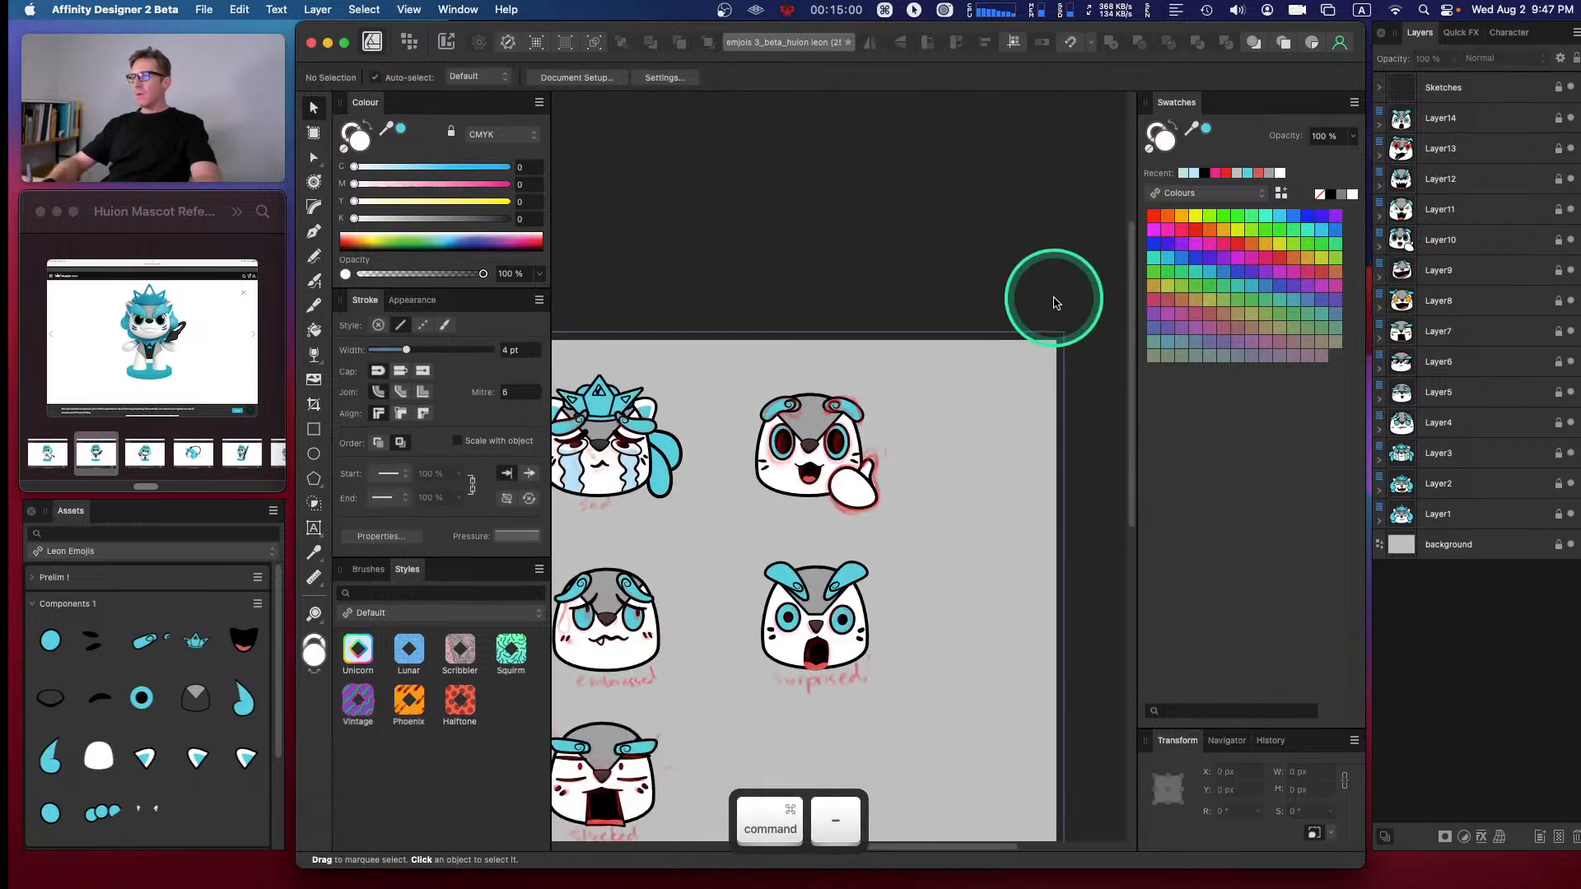
key(space)
drag(799, 393, 838, 384)
key(super+equal)
key(super+equal)
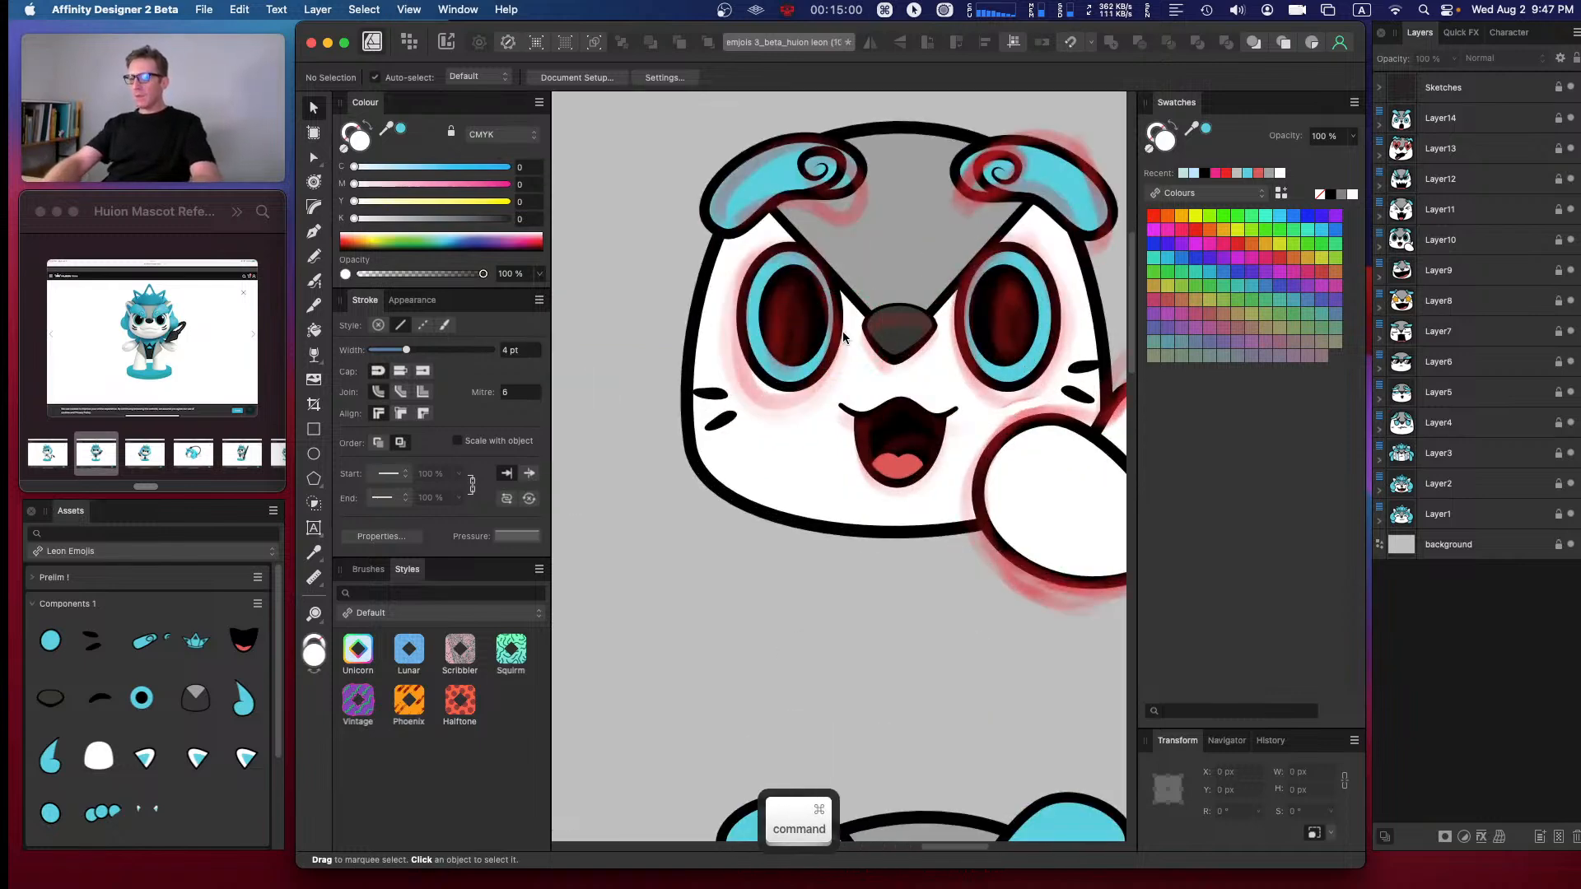
key(super+minus)
key(space)
drag(841, 350, 848, 393)
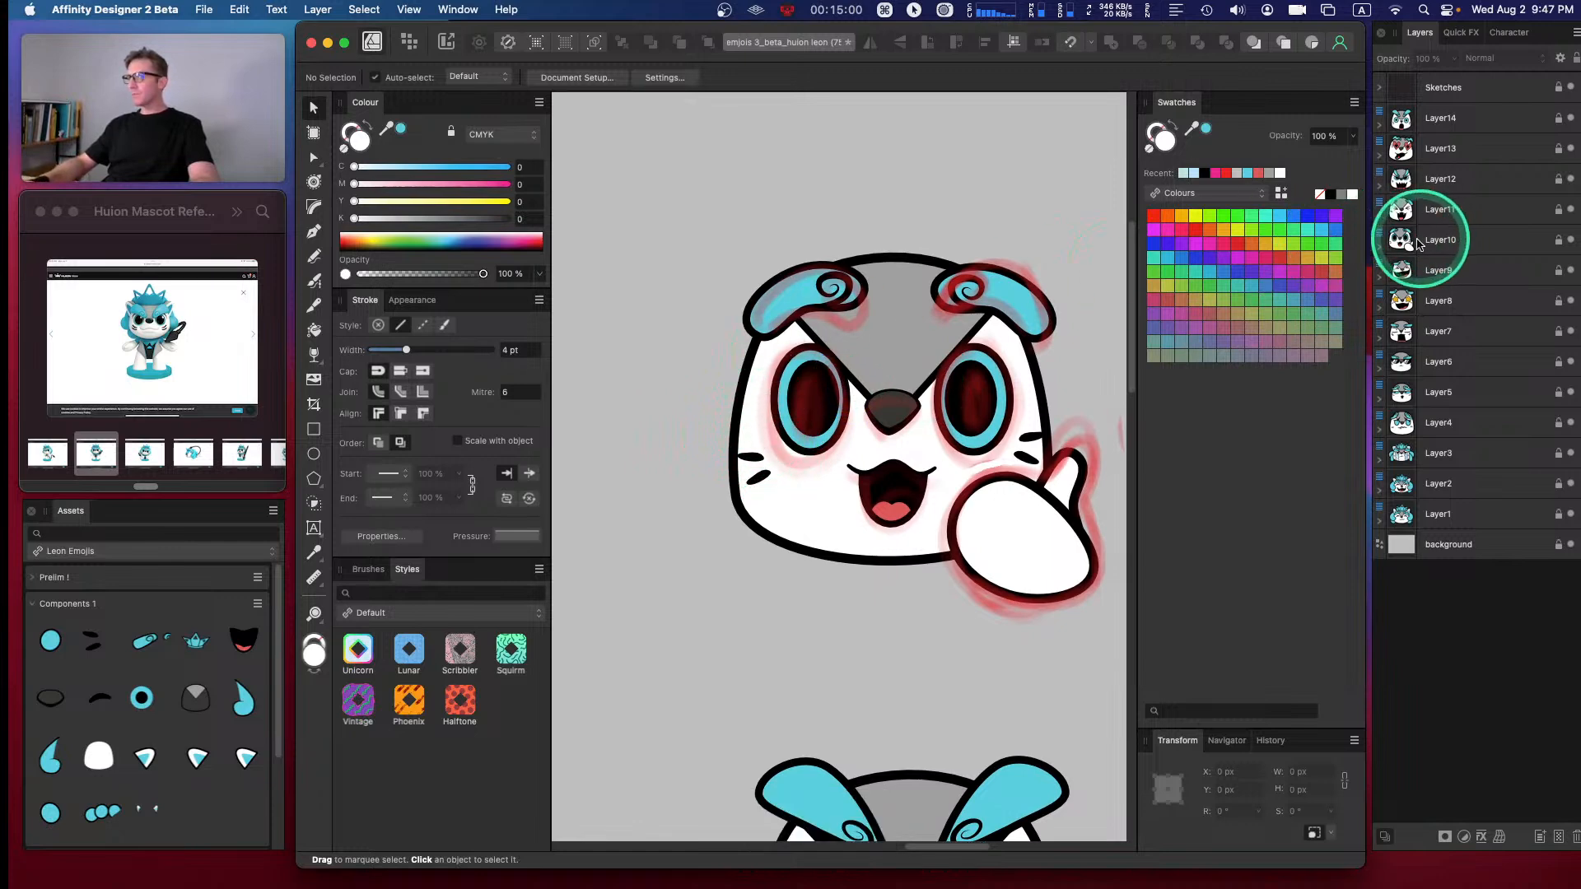
- Draw two overlapping turquoise lobes with 4 pt black outlines in Layer10 using the Pencil tool, stacked over the face's left cheek
click(314, 256)
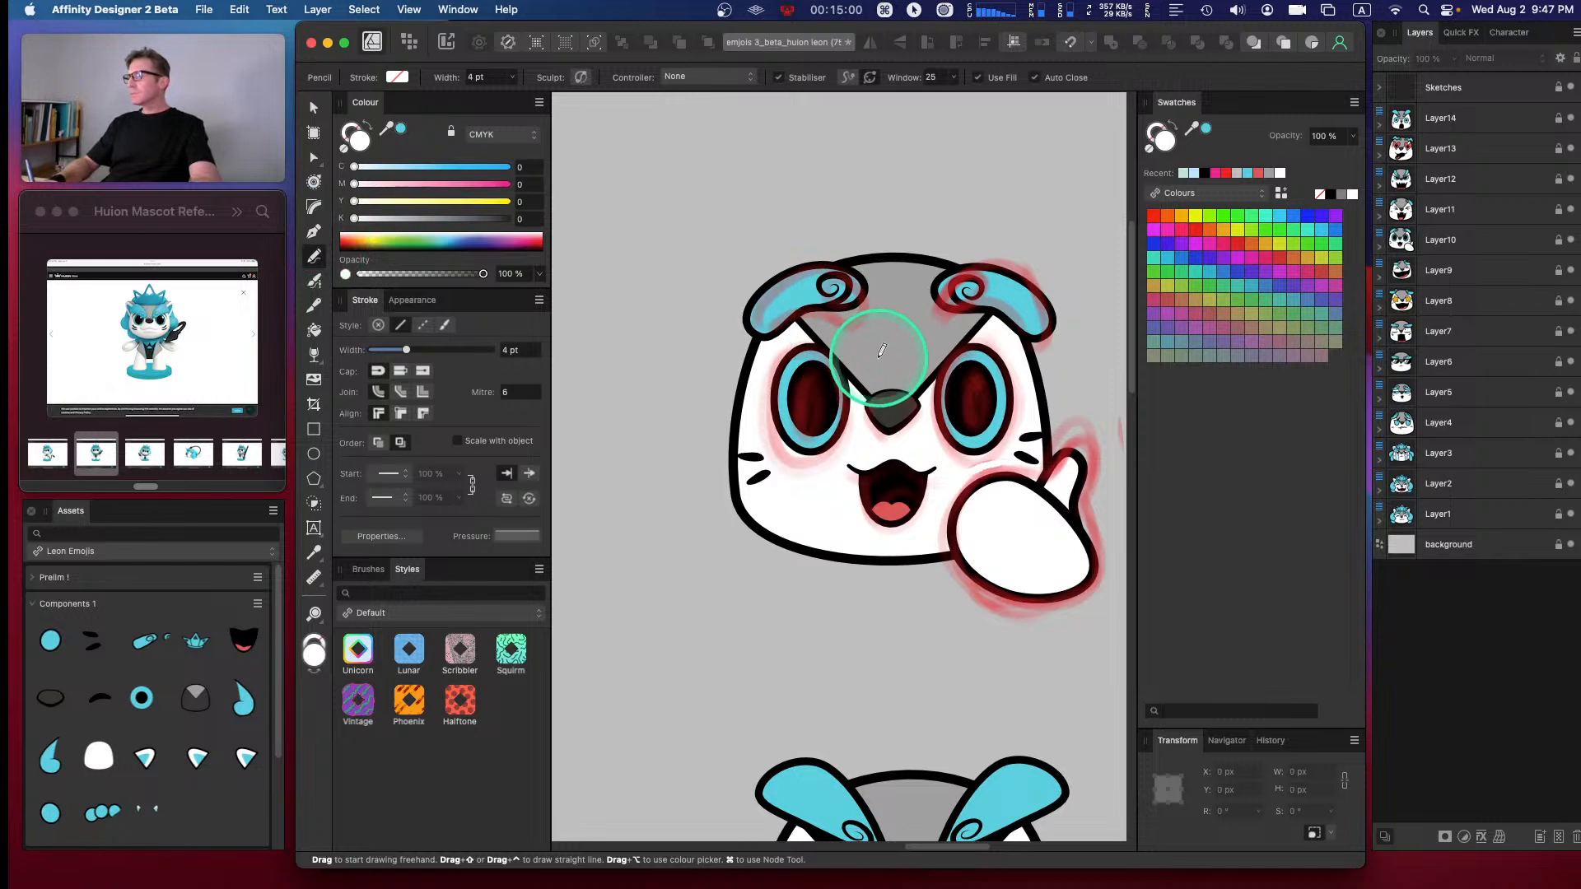
click(1205, 129)
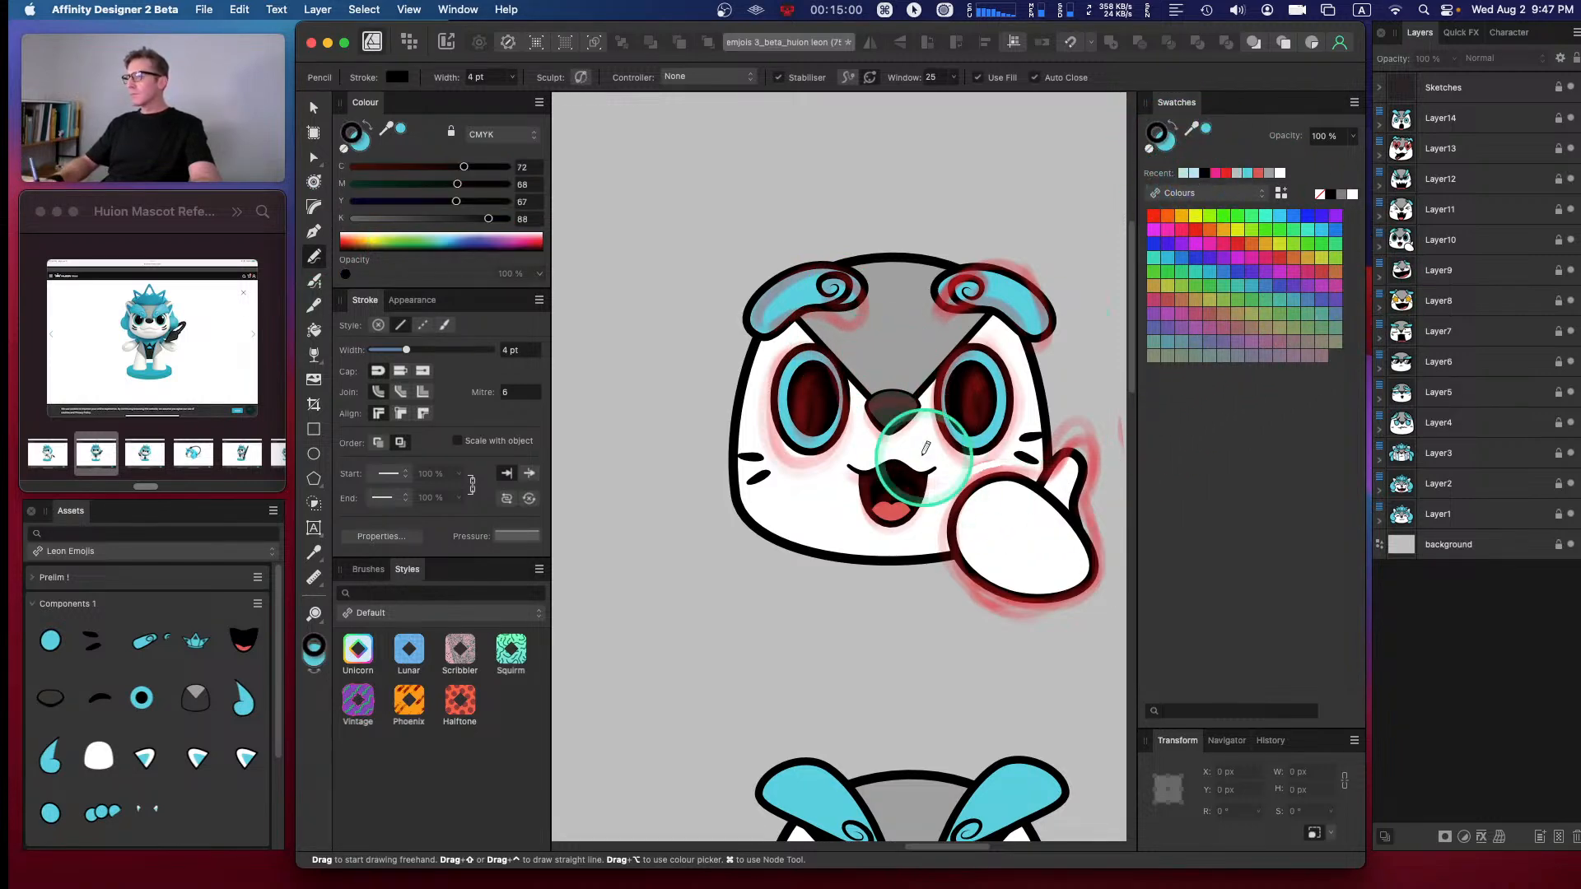
click(1441, 247)
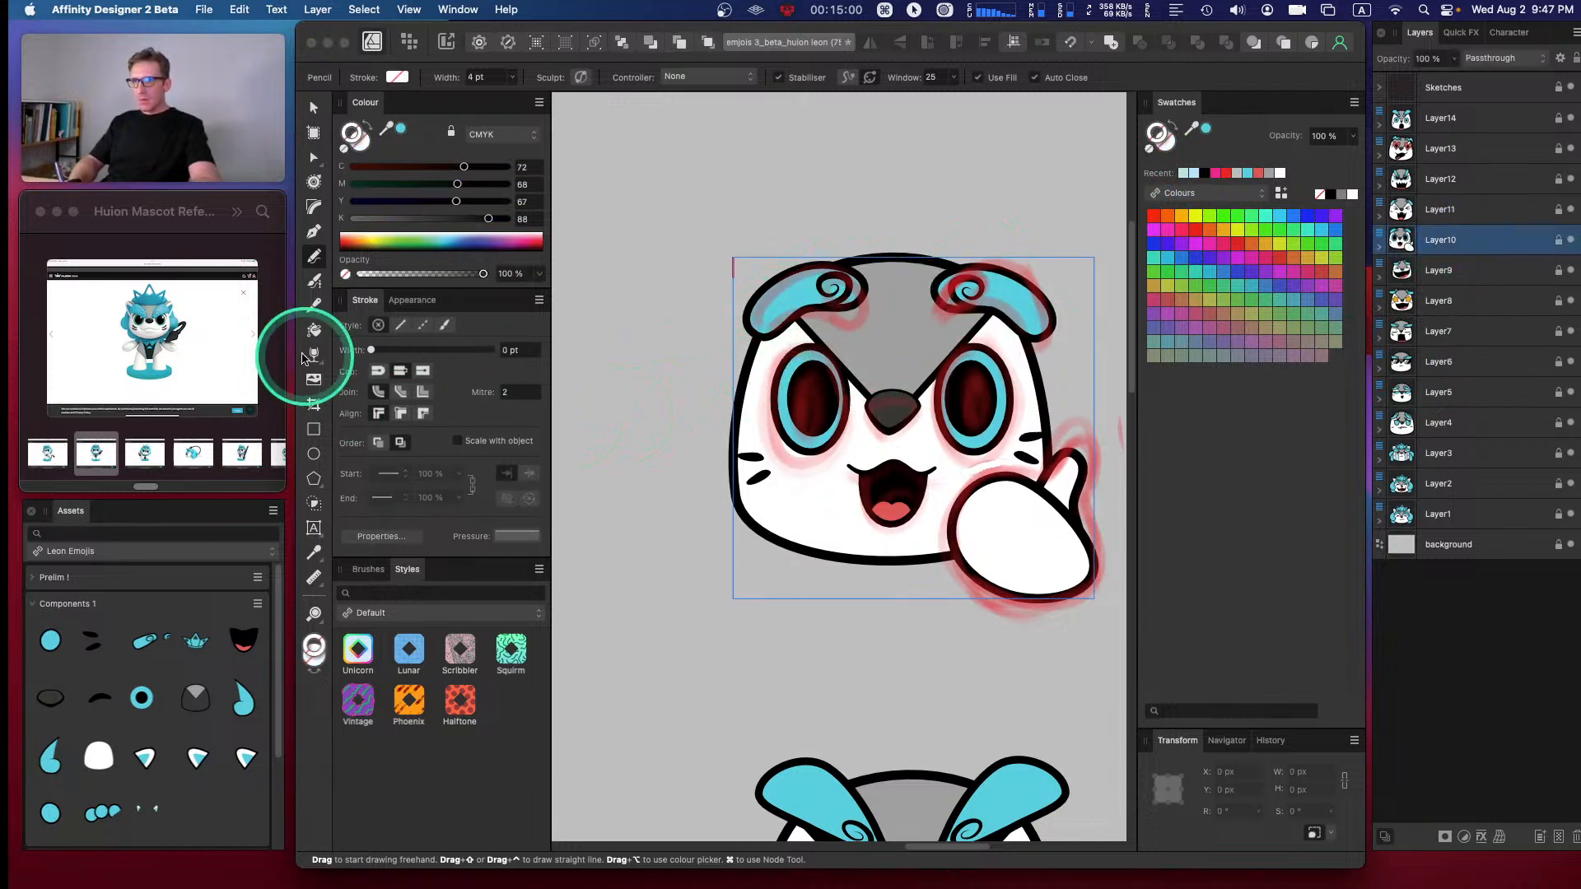
click(324, 256)
mouse_move(764, 371)
mouse_down()
mouse_move(636, 368)
mouse_move(623, 406)
mouse_move(648, 450)
mouse_move(716, 463)
mouse_move(787, 415)
mouse_up()
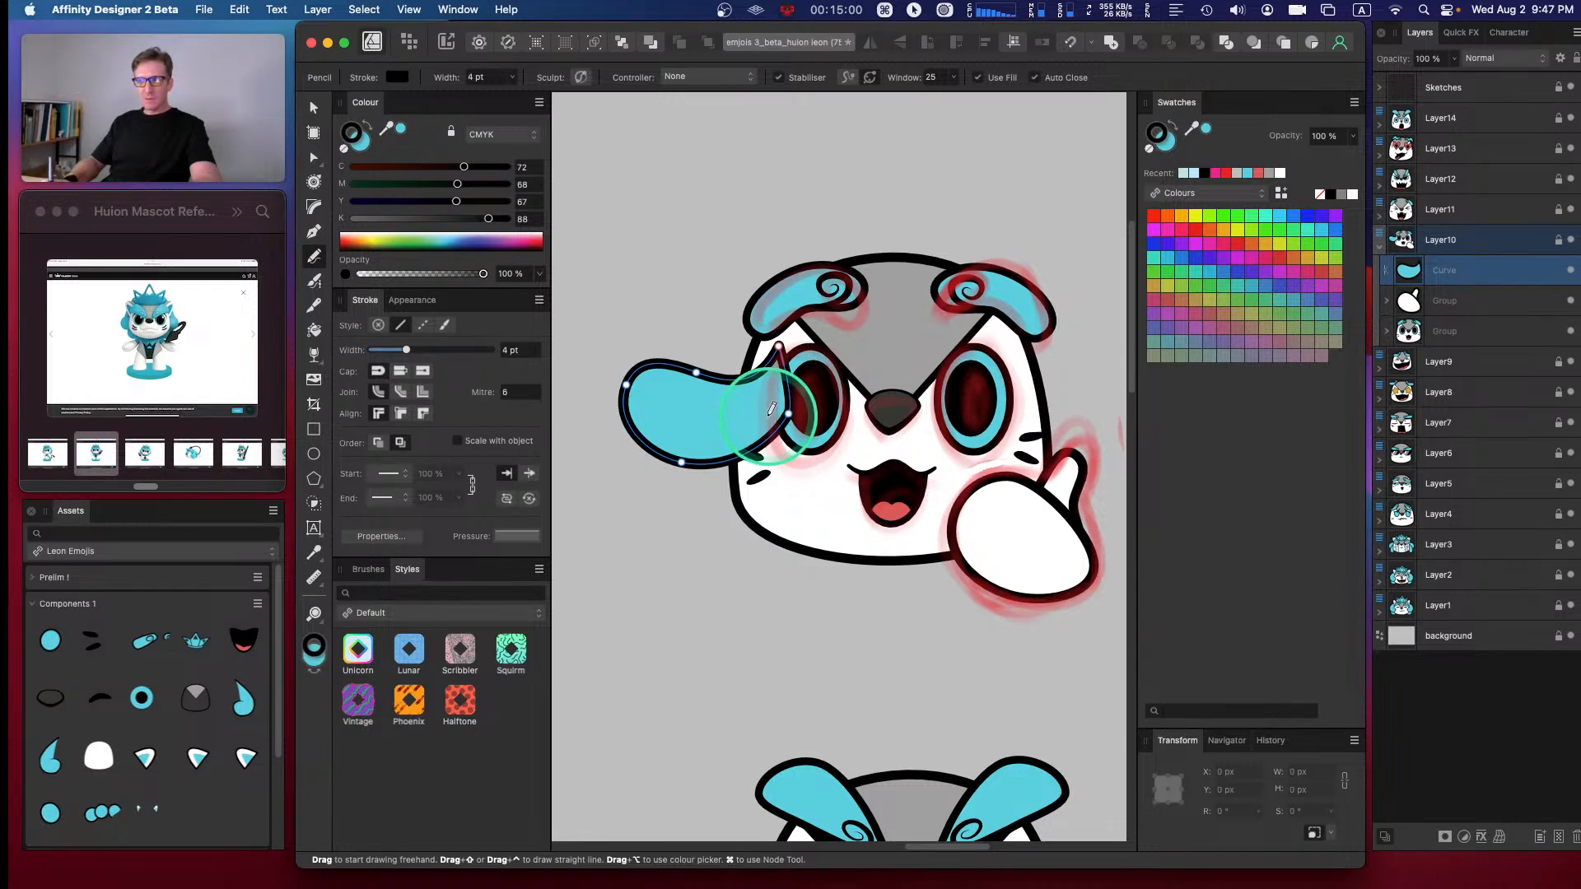
mouse_move(772, 408)
mouse_down()
mouse_move(749, 428)
mouse_move(657, 442)
mouse_move(664, 543)
mouse_move(811, 481)
mouse_move(770, 416)
mouse_up()
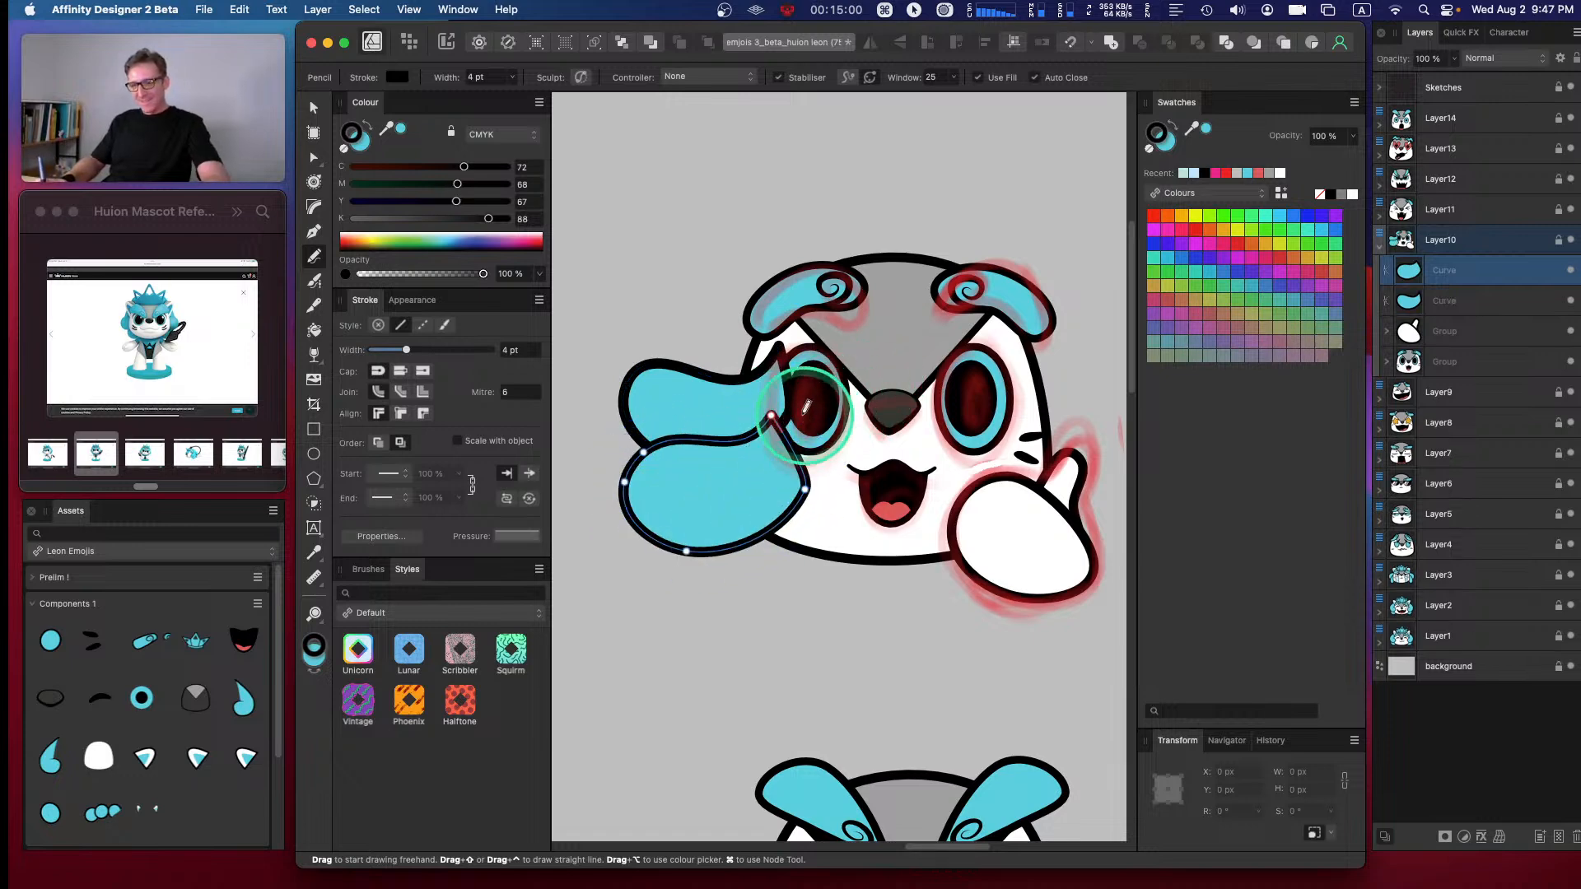
- Try to scale both turquoise lobes down together, and undo the scaling
shift+click(1449, 302)
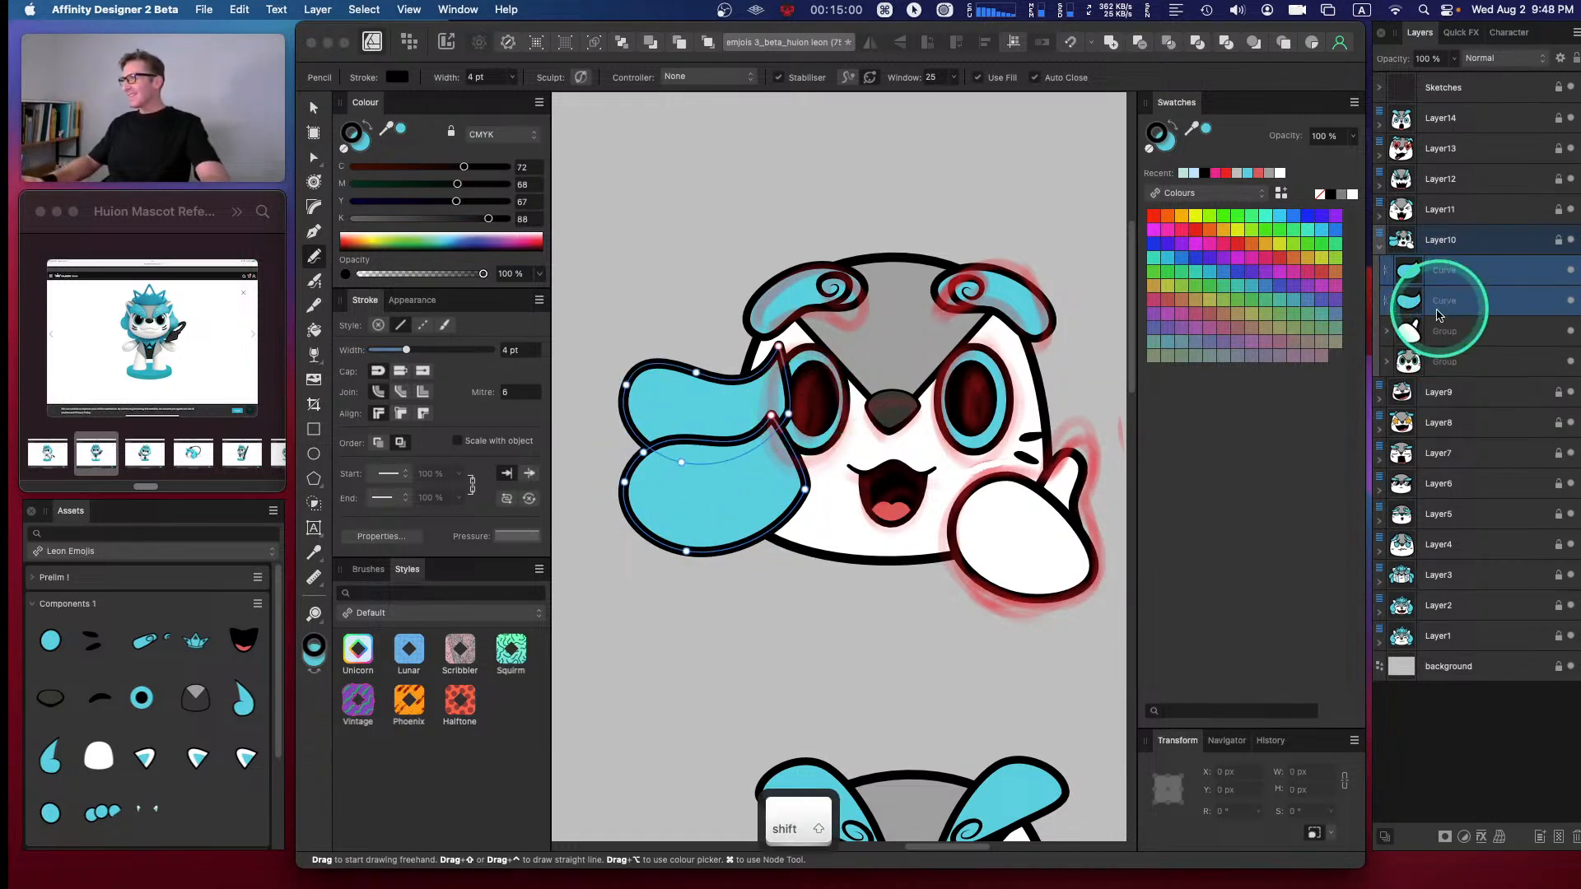
key(v)
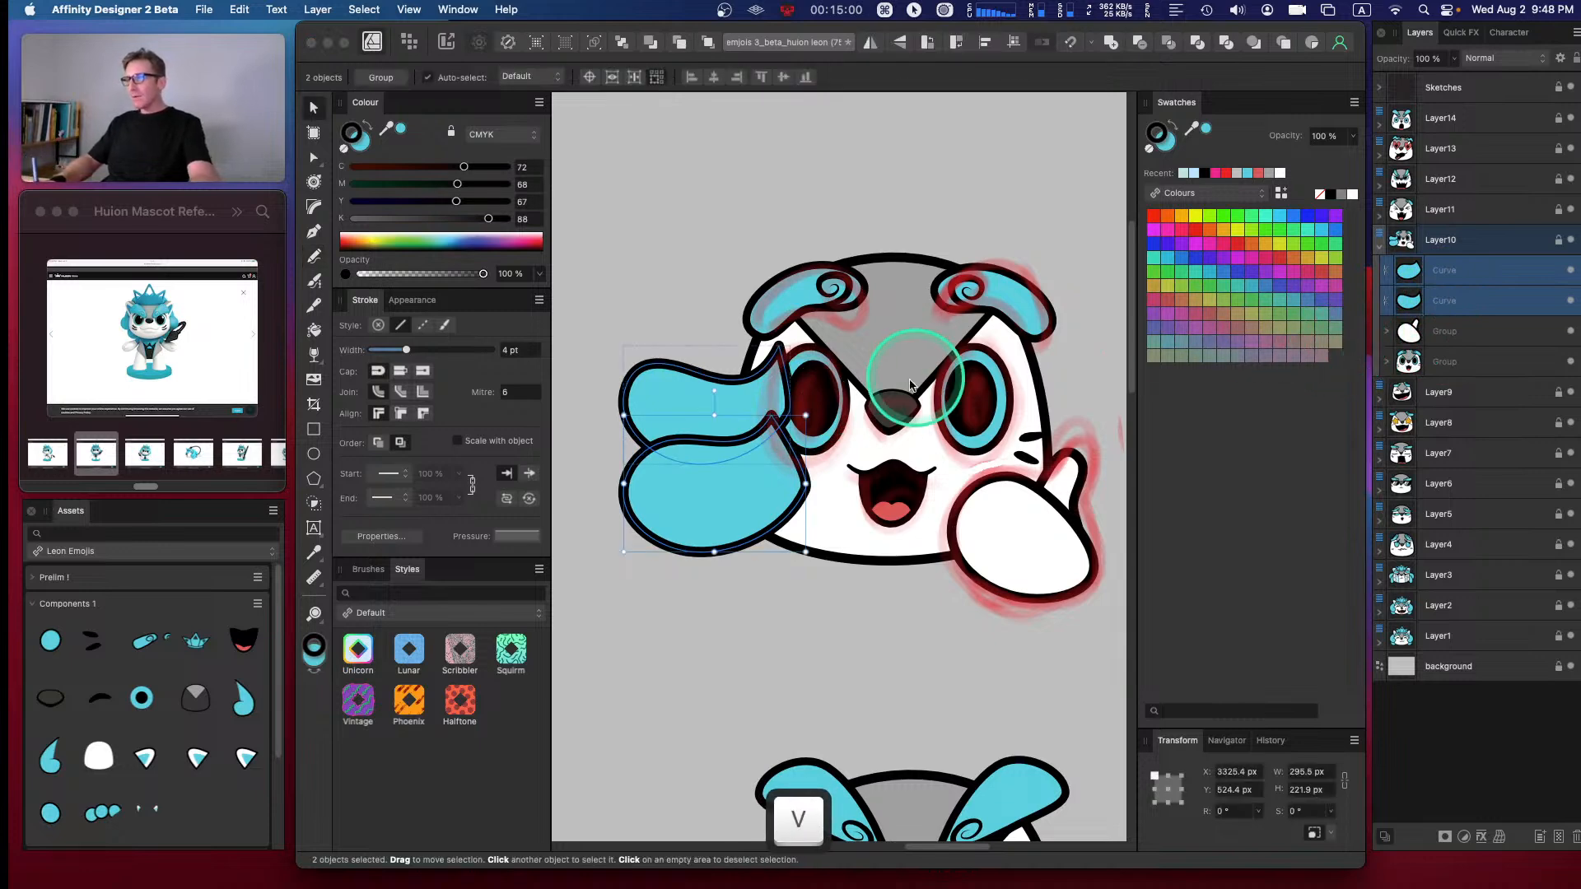
key(v)
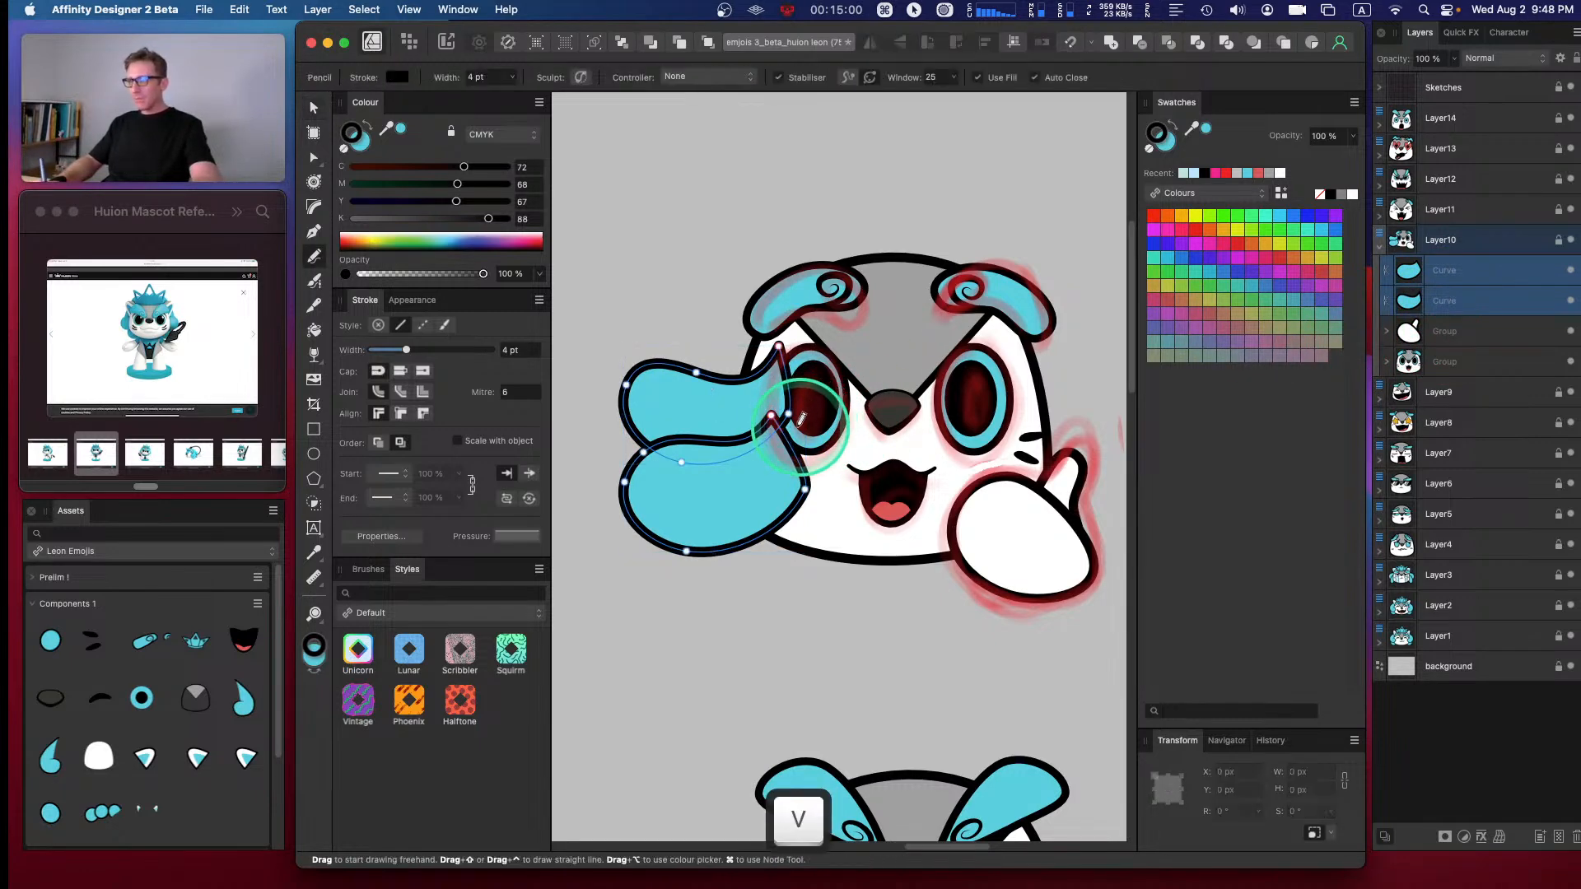
key(v)
drag(804, 416, 785, 440)
key(super+z)
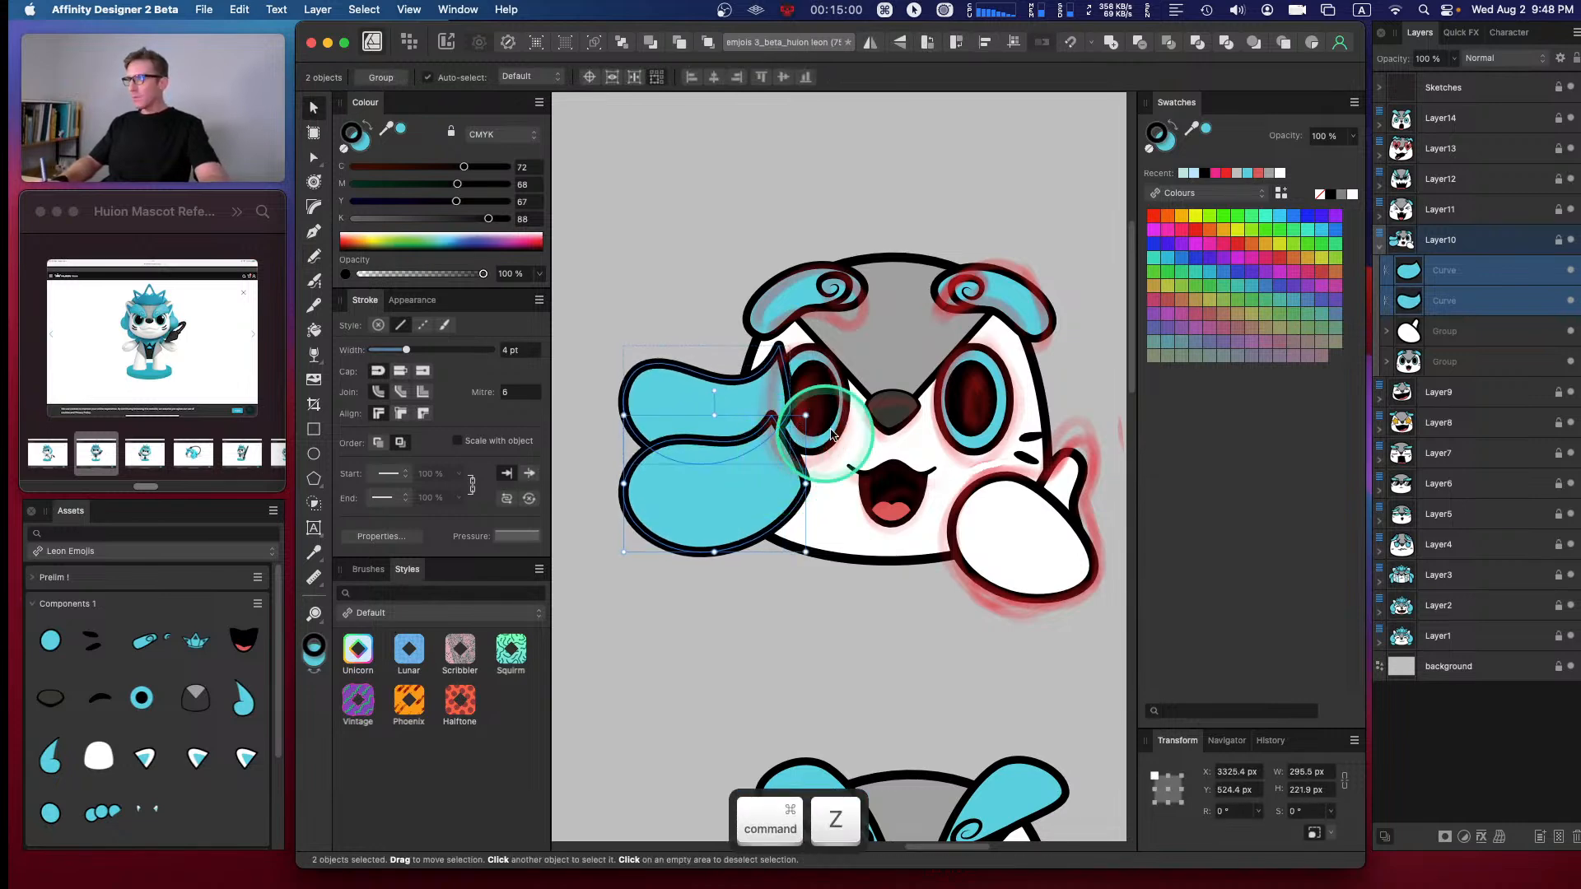
- Scale the lower turquoise lobe to about 247 by 183 px, close beneath the upper one, and group both lobes
click(1410, 301)
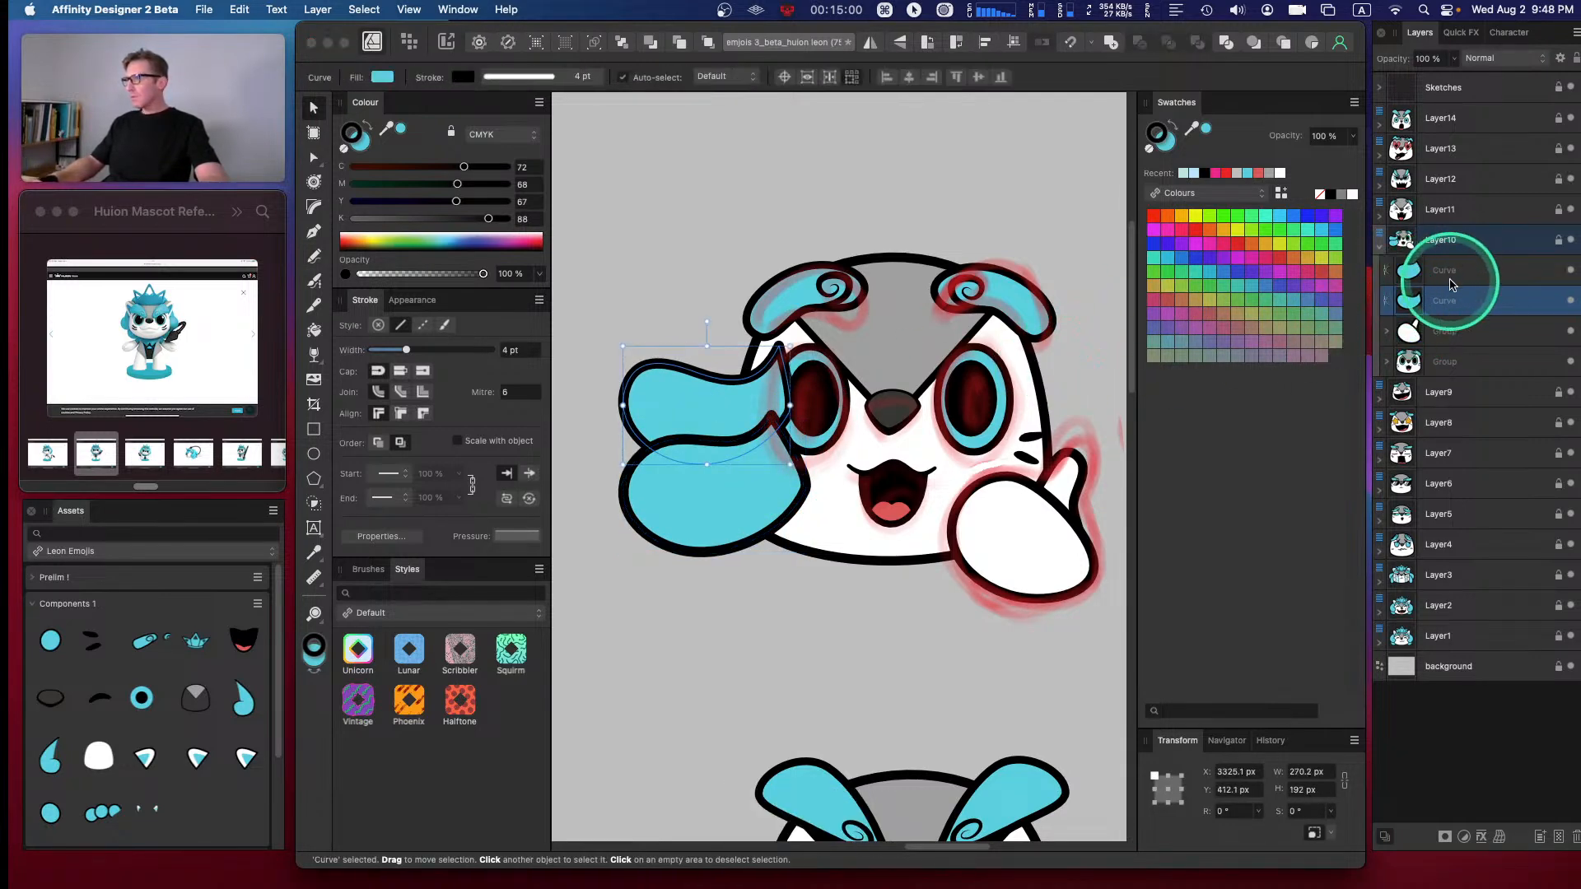
click(1433, 272)
drag(804, 416, 776, 442)
drag(718, 505, 726, 490)
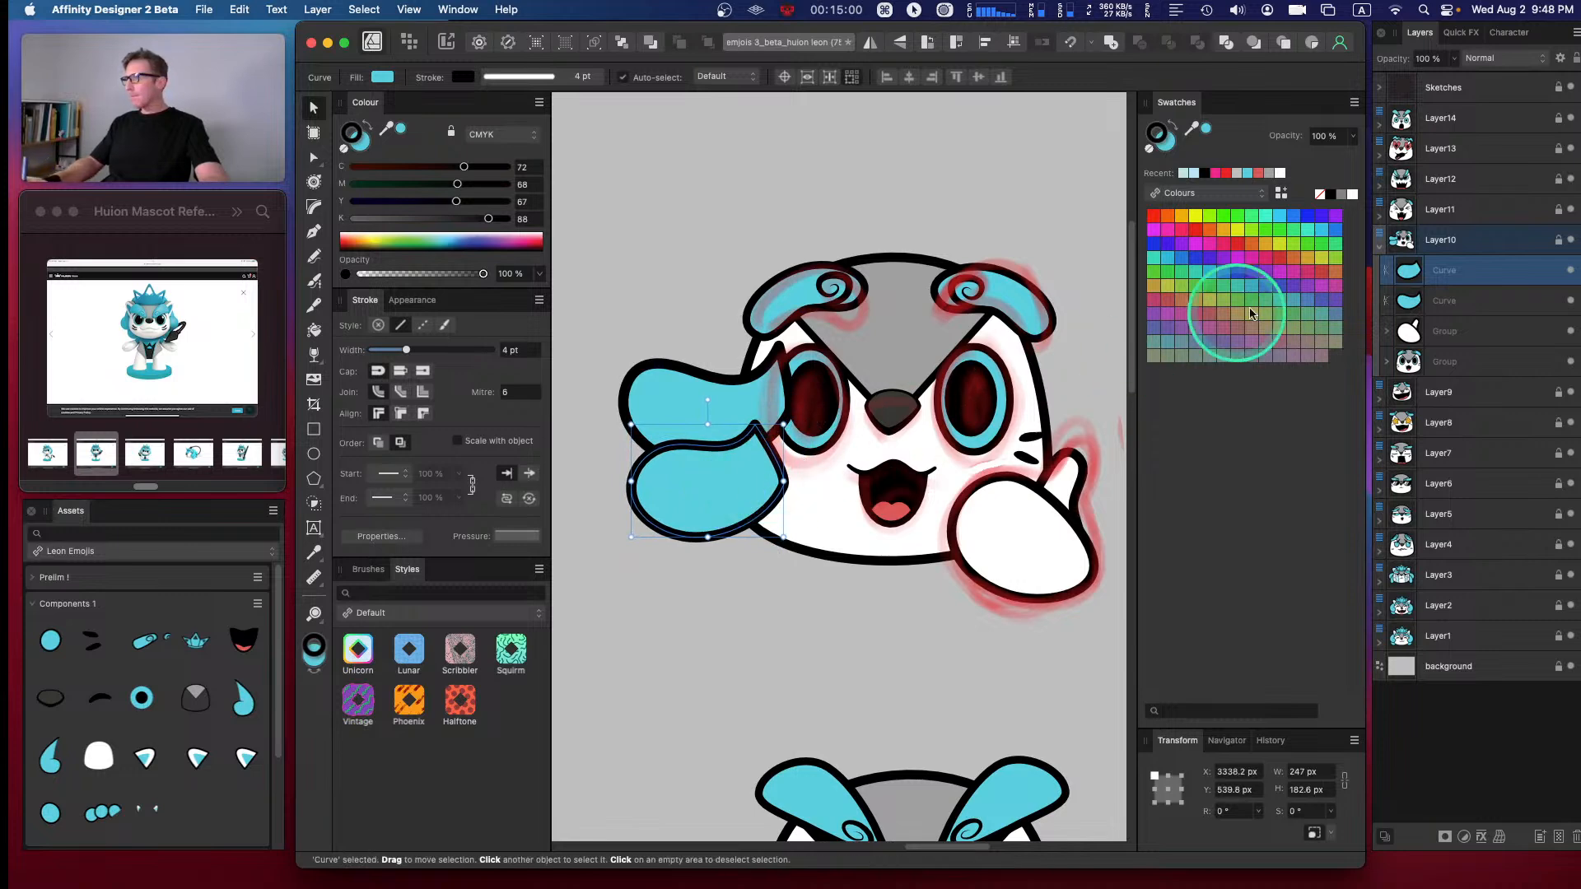
shift+click(1441, 300)
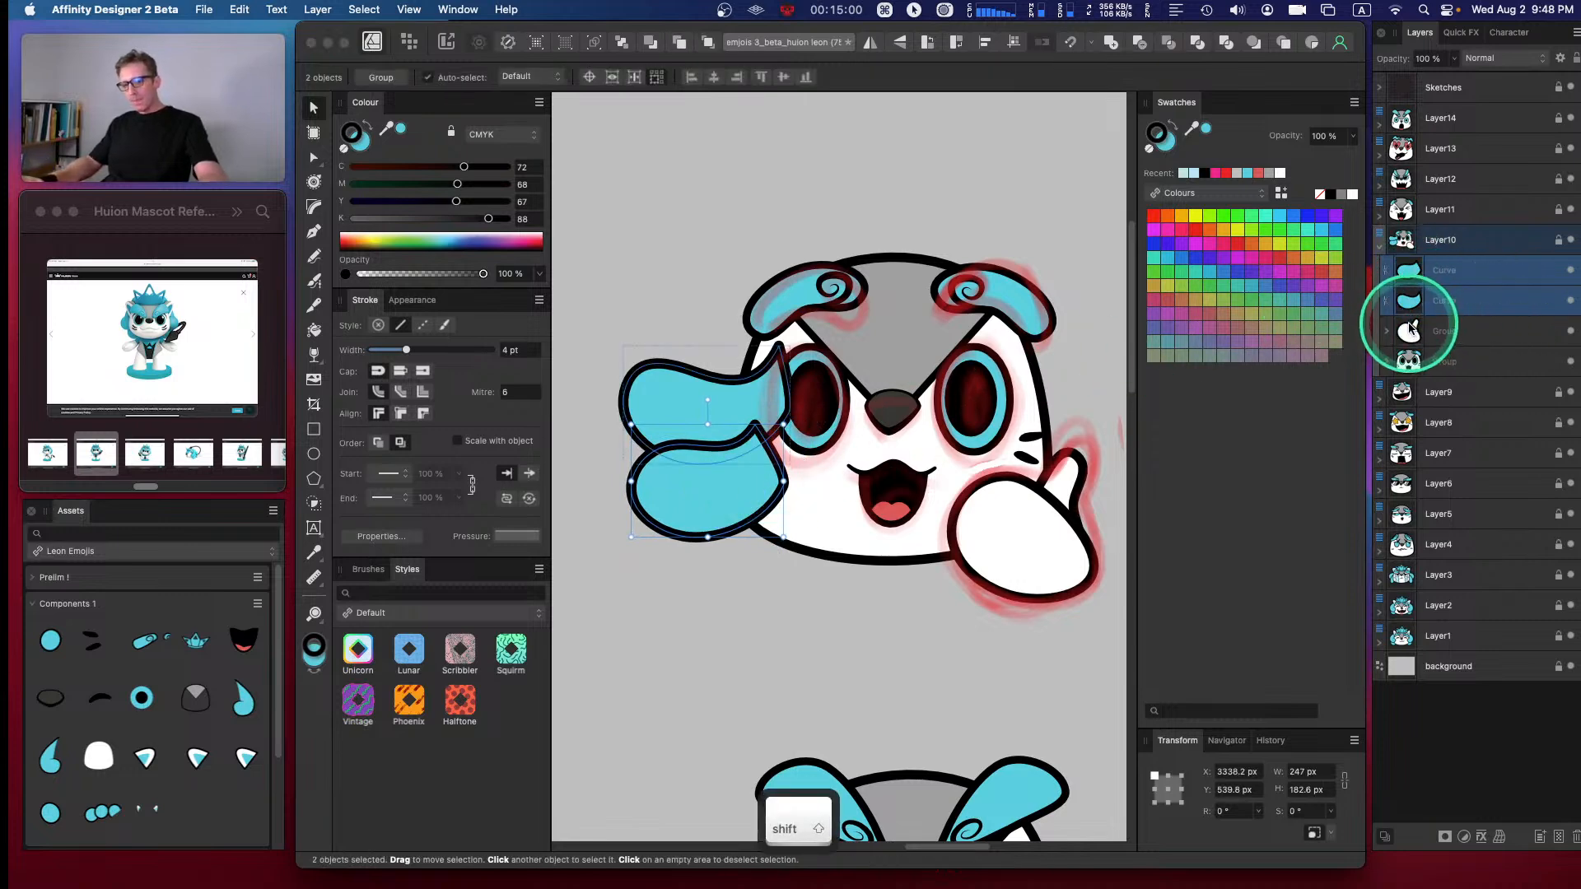
key(super+g)
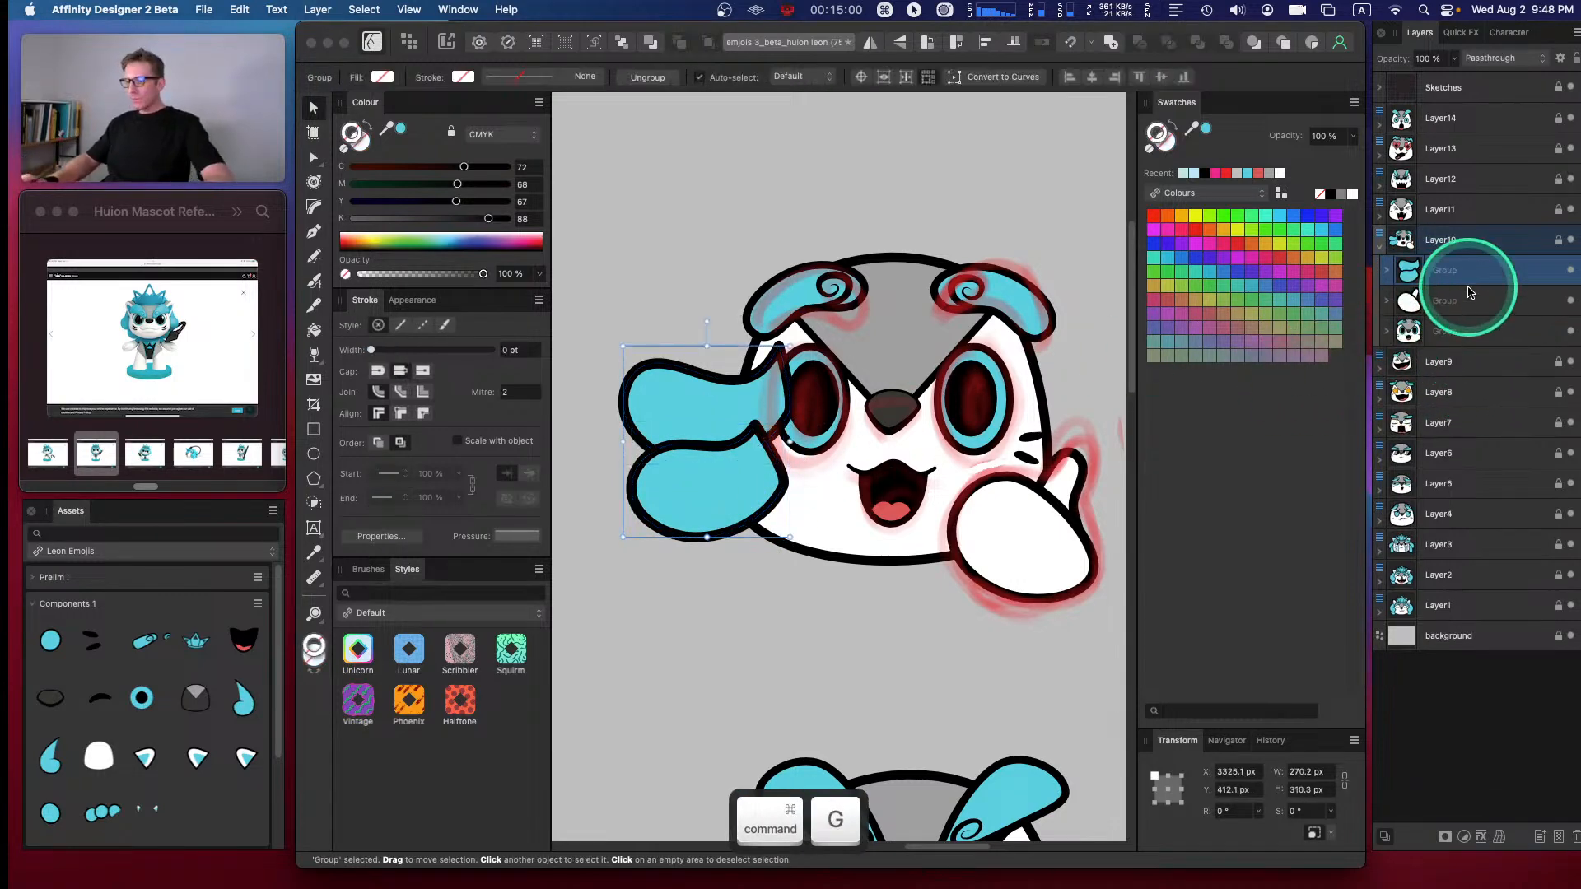
- Ungroup the face in Layer10 and send the turquoise lobe group backward until it sits behind the white head shape
click(1471, 332)
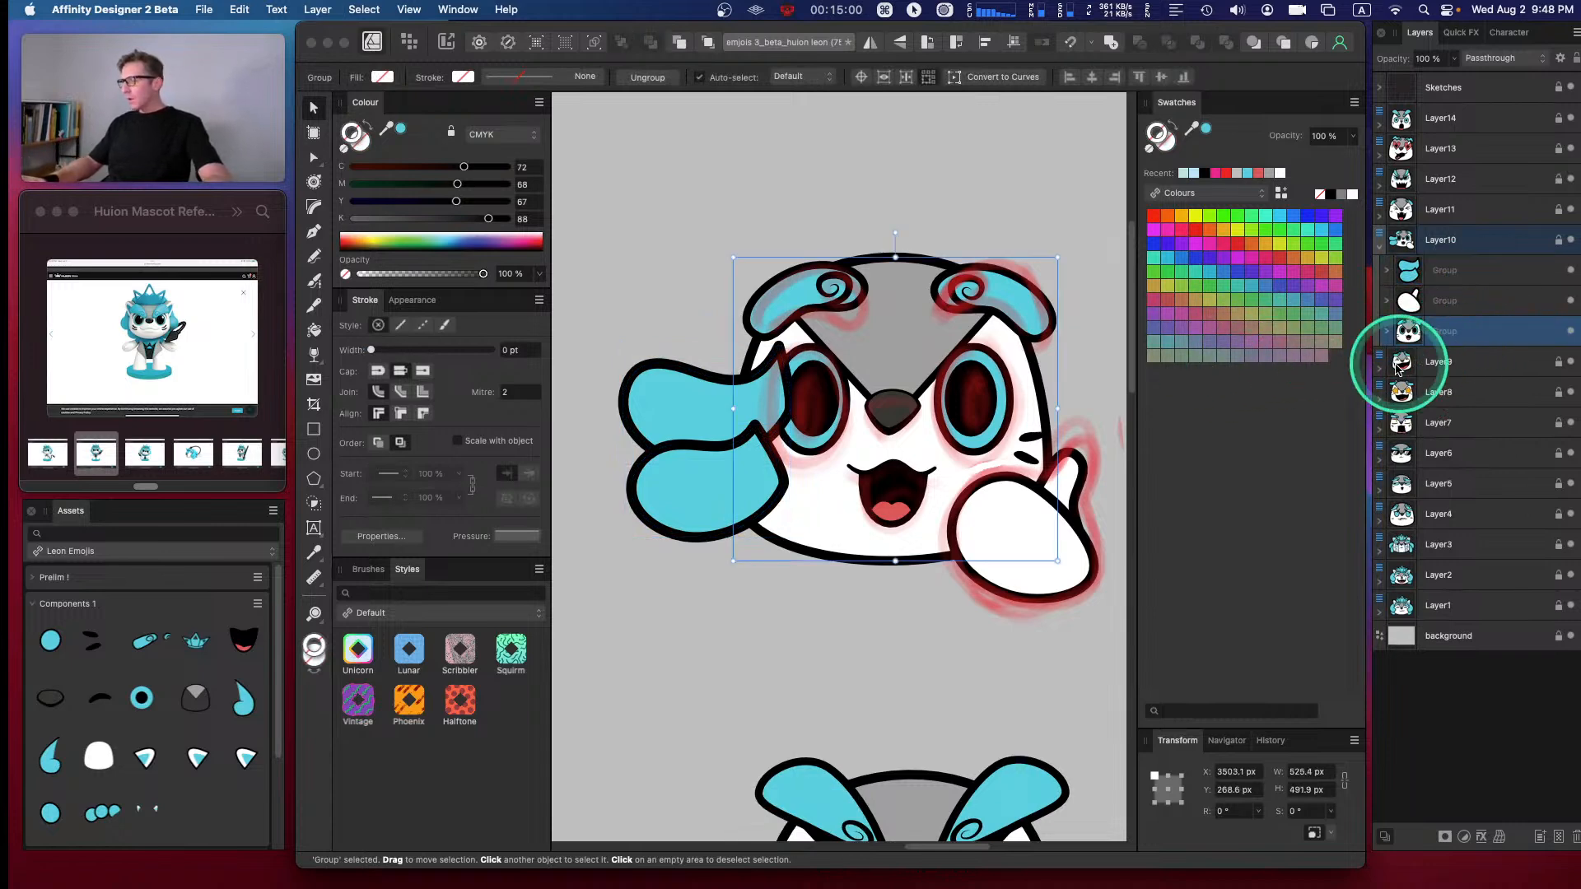
key(super+shift+g)
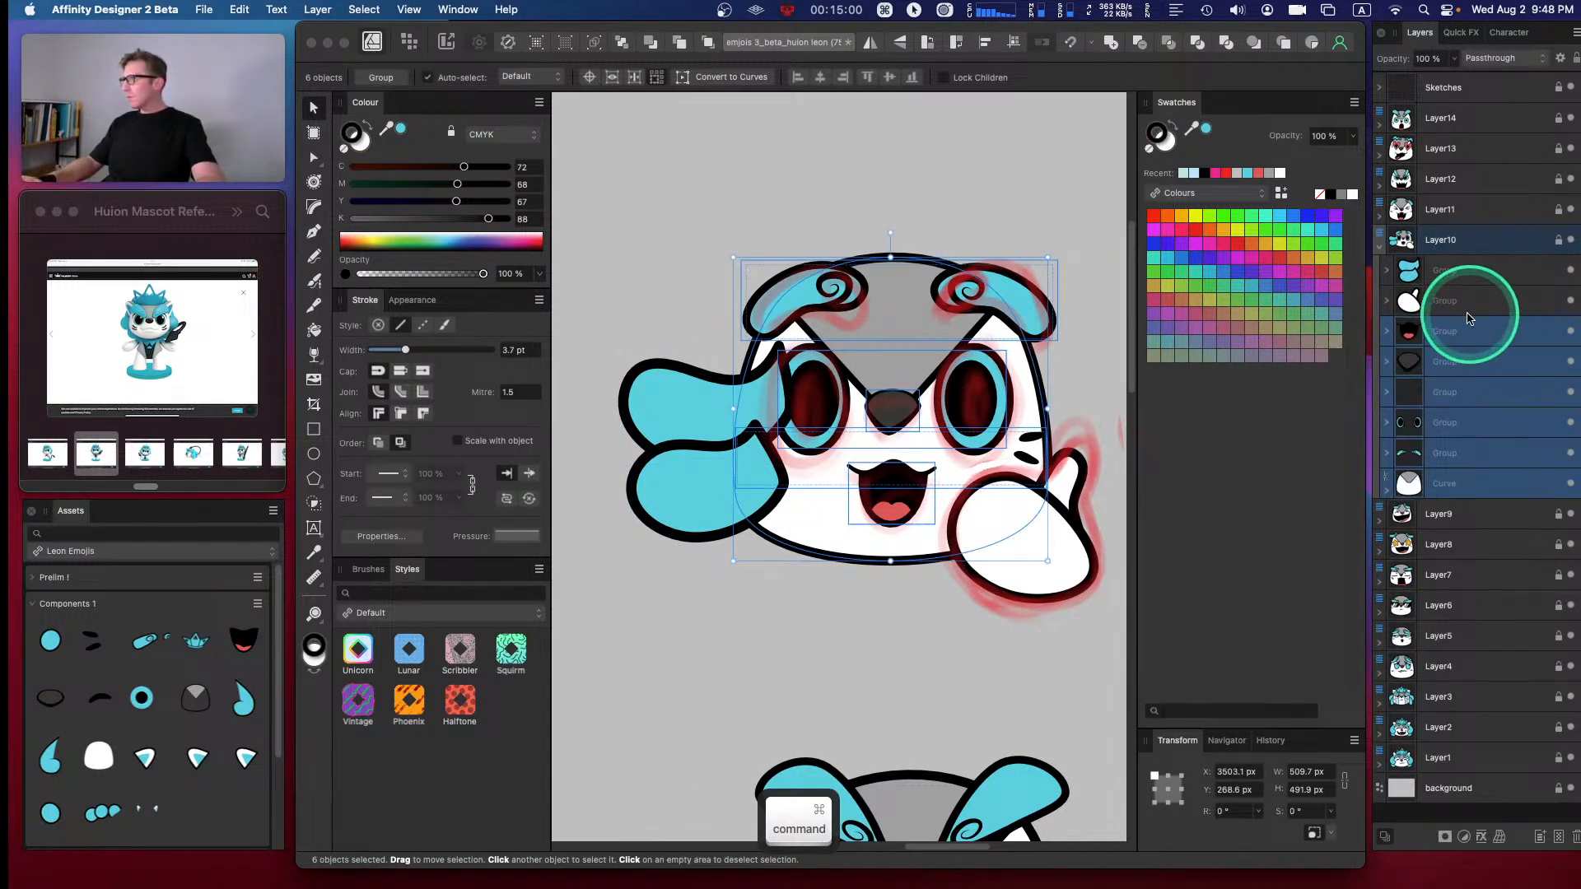
click(1464, 311)
click(1453, 272)
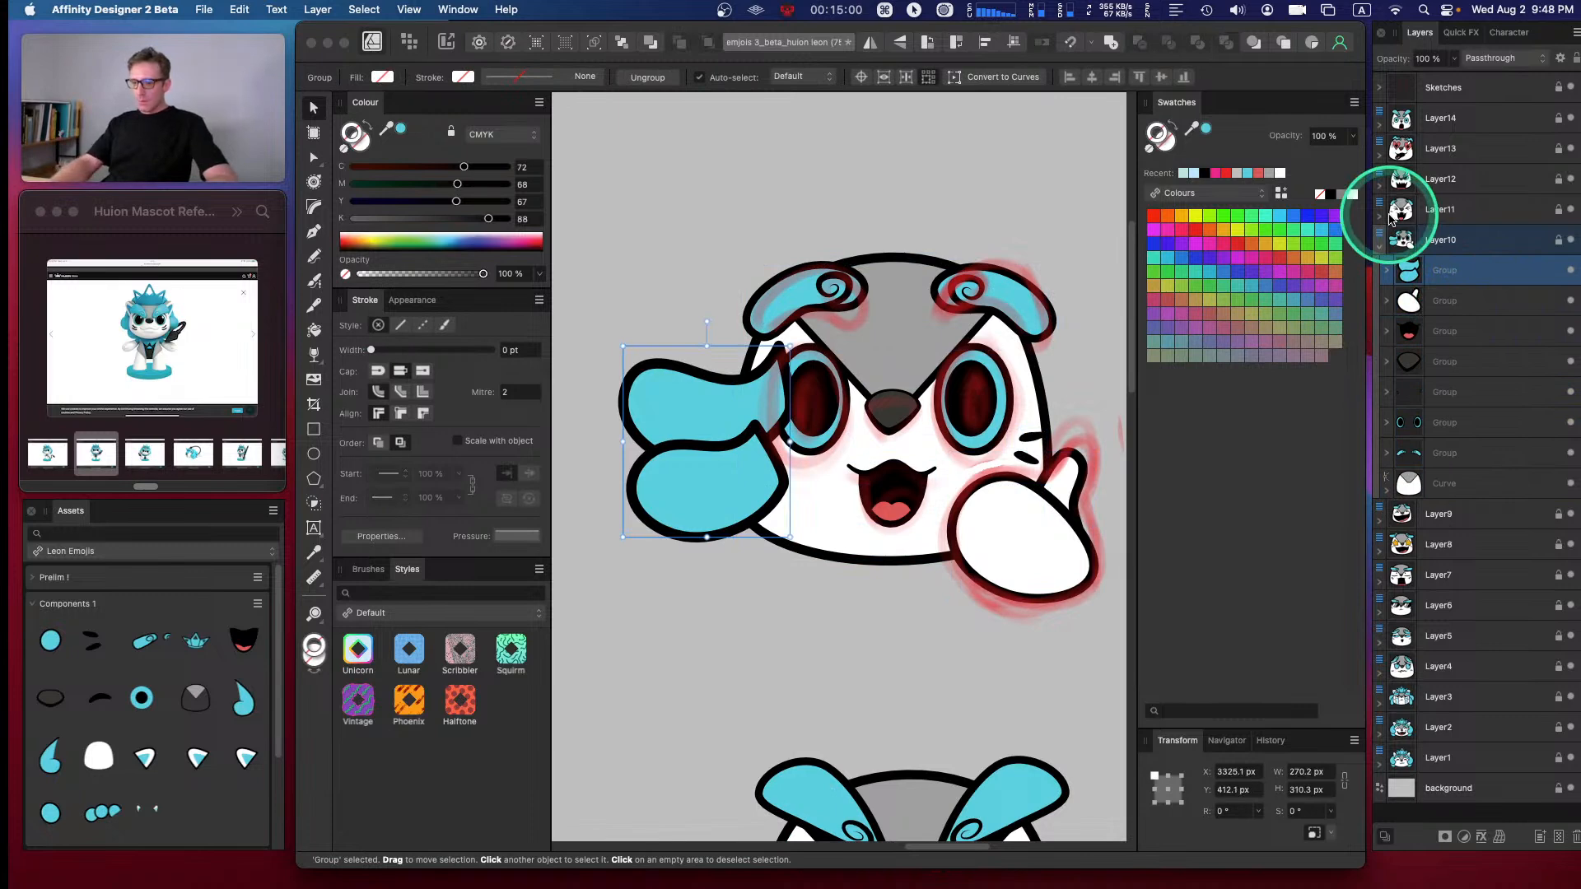
key(super+bracketleft)
key(super+bracketleft)
key(super+bracketleft)
key(super+bracketleft)
key(super+bracketleft)
key(super+bracketleft)
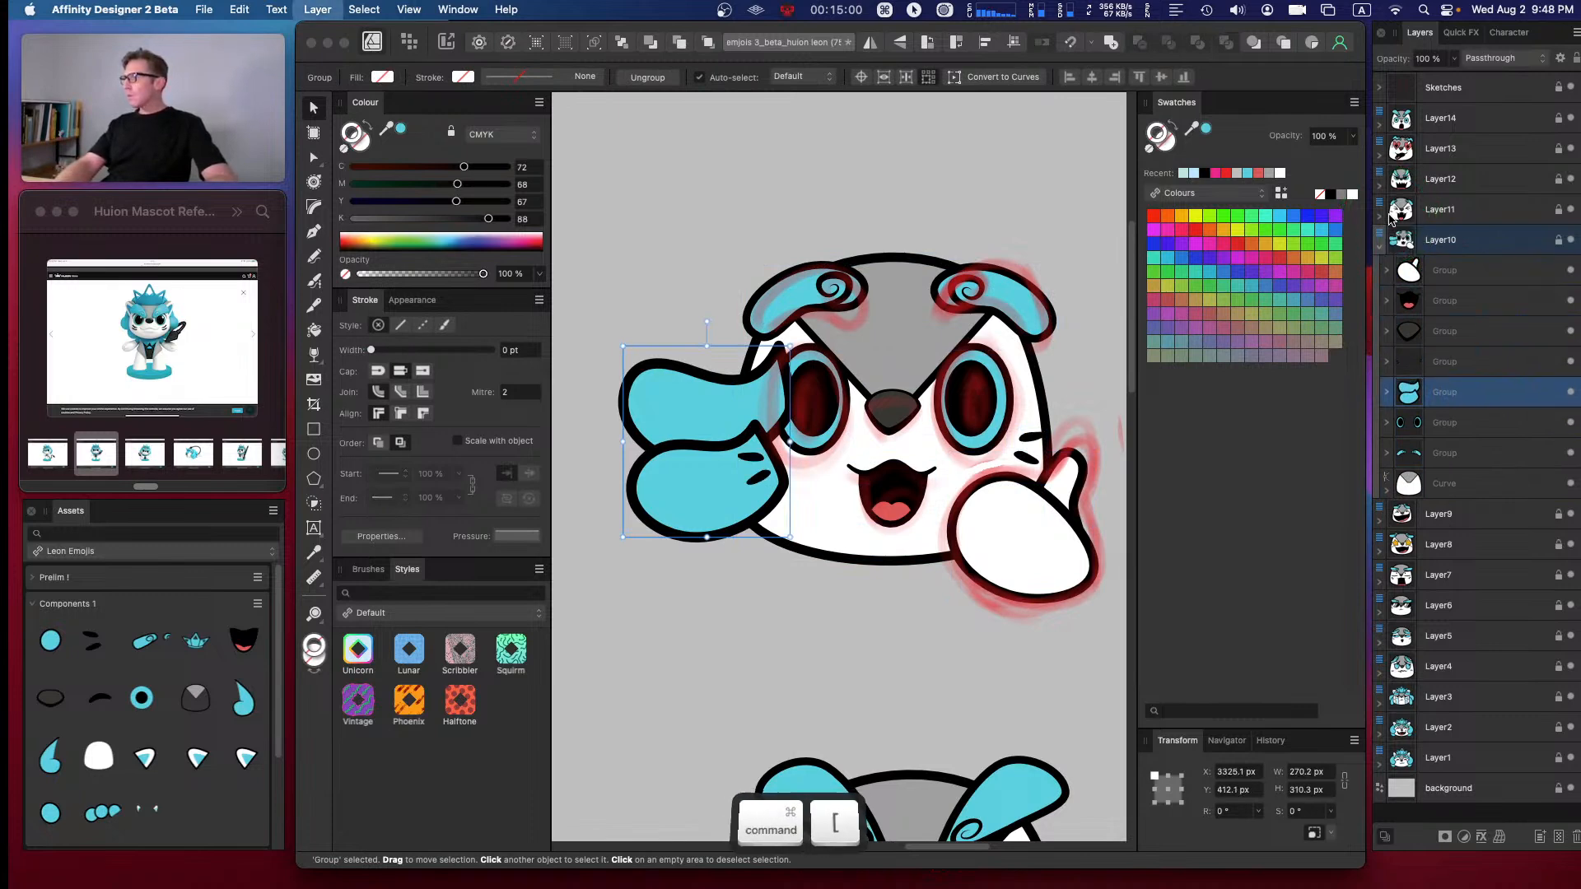
key(super+bracketleft)
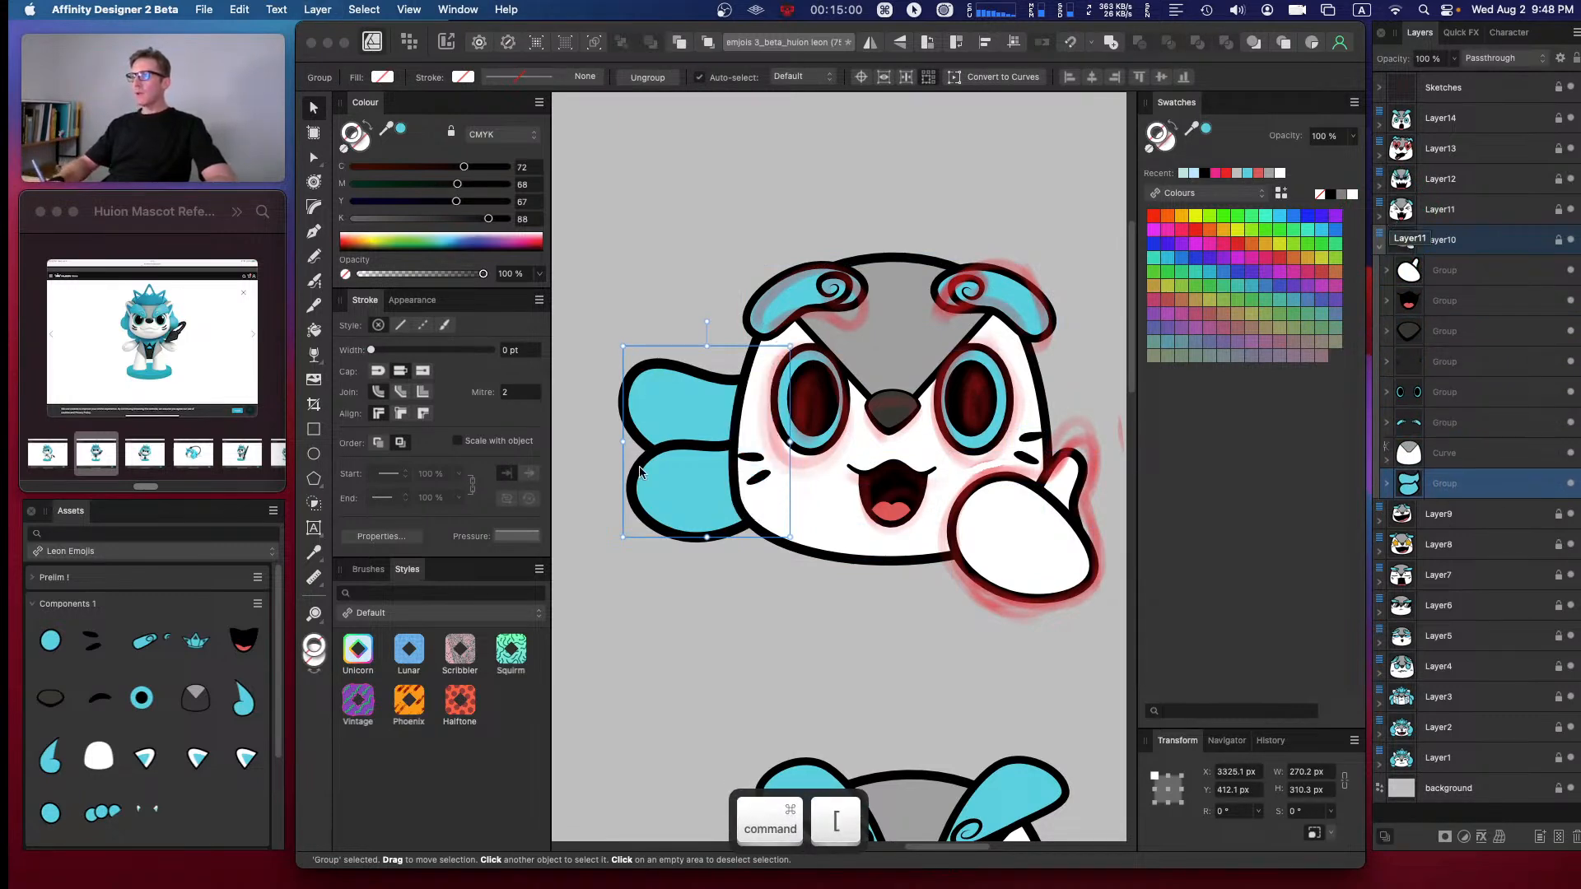
- Enlarge the lobe group to about 287 by 329 px and place a horizontally flipped duplicate on the opposite side of the head
drag(706, 536, 712, 551)
drag(791, 447, 801, 447)
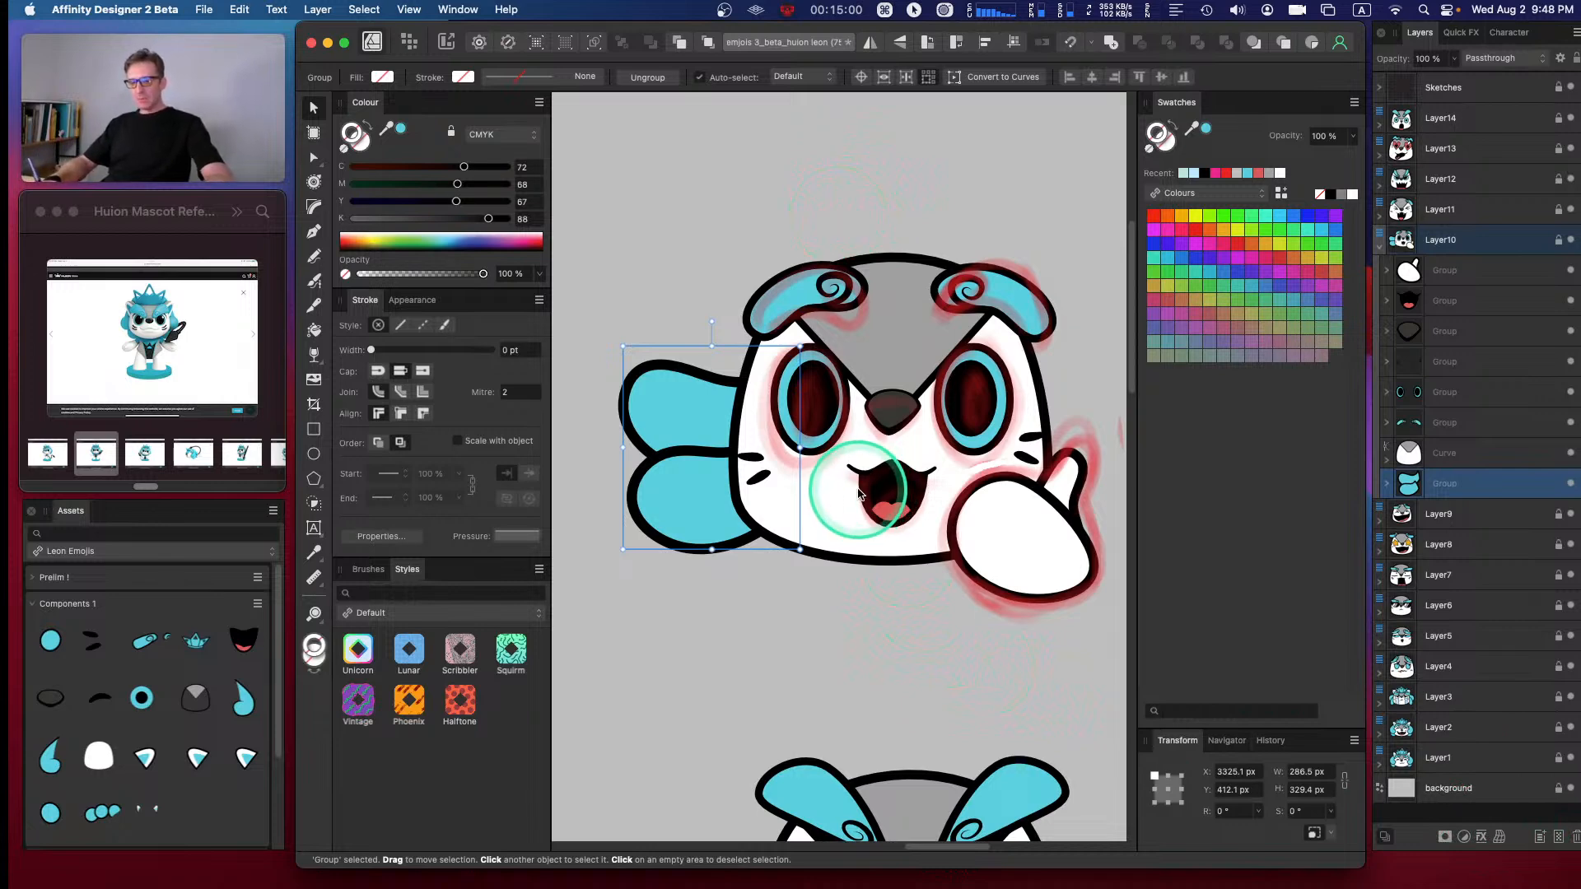
key(ctrl+j)
drag(886, 260, 738, 317)
drag(648, 429, 1031, 398)
click(885, 41)
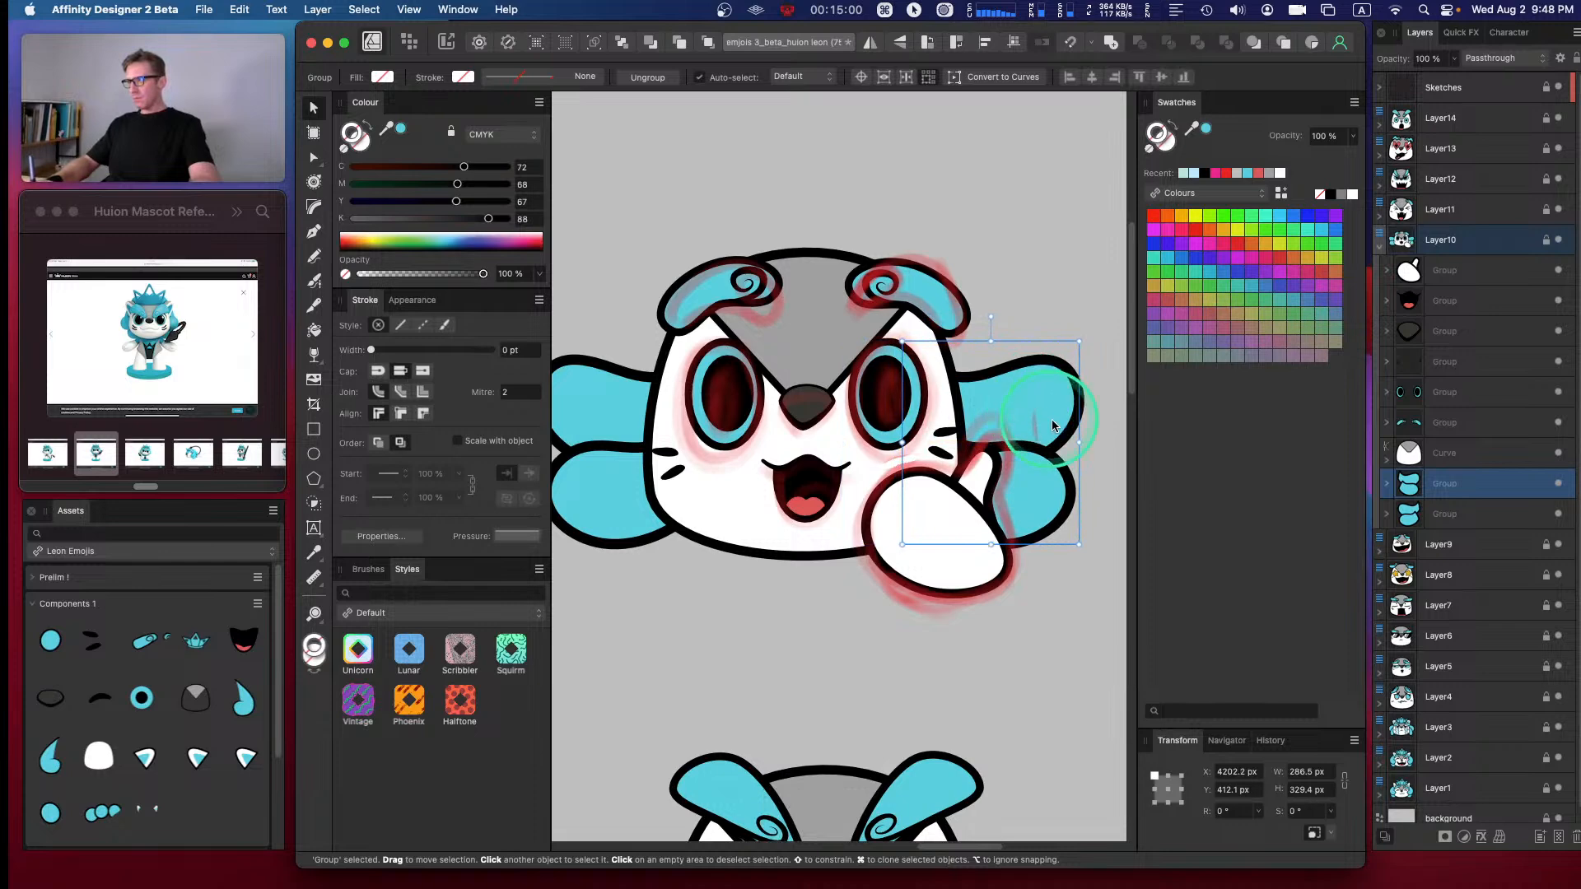
- Group both pairs of lobes and resize the group to about 877 by 350 px
shift+click(1425, 514)
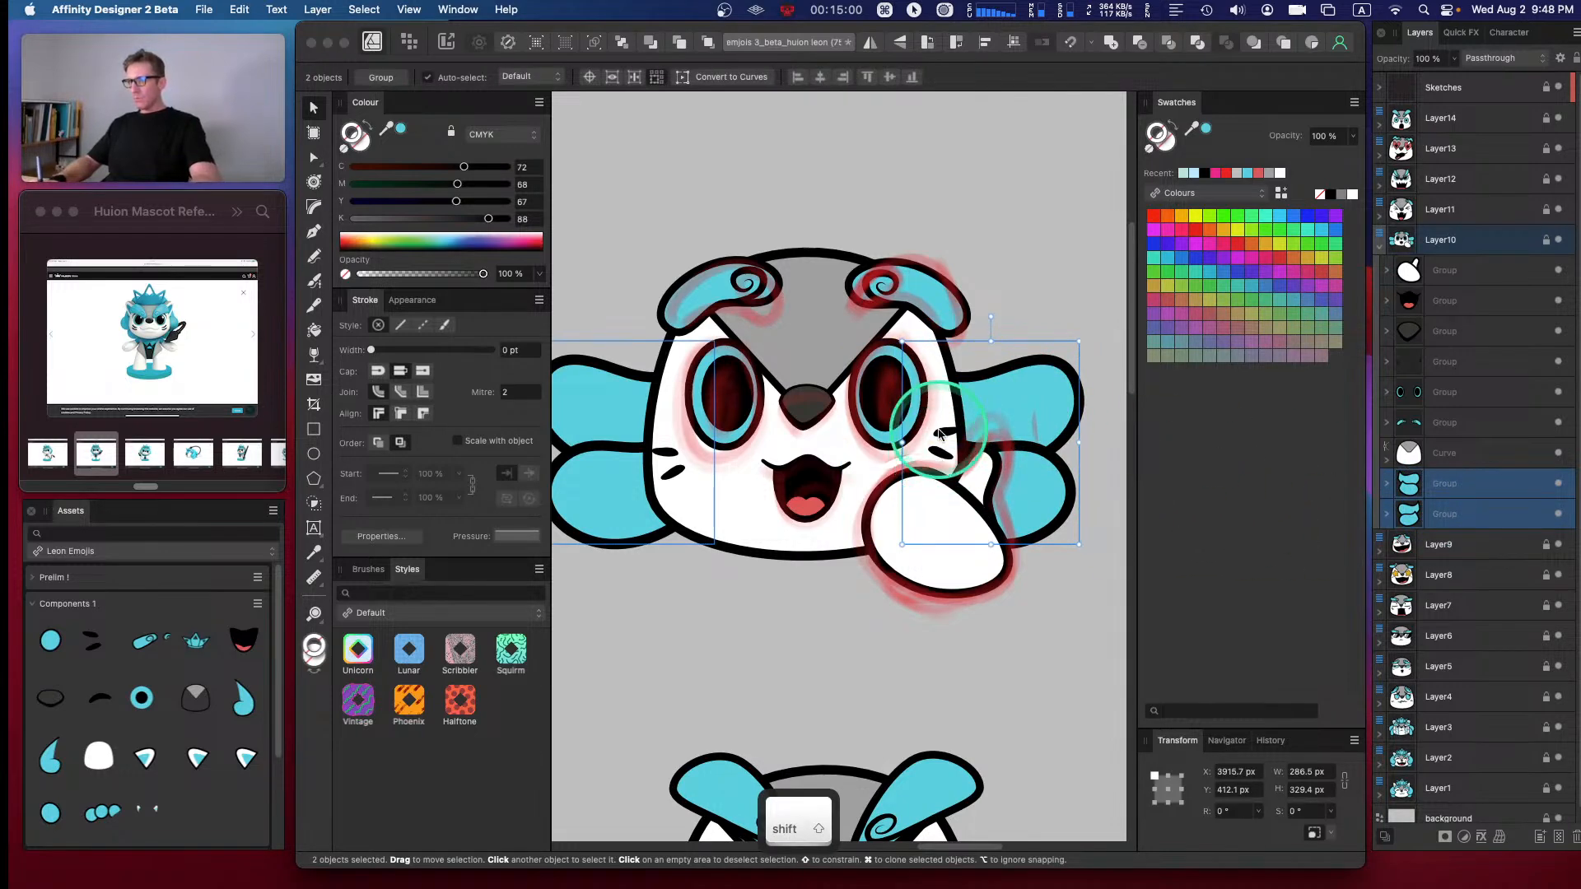
click(911, 79)
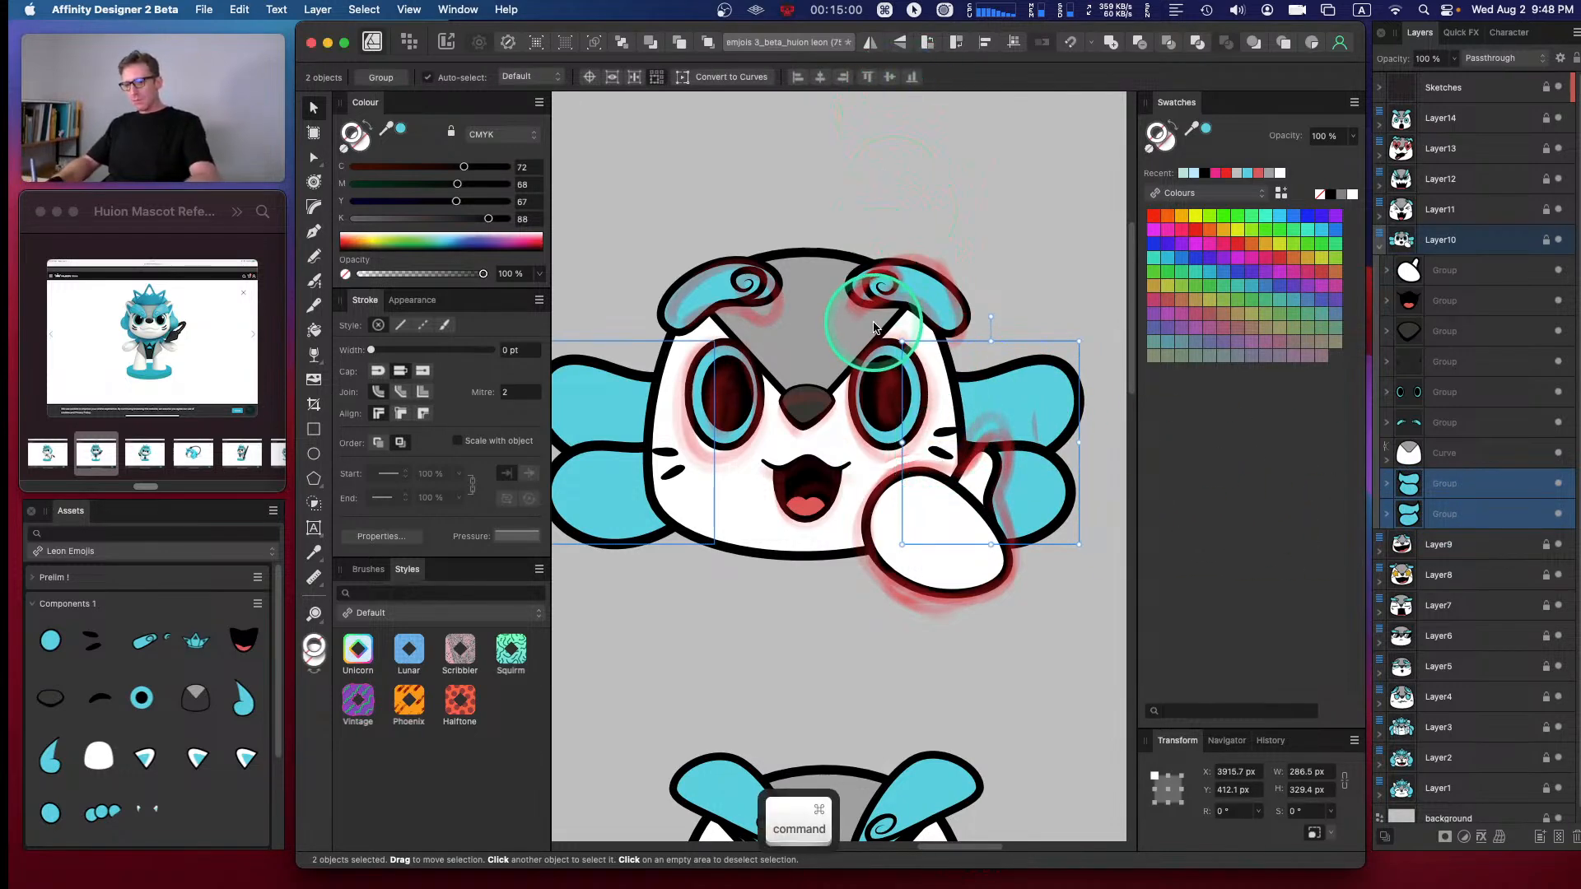
key(ctrl+g)
drag(808, 543, 807, 564)
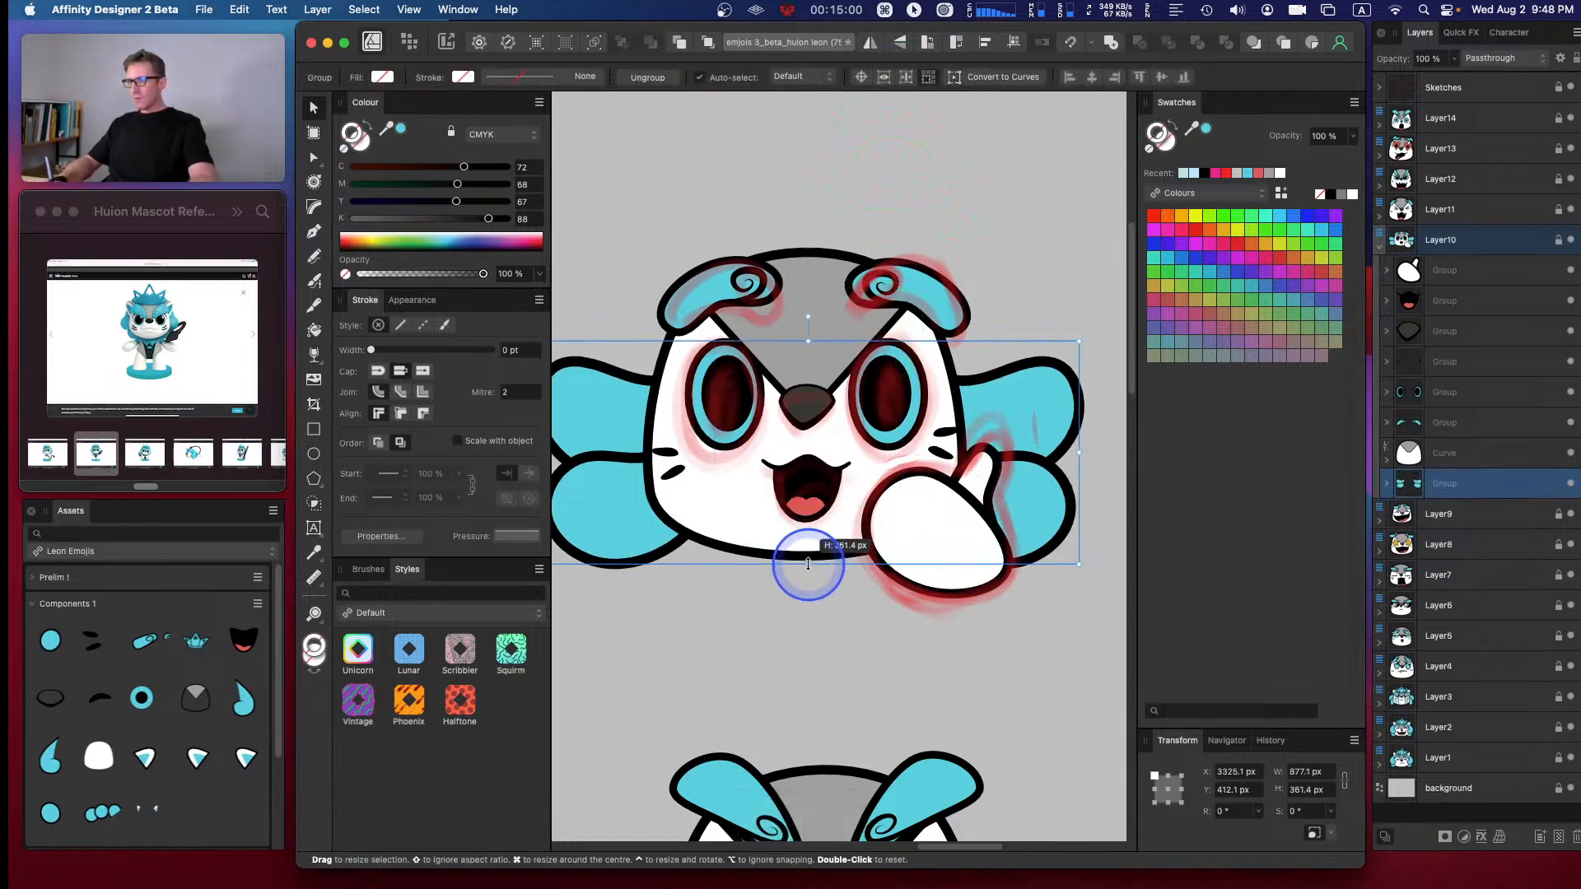
click(807, 346)
drag(807, 346, 808, 352)
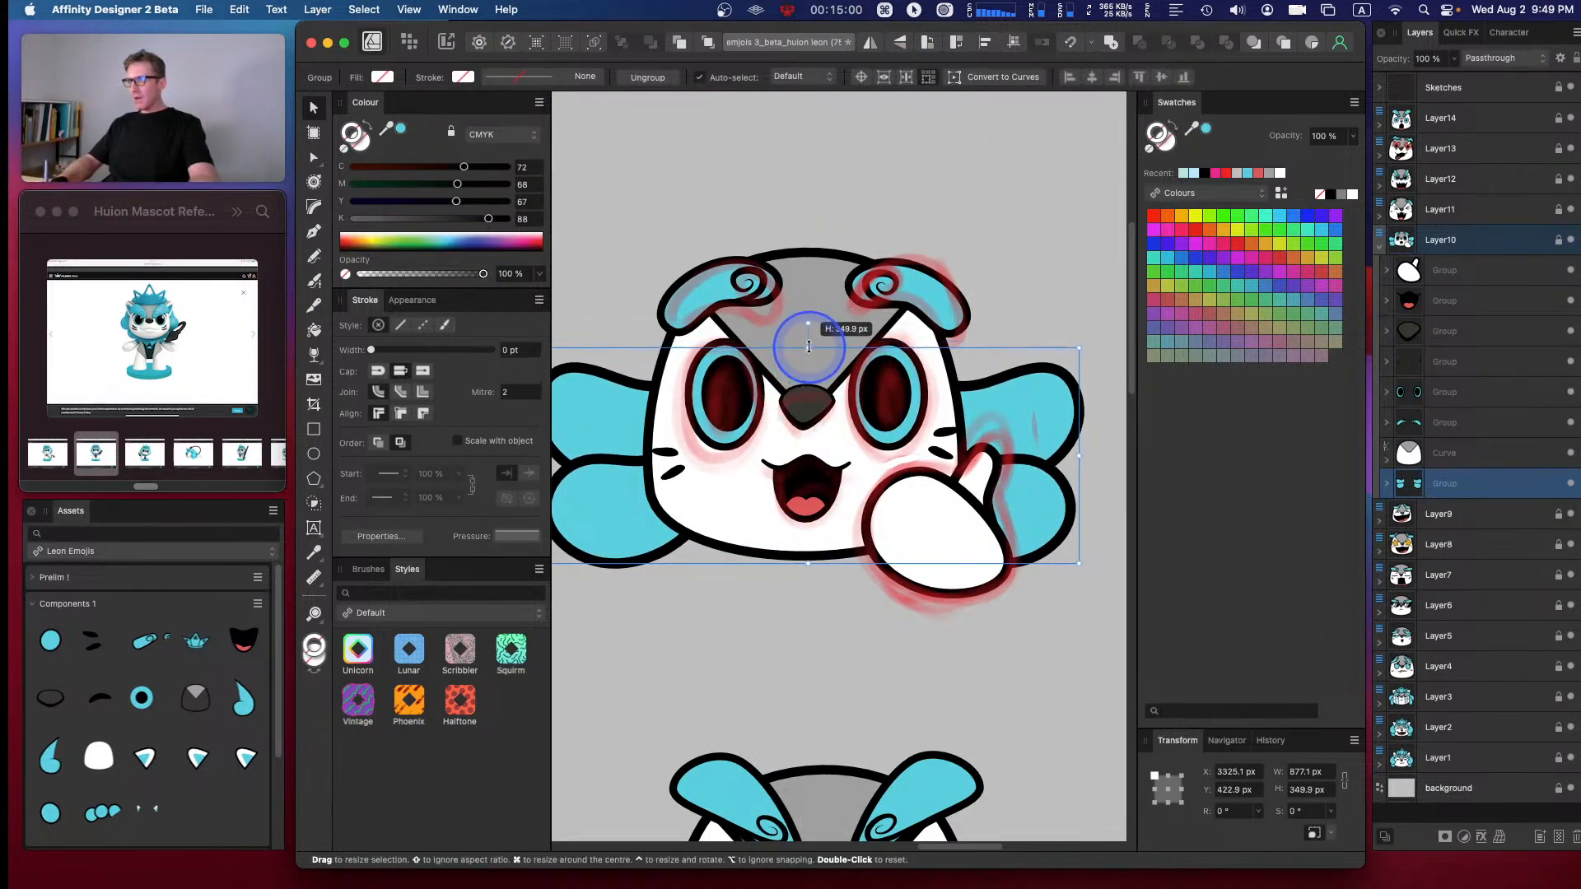
- Apply a Mesh warp to the grouped side lobes and bow its upper and lower edges downward in the middle
click(1497, 838)
click(1507, 696)
drag(797, 347, 798, 366)
drag(798, 368, 798, 368)
key(space)
drag(814, 307, 861, 226)
drag(861, 486, 852, 503)
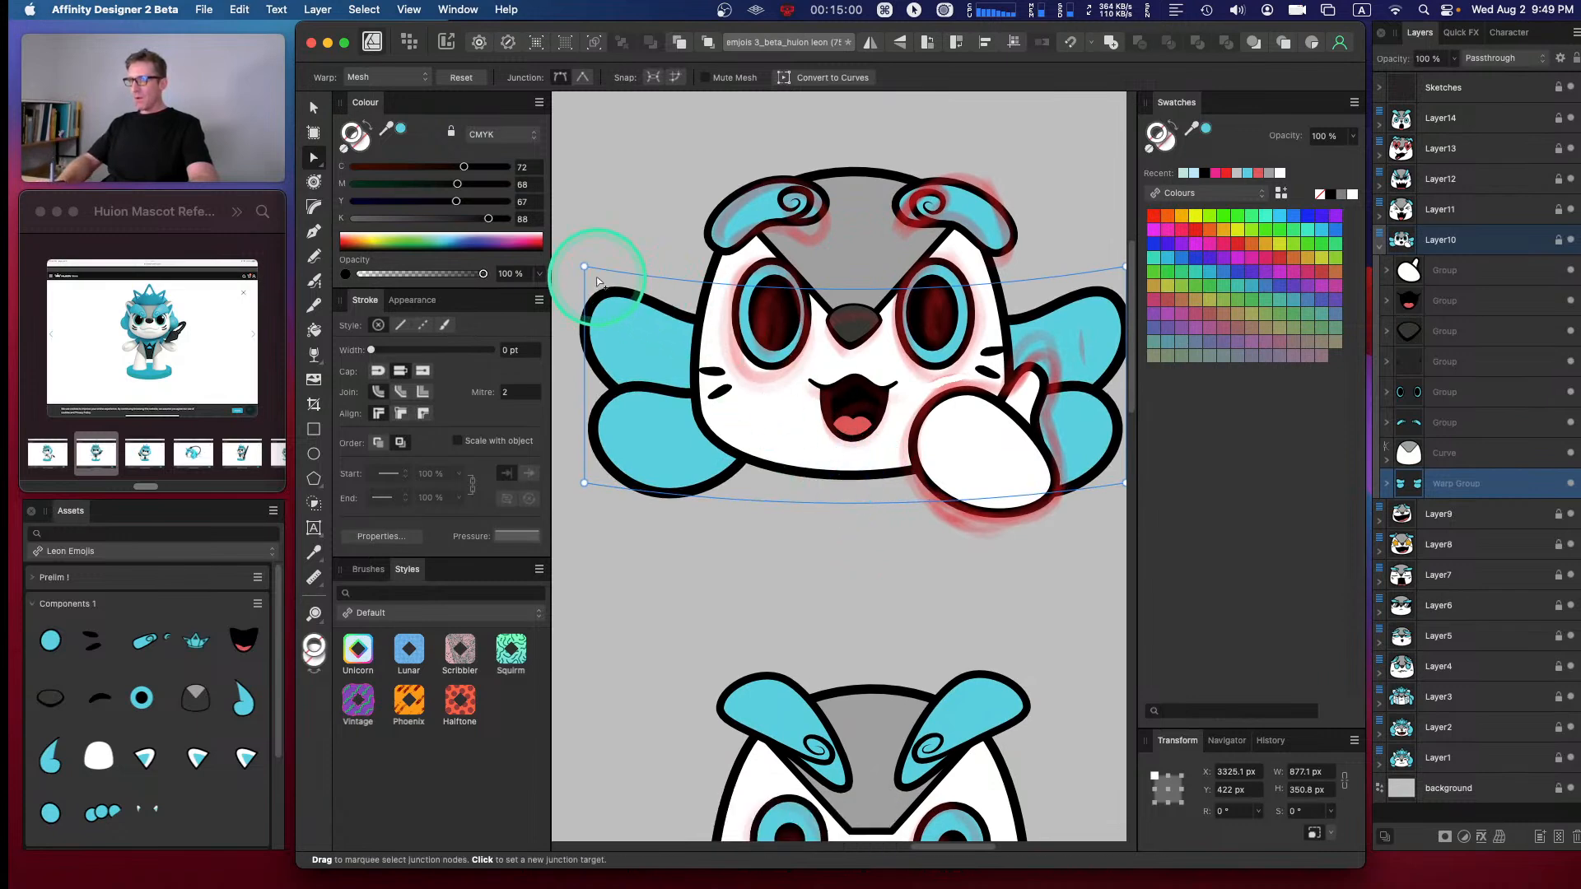
- Reshape the warp mesh at its upper-left corner to lift and round the left upper lobe
drag(583, 266, 587, 248)
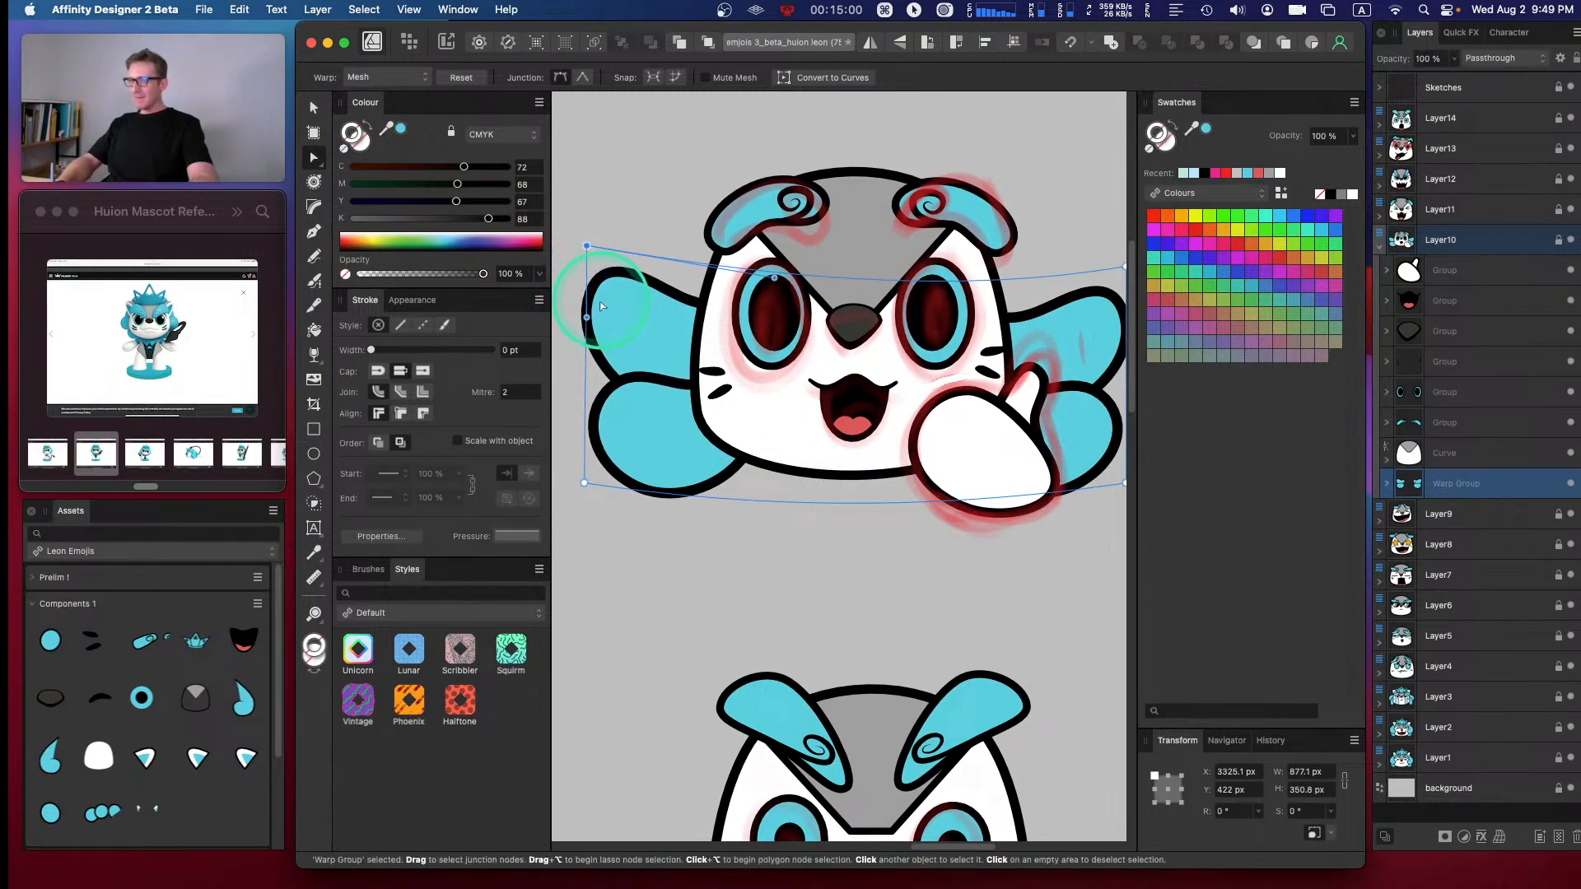
drag(580, 318, 557, 329)
drag(587, 248, 614, 230)
drag(585, 313, 552, 298)
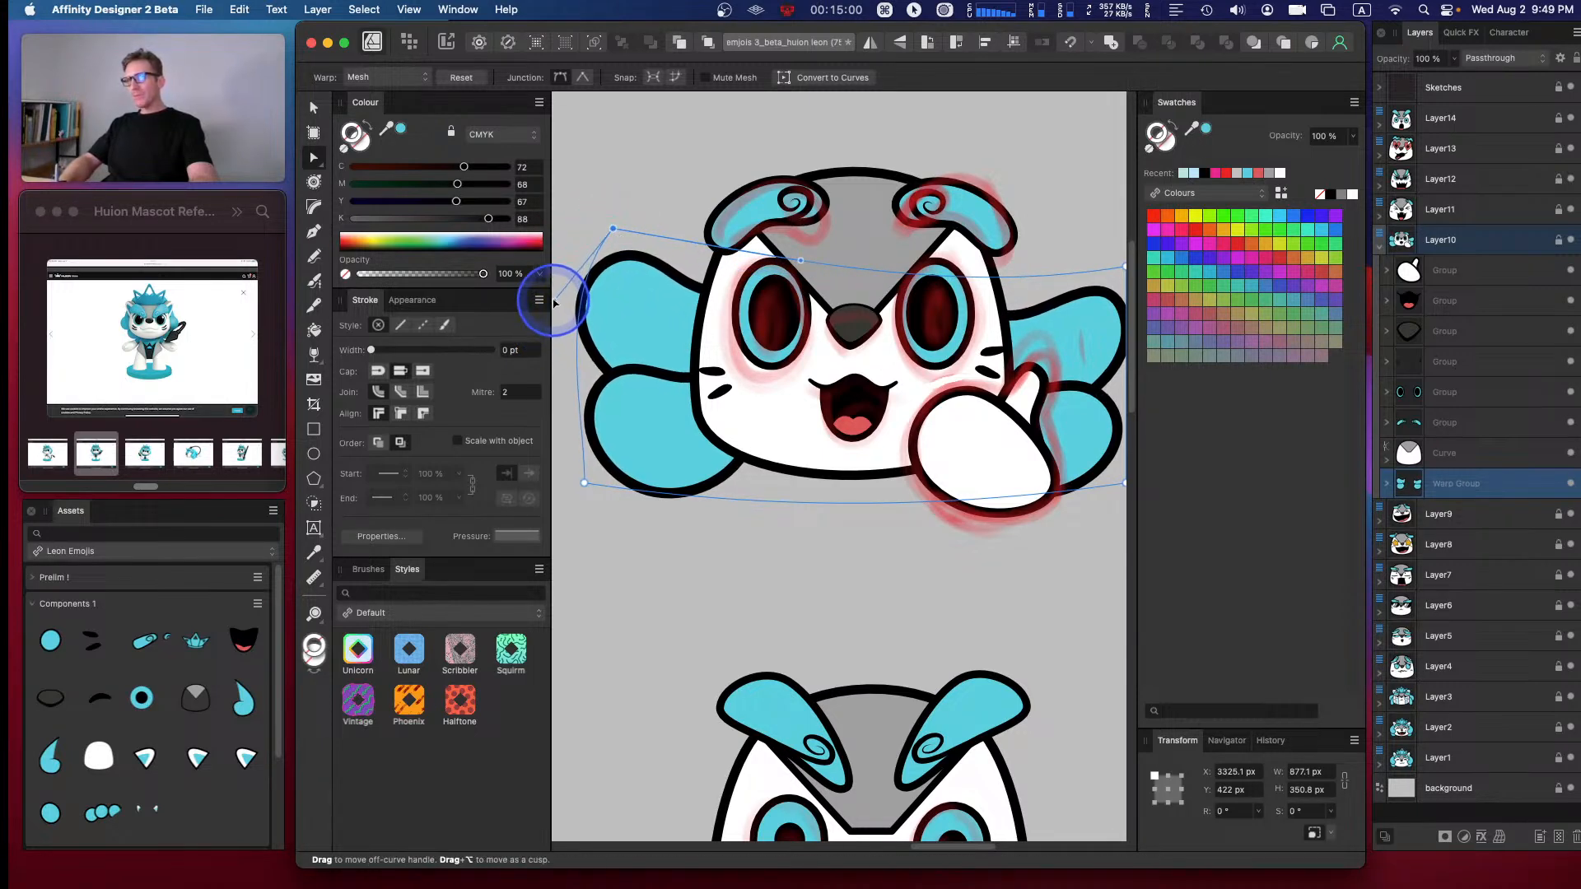
drag(791, 284, 770, 338)
- Reshape the right side of the warp mesh so the right lobes flare upward and outward like the left ones
key(space)
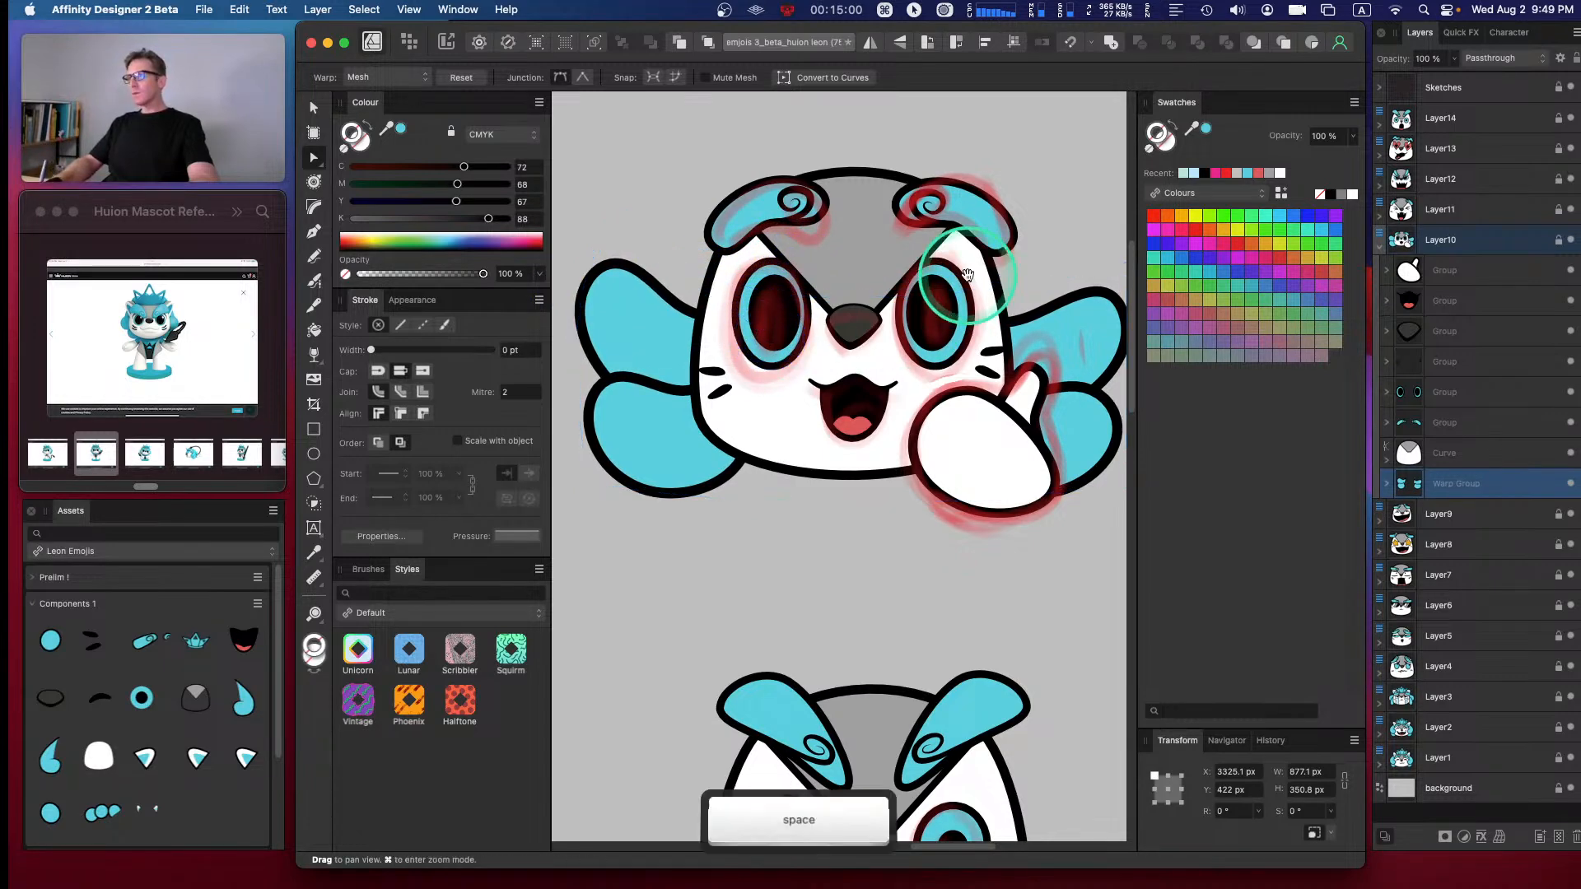
drag(977, 284, 913, 339)
drag(1062, 323, 1047, 293)
drag(892, 368, 918, 353)
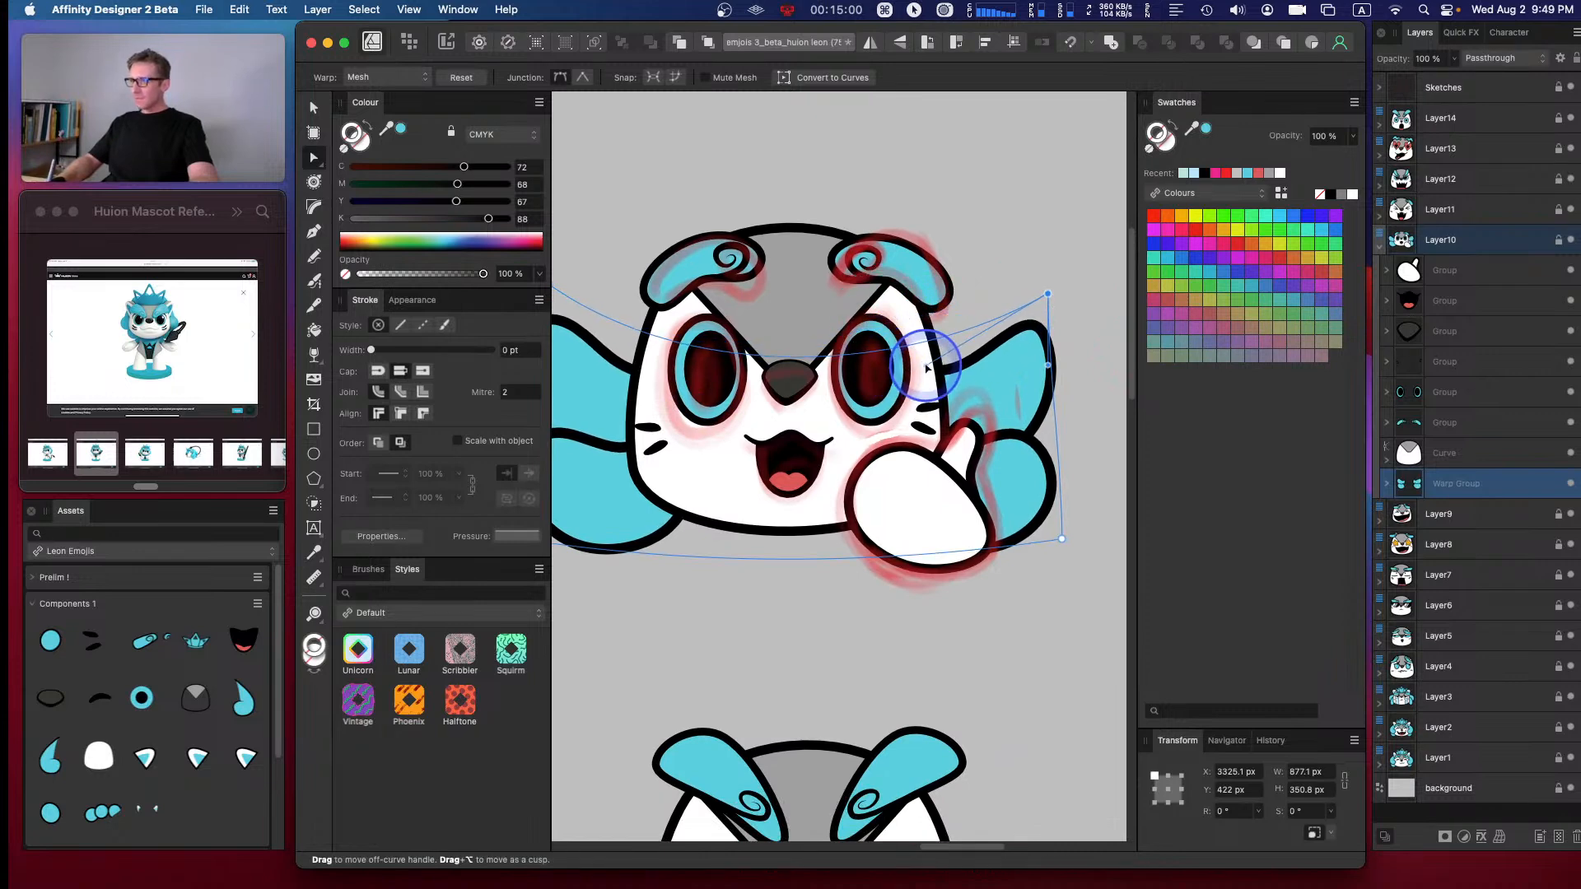
drag(1041, 282, 1044, 279)
drag(1044, 351, 1099, 338)
drag(1066, 541, 1073, 536)
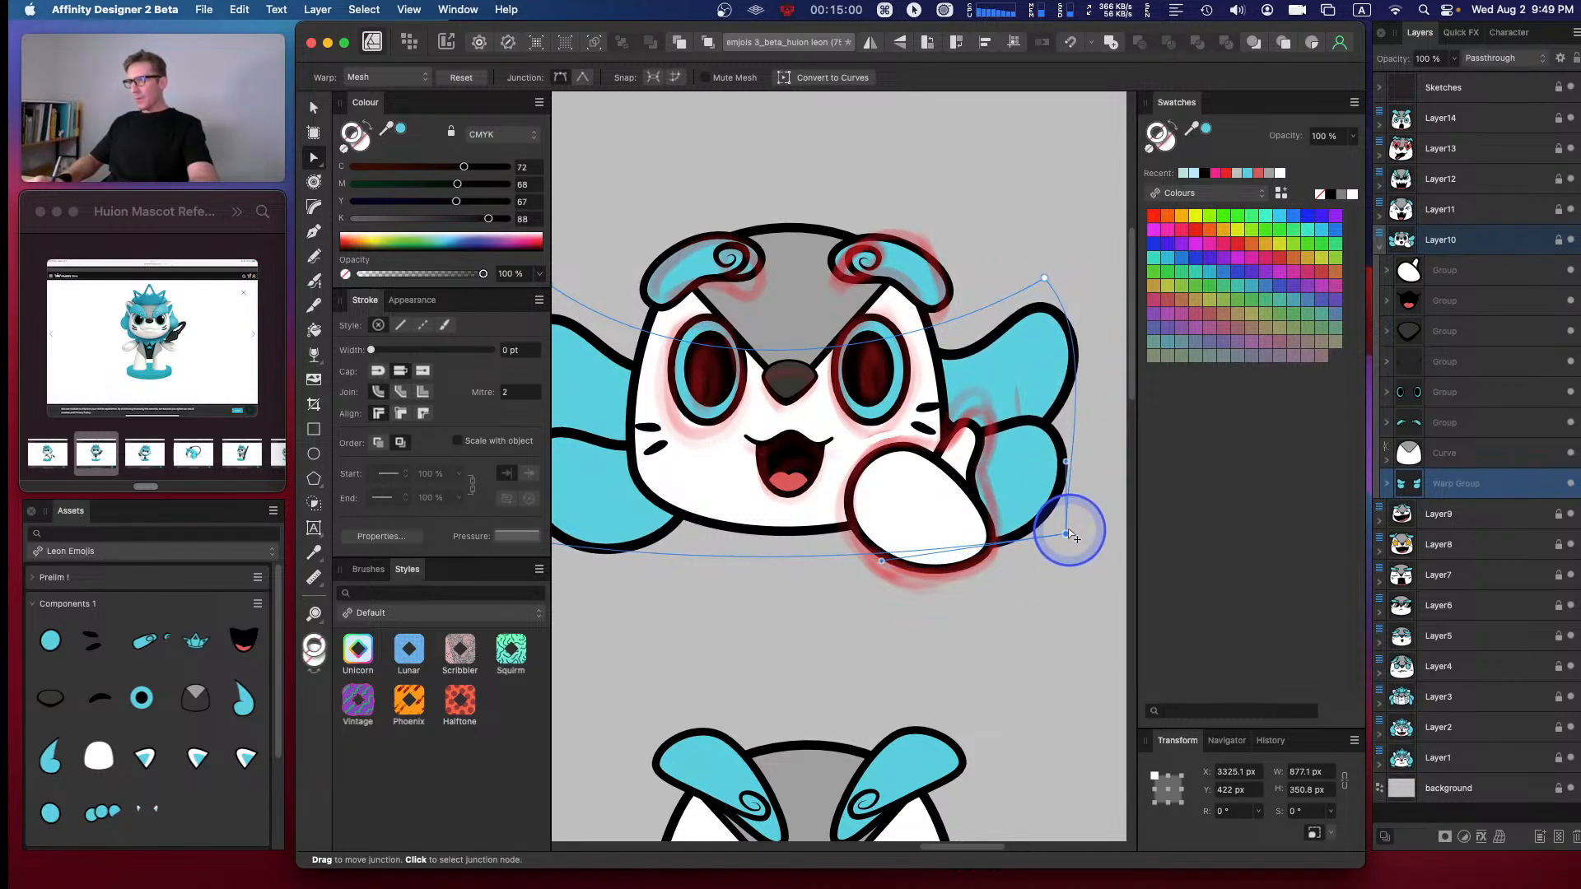
- Scale the warped lobe group down around its centre to about 792 by 317 px and compare it with the neighbouring emojis
key(v)
drag(1062, 323, 1006, 371)
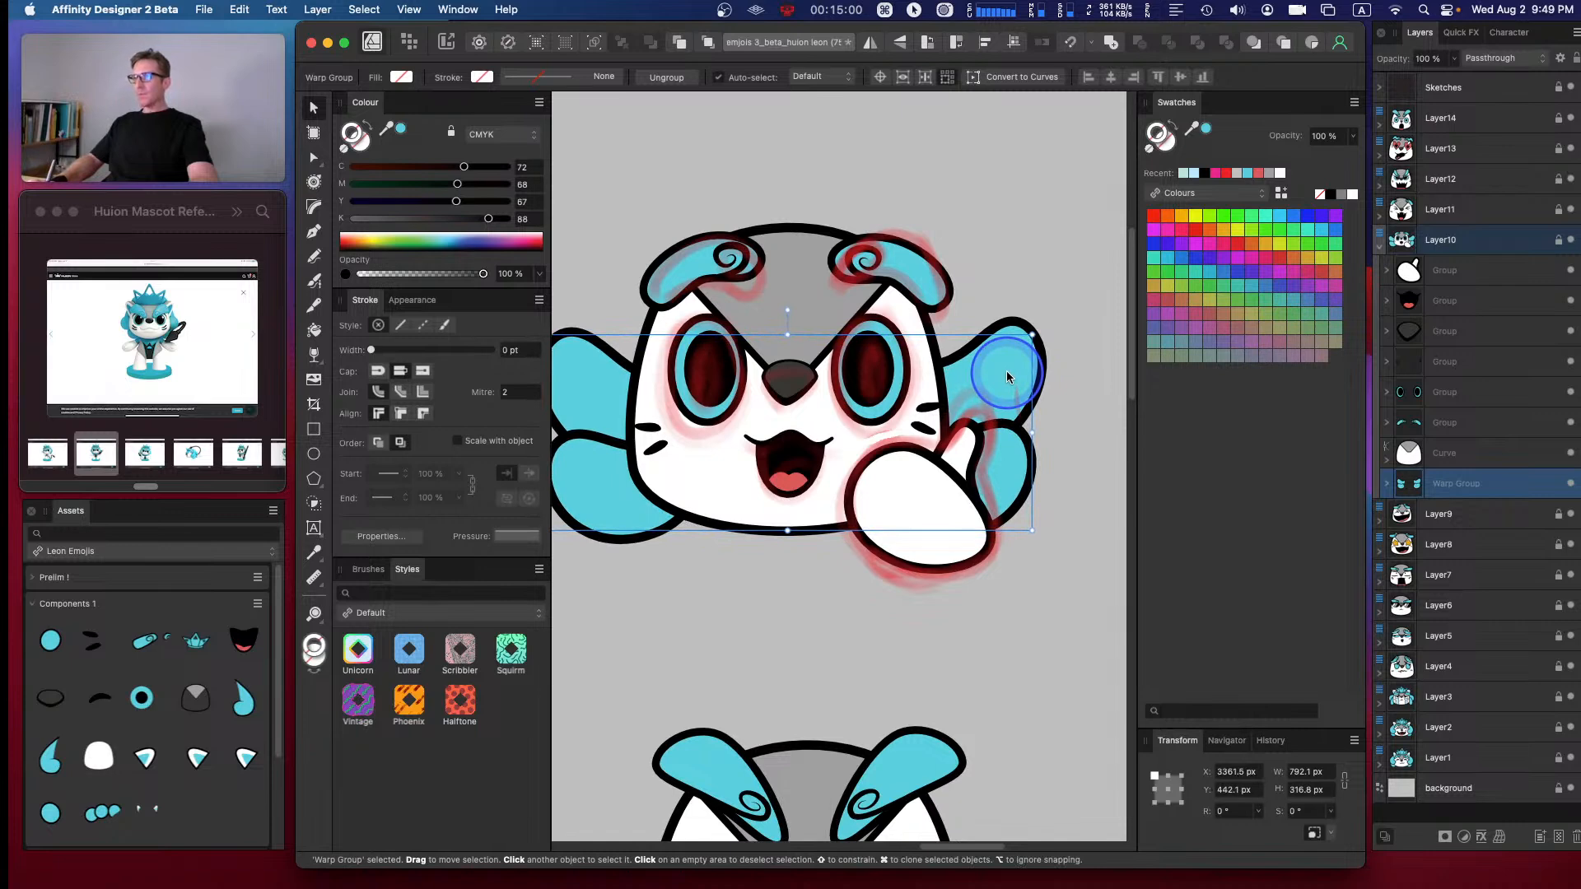
click(1055, 279)
key(super+minus)
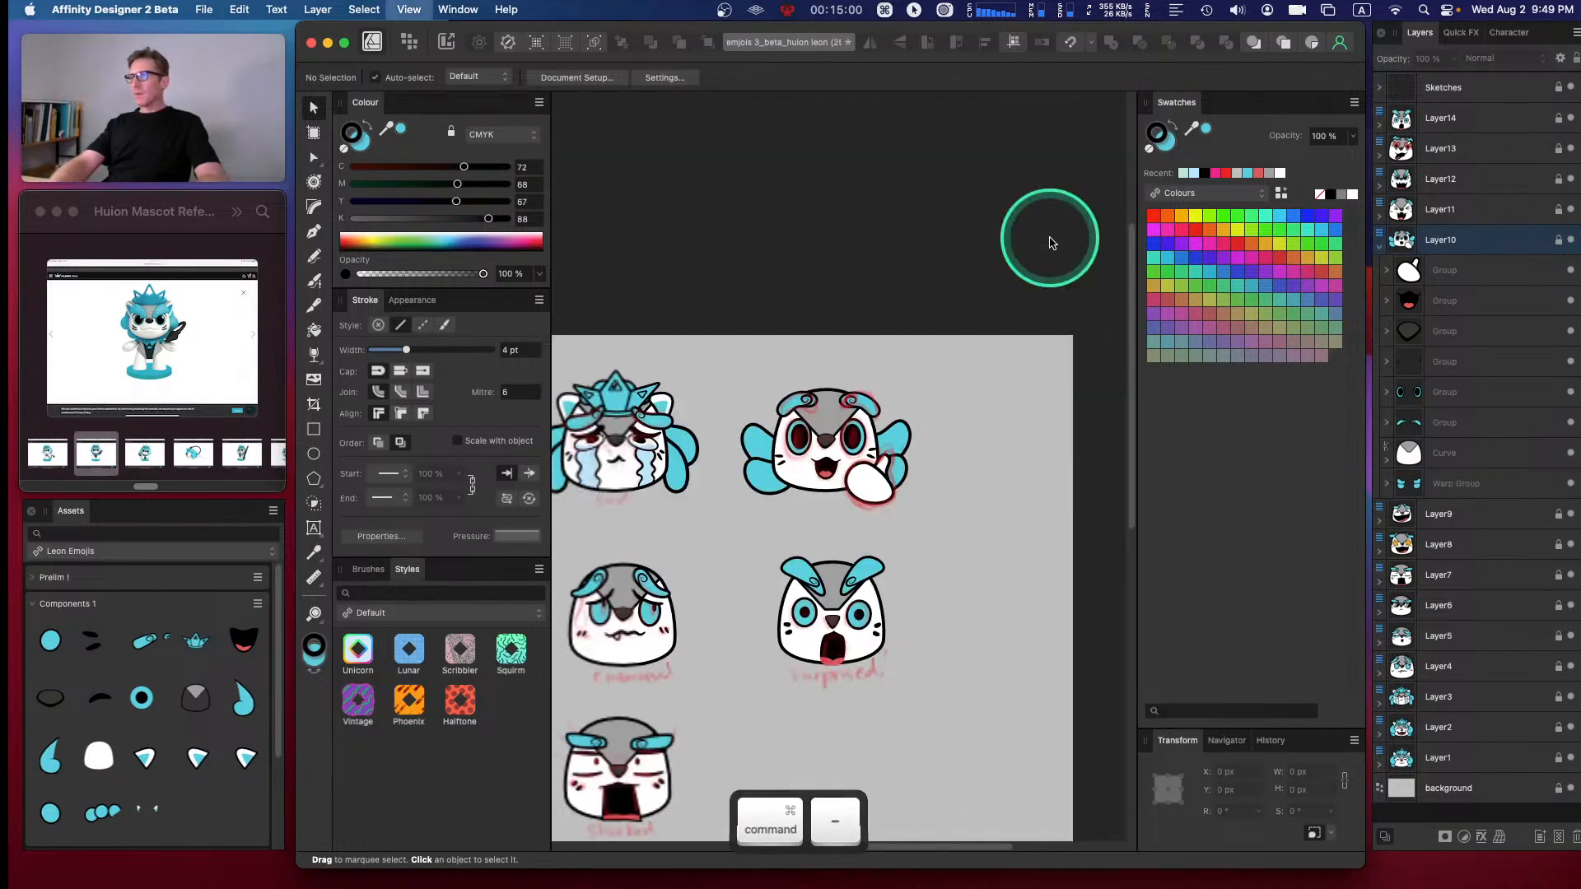
key(super+equal)
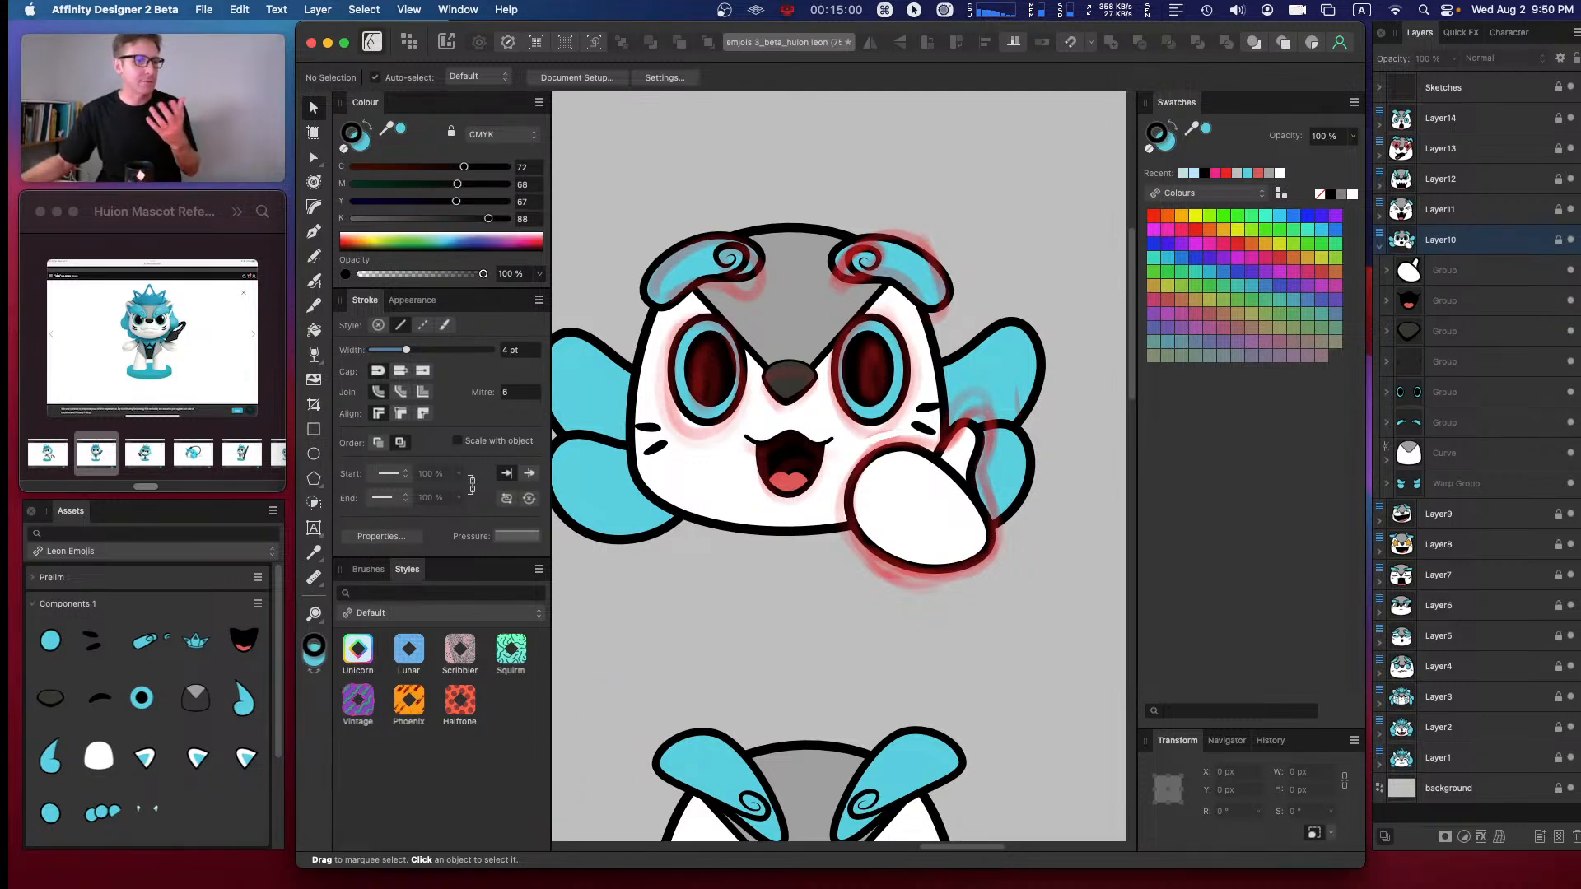
key(super+Tab)
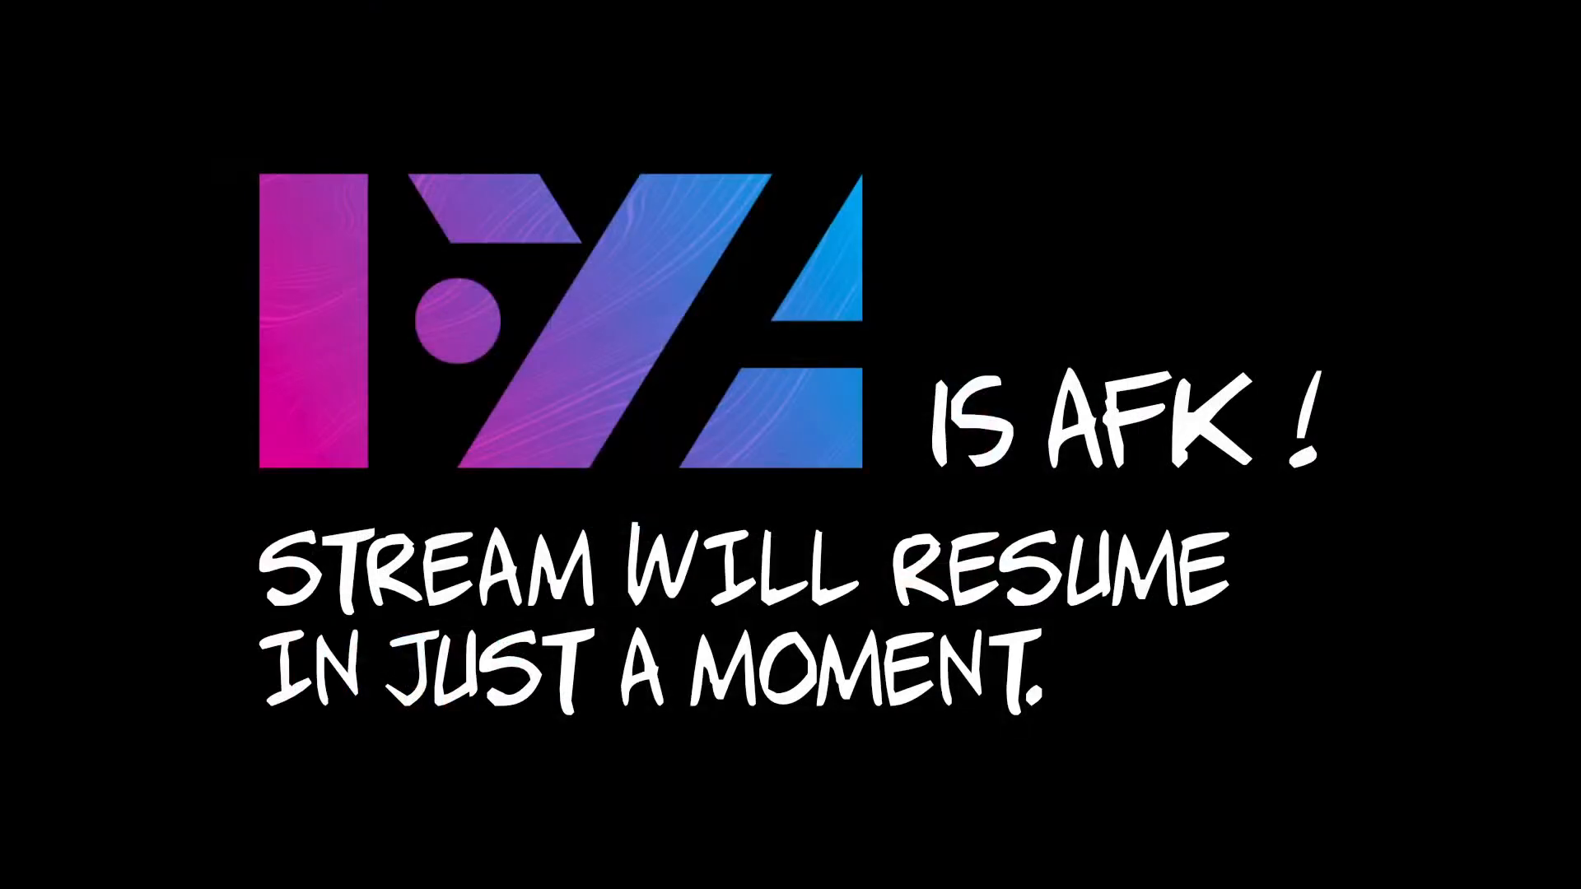
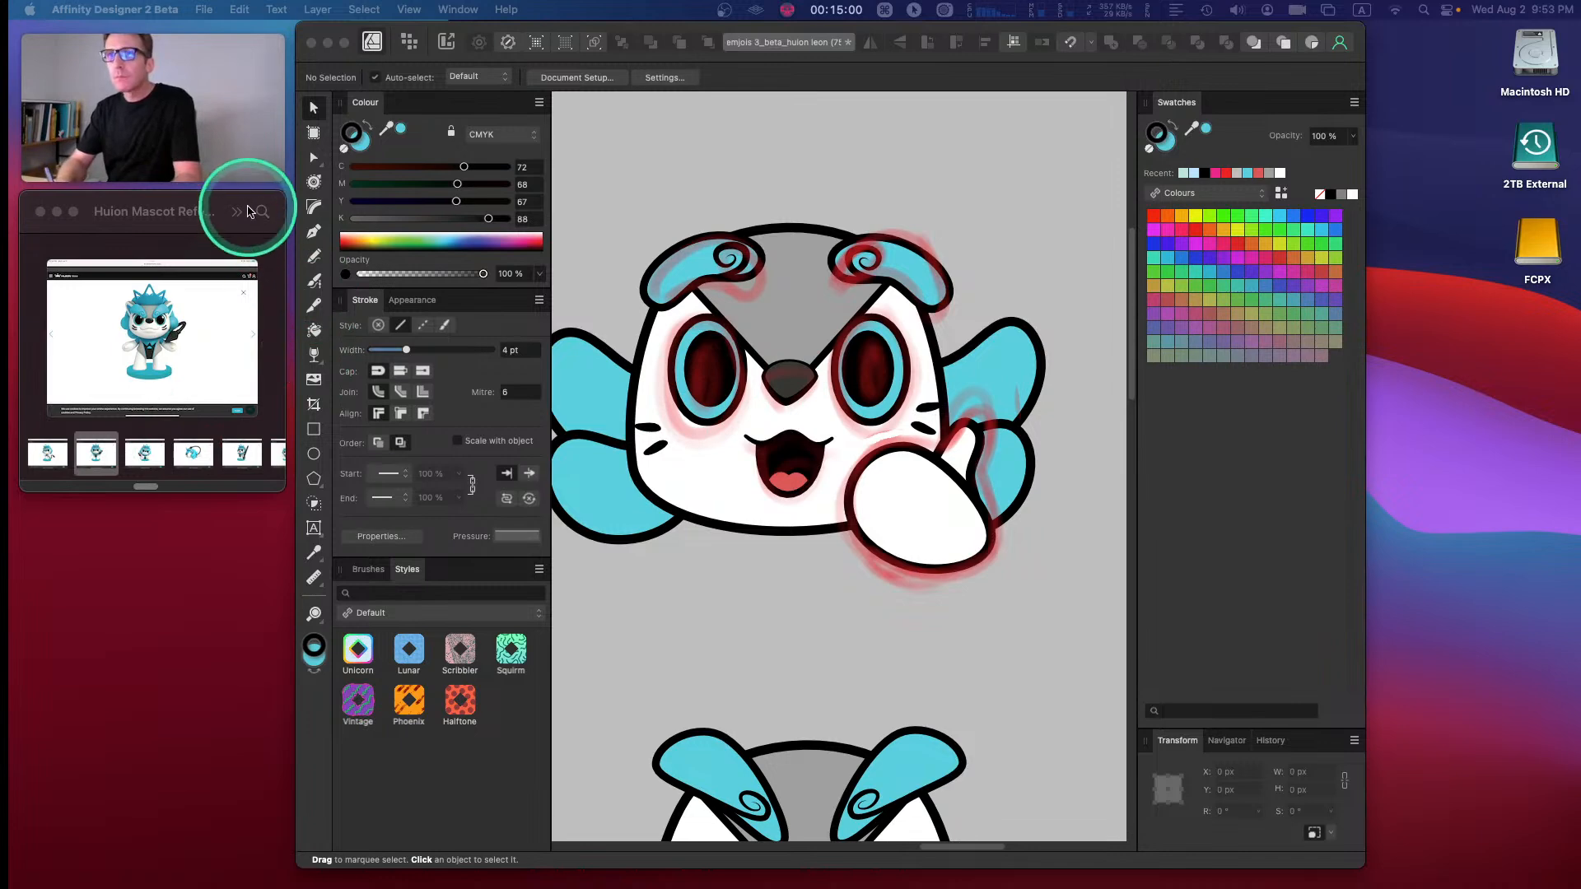
click(250, 216)
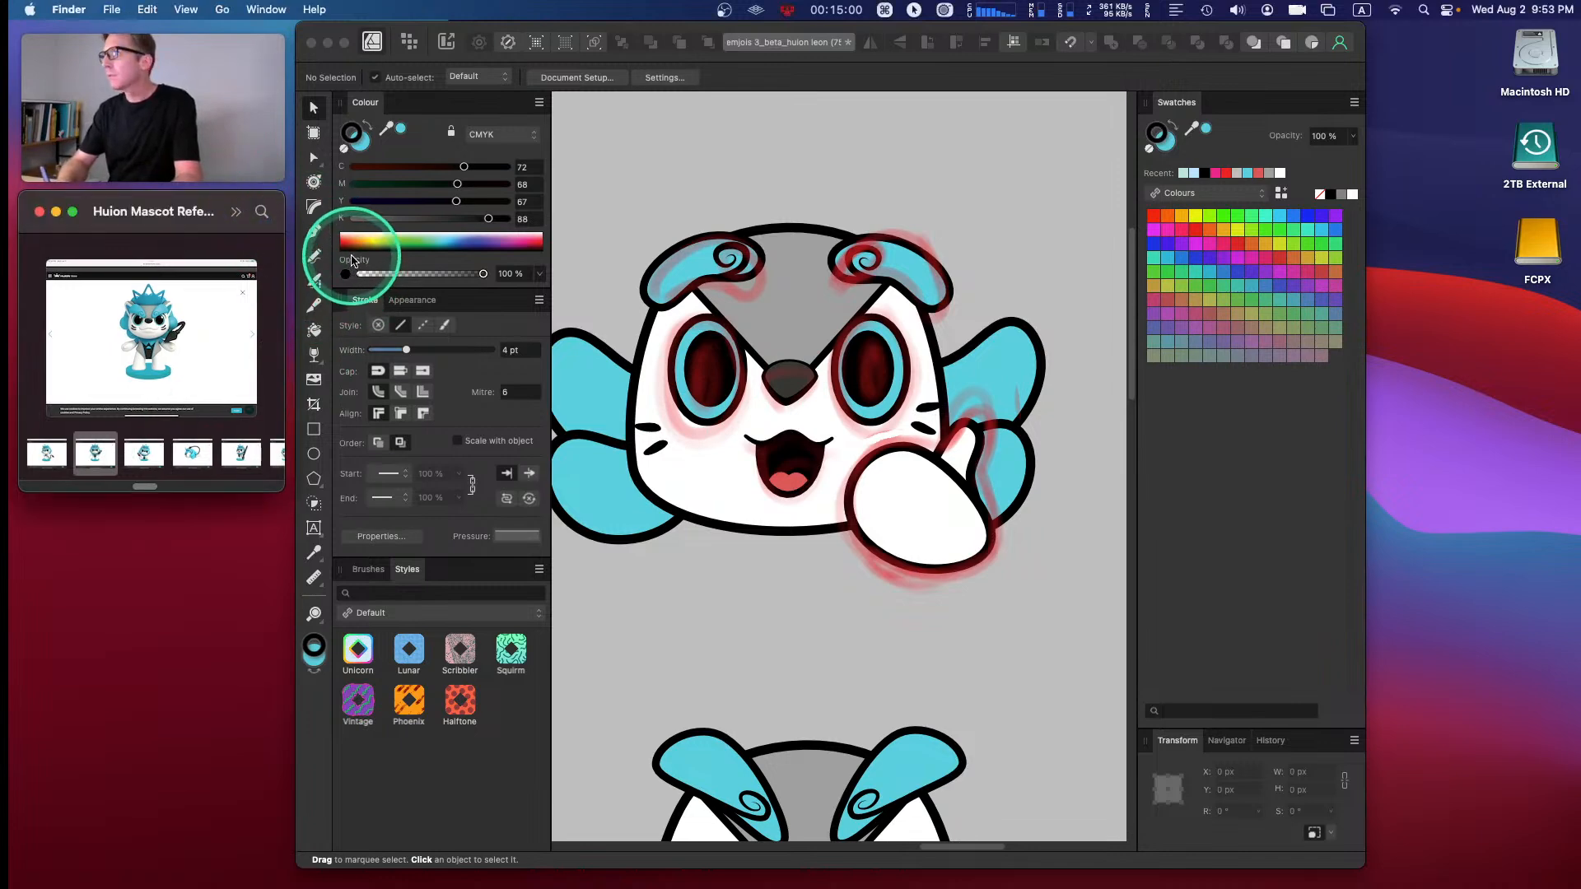
click(796, 41)
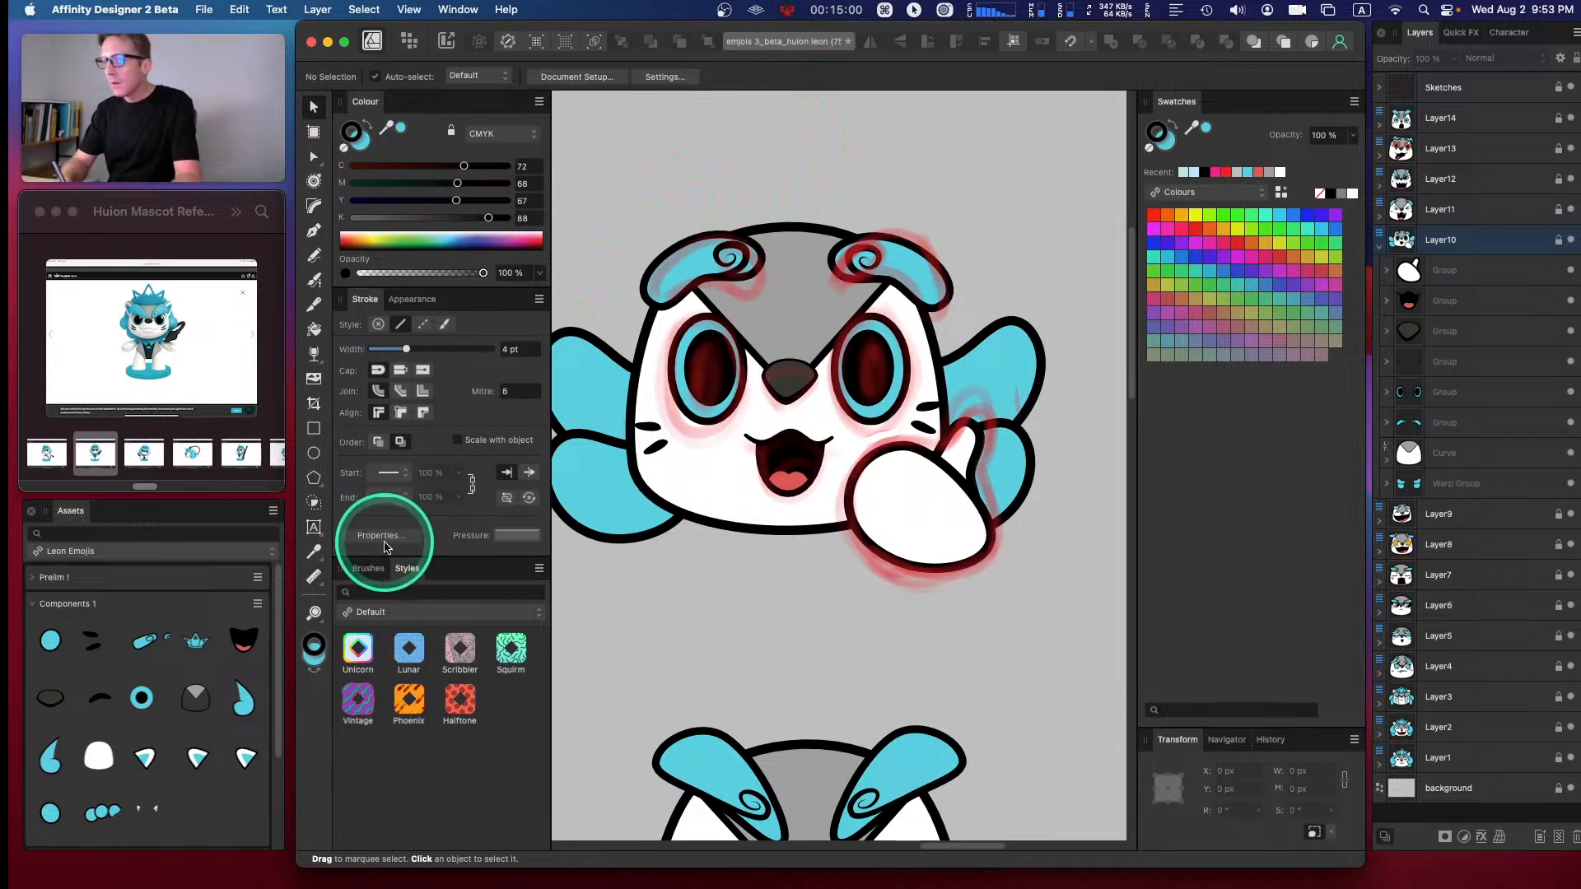
- Place the crown asset from Components 1 on top of the head, sized about 387 by 236 px
drag(196, 641, 806, 195)
drag(976, 105, 879, 158)
drag(784, 238, 829, 211)
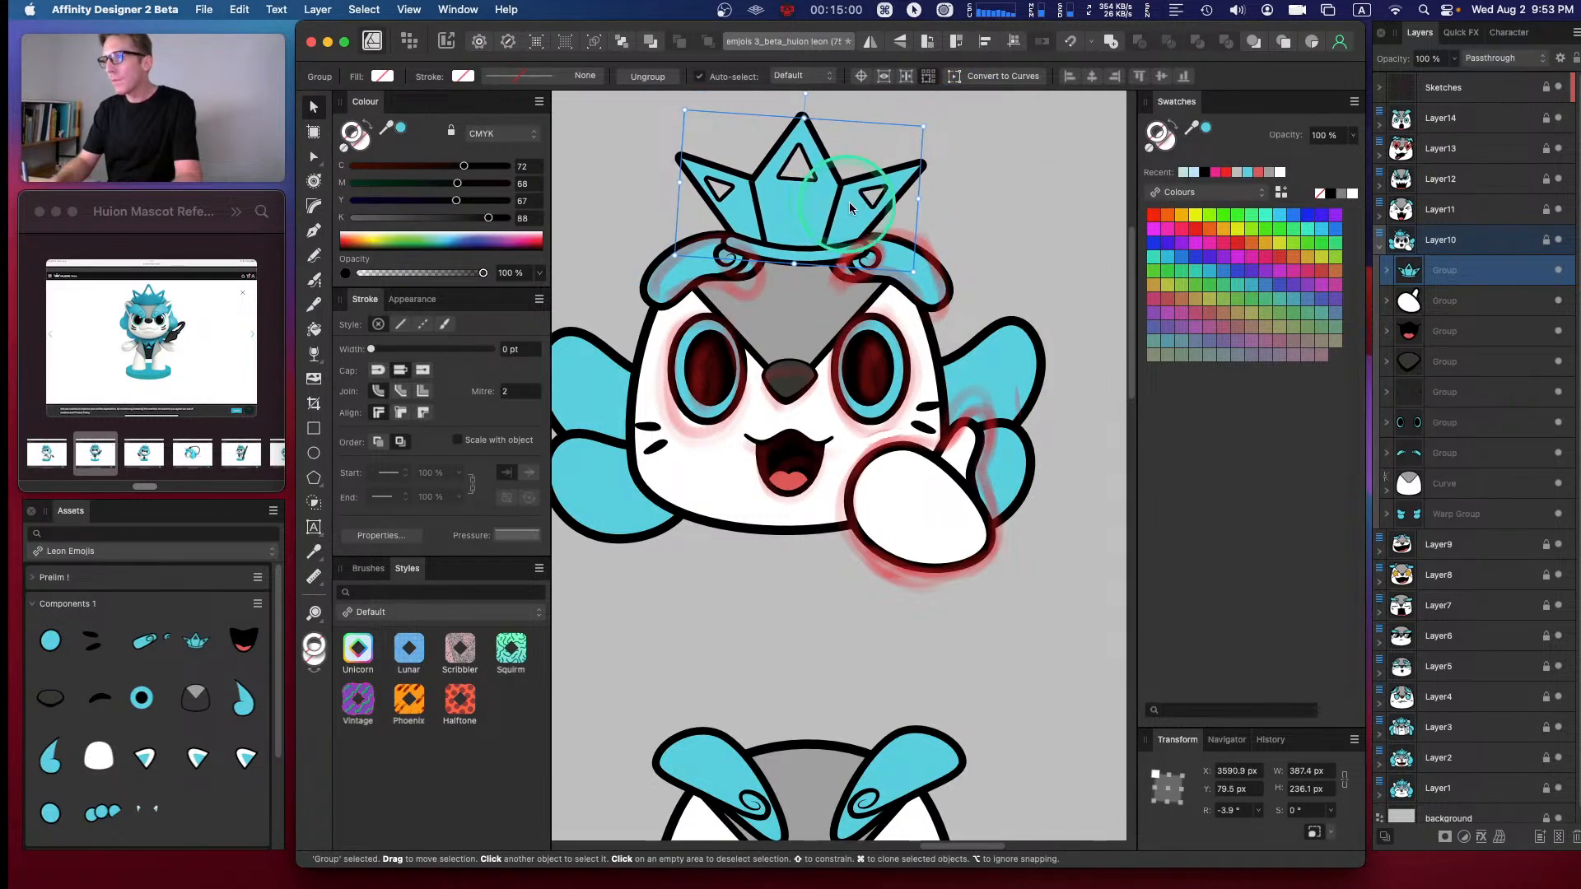
key(space)
drag(988, 246, 980, 331)
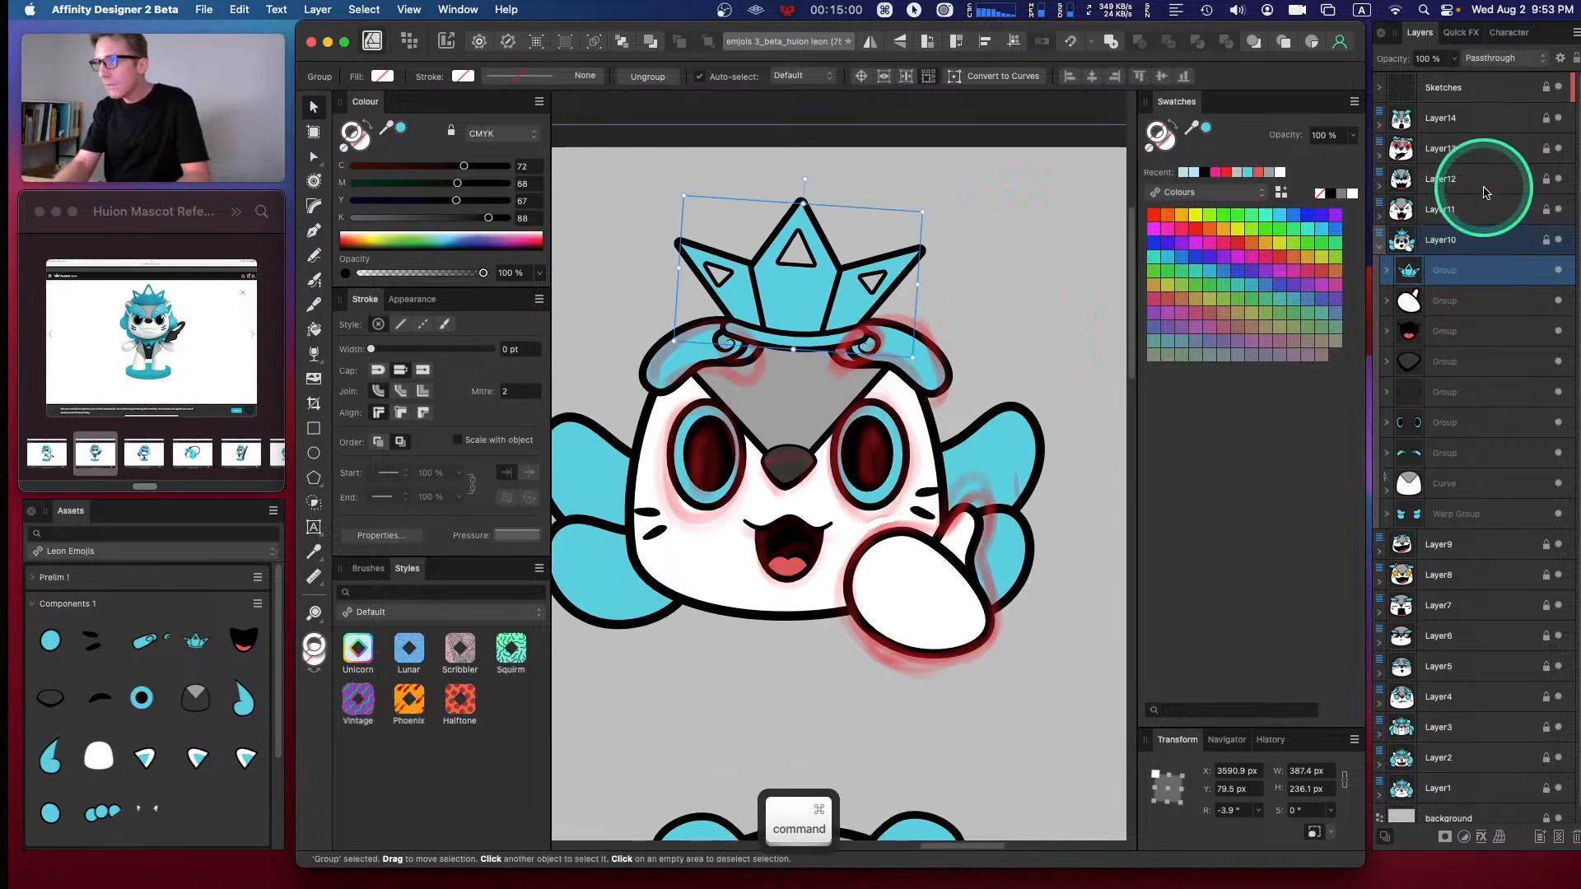
- Send the crown backward behind the curled turquoise brows and shift it slightly down and to the left
key(super+bracketleft)
key(super+bracketleft)
key(super+bracketleft)
key(super+bracketleft)
key(super+bracketleft)
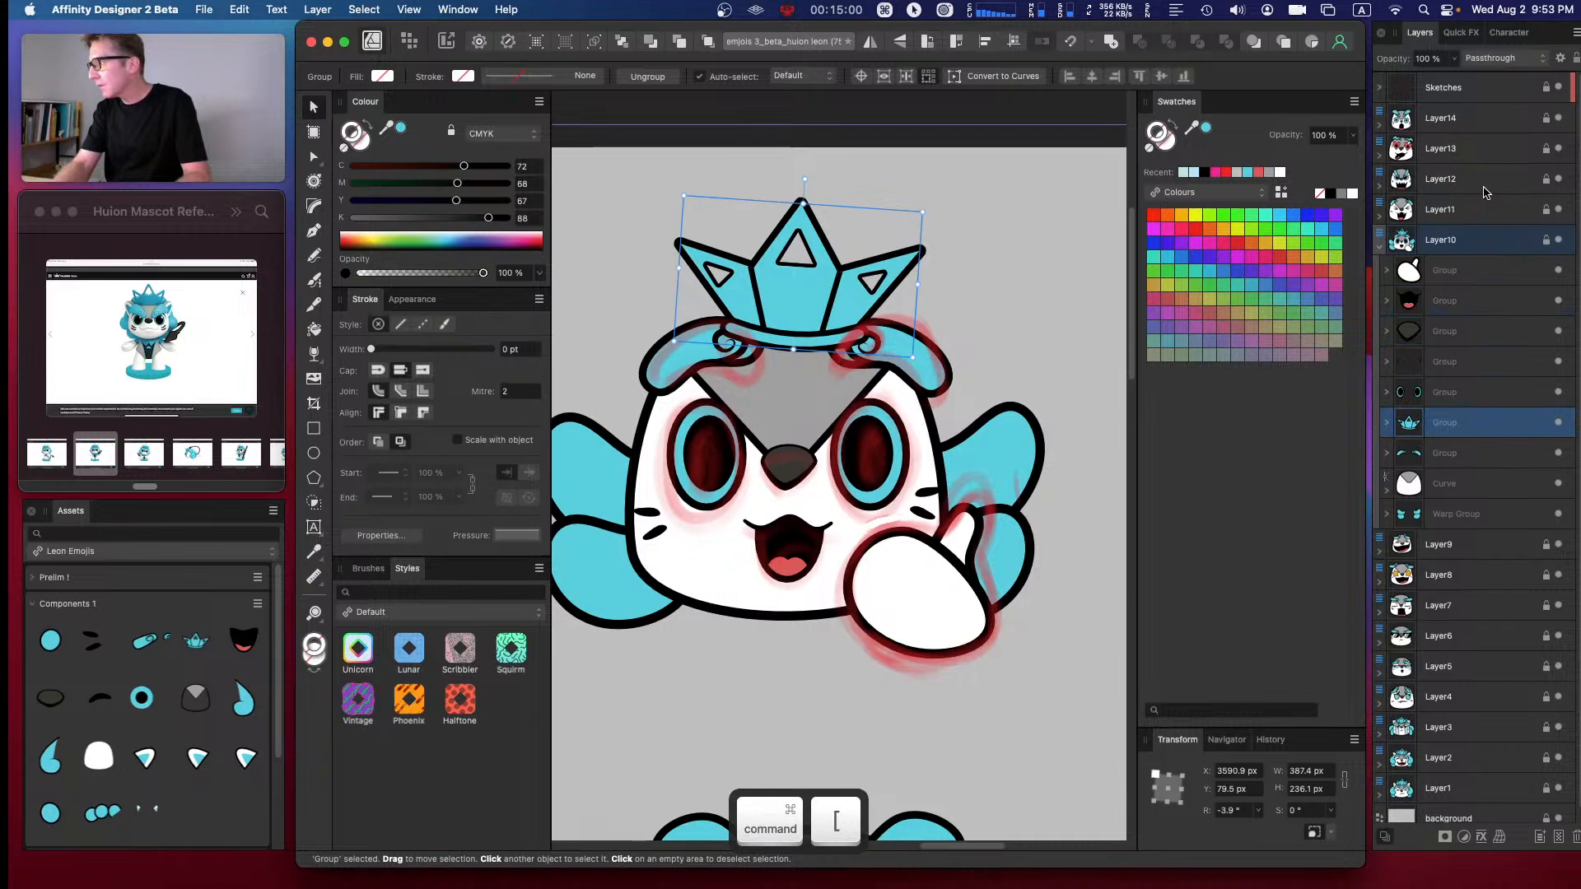
key(super+bracketleft)
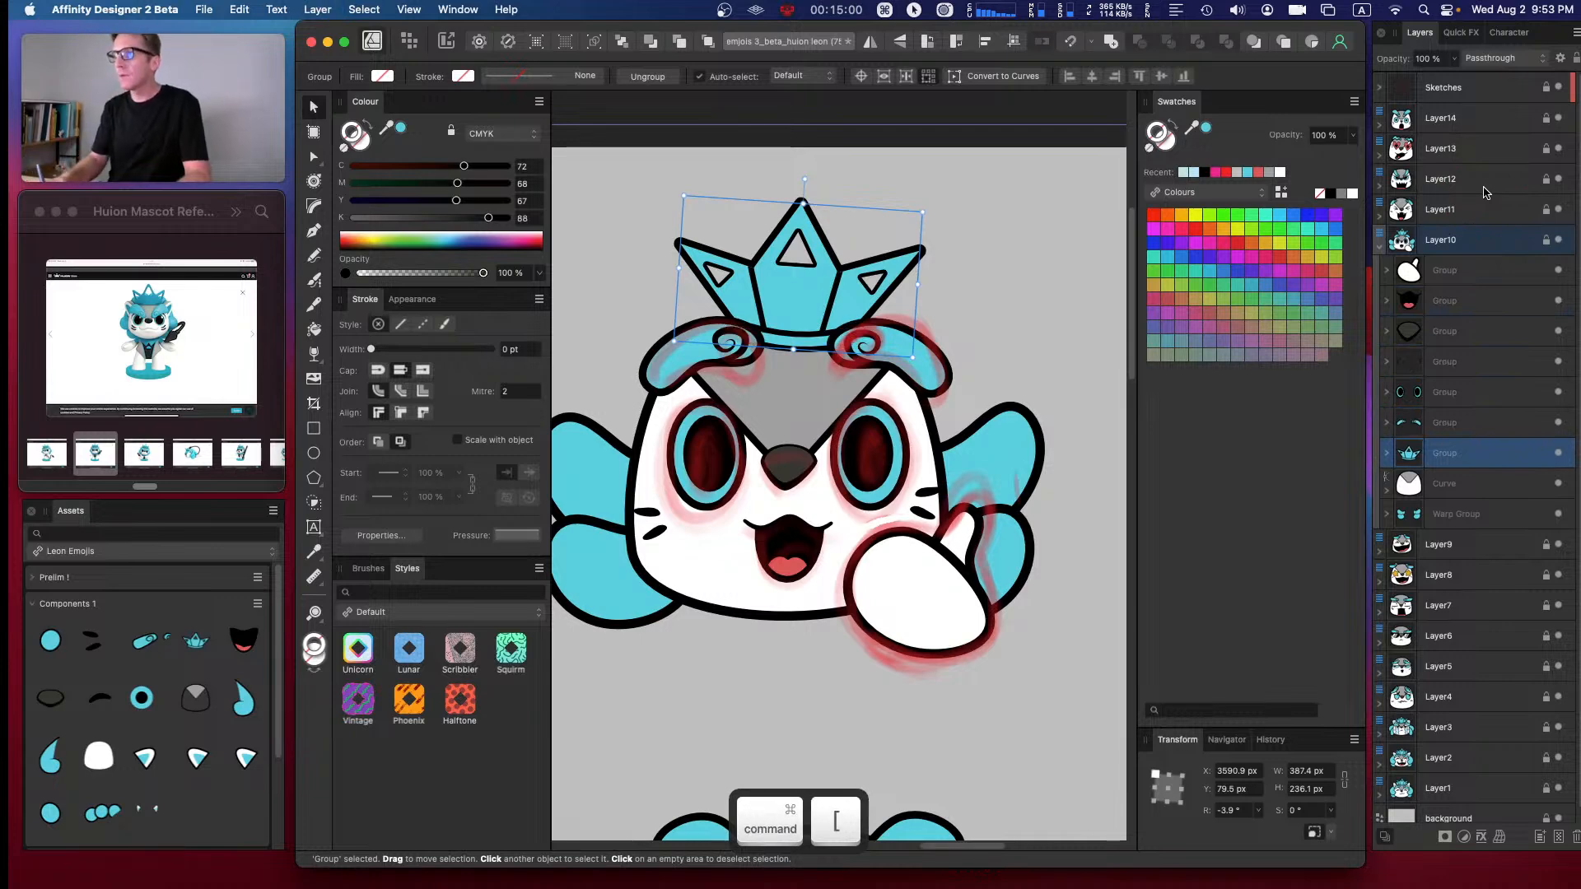
mouse_move(807, 298)
mouse_down()
mouse_move(794, 311)
mouse_move(815, 301)
mouse_up()
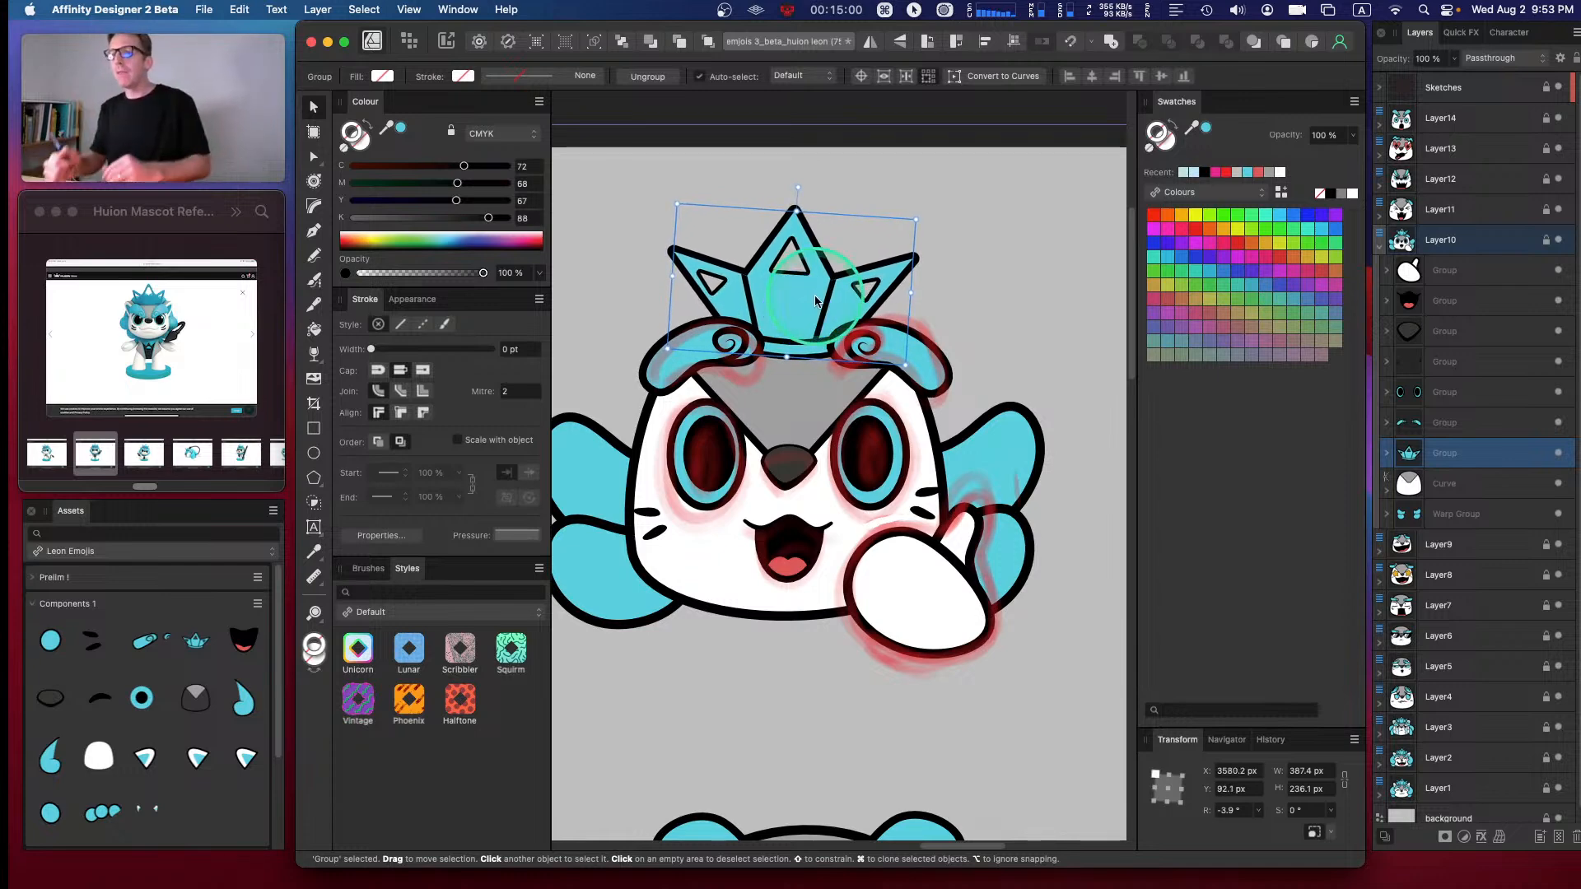
- Place the turquoise ball-cluster asset over the crown's base at about 402 by 172 px and send it behind the crown and head shape
click(101, 813)
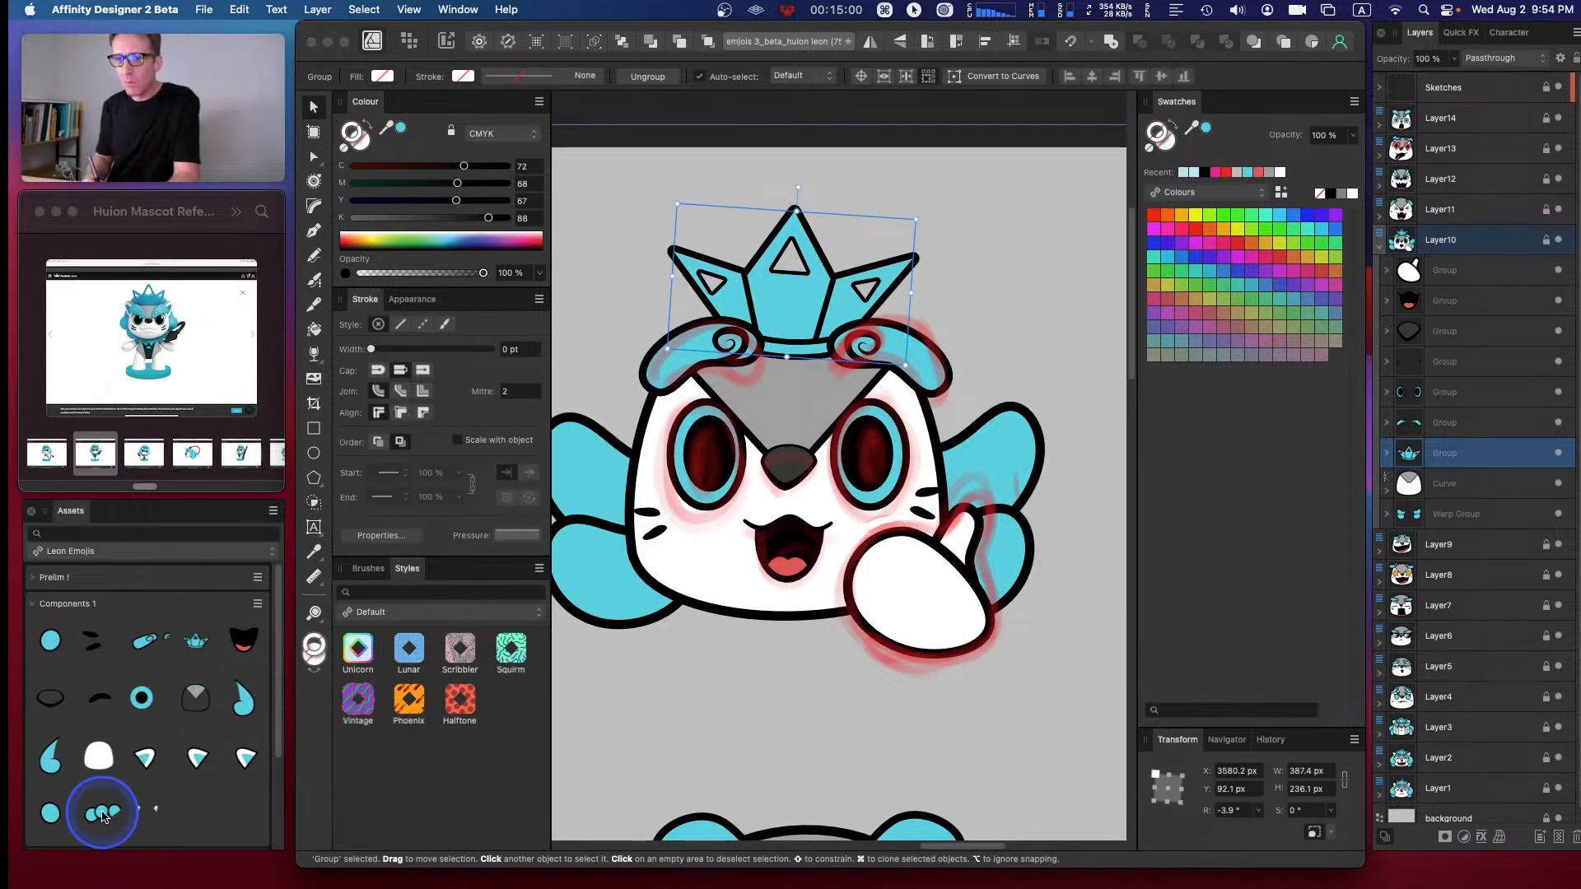
drag(561, 498, 793, 328)
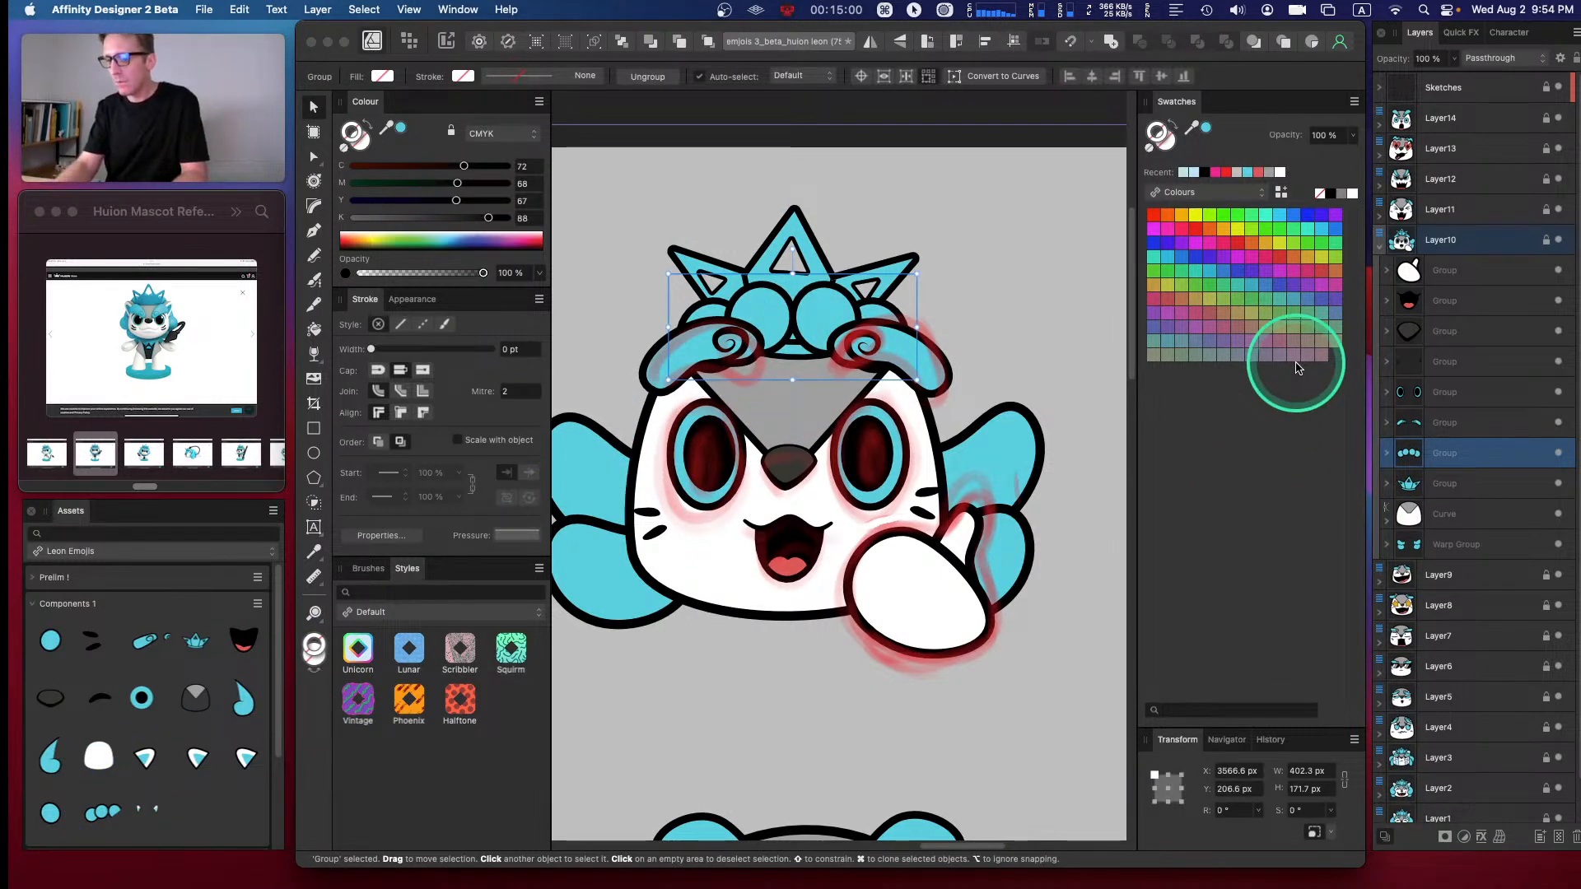
key(super+bracketleft)
key(super+bracketleft)
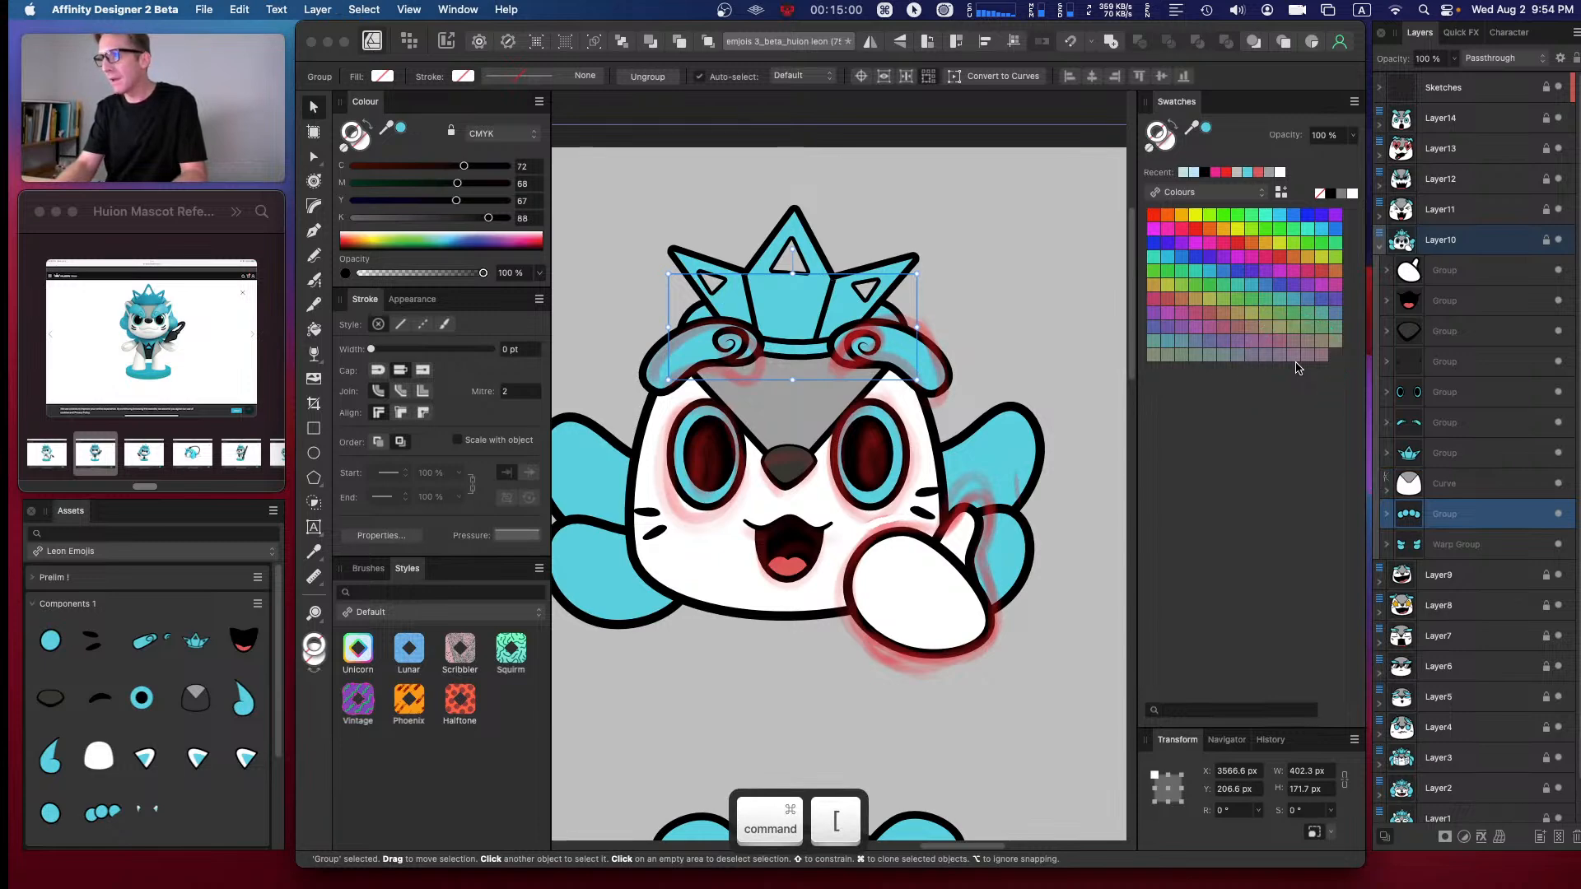
click(823, 327)
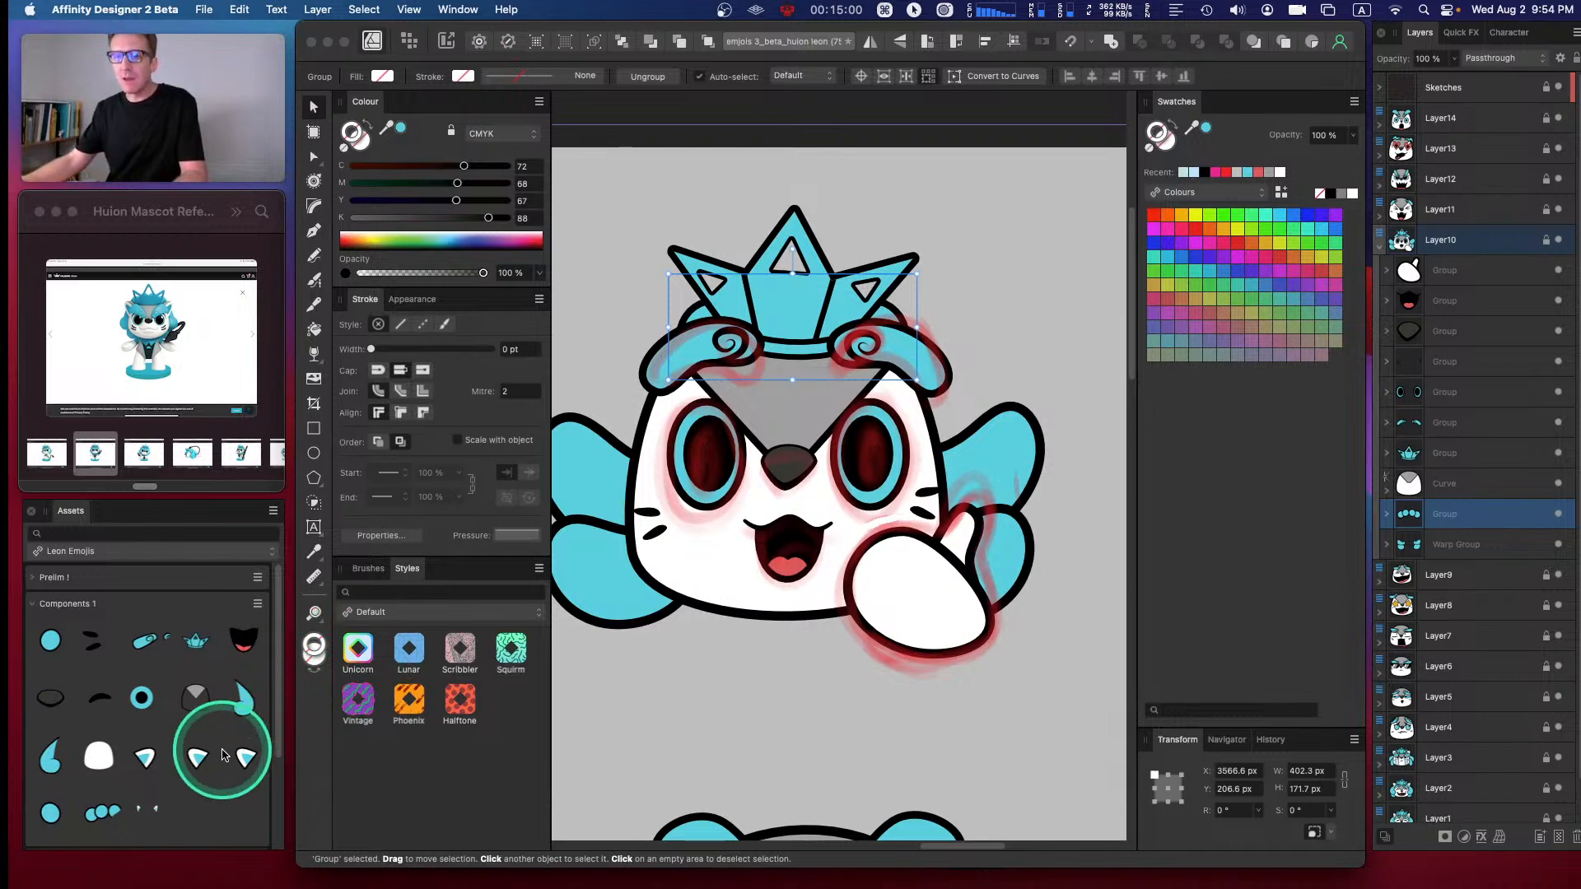
- Delete the tiny two-mark asset at the end of Components 1
right_click(153, 807)
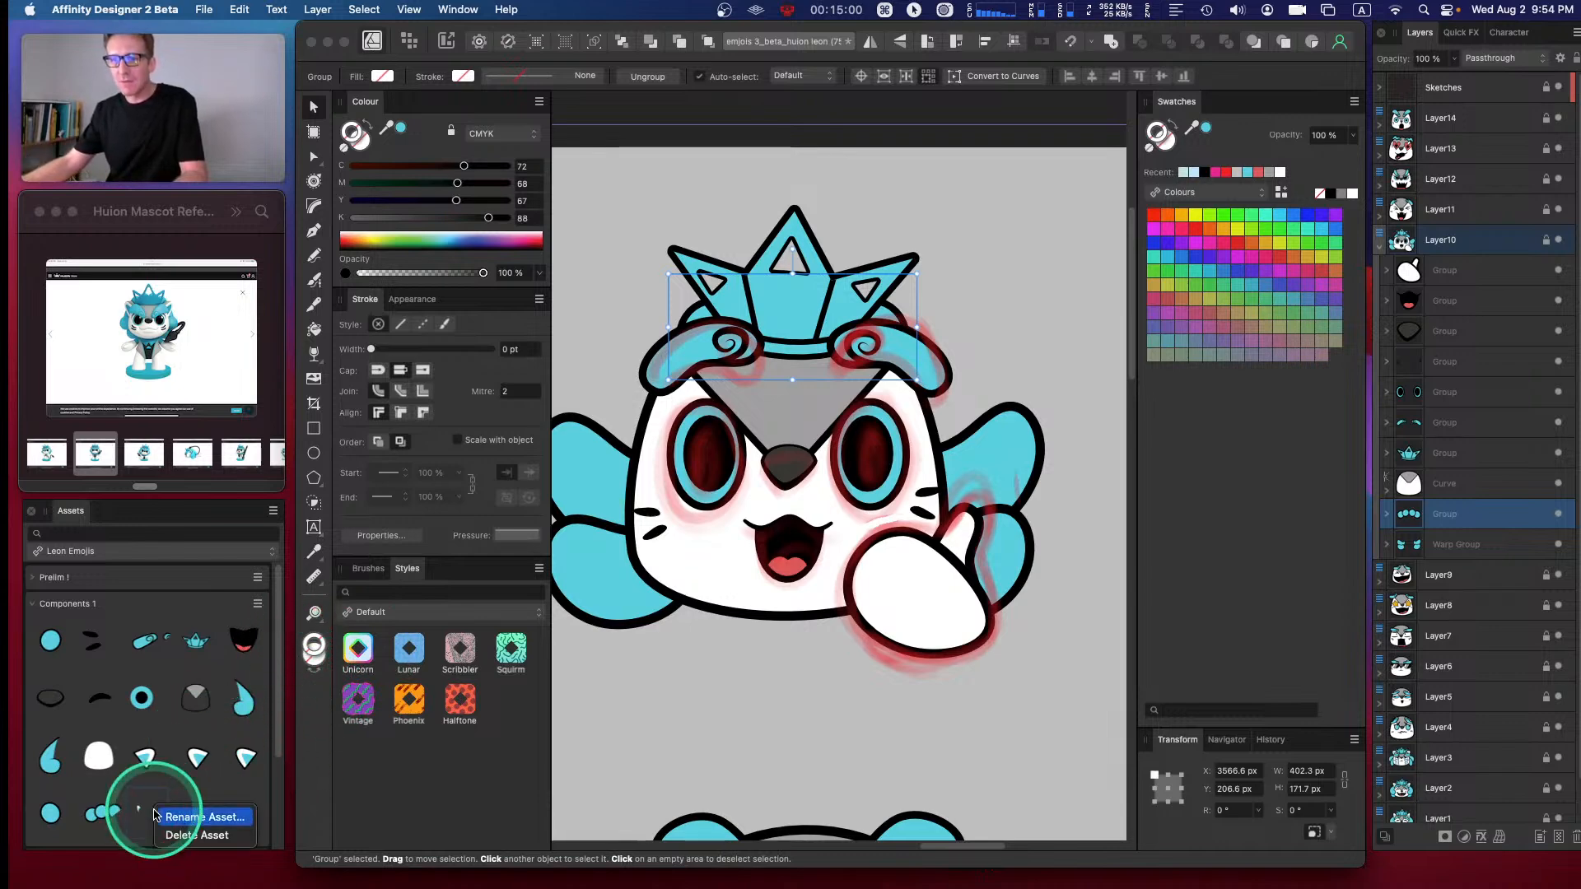
click(191, 836)
click(838, 346)
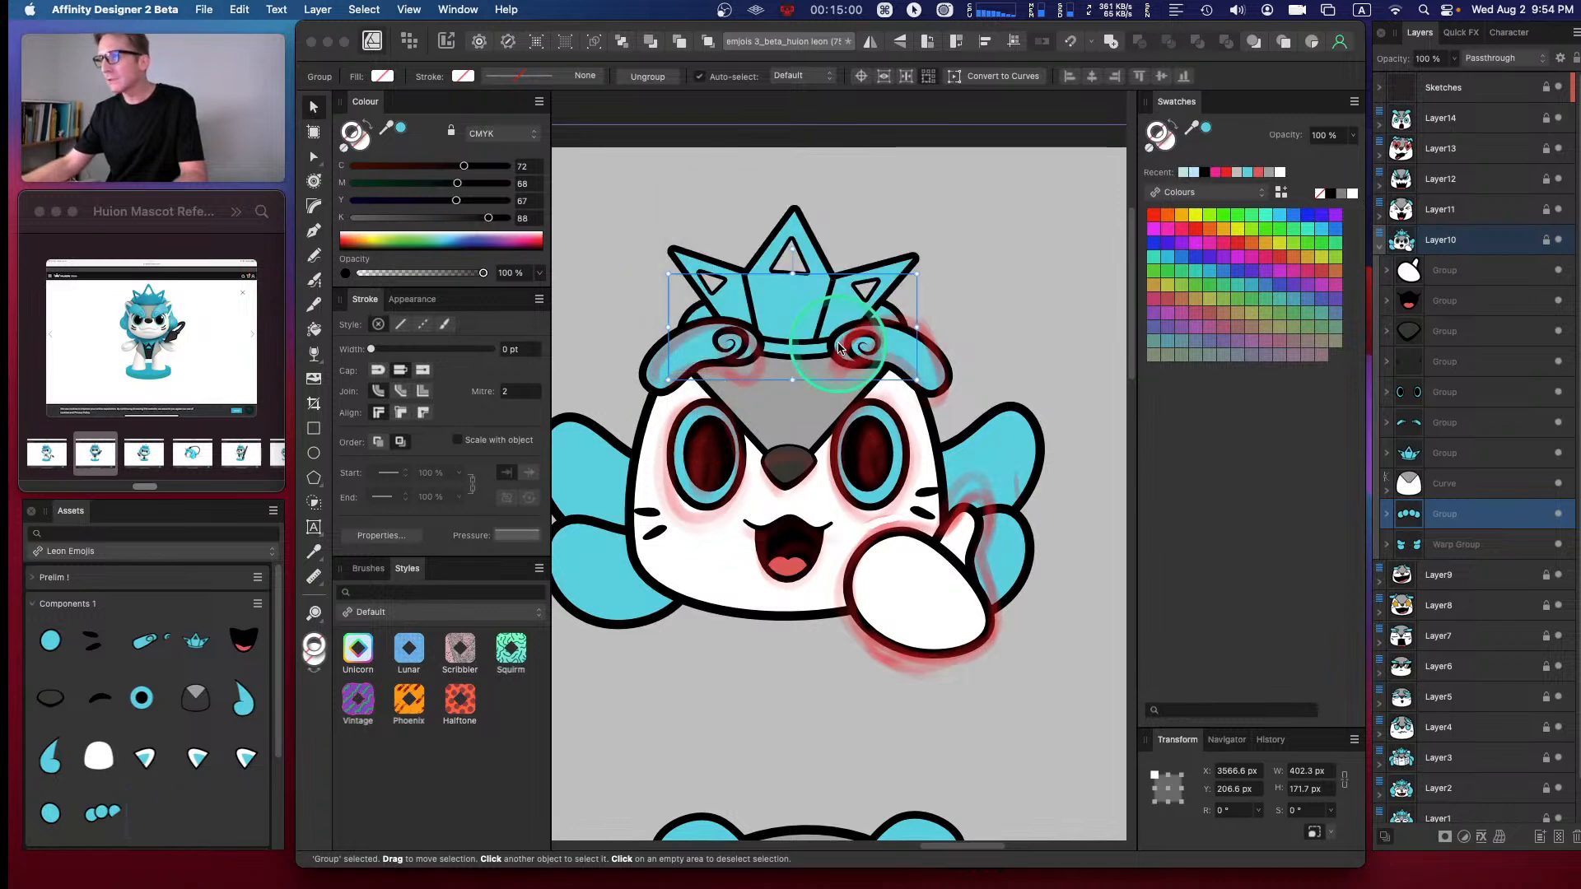
- Copy the cat-ears group from Layer2, the laughing emoji
key(space)
drag(719, 563, 1262, 604)
drag(745, 448, 1448, 425)
click(935, 382)
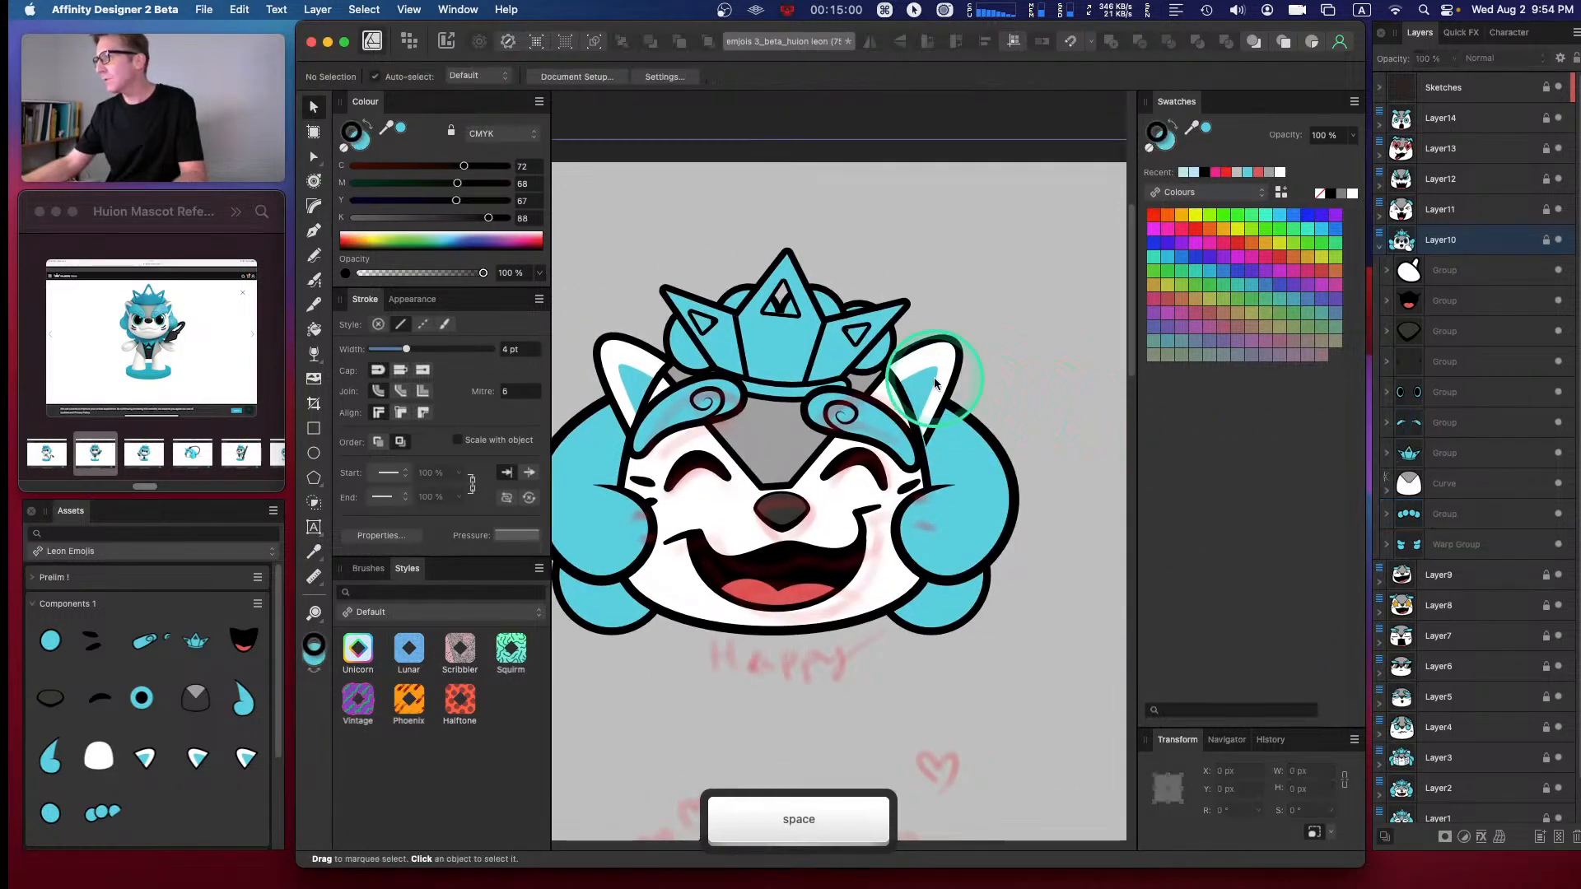
click(1380, 246)
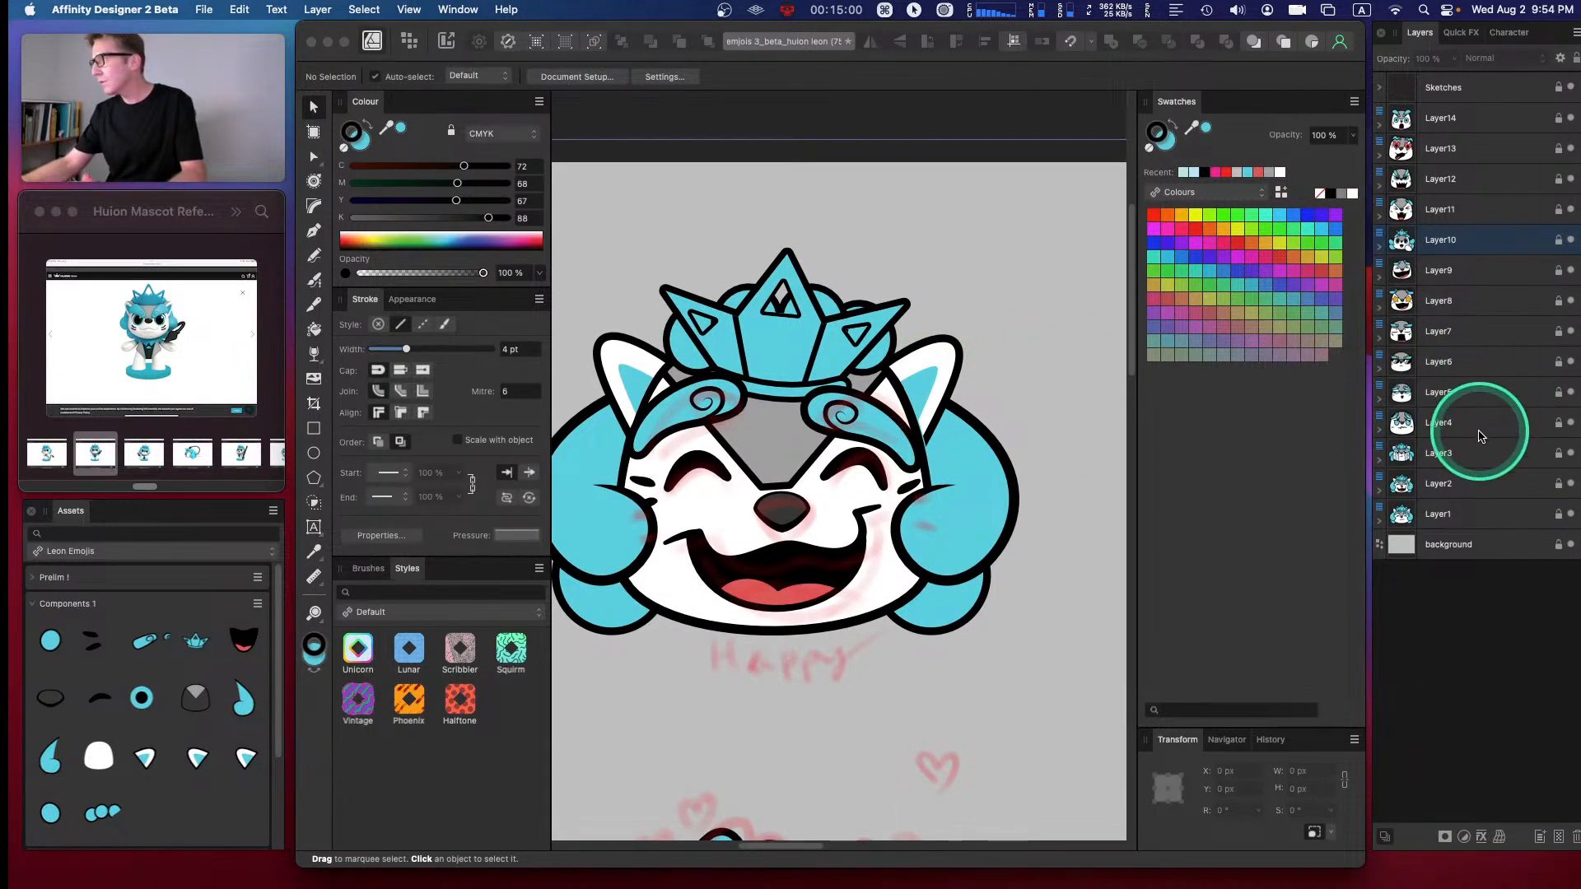
click(1441, 482)
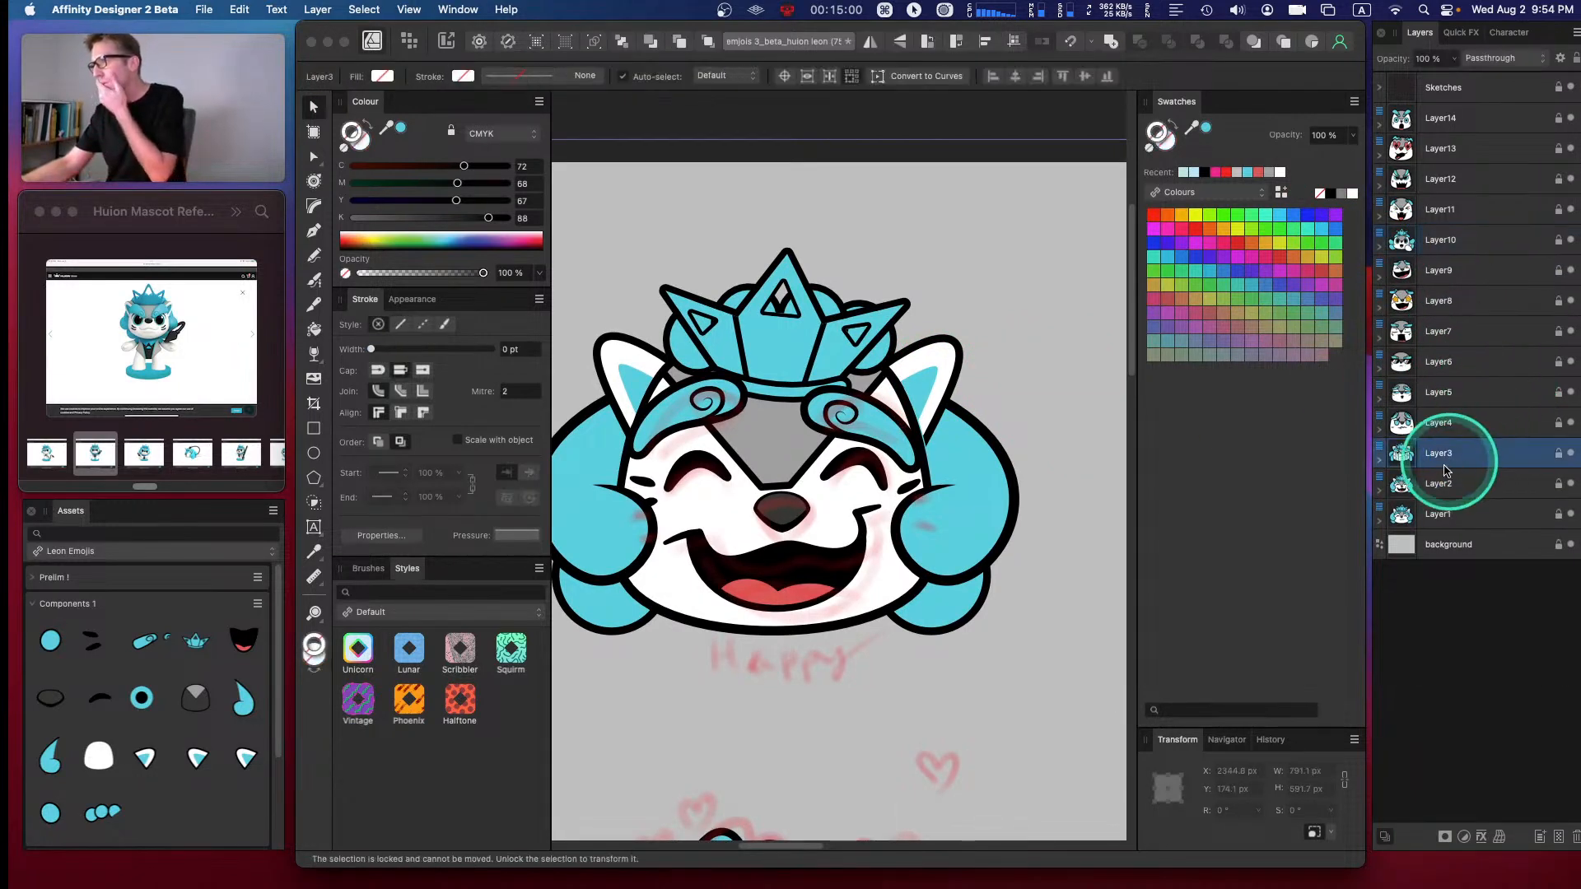
click(1380, 493)
scroll(1569, 630, down, 3)
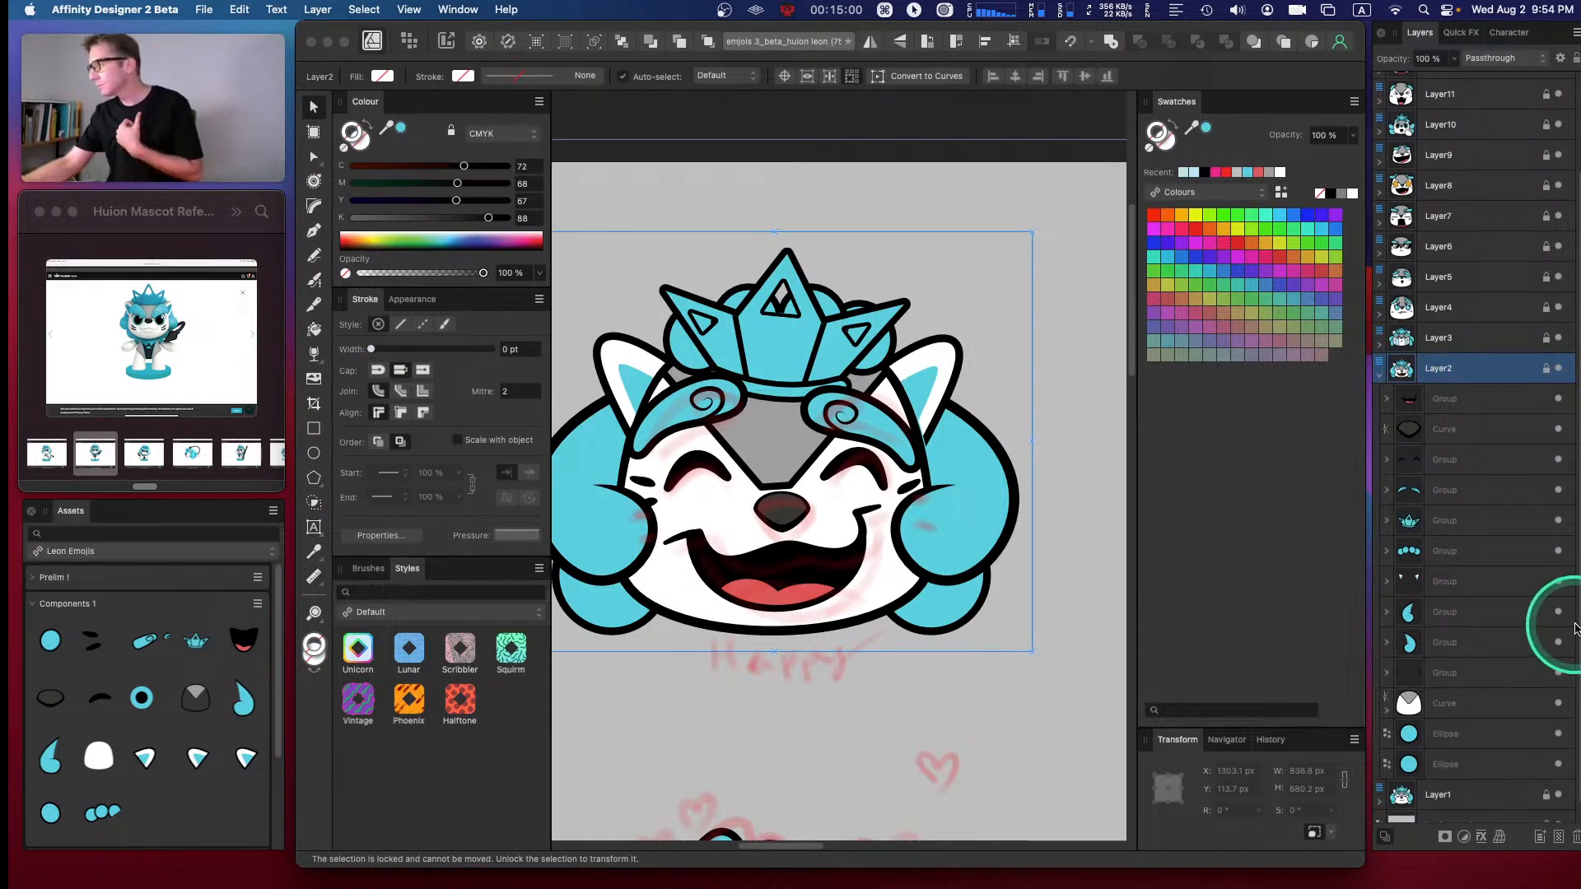
scroll(1574, 634, down, 1)
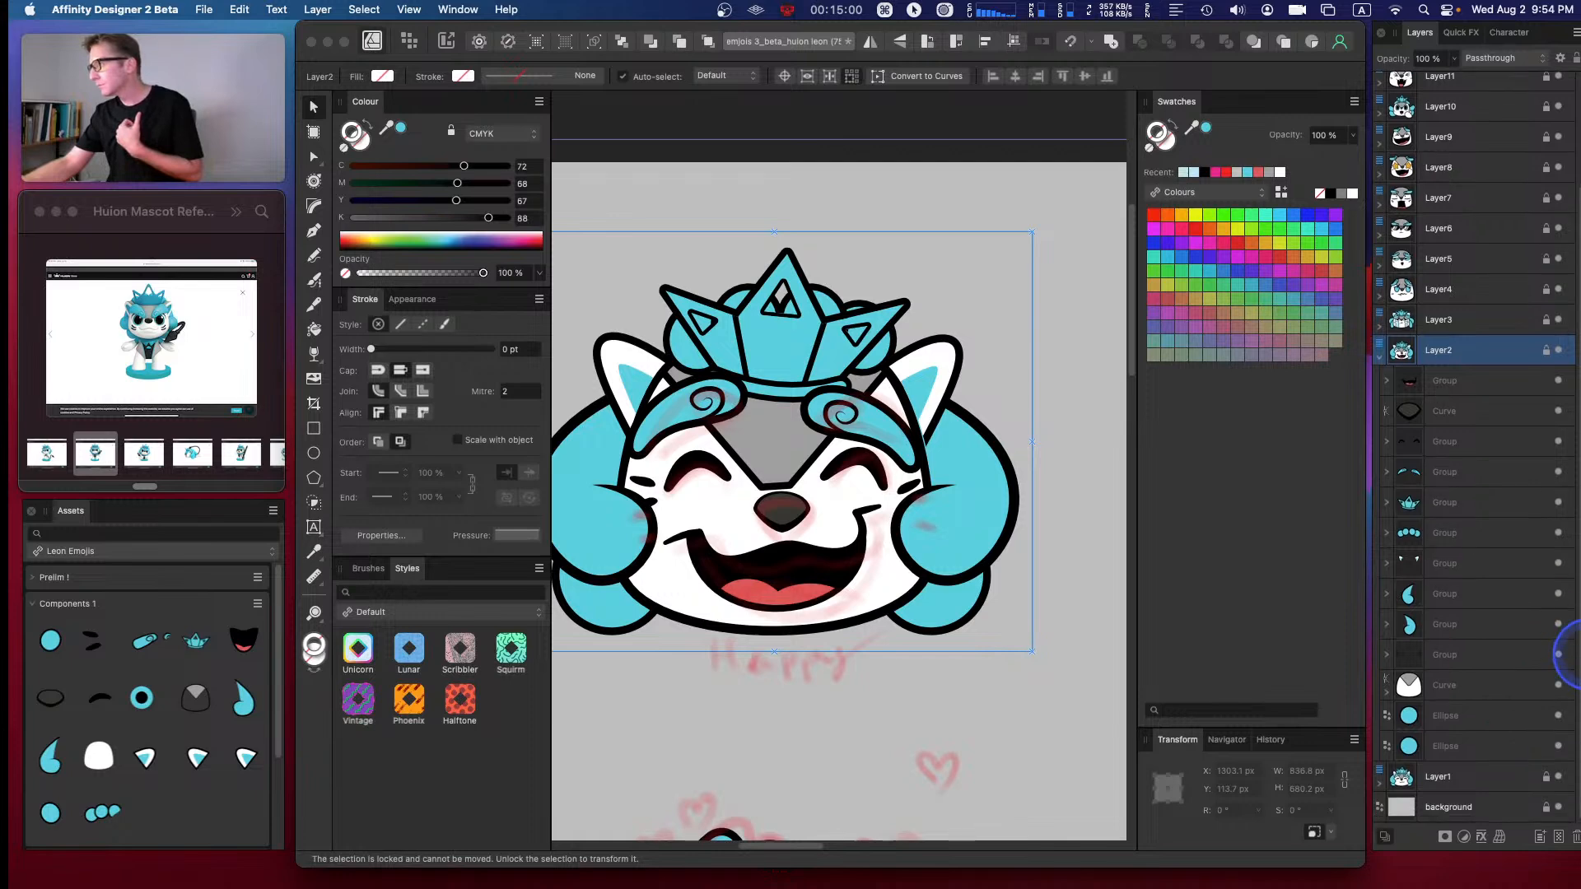
click(1463, 564)
key(super+c)
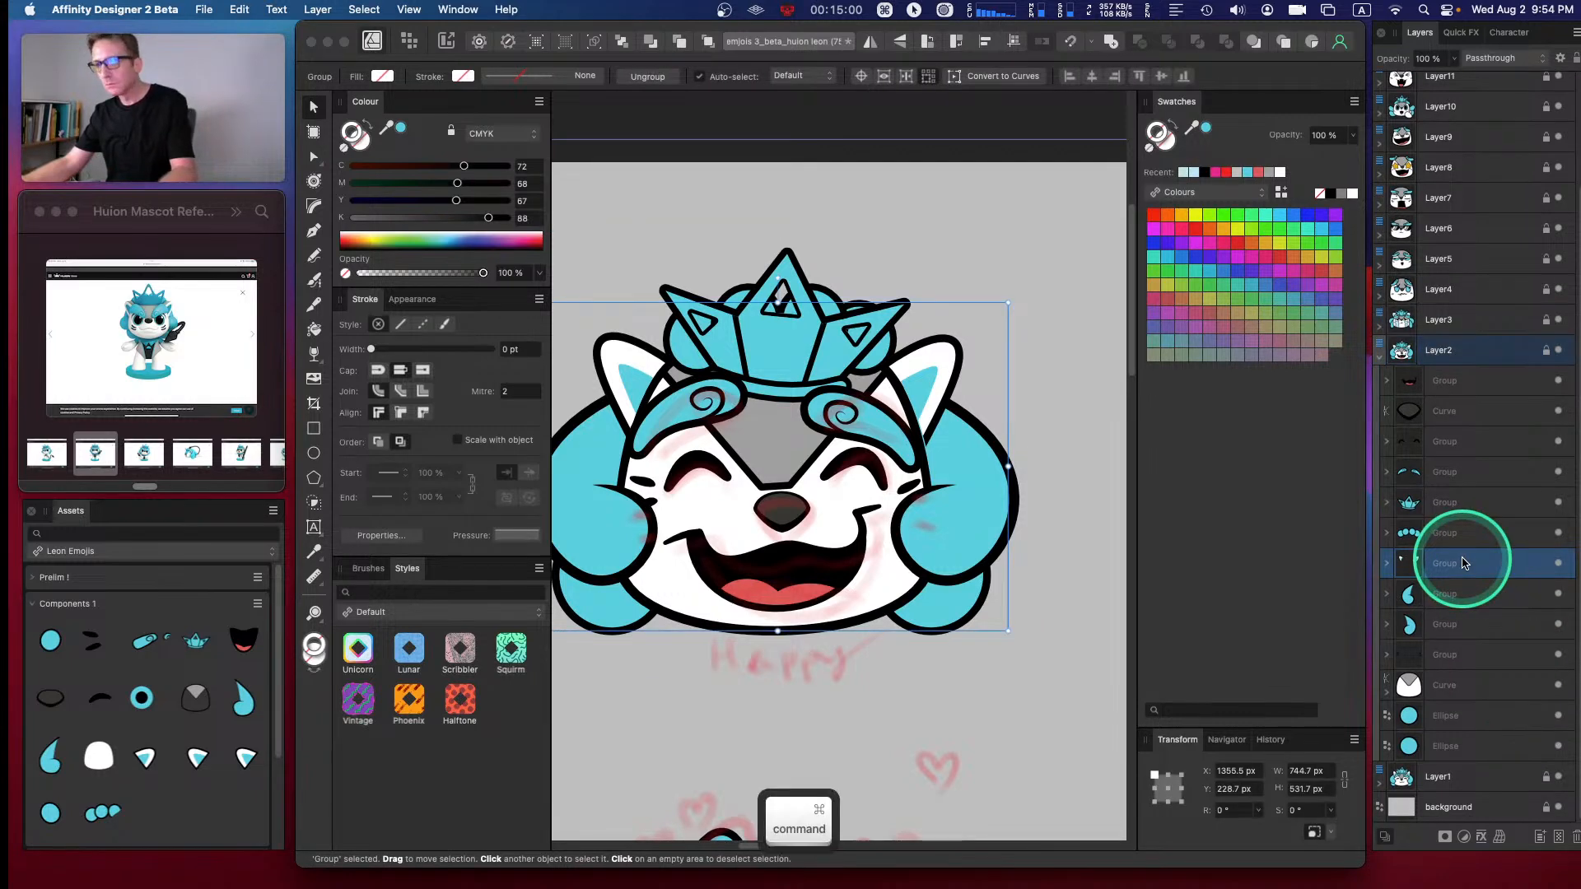
- Paste the ears into Layer10 and send them backward until they sit just behind the white head shape
click(1379, 356)
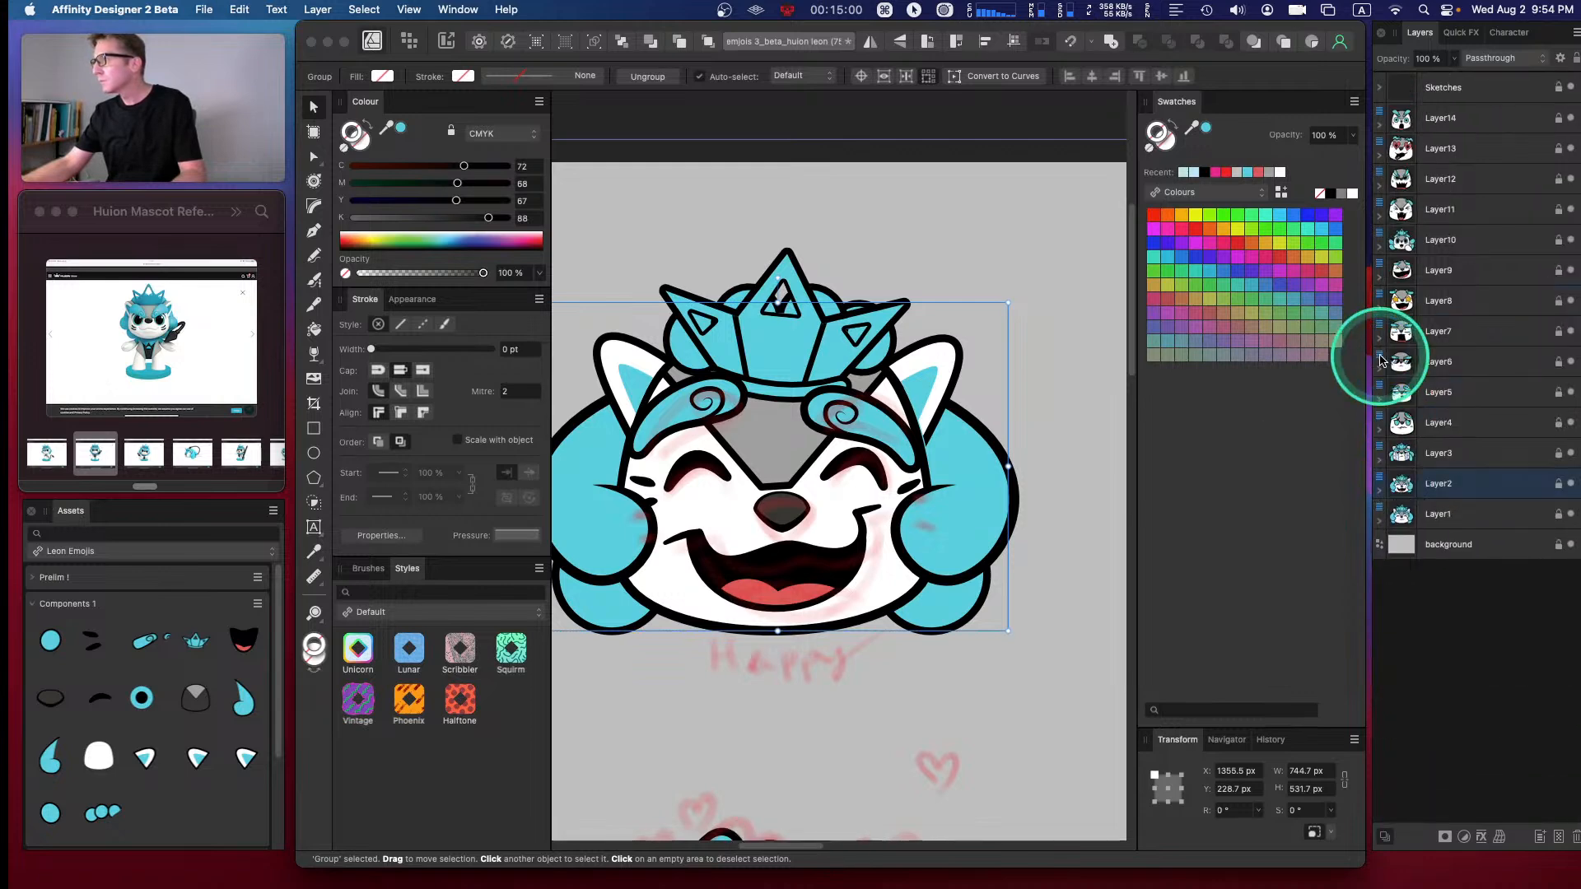
click(1452, 243)
double_click(1399, 243)
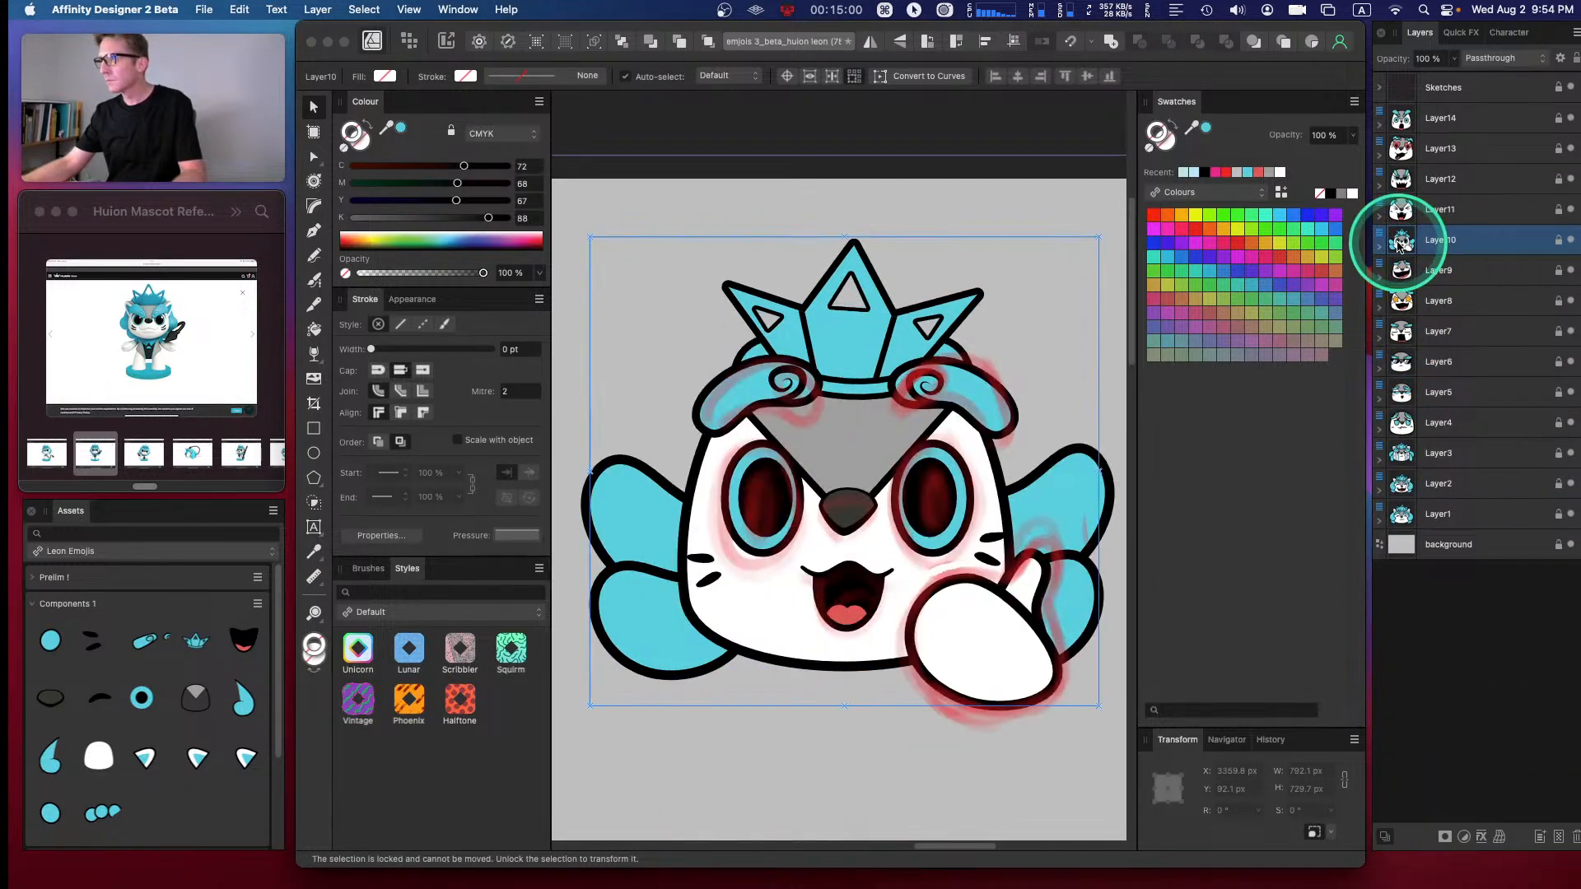
key(super+v)
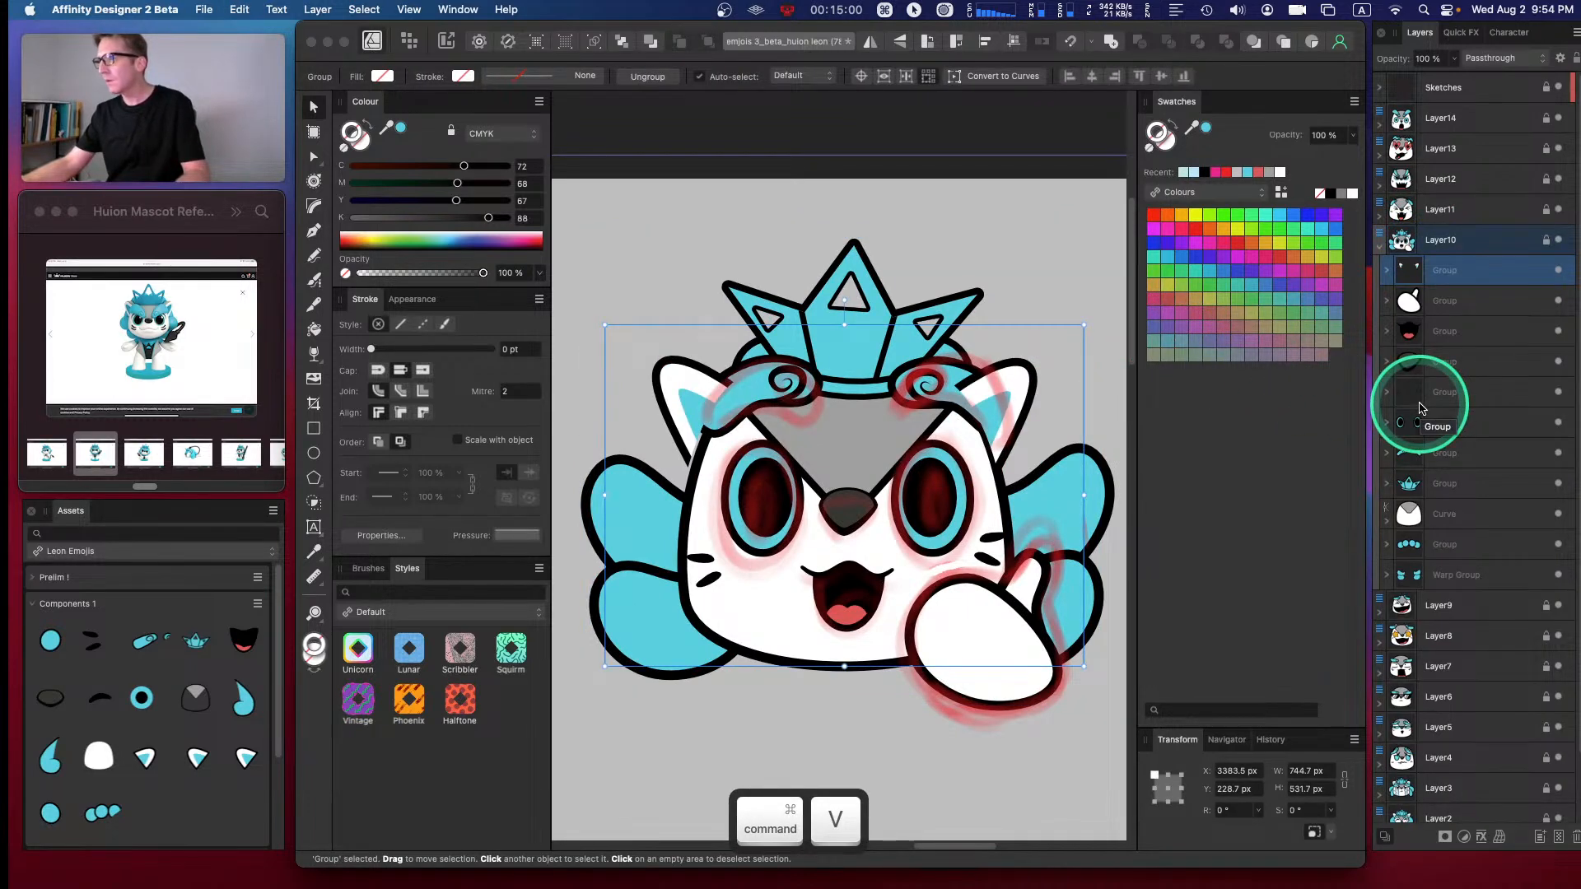
key(super+bracketleft)
key(super+bracketleft)
key(super+bracketleft)
key(super+bracketleft)
key(super+bracketleft)
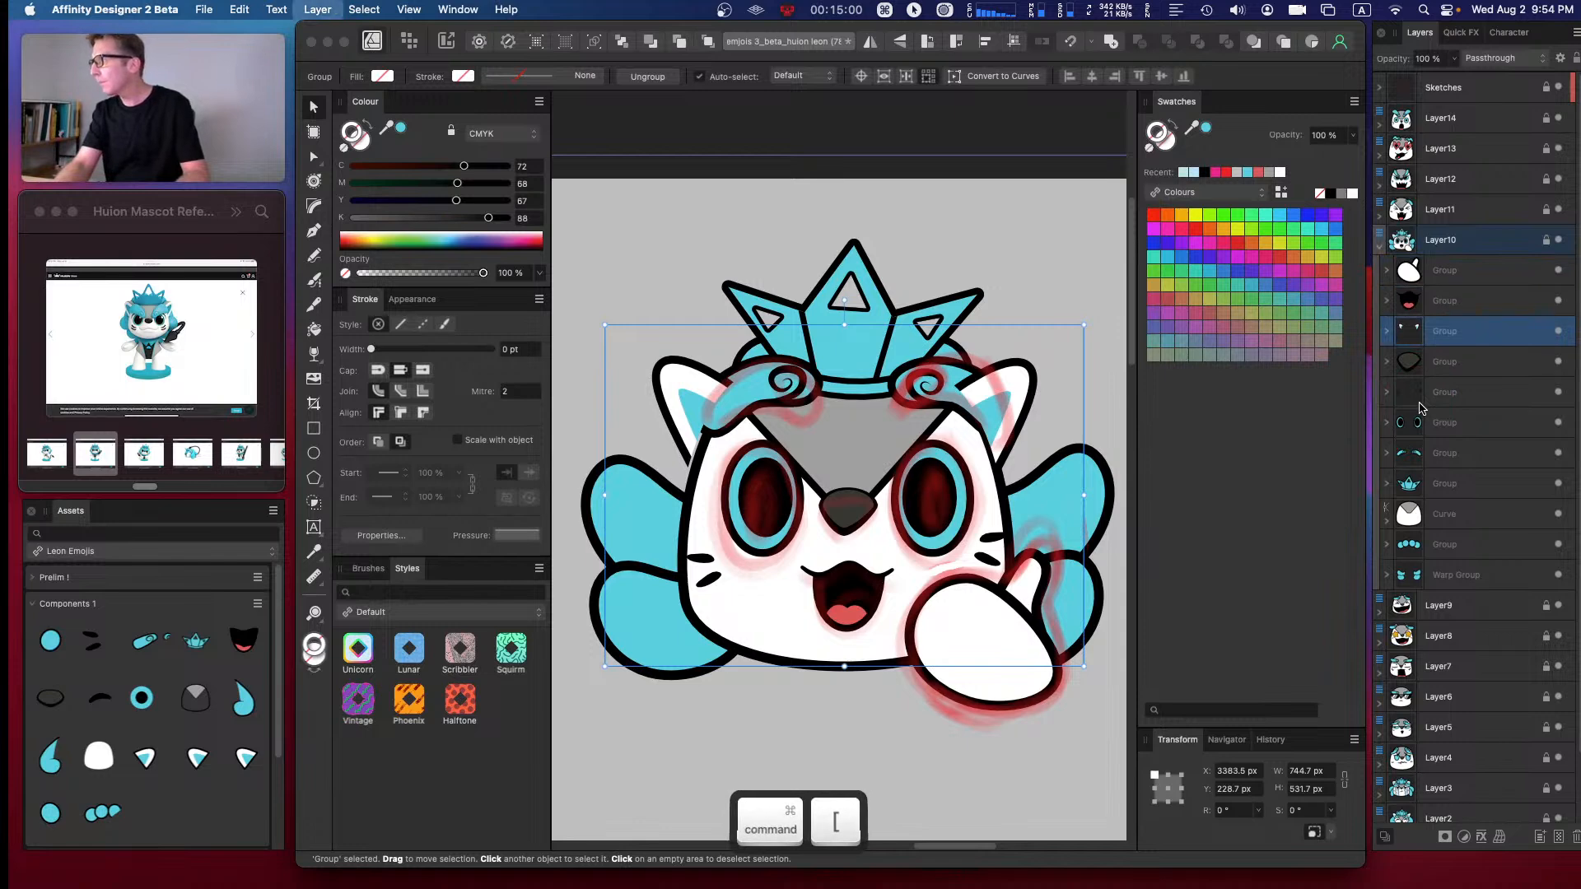
key(super+bracketleft)
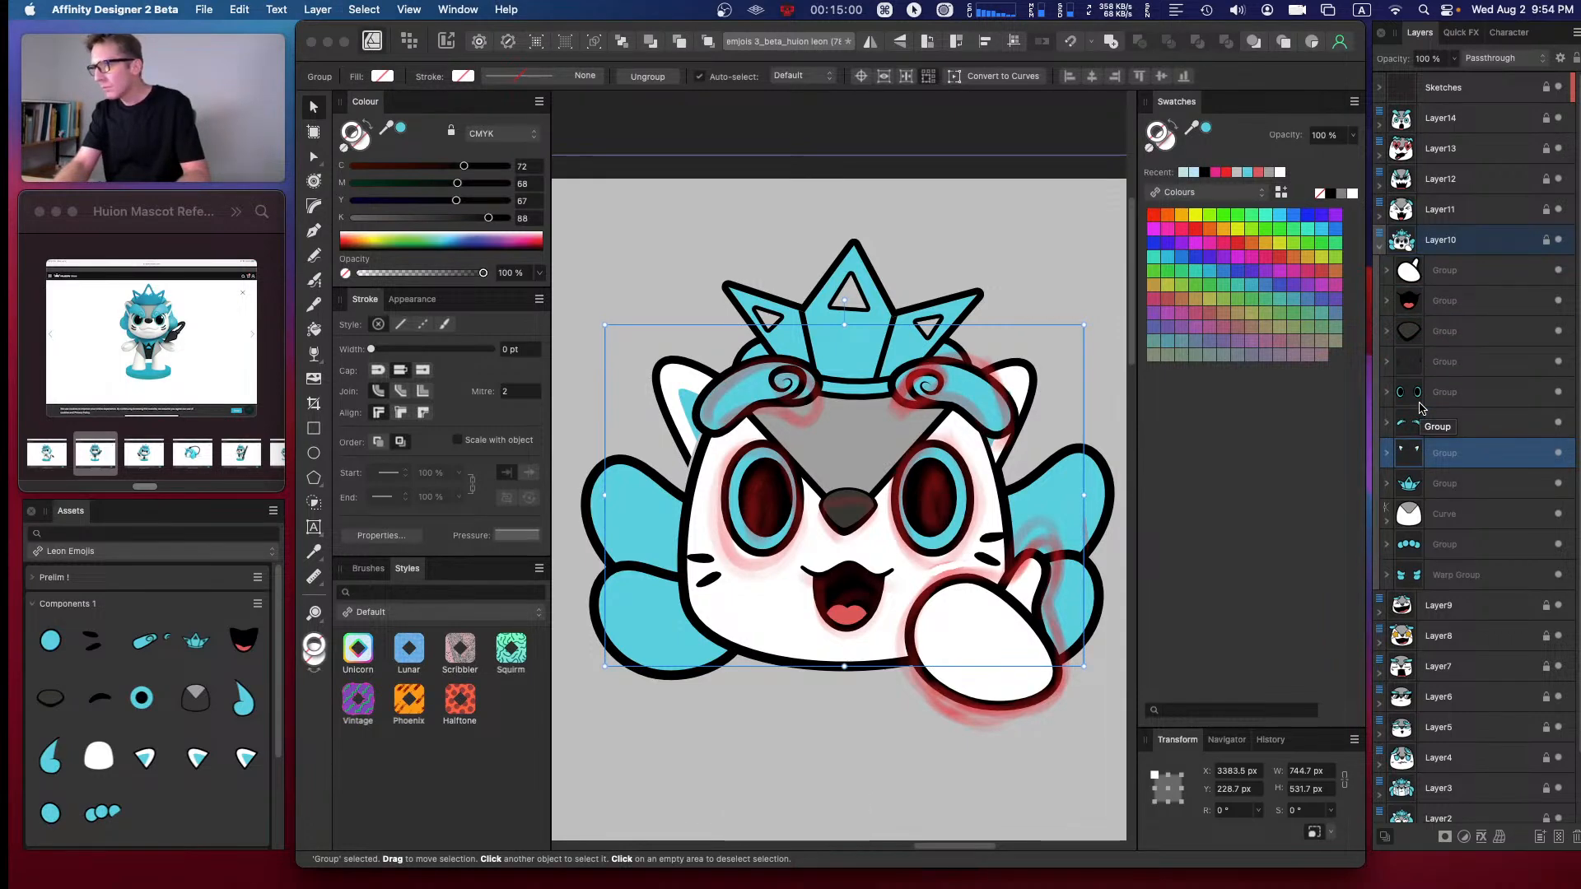
key(super+bracketleft)
key(super+bracketleft)
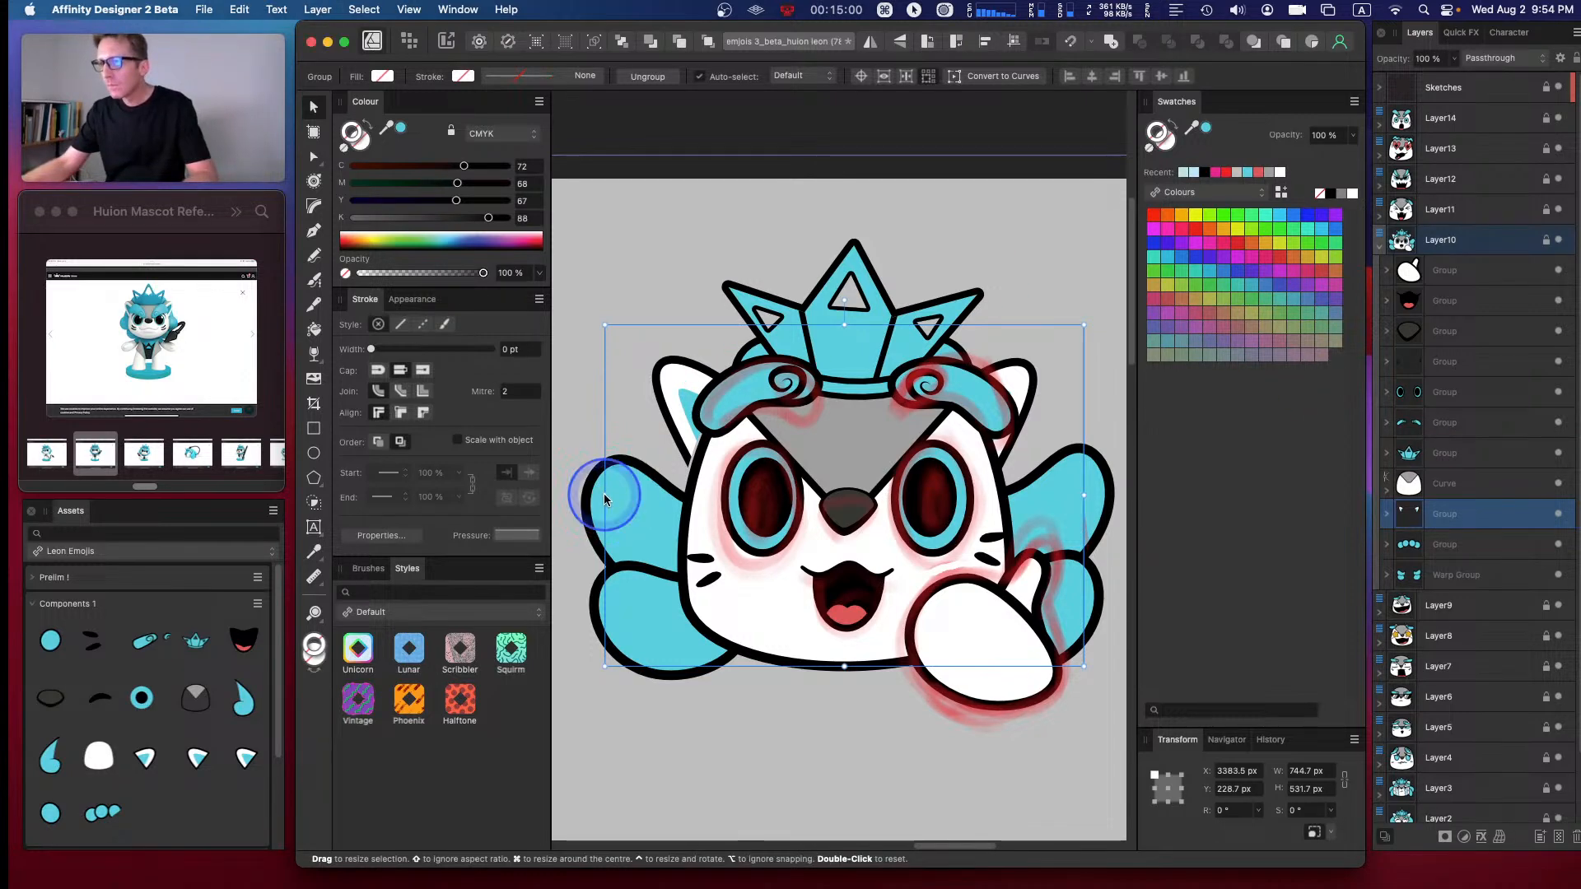
- Narrow the ears group slightly from its left side to about 738 px wide
drag(604, 499, 608, 497)
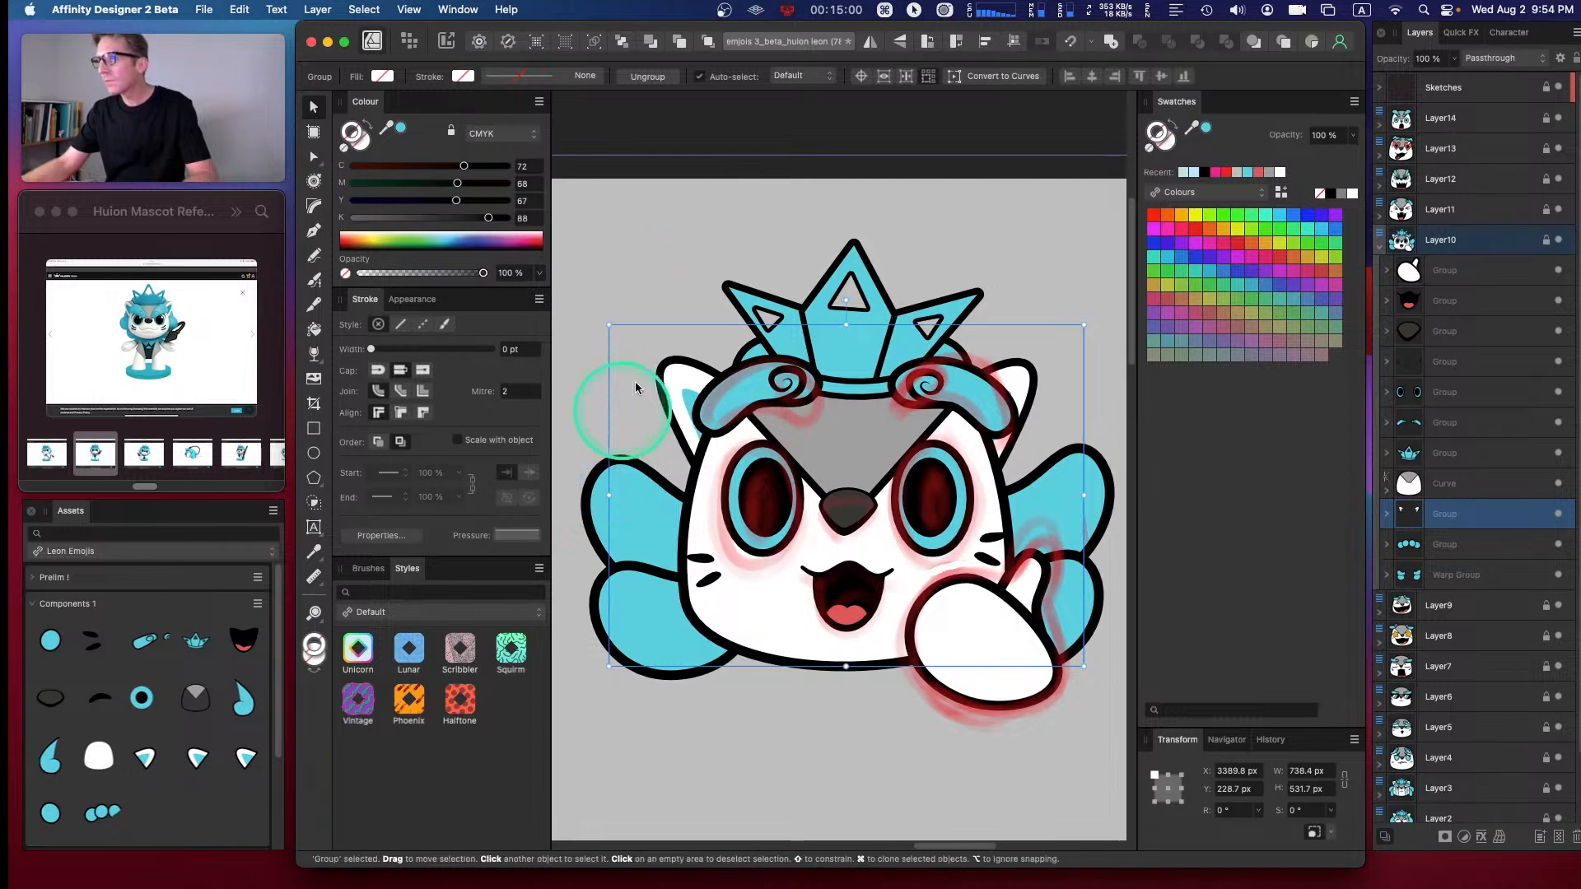
click(650, 198)
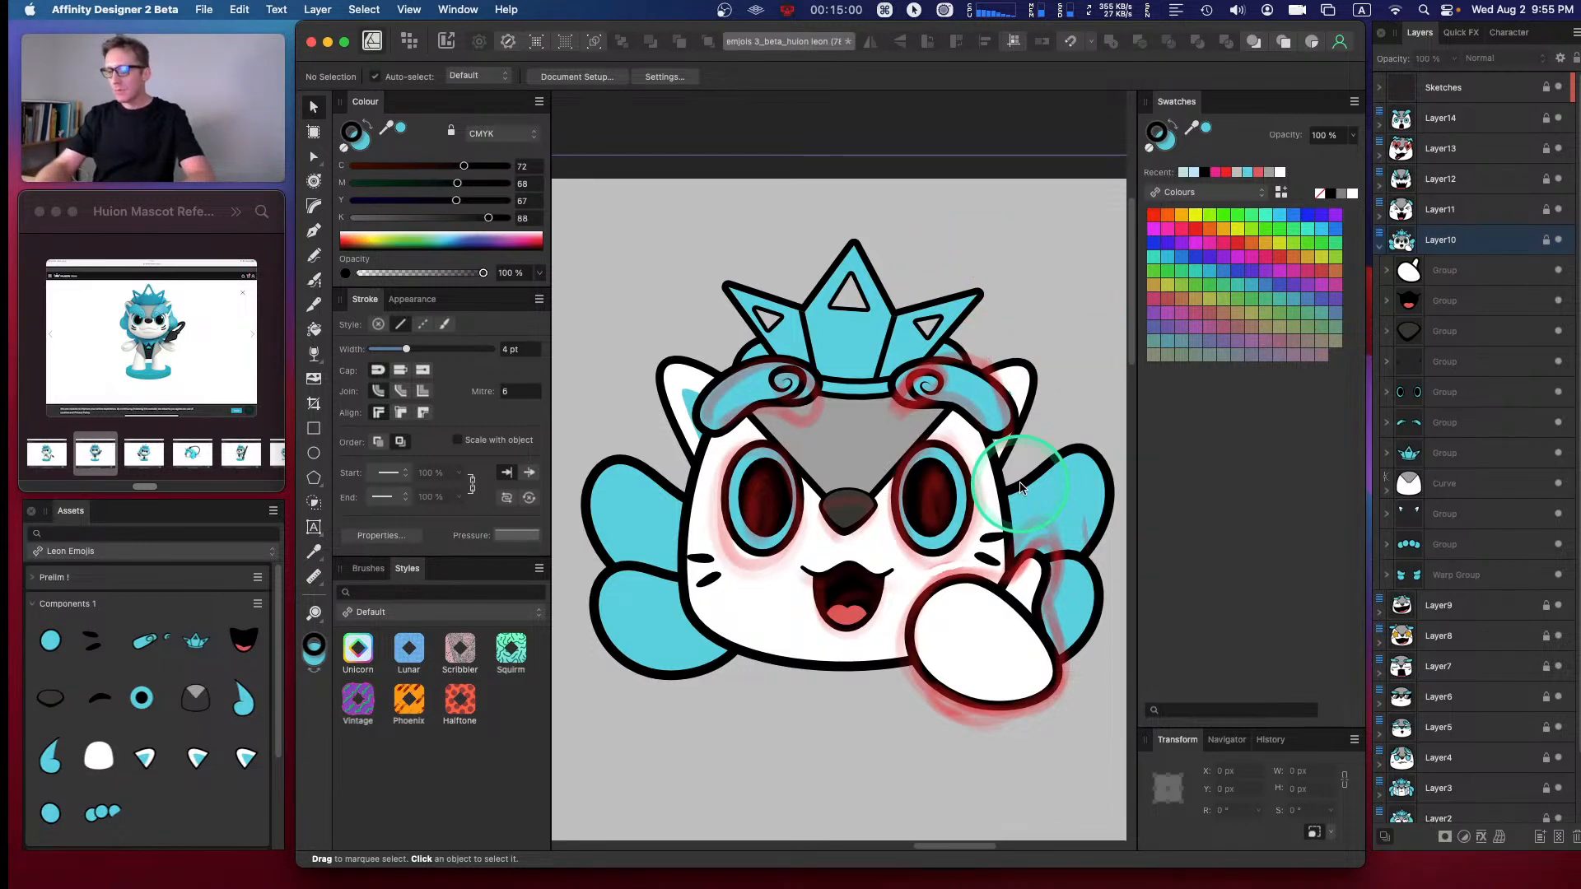
key(super+minus)
key(super+minus)
key(super+minus)
key(super+equal)
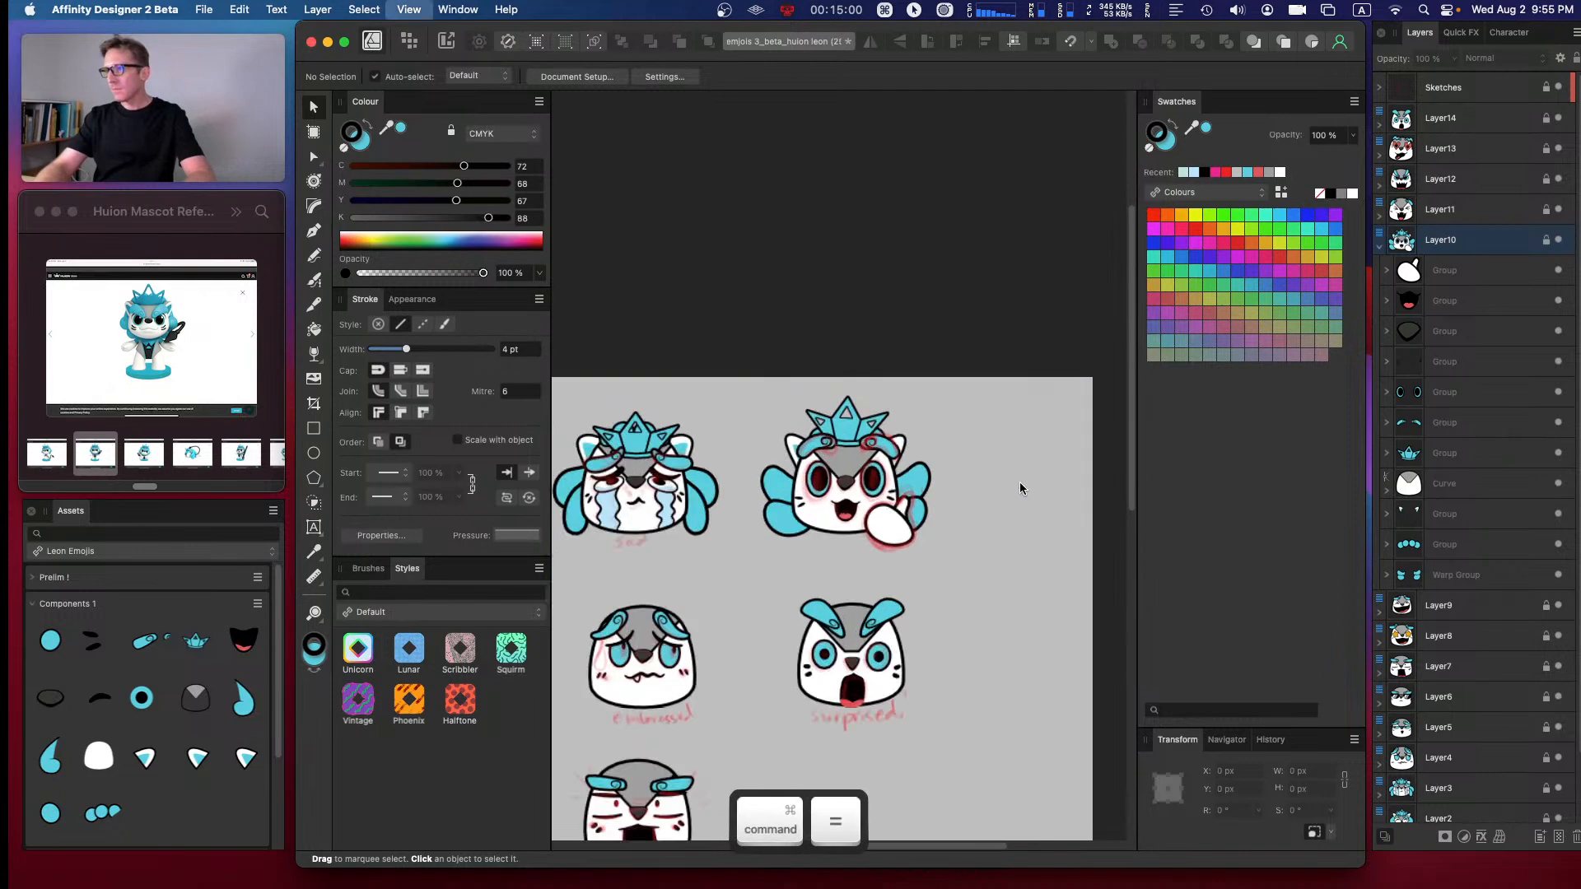
key(super+equal)
key(super+equal)
key(super+equal)
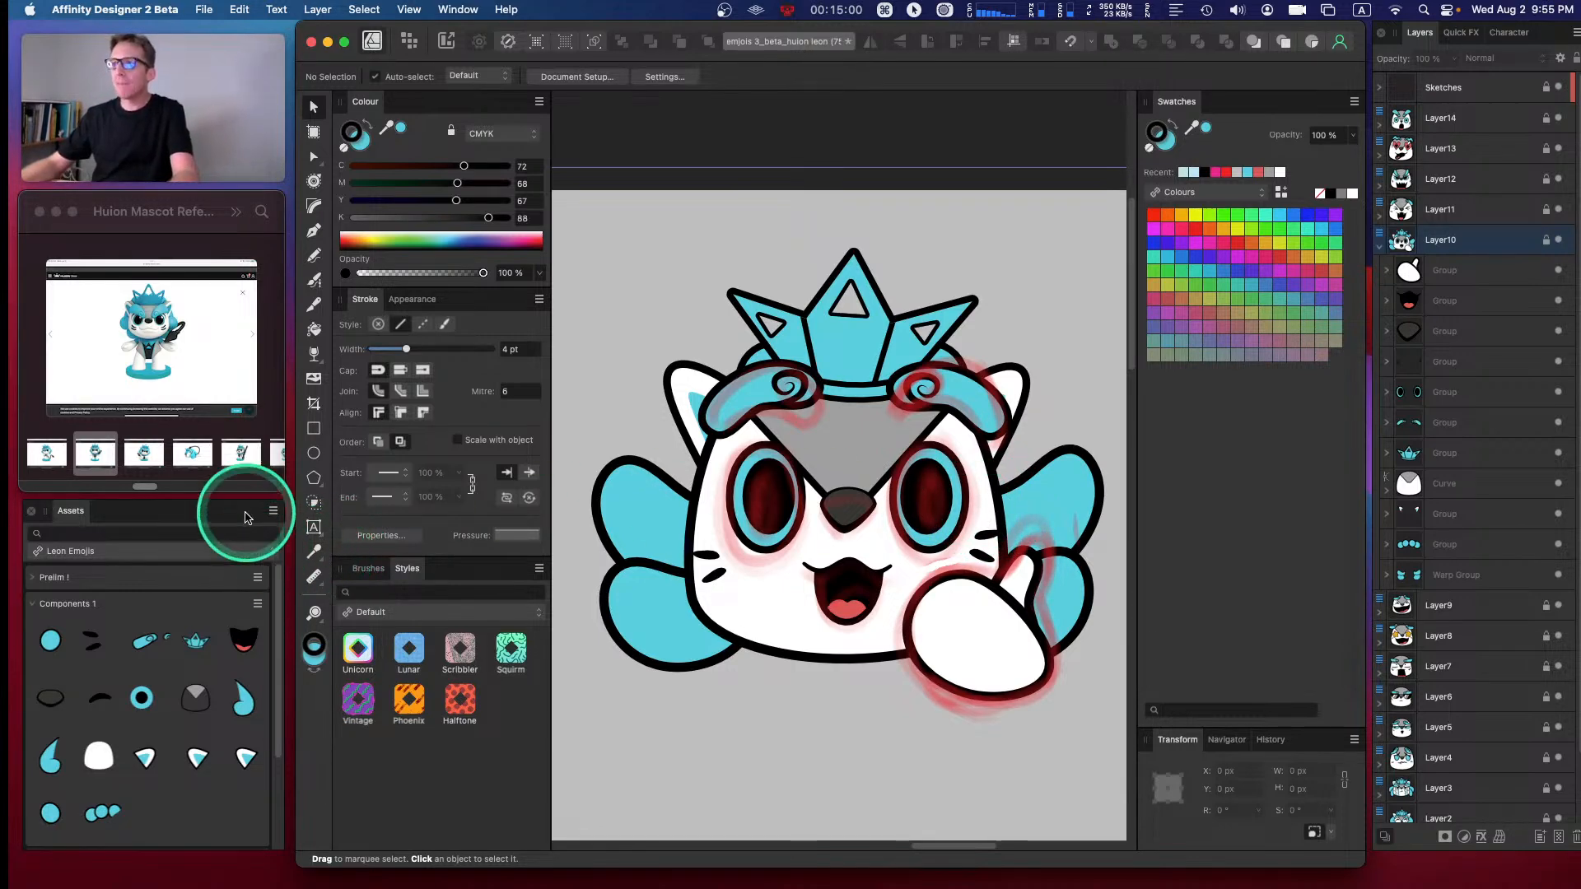
- Switch to Finder and examine the illustrated mascot poses in the Huion Mascot Reference folder, focusing on the head and hair
click(314, 235)
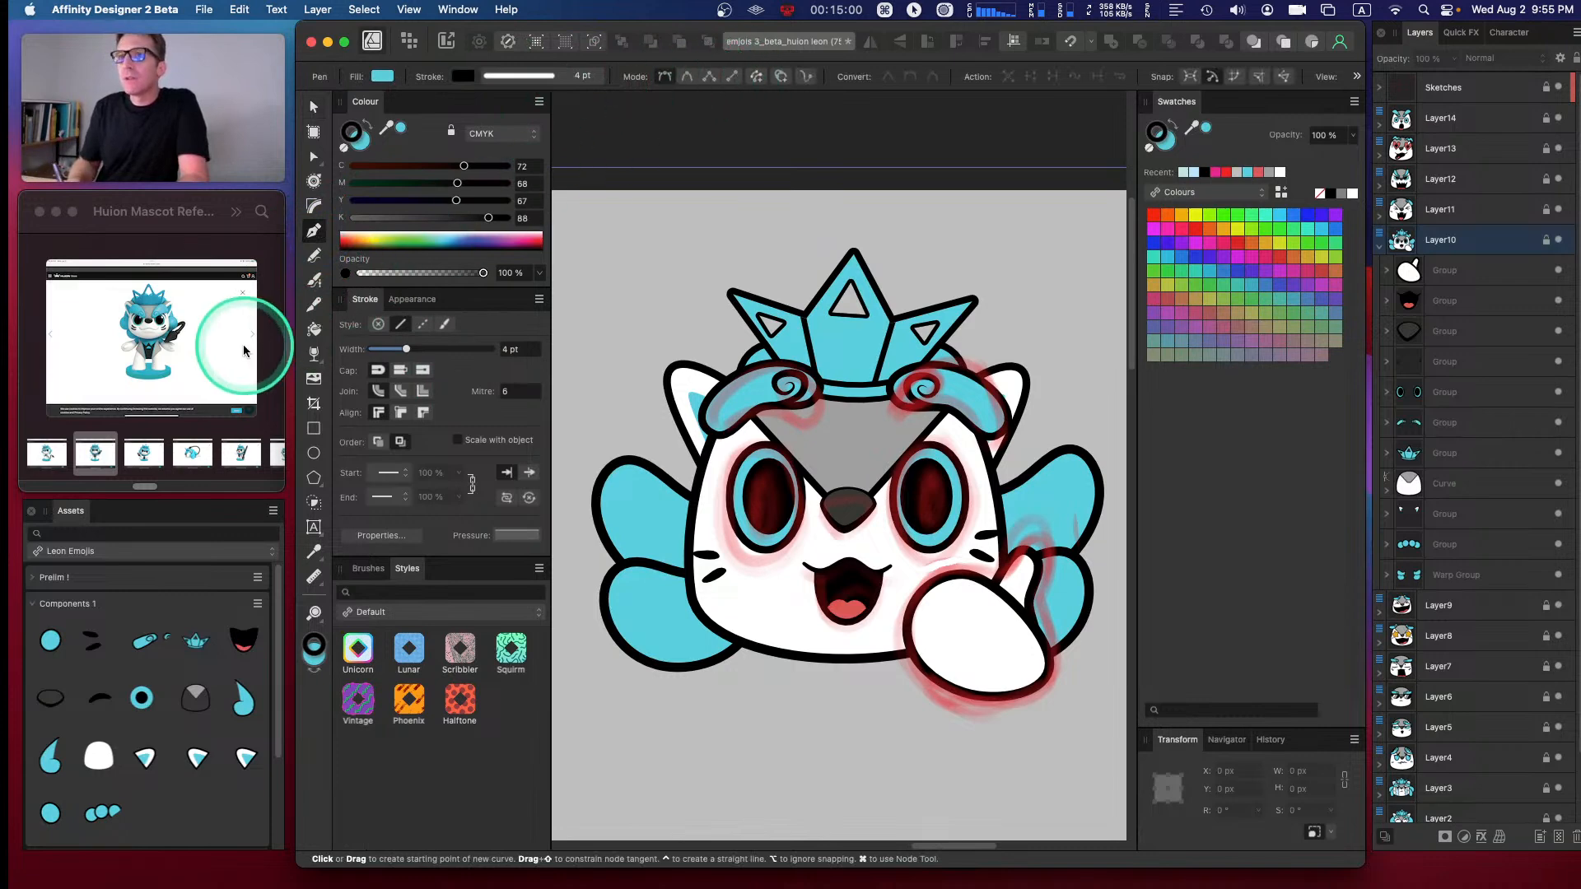
scroll(279, 453, right, 5)
click(281, 492)
drag(281, 492, 1166, 847)
click(632, 464)
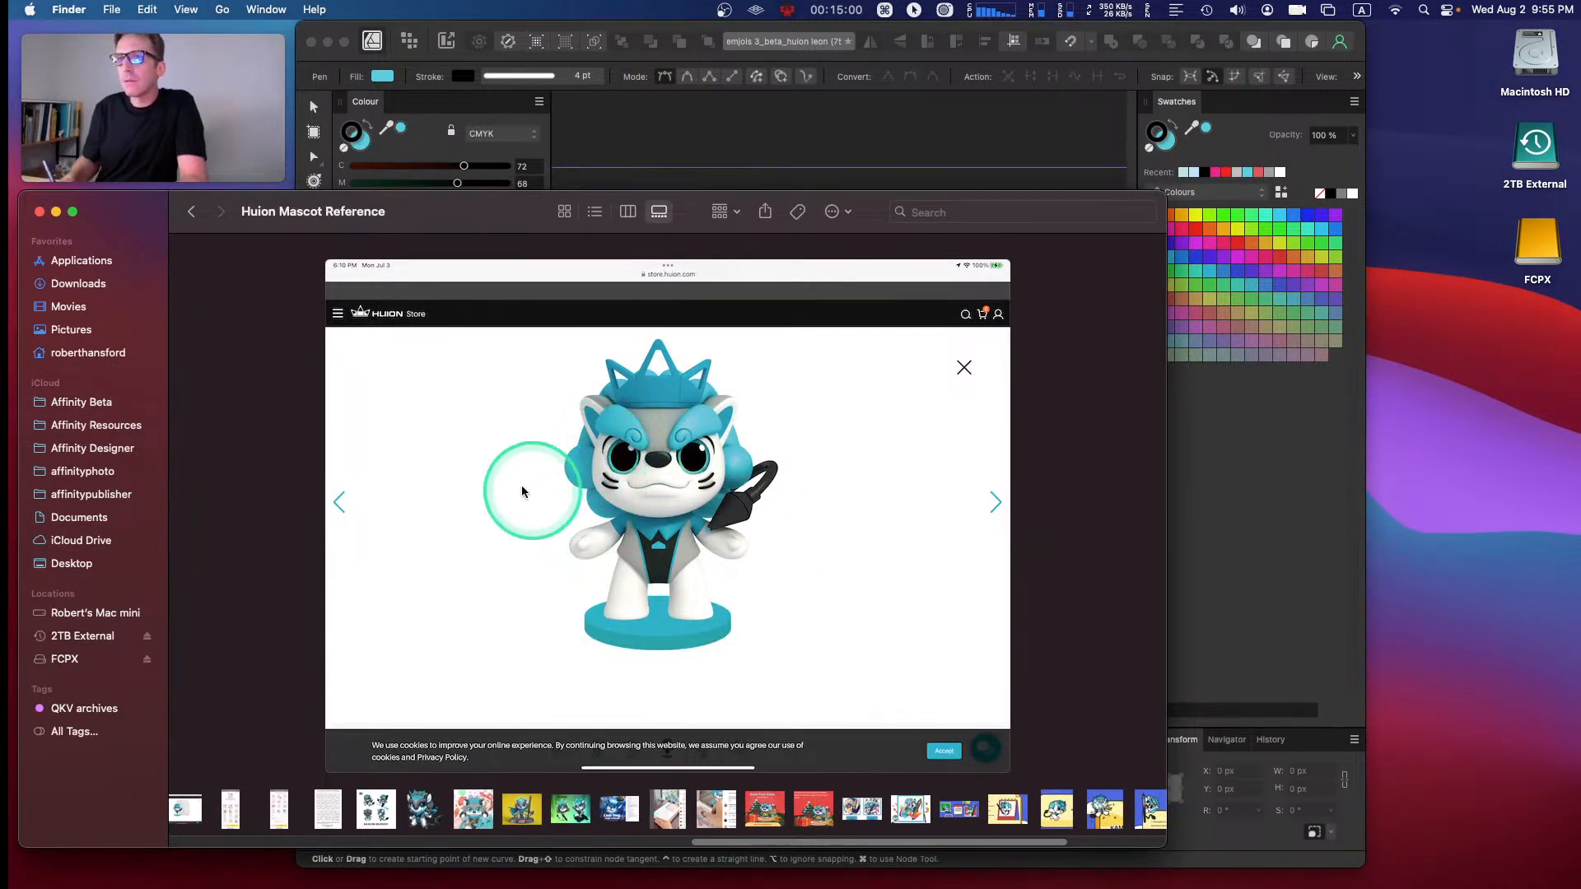
click(1104, 809)
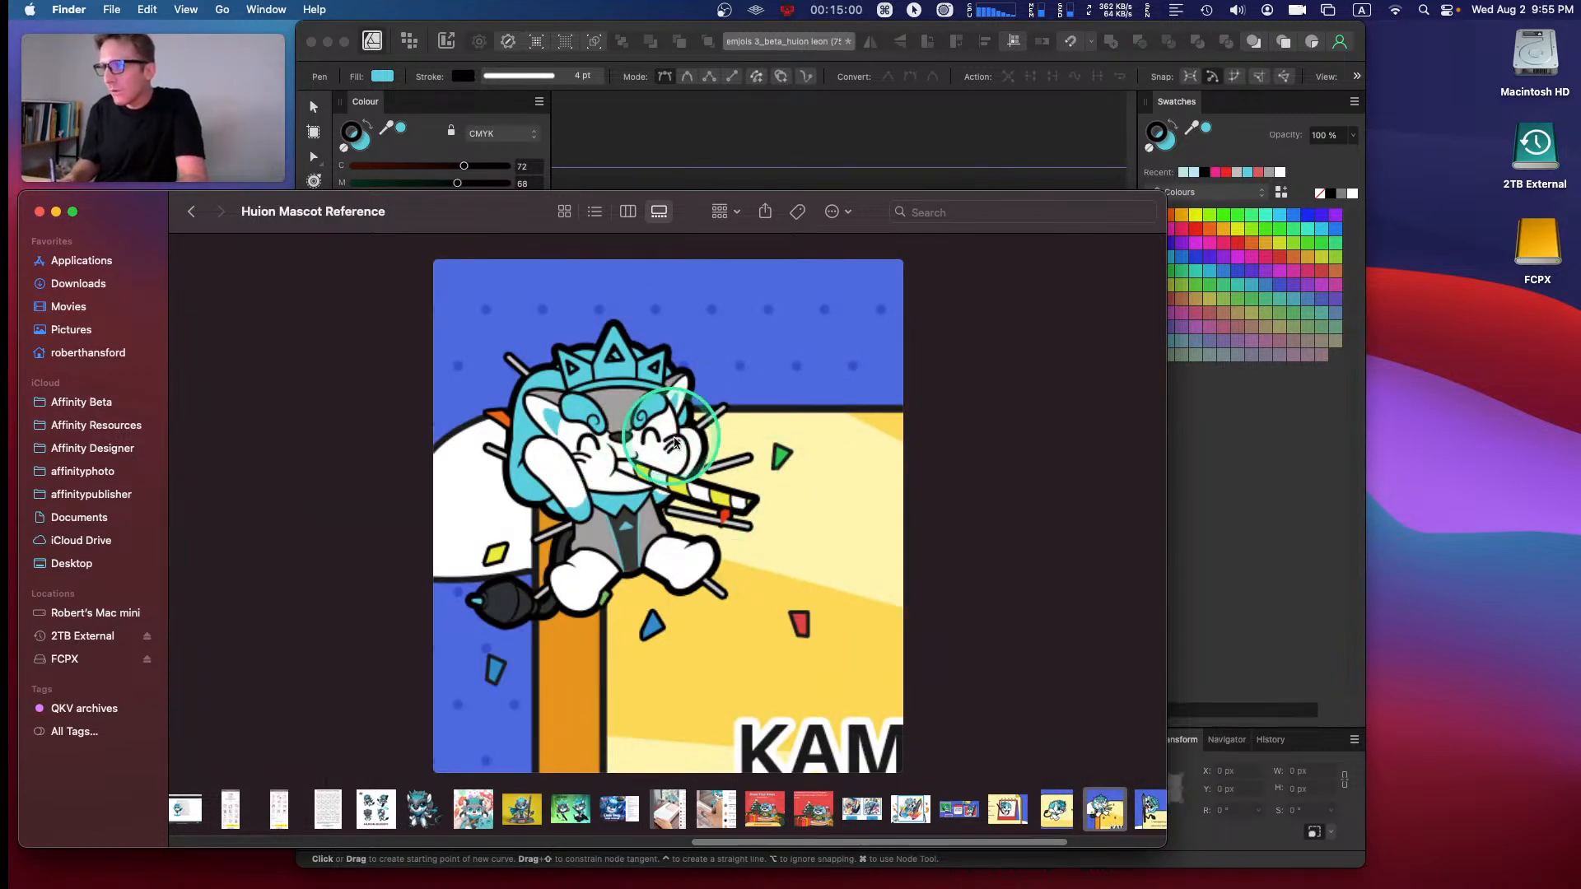
click(1063, 813)
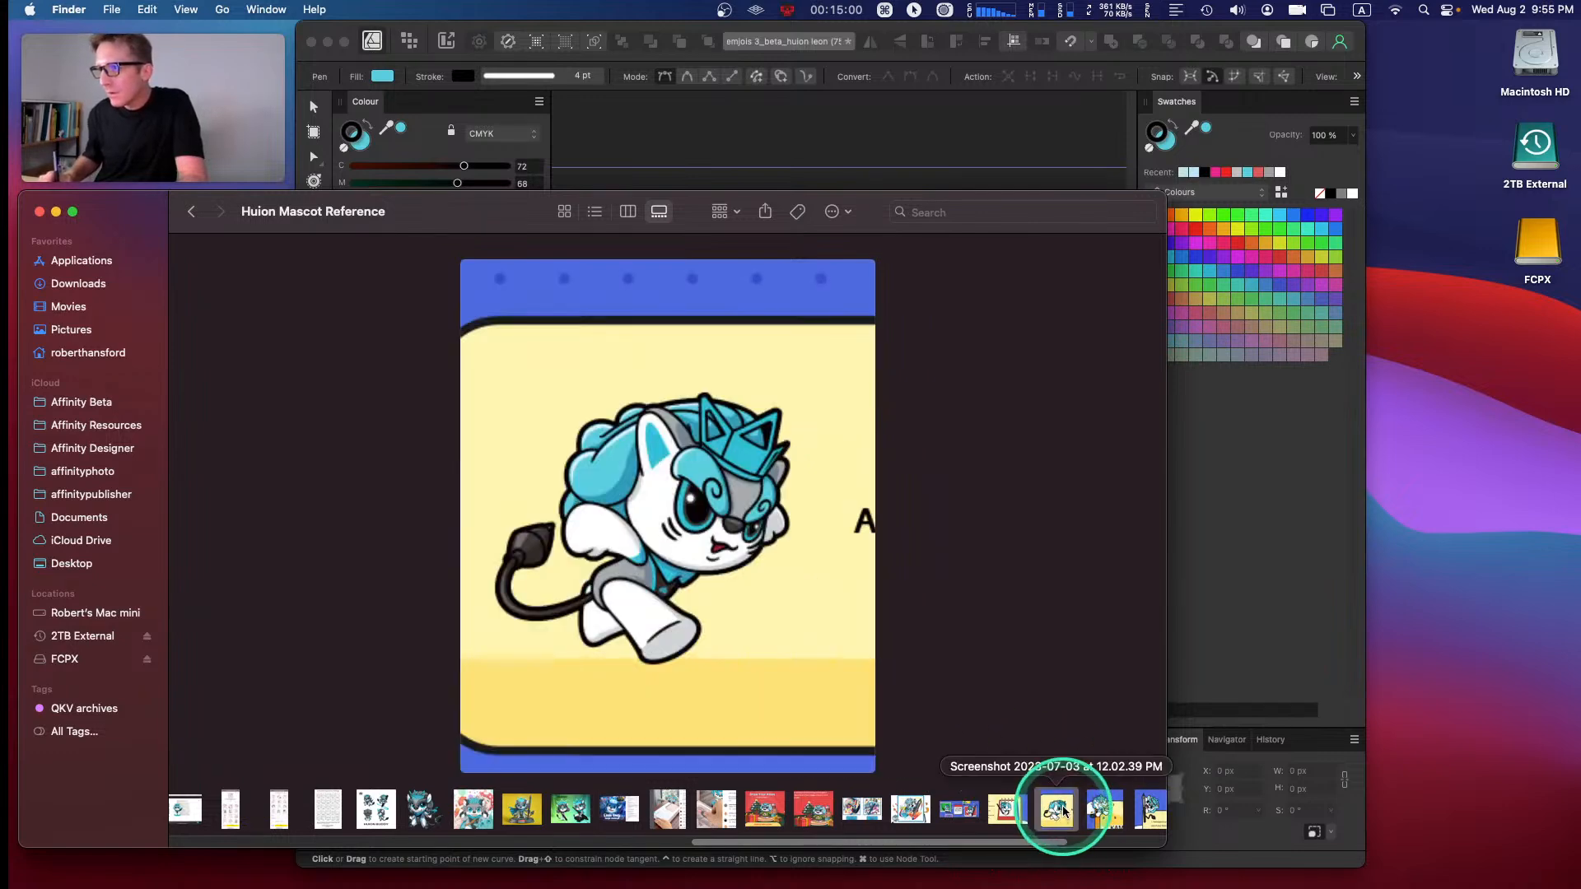
click(1140, 822)
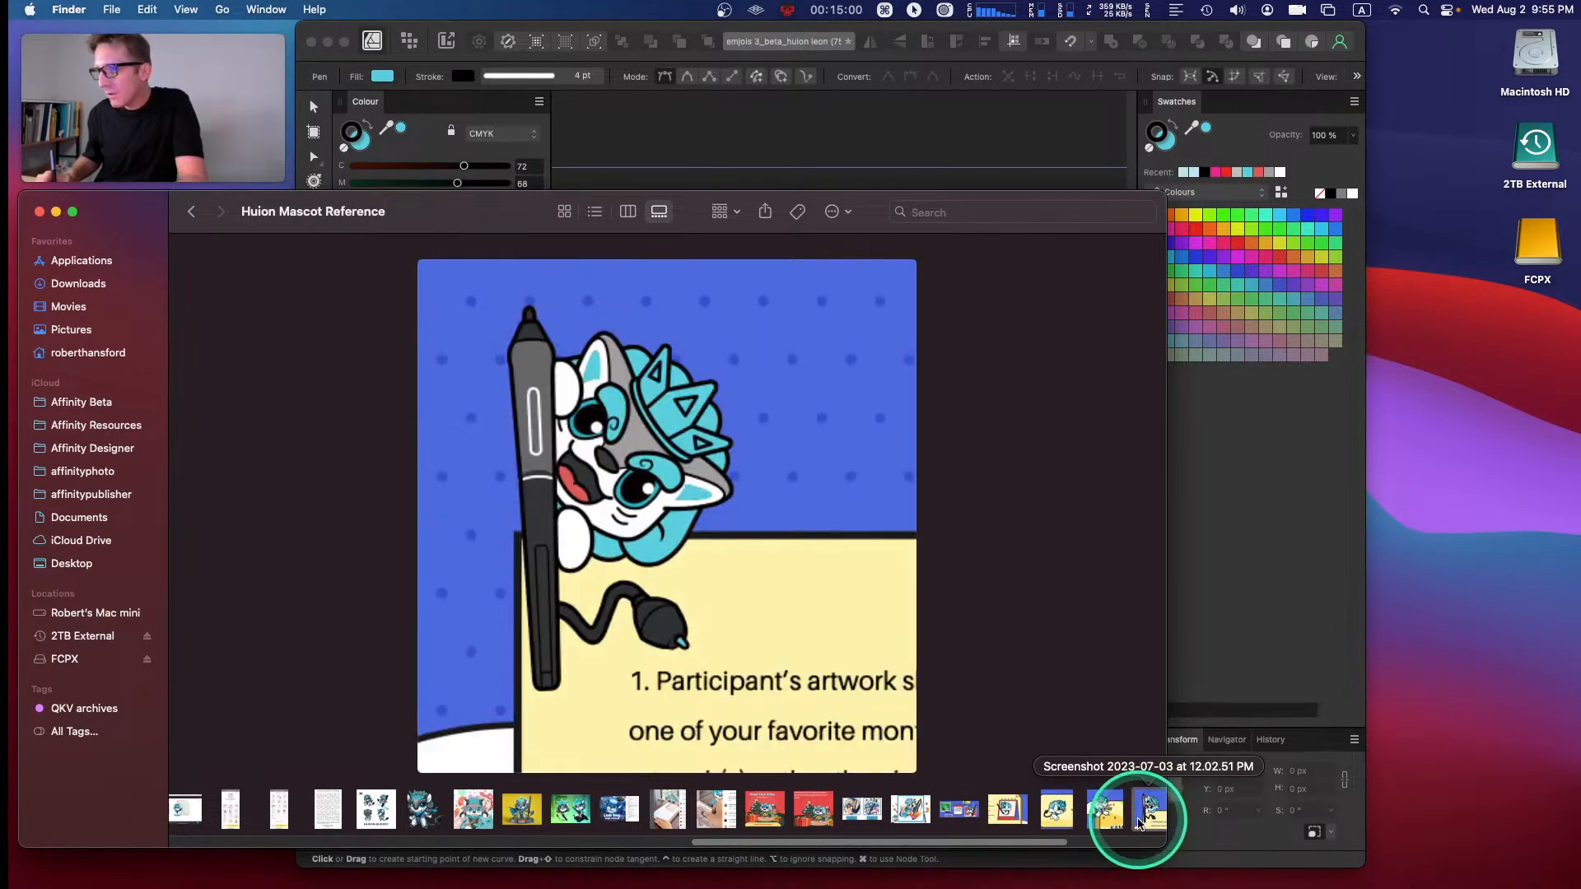
click(1058, 811)
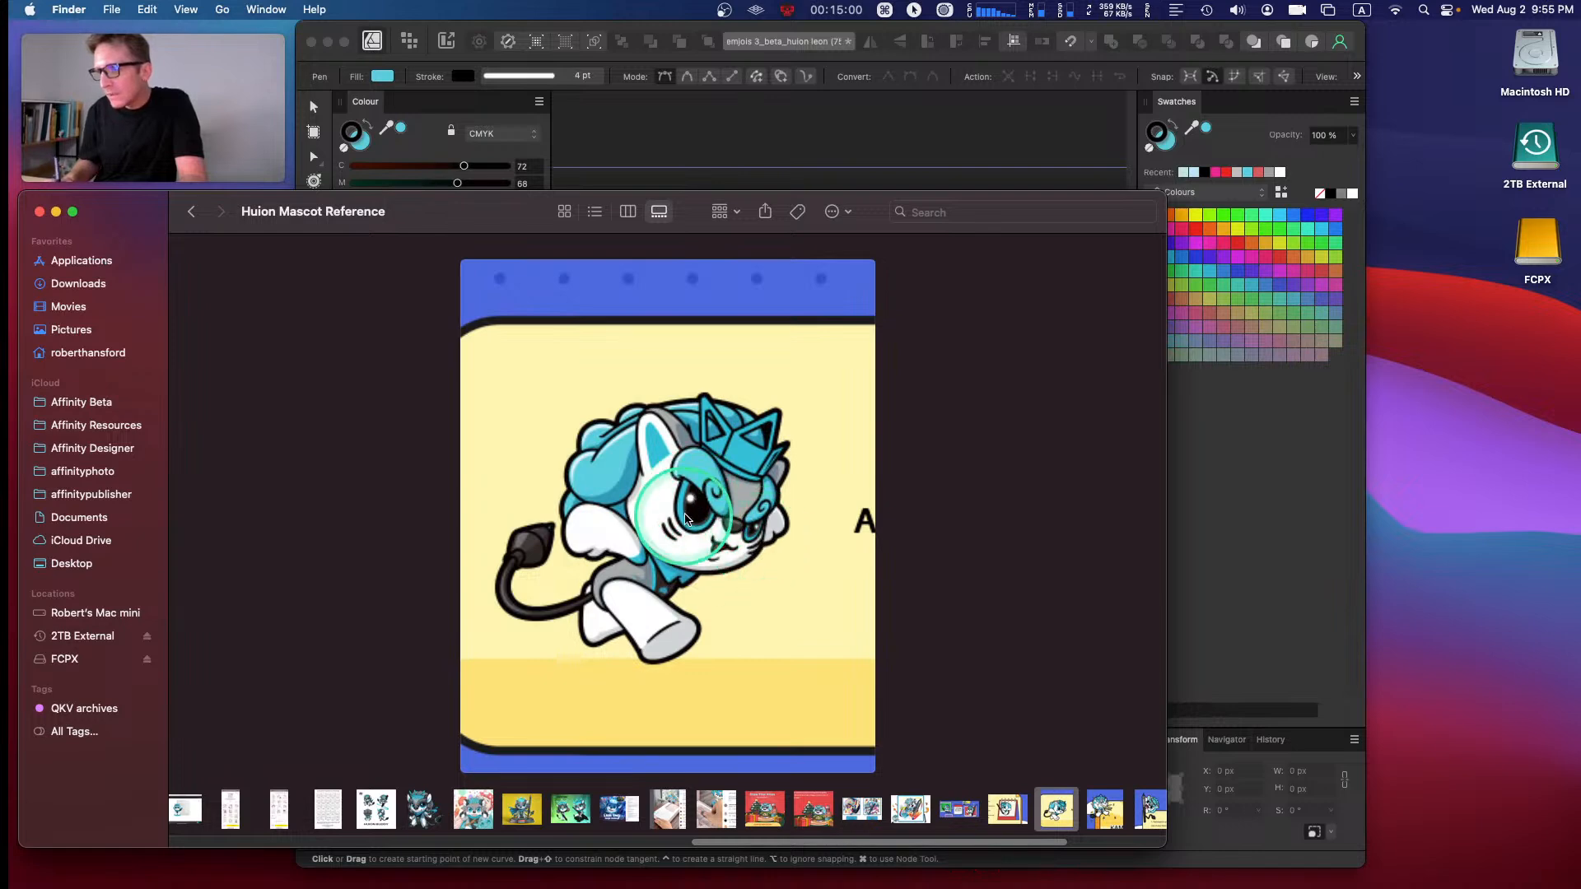
click(1119, 814)
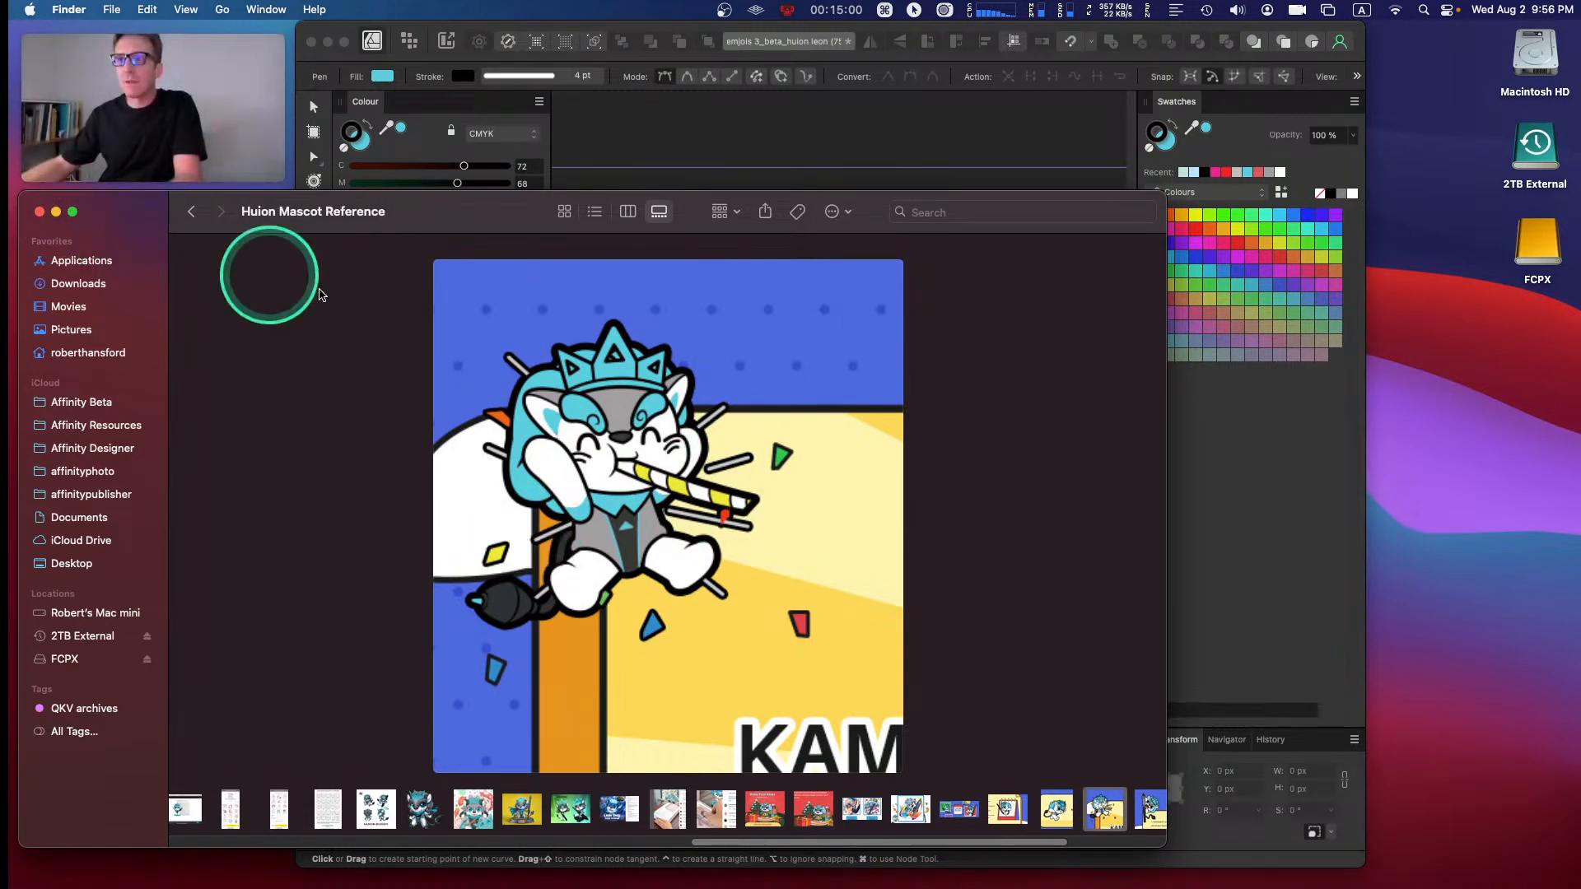
drag(1165, 845, 906, 708)
mouse_move(811, 675)
mouse_down()
mouse_move(732, 663)
mouse_move(268, 487)
mouse_move(288, 436)
mouse_up()
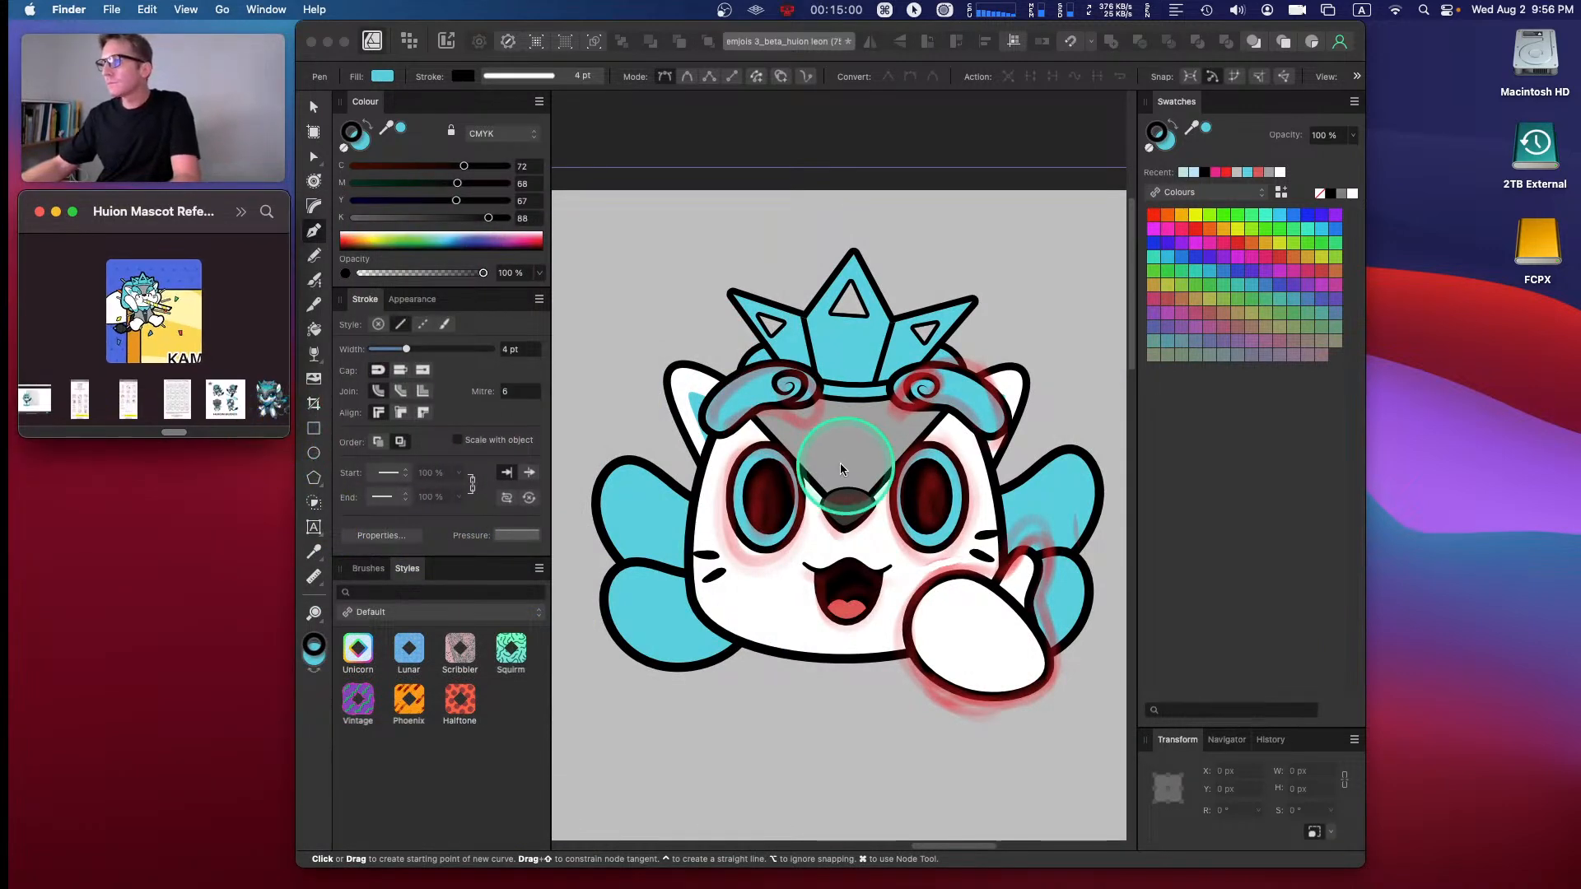
key(space)
drag(778, 454, 818, 454)
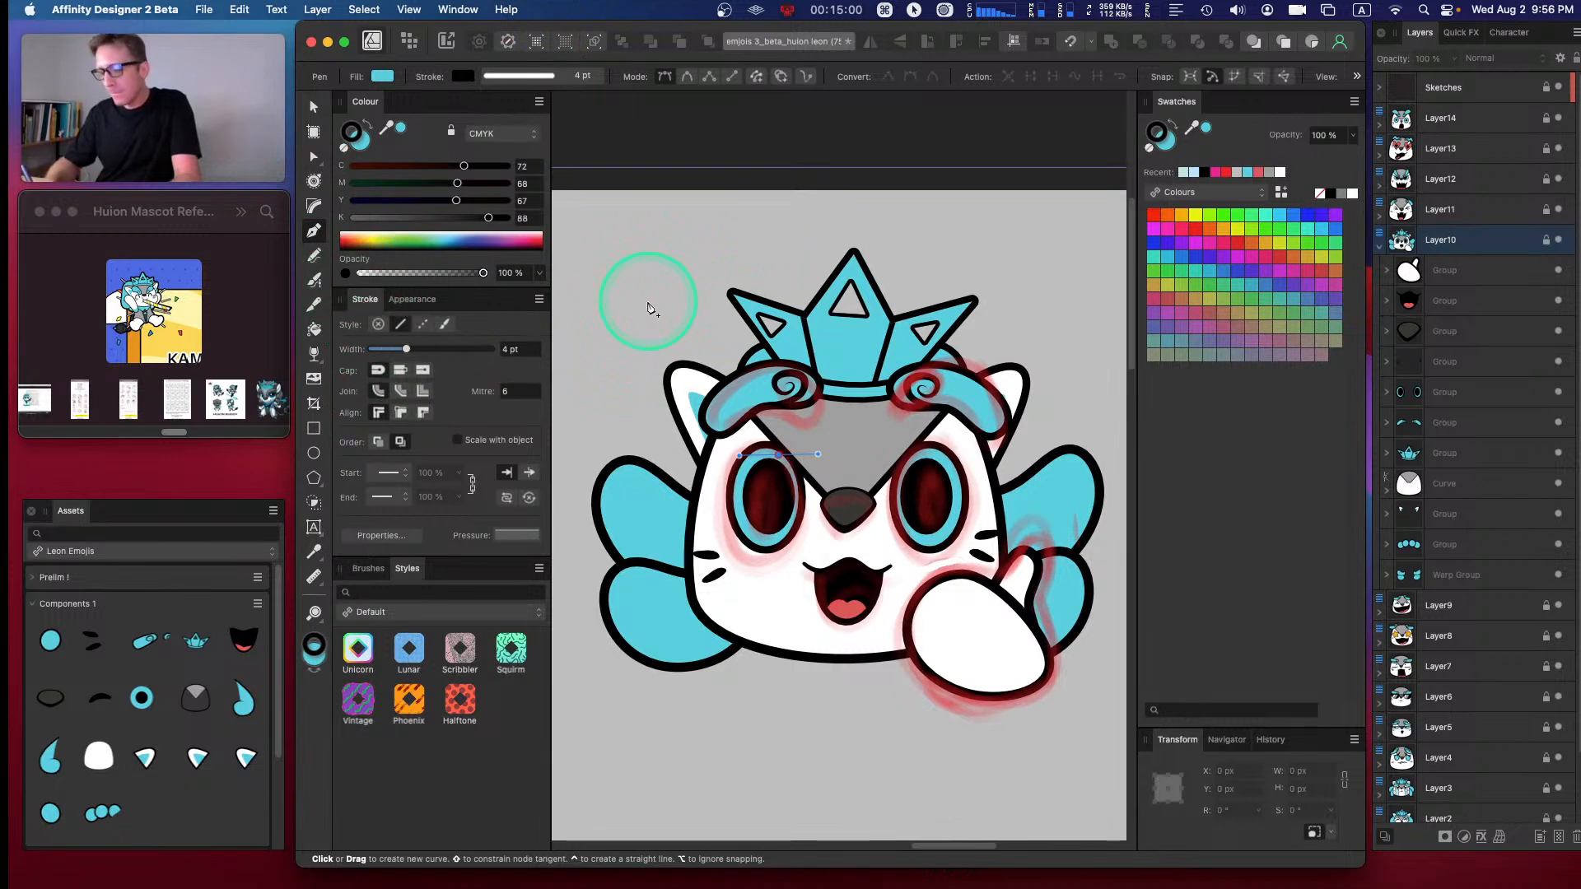
key(super+z)
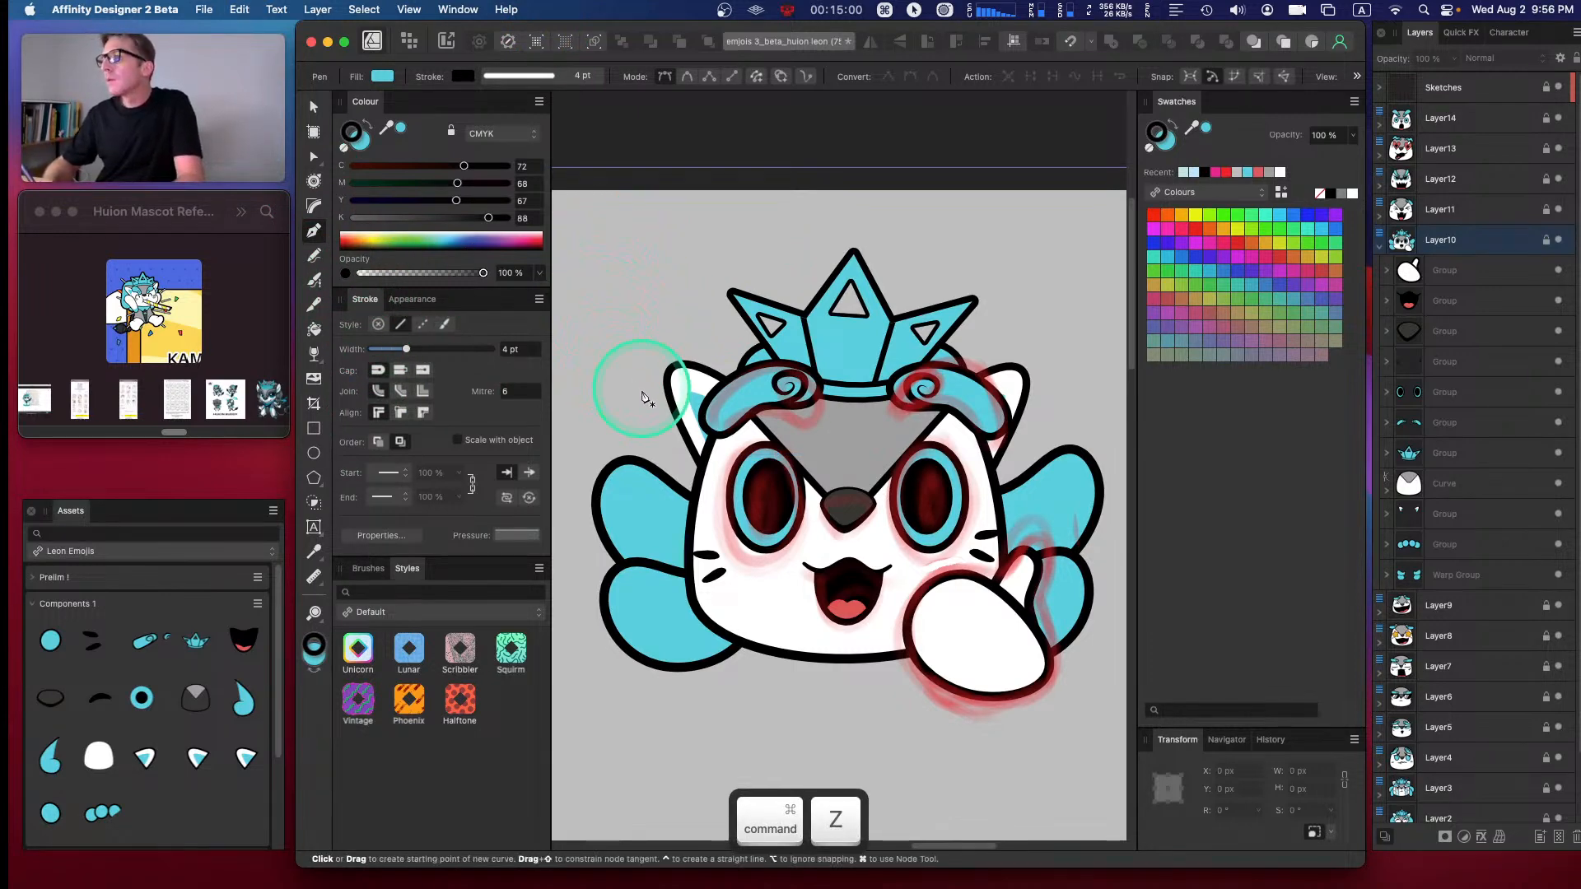
- Nudge the warped turquoise side lobes in Layer10 upward to a Y position of about 404 px
click(1420, 575)
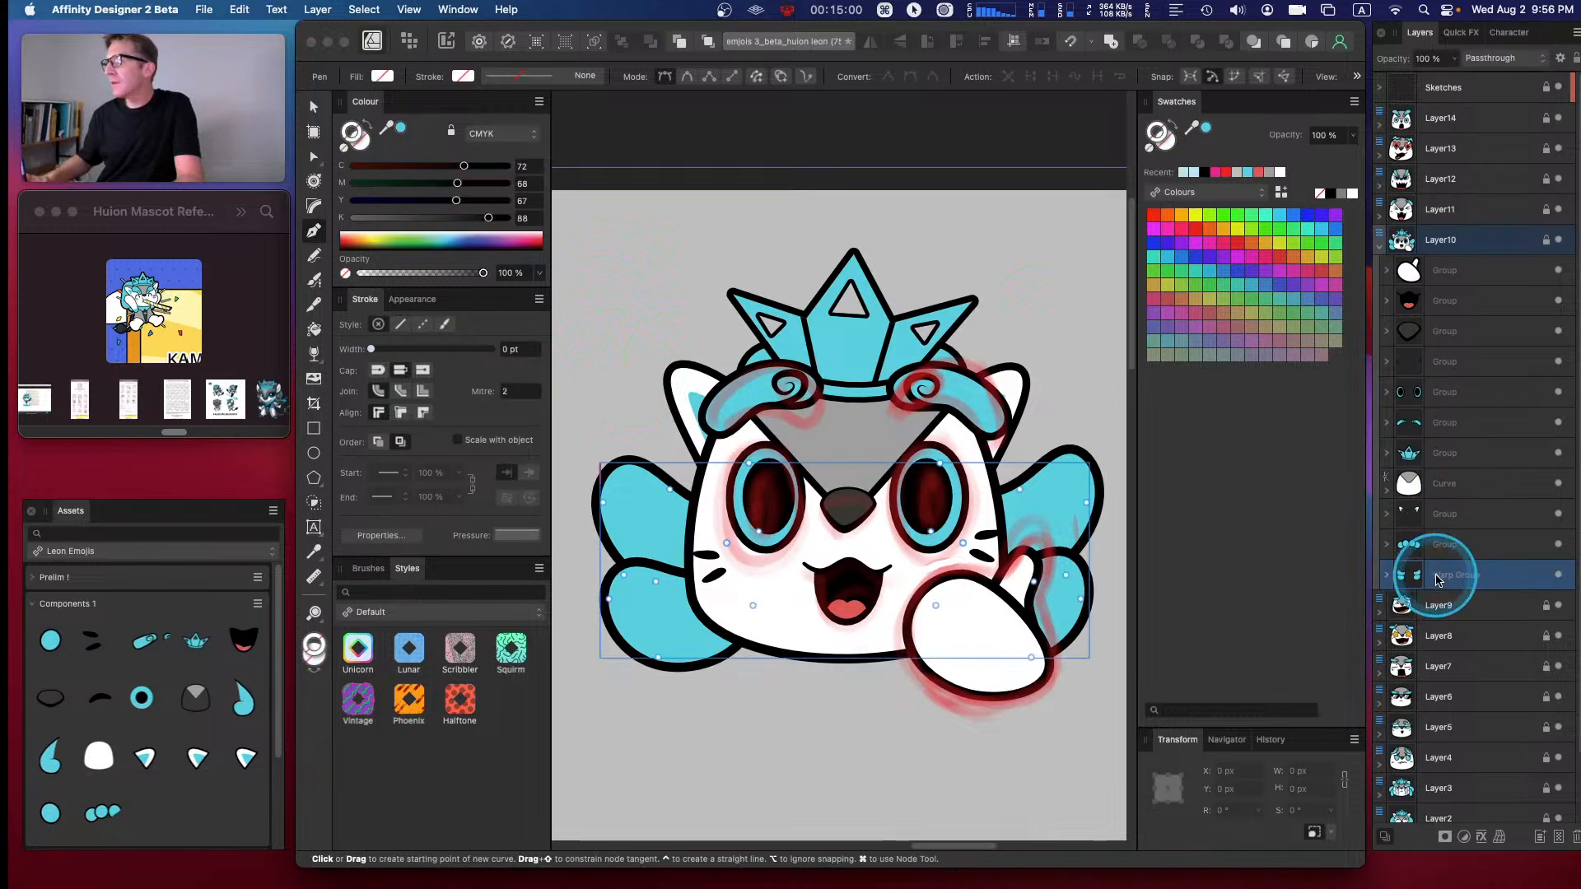
key(Up)
key(Up)
key(Up)
key(Up)
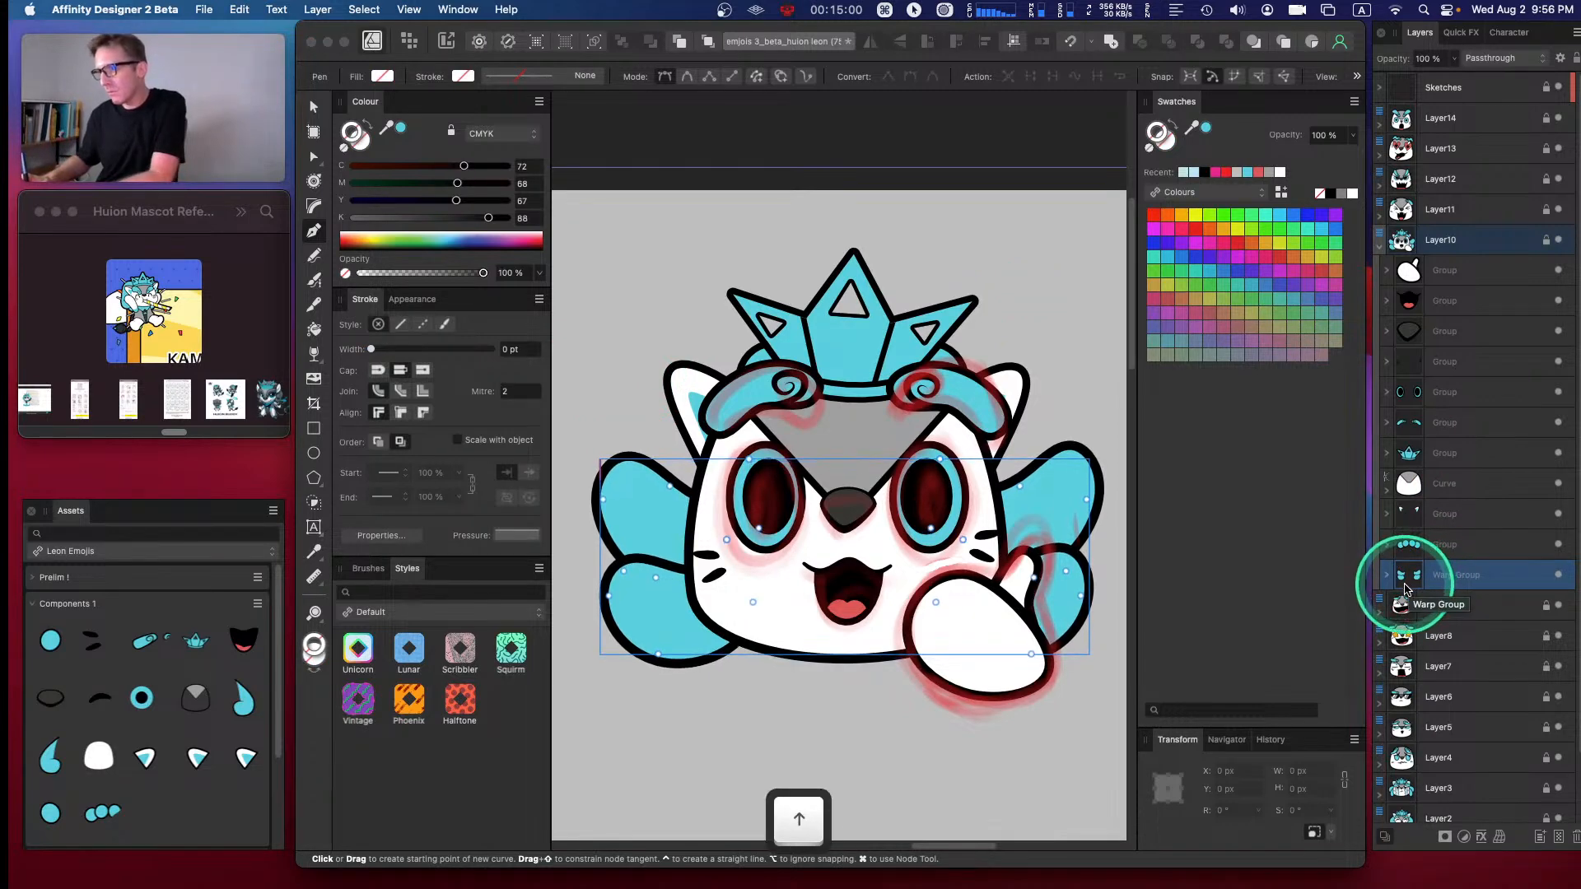
key(Up)
key(Up)
key(Up)
key(Up)
key(Up)
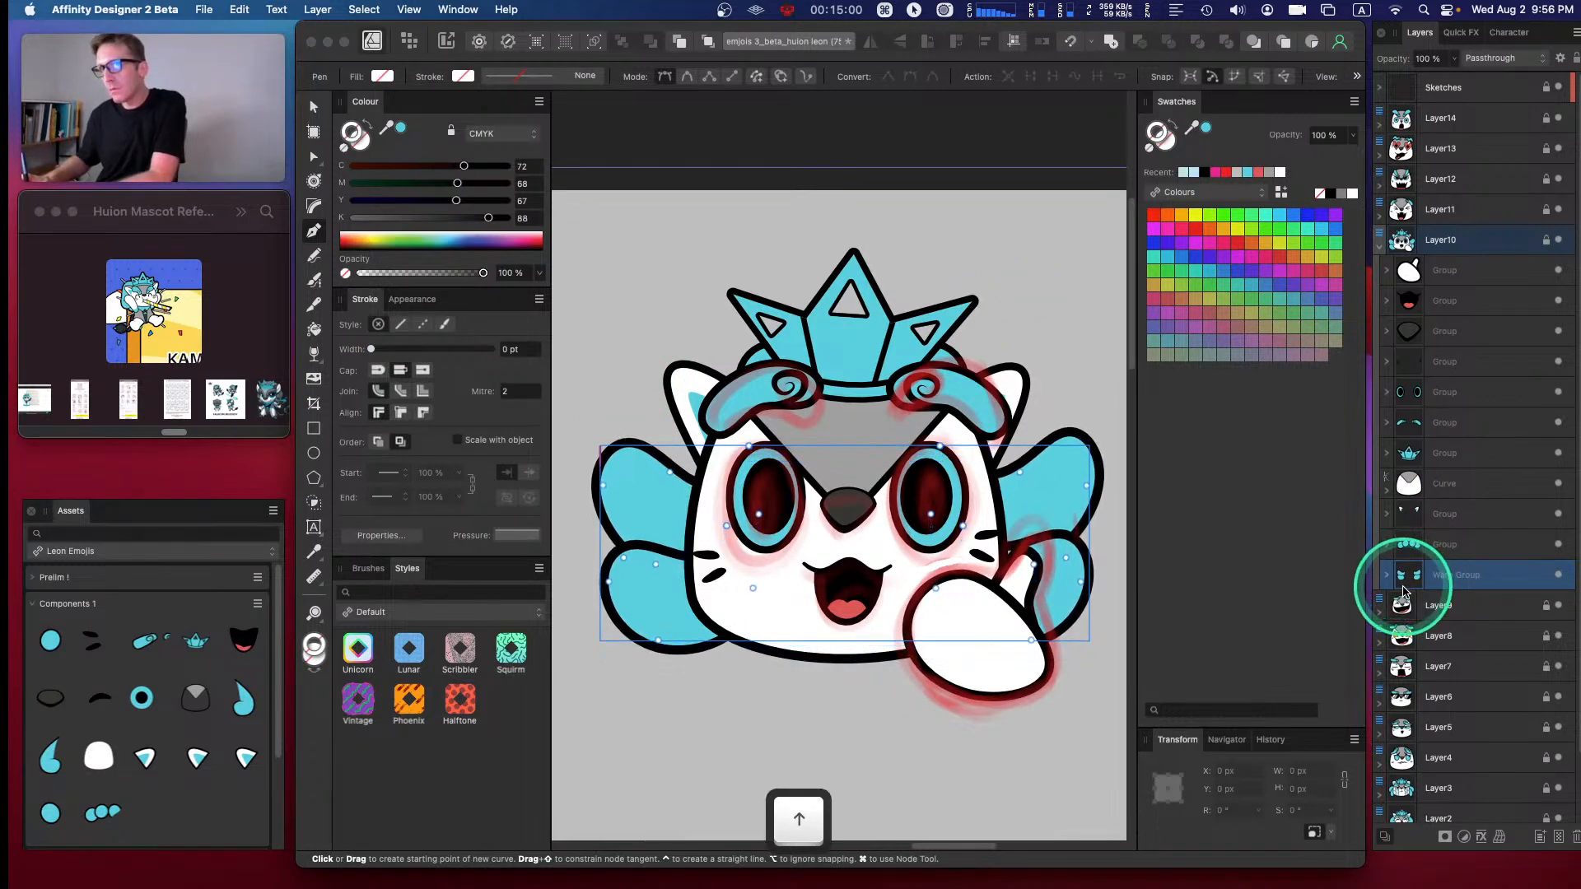
key(v)
key(Up)
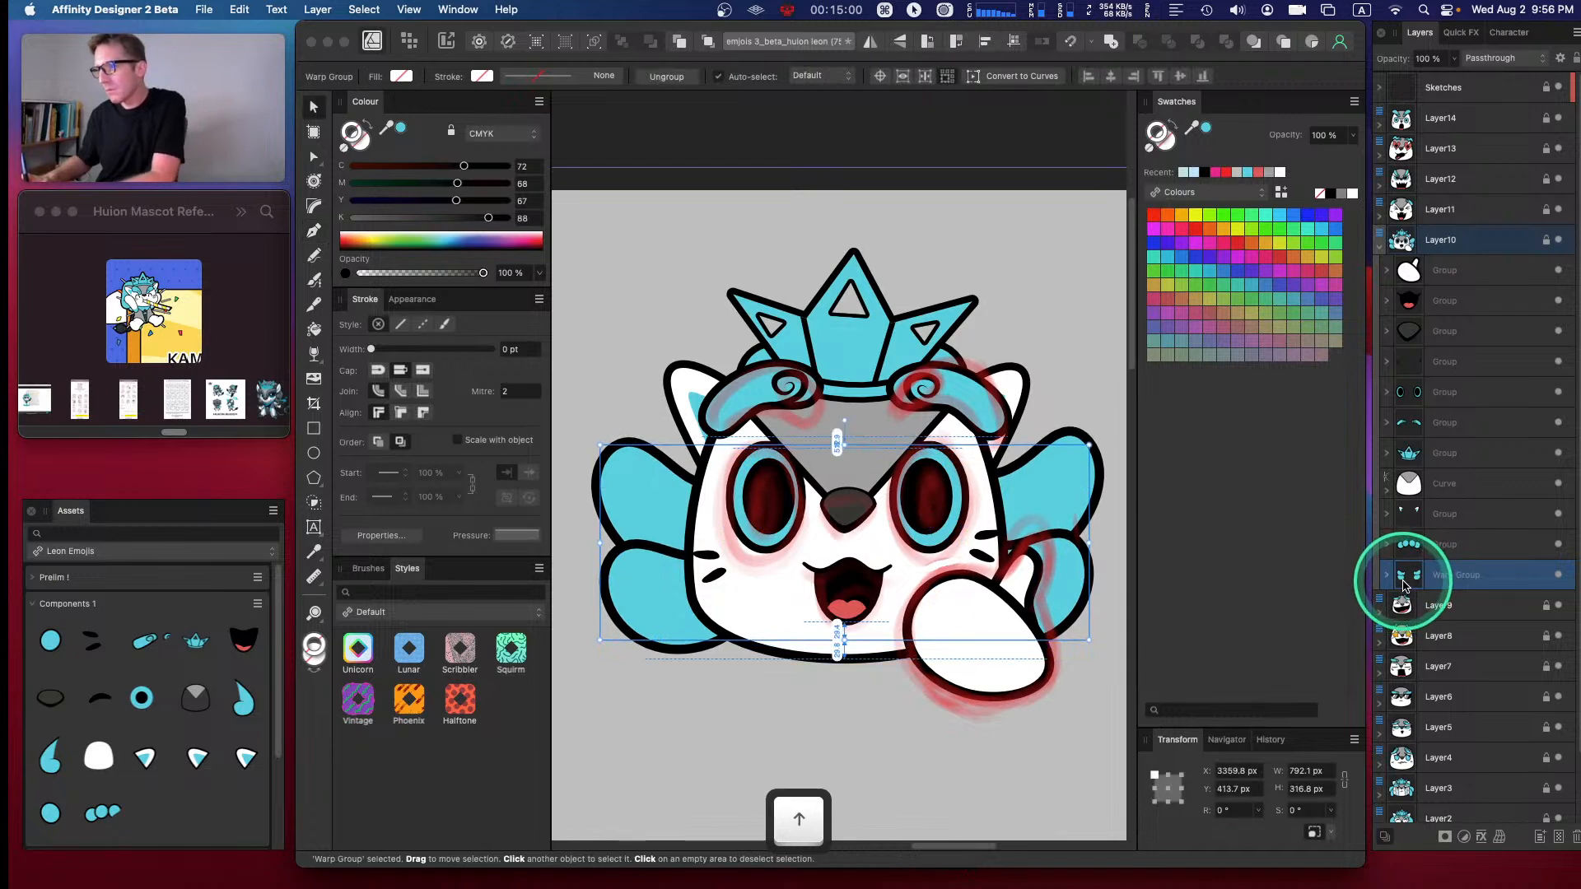
key(Up)
key(Up)
key(Up)
key(Up)
key(Up)
key(Up)
key(Up)
key(Up)
key(Up)
key(Up)
key(Up)
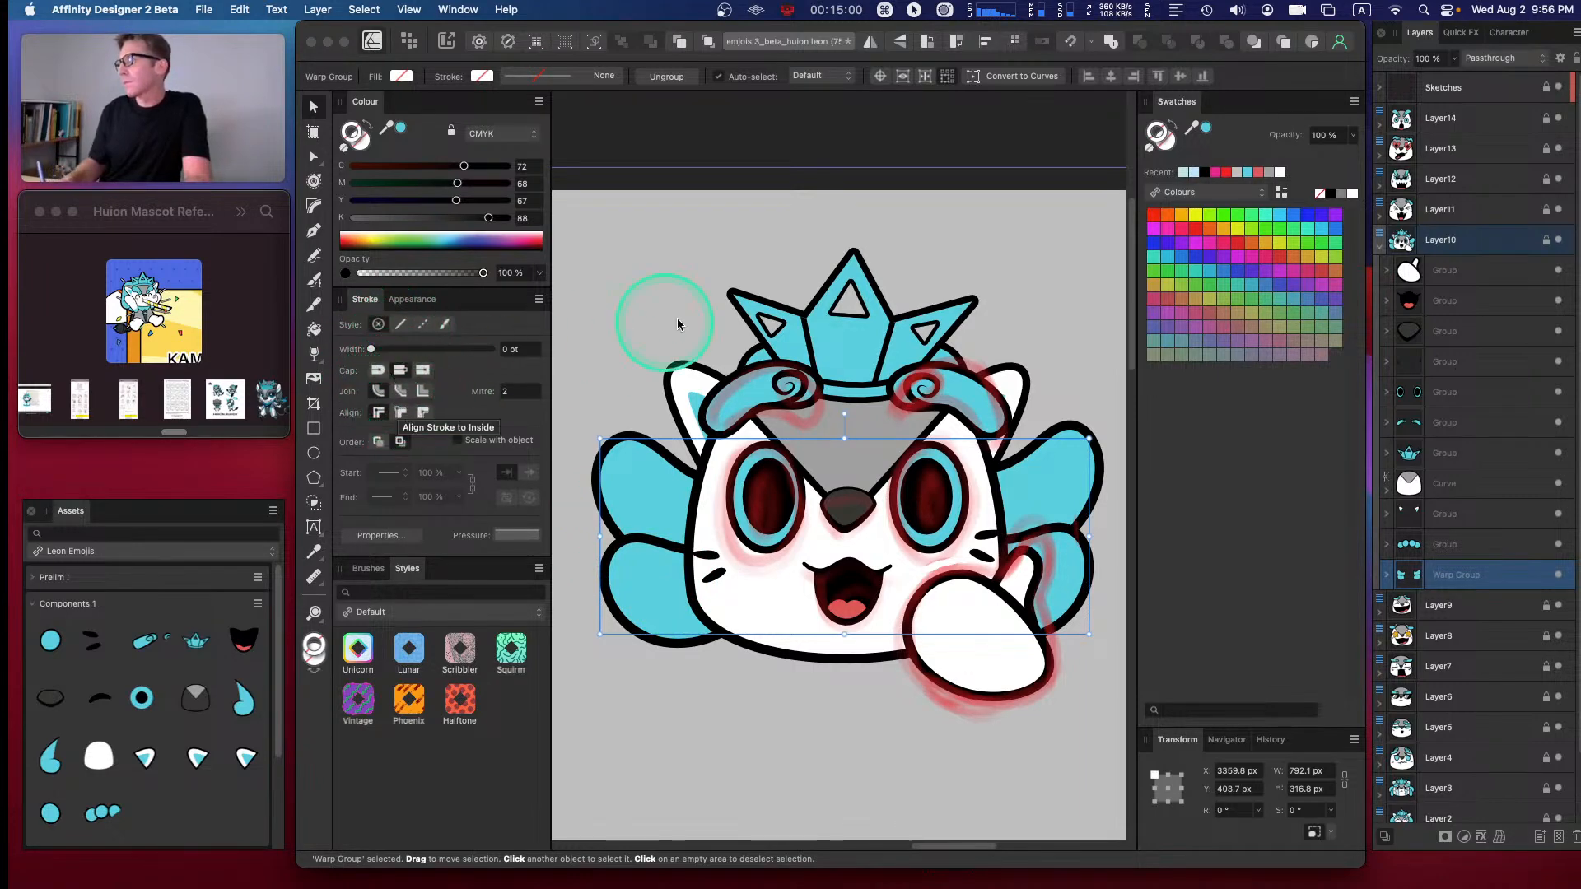
- Shorten the side-lobe warp group from its top edge to about 307 px high
click(845, 441)
drag(845, 441, 848, 449)
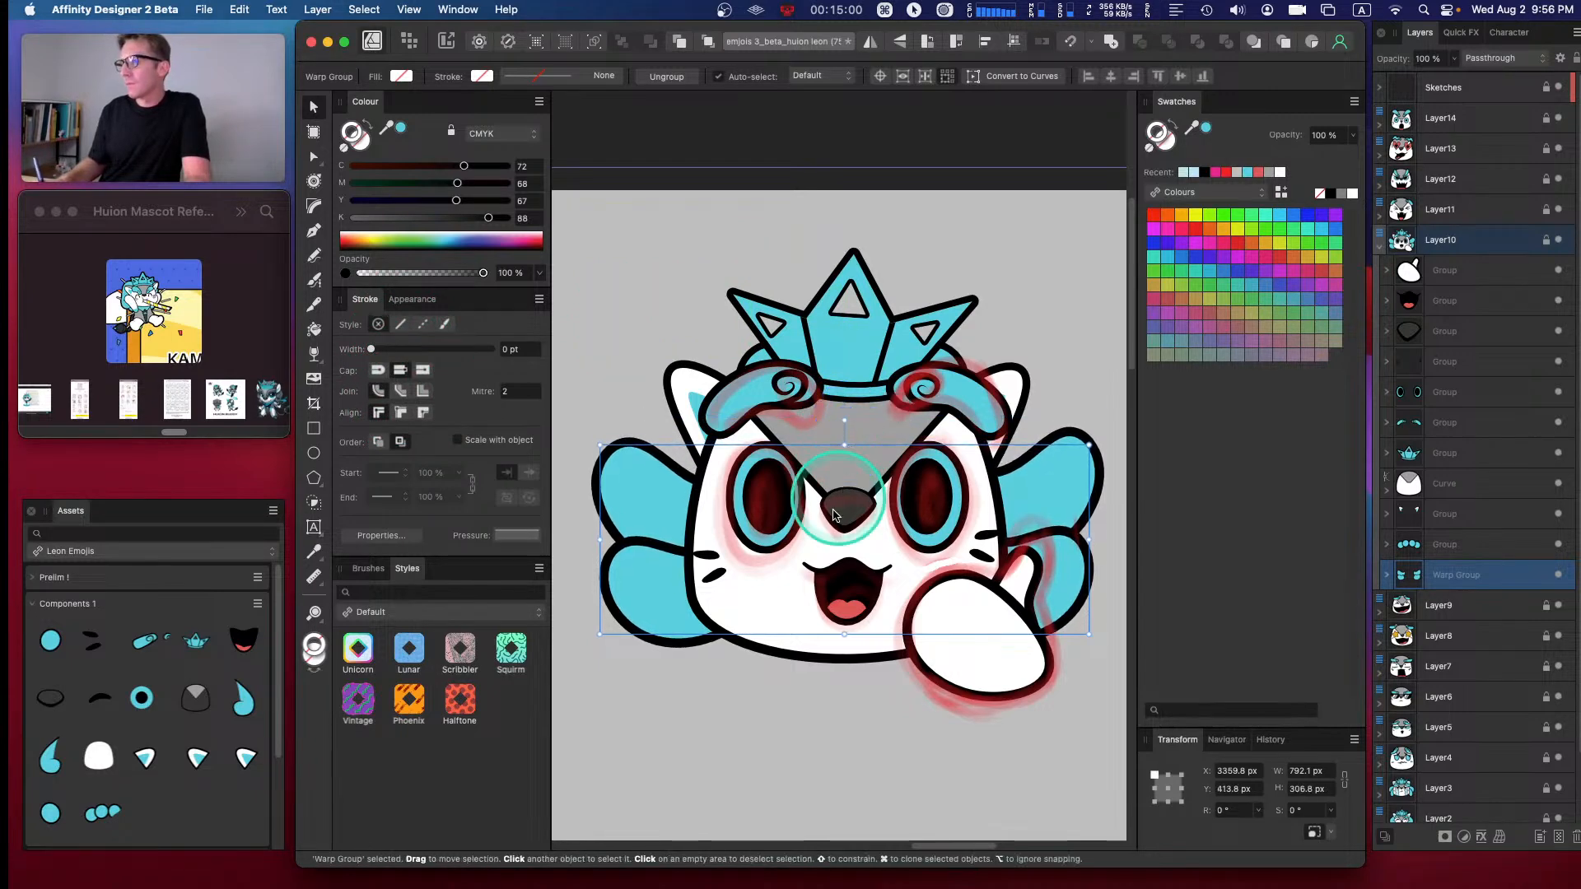
click(779, 692)
key(super+minus)
key(super+minus)
key(super+minus)
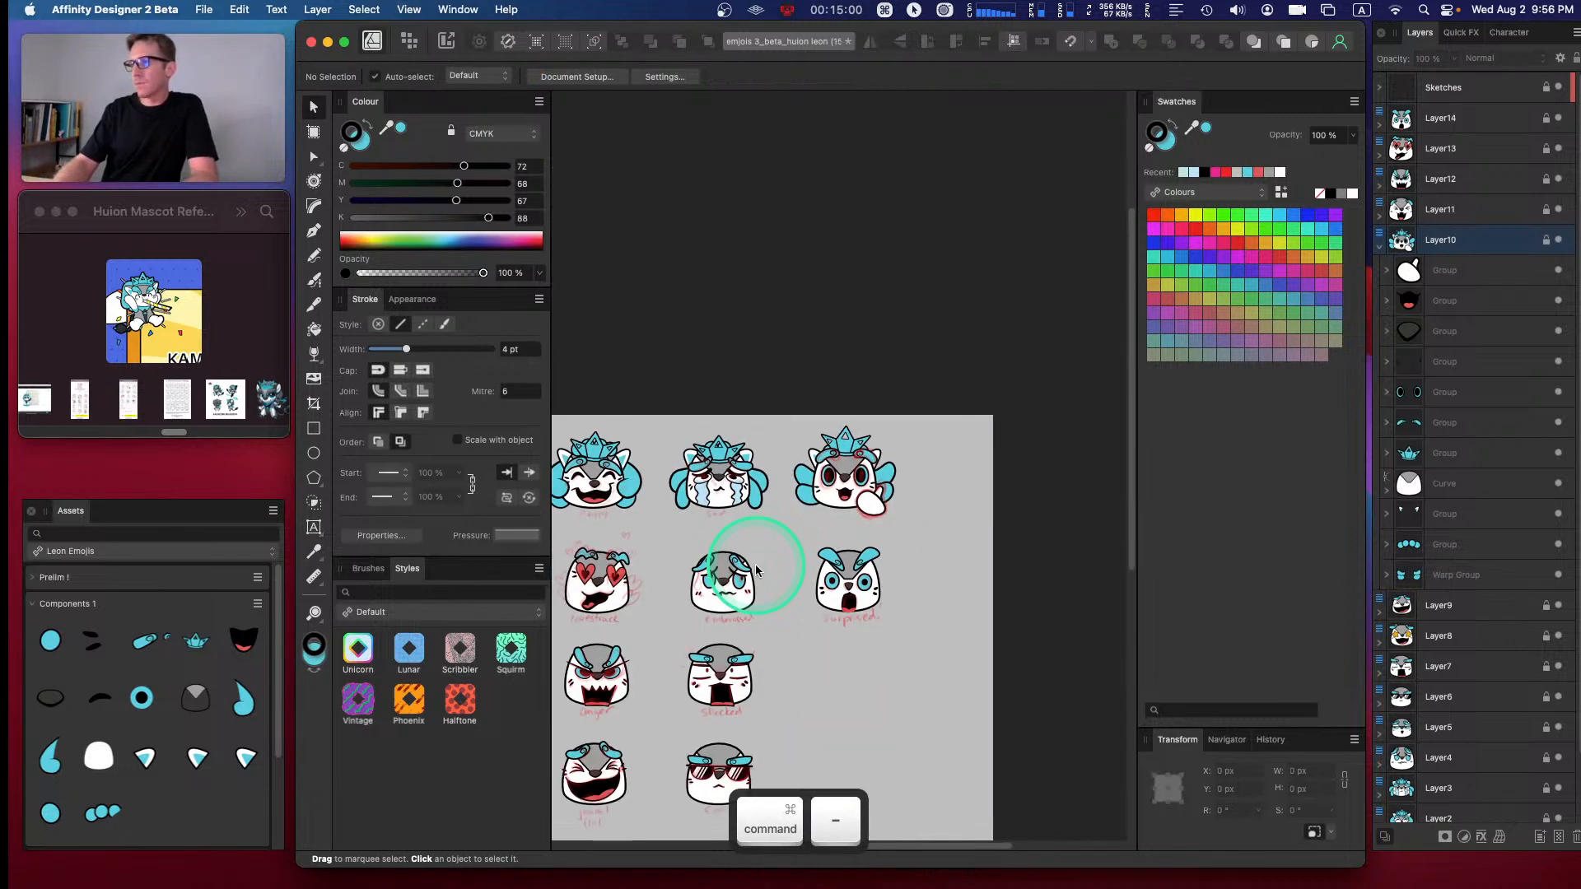
key(super+equal)
key(super+equal)
key(super+equal)
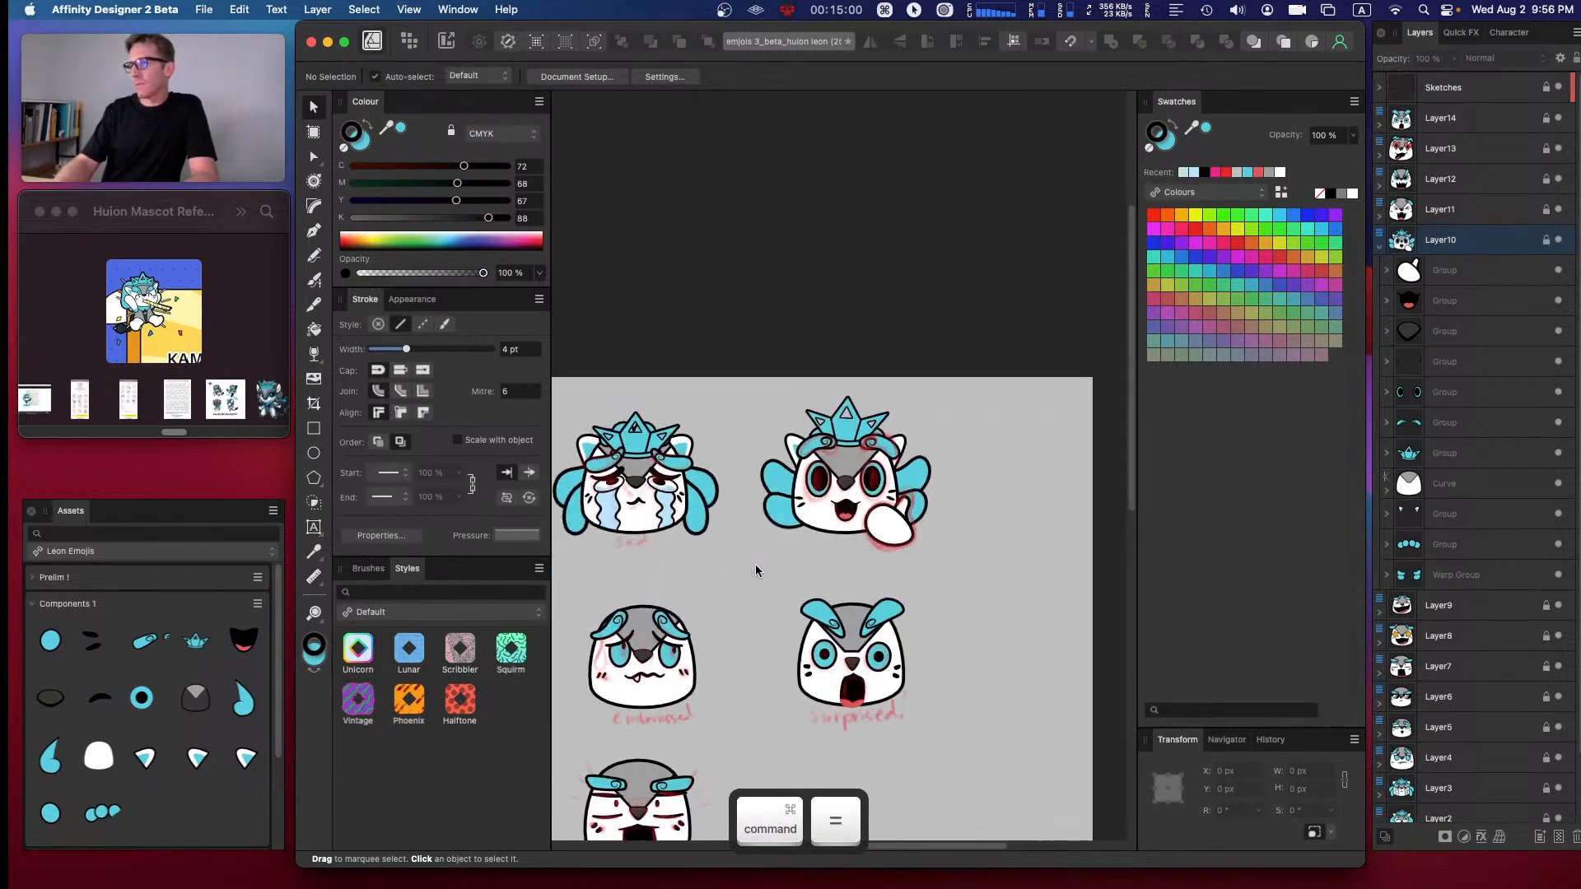
key(super+minus)
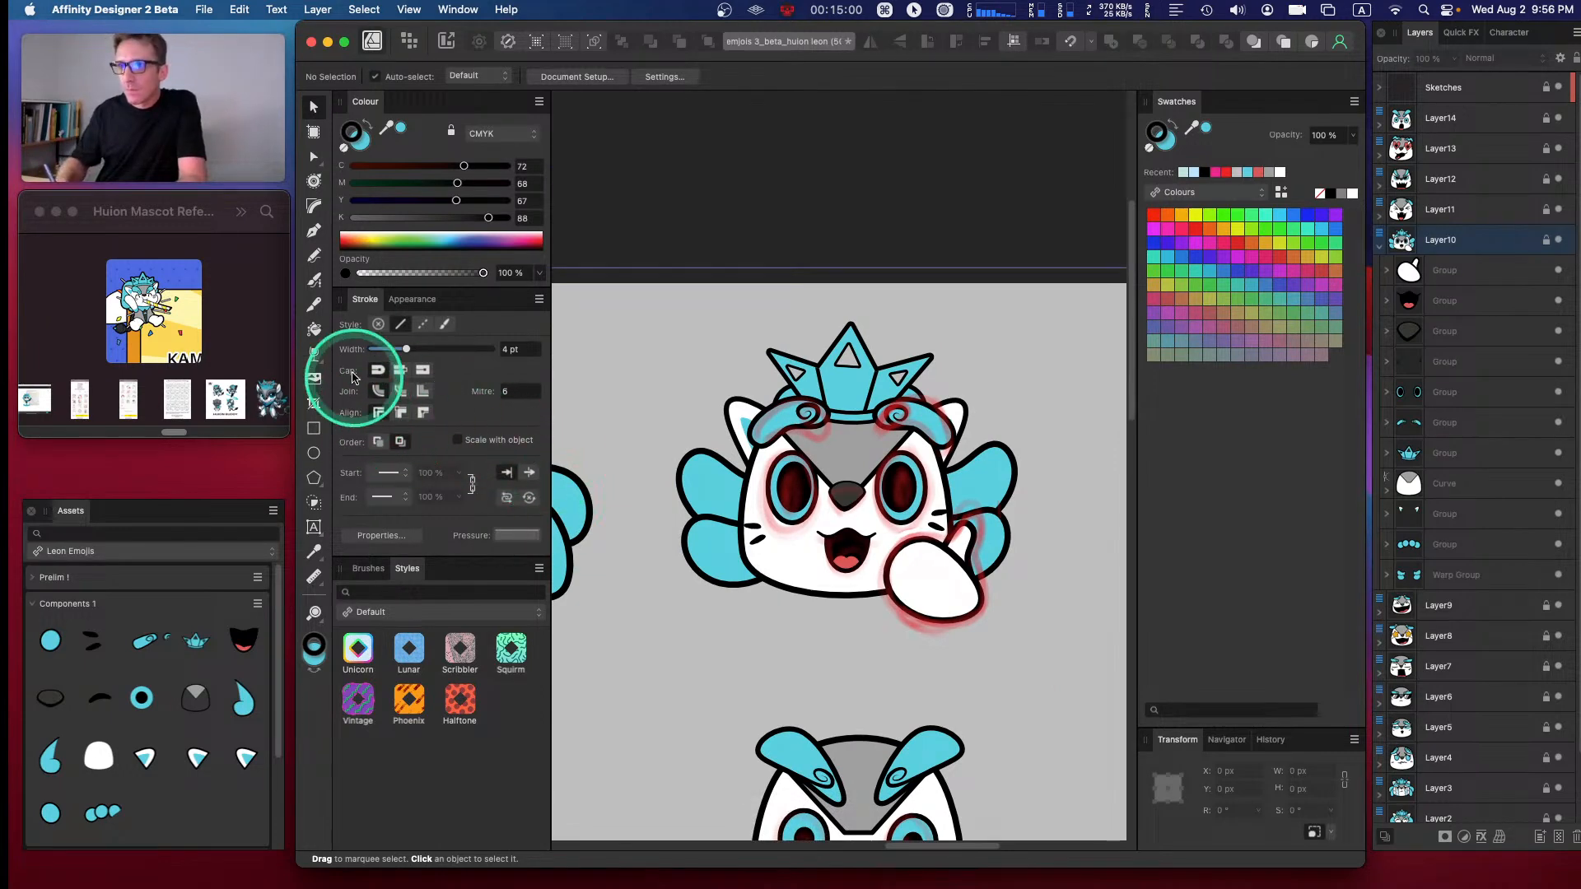
- Draw a straight 4 pt orange line without fill beside the mascot's left ear in Layer10, using the Pen tool's line mode
click(313, 232)
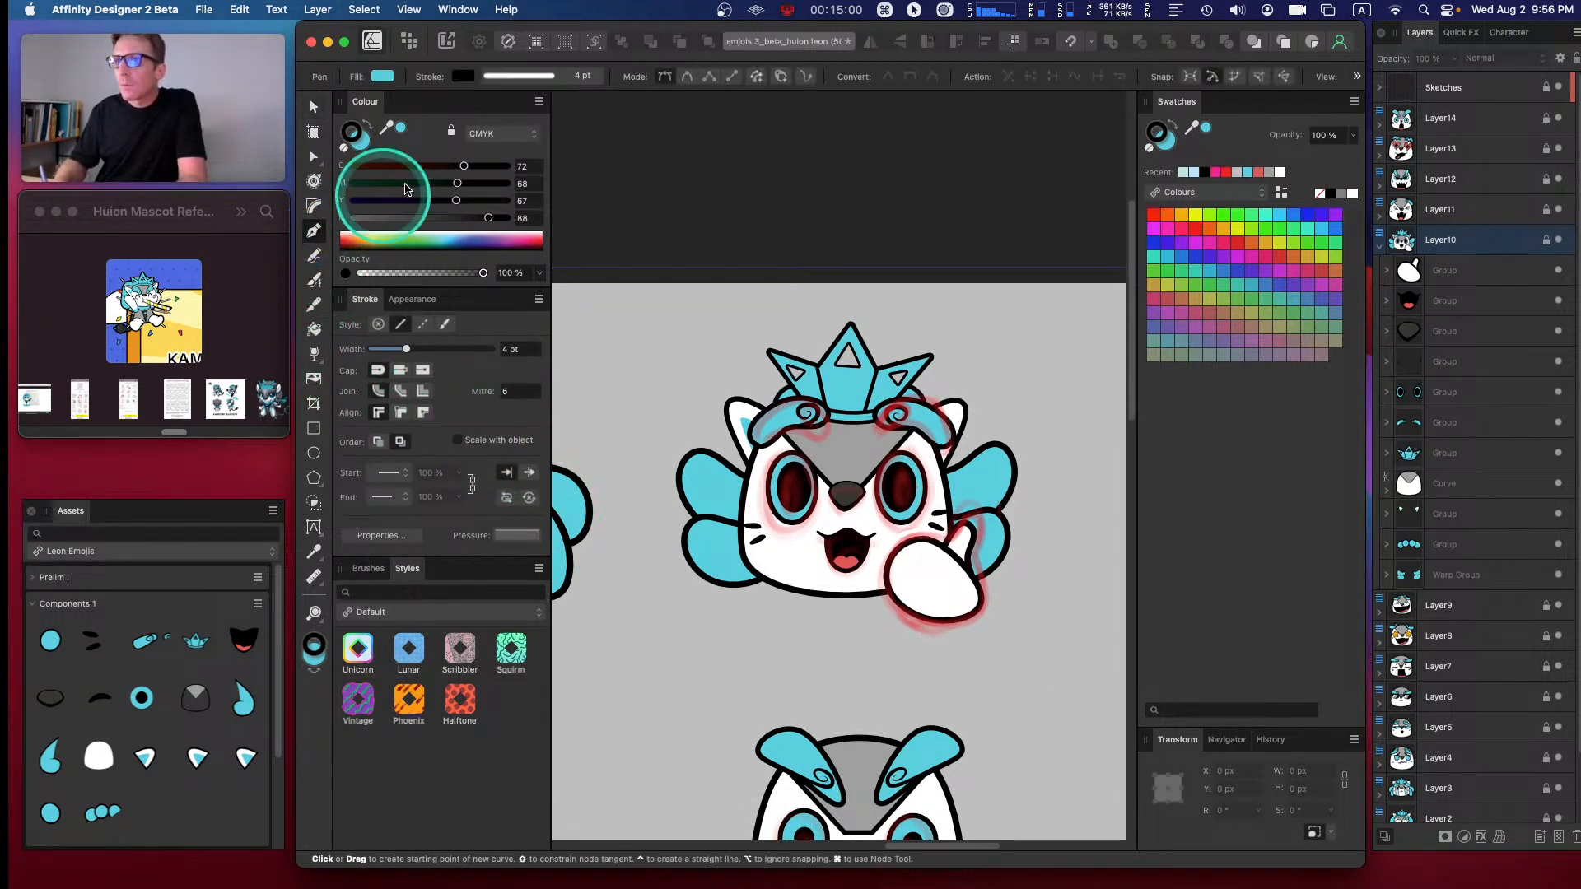
click(733, 78)
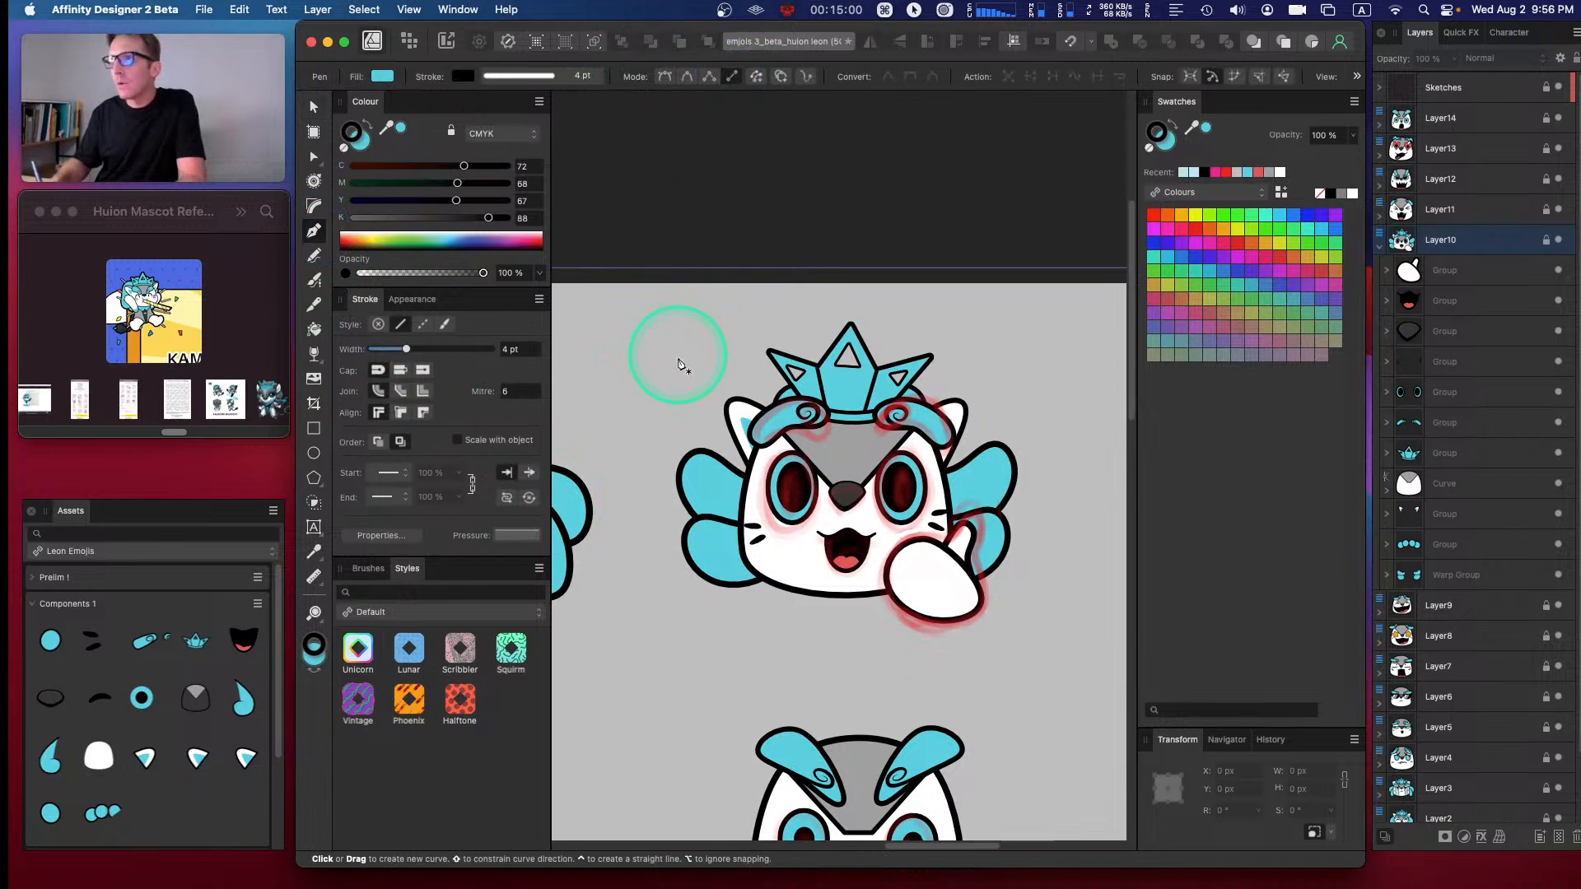
click(1186, 217)
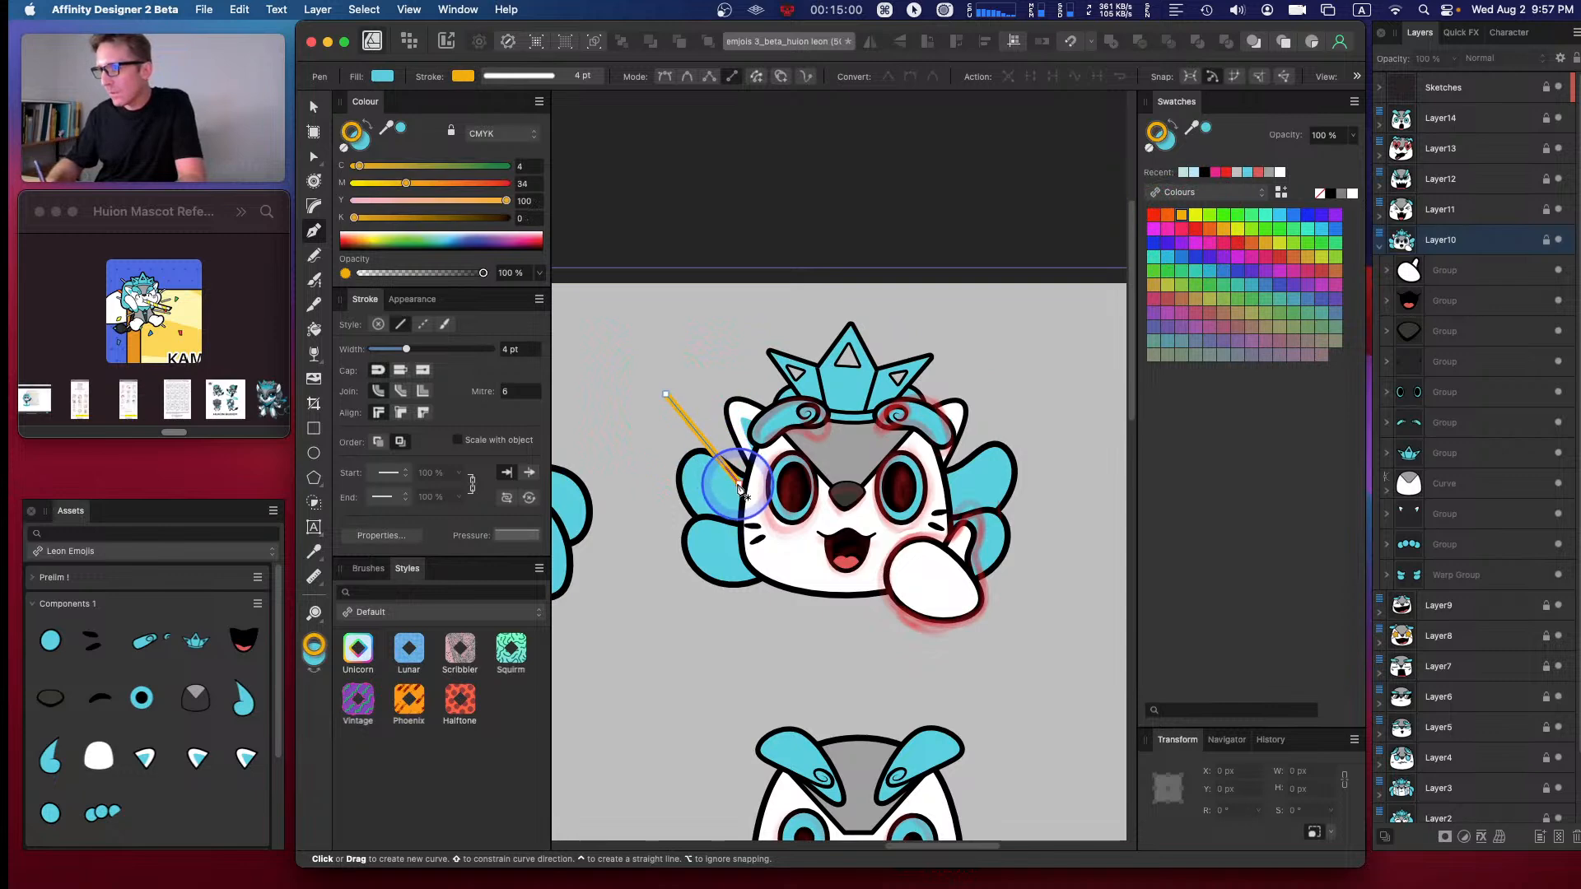
click(737, 482)
click(1165, 138)
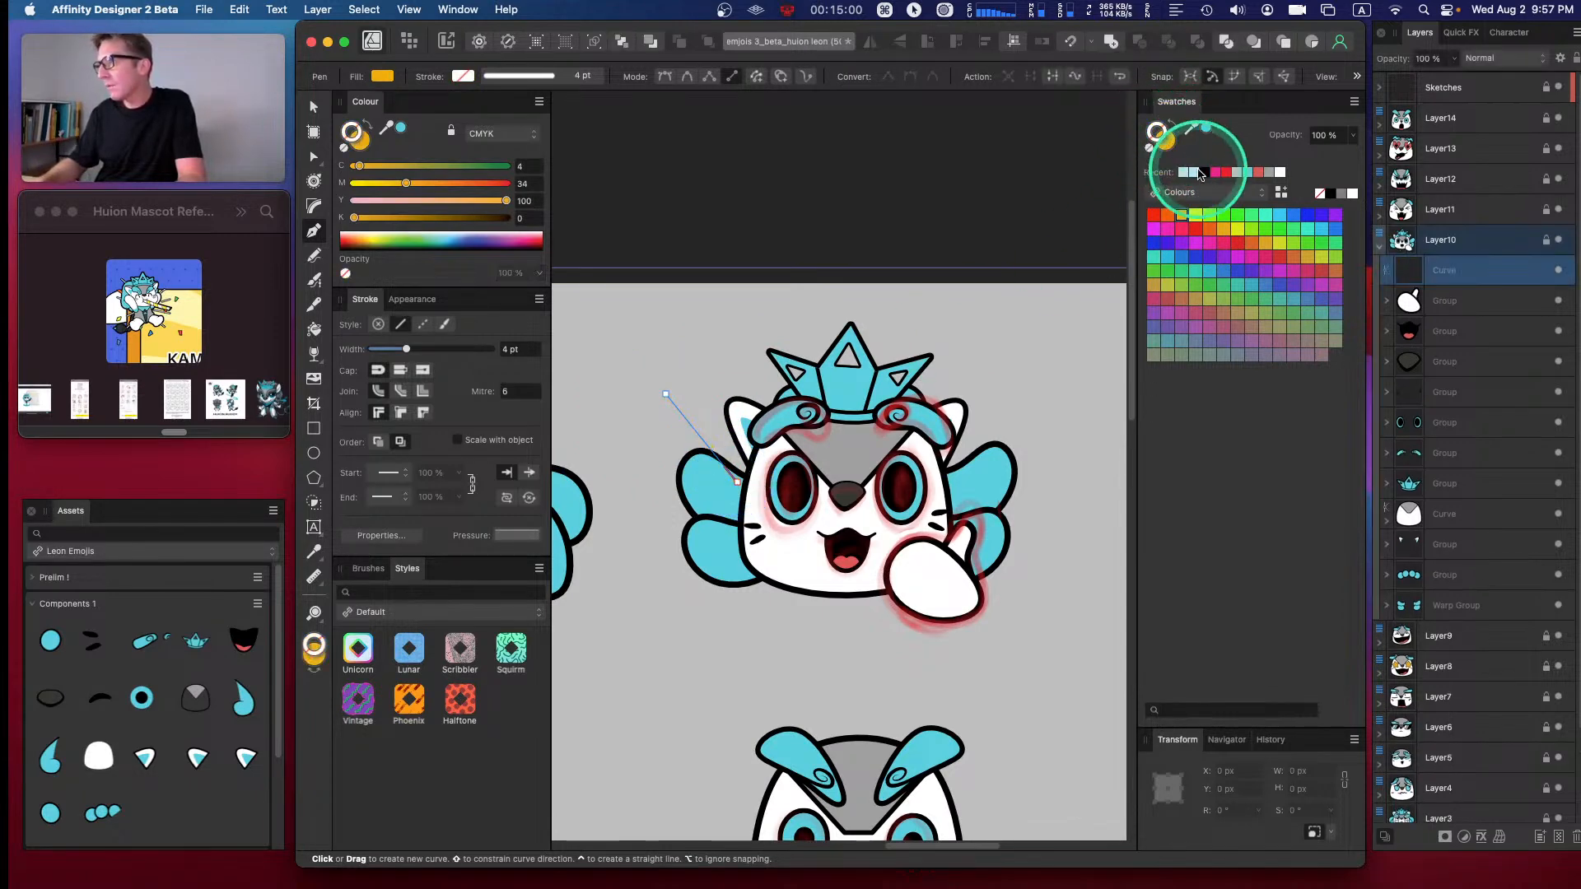
click(1193, 171)
key(super+z)
key(super+z)
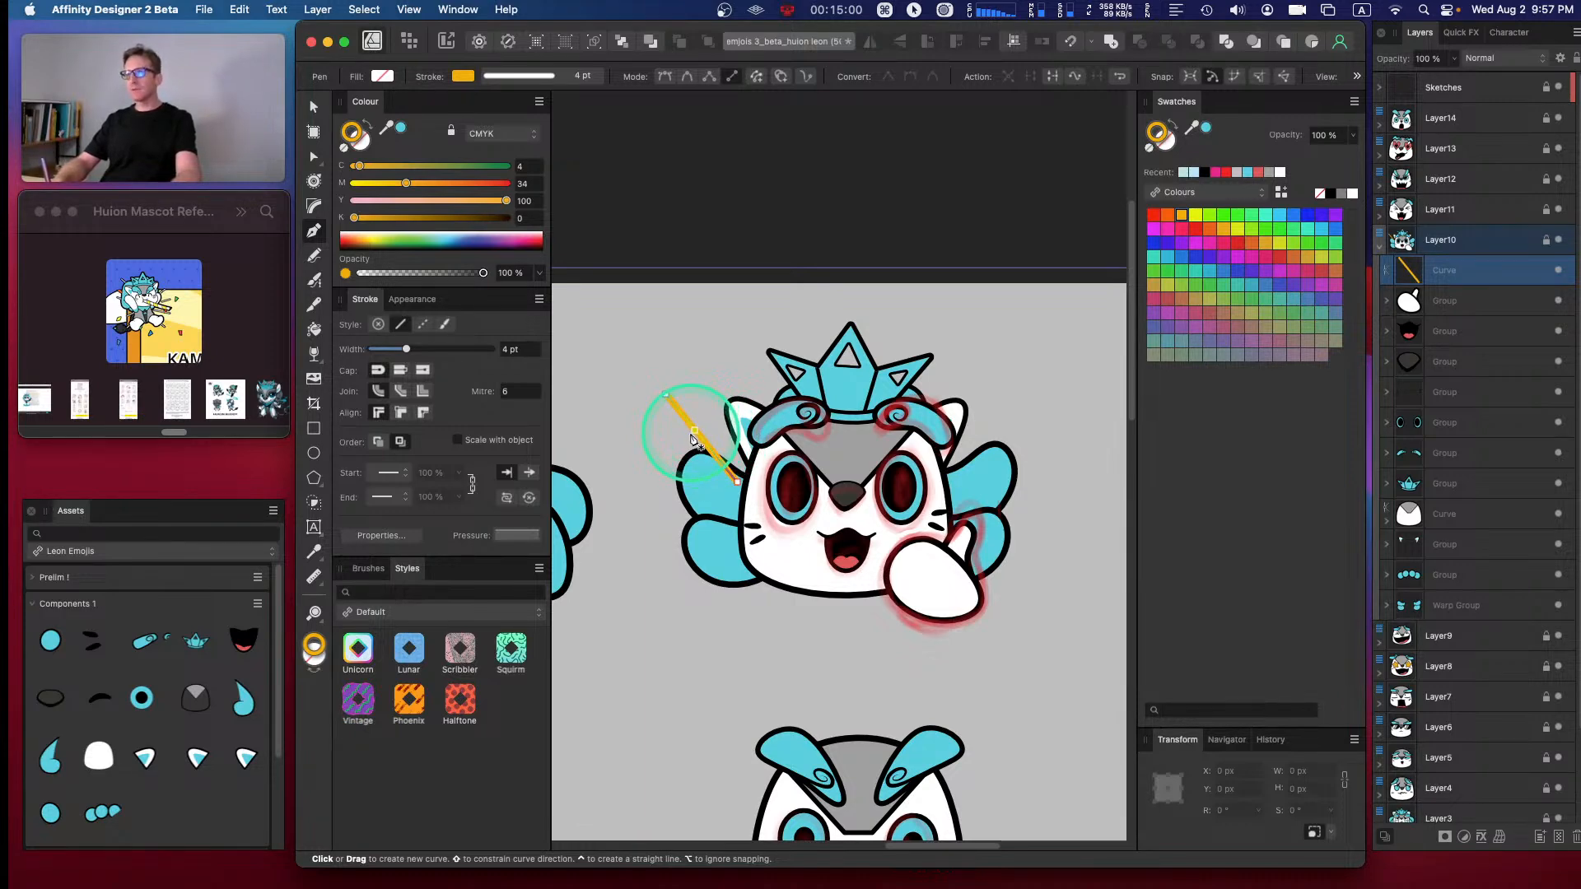
- Bend the orange line into a gentle outward arc and nudge it slightly down and away from the left ear
key(a)
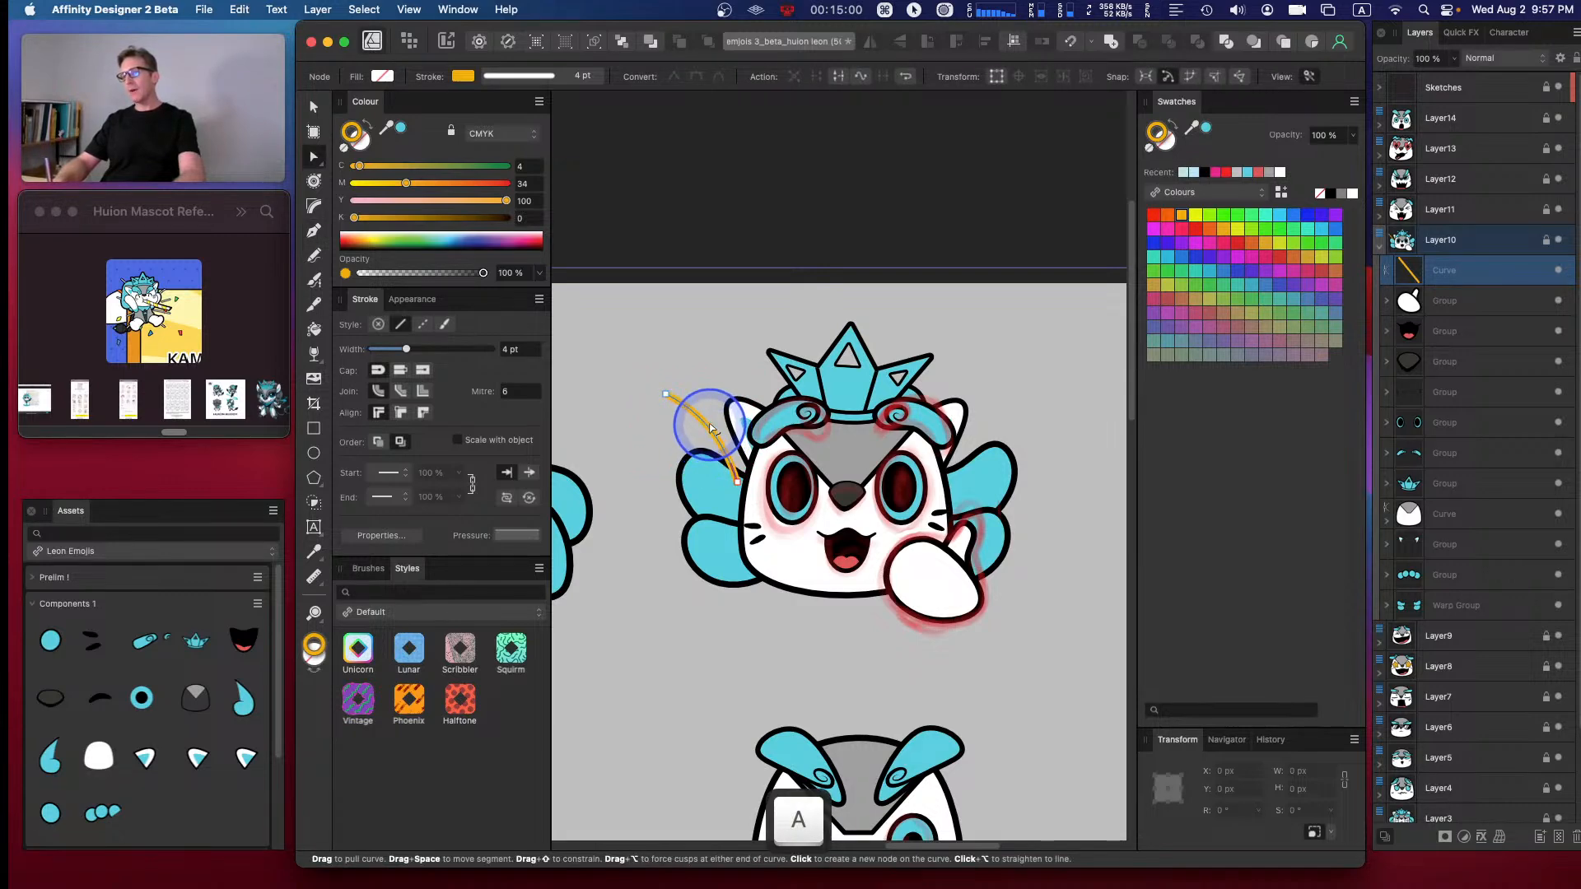
key(p)
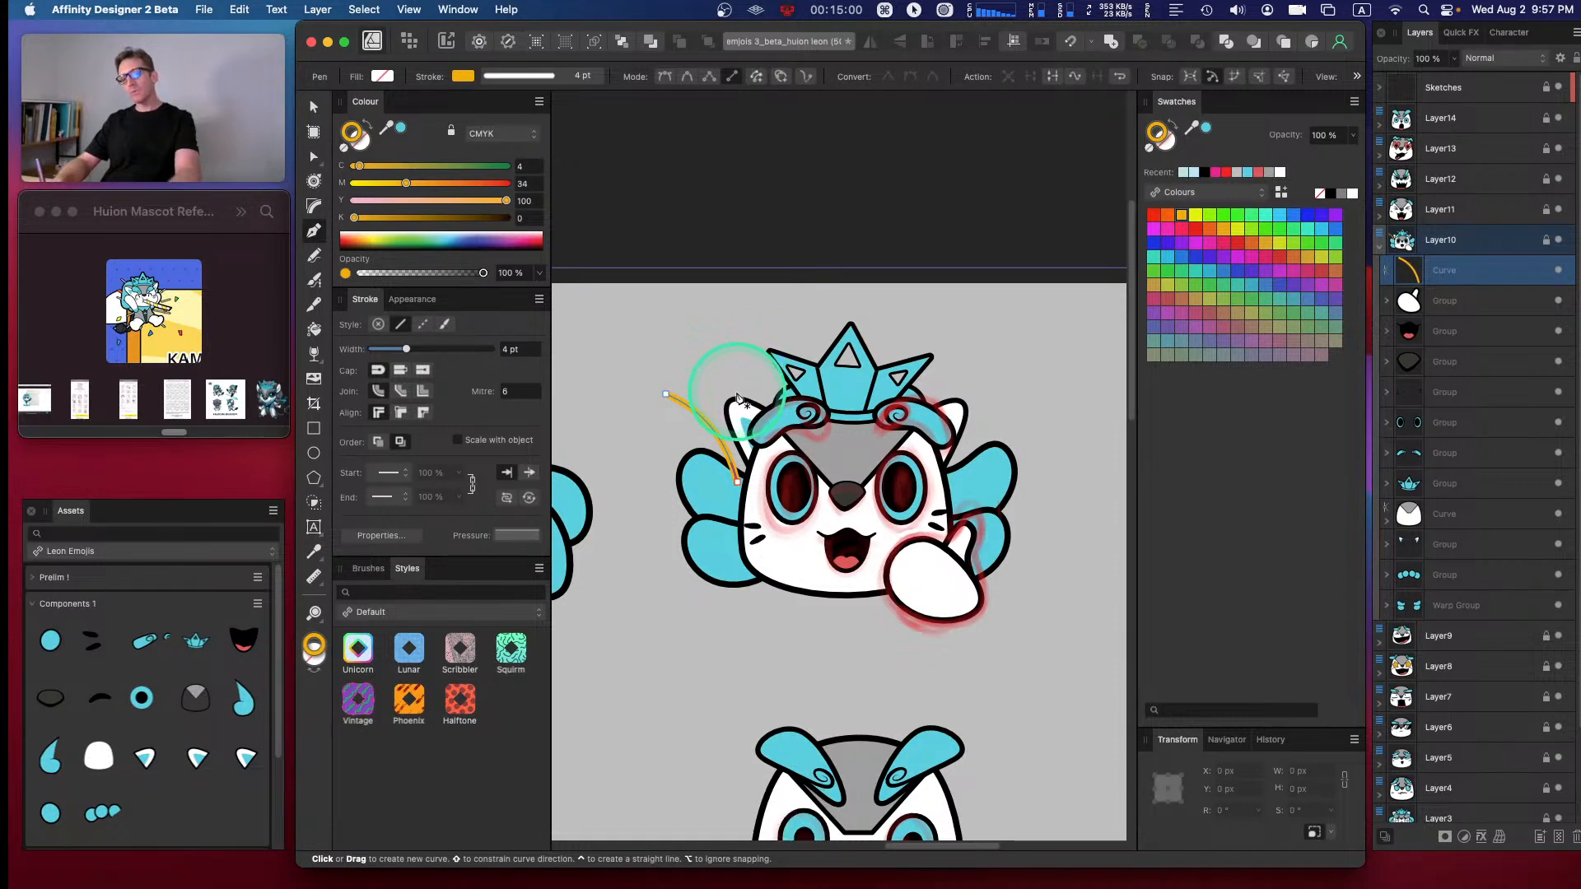
key(v)
drag(700, 431, 693, 436)
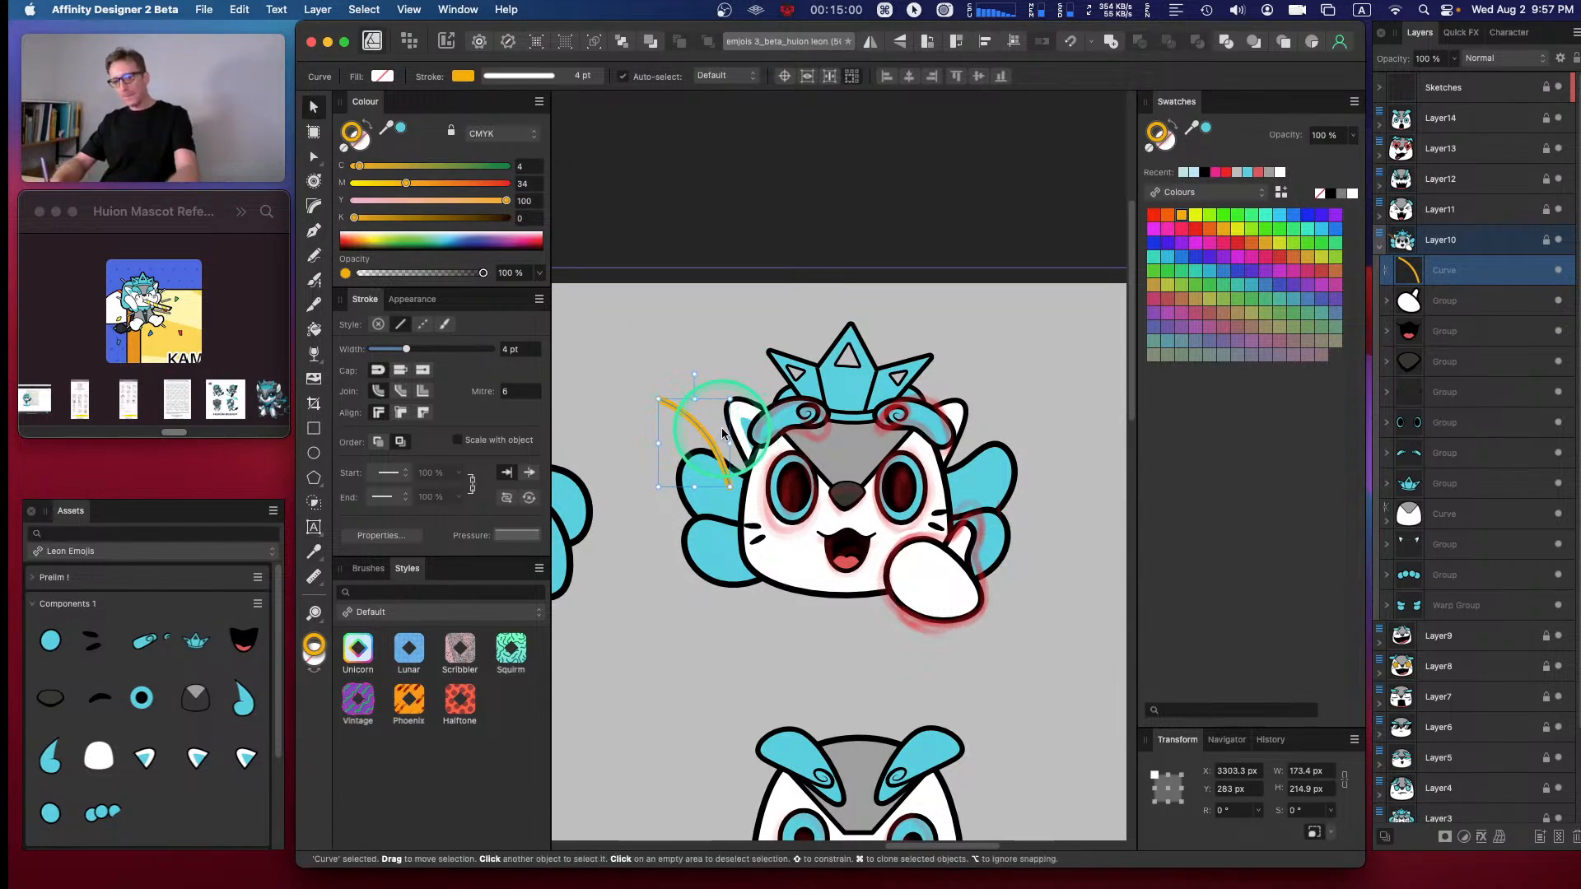
- Duplicate the orange arc, flip the copy horizontally and place it beside the right ear at about X 4204.7 px
key(super+j)
drag(718, 436, 992, 424)
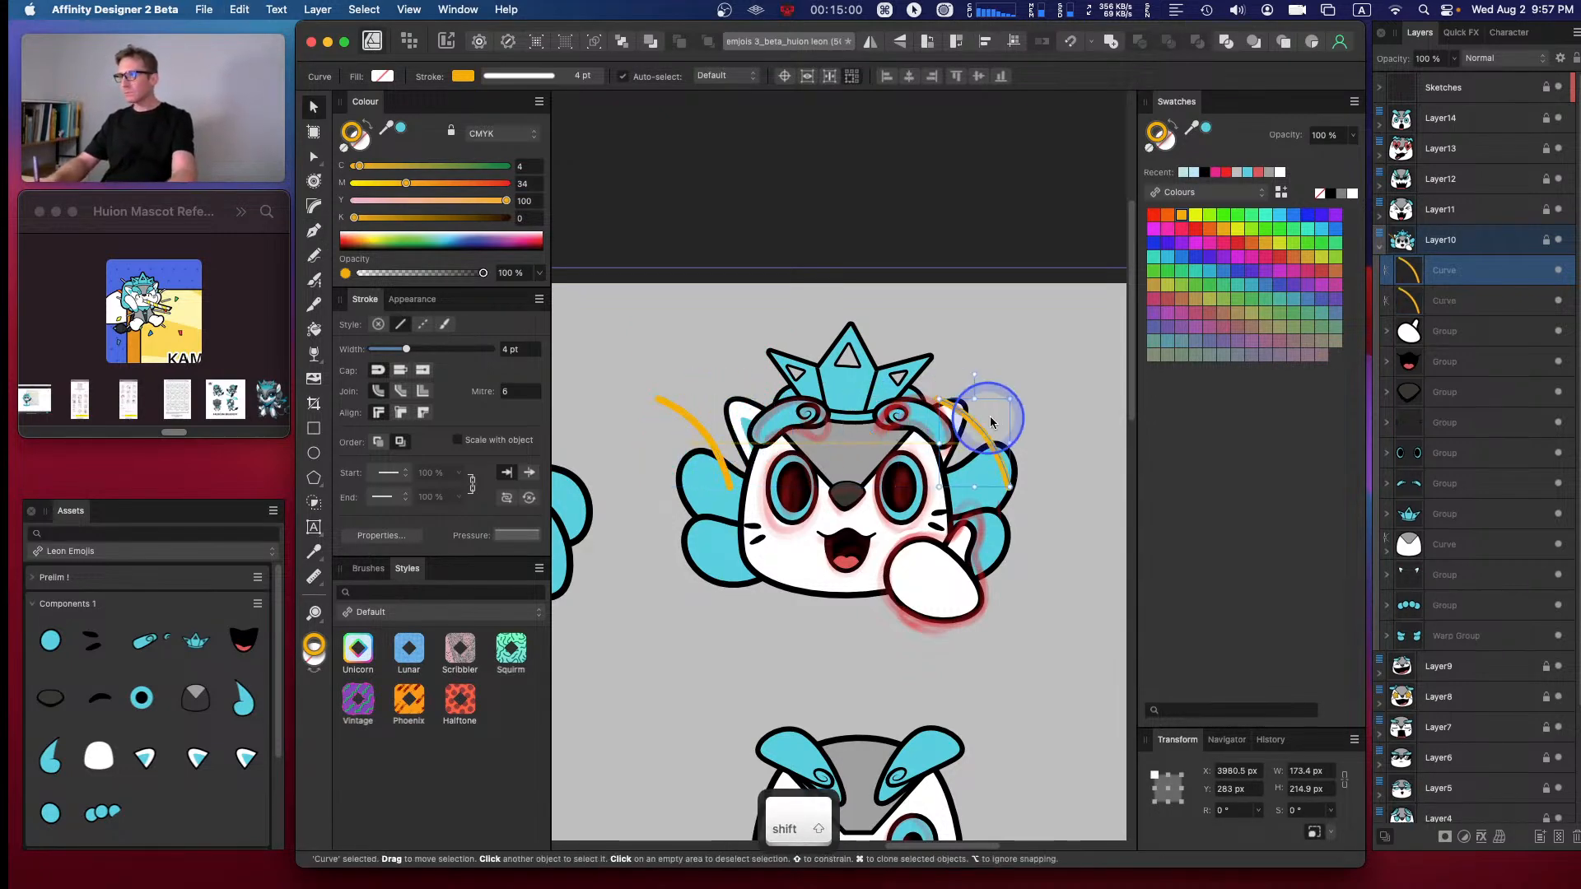
click(868, 41)
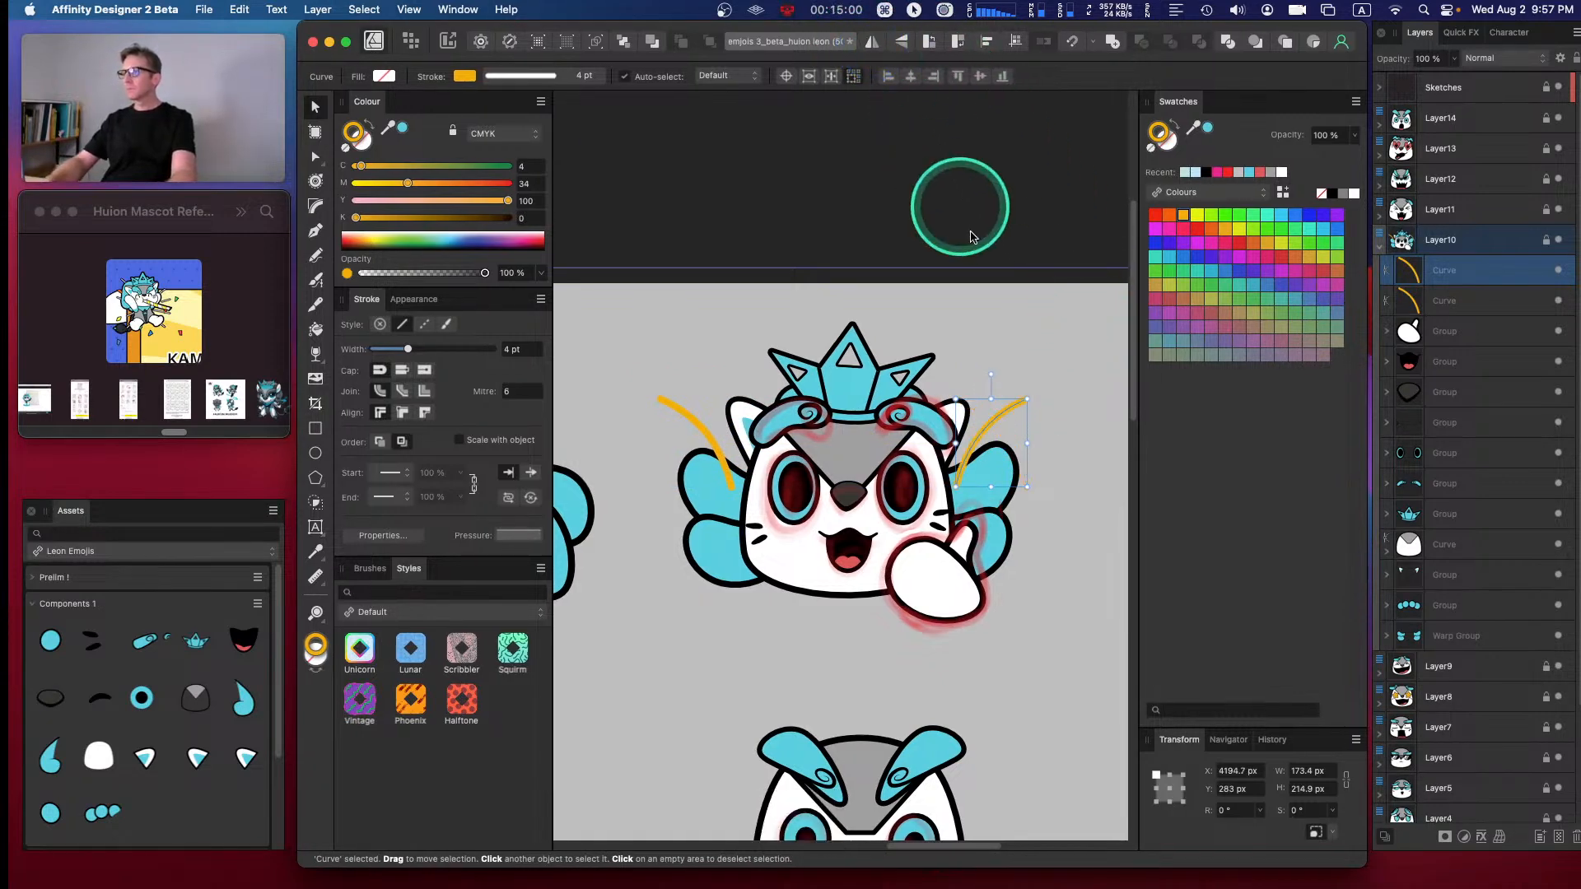
drag(977, 429, 981, 431)
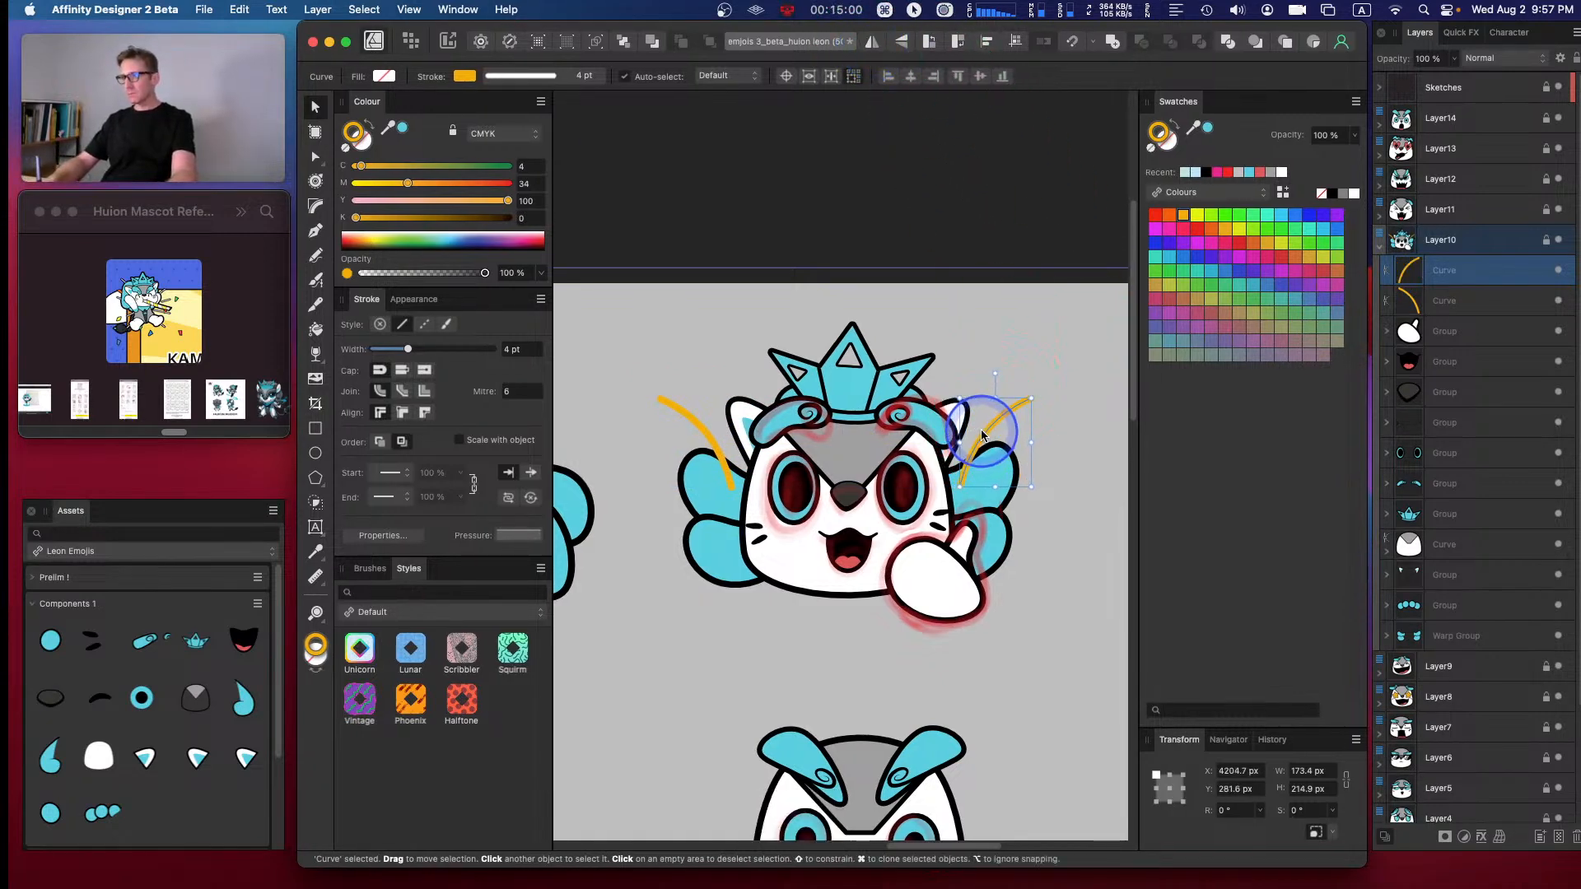
- Thicken both orange arcs to a 12 pt stroke, then delete them
click(1065, 369)
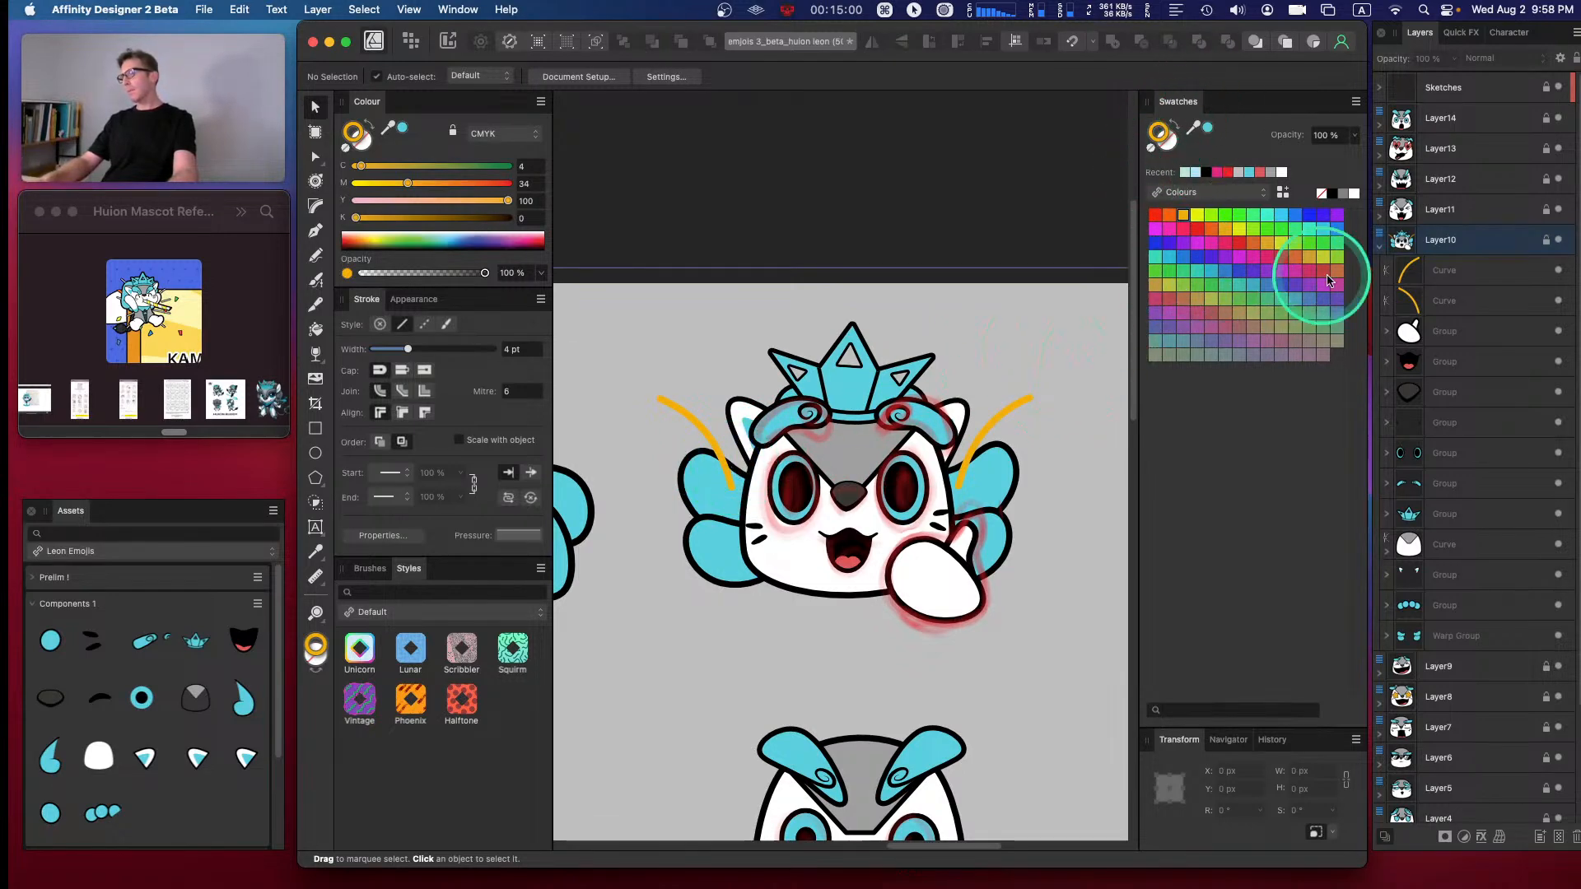
click(1441, 274)
shift+click(1442, 301)
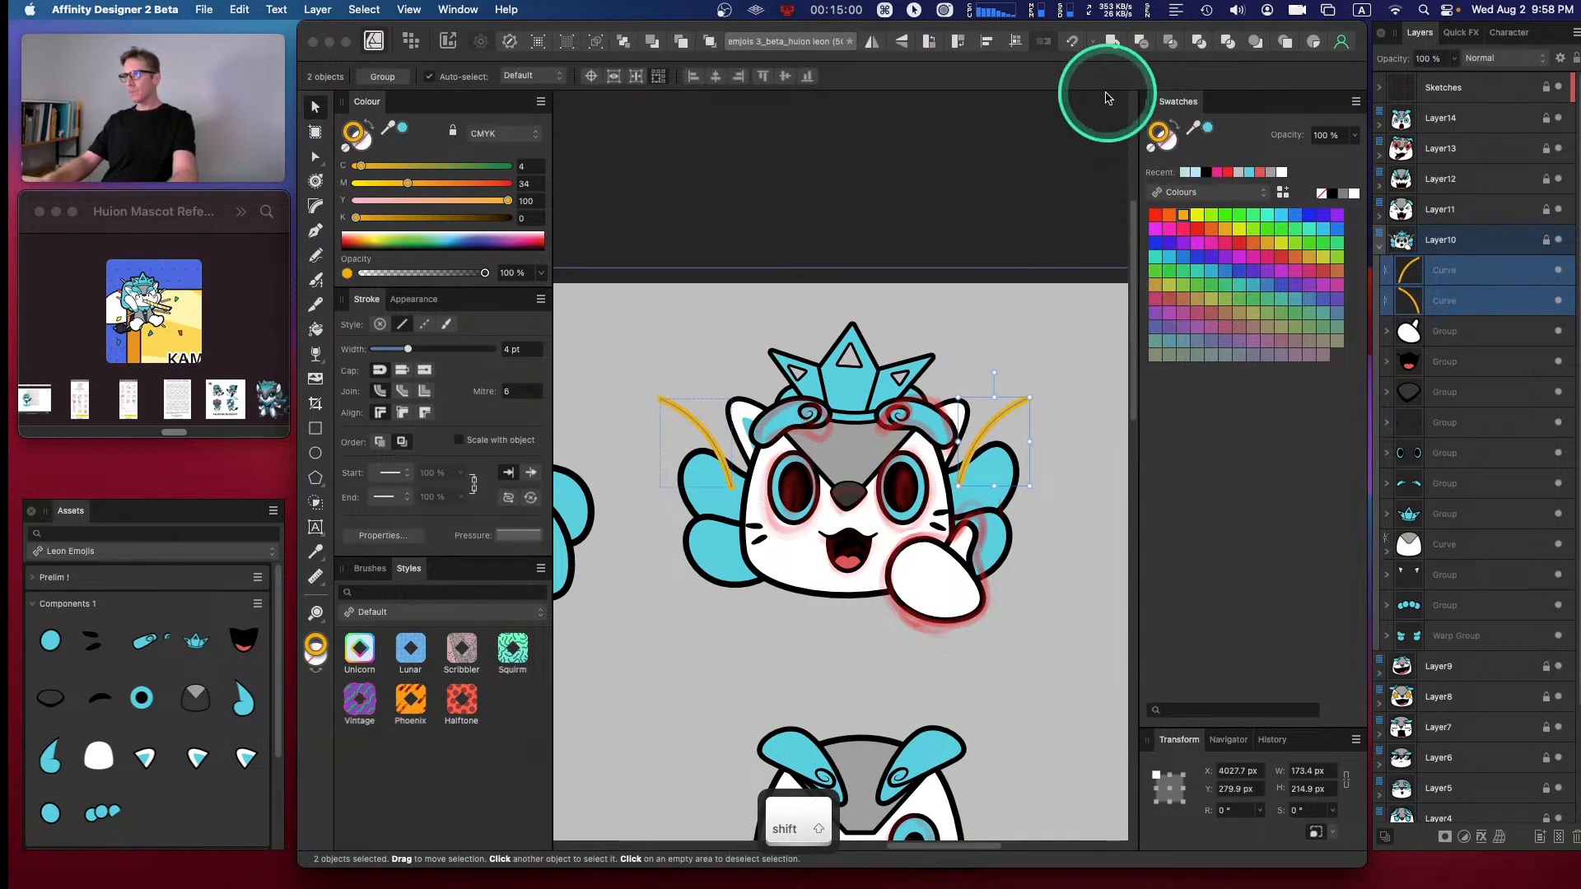
drag(408, 349, 412, 352)
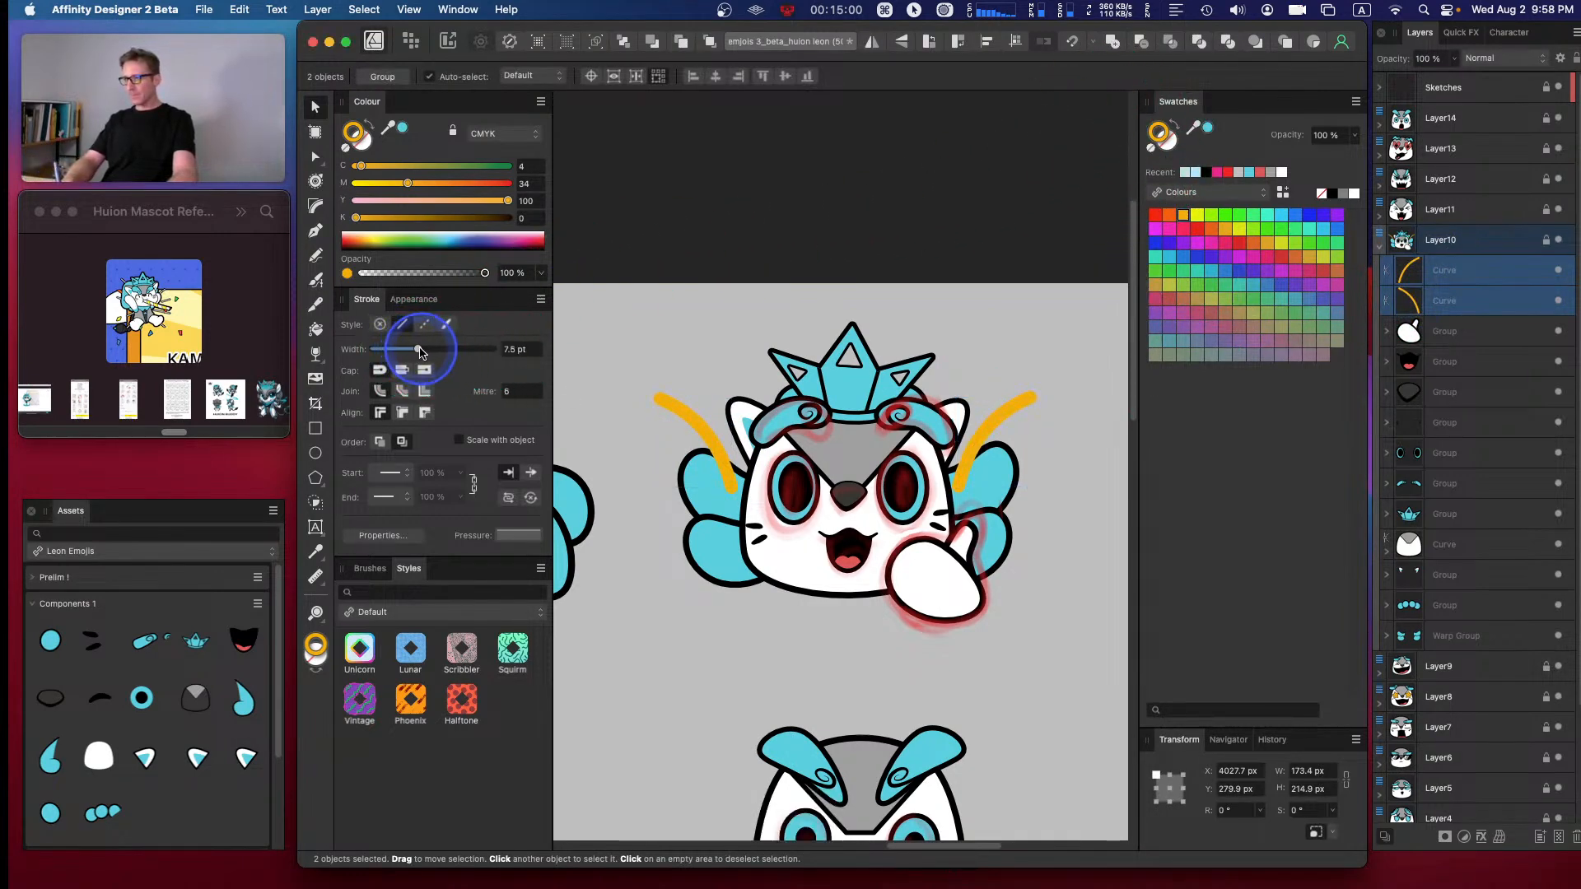
drag(412, 352, 429, 352)
key(BackSpace)
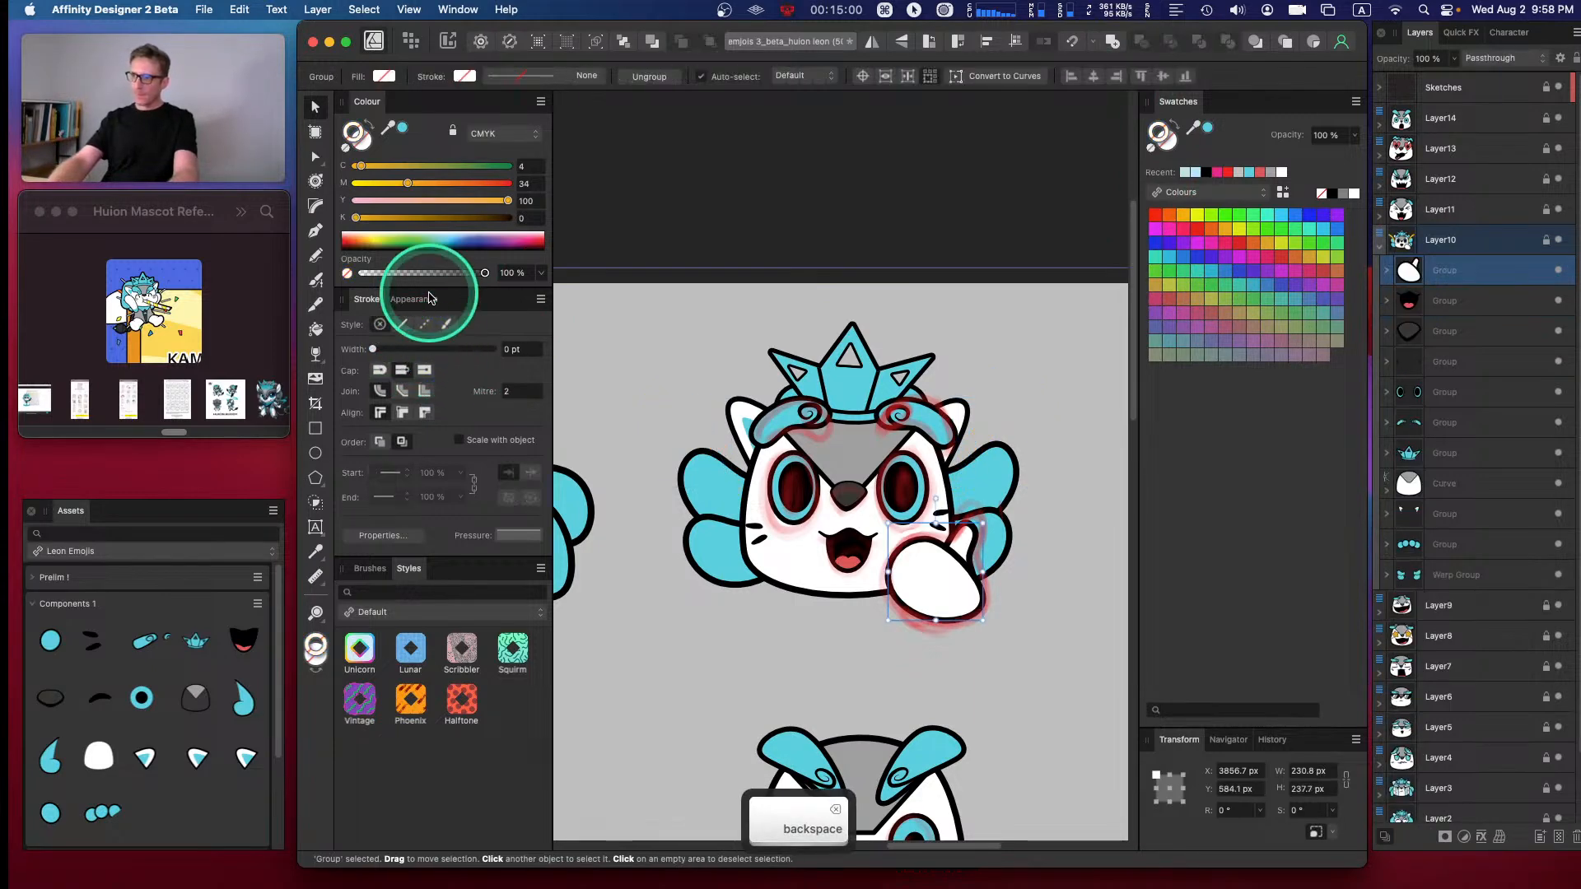
click(1019, 330)
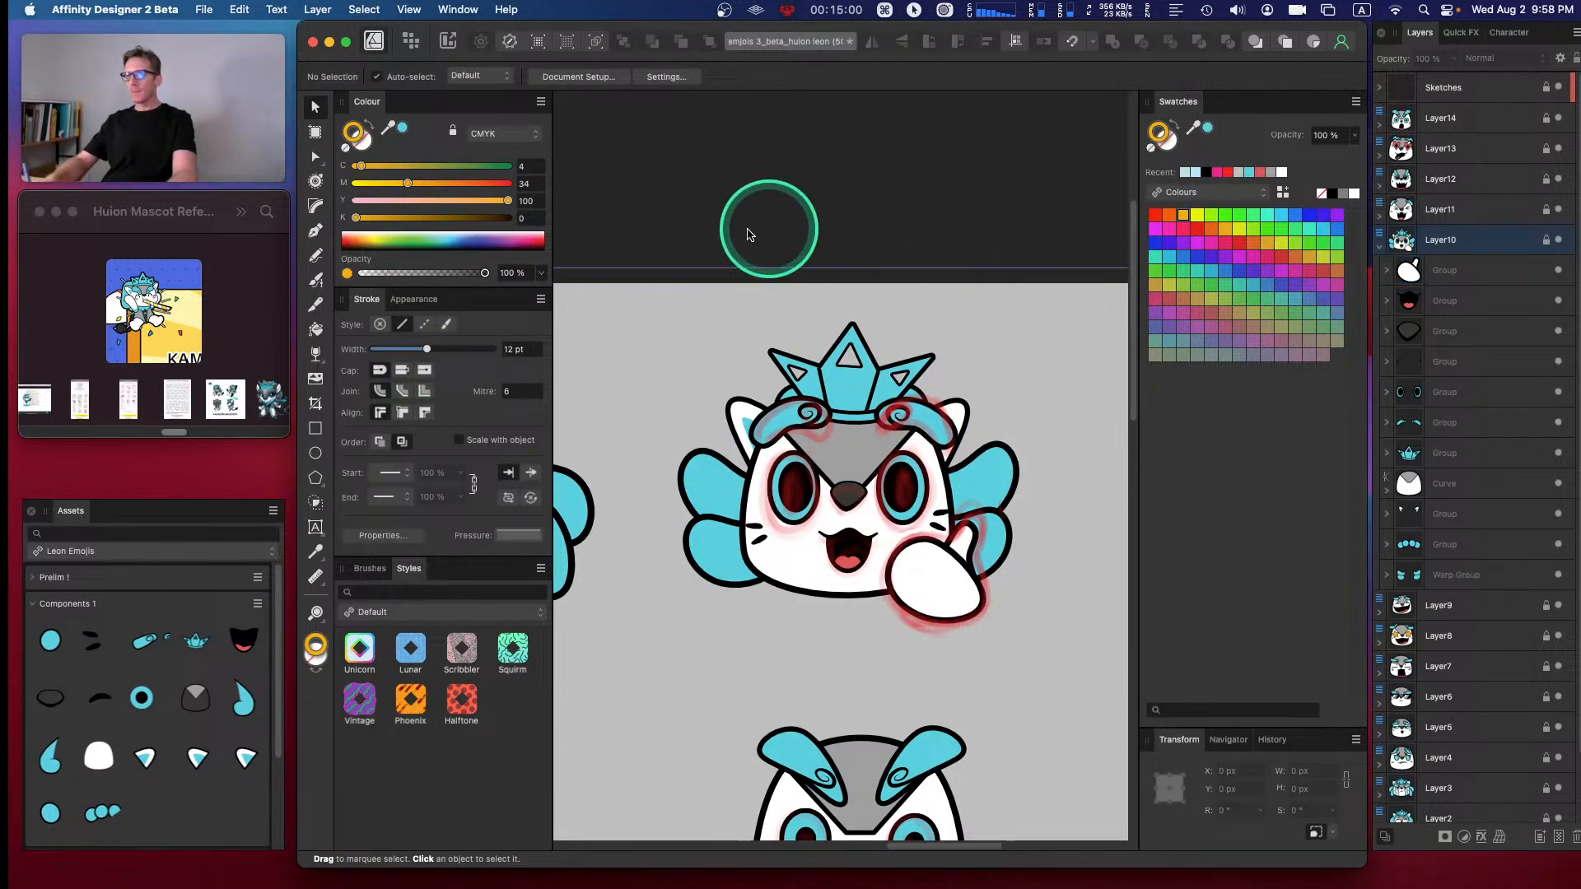
- Set up the Pencil tool with the Pressure controller and a black stroke
click(315, 280)
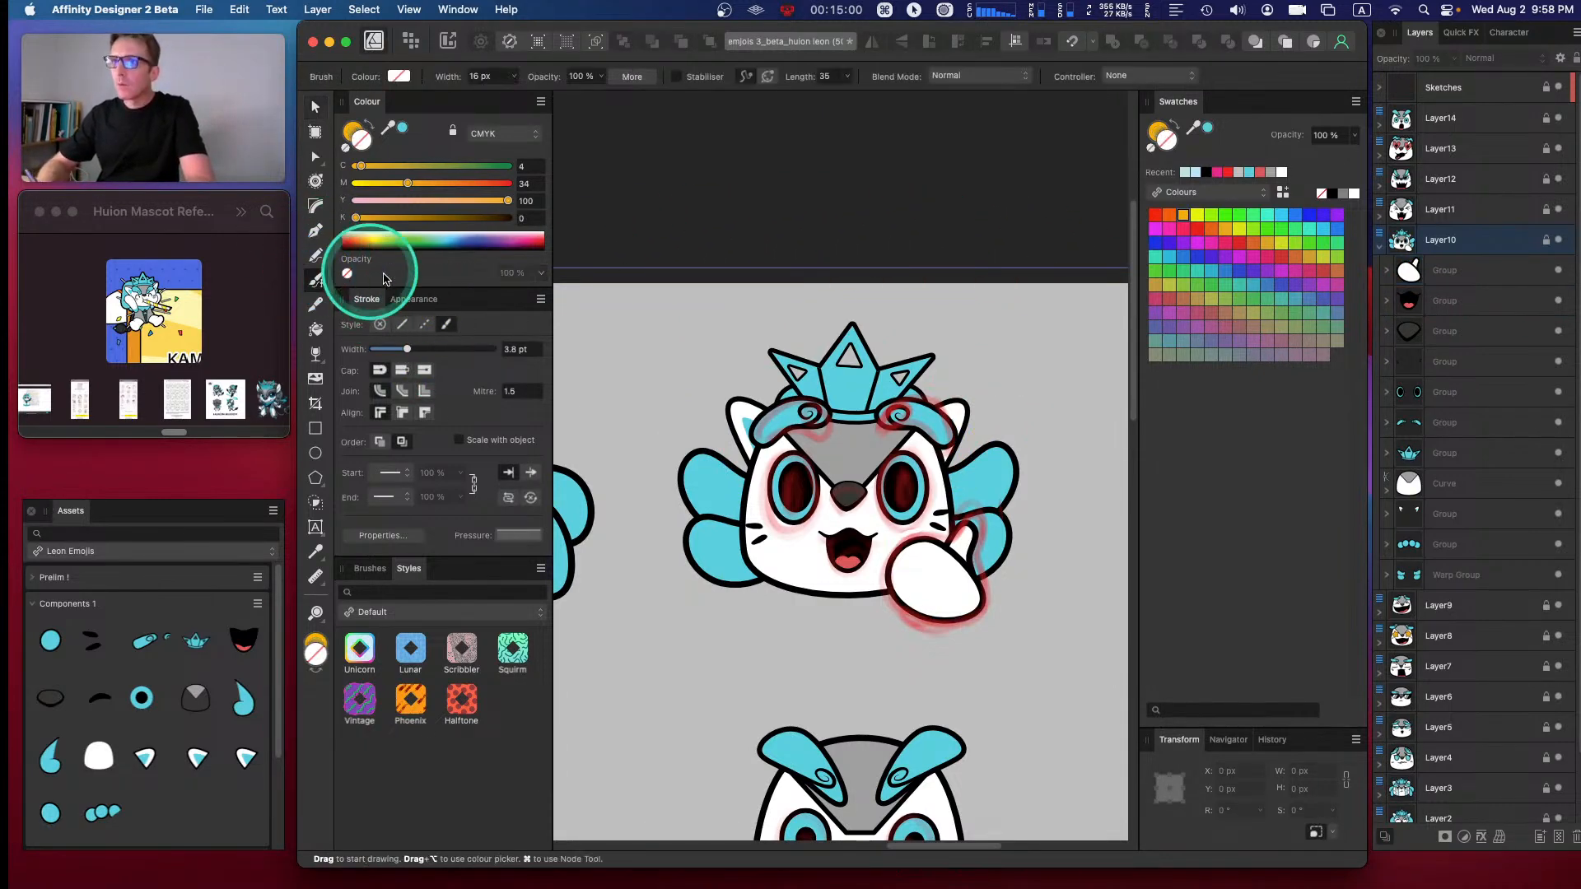
click(315, 255)
click(700, 76)
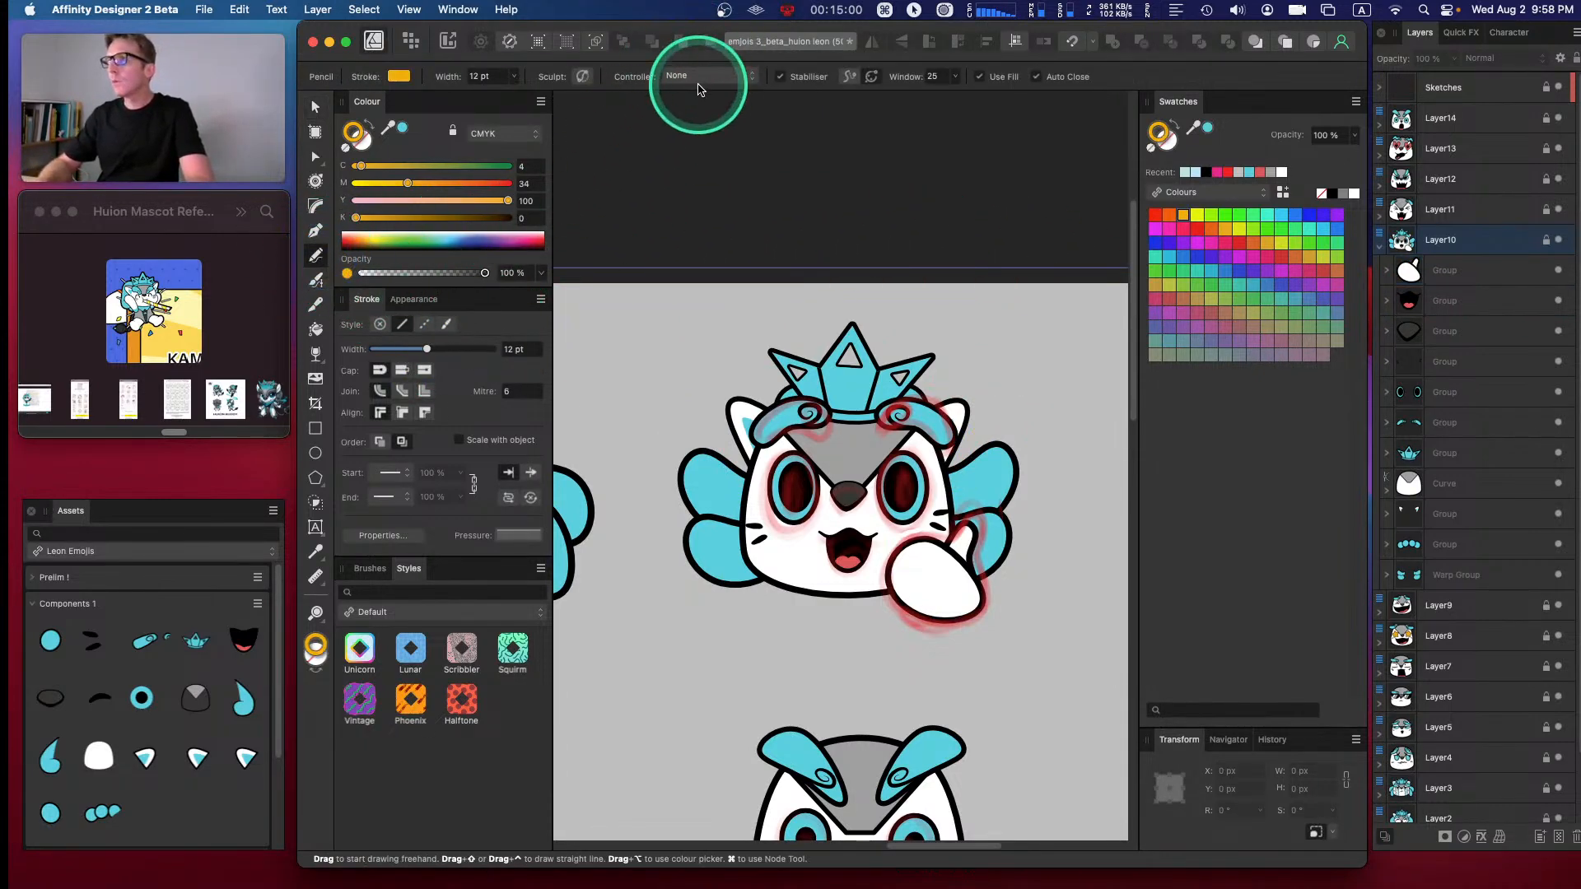
mouse_move(714, 5)
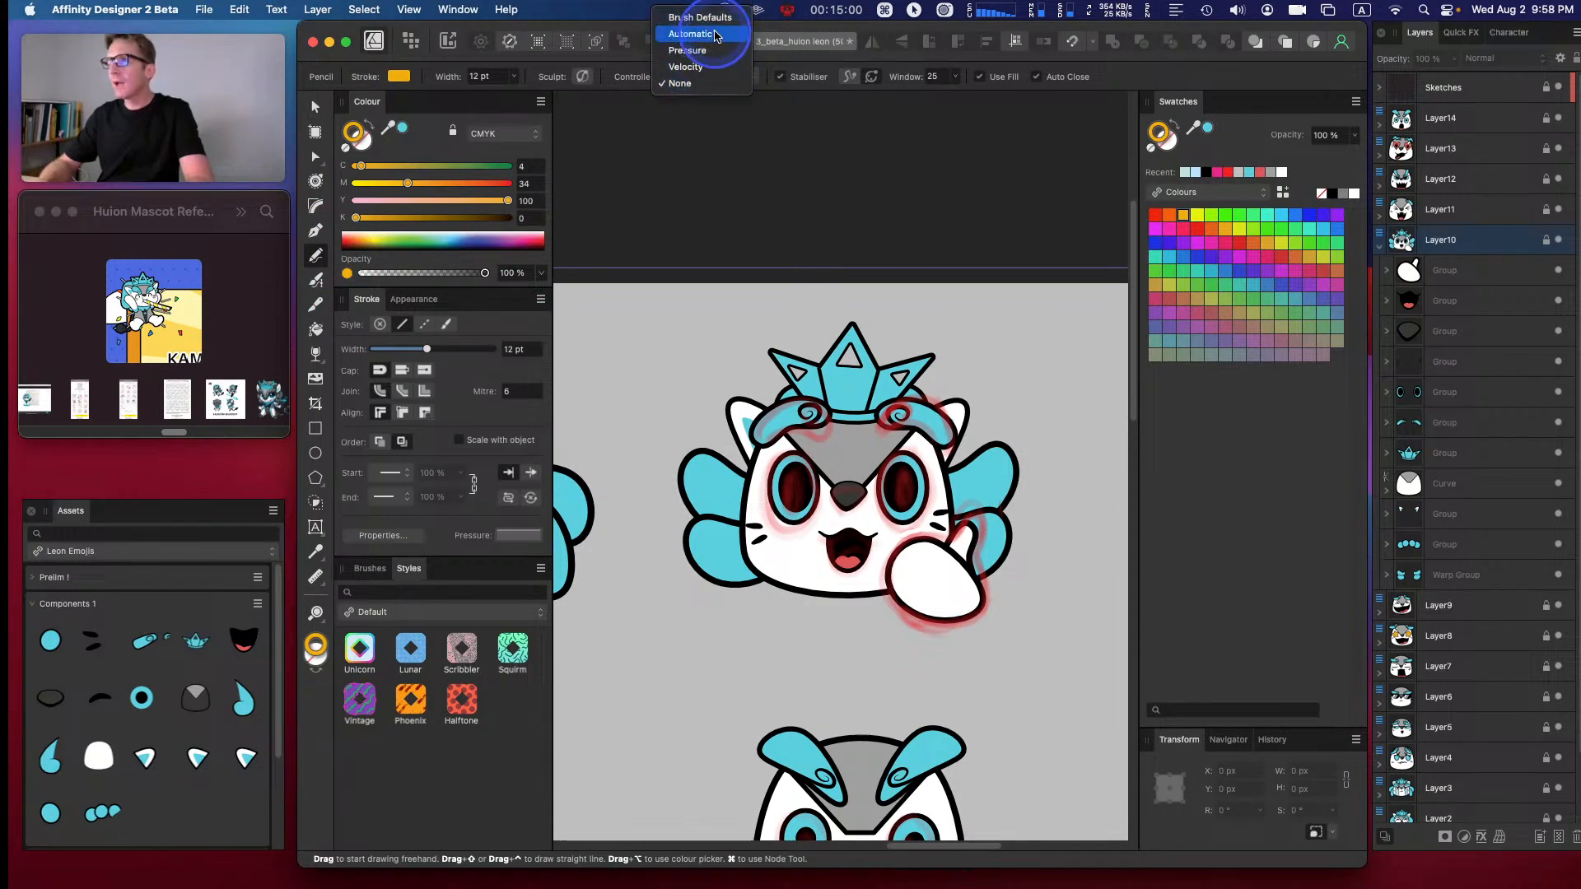
click(687, 50)
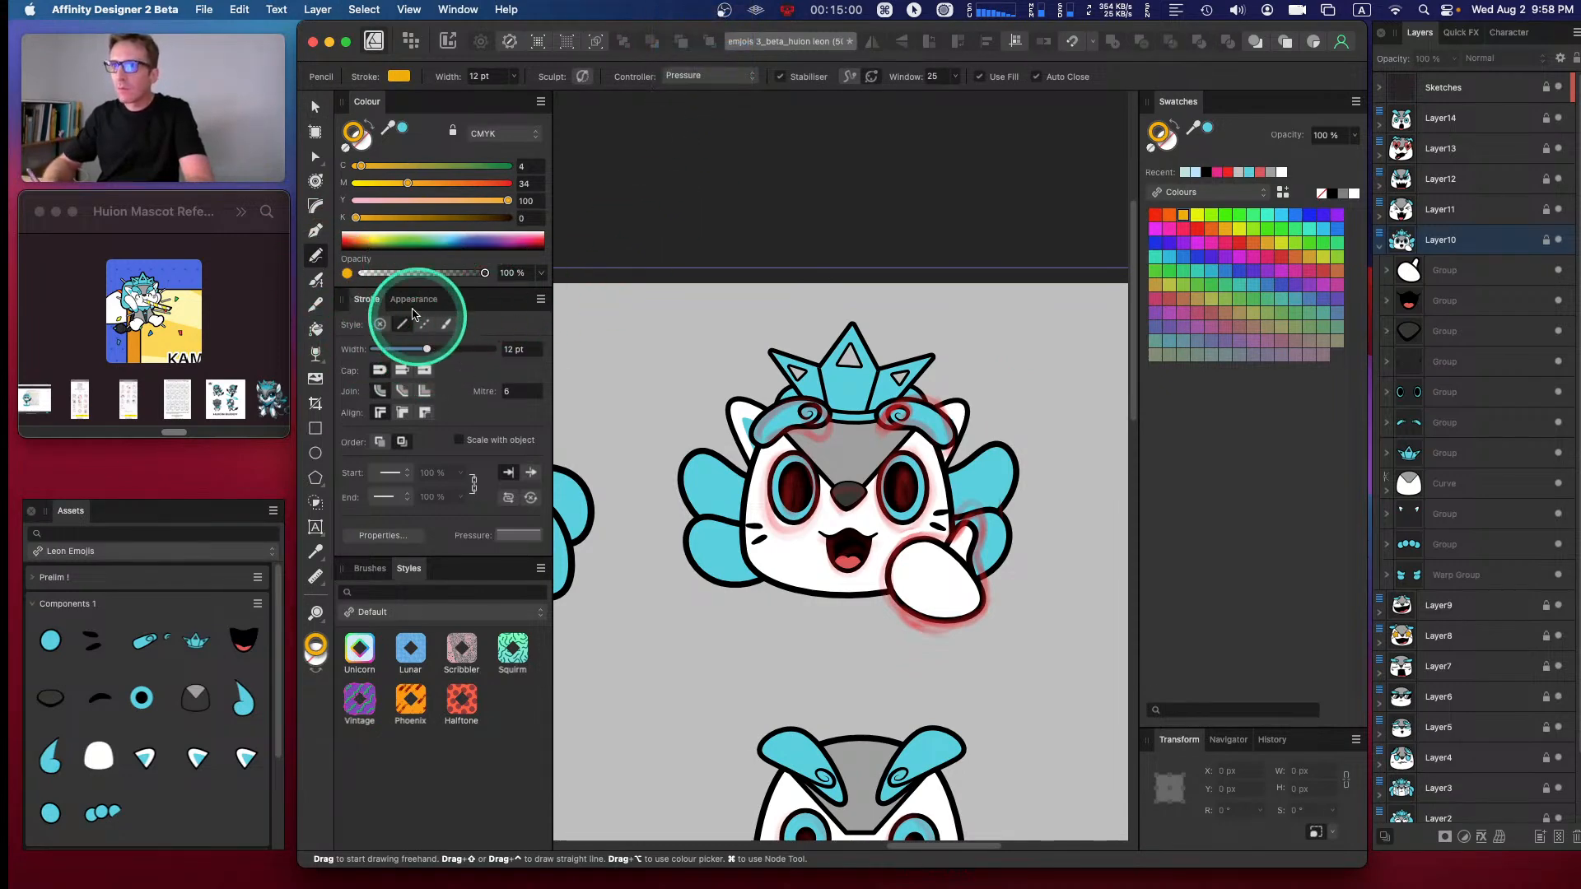
click(1208, 173)
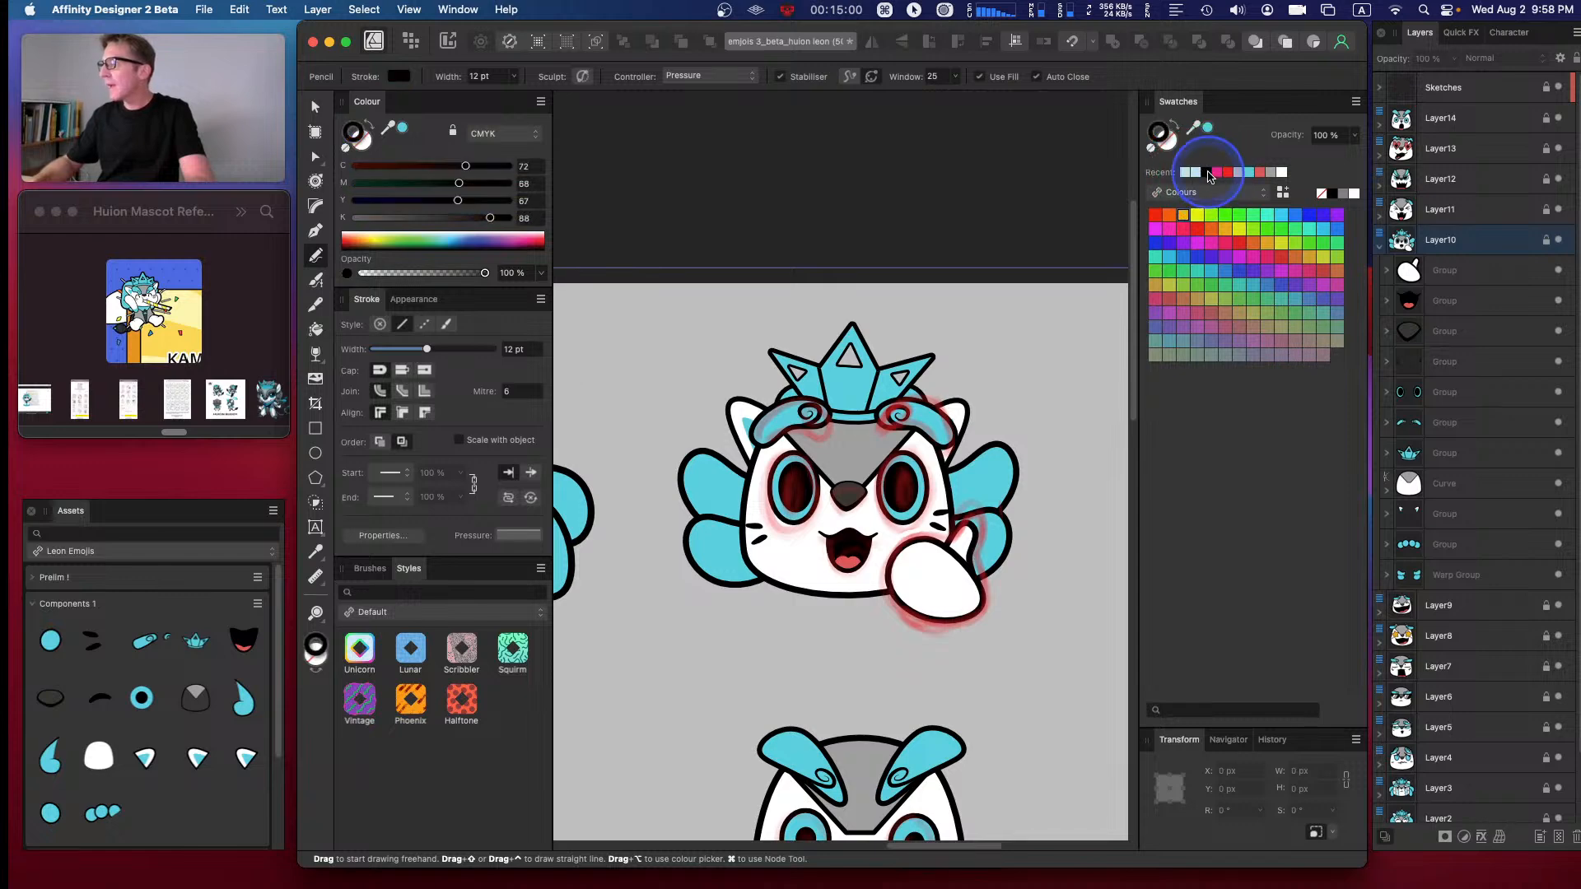
- Test and undo black pencil strokes beside the left ear, and turn off Use Fill and Auto Close for the pencil
drag(642, 415, 726, 476)
key(super+z)
drag(634, 393, 669, 428)
key(super+z)
drag(660, 389, 746, 457)
key(super+z)
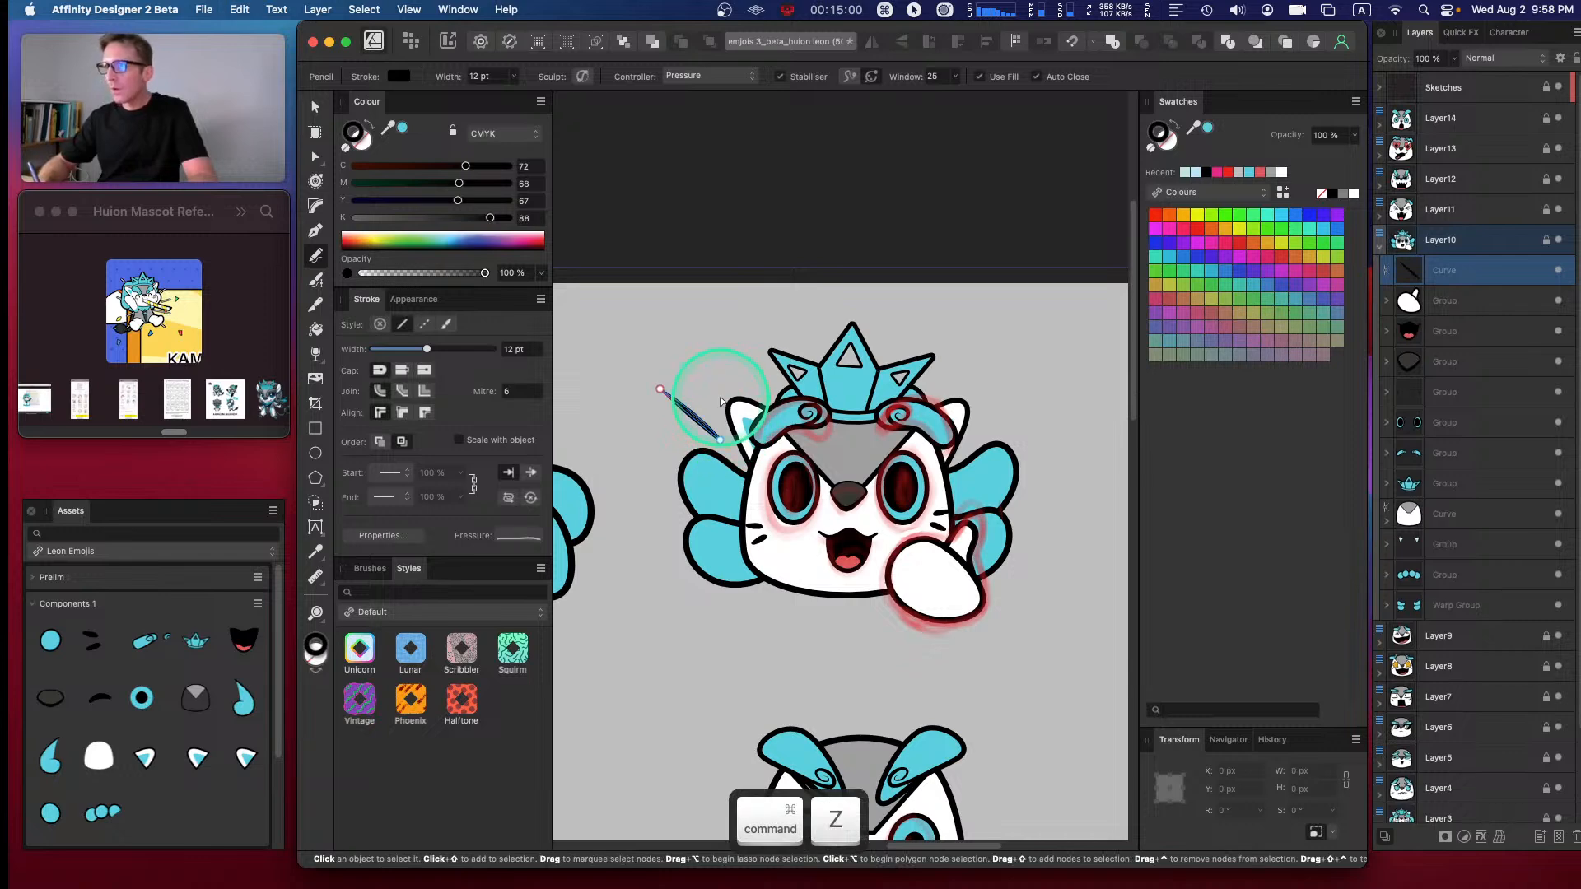
click(983, 78)
click(1039, 79)
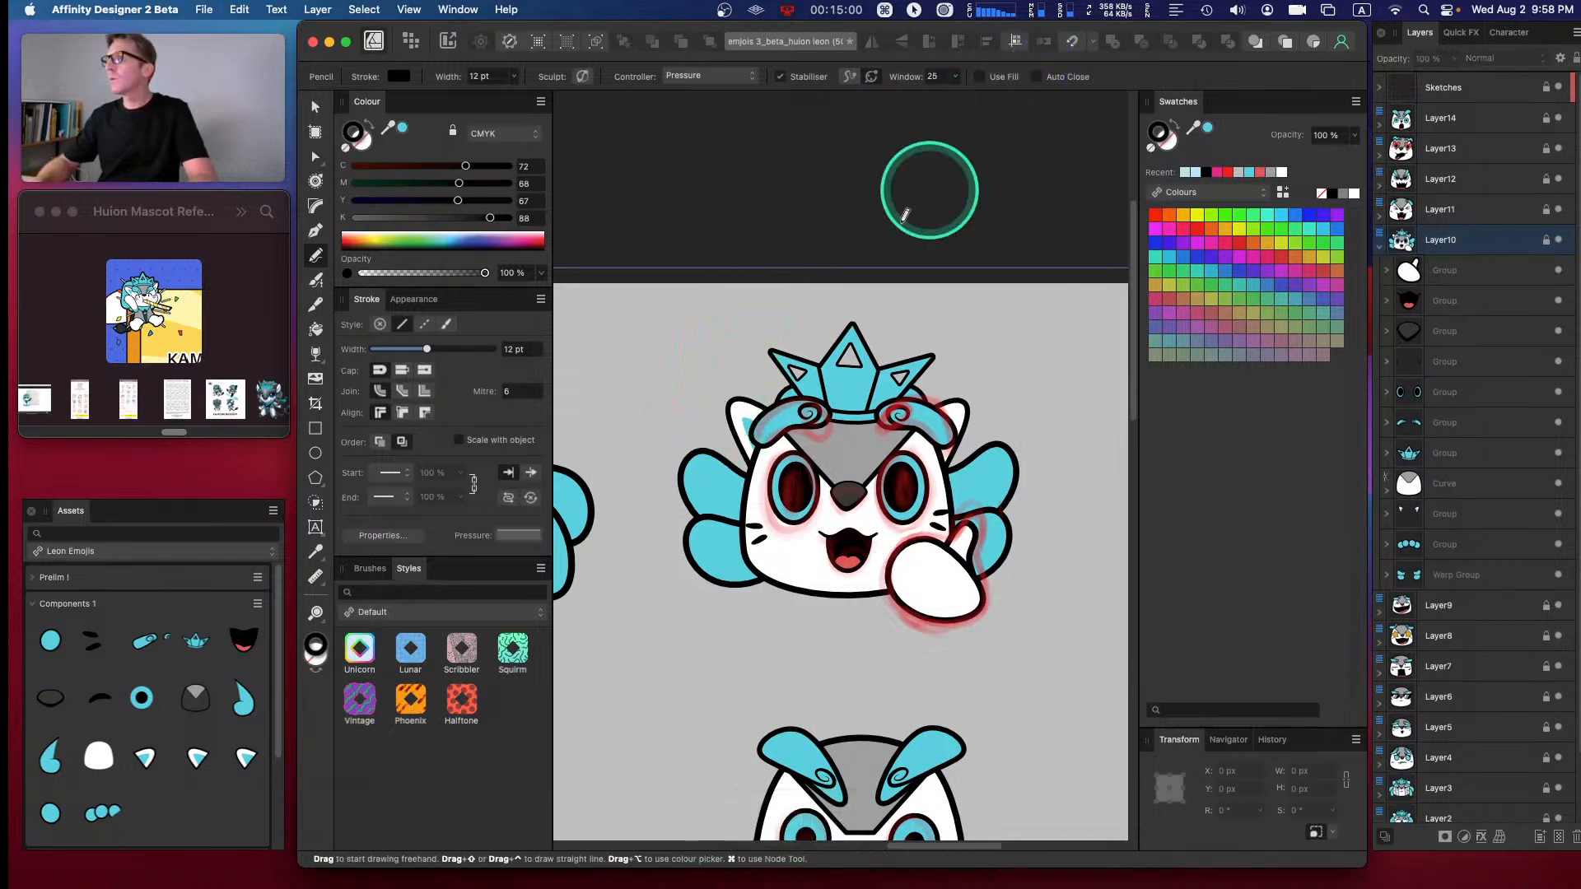
- Try three black accent strokes from the left ear up to the crown and one beside the right ear, then undo them all
drag(666, 385, 737, 453)
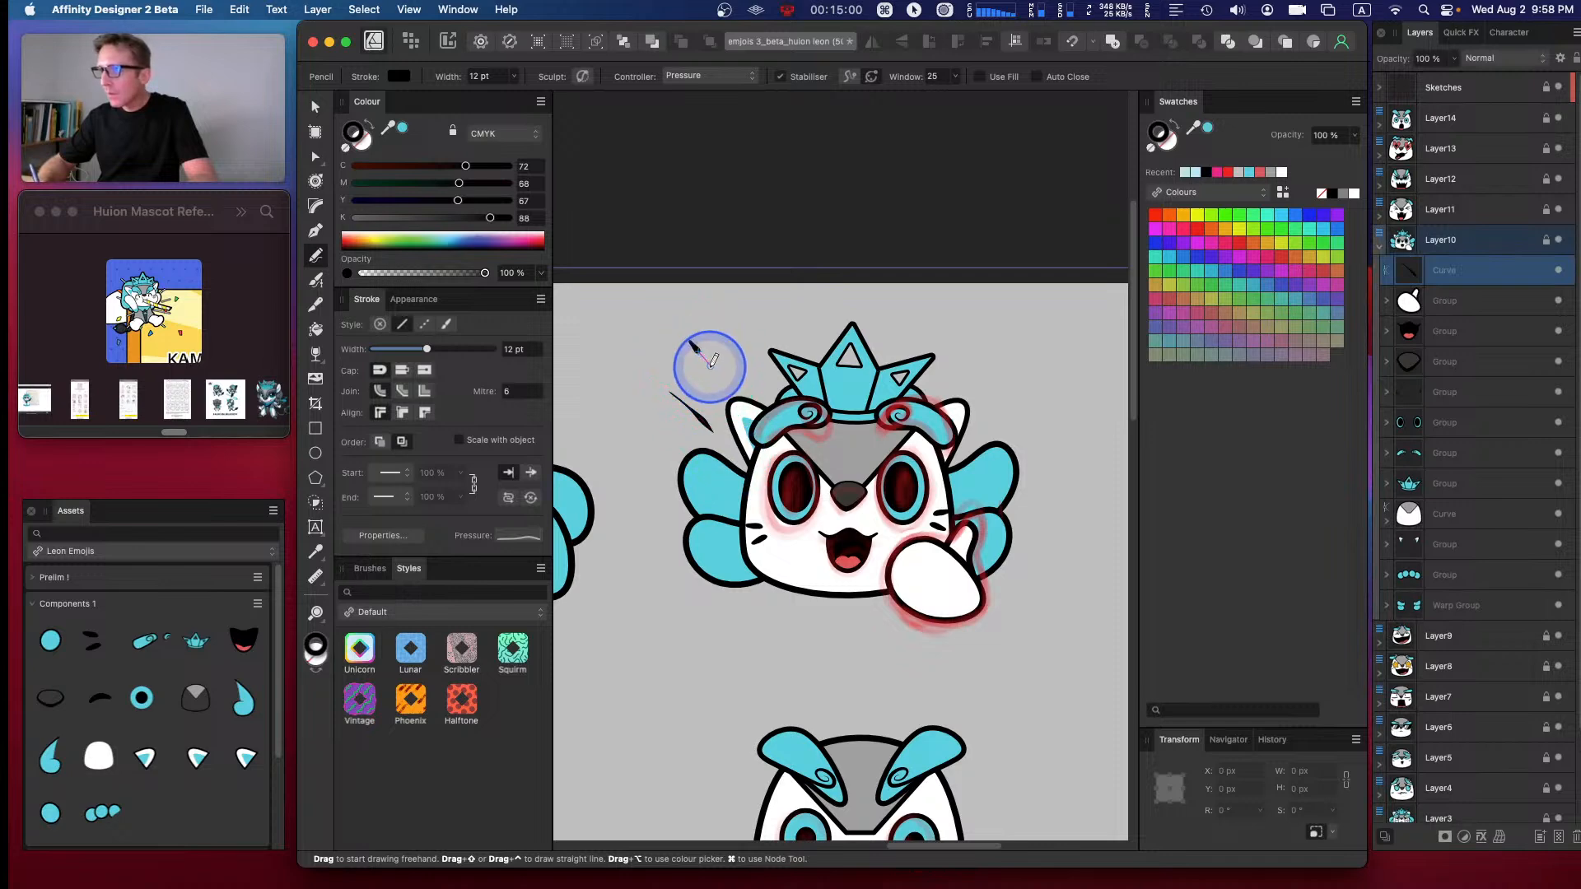
drag(690, 341, 736, 400)
drag(744, 338, 761, 371)
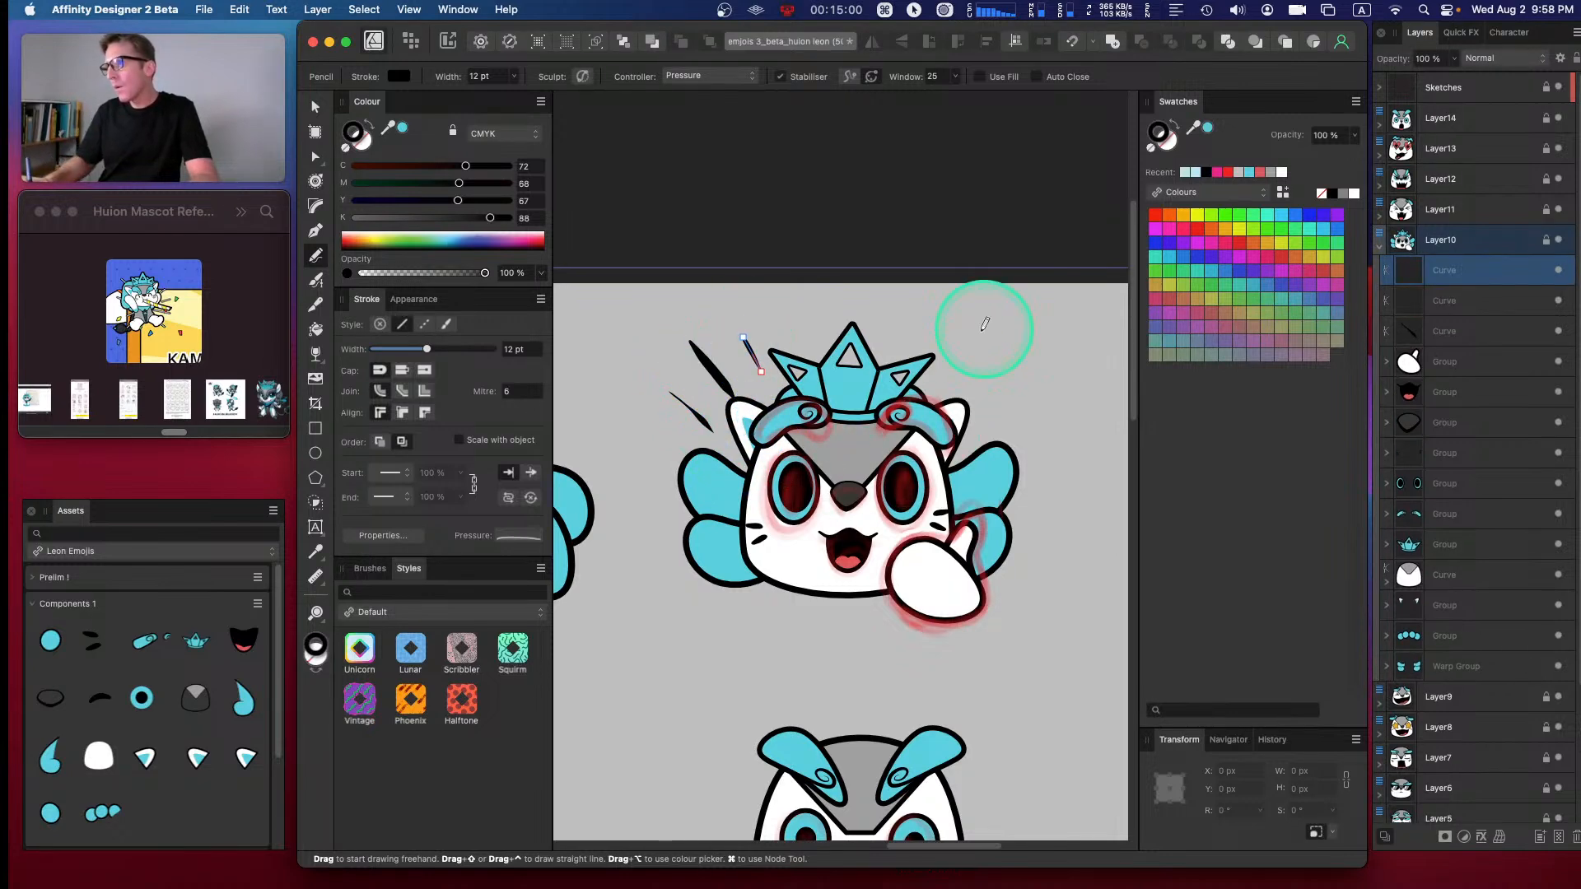
mouse_move(945, 368)
mouse_down()
mouse_move(1012, 324)
mouse_move(960, 392)
mouse_move(1006, 376)
mouse_up()
key(super+z)
key(super+z)
key(super+z)
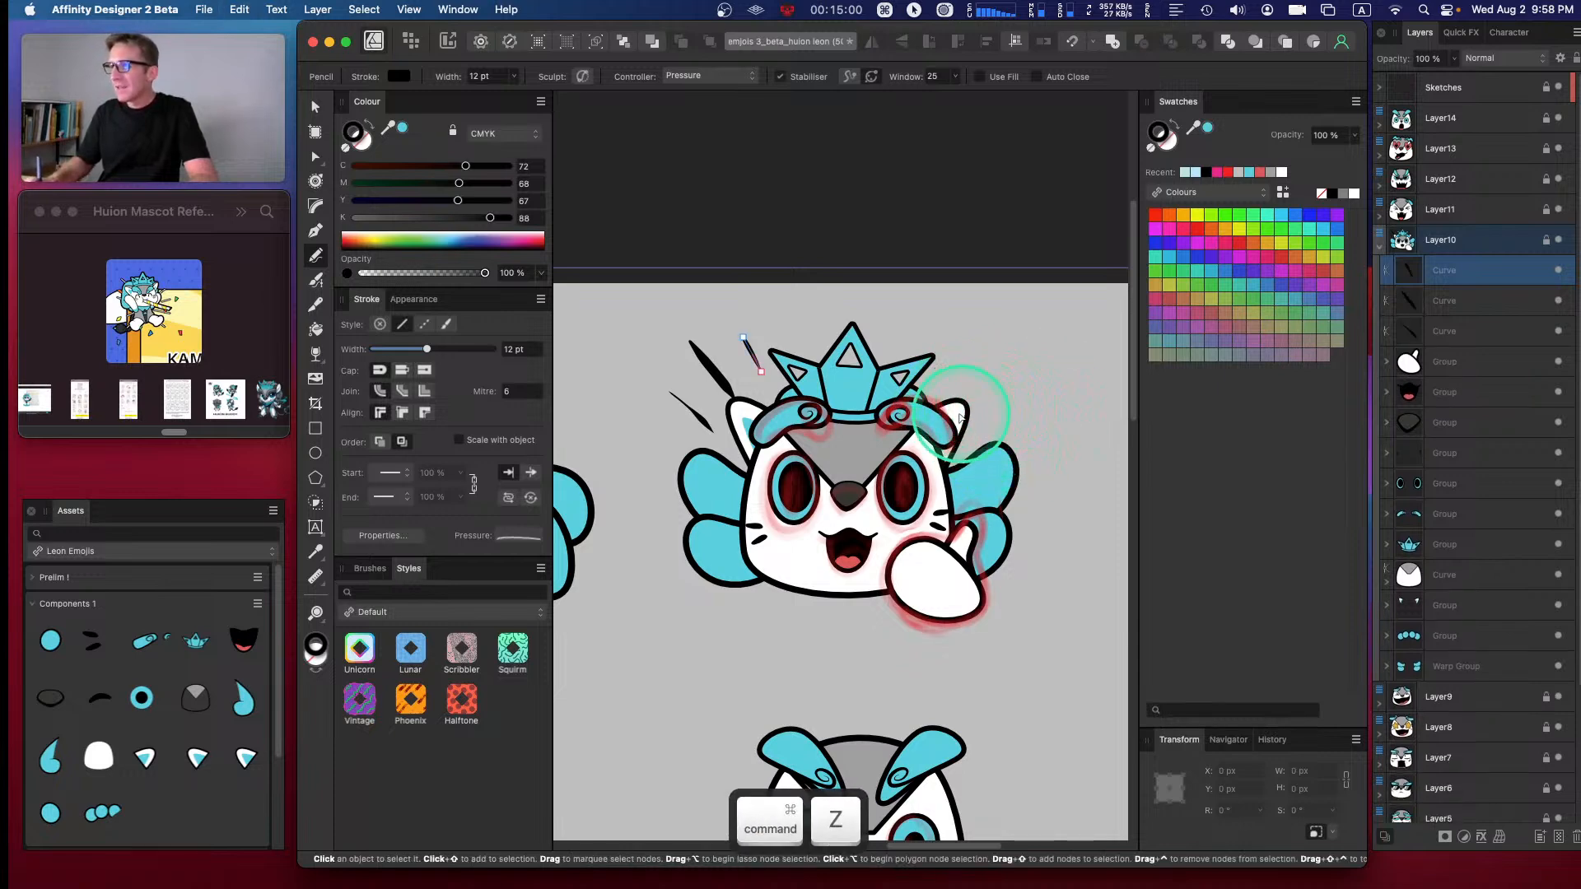
key(super+z)
key(super+z)
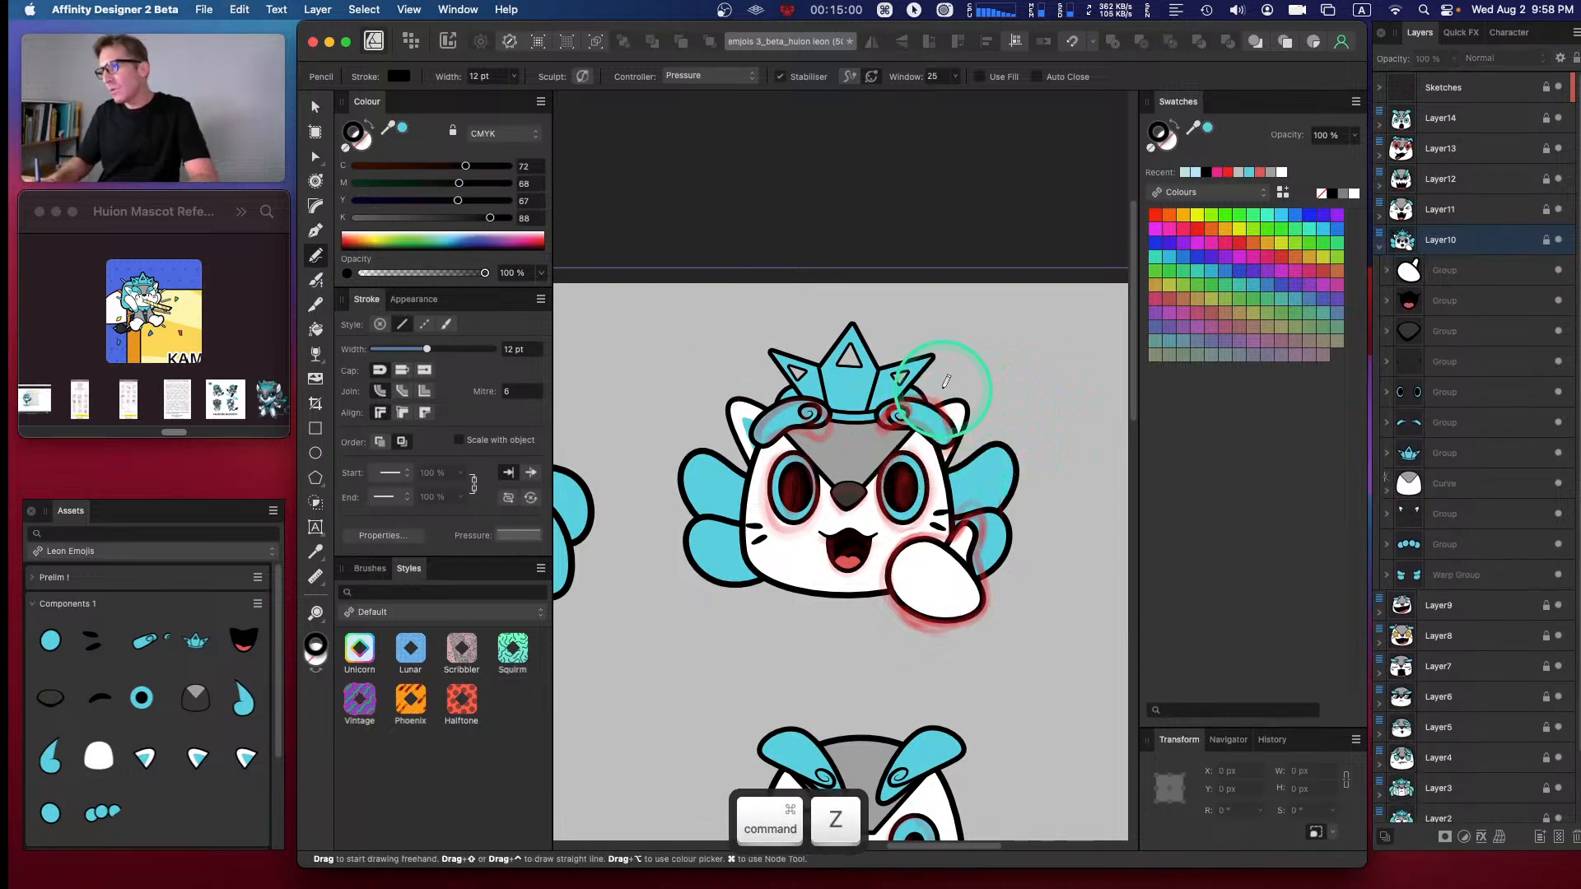
- Try pressure-sensitive black accent strokes around the right ear and then beside the left ear, undoing each attempt
drag(939, 392, 978, 362)
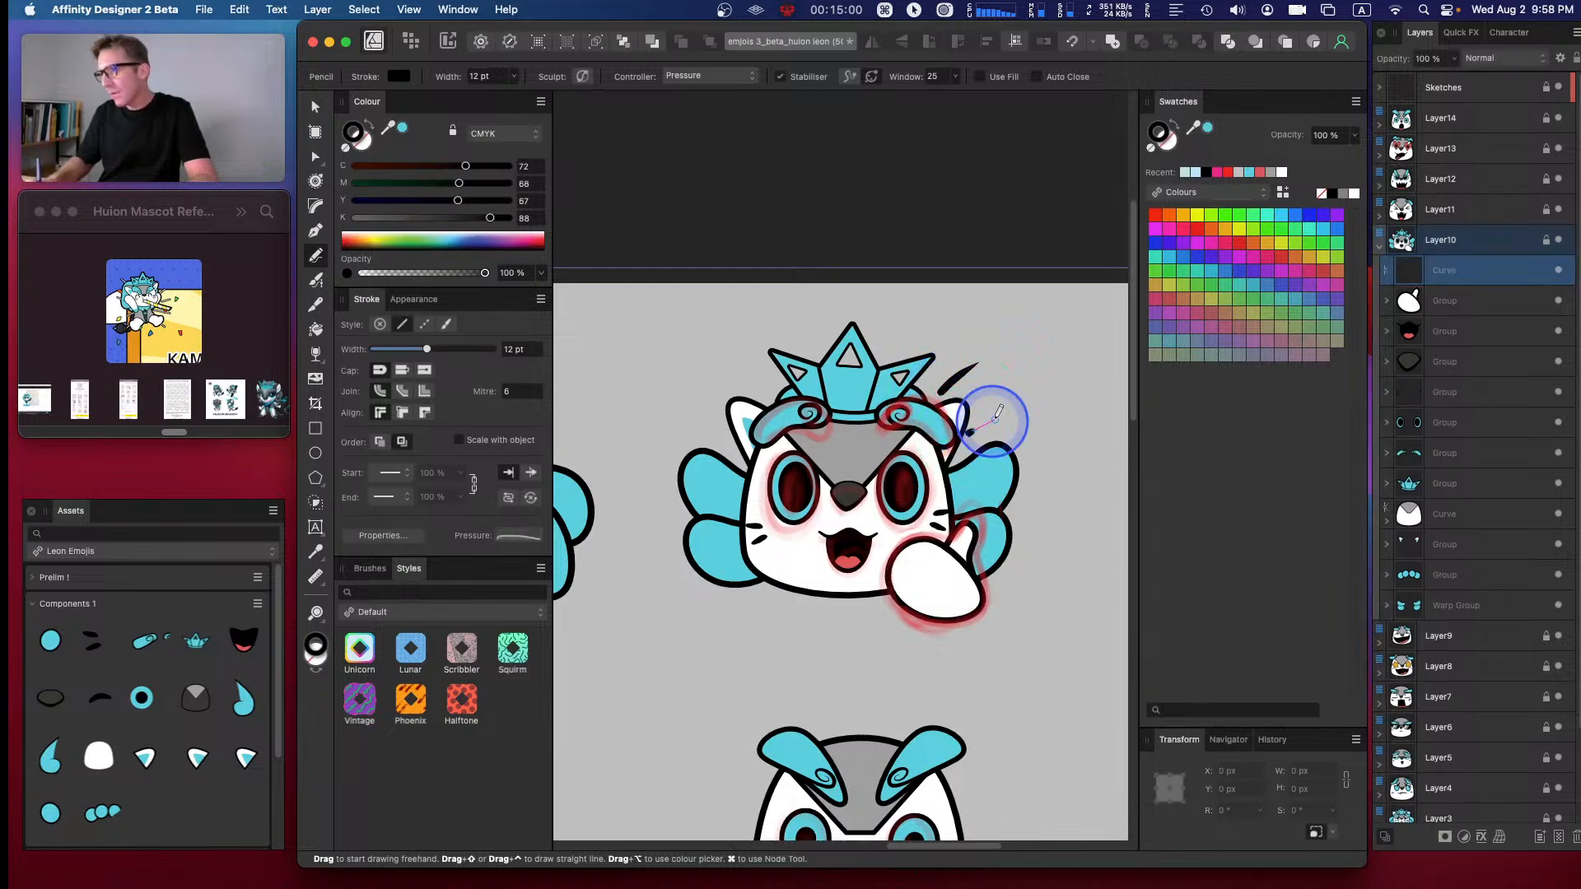
drag(967, 432, 1018, 414)
key(super+z)
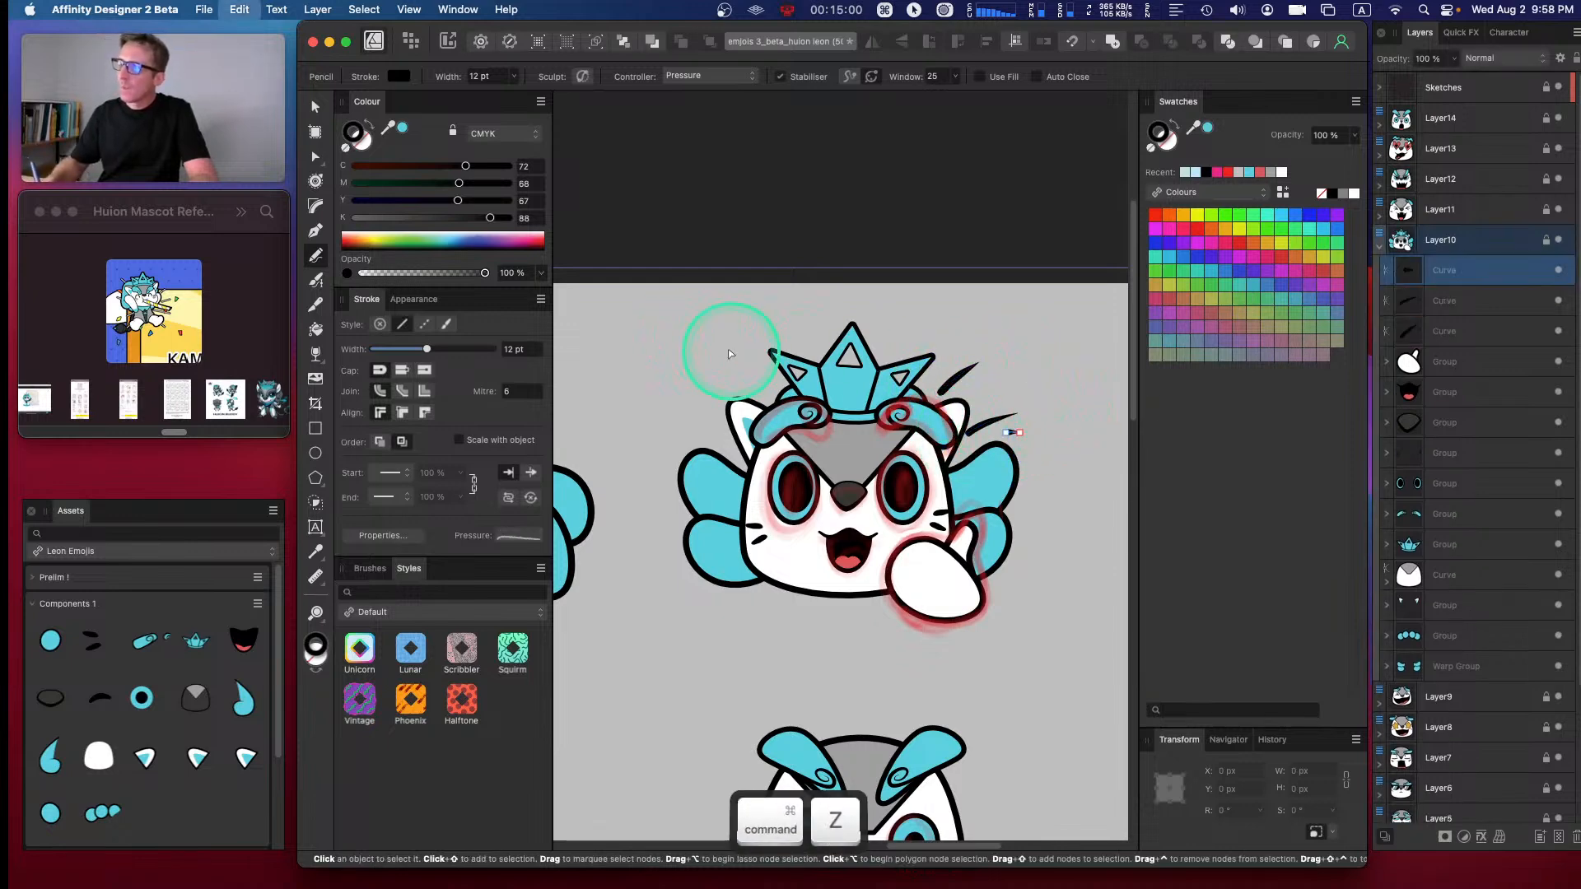
key(super+z)
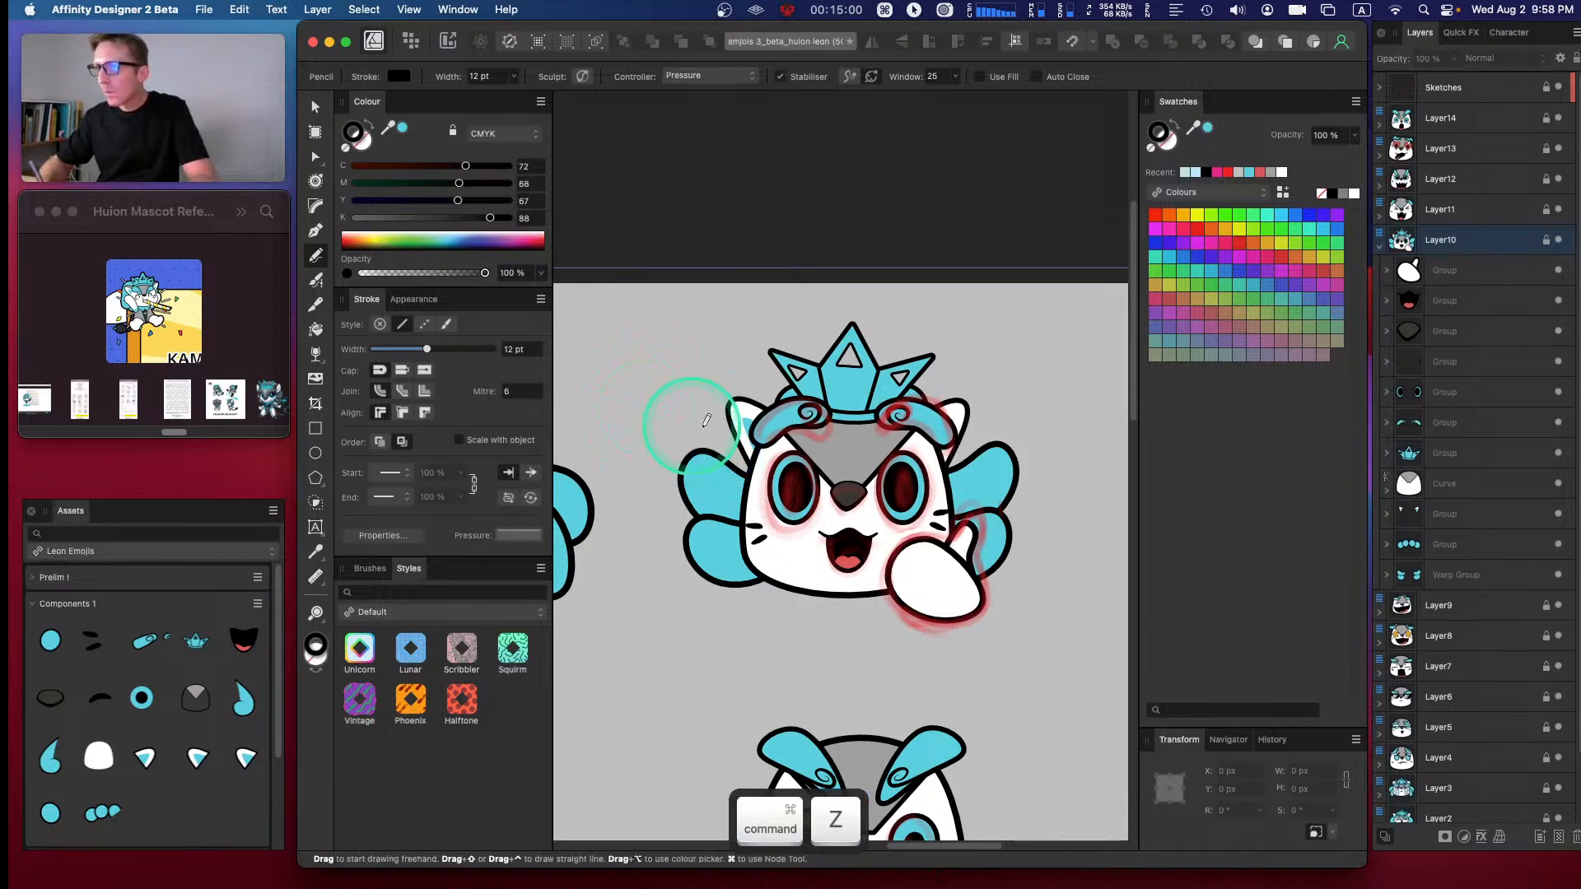
drag(663, 414, 708, 453)
key(super+z)
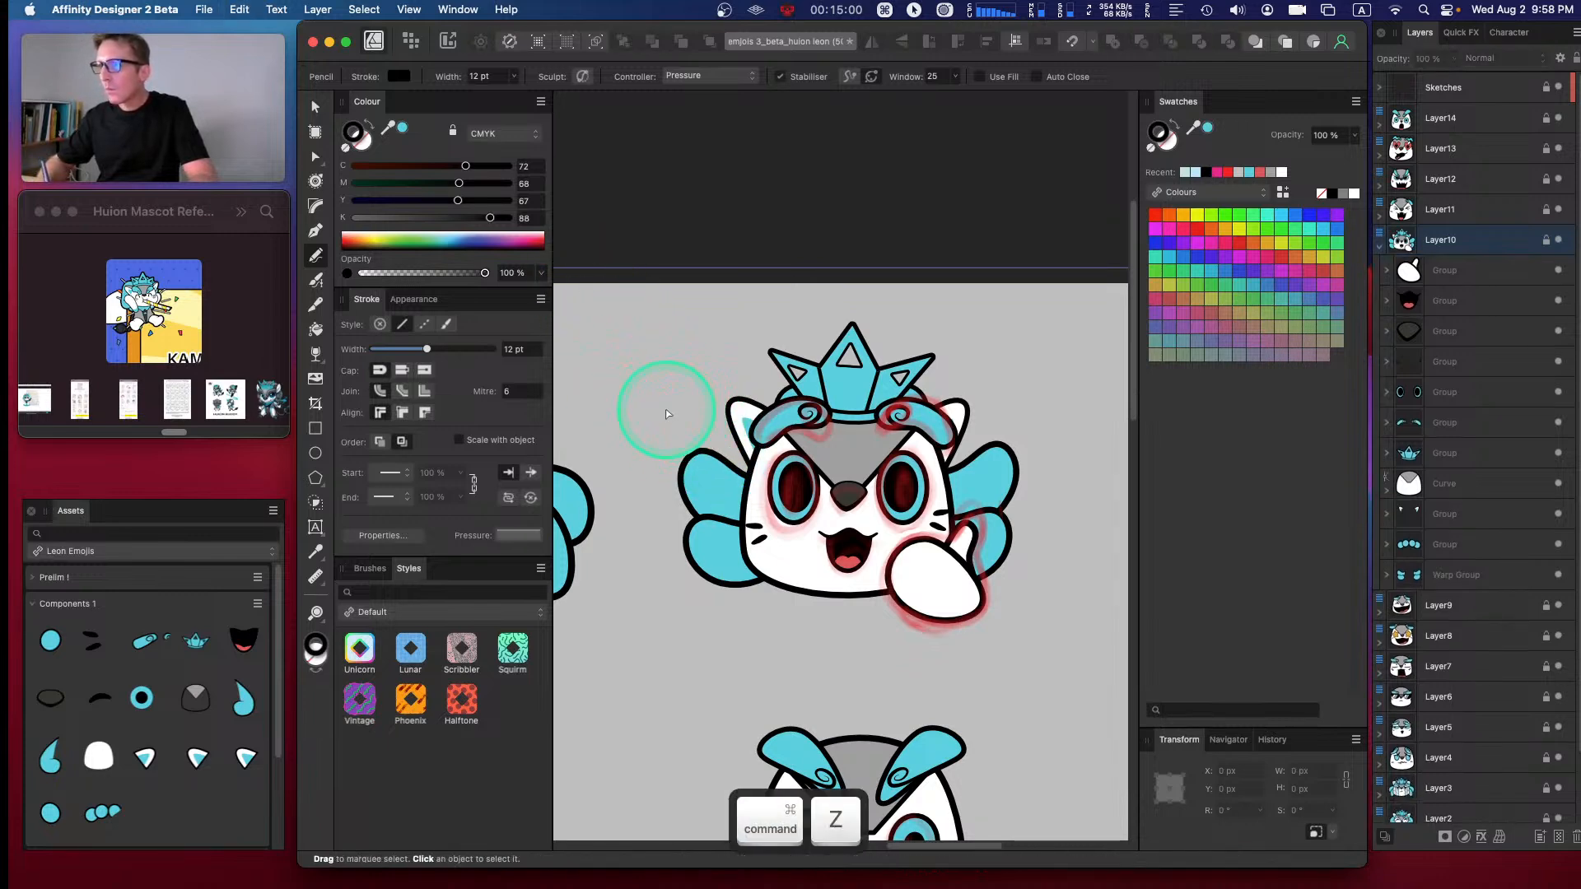
drag(658, 395, 712, 437)
key(super+z)
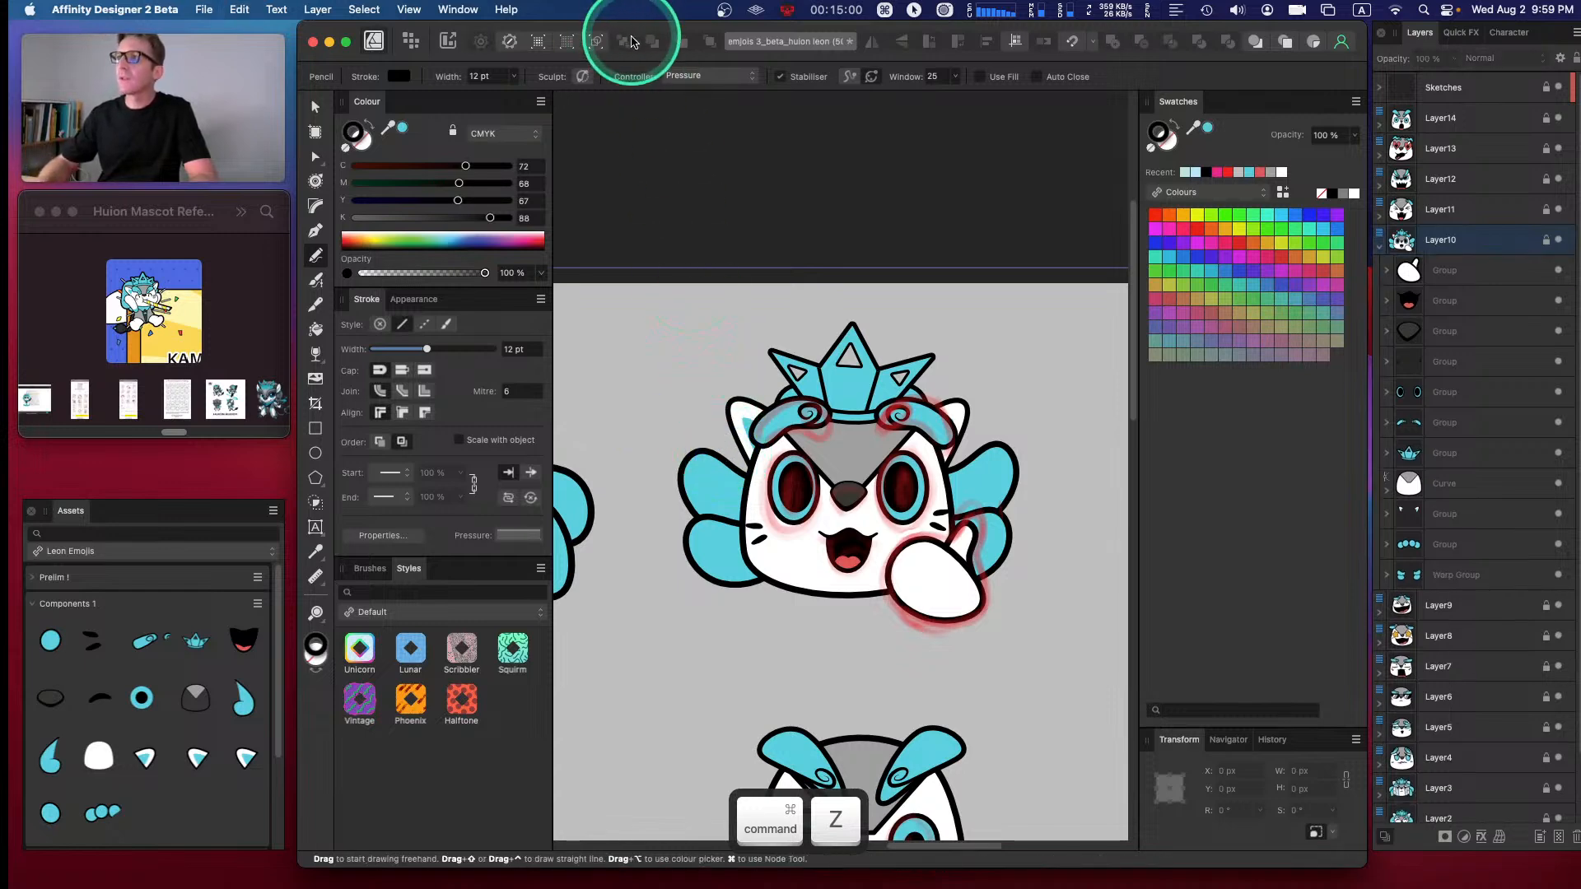
- Set the pencil's controller to None with an arched pressure profile tapering at both ends, and draw a short accent stroke beside the left ear
click(693, 79)
click(690, 109)
click(519, 535)
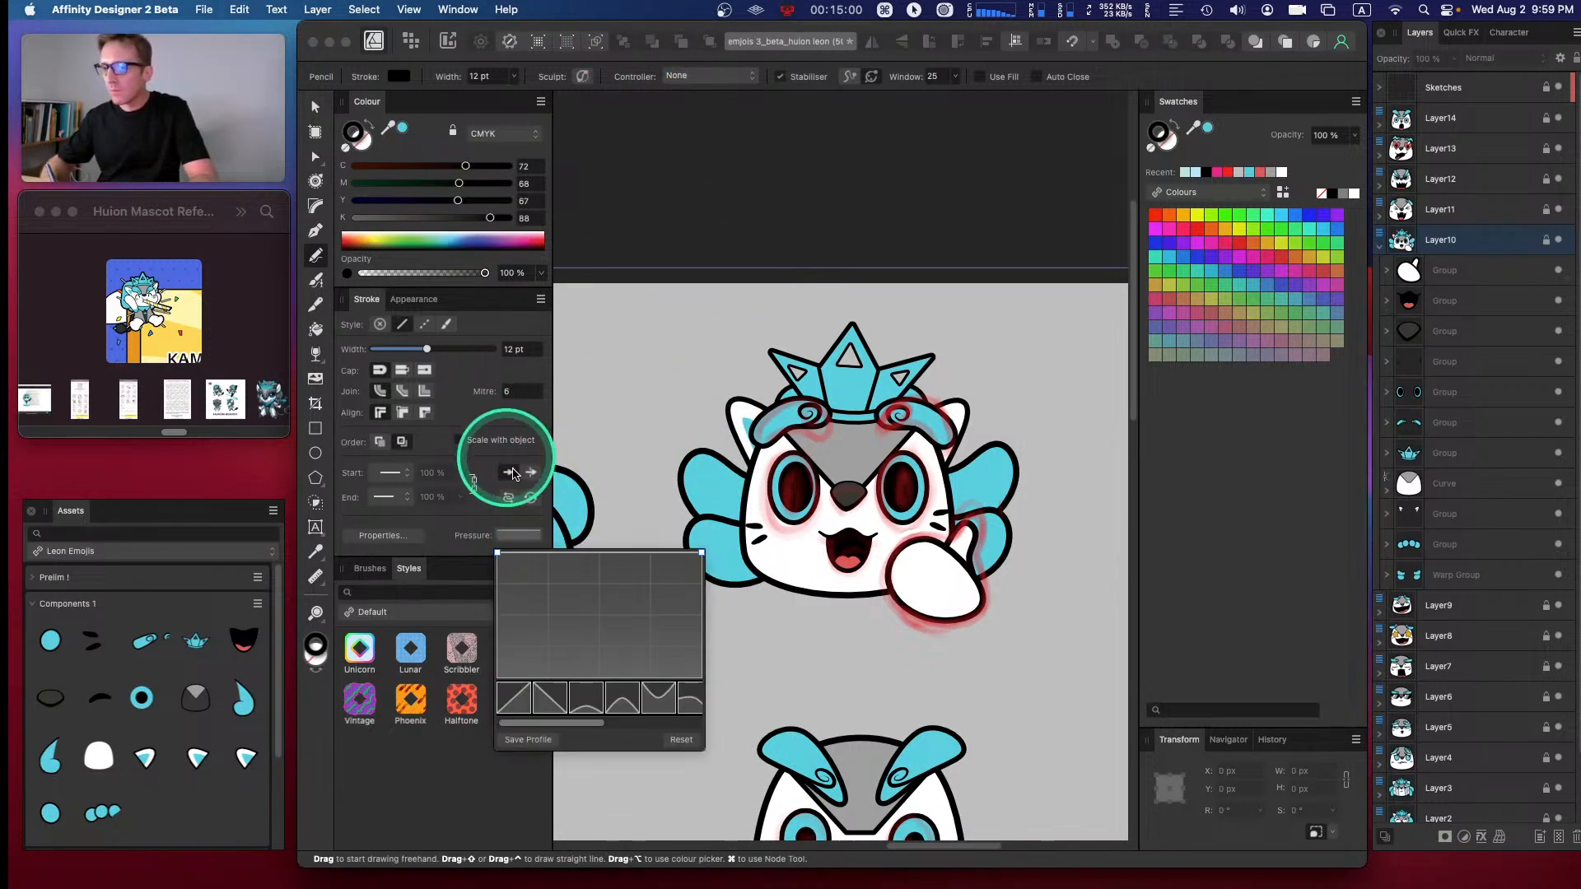
click(601, 690)
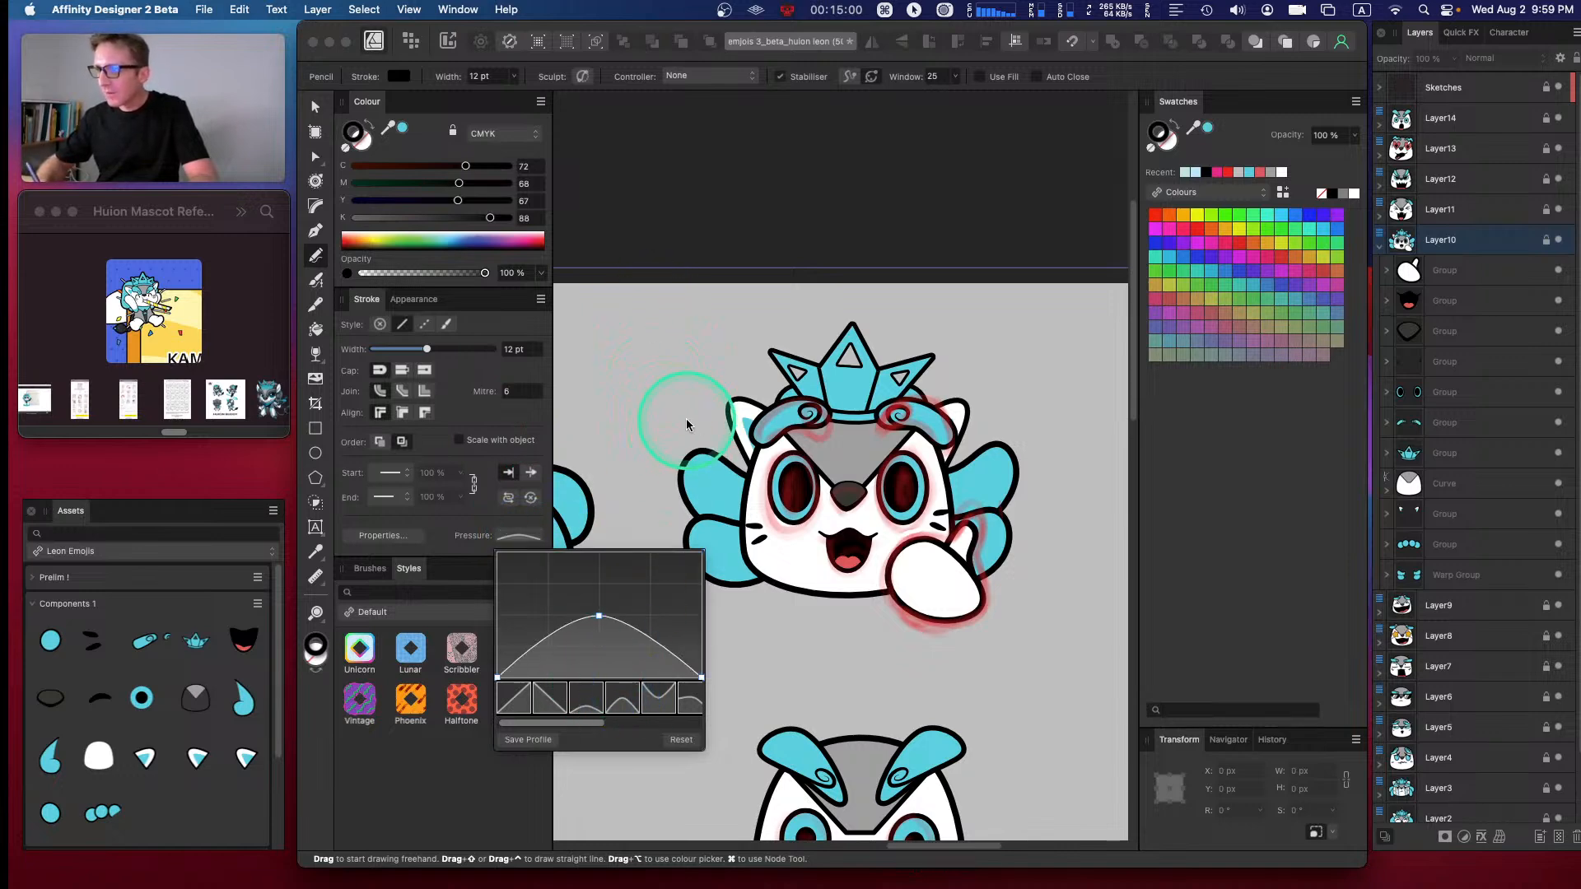
drag(668, 409, 726, 450)
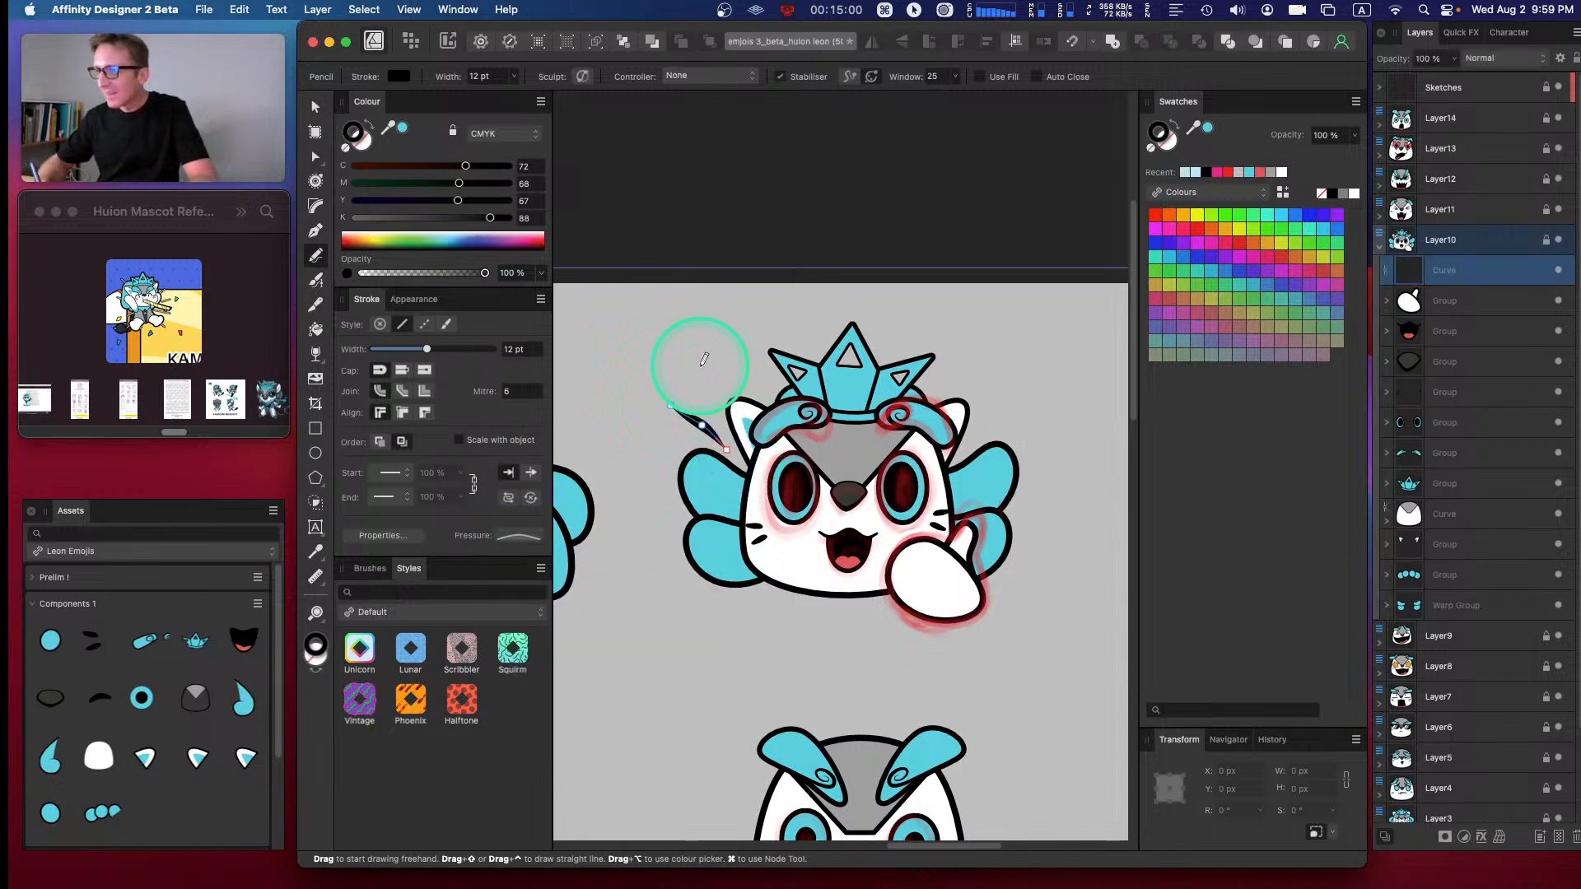
- Redraw the accent beside the left ear, try two more tapered strokes up toward the crown, and undo them all
key(super+z)
drag(673, 400, 721, 440)
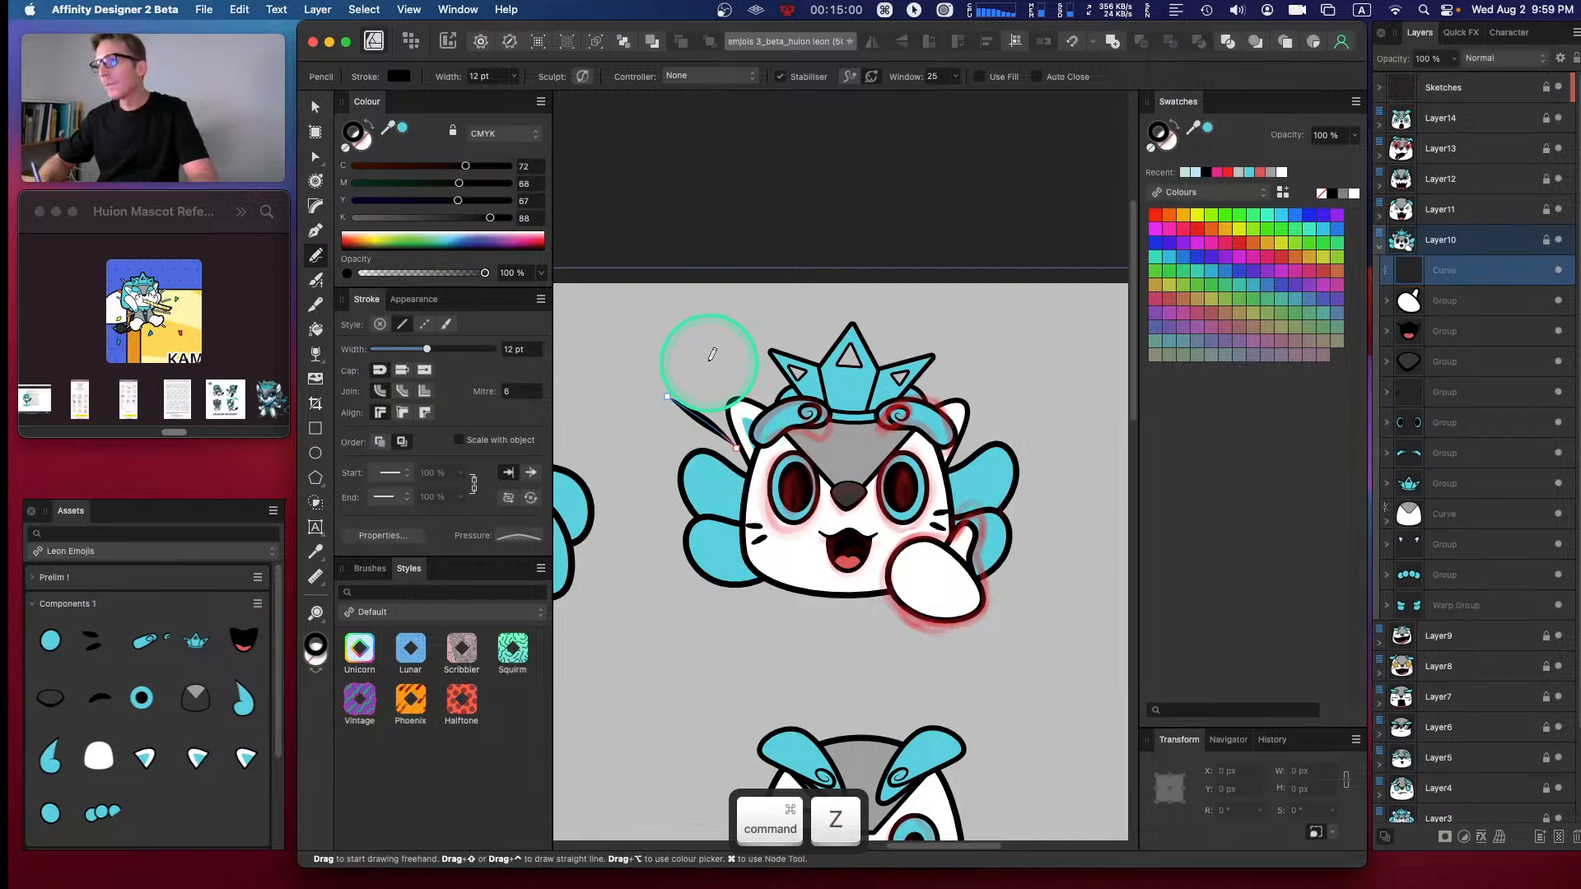
drag(704, 355, 749, 399)
drag(734, 324, 759, 364)
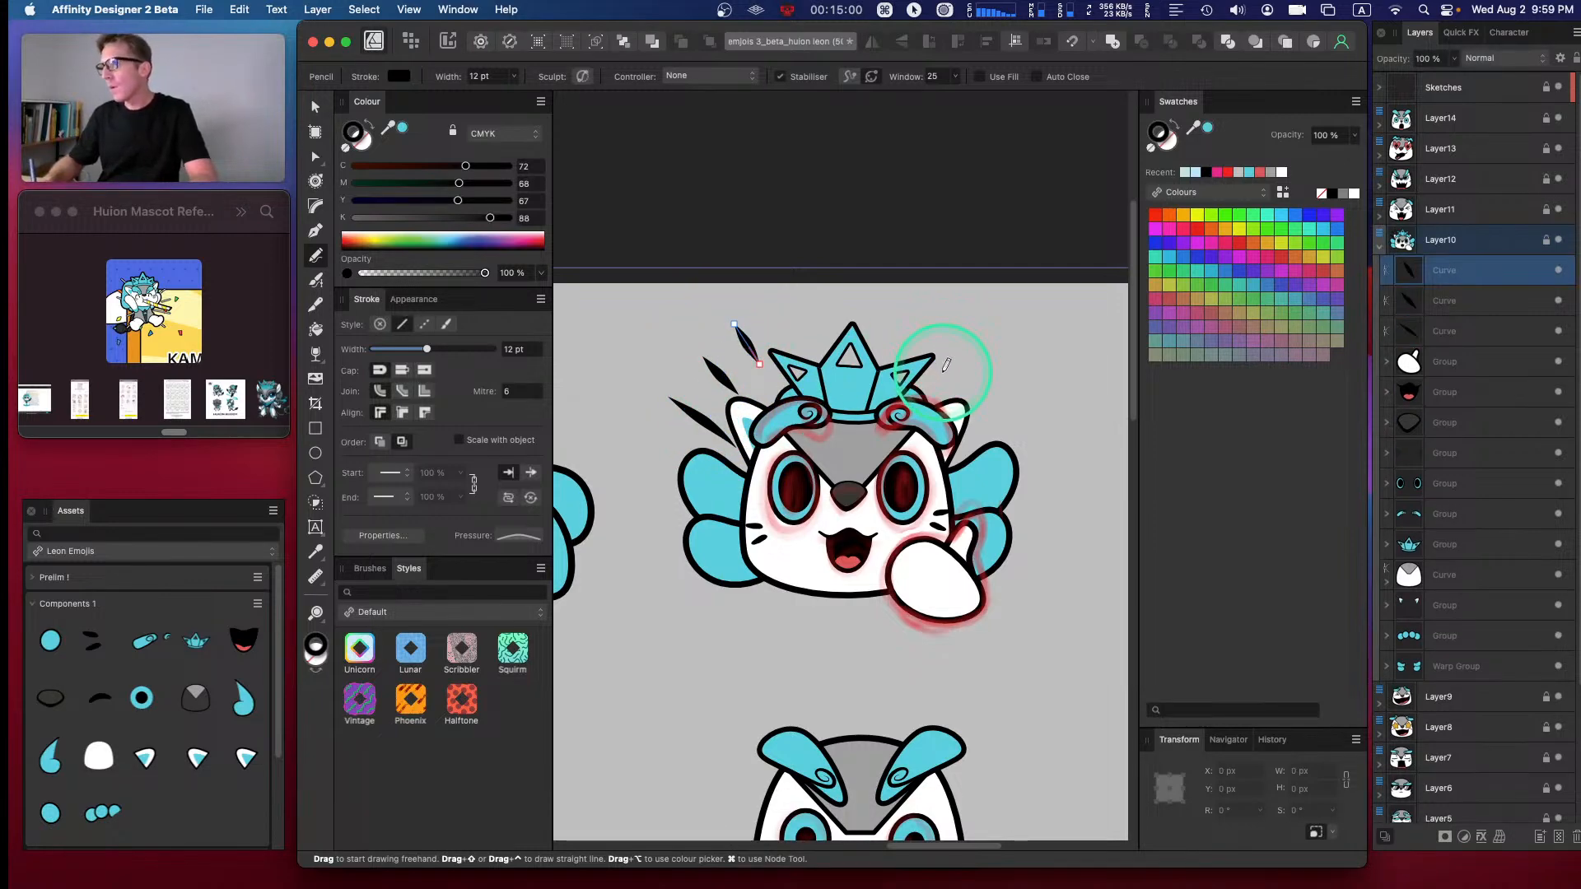
key(super+z)
key(super+z)
key(super+z)
key(super+z)
- Try tapered black accent strokes close against the left and right ears, undoing each attempt
mouse_move(759, 484)
mouse_down()
mouse_move(721, 469)
mouse_move(754, 459)
mouse_move(725, 419)
mouse_up()
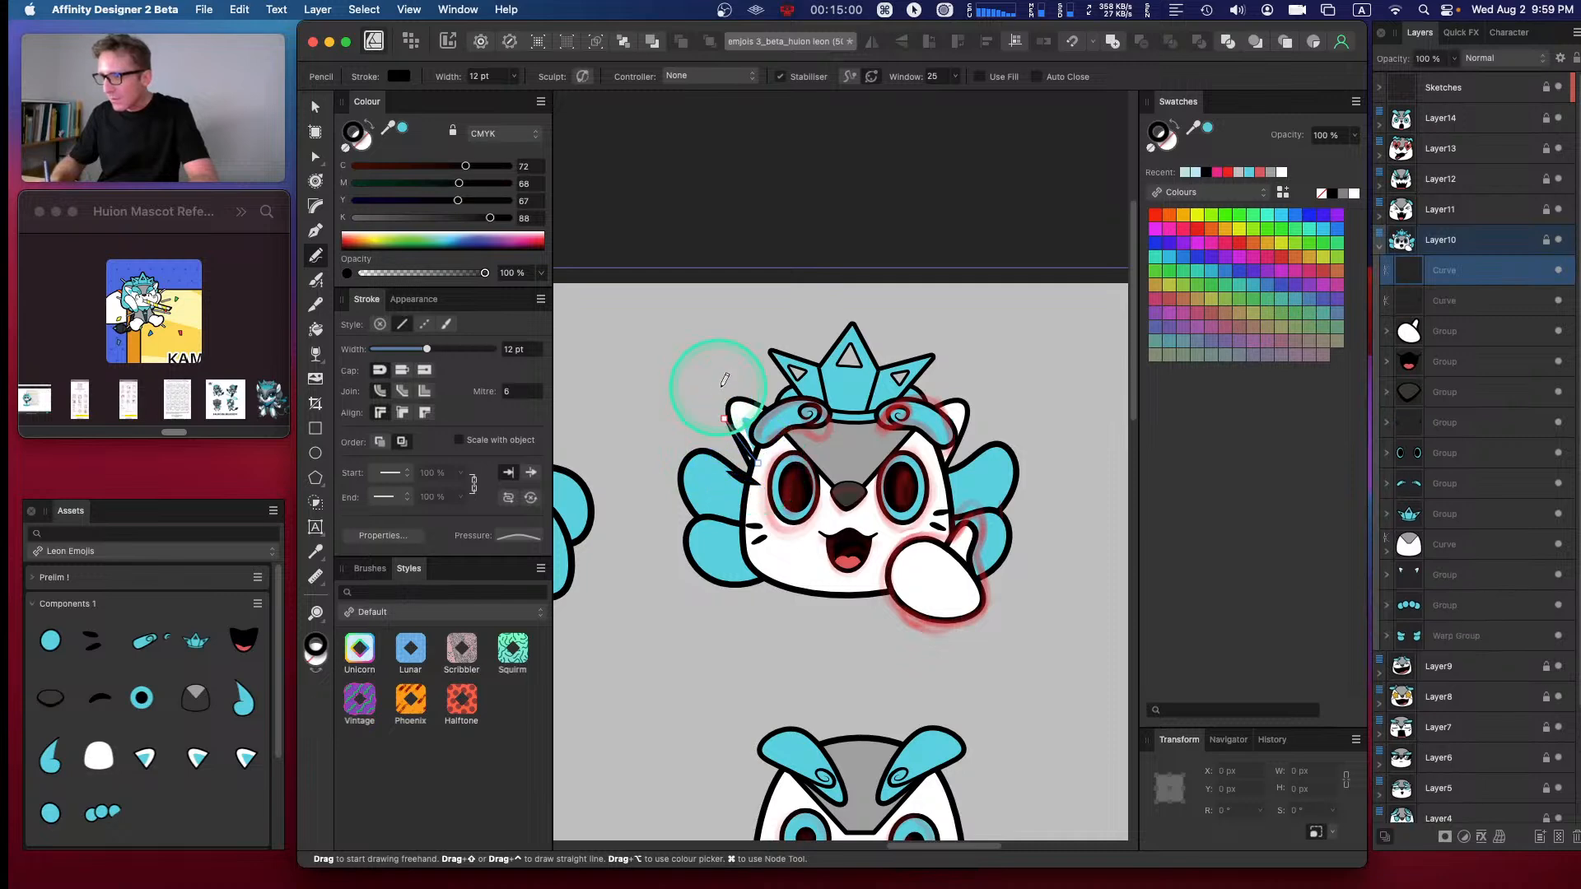
mouse_move(932, 453)
mouse_down()
mouse_move(973, 416)
mouse_move(1001, 450)
mouse_up()
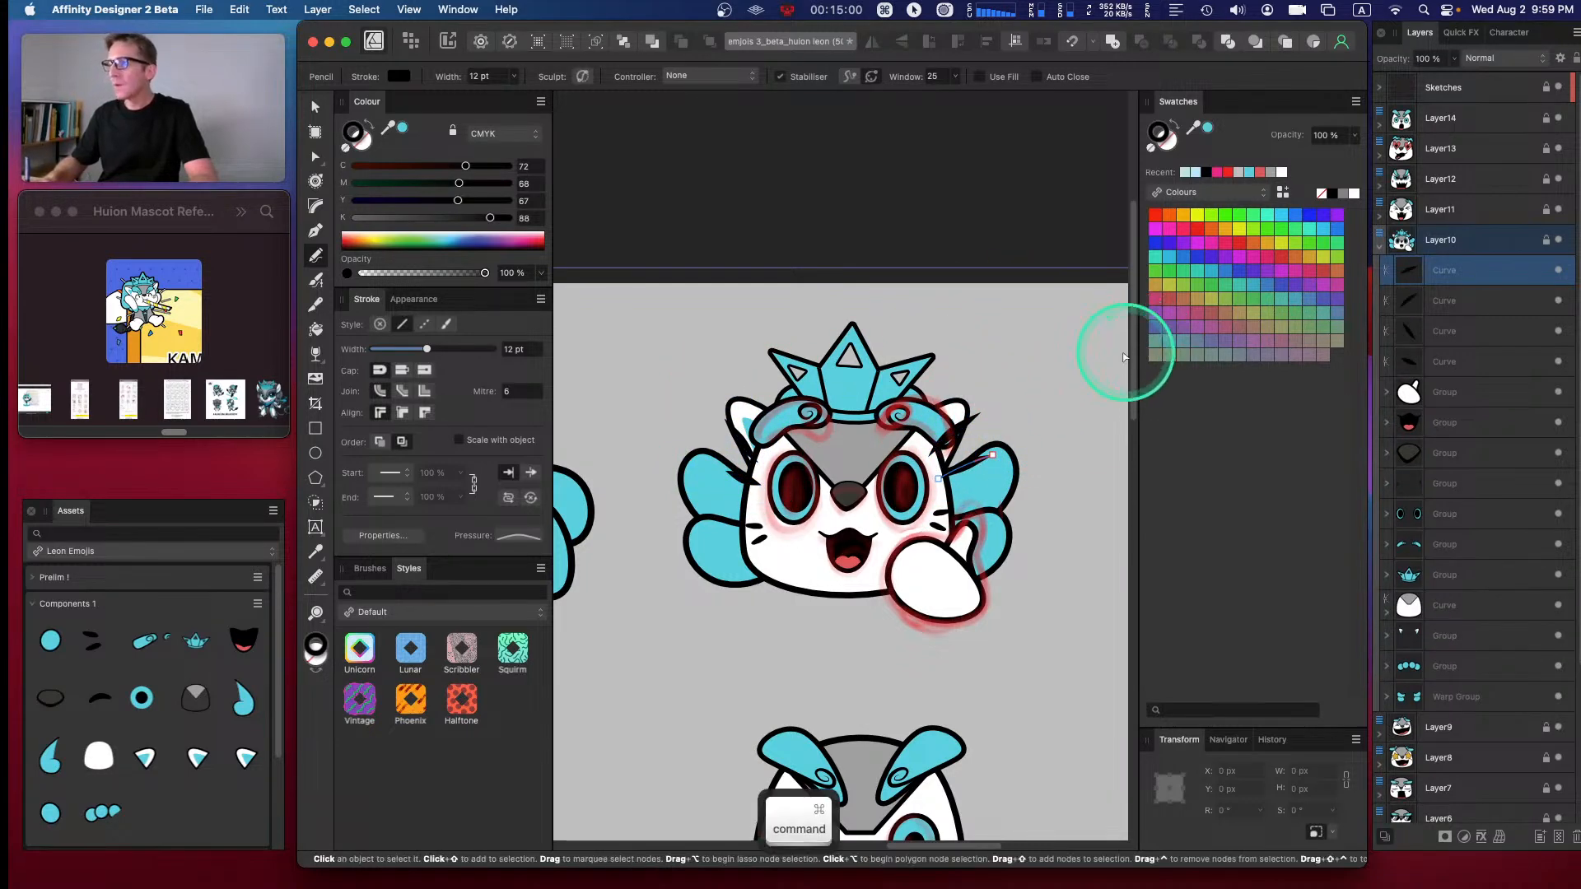
key(super+z)
key(super+z)
key(super+z)
key(super+z)
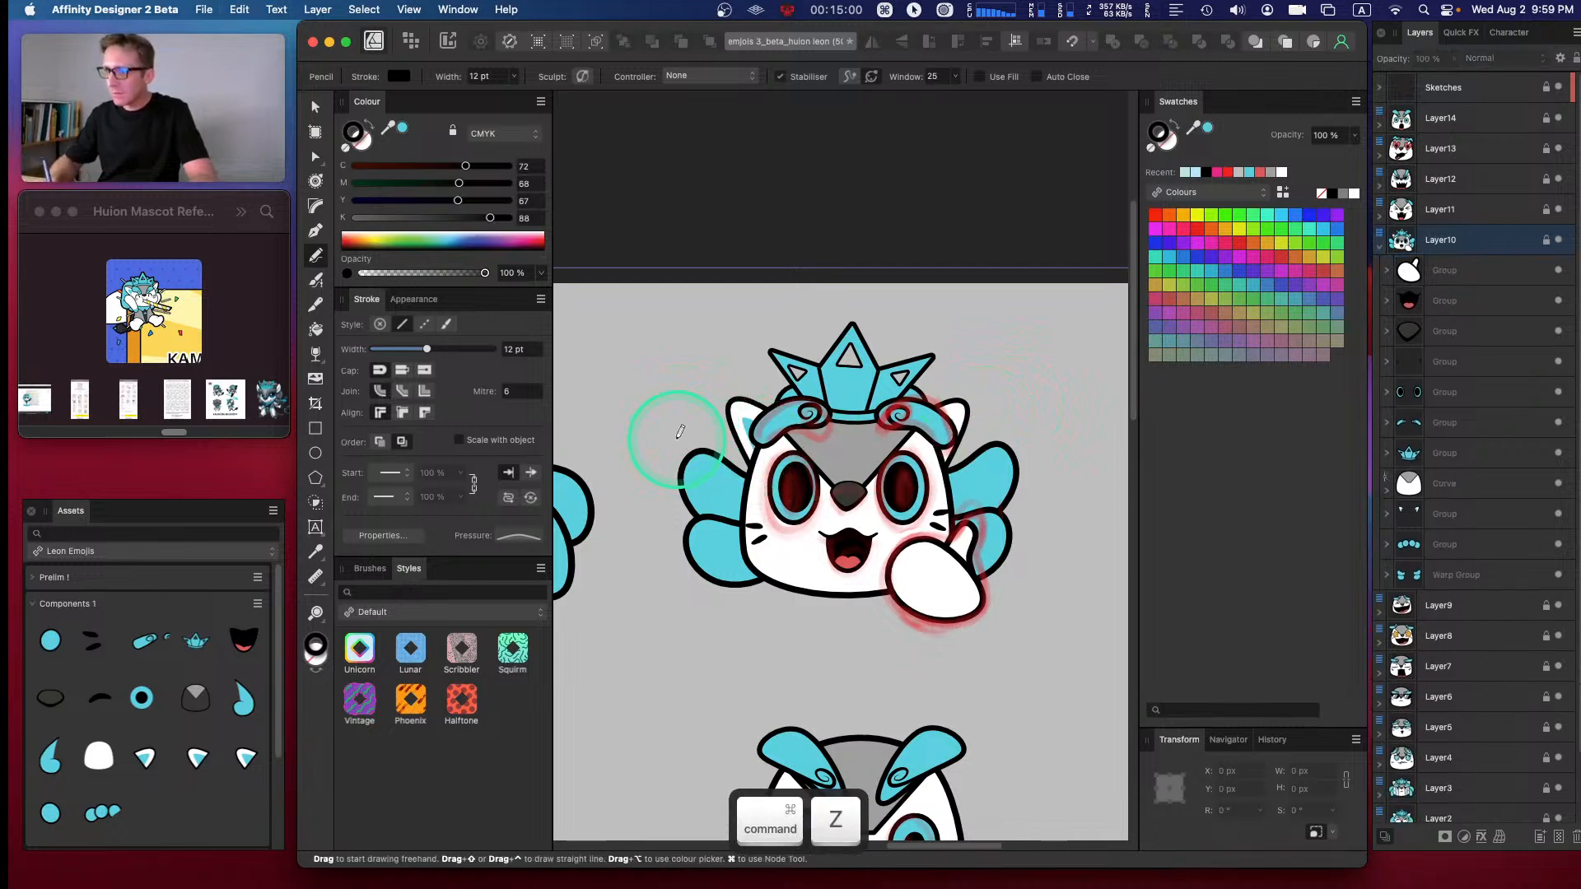
drag(663, 422, 745, 469)
key(super+z)
key(super+z)
- Draw three separate tapered black accent strokes fanning outward from the left ear toward the crown
drag(667, 429, 713, 435)
mouse_move(680, 378)
mouse_down()
mouse_move(716, 414)
mouse_move(737, 393)
mouse_up()
- Try three matching tapered accent strokes fanning out from the right ear, and undo them
drag(945, 374, 973, 352)
drag(980, 408, 1039, 386)
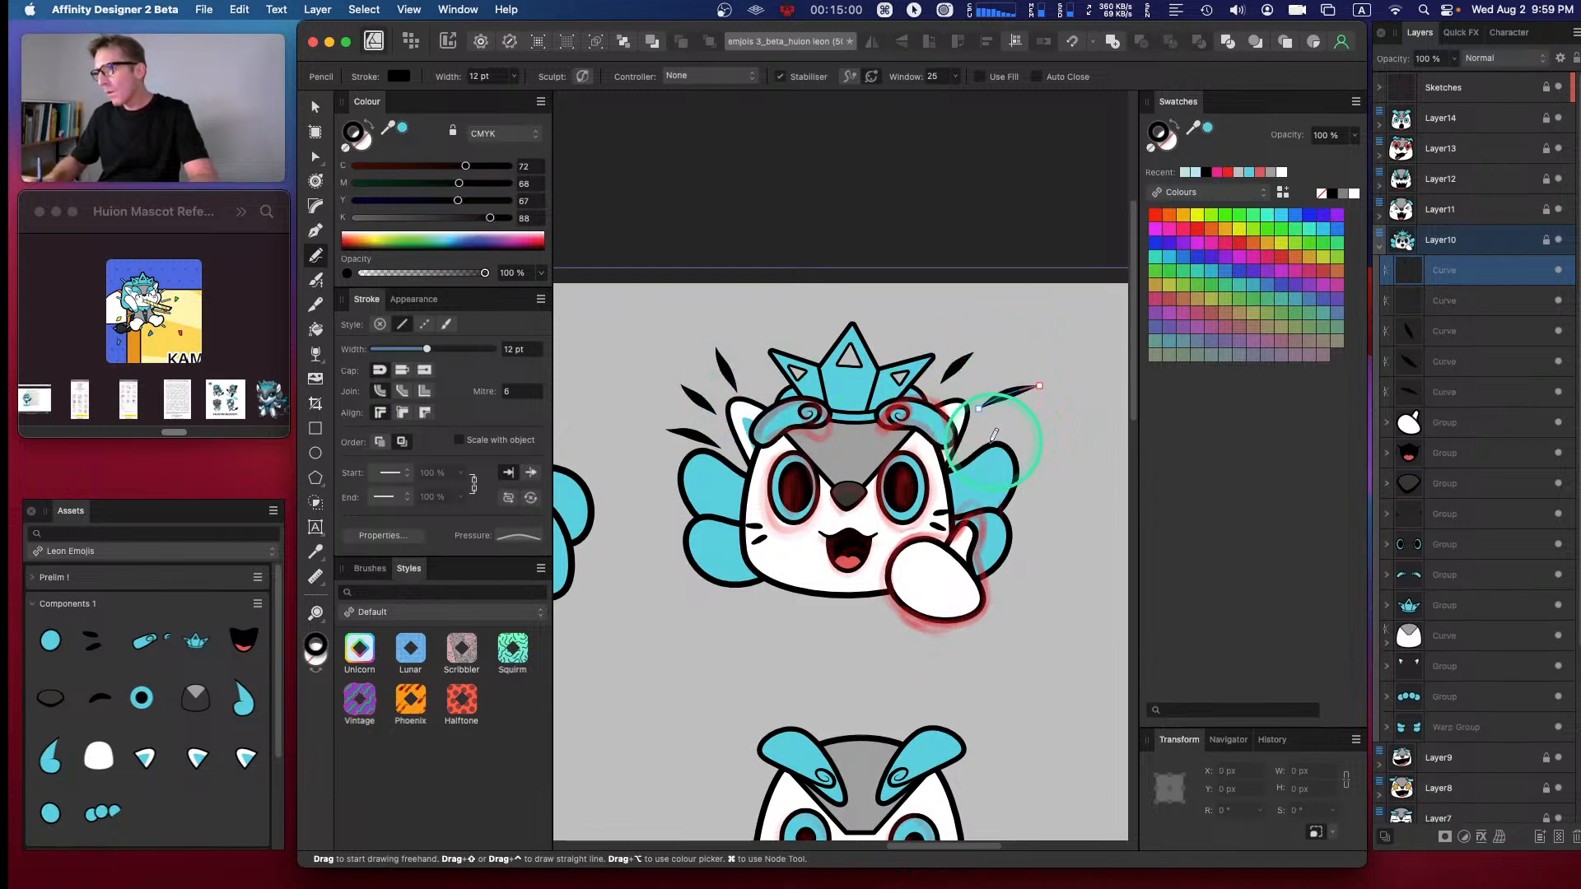
drag(973, 443, 1027, 429)
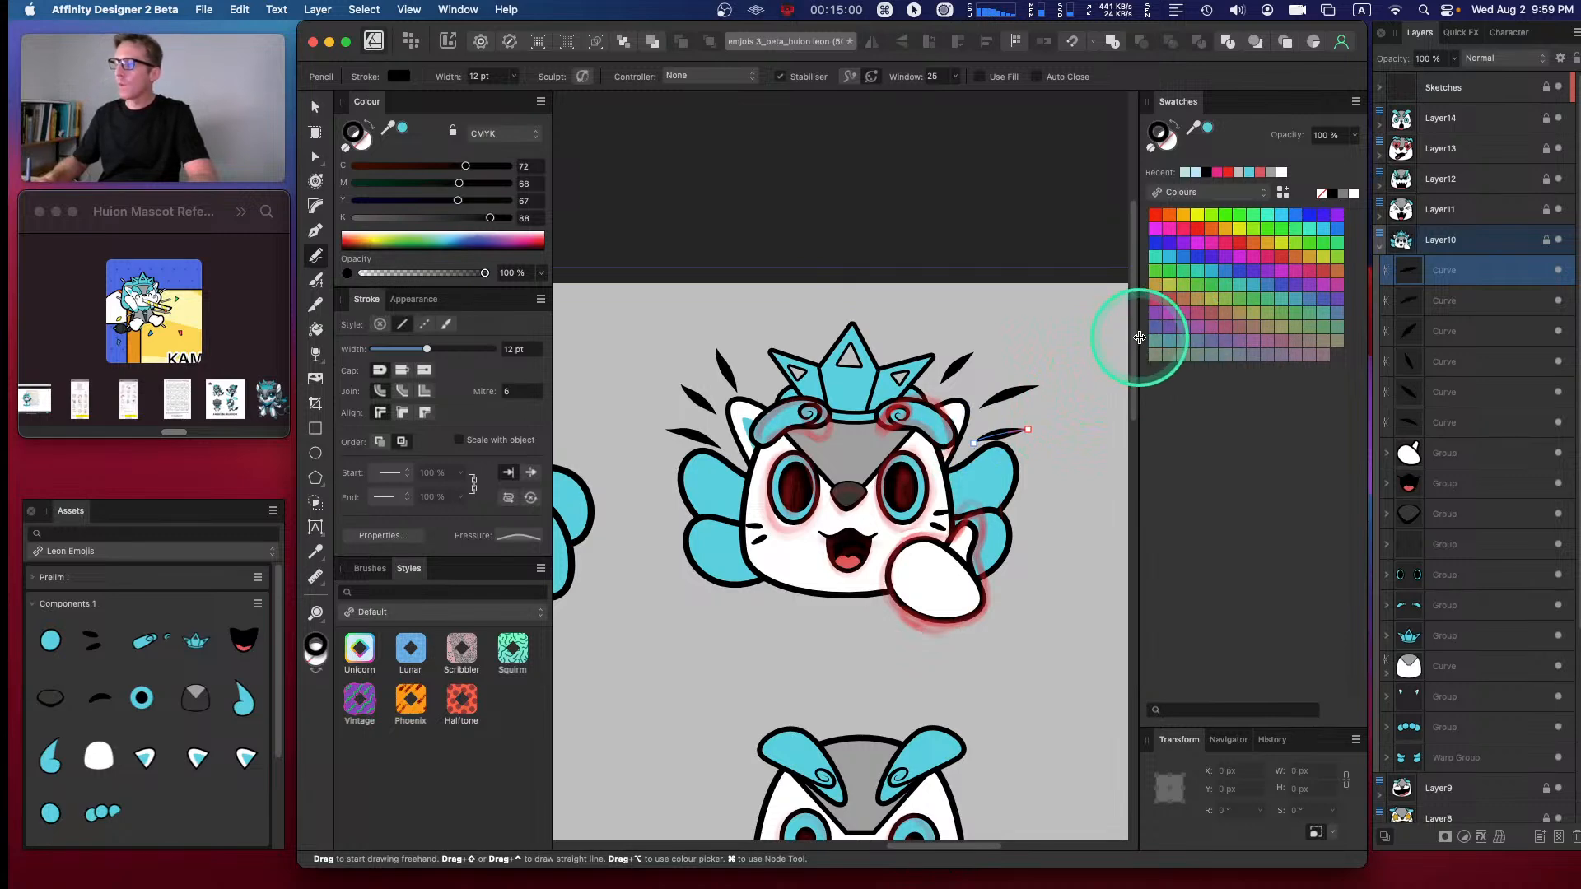
key(cmd+z)
key(cmd+z)
key(cmd+z)
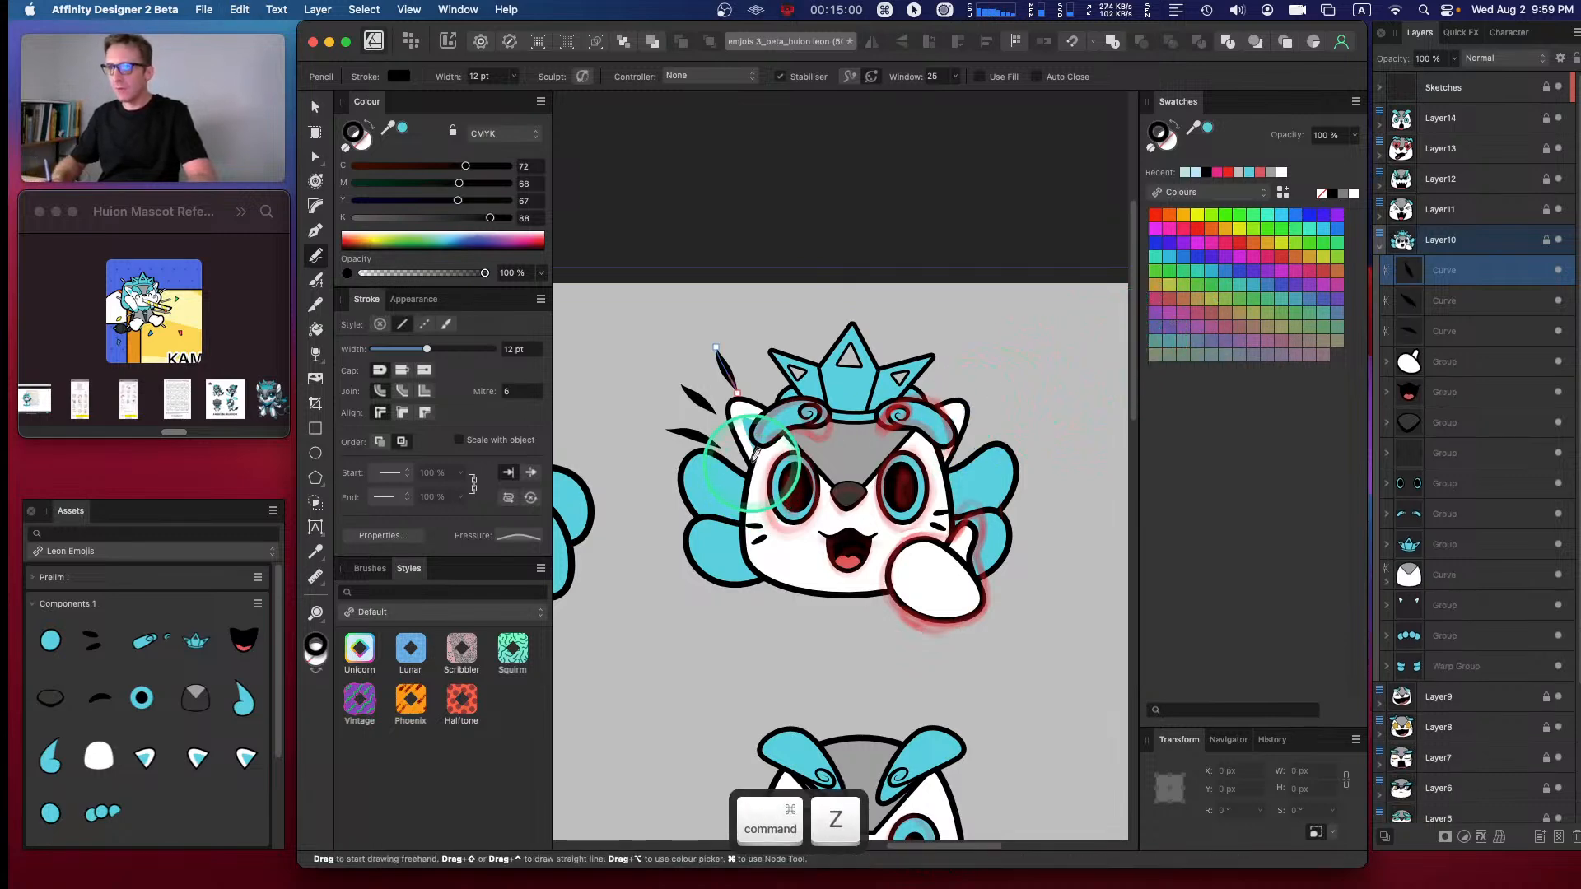
- Group the three left accent strokes, duplicate the group, flip the copy horizontally and place it beside the right ear
key(v)
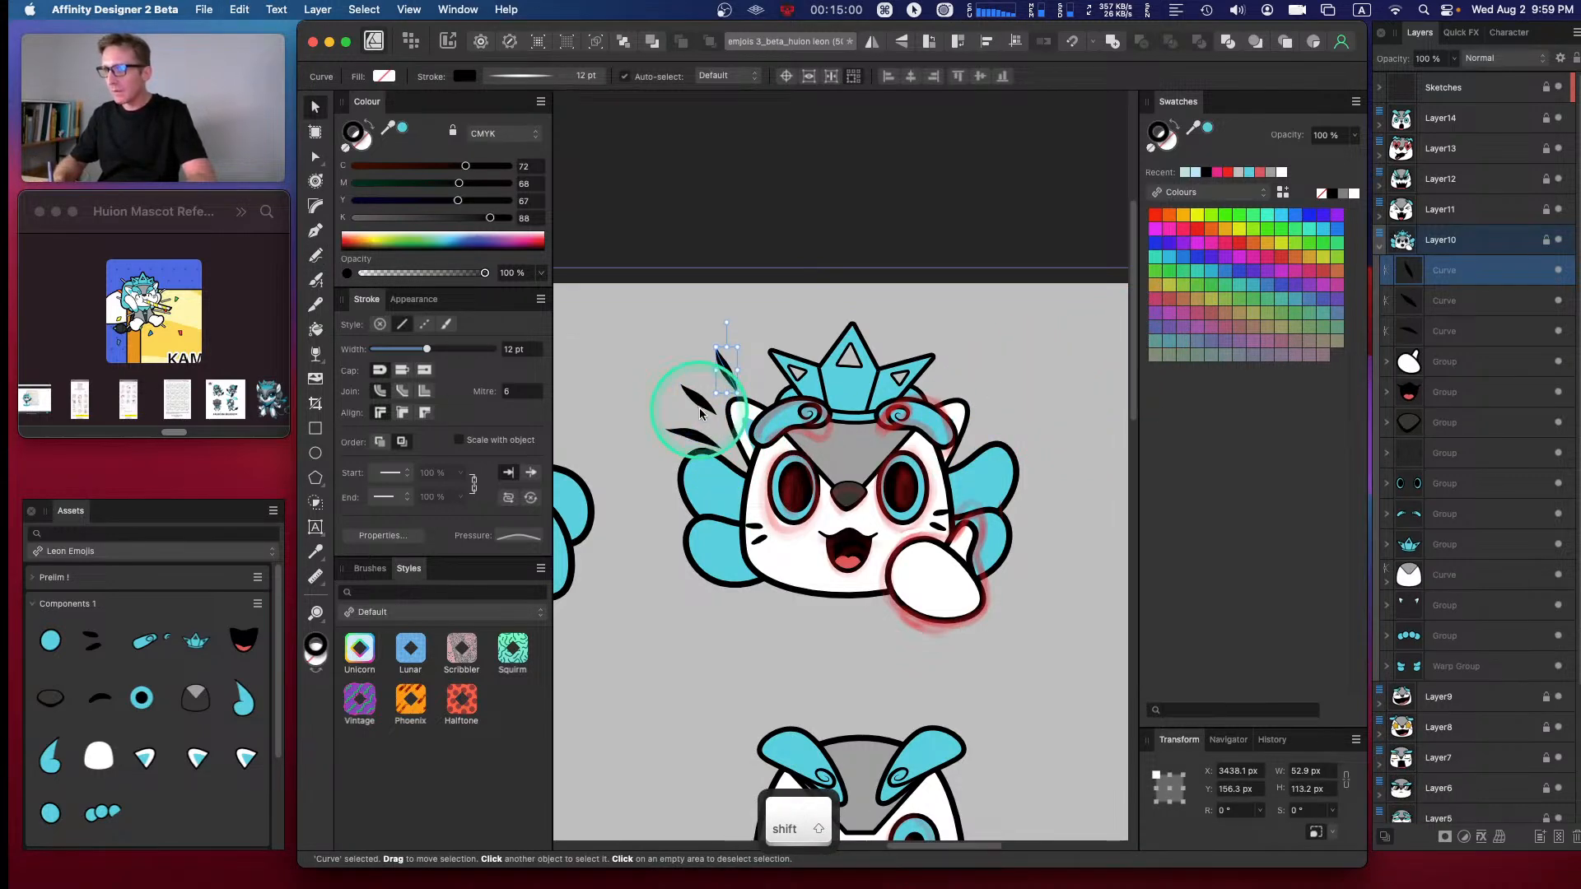
shift+click(1432, 330)
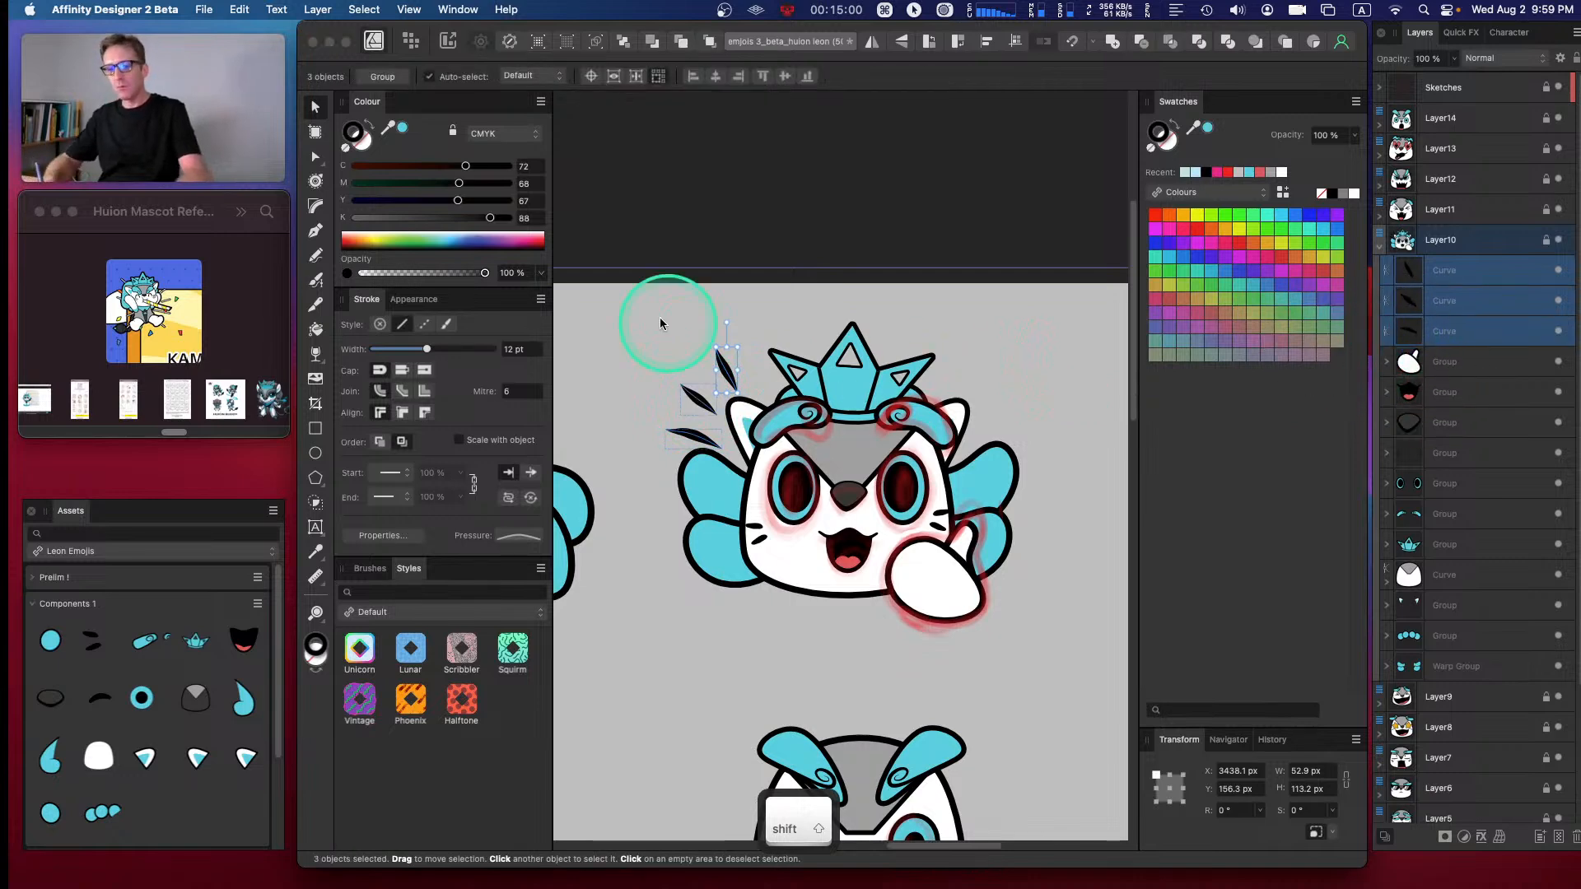
key(cmd+g)
key(cmd+j)
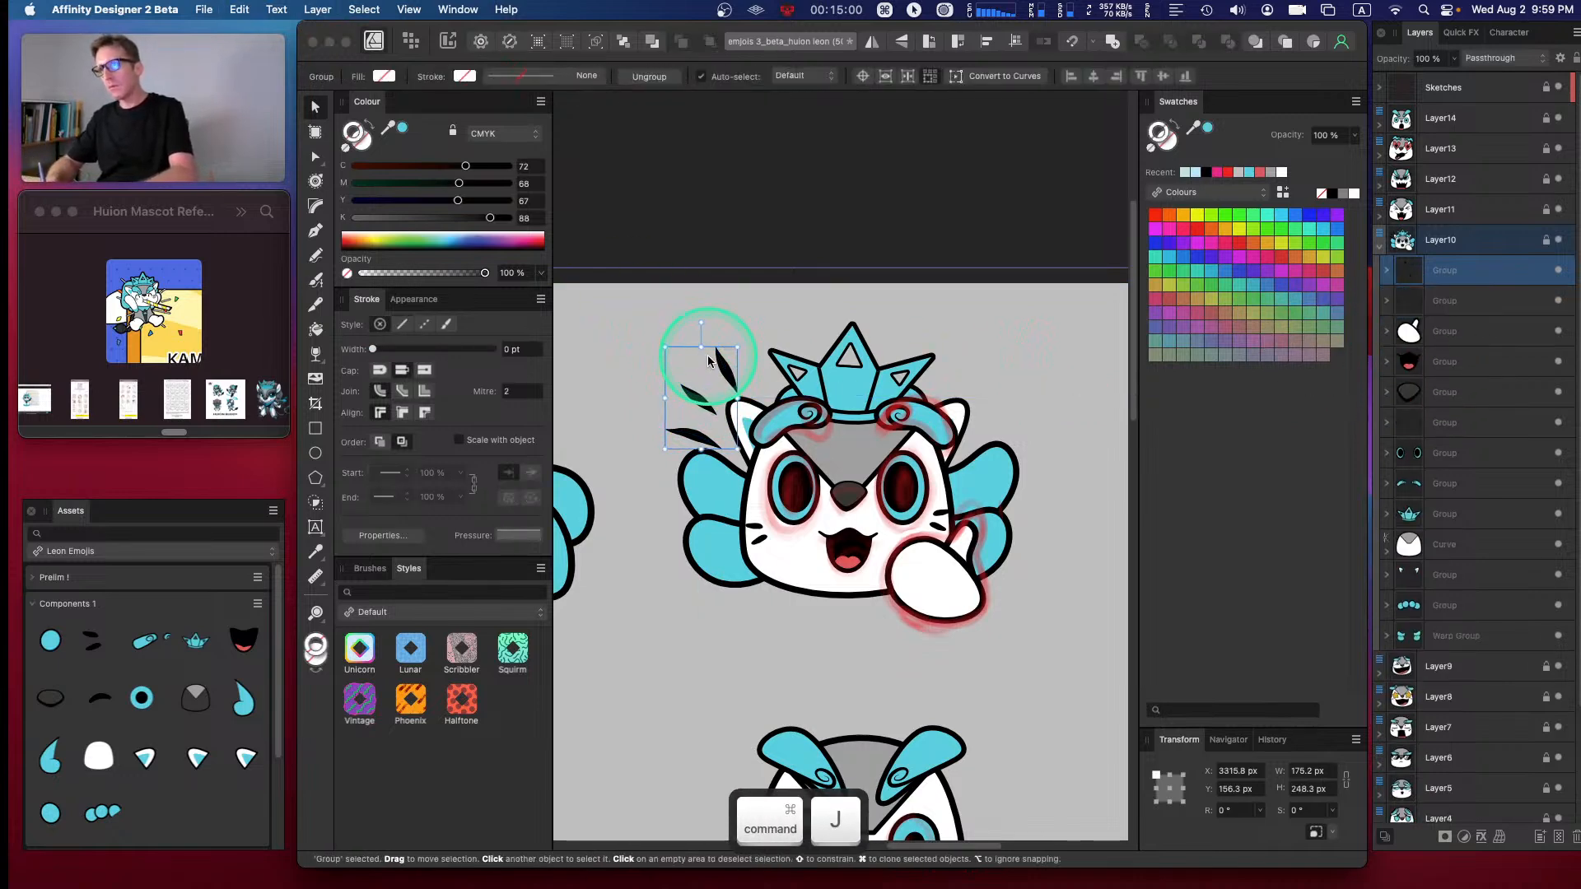
click(872, 41)
drag(716, 382, 718, 382)
mouse_move(1004, 362)
mouse_down()
mouse_move(983, 308)
mouse_move(989, 353)
mouse_up()
- Move the left accent stroke group slightly upward to balance it with the right group
click(725, 377)
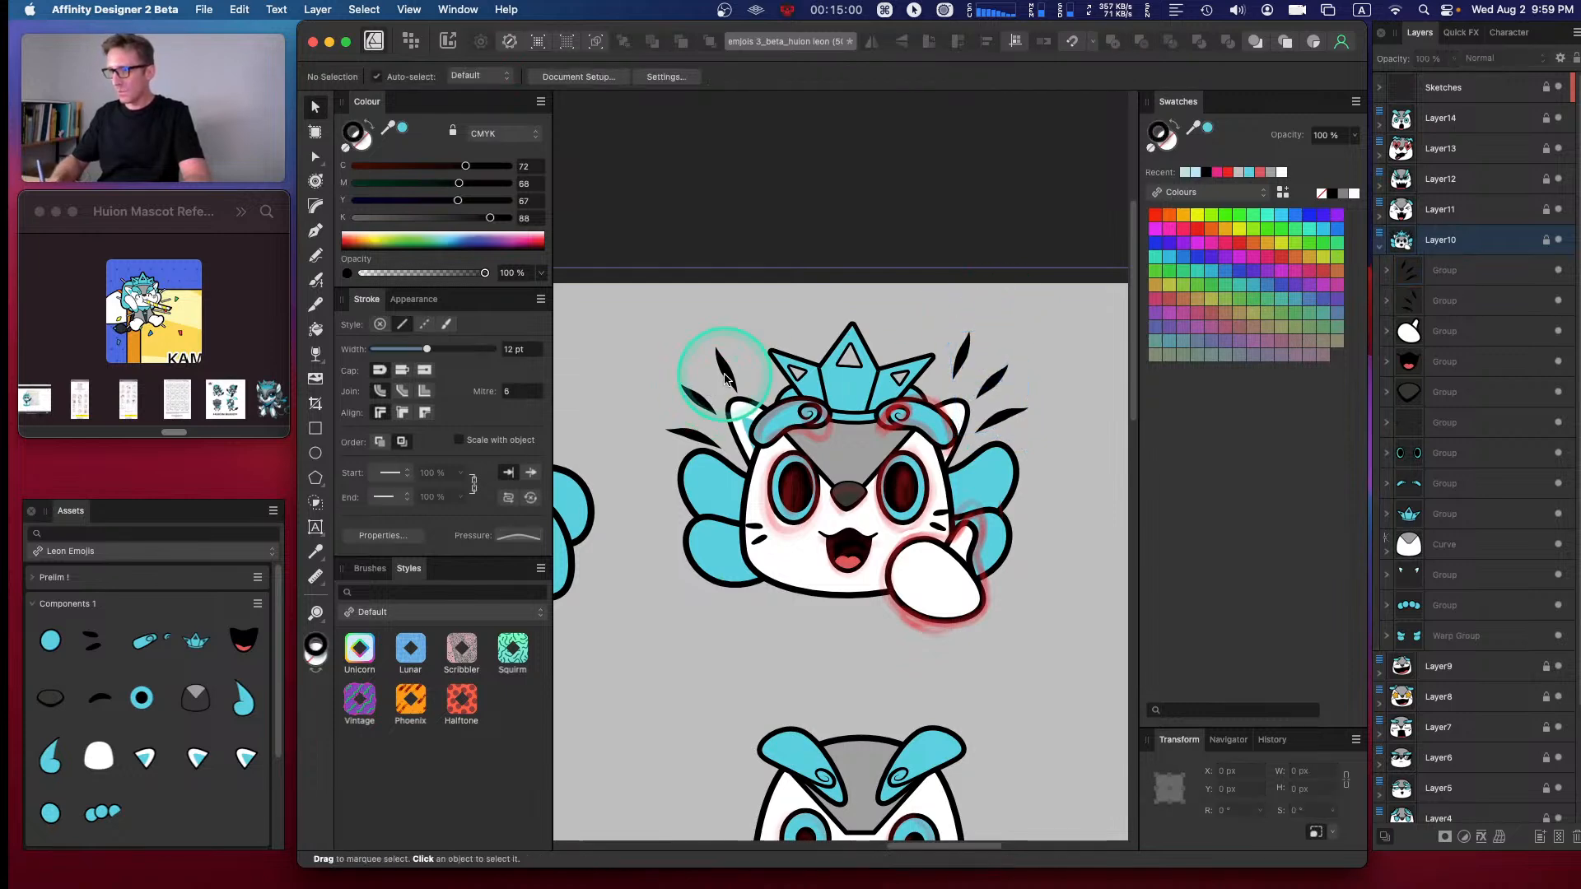
click(1411, 299)
drag(728, 375, 735, 371)
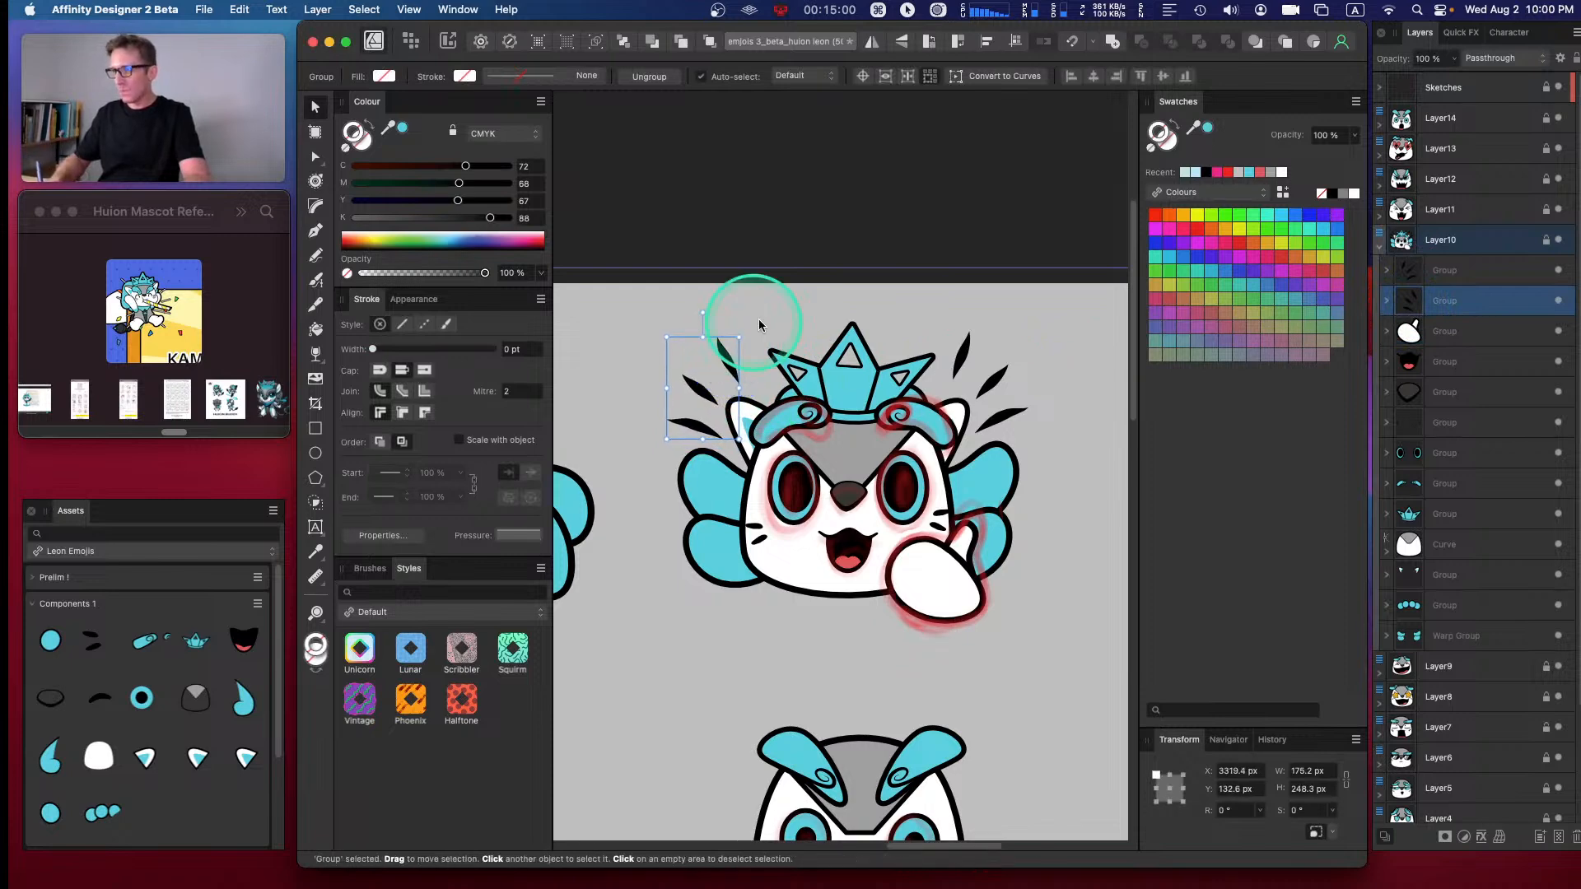
click(823, 280)
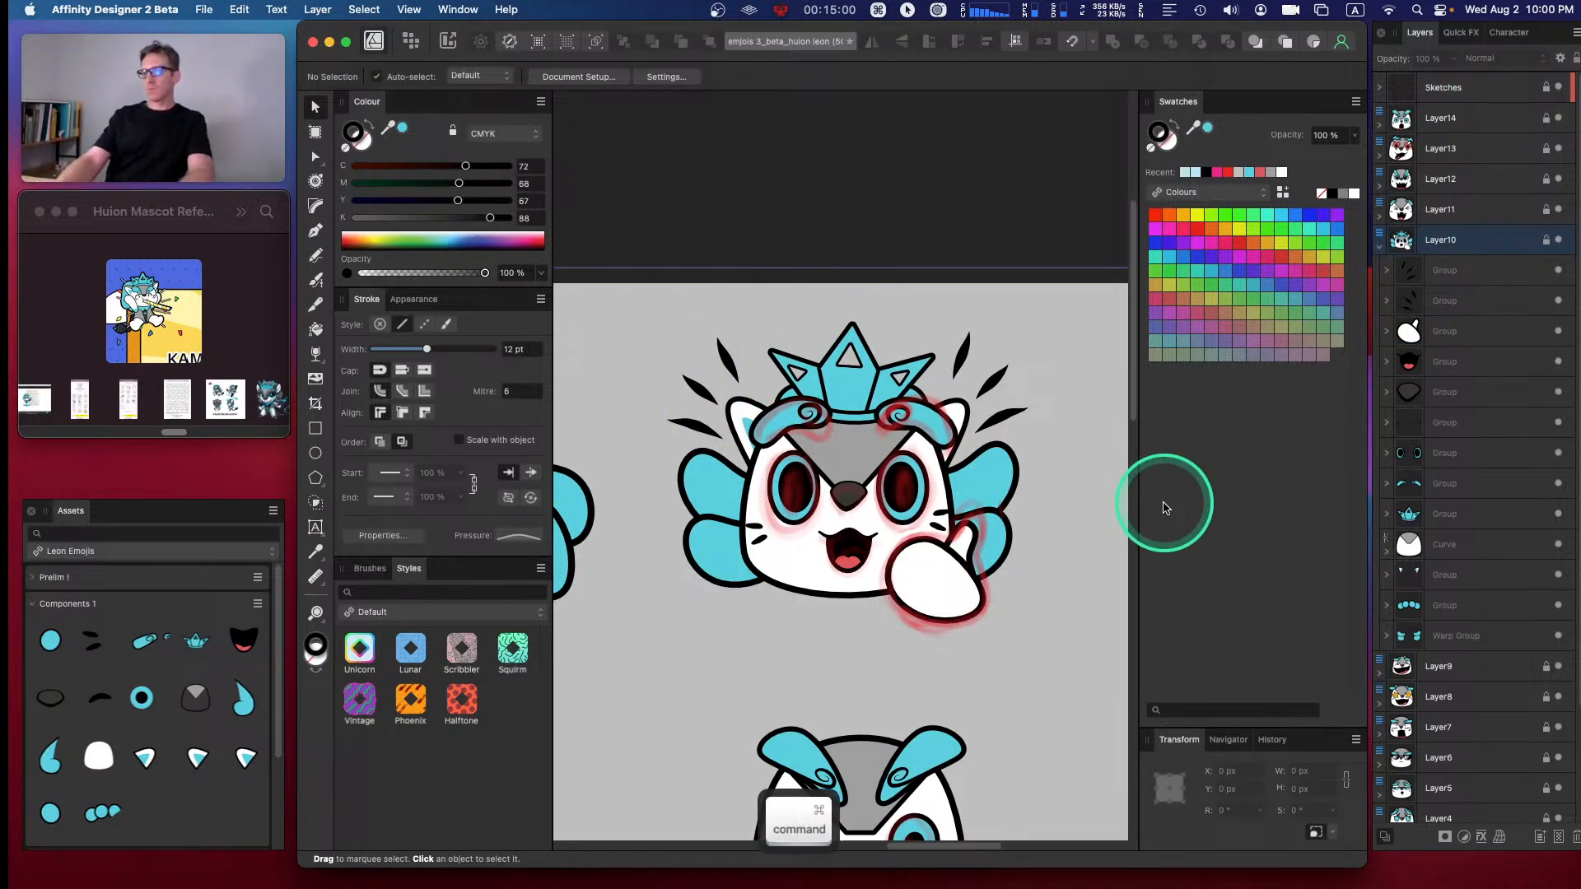
- Collapse Layer10 in the layer list and save the document
key(super+minus)
key(super+minus)
key(super+equal)
key(super+equal)
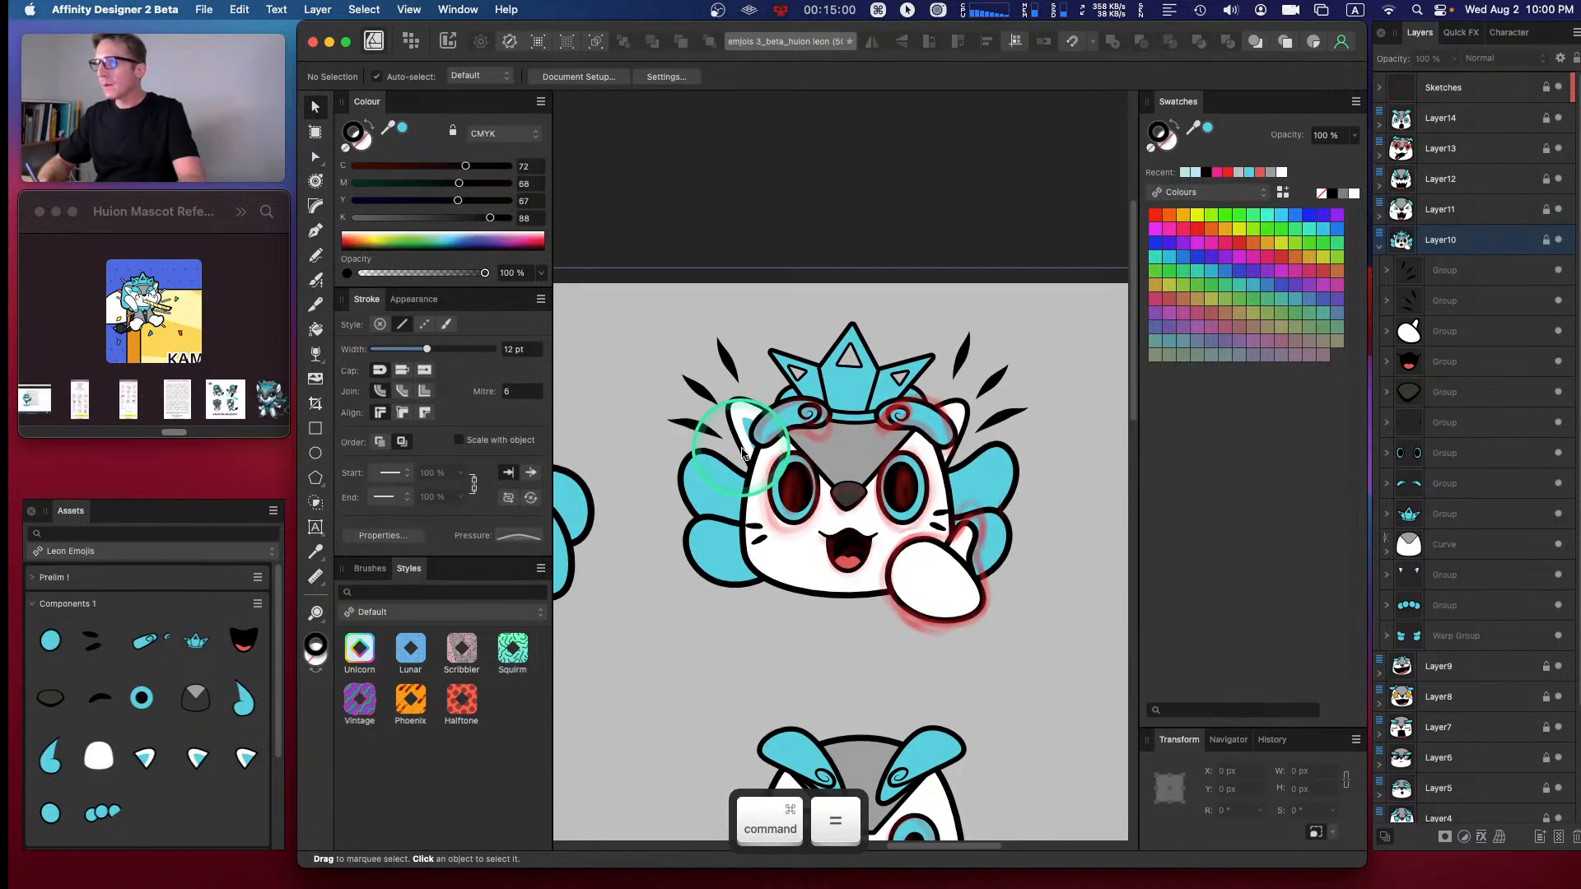
click(1380, 247)
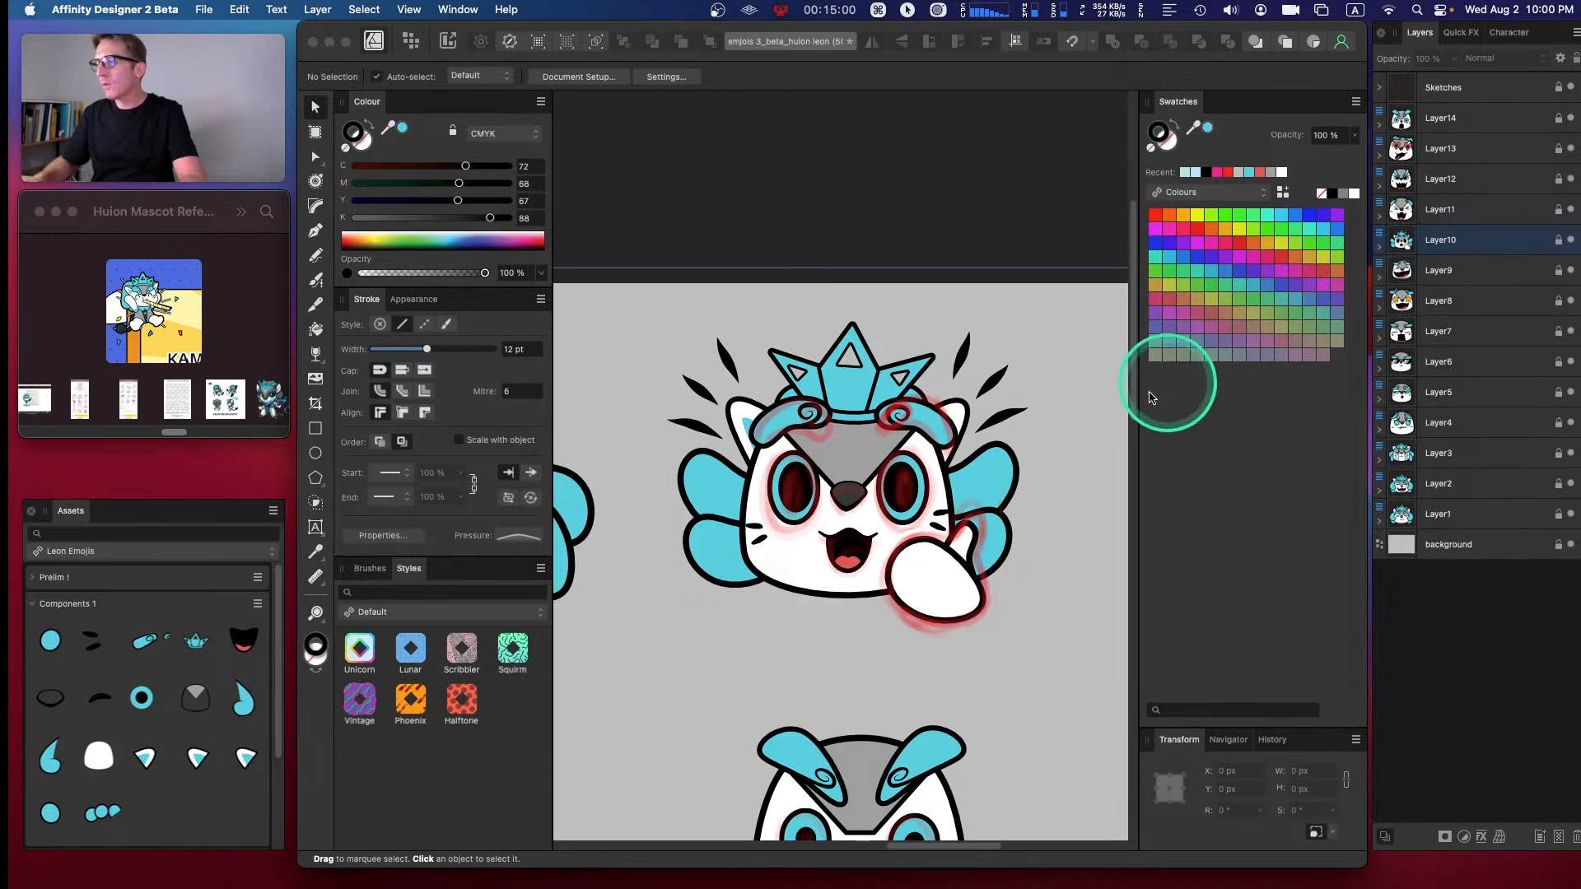
key(space)
drag(928, 535, 1000, 395)
key(super+s)
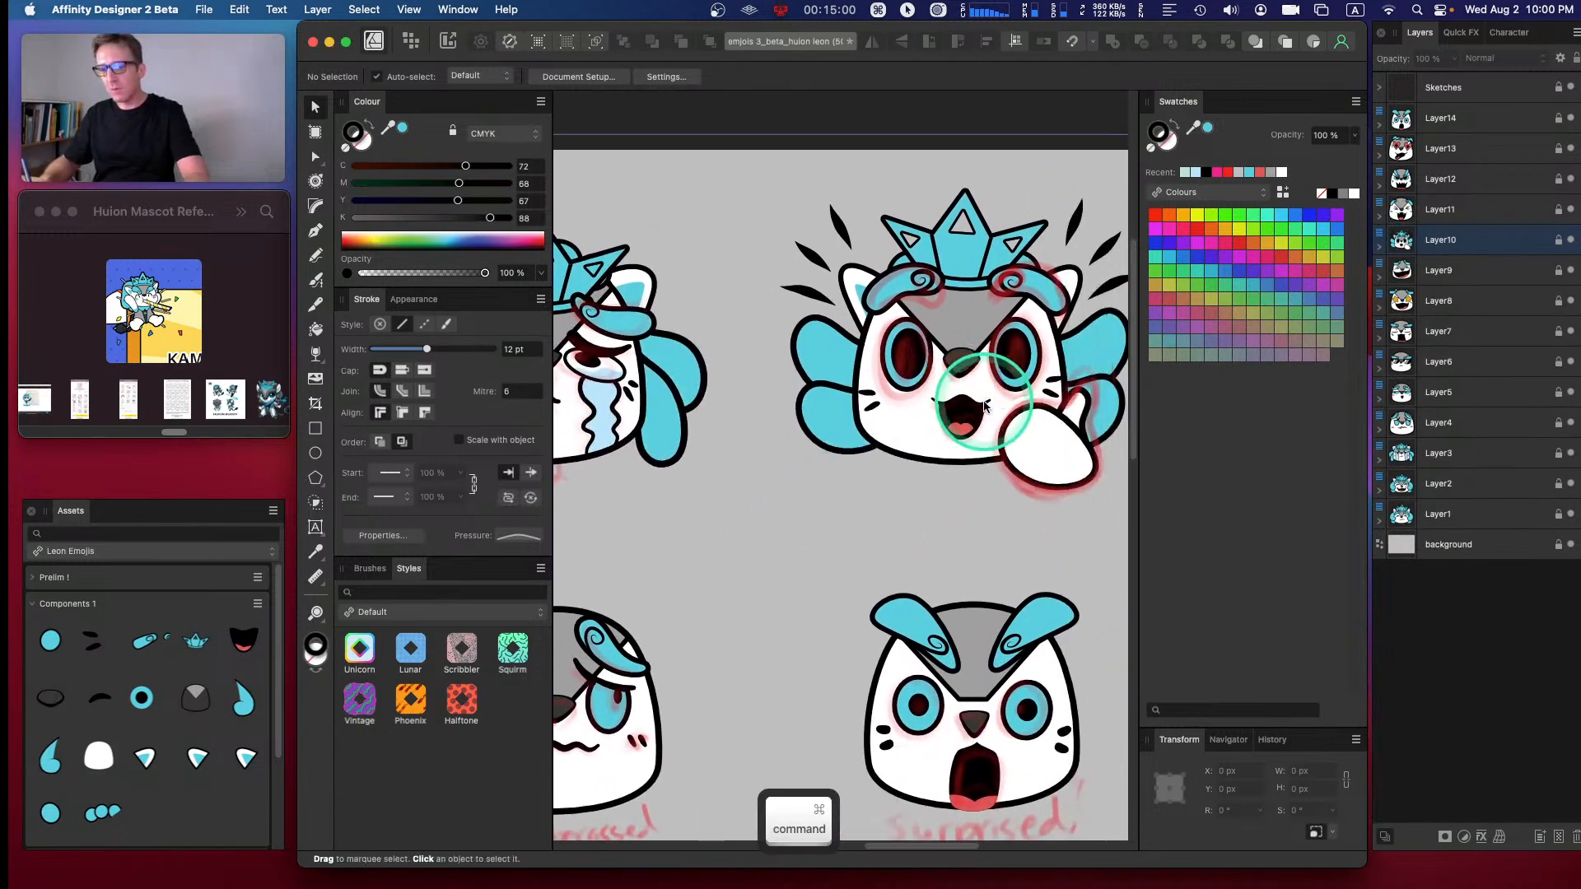
- Look over the remaining mascot emojis on the sheet to see which ones still need work
key(space)
scroll(825, 434, down, 15)
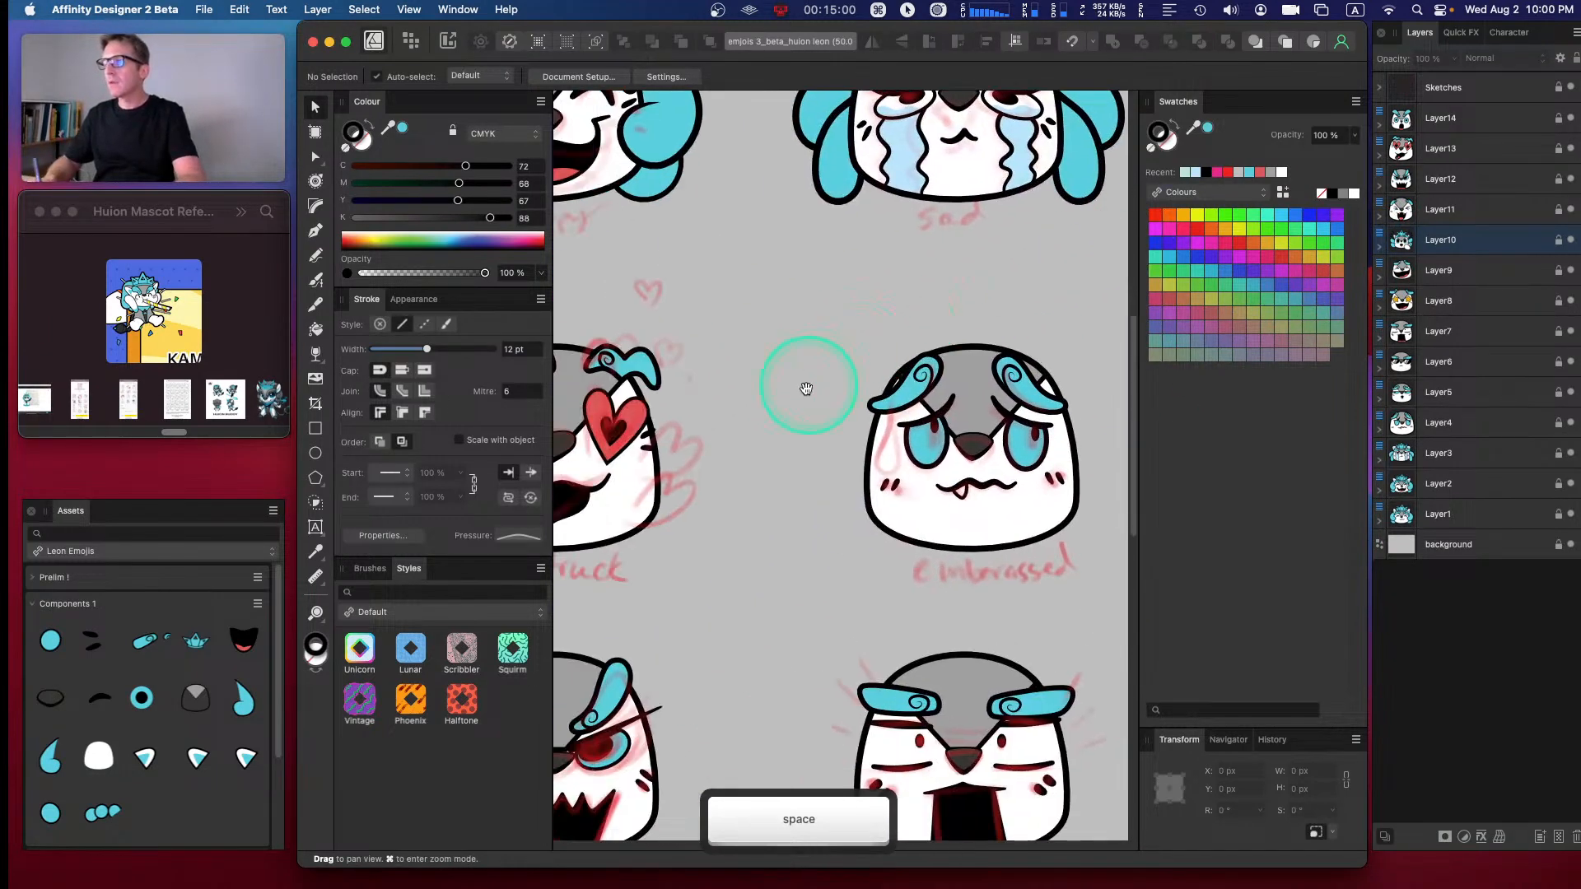
scroll(964, 389, left, 5)
scroll(1010, 424, up, 6)
scroll(978, 434, right, 3)
scroll(1029, 280, right, 8)
scroll(988, 338, down, 10)
scroll(901, 353, up, 2)
scroll(1239, 321, right, 4)
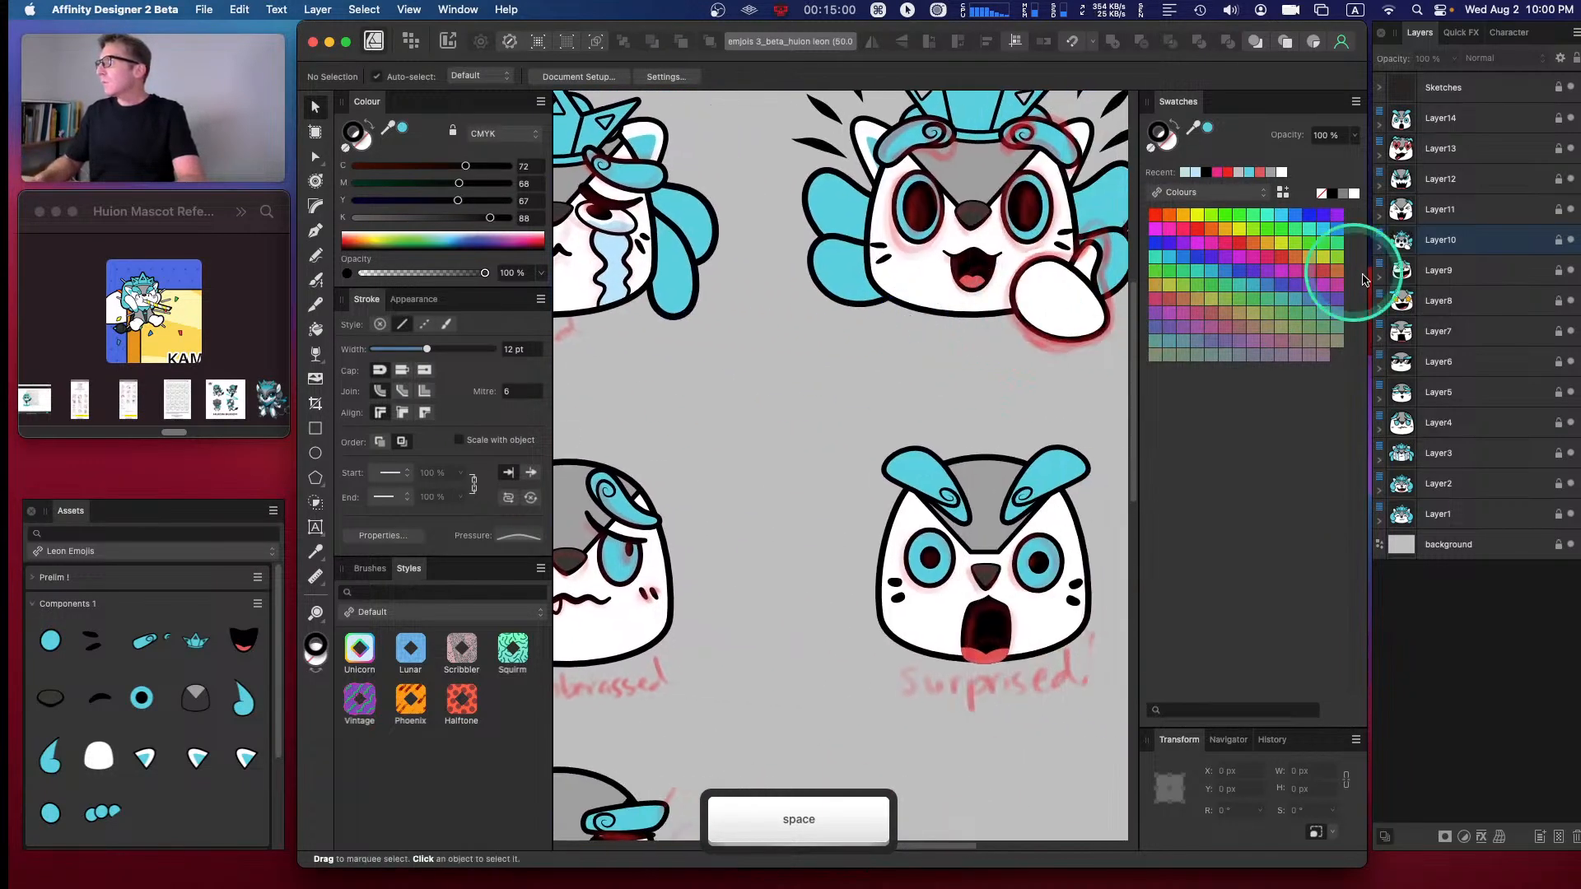
- Expand Layer10 and add its warp group of blue side lobes to the Components 1 asset category
click(1381, 245)
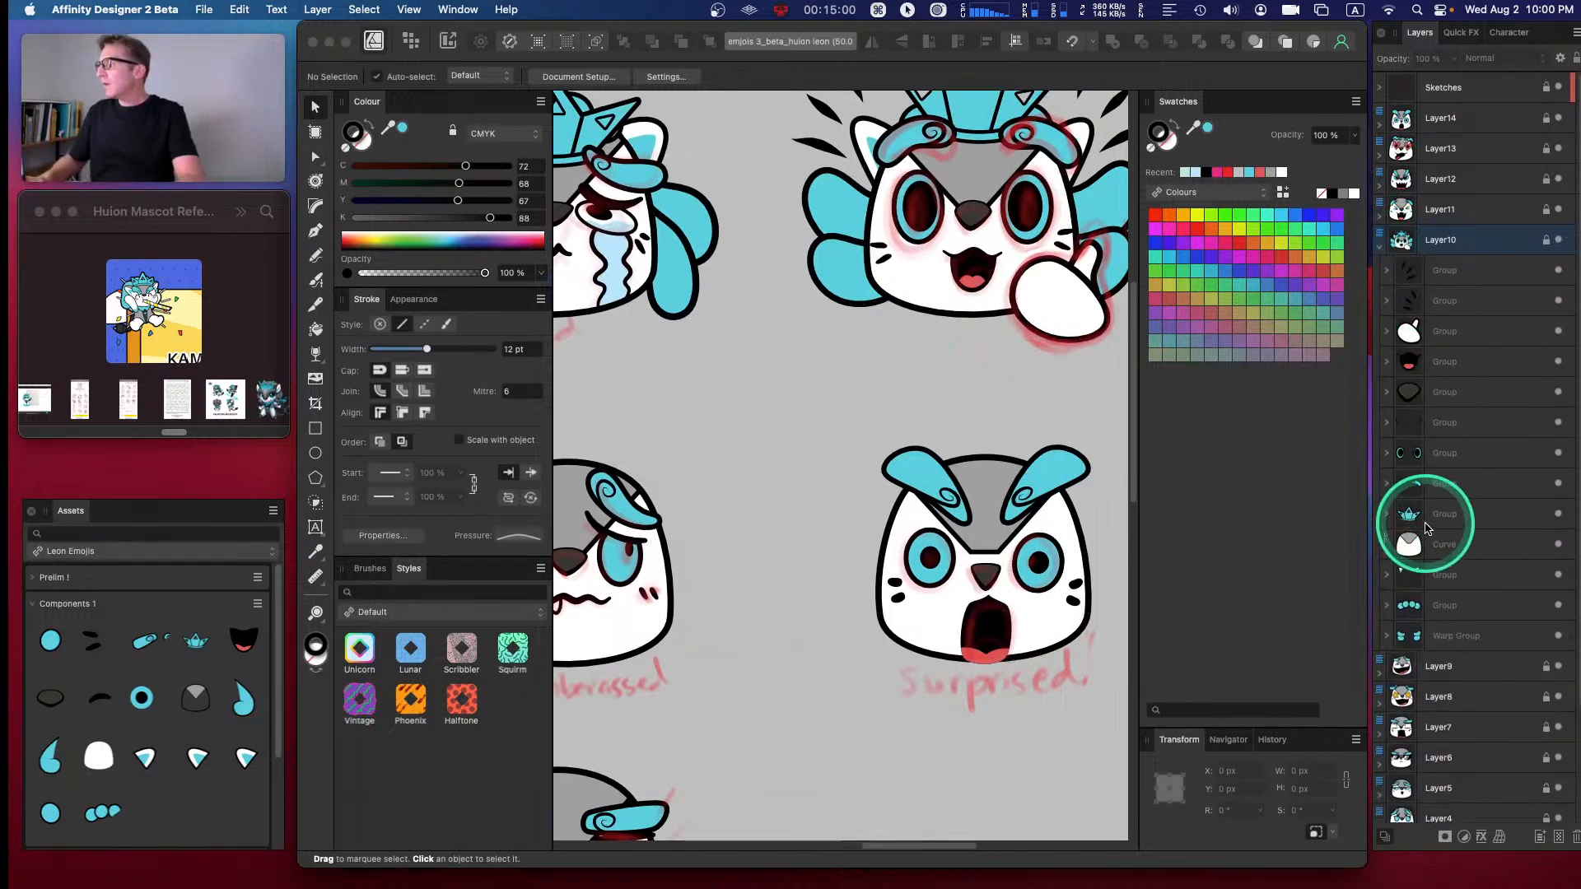
super+click(1432, 636)
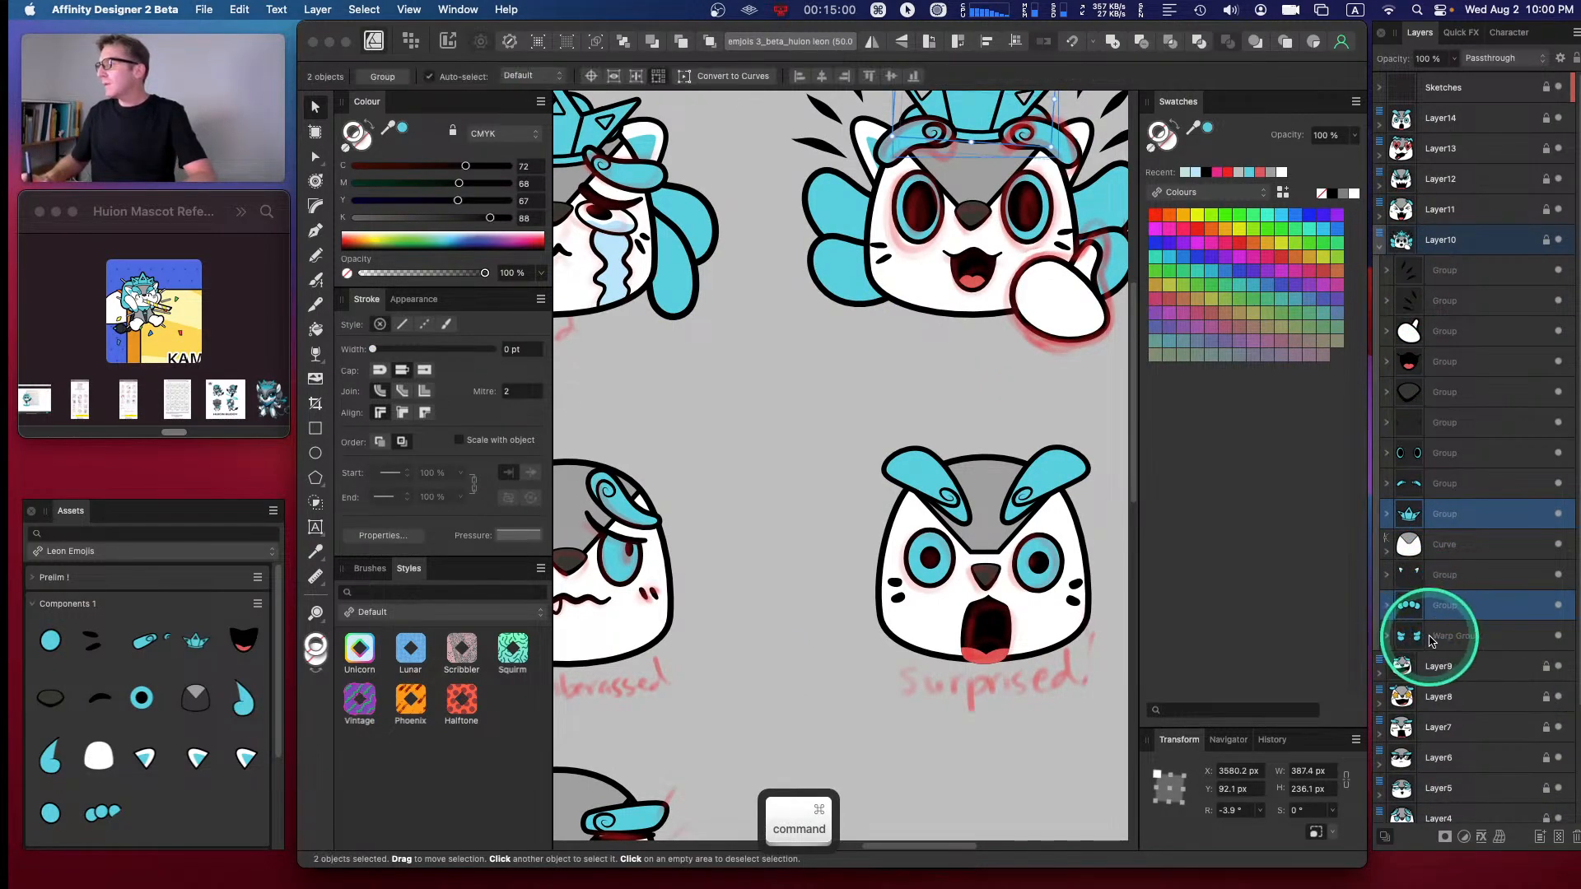
drag(257, 621, 255, 606)
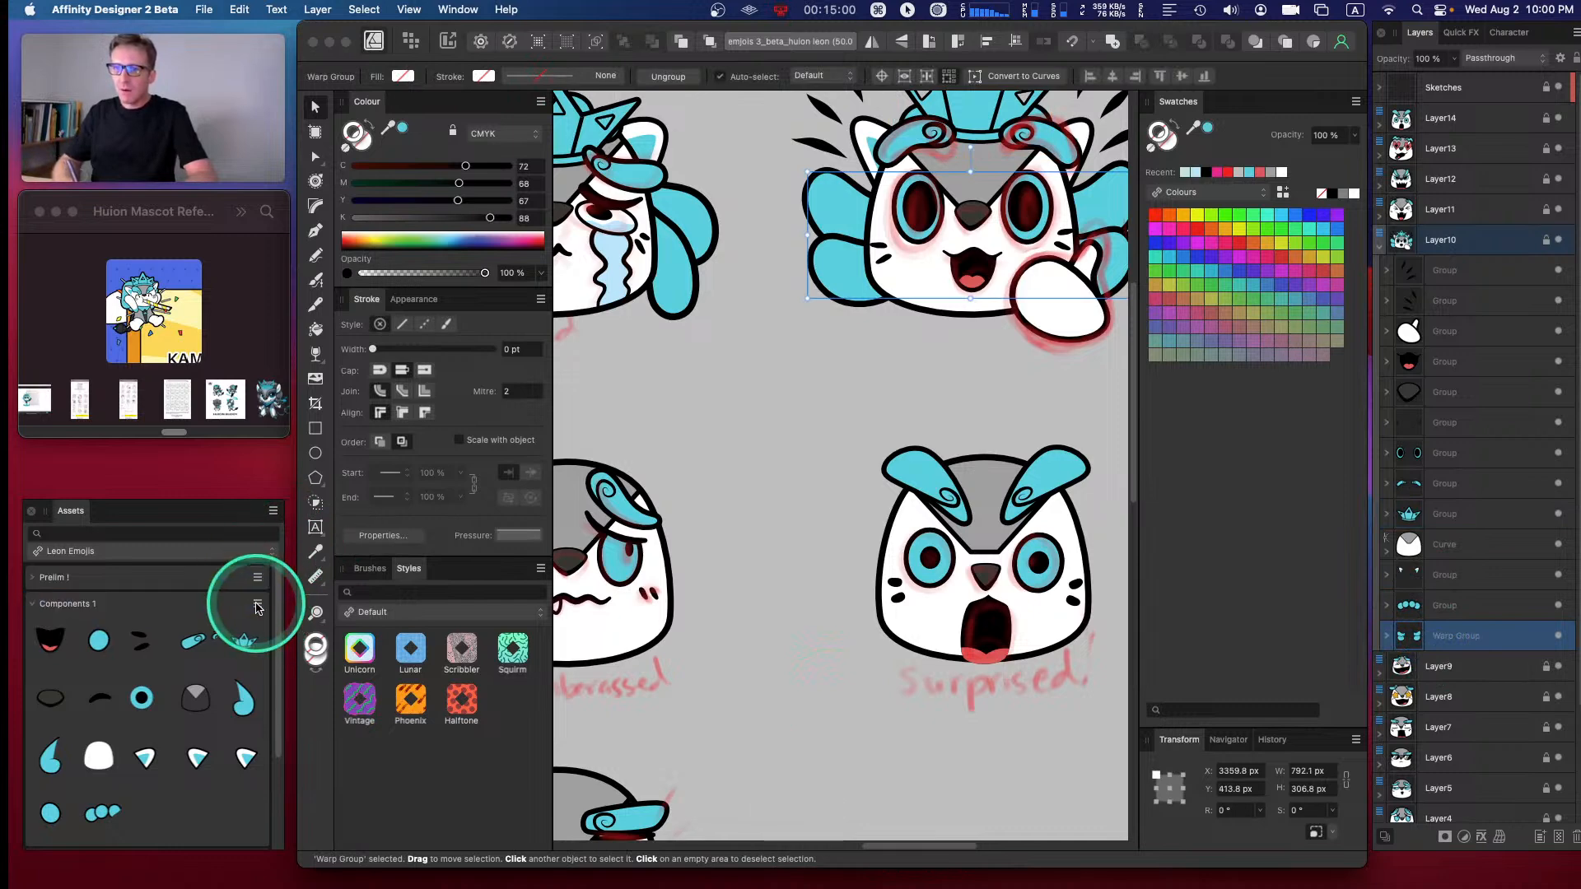
click(257, 604)
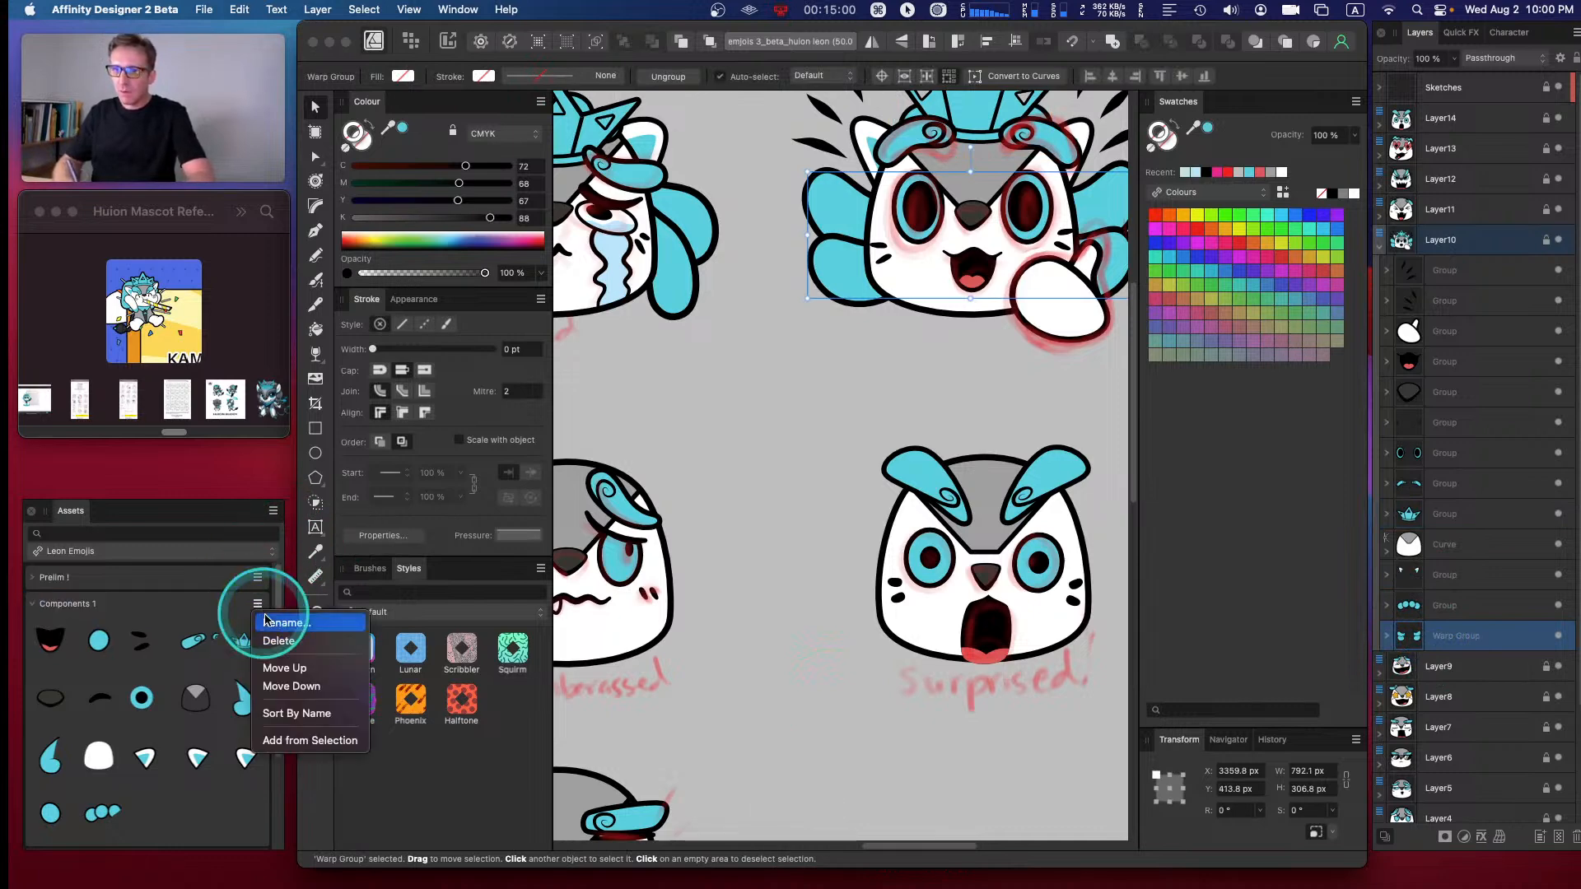
click(310, 740)
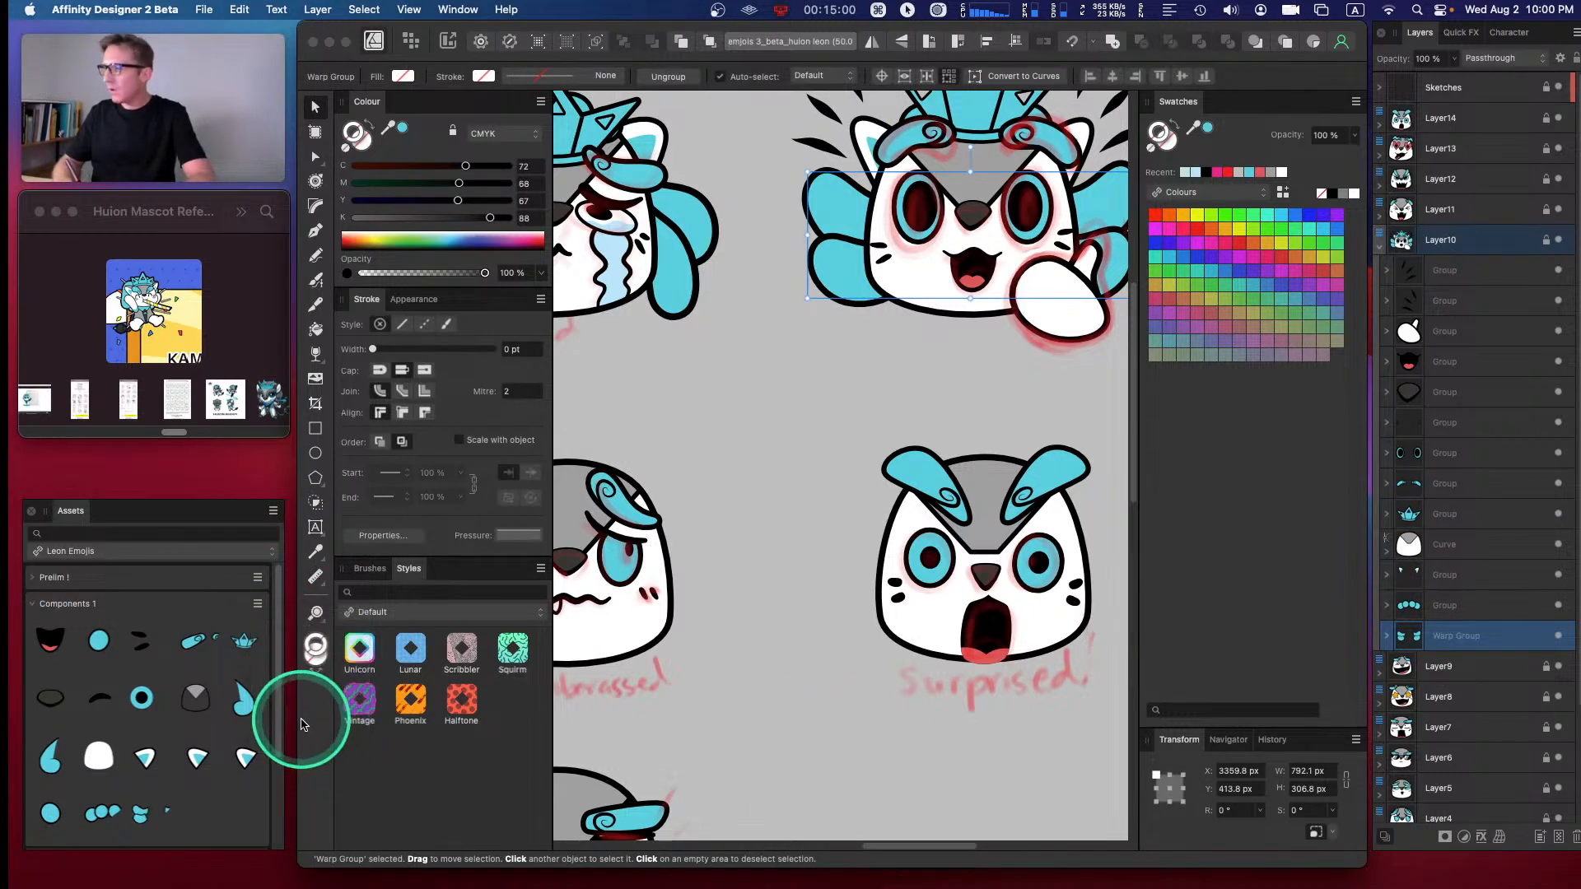
- Add Layer10's crown group to the Components 1 asset category, and enlarge the Assets panel to show more categories
click(1404, 518)
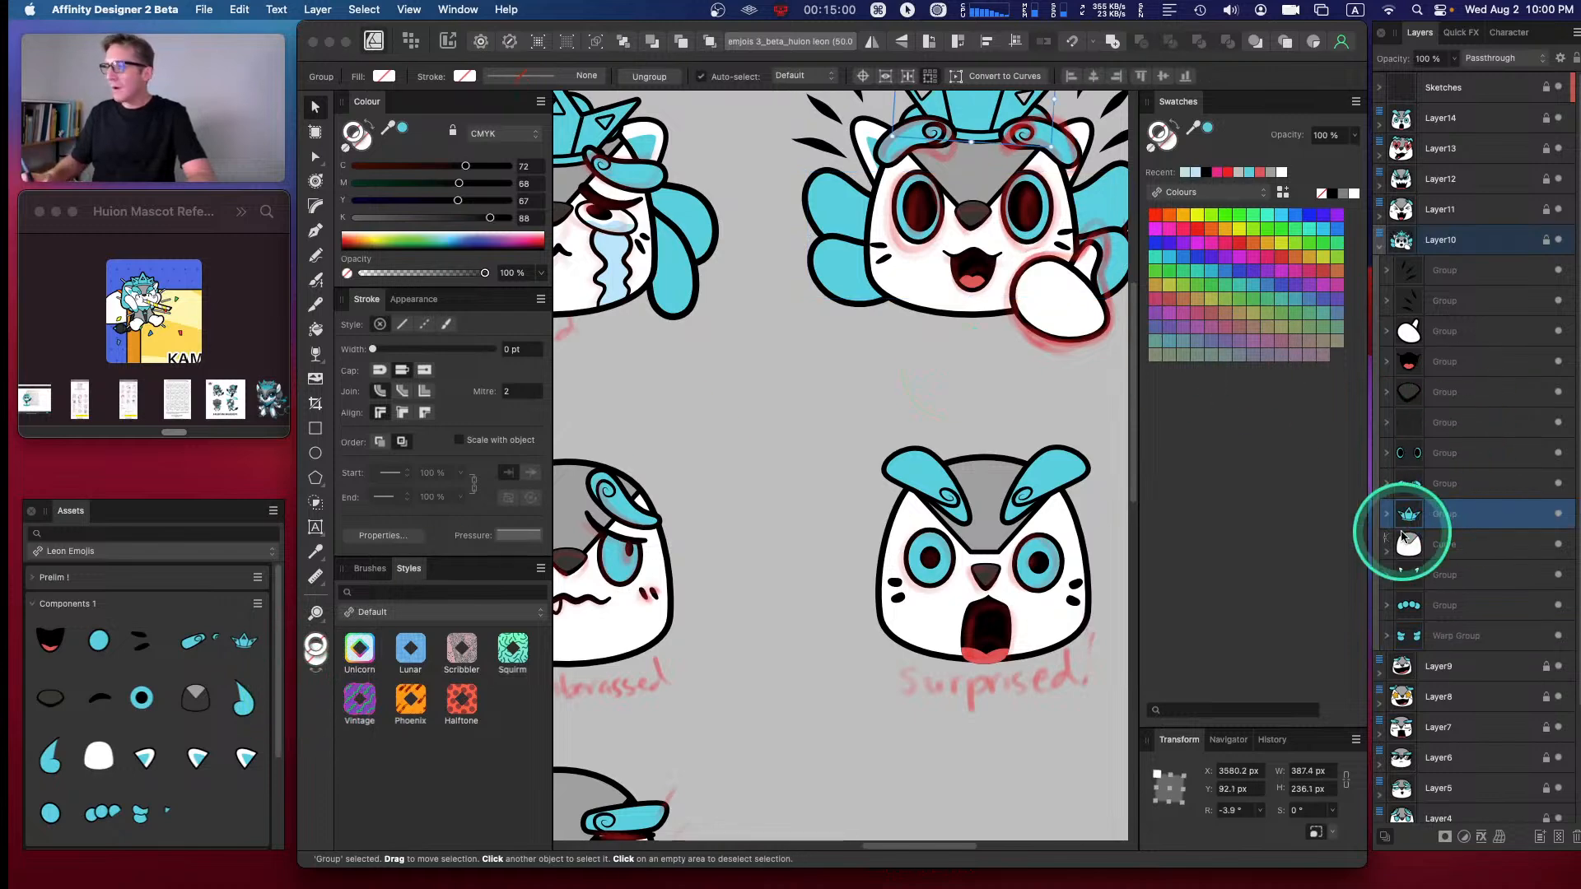
click(258, 578)
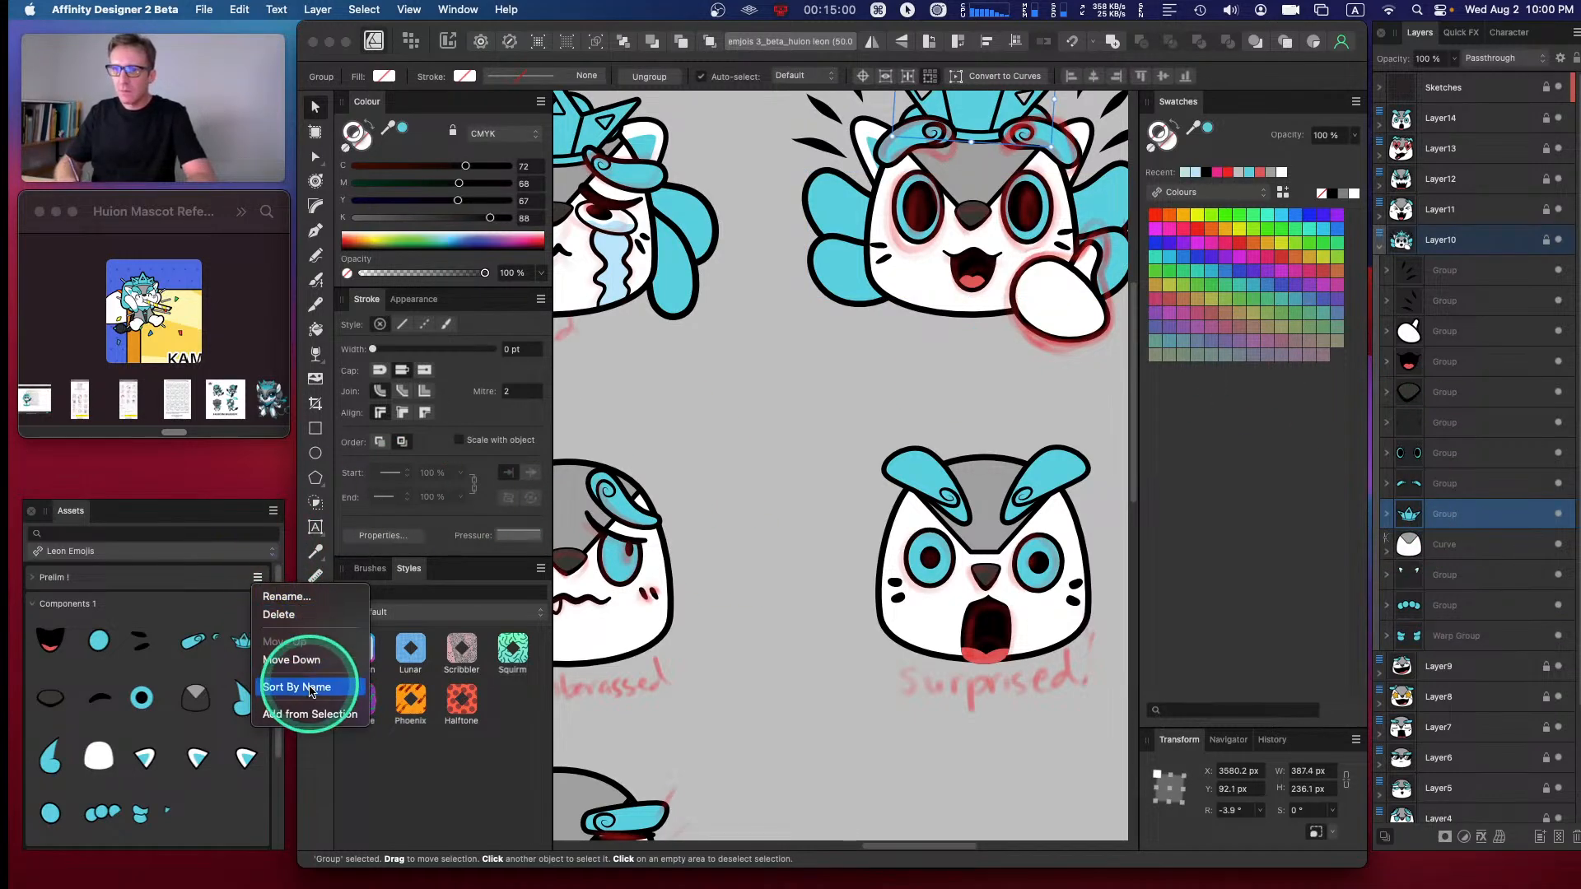
click(310, 714)
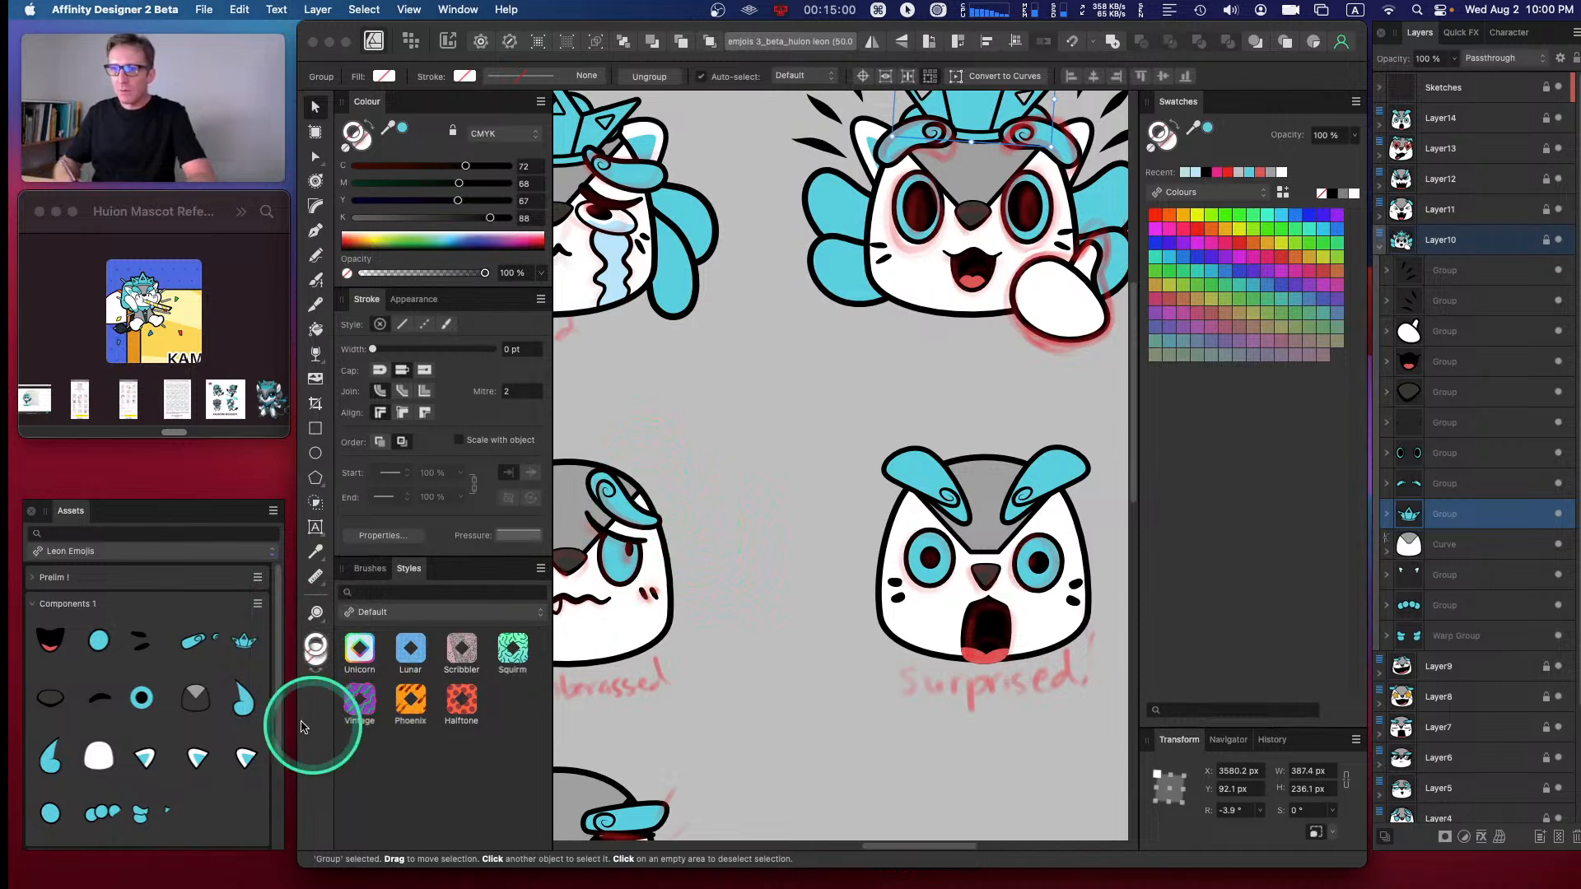
drag(232, 517, 230, 468)
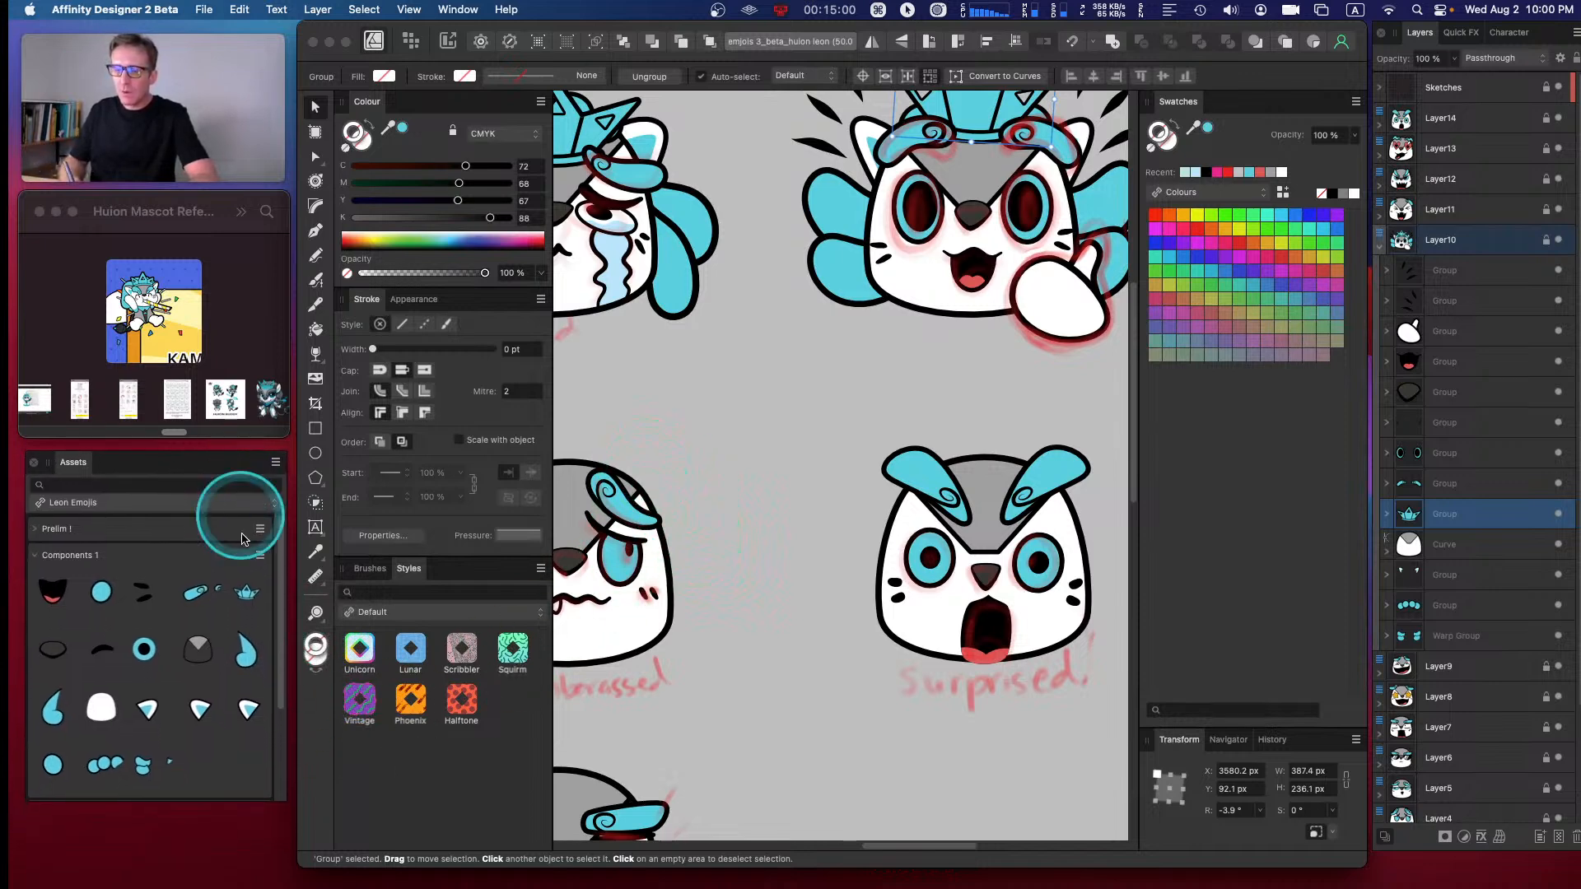
drag(249, 801, 236, 846)
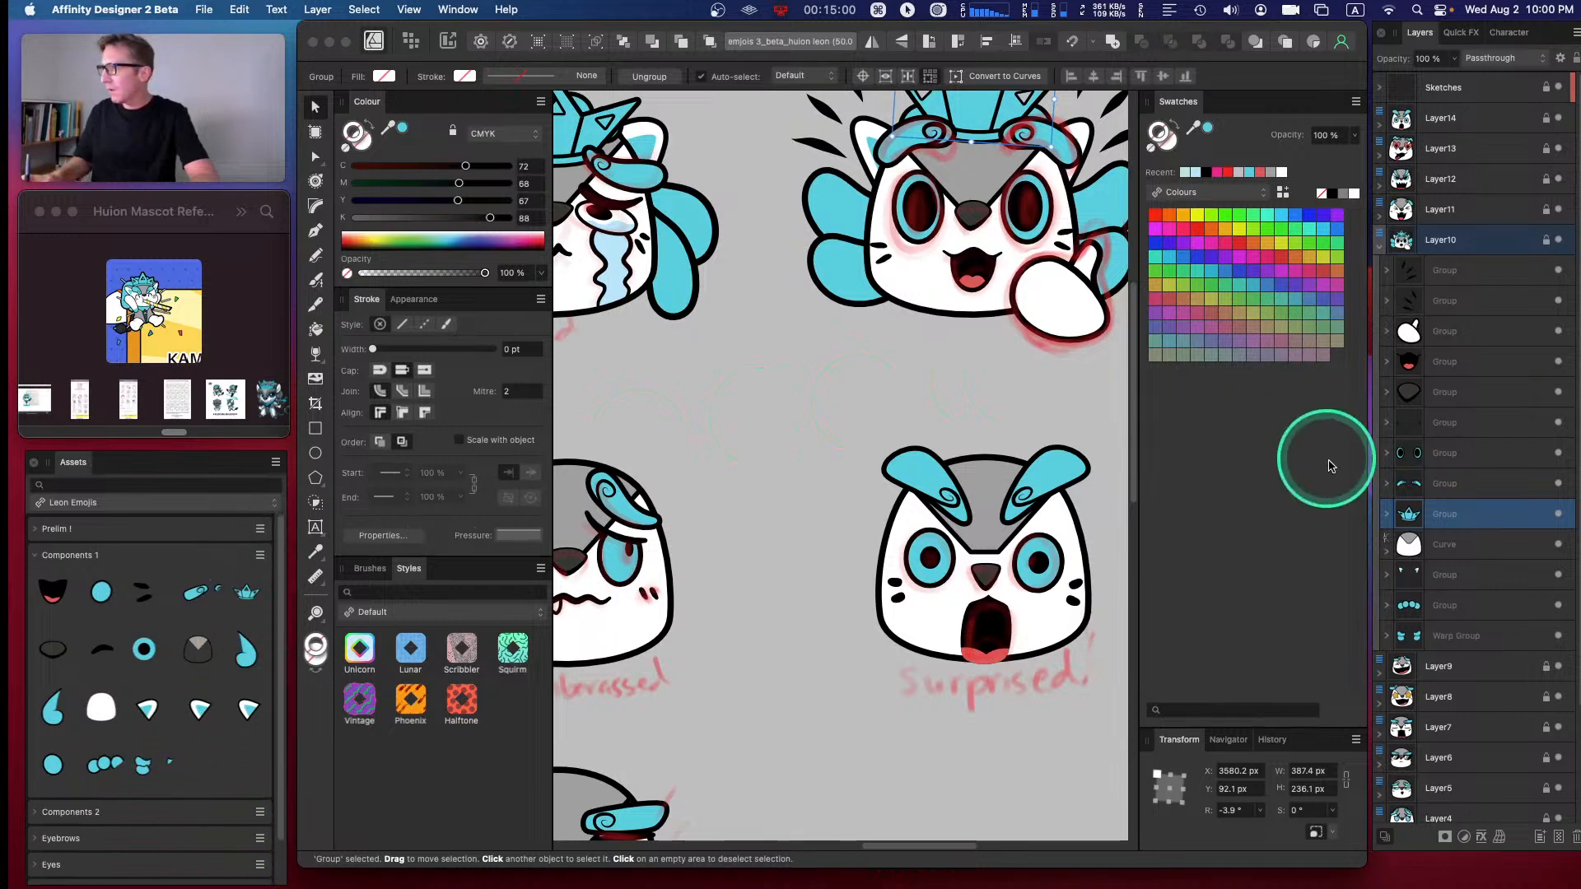
click(259, 555)
click(315, 692)
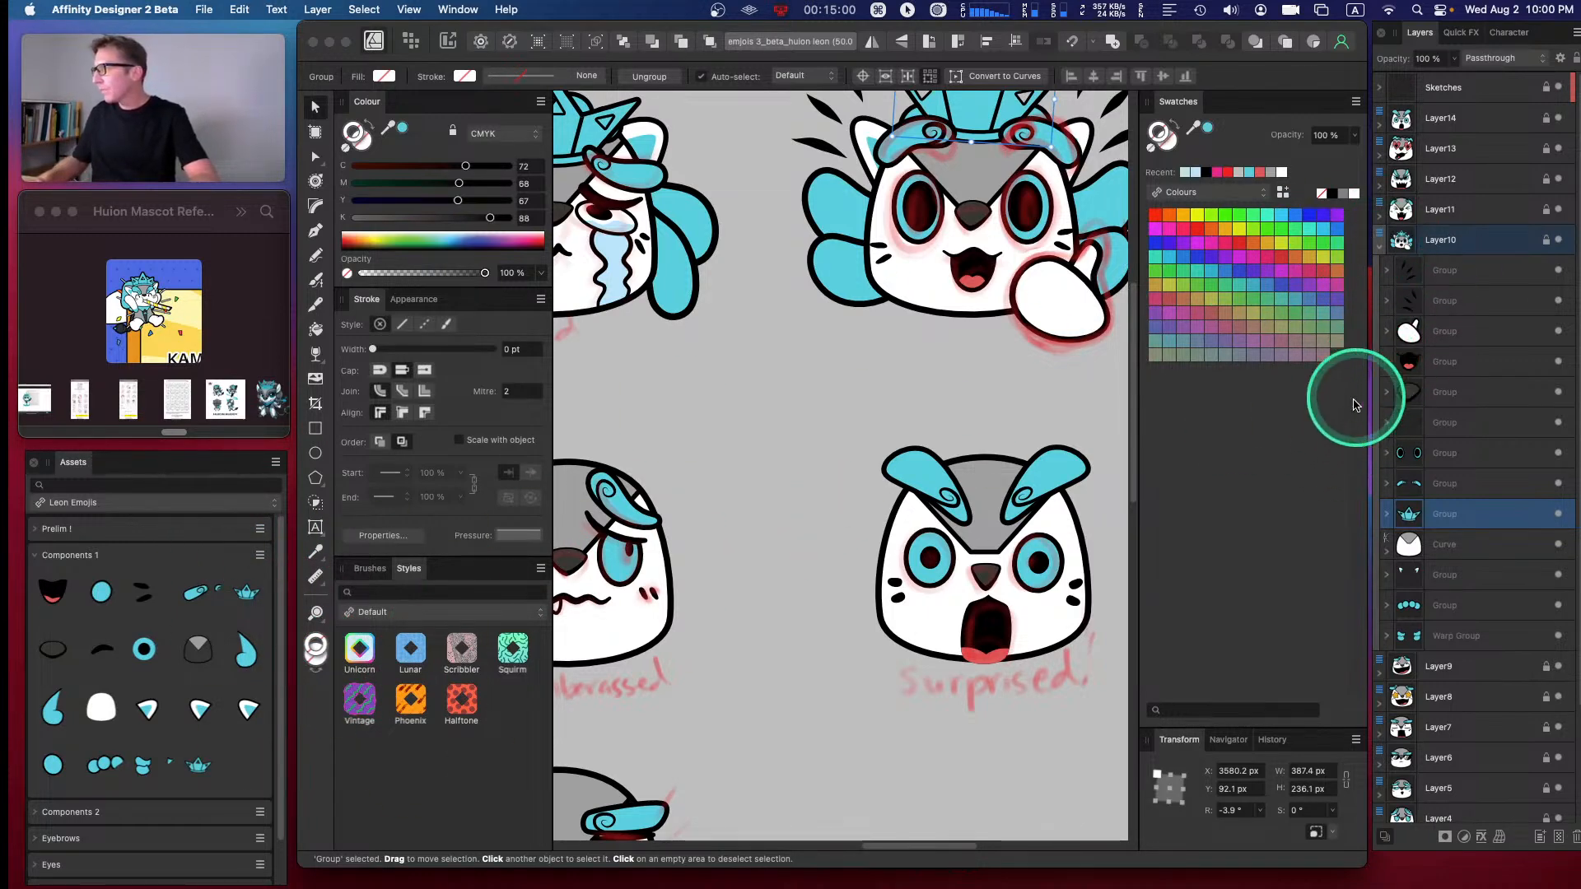
click(1035, 16)
click(1035, 16)
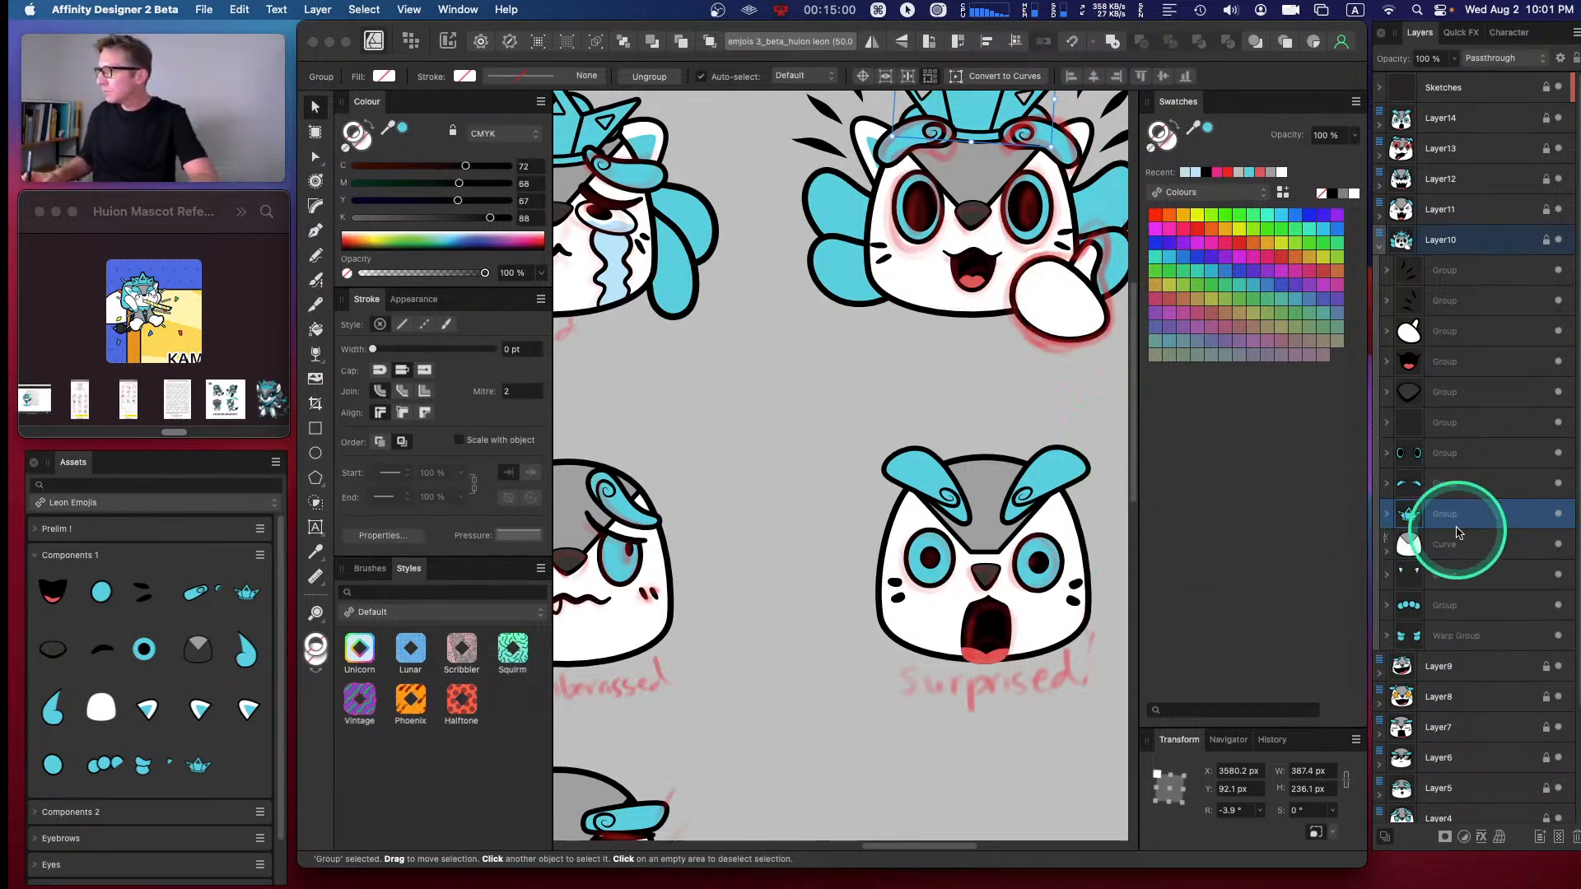
- Place the blue side-lobes asset over the awestruck emoji and move it into Layer8
key(space)
drag(927, 356, 1120, 325)
drag(889, 410, 1108, 346)
drag(840, 402, 1097, 407)
drag(856, 430, 1140, 417)
drag(852, 457, 899, 451)
drag(214, 741, 772, 492)
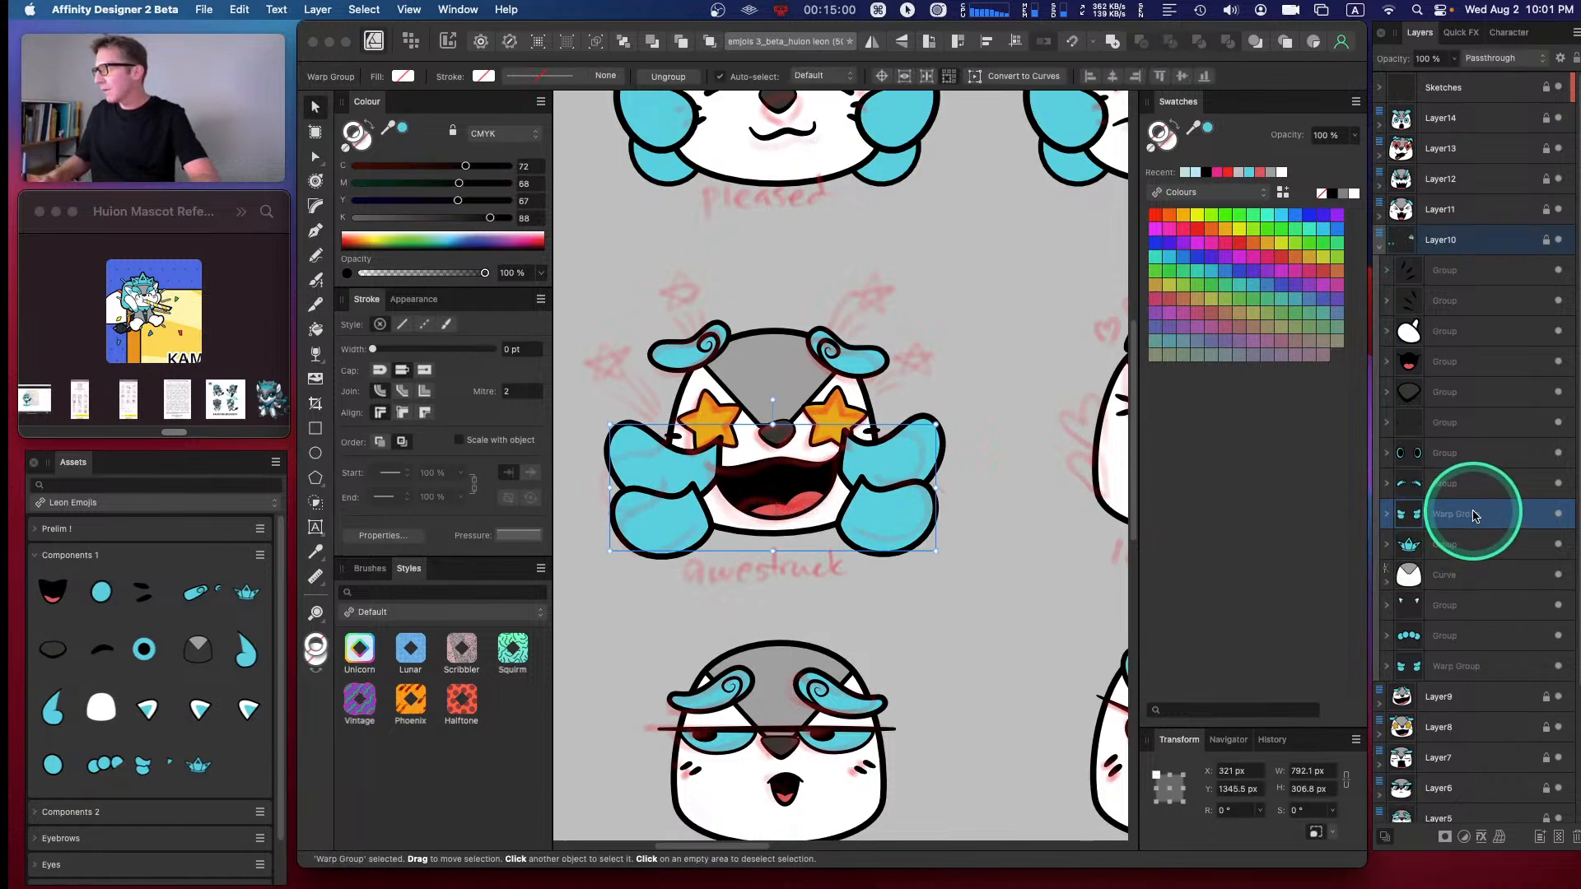
drag(1469, 519, 1492, 726)
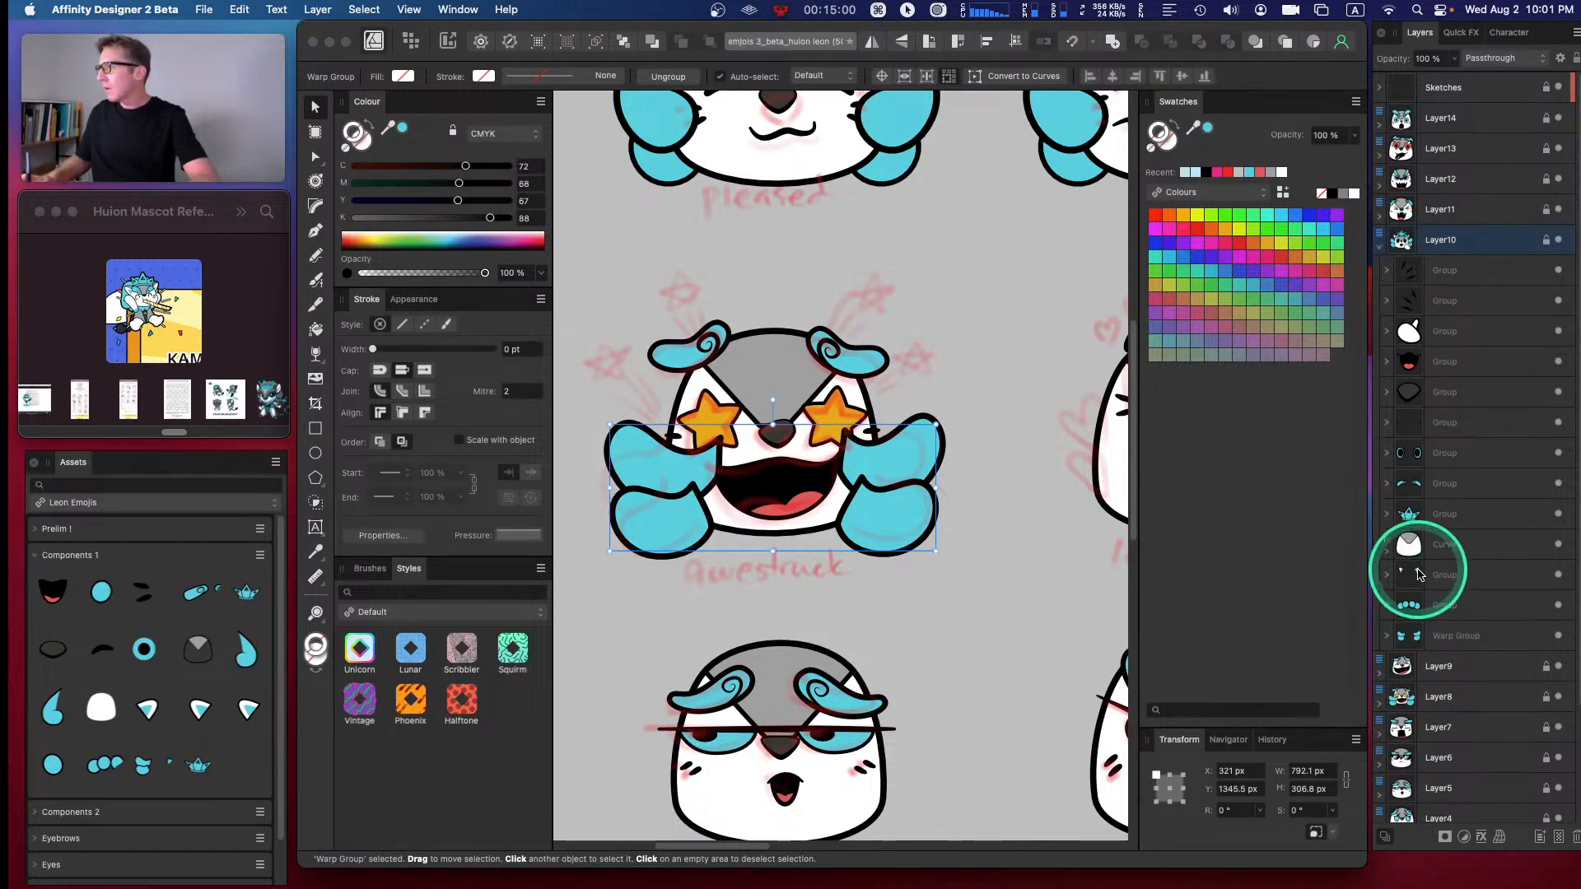
- Duplicate the ears group in Layer10, move the copy into Layer8, and show Layer8's contents
click(1448, 577)
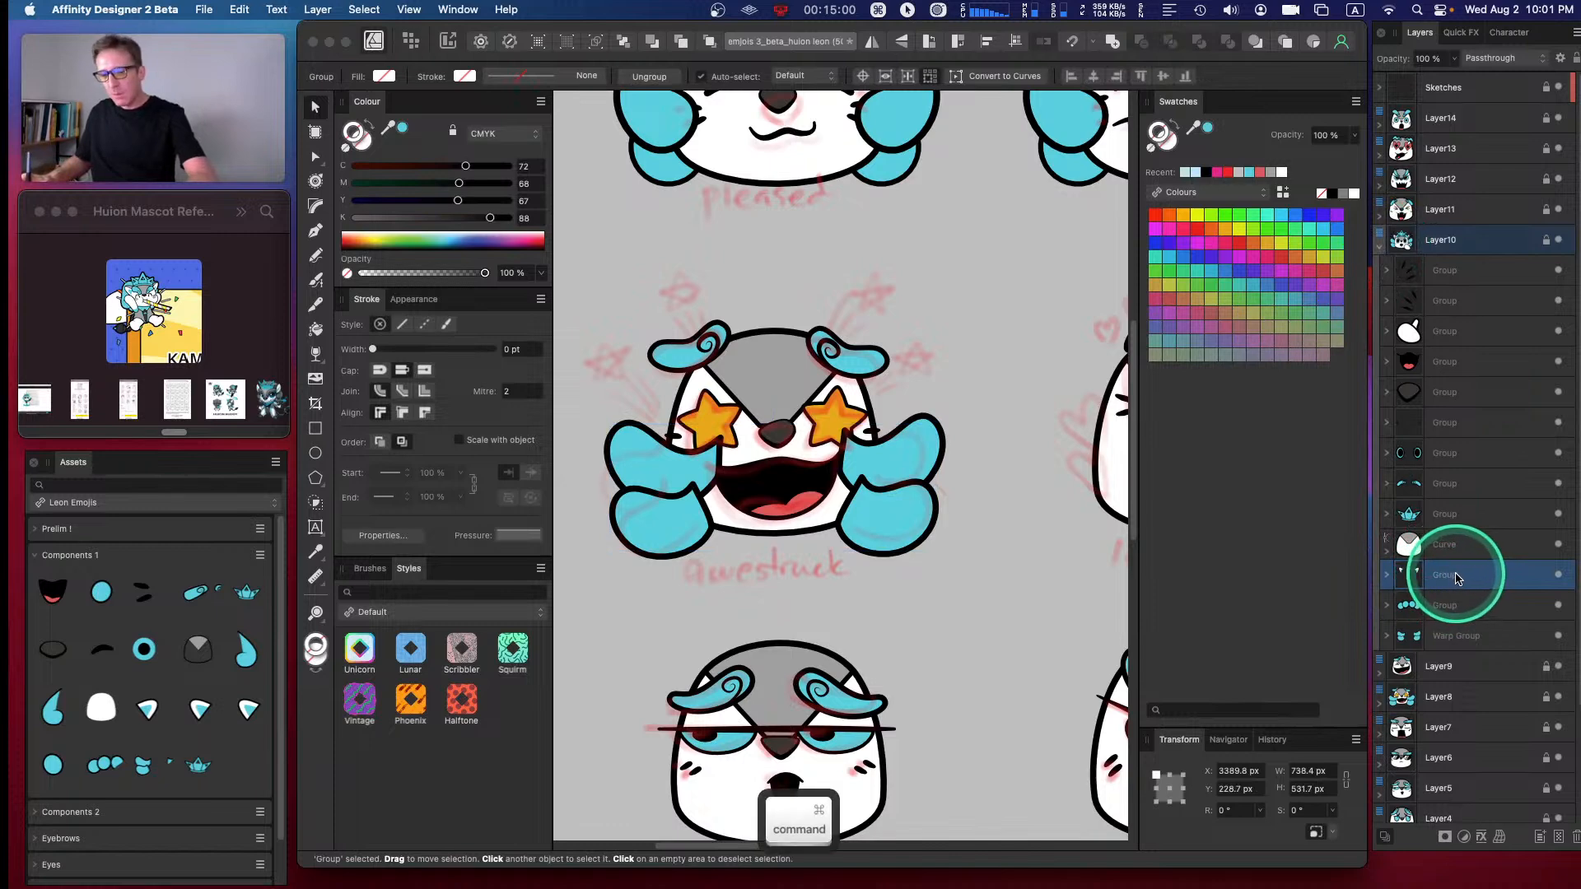
key(super+j)
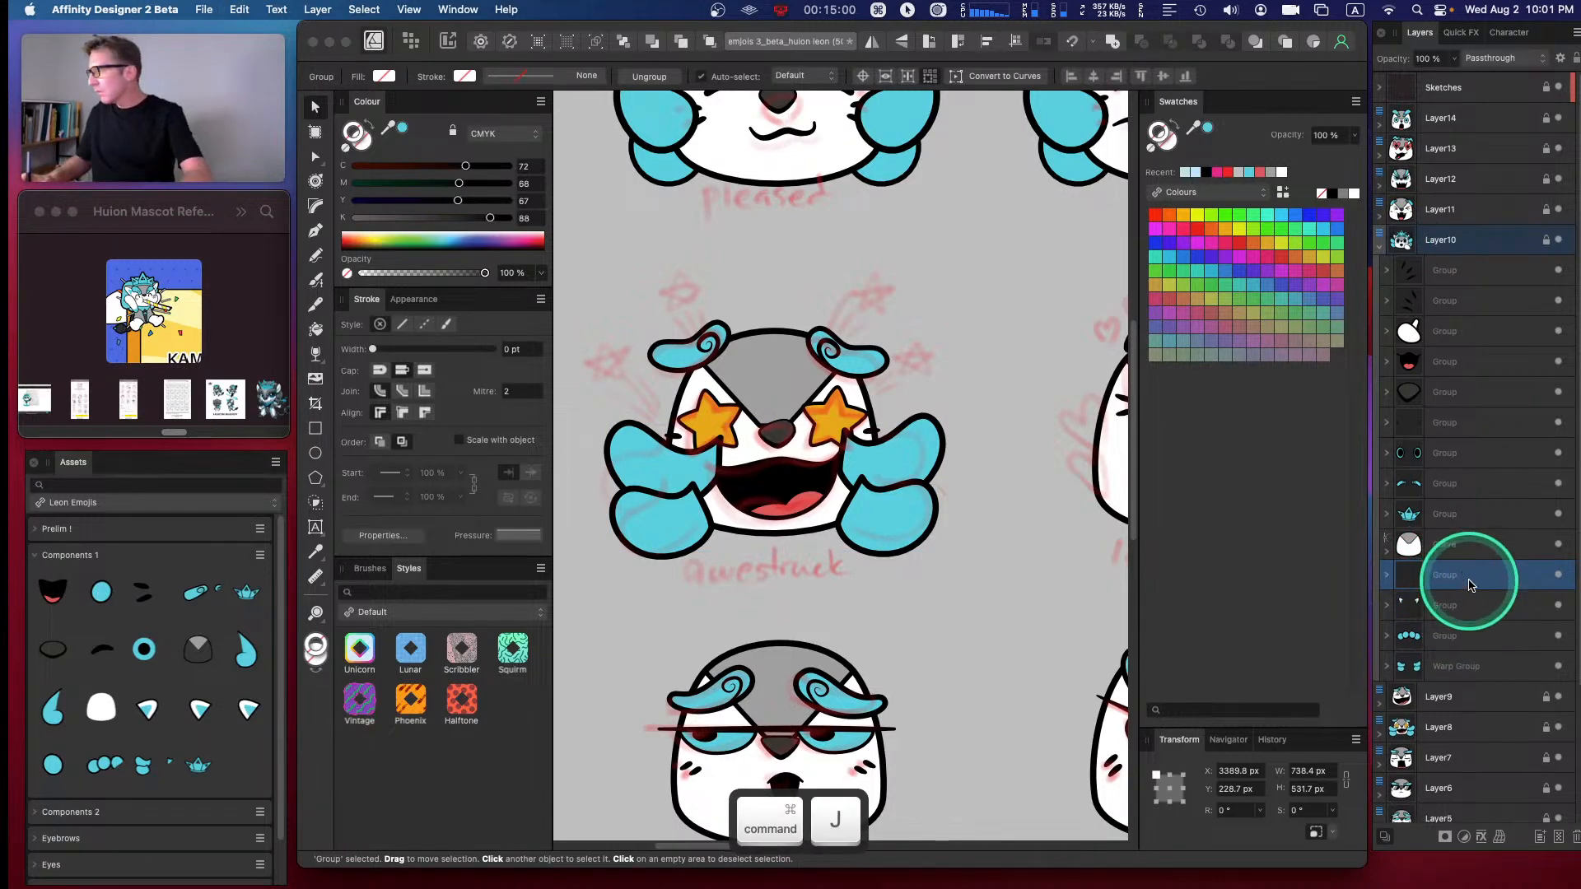
drag(1471, 583, 1464, 716)
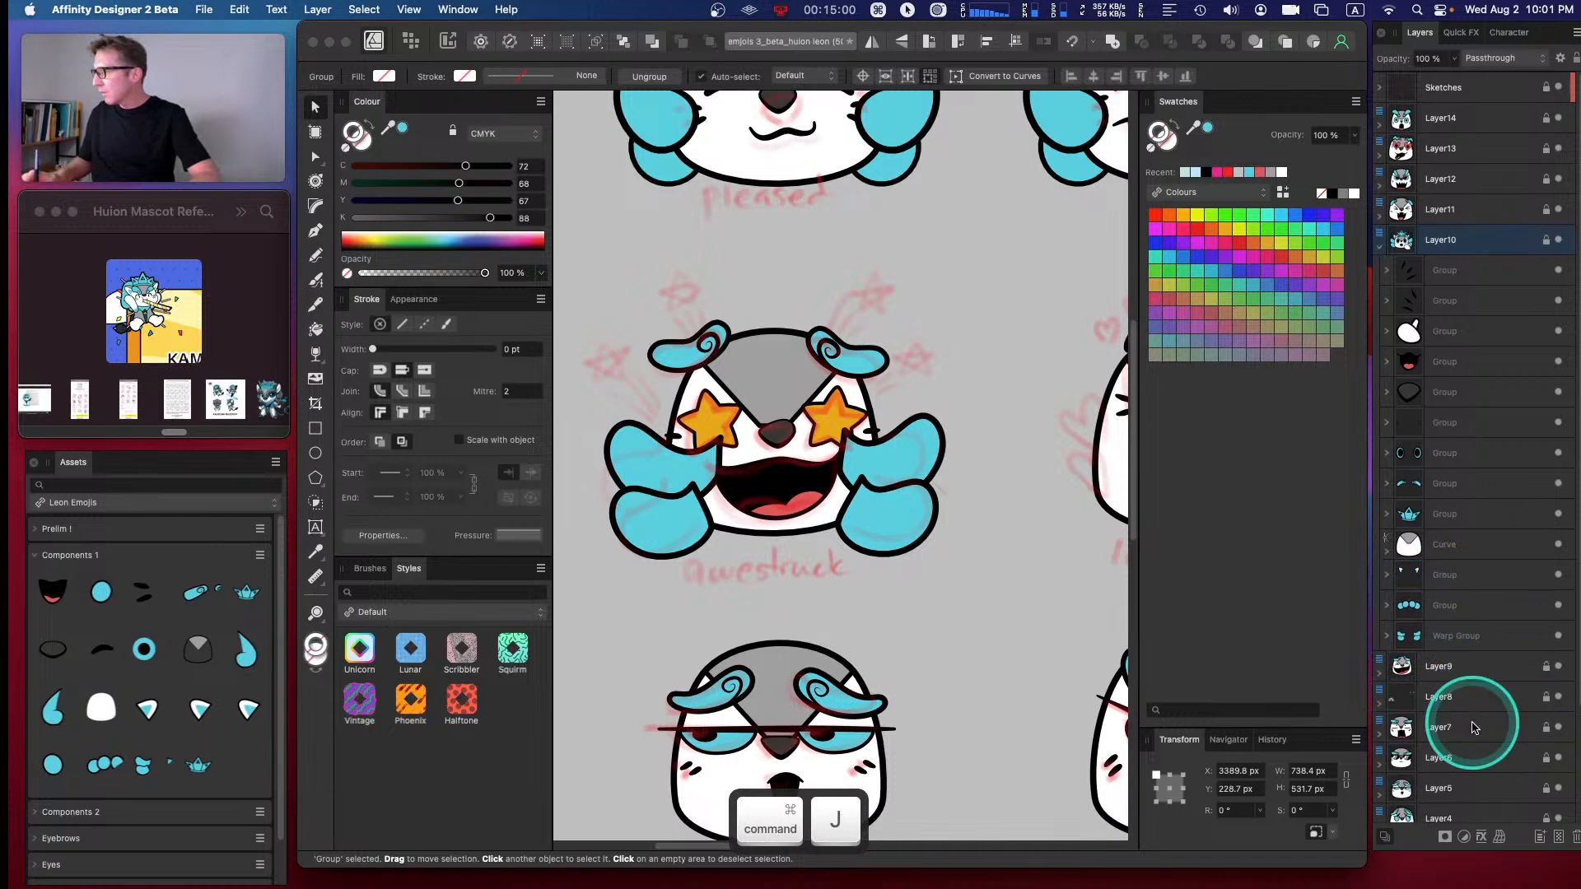
click(1382, 246)
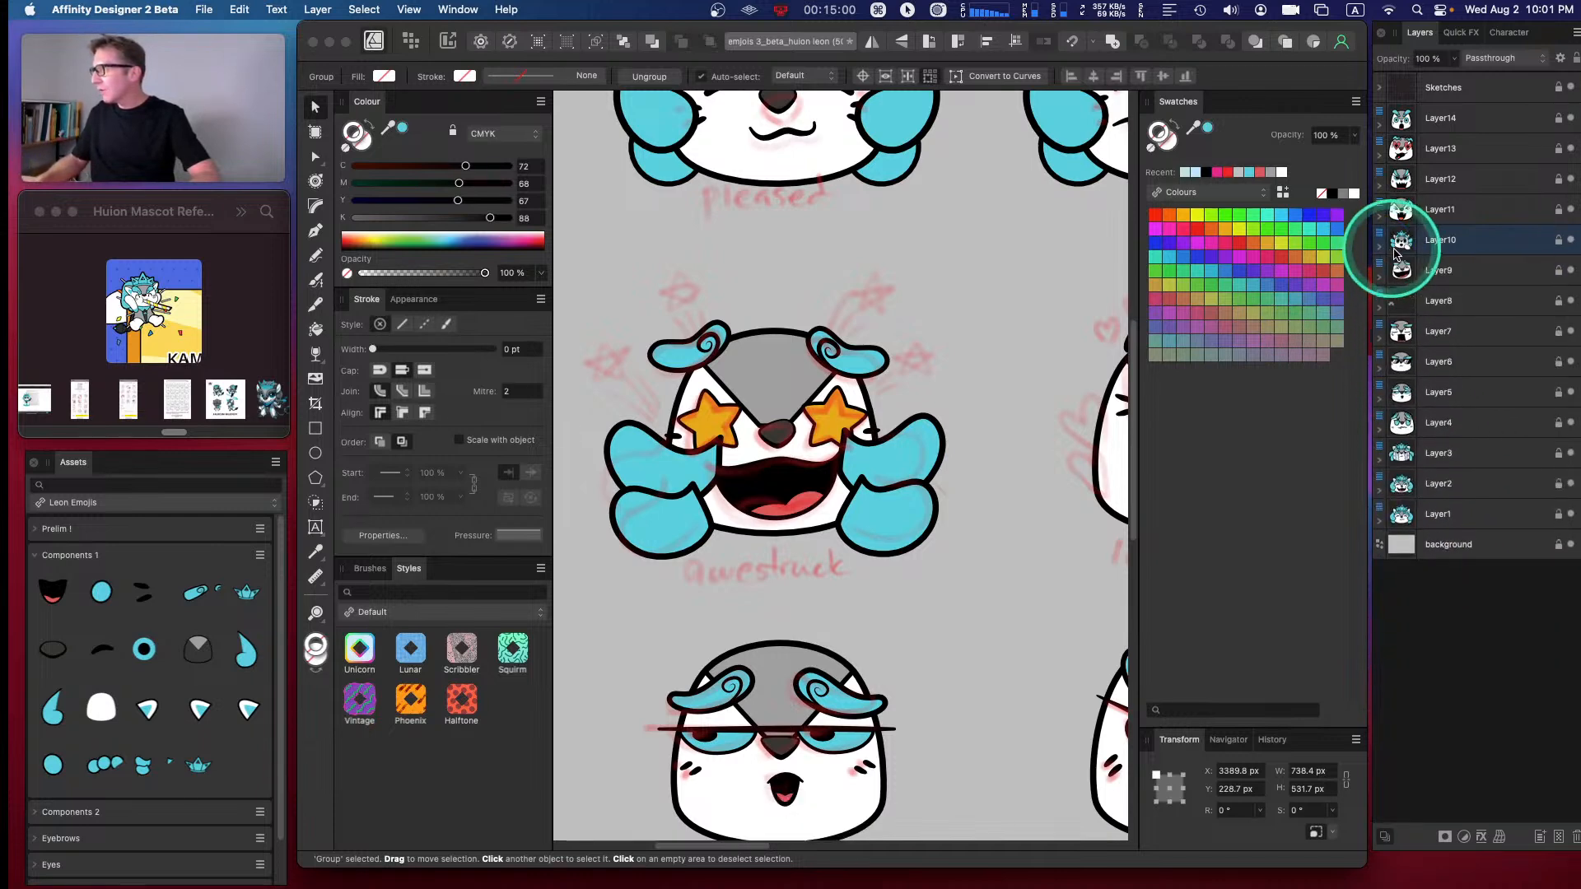
click(1380, 310)
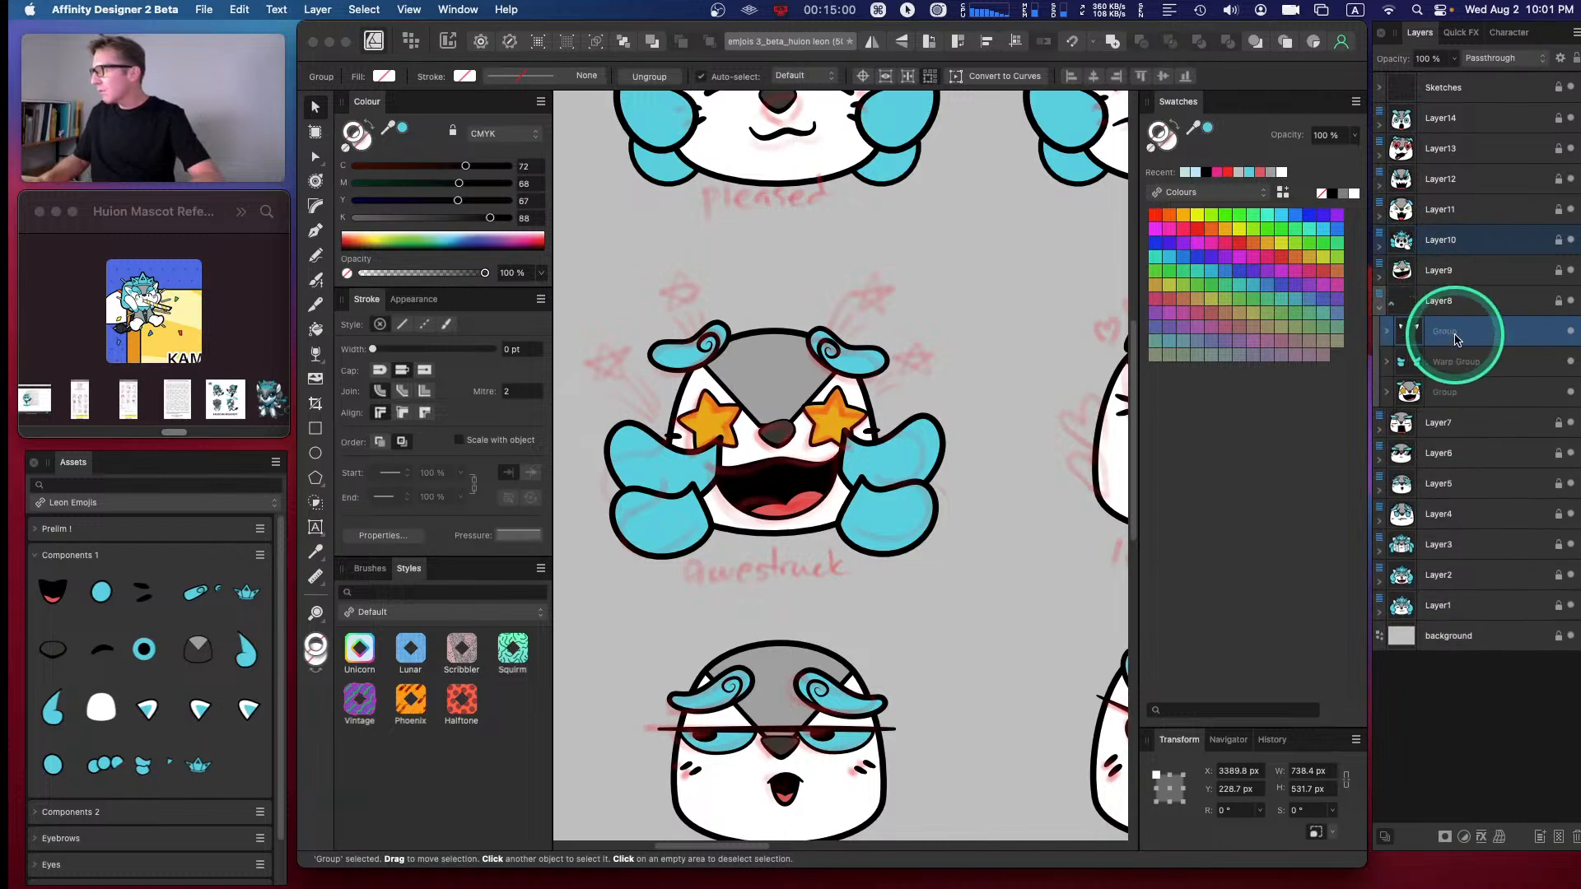
click(1454, 360)
shift+click(1462, 336)
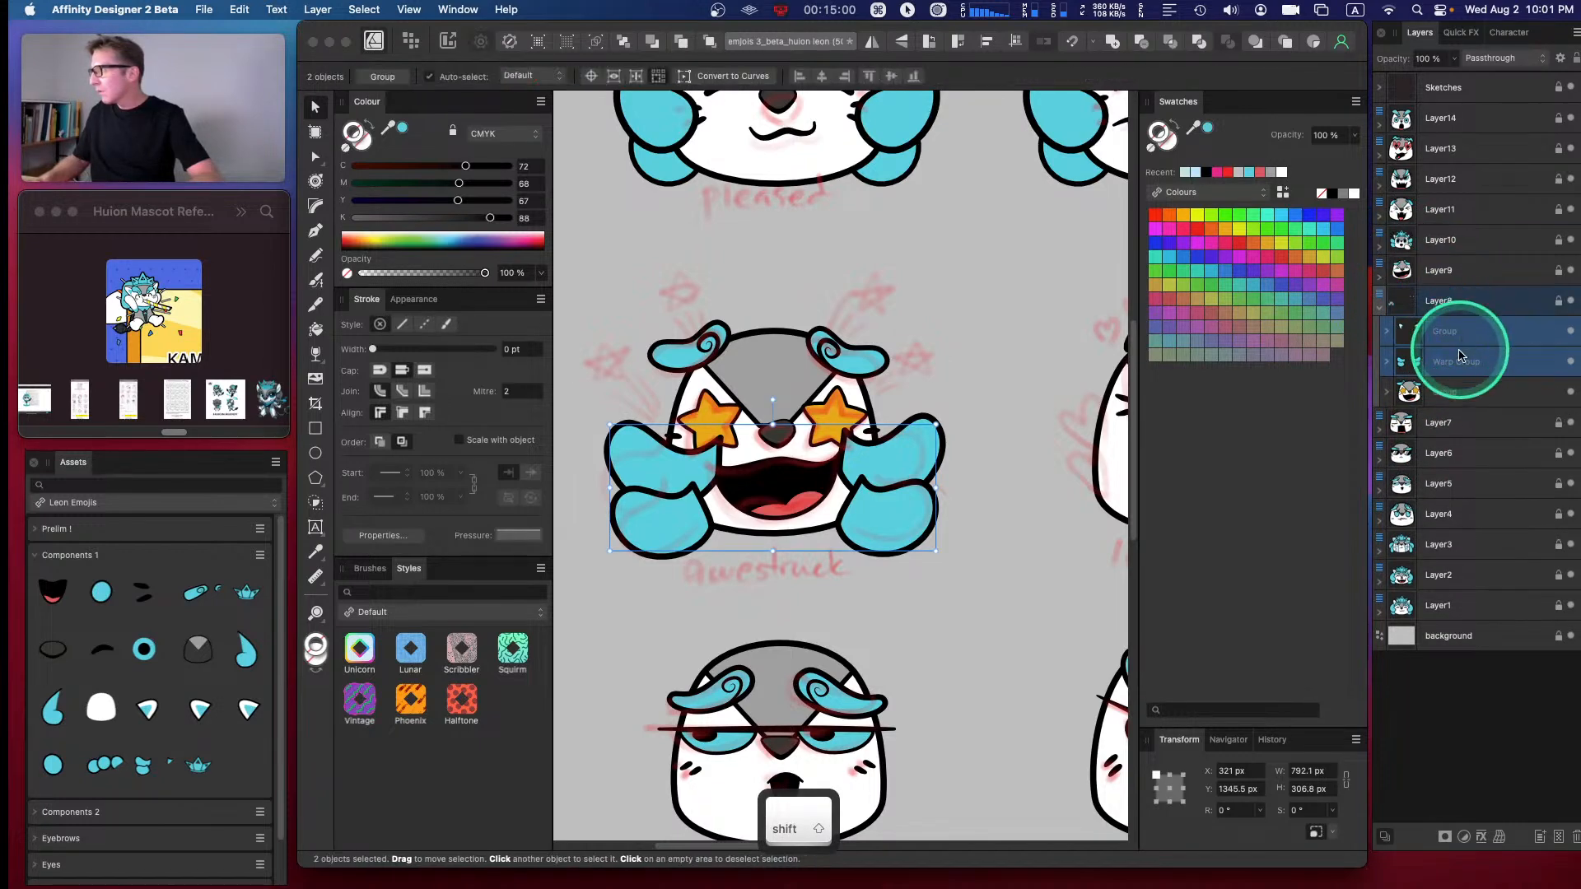
mouse_move(1458, 369)
mouse_down()
mouse_move(1467, 356)
mouse_move(1451, 394)
mouse_up()
click(1451, 401)
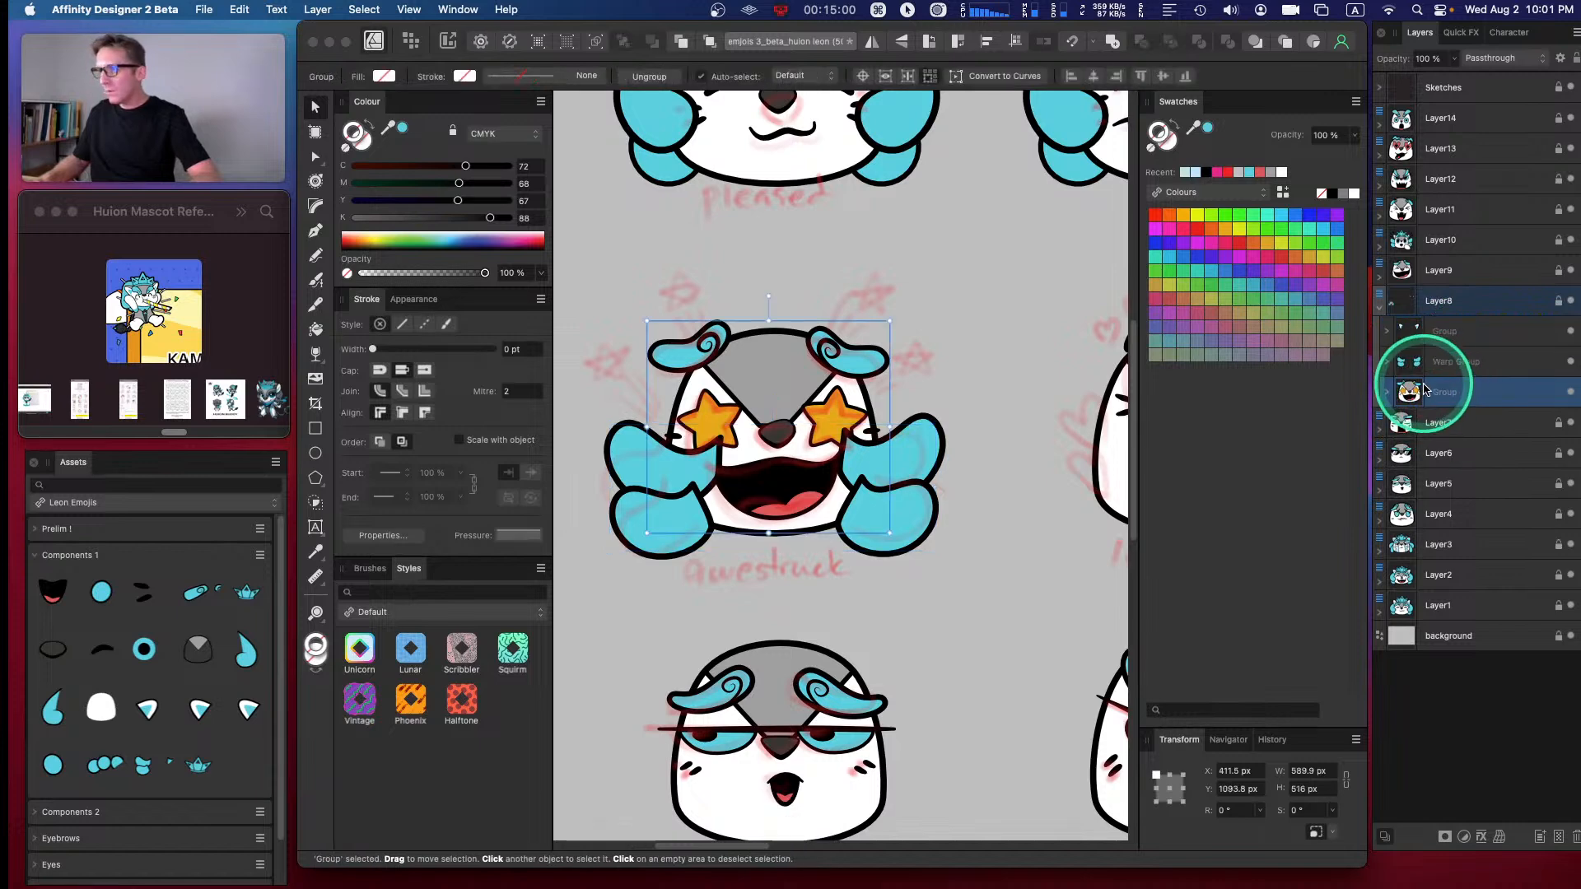
- Move Layer8's ears group from the thumbs-up emoji onto the head of the awestruck emoji
double_click(1406, 309)
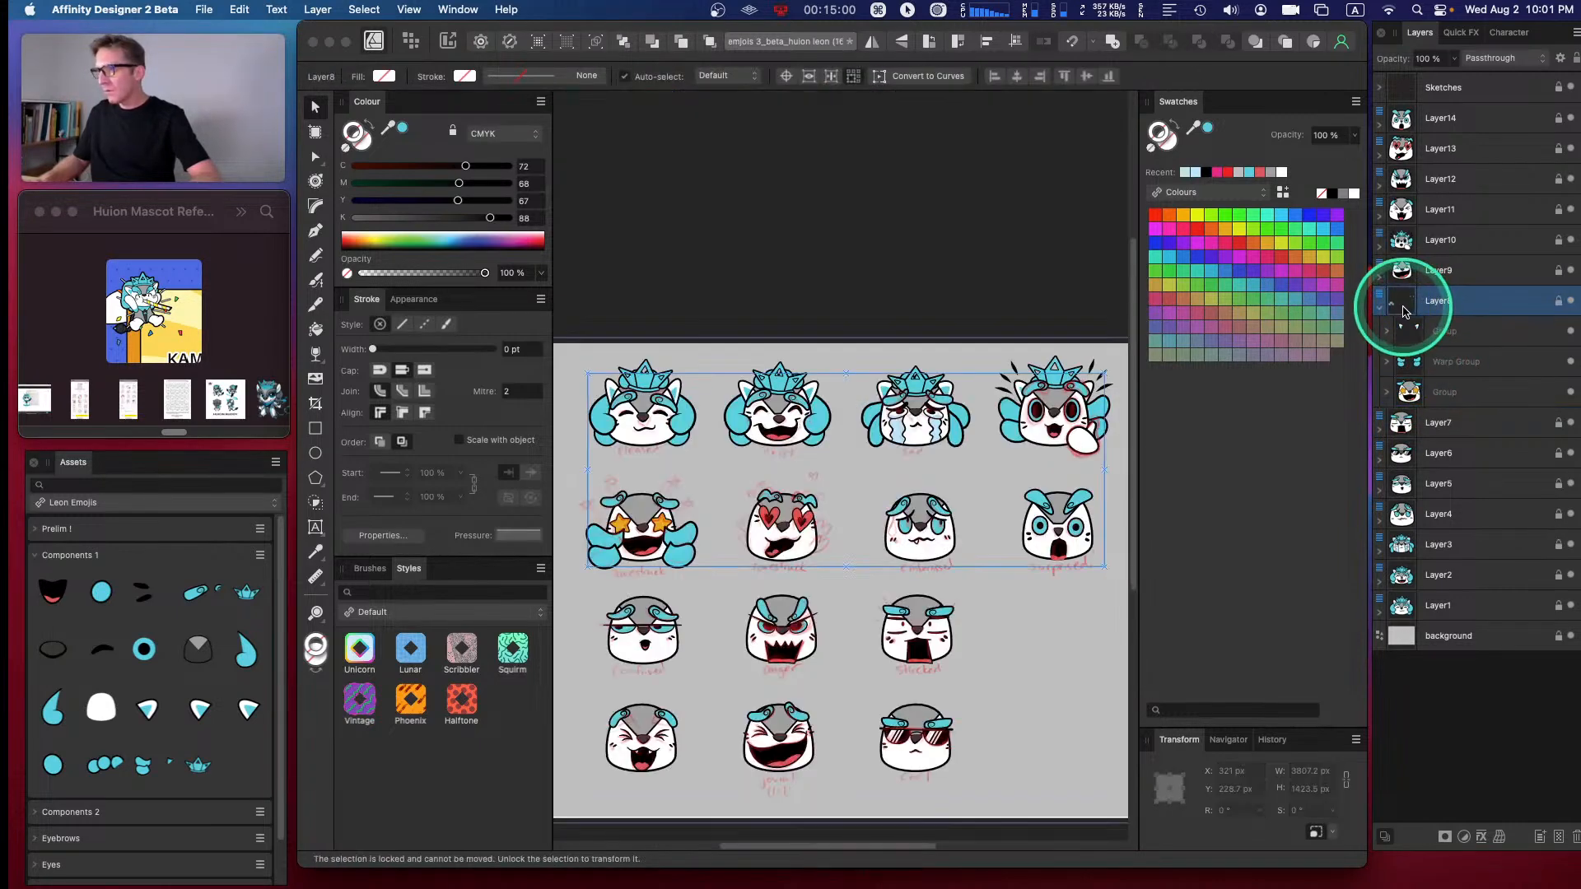
click(1569, 302)
click(1569, 302)
click(1568, 303)
click(1567, 302)
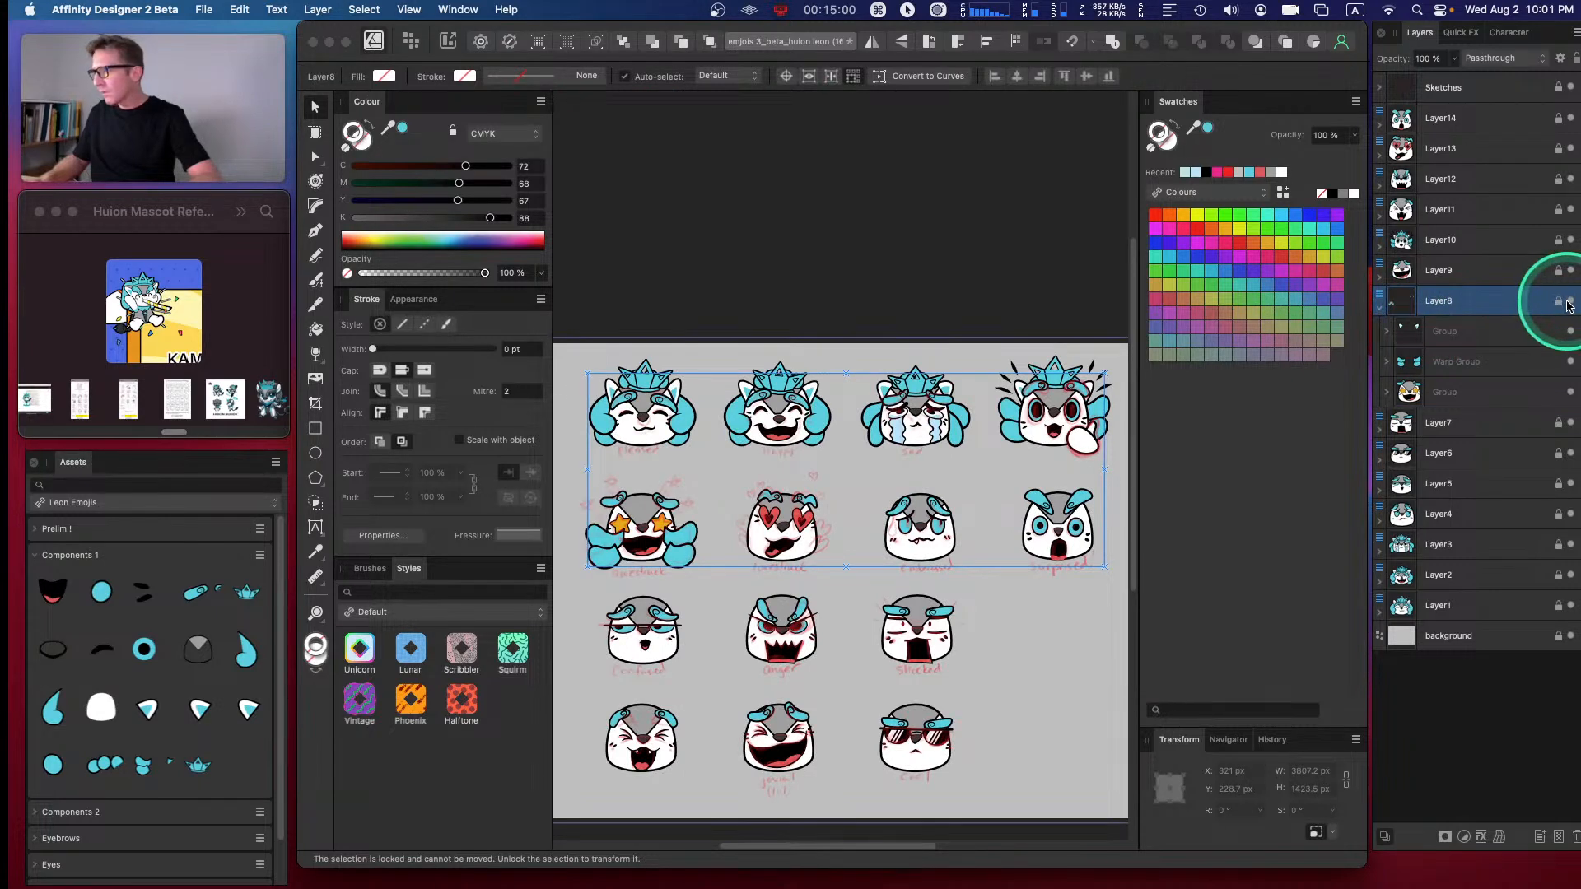
click(1457, 330)
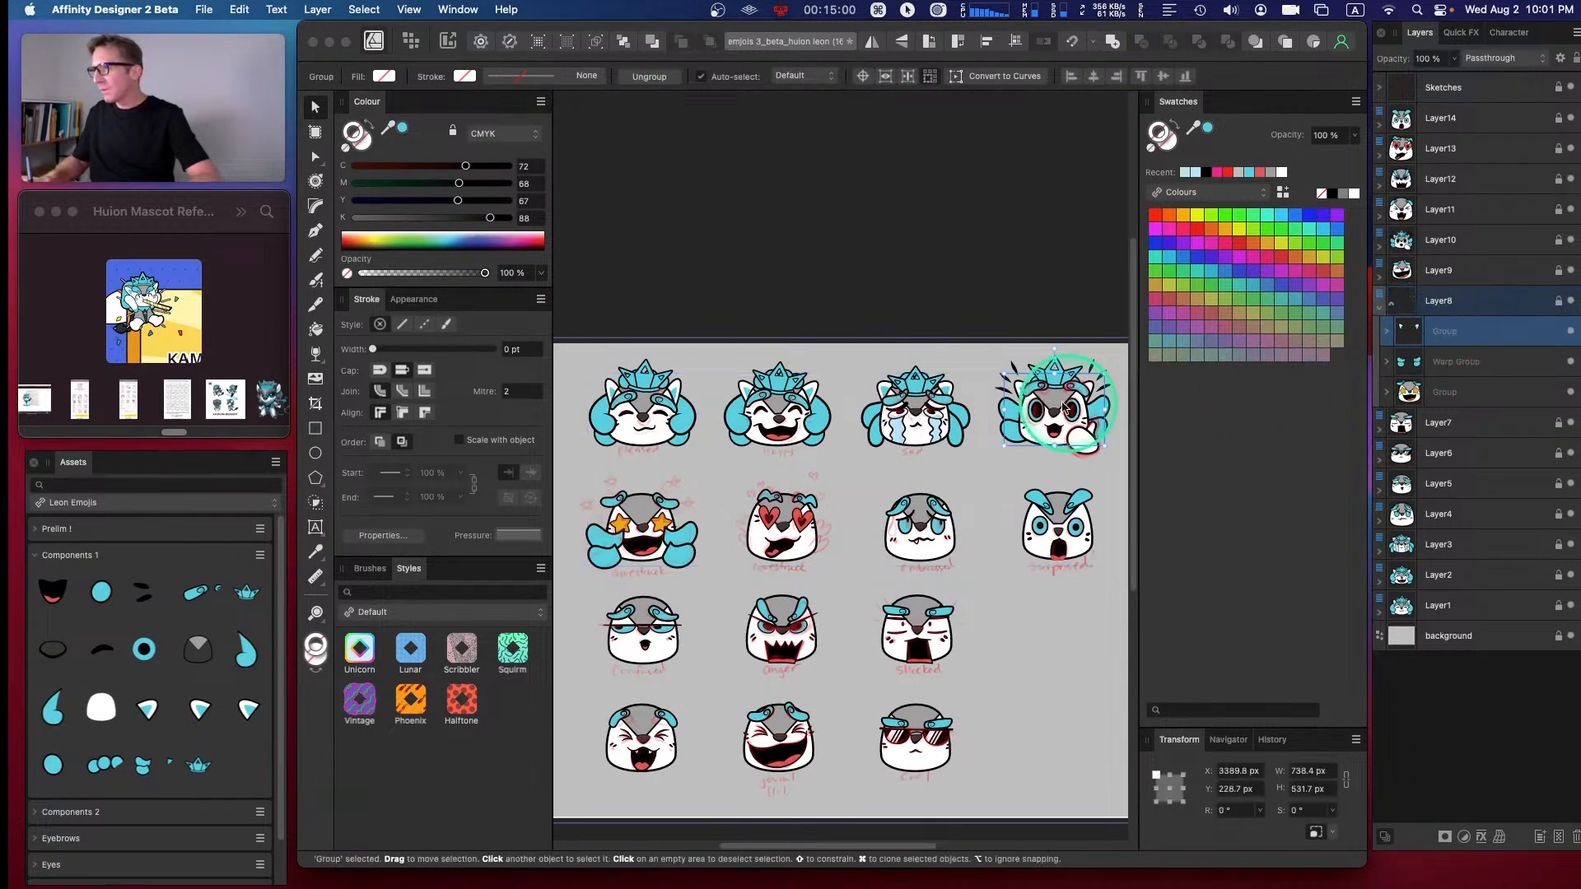
drag(1057, 408, 651, 522)
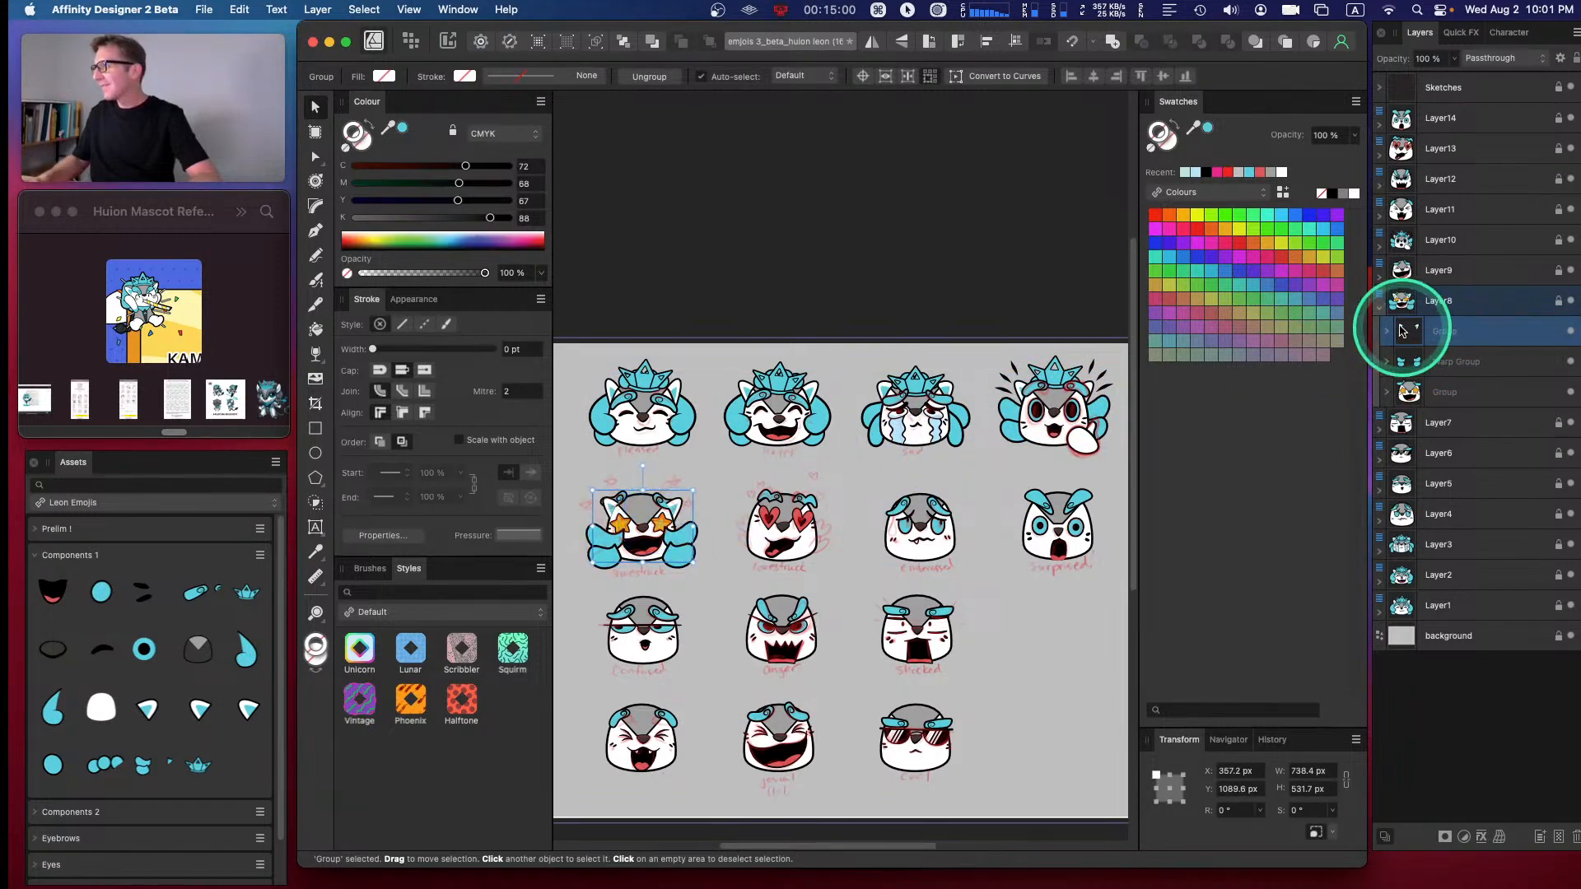
- Ungroup the awestruck face in Layer8 and send the ears group to the bottom of that layer's stack
click(1449, 392)
key(super+shift+g)
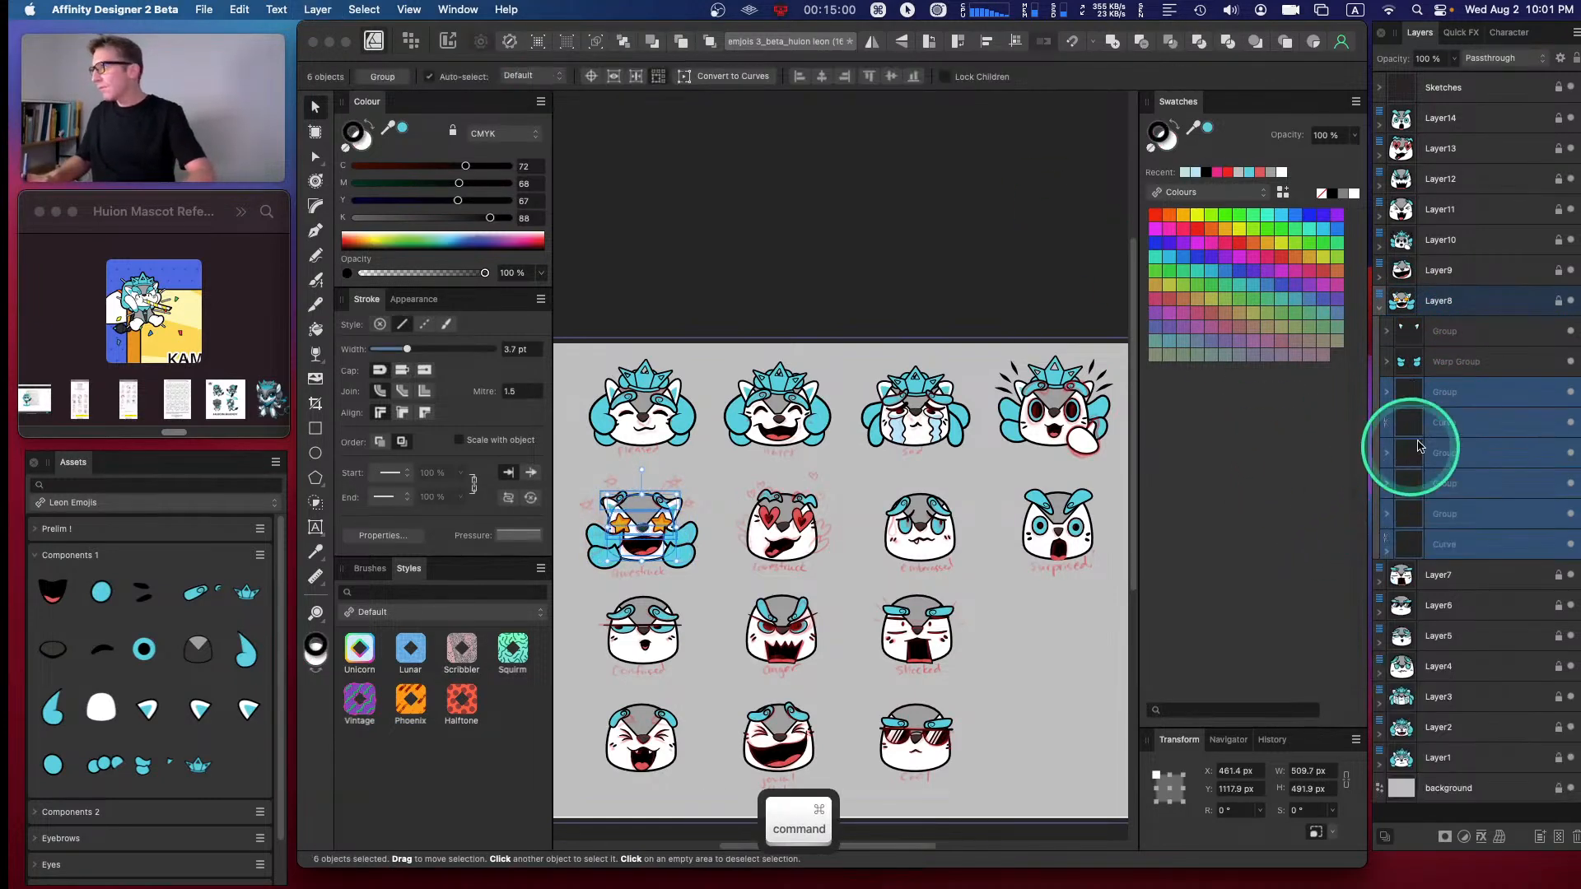
click(1445, 339)
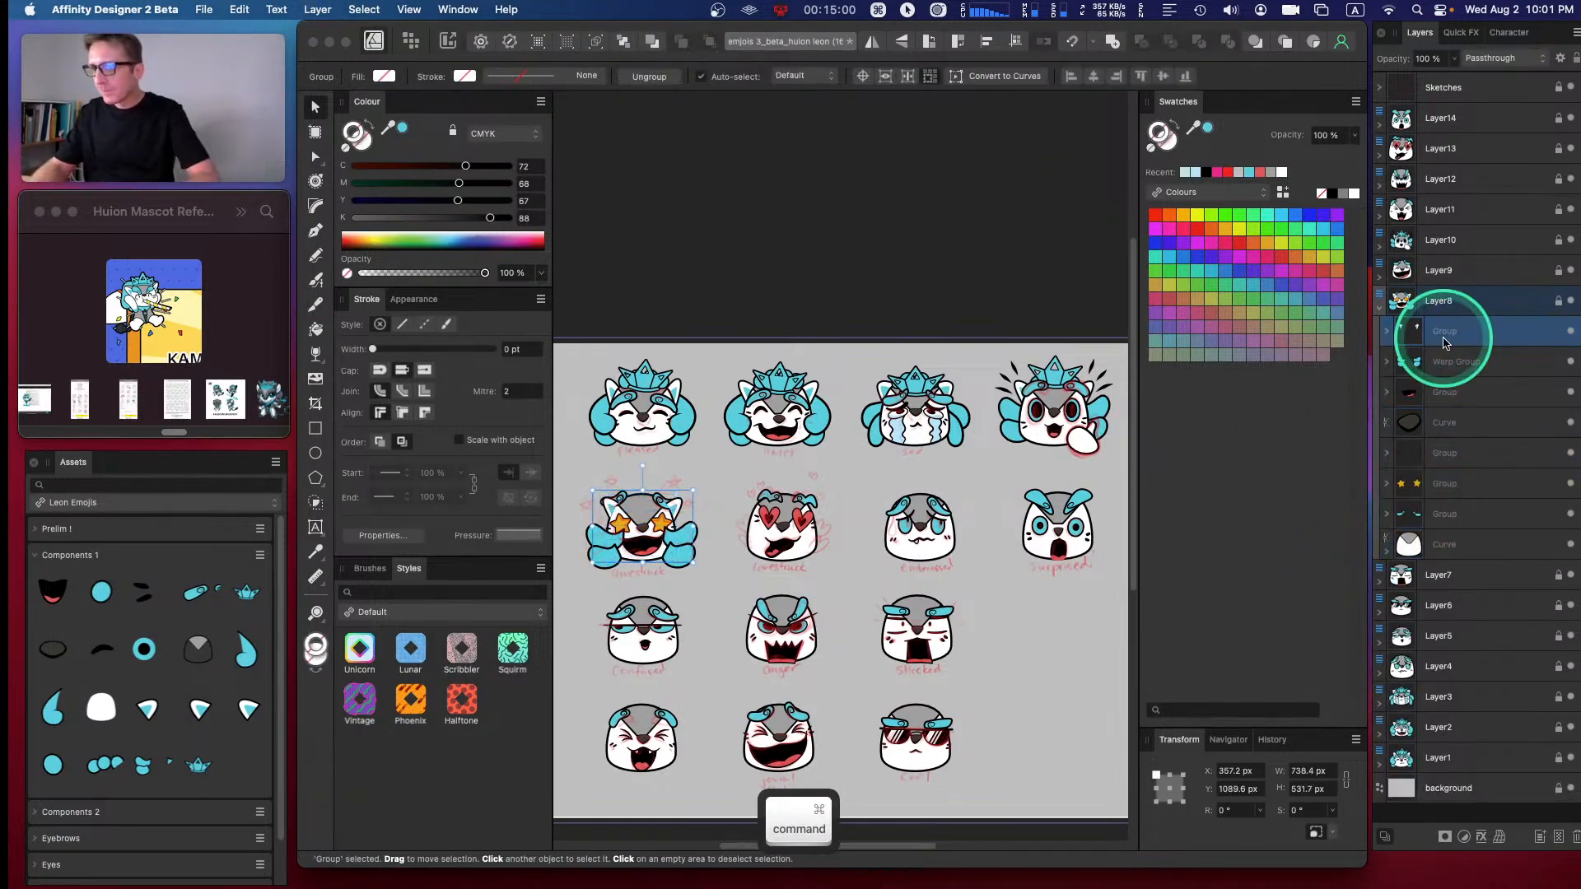
key(super+bracketleft)
key(super+bracketleft)
key(super+bracketleft)
key(super+bracketleft)
key(super+bracketleft)
key(super+bracketleft)
key(super+bracketleft)
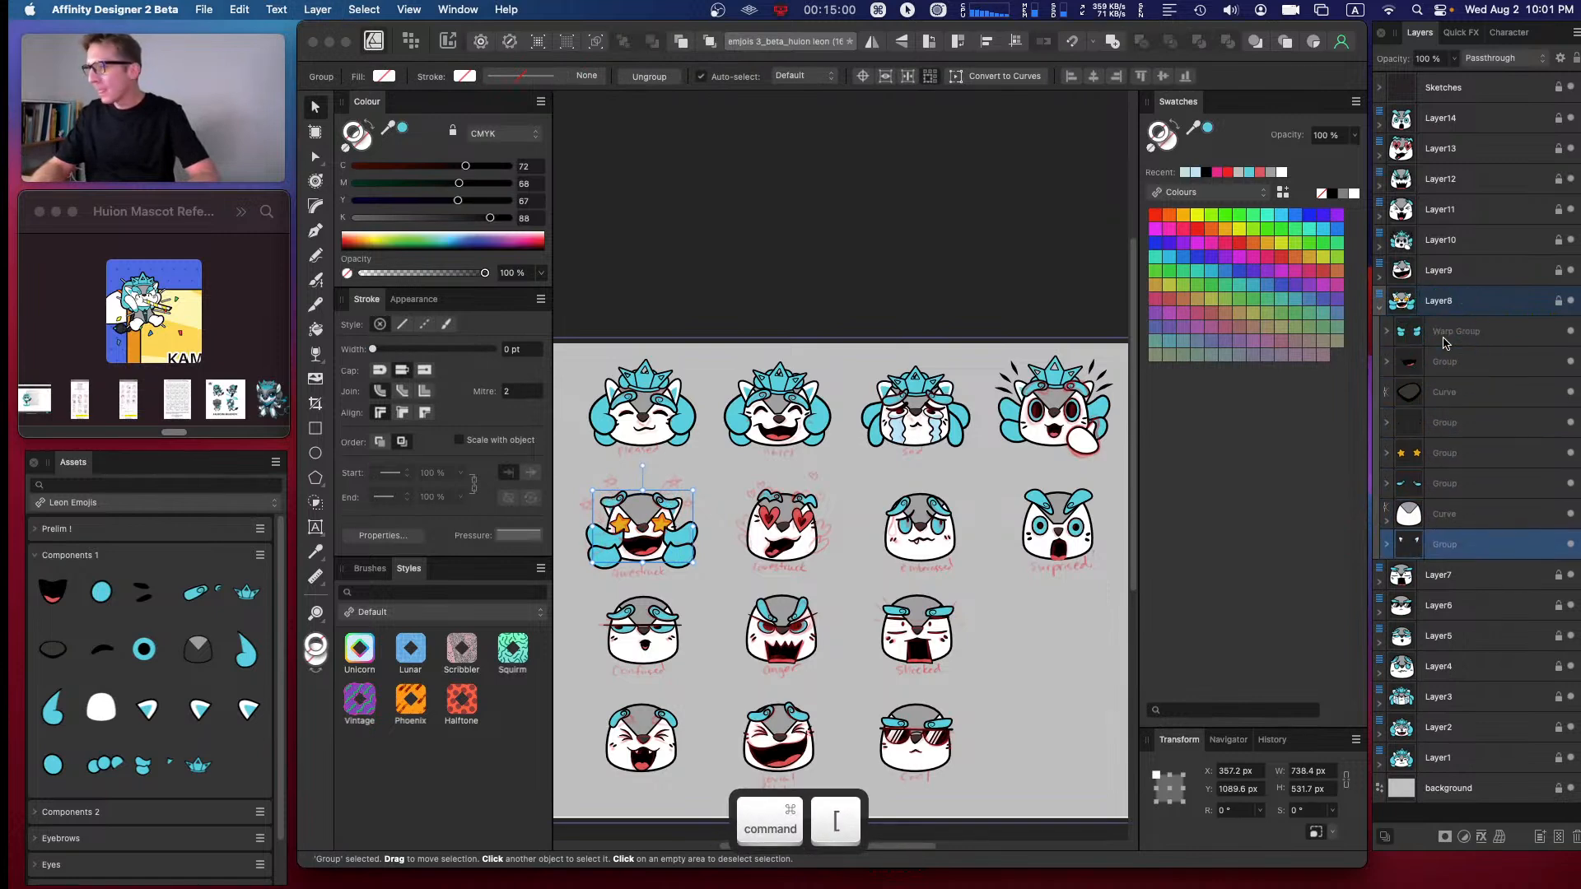
- Try the awestruck emoji's eyebrows group behind the head shape, and bring it back in front
key(super+equal)
key(super+equal)
key(super+equal)
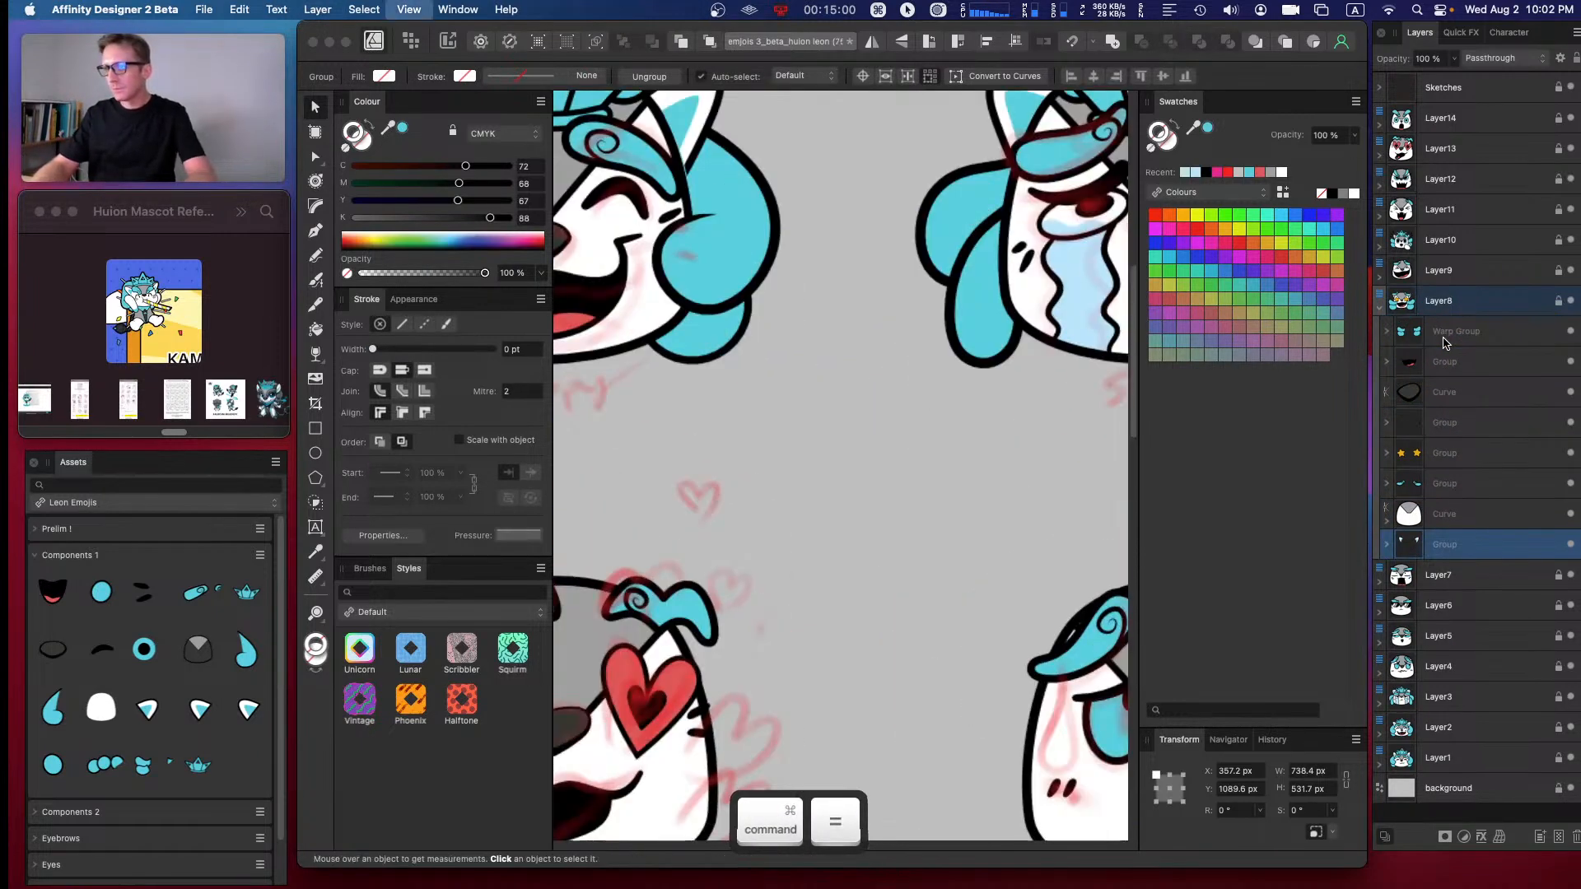
key(space)
drag(681, 459, 1135, 260)
drag(889, 342, 1134, 249)
drag(890, 308, 992, 351)
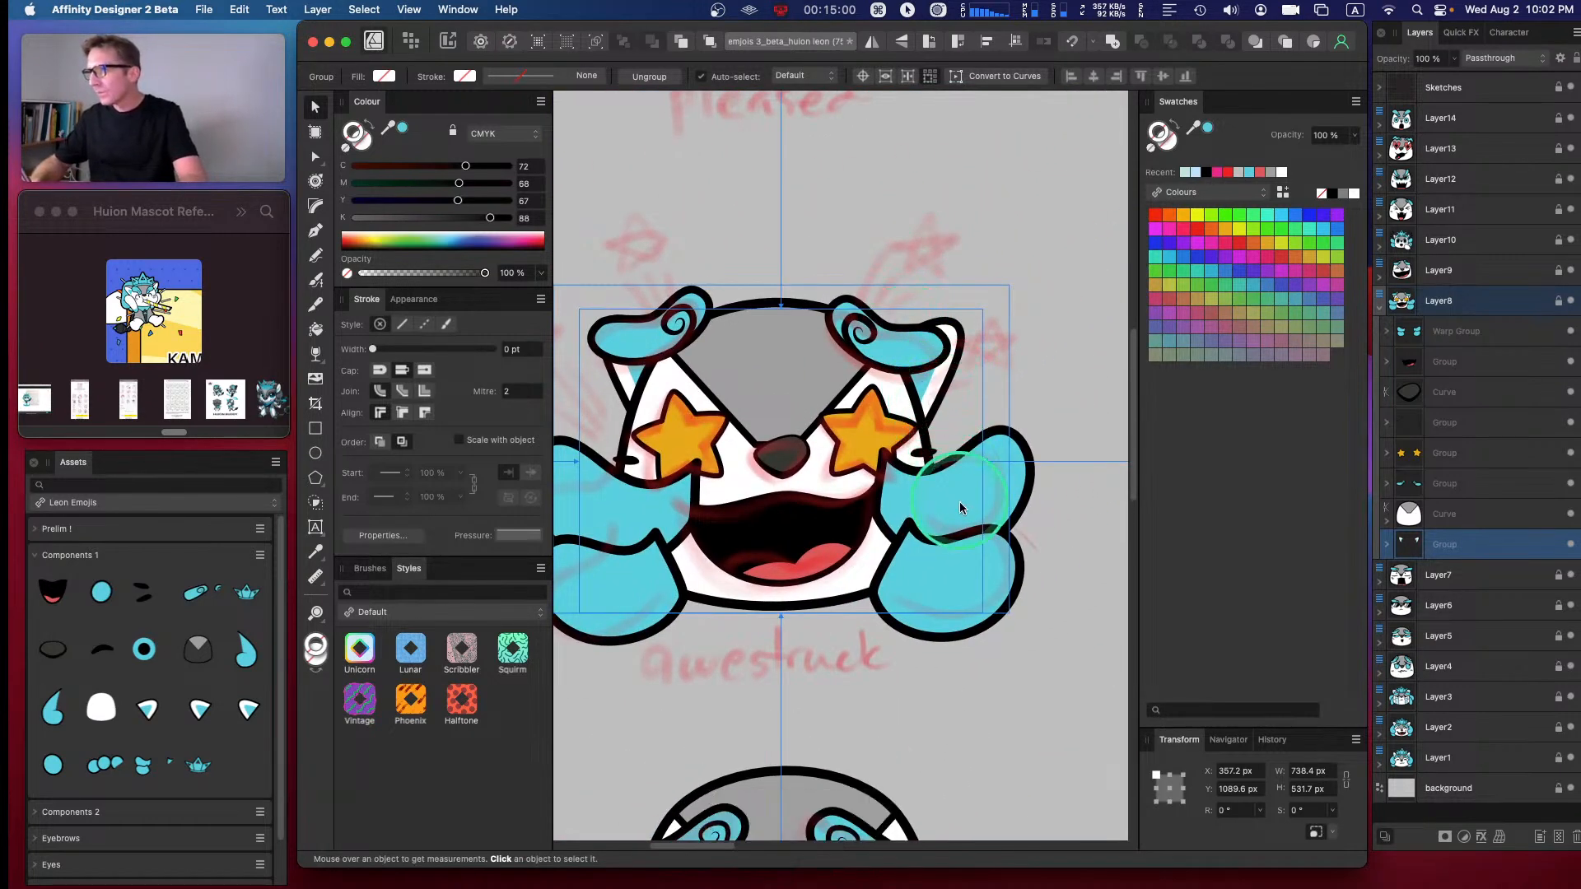
click(1446, 483)
key(super+bracketleft)
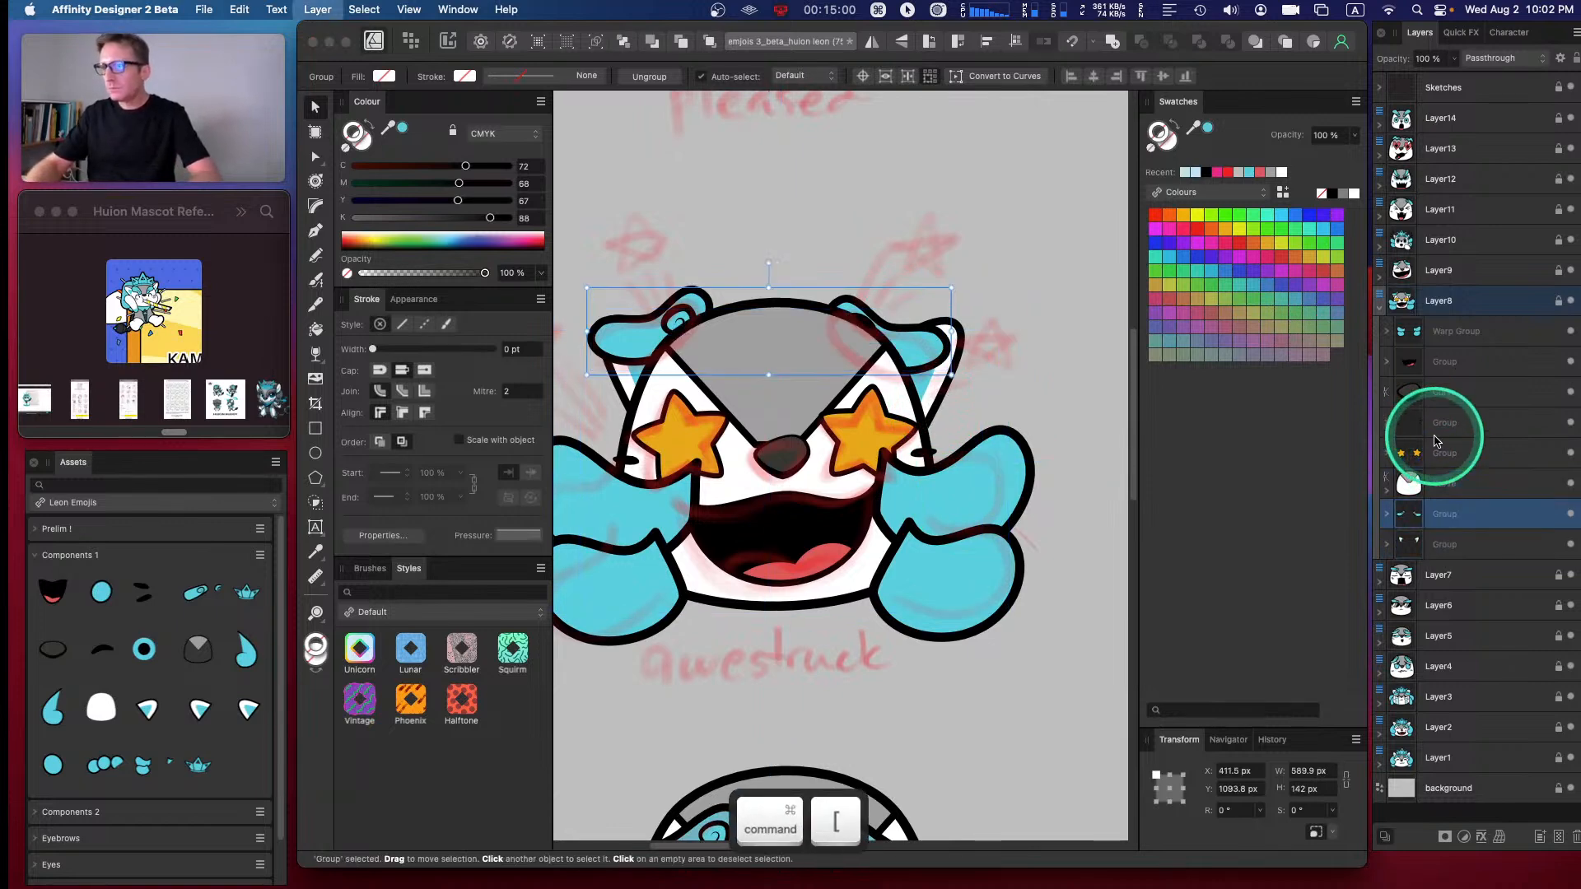
key(super+bracketright)
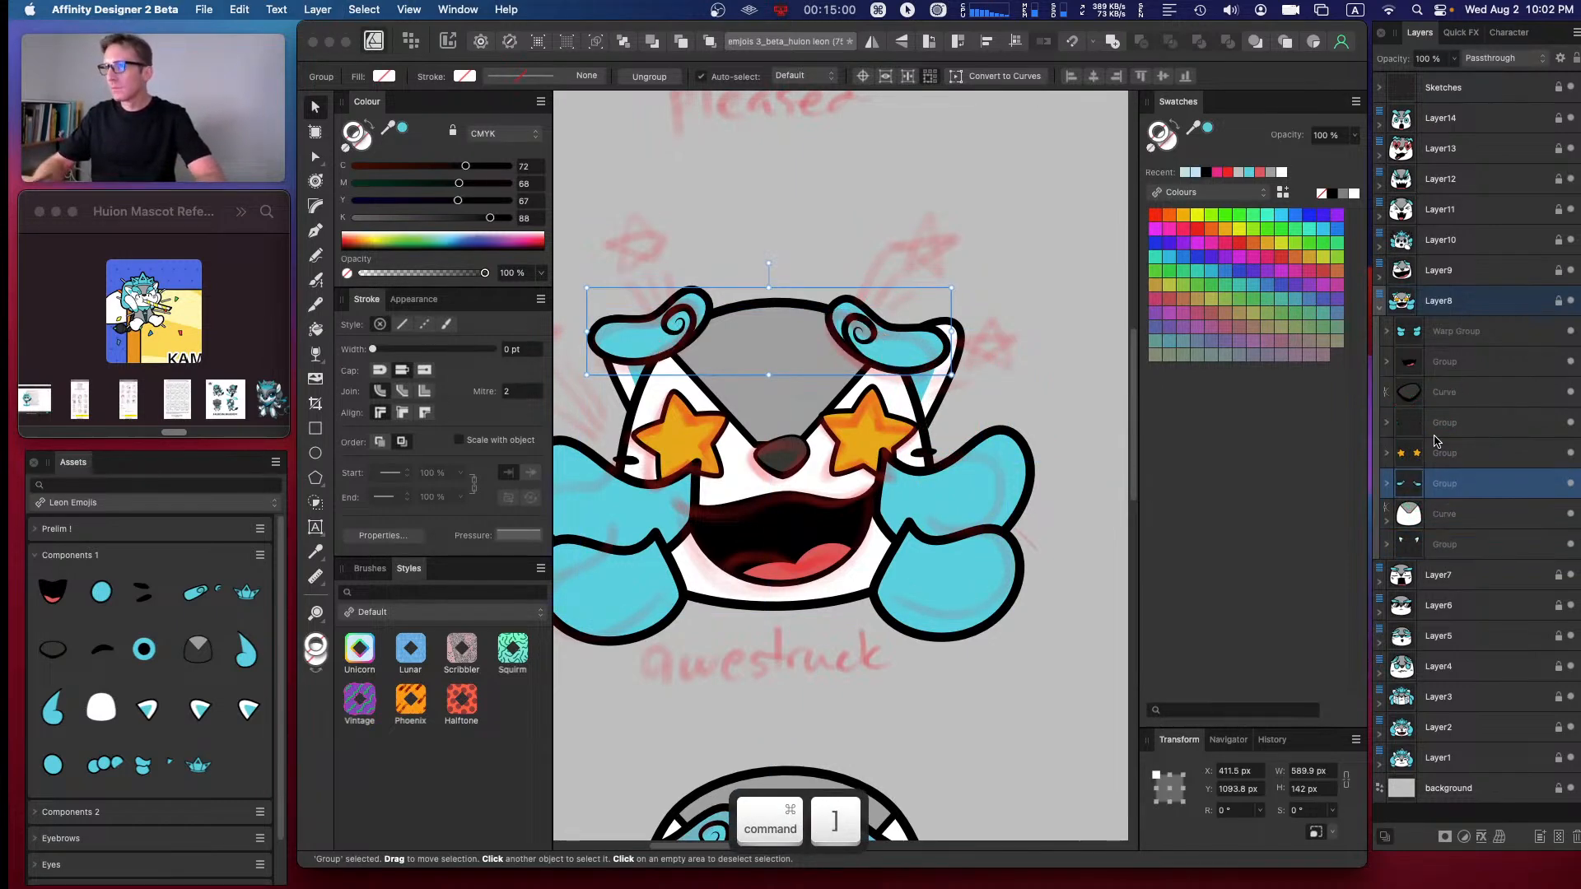
- Send the blue side-lobes warp group behind the awestruck head shape, directly above the ears group
click(1427, 329)
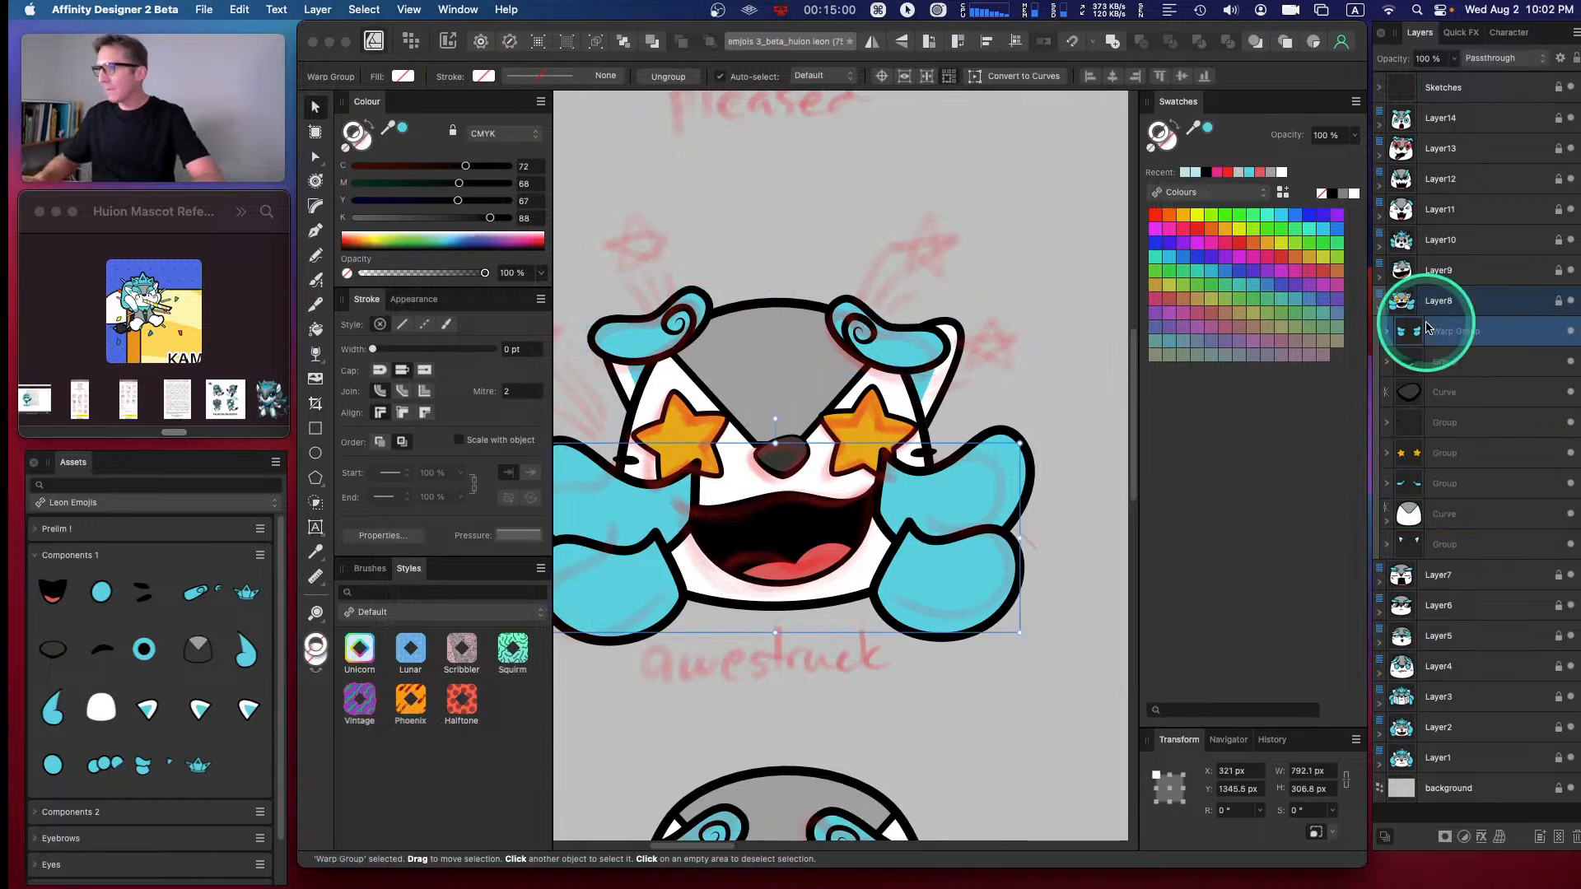
key(super+bracketleft)
key(super+bracketleft)
key(super+bracketleft)
key(super+bracketleft)
key(super+bracketleft)
key(super+bracketleft)
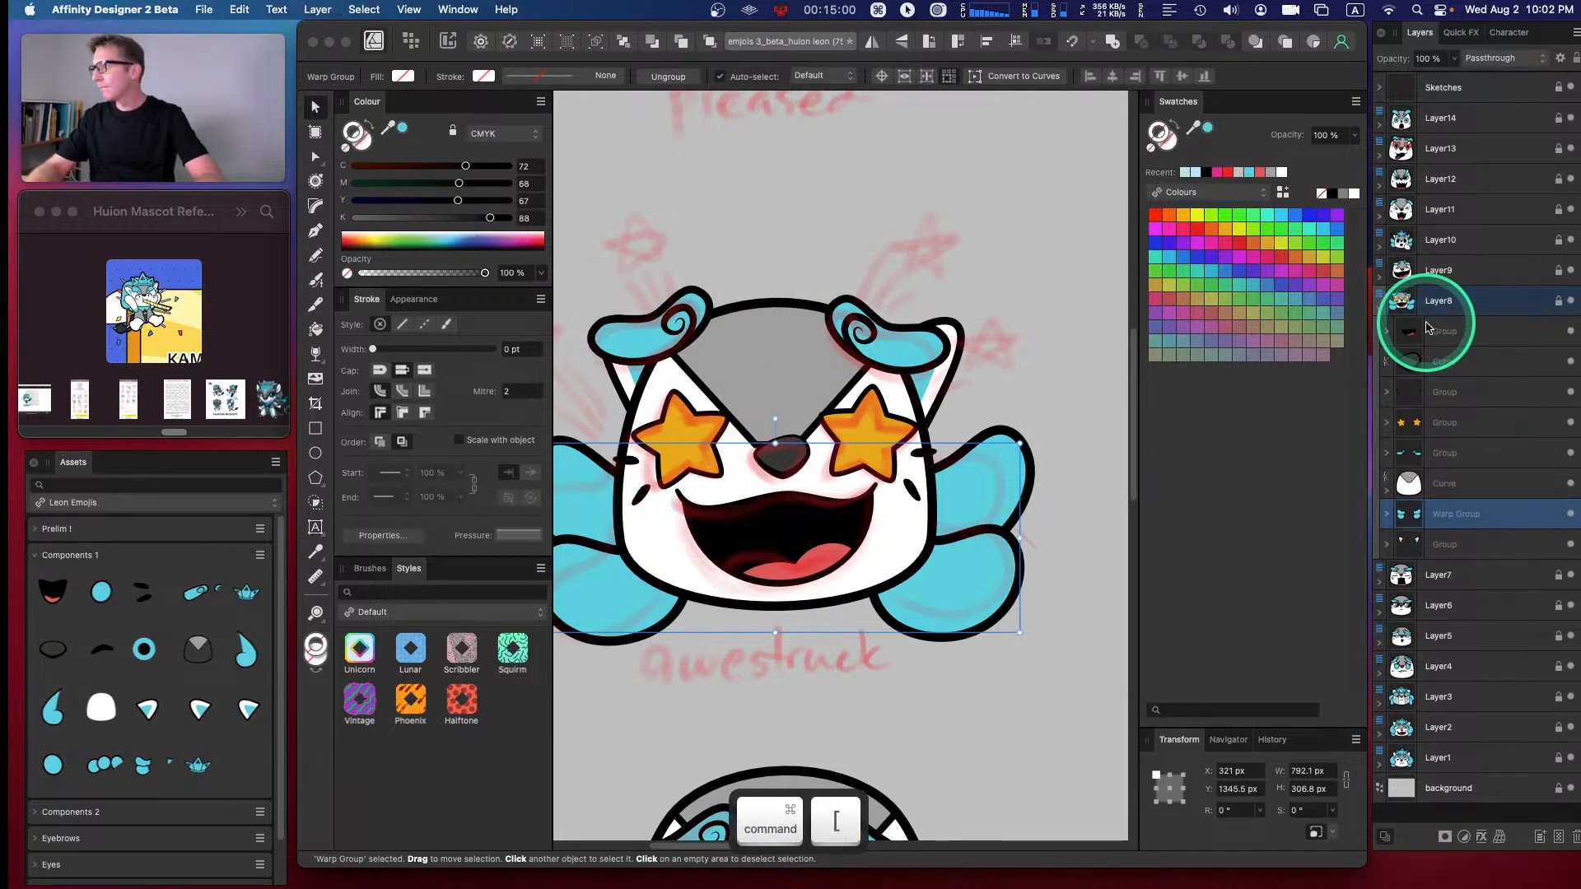
- Nudge the blue side lobes upward to Y 1314.5 px and deselect them
key(Up)
key(Up)
key(Up)
key(Up)
key(Up)
key(Up)
key(Up)
key(Up)
key(Up)
key(Up)
key(Up)
key(Up)
key(Up)
key(Up)
key(Up)
key(Up)
key(Up)
key(Up)
key(Up)
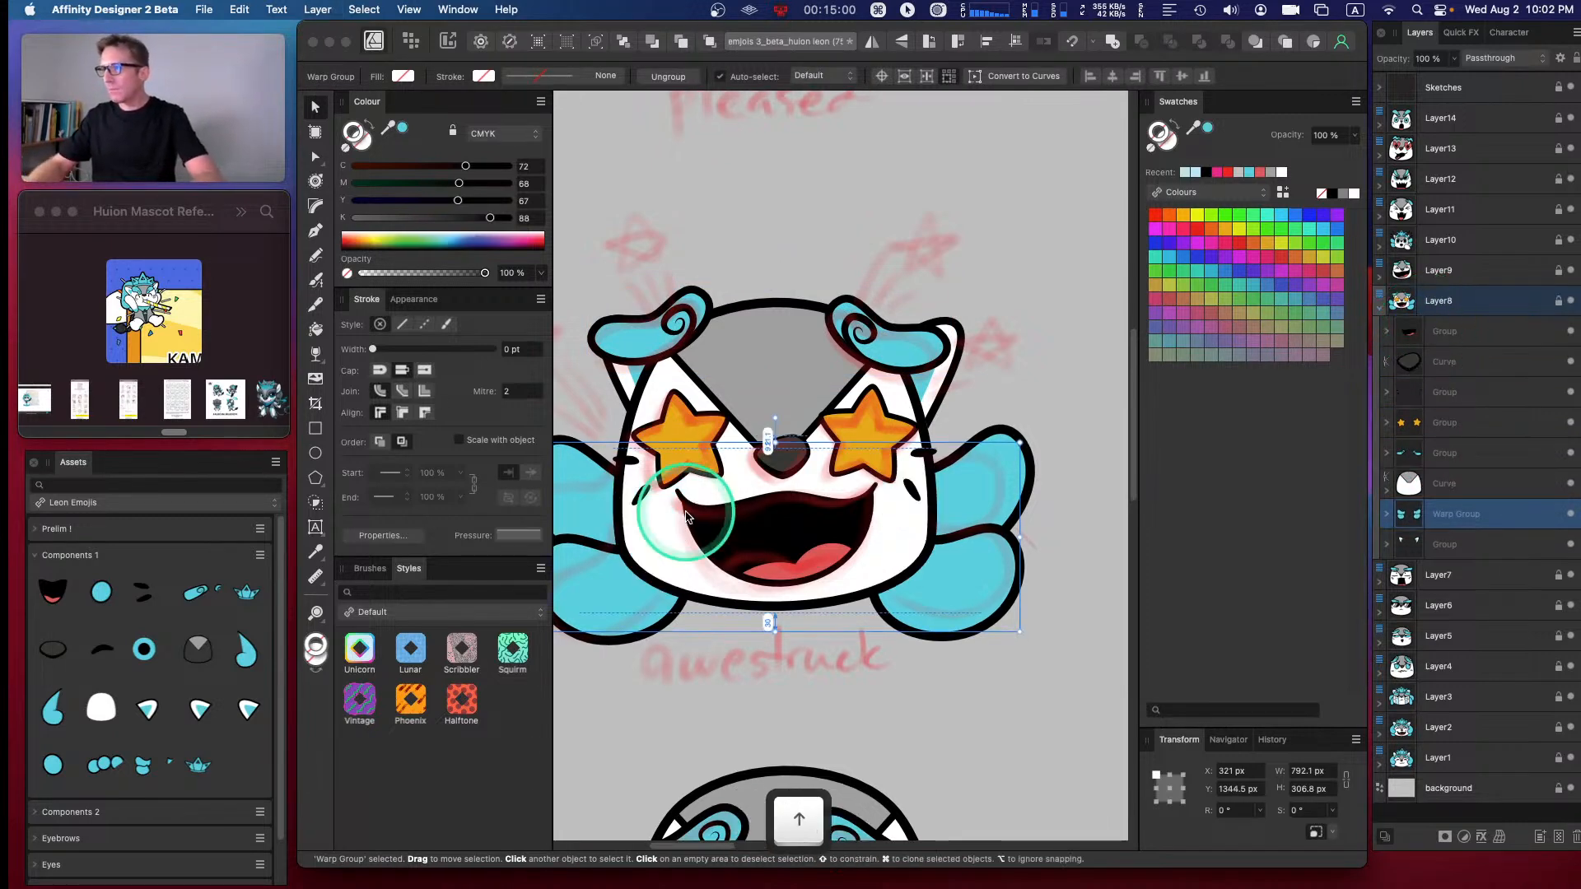
key(Up)
key(Up)
key(Up)
key(Up)
key(Up)
key(Up)
key(Up)
key(Up)
key(Up)
key(Up)
key(Up)
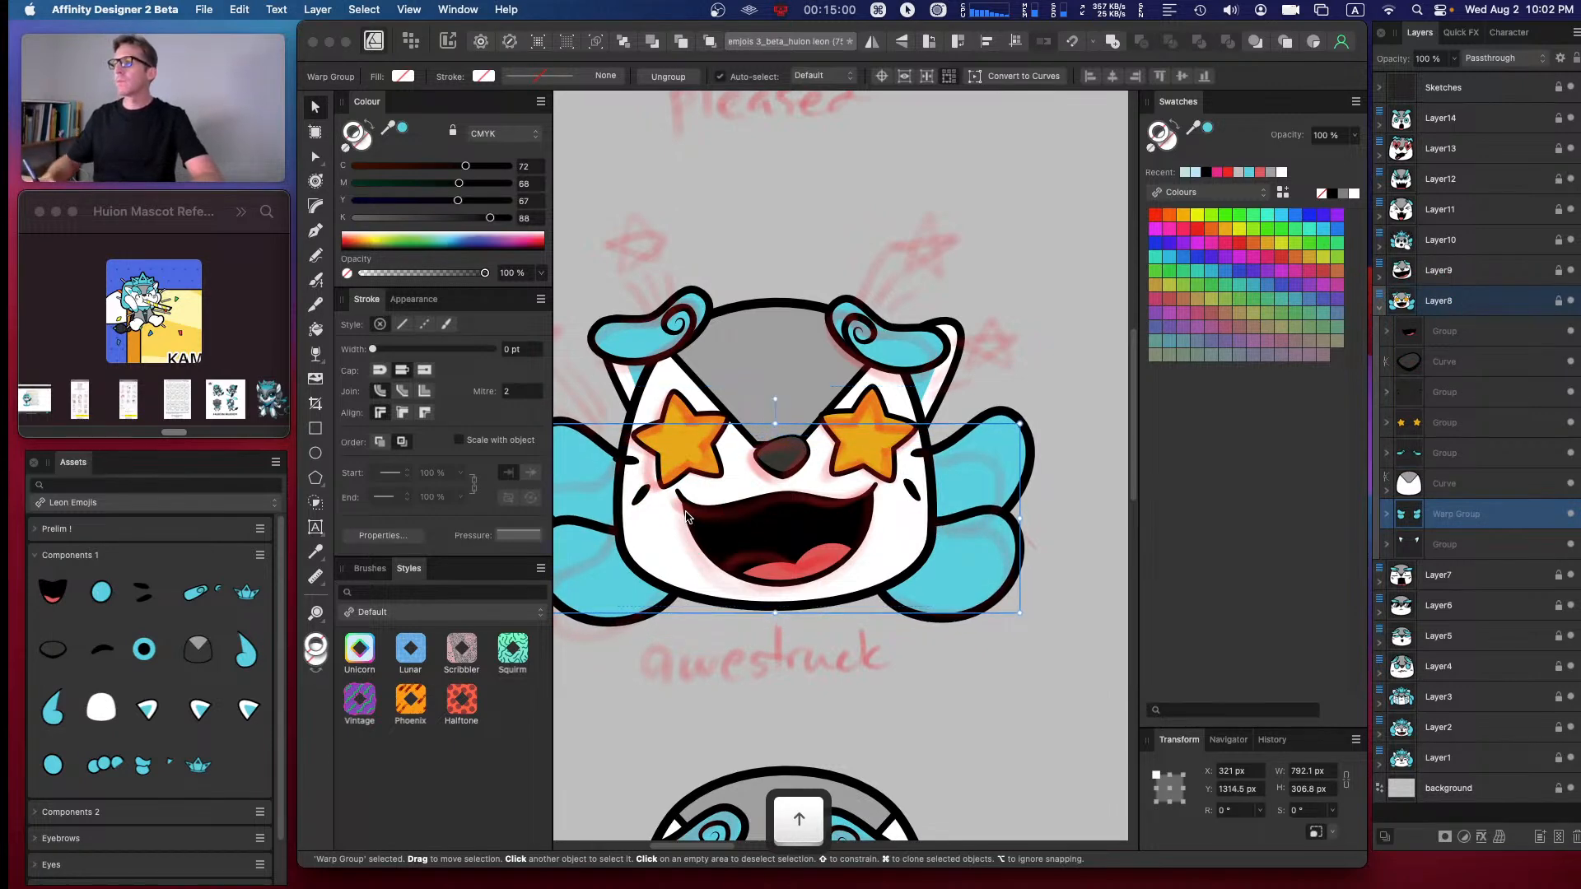
click(920, 672)
- Draw three tapered 12 pt Pencil strokes at each of the two star sketches on the left side of the awestruck head
key(space)
drag(815, 343, 903, 414)
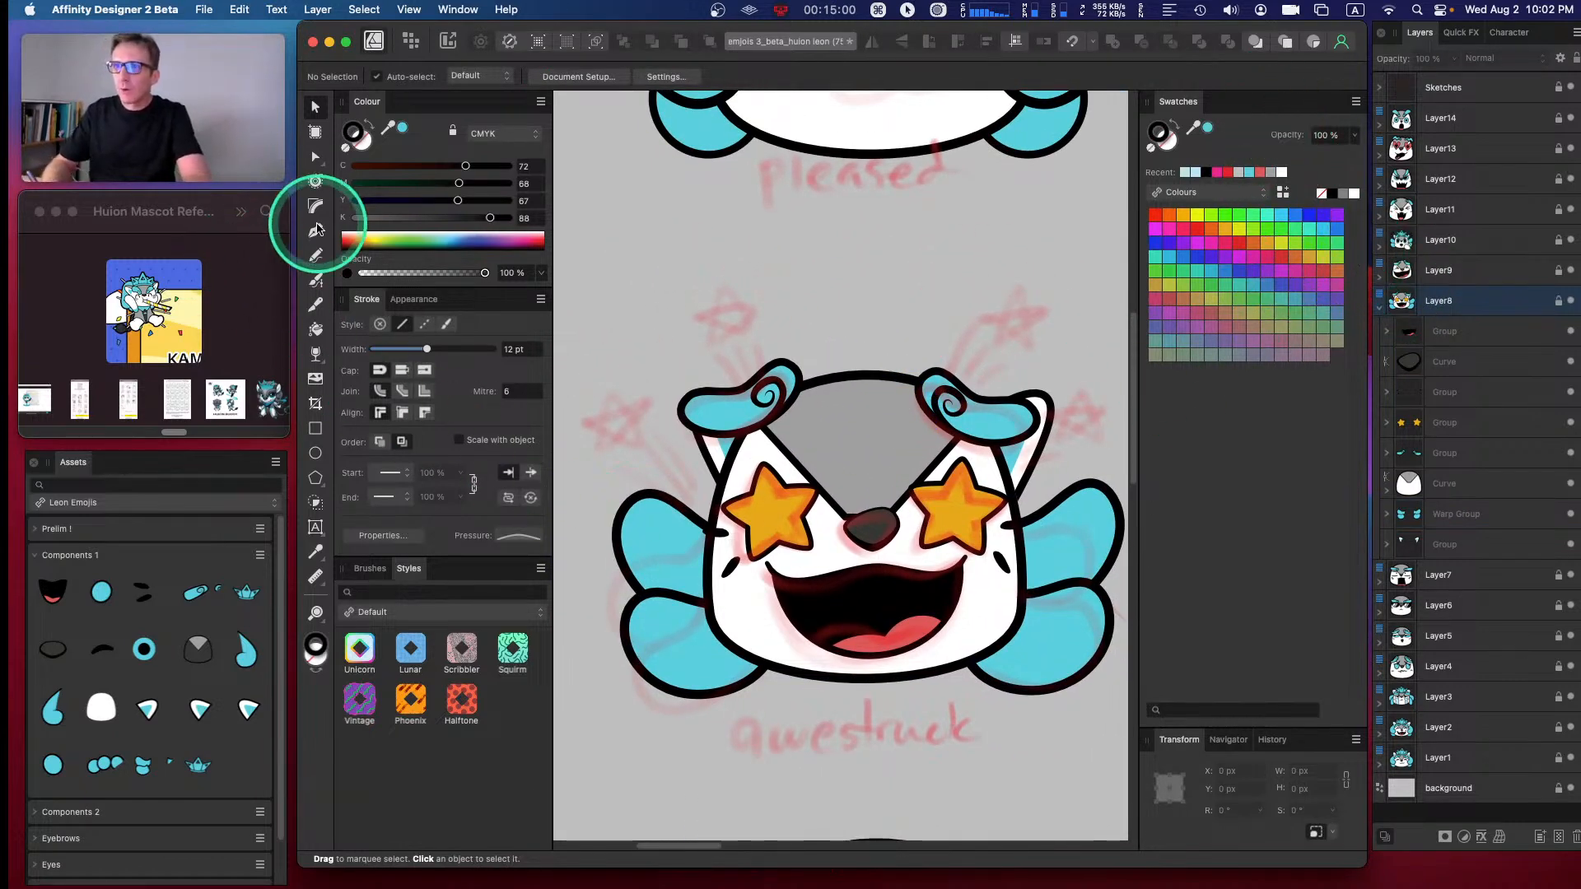
click(316, 256)
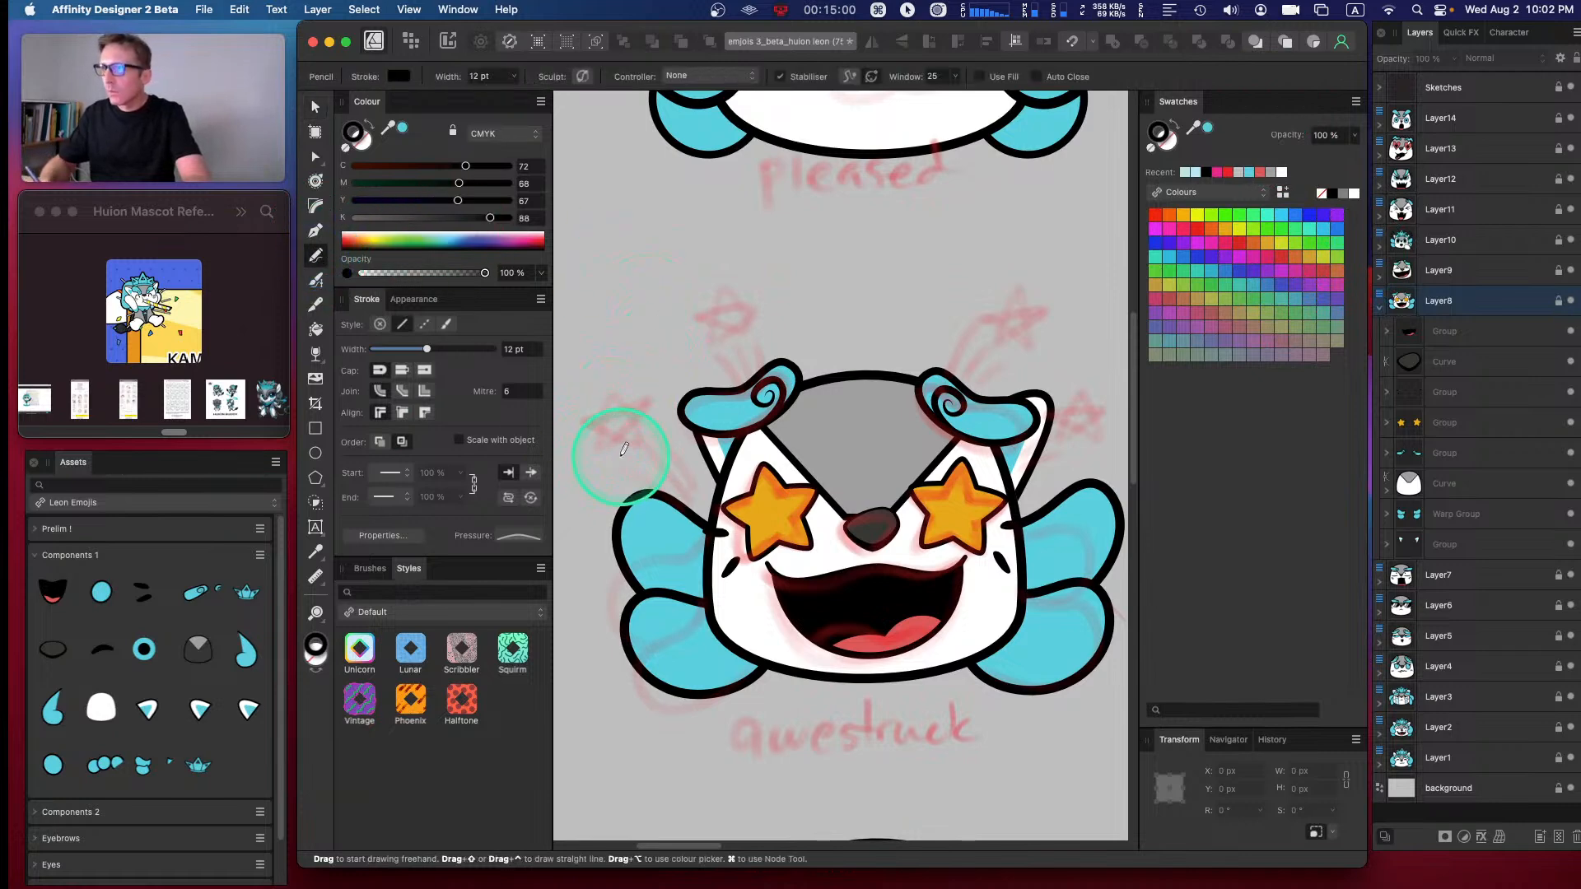
click(518, 537)
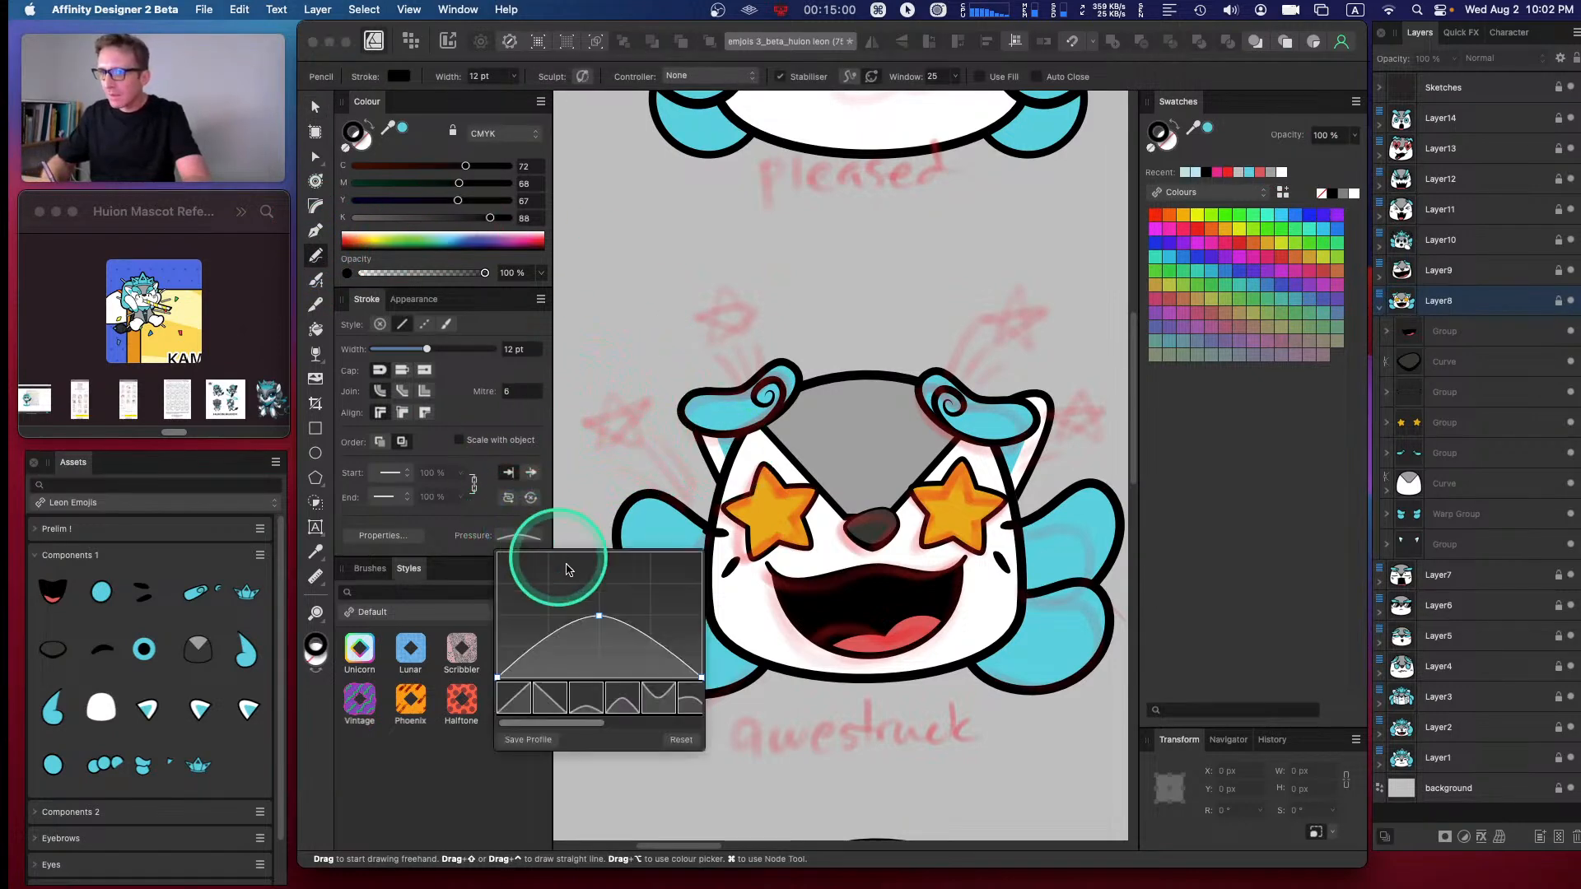
click(628, 461)
key(super+z)
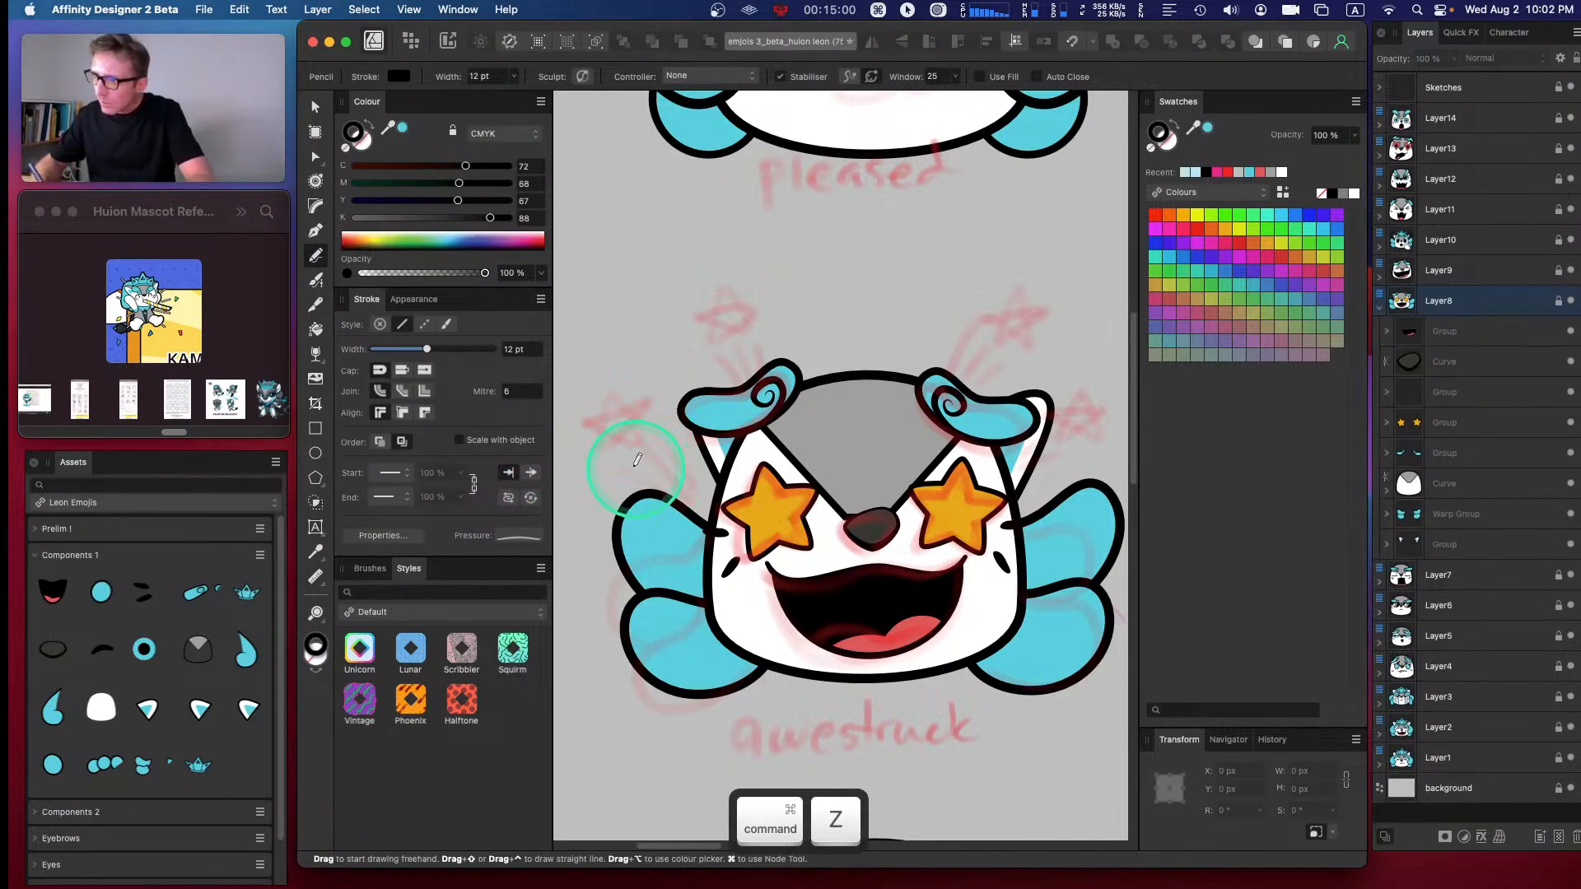
mouse_move(641, 467)
mouse_down()
mouse_move(695, 513)
mouse_move(644, 442)
mouse_move(694, 503)
mouse_up()
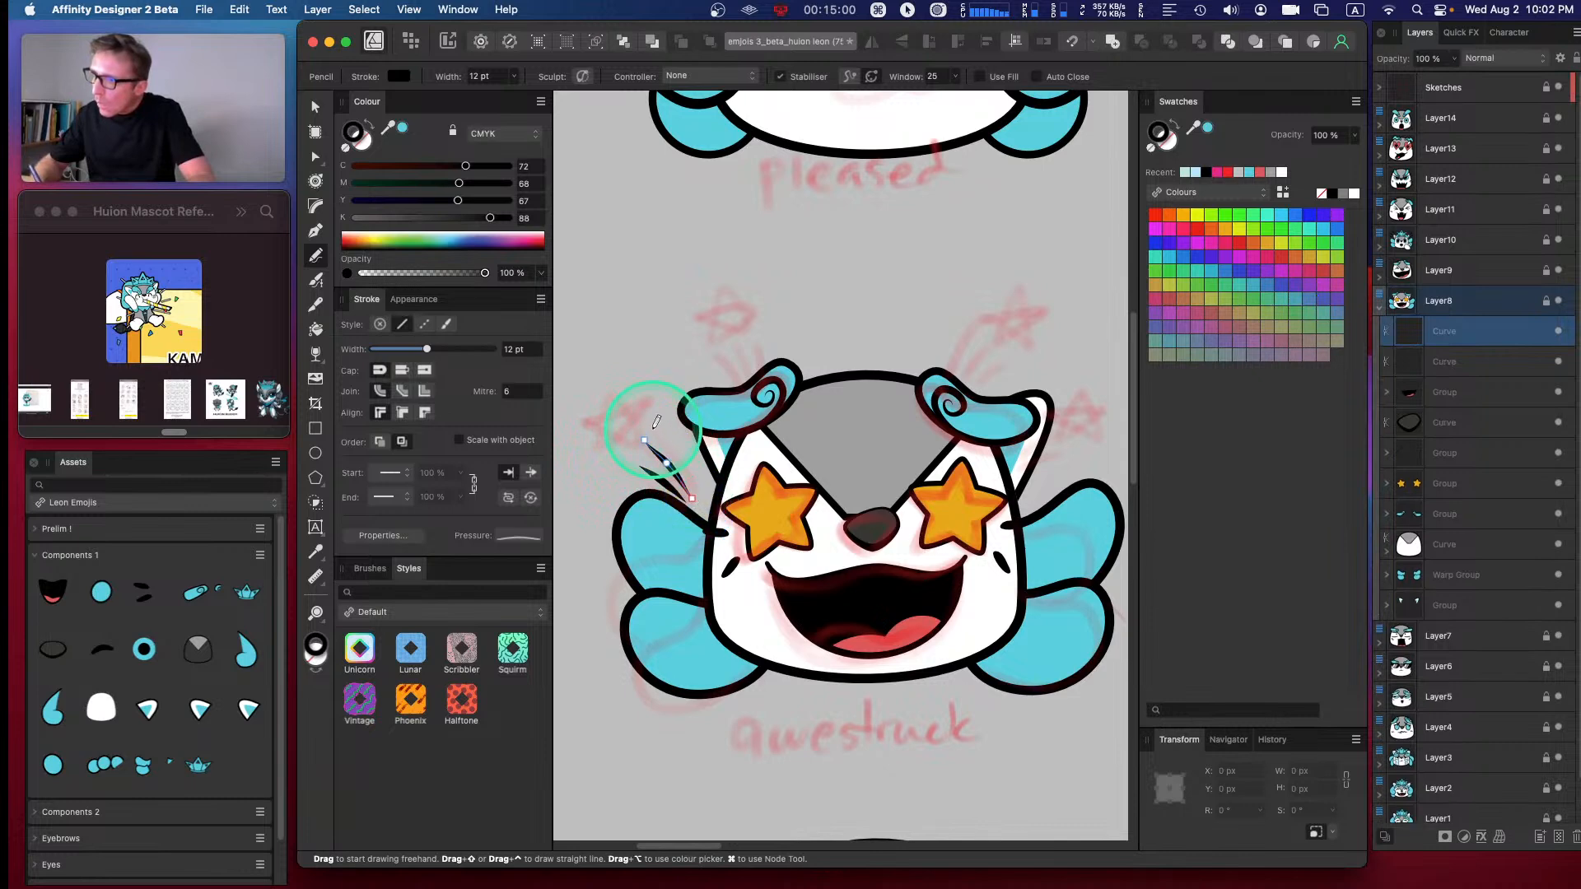
drag(654, 431, 699, 494)
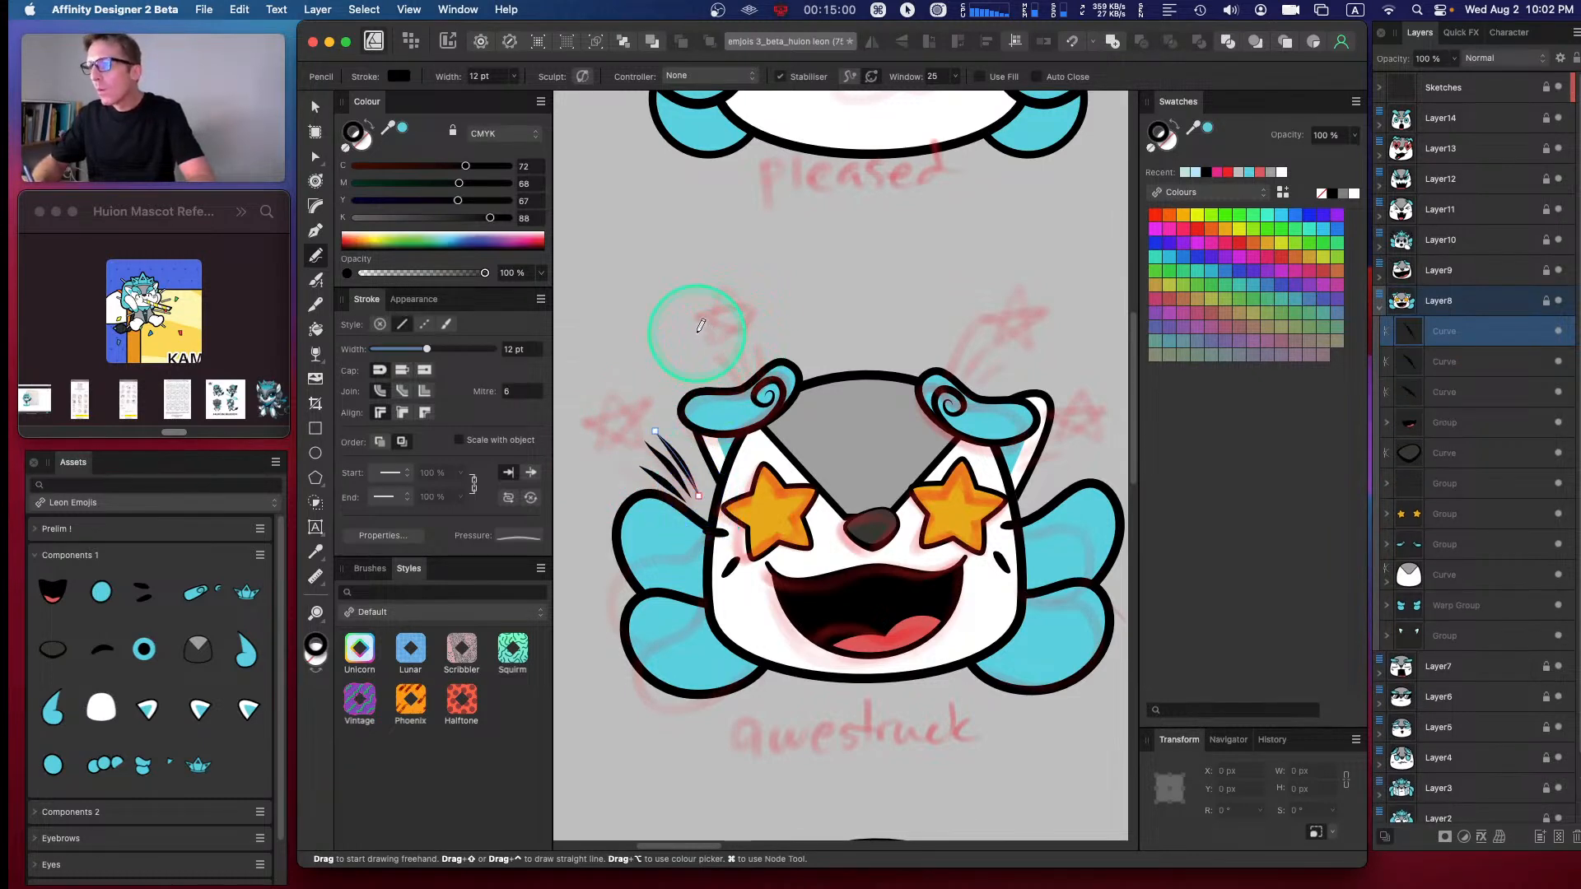
drag(732, 377, 729, 320)
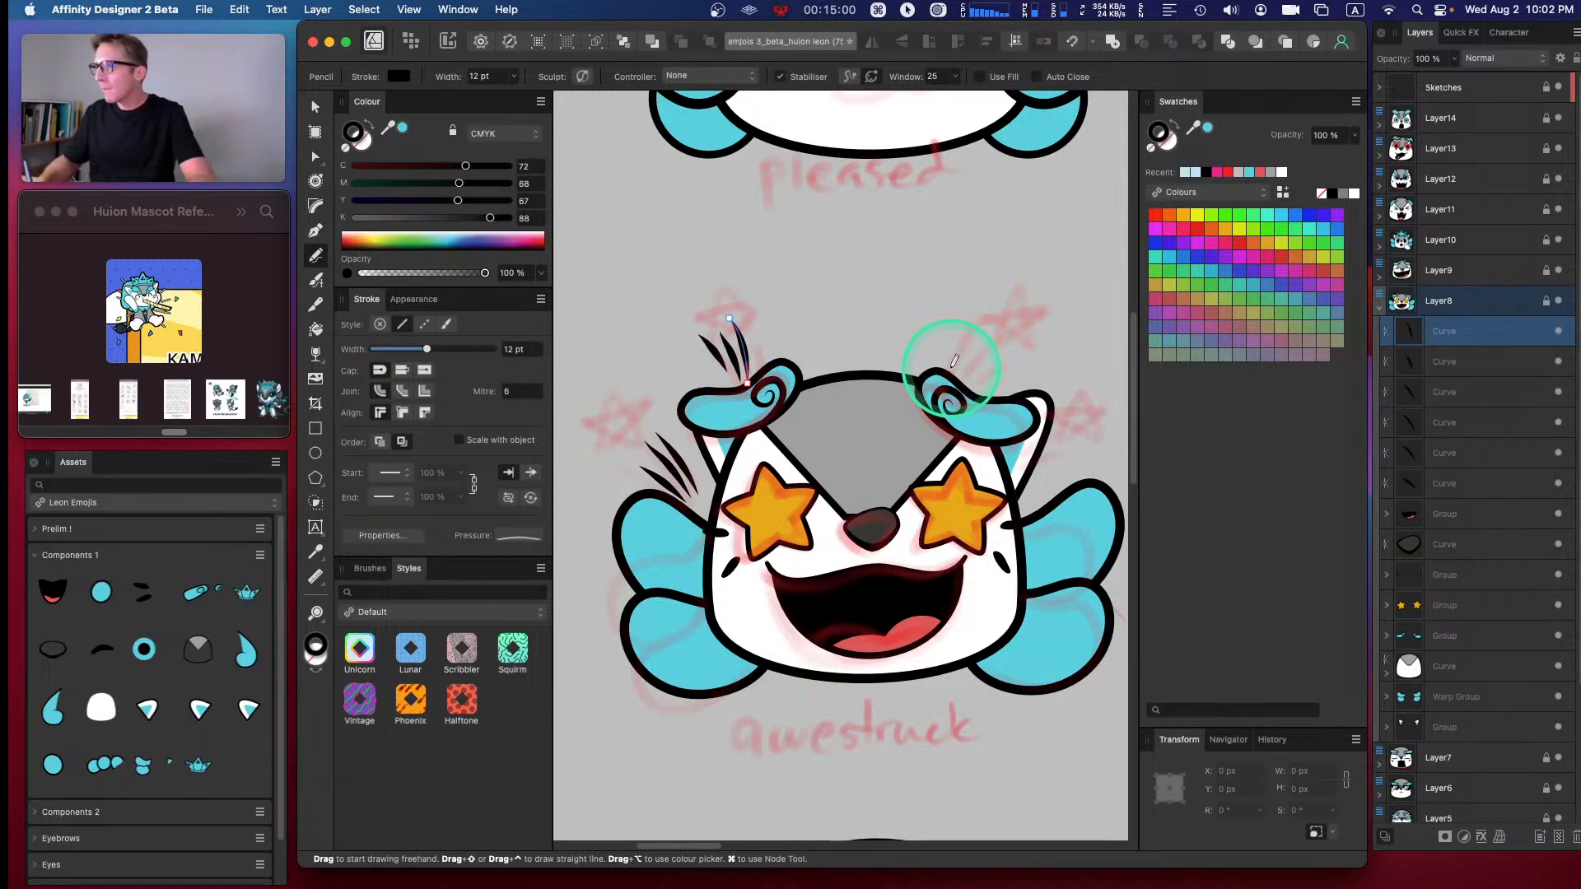
- Draw matching sets of three tapered Pencil strokes above the right eyebrow and beside the right ear of the awestruck emoji
drag(965, 328, 978, 311)
mouse_move(962, 368)
mouse_down()
mouse_move(1027, 309)
mouse_move(883, 267)
mouse_up()
key(space)
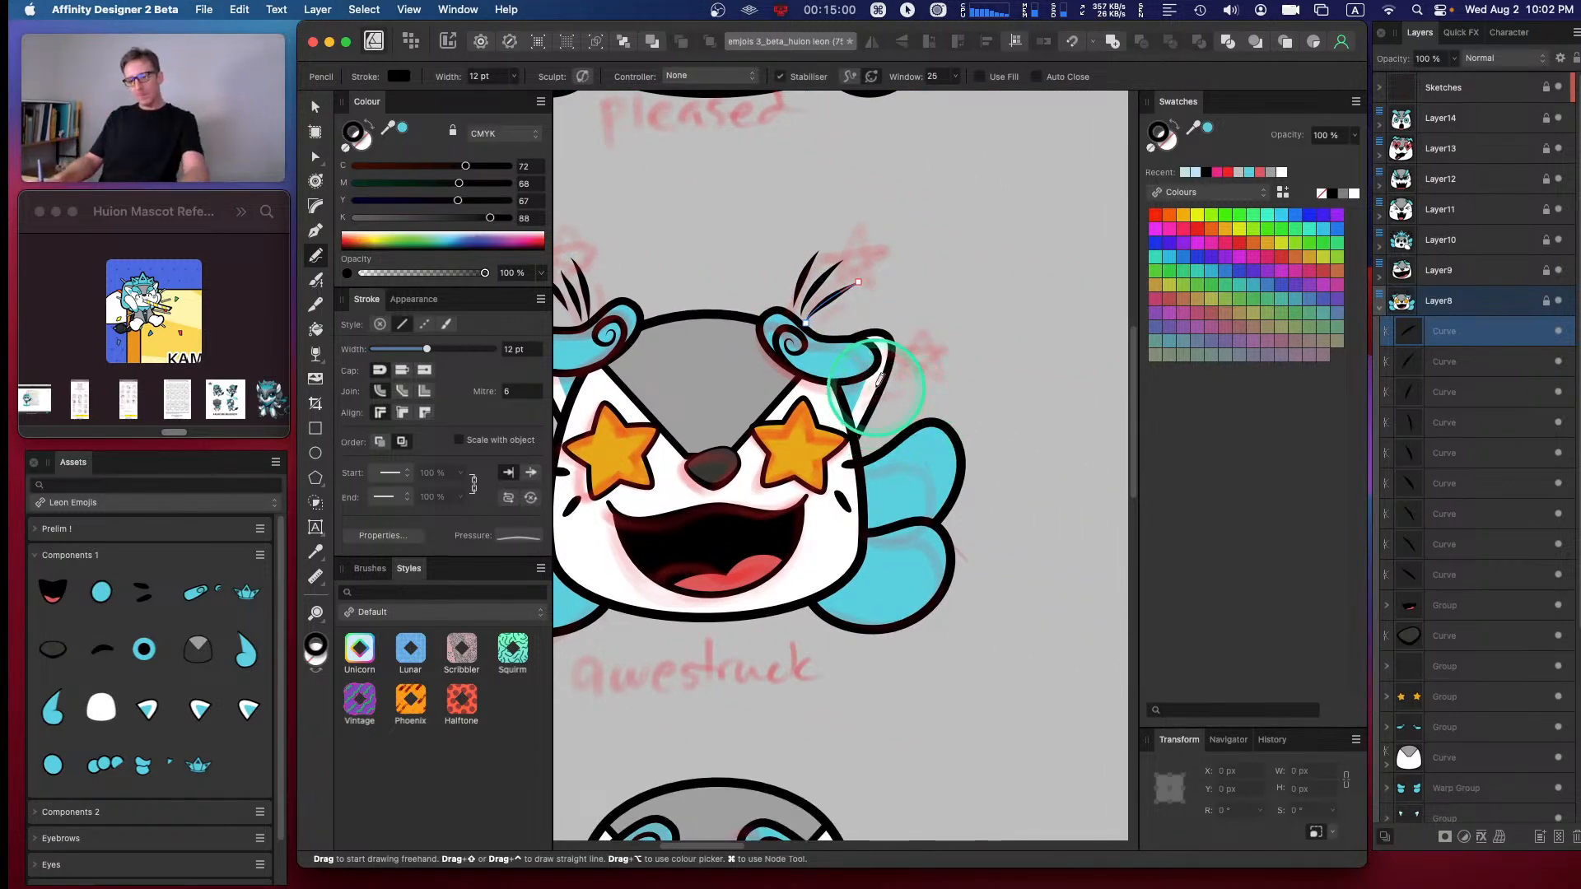
drag(922, 369, 875, 413)
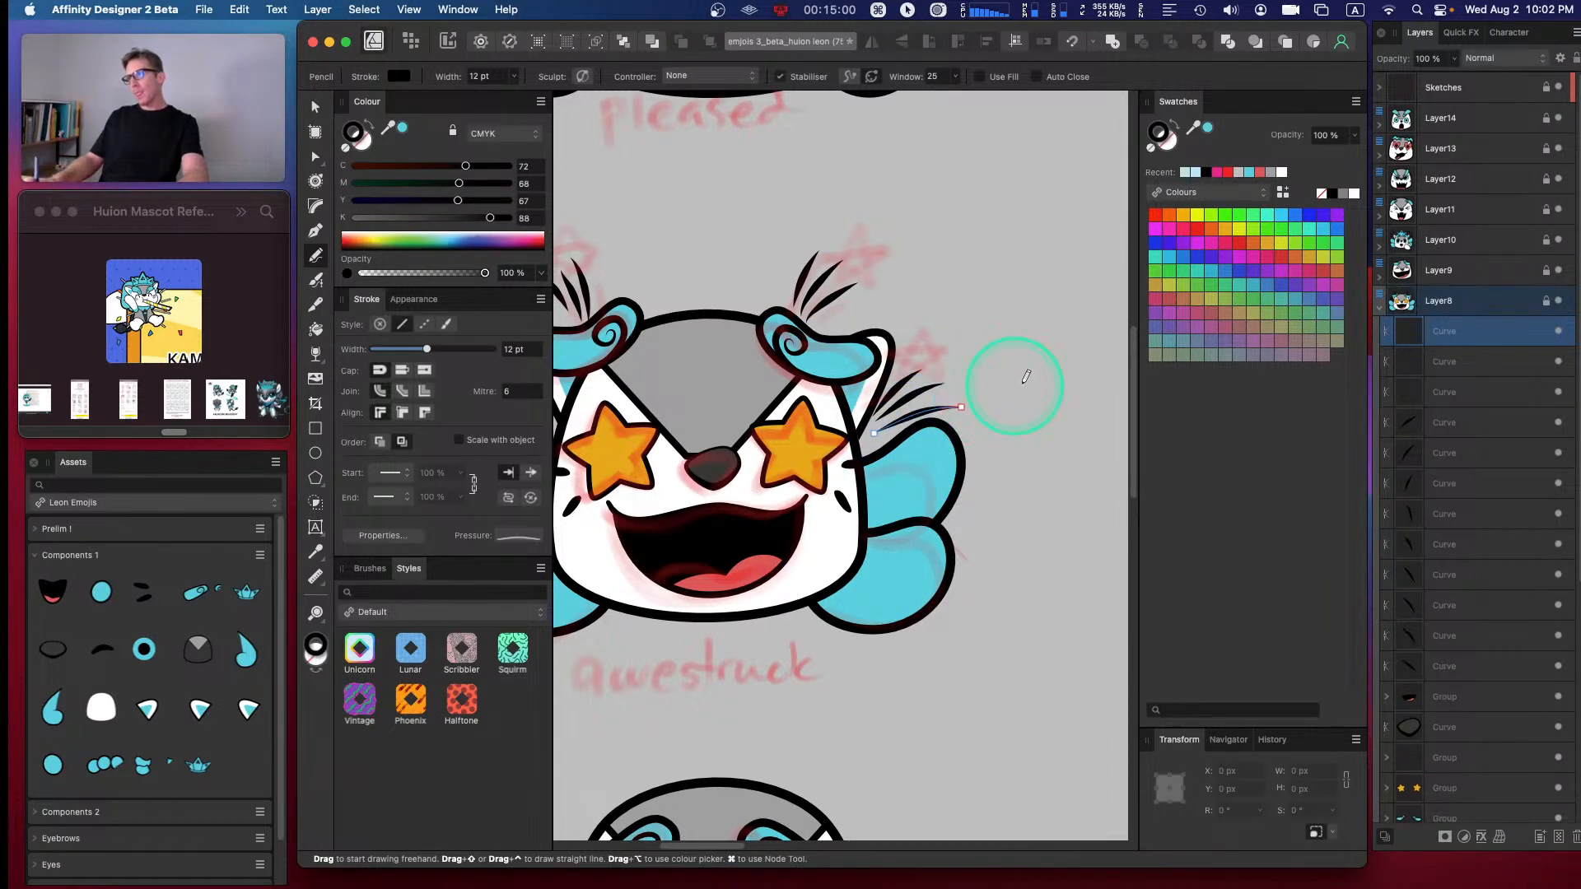
- Group the three motion strokes beside the awestruck emoji's right ear
key(v)
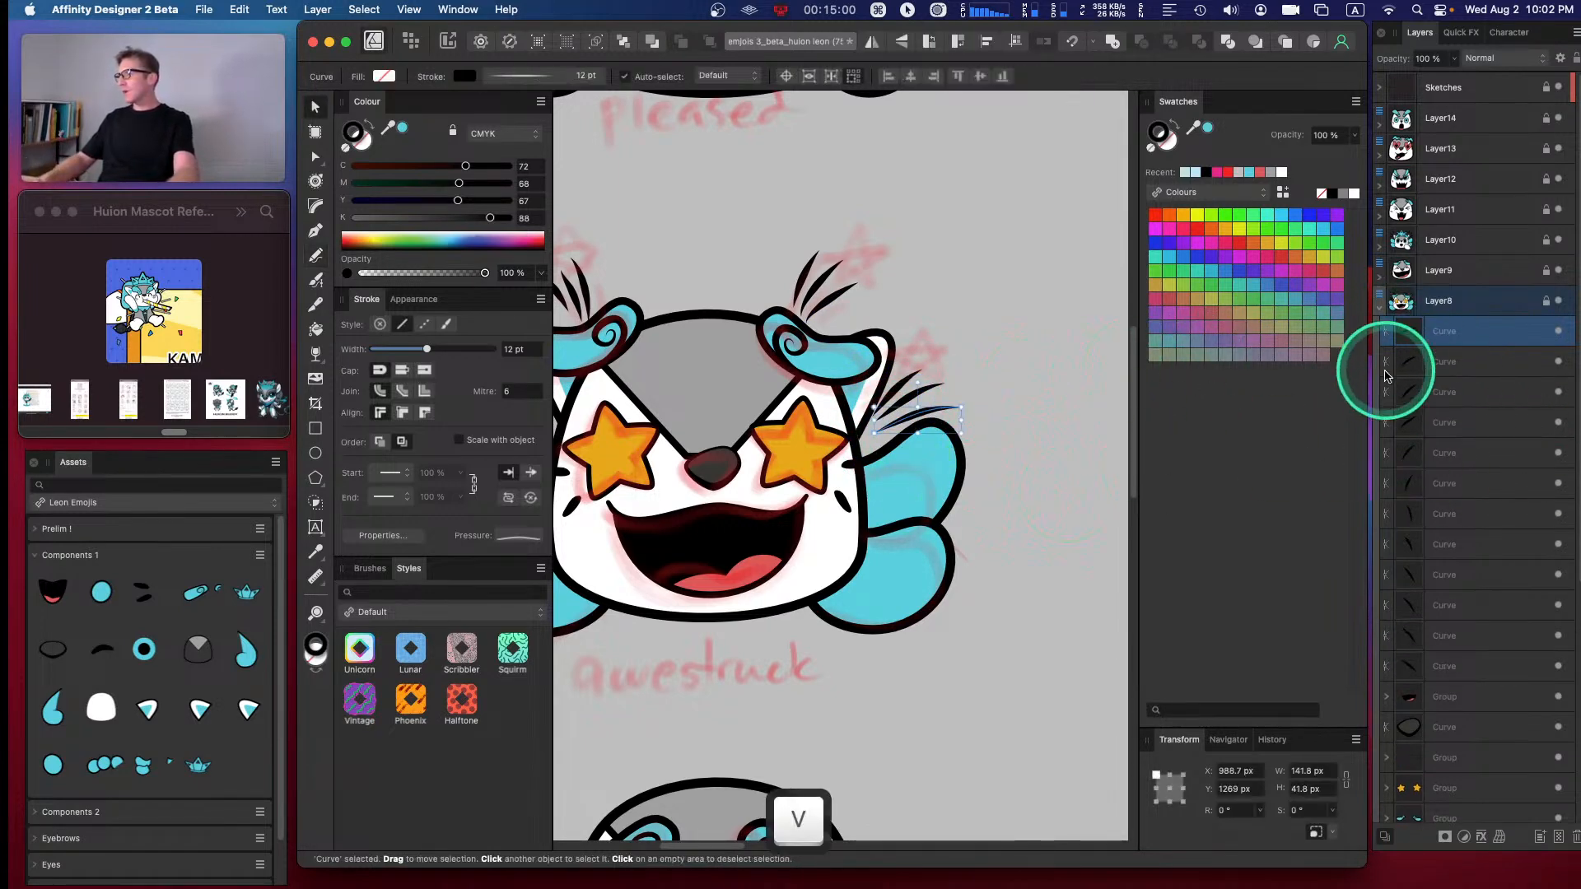
key(shift)
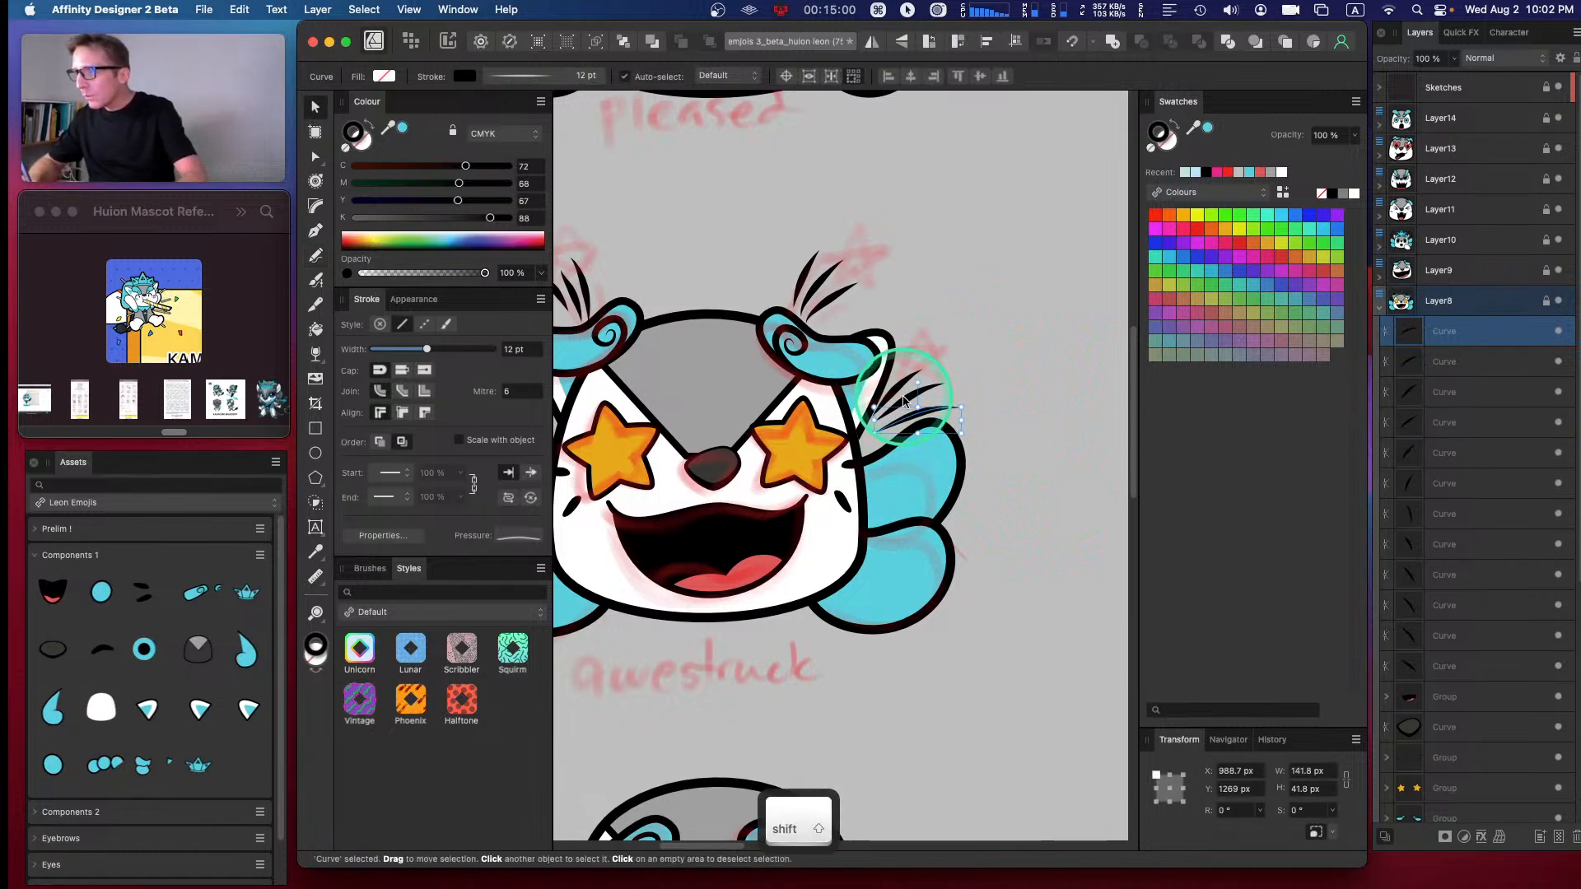
shift+click(1443, 392)
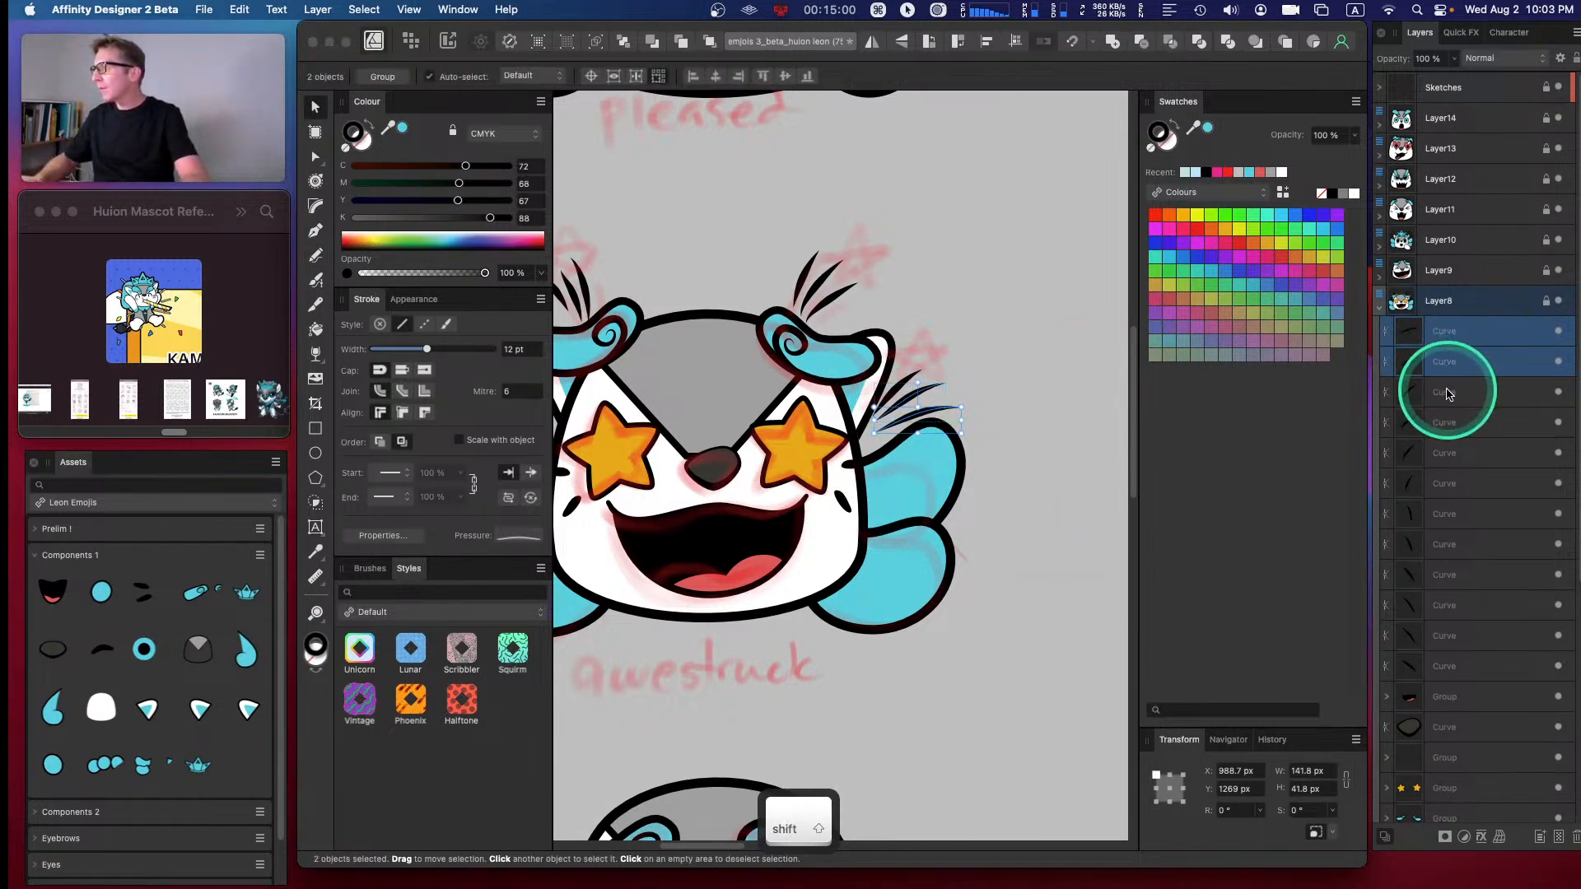
key(super+g)
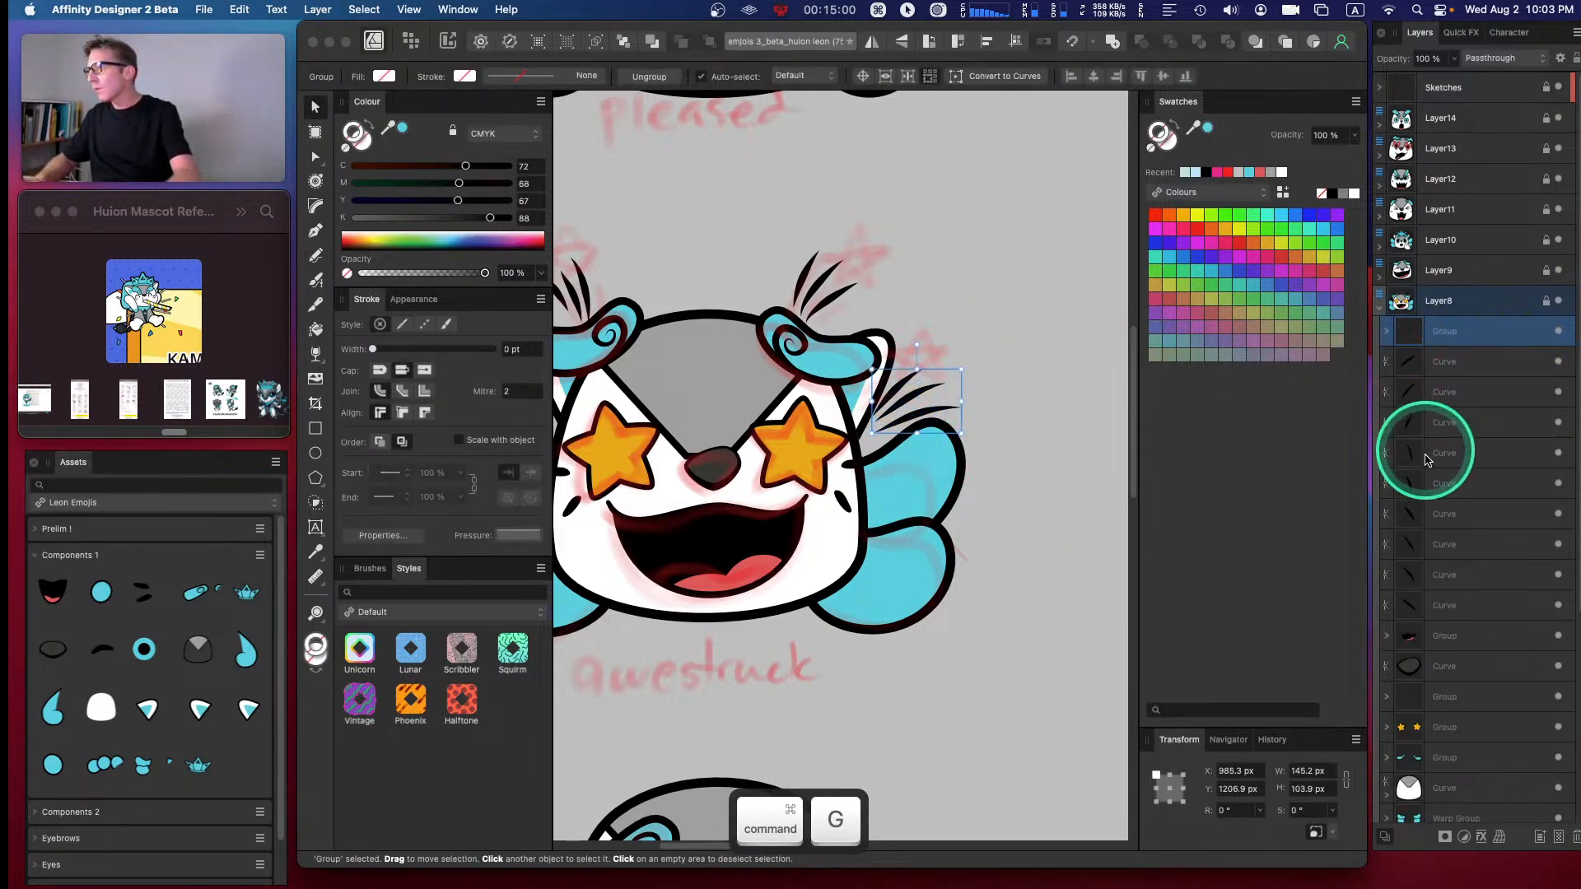
- Group the three motion strokes above the awestruck emoji's right eyebrow, and separately group the three above its left eyebrow
click(1445, 367)
shift+click(1446, 422)
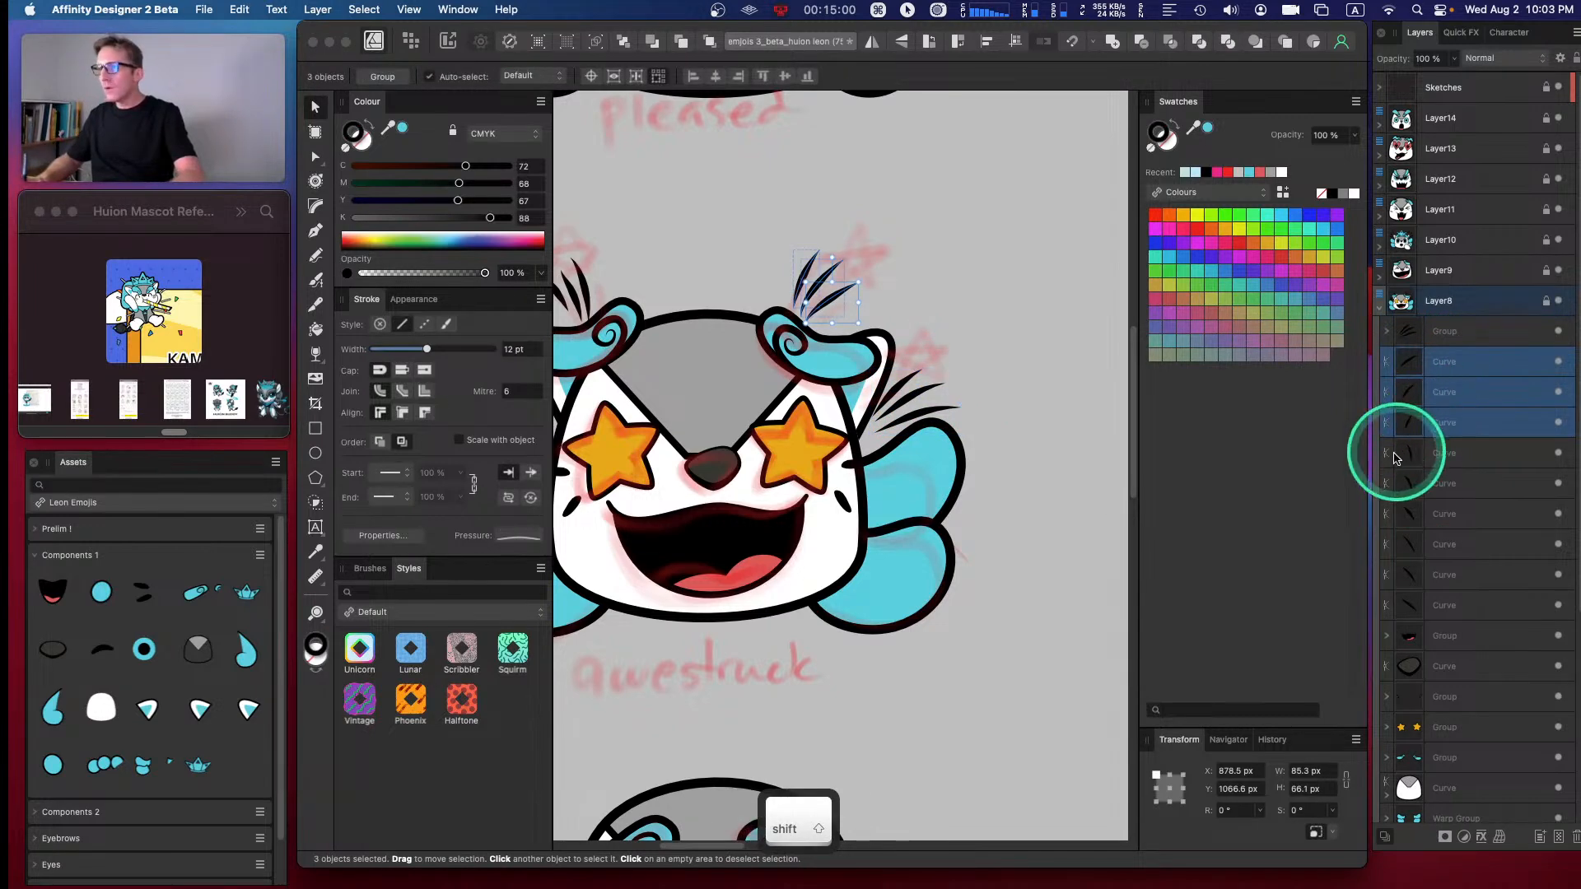
key(super+g)
drag(968, 598, 1150, 561)
click(1441, 404)
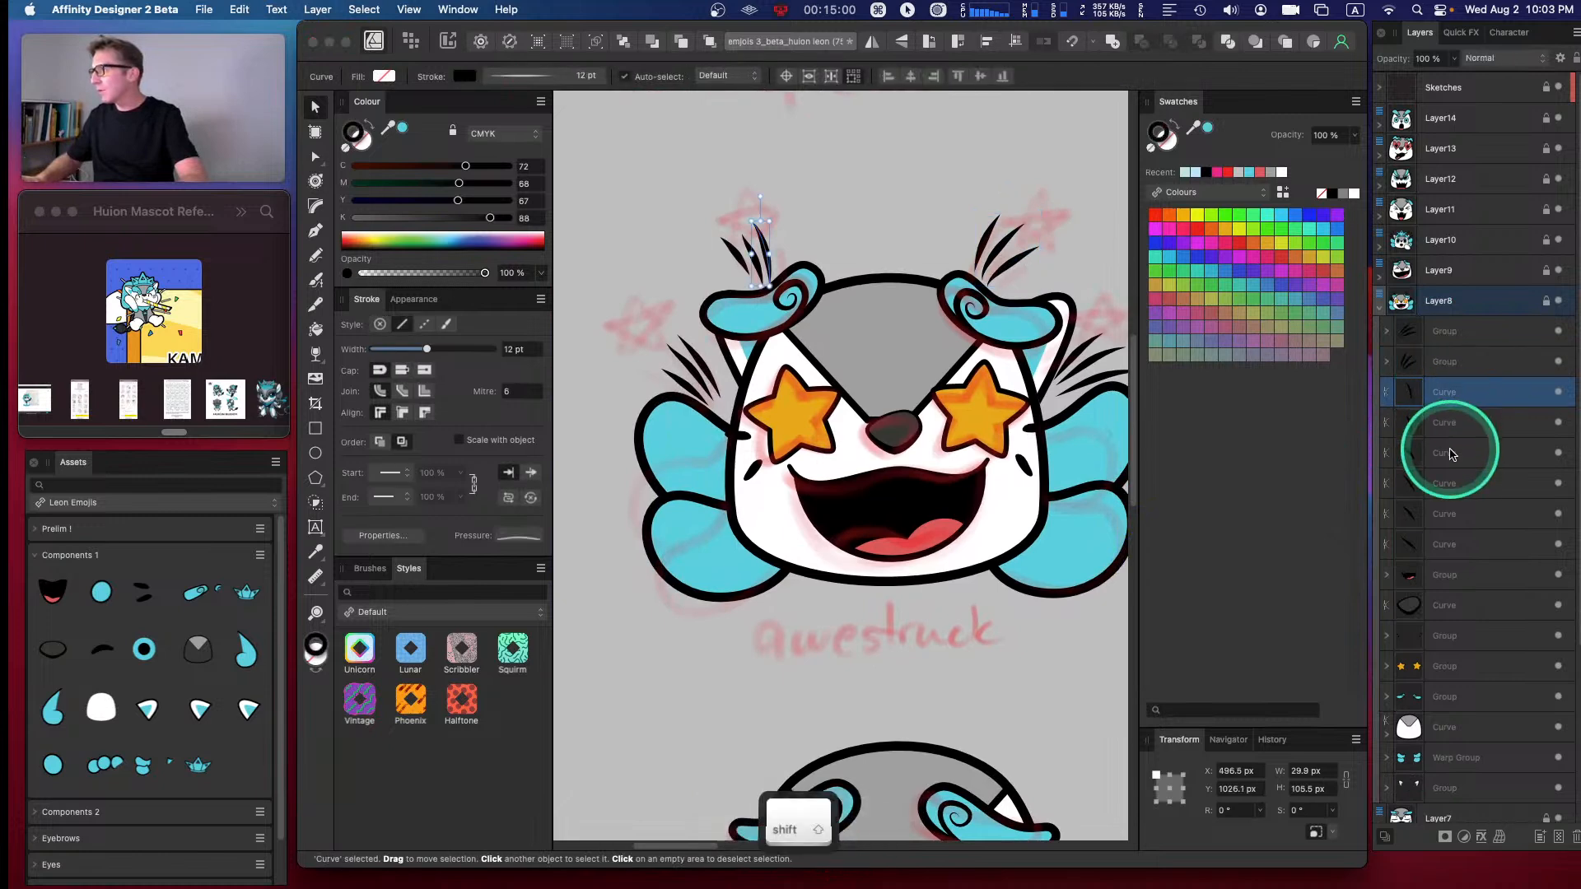
shift+click(1428, 455)
key(super+g)
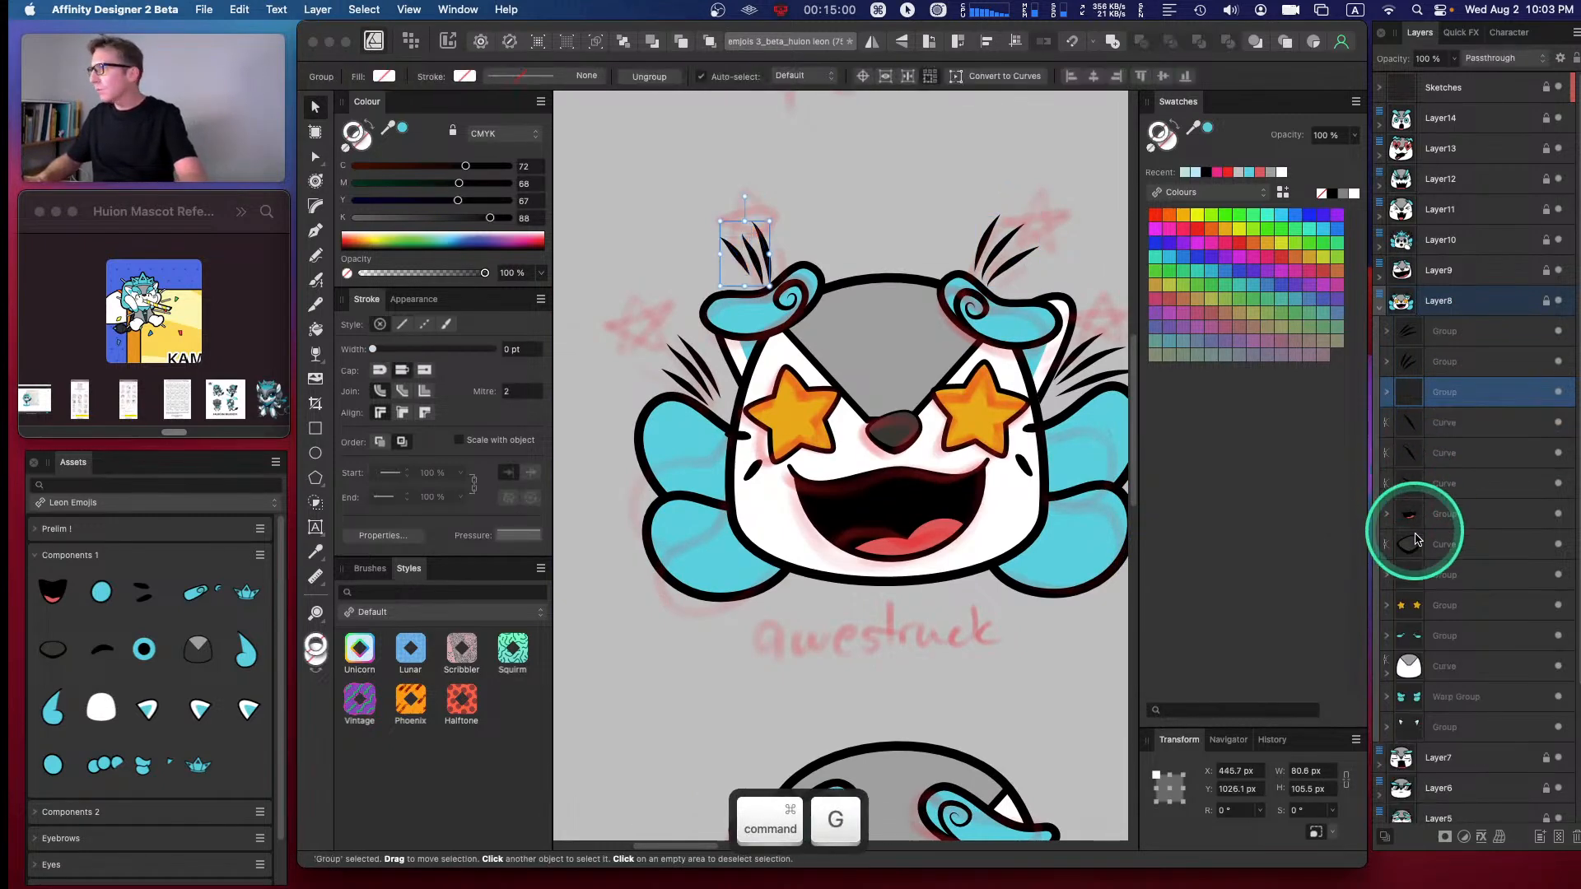
- Group the three motion strokes beside the left ear, rotate the group to about 6.6° and shift it slightly outward and down
click(1445, 433)
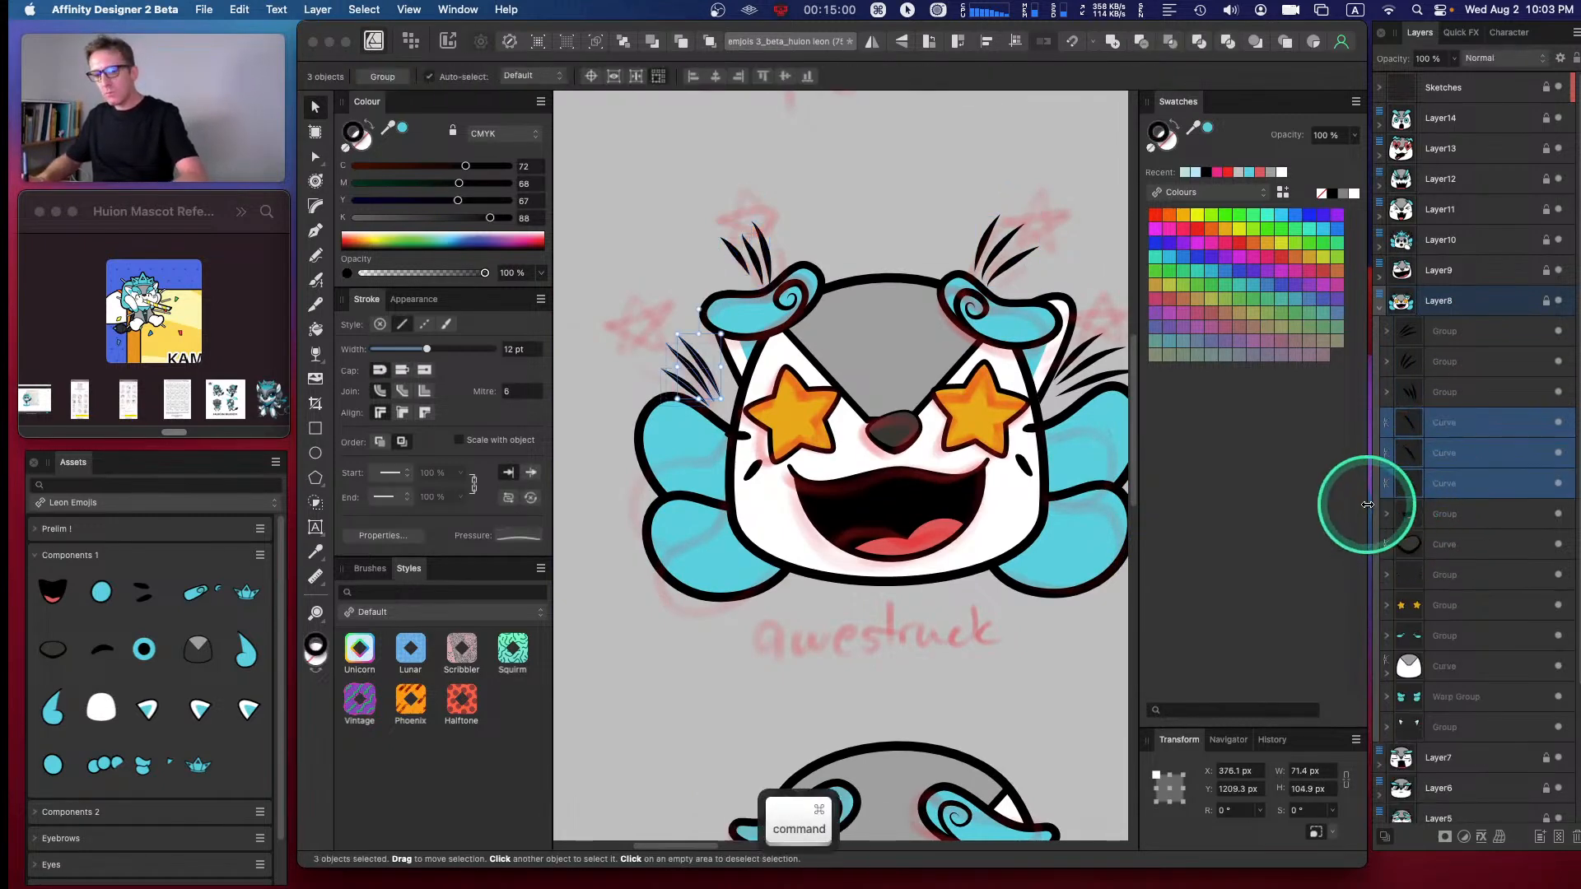
key(super+v)
key(super+z)
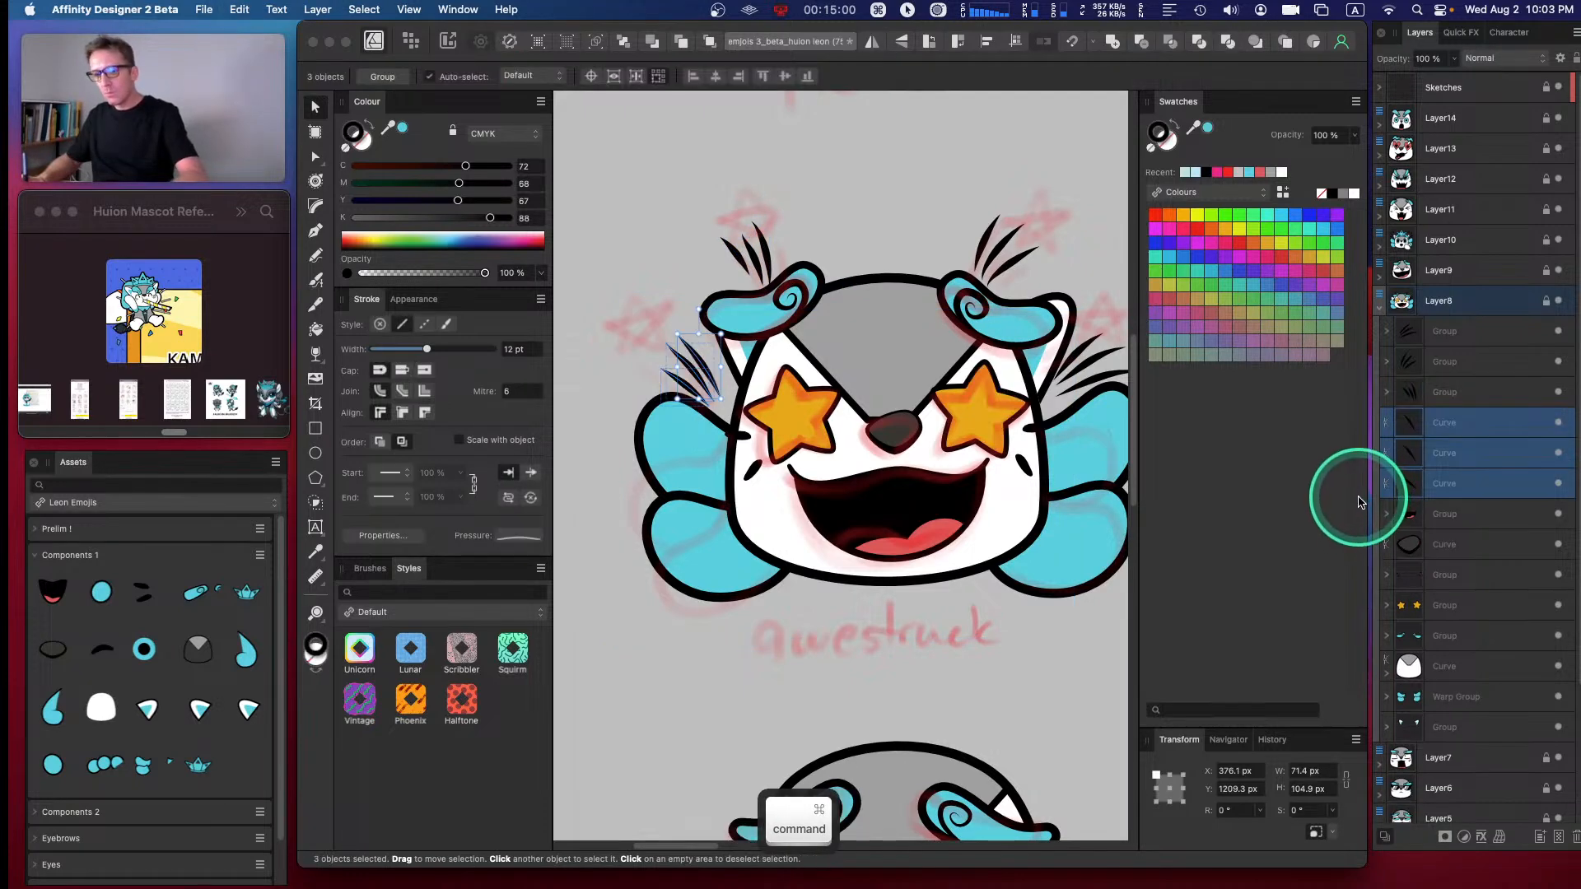
key(super+g)
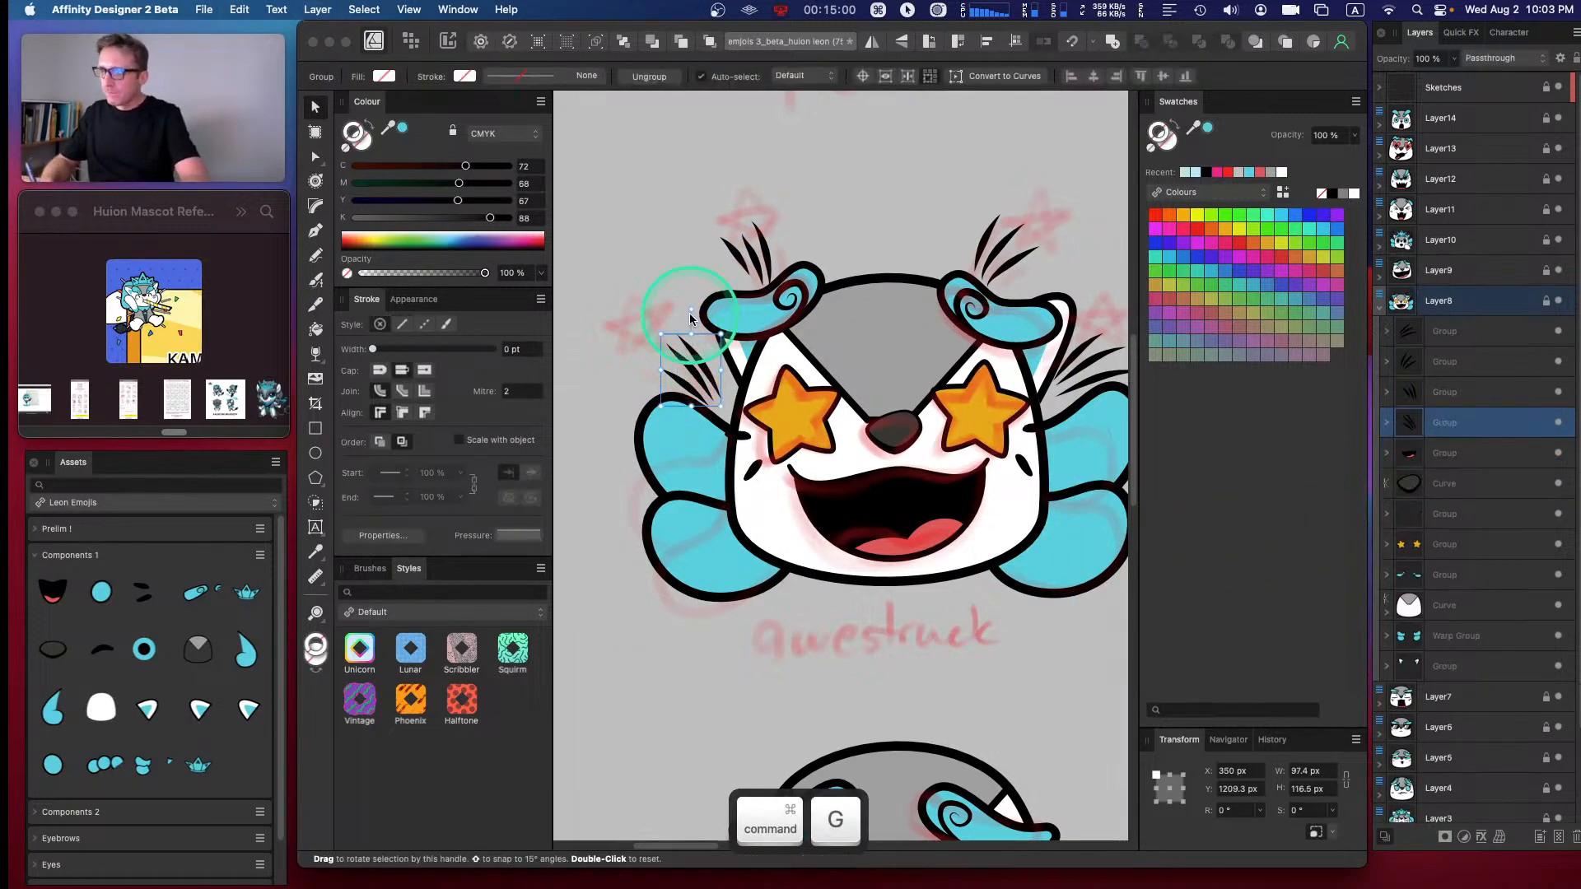
drag(685, 309, 681, 311)
drag(693, 364, 685, 372)
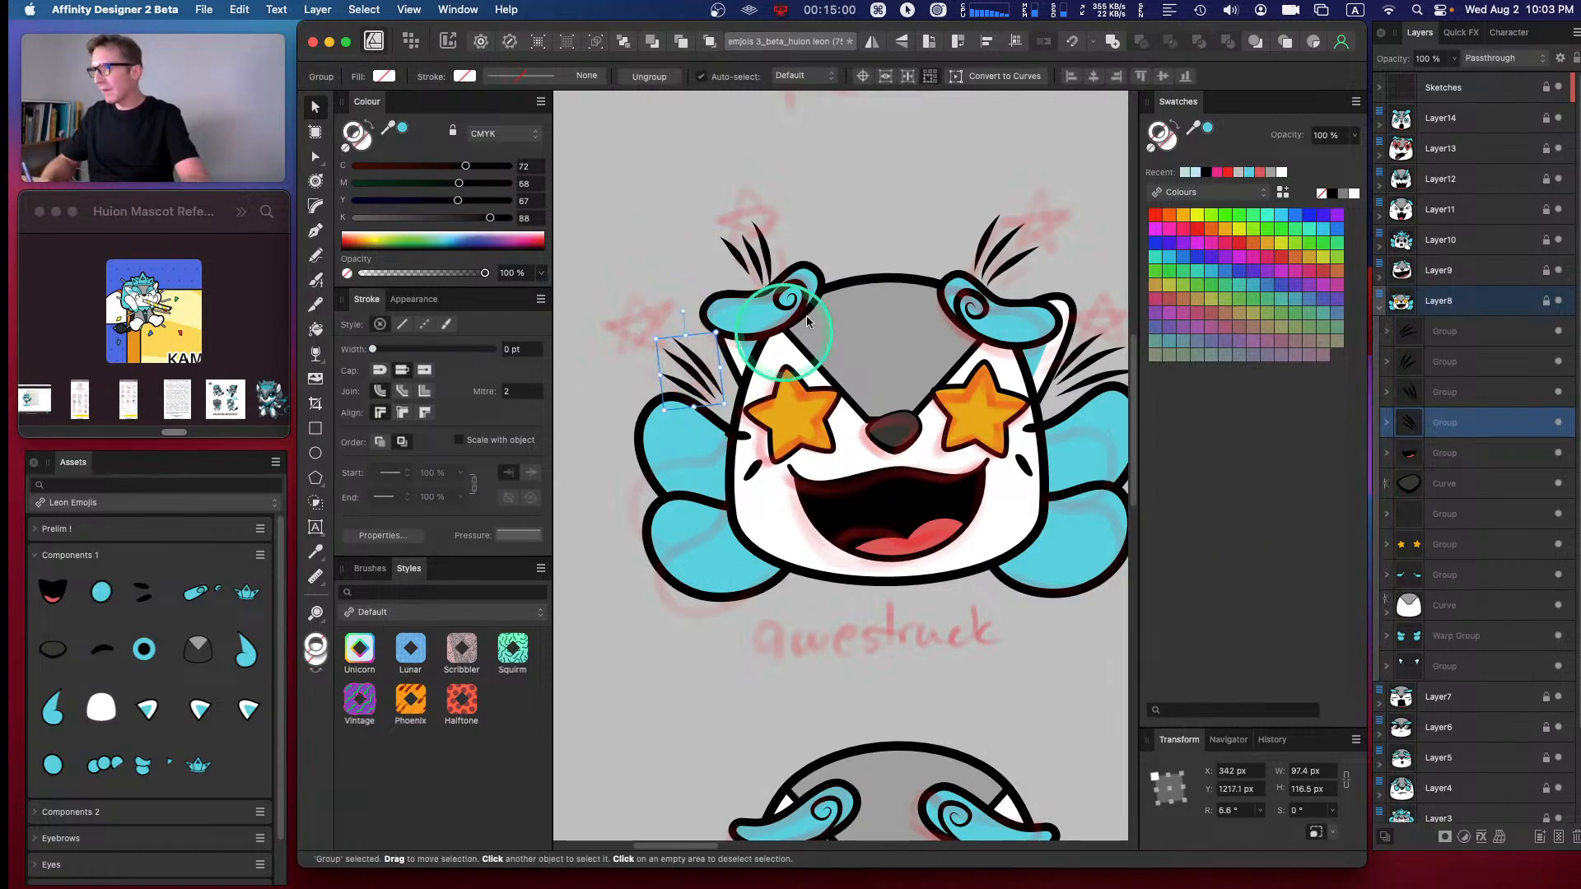
click(1023, 176)
- Add the right star eye's curve from the star group to the Components 1 category of the Leon Emojis assets
click(1418, 558)
click(1386, 544)
click(1450, 574)
click(259, 555)
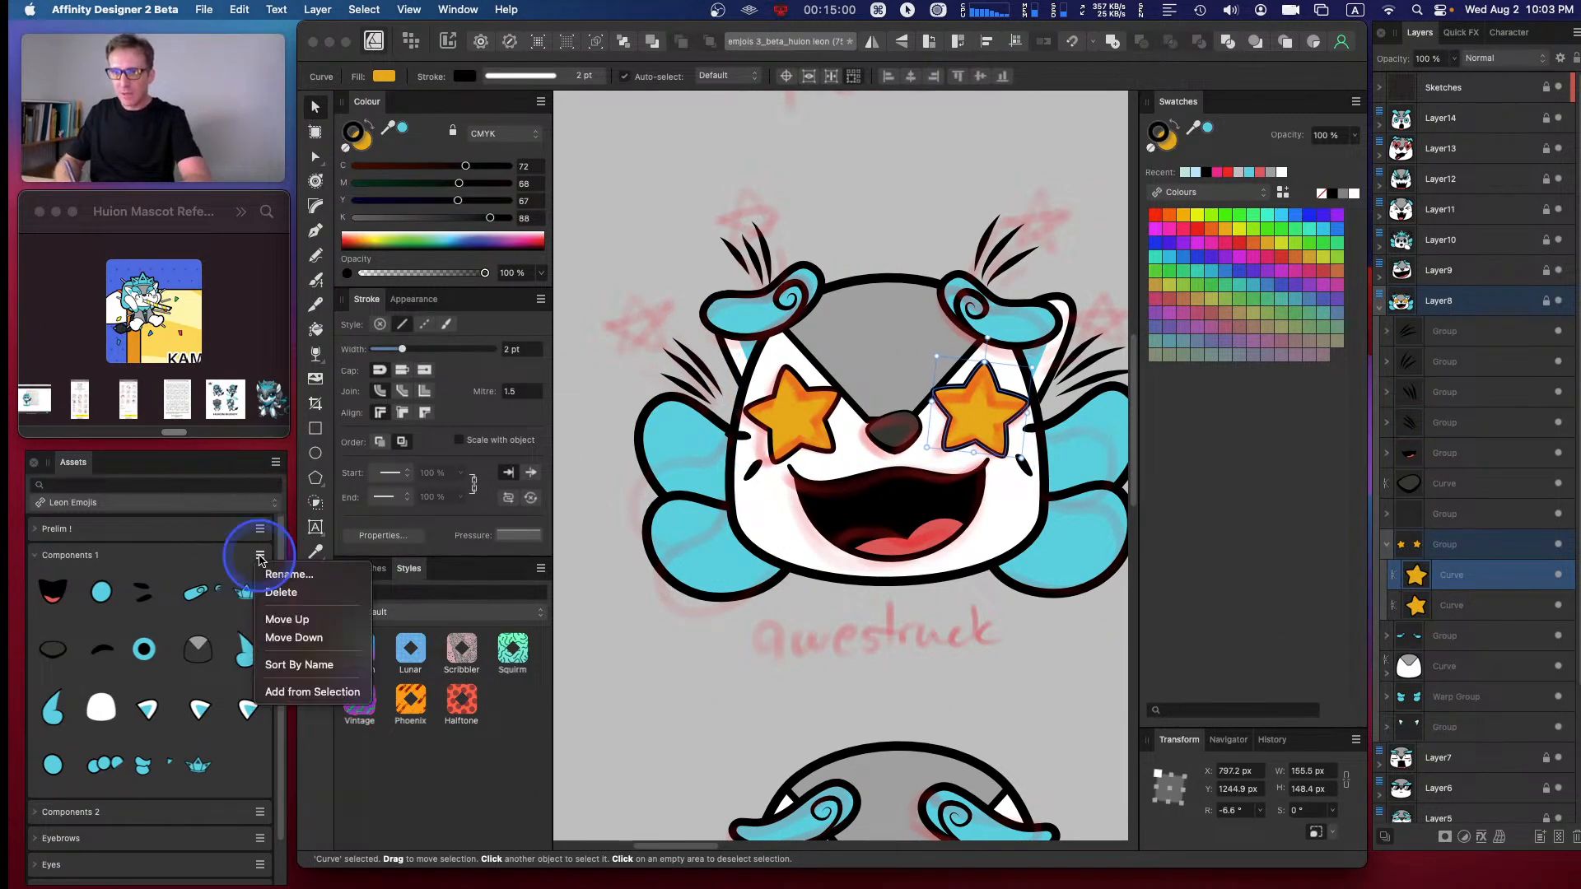
click(328, 691)
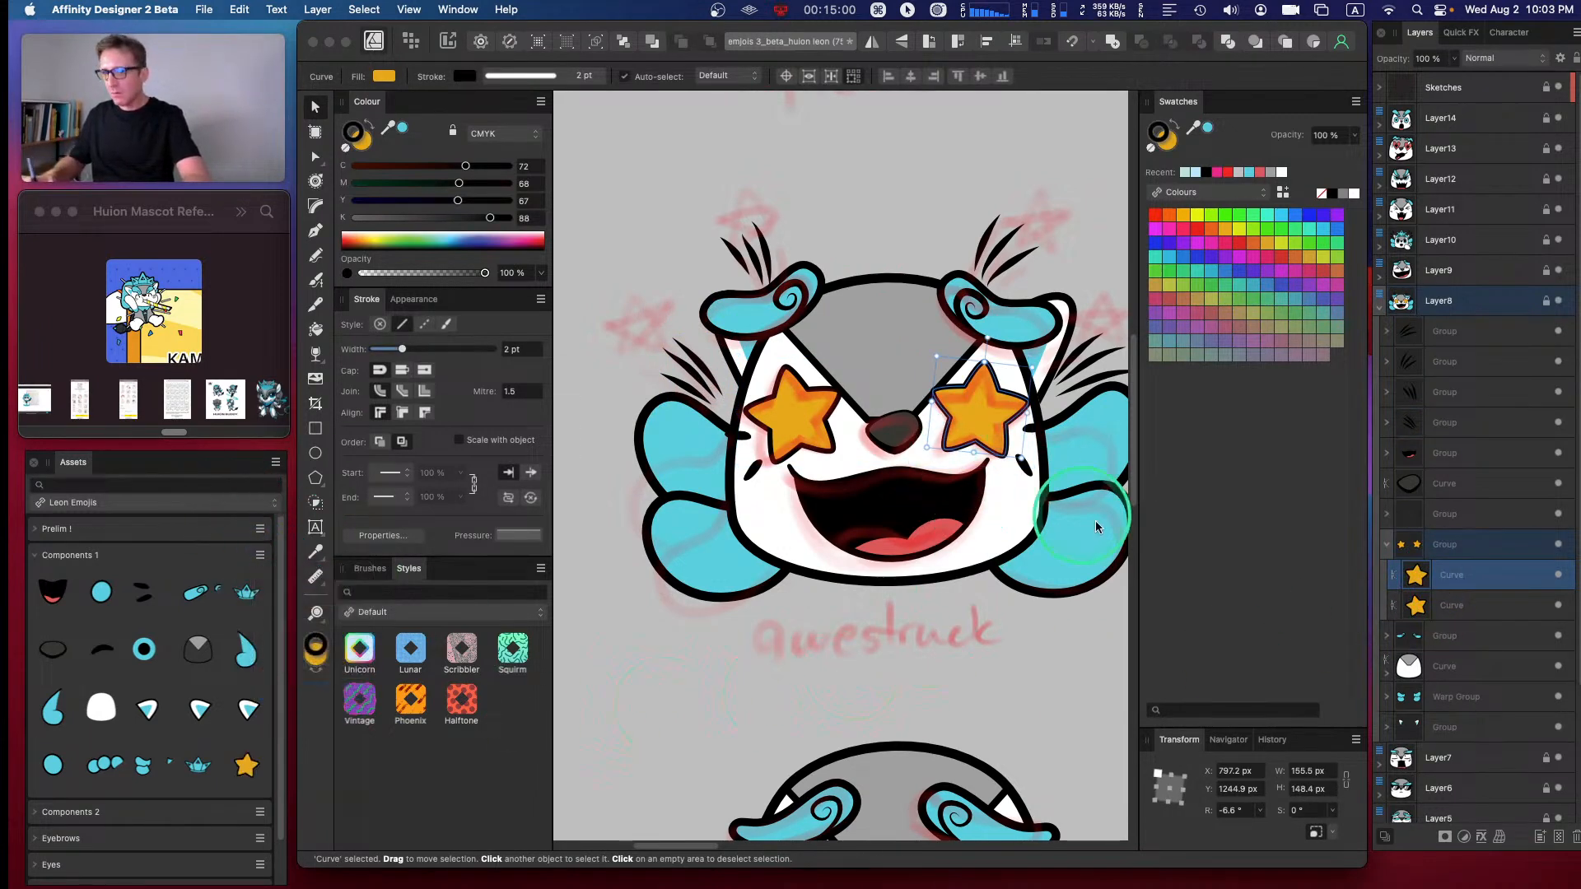
click(1386, 544)
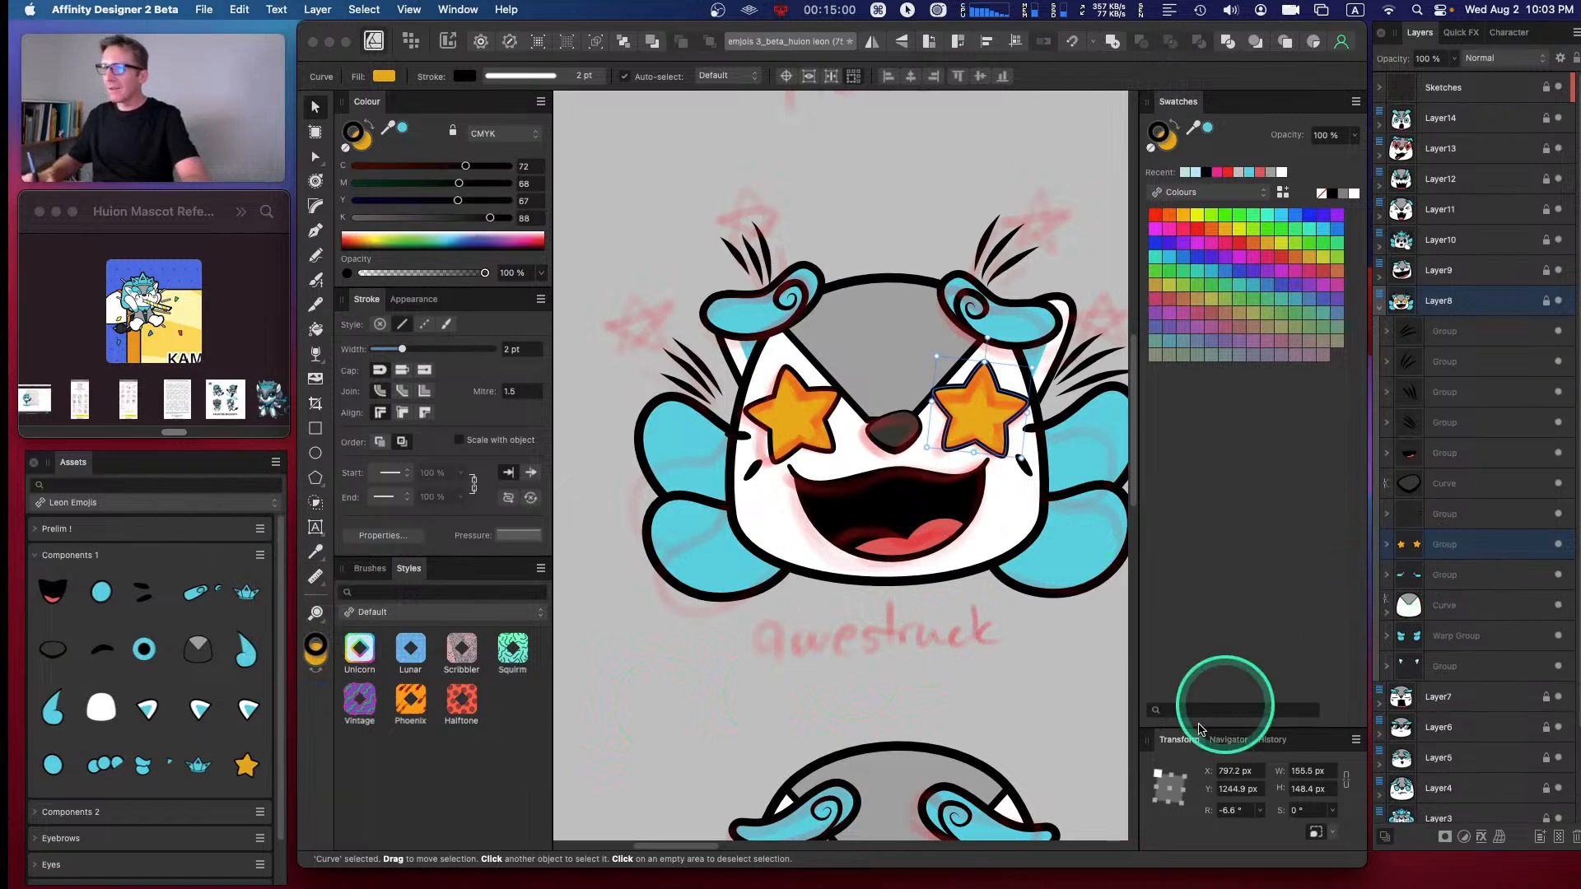
- Place the star asset at the left ear's star sketch, atop Layer8, scaled to about 95 px wide and rotated to about -18°
click(253, 771)
drag(251, 769, 656, 300)
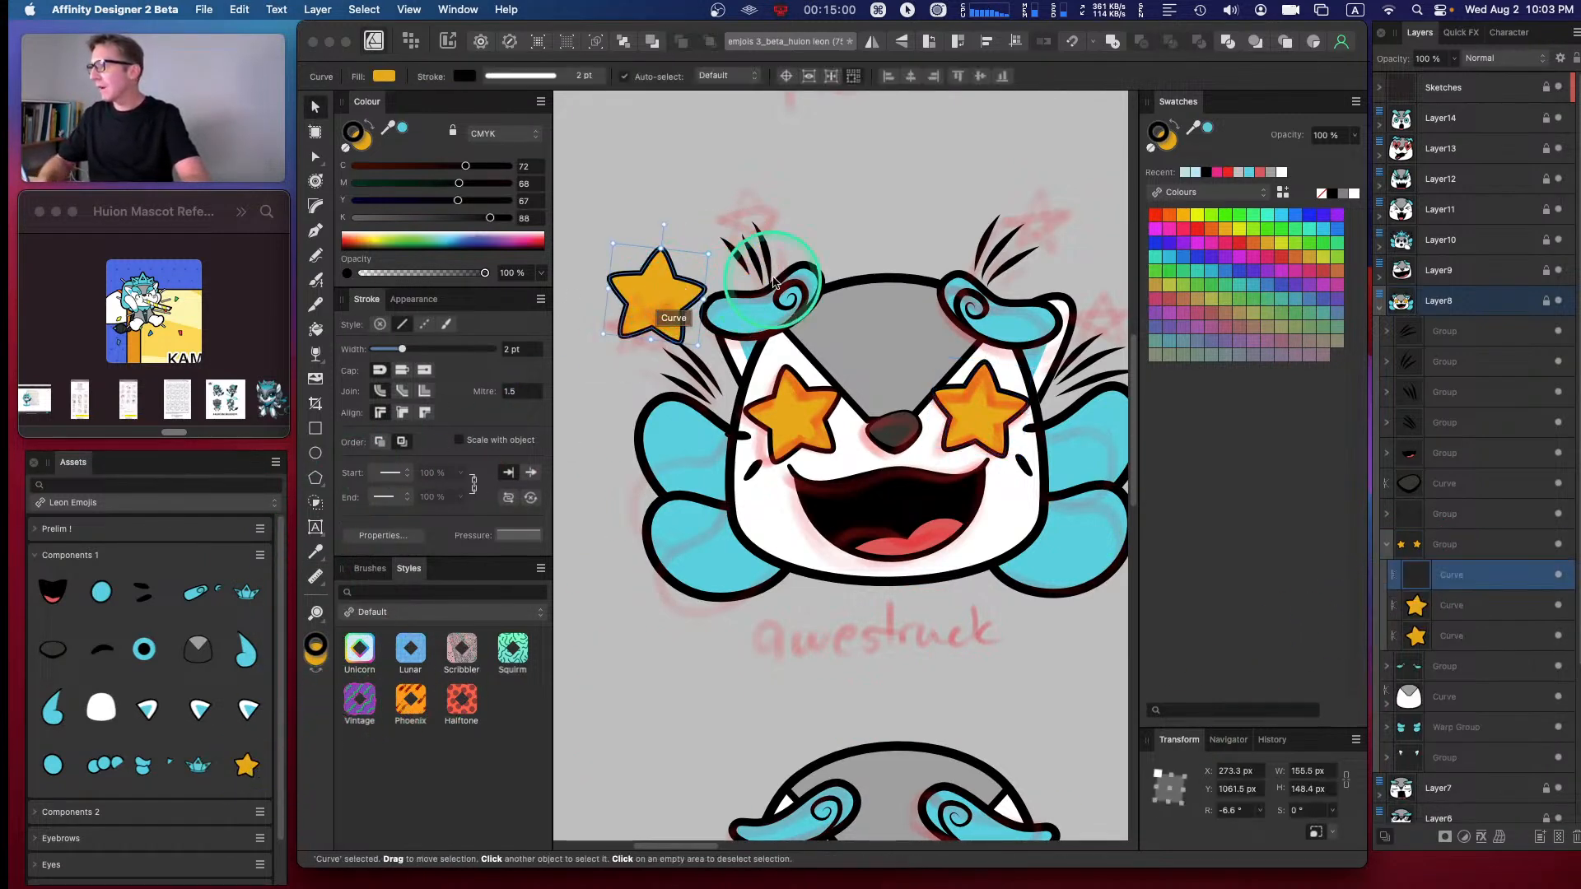
drag(1446, 575, 1451, 315)
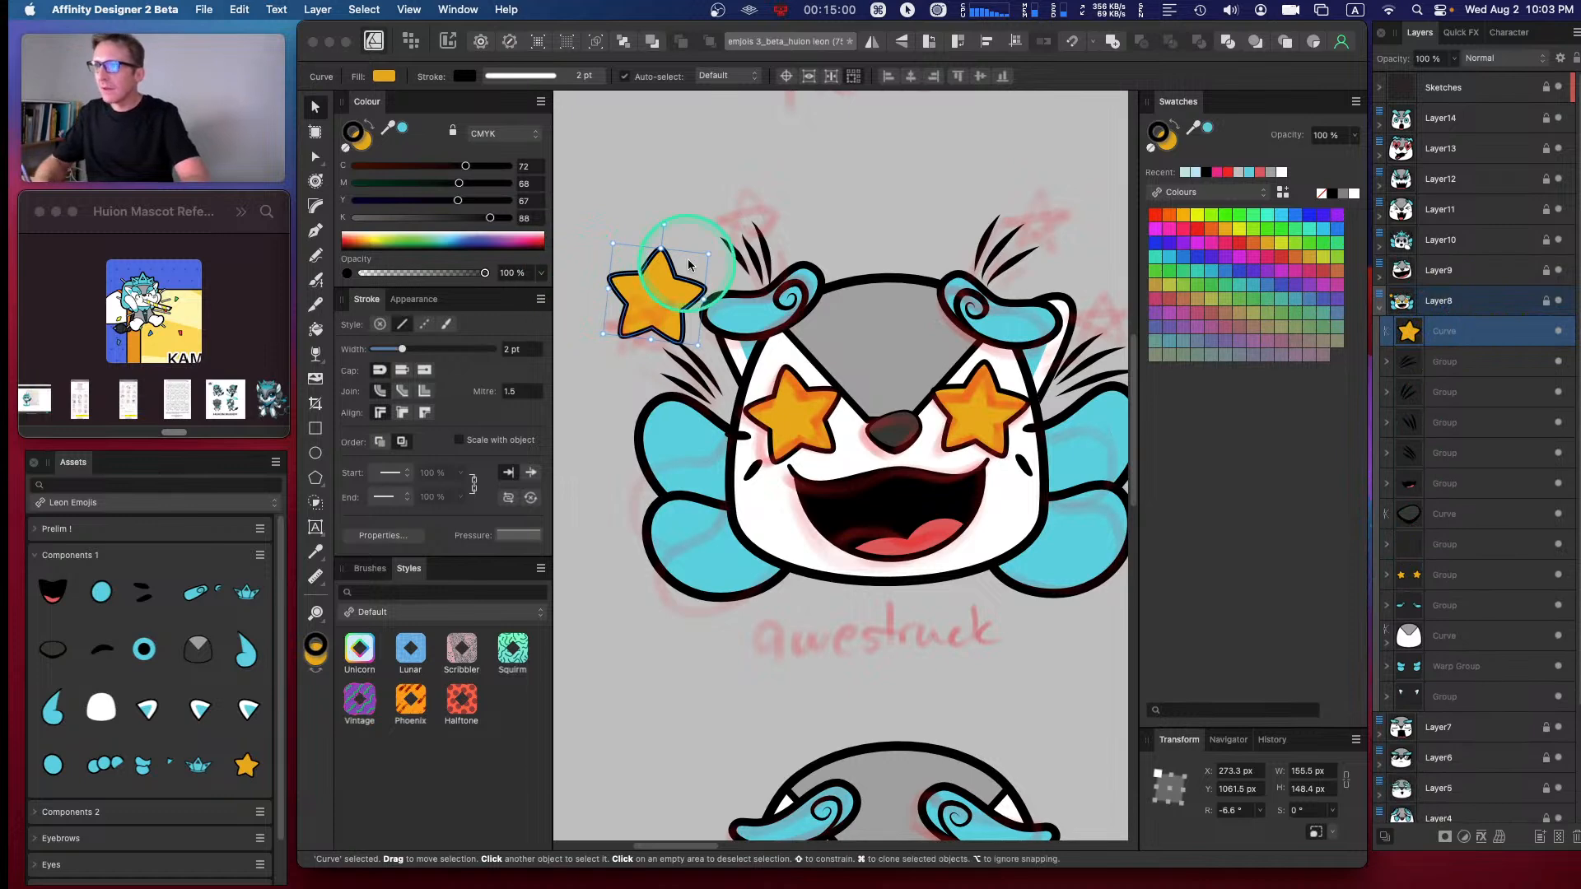
drag(708, 255, 663, 265)
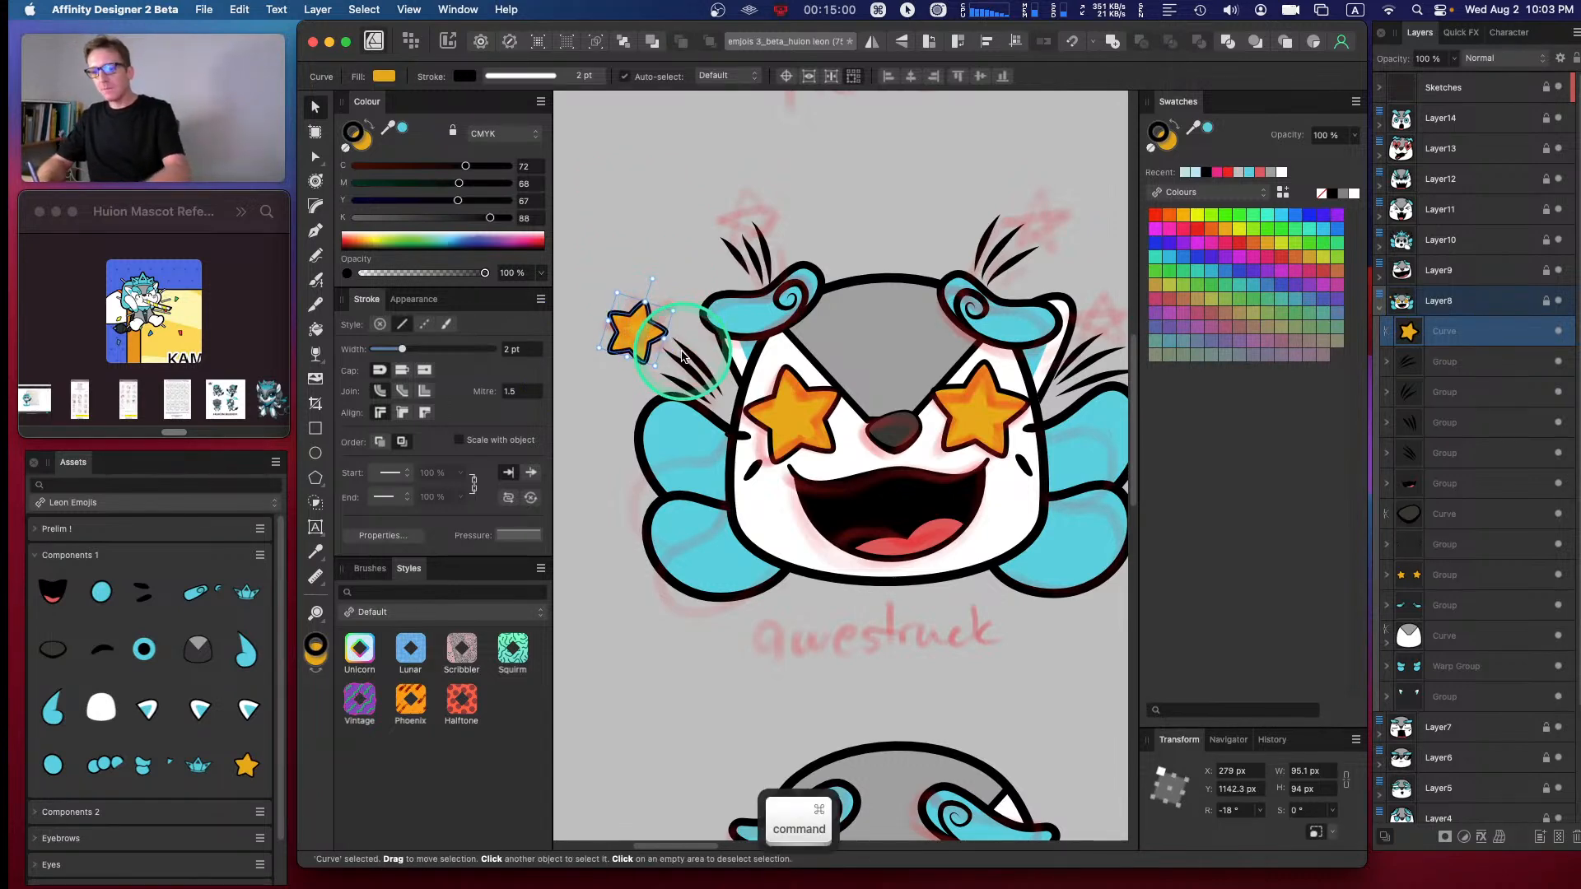
- Duplicate the small star onto the strokes above the left eyebrow, about 81 px wide and rotated to about 60.7°
key(super+j)
drag(650, 325, 746, 201)
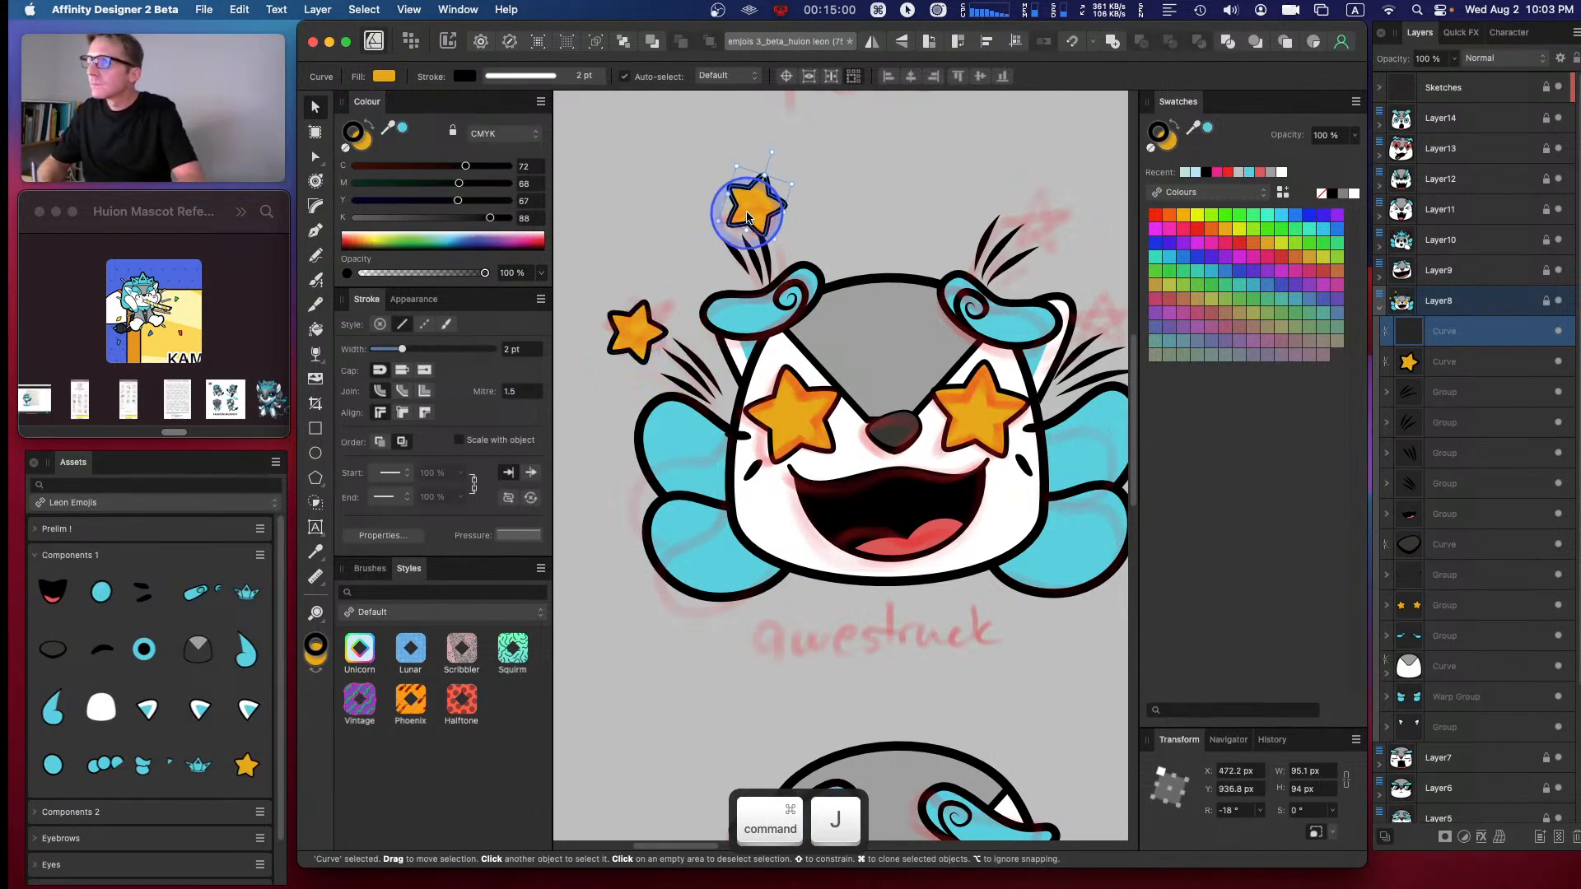
drag(773, 148, 721, 238)
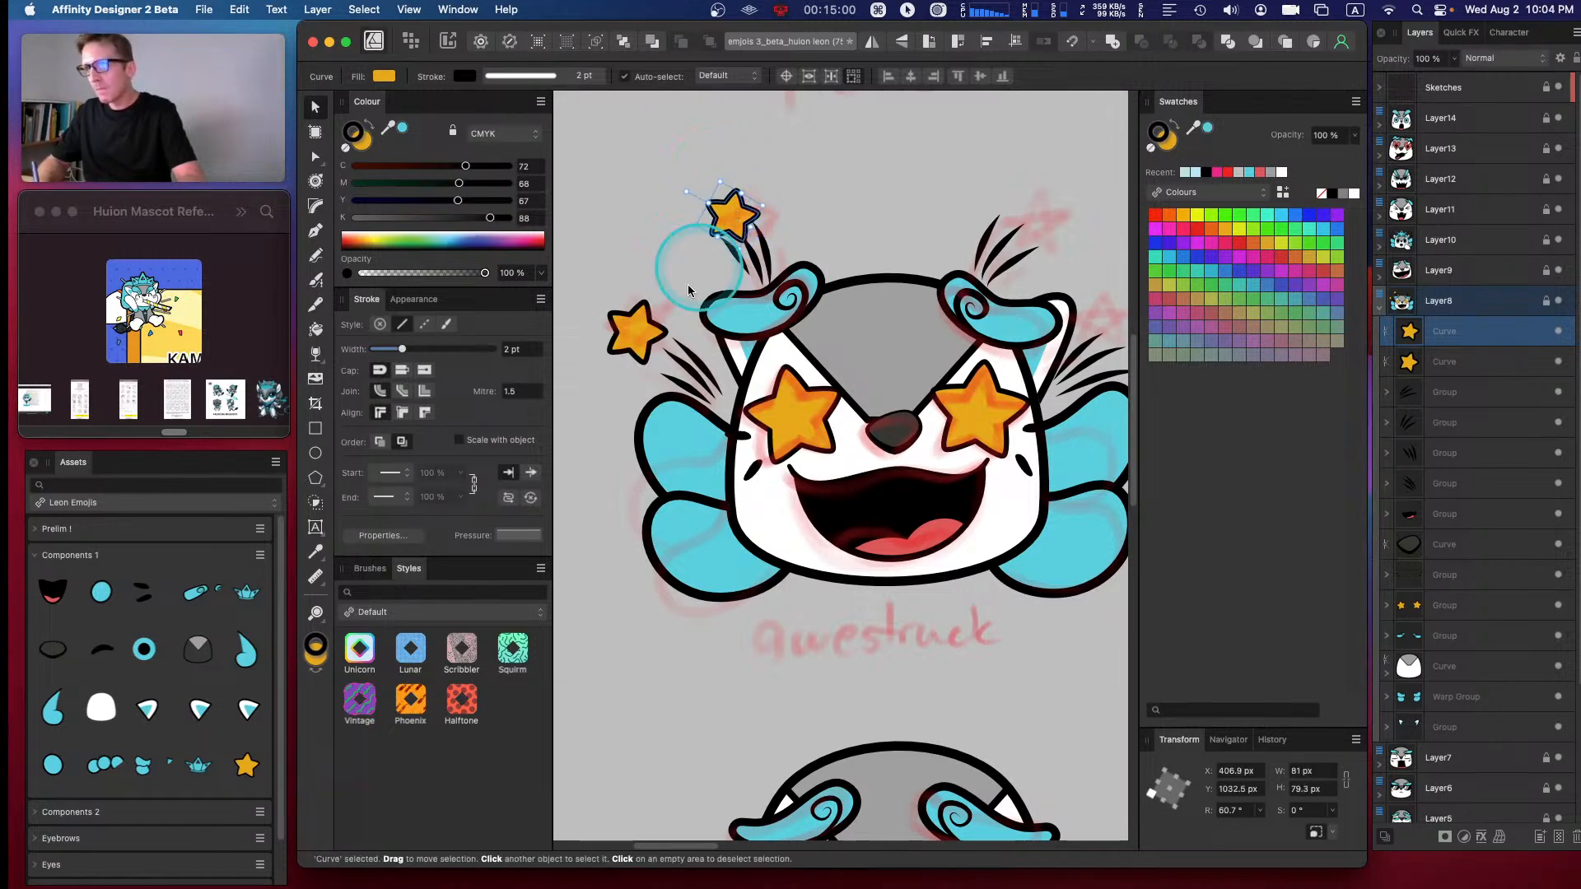
key(super+d)
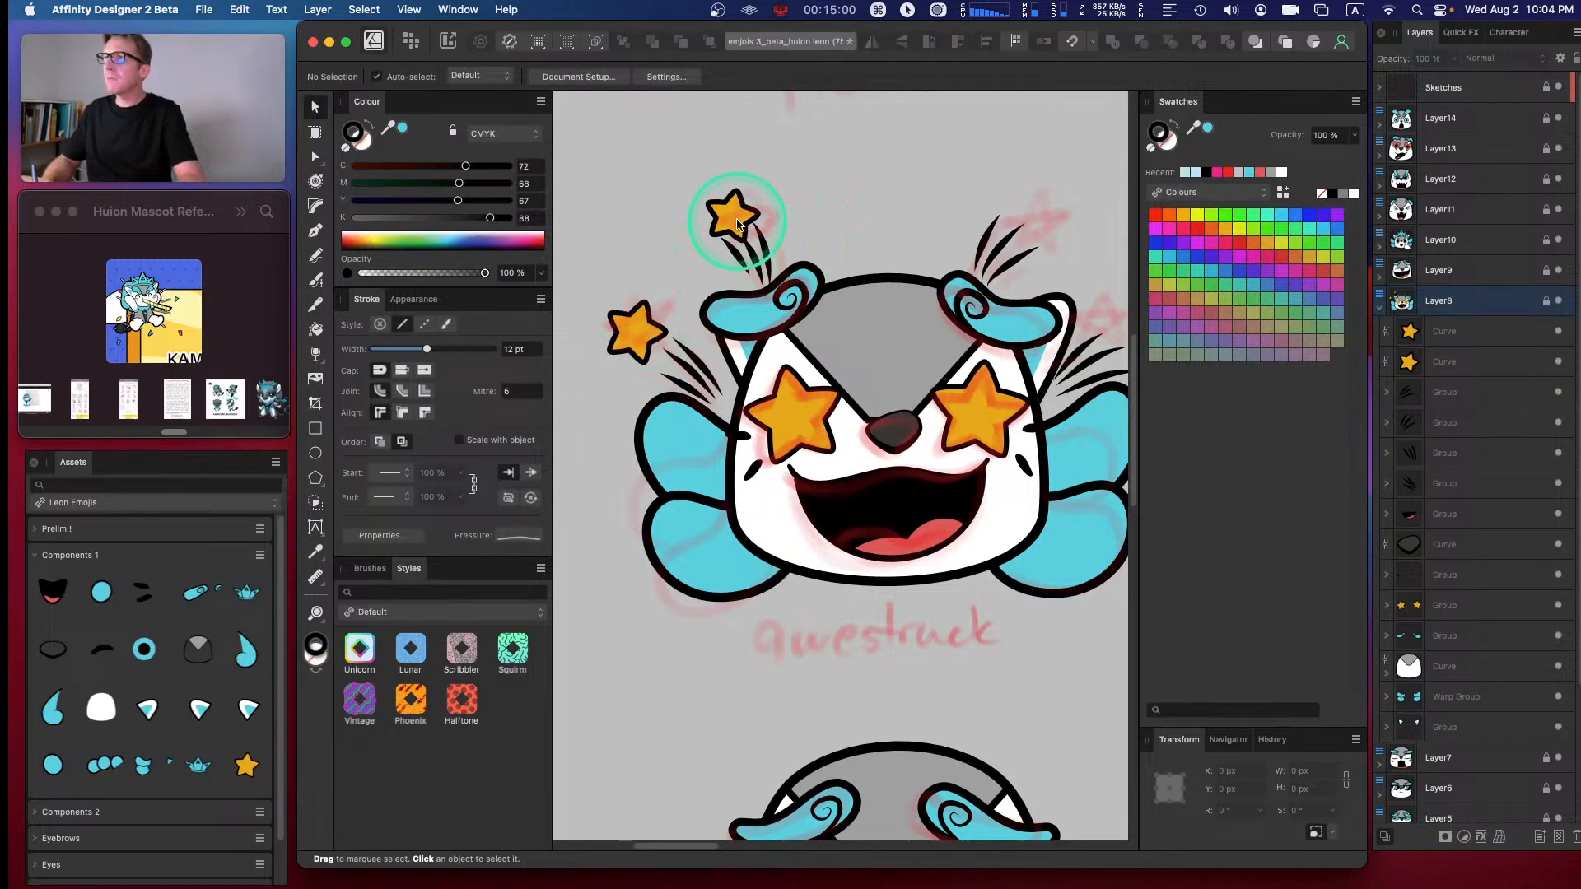
- Duplicate the left eyebrow's star onto the strokes above the right eyebrow, about 100 px wide and rotated to about -22.5°
click(1431, 330)
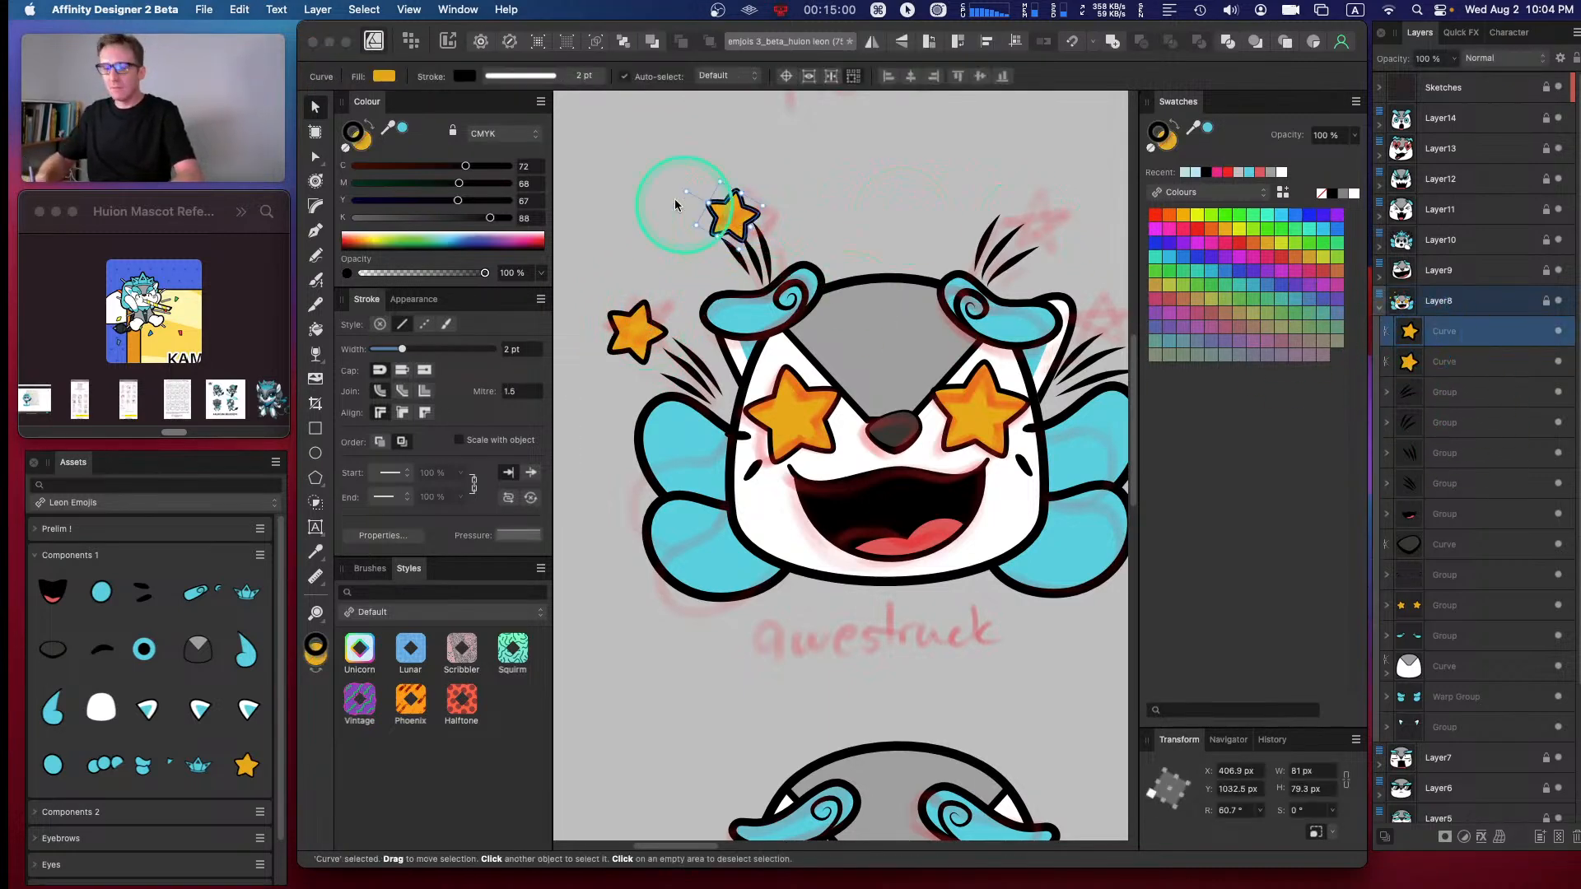
key(super+j)
drag(859, 191, 731, 191)
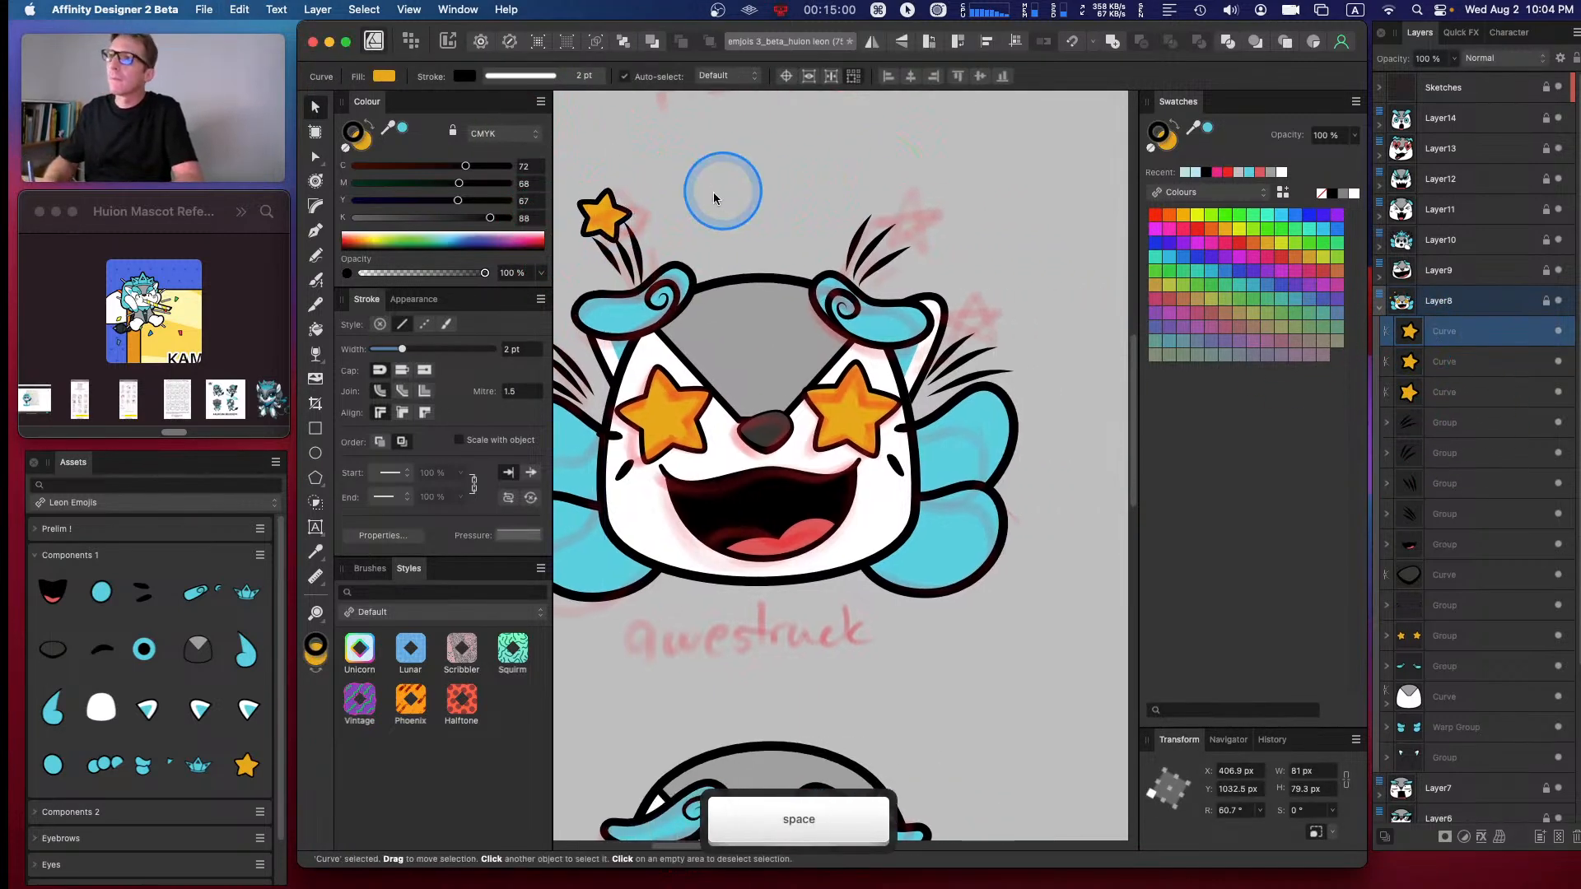
drag(597, 224, 954, 148)
drag(943, 216, 908, 223)
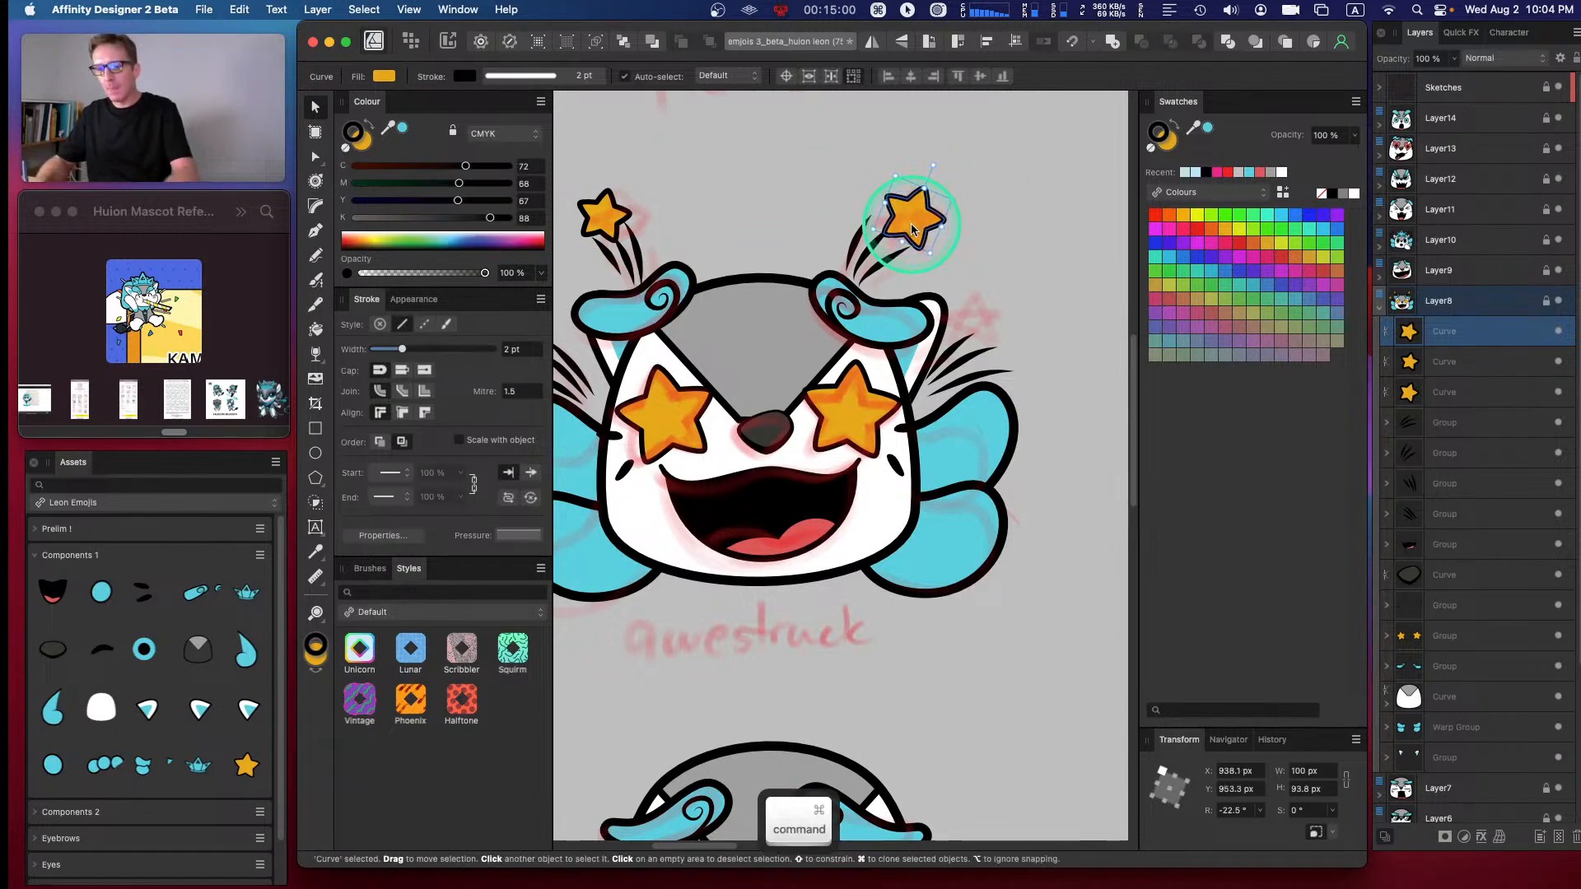
key(super+j)
click(955, 212)
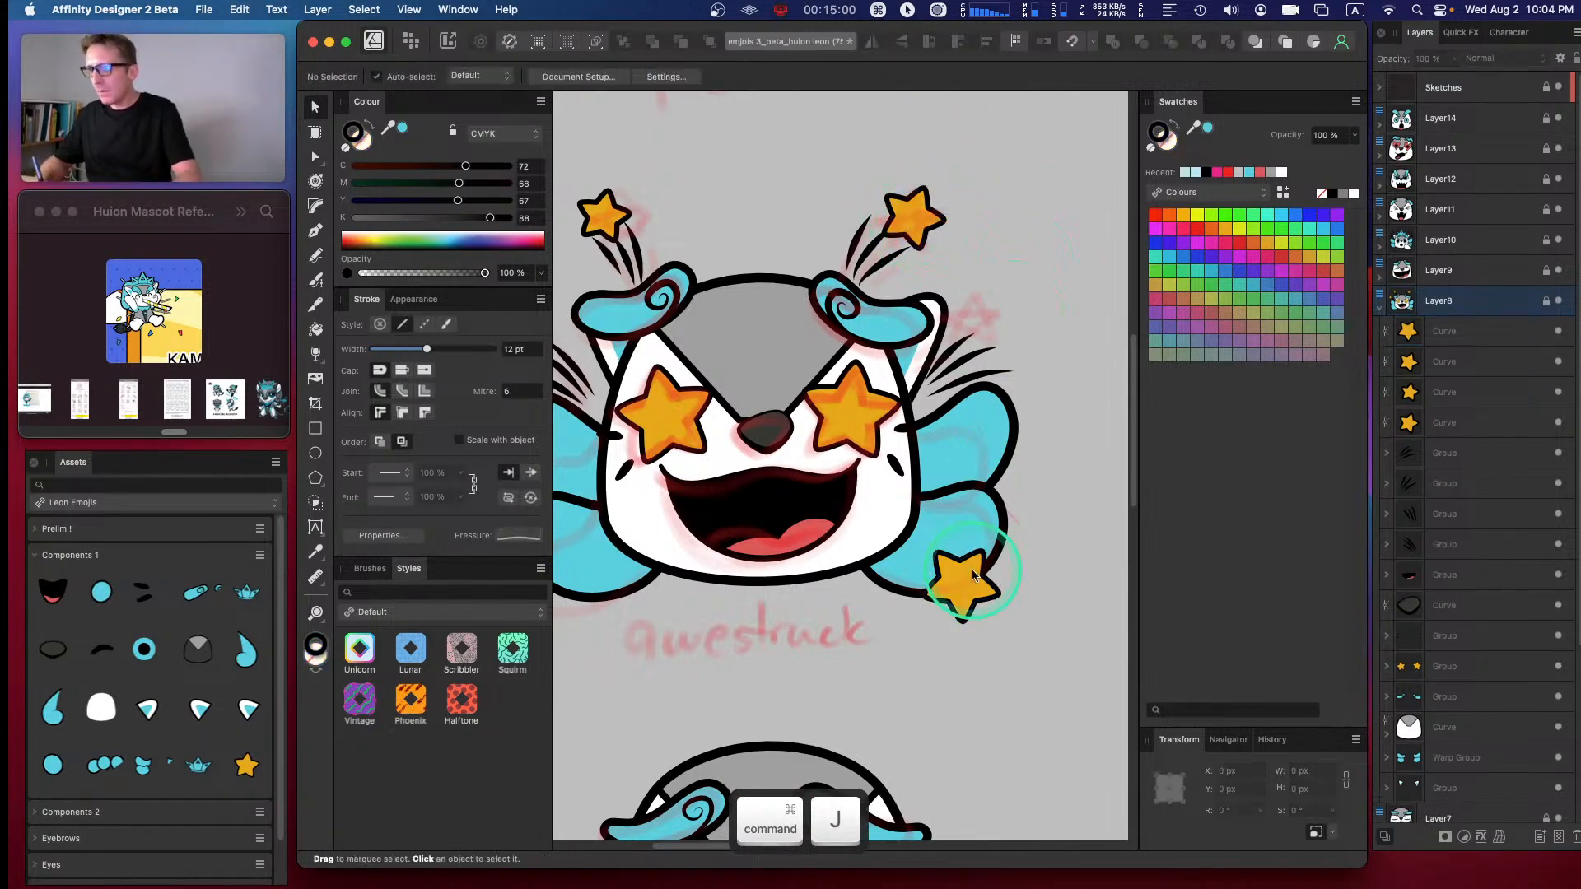
key(super+z)
key(super+z)
- Duplicate the star above the right eyebrow to the strokes beside the right ear, rotate it to about 29.7° and deselect it
click(912, 233)
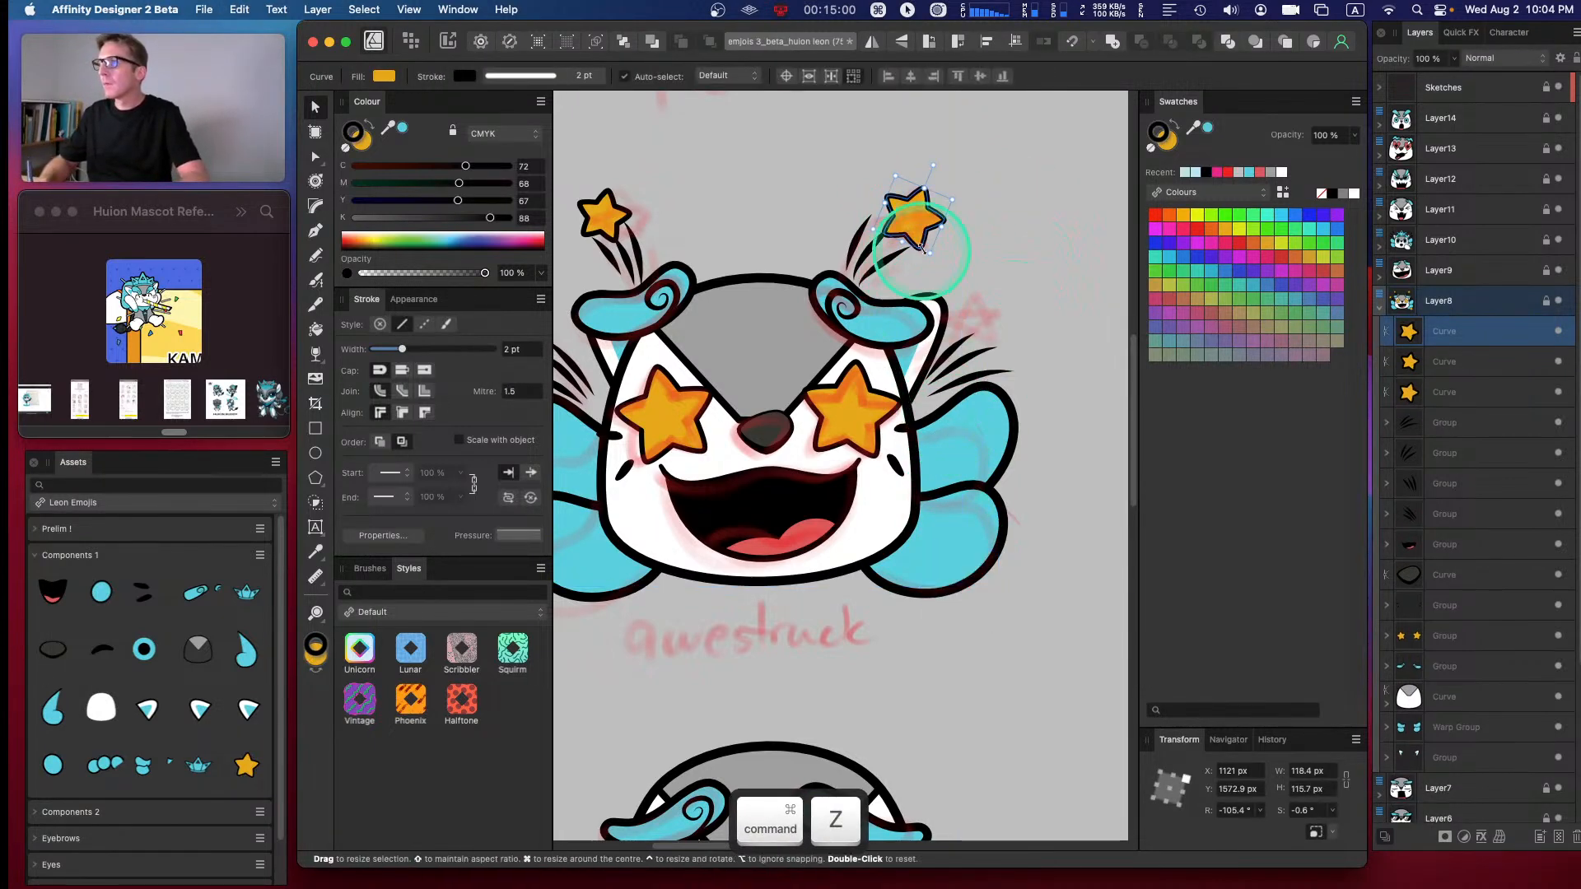
key(super+j)
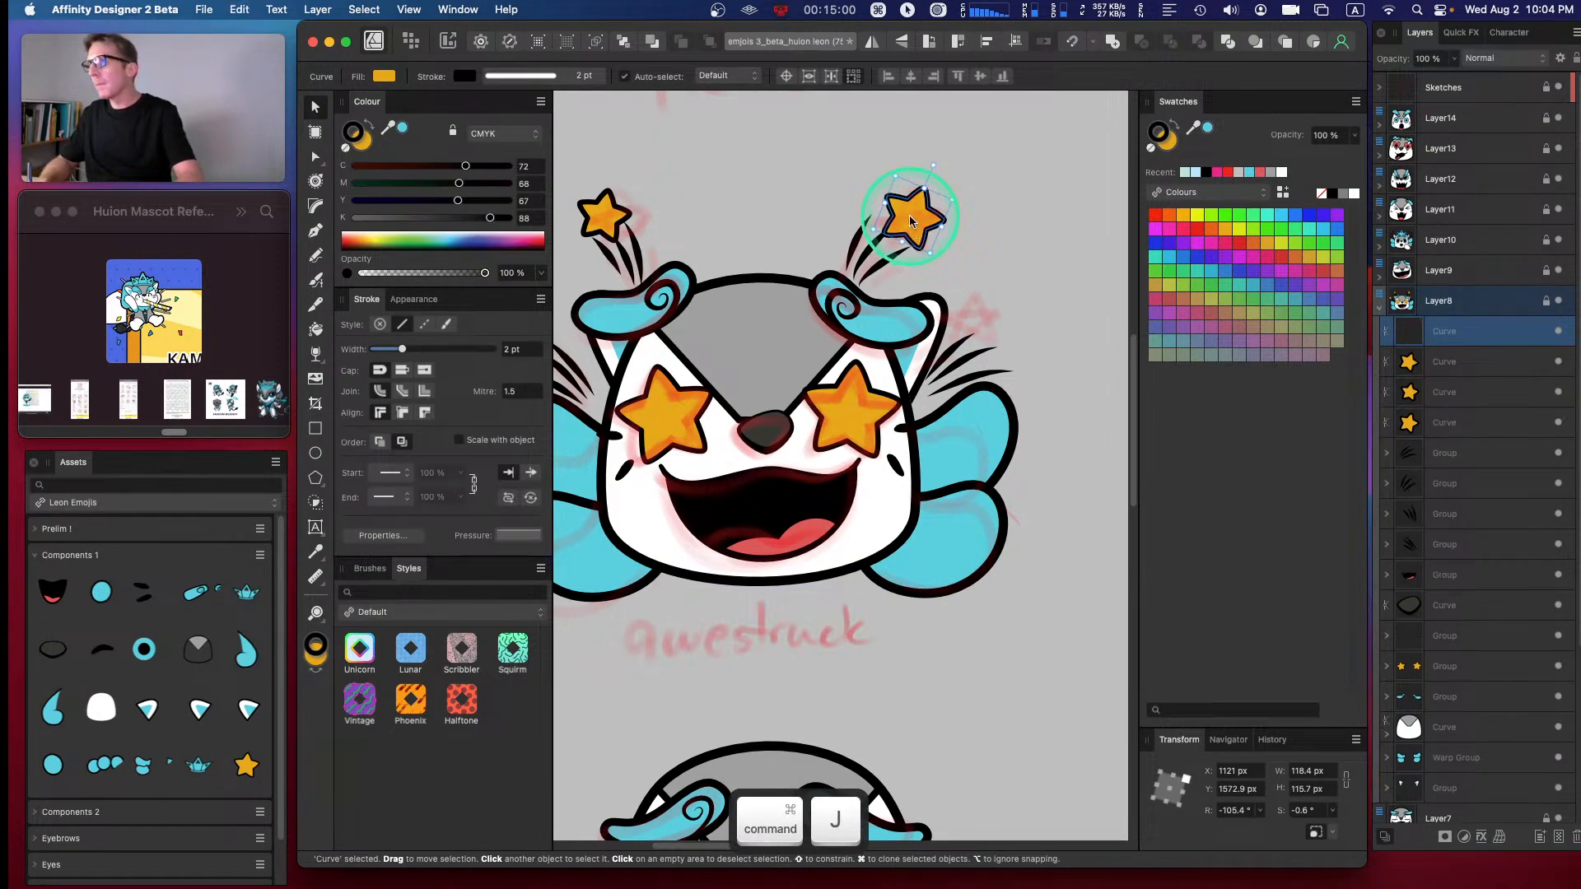
drag(979, 314, 1002, 345)
drag(1021, 288, 984, 275)
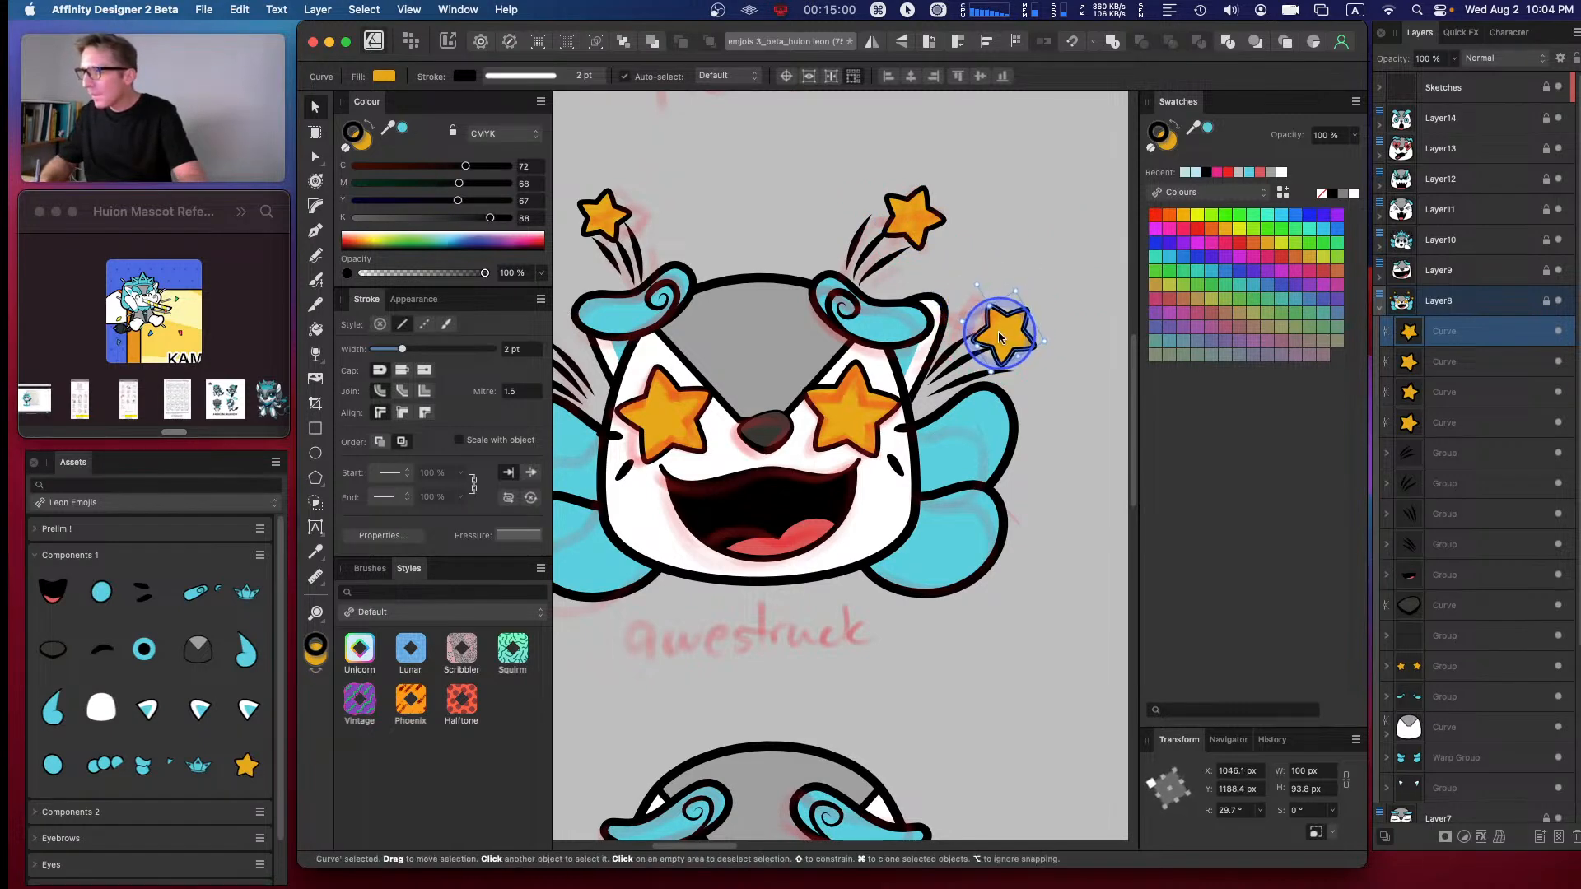
click(1083, 270)
- Check the awestruck emoji with its flying stars against the other emojis on the sheet, then close up
key(space)
drag(1019, 349, 1058, 190)
key(super+minus)
key(super+minus)
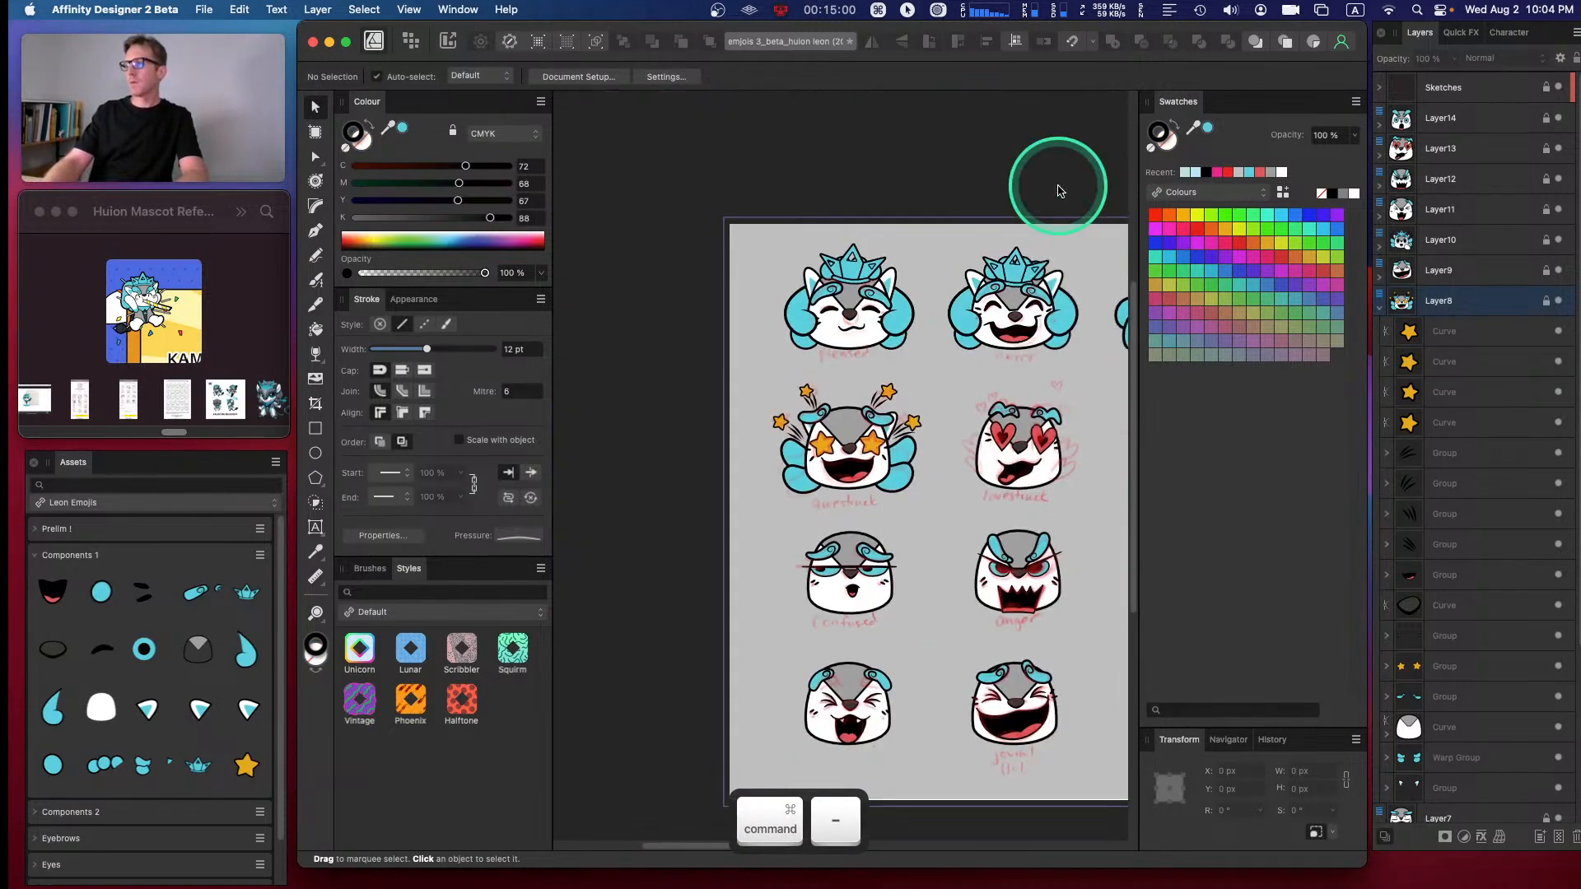
key(super+equal)
key(super+equal)
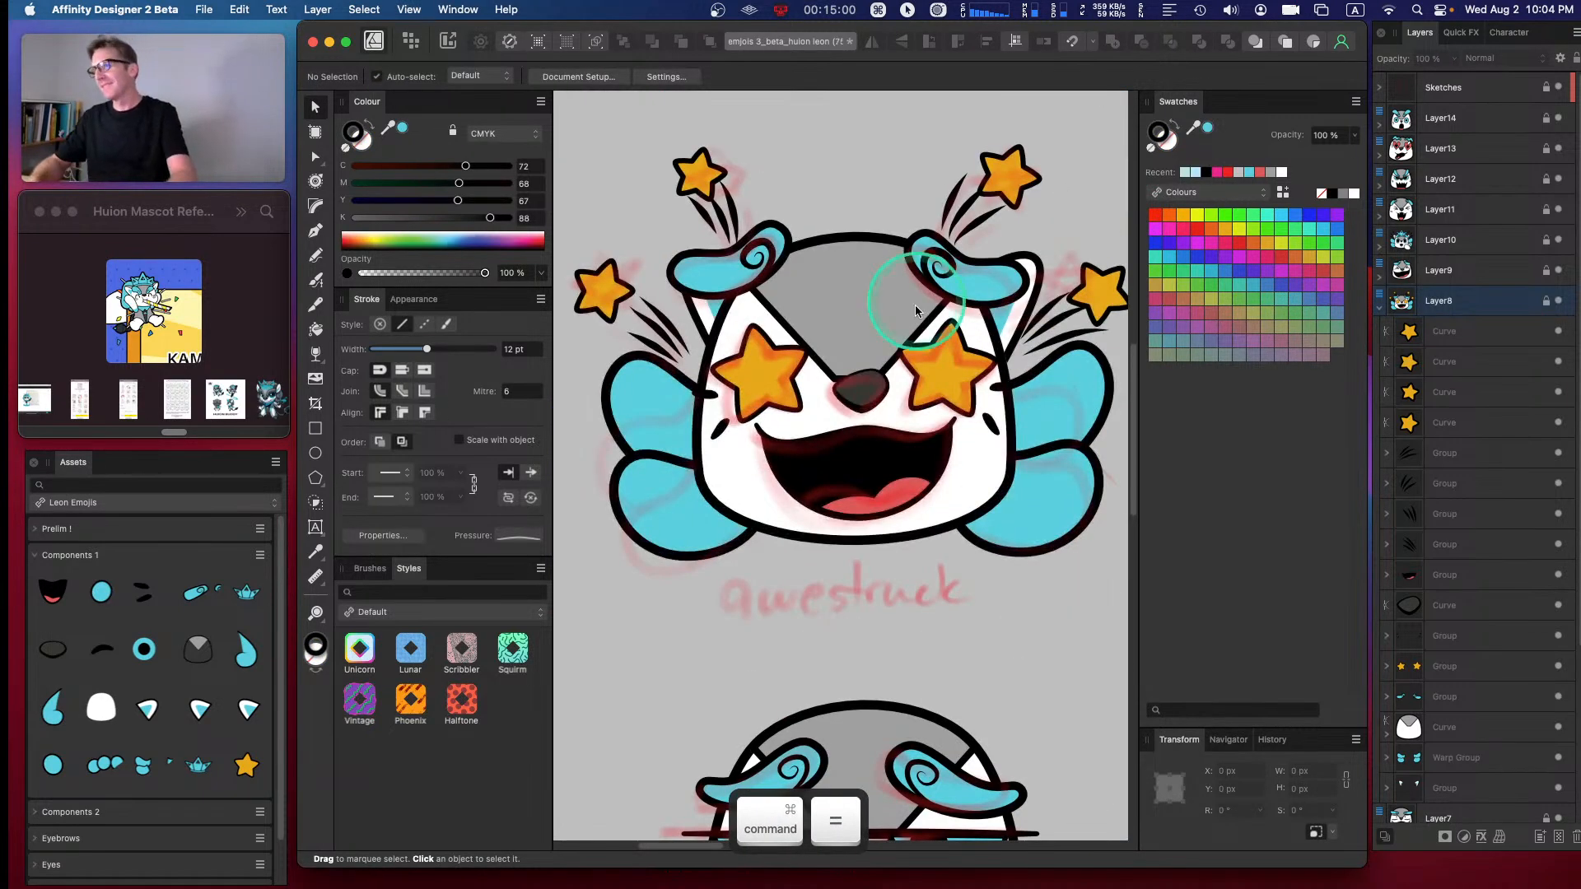
key(space)
mouse_move(955, 398)
mouse_down()
mouse_move(865, 385)
mouse_move(938, 392)
mouse_up()
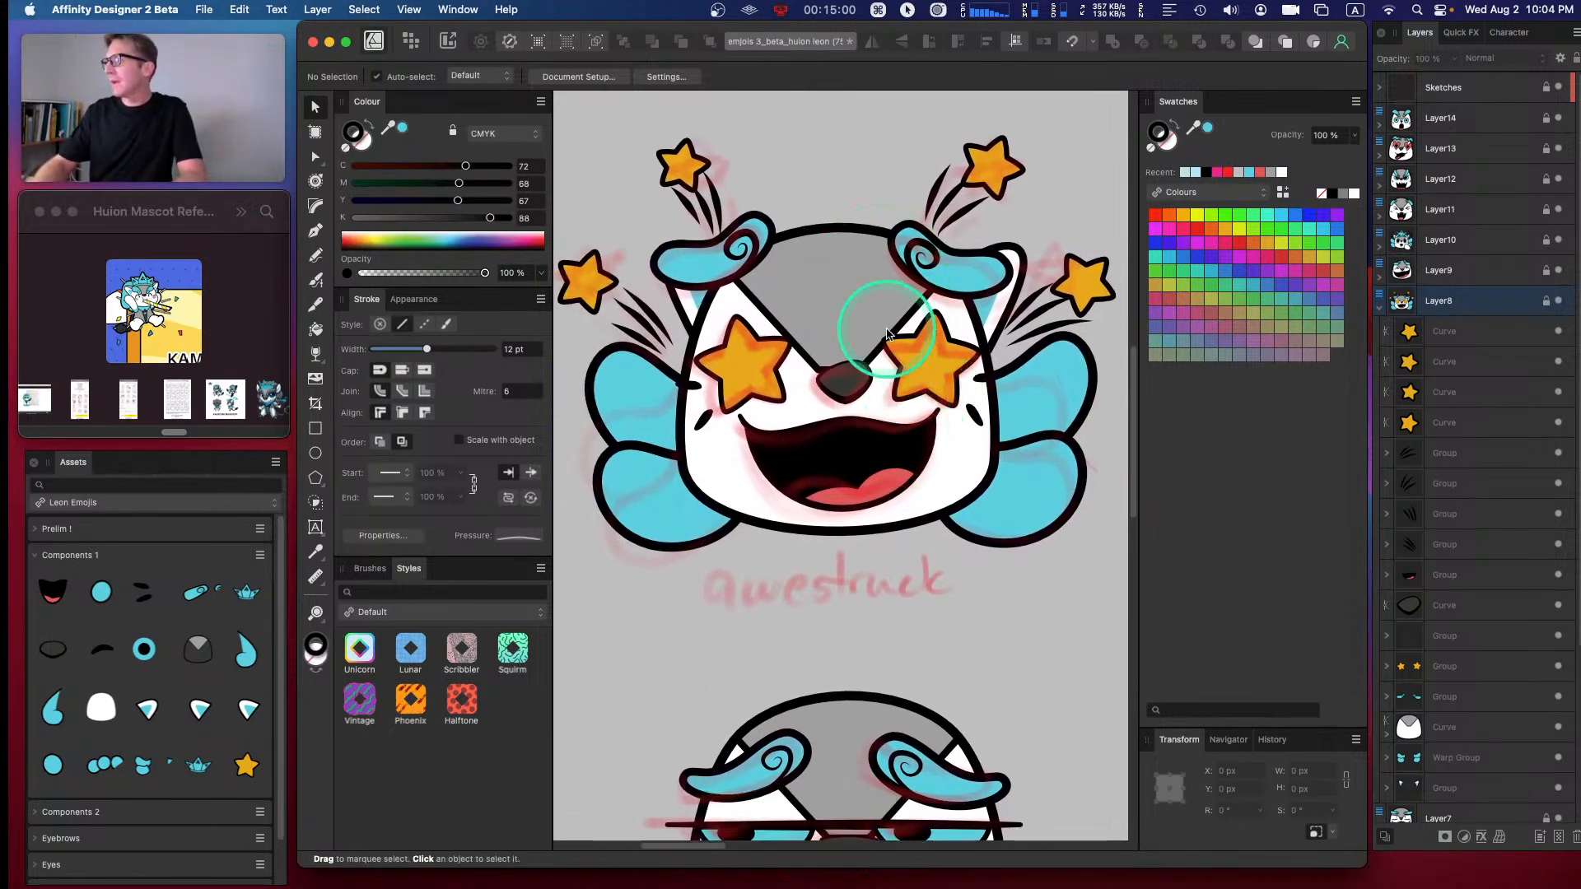
- Hide the Sketches layer and select both star eye curves with their fill colour active for editing
click(1558, 87)
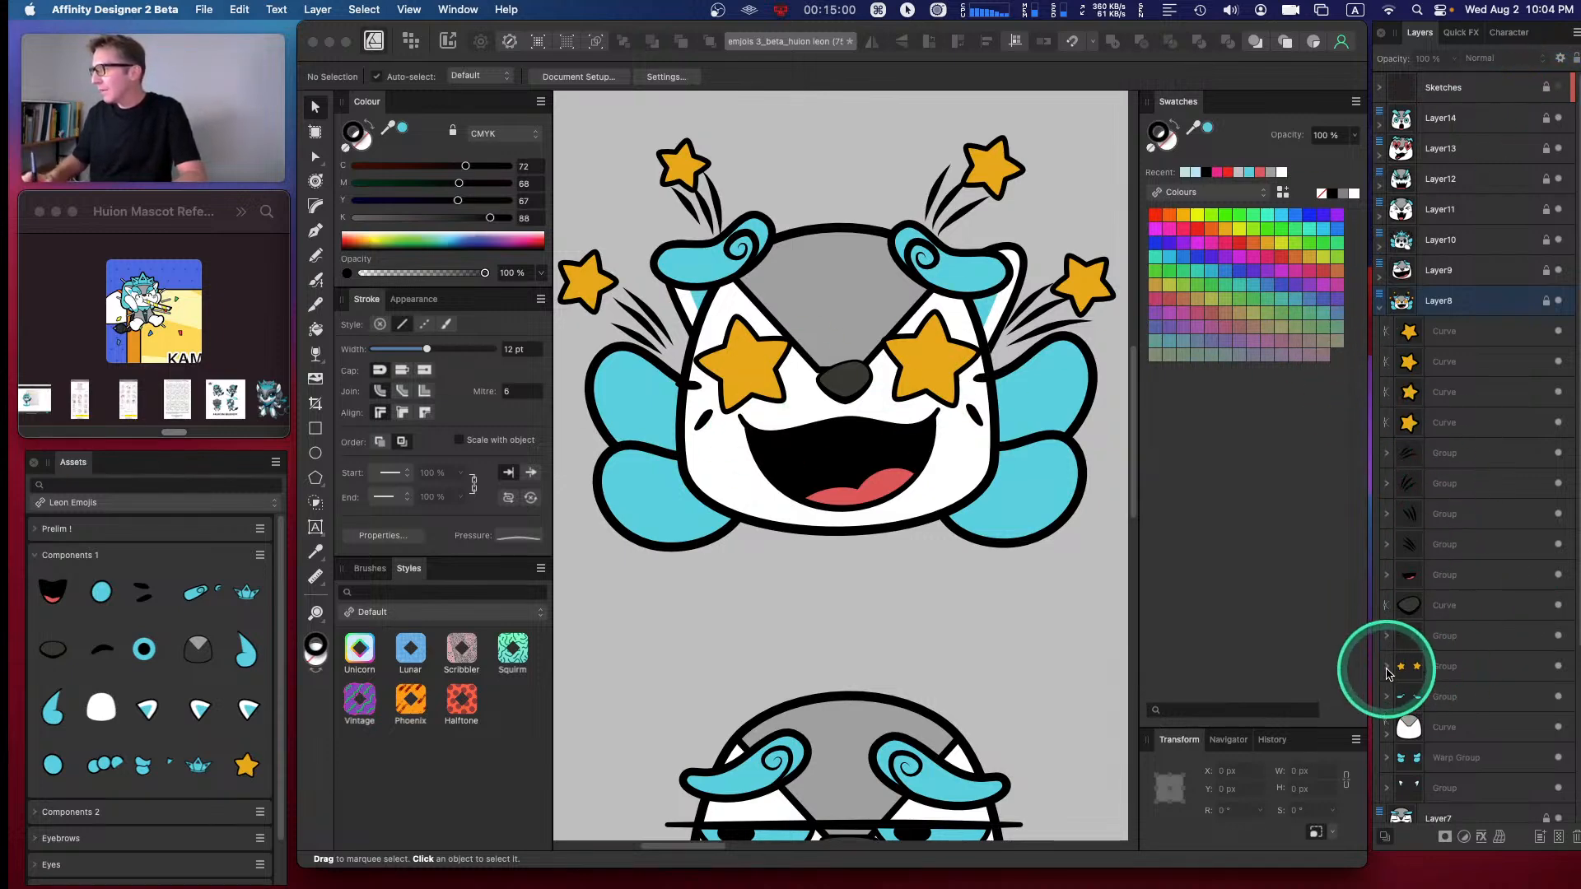
click(1387, 674)
click(1451, 696)
shift+click(1450, 727)
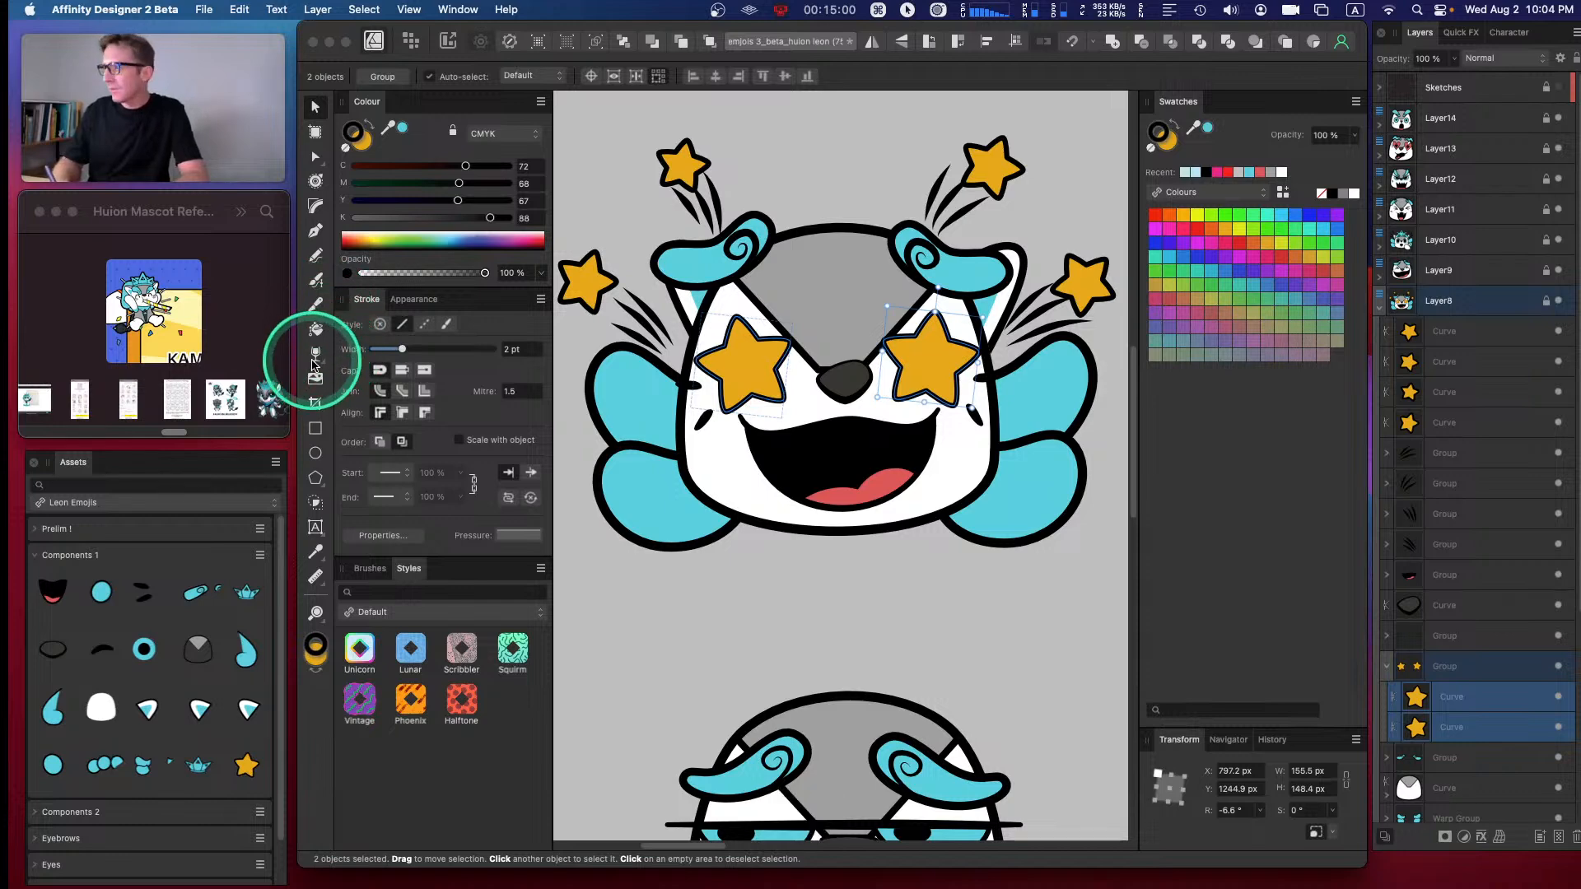
click(360, 139)
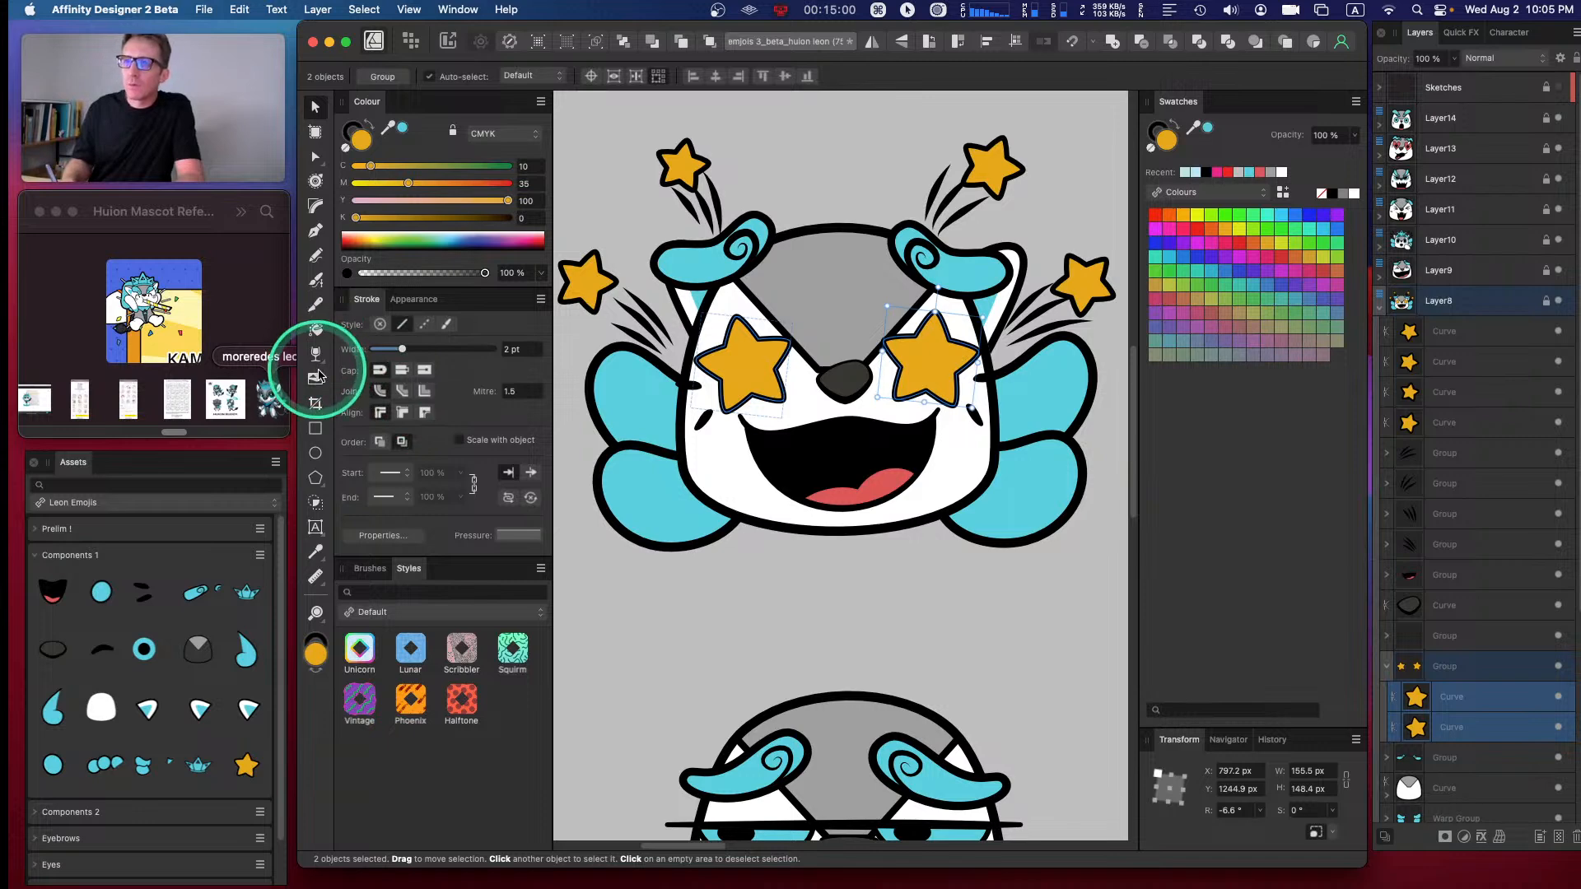
click(315, 428)
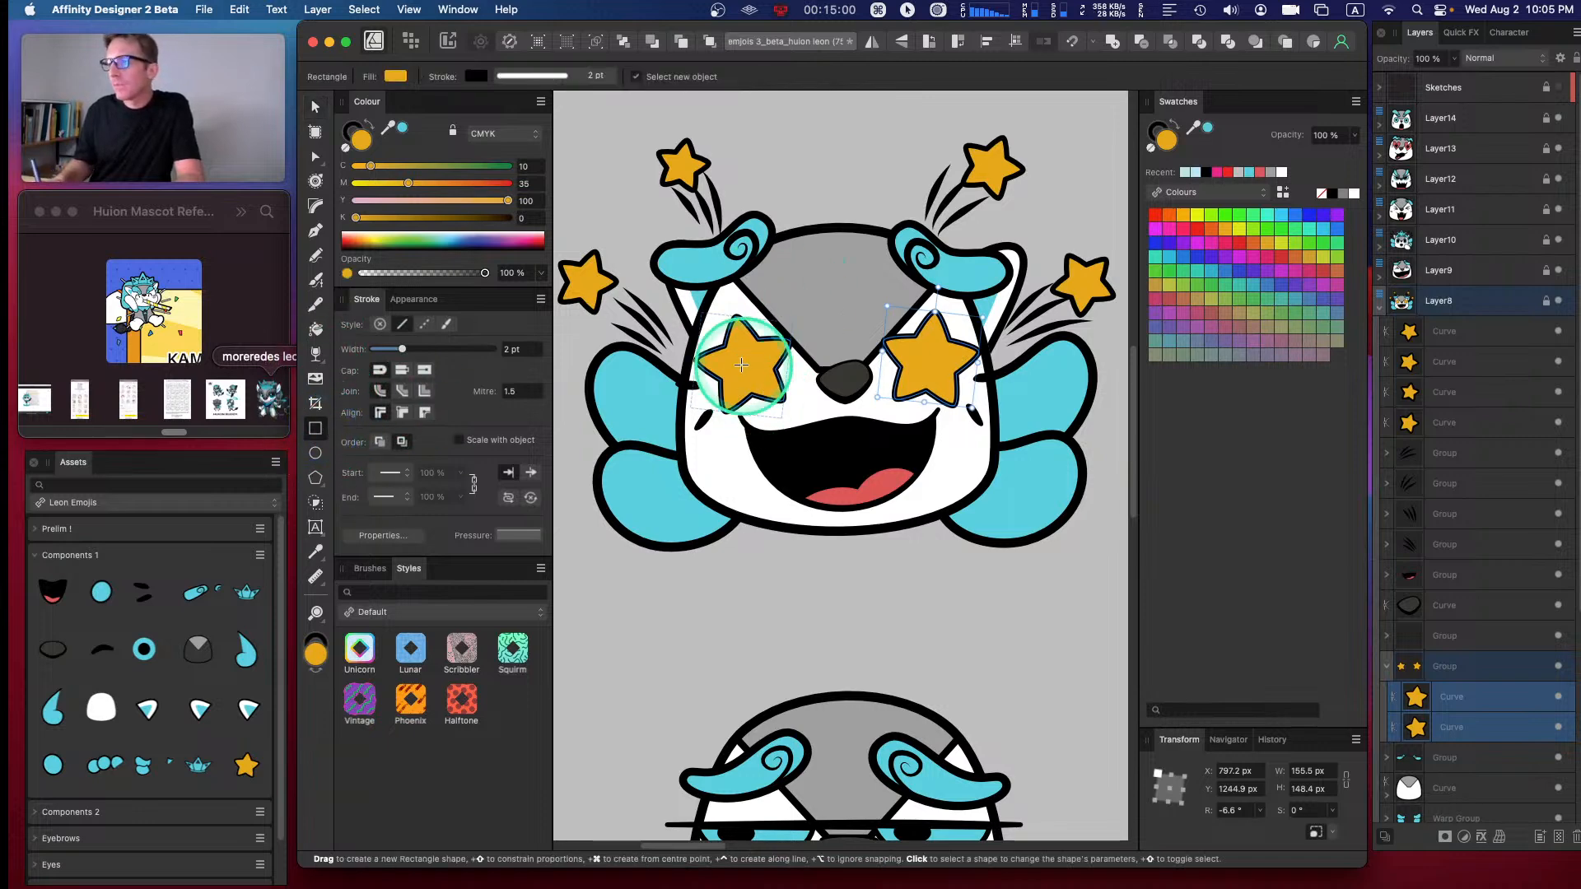
mouse_move(675, 292)
mouse_down()
mouse_move(1046, 420)
mouse_move(992, 389)
mouse_up()
key(super+z)
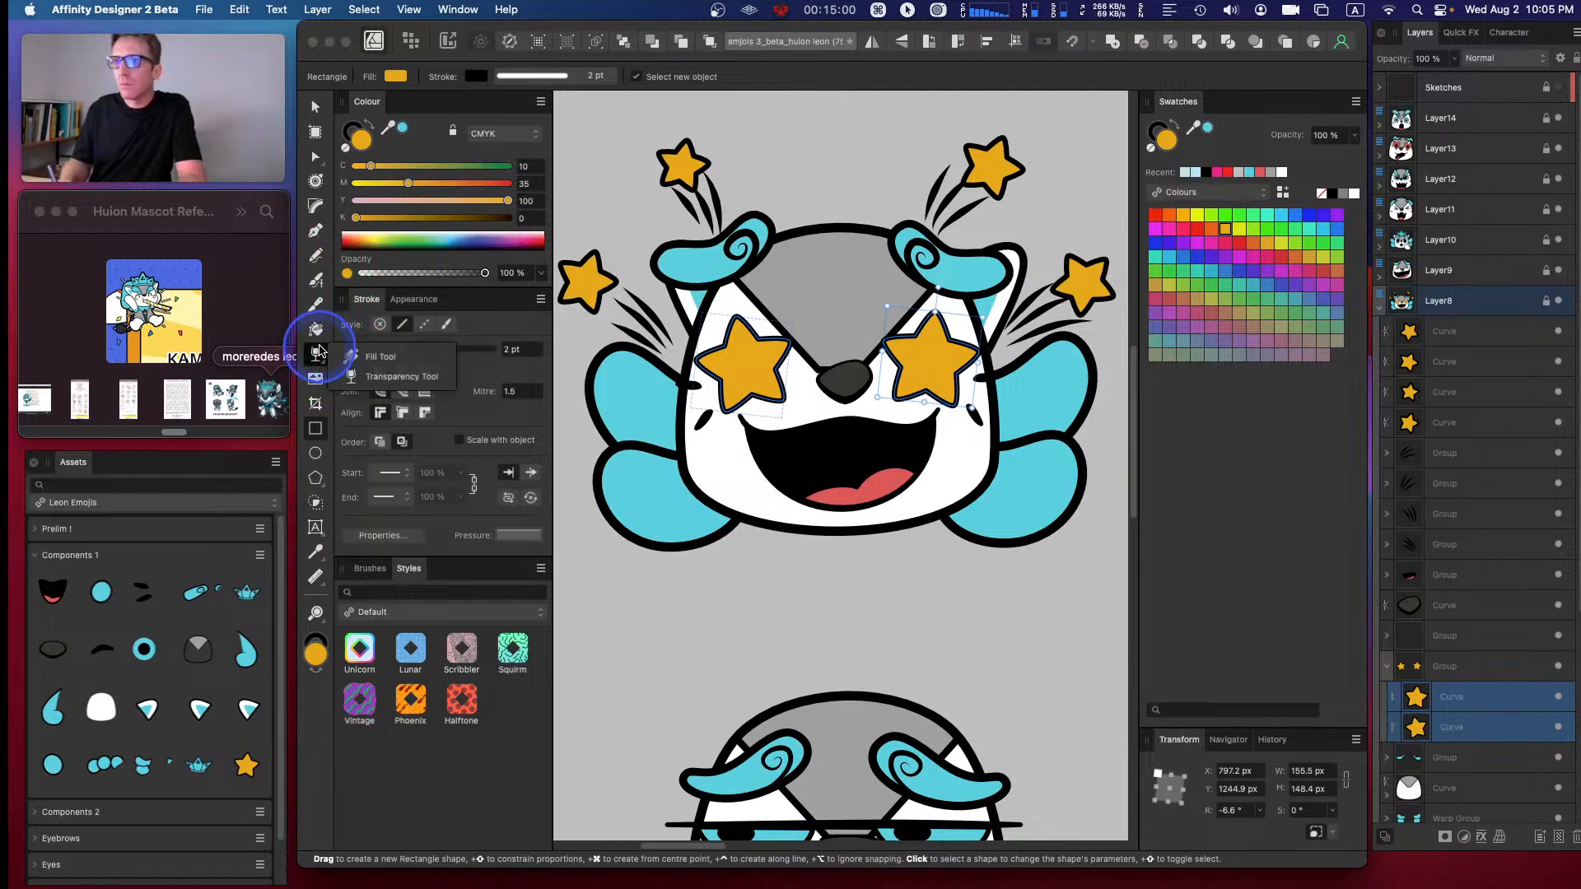
- Apply a vertical linear gradient across both star eyes, from yellow (CMYK 10, 0, 100, 0) down to the flying stars' orange
click(378, 359)
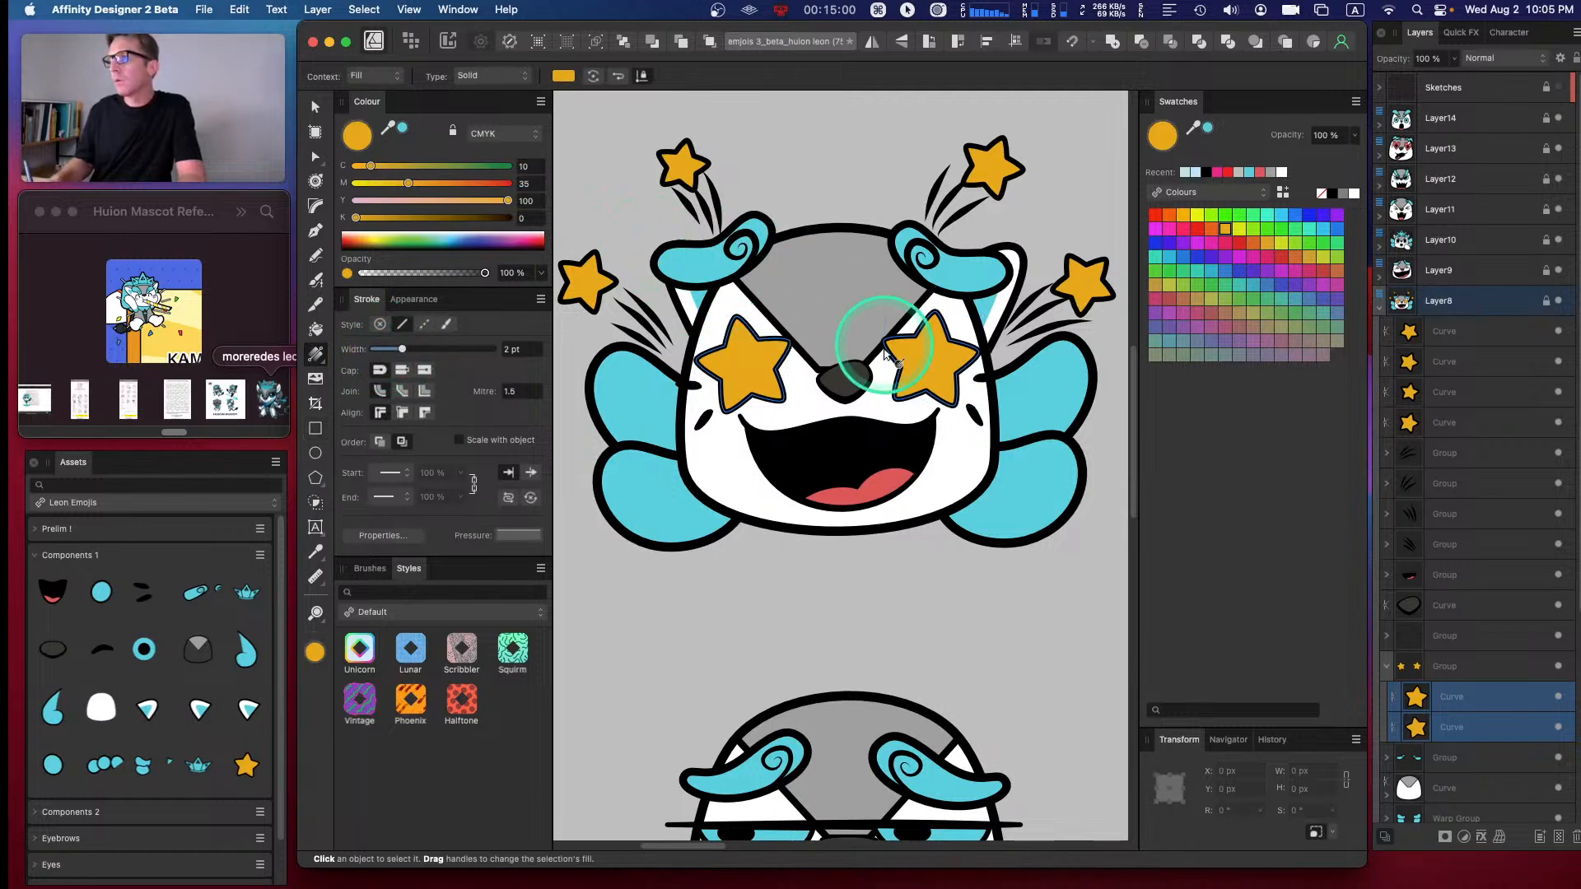
drag(835, 310, 837, 388)
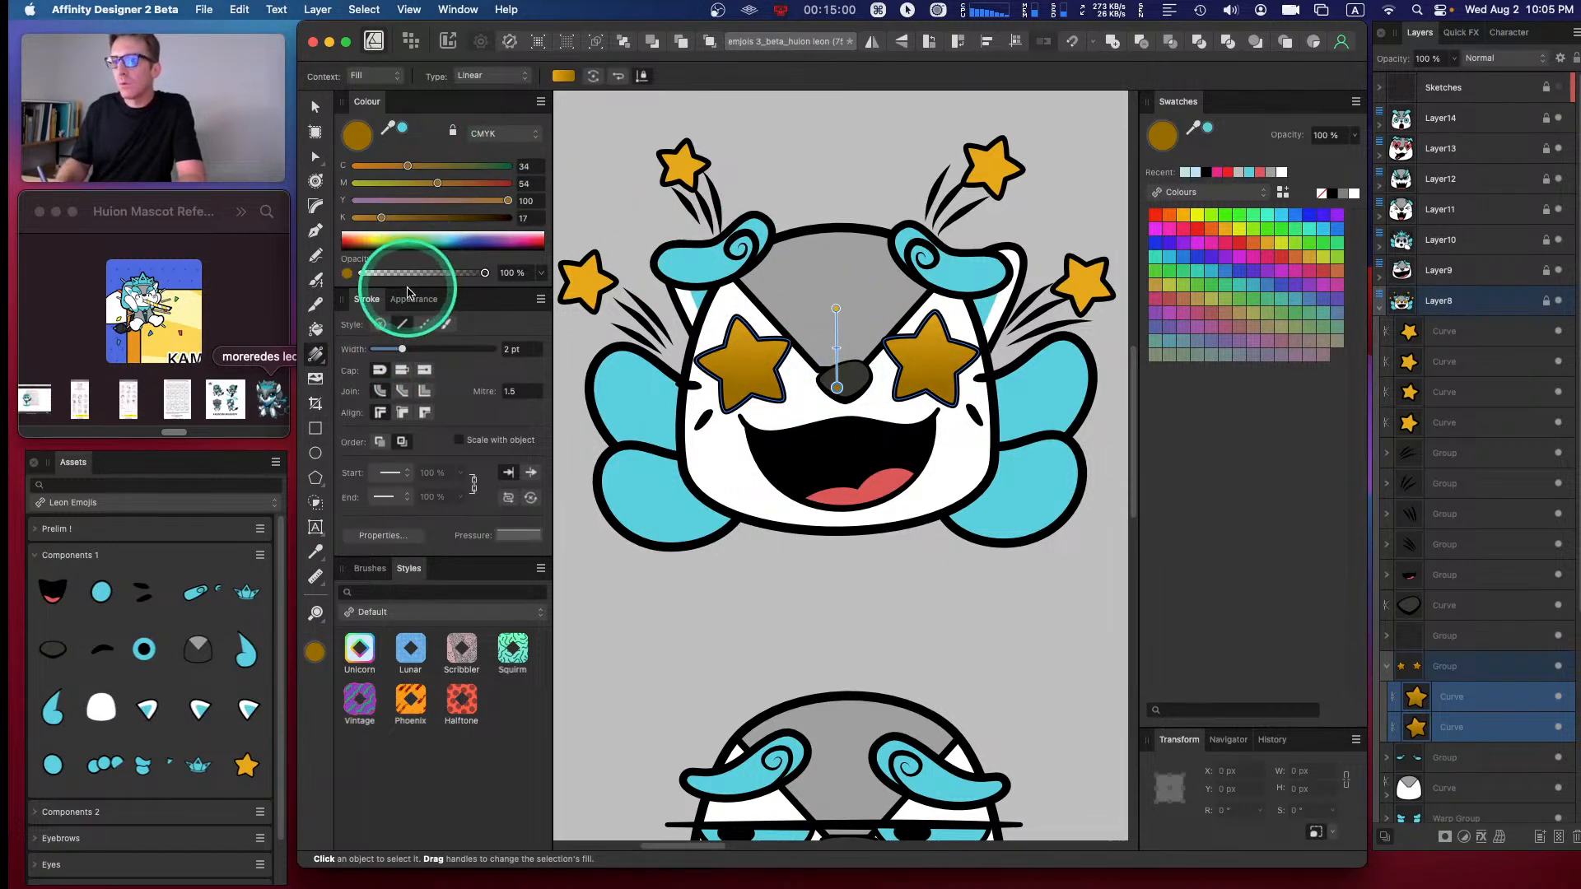
drag(387, 128, 686, 162)
click(403, 127)
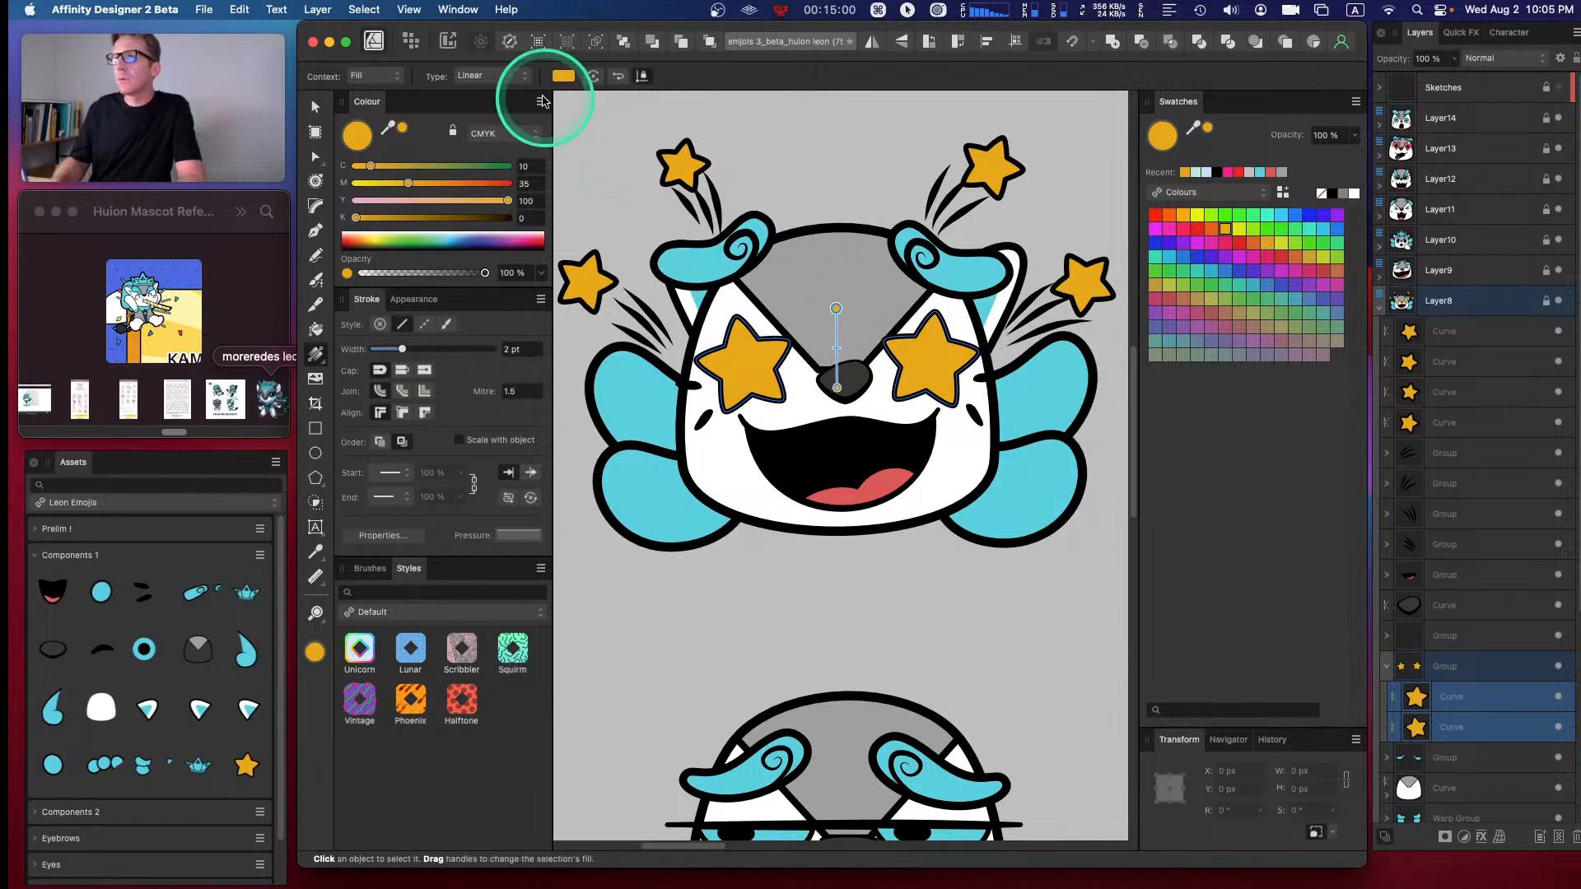
drag(408, 183, 354, 195)
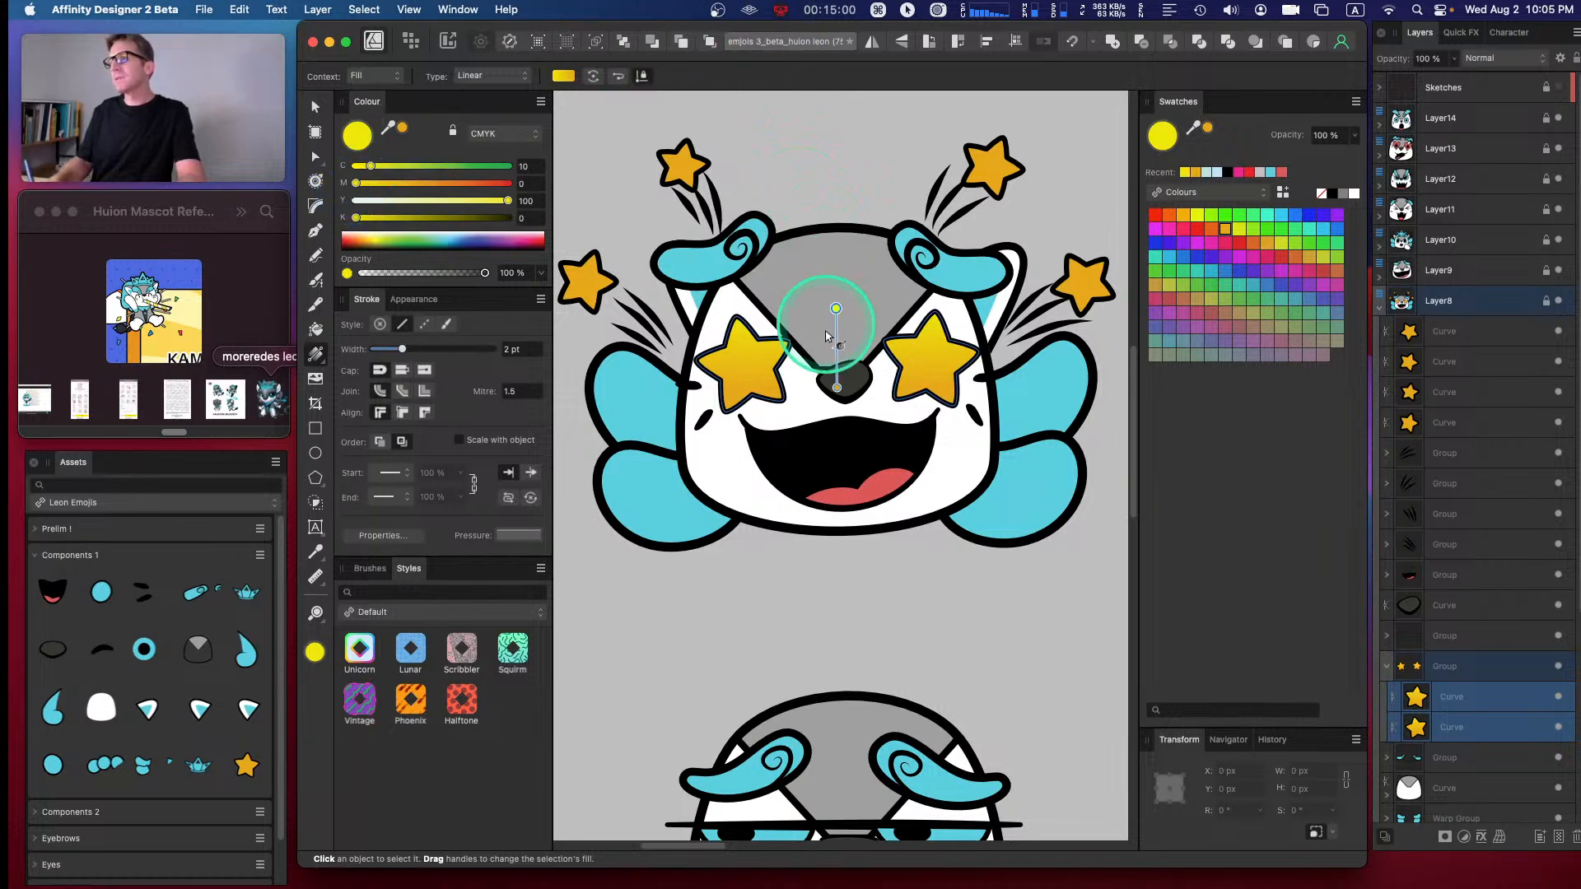
- Shorten the star eyes' vertical gradient by raising its orange end slightly, and deselect both curves
drag(837, 385, 840, 372)
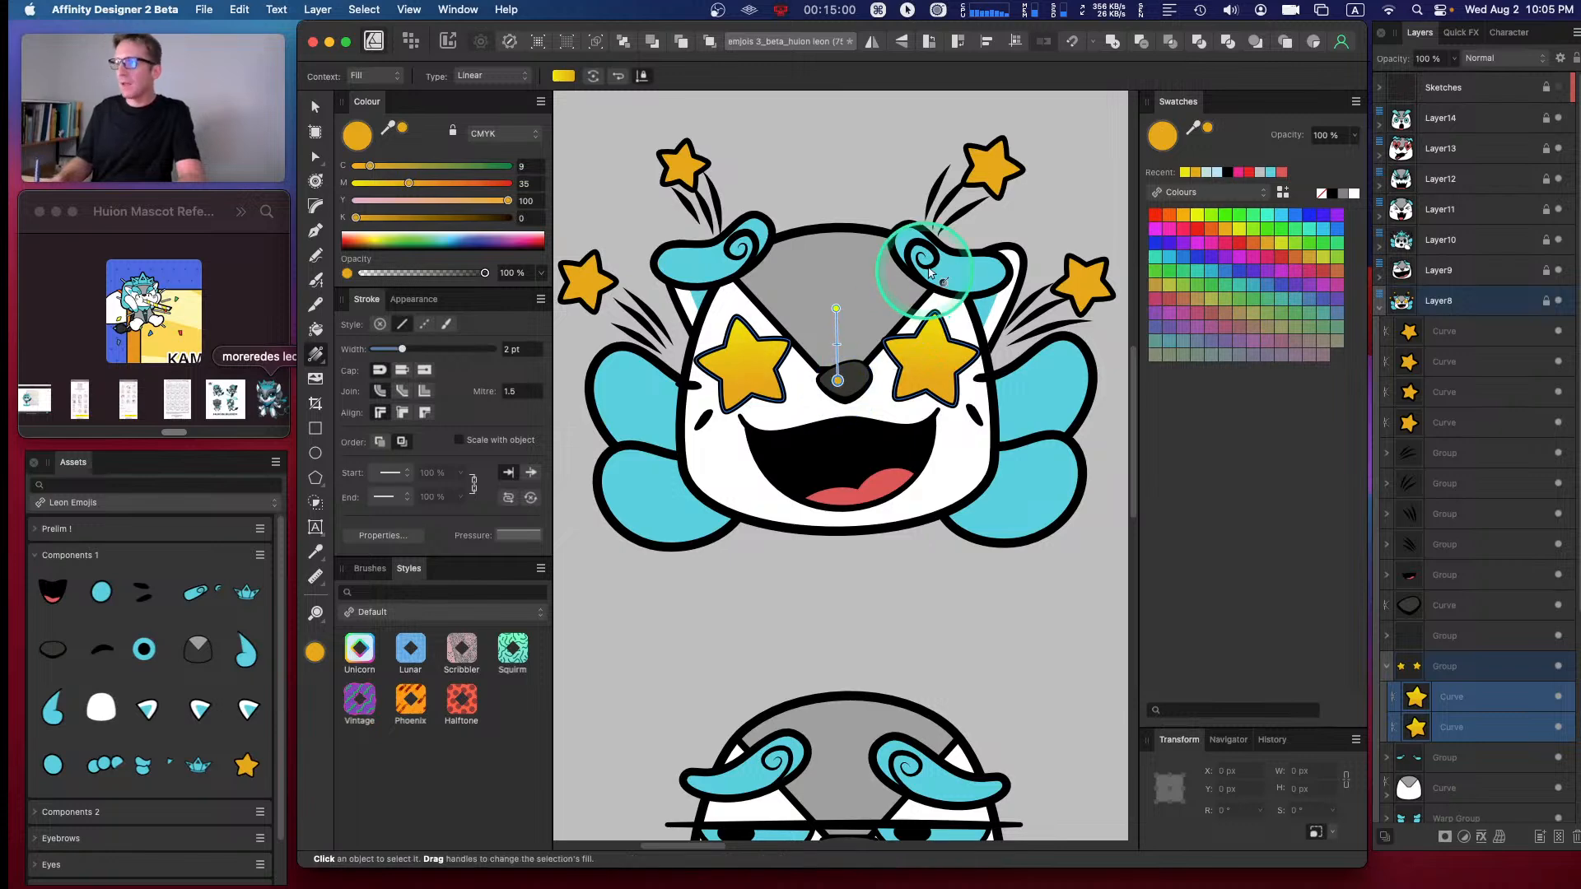
click(315, 107)
click(669, 119)
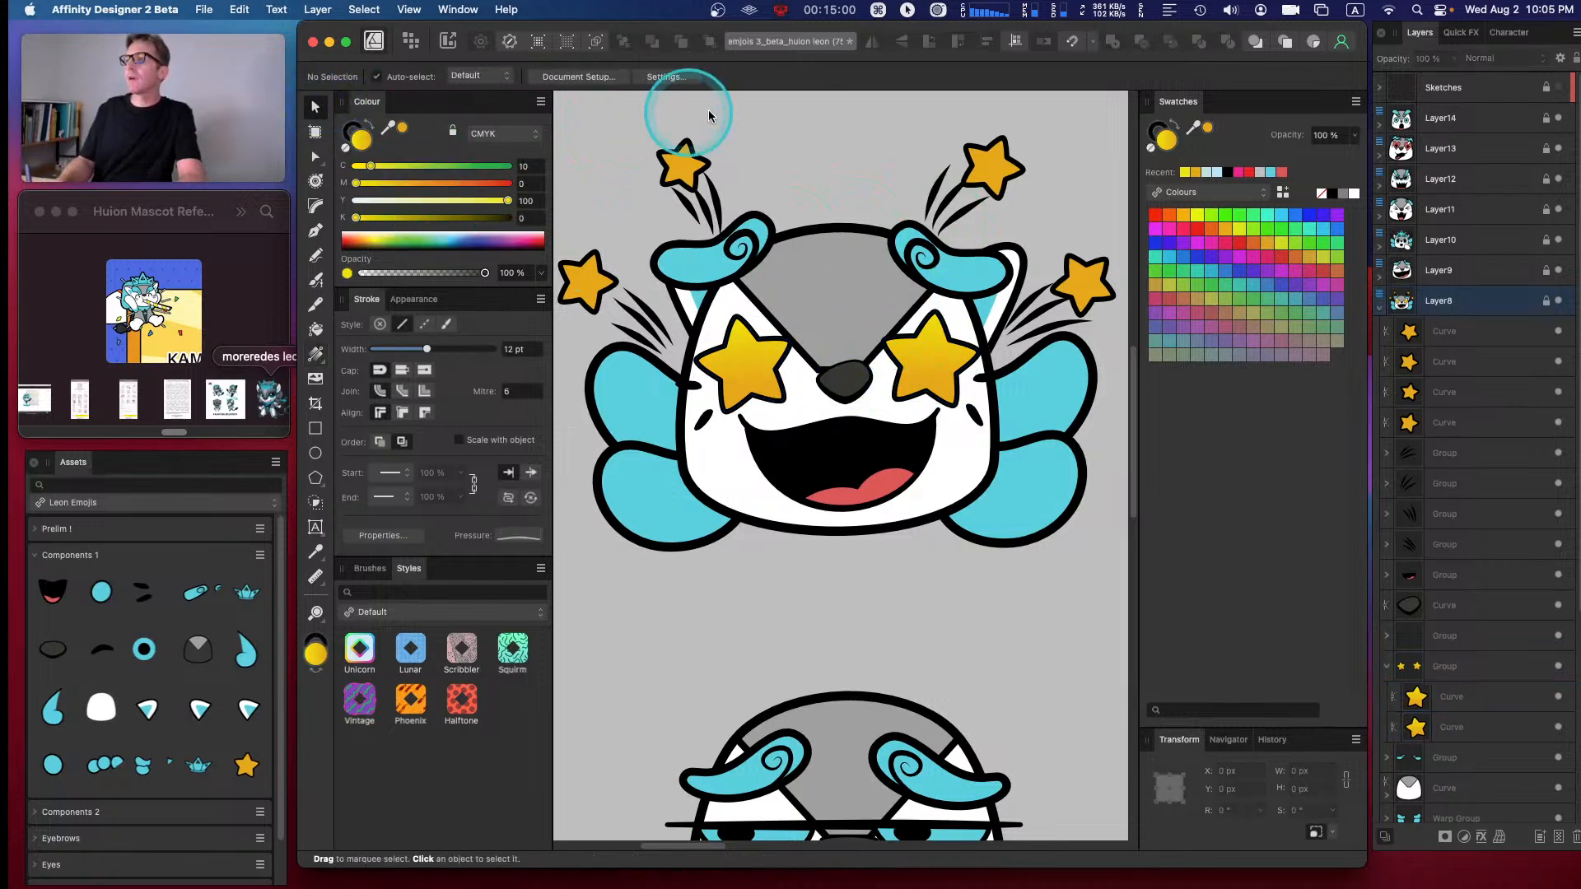
- Show the Leon's Colors palette and add a star eye's yellow-to-orange gradient fill to it
key(super+minus)
key(super+minus)
key(super+minus)
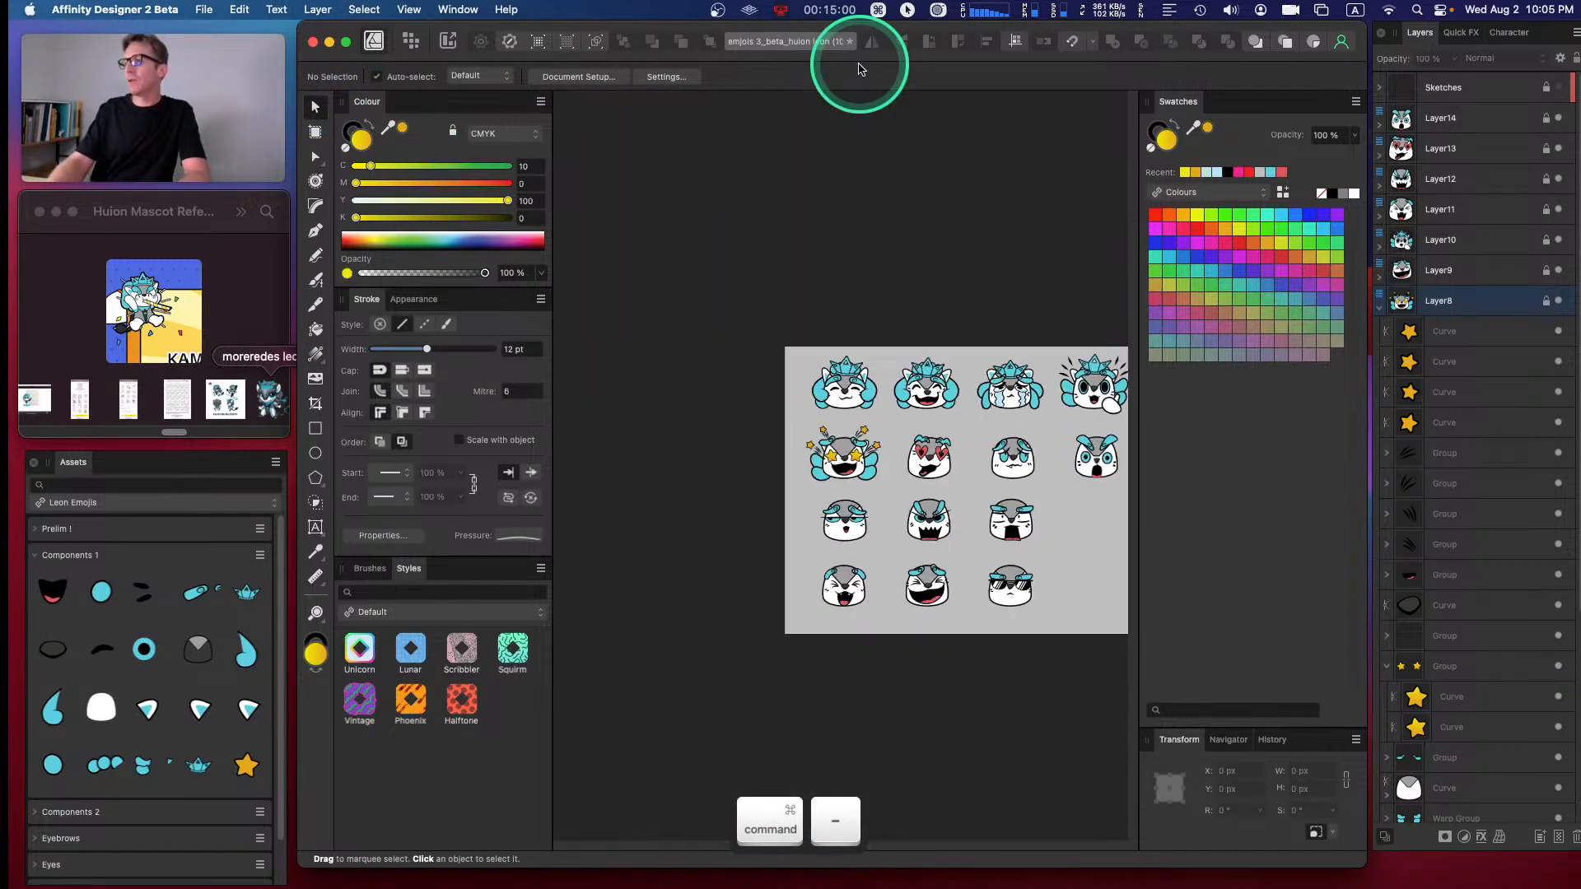
key(super+minus)
key(super+equal)
key(super+equal)
key(super+equal)
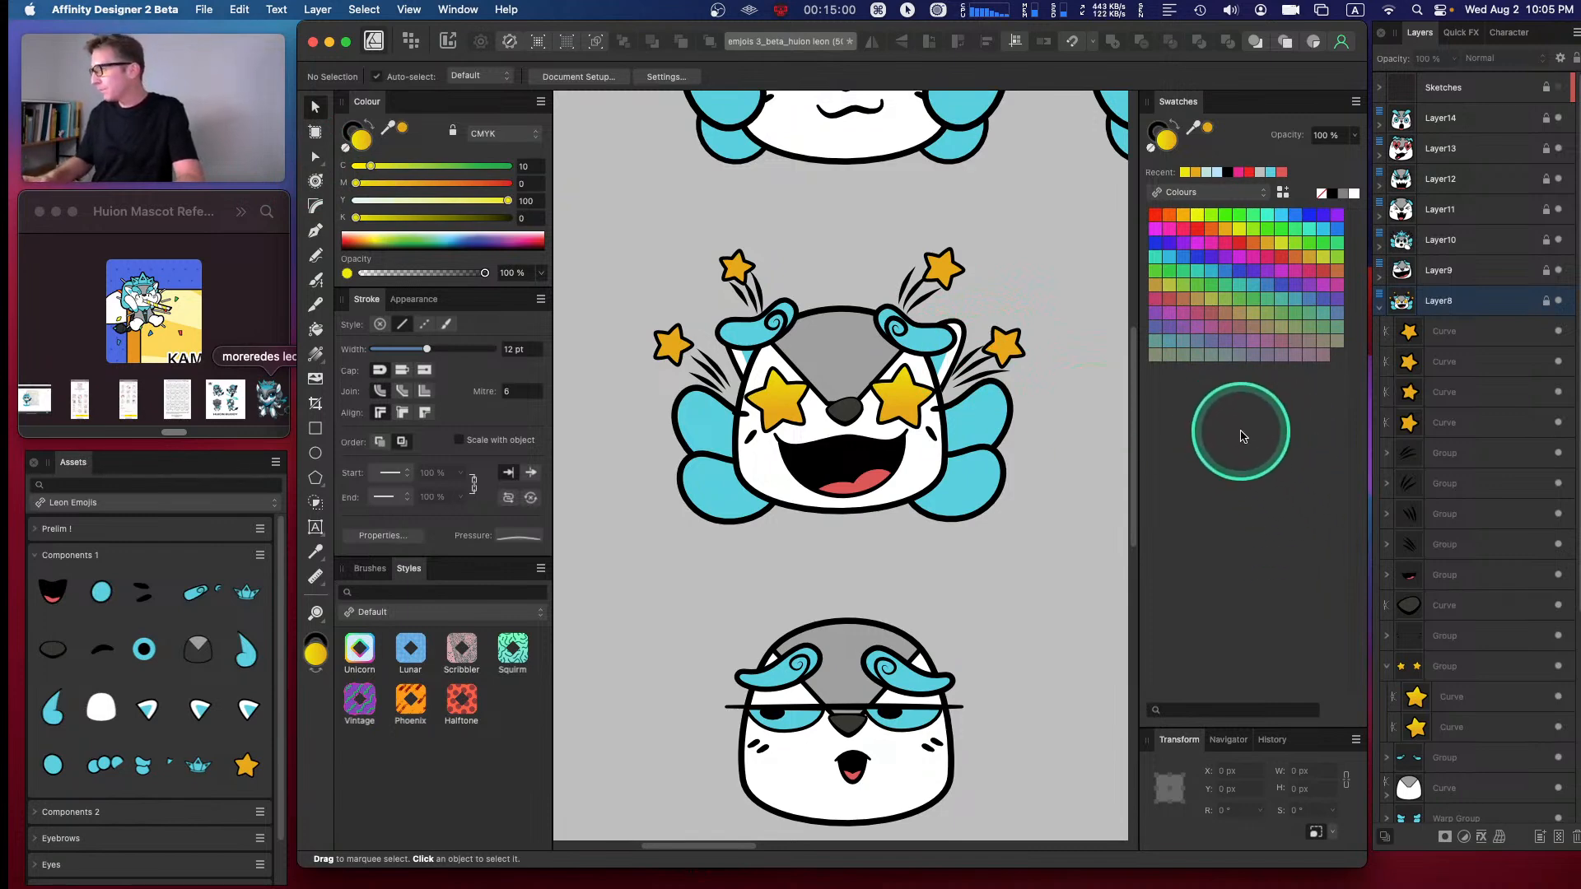
click(1206, 192)
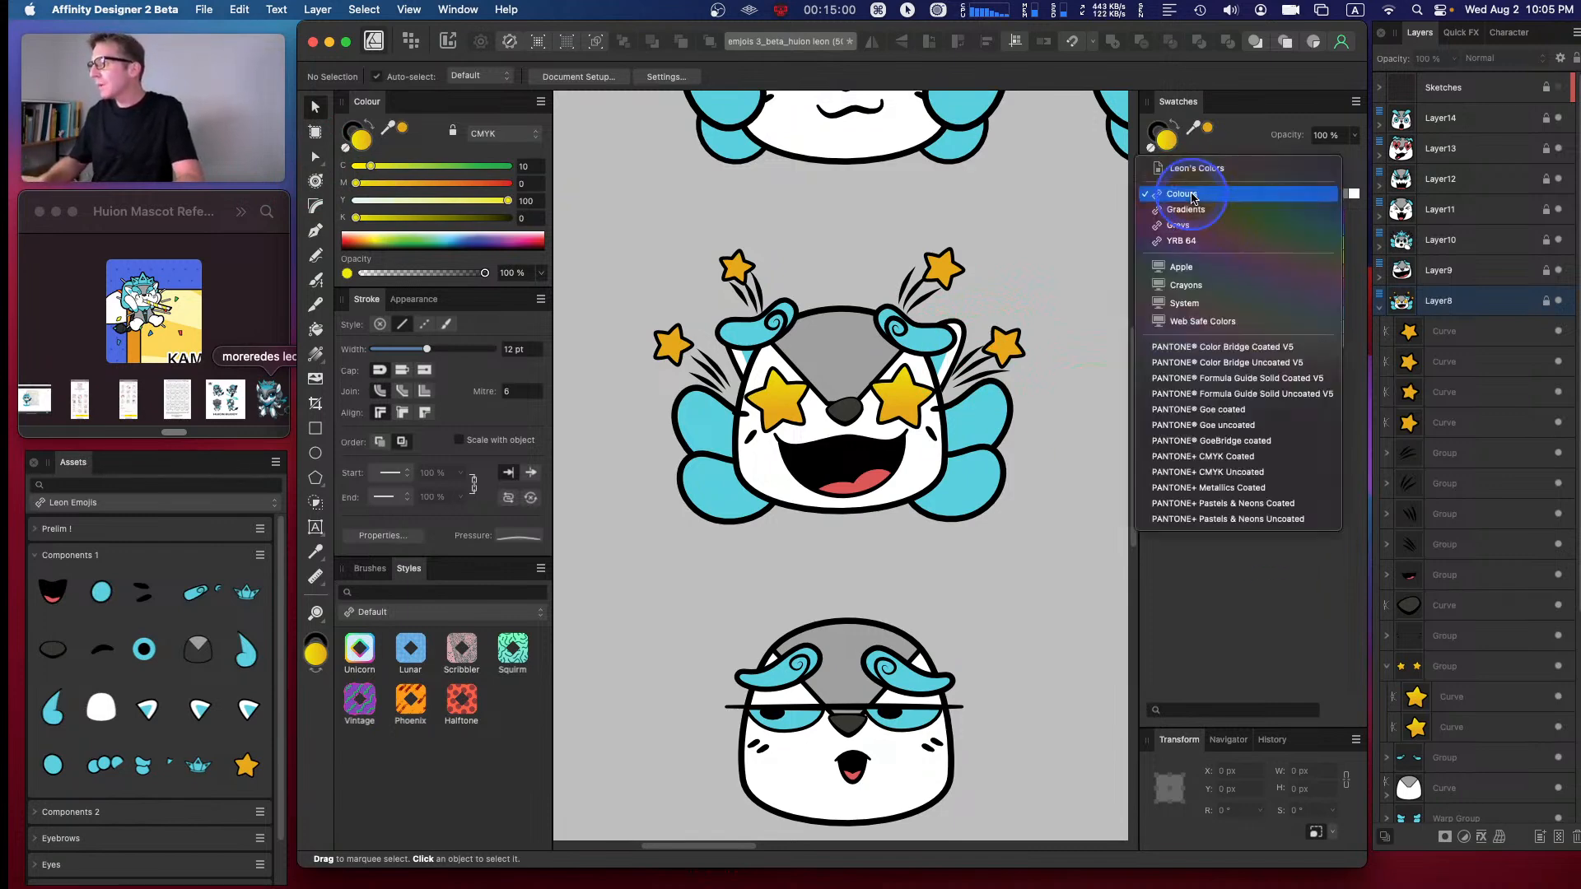
click(1239, 170)
click(1418, 698)
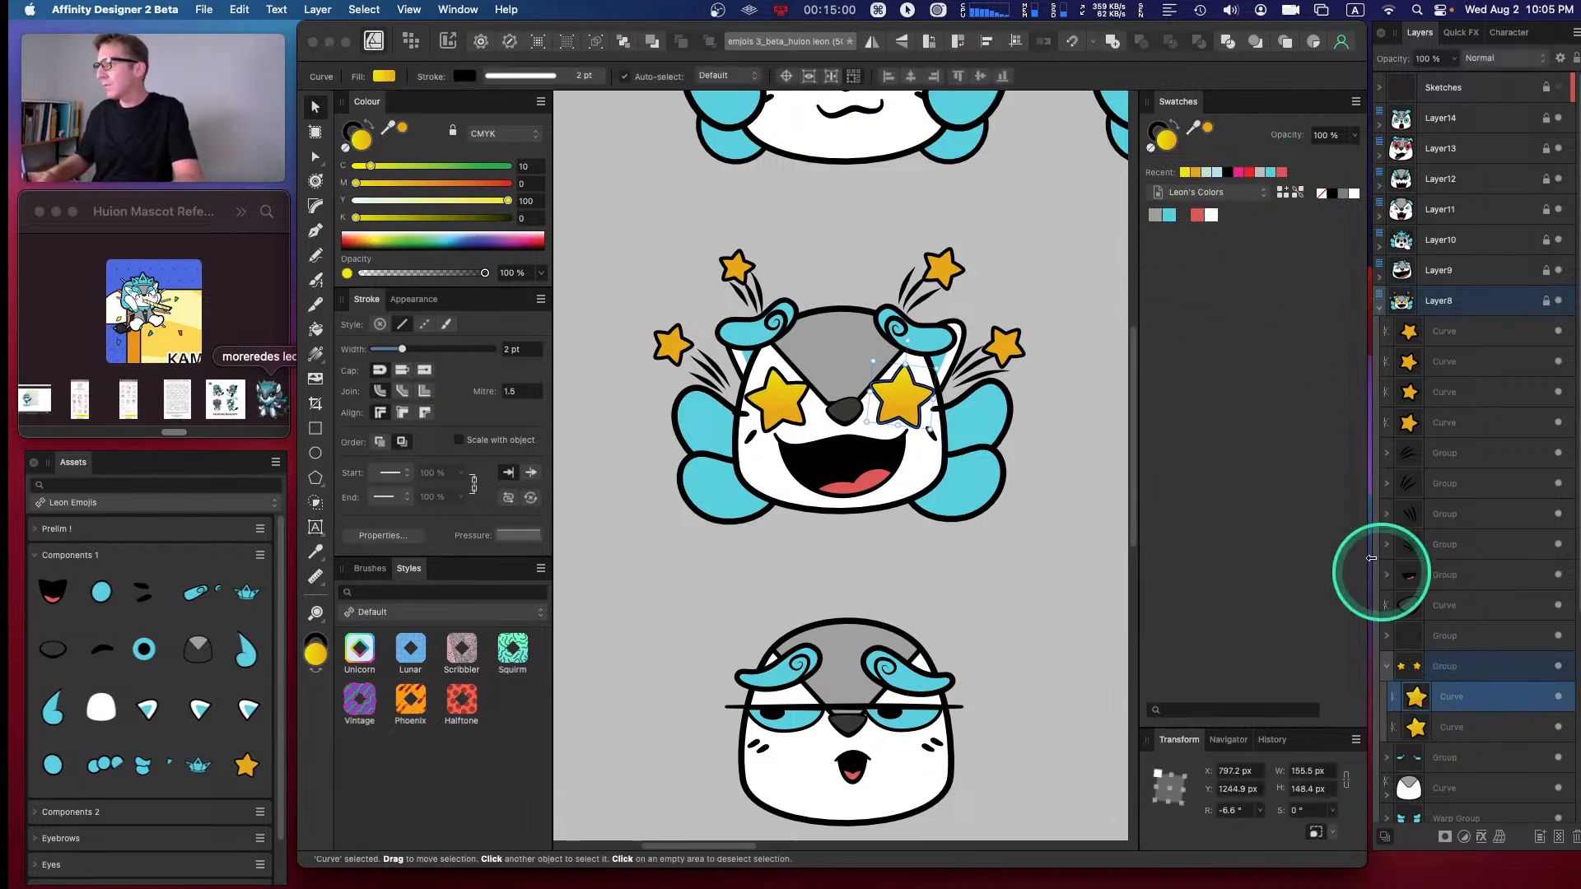
click(1298, 191)
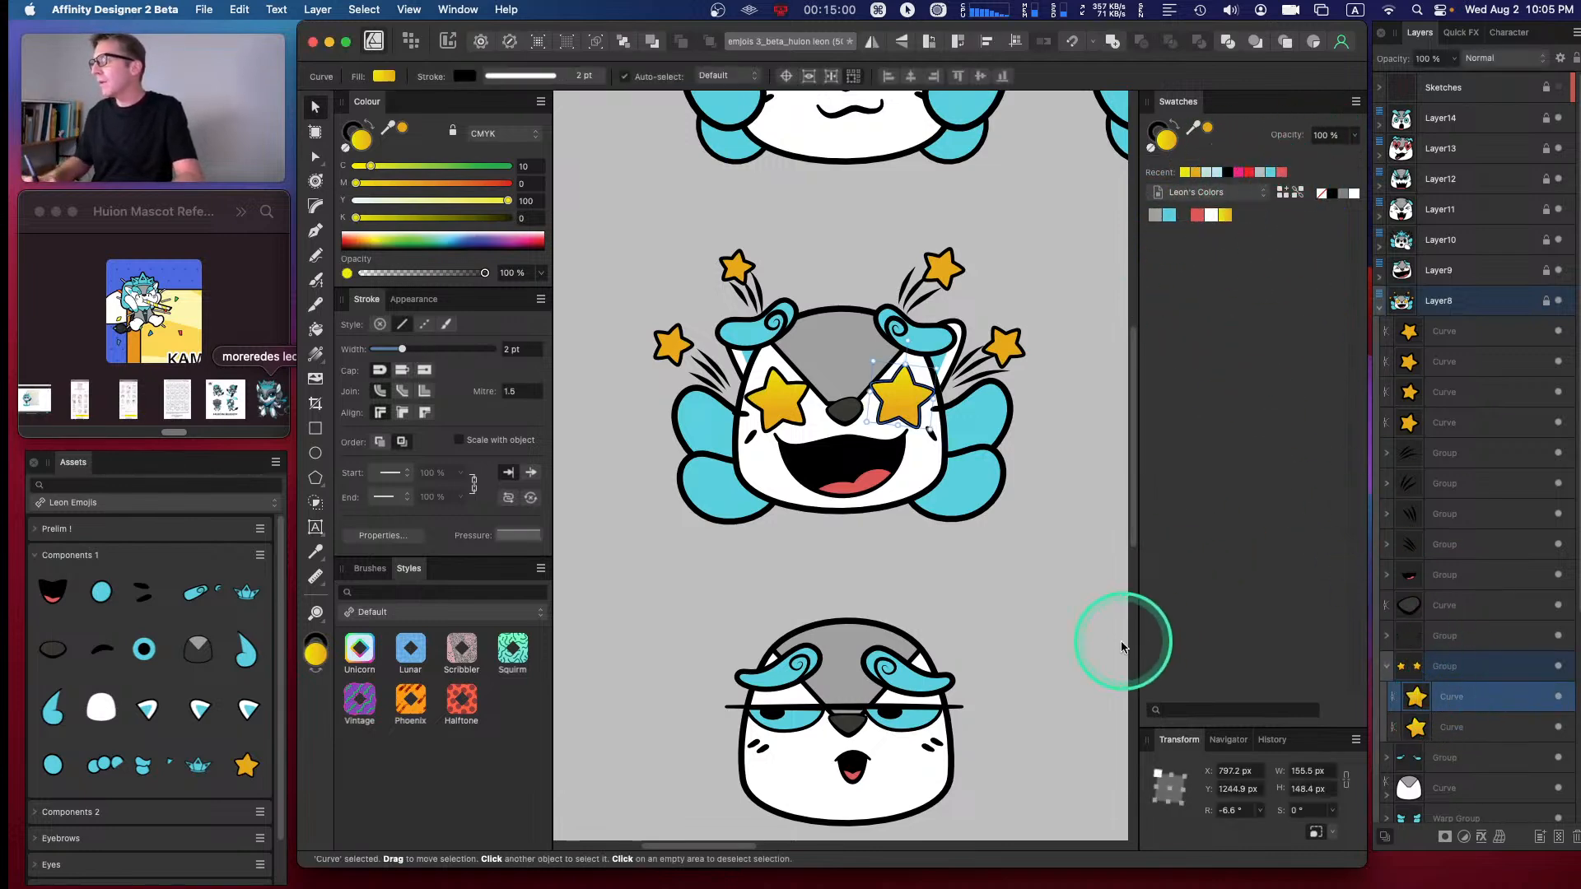
- Fill all four flying stars in Layer8 with the yellow-to-orange gradient swatch from Leon's Colors
click(1453, 422)
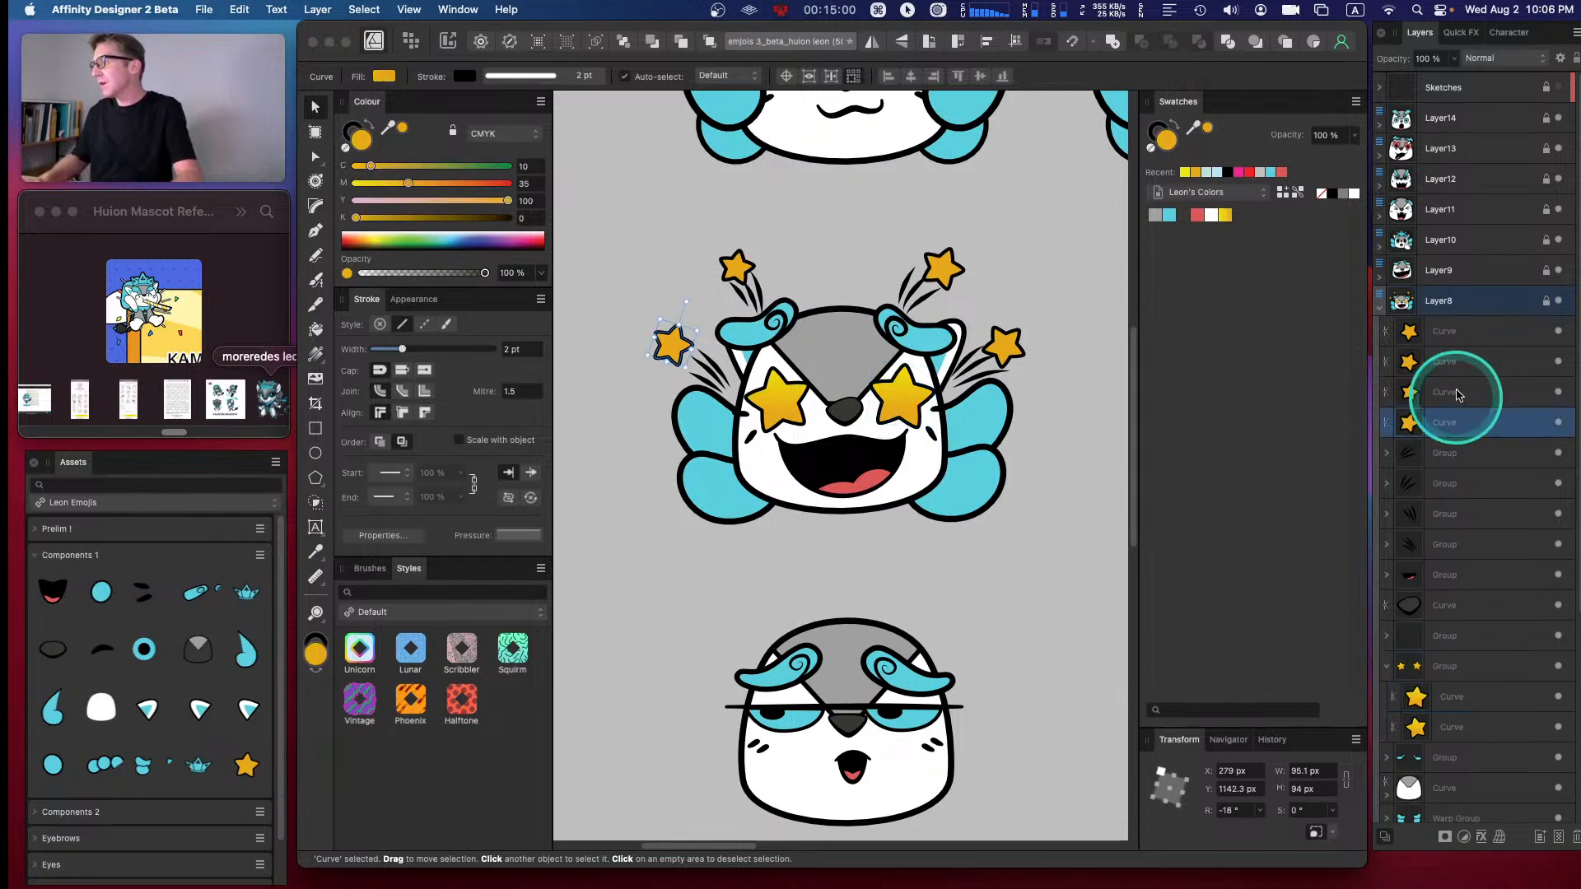
shift+click(1462, 339)
click(1225, 215)
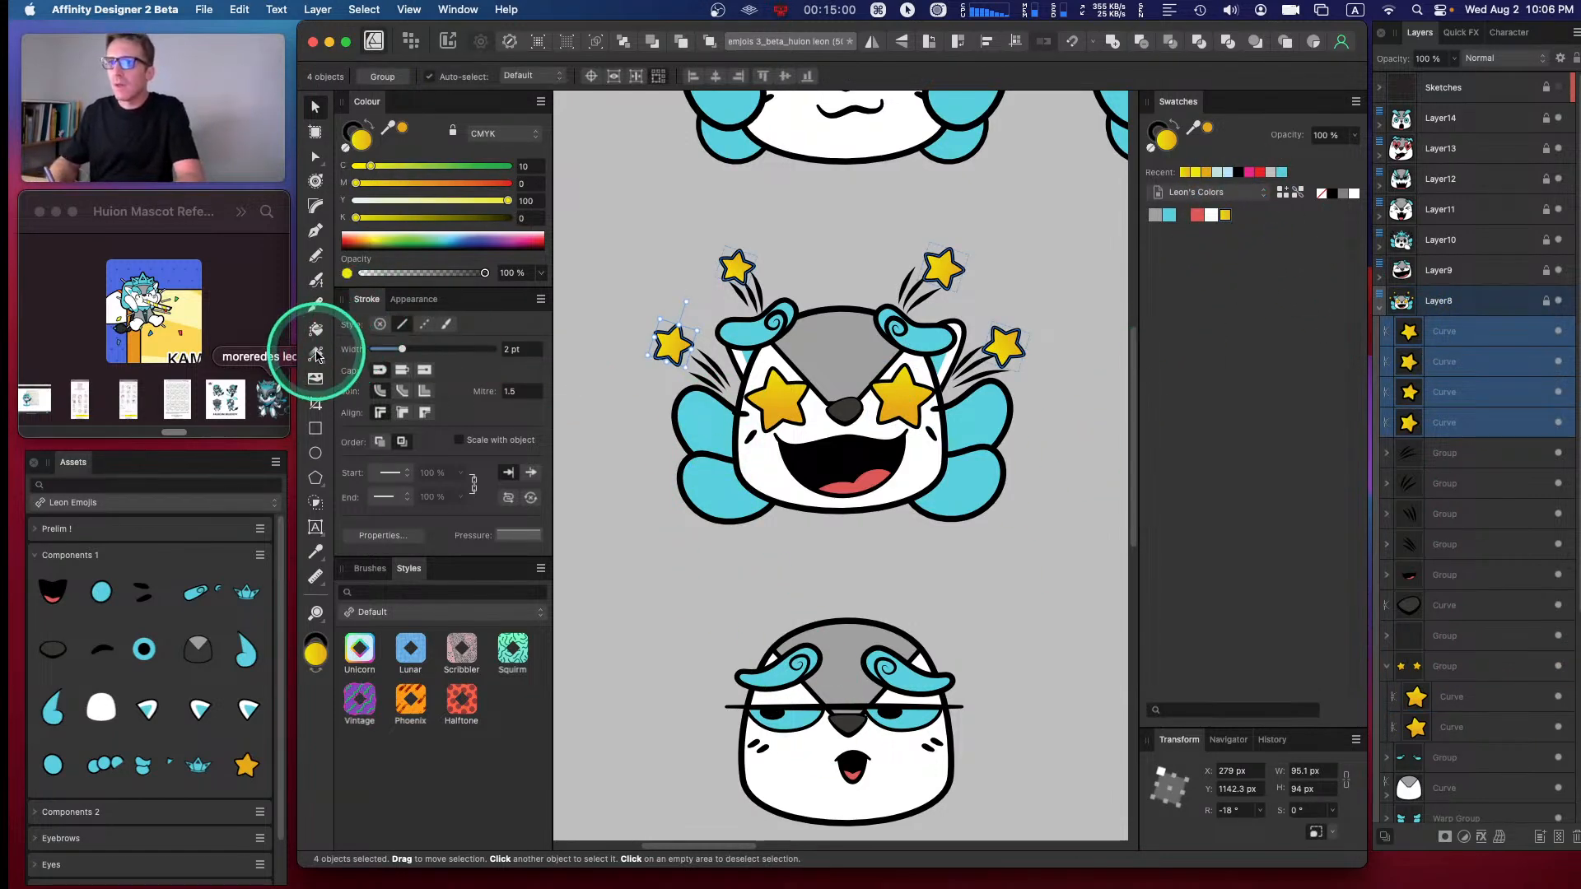
- Try one shared vertical linear gradient across the four flying stars, and undo it
click(316, 354)
drag(837, 236, 838, 384)
mouse_move(837, 237)
mouse_down()
mouse_move(837, 264)
mouse_move(836, 219)
mouse_move(838, 248)
mouse_up()
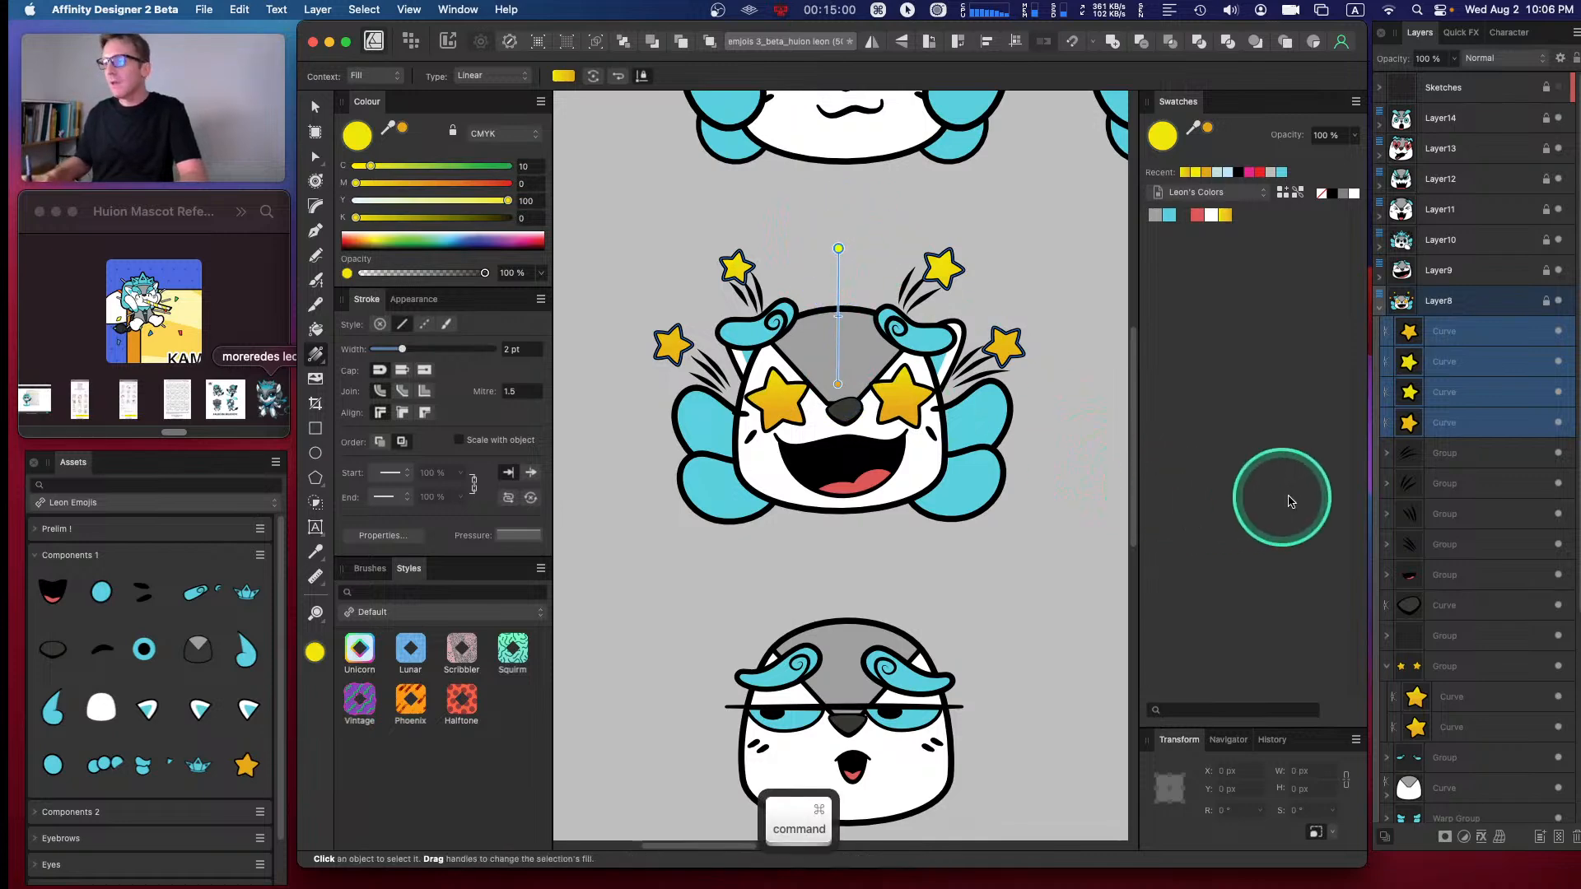
key(super+z)
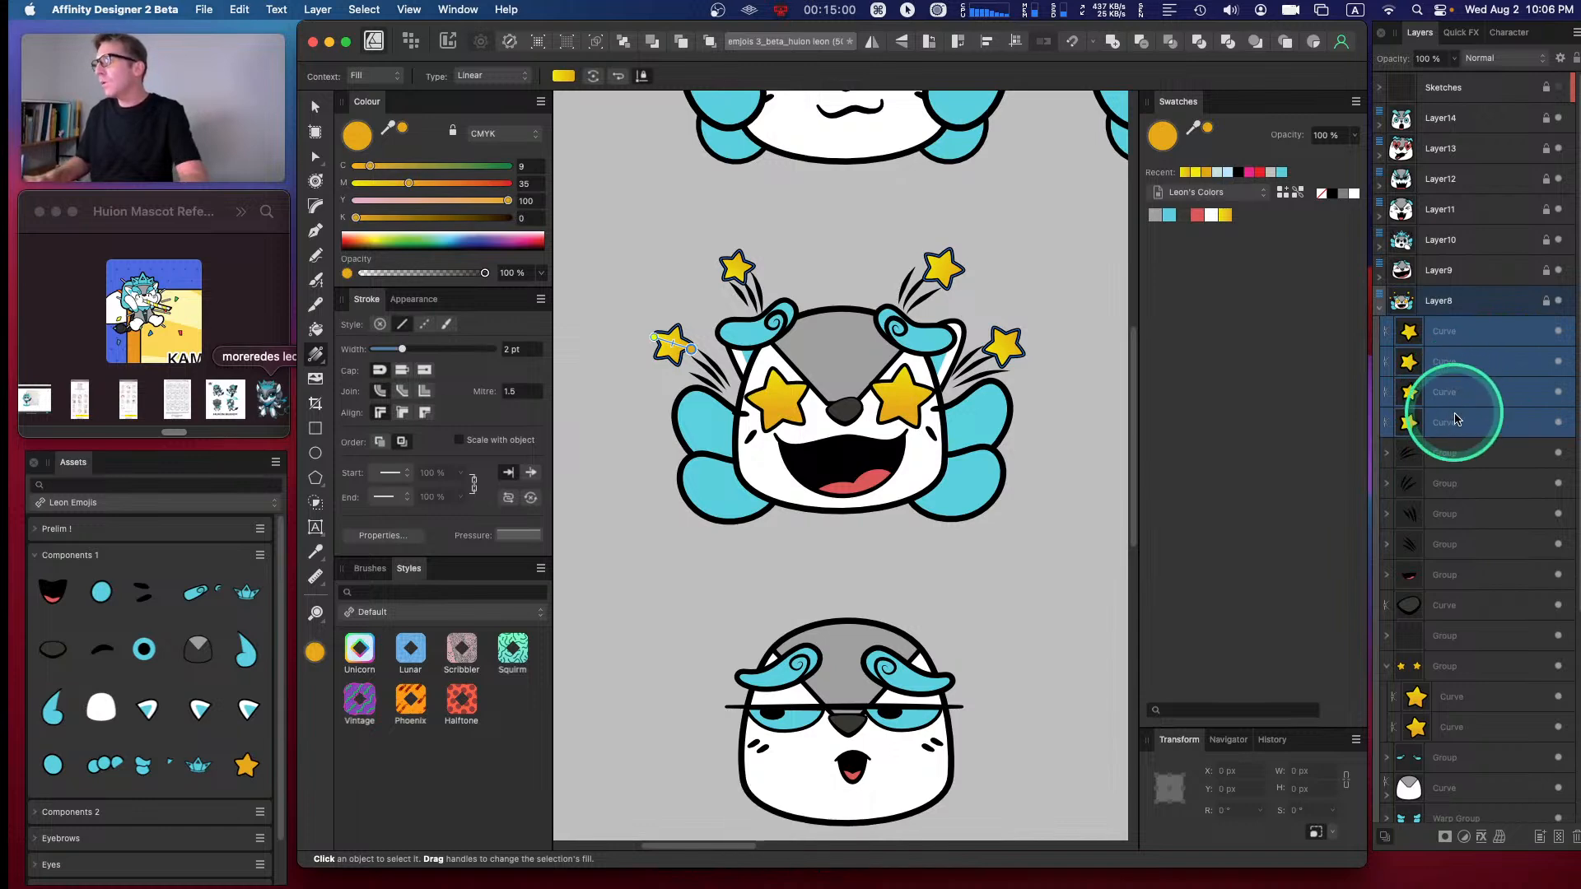
- Check the gradients of individual flying stars, deselect them and save the document
click(1460, 391)
click(1458, 355)
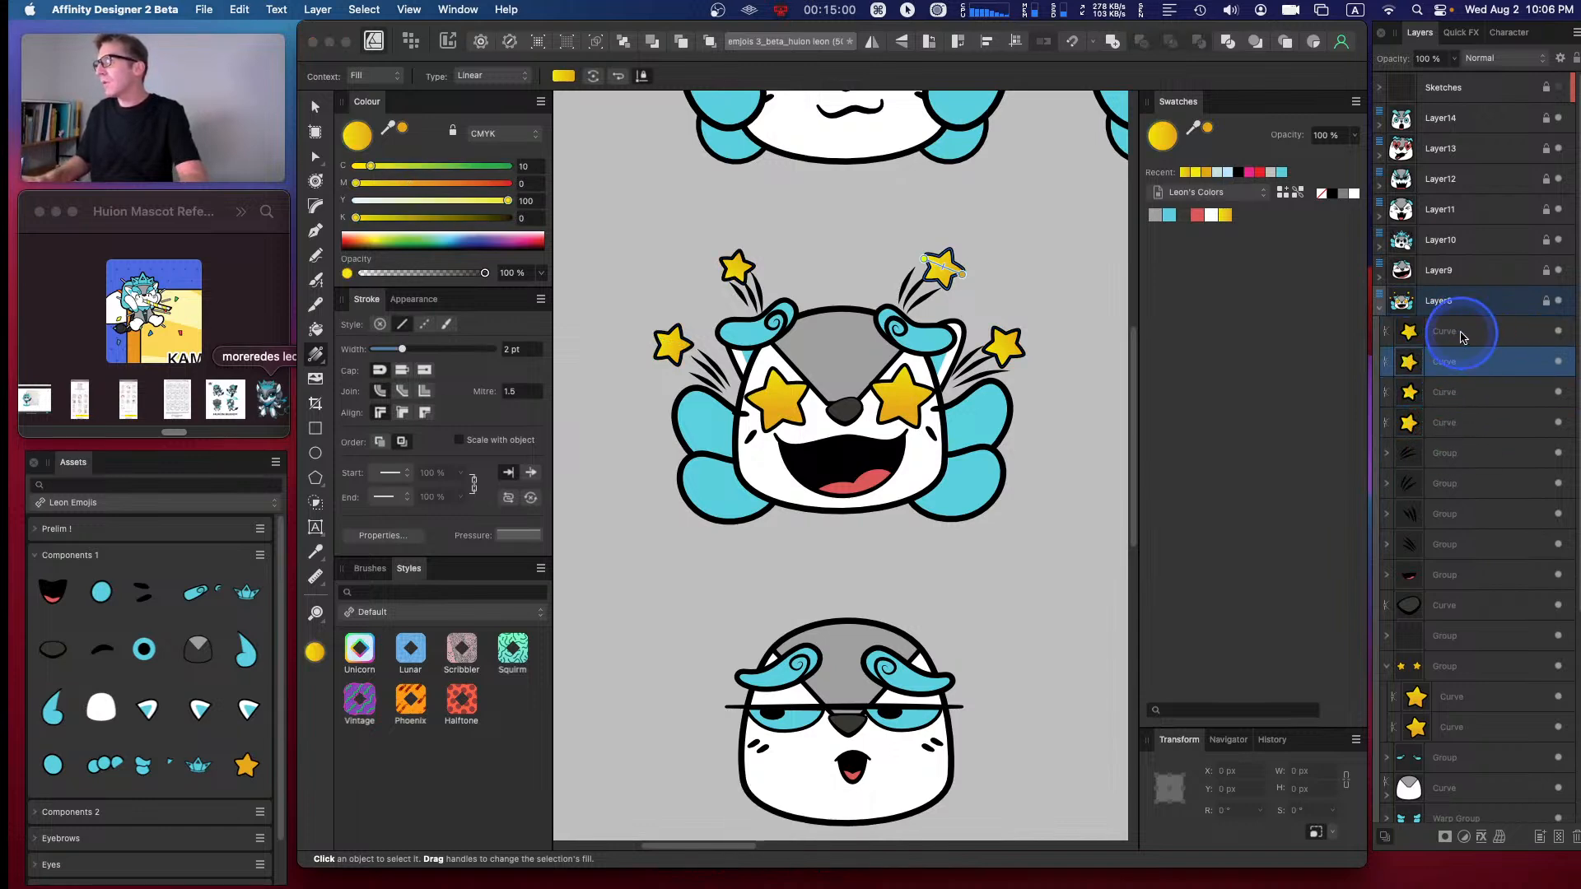
click(1459, 330)
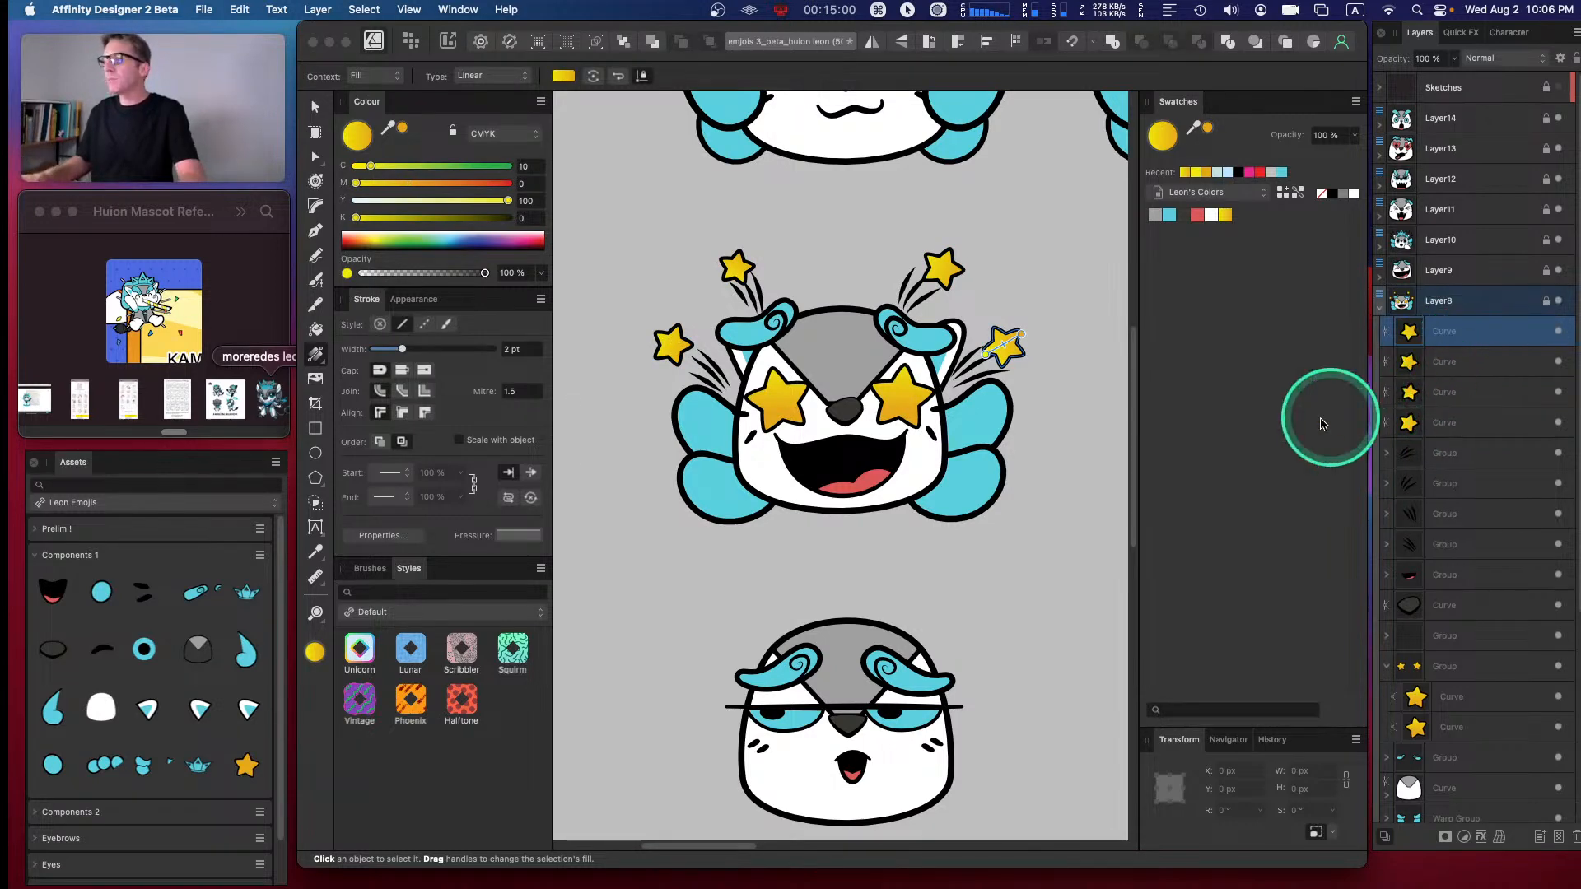
click(316, 106)
click(625, 193)
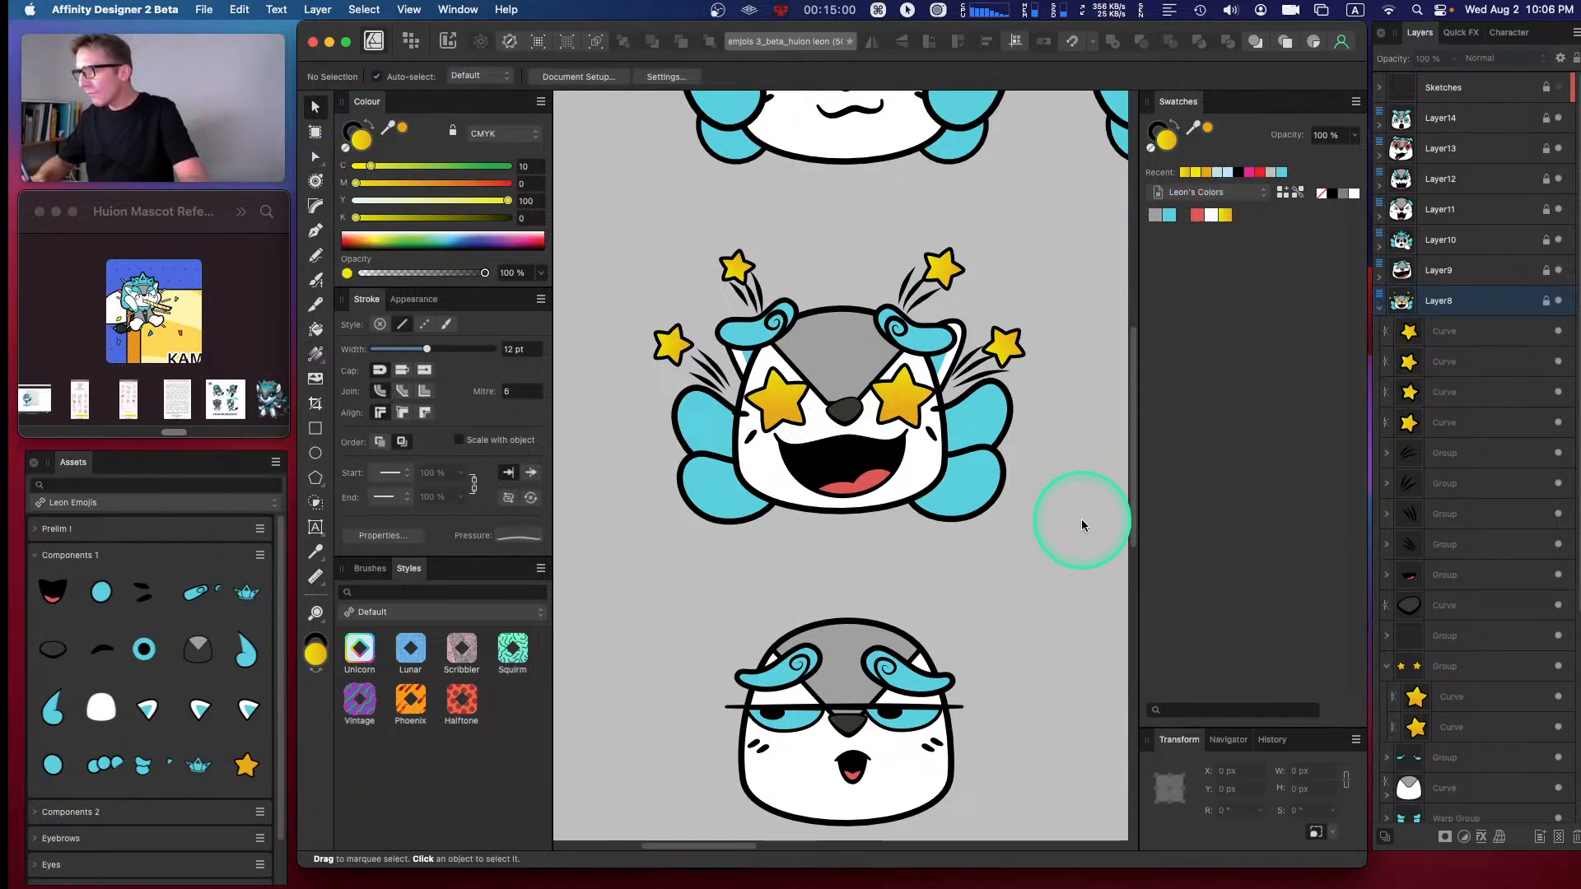
key(ctrl+s)
- Move the awestruck emoji's nose slightly up and to the left between the star eyes, and deselect it
scroll(1013, 461, right, 2)
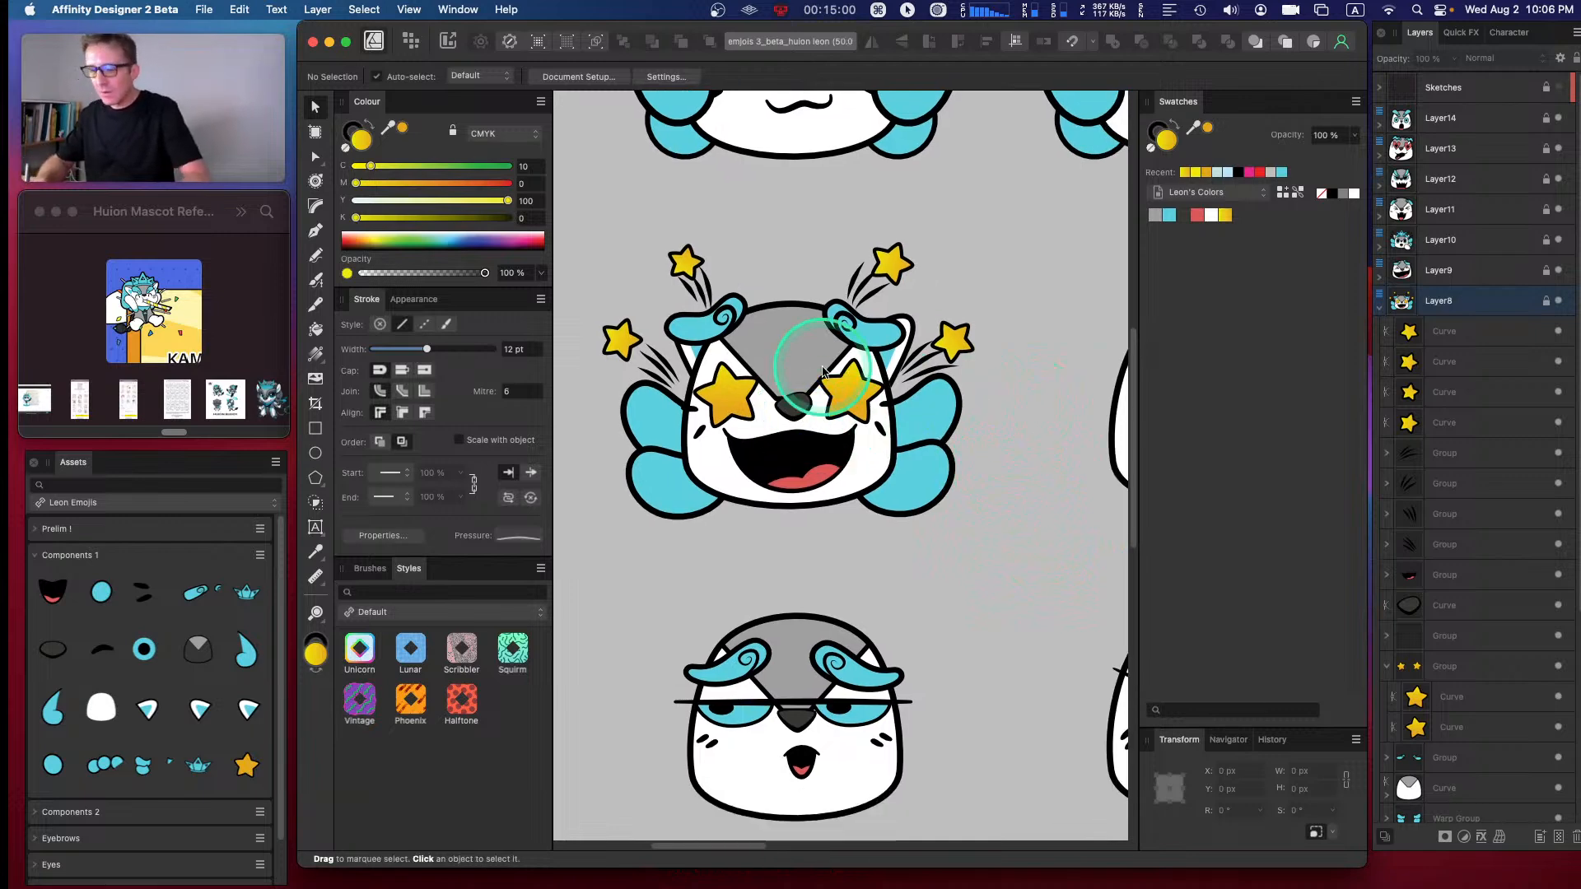
key(super+equal)
key(super+equal)
key(space)
drag(723, 252, 897, 483)
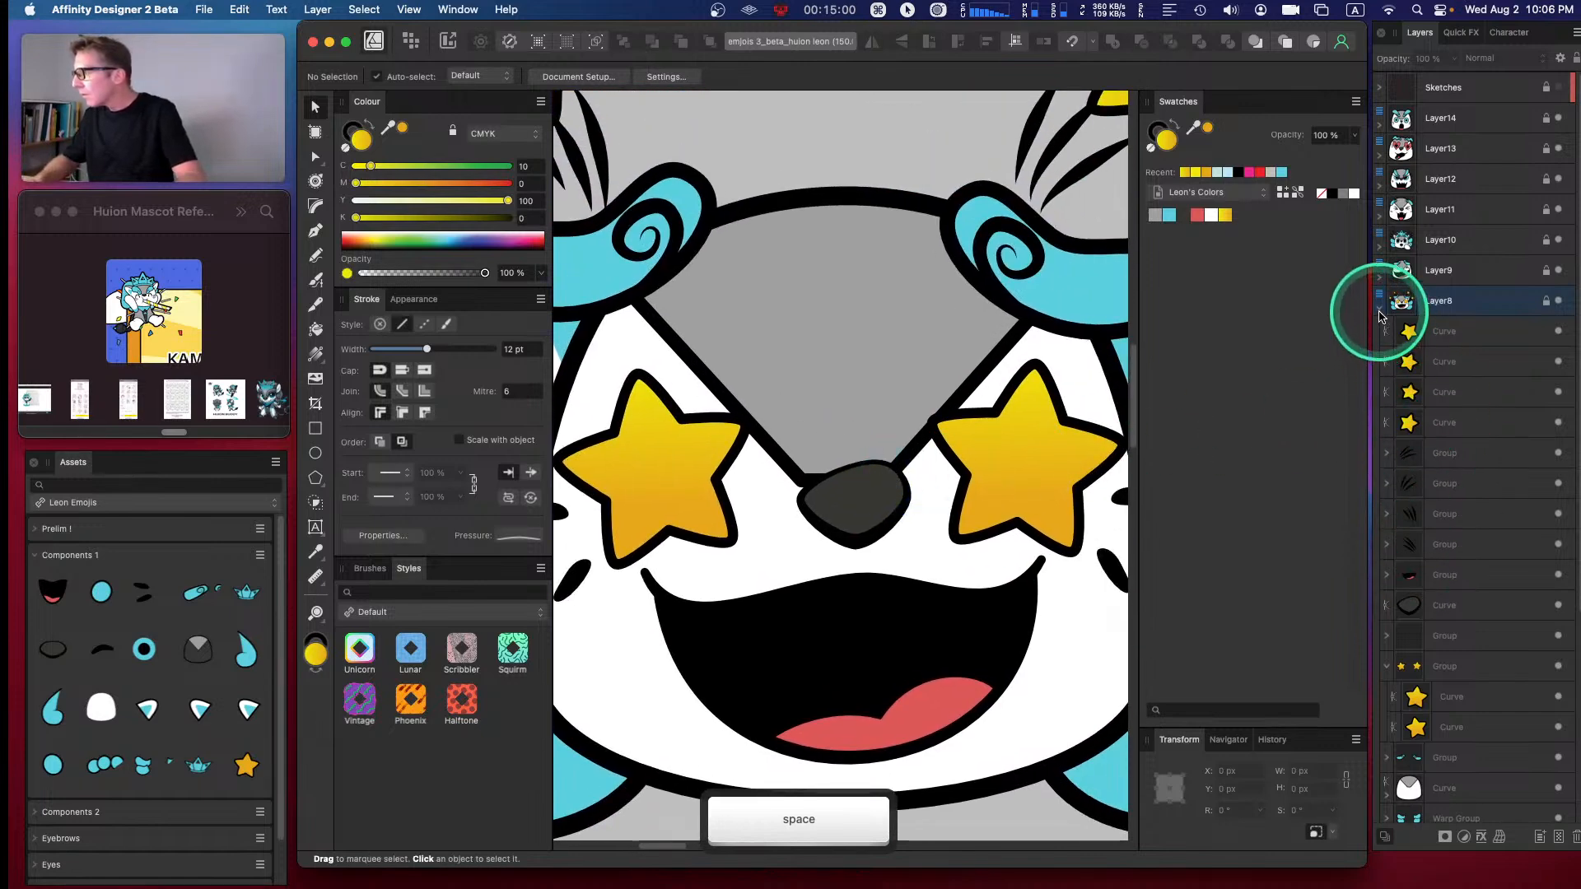
click(1388, 666)
click(1440, 605)
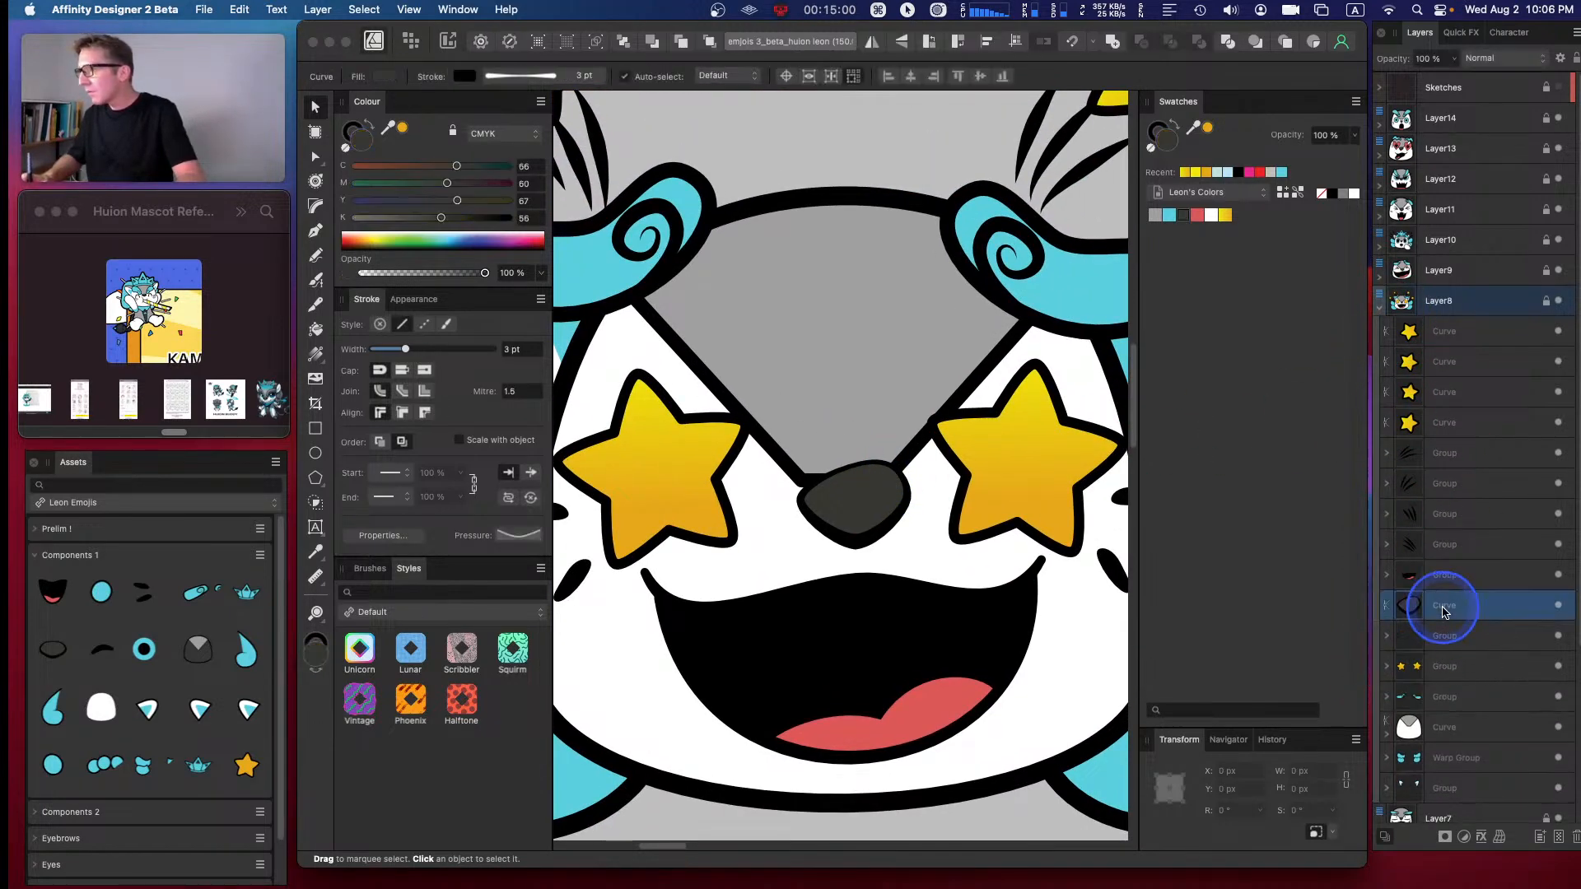
drag(884, 511, 860, 489)
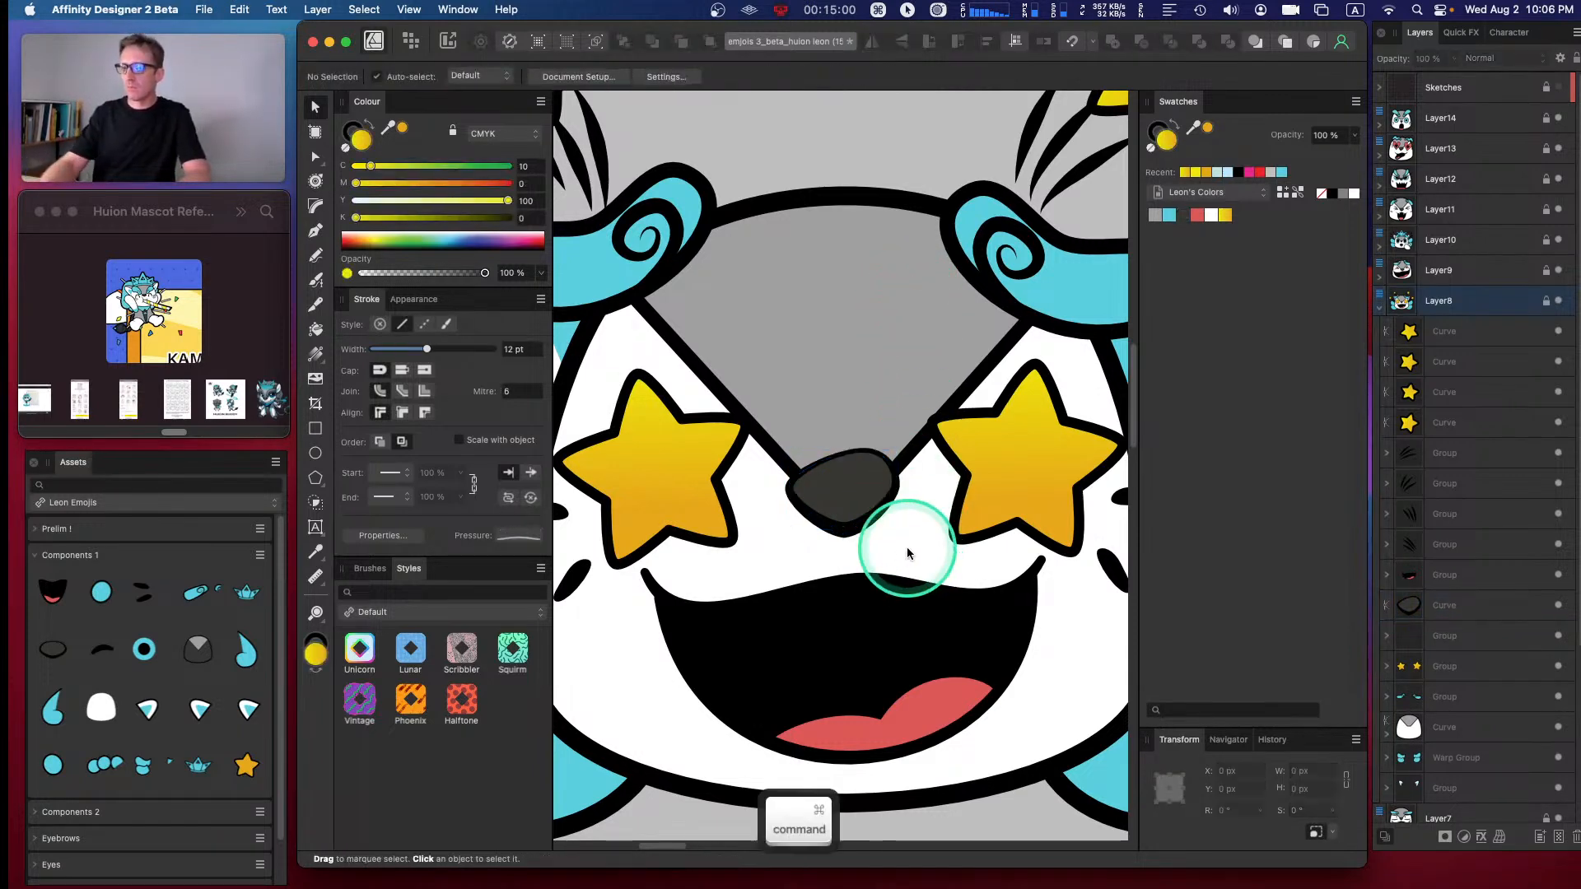
- Close up on the heart-eyed lovestruck emoji and show the Sketches layer over it
key(super+minus)
key(super+minus)
key(super+minus)
drag(942, 387, 758, 292)
key(super+equal)
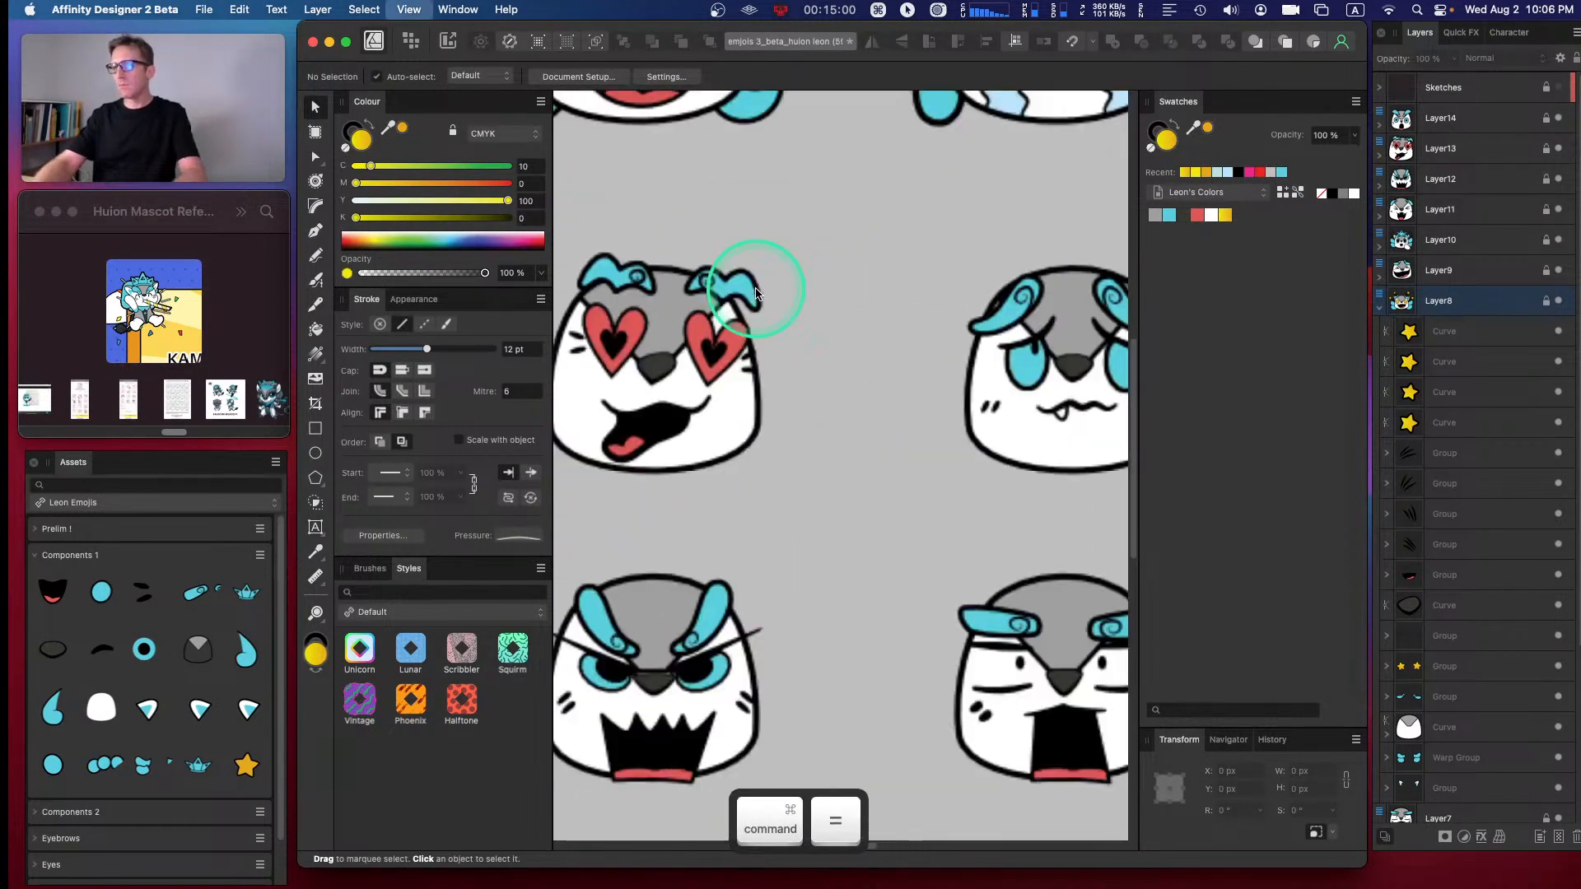
drag(710, 384, 897, 449)
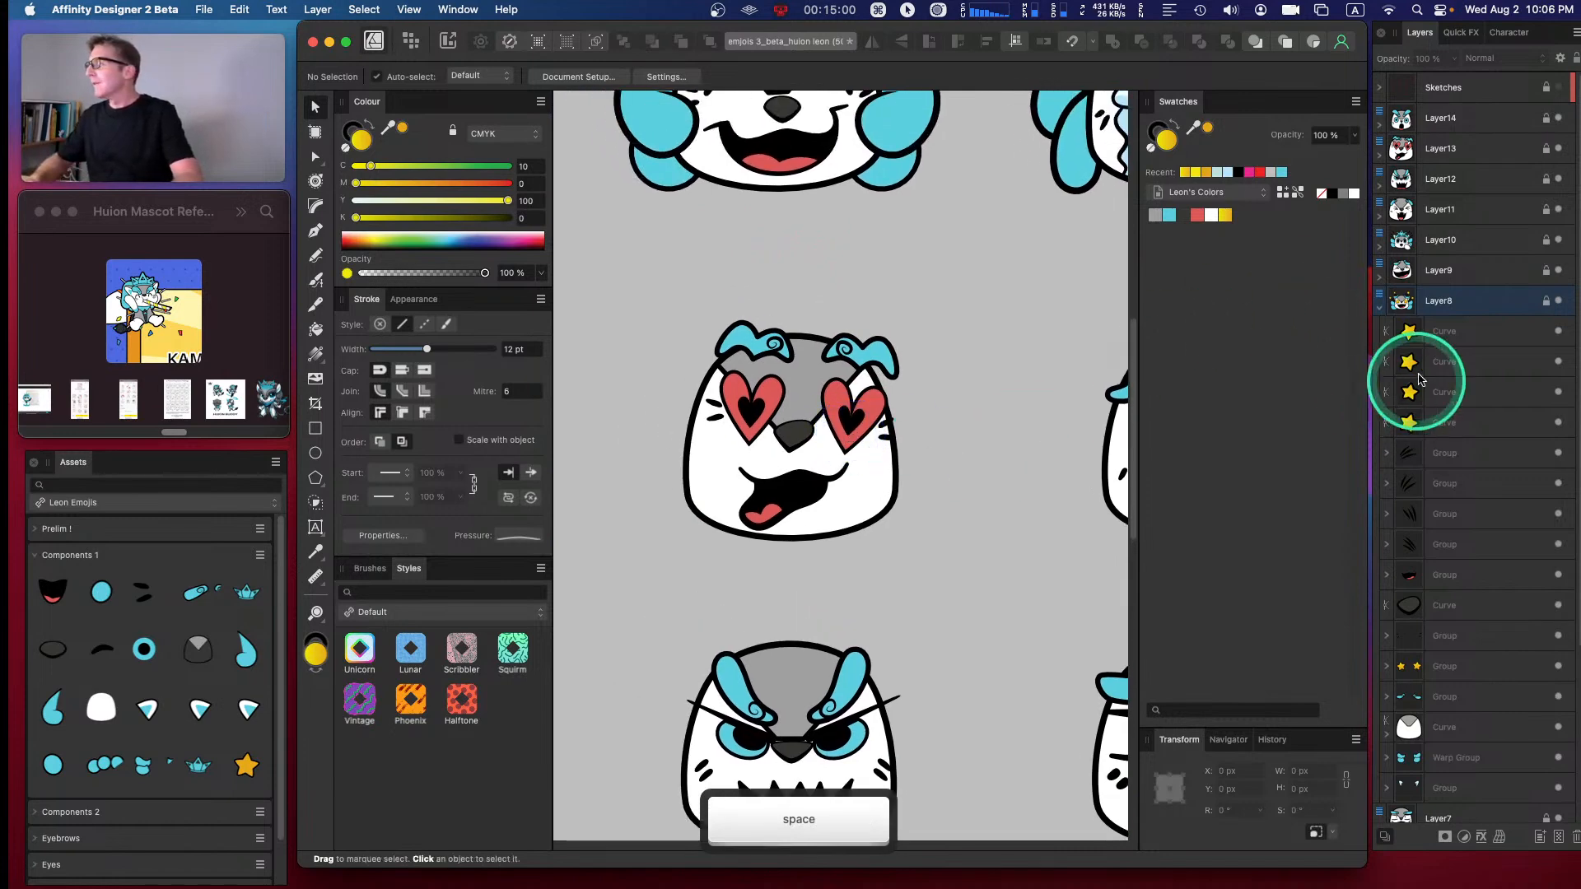
click(1557, 87)
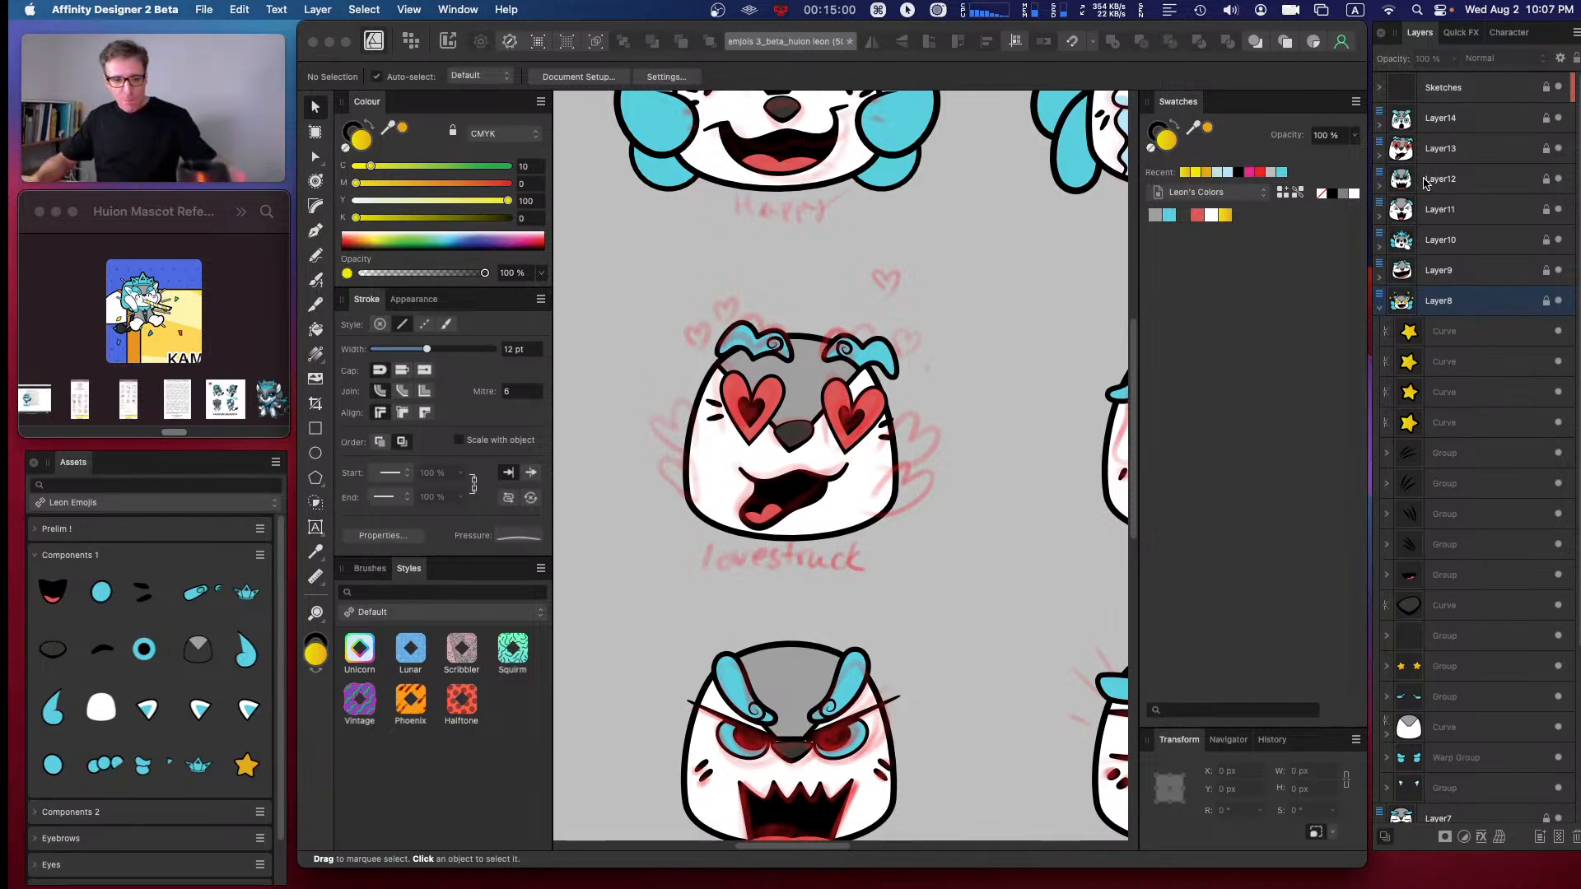
click(804, 492)
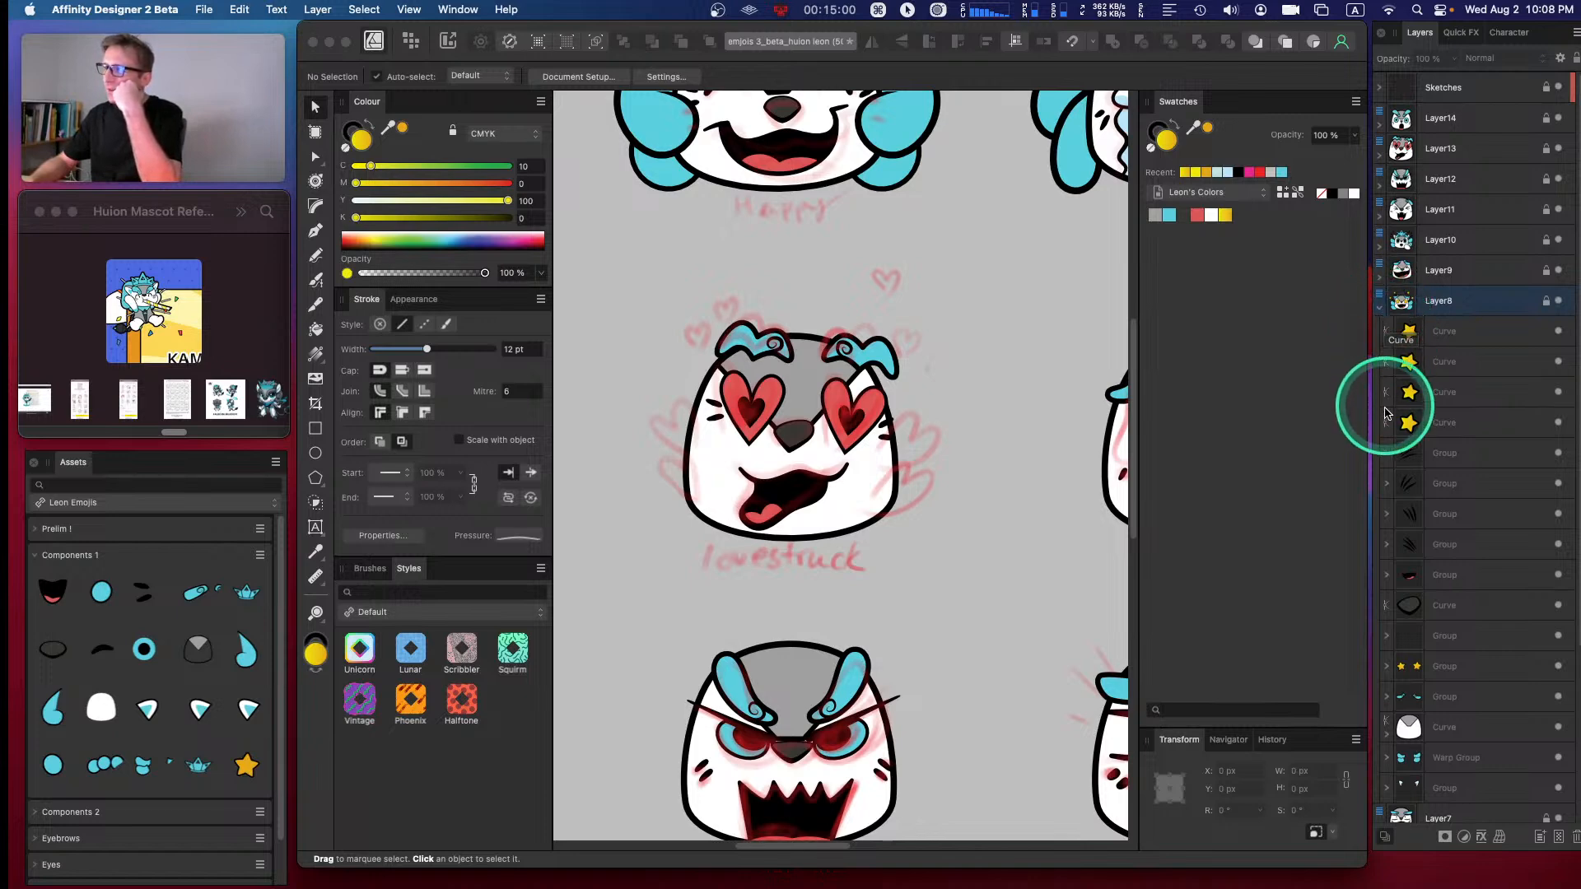
- Collapse Layer8 and ungroup the lovestruck emoji's main group inside Layer13
click(1381, 310)
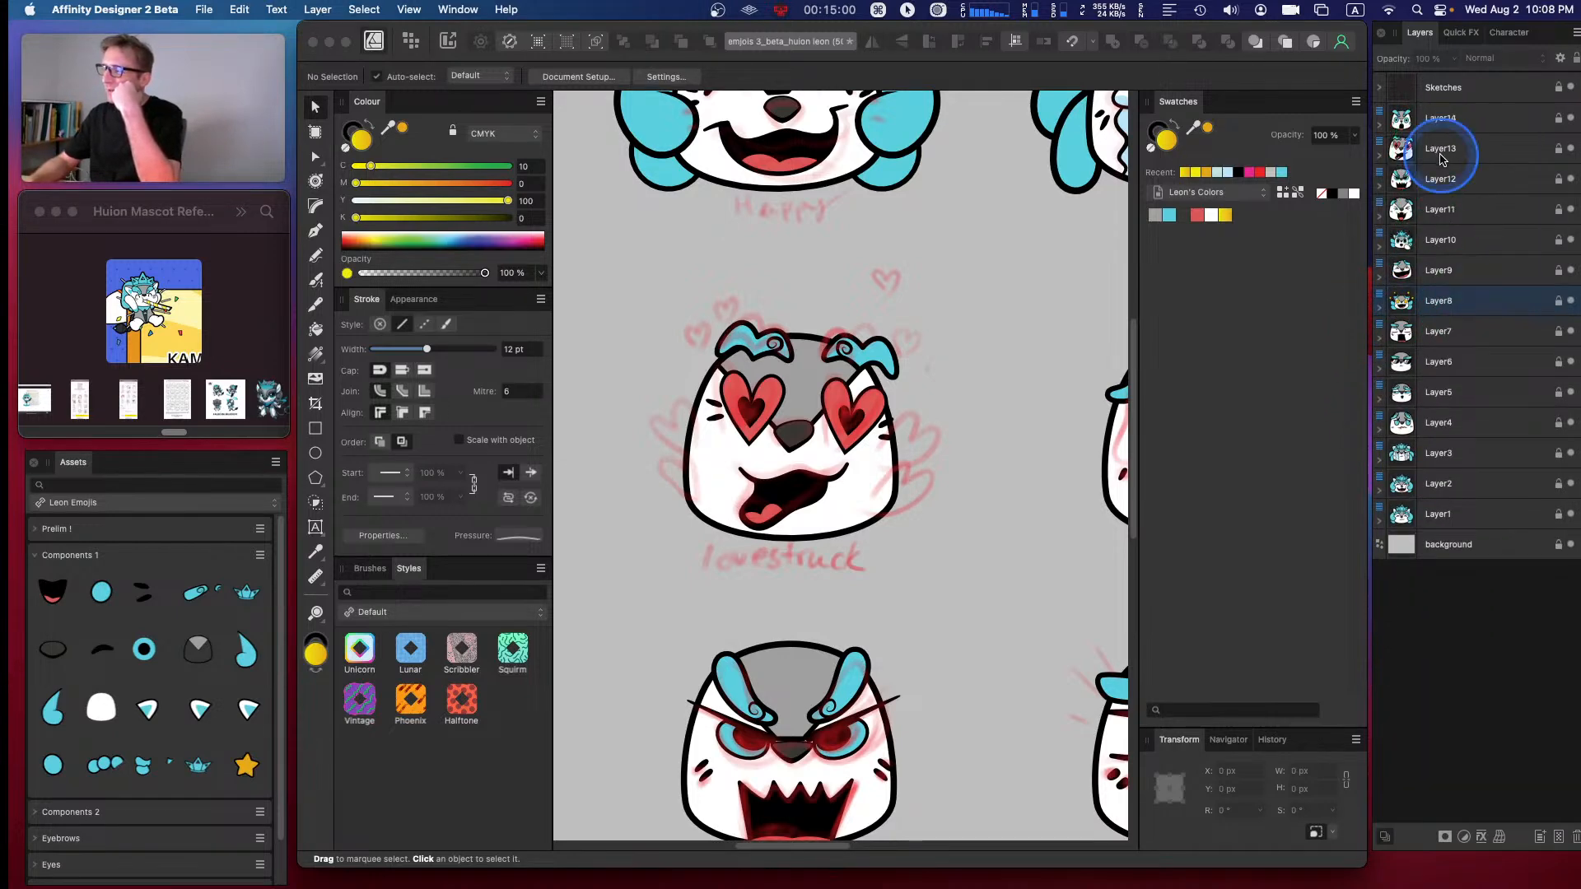
click(1440, 150)
click(1379, 155)
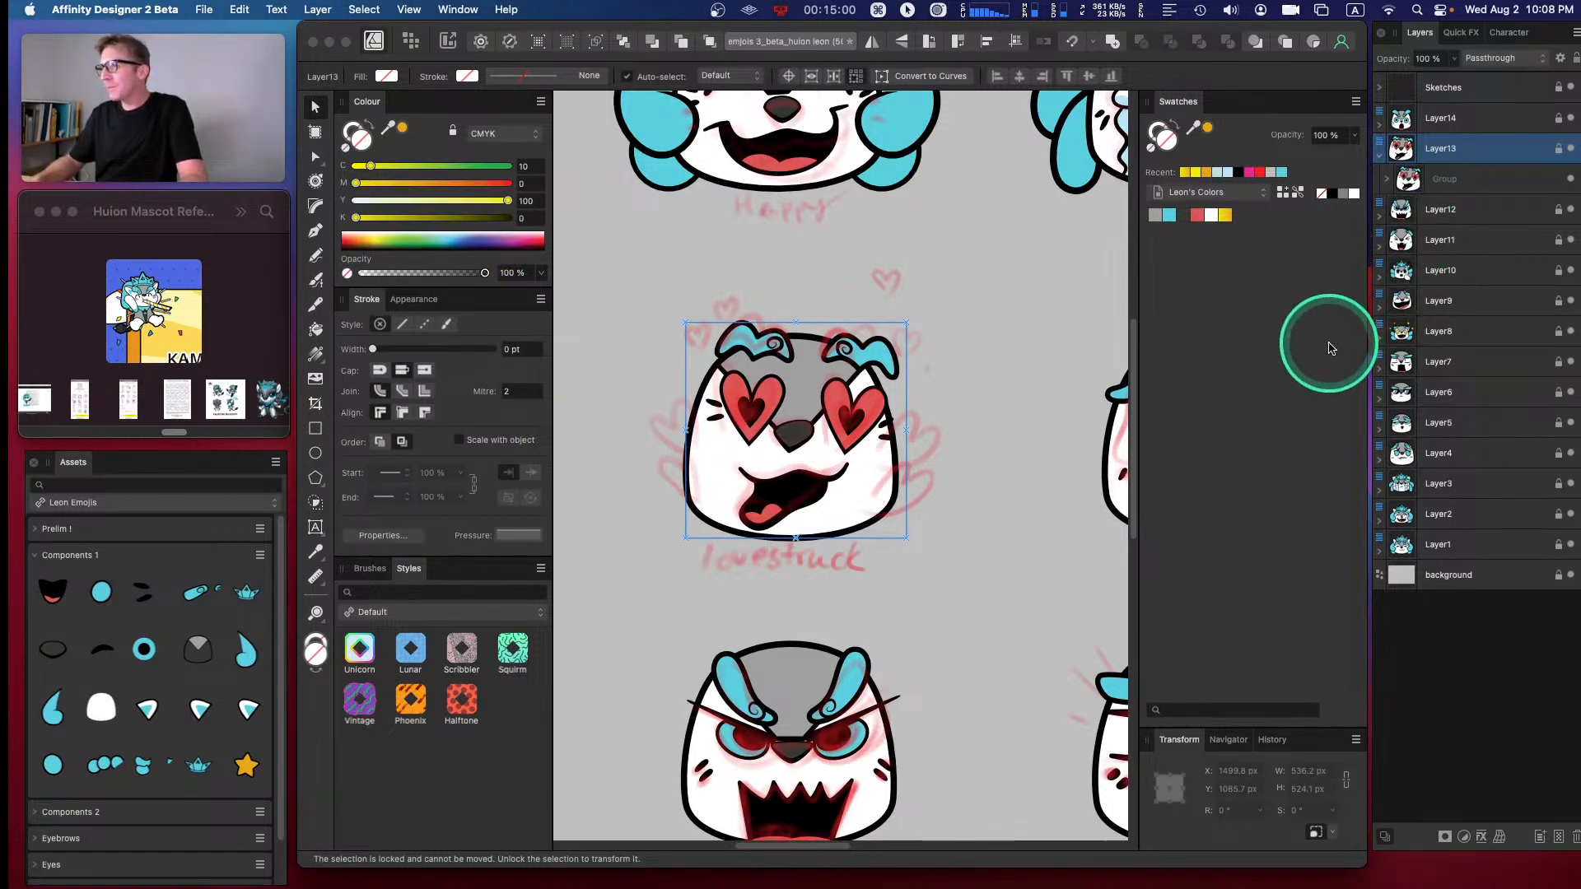
click(1387, 180)
click(1404, 183)
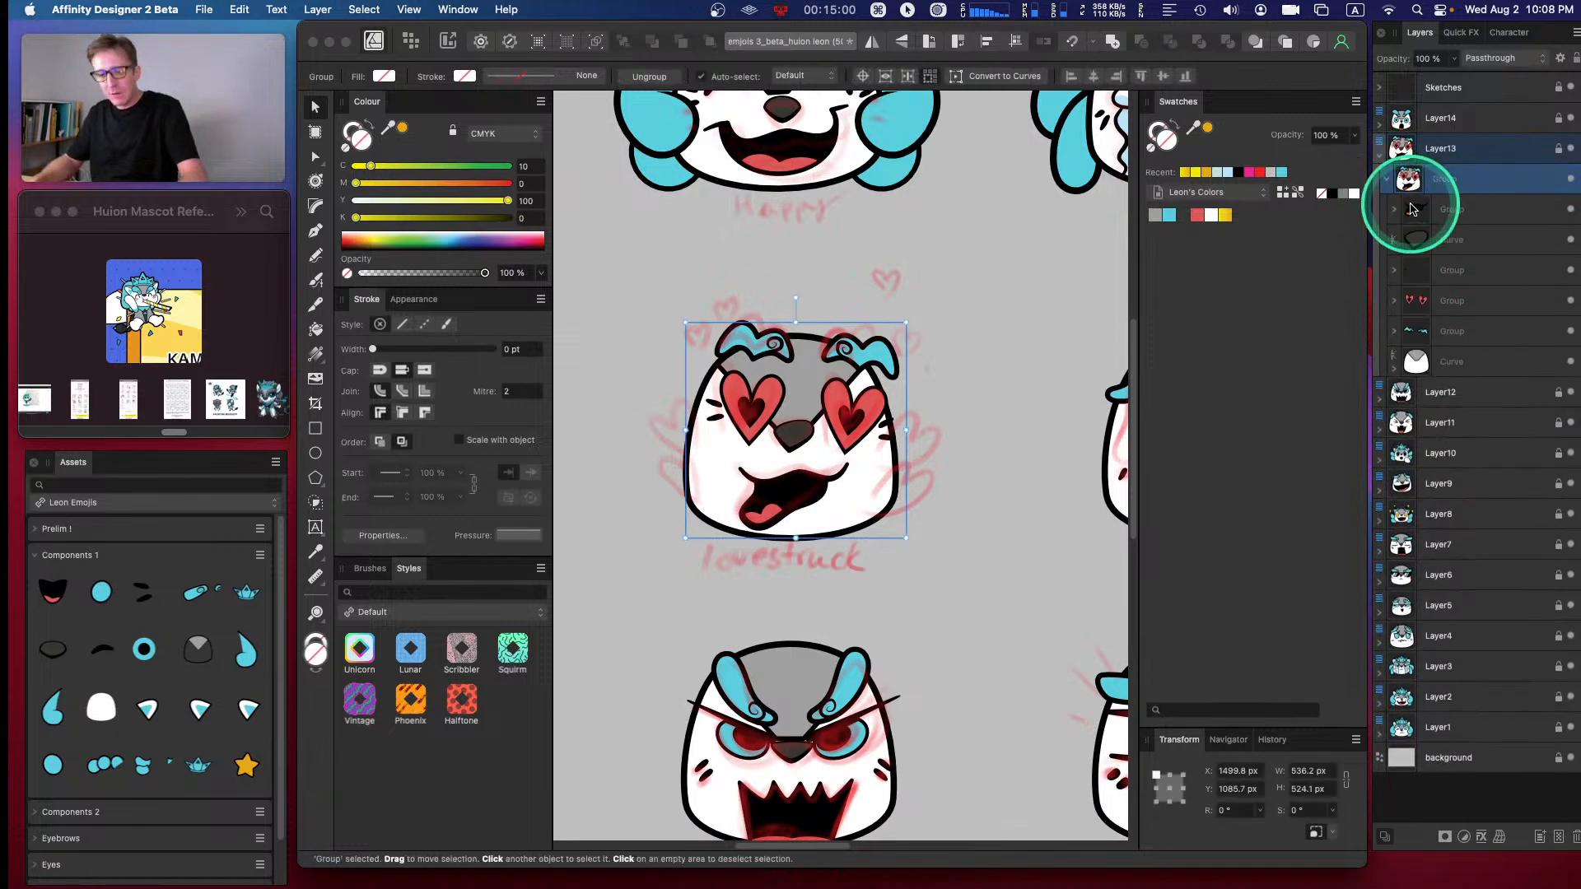
key(cmd+shift+g)
- Add the outer red heart curve of the lovestruck emoji's right eye to the Components 1 assets
click(1439, 269)
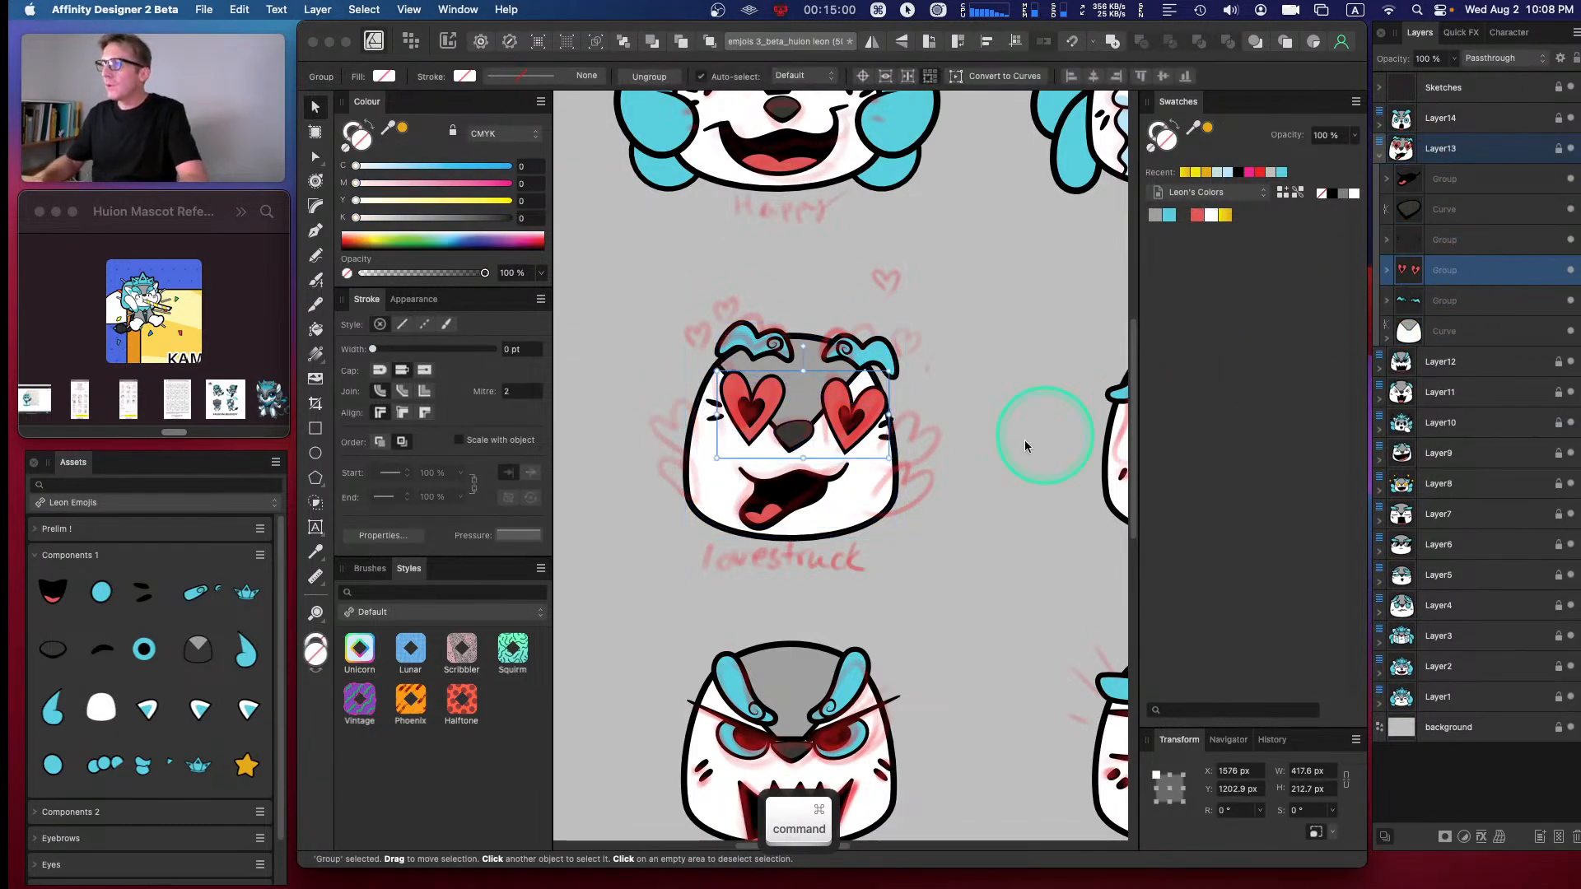
click(1392, 271)
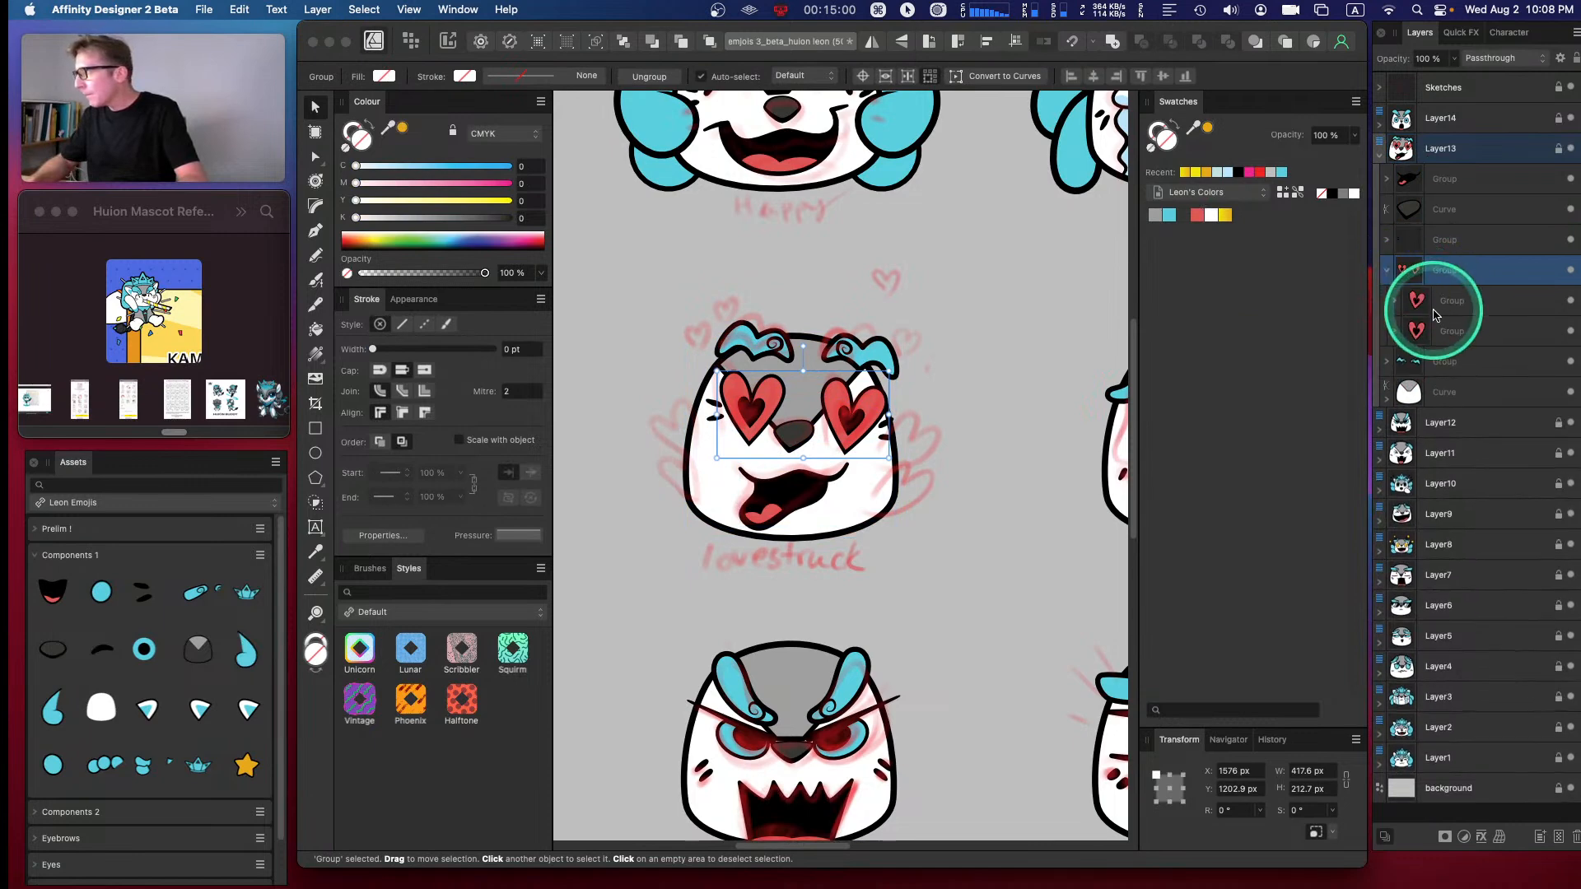
click(1394, 301)
click(1436, 362)
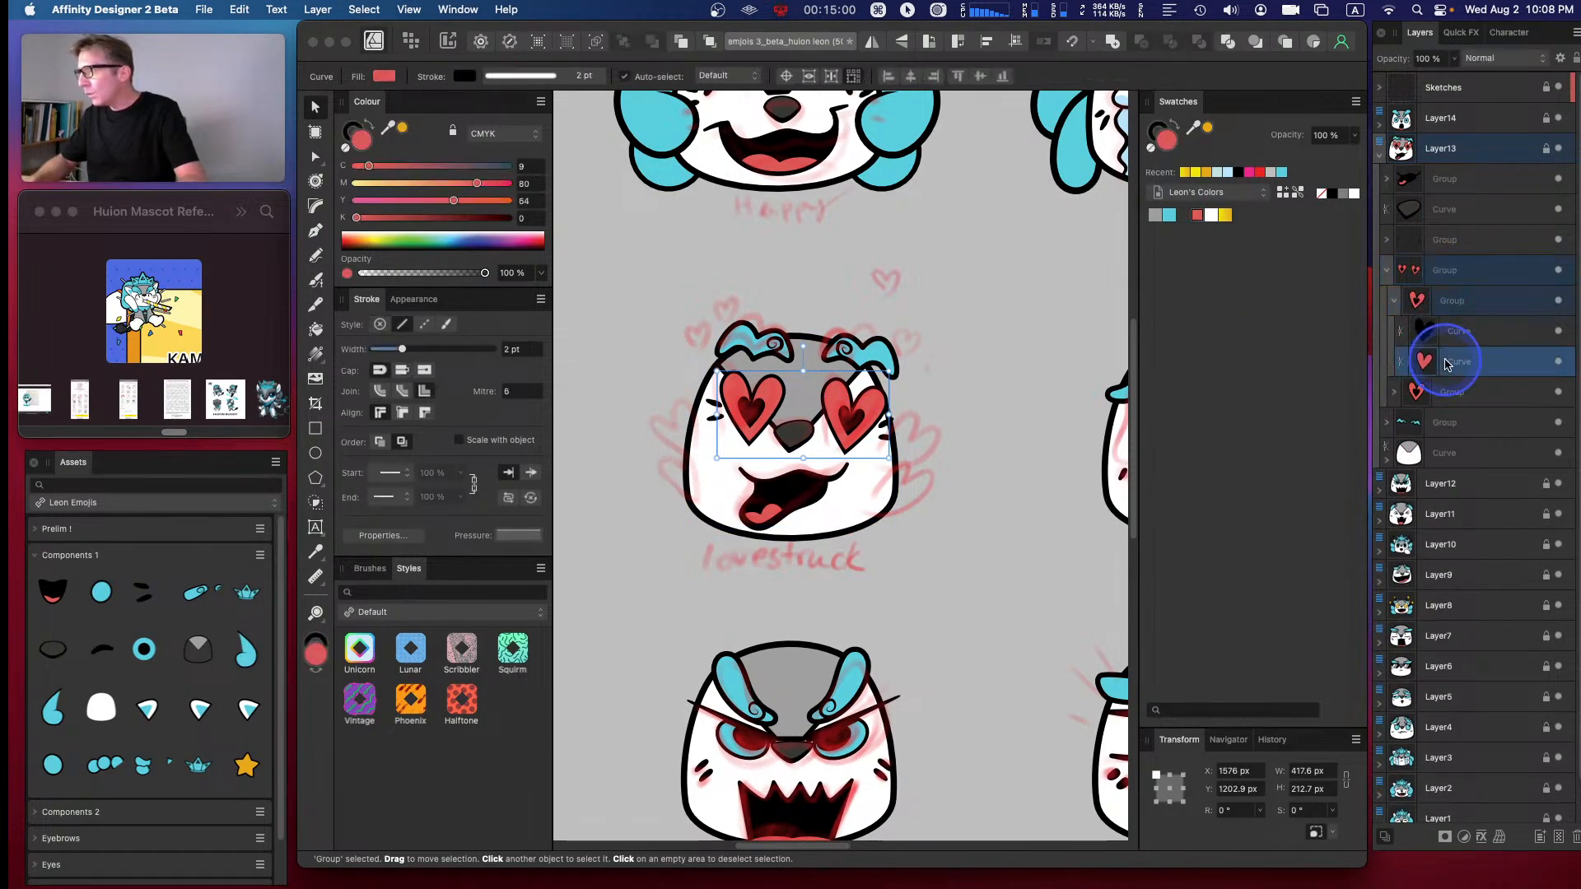
click(260, 555)
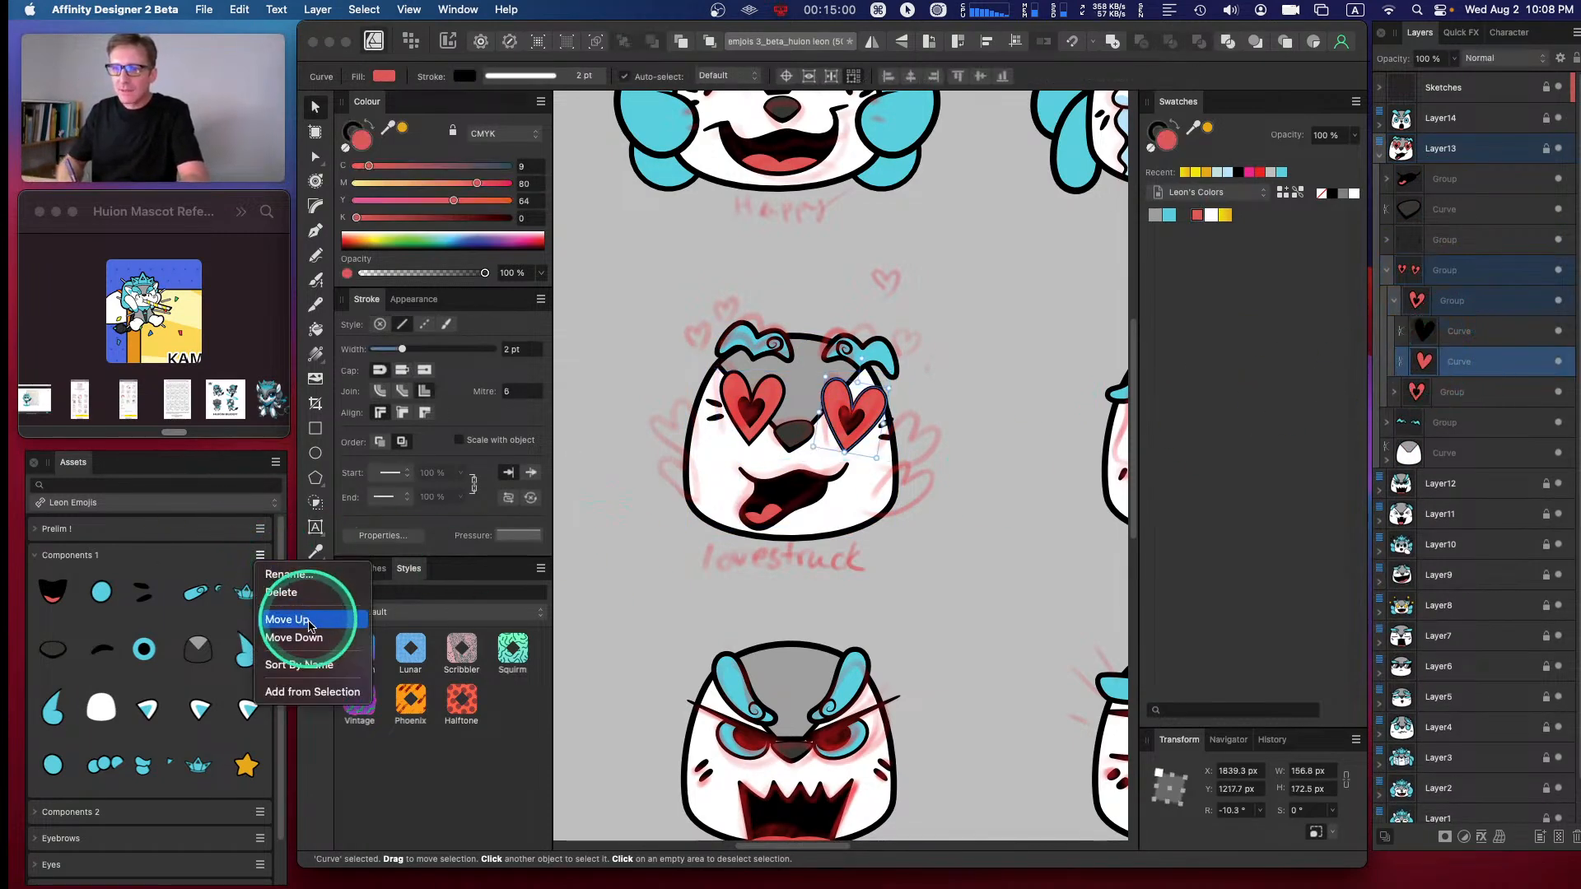
click(315, 691)
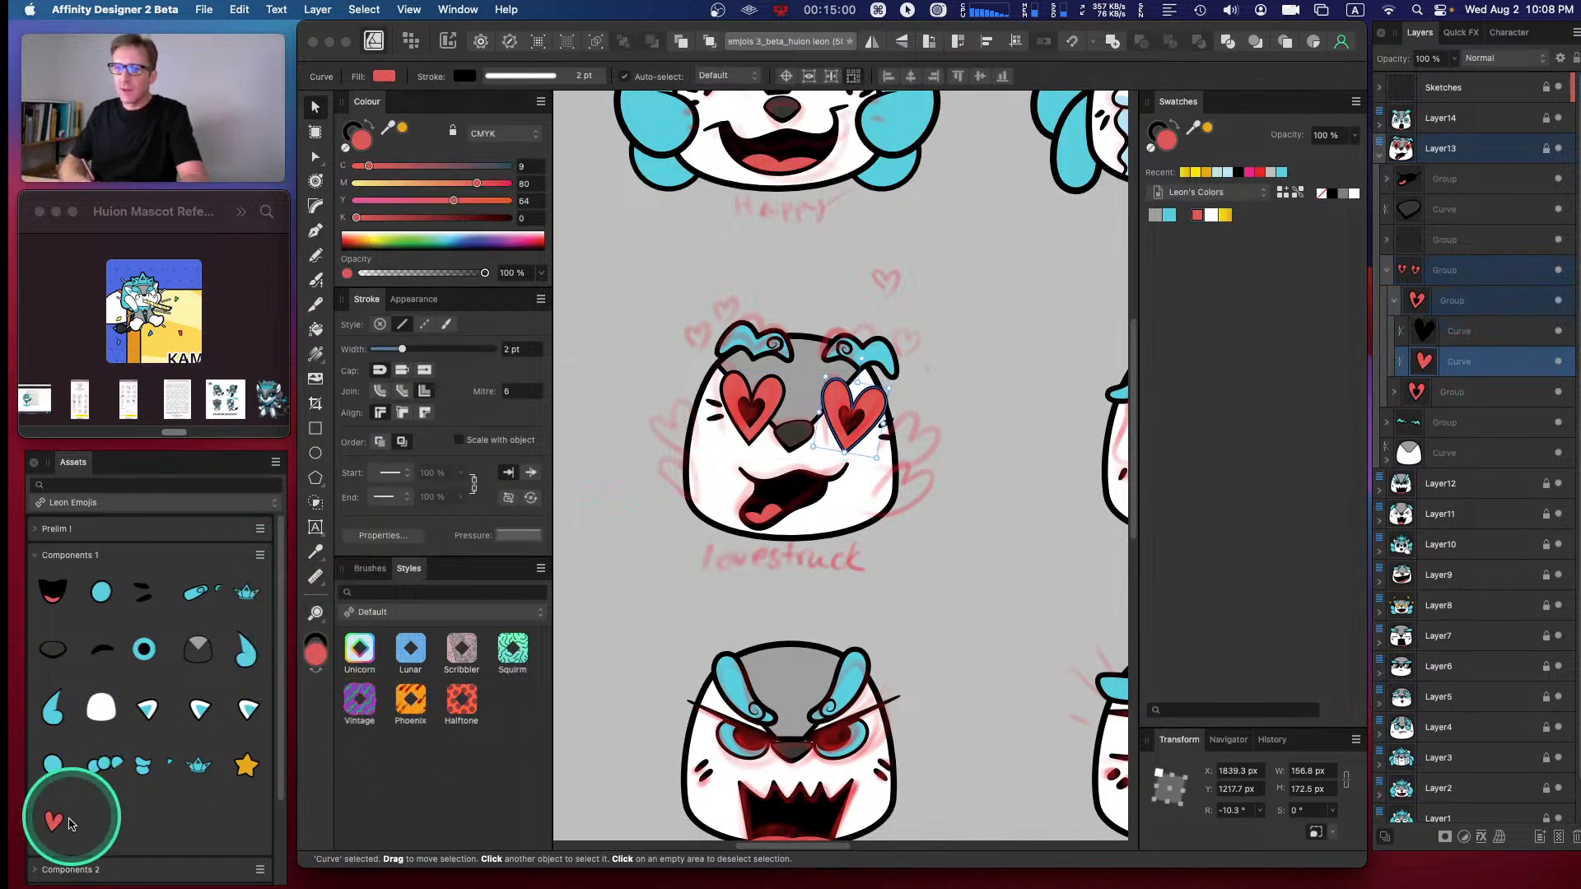
- Place the heart asset beside the lovestruck emoji's left eyebrow, scale it to about 75 px wide and rotate it to about 20.7°
drag(58, 821, 677, 312)
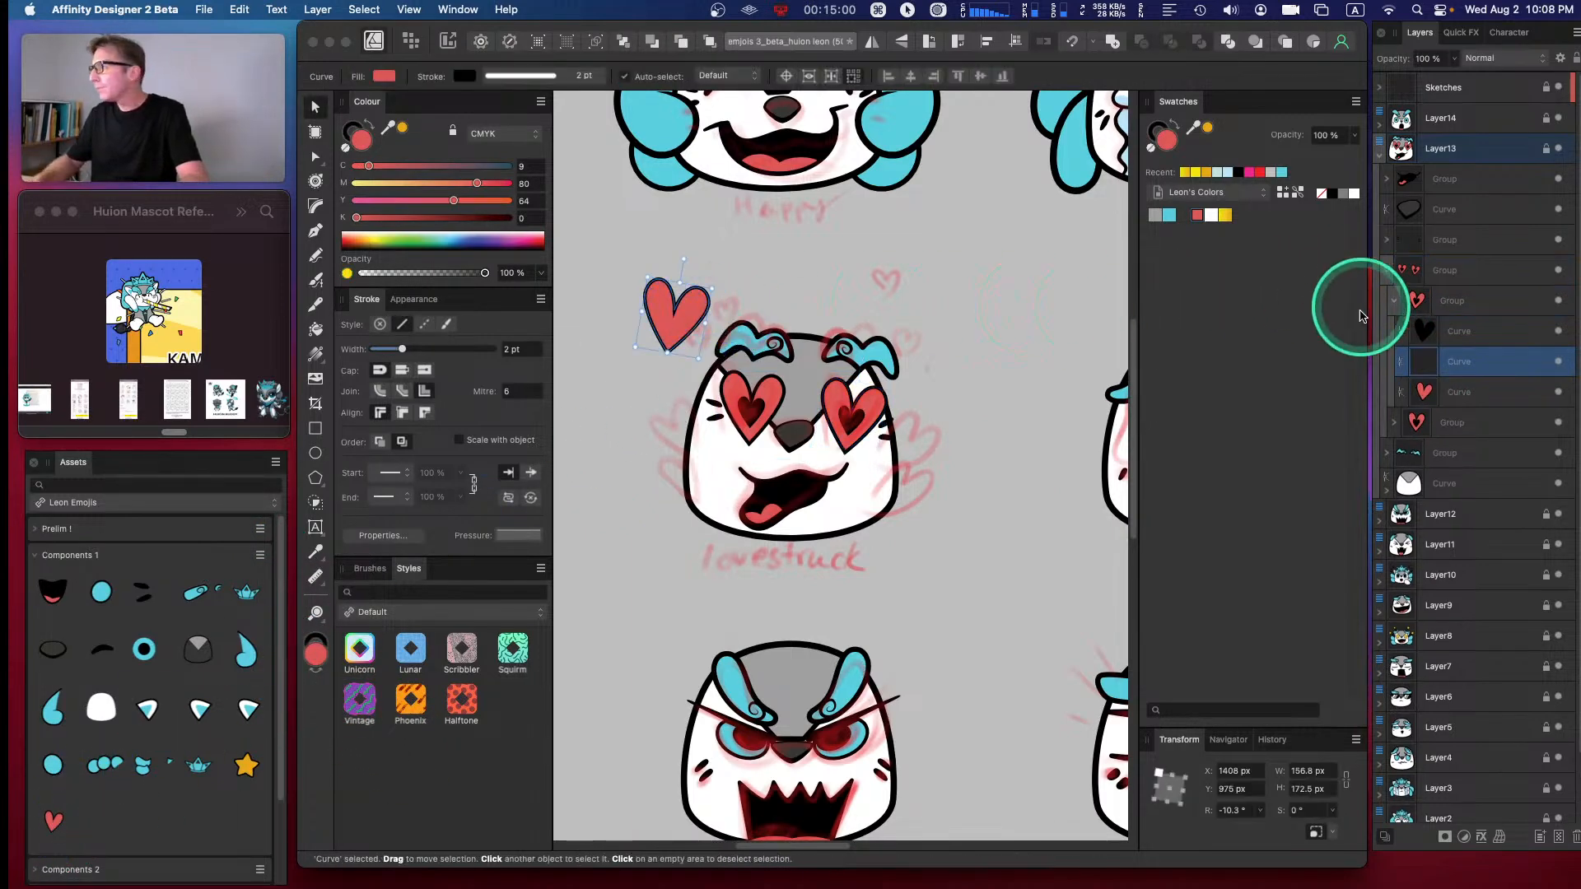
click(1386, 270)
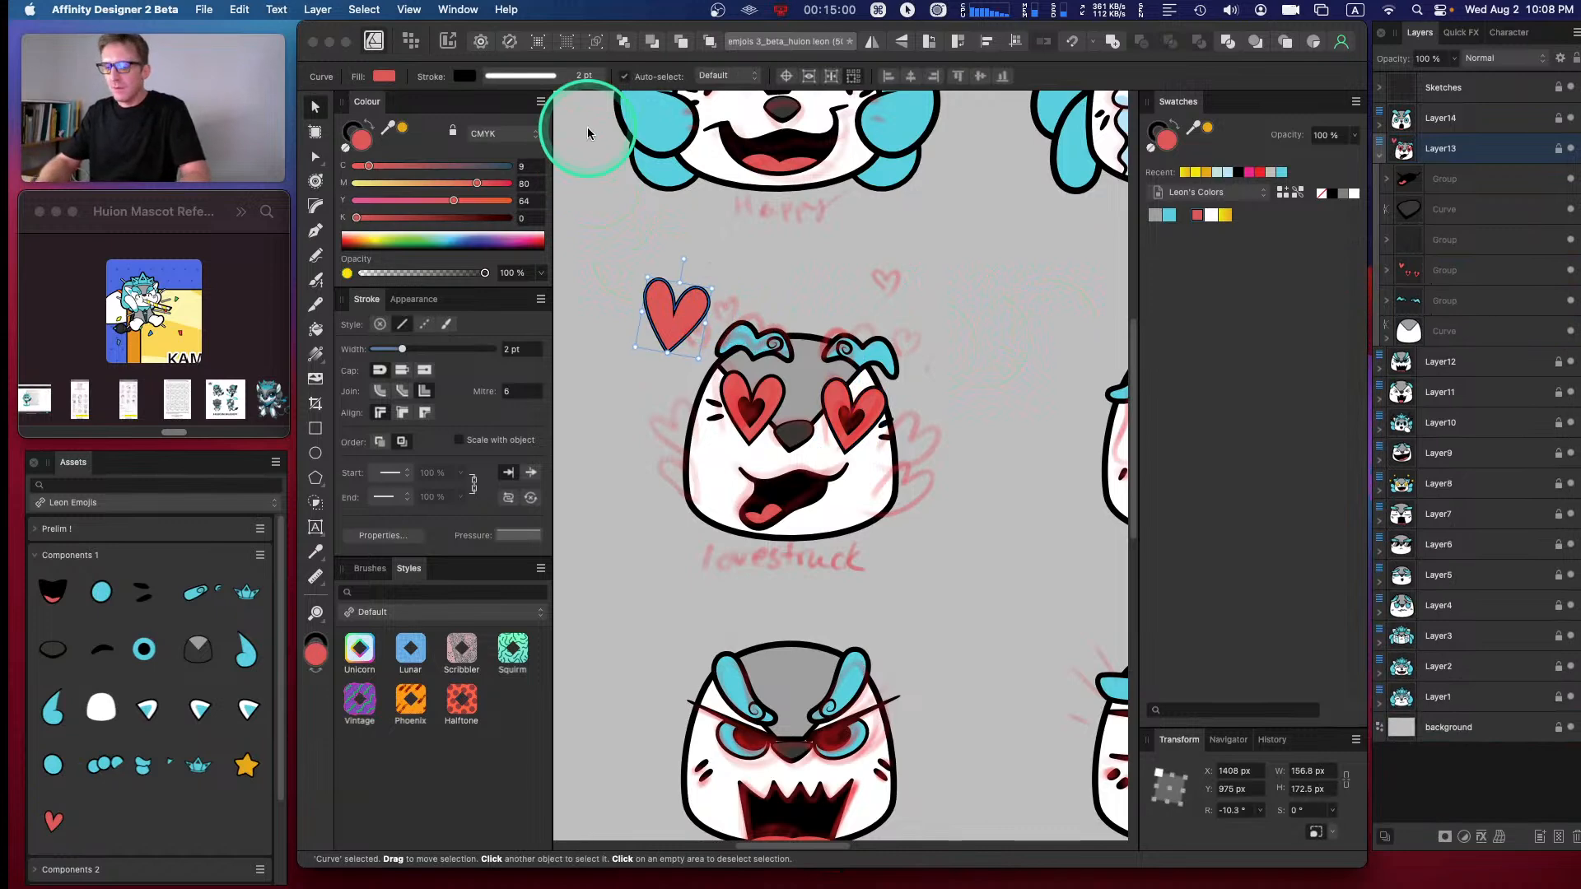
key(super+equal)
key(space)
drag(675, 215, 750, 375)
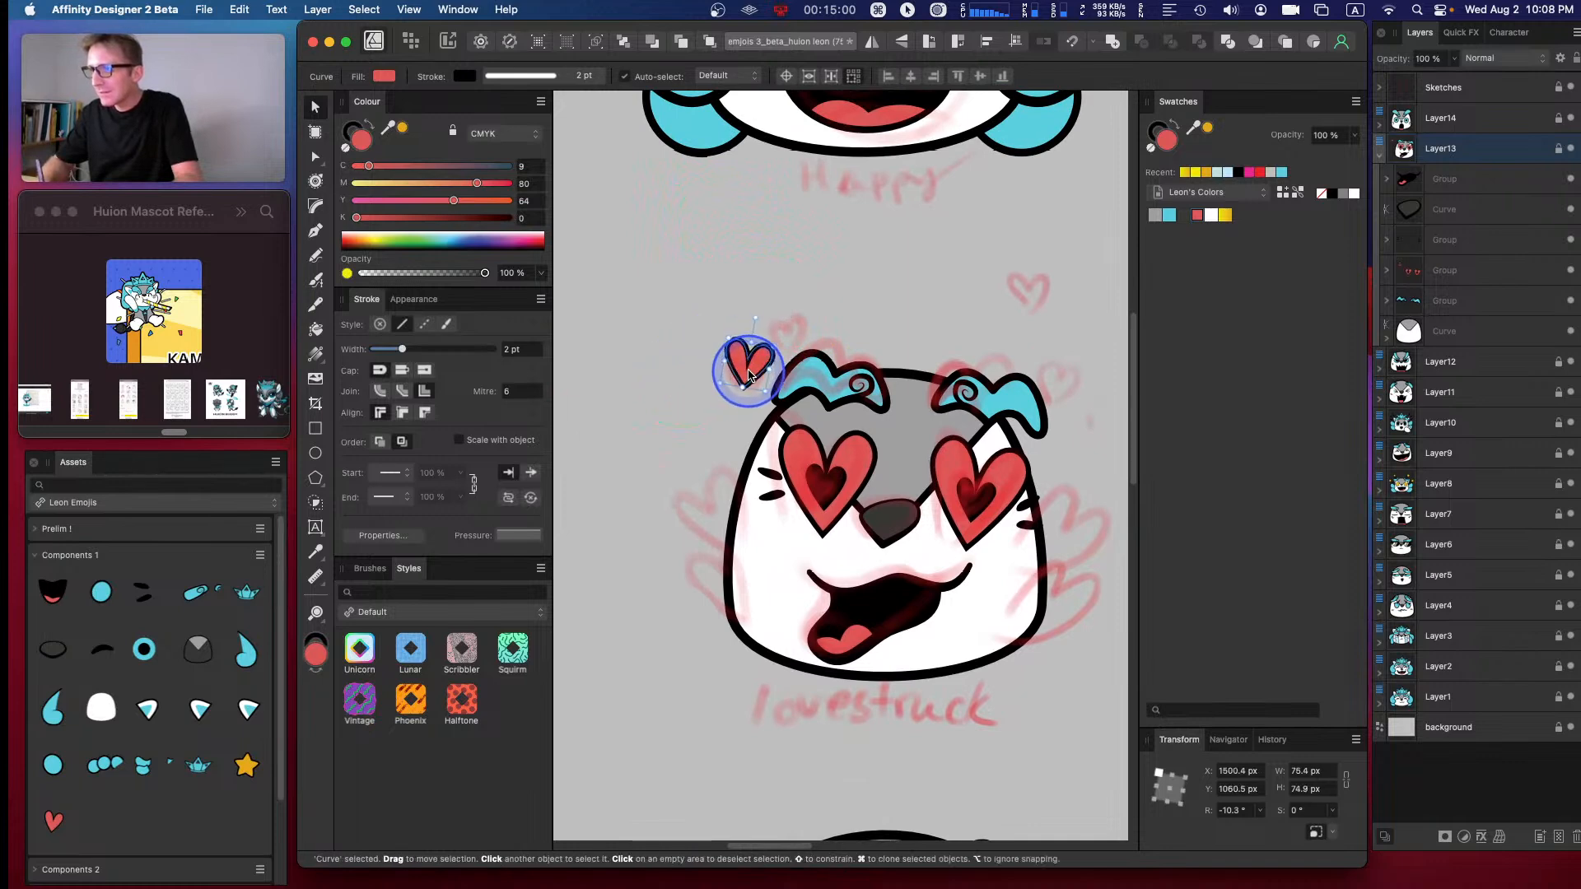
mouse_move(754, 320)
mouse_down()
mouse_move(709, 324)
mouse_move(732, 322)
mouse_up()
drag(738, 343, 720, 307)
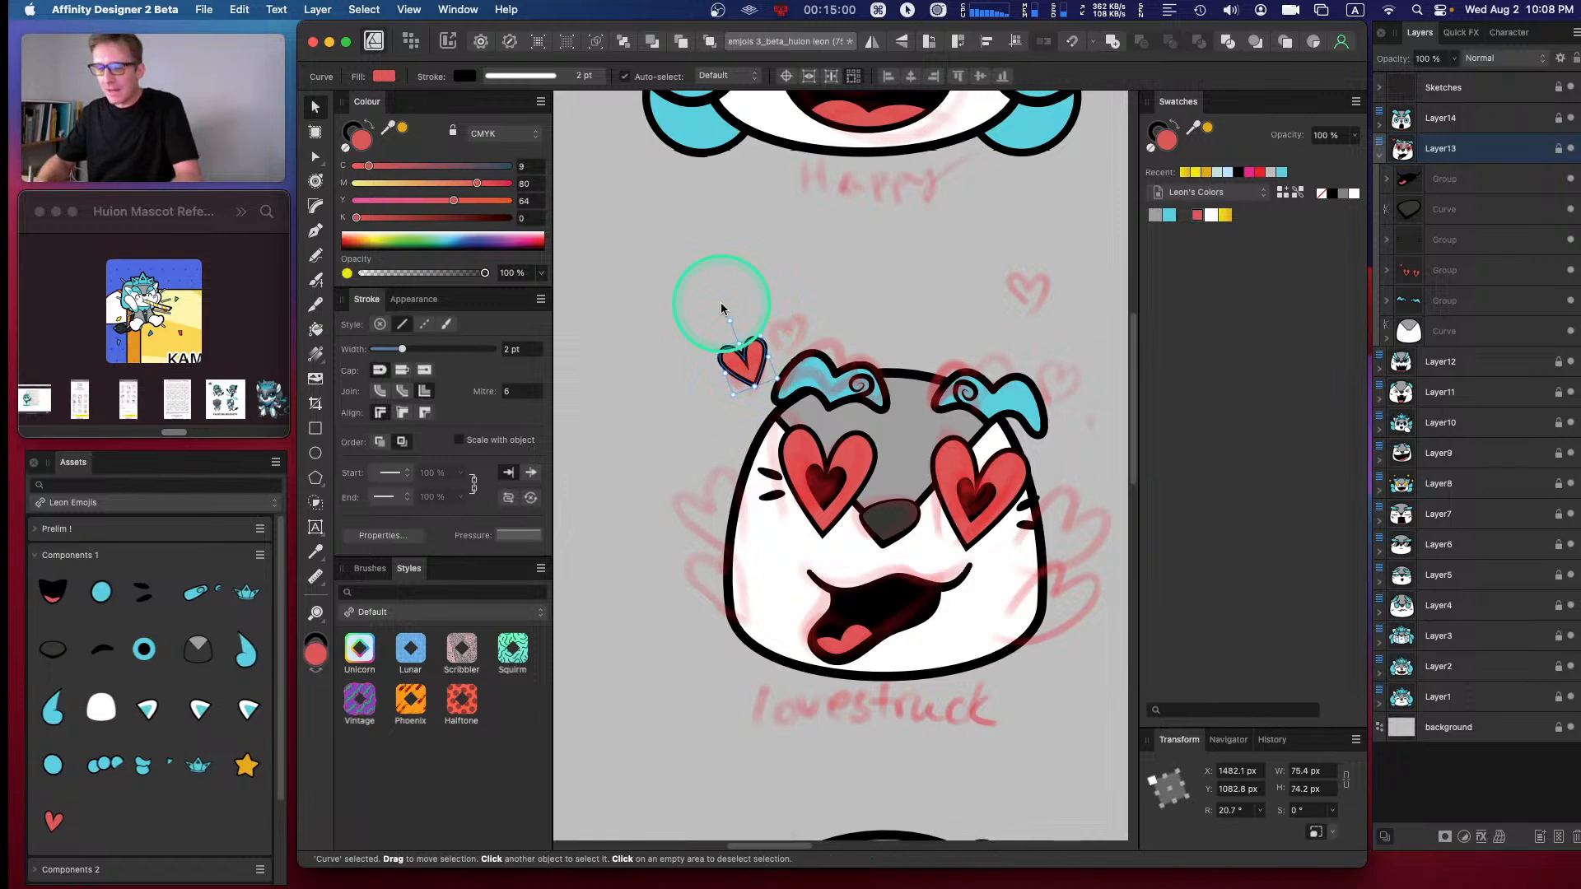
- Reshape the small heart beside the lovestruck emoji's left eyebrow by adjusting its upper lobe and bottom tip nodes
key(super+equal)
key(a)
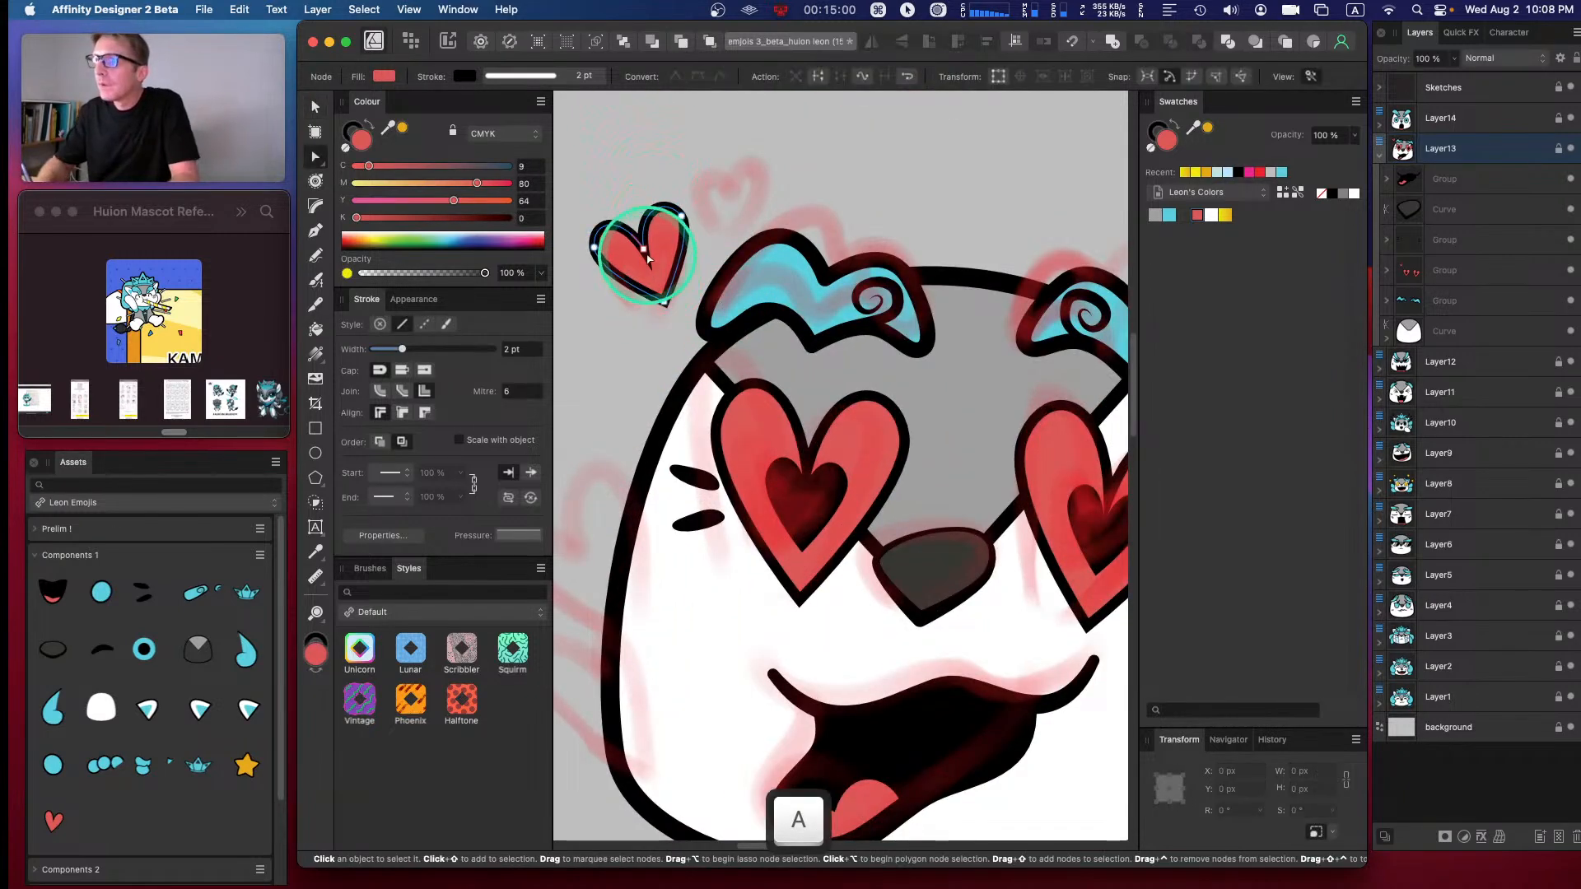
click(639, 239)
drag(616, 203, 645, 199)
drag(664, 303, 658, 299)
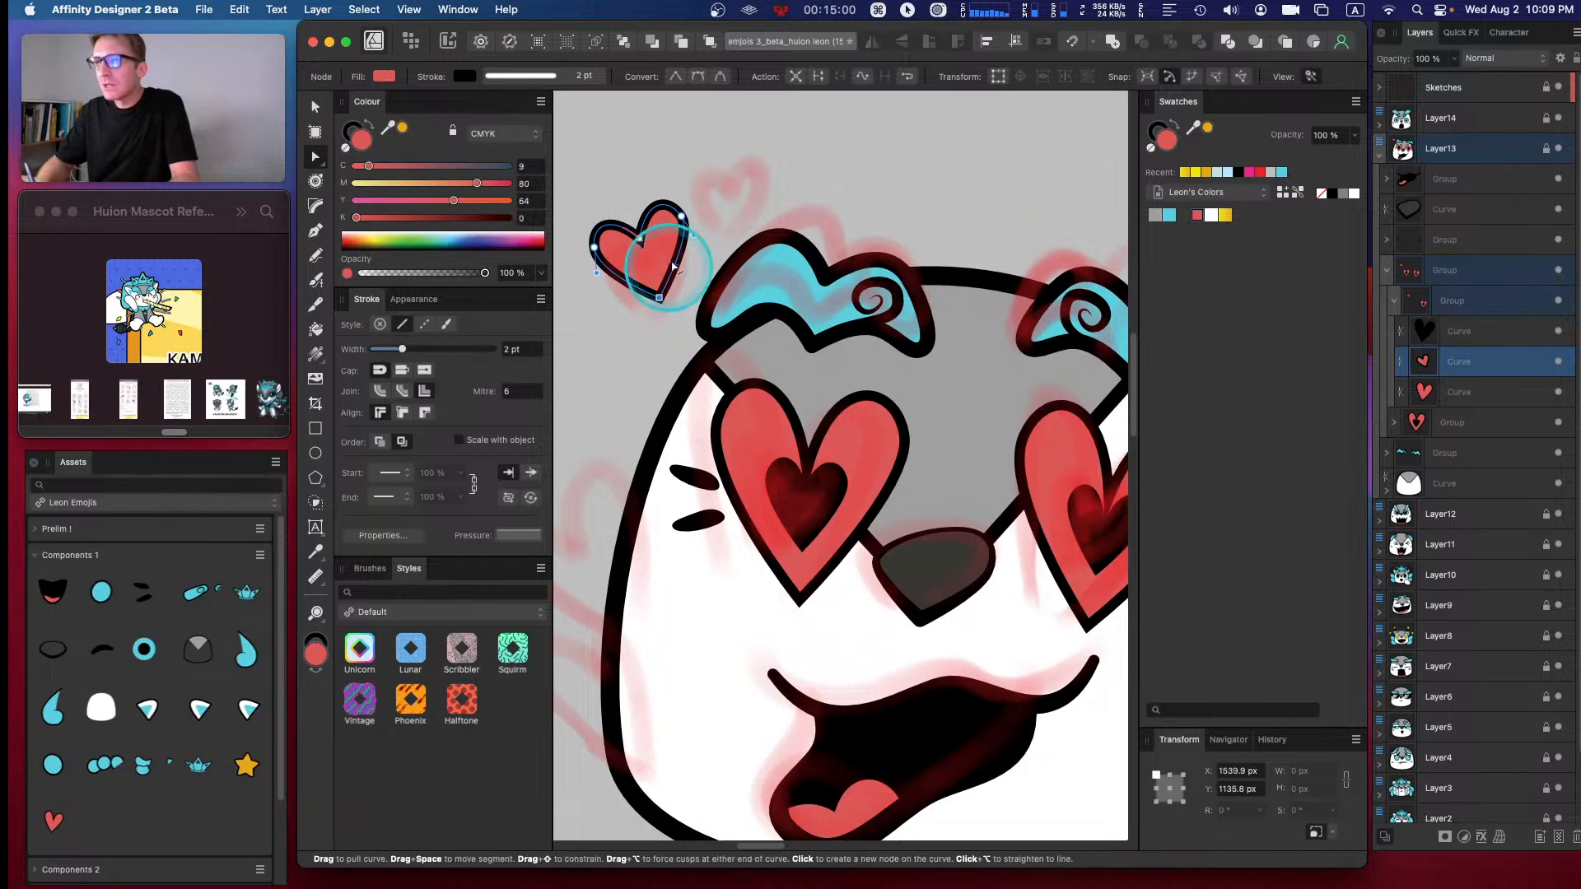
click(683, 217)
drag(683, 217, 680, 221)
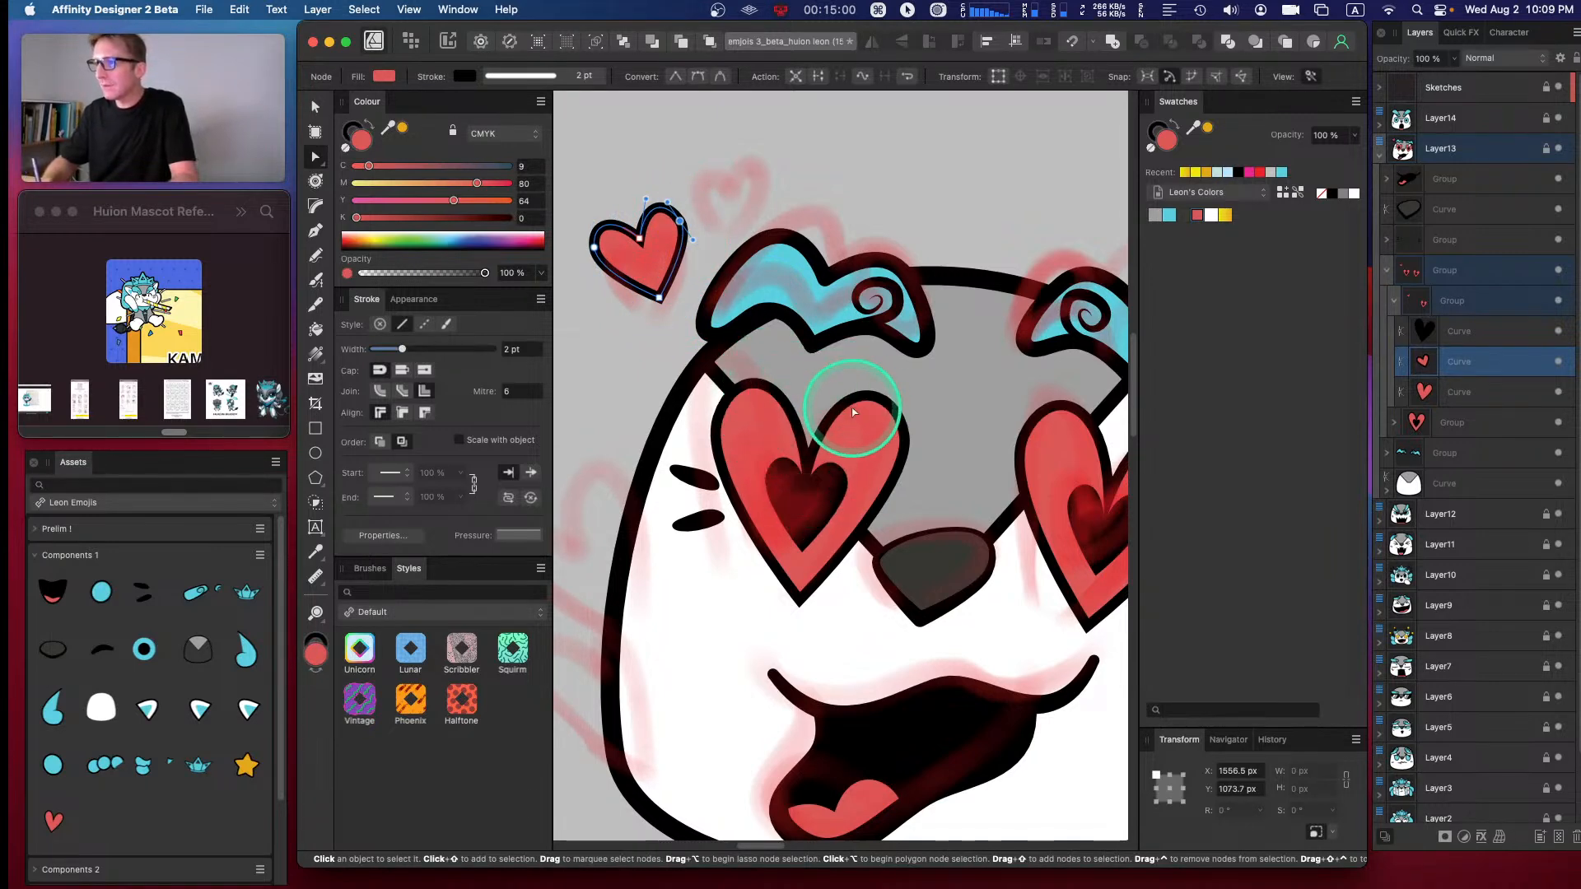
- Refine the small heart's tip and side nodes, then scale it down to about 62 px wide
click(805, 478)
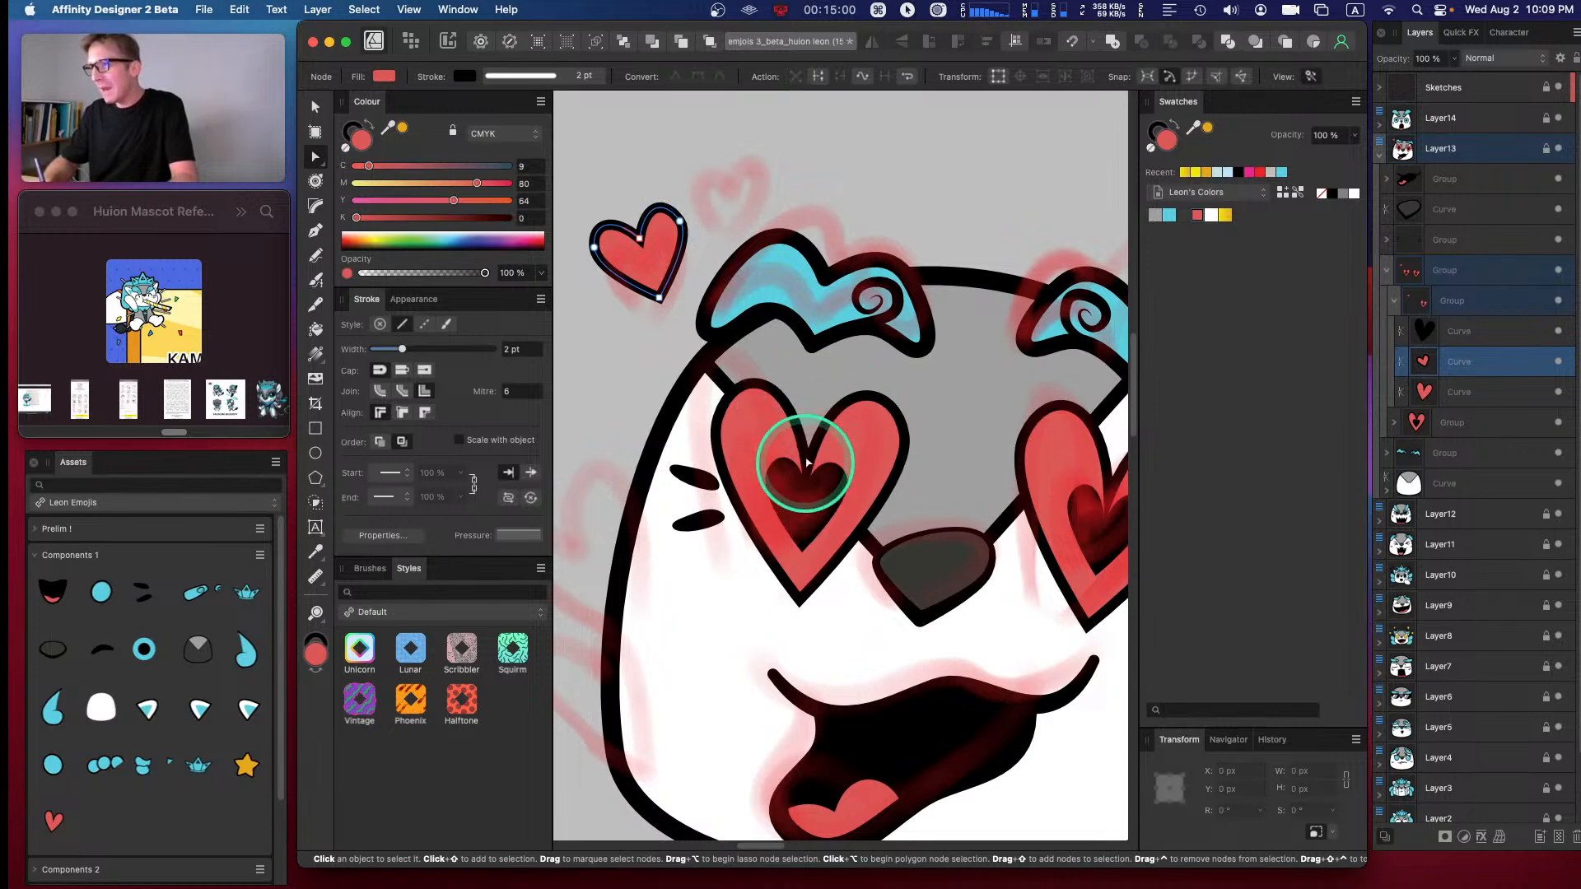
click(660, 303)
mouse_move(659, 304)
mouse_down()
mouse_move(649, 287)
mouse_move(658, 302)
mouse_up()
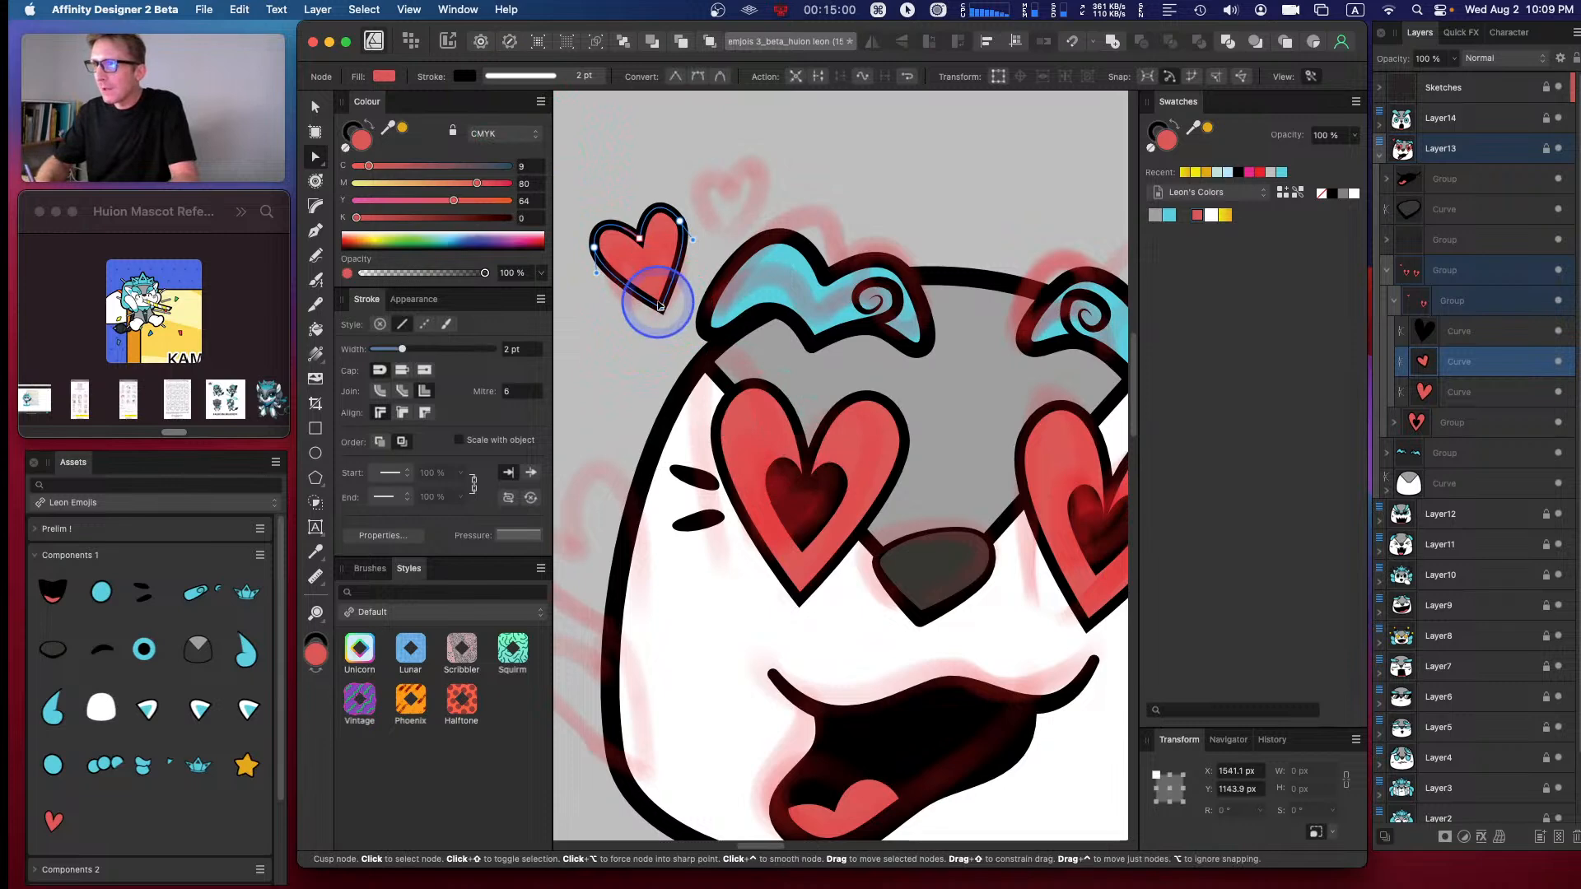
click(680, 222)
drag(680, 224, 603, 286)
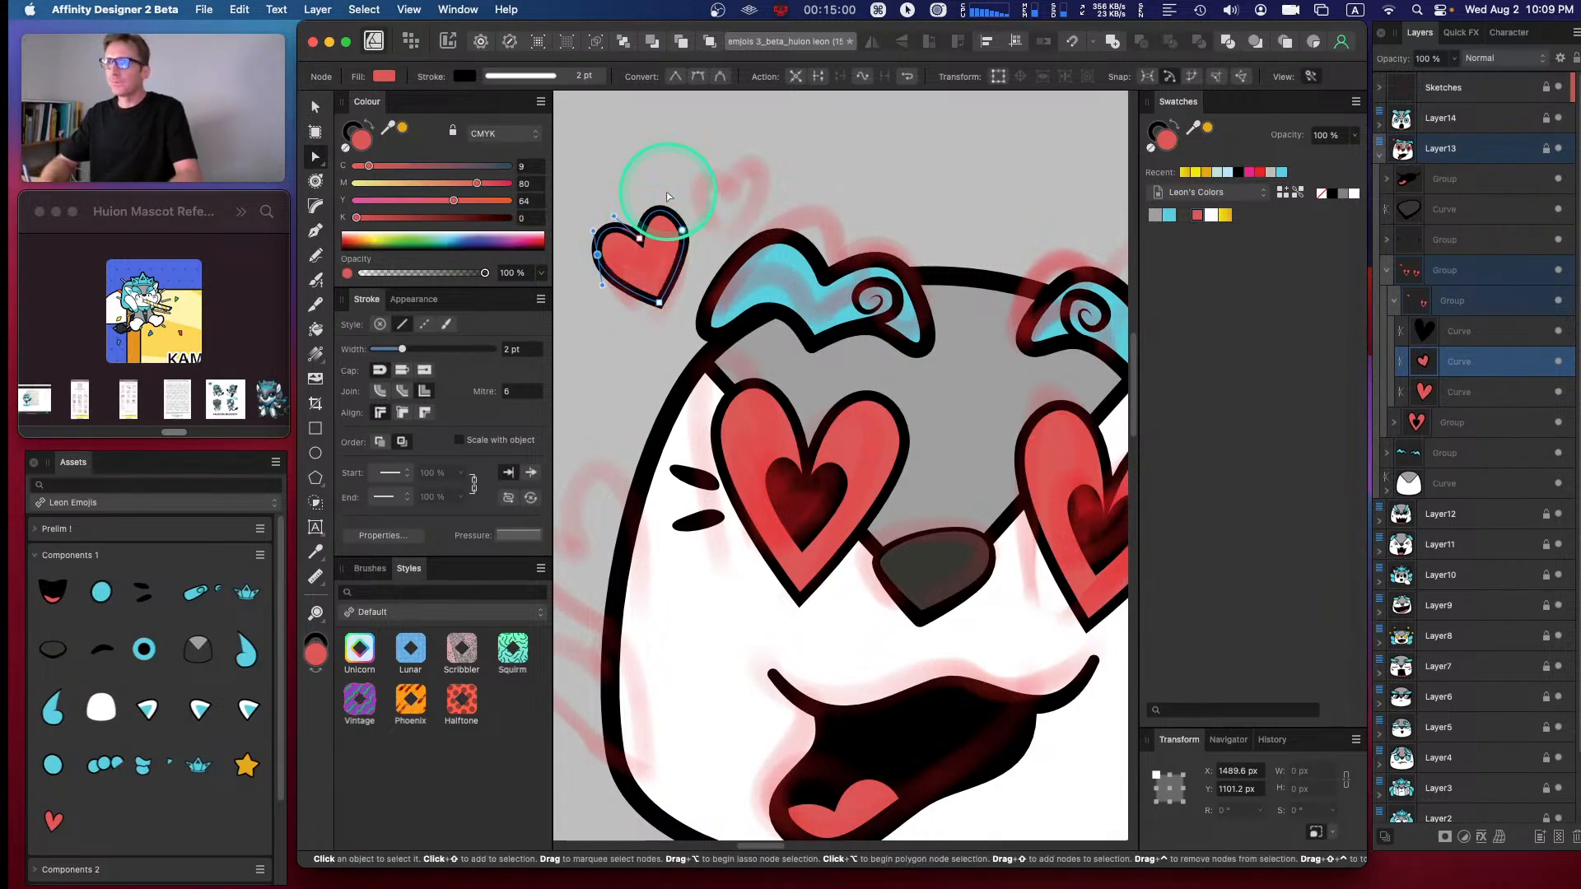
key(v)
drag(675, 205, 650, 265)
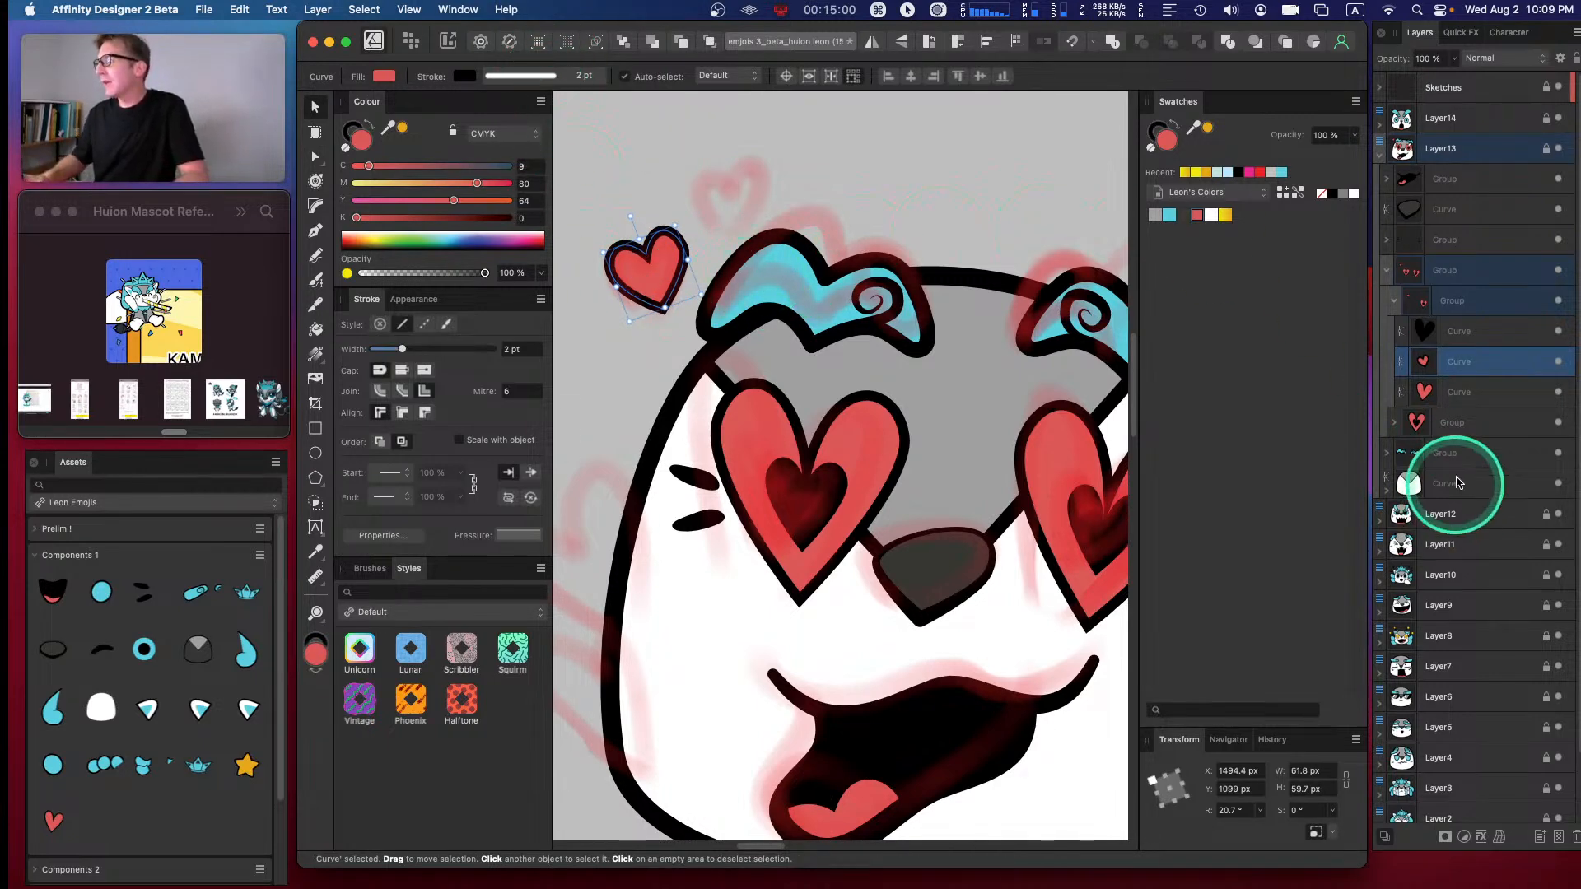
- Move the small heart's curve out of the eye group to the top of Layer13 and collapse the eye groups
click(1457, 363)
drag(1457, 363, 1478, 168)
click(1389, 302)
click(1389, 302)
click(1388, 302)
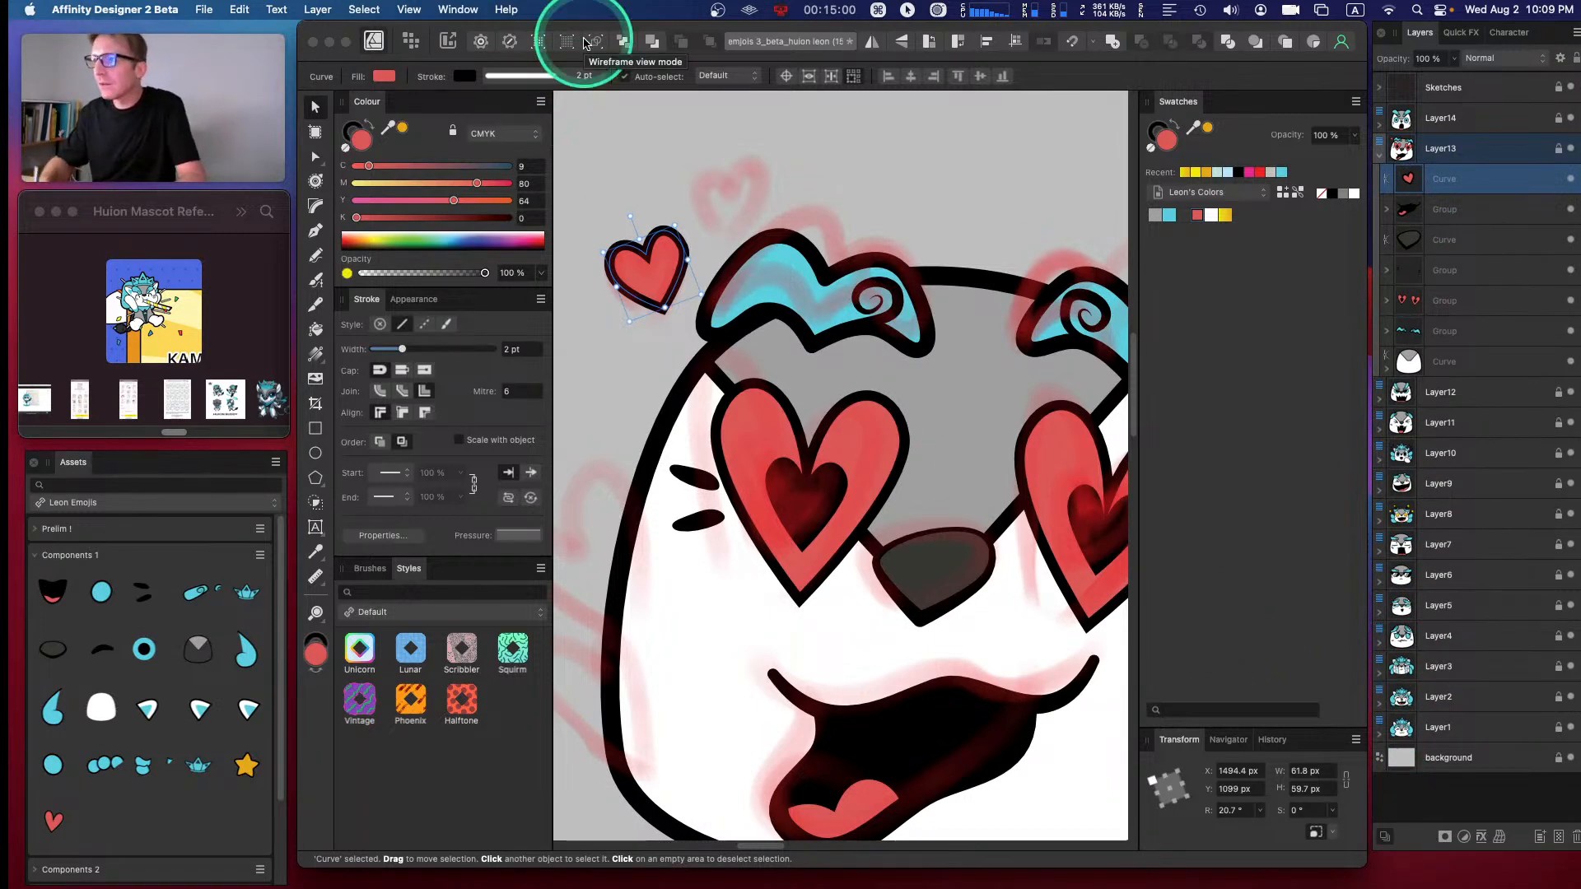
- Raise the right side node of the small heart to reshape its right lobe, then deselect the curve
key(a)
click(690, 265)
drag(691, 267, 687, 247)
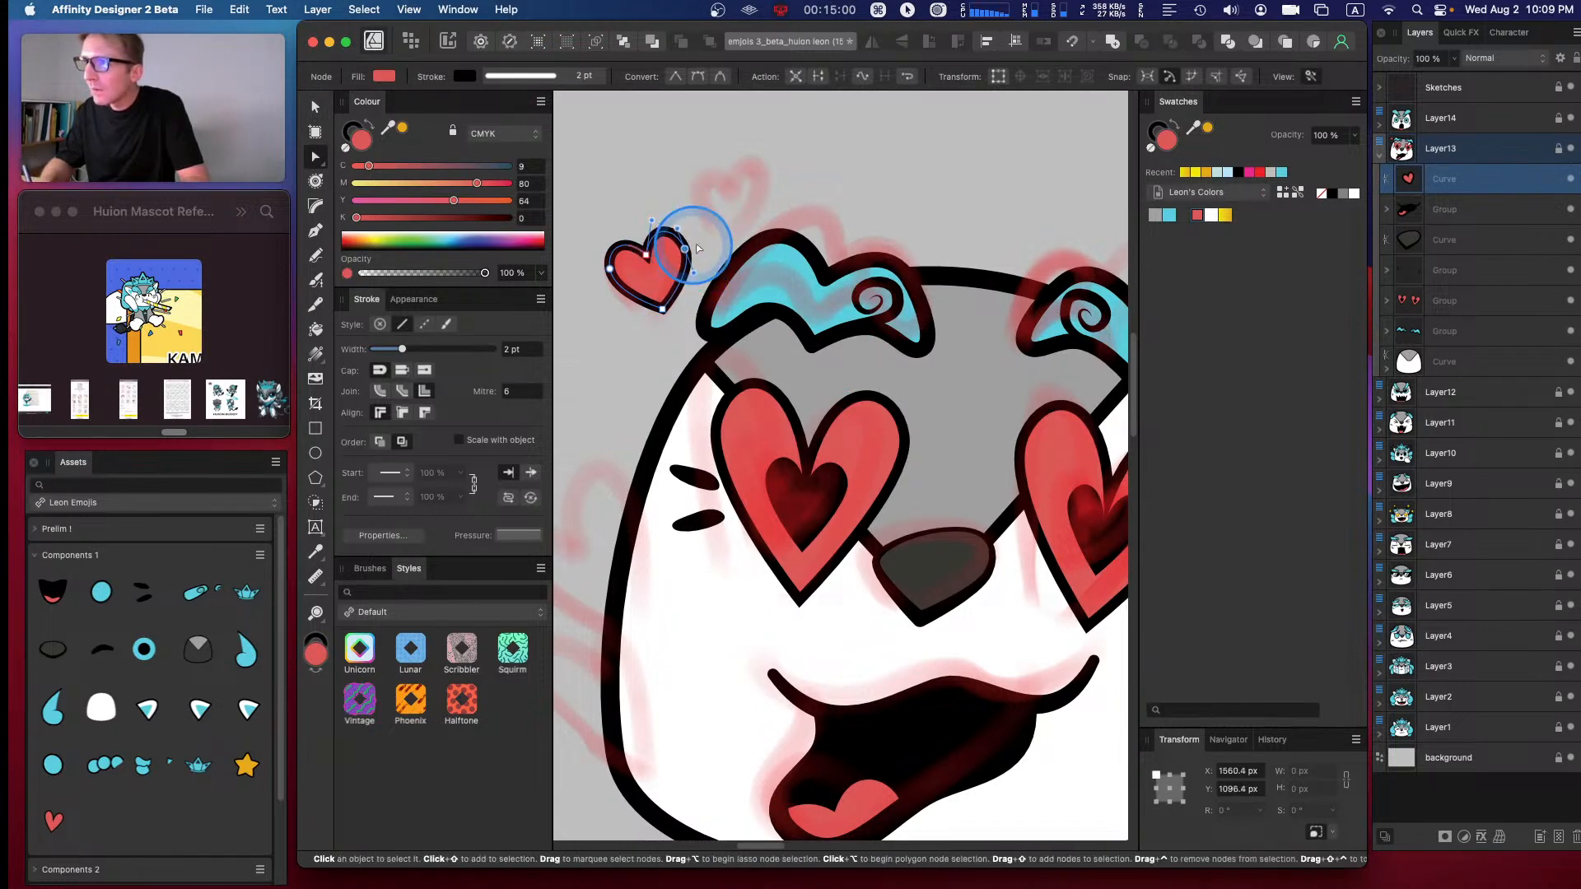
click(714, 233)
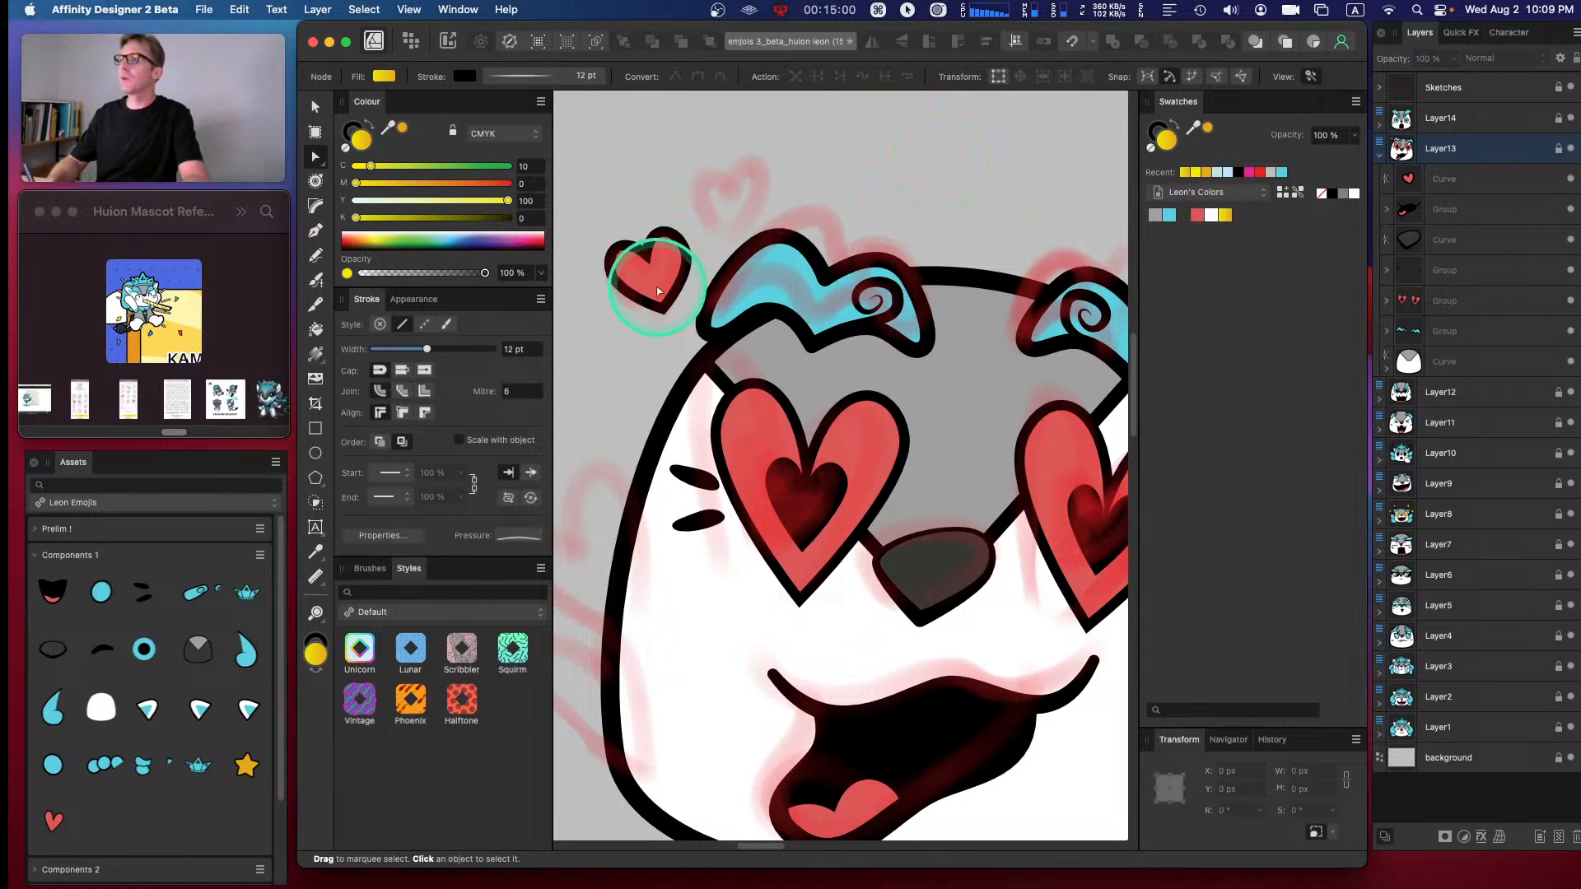
- Apply a Quad warp to the small heart, bending its left edge outward and adjusting the warp corners
click(1447, 178)
click(1499, 836)
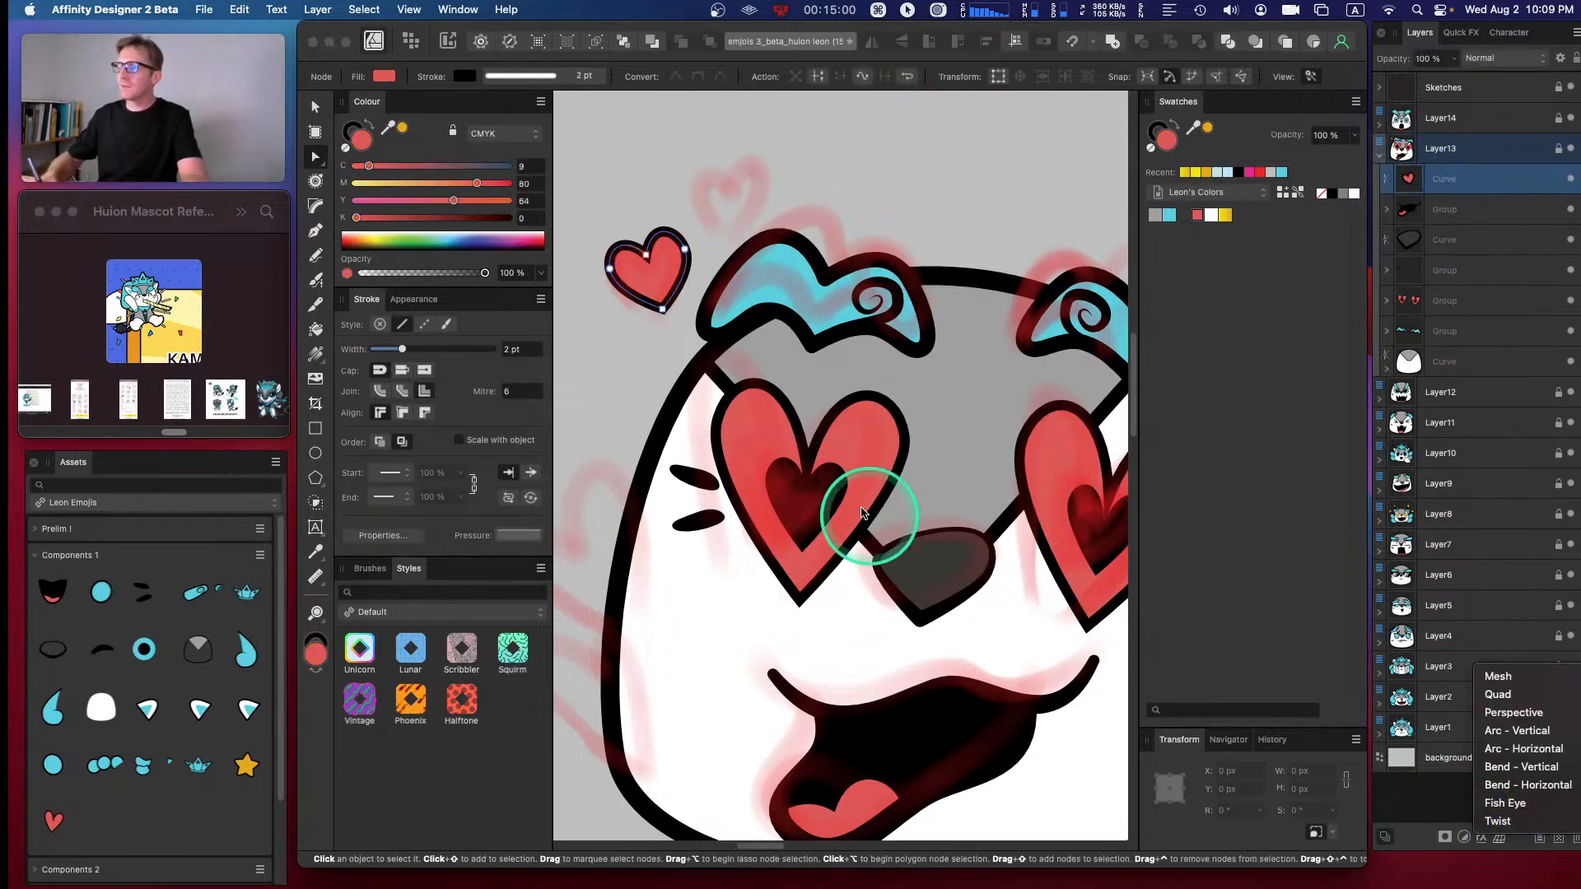
click(1514, 700)
mouse_move(605, 228)
mouse_down()
mouse_move(624, 233)
mouse_move(612, 222)
mouse_up()
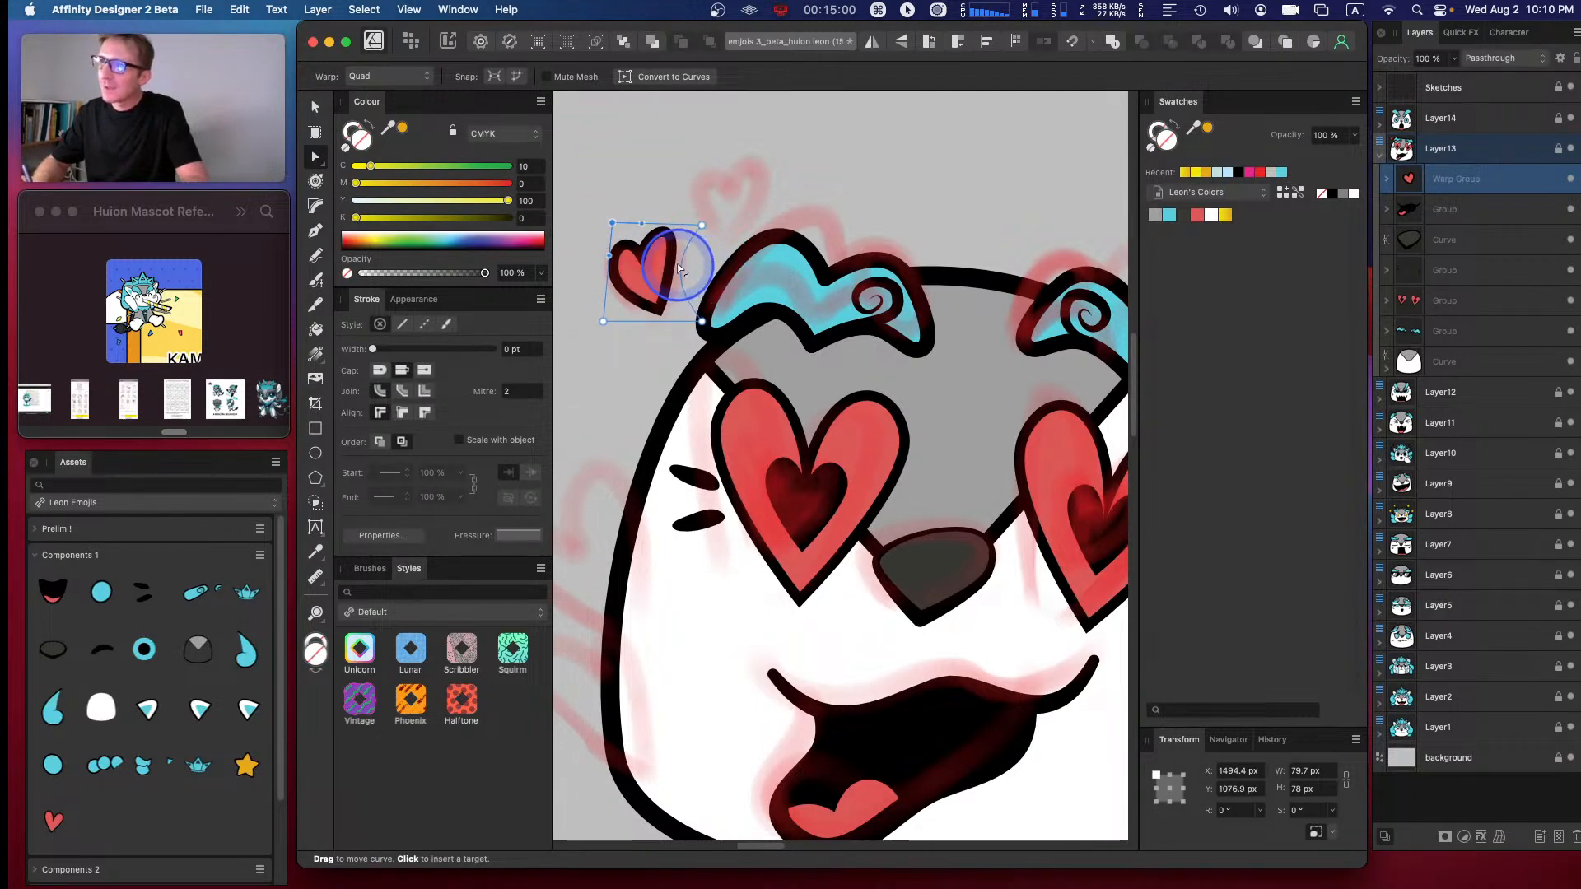
drag(609, 256, 595, 253)
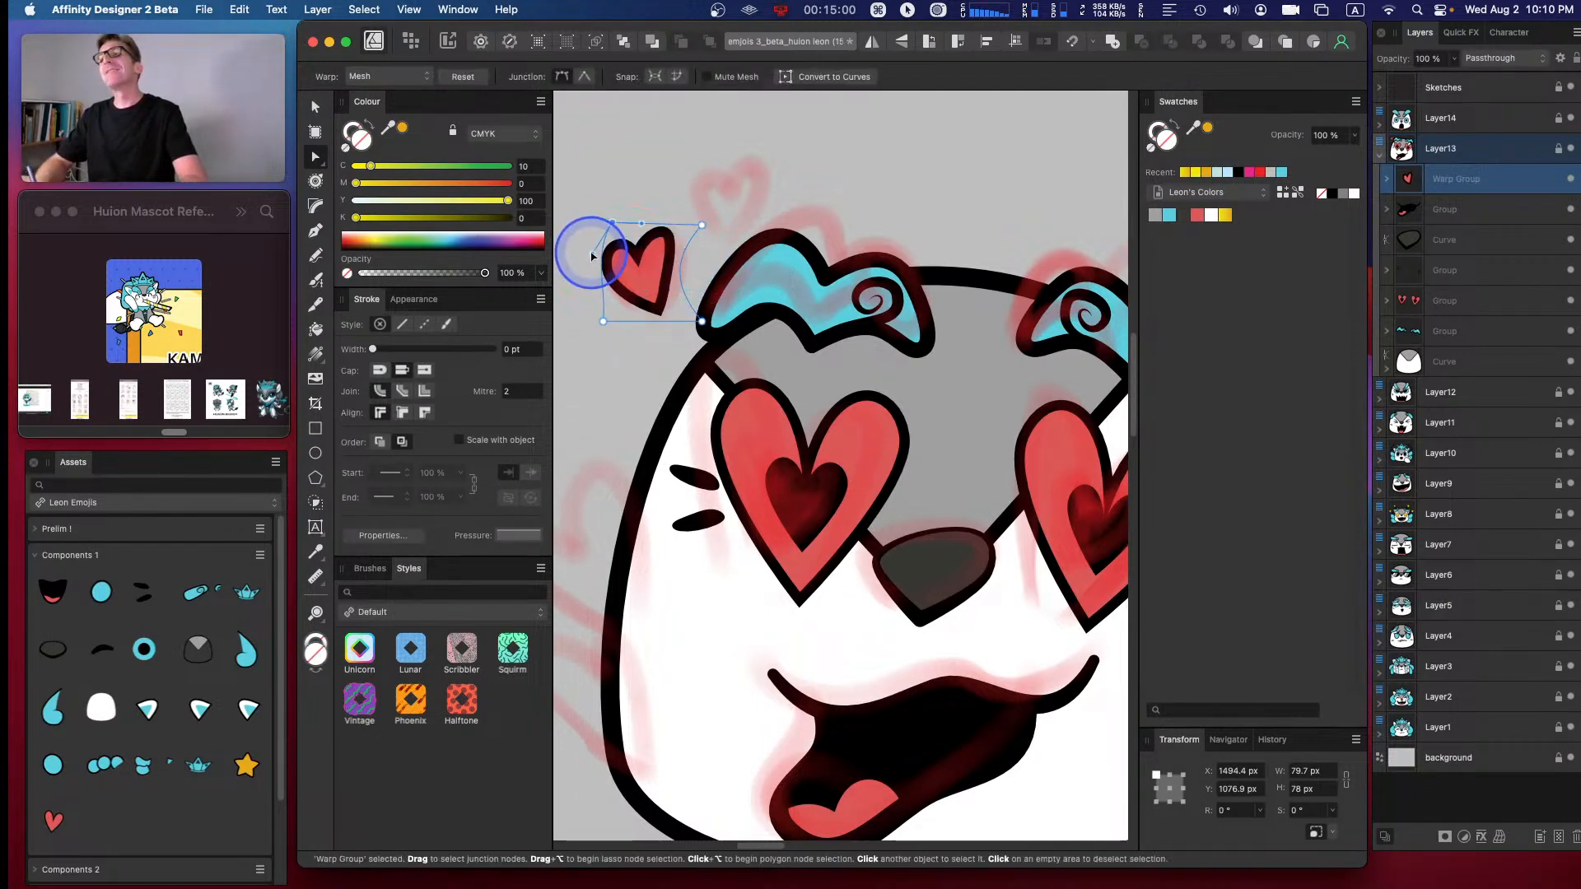
click(604, 323)
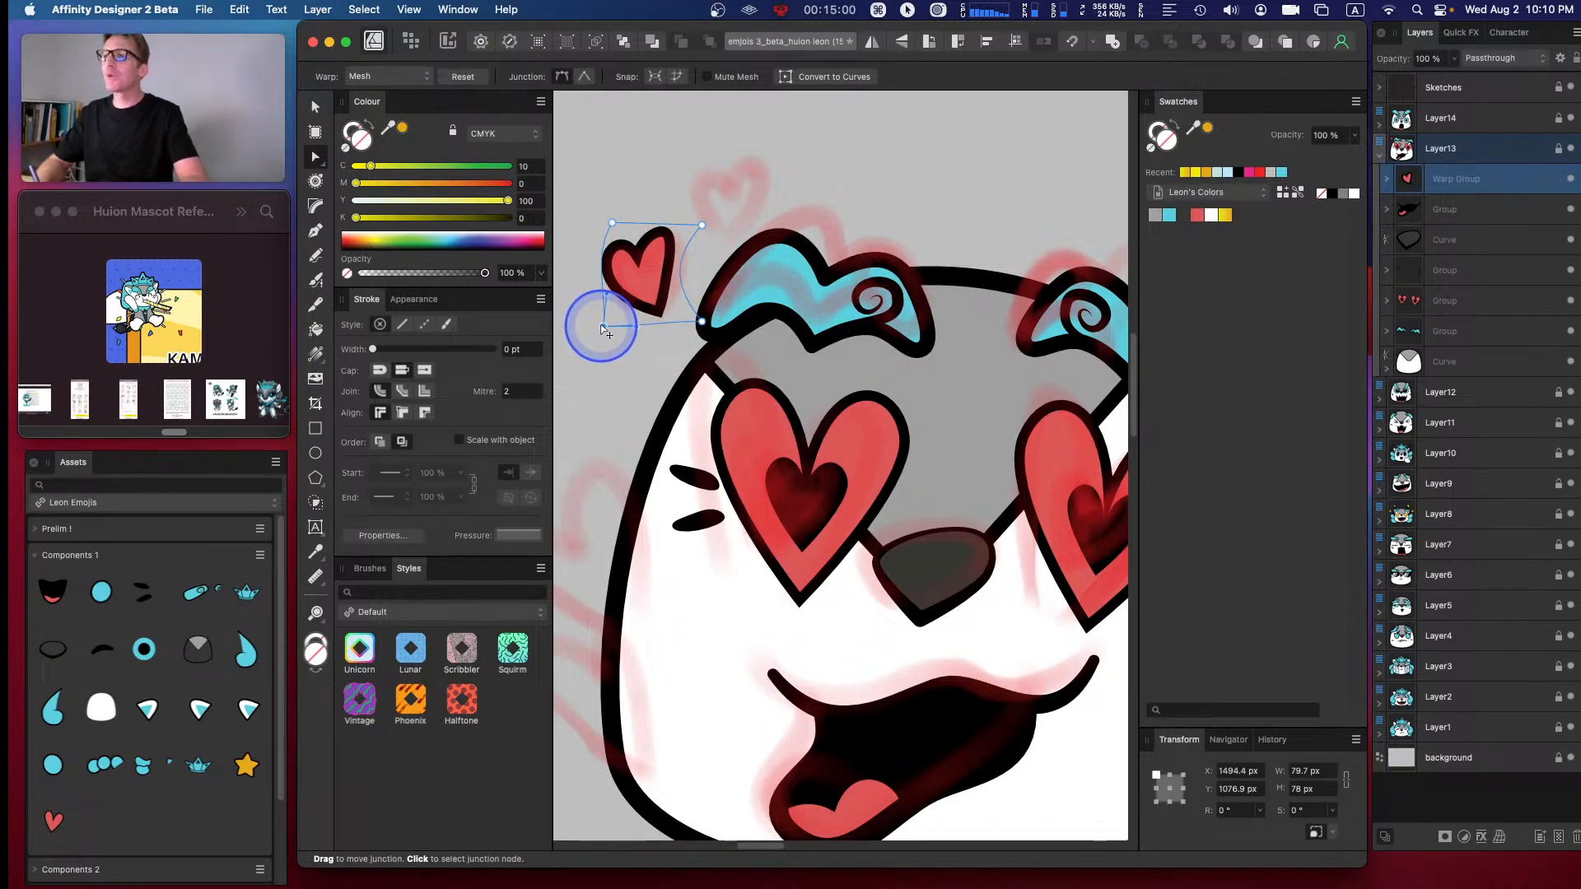
click(611, 224)
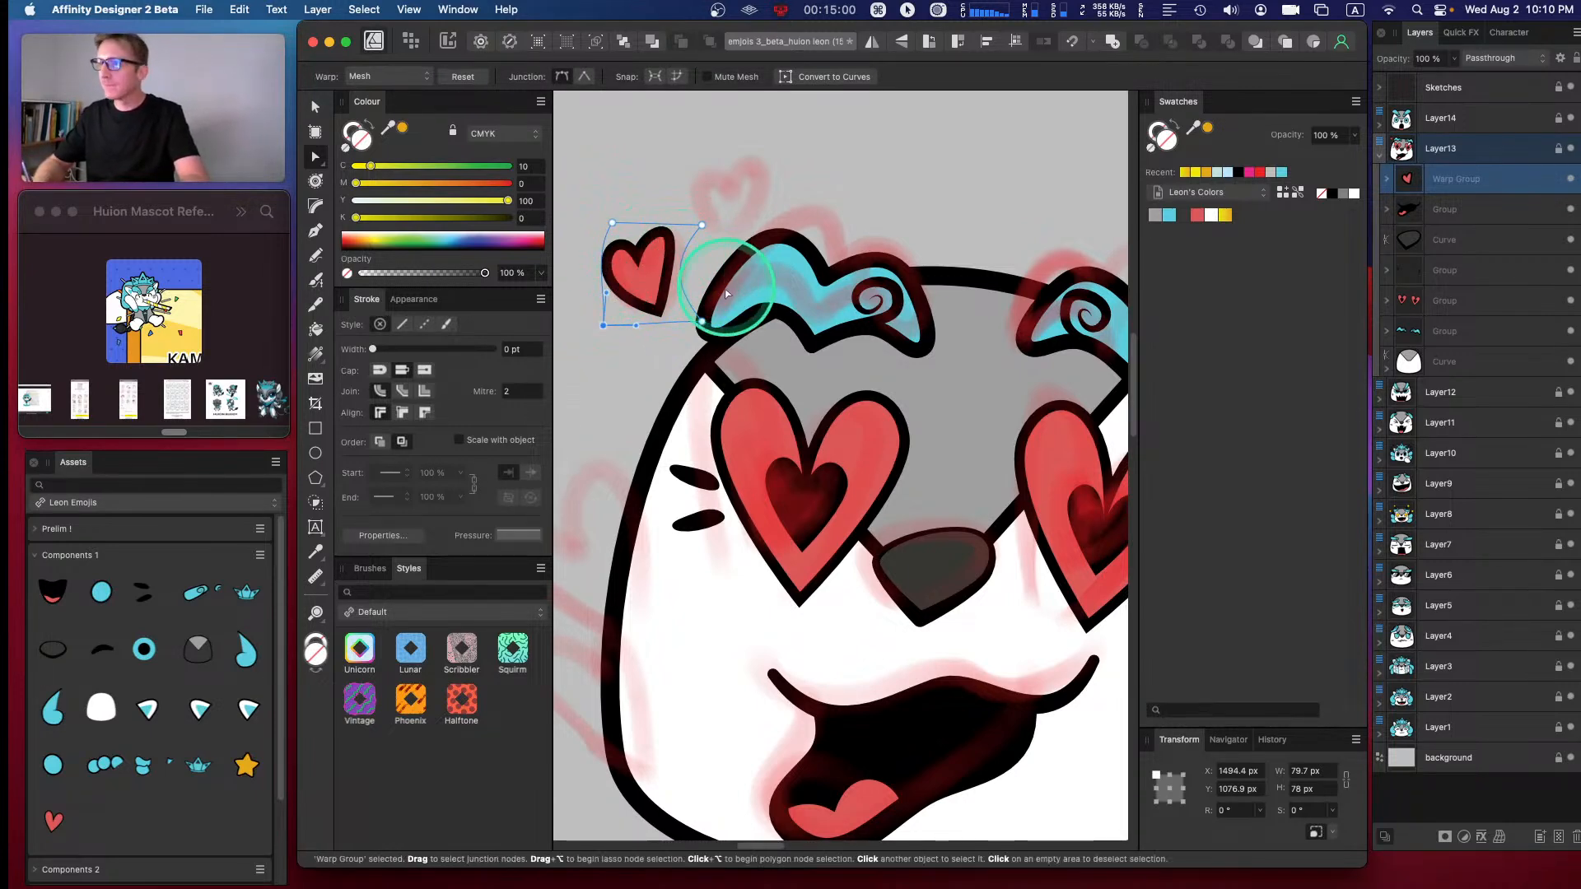
click(705, 324)
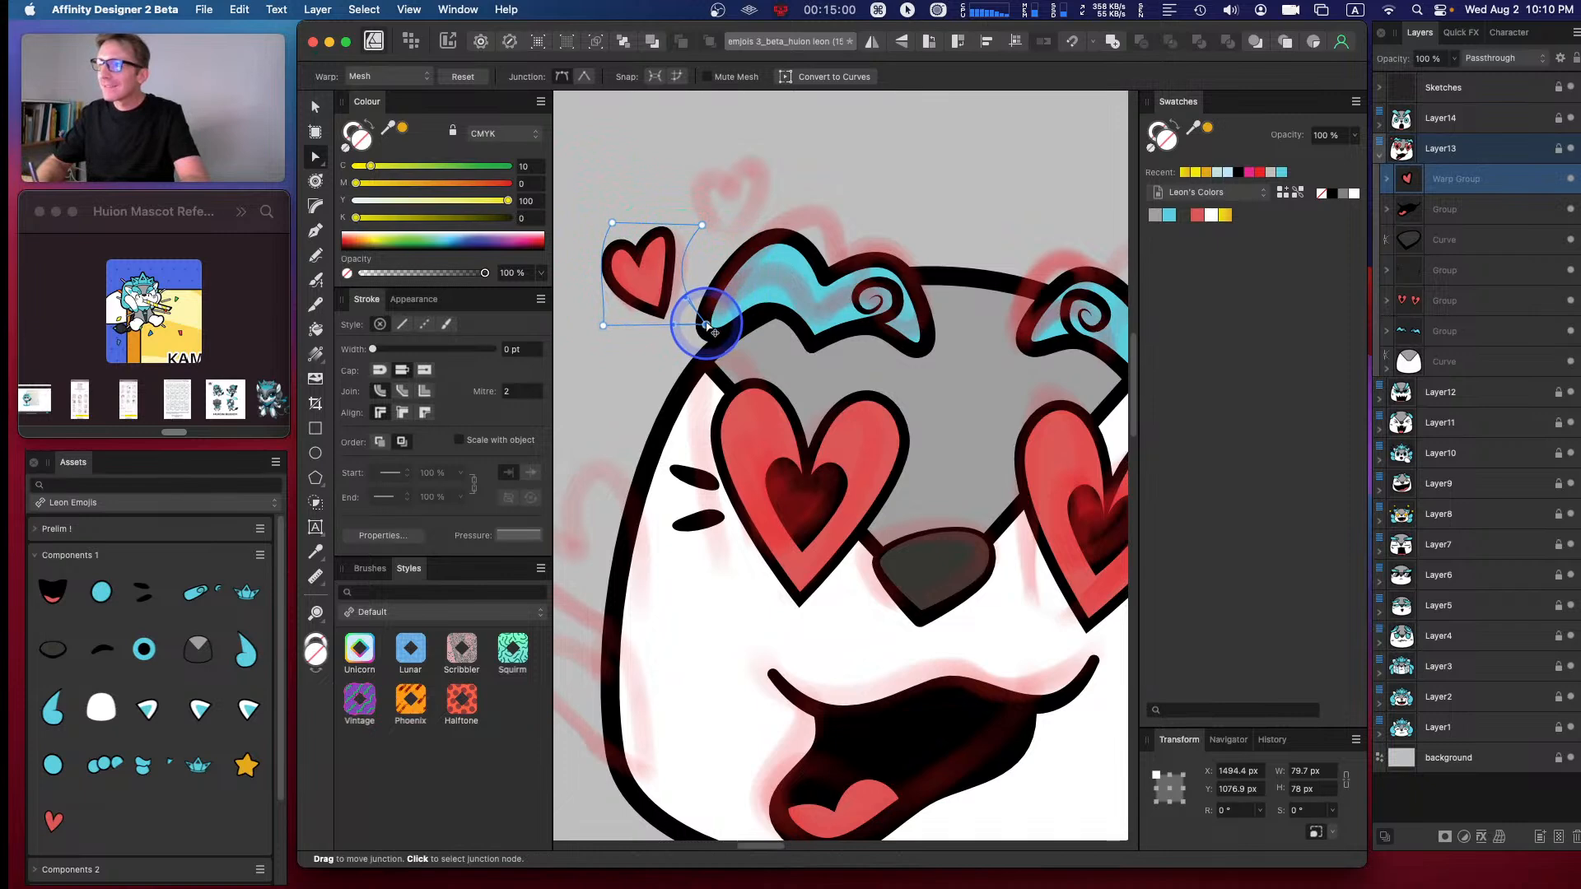
- Duplicate the warped heart above the left eyebrow near the sketched heart, flip the copy horizontally and nudge it into place
key(v)
click(663, 286)
drag(641, 283, 725, 197)
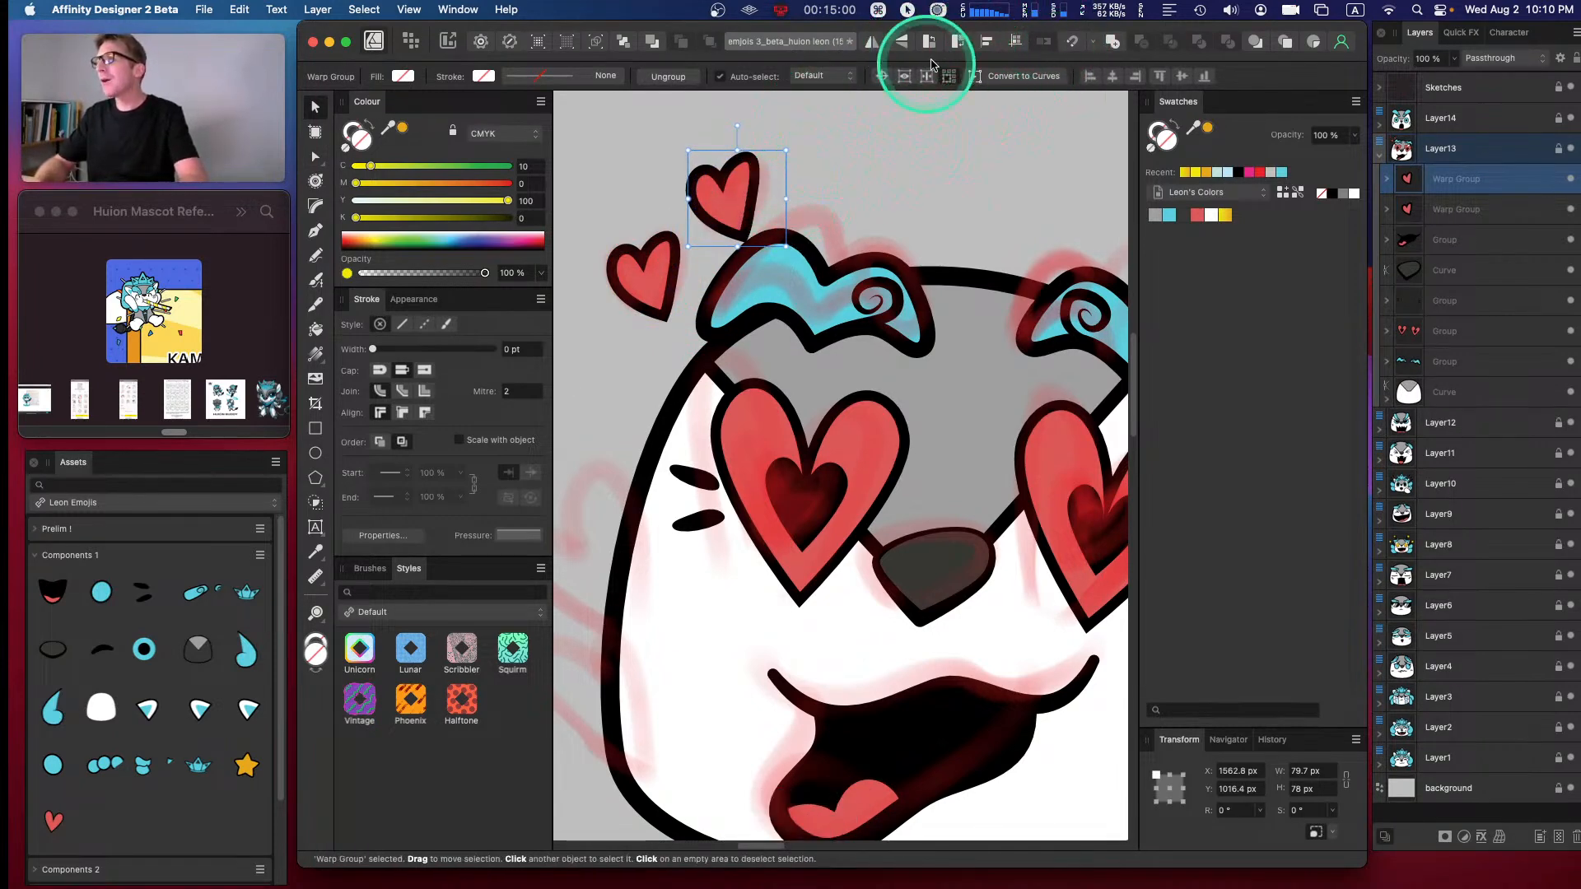
mouse_move(740, 214)
mouse_down()
mouse_move(828, 180)
mouse_move(733, 211)
mouse_up()
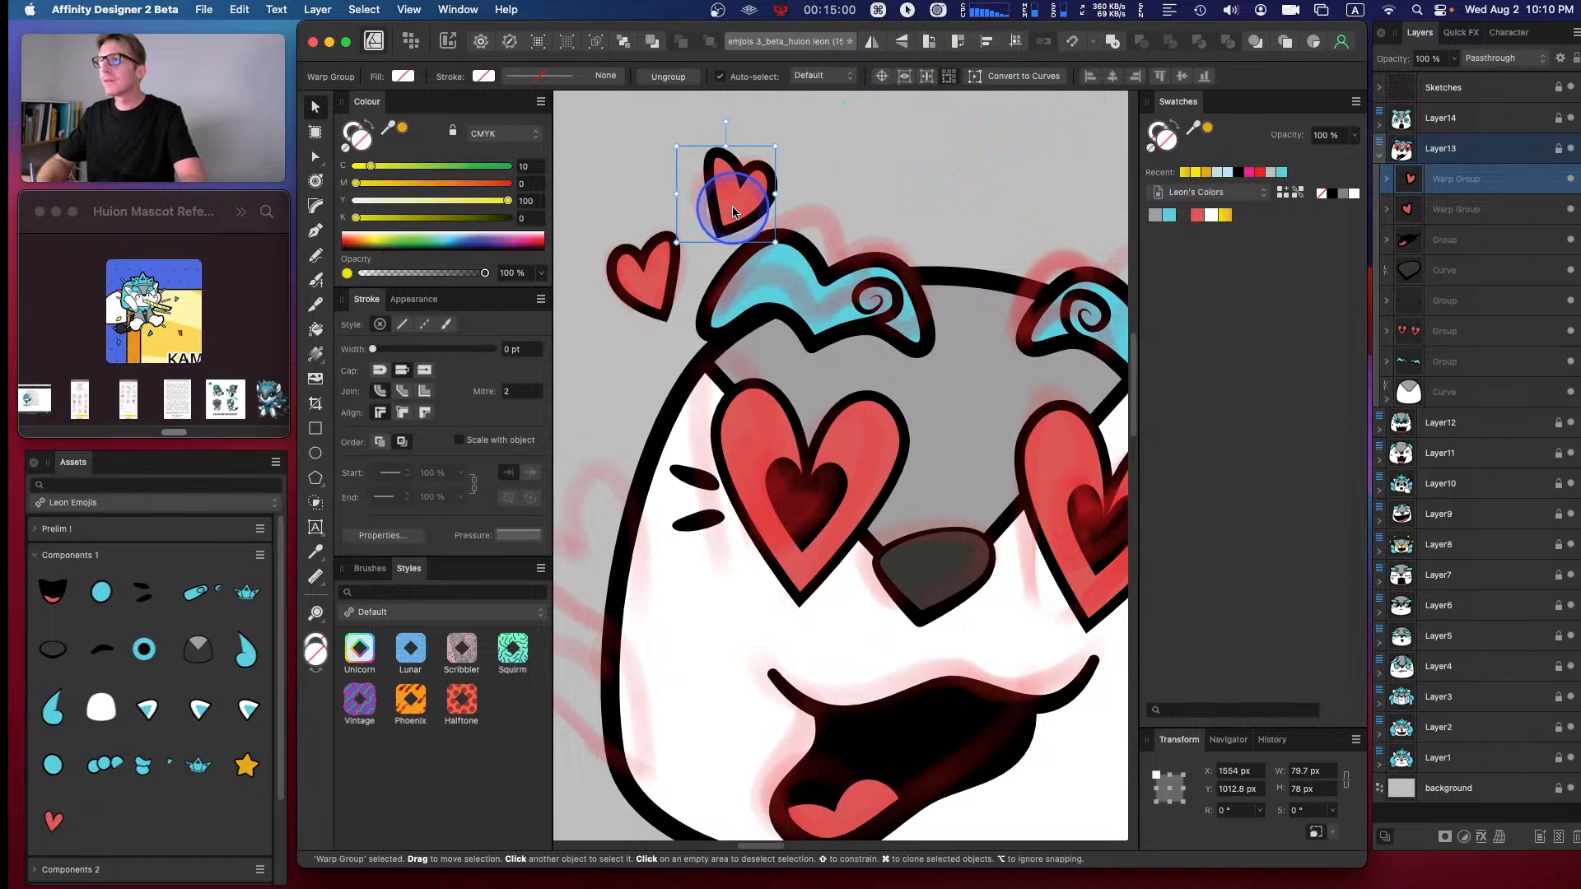
- Rotate the small heart above the left brow to 9.5° and duplicate it above the right brow
mouse_move(727, 122)
mouse_down()
mouse_move(713, 118)
mouse_move(741, 141)
mouse_move(733, 176)
mouse_move(795, 218)
mouse_move(985, 134)
mouse_move(702, 353)
mouse_move(824, 302)
mouse_move(769, 363)
mouse_move(738, 351)
mouse_move(1098, 307)
mouse_up()
key(space)
key(space)
drag(998, 297, 689, 318)
- Enlarge the duplicated heart above the right brow to about 83 px wide and bend its warp mesh into a curved heart shape
drag(771, 387, 888, 364)
drag(781, 286, 866, 251)
key(a)
drag(756, 277, 784, 257)
drag(787, 380, 899, 315)
key(v)
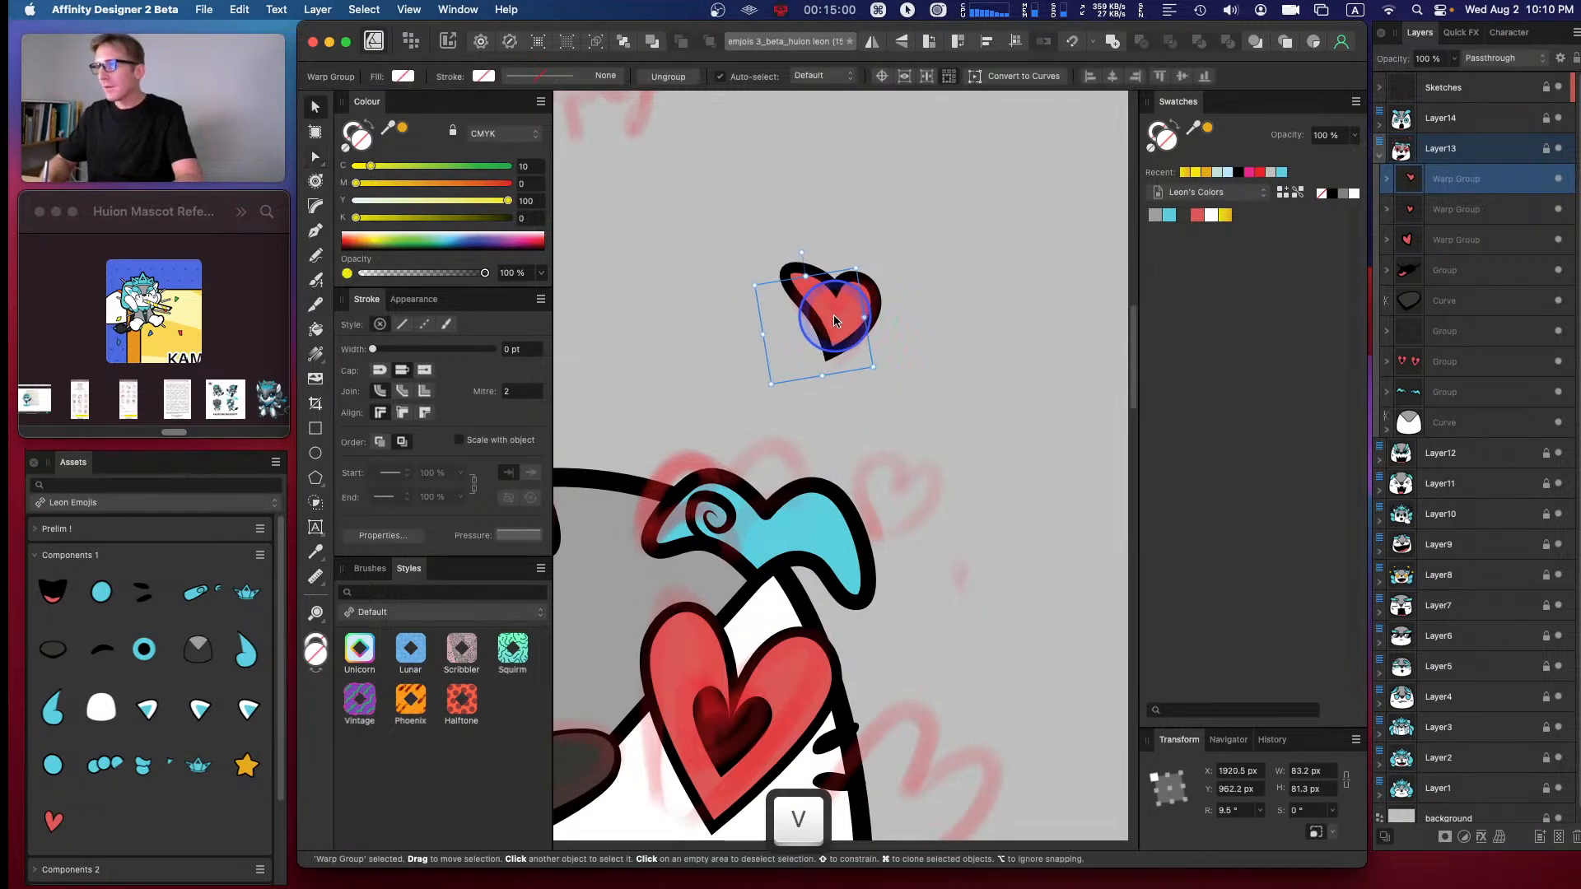
click(904, 279)
- Duplicate the small heart above the left brow across to the right side, below the larger curved heart
key(space)
drag(859, 379, 854, 260)
drag(764, 177, 926, 257)
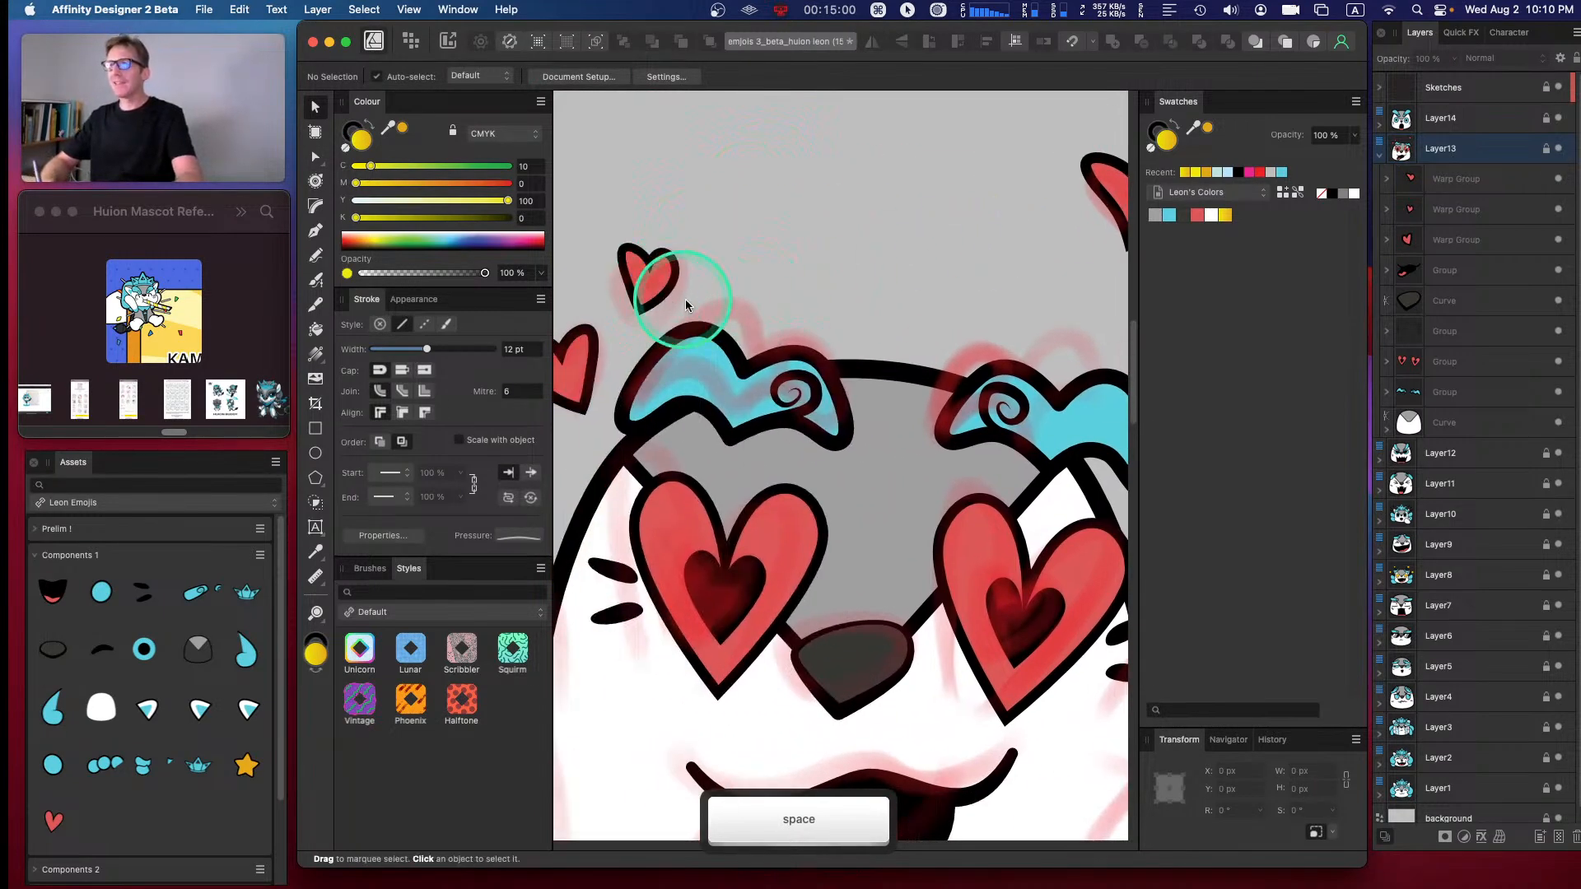
click(1454, 209)
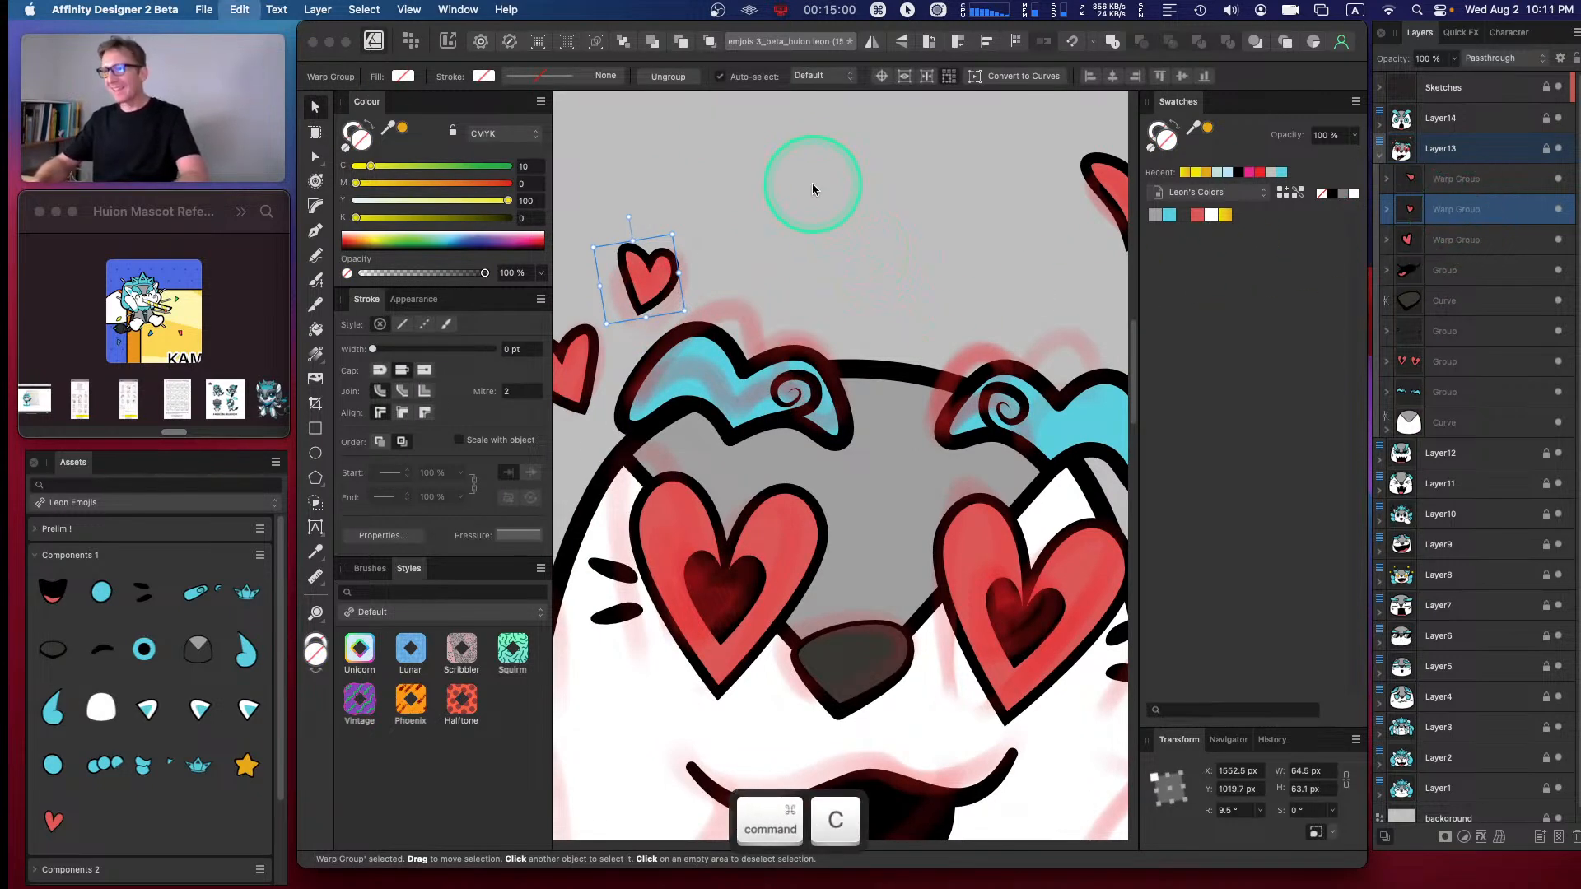
drag(887, 227, 807, 280)
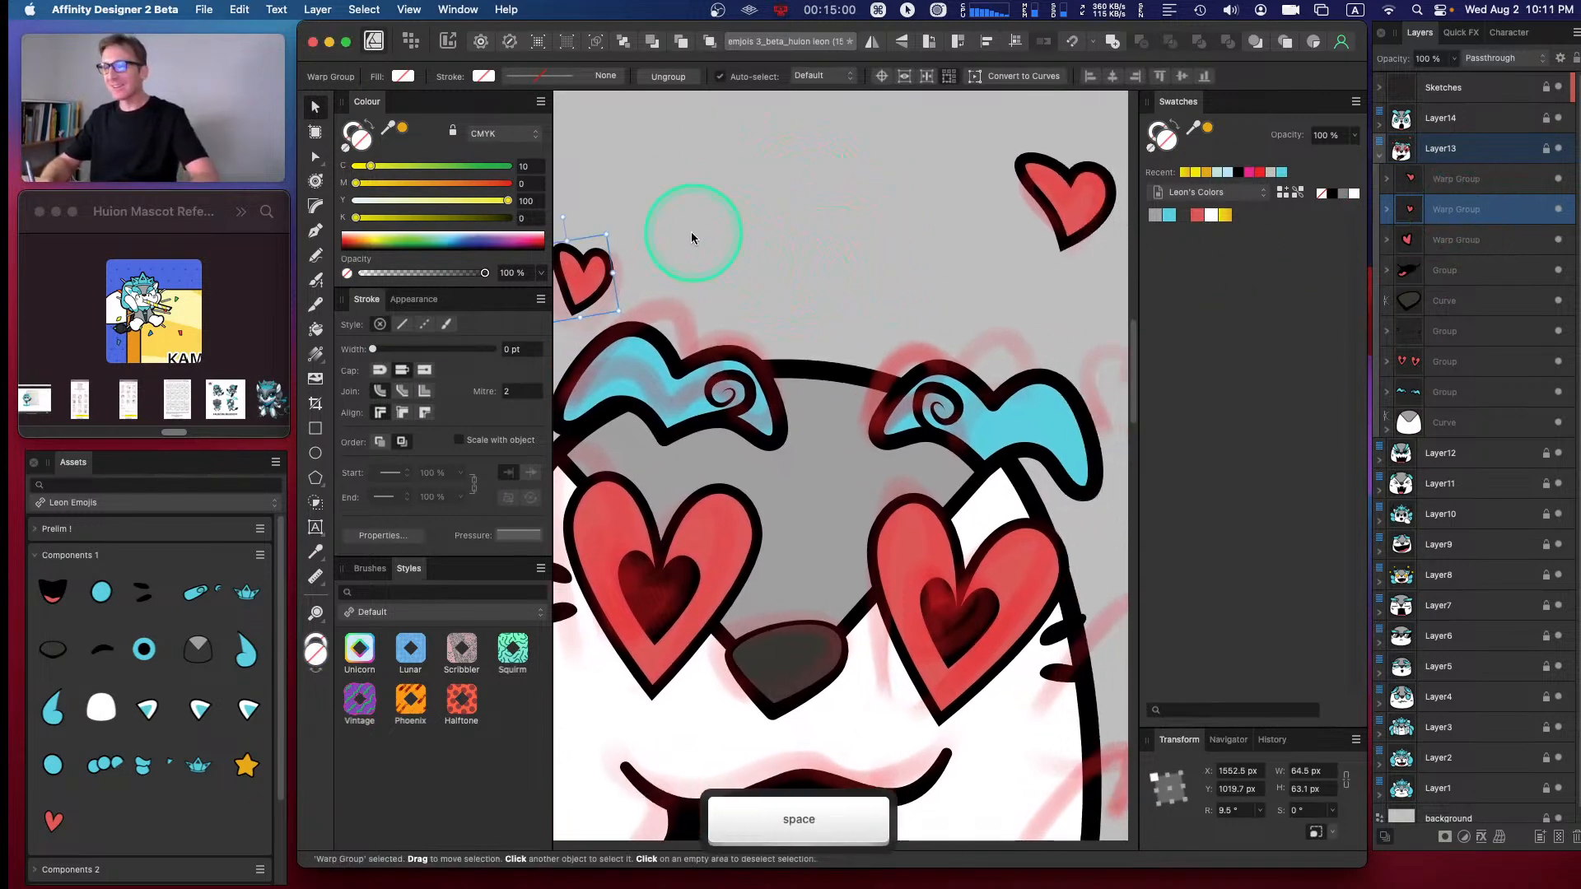
drag(601, 276, 1103, 321)
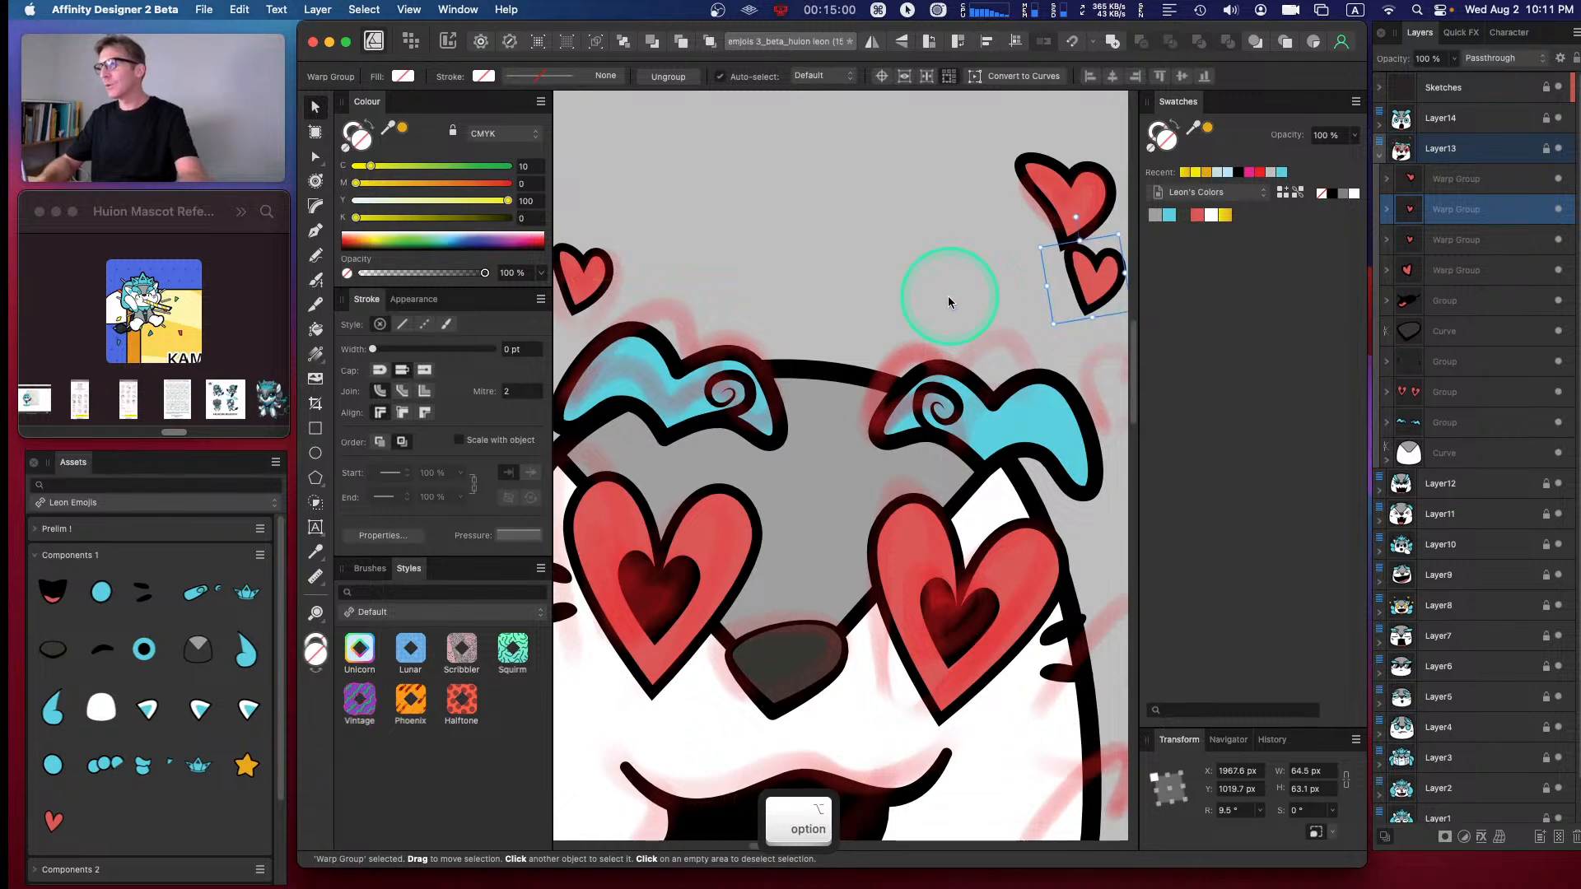
- Enlarge the new heart to about 86 px wide, rotate it to -3.8°, and place it beside the right brow
drag(952, 289, 686, 251)
drag(827, 237, 868, 340)
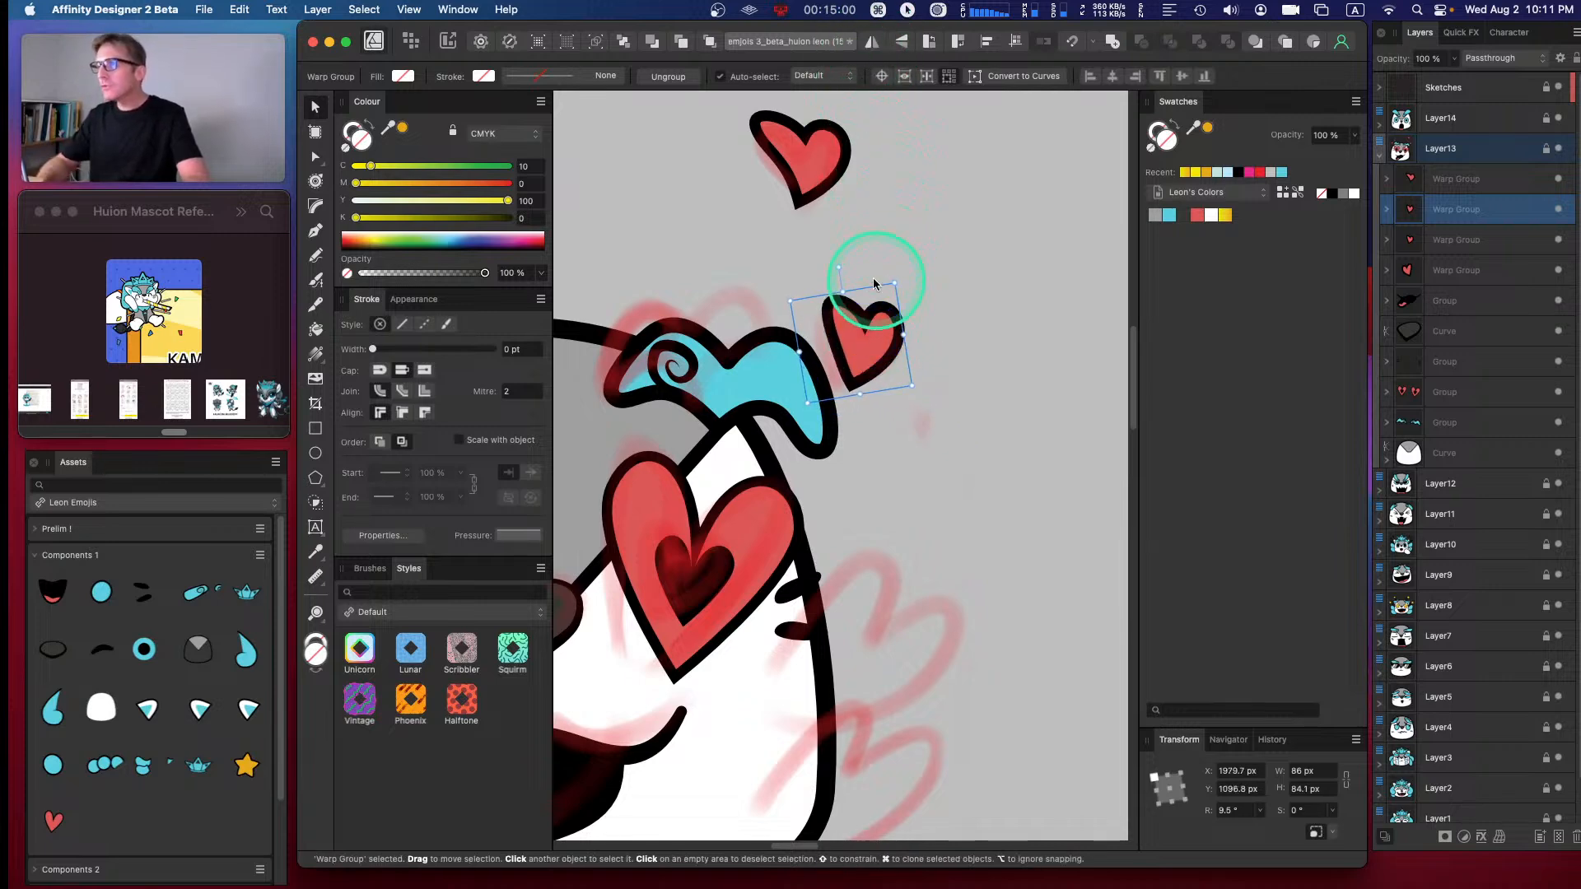
drag(840, 268, 857, 262)
drag(869, 341, 881, 338)
- Reshape the warp mesh of the heart beside the right brow by adjusting its edges and upper corners
key(a)
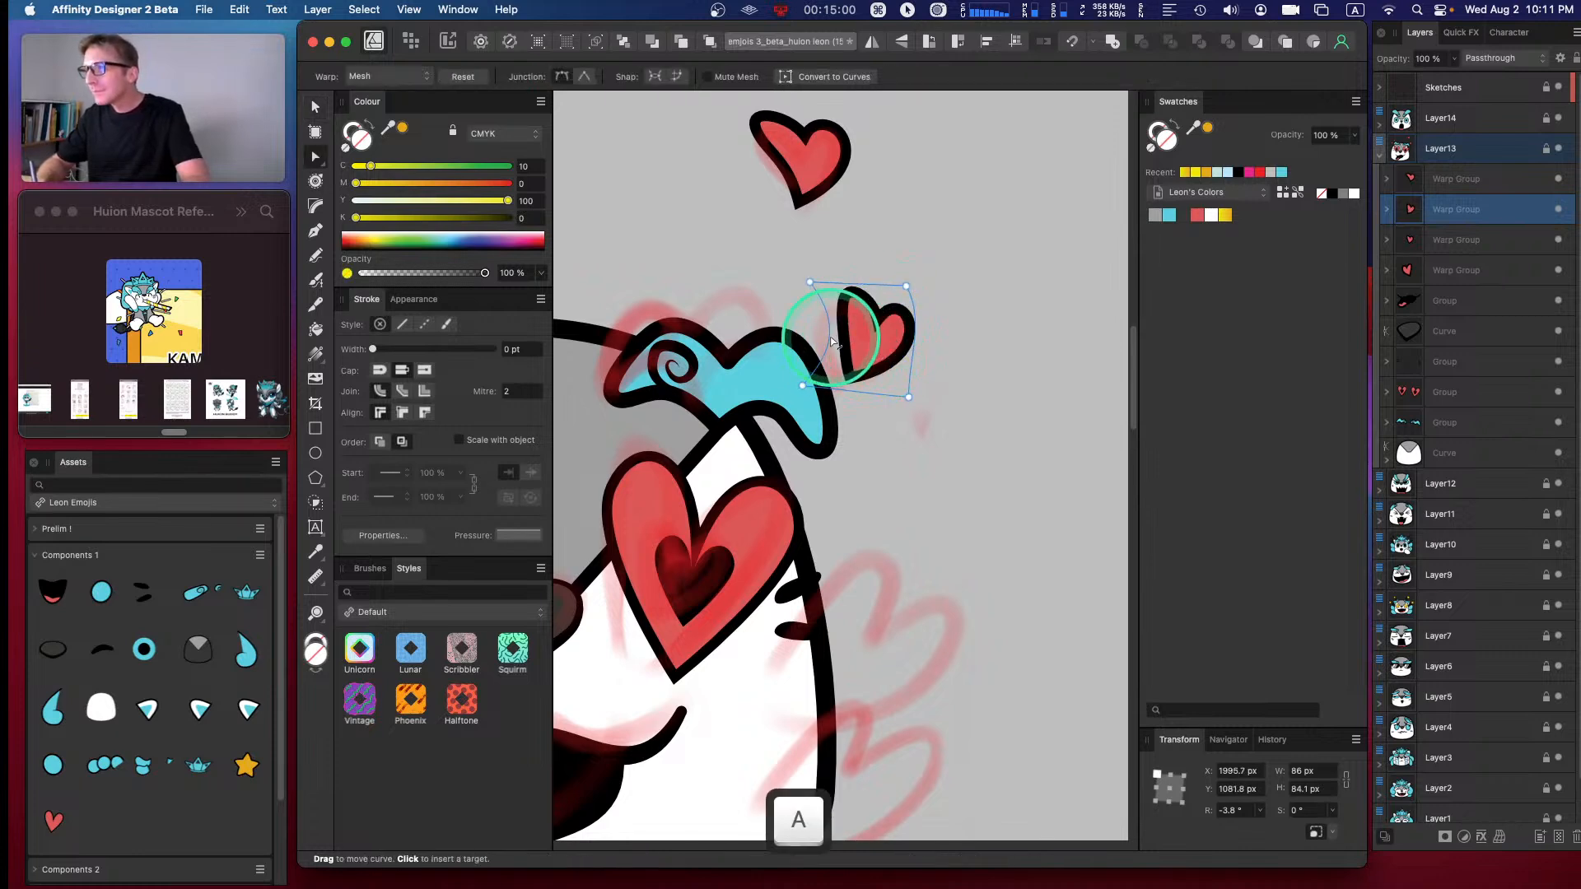
drag(831, 339, 826, 330)
drag(907, 286, 953, 333)
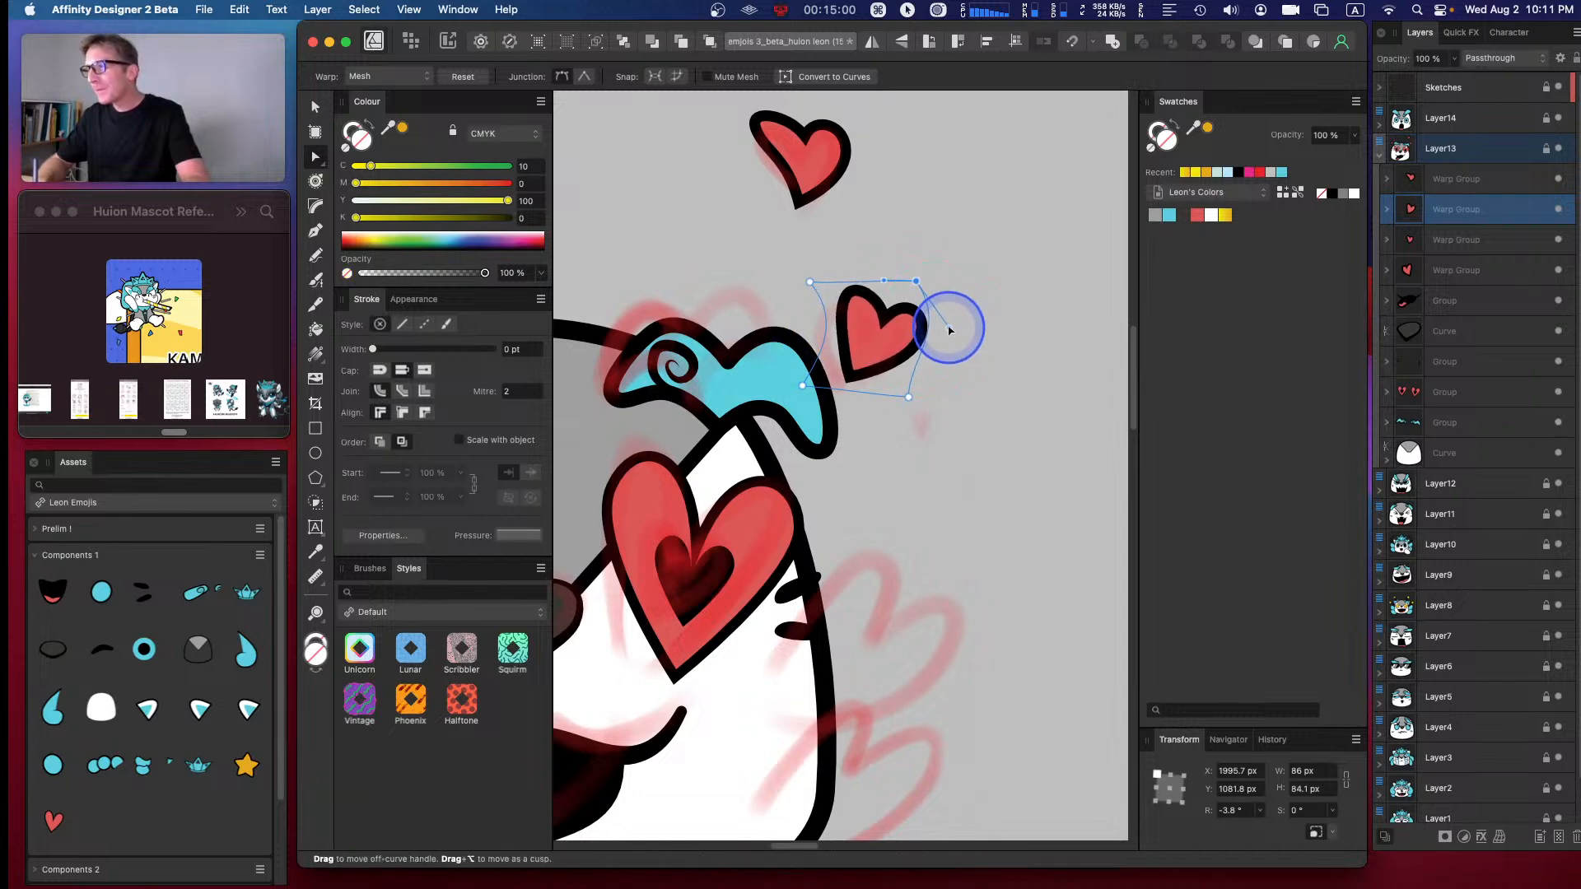
drag(810, 282, 812, 273)
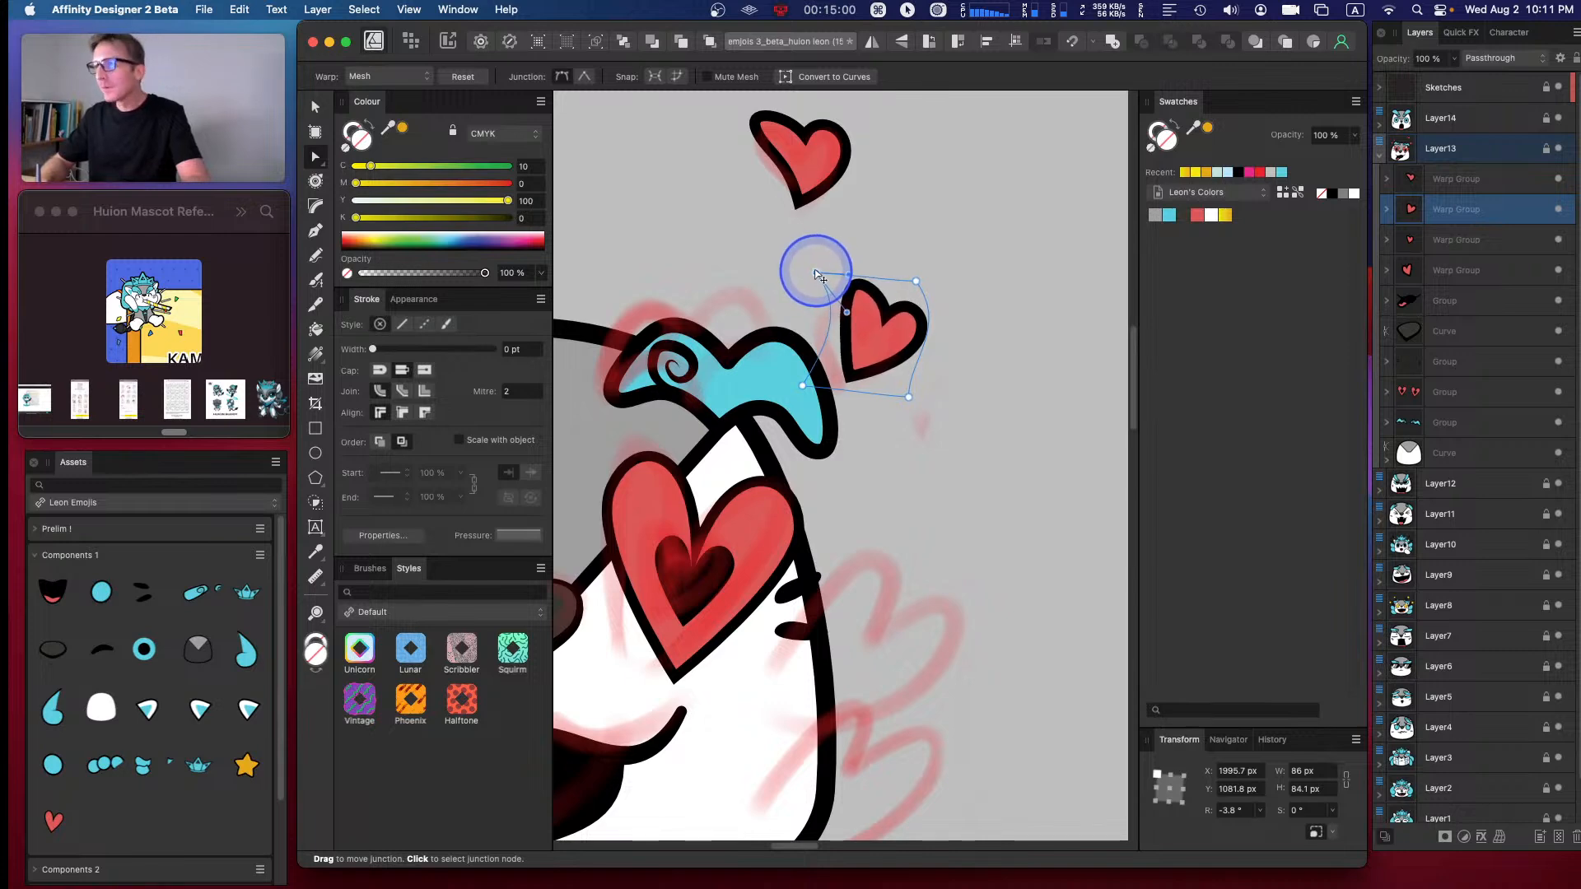
mouse_move(860, 328)
mouse_down()
mouse_move(832, 313)
mouse_move(857, 316)
mouse_up()
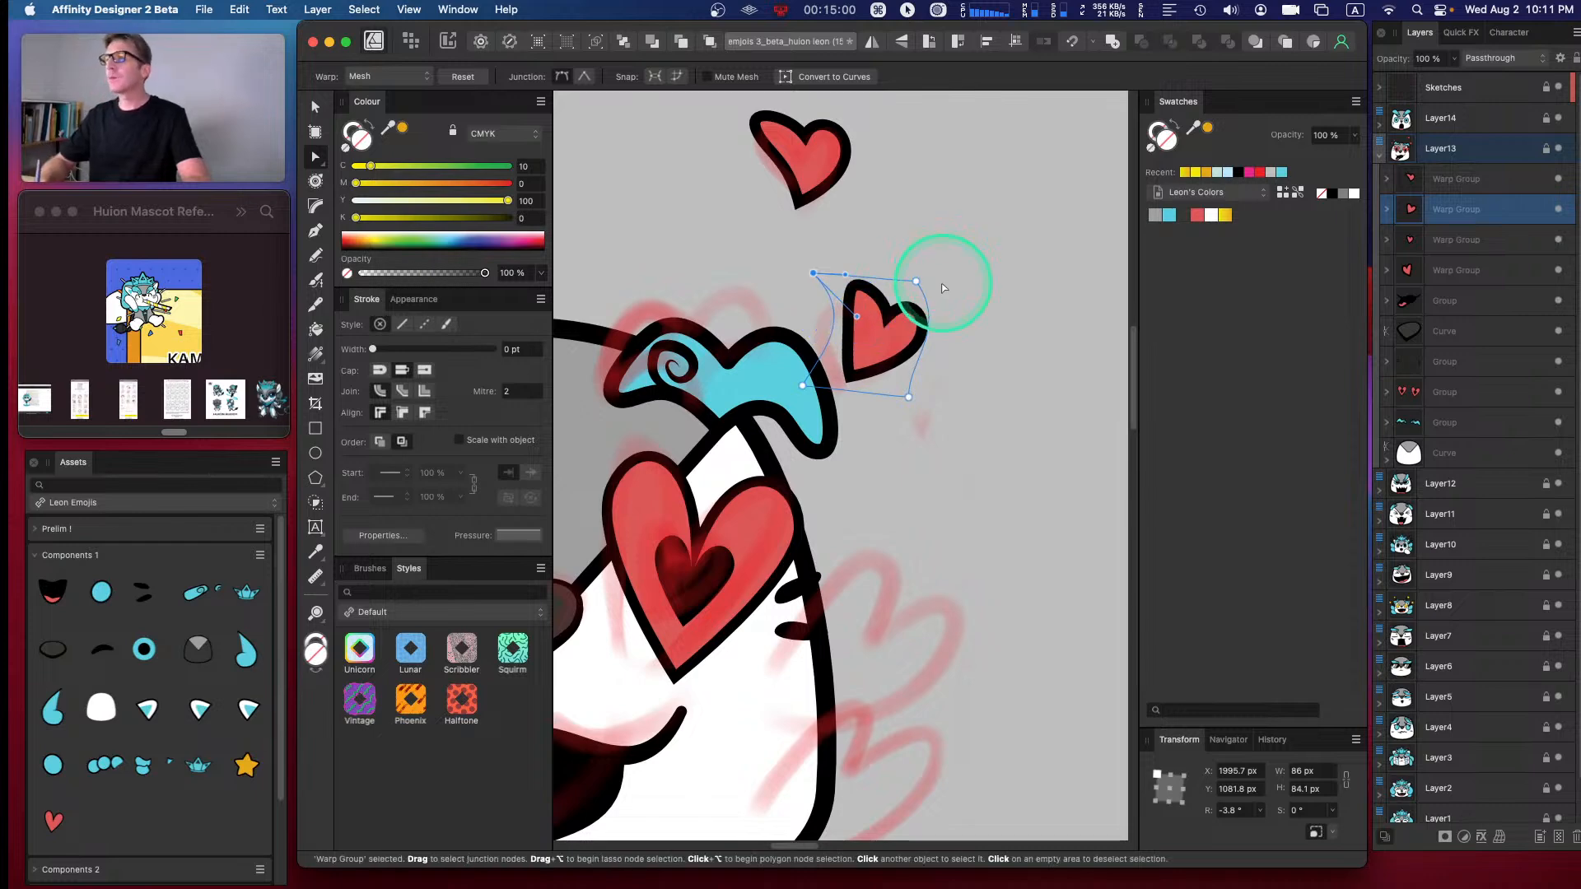
click(946, 312)
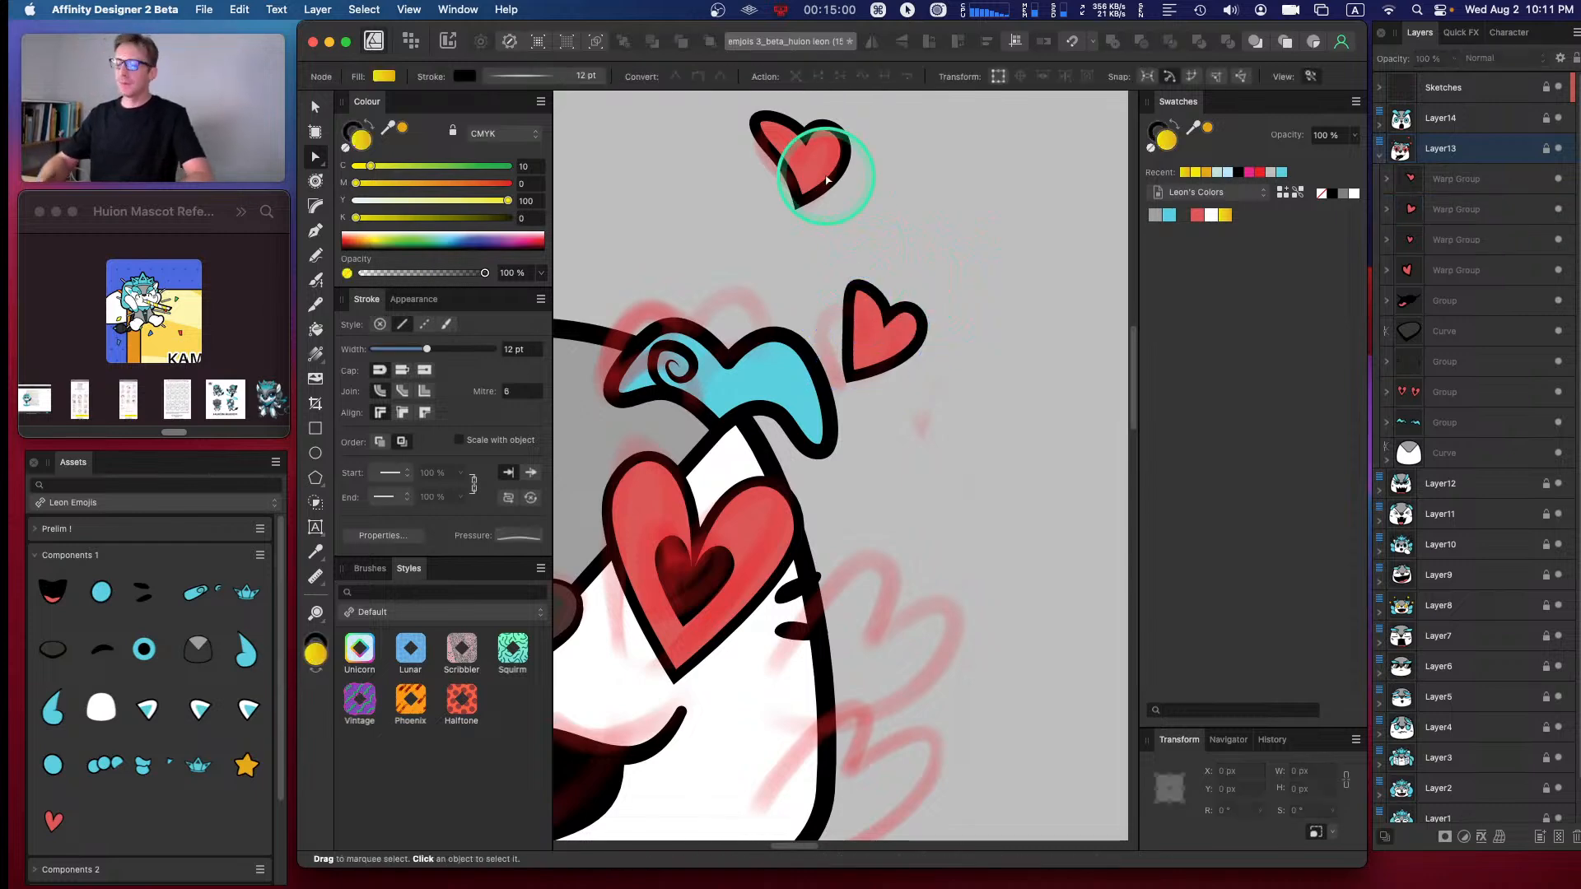
- Make two tiny copies of the heart above the left brow, about 43.5 px wide at -9.5°: one up-left of it, one below the right brow
key(super+minus)
key(super+minus)
key(super+equal)
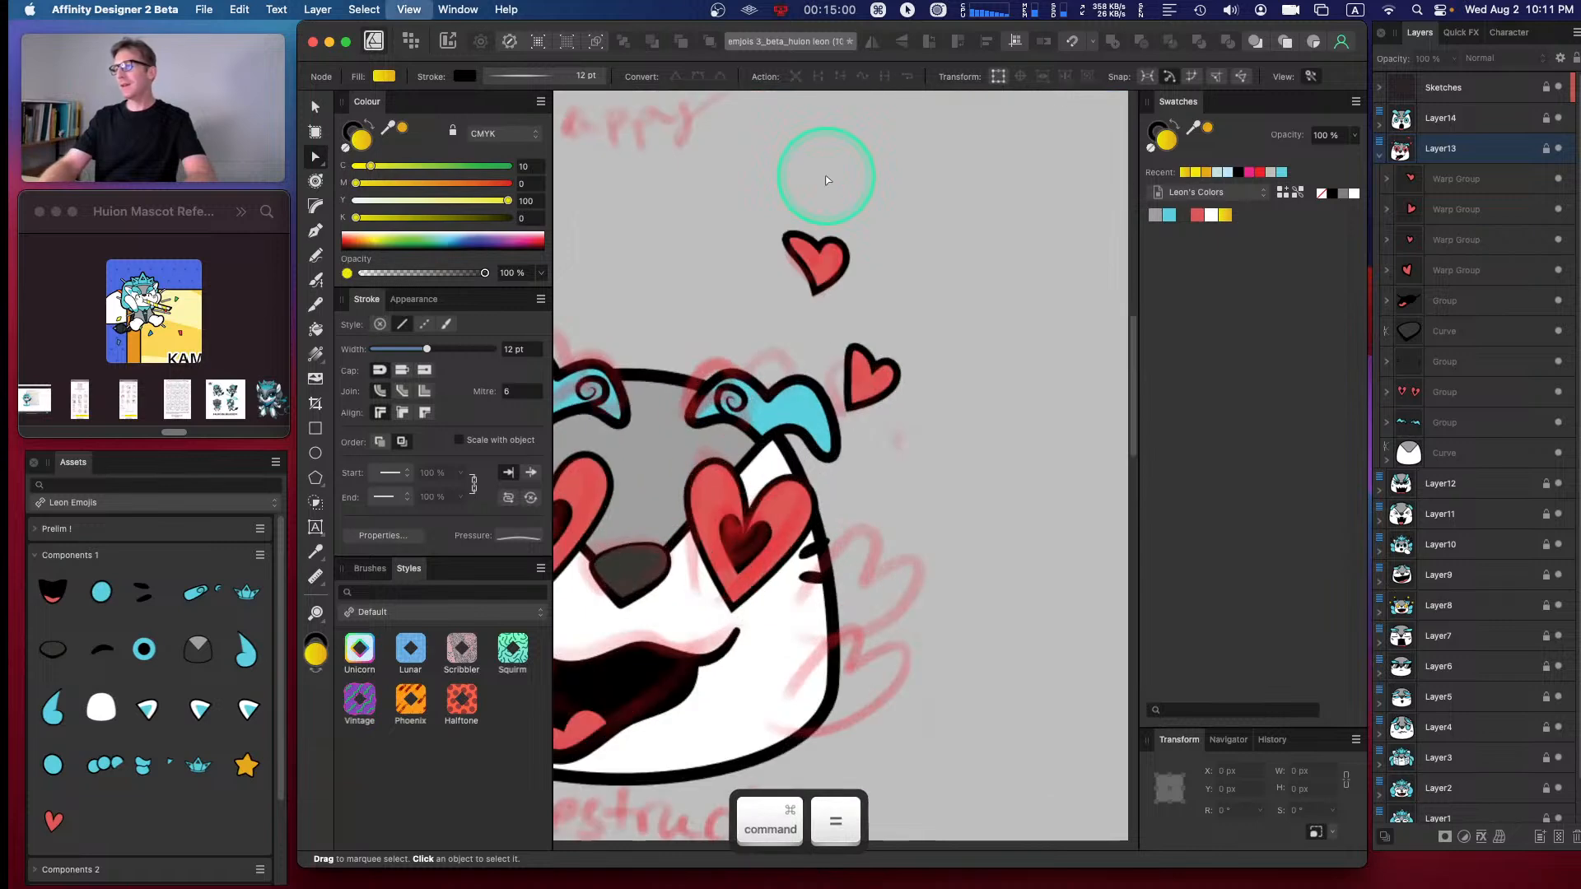
key(space)
drag(805, 318, 1015, 222)
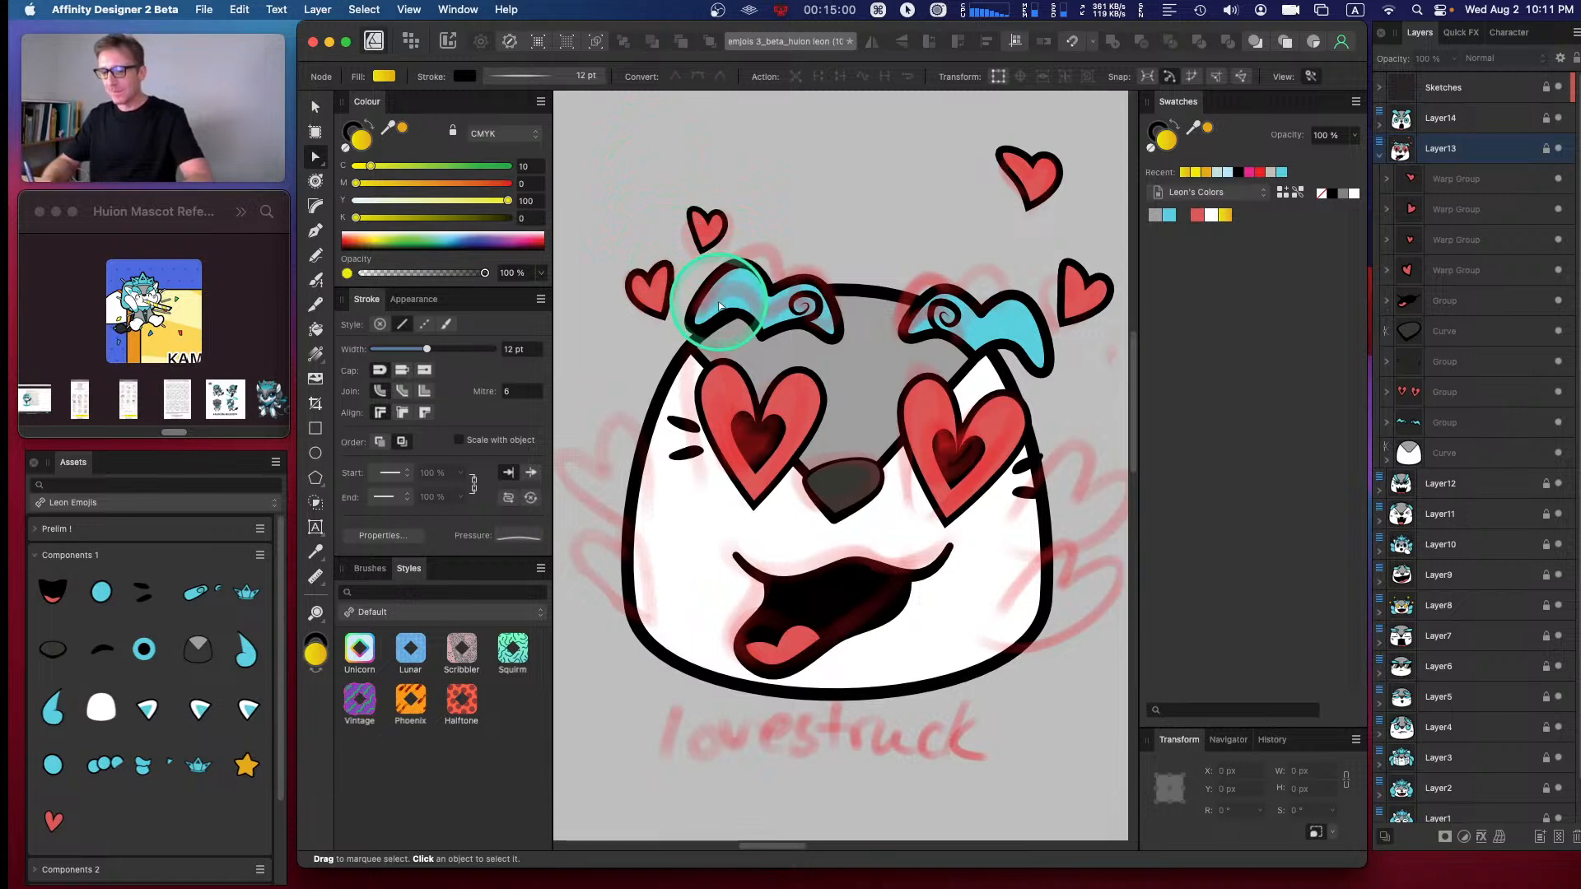
key(v)
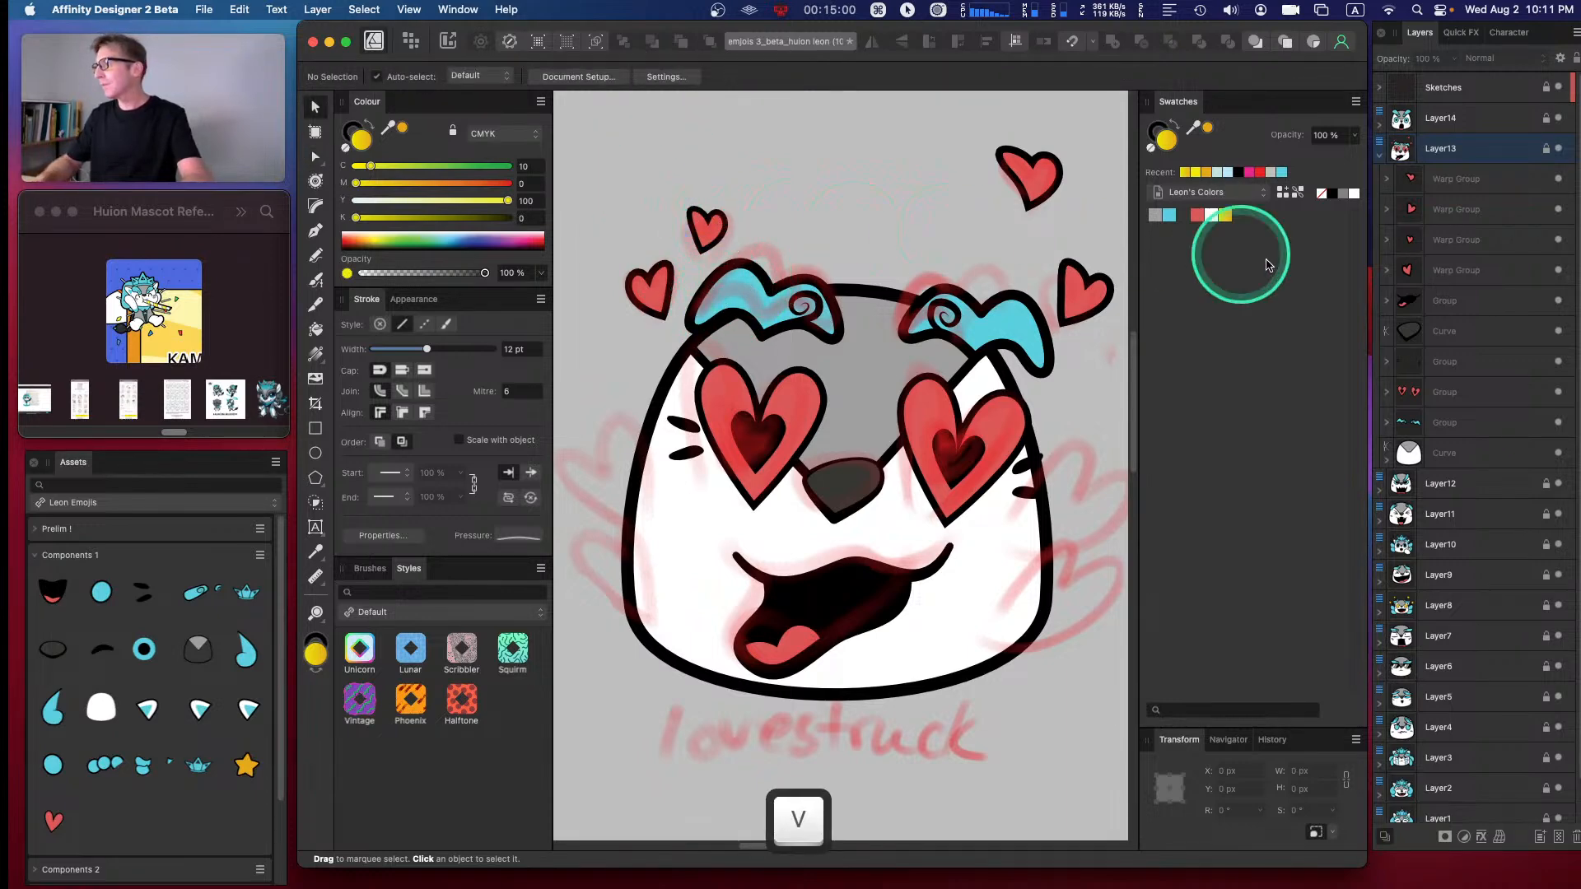
click(1445, 239)
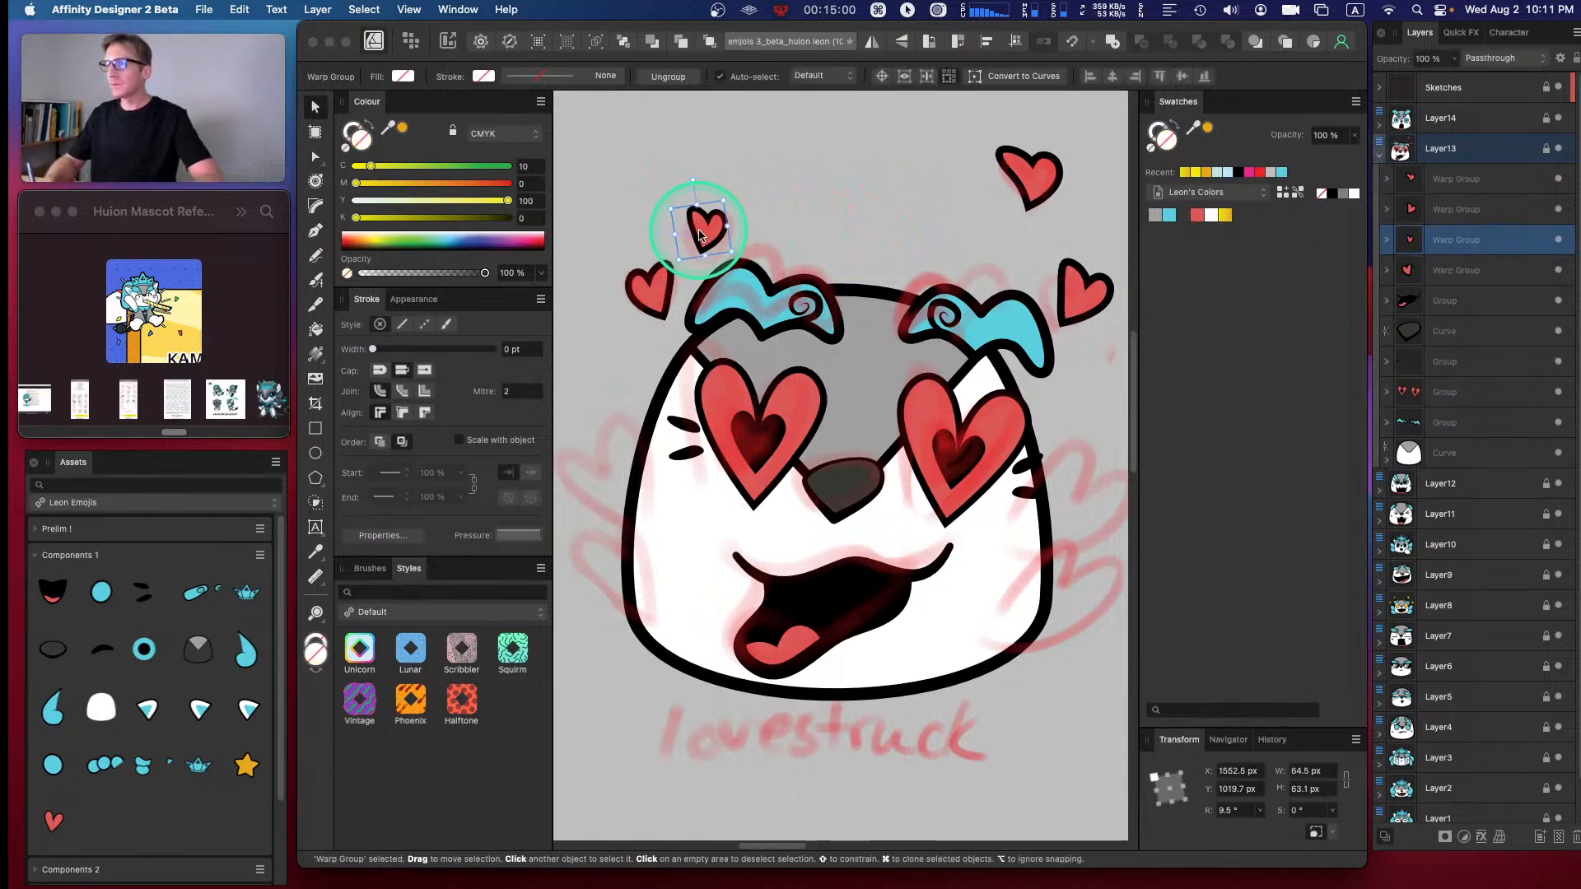
drag(706, 239, 1034, 380)
drag(936, 490, 1056, 399)
drag(939, 177, 861, 212)
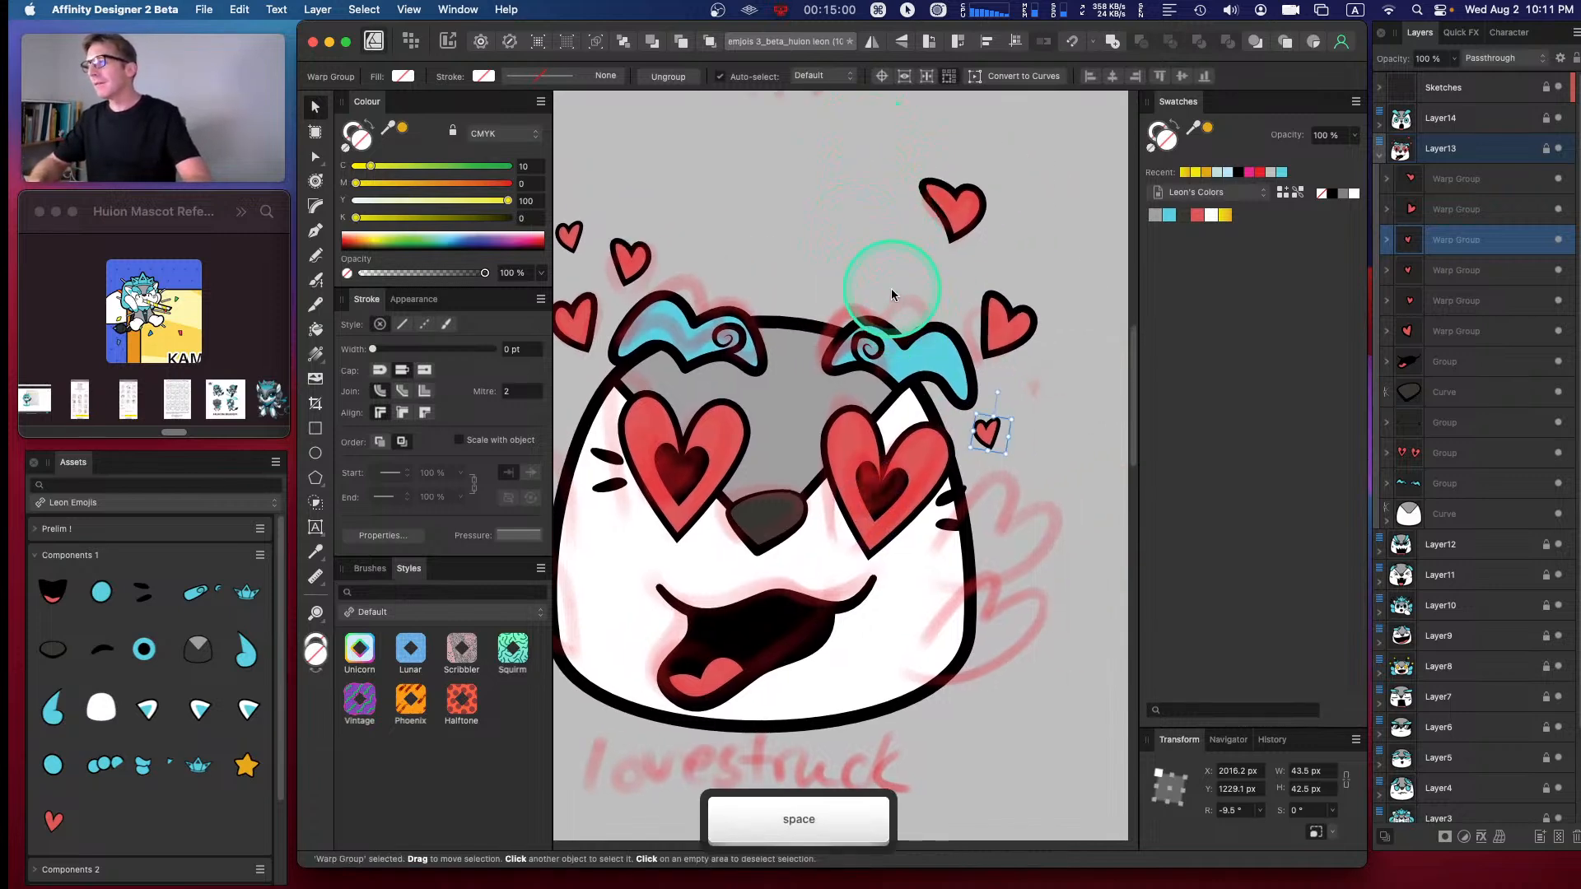
drag(903, 289, 936, 259)
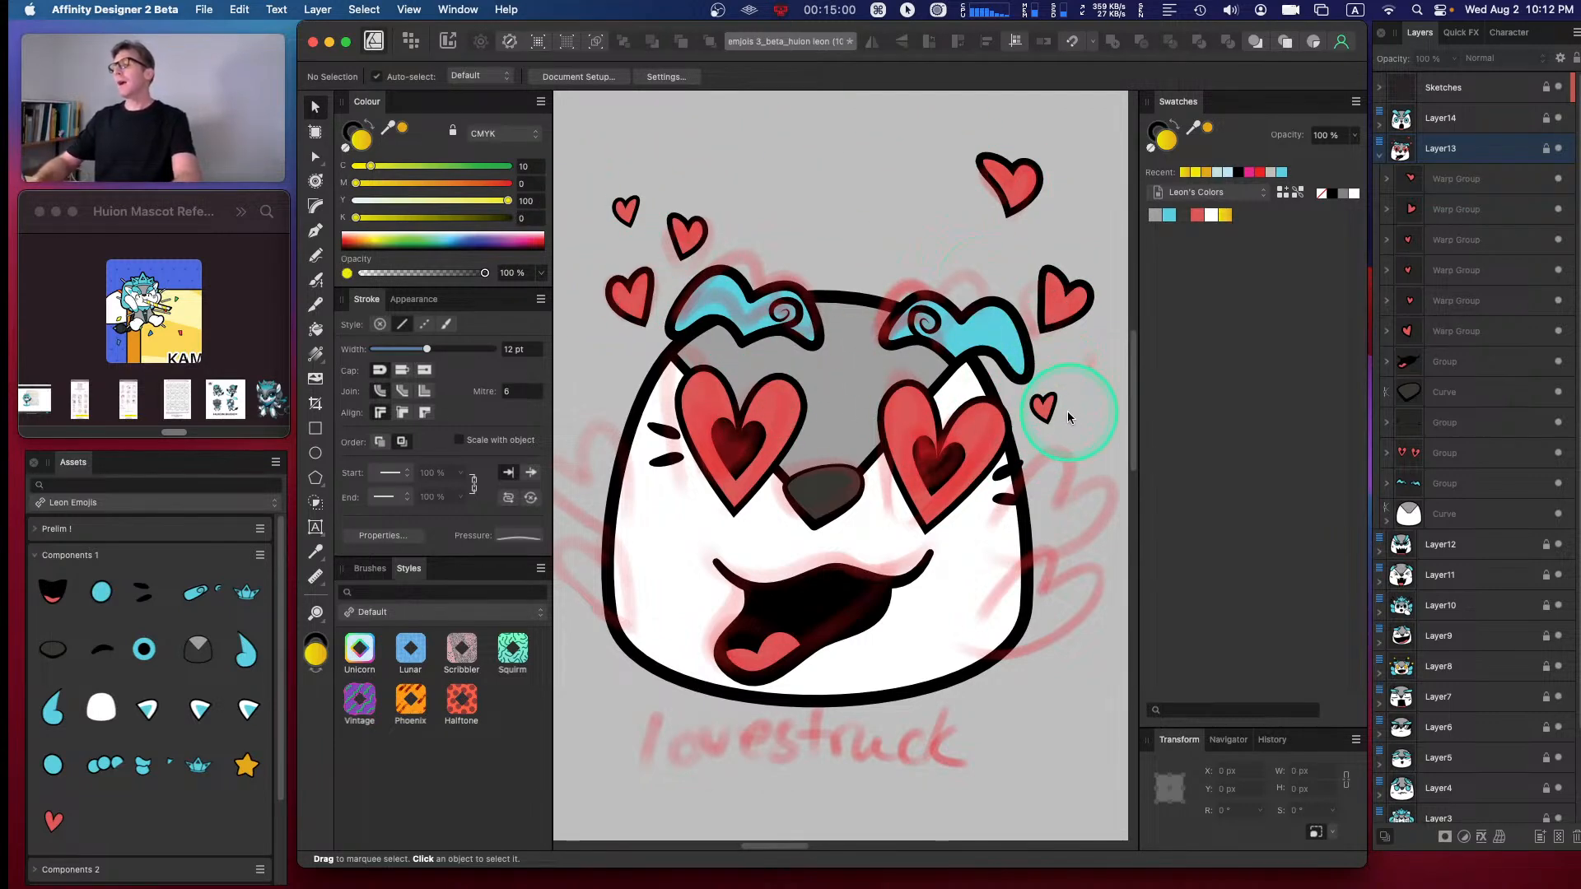
- Select the tiny heart below the right brow and nudge it slightly outward from the face
click(1437, 302)
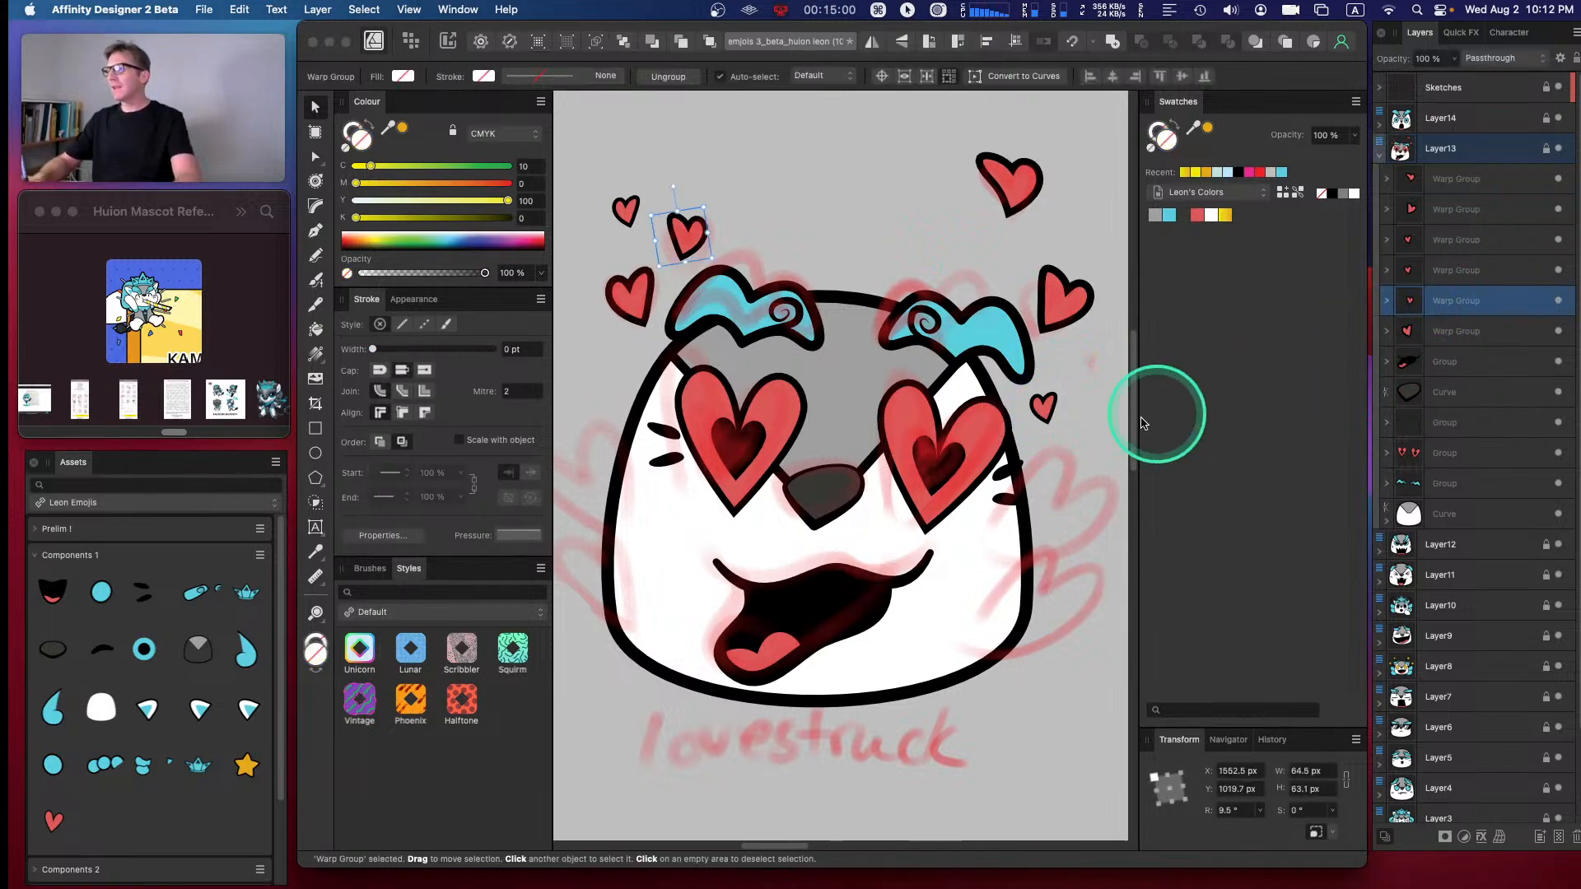
click(1416, 268)
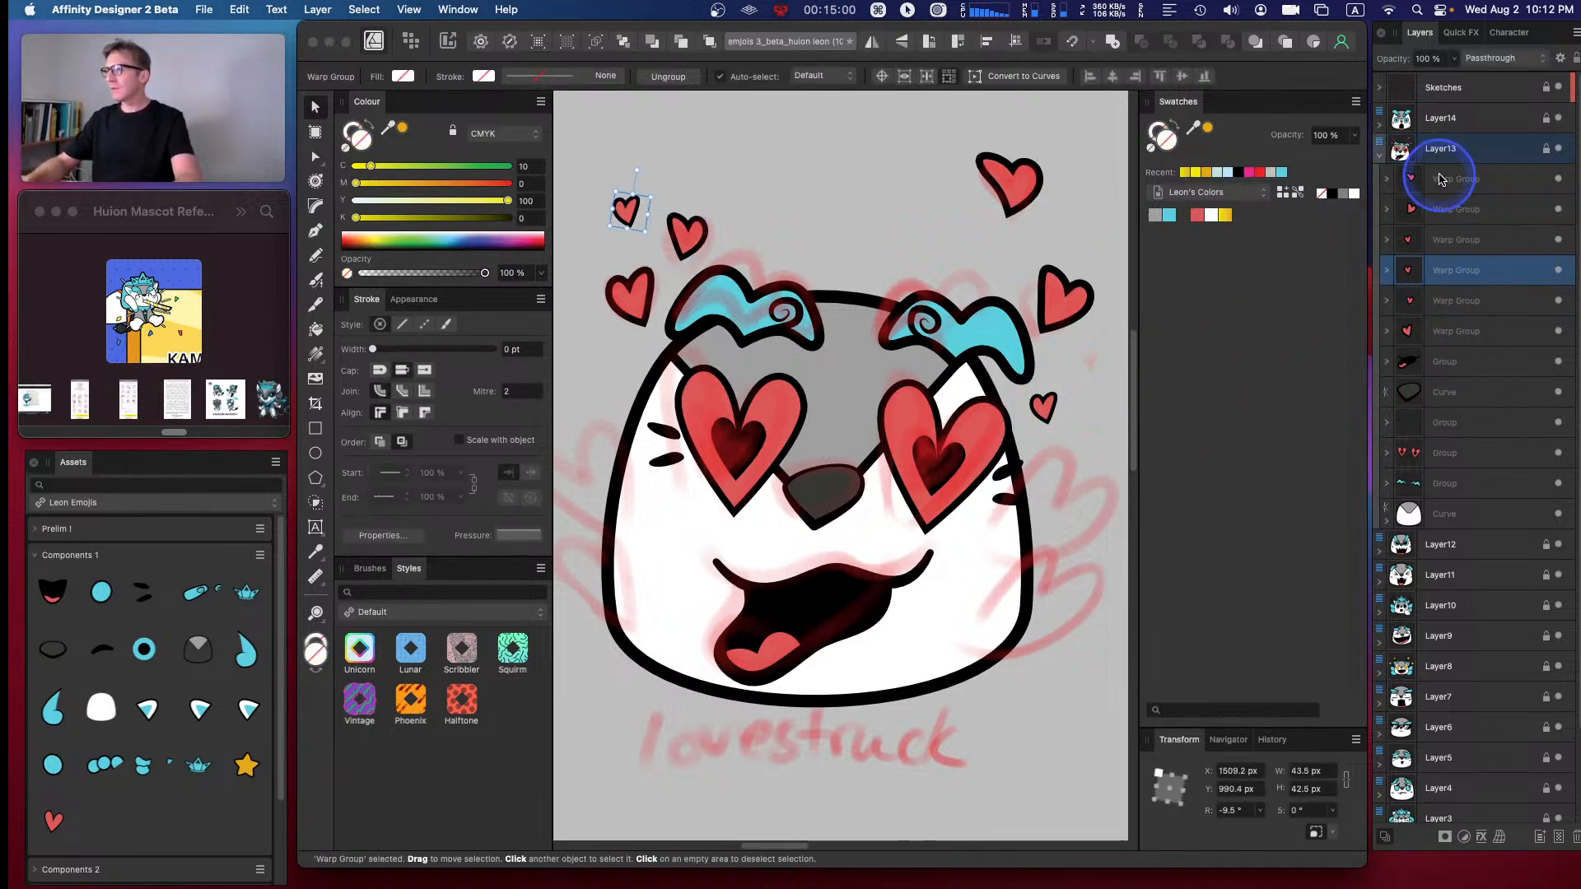
click(1440, 179)
drag(1440, 208, 1441, 243)
click(1441, 243)
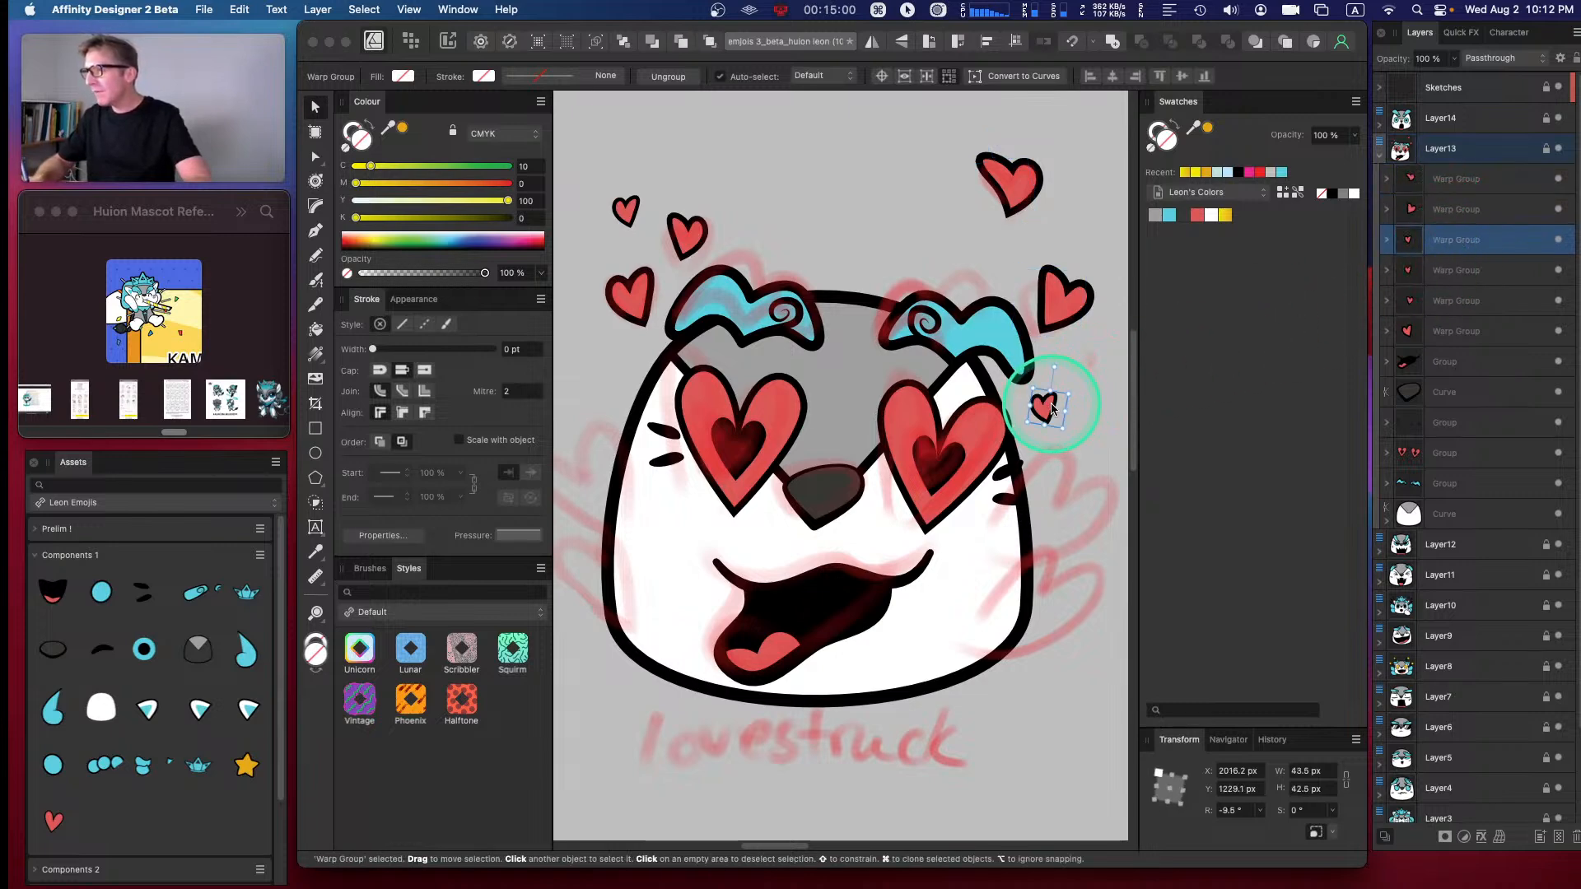
drag(1048, 408, 1056, 404)
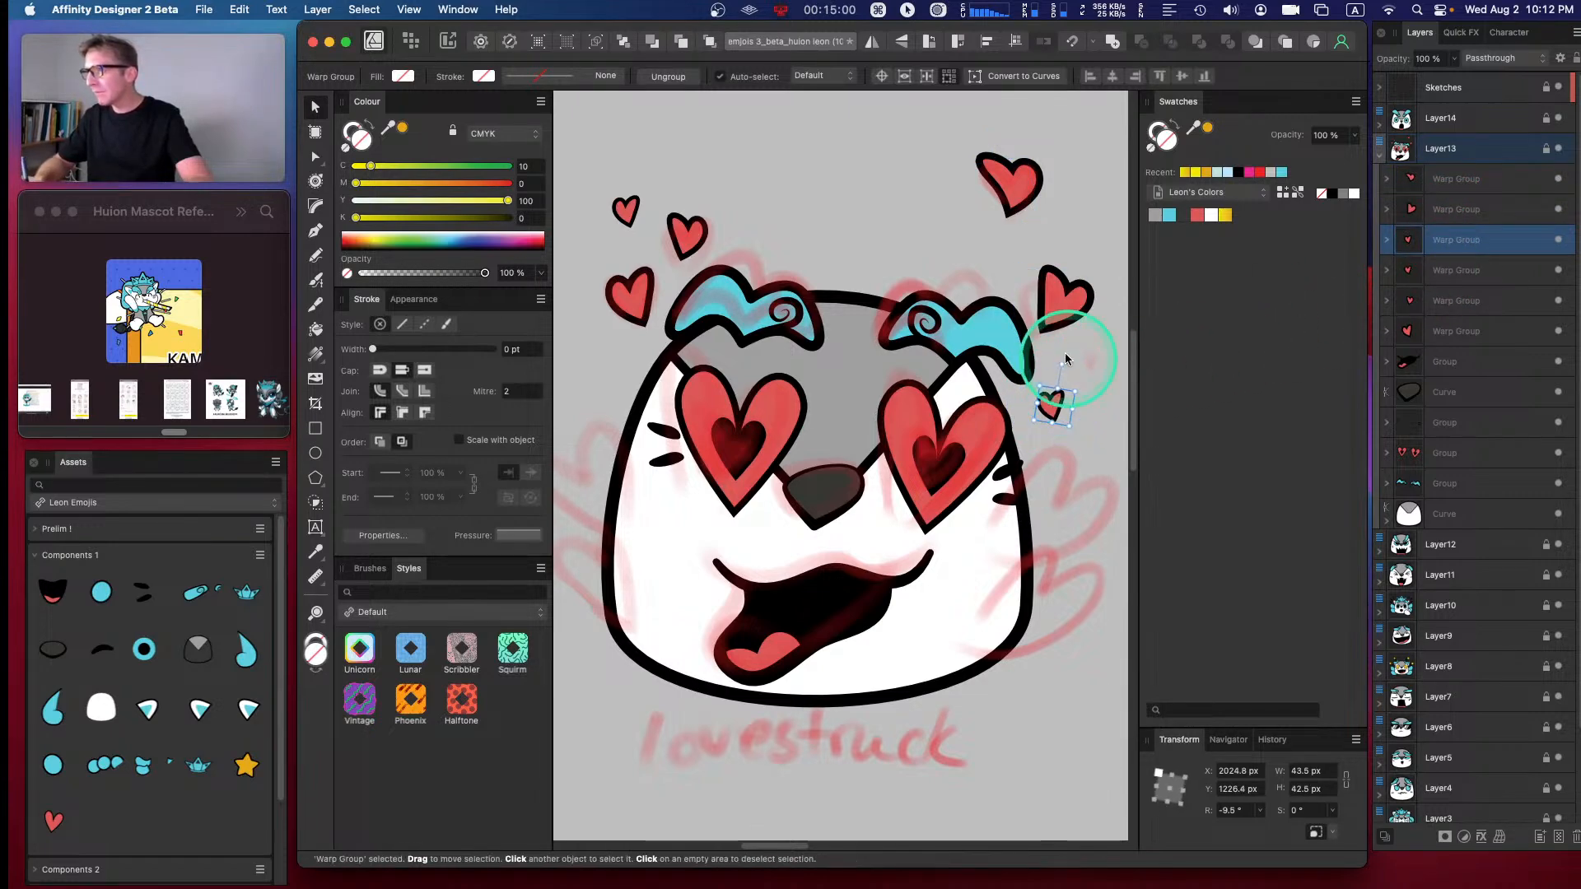
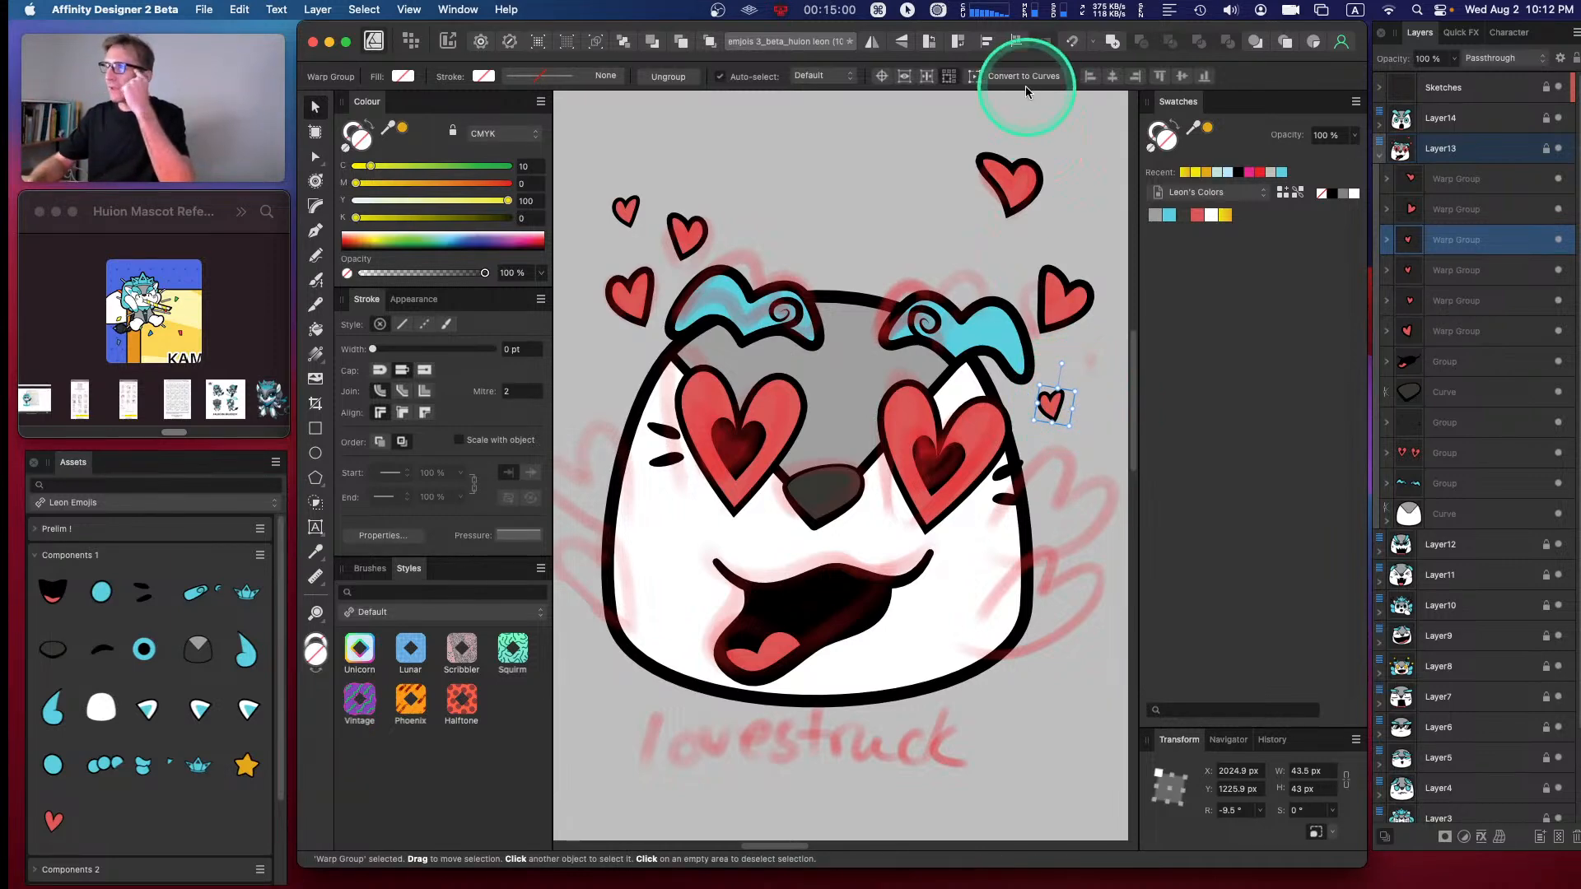
- Flip the tiny heart below the right brow horizontally and rotate it to -25.9°
click(1088, 77)
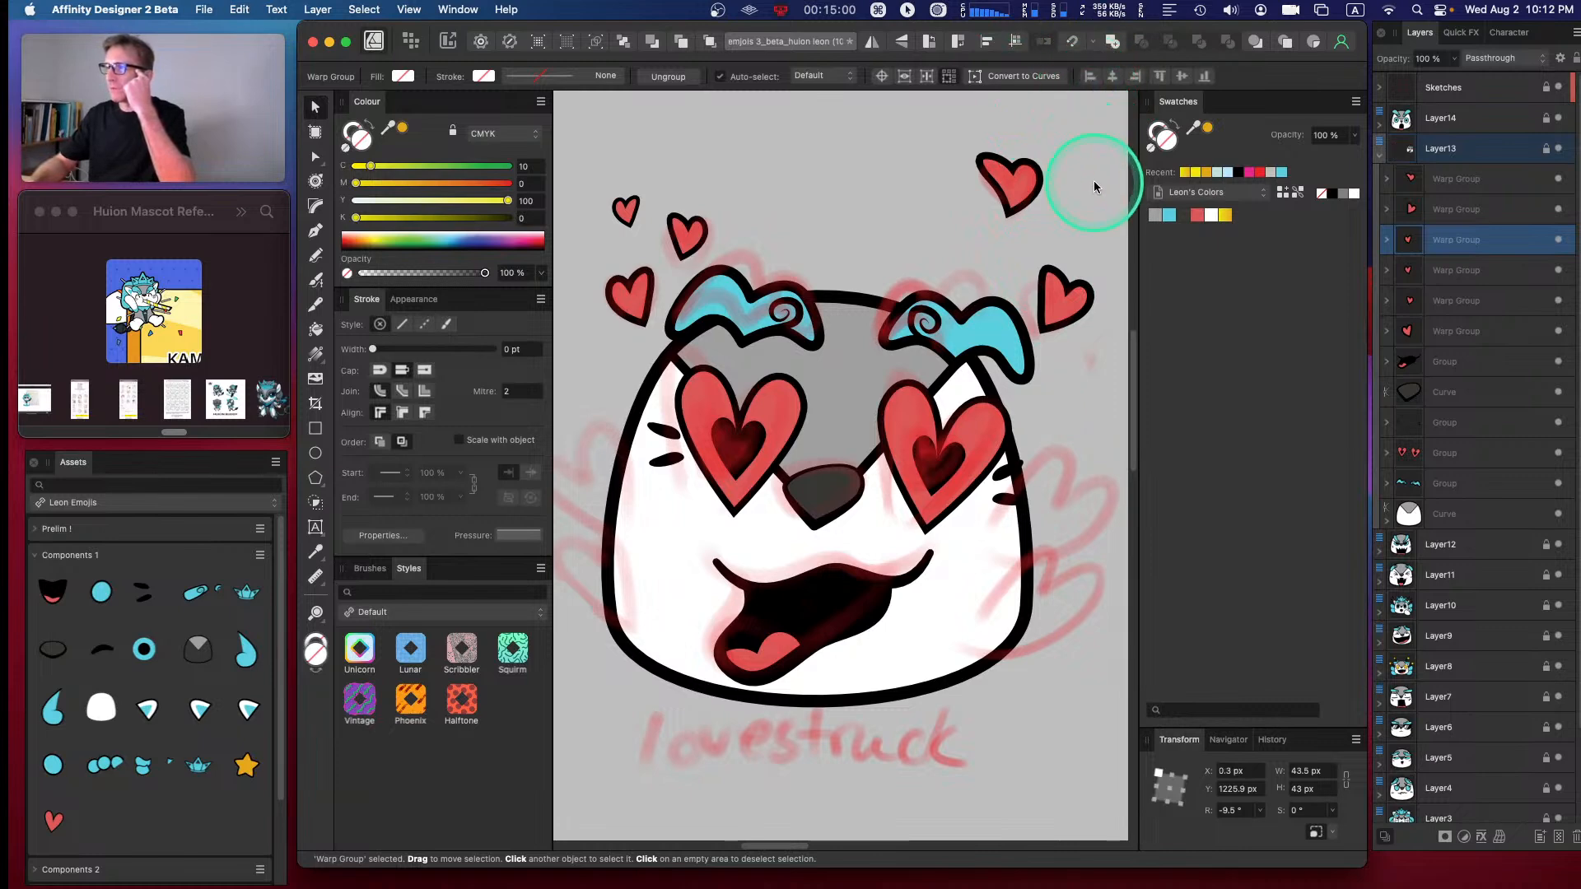
key(super+z)
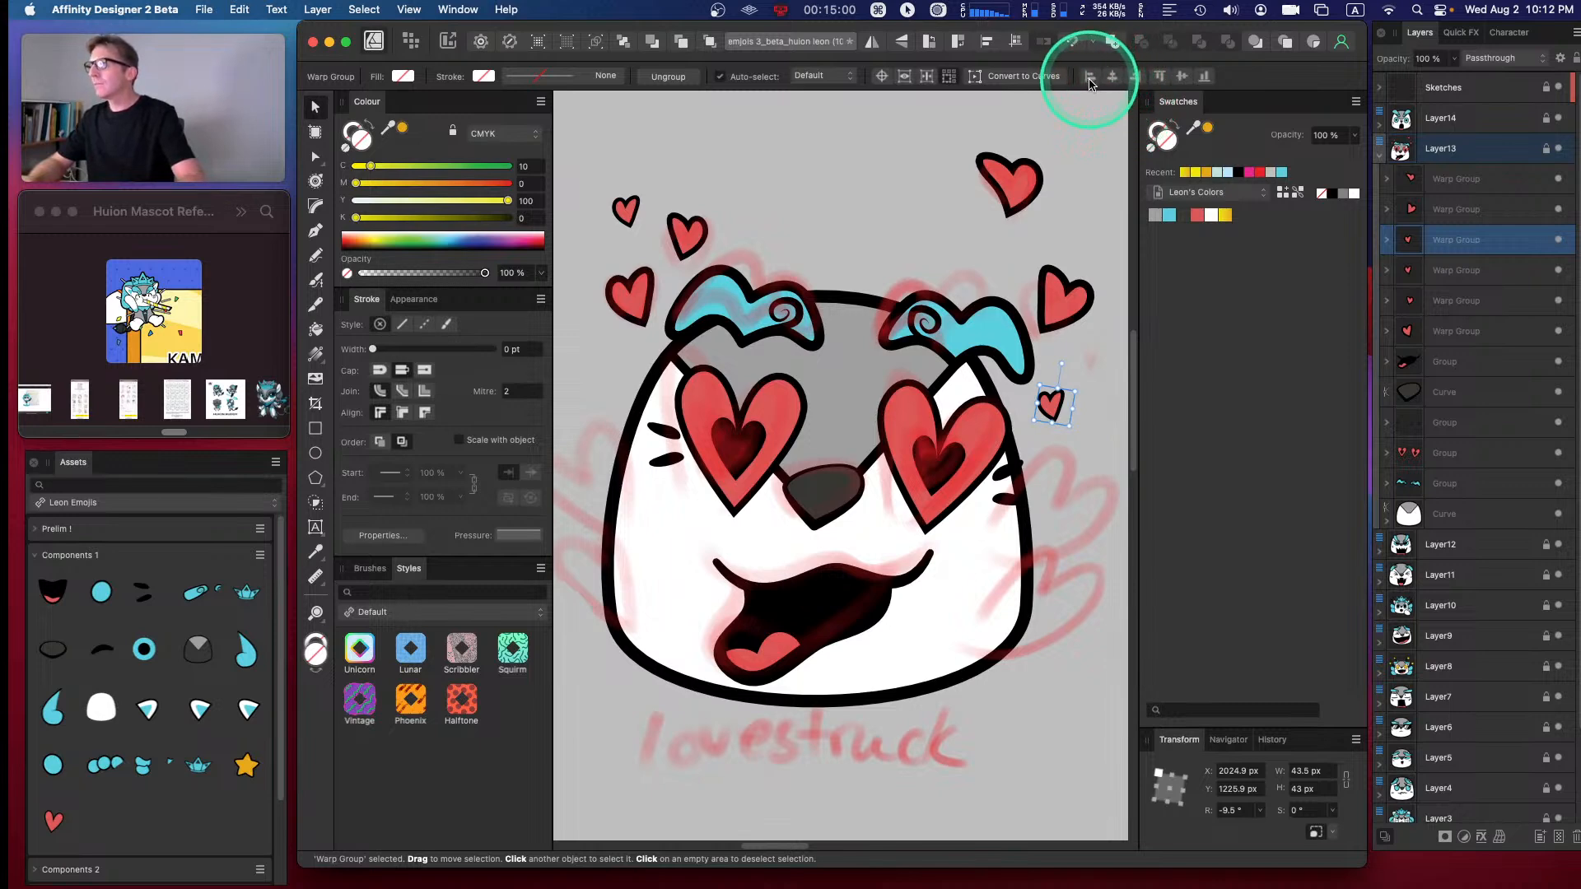
click(871, 41)
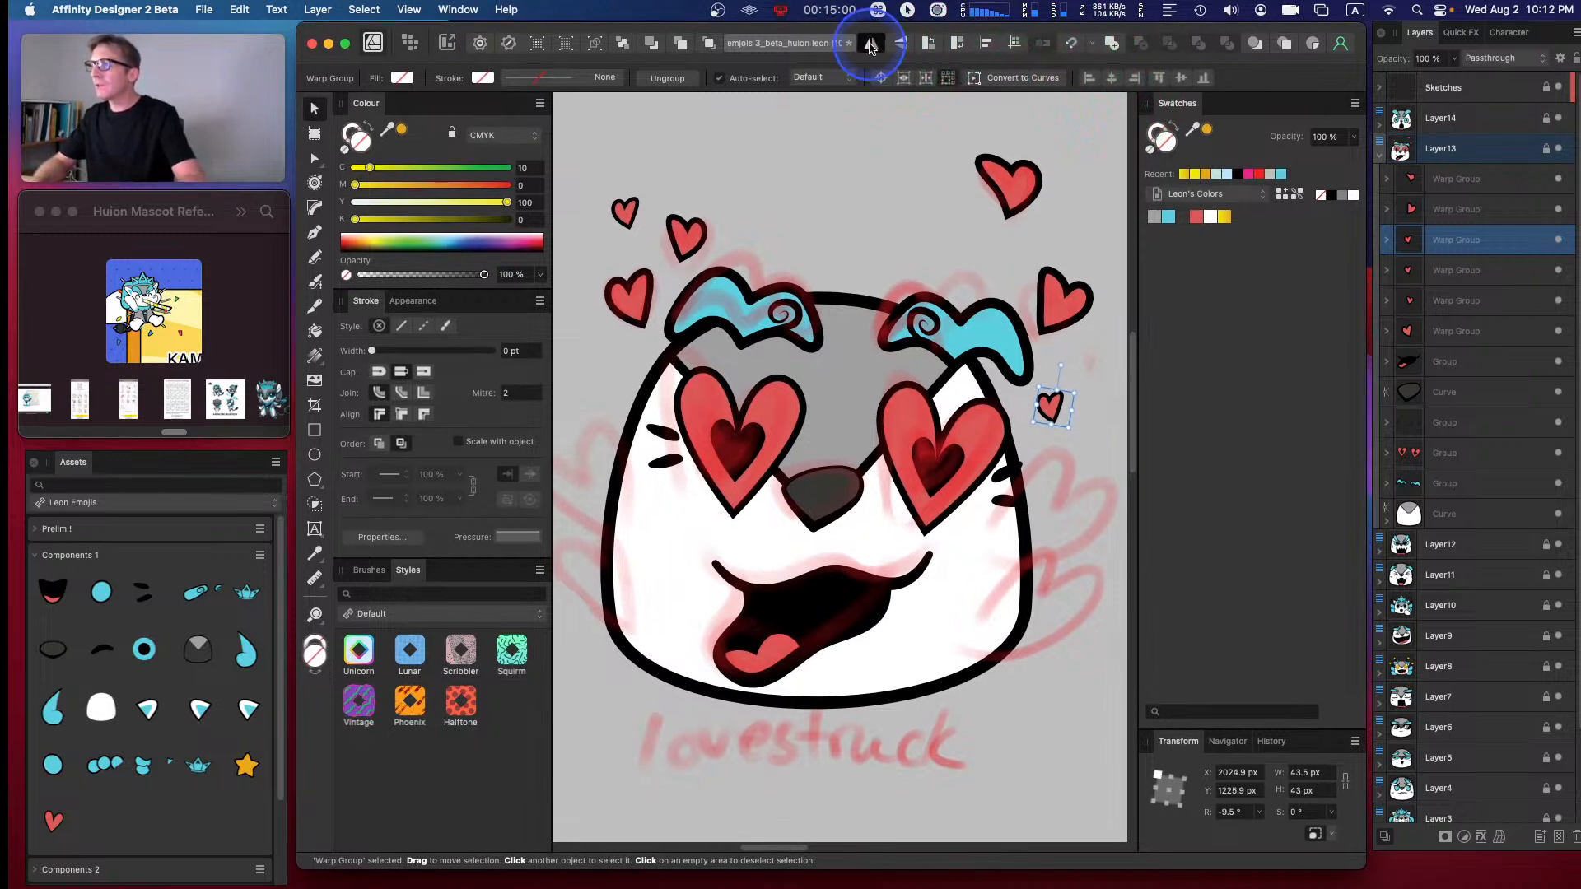
drag(1045, 365, 1046, 419)
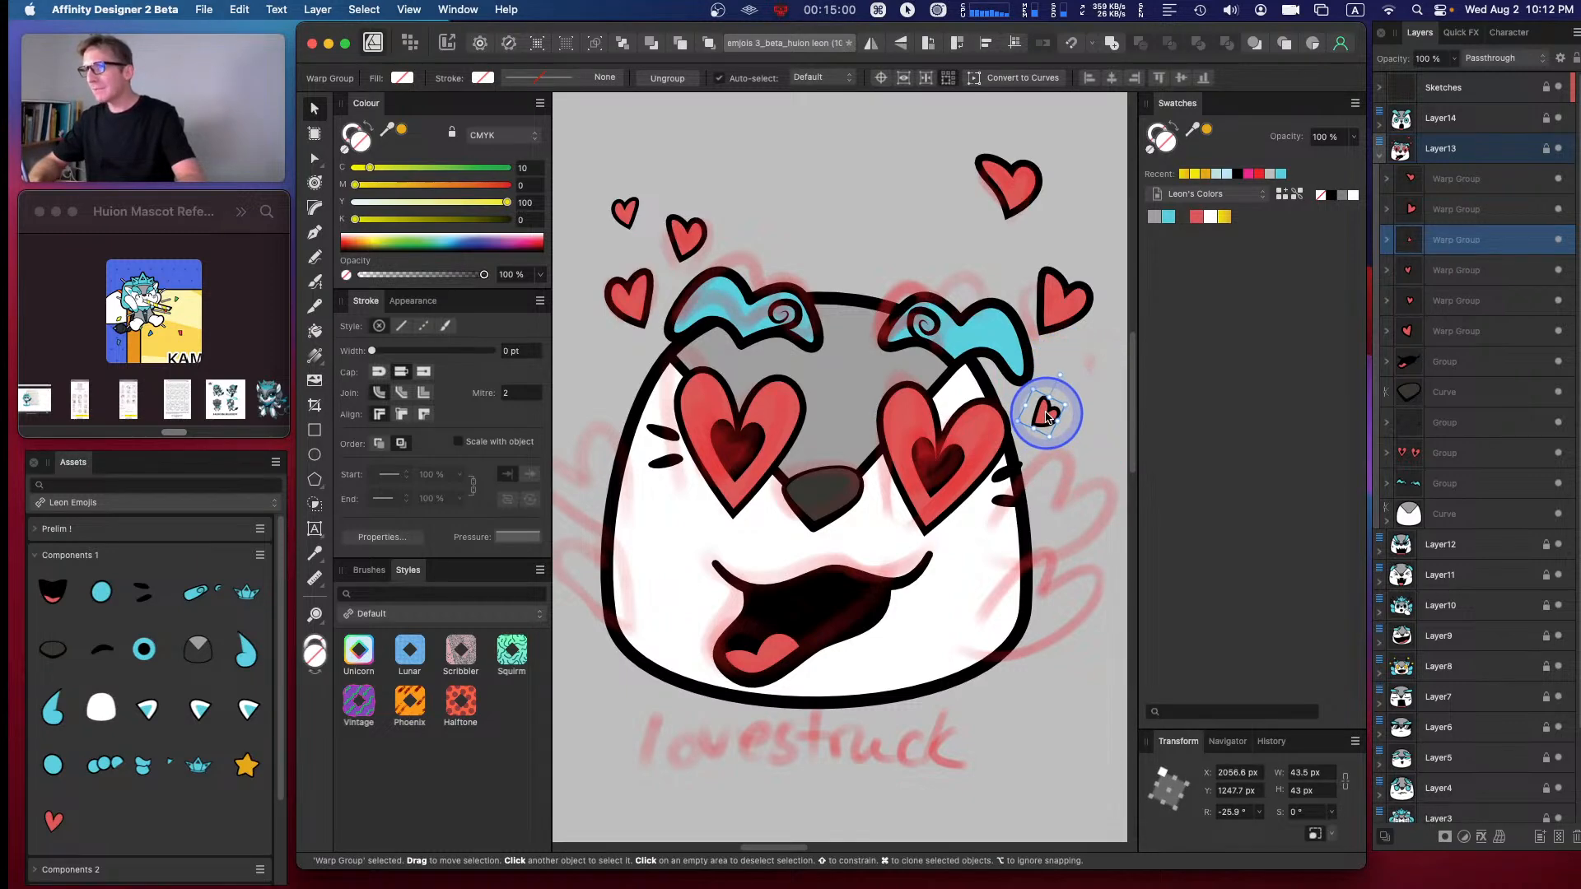
drag(1048, 417, 1047, 419)
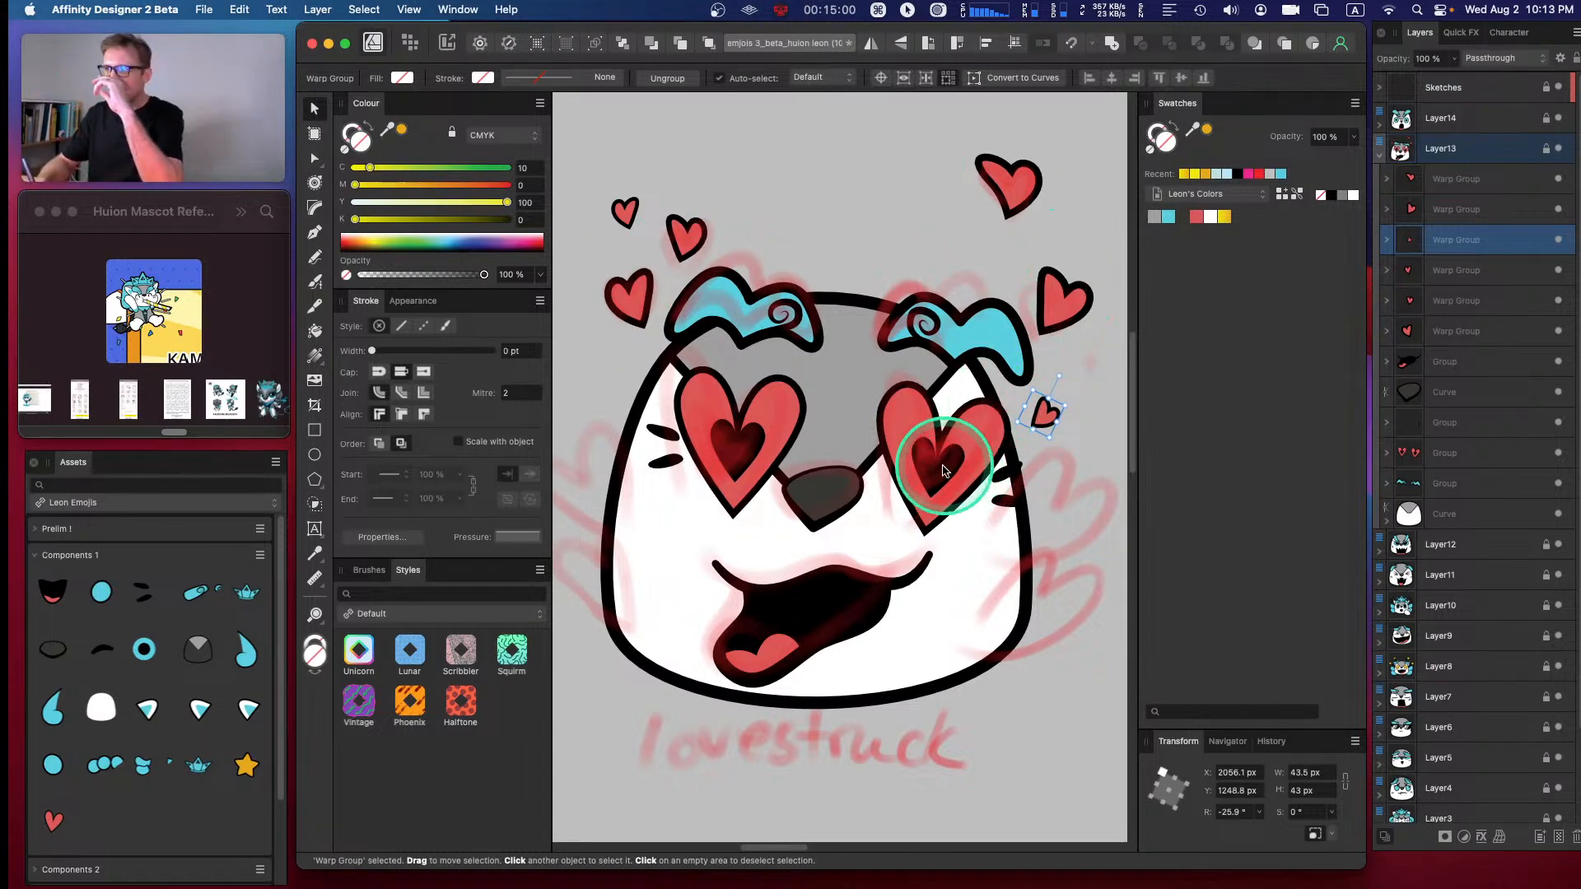
- Delete the tiny heart below the right brow, check the emoji among the others, and clear the selection
drag(1048, 416, 1055, 406)
key(BackSpace)
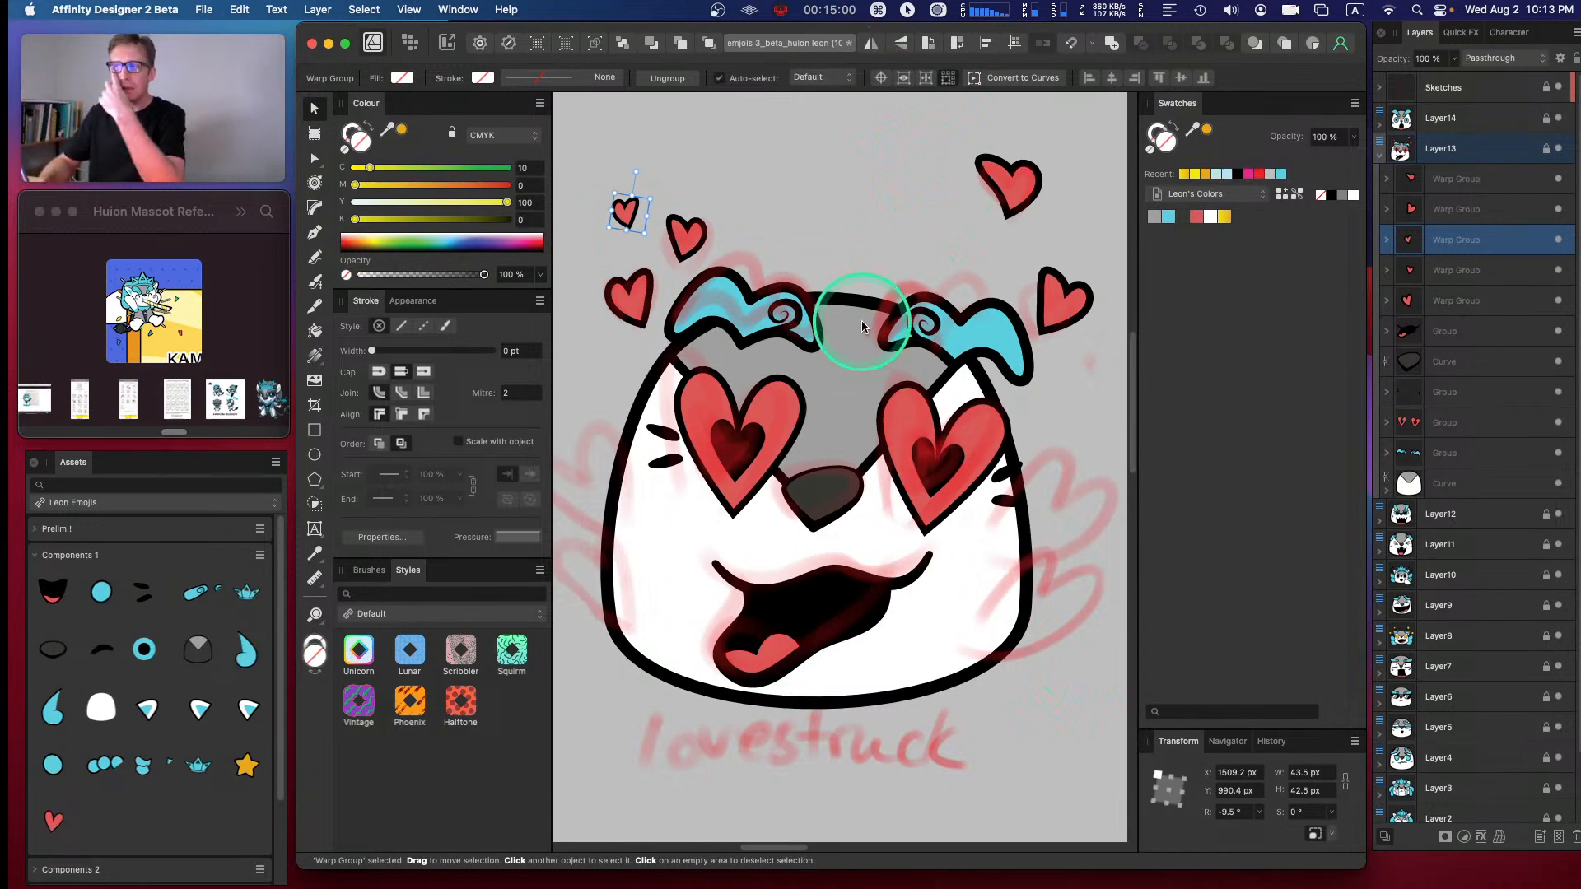
key(super+minus)
key(super+minus)
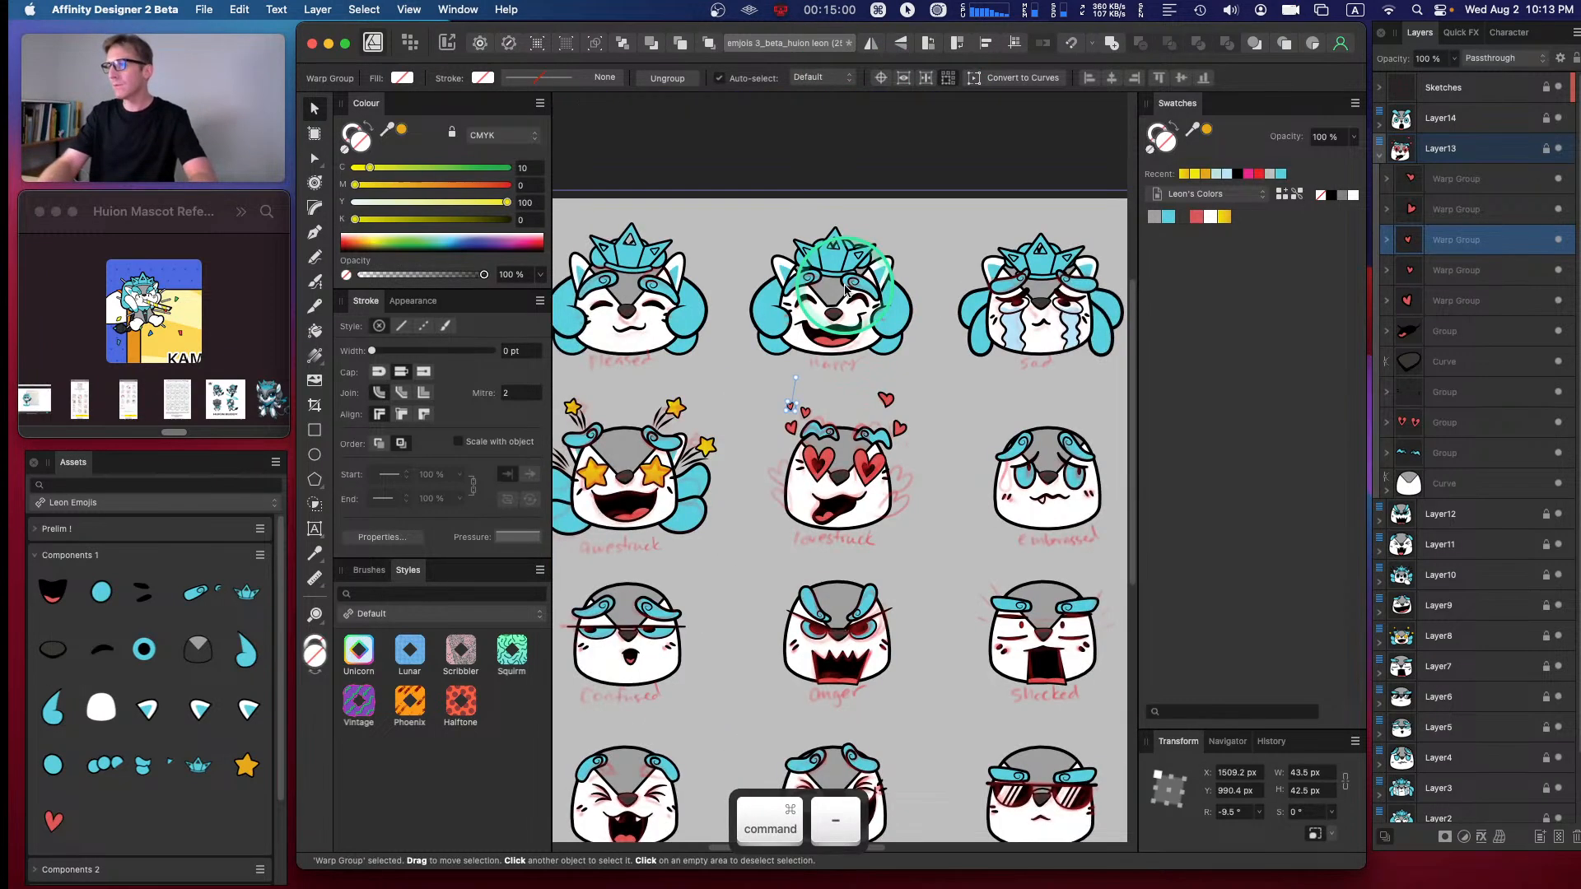
key(super+equal)
key(super+equal)
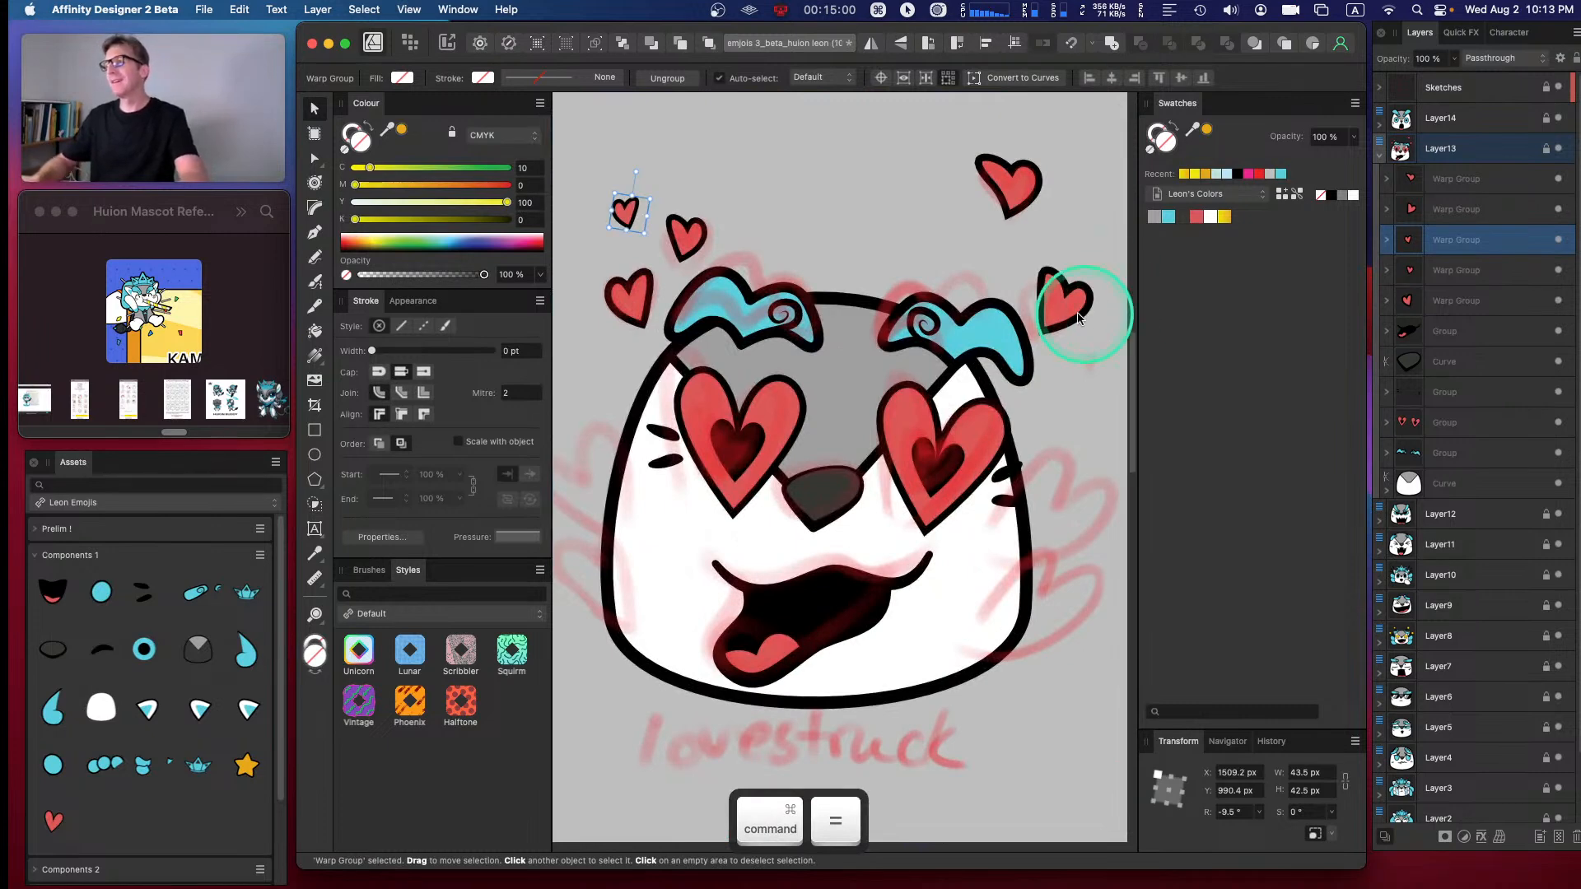
click(1106, 319)
- Set up the Pencil tool with a cyan fill, black 4 pt stroke, Use Fill and Auto Close for drawing the fur tufts
key(space)
drag(1028, 452, 1102, 408)
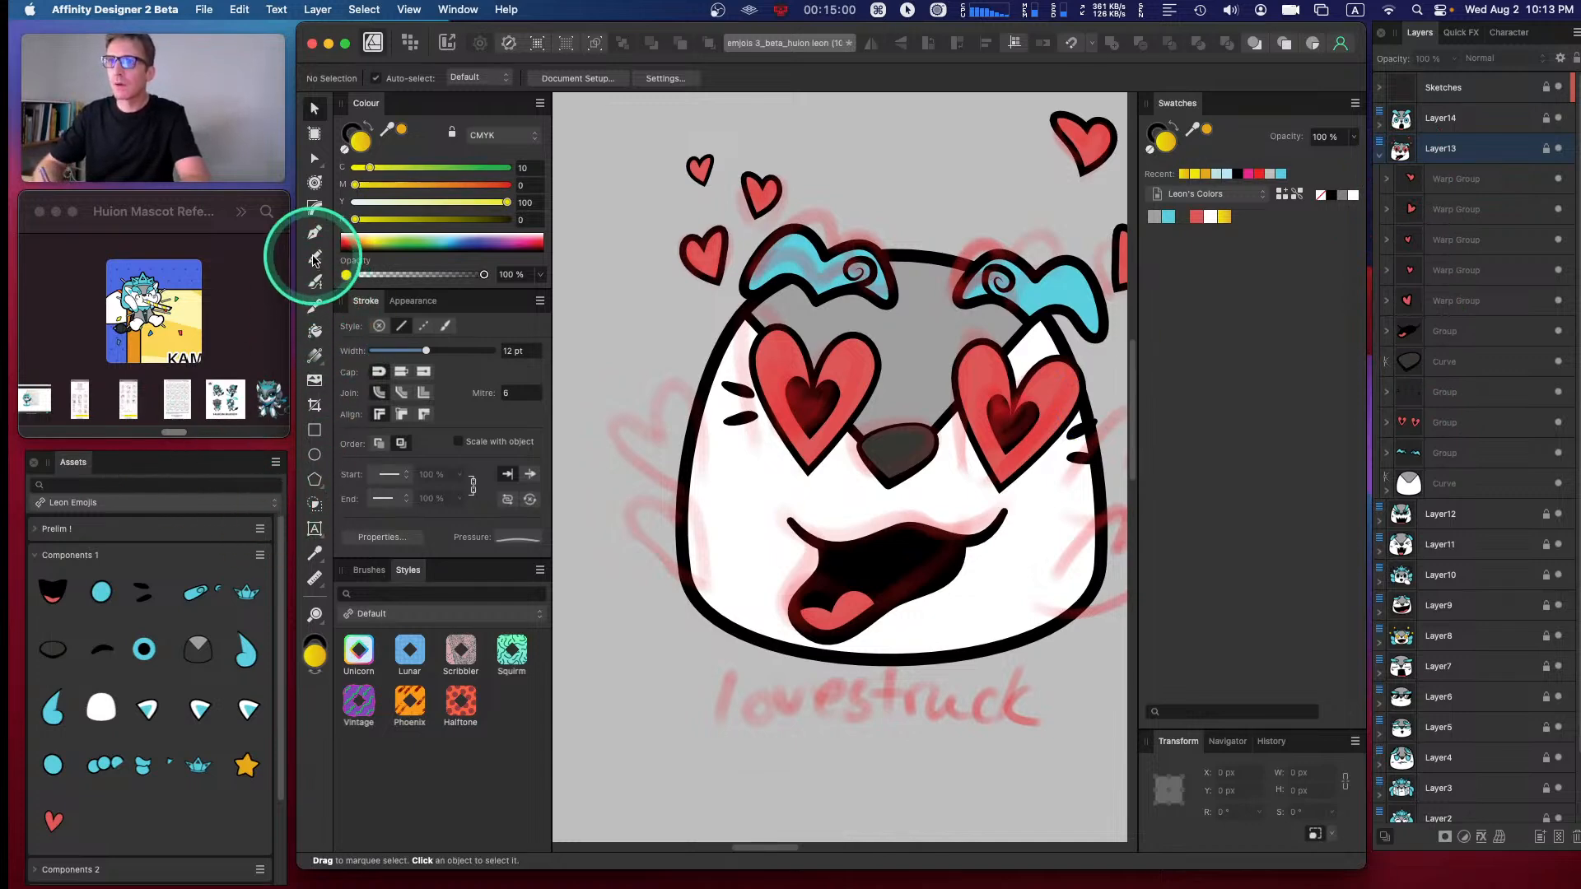
click(315, 256)
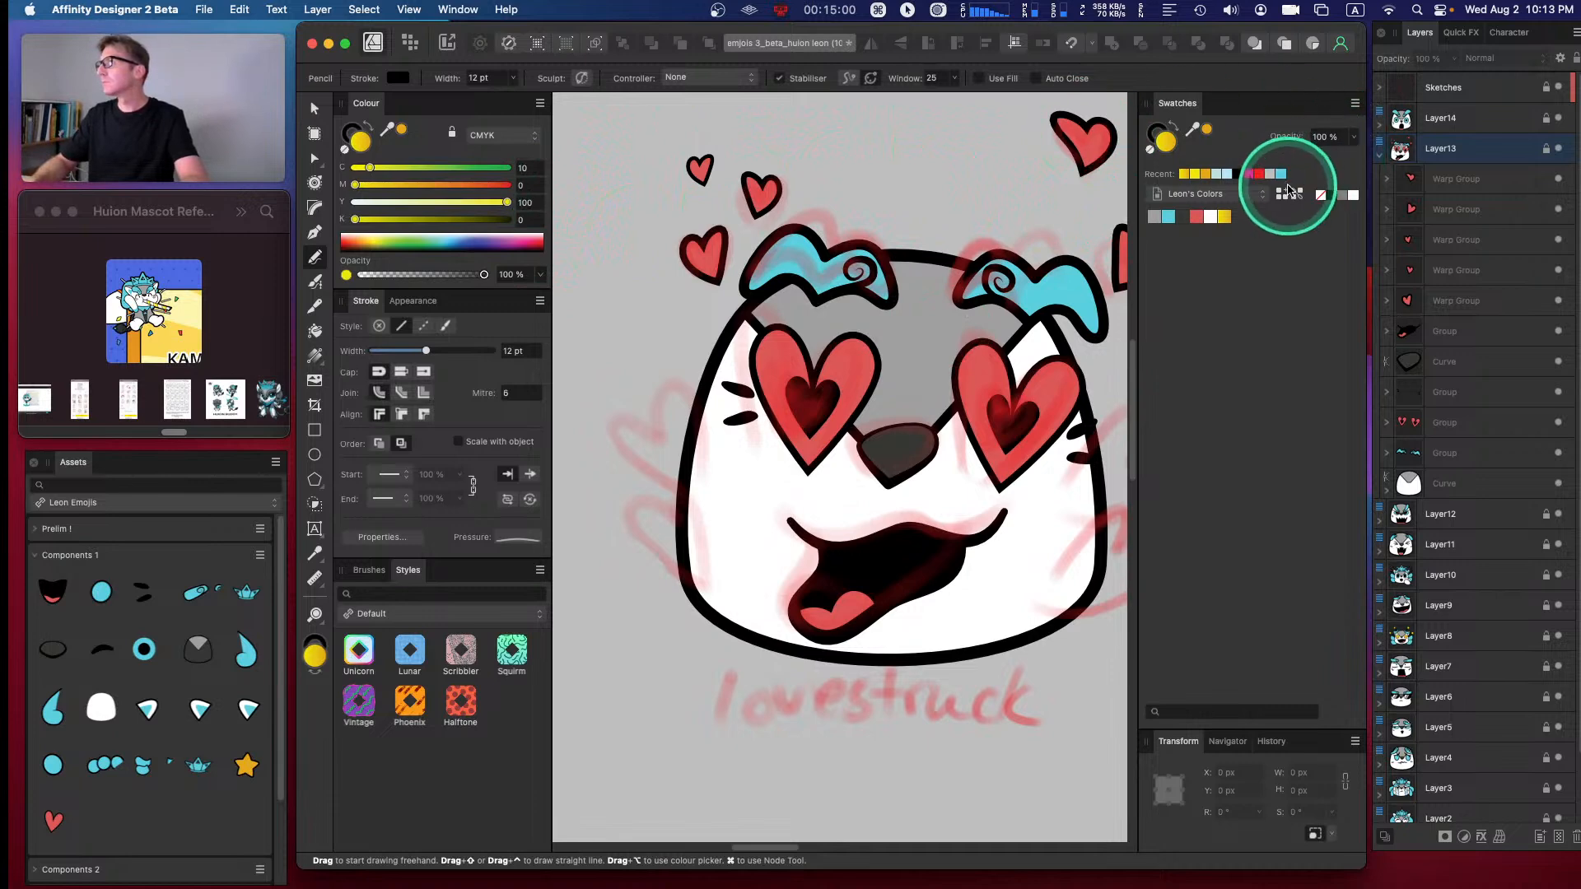
click(1280, 173)
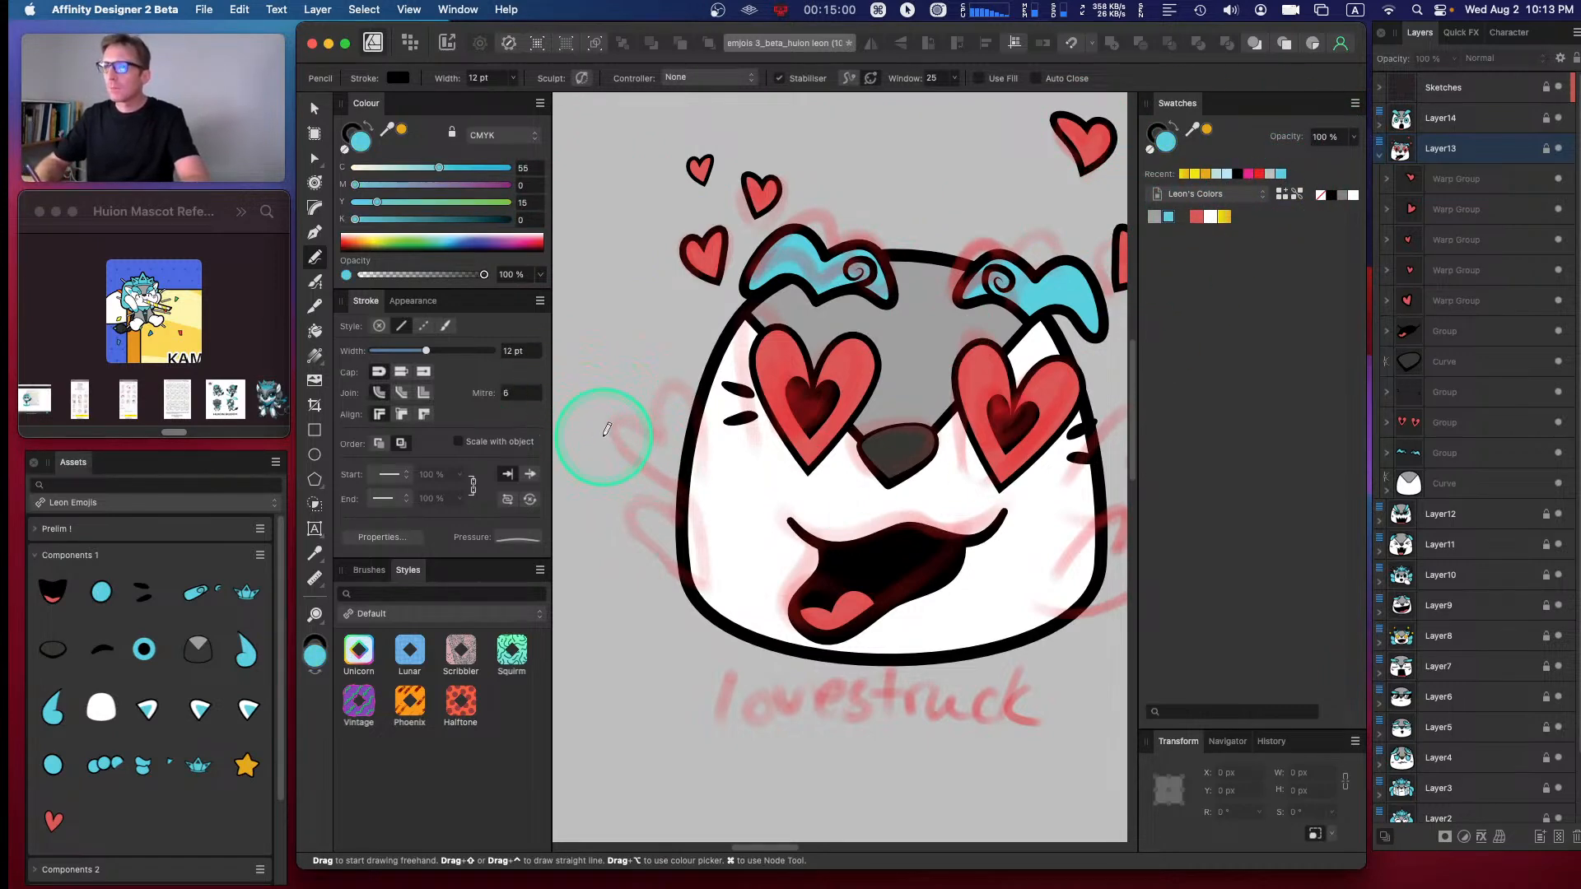
click(504, 352)
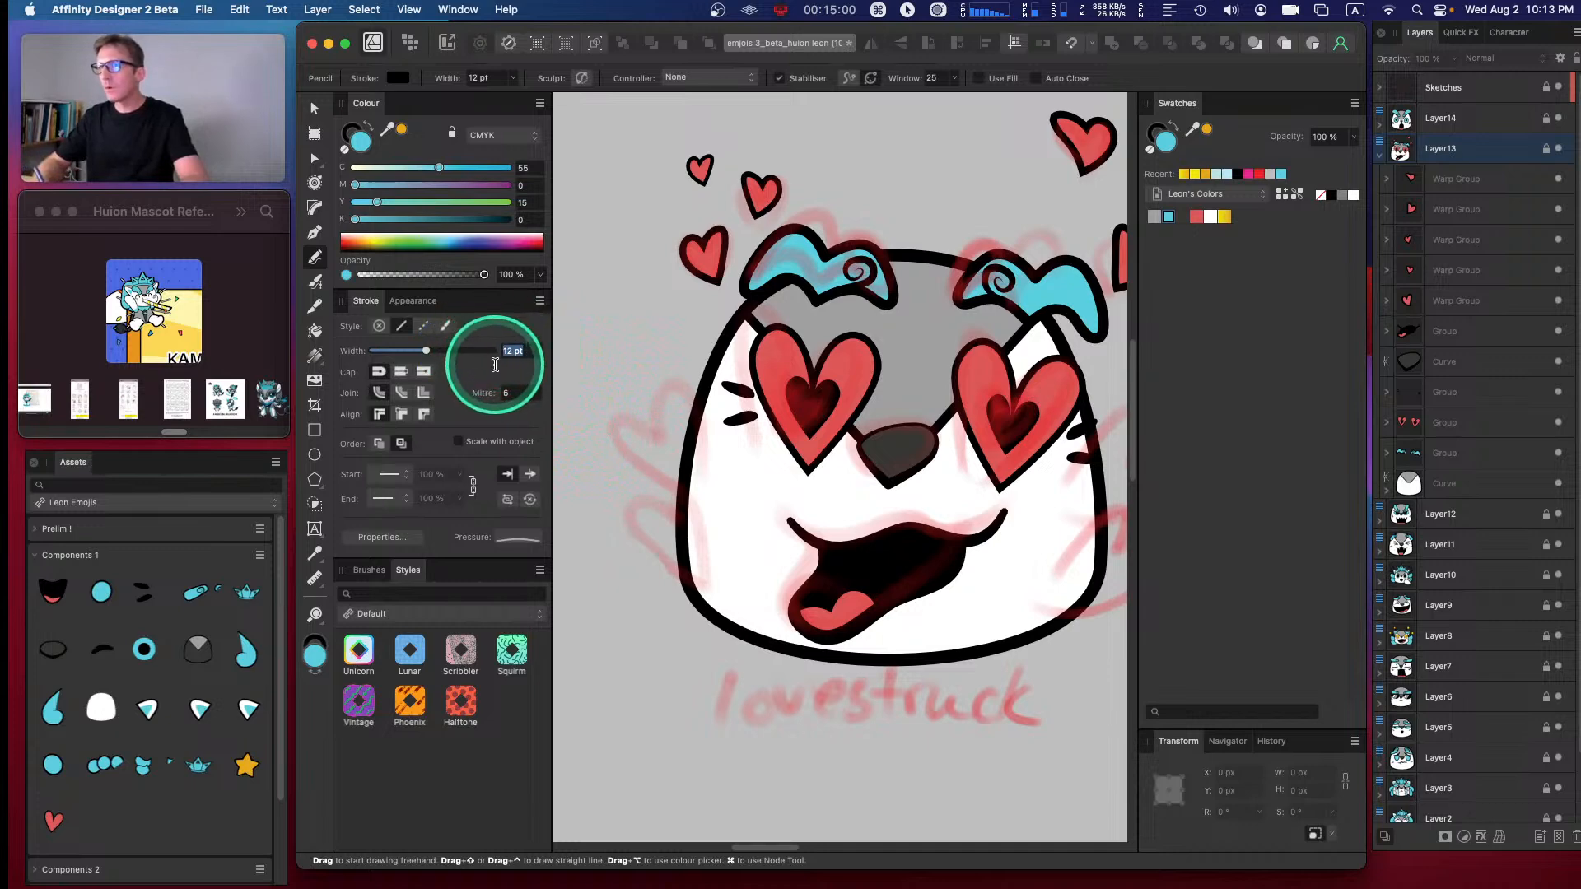
key(x)
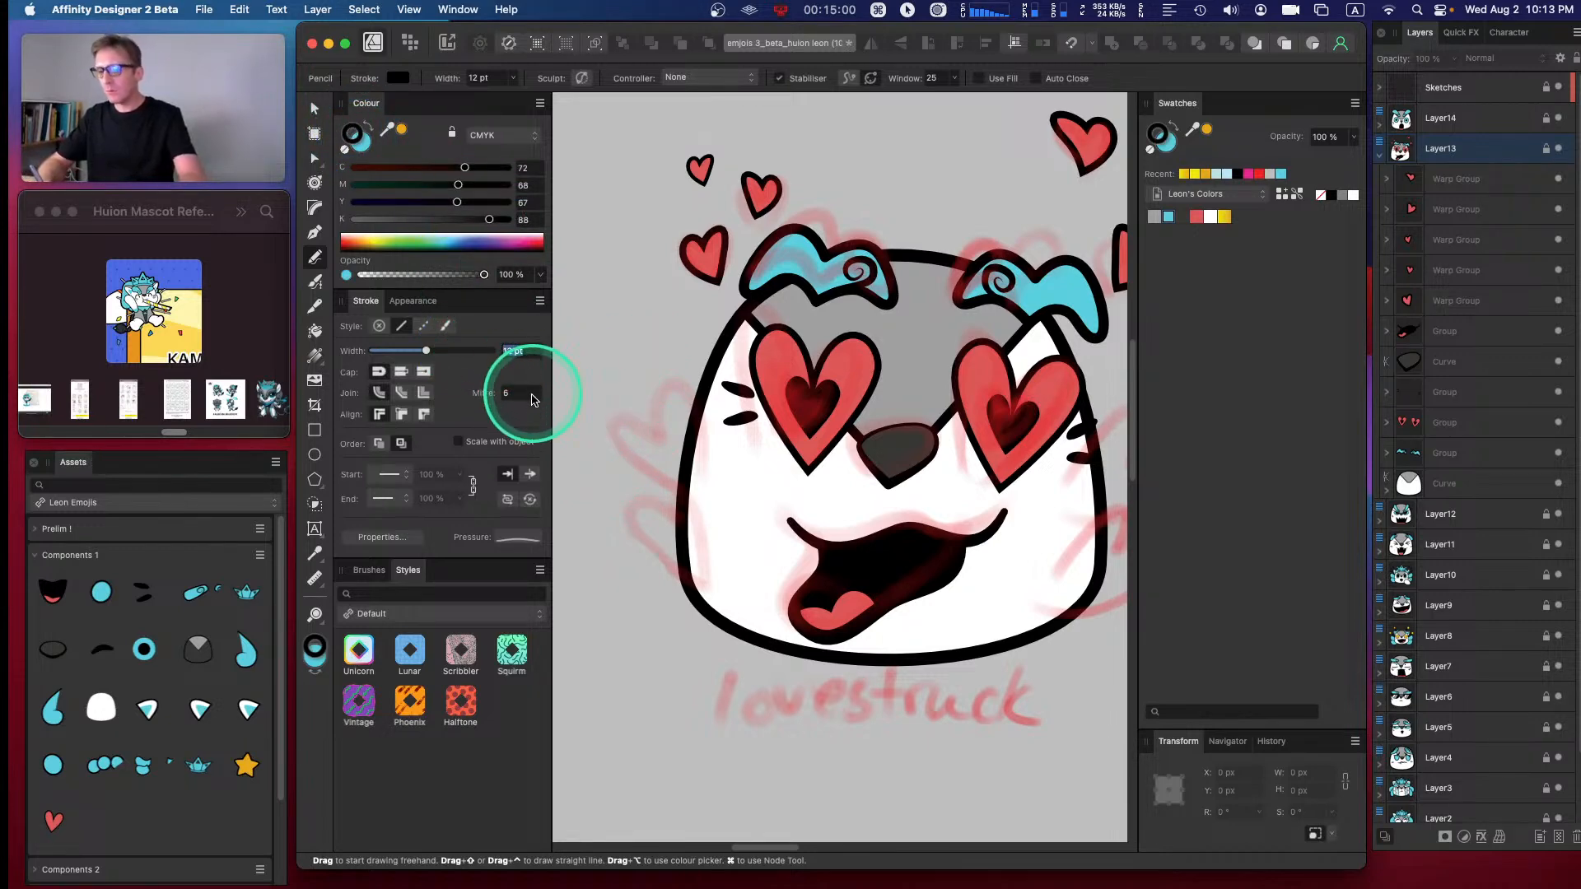
text(4)
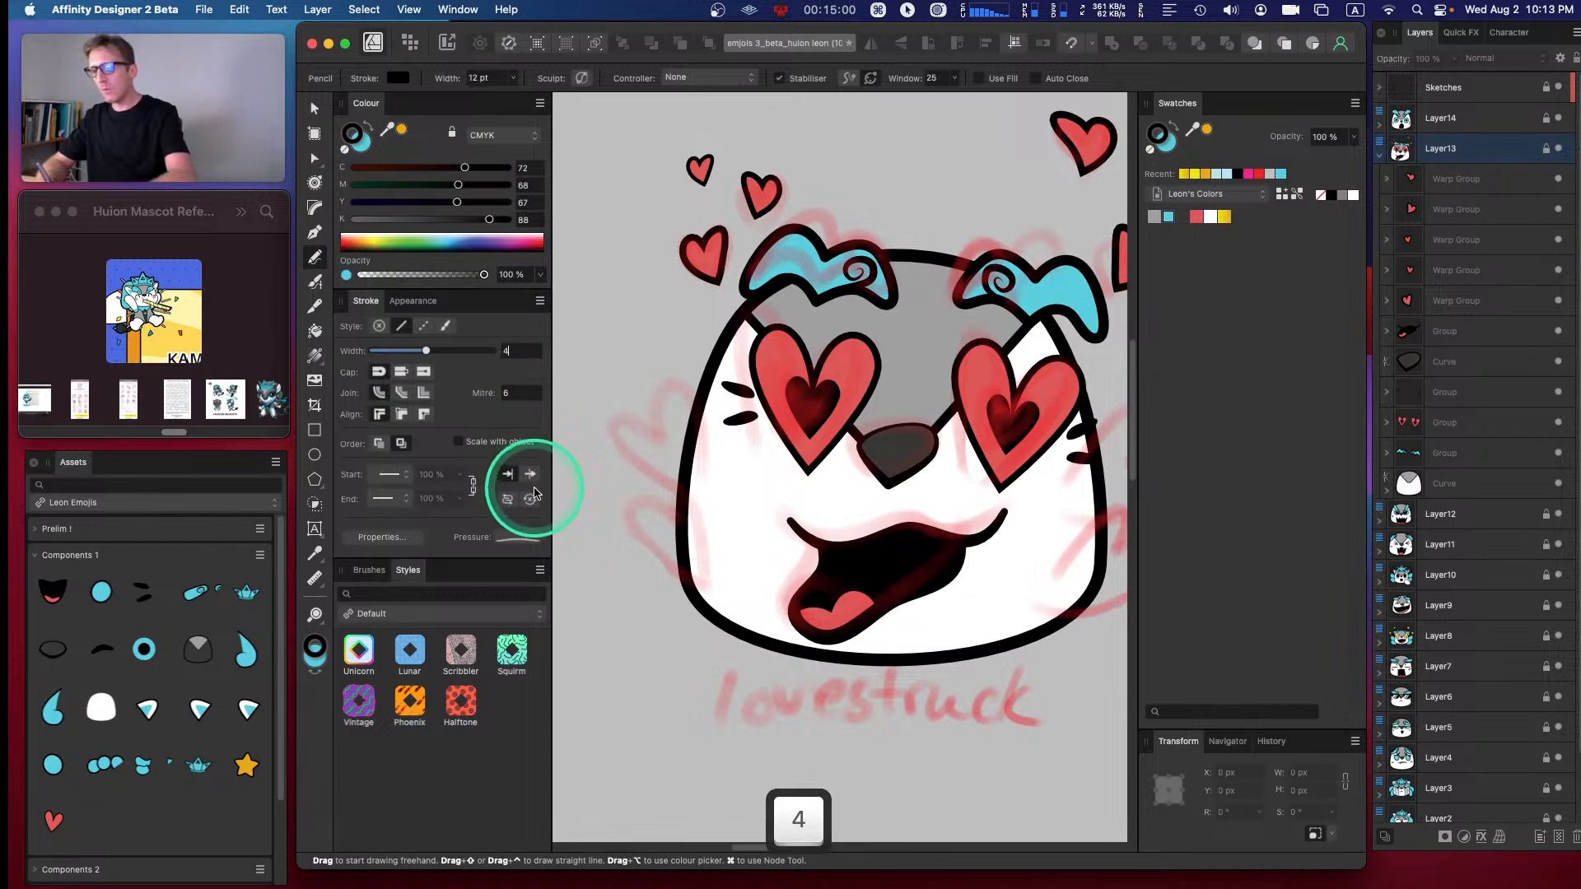
key(Return)
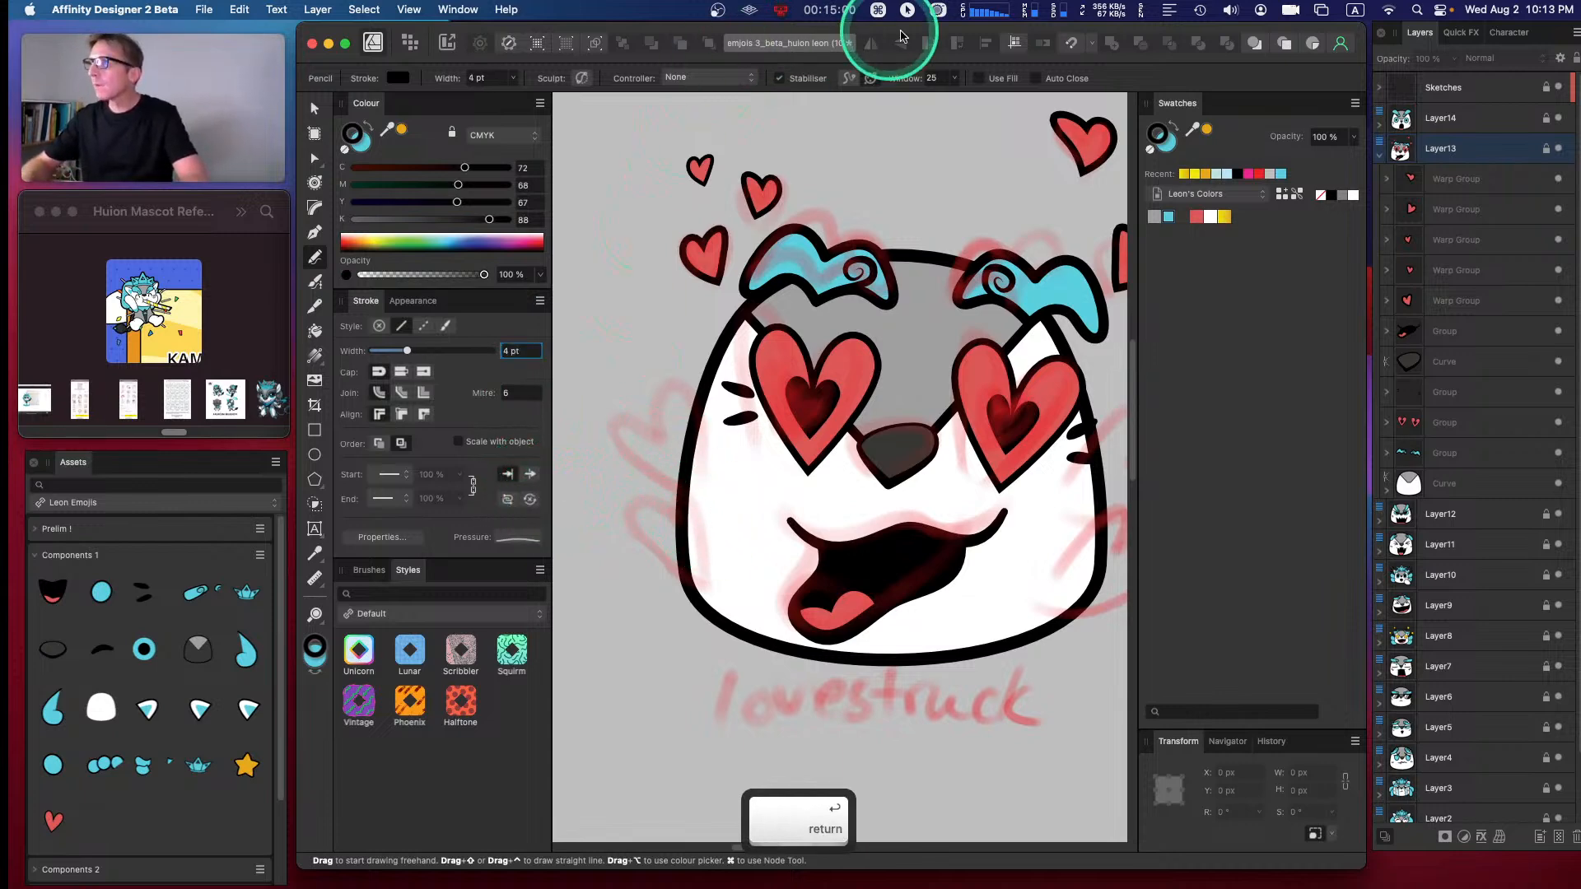
click(1035, 78)
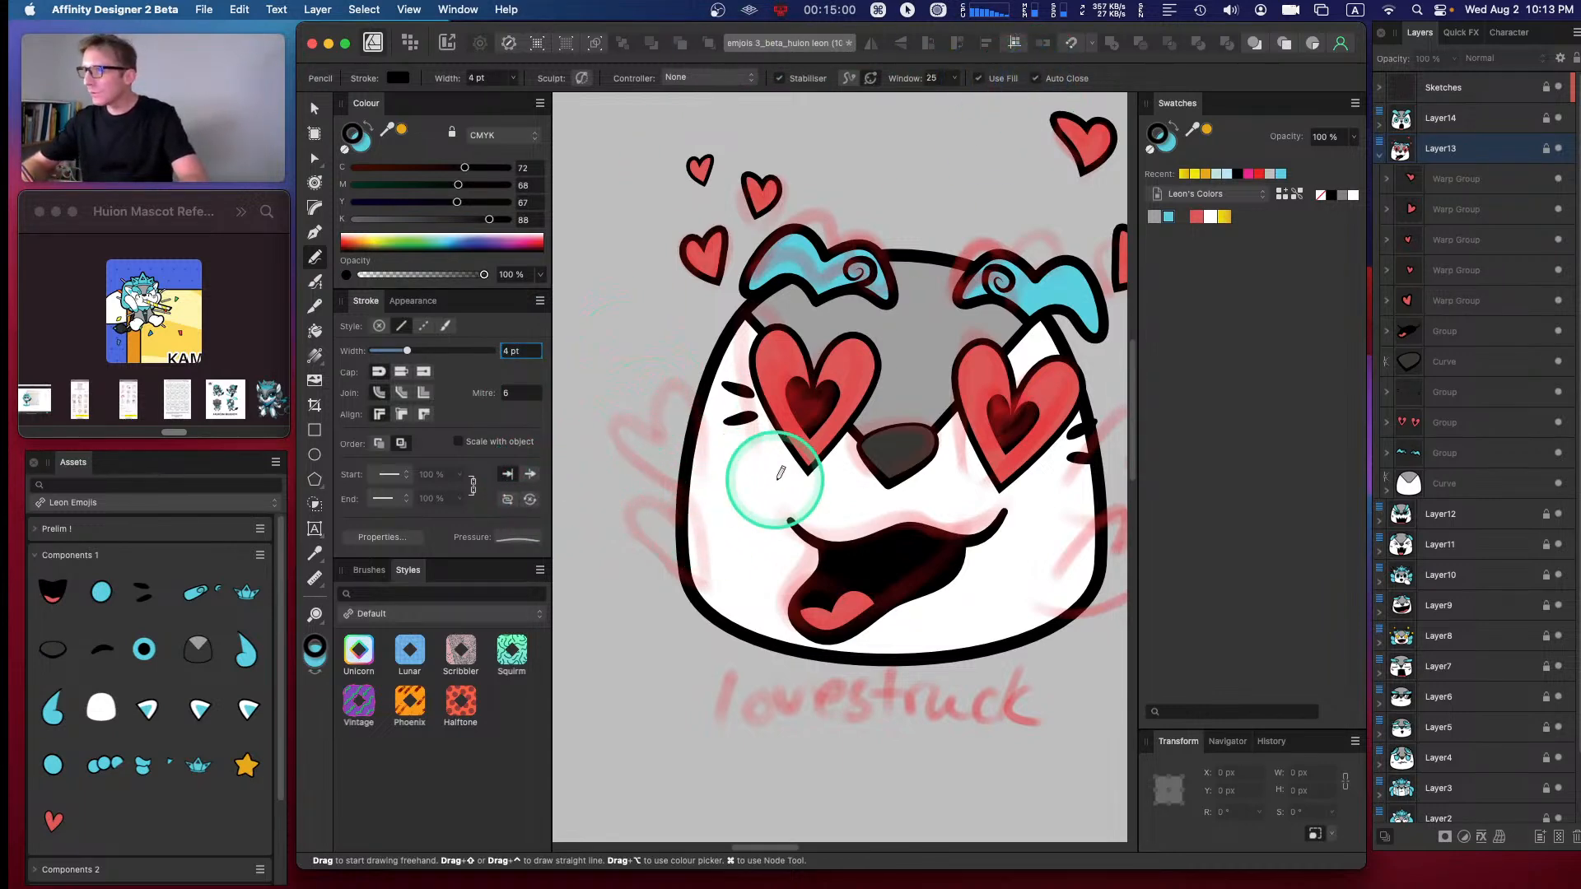
- Undo a trial tuft stroke on the left cheek and reset the Pencil's stroke pressure profile
mouse_move(736, 509)
mouse_down()
mouse_move(653, 494)
mouse_move(587, 354)
mouse_move(628, 327)
mouse_move(639, 362)
mouse_up()
key(super+z)
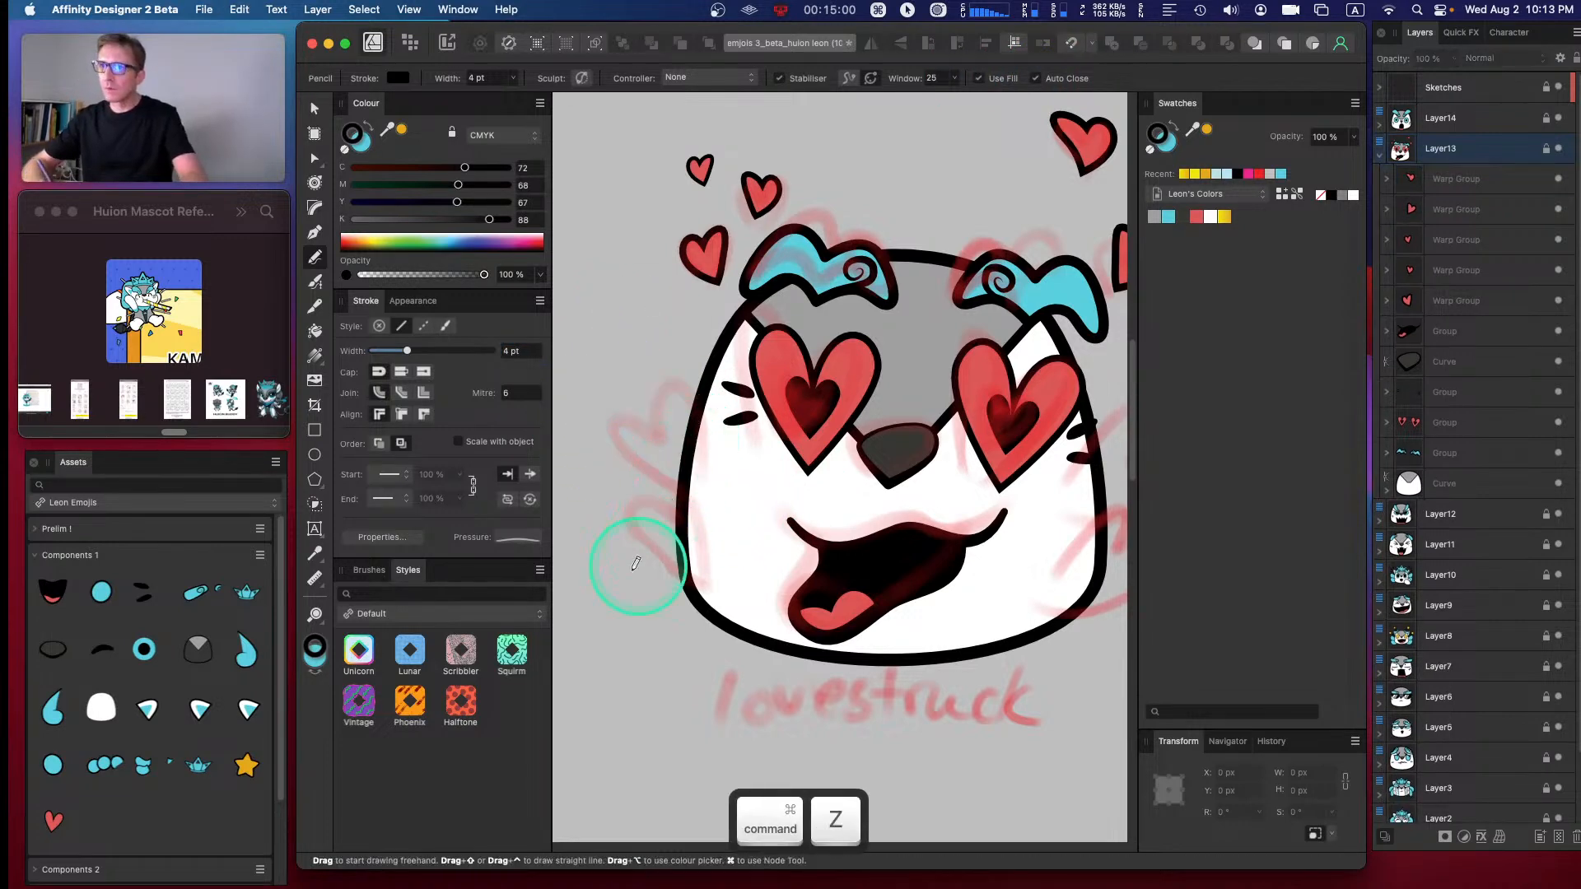
click(518, 539)
click(680, 741)
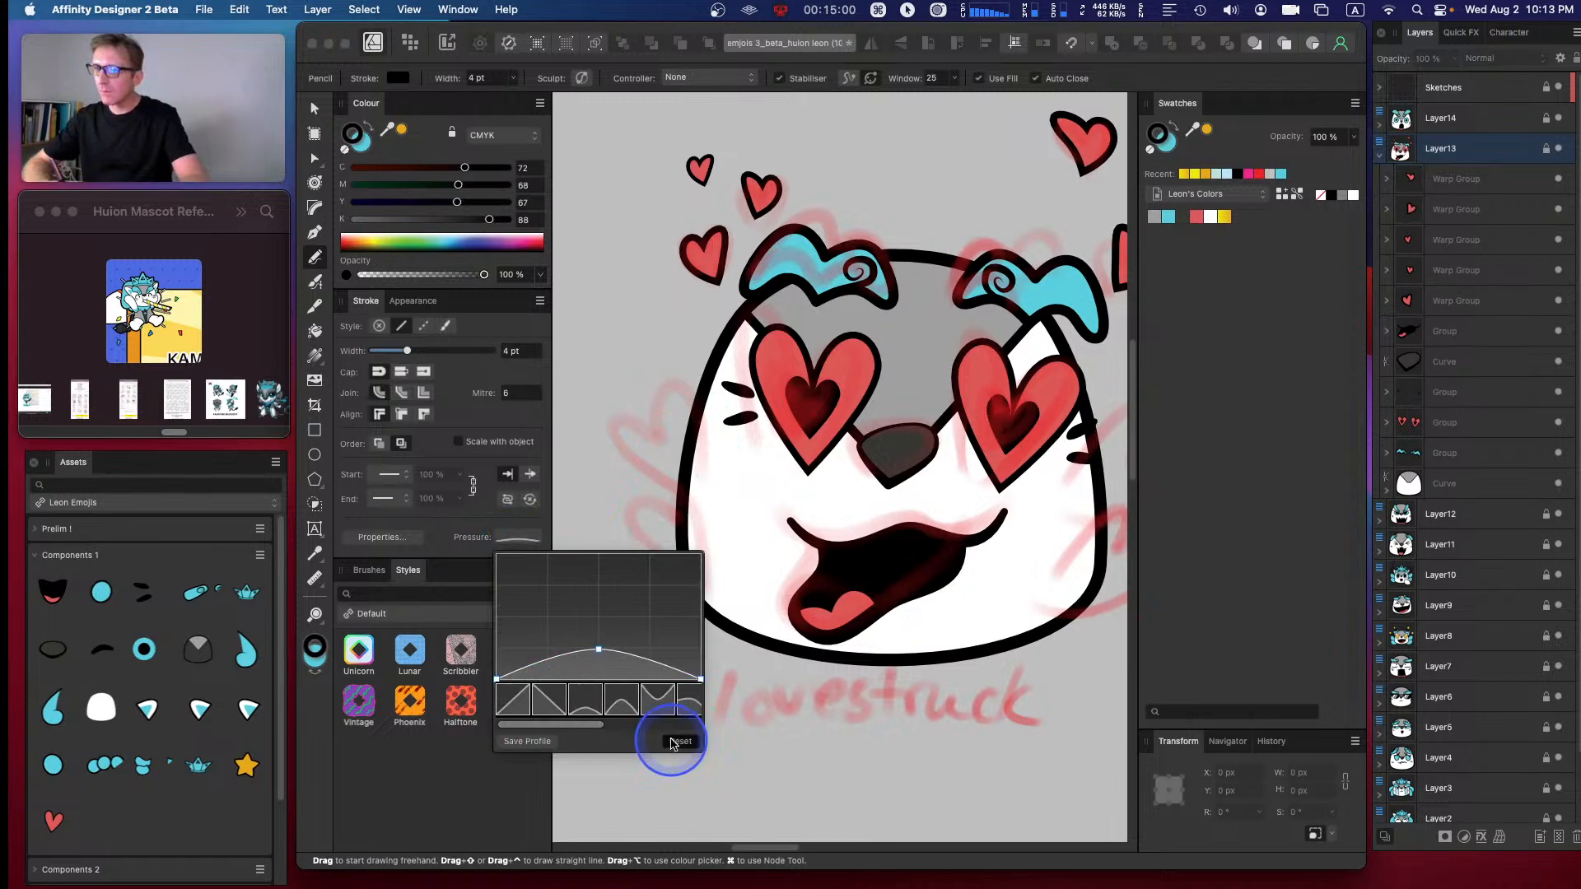
click(527, 445)
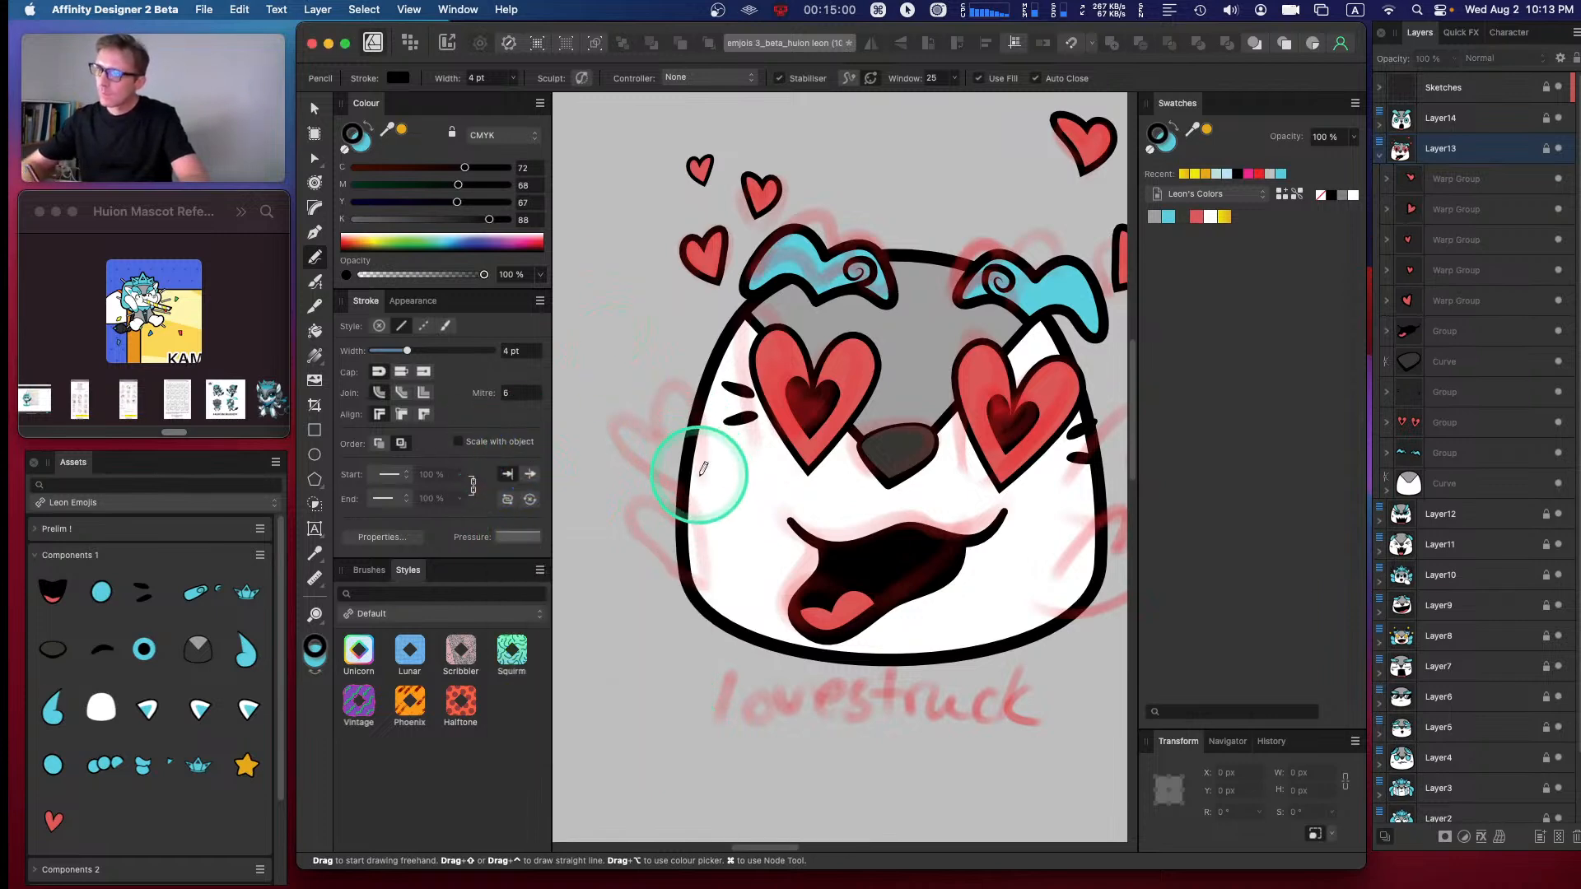
- Try to draw the upper heart-shaped fur tuft freehand on the left cheek and undo it
mouse_move(741, 517)
mouse_down()
mouse_move(635, 472)
mouse_move(597, 405)
mouse_move(654, 419)
mouse_move(692, 362)
mouse_up()
drag(723, 424, 745, 490)
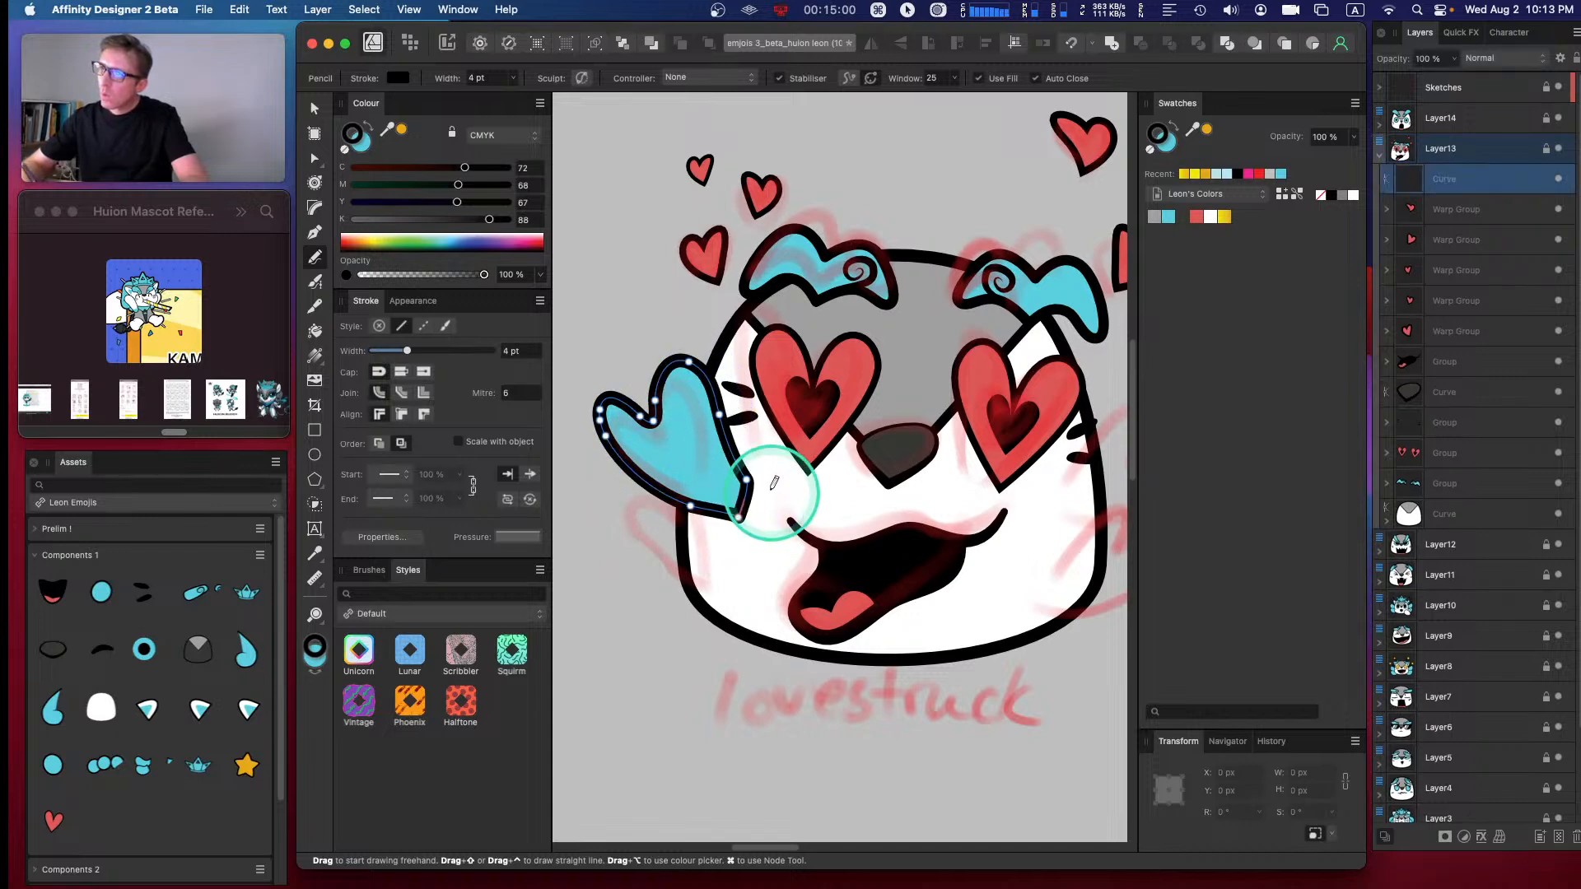
key(super+z)
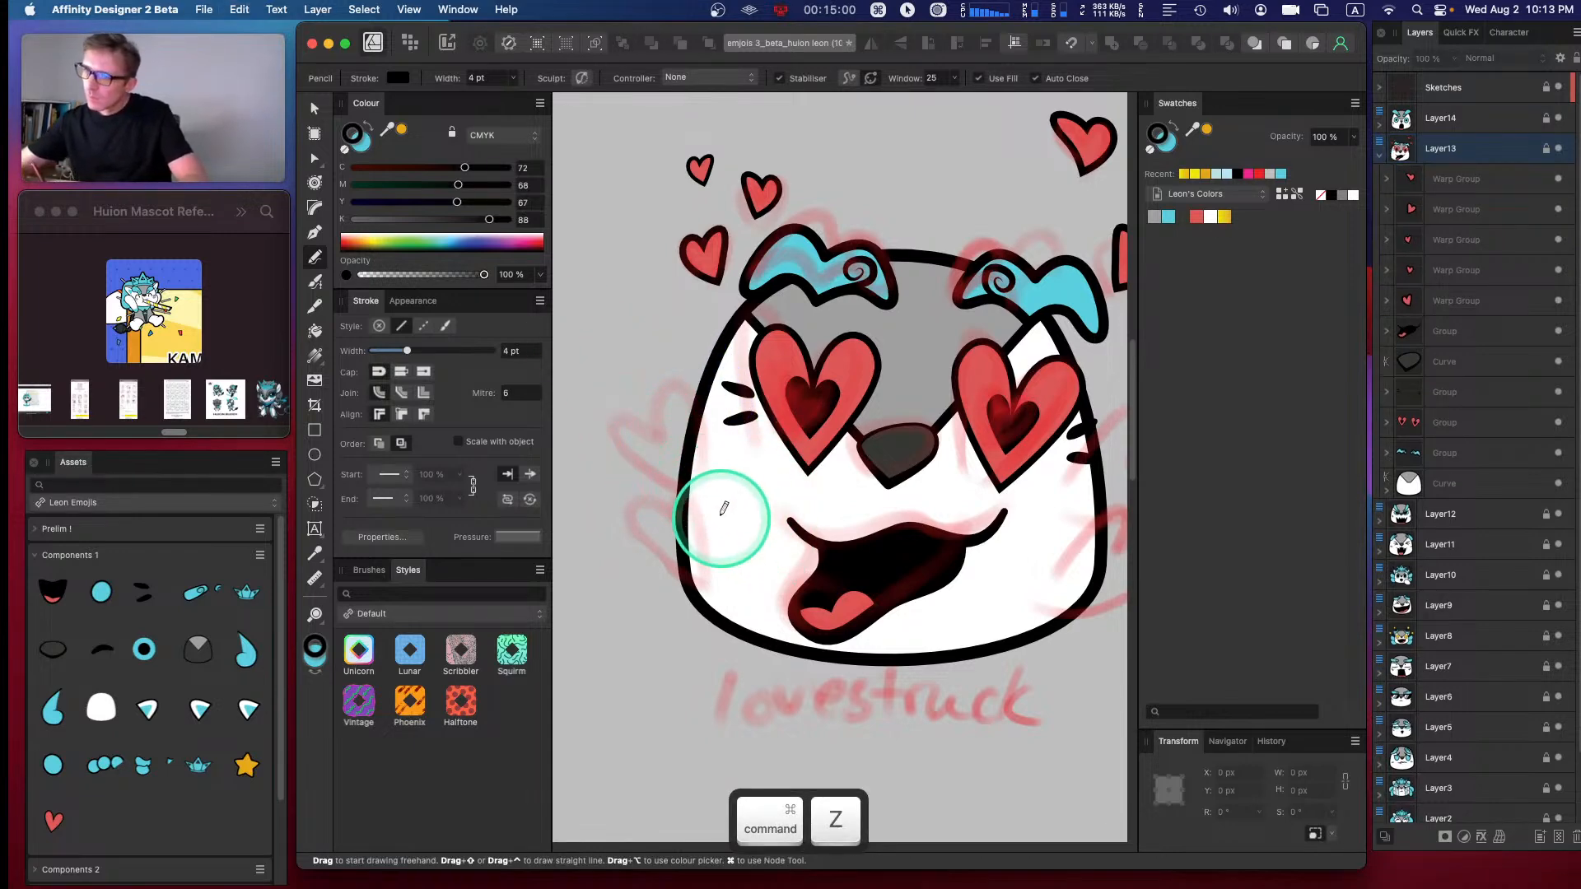
- Try to draw both heart-shaped tufts freehand along the left cheek, one above the other, and undo them
key(Caps_Lock)
key(space)
drag(688, 466, 876, 376)
mouse_move(957, 427)
mouse_down()
mouse_move(830, 397)
mouse_move(769, 323)
mouse_move(800, 299)
mouse_move(836, 321)
mouse_move(880, 262)
mouse_up()
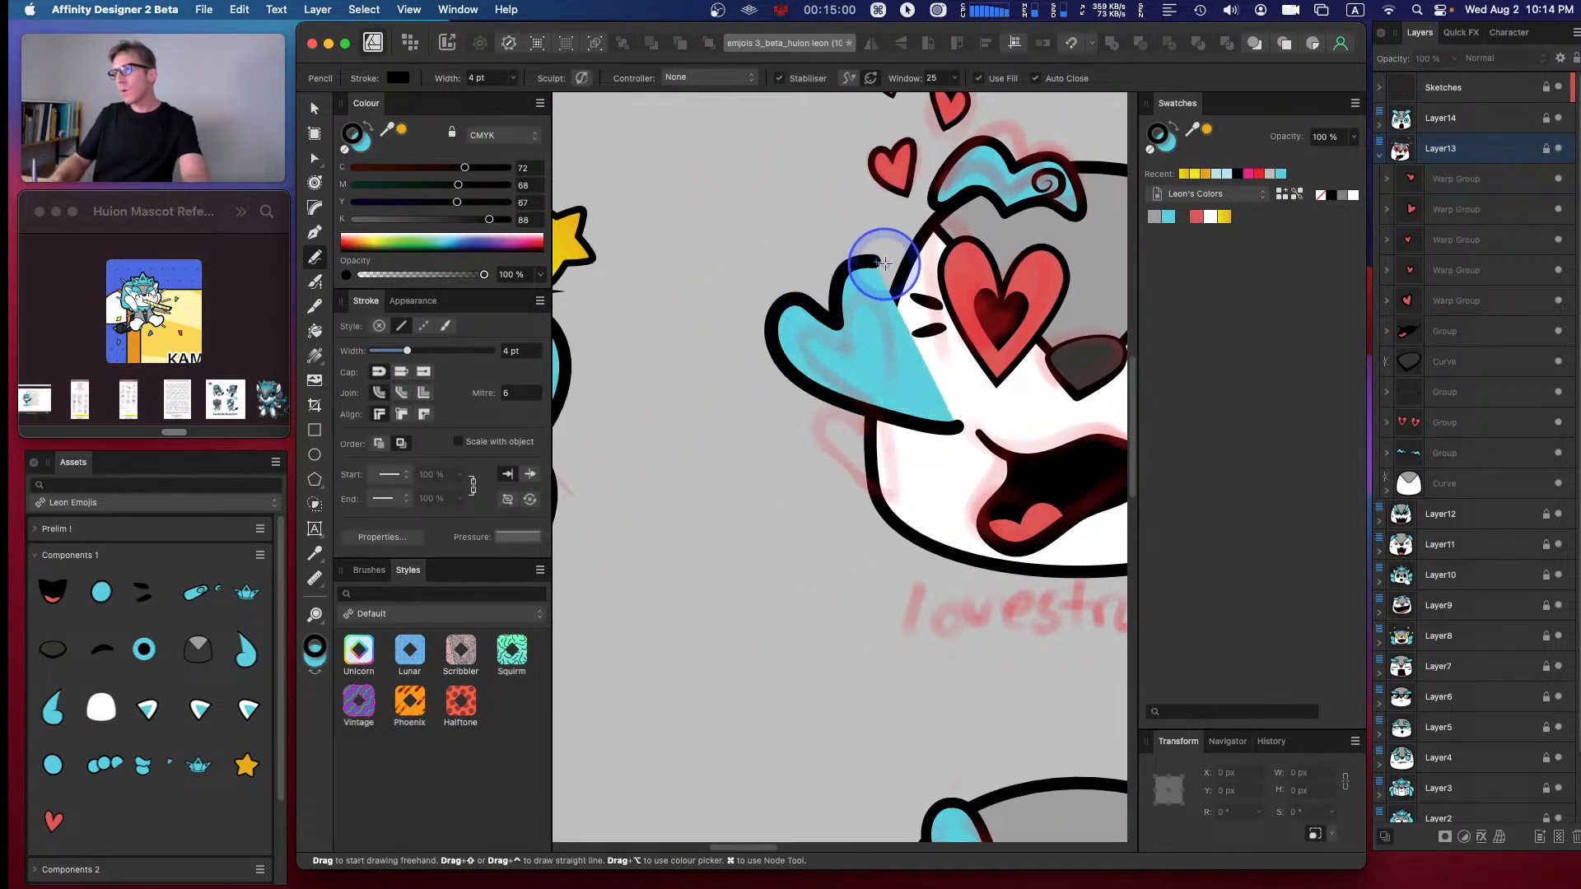
drag(939, 390, 959, 416)
mouse_move(926, 506)
mouse_down()
mouse_move(783, 506)
mouse_move(765, 426)
mouse_move(819, 435)
mouse_move(826, 402)
mouse_move(867, 395)
mouse_move(962, 503)
mouse_move(895, 422)
mouse_move(776, 459)
mouse_up()
key(space)
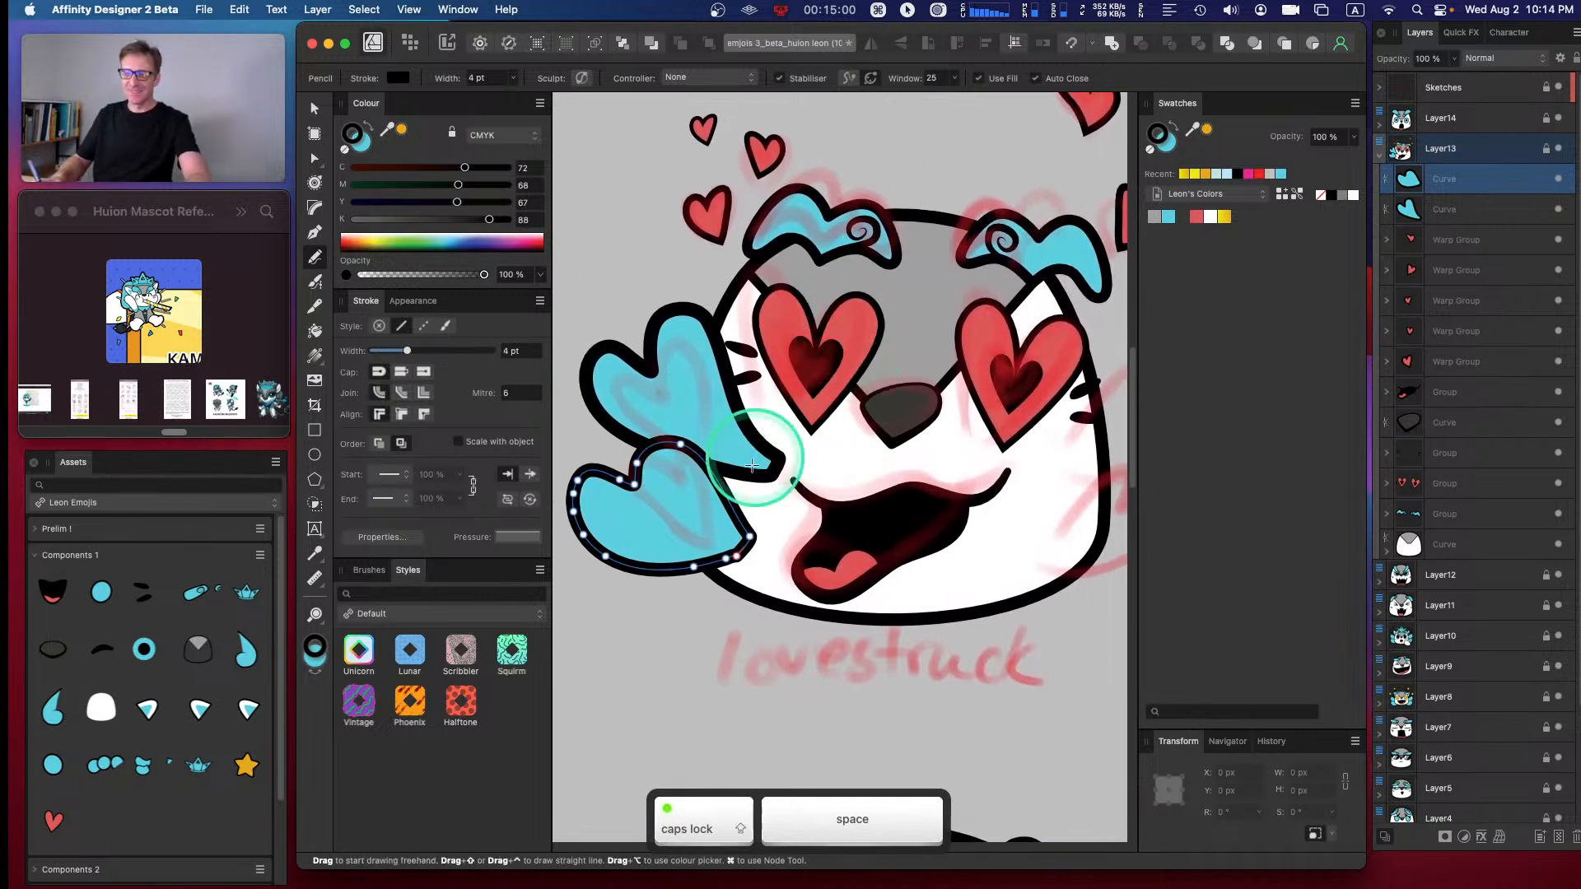
key(super+z)
key(super+z)
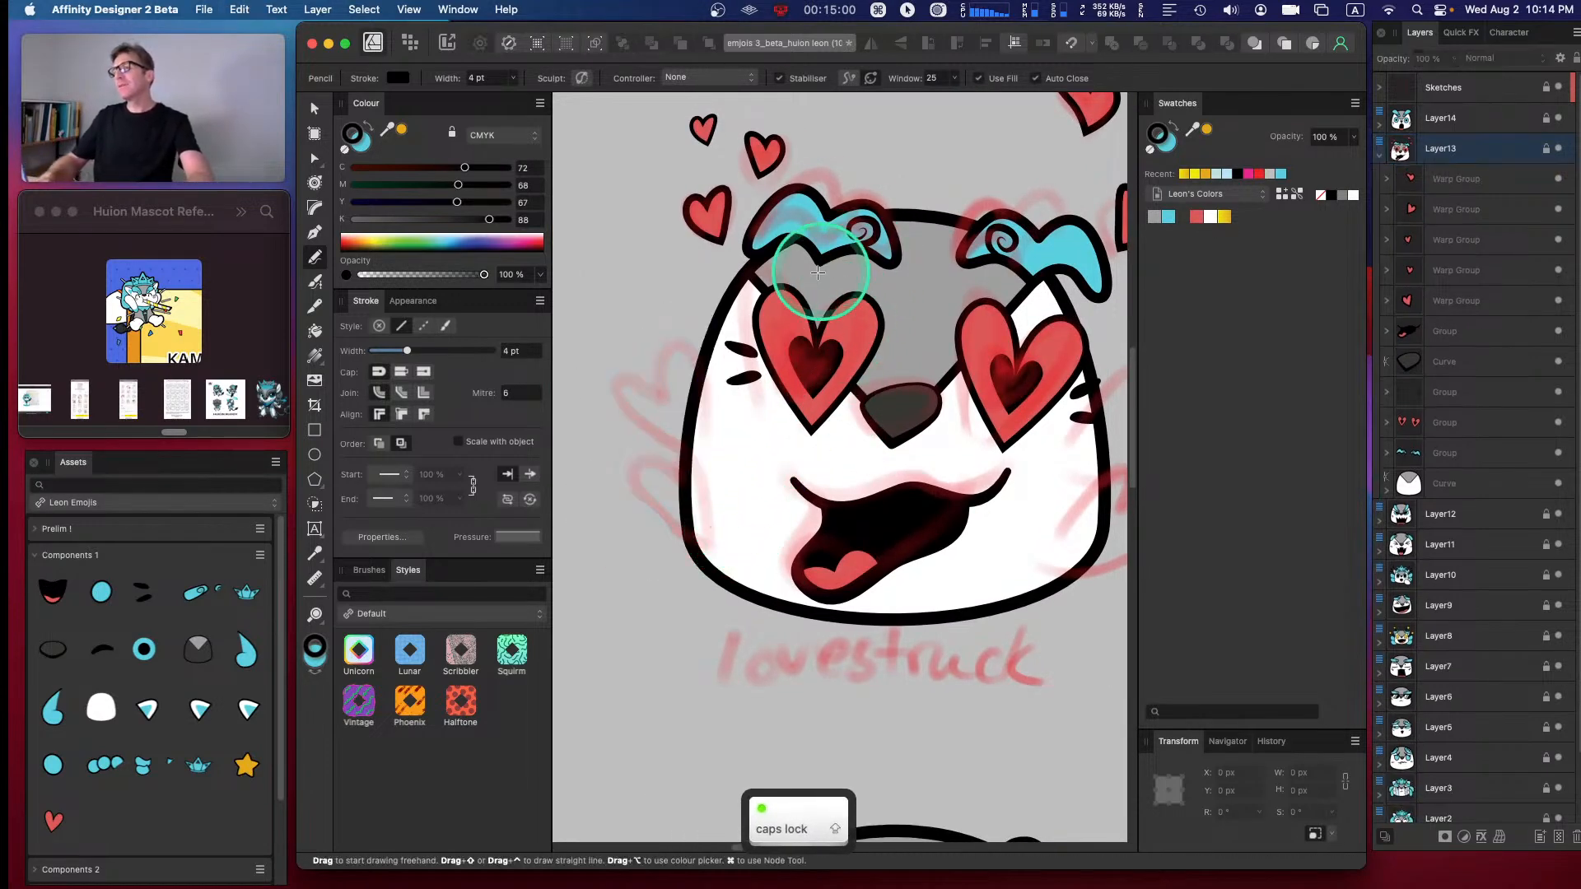
- Duplicate the red heart beside the left brow and move the copy straight down onto the left edge of the face
key(v)
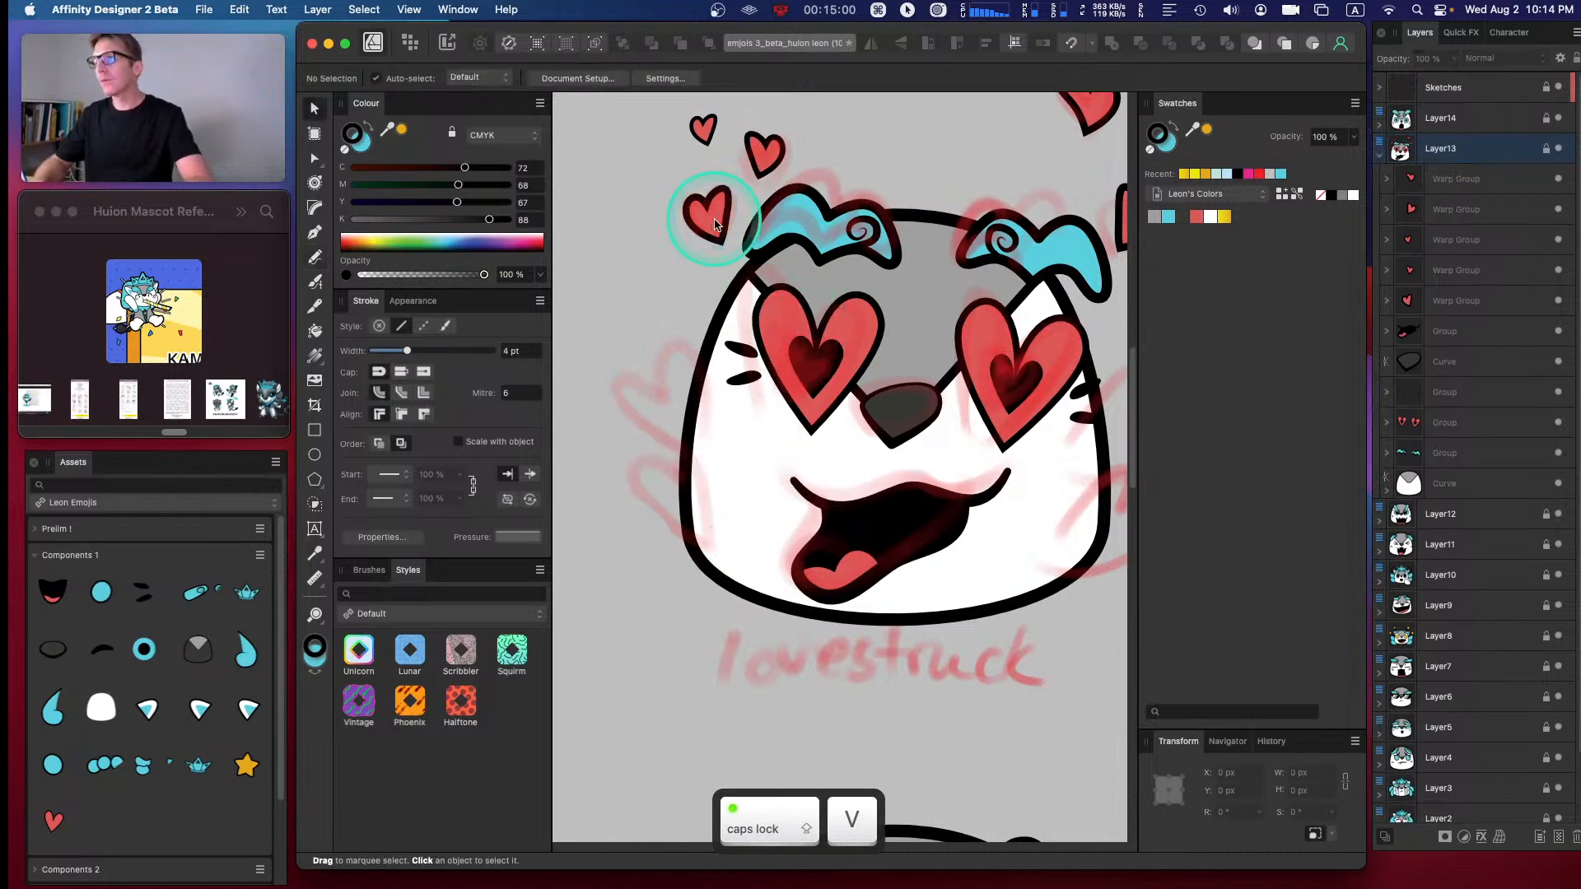
click(1431, 209)
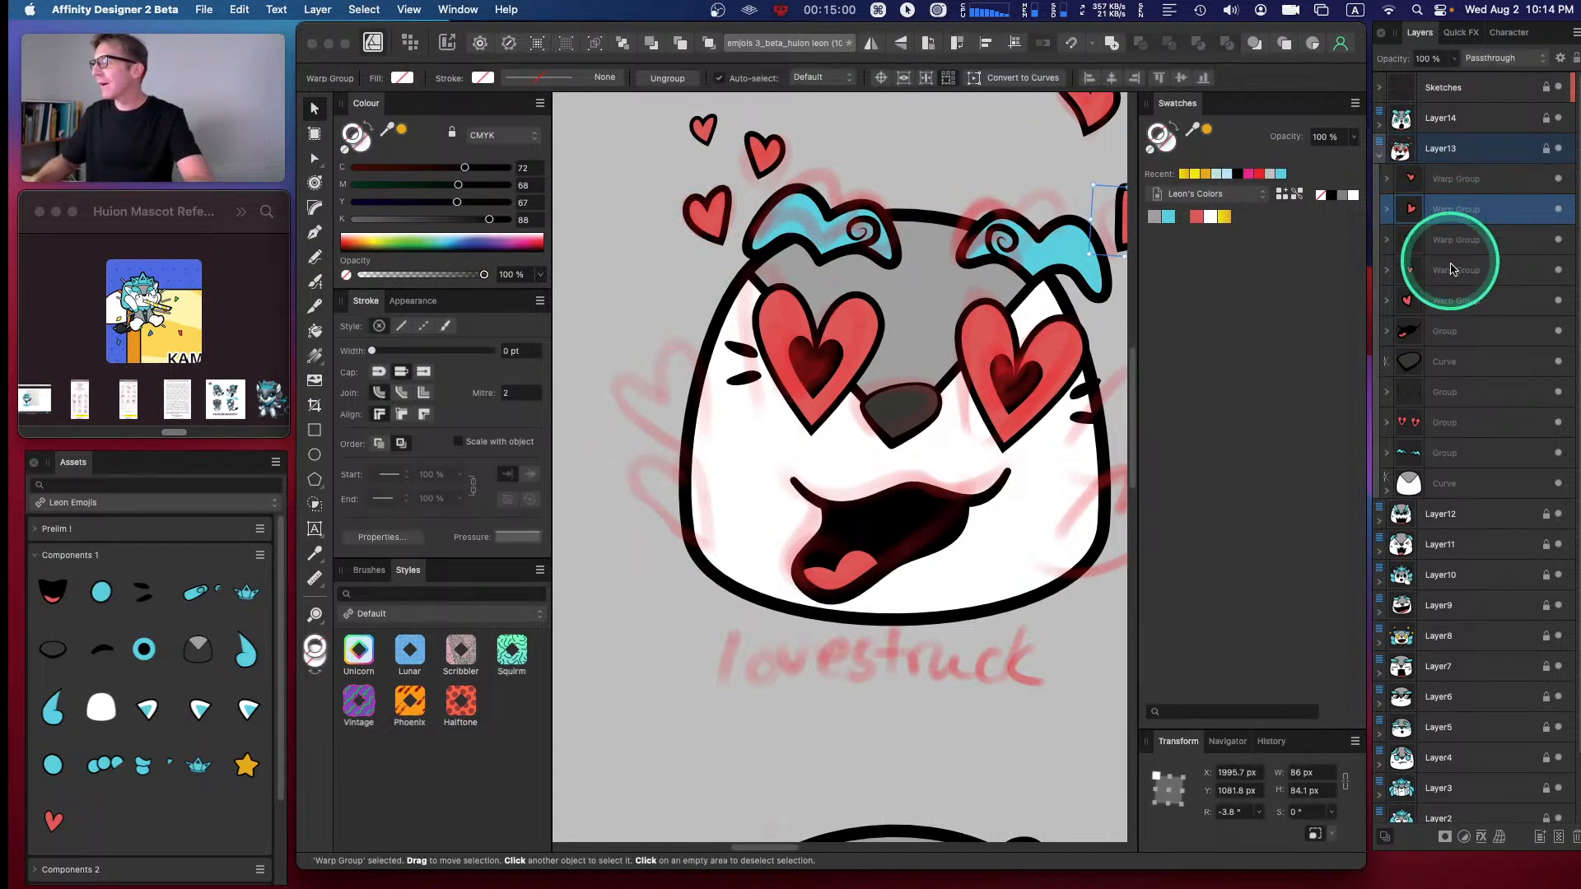
click(1440, 310)
key(v)
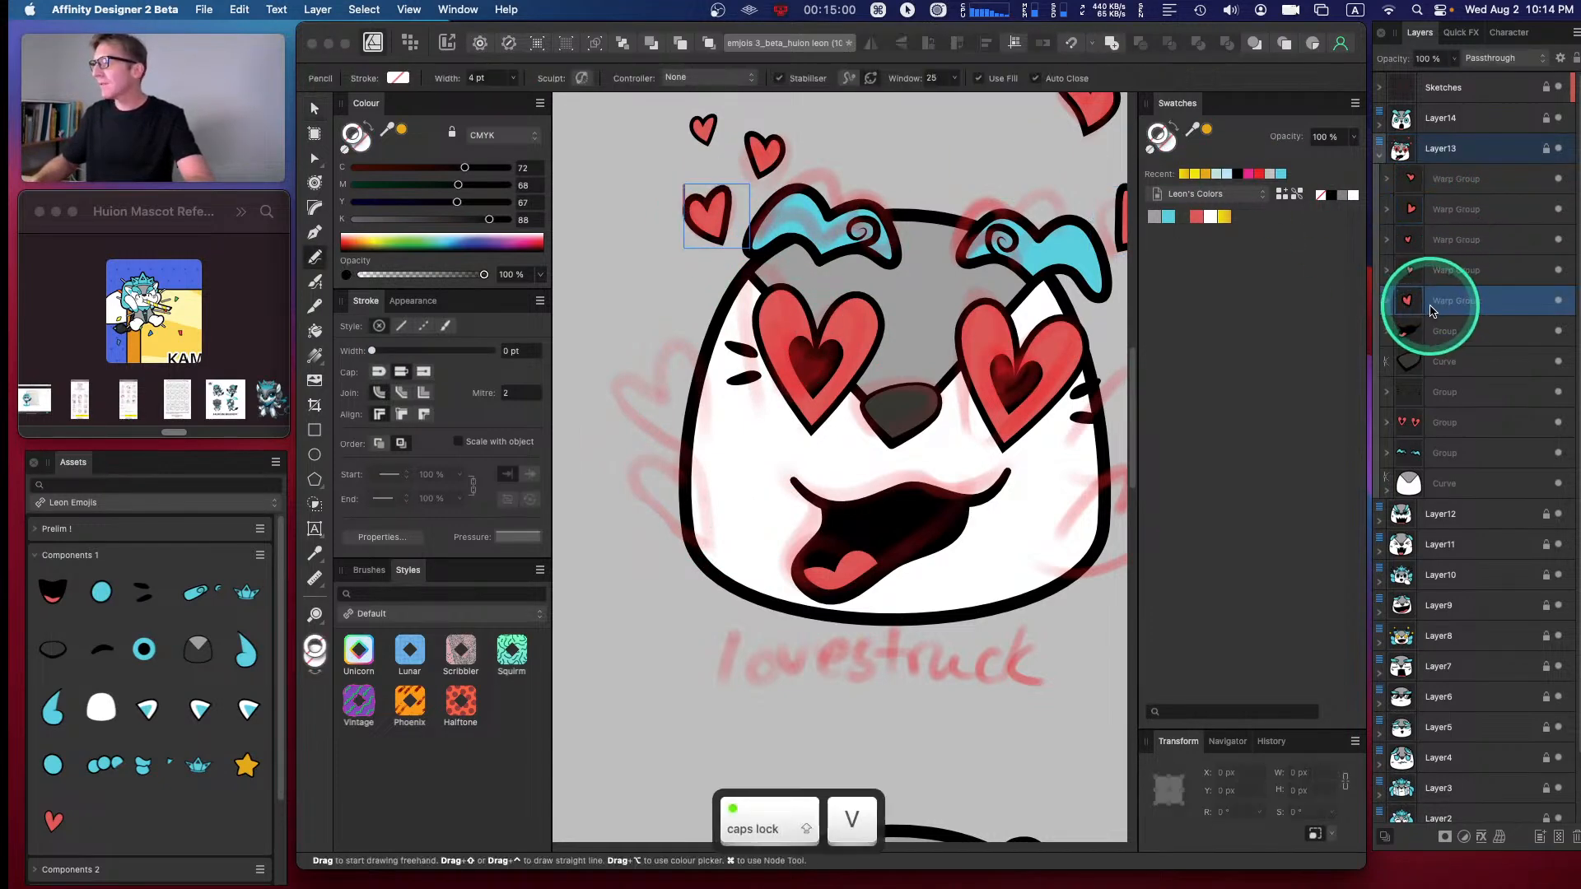
key(v)
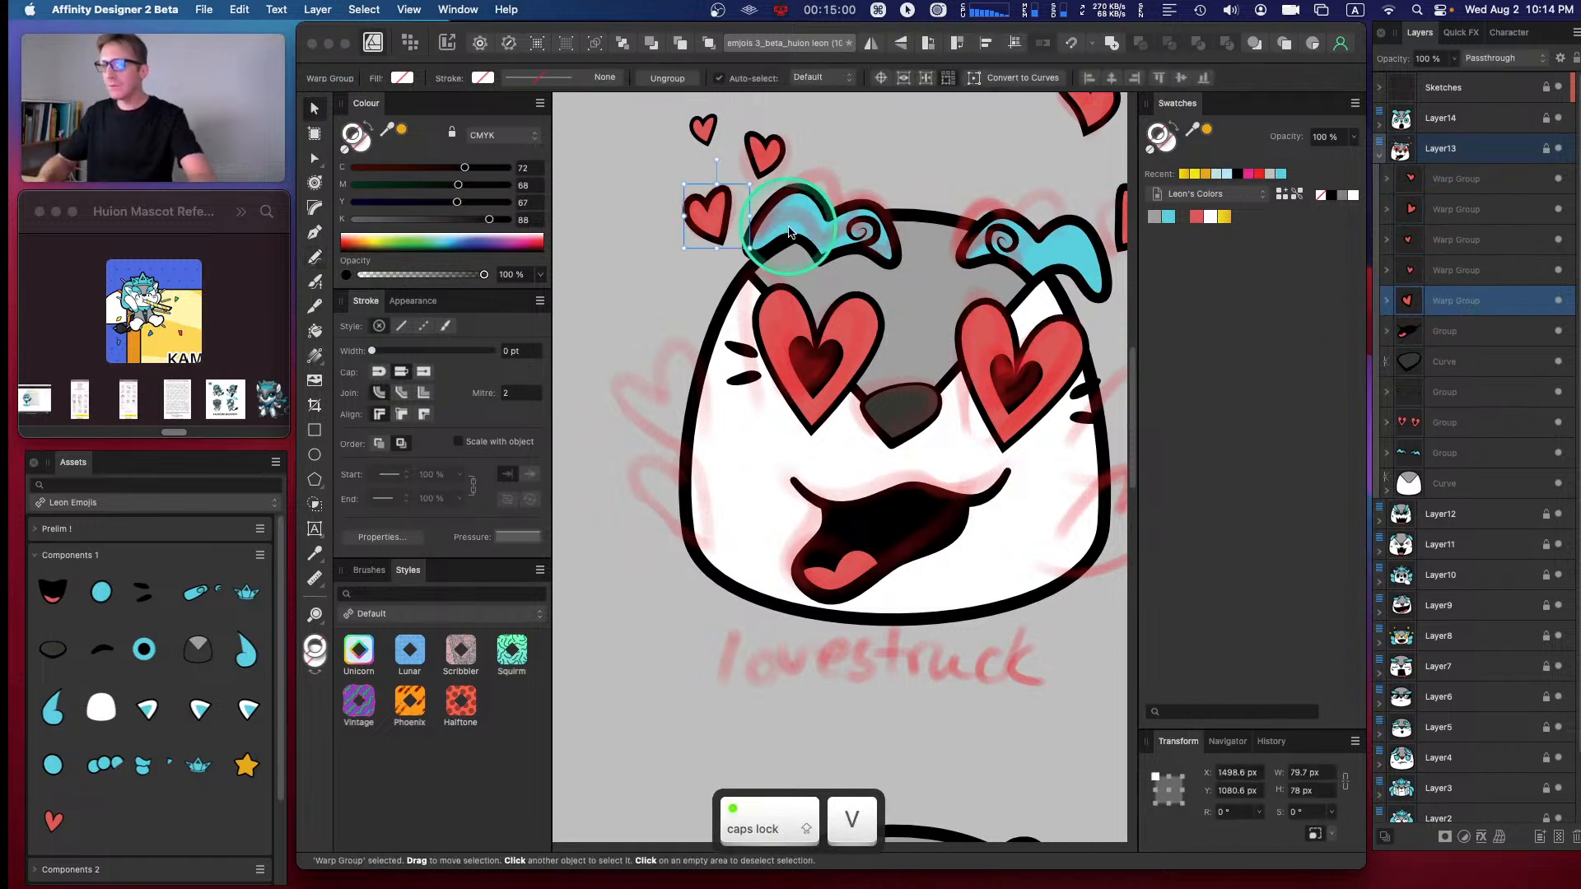
key(super+j)
drag(713, 220, 690, 450)
- Expand the copied heart's warp group and fill its inner curve with the cyan swatch
click(1387, 301)
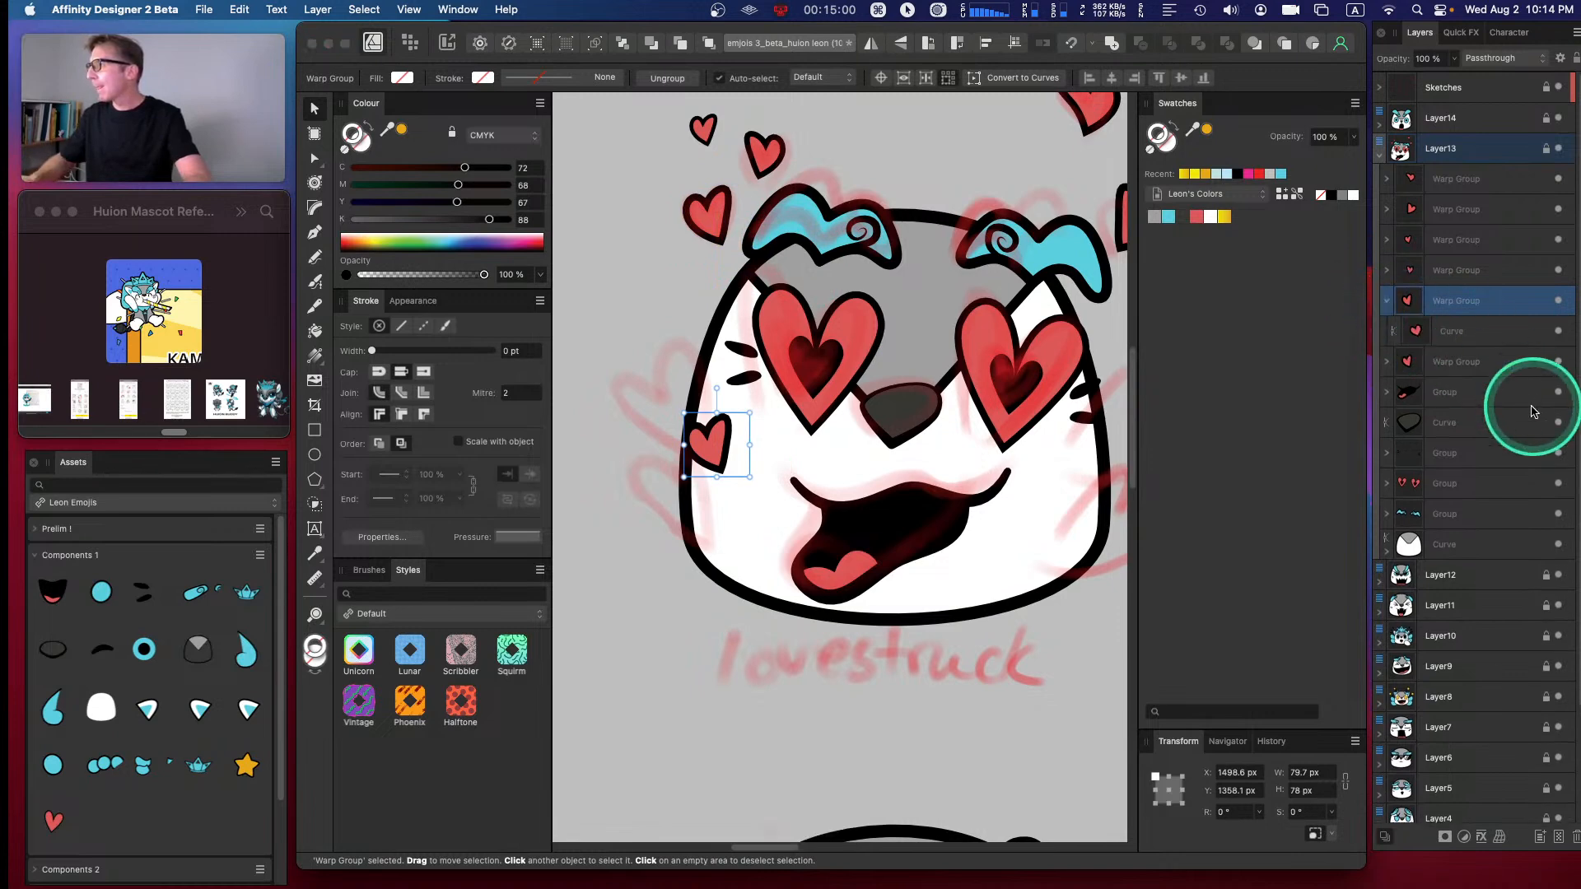
click(1462, 336)
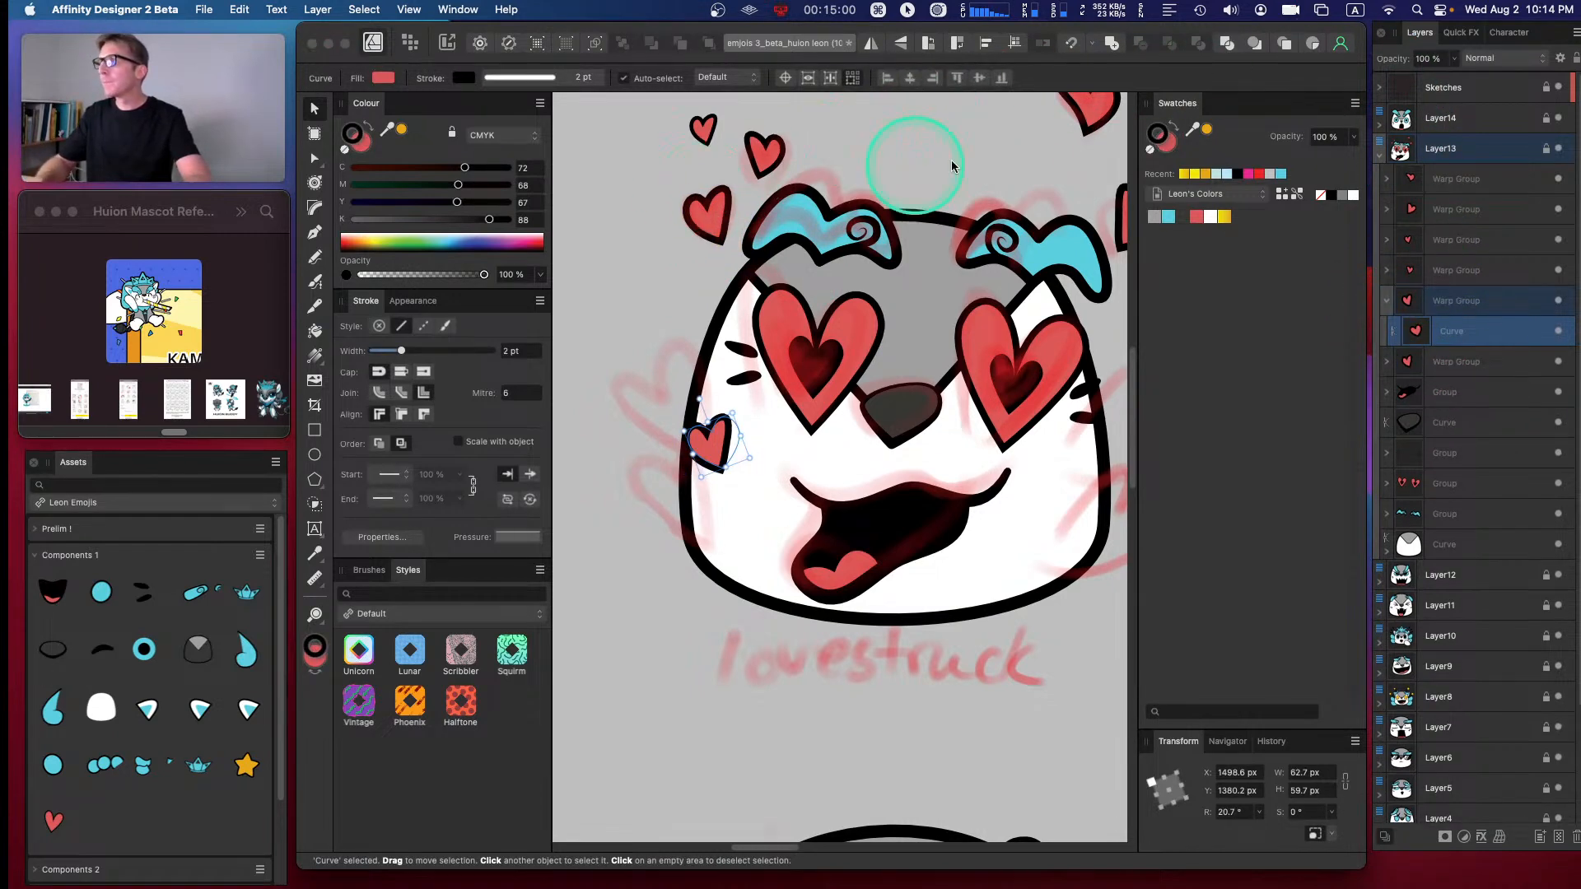
click(1168, 215)
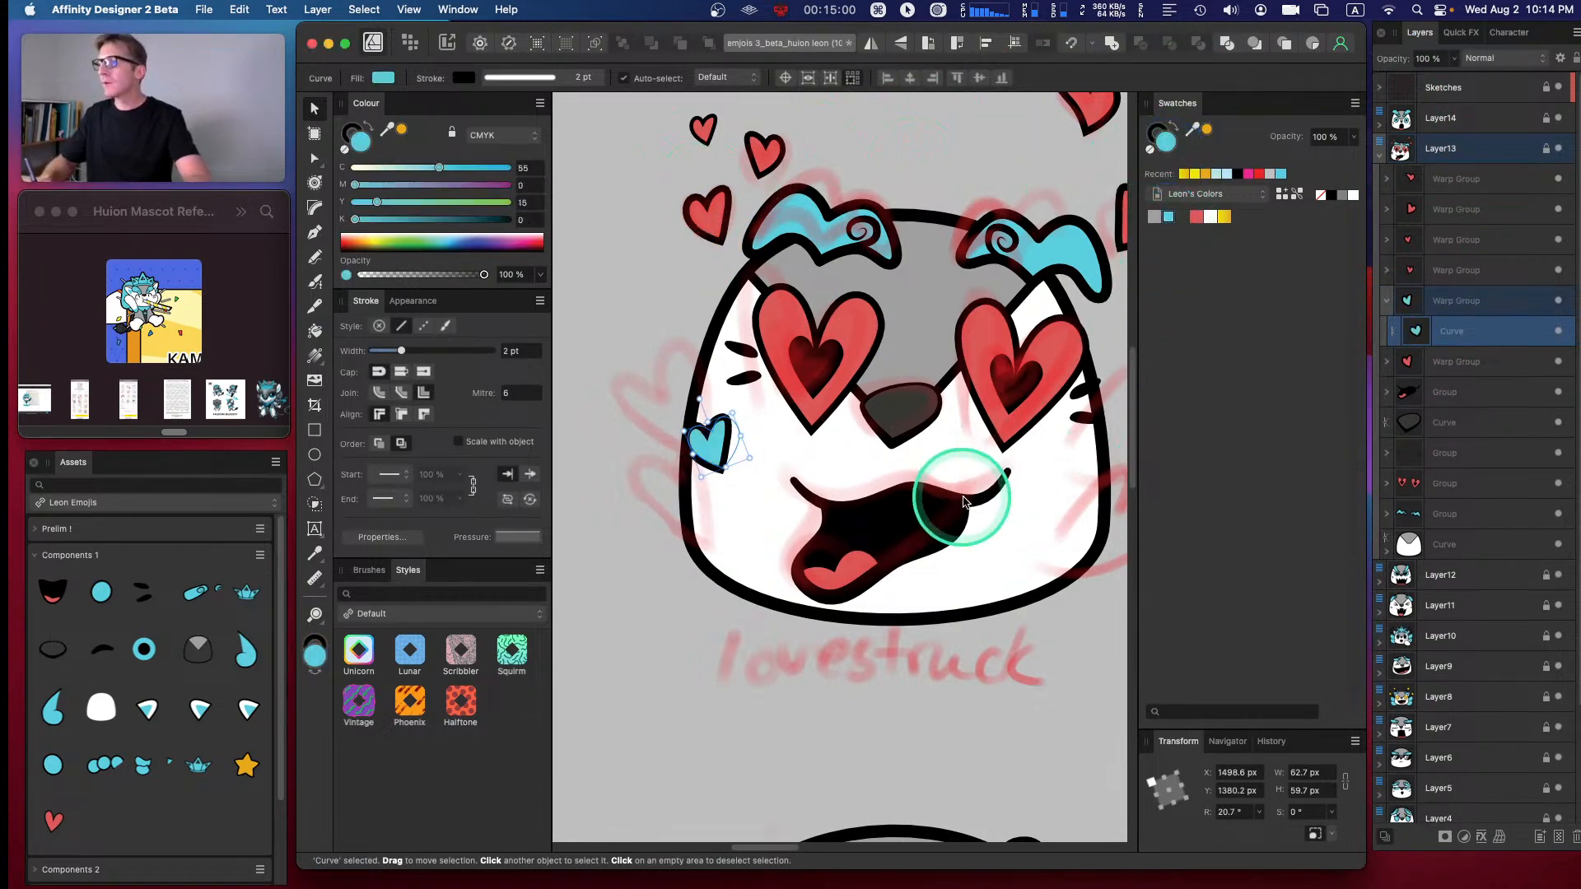
- Try to enlarge only the cyan heart's inner curve to about 123.4 × 136.6 px, undo it, and clear the selection
drag(734, 411, 758, 336)
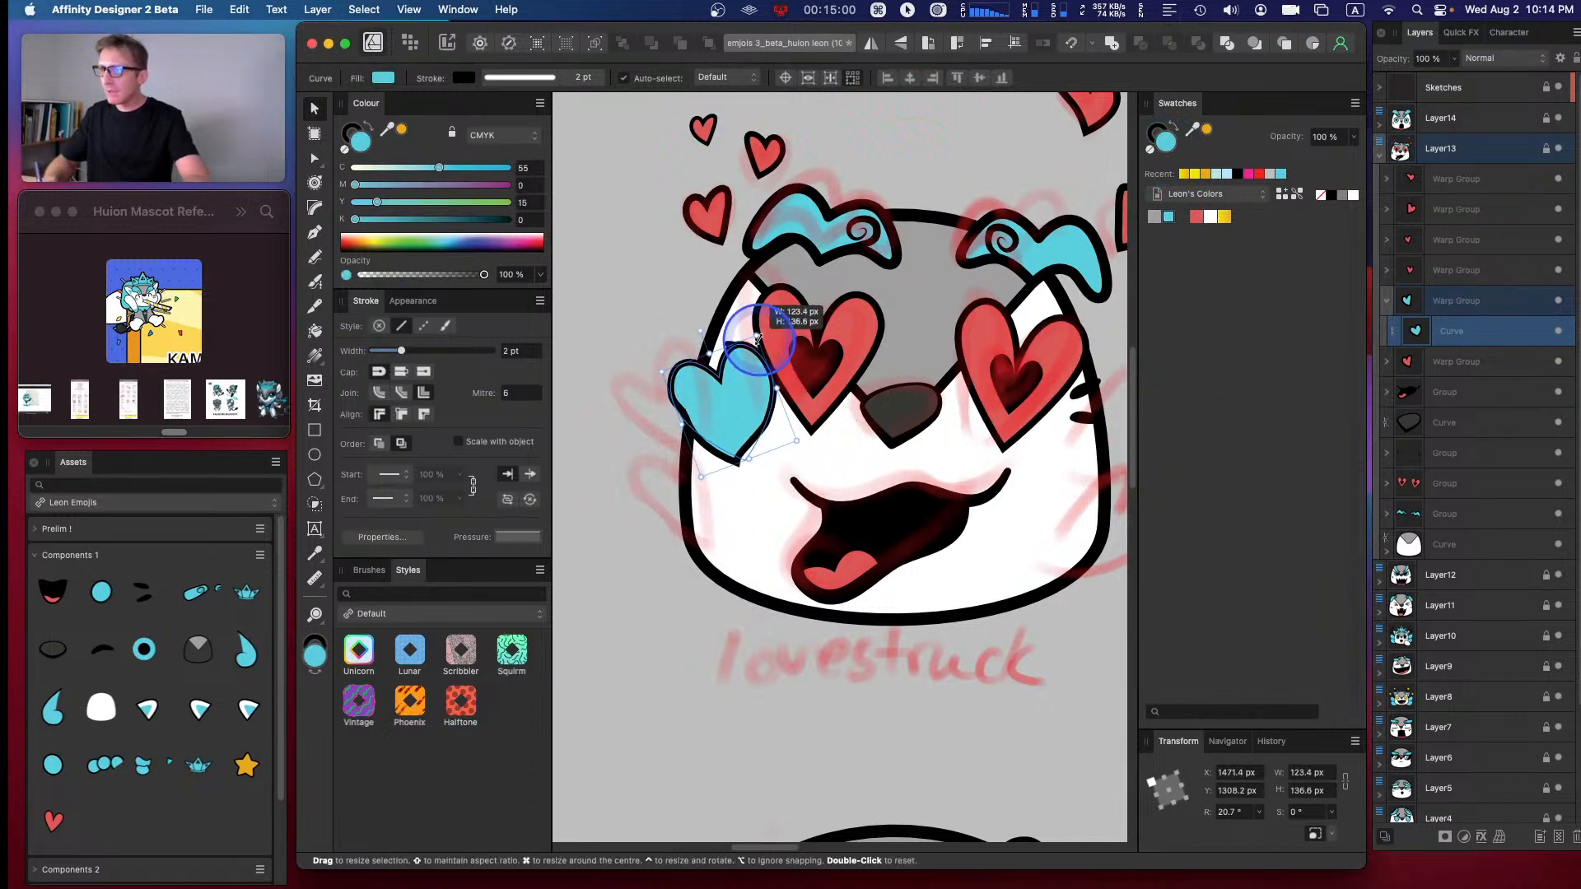
key(super+z)
click(1450, 300)
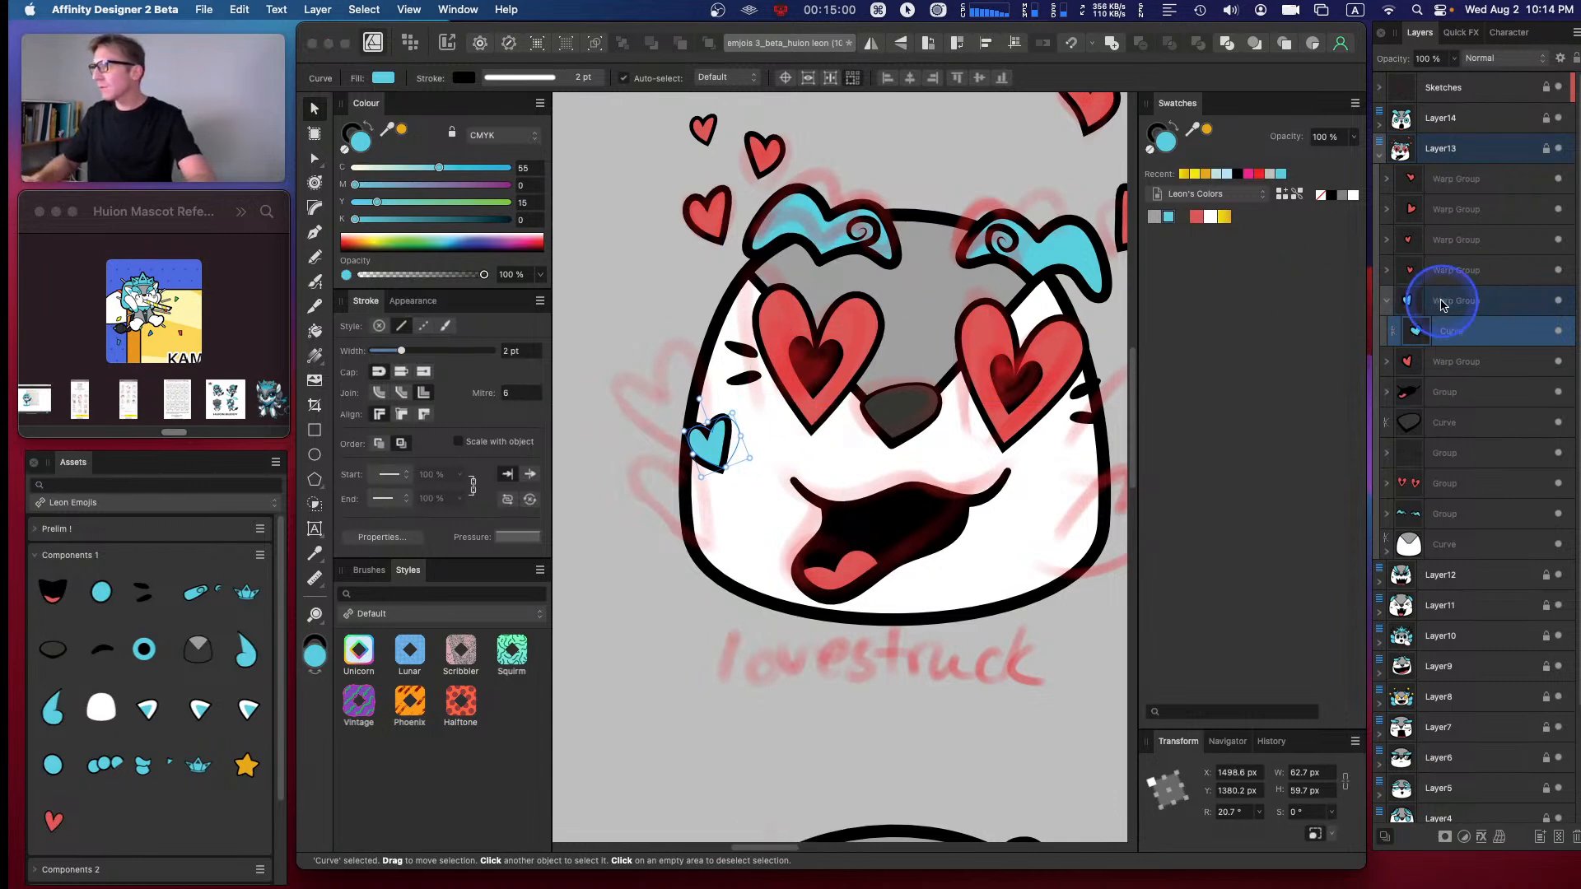
click(734, 410)
click(752, 398)
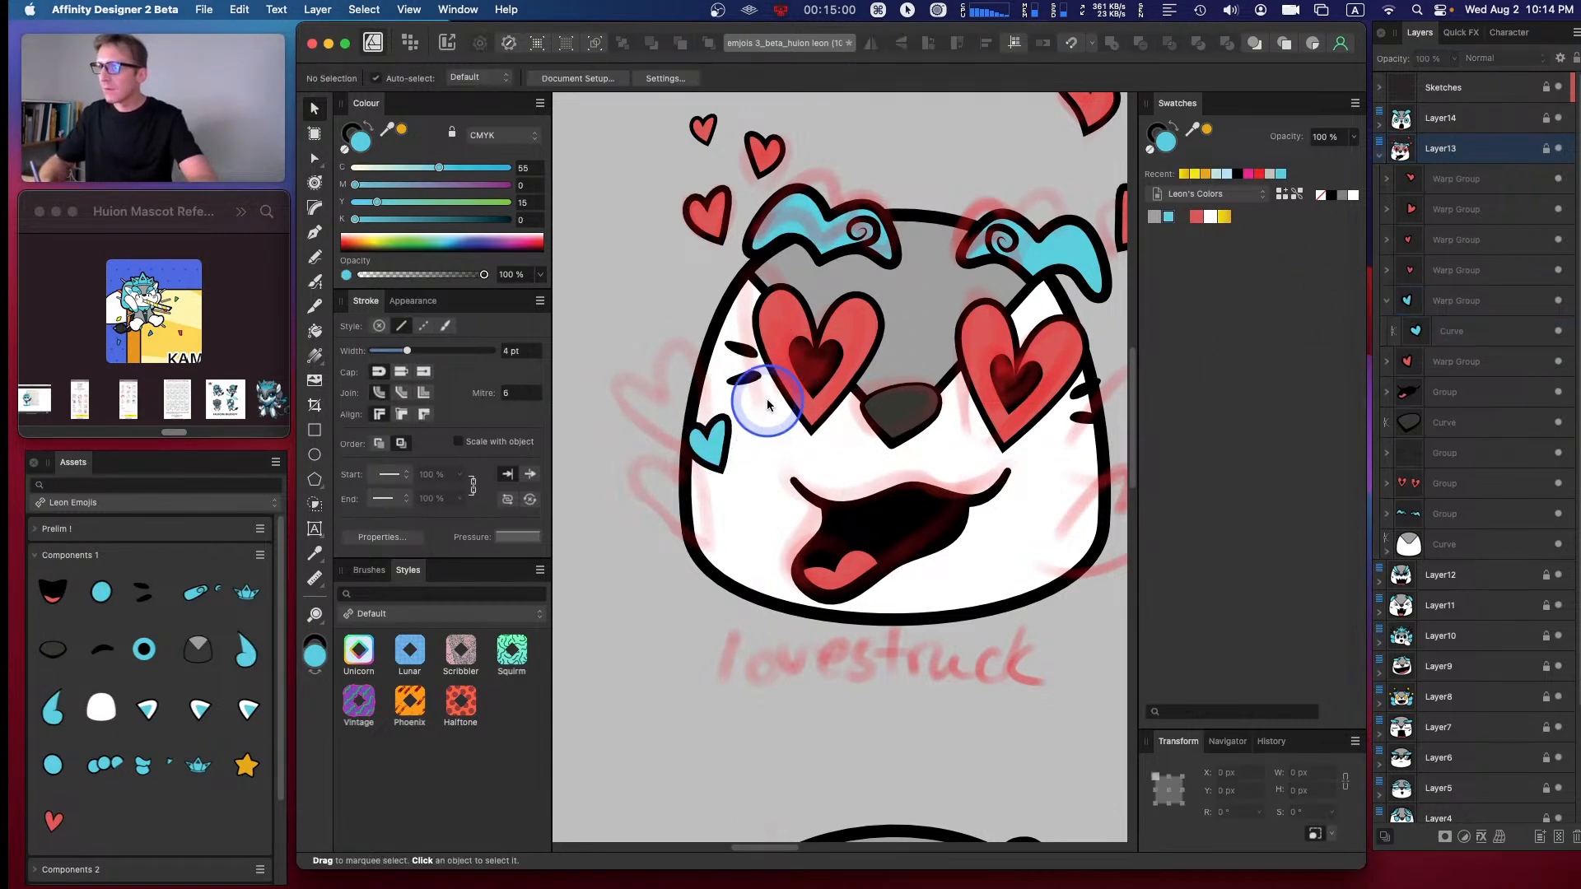
- Enlarge the cyan heart's whole warp group to about 197 × 192.7 px, rotate it to 23.2°, and place it over the sketched upper left tuft
click(1458, 304)
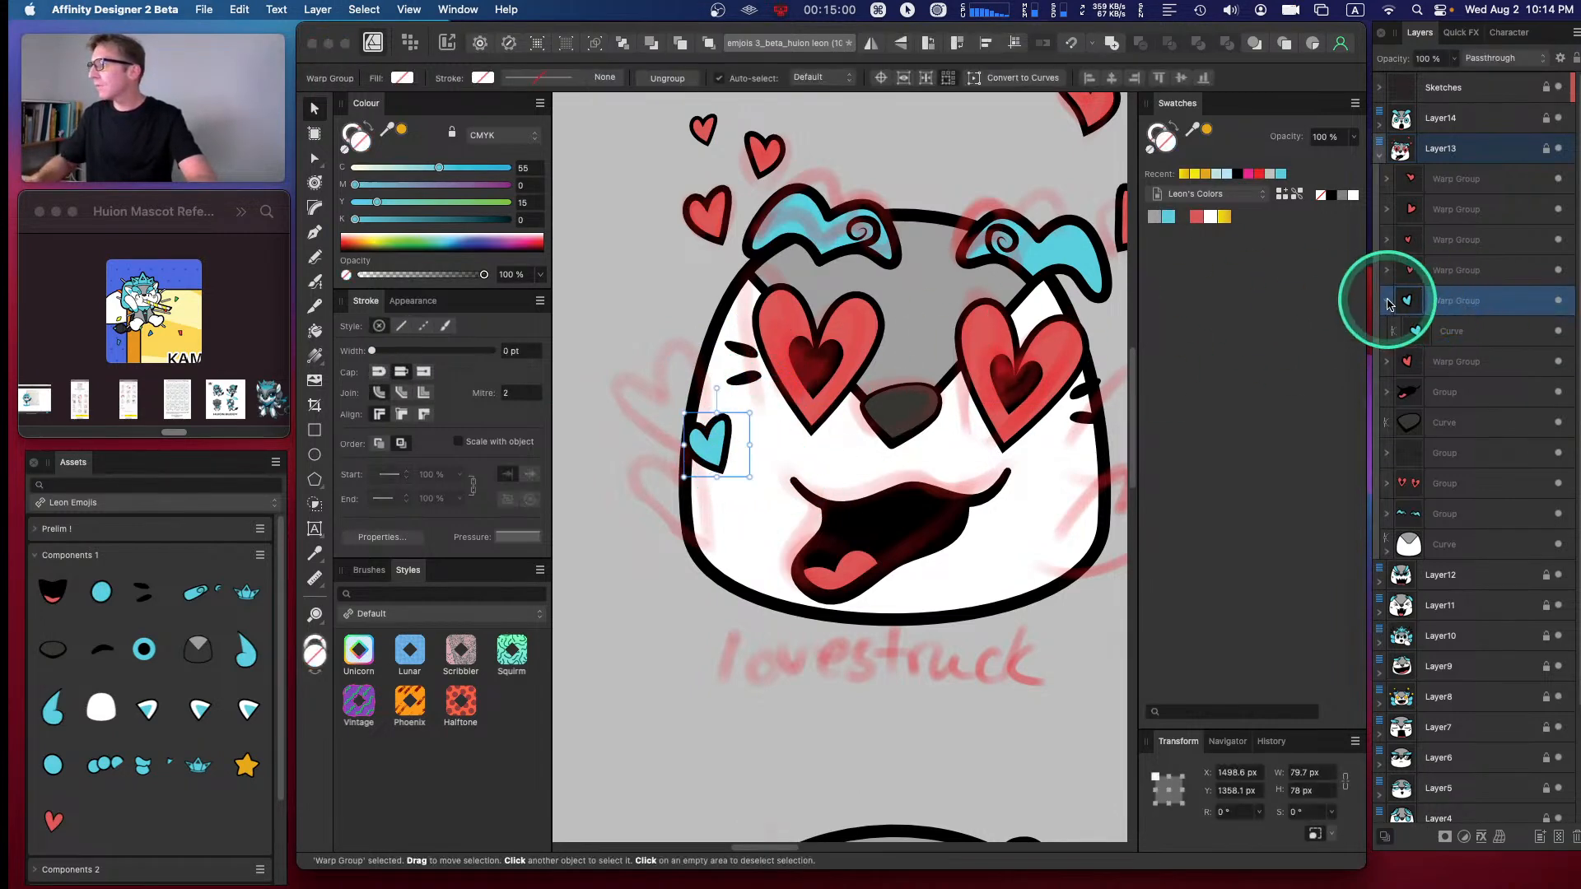
click(1386, 300)
drag(683, 414, 588, 320)
drag(633, 426, 664, 449)
drag(645, 369, 623, 355)
drag(676, 296, 639, 305)
drag(664, 381, 663, 382)
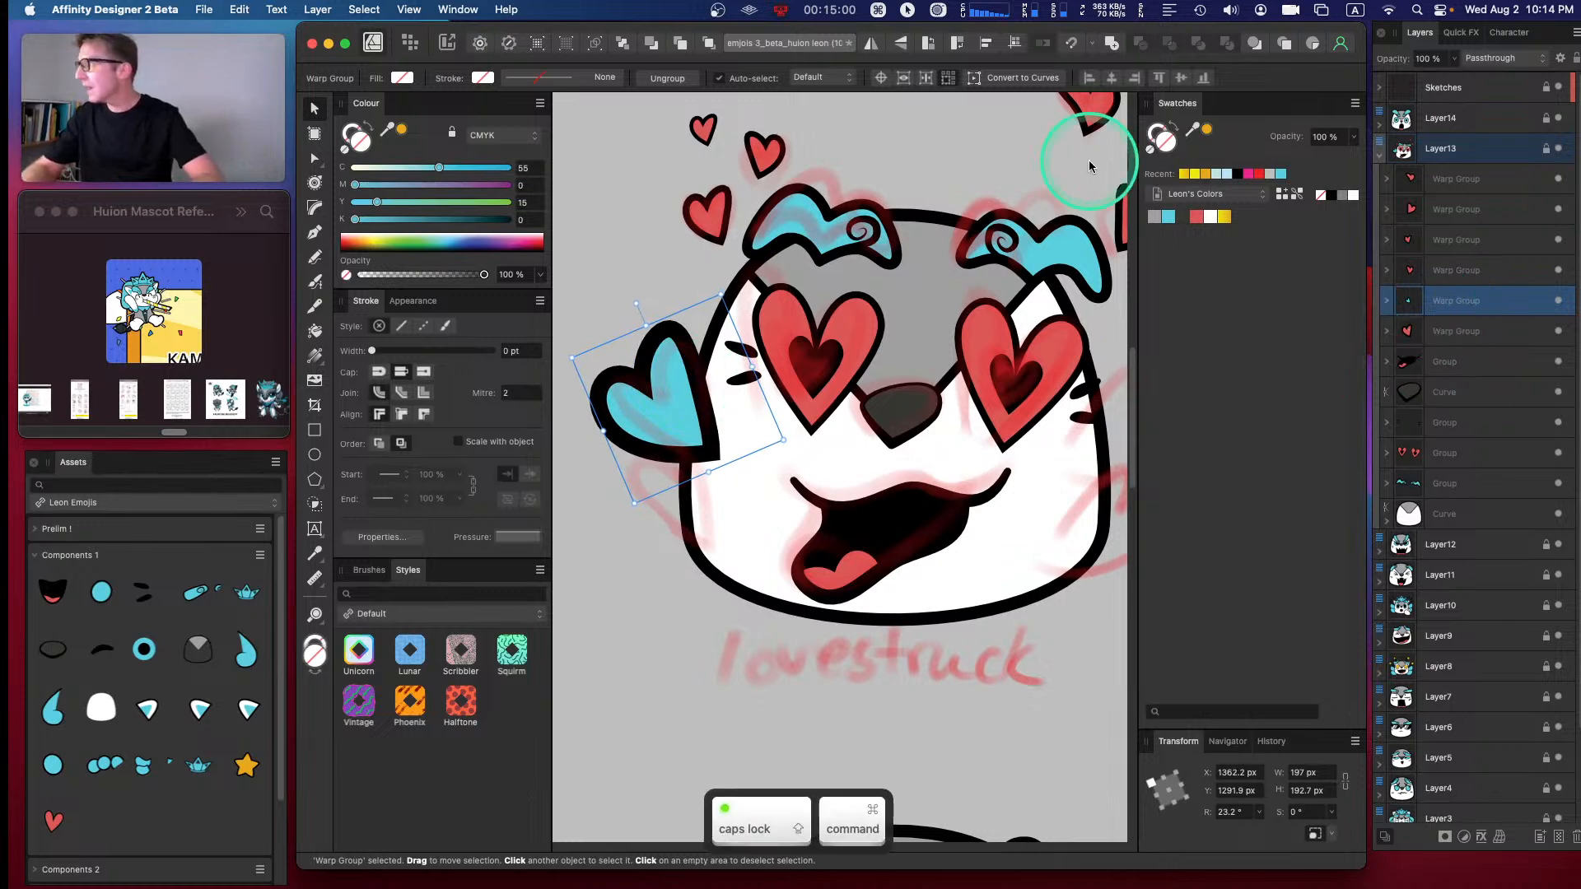
- Send the cyan heart tuft backward in the layer order until it sits behind the white face shape
key(super+bracketleft)
key(super+bracketleft)
key(super+bracketleft)
key(super+bracketleft)
key(super+bracketleft)
key(super+bracketleft)
key(super+bracketleft)
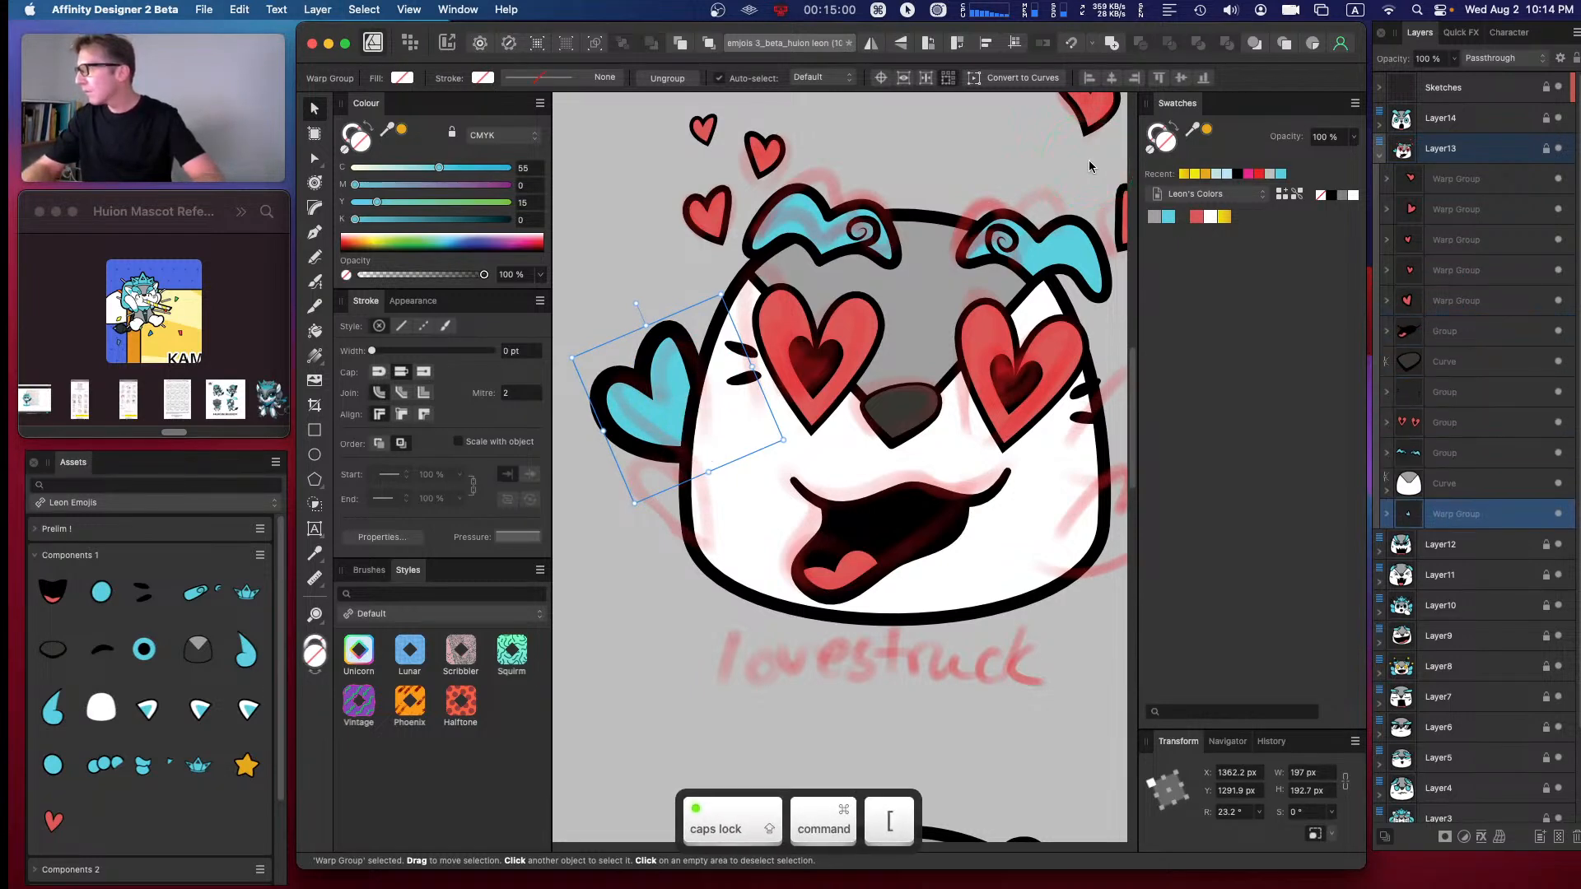
- Duplicate the cyan tuft, move the copy directly below it to about Y 1425.9 px, and group the two tufts
key(super+j)
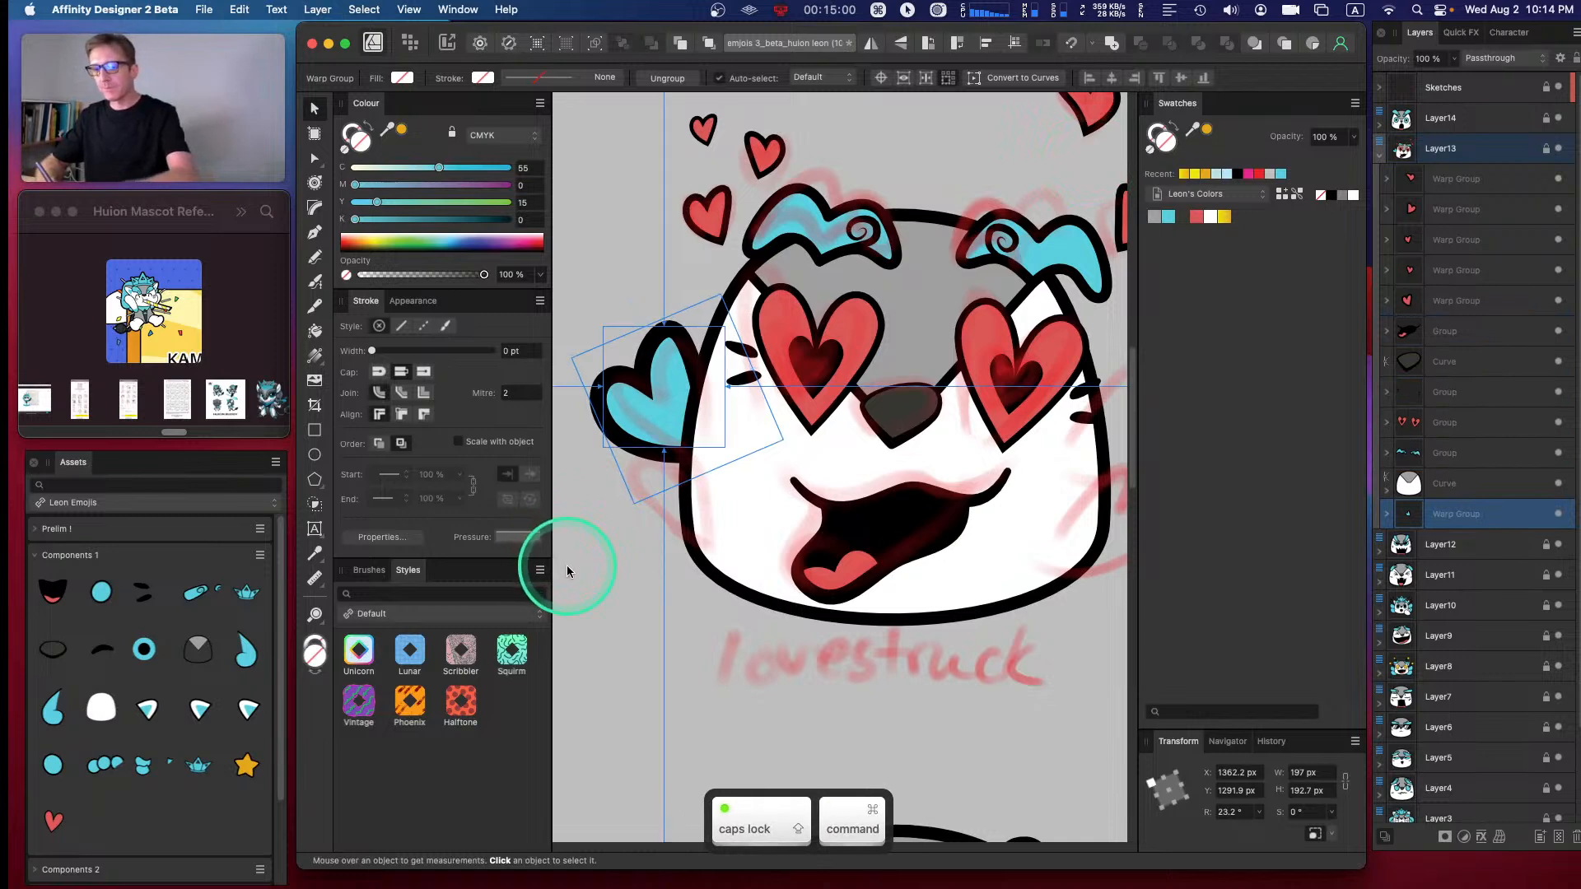
drag(639, 428, 656, 522)
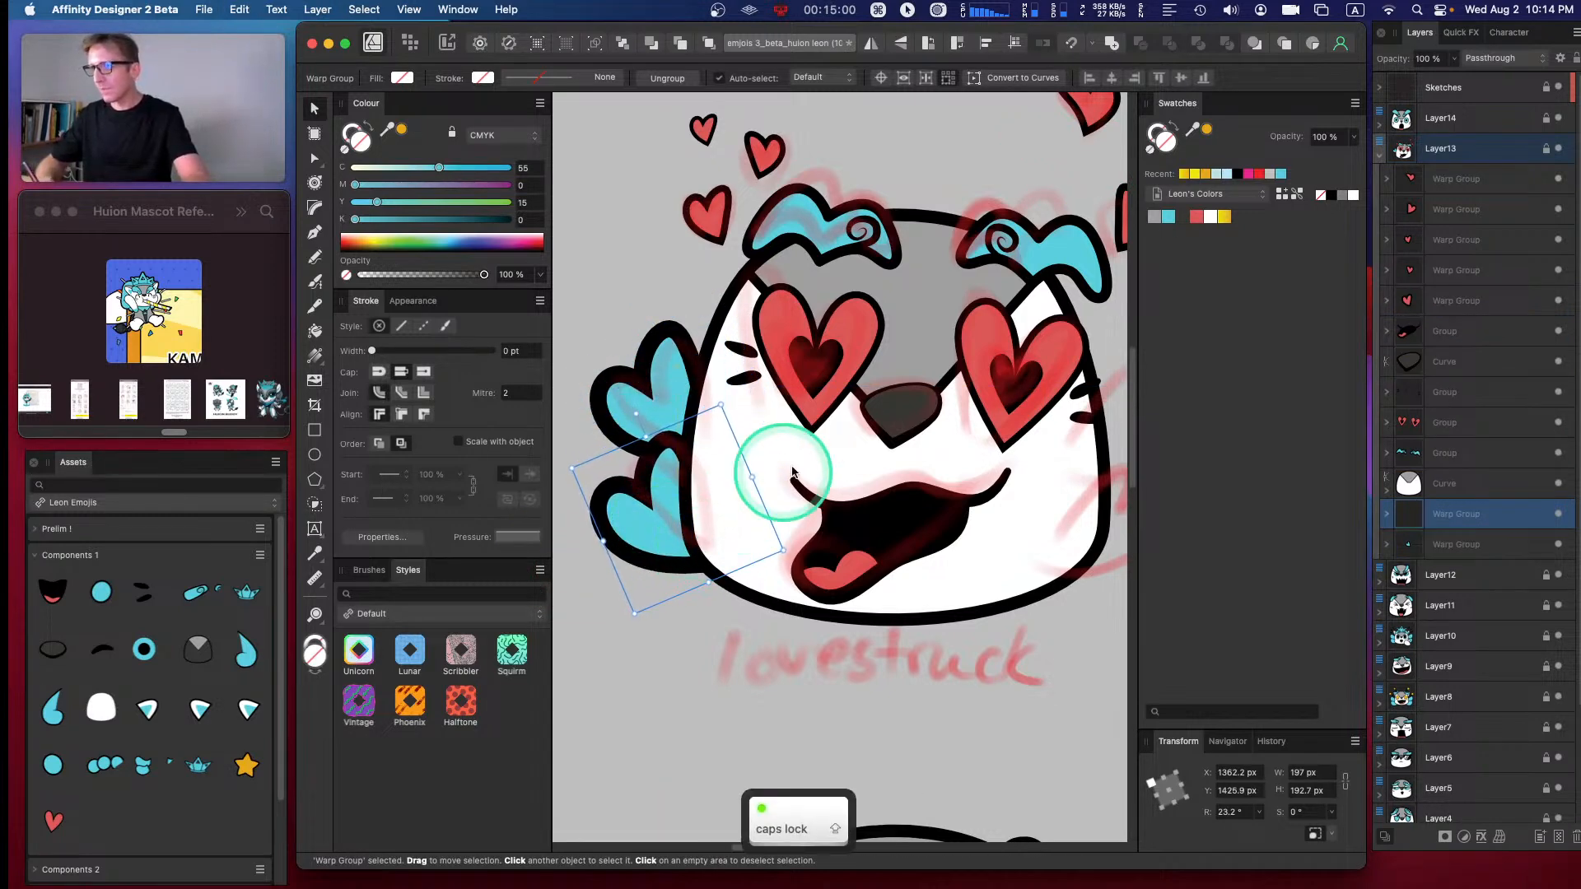
shift+click(1440, 539)
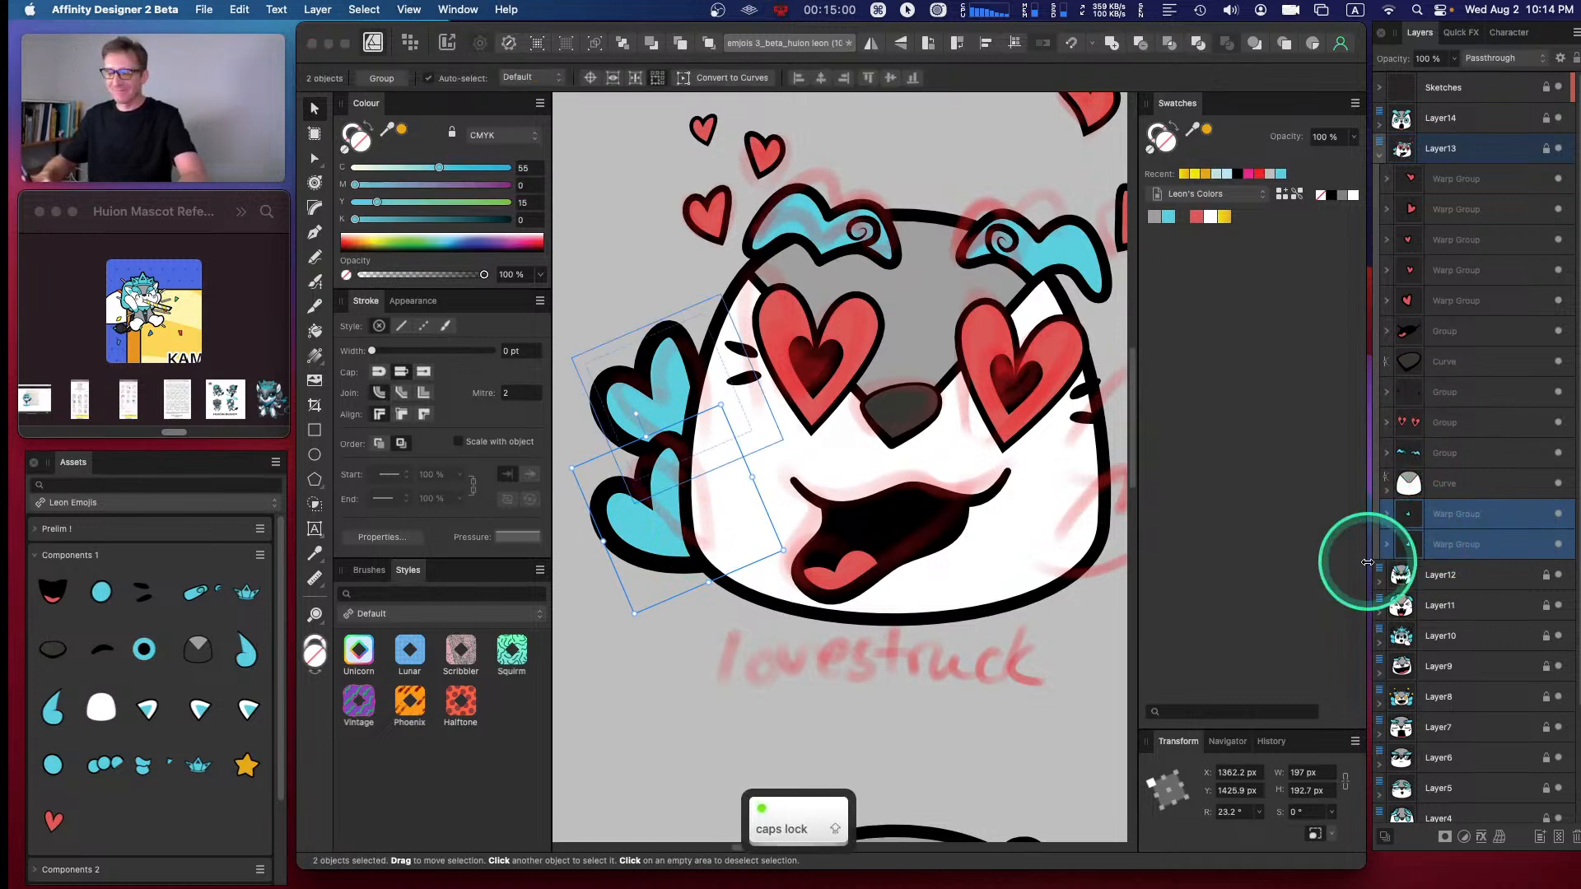
key(super+g)
- Duplicate the tuft group, flip it horizontally, and move it across to the right cheek at about X 1894.4 px
key(super+j)
click(869, 52)
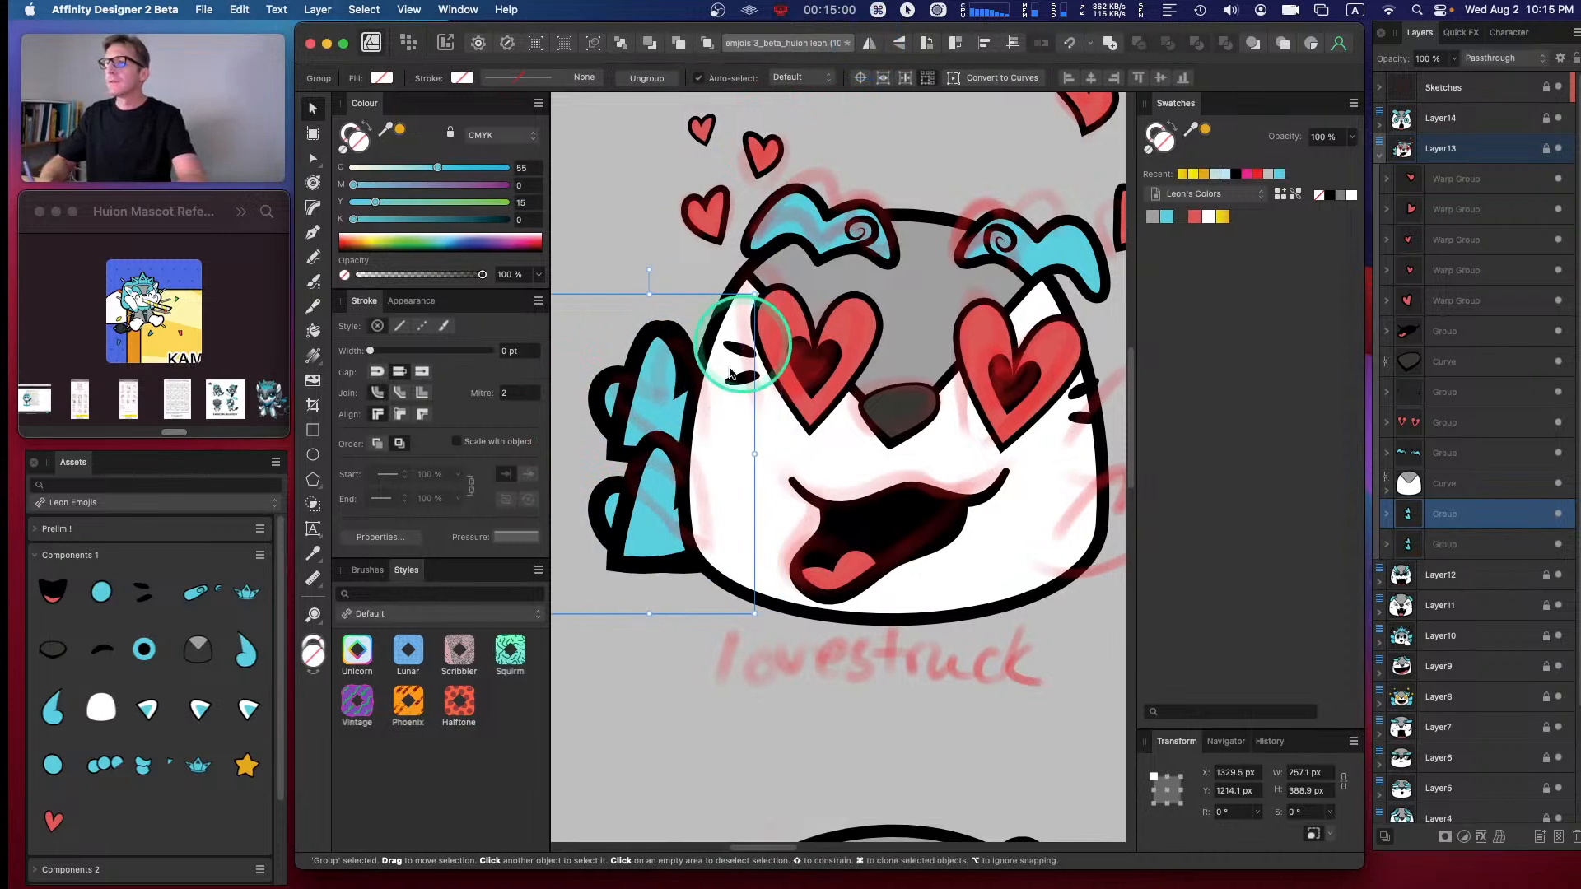
drag(695, 441, 1134, 442)
key(space)
drag(1016, 428, 837, 423)
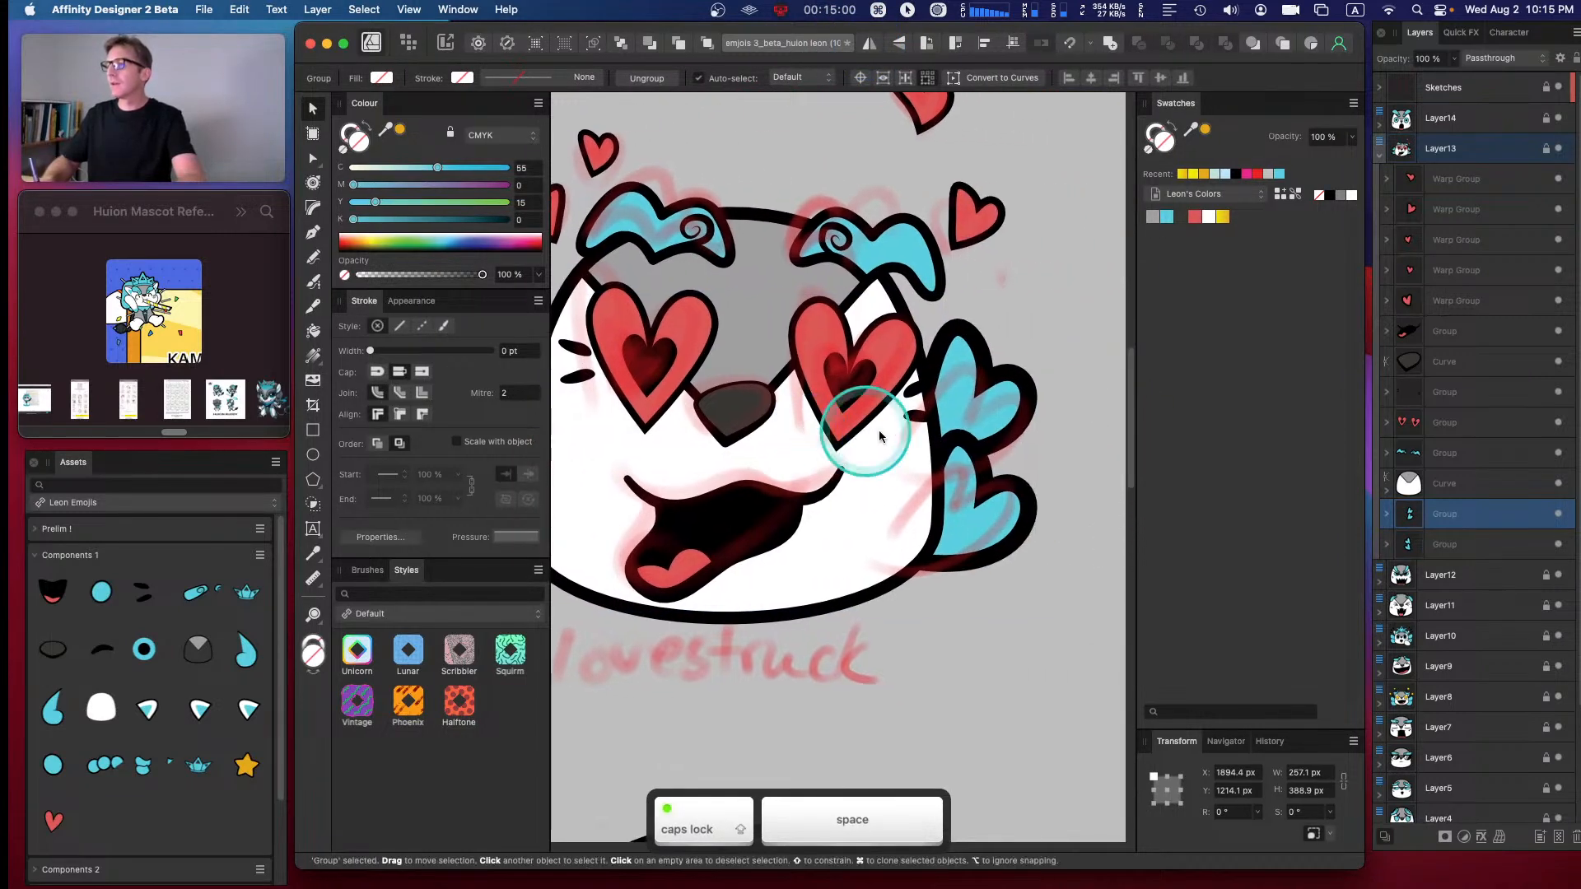
key(space)
drag(1002, 300, 1120, 283)
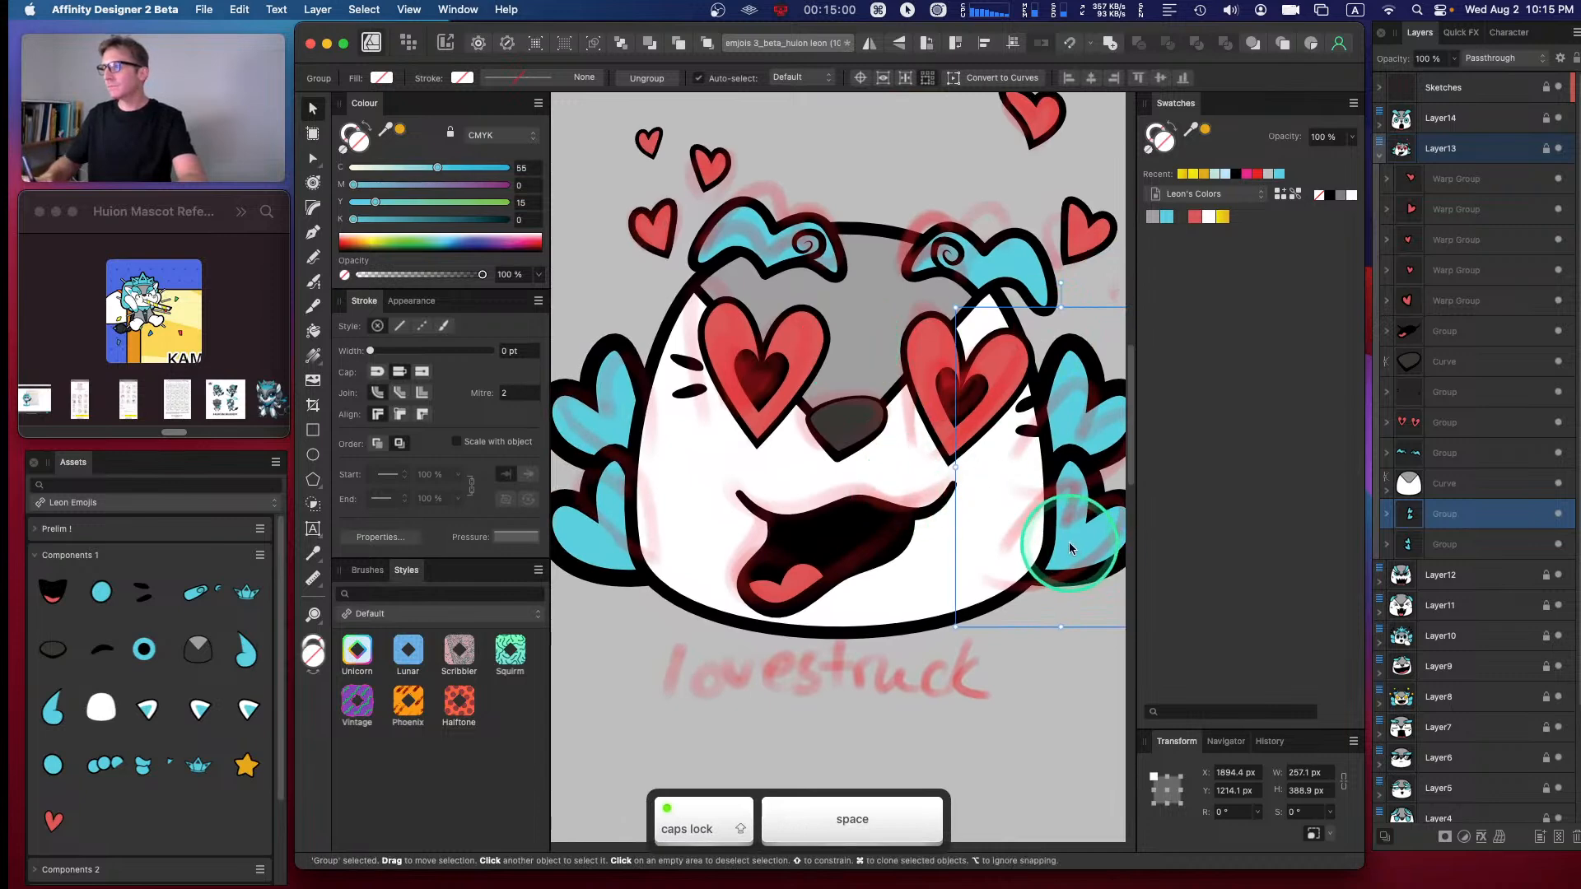
- Group the left and right cheek tufts, enlarge the group to about 896.7 × 442.8 px, and shift it back against the right cheek
shift+click(1383, 556)
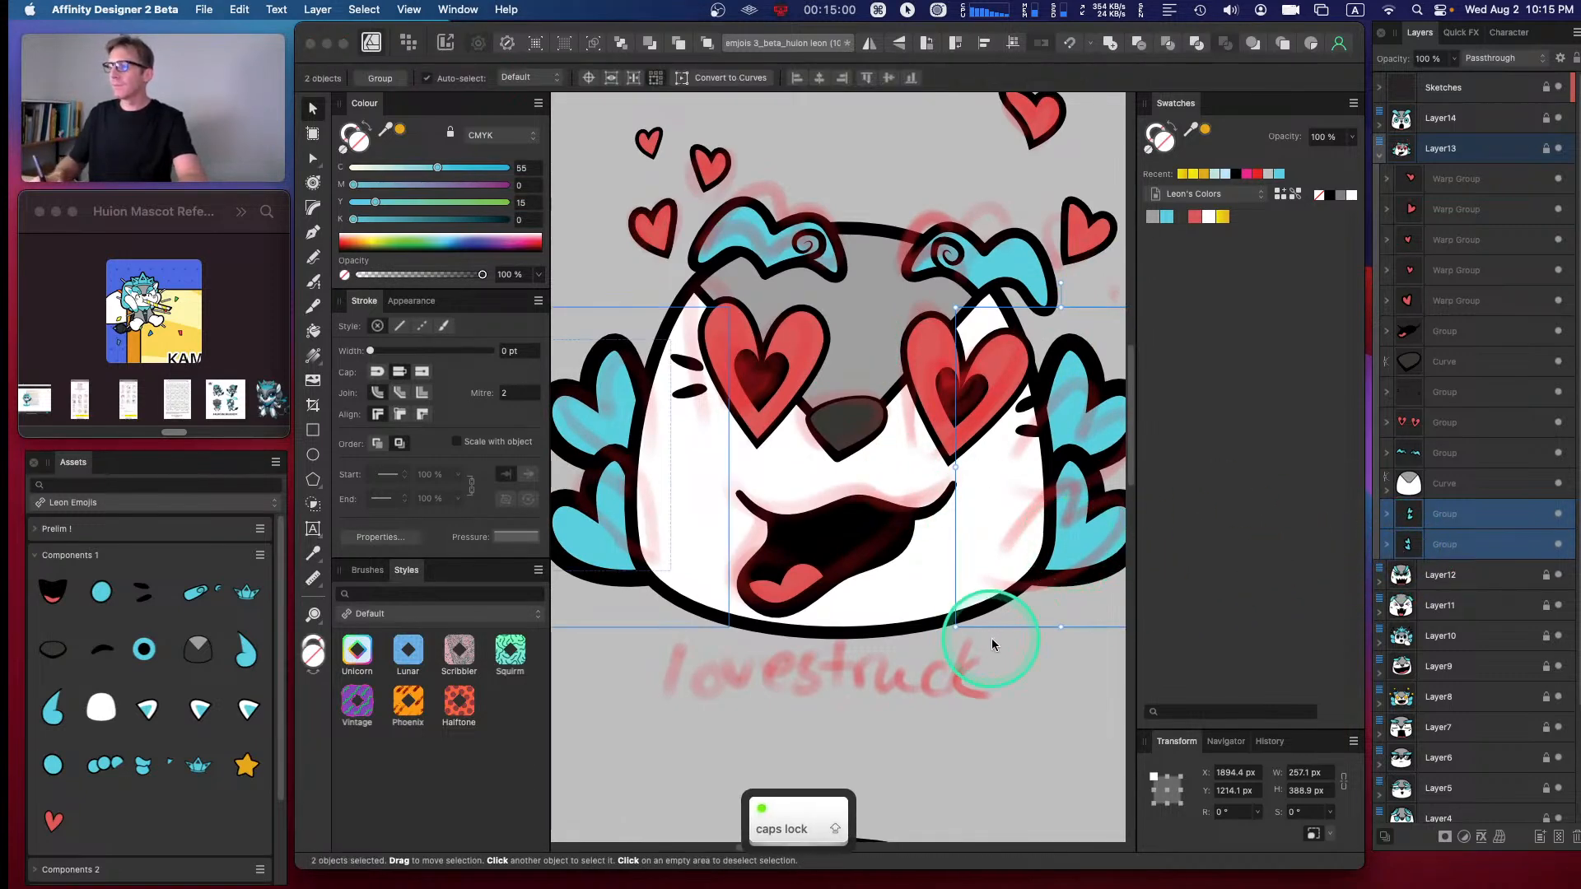
key(super+minus)
key(super+minus)
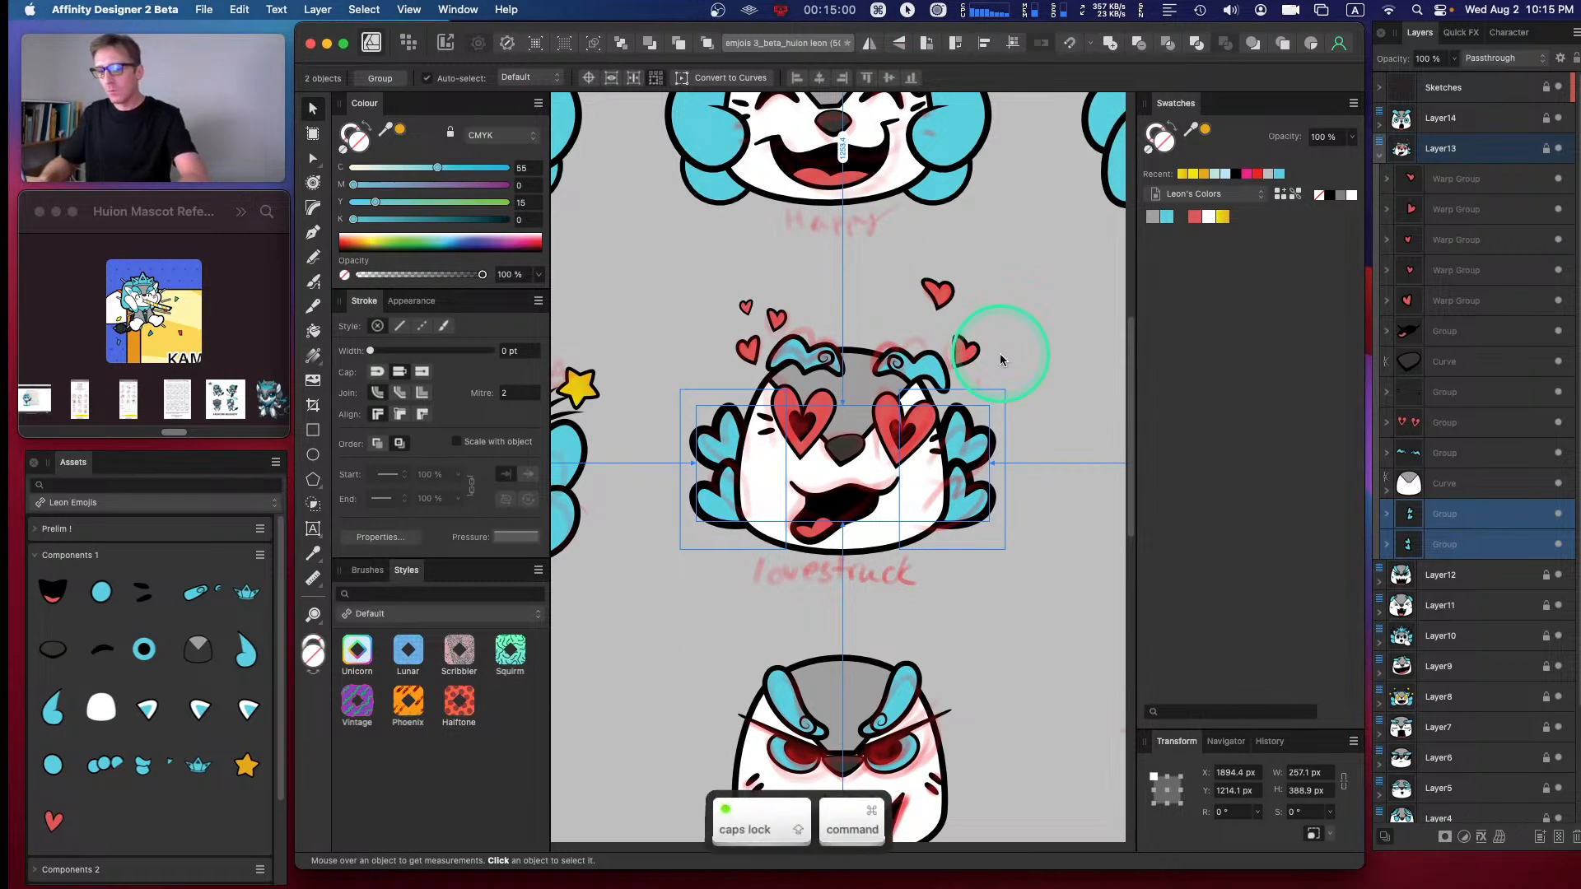
key(super+g)
drag(1008, 554, 1053, 574)
drag(1000, 495, 934, 489)
- Within the tuft group, move the left tuft pair inward against the cheek at about X 1345.4 px
double_click(689, 494)
click(1379, 514)
click(1387, 514)
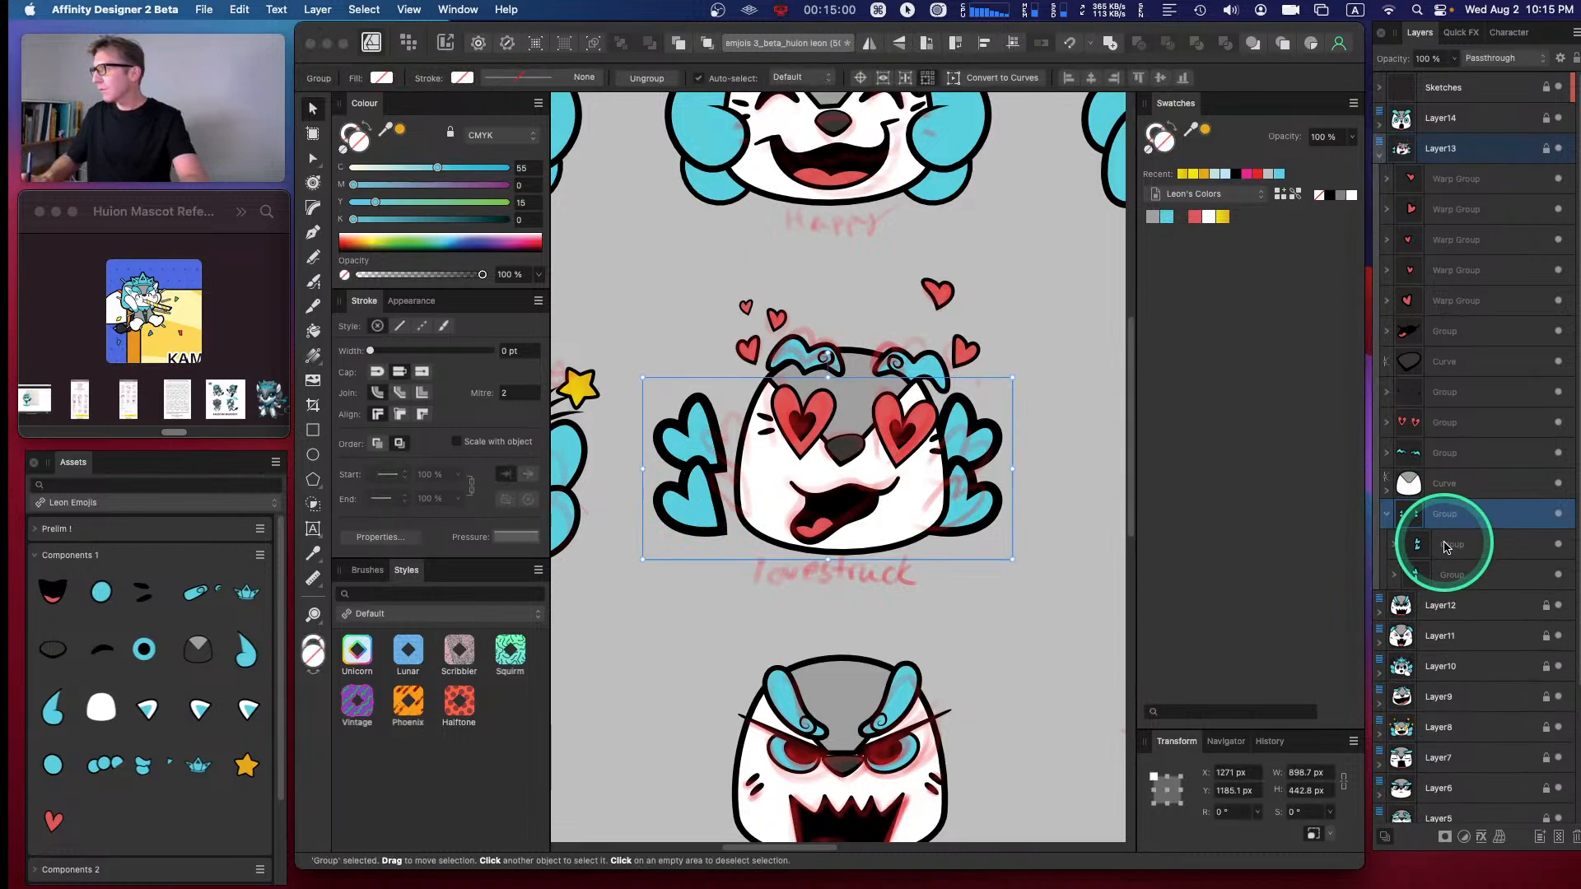
click(1440, 547)
click(1442, 572)
drag(674, 492, 714, 485)
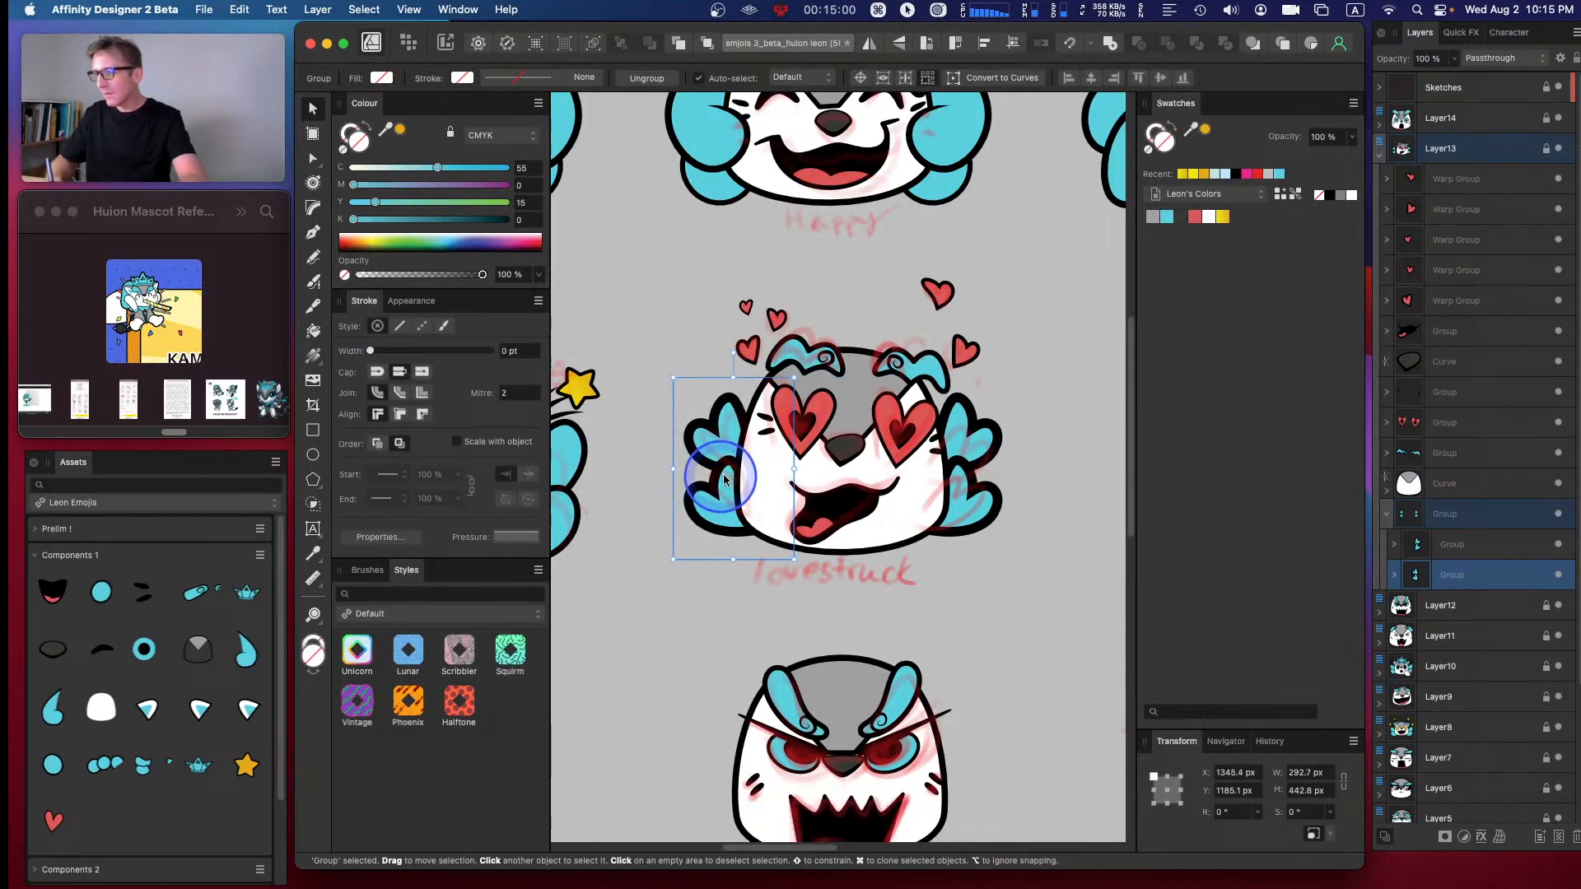
click(1058, 400)
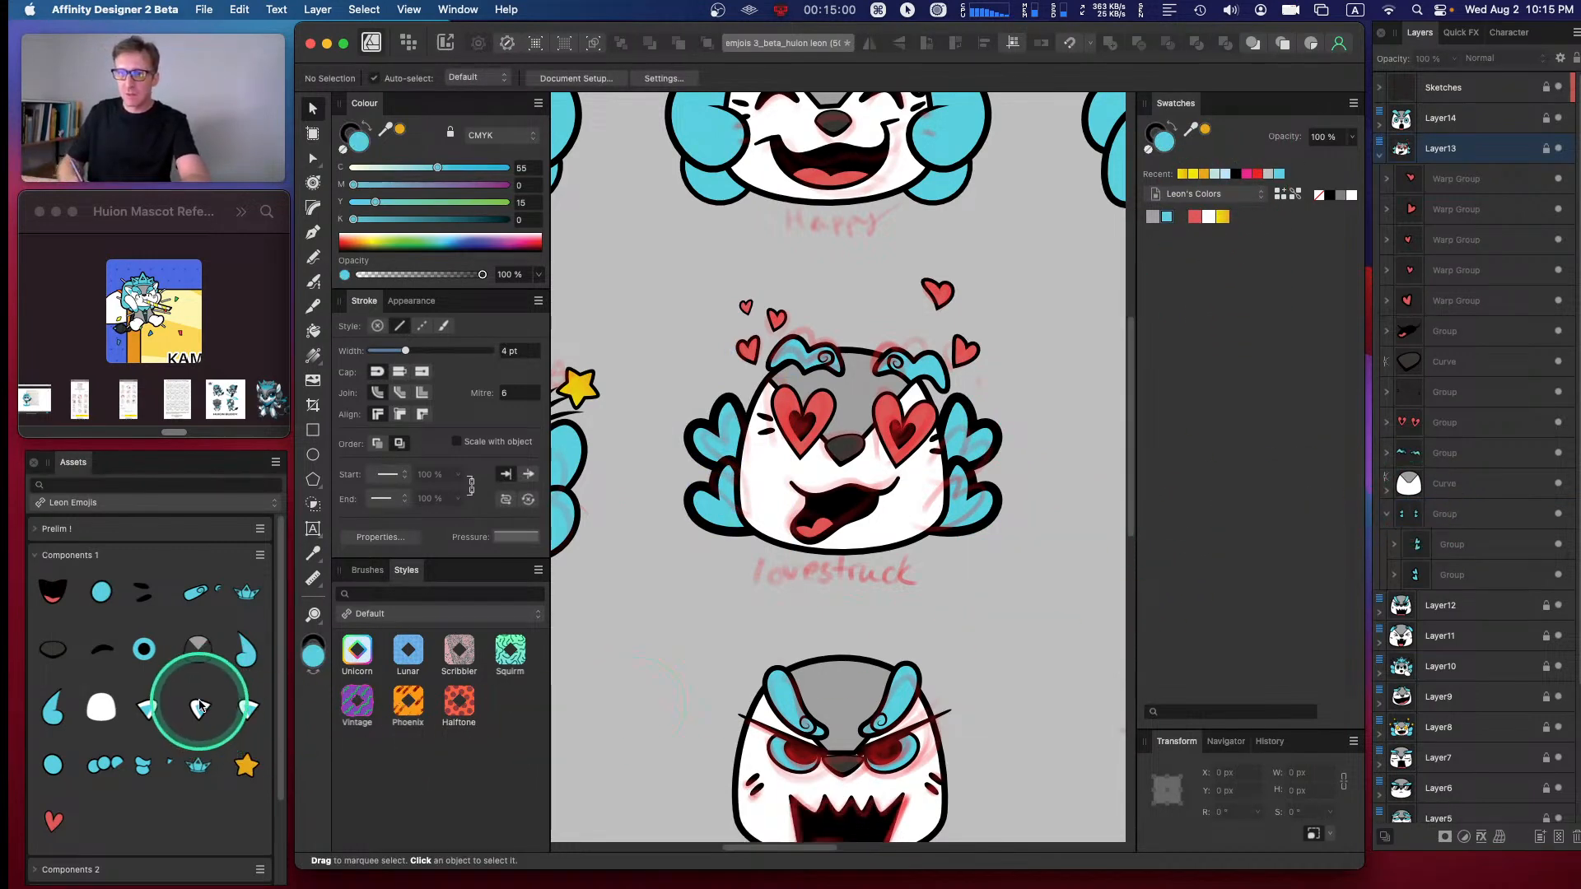
- Add the awestruck emoji's ear group from Layer8 to the Components 1 assets
key(space)
drag(751, 310, 999, 305)
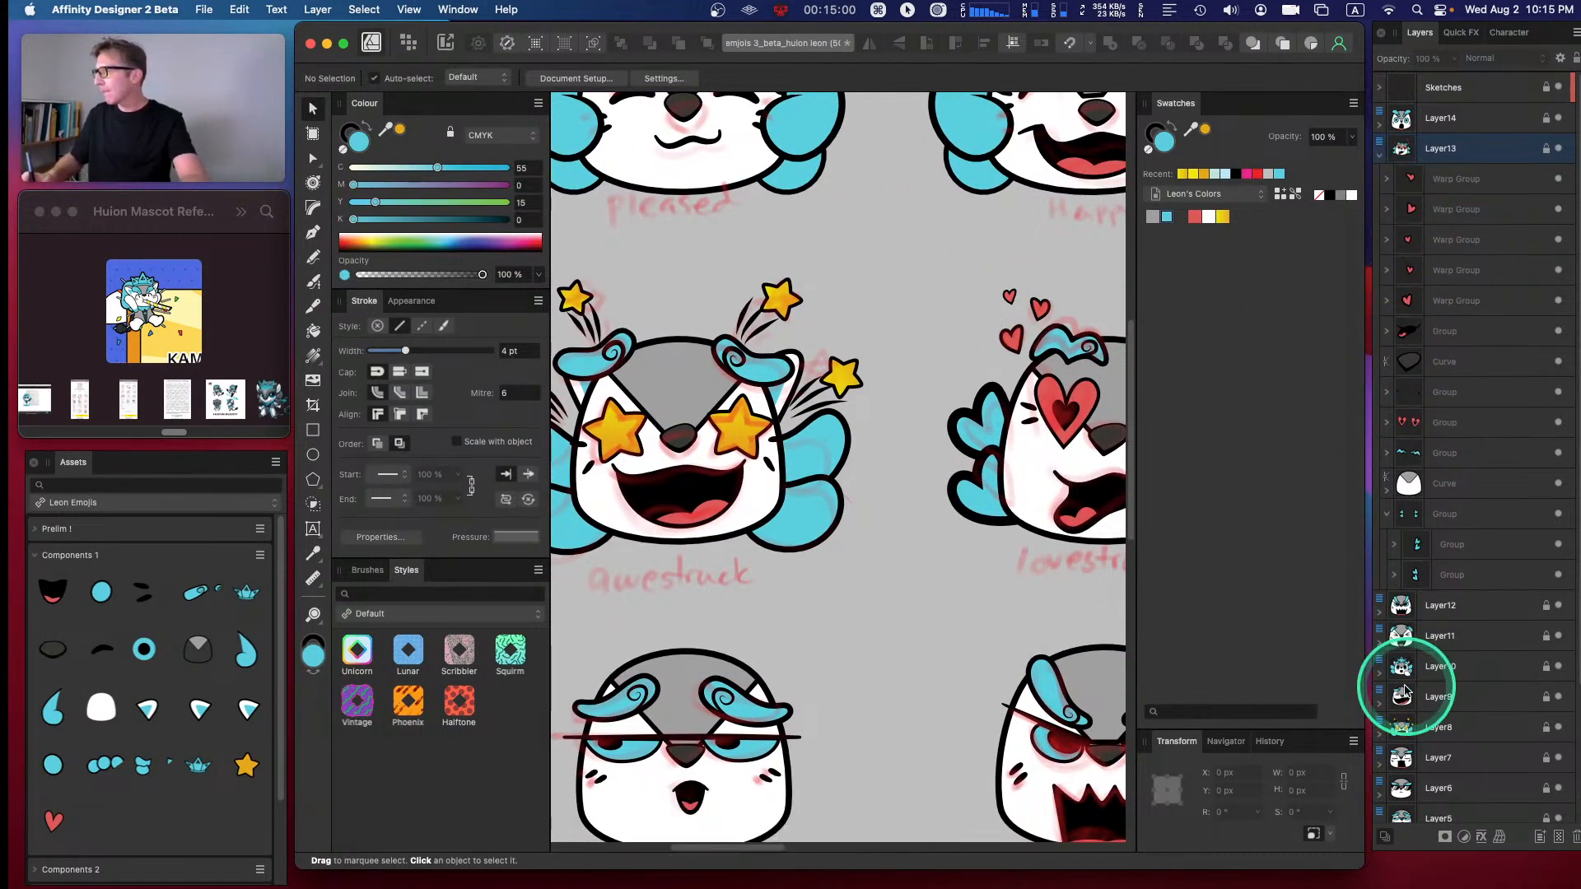
click(1380, 734)
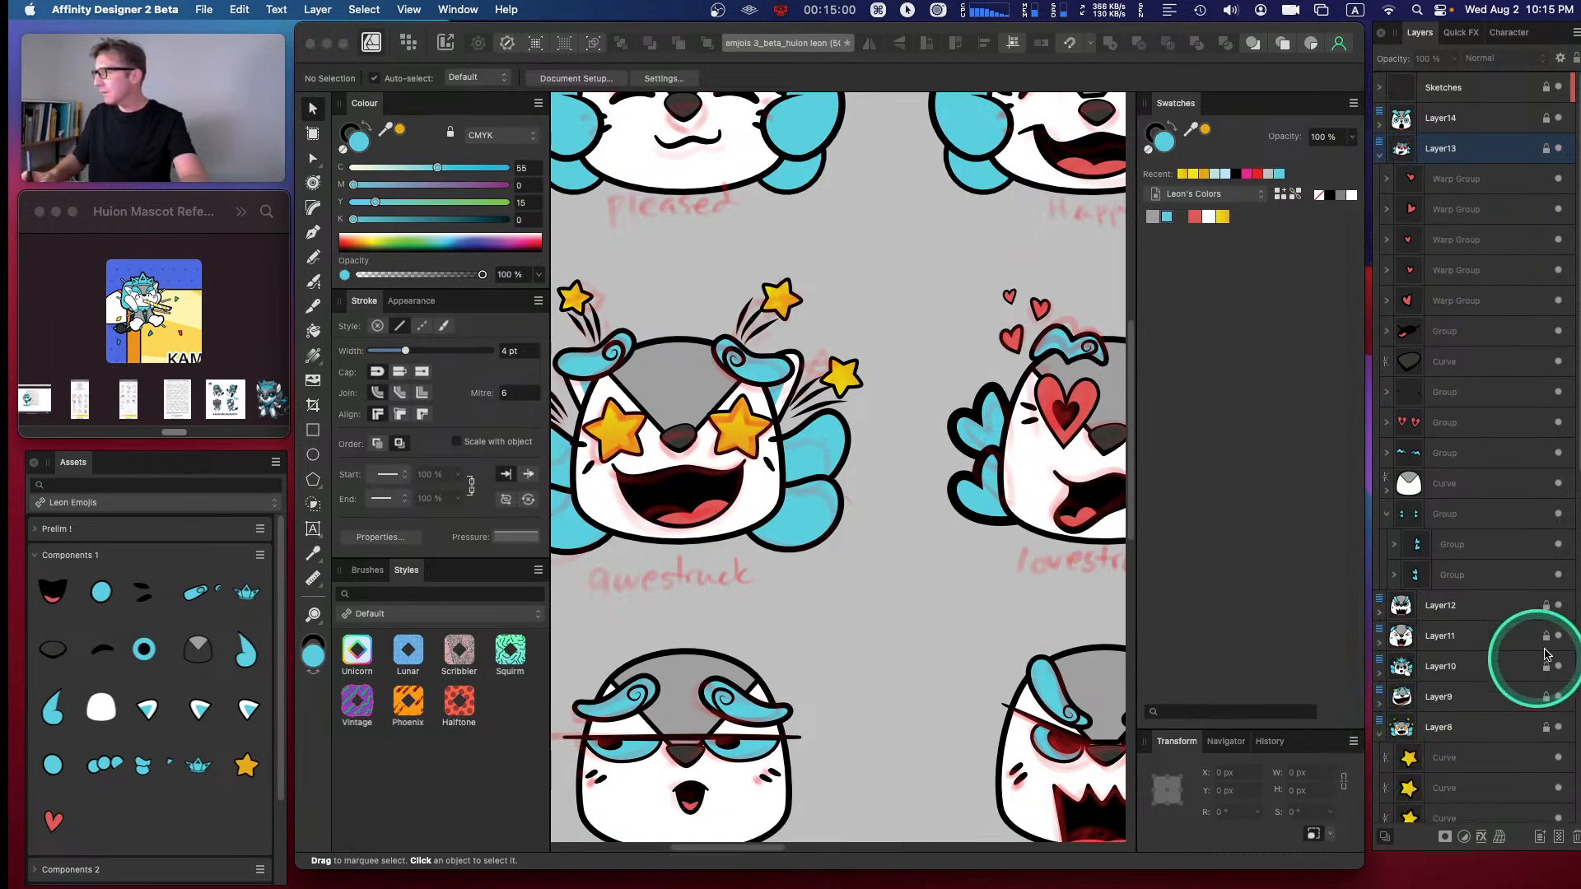
scroll(1564, 451, down, 10)
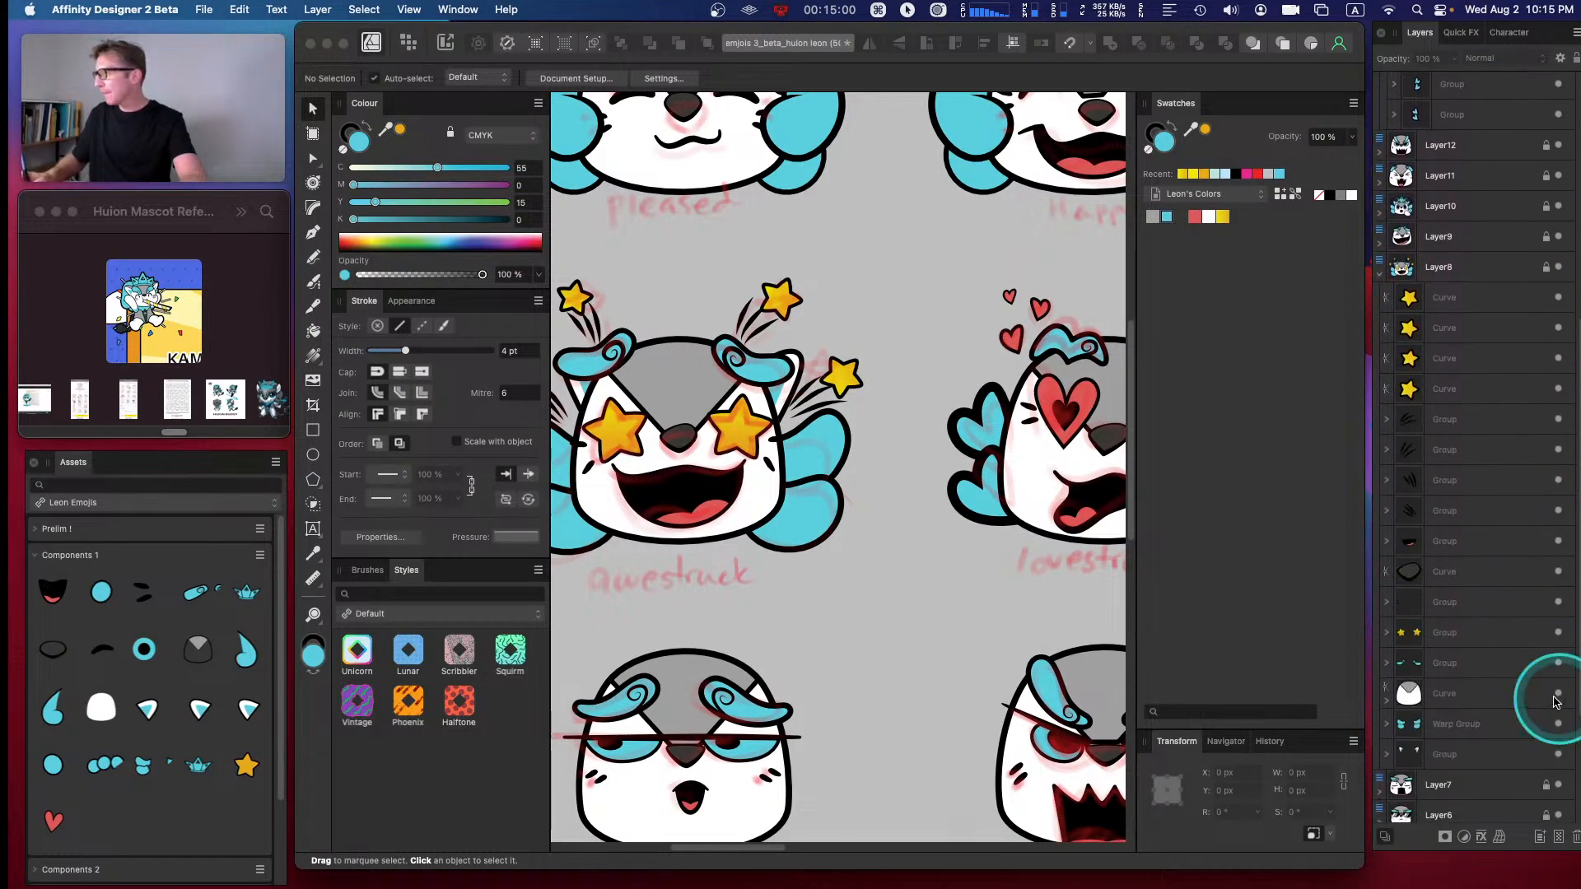
click(1427, 754)
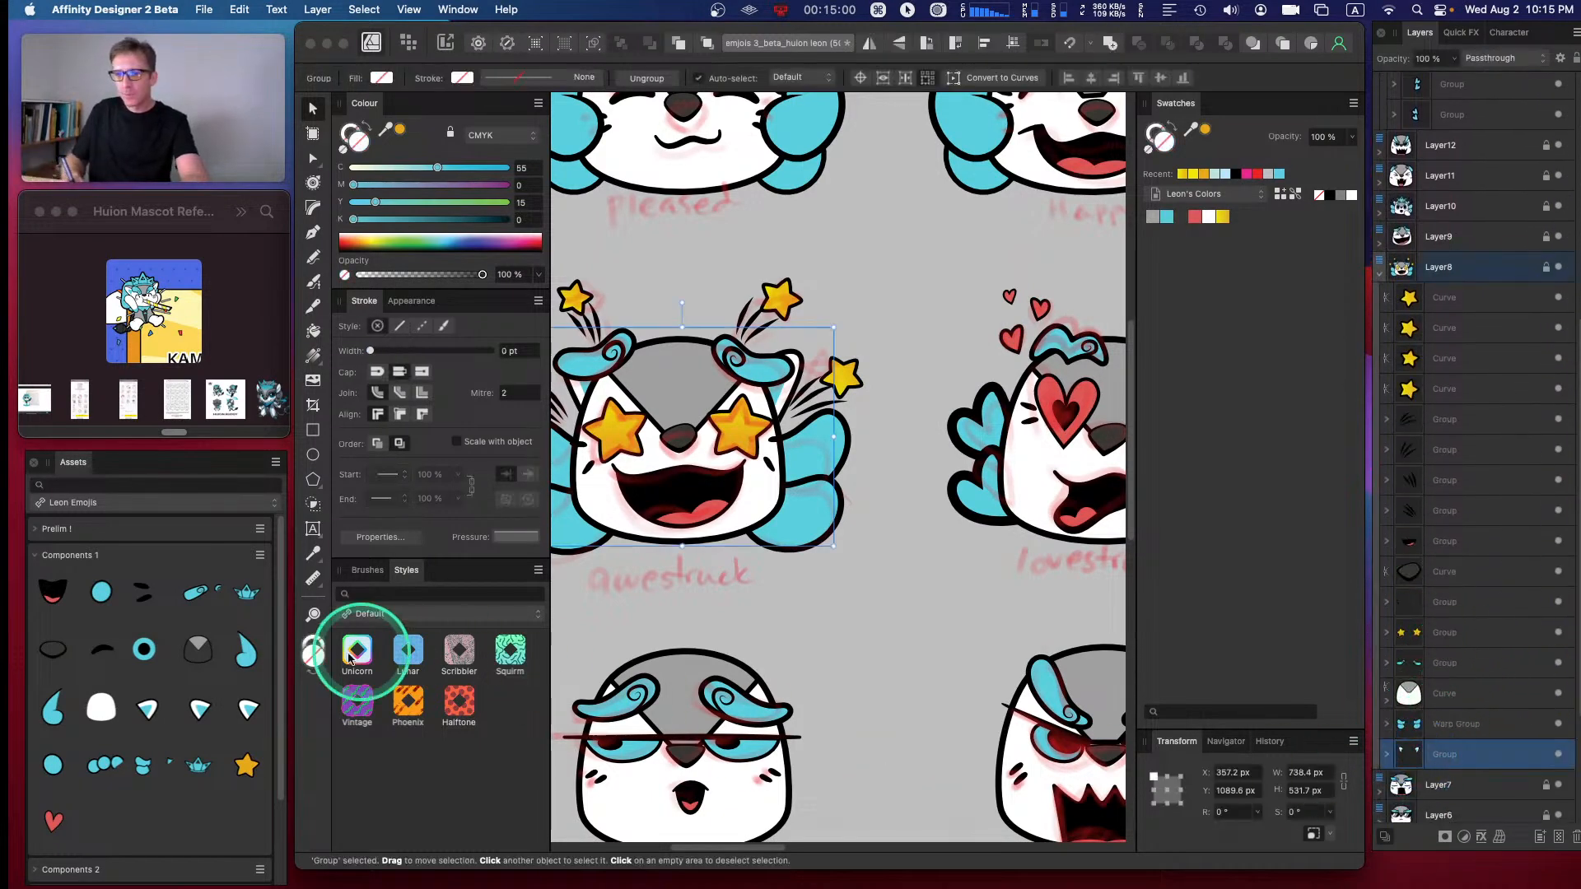
click(260, 555)
click(312, 691)
click(853, 632)
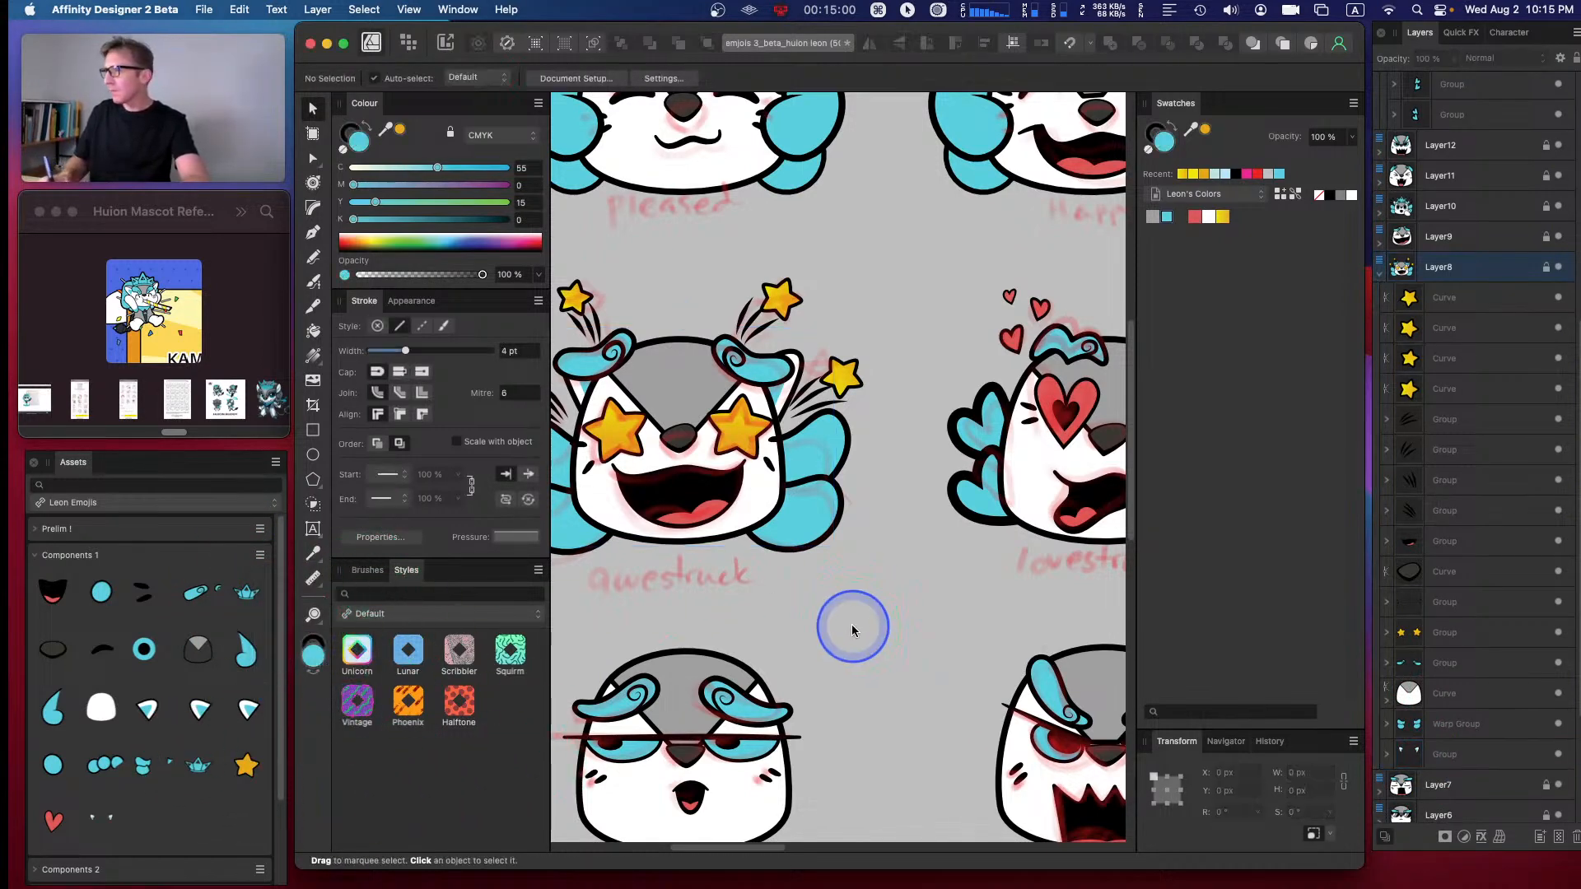
- Place the new ears asset in Layer13 over the lovestruck head at about X 1399.4, Y 1053.9 px
click(1379, 272)
scroll(1532, 206, up, 5)
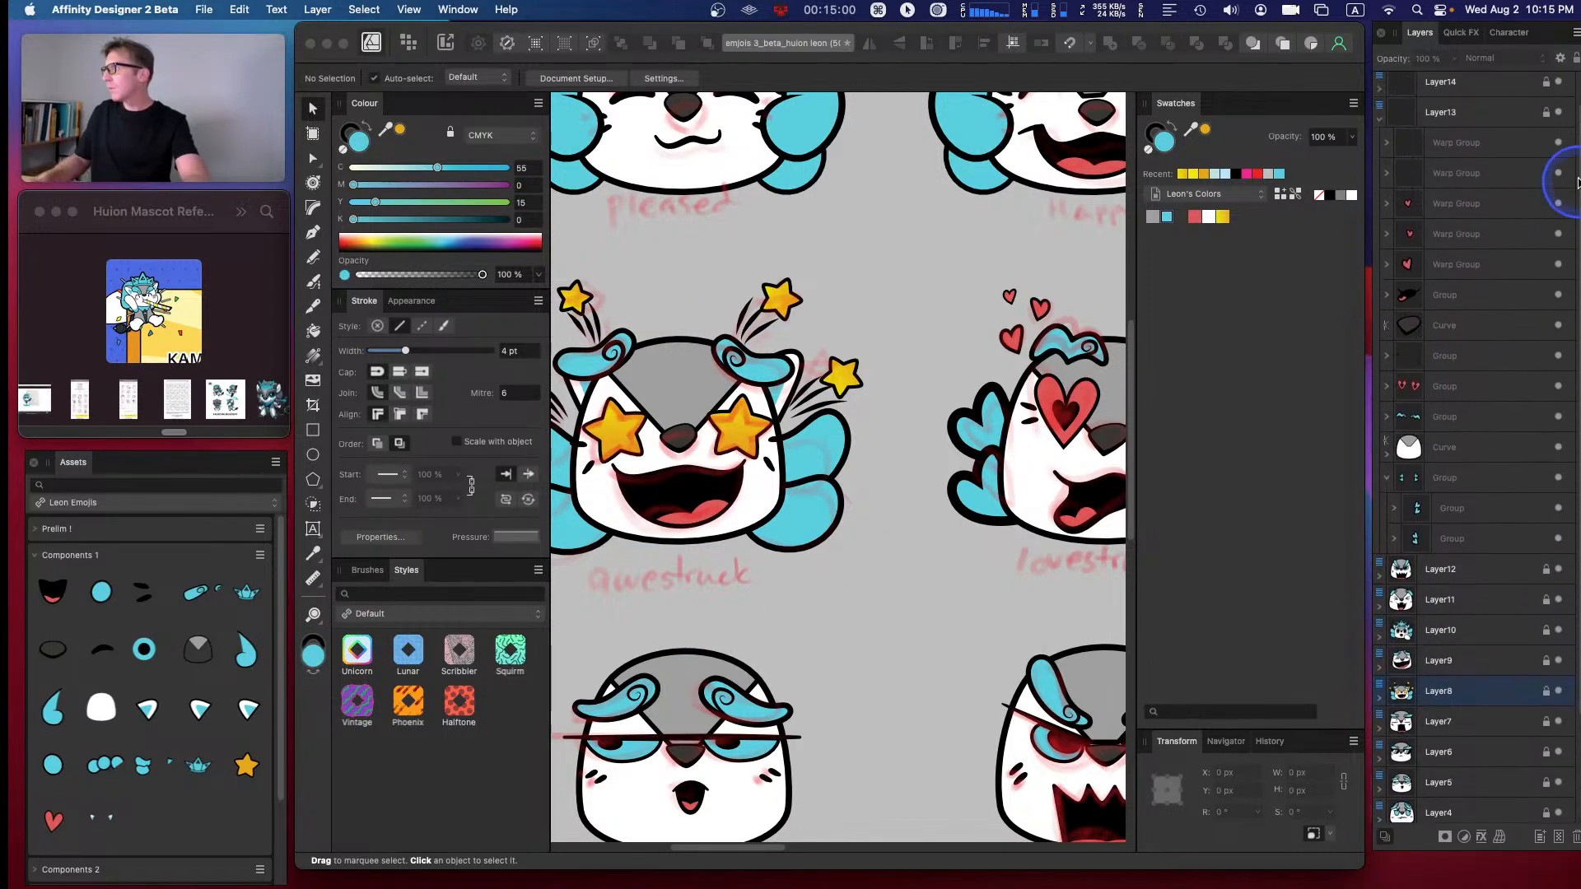
click(1457, 149)
drag(999, 258, 715, 280)
click(98, 816)
drag(565, 463, 831, 452)
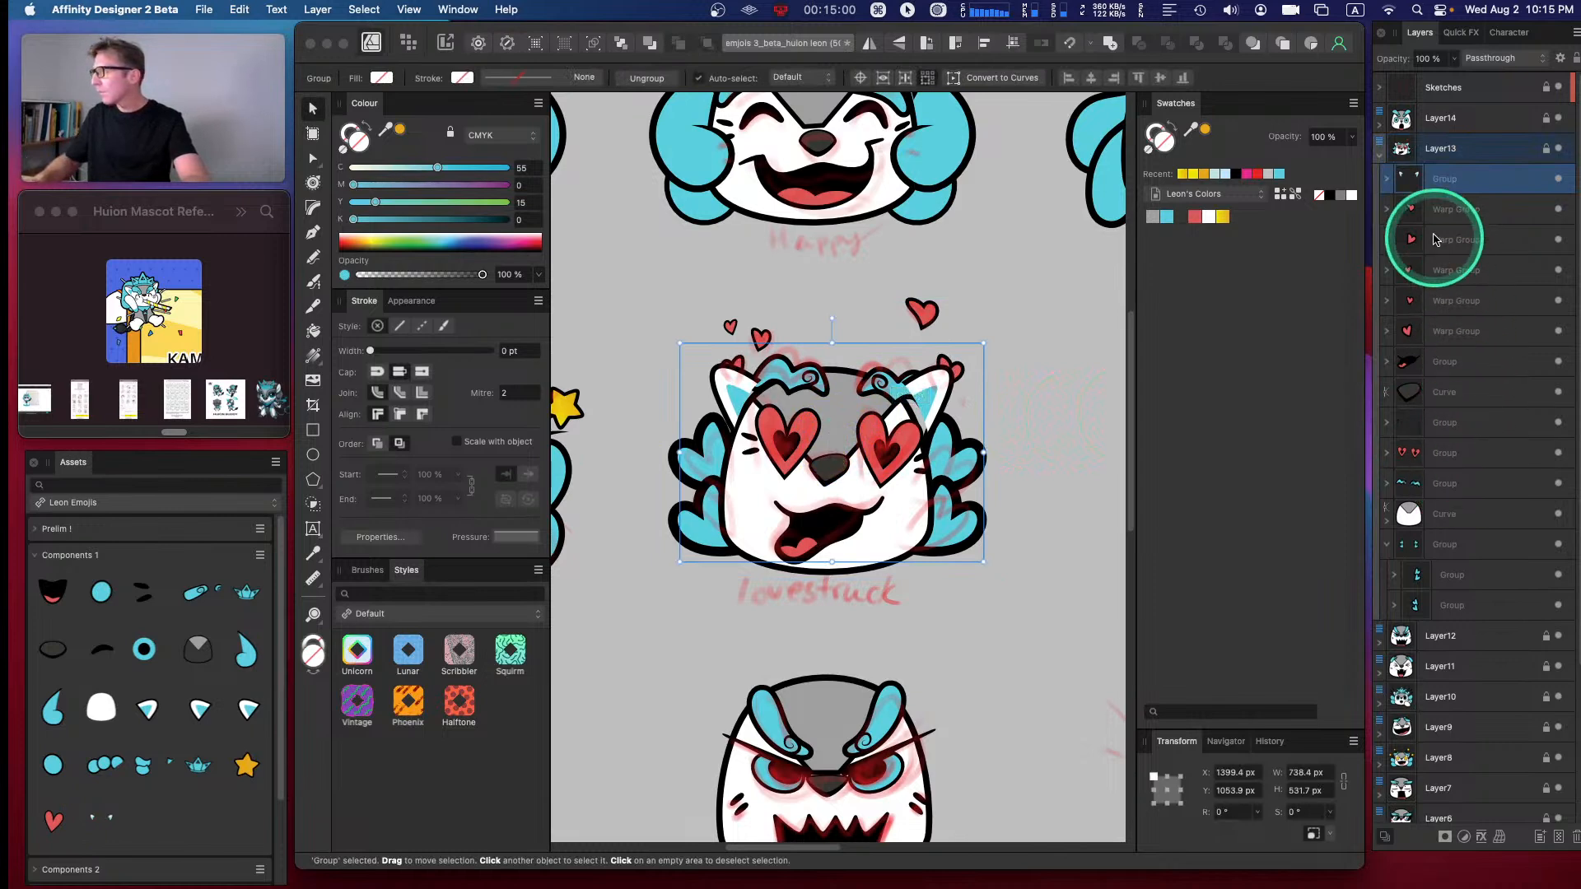
- Send the ear group backward until it sits behind the white face curve and directly above the cheek tuft group
key(super+bracketleft)
key(super+bracketleft)
key(super+bracketleft)
key(super+bracketleft)
key(super+bracketleft)
key(super+bracketleft)
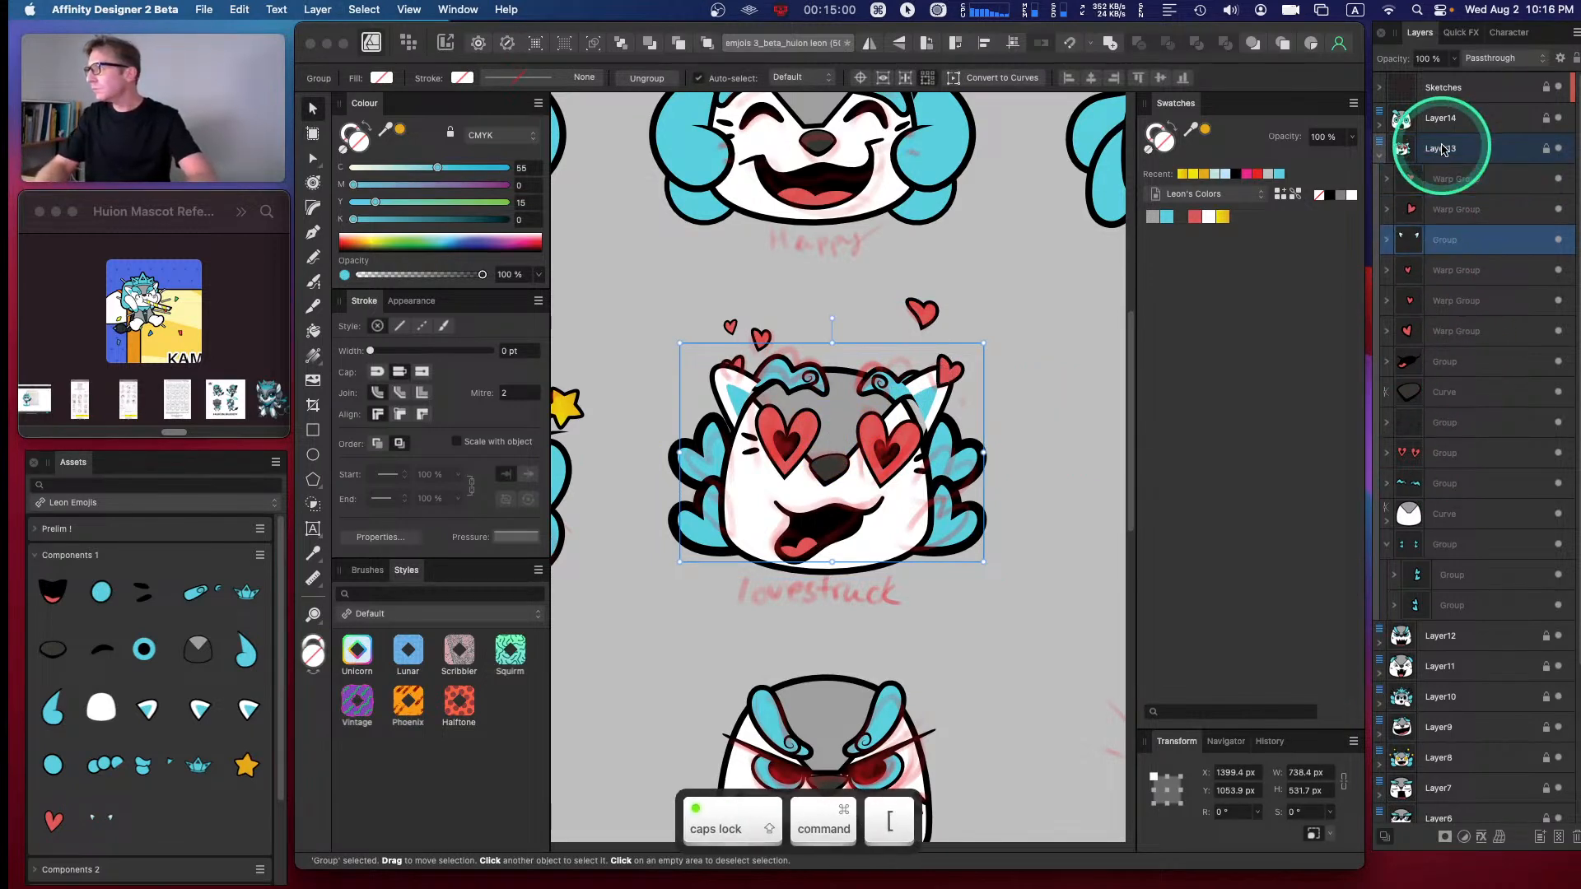
key(super+bracketleft)
key(super+bracketleft)
key(super+bracketleft)
key(super+bracketleft)
key(super+bracketleft)
key(super+bracketleft)
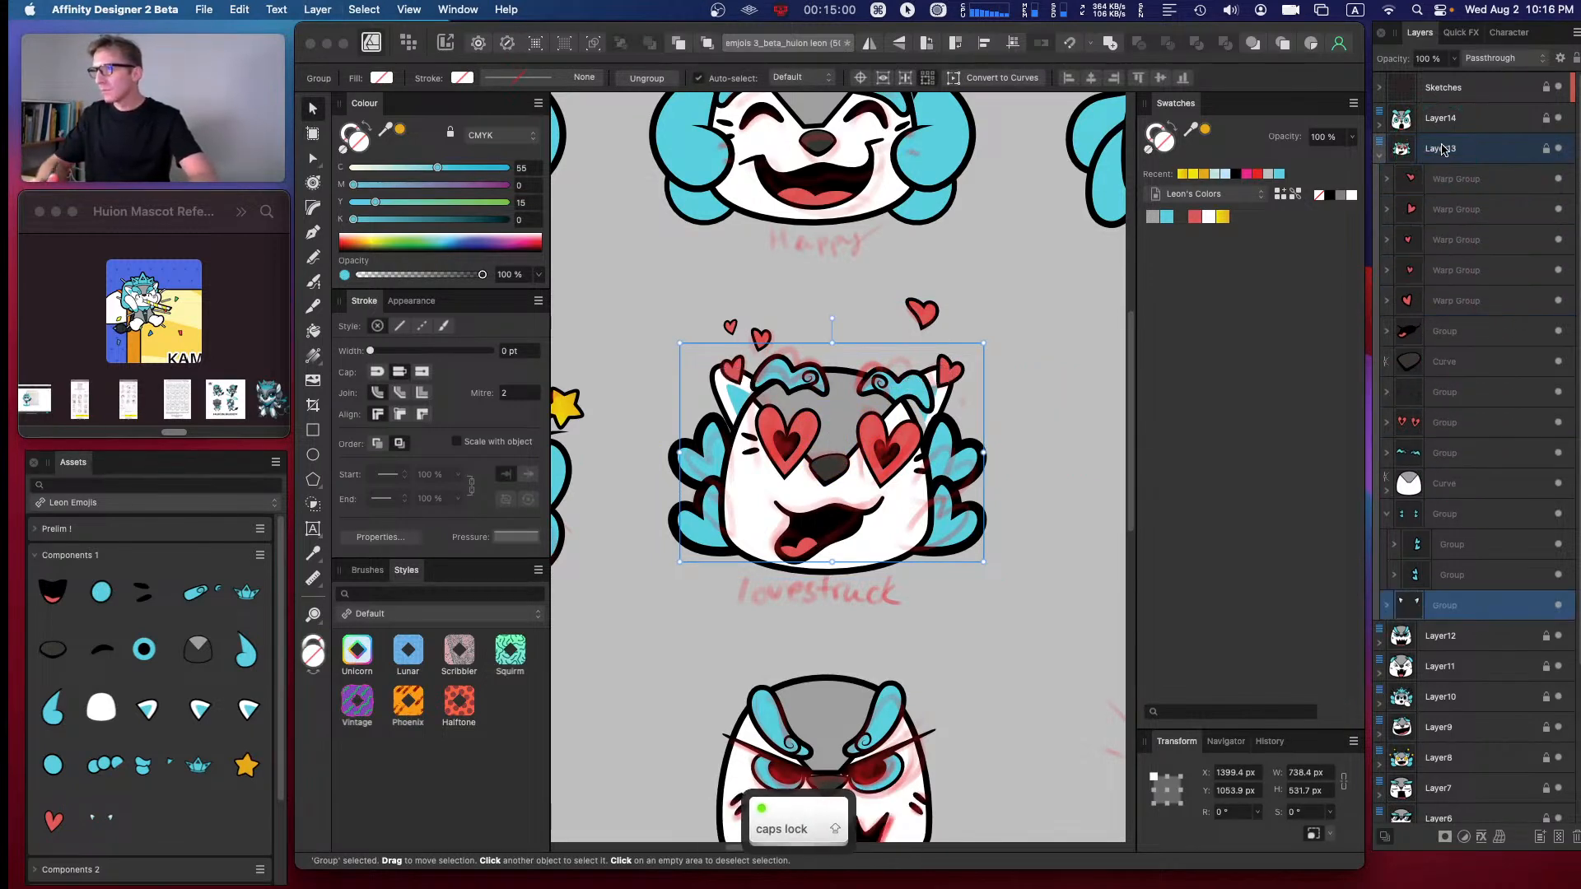
key(super+apostrophe)
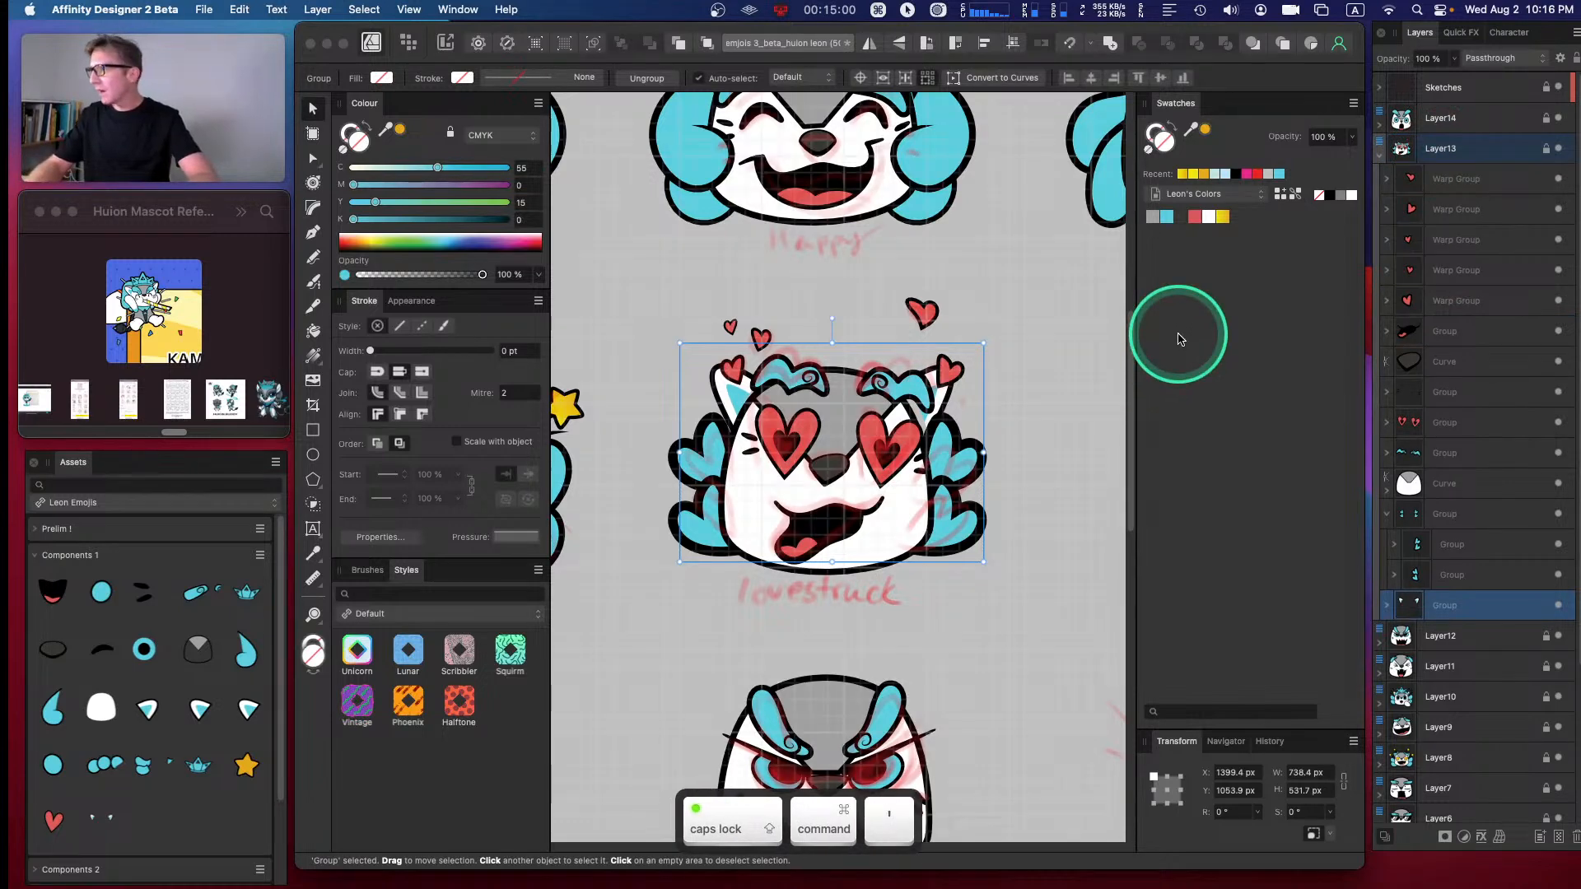
click(1386, 514)
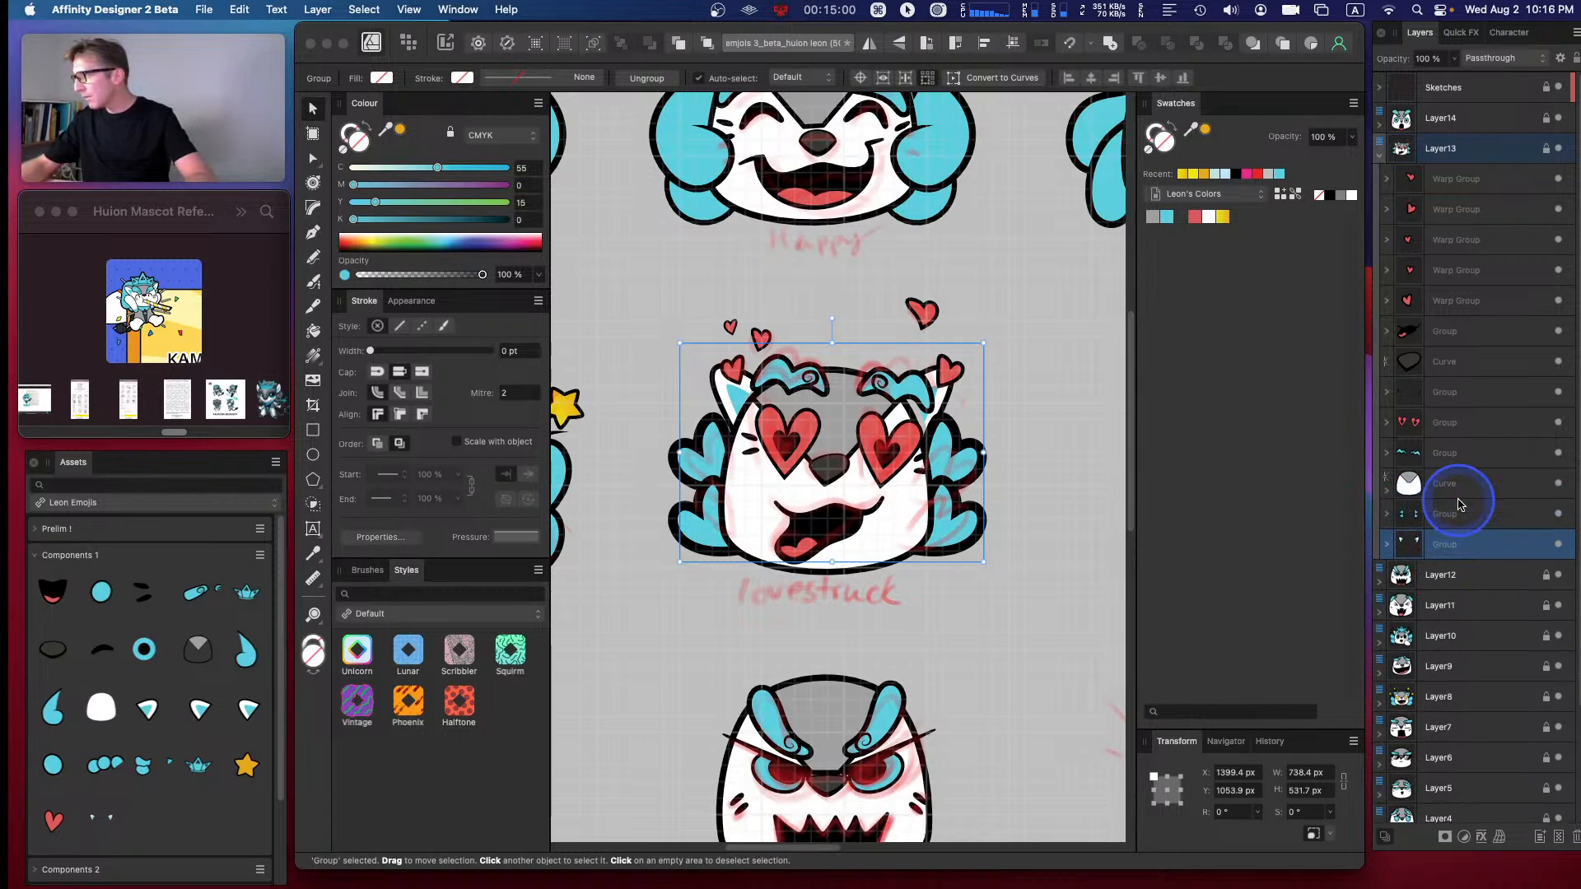
key(super+bracketright)
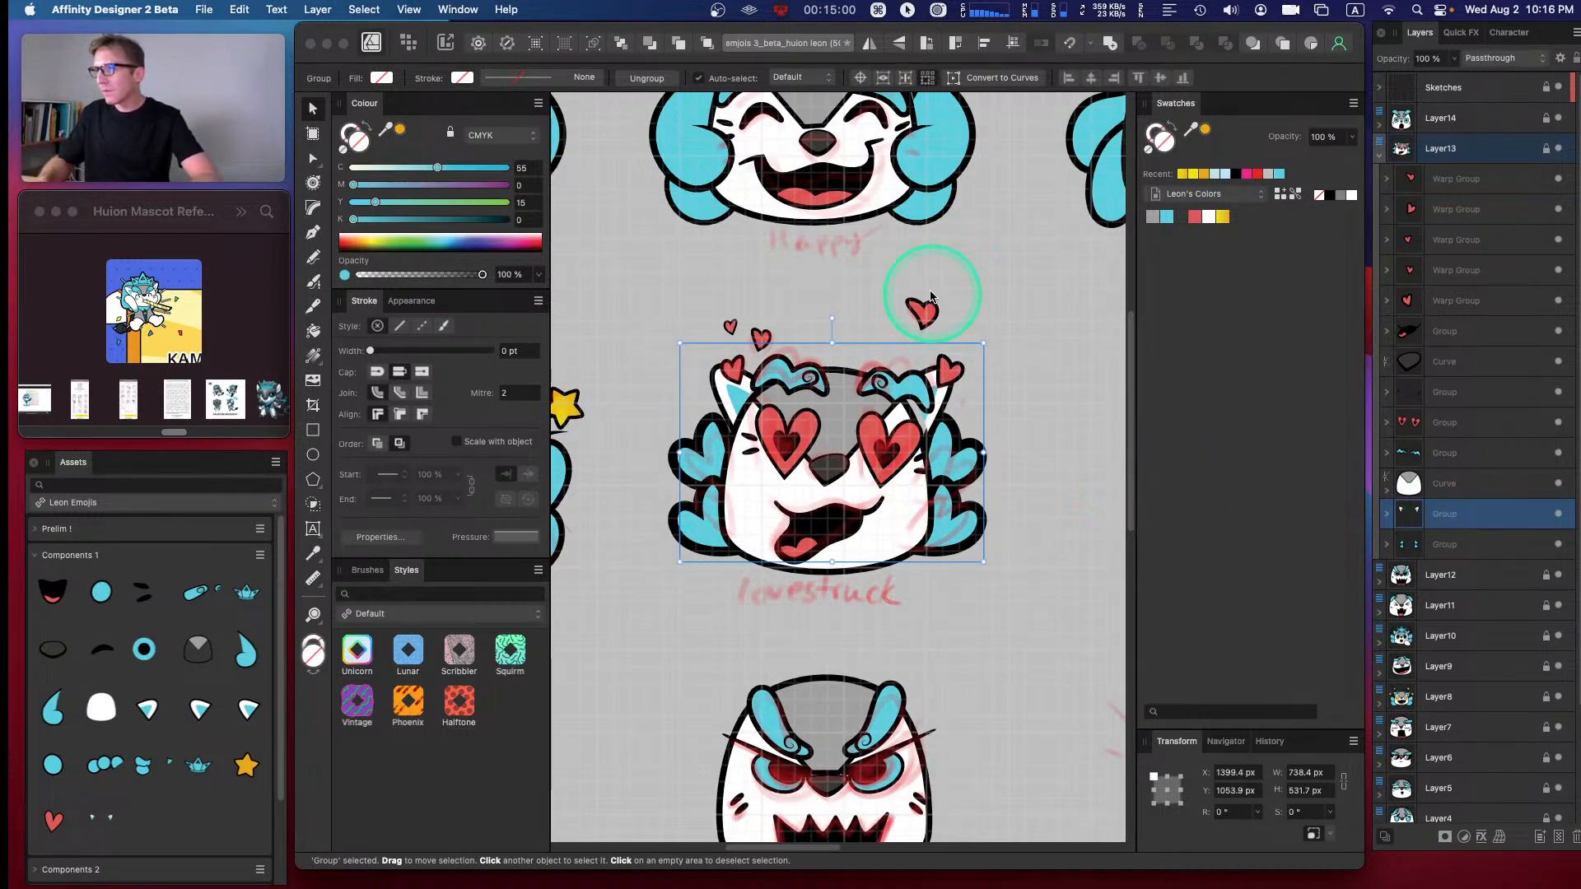
- Nudge the ears slightly left and down to about X 1393.4, Y 1081.9 px, and deselect them
key(Left)
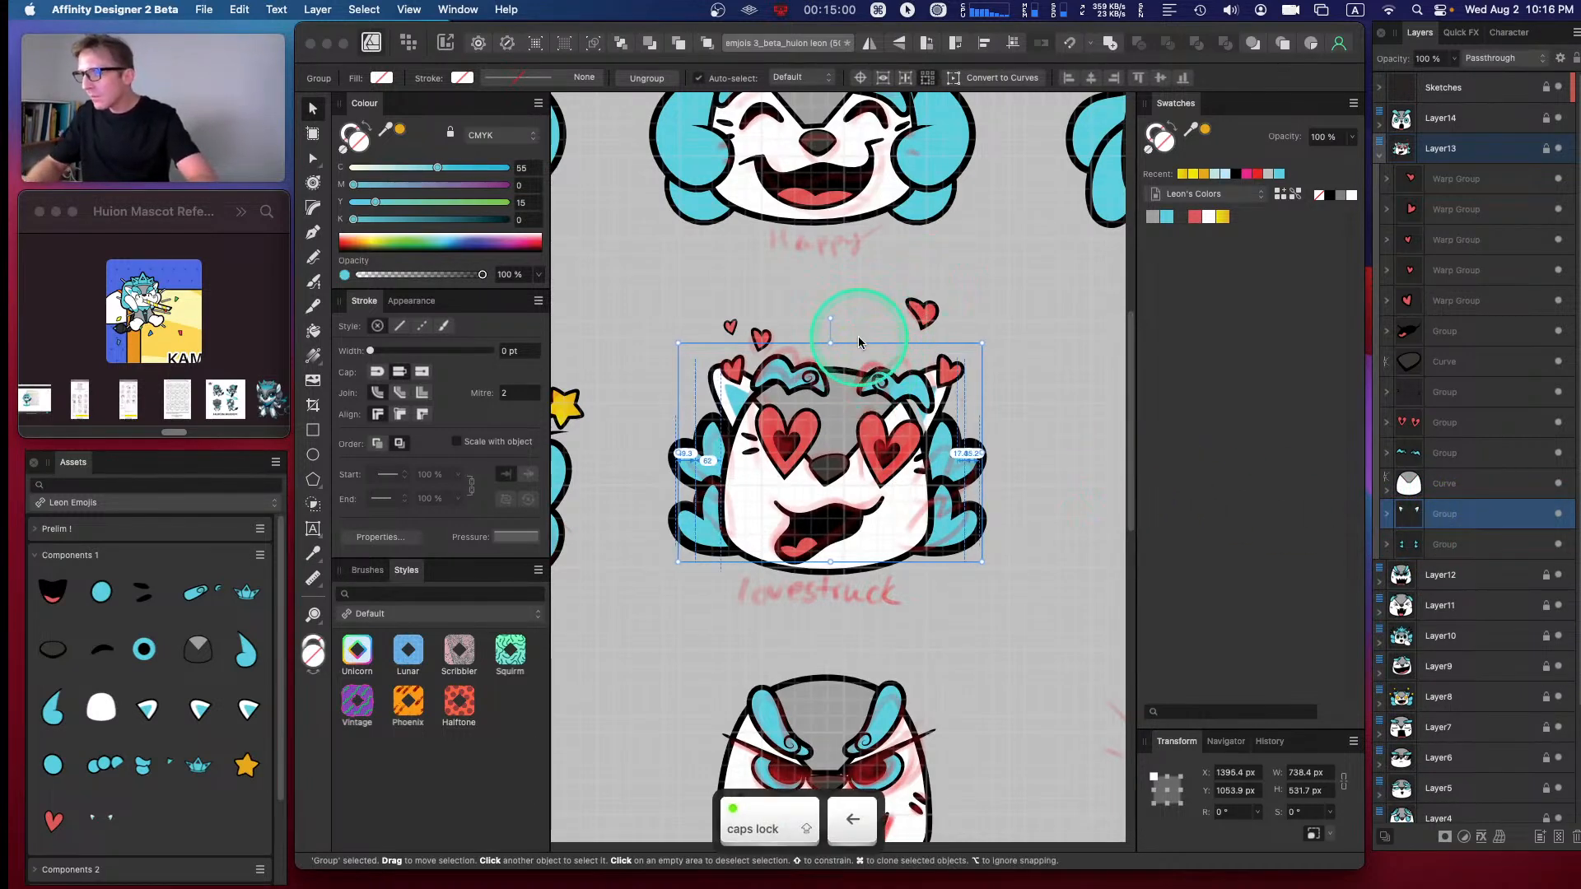
key(Right)
key(Down)
key(Down)
key(Down)
key(Down)
key(Down)
key(Down)
key(Down)
key(Down)
key(Down)
key(Down)
key(Down)
key(Down)
key(Down)
key(Down)
key(Down)
key(Down)
key(Down)
key(Down)
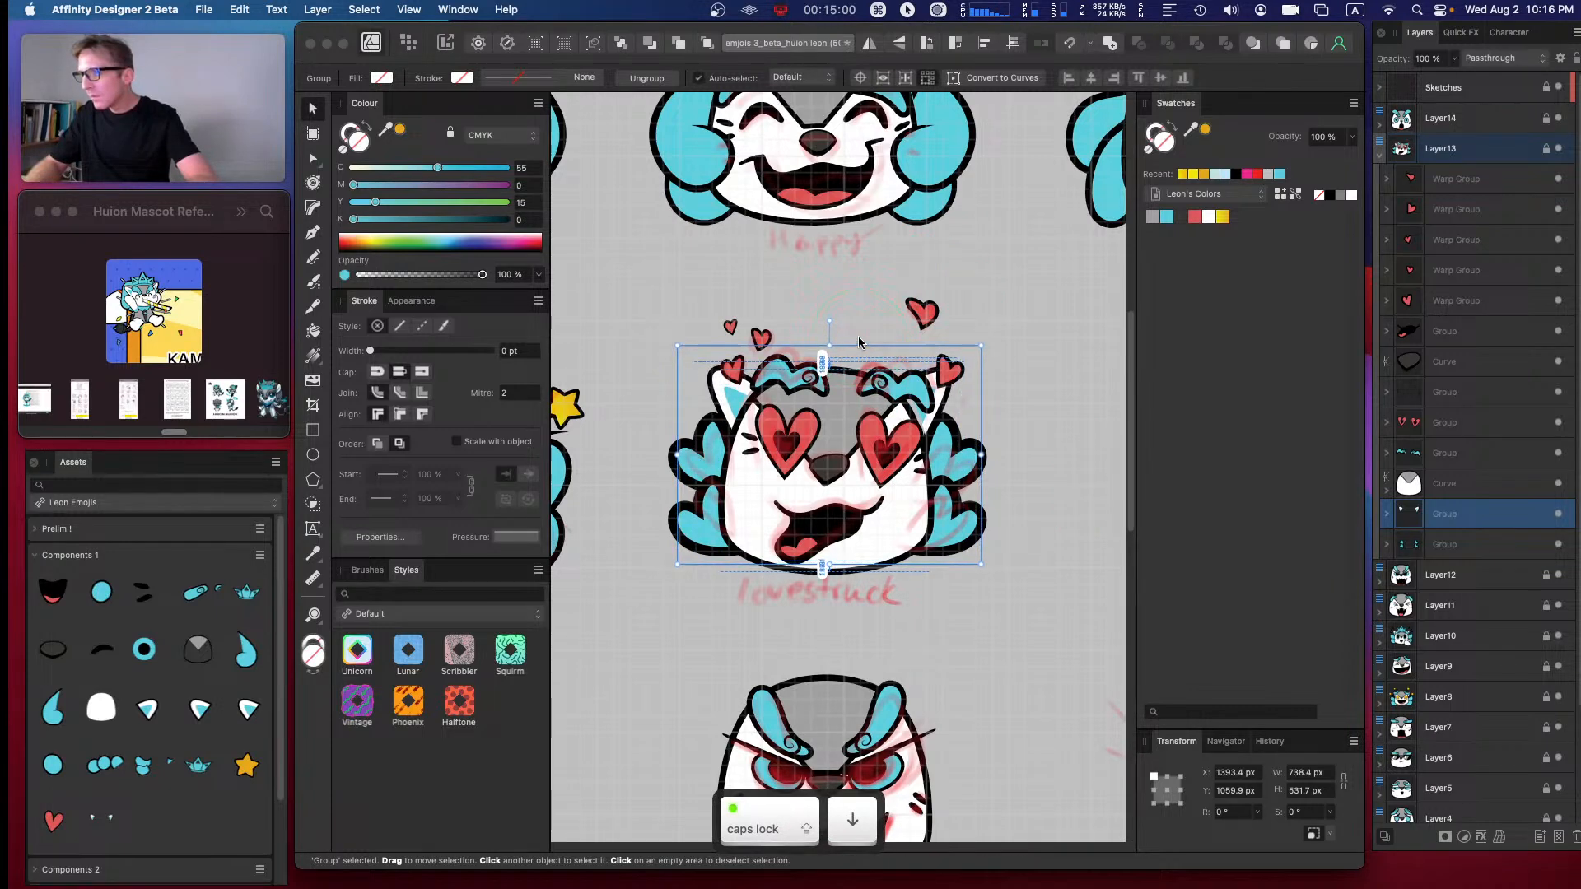
key(Down)
key(Down)
key(Down)
key(Down)
key(Down)
key(Down)
key(Down)
key(Down)
key(Down)
key(Down)
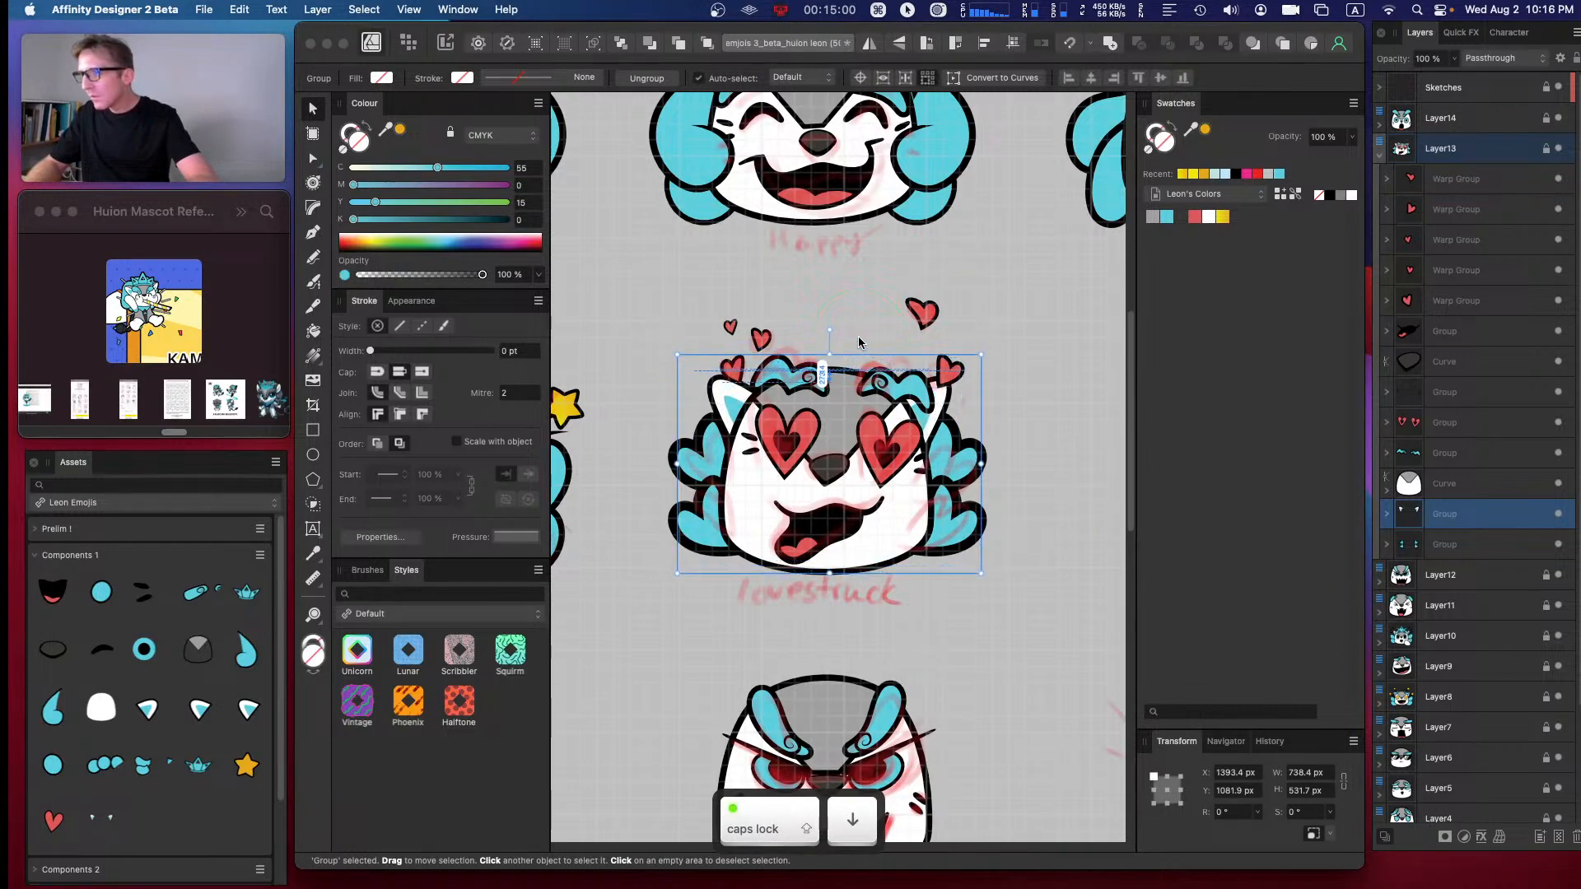
click(967, 476)
click(1043, 422)
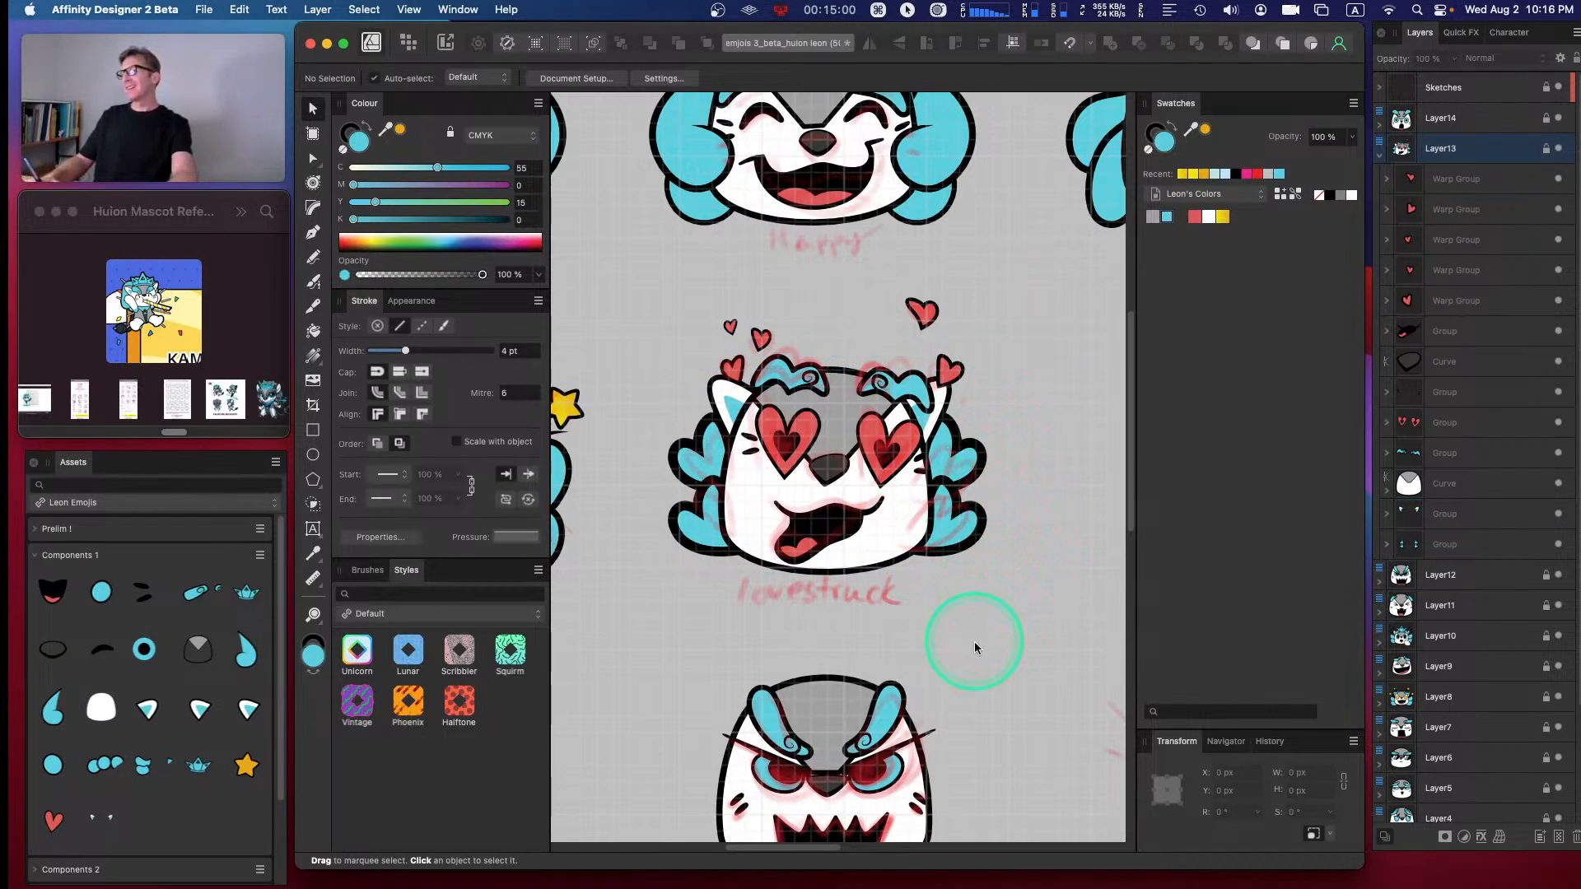
- Place the crown asset on the lovestruck head and send it backward between the cyan brow group and the face curve
click(1283, 451)
drag(276, 598, 834, 362)
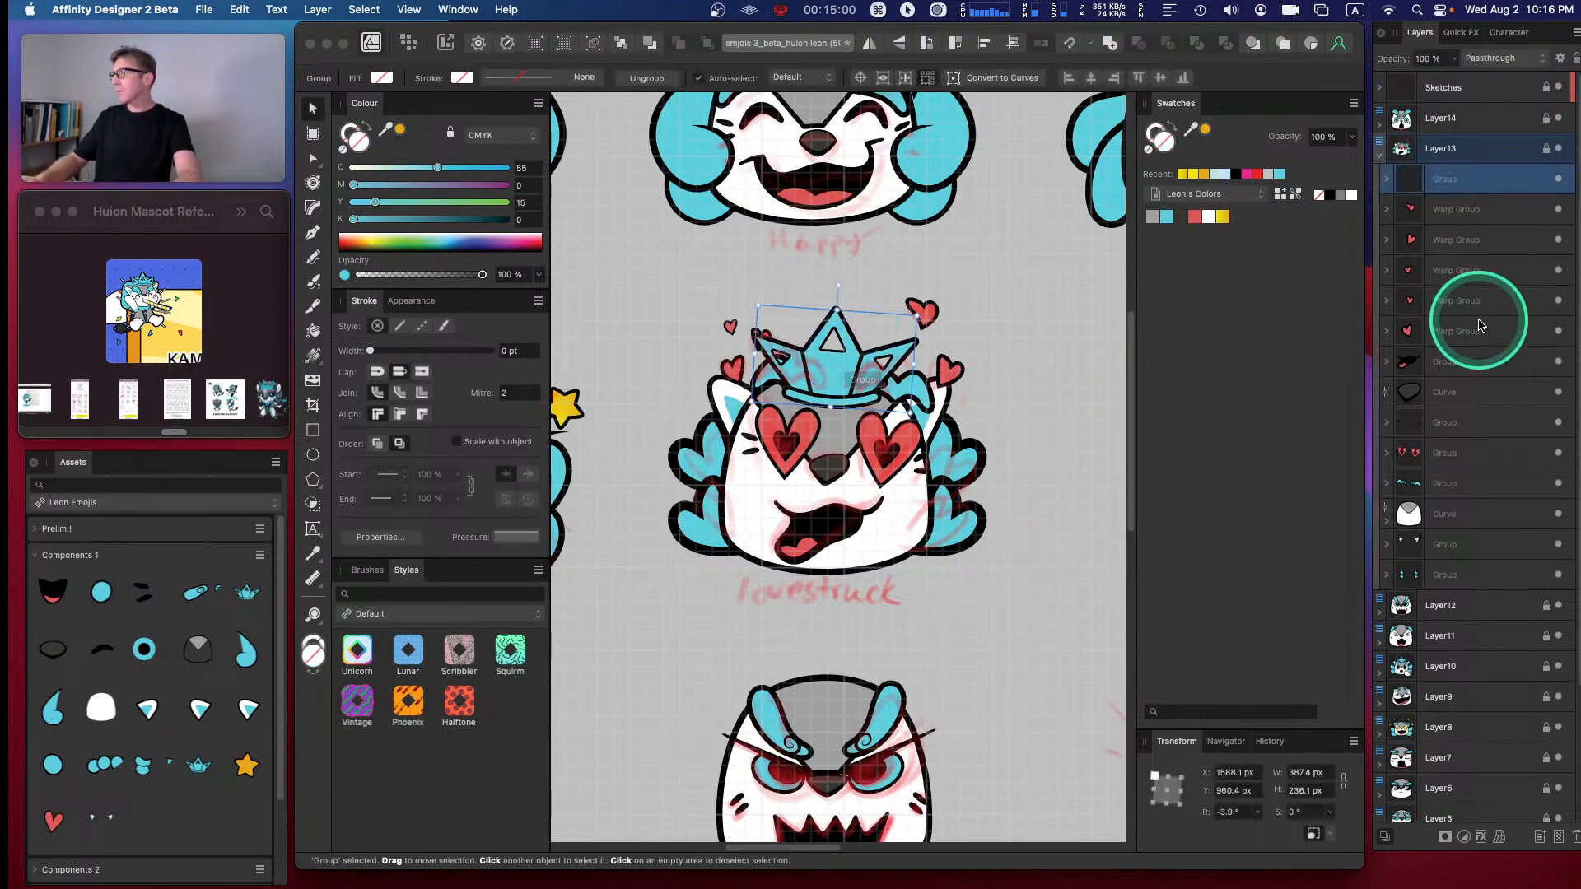
key(Caps_Lock)
key(super)
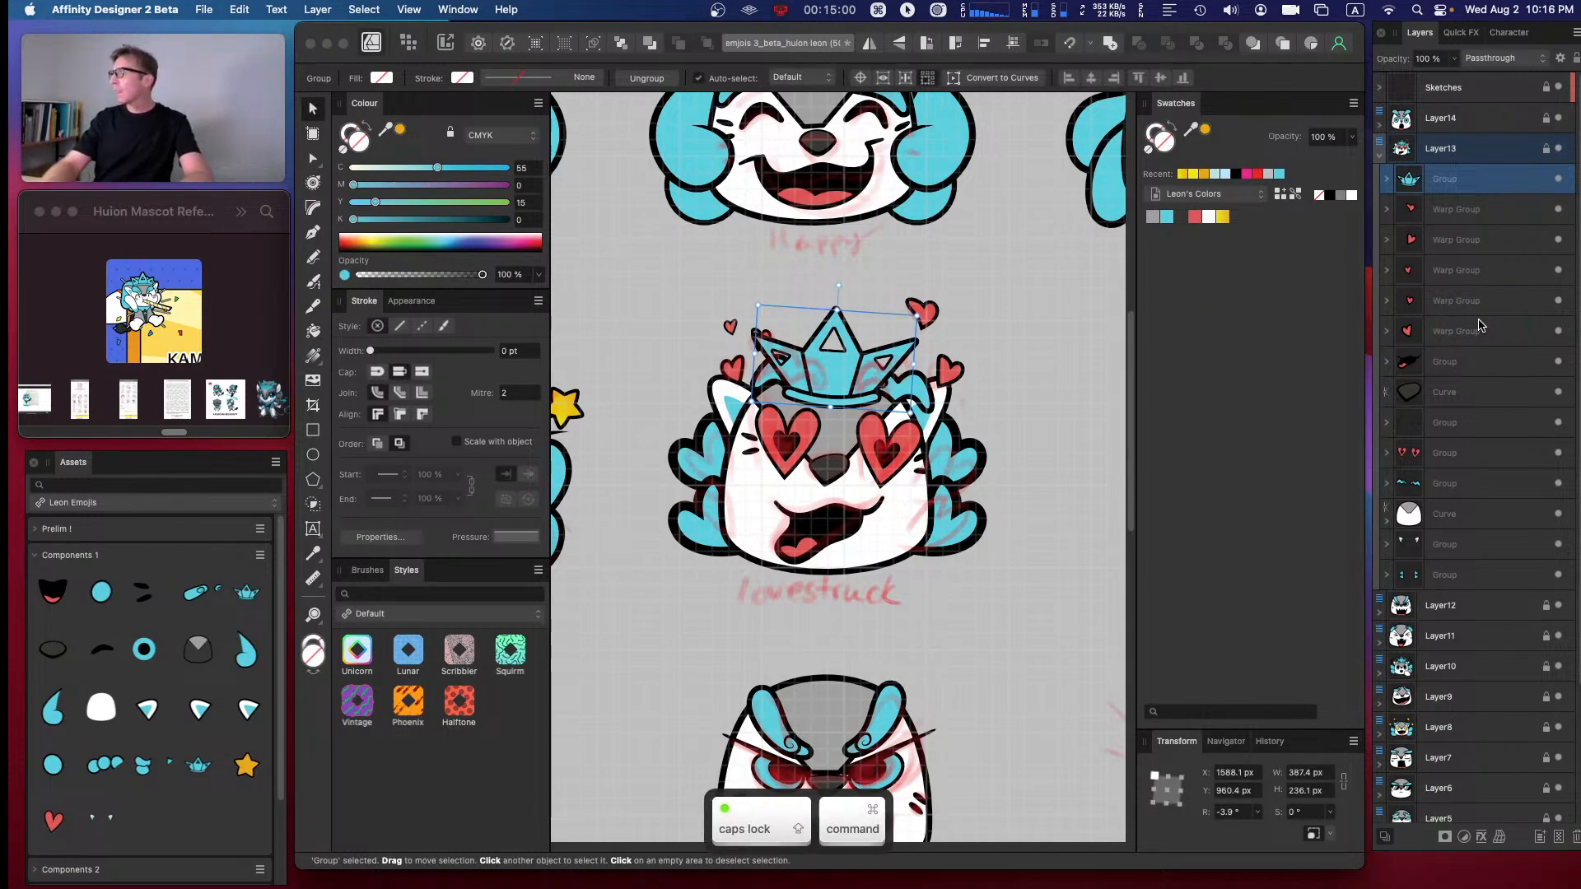
key(super+bracketleft)
key(super+bracketleft)
key(super+bracketleft)
key(super+bracketleft)
key(super+bracketleft)
key(super+bracketleft)
key(super+bracketleft)
key(super+bracketleft)
key(super+bracketleft)
key(super+bracketleft)
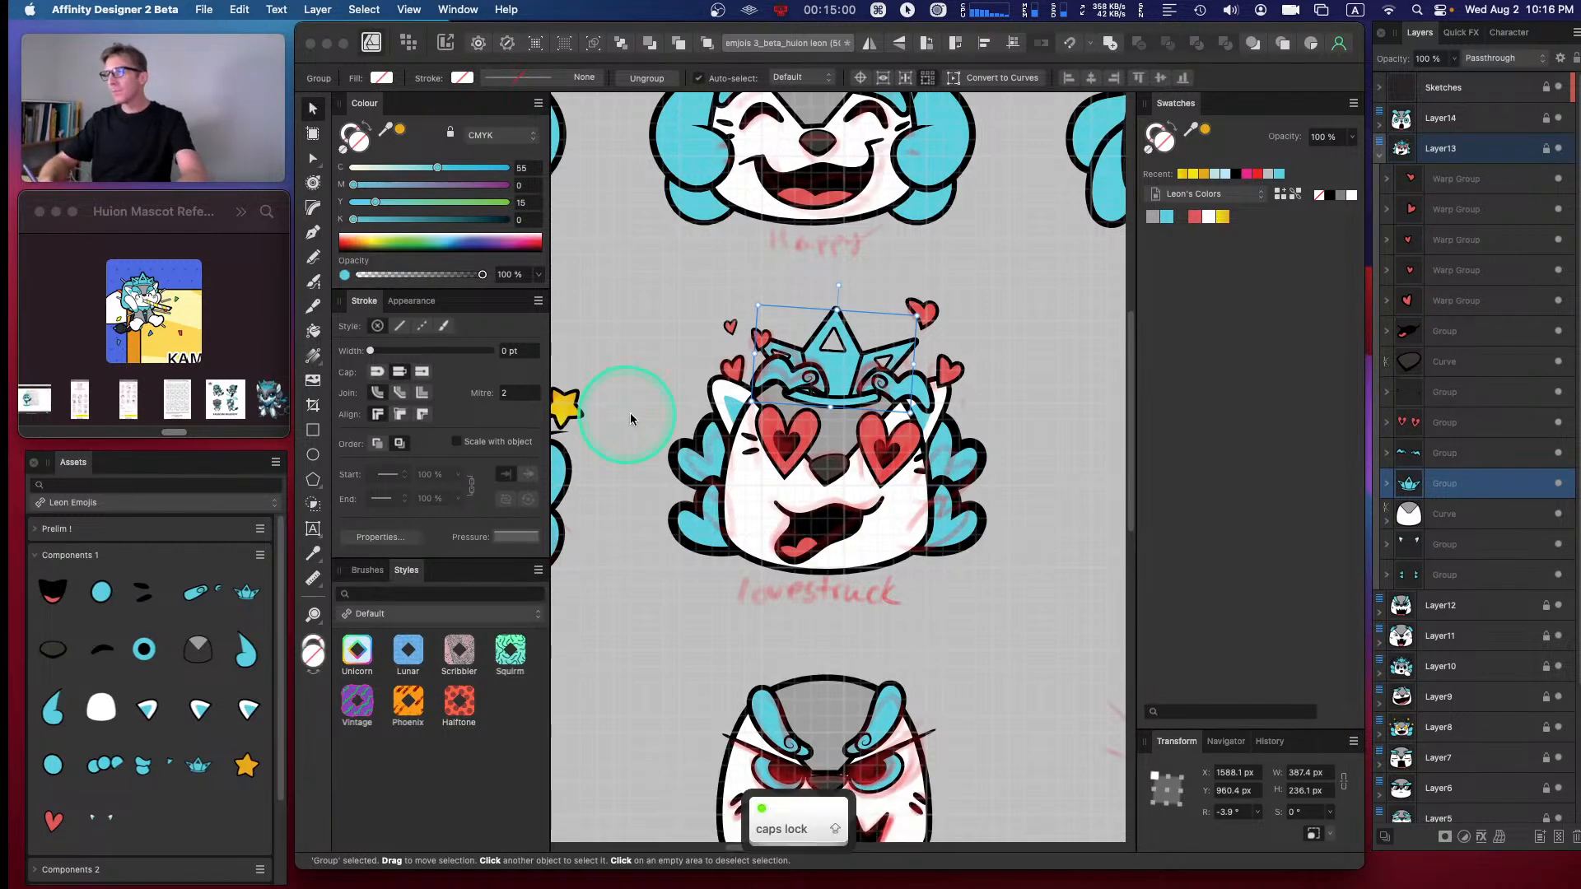
- Rotate the lovestruck crown to -14.1°, shrink it to about 349.5 × 213 px, and seat it on top of the head
mouse_move(837, 287)
mouse_down()
mouse_move(853, 264)
mouse_move(852, 288)
mouse_up()
mouse_move(857, 346)
mouse_down()
mouse_move(929, 324)
mouse_move(865, 357)
mouse_up()
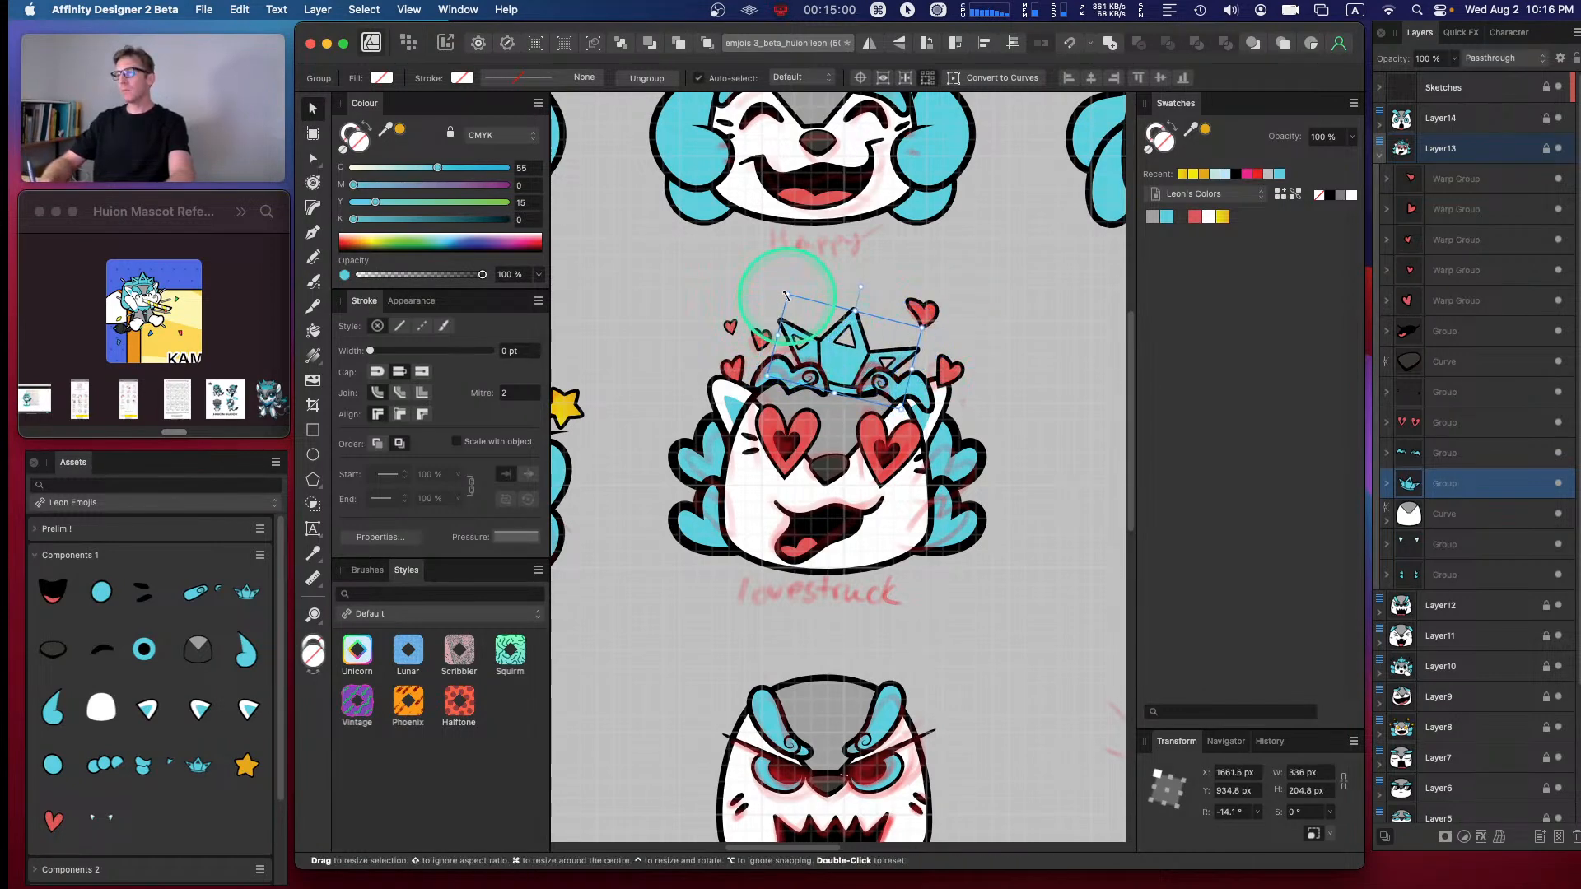
drag(783, 290, 782, 289)
drag(845, 350, 849, 353)
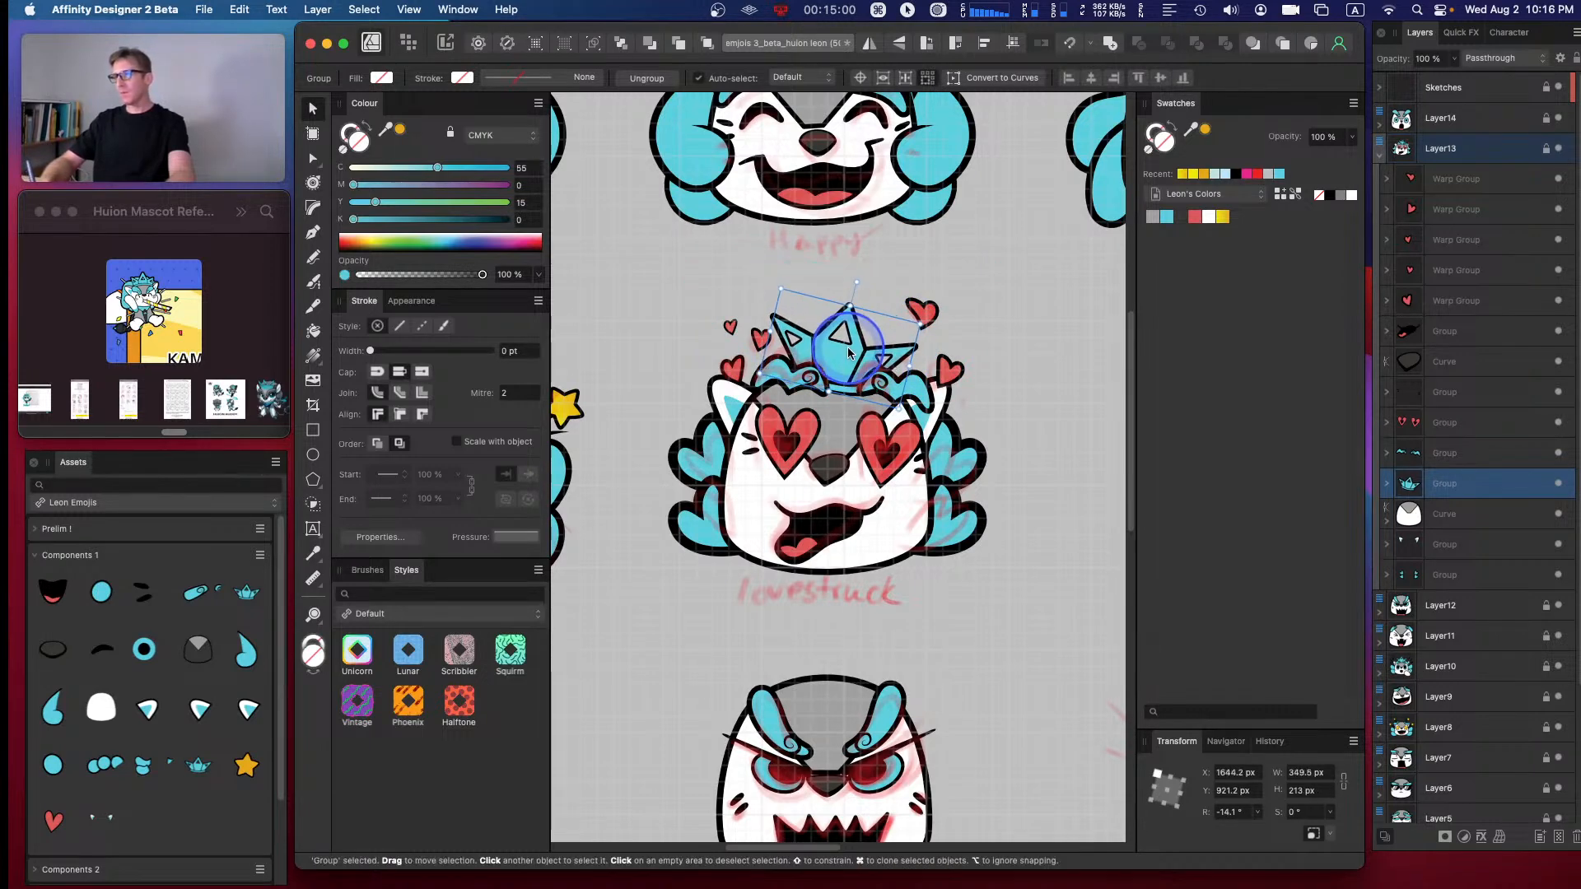
click(1059, 312)
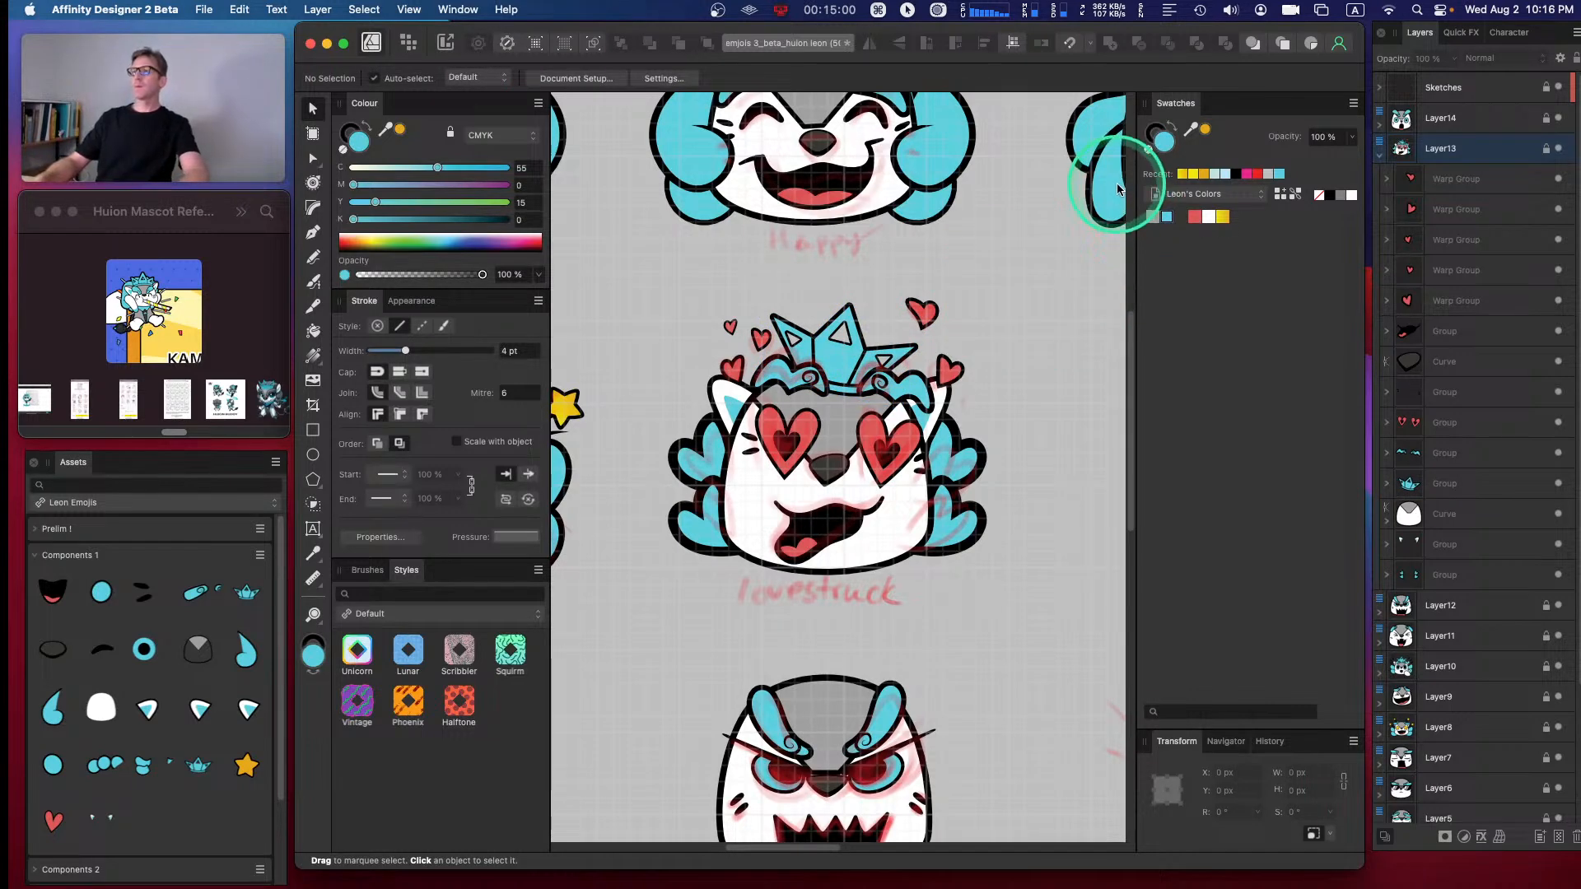
- Collapse Layer13 and place the crown asset in Layer8 on the awestruck emoji's head
key(super+0)
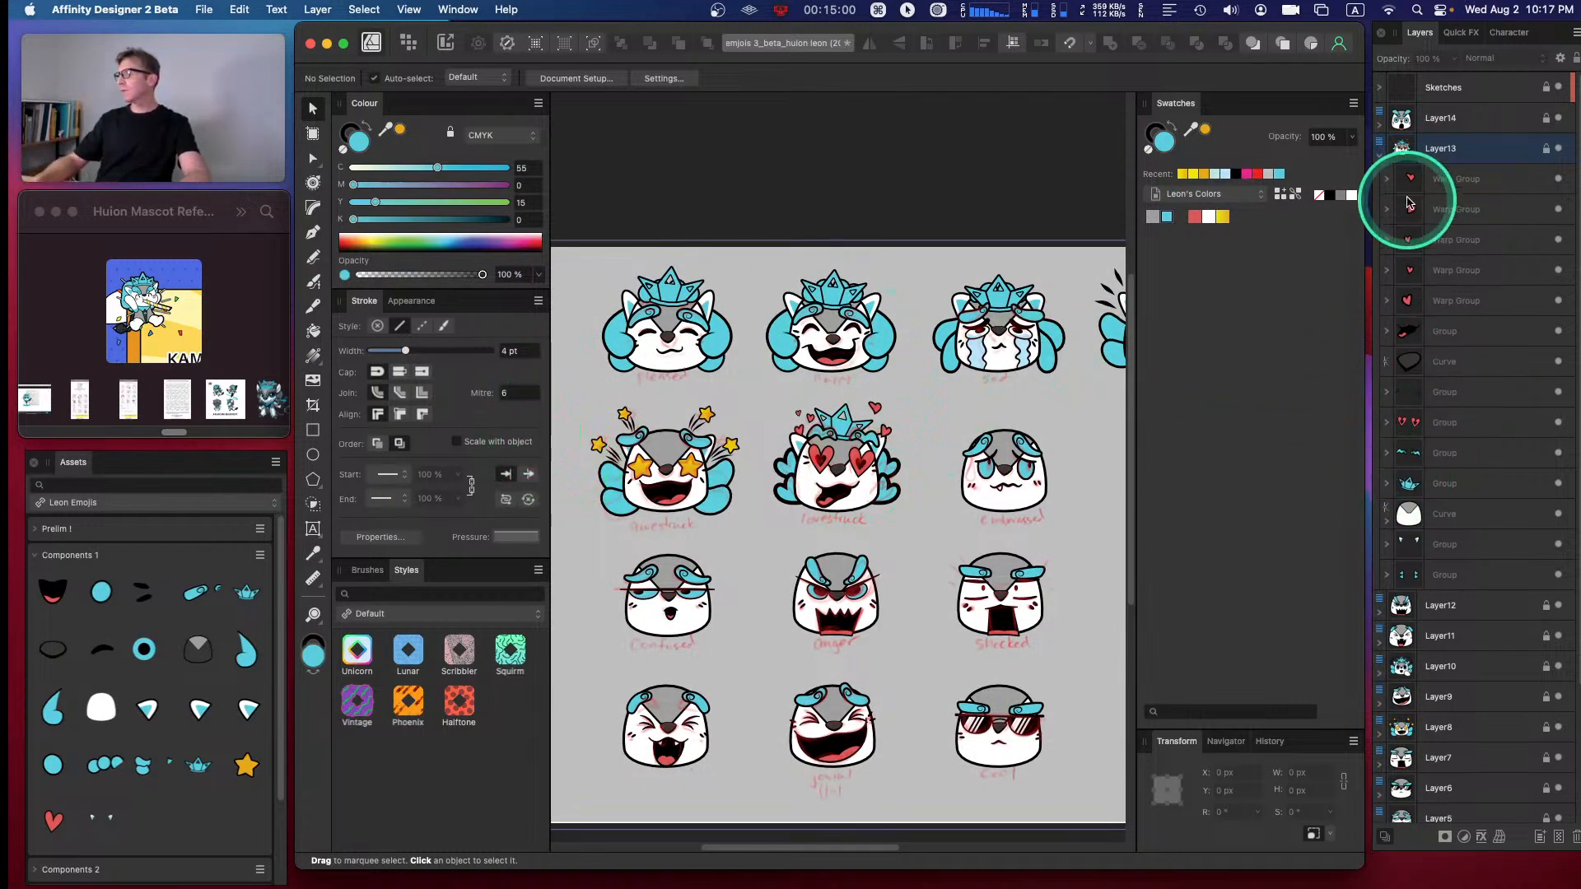
click(1380, 163)
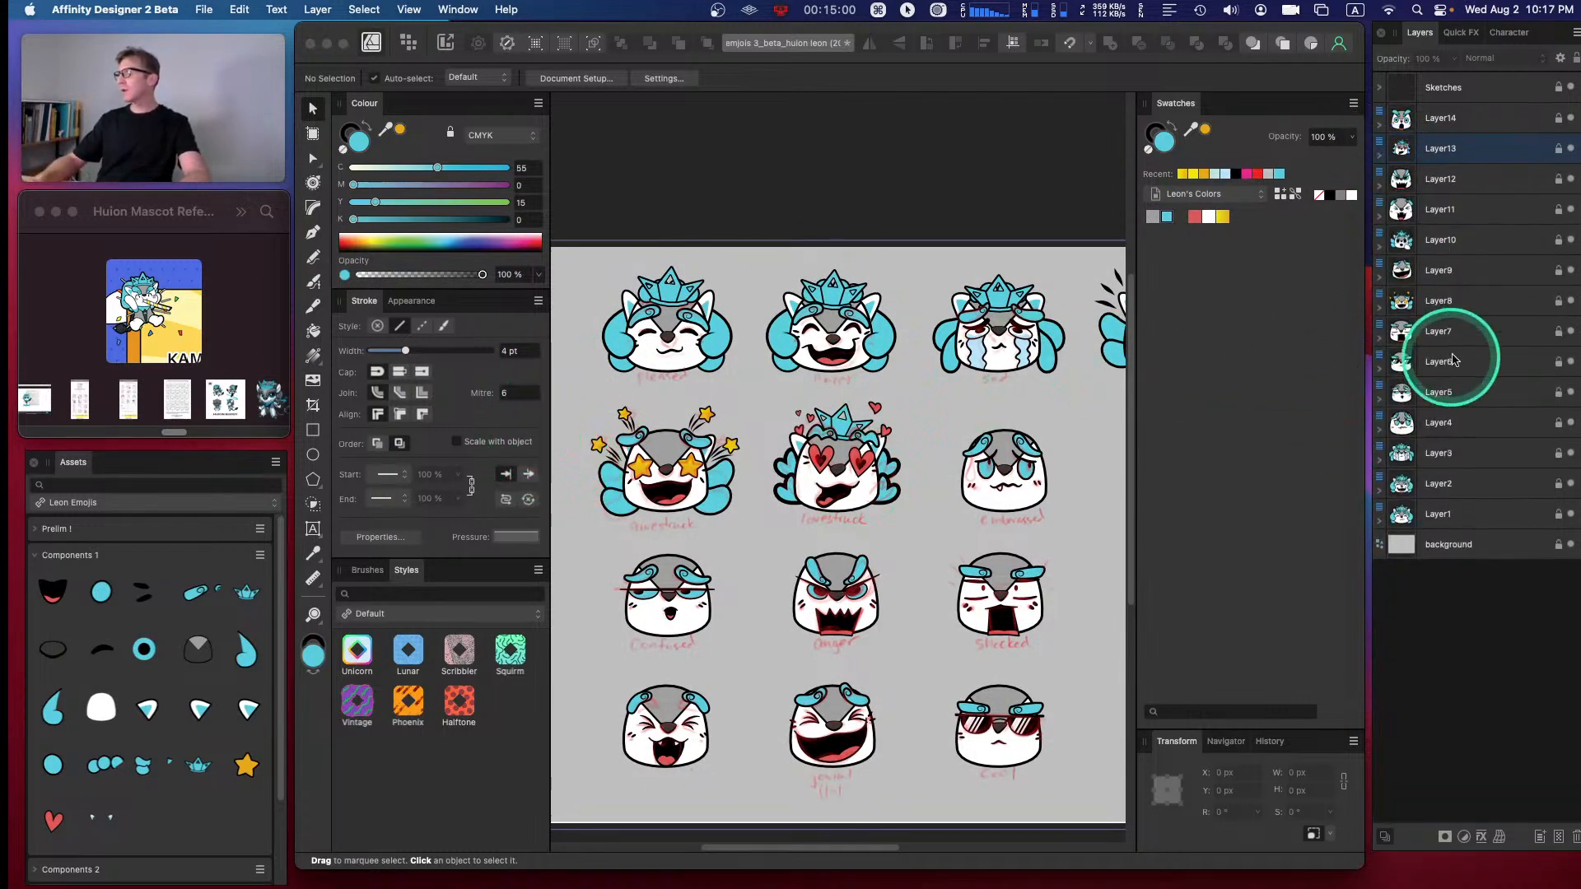
click(1450, 300)
key(Caps_Lock)
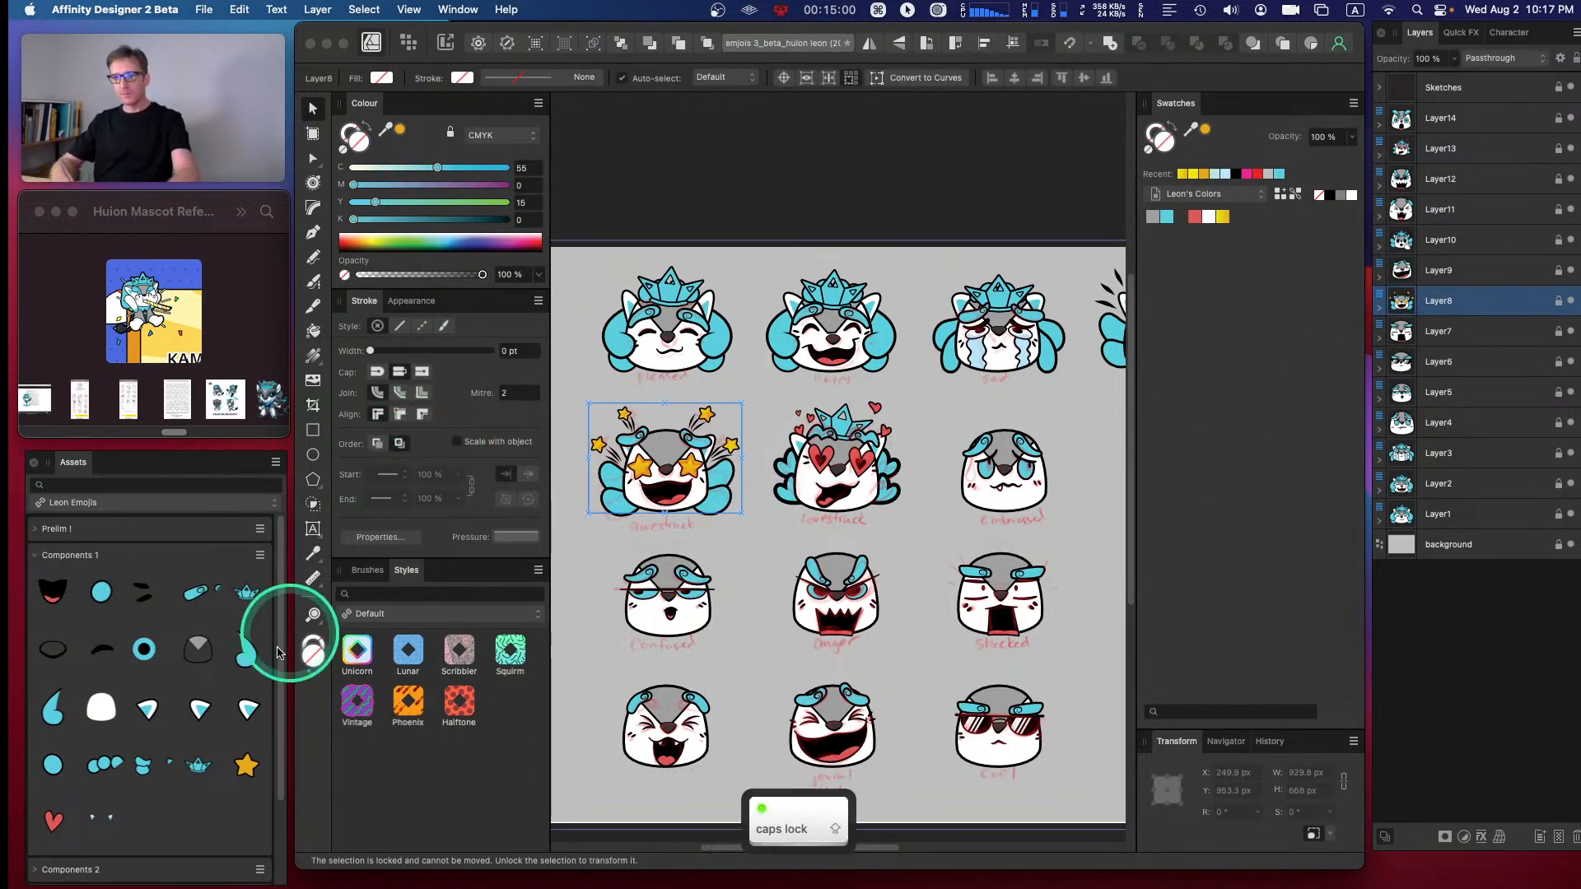
drag(434, 547, 669, 434)
key(super+equal)
key(super+equal)
key(super+equal)
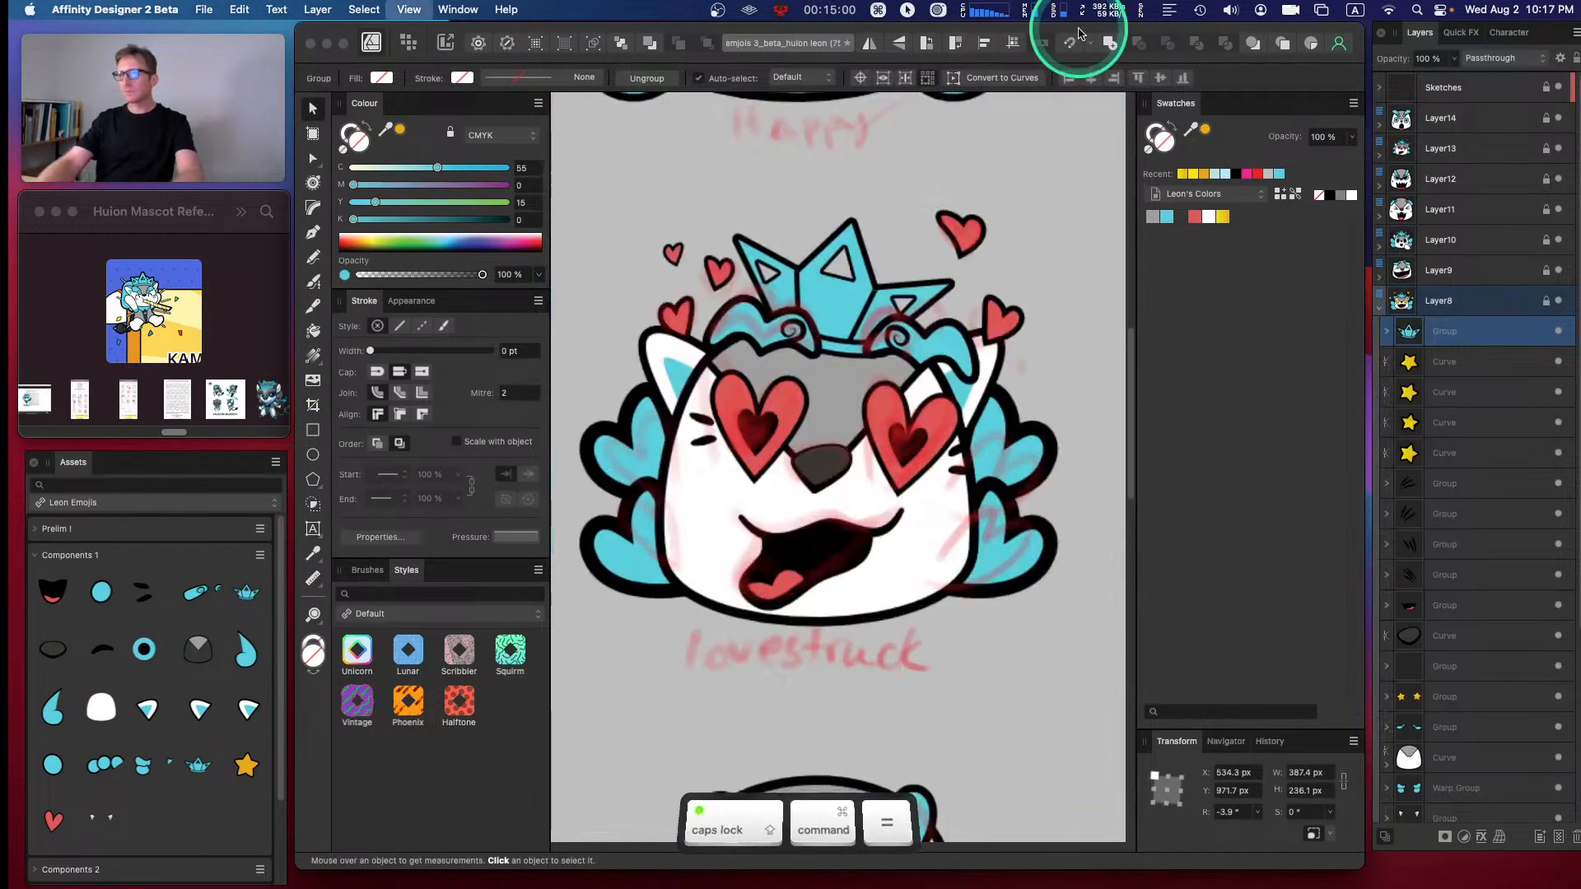
key(space)
drag(698, 391, 1252, 390)
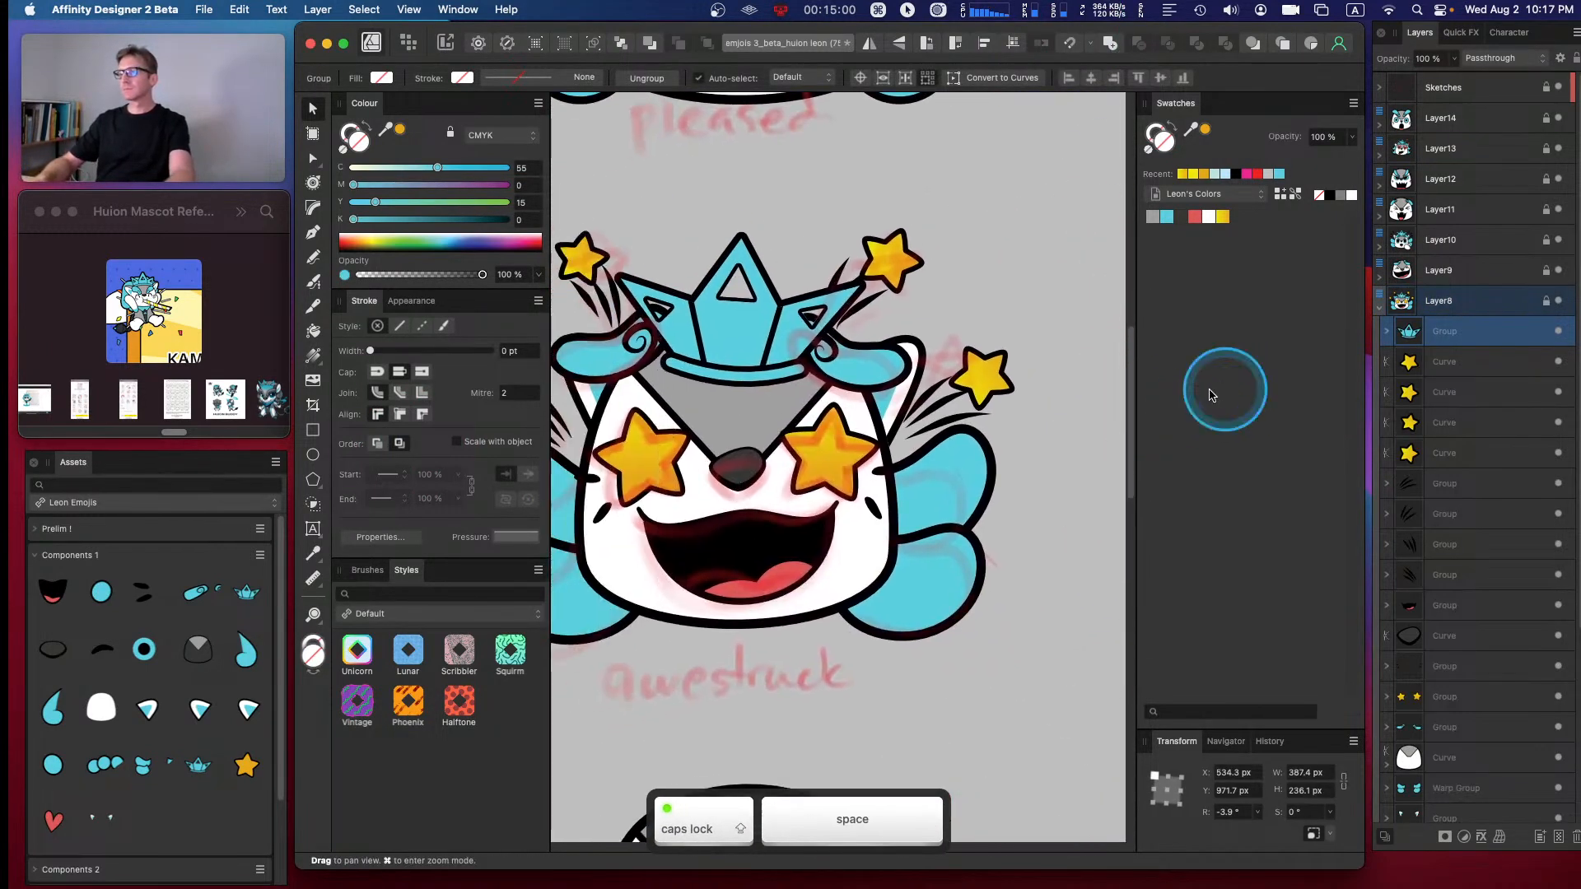
- Rotate the awestruck crown to 5.4° and position it on the head at about X 498.9, Y 1005.3 px
click(729, 340)
click(1445, 331)
drag(739, 216, 728, 214)
drag(749, 284, 744, 283)
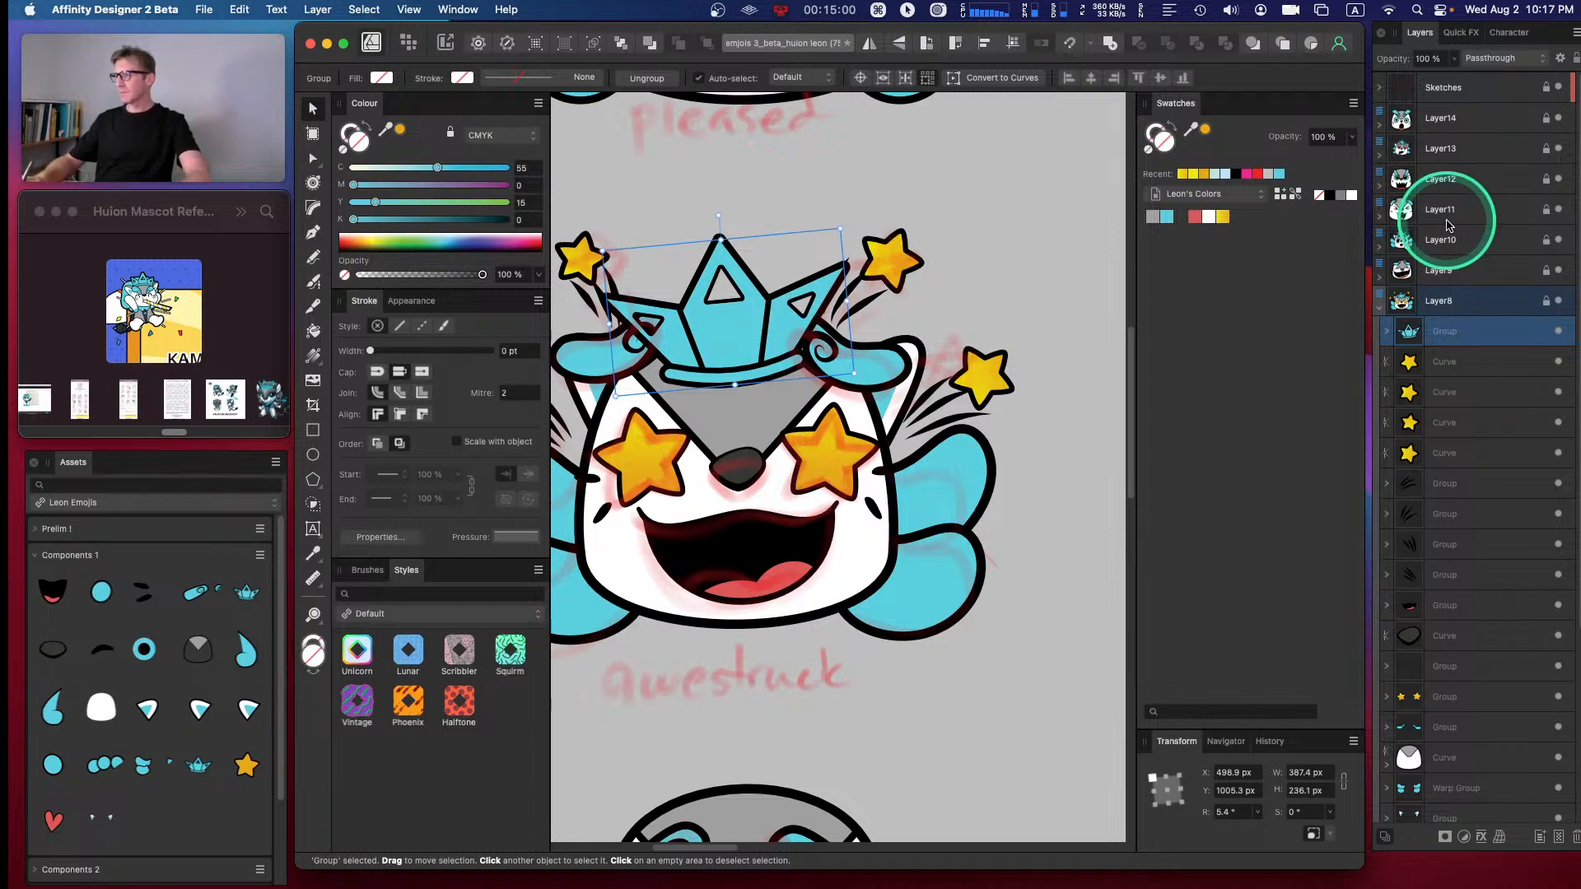
- Send the awestruck crown backward until it sits behind the cyan brow curls and directly above the face curve
key(super+bracketleft)
key(super+bracketleft)
key(super+bracketleft)
key(super+bracketleft)
key(super+bracketleft)
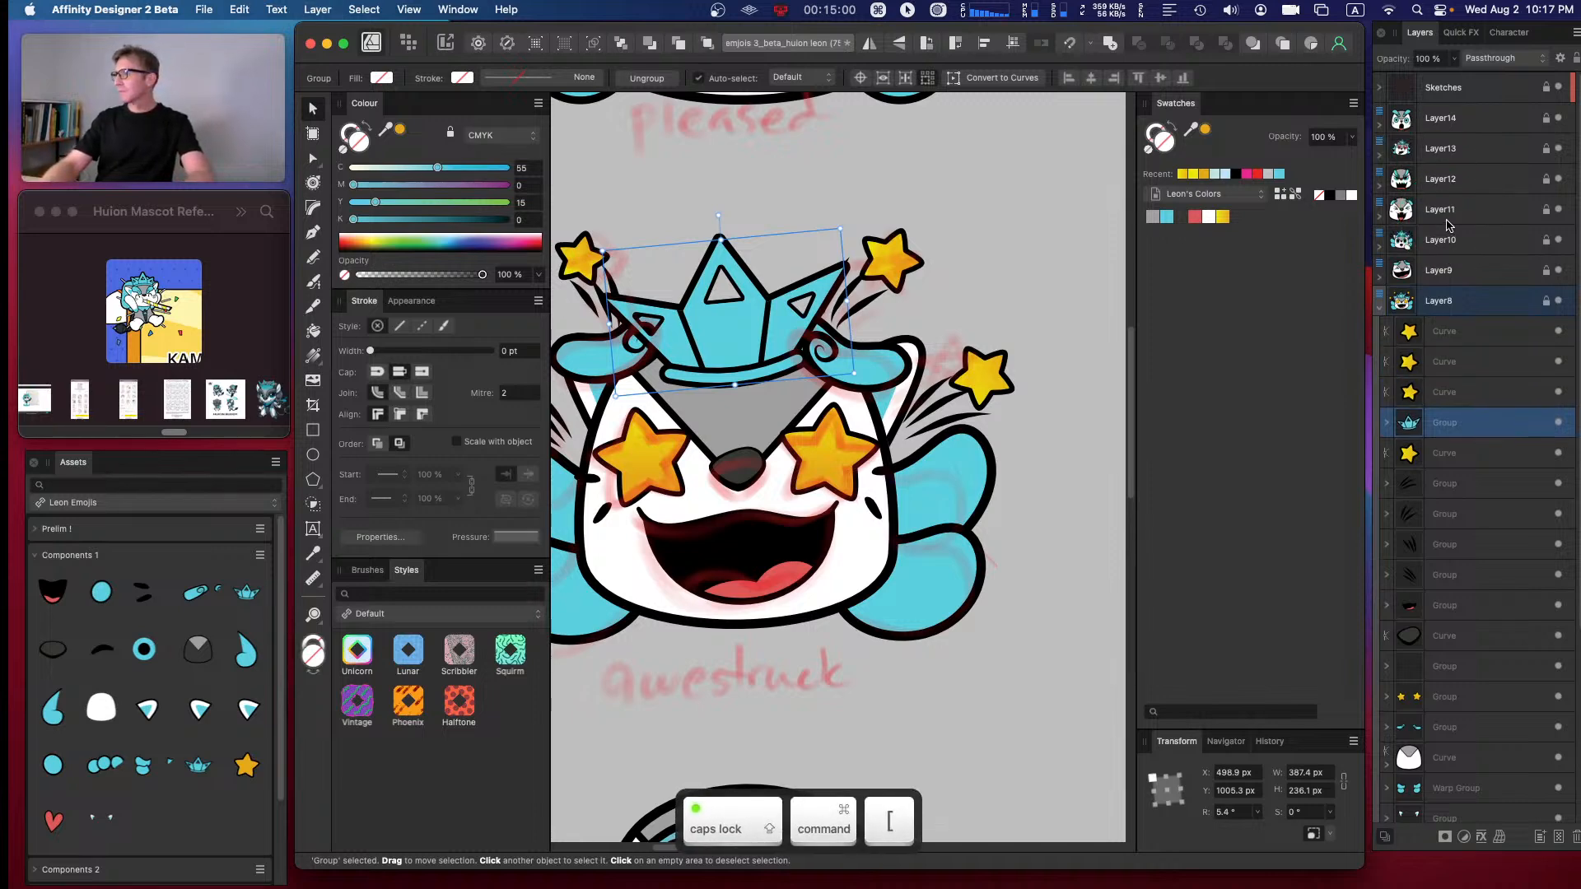
key(super+bracketleft)
key(super+bracketleft)
key(super+bracketleft)
key(super+bracketleft)
key(super+bracketleft)
key(super+bracketleft)
key(super+bracketleft)
key(super+bracketleft)
key(super+bracketleft)
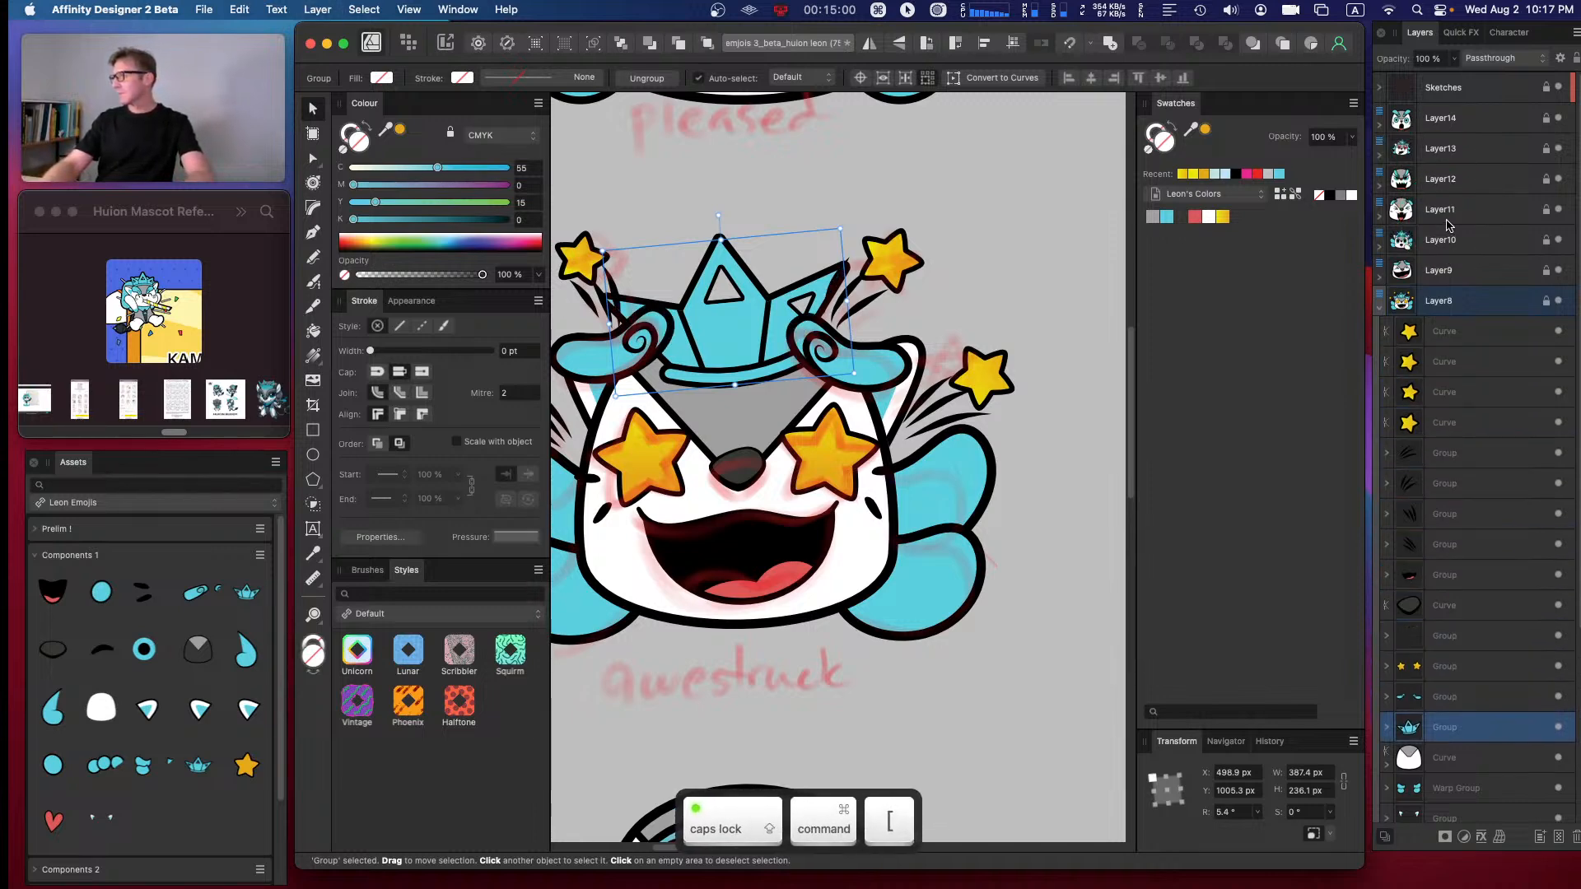
- Add the row of blue circles asset to the awestruck emoji and send it backward until it sits behind the face curve
key(super+bracketright)
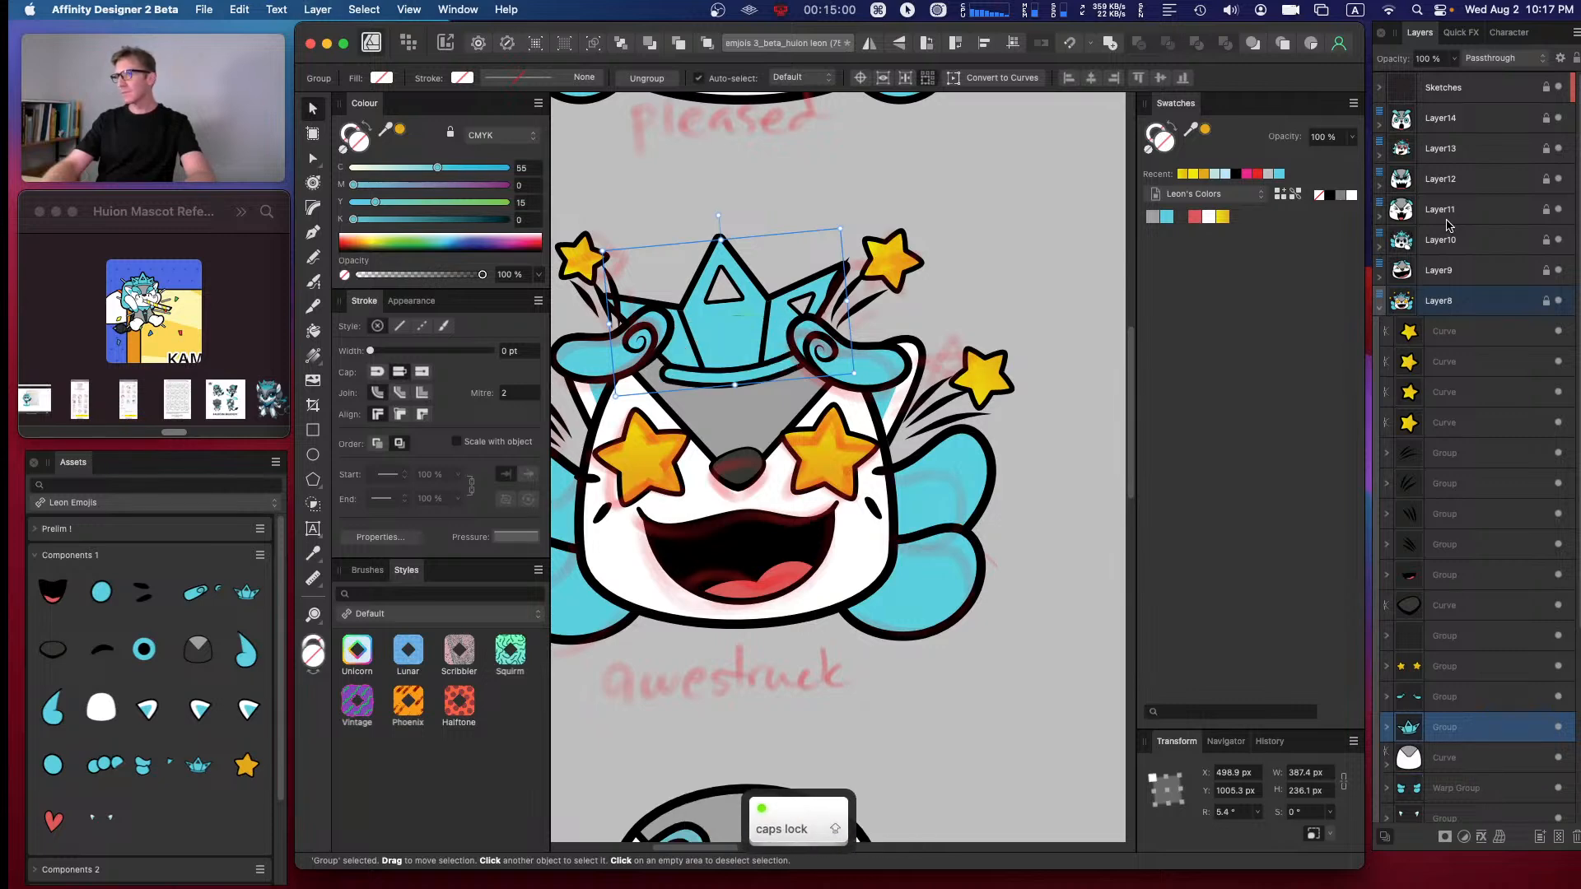
click(106, 765)
drag(136, 729, 725, 352)
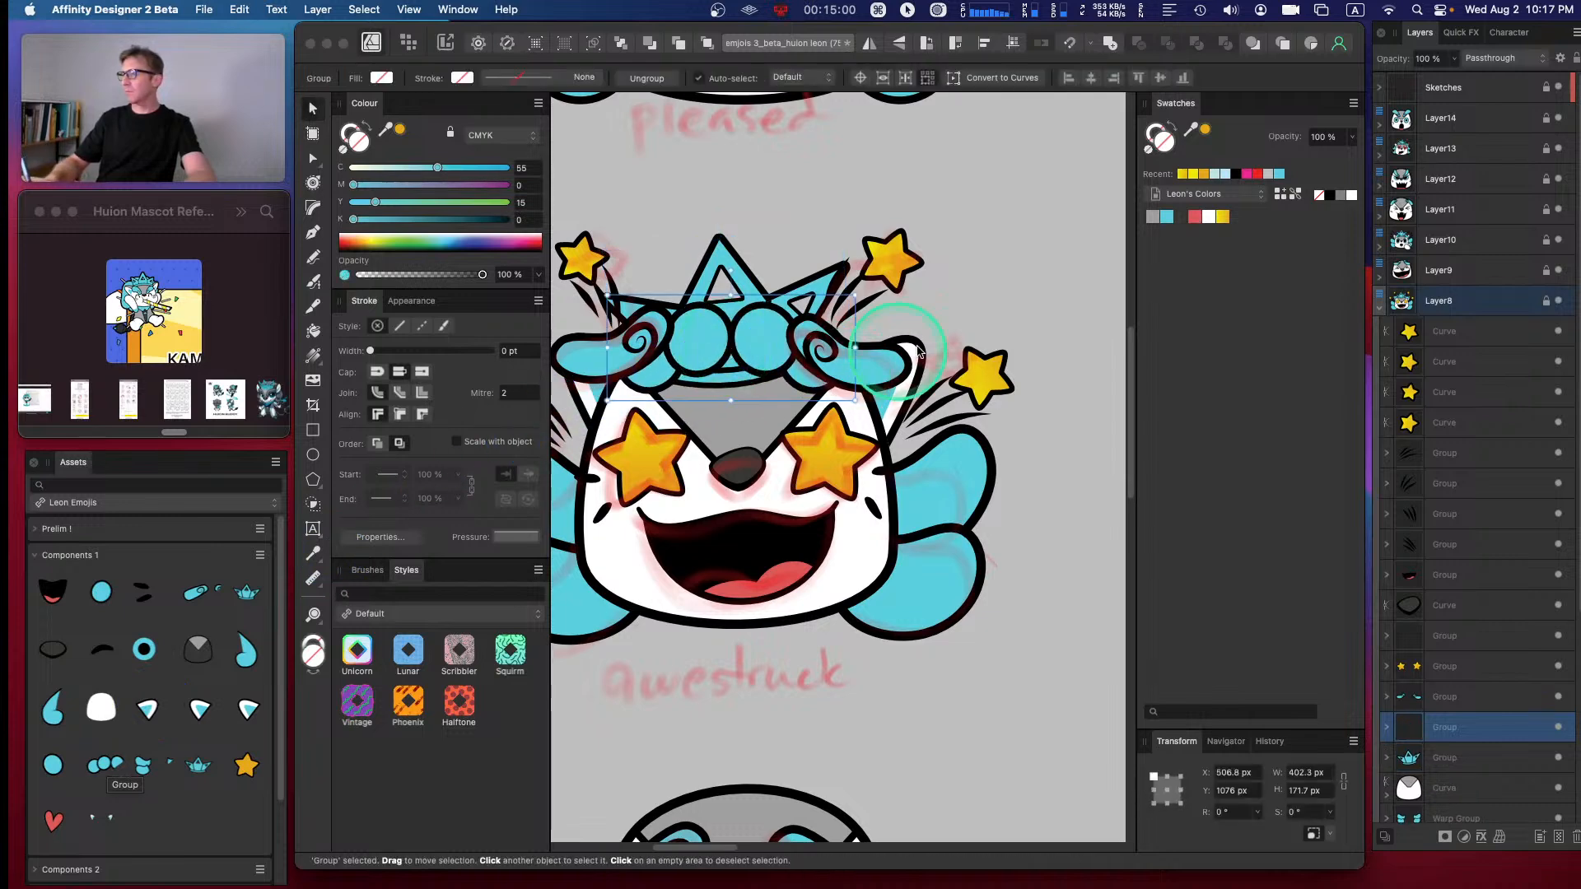
key(Caps_Lock)
key(super+bracketleft)
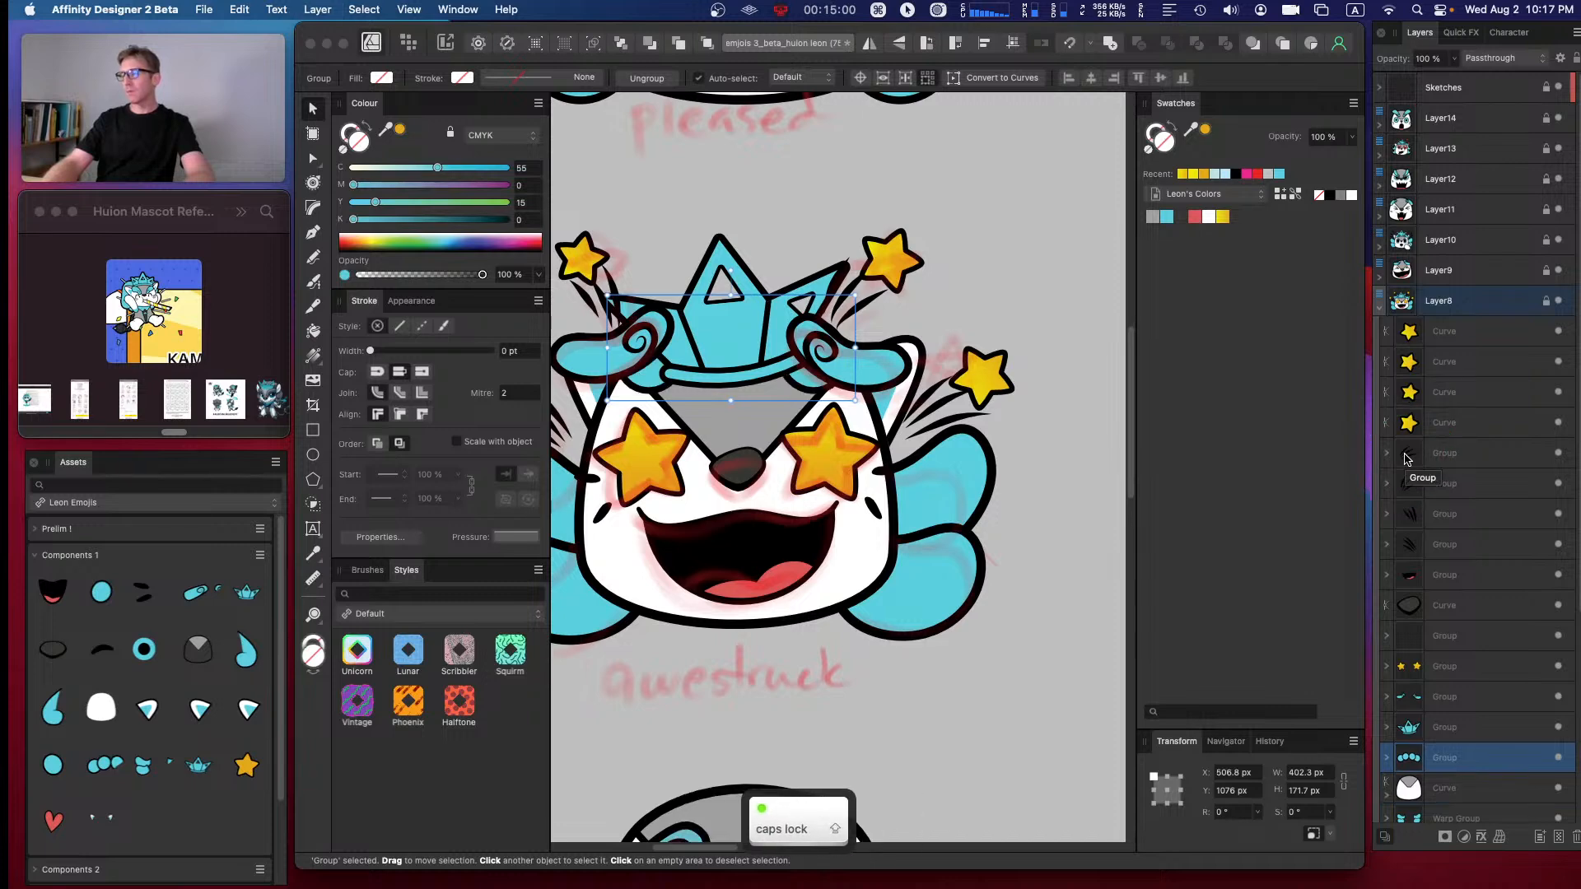
key(super+bracketleft)
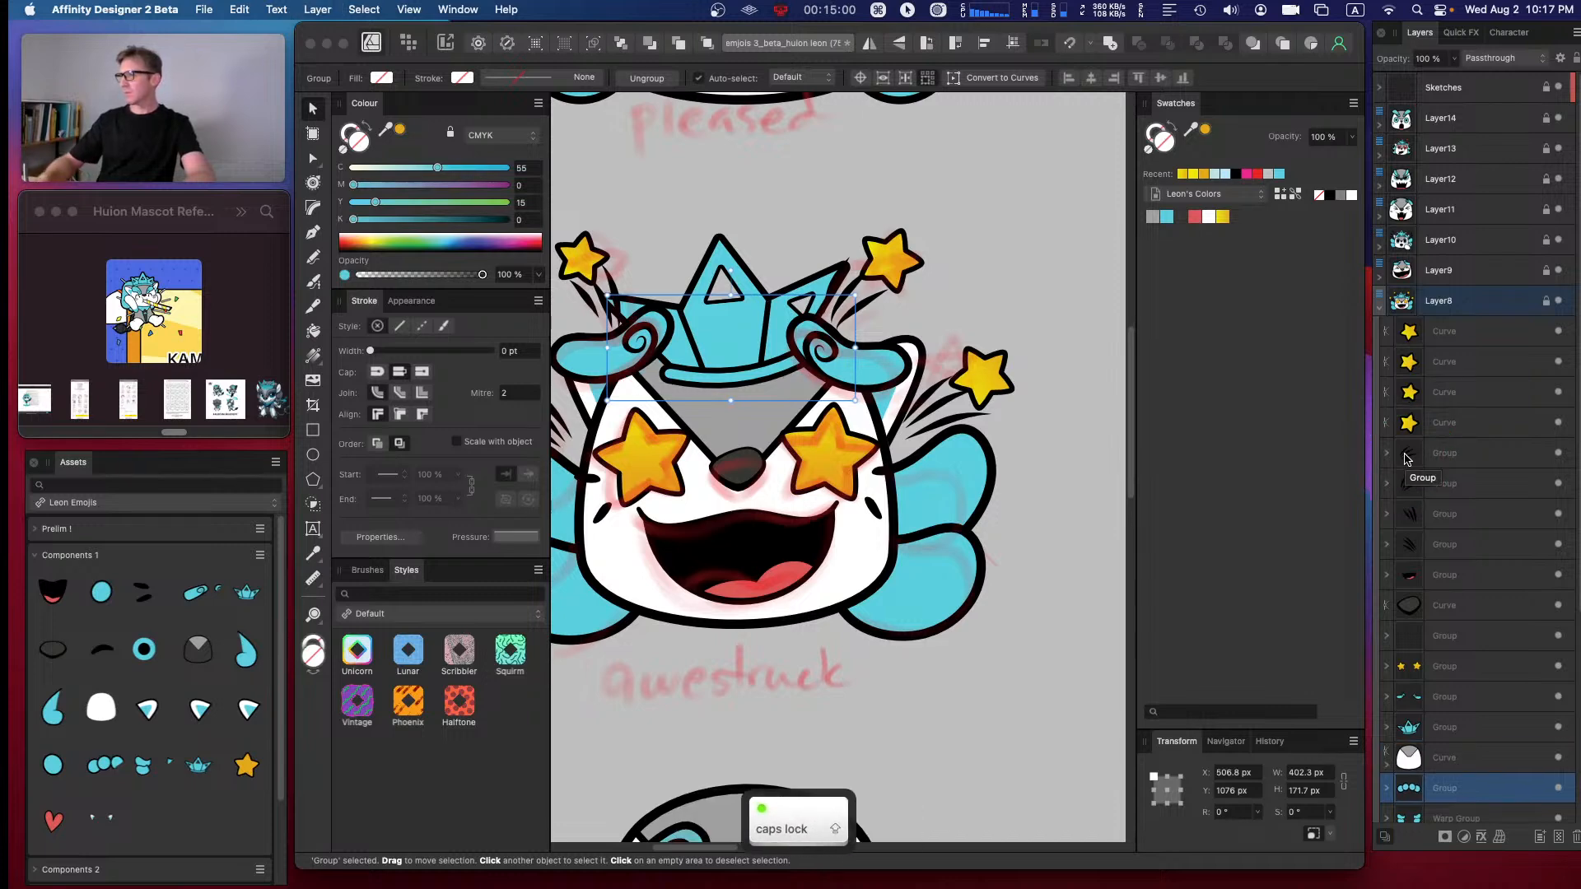
- Raise the row of blue circles behind the awestruck head to about Y 1052 px
key(Up)
key(Up)
key(Up)
key(Up)
key(Up)
key(Up)
key(Up)
key(Up)
key(Up)
key(Up)
key(Up)
key(Up)
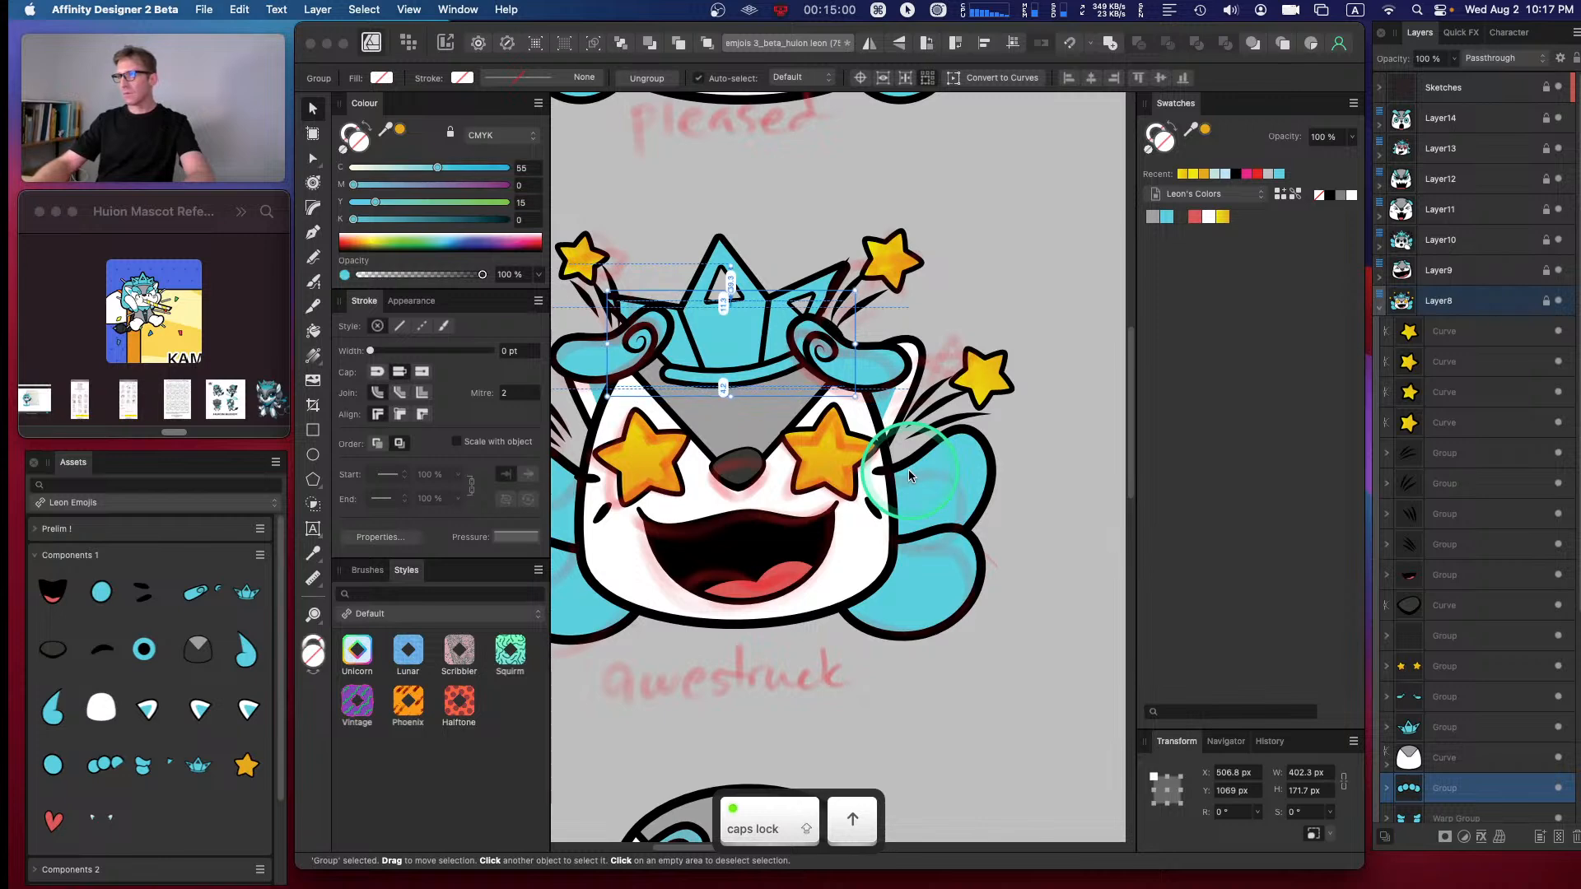
key(Up)
key(Up)
key(Up)
key(Up)
key(Up)
key(Up)
key(Up)
key(Up)
key(Up)
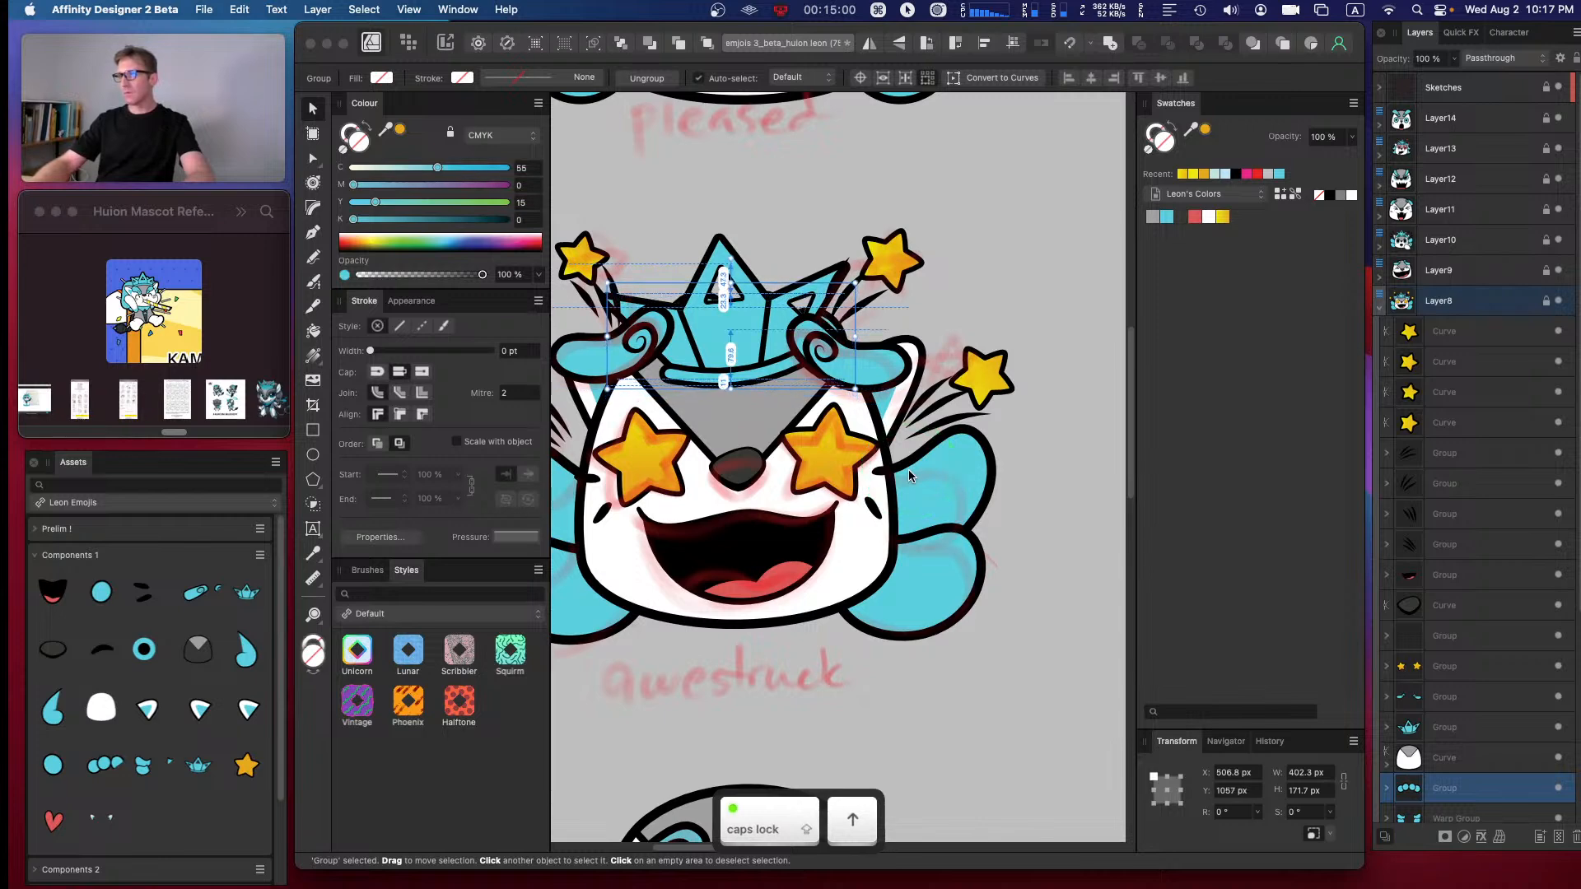
key(Up)
key(Up)
key(Up)
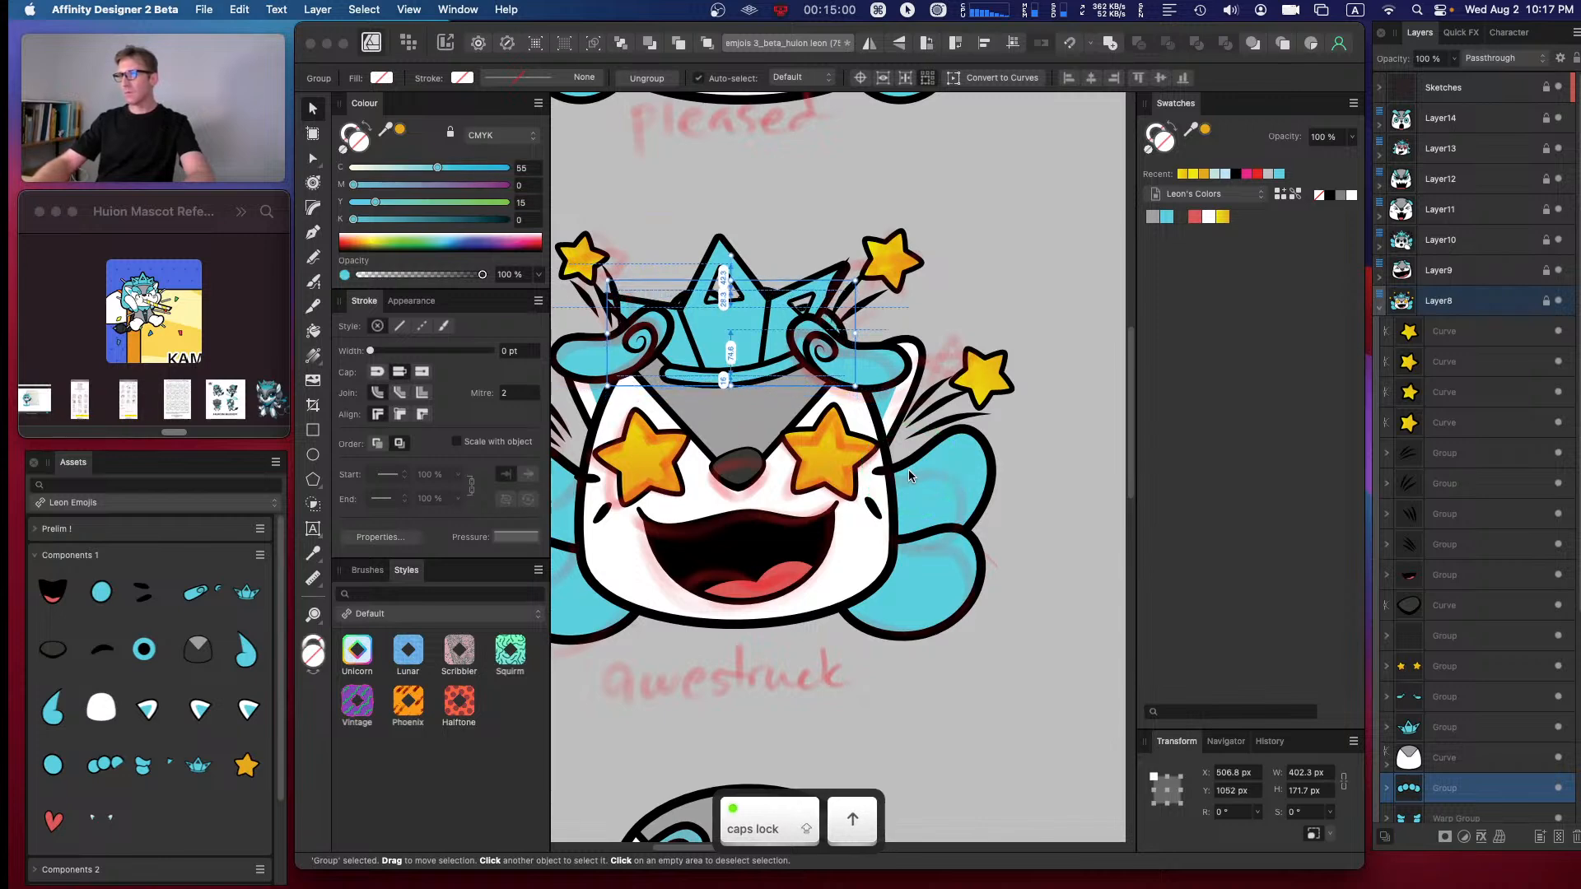
- Raise the awestruck crown to about X 499.7, Y 974.9 px and deselect it
click(1443, 729)
drag(722, 348, 724, 325)
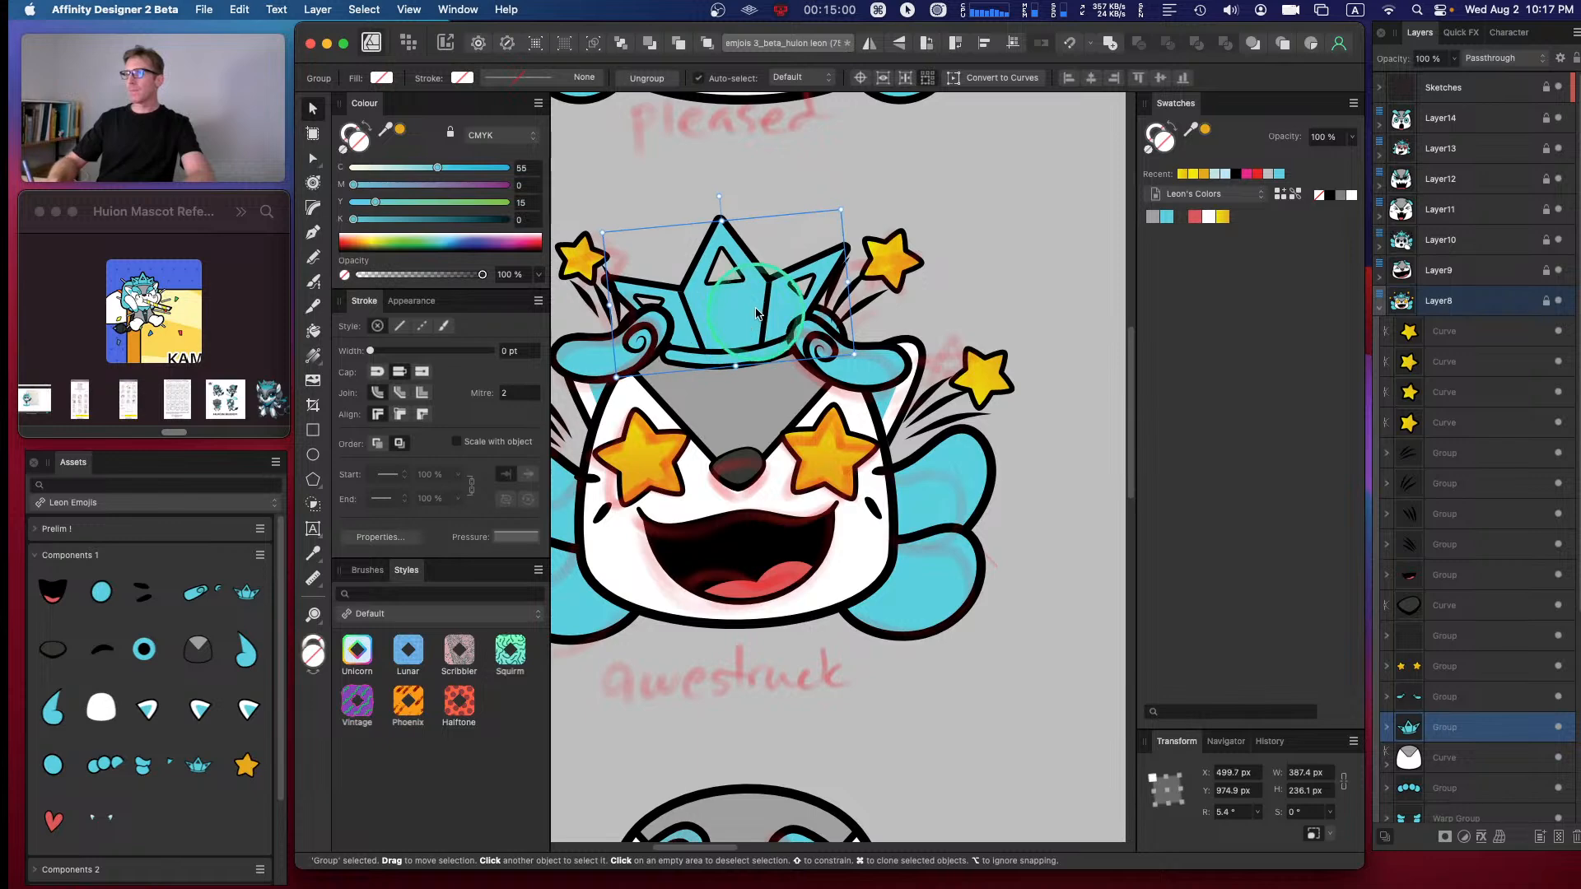
click(806, 187)
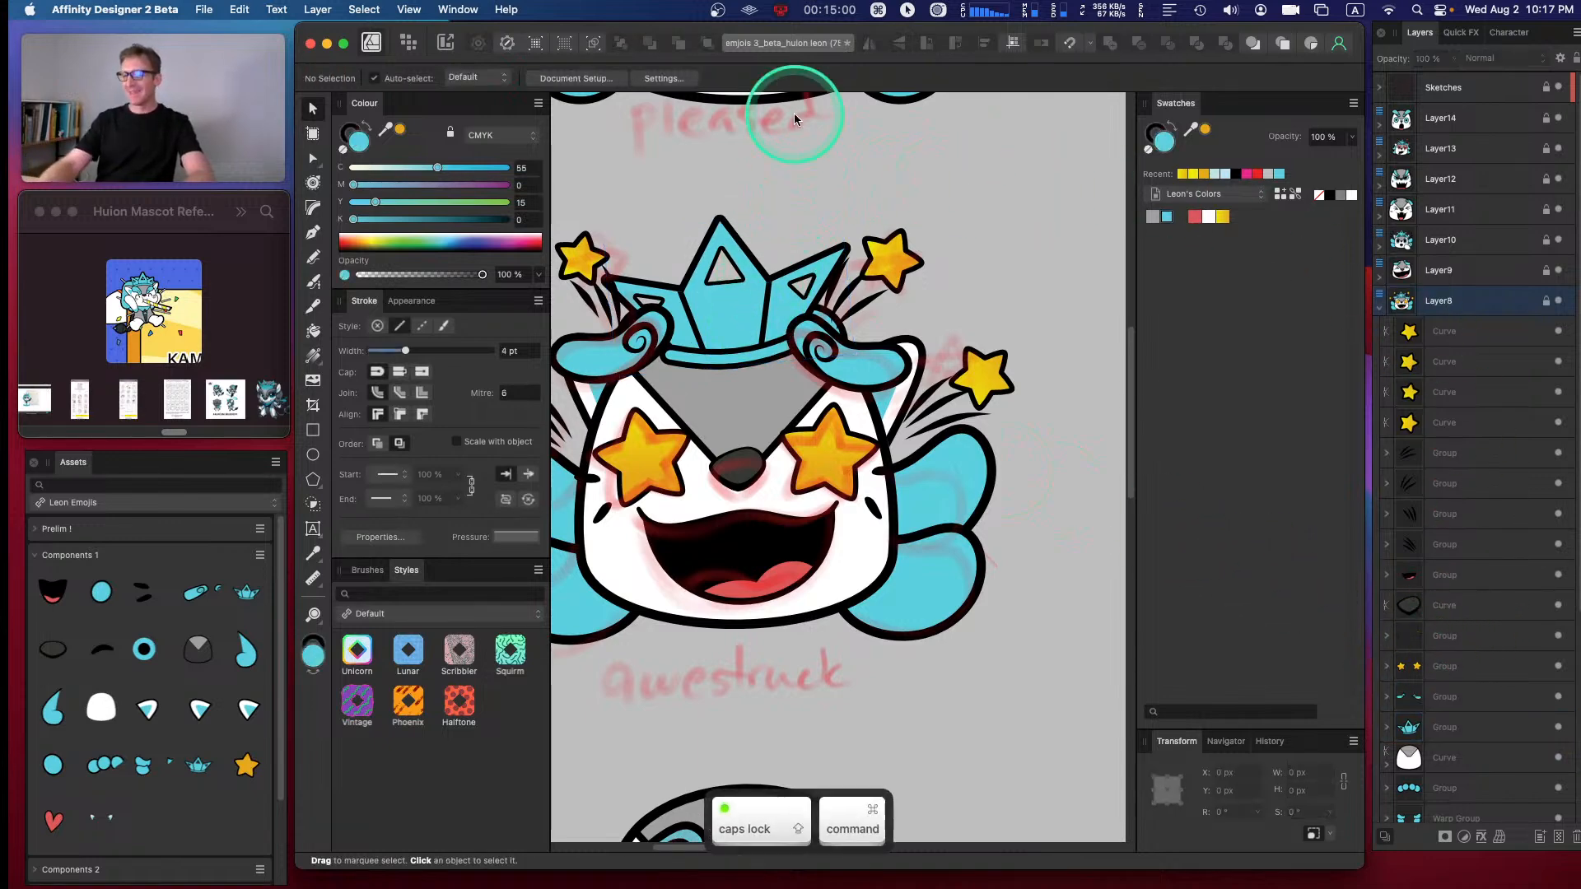
- Place the paired ears asset on the embarrassed emoji, lined up with the sides of its head at about X 2406.2, Y 1107 px
key(super+minus)
key(super+minus)
key(super+minus)
key(super+minus)
key(super+minus)
drag(997, 354, 815, 329)
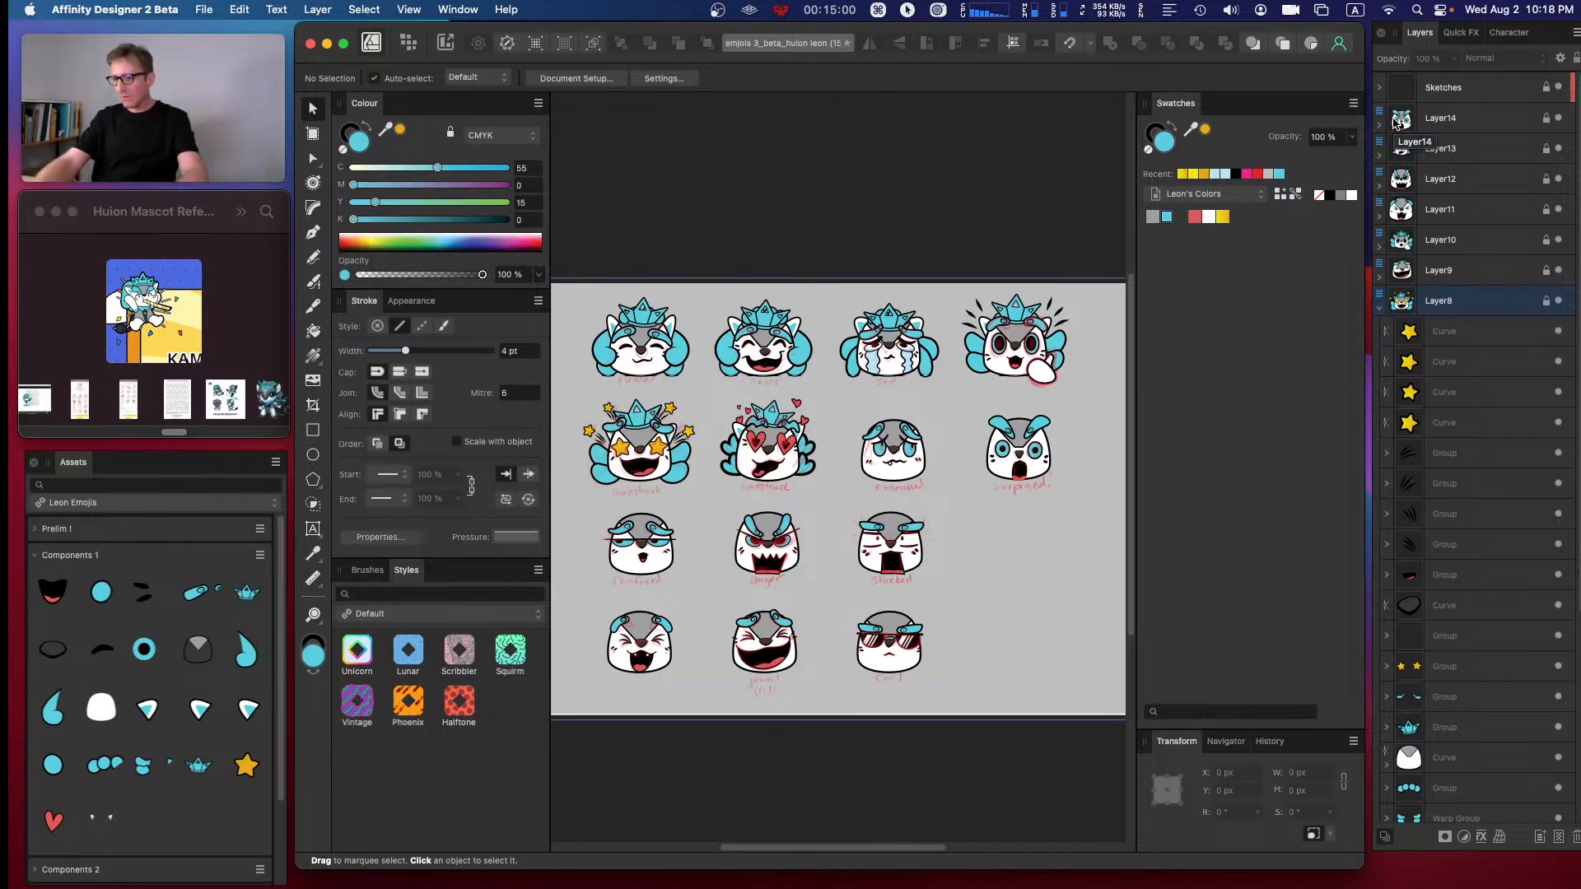
key(super+equal)
key(super+equal)
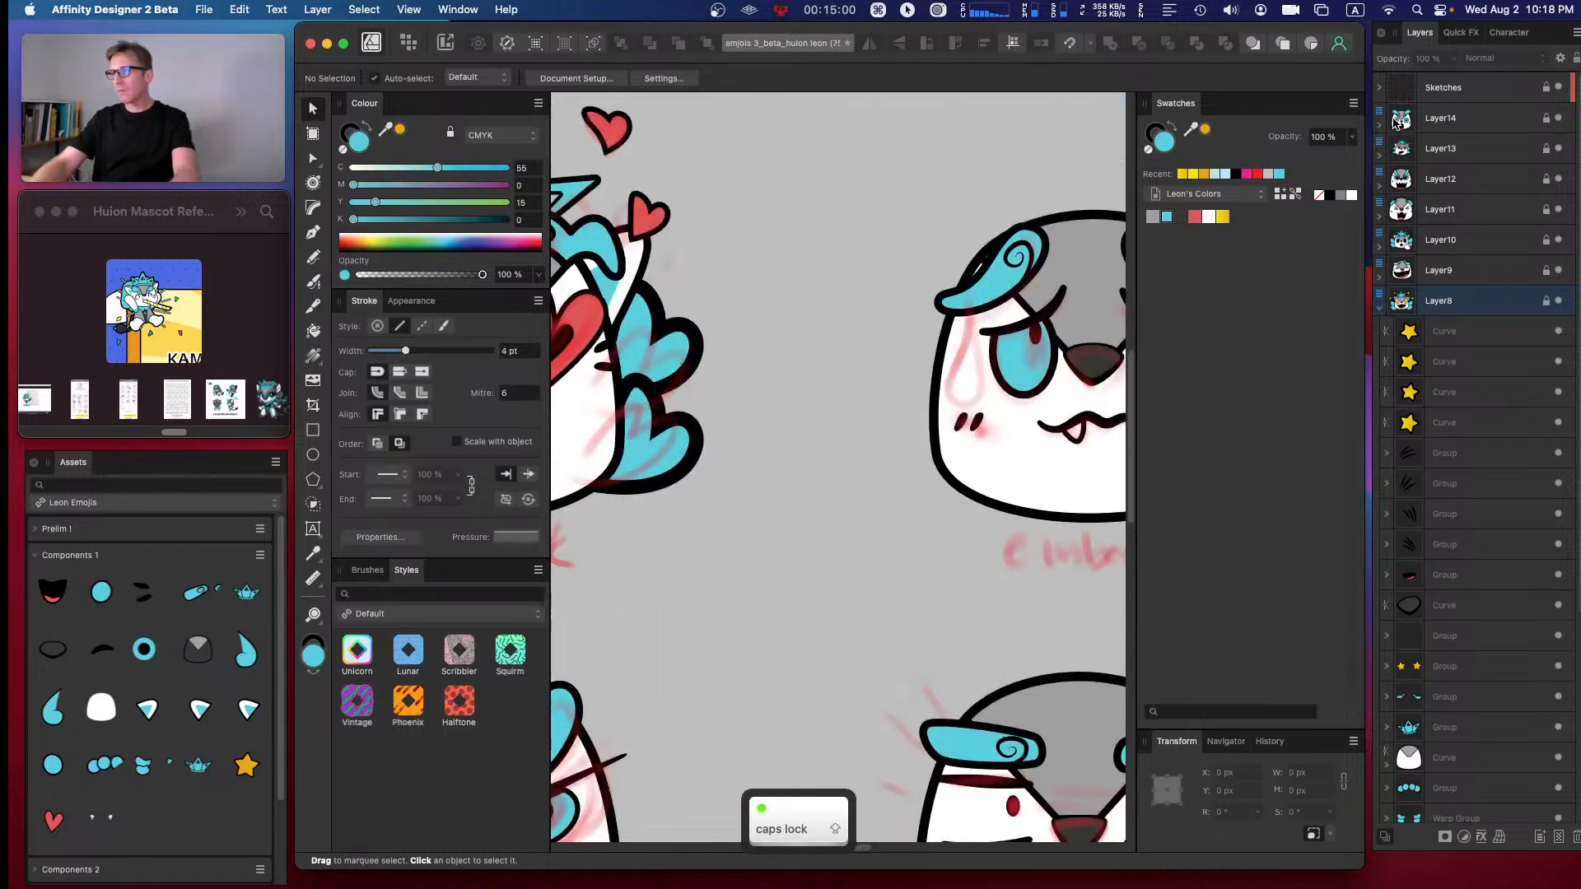
drag(762, 317, 998, 403)
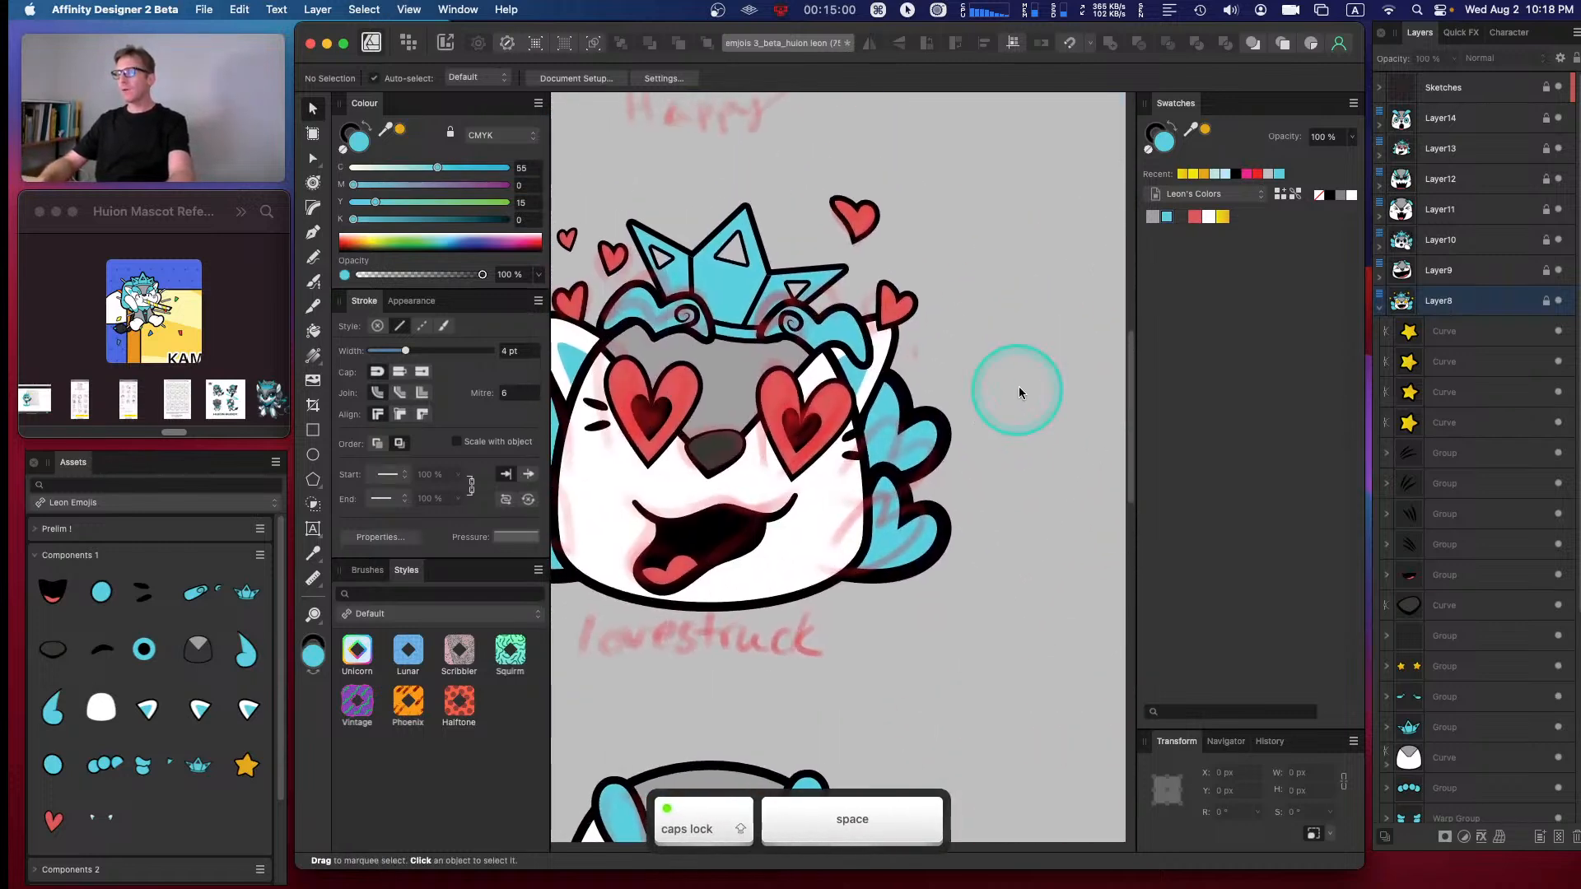
drag(1009, 346, 783, 321)
drag(1058, 321, 774, 297)
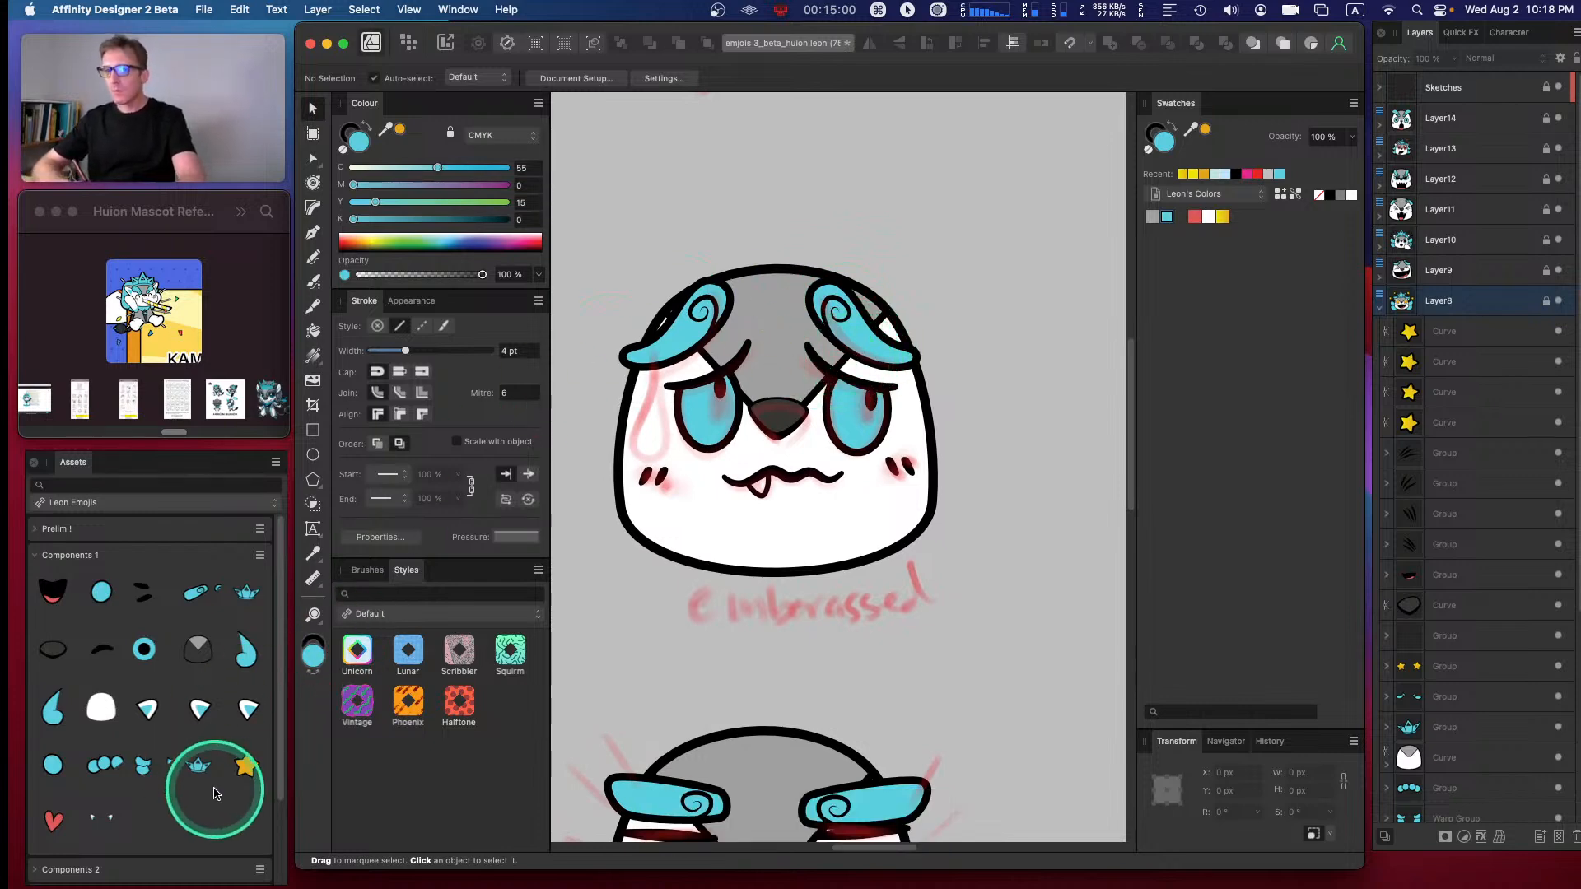
drag(185, 680, 778, 430)
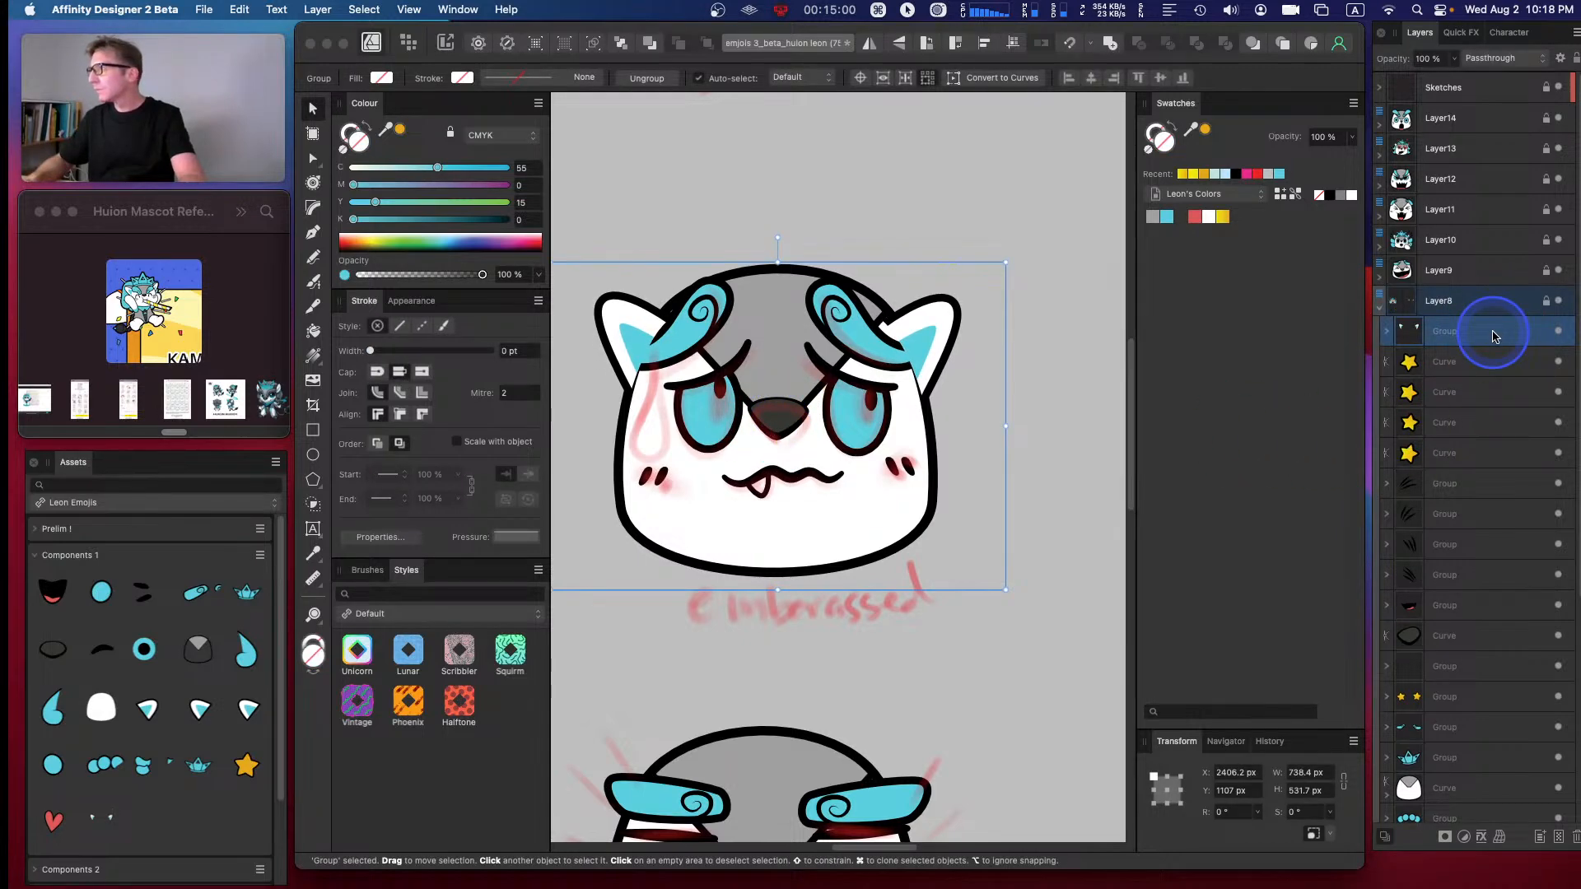
- Move the new ears group out of Layer8 into Layer4 and expand that layer
drag(1496, 329, 1458, 106)
click(1380, 341)
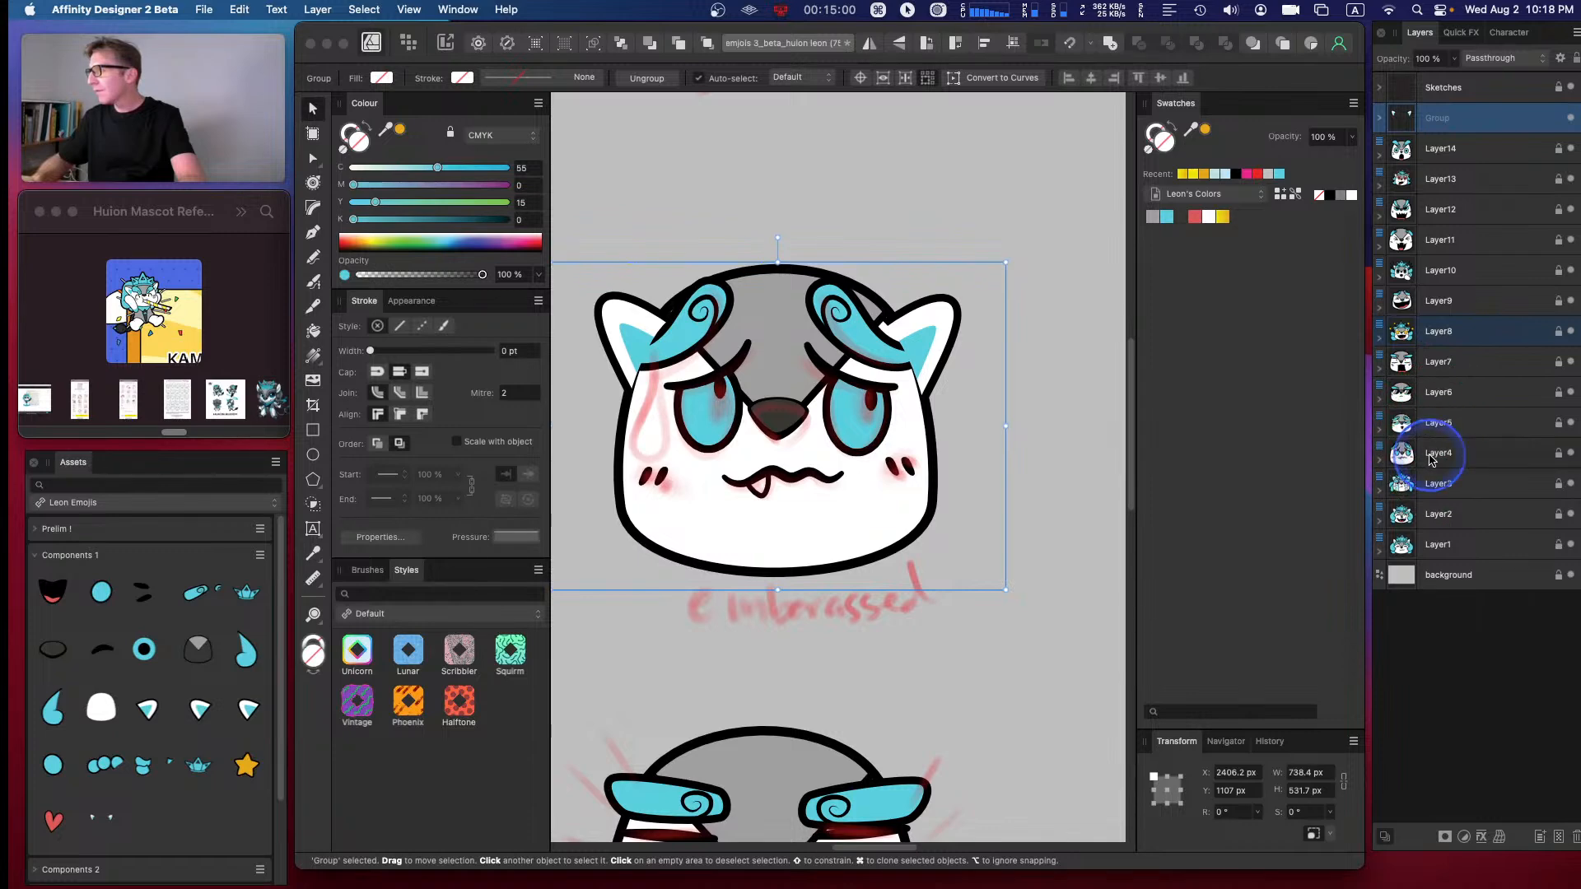
drag(1469, 118, 1388, 445)
click(1380, 432)
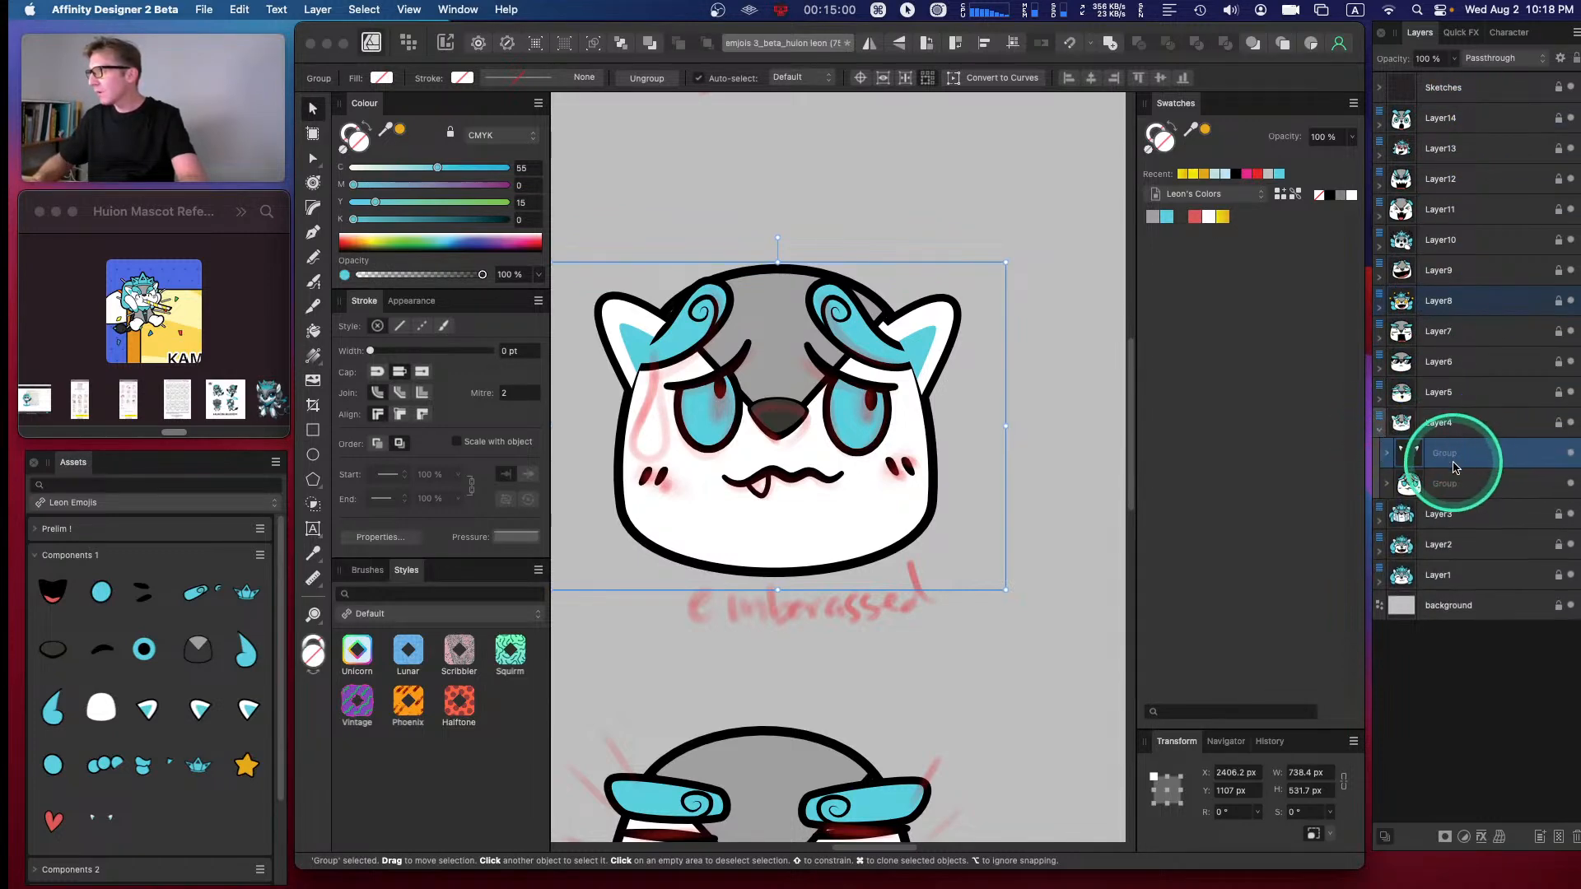
- Ungroup the embarrassed face in Layer4 and select its face outline curve
click(1453, 484)
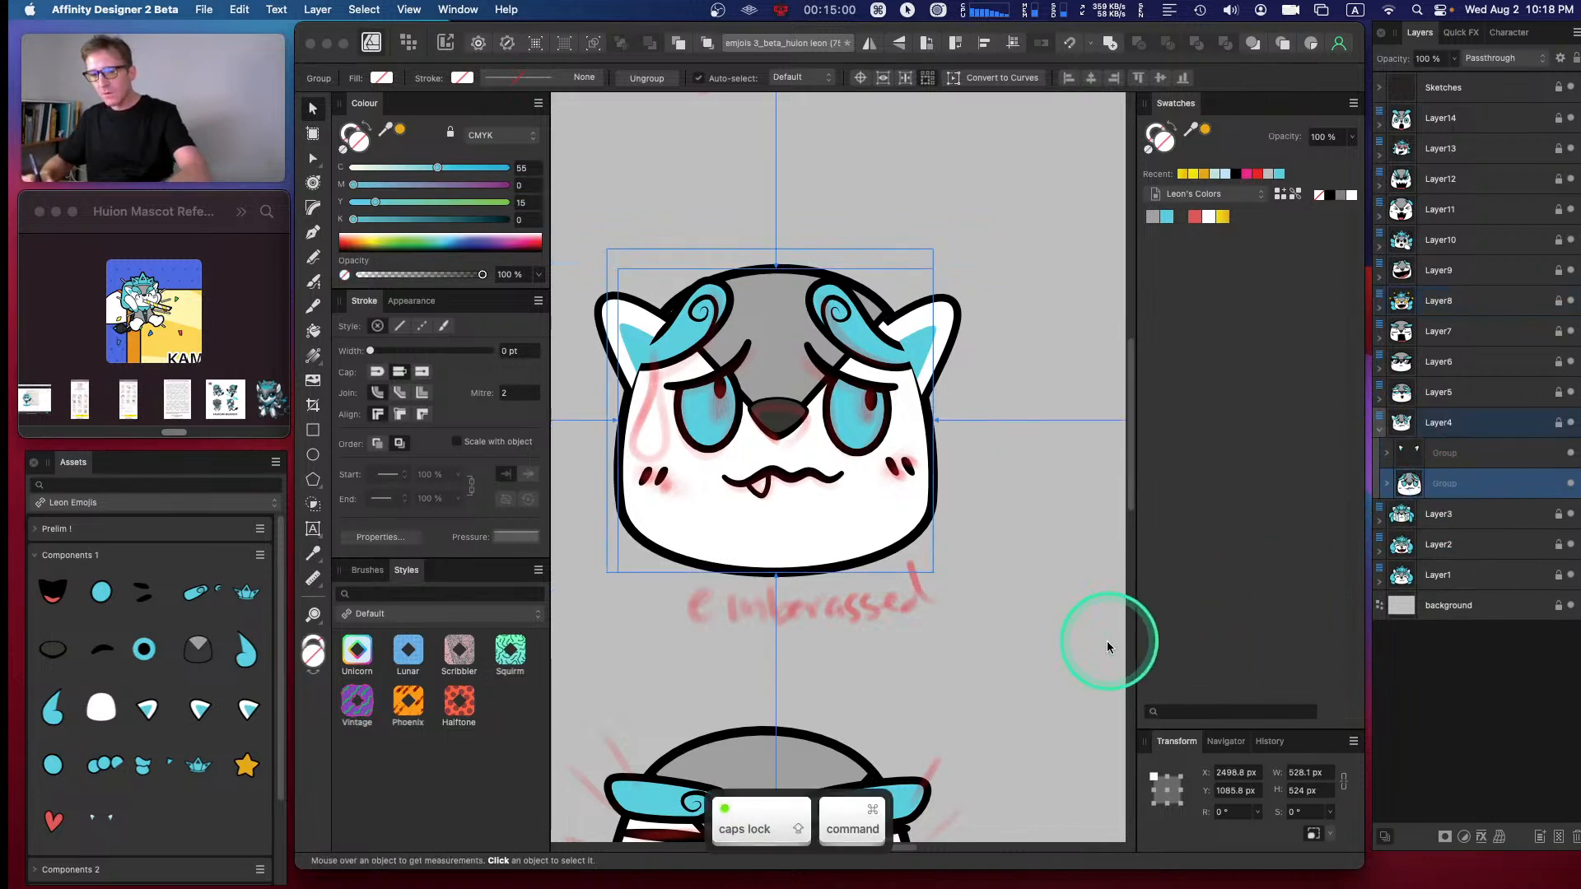
key(super+shift+g)
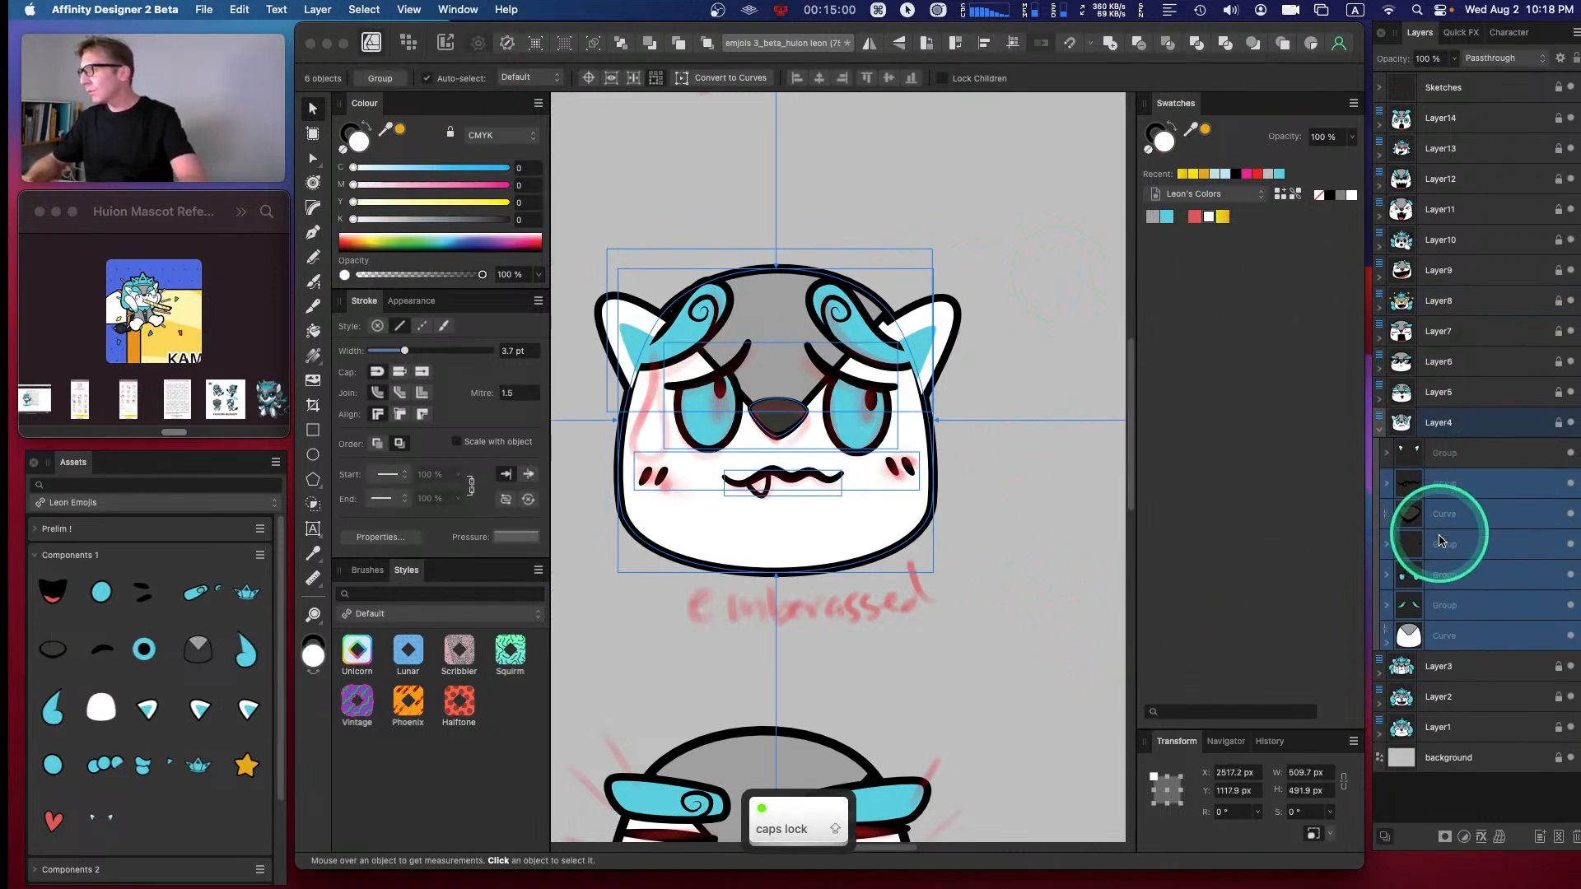
click(1447, 633)
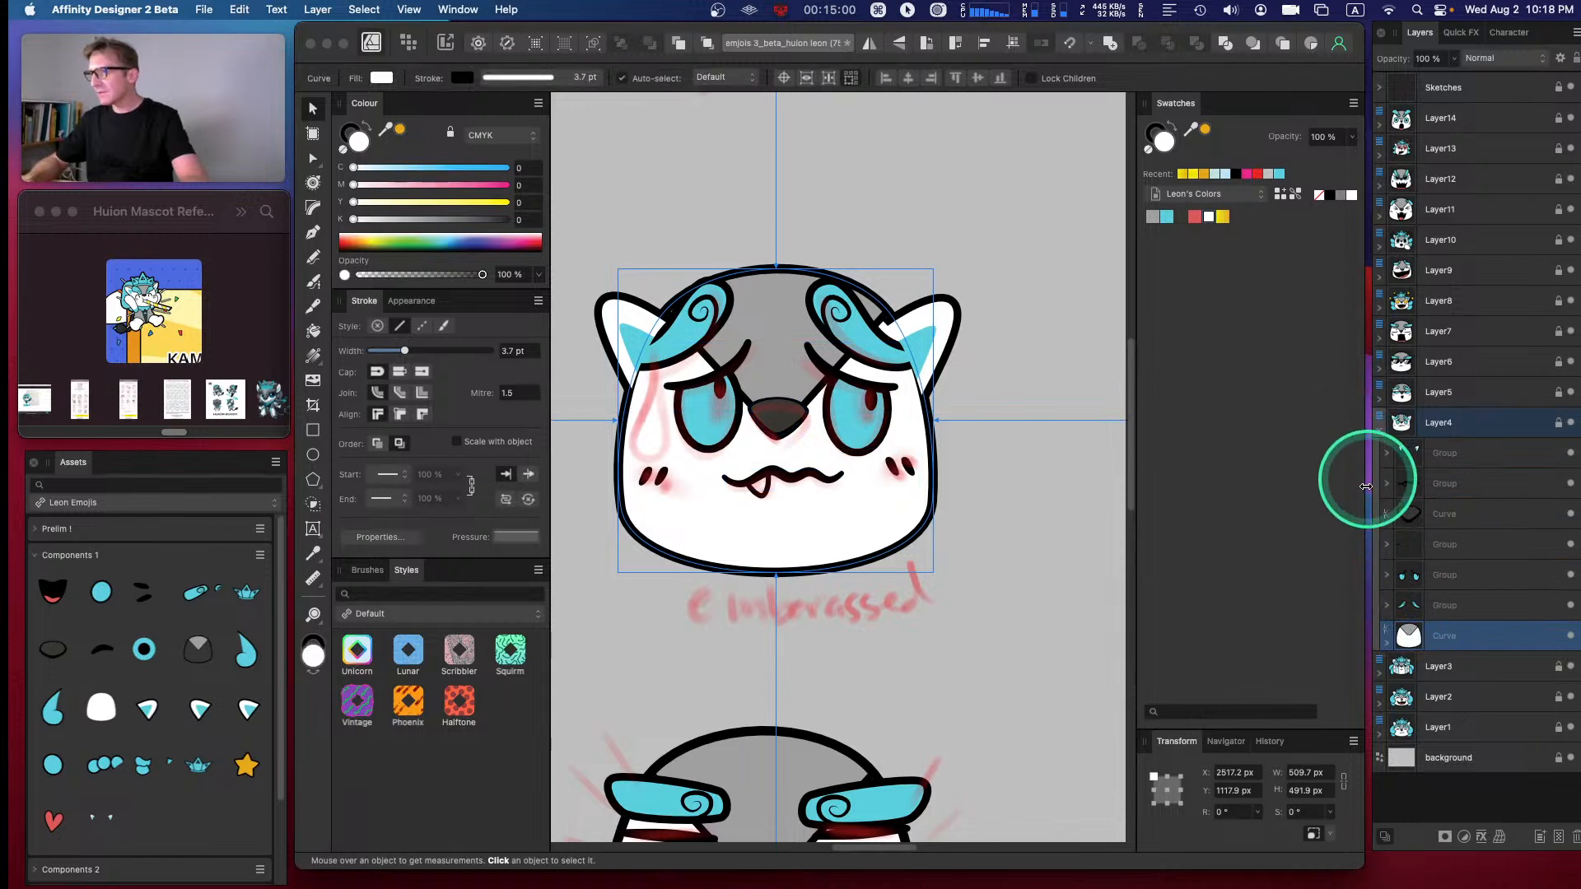
- Send the embarrassed emoji's ears behind the face curve and shift them up to about X 2402.6, Y 1083.3 px
click(1439, 464)
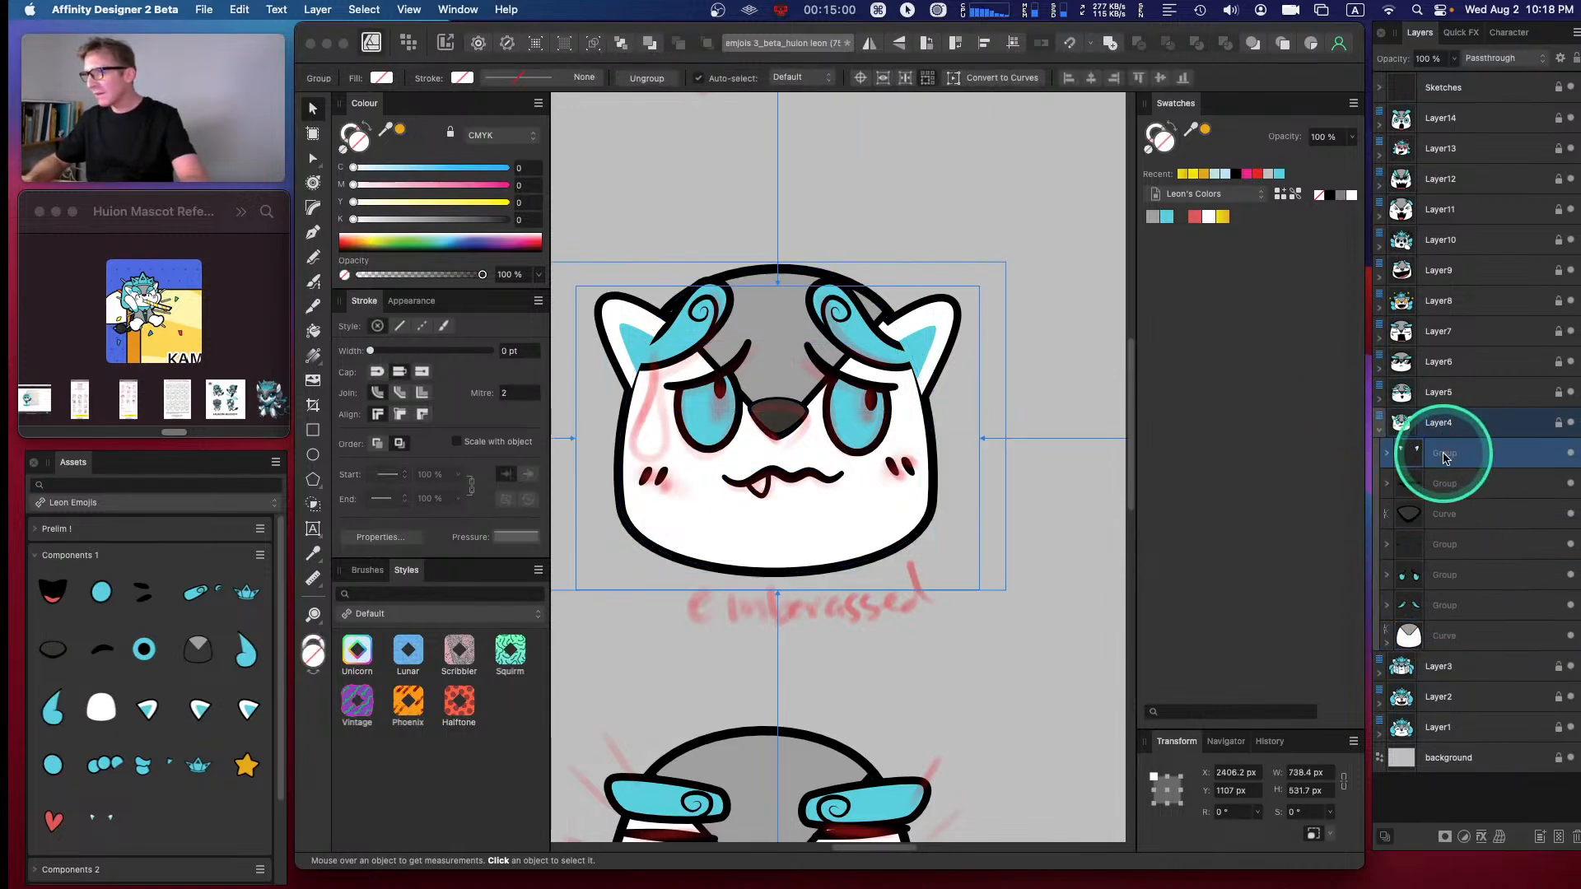
key(Caps_Lock)
key(super+bracketleft)
key(super+bracketleft)
key(super+bracketleft)
key(super+bracketleft)
key(super+bracketleft)
key(super+bracketleft)
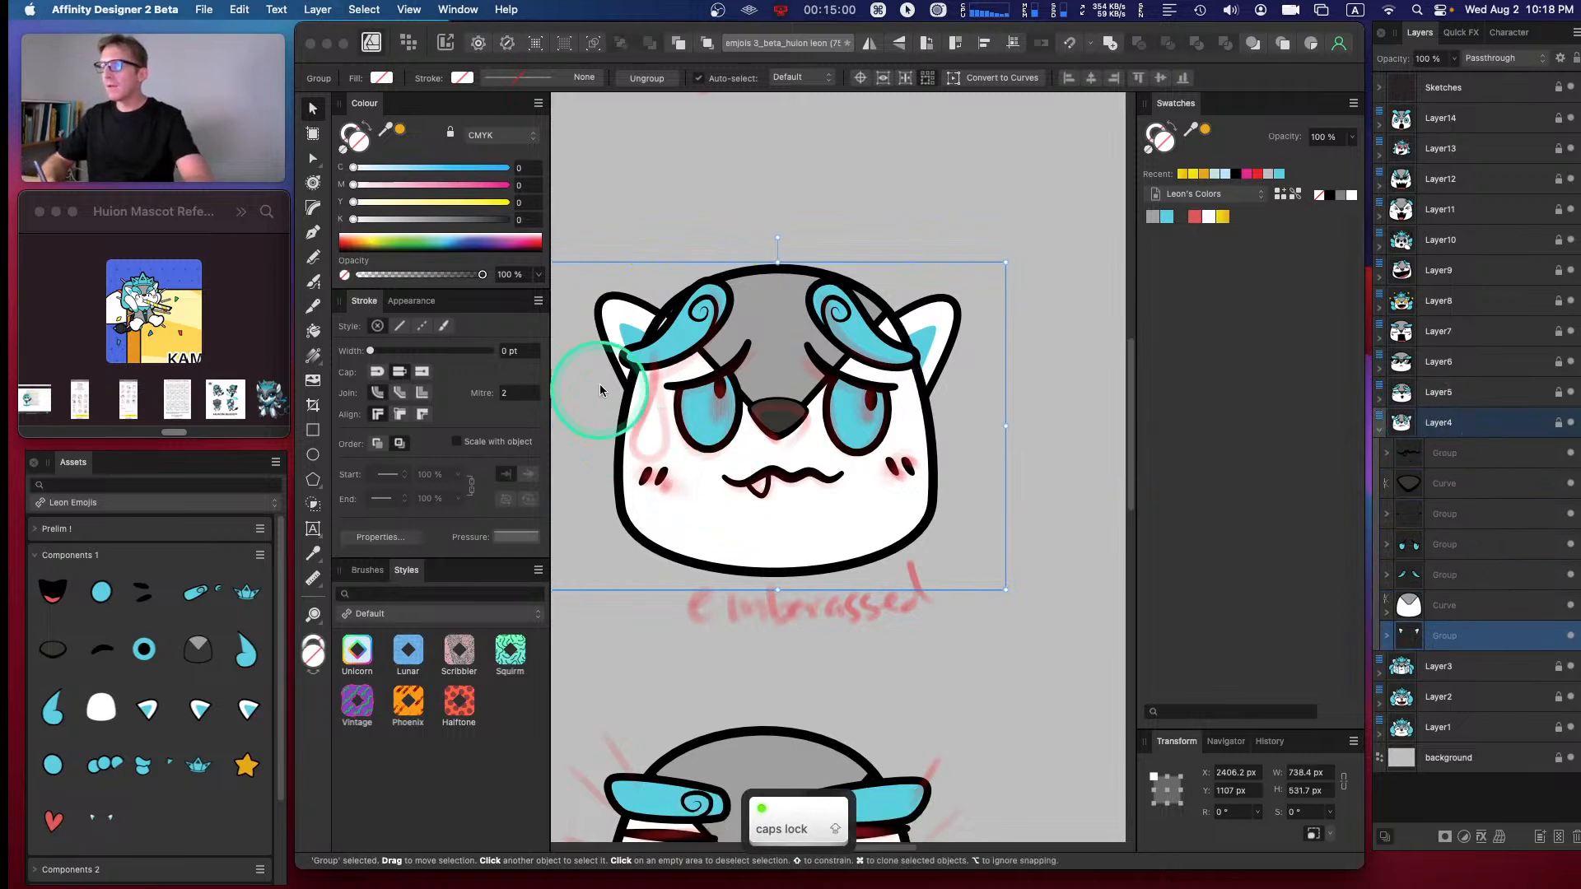
drag(942, 364, 939, 349)
- Expand the ears group and lower the outer upper warp corner of the left ear so it droops outward
click(1387, 635)
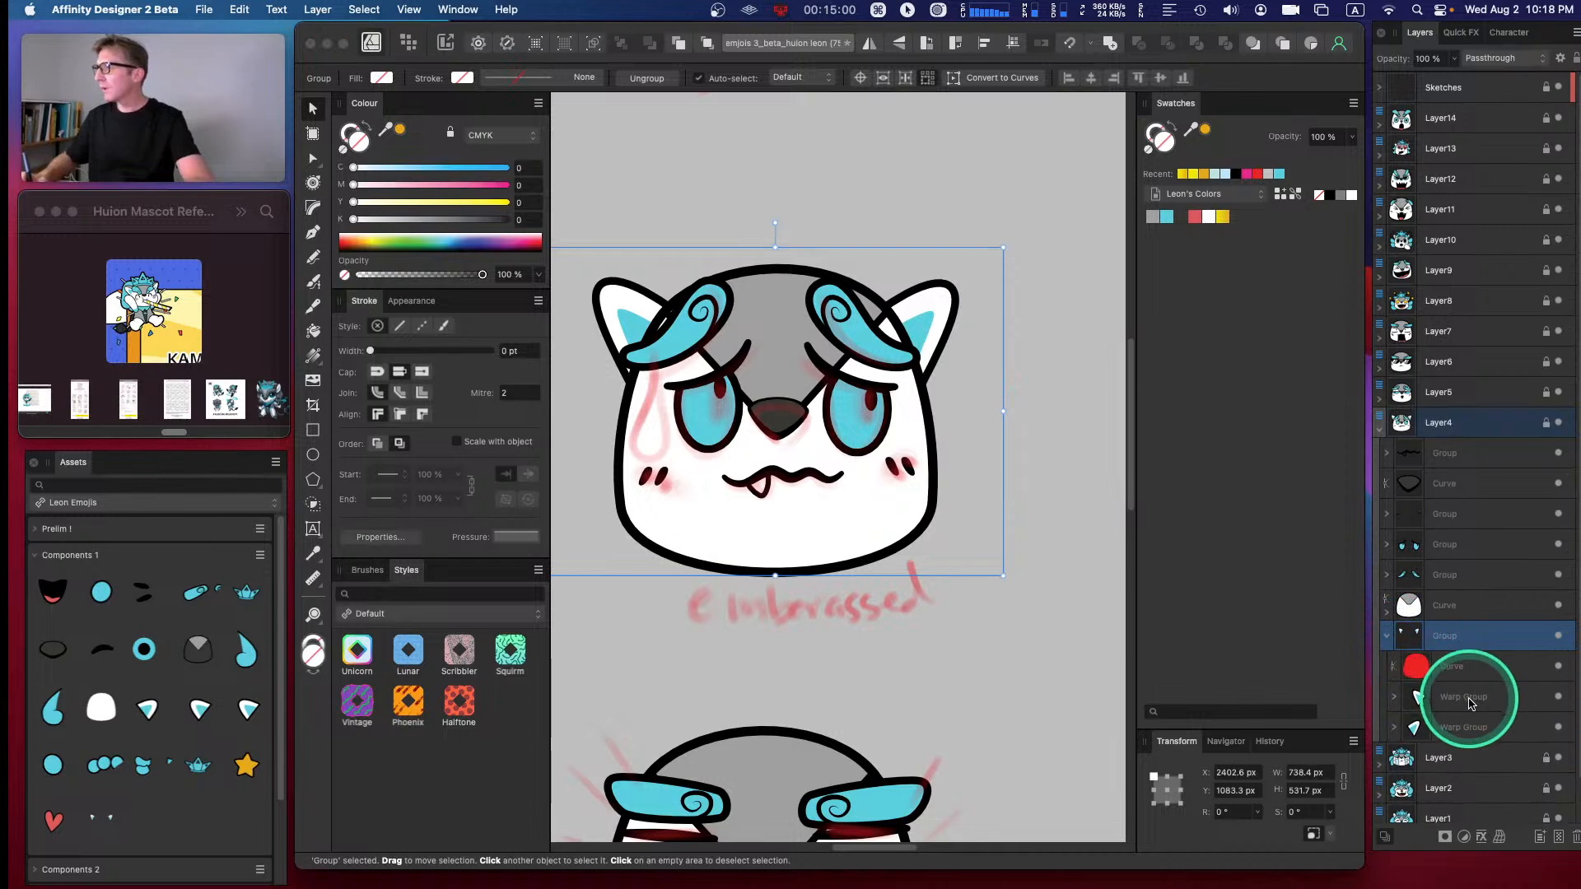
click(1464, 701)
drag(746, 228, 842, 197)
key(a)
drag(681, 247, 672, 285)
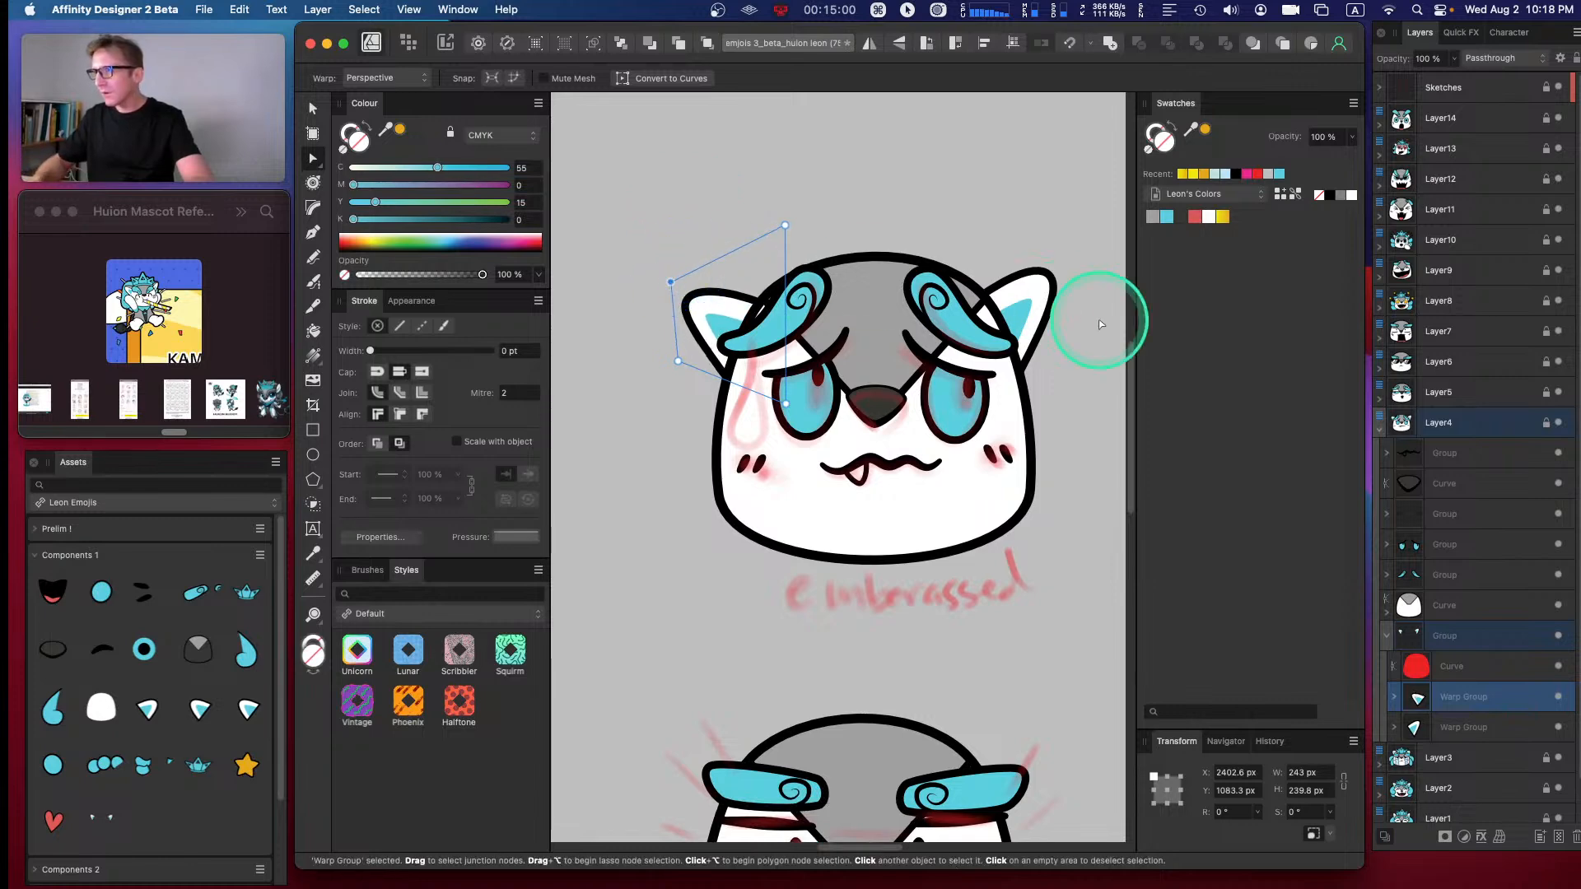
- Warp the right ear to droop by lowering its outer upper corner and raising its inner upper corner
click(1444, 726)
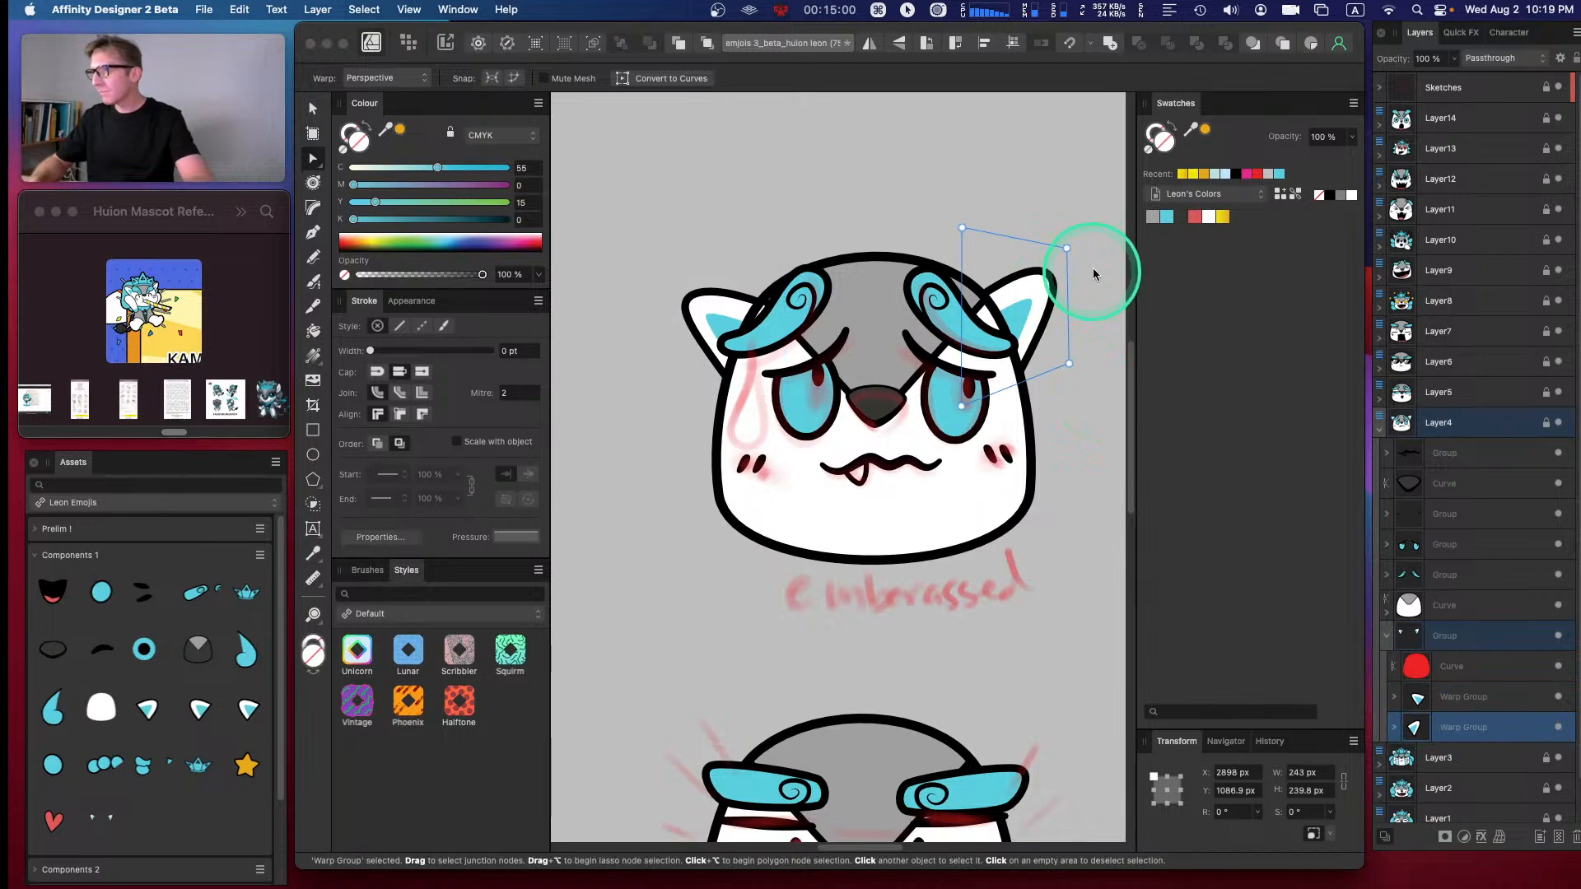
drag(1067, 249, 1082, 282)
drag(958, 233, 941, 202)
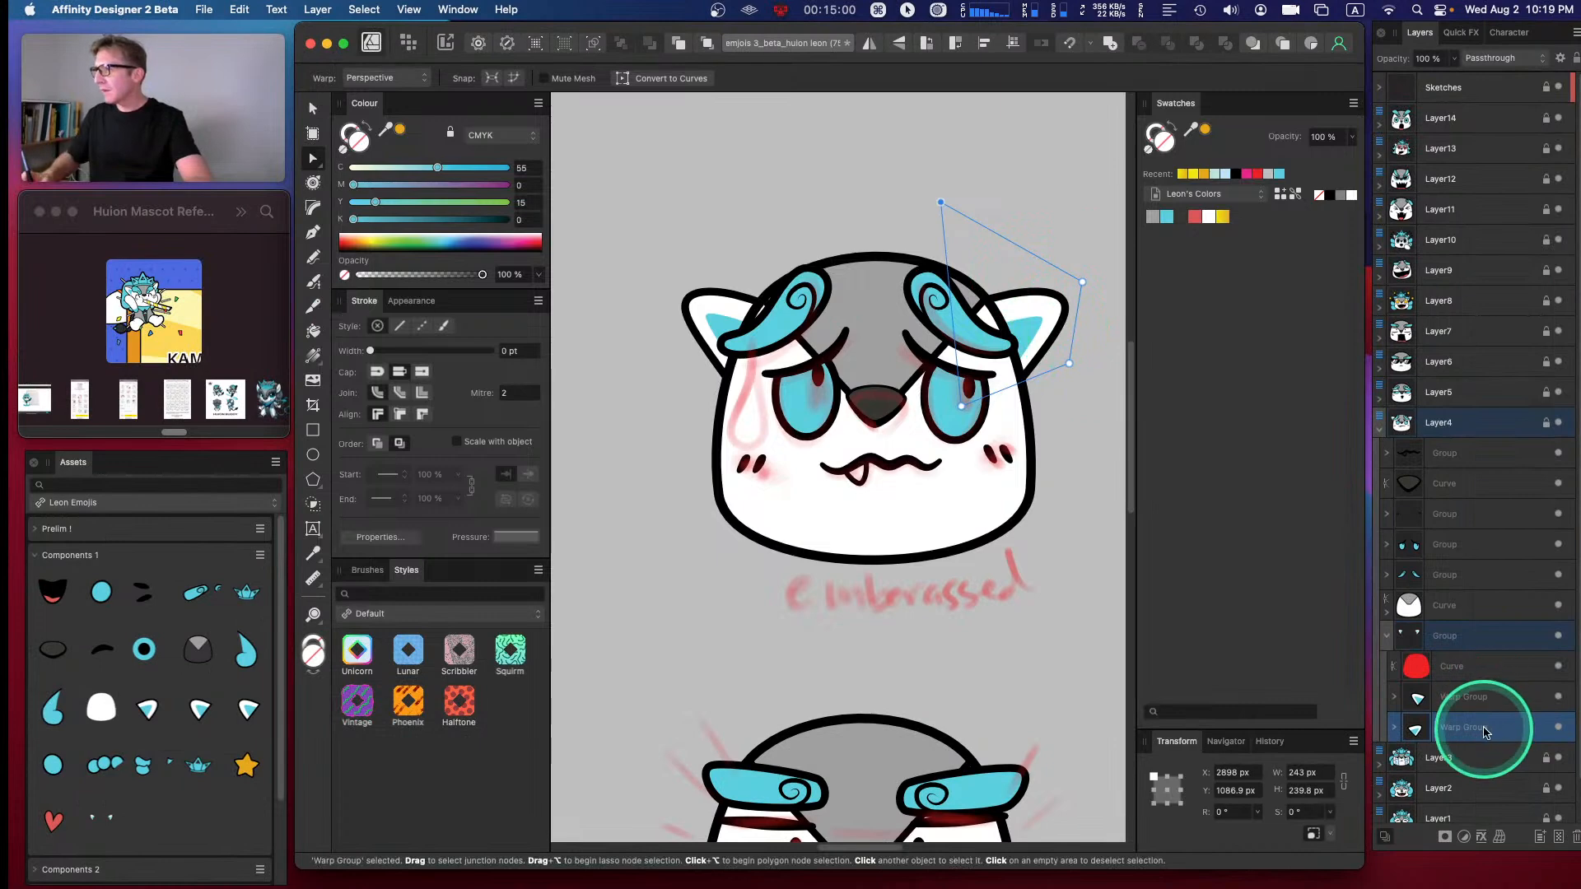
- Pull the left ear's inner upper warp corner up and inward to match the right ear, then deselect
click(1474, 700)
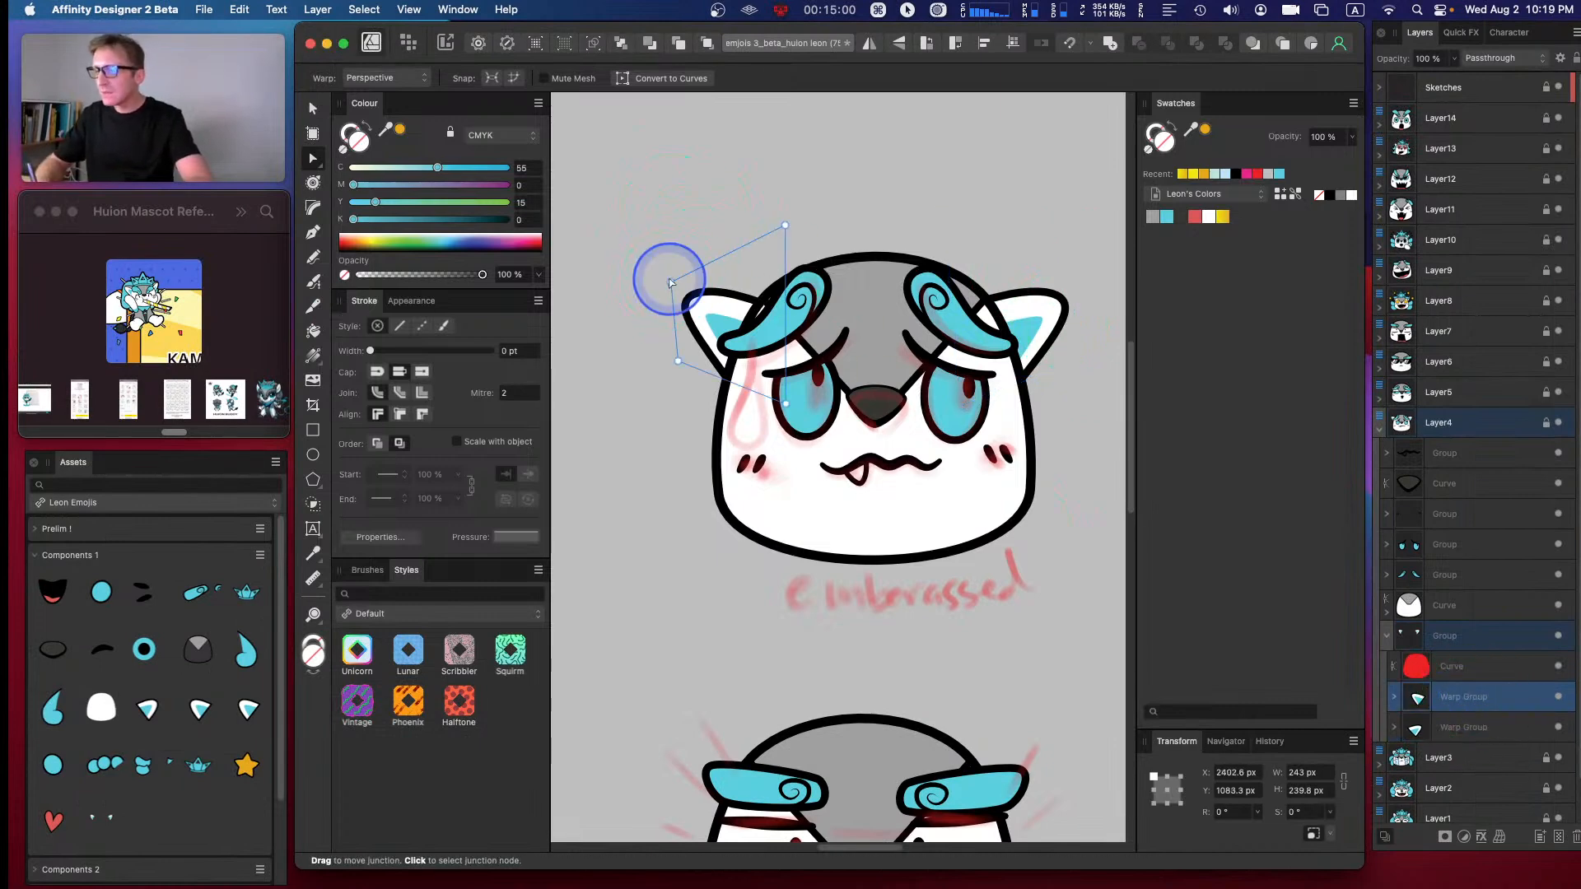
drag(785, 225, 820, 198)
click(888, 159)
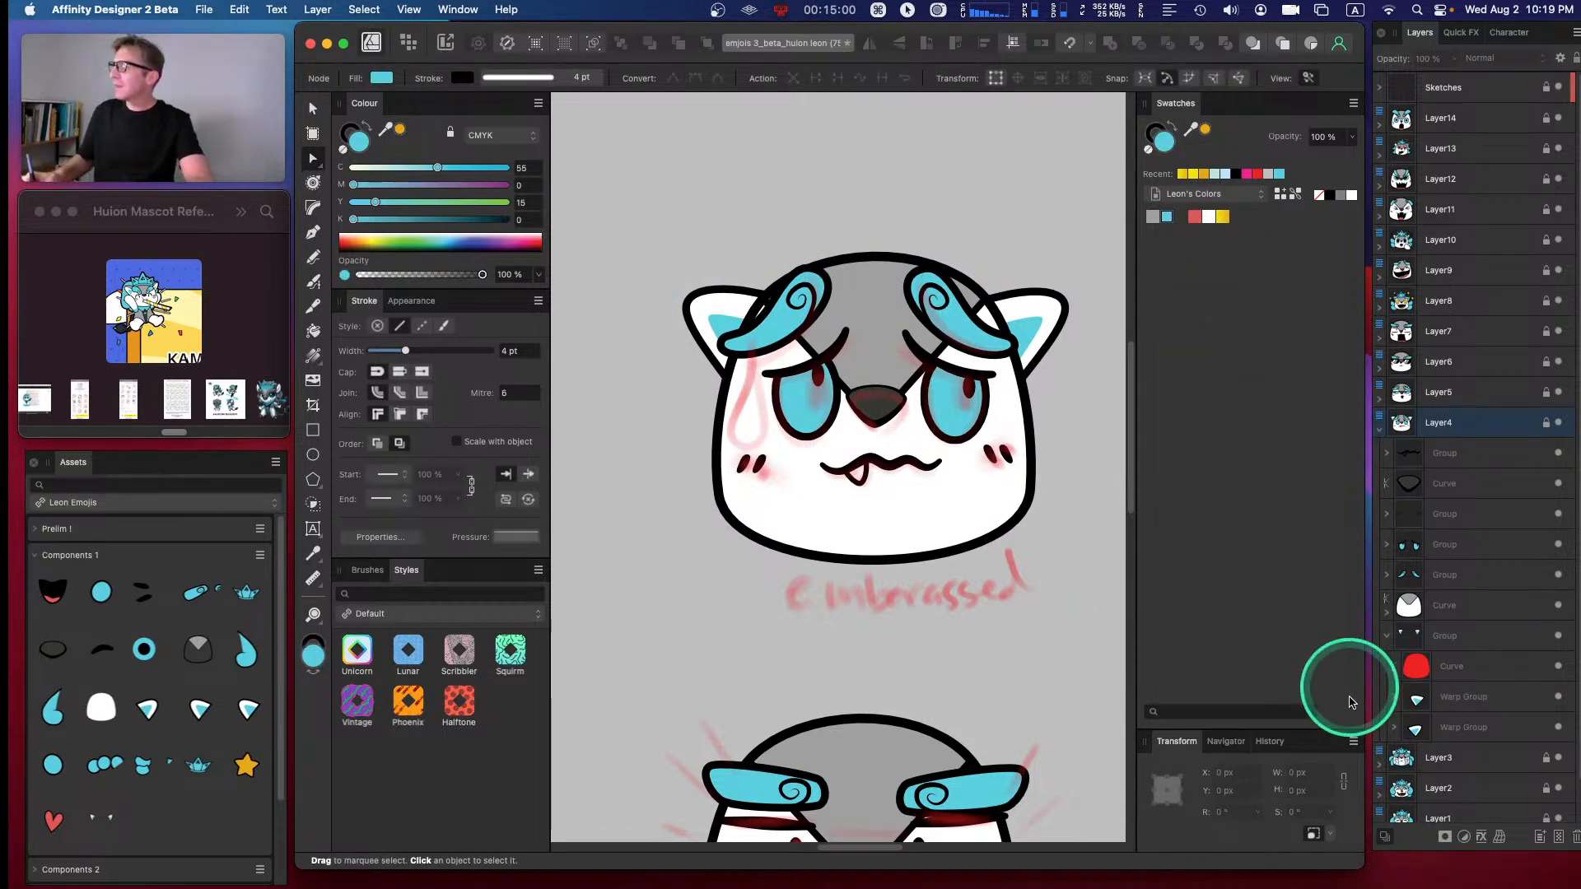
- Select the pupil ellipses inside both blue eye groups and enlarge each to about 32.3 × 60.2 px
click(1392, 544)
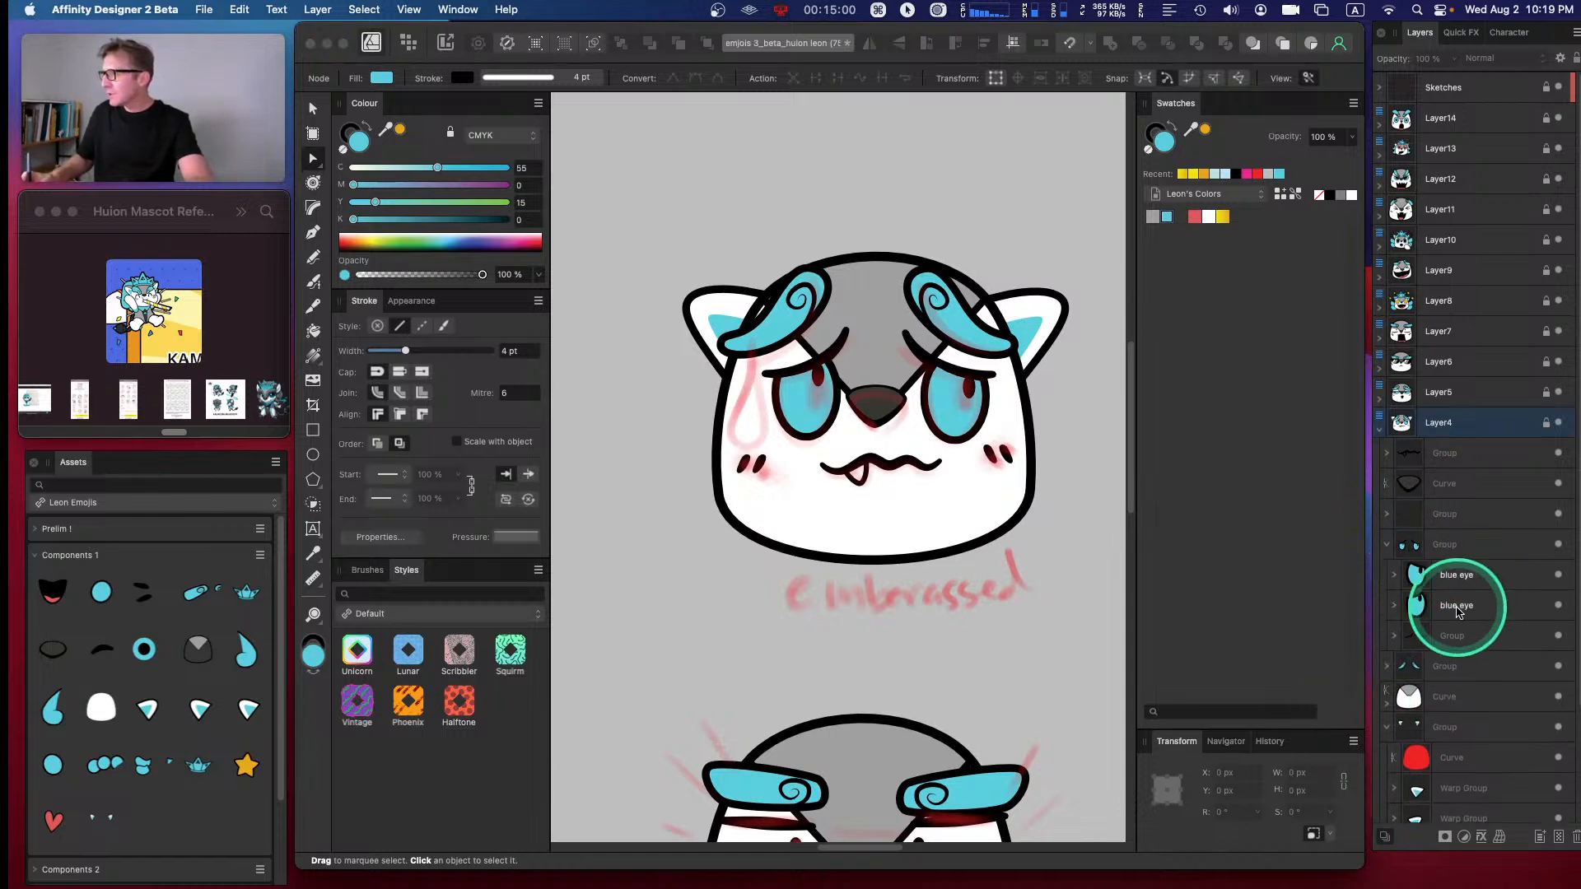
click(1393, 605)
click(1394, 574)
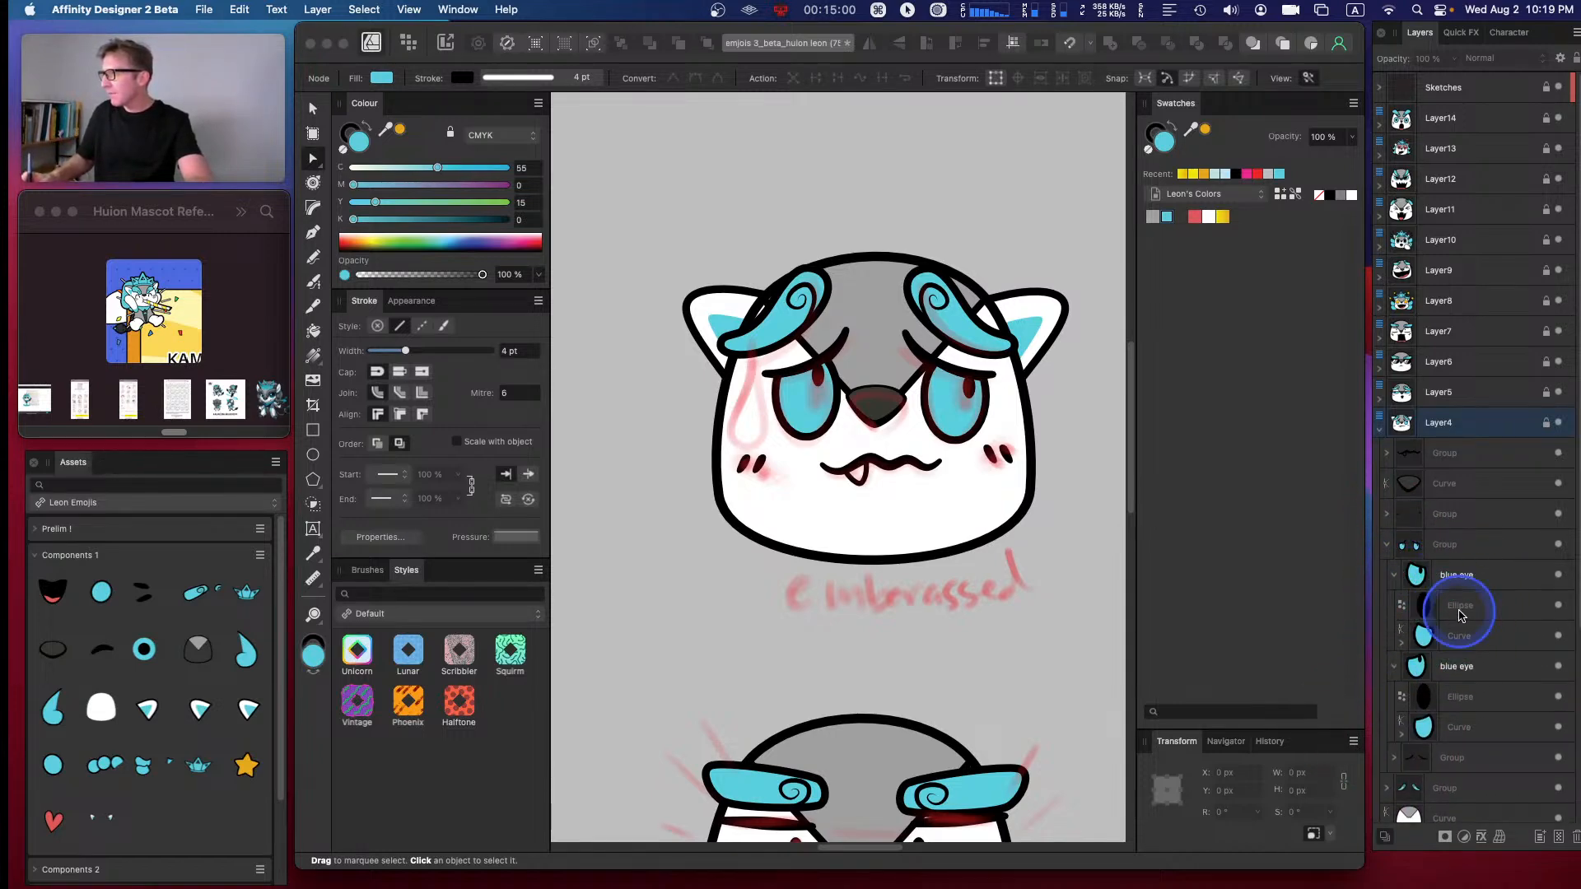
click(1457, 606)
super+click(1444, 695)
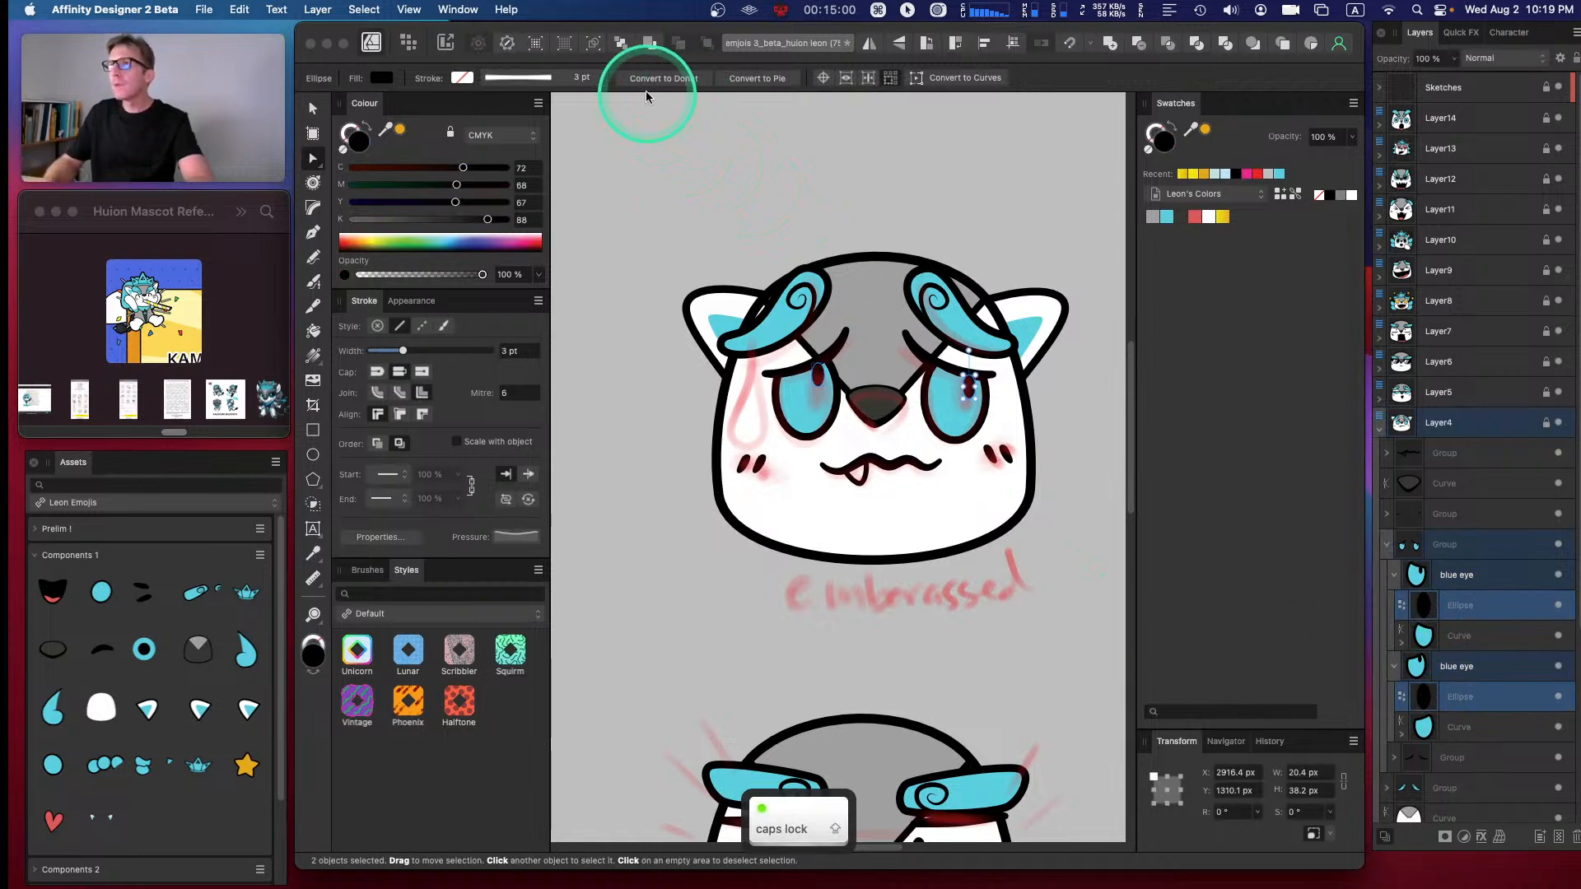
click(314, 108)
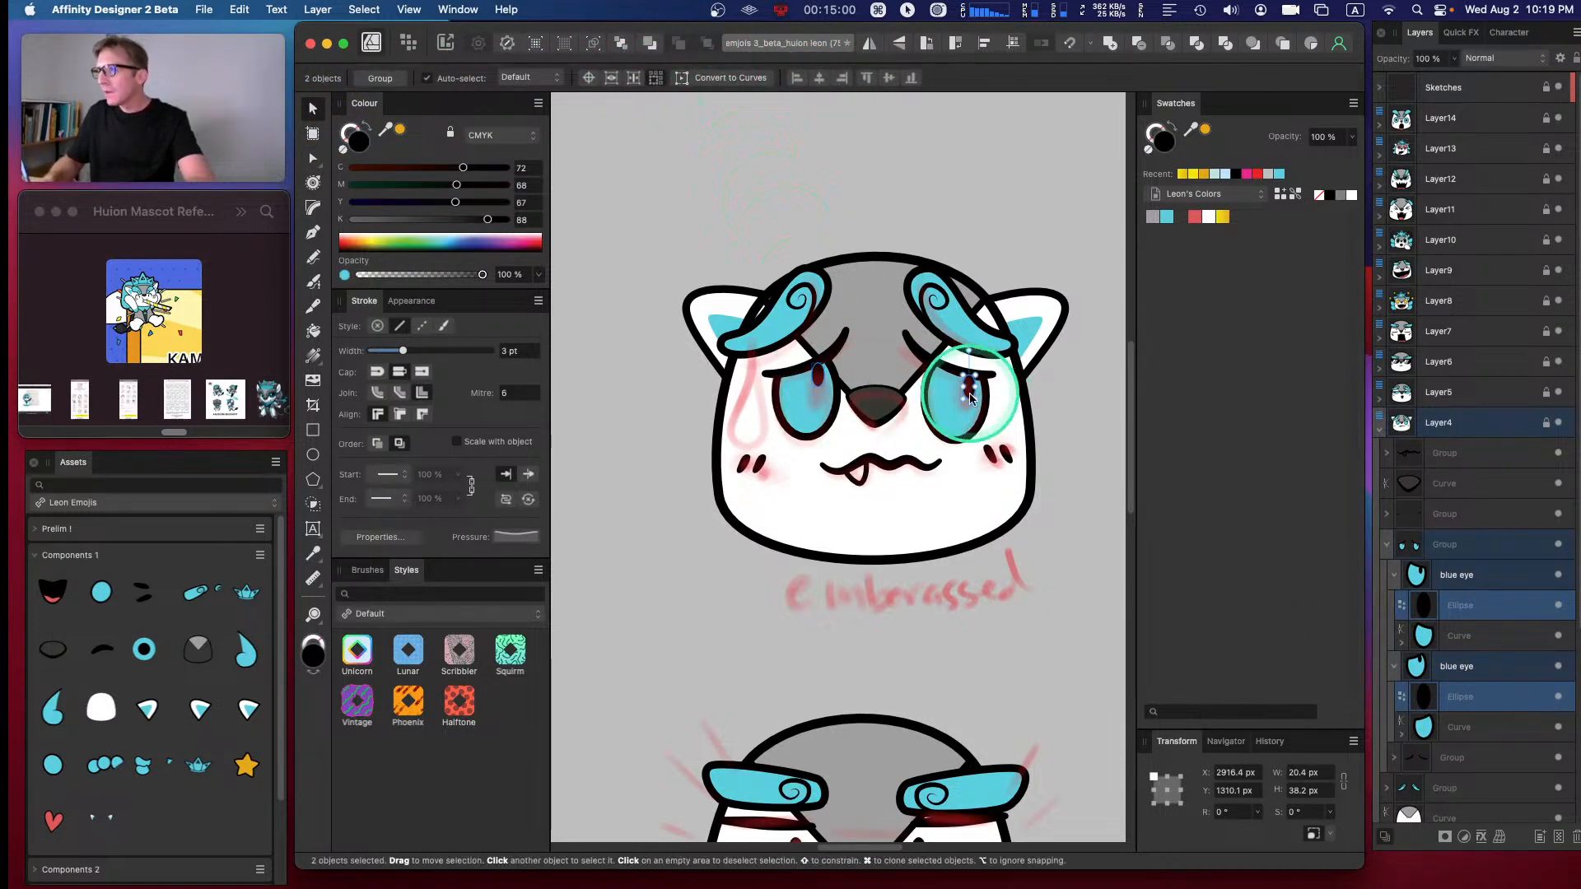
drag(975, 399, 968, 391)
click(820, 379)
click(816, 379)
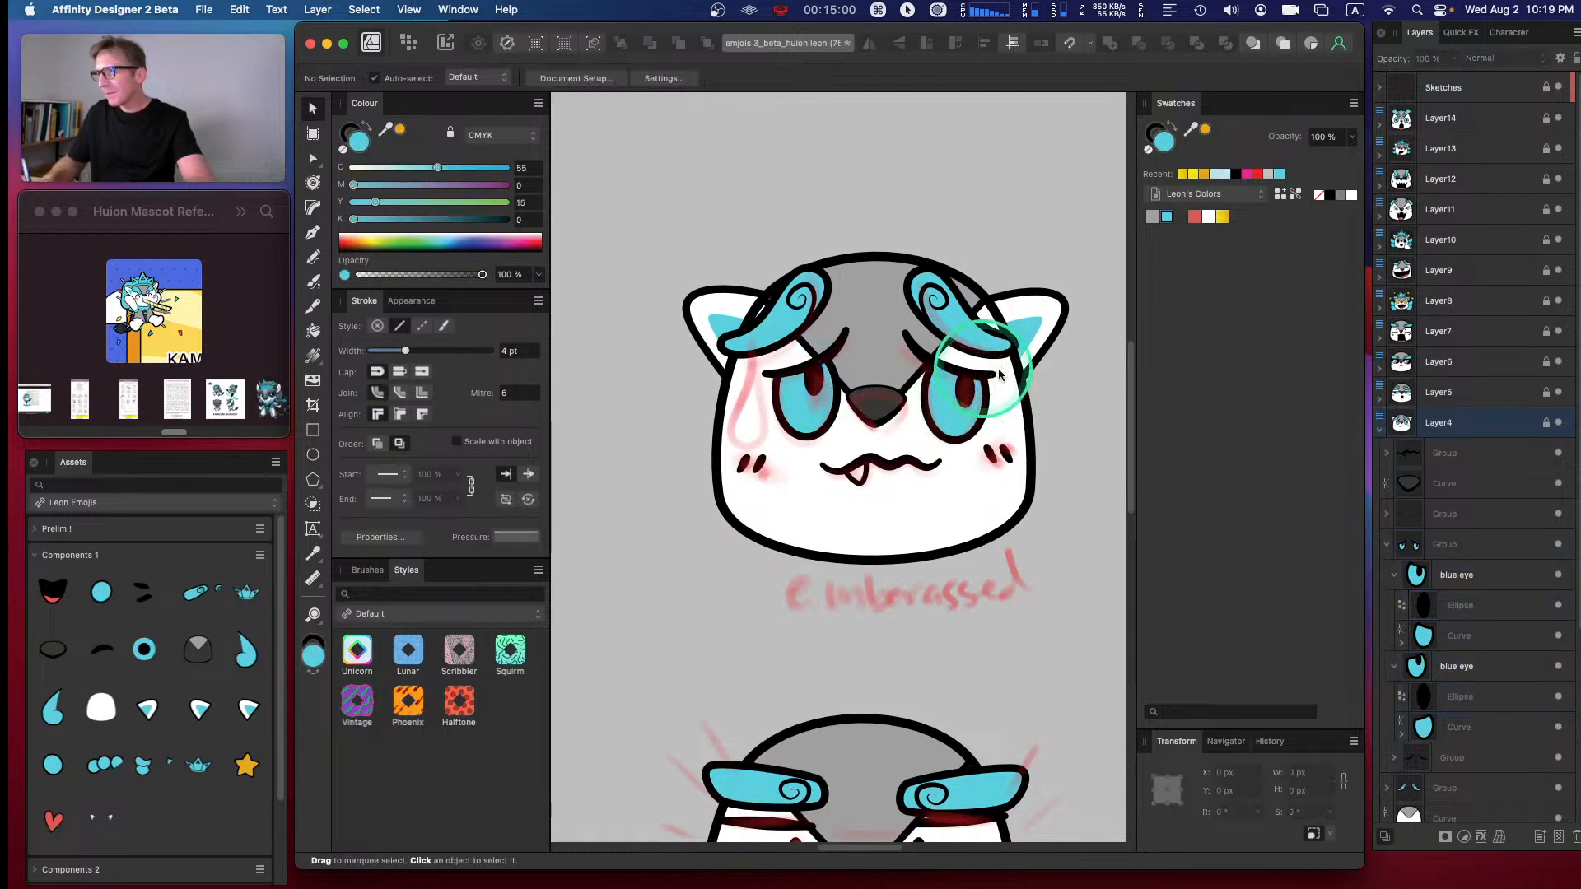
- Reposition the embarrassed emoji's left pupil at about X 2664.4, Y 1293.9 px and deselect it
click(1450, 608)
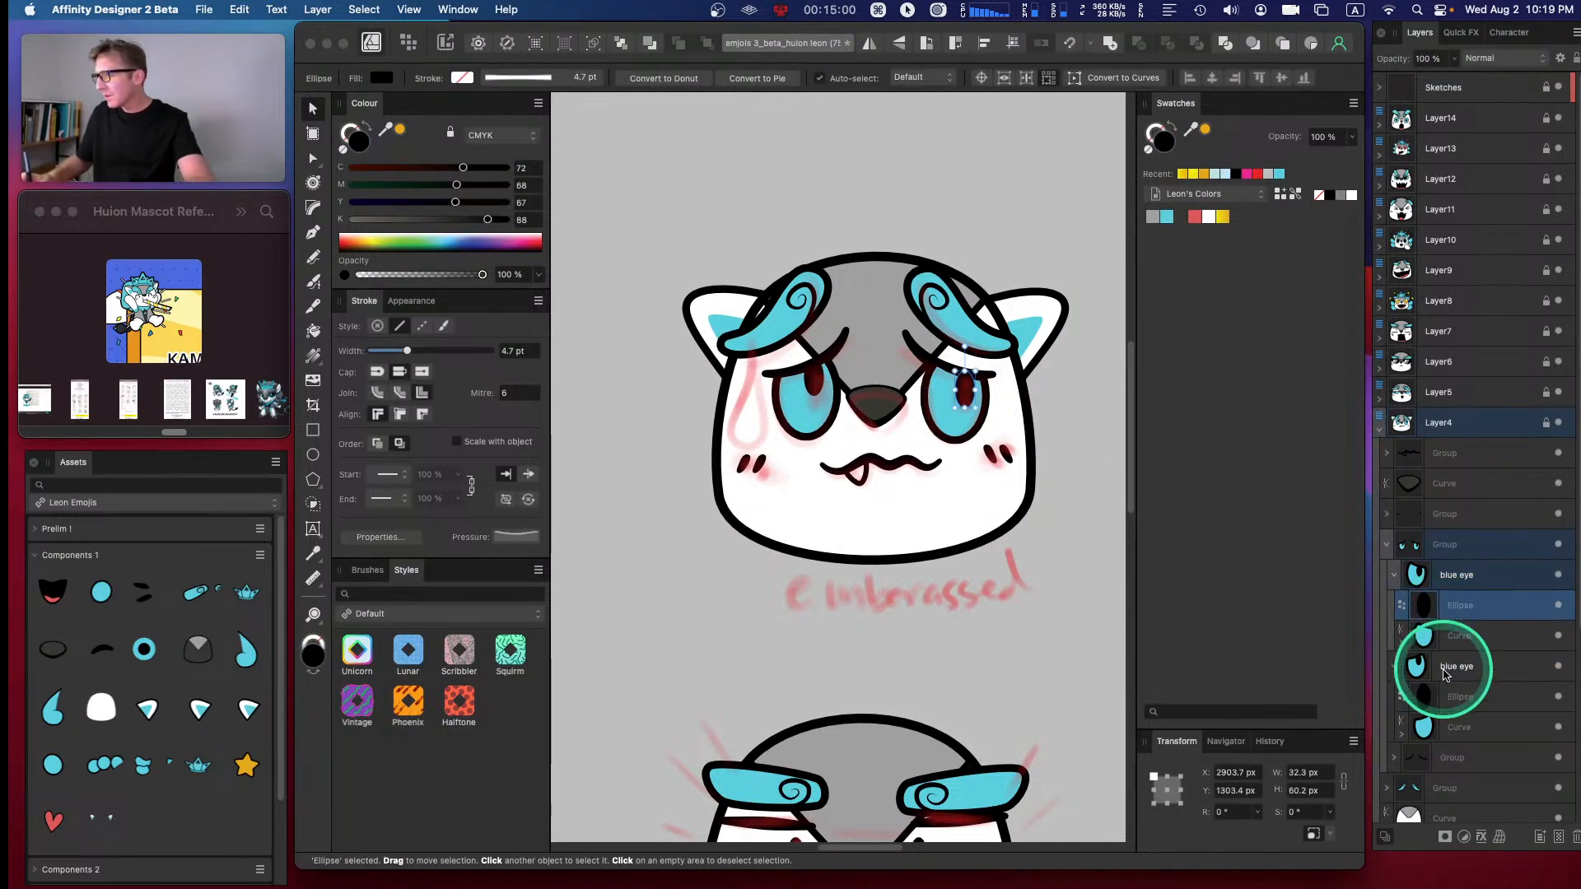
click(1459, 697)
drag(815, 385, 817, 393)
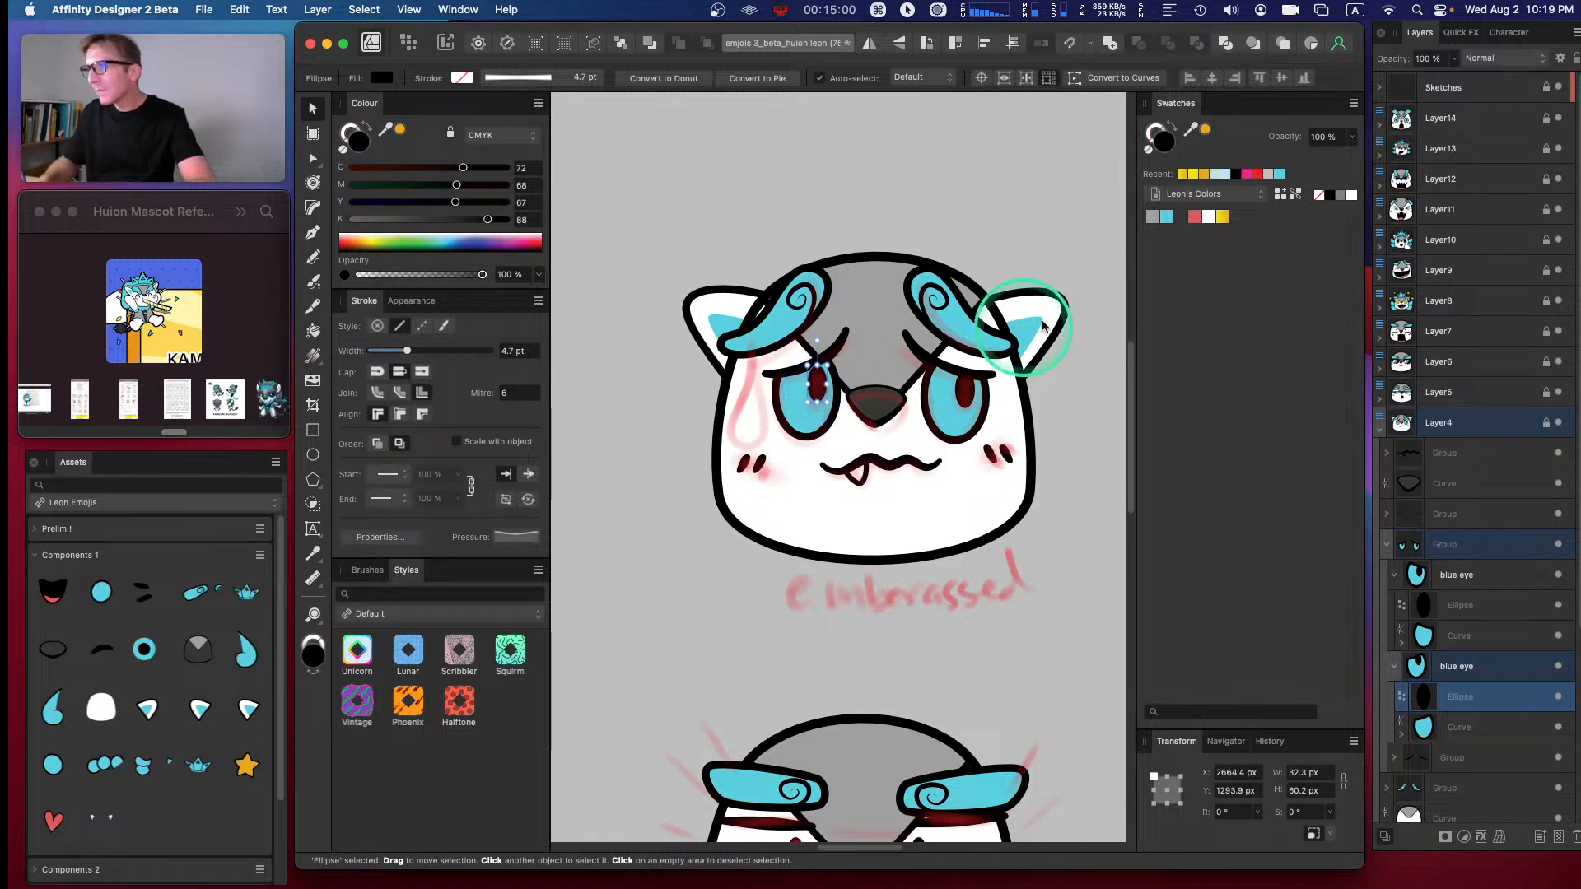
click(1086, 222)
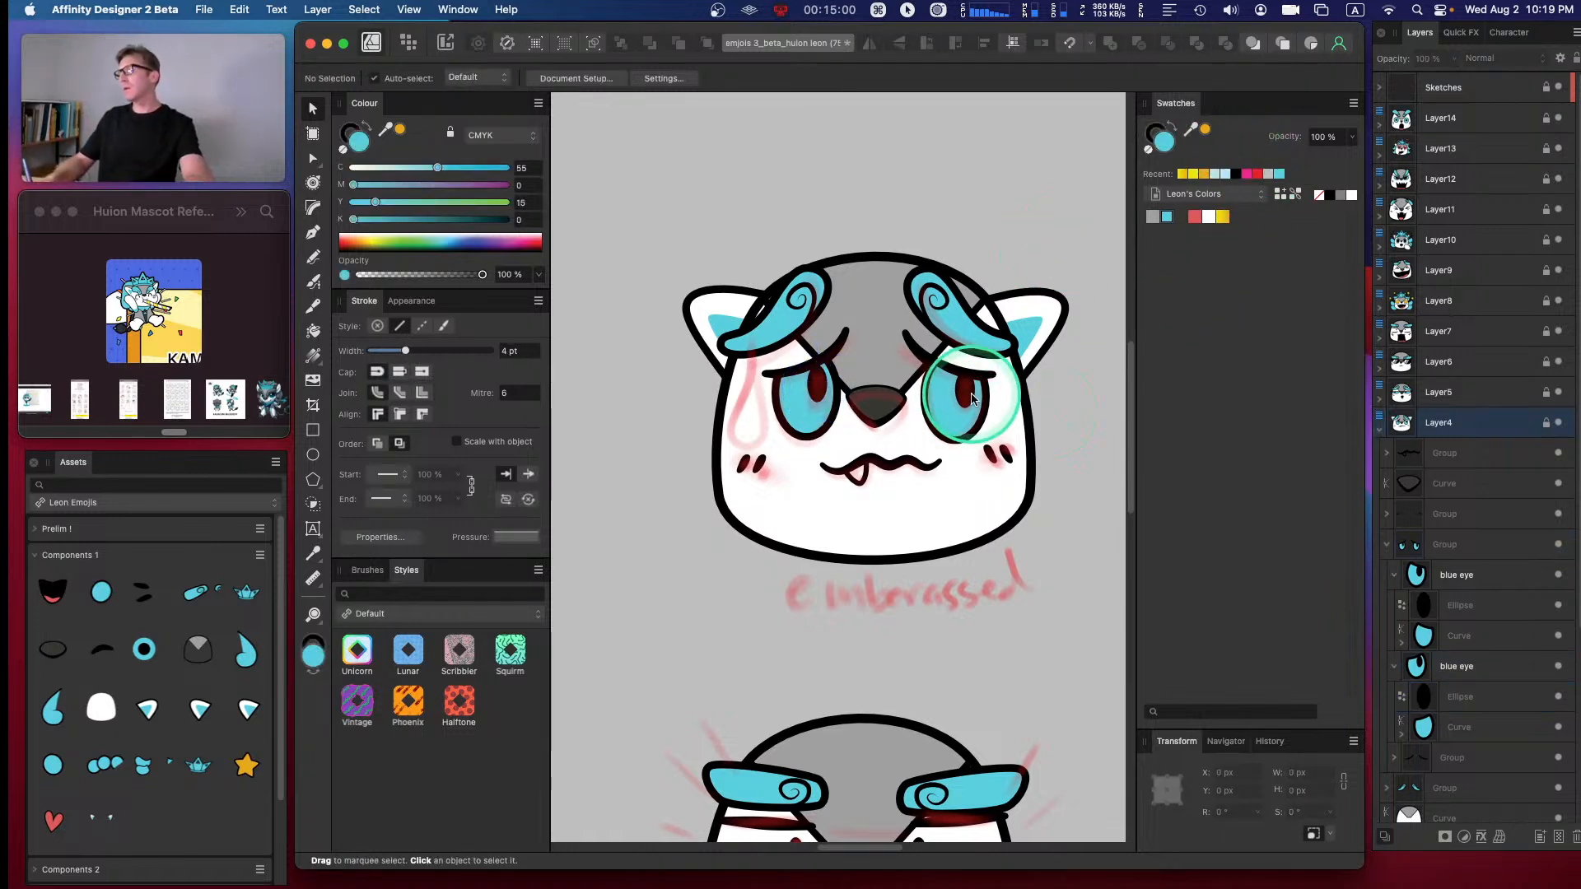
- Reposition the embarrassed emoji's right pupil at about X 2902.1, Y 1297.4 px and deselect it
click(1474, 615)
drag(968, 399, 965, 393)
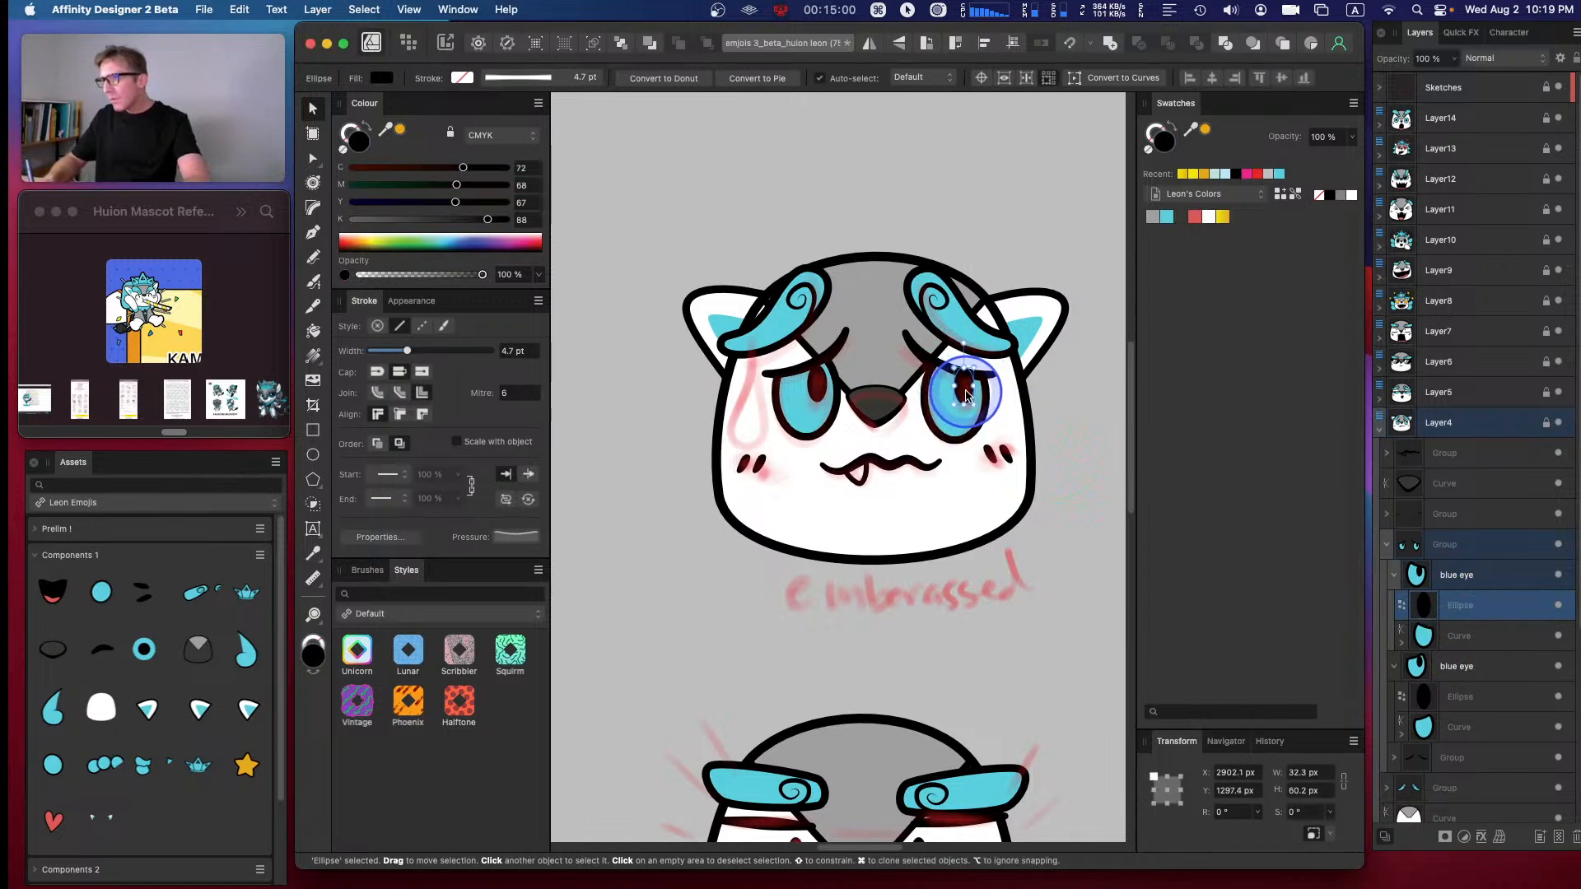
click(1105, 354)
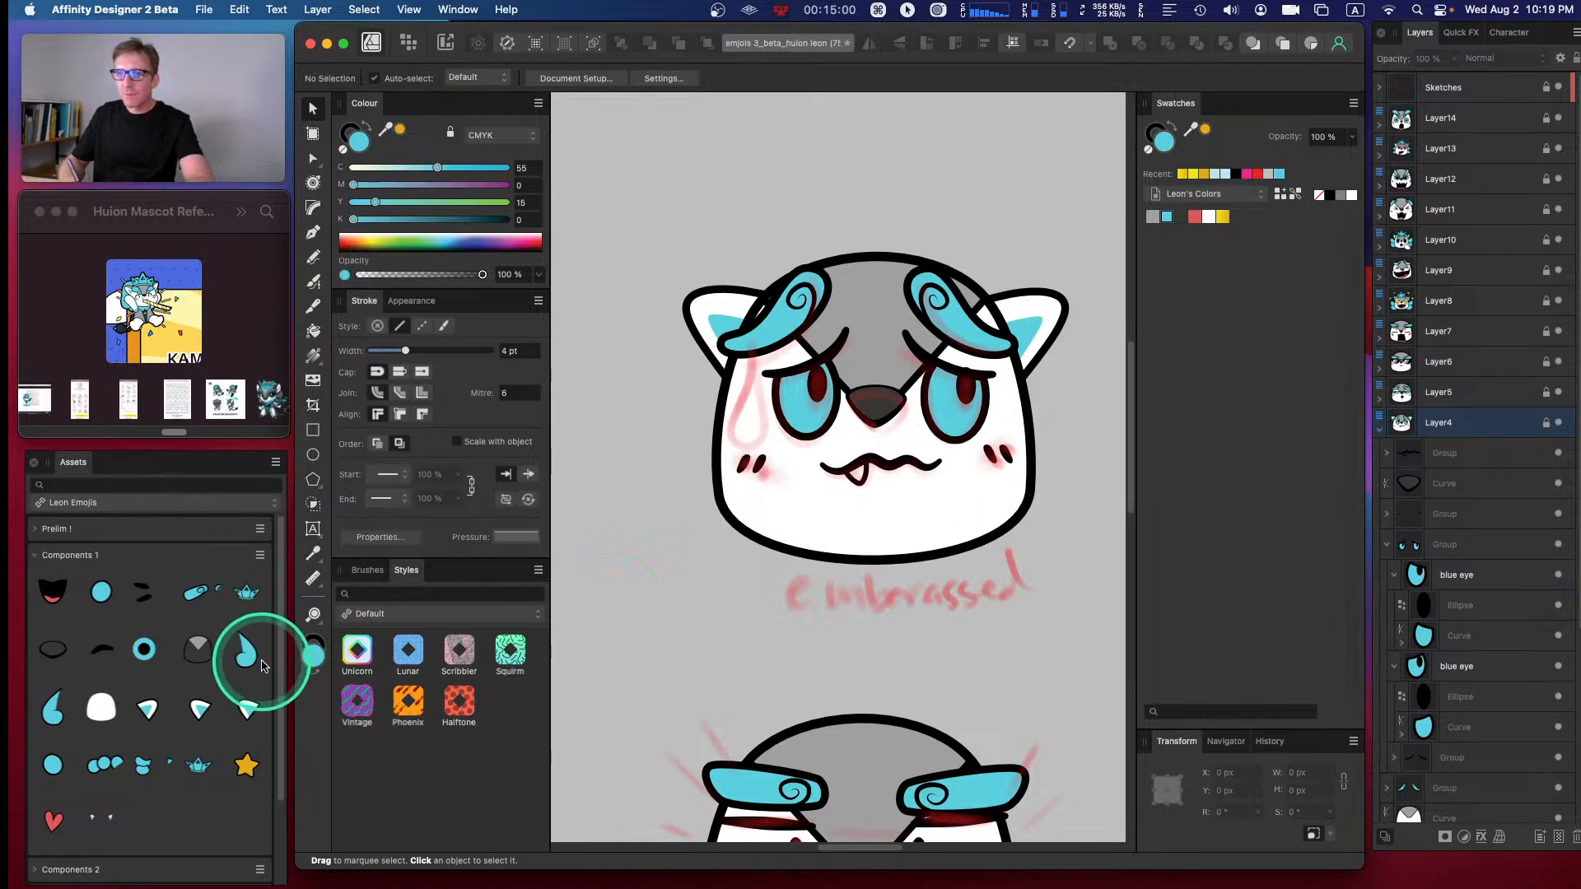
click(312, 455)
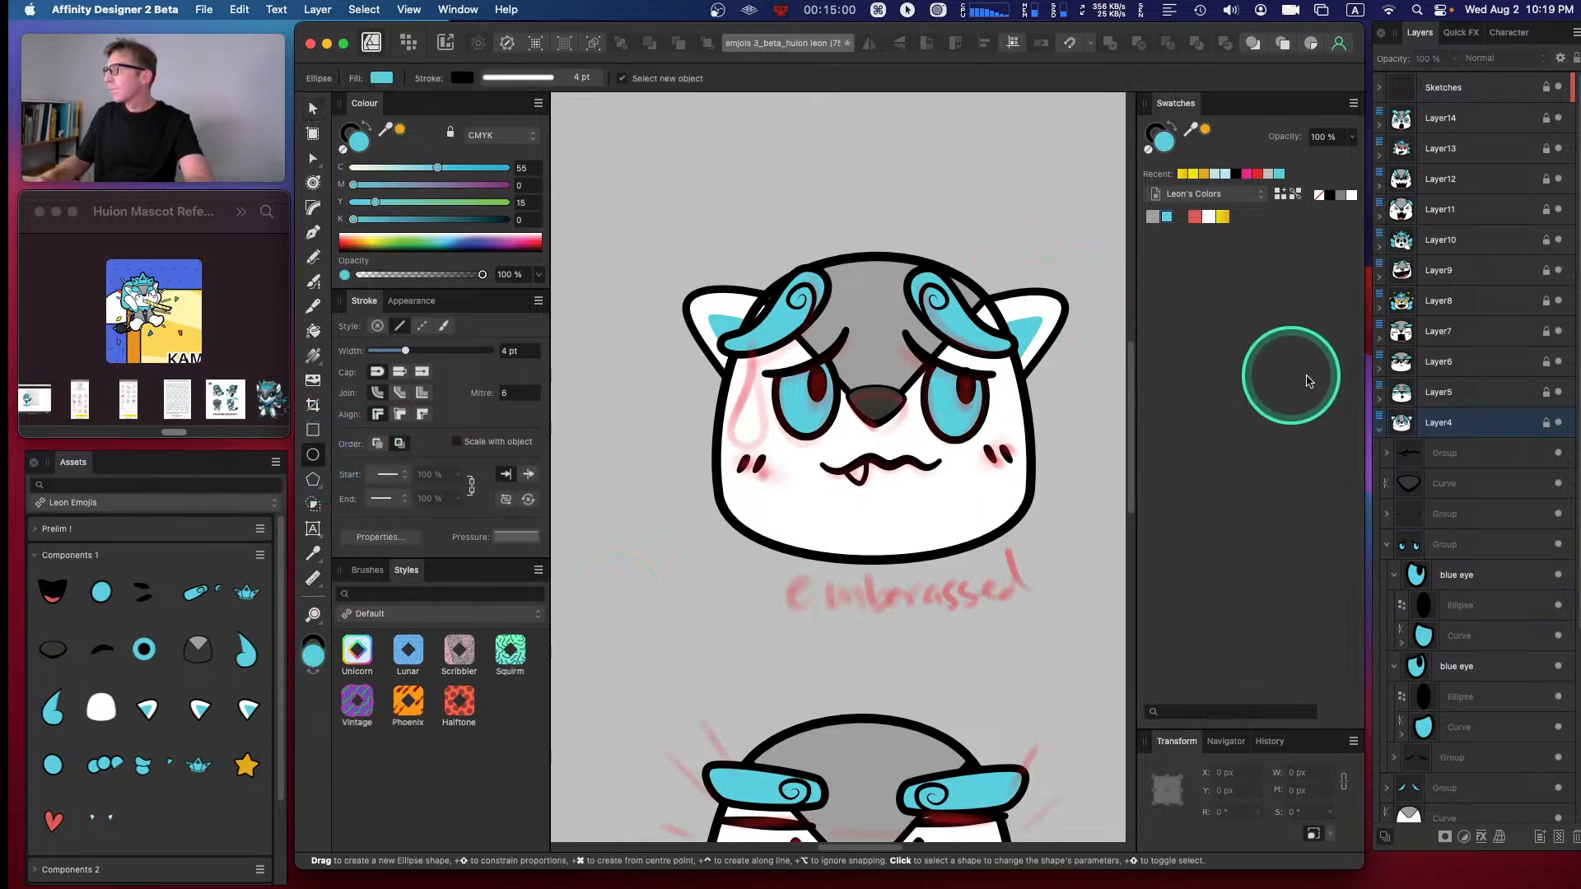
click(1447, 424)
click(1387, 546)
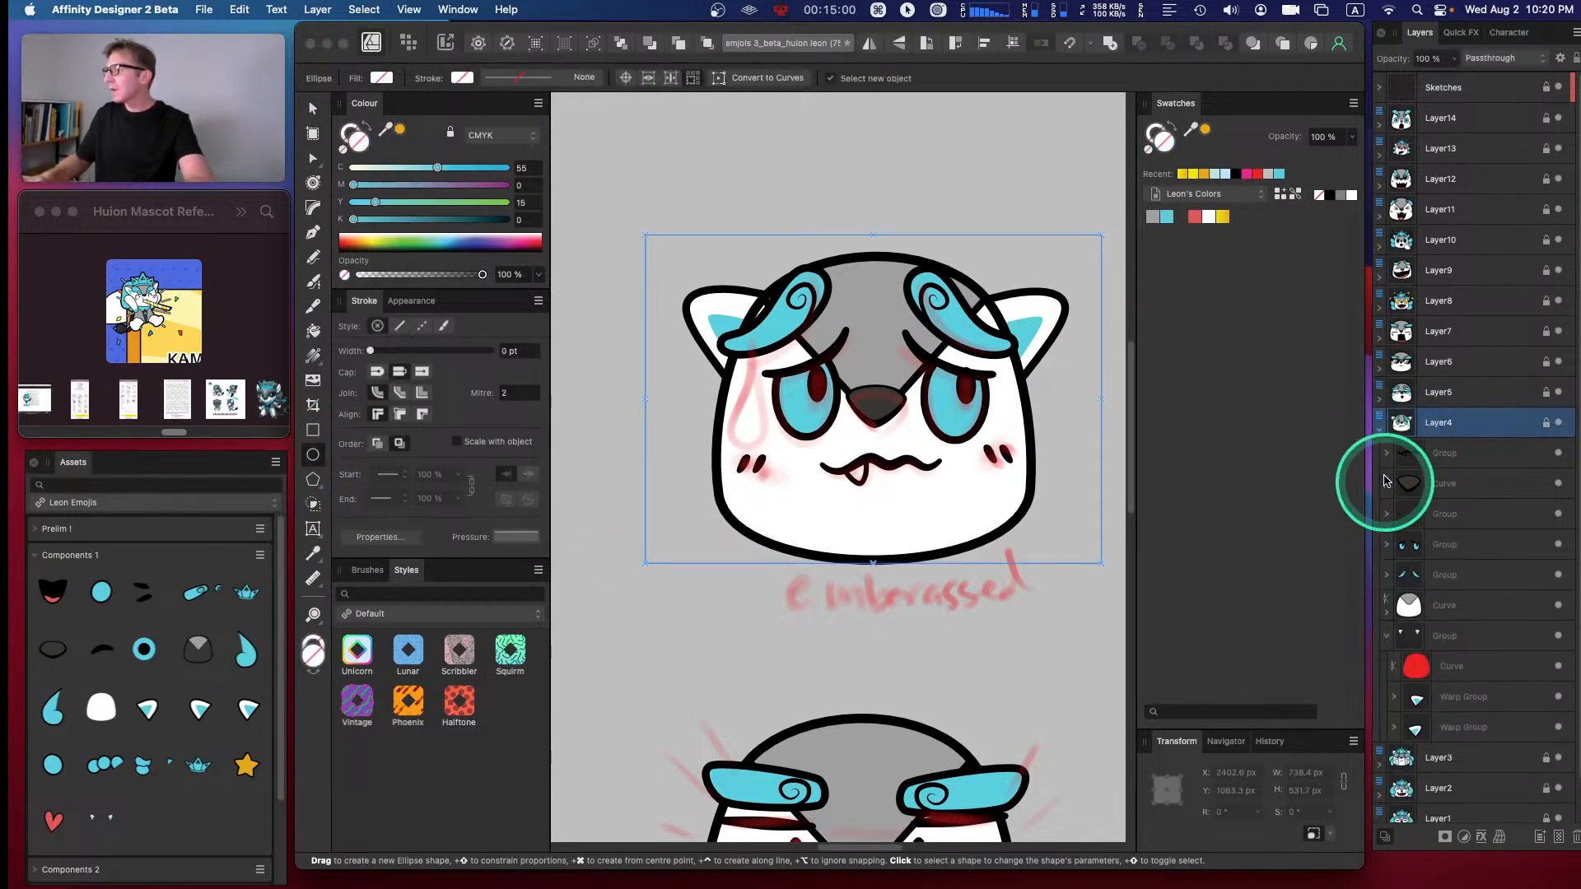
click(1194, 217)
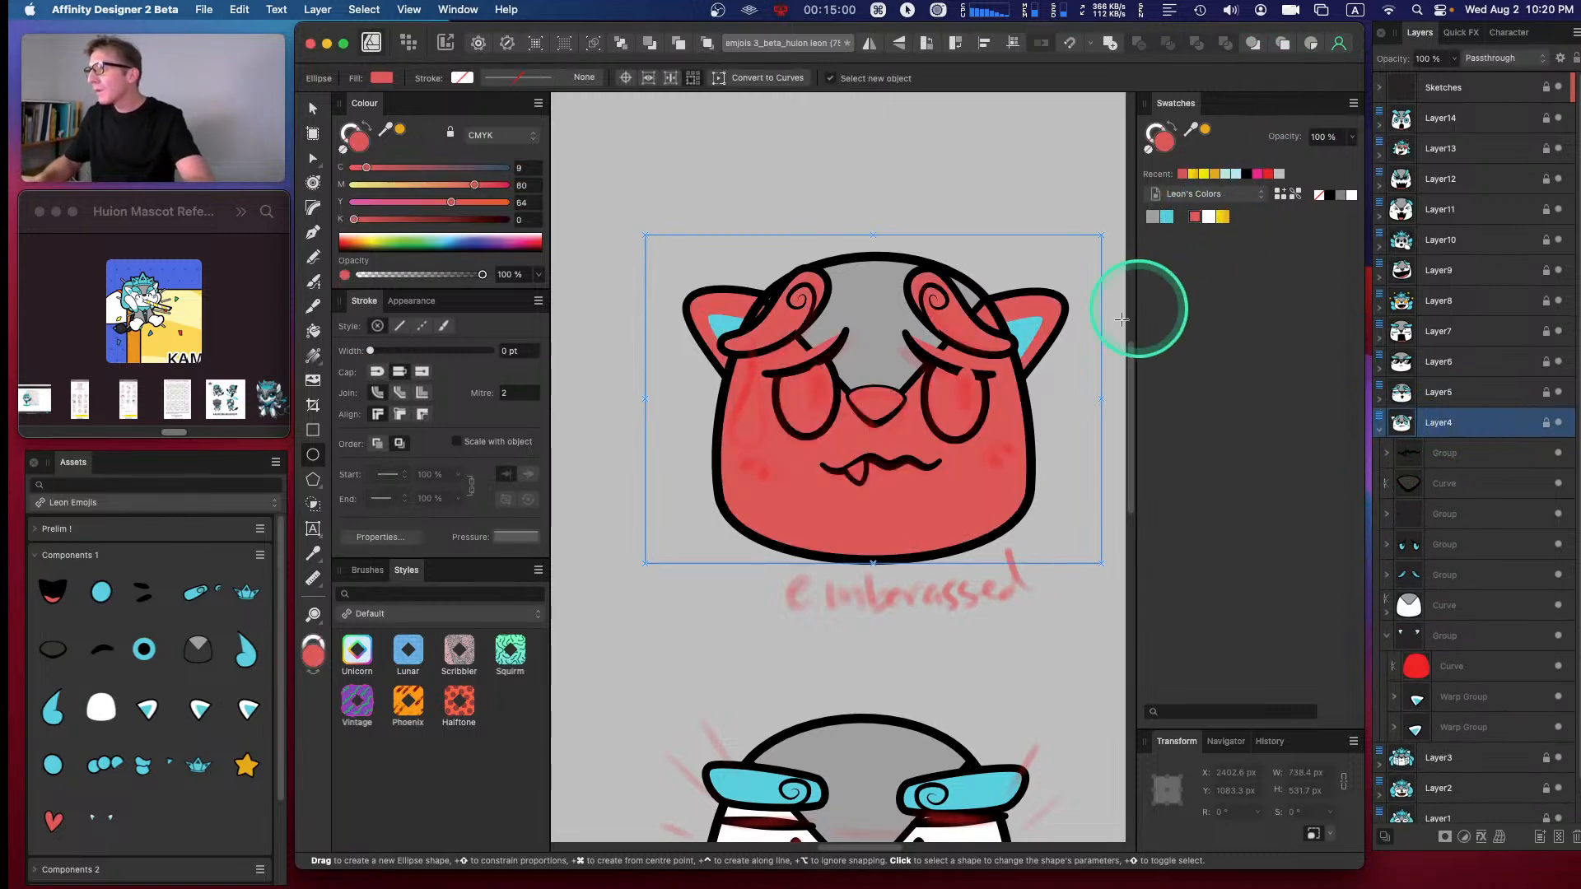
key(super+z)
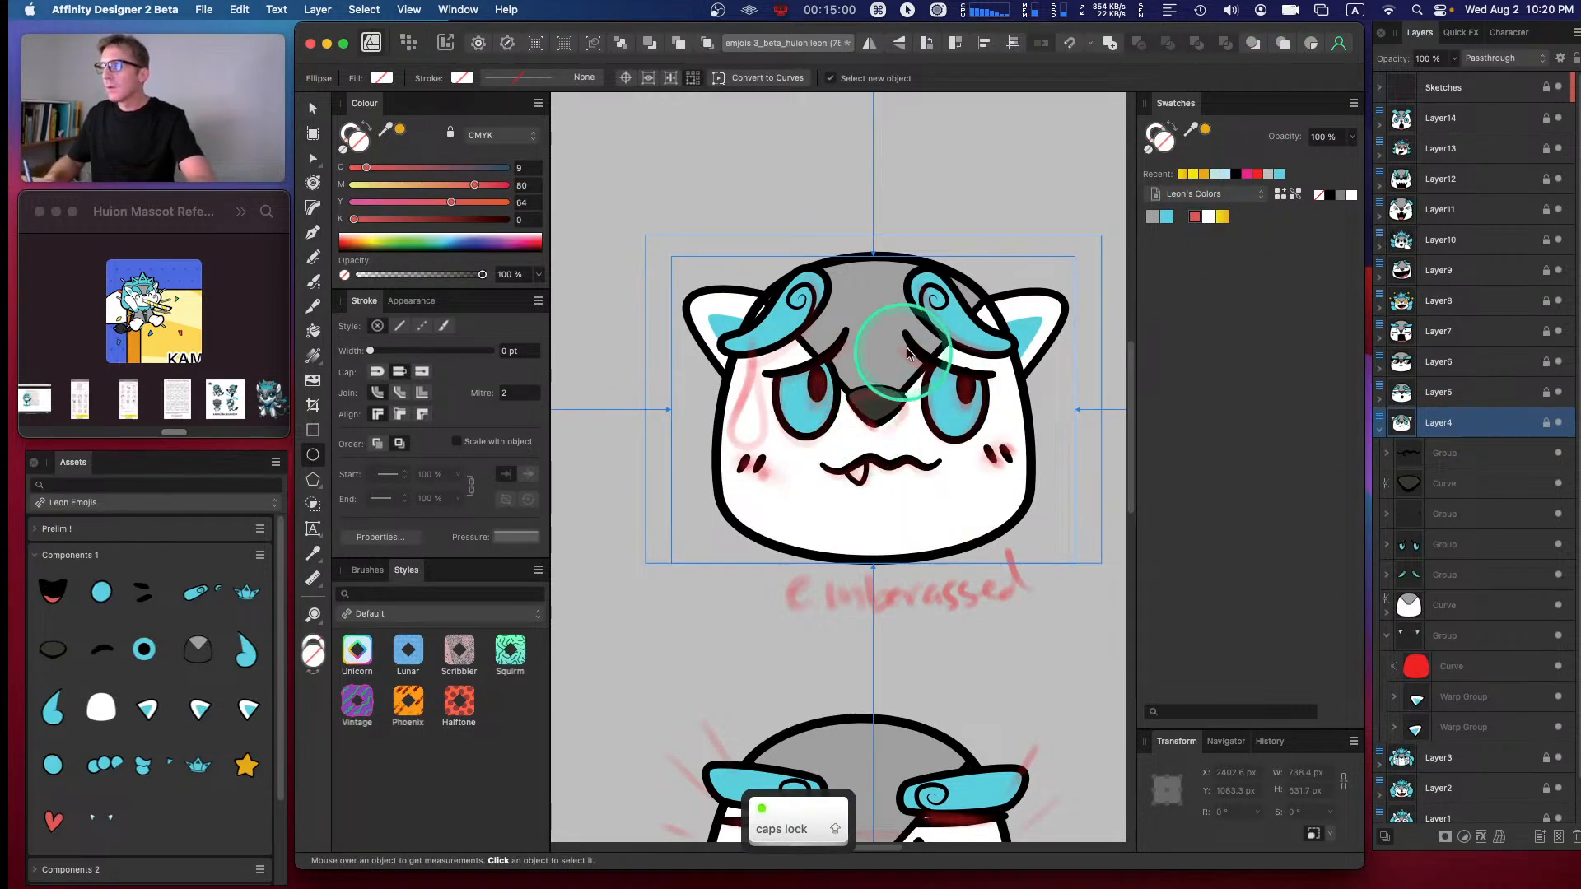
click(1197, 197)
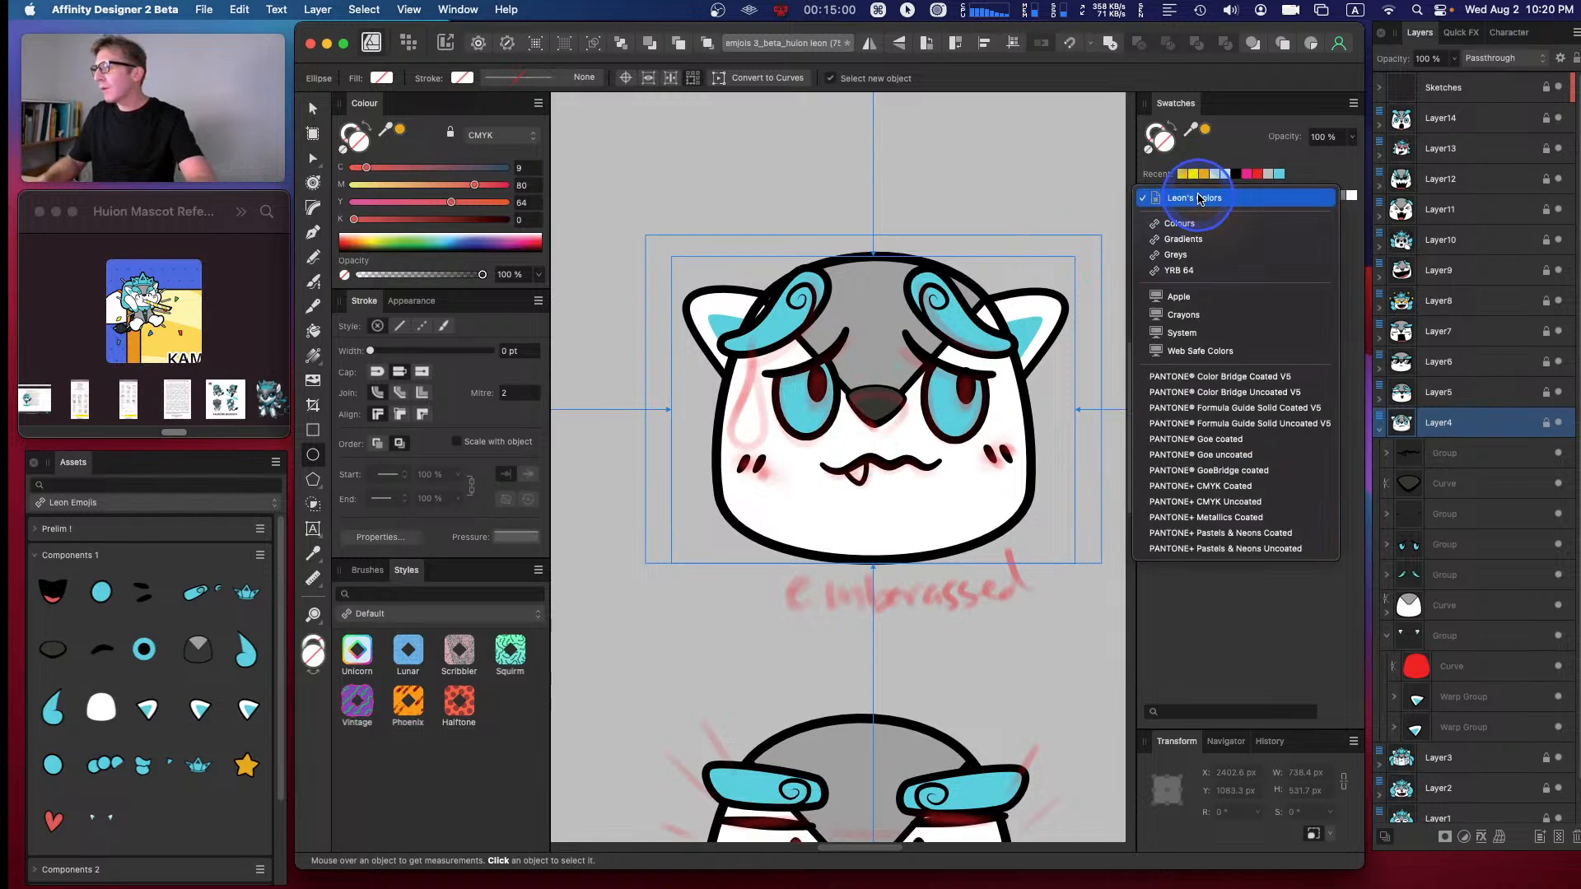
click(1202, 147)
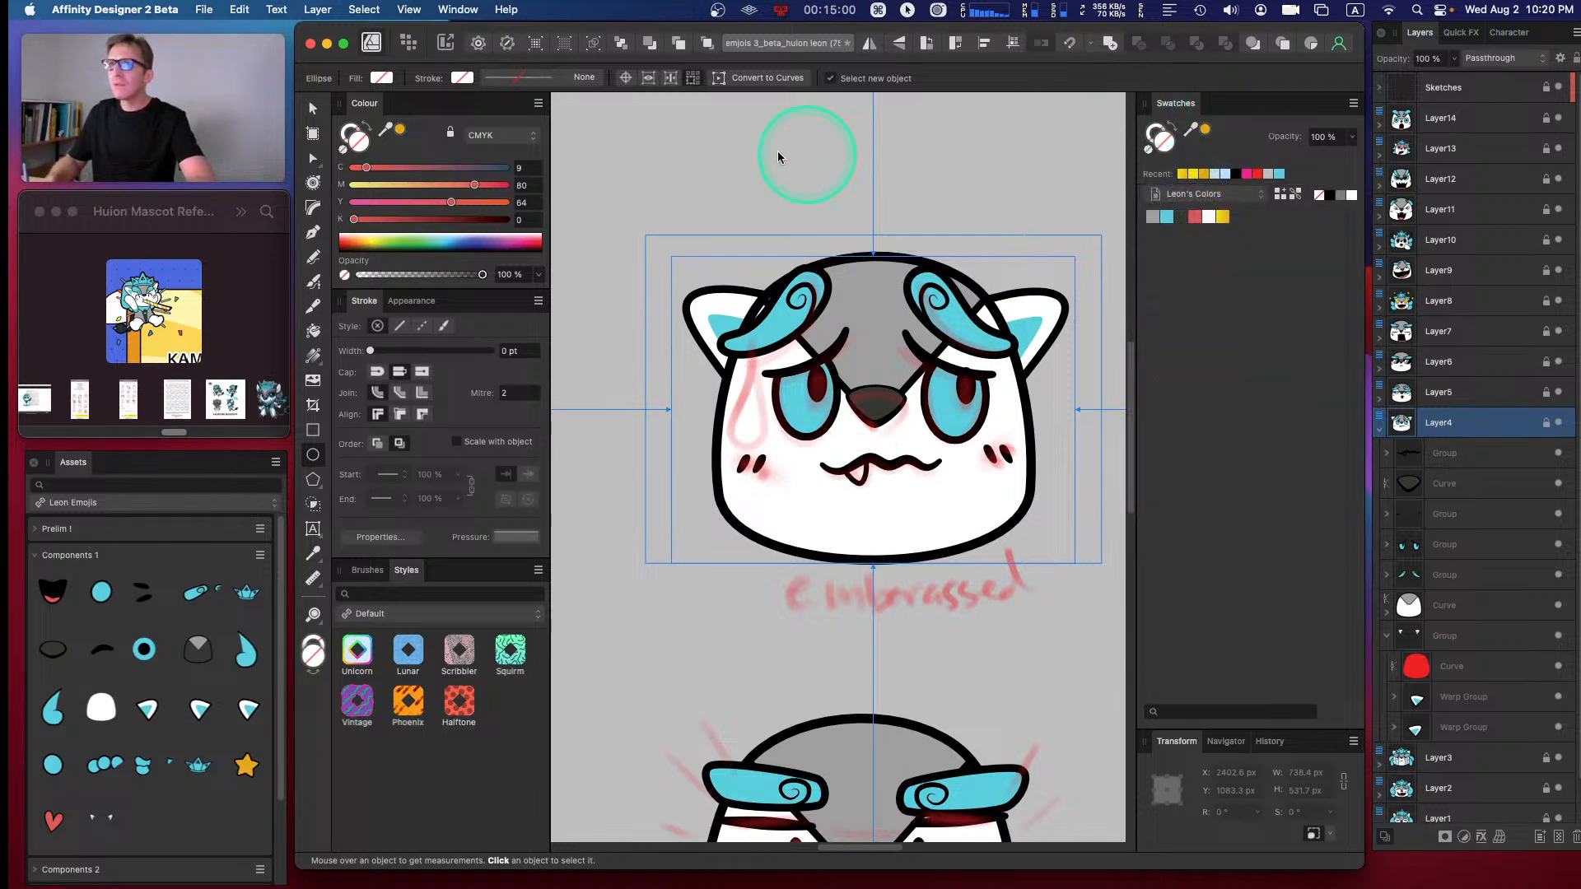
click(451, 202)
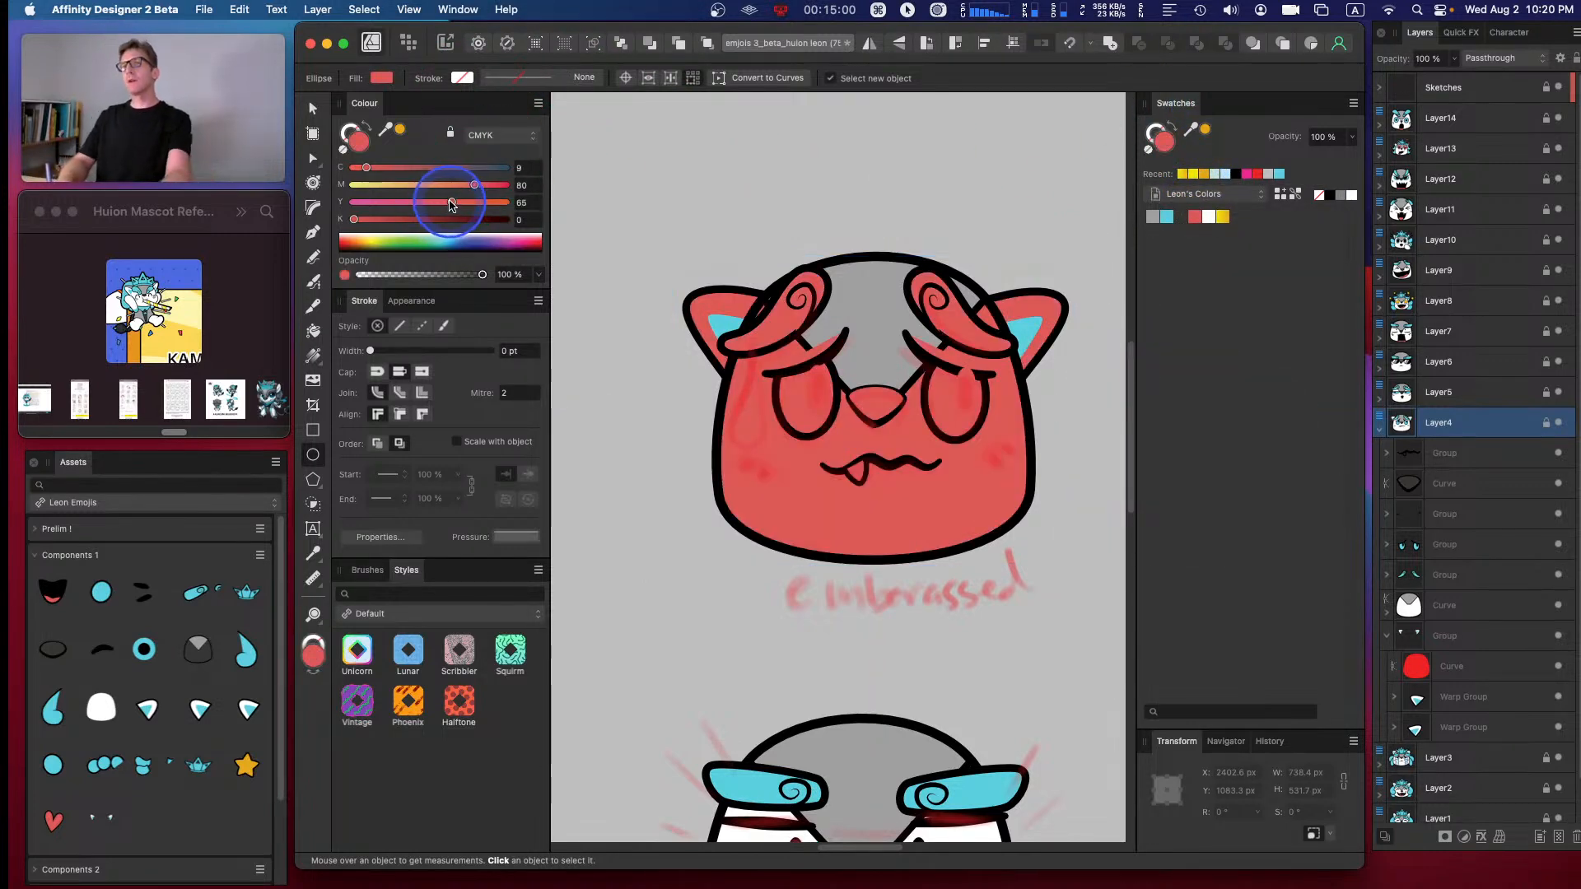
key(super+z)
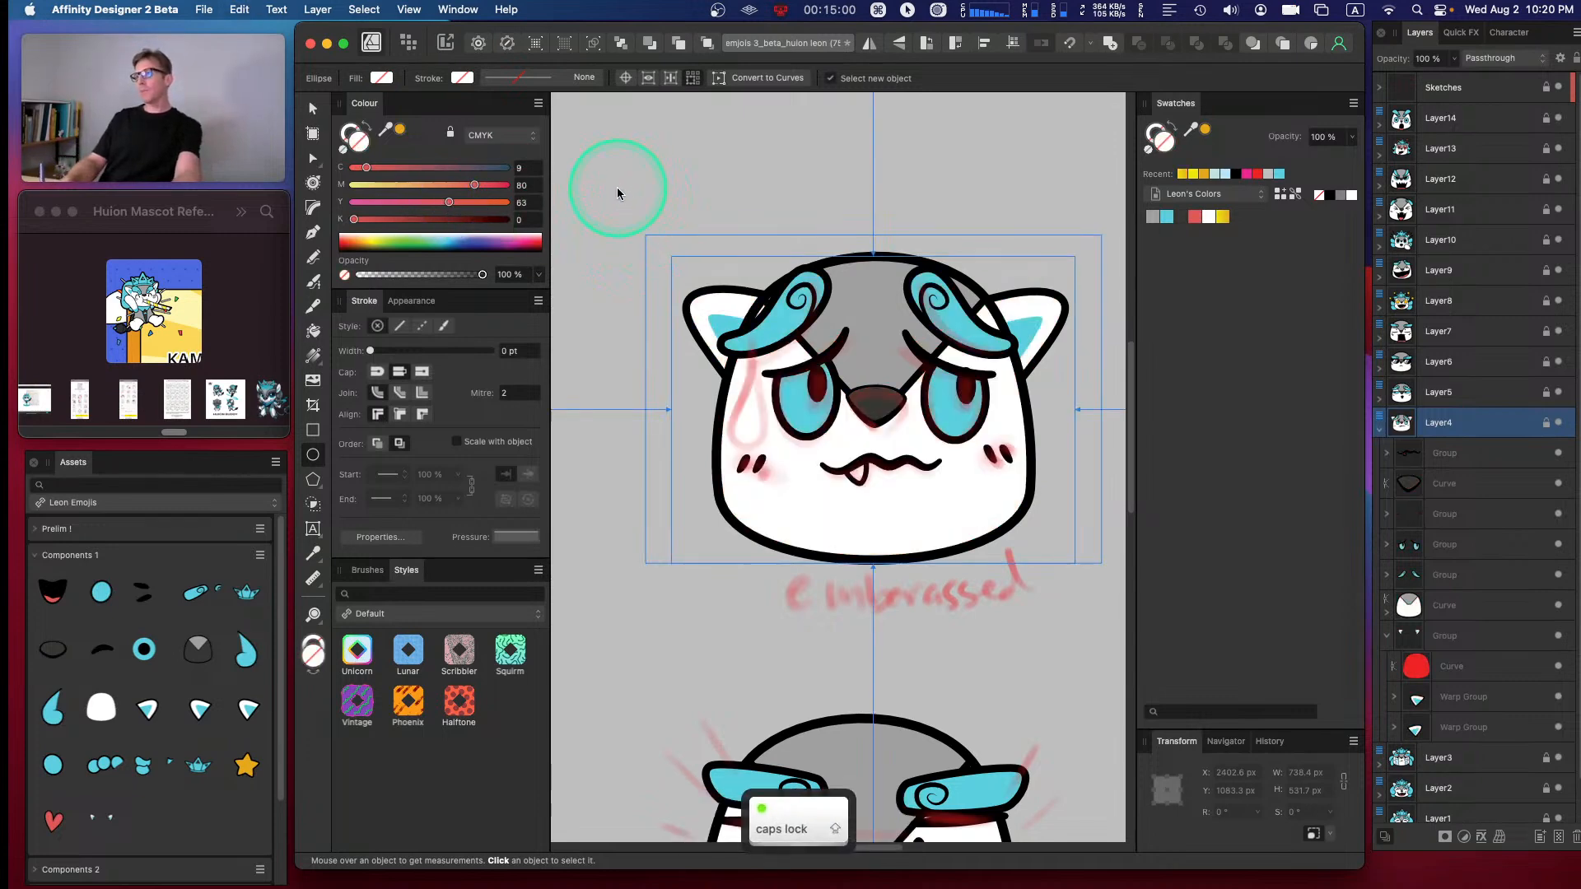
drag(448, 203, 444, 206)
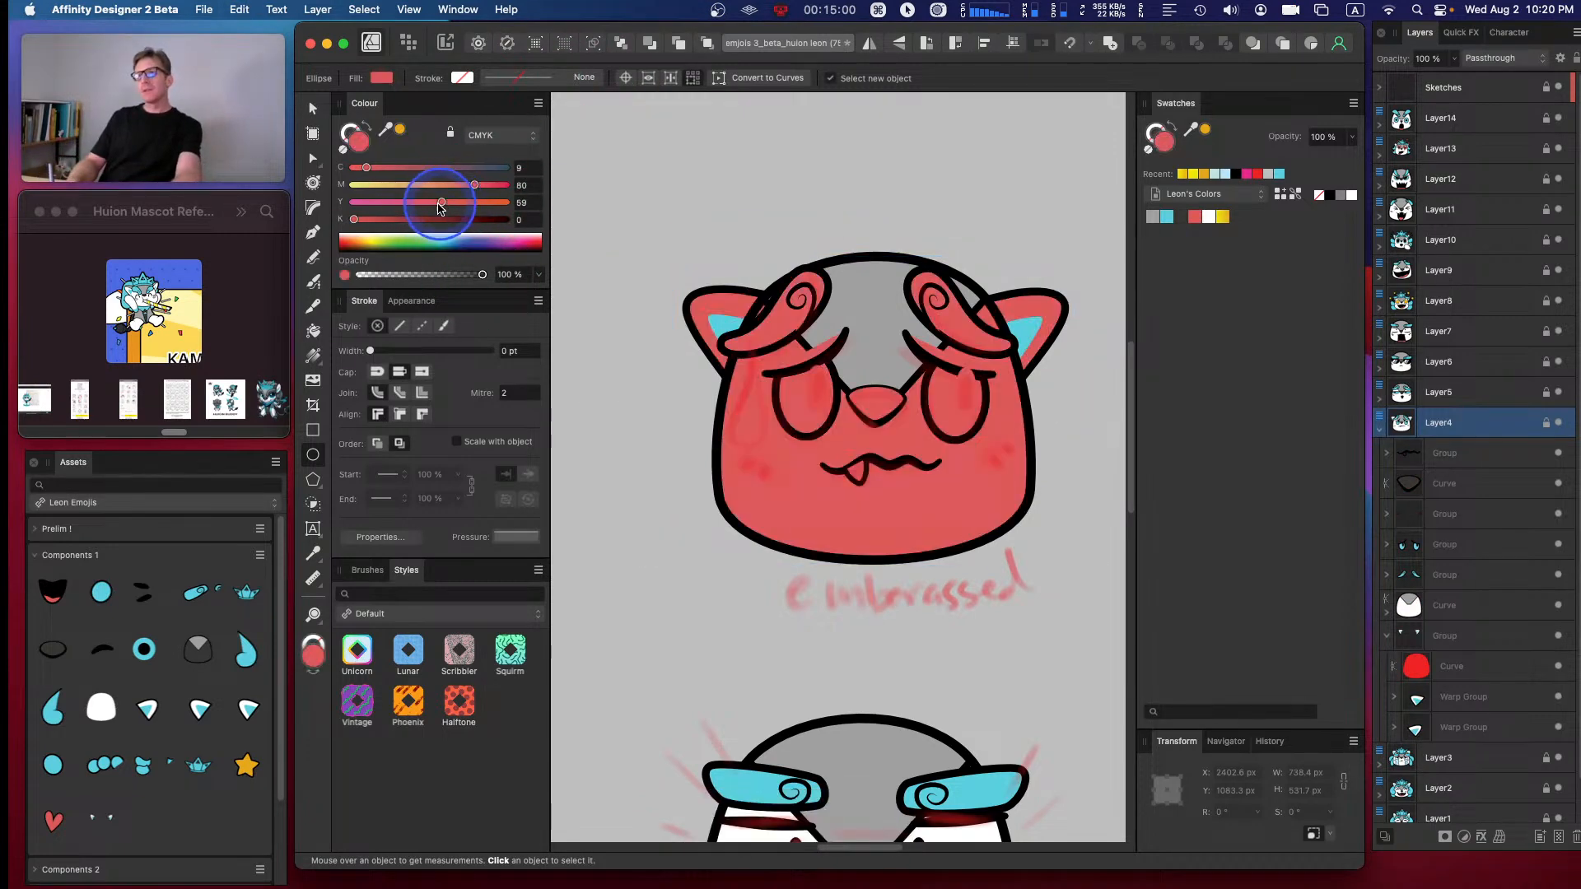
key(super+z)
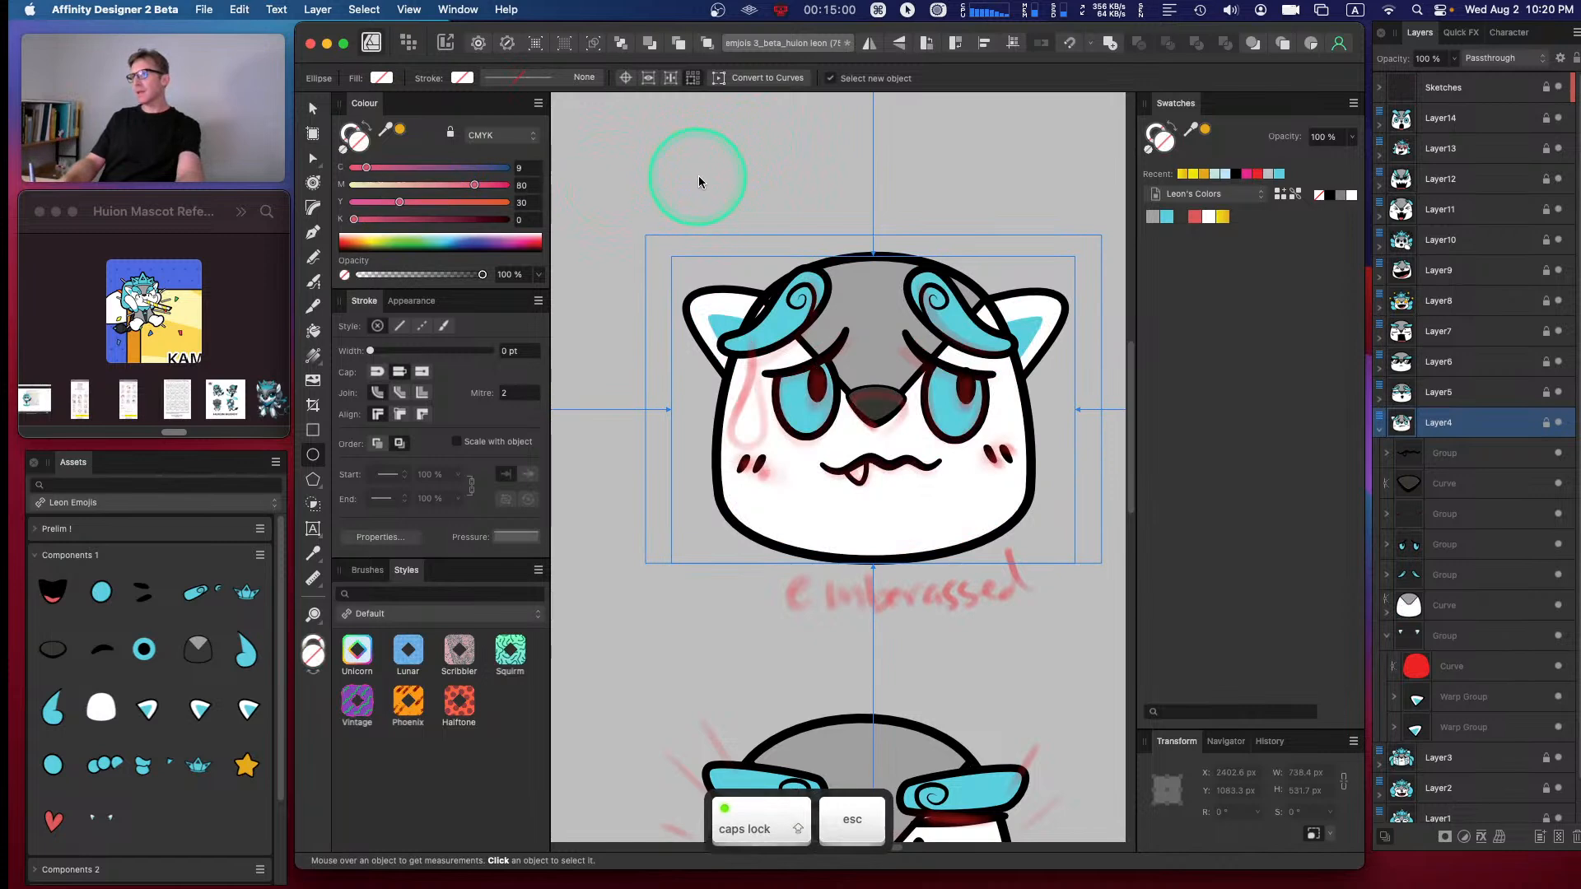
click(1252, 448)
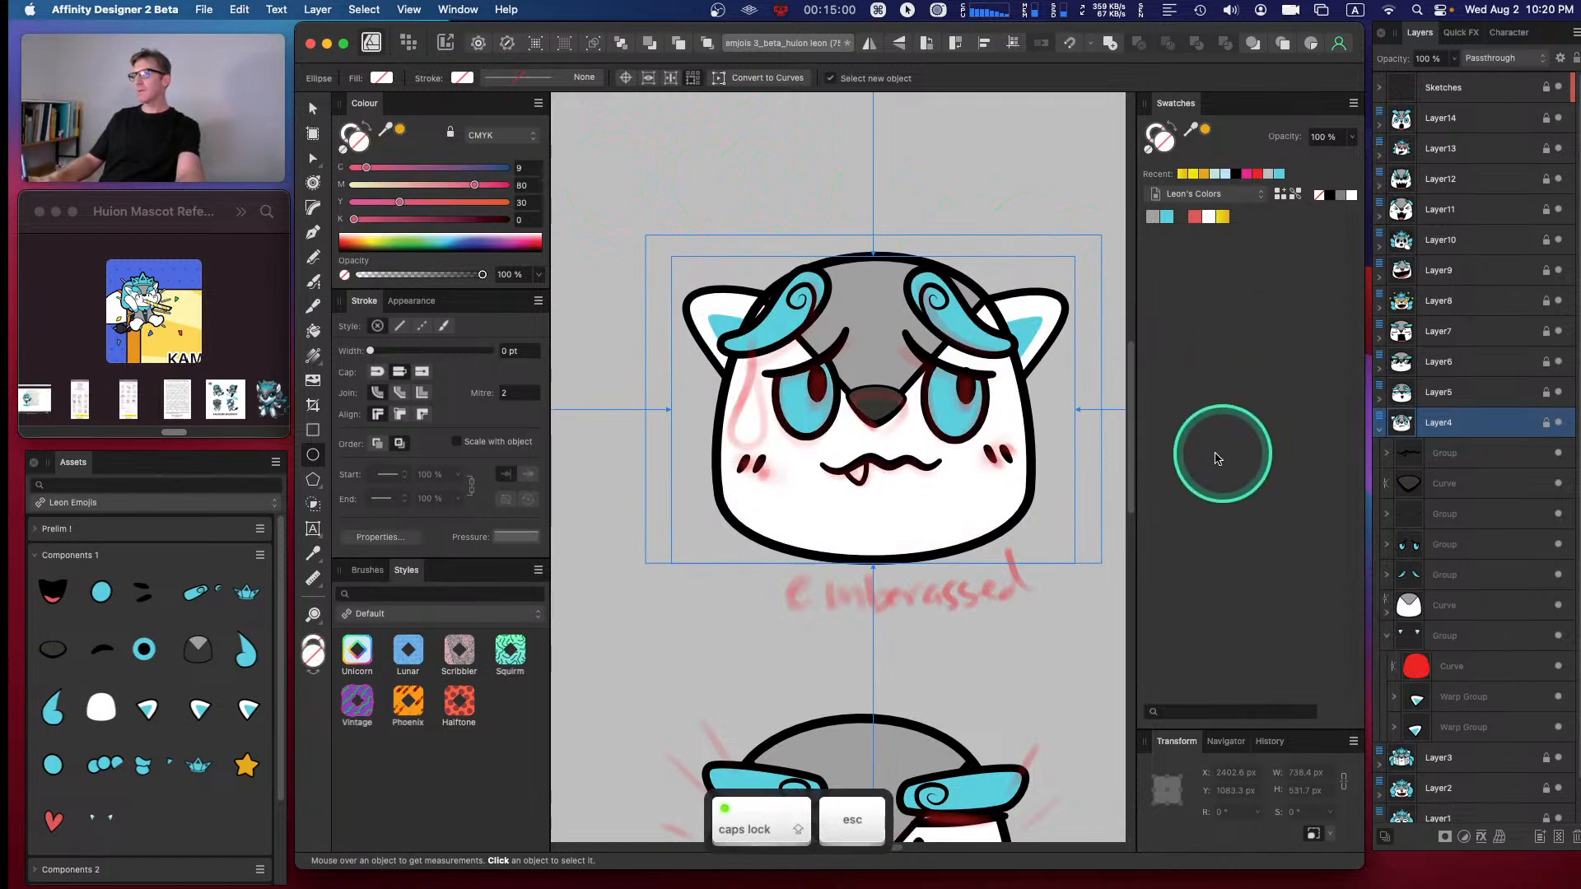
click(313, 108)
click(595, 167)
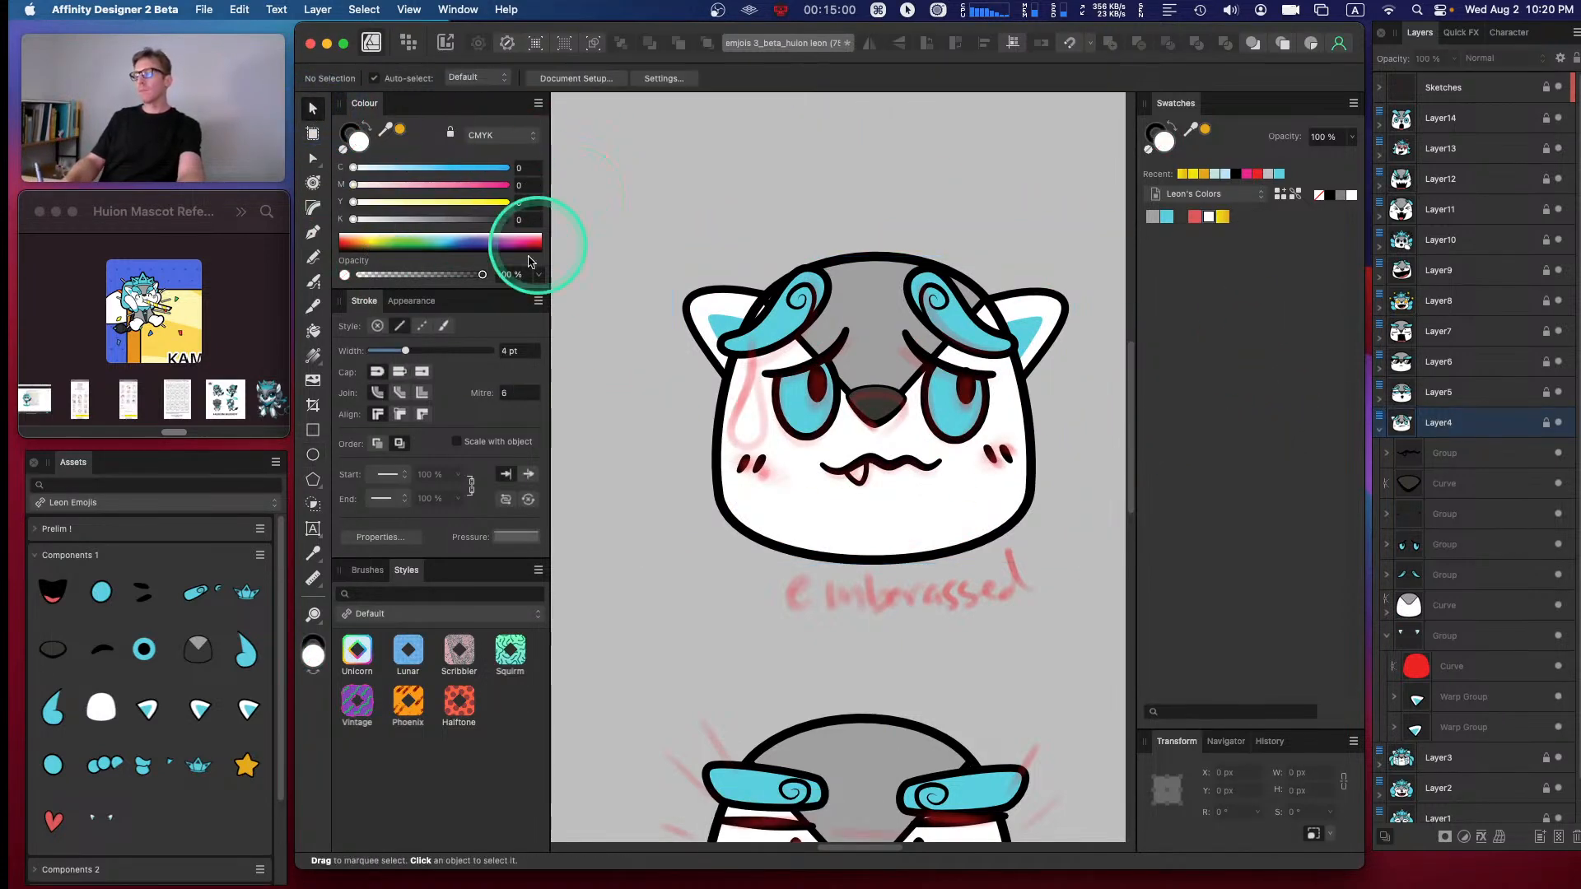
- Draw a strokeless pink ellipse (C 0, M 50, Y 0, K 0) about 78.9 × 57.9 px over the left cheek marks
click(313, 455)
click(346, 134)
click(344, 149)
click(359, 141)
drag(353, 185, 430, 189)
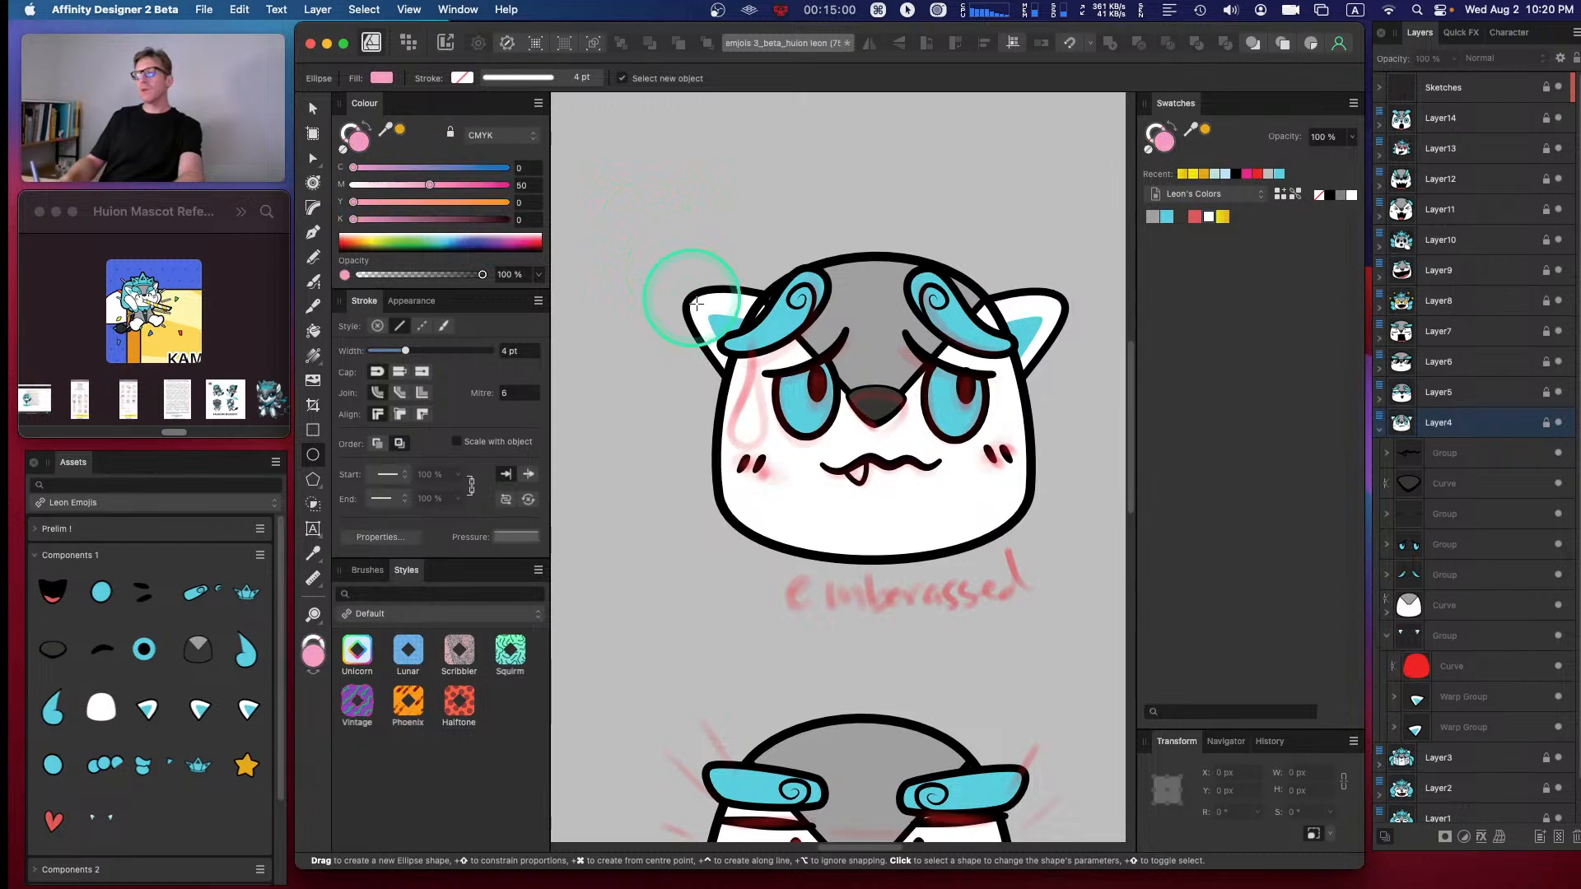
drag(728, 448, 776, 483)
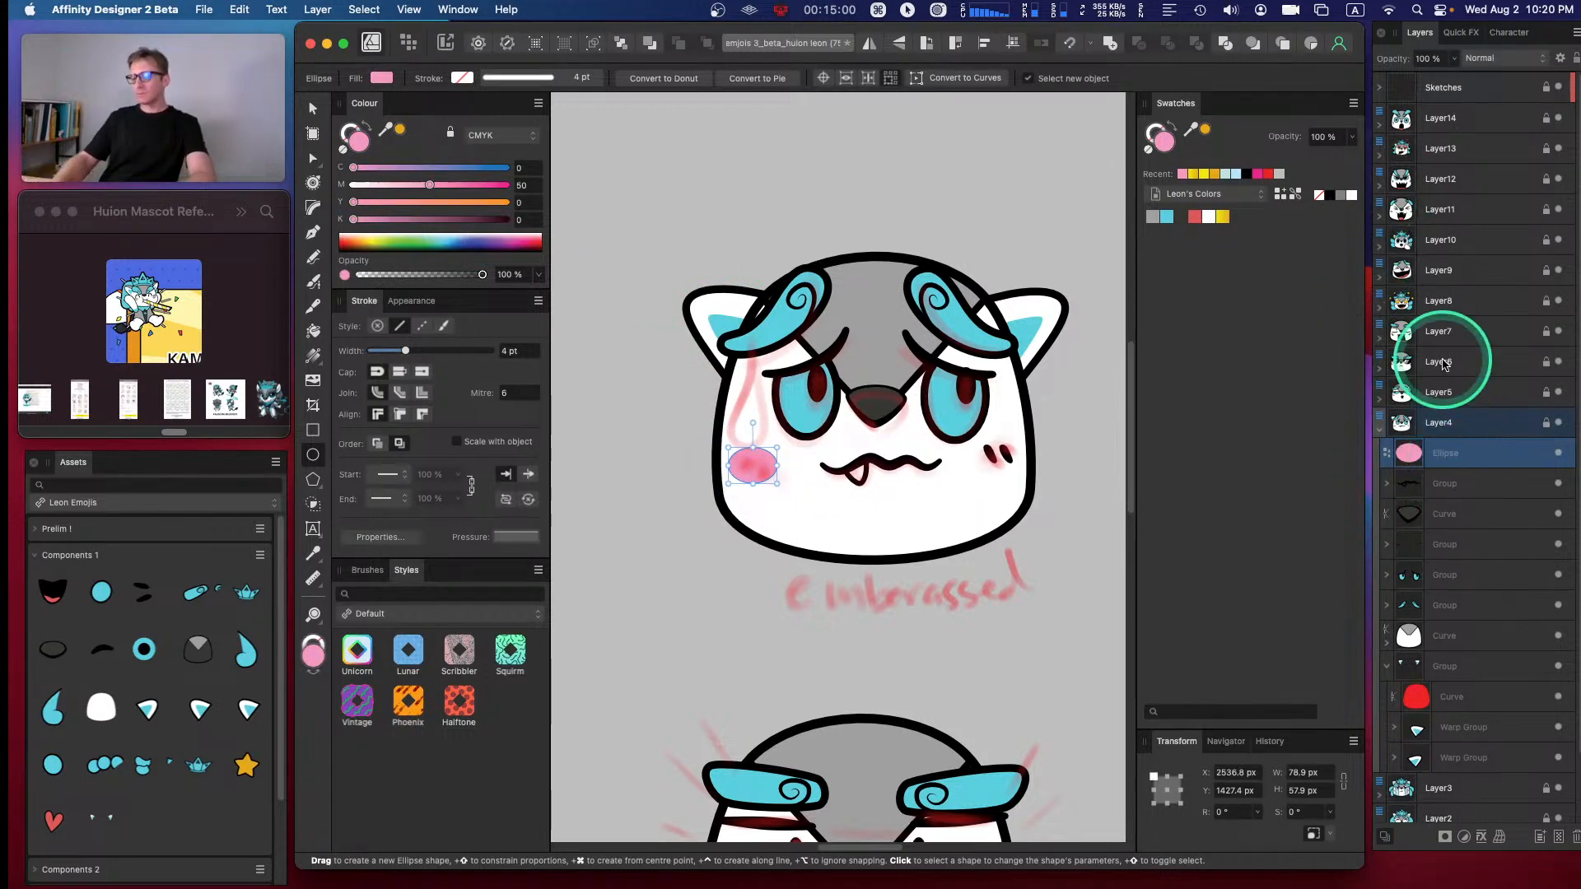
- Lower the pink ellipse in Layer4's stacking order to sit directly beneath the cheek marks group
key(super+bracketleft)
key(super+bracketleft)
key(super+bracketleft)
key(super+bracketleft)
key(super+bracketleft)
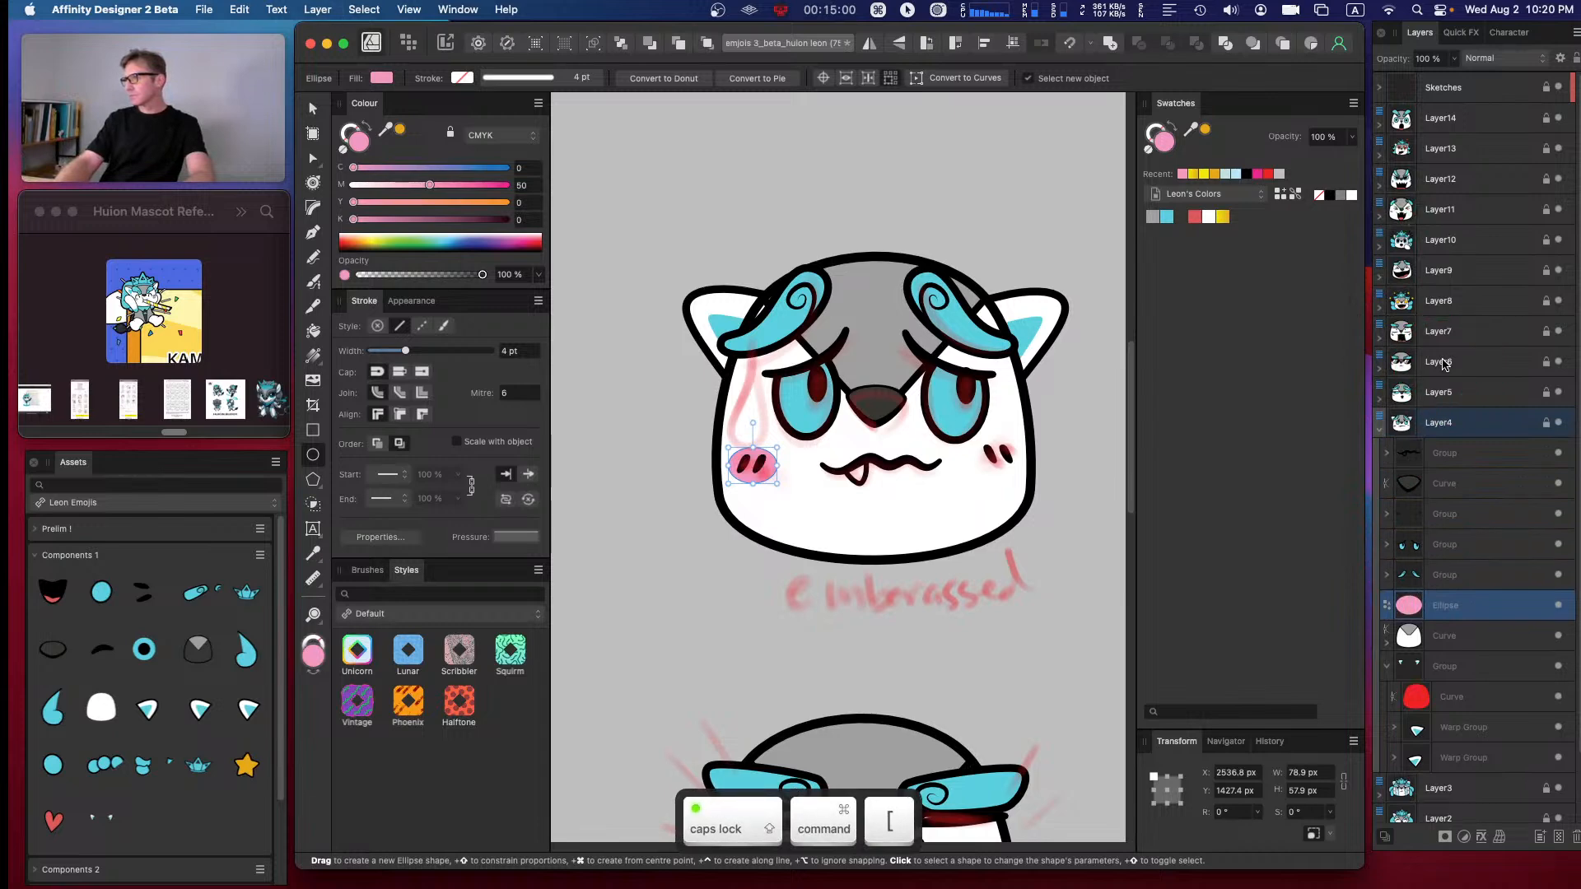
key(super+bracketright)
key(super+bracketright)
key(super+bracketright)
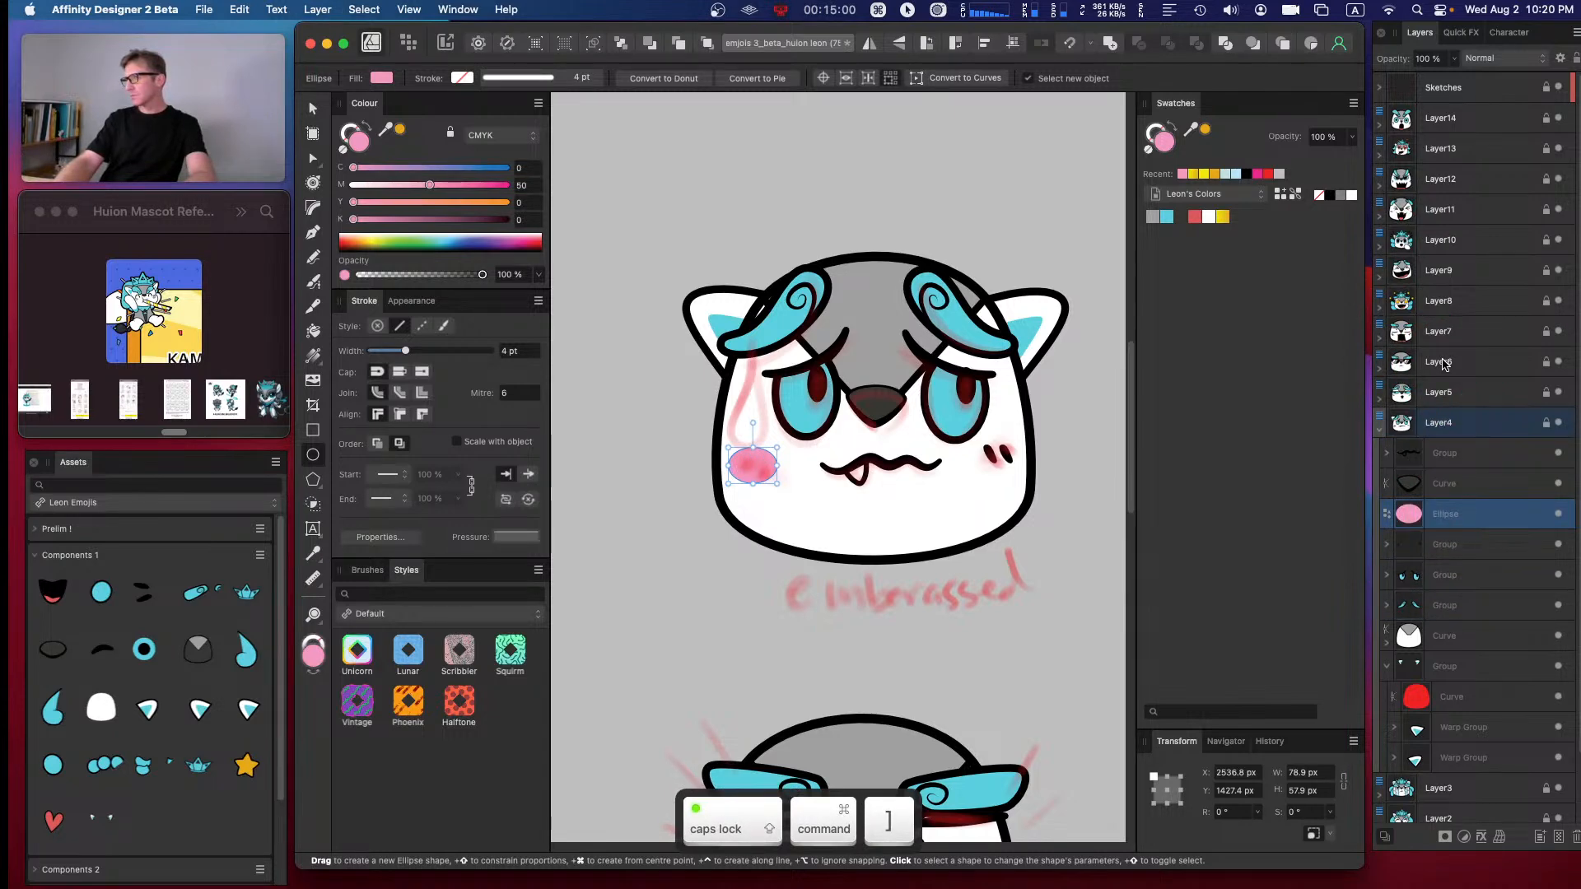
key(super+bracketleft)
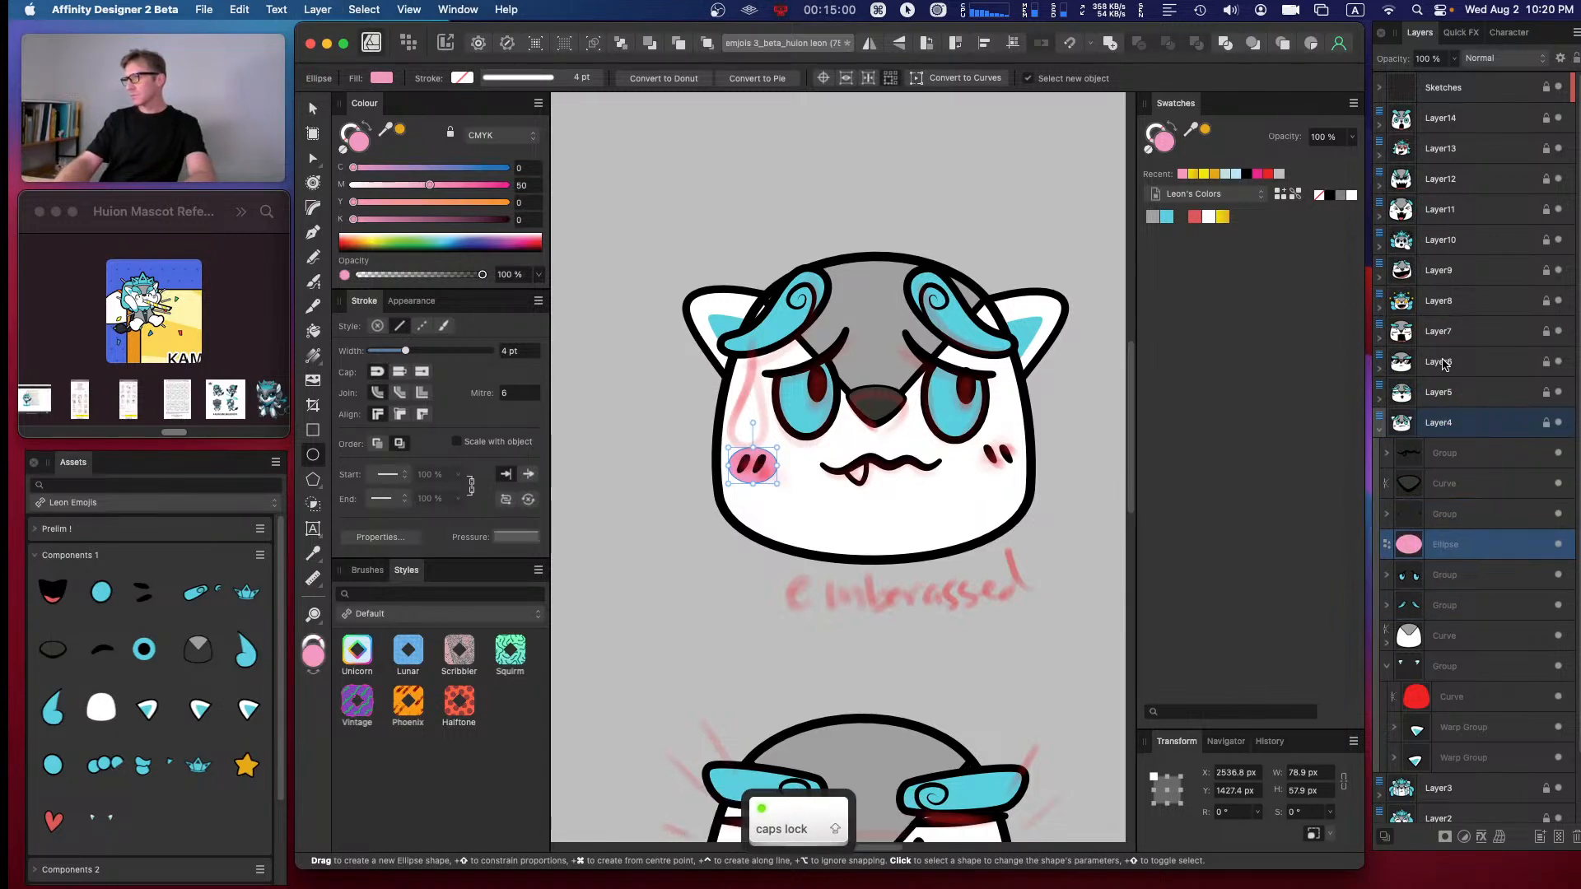
- Tilt the pink cheek ellipse to about -13.1° and deselect it
key(super+equal)
key(super+equal)
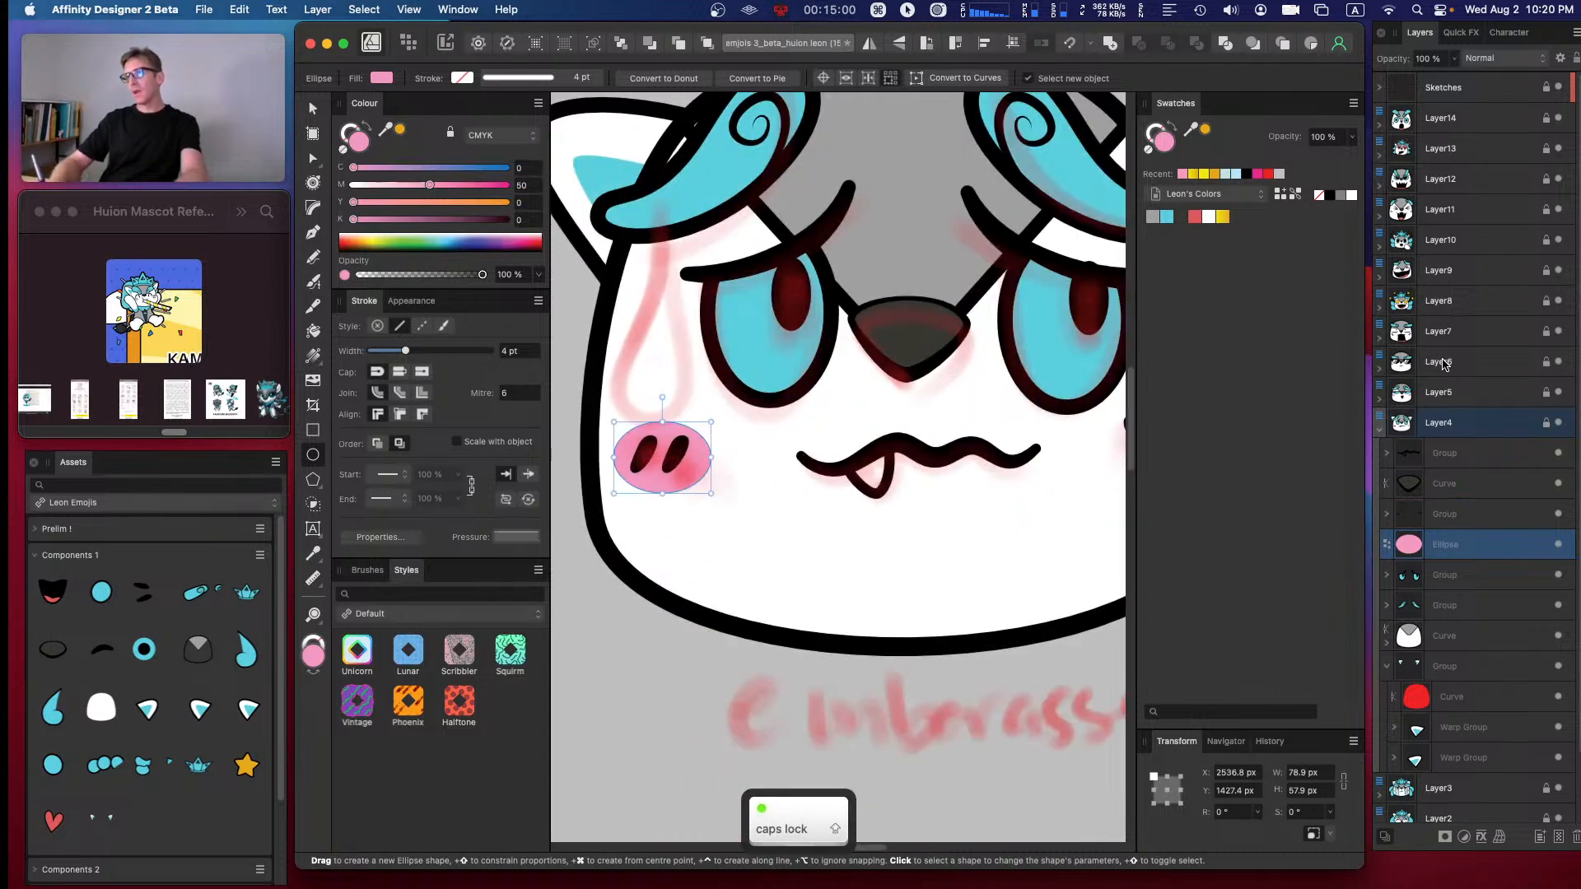
key(space)
drag(628, 328, 755, 240)
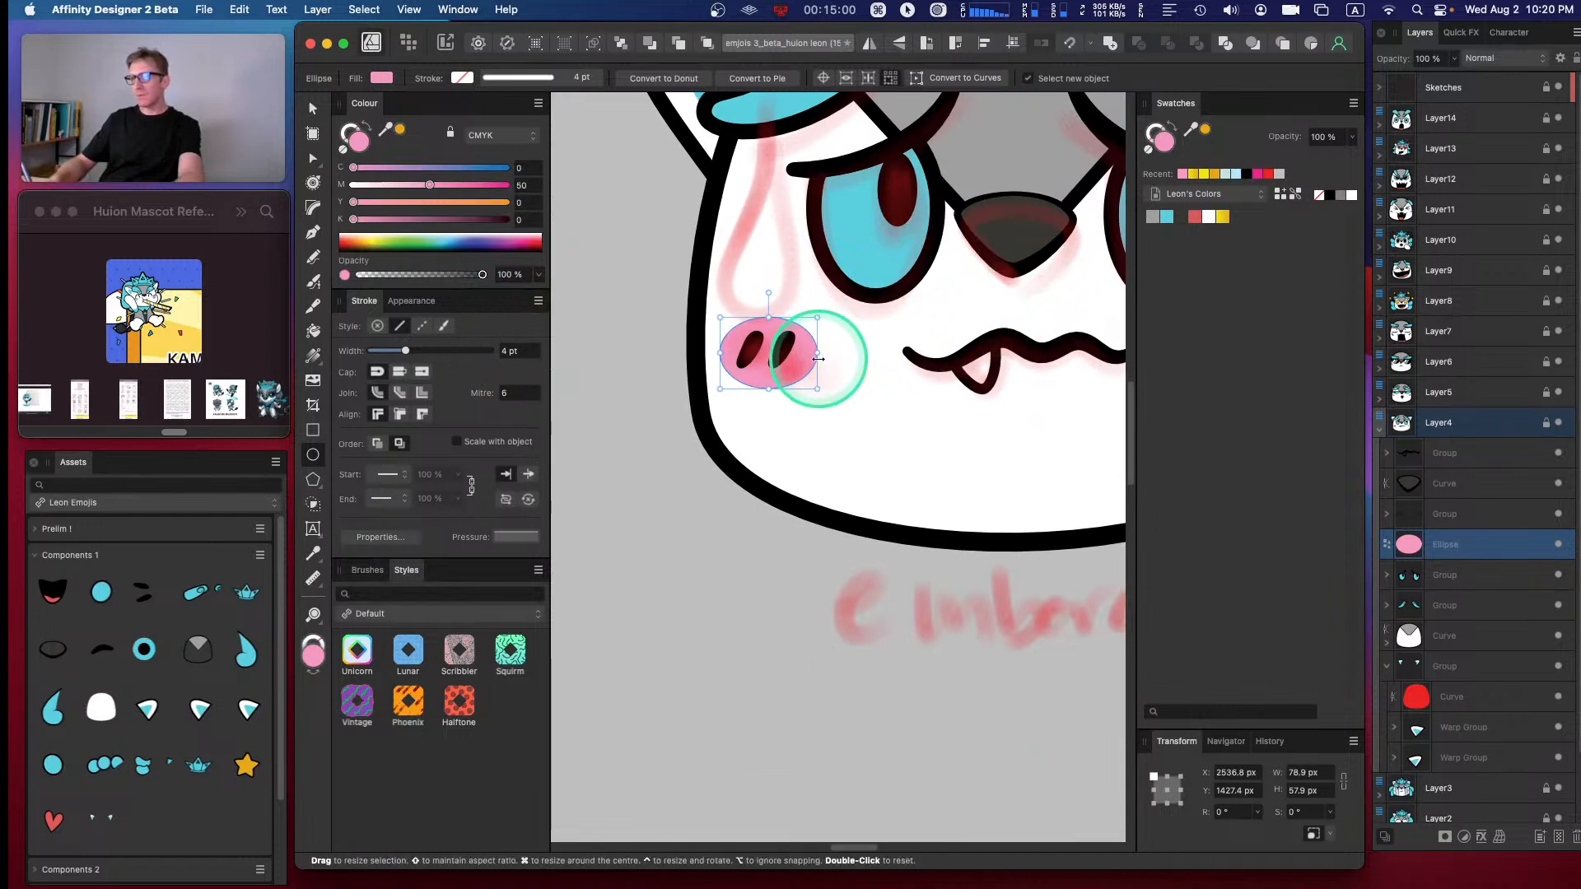
drag(768, 293, 781, 294)
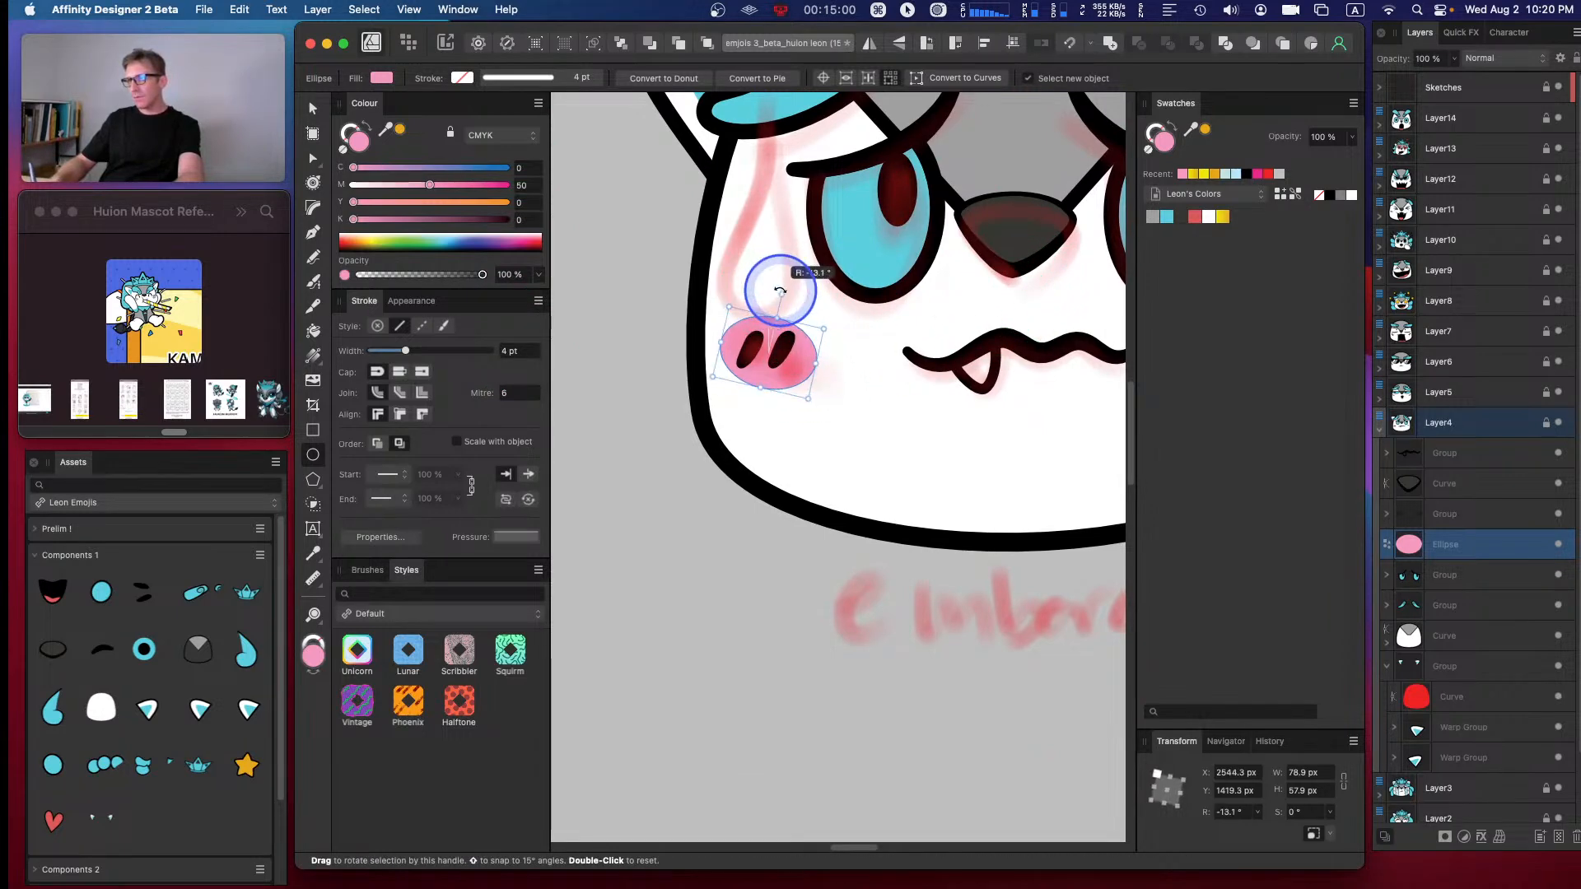
key(Escape)
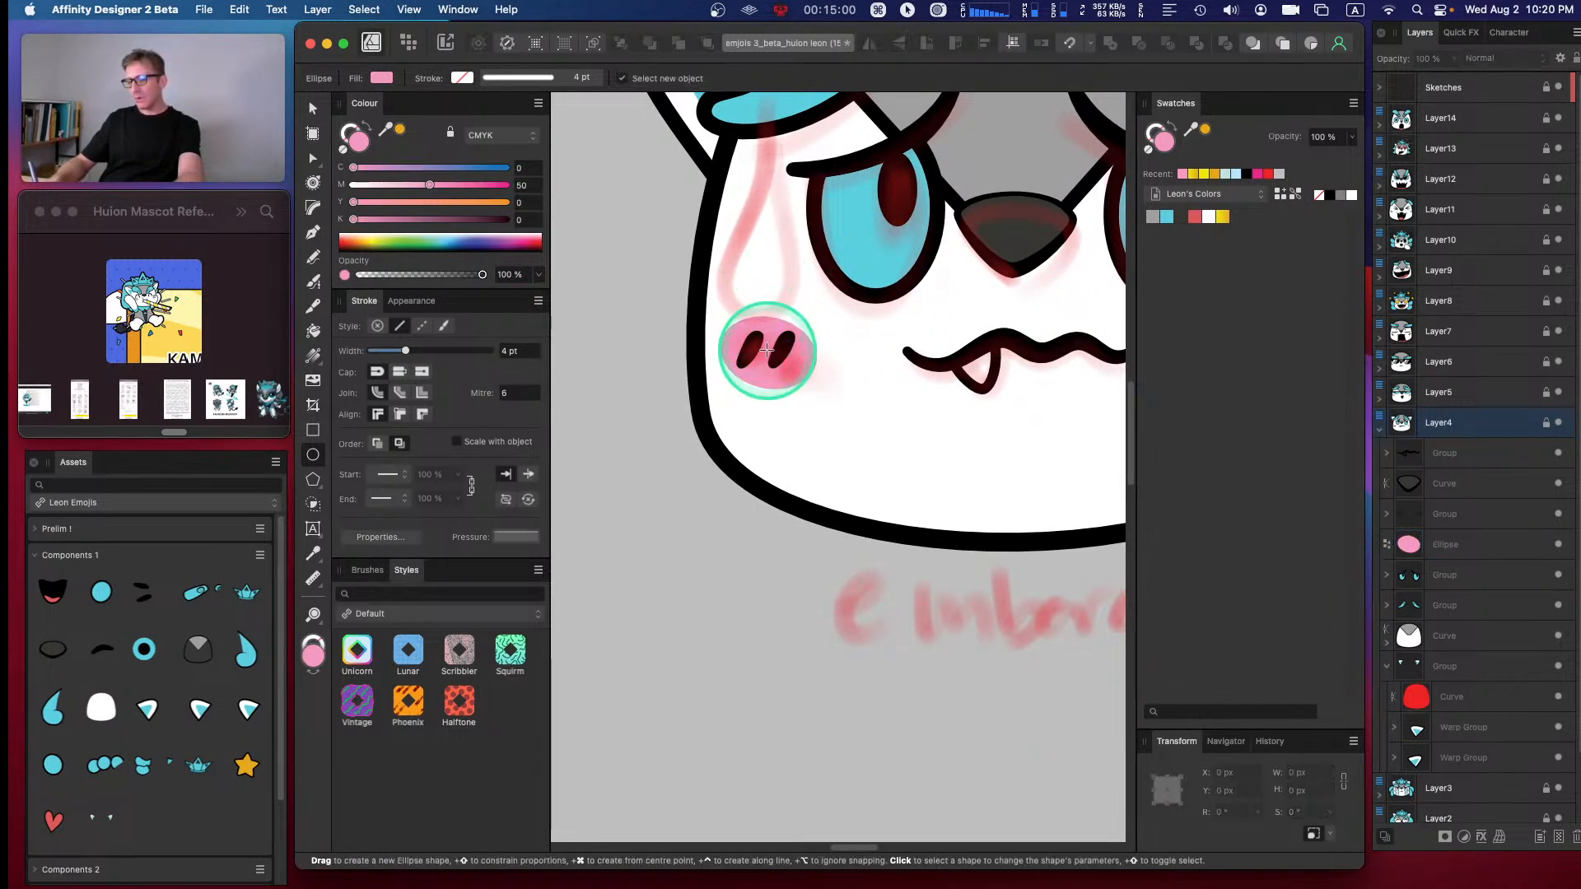
key(v)
drag(758, 331, 801, 321)
click(771, 328)
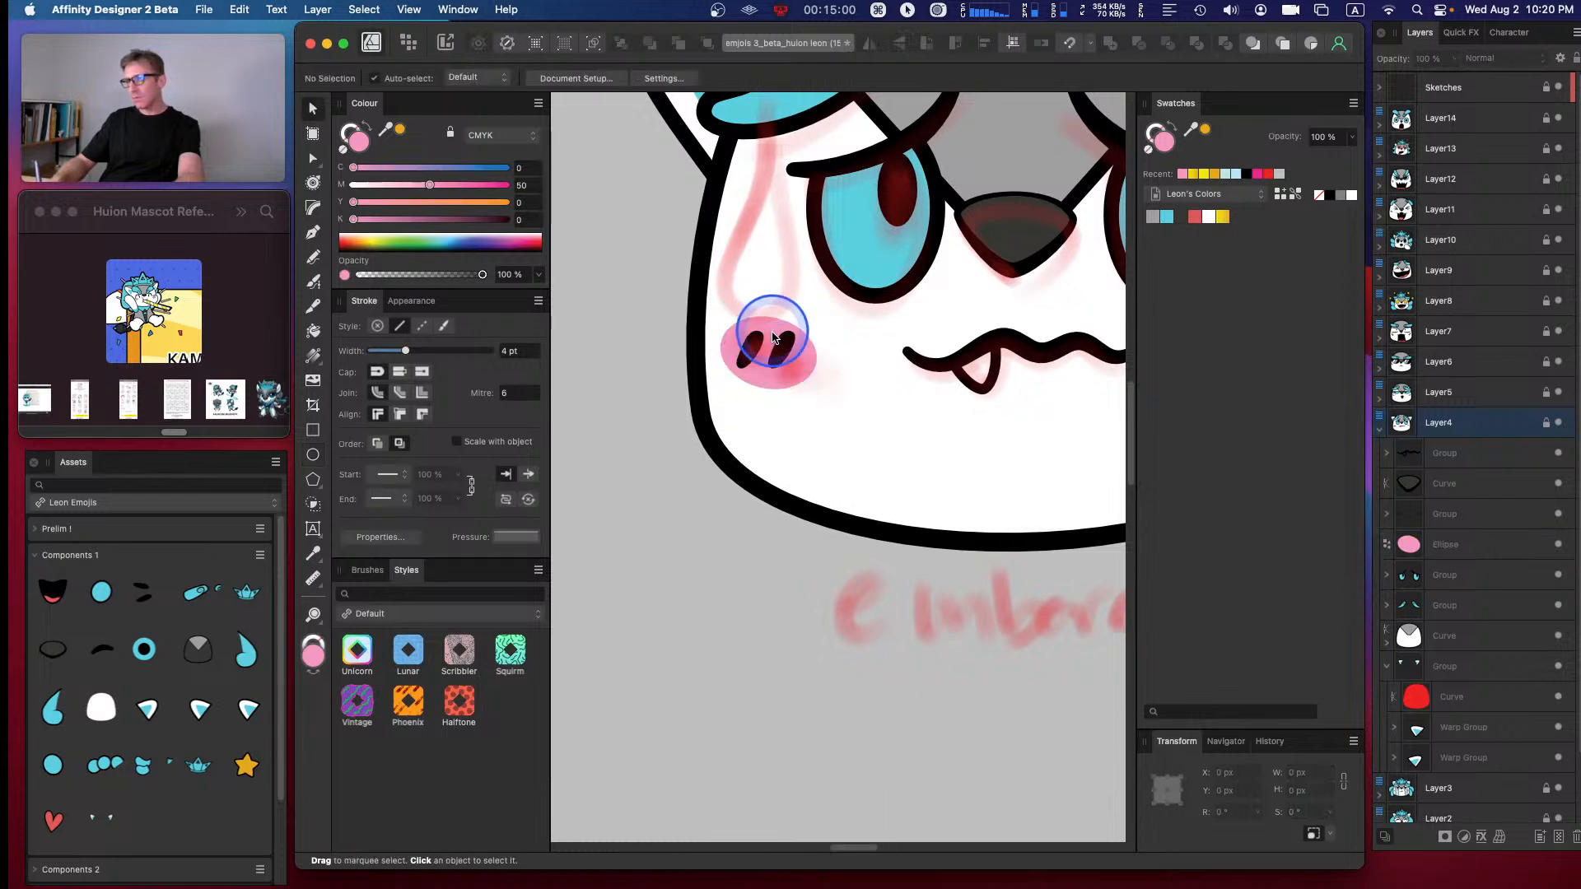
- Flatten the pink cheek ellipse to about 83.9 × 38.8 px, rotate it to 0.5° and place it at about X 2545.1, Y 1423.2 px
click(1433, 550)
drag(769, 329, 767, 347)
drag(762, 389, 779, 394)
drag(778, 367, 804, 328)
key(space)
drag(882, 426, 802, 453)
drag(708, 322, 756, 336)
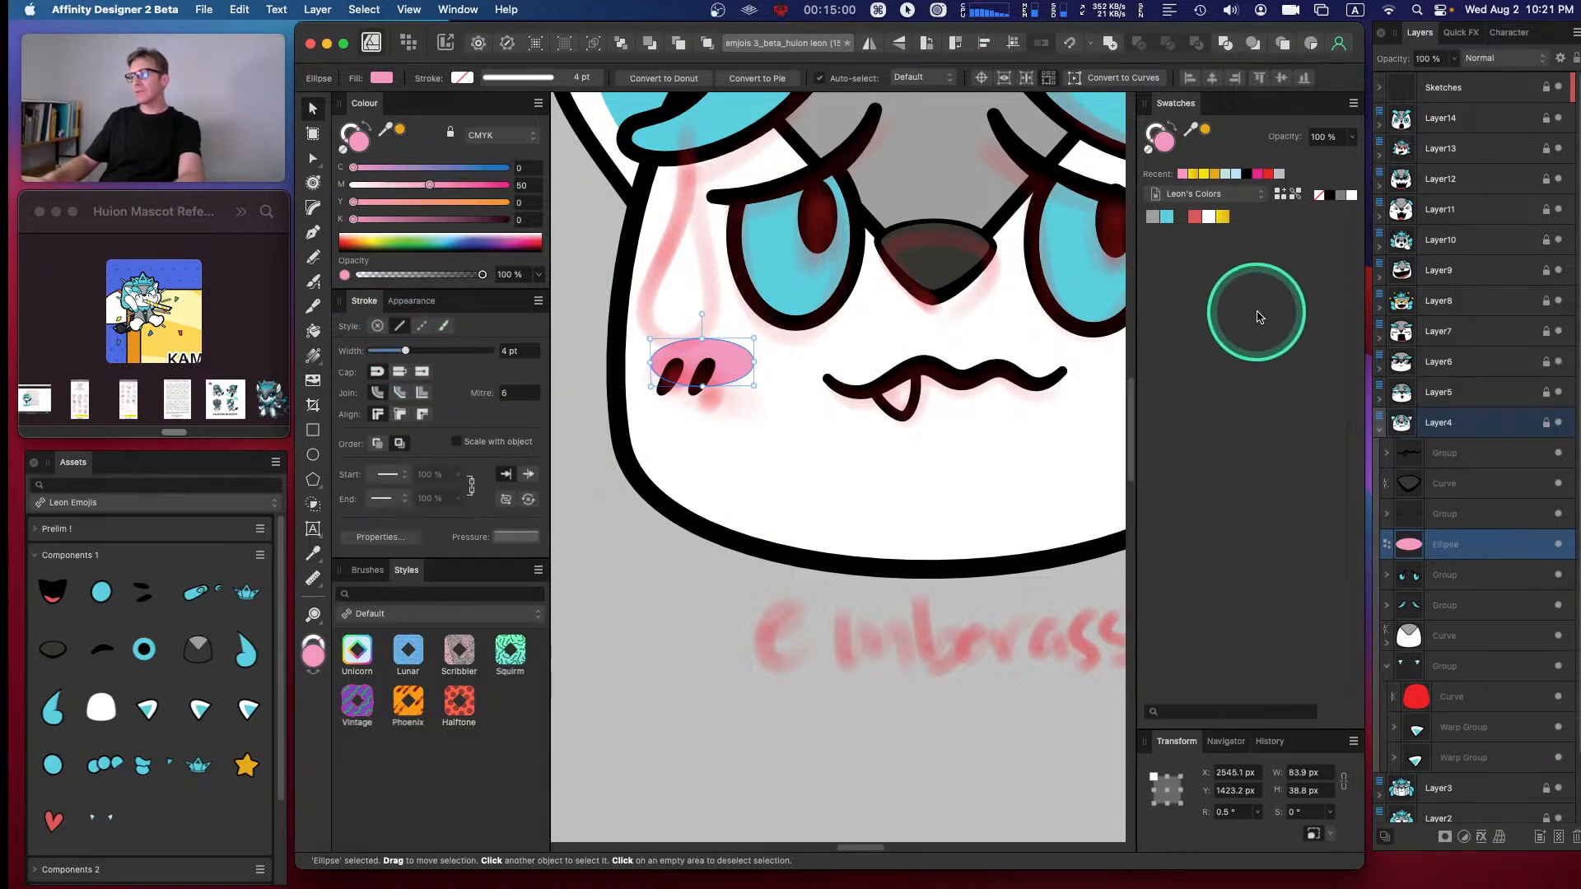
- Apply a Gaussian Blur layer effect with a 10 px radius to the pink cheek ellipse
click(1481, 837)
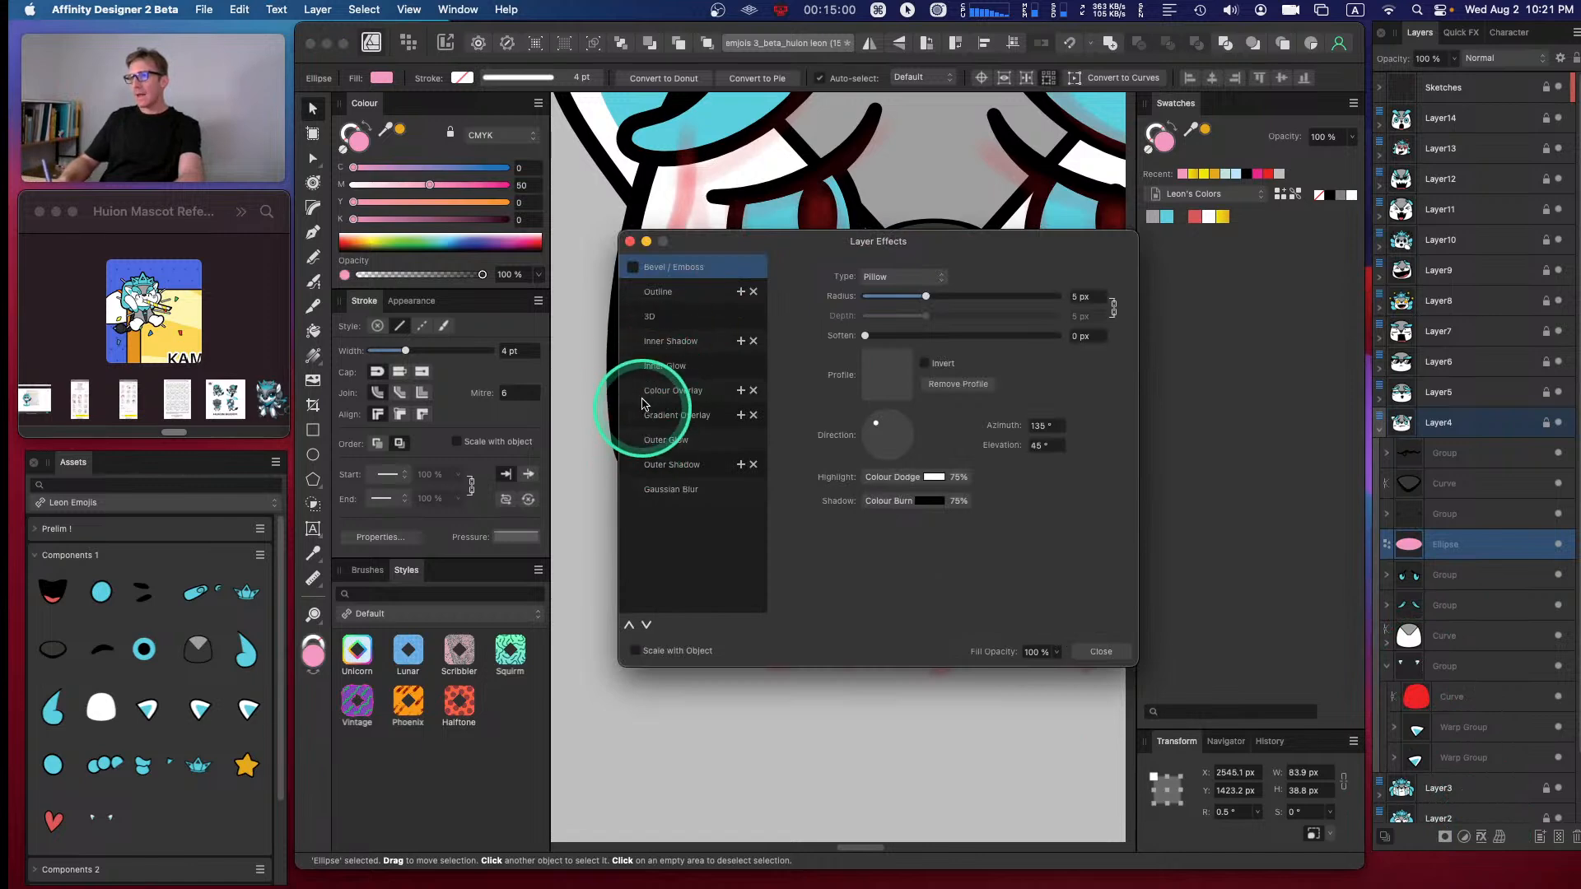
click(669, 490)
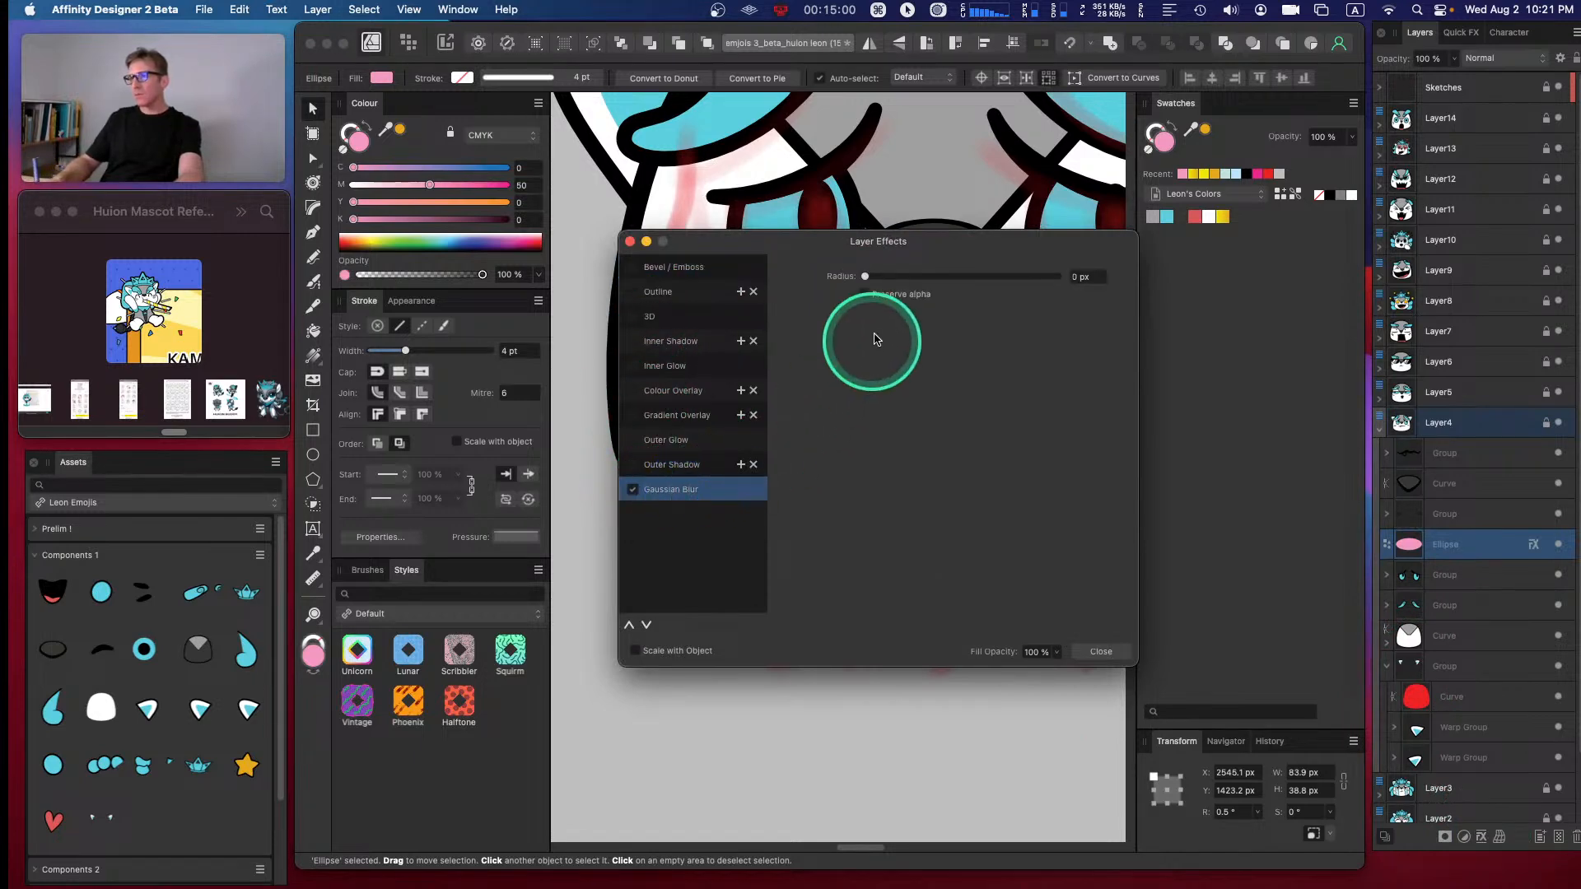
click(1101, 279)
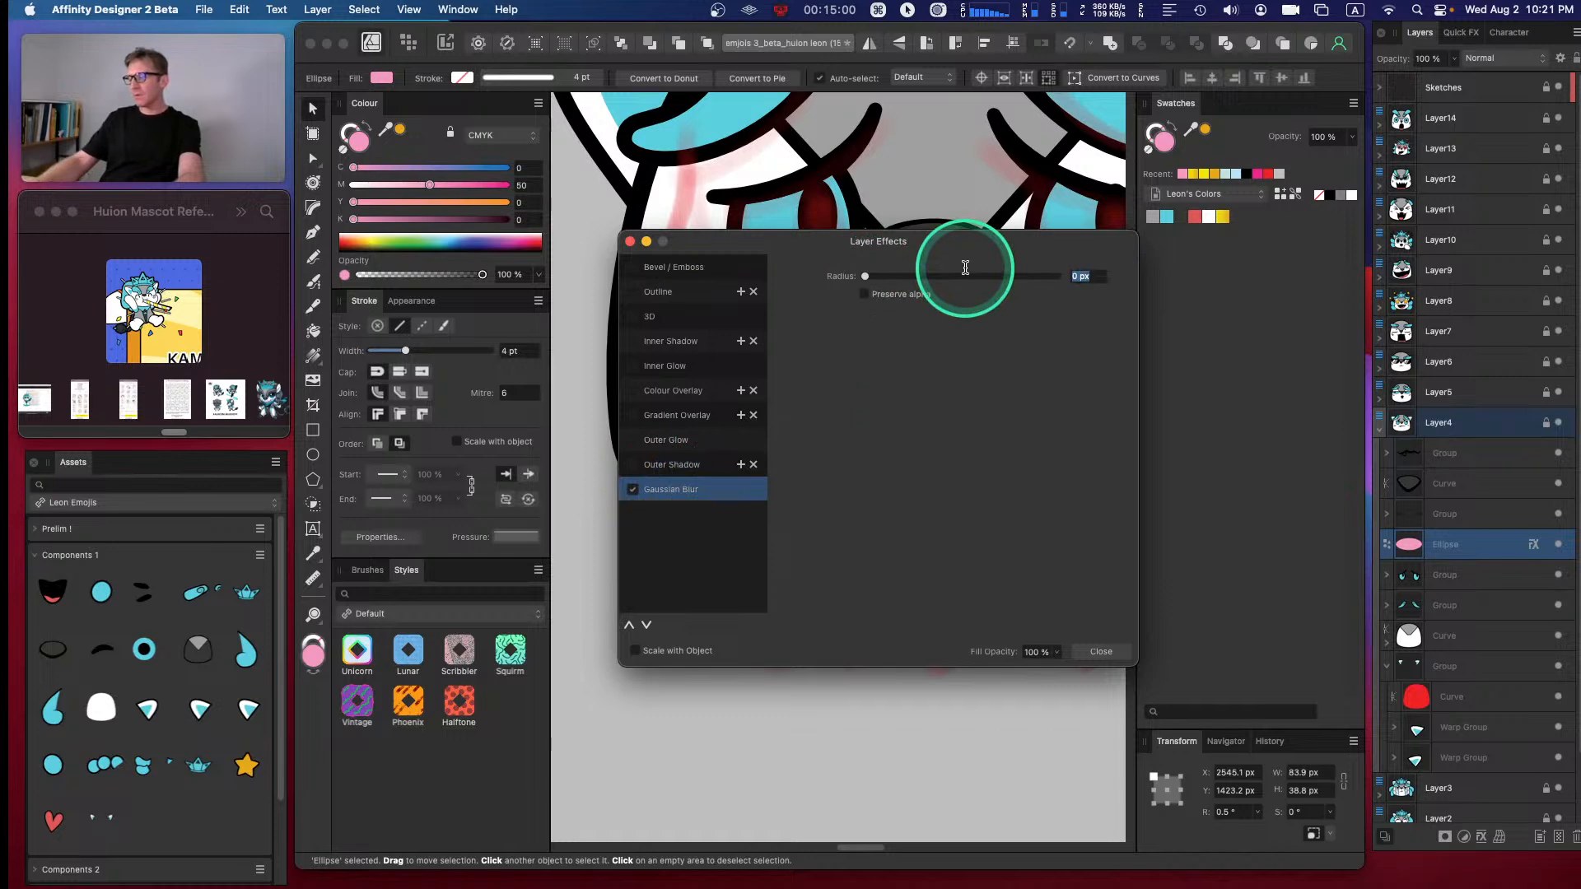
text(10)
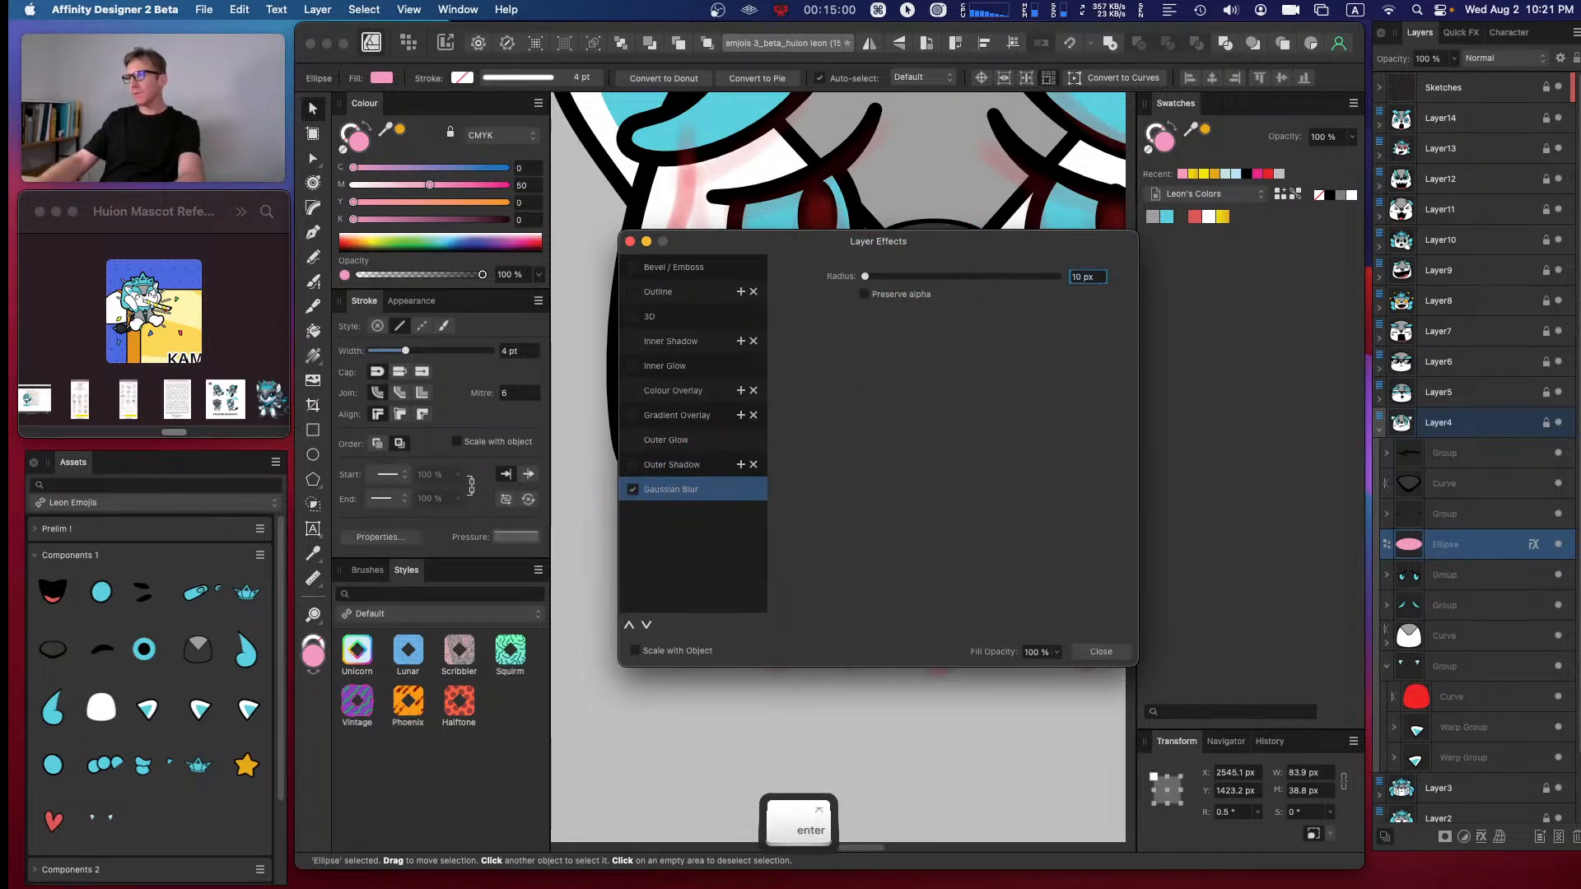
drag(928, 247, 837, 455)
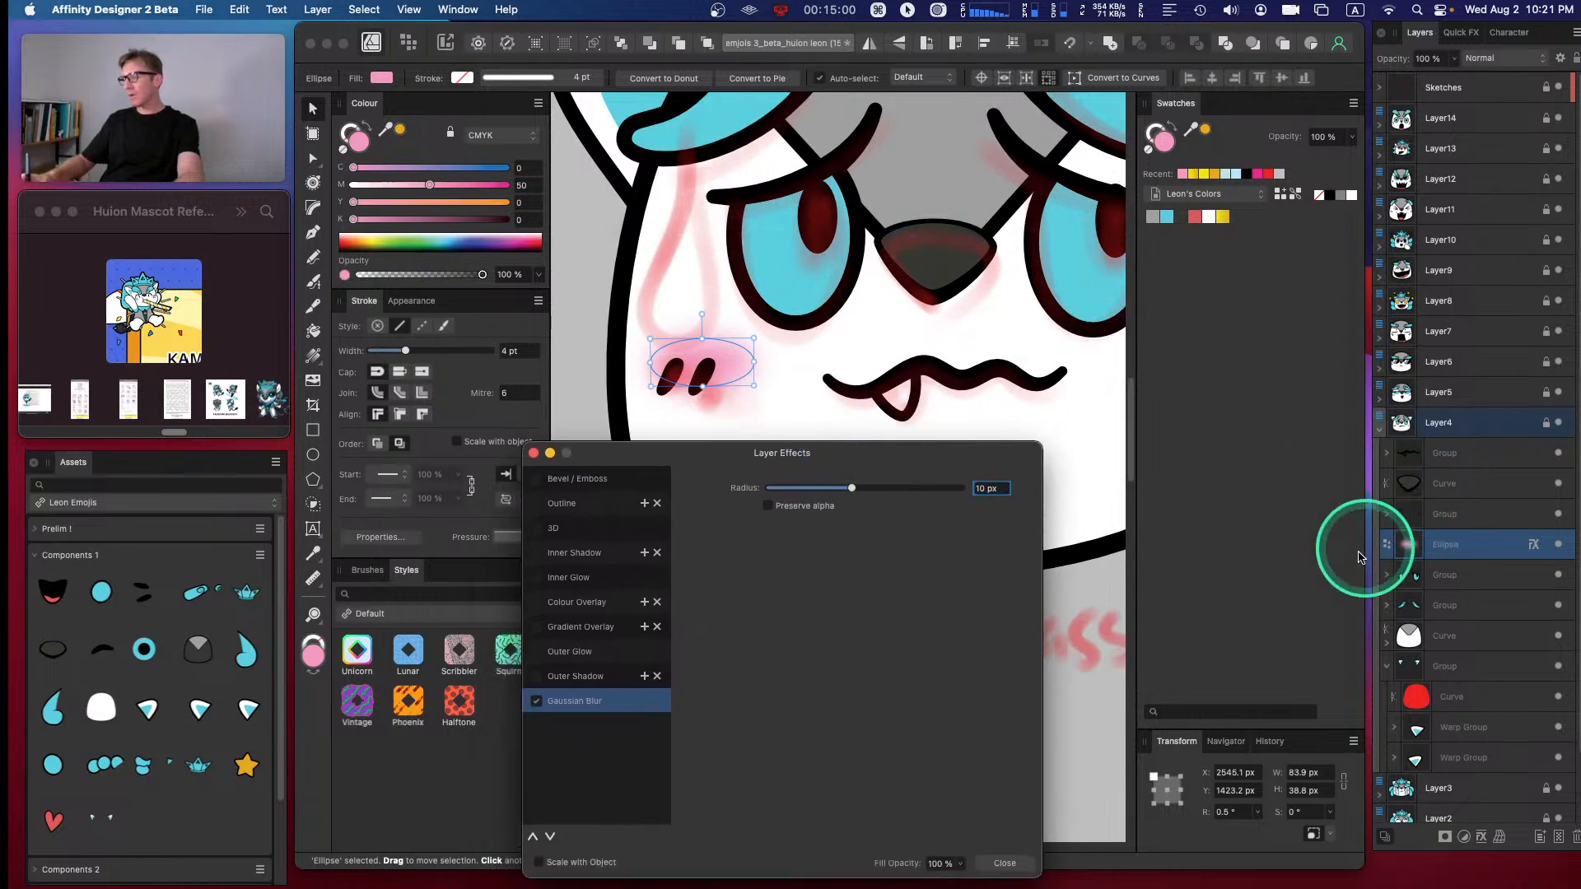
click(533, 454)
- Duplicate the blurred blush ellipse, move the copy onto the right cheek and deselect it
key(super+j)
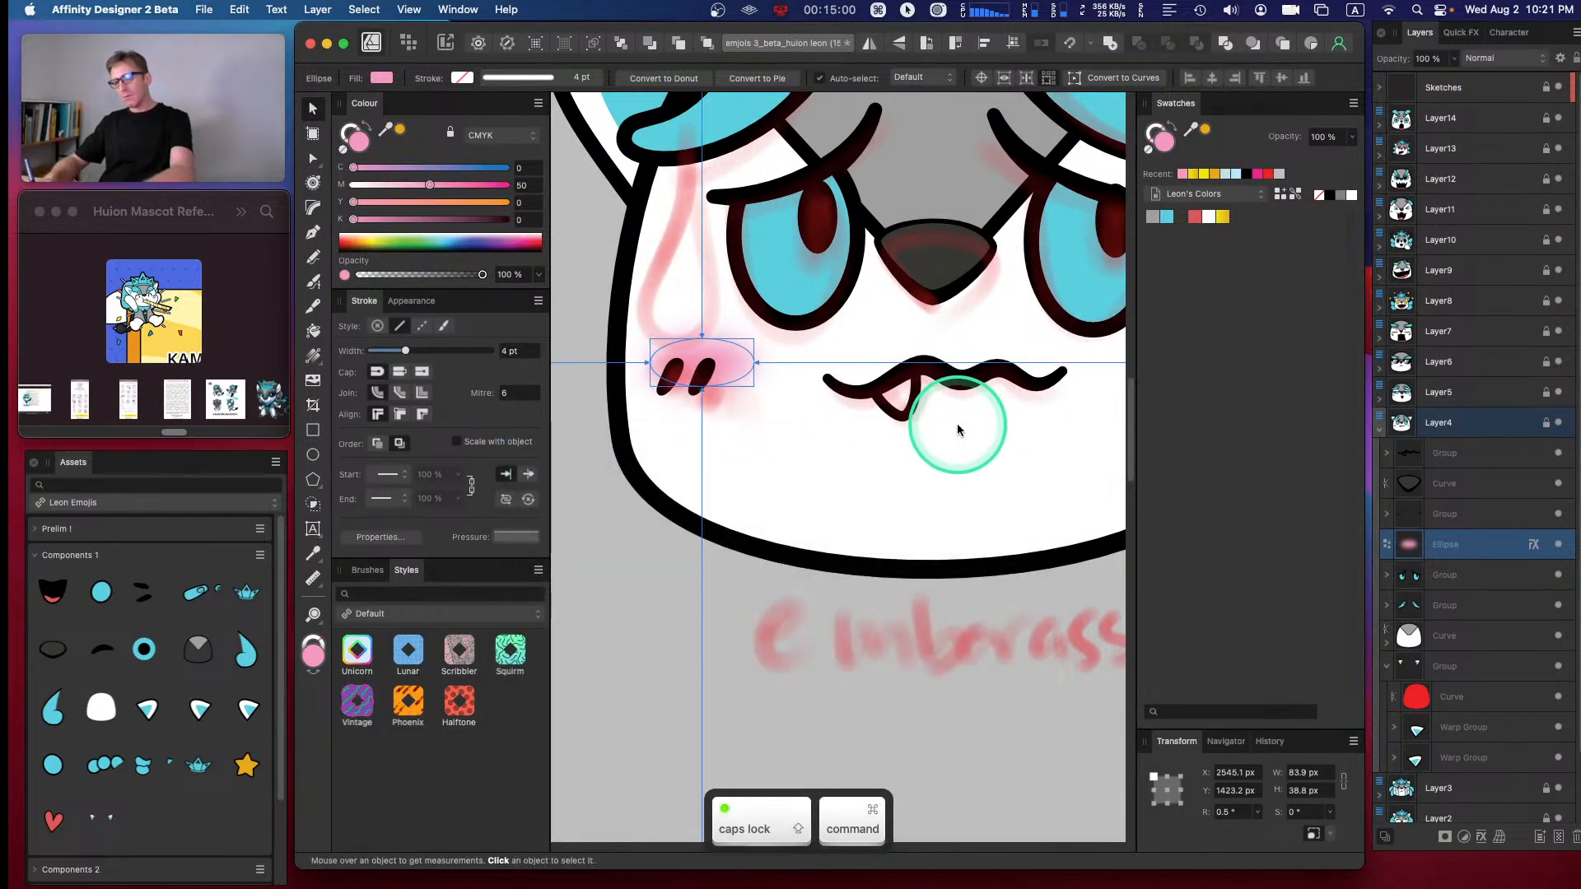
key(space)
drag(961, 414, 791, 341)
drag(565, 352, 1022, 346)
click(1089, 442)
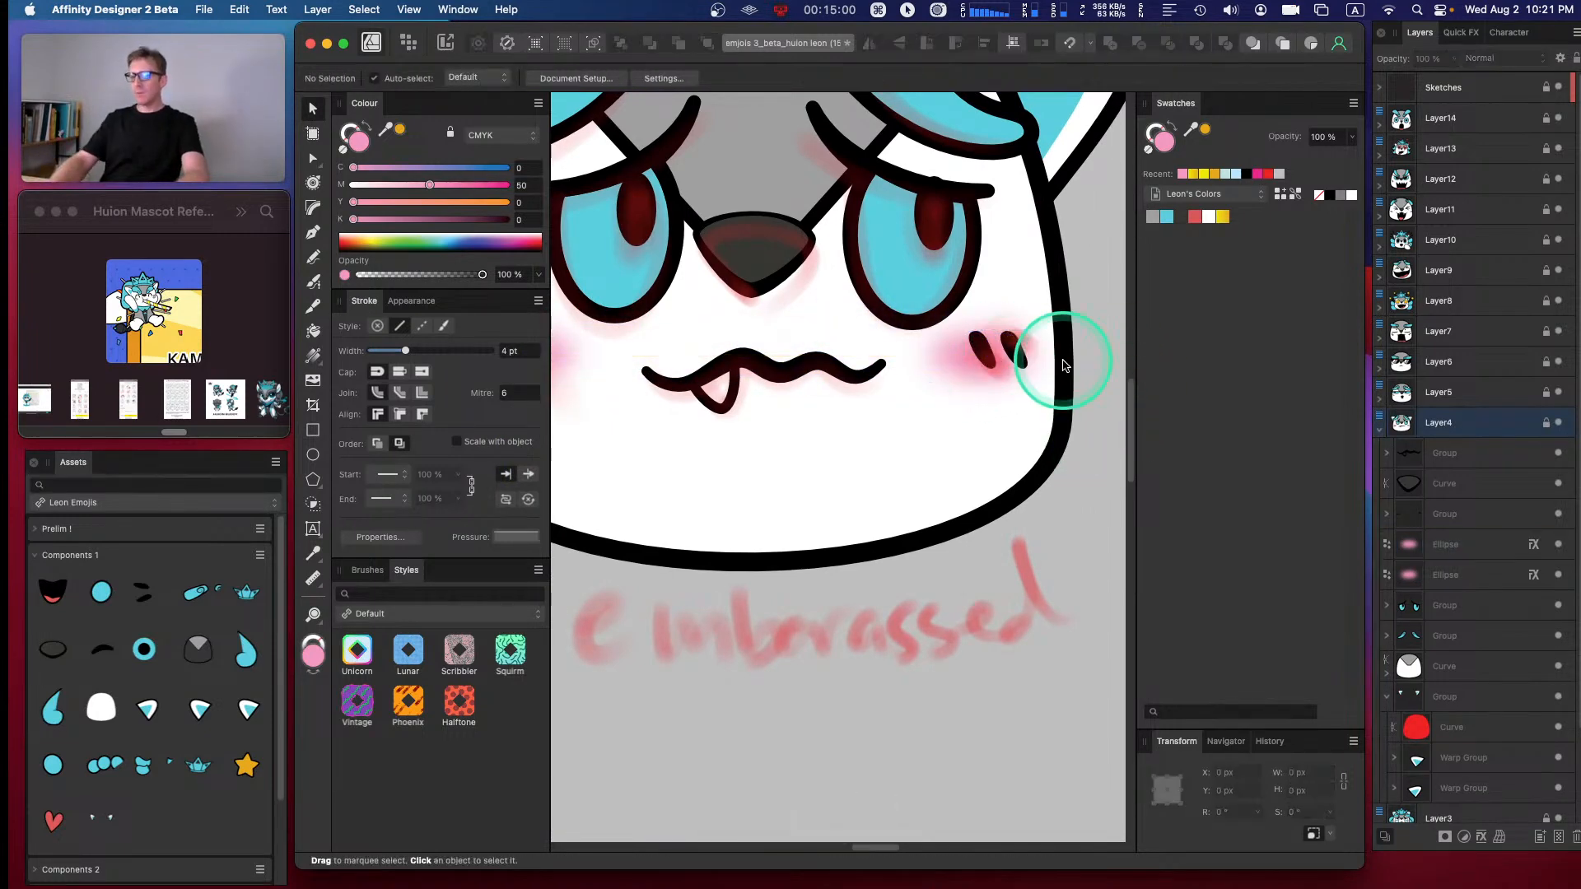
- Hide the Sketches layer to show the finished artwork without the red guide drawing
key(super+minus)
key(super+minus)
key(super+minus)
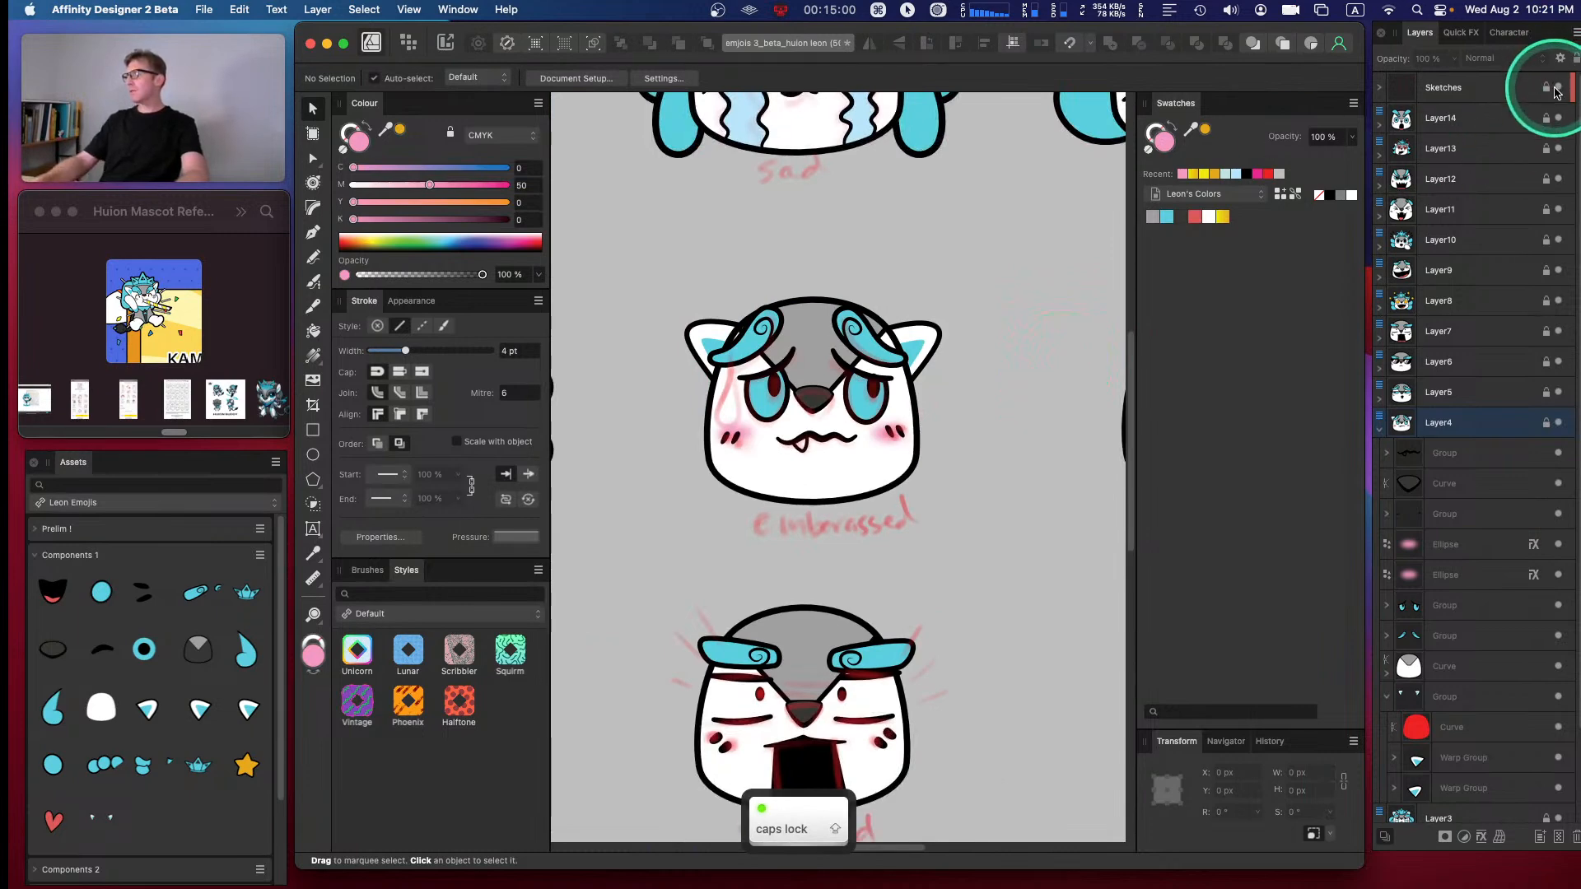
click(1556, 91)
click(850, 486)
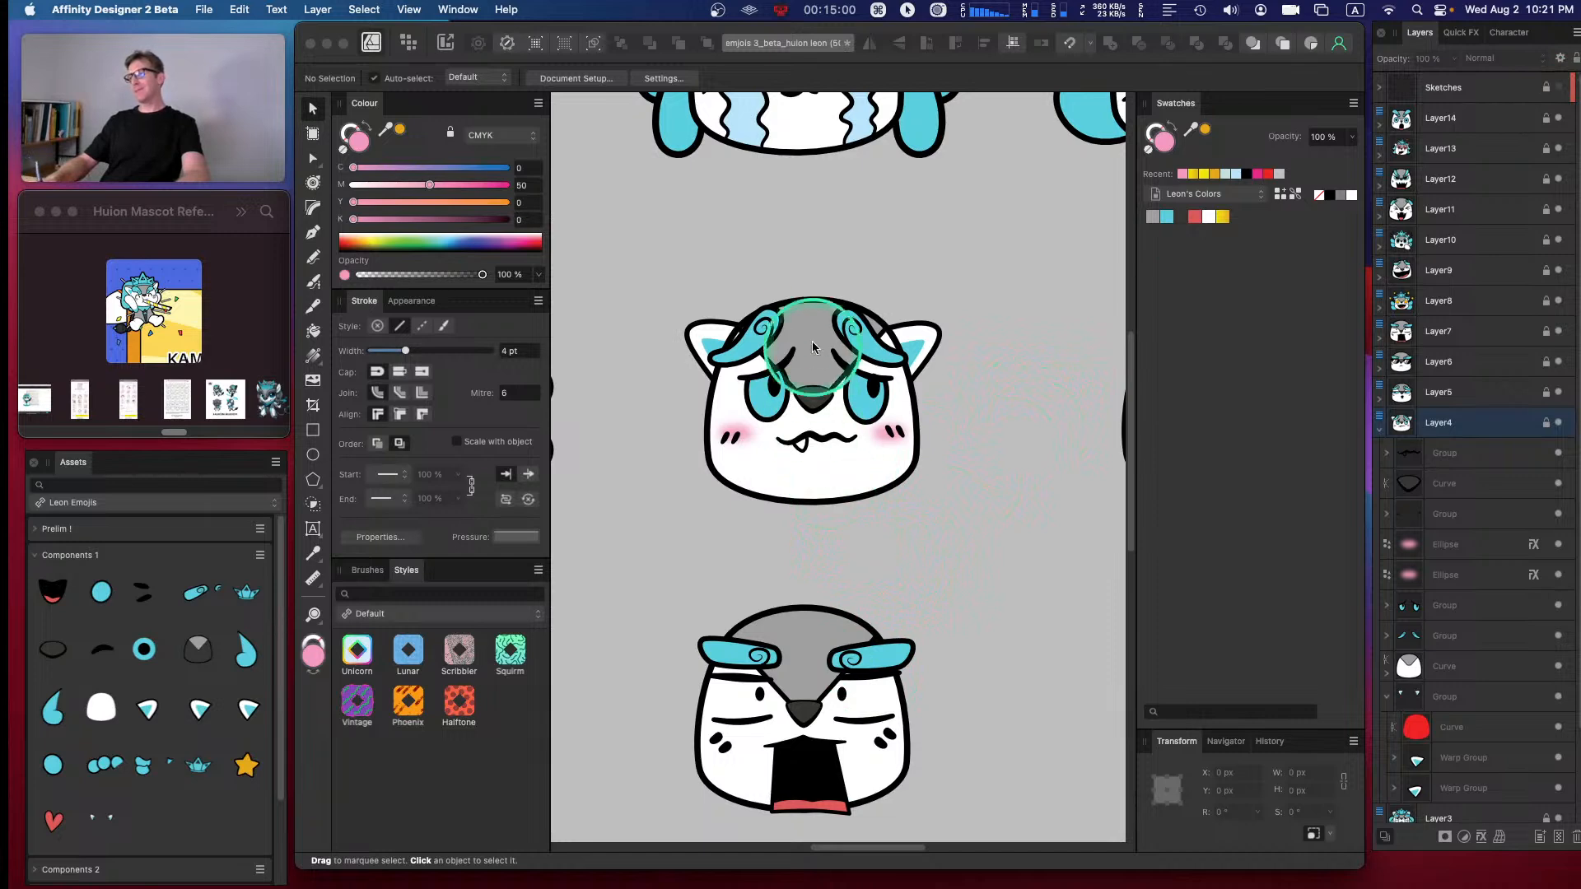
- Enlarge the embarrassed emoji's wavy mouth group to about 239.4 × 52.4 px, centre it under the nose and deselect it
click(1437, 452)
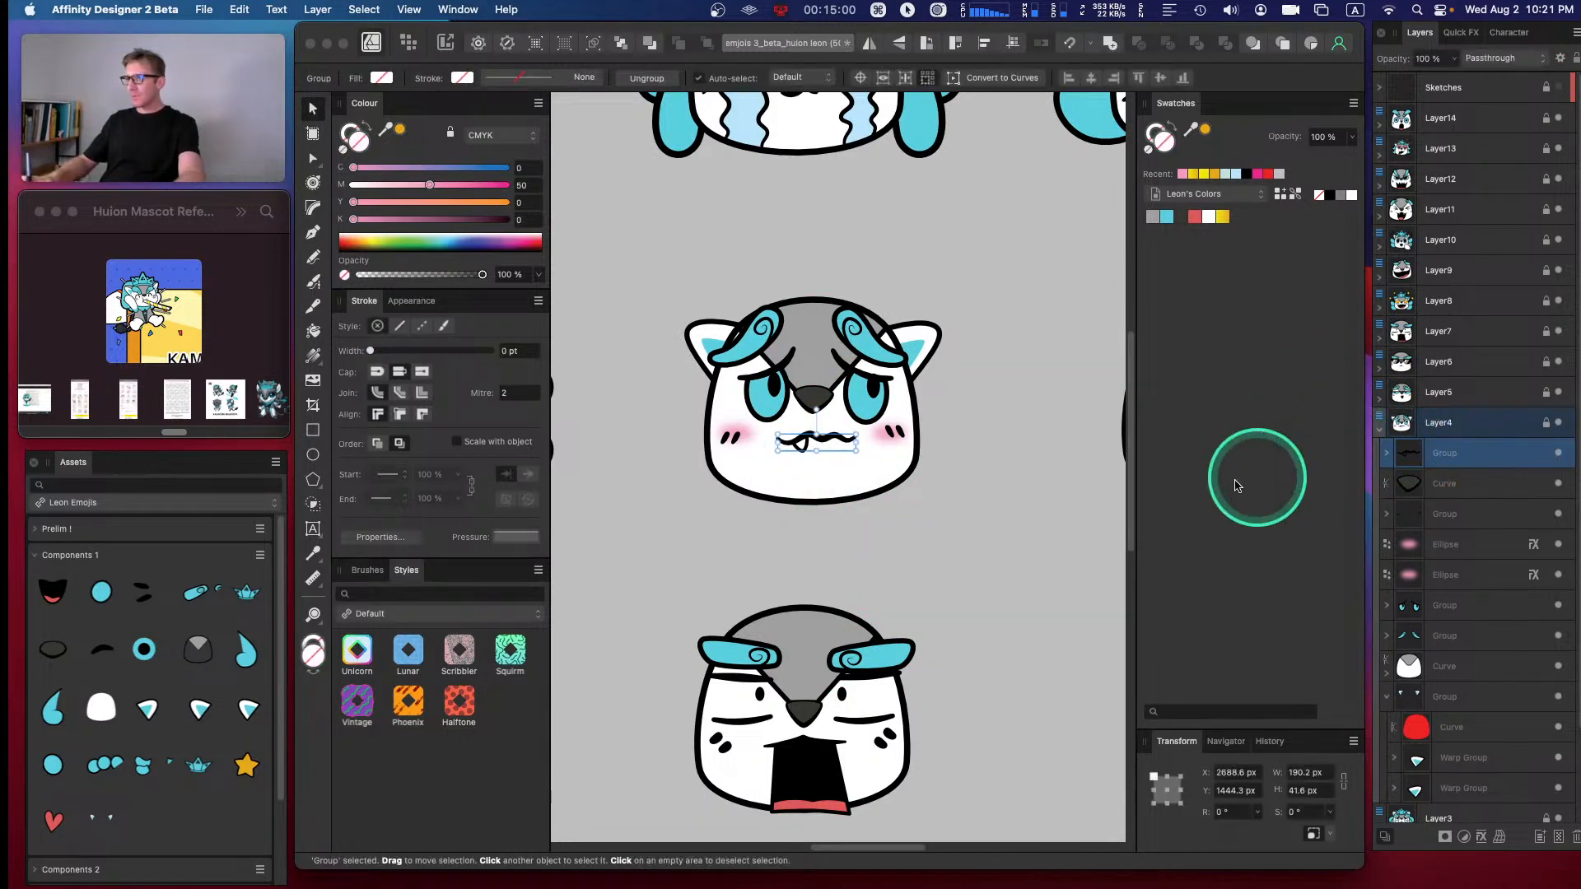
key(v)
drag(854, 451, 878, 456)
drag(842, 425, 823, 450)
key(v)
click(950, 573)
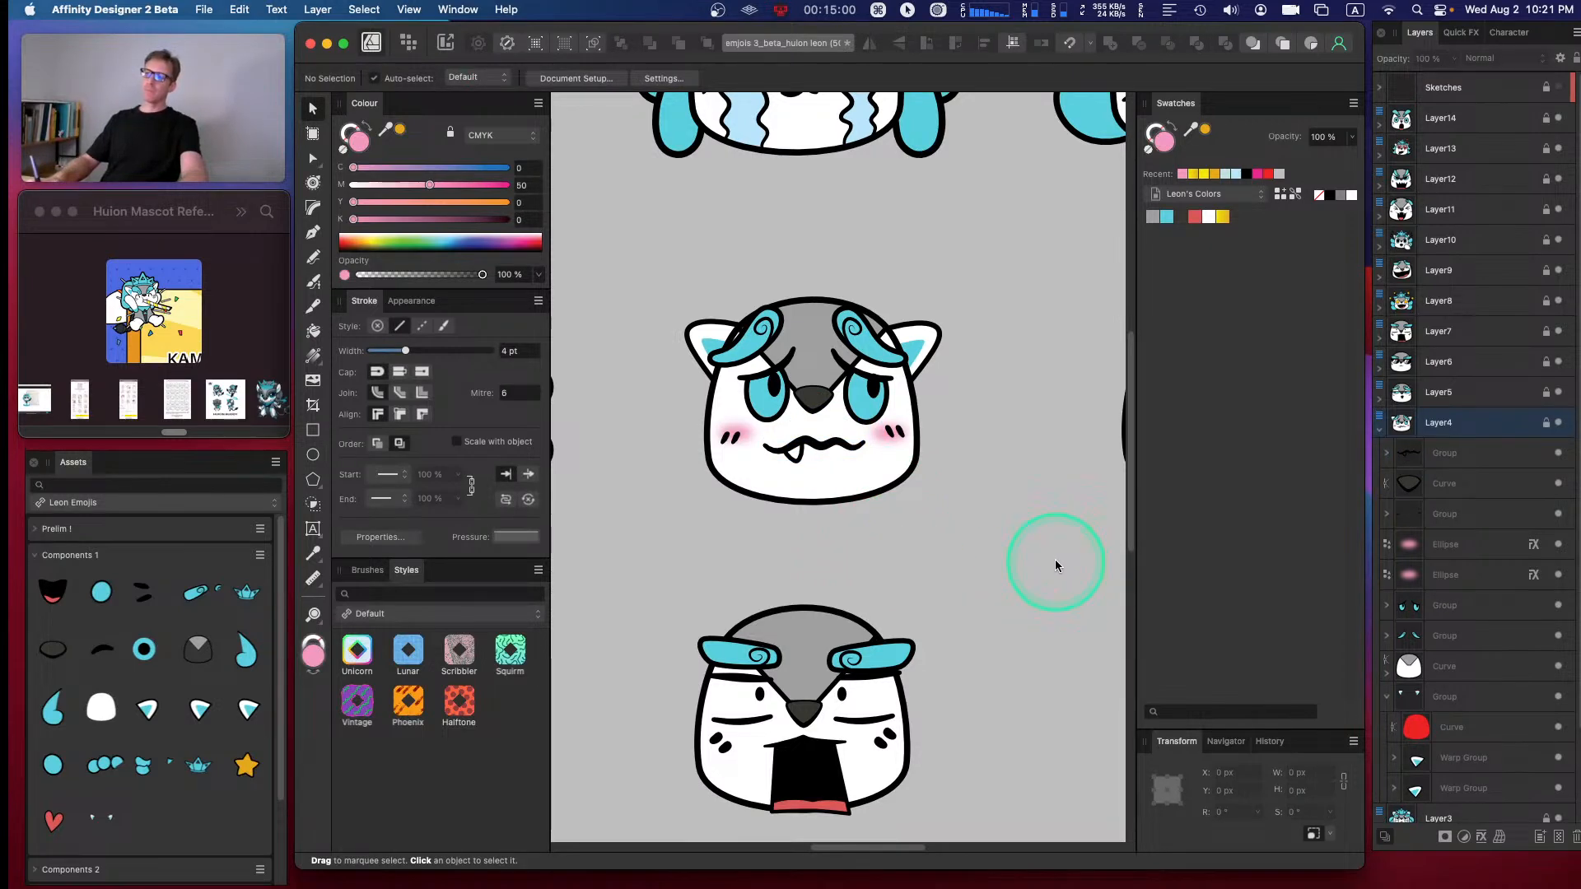
- Compare the embarrassed emoji with the whole set, undo the last mouth move and clear the selection
key(super+0)
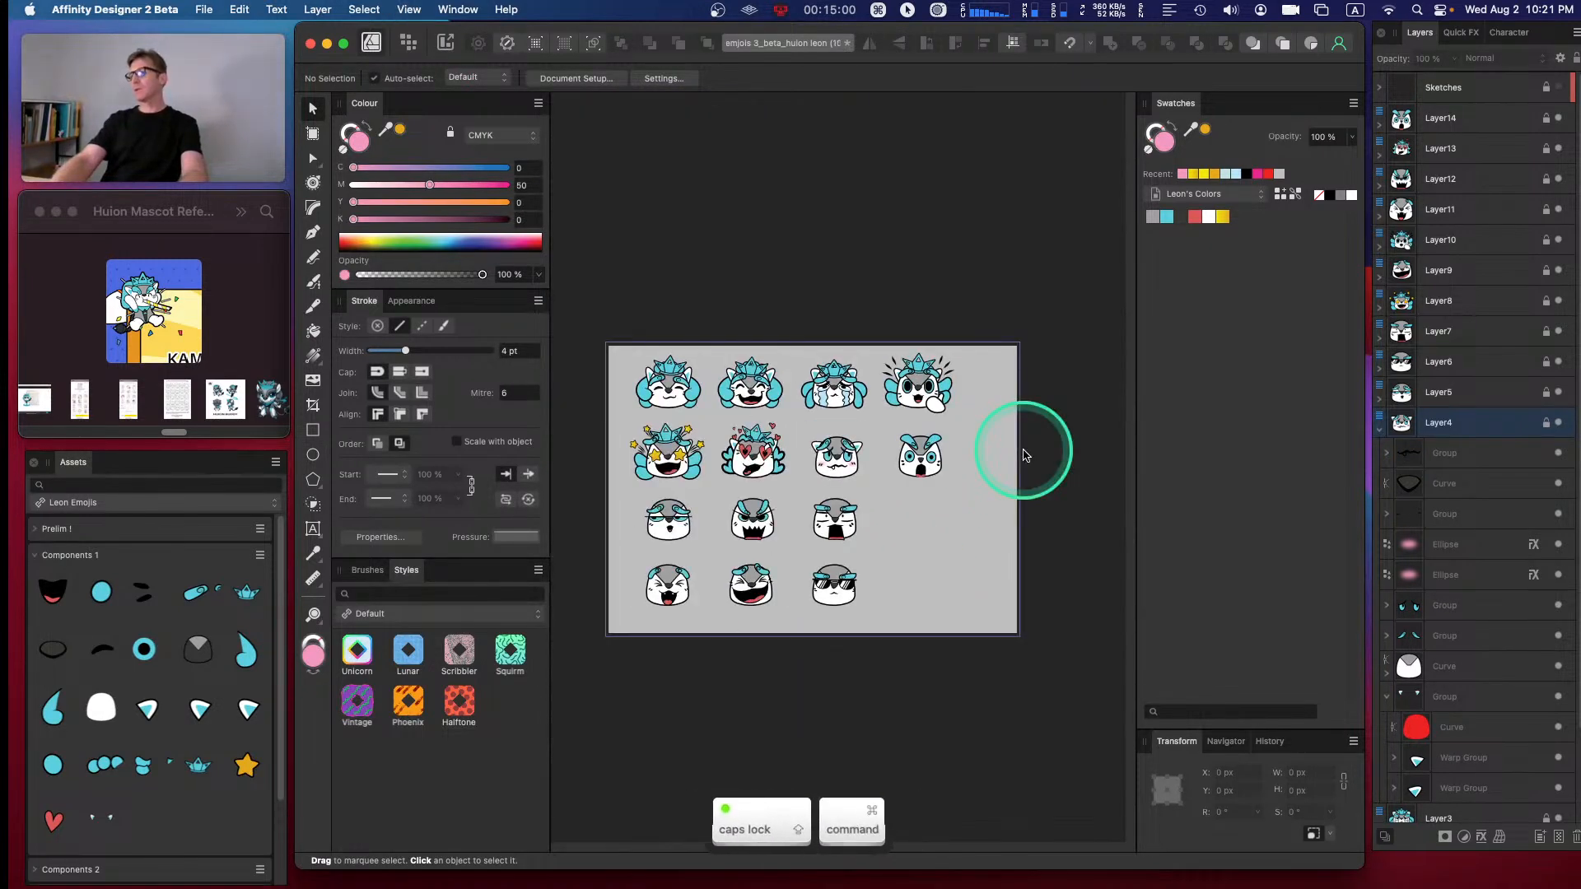
key(super+equal)
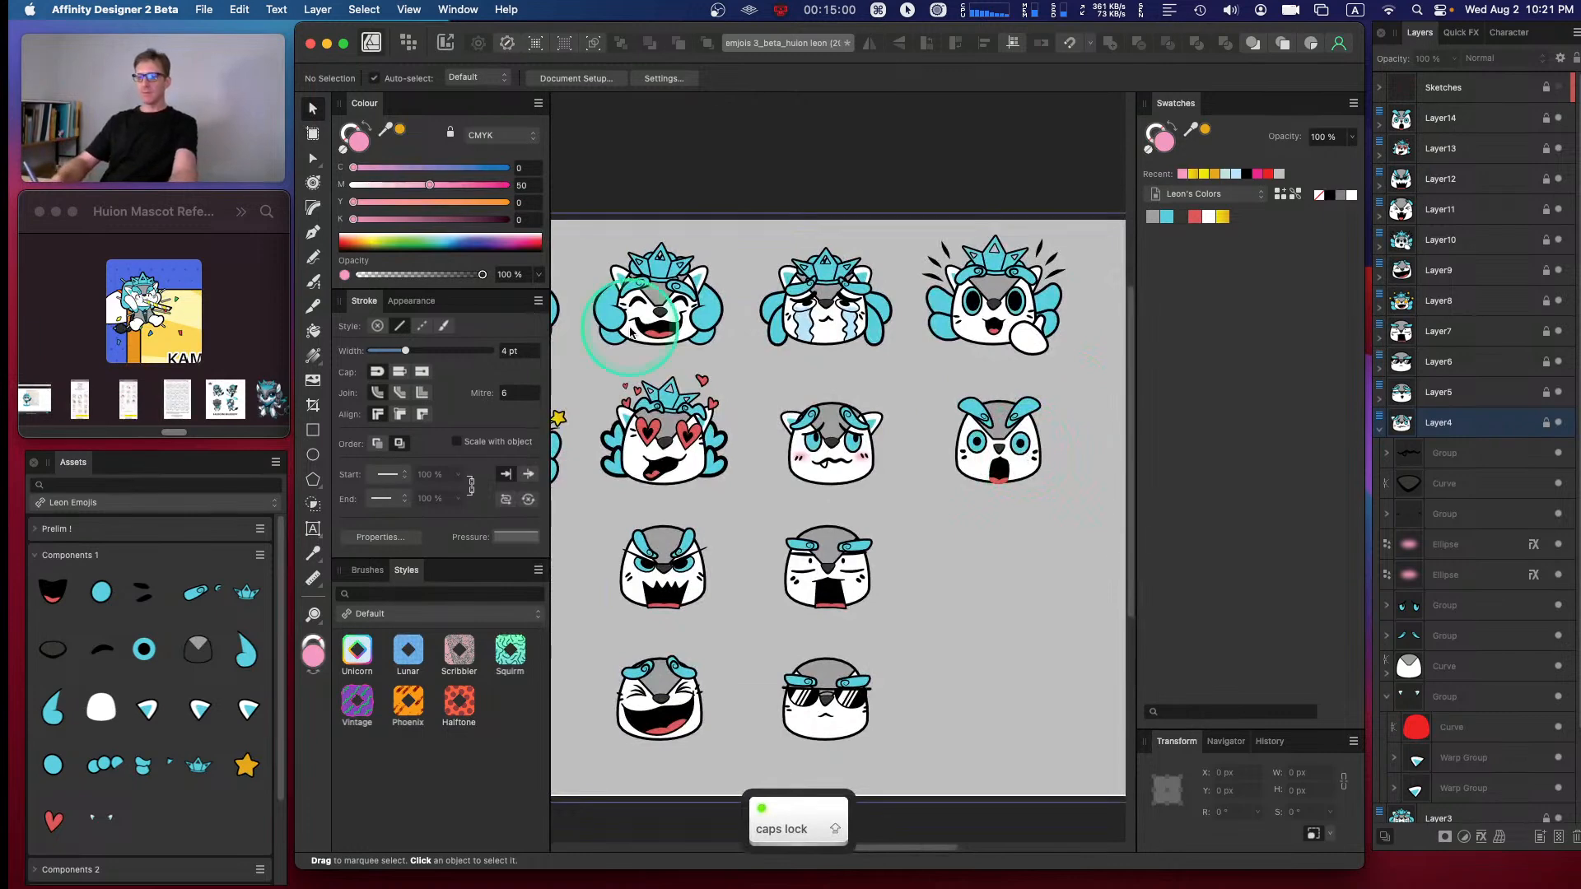
key(super+z)
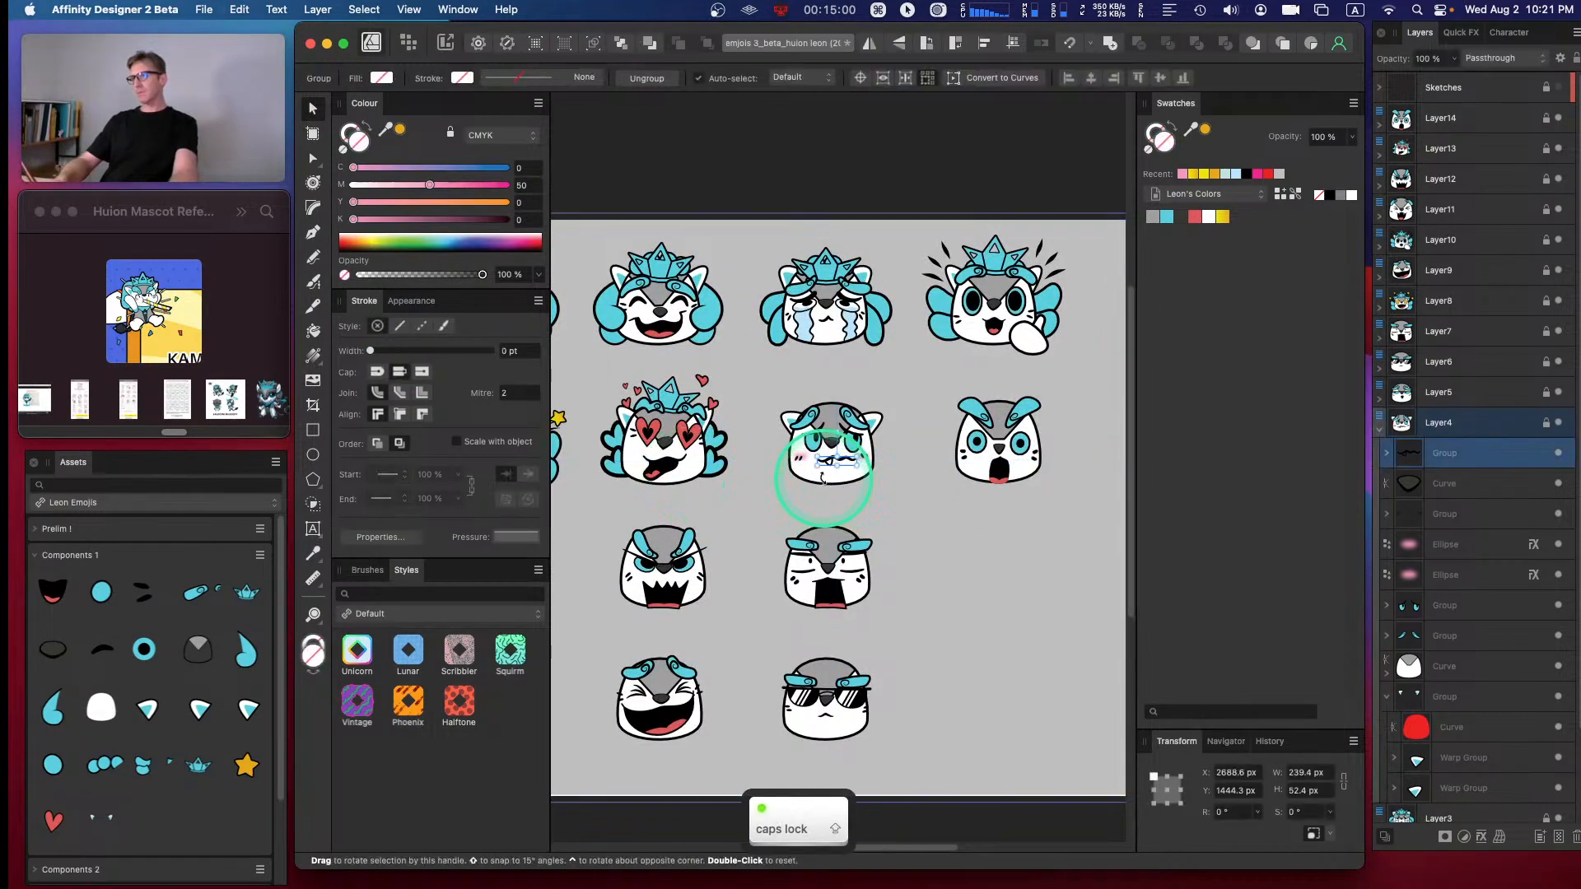
click(922, 377)
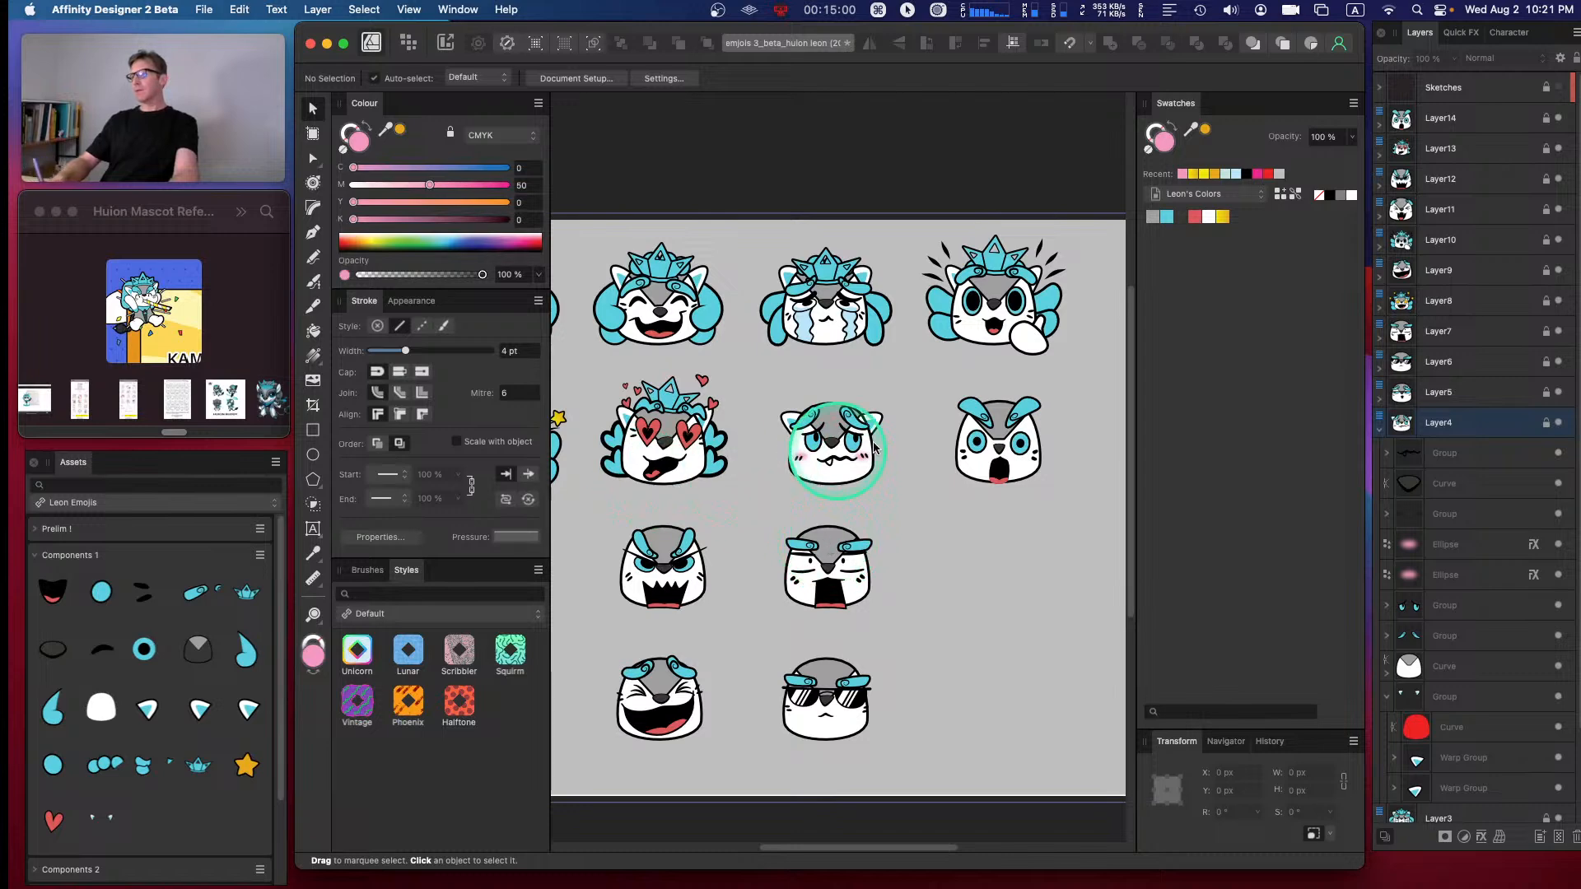
- Collapse Layer4, then expand Layer13 and its nested side-tuft groups down to the four warped curves
click(1379, 428)
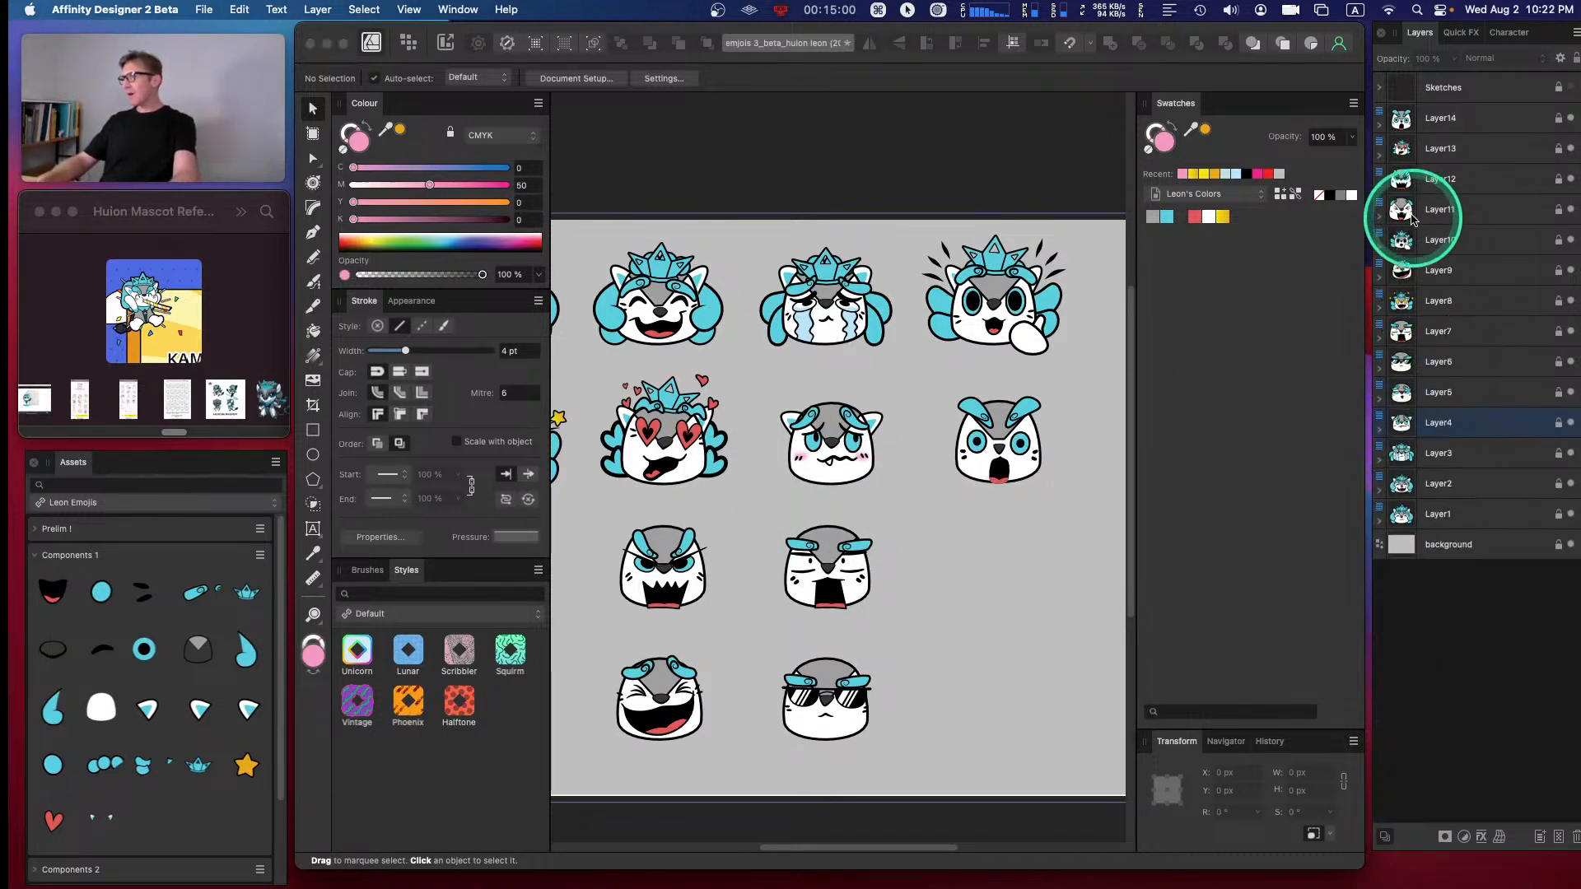
click(1399, 148)
click(1383, 155)
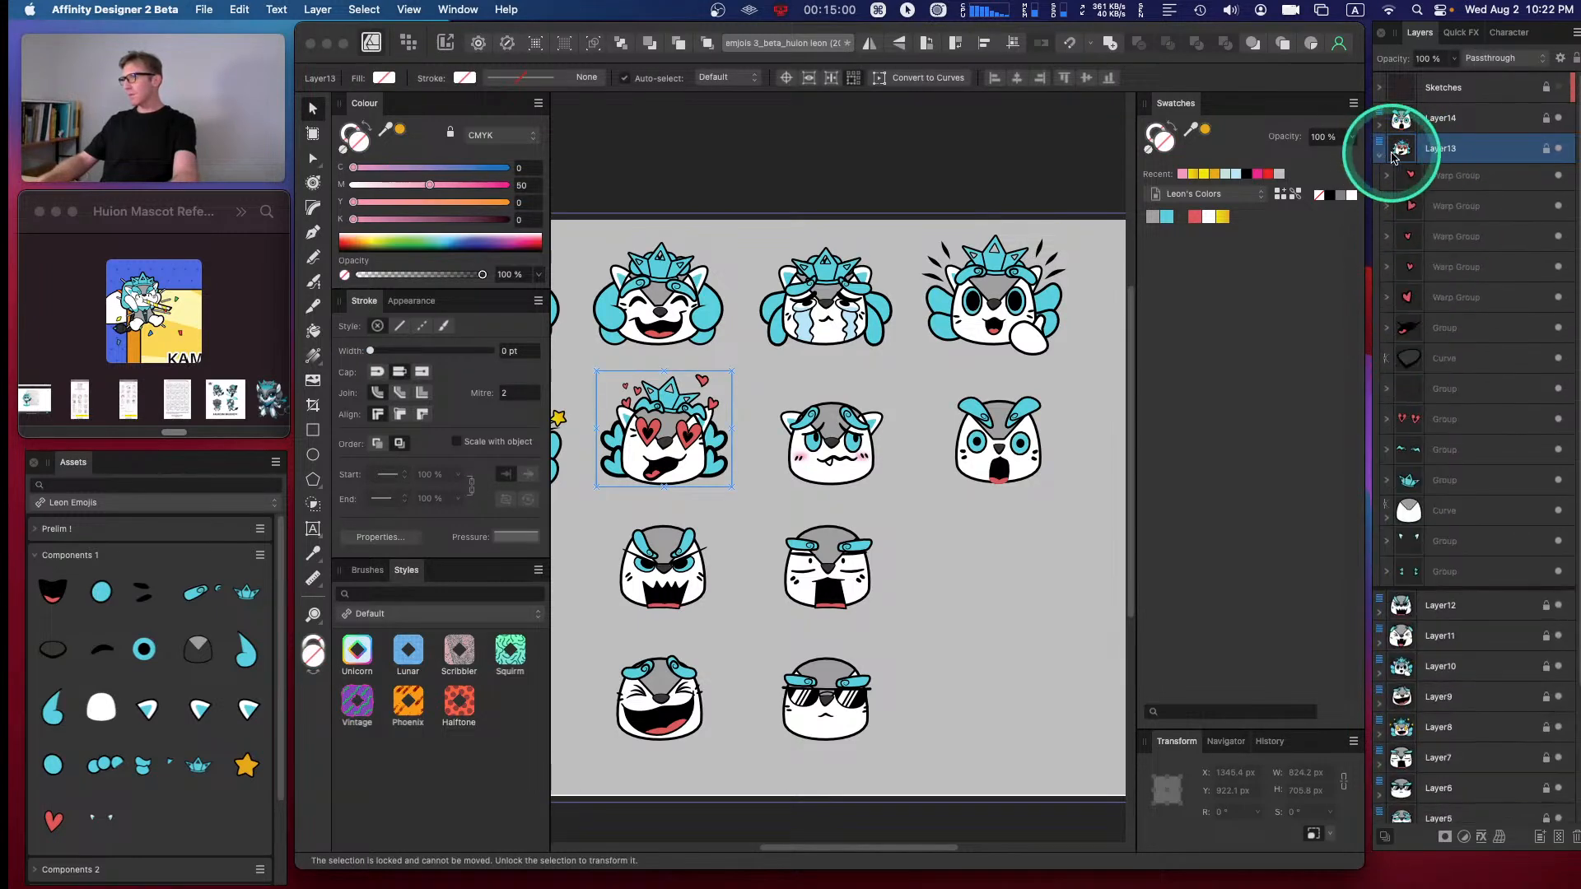
click(1387, 574)
click(1394, 605)
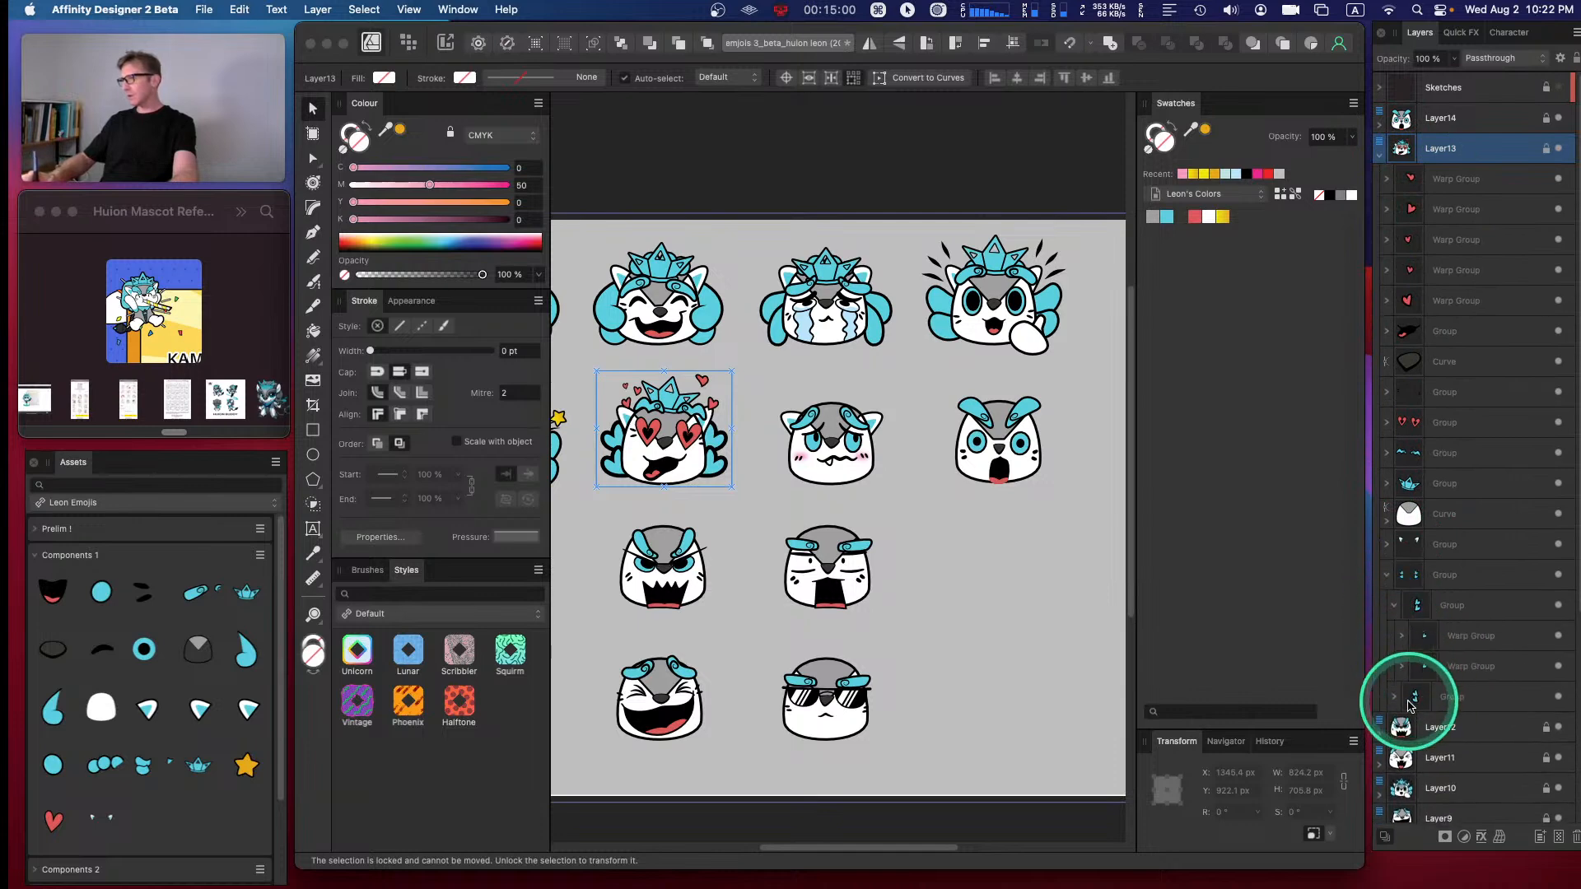
click(1400, 635)
click(1401, 696)
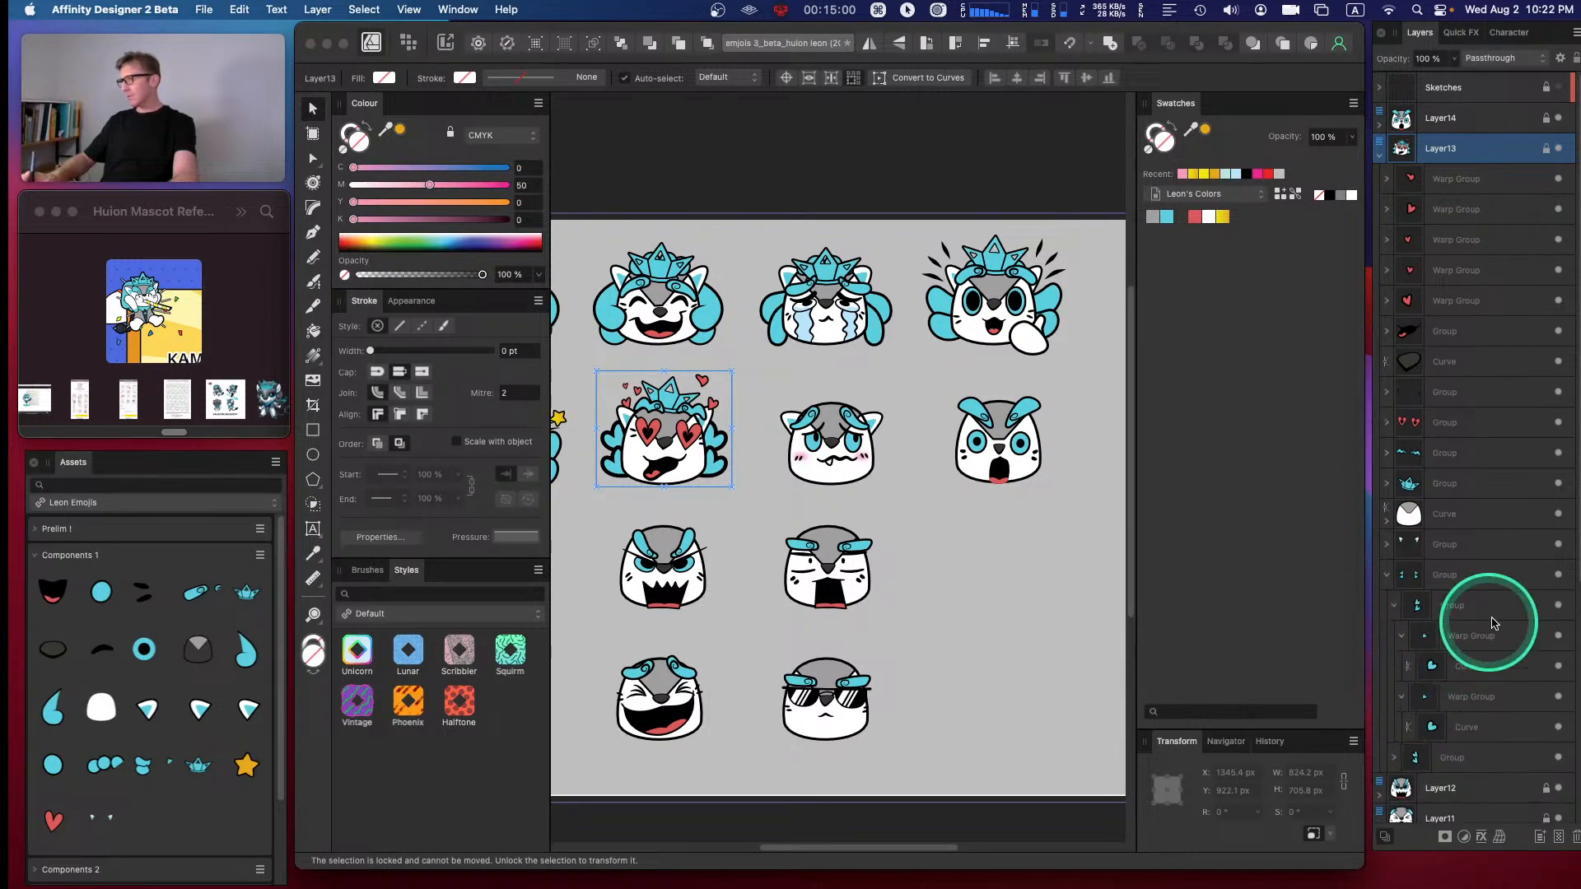
scroll(1548, 461, down, 5)
click(1396, 559)
click(1400, 588)
click(1402, 649)
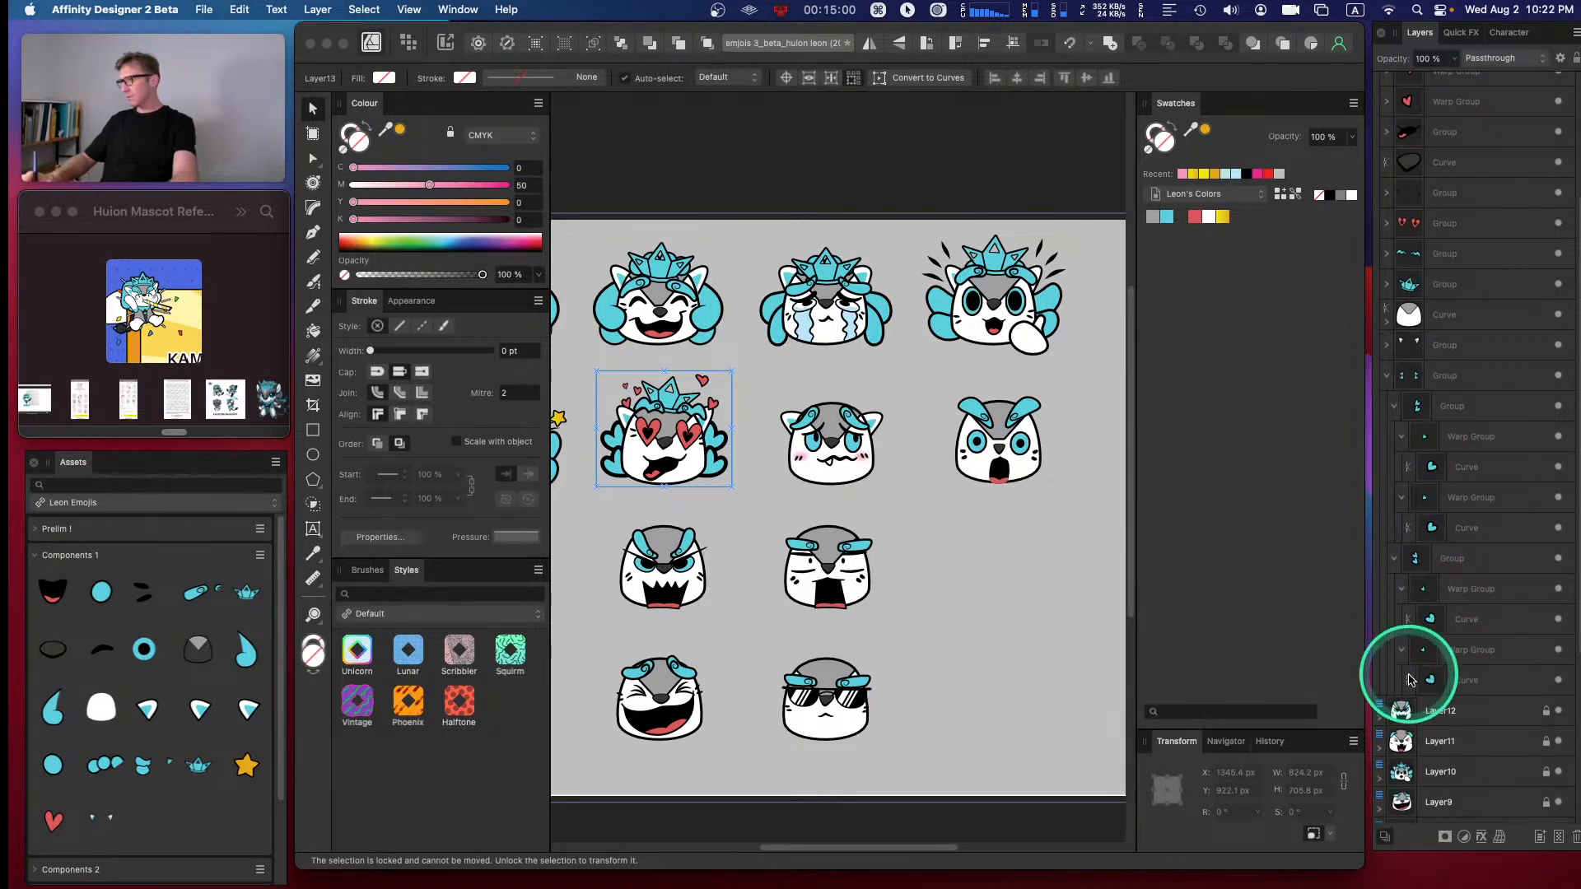
- Set the stroke width of the four side-tuft curves on the heart-eyes emoji to 4 pt and deselect them
click(1449, 680)
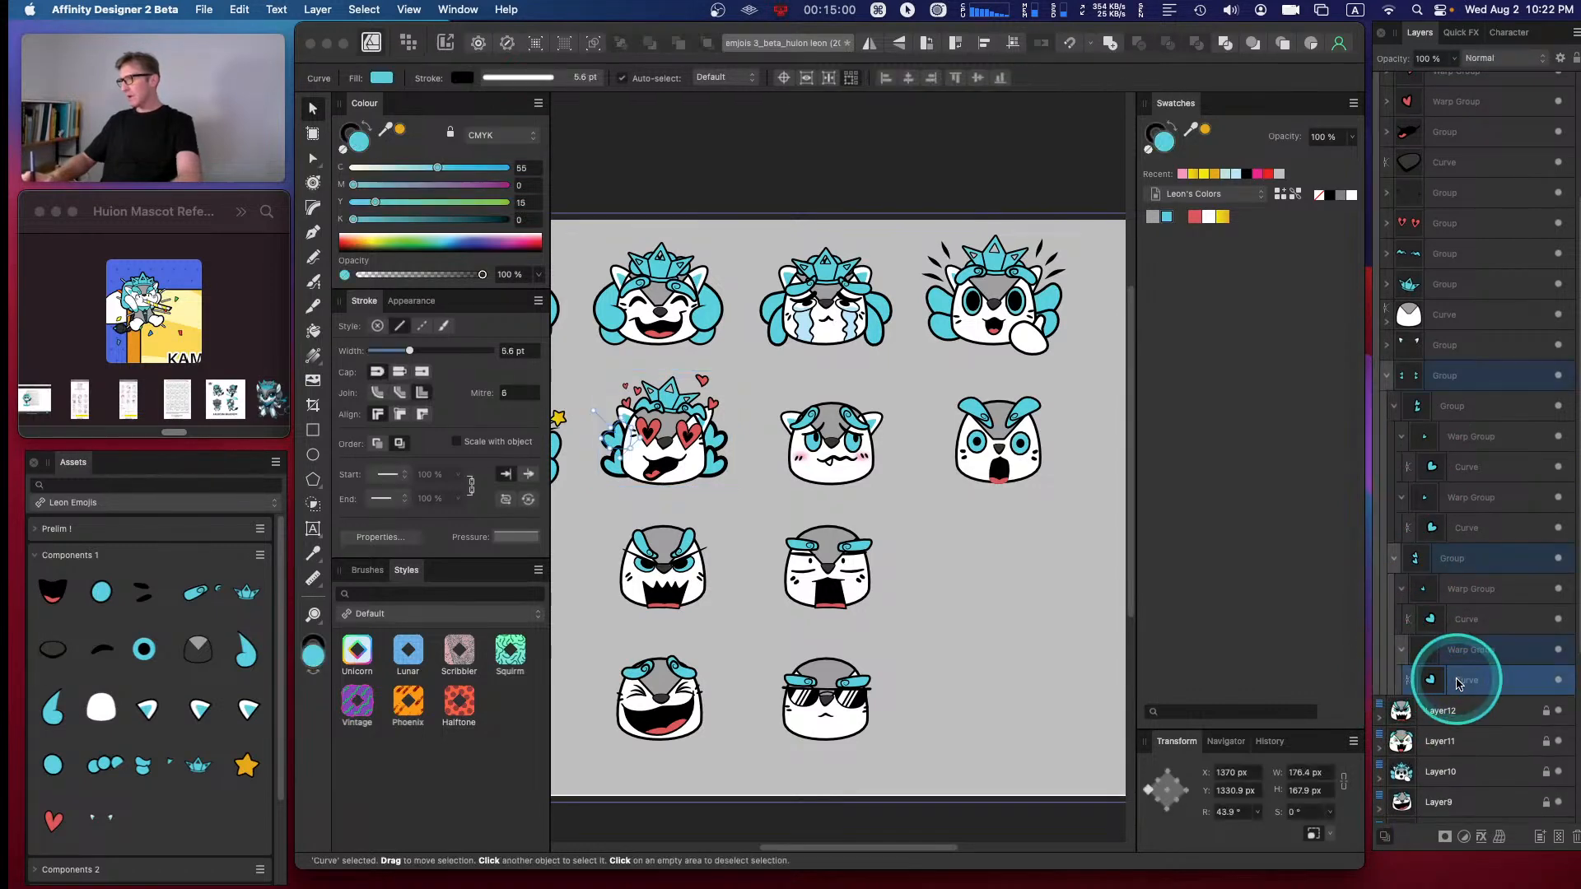
super+click(1474, 626)
super+click(1474, 529)
super+click(1470, 462)
click(517, 351)
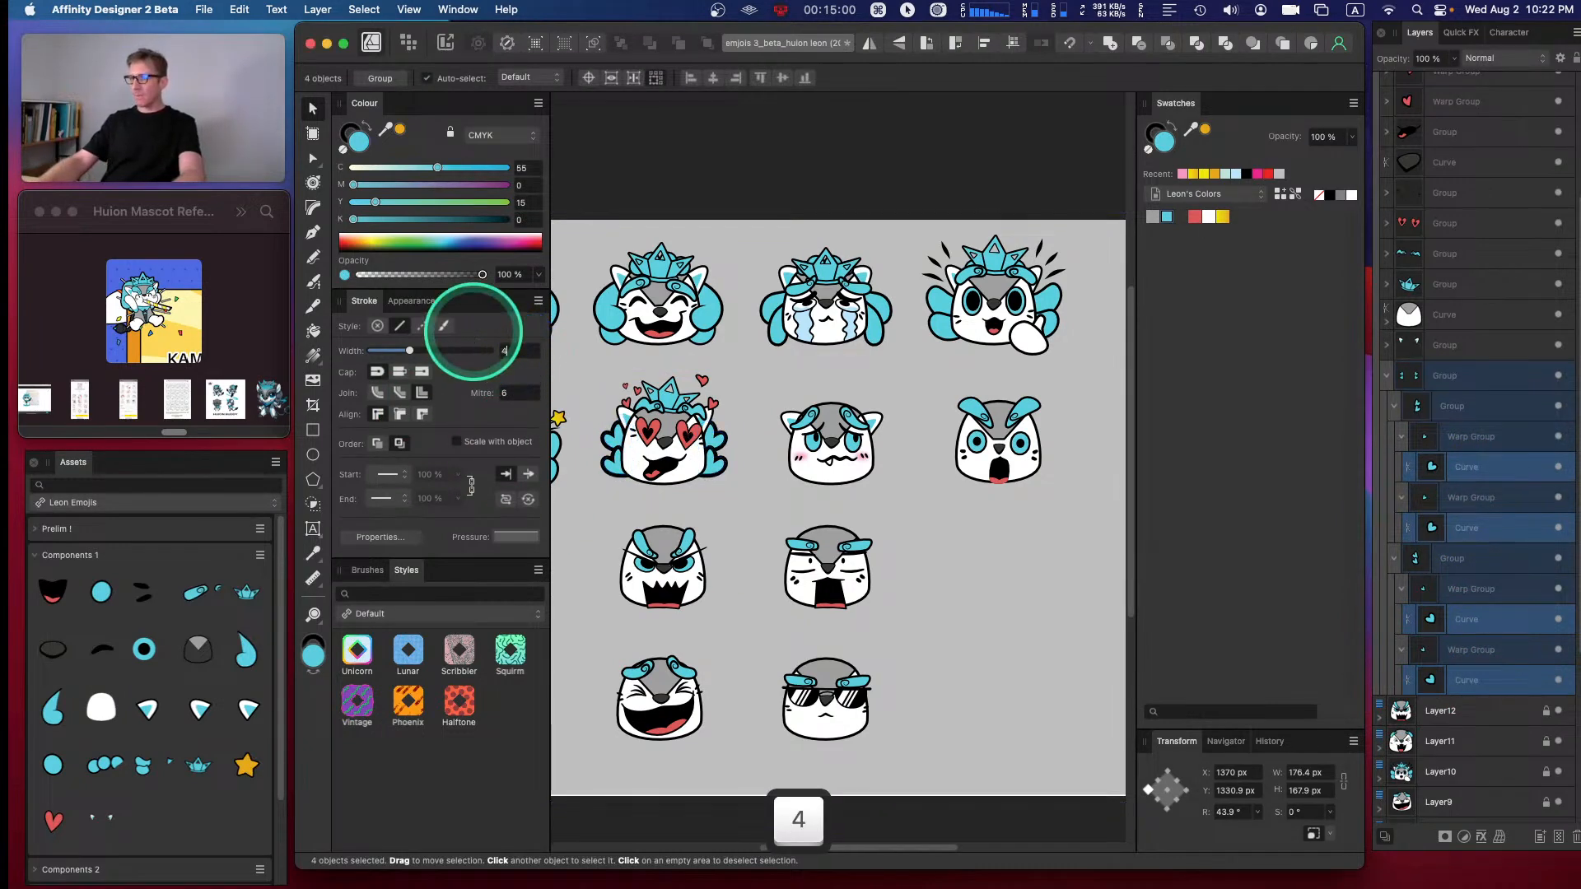
click(761, 497)
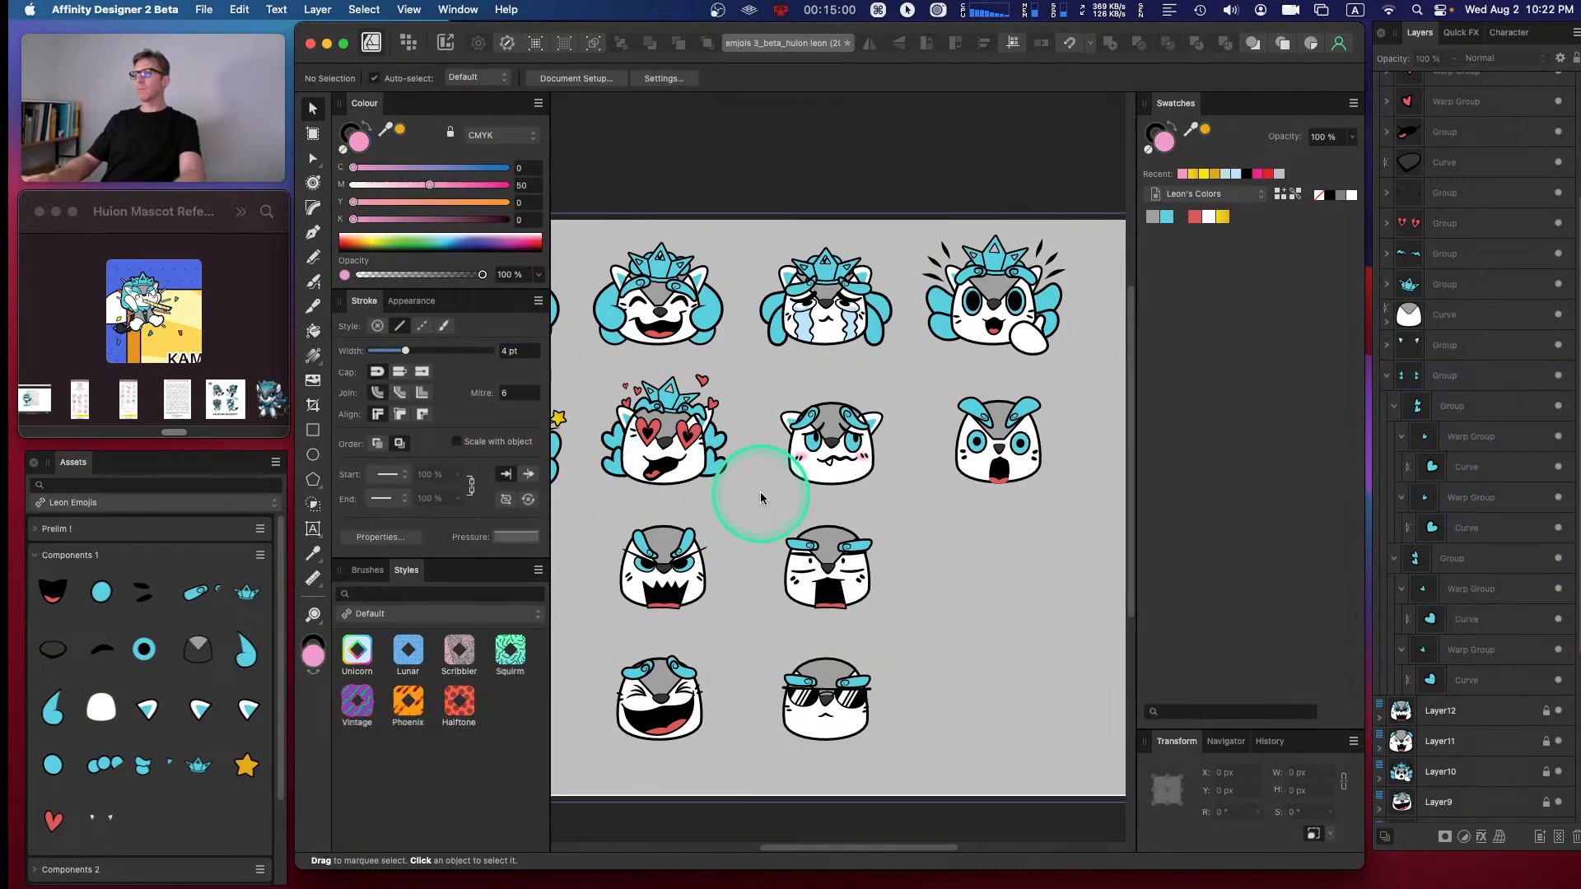
- Collapse the side-tuft group and Layer13, and make the embarrassed emoji's Layer4 the active layer
click(1387, 372)
drag(1578, 327, 1579, 148)
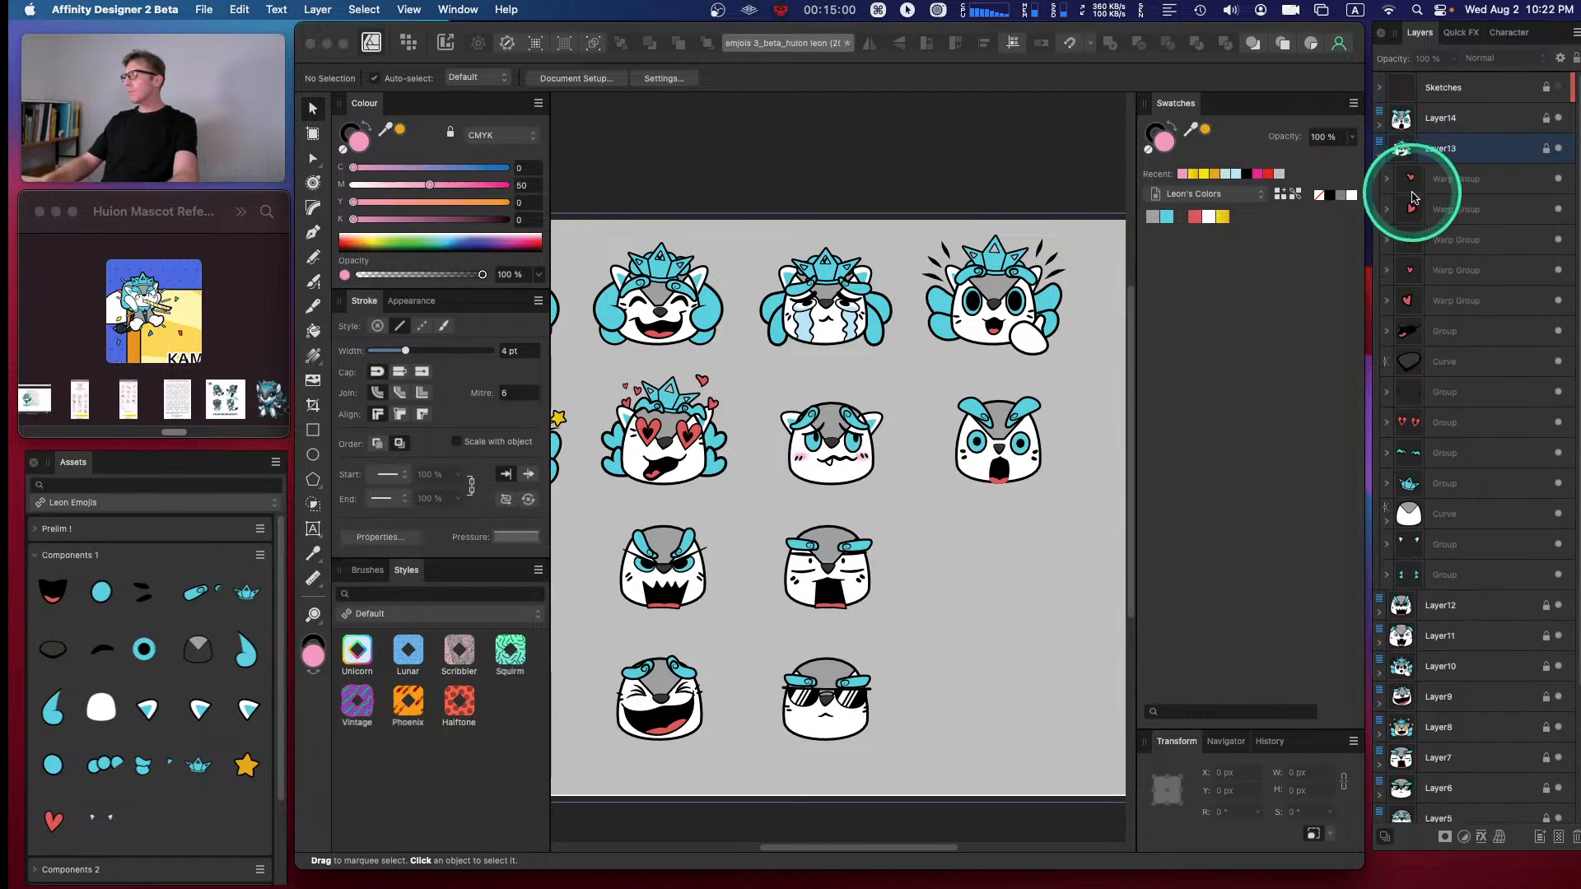
click(1389, 156)
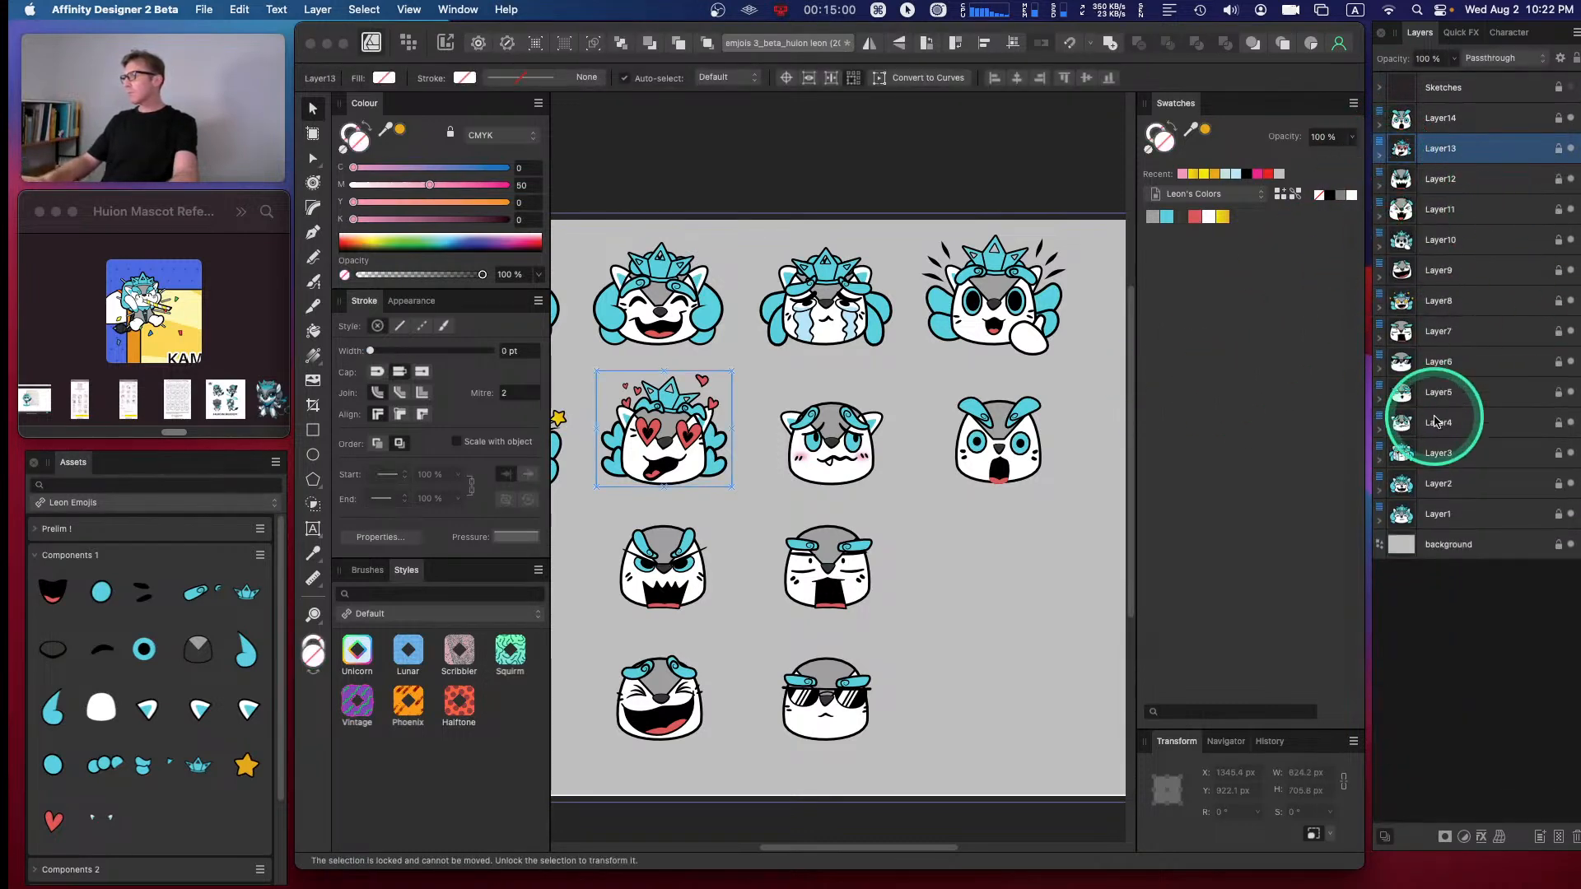
click(1408, 425)
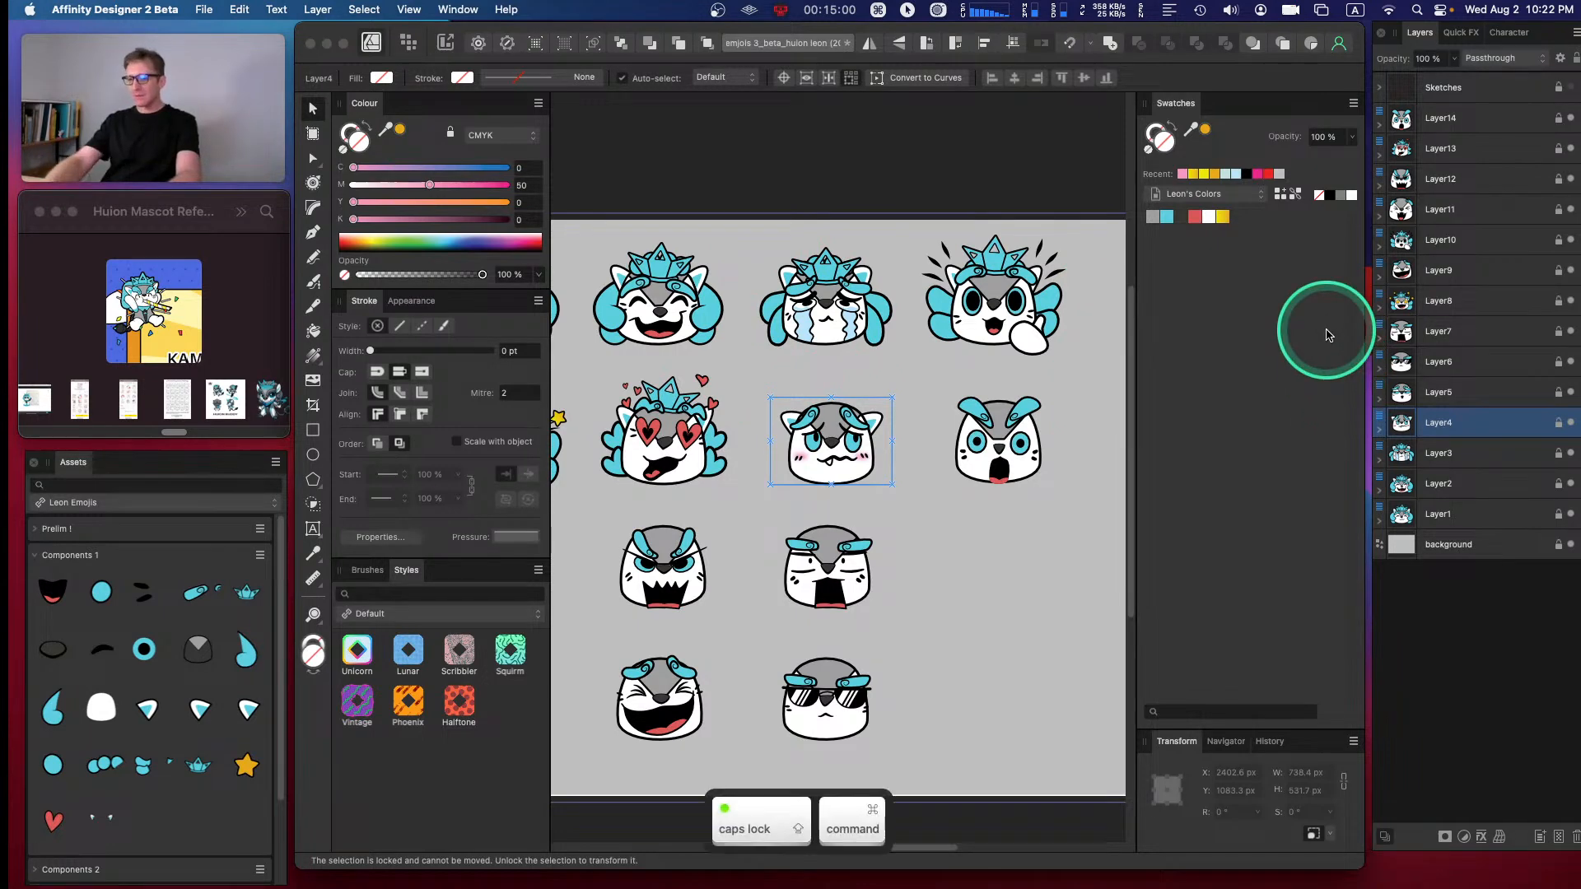
- Expand the laughing emoji's Layer2 and copy its left and right side-tuft groups
key(super+equal)
key(super+equal)
key(super+minus)
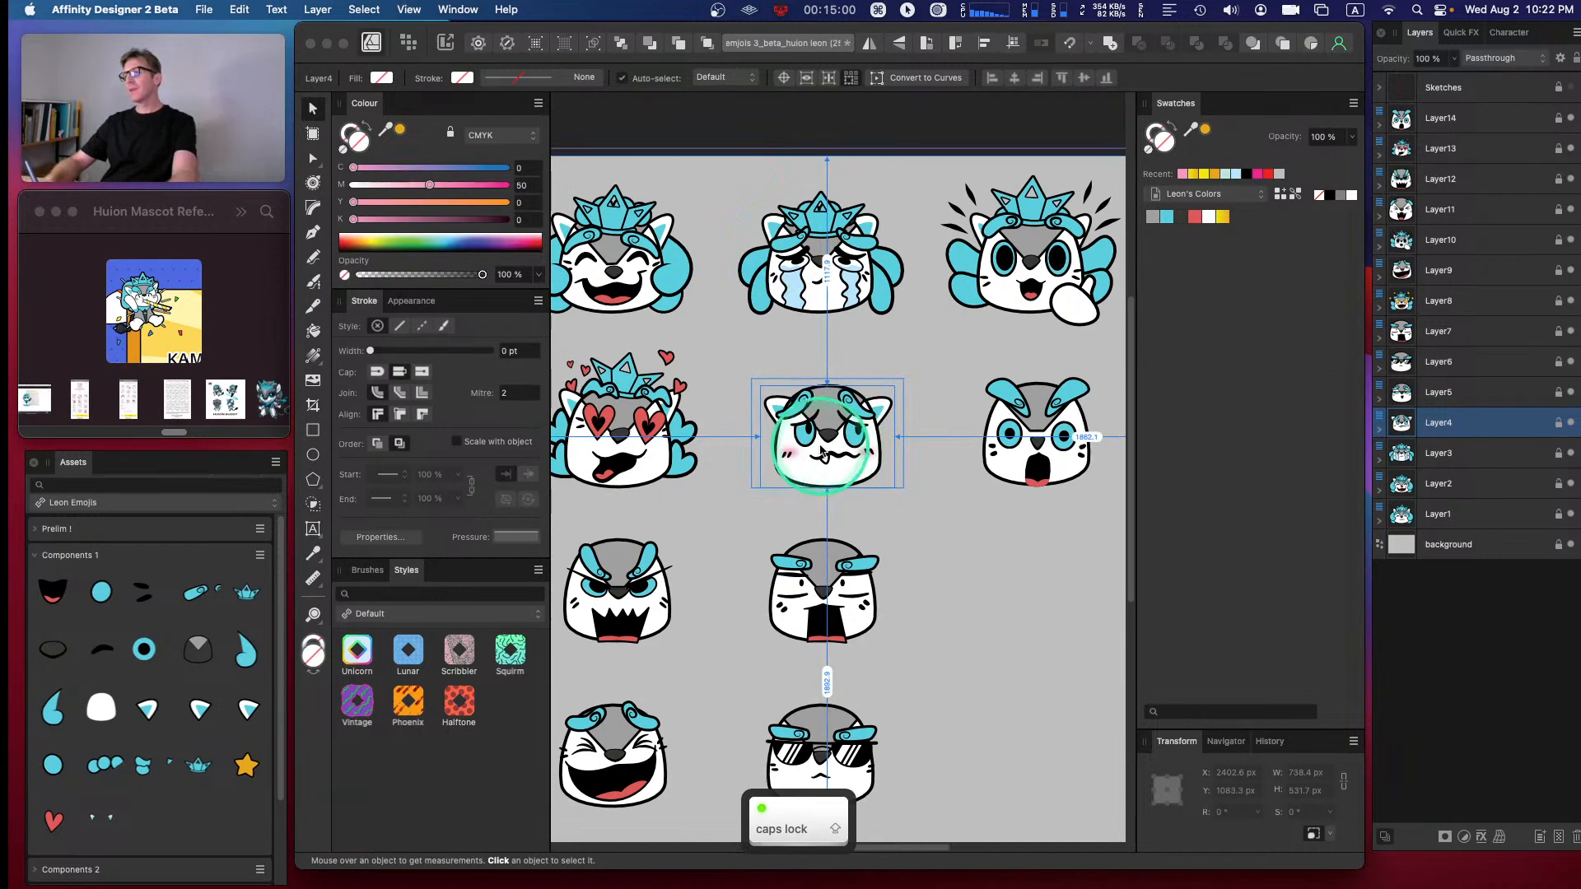
key(space)
drag(793, 371, 871, 381)
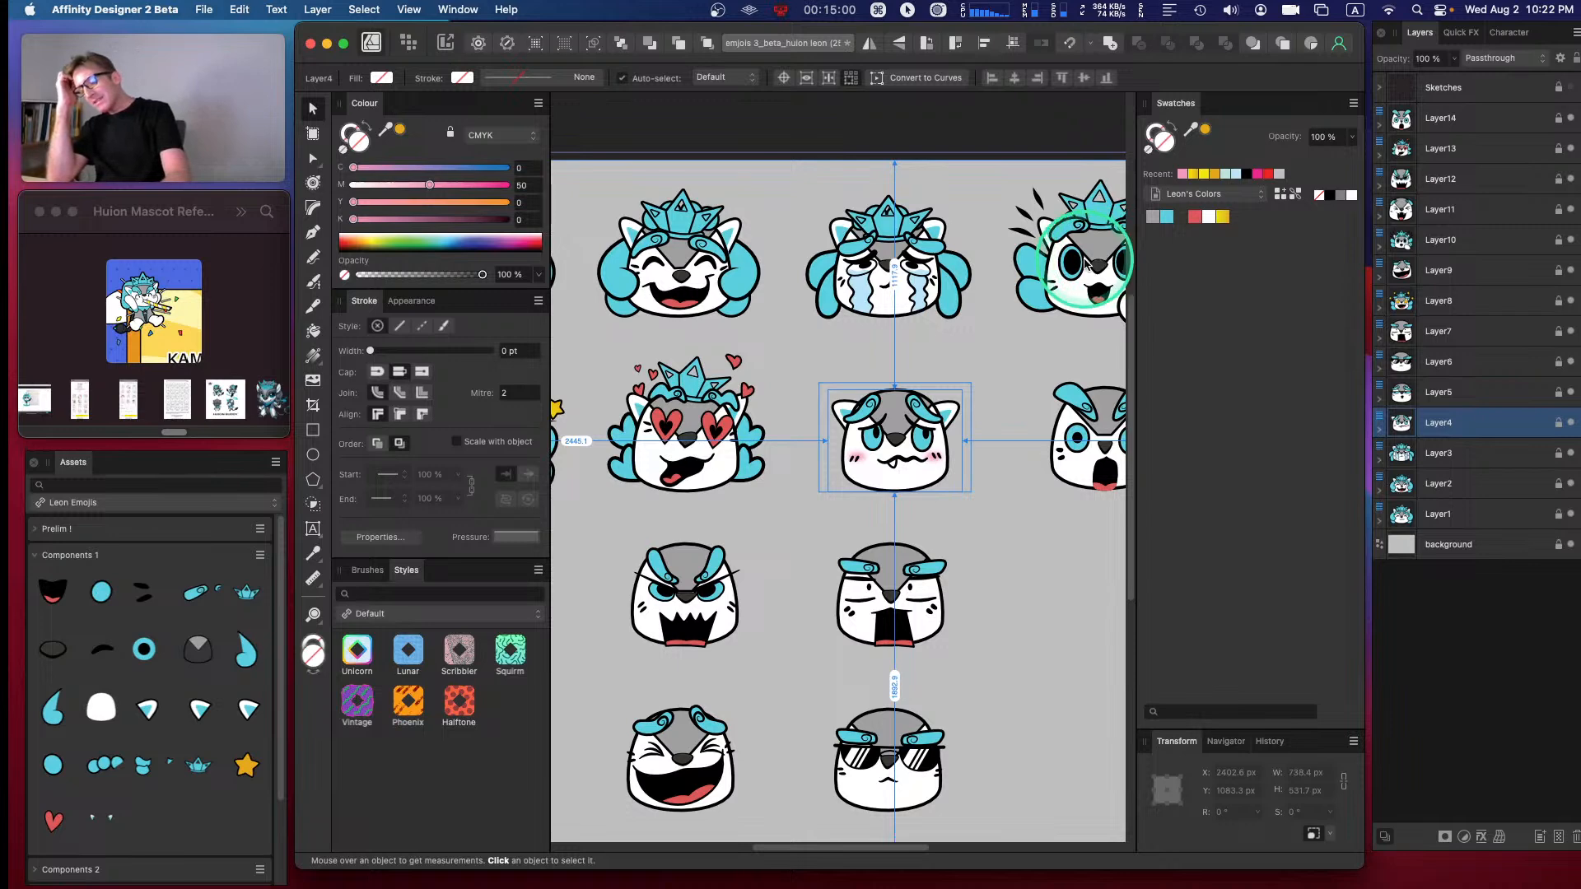
click(1383, 492)
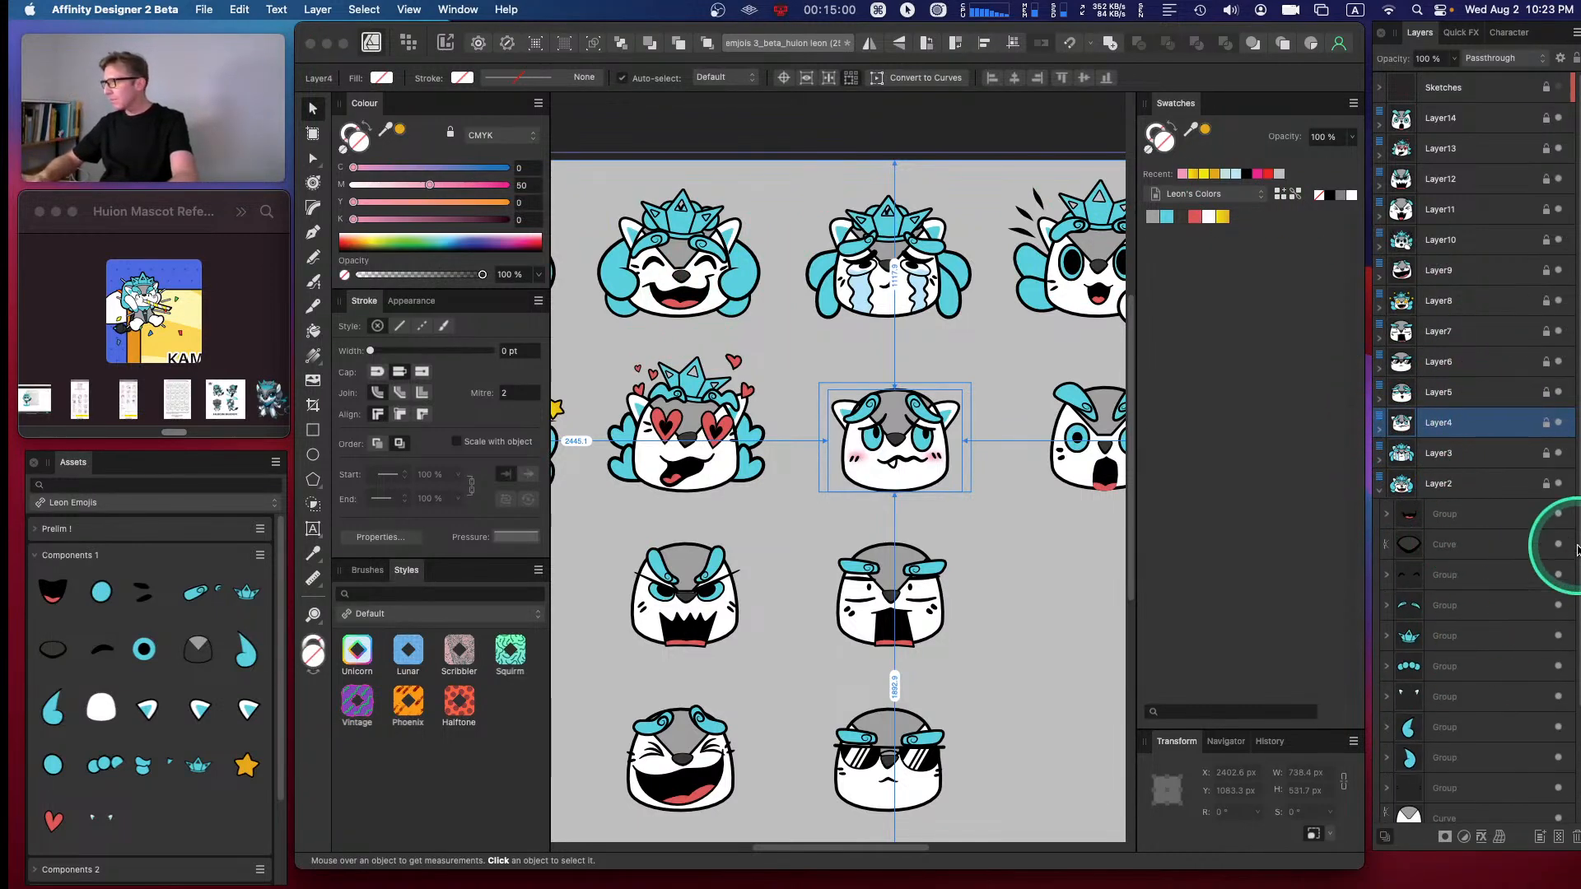
scroll(1556, 543, down, 3)
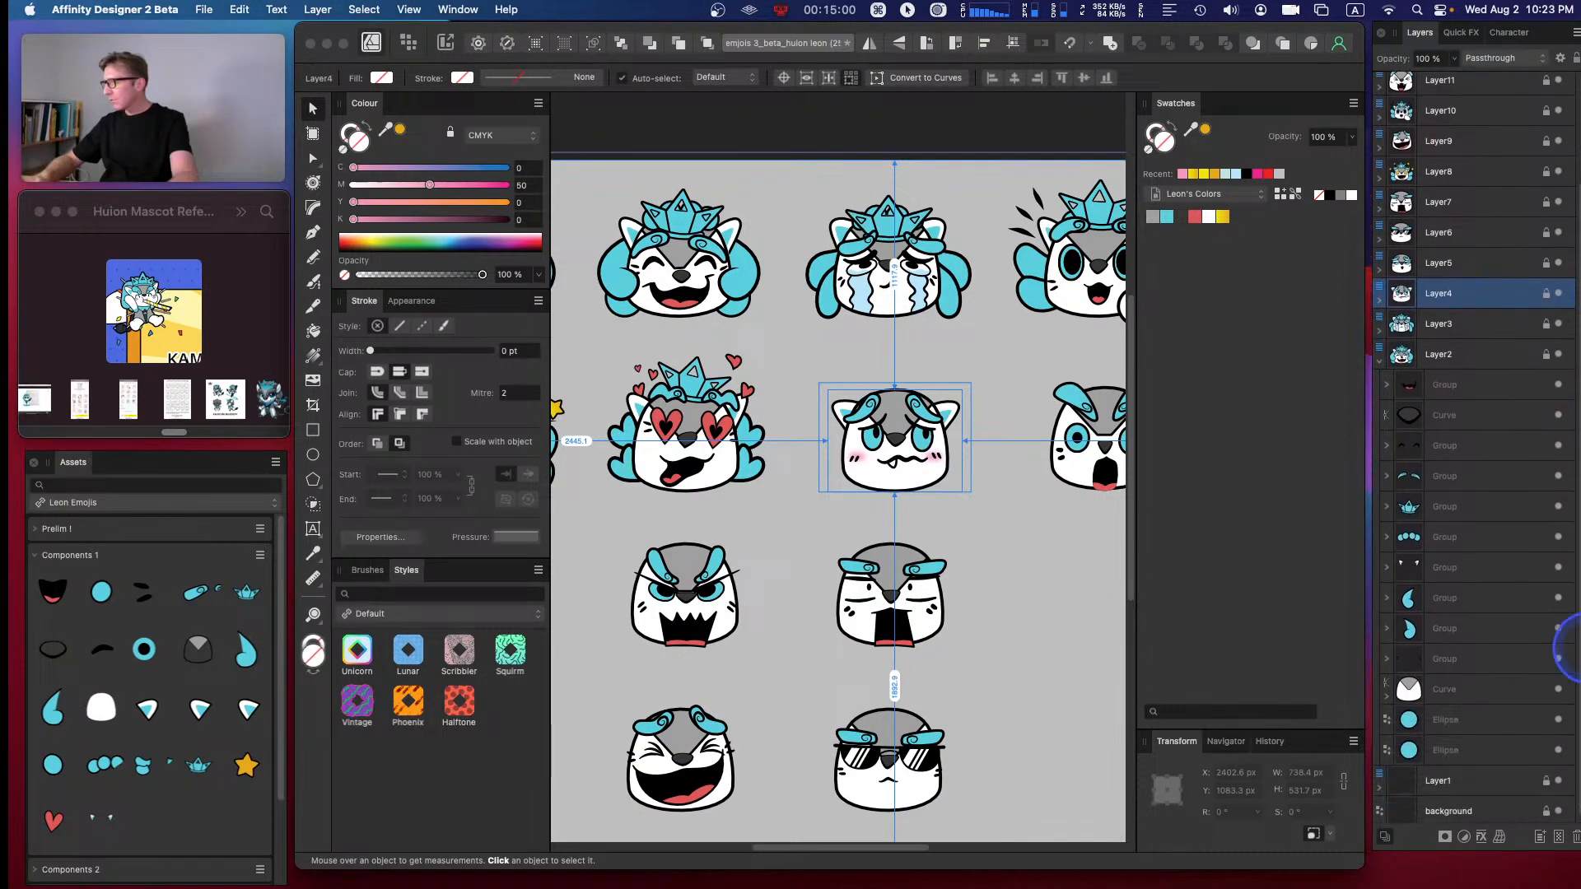
shift+click(1454, 598)
click(1454, 599)
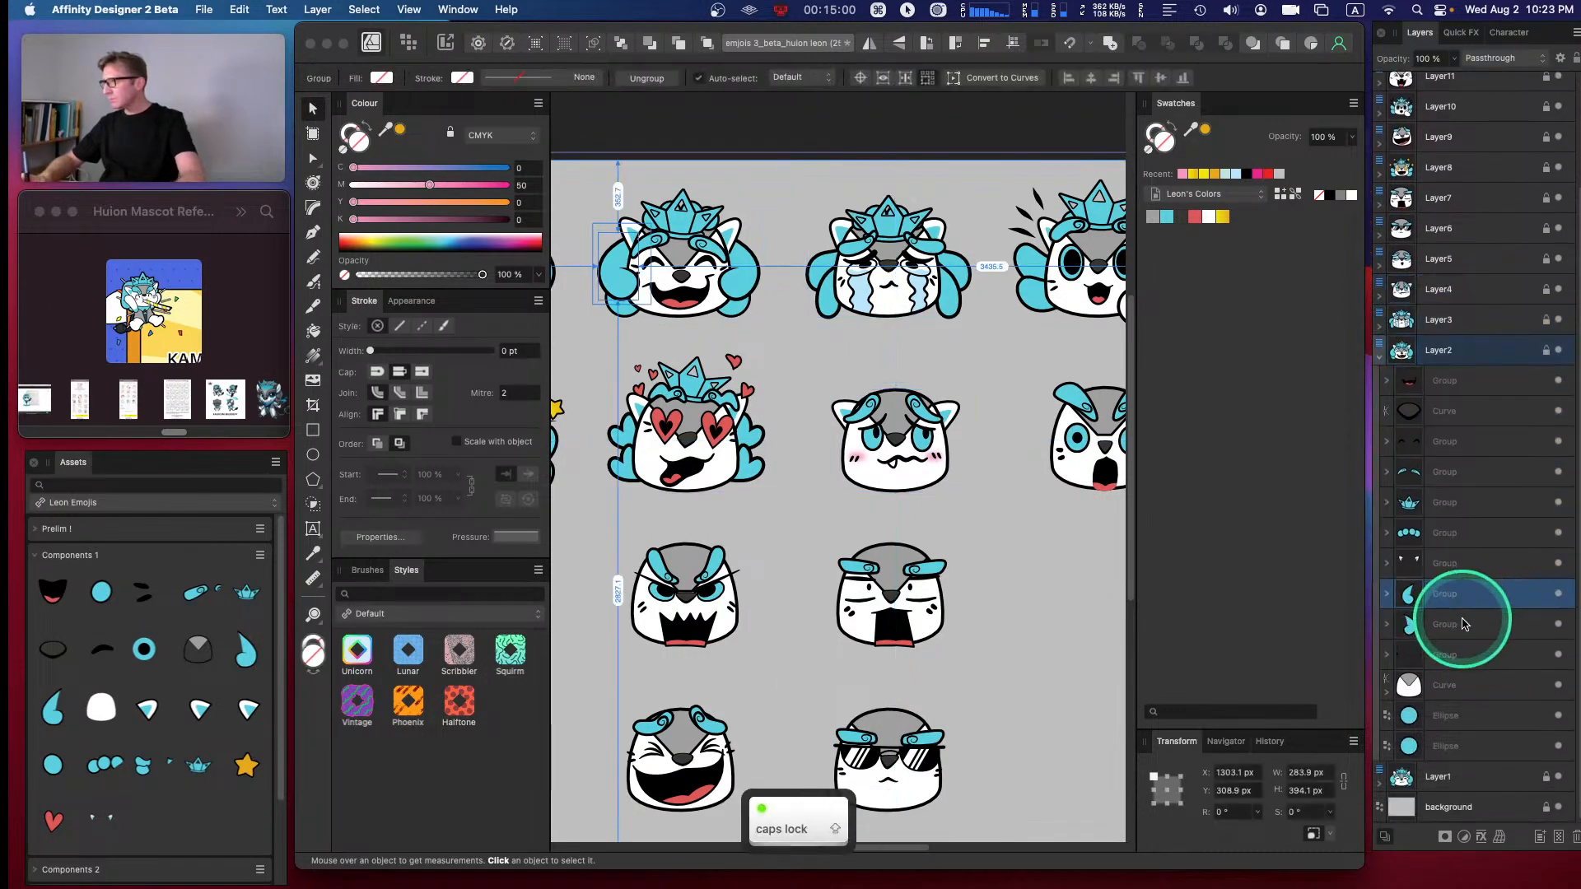
shift+click(1454, 624)
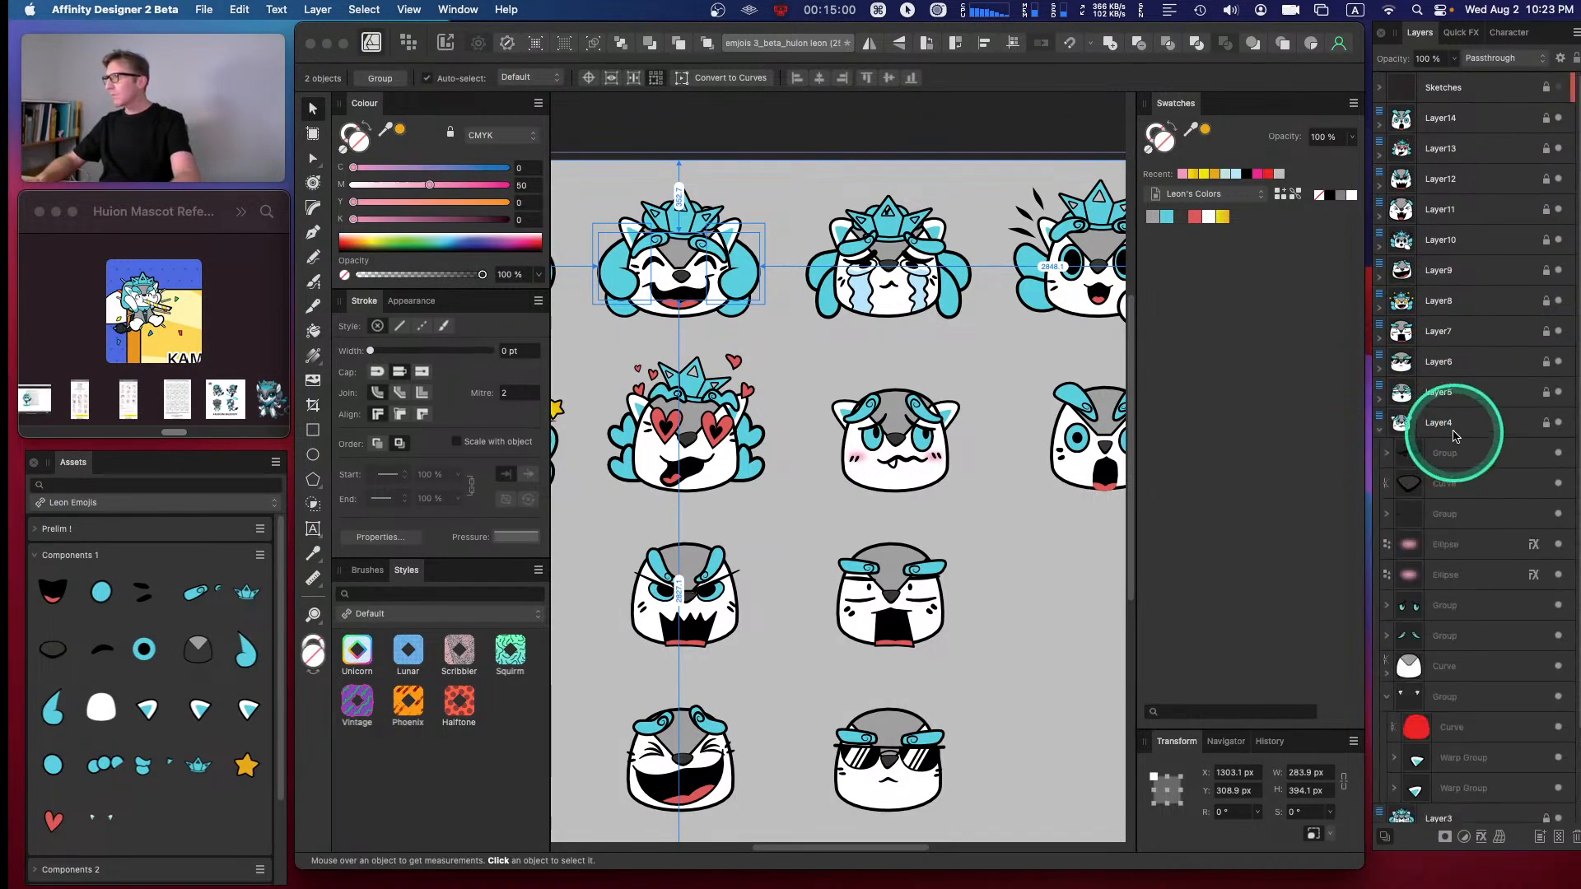
- Paste the two side tufts into Layer4 and position them on both sides of the embarrassed face, at about Y 1180.8 px
click(1478, 423)
key(super+v)
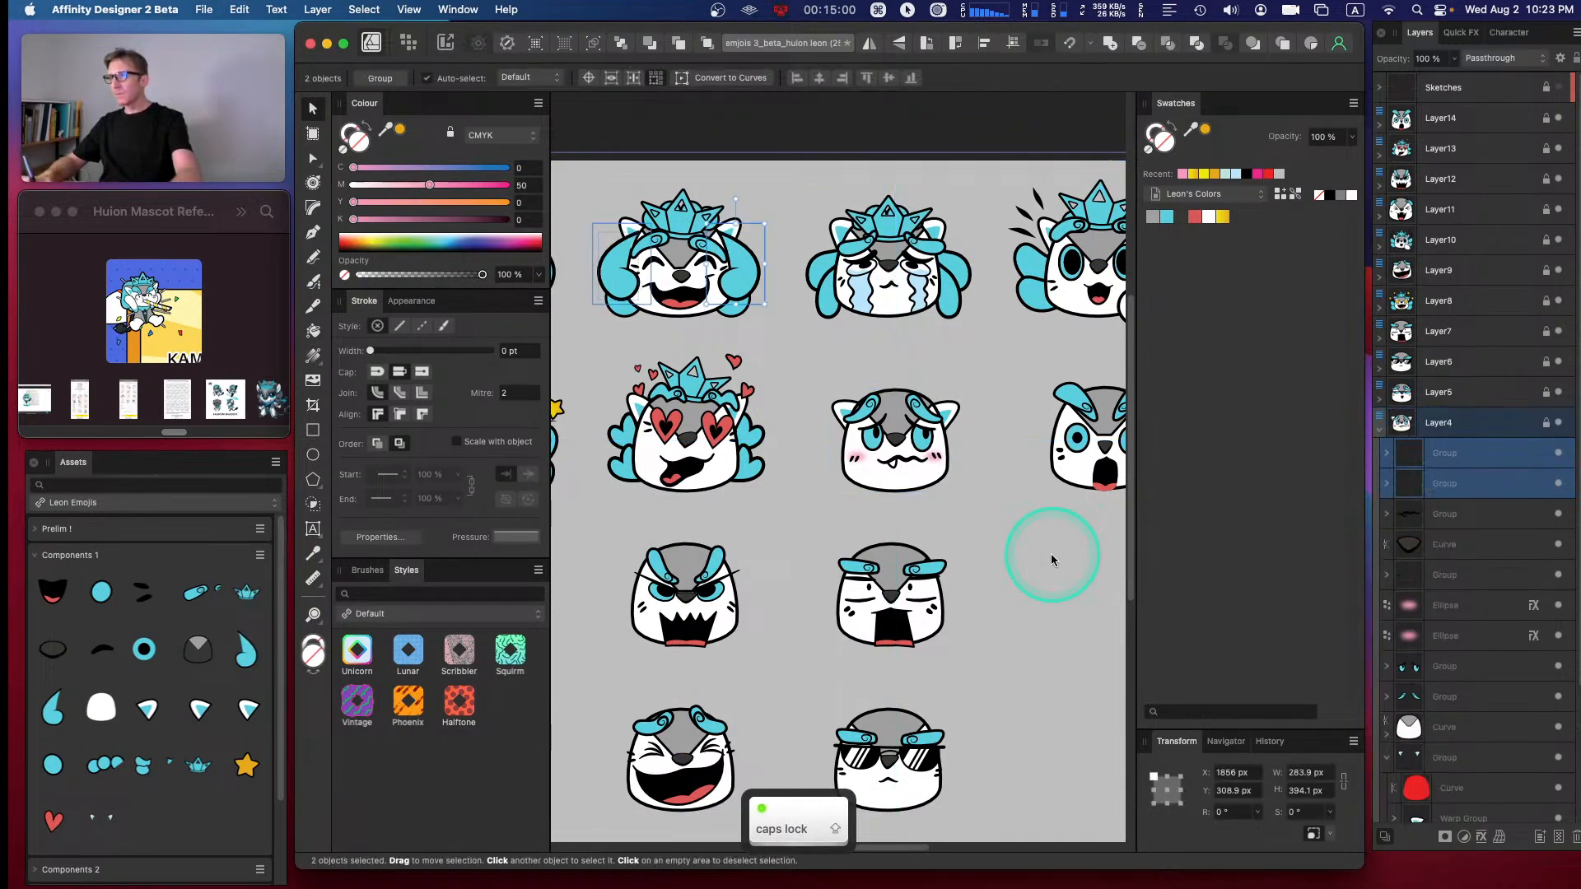
drag(751, 253, 951, 447)
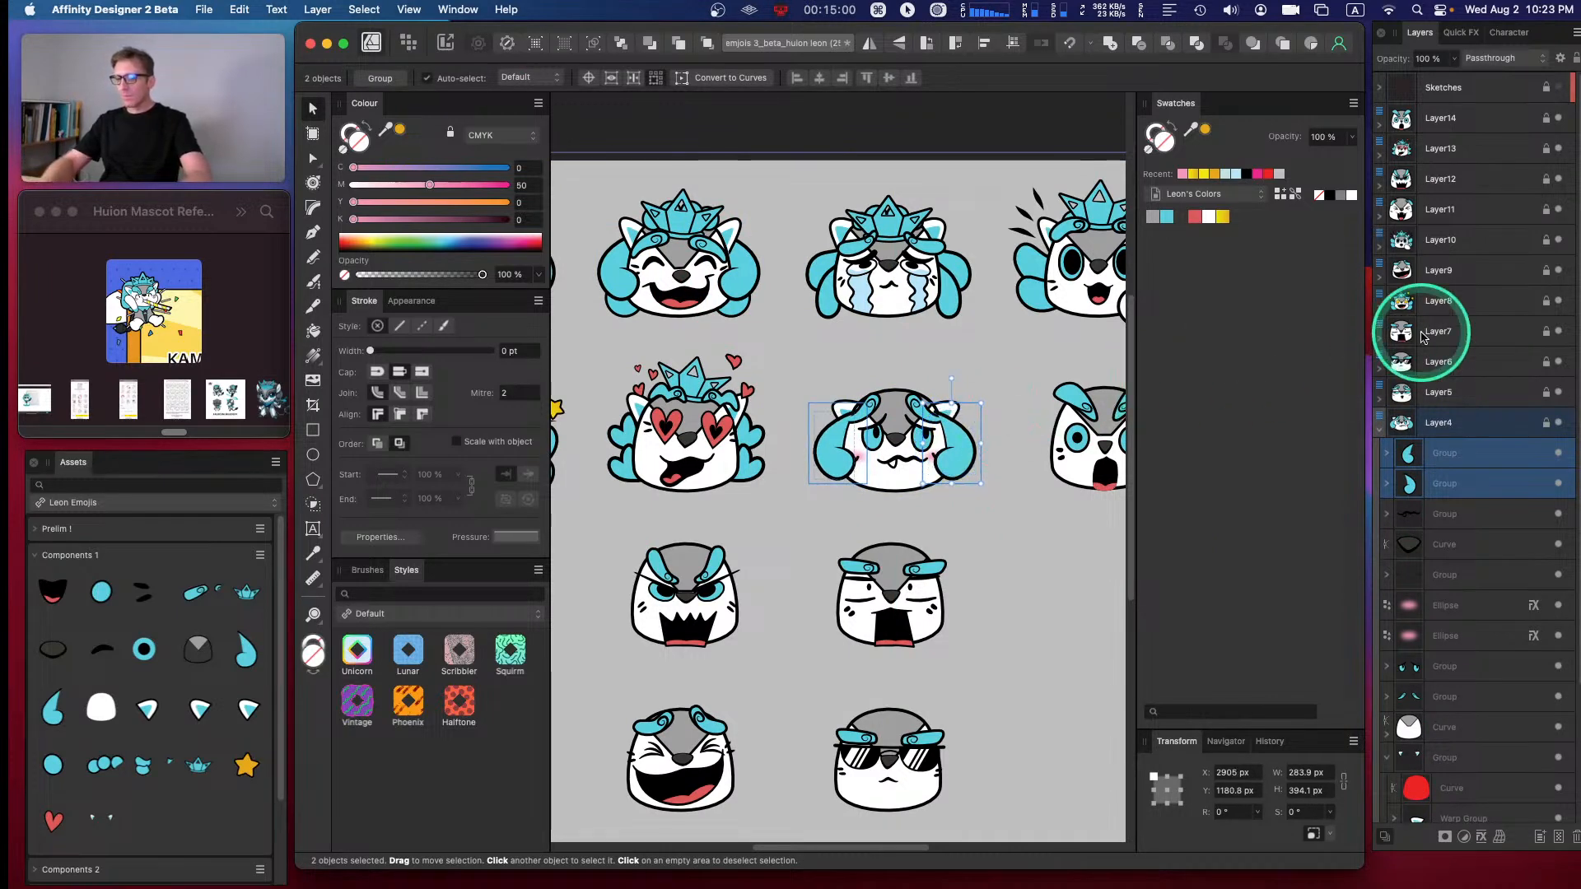
- Move the two side tufts backward in Layer4's stacking order until they sit behind the white face curve
key(super+bracketleft)
key(super+bracketleft)
key(super+bracketleft)
key(super+bracketleft)
key(super+bracketleft)
key(super+bracketleft)
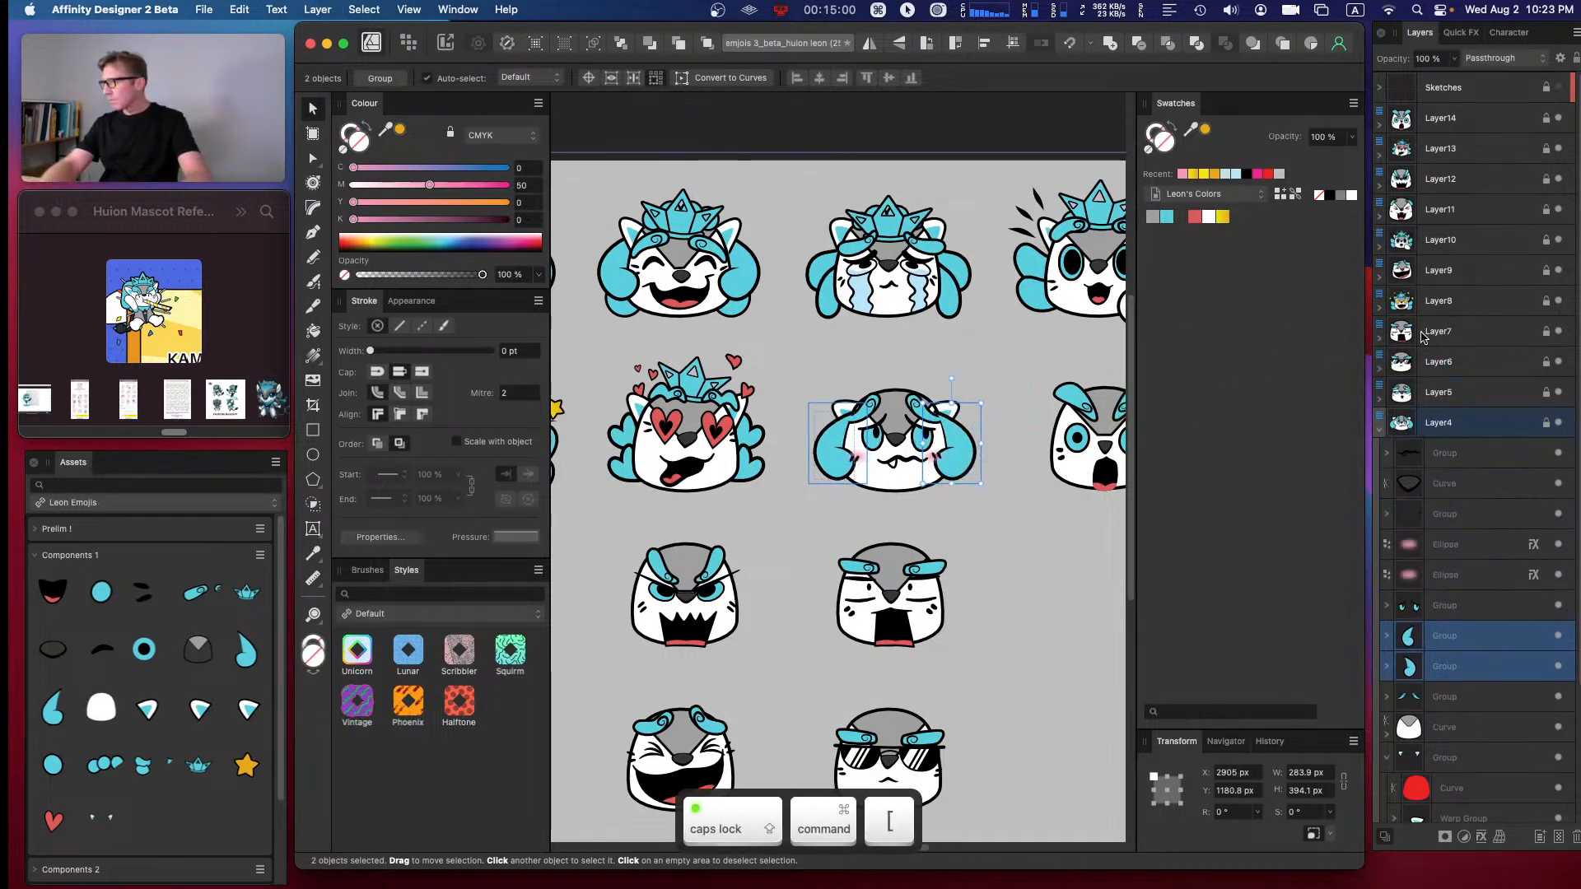
key(super+bracketleft)
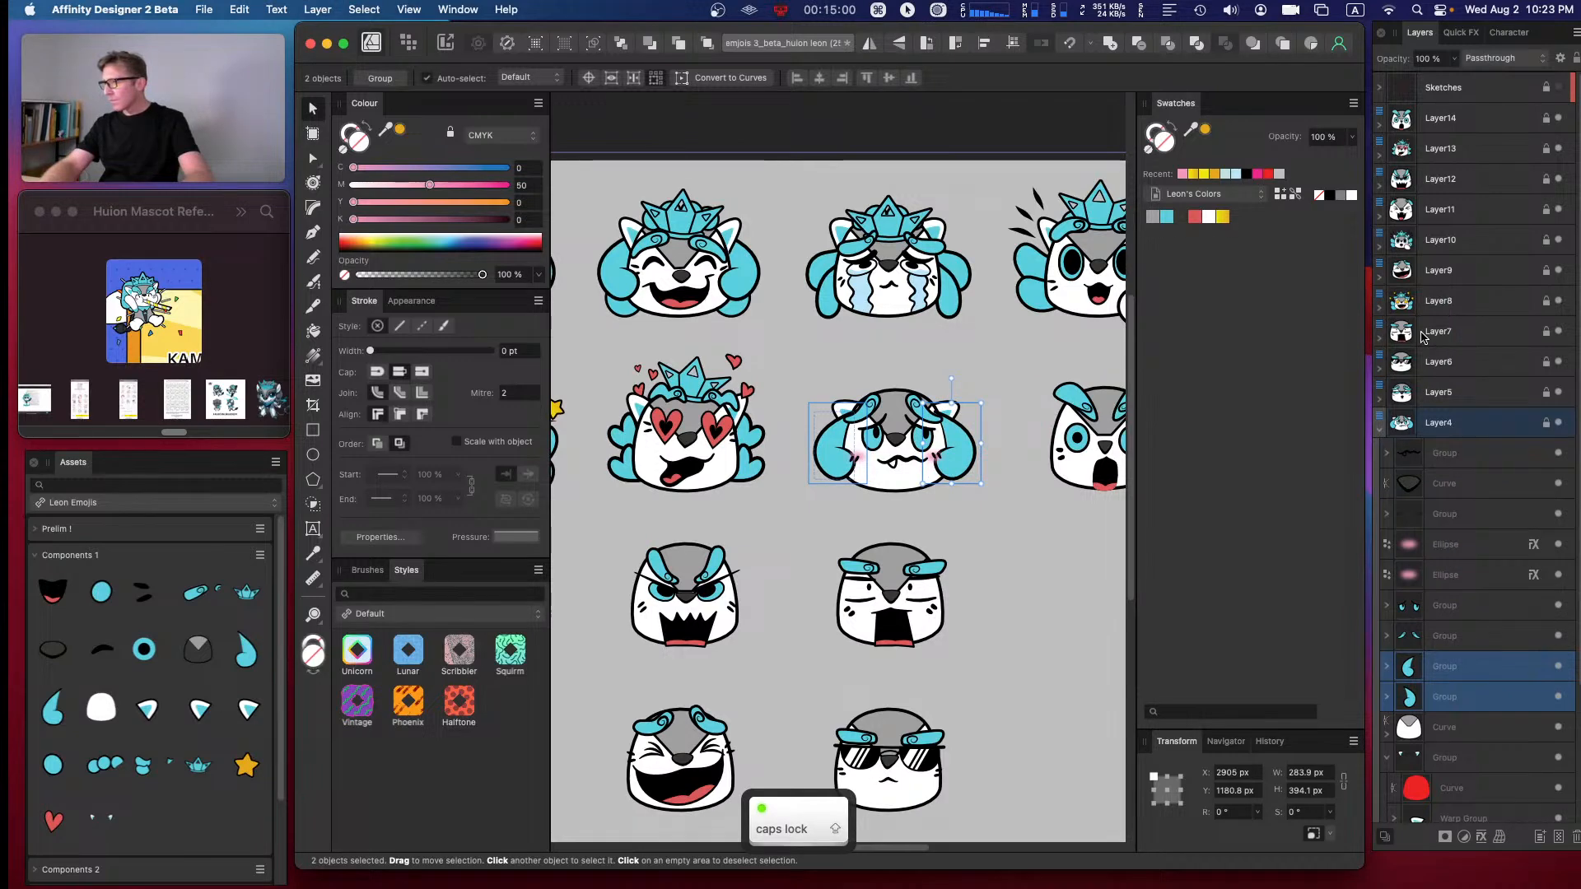
key(super+bracketleft)
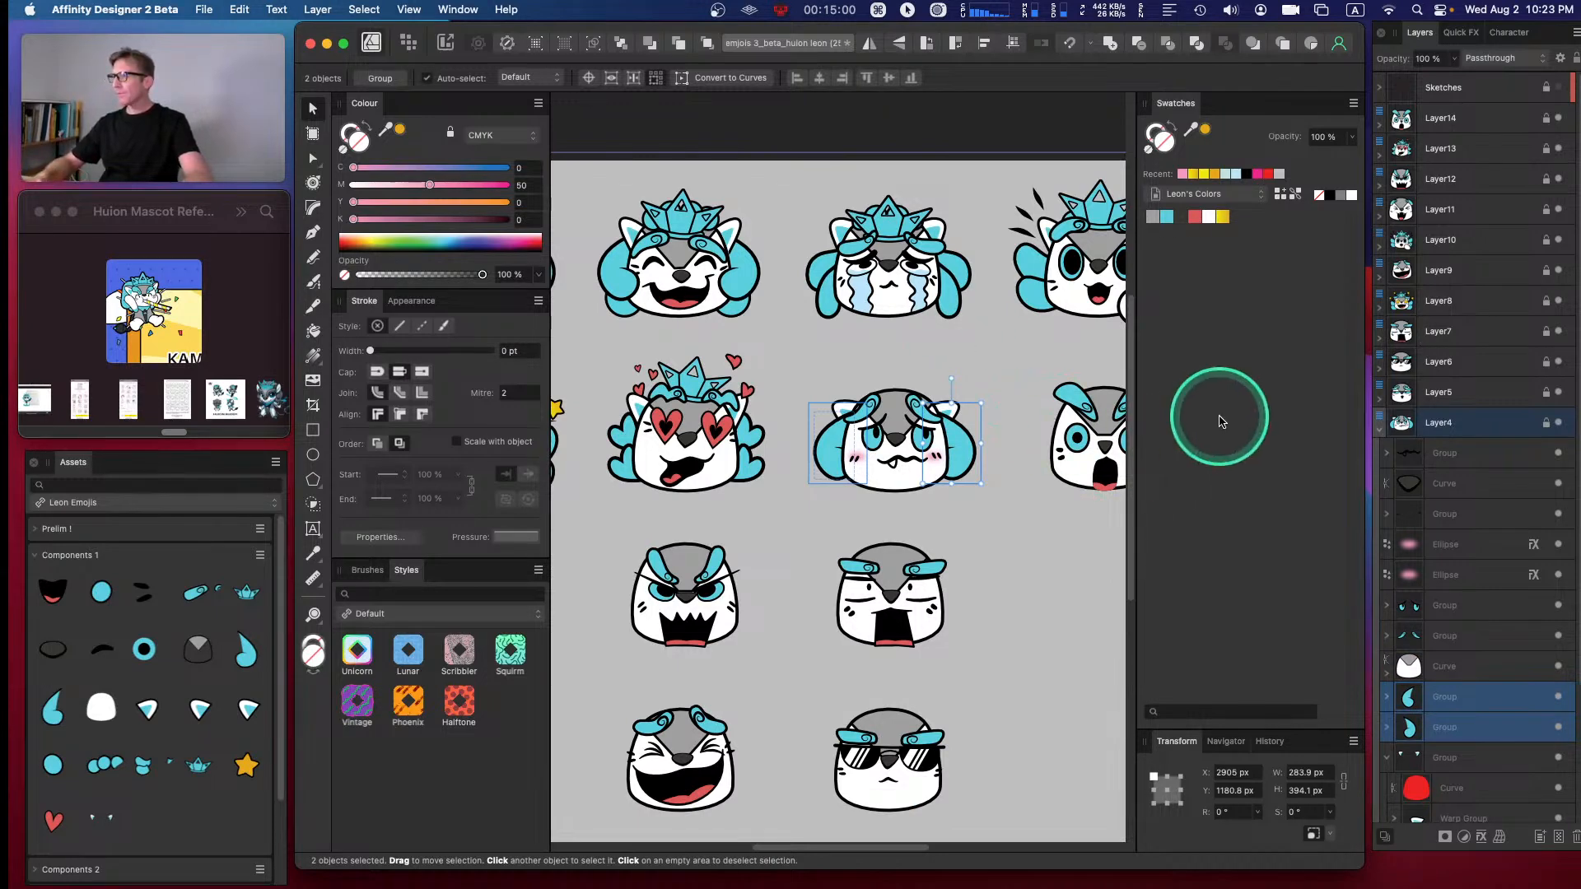
- Place the blue ellipse asset below the left side tuft at about X 2402.4, Y 1475.4 px and send it behind that tuft
drag(54, 764, 841, 480)
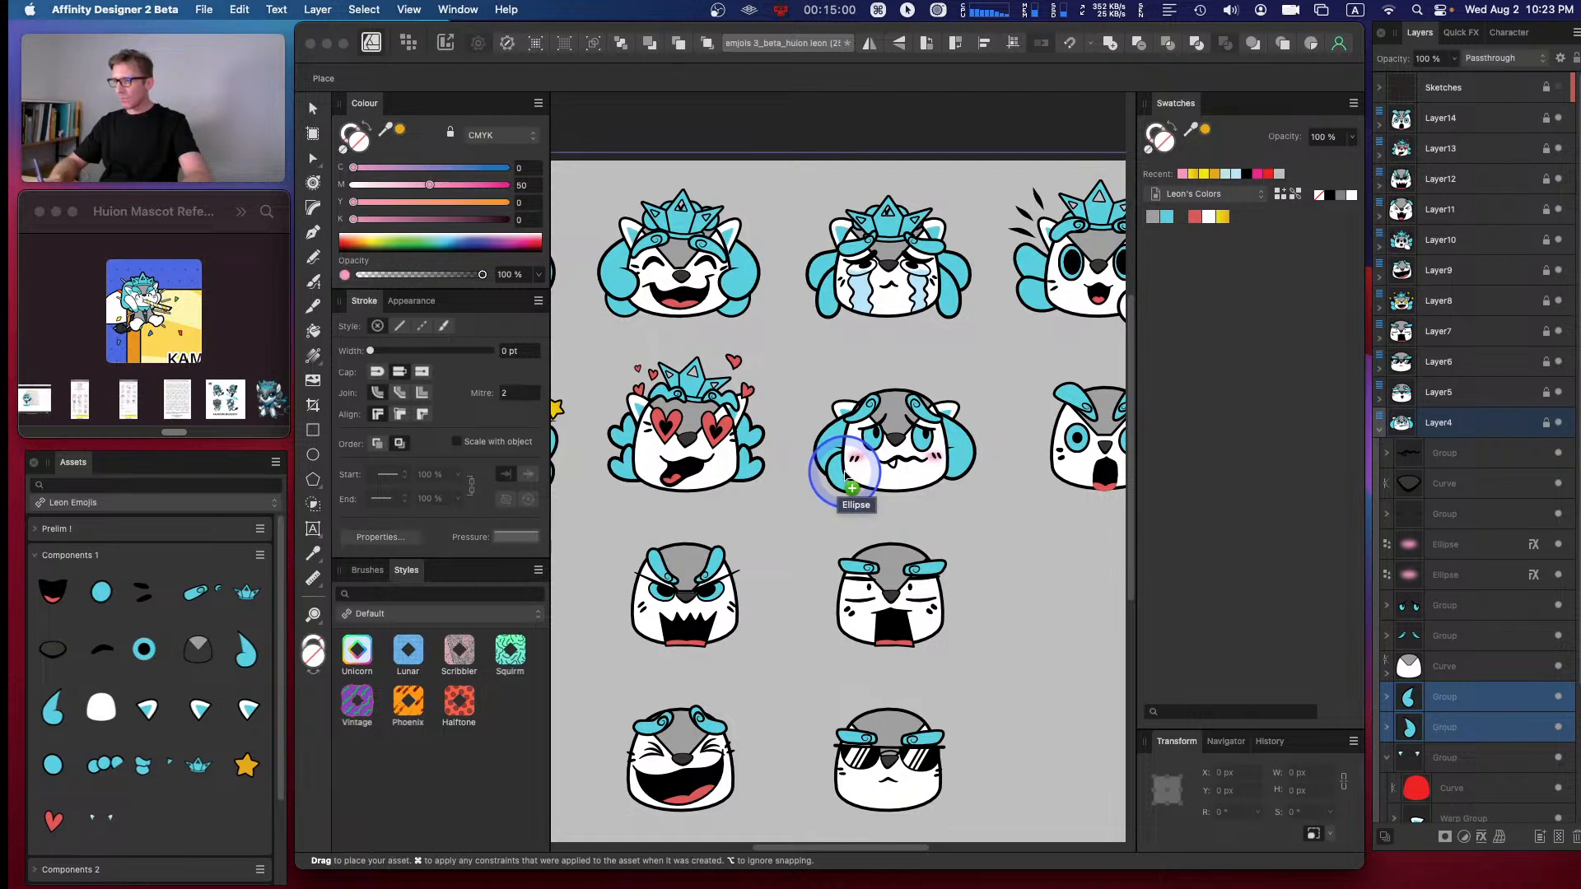
drag(844, 471, 844, 473)
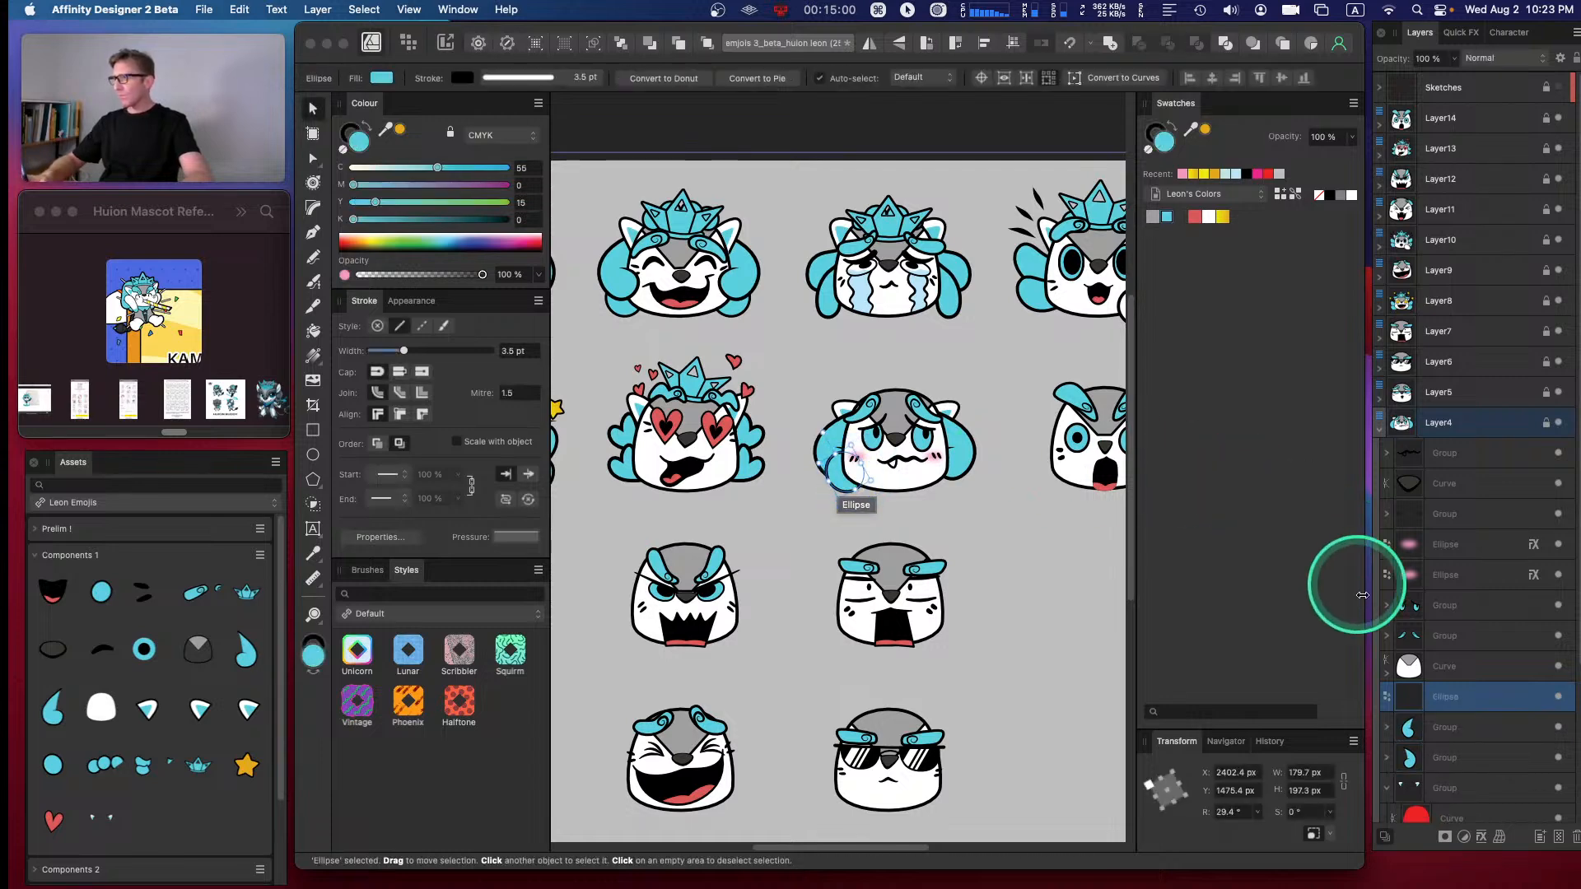
key(super+bracketleft)
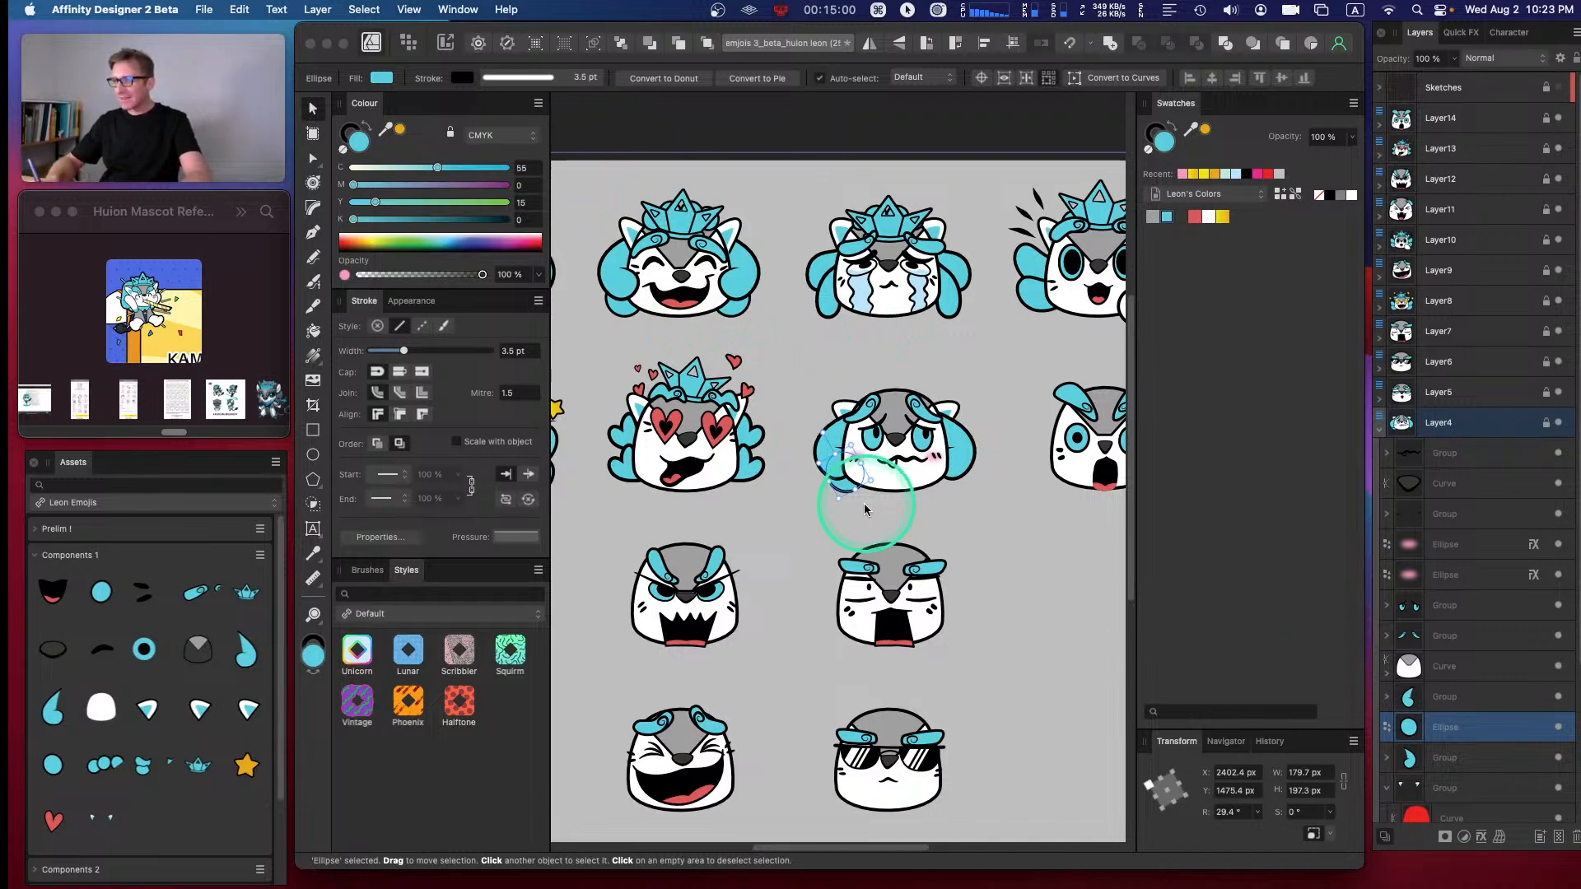
- Duplicate the blue ellipse to the right side at about X 2865.4, Y 1475.4 px, send it behind the right tuft and deselect it
drag(840, 476, 951, 480)
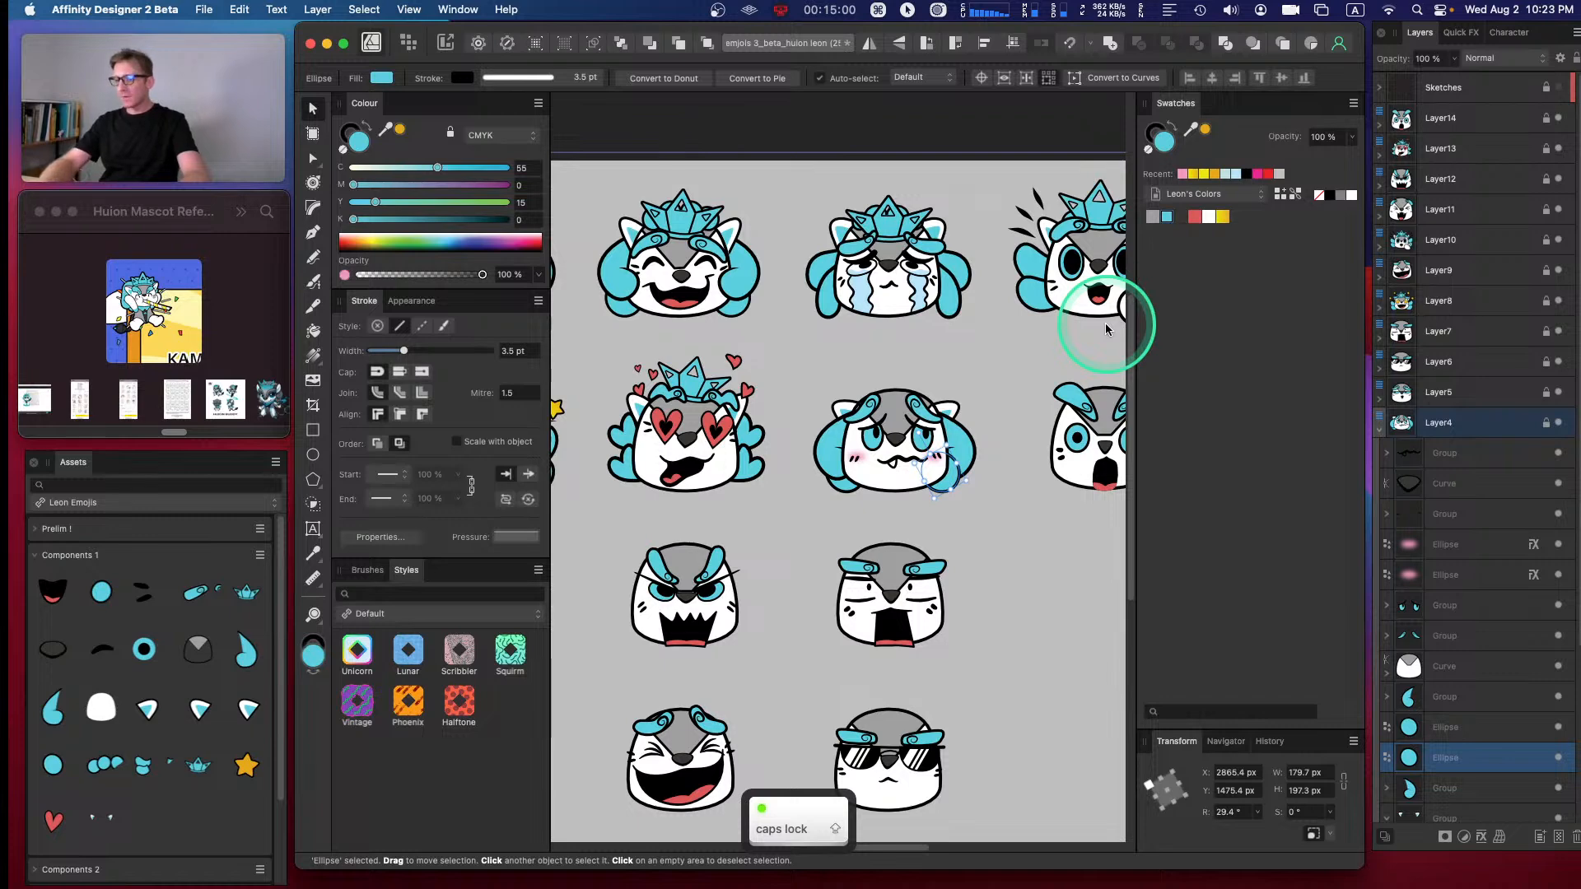
key(super+bracketleft)
click(1008, 480)
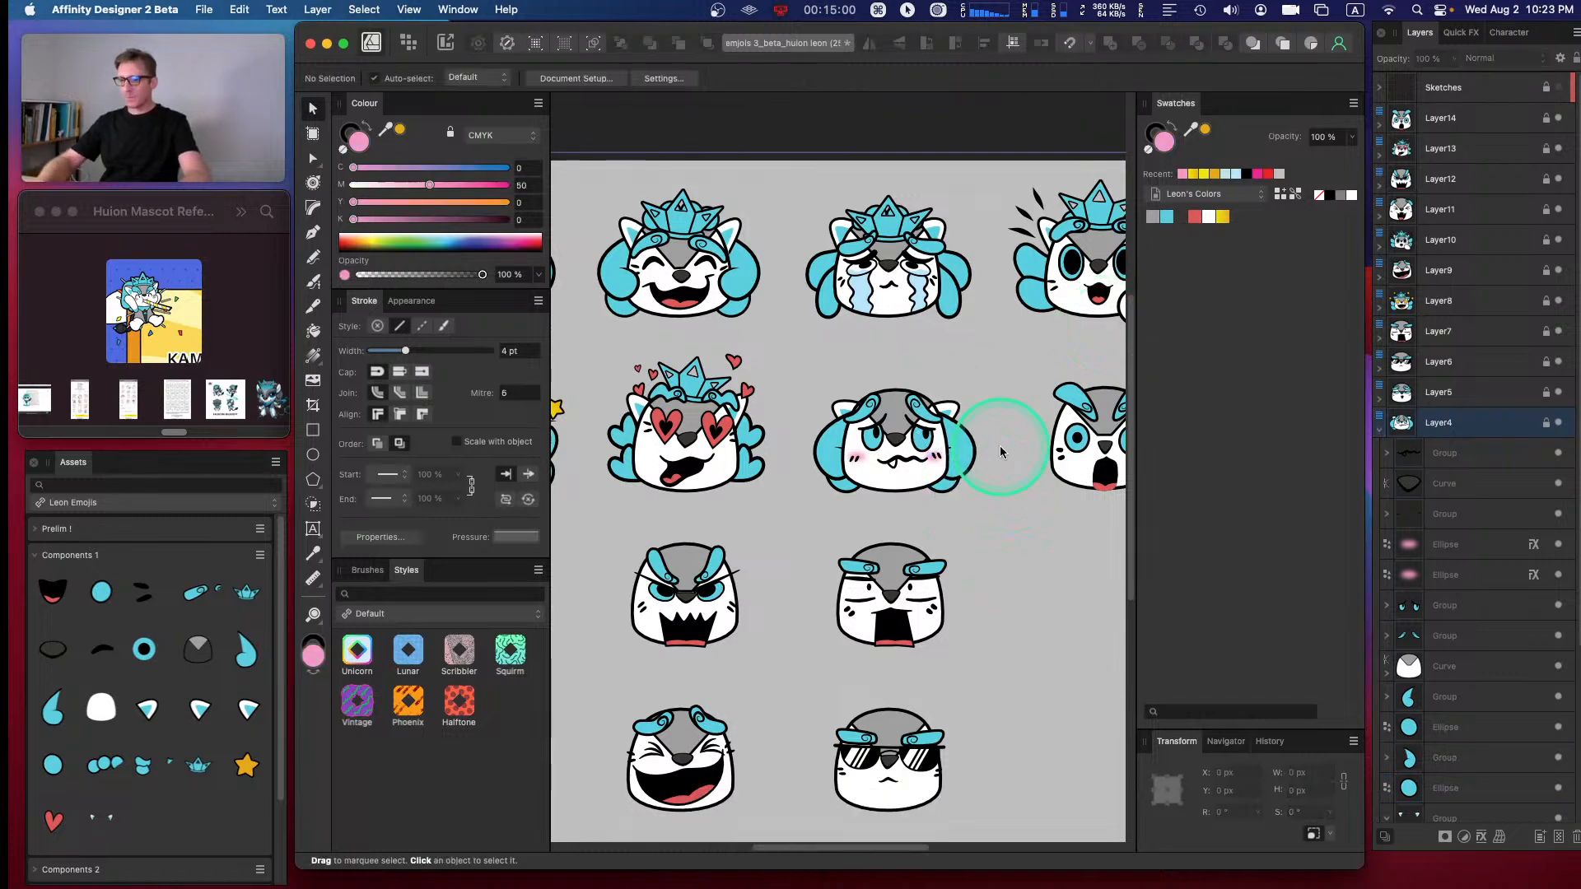
- Place the blue crown asset on the embarrassed emoji's forehead at about X 2589.1, Y 1009.7 px
key(super+equal)
key(super+equal)
key(space)
drag(911, 352, 857, 434)
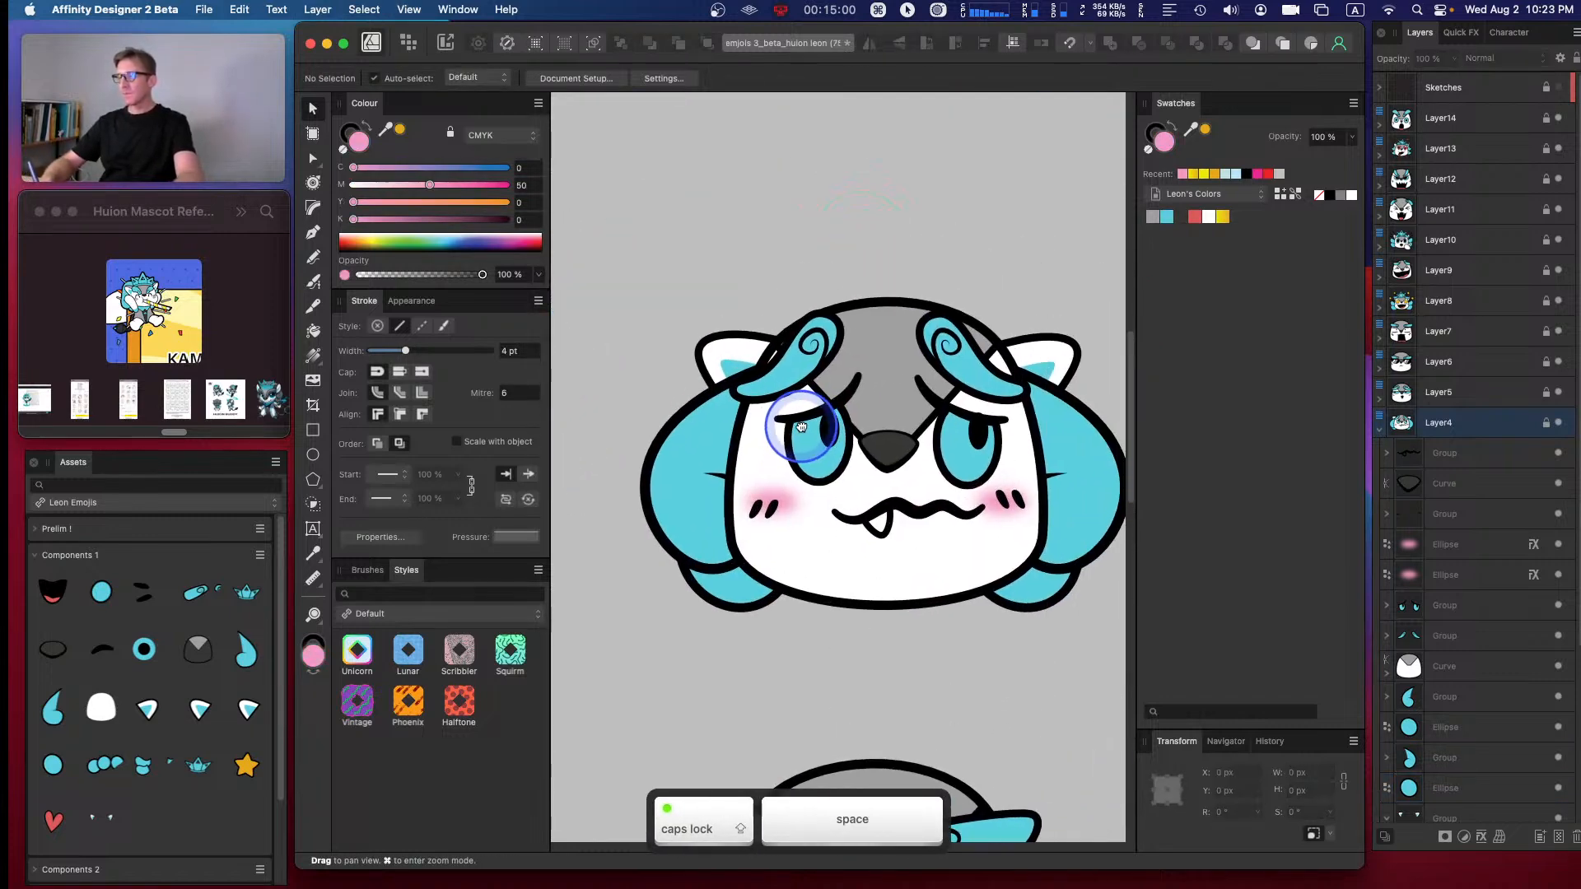
drag(203, 773, 889, 321)
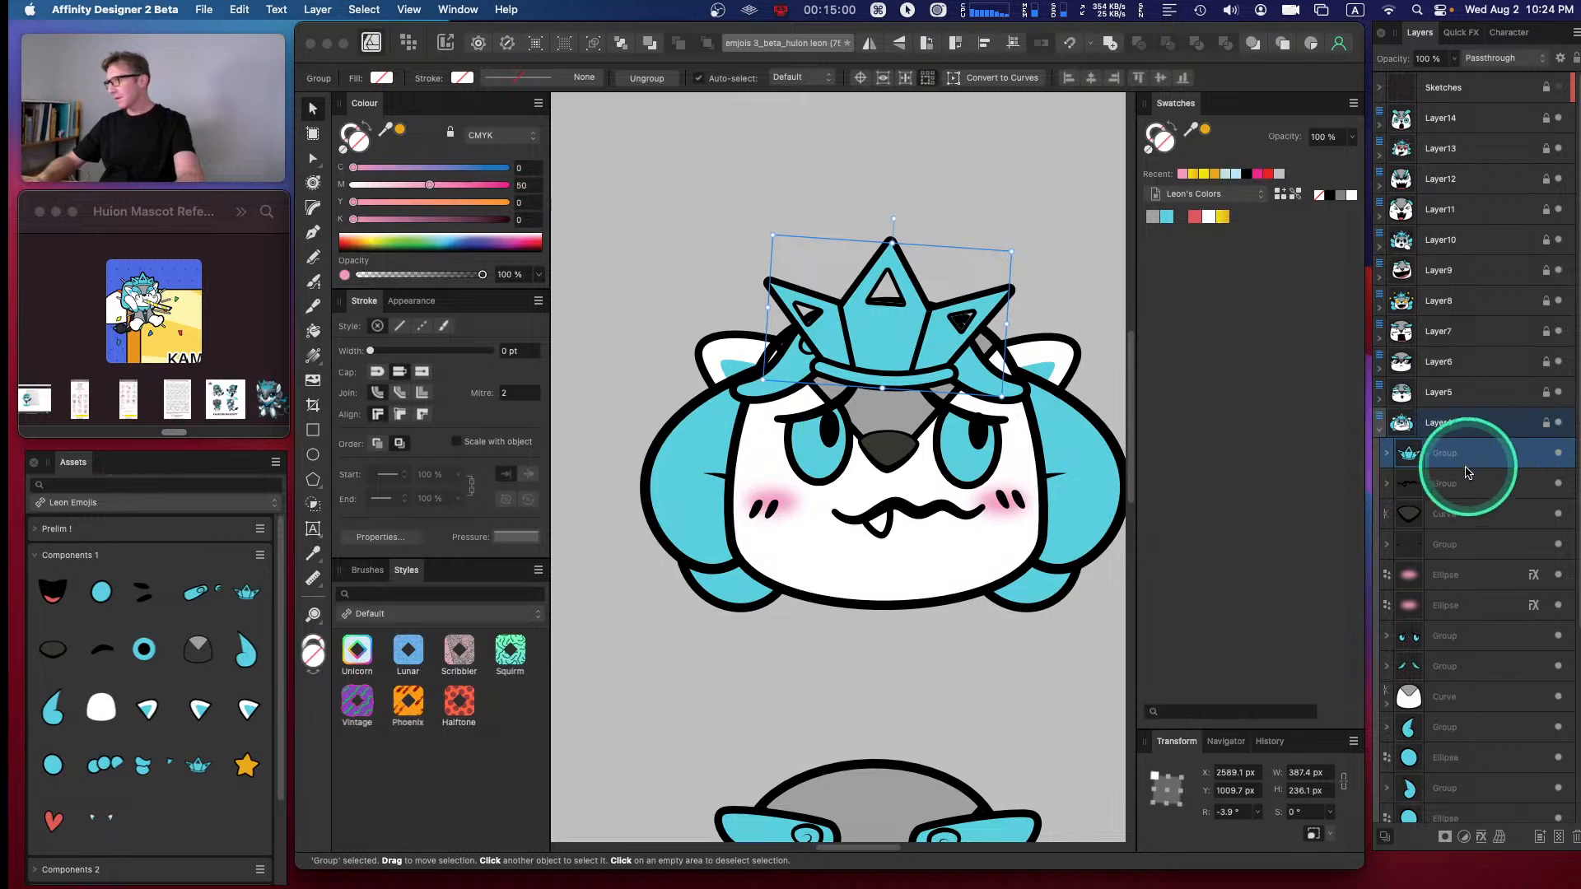
- Send the crown backward in Layer4's stacking order until it sits behind the eyebrow tufts, just above the white face curve
key(super+bracketleft)
key(super+bracketleft)
key(super+bracketleft)
key(super+bracketleft)
key(super+bracketleft)
key(super+bracketleft)
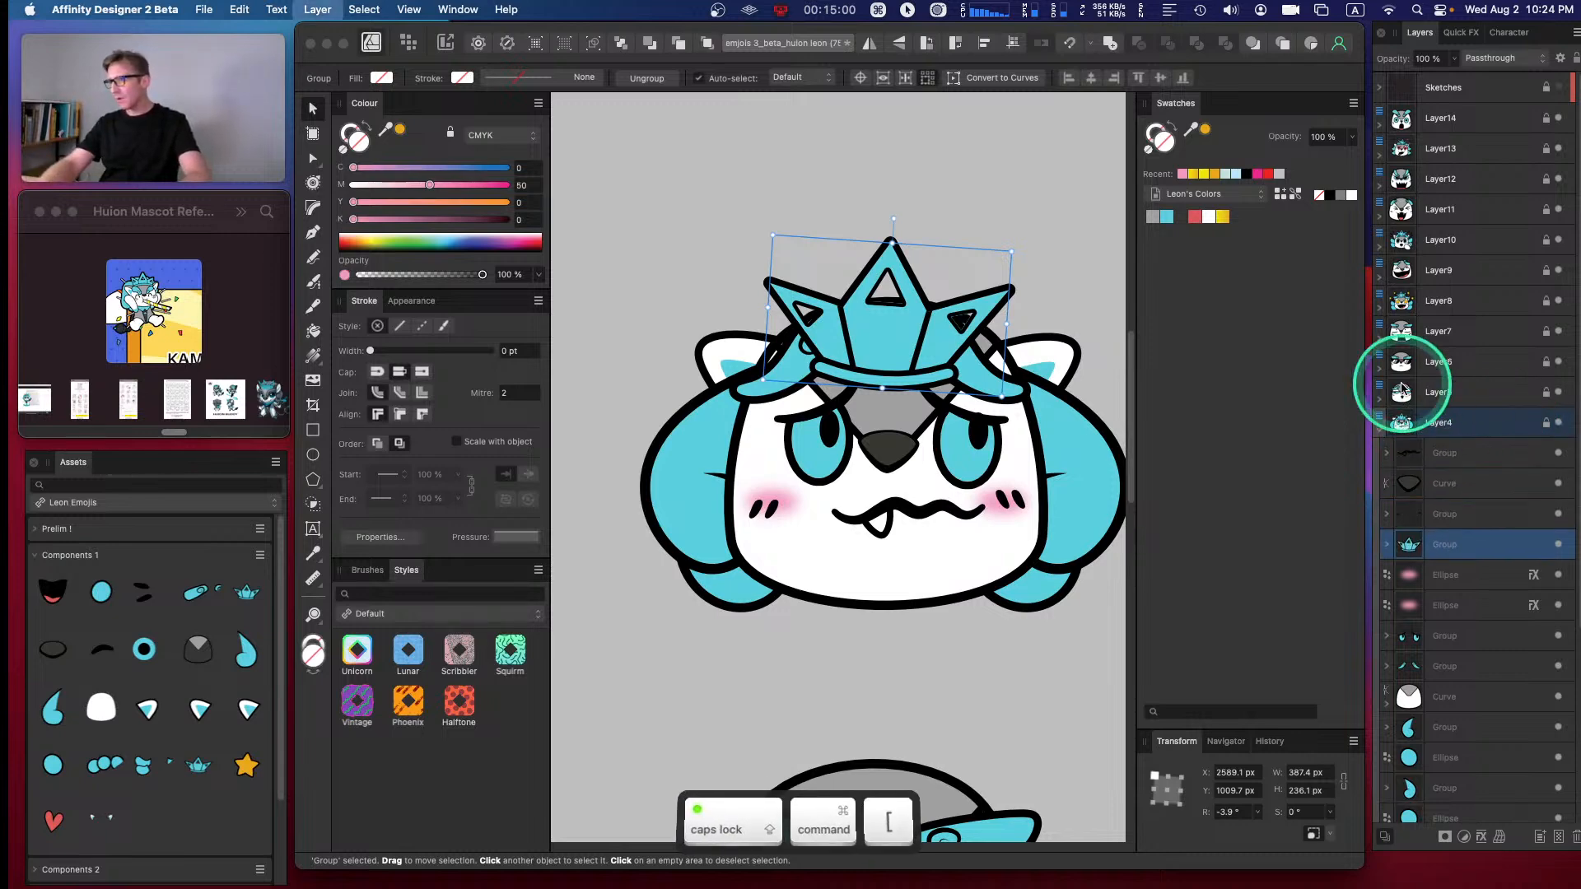
key(super+bracketleft)
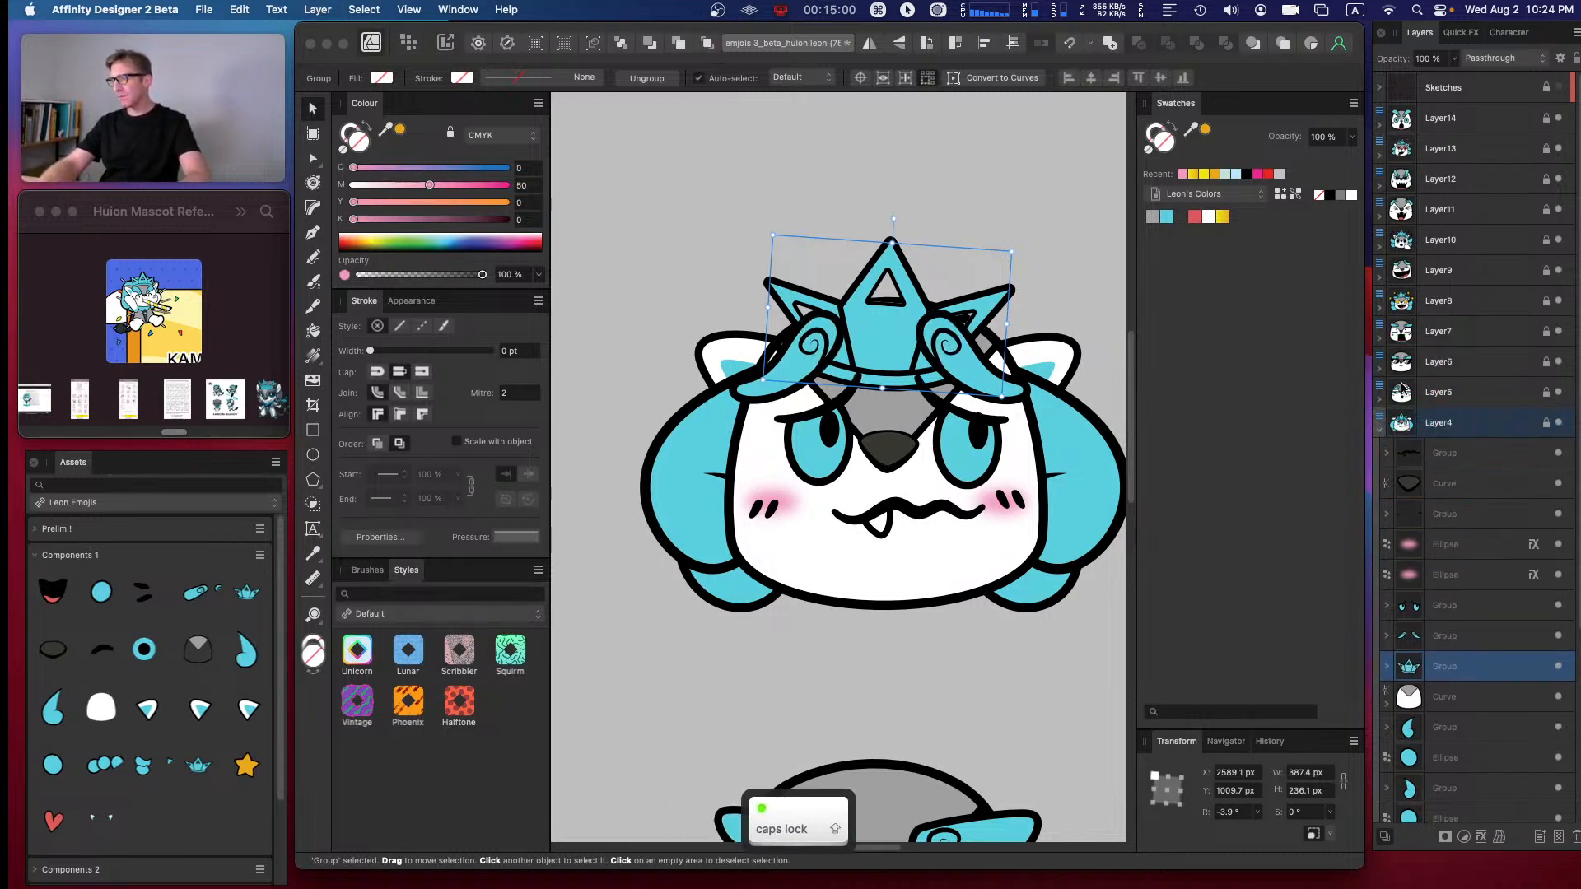
- Shift the crown slightly to about X 2597.1, Y 1003.7 px and deselect it
click(1434, 668)
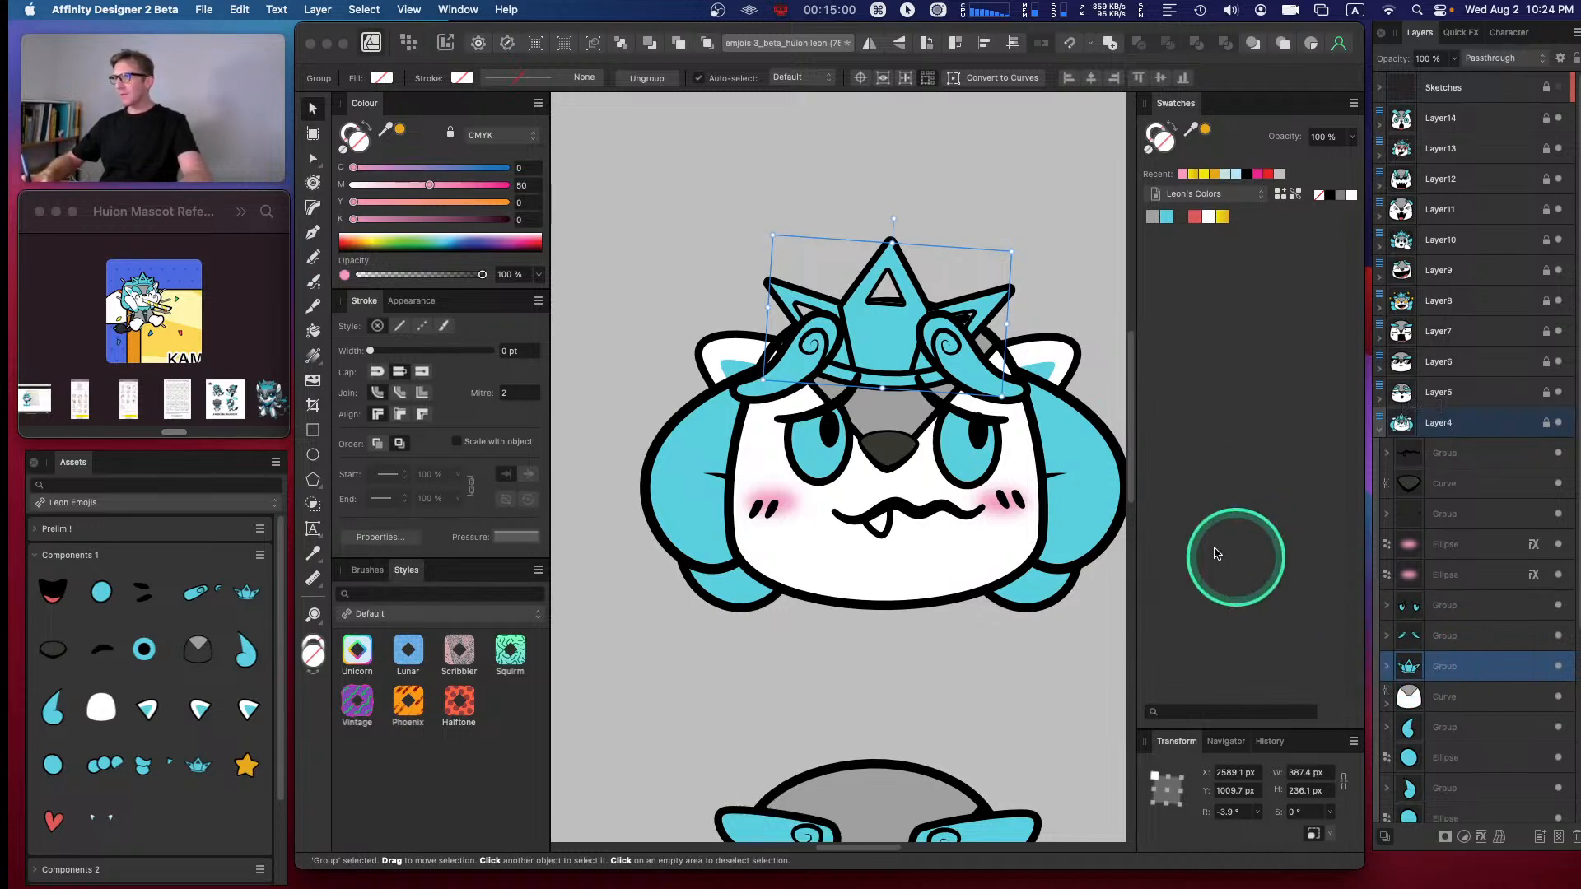
drag(900, 309, 908, 310)
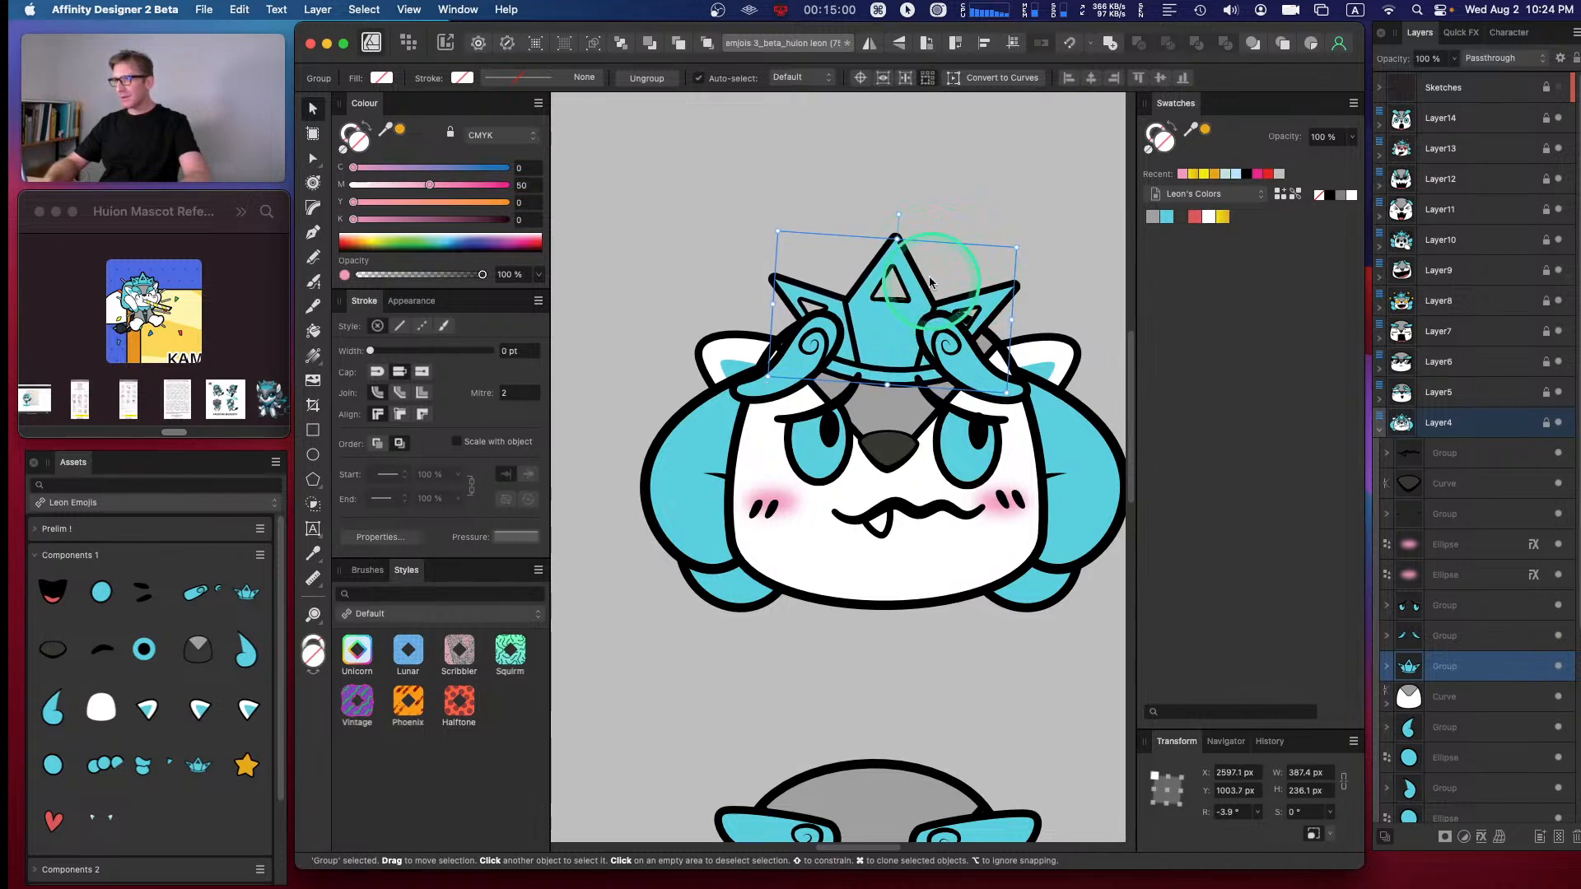
mouse_move(894, 215)
mouse_down()
mouse_move(866, 219)
mouse_move(930, 224)
mouse_move(894, 229)
mouse_move(902, 216)
mouse_up()
key(Caps_Lock)
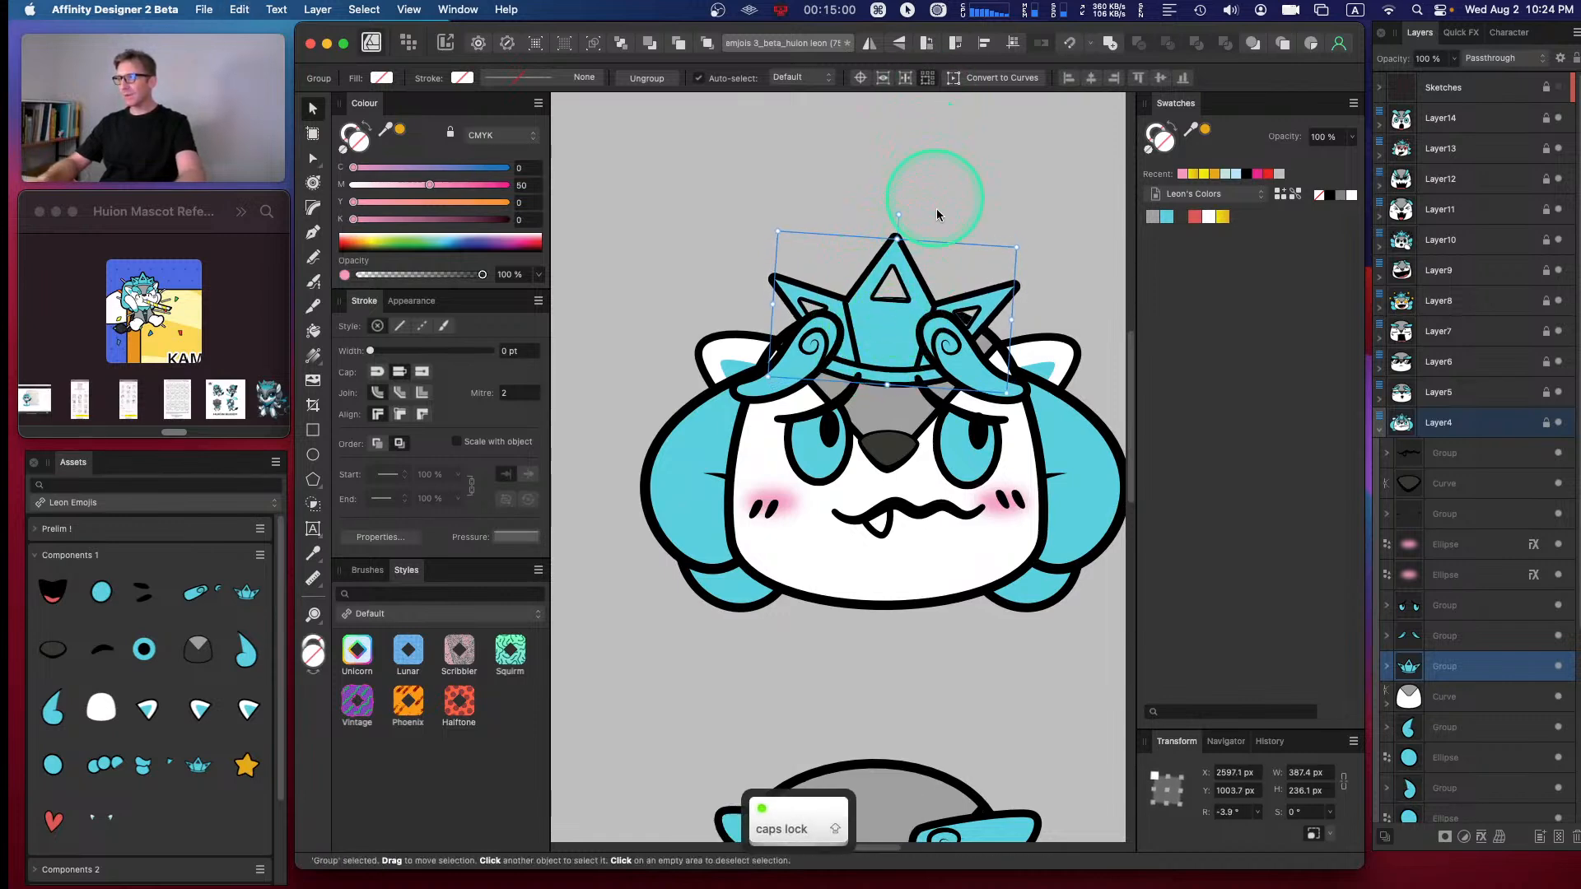
click(1021, 217)
- Place the blue four-circle cluster asset on the forehead at about X 2570.9, Y 1074.5 px and send it behind the crown
drag(119, 763, 897, 326)
key(super+bracketleft)
key(super+bracketleft)
key(super+bracketleft)
key(super+bracketleft)
key(super+bracketleft)
key(super+bracketleft)
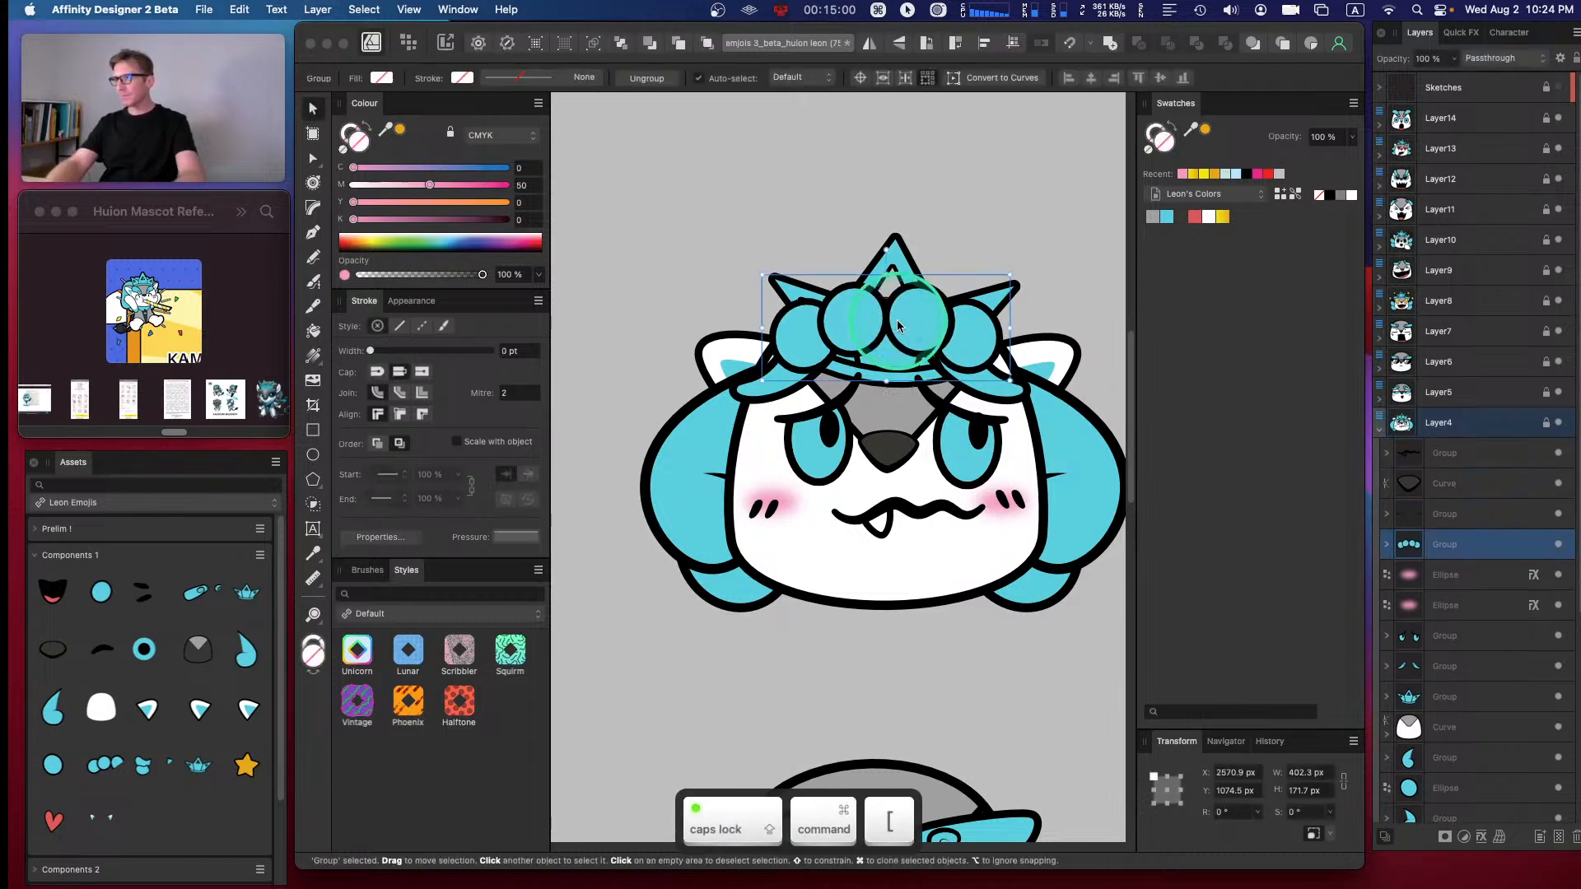
key(super+bracketleft)
key(super+bracketleft)
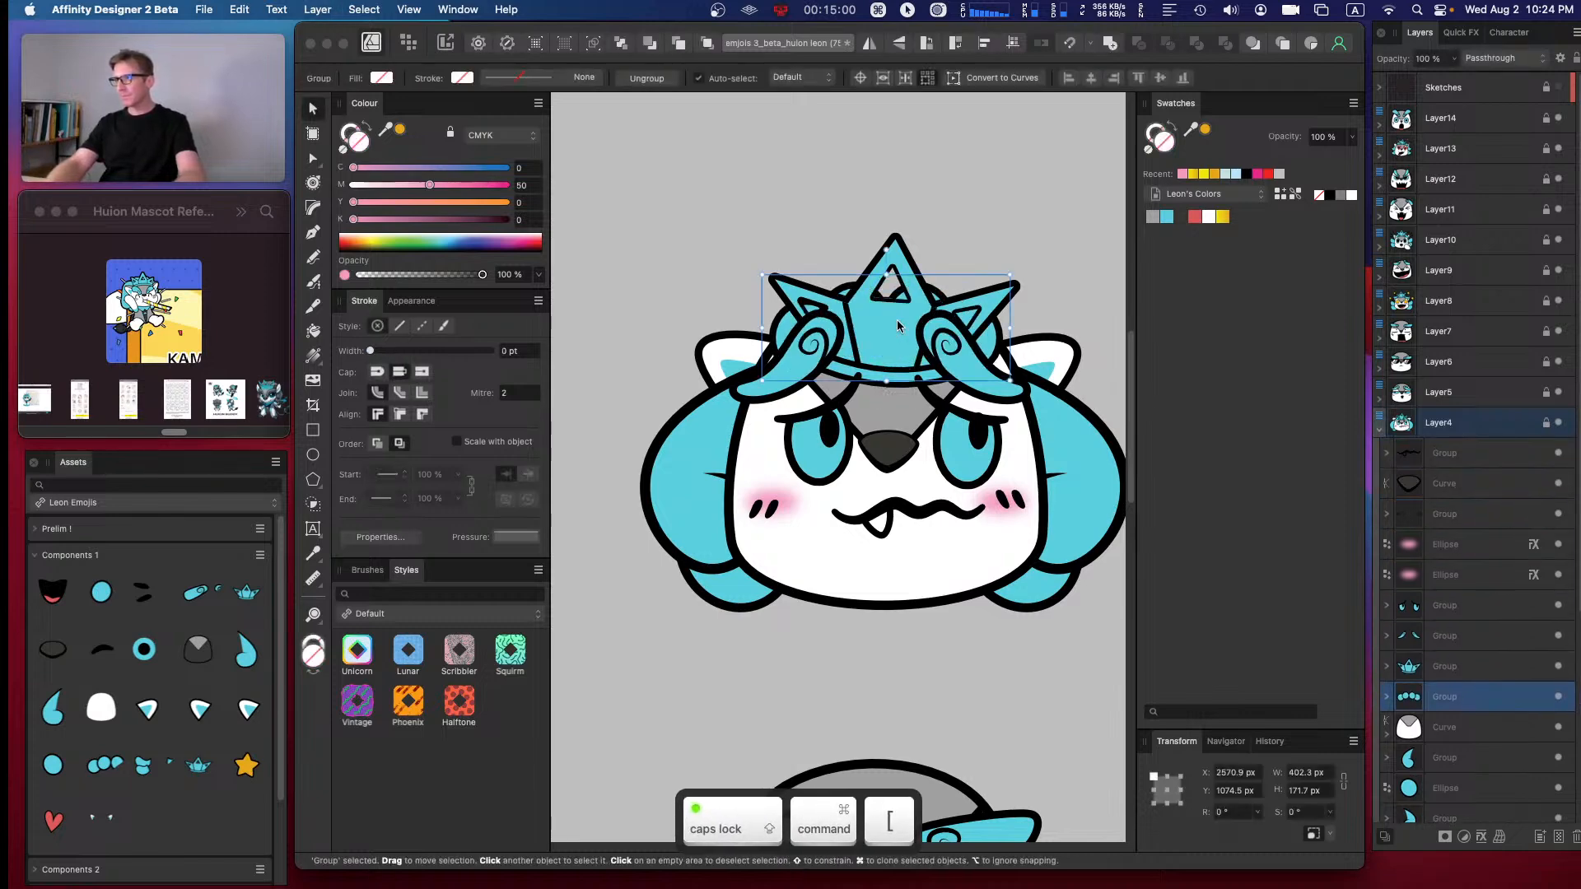
- Bring the left side tuft forward in Layer4 until it sits between the crown and the circle cluster
click(1436, 764)
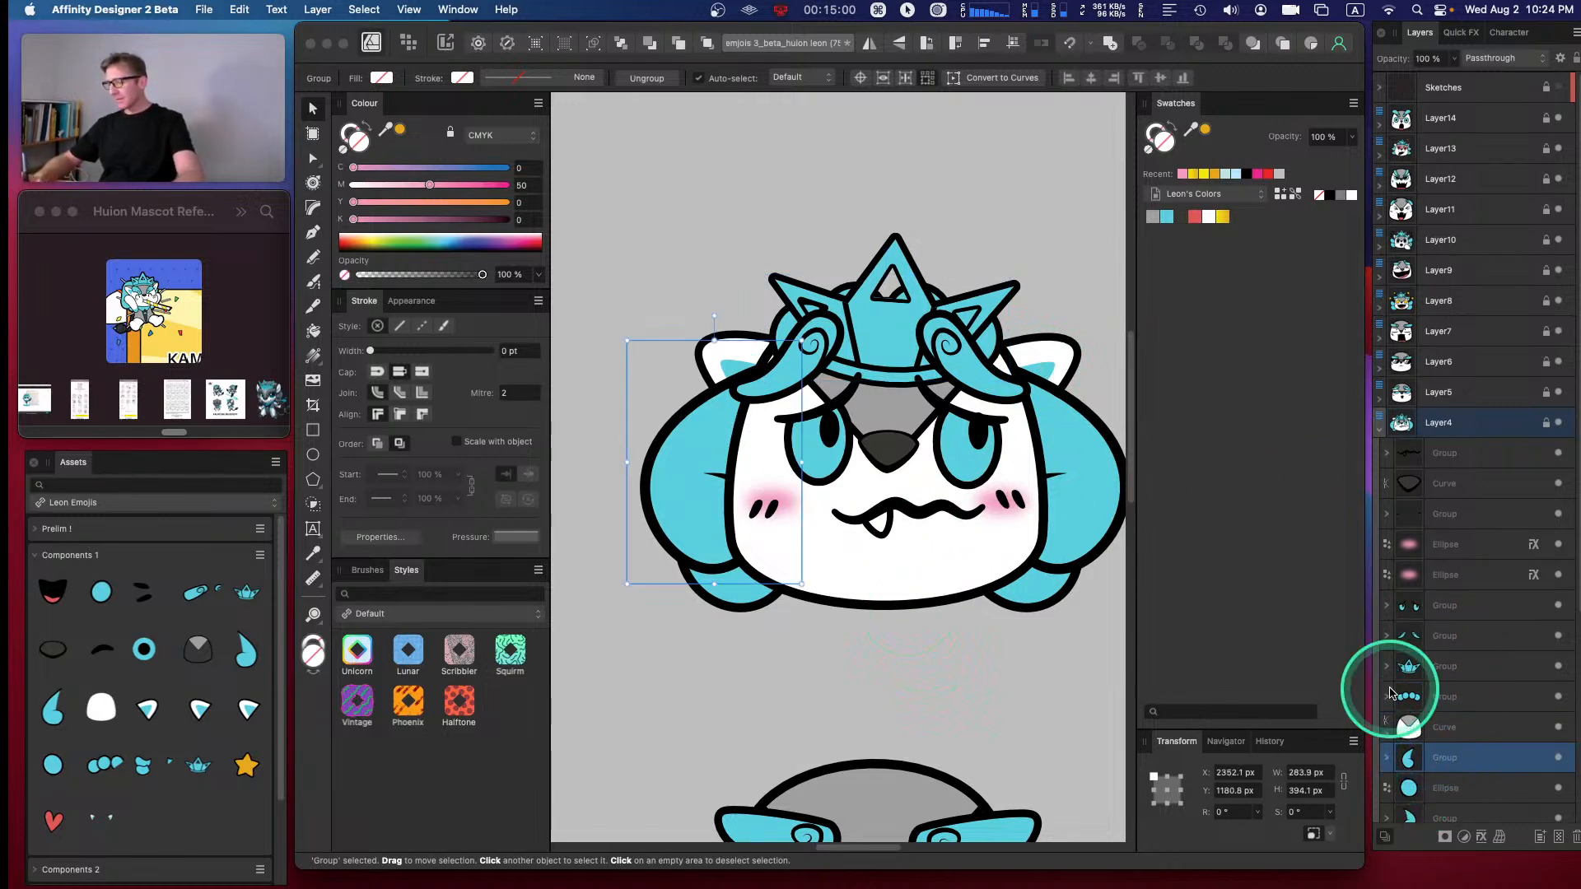
key(super+d)
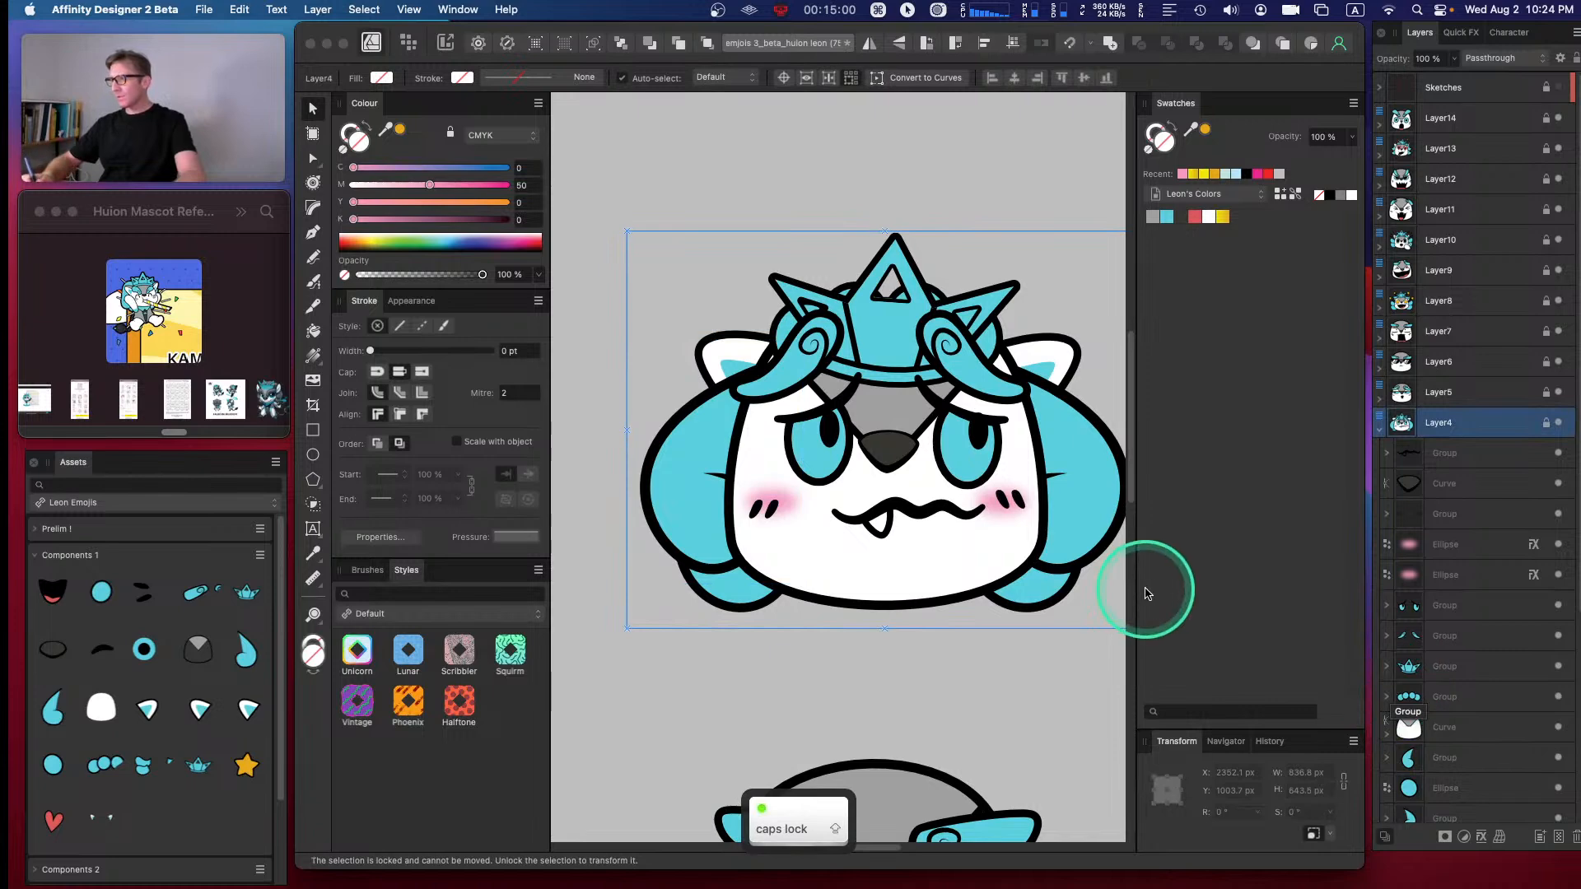
click(1438, 761)
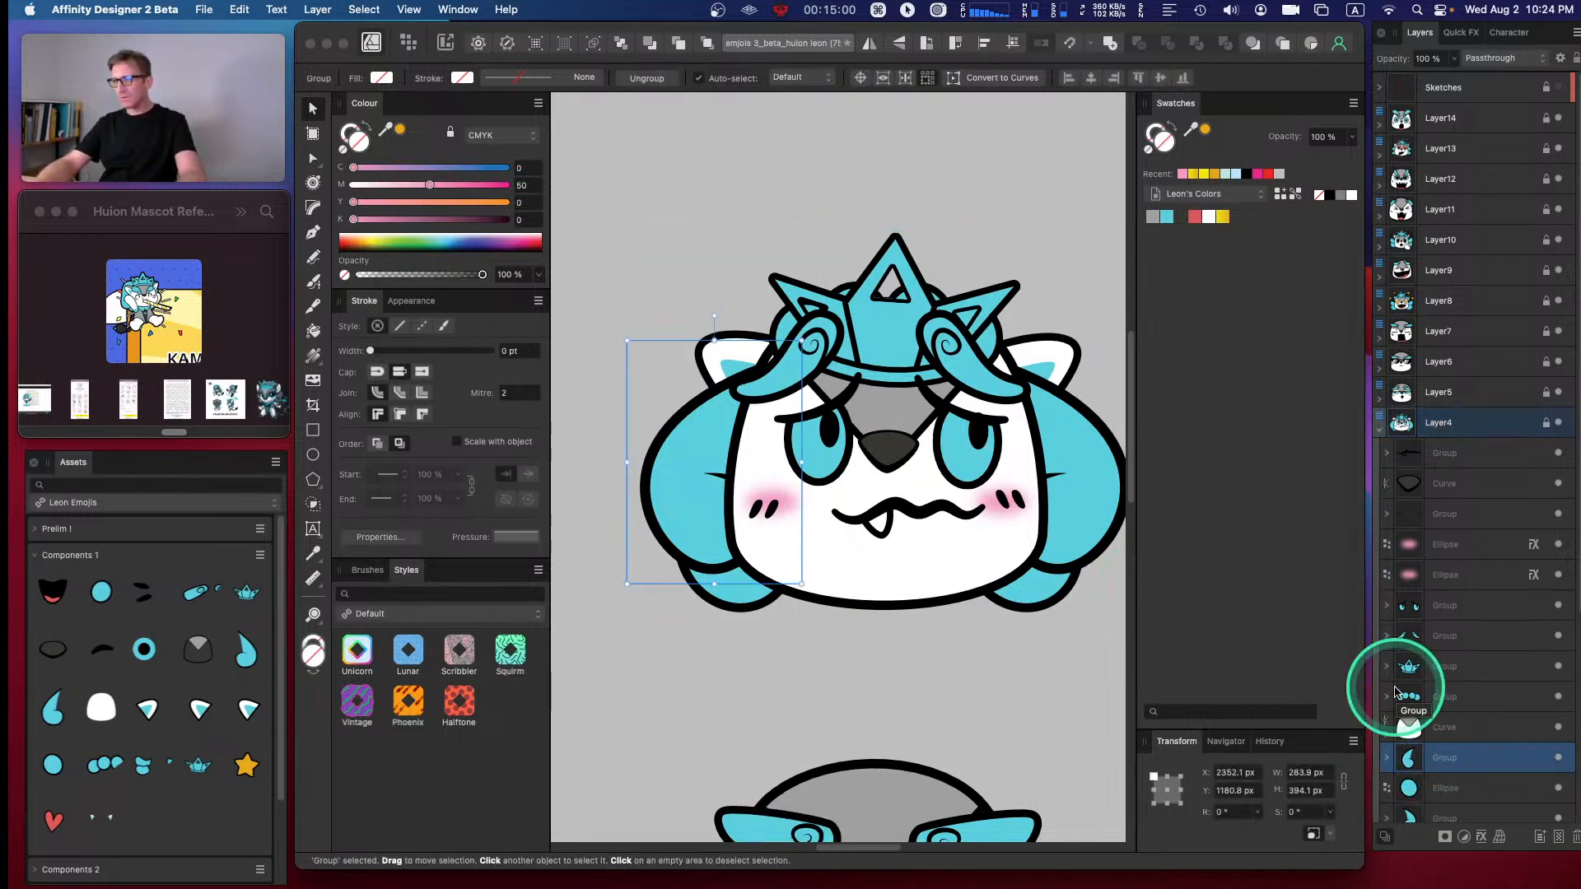
key(super+bracketright)
key(super+bracketright)
key(Caps_Lock)
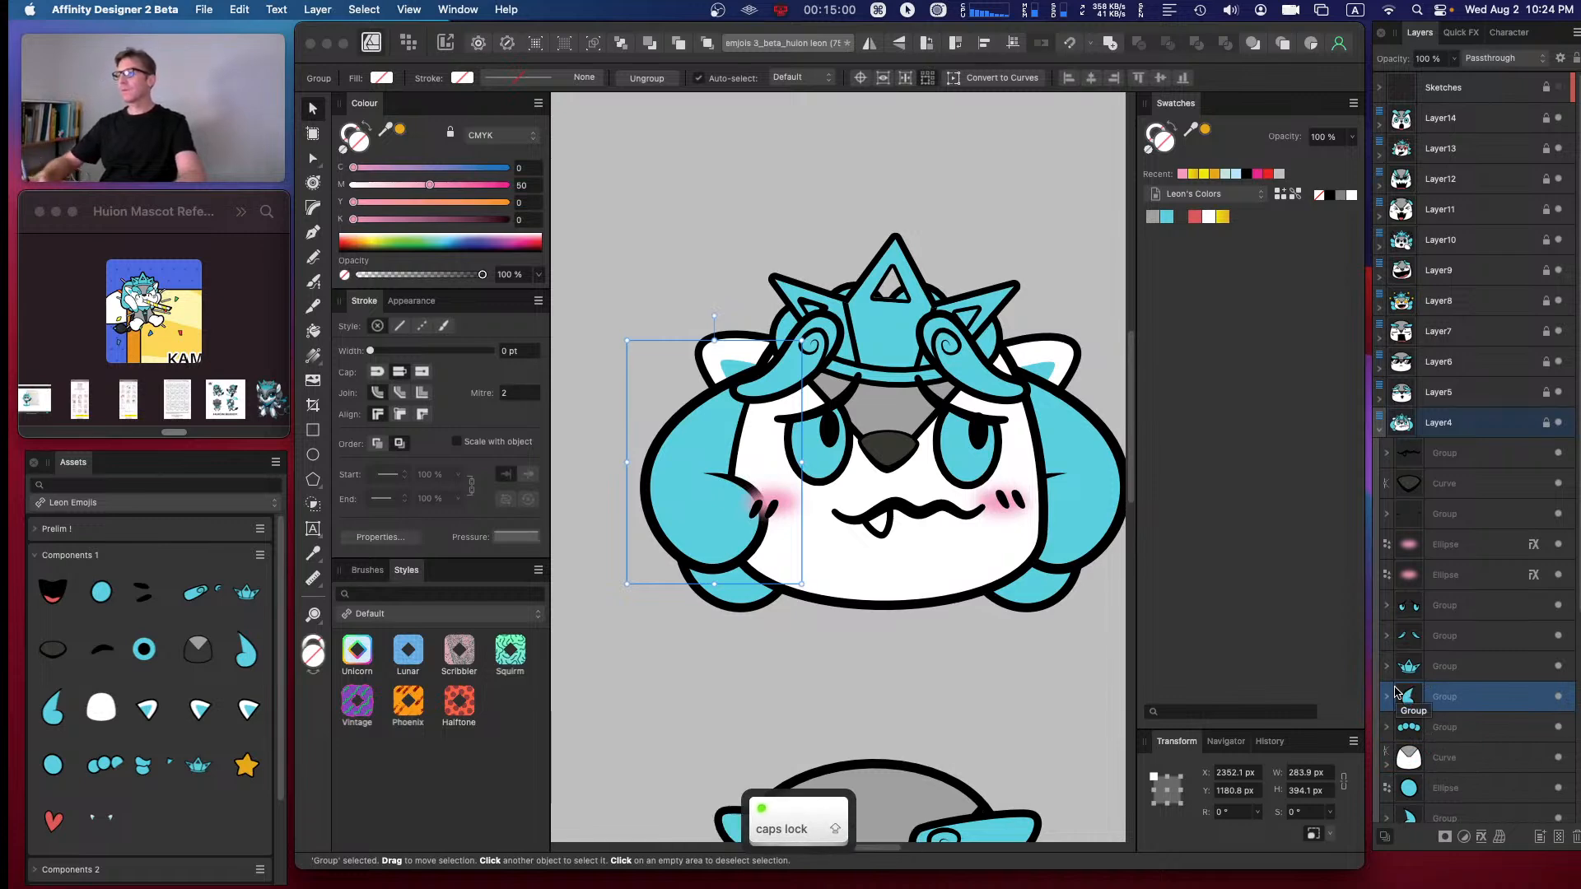
- Send both pink blush ellipses and the cheek-mark group backward to just above the white face curve, then deselect them
click(1447, 575)
shift+click(1450, 544)
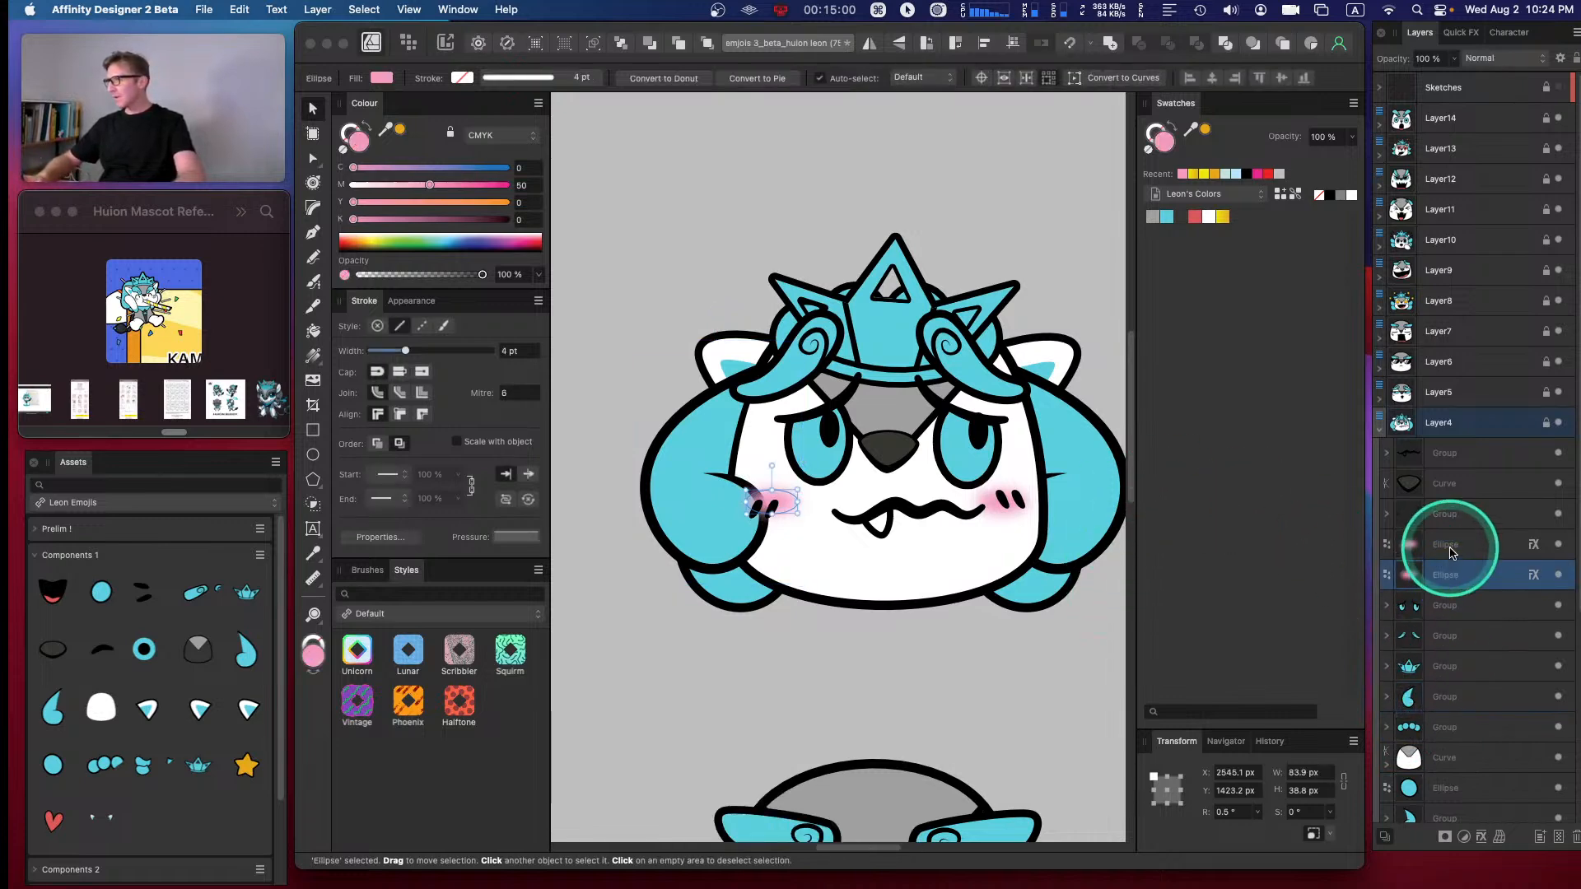
shift+click(1455, 523)
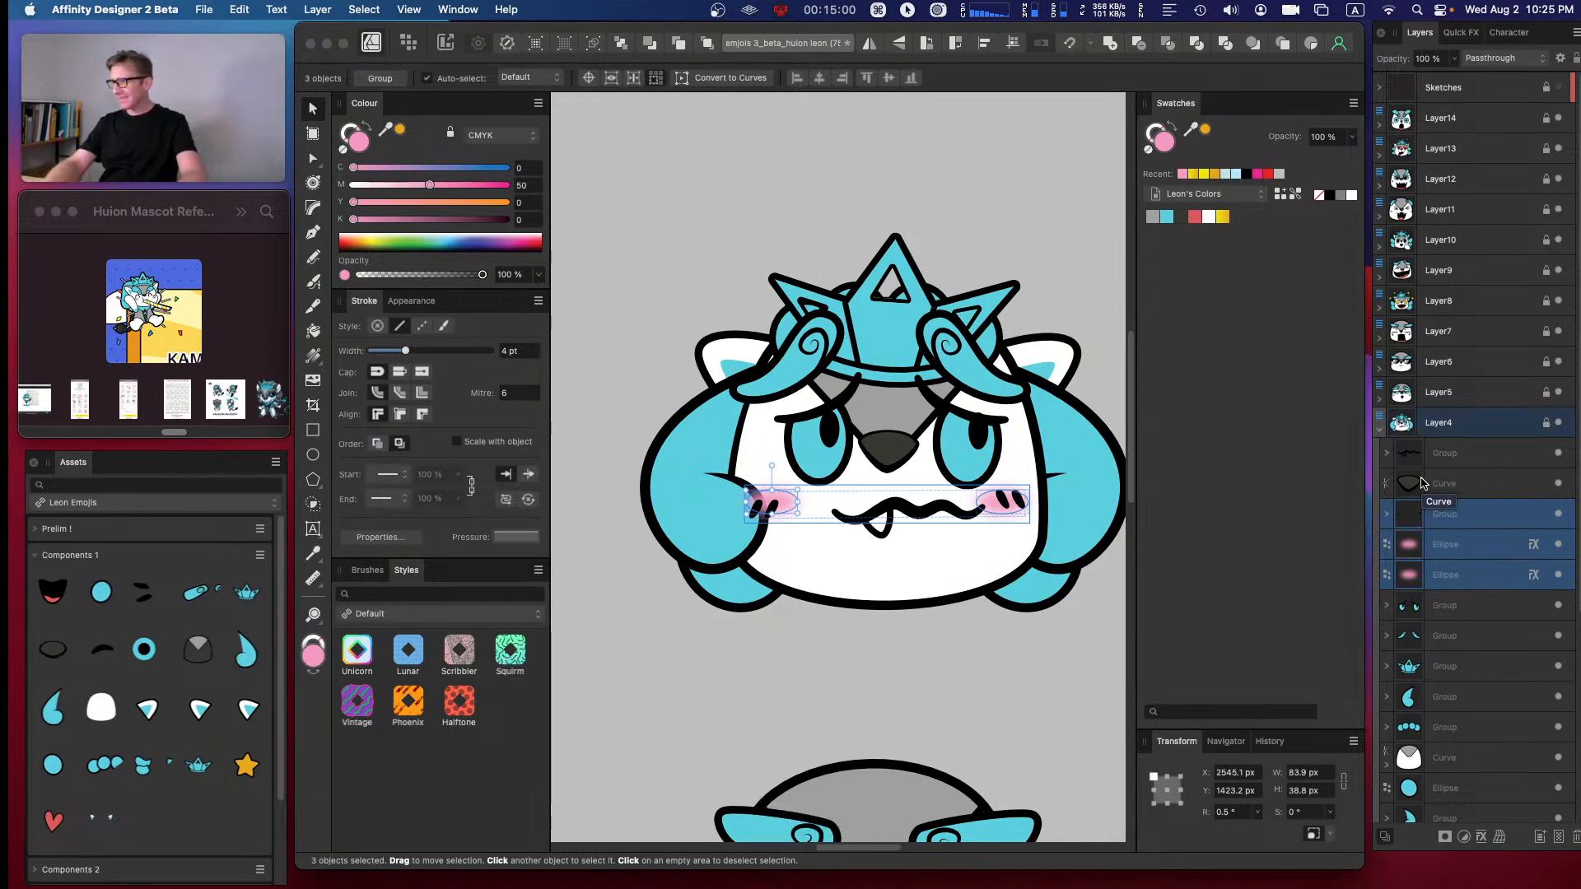
key(super+bracketleft)
key(super+bracketleft)
key(super+bracketleft)
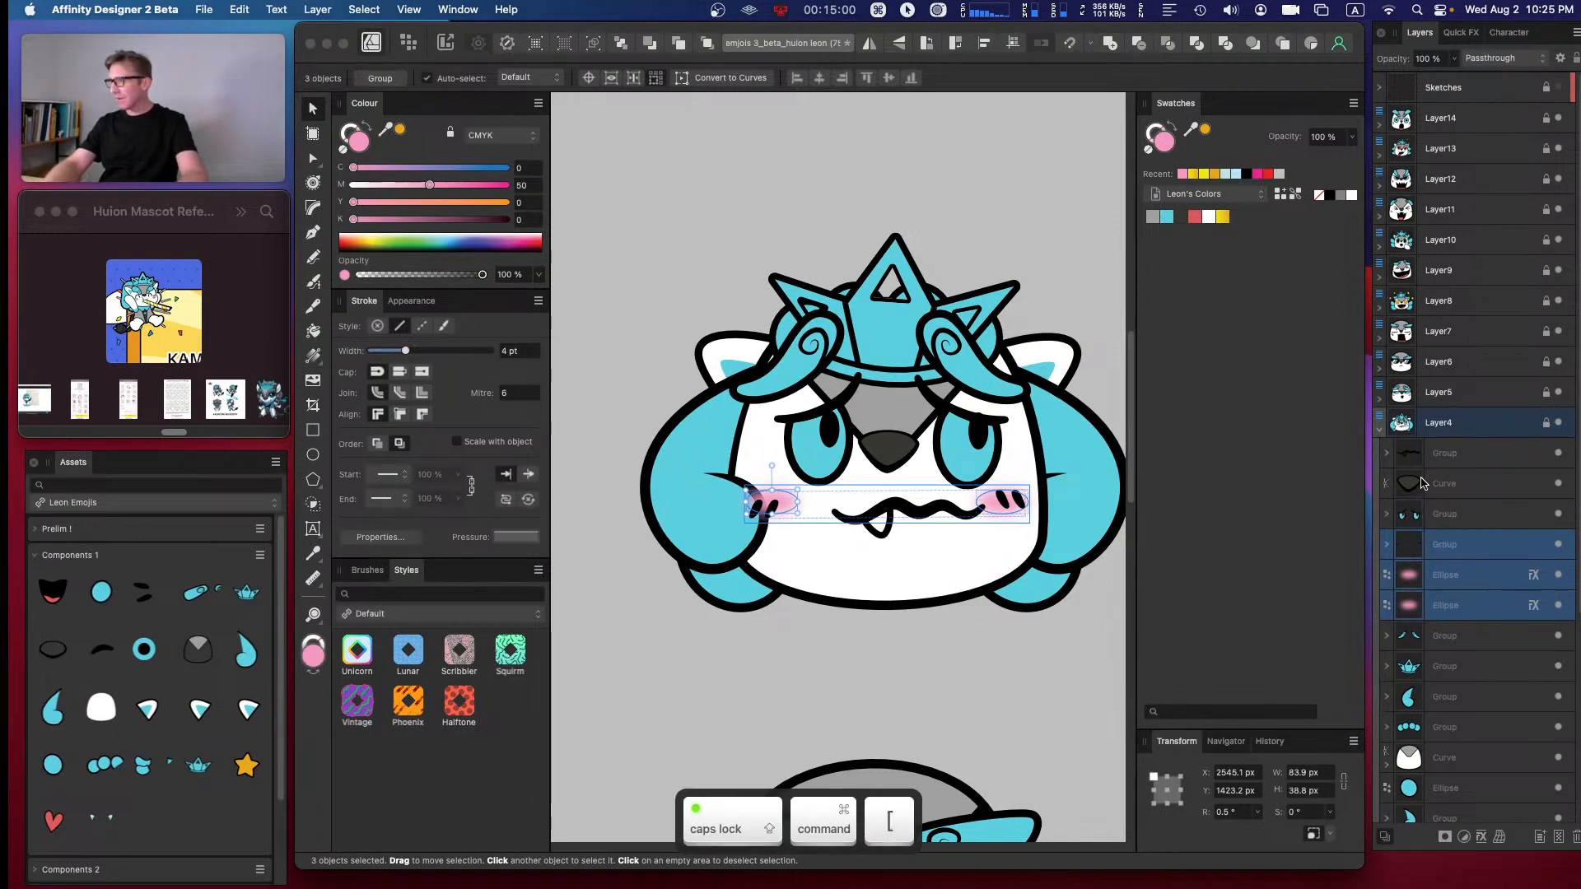
key(super+bracketleft)
key(super+bracketleft)
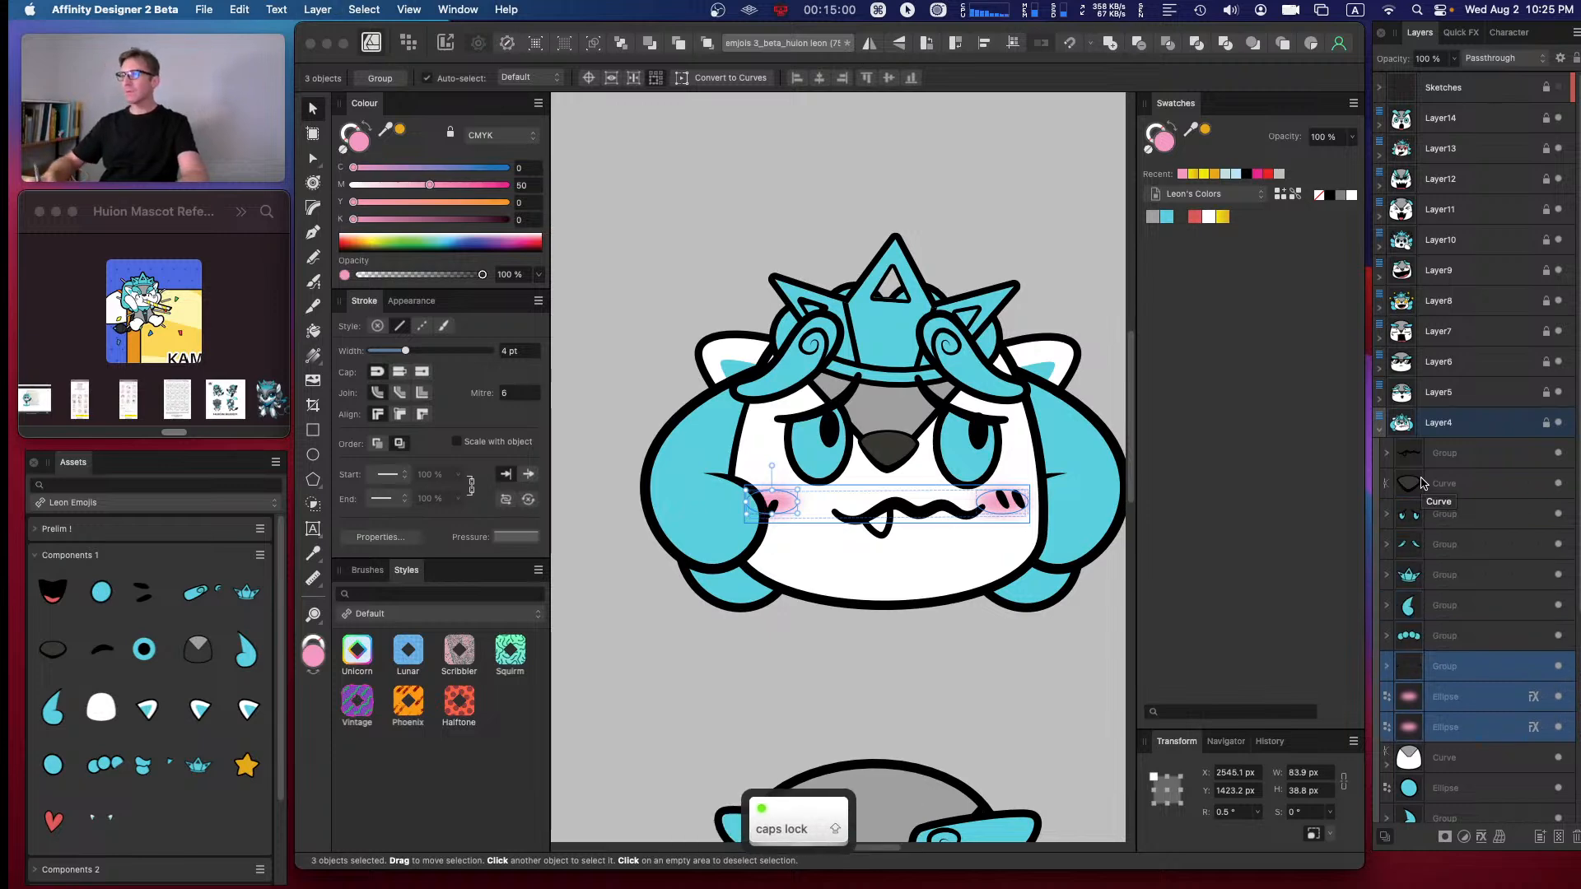
click(900, 645)
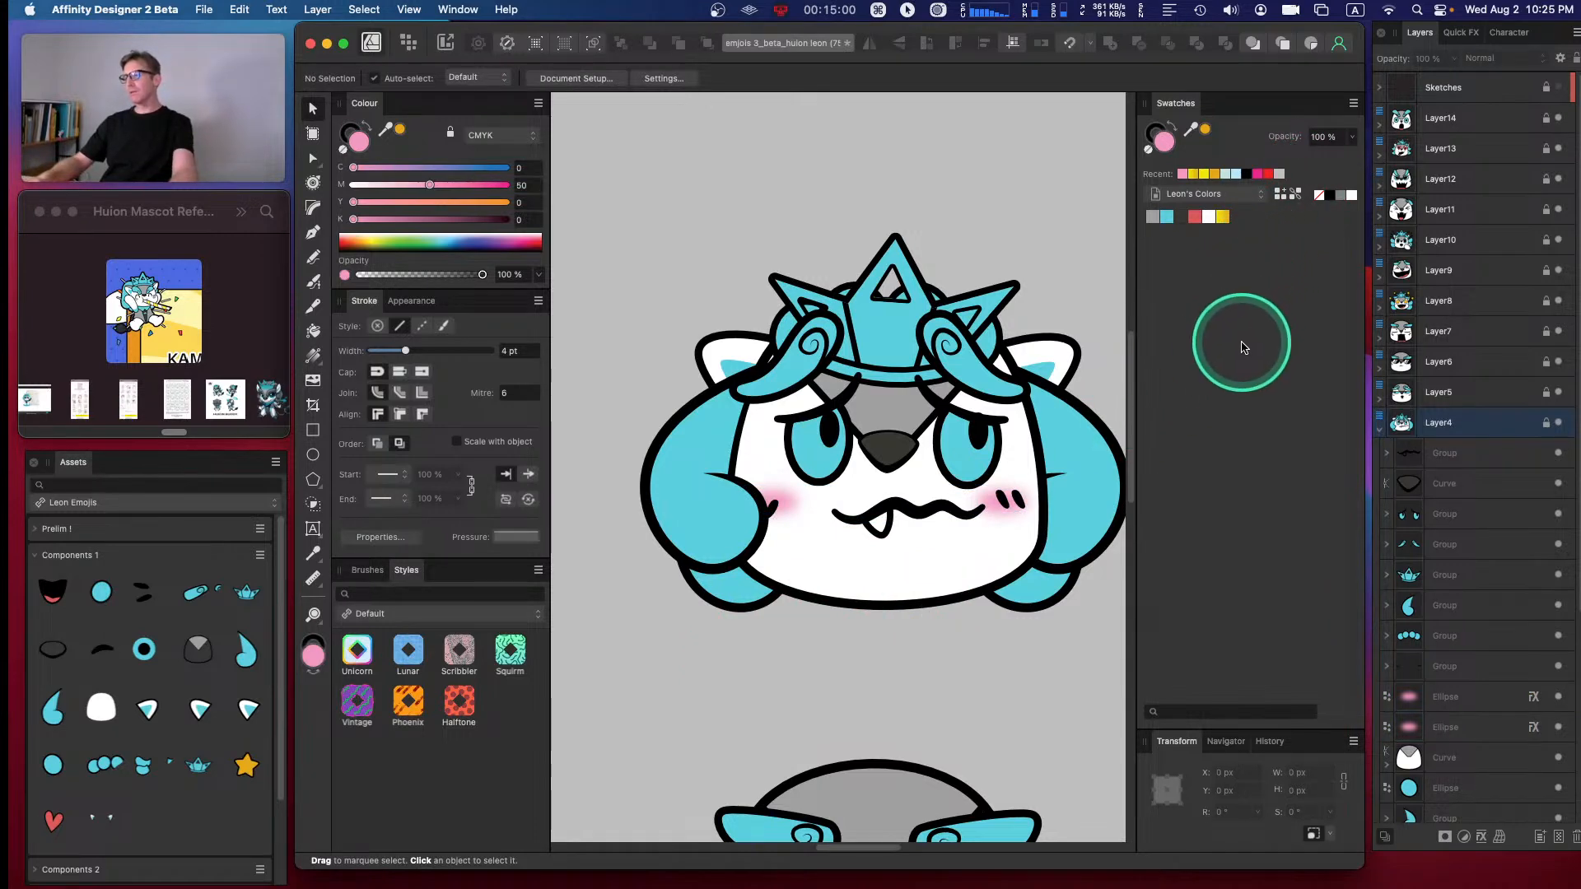
- Bring the right side tuft forward in Layer4 until it overlaps the face, just above the circle cluster
click(1447, 816)
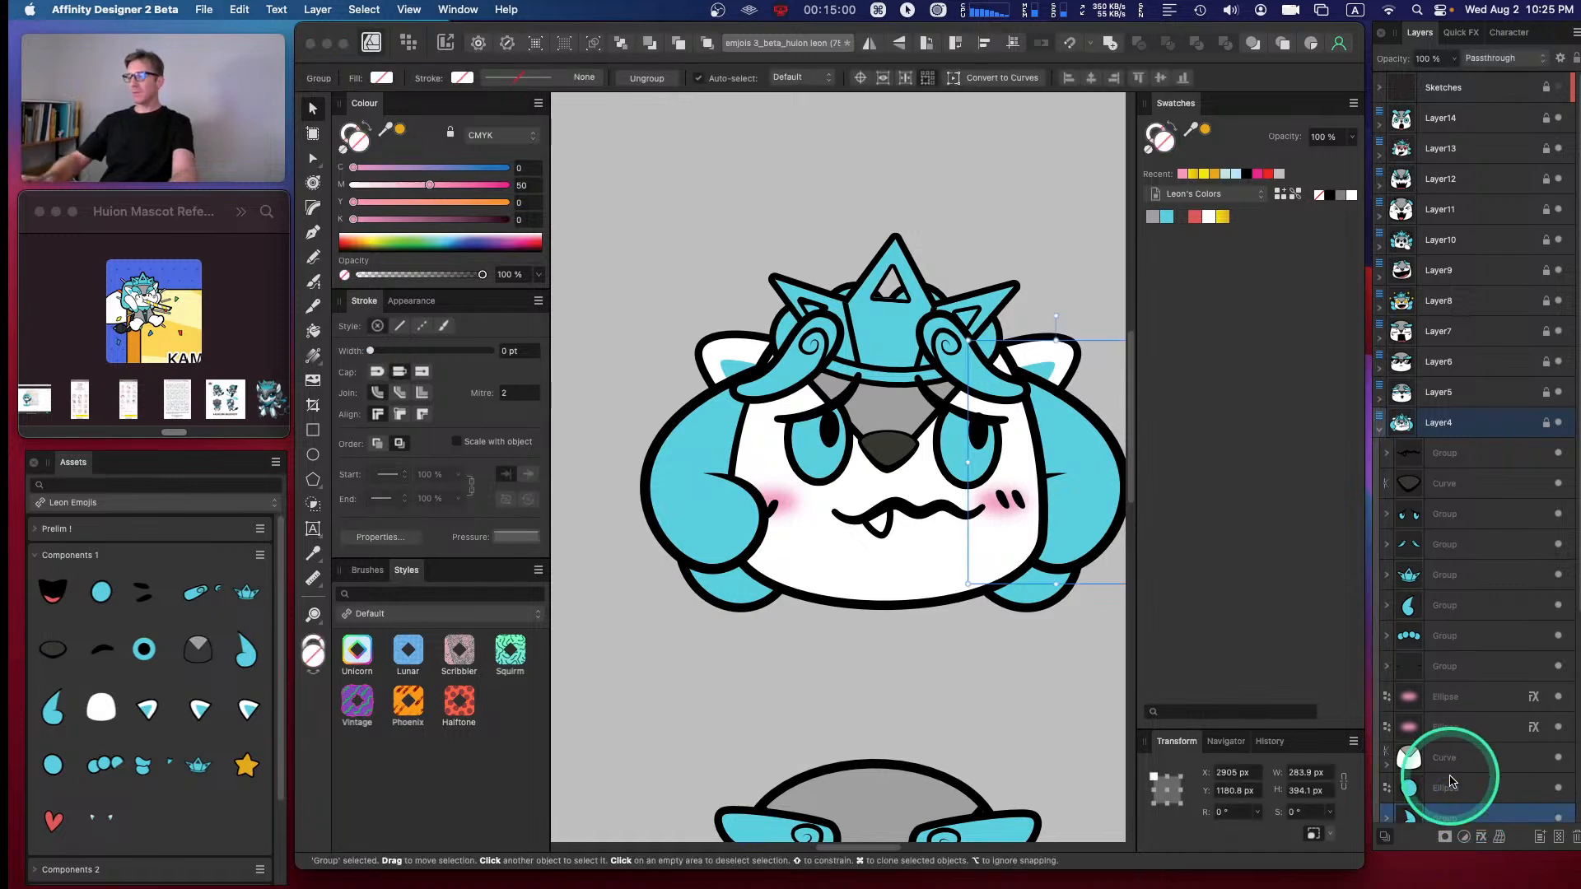
key(super)
key(super+bracketright)
key(super+bracketright)
key(super+bracketright)
key(super+bracketright)
key(super+bracketright)
key(super+bracketright)
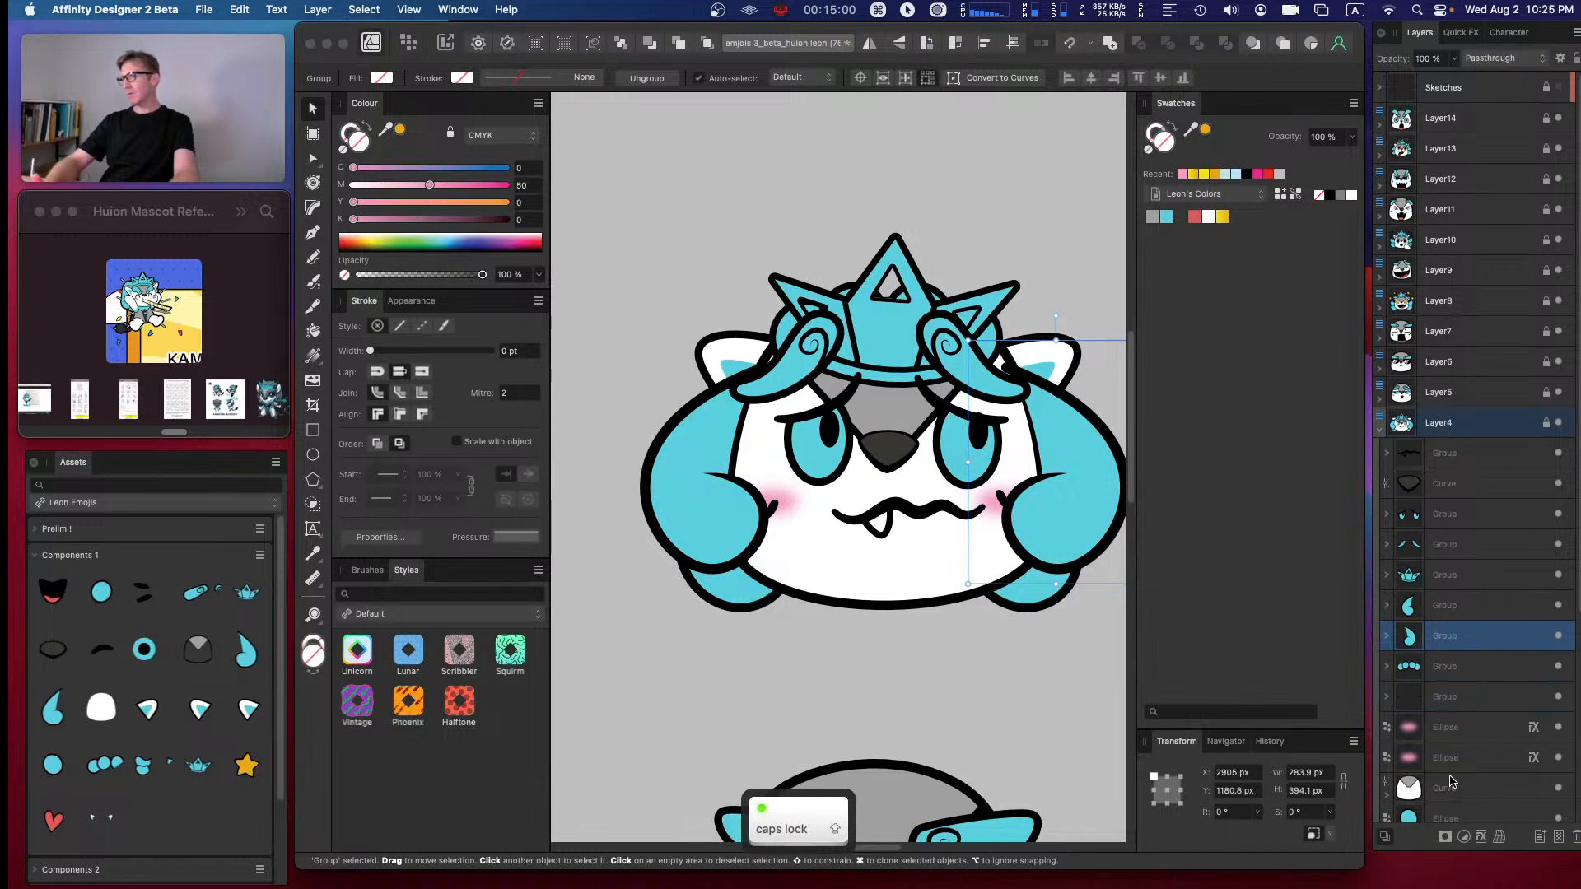
- Send the left side tuft backward until it sits directly behind the white face curve, then deselect it
click(1442, 604)
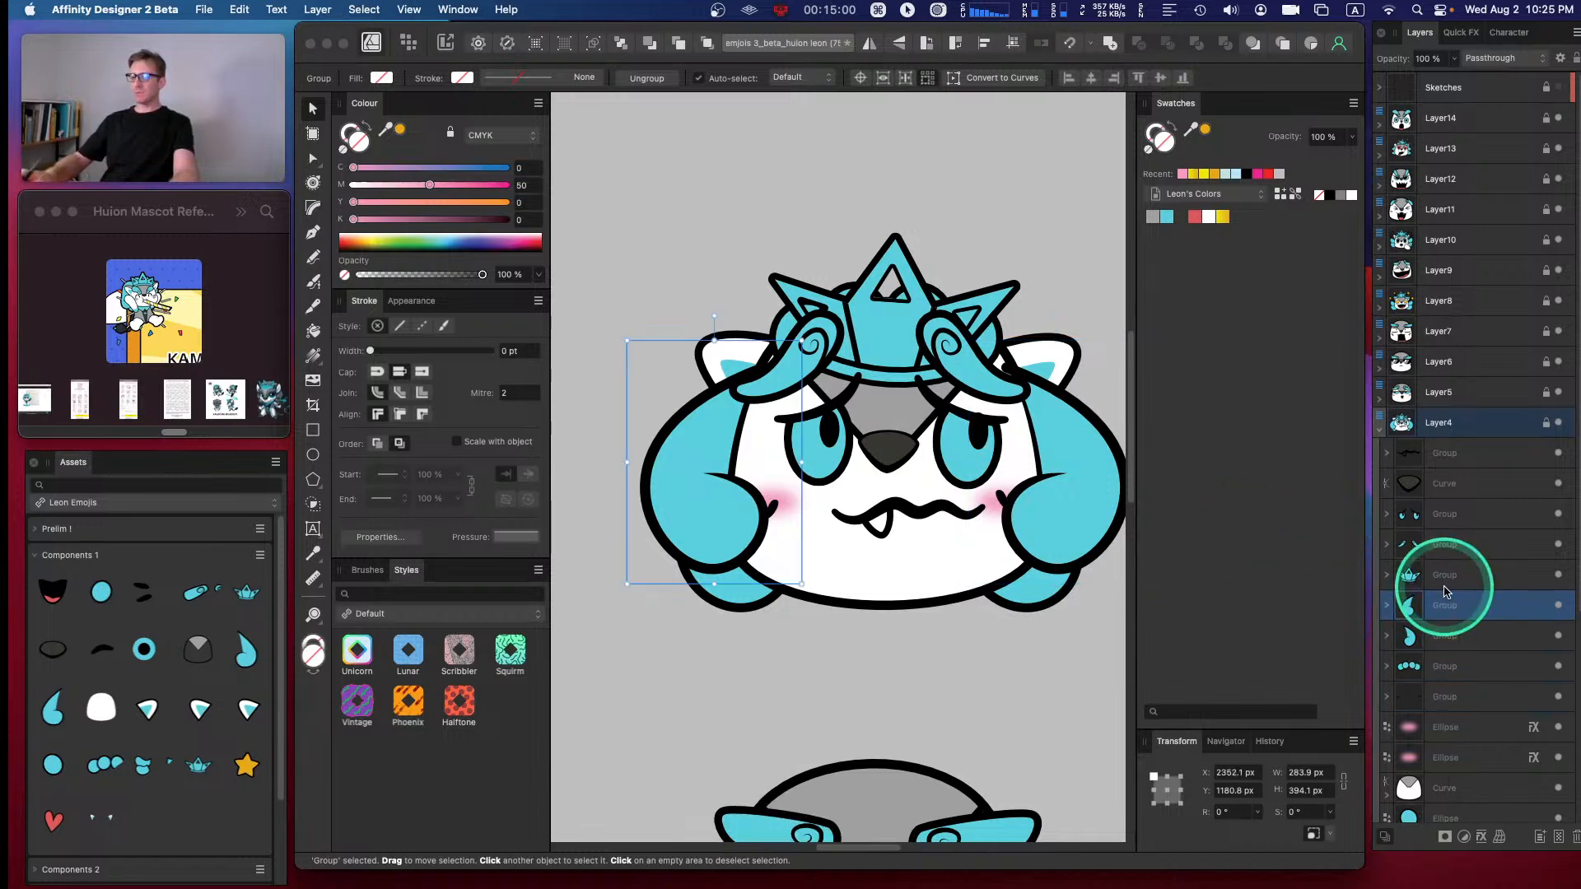
key(super+bracketleft)
key(super+bracketleft)
key(super+bracketleft)
key(super+bracketleft)
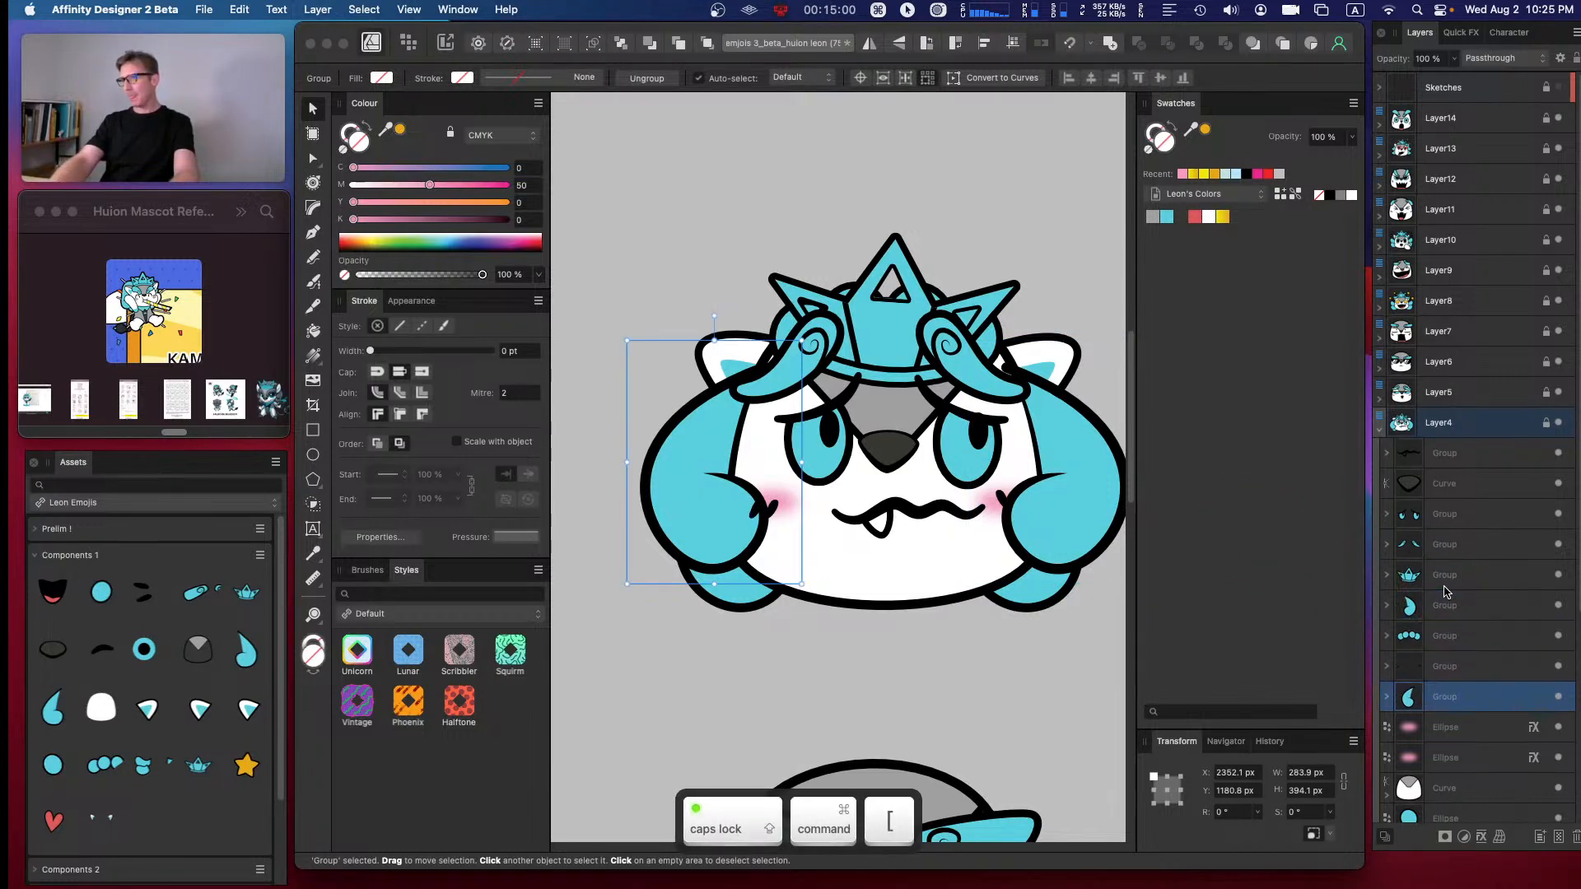
key(super+bracketleft)
key(super+bracketleft)
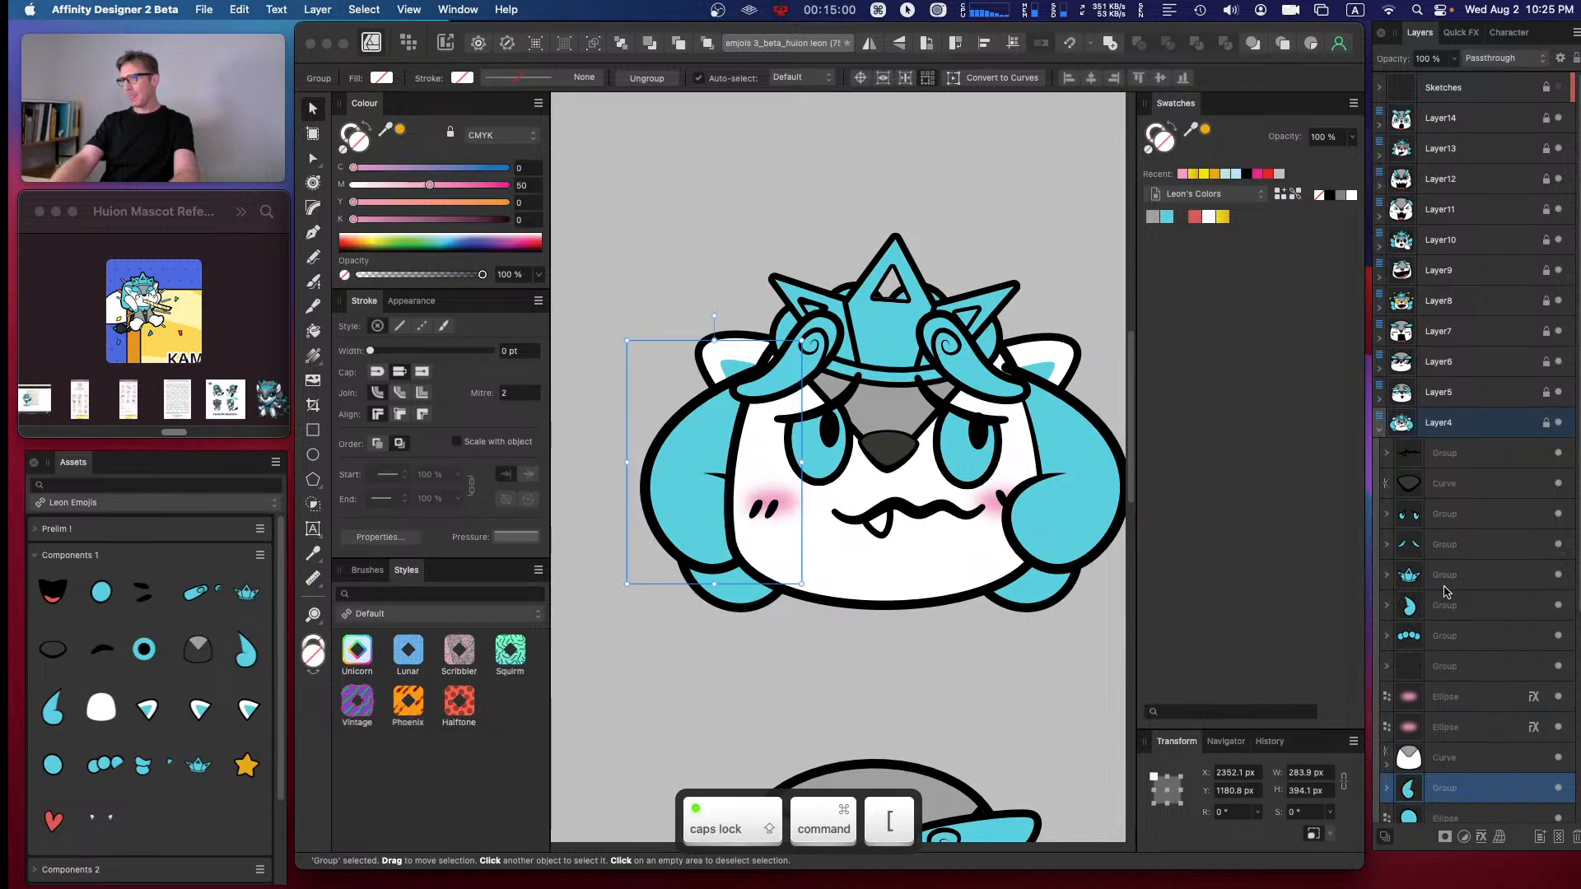
click(866, 638)
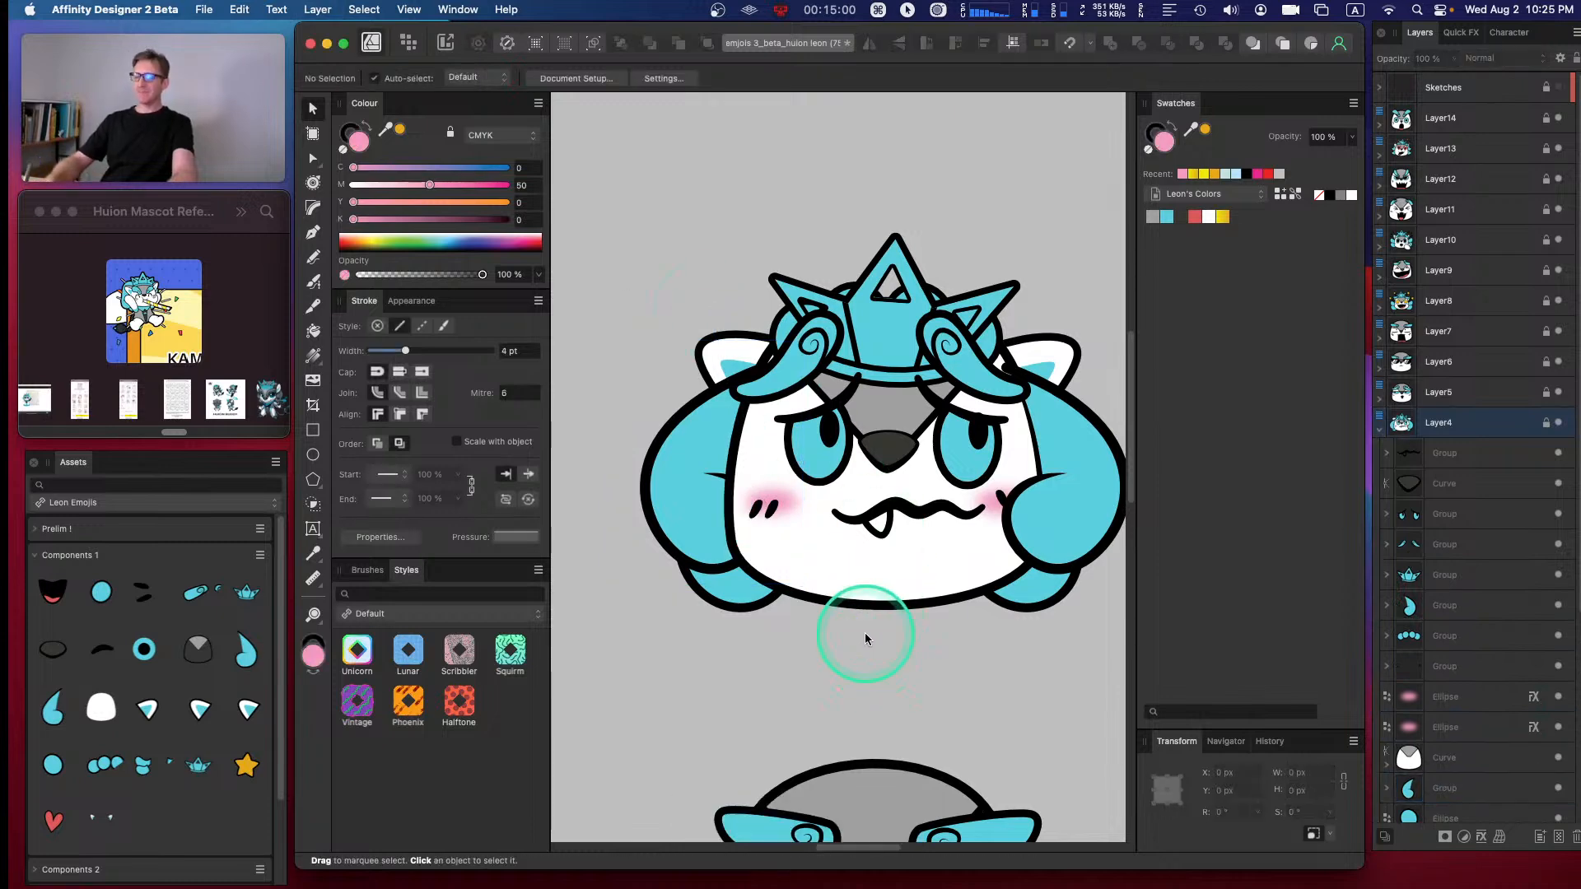
- Collapse the ears group at the bottom of Layer4's object stack
key(super+minus)
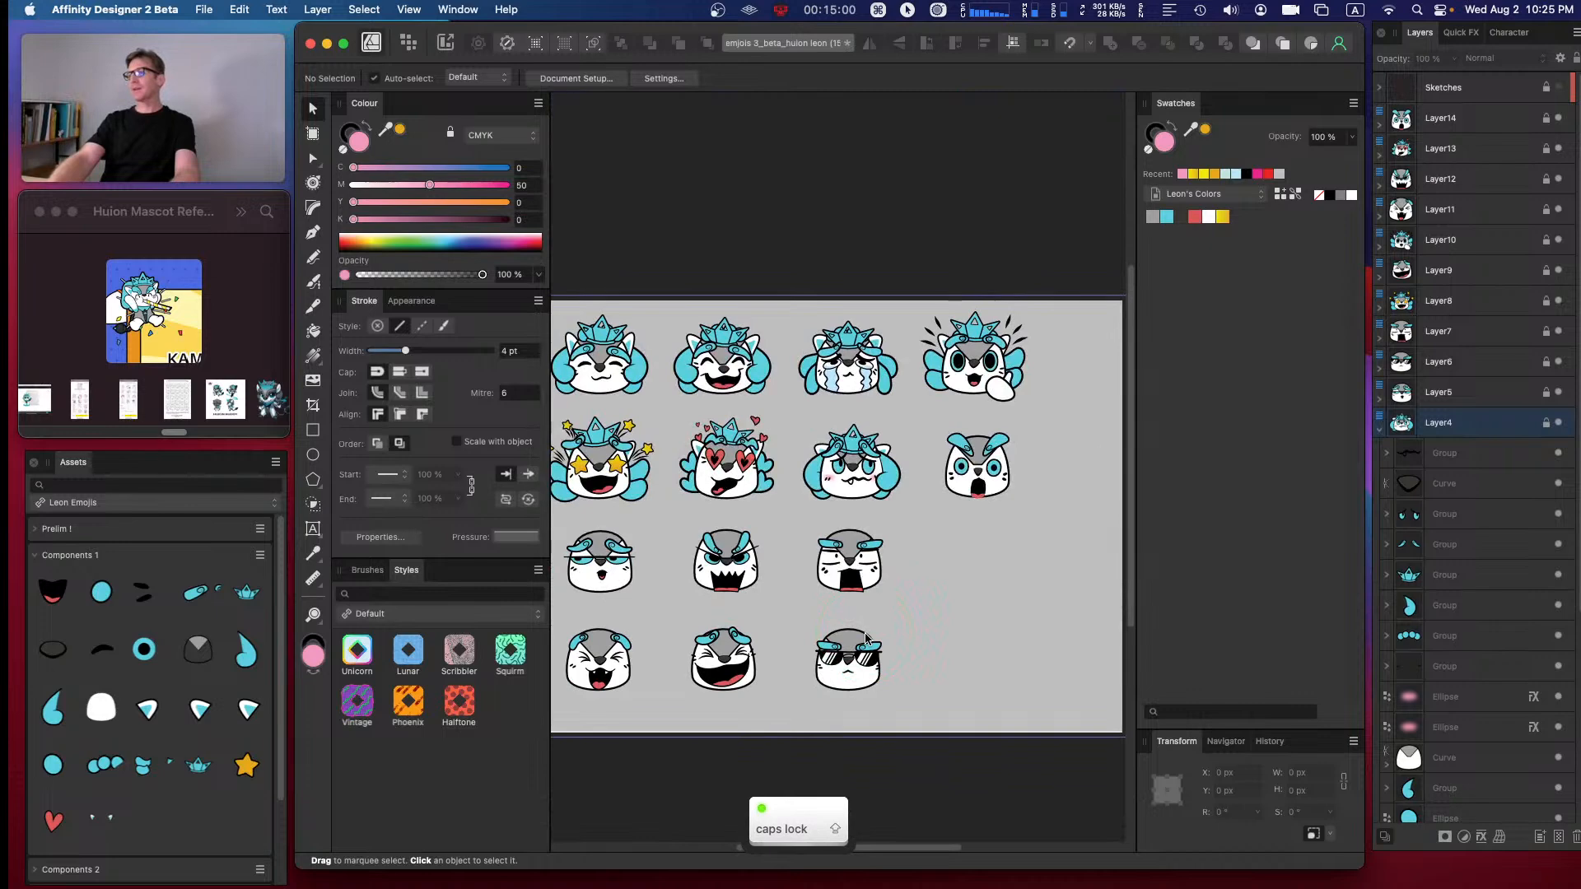
key(super+equal)
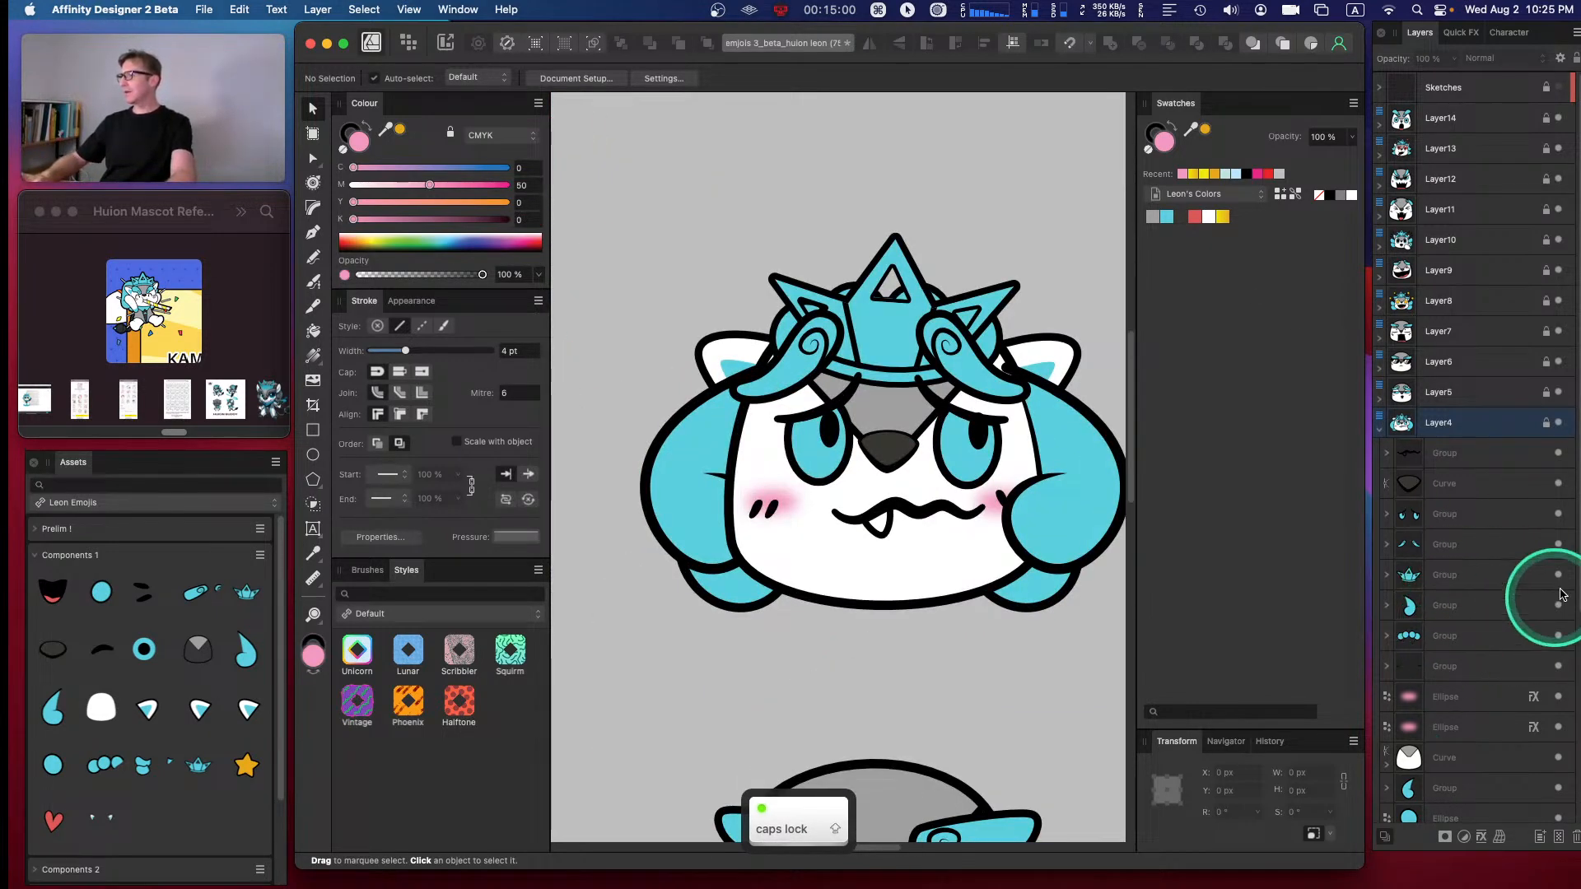
scroll(1564, 576, down, 2)
drag(1577, 580, 1562, 675)
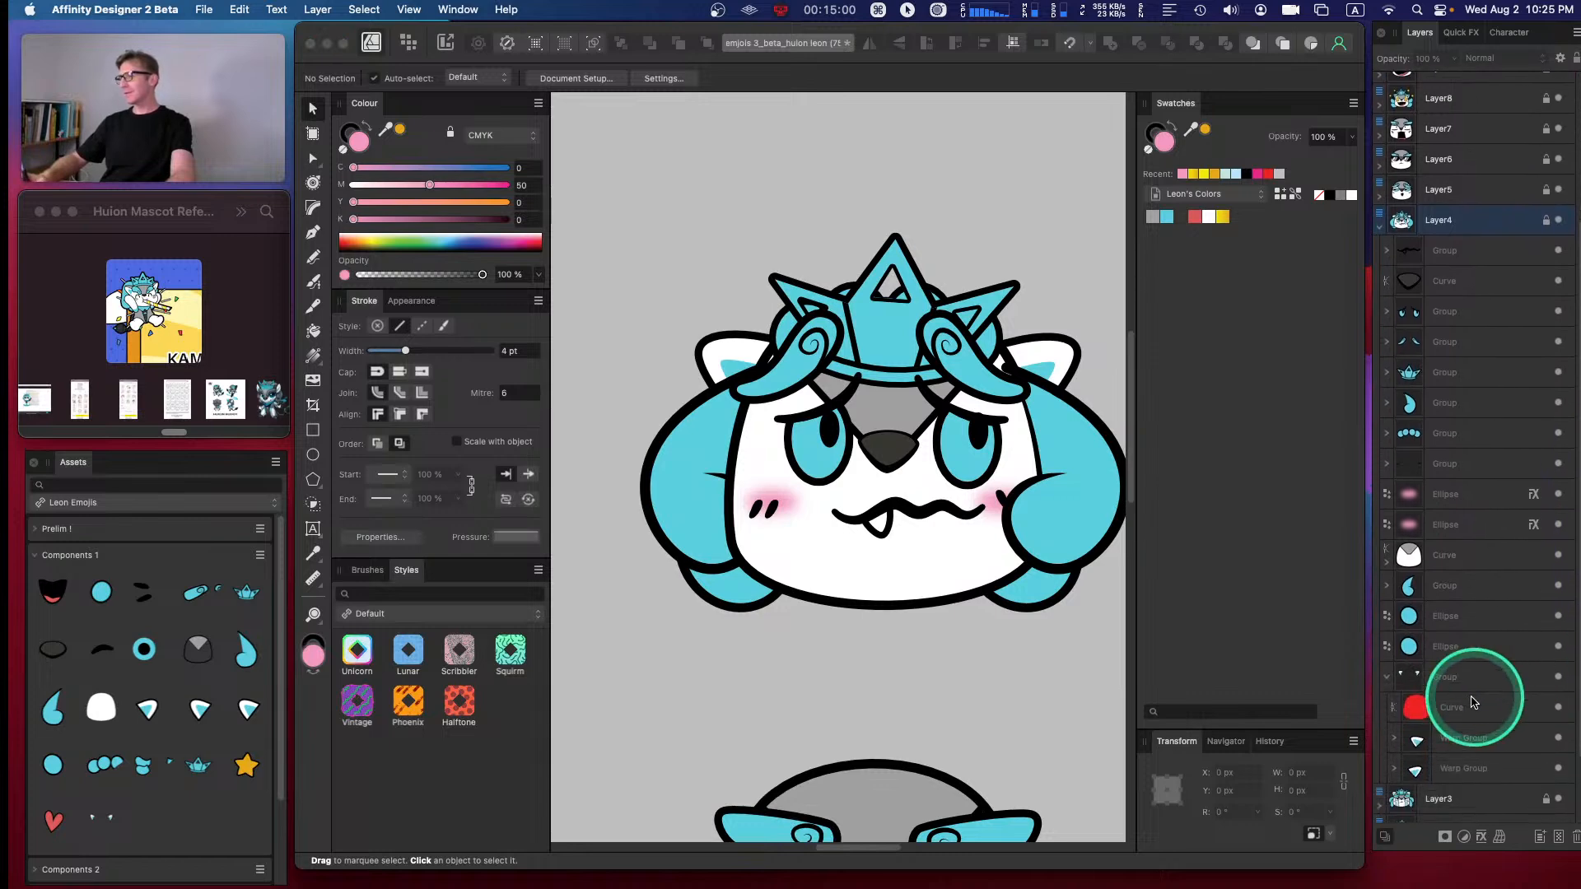
click(1454, 737)
click(1387, 677)
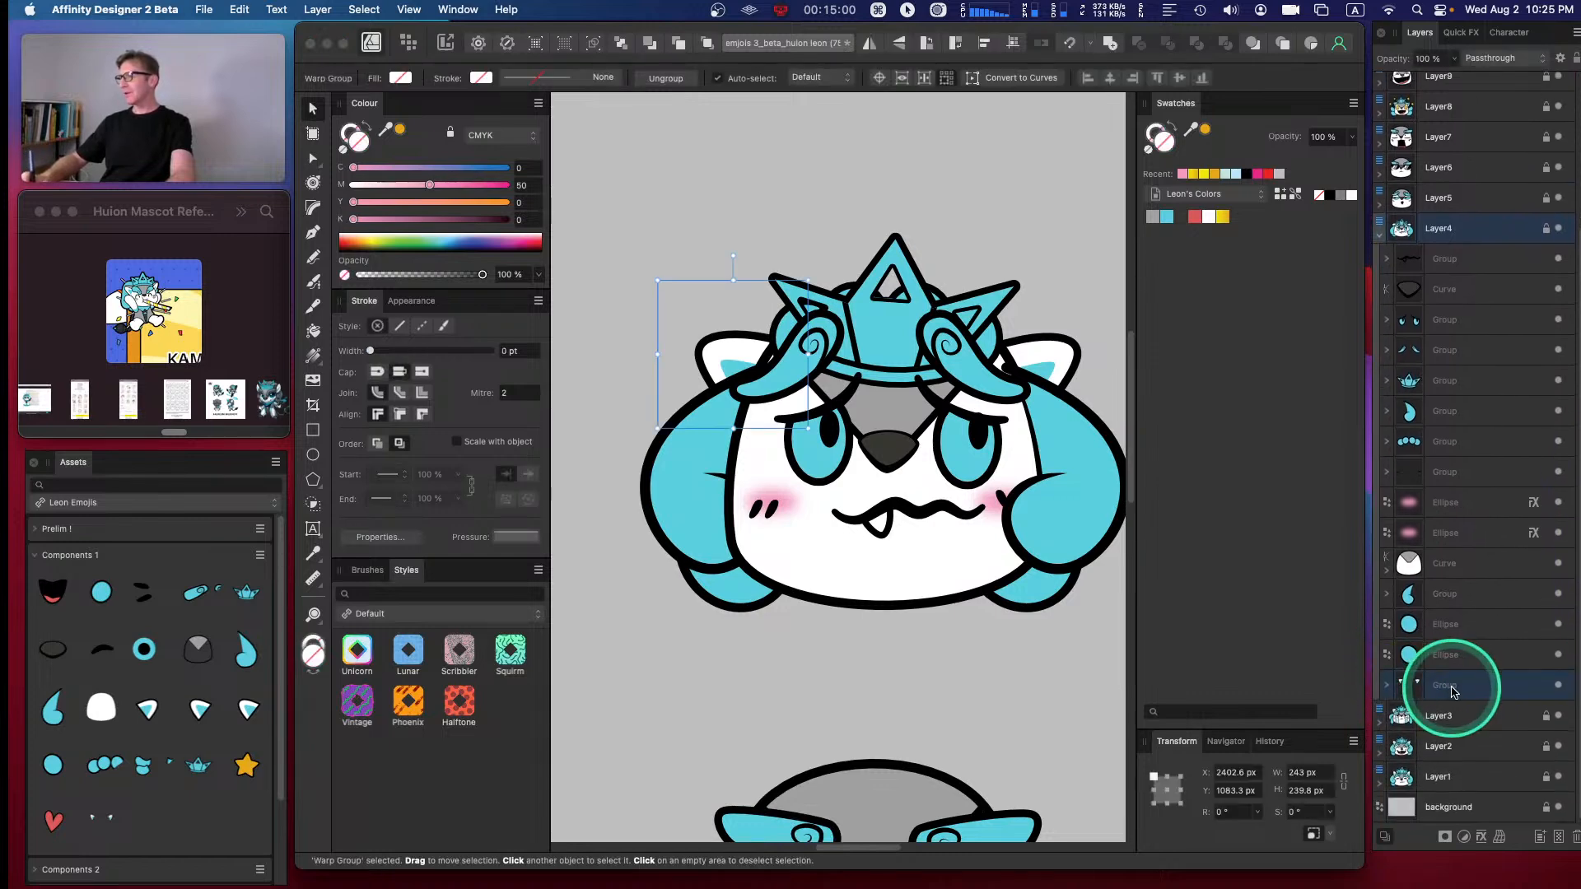
click(1461, 675)
key(super+Up)
key(super+Up)
key(super+Up)
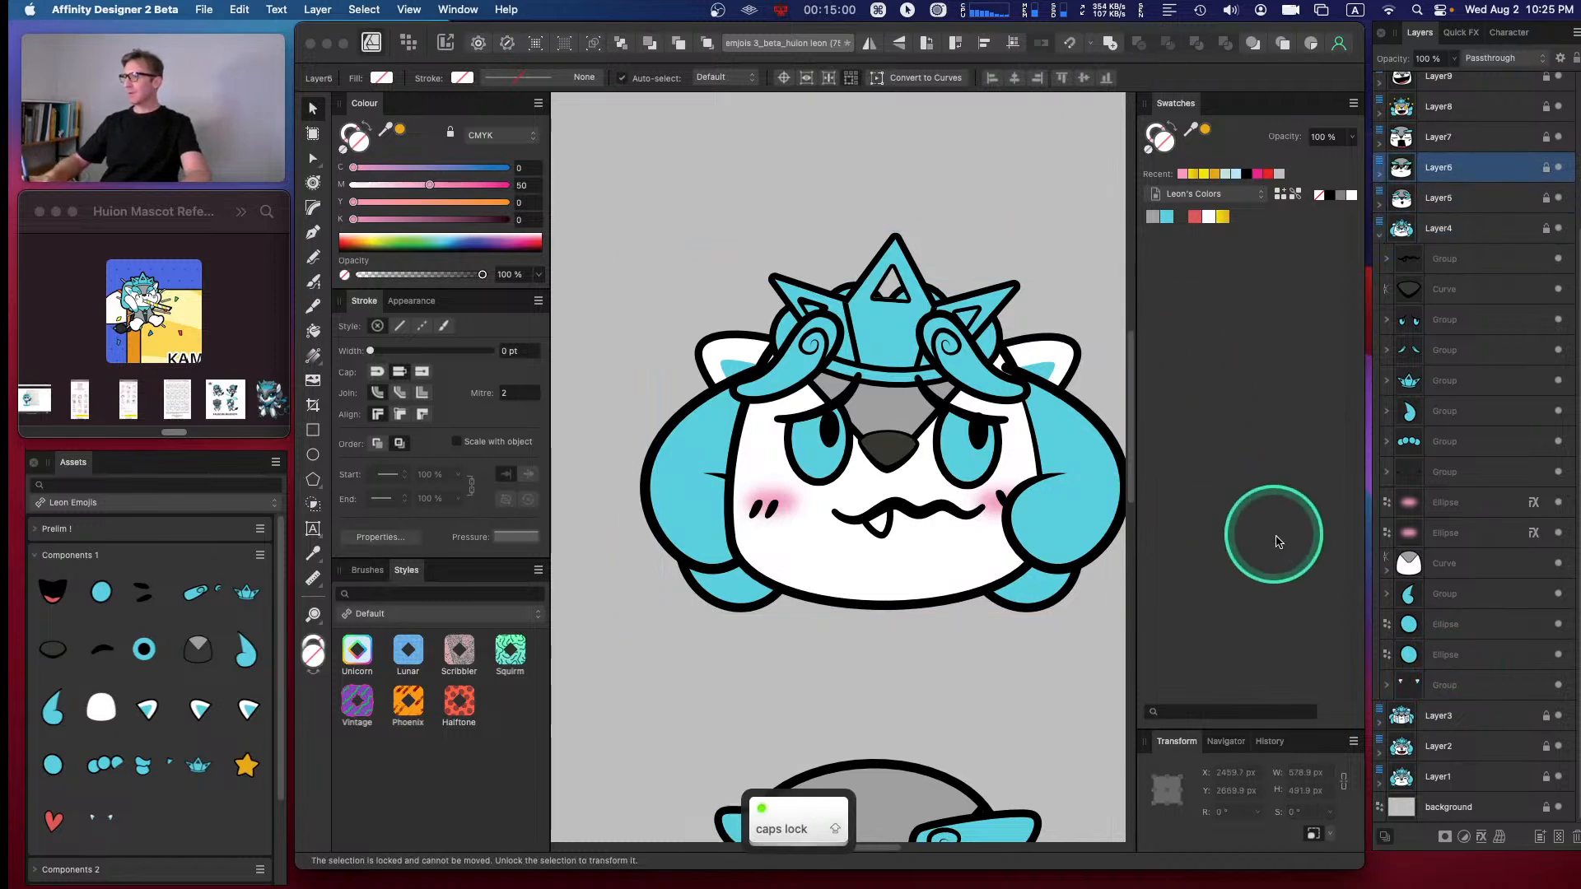
- Bring the ears group forward in Layer4's stacking order until it sits just above the crown
click(1443, 680)
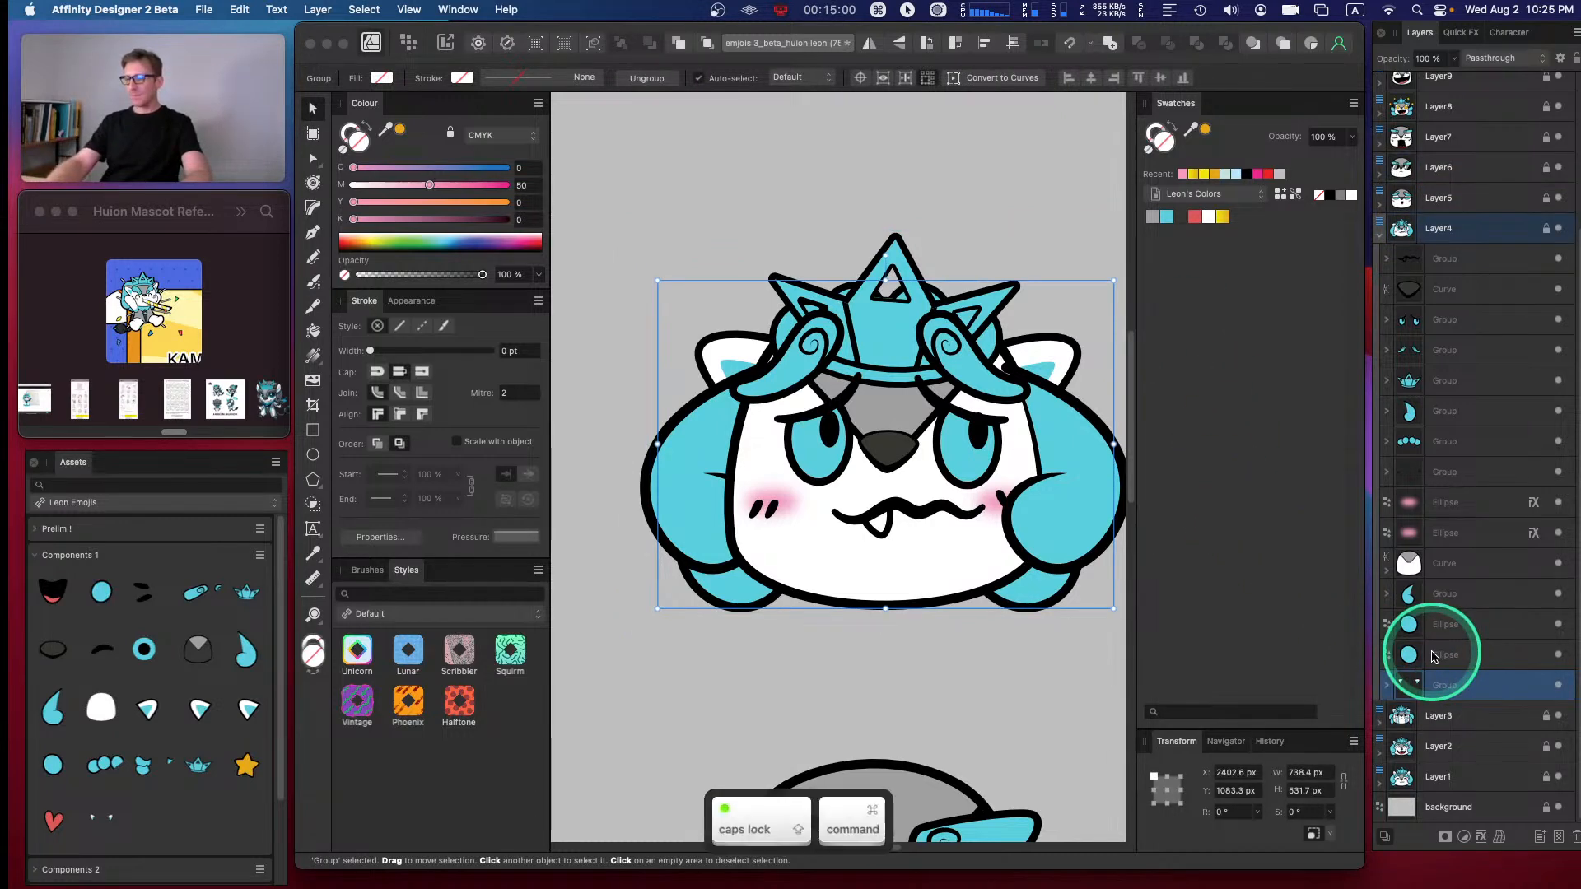
key(super+bracketright)
key(super+bracketright)
key(super+bracketright)
key(super+bracketright)
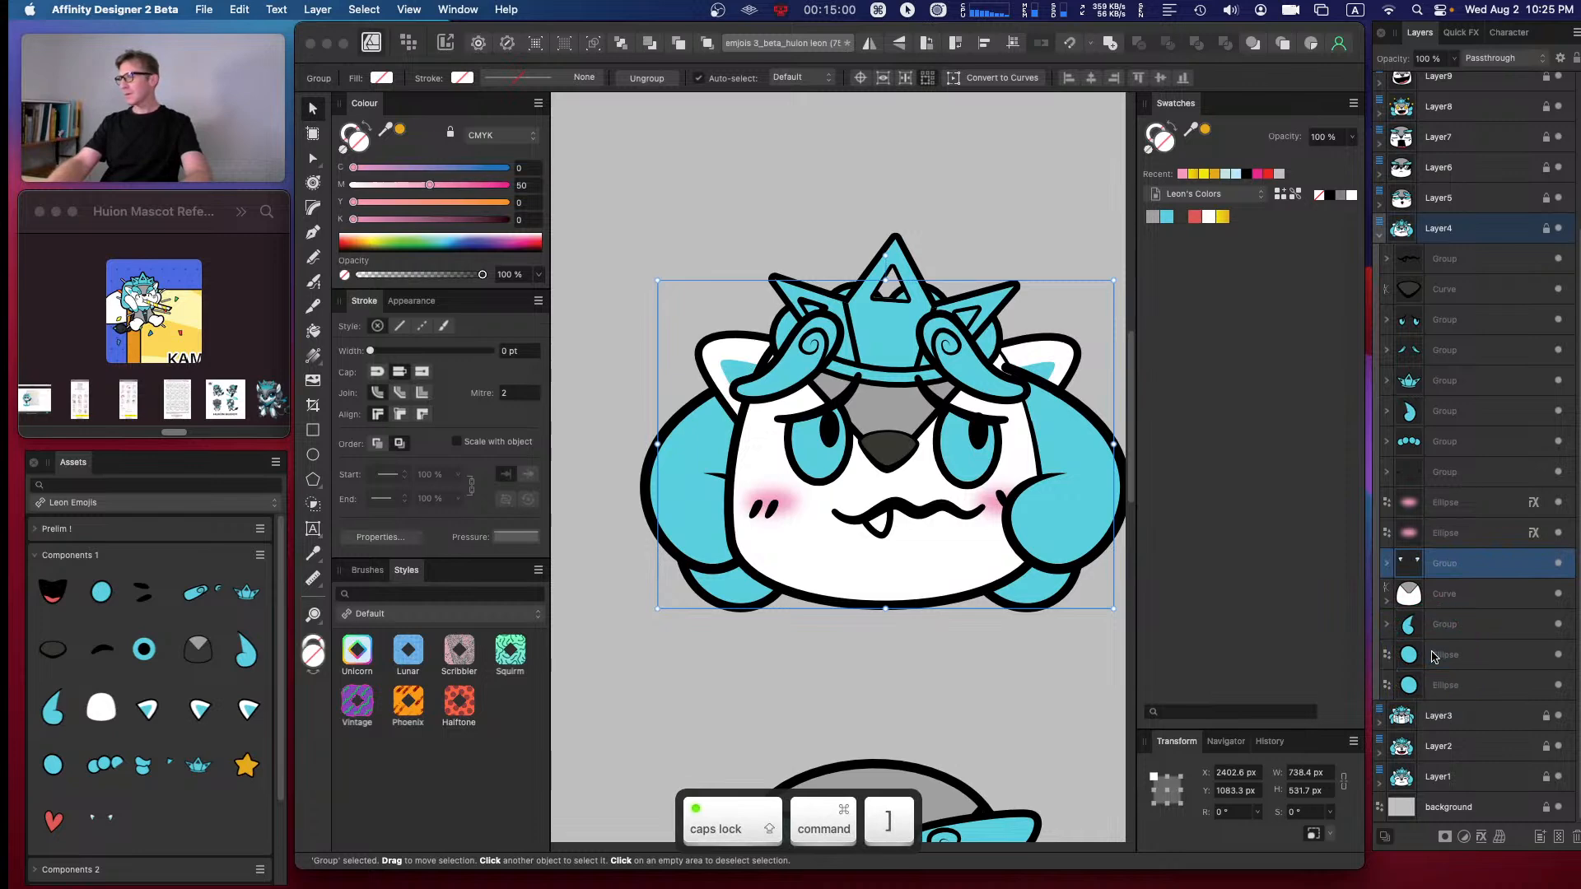
key(super+bracketright)
key(super+bracketright)
key(super+bracketright)
key(super+bracketright)
key(super+bracketright)
key(super+bracketright)
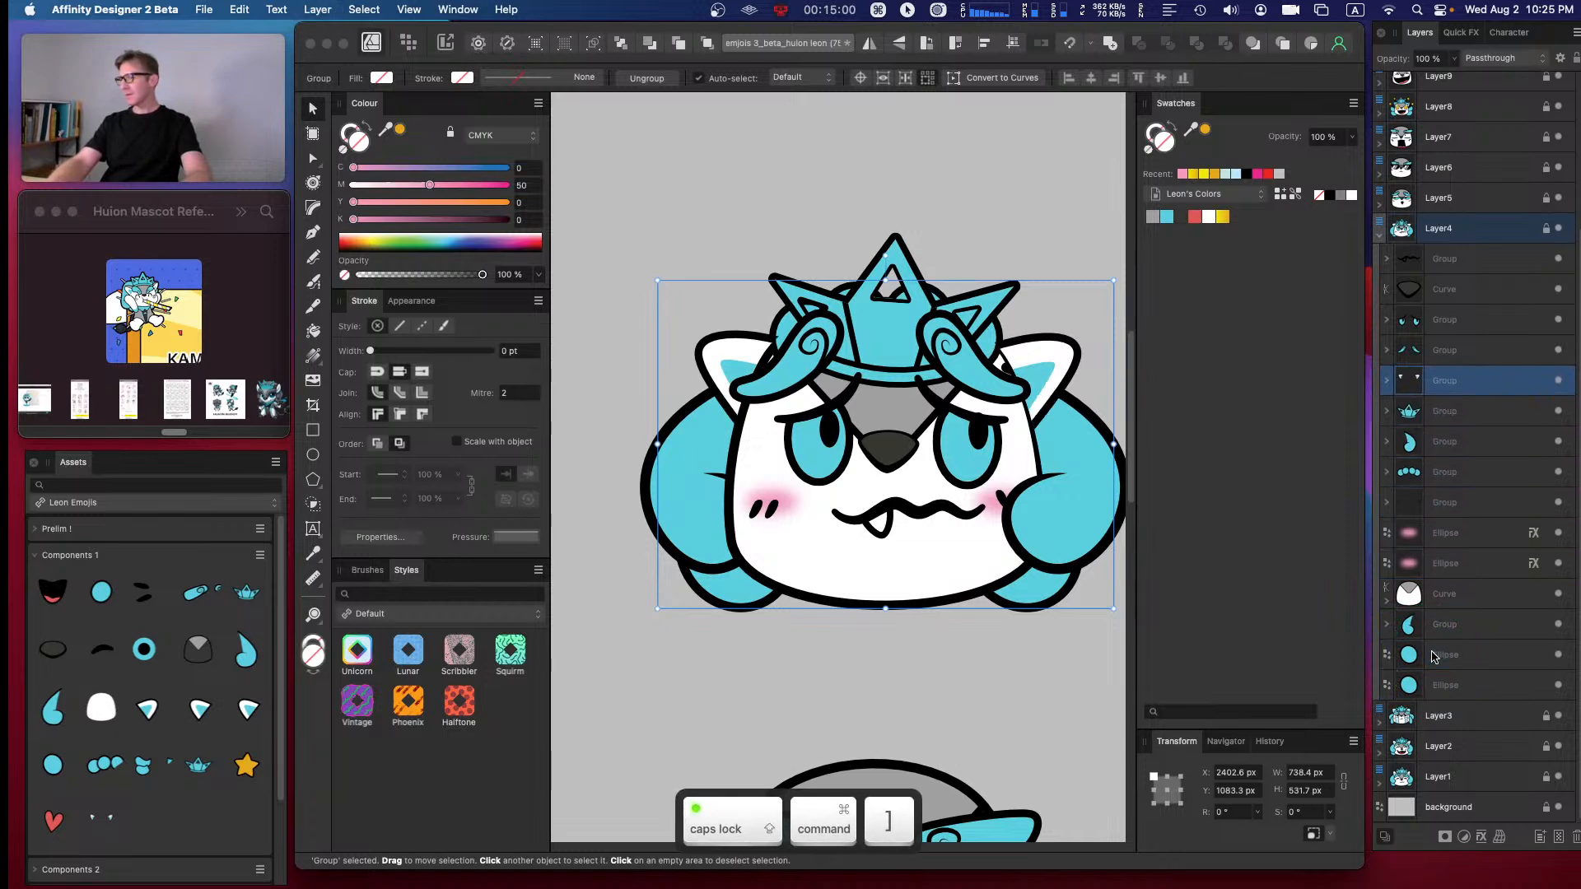
key(super+Down)
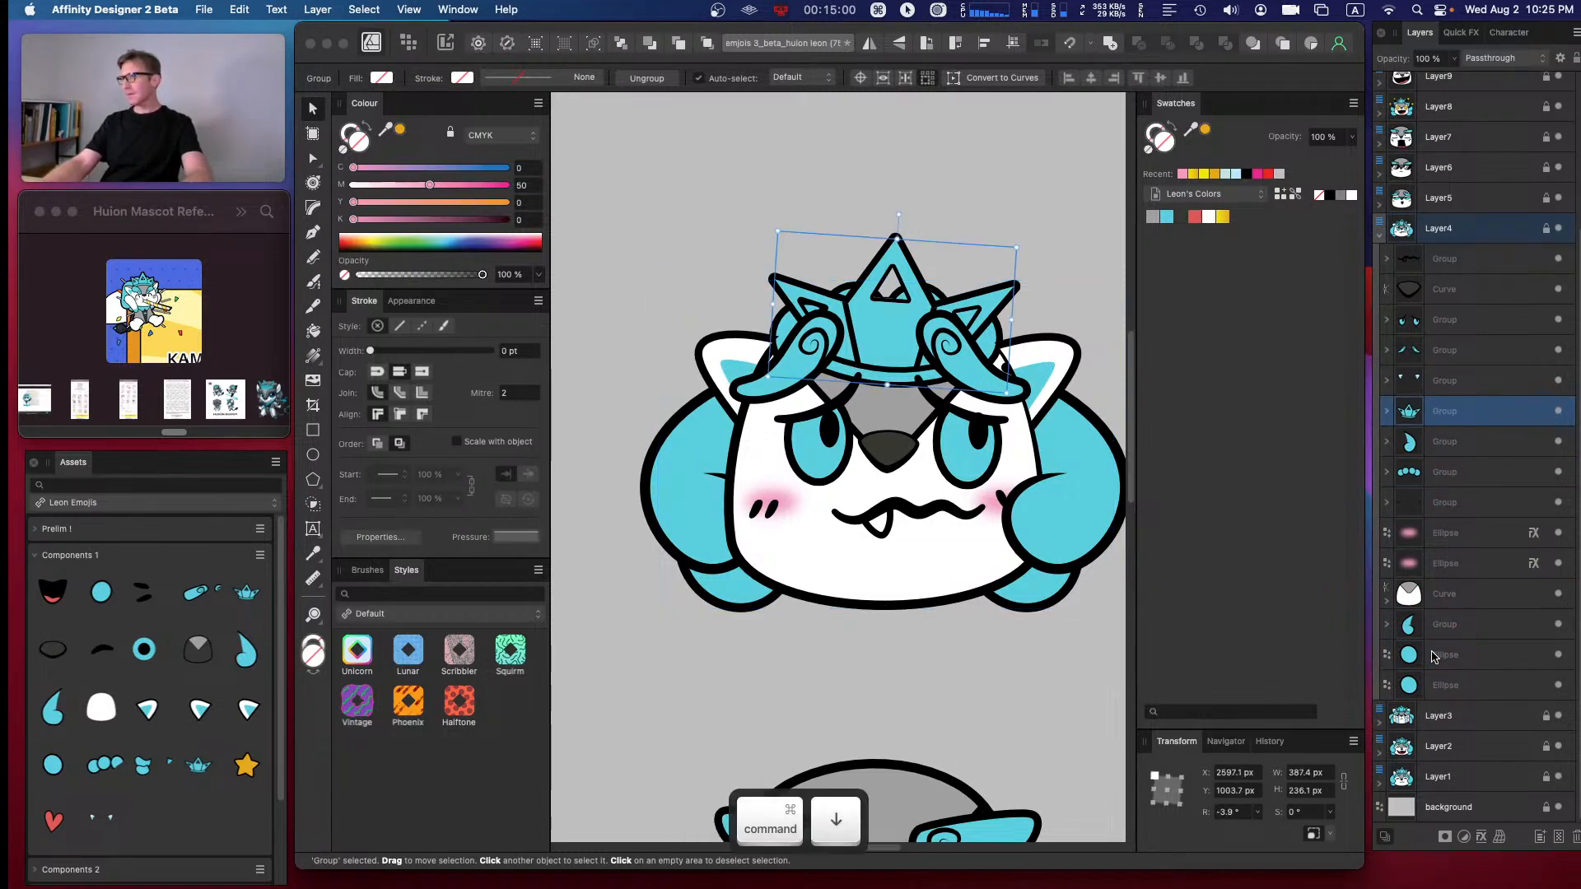
key(super+Down)
key(super+Up)
key(Down)
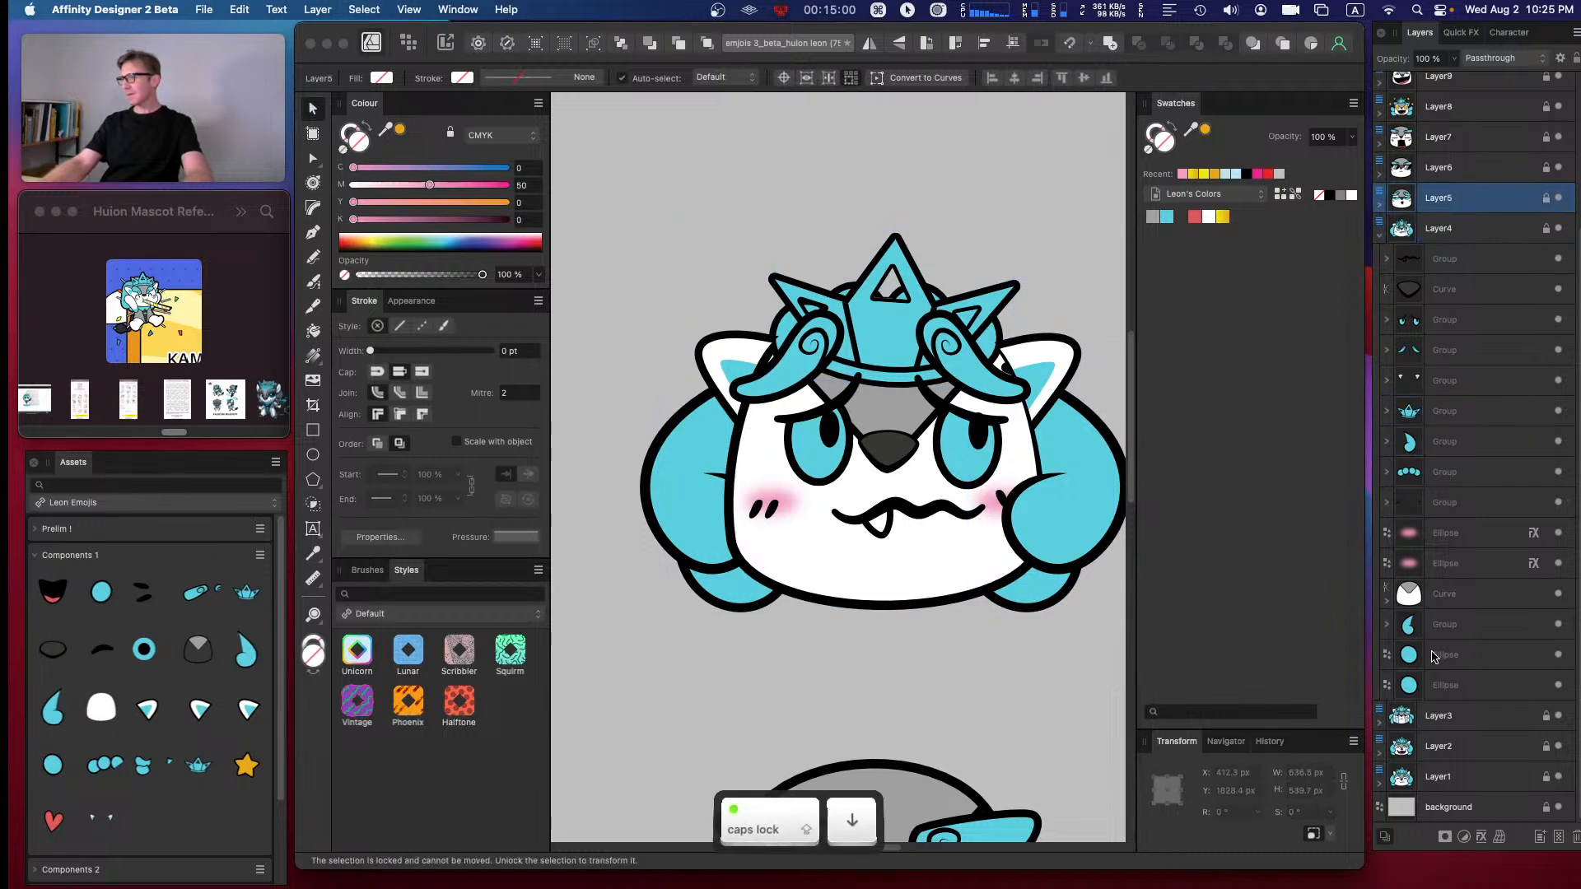
key(super+Down)
key(super+Down)
key(super+Down)
key(super+Down)
key(super+Down)
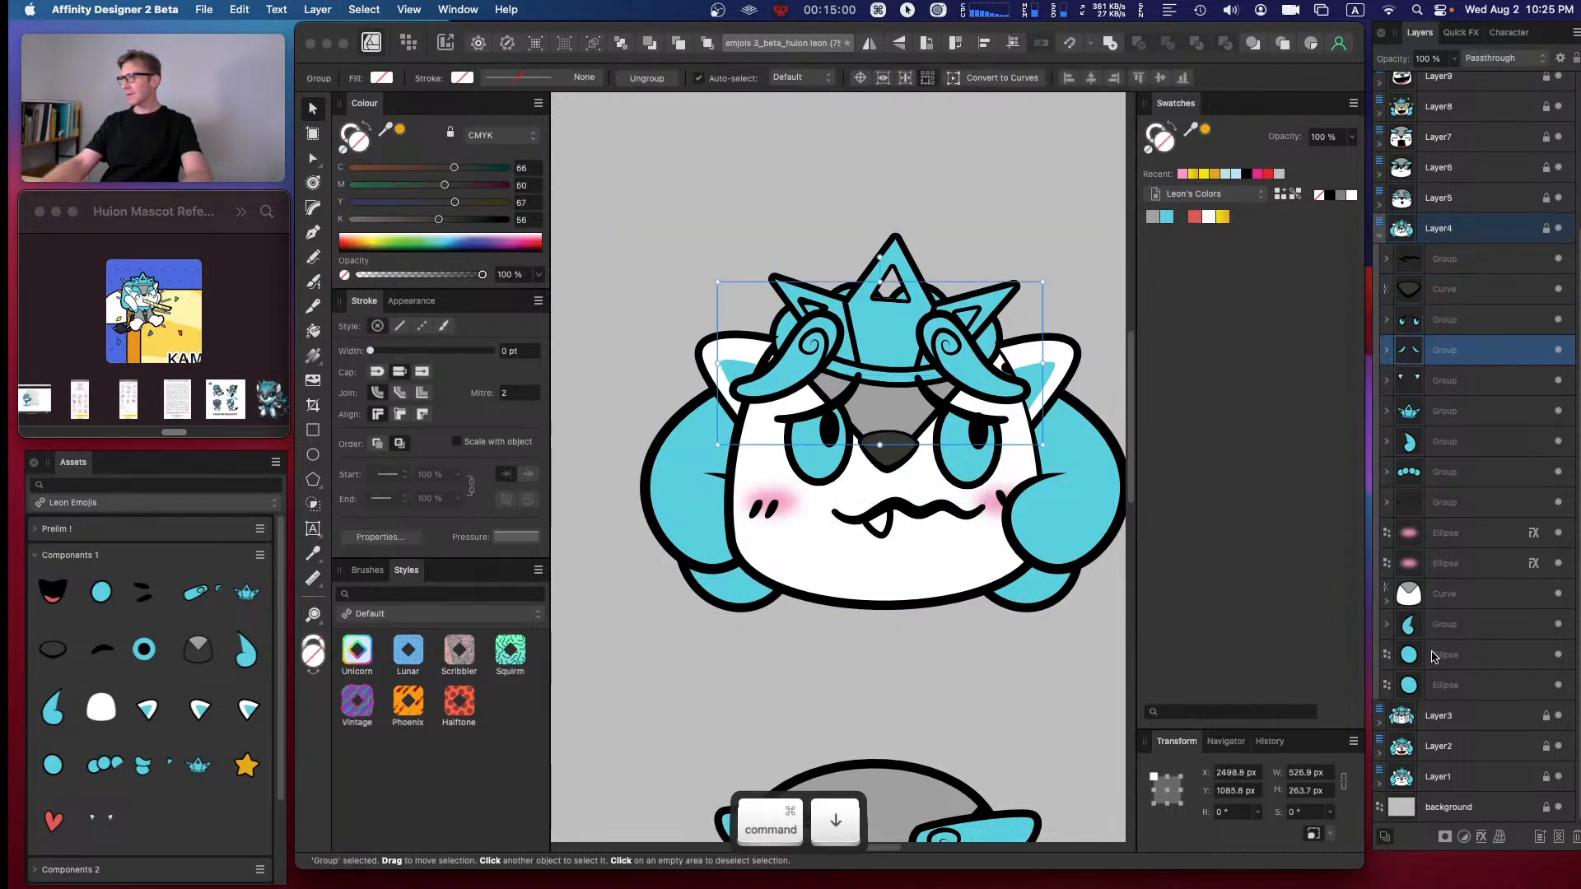
key(super+Down)
- Try the ears group lower in the stack behind the crown, and return it to just above the crown
key(super+bracketleft)
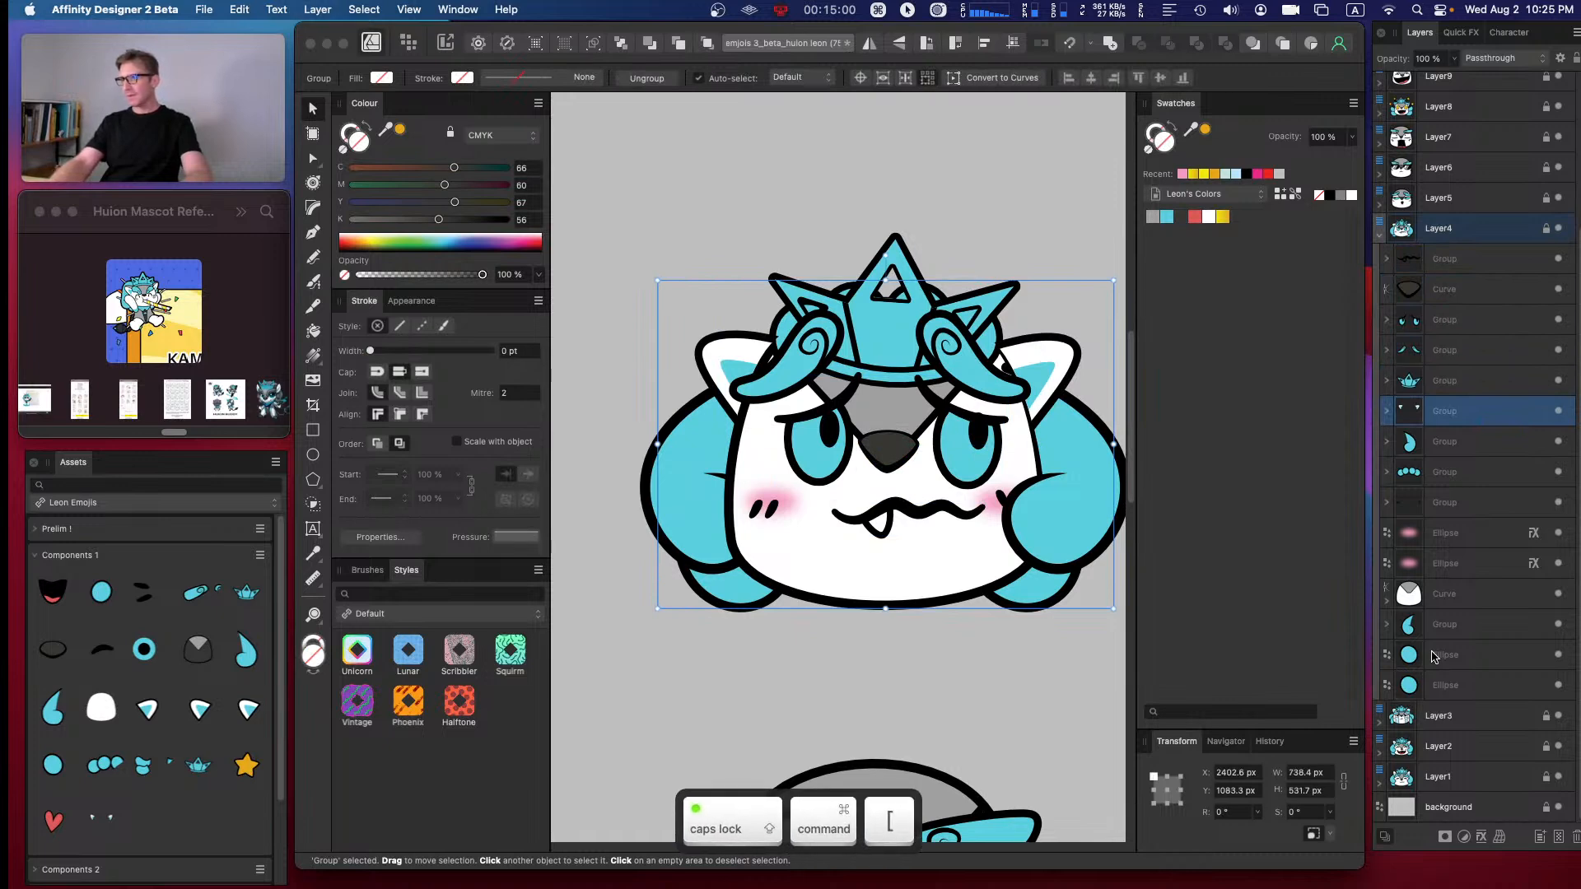
key(super+bracketleft)
key(super+bracketright)
key(super+bracketright)
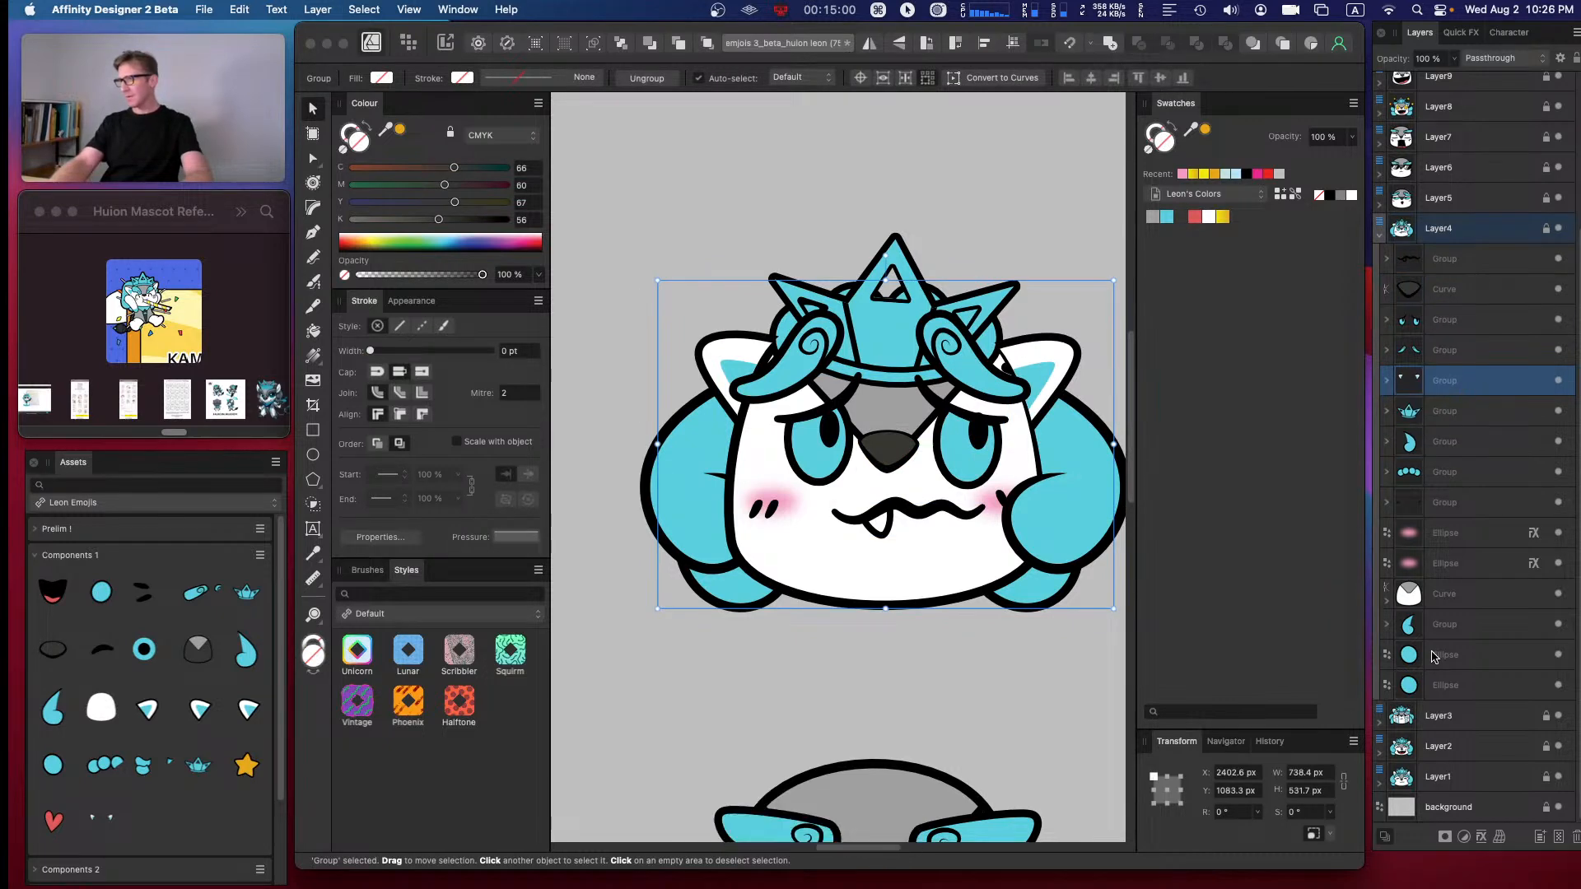
- Send the ears group behind the crown and resize it to about 737 × 536 px
key(super+bracketleft)
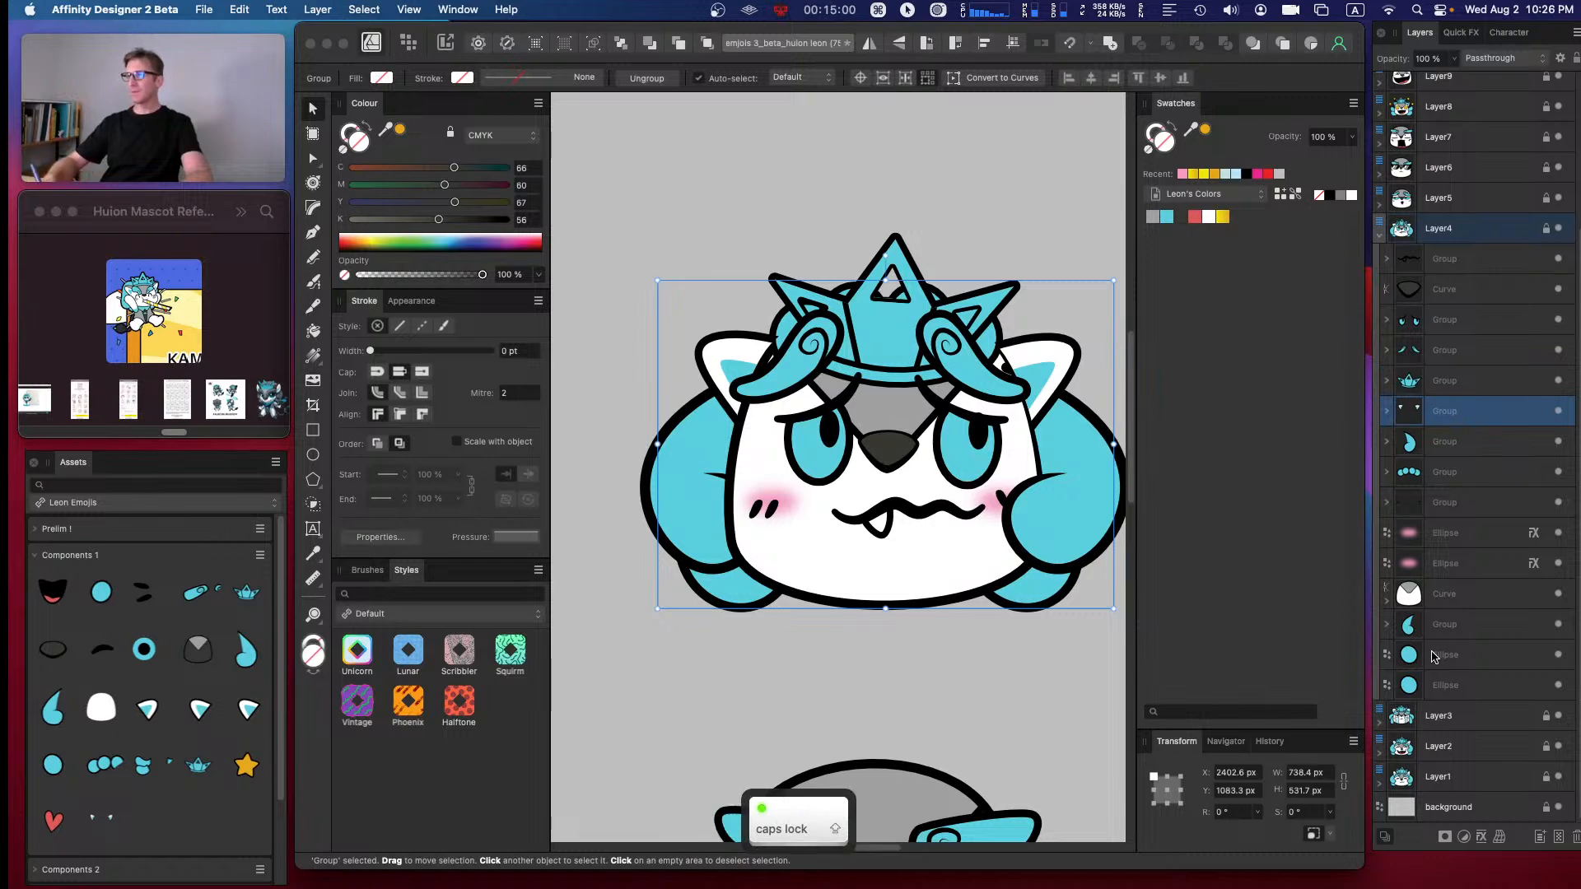
drag(1116, 447, 832, 445)
key(super+=)
key(super+=)
key(space)
drag(653, 362, 866, 397)
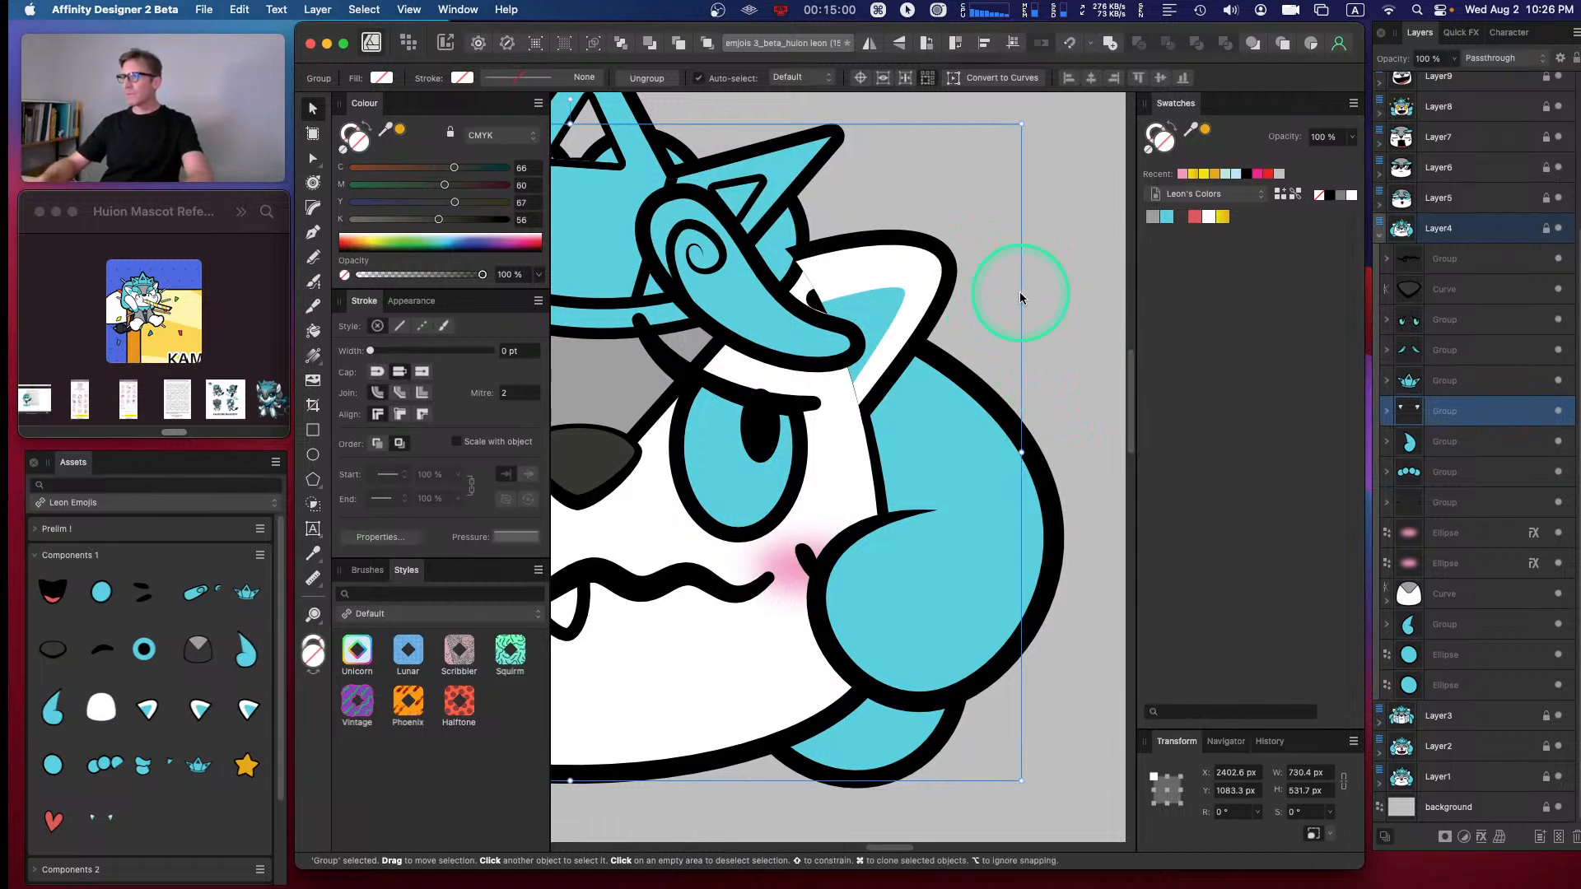
key(super+minus)
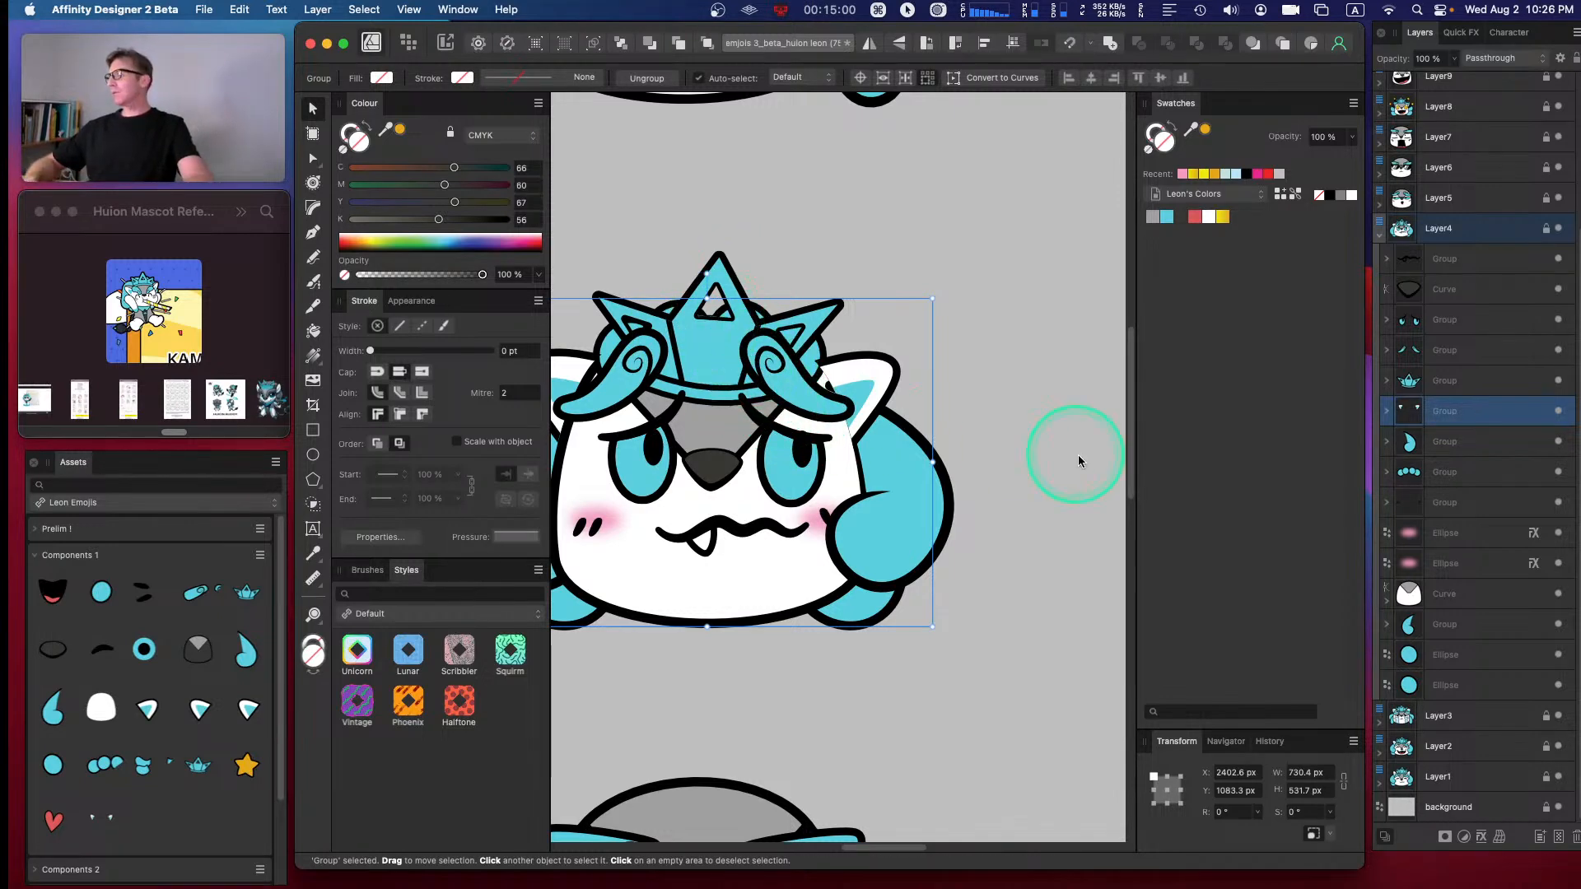
drag(931, 300, 946, 311)
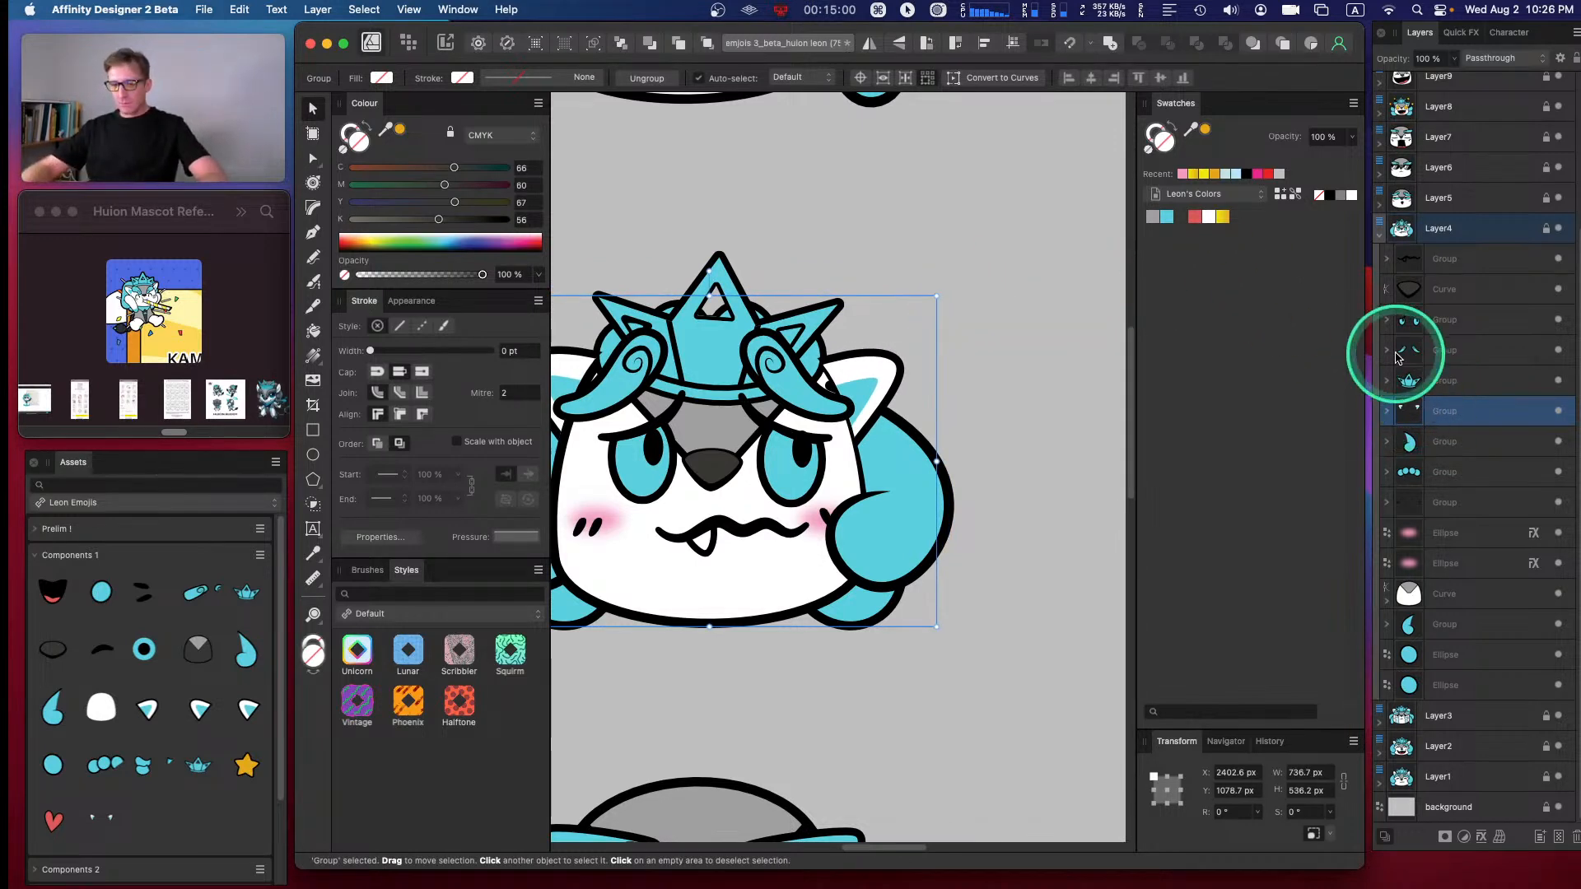
- Send the ears group backward in Layer4 until it sits just above the pink blush ellipses
key(super+bracketleft)
key(super+bracketleft)
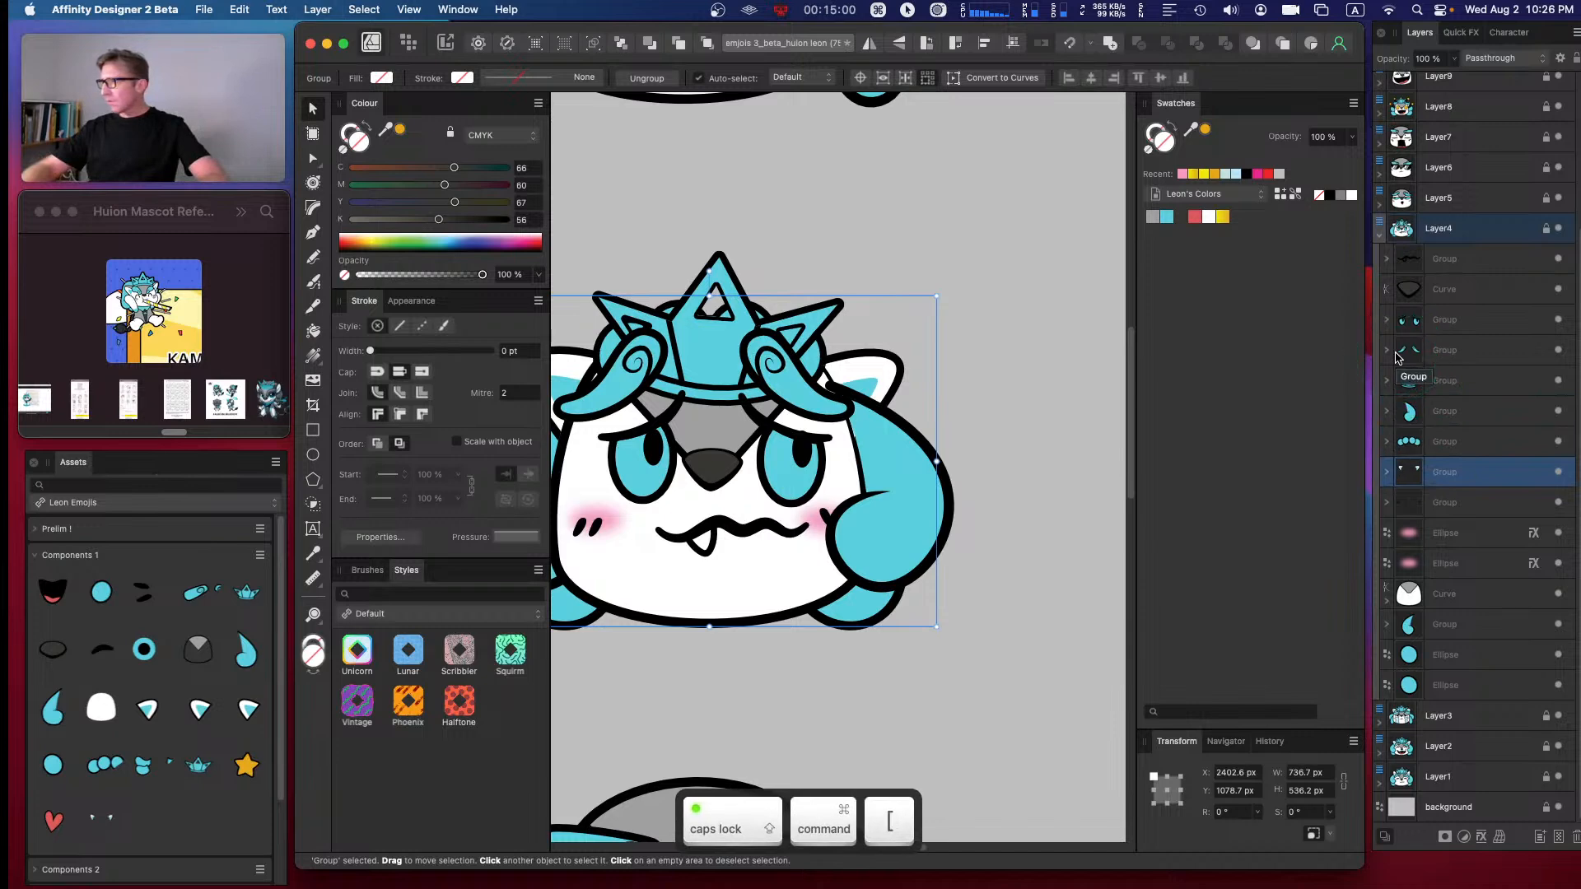
key(super+bracketleft)
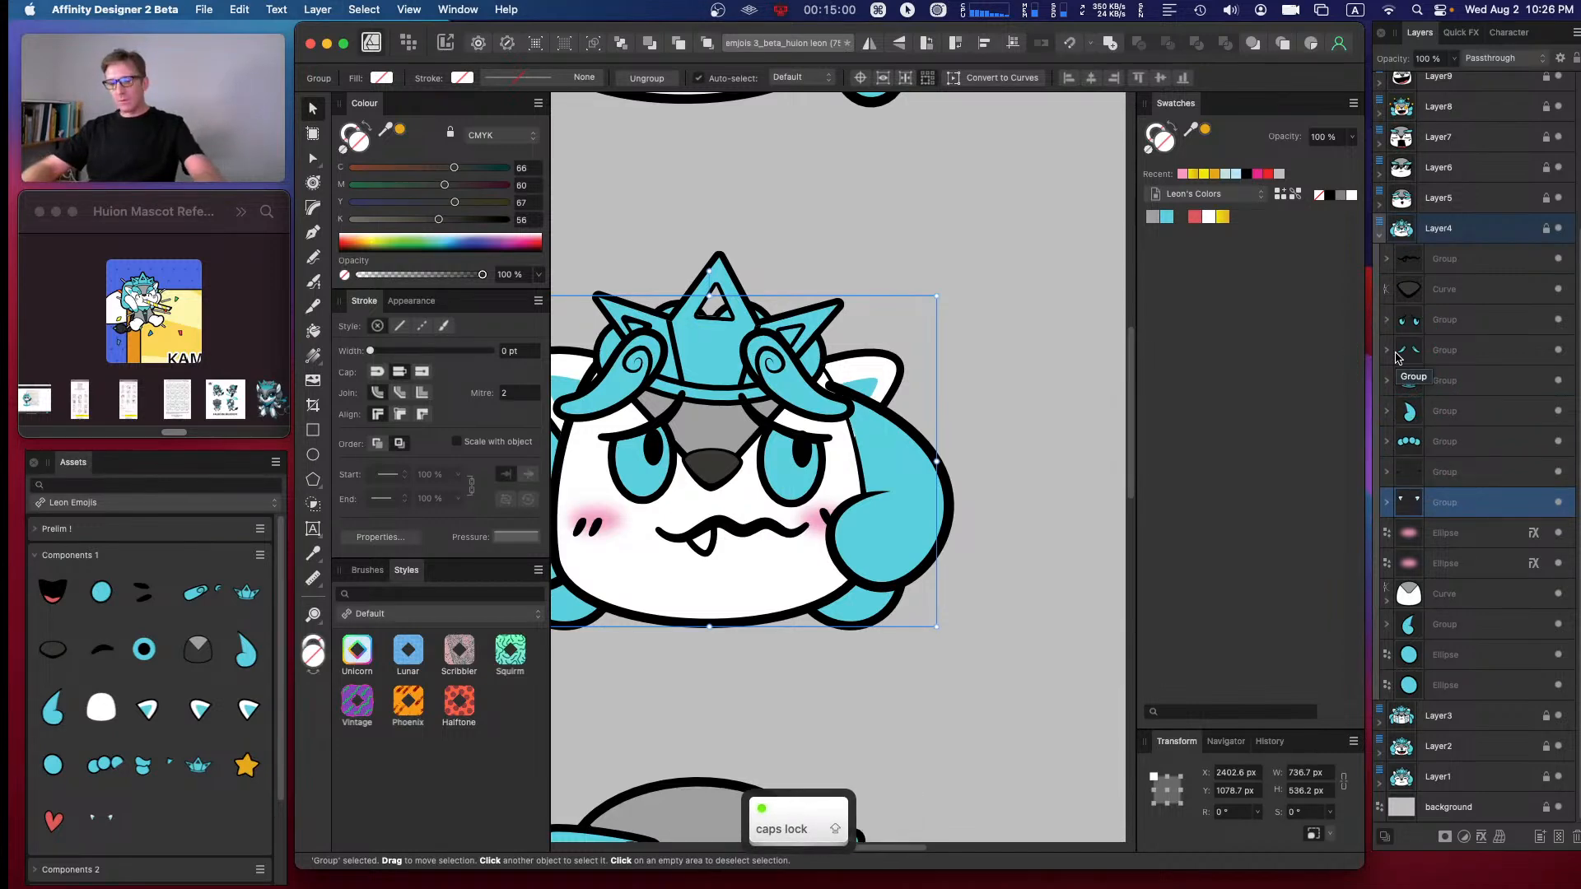
- Ungroup the ears and delete the red erase curve that was masking them
key(super)
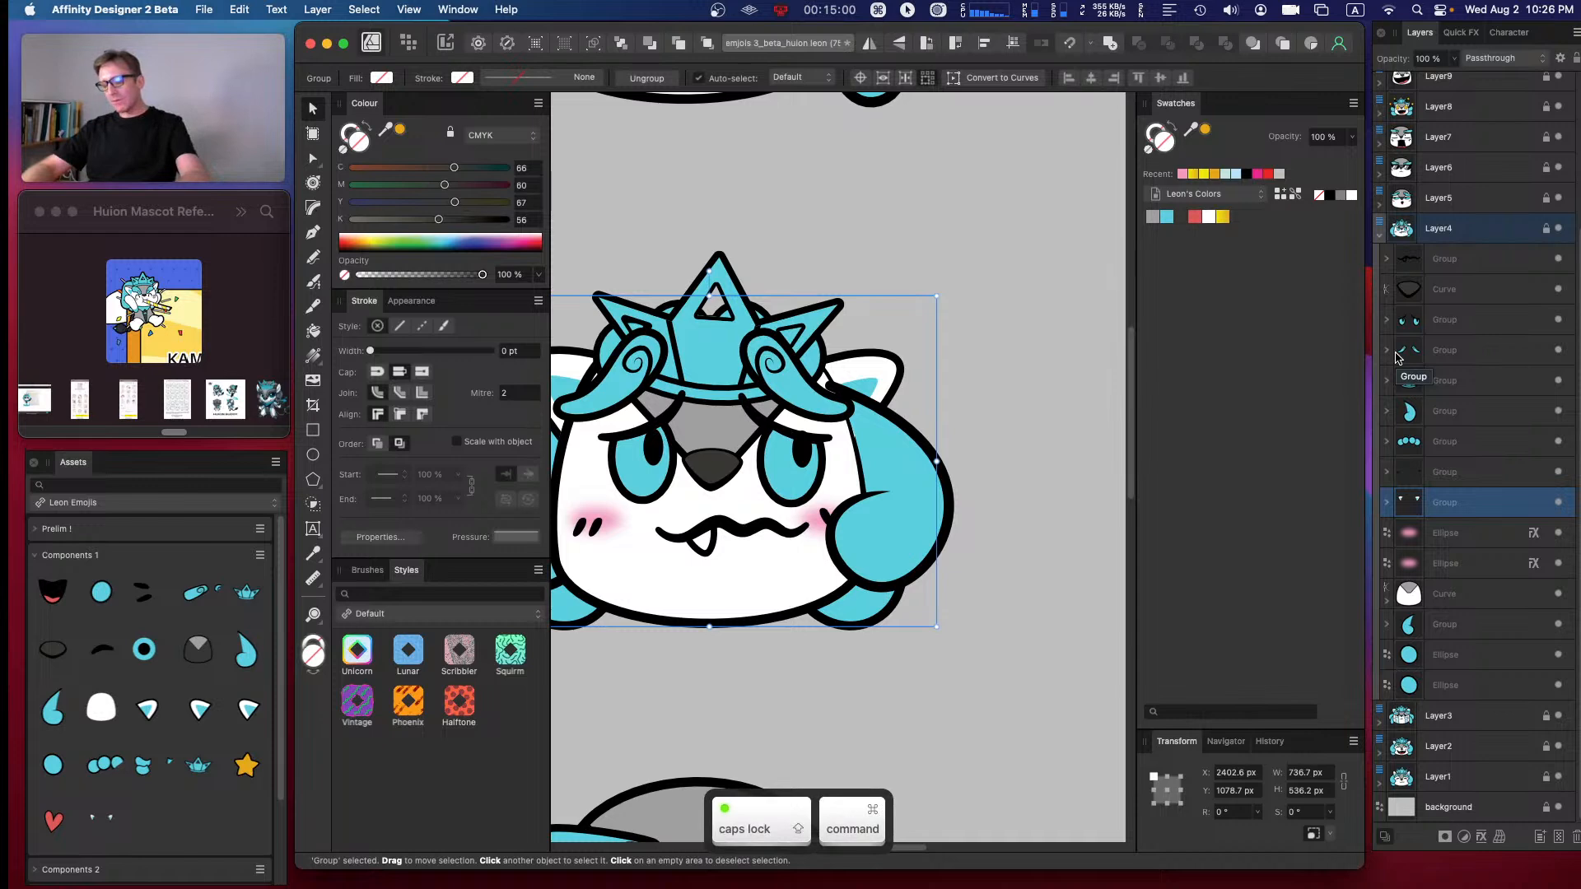
key(super+shift+g)
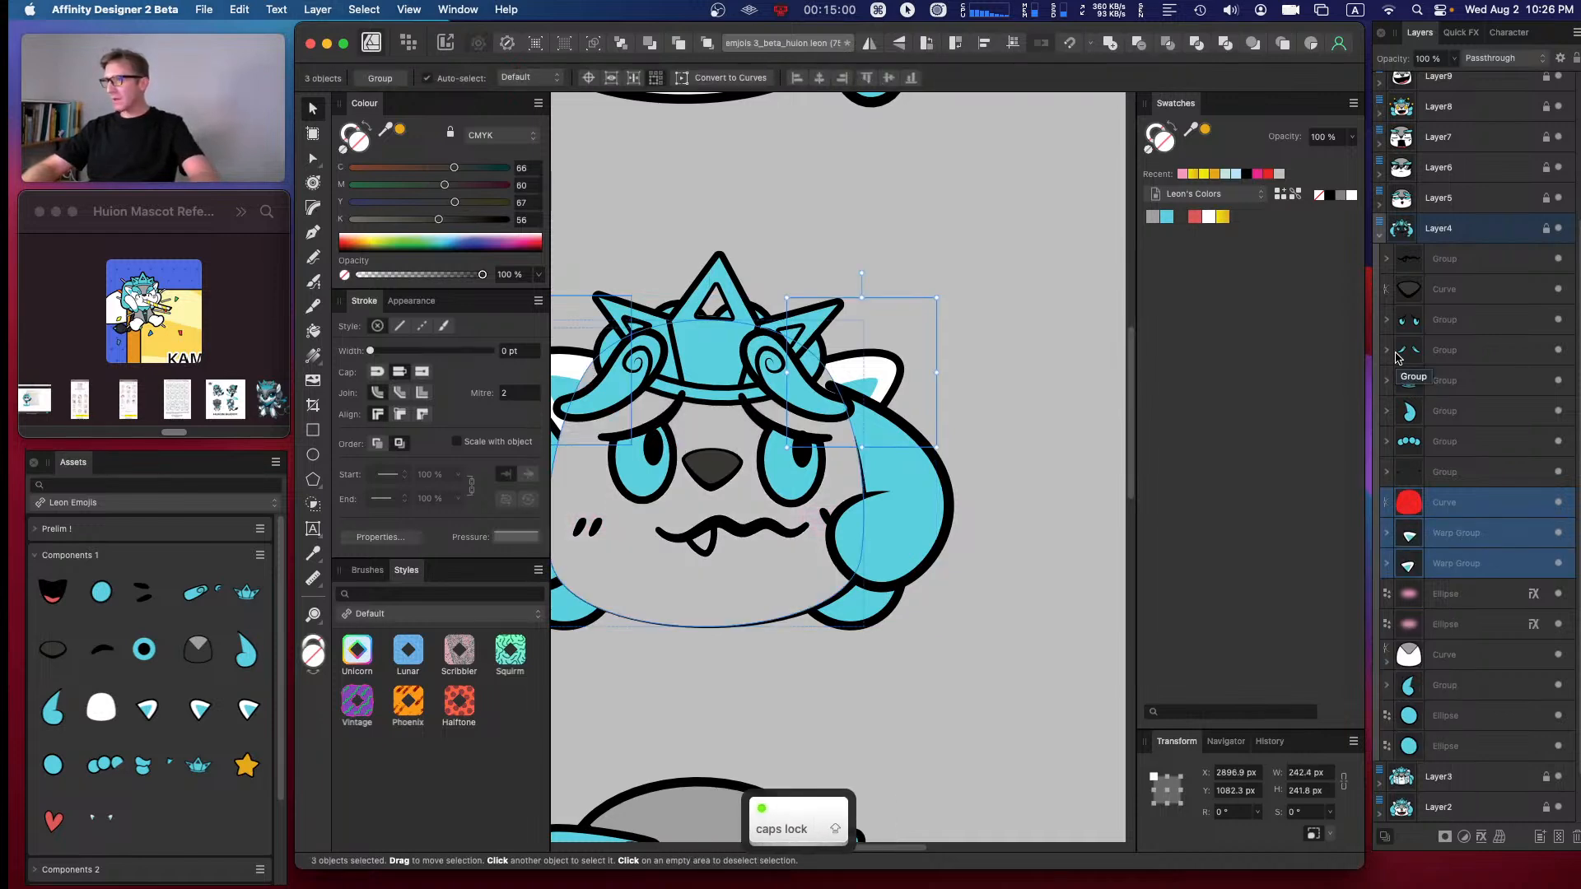
click(1471, 490)
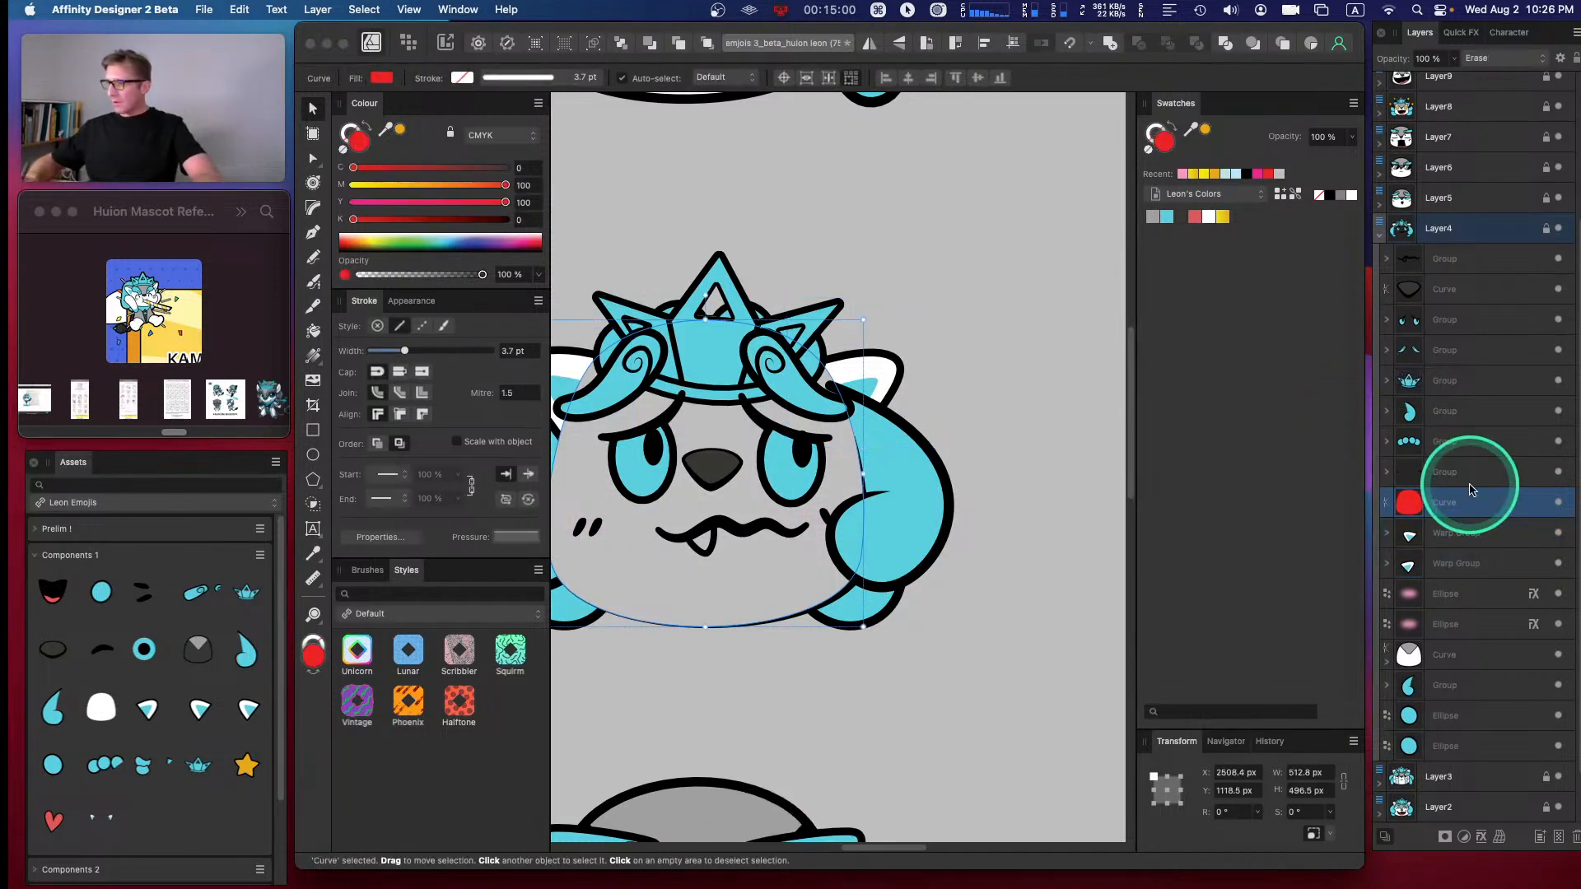
key(Delete)
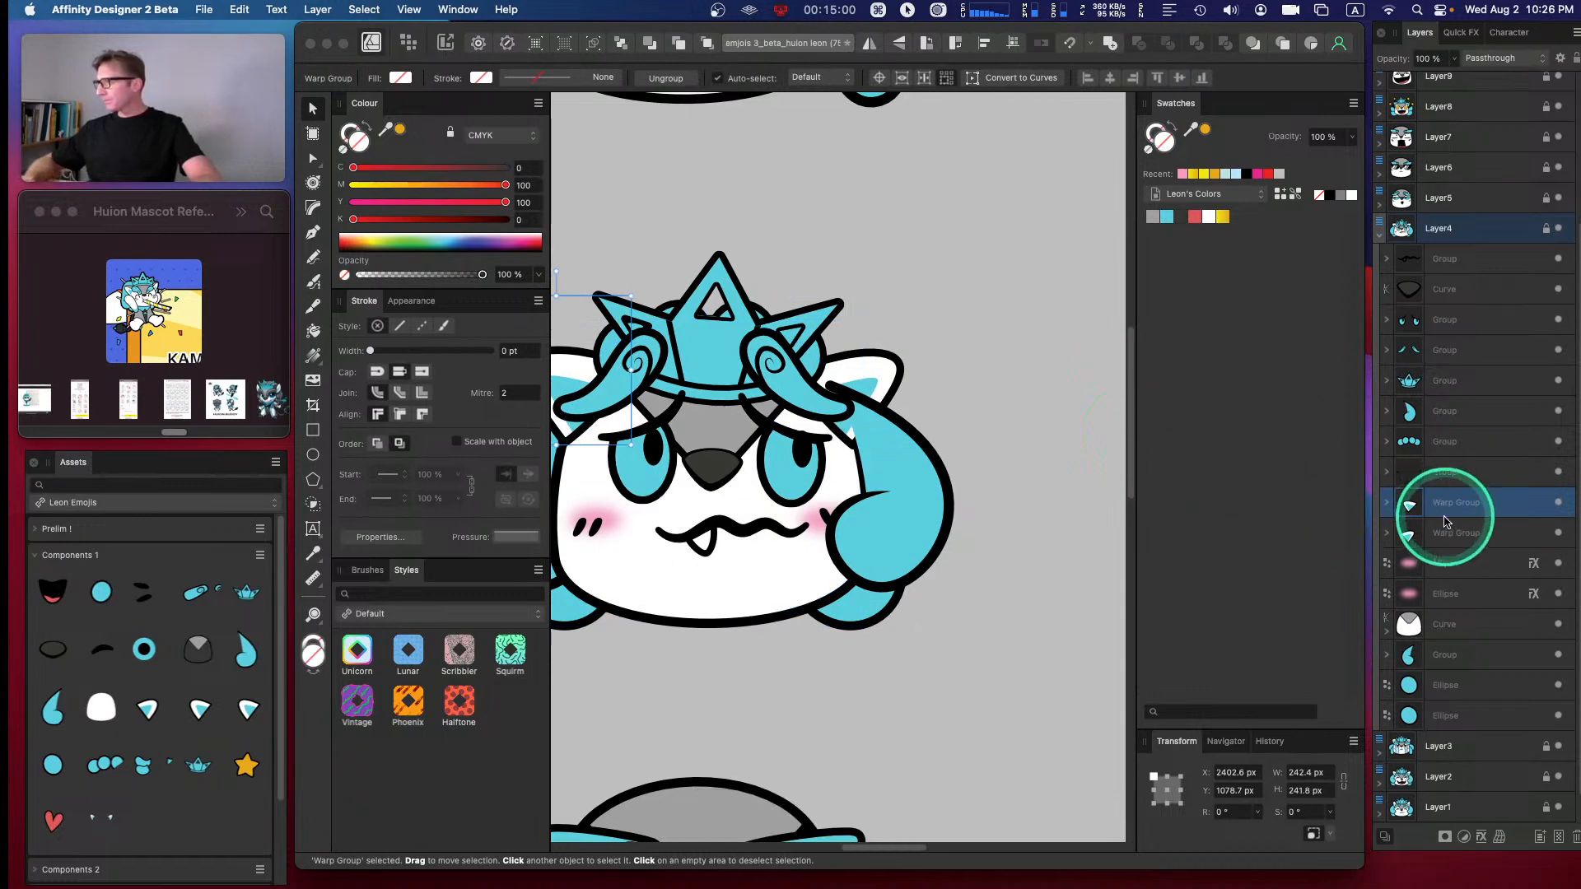
- Bring the right ear's warp group forward to directly behind the crown, and move the ear slightly up and left
click(1407, 527)
key(space)
drag(805, 652, 978, 606)
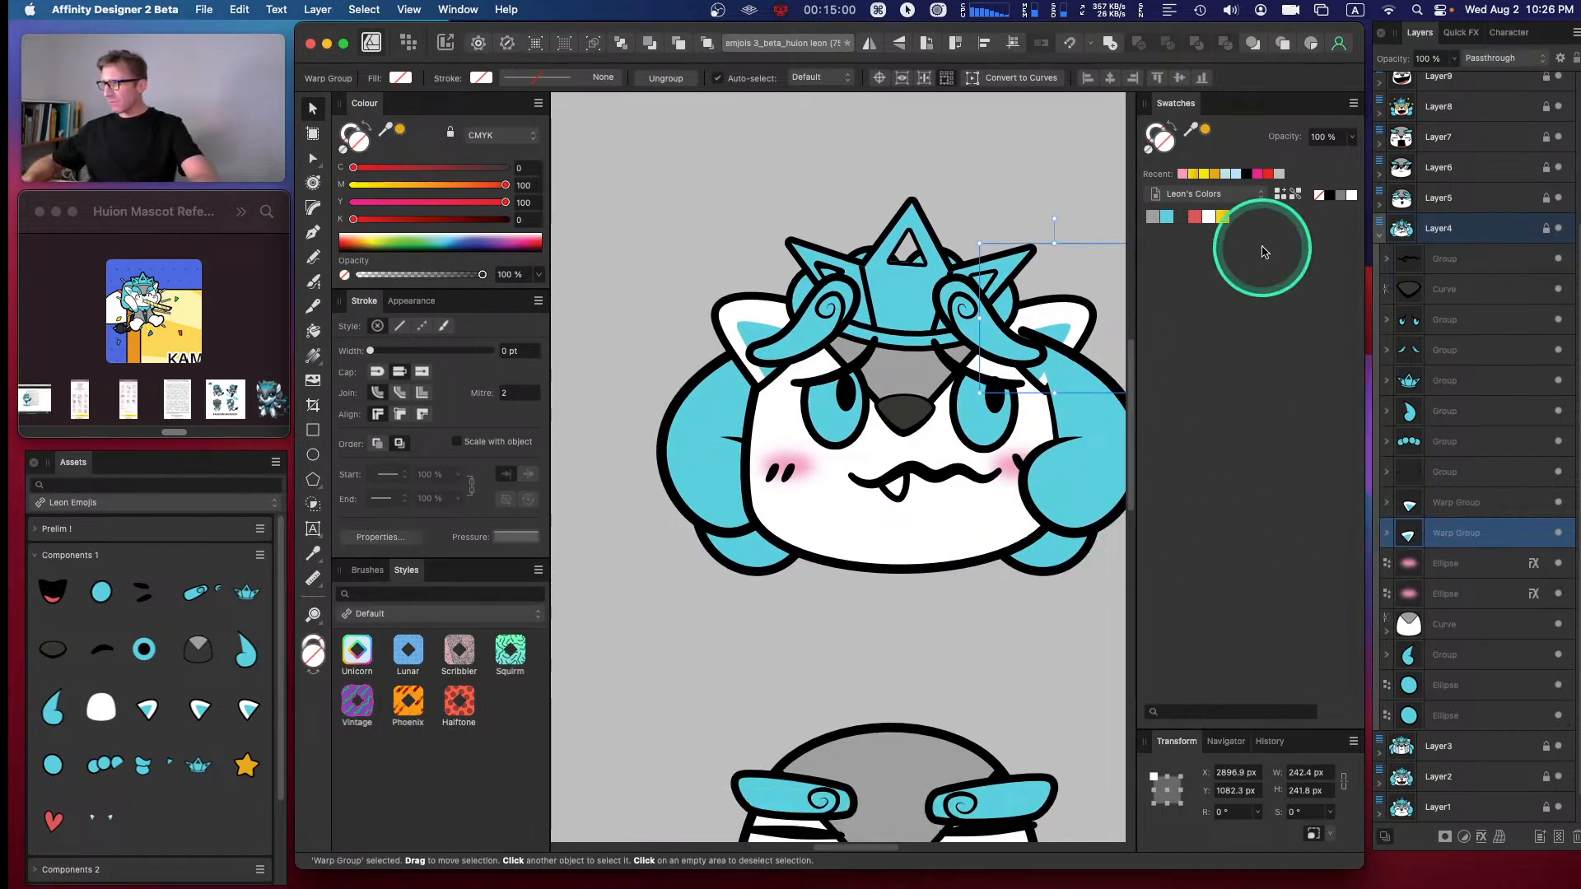
key(super+Up)
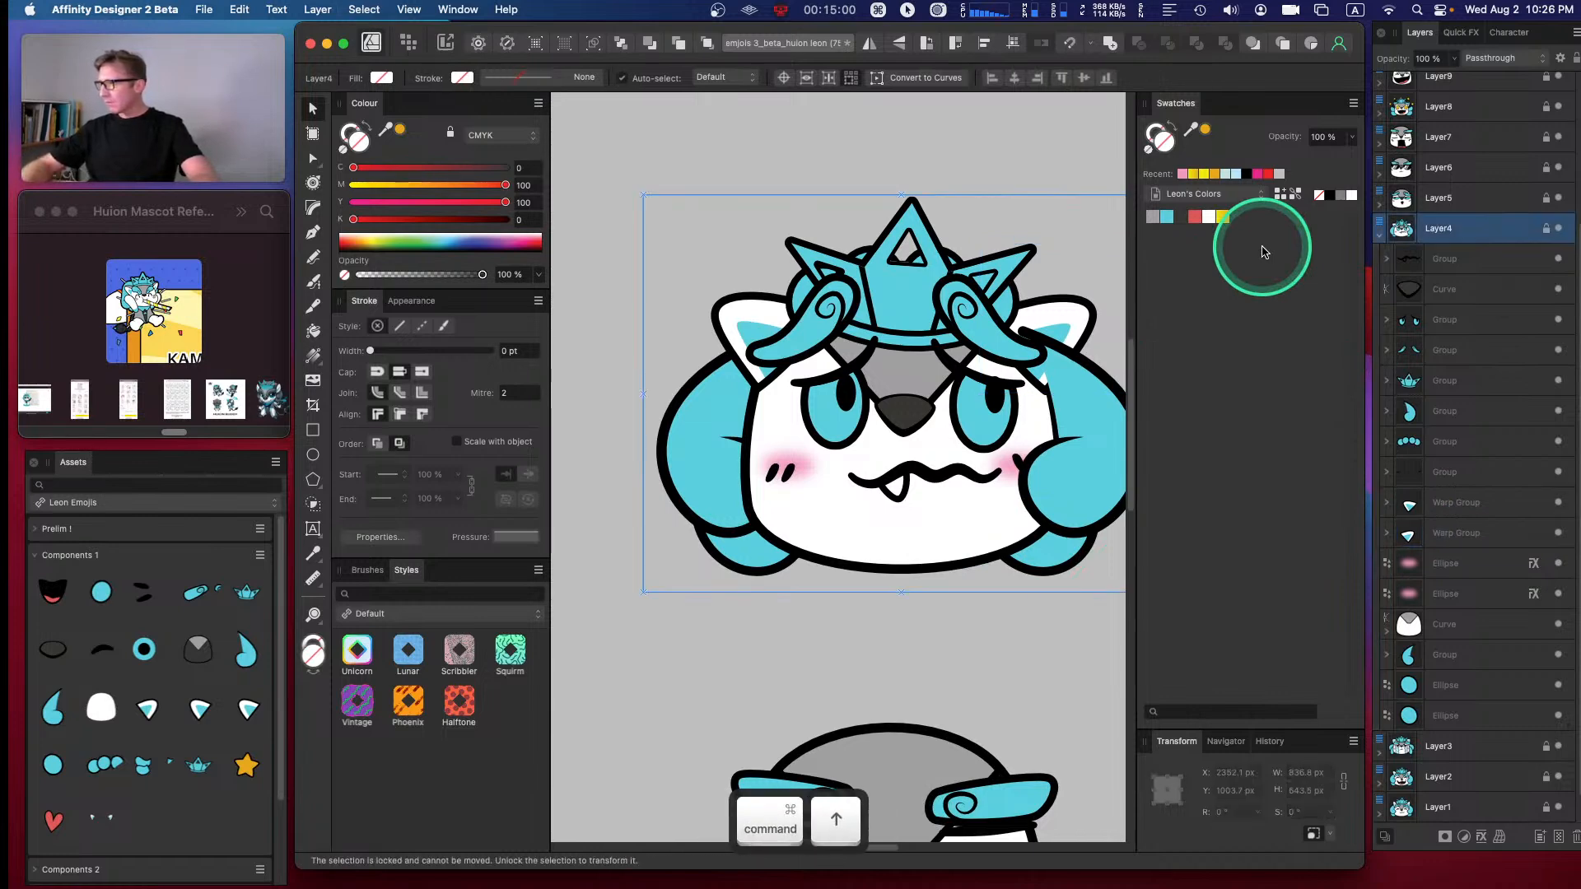
click(1421, 540)
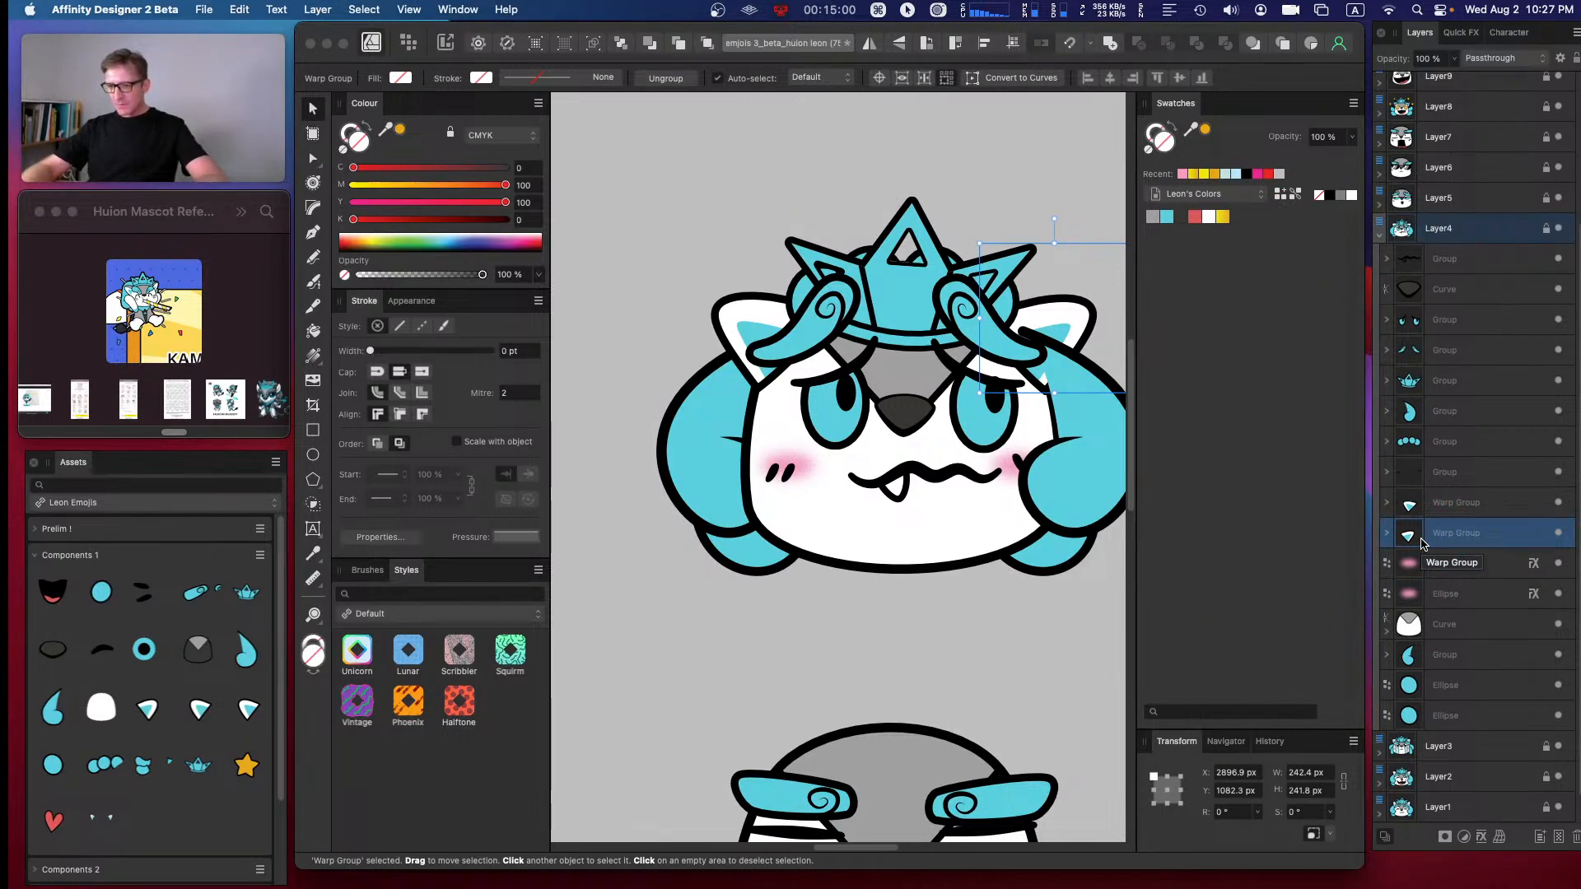
key(super+bracketright)
key(super+bracketright)
key(super+bracketright)
key(super+bracketright)
key(super+bracketright)
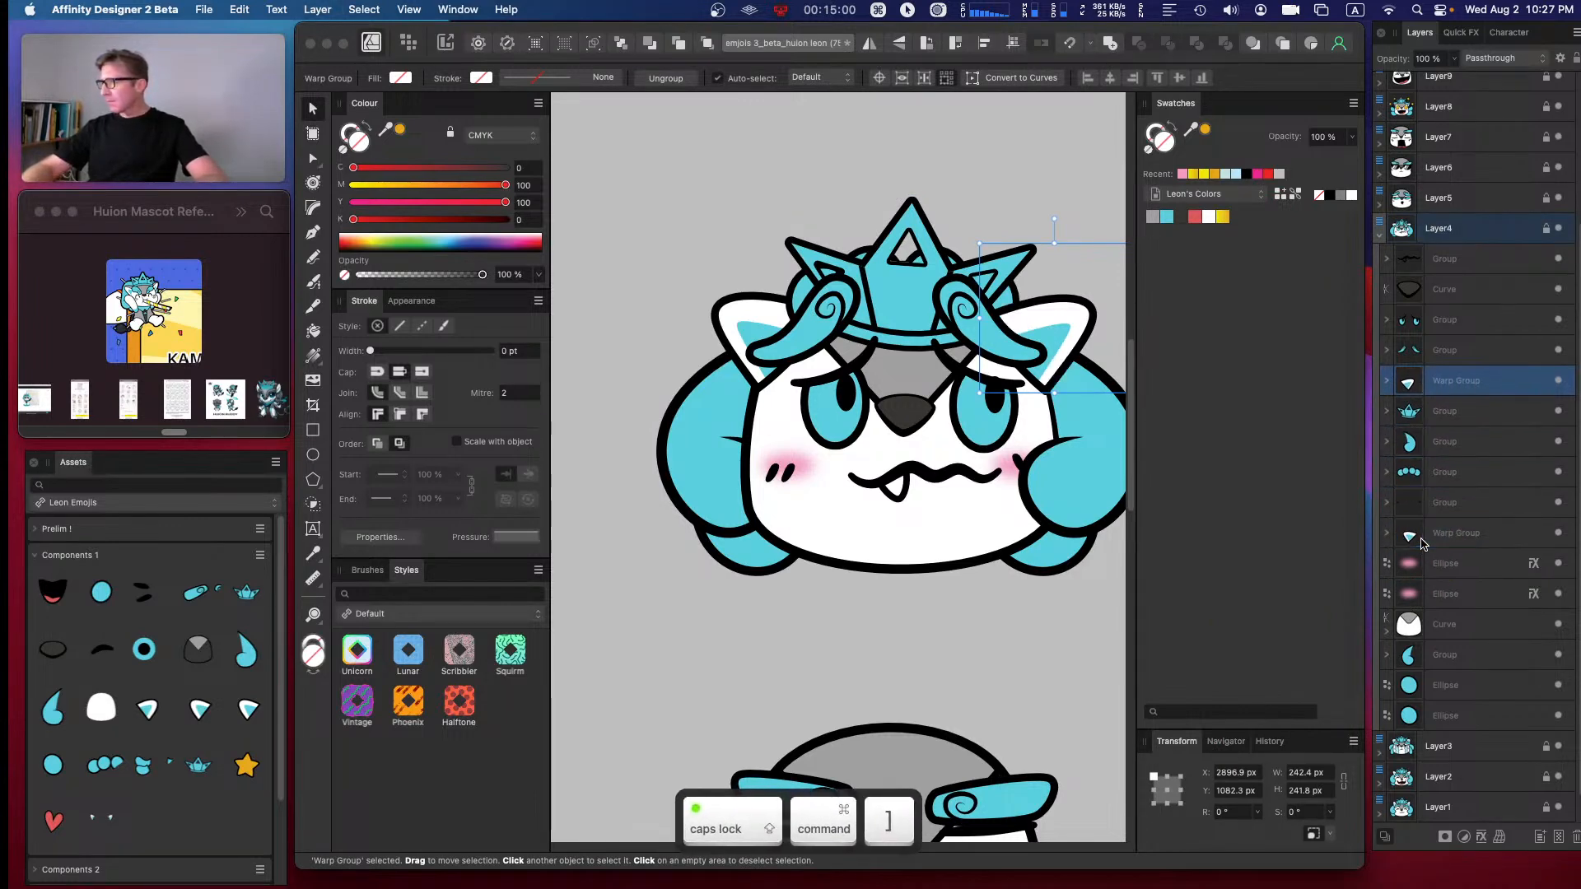
key(super+bracketleft)
key(super+bracketleft)
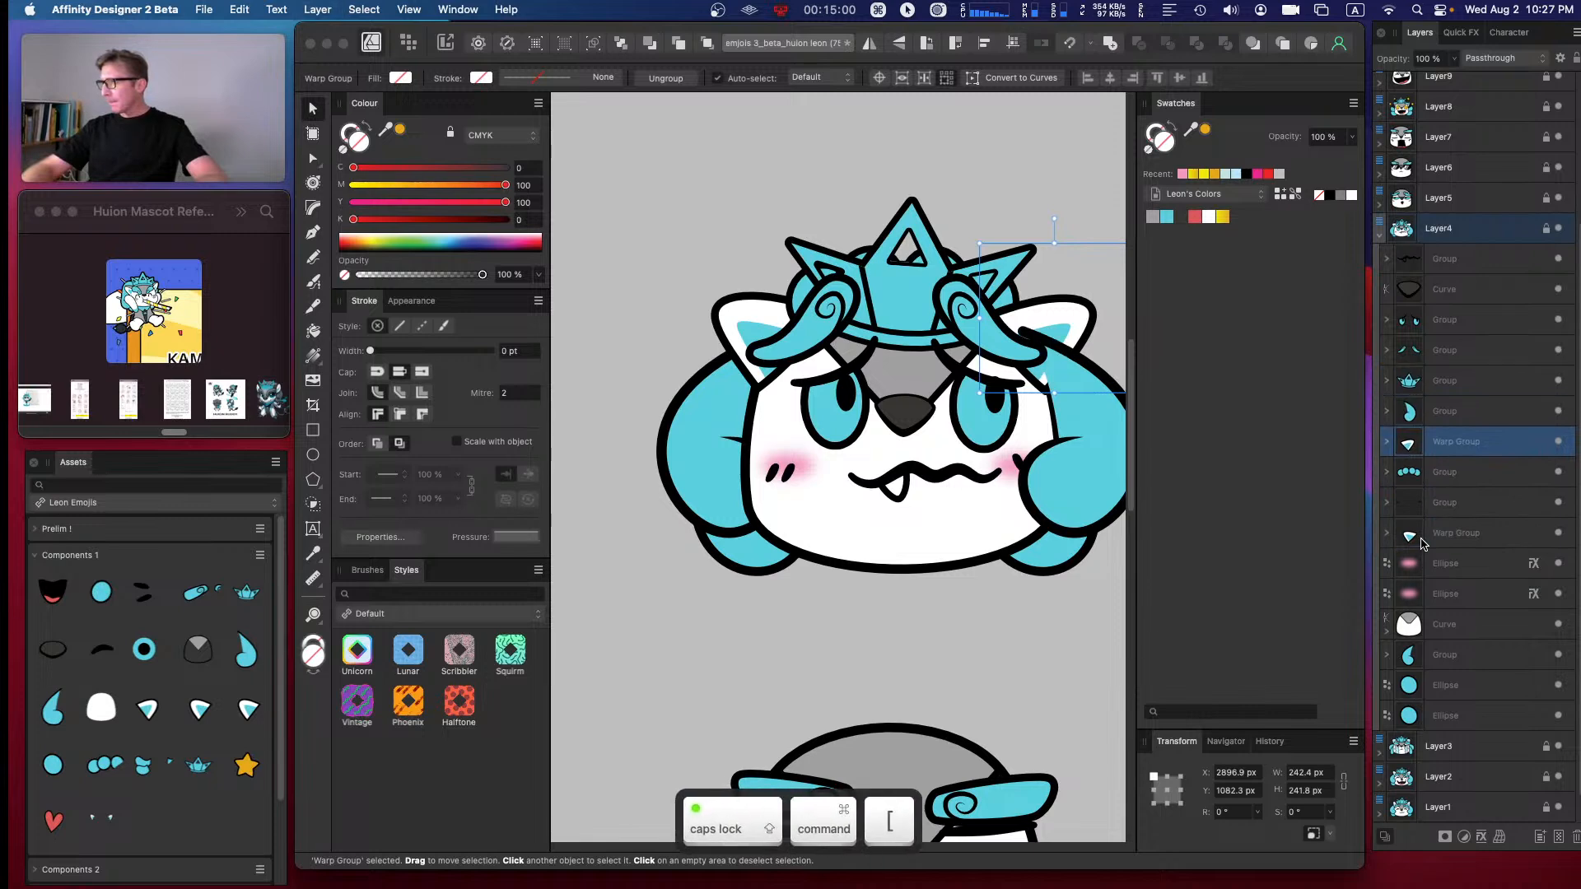
key(super+bracketright)
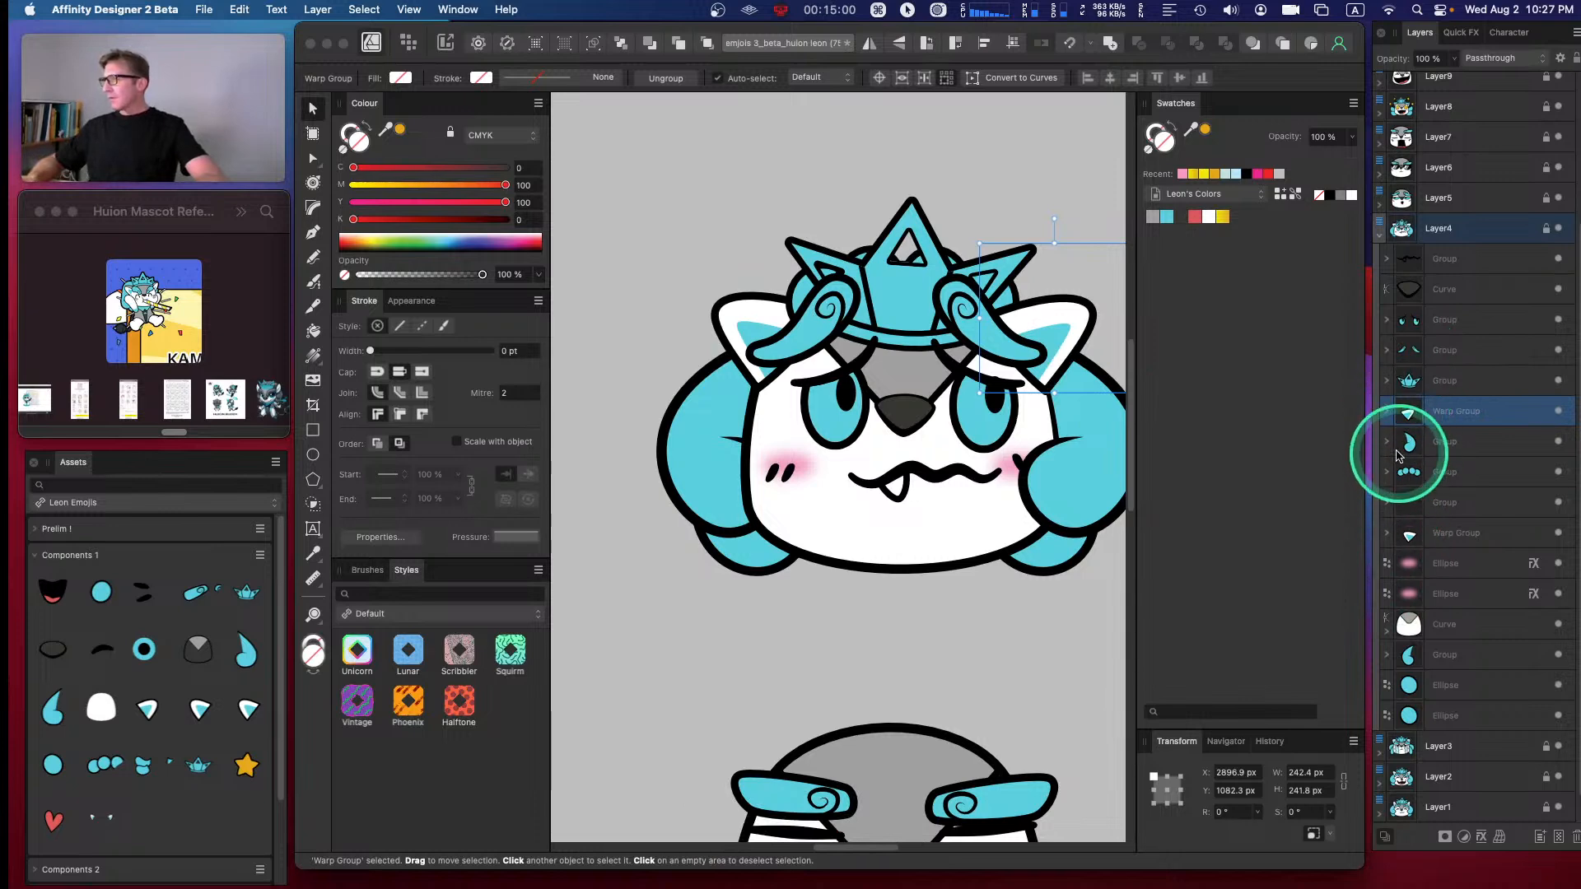
mouse_move(1050, 338)
mouse_down()
mouse_move(1080, 302)
mouse_move(1084, 319)
mouse_move(1040, 321)
mouse_up()
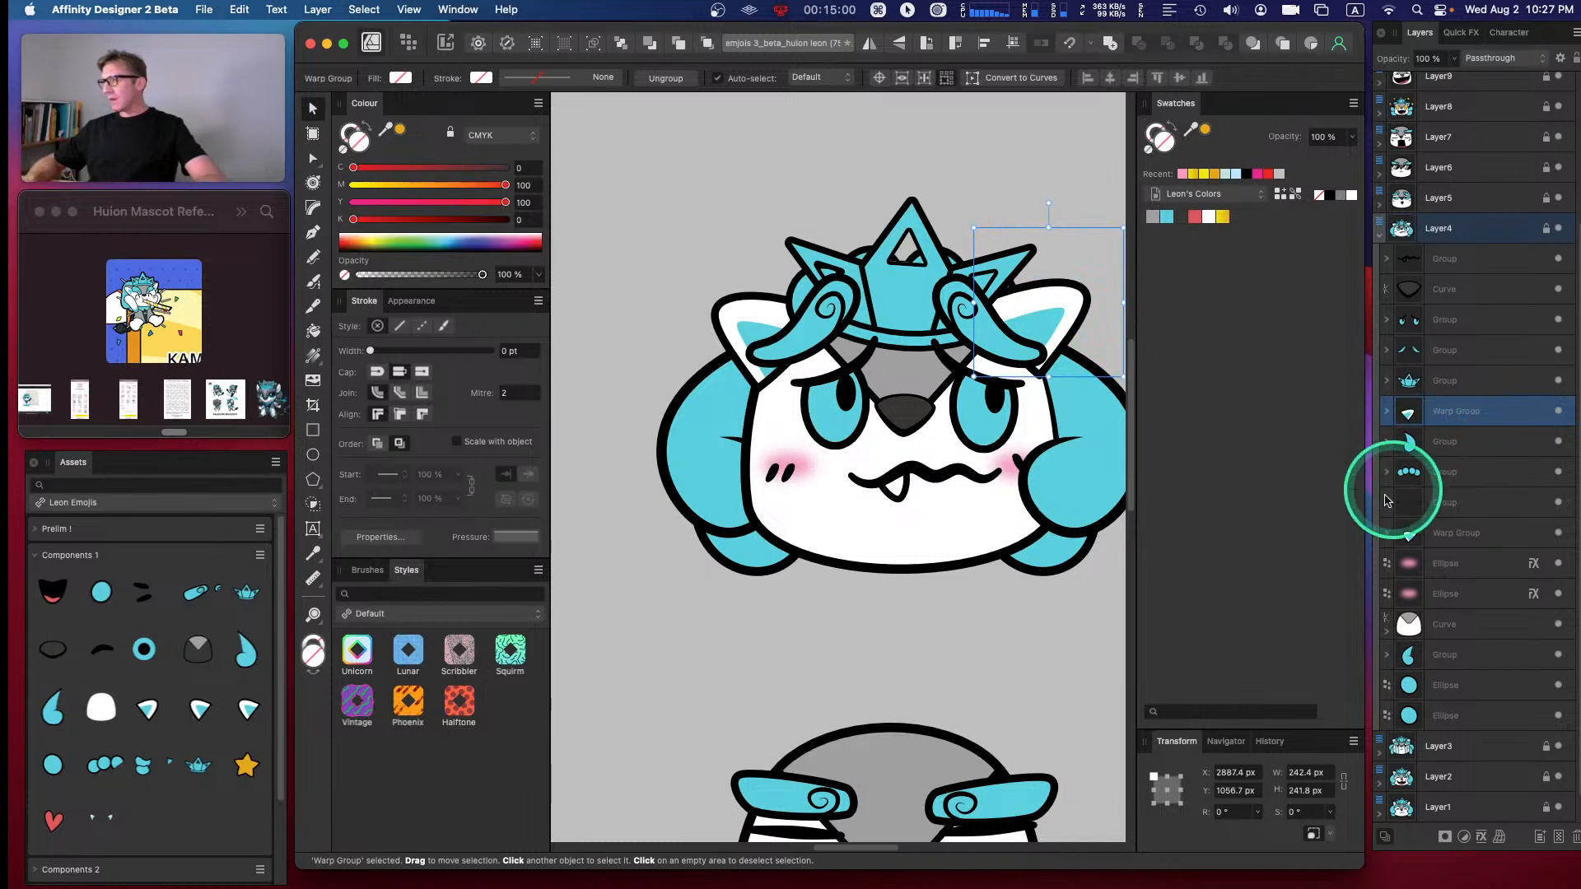
- Duplicate the white face curve, place the copy directly behind the right ear in the stack, and fill it red
click(1453, 624)
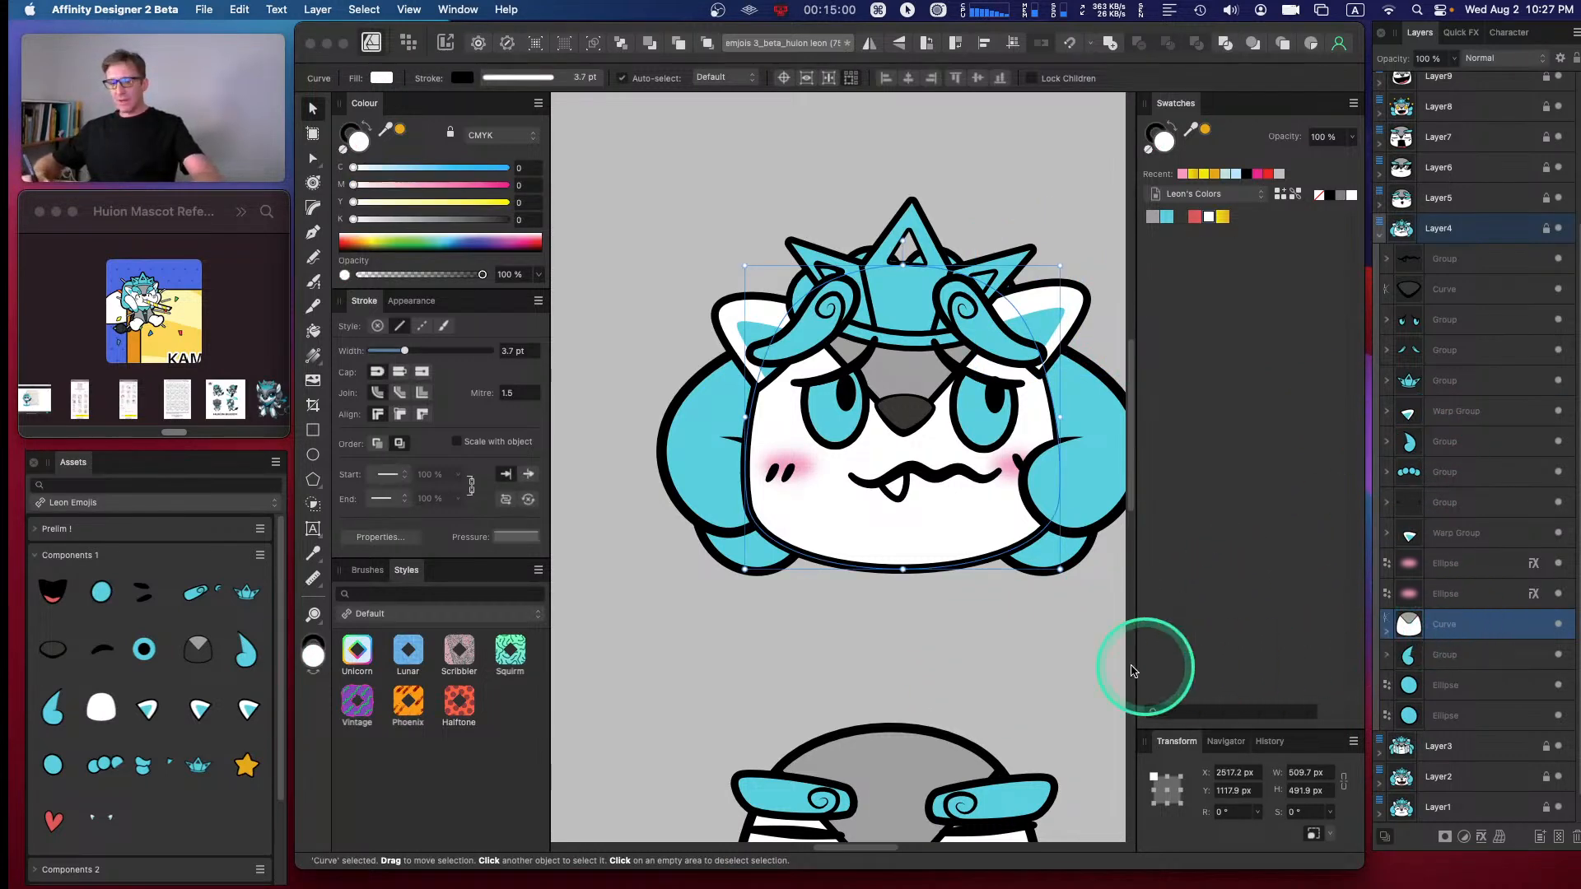
key(Caps_Lock)
key(super+j)
drag(1453, 627, 1467, 428)
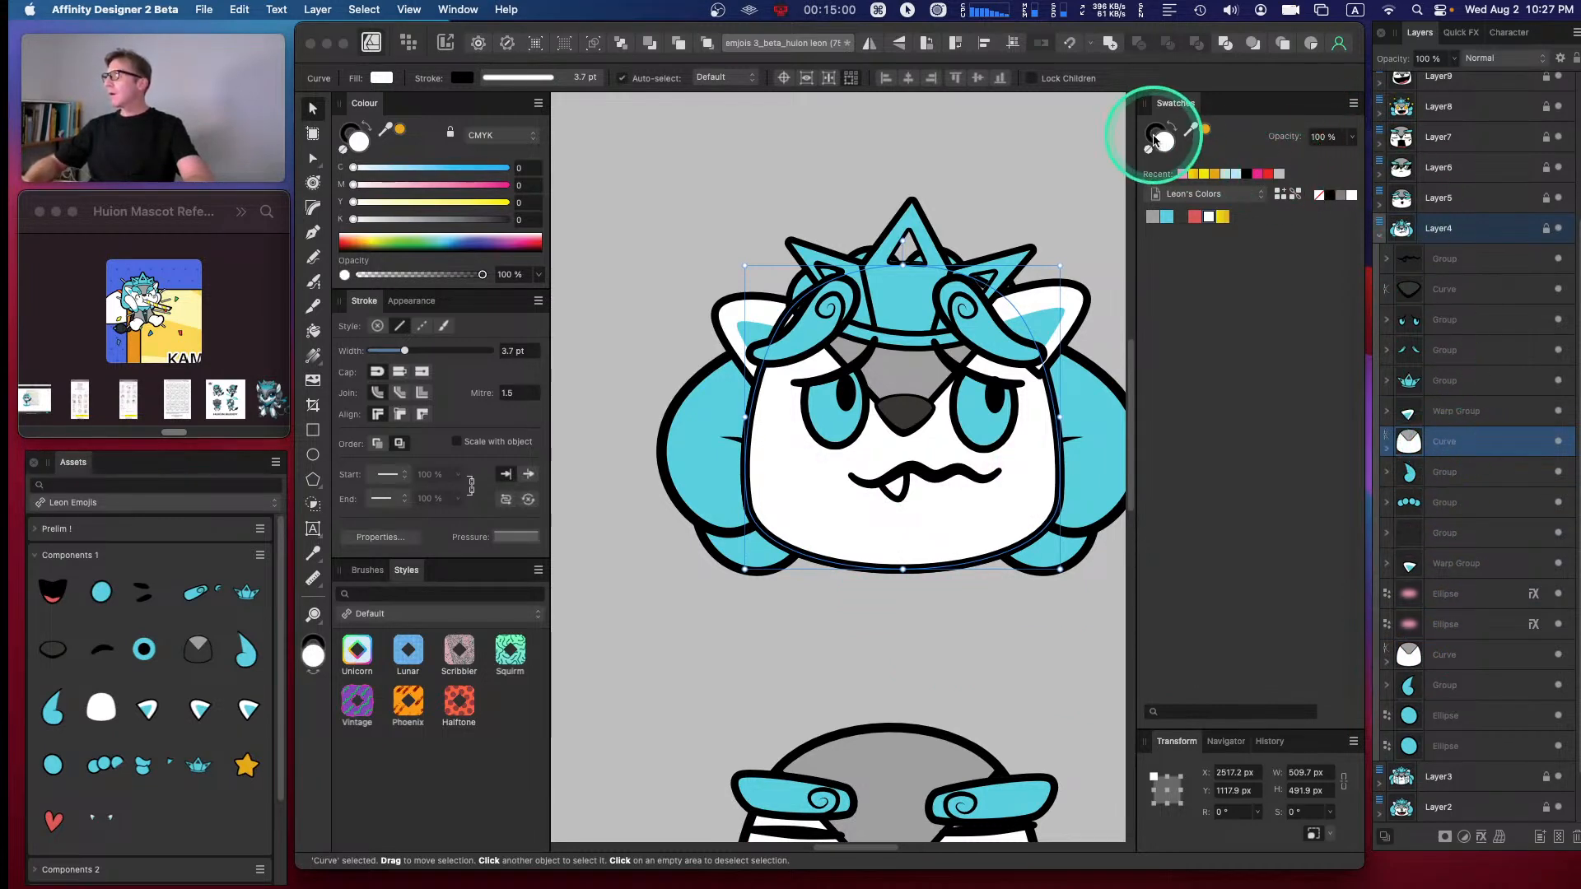
click(1258, 175)
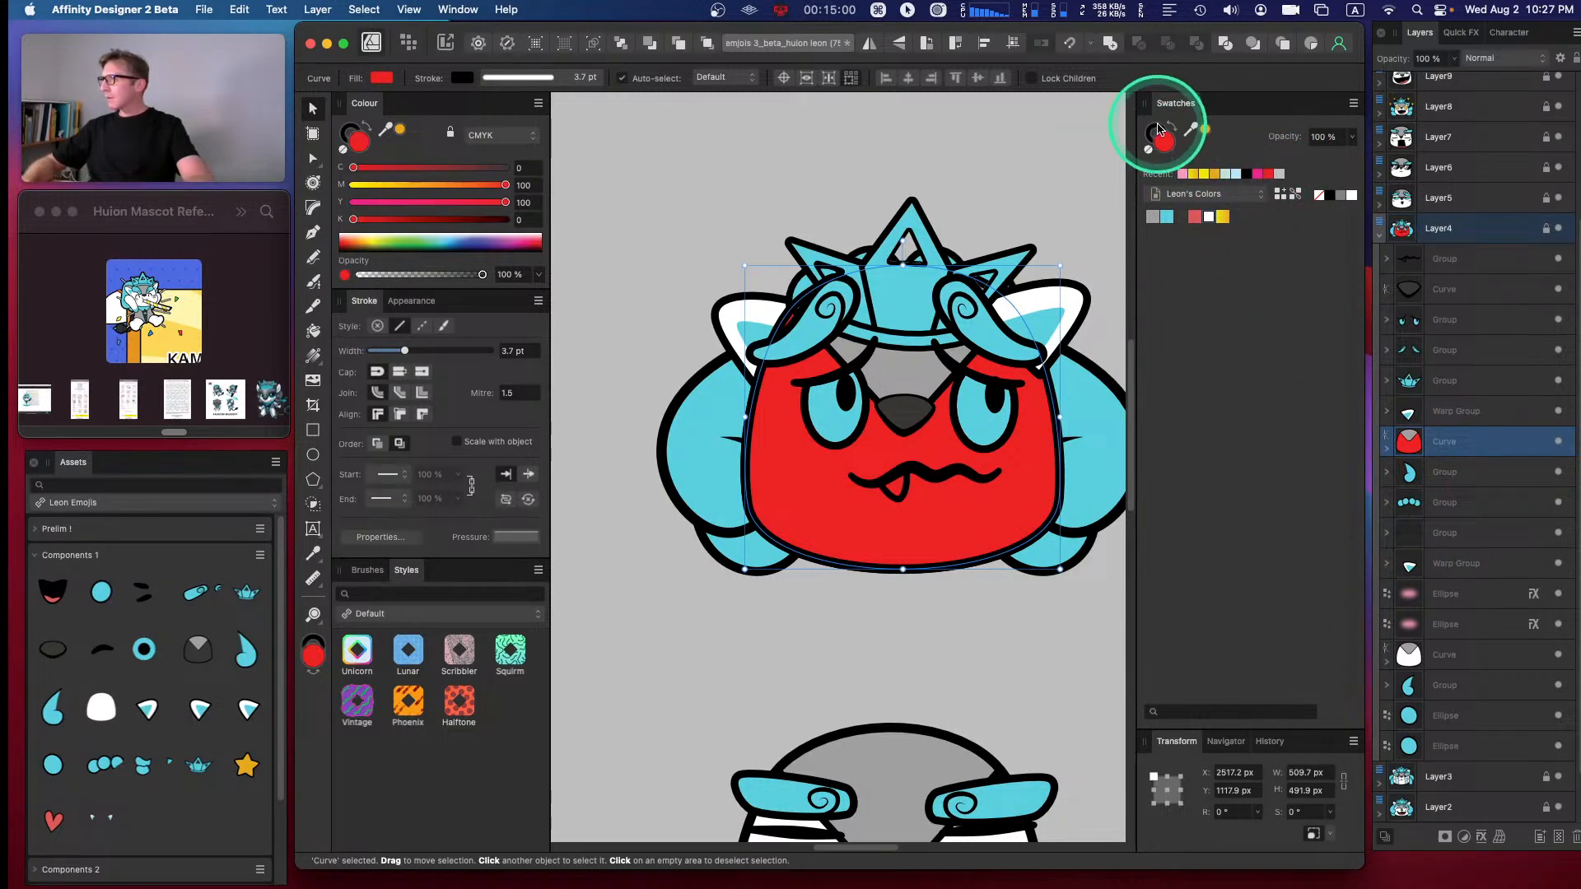
click(1156, 141)
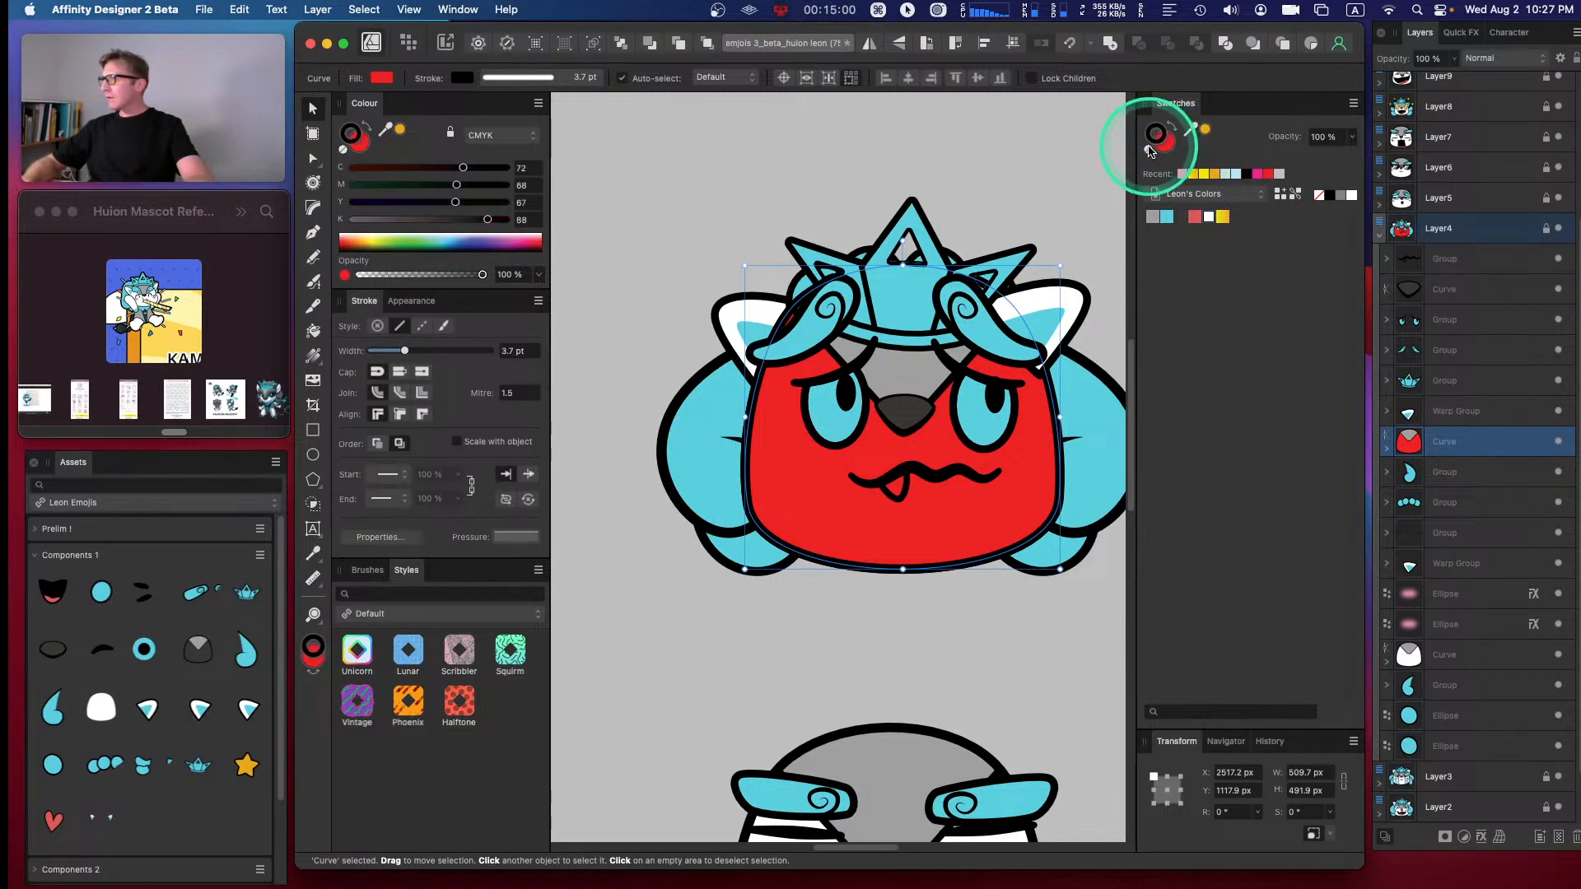
- Set the red face copy's blend mode to Erase and move it directly above the right ear's warp group
click(1487, 58)
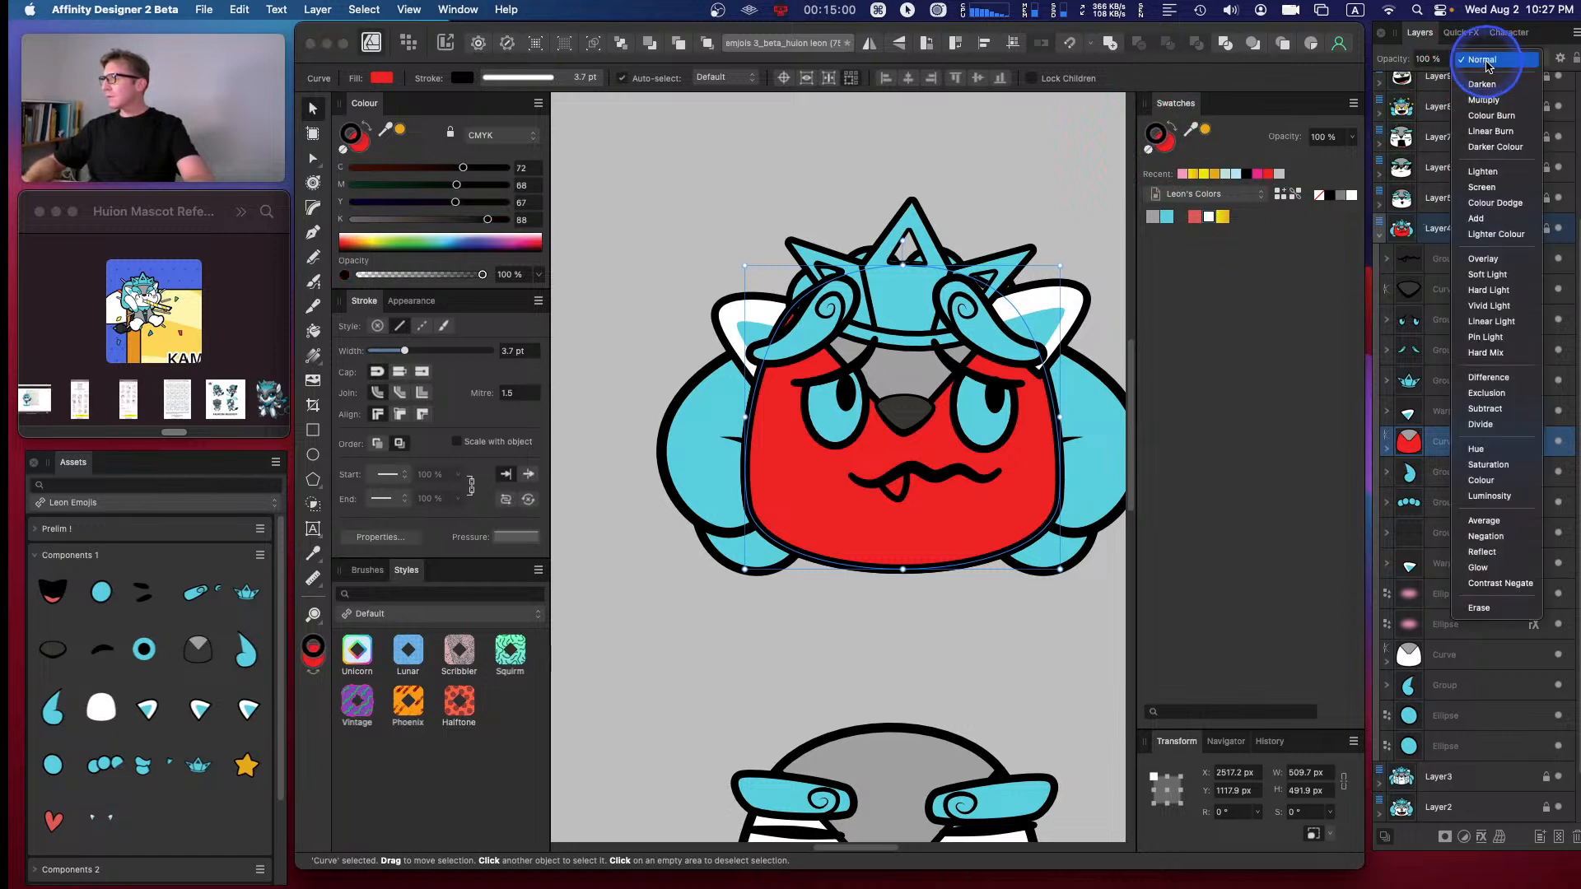
click(1512, 609)
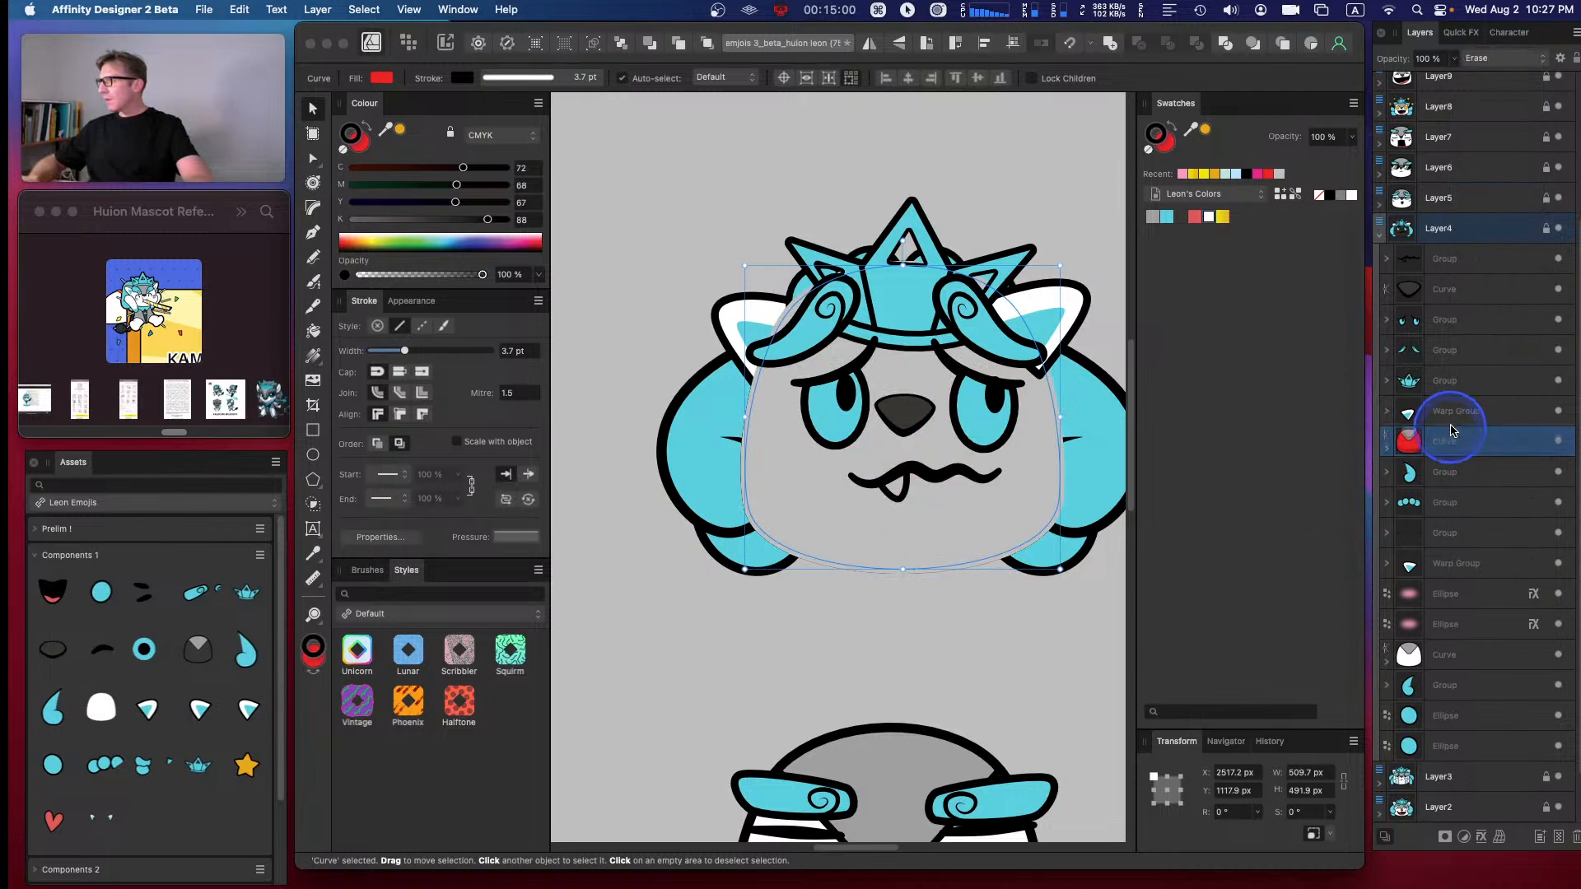
drag(1464, 398, 1457, 416)
- Group the red erase curve with the right ear's warp group and expand the new group
key(Caps_Lock)
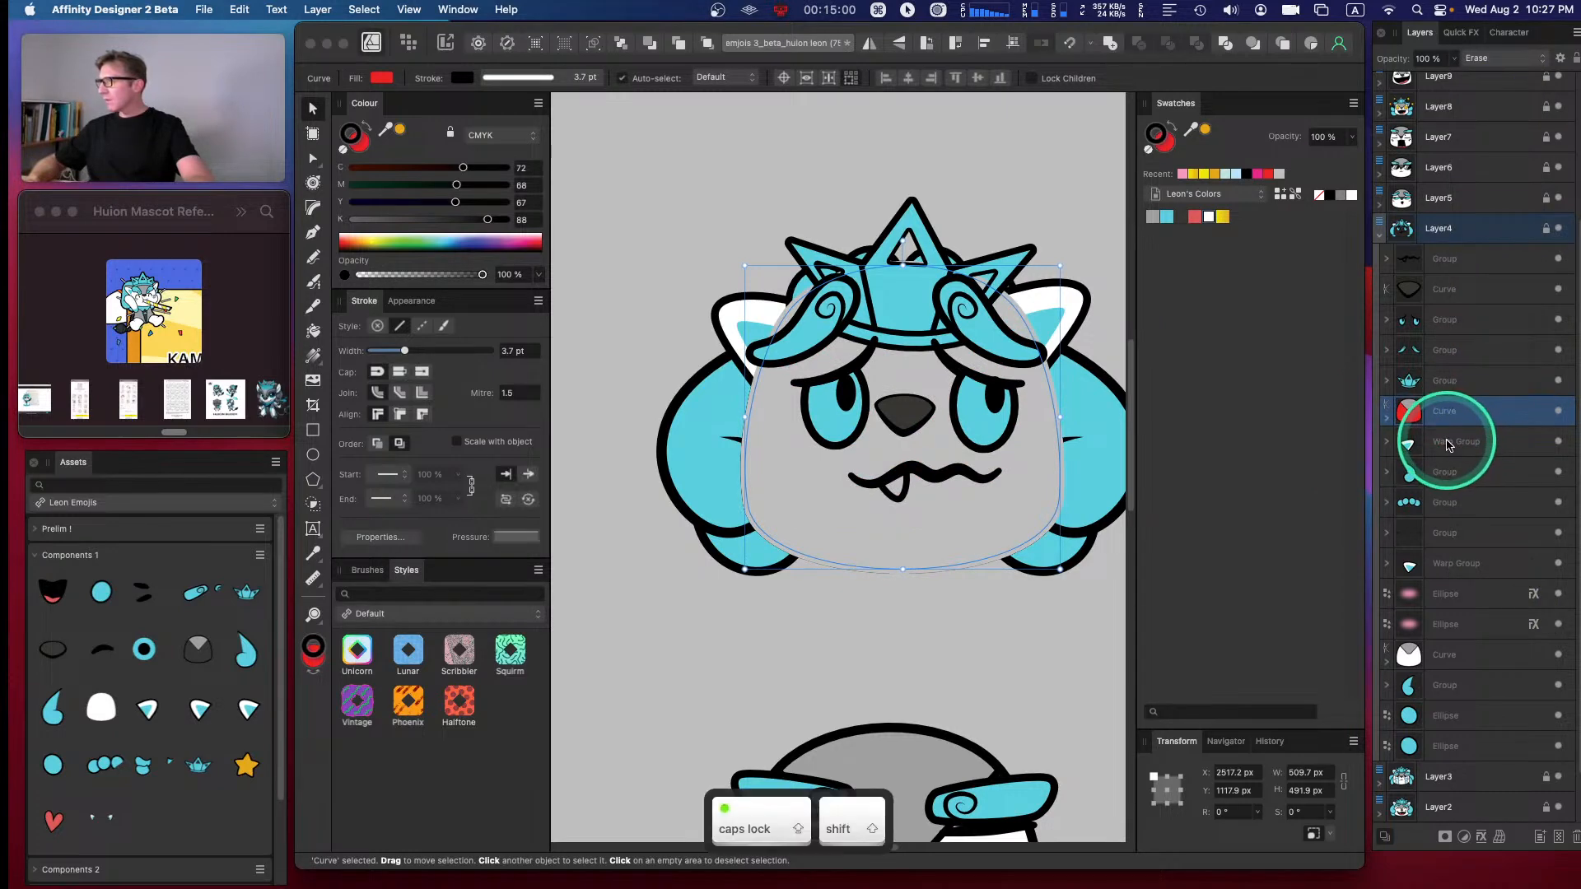
shift+click(1454, 436)
key(super)
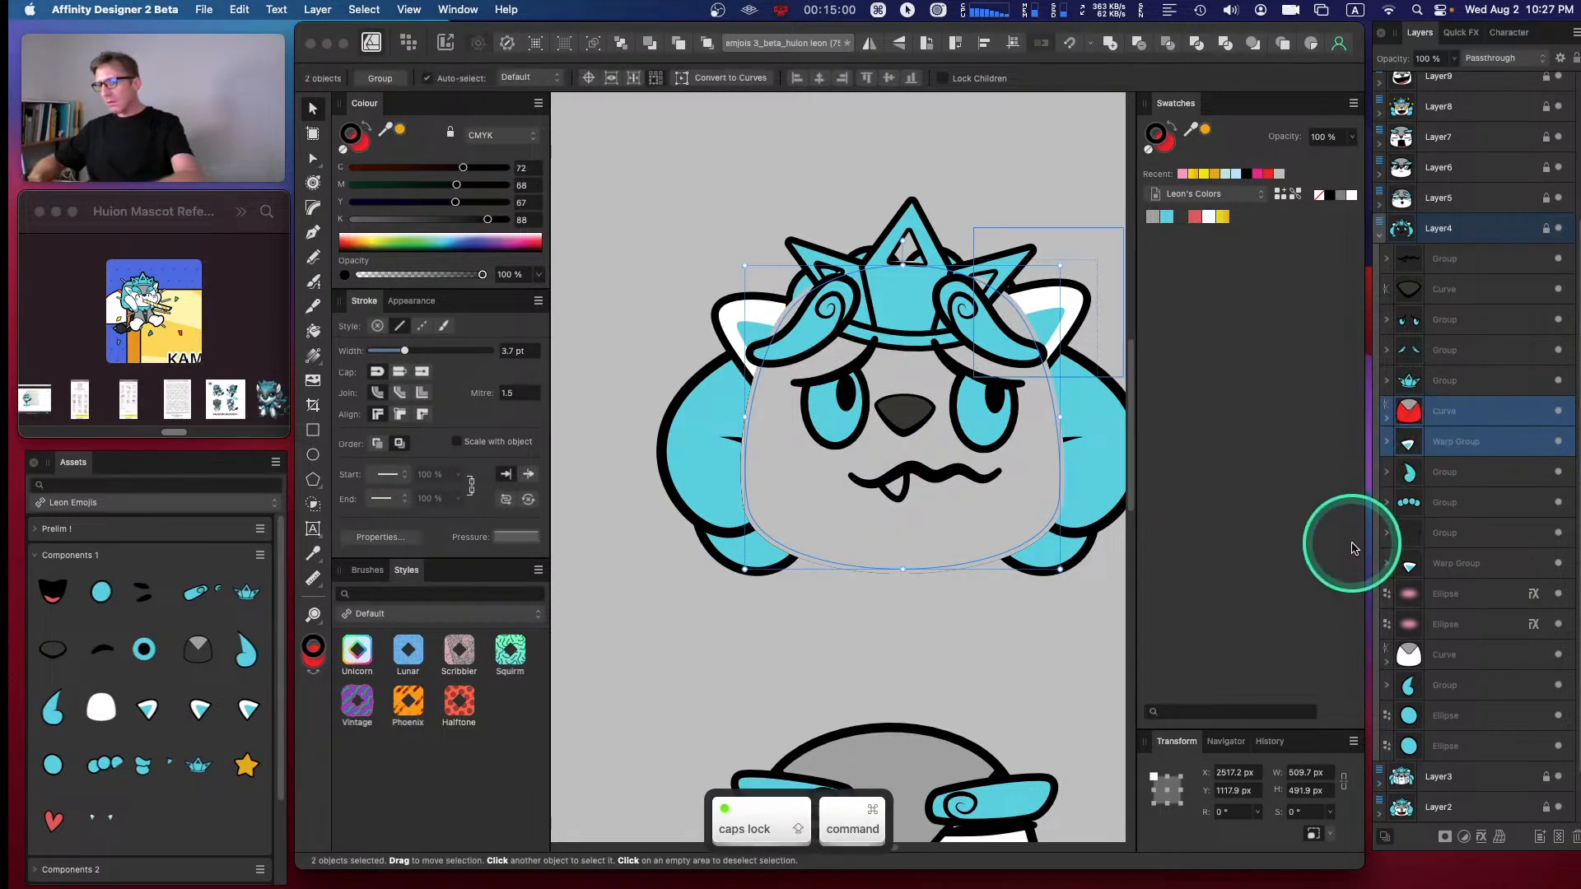
key(super+g)
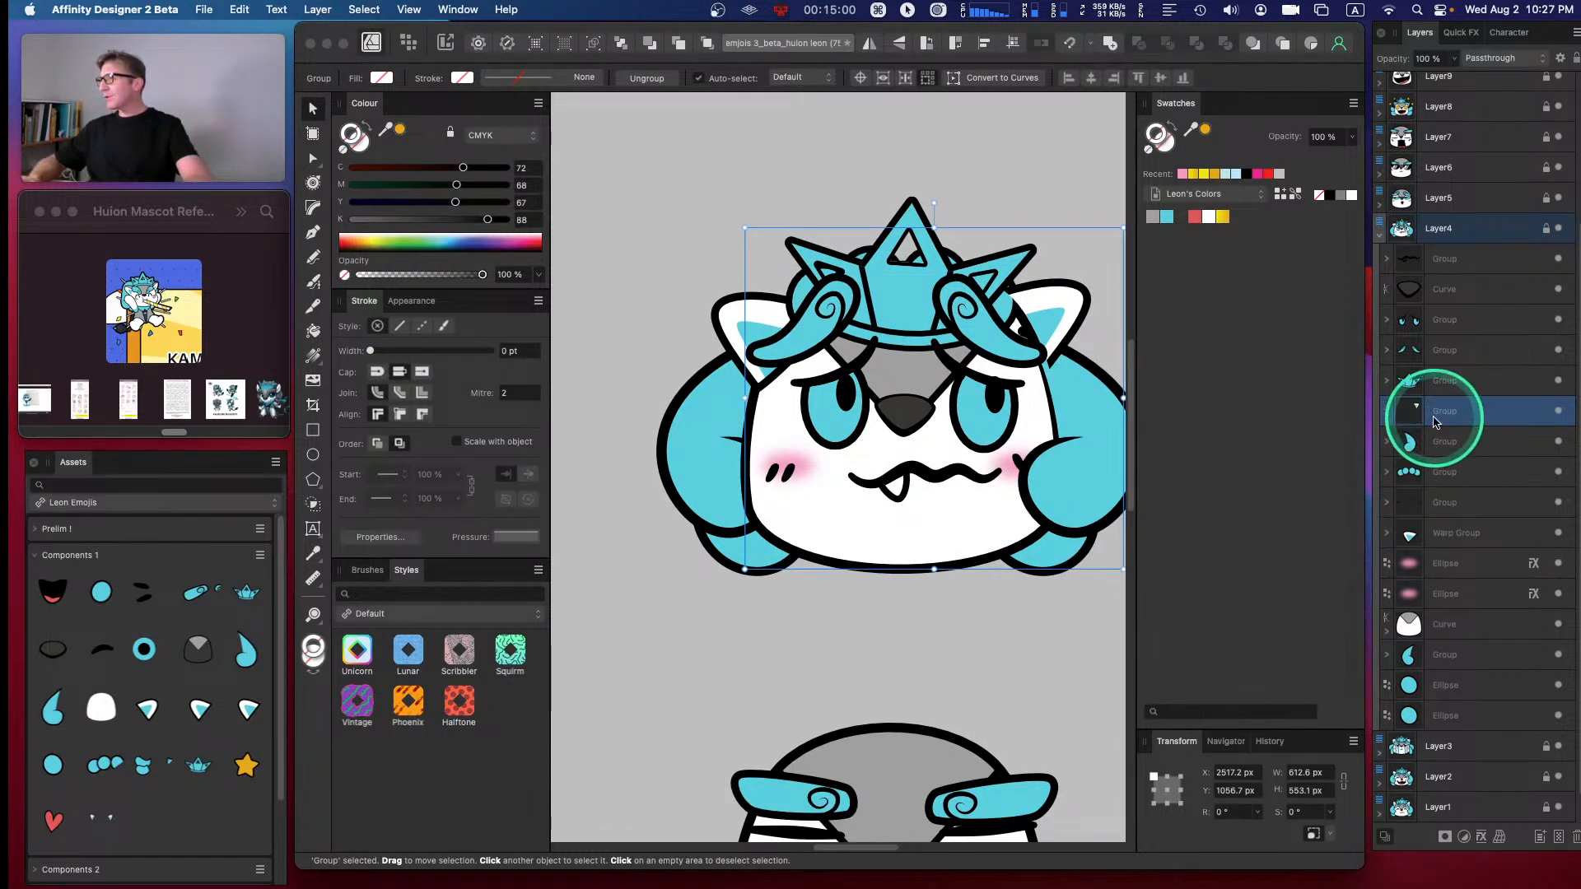
click(1387, 416)
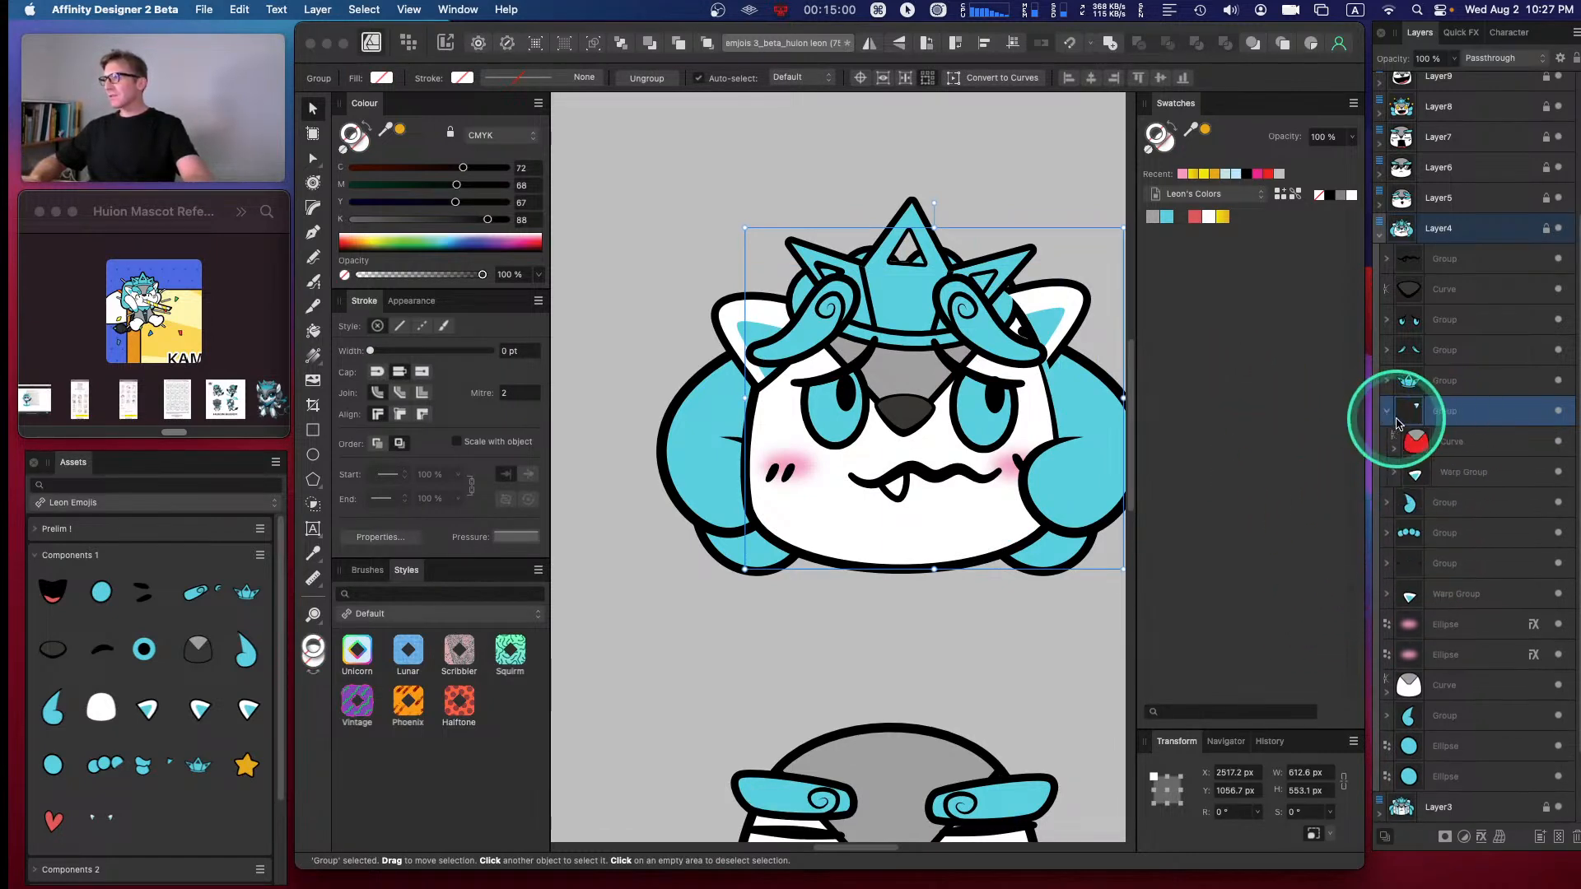
- Delete the grey forehead shape nested inside the red erase curve
click(1451, 449)
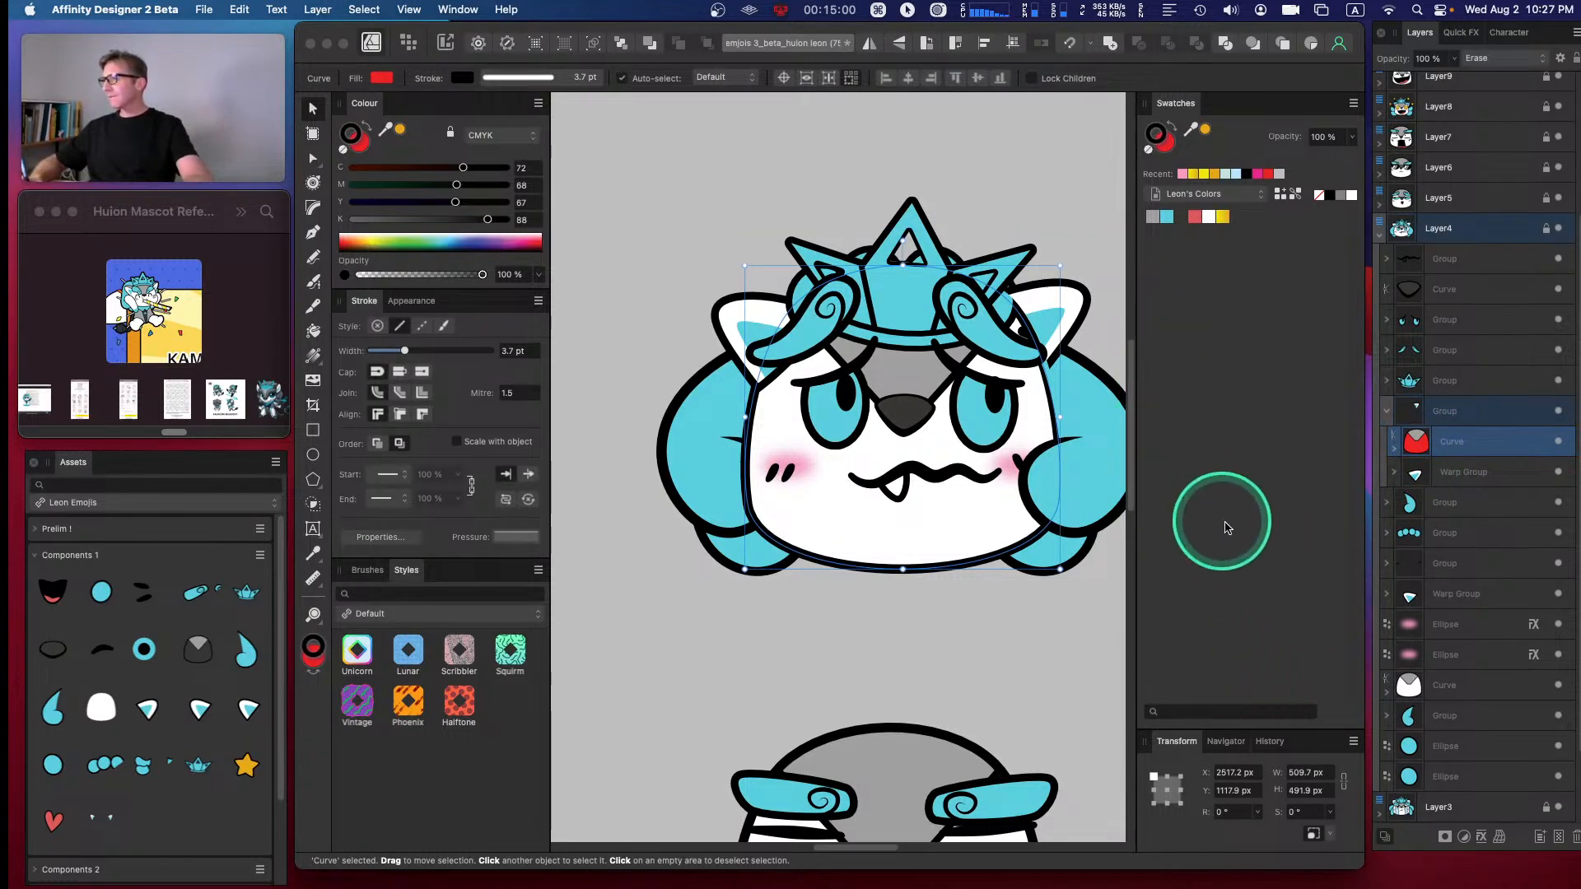
click(1395, 453)
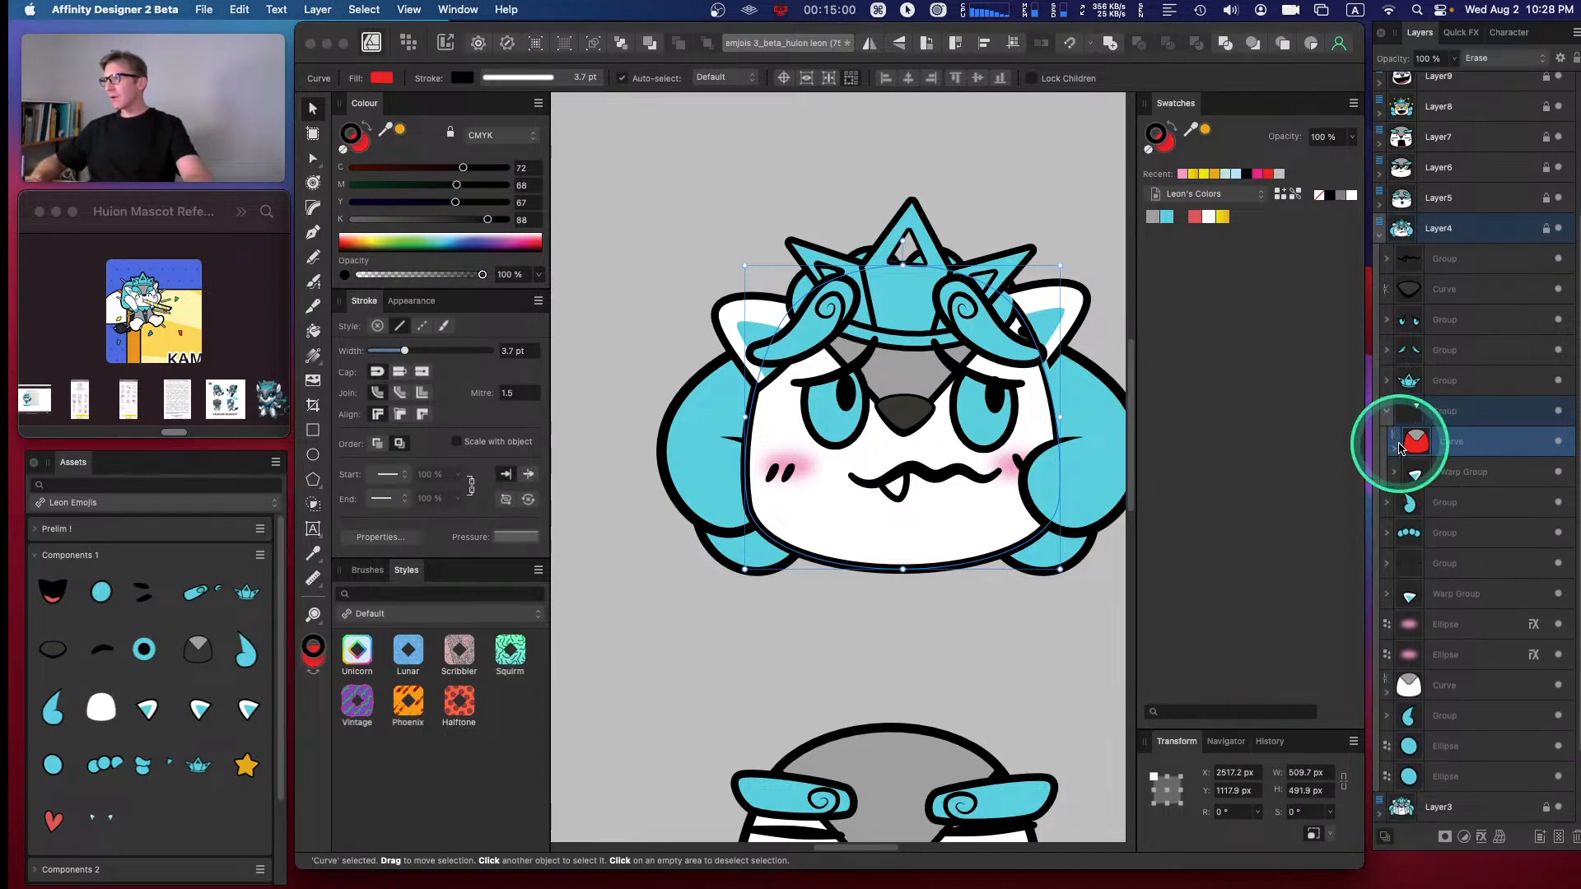
click(1432, 461)
key(BackSpace)
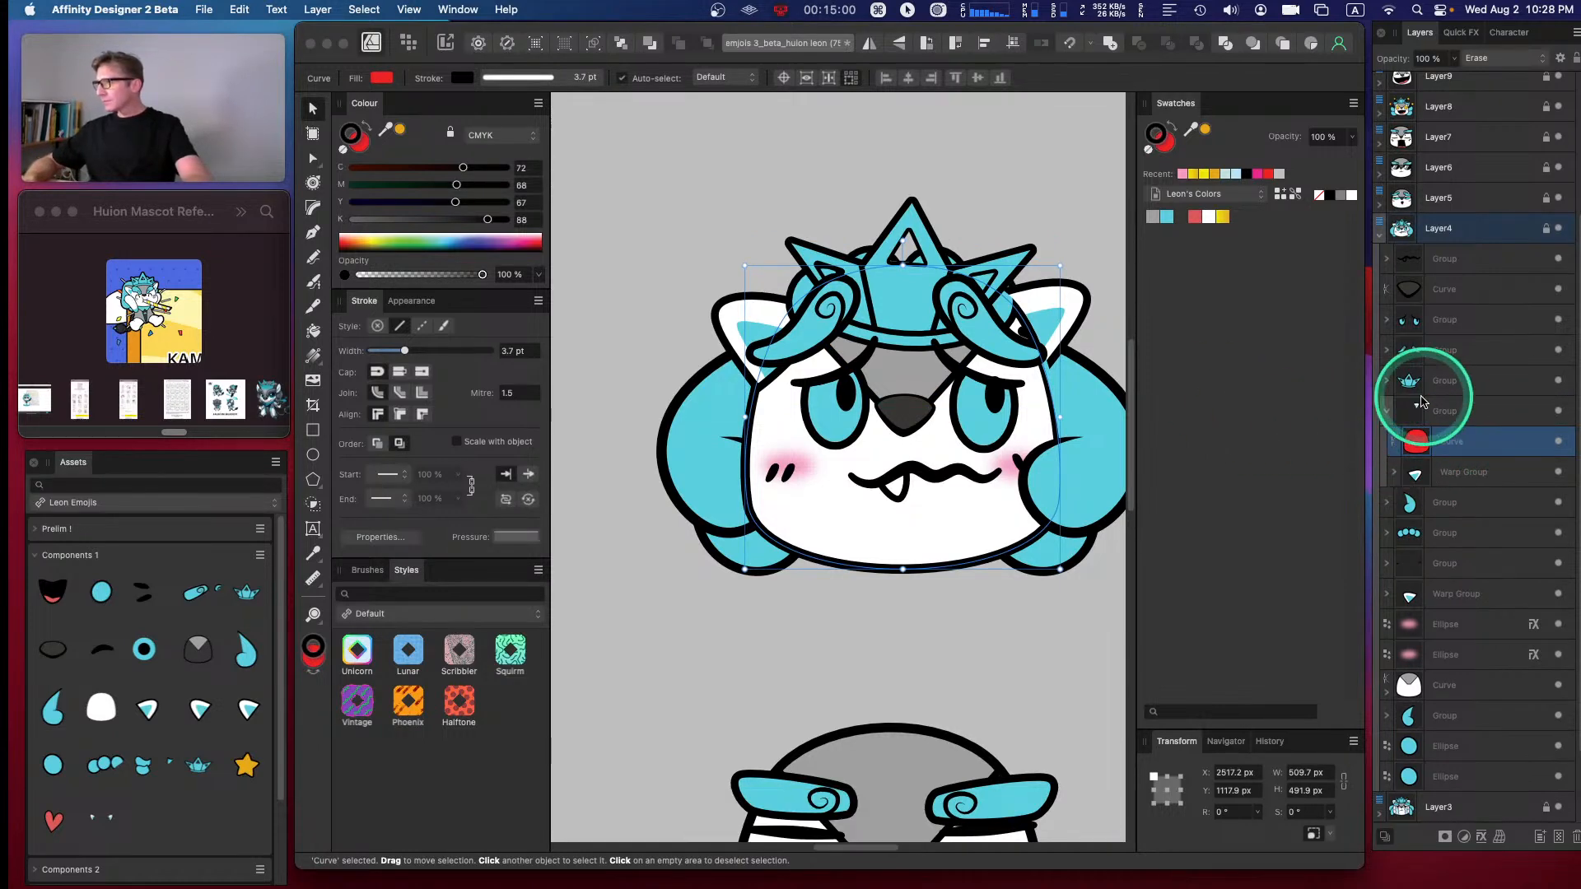
click(1422, 474)
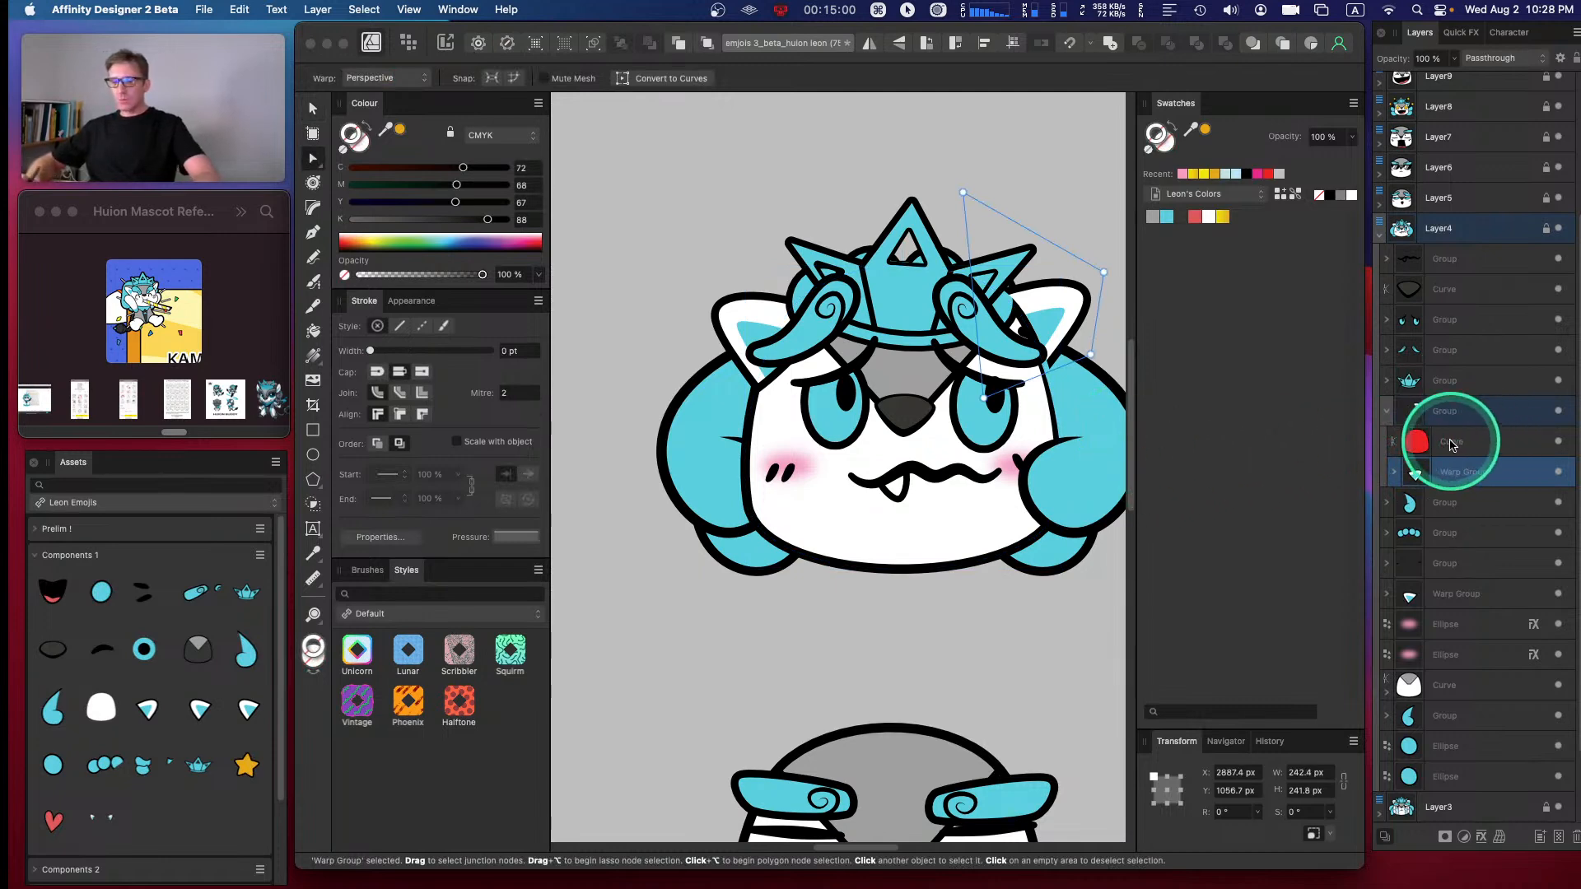
key(super+Return)
key(super+z)
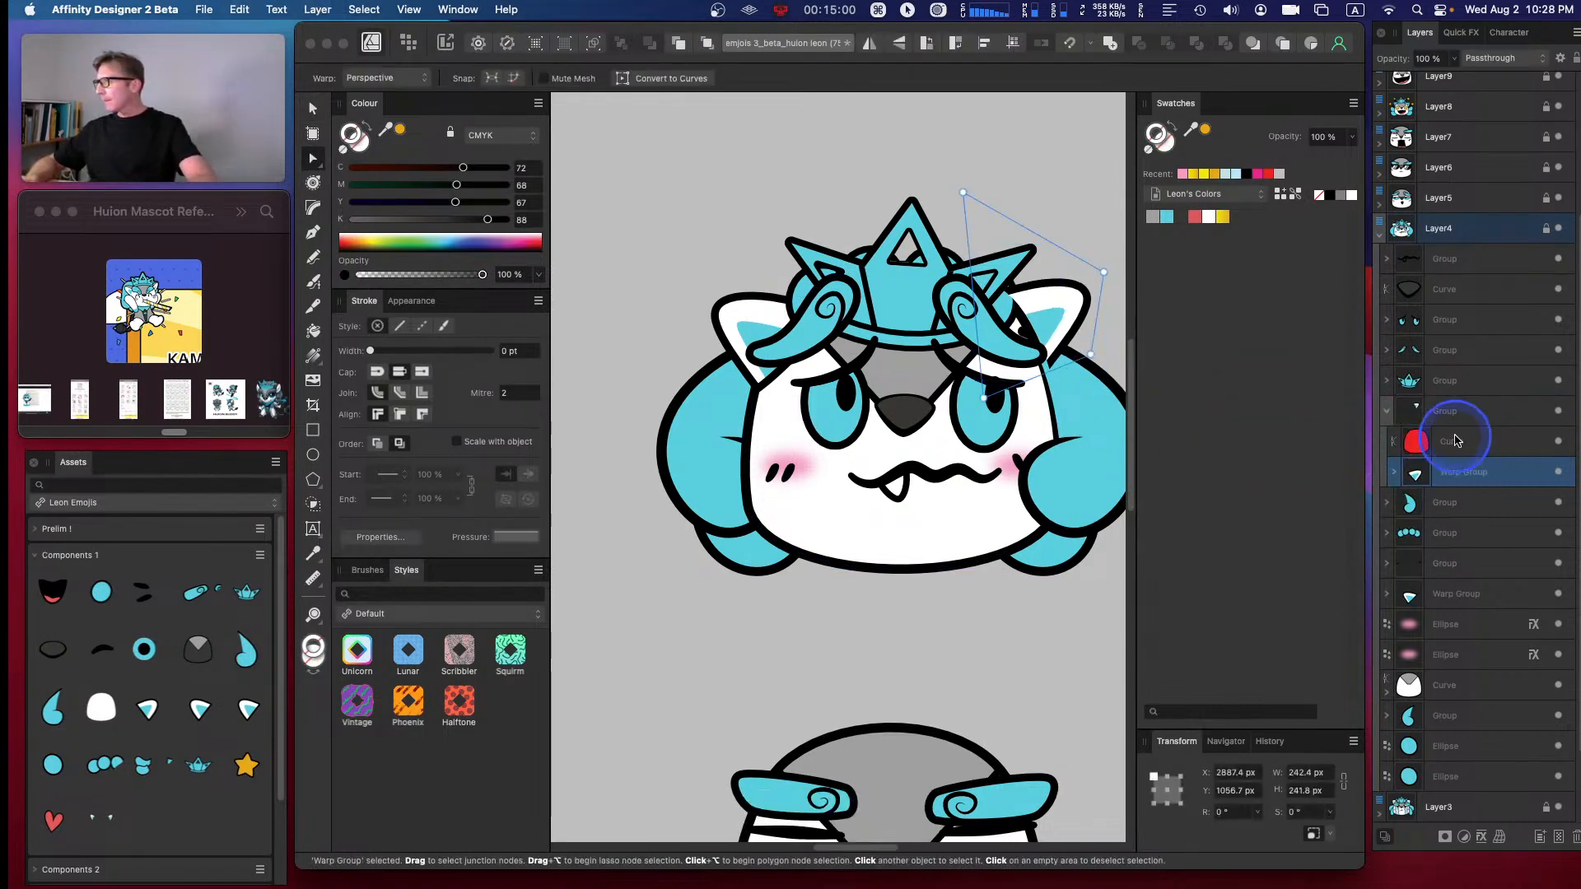
- Remove the stroke from the red erase curve in the right ear's group, and deselect it
click(1455, 442)
click(1149, 149)
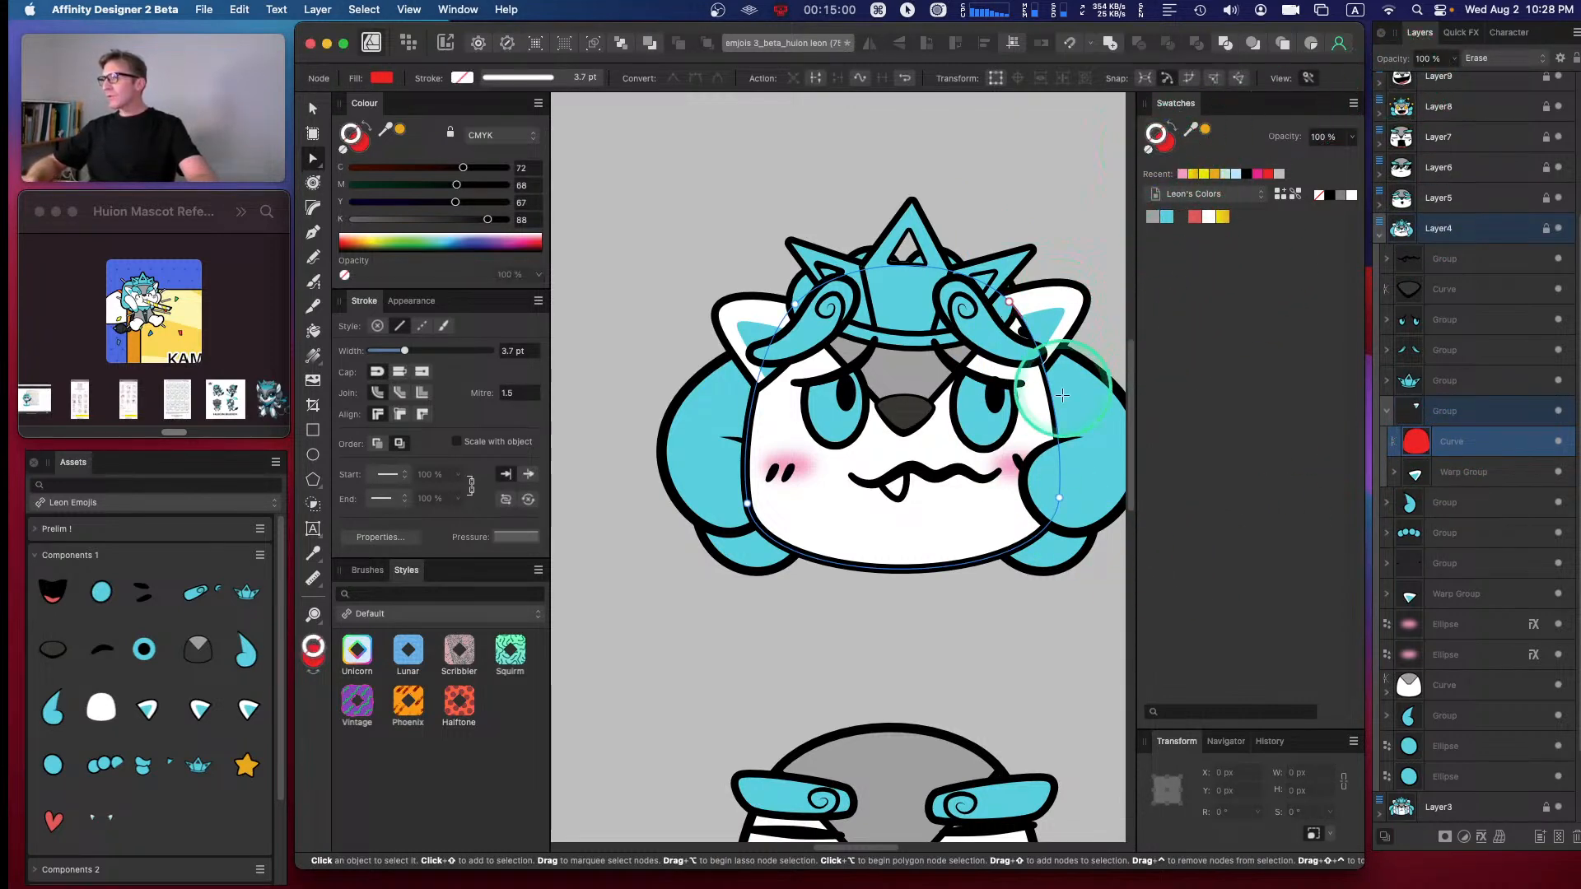
click(1079, 234)
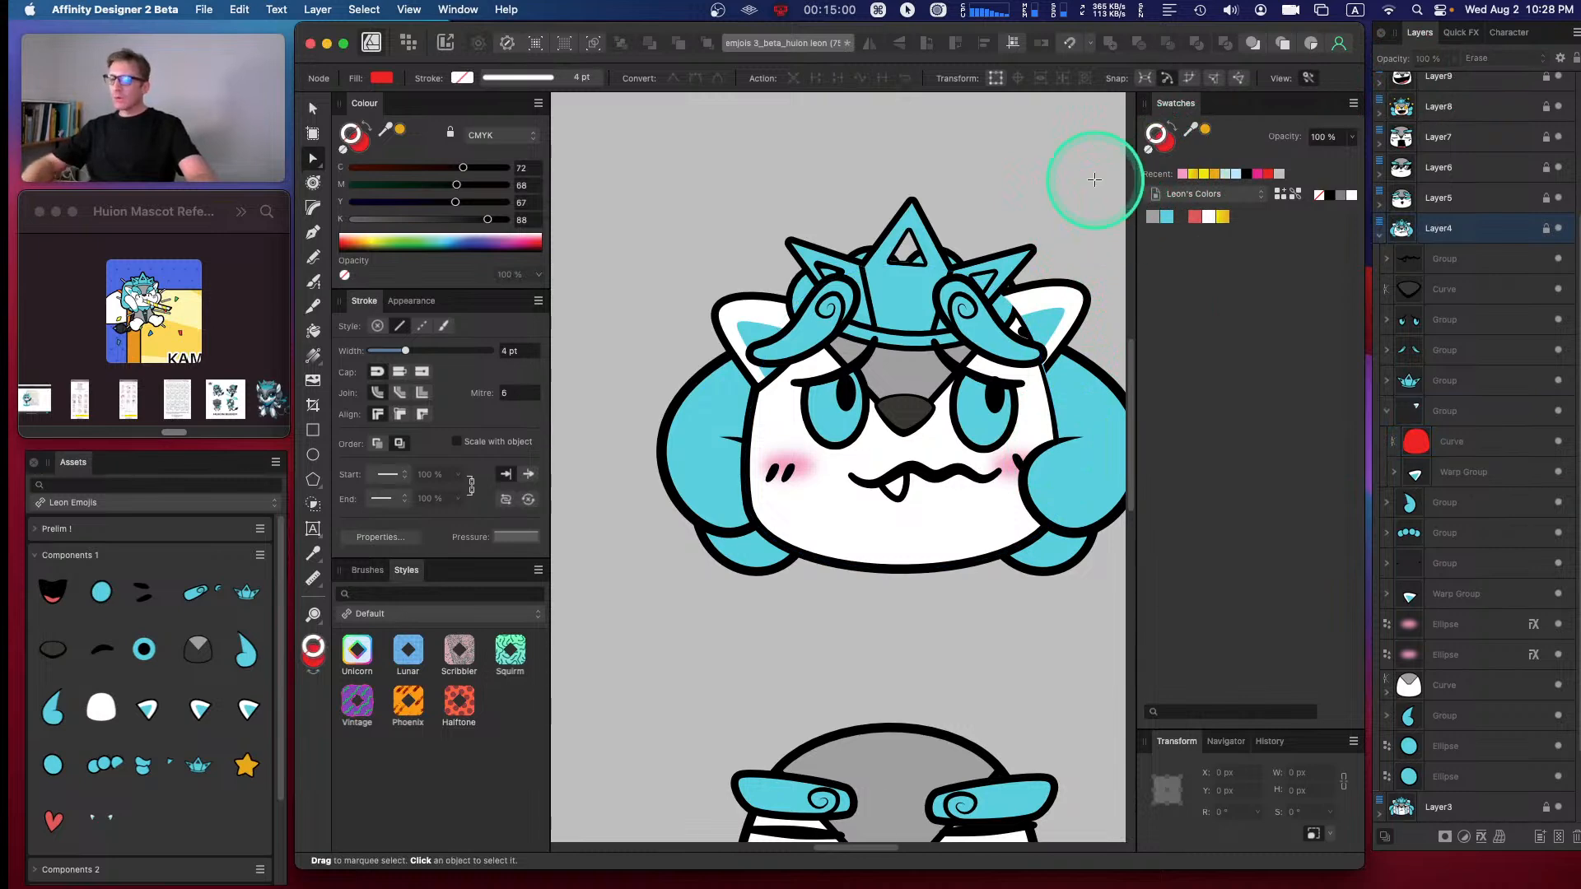
key(super+equal)
key(super+equal)
key(space)
drag(1079, 268, 643, 549)
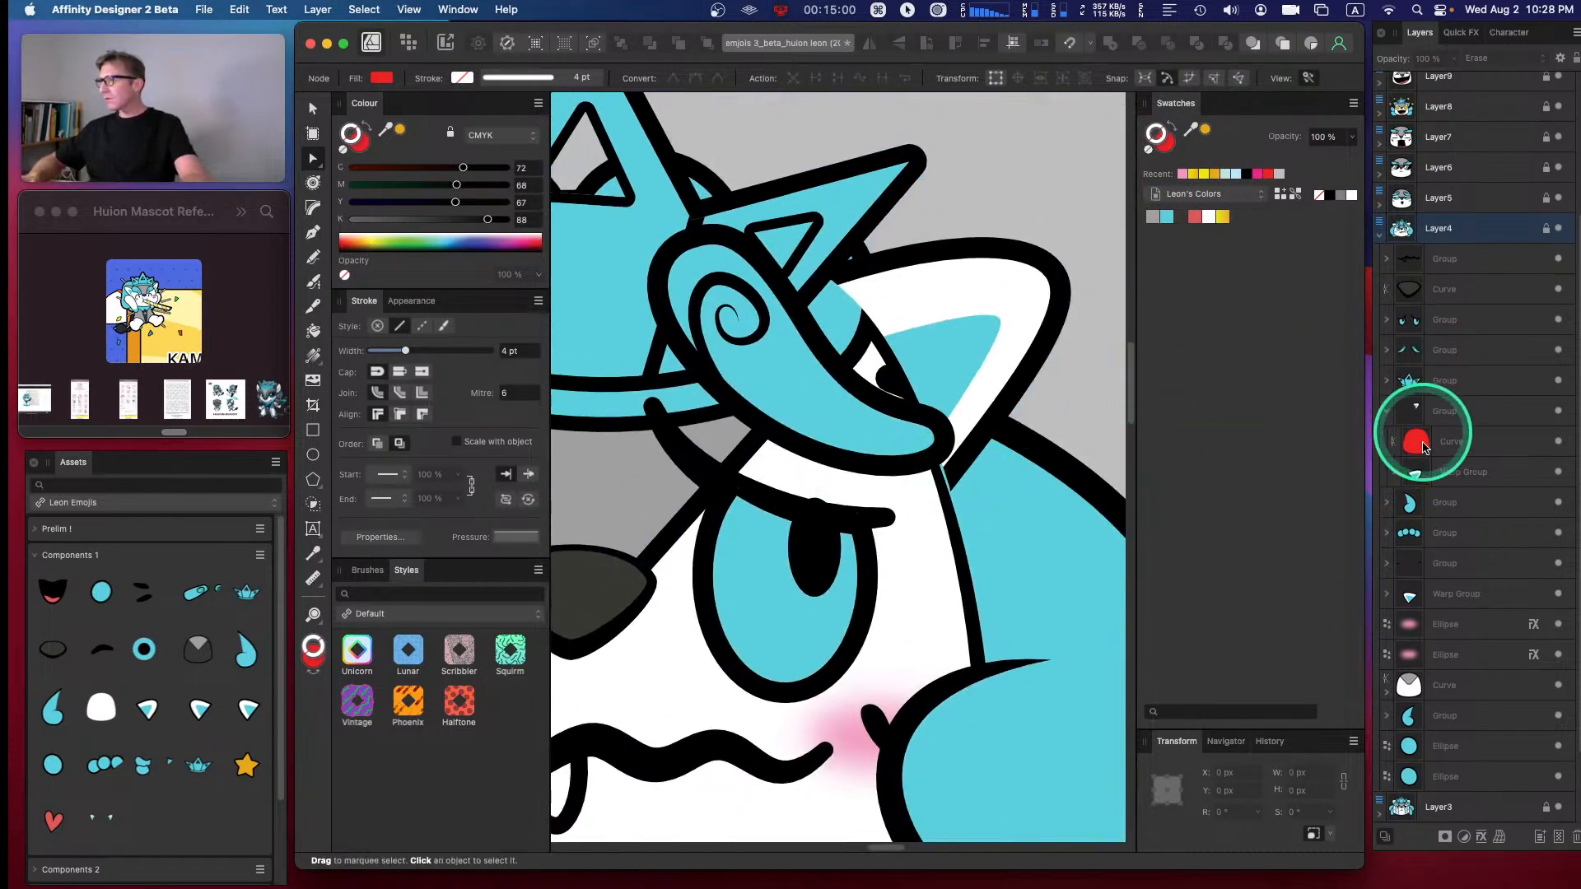
- Adjust the lower inner corner of the right ear's perspective warp and collapse the ear's masked group
click(1453, 472)
drag(784, 557, 753, 564)
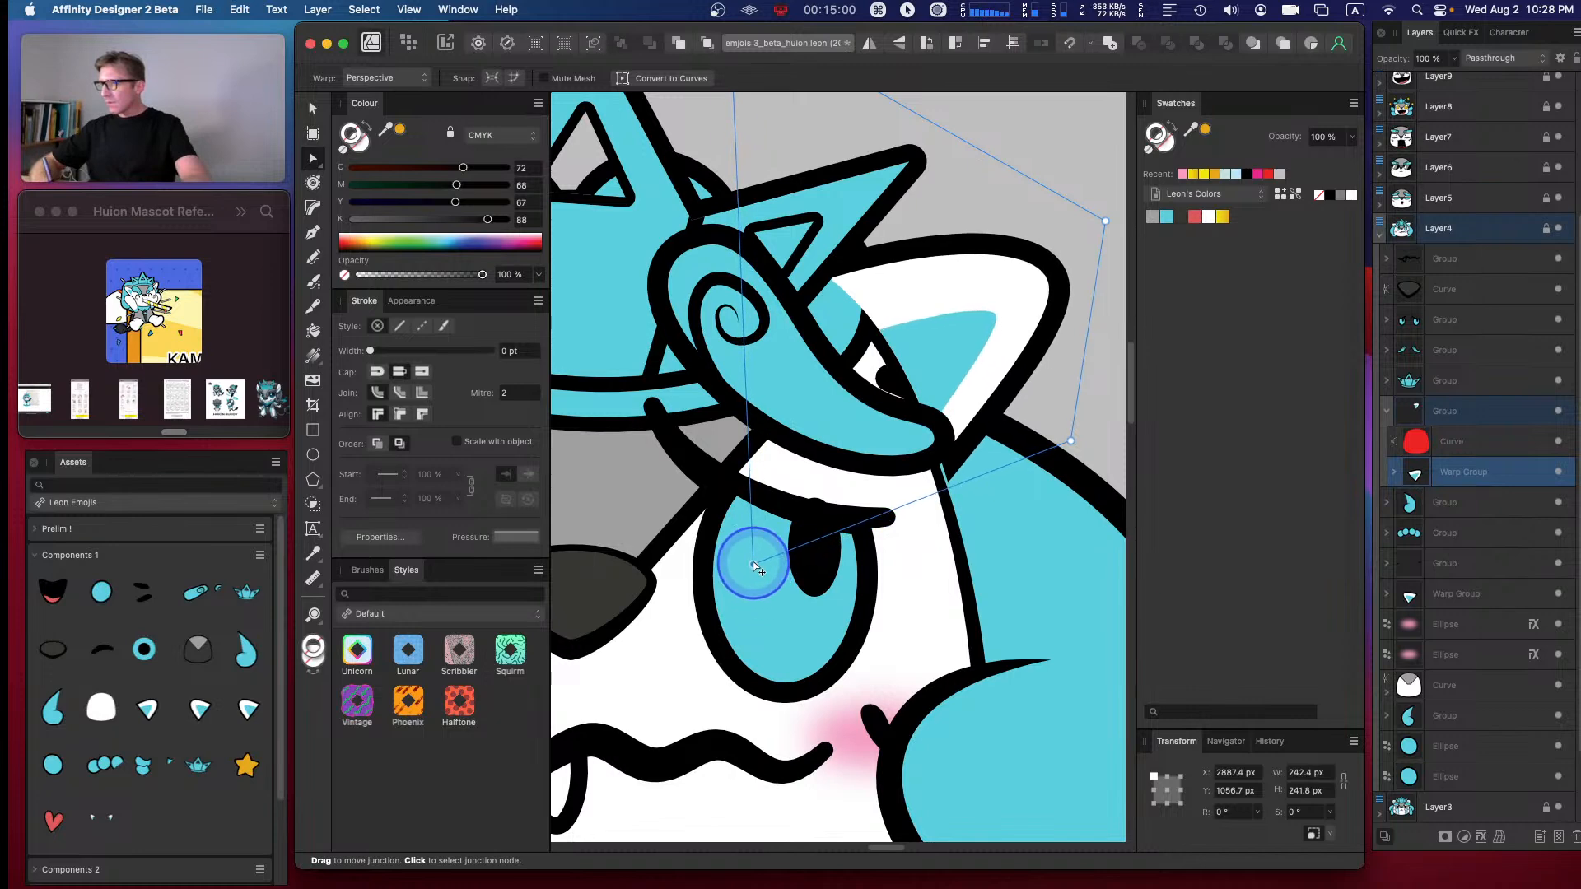
click(1436, 443)
click(1452, 443)
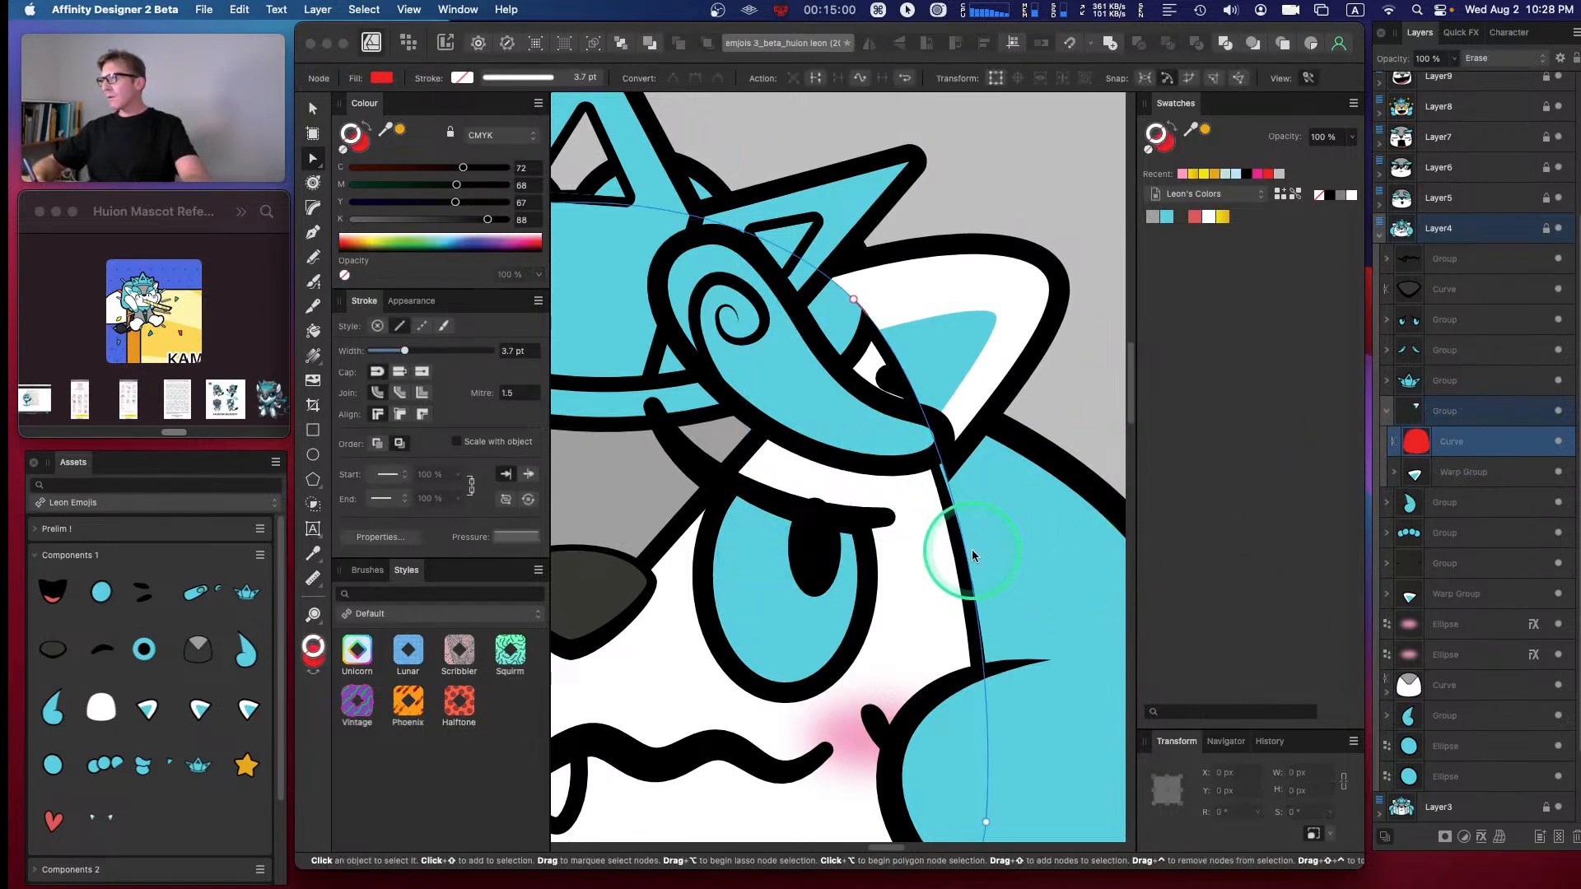
click(1390, 412)
- Raise the hair tufts group in the stacking order to sit directly below the crown and above the right ear's group
click(1445, 380)
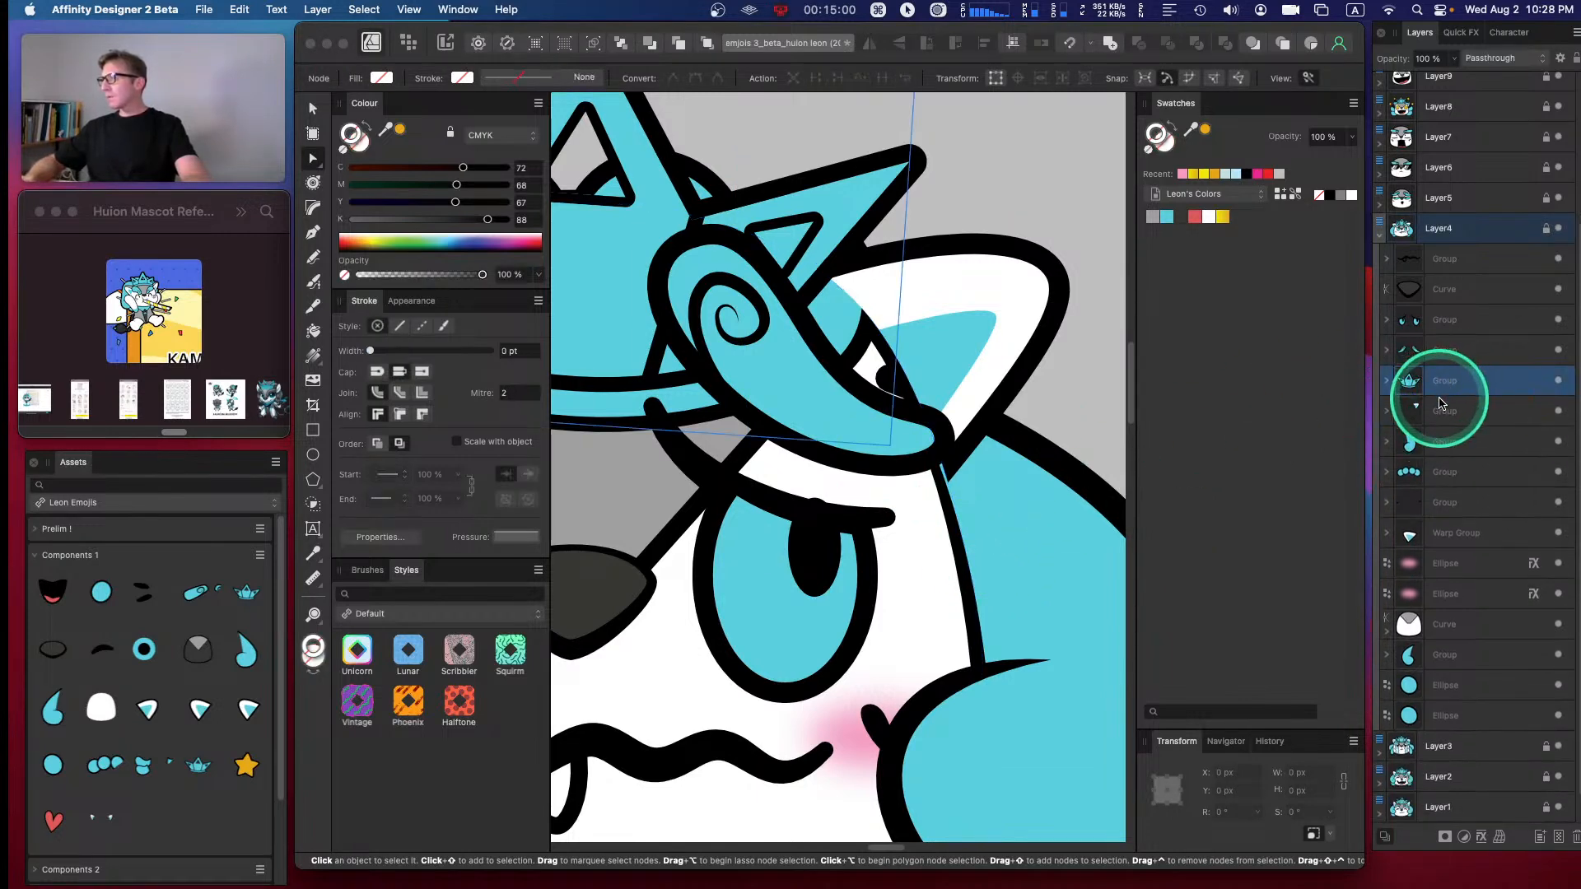
click(1439, 468)
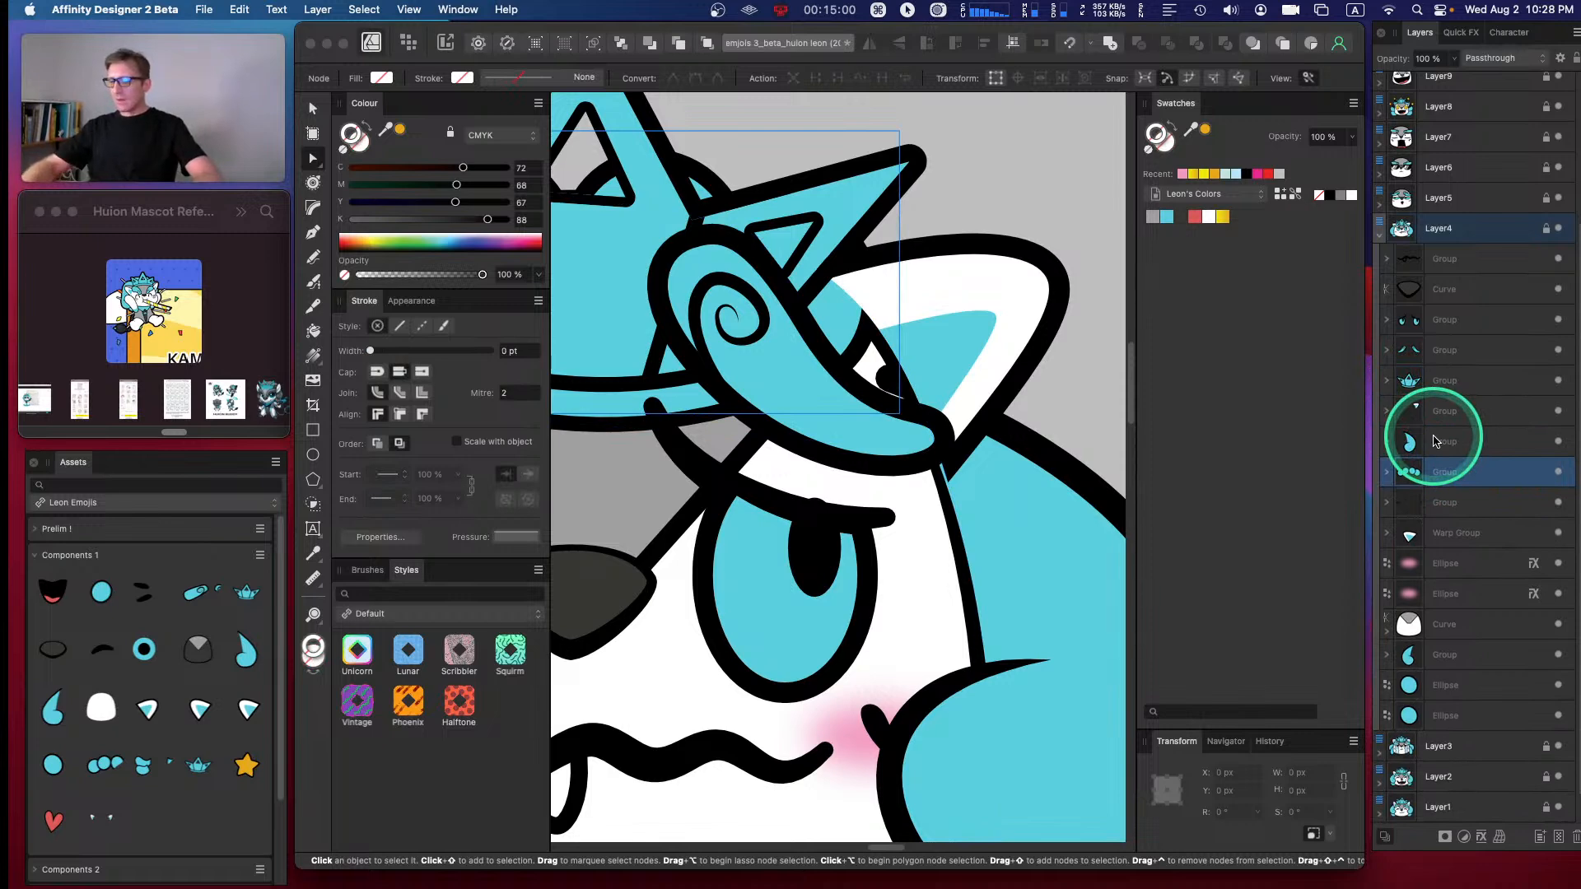
key(super+bracketright)
key(super+bracketright)
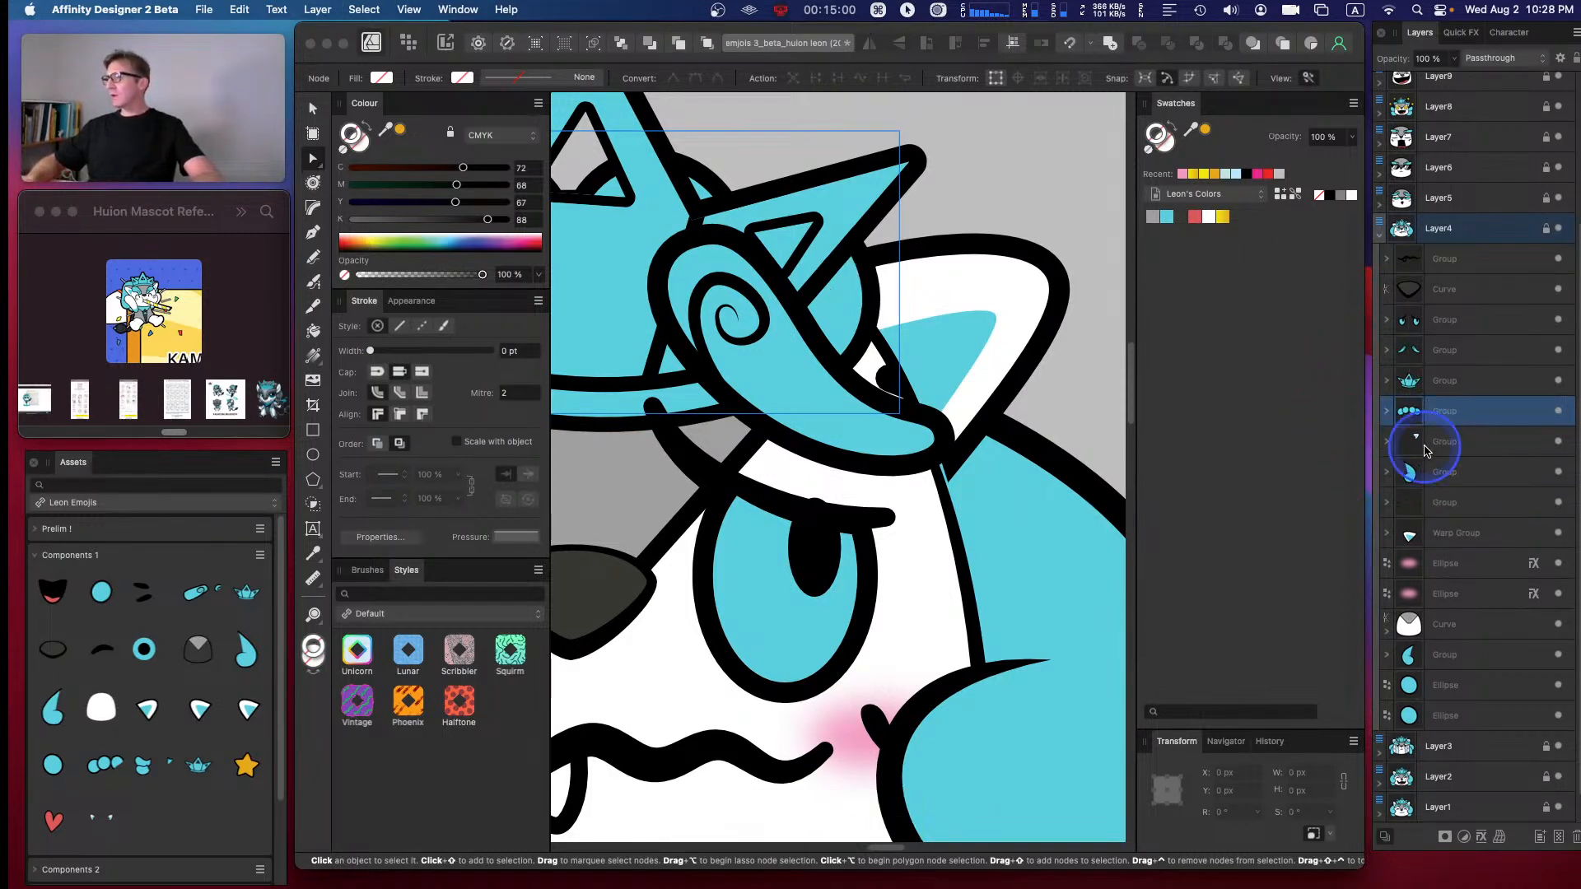
- Send the left ear's warp group backward until it sits directly beneath the white face curve, and deselect it
click(1412, 441)
key(space)
drag(882, 582, 946, 593)
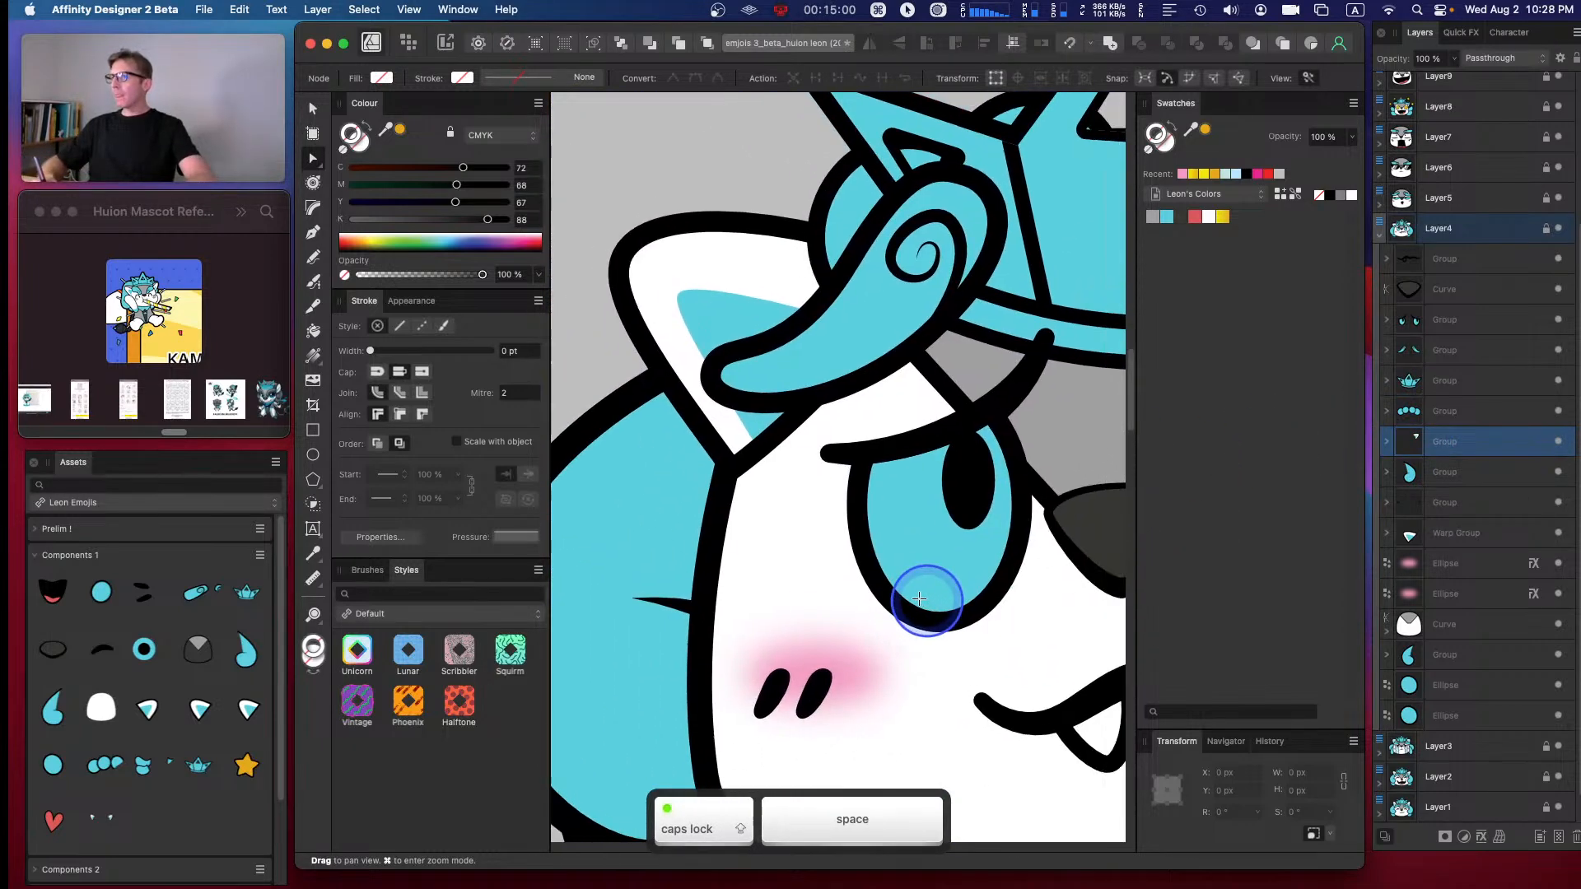
click(1457, 533)
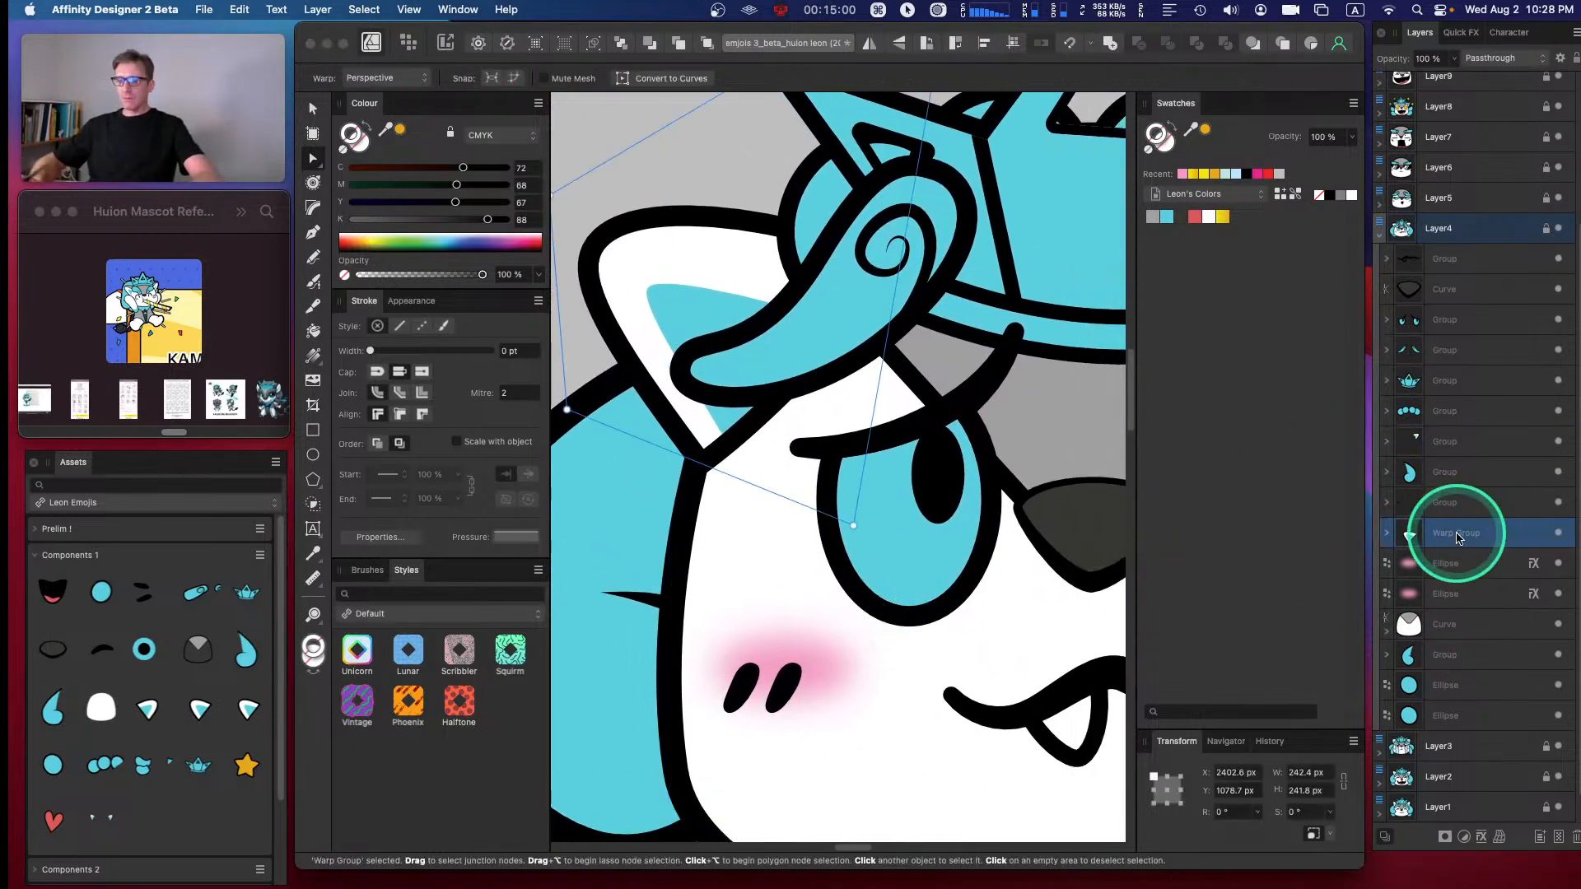
key(super+bracketleft)
key(super+bracketleft)
key(super+bracketleft)
key(super+bracketleft)
key(super+bracketright)
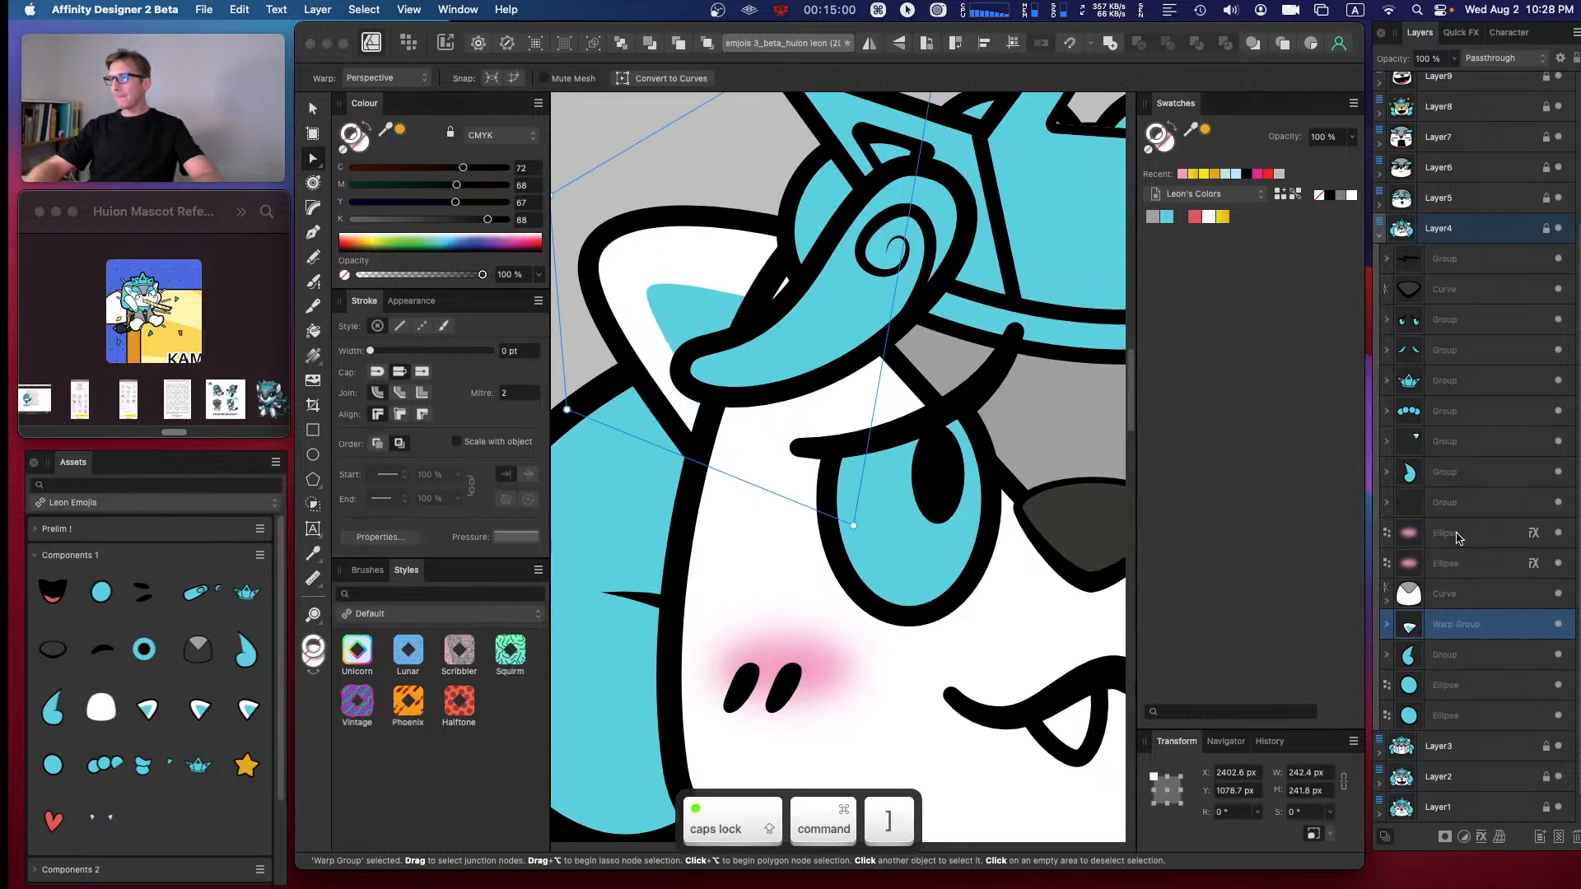
click(589, 144)
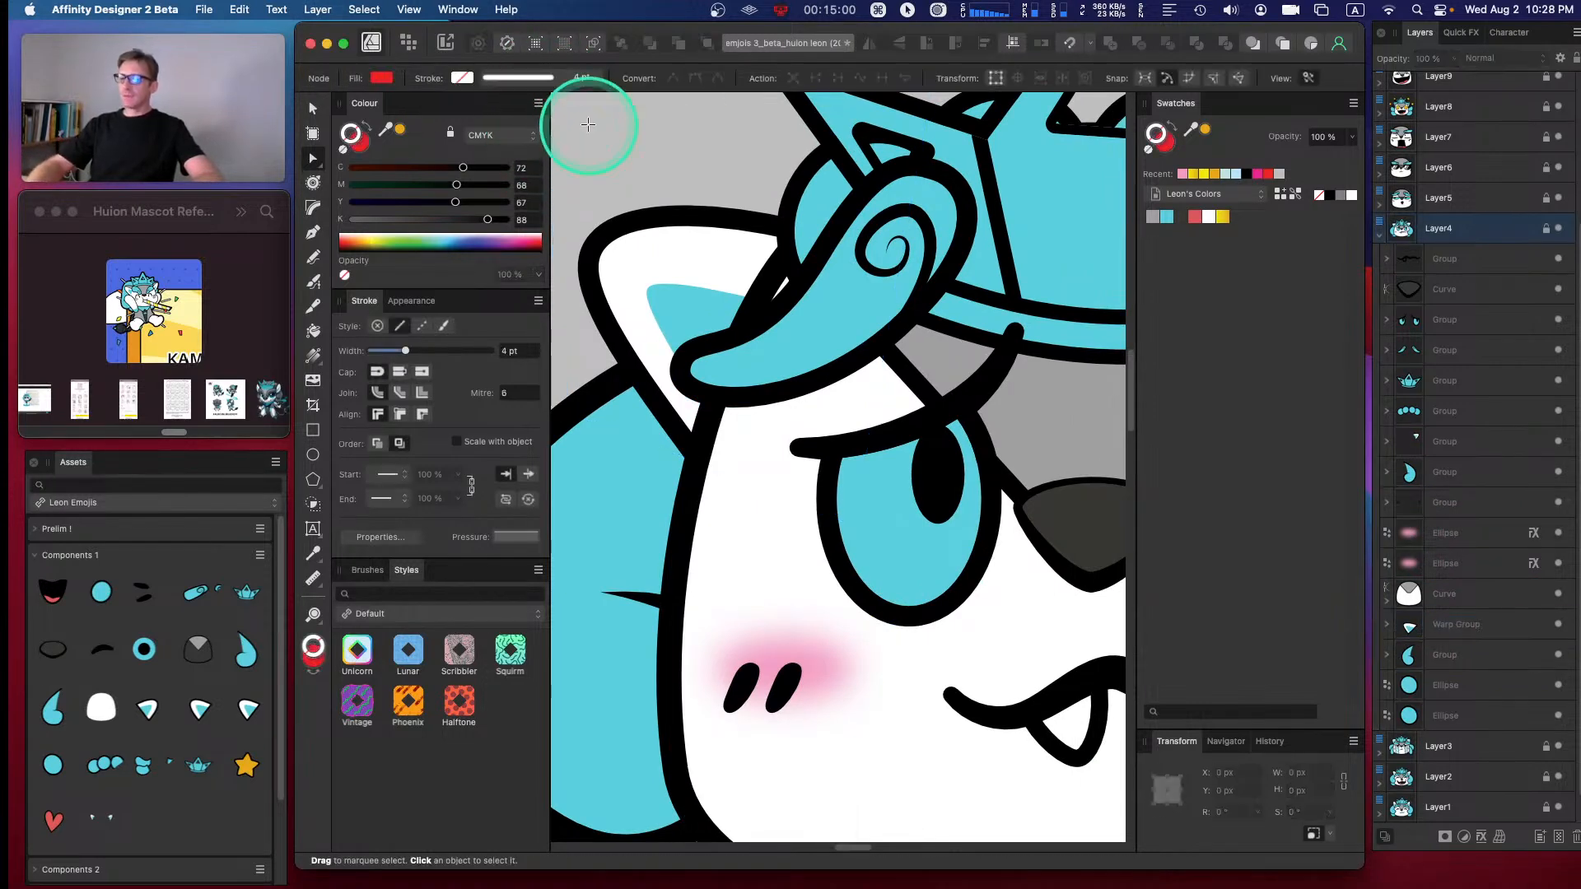
key(super+minus)
key(super+minus)
mouse_move(1023, 413)
mouse_down()
mouse_move(1013, 353)
mouse_move(1094, 310)
mouse_move(1013, 408)
mouse_up()
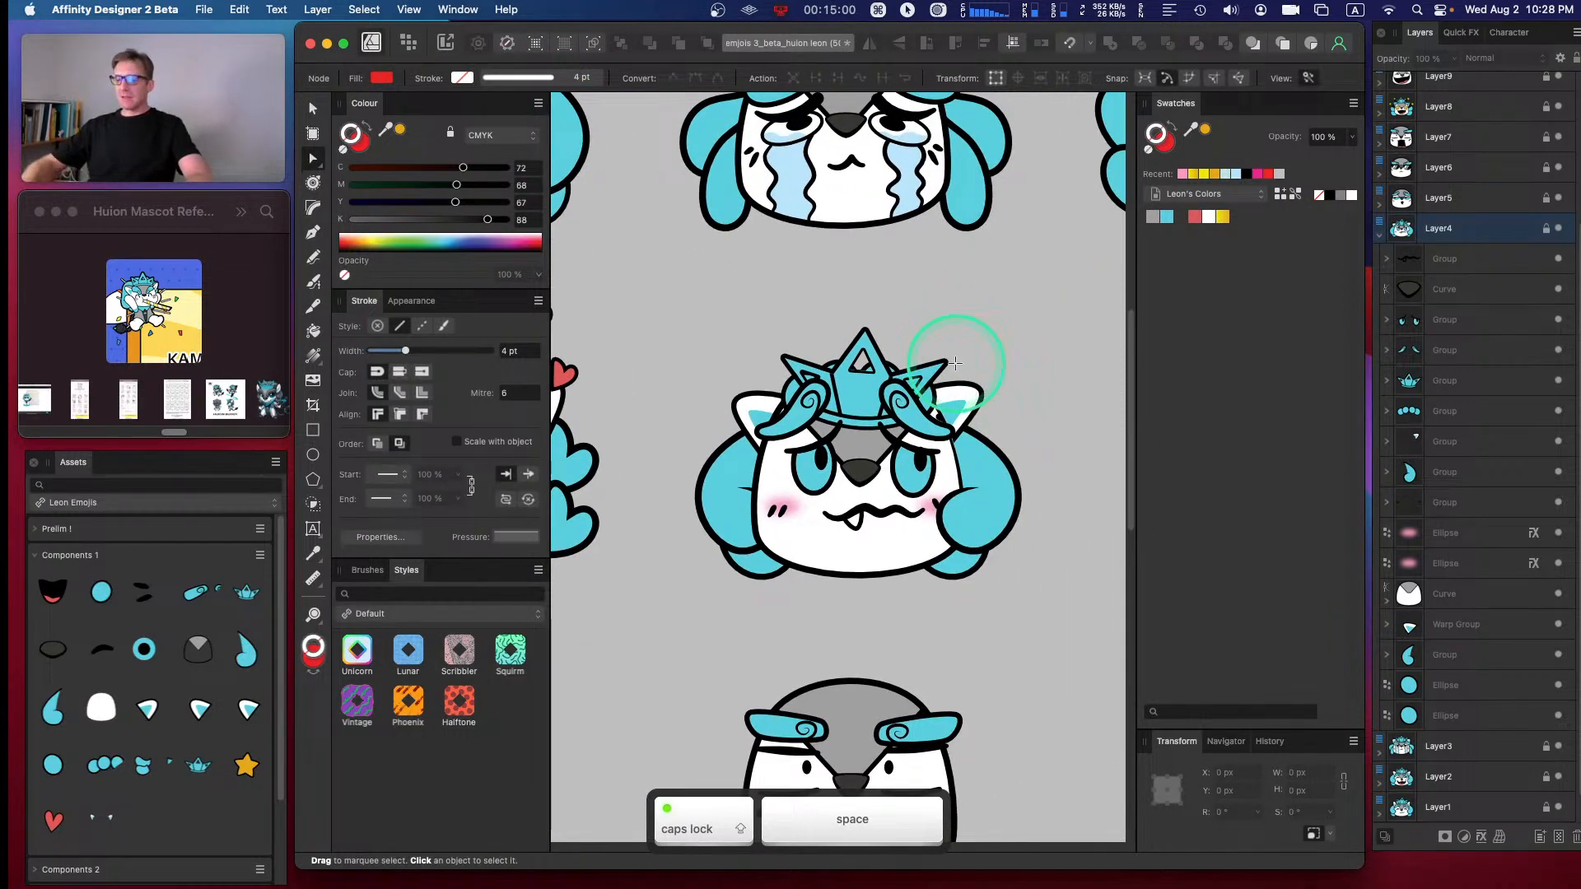
- Tag the right ear's masked group with the purple layer colour, and clear the selection
key(super+equal)
key(super+equal)
drag(1039, 306, 771, 453)
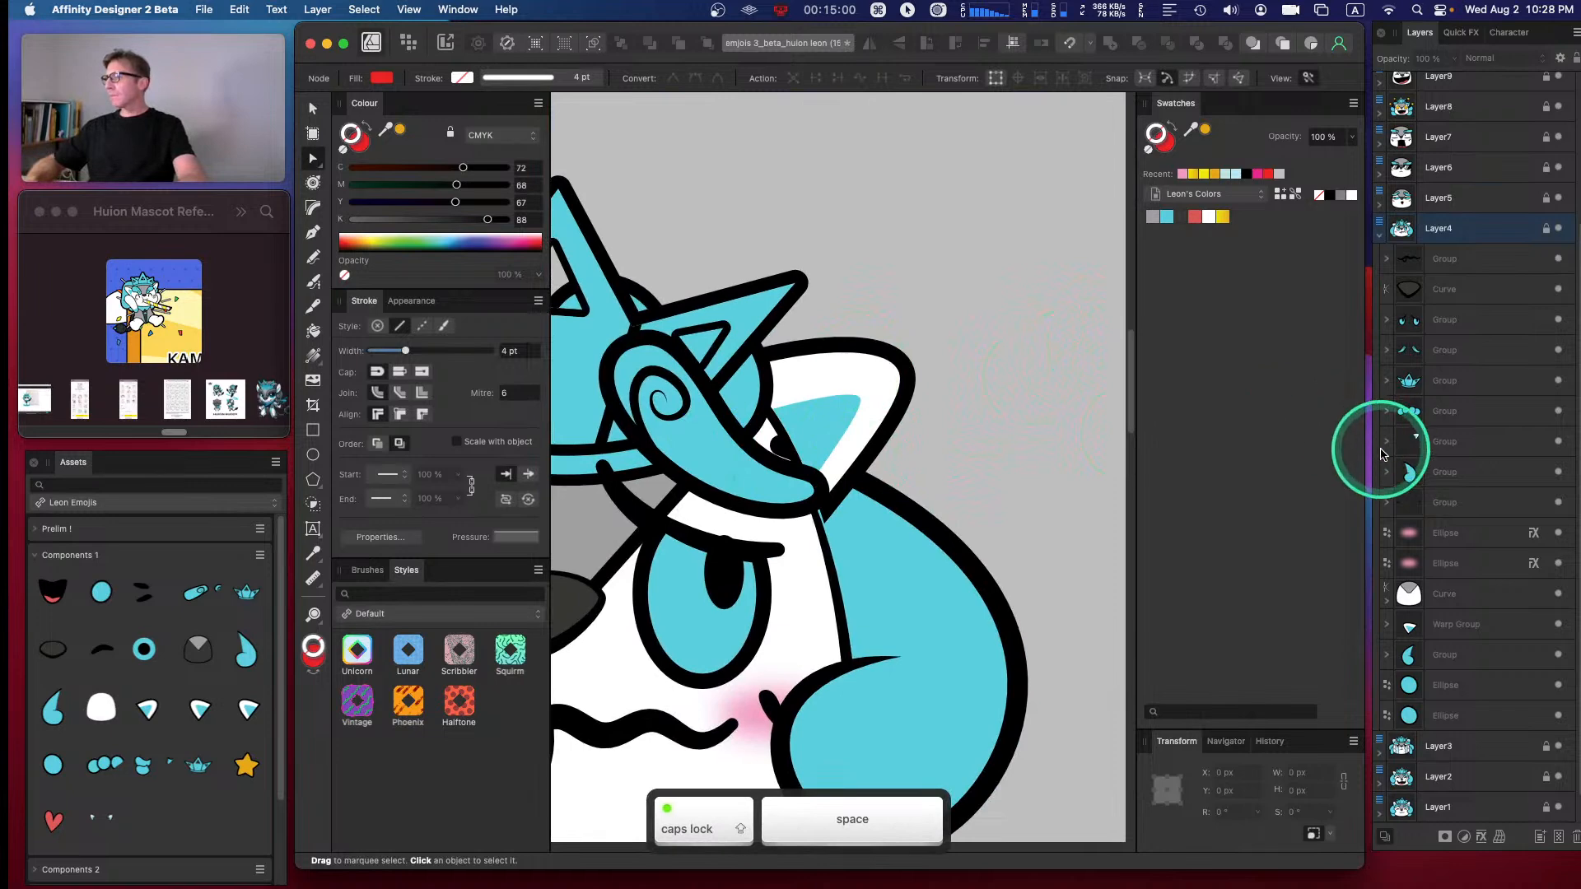
click(1443, 442)
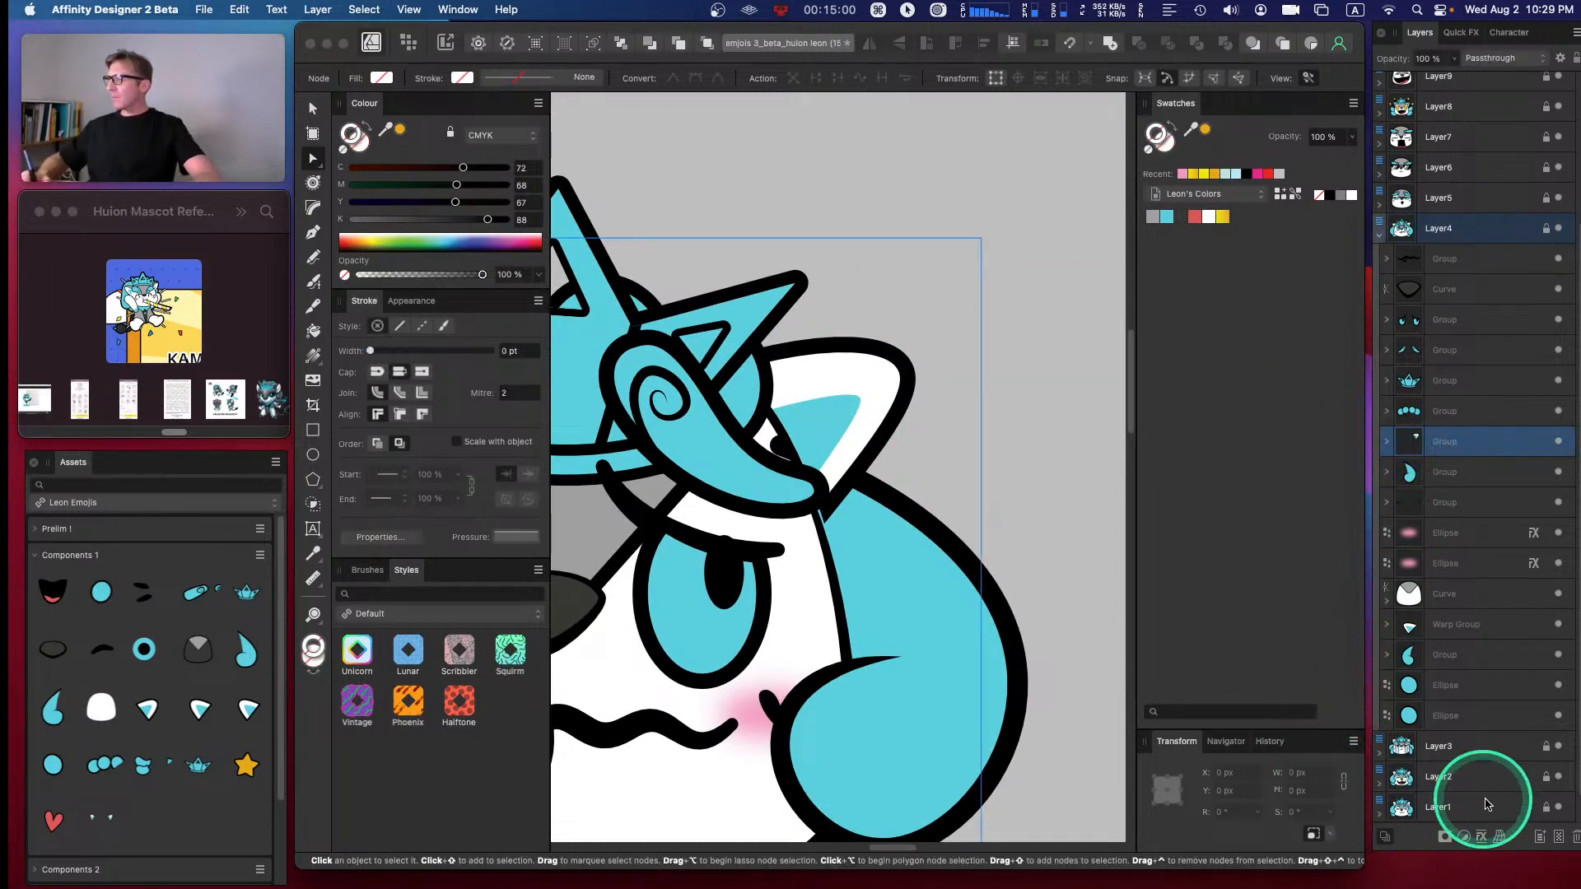
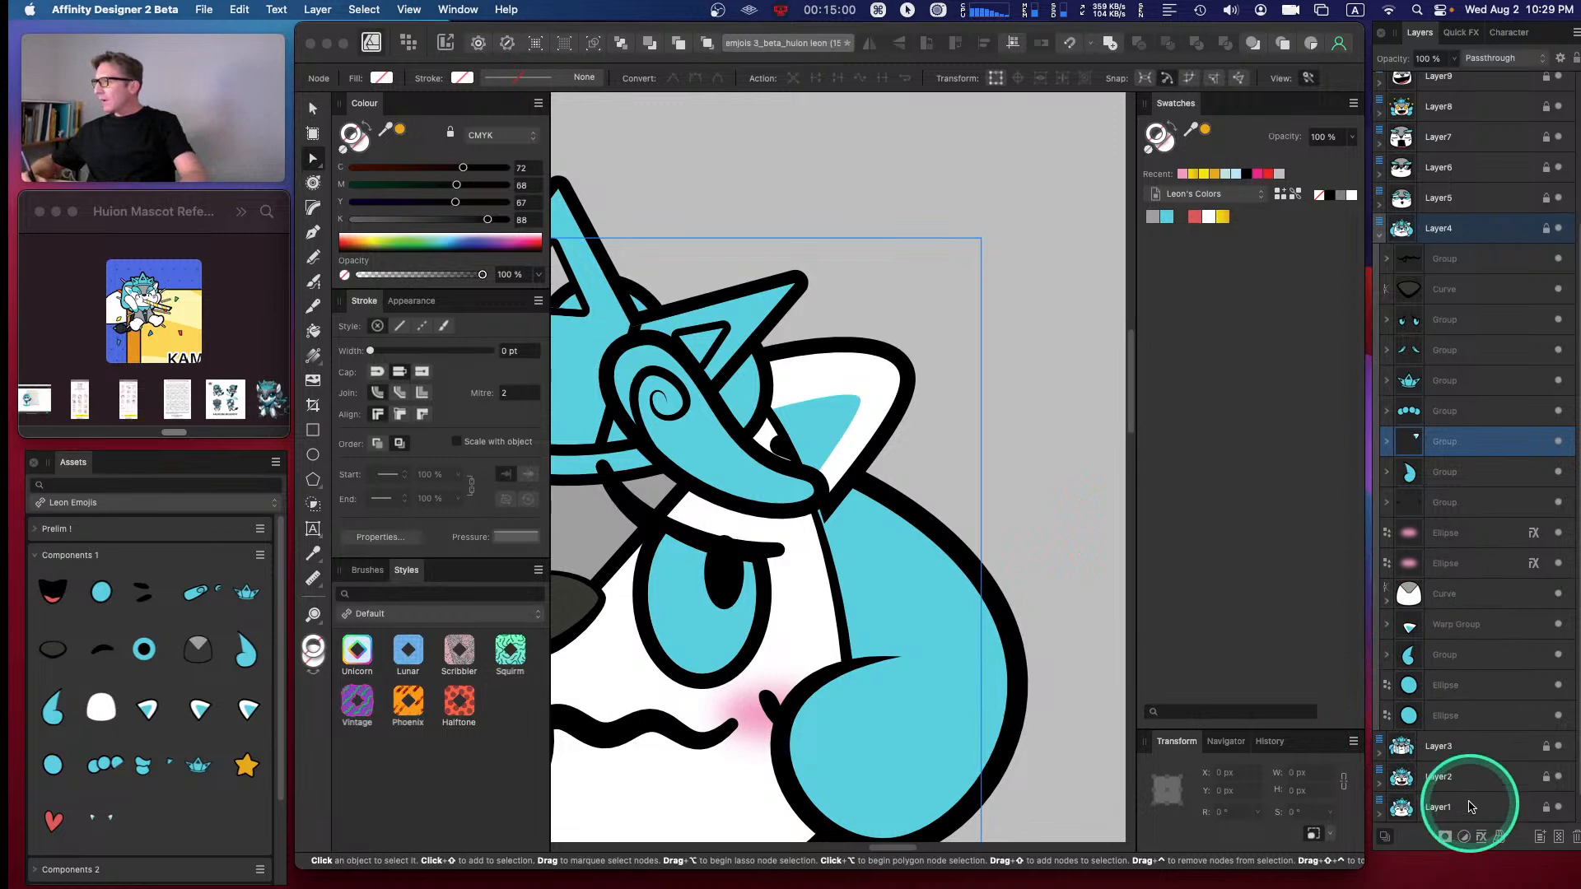
click(1560, 58)
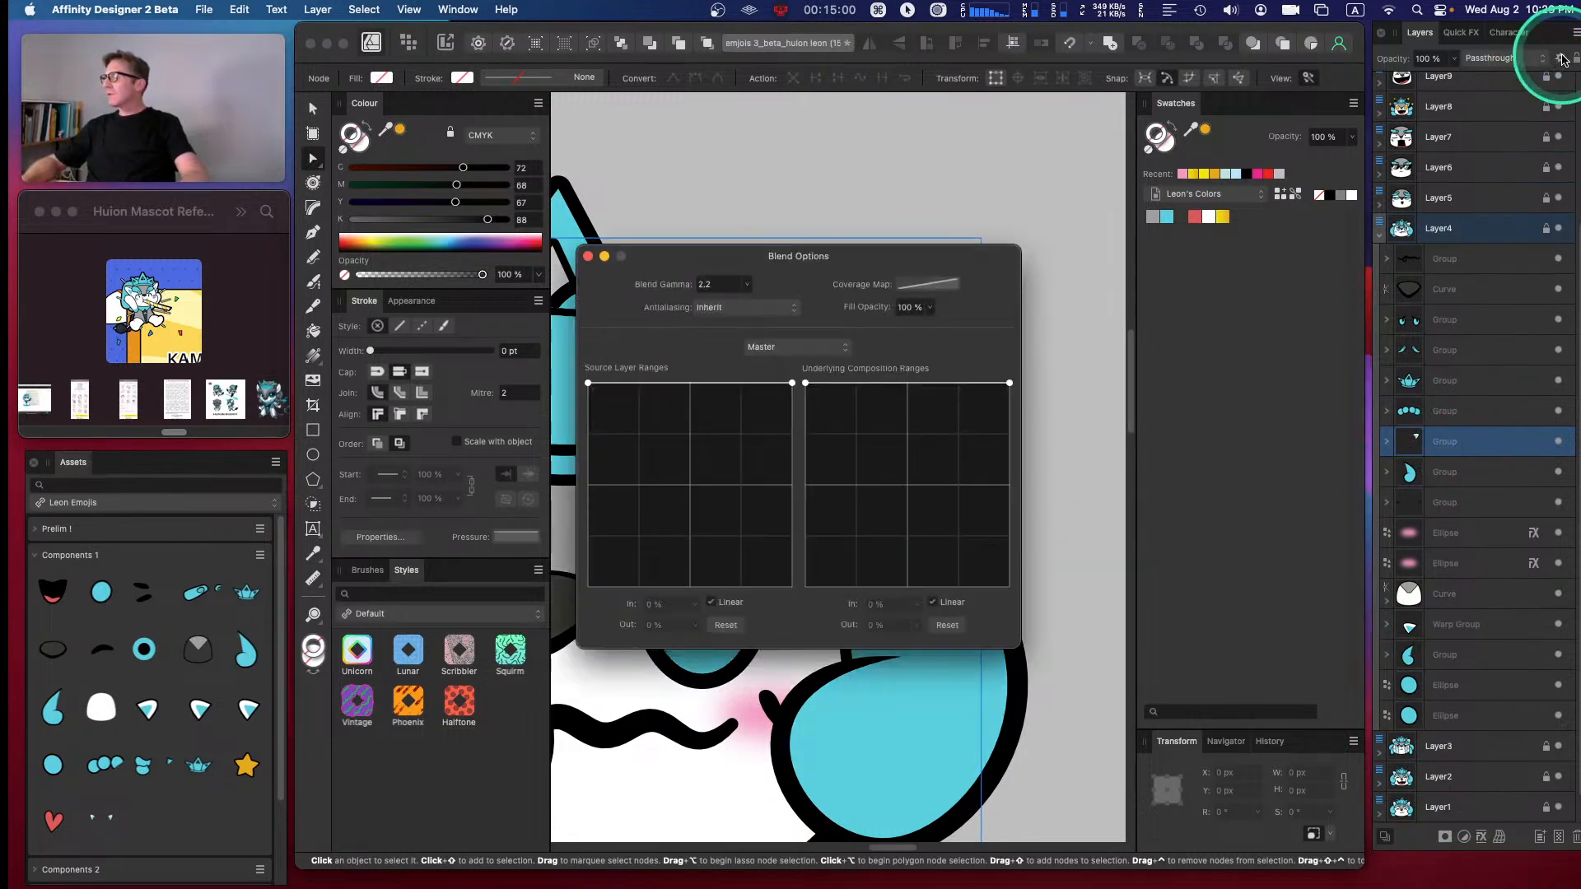
click(588, 256)
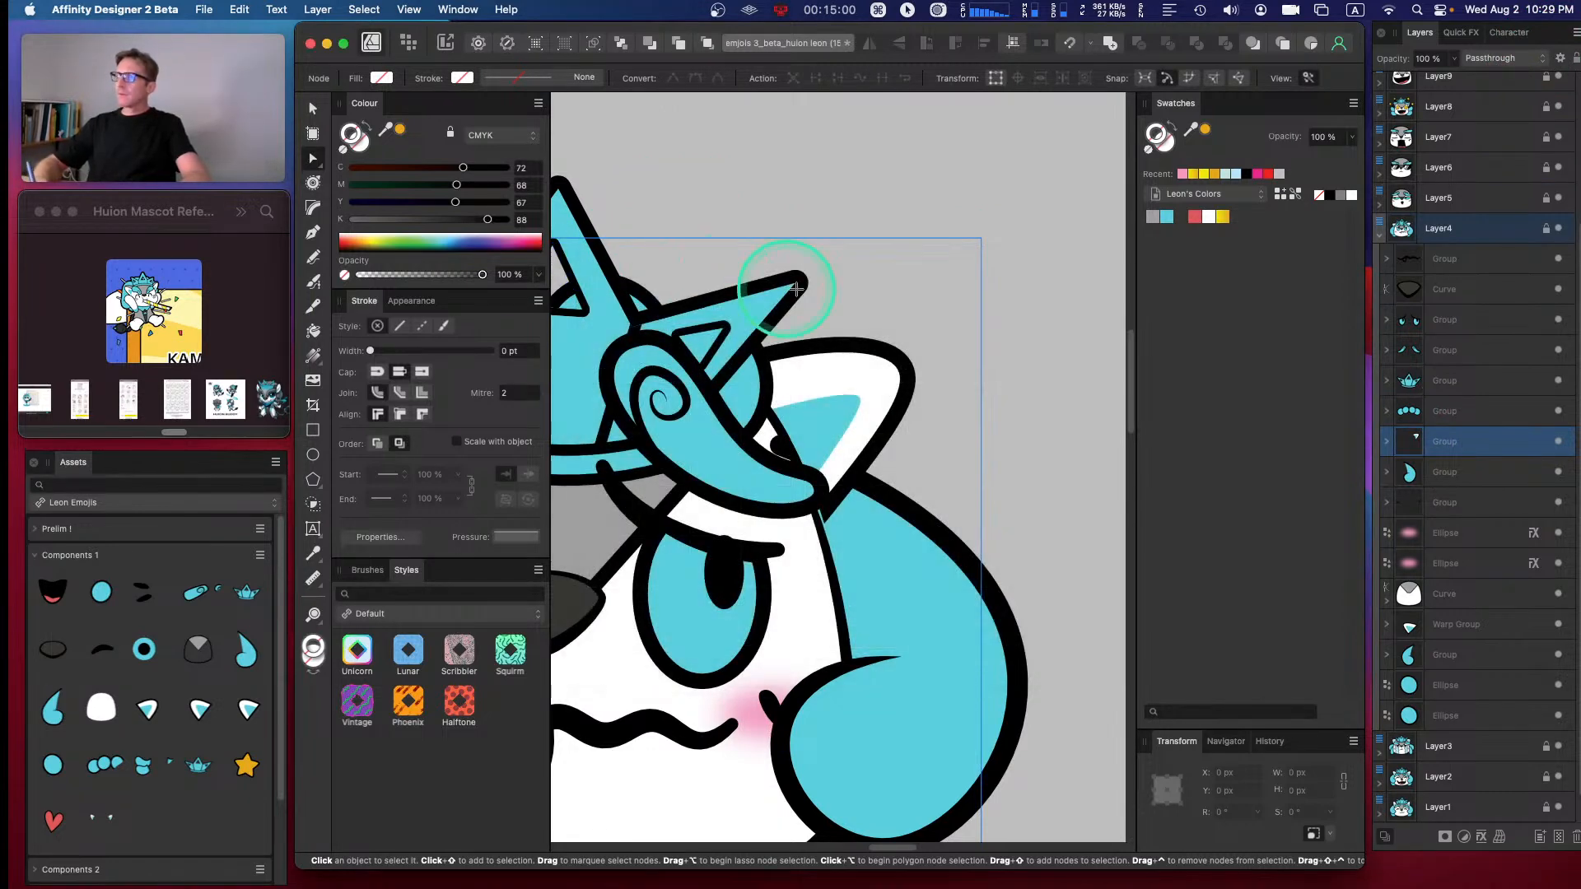
key(Caps_Lock)
right_click(1447, 441)
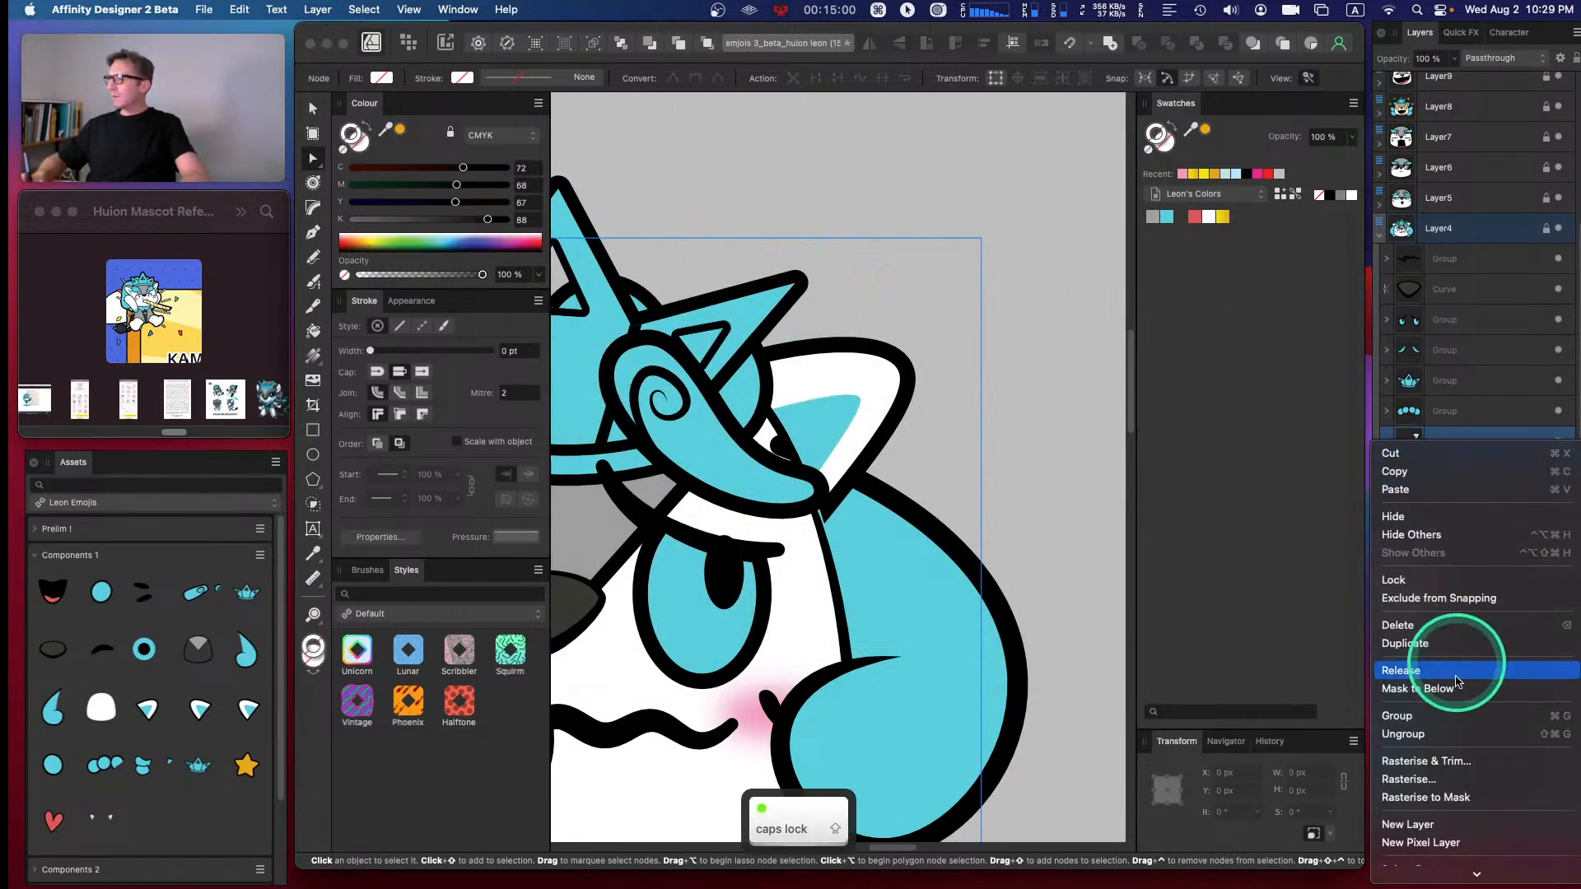
mouse_move(1466, 879)
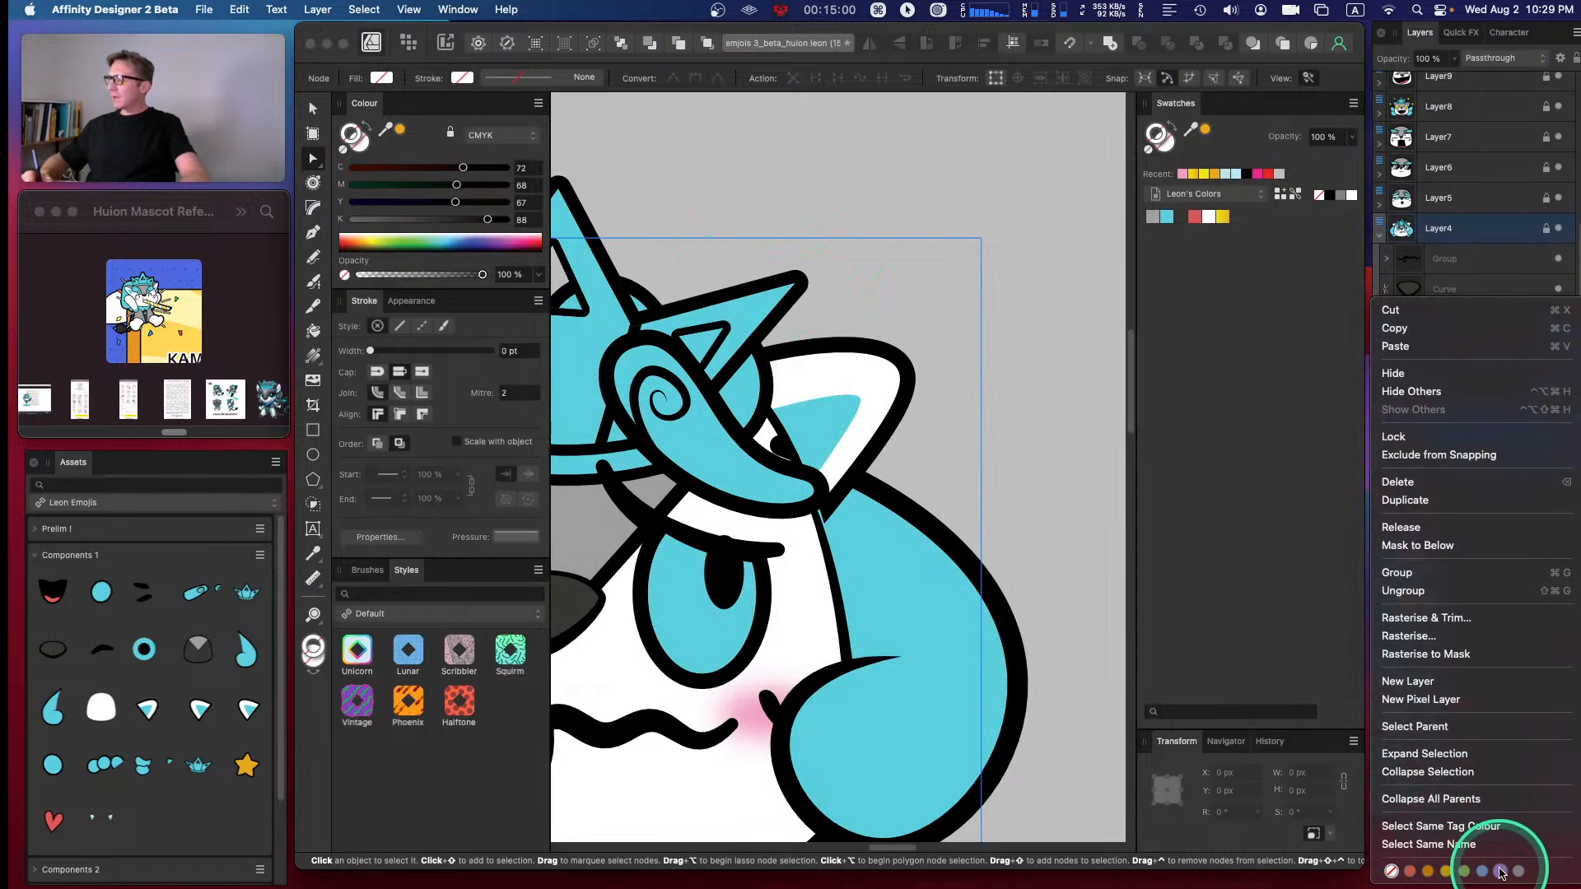
click(1500, 871)
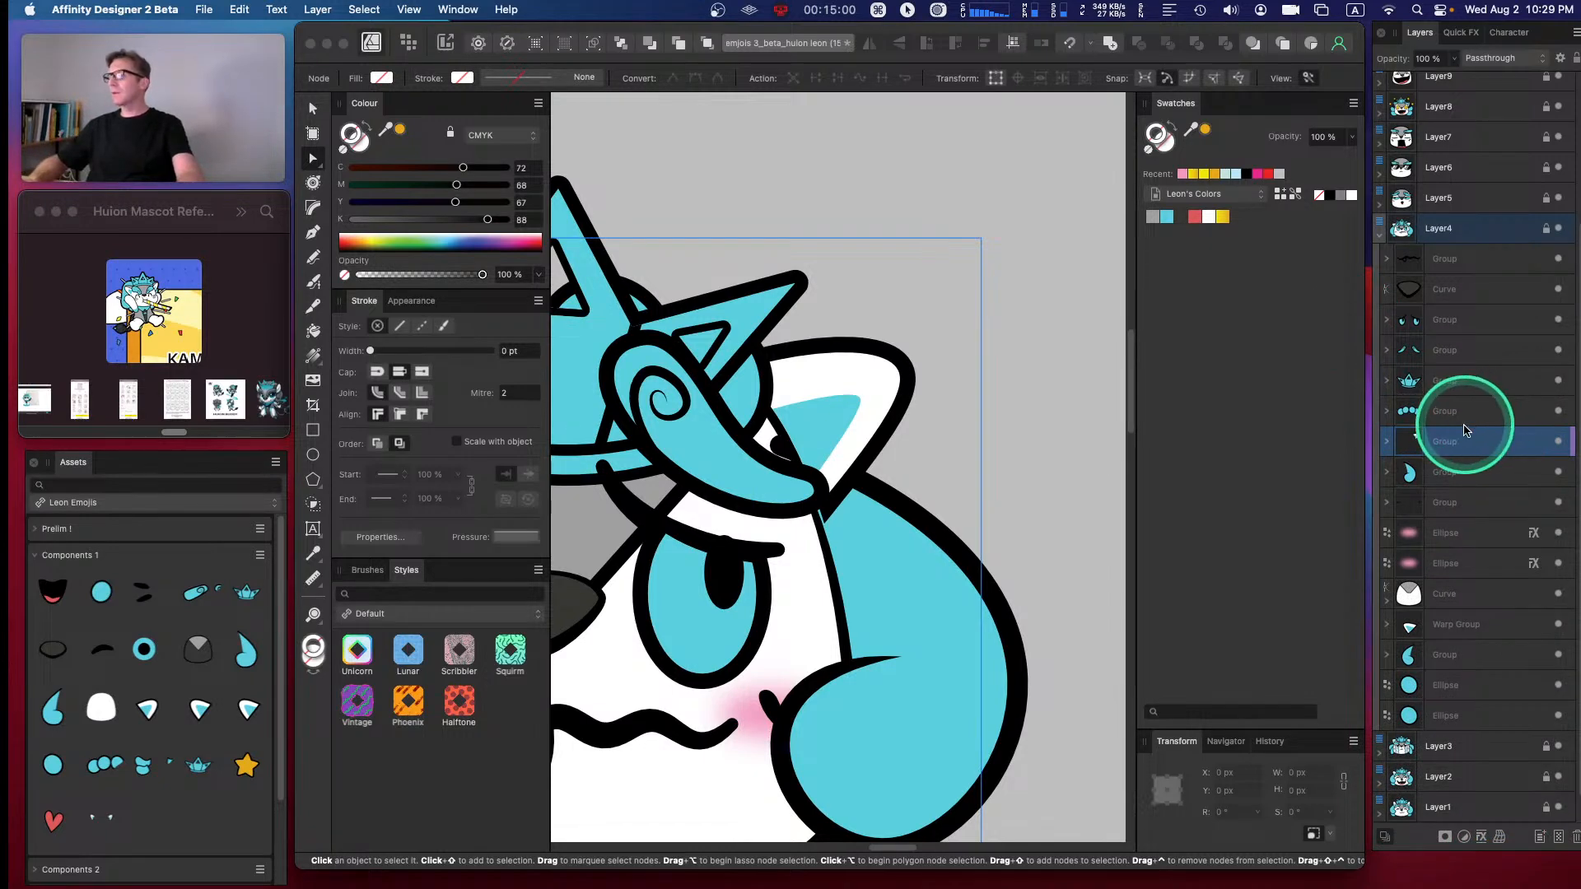
click(1471, 417)
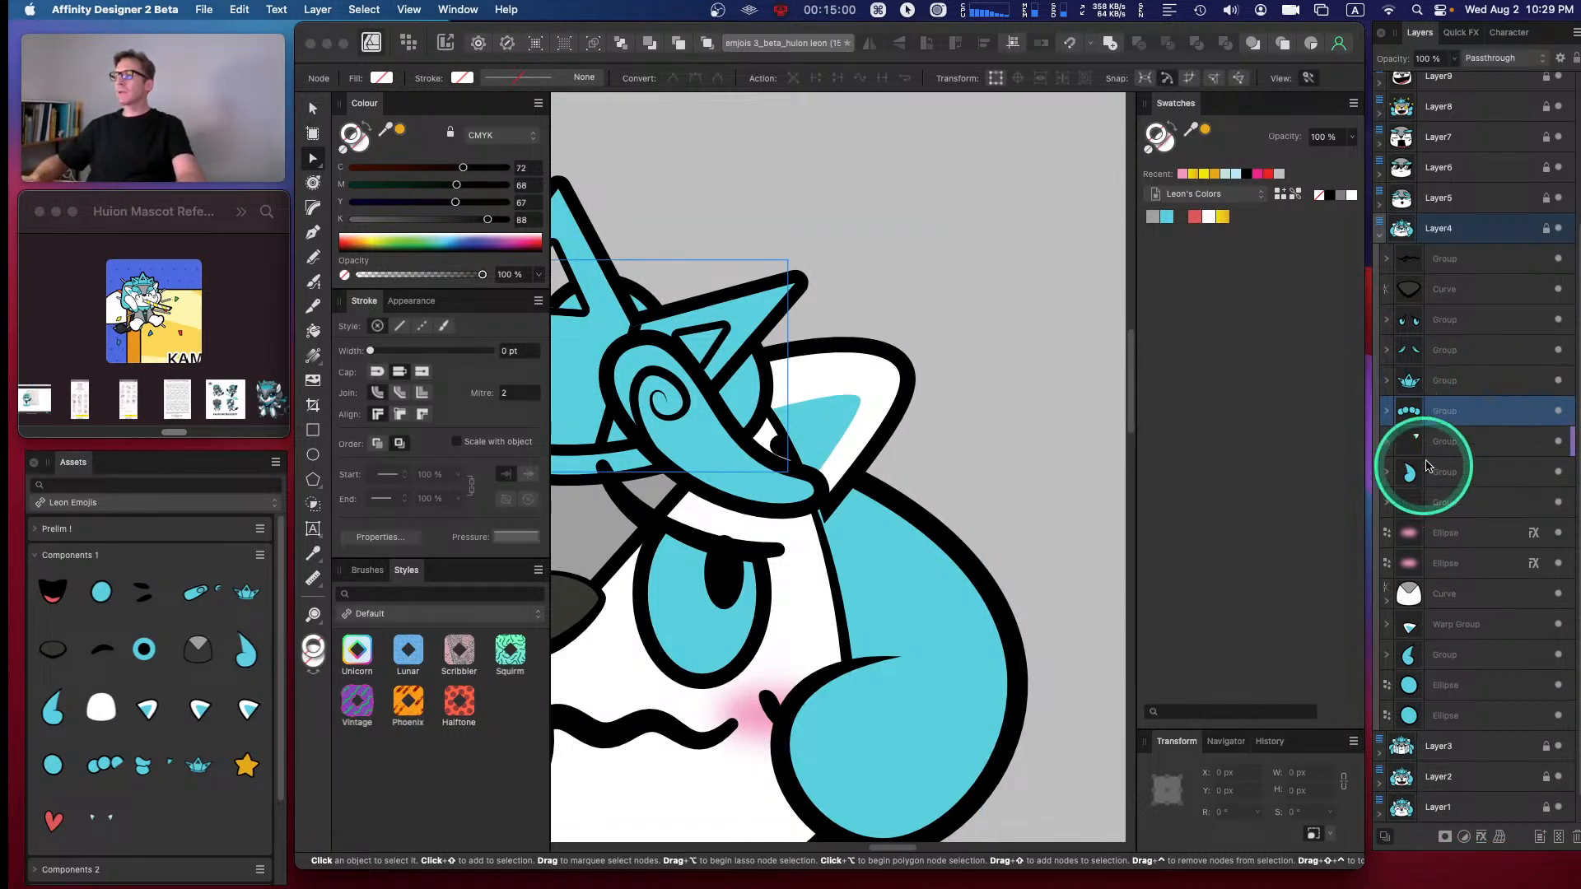
click(1122, 427)
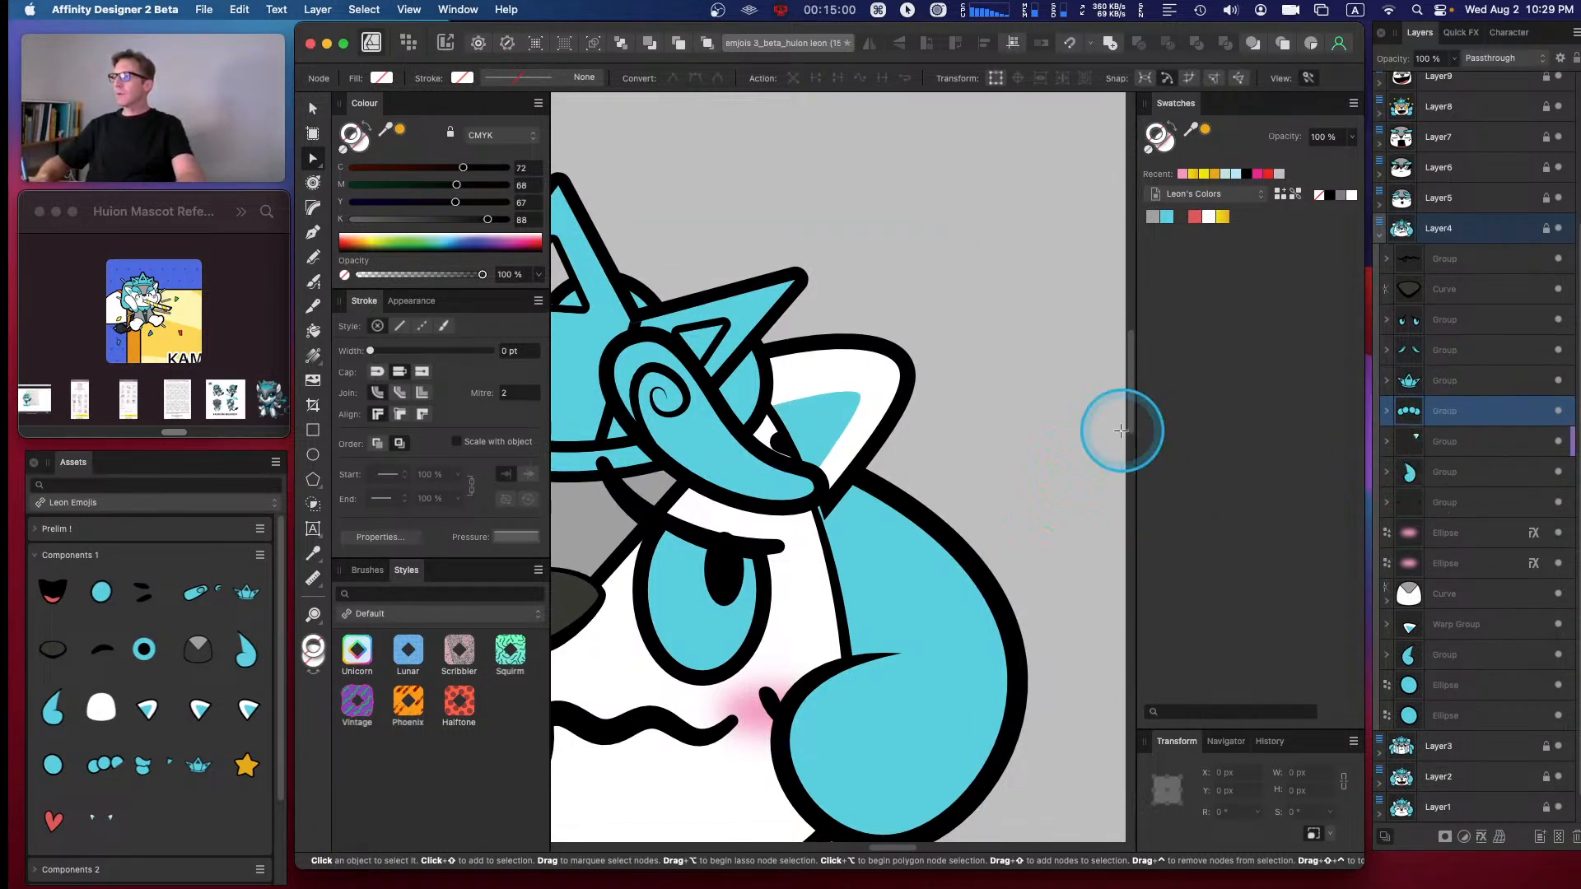
- Move the wavy mouth group of the embarrassed emoji slightly left and down on the face
key(super+minus)
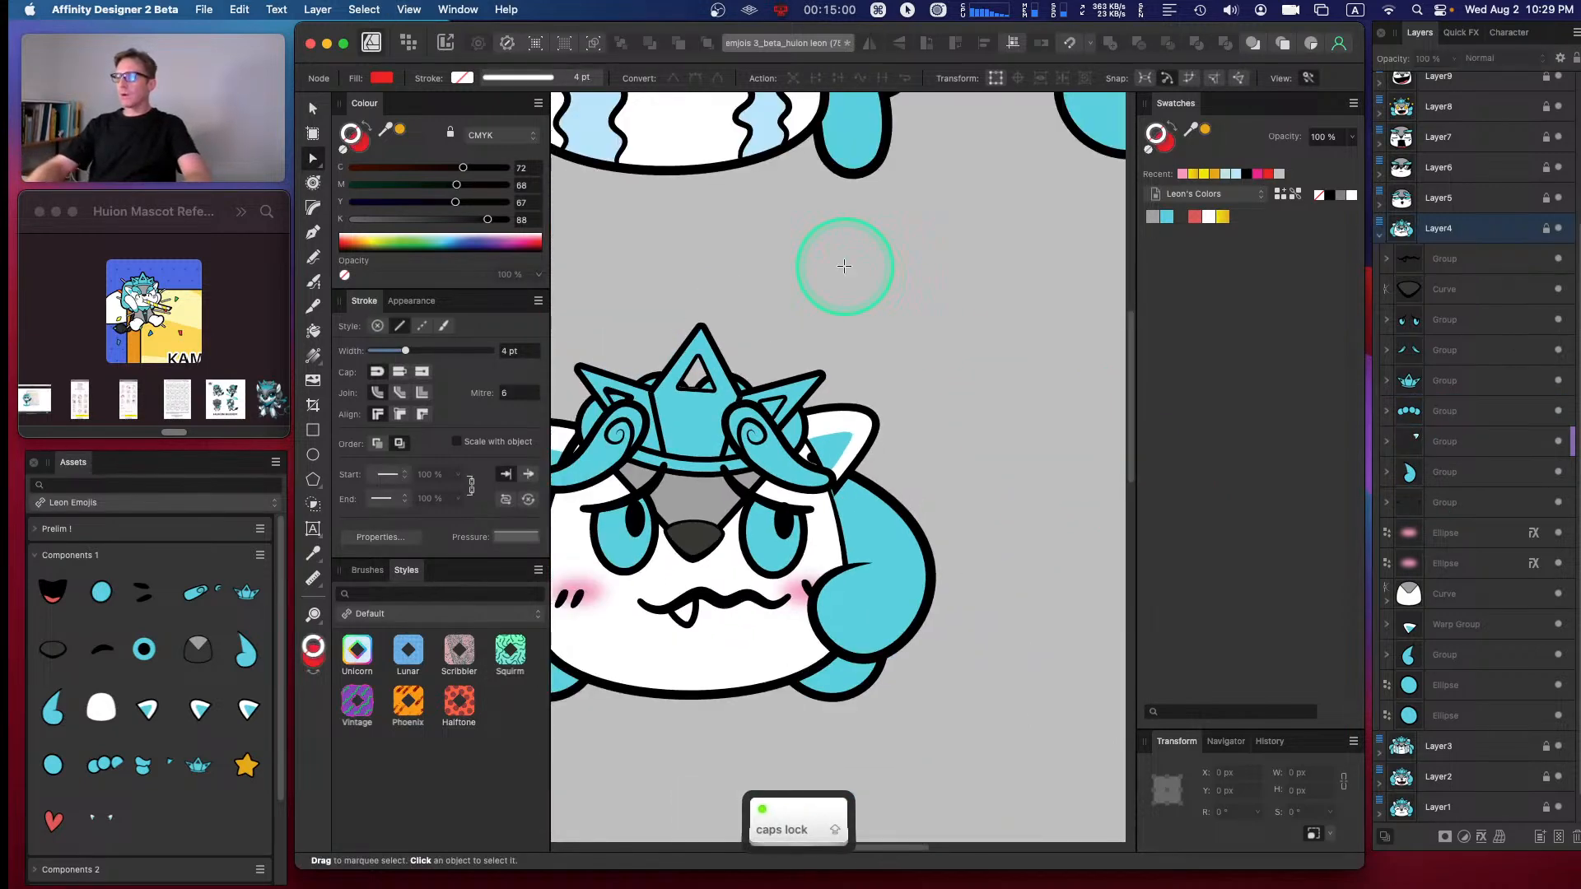
drag(923, 403, 1060, 328)
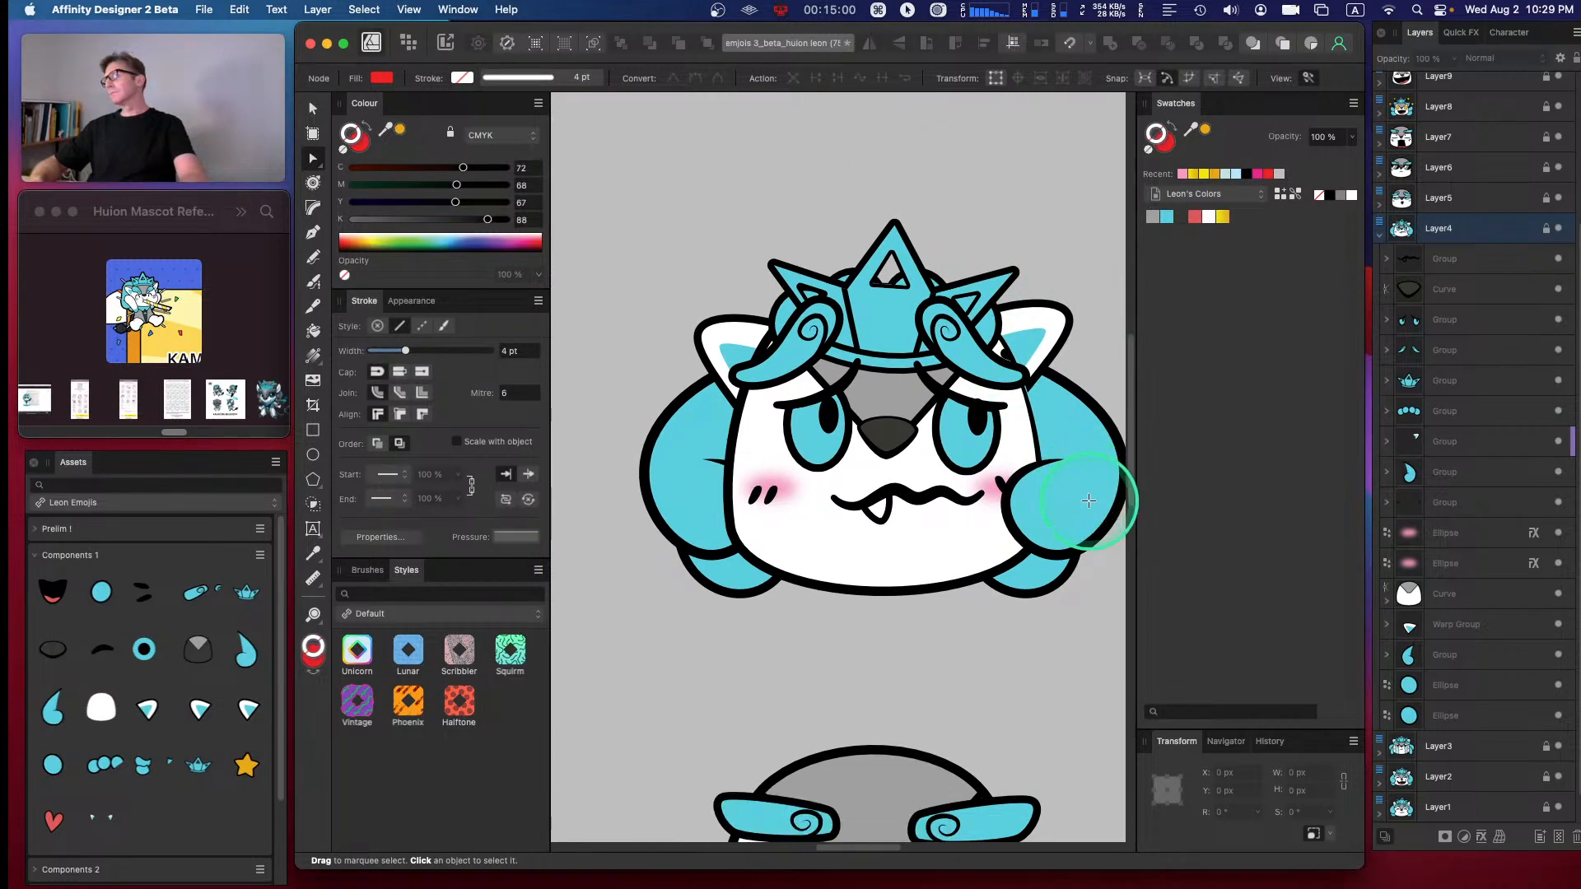
click(1434, 262)
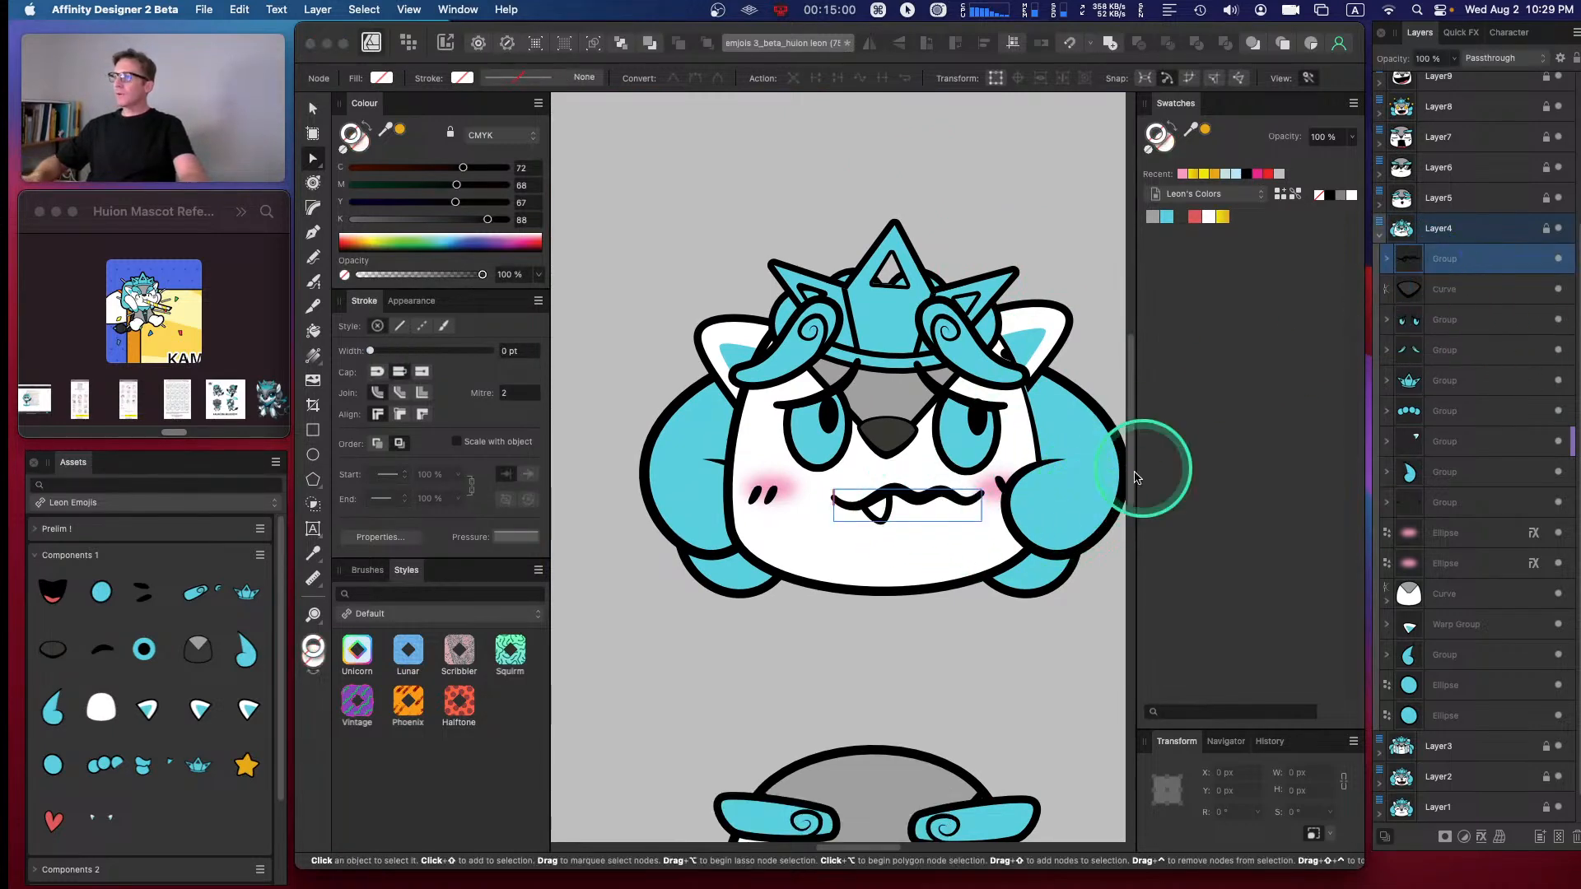
key(v)
mouse_move(925, 498)
mouse_down()
mouse_move(893, 495)
mouse_move(909, 498)
mouse_up()
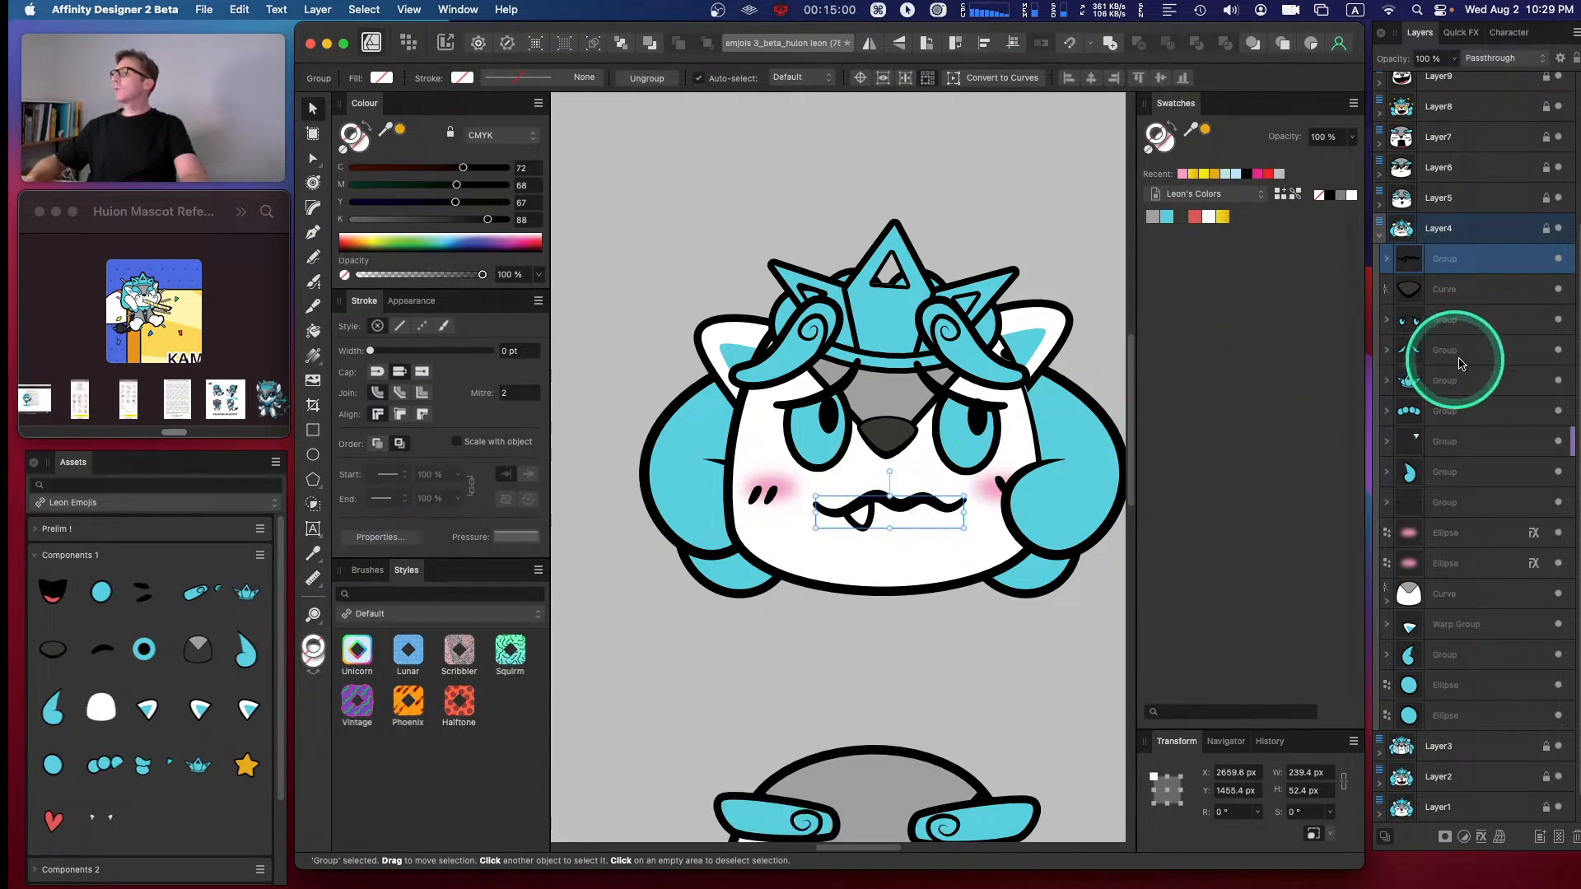
- Apply a Mesh warp to the mouth group and bend its lower middle upward to reshape the mouth
click(1500, 839)
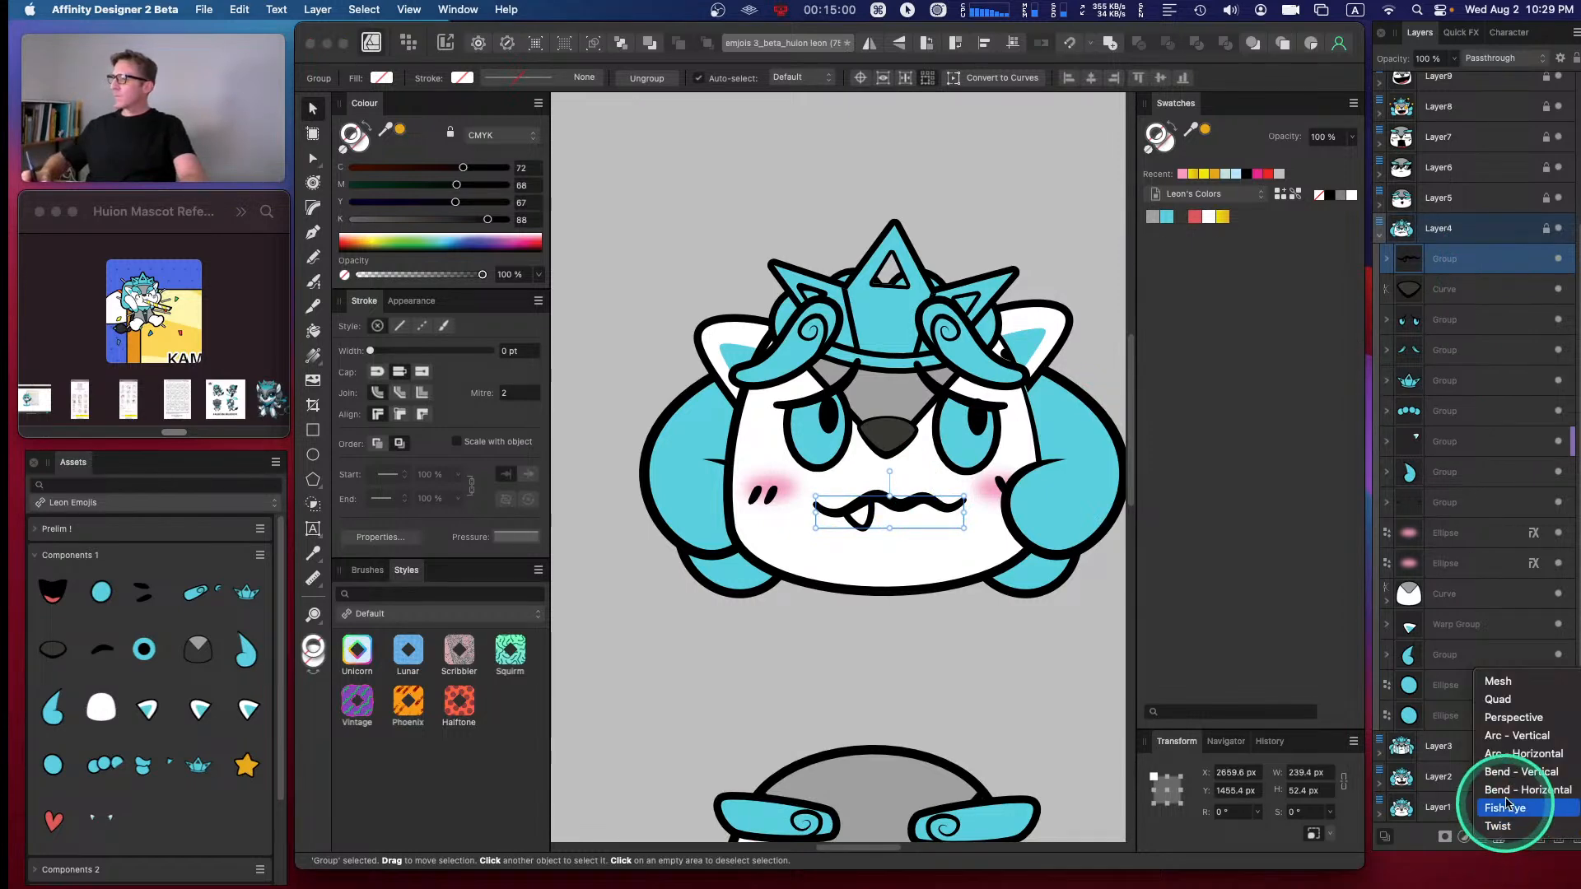
click(1498, 700)
mouse_move(894, 527)
mouse_down()
mouse_move(895, 548)
mouse_move(896, 492)
mouse_move(904, 512)
mouse_up()
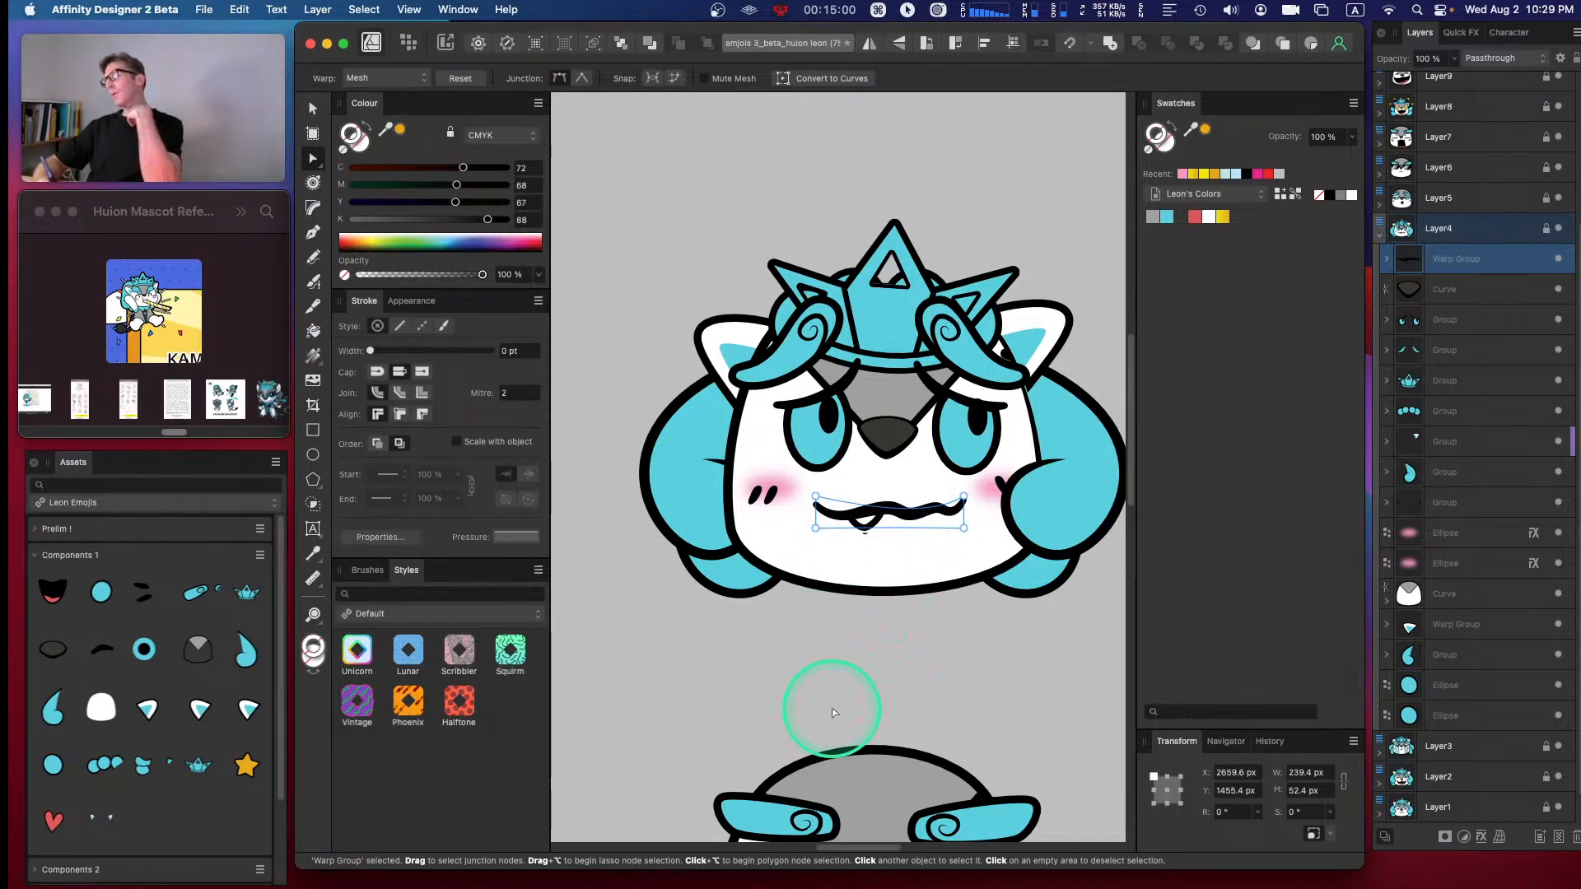
click(848, 621)
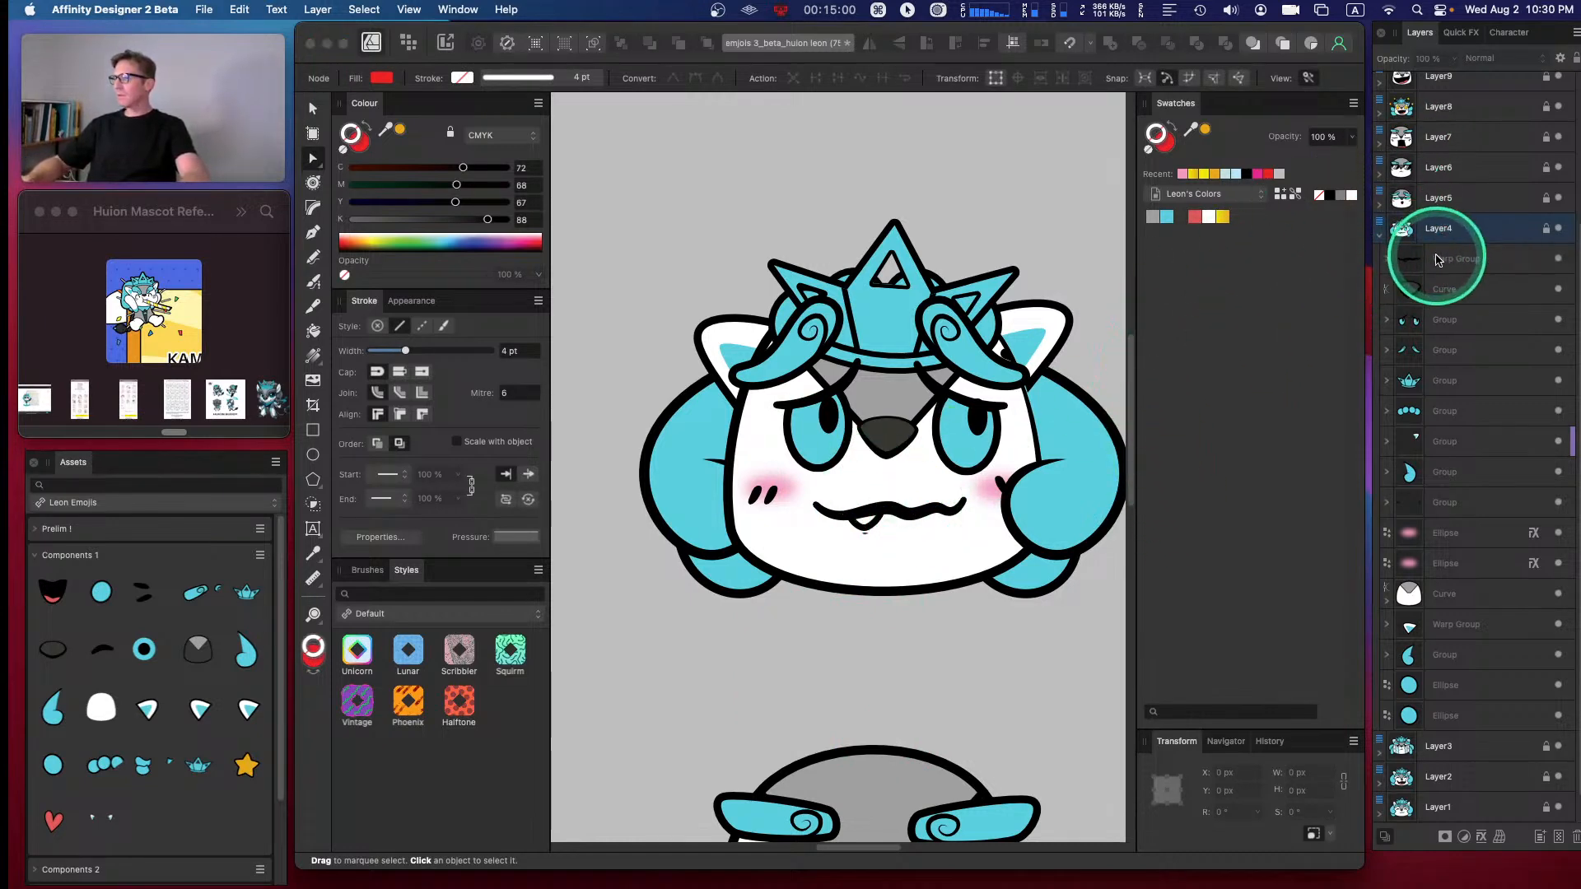
- Scale the mouth's warp group down to about 201.6 × 44.1 px and centre it beneath the nose
click(1432, 258)
key(v)
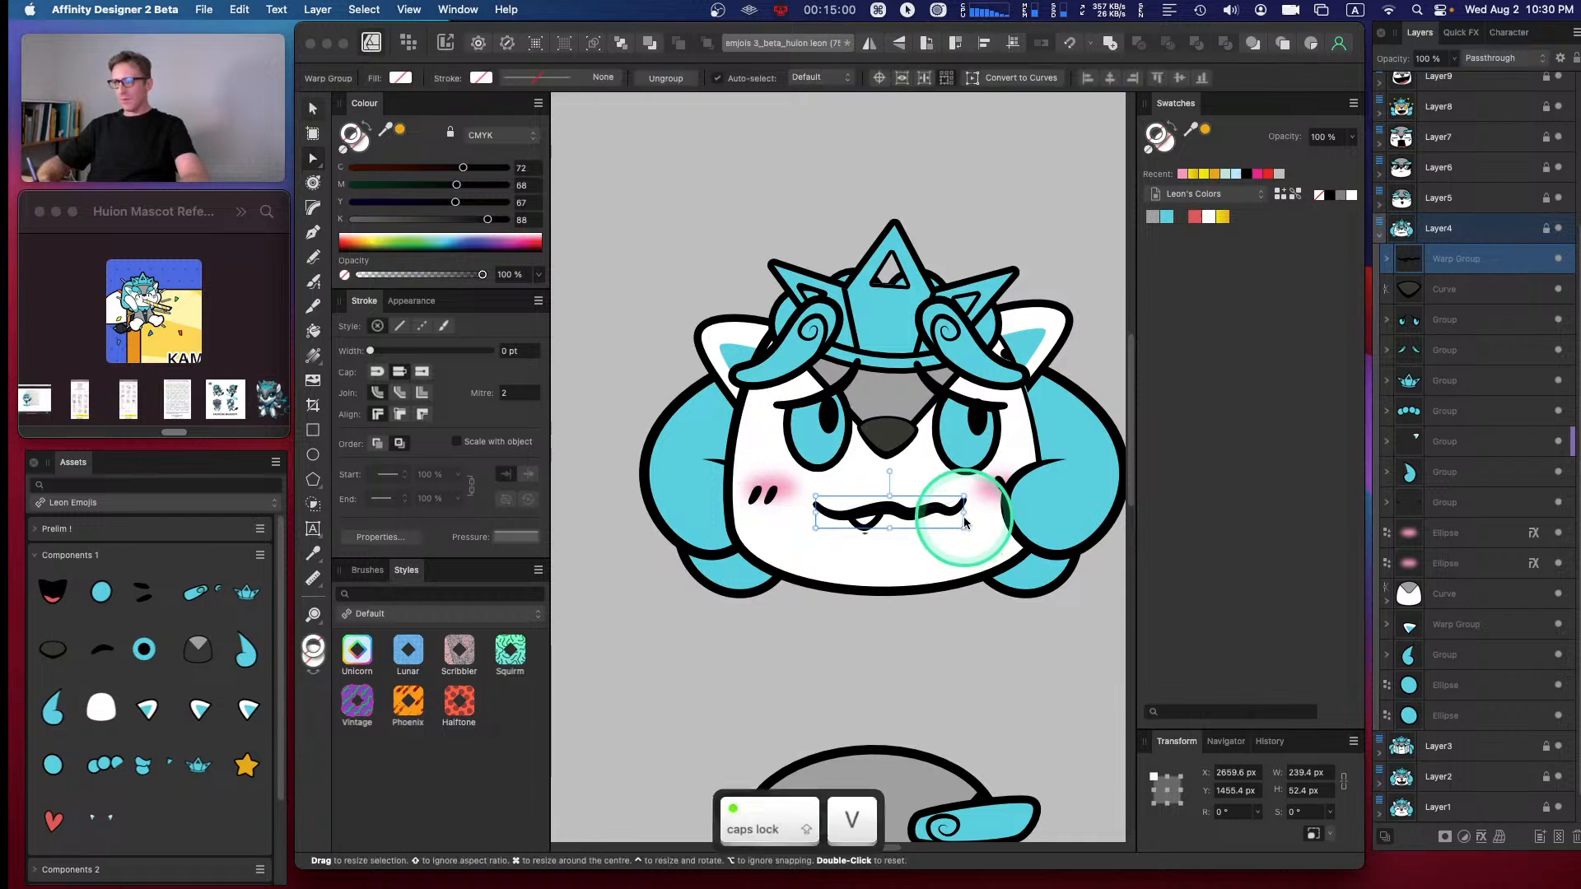
drag(963, 498, 927, 505)
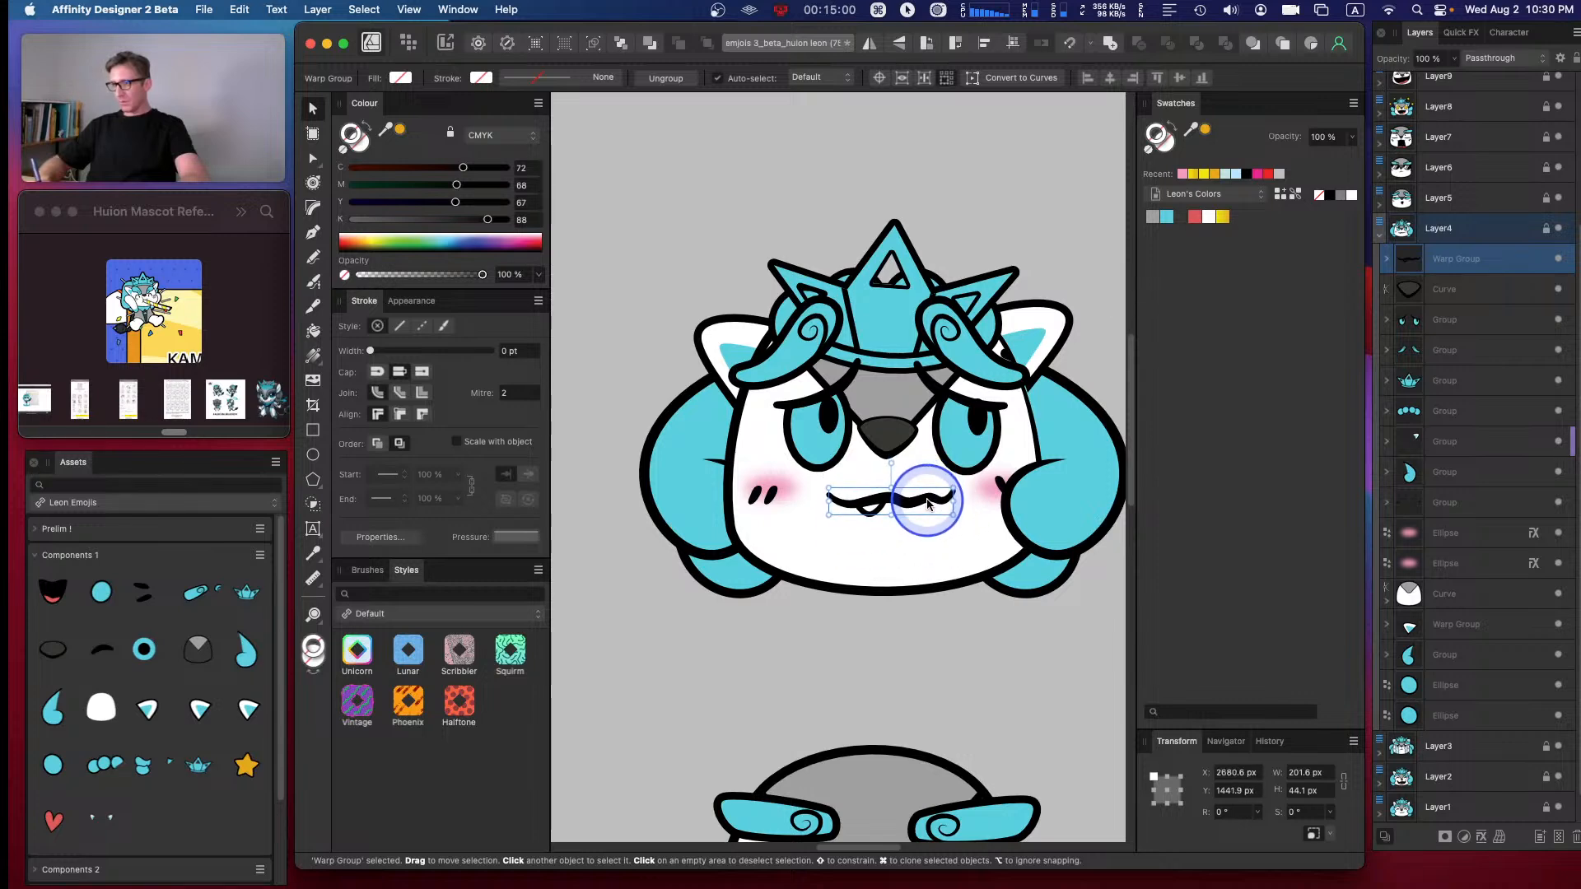
click(904, 649)
key(super+minus)
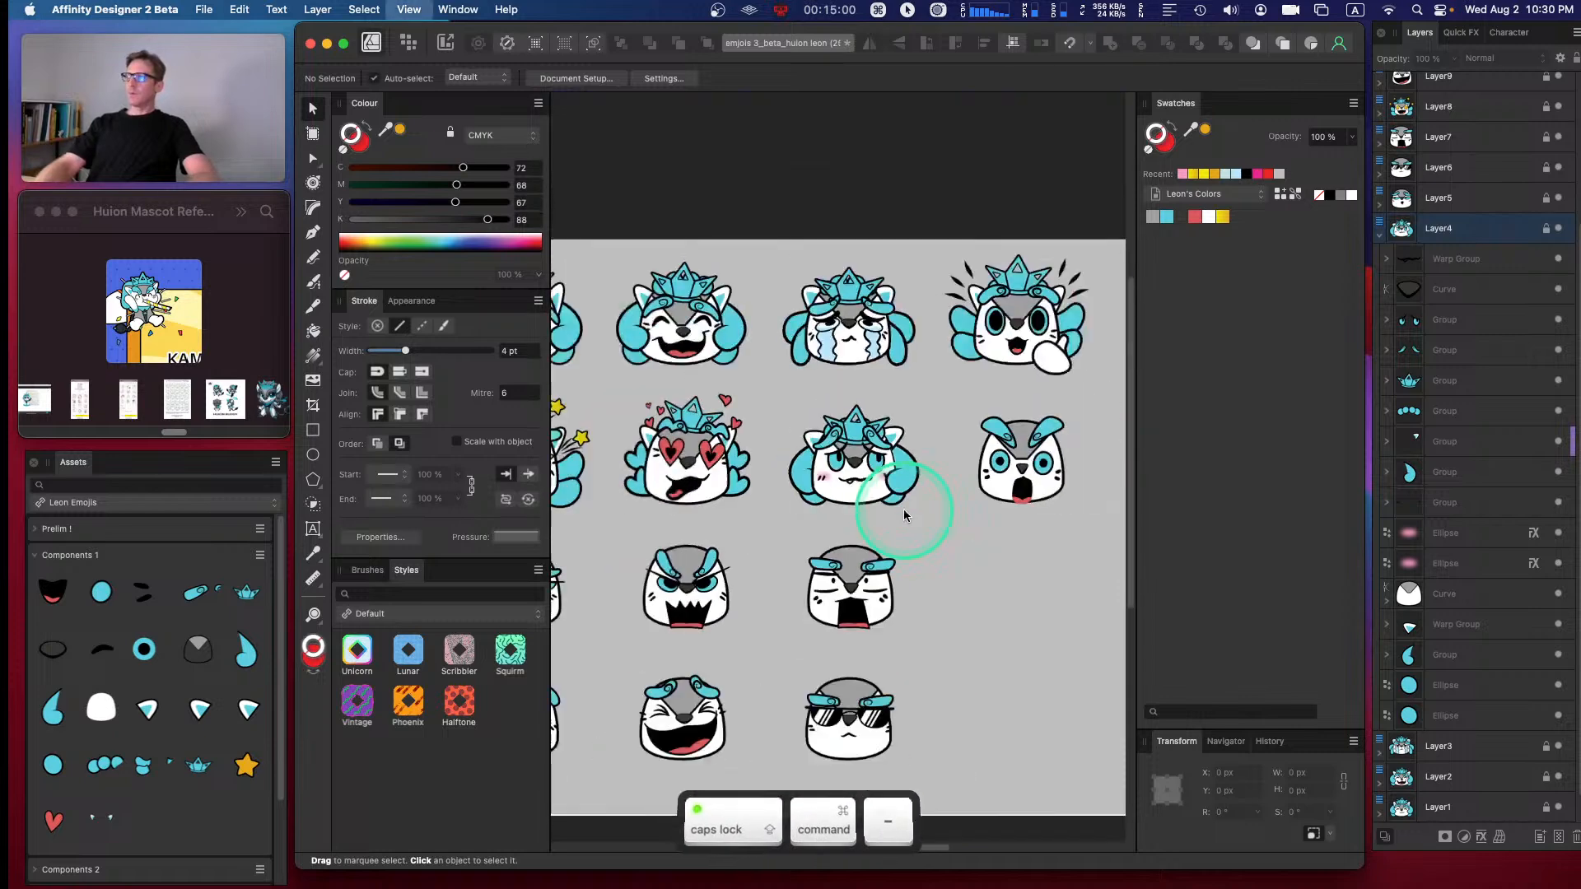
key(super+minus)
drag(780, 484, 795, 406)
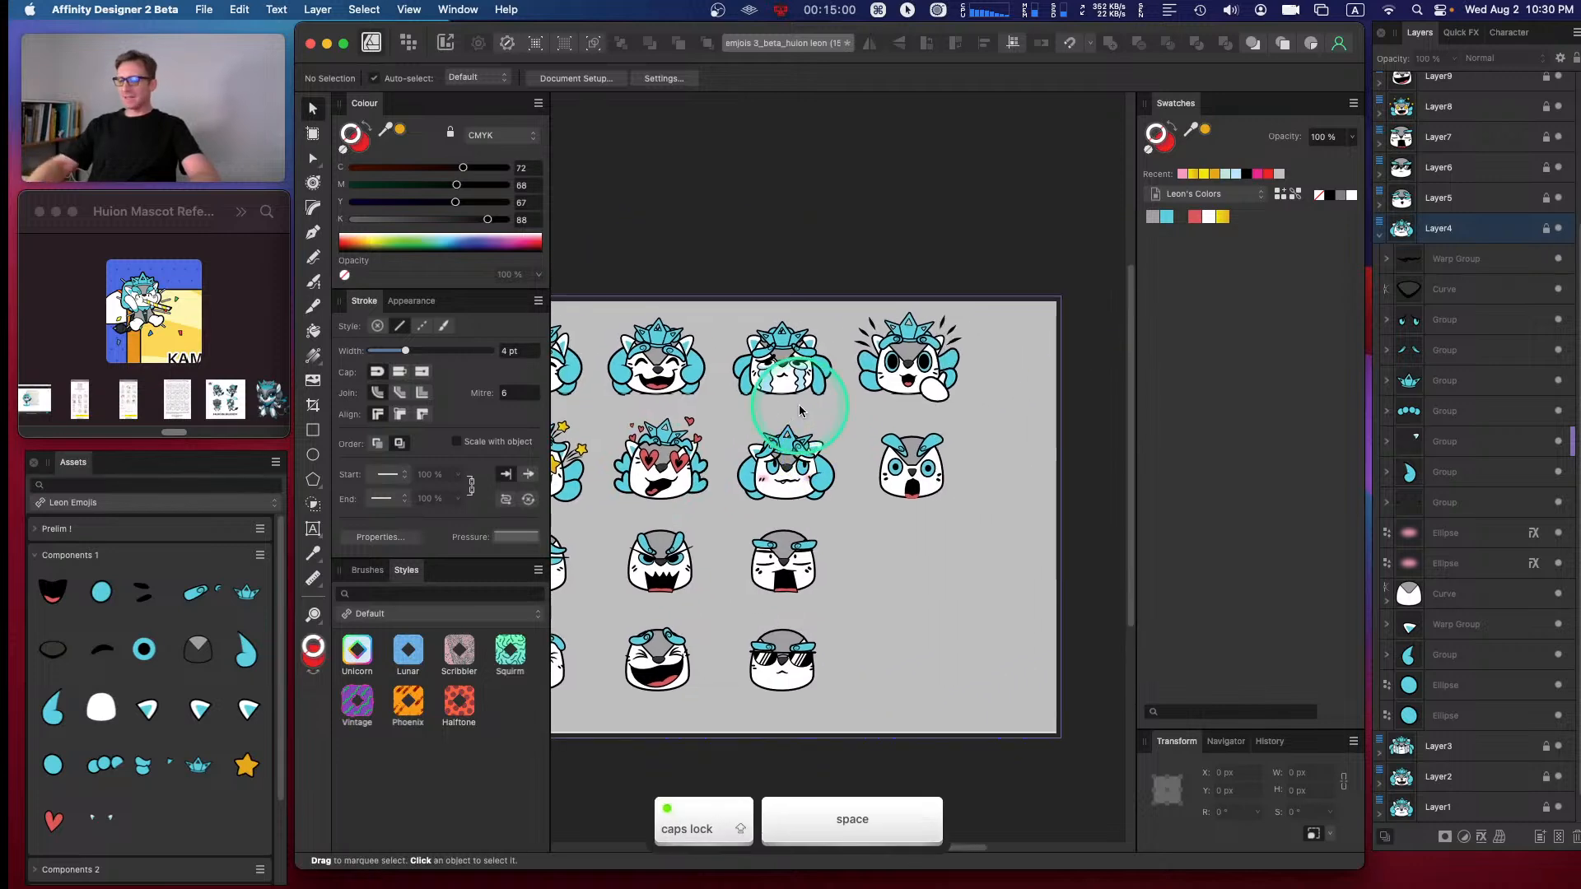
- Place the shocked version 1 asset from the Prelim category on the artwork near the shocked face
key(super+equal)
drag(997, 412, 917, 441)
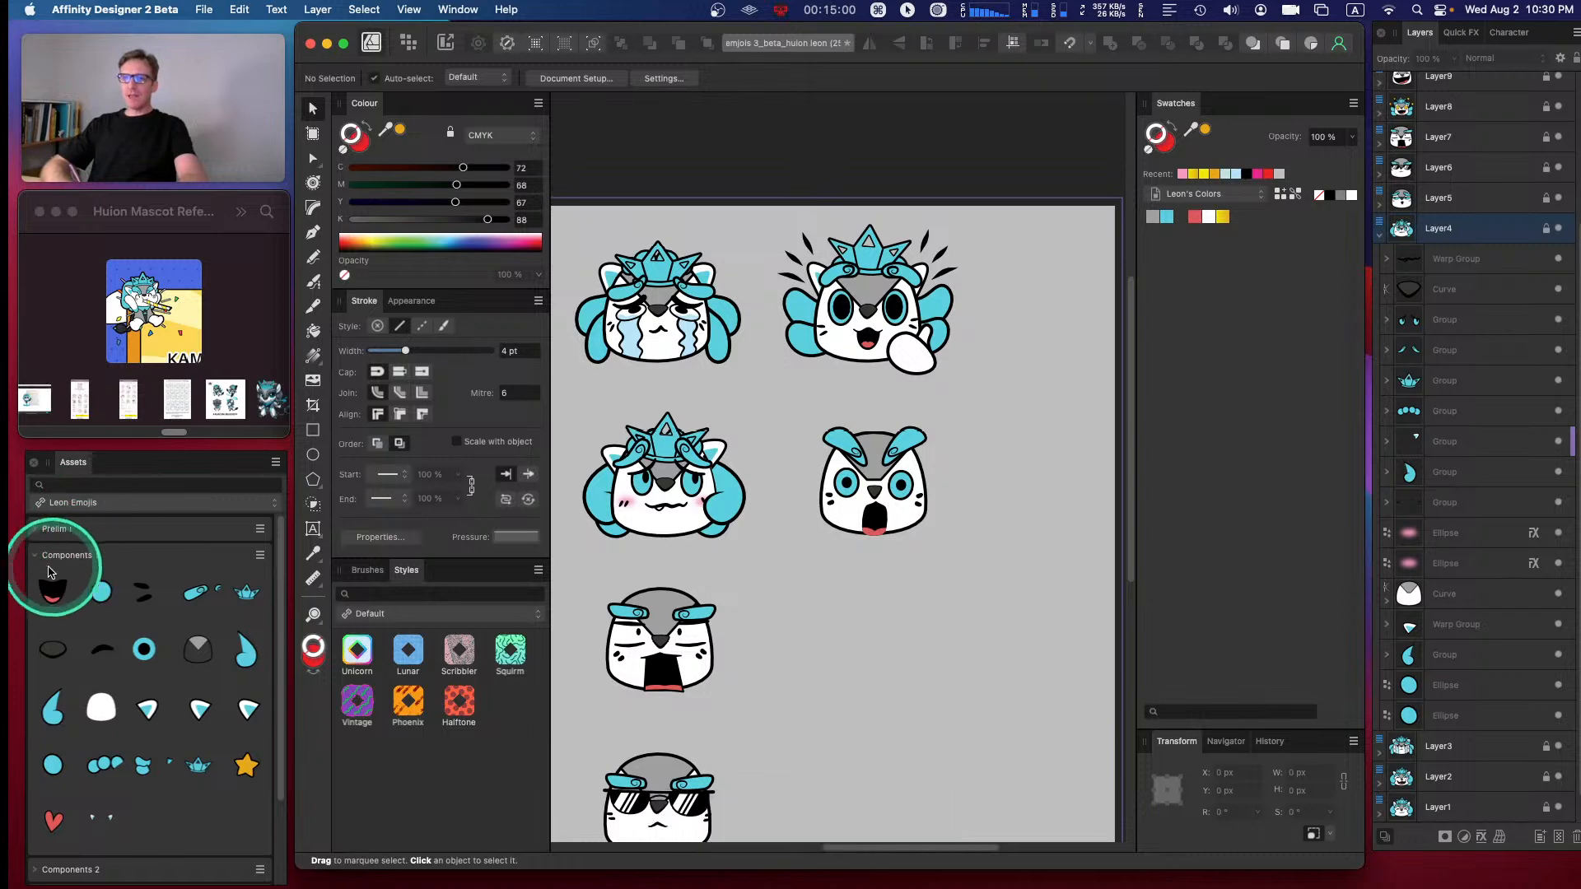
click(35, 555)
click(32, 529)
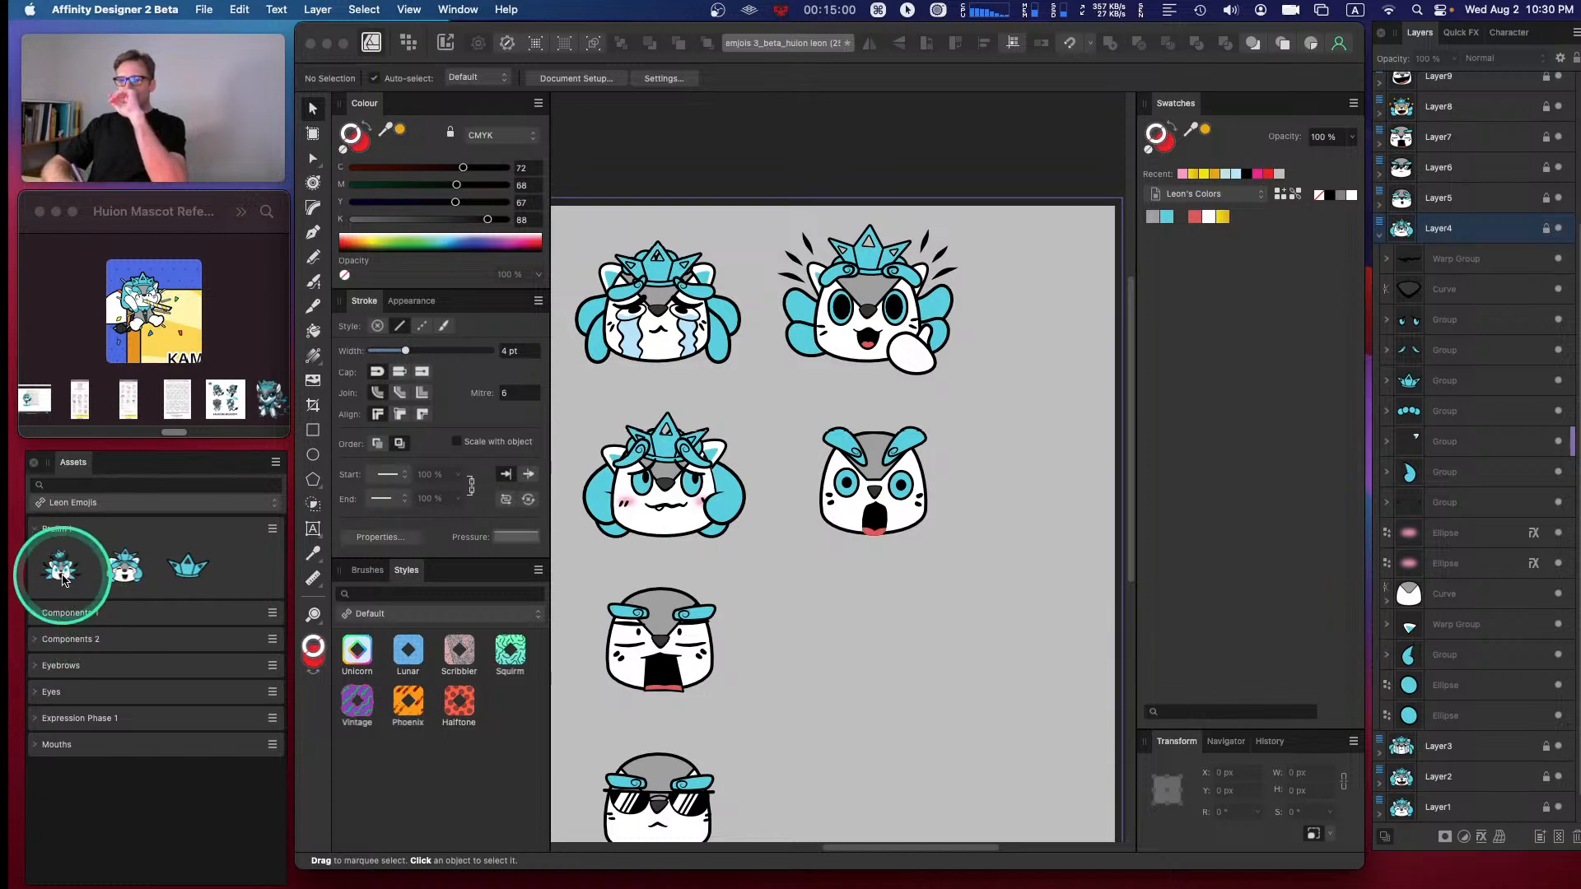
drag(323, 423, 1024, 583)
- Scale the shocked asset to about 1060.2 × 955.2 px, align it over the shocked face, and collapse Layer4
drag(1020, 466, 934, 536)
drag(904, 638, 907, 512)
drag(976, 550, 935, 522)
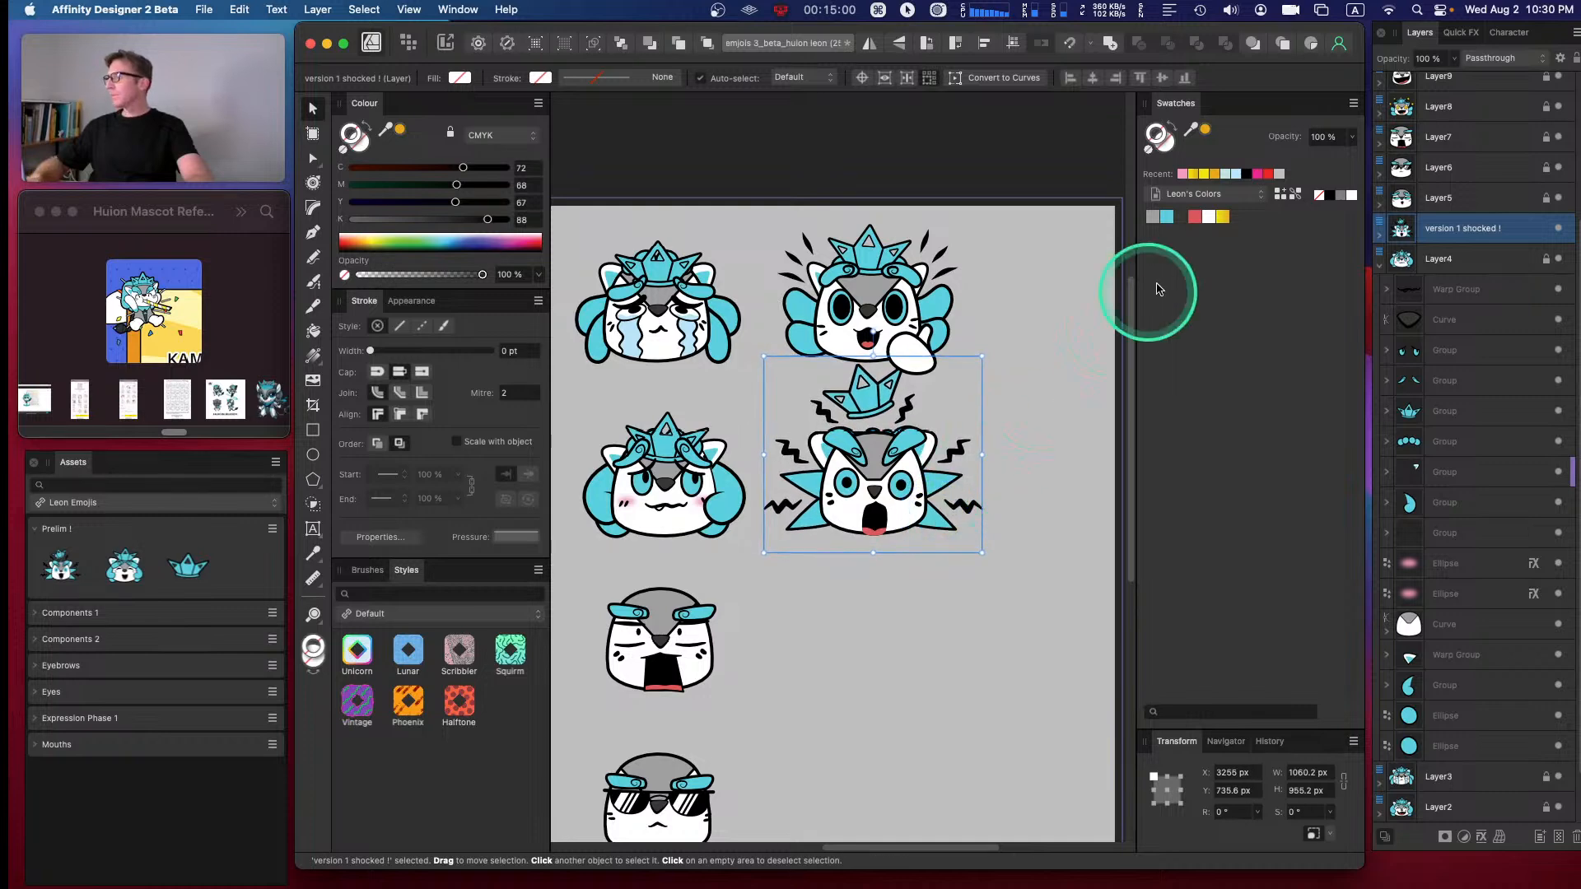
click(1380, 236)
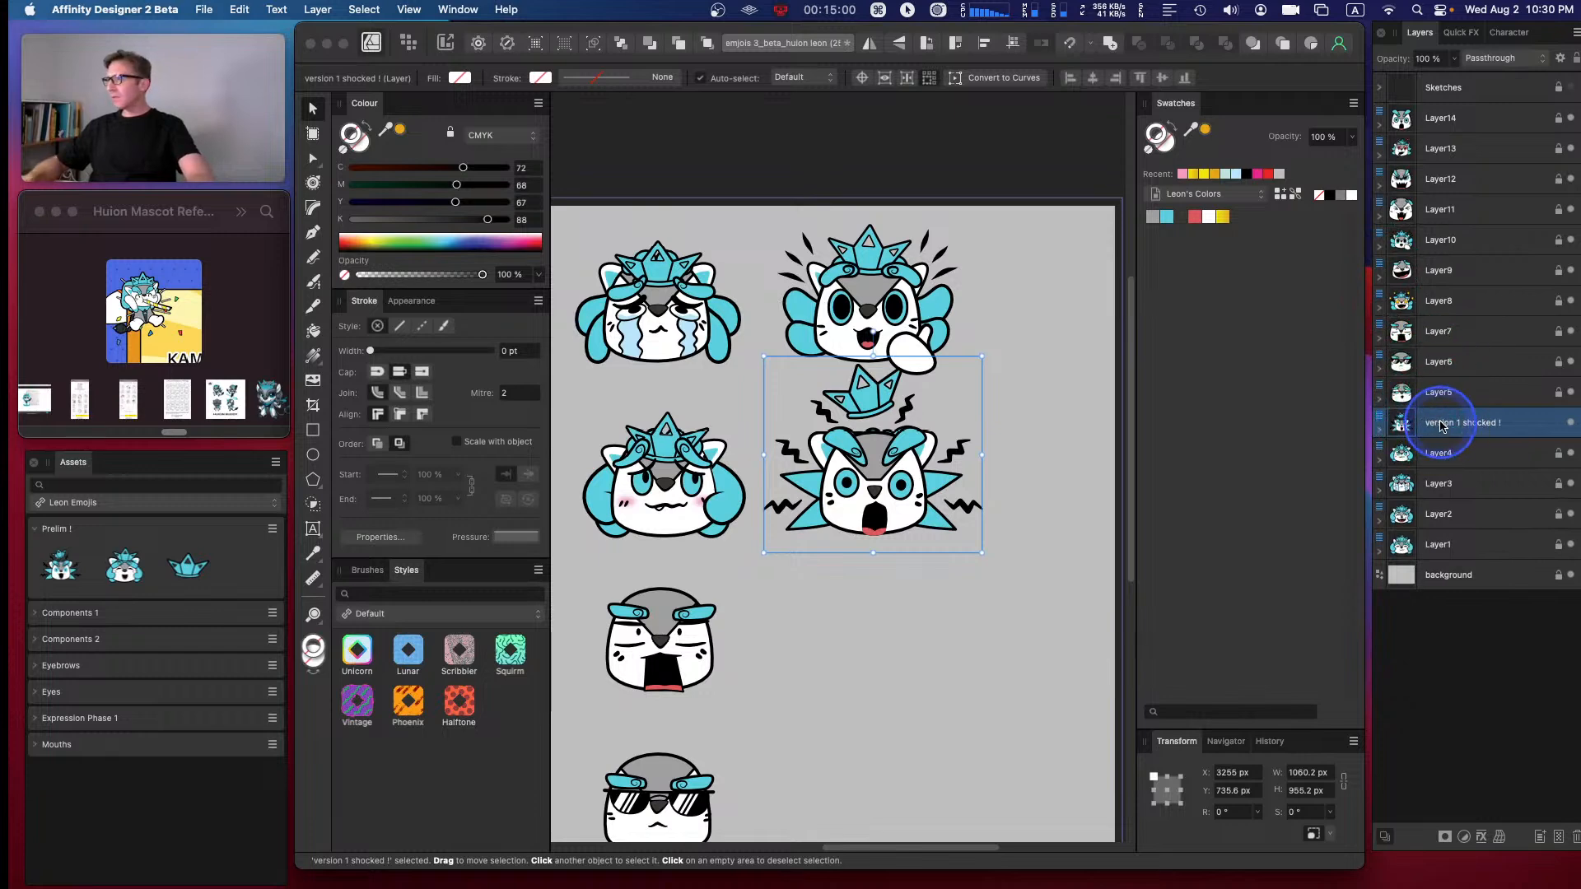
- Move the version 1 shocked layer directly above Layer14 and delete its two duplicate eye ellipses
drag(1444, 305, 1452, 113)
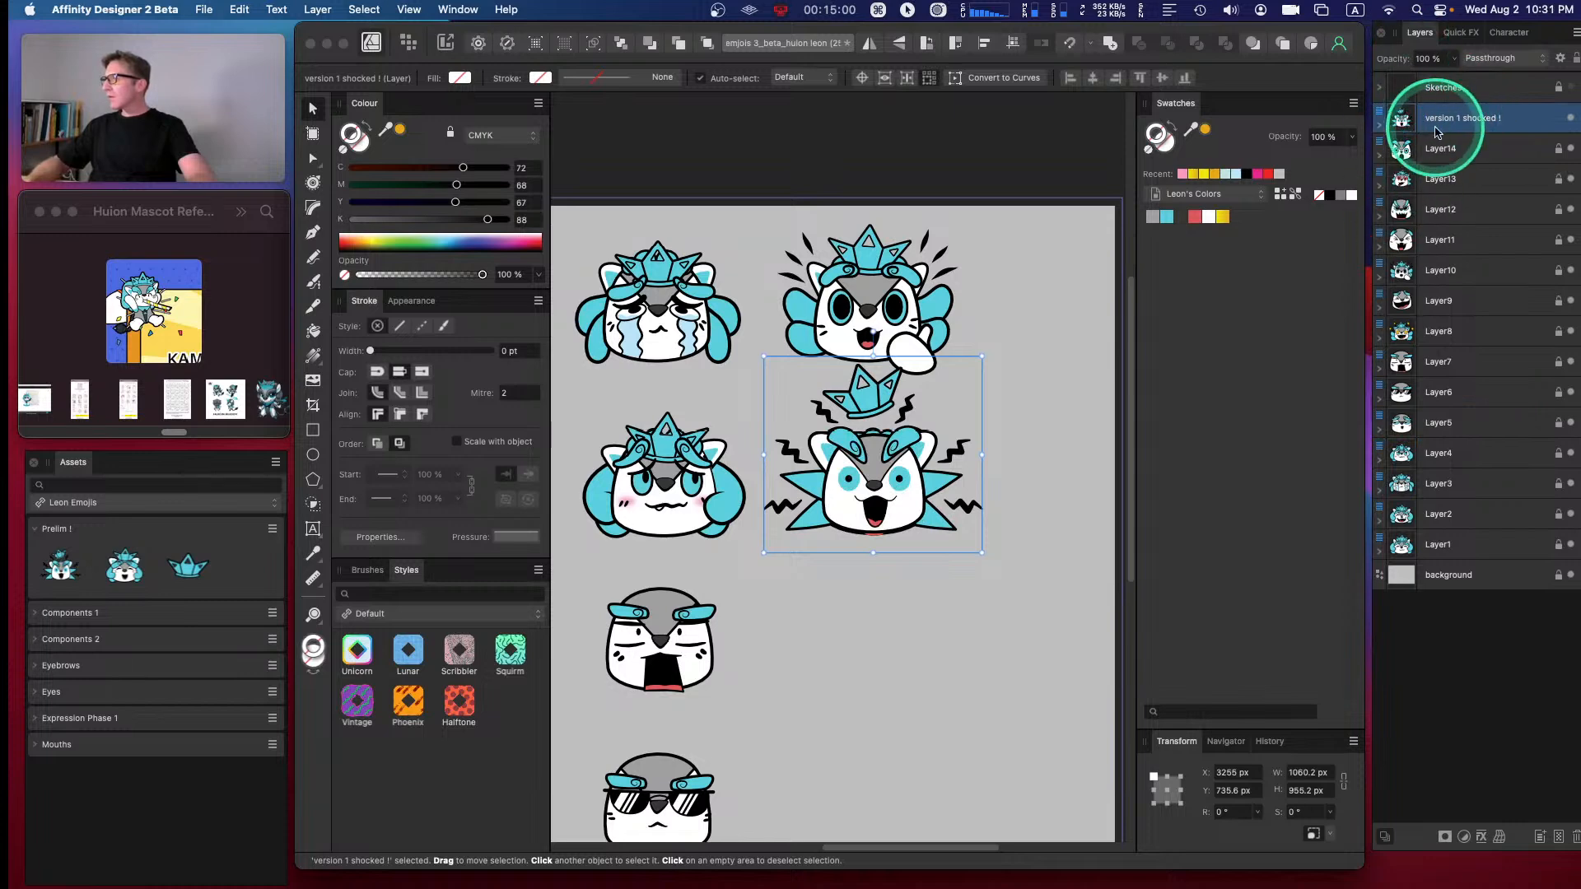
click(1380, 126)
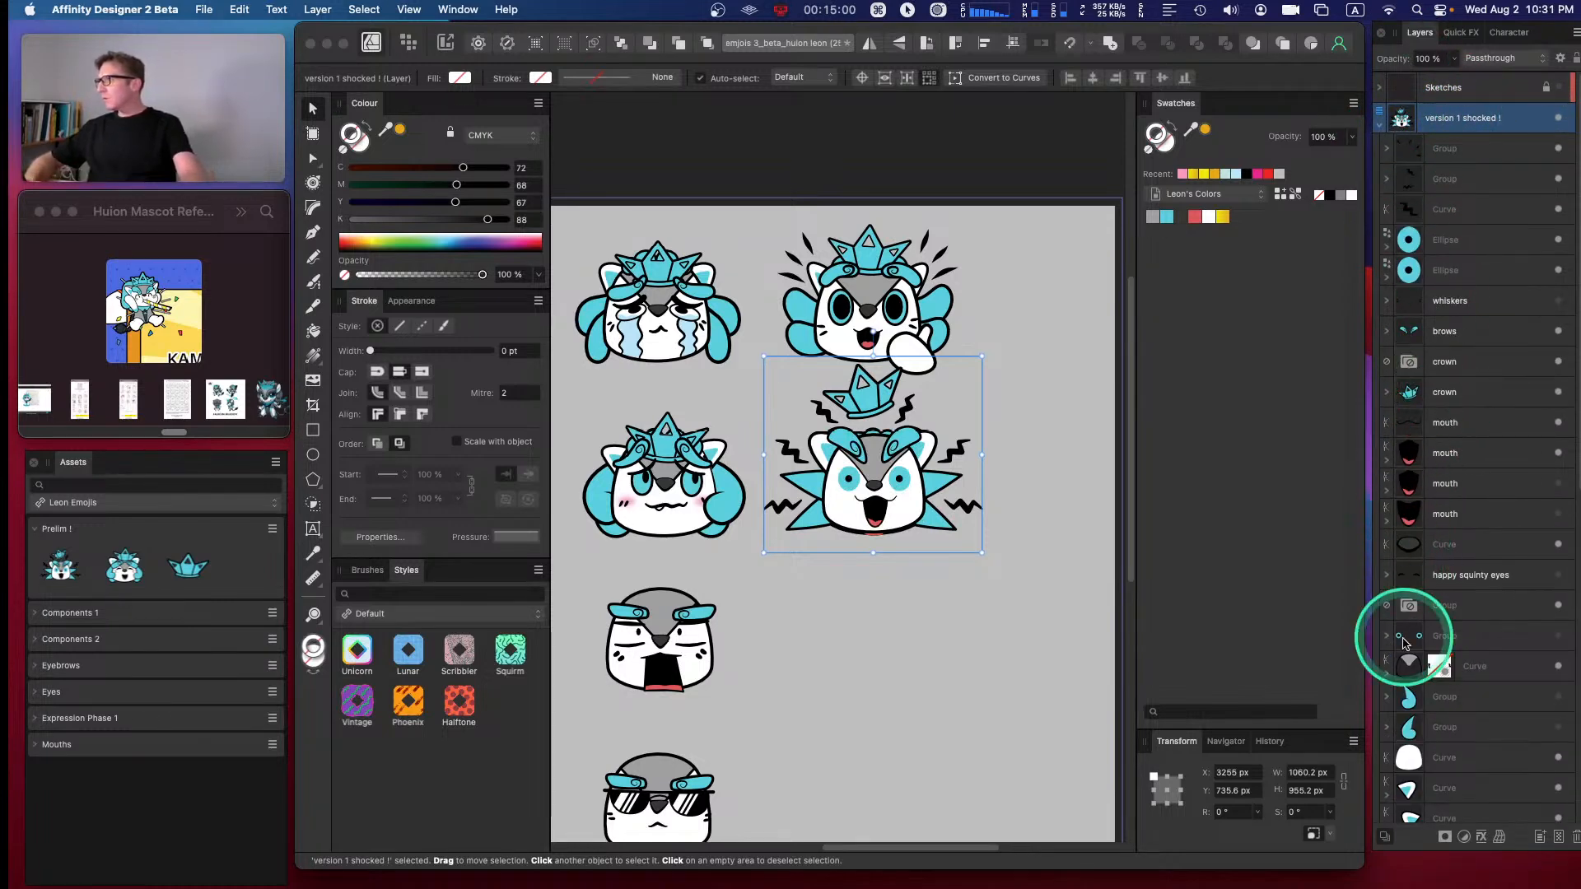
click(1437, 240)
shift+click(1436, 270)
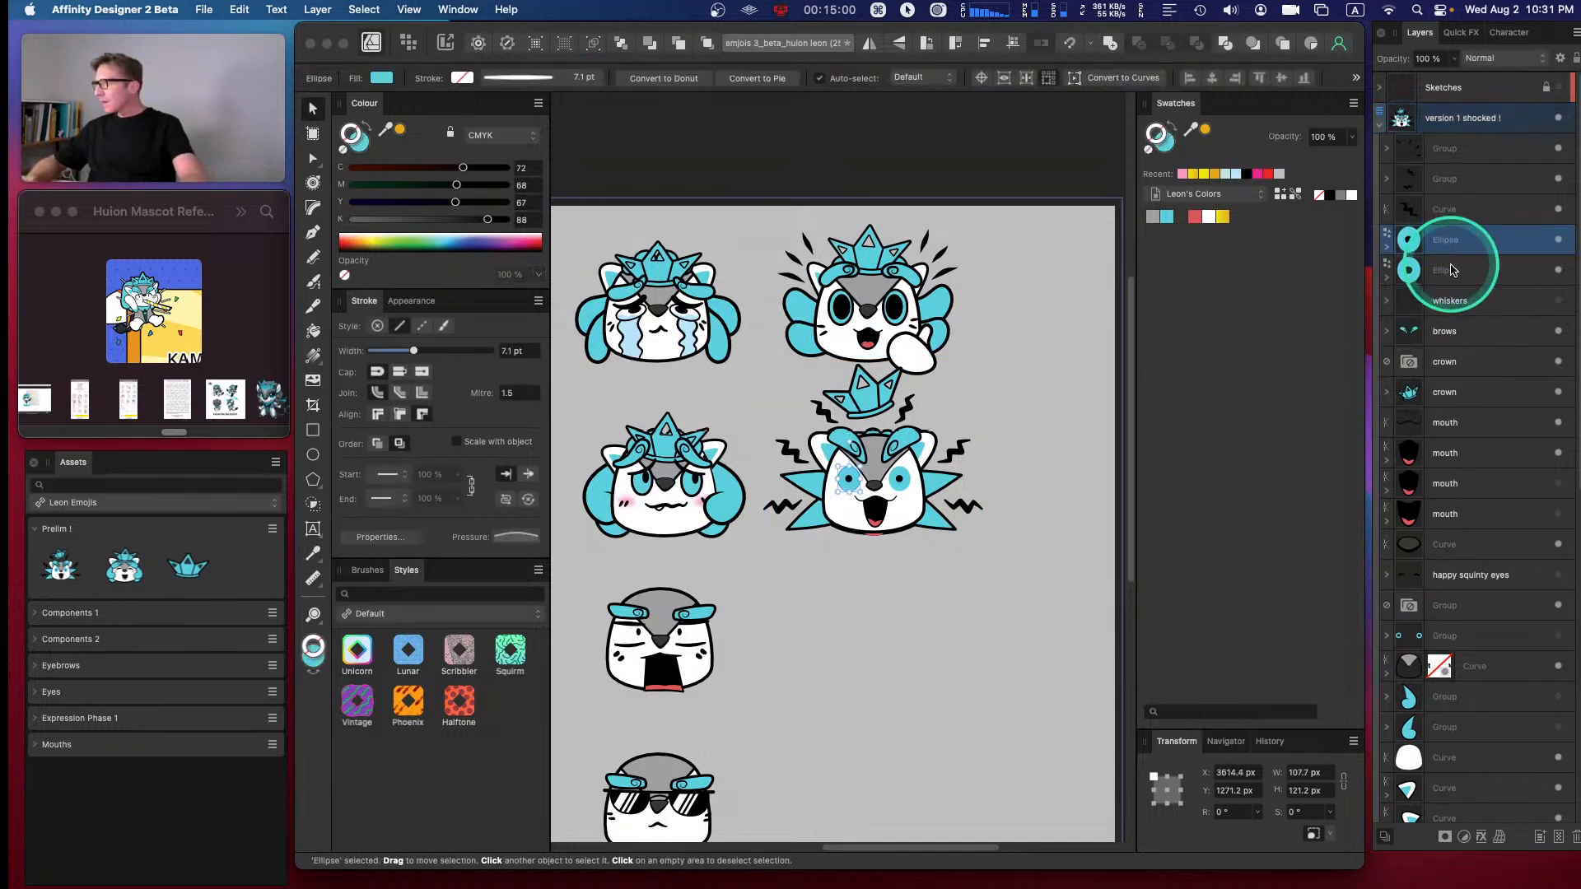
key(BackSpace)
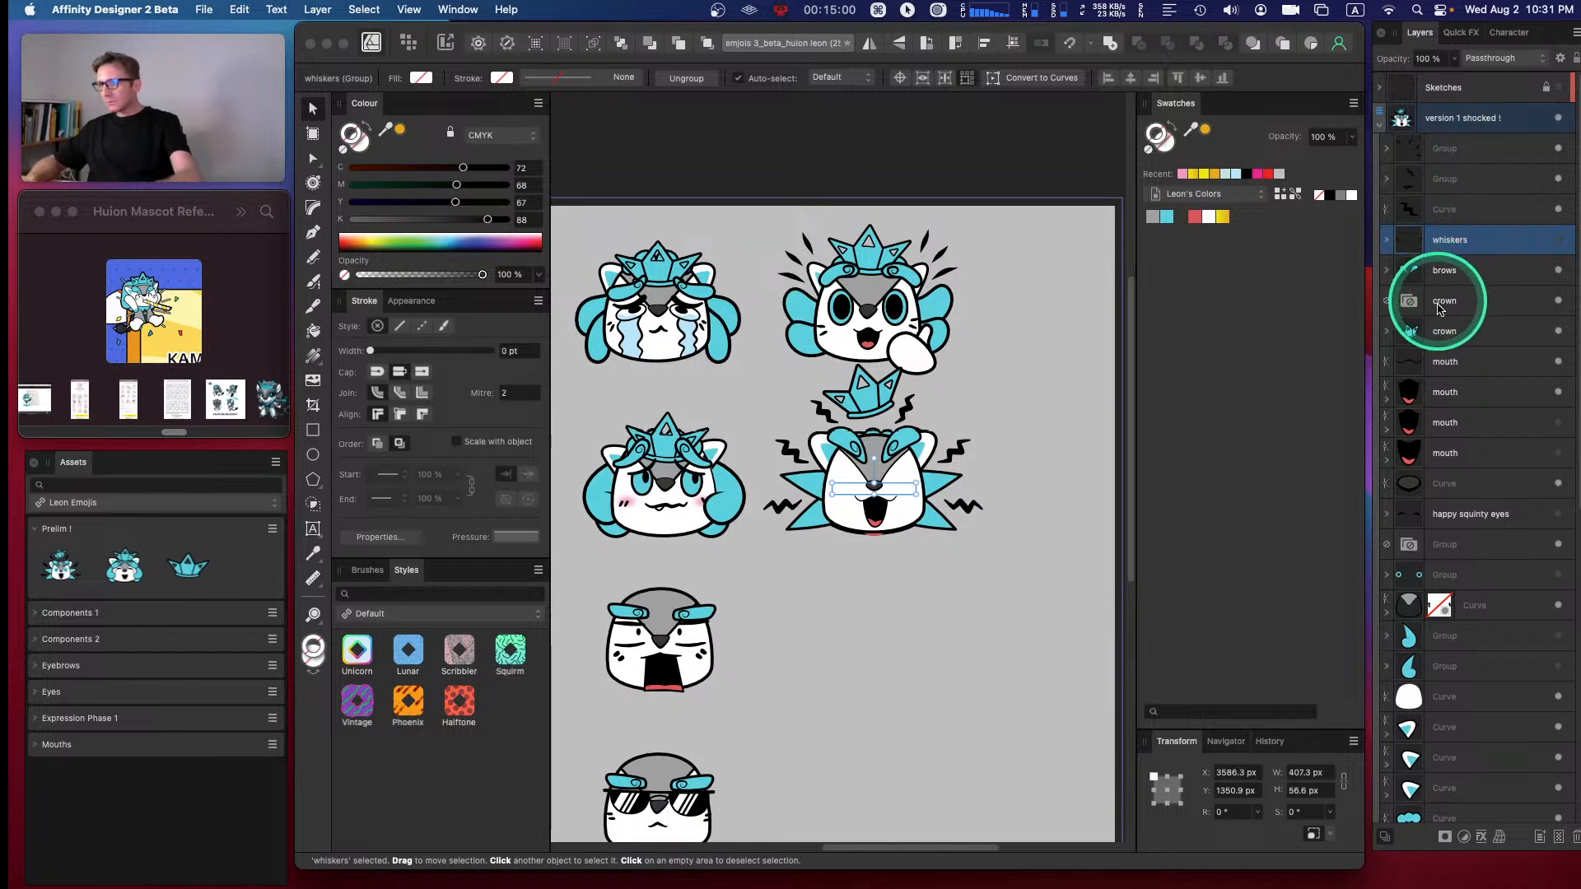
- Delete the placed asset's duplicate head pieces, from the white head curve up to the happy squinty eyes, plus its lowest group of blue ovals
click(1430, 698)
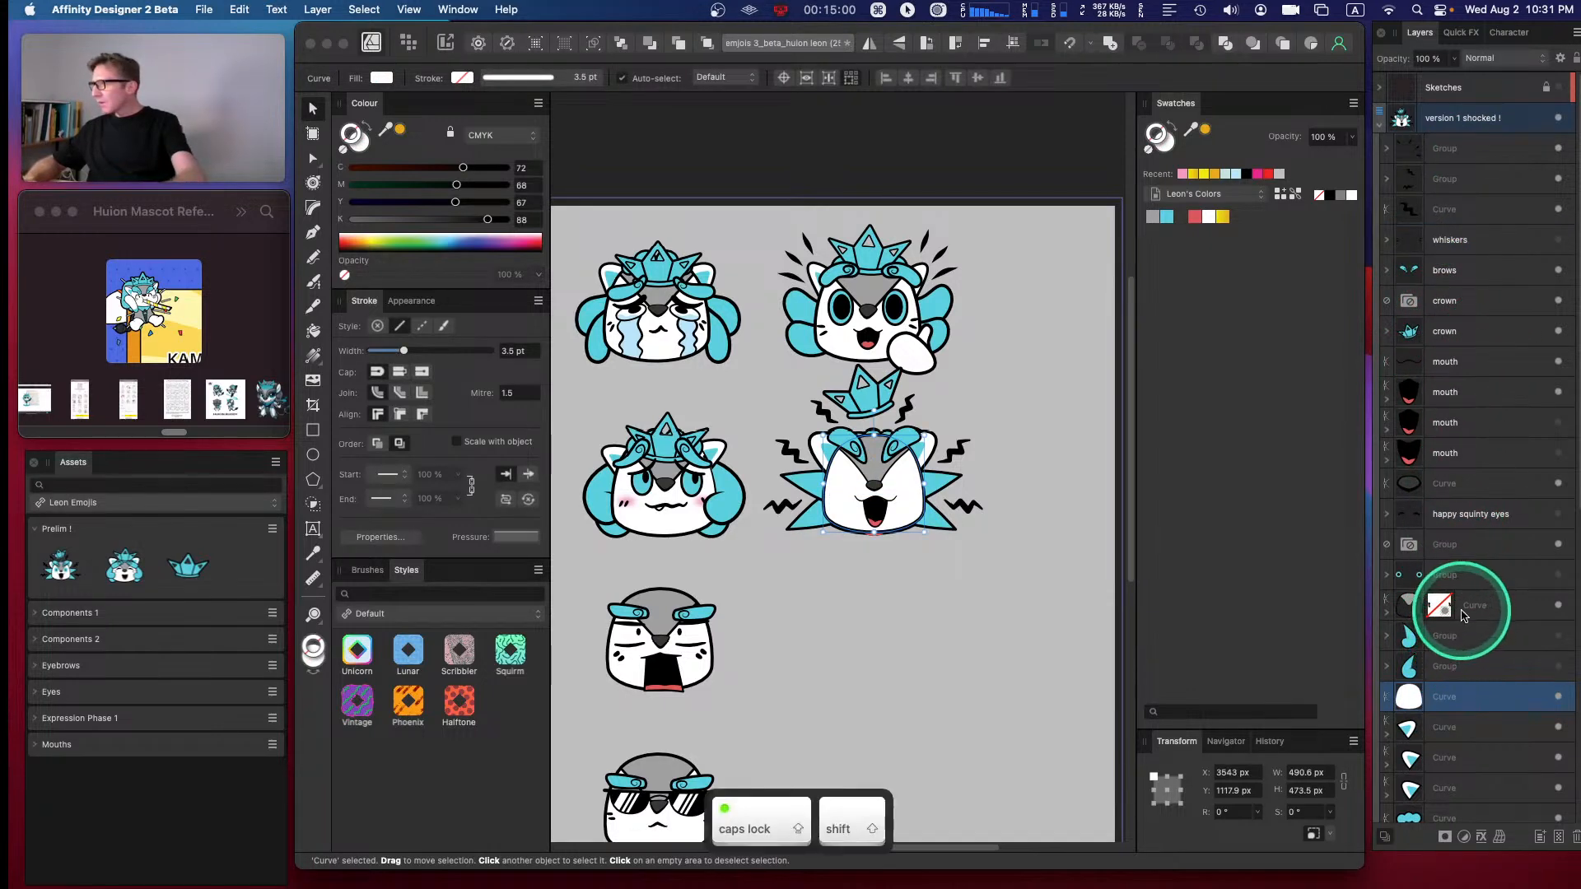
shift+click(1455, 568)
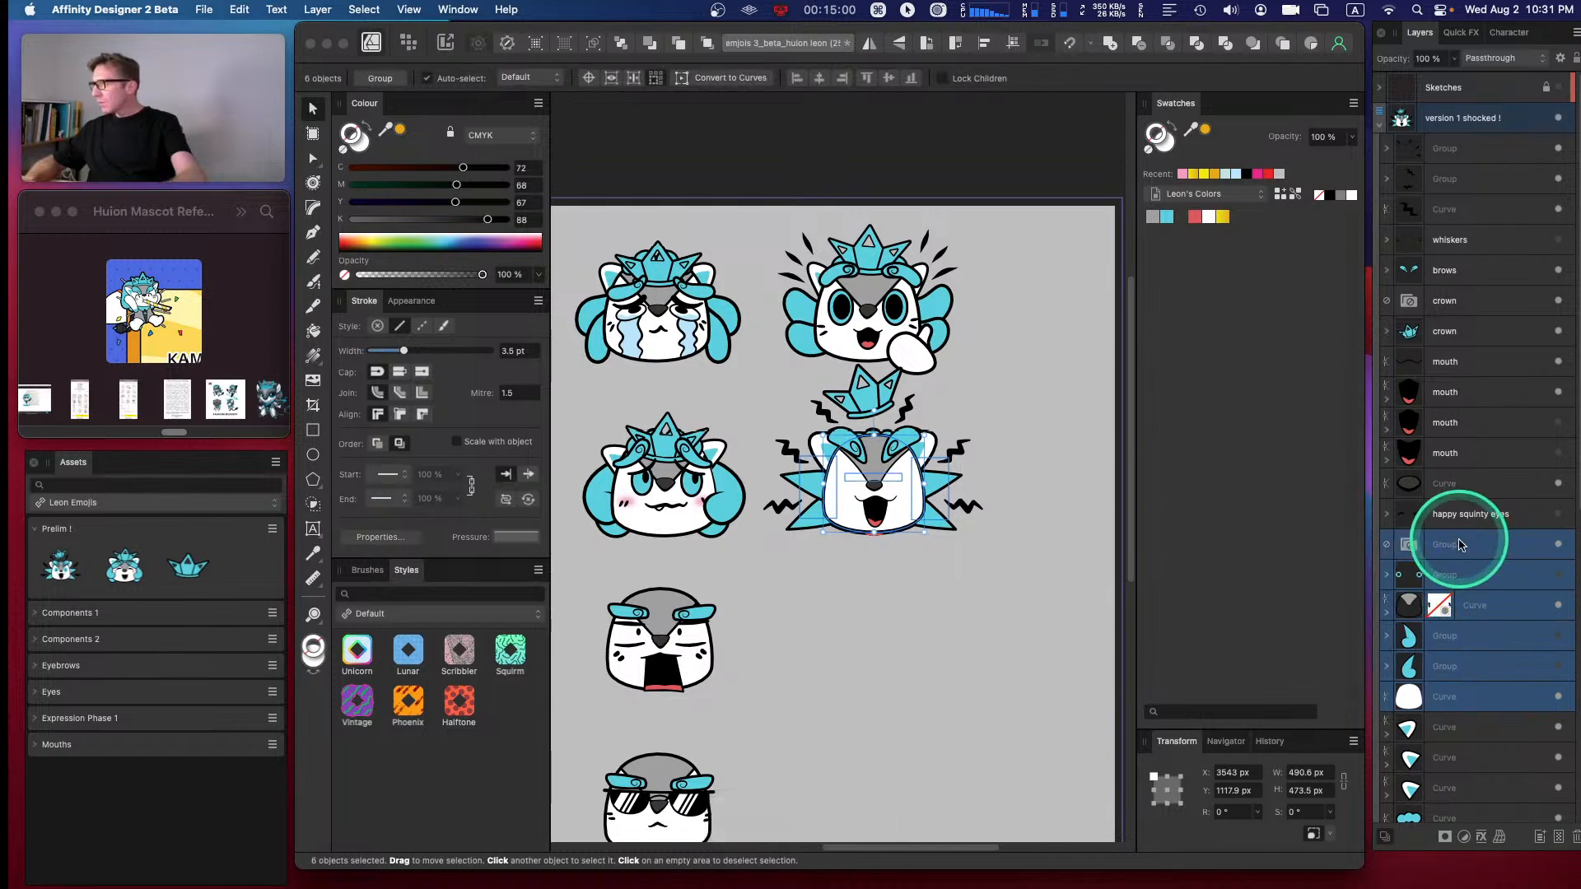
shift+click(1451, 543)
key(BackSpace)
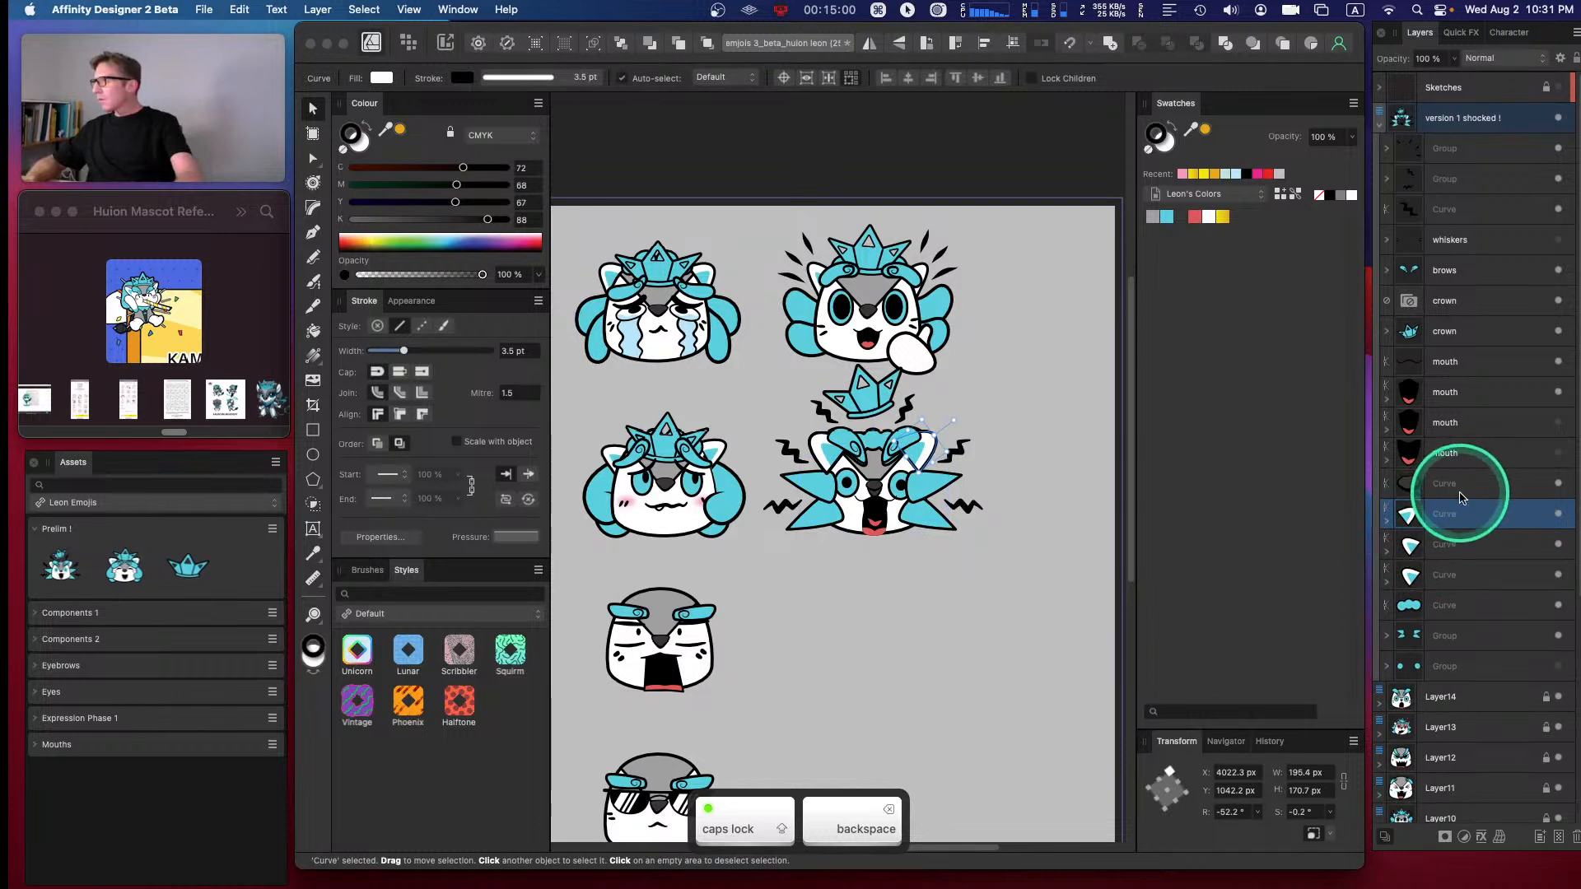
click(1453, 664)
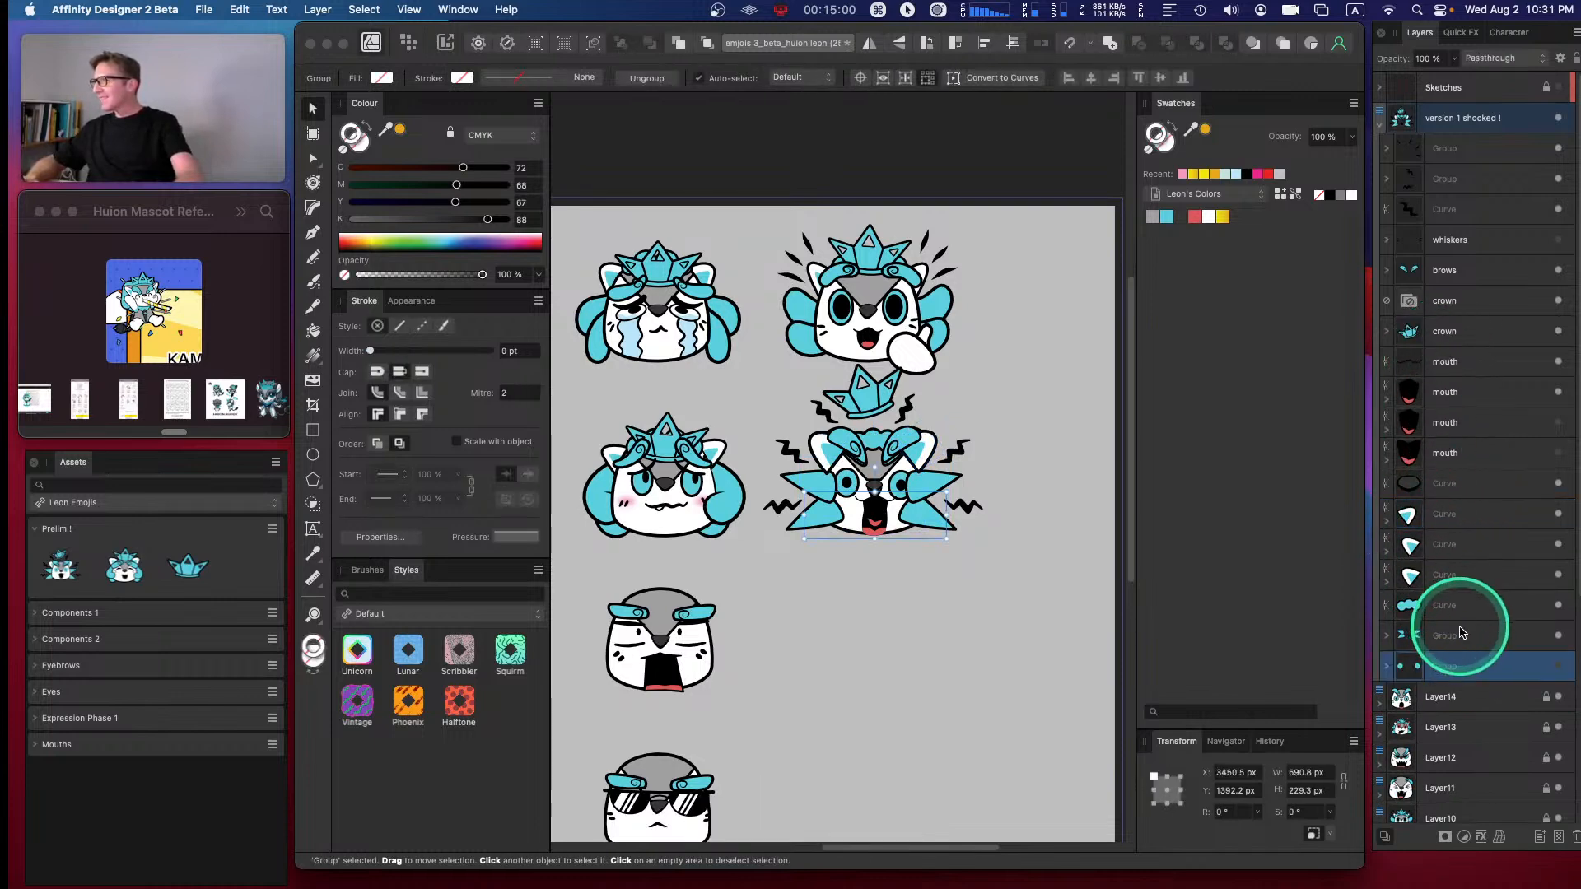
key(Caps_Lock)
key(BackSpace)
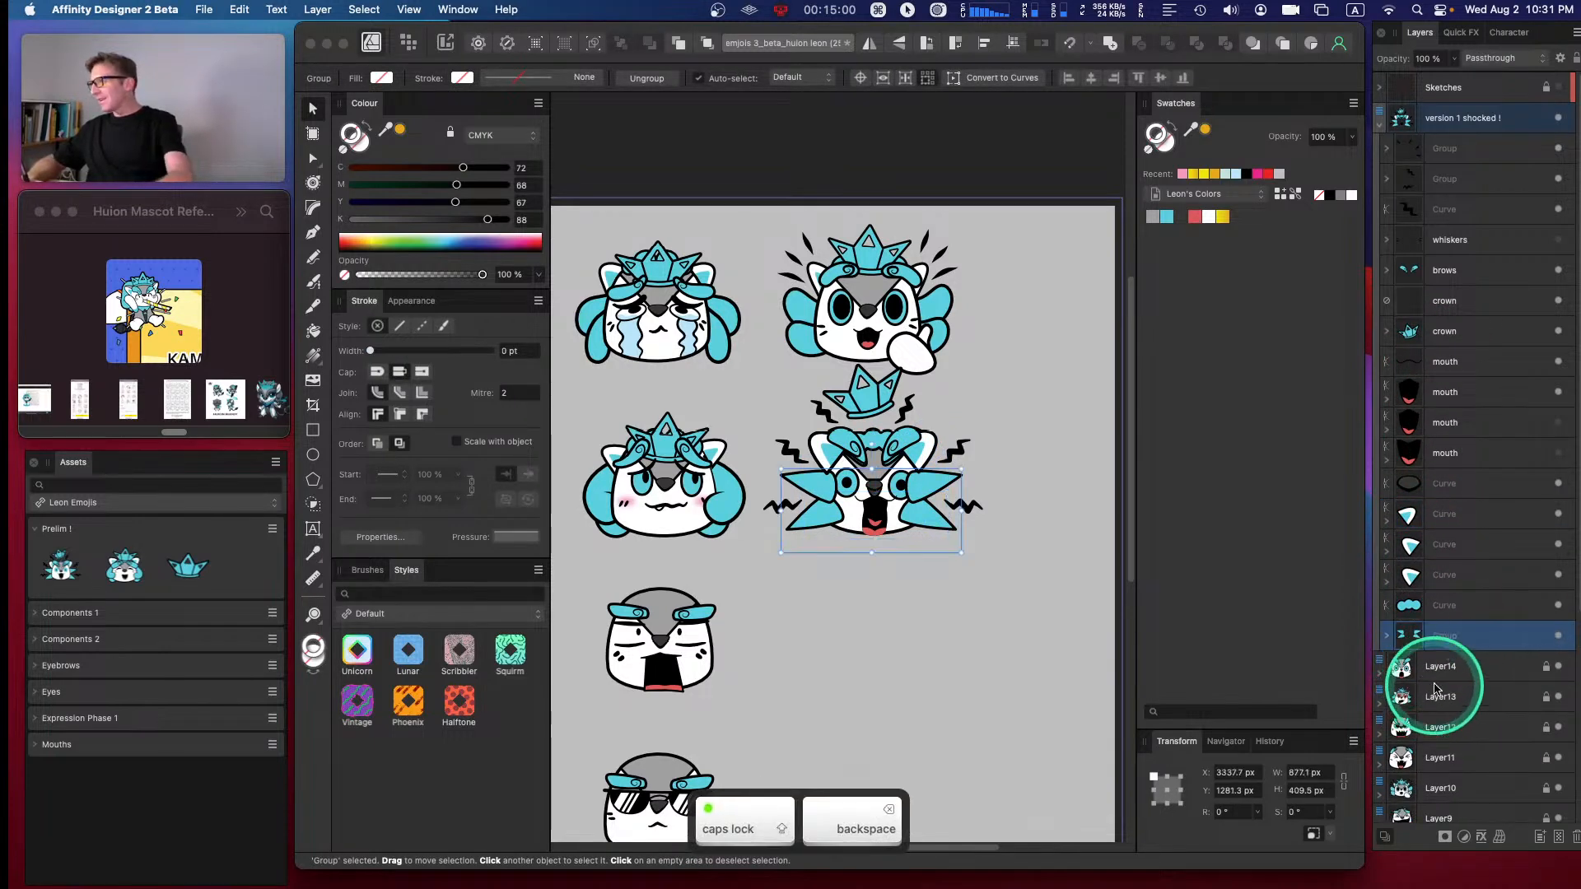
- Add the three-lobed blue hair tuft curve to the Components 1 asset category
click(1435, 611)
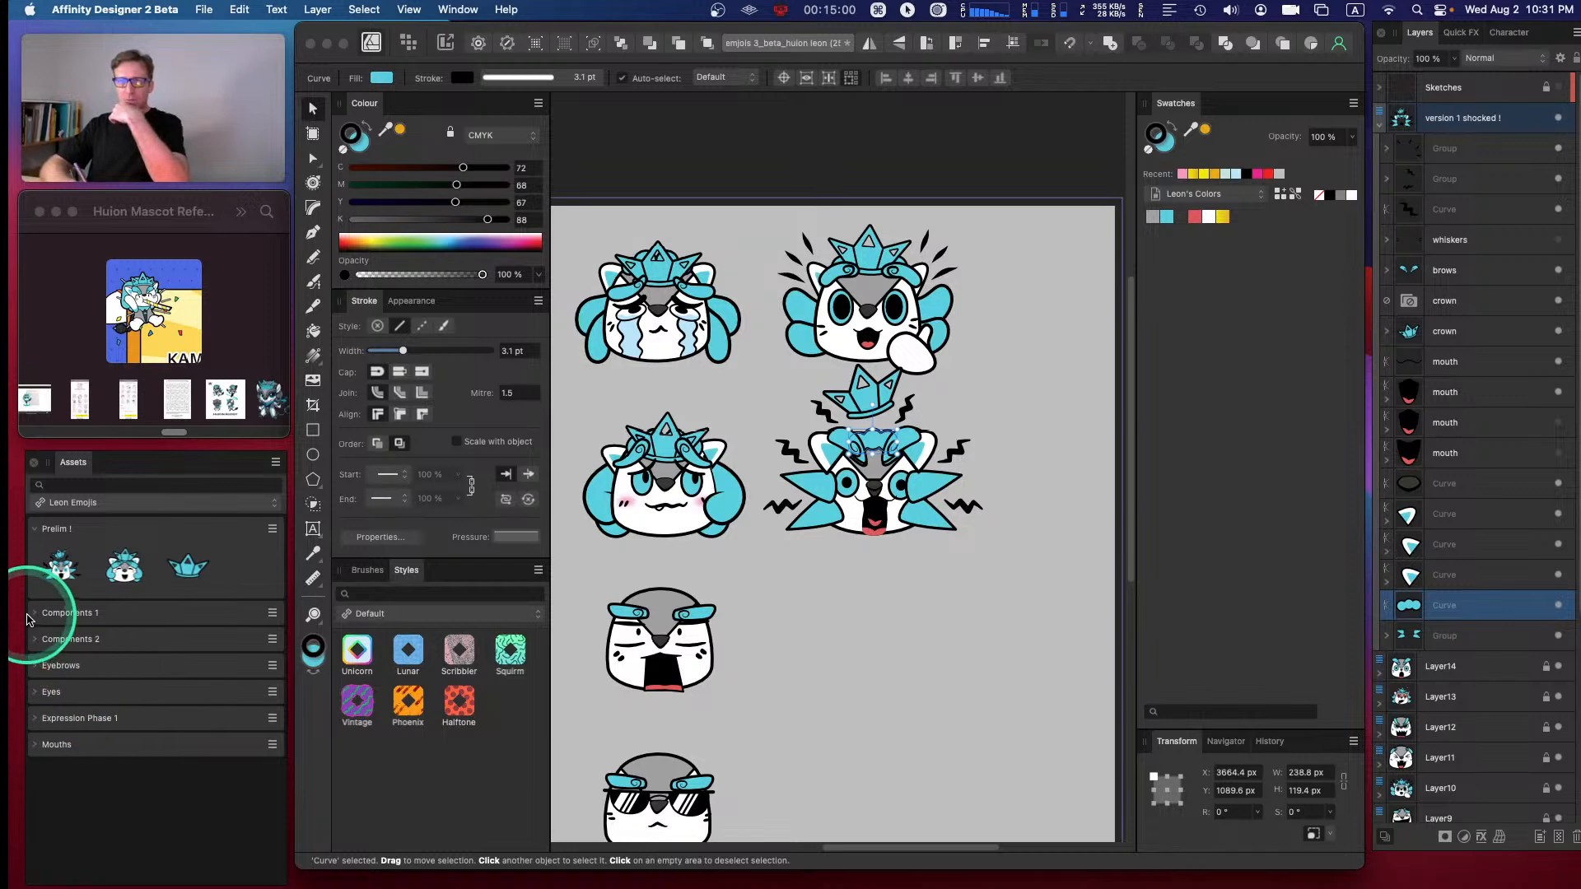
click(46, 613)
click(259, 614)
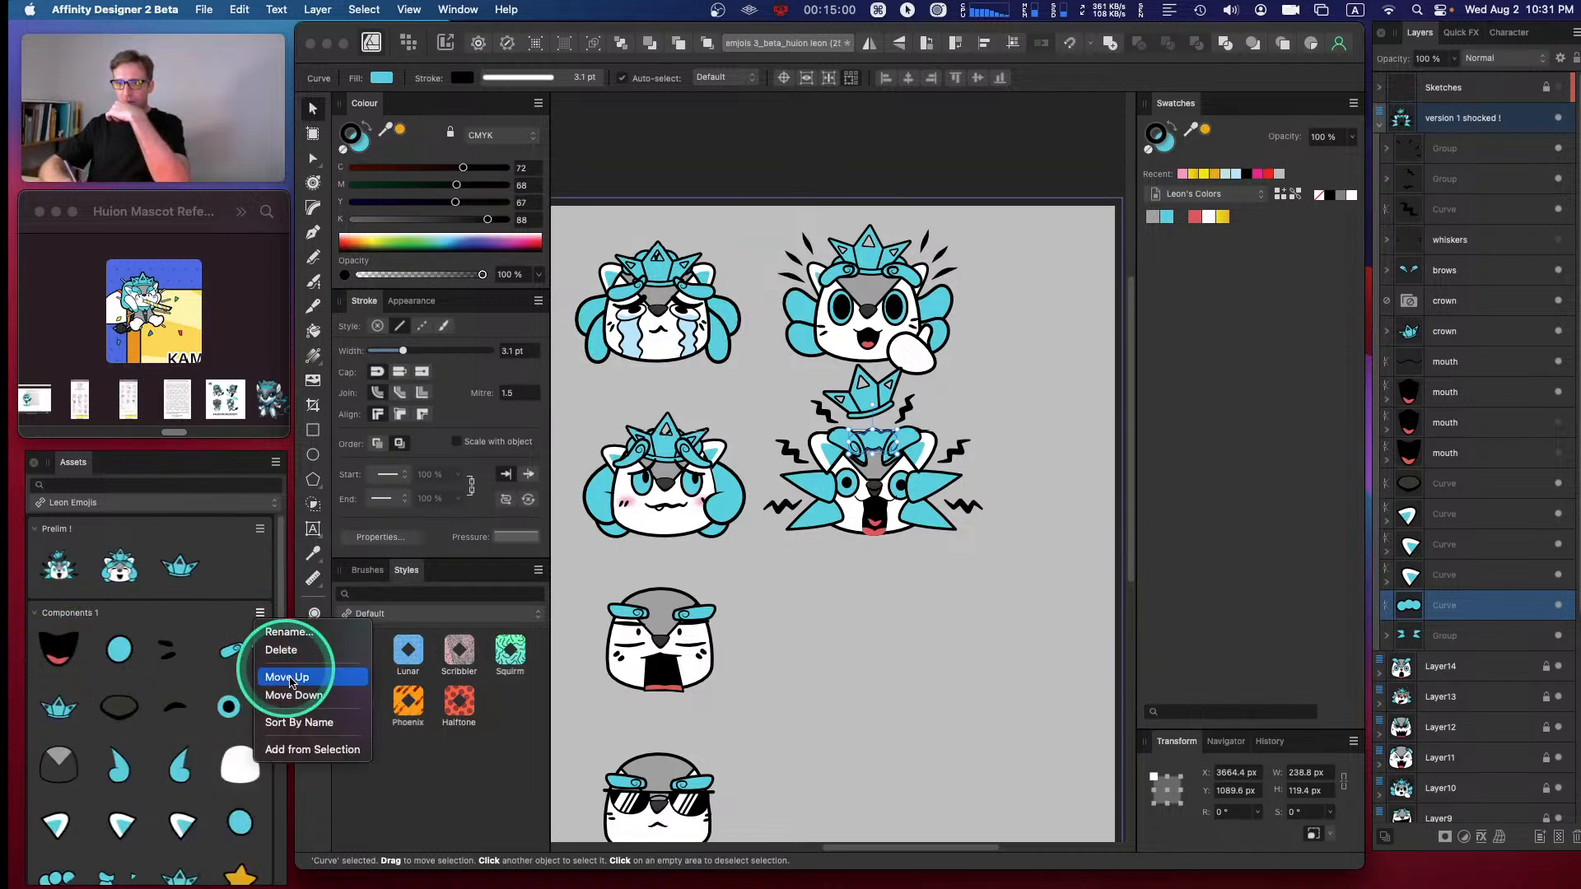
click(313, 750)
drag(194, 464, 197, 415)
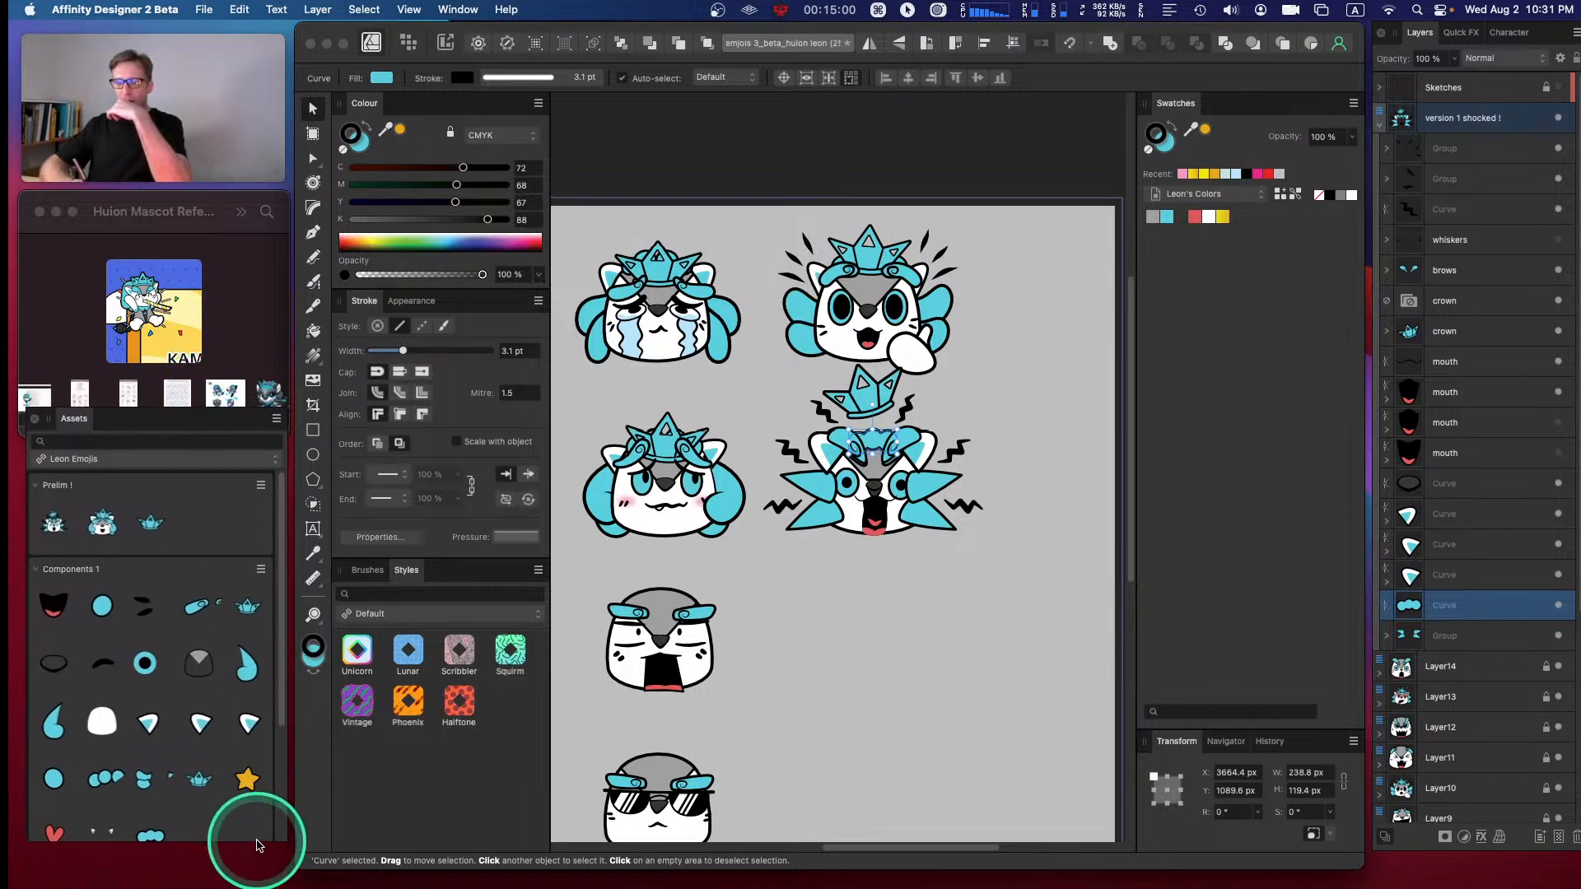
drag(210, 418, 209, 457)
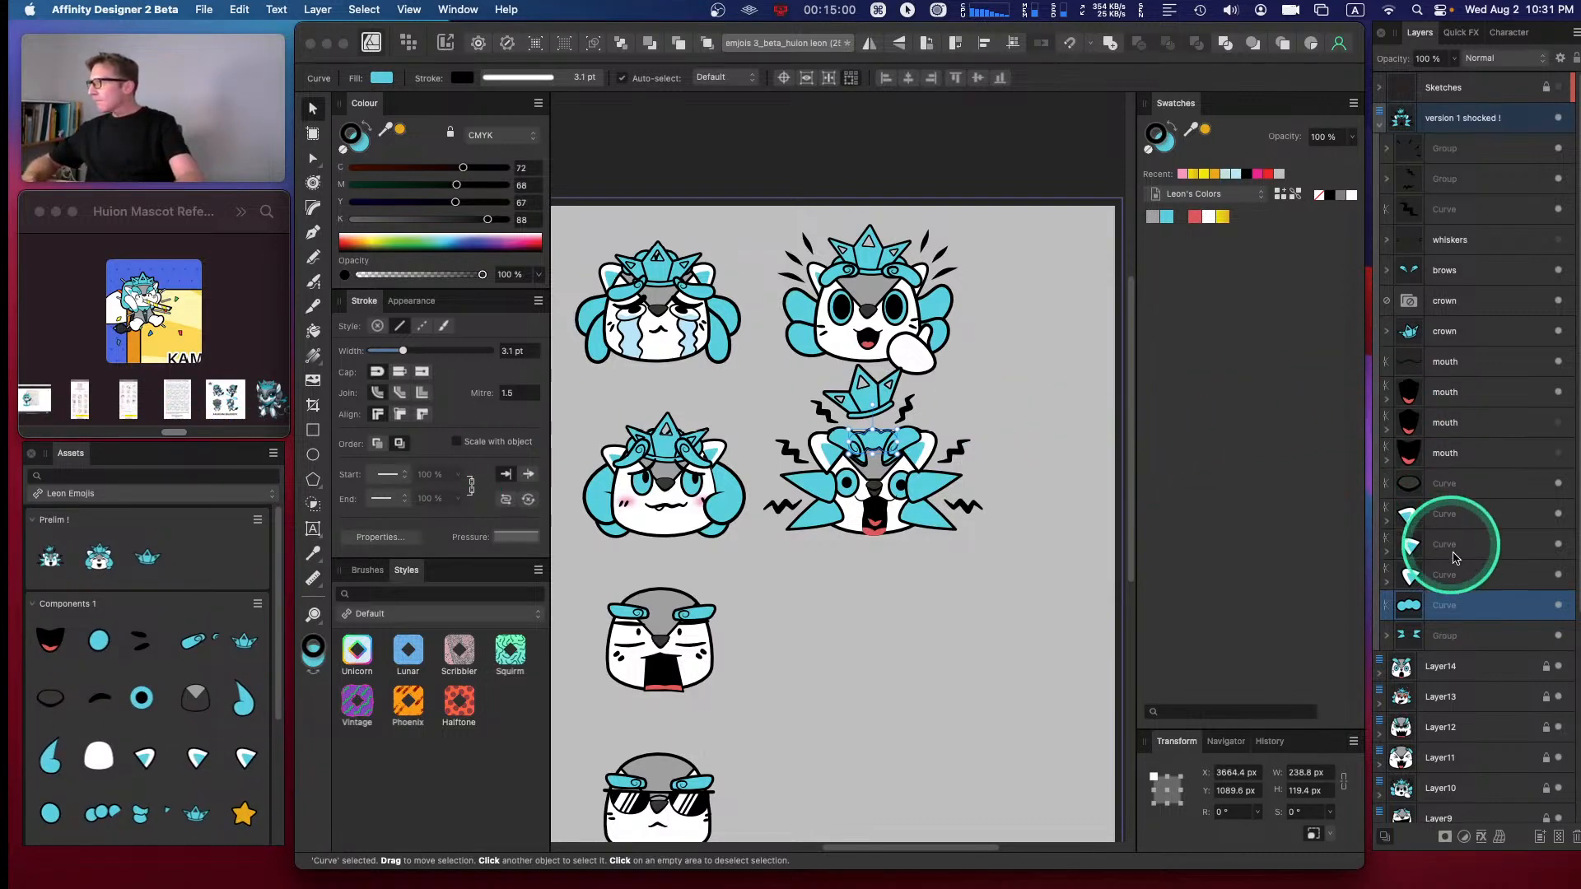
- Delete the duplicate left ear curve from the version 1 shocked layer
click(1473, 575)
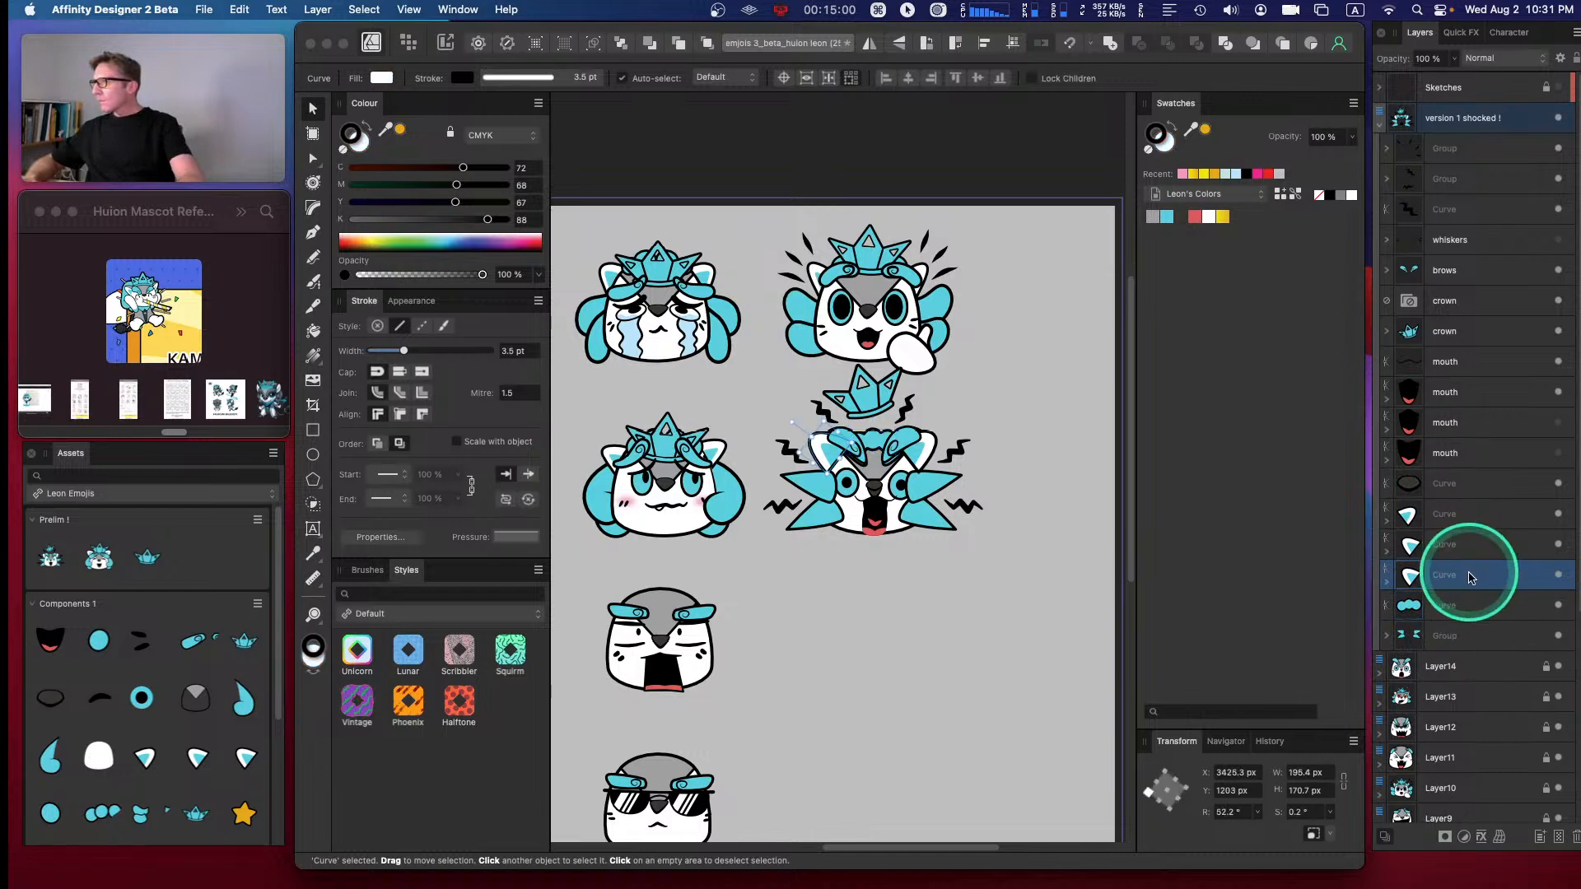
shift+click(1469, 538)
click(1470, 525)
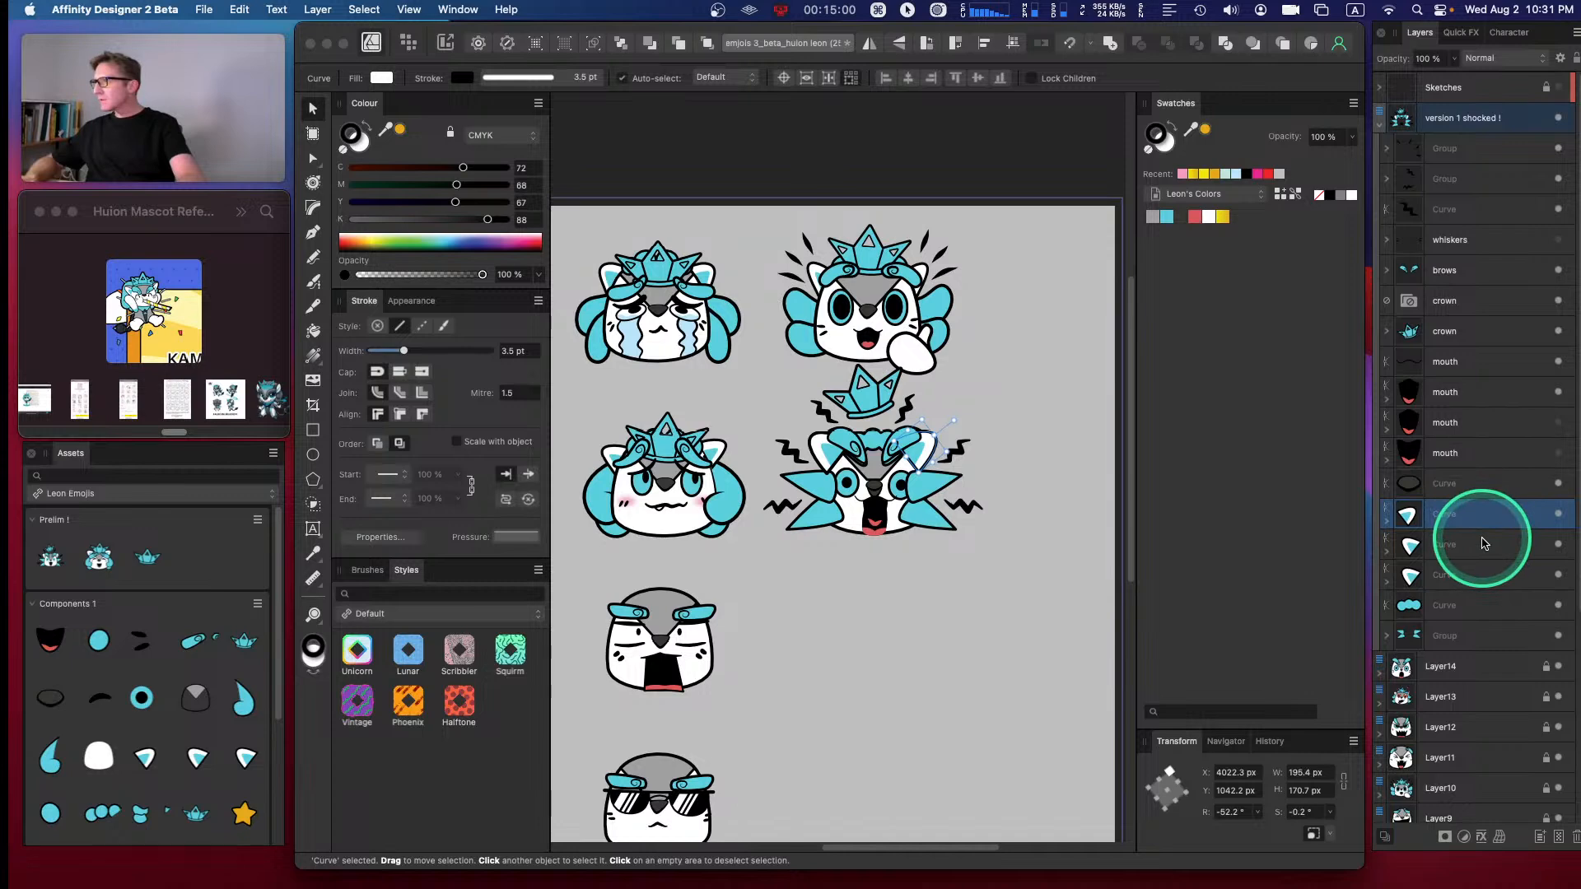
click(1457, 577)
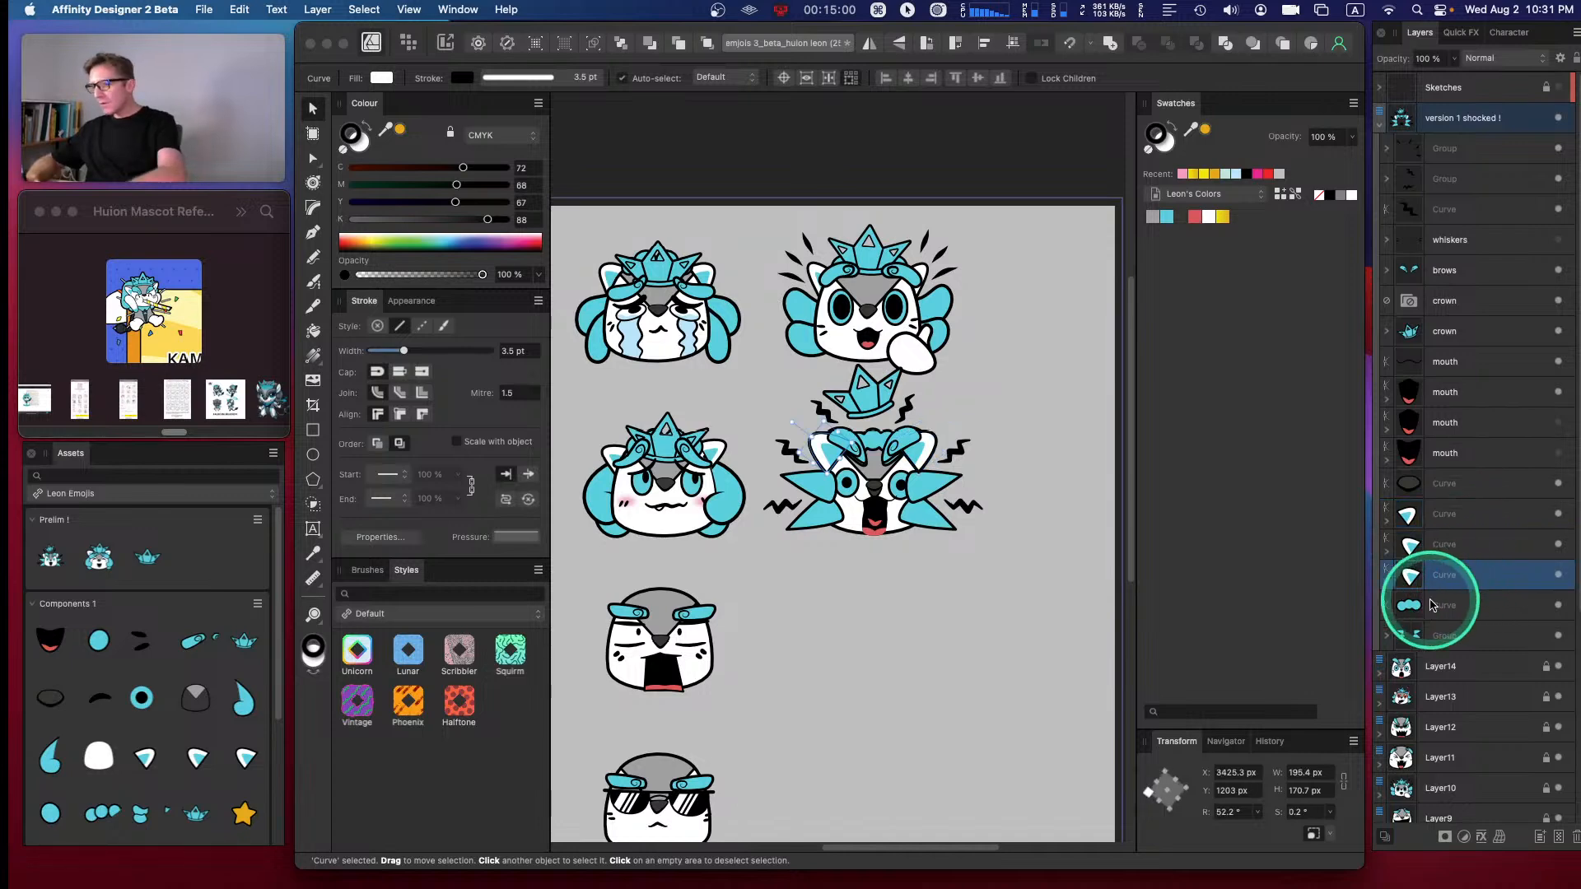
key(BackSpace)
- Delete the three black open mouth objects from the version 1 shocked layer
click(1449, 453)
shift+click(1458, 423)
key(BackSpace)
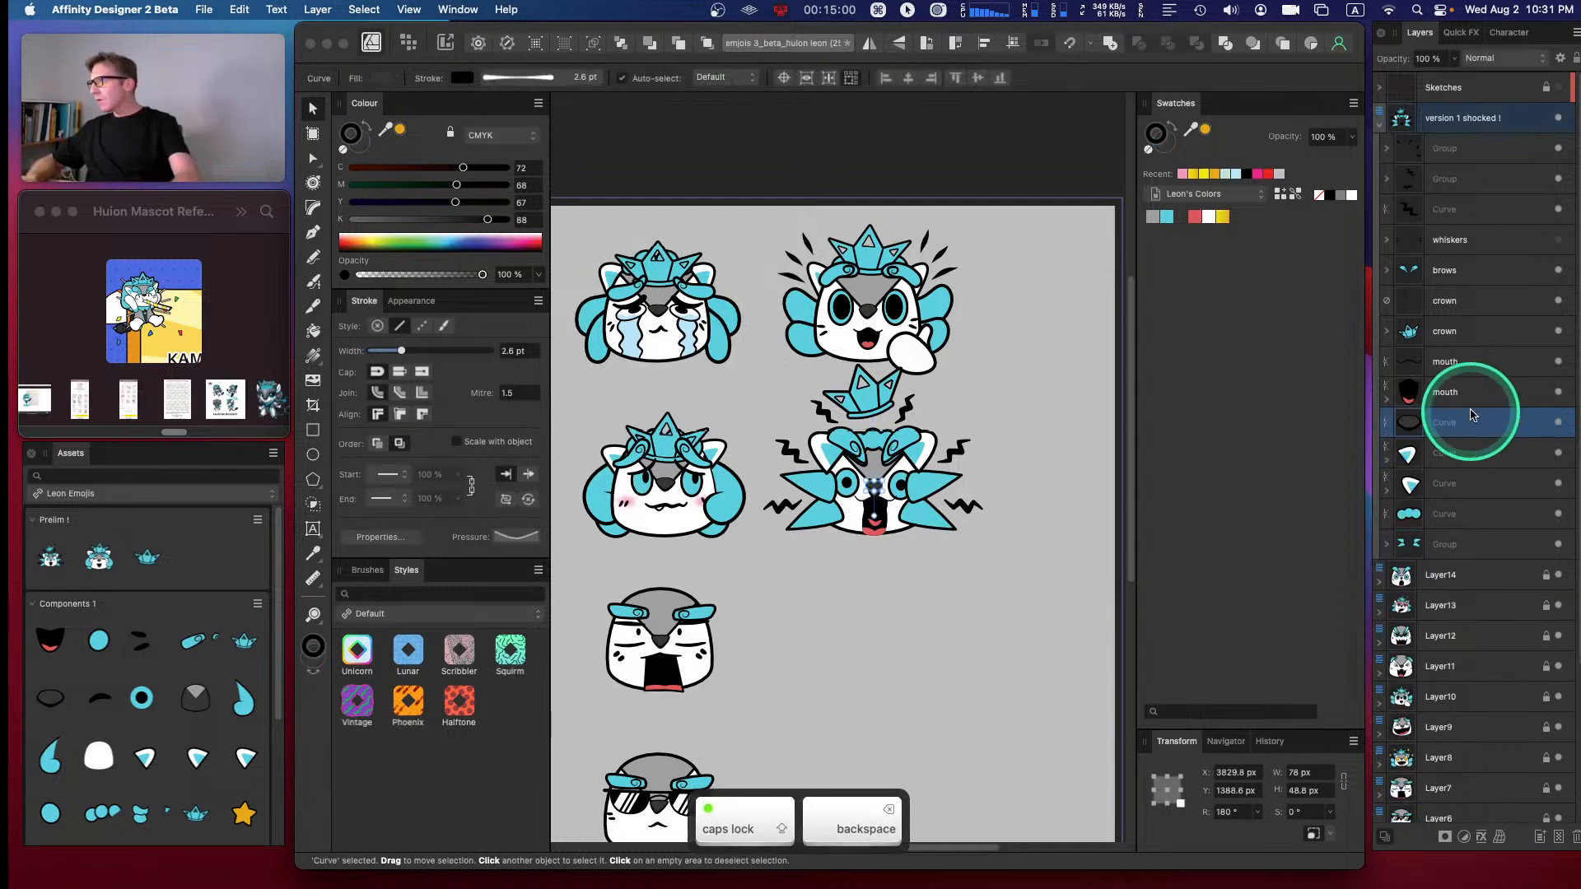
click(1472, 402)
key(BackSpace)
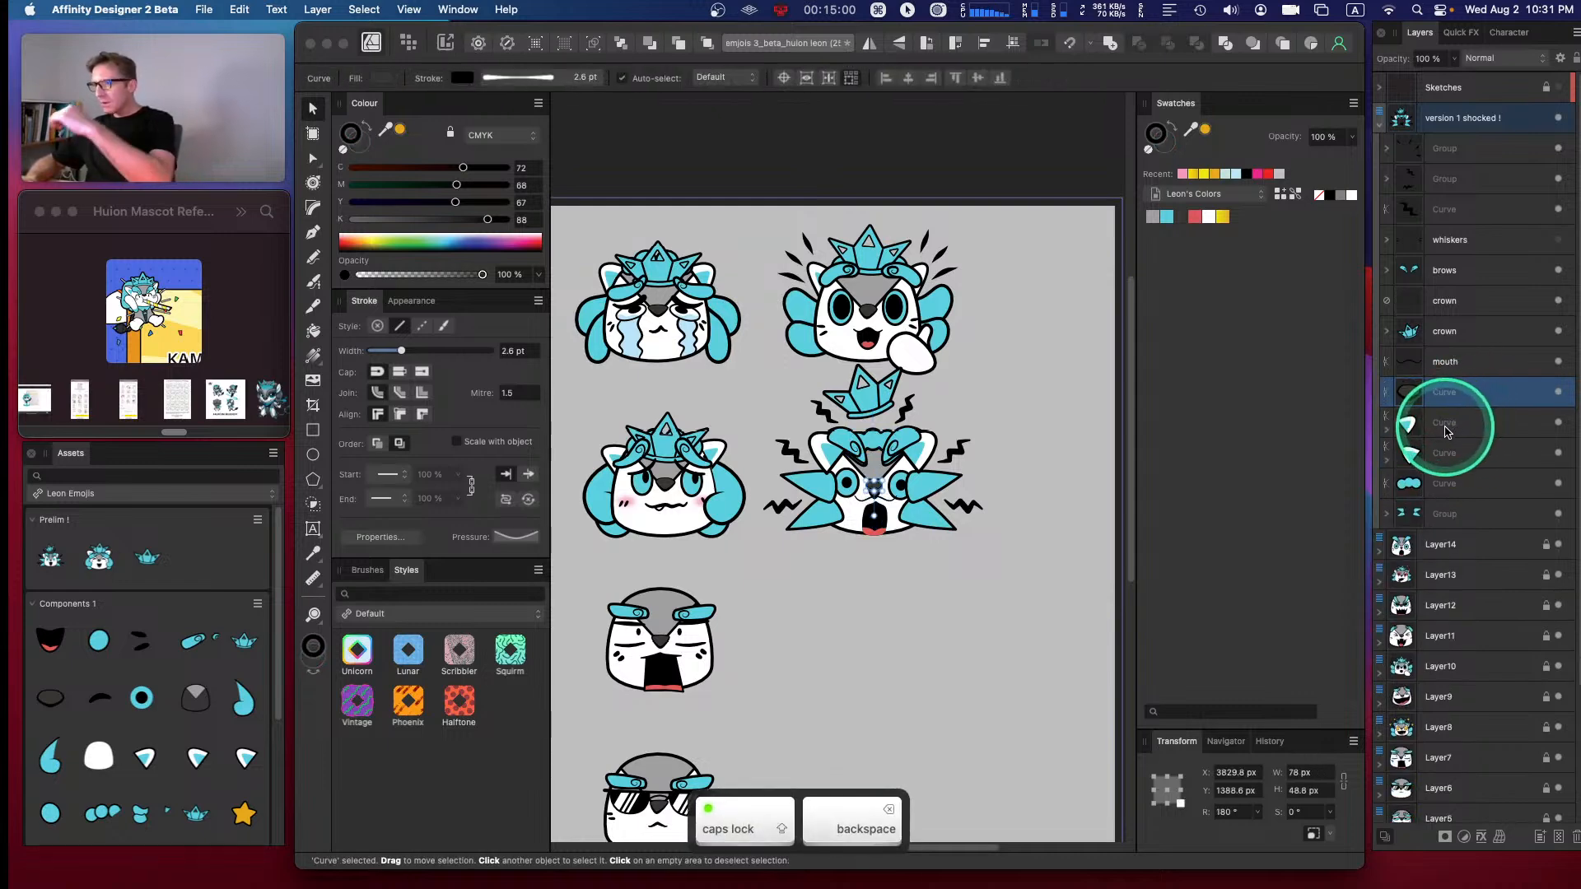
- Delete the leftover thin mouth curve, the nose curve and the empty crown group from the version 1 shocked layer
click(1503, 333)
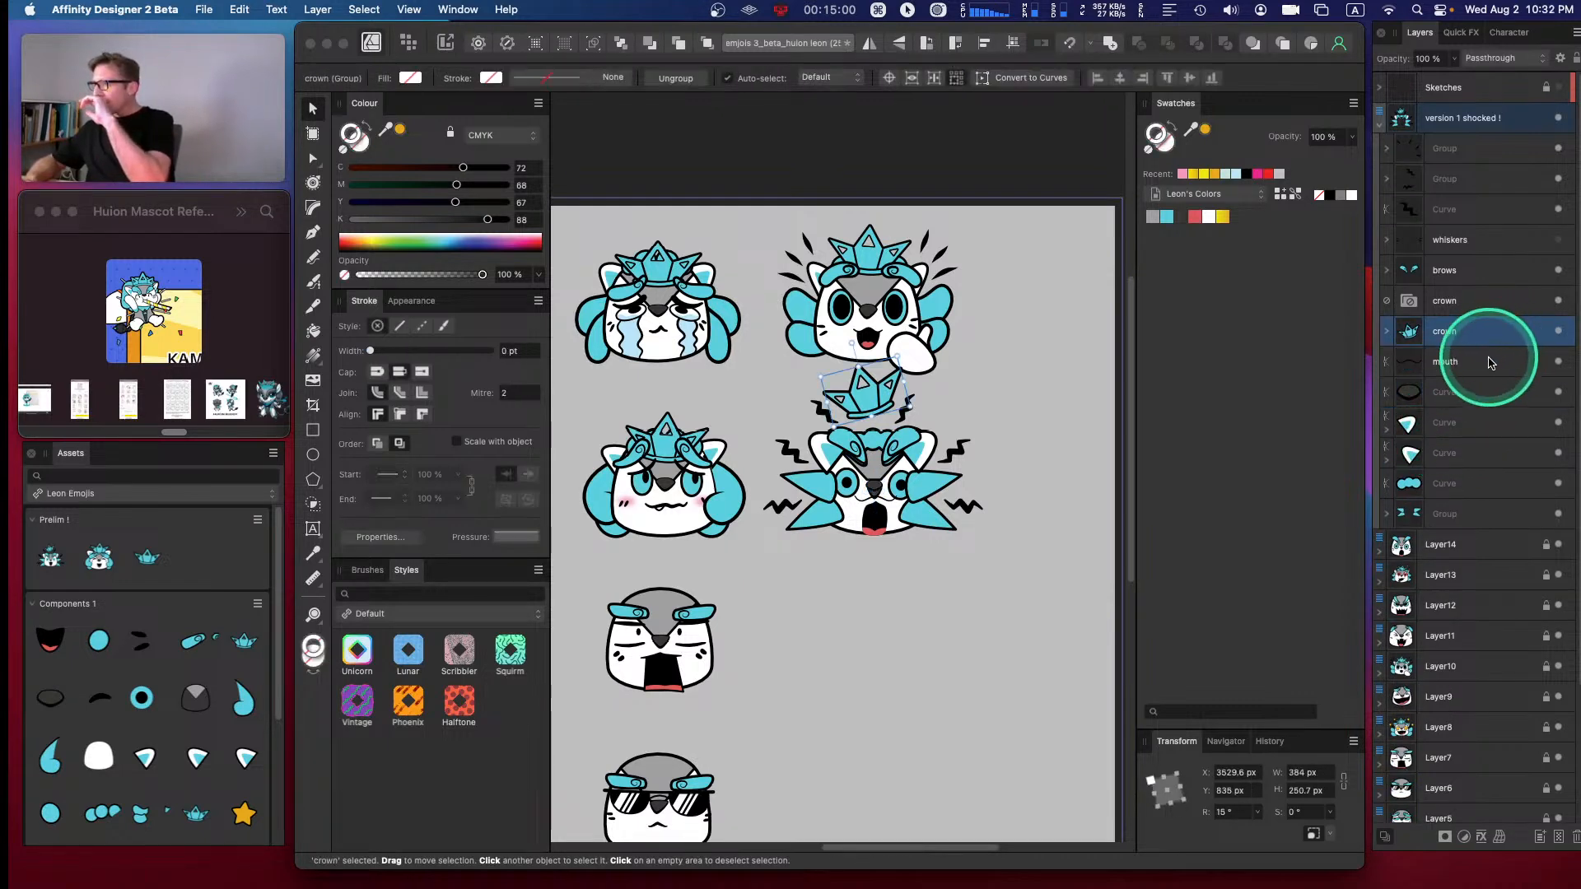
click(1486, 361)
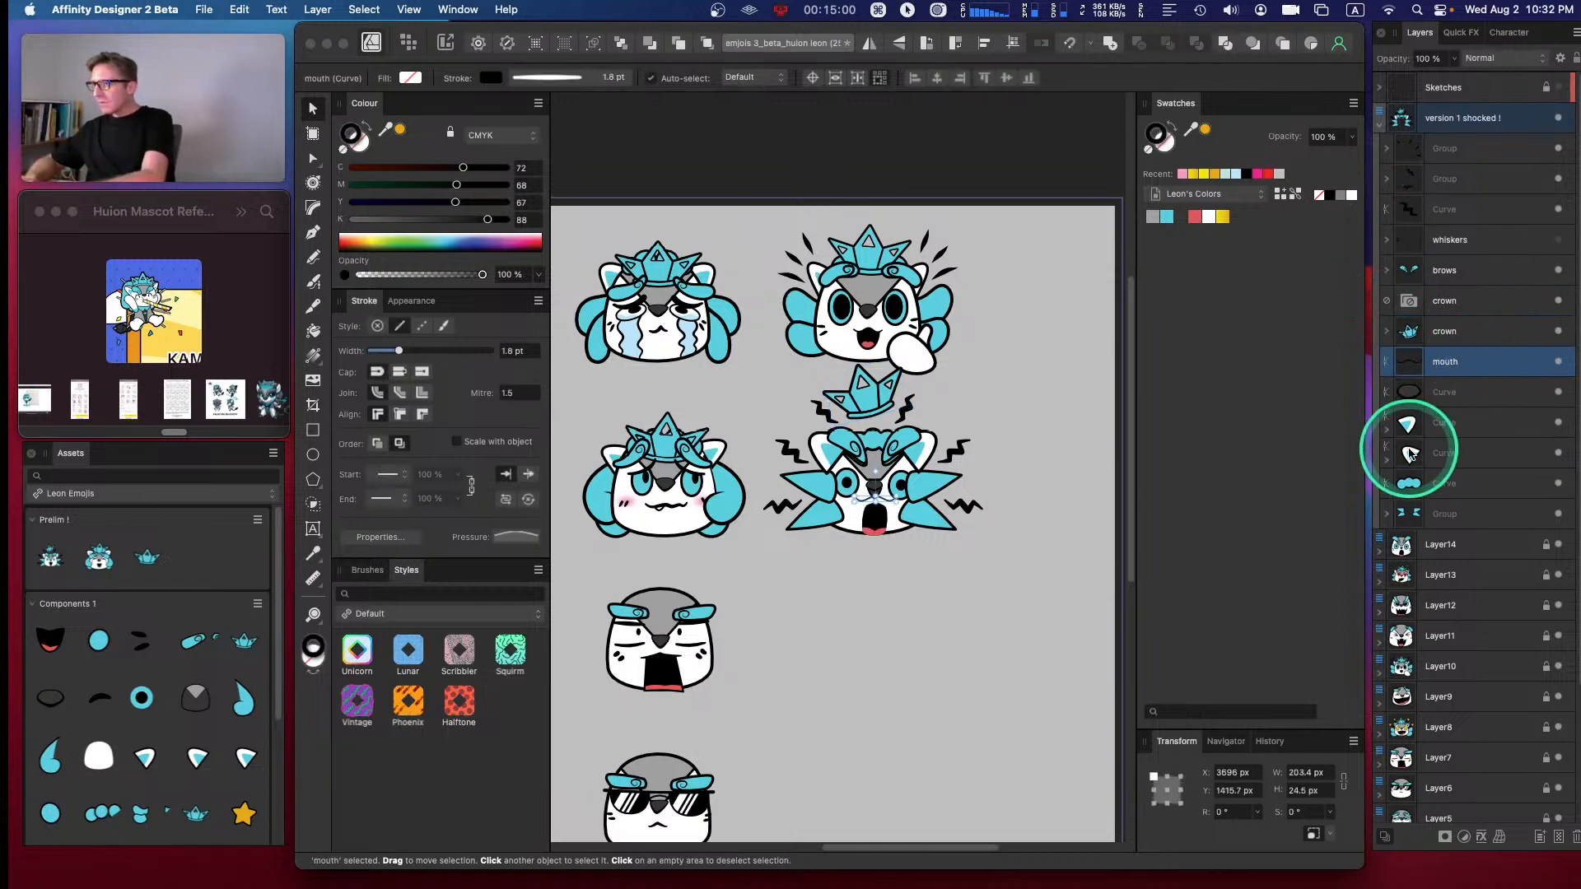
key(BackSpace)
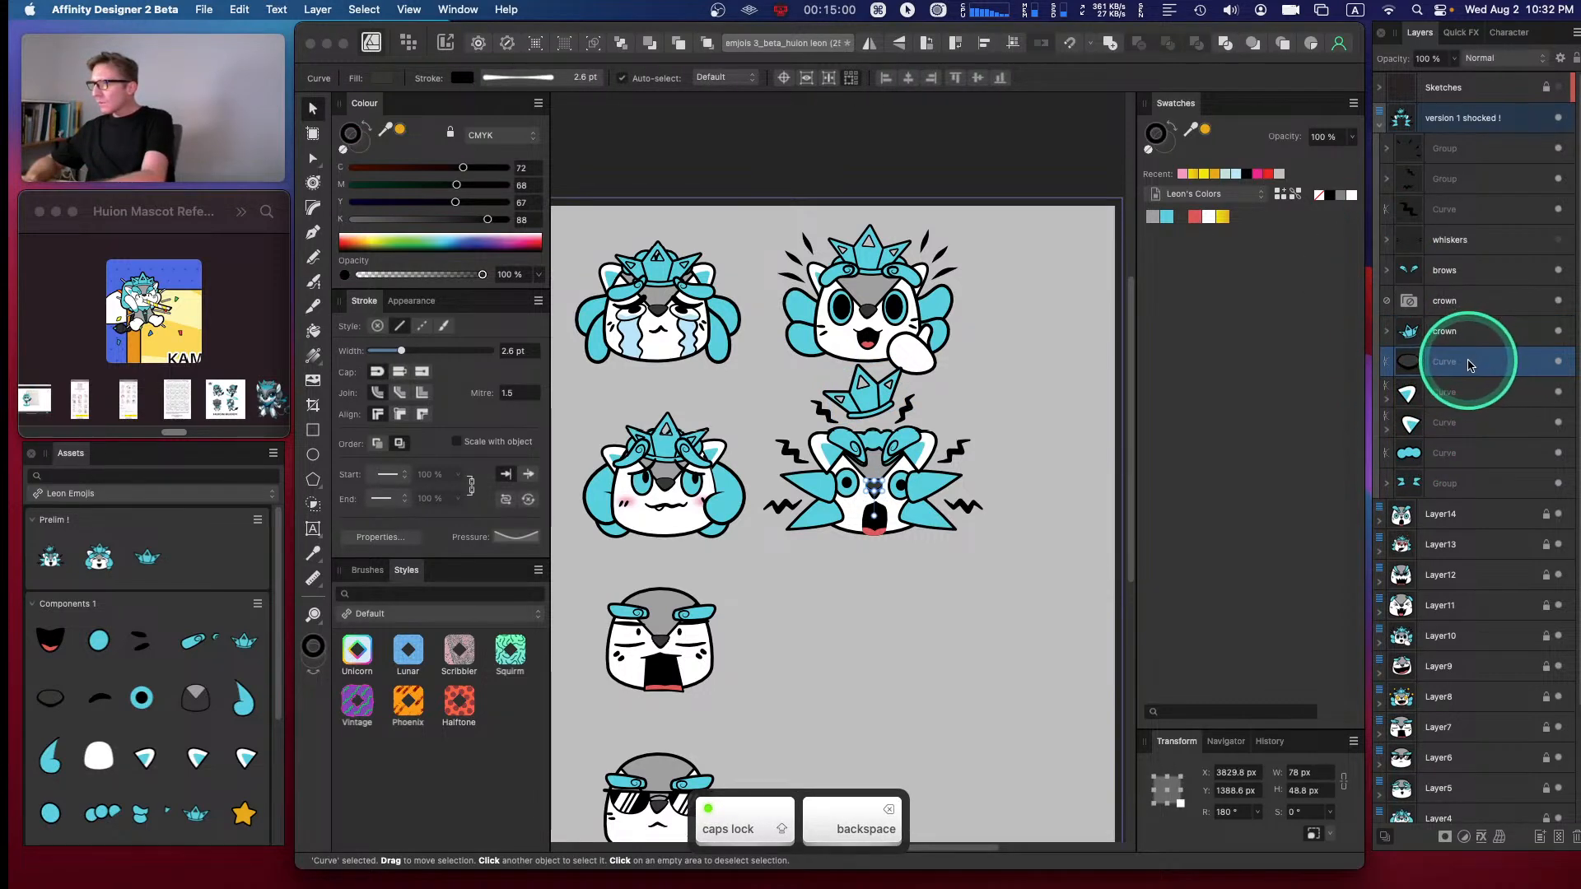
key(BackSpace)
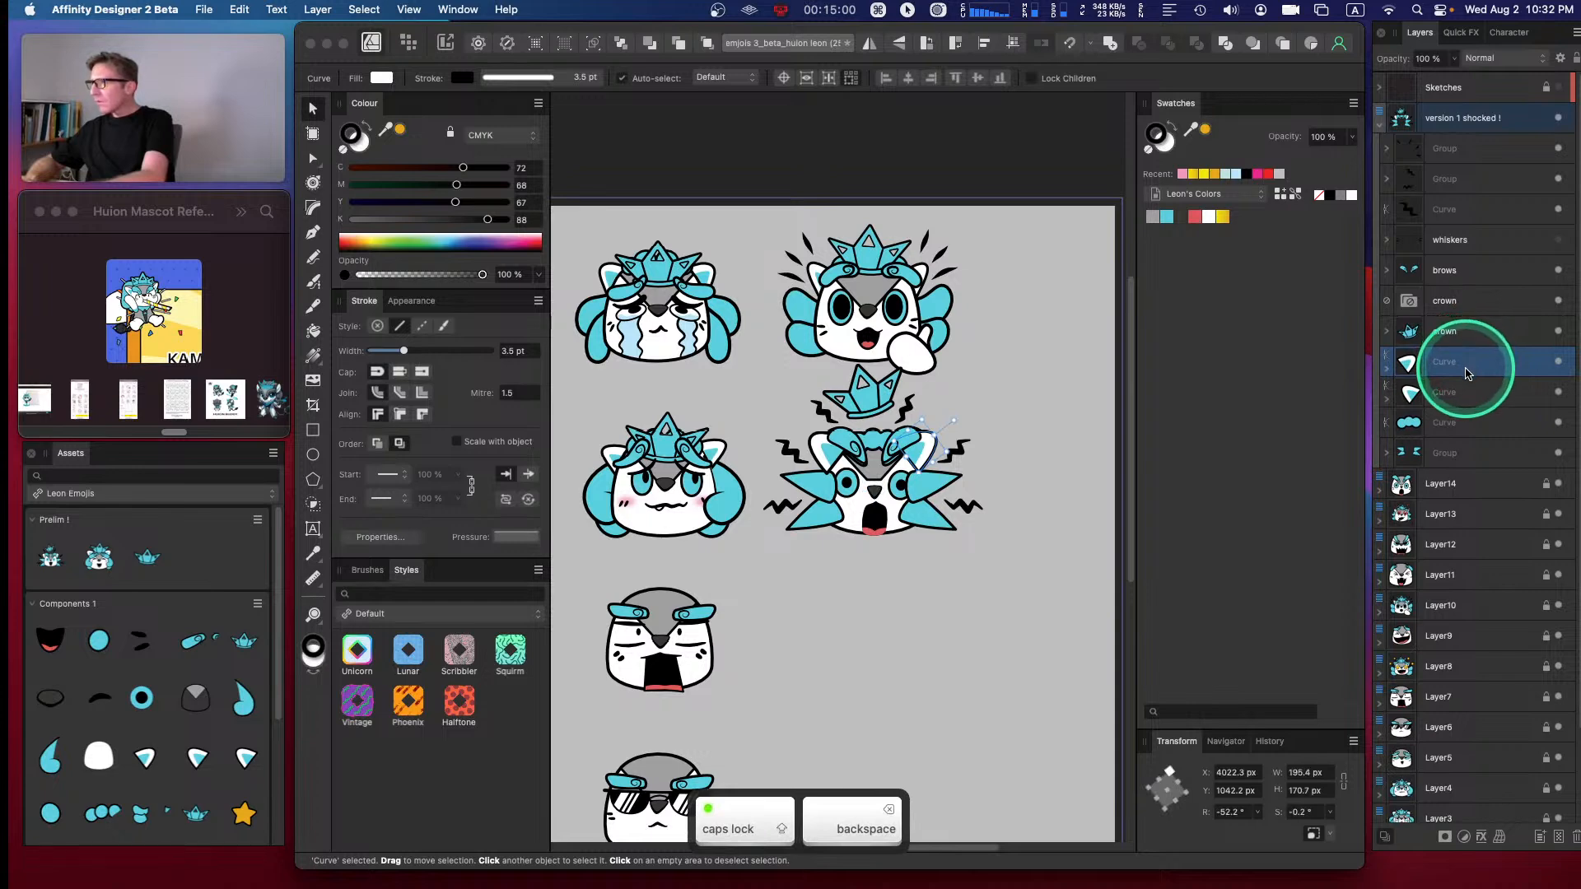
click(1446, 303)
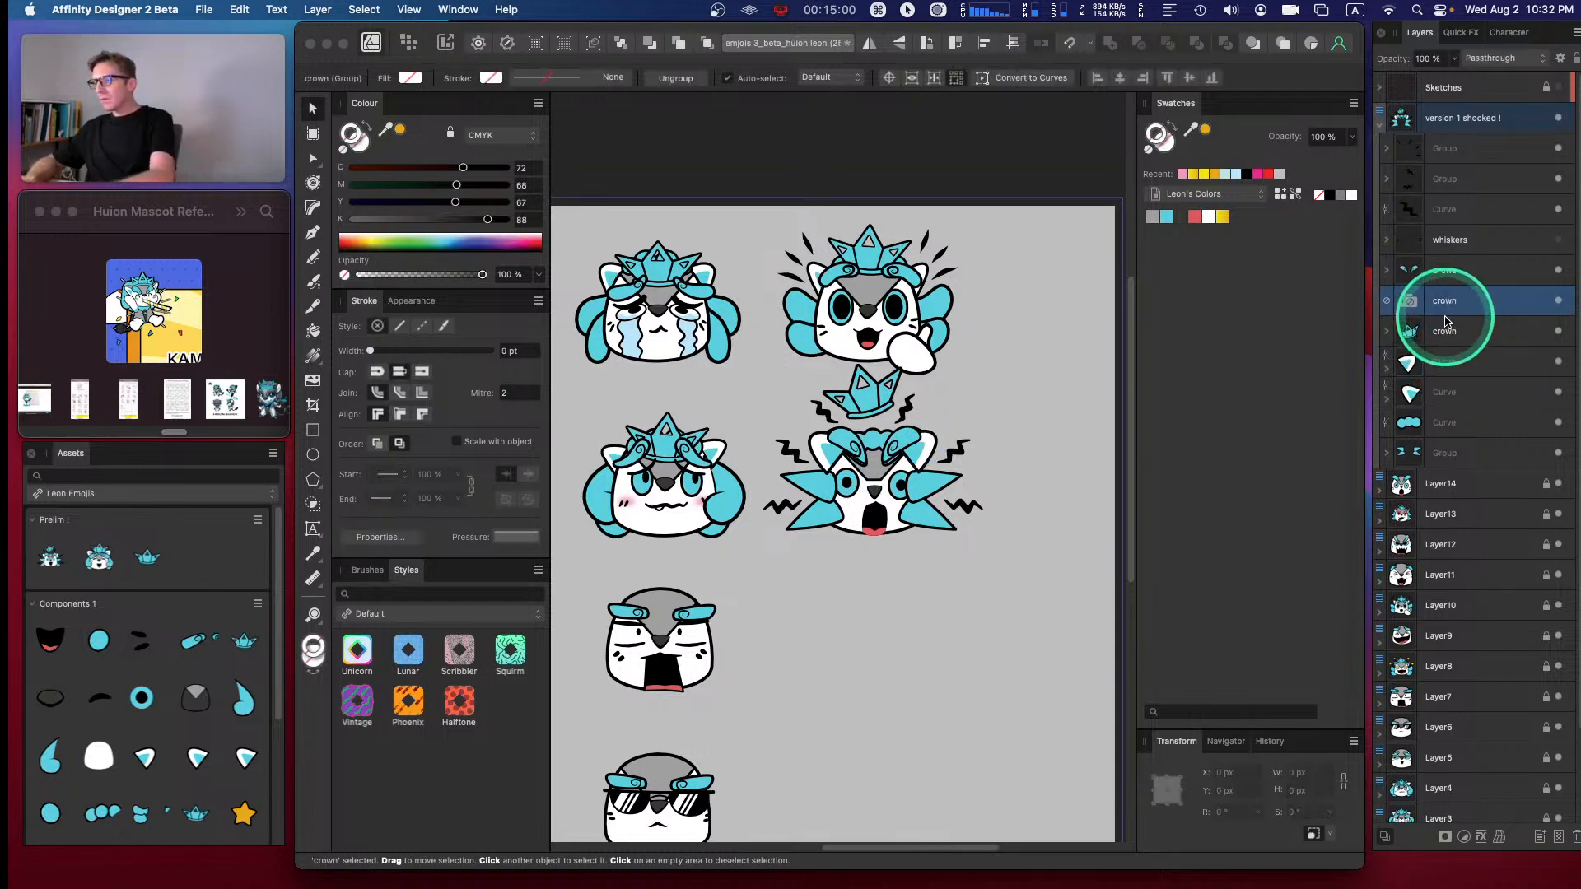
key(BackSpace)
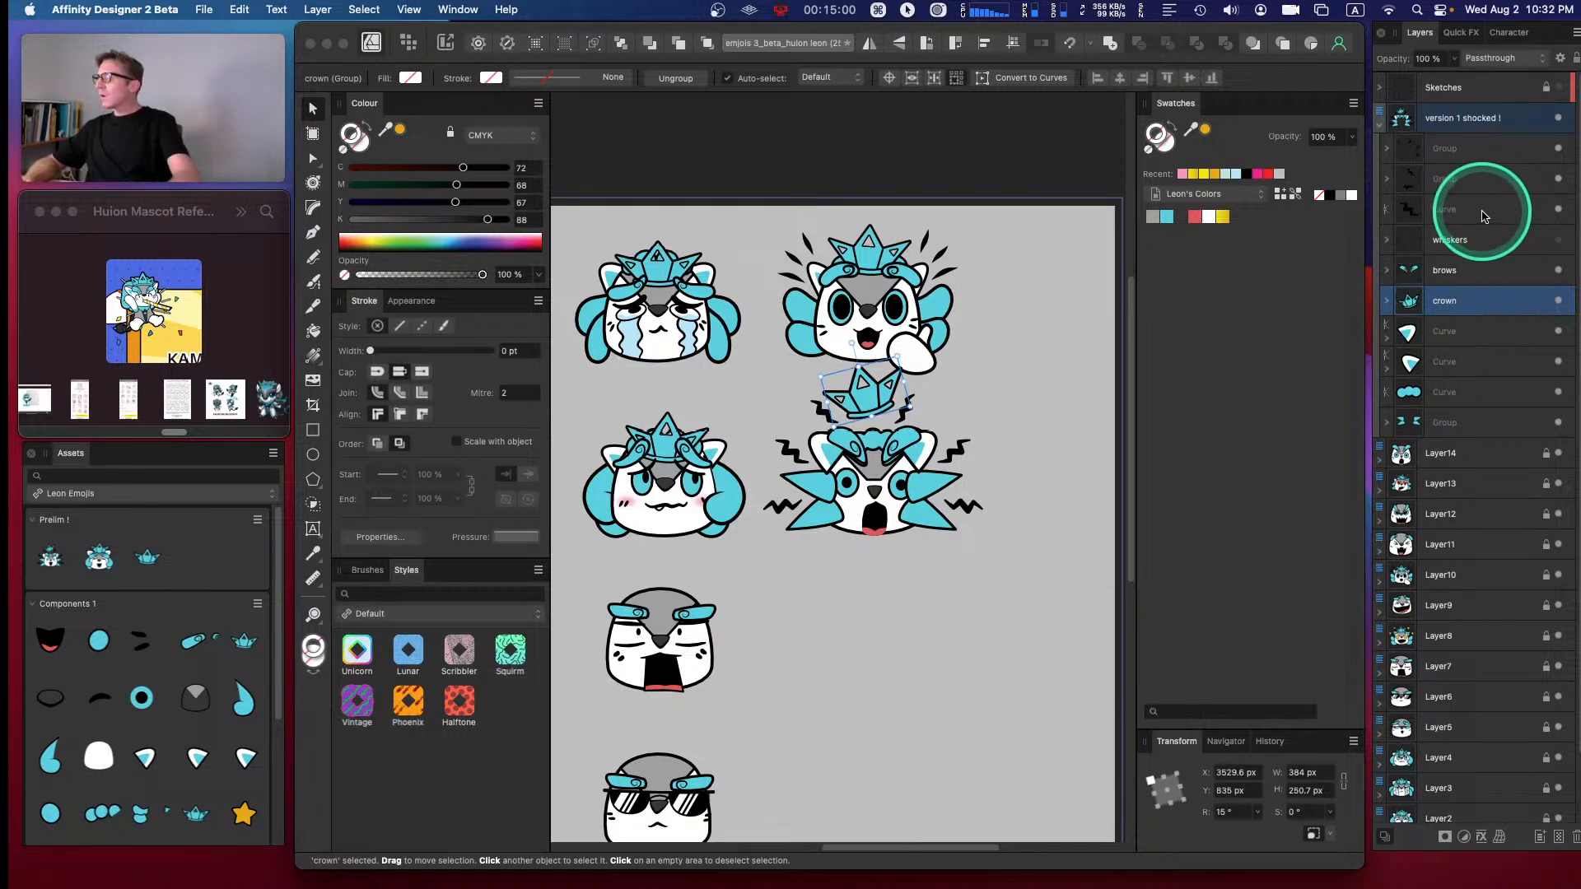
- Move all remaining version 1 shocked objects into Layer14 and delete the emptied layer
click(1459, 155)
shift+click(1458, 421)
drag(1453, 427, 1451, 461)
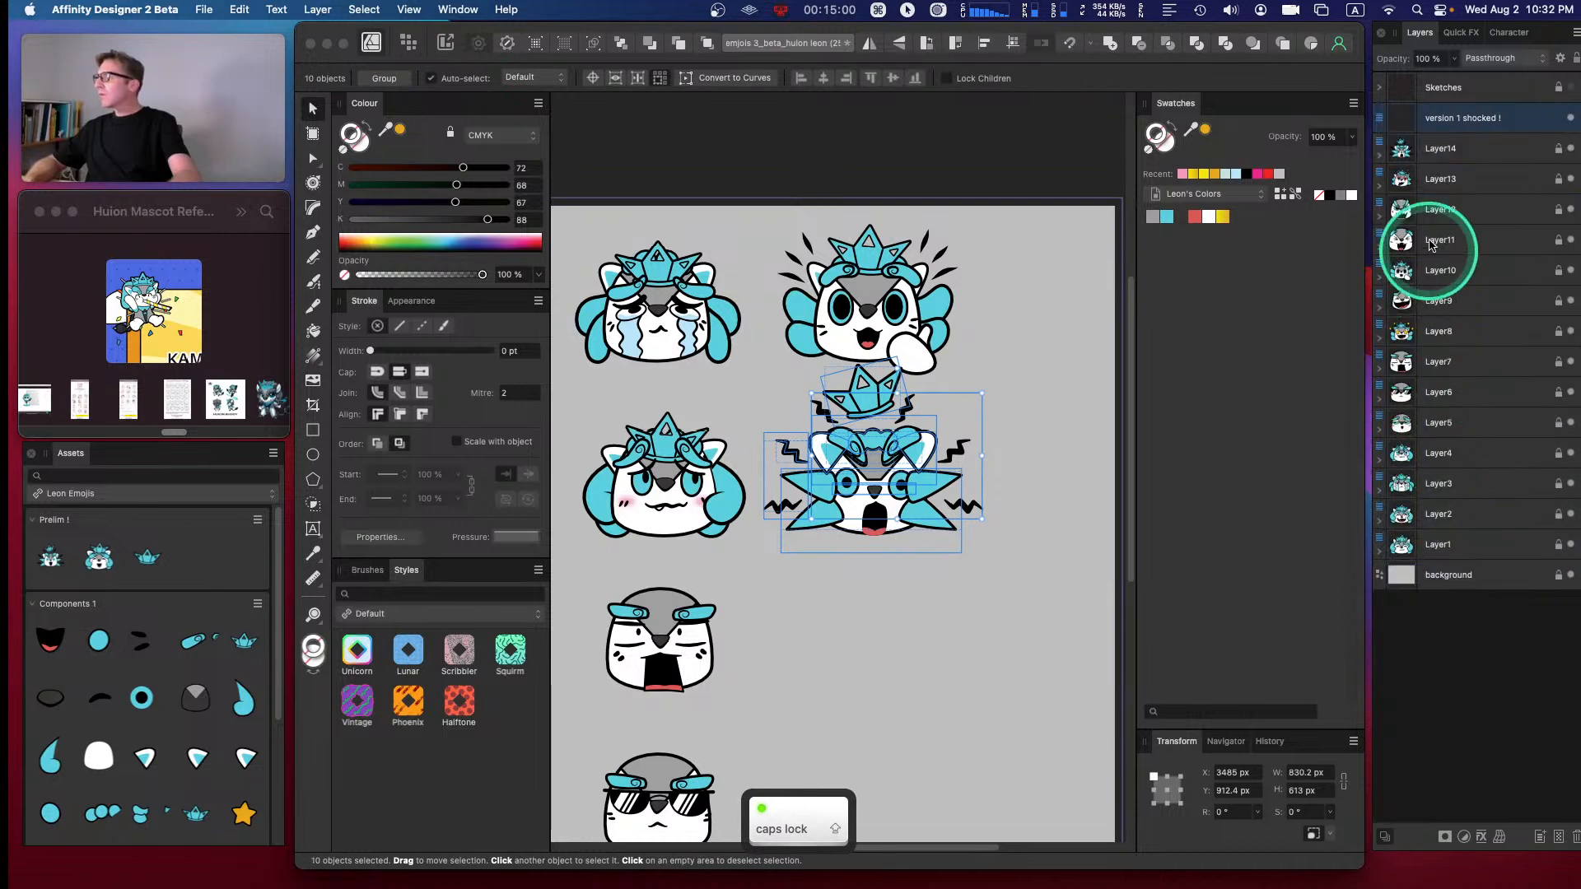
click(1465, 119)
key(BackSpace)
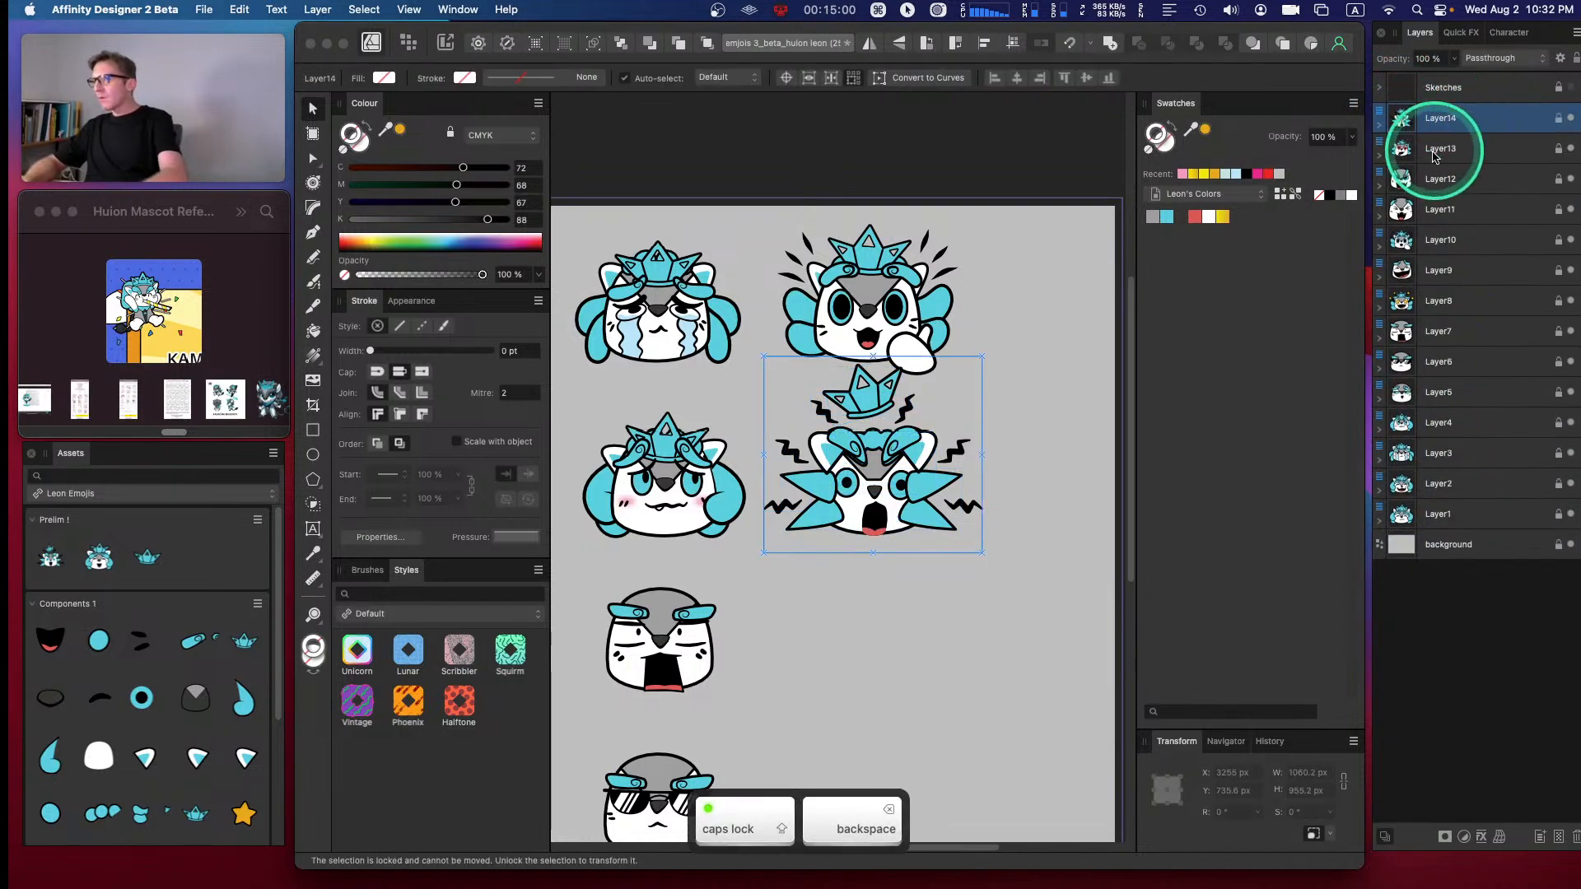
- Ungroup the shocked face group inside Layer14 and delete the duplicate brows group
click(1380, 123)
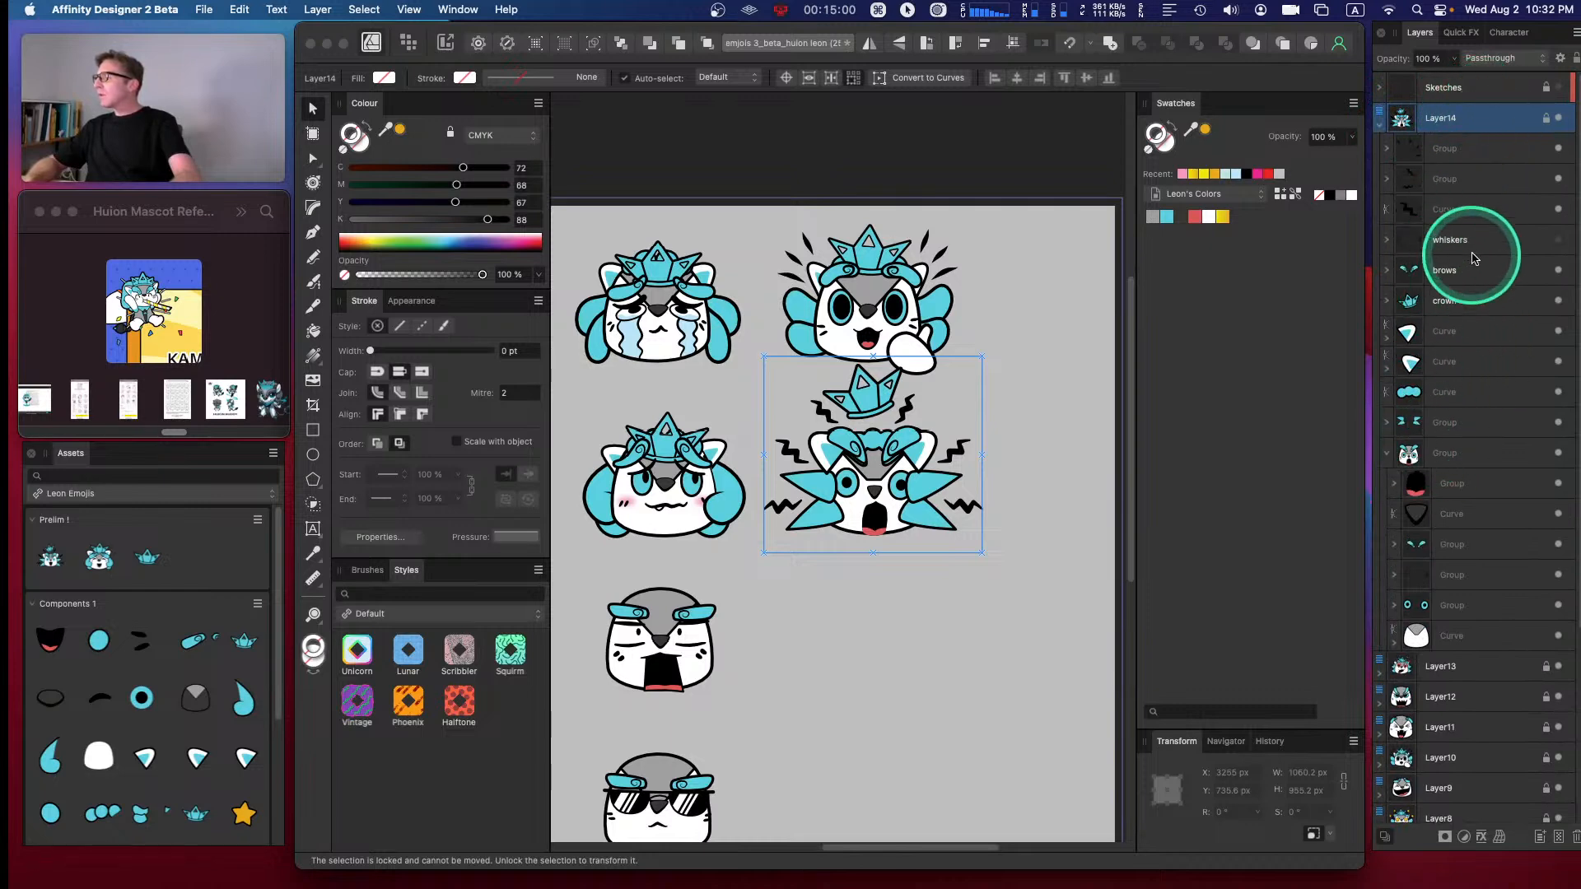
click(1386, 453)
click(1447, 457)
key(shift+super+g)
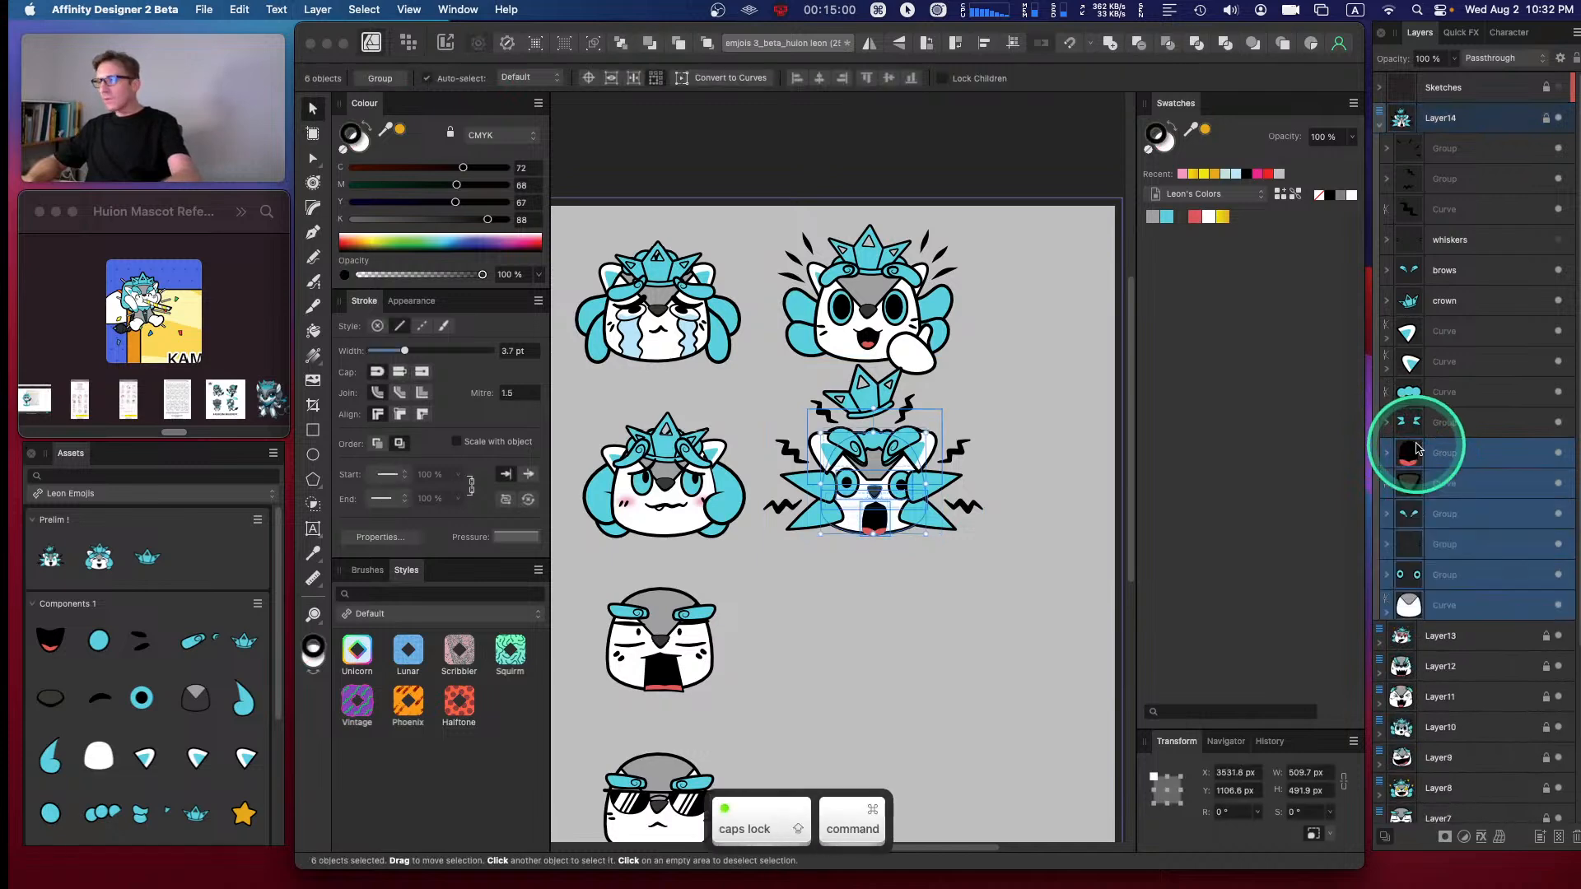
click(1444, 275)
key(BackSpace)
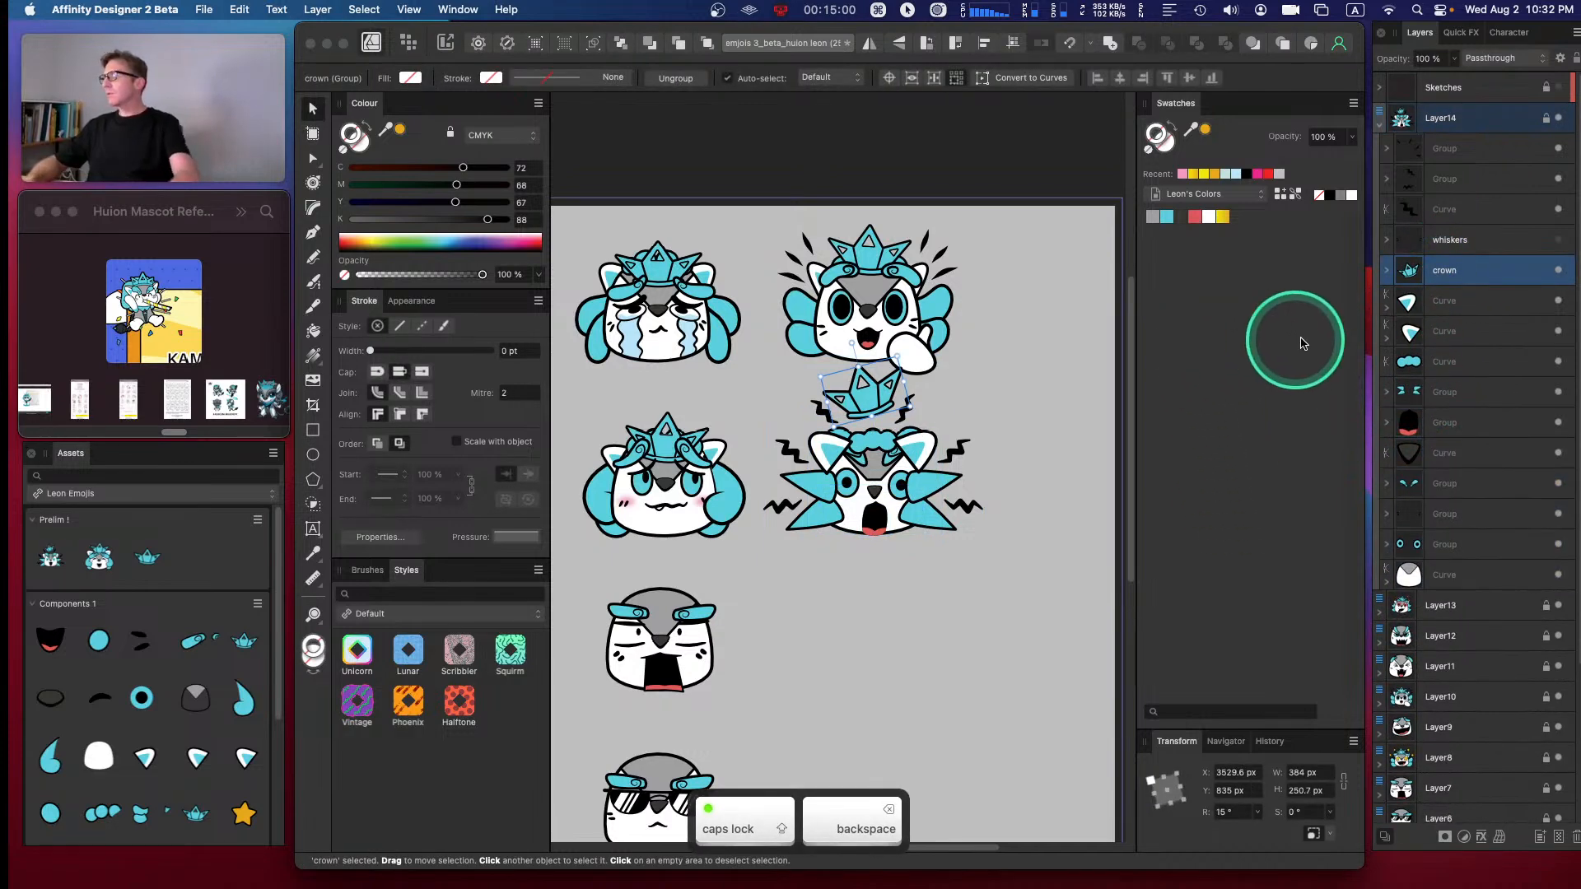
- Send the spiky side hair group behind the head curve, to the bottom of Layer14
click(1465, 484)
click(1471, 392)
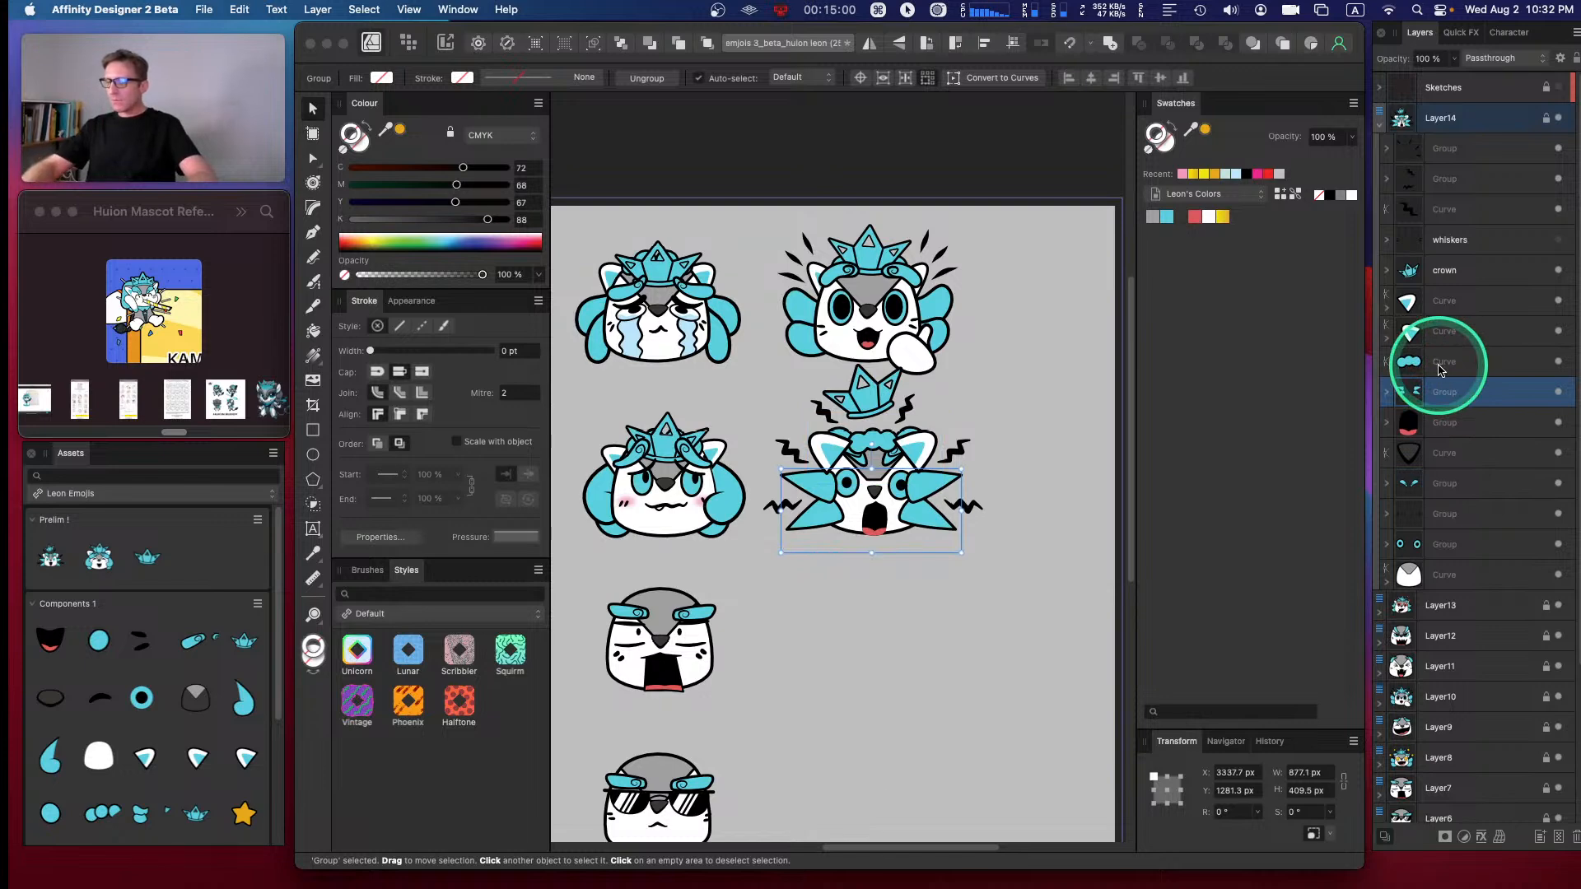
key(super+bracketleft)
key(super+bracketleft)
key(super+bracketleft)
key(super+bracketleft)
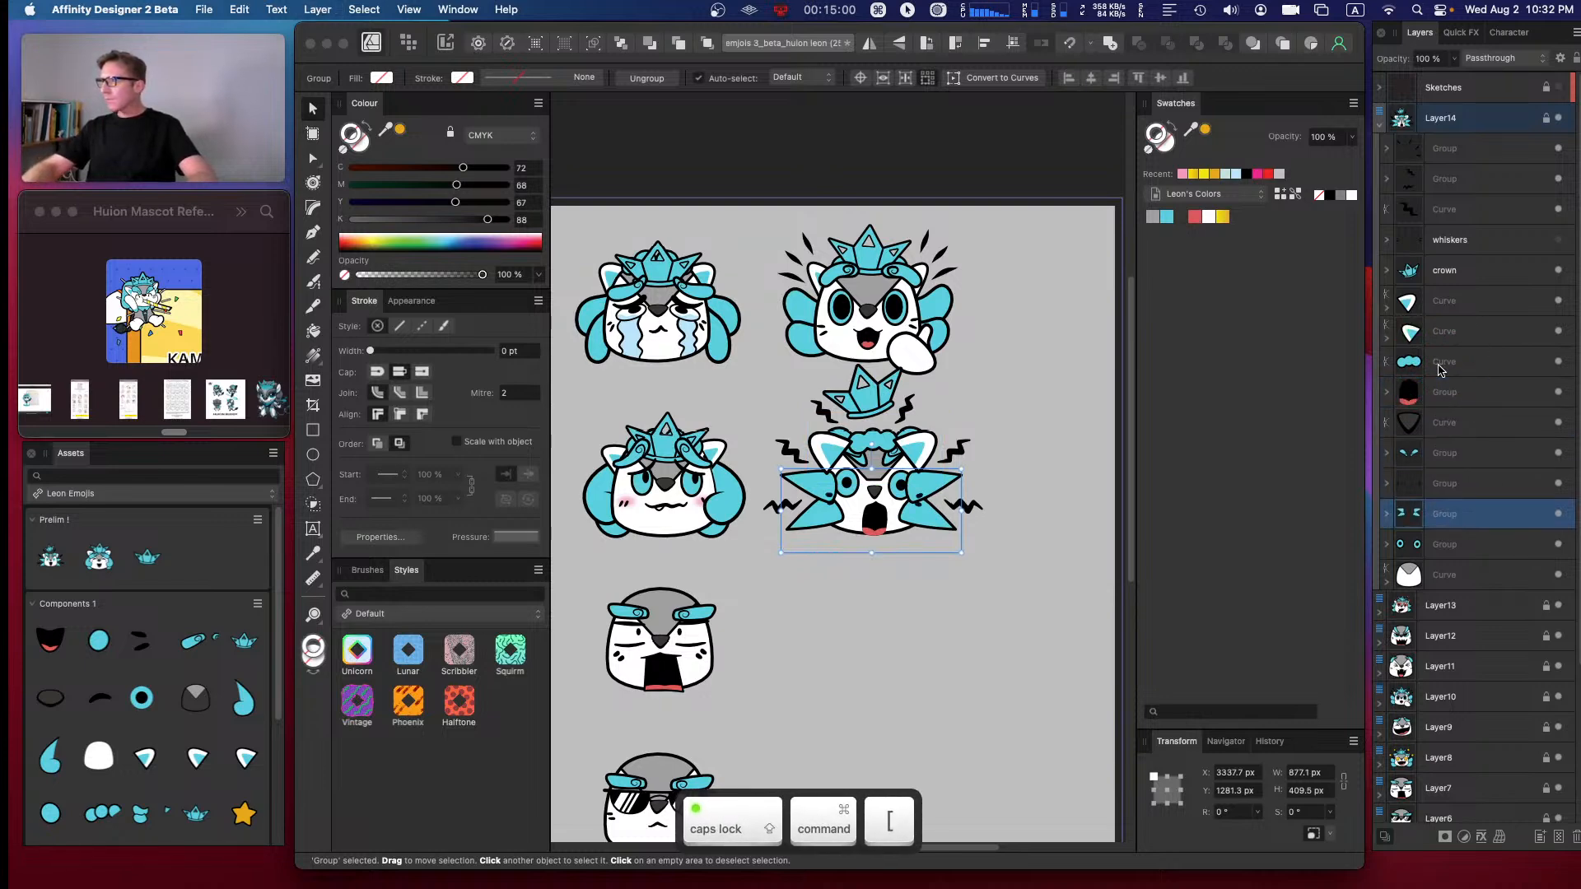
key(super+bracketleft)
key(super+bracketleft)
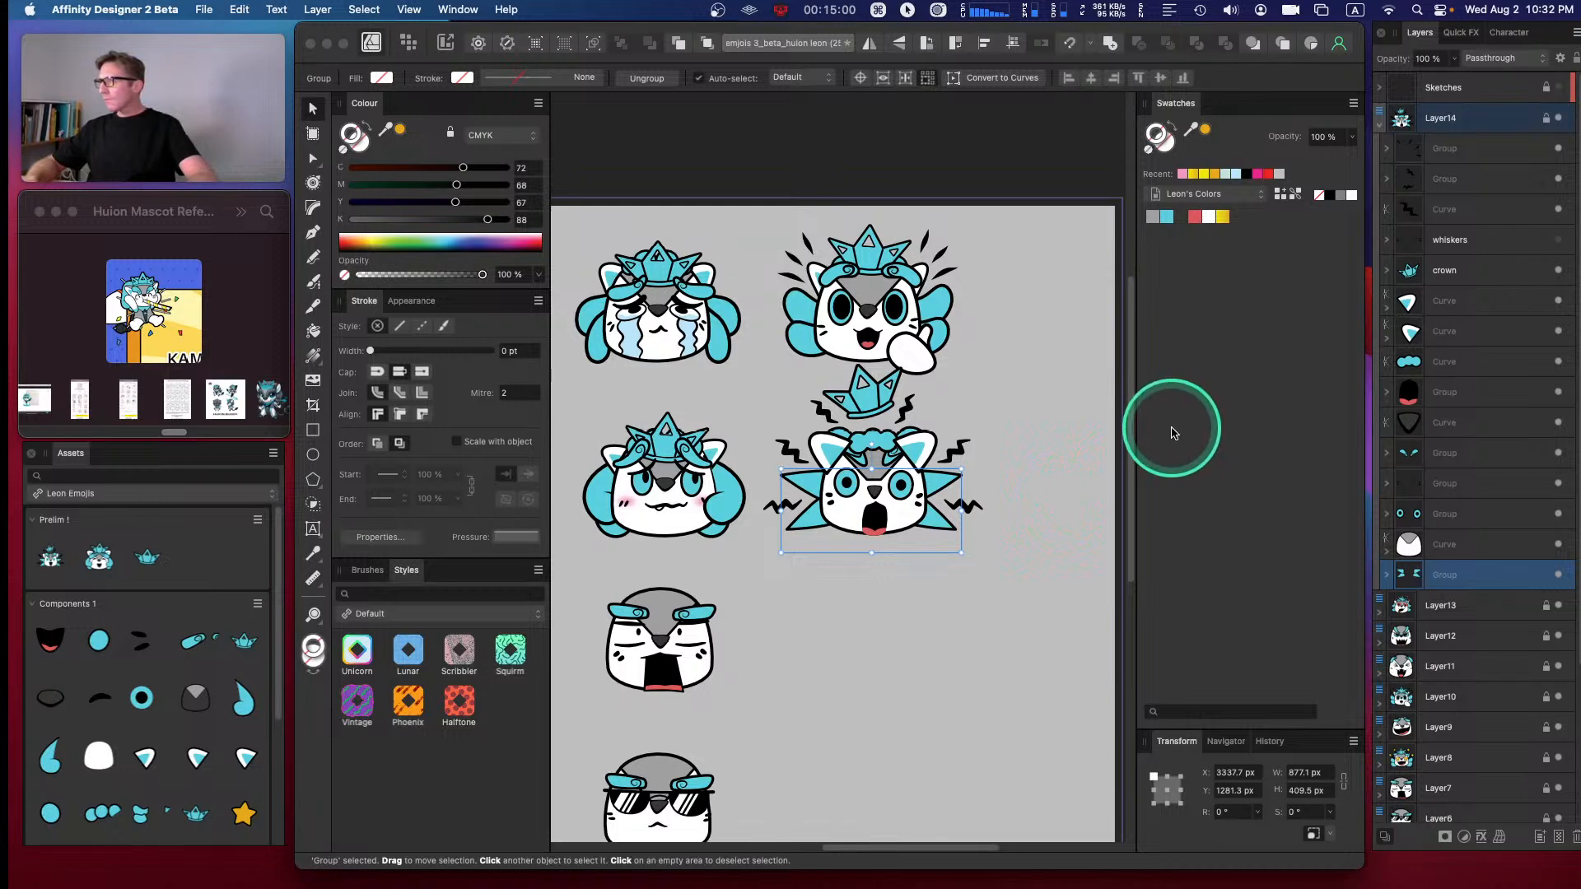
- Send both ear curves behind the head curve, keeping them just above the spiky side hair group
click(1411, 451)
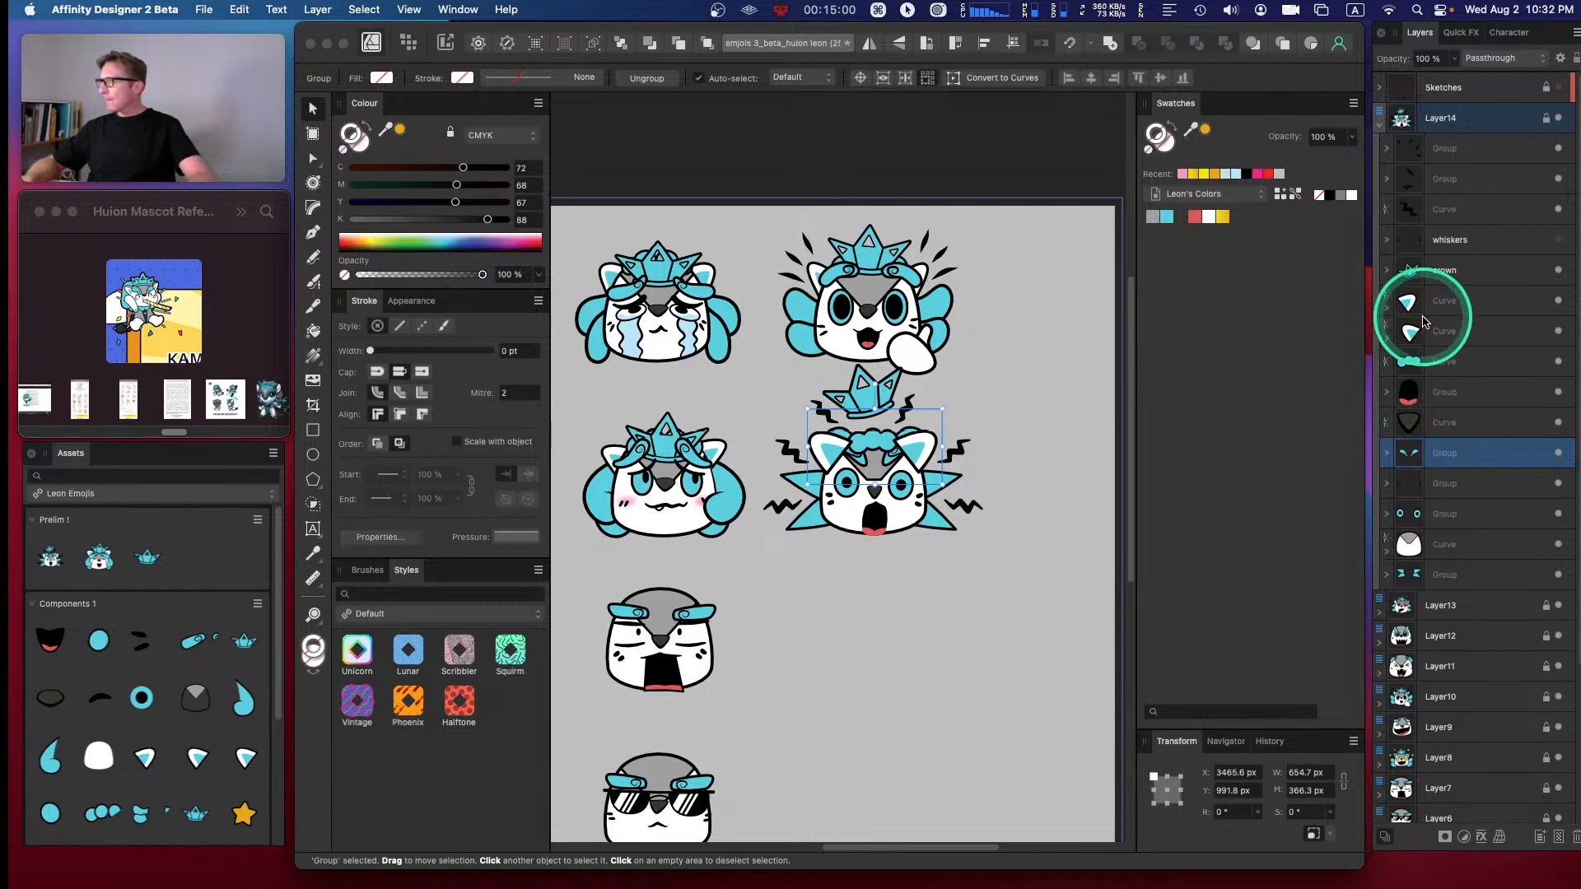
click(1446, 300)
key(Caps_Lock)
shift+click(1436, 325)
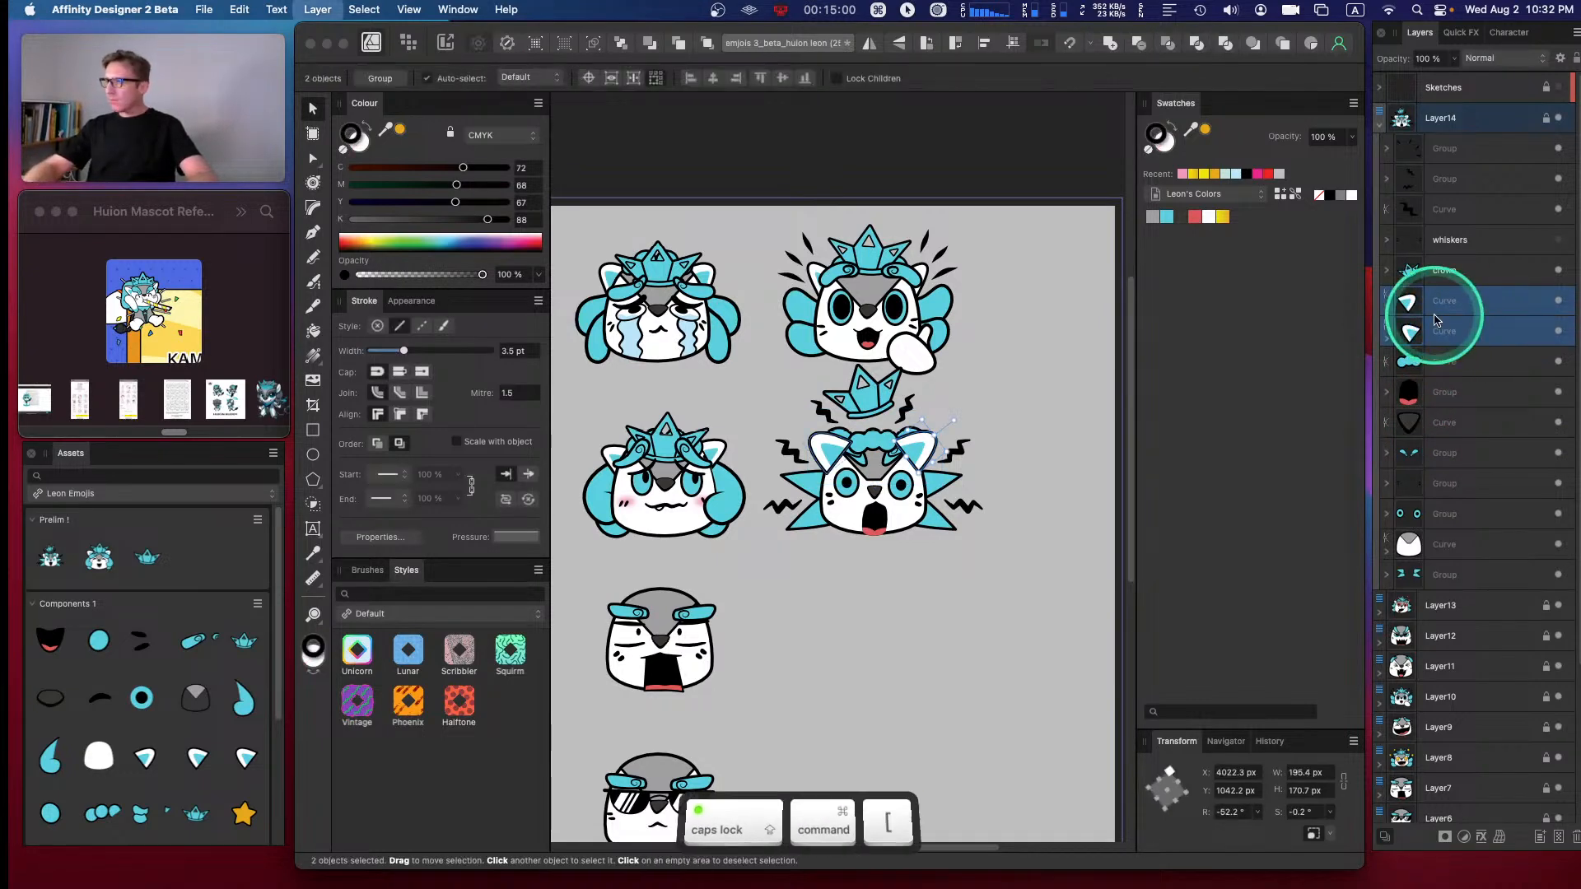
key(super+bracketleft)
key(super+bracketleft)
key(super+bracketleft)
key(super+bracketleft)
key(super+bracketleft)
key(super+bracketleft)
key(super+bracketleft)
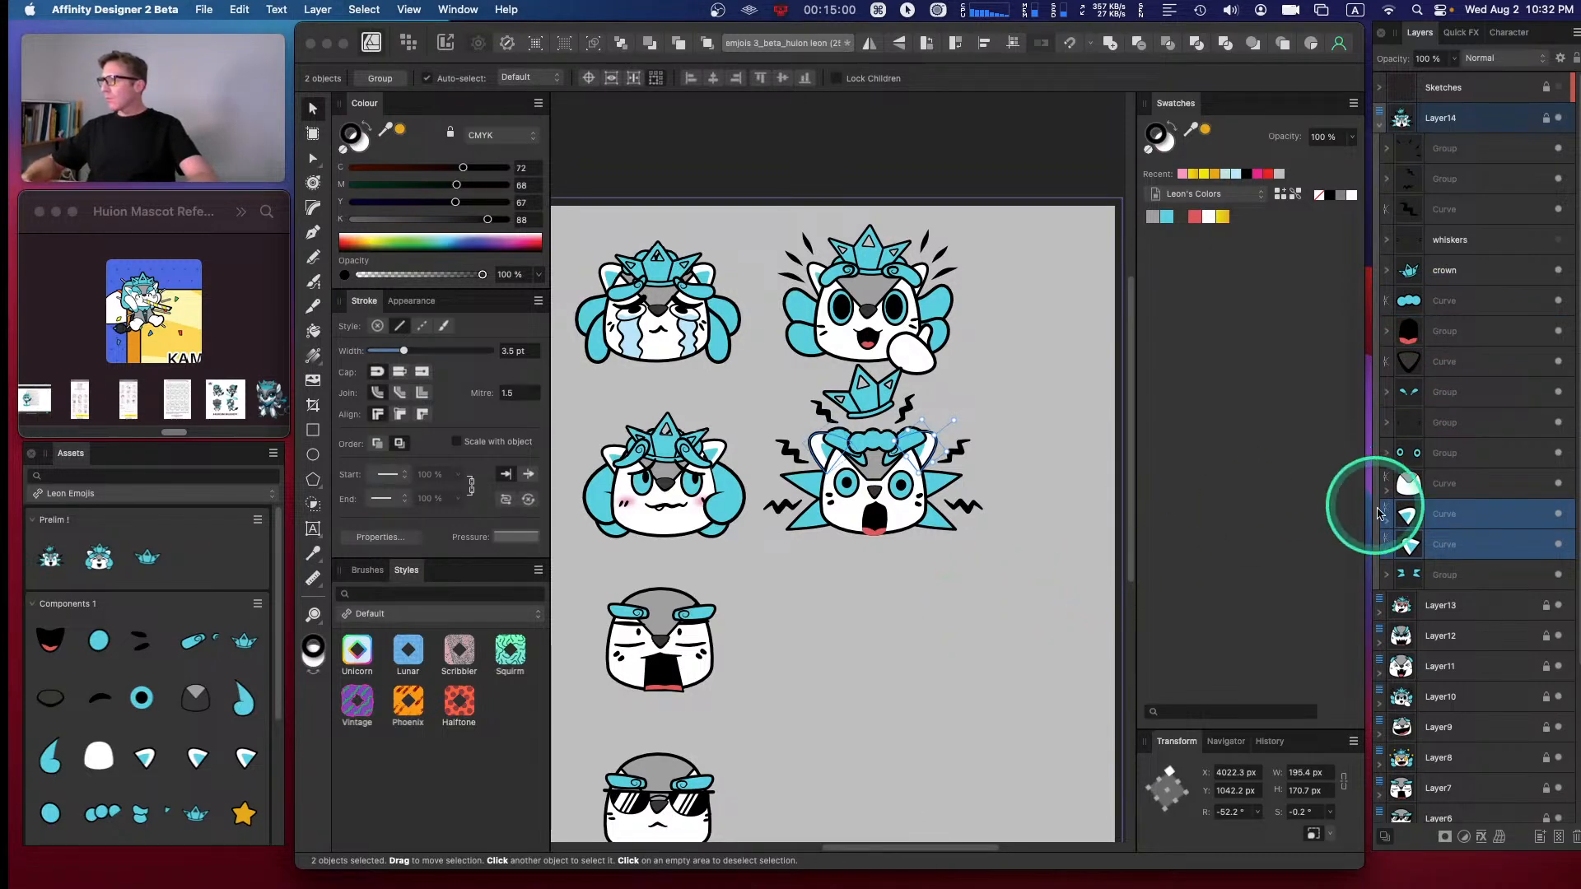
- Raise the curled brows group in Layer14 above the scalloped forehead hair curve, directly below the crown
click(1441, 572)
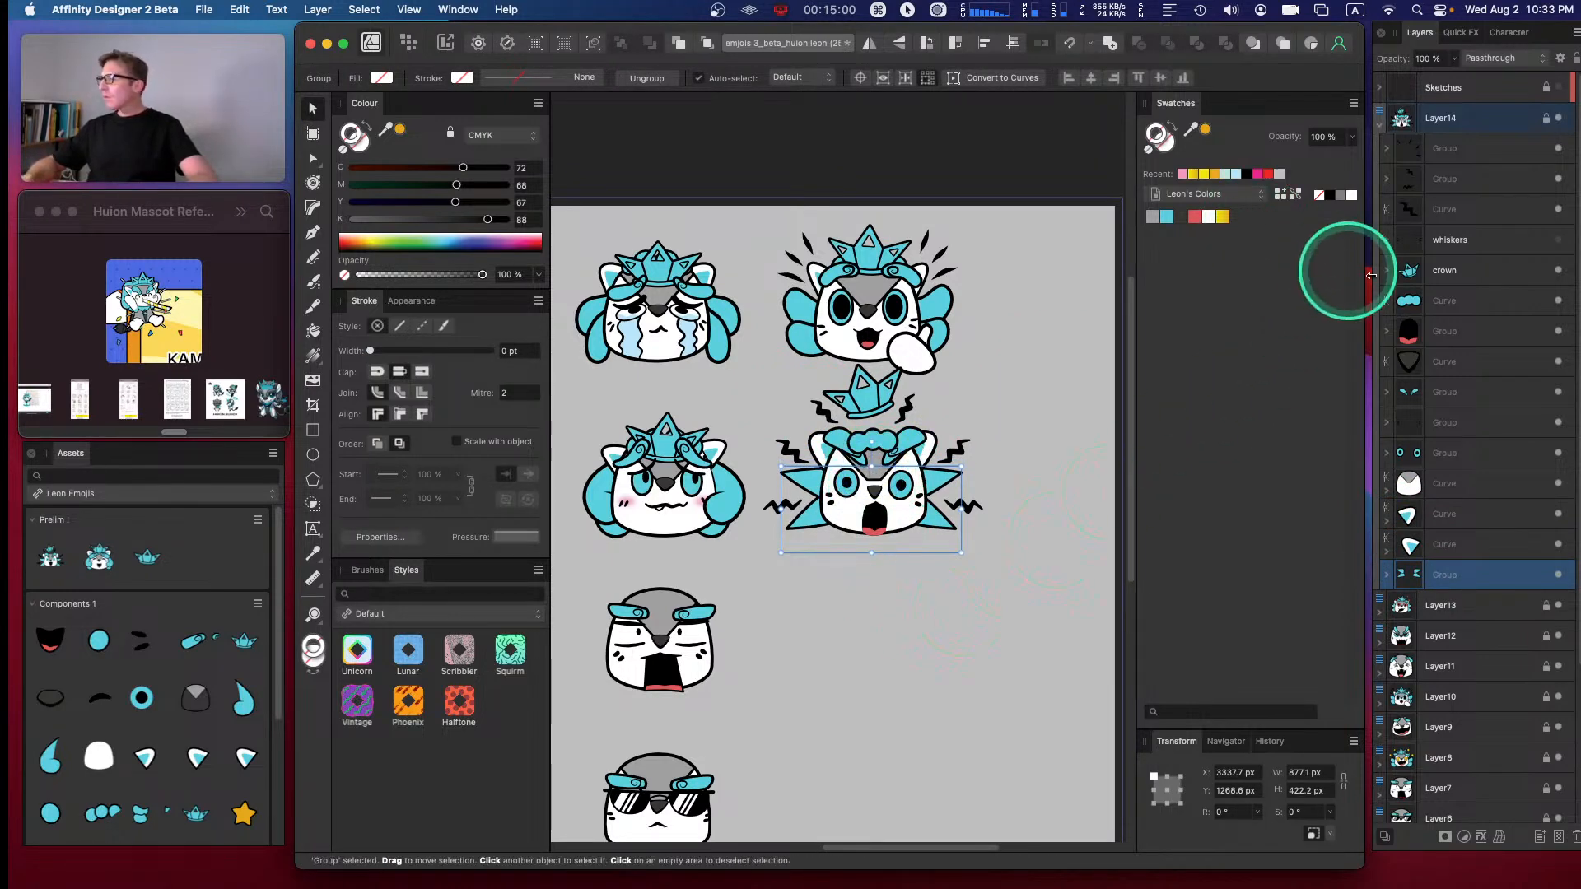
click(1423, 392)
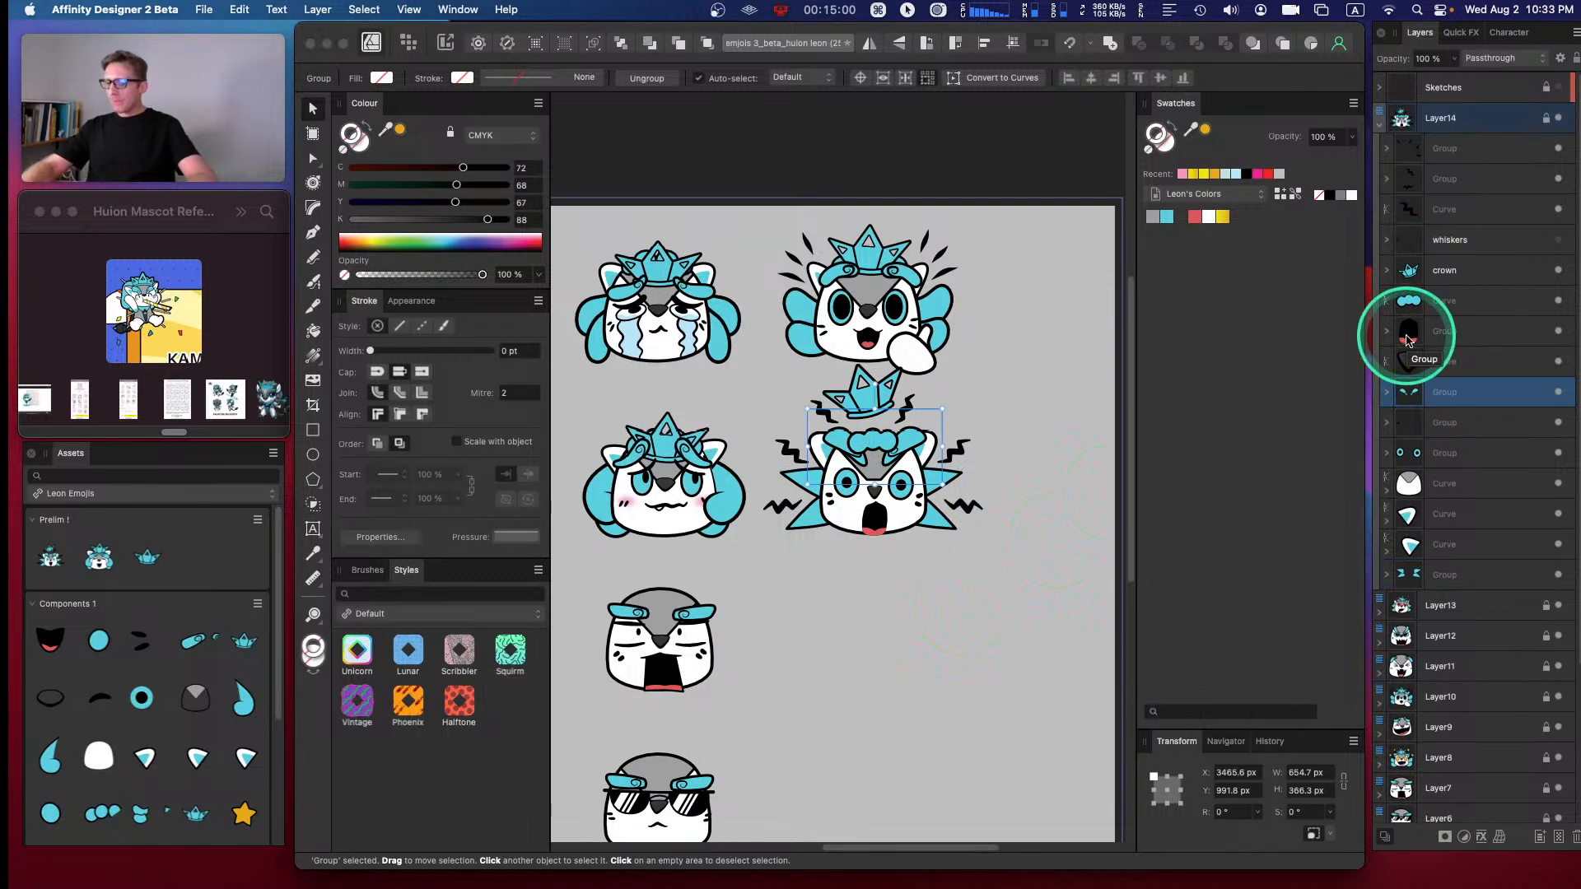
key(super+bracketright)
key(super+bracketright)
key(super+bracketright)
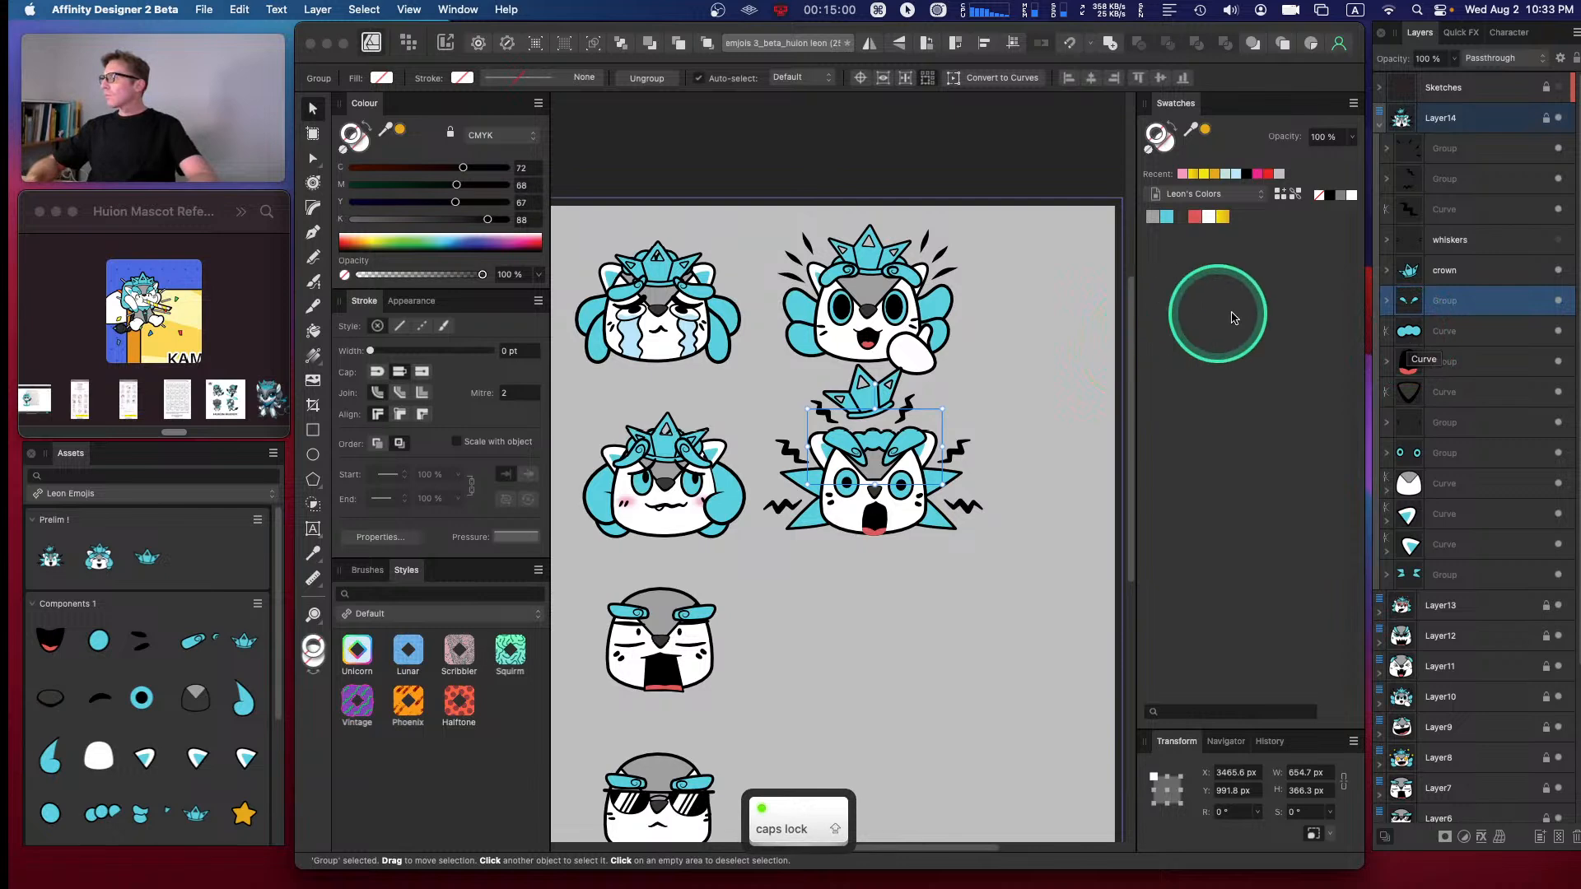
- Delete the scalloped forehead hair curve and replace it with the saved circles hair component, centred on the forehead behind the curled brows
click(1413, 330)
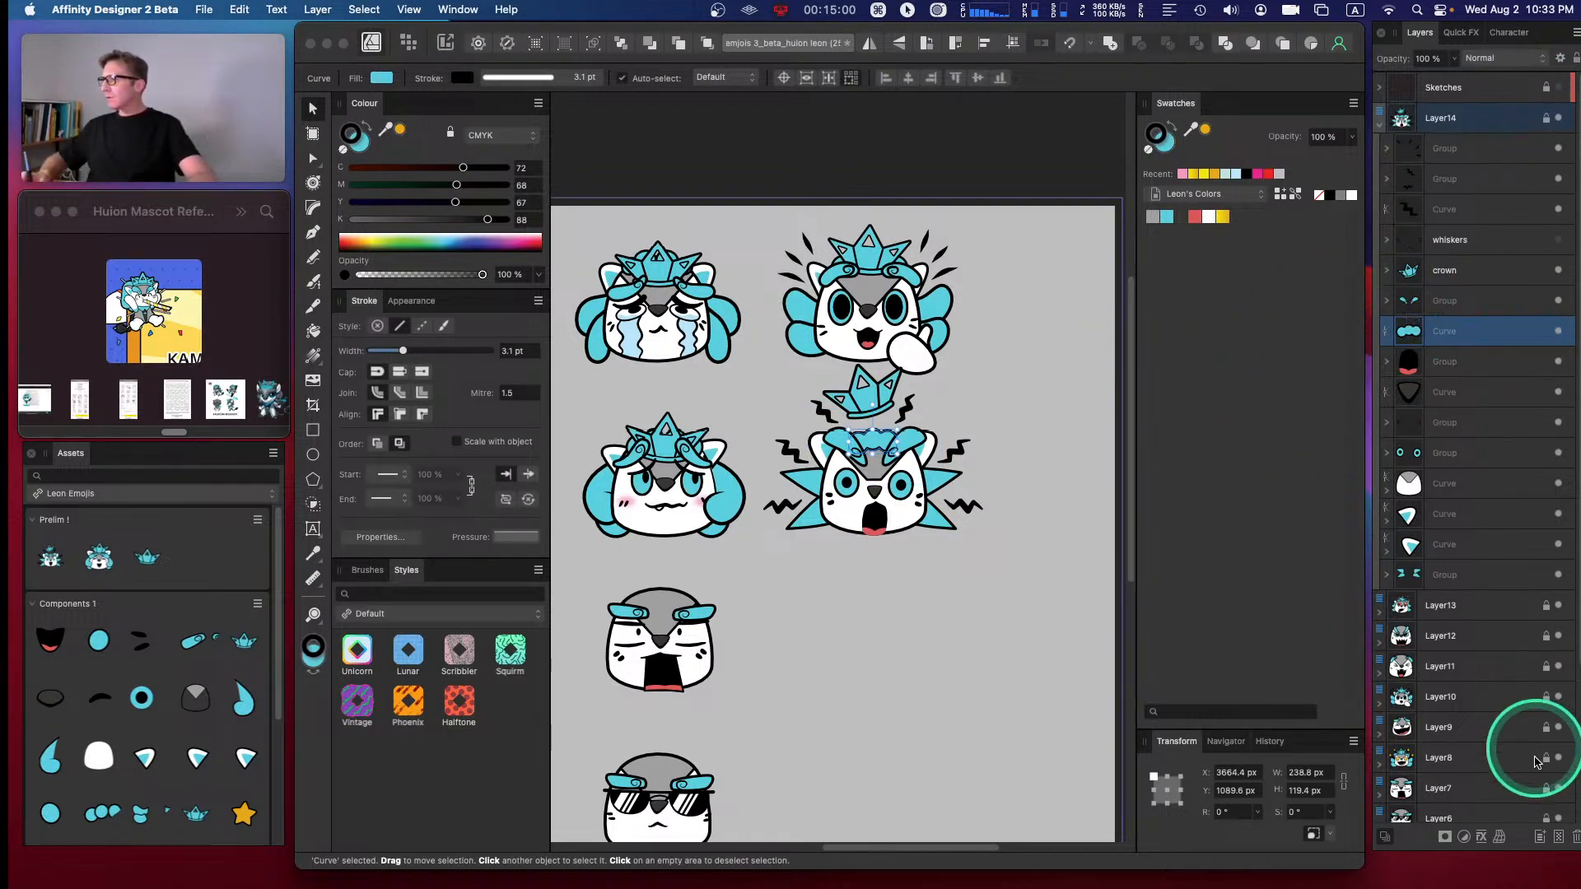
click(1574, 840)
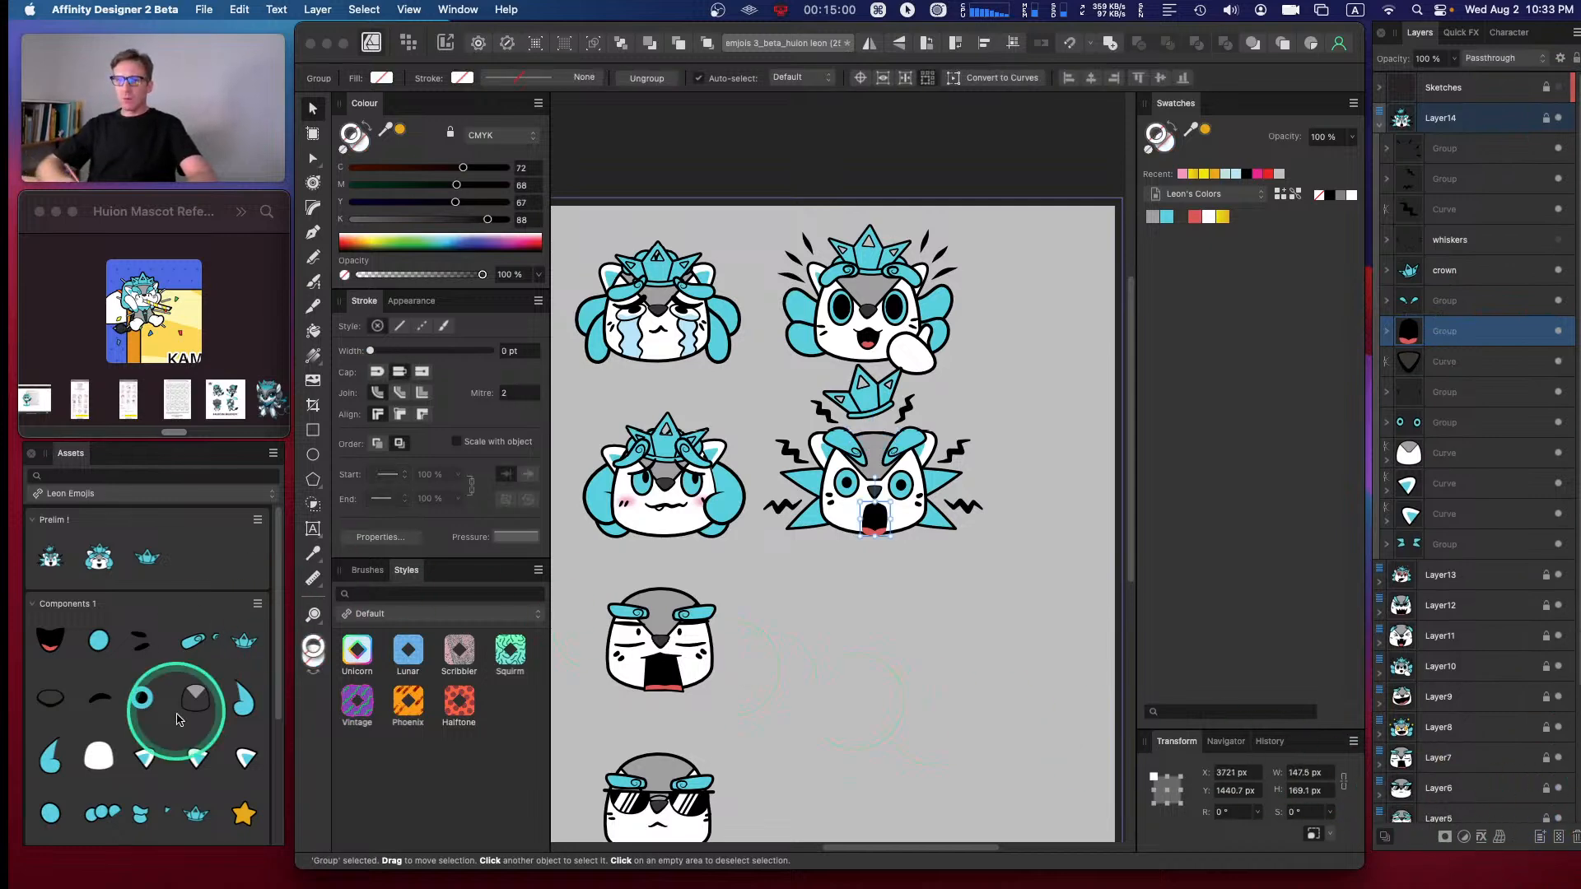
drag(331, 601, 871, 437)
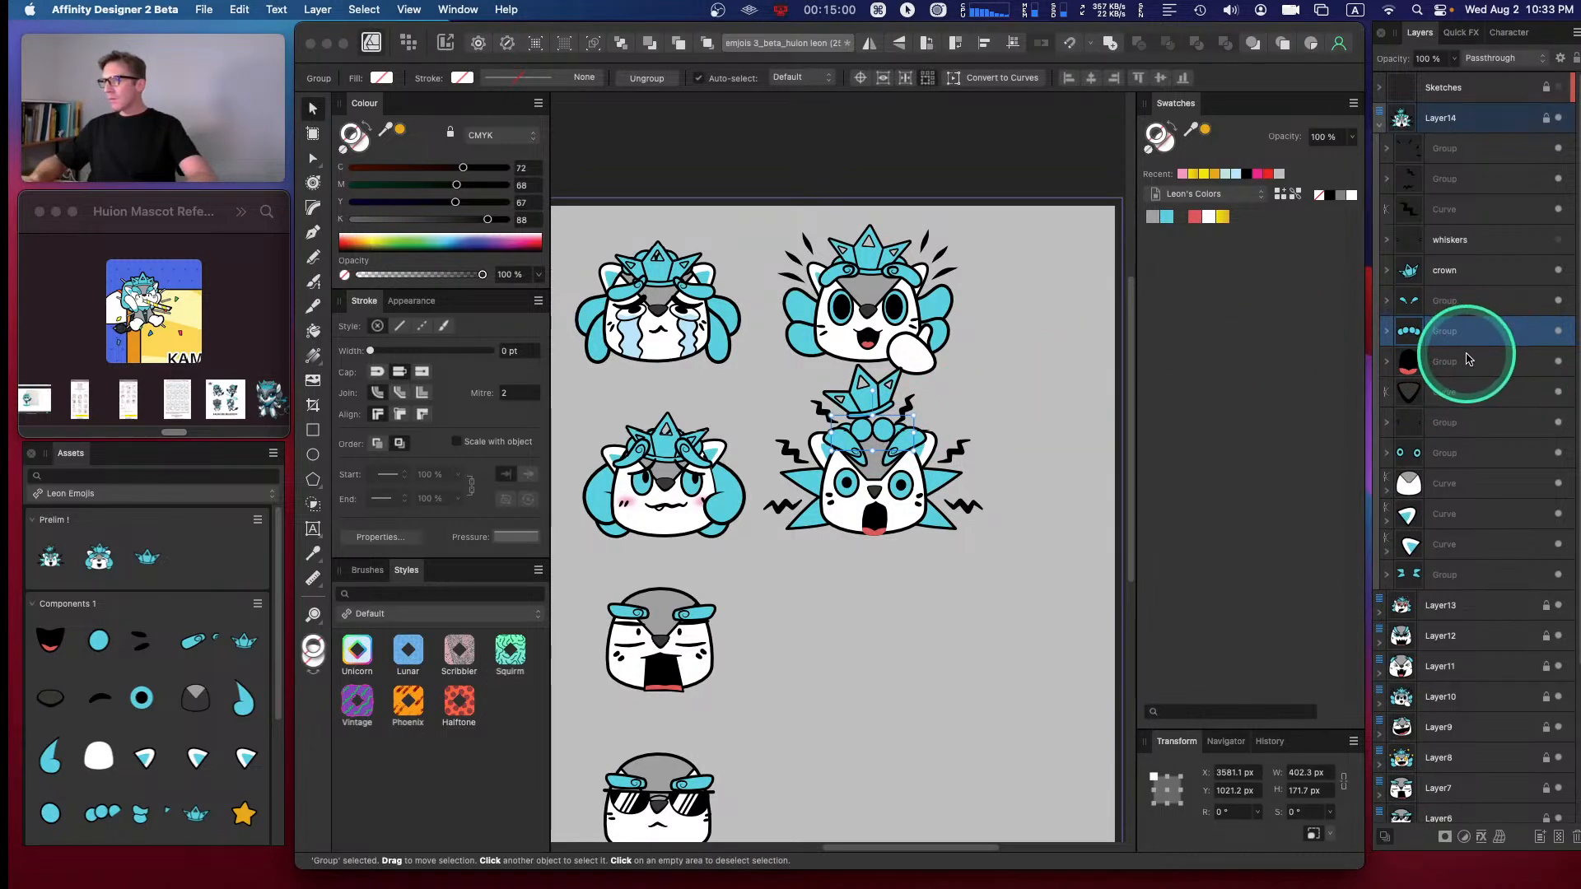
drag(883, 430, 884, 435)
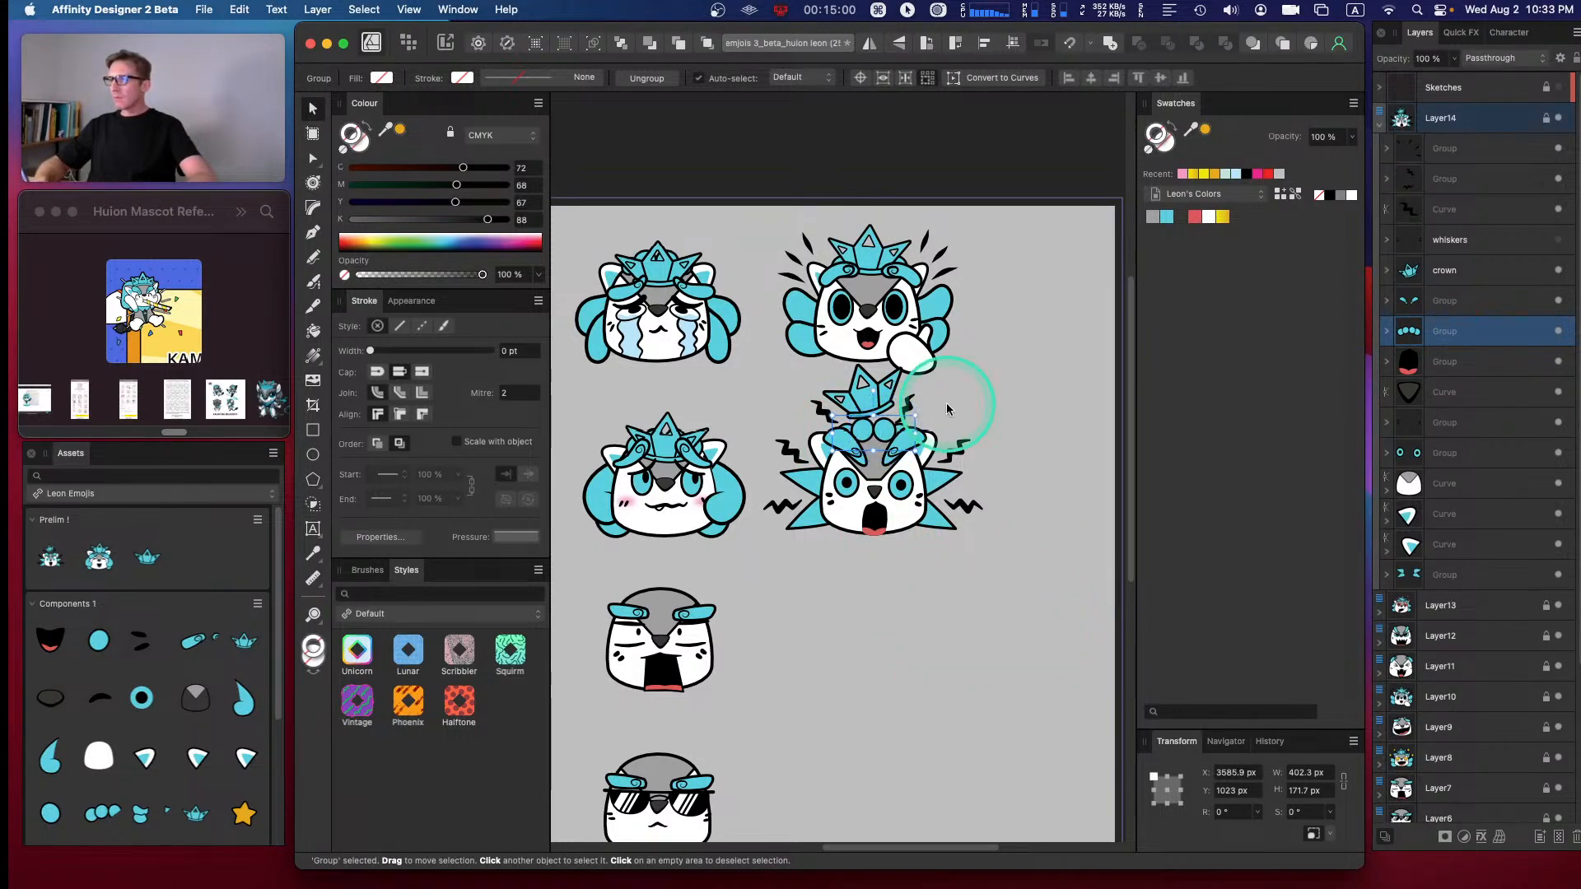
click(1053, 300)
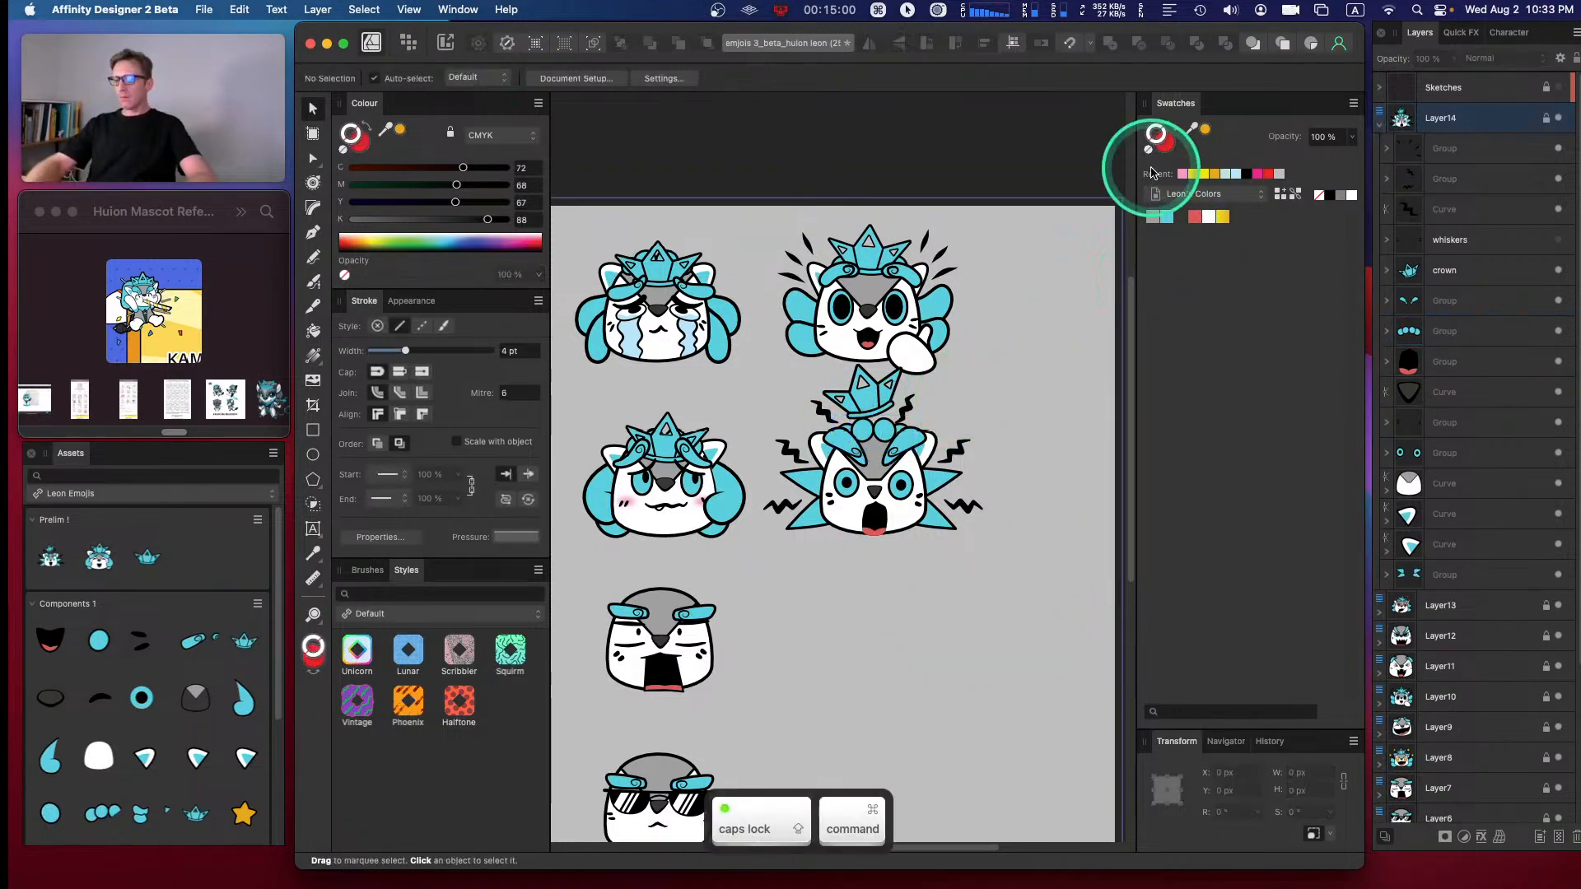
- Apply a Mesh warp to the forehead circles group, arching its lower edge upward and pulling its lower corners slightly inward and down
key(super+equal)
key(super+equal)
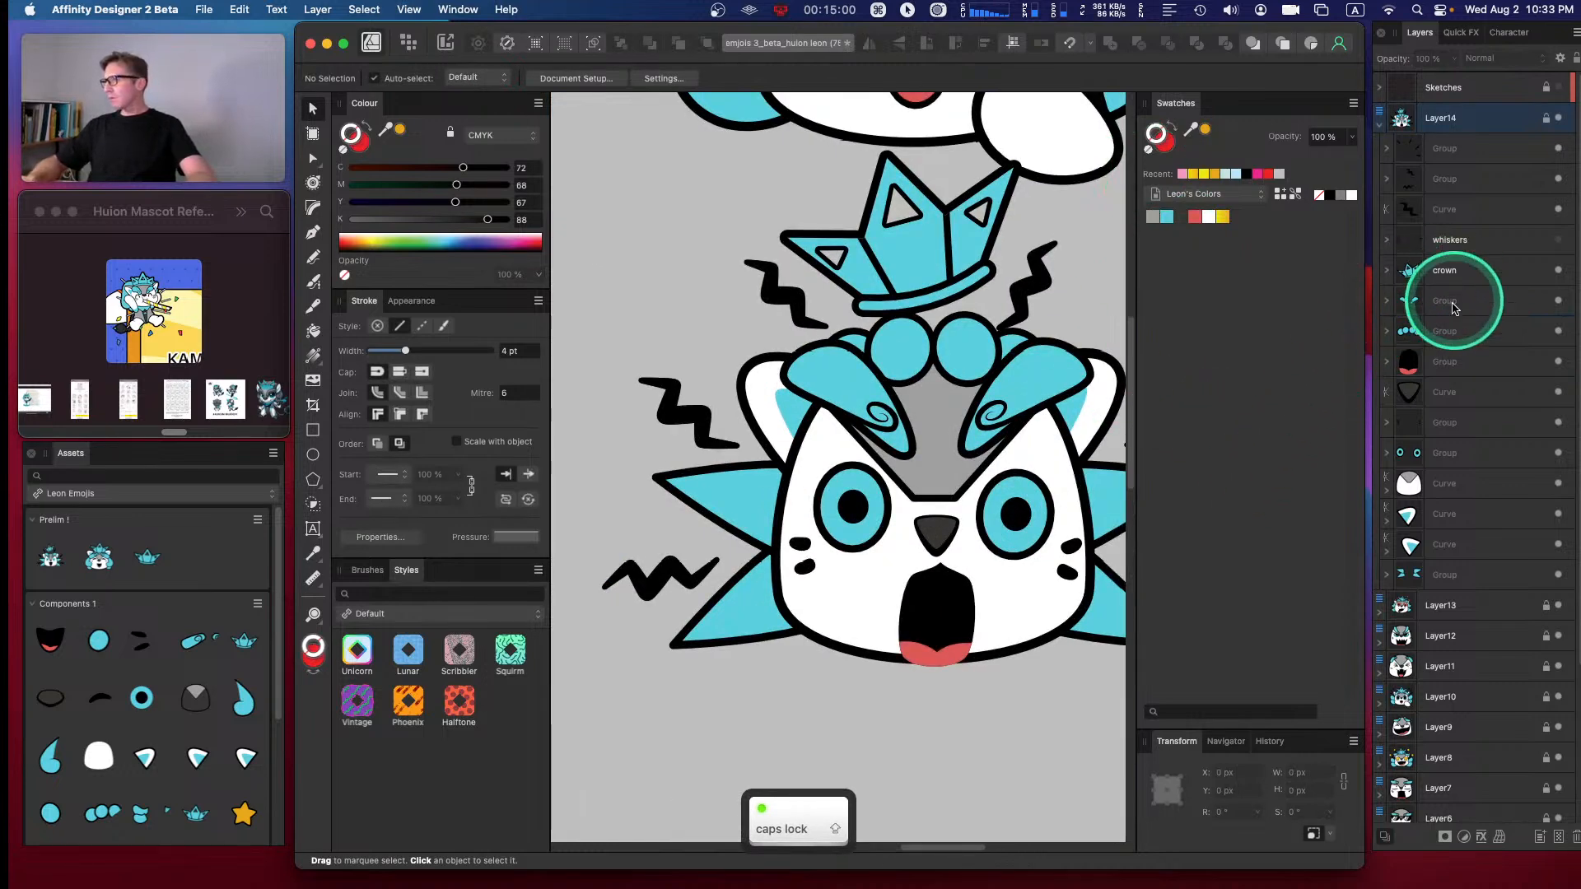
click(1441, 331)
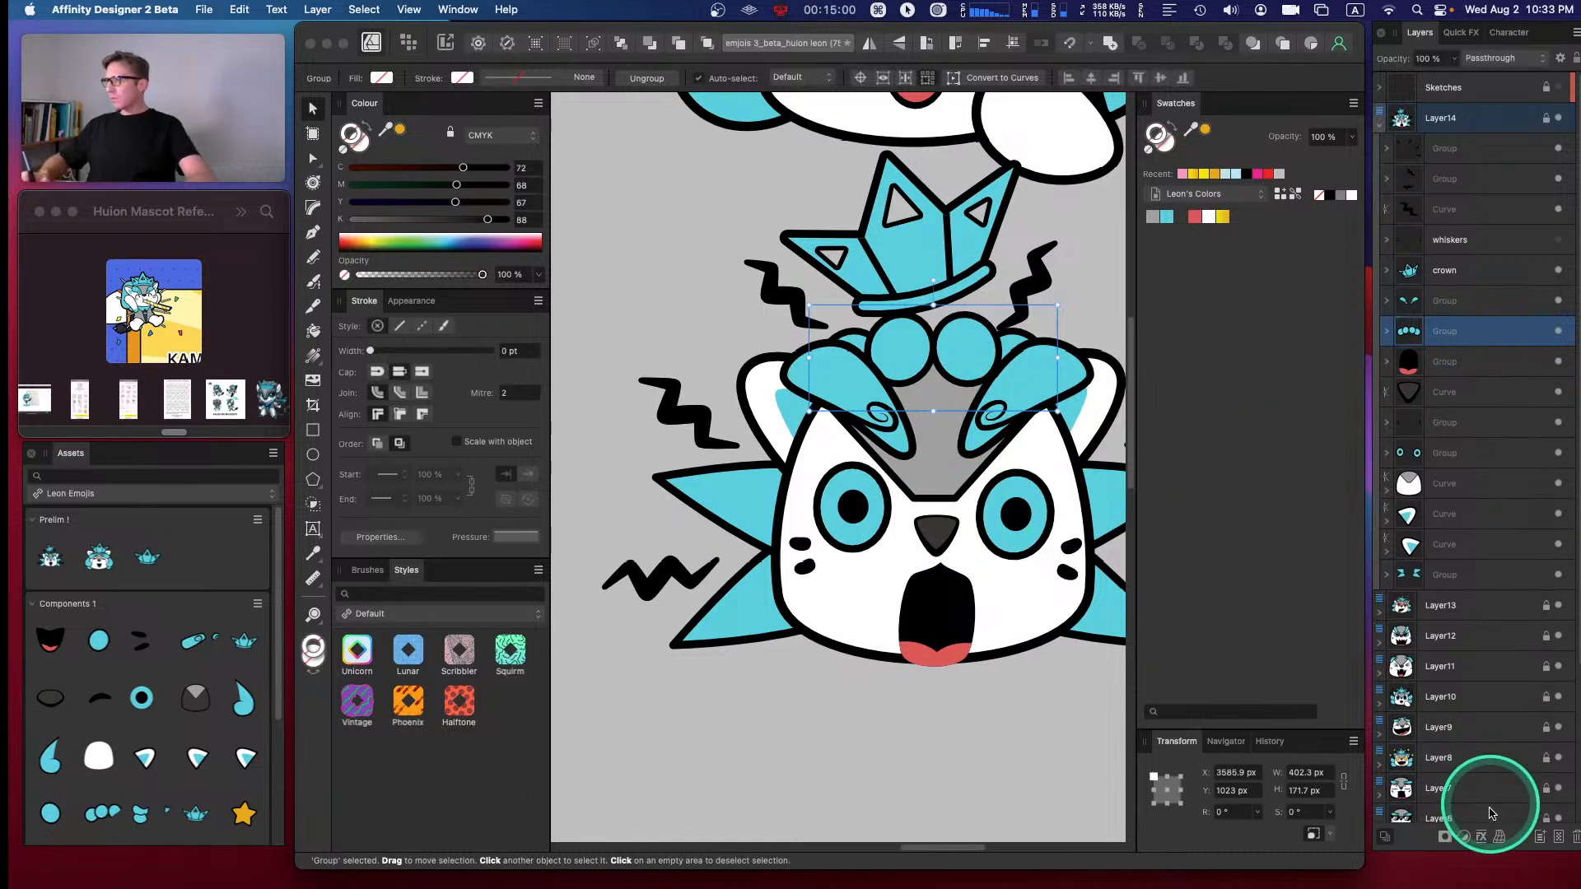
click(1499, 838)
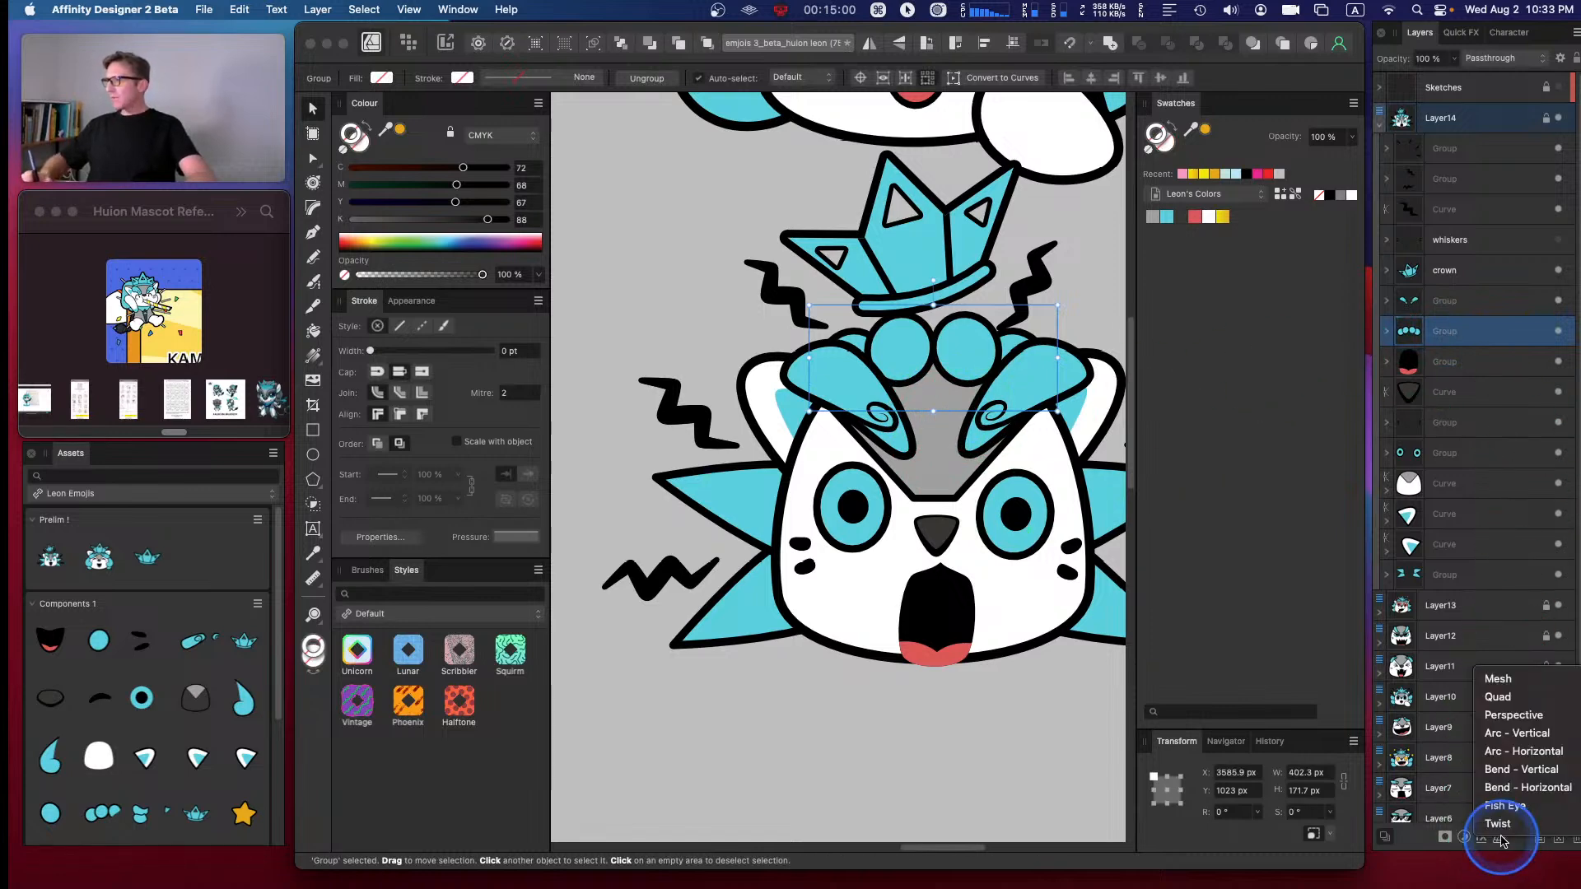
click(1499, 697)
drag(811, 409, 824, 429)
drag(816, 368, 806, 369)
drag(932, 419, 930, 403)
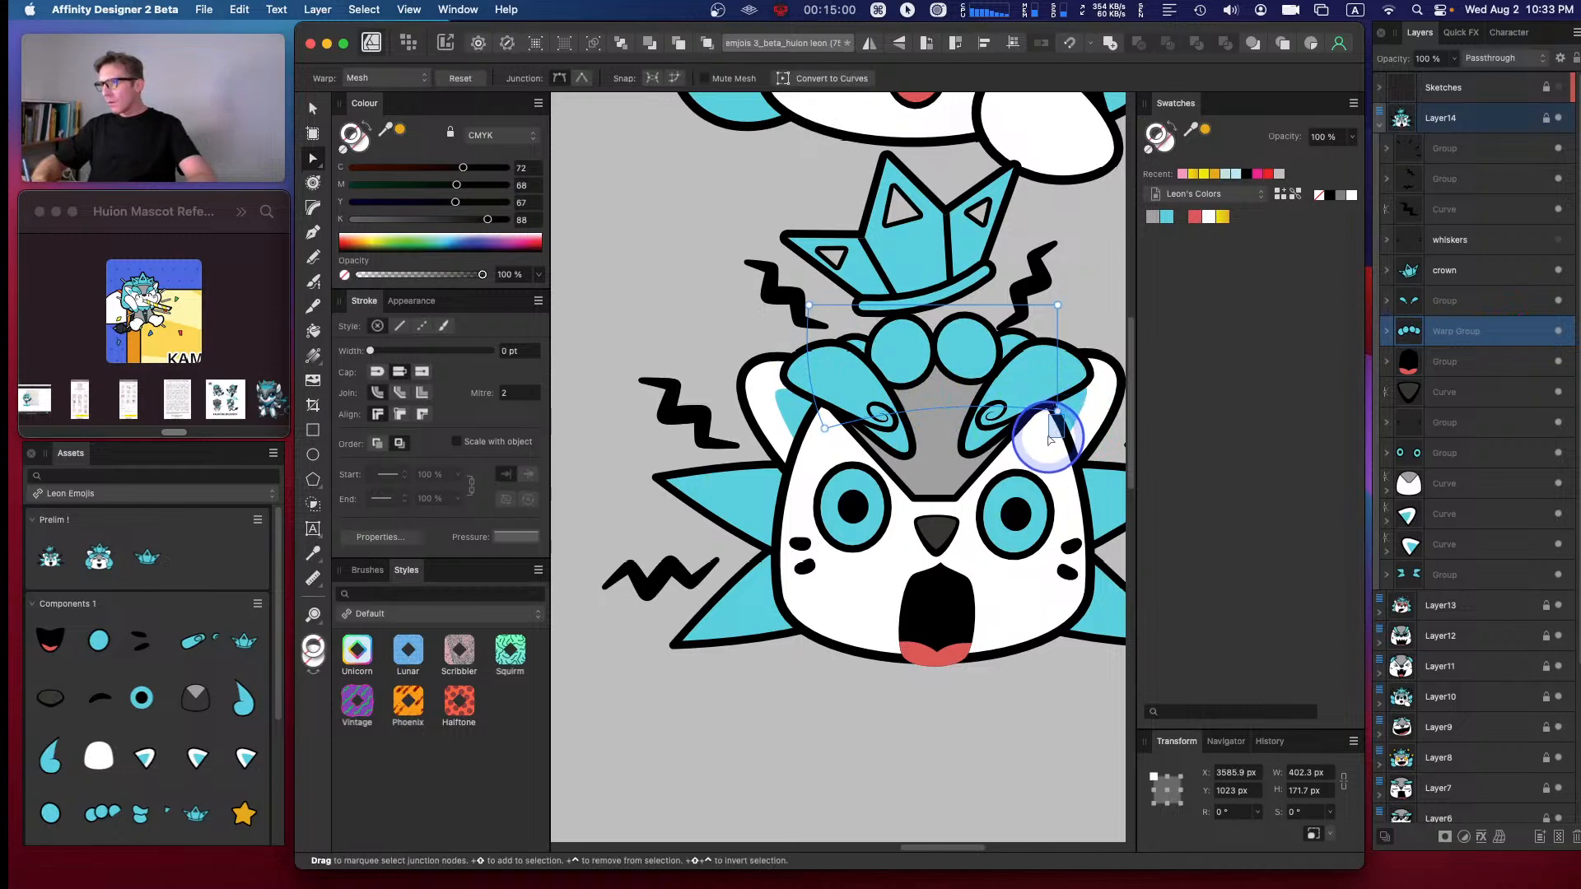
drag(1057, 412, 986, 390)
drag(824, 429, 891, 397)
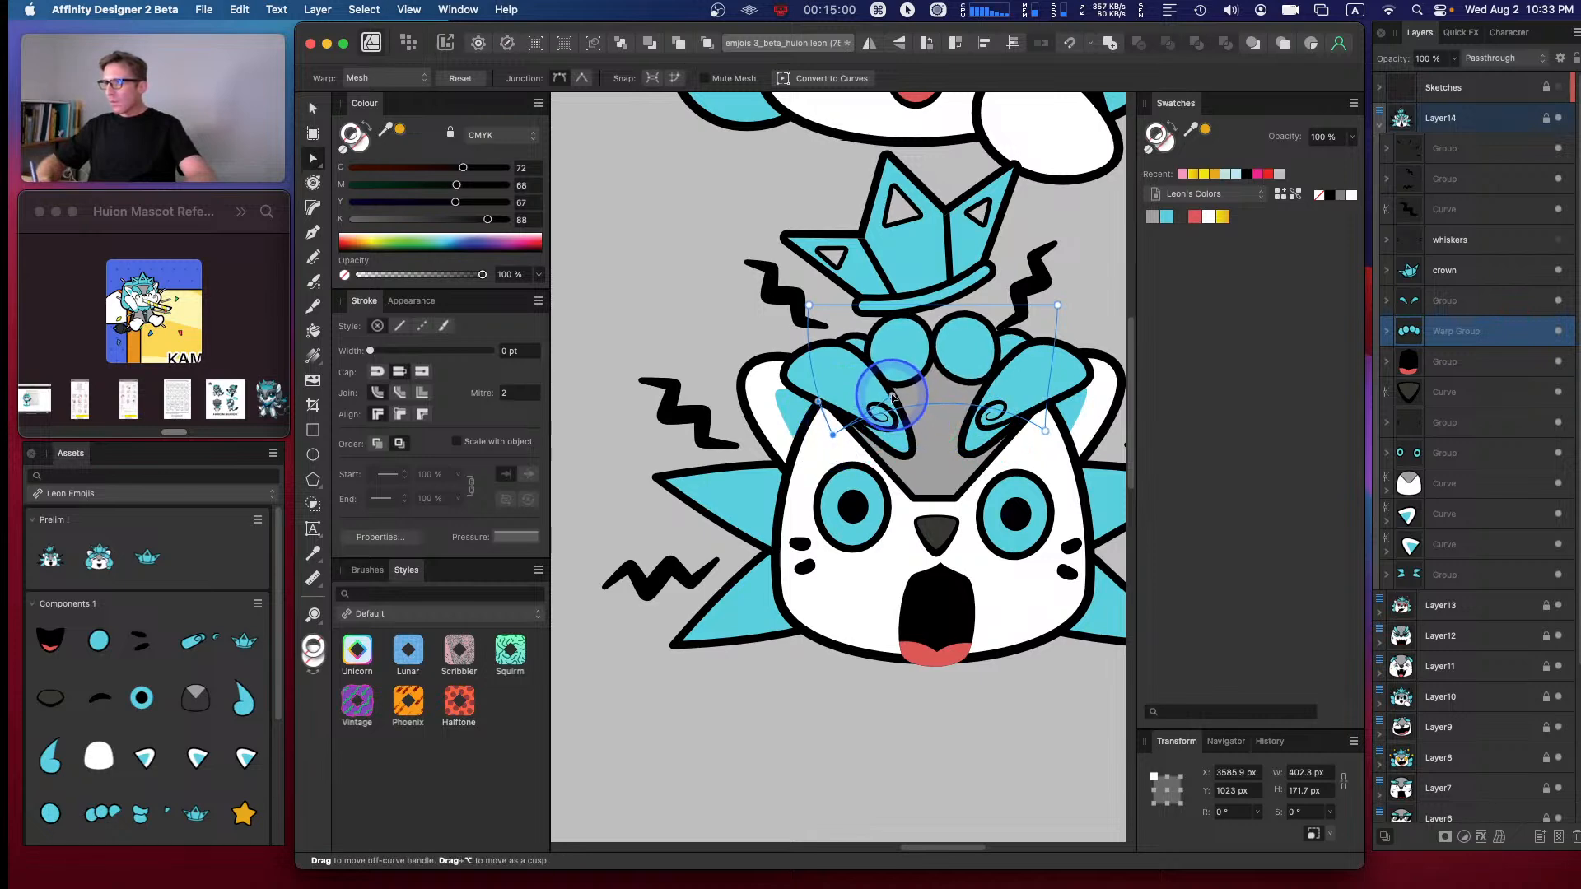
- Bend the upper edge of the circles group's mesh warp into an arch and lower its right corner slightly
drag(933, 308, 937, 306)
drag(1057, 304, 1071, 312)
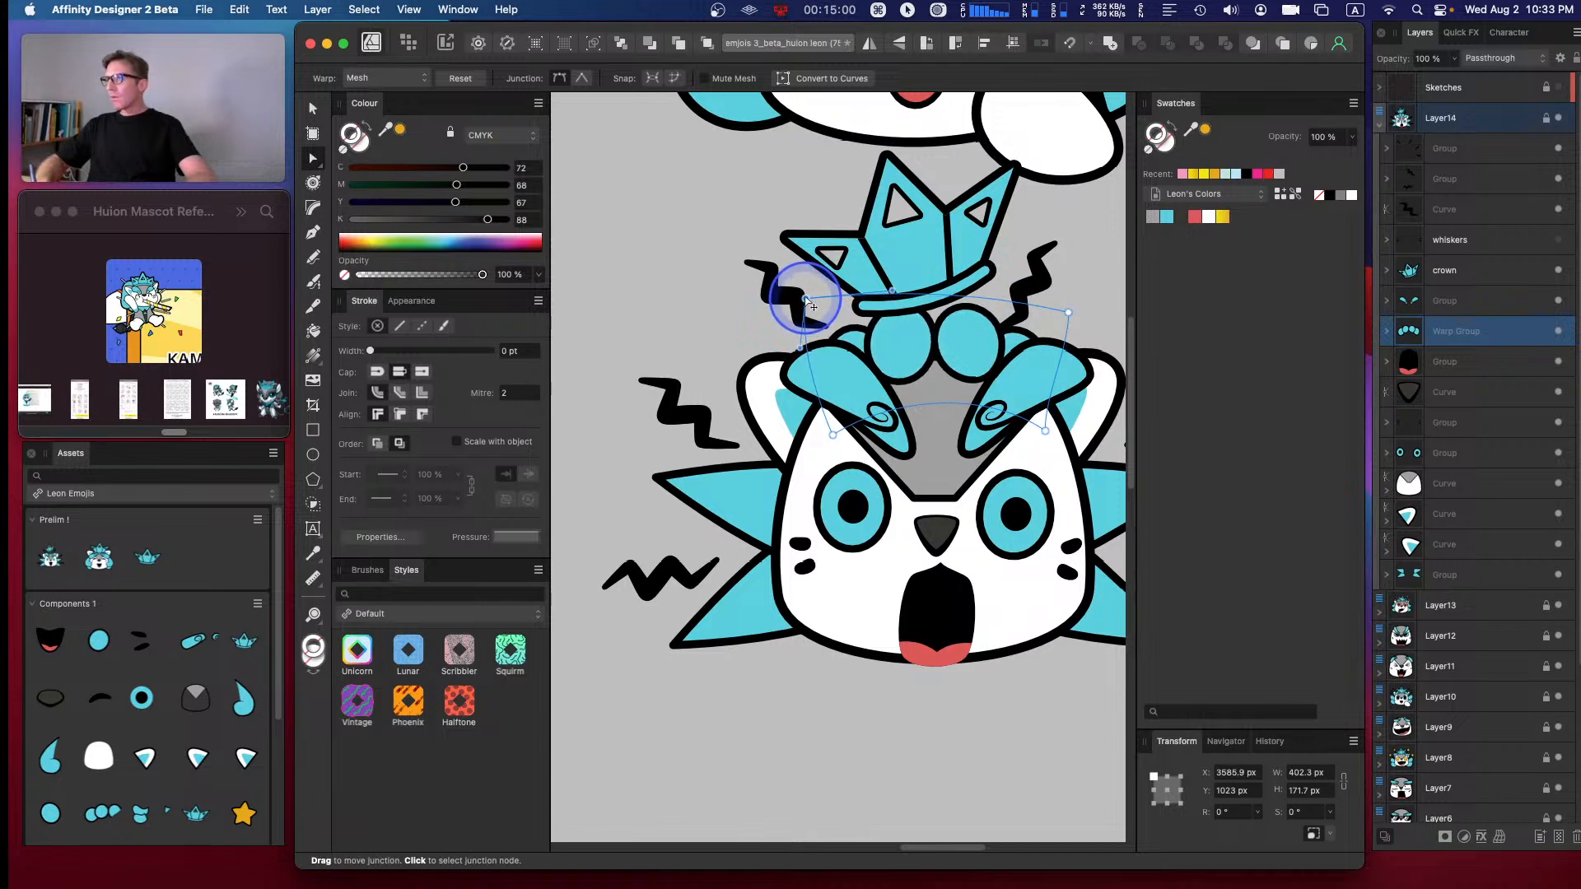
click(1085, 291)
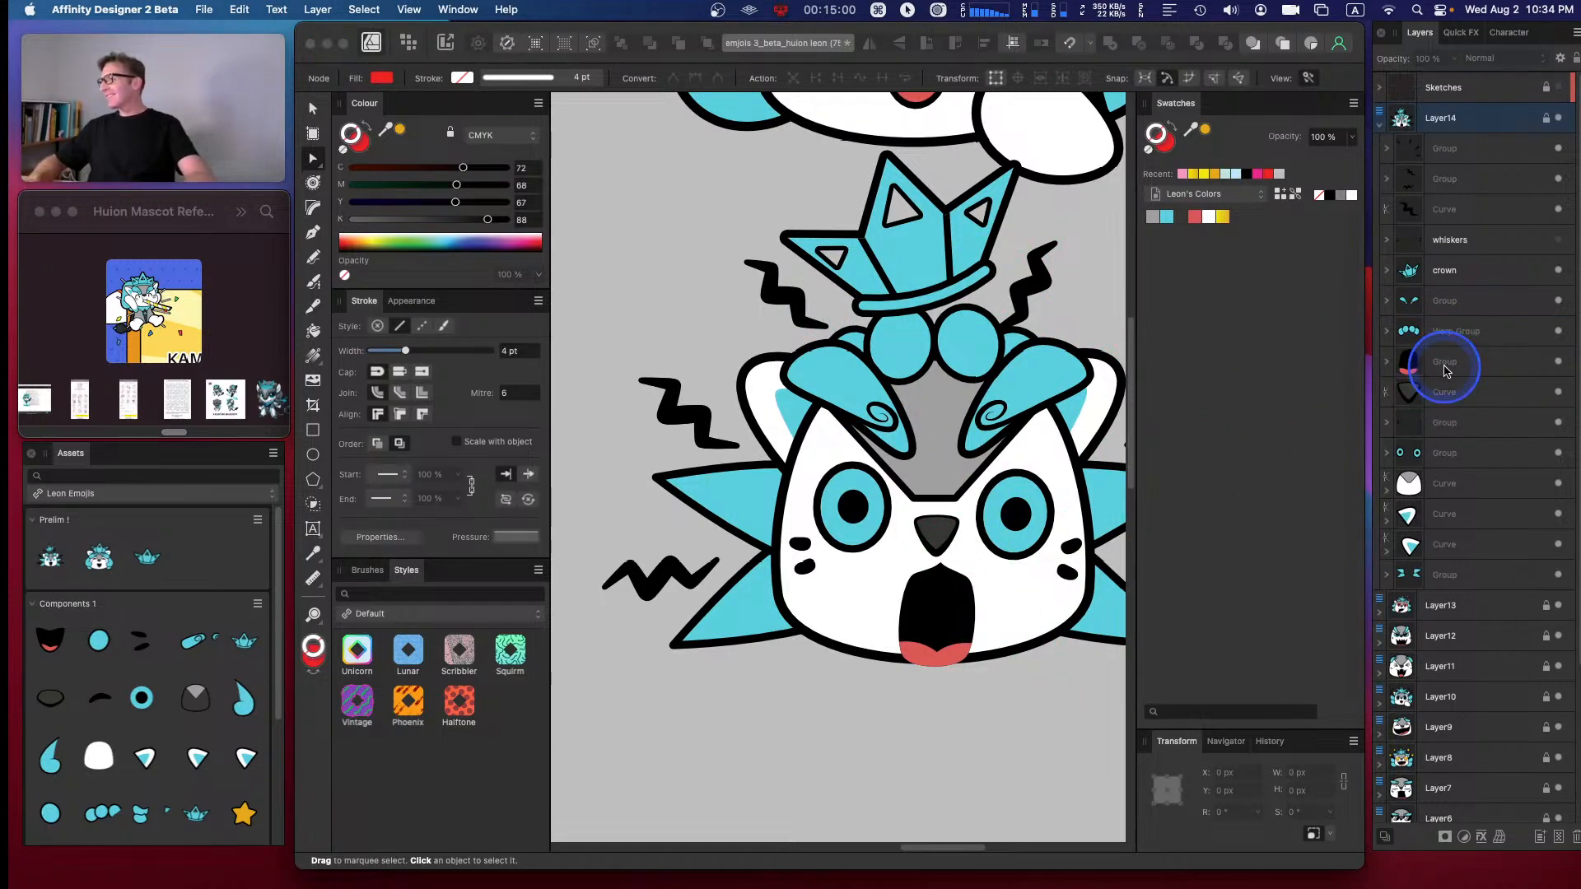
- Nest the open mouth group inside the head curve to clip it to the face, and select the nested mouth with the Move tool
drag(1453, 452, 1446, 494)
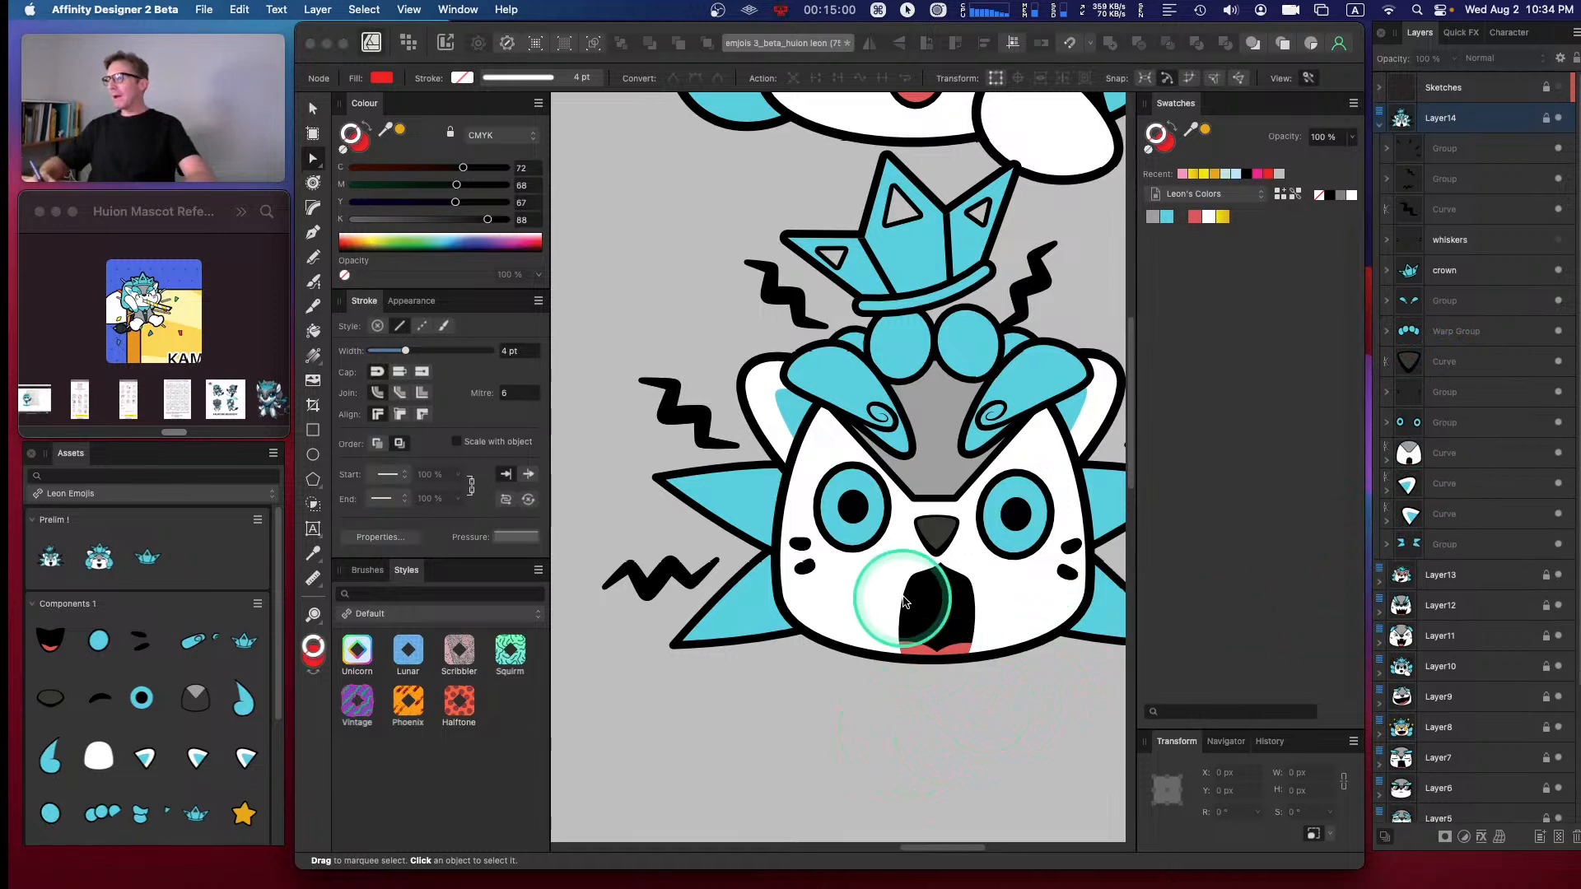
click(1410, 453)
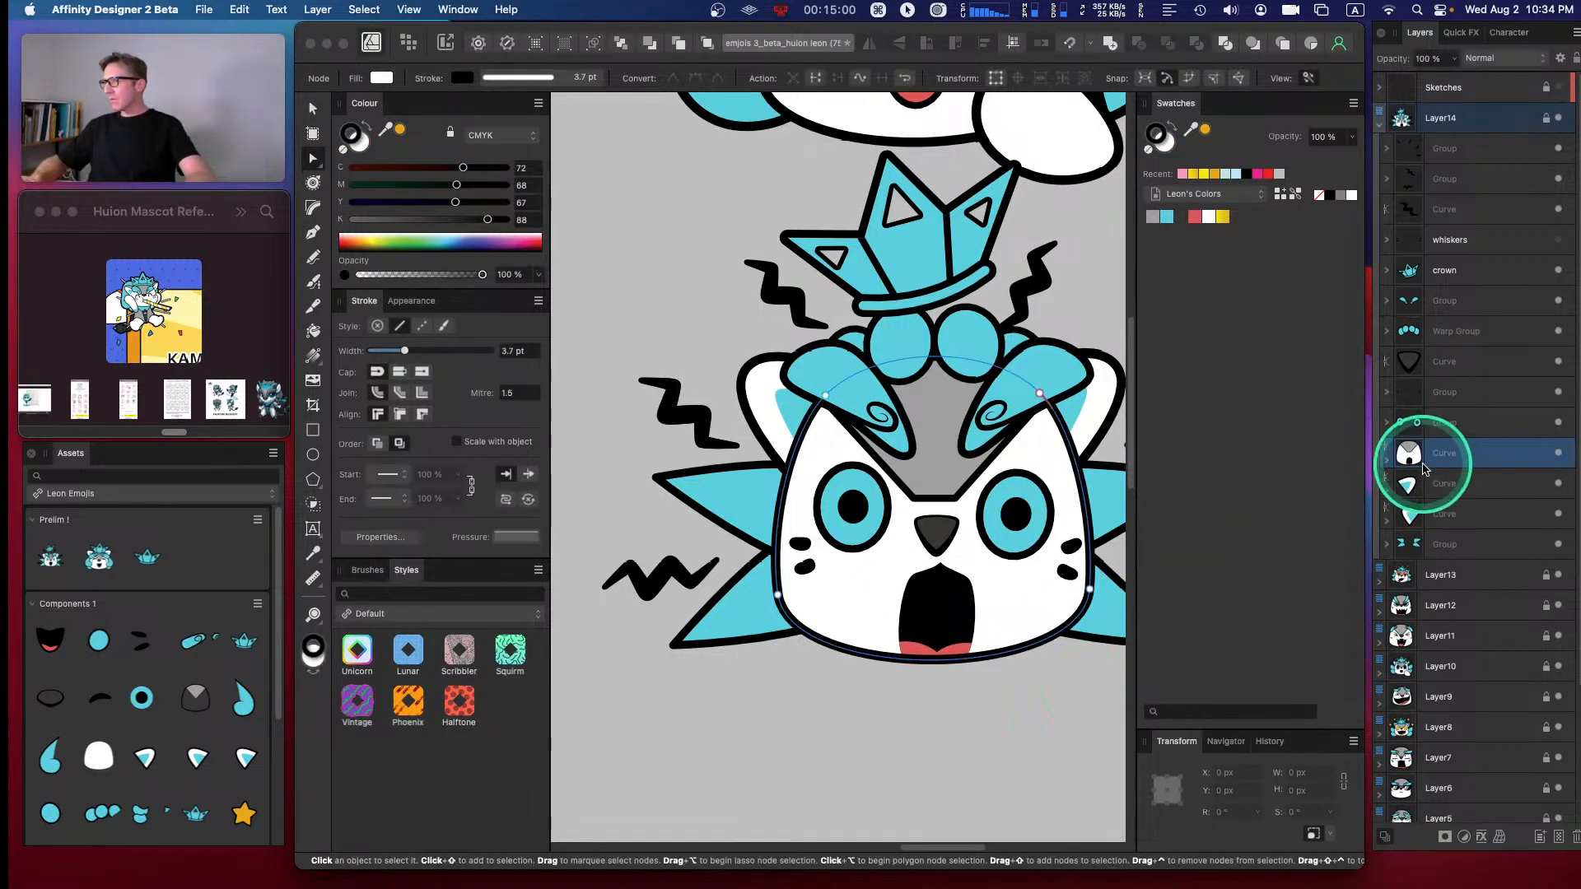
click(1388, 455)
click(1442, 484)
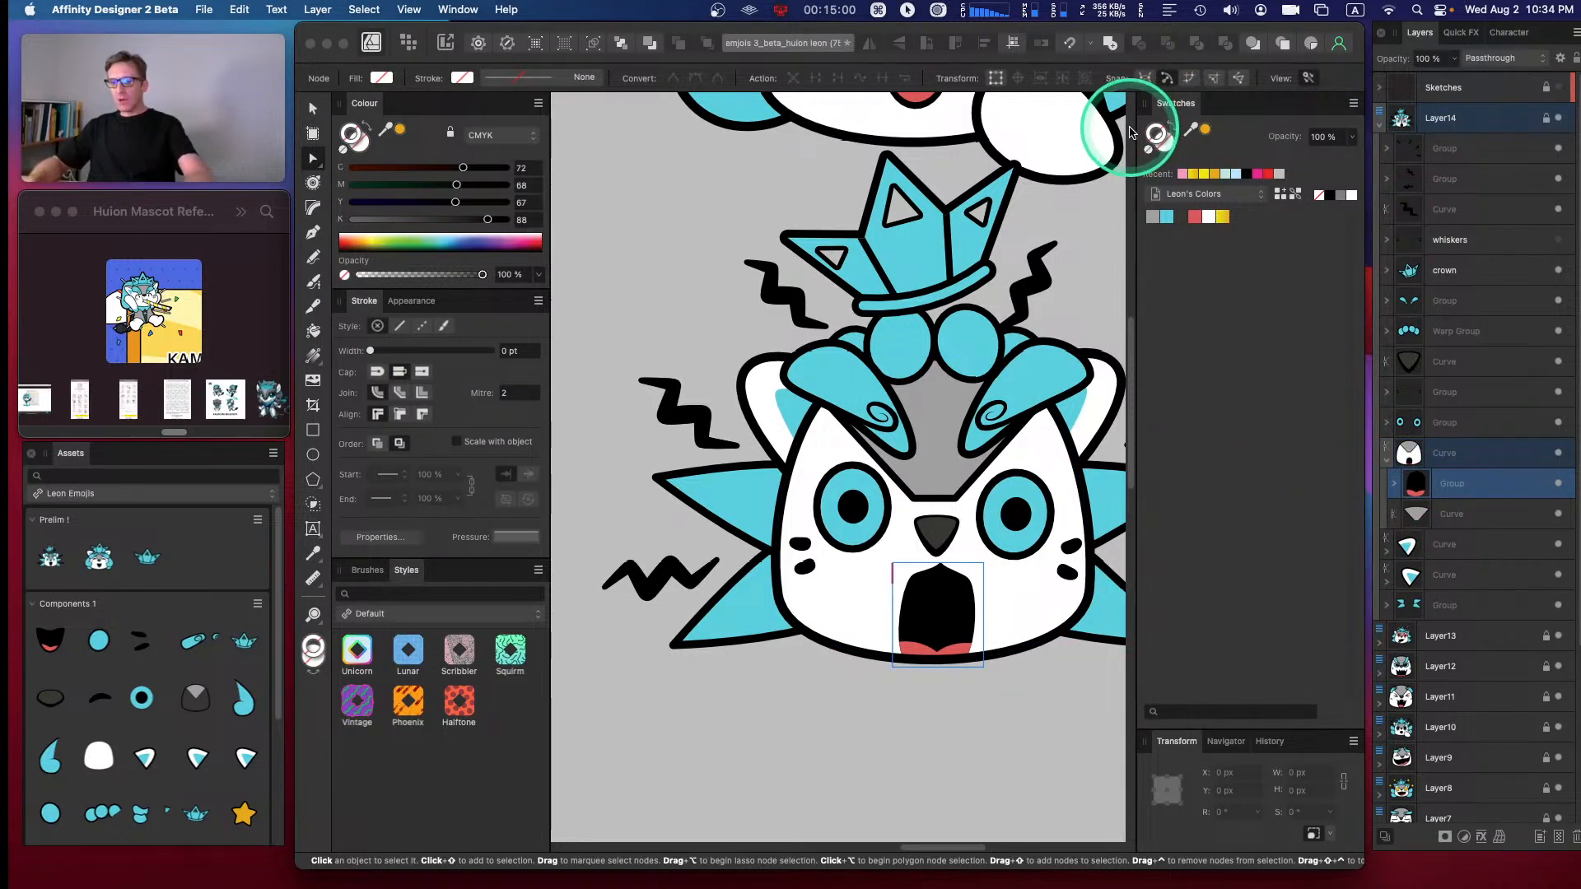
key(v)
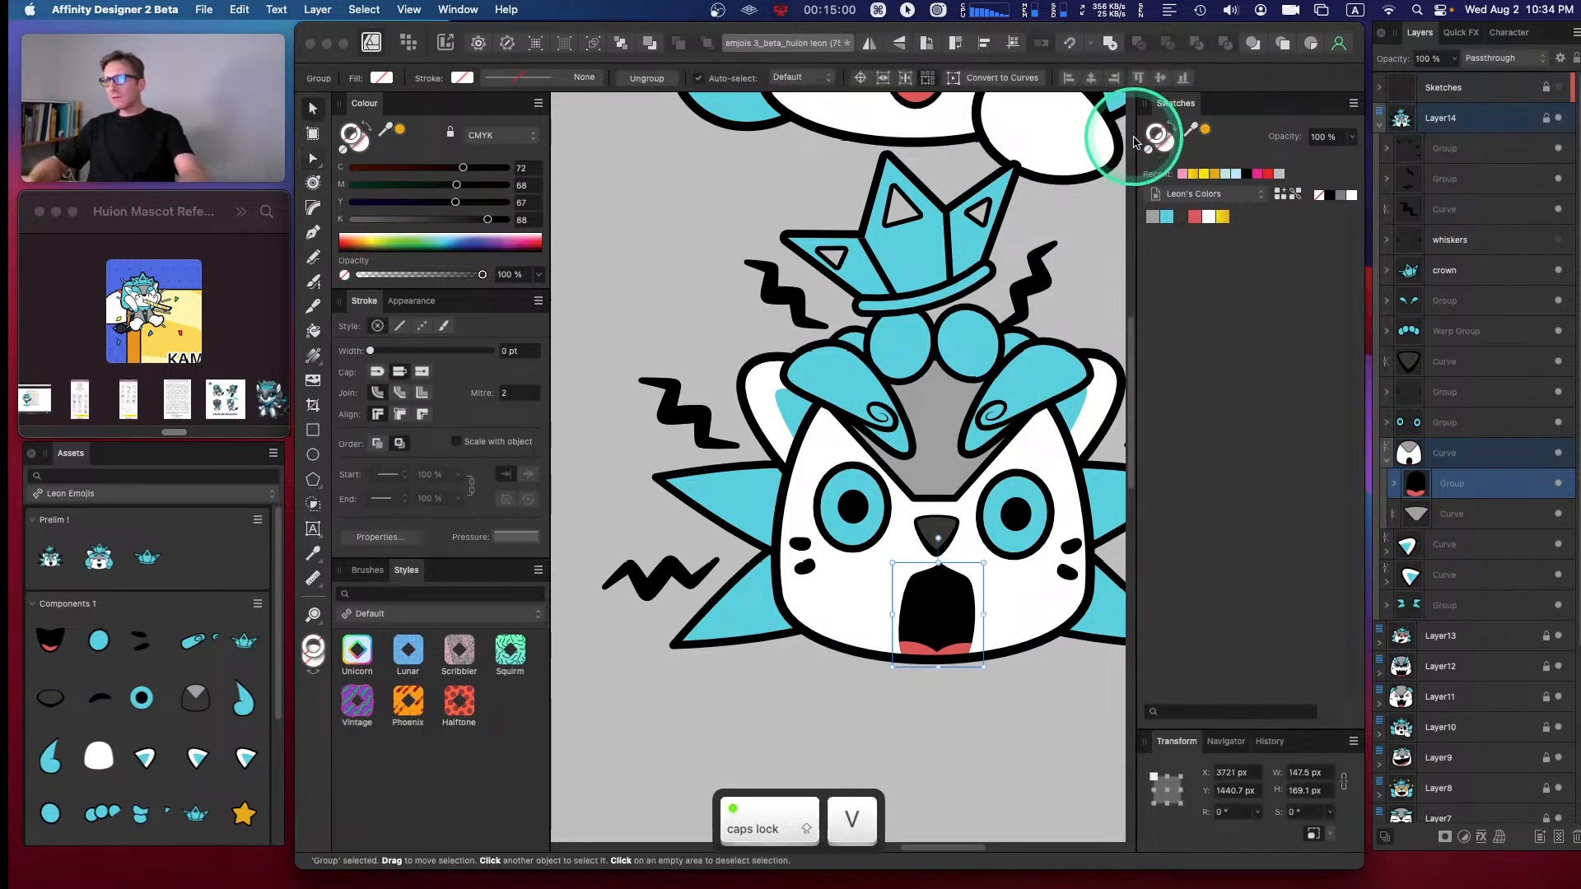
- Try adding a black stroke to the curve inside the surprised face's mouth group
click(1395, 484)
click(1461, 514)
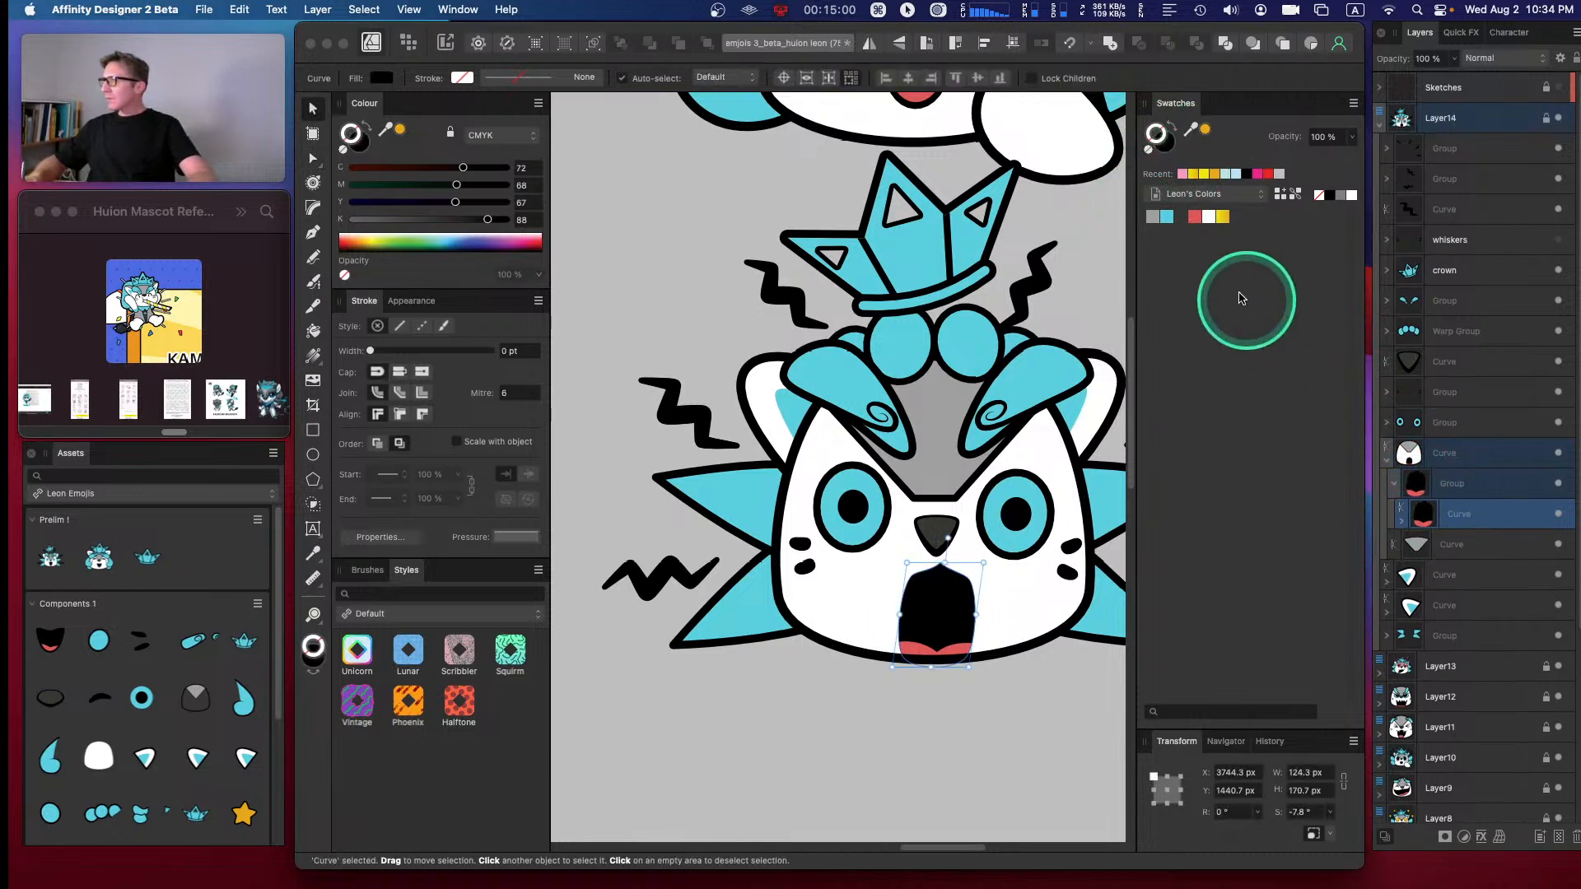
click(1247, 175)
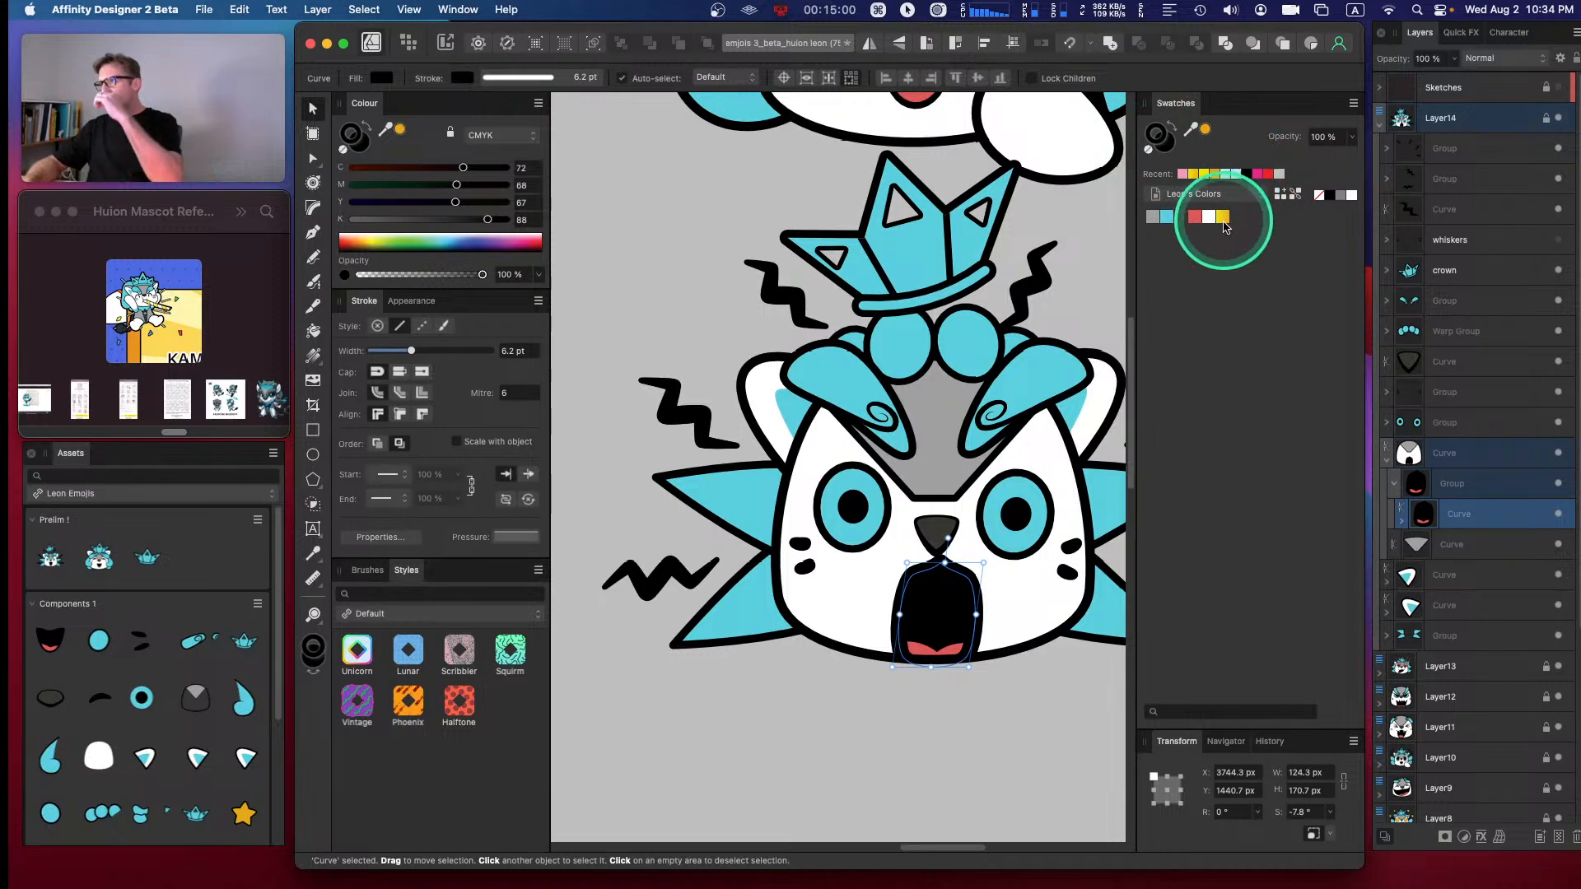
click(918, 741)
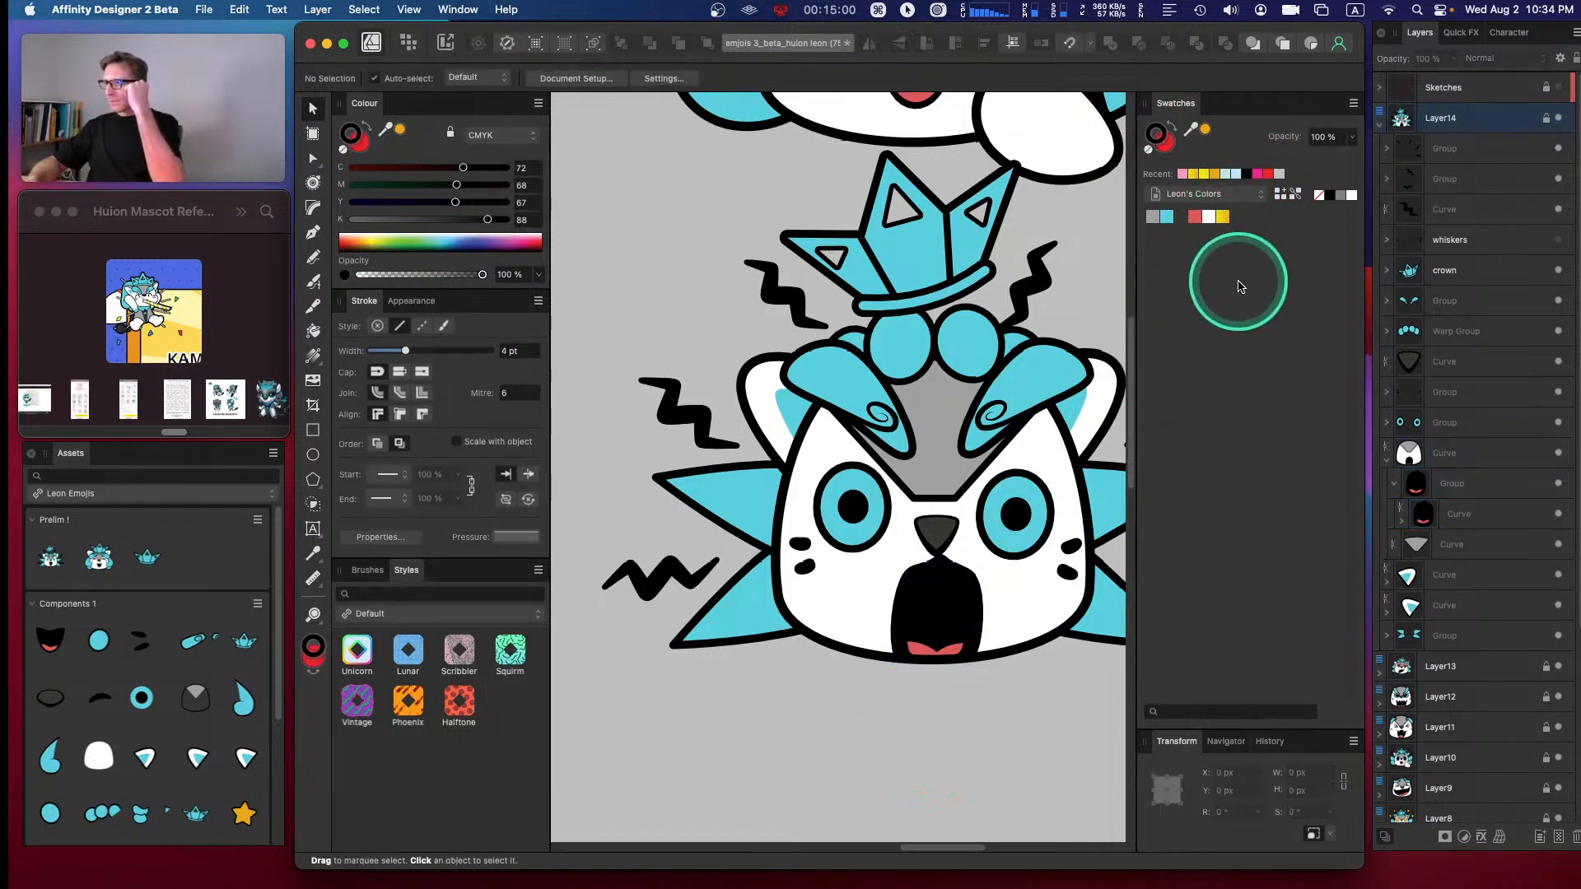
key(super+z)
key(super+z)
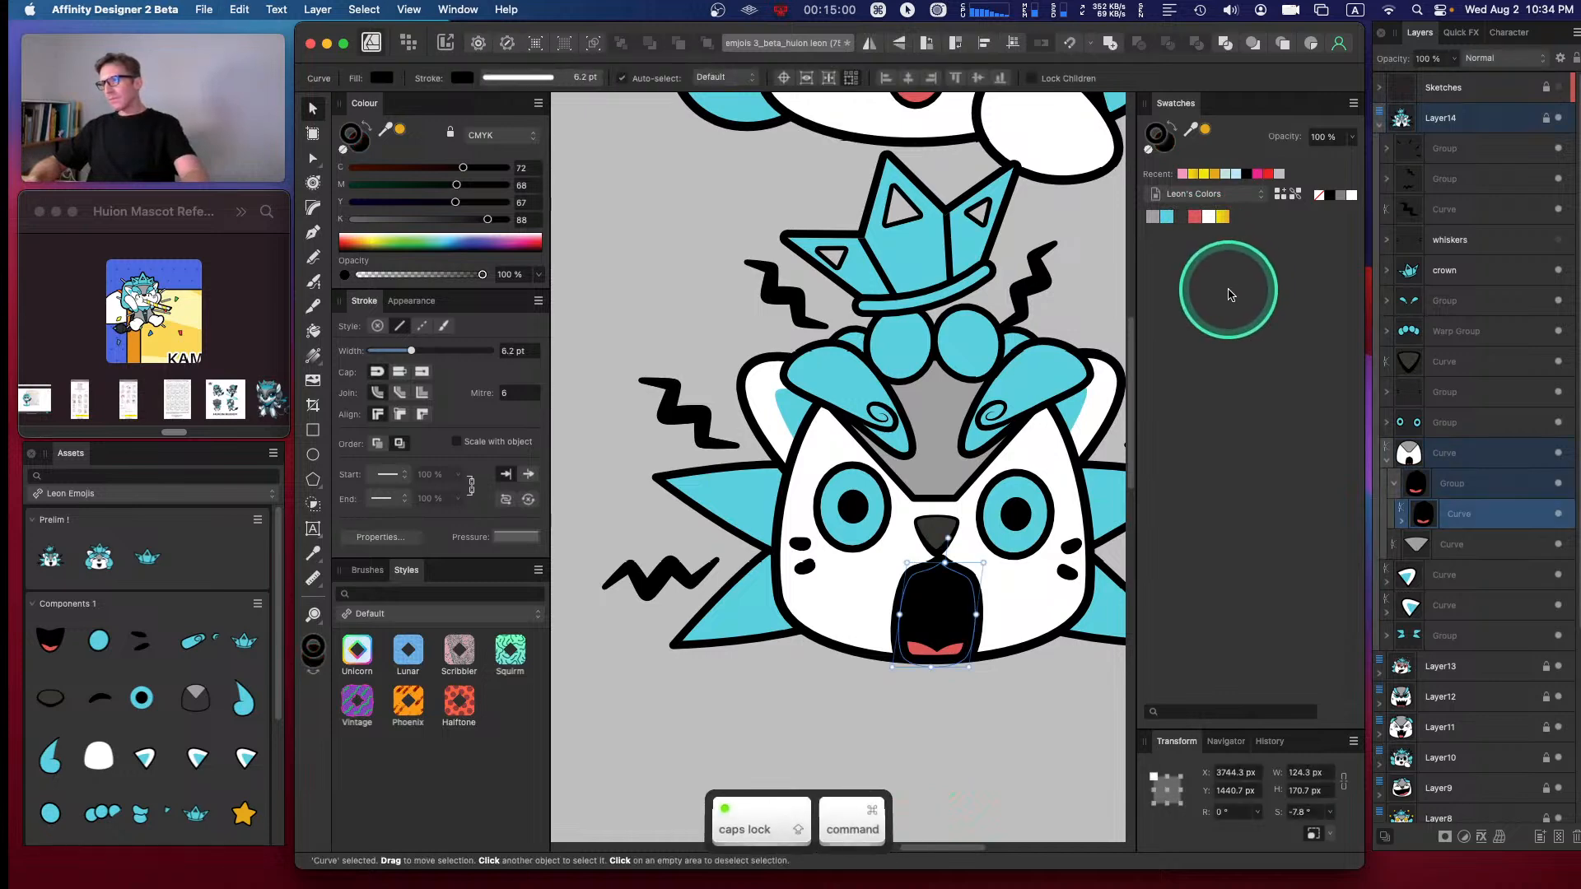
click(960, 699)
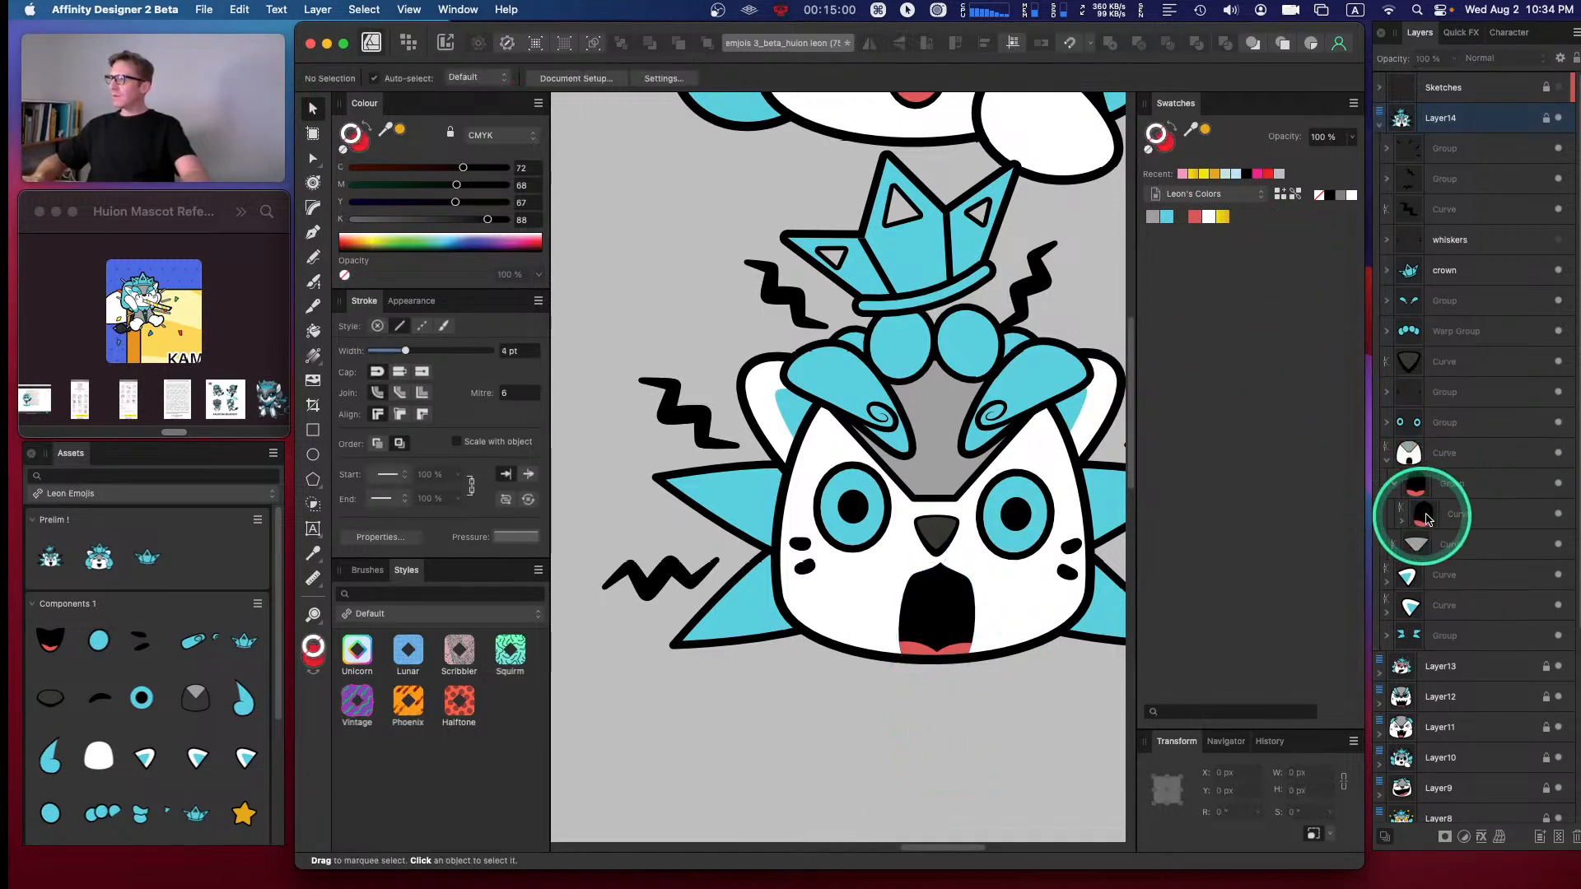
- Widen the open mouth group on the surprised face
click(1395, 487)
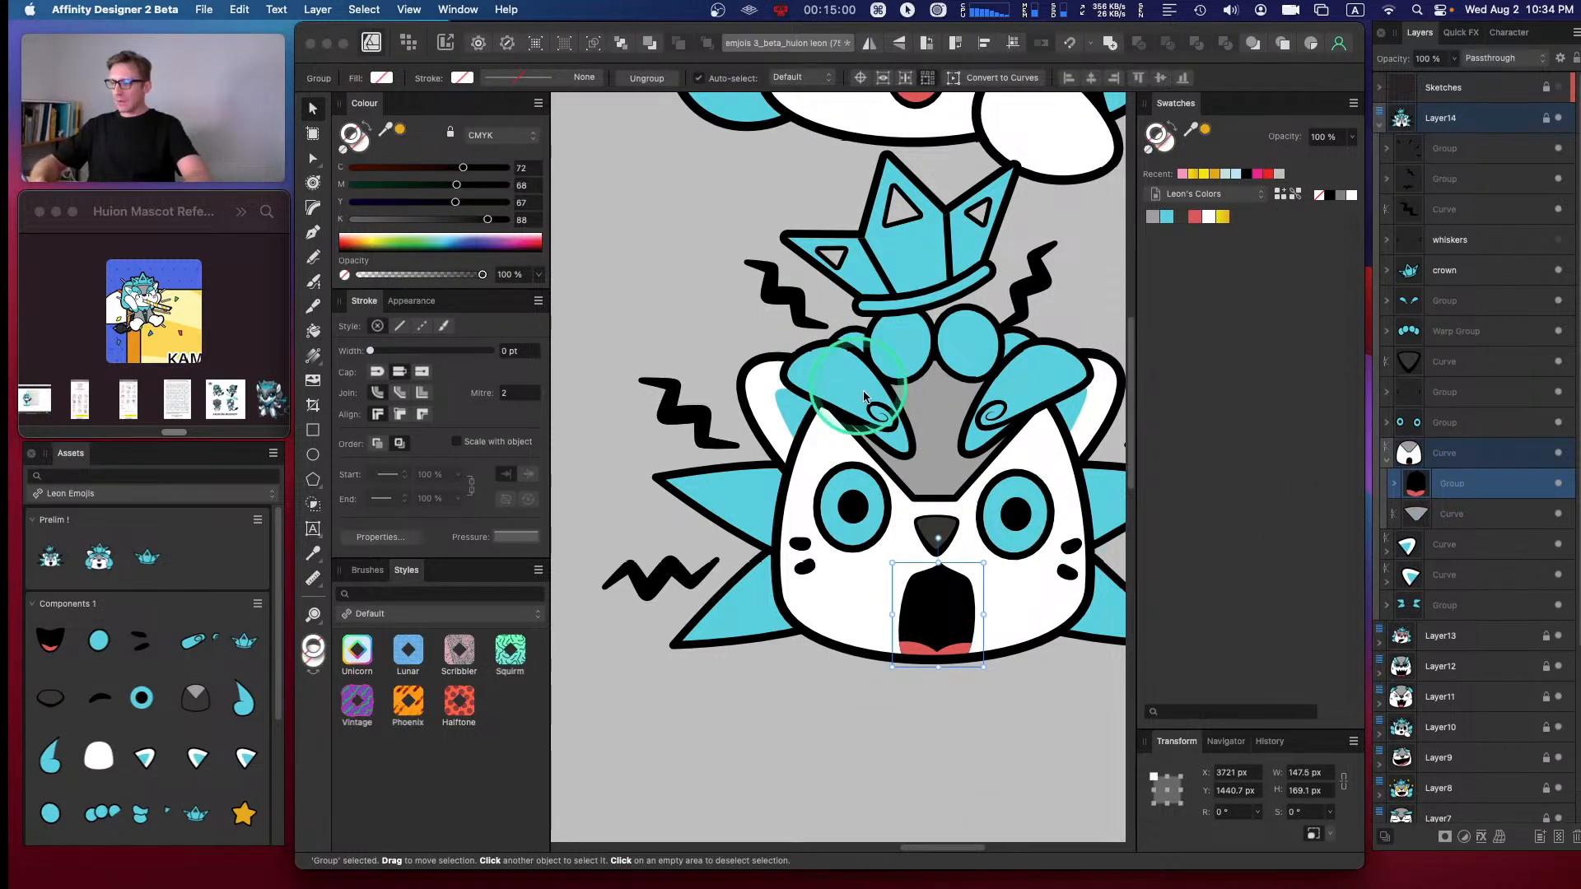
mouse_move(967, 608)
mouse_down()
mouse_move(953, 609)
mouse_move(992, 612)
mouse_move(959, 604)
mouse_up()
click(934, 526)
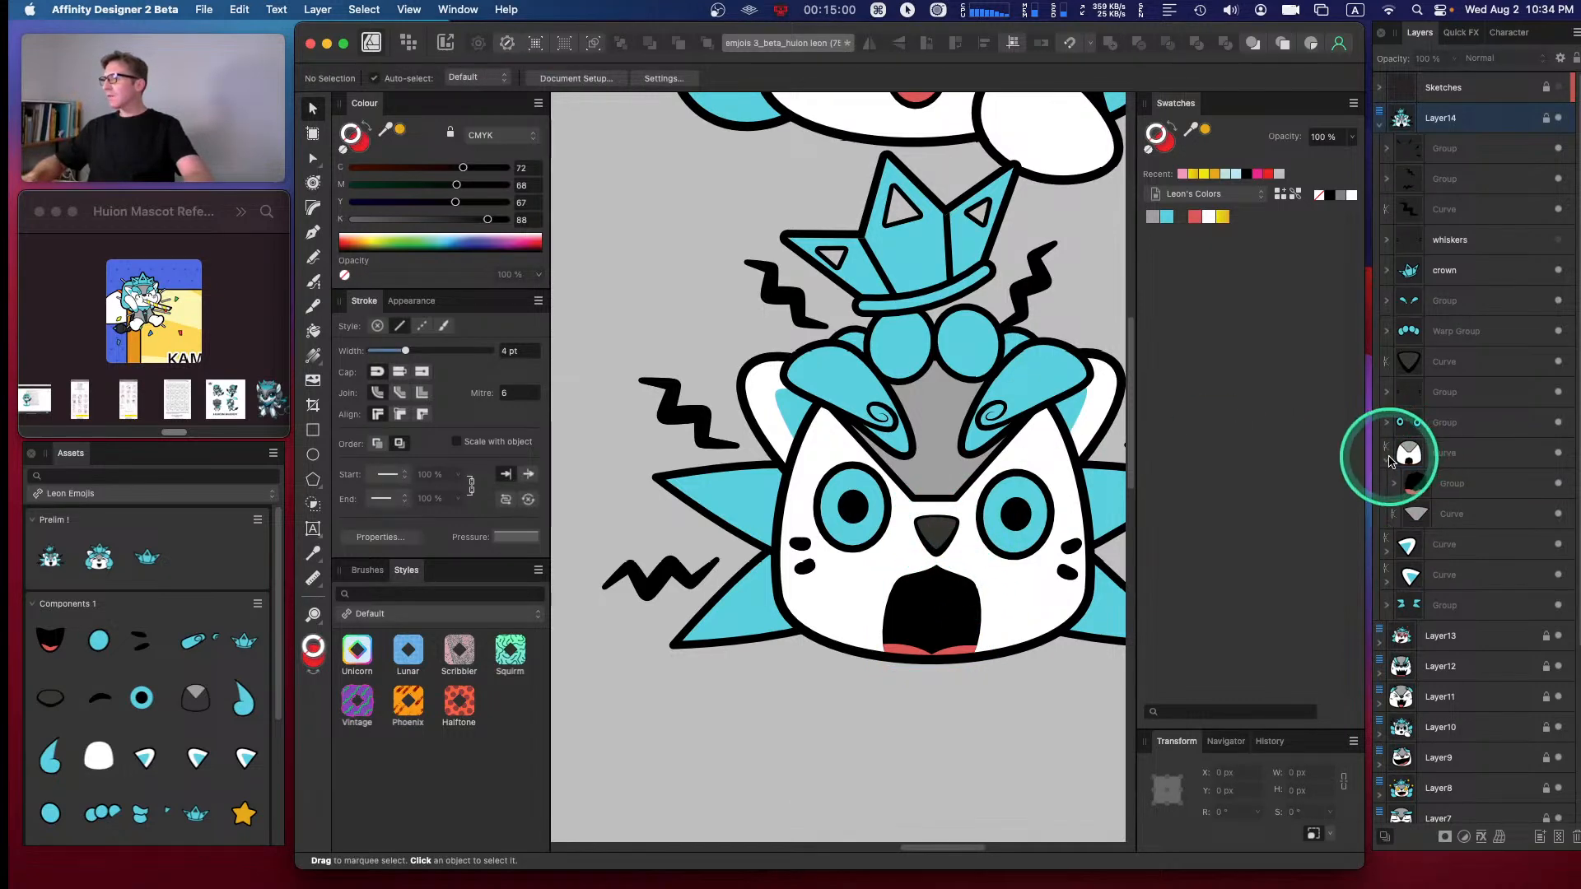
- Move the surprised face's nose curve slightly up, away from the mouth
click(1390, 456)
click(1440, 359)
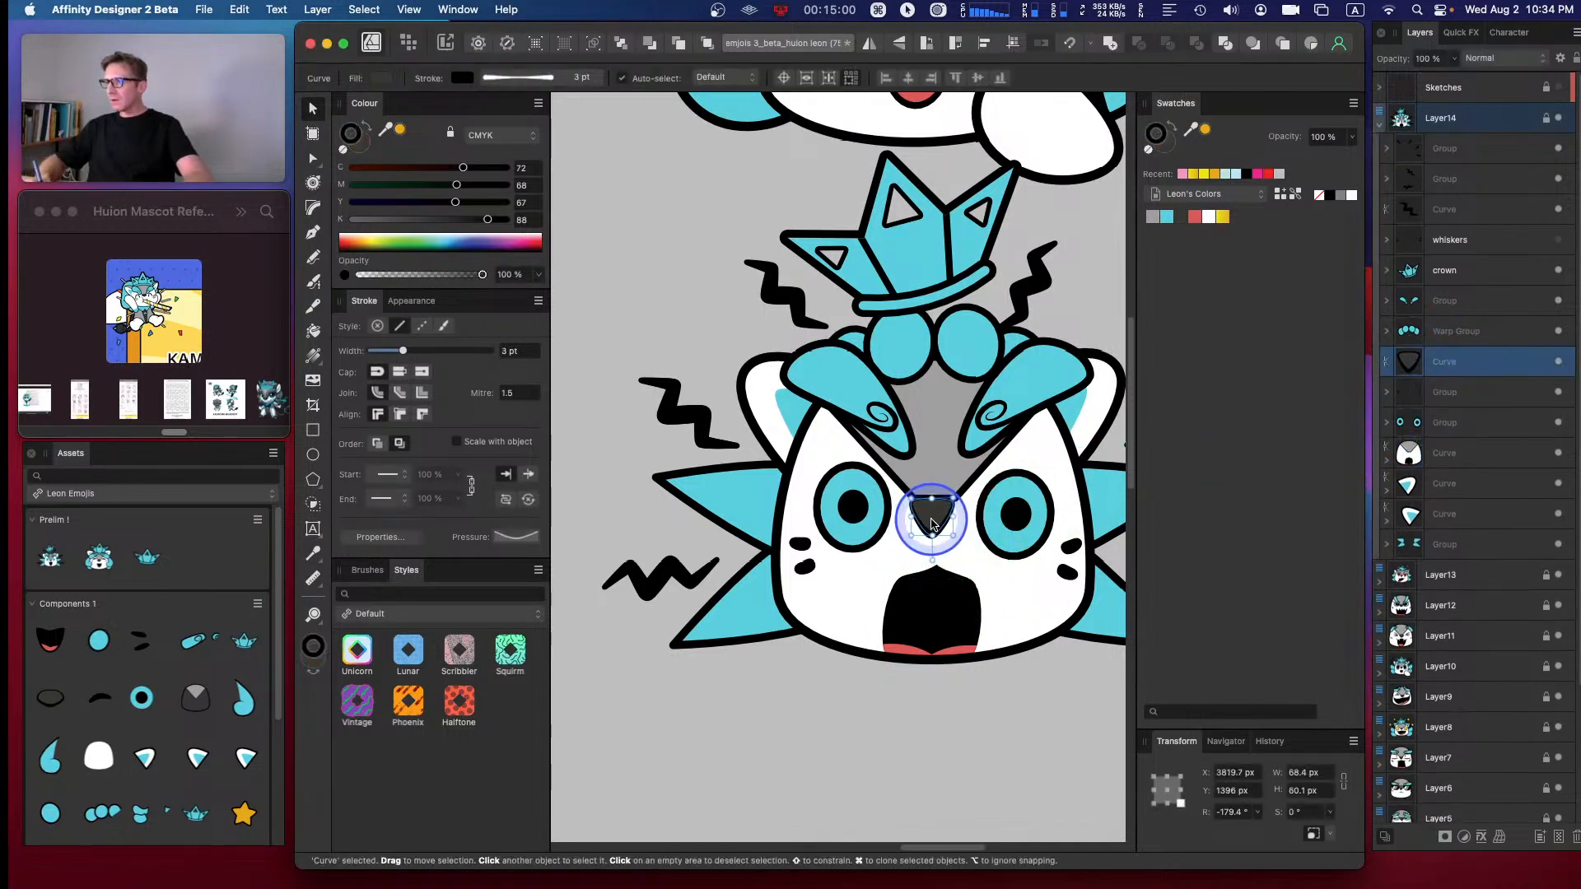
click(934, 527)
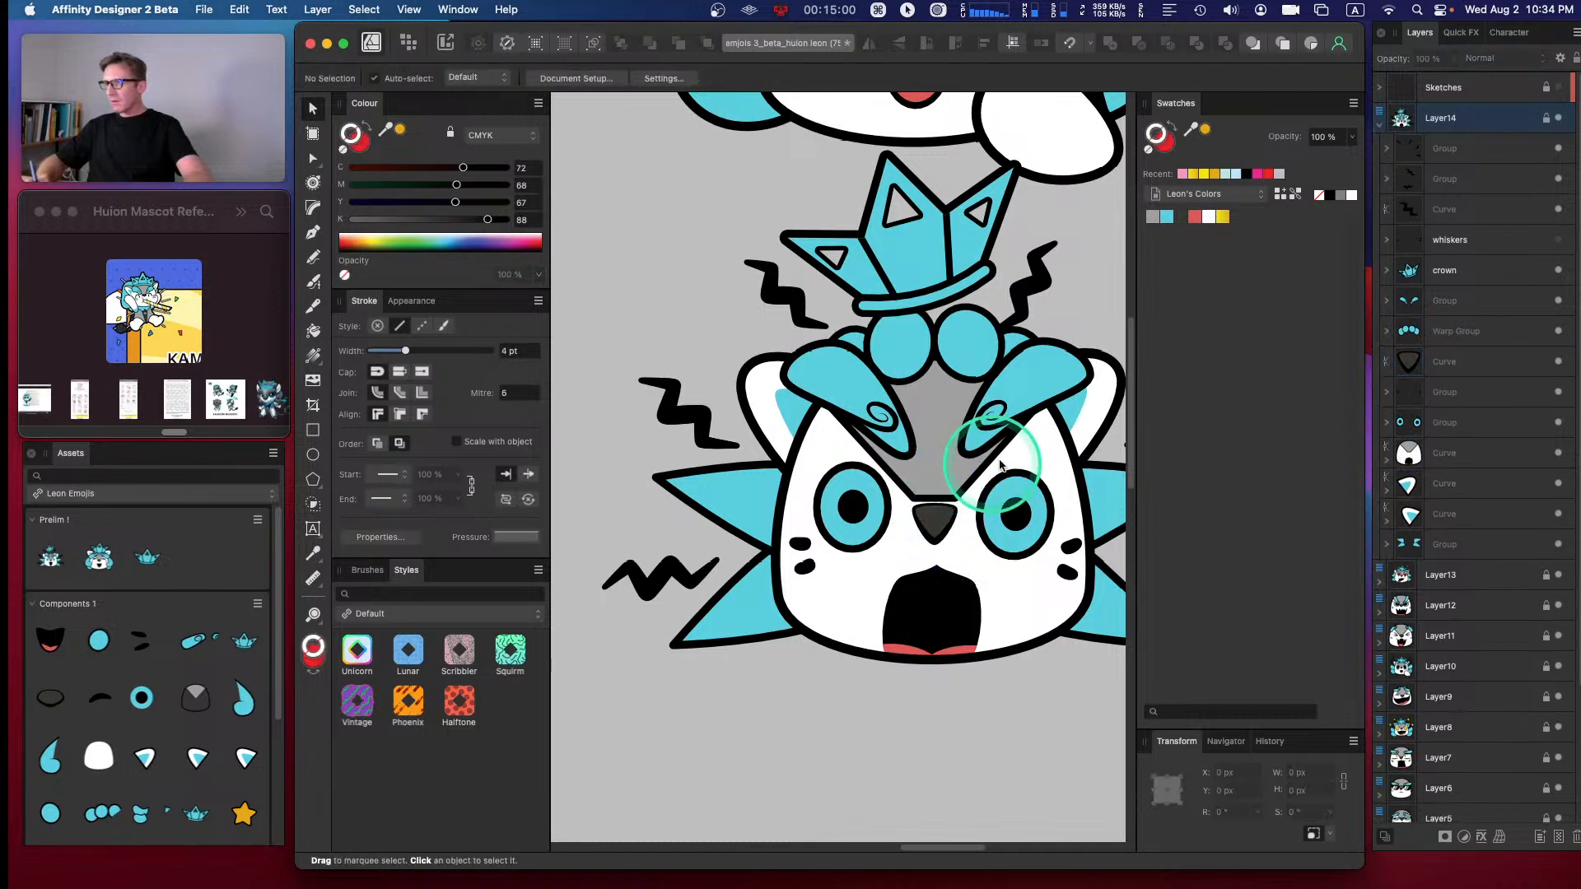
- Reshape the surprised face's grey forehead curve by moving its lower nodes down and closer together behind the nose
click(1403, 468)
click(1386, 459)
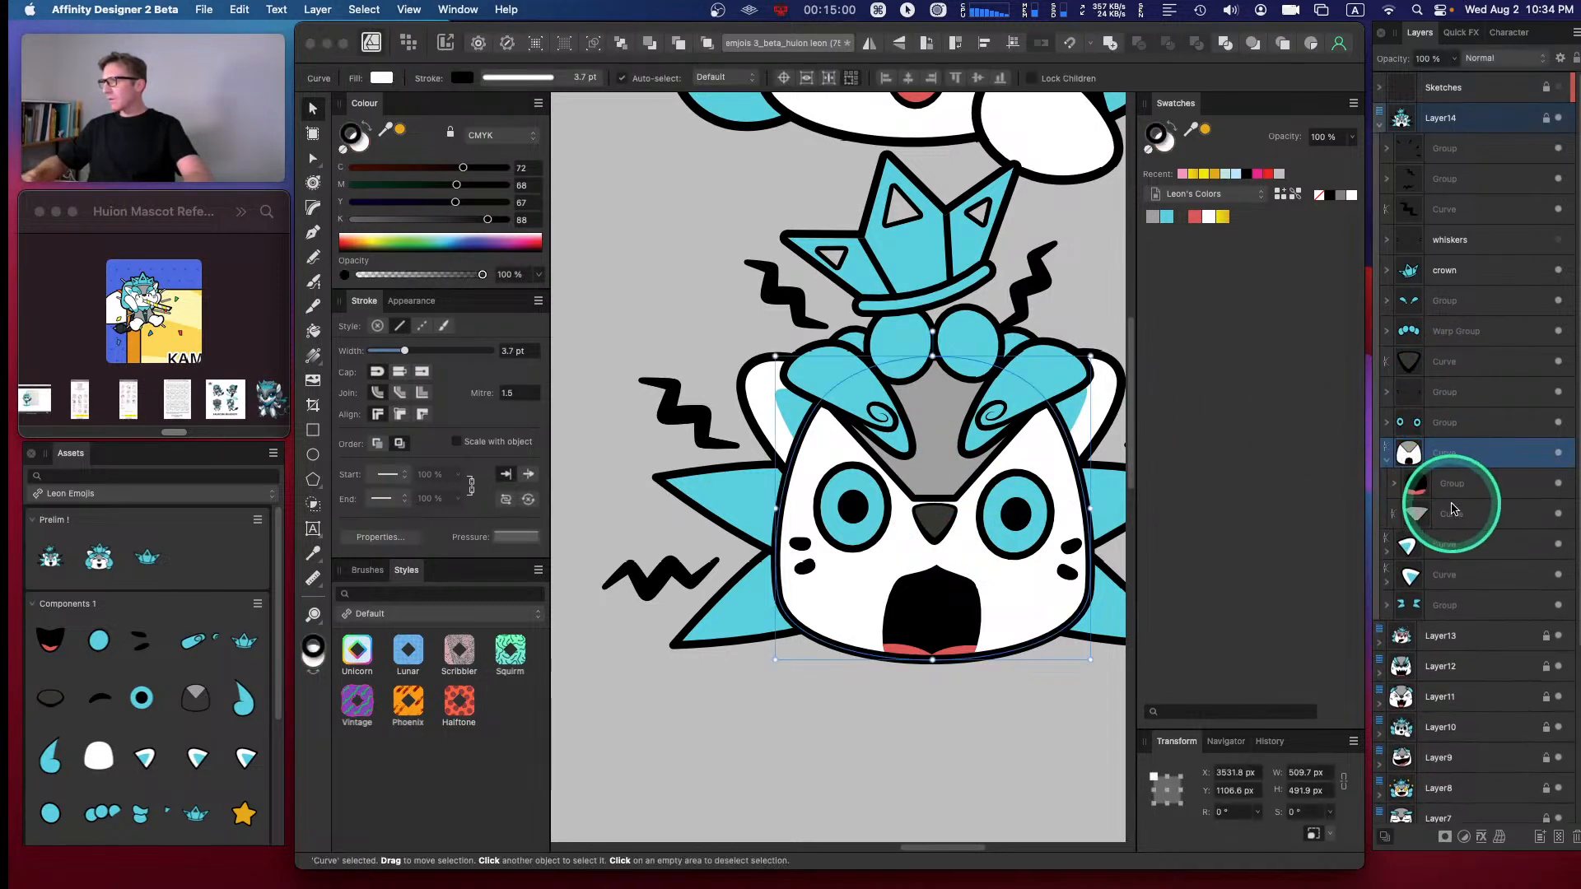
click(1449, 512)
key(a)
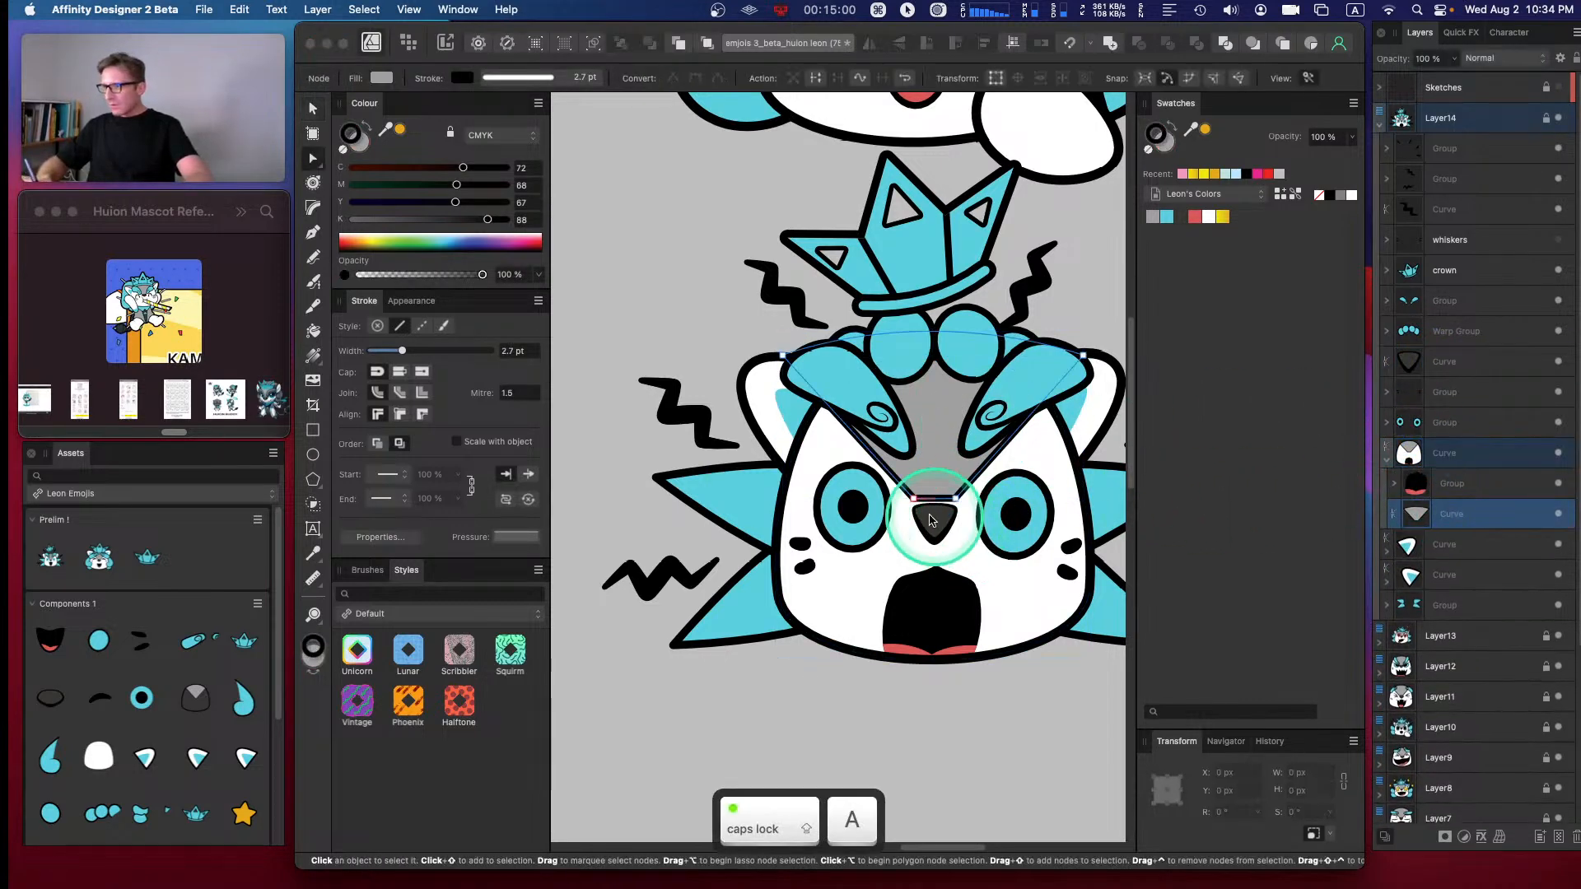
click(922, 510)
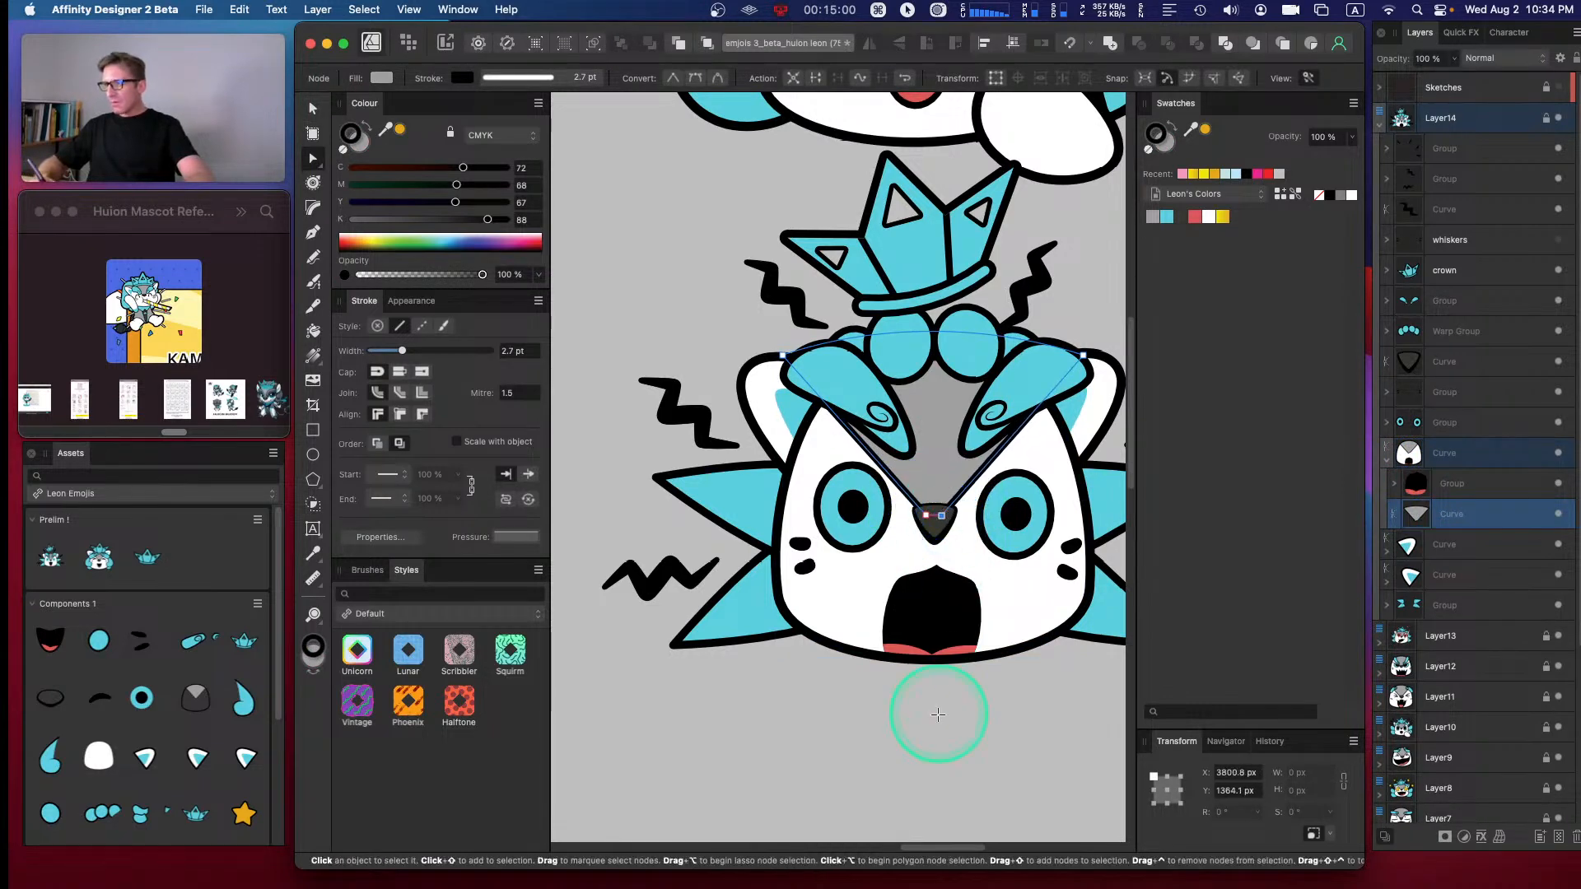
click(935, 695)
- Examine the embarrassed, lovestruck and happy emoji faces up close
key(space)
drag(808, 718, 1126, 700)
drag(879, 667, 1080, 635)
drag(993, 667, 961, 757)
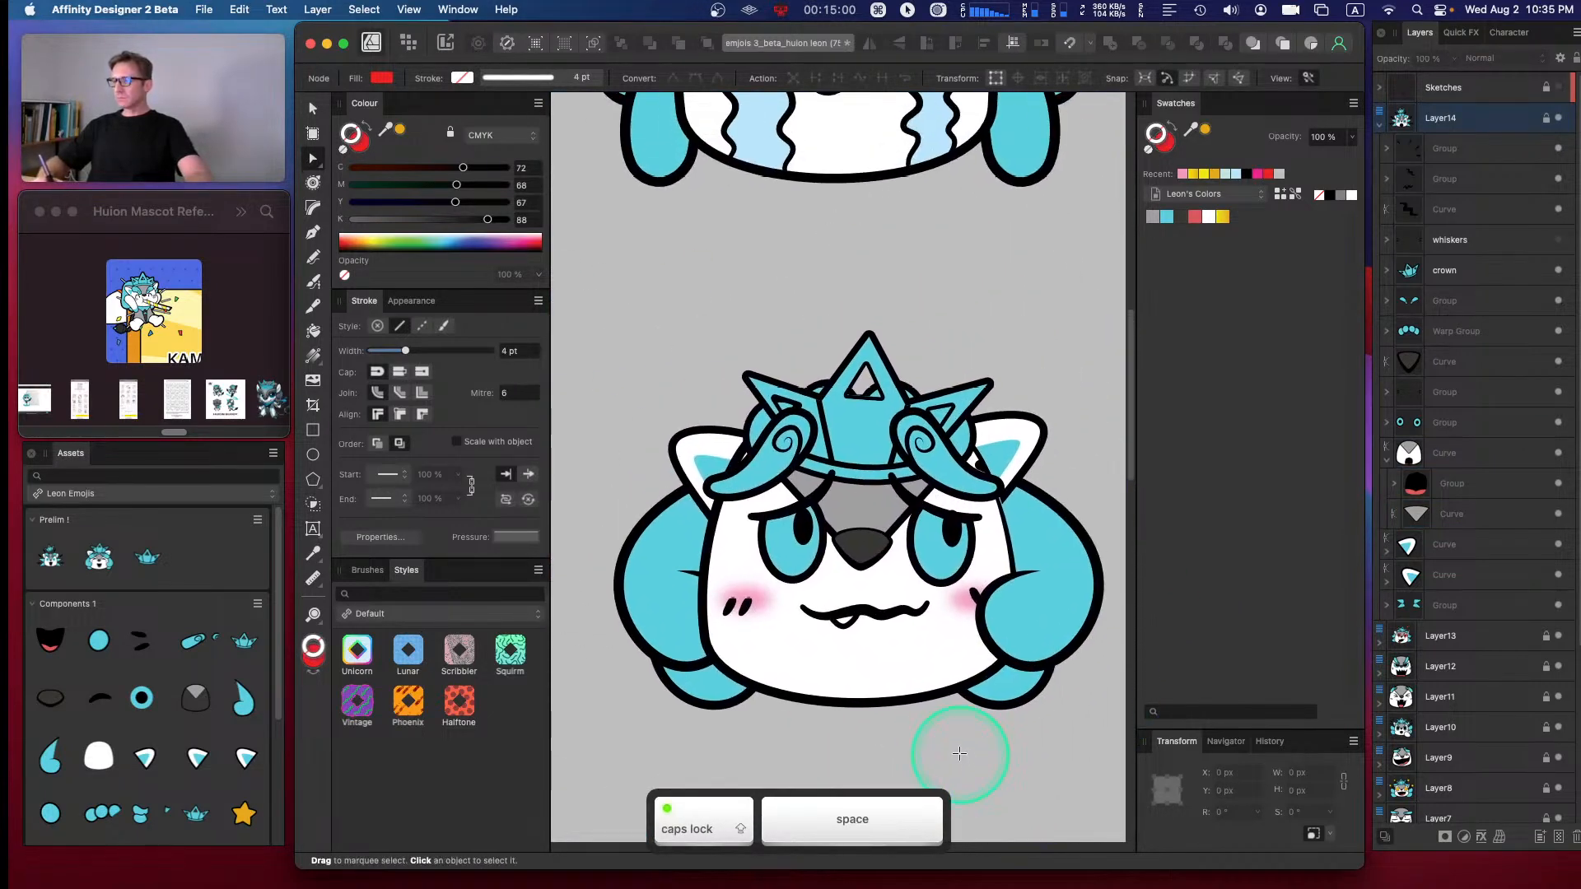
key(space)
drag(777, 705, 1005, 656)
drag(875, 653, 1002, 691)
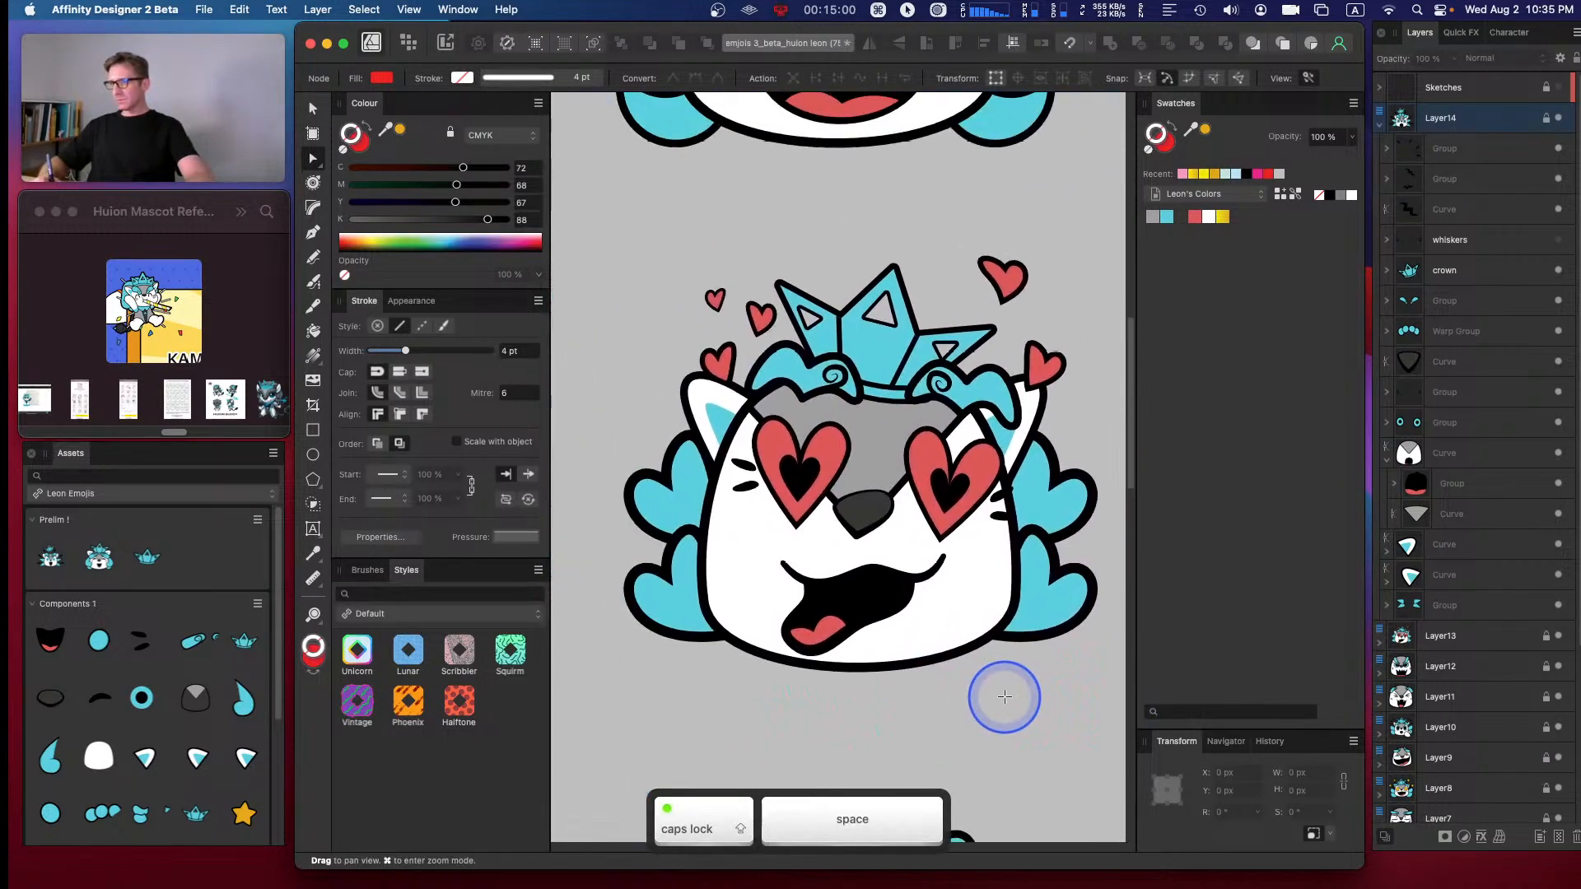
drag(847, 529, 976, 609)
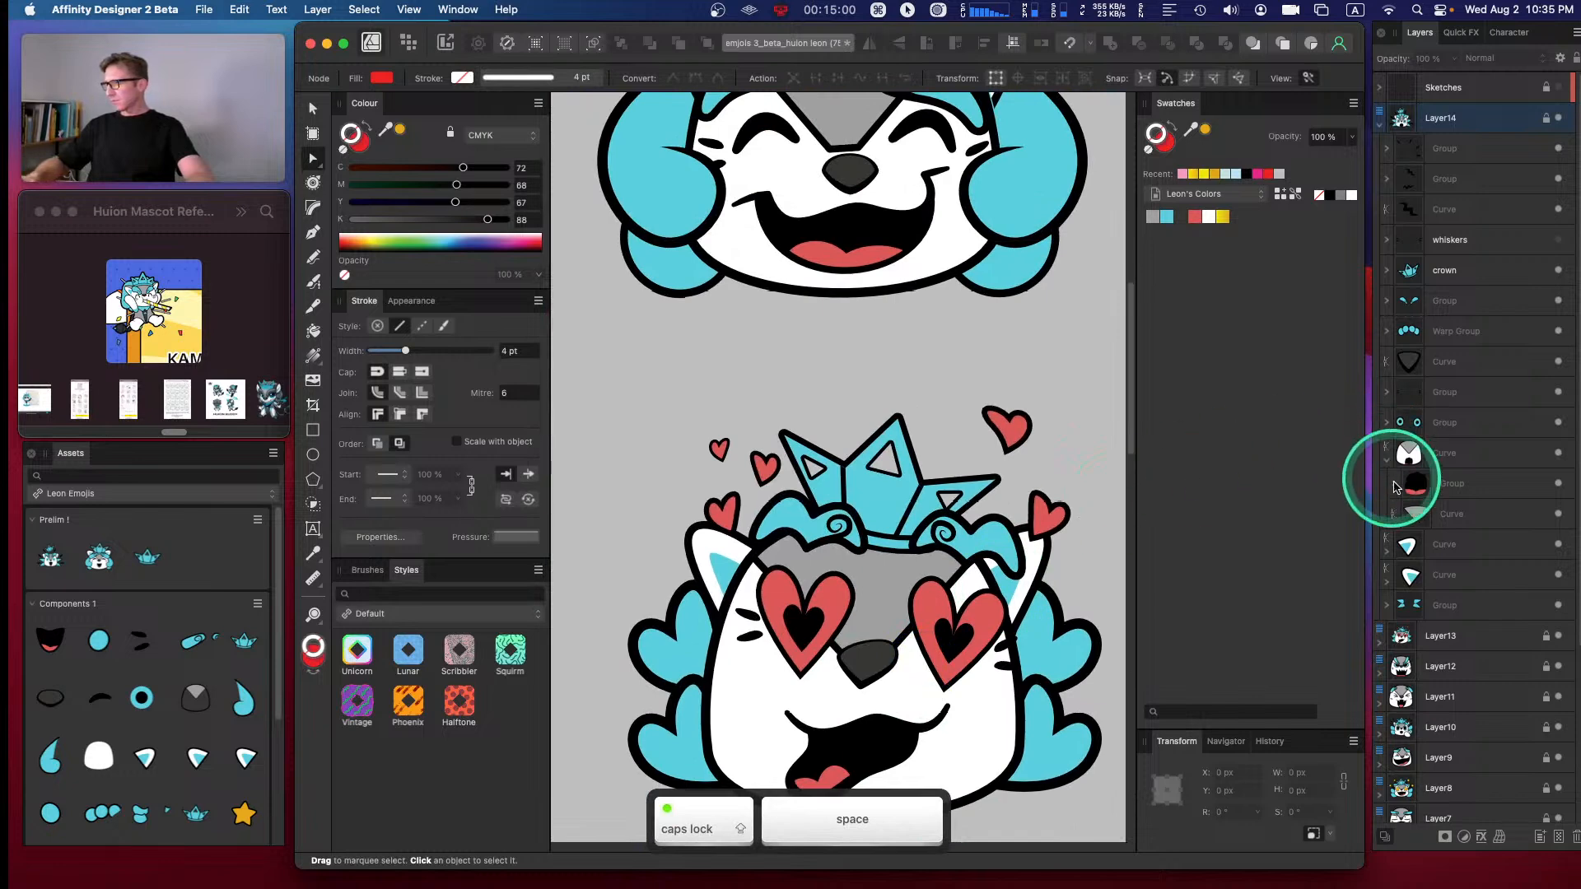
- Collapse the head curve and Layer14 in the layer list and review the whole emoji sheet
click(1388, 456)
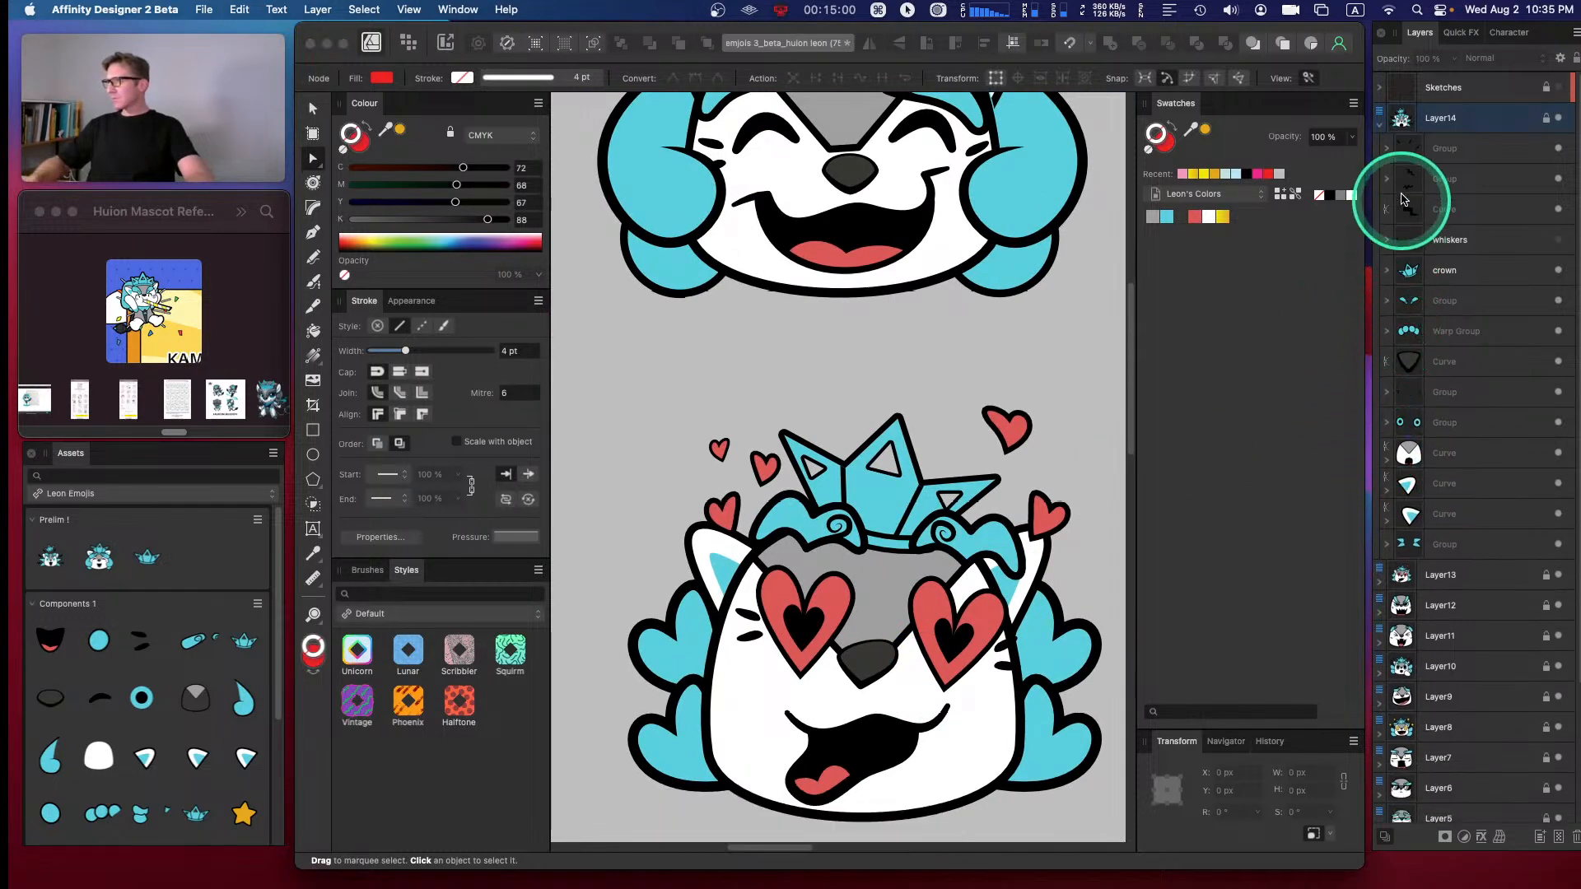
click(1380, 123)
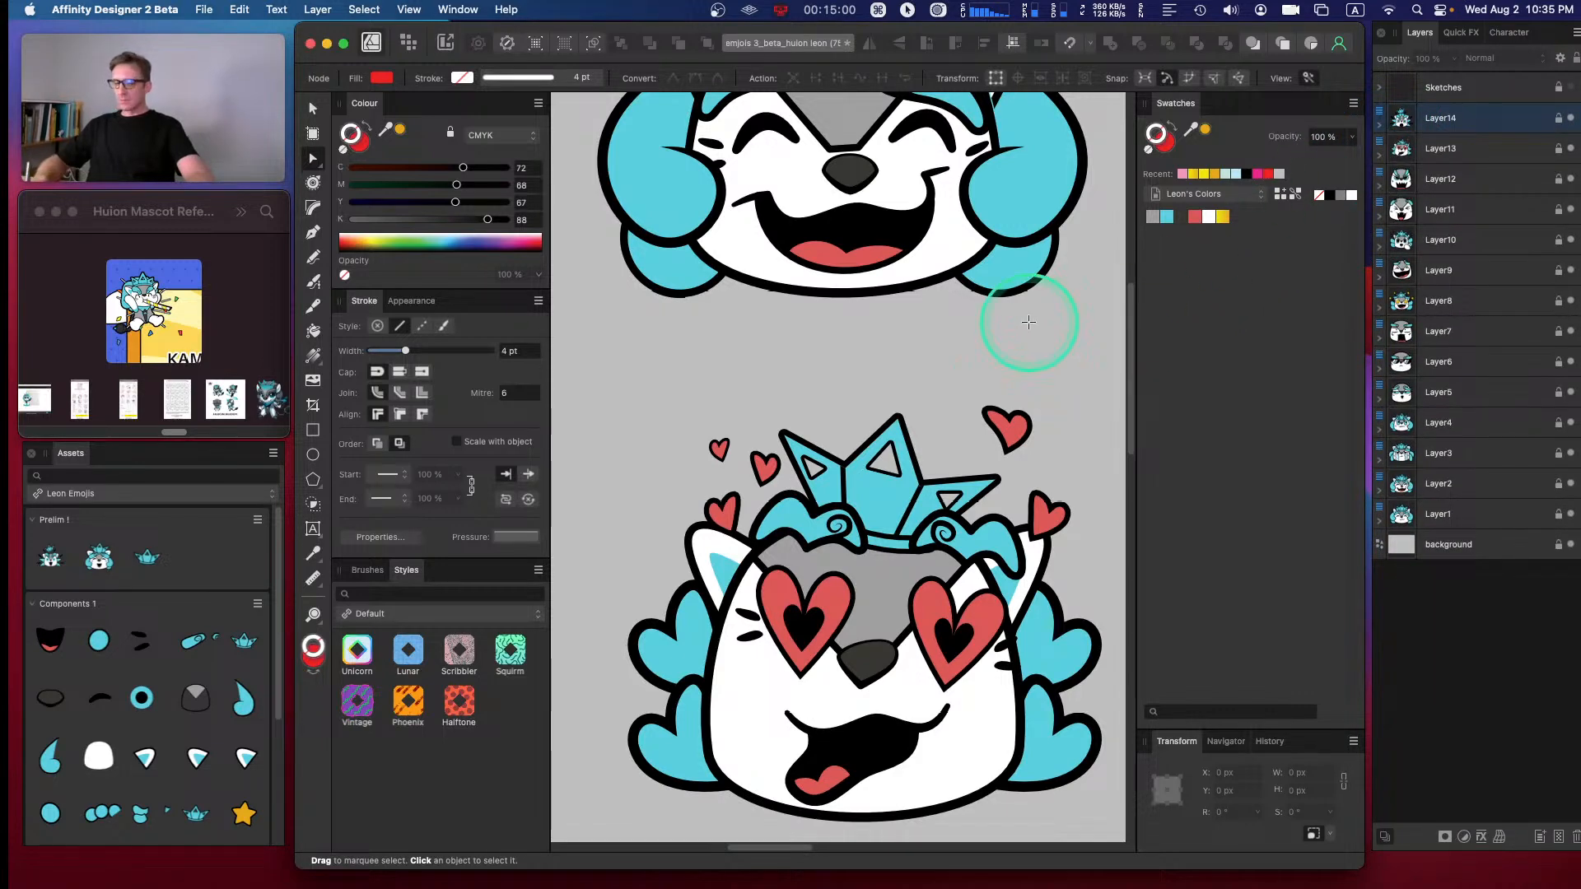
key(super+minus)
key(super+minus)
key(super+minus)
key(super+minus)
drag(856, 445, 673, 338)
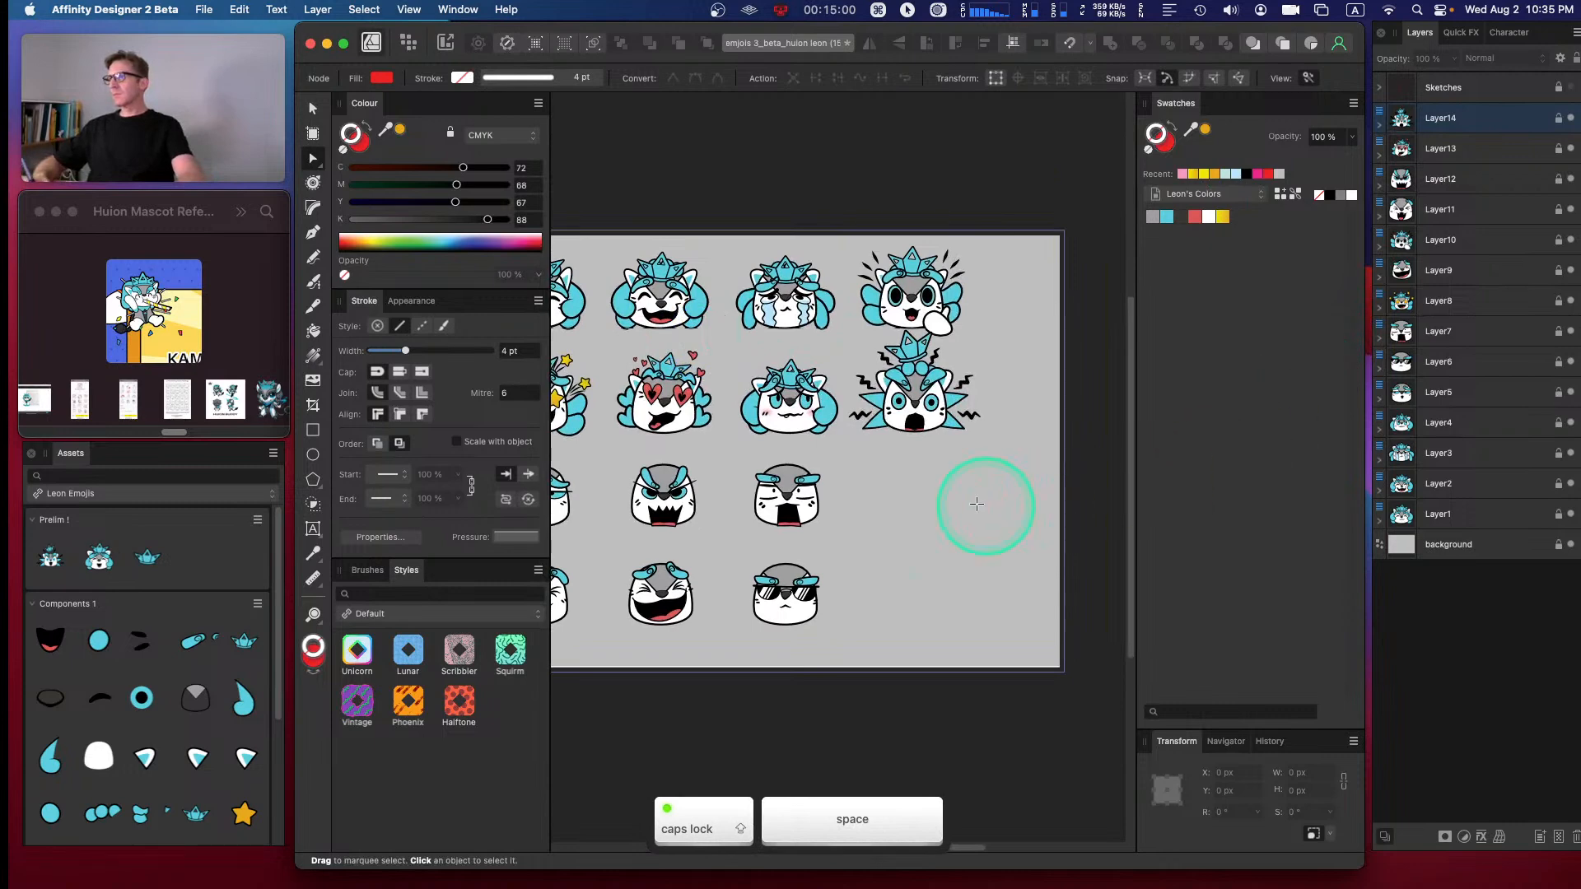
drag(896, 508, 1023, 518)
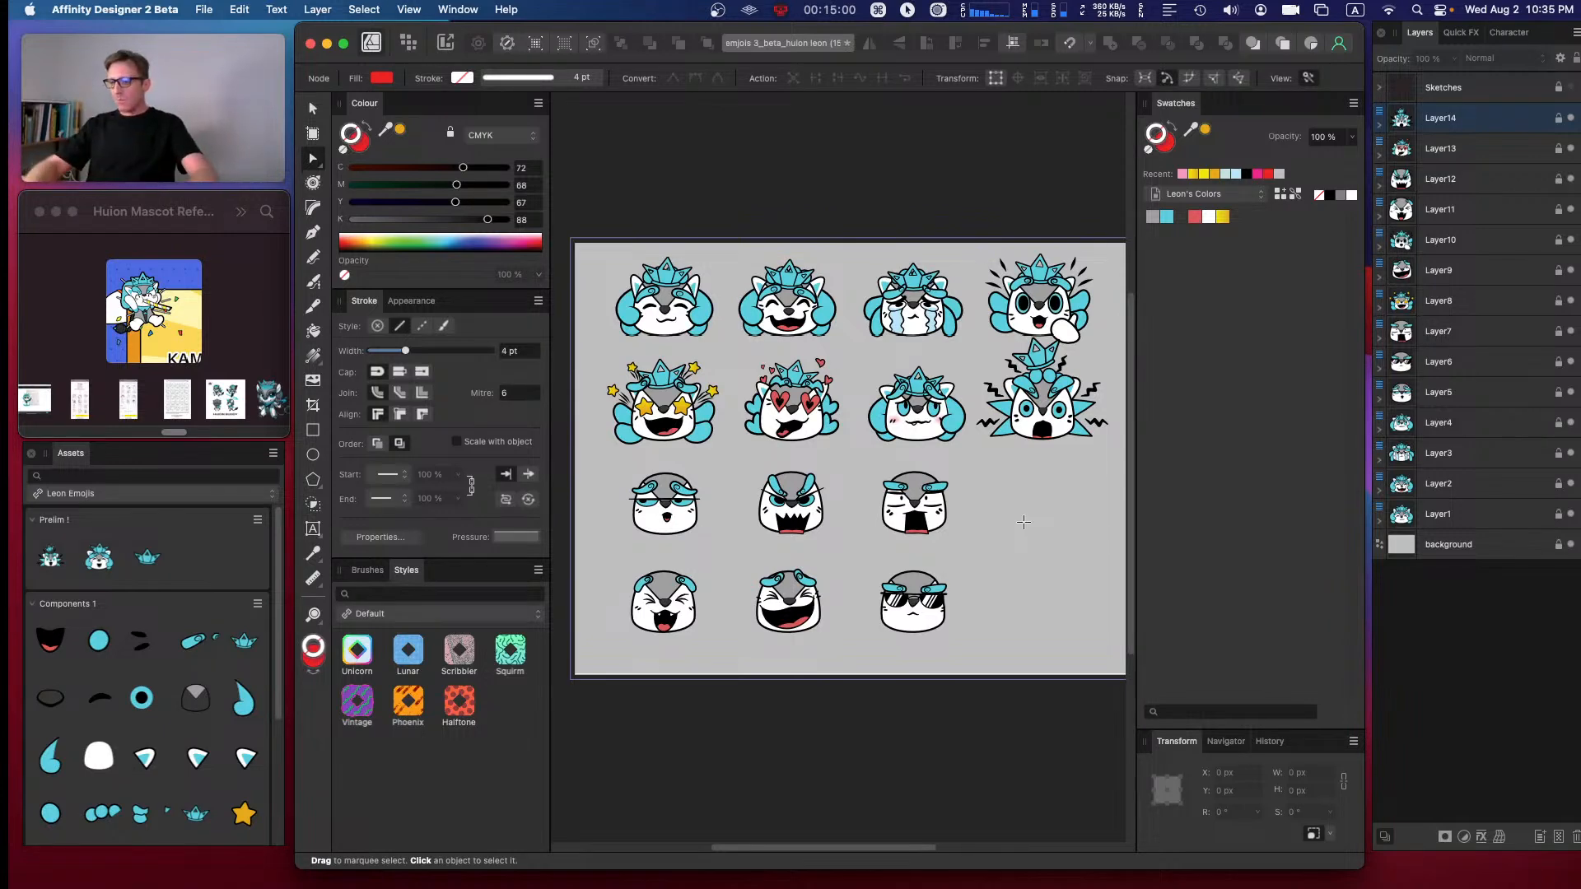
- Show the Sketches layer over the emoji faces
key(Caps_Lock)
key(super+equal)
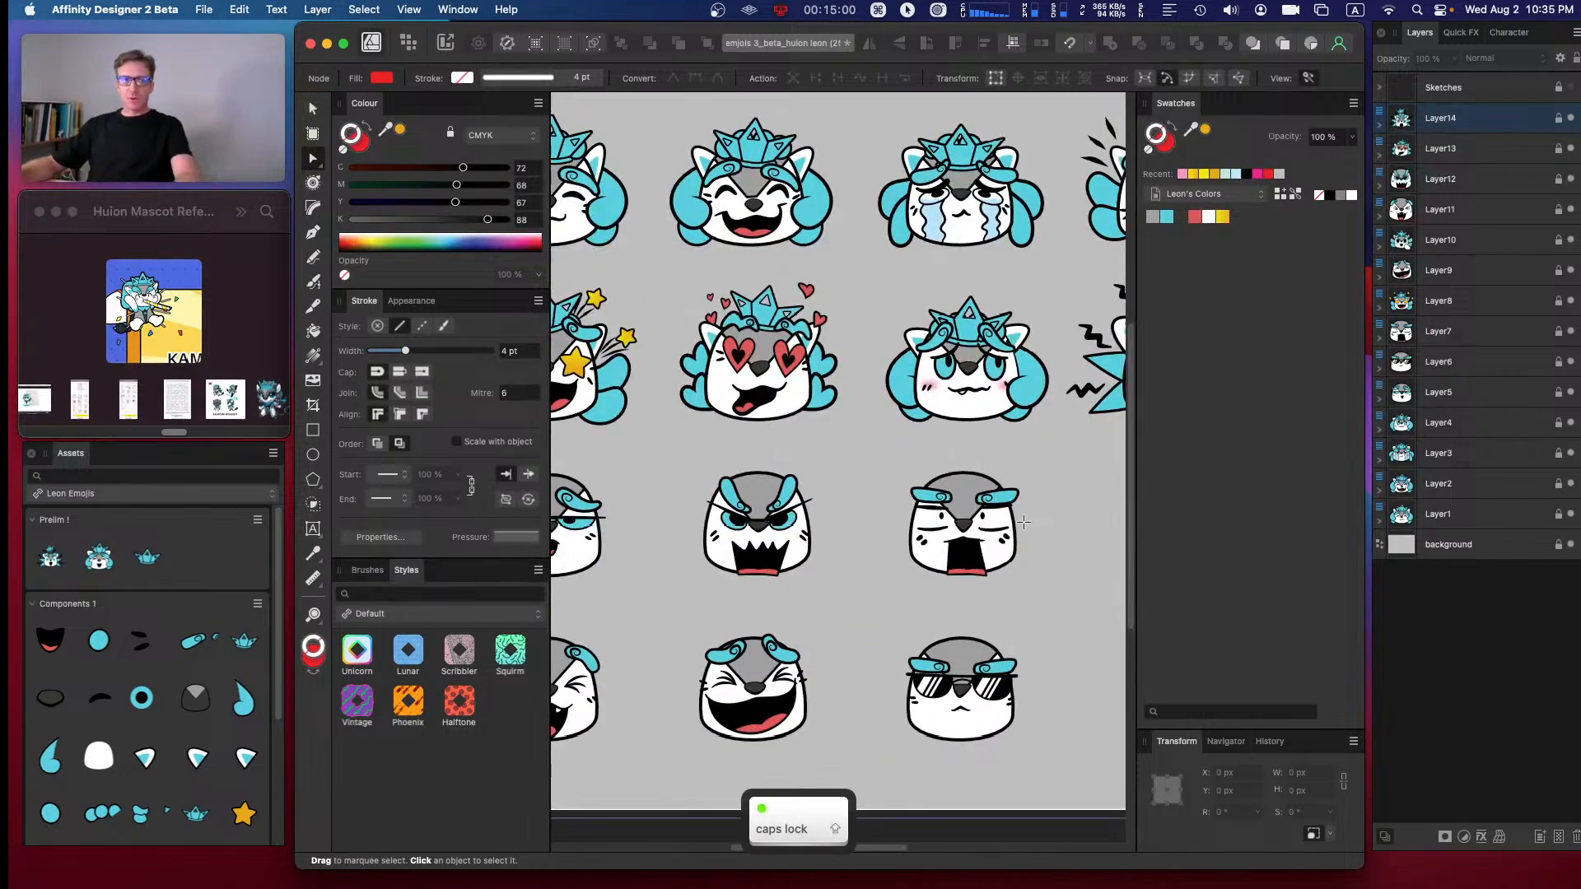
key(space)
drag(685, 484, 783, 437)
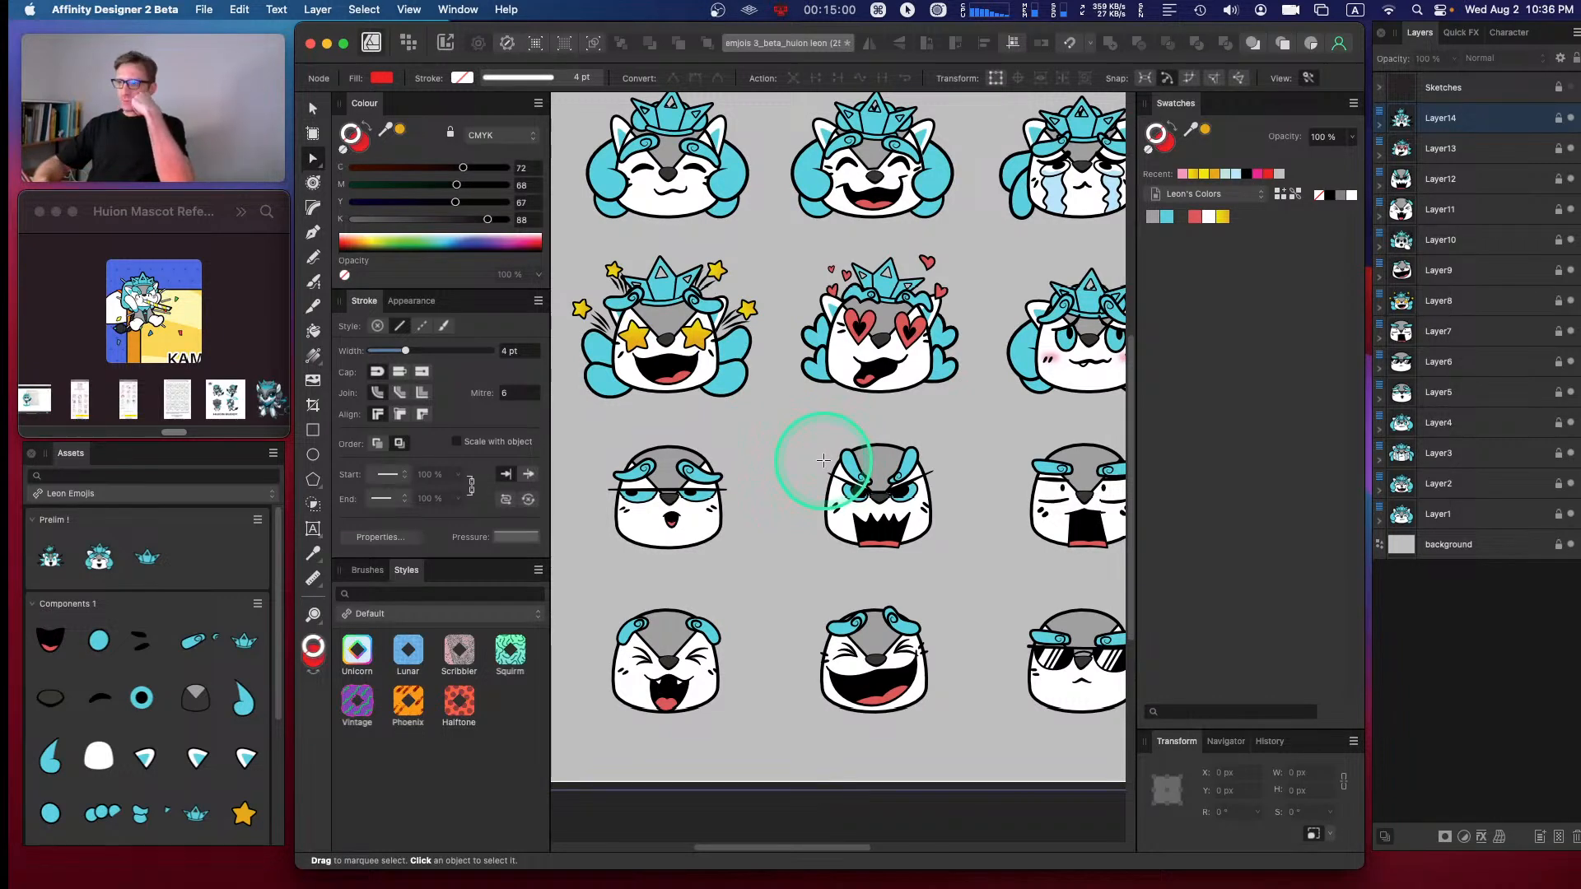
click(1570, 88)
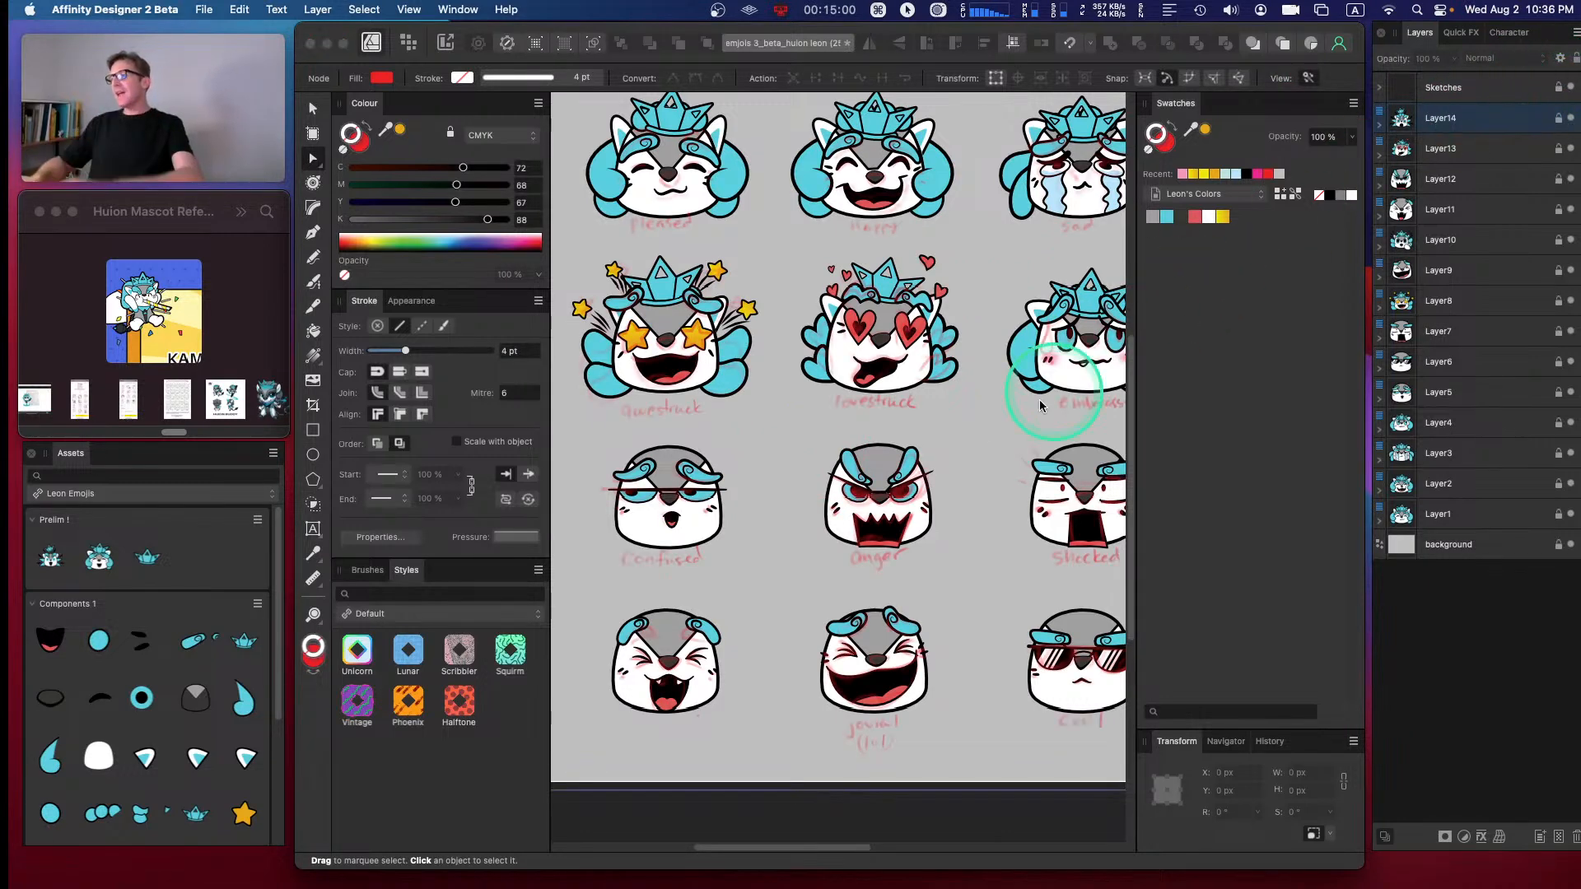
key(space)
drag(882, 505, 626, 524)
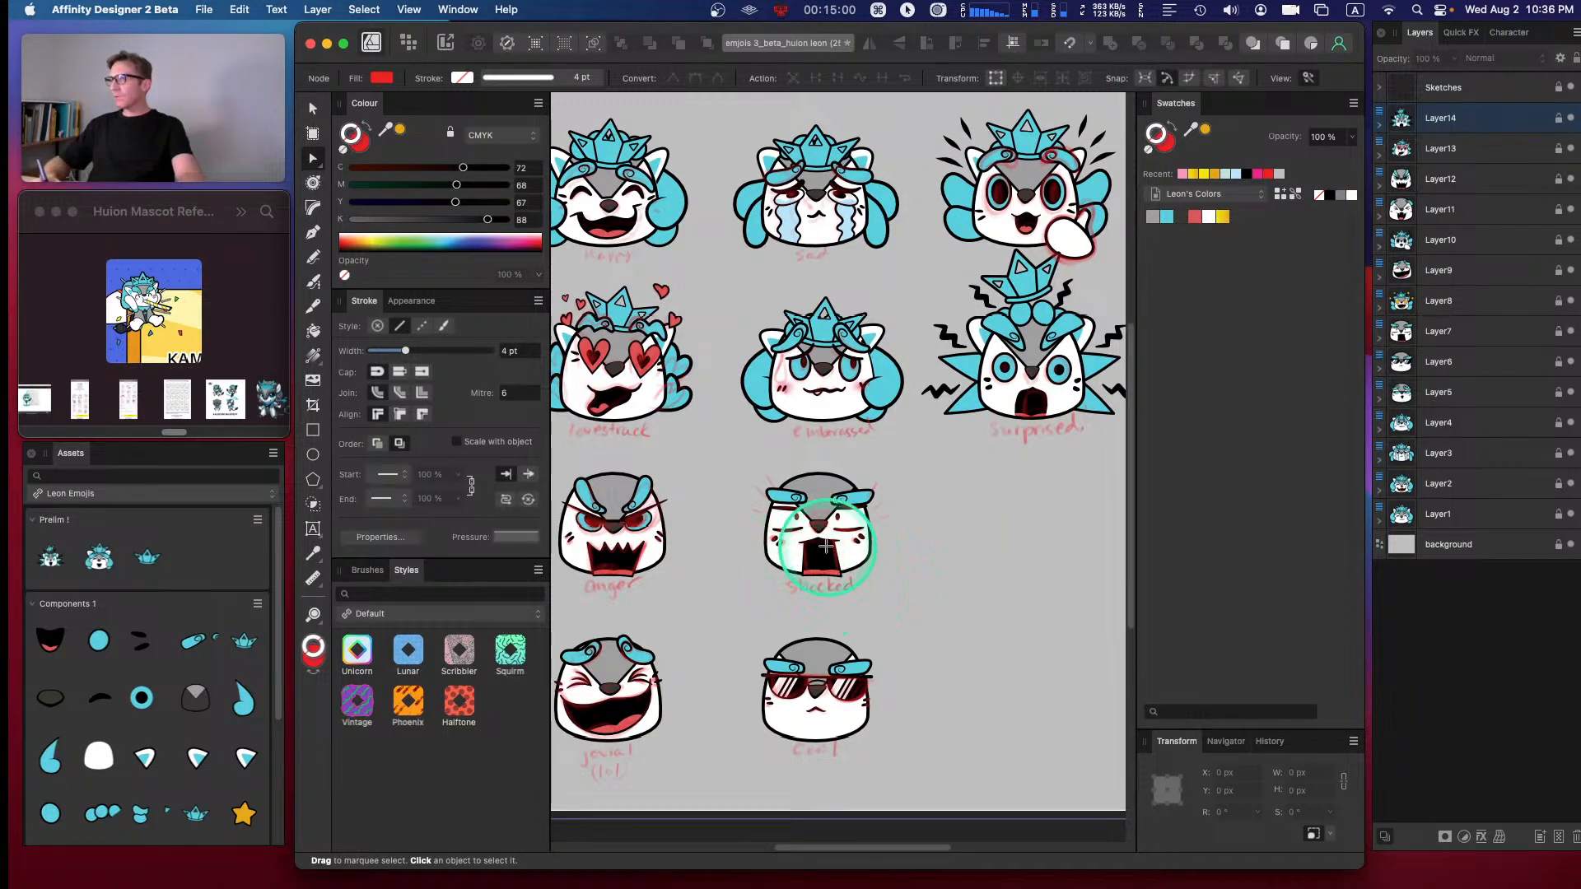
- Place the crown component from the Leon Emojis assets on top of the anger face's head
key(v)
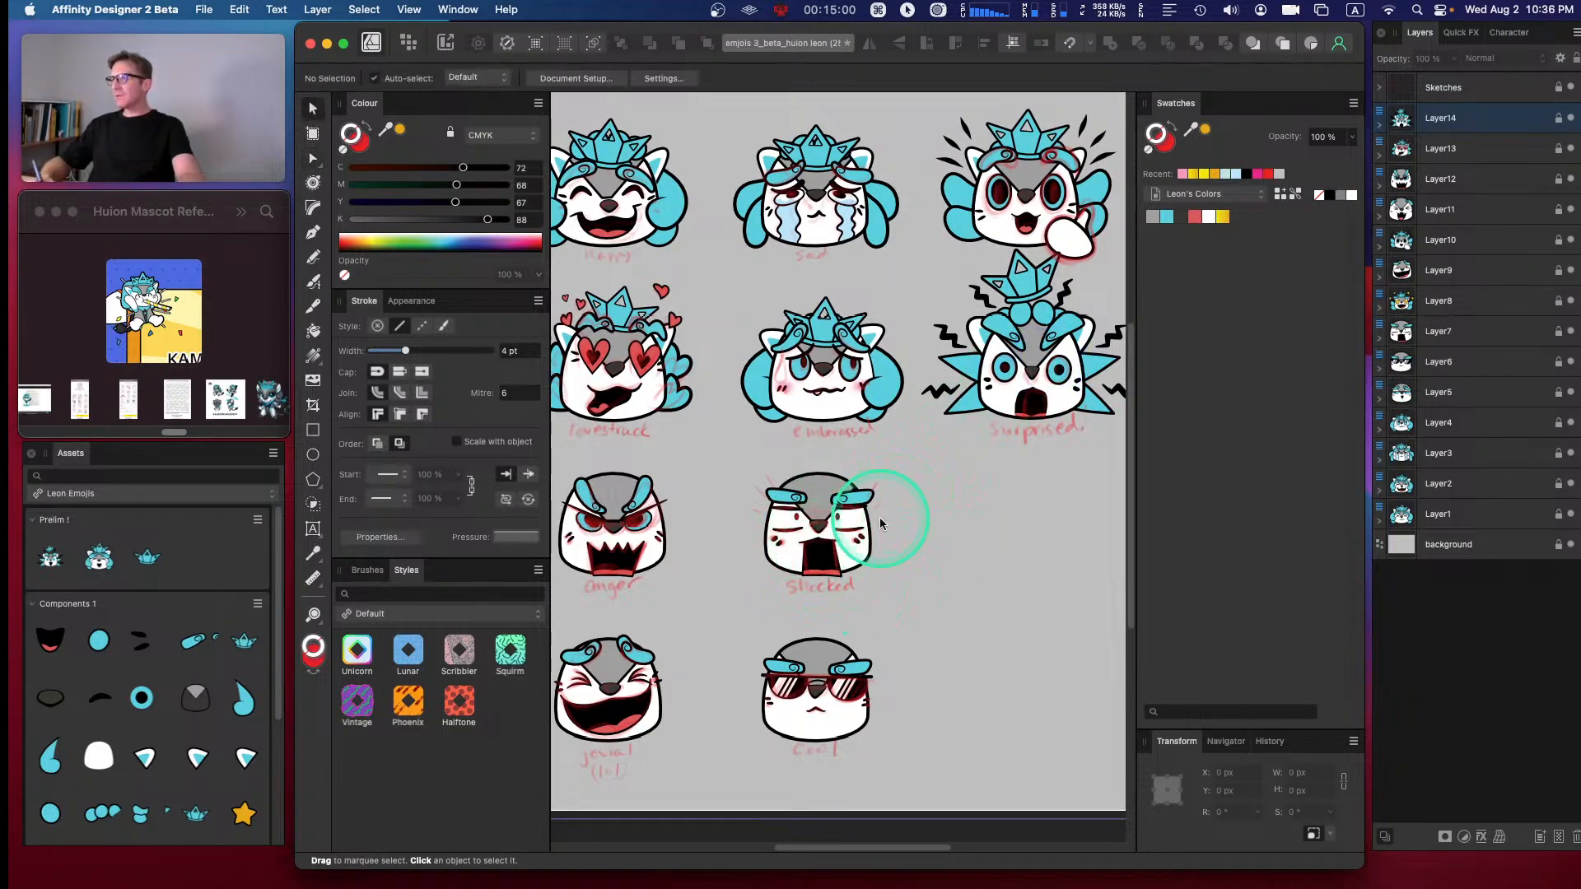
drag(978, 477, 1073, 389)
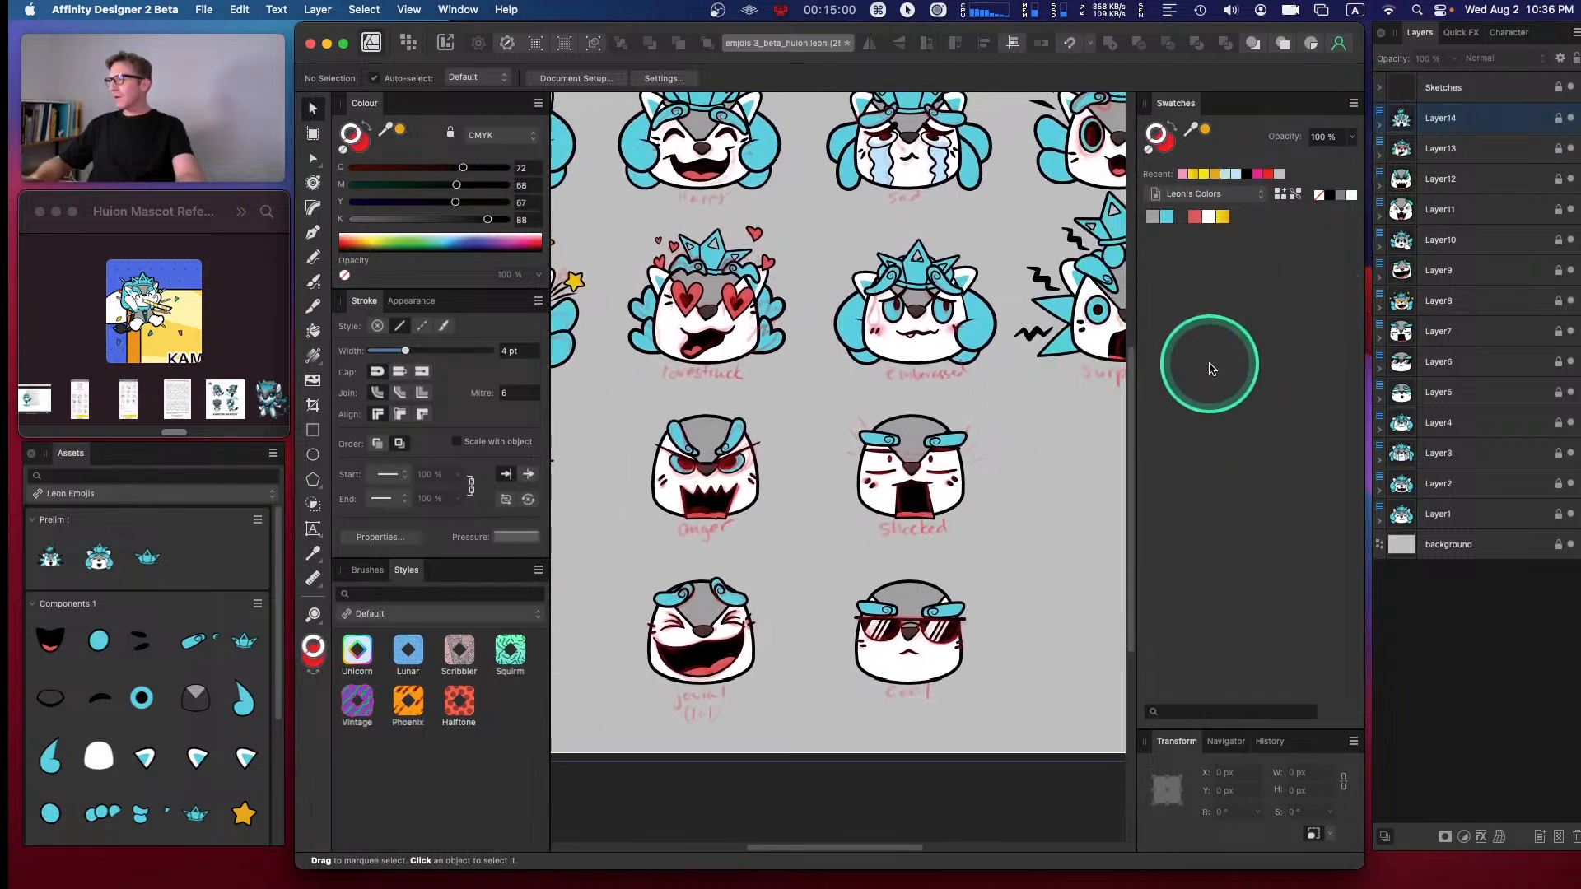
key(space)
drag(743, 477, 770, 545)
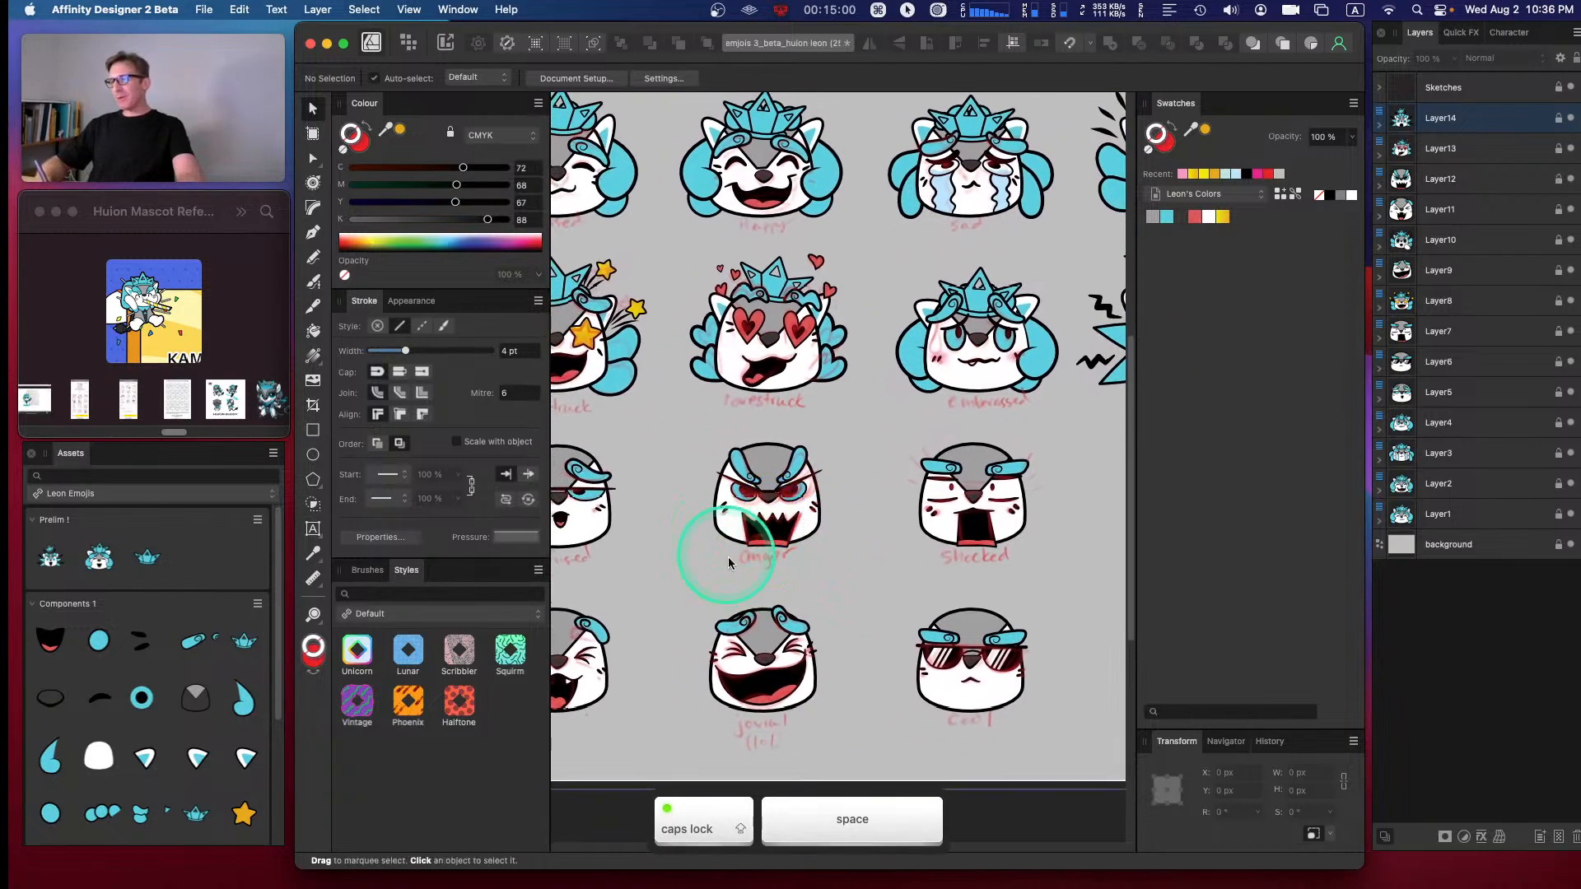
key(super+equal)
key(super+equal)
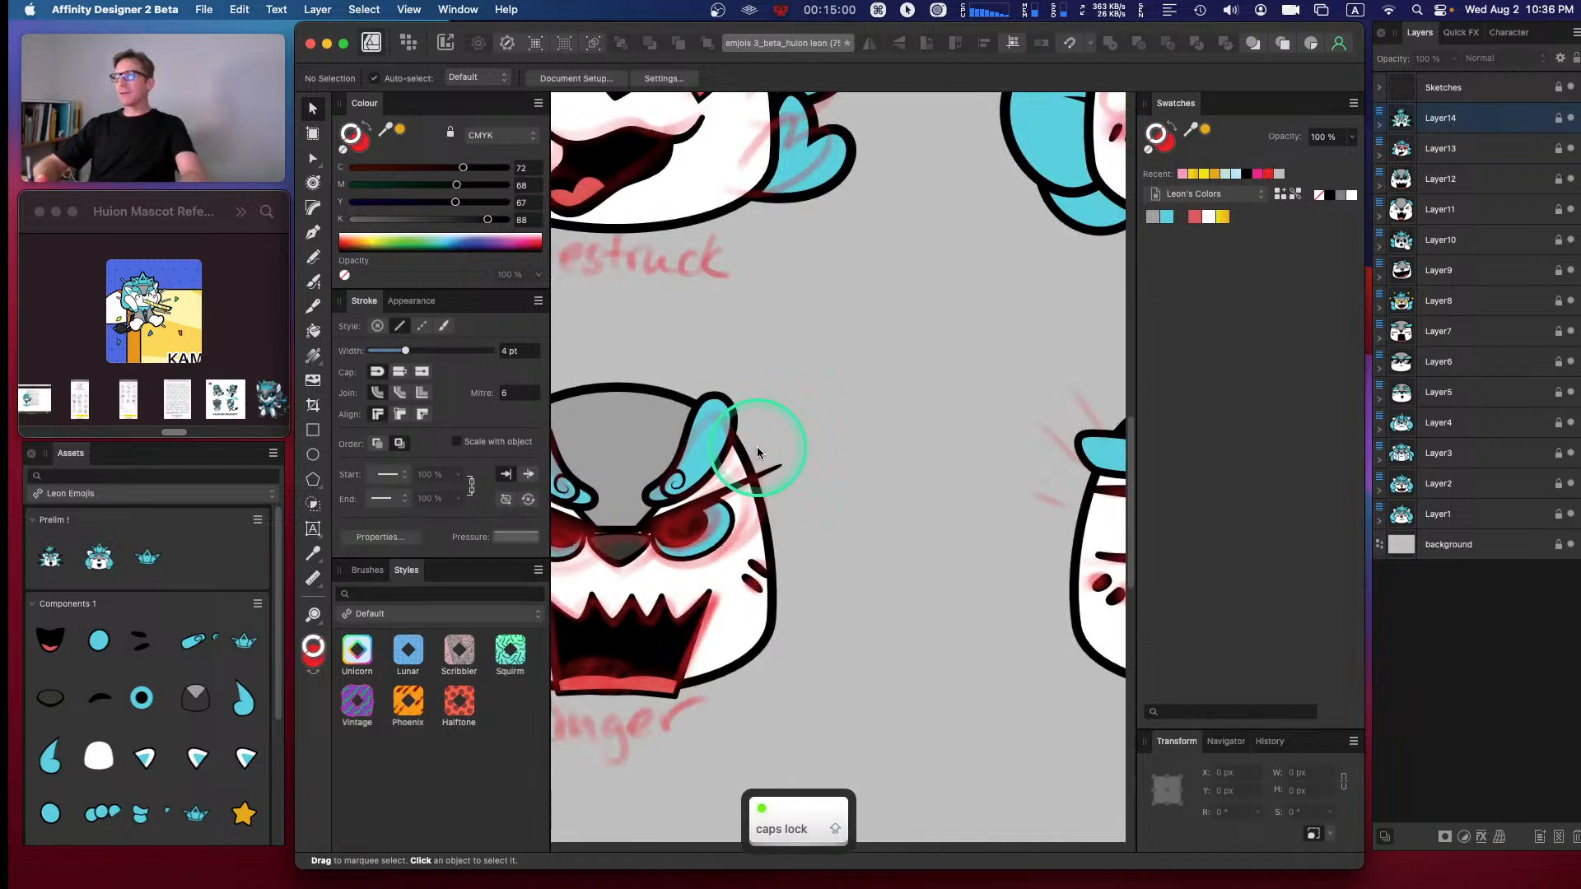
key(space)
drag(743, 460, 952, 376)
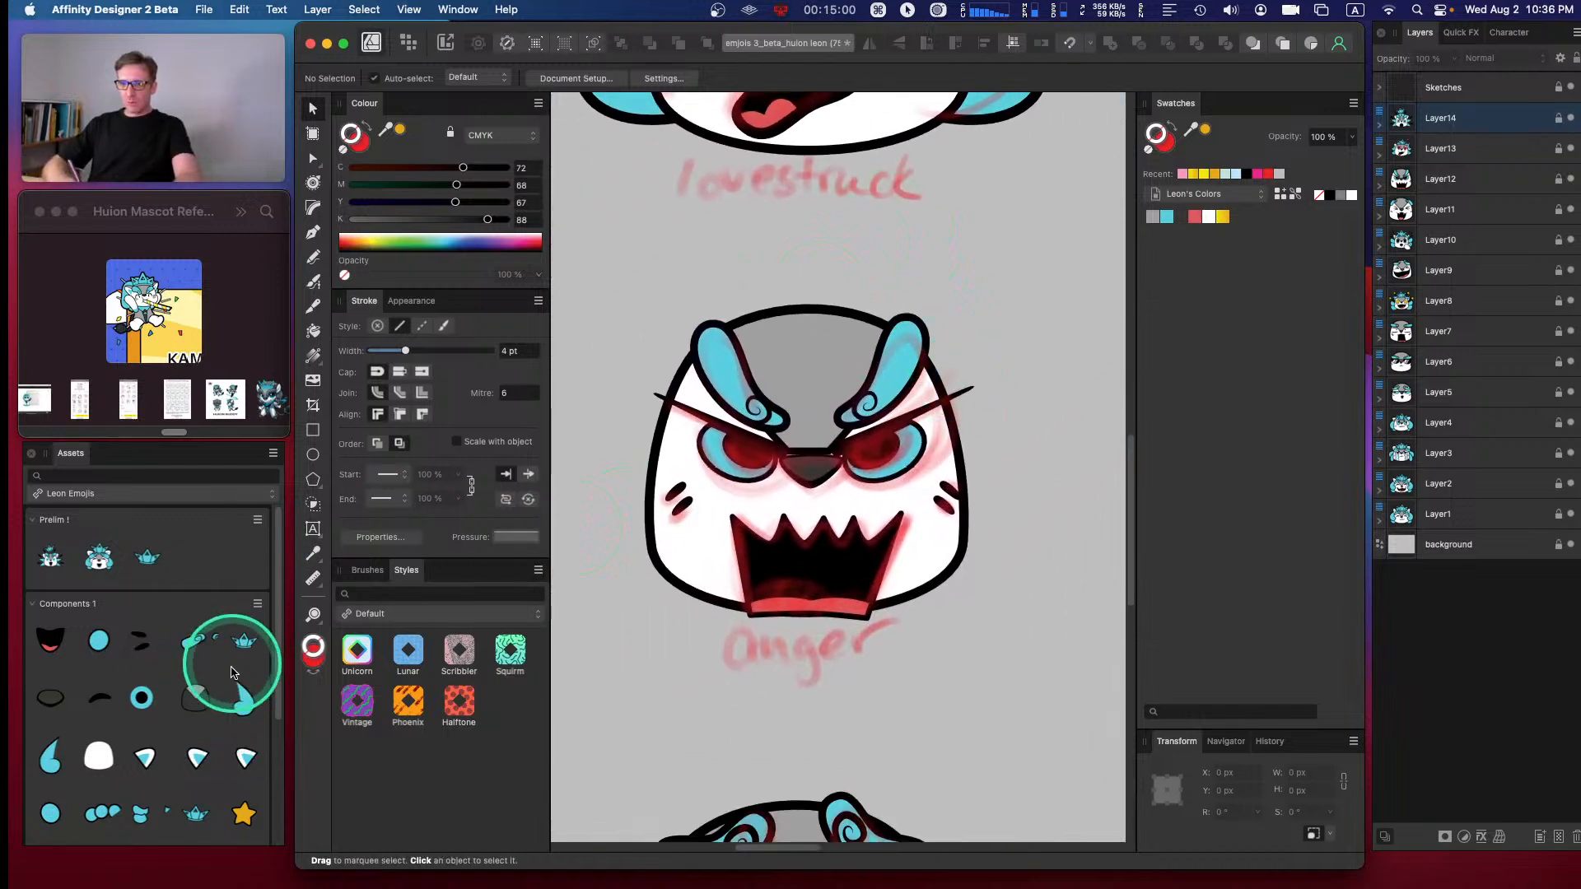
drag(188, 818, 715, 365)
drag(807, 313, 811, 319)
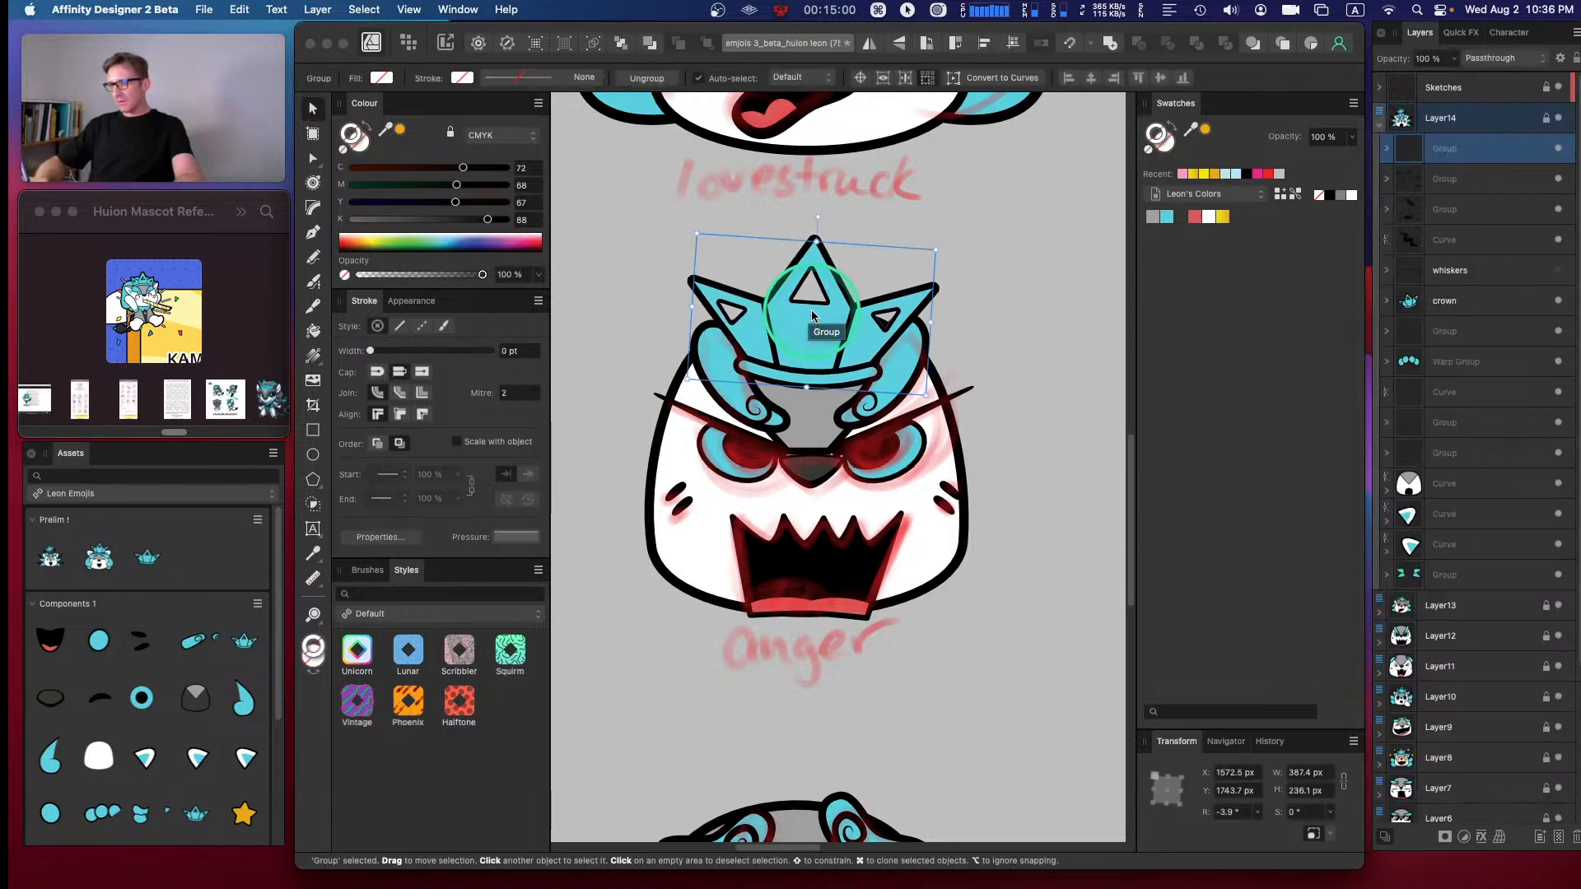
- Move the new crown group out of Layer14 and into Layer12 with the anger face
drag(1470, 165, 1393, 159)
click(1381, 154)
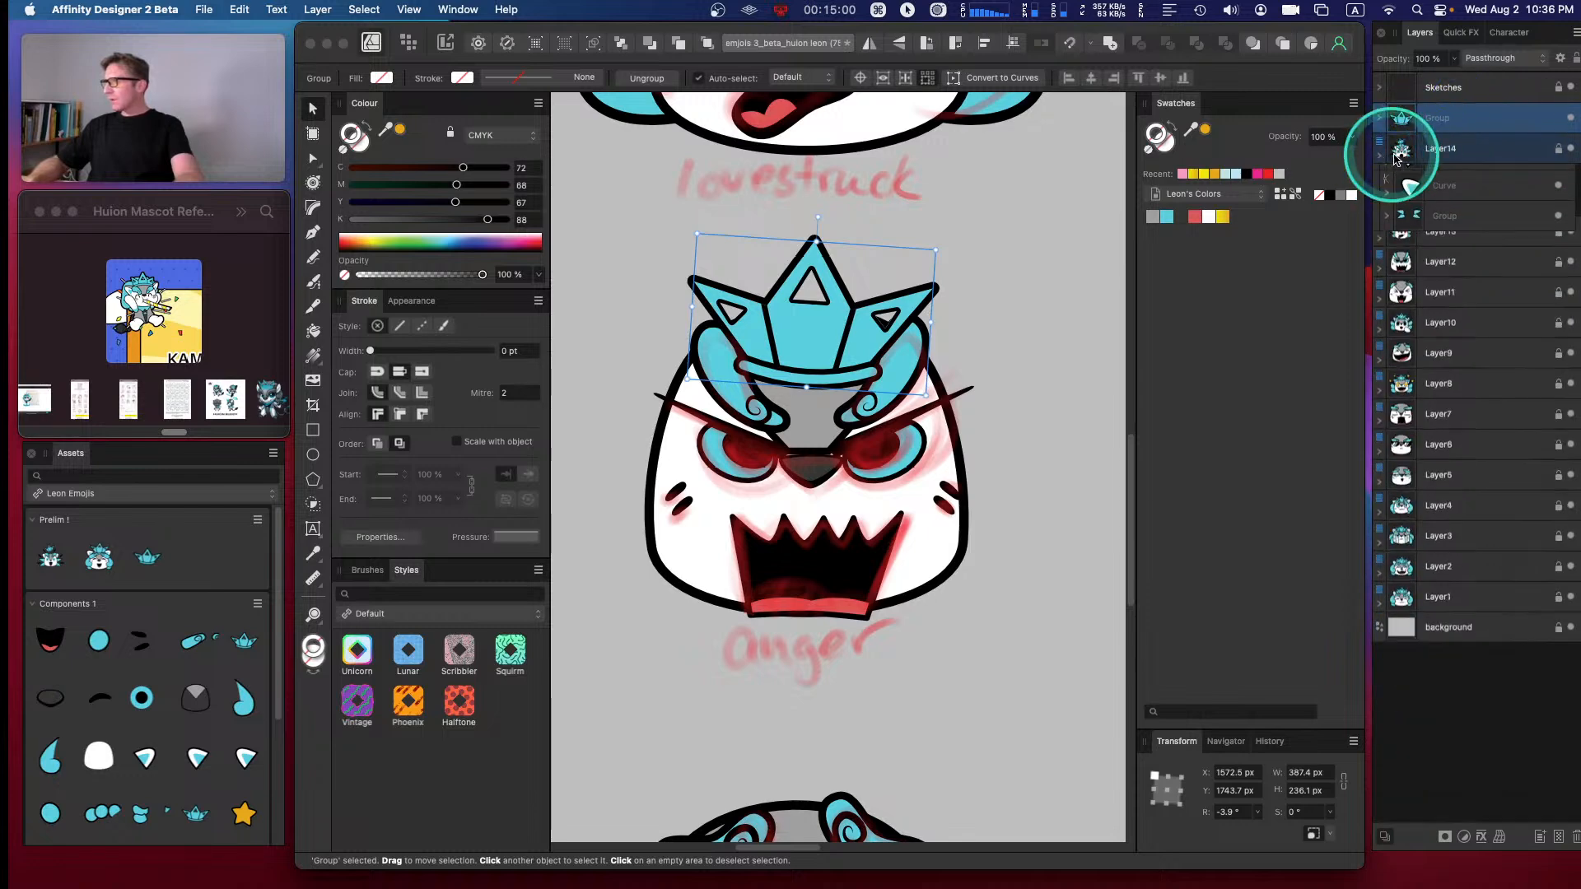
click(1455, 206)
drag(1471, 124, 1442, 256)
- Ungroup the anger face in Layer12 and send the crown back to just above the head curve, behind the blue eyebrow curls
click(1443, 245)
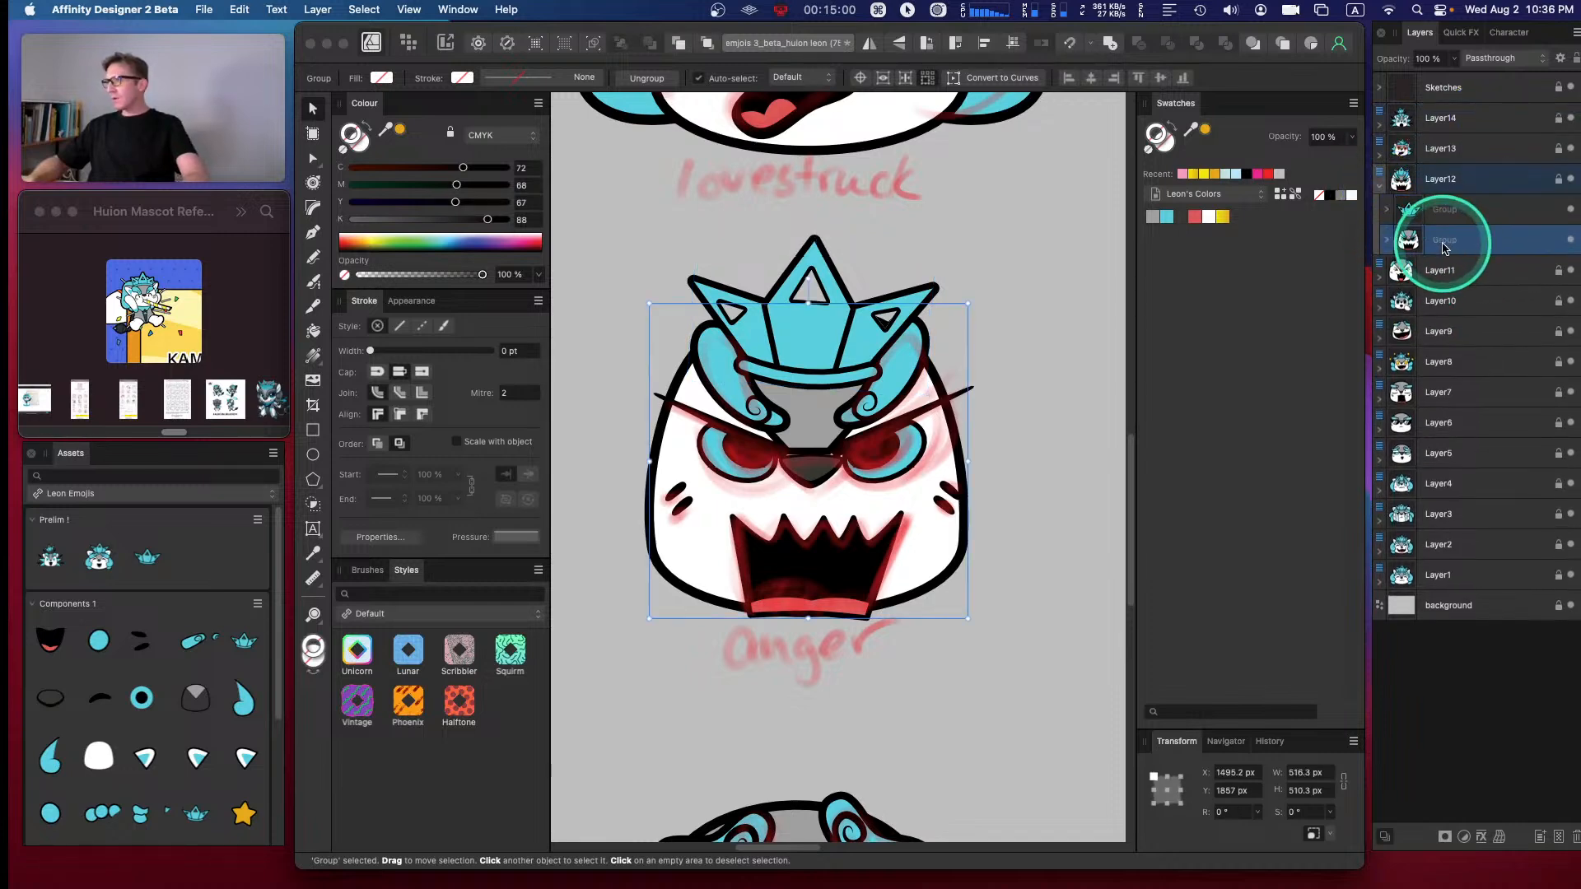
key(super+shift+g)
click(1429, 204)
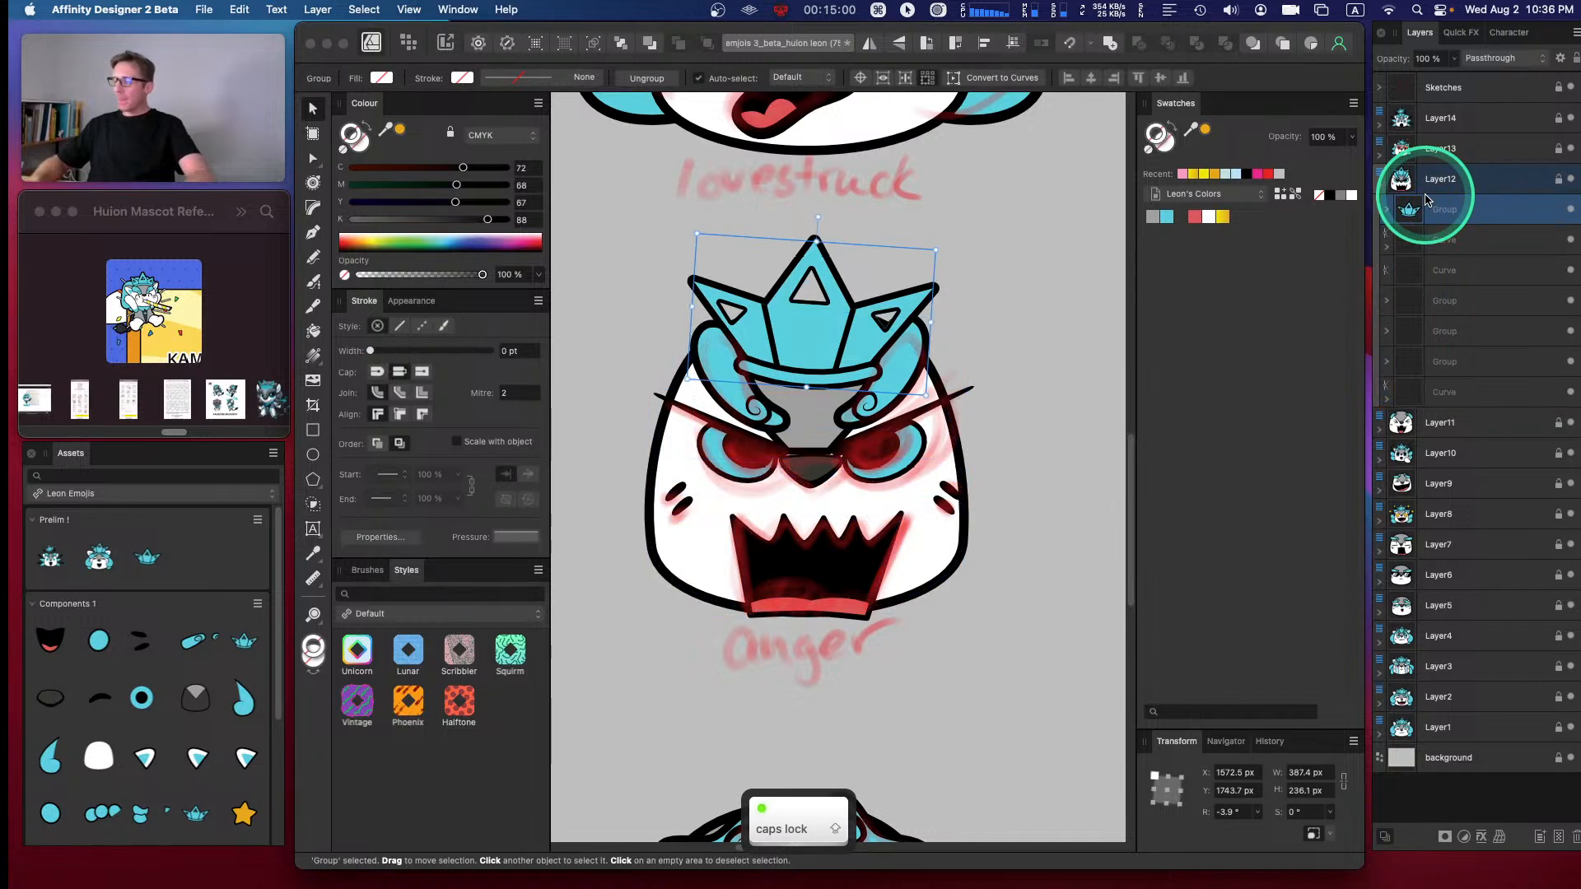
key(super+bracketleft)
key(super+bracketleft)
key(super+bracketleft)
key(super+bracketleft)
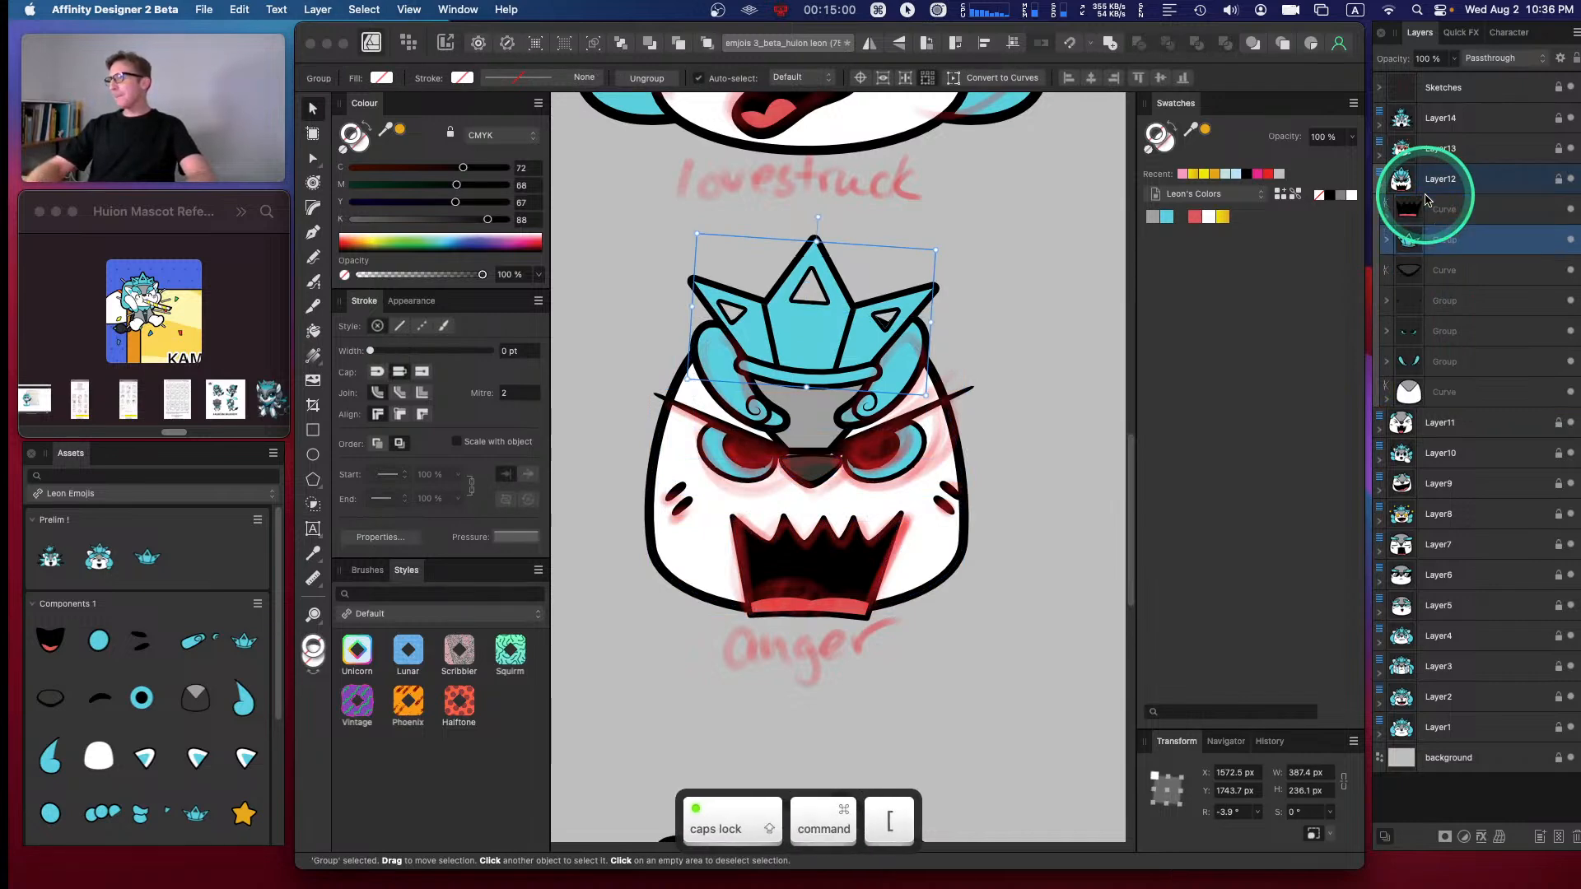
key(super+bracketleft)
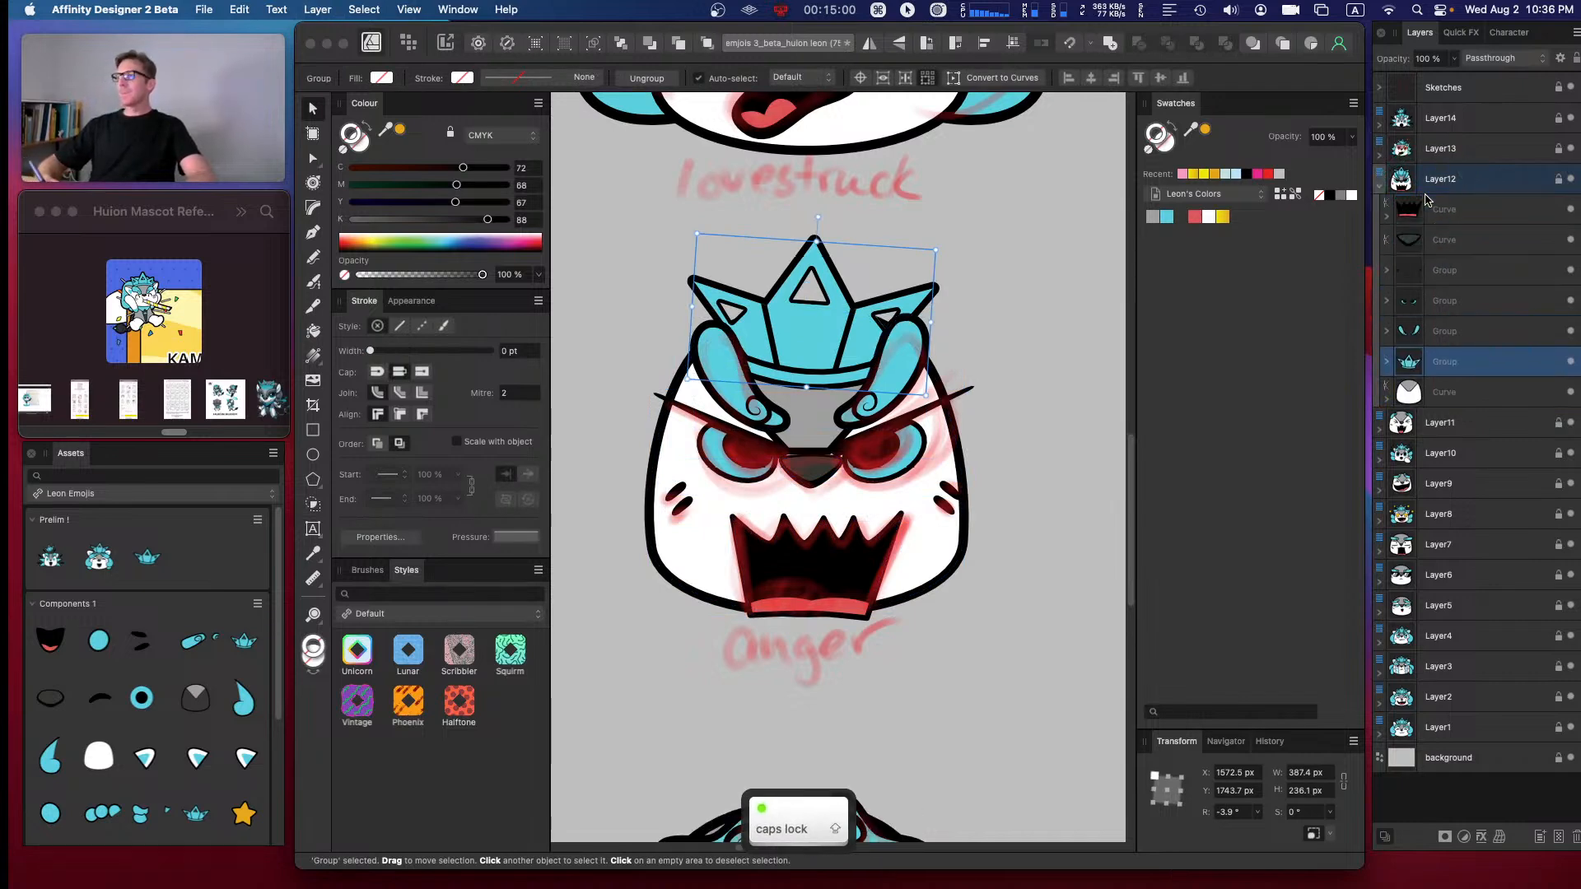
click(974, 338)
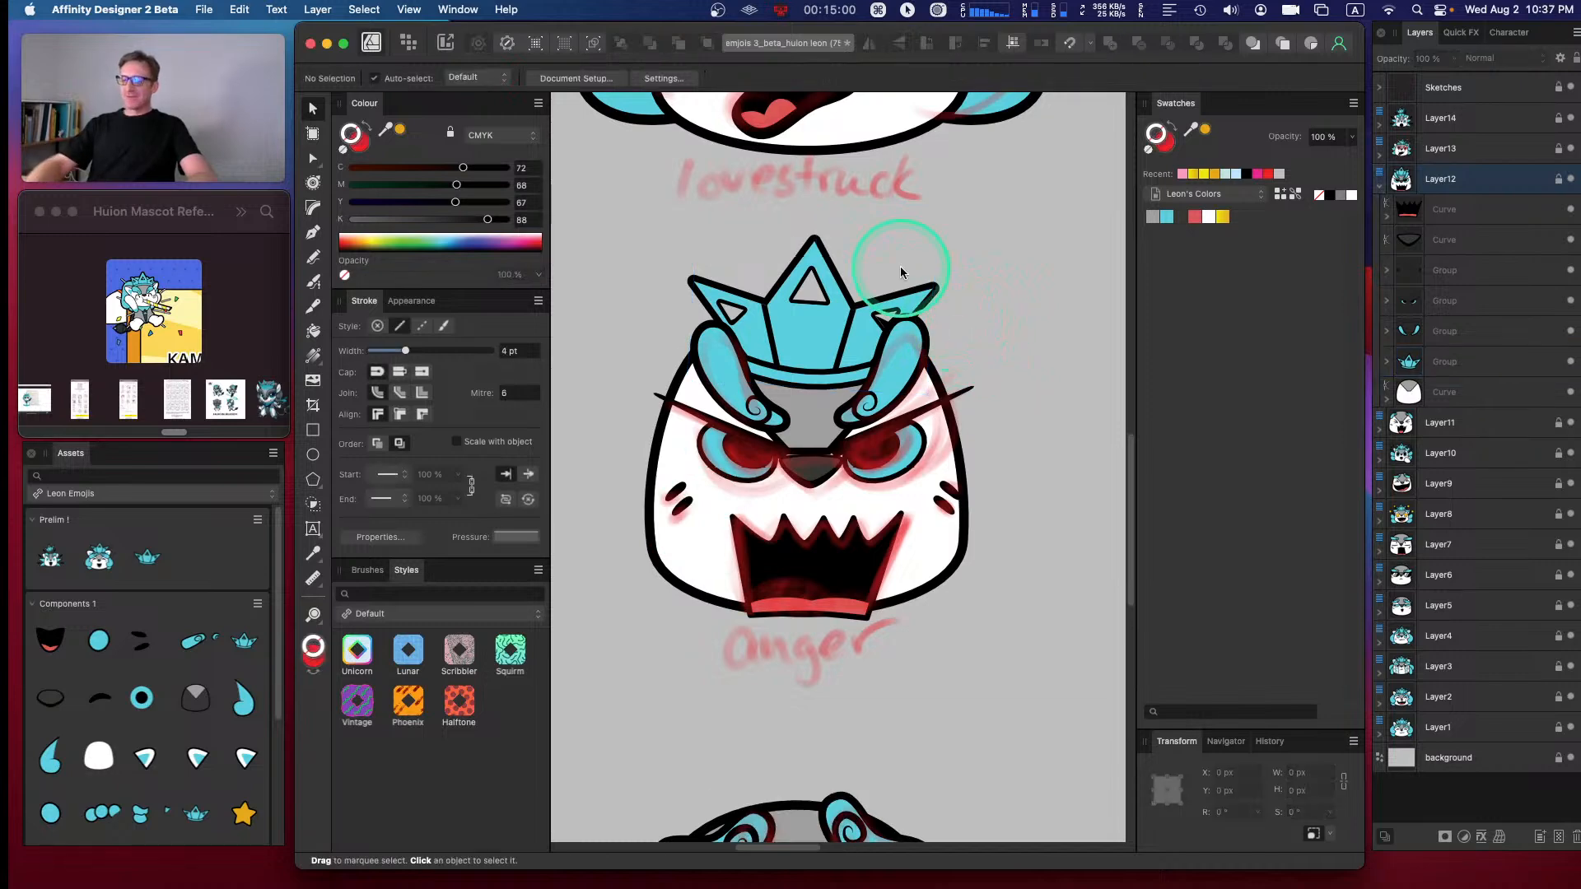
key(super+minus)
key(space)
drag(781, 468, 756, 522)
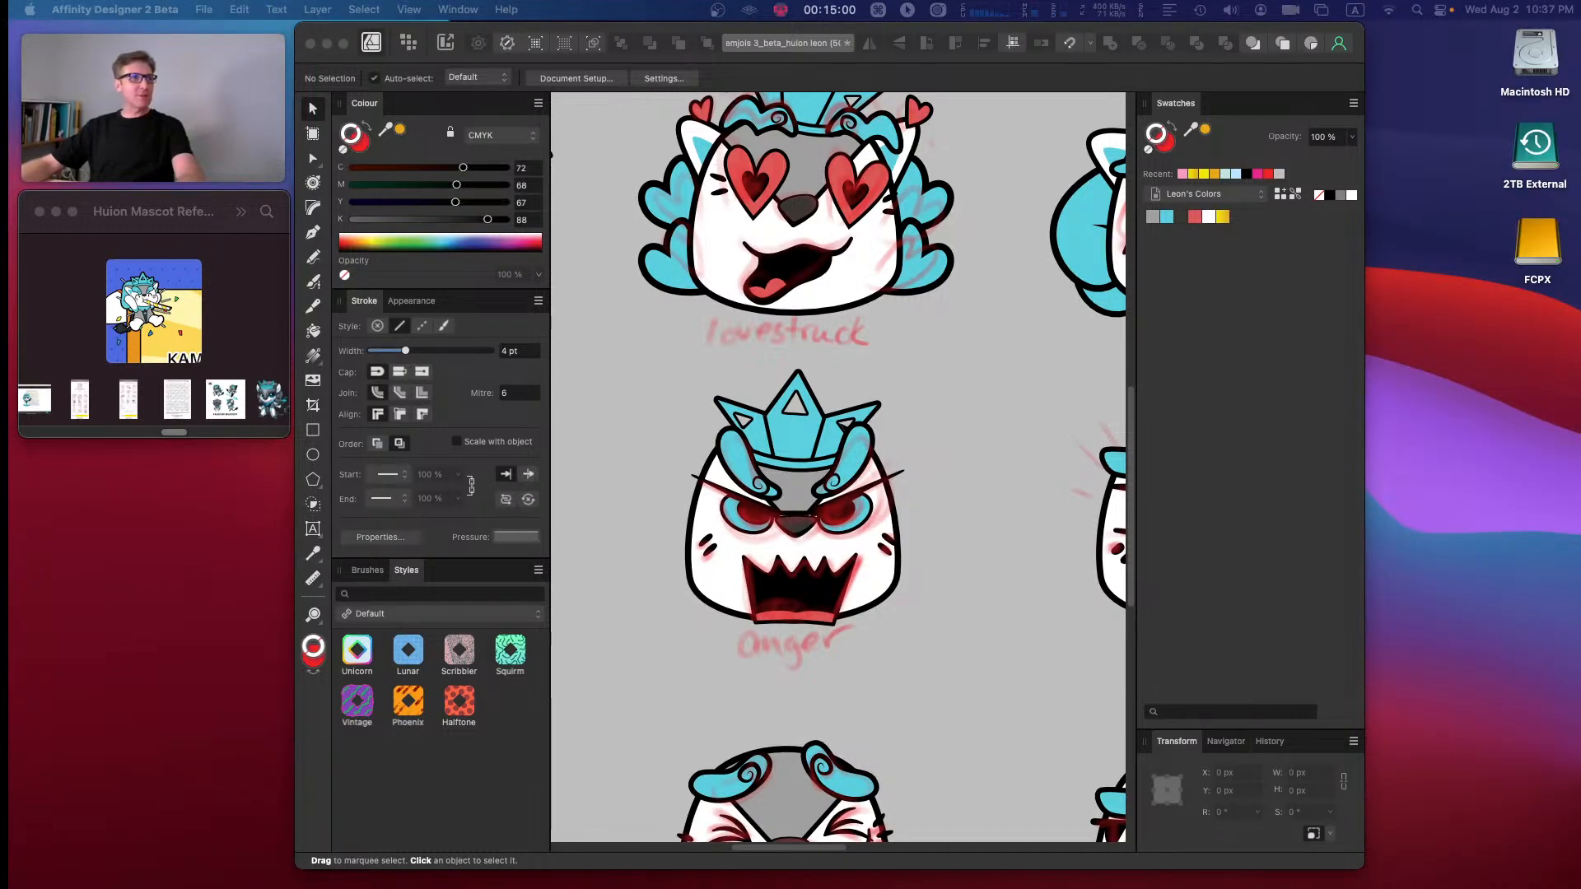
text(GA  )
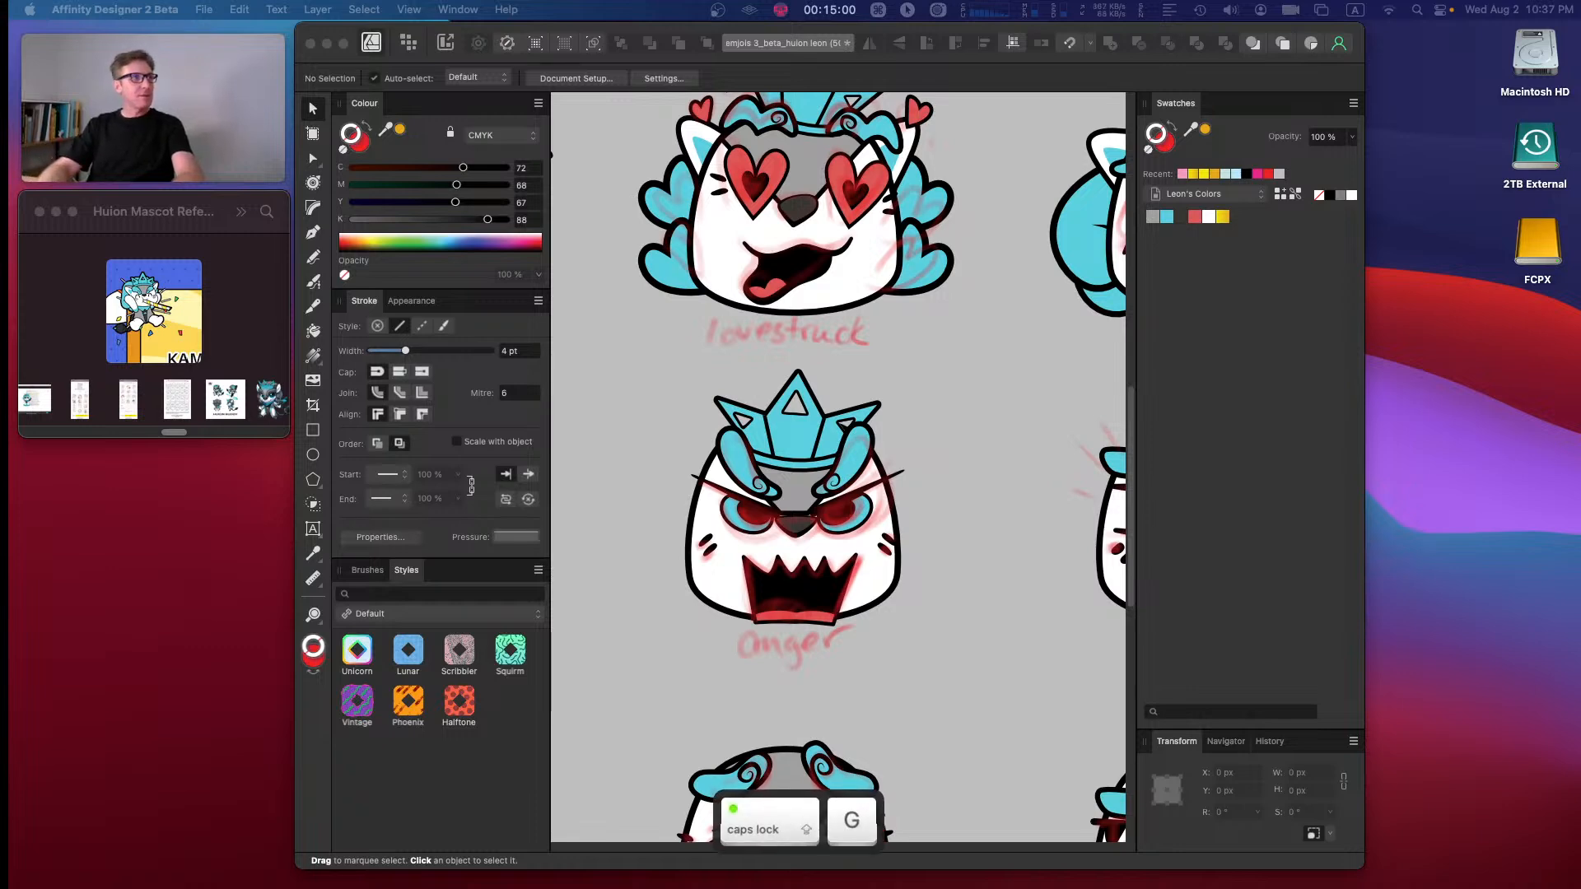
text(EYN)
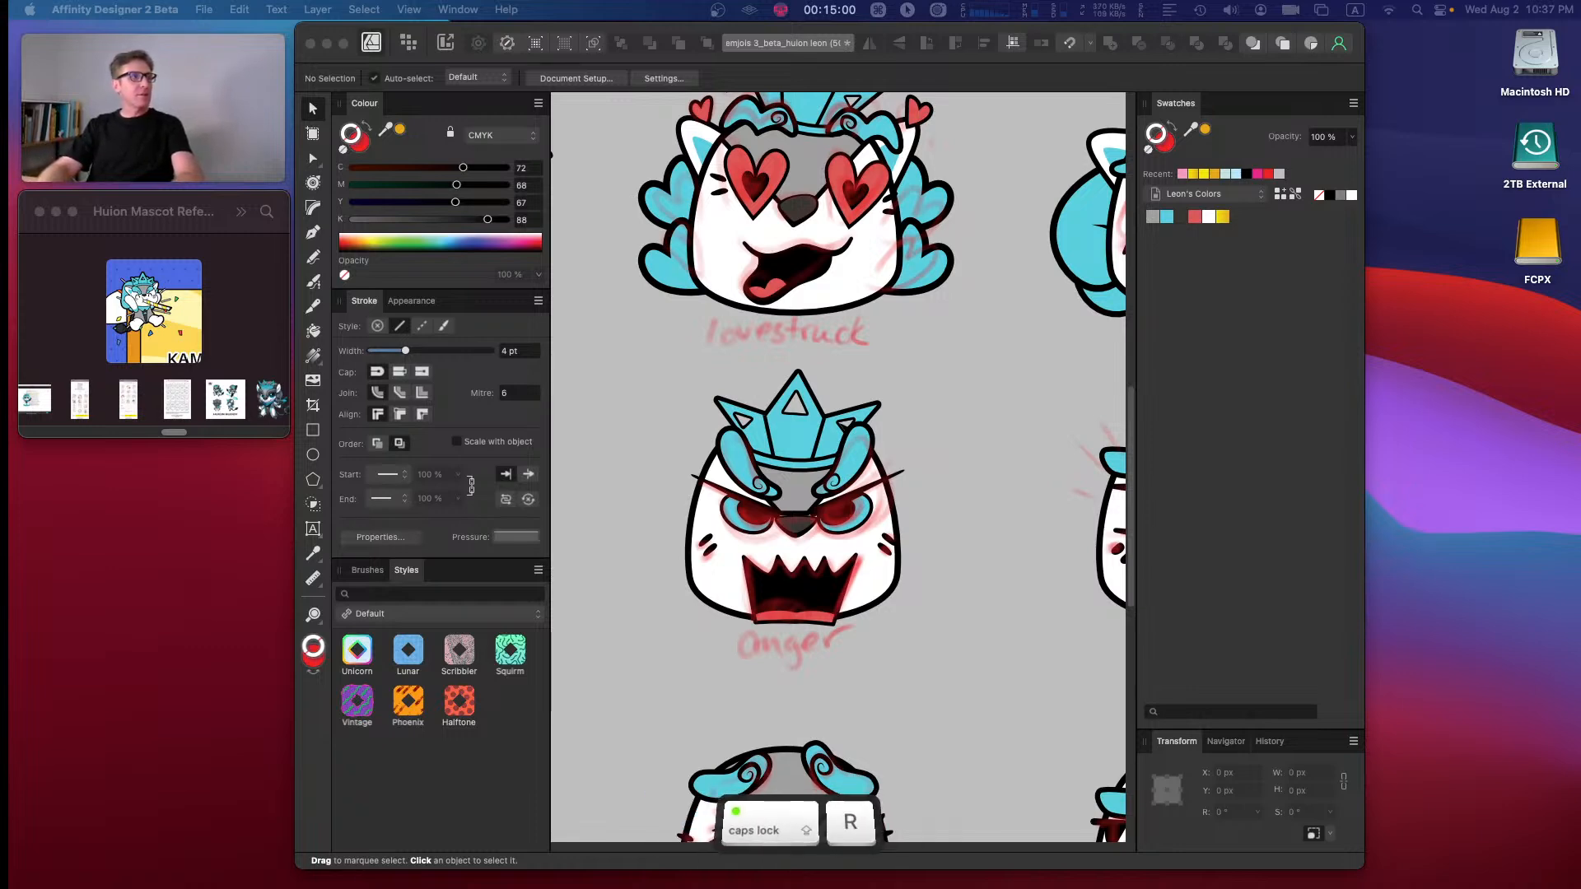
key(Return)
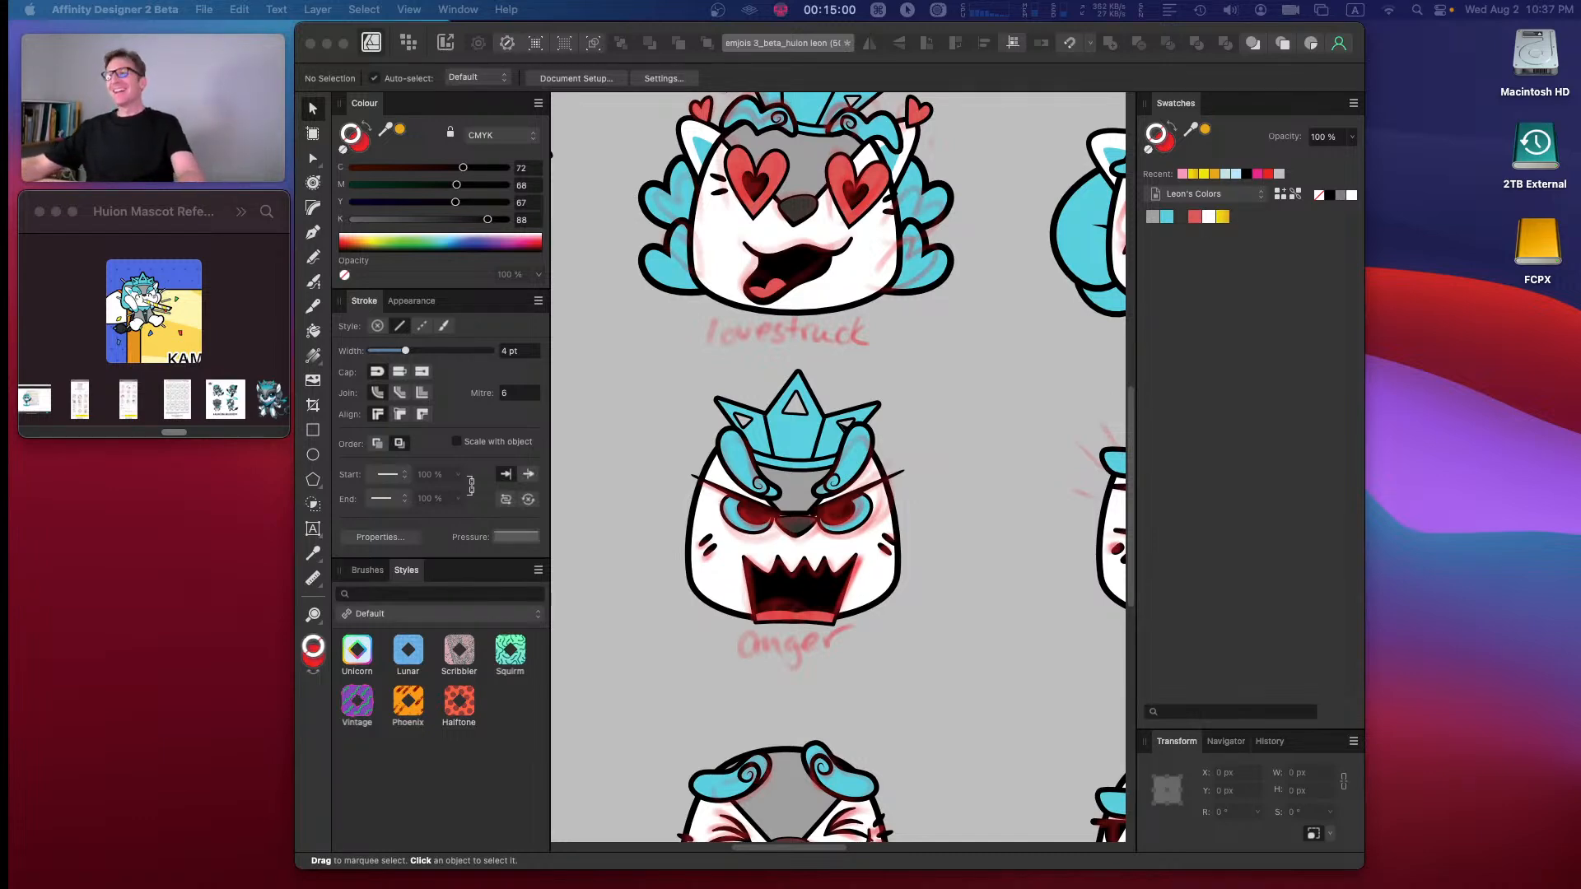
key(space)
click(847, 381)
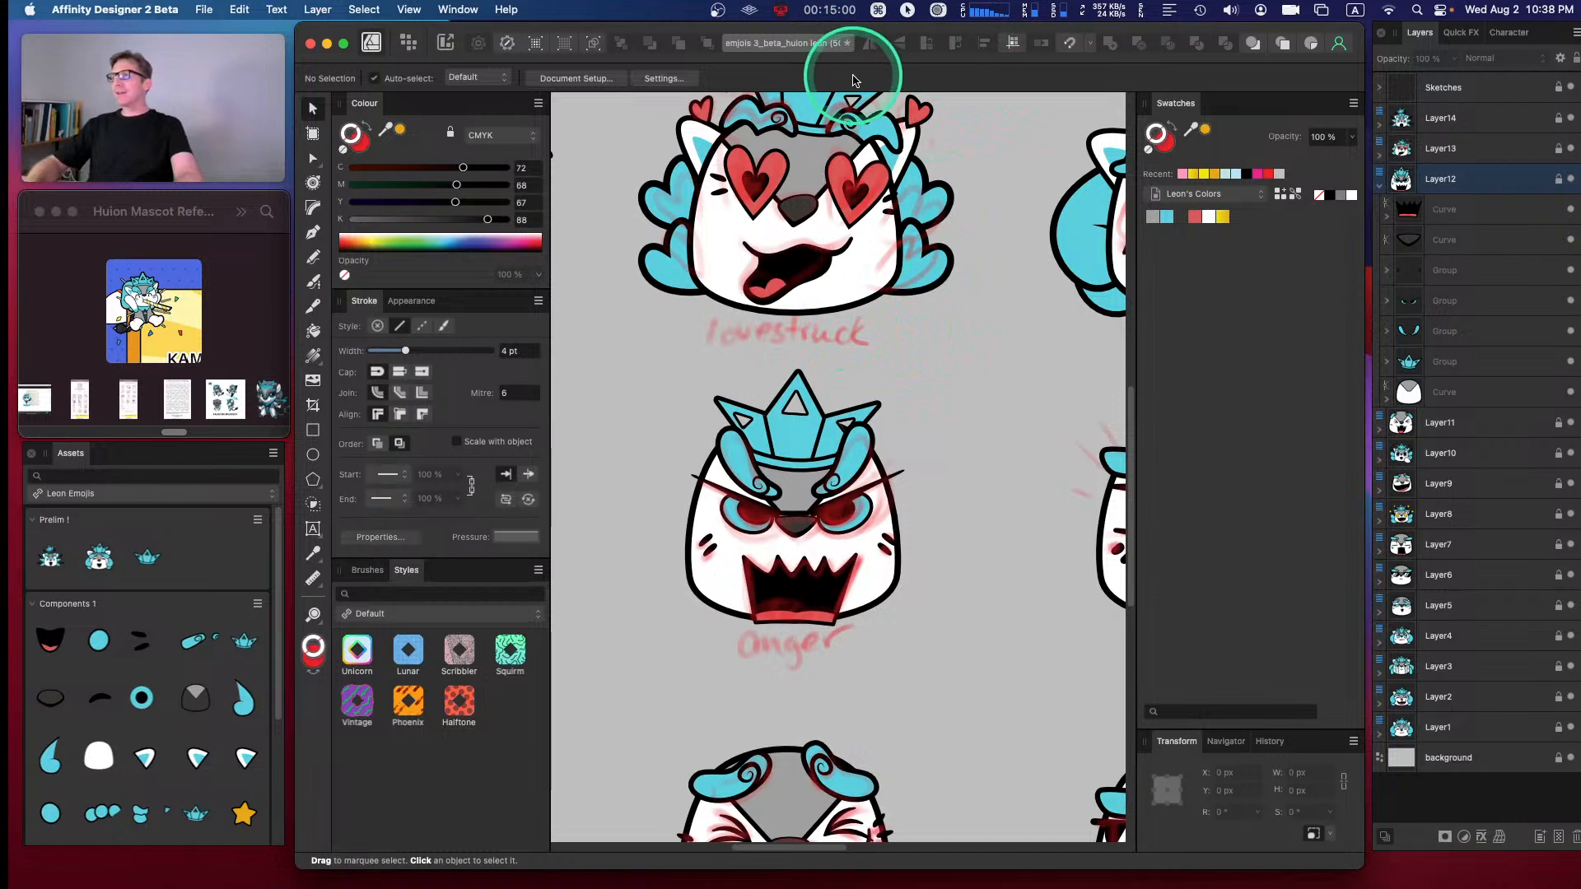
key(space)
drag(819, 370, 804, 400)
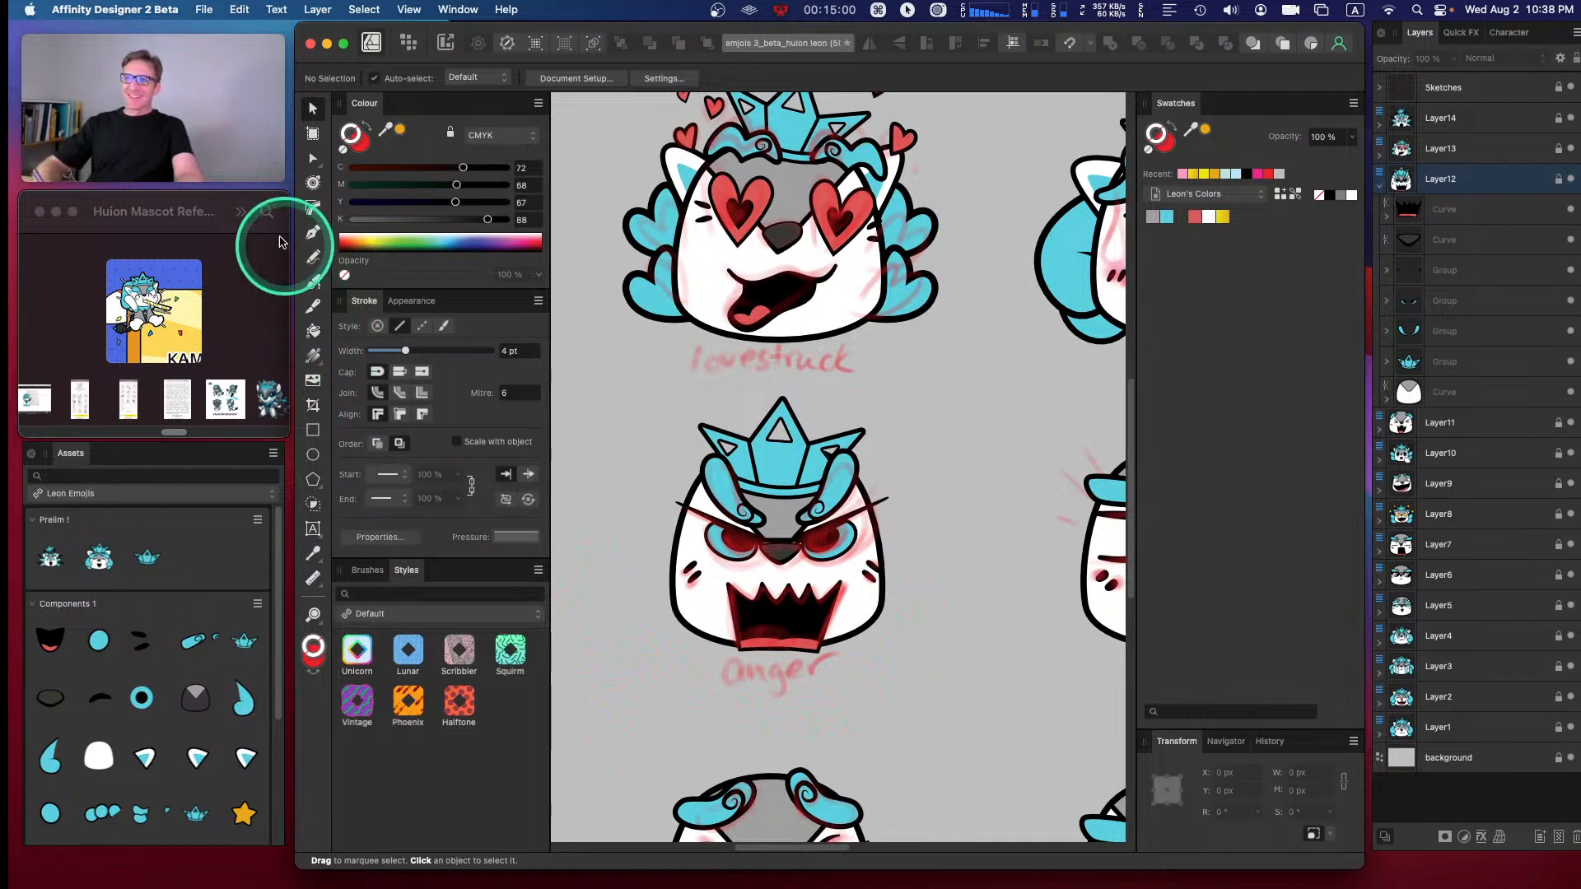
- Take the Pen tool and set its fill to the yellow swatch from Leon's Colors, leaving the stroke empty
click(317, 239)
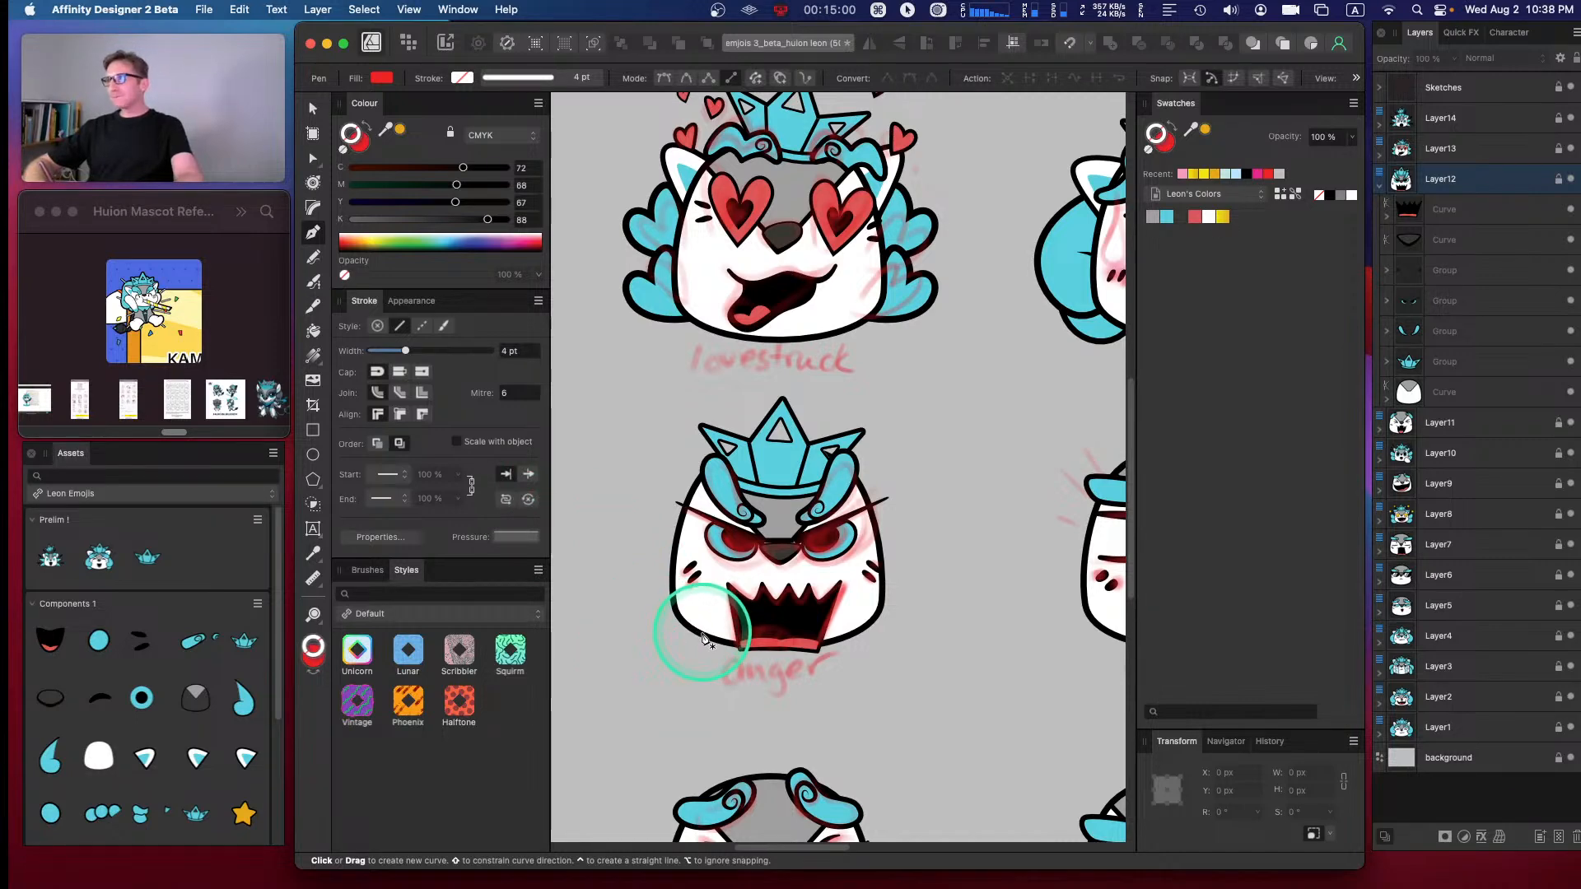
click(1163, 140)
click(1206, 130)
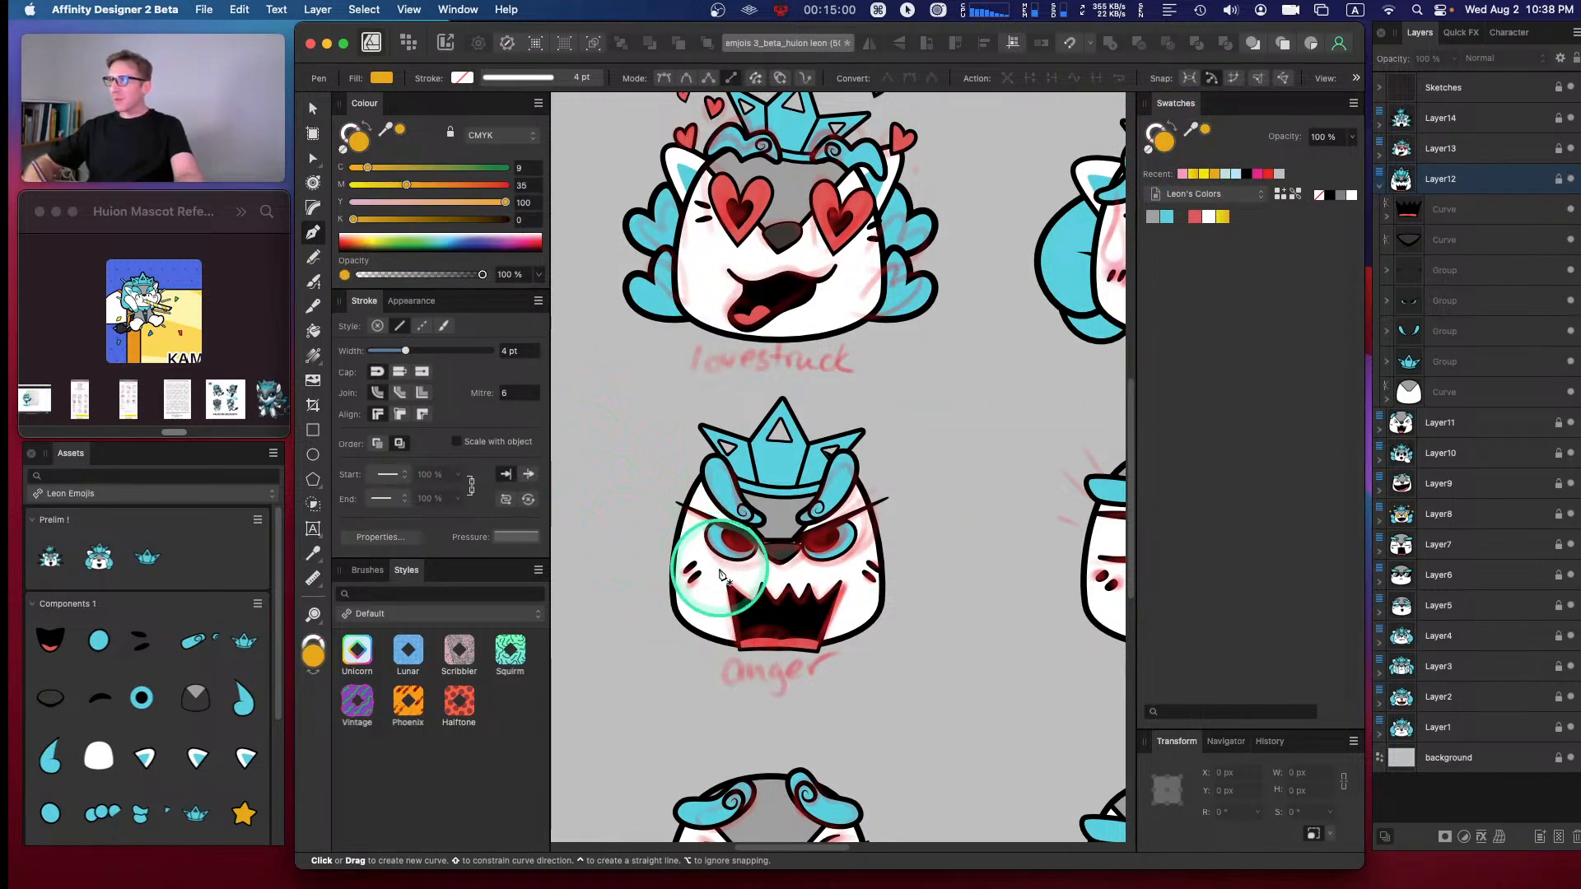
click(1222, 217)
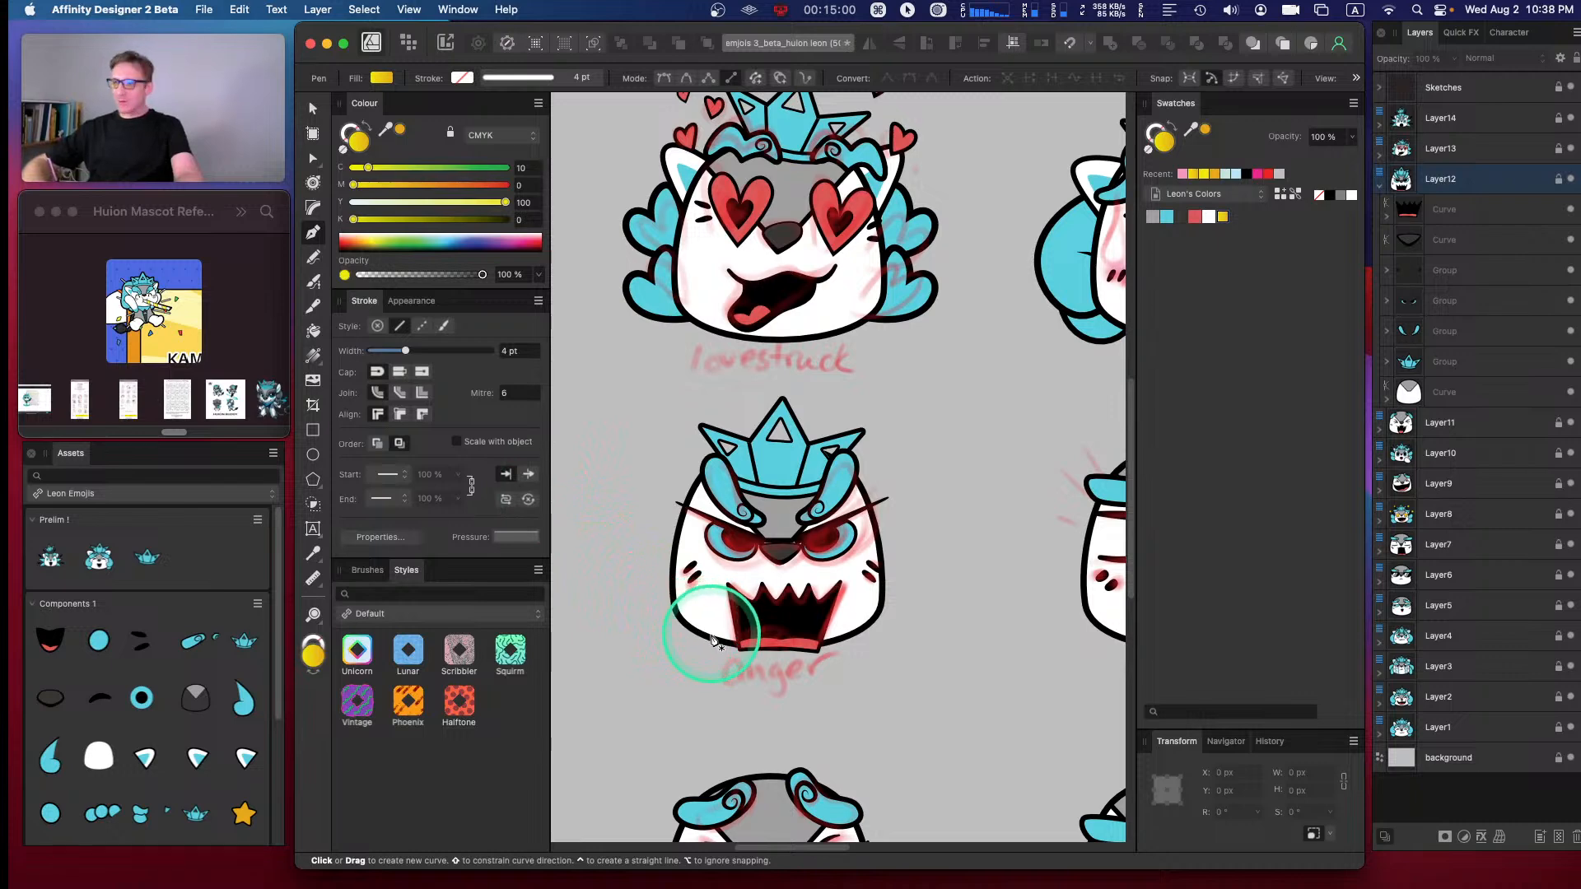
click(698, 628)
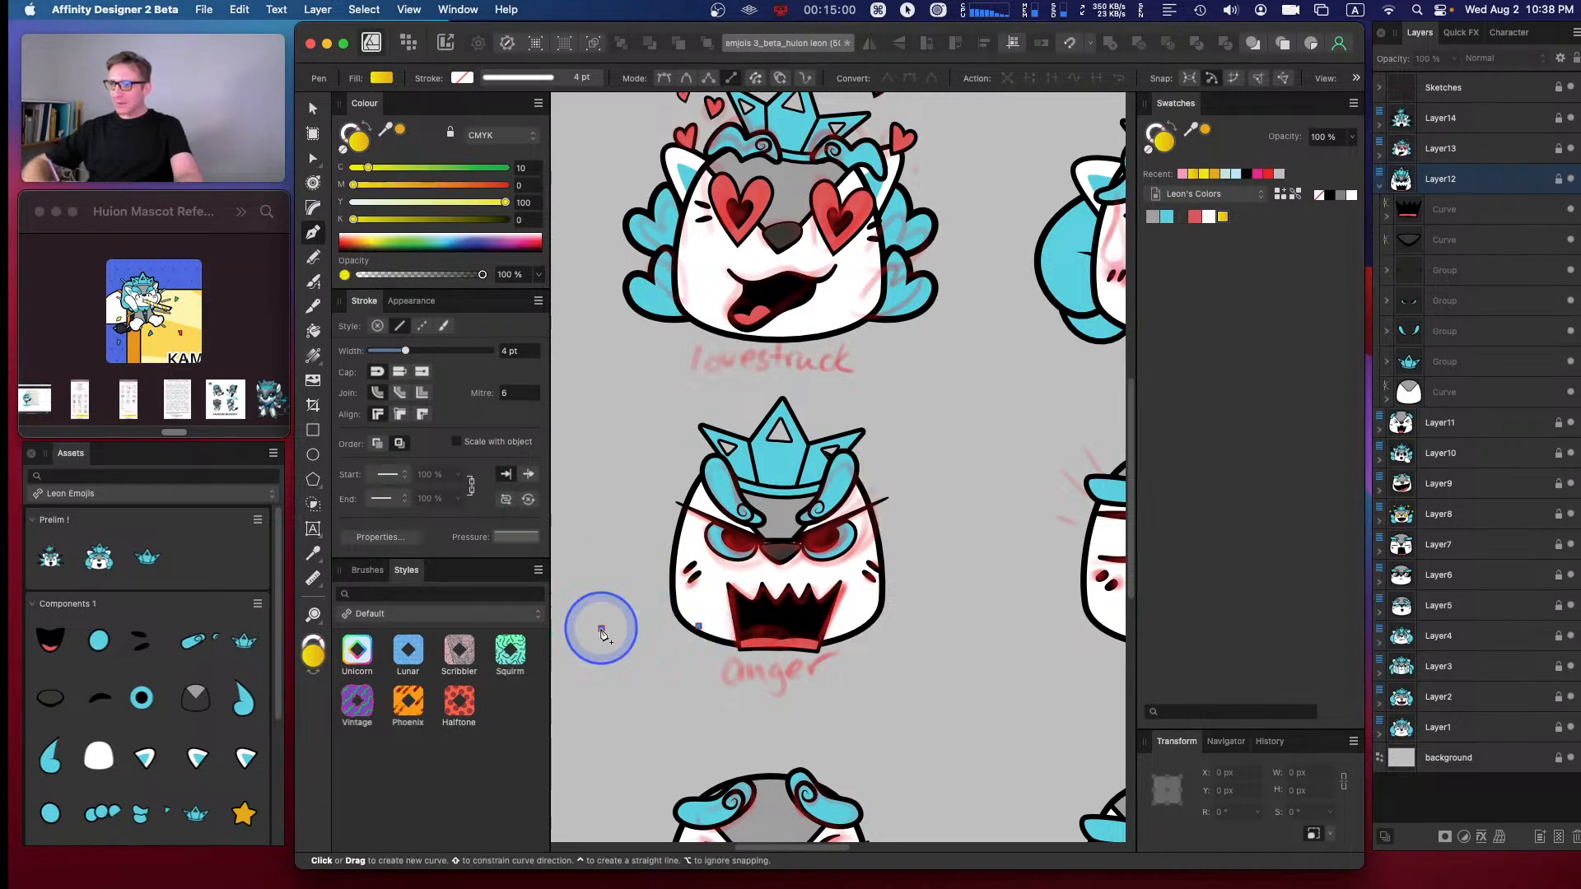
click(601, 628)
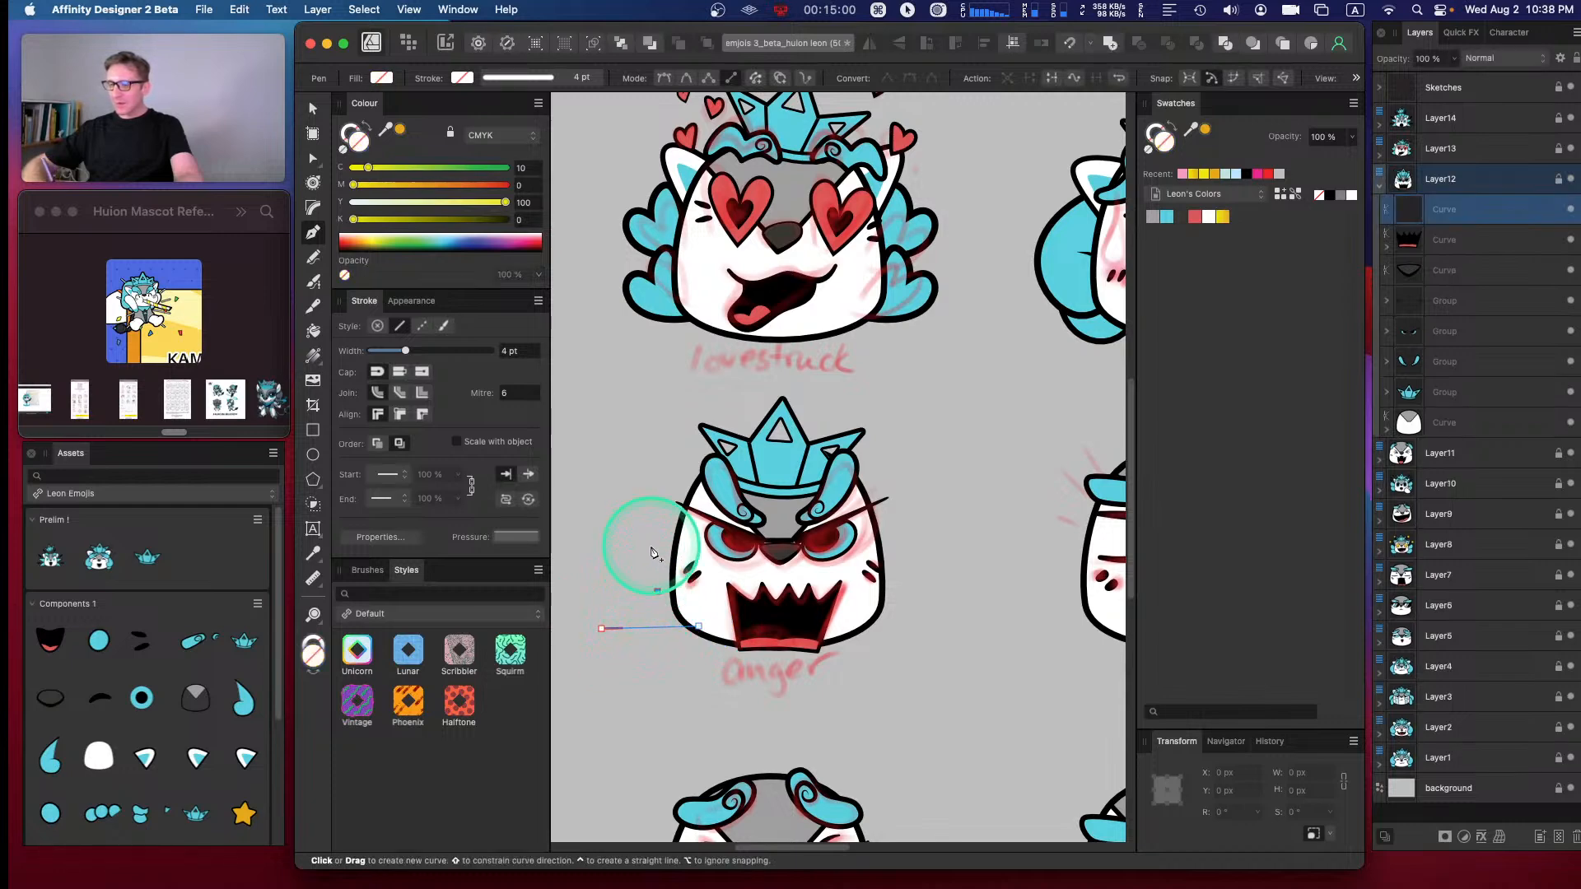
key(ctrl+z)
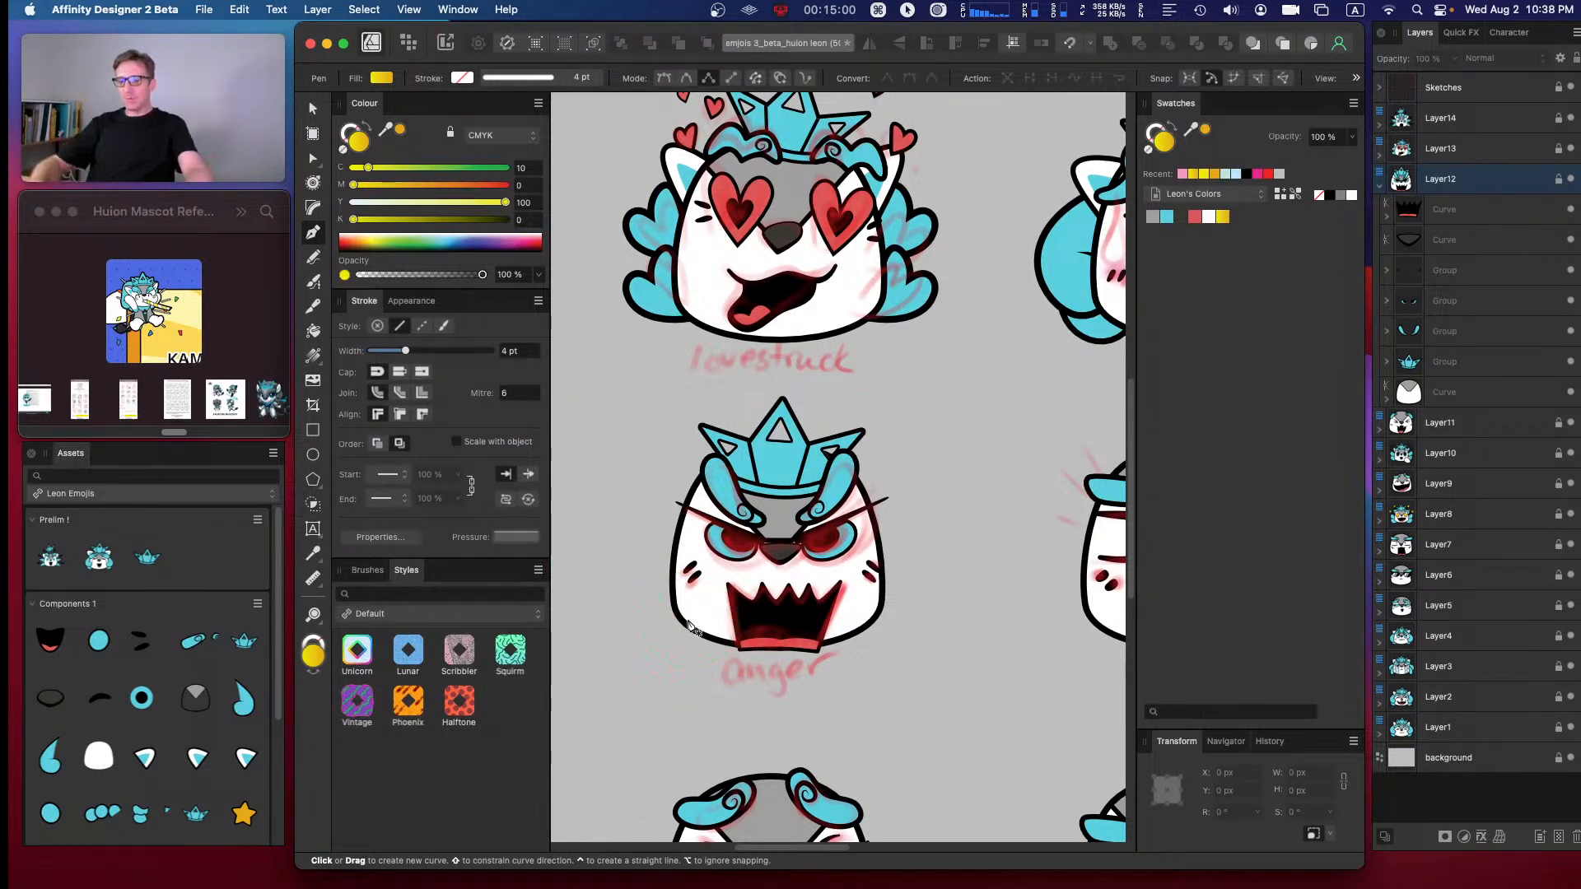
- Draw a pointed triangular spike off the anger face's lower-left cheek in Pen polygon mode, with the yellow fill applied
key(Caps_Lock)
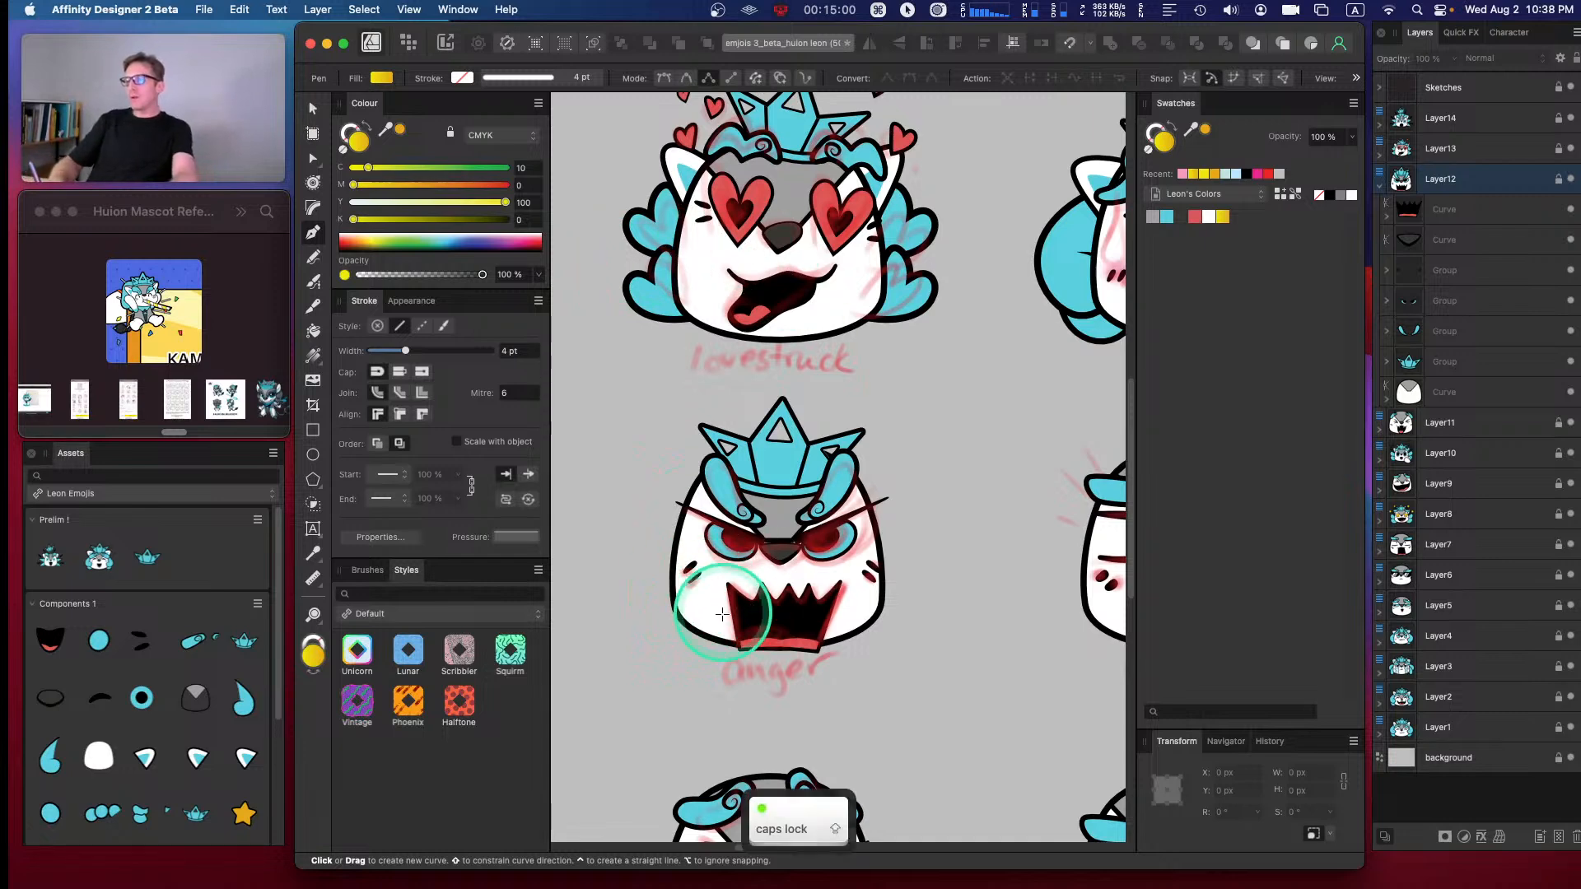
drag(718, 628, 676, 632)
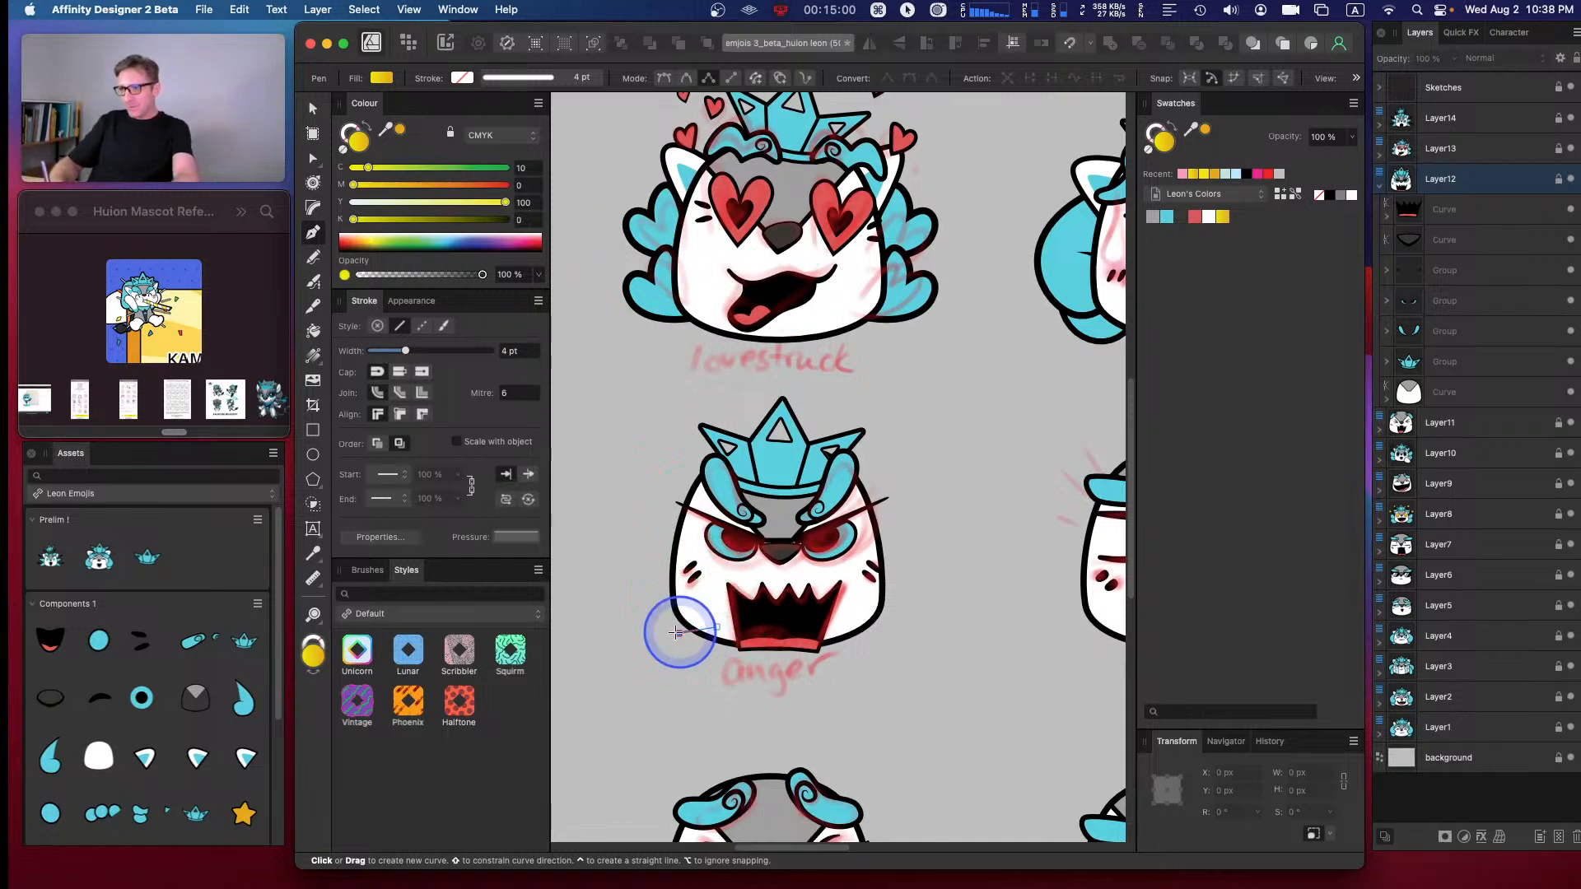
click(584, 635)
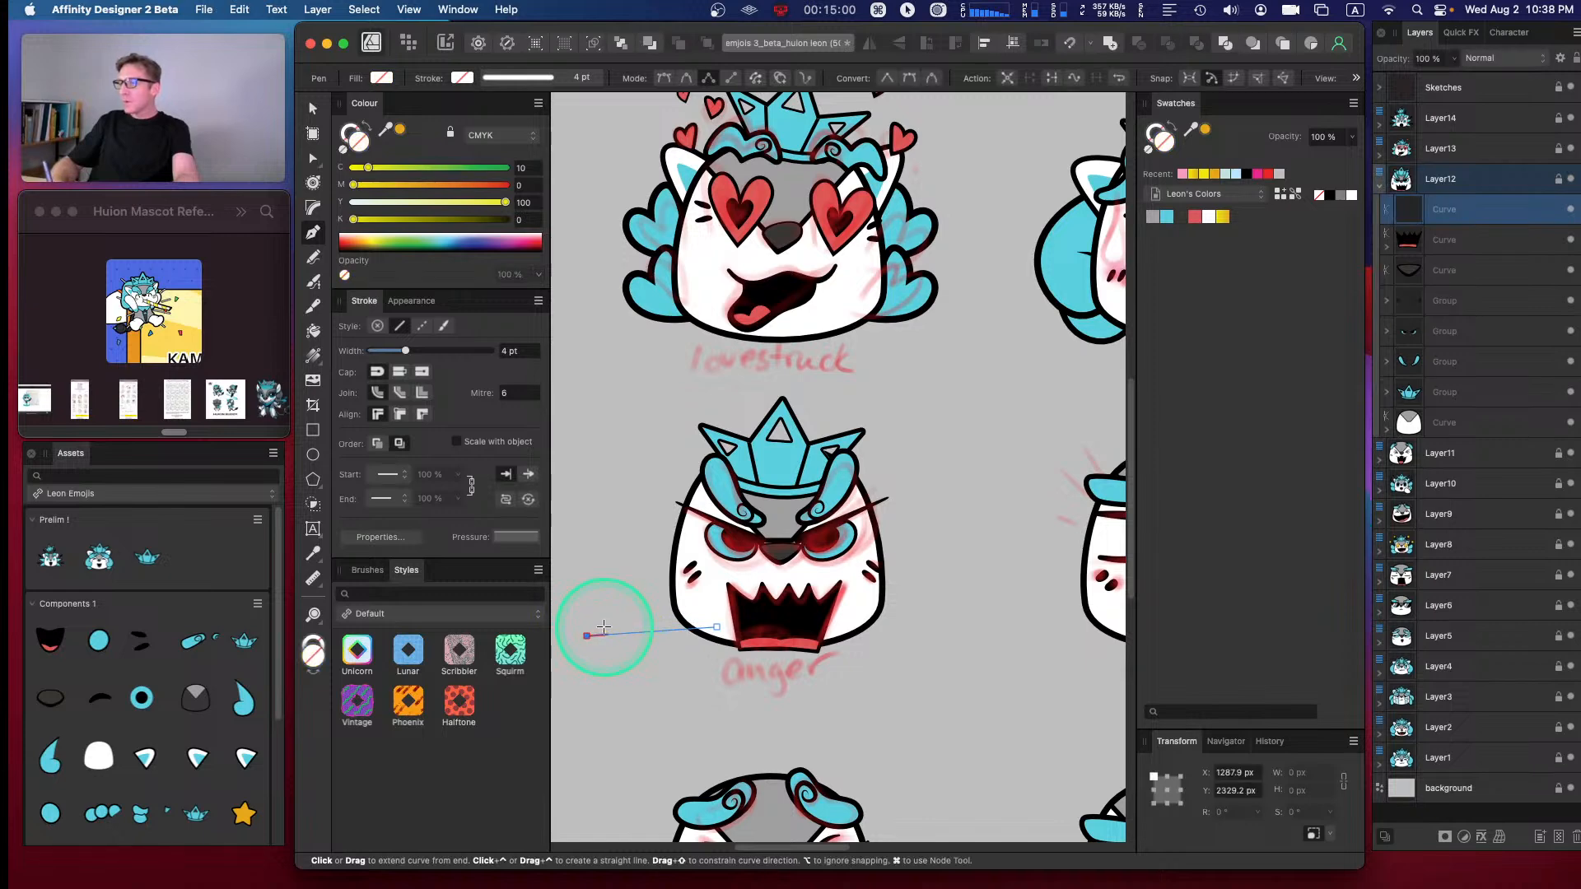
click(684, 588)
click(1356, 80)
click(1334, 148)
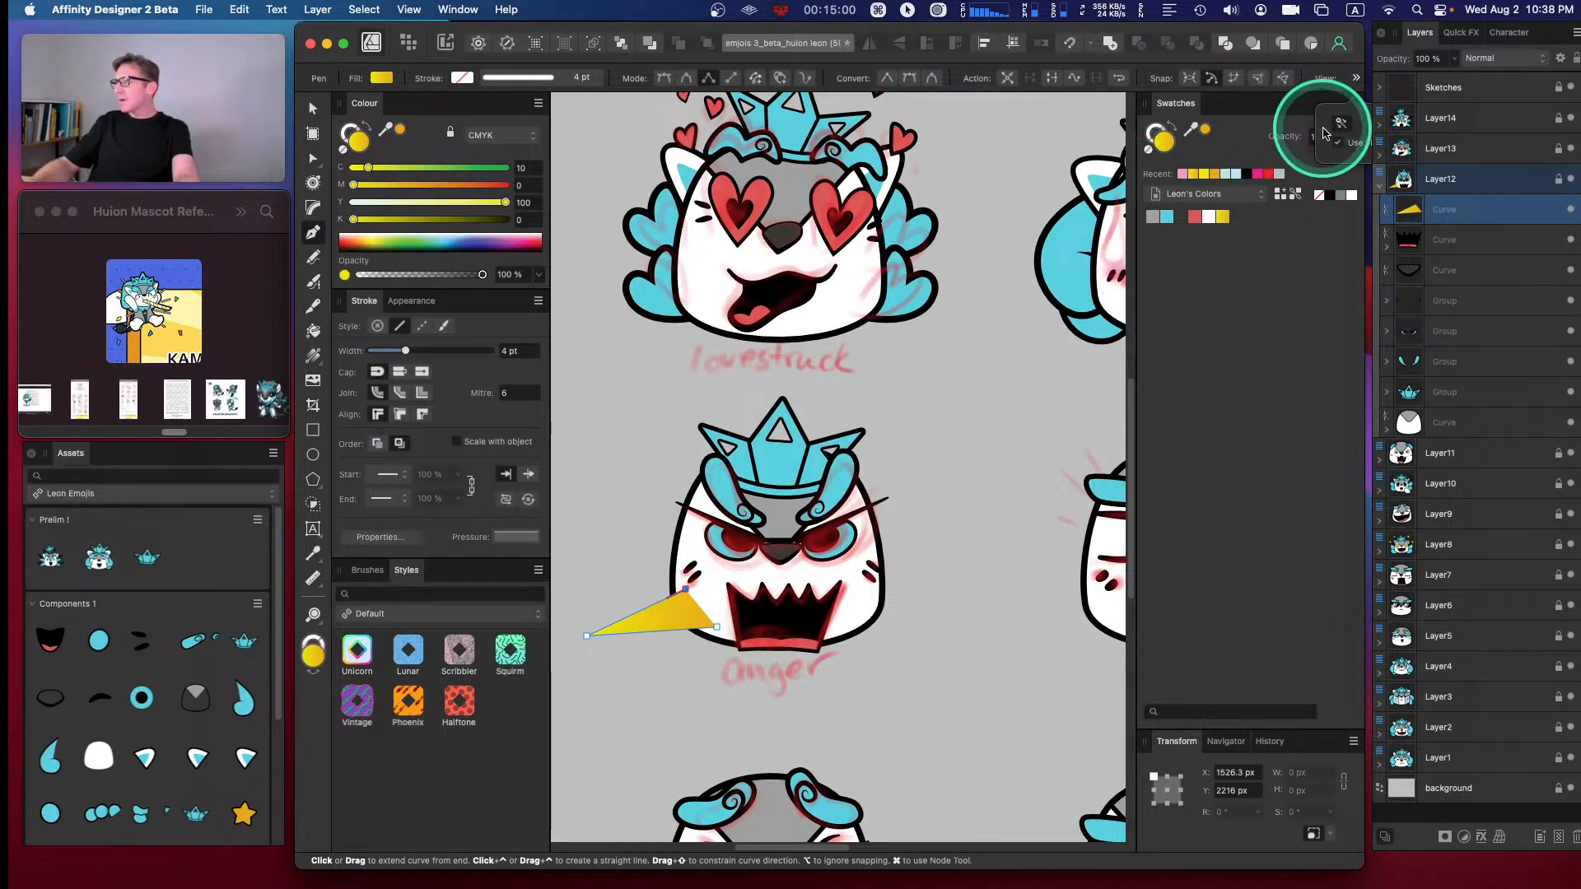
- Give the yellow spike a black 000000 stroke and send it behind the white head curve in Layer12
click(463, 80)
click(620, 204)
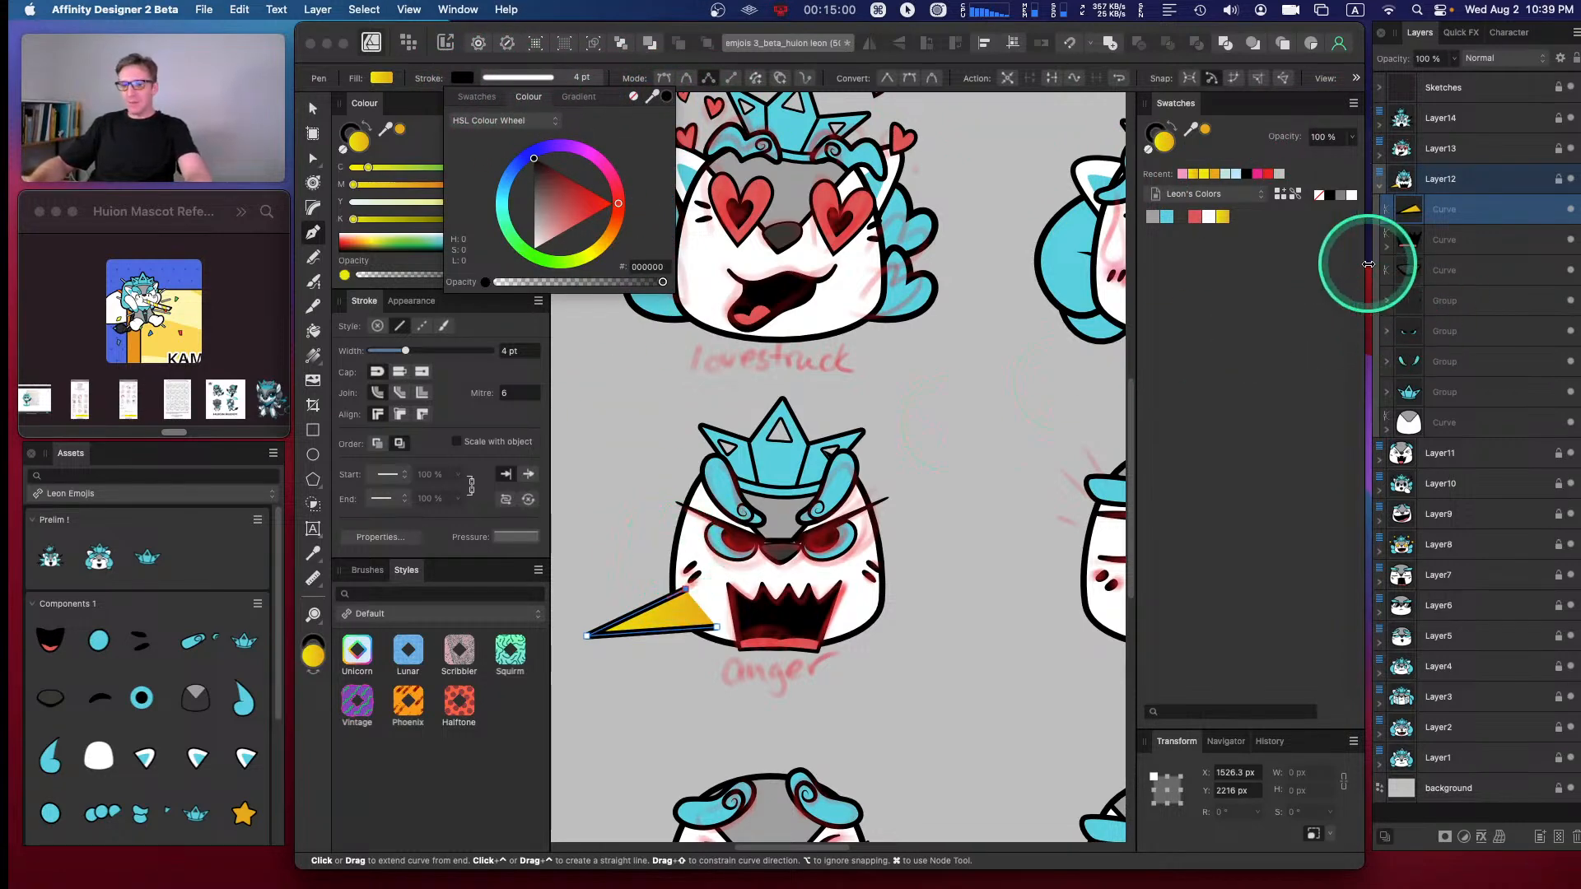
key(super+bracketleft)
key(super+bracketleft)
key(super+bracketleft)
key(super+bracketleft)
key(super+bracketleft)
key(super+bracketleft)
key(super+bracketleft)
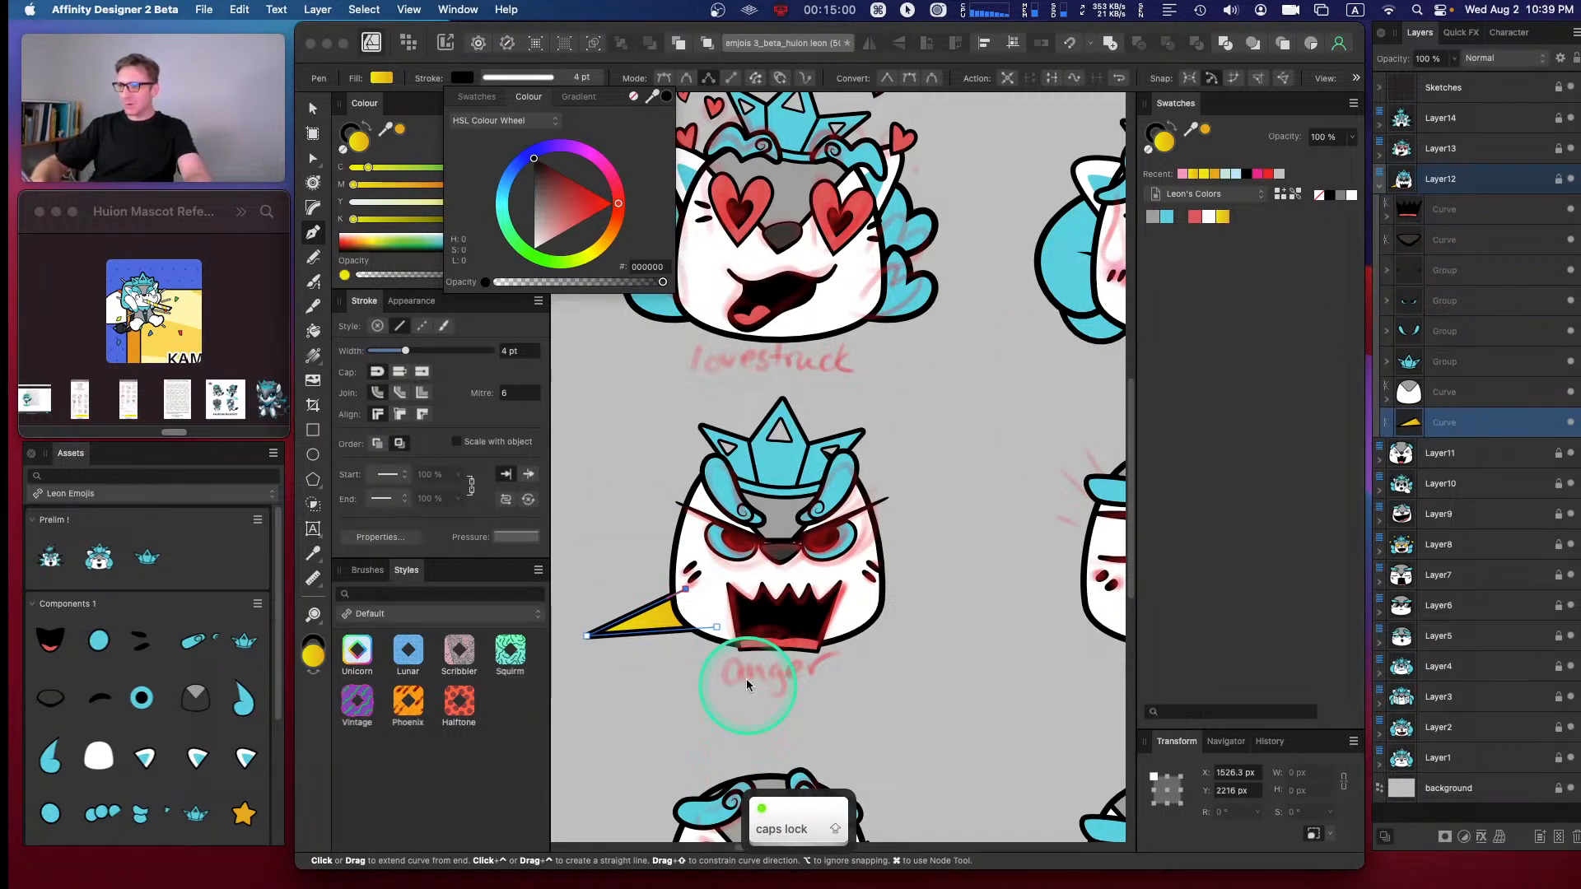
- Extend the yellow shape with straight zigzag spikes up the left side of the anger face to a tip above the crown's left point
click(687, 589)
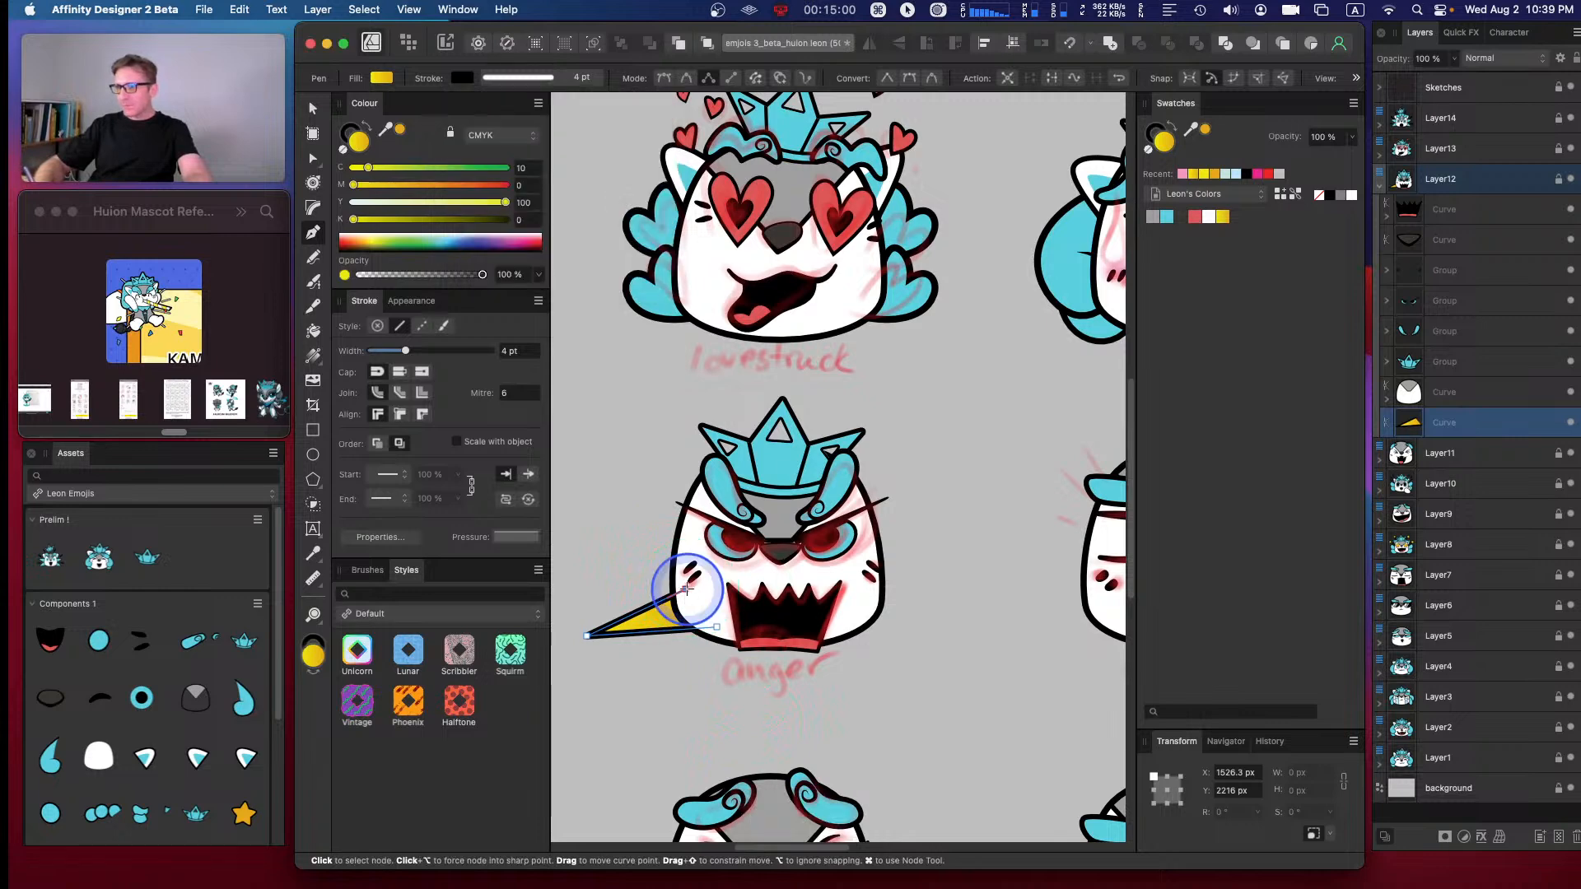
click(618, 575)
click(586, 462)
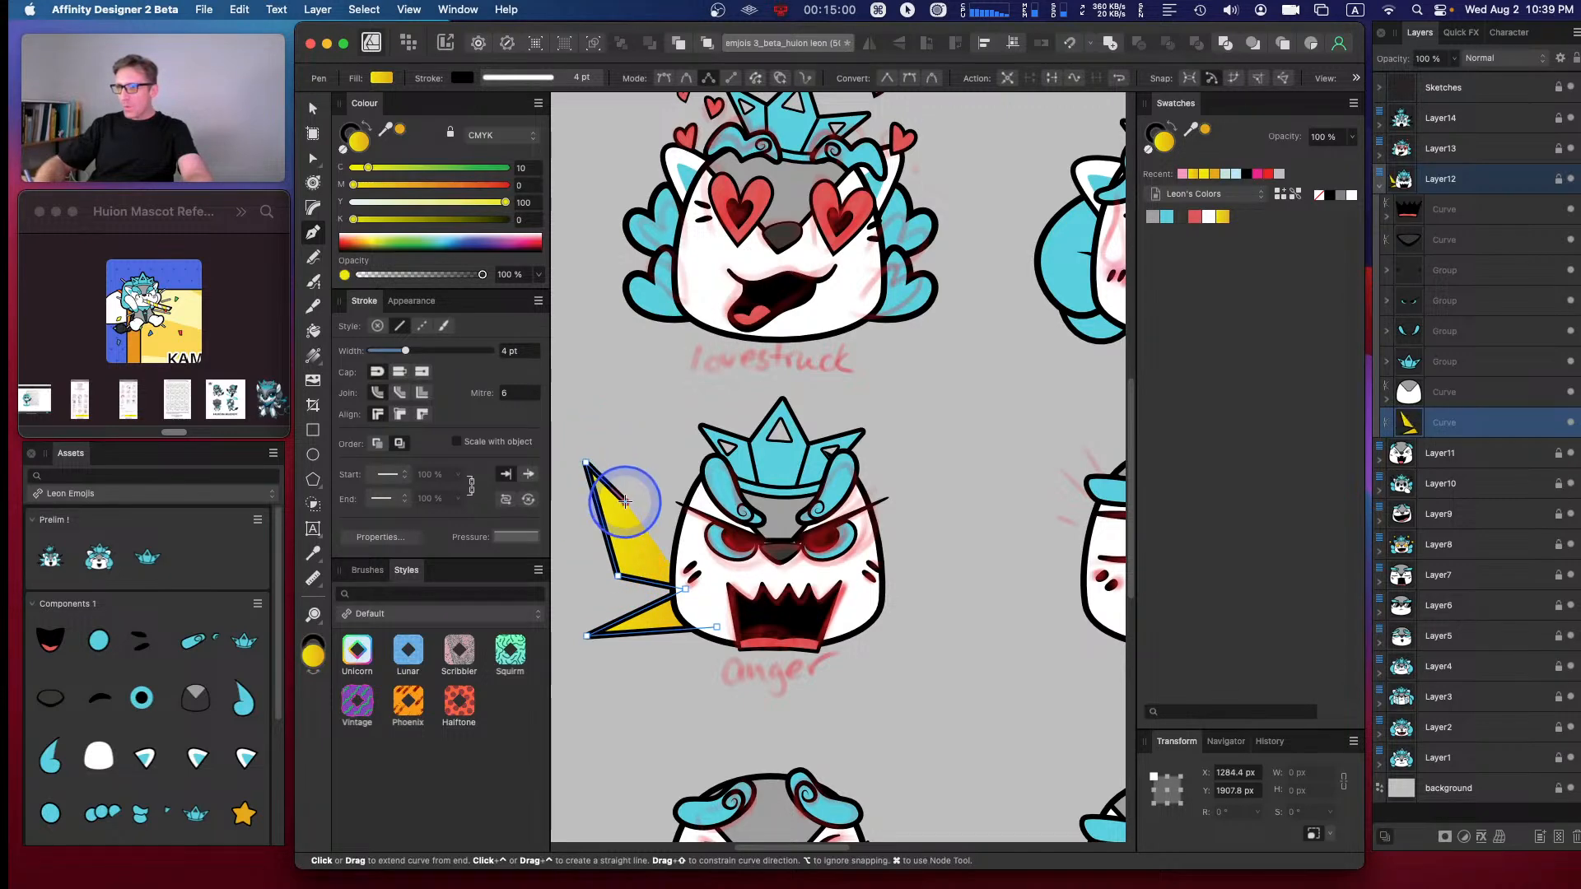
click(647, 532)
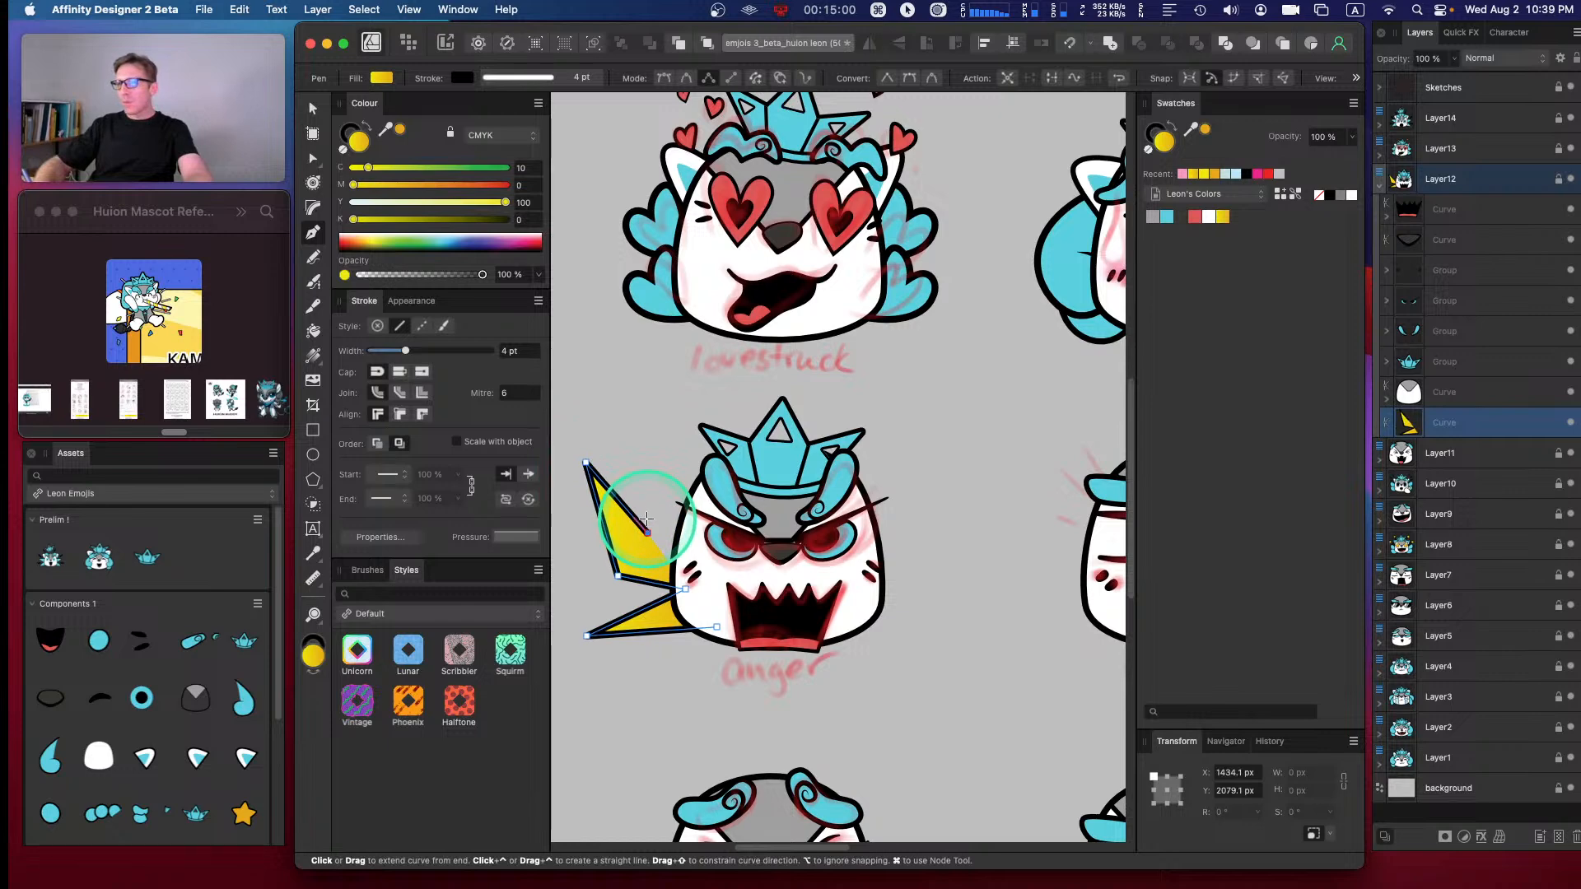
click(619, 447)
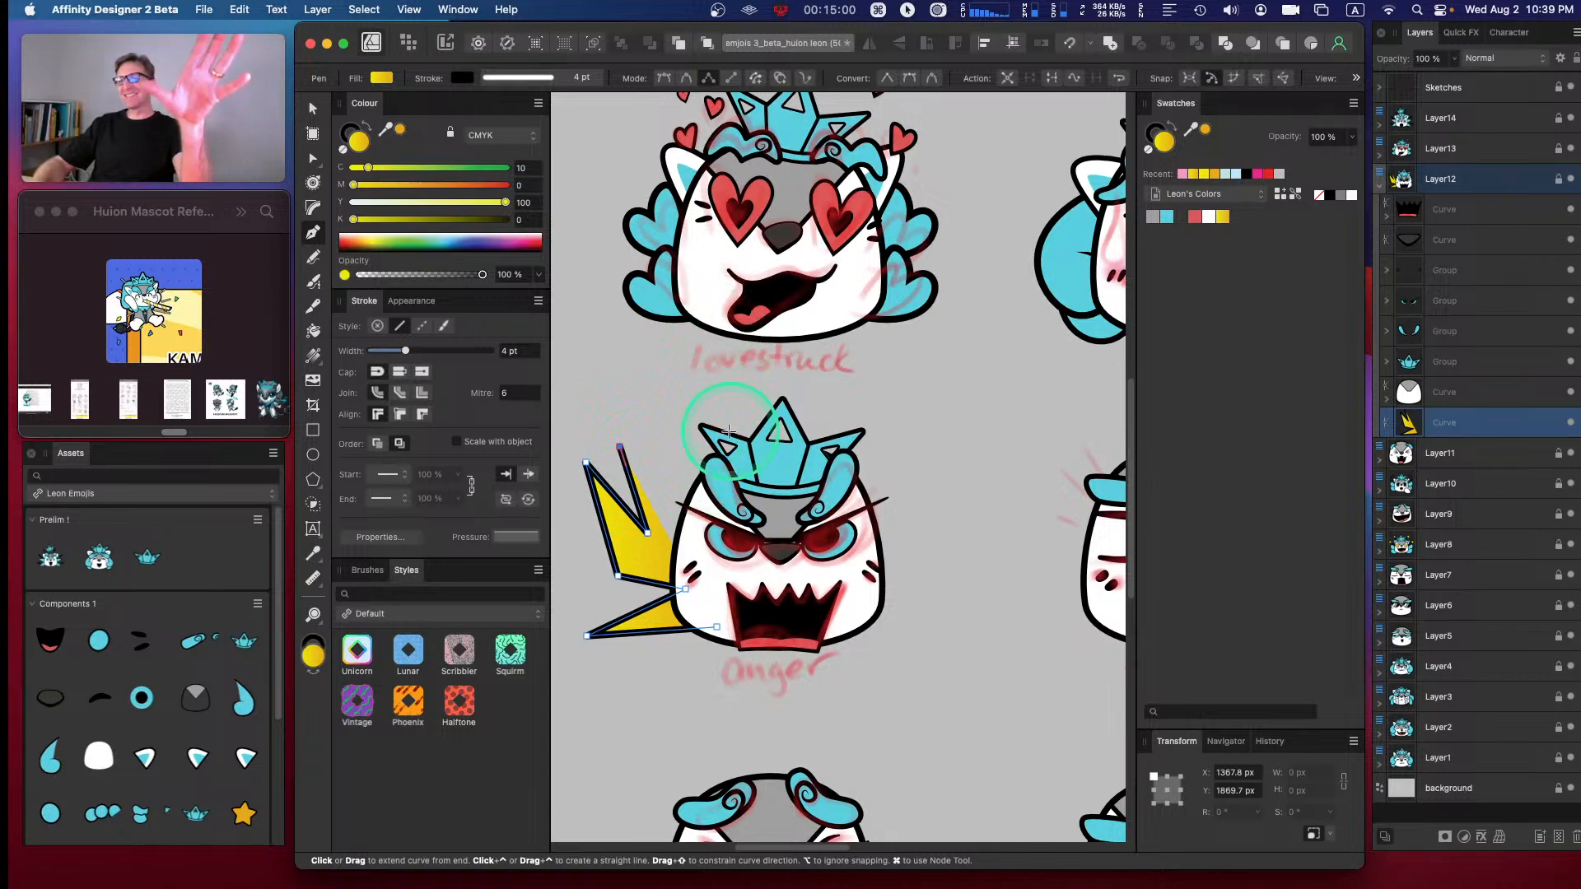
click(619, 447)
click(634, 368)
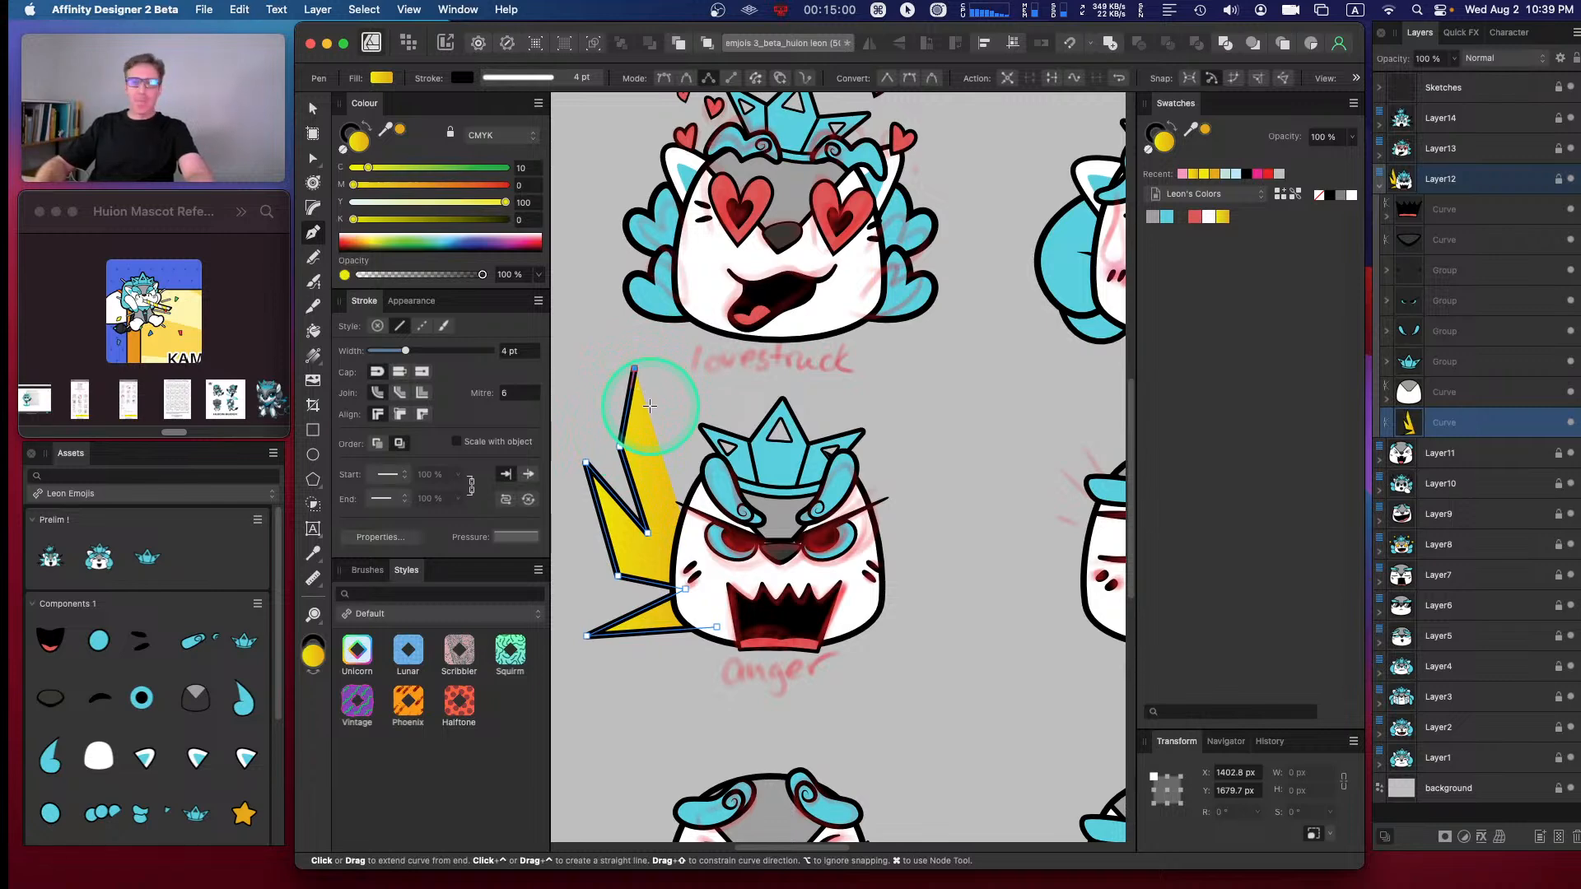
click(662, 468)
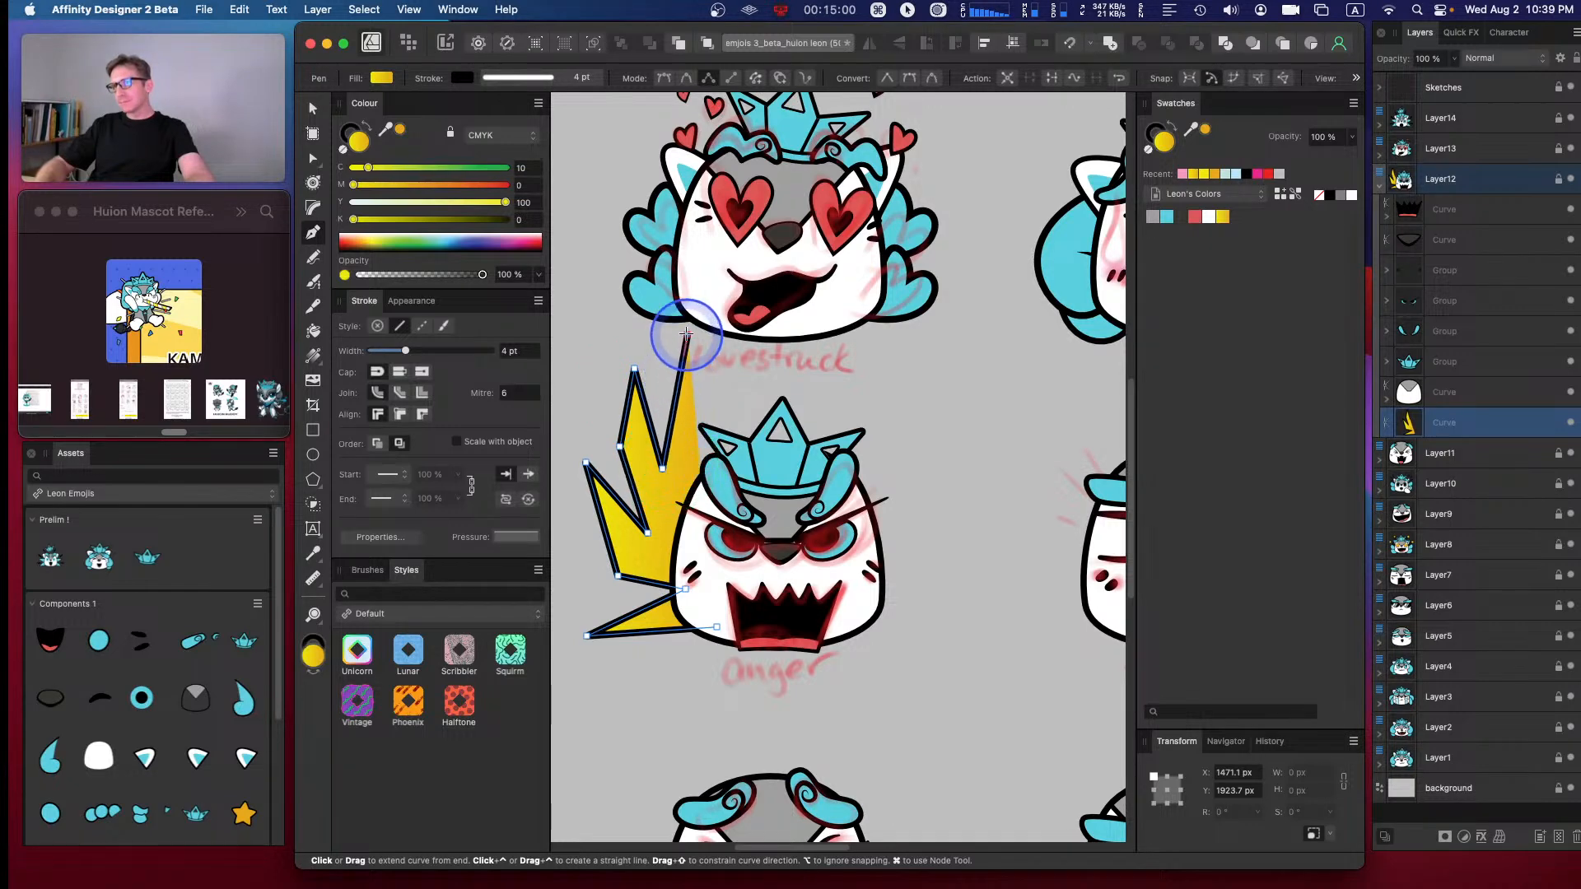
click(686, 369)
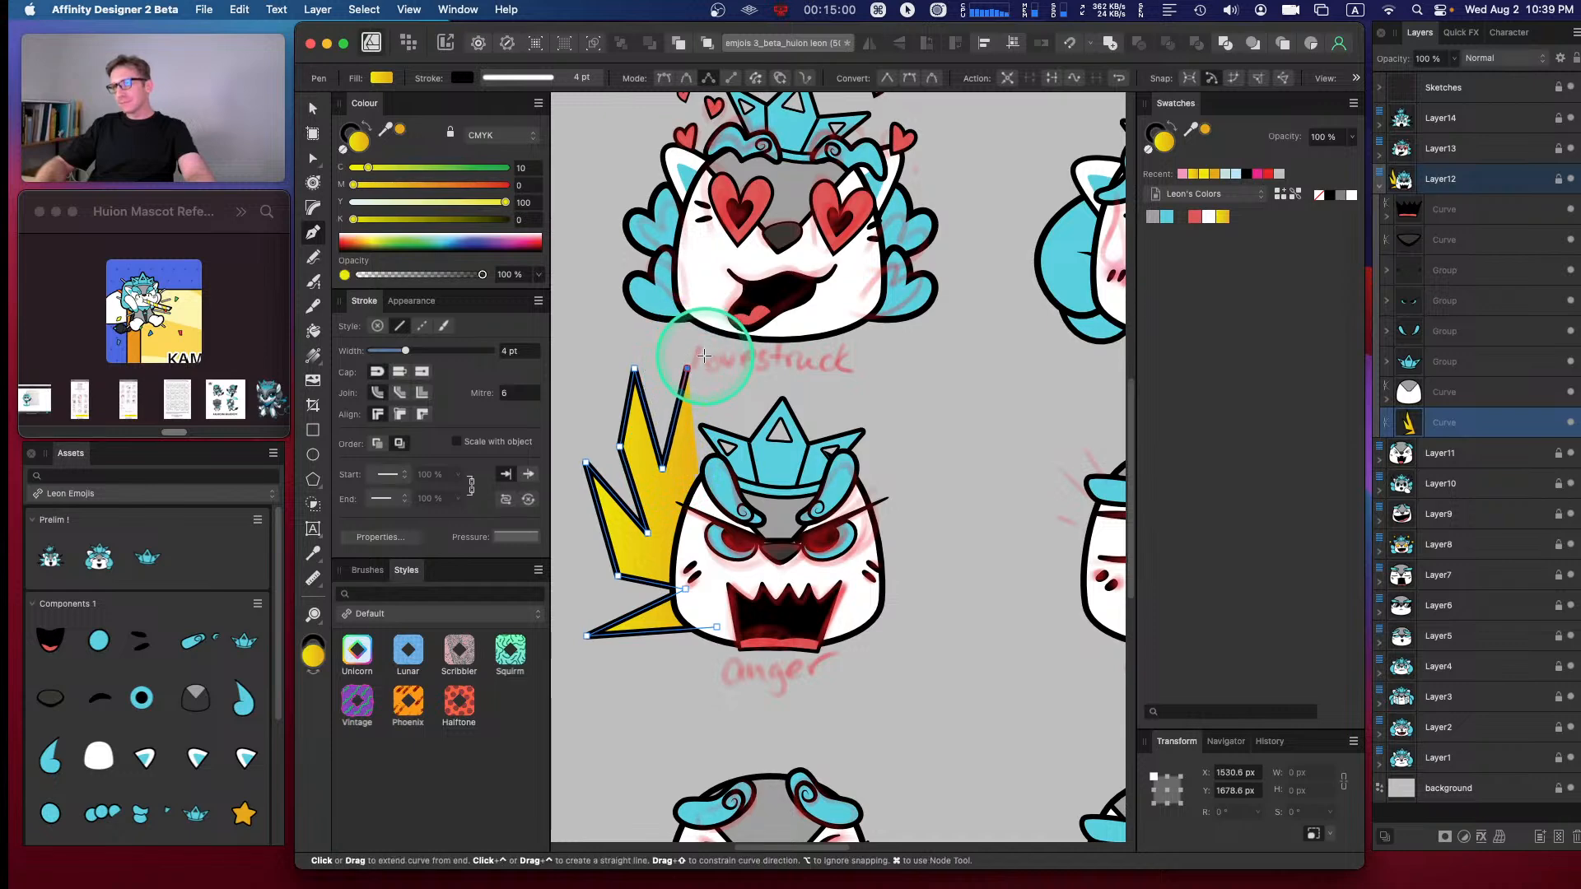
click(726, 340)
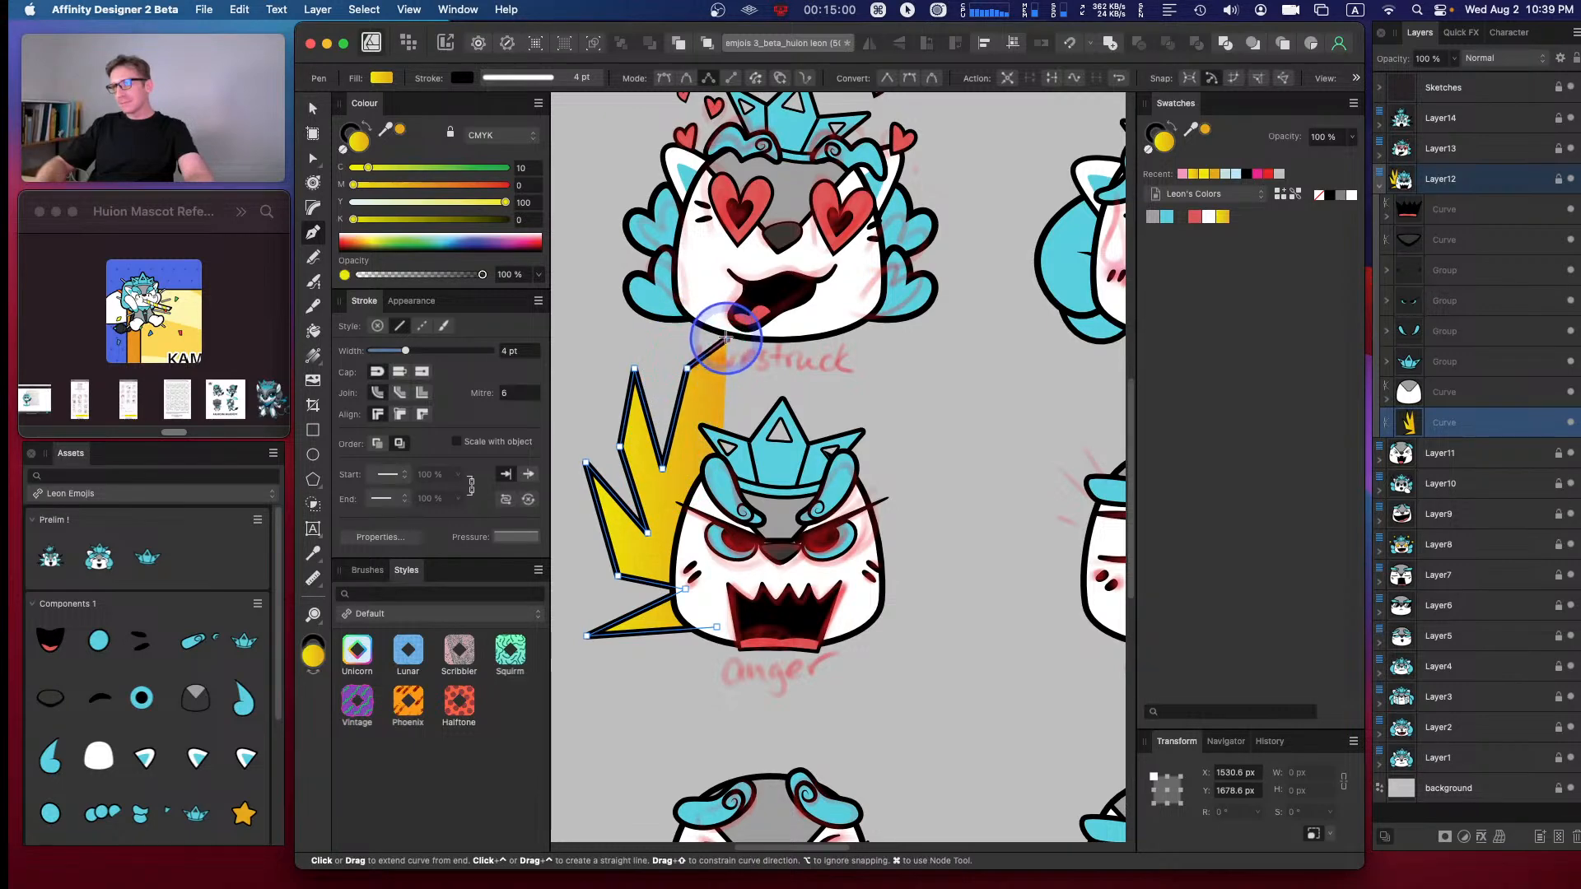
click(713, 412)
click(735, 449)
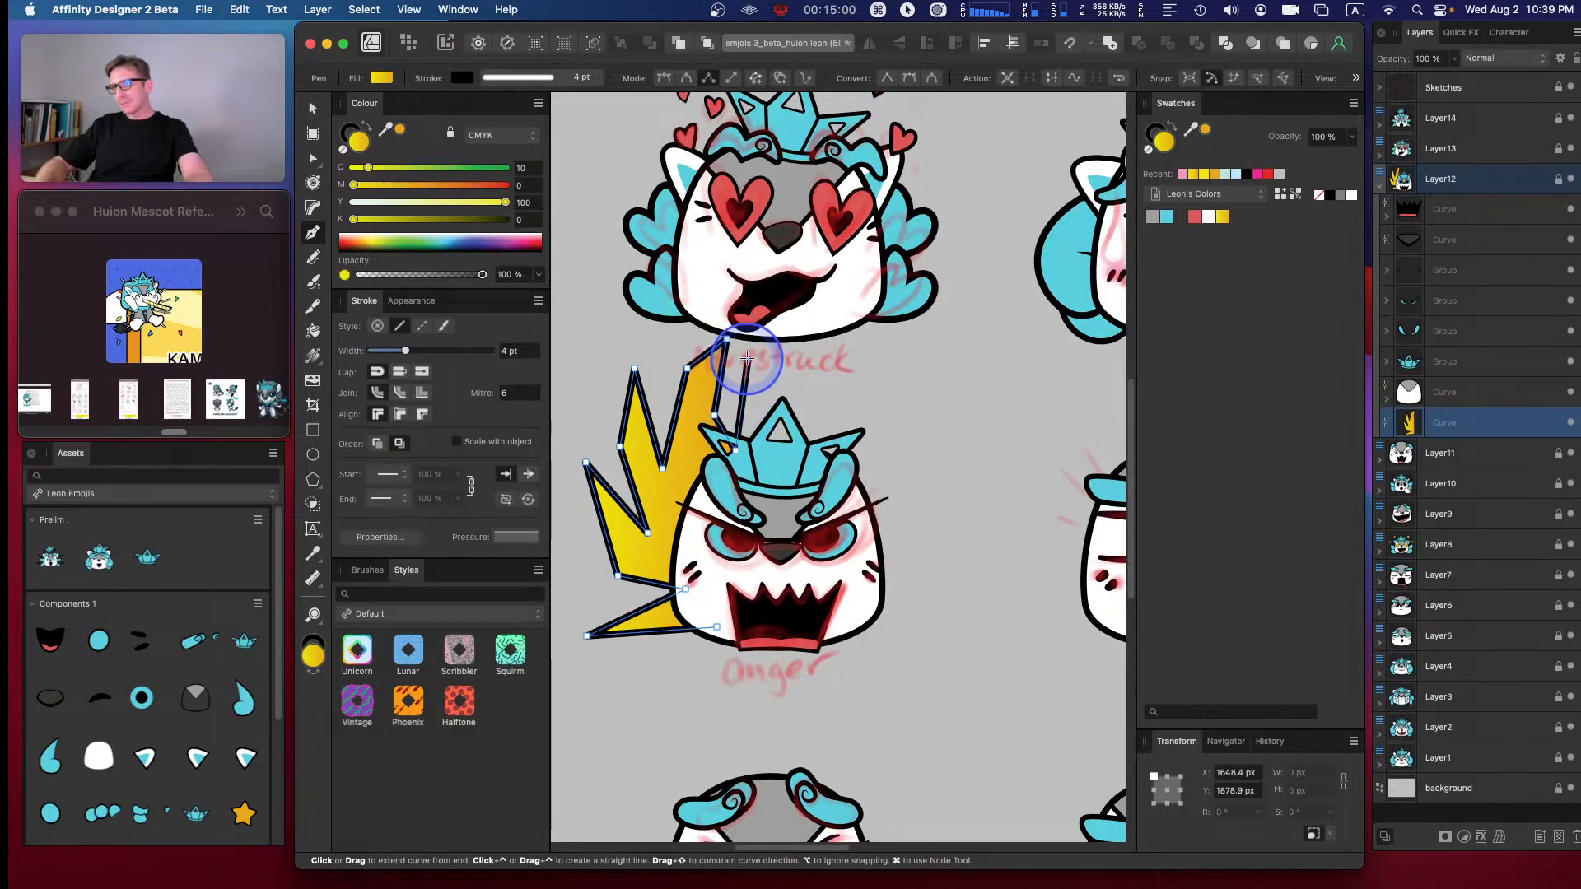
key(super+z)
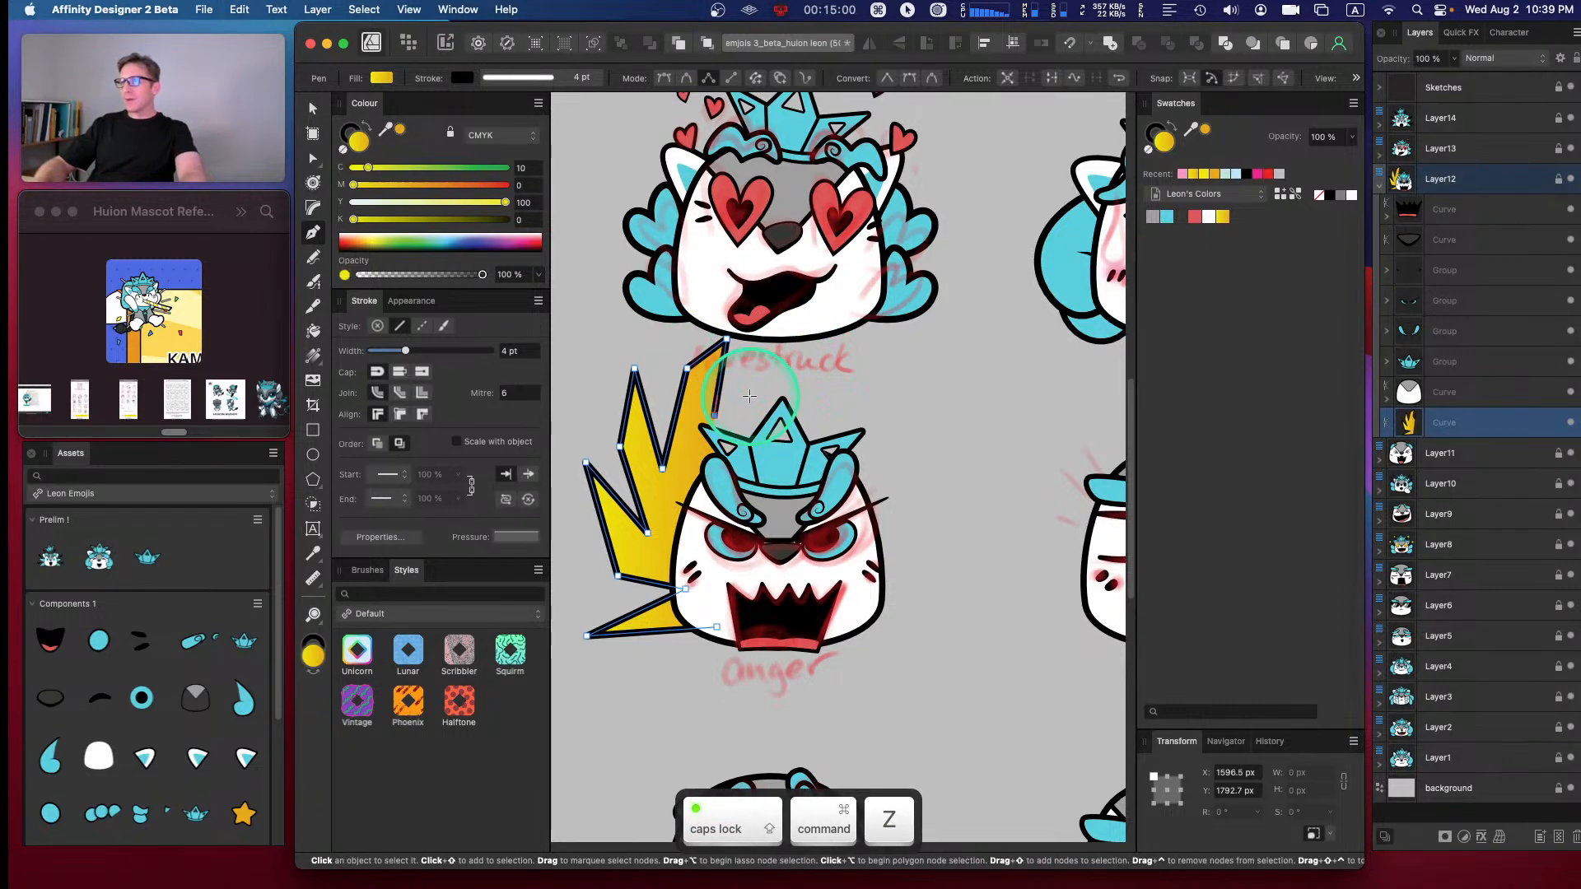
key(super+z)
- Continue the yellow shape across the top with jagged spikes above the crown, down to a notch at the crown's right
click(724, 378)
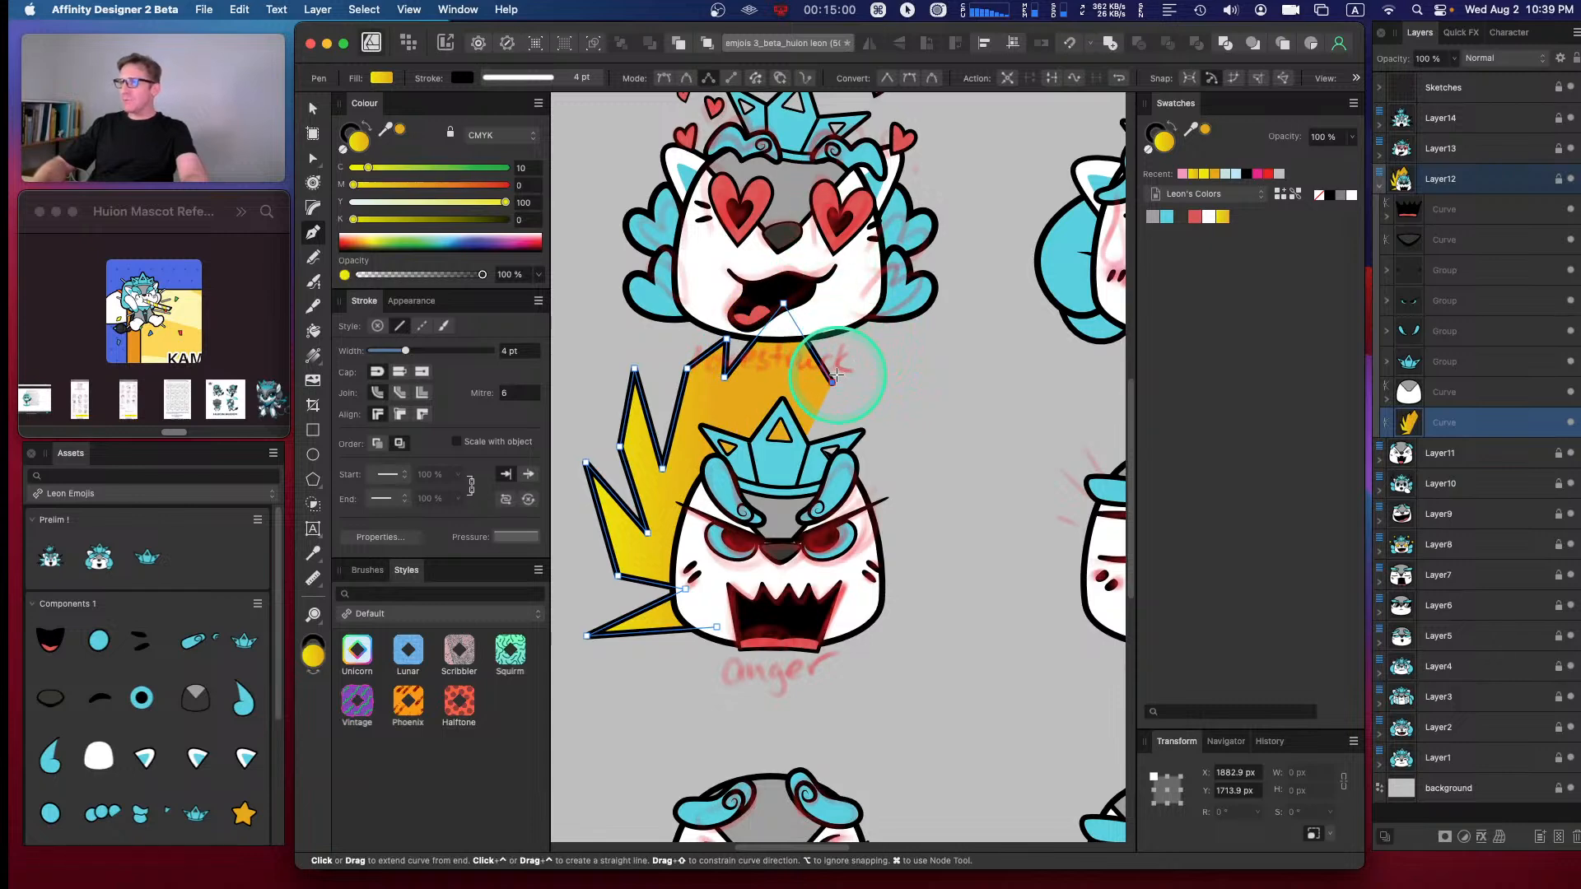
click(830, 331)
click(861, 366)
drag(881, 465, 880, 451)
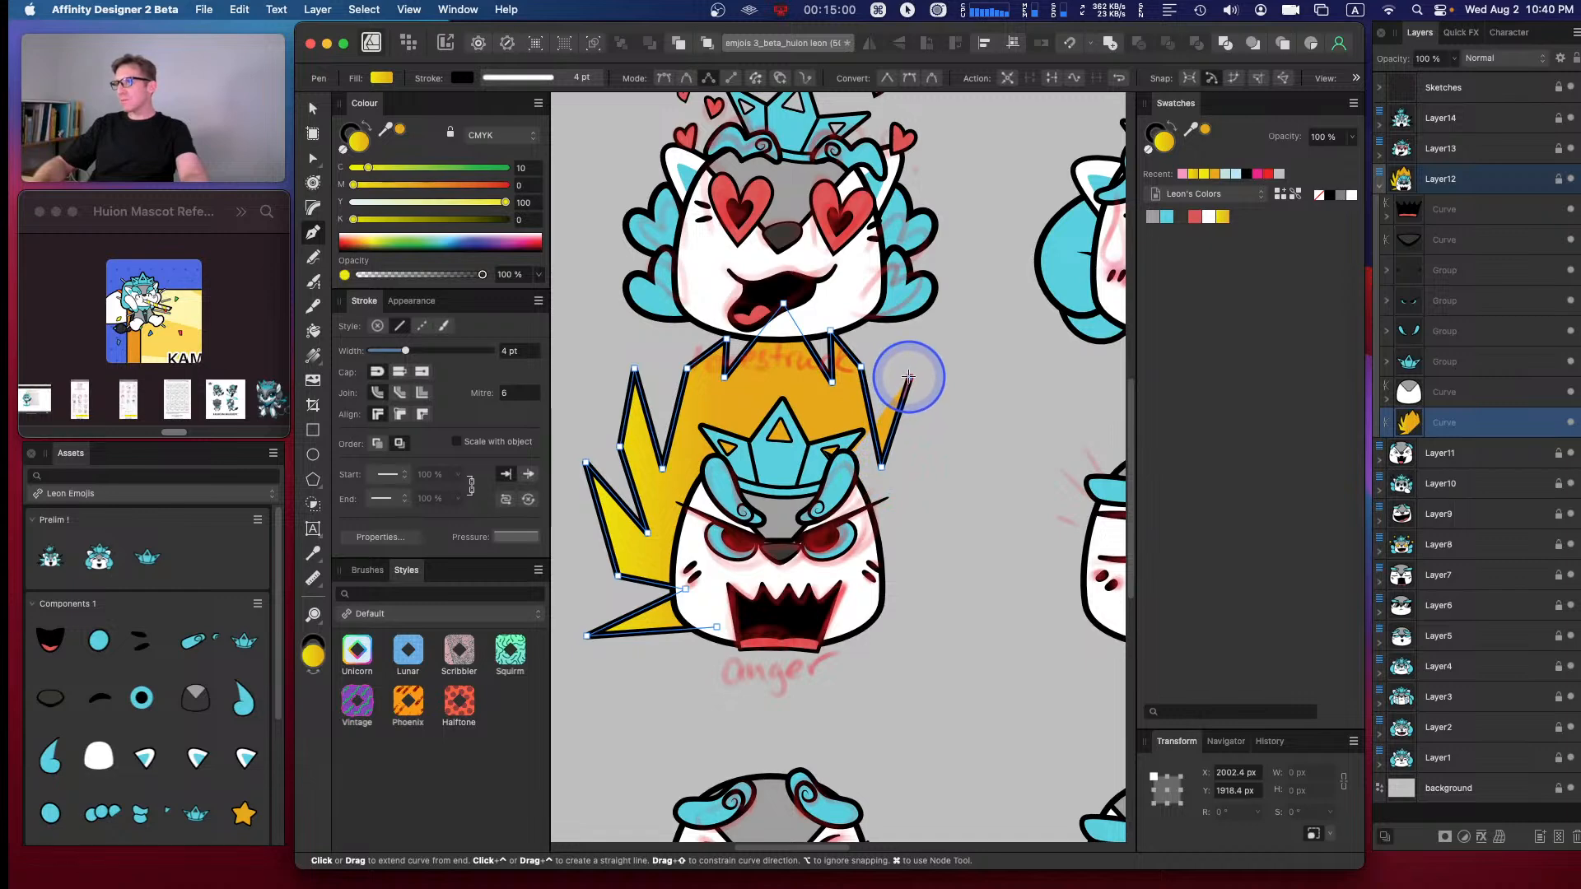
- Continue the zigzag spikes down the right side of the anger face, ending with a low spike tucked behind the right cheek
click(906, 372)
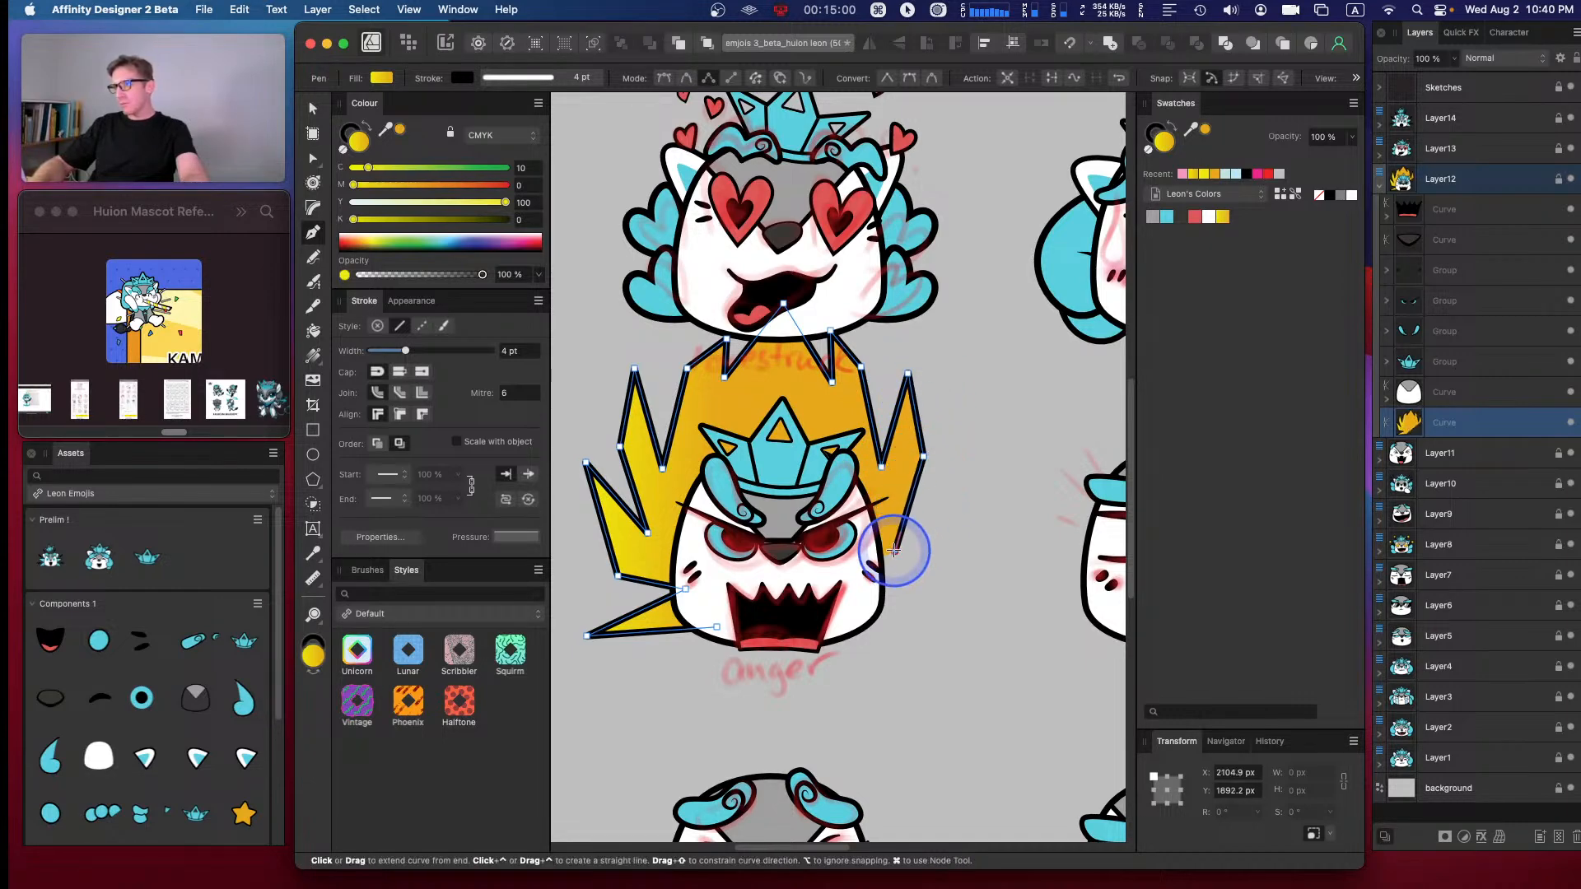
click(894, 541)
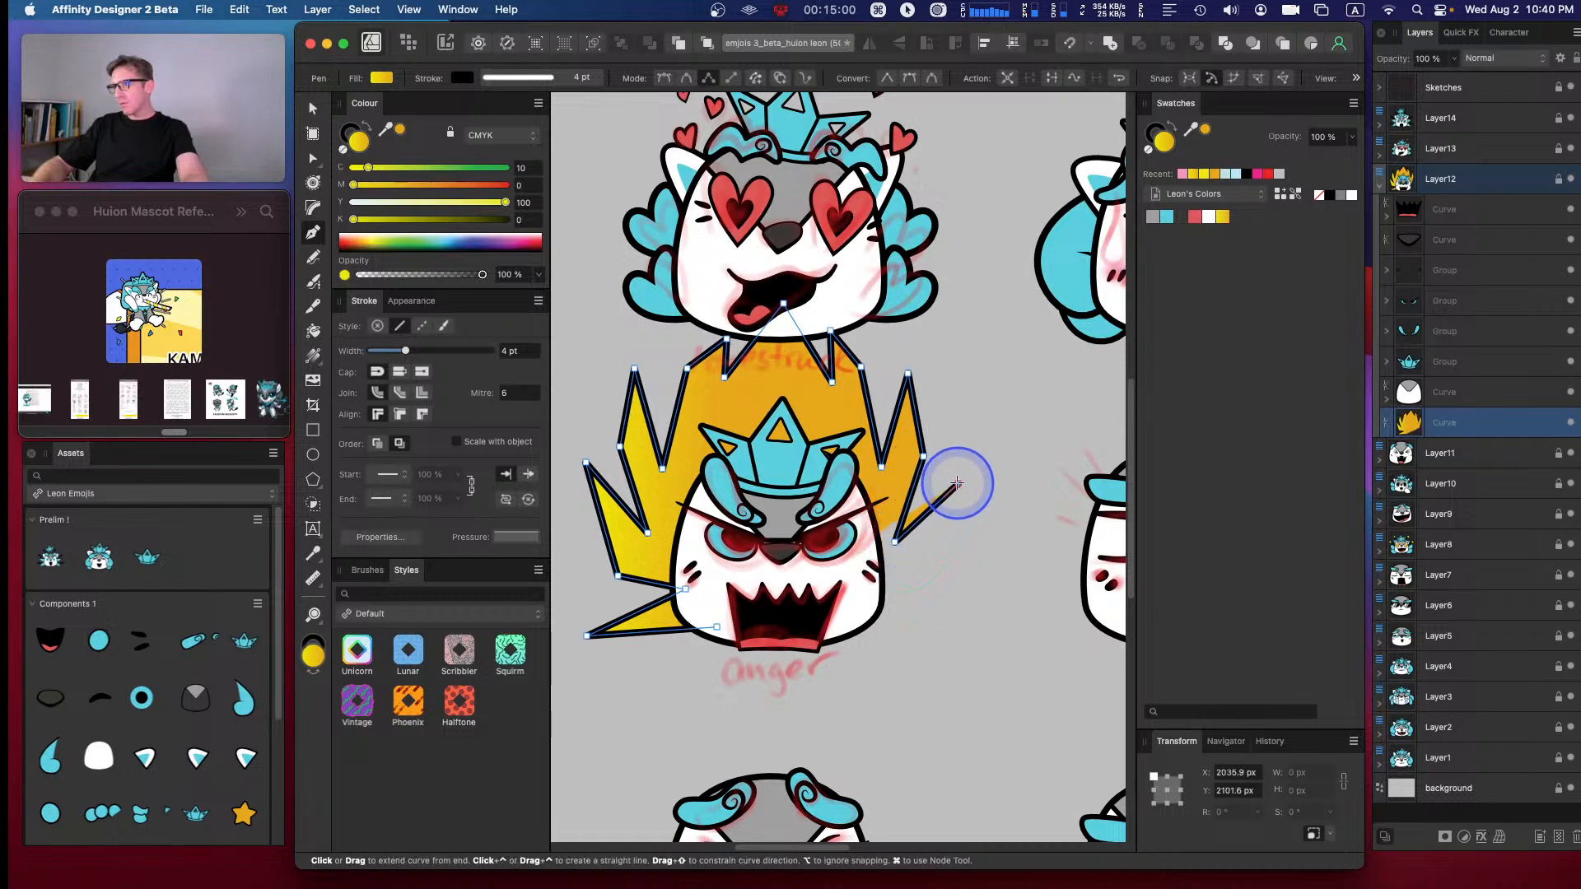
click(959, 480)
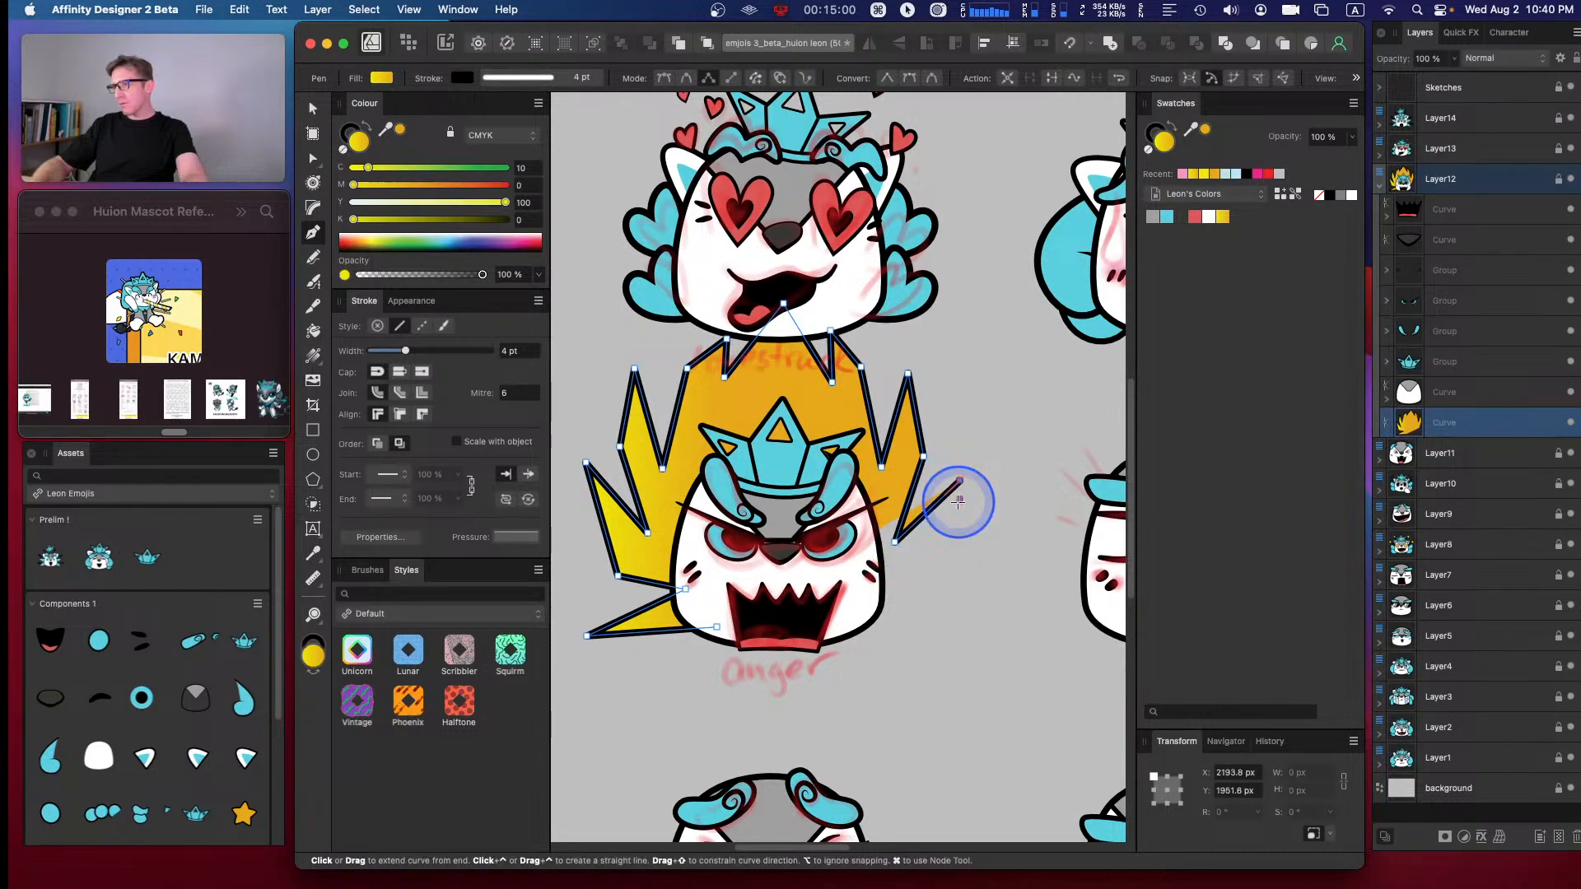
click(921, 583)
drag(878, 604, 881, 605)
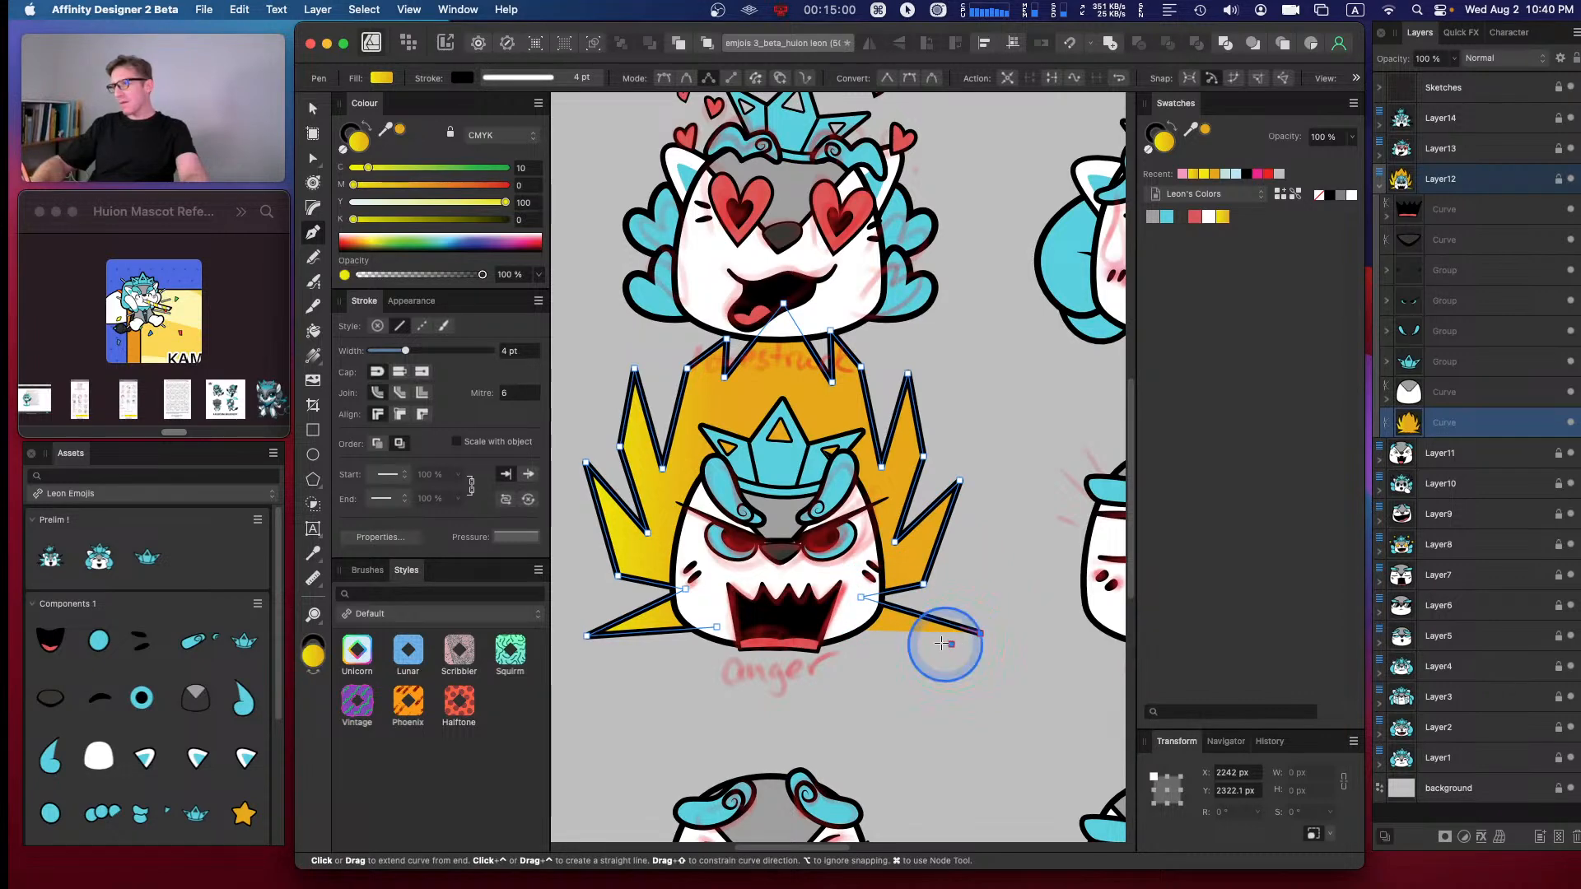
click(843, 631)
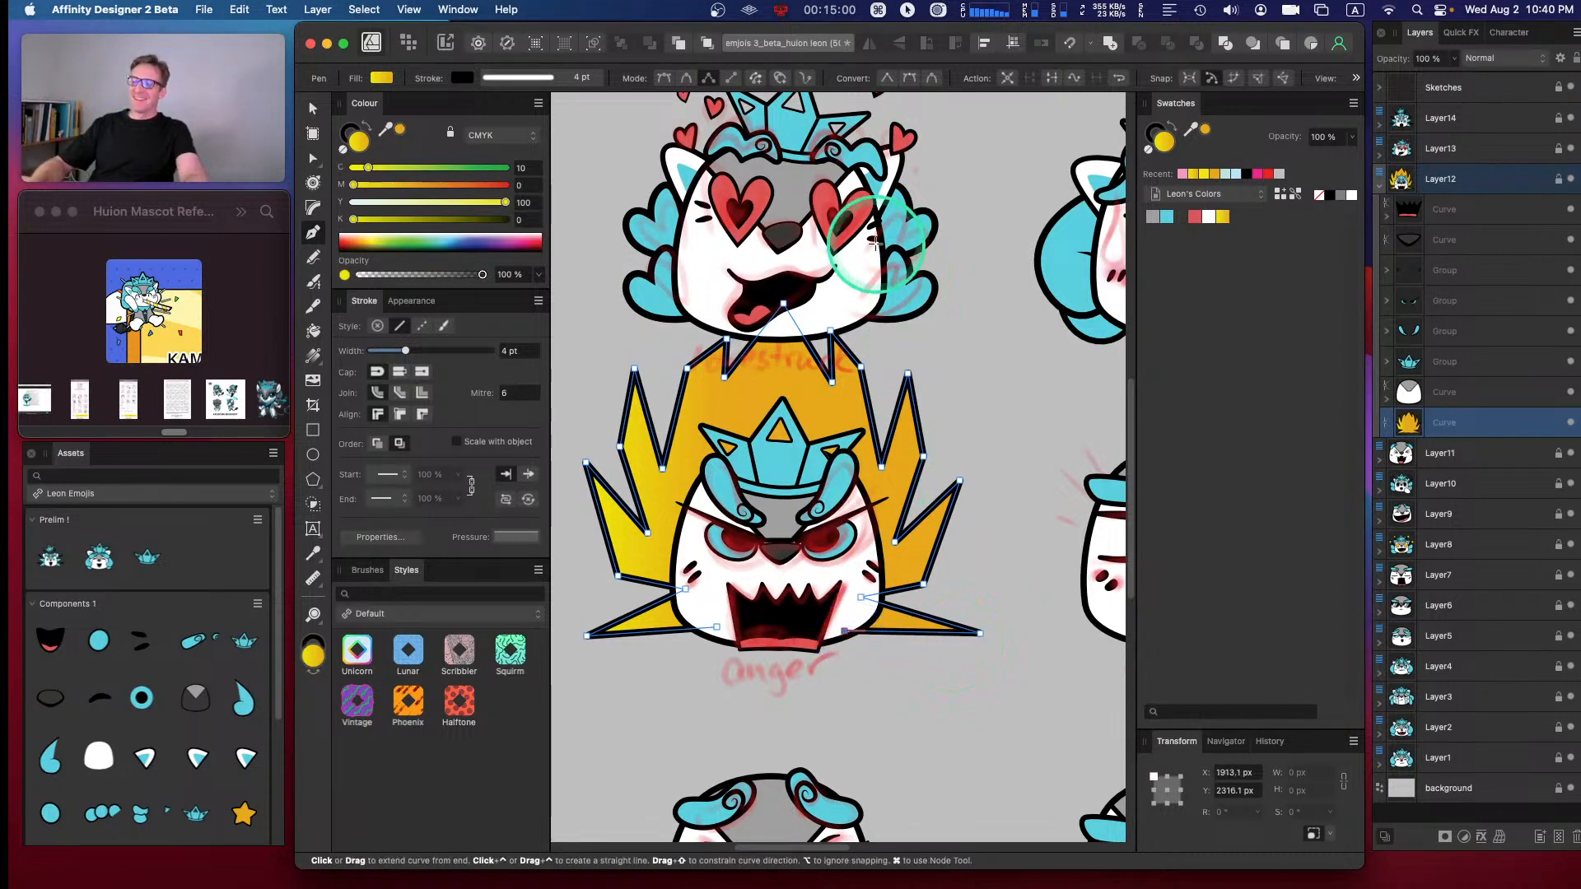
- Scale the yellow burst down to about 875 x 717 px and reposition it around the anger face
key(v)
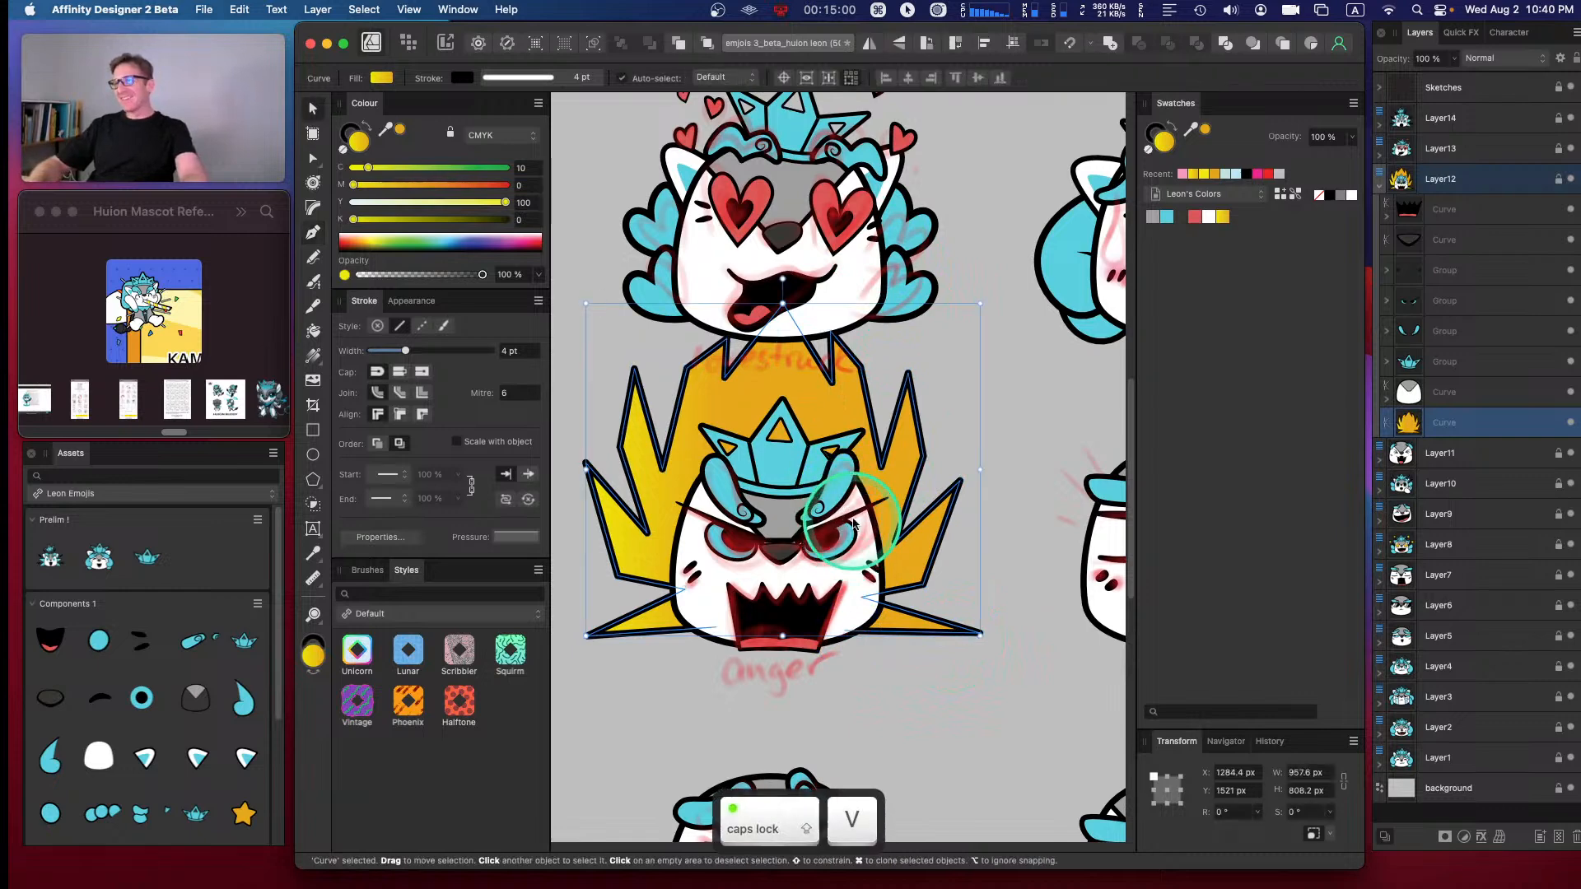
drag(980, 304, 946, 341)
drag(894, 402, 930, 418)
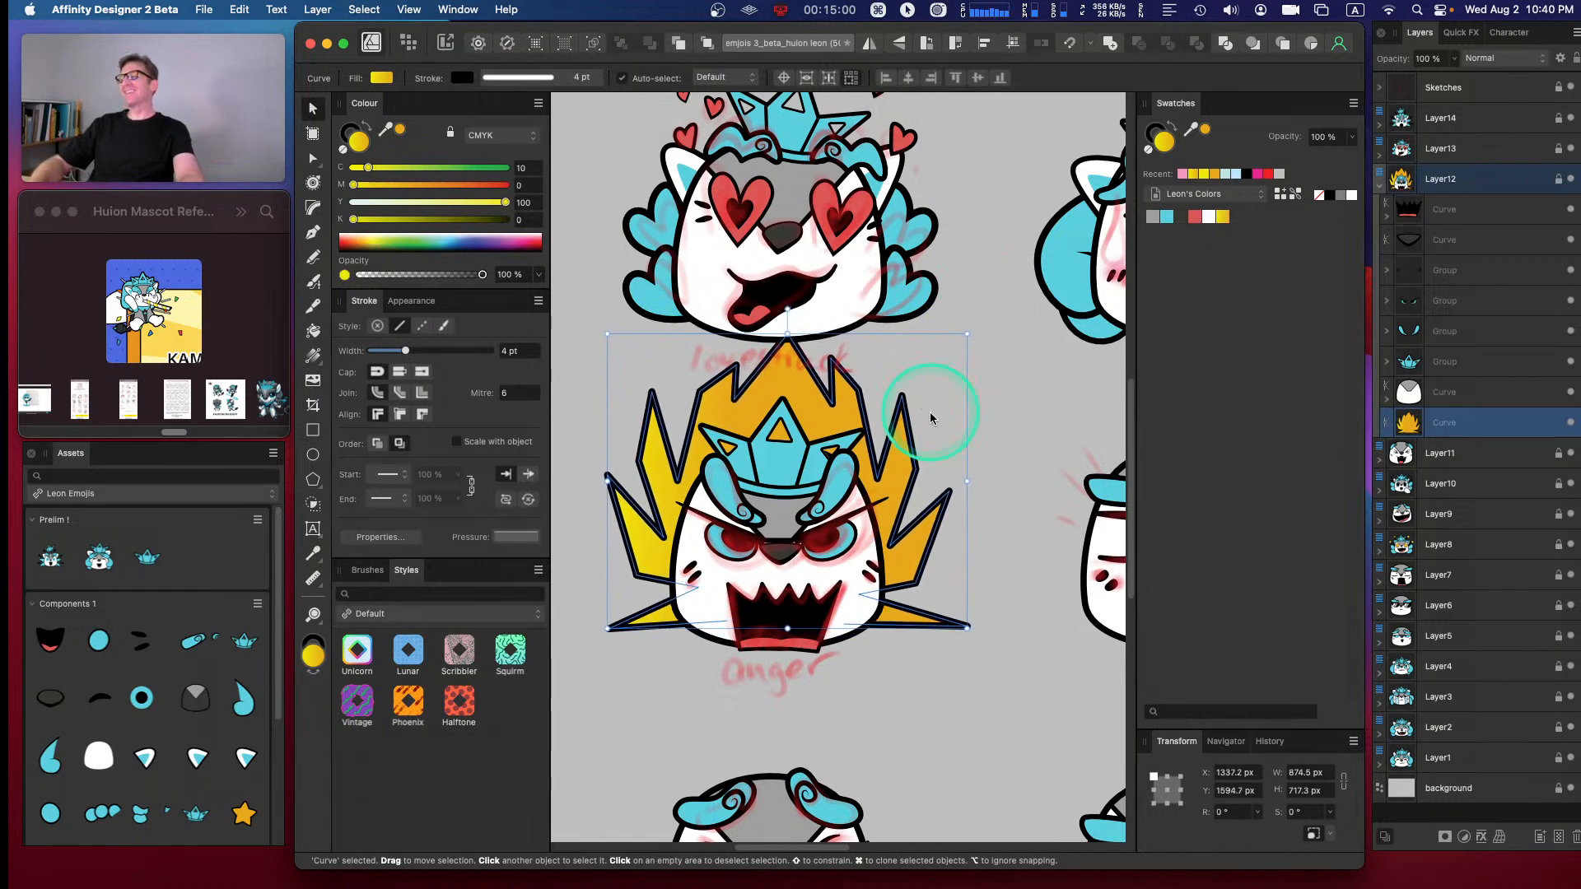
- Change the burst's fill to a warm yellow with CMYK values 0, 15, 100, 0
click(1204, 175)
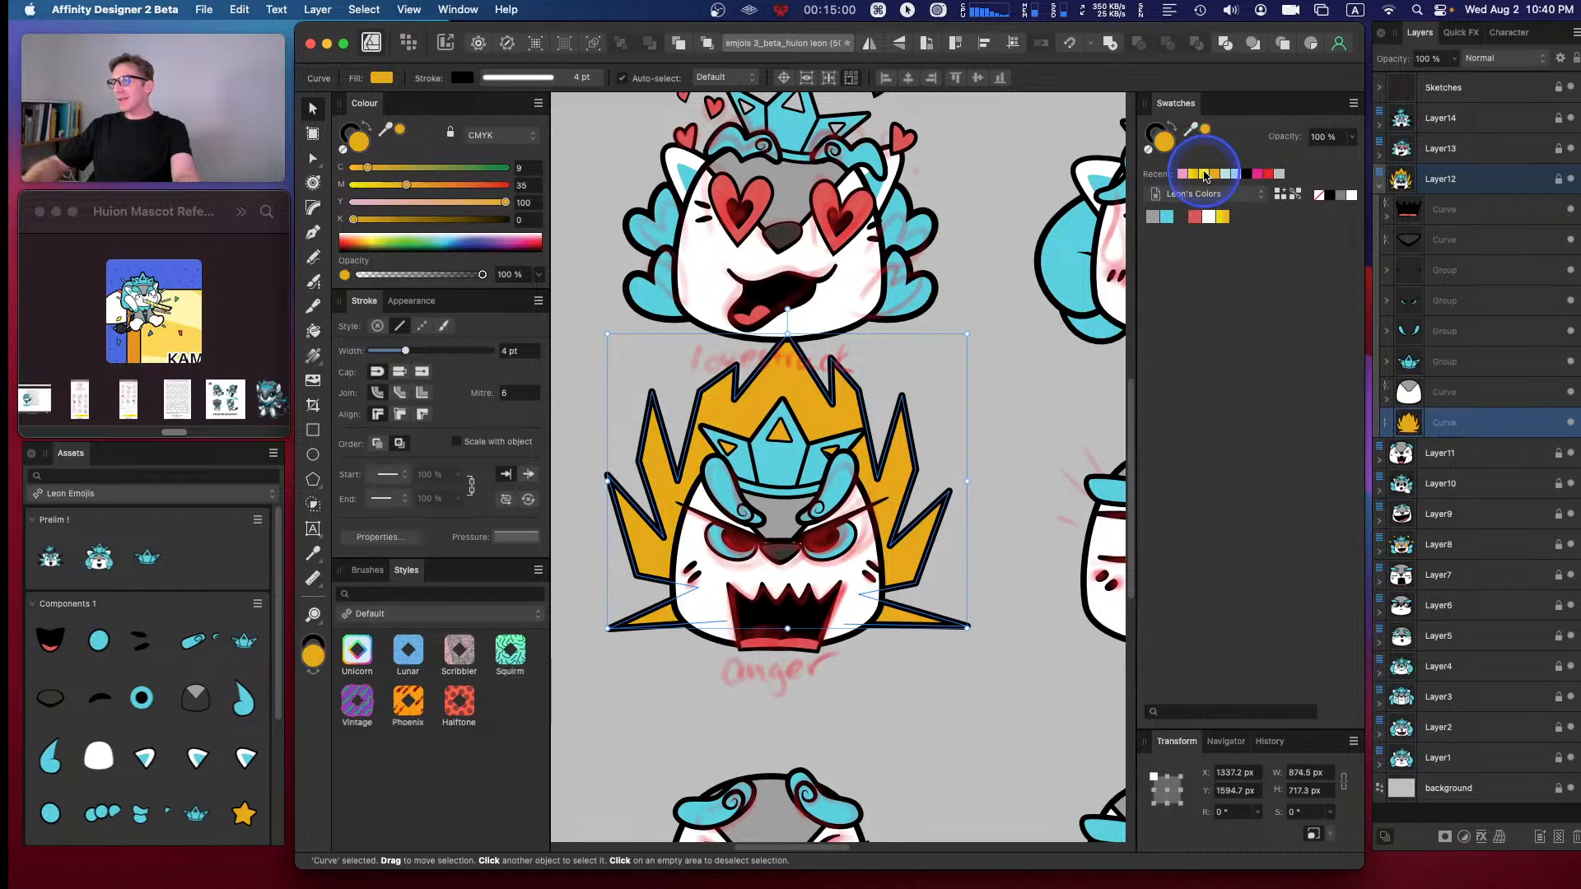
click(1195, 175)
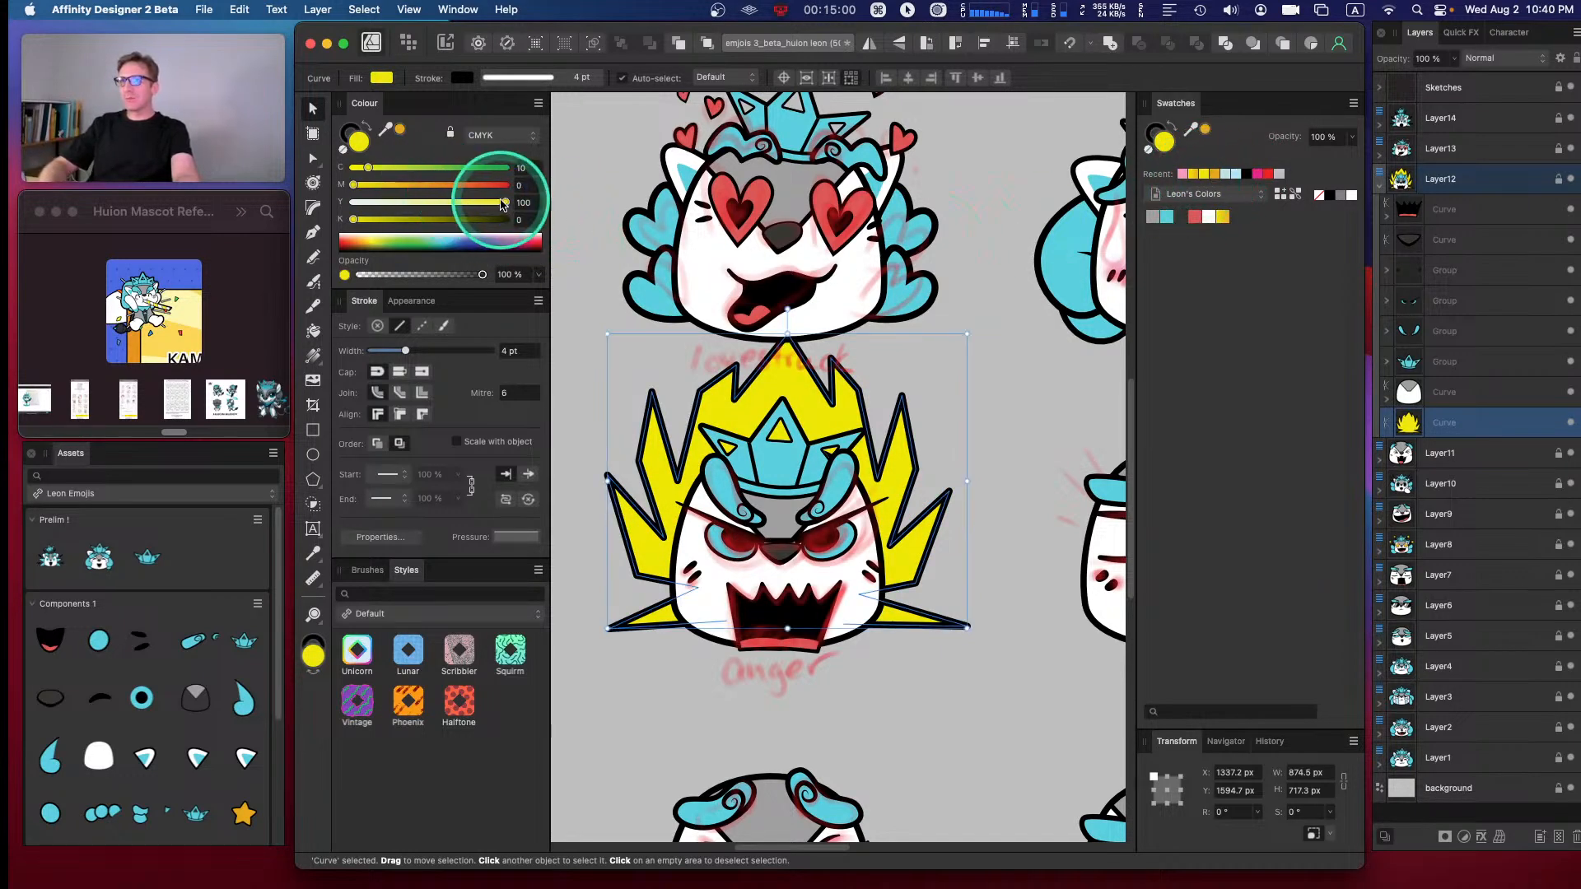
drag(368, 168, 353, 167)
drag(505, 202, 504, 202)
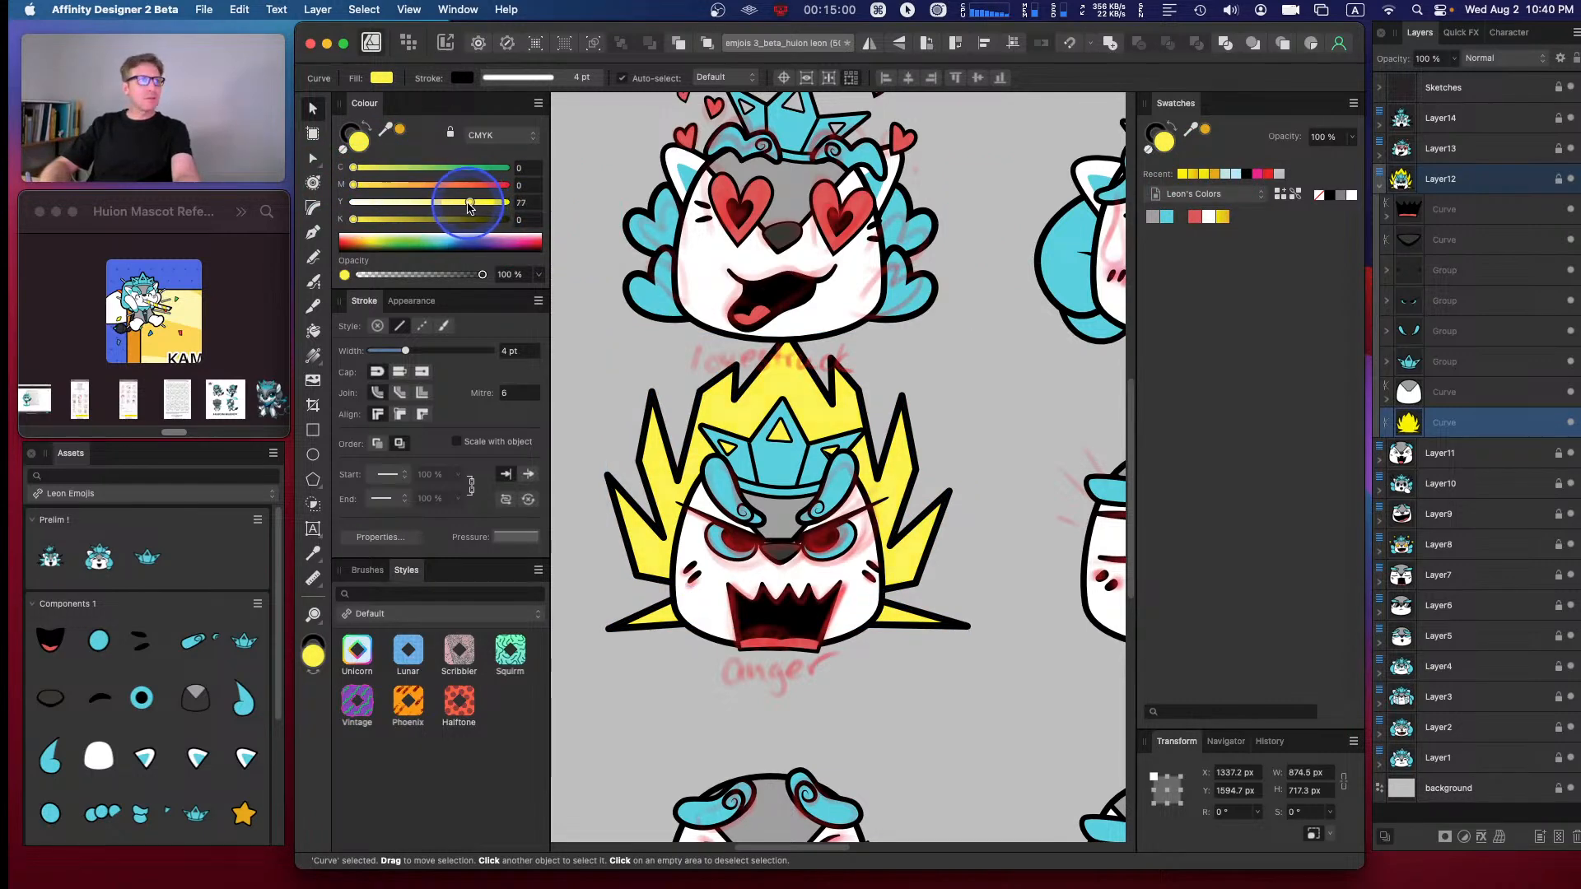
drag(475, 207, 519, 208)
drag(354, 185, 387, 187)
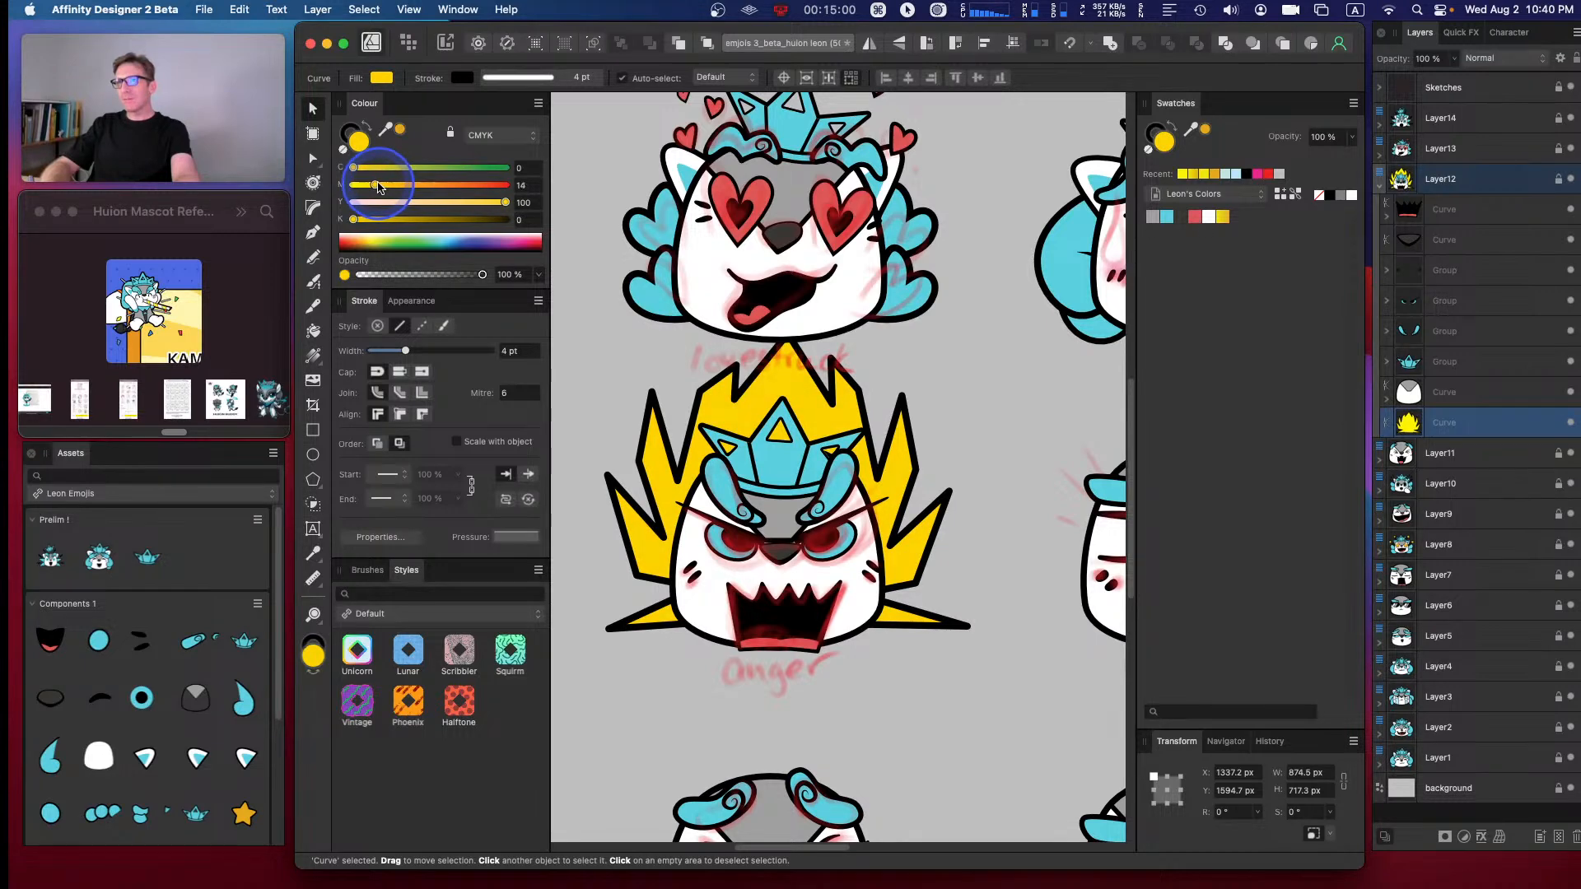
drag(379, 183, 380, 182)
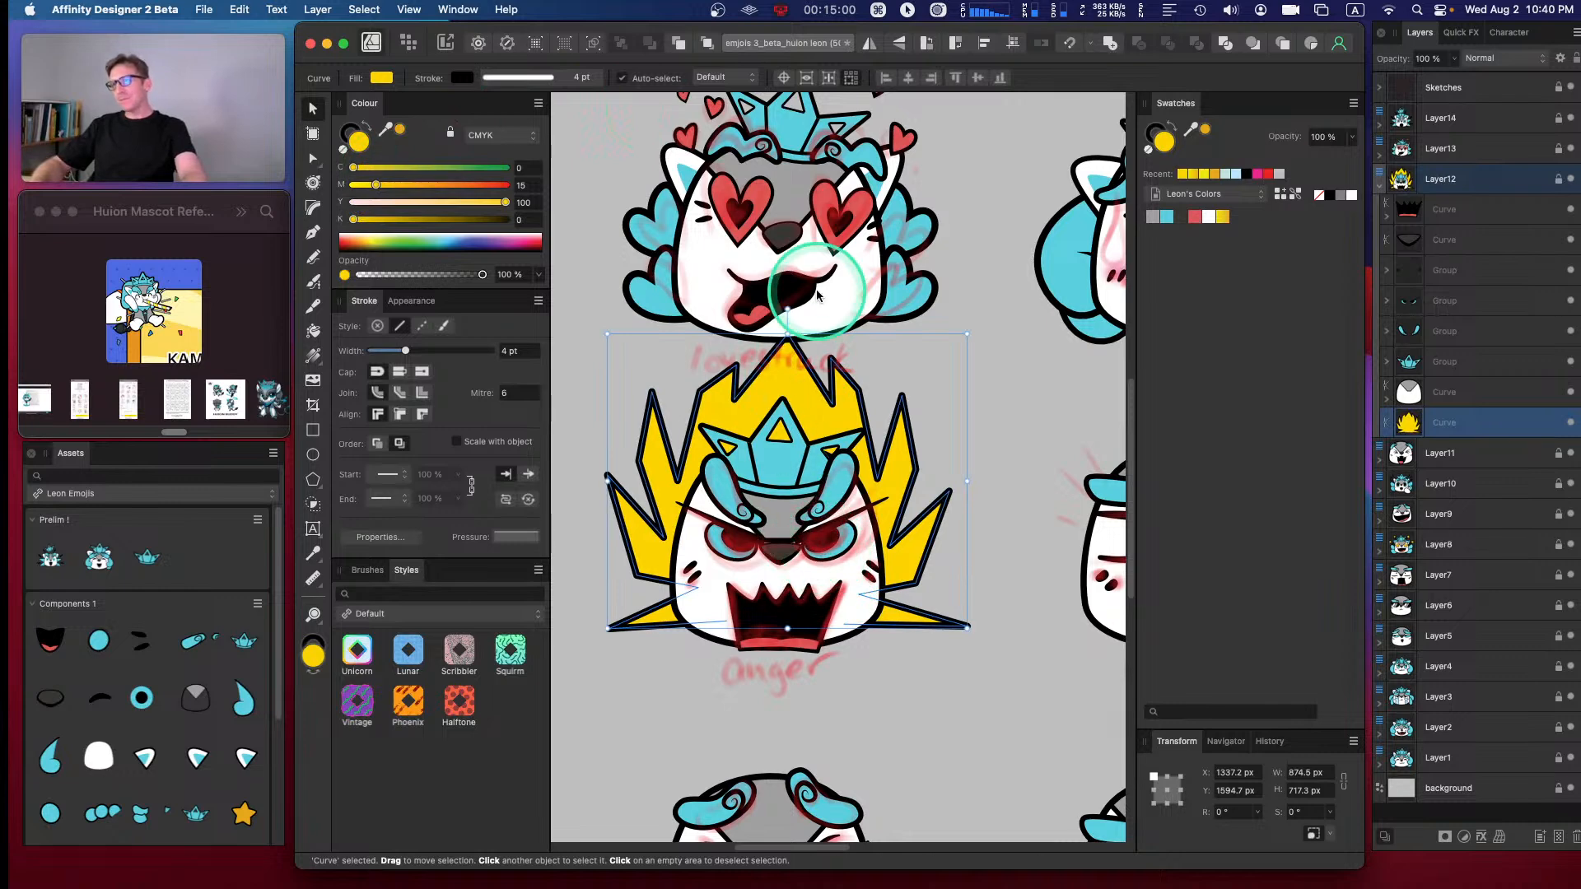
- Move the burst's lower-left notch up and outward and shift the point behind the left cheek, undoing the extra curve change
key(a)
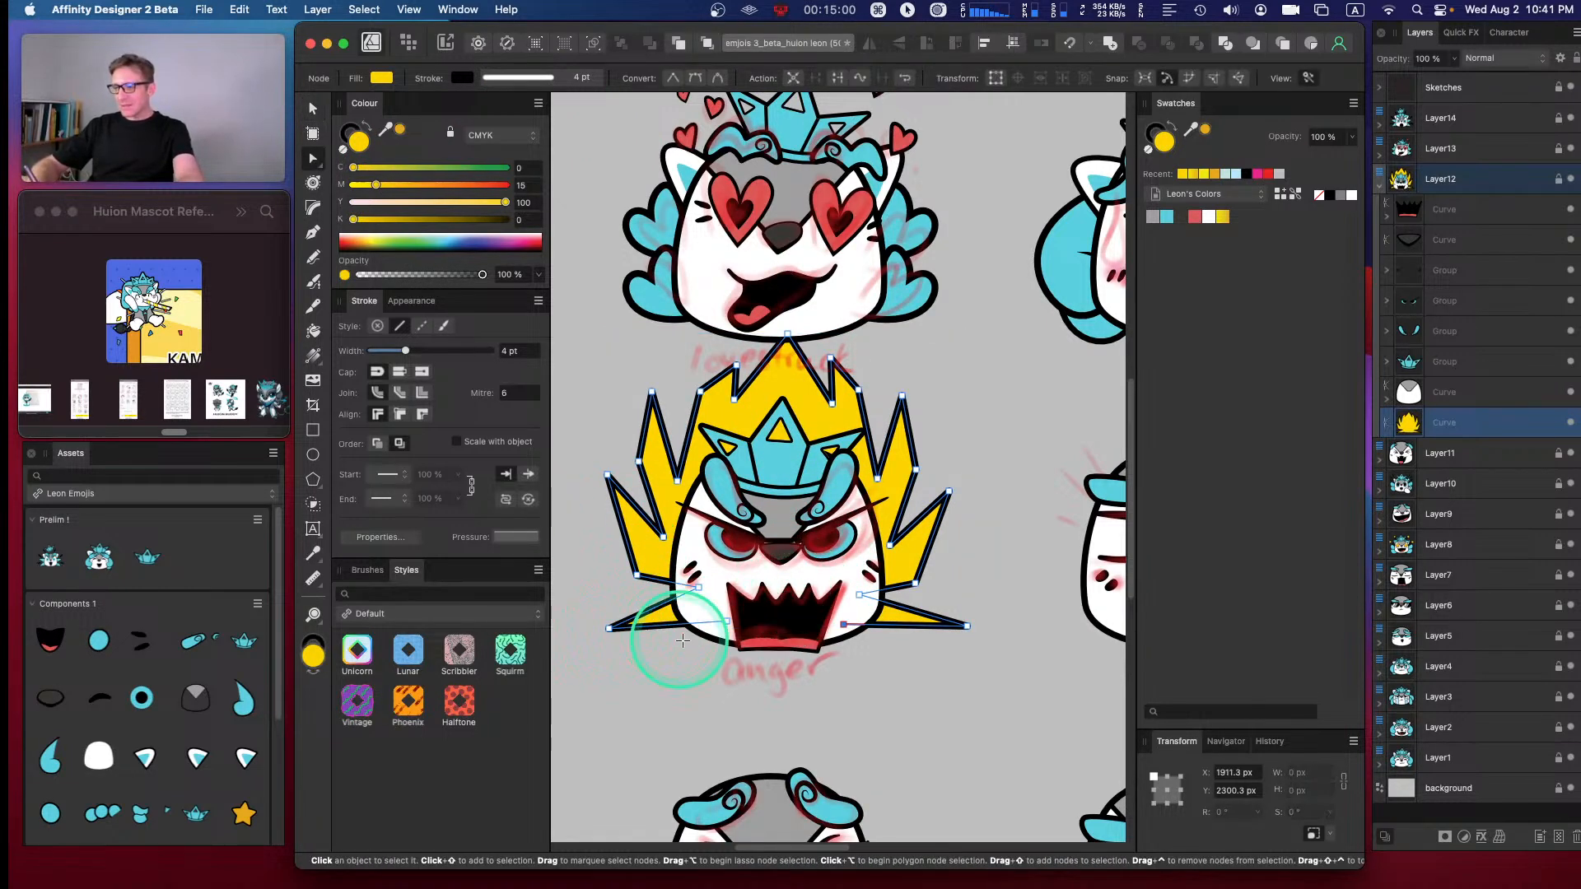
key(a)
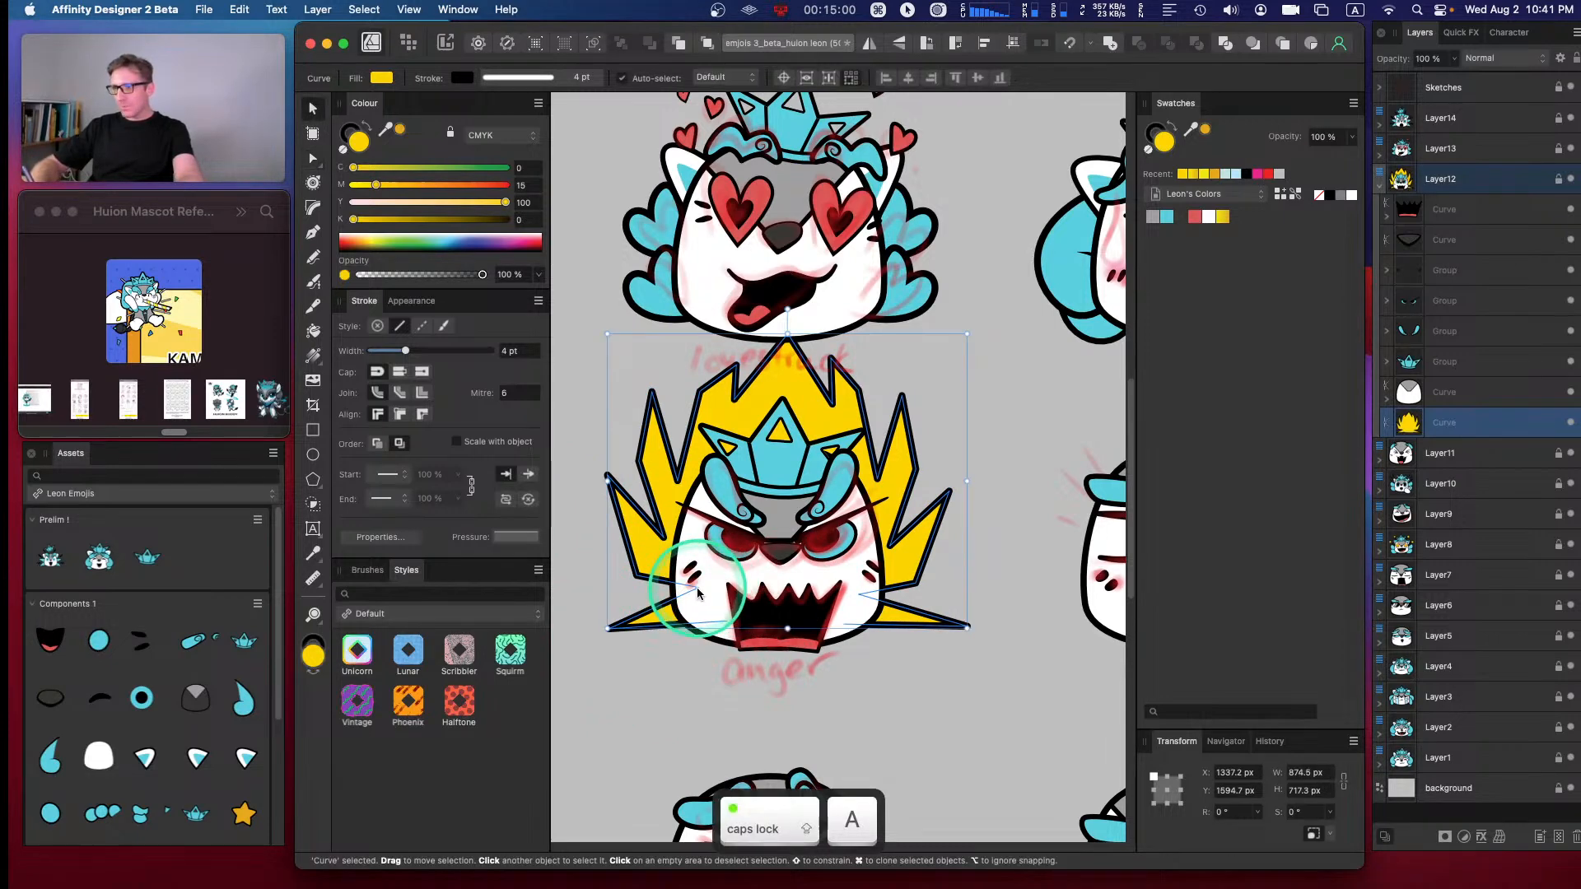
drag(697, 586, 625, 562)
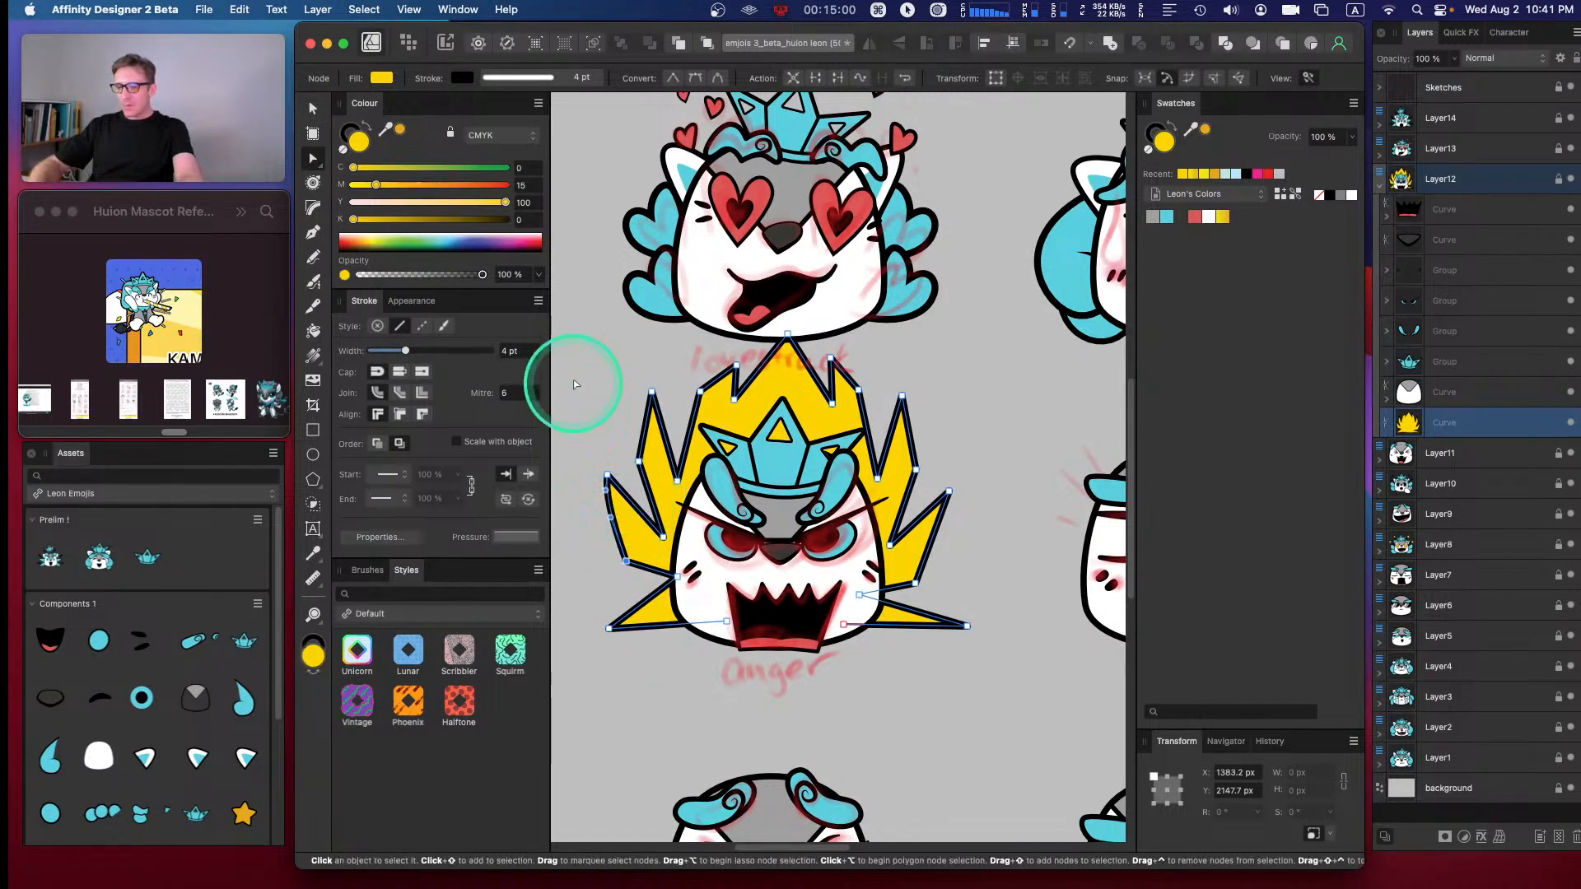
key(super+z)
- Try converting all the outer spike tips of the yellow burst to smart nodes, and undo it
drag(575, 442, 610, 487)
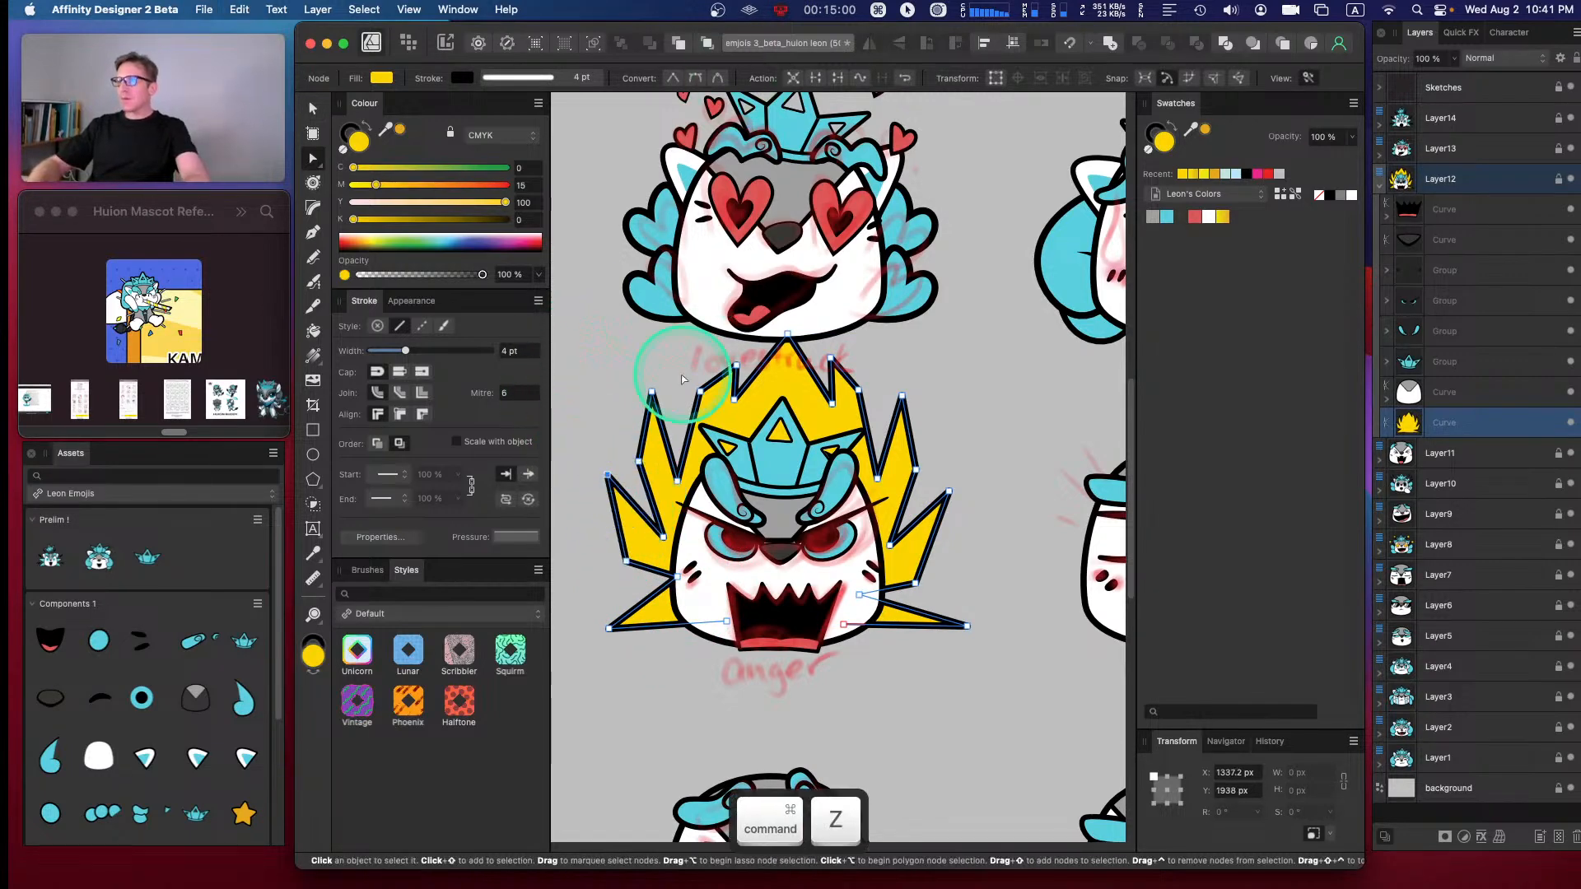
shift+click(651, 393)
shift+click(736, 364)
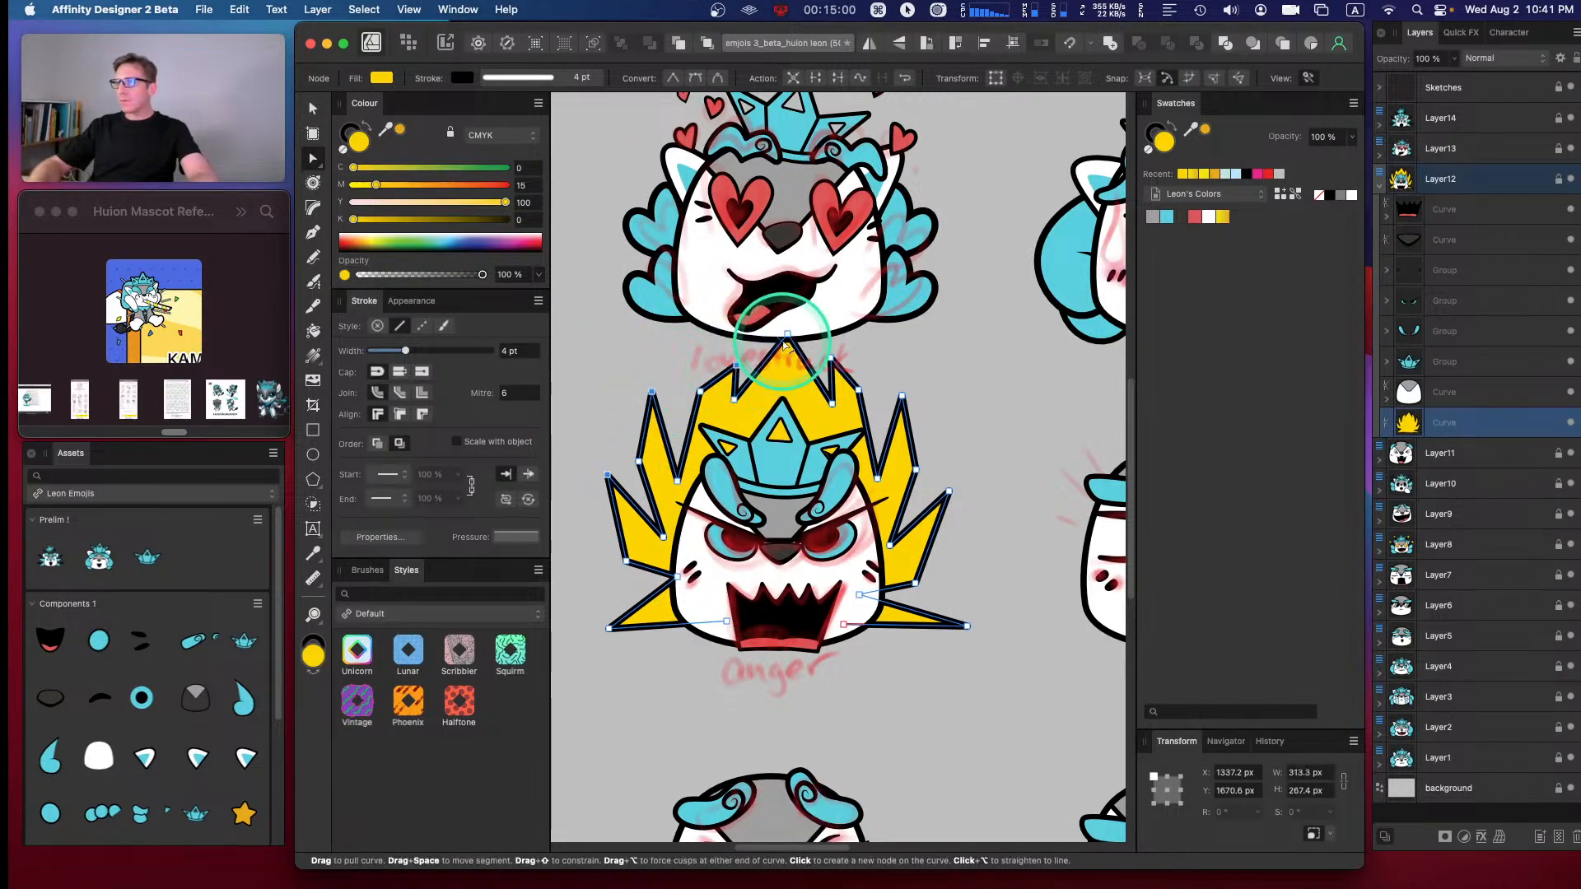
shift+click(788, 335)
shift+click(830, 360)
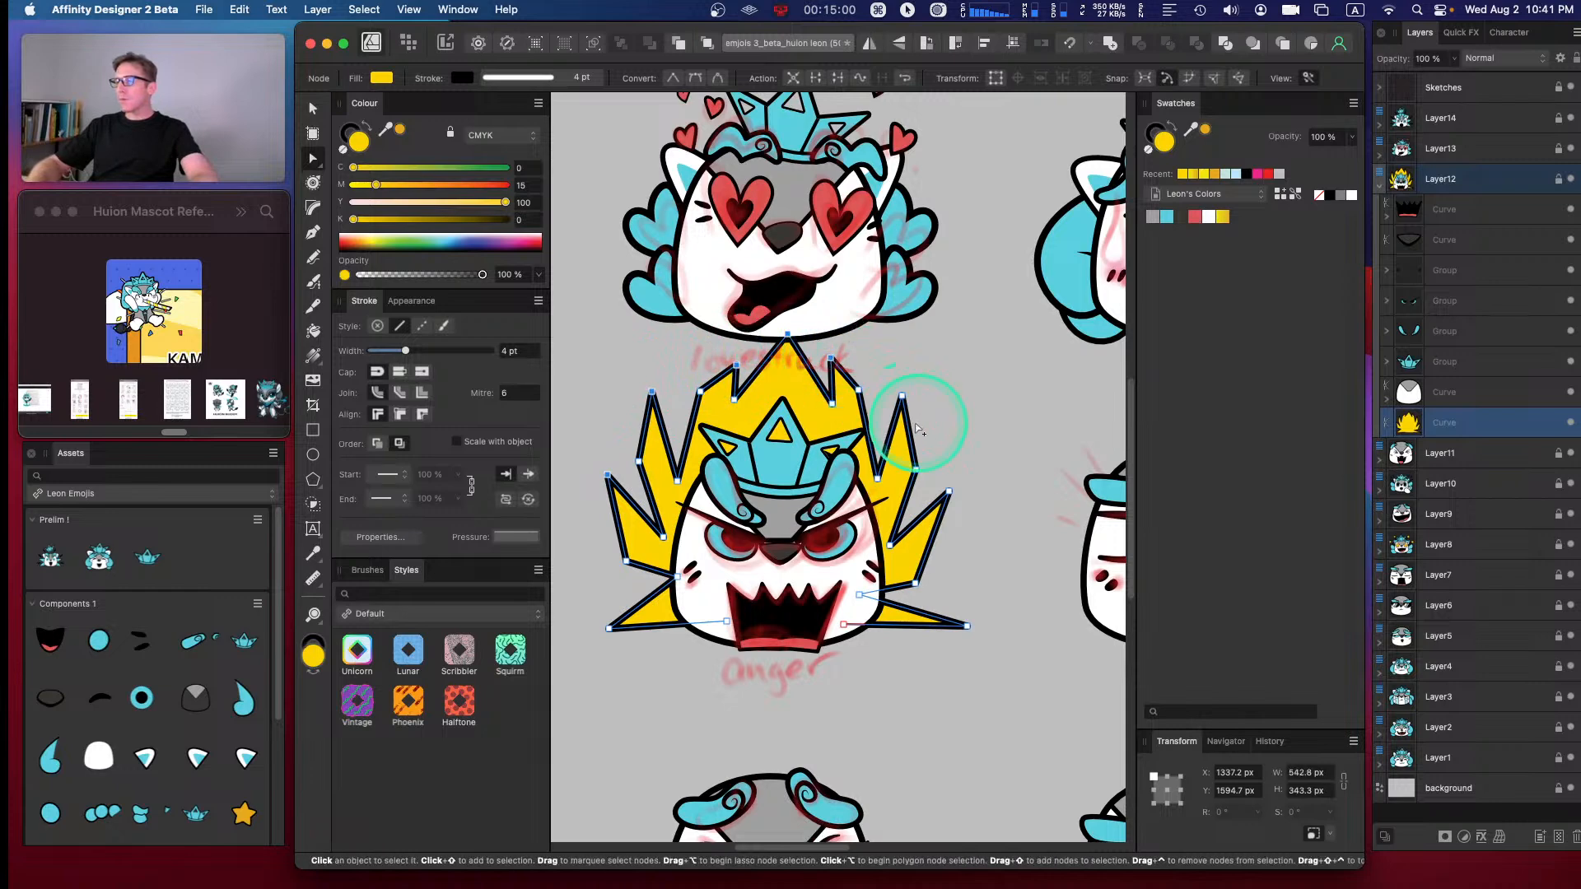
shift+click(903, 396)
shift+click(950, 492)
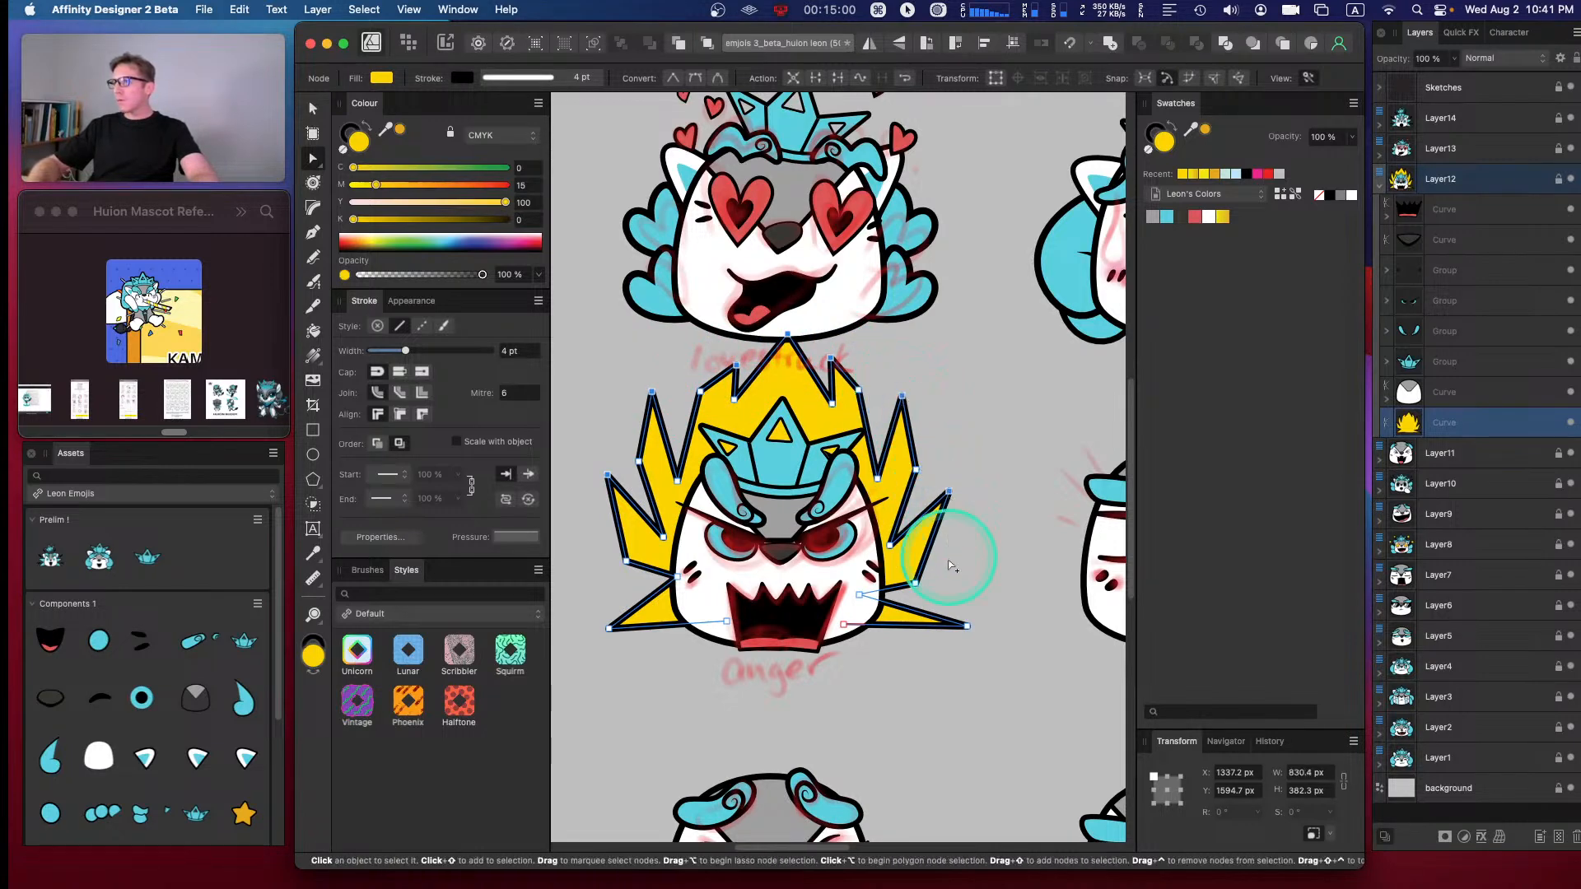
shift+click(967, 626)
shift+click(608, 626)
shift+click(609, 628)
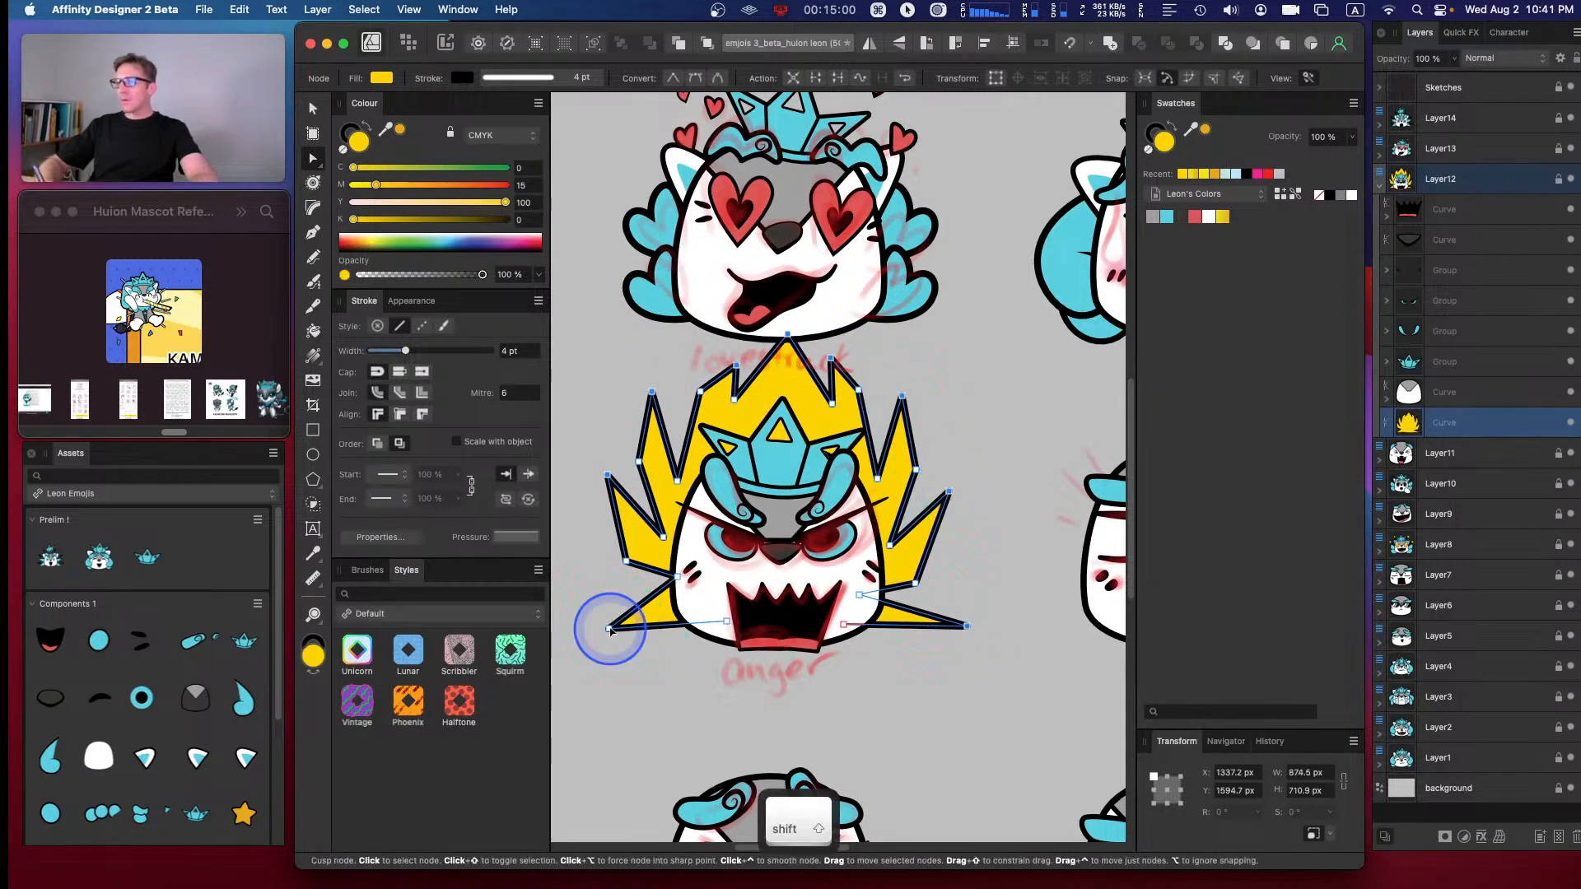
click(717, 80)
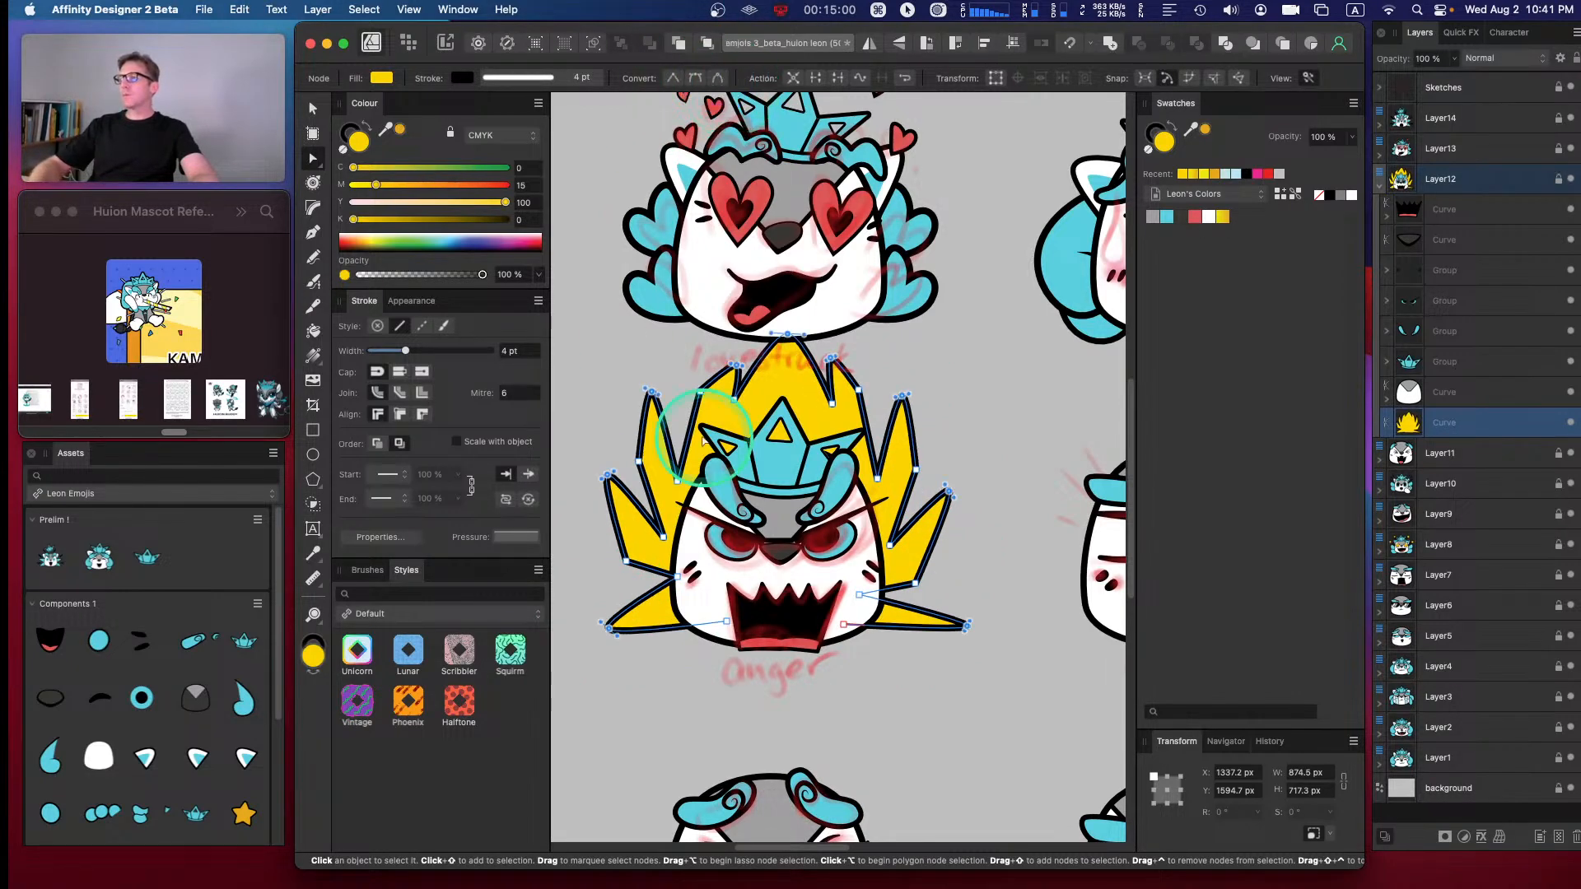
click(990, 478)
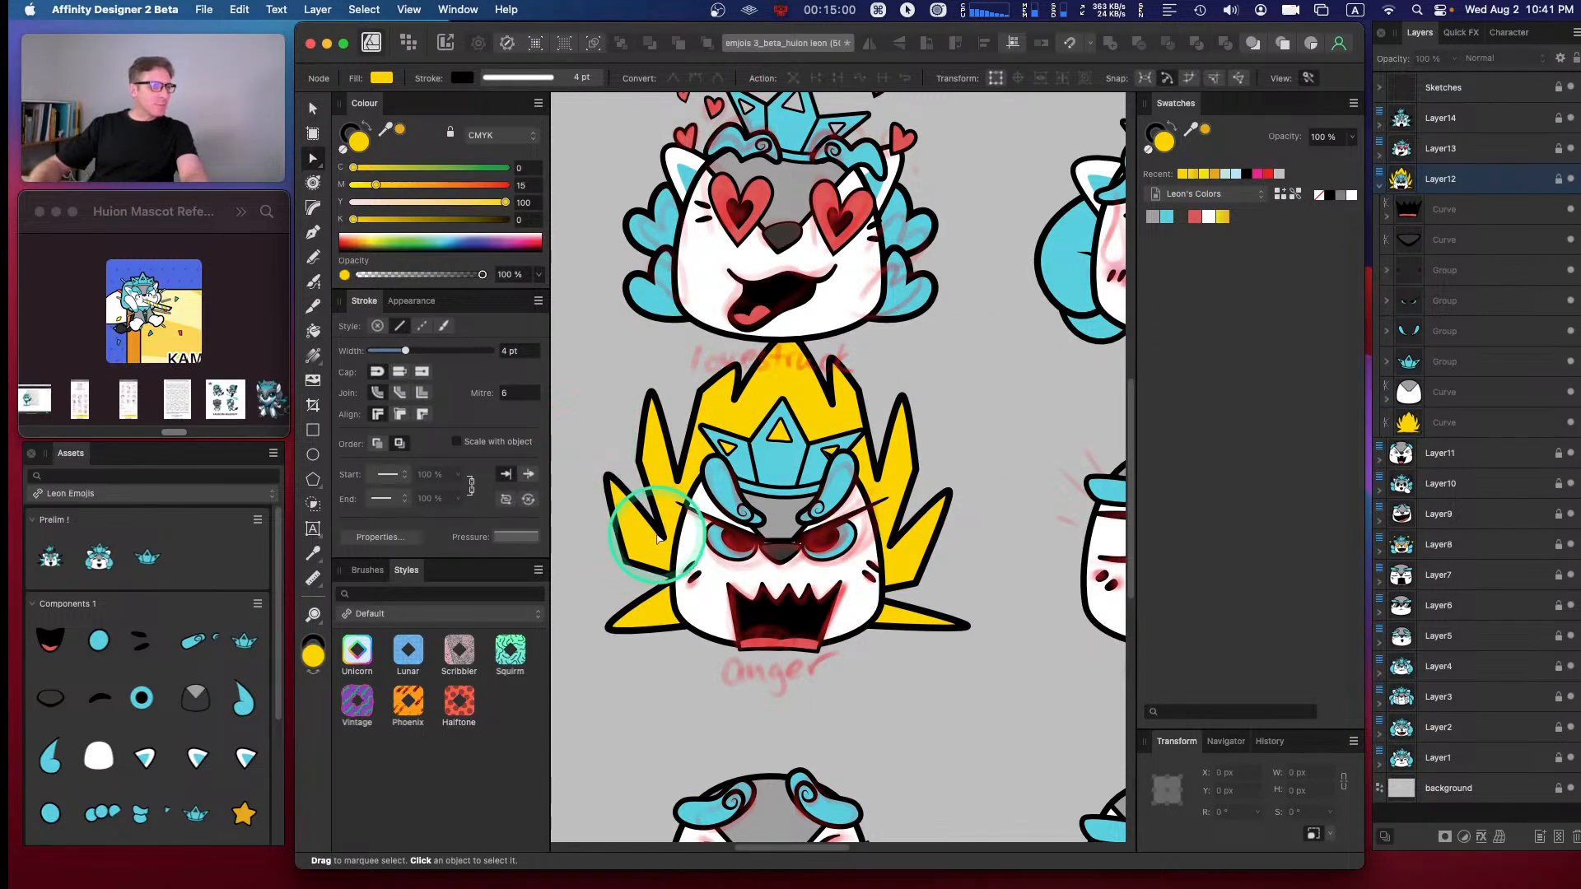
key(super+z)
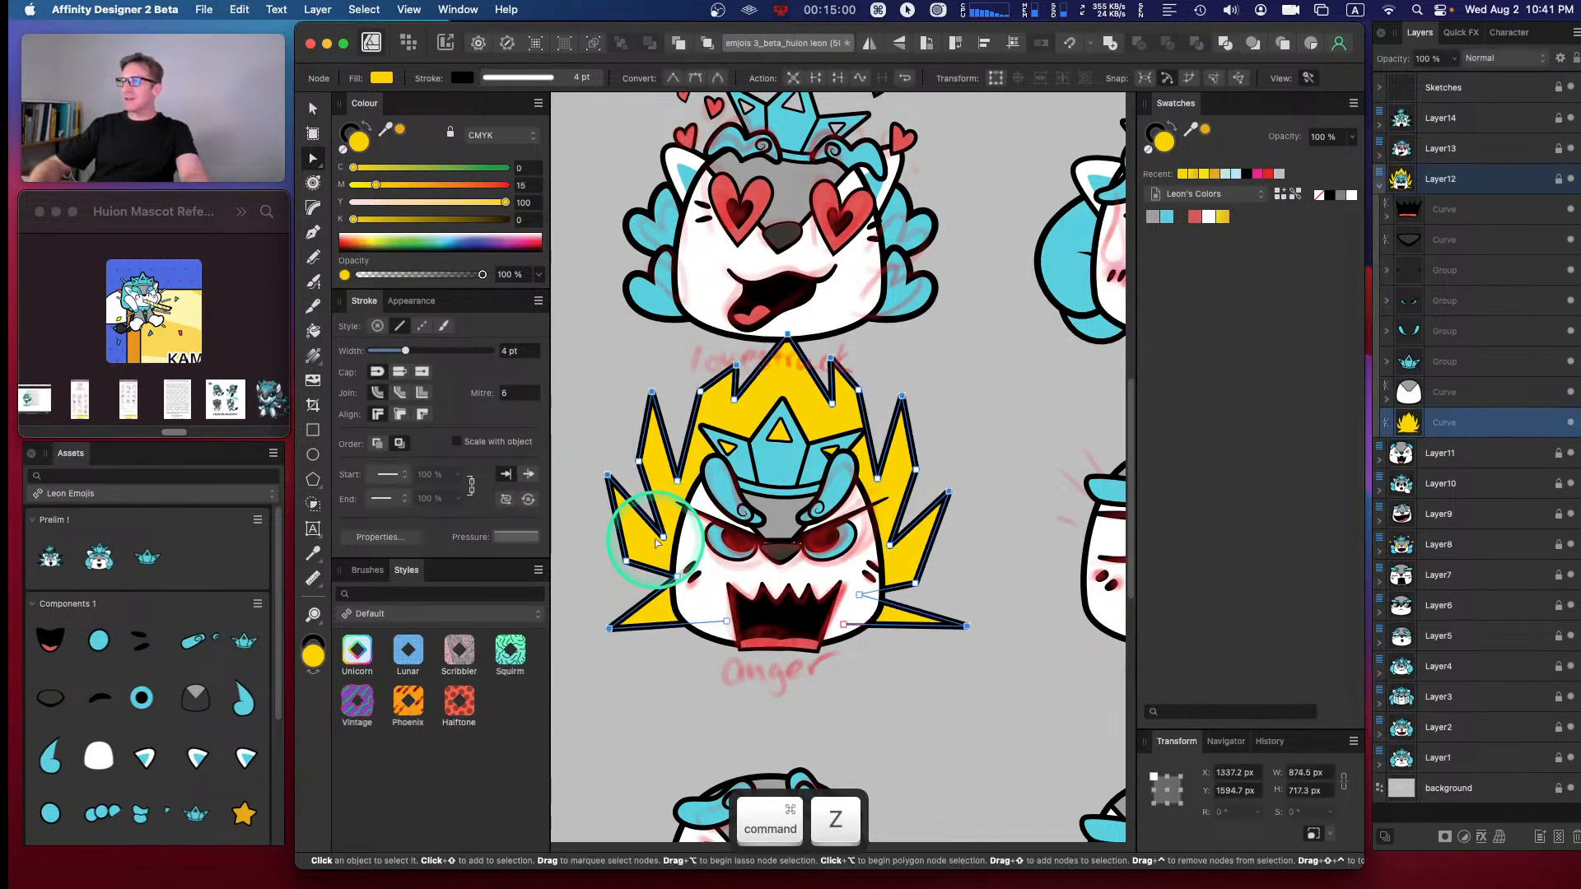
- Curve the burst's left side by converting its two outer notches and the corner beside the crown to smart nodes, adjusting their positions
click(640, 450)
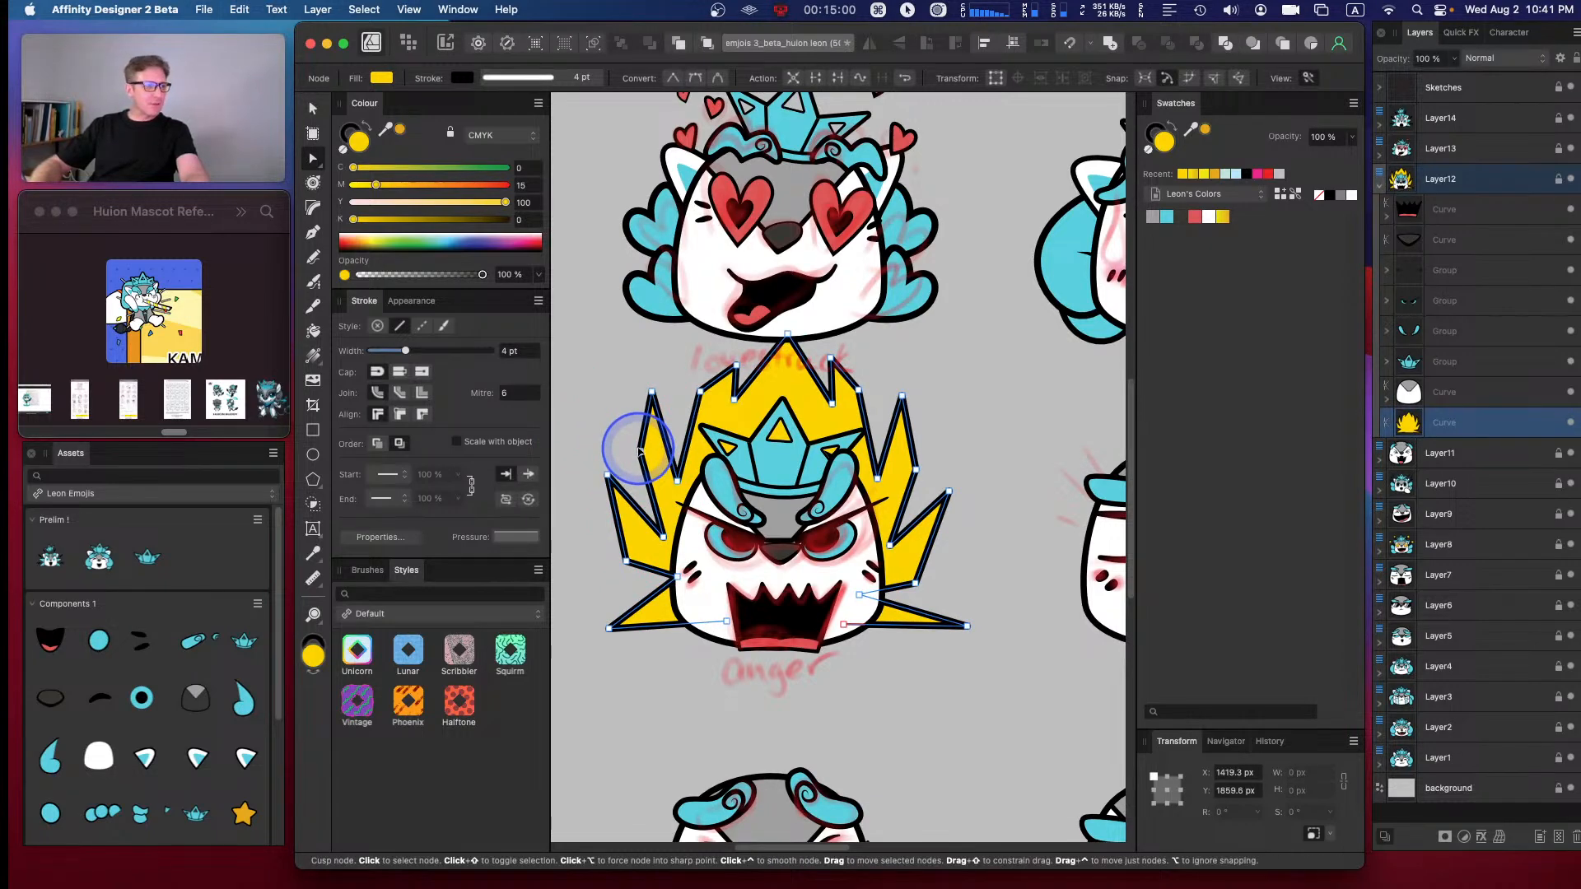
click(715, 78)
click(643, 462)
drag(644, 468, 622, 550)
click(625, 555)
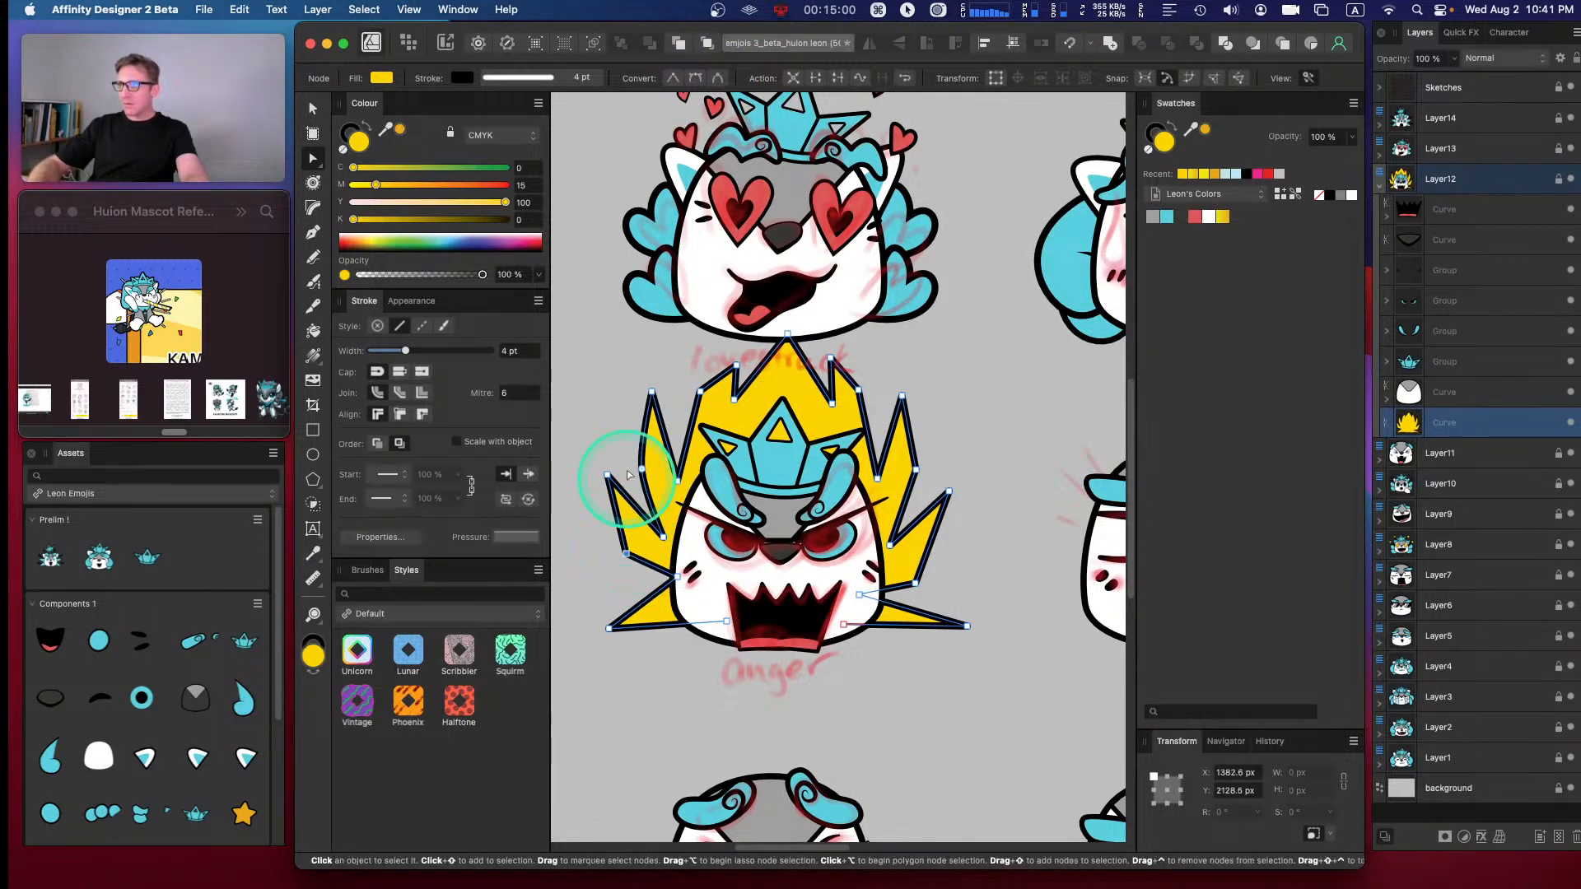
click(717, 78)
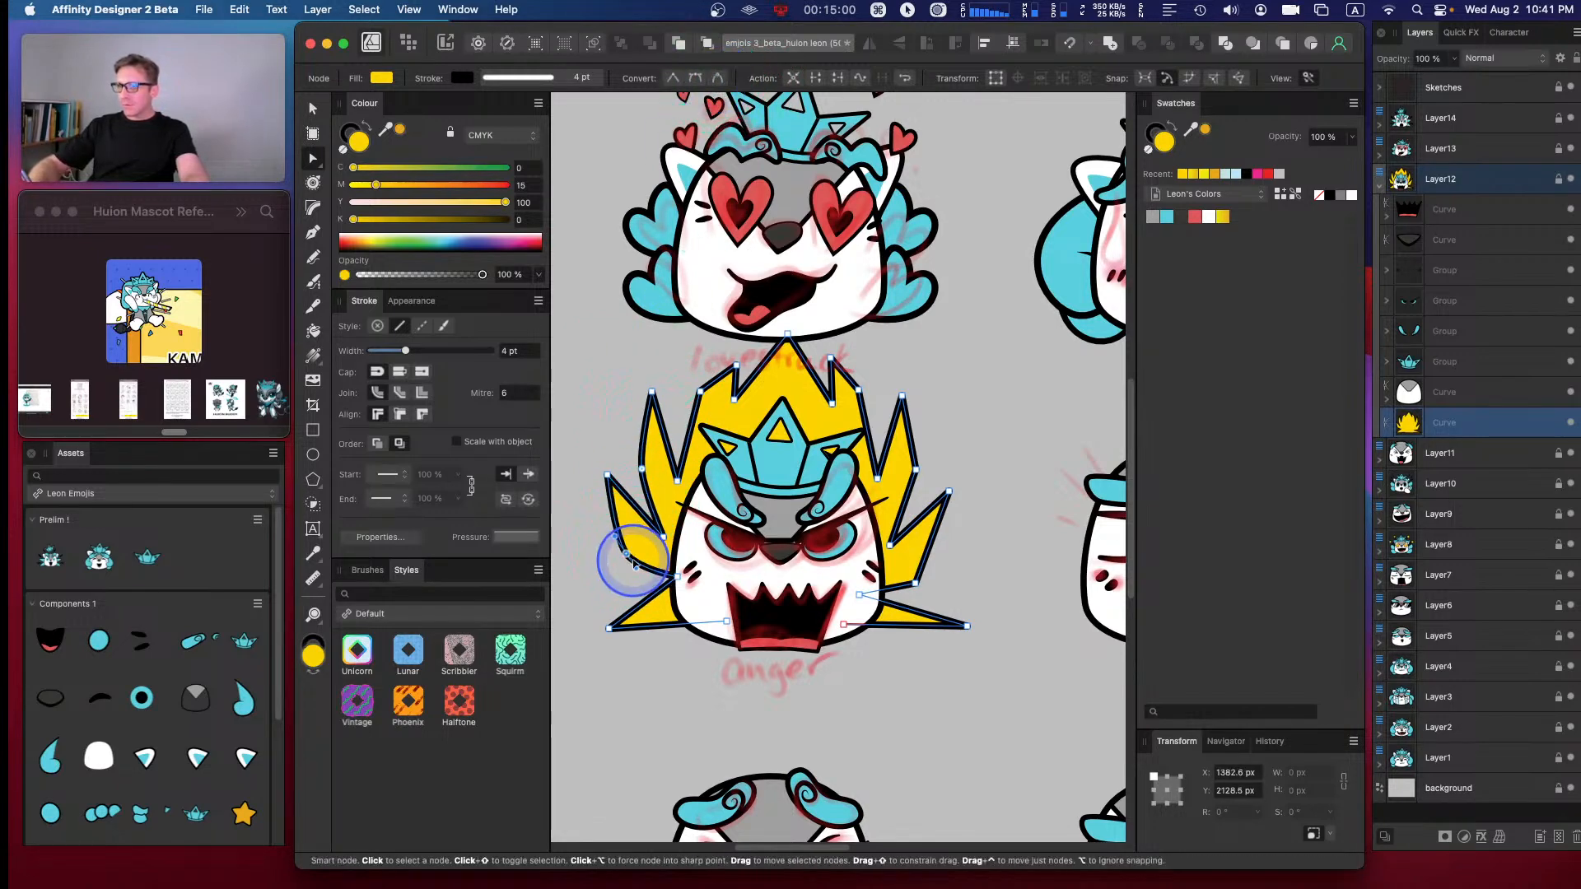
click(697, 401)
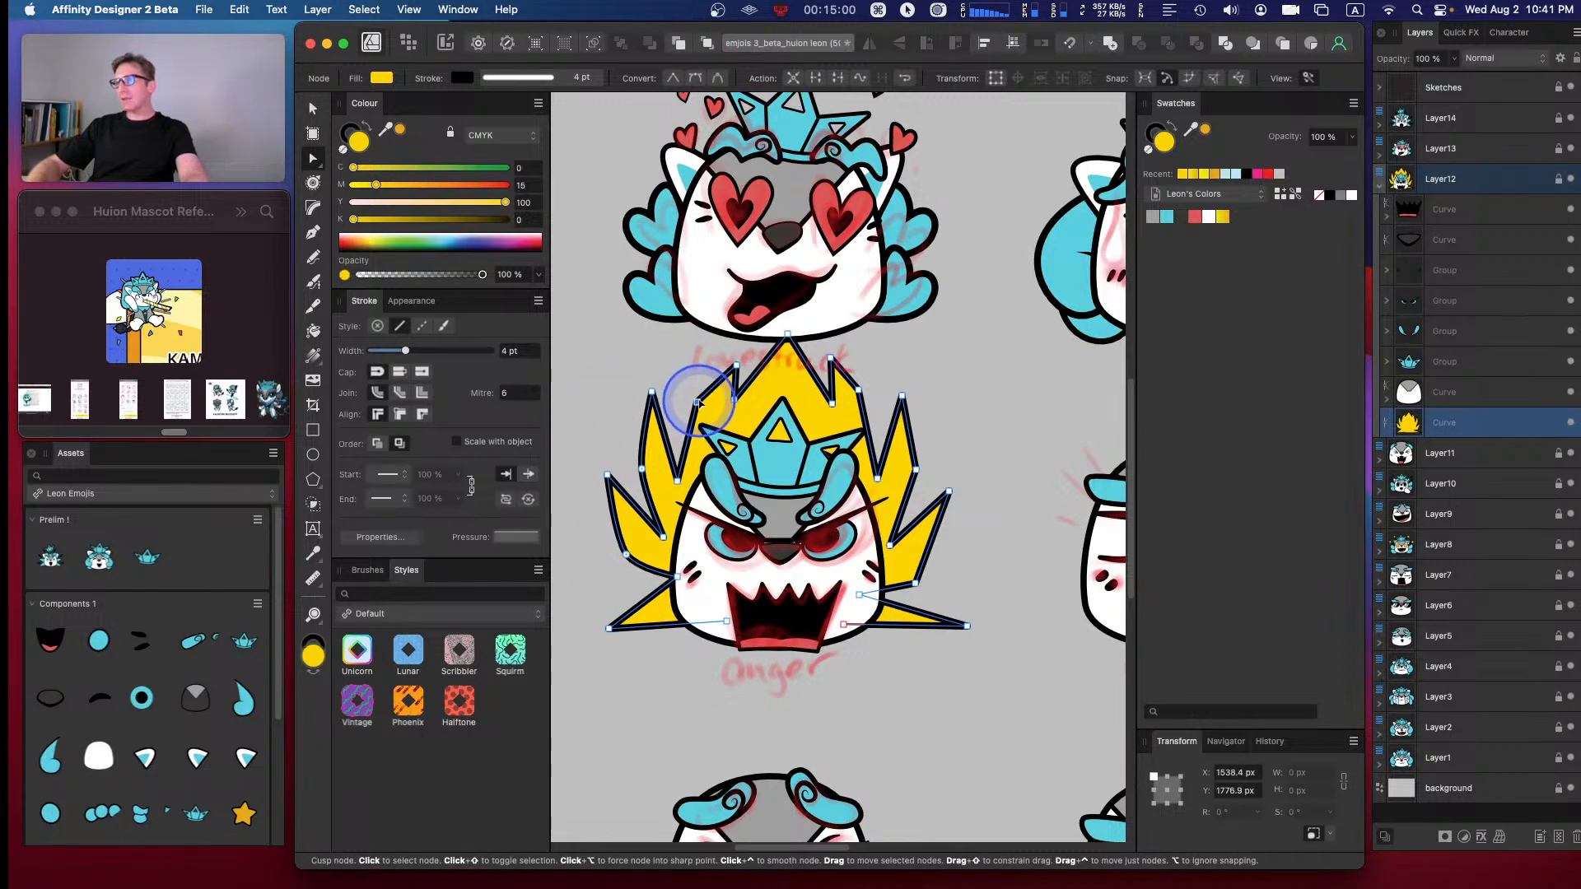
click(718, 78)
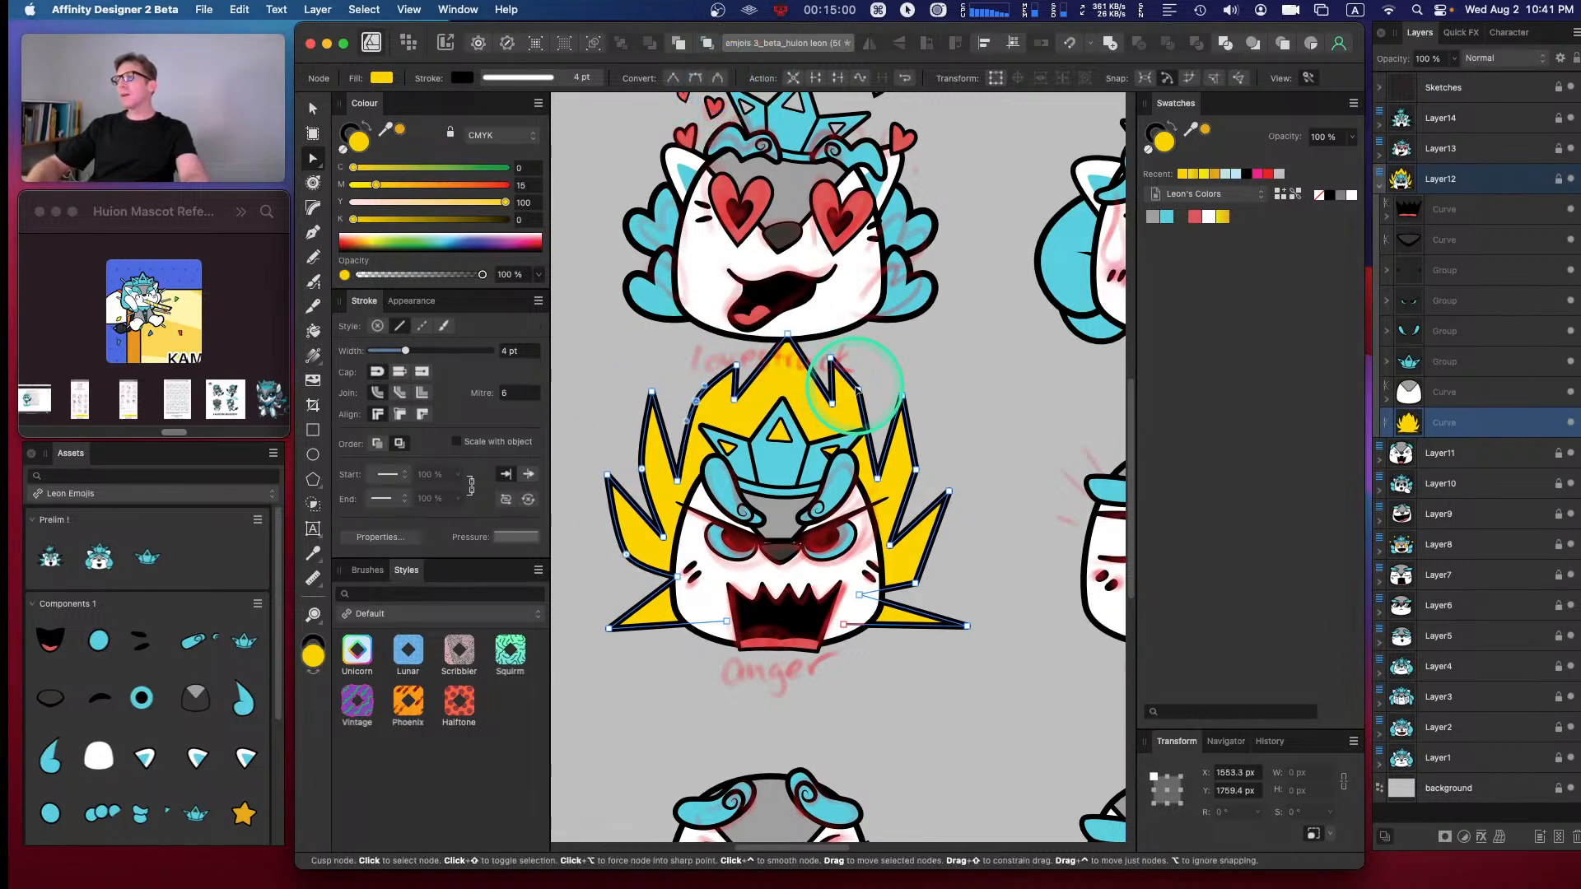
- Curve the burst's corner at the crown's right and adjust the upper notch on the burst's right side
click(864, 399)
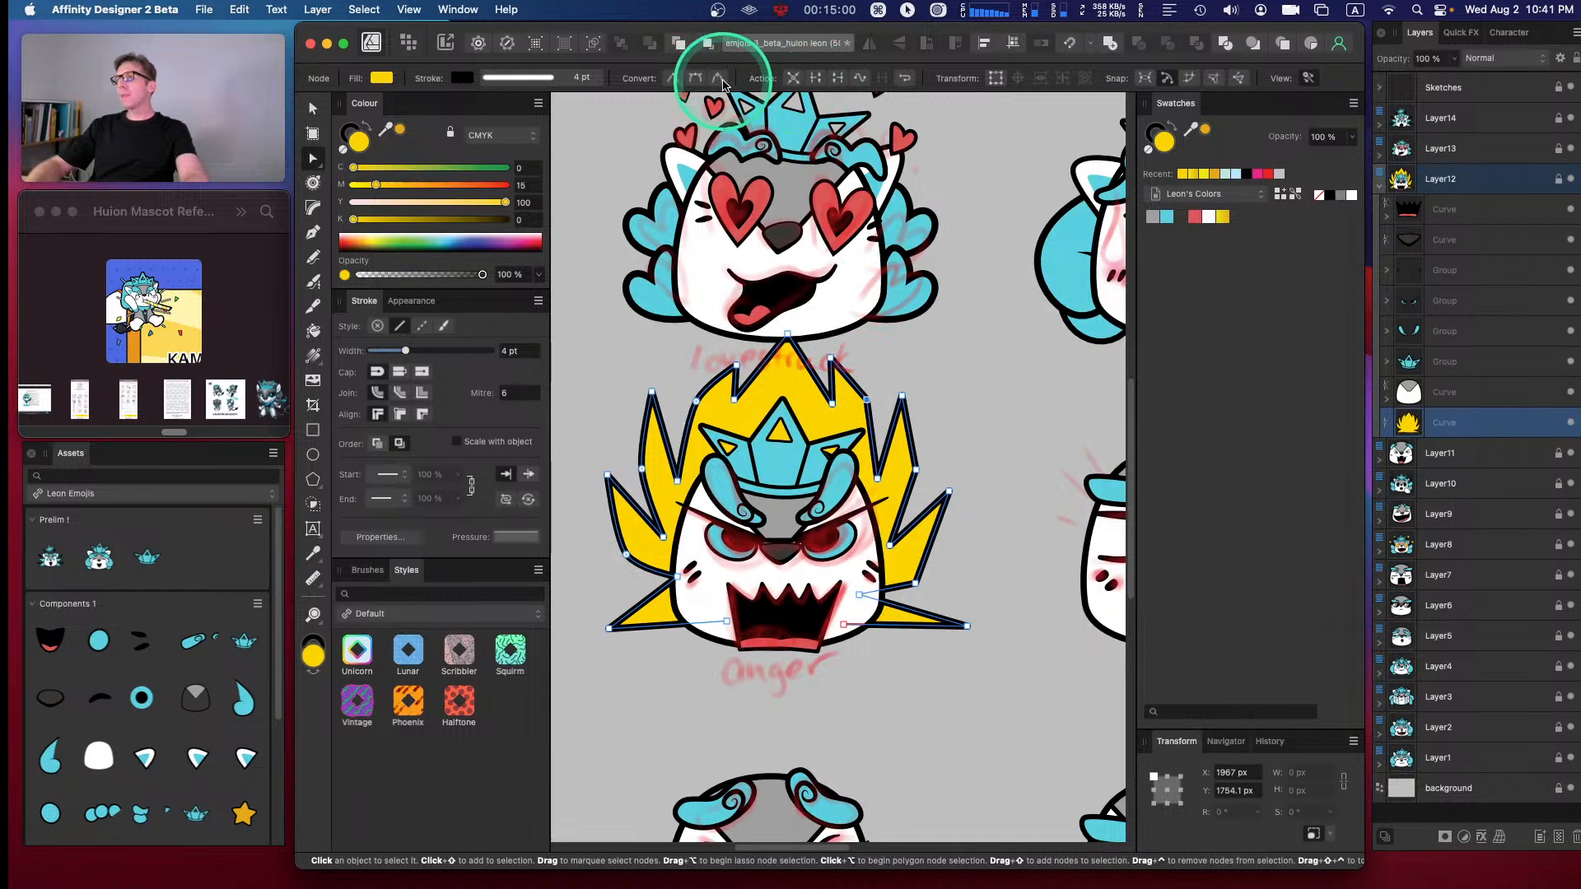
drag(867, 400, 869, 405)
click(902, 396)
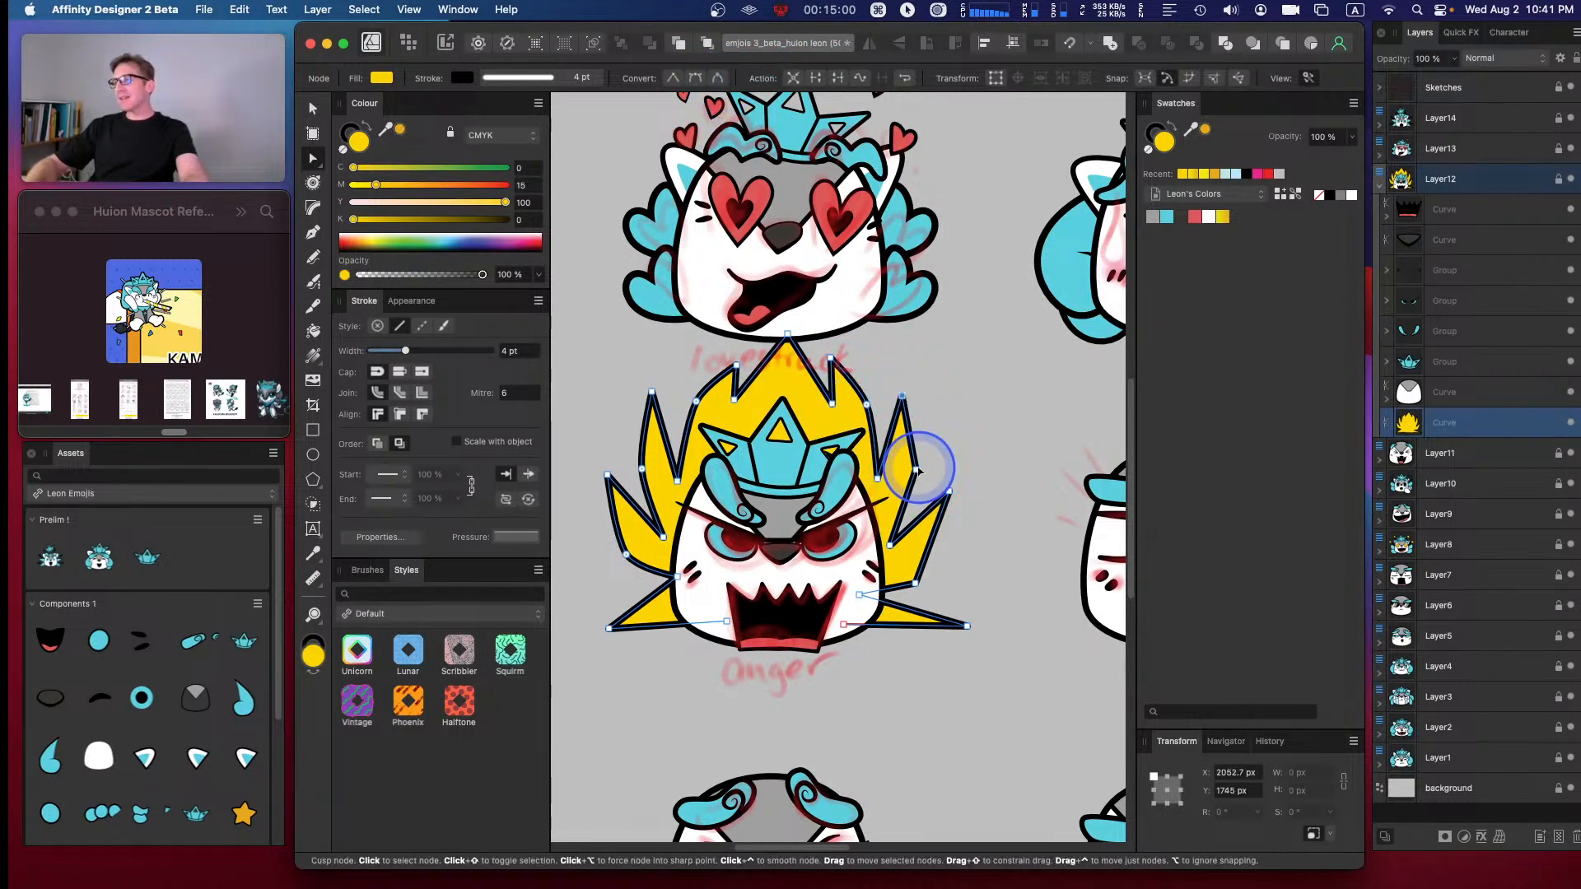
drag(923, 468, 917, 471)
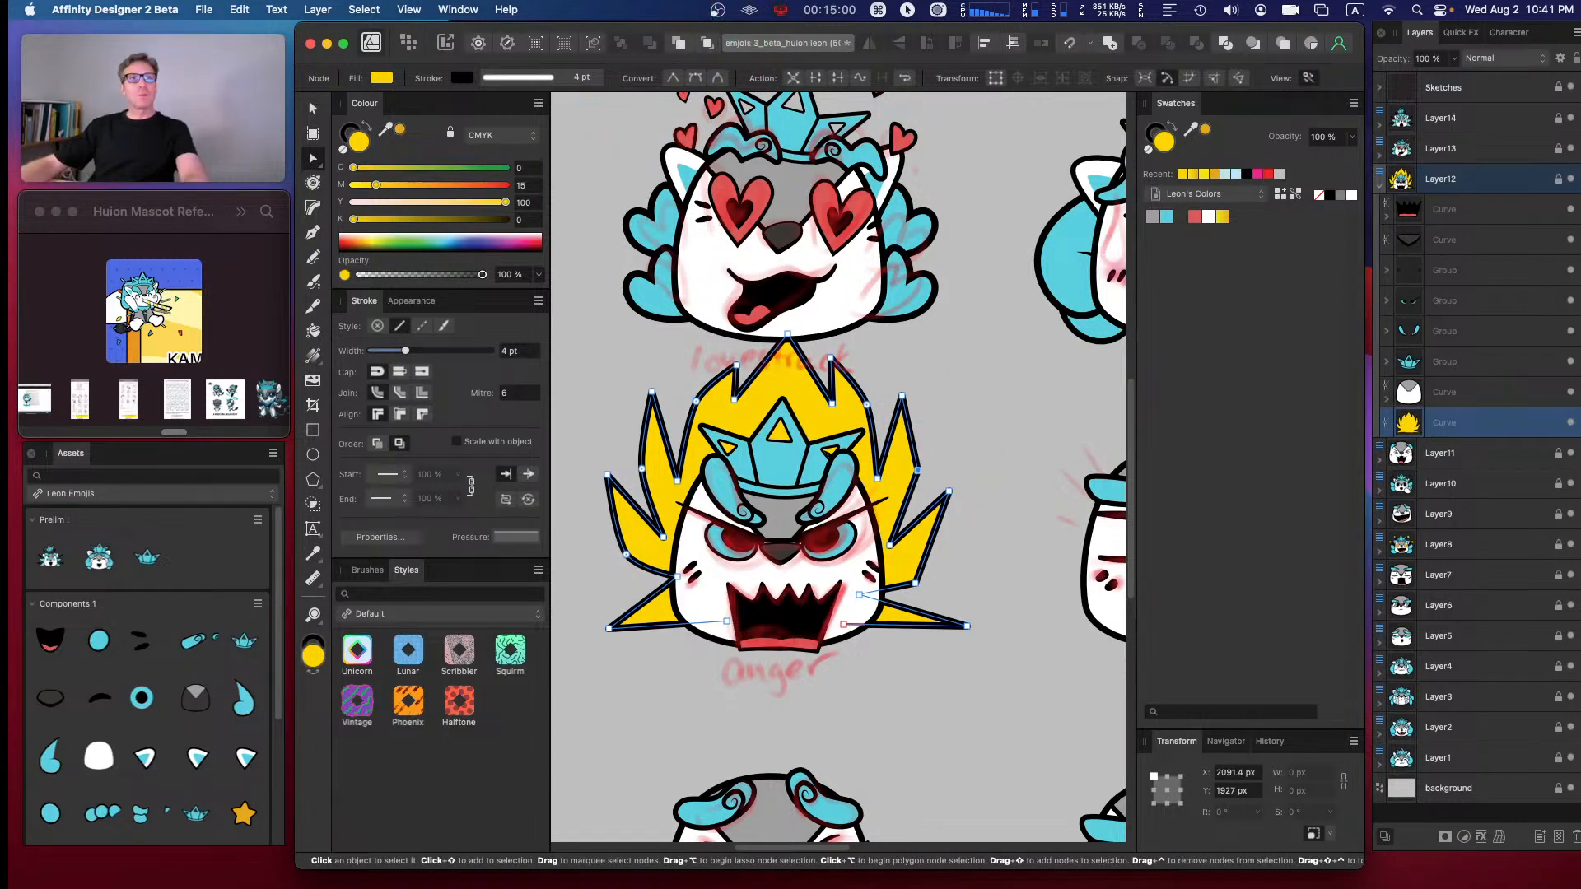
click(11, 226)
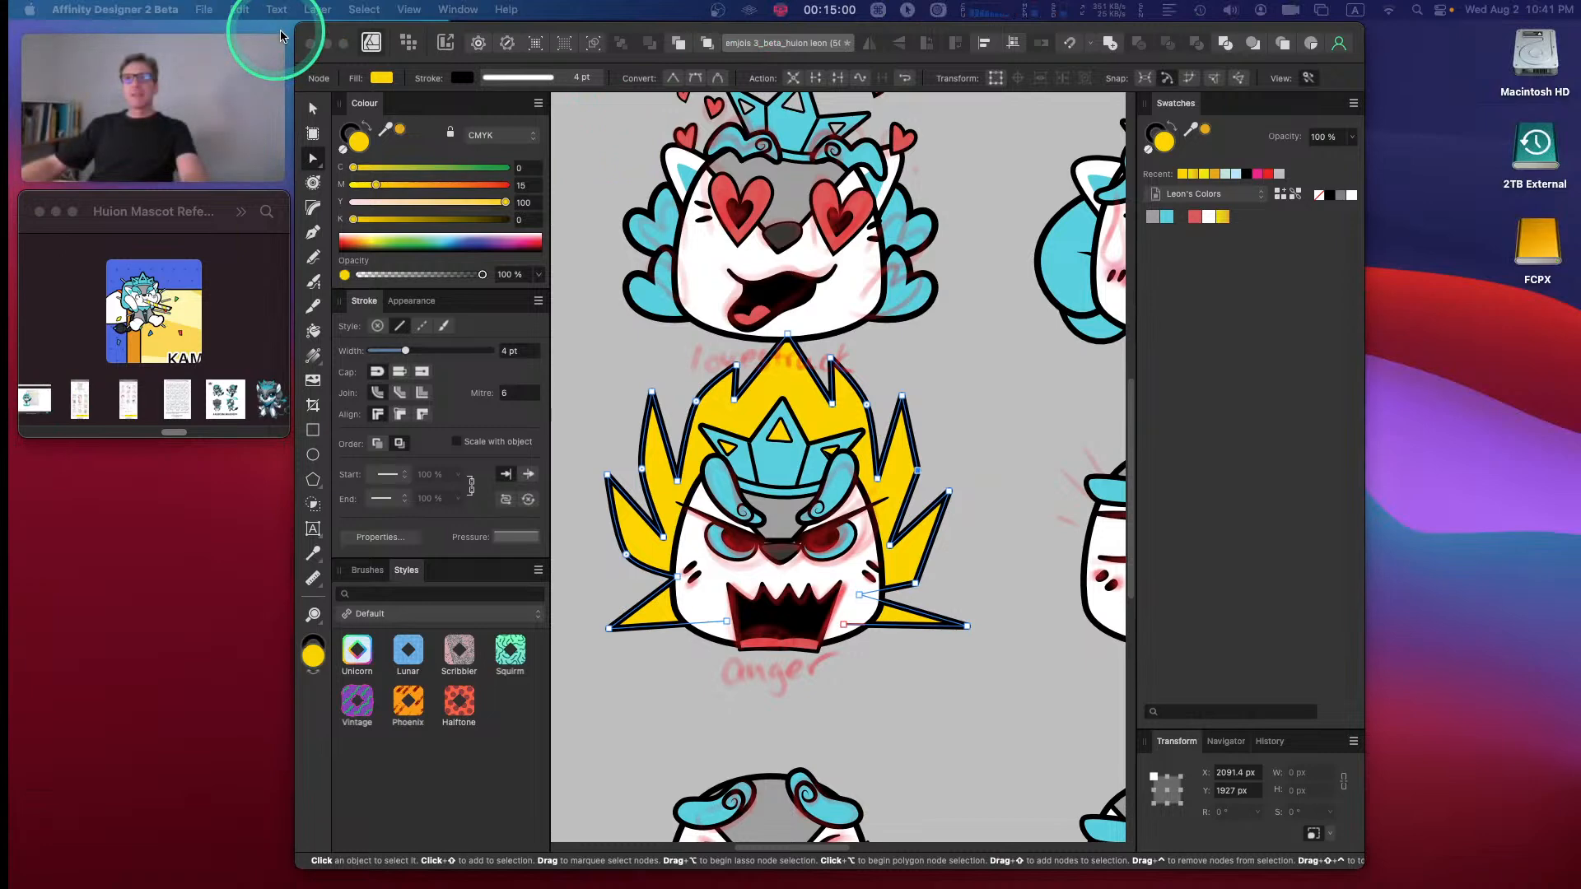
click(476, 39)
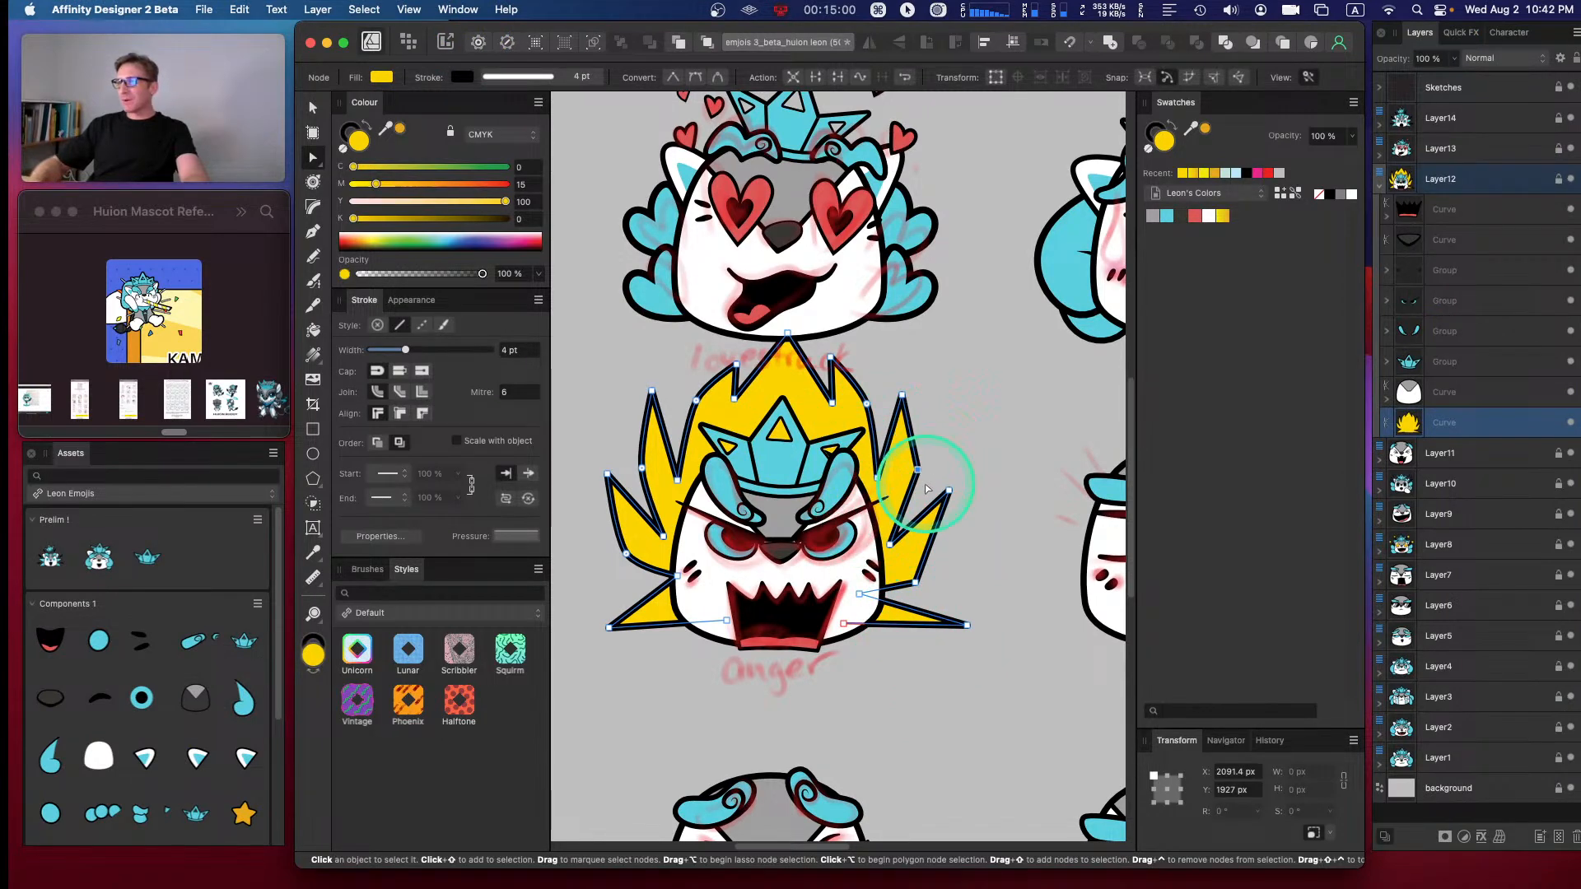
- Round the two outer notches on the burst's right side and shorten the low spike behind the right cheek
drag(918, 470, 915, 480)
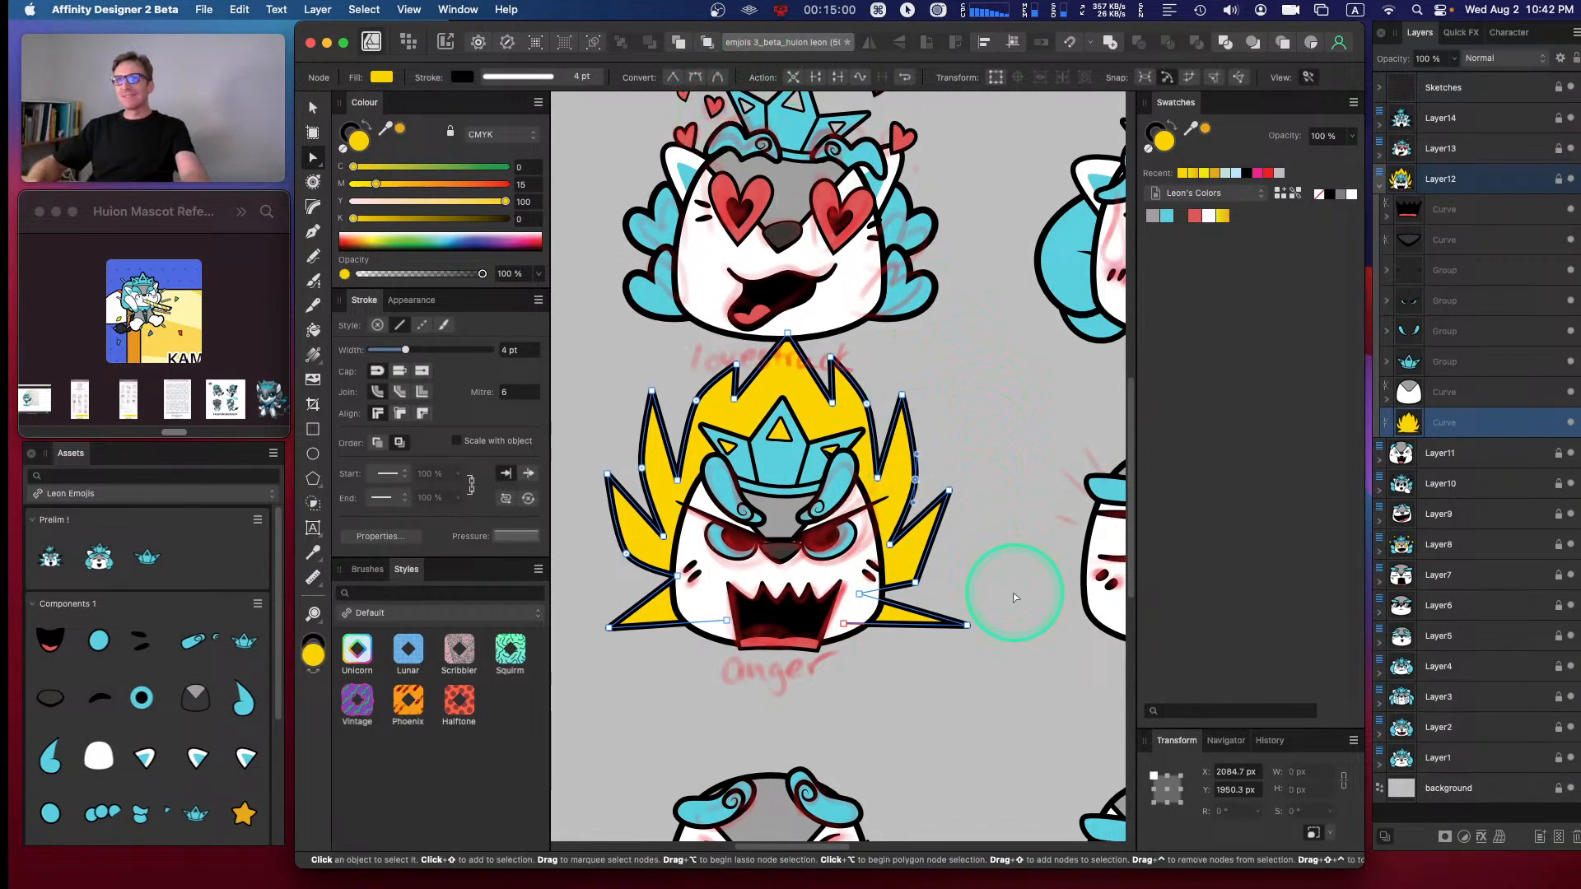
drag(920, 579, 930, 561)
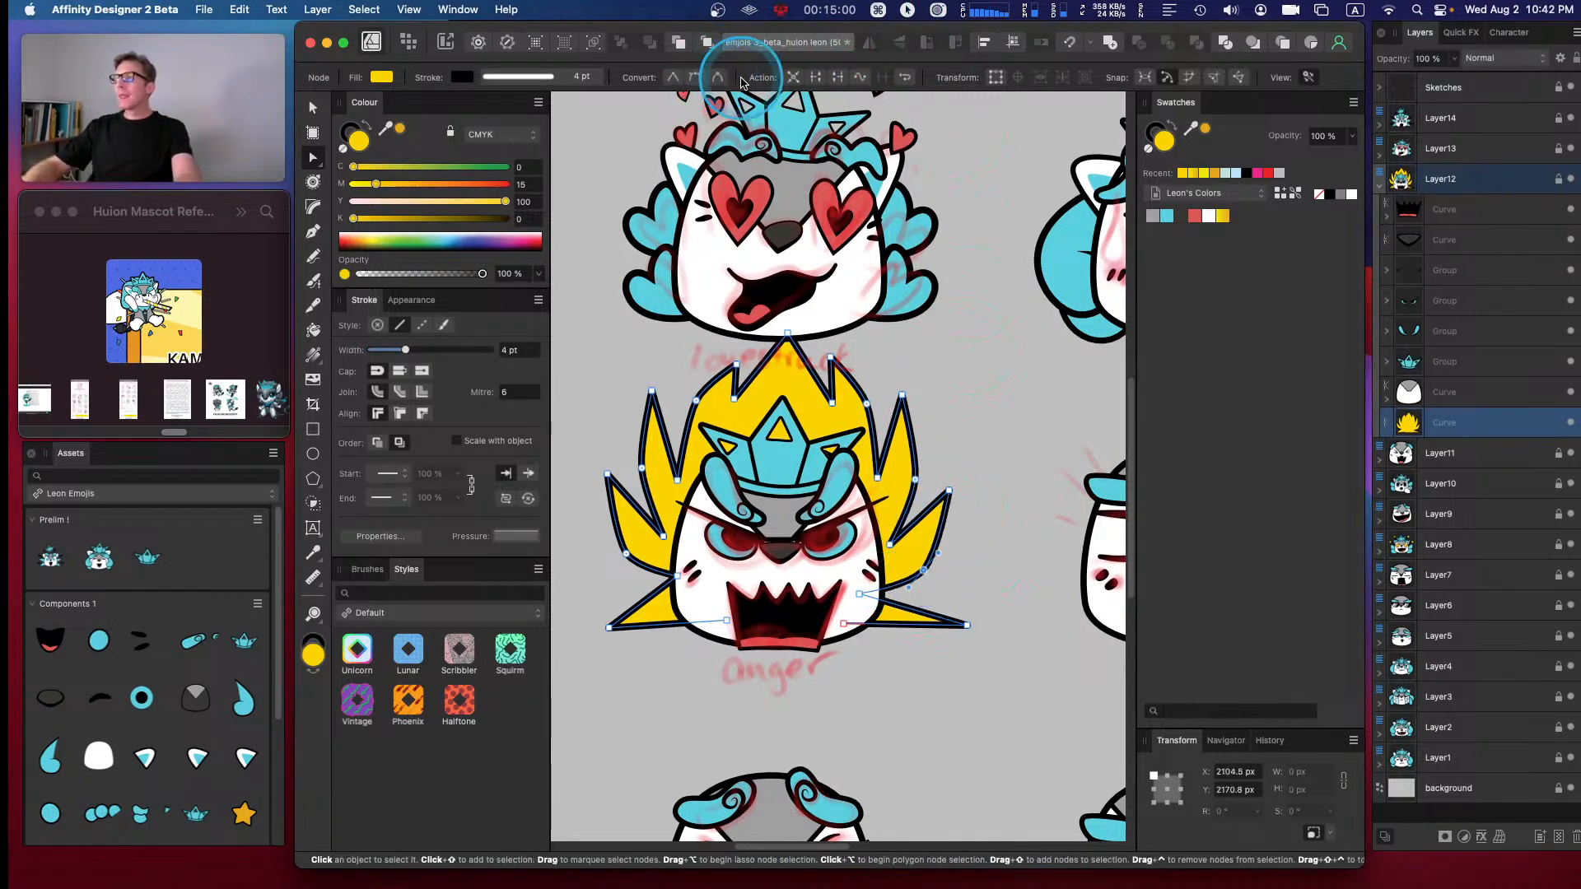
drag(965, 625, 947, 623)
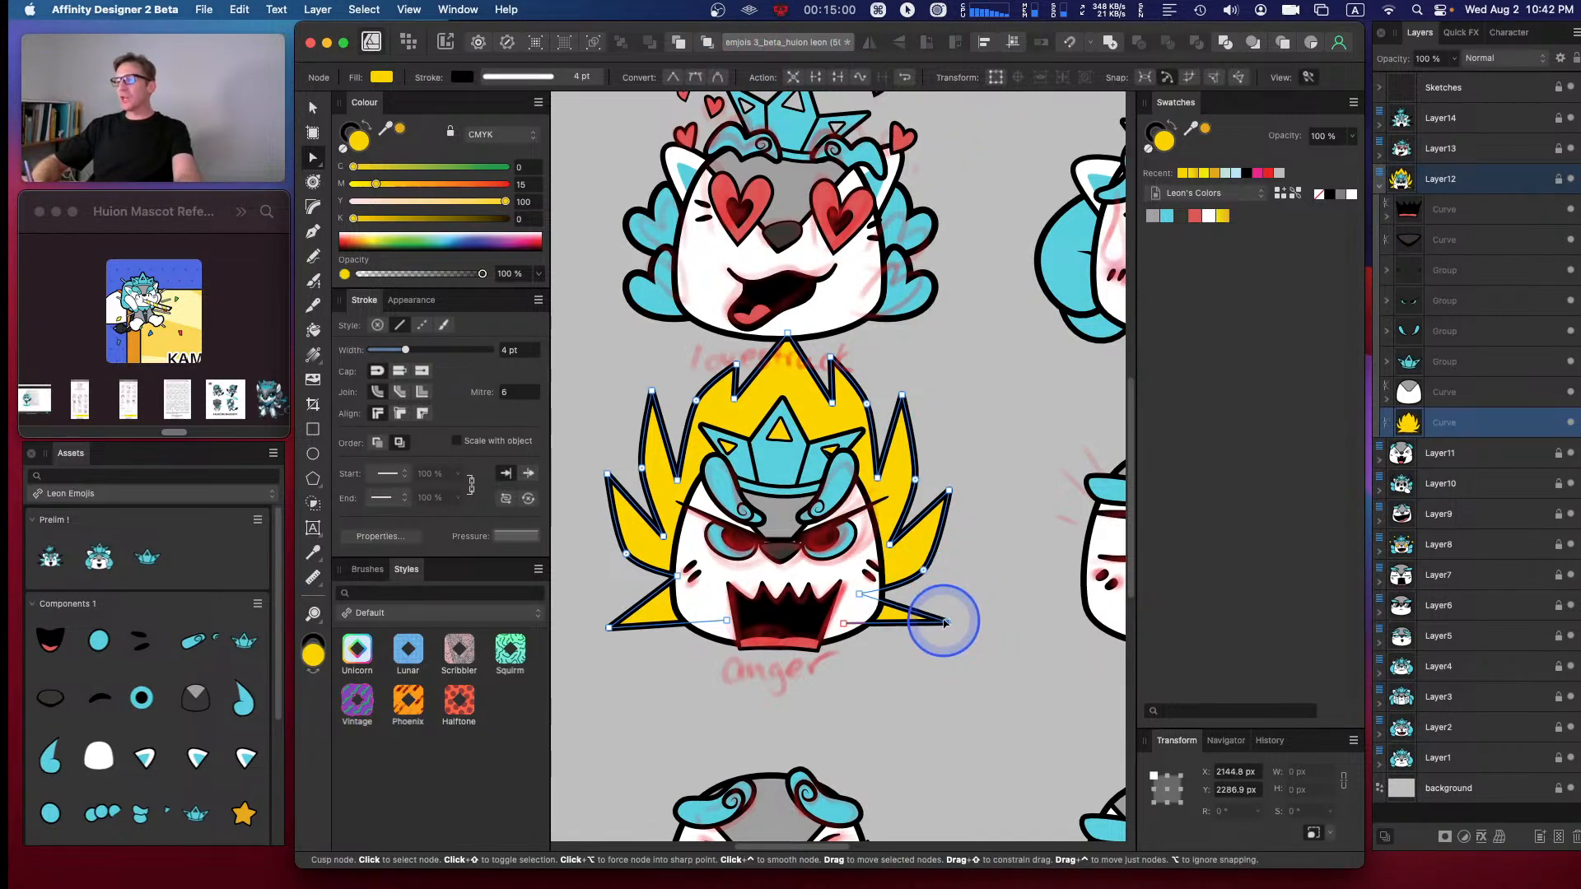
drag(843, 624, 782, 625)
key(a)
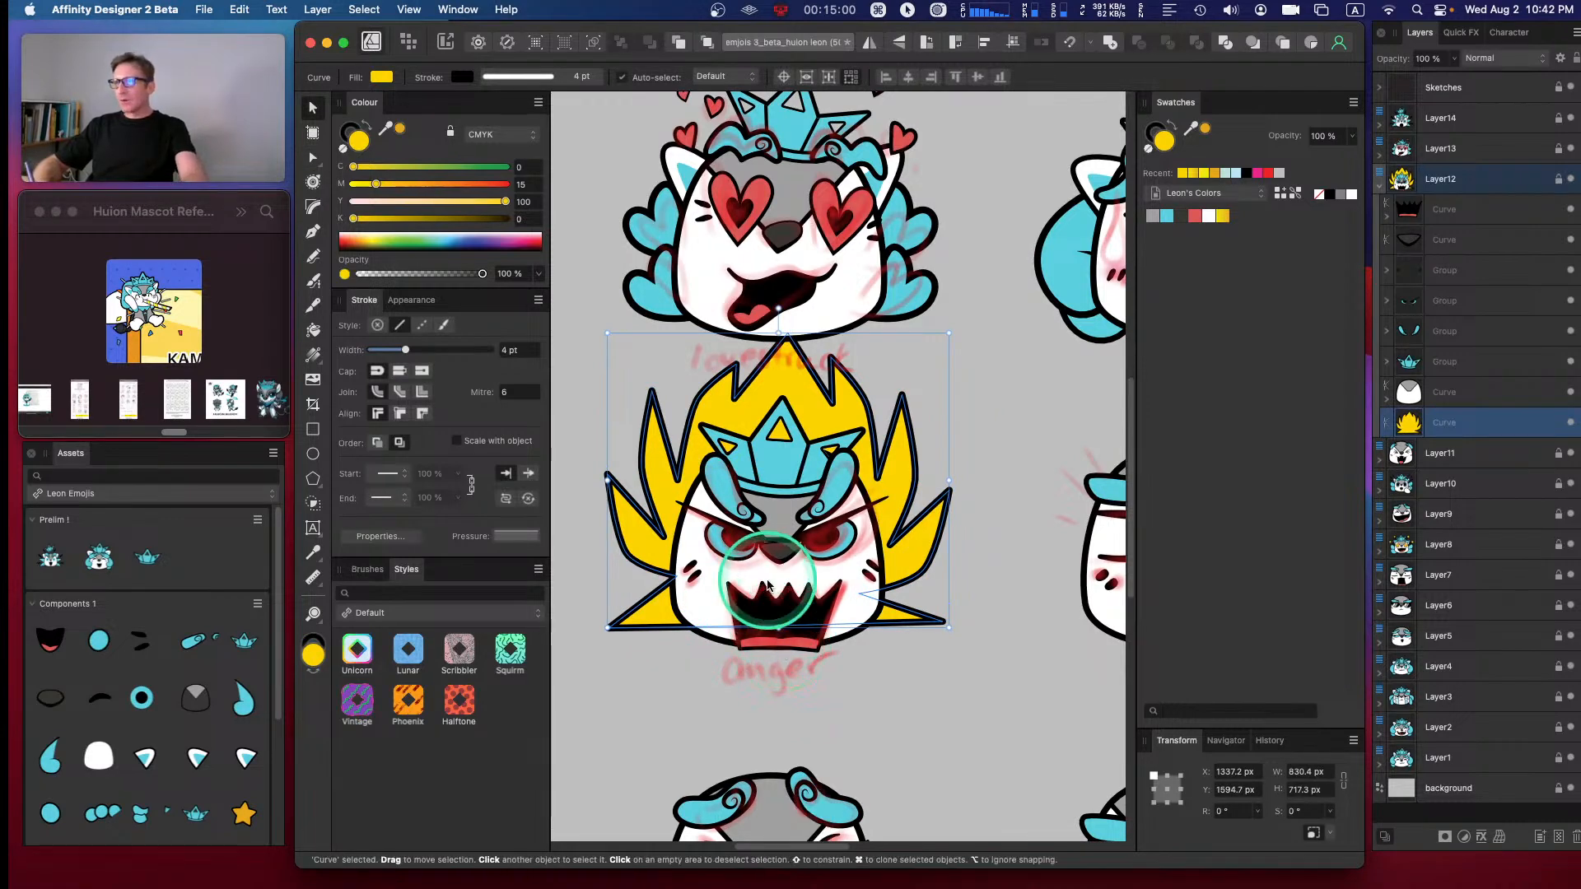
- Deselect the burst and compare the anger emoji with the rest of the emoji sheet
key(super+minus)
key(super+minus)
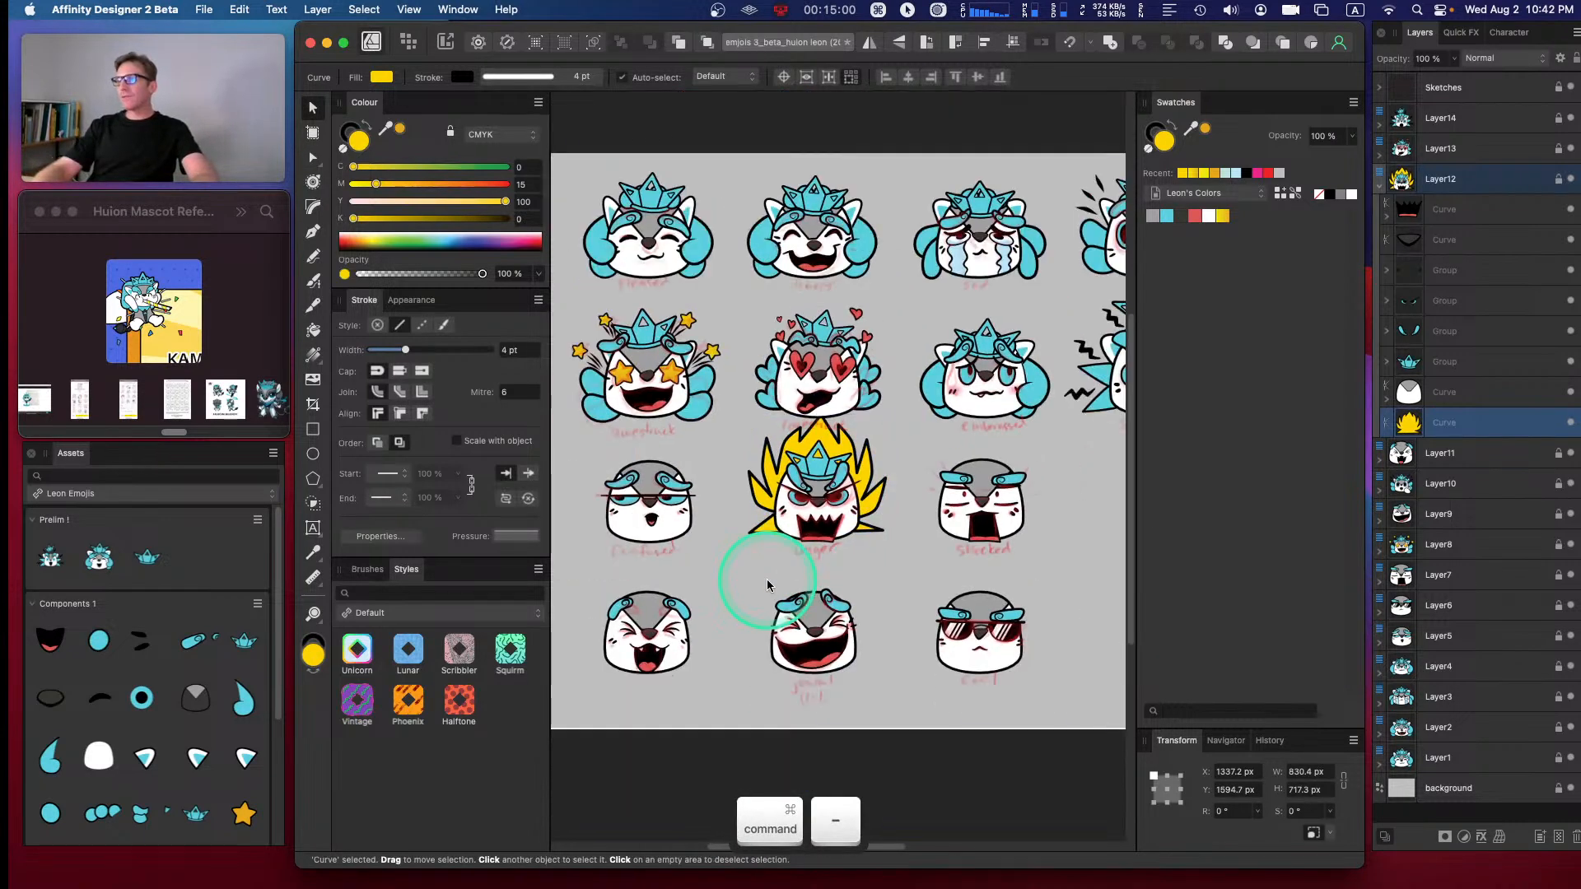
click(752, 579)
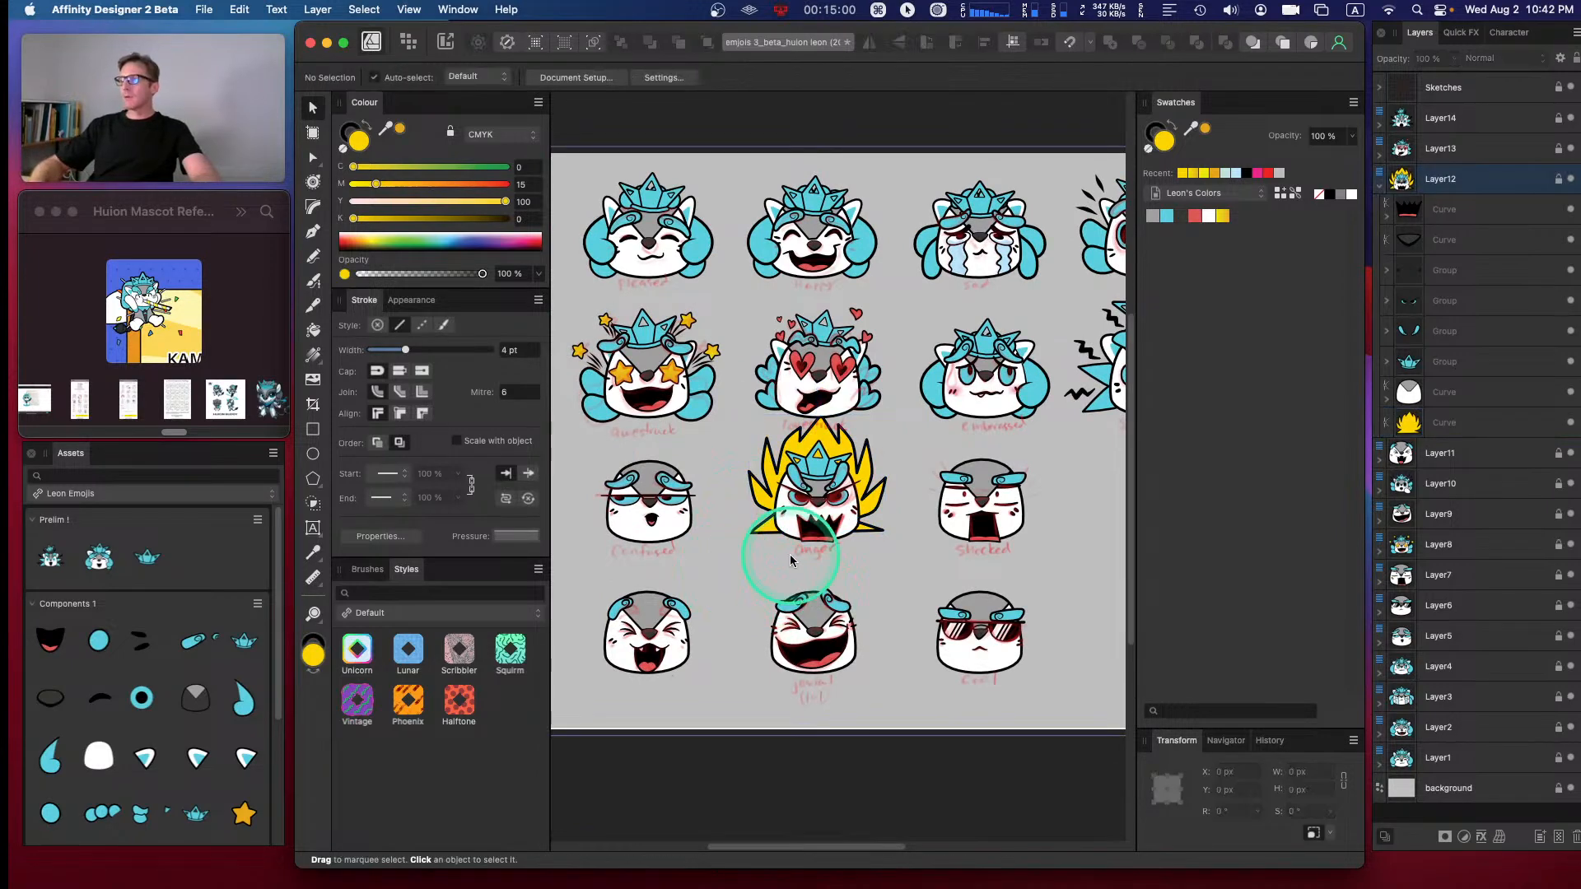
key(super+equal)
key(super+equal)
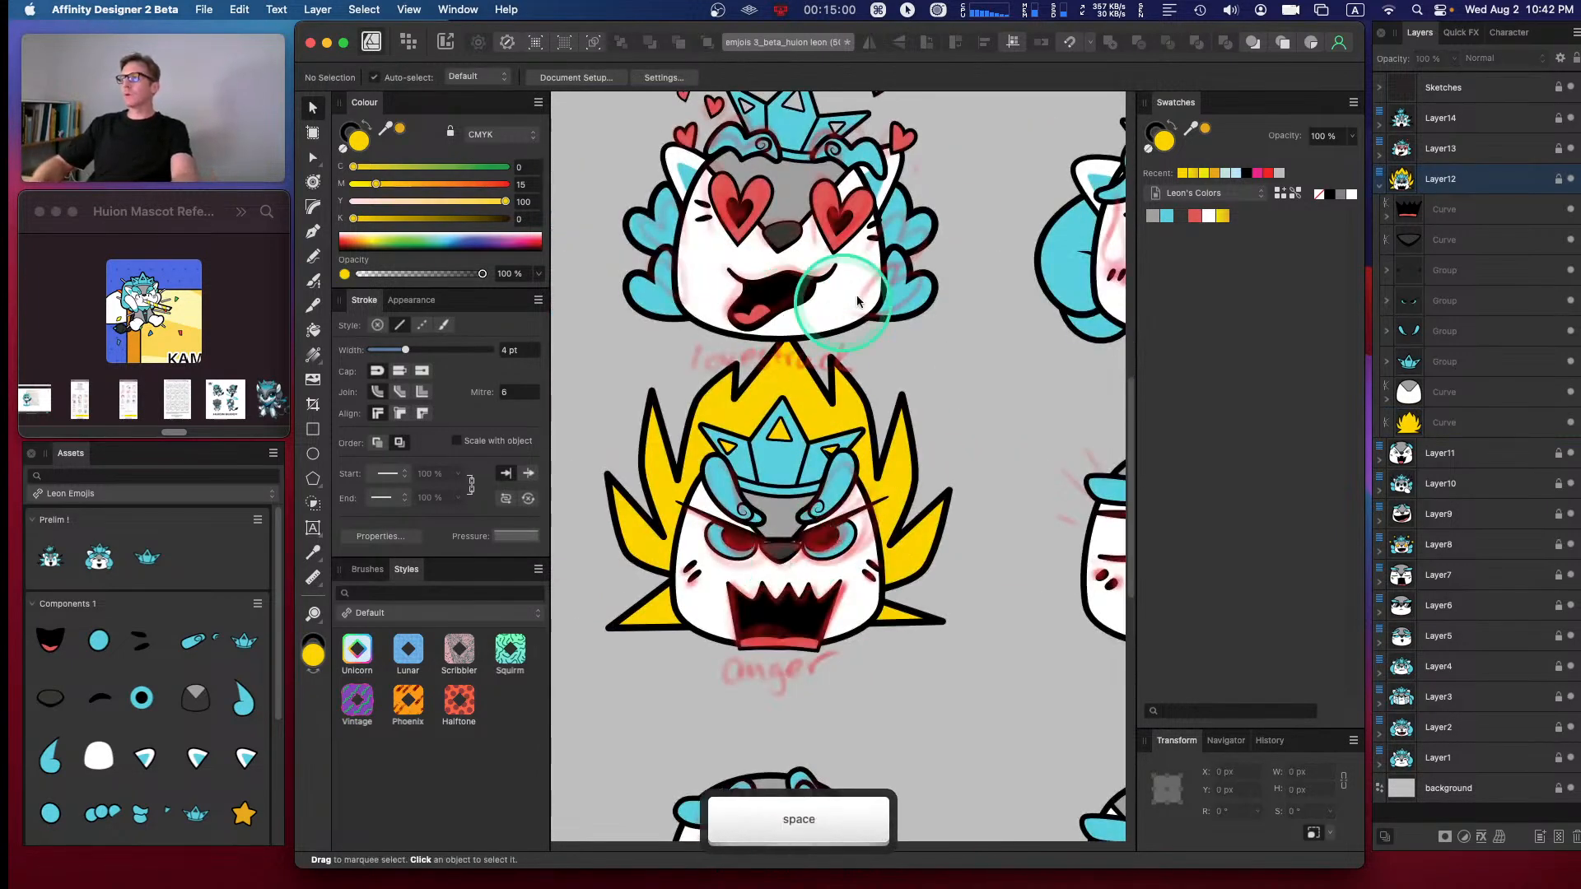
- Hide the Sketches layer so only the clean emoji artwork shows
click(1570, 88)
key(space)
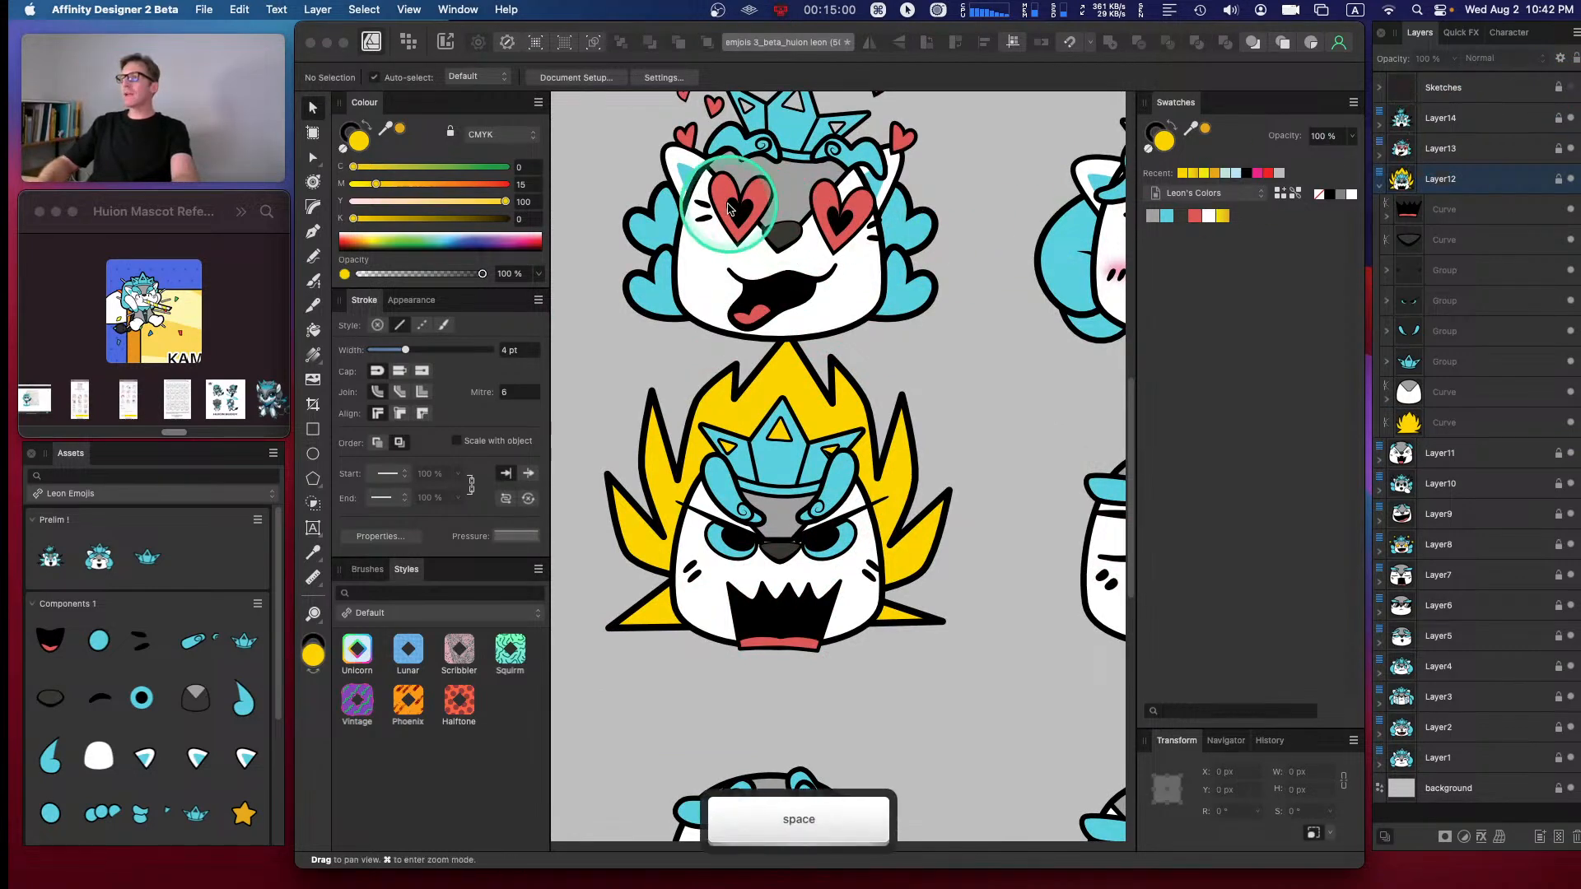
- Review the emojis across the sheet, comparing their expressions and the unfinished faces without the sketches
drag(734, 203, 1047, 419)
drag(864, 473, 878, 628)
drag(933, 478, 970, 555)
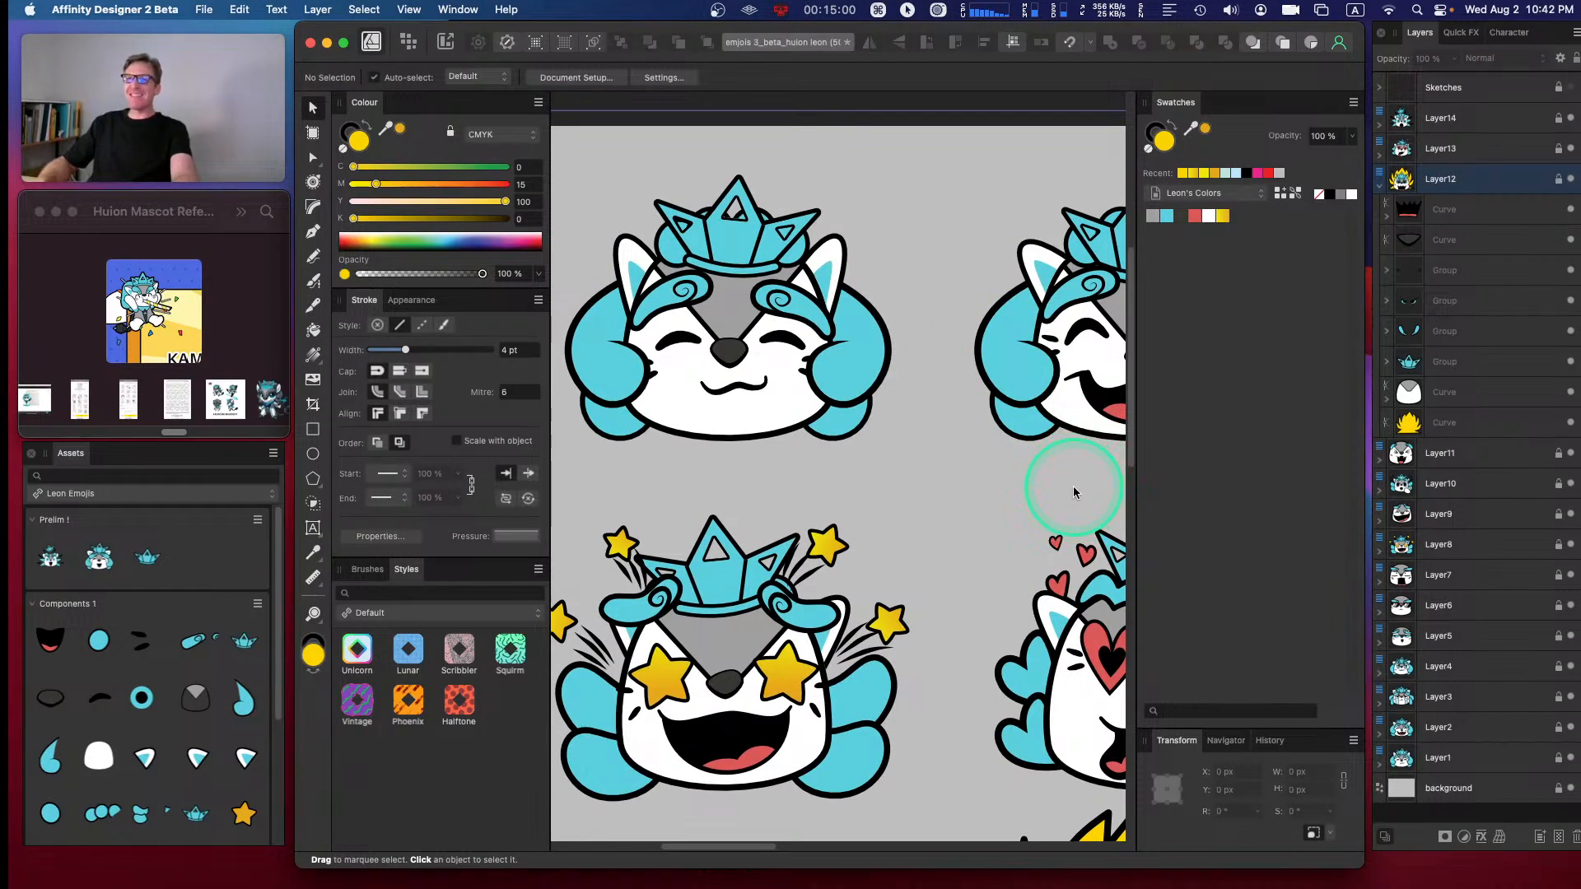
key(space)
drag(1066, 466, 777, 459)
drag(1045, 484, 607, 456)
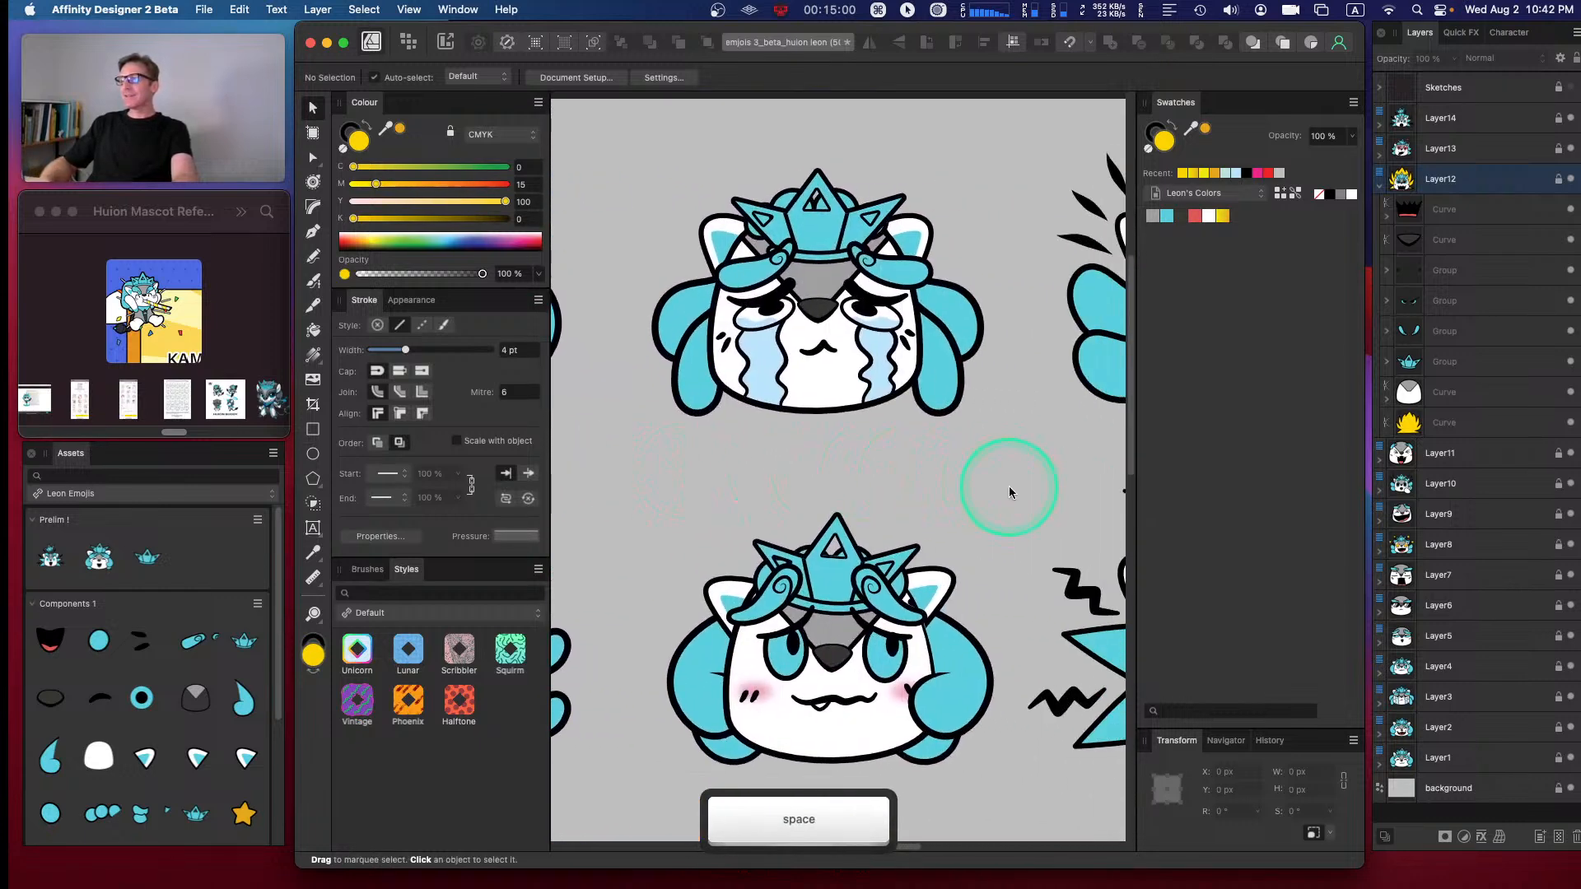
drag(1041, 471, 886, 477)
drag(1016, 430, 621, 467)
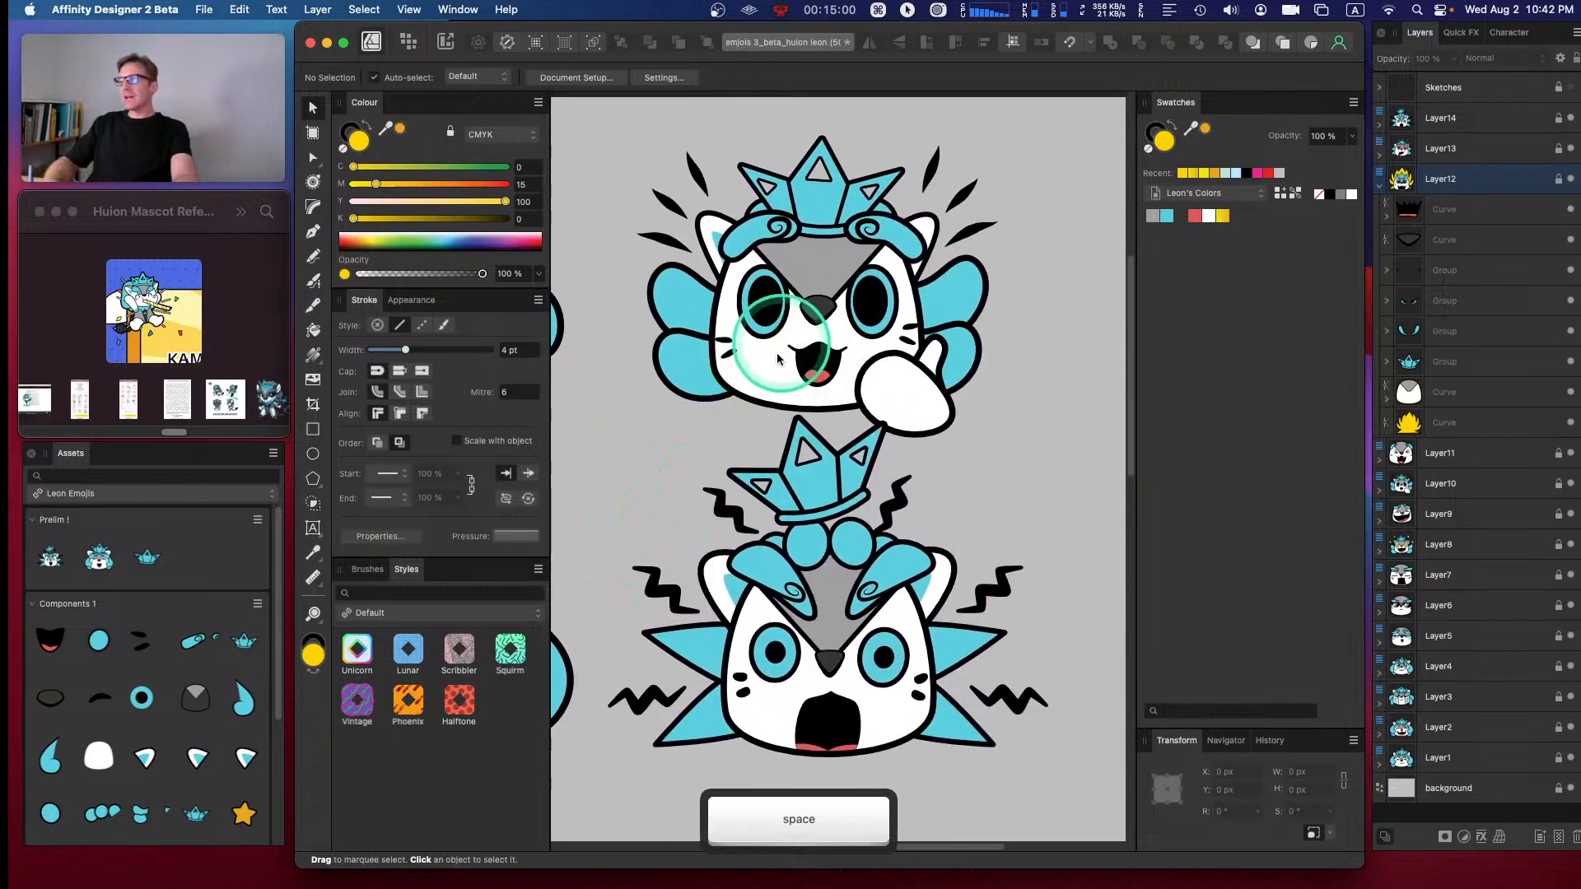
drag(617, 547, 650, 545)
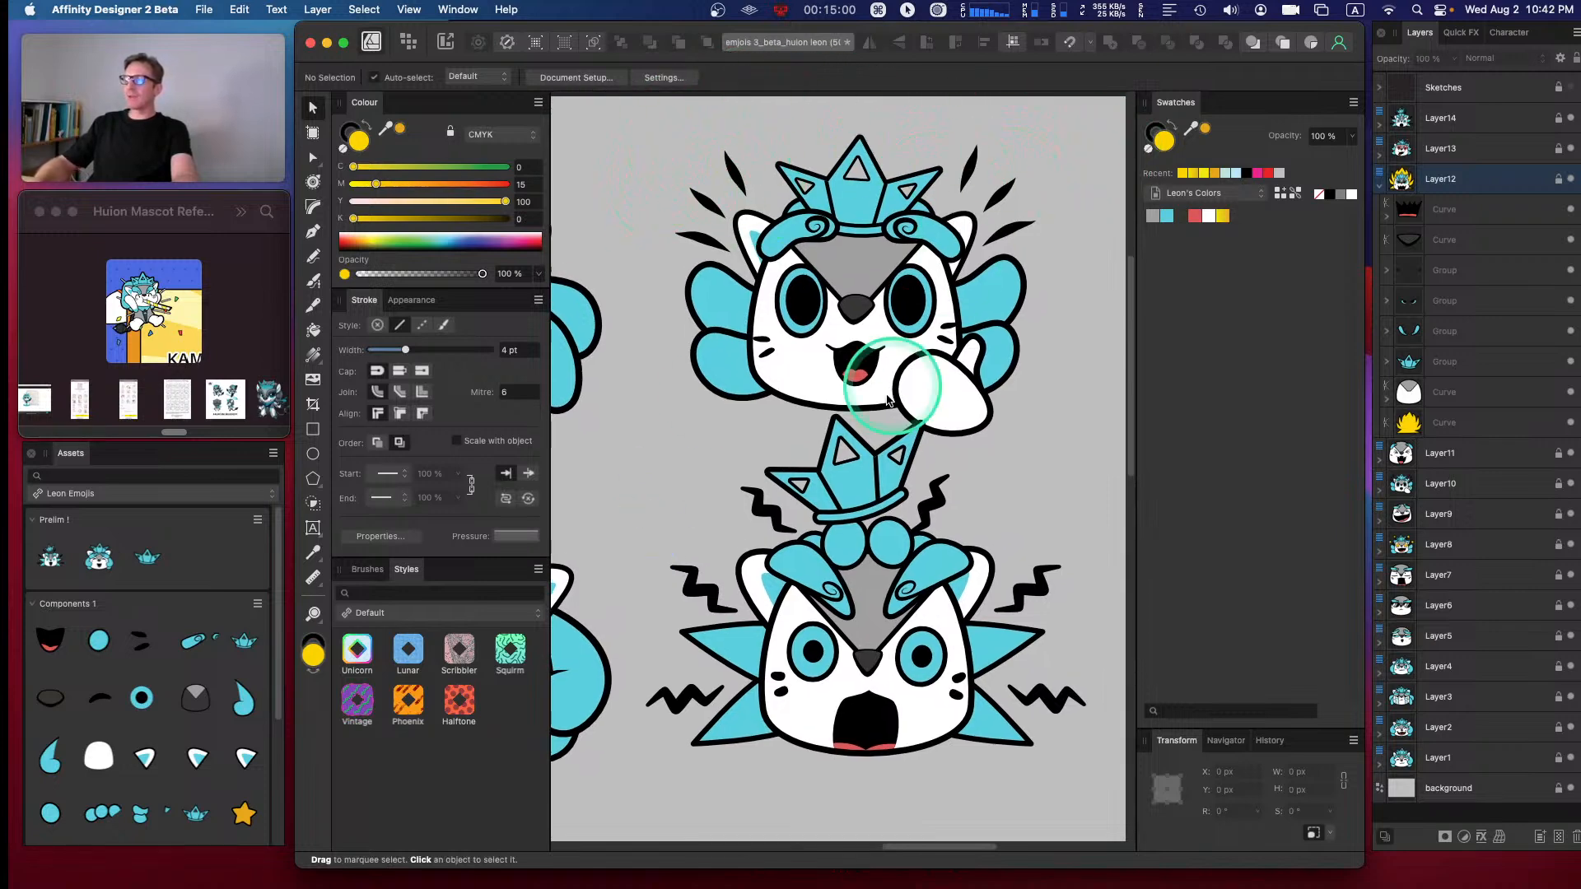
drag(668, 577, 734, 340)
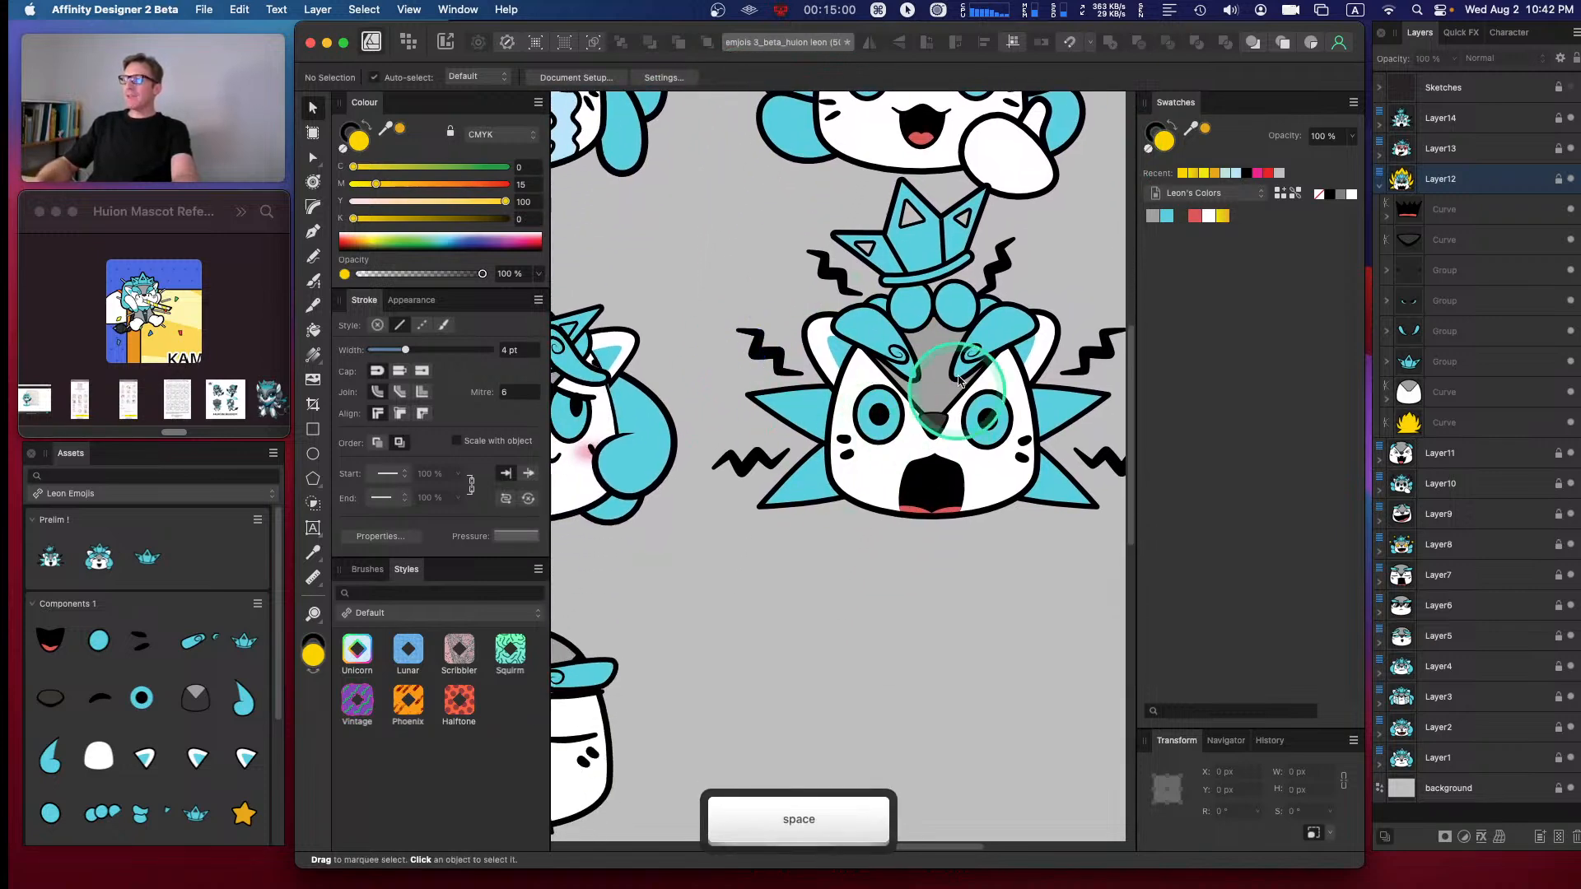
drag(769, 561, 956, 434)
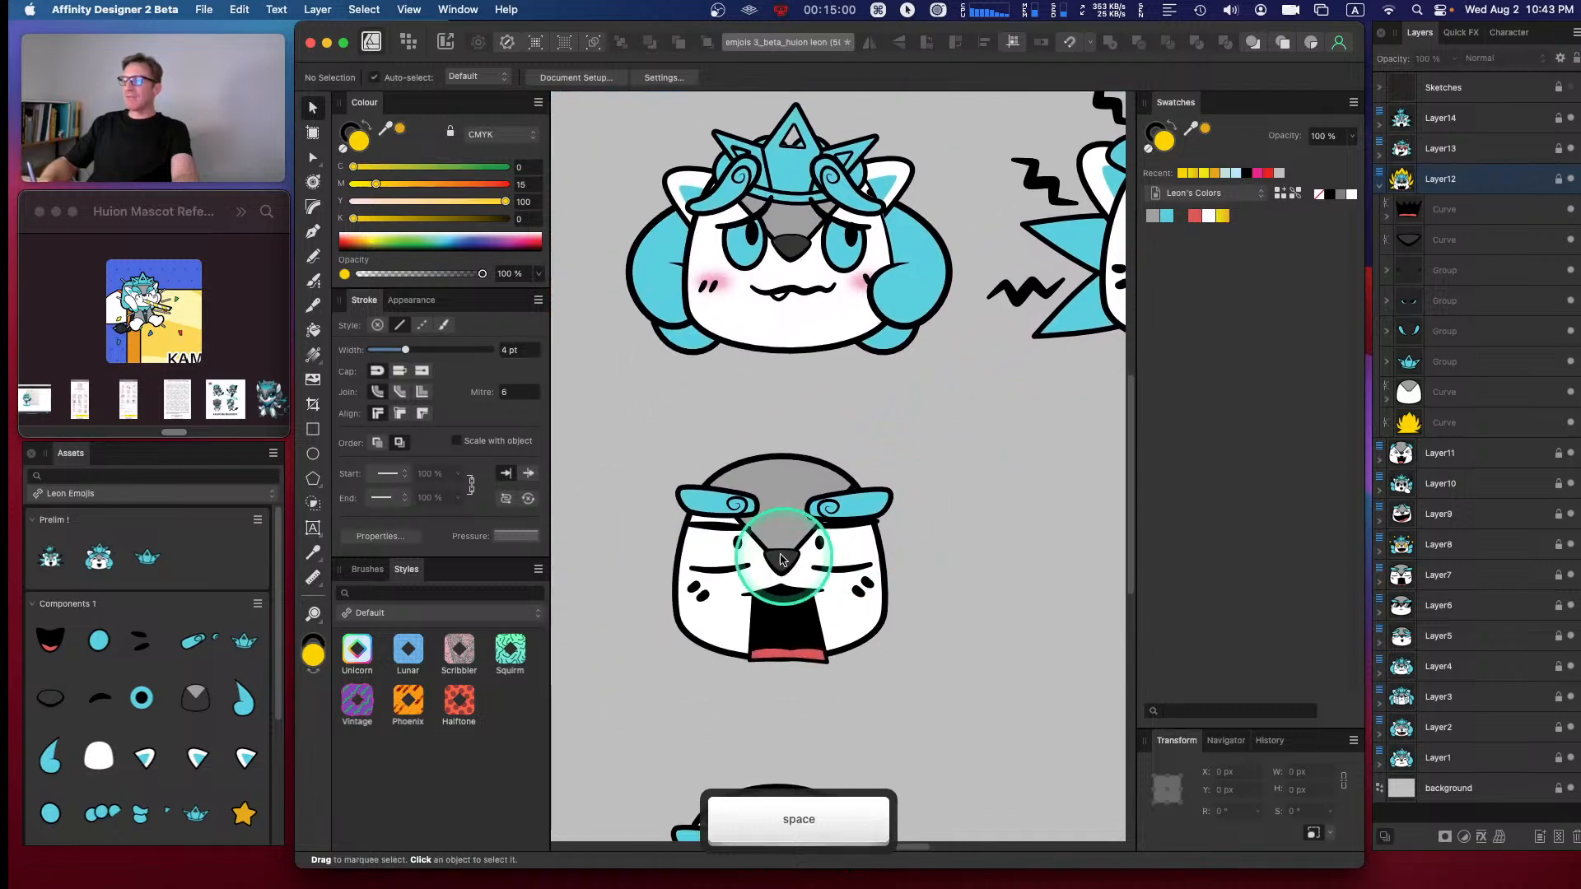
drag(1053, 357, 840, 439)
drag(965, 408, 795, 507)
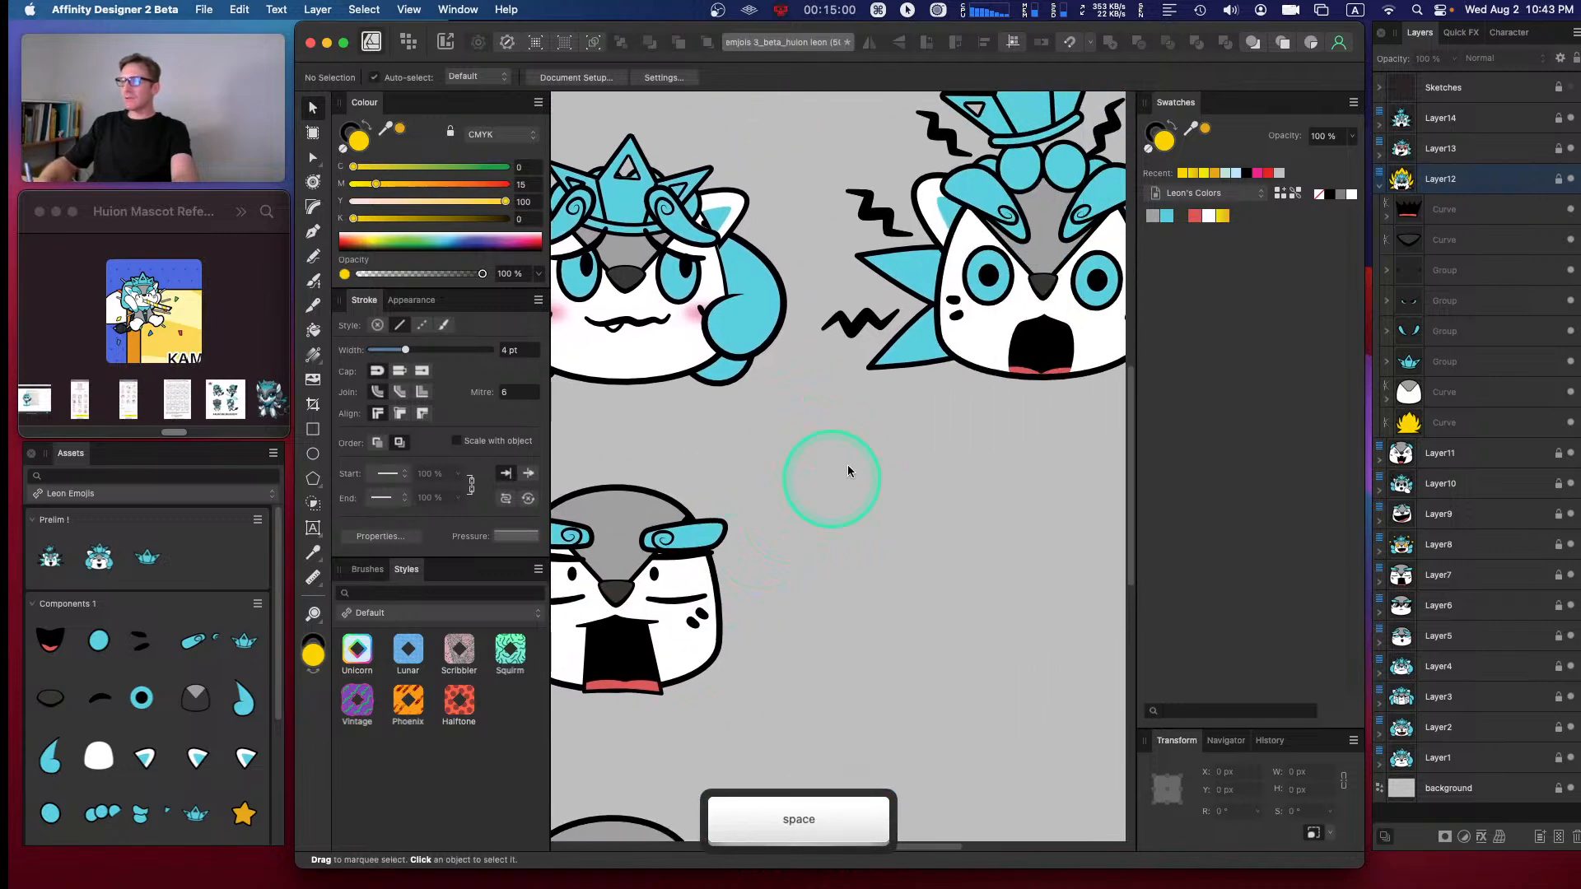
drag(869, 458, 887, 387)
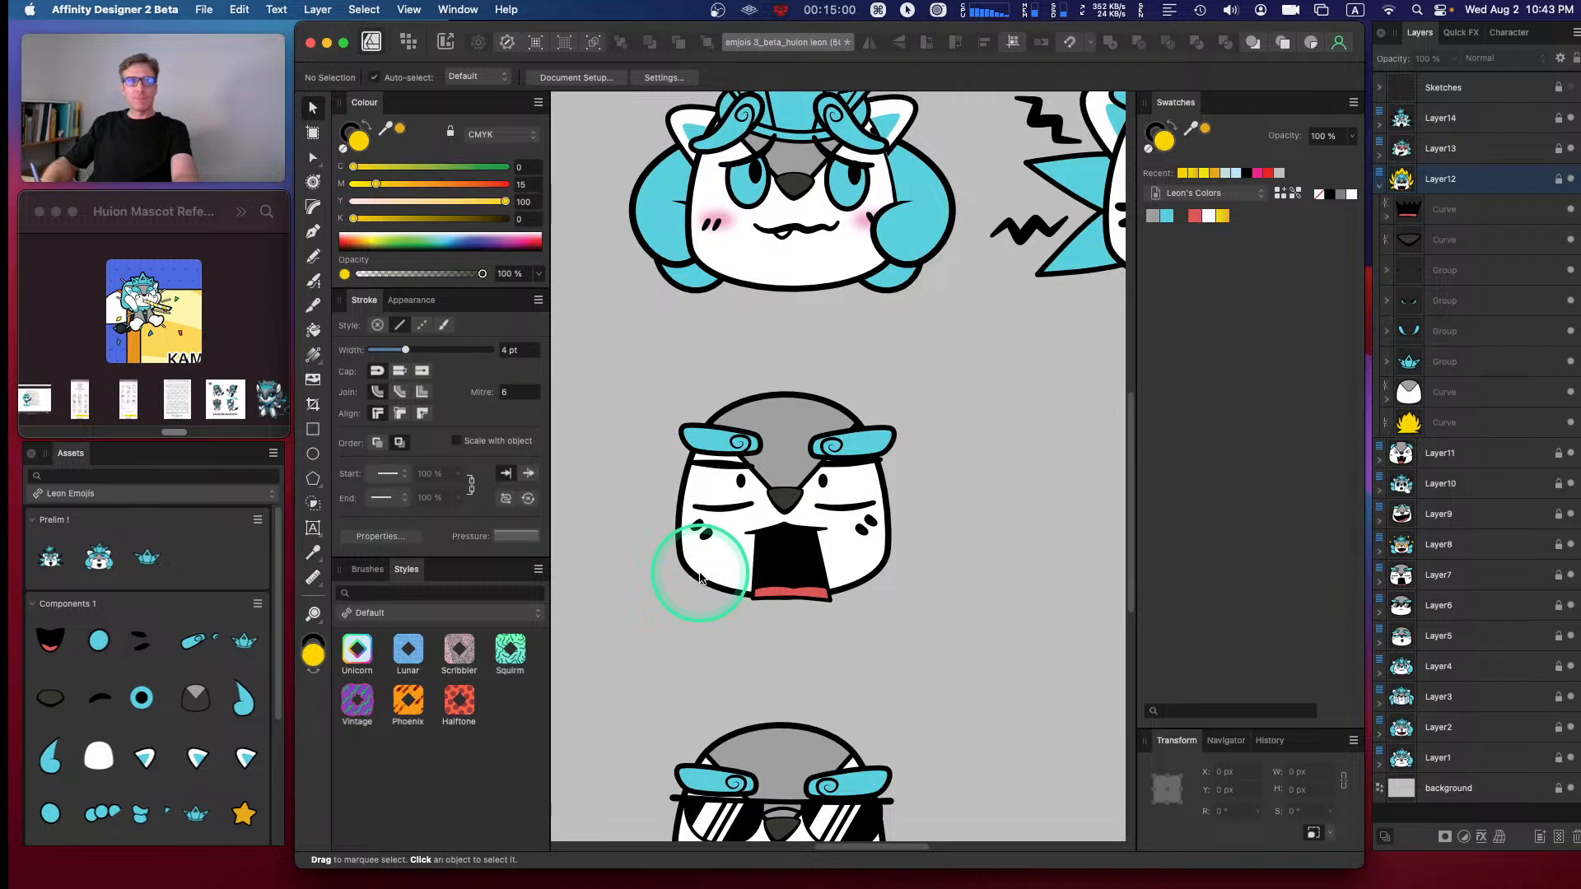
drag(932, 342, 587, 498)
scroll(653, 494, up, 5)
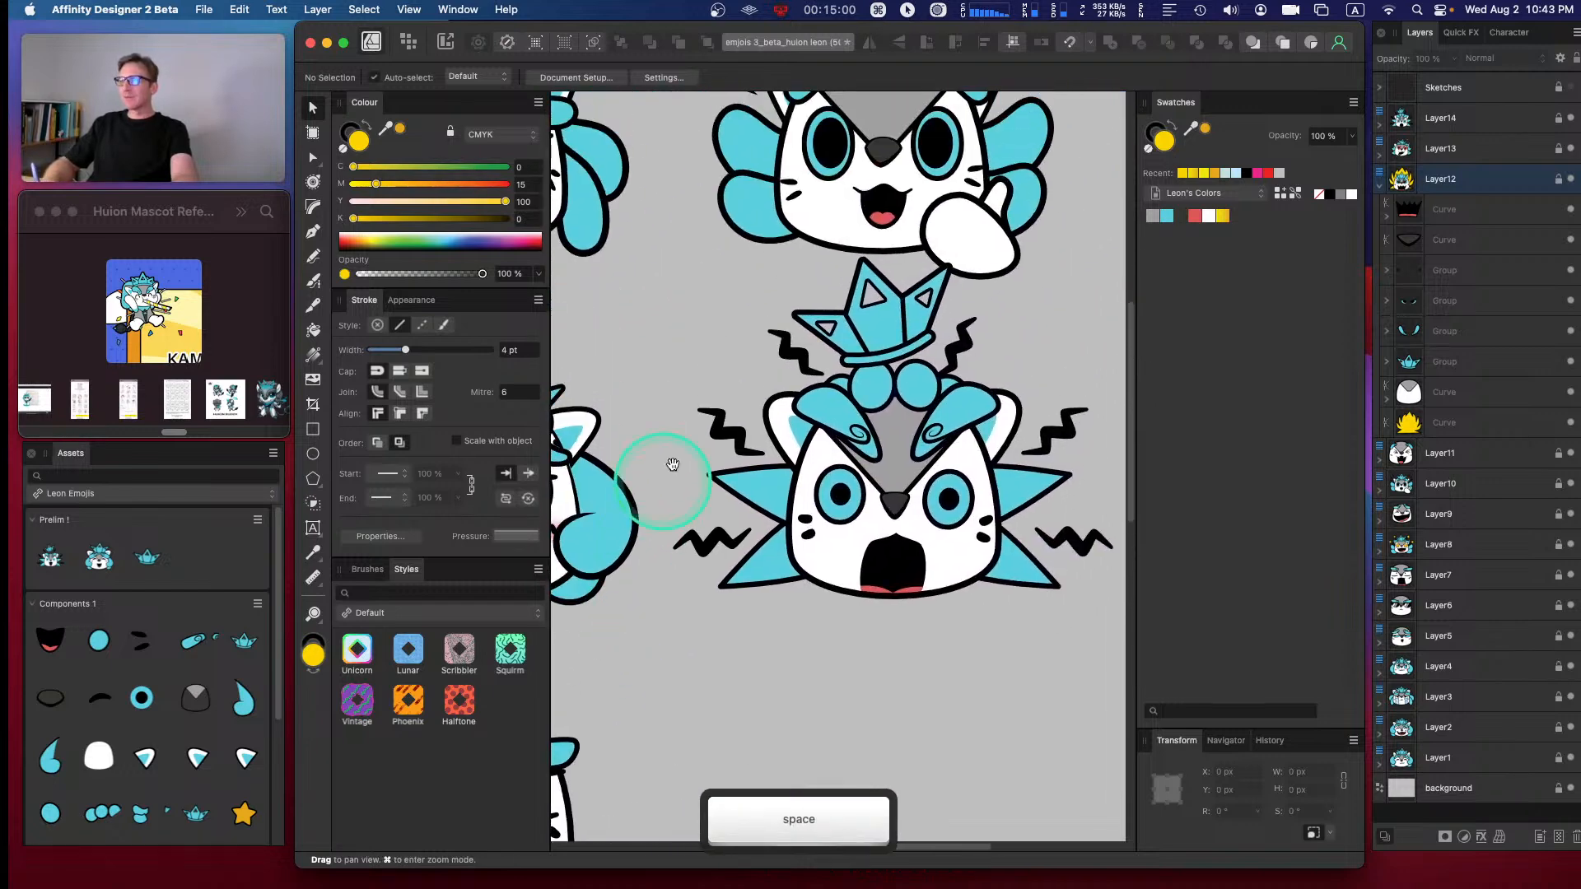
drag(615, 541, 889, 195)
drag(624, 544, 576, 377)
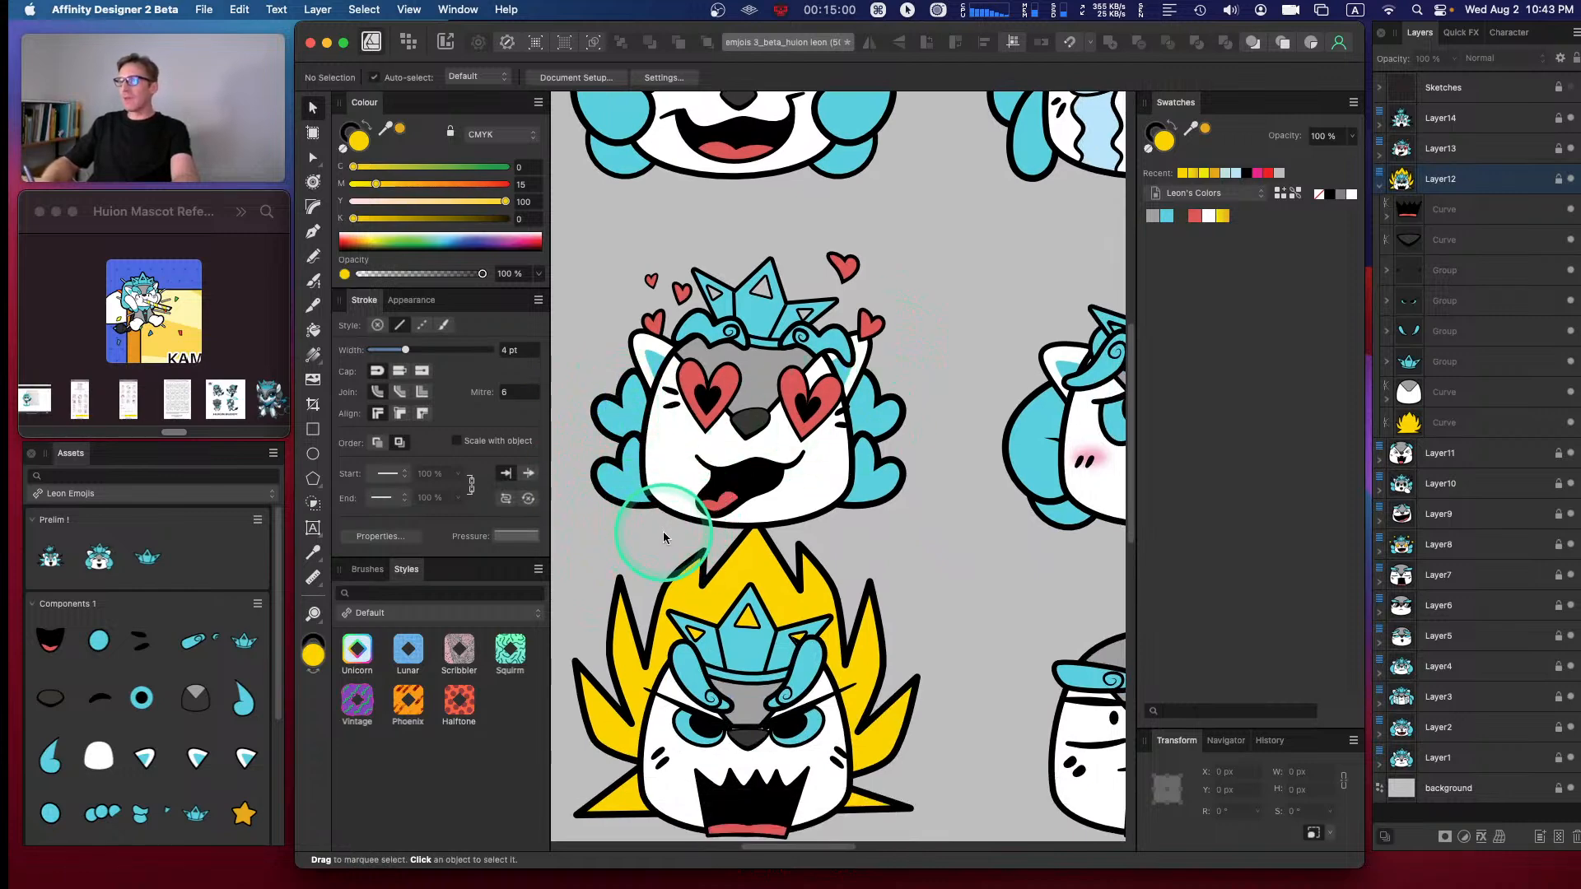
drag(662, 530, 955, 464)
drag(802, 410, 947, 456)
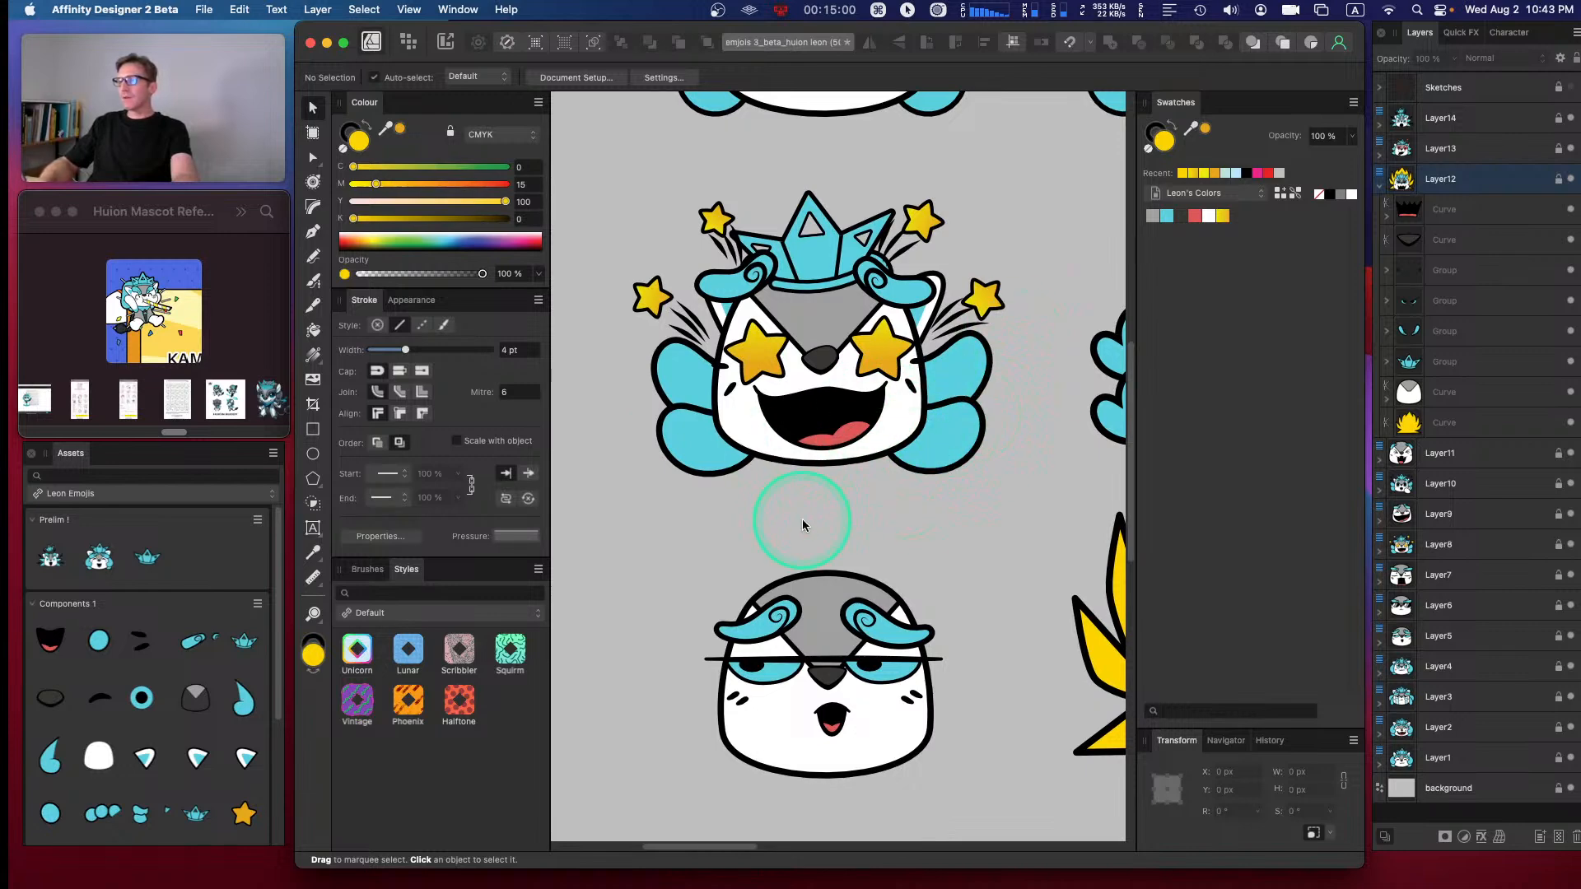
- Select the yellow burst behind the anger face and nudge it slightly right, to about X 1343.6 px, Y 1594 px
drag(984, 512, 623, 318)
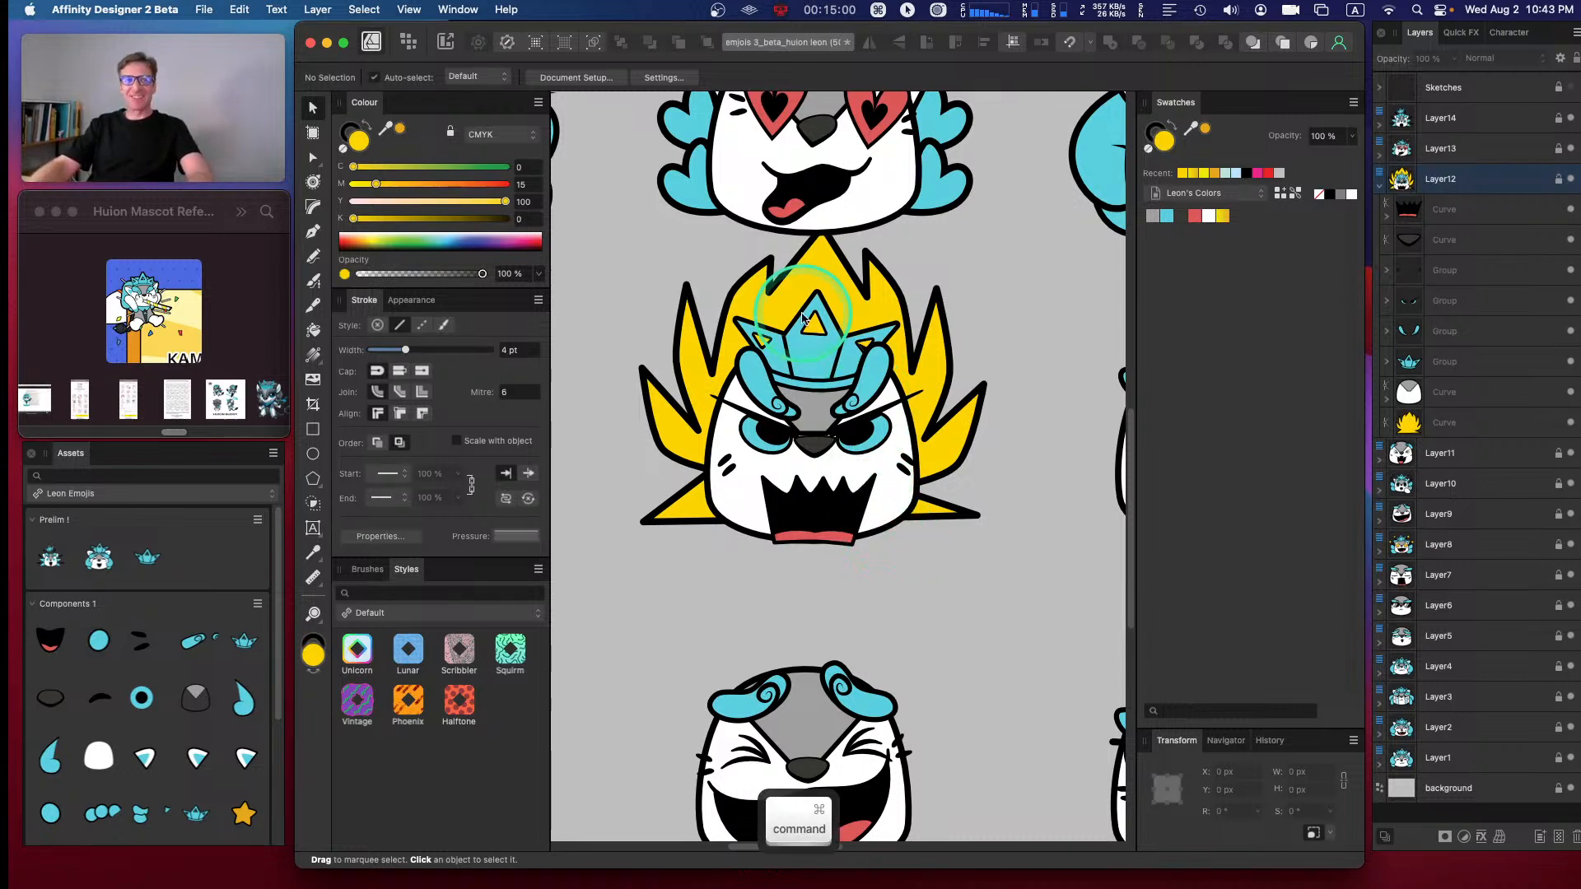
key(super+equal)
key(space)
drag(899, 356, 978, 425)
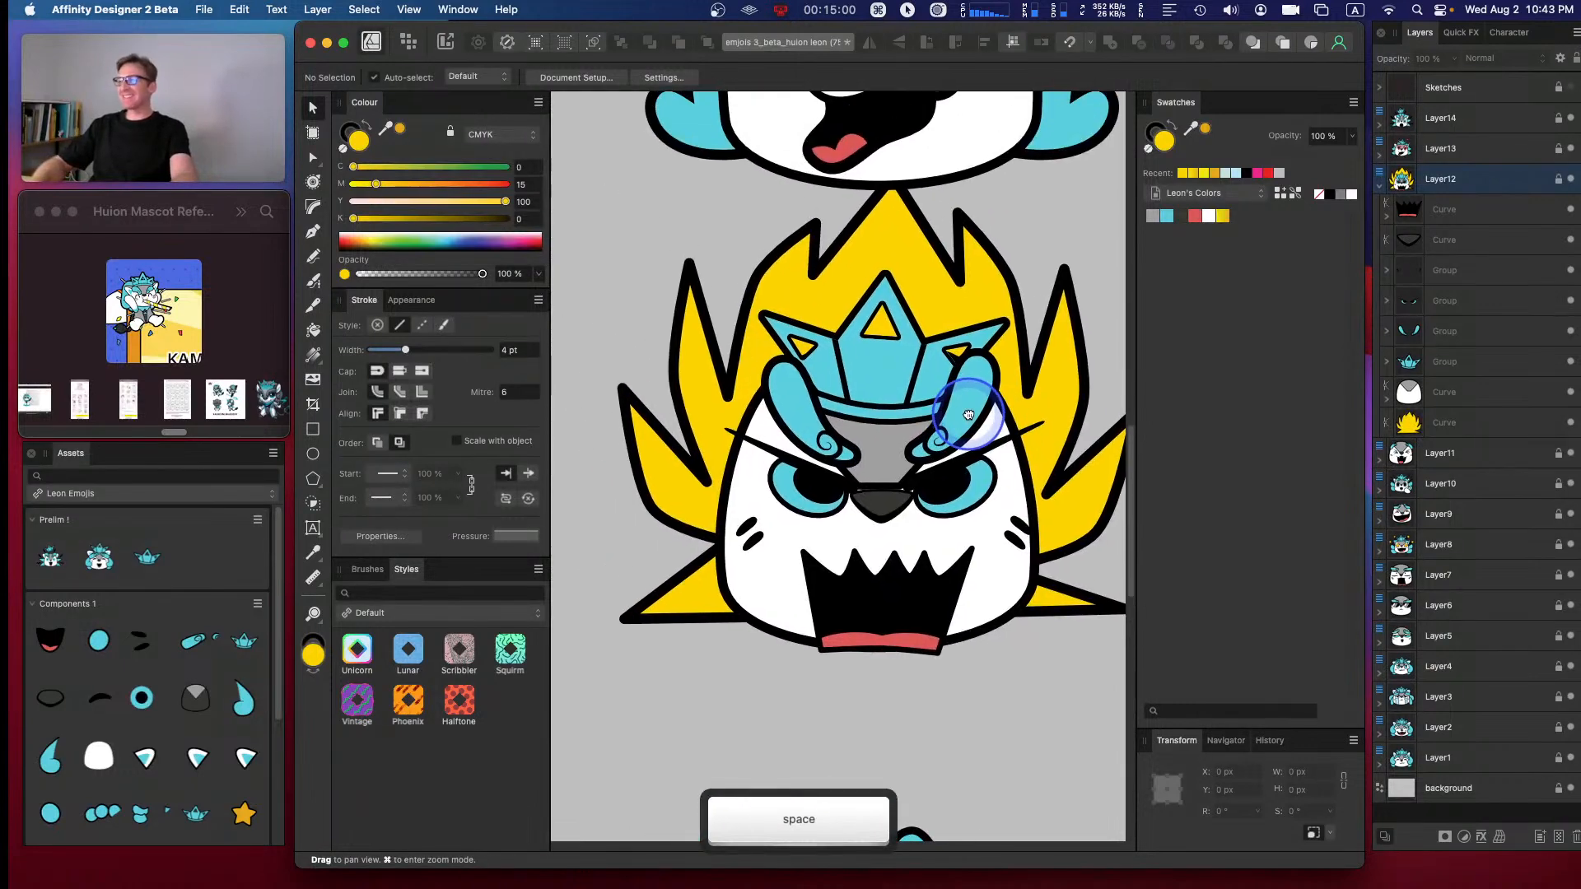
click(1458, 423)
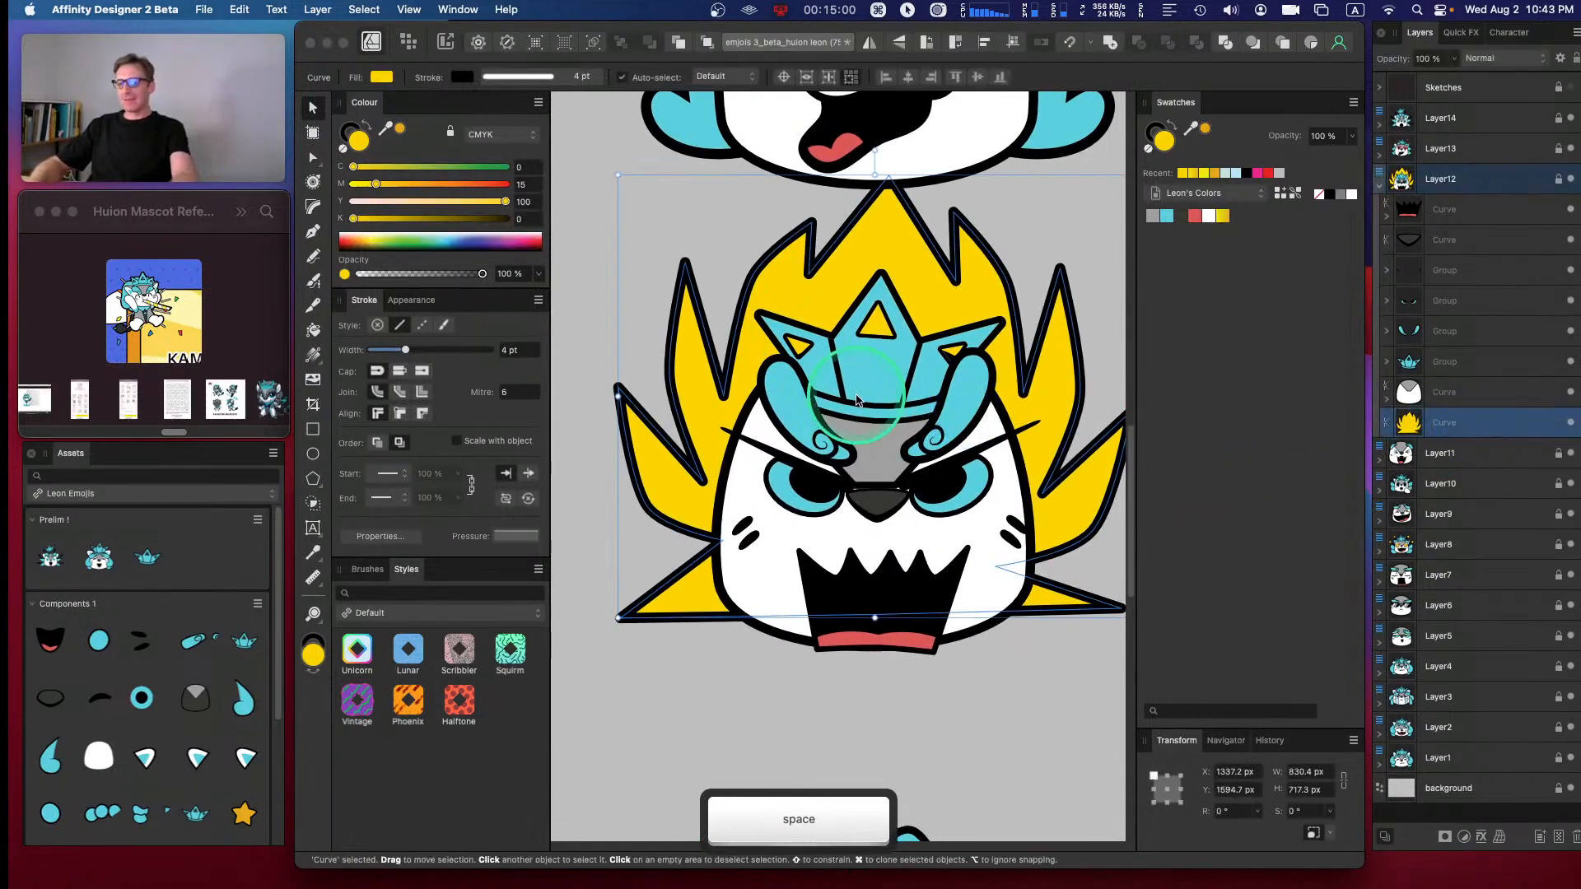
key(v)
drag(892, 263, 896, 264)
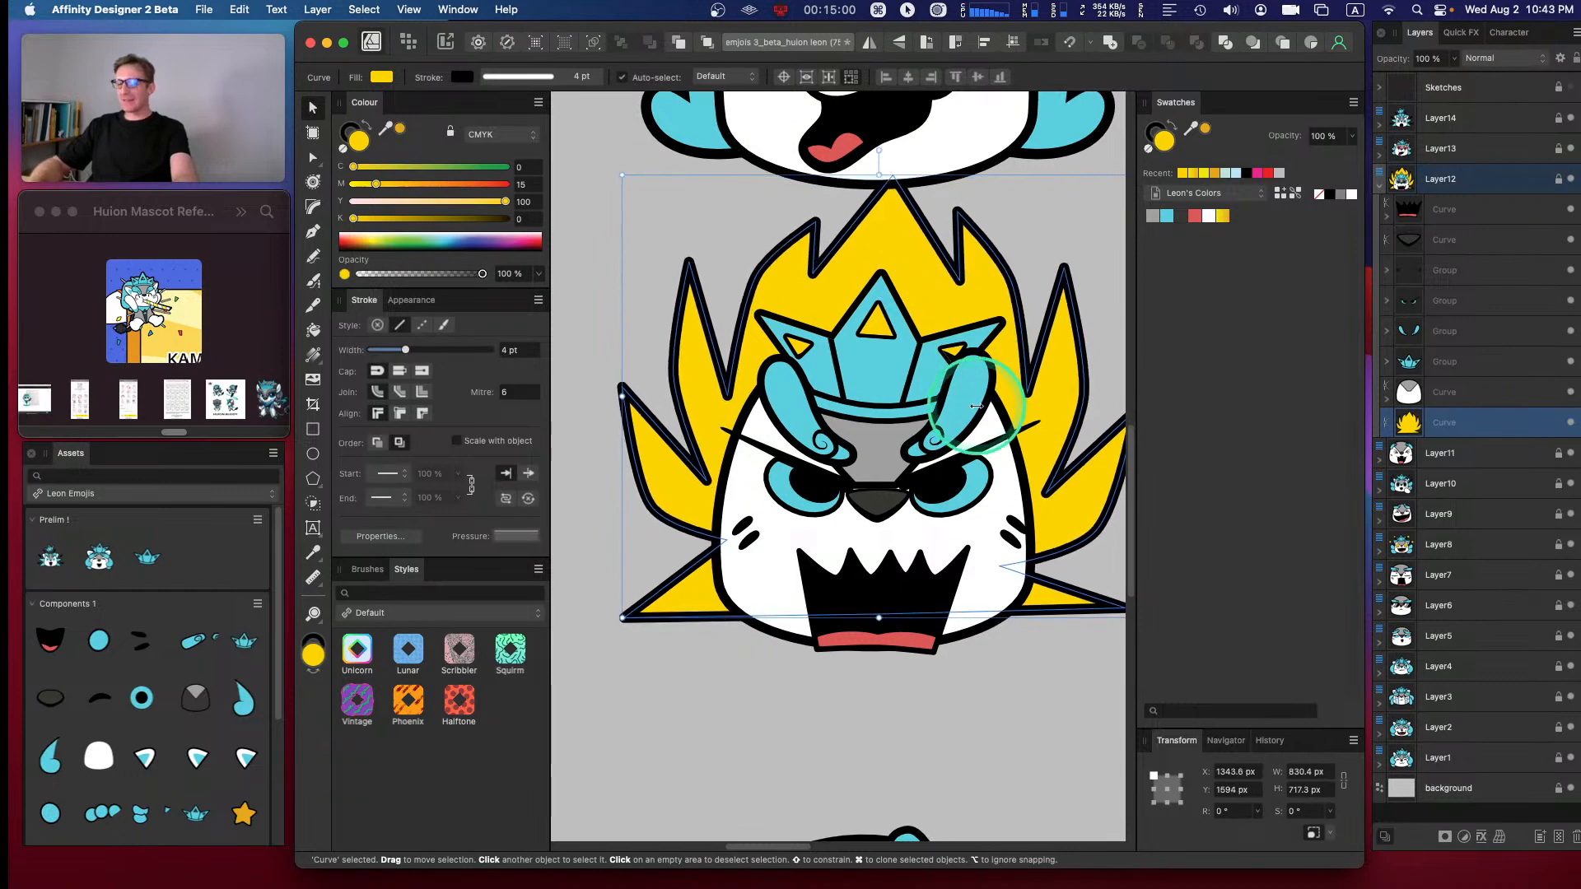
- Lower the burst's inner node by the left cheek, curve the low left spike, and raise the middle node of its bottom edge
key(a)
click(1011, 552)
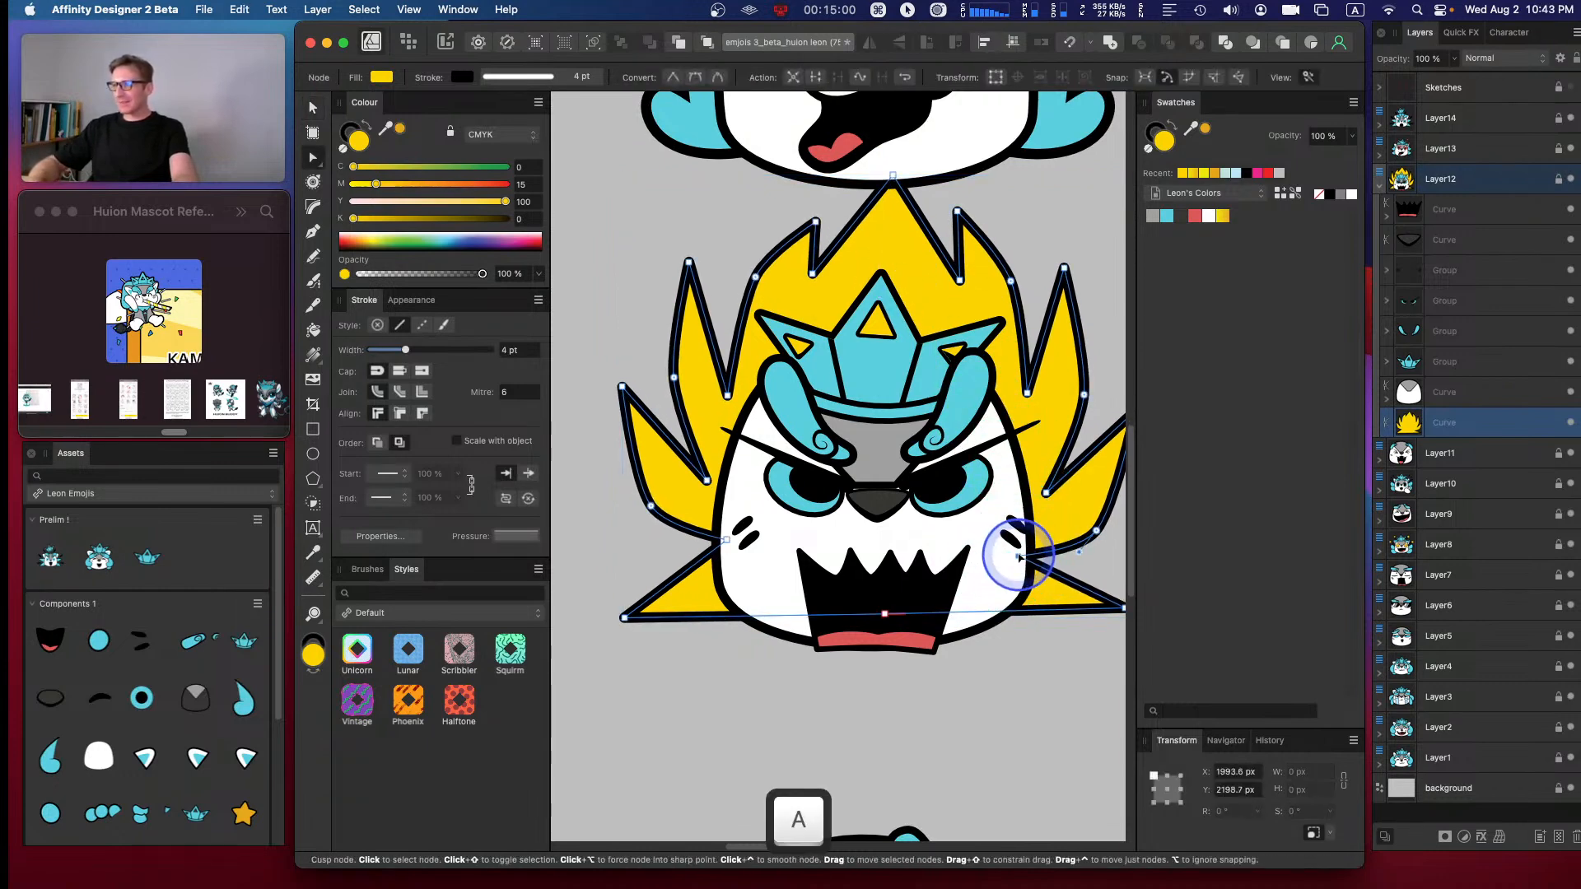
drag(726, 540, 693, 626)
drag(885, 614, 879, 600)
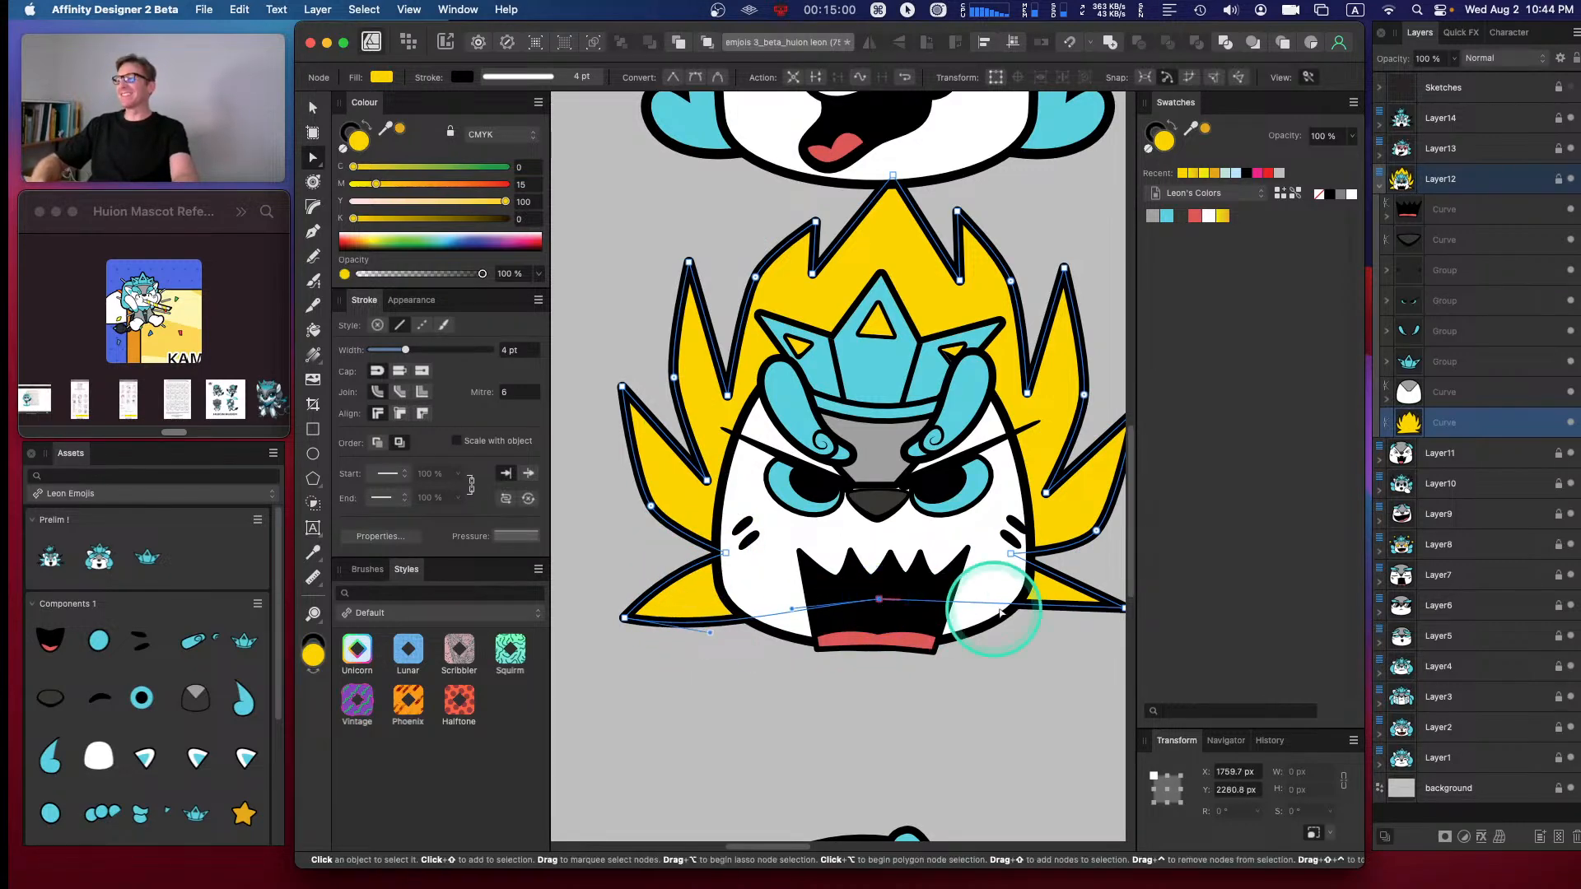
- Curve both edges of the burst's low right spike, pull its tip slightly inward, and deselect the burst
drag(1042, 606, 1034, 629)
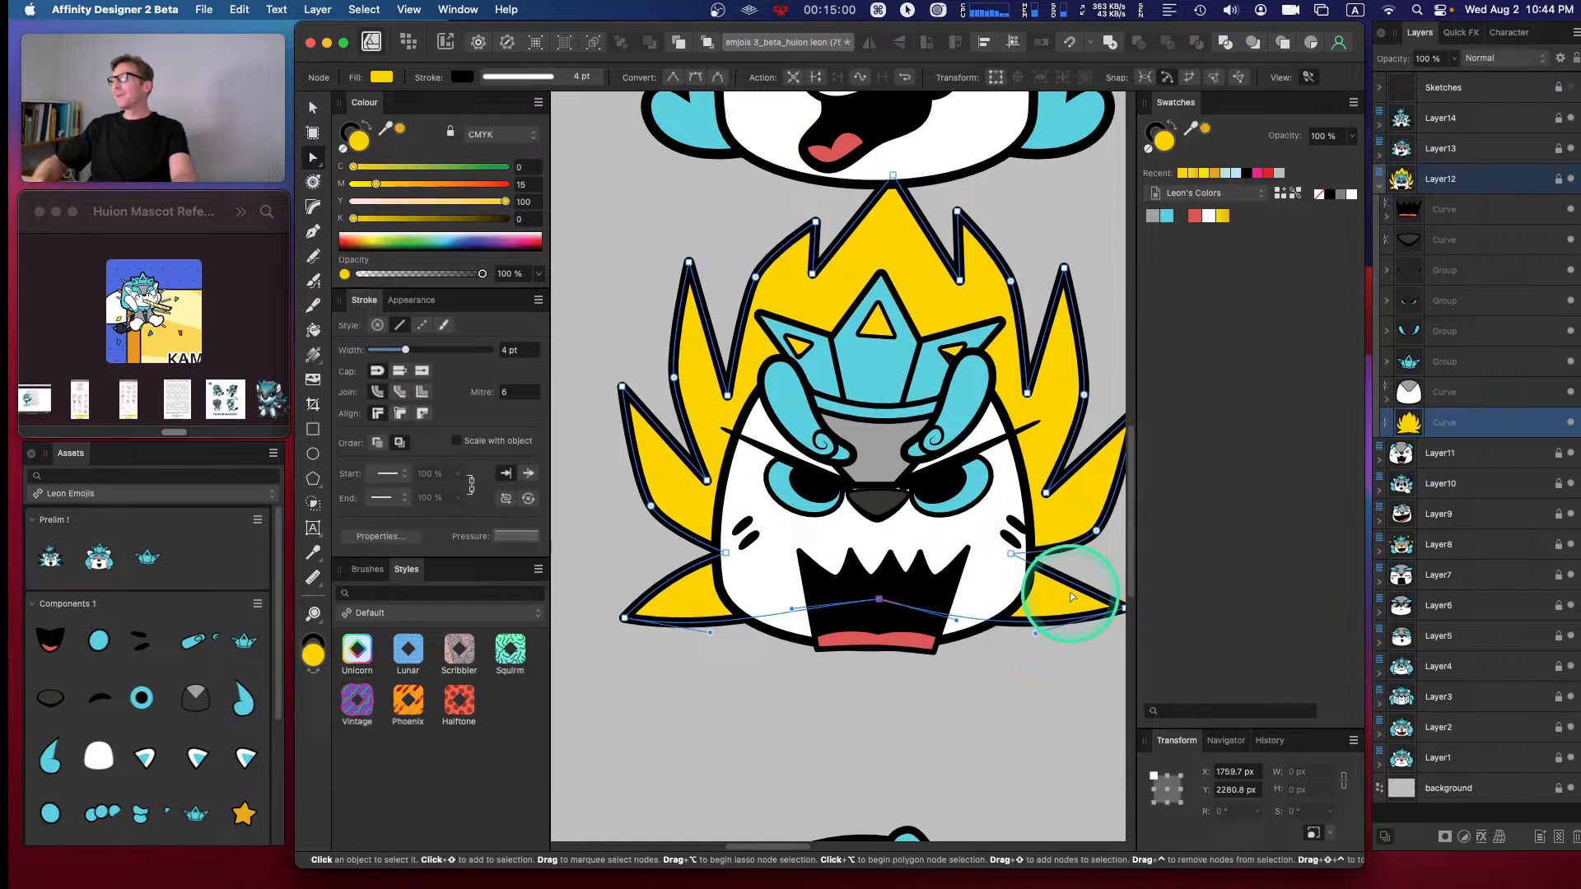
drag(1075, 574, 1034, 614)
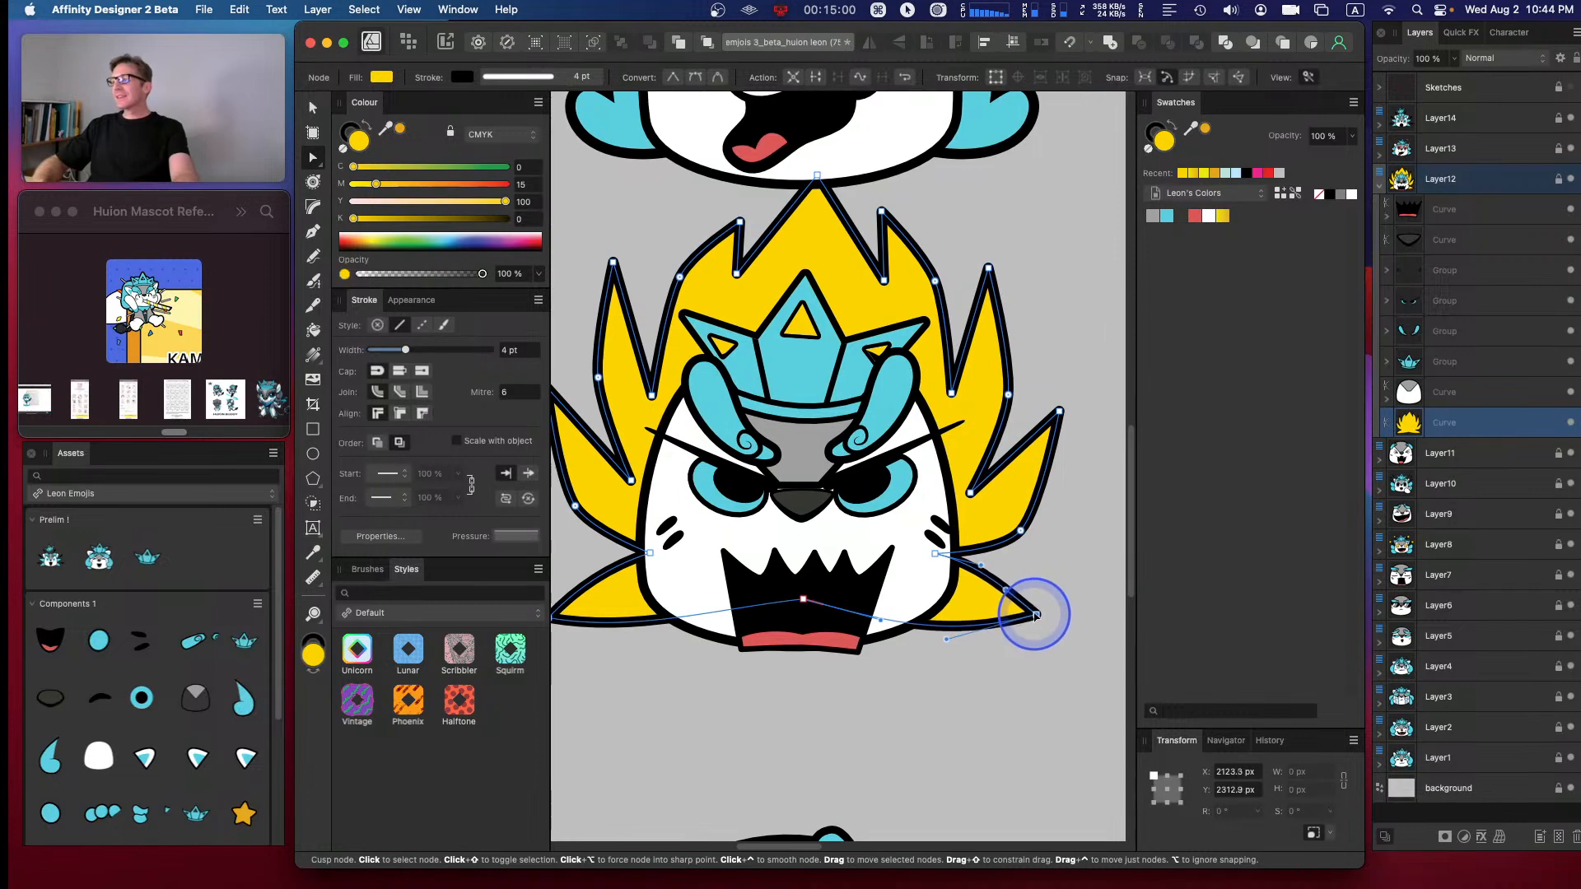
click(1065, 581)
key(space)
drag(827, 647, 883, 621)
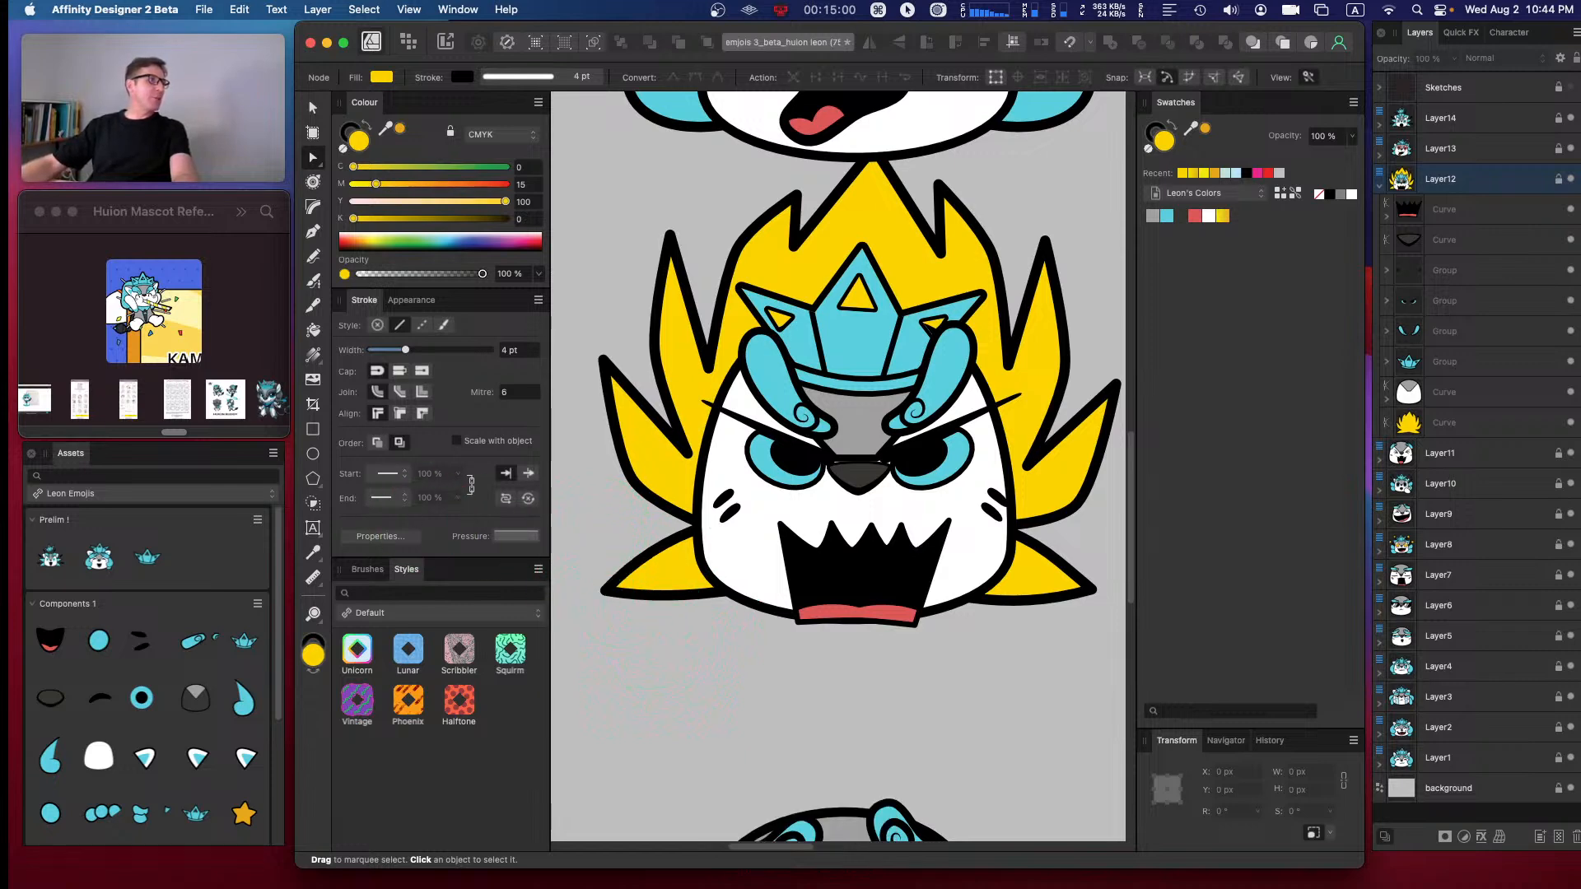
click(936, 468)
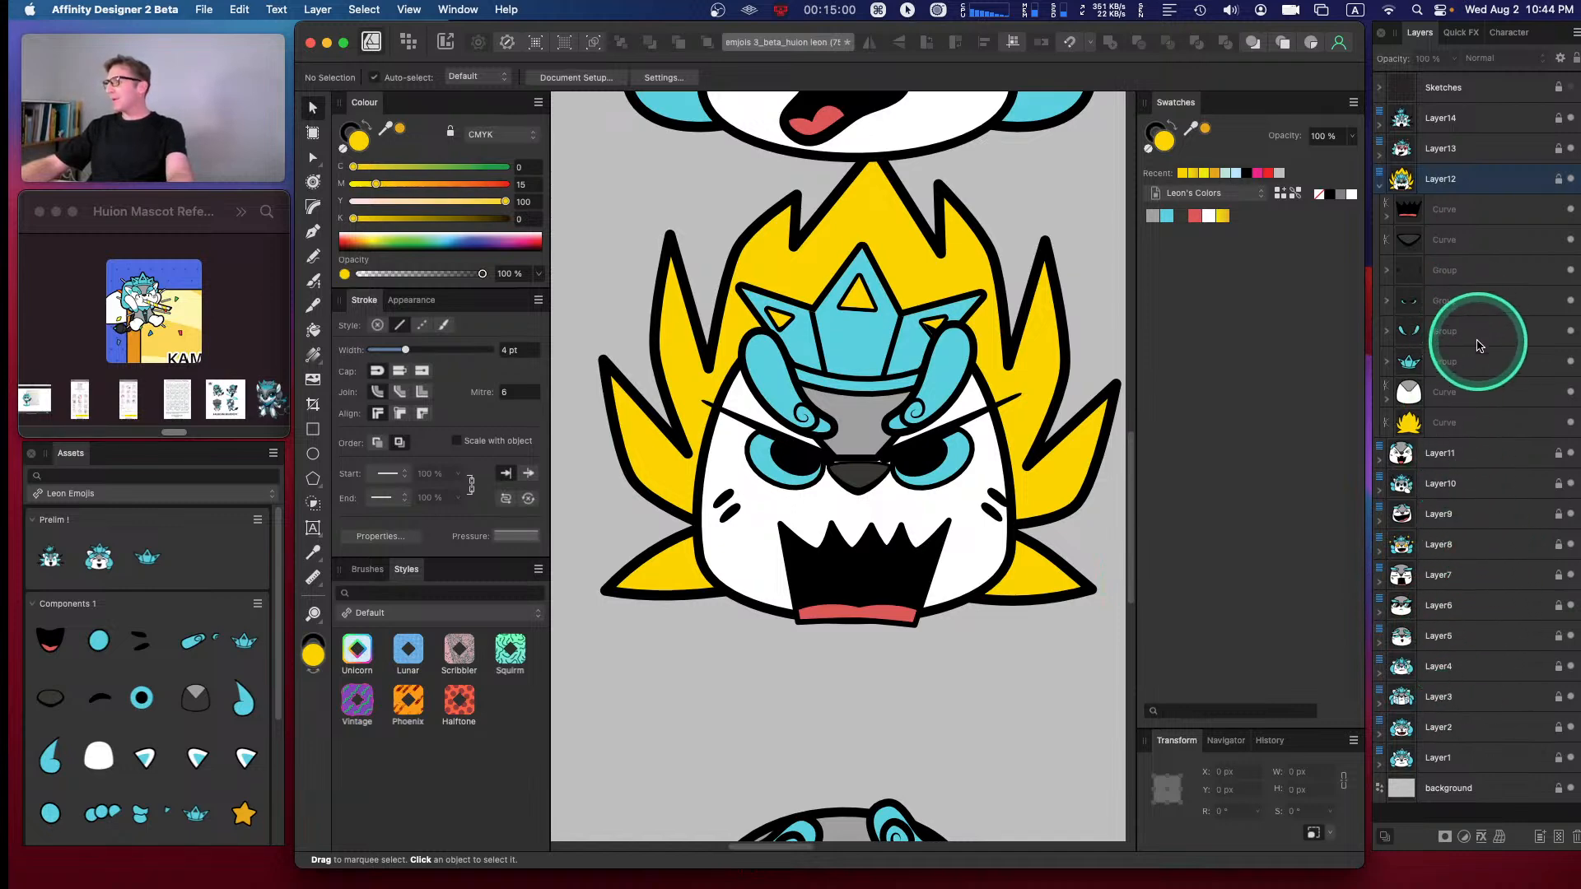
- Duplicate the blue iris curves of both anger eyes and fill the selected pair with white
click(1387, 301)
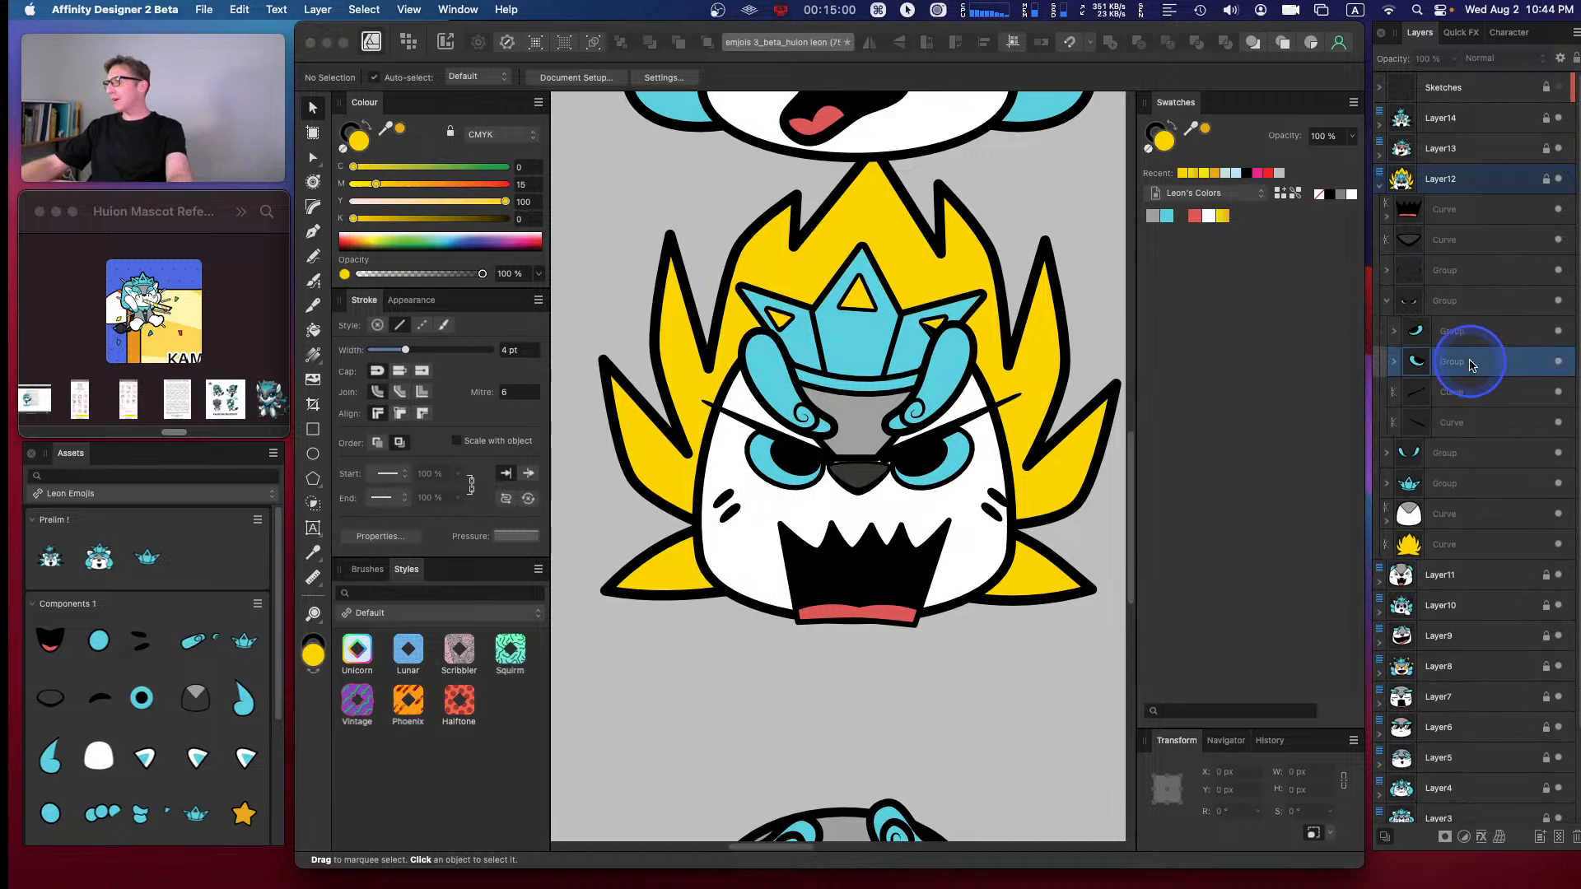
click(1477, 366)
click(1393, 361)
click(1396, 331)
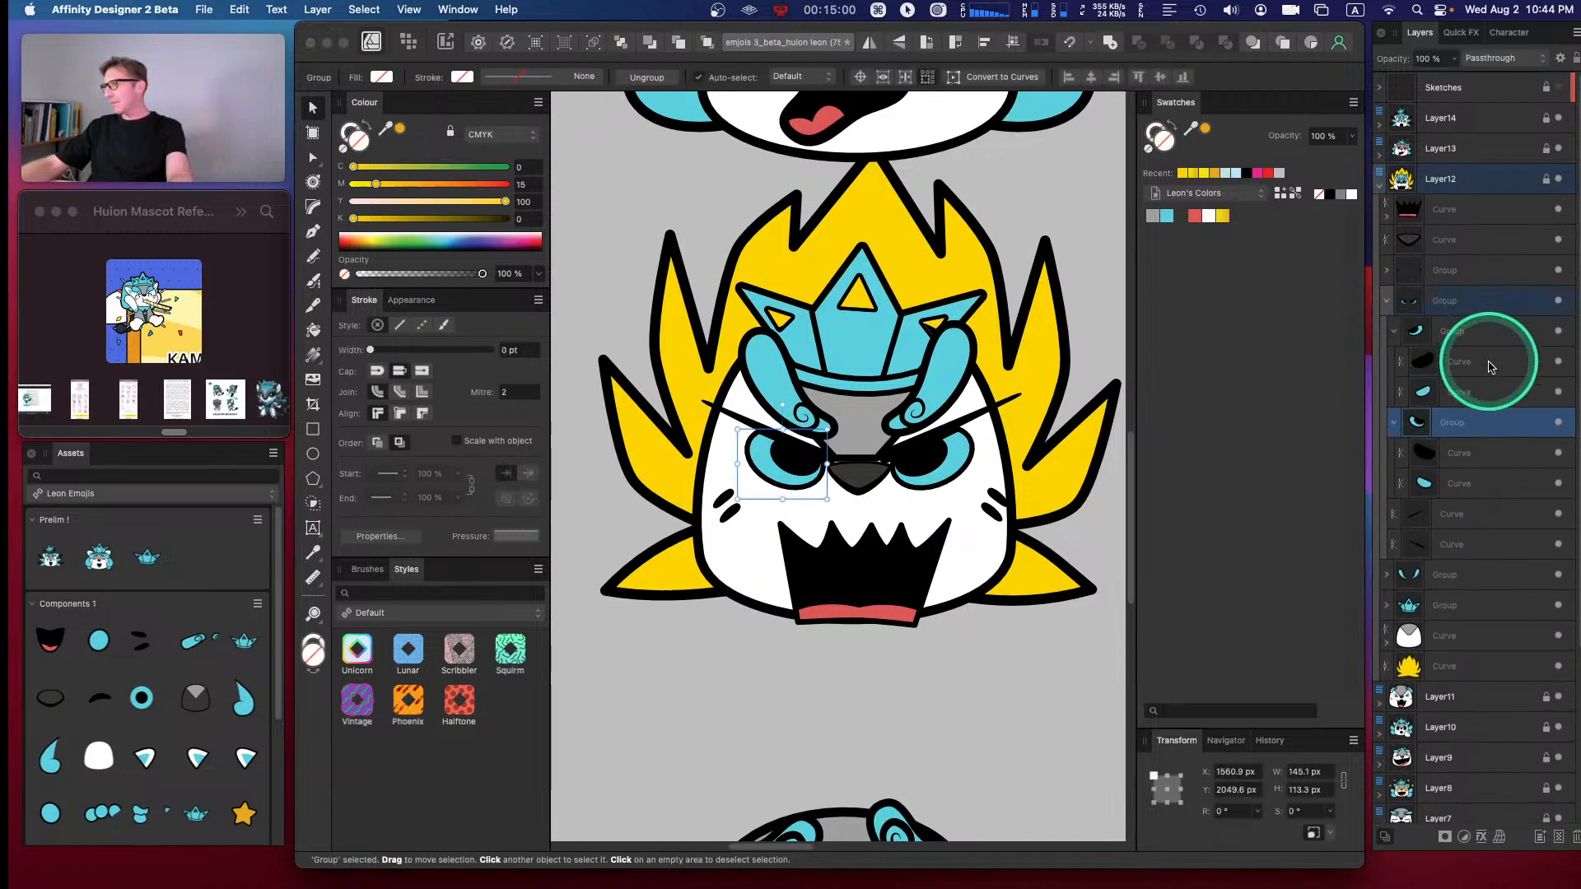
click(1460, 399)
super+click(1463, 482)
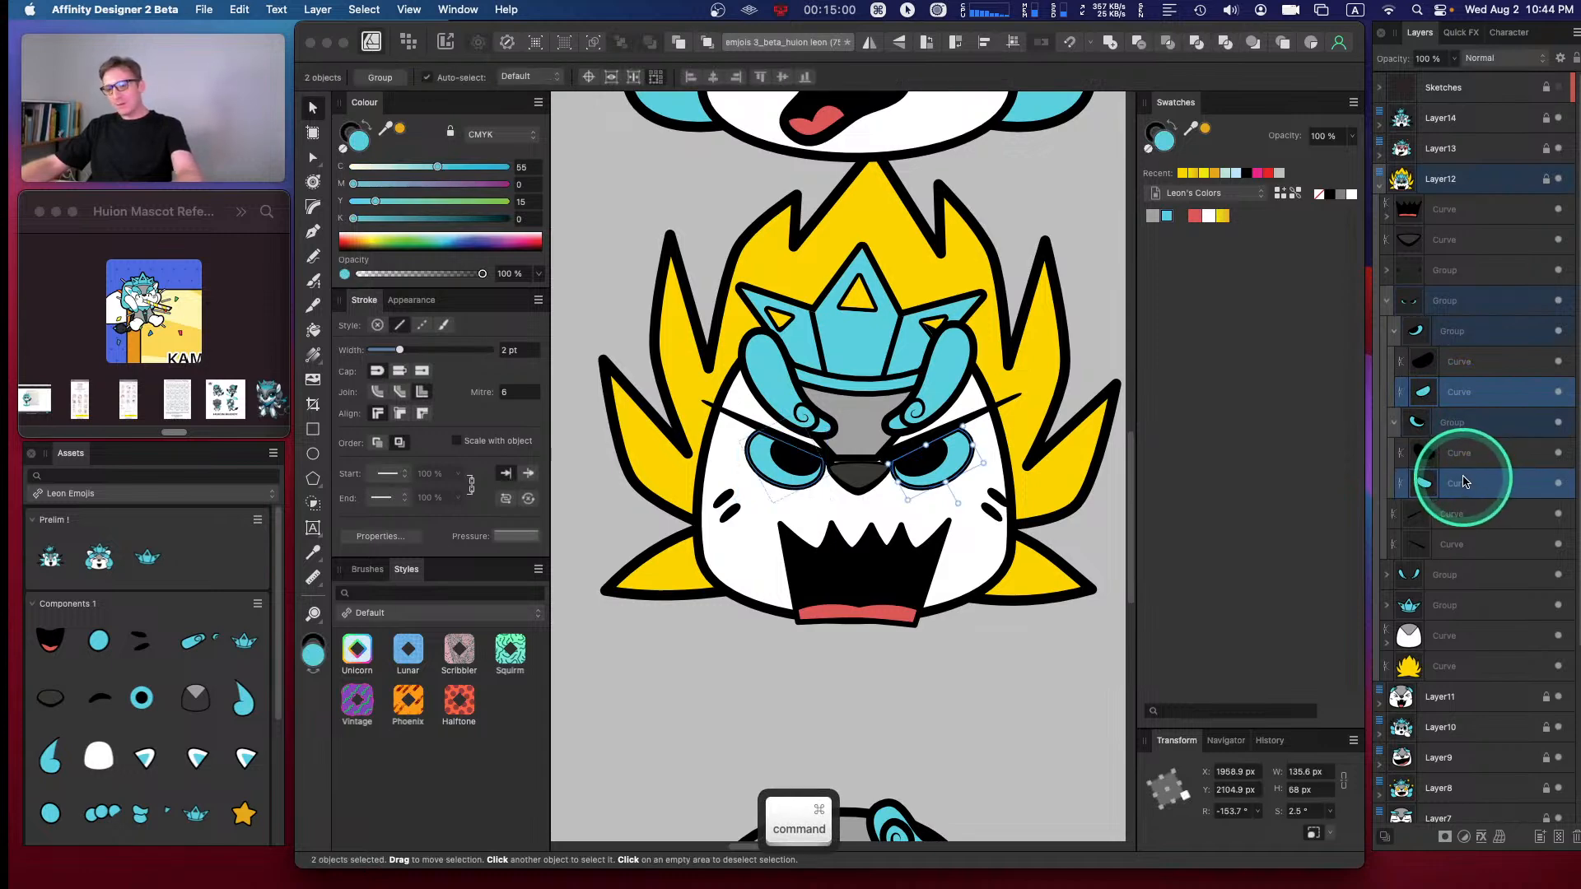
key(super+j)
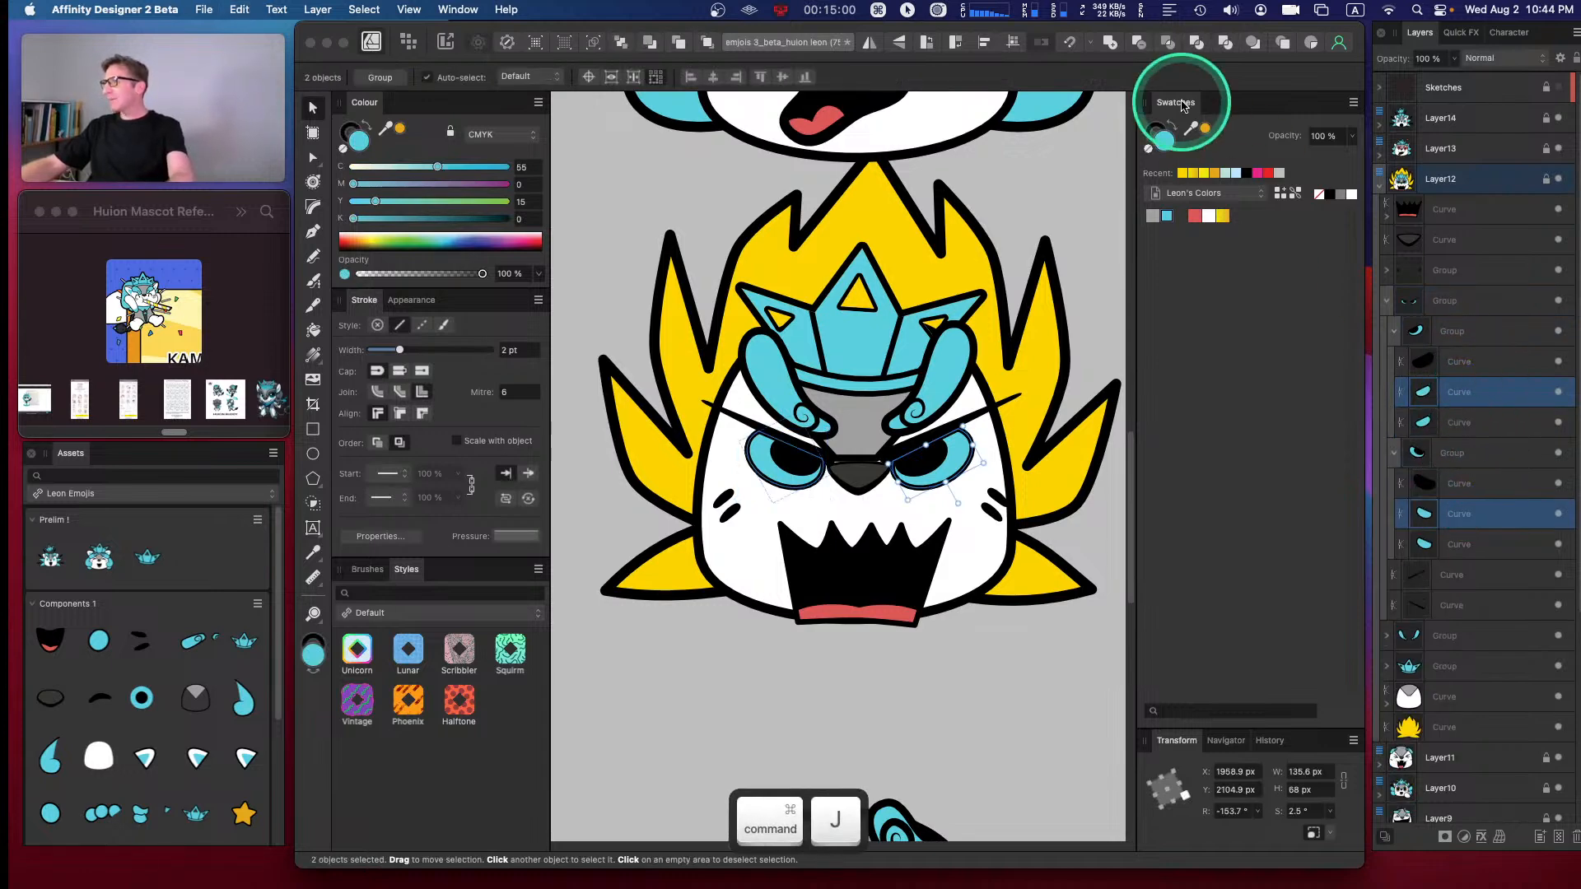
click(1351, 195)
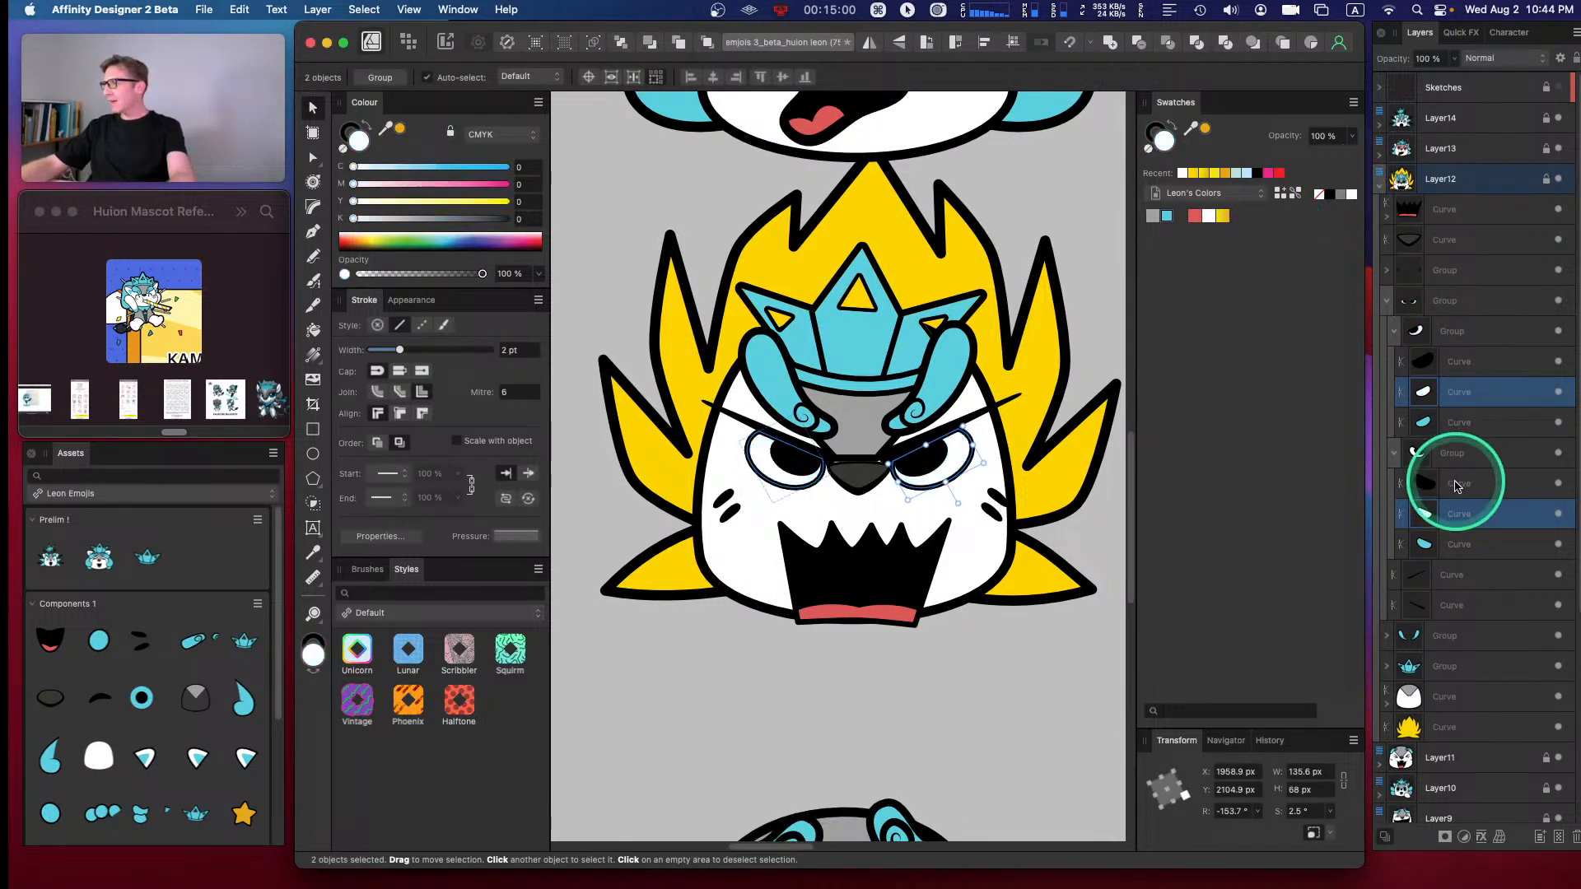
- Hide the black pupil curves in both anger eyes, keep the white eye shapes visible, and clear the selection
click(1557, 483)
click(1559, 393)
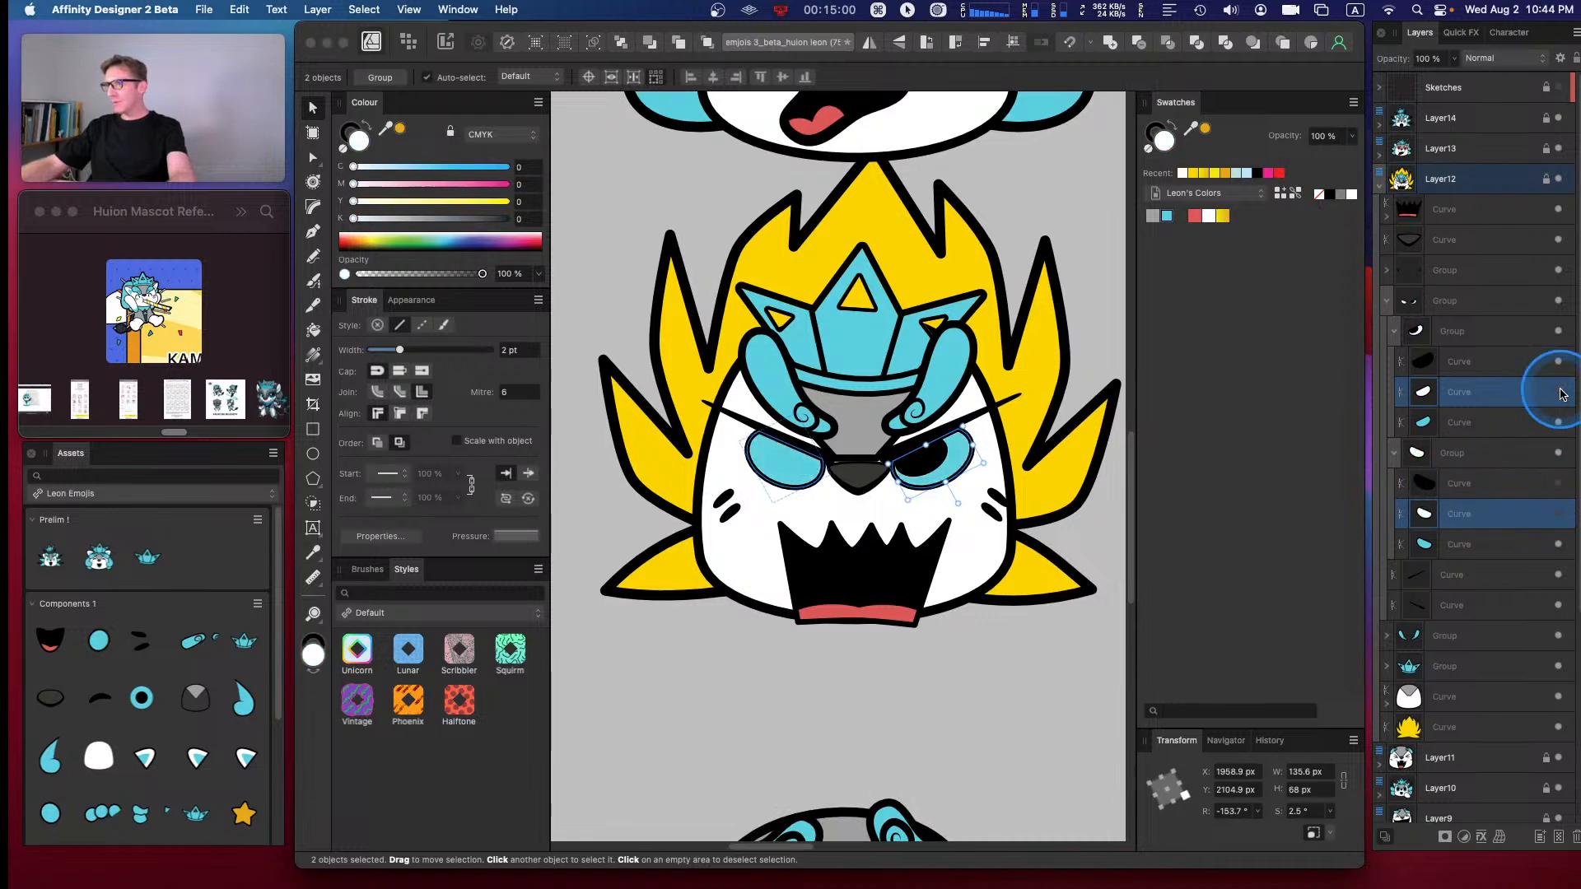
click(1561, 393)
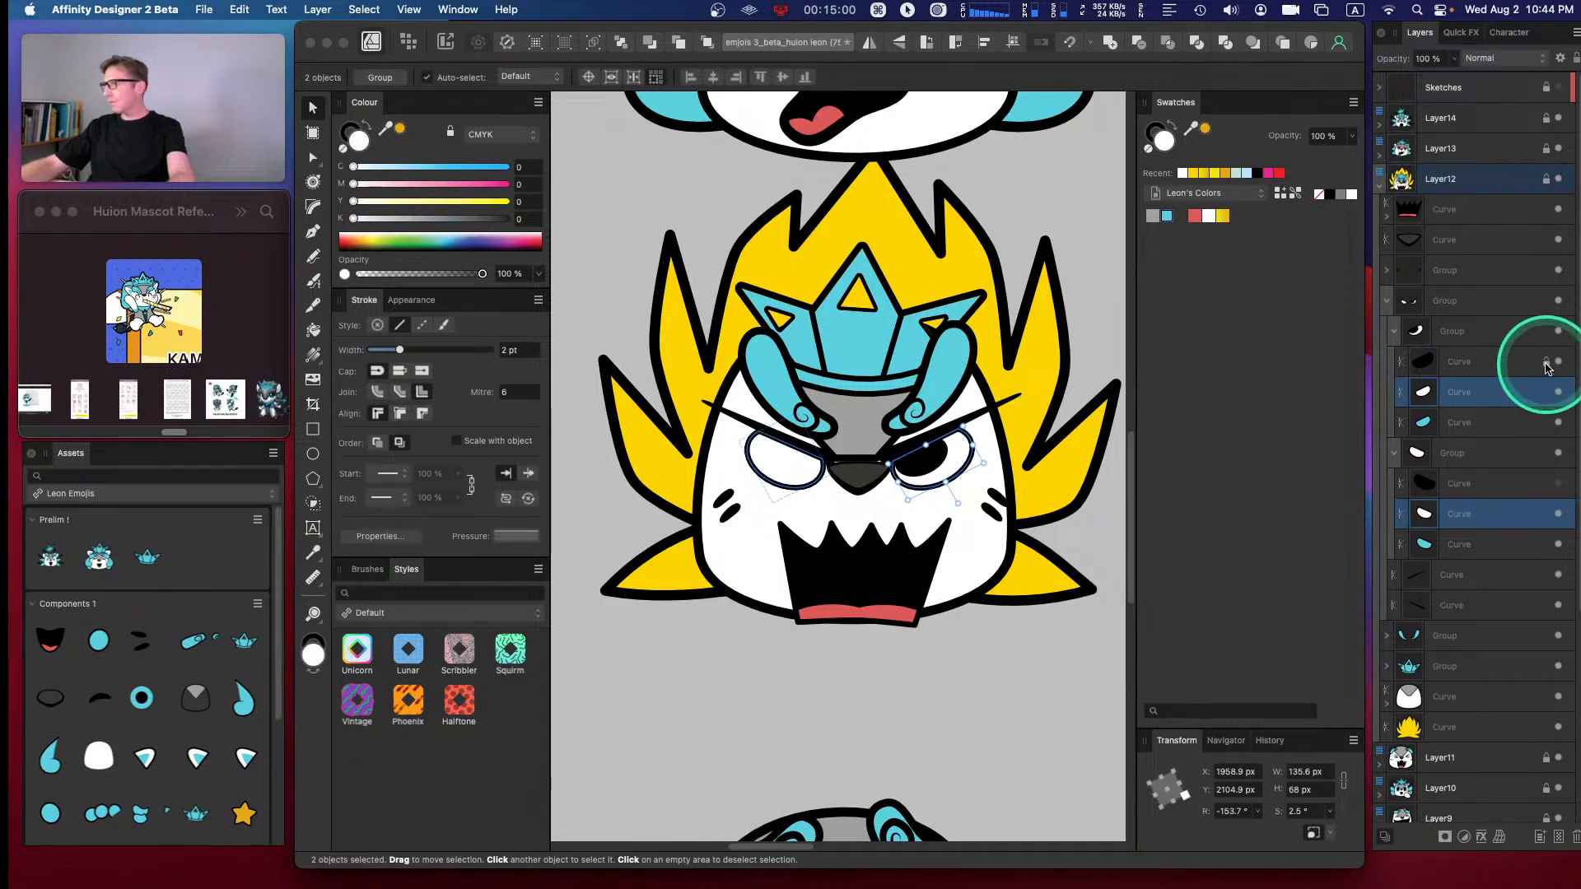
click(1521, 365)
click(1546, 369)
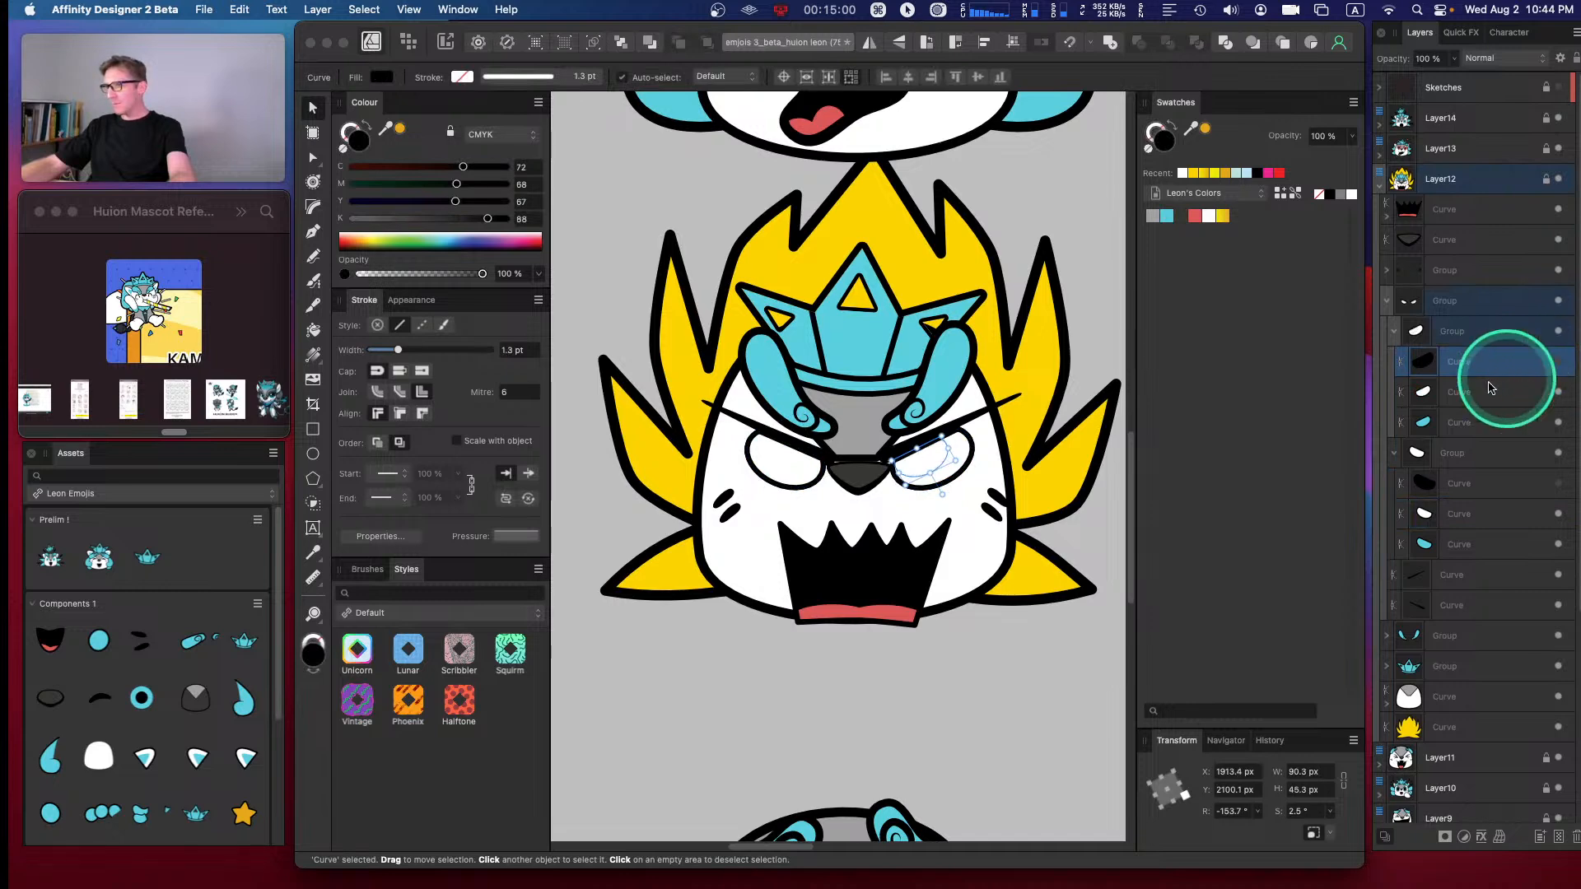
click(1014, 651)
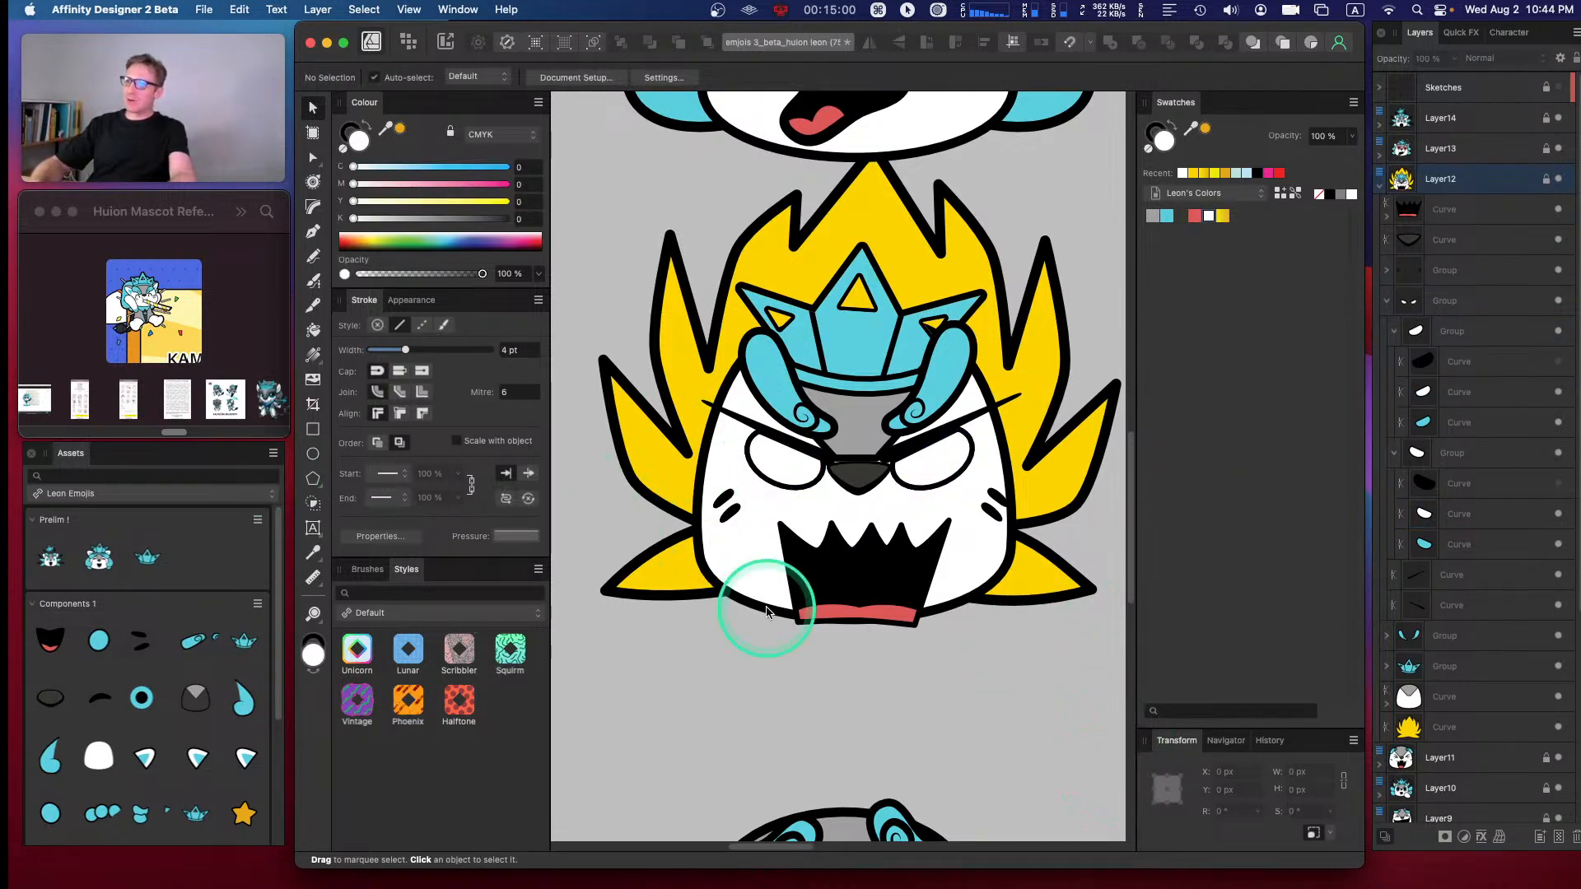
- Recolour the anger face's white head shape with the burst's yellow, reducing yellow to 46 for a skin tone
click(1400, 698)
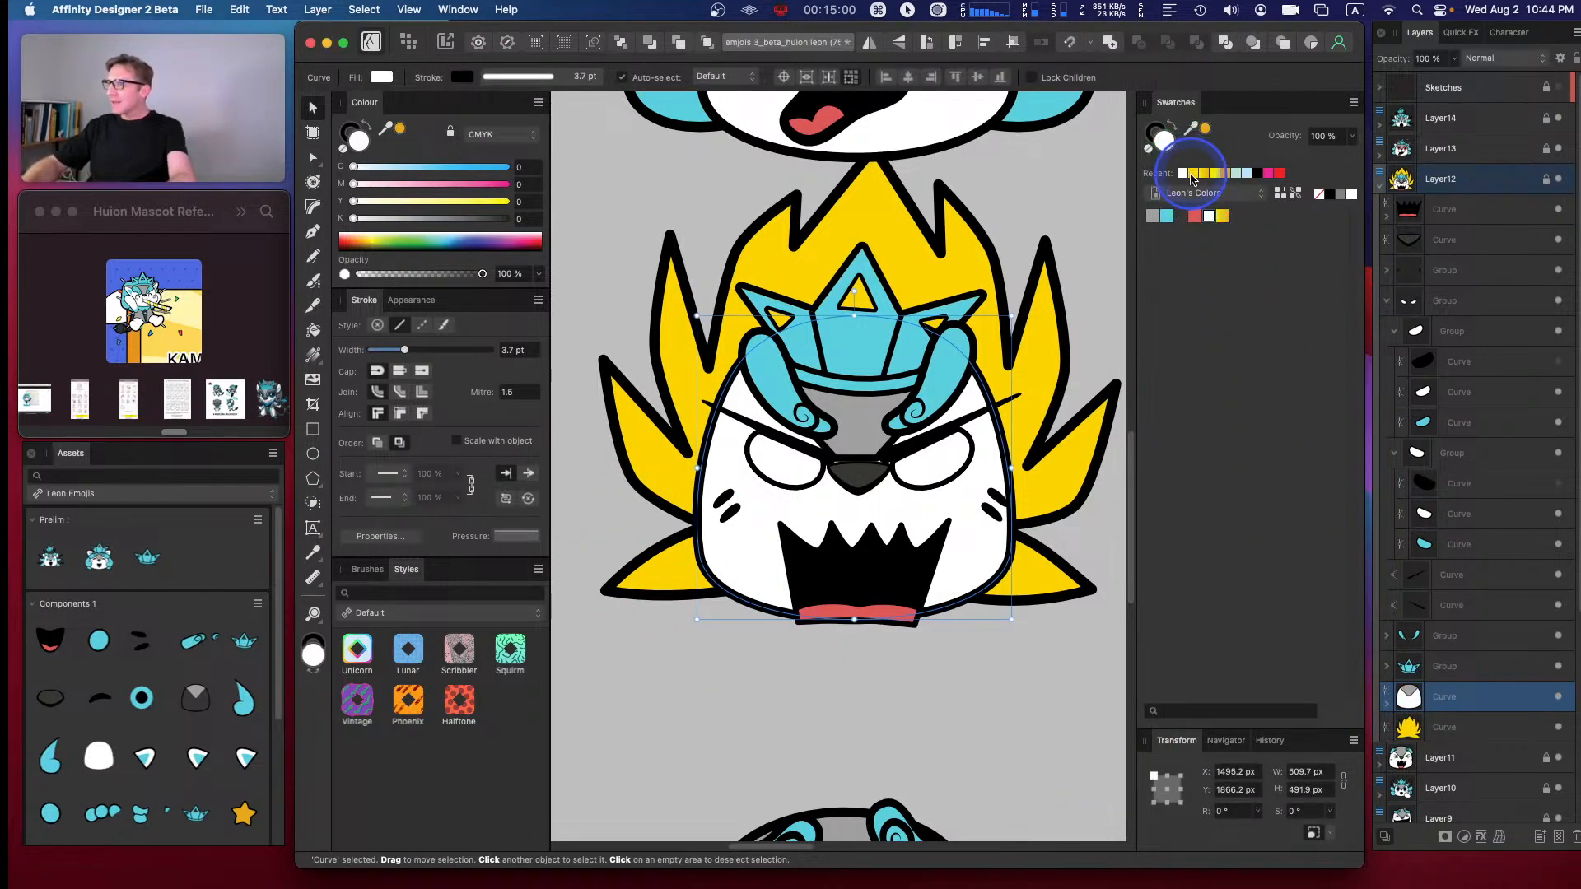
click(1198, 175)
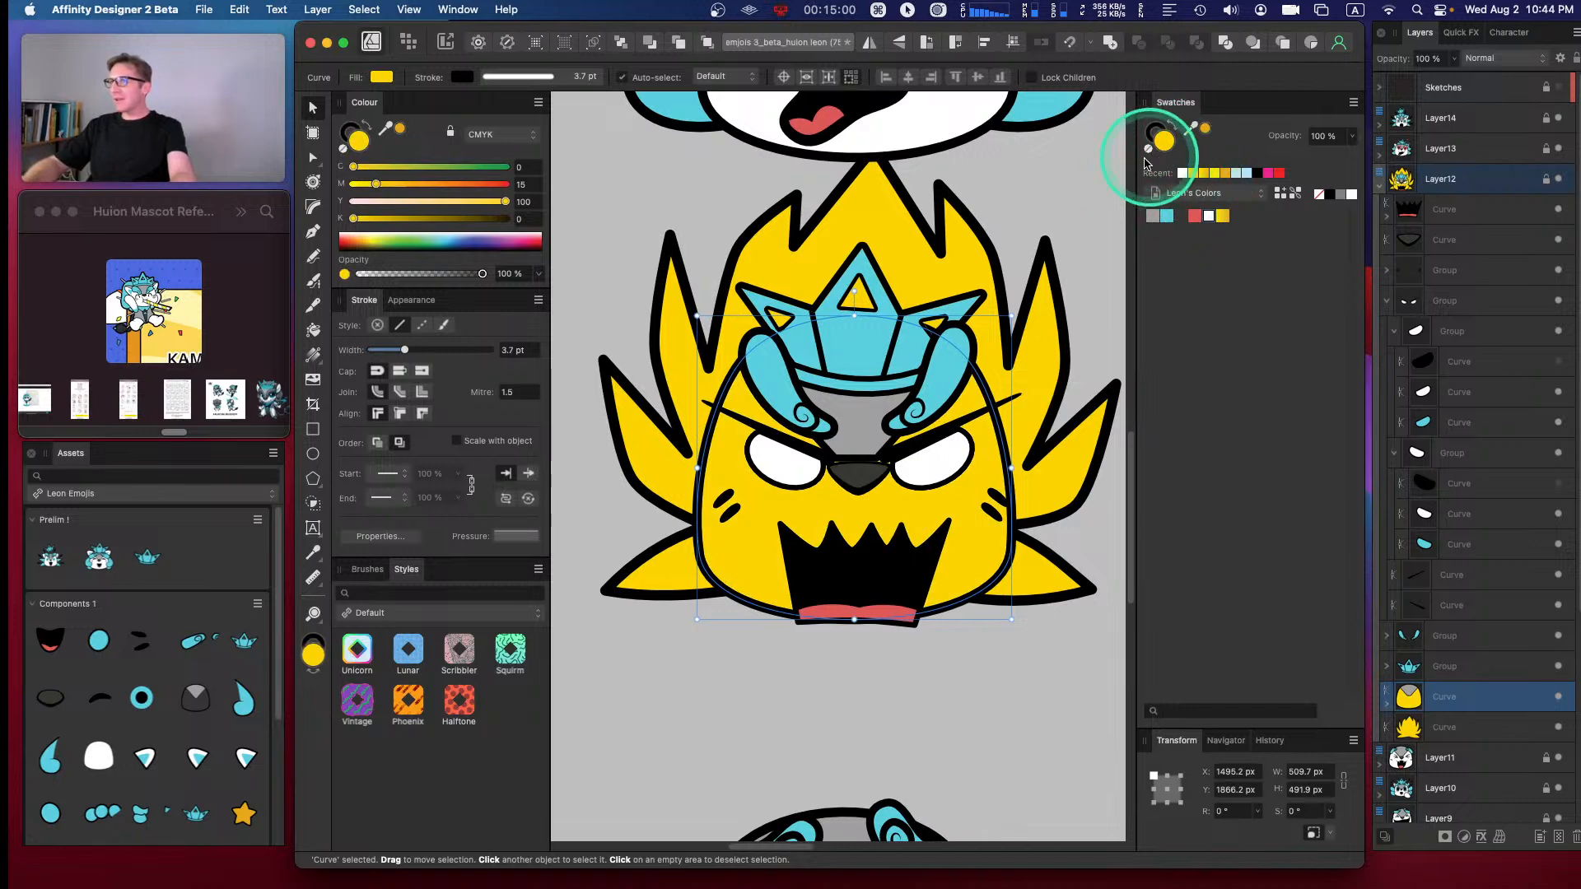
drag(504, 201, 422, 216)
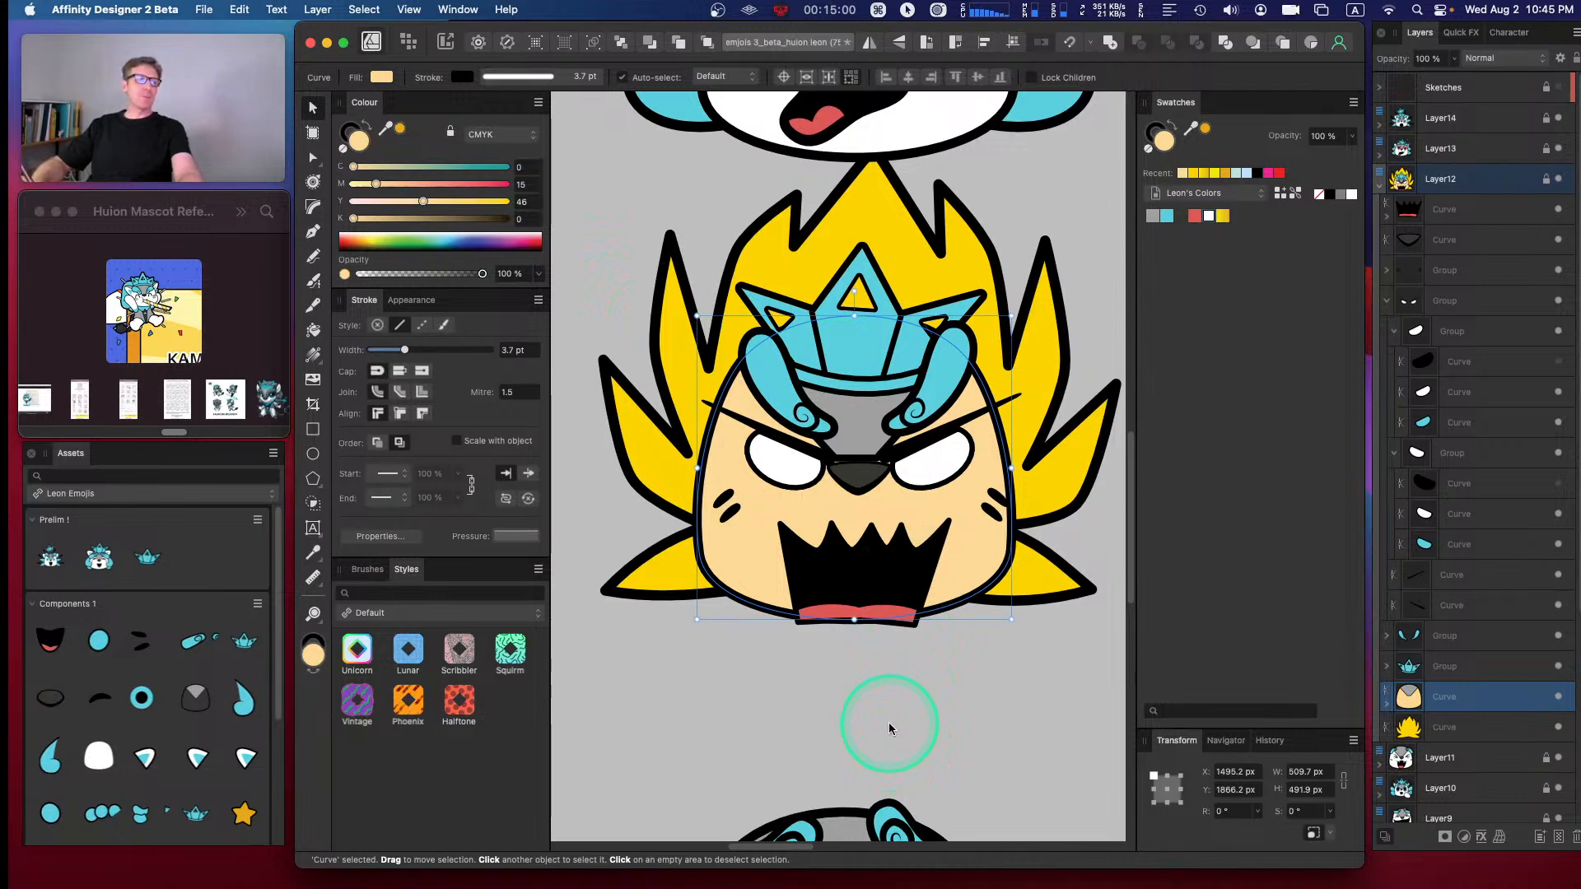
- Undo the head's skin-tone fill, the hidden pupils and the white eye fill
key(super+z)
key(super+z)
key(super+z)
key(super+z)
key(super+z)
key(super+z)
key(super+z)
key(super+z)
key(super+z)
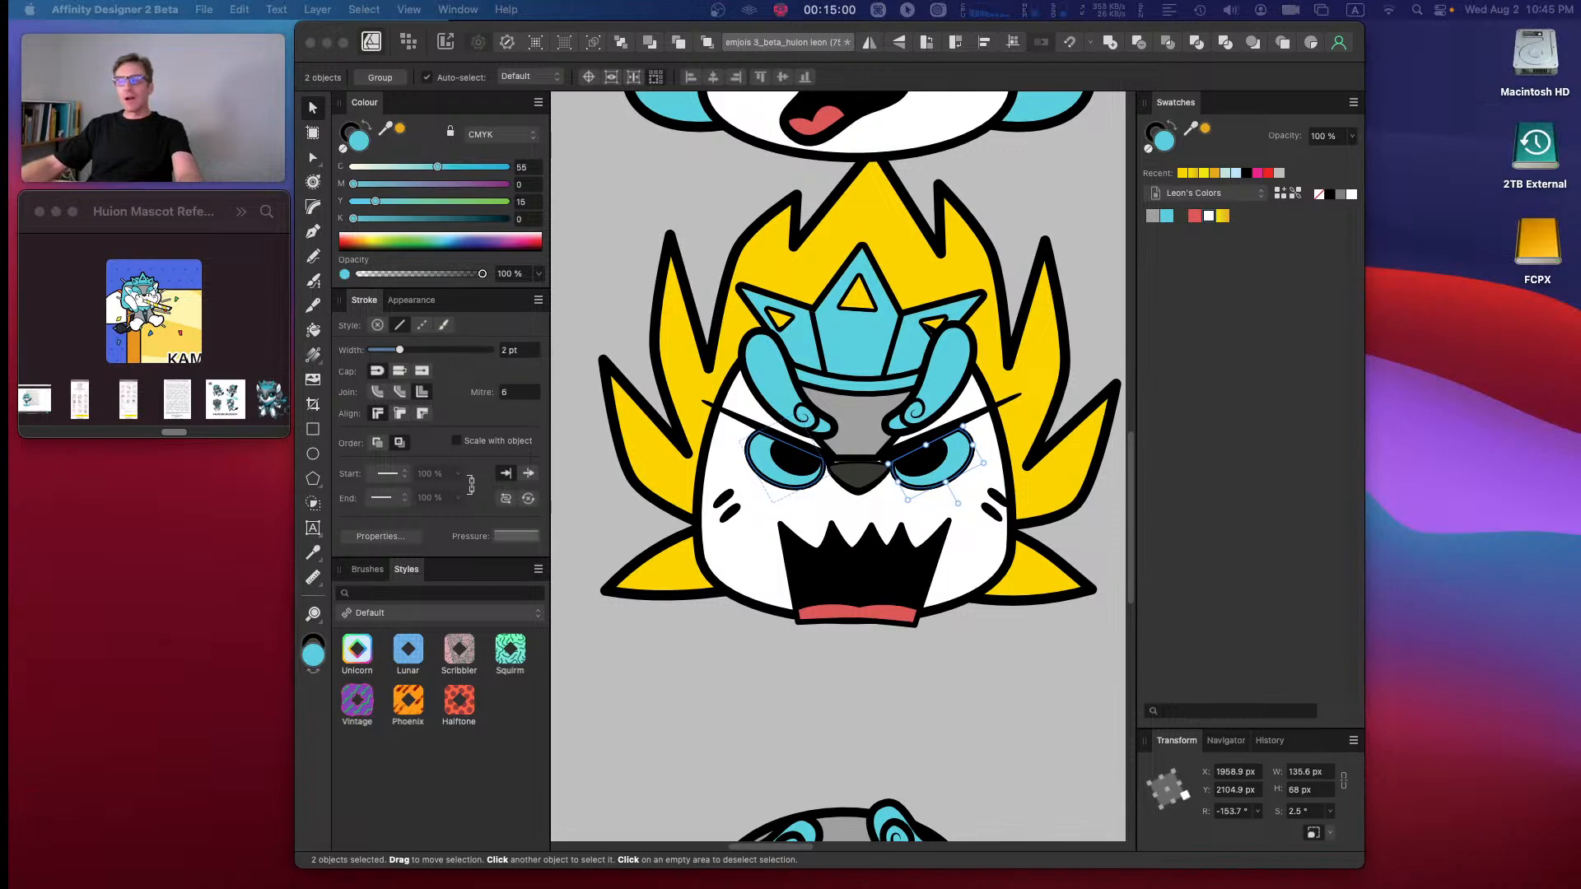
- Clear the selection and set up the Pen tool for straight line segments with a pressure profile that tapers at both ends
click(705, 664)
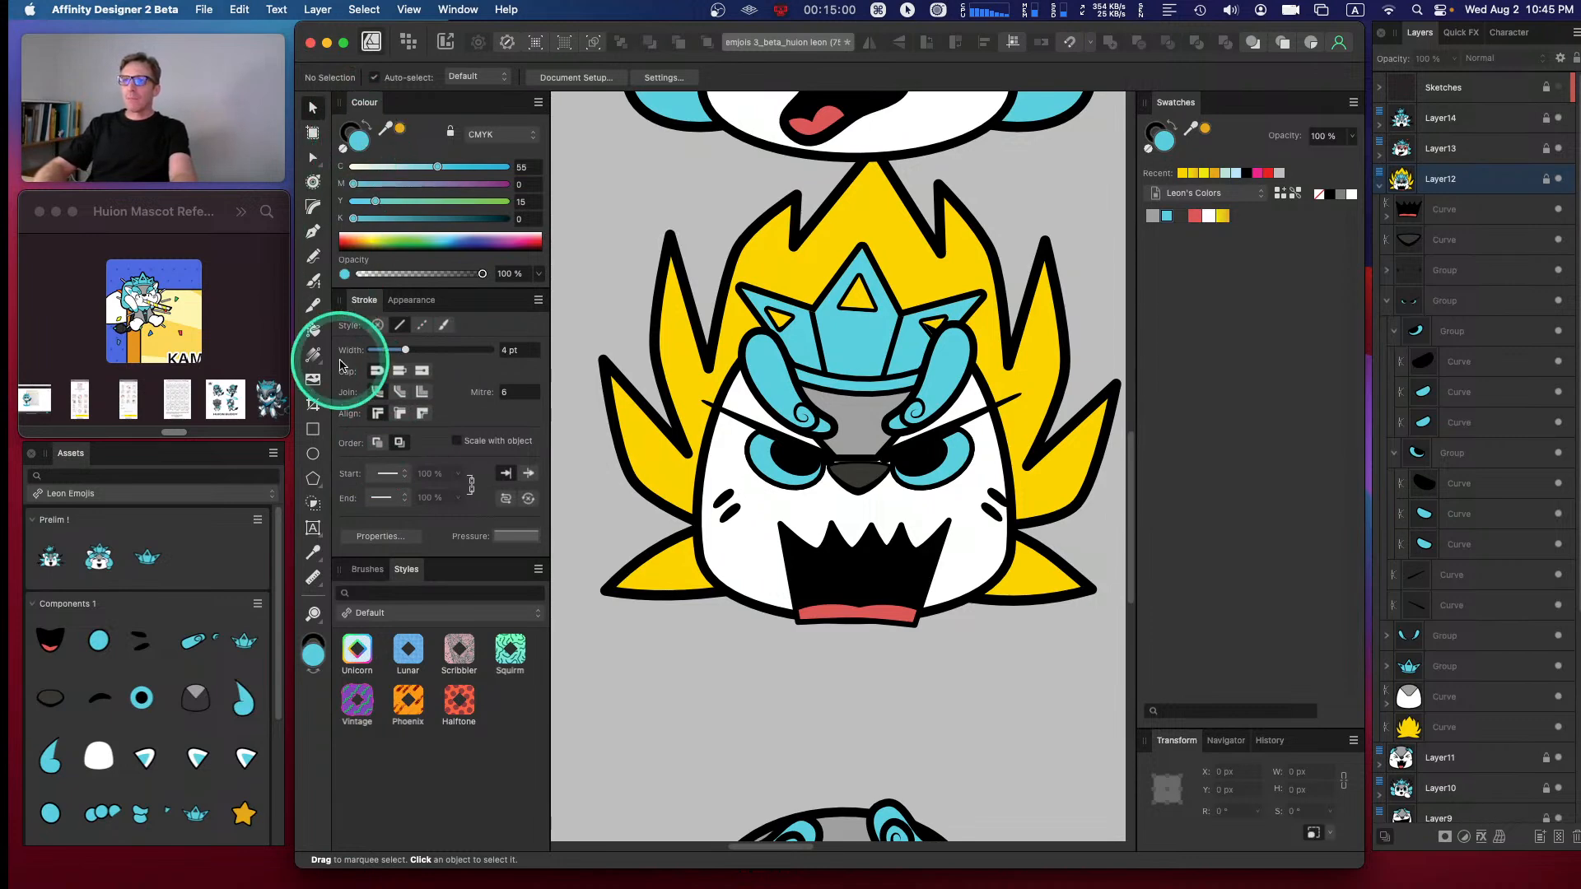
click(312, 256)
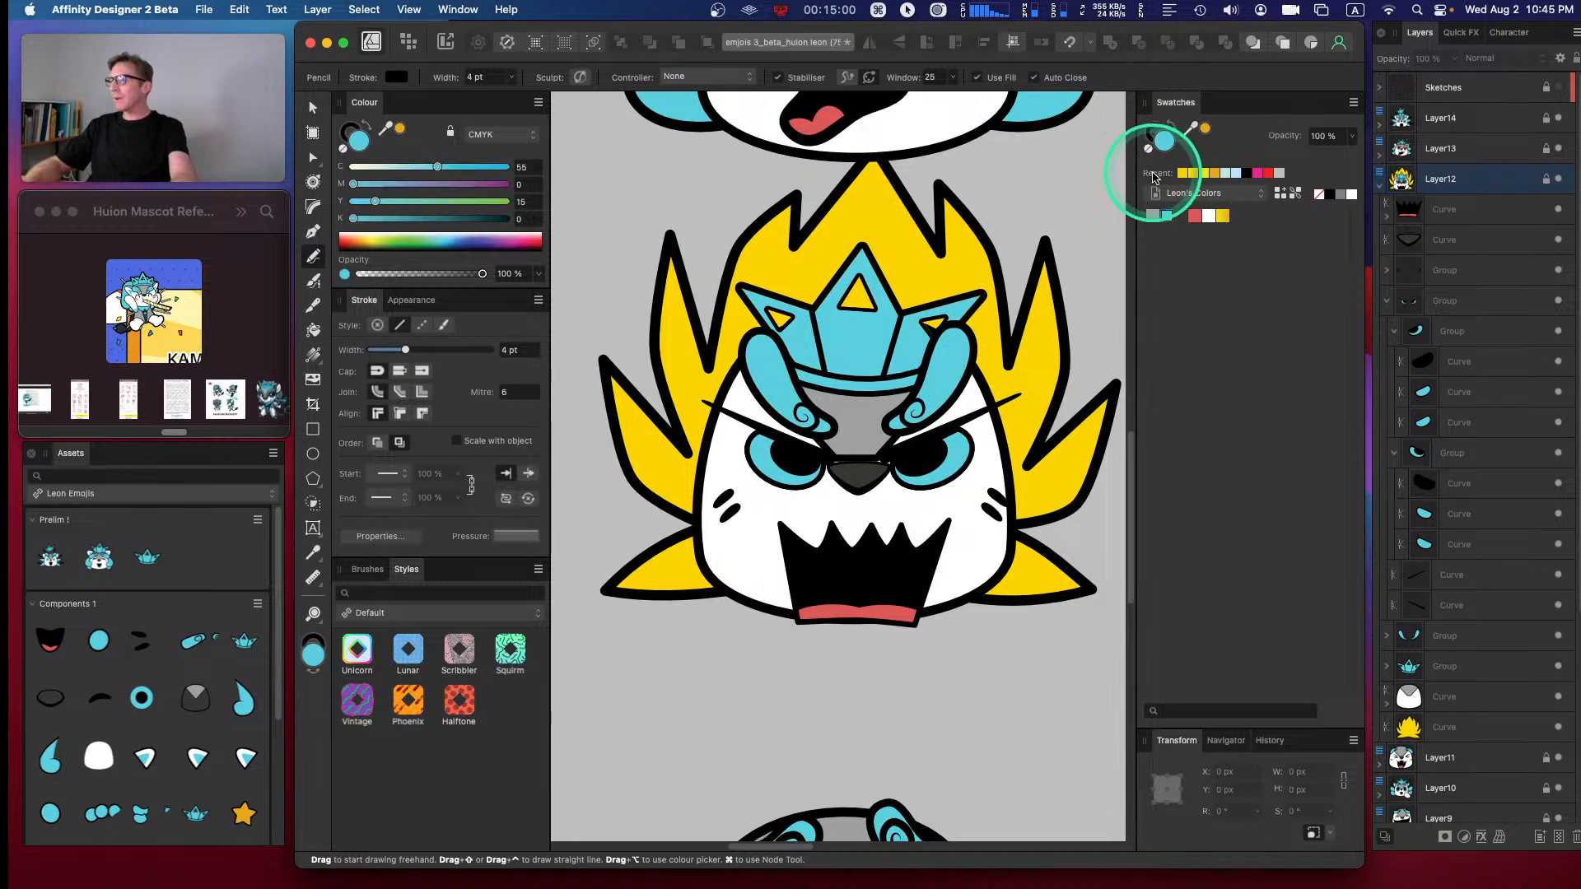
click(1153, 133)
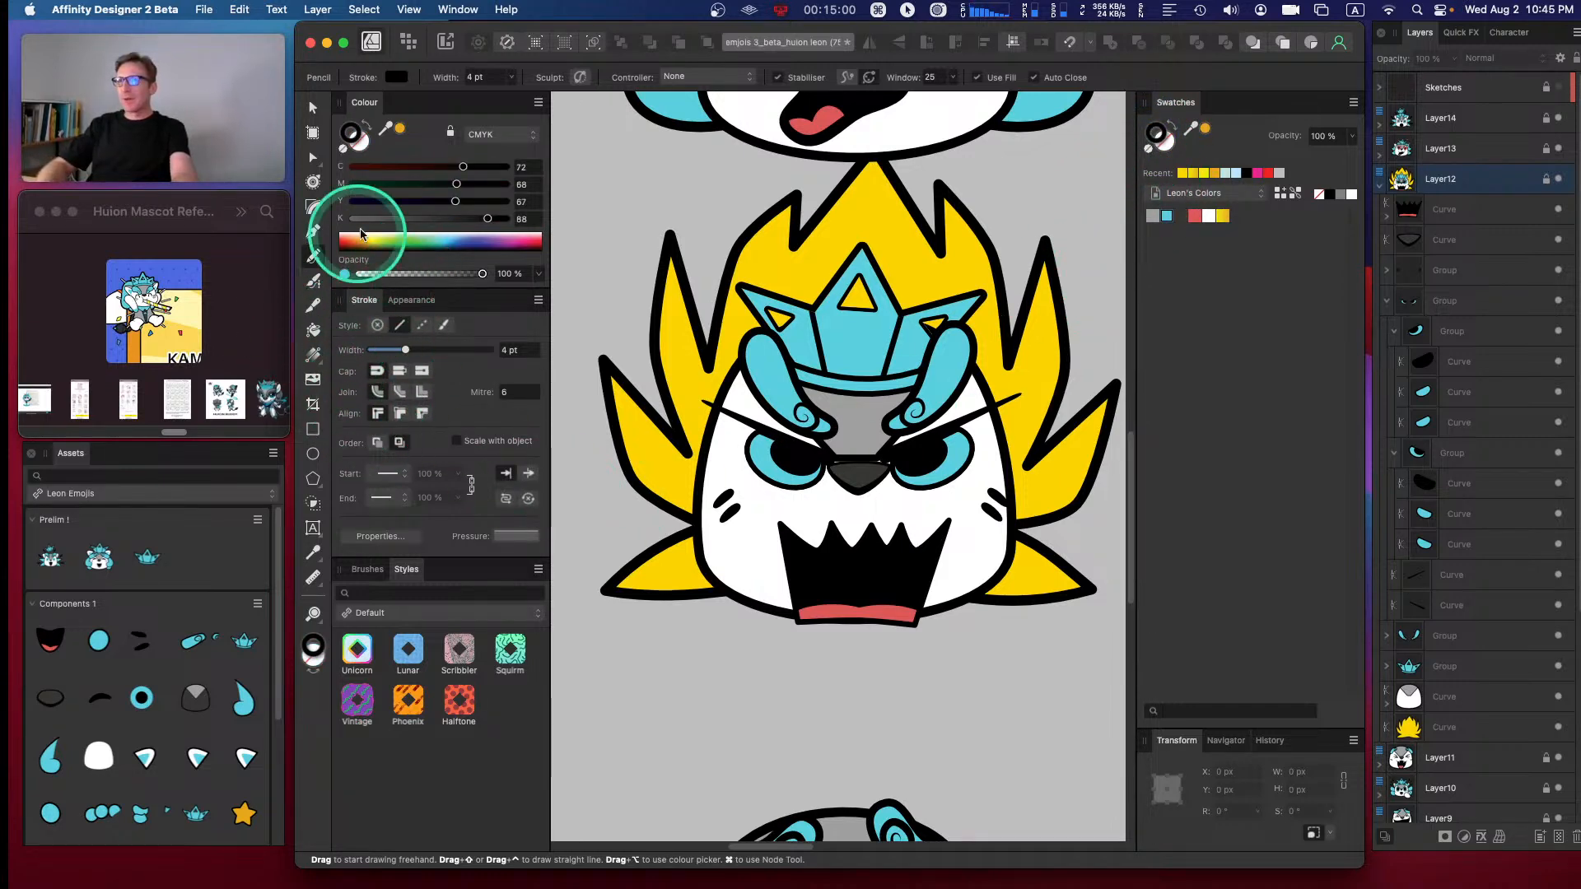
click(313, 232)
click(730, 77)
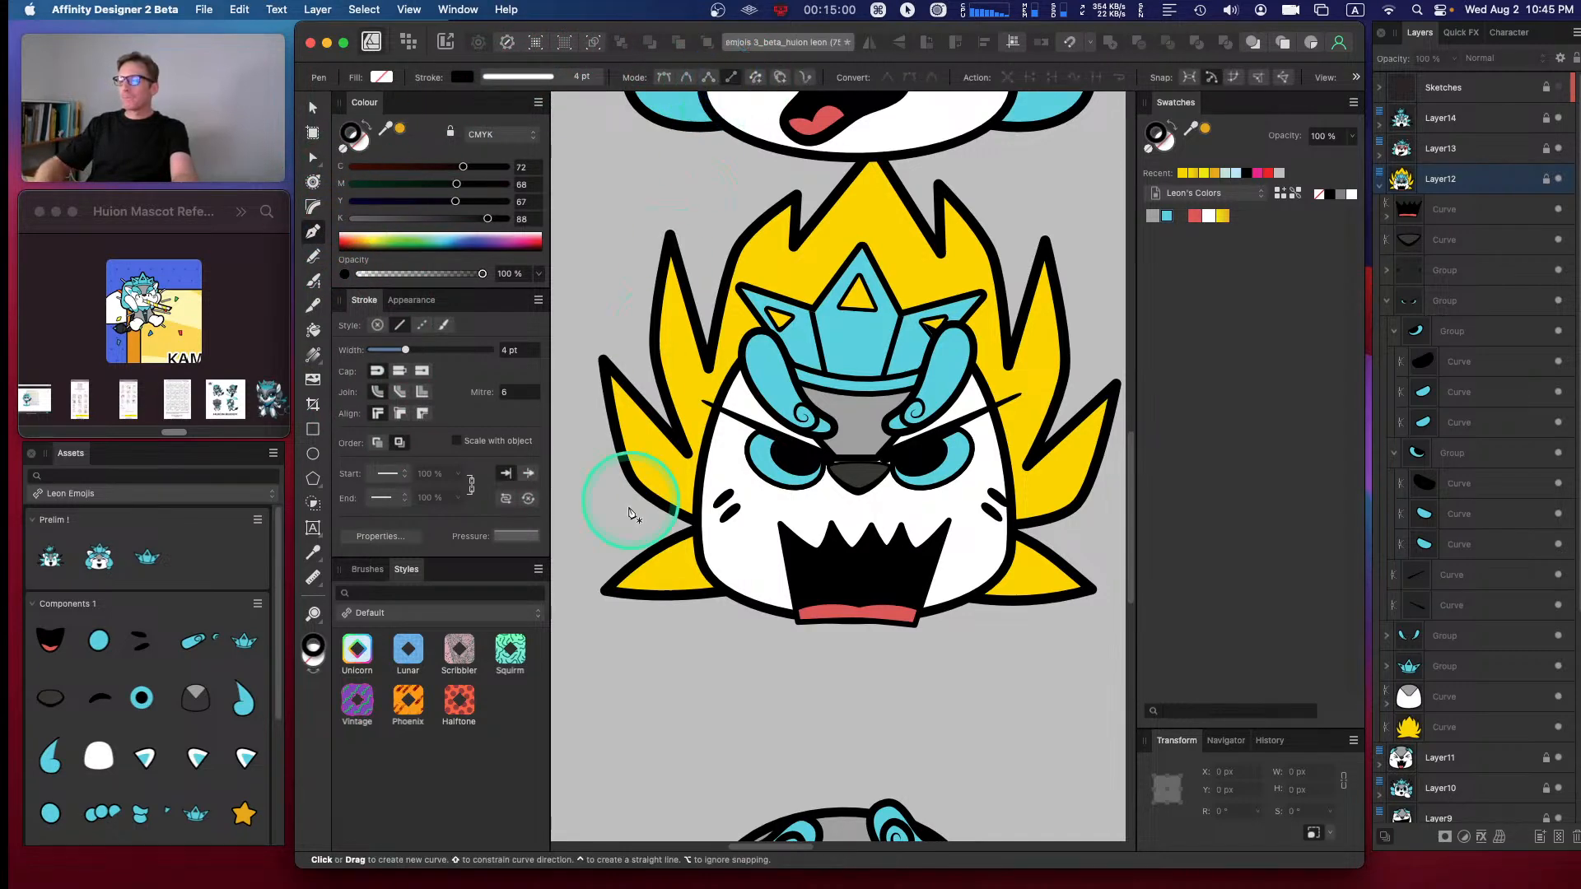
click(522, 536)
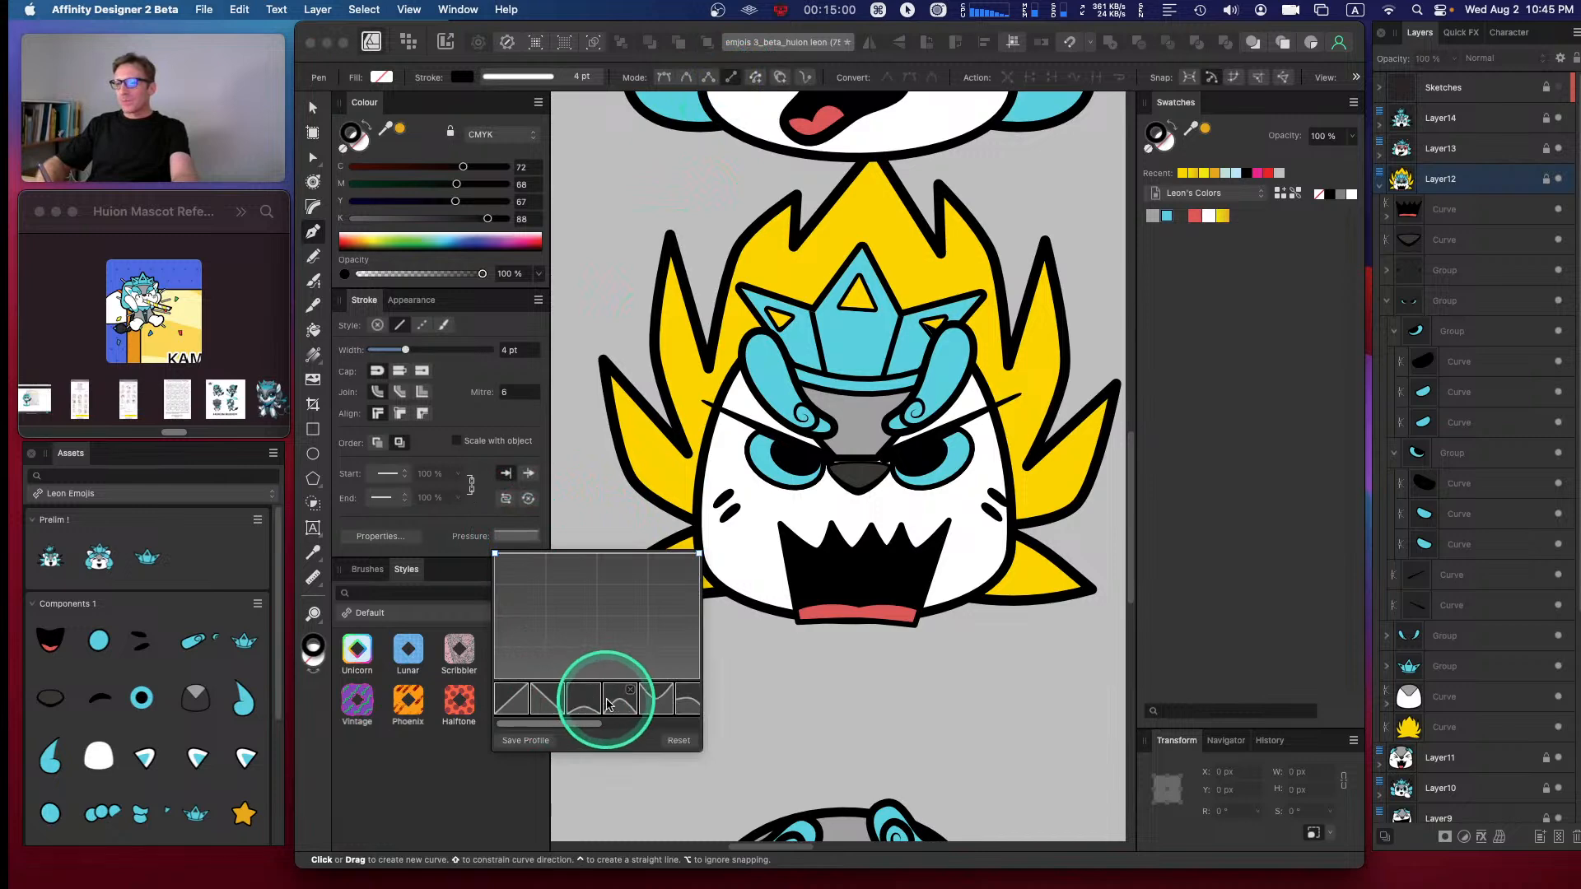
click(584, 694)
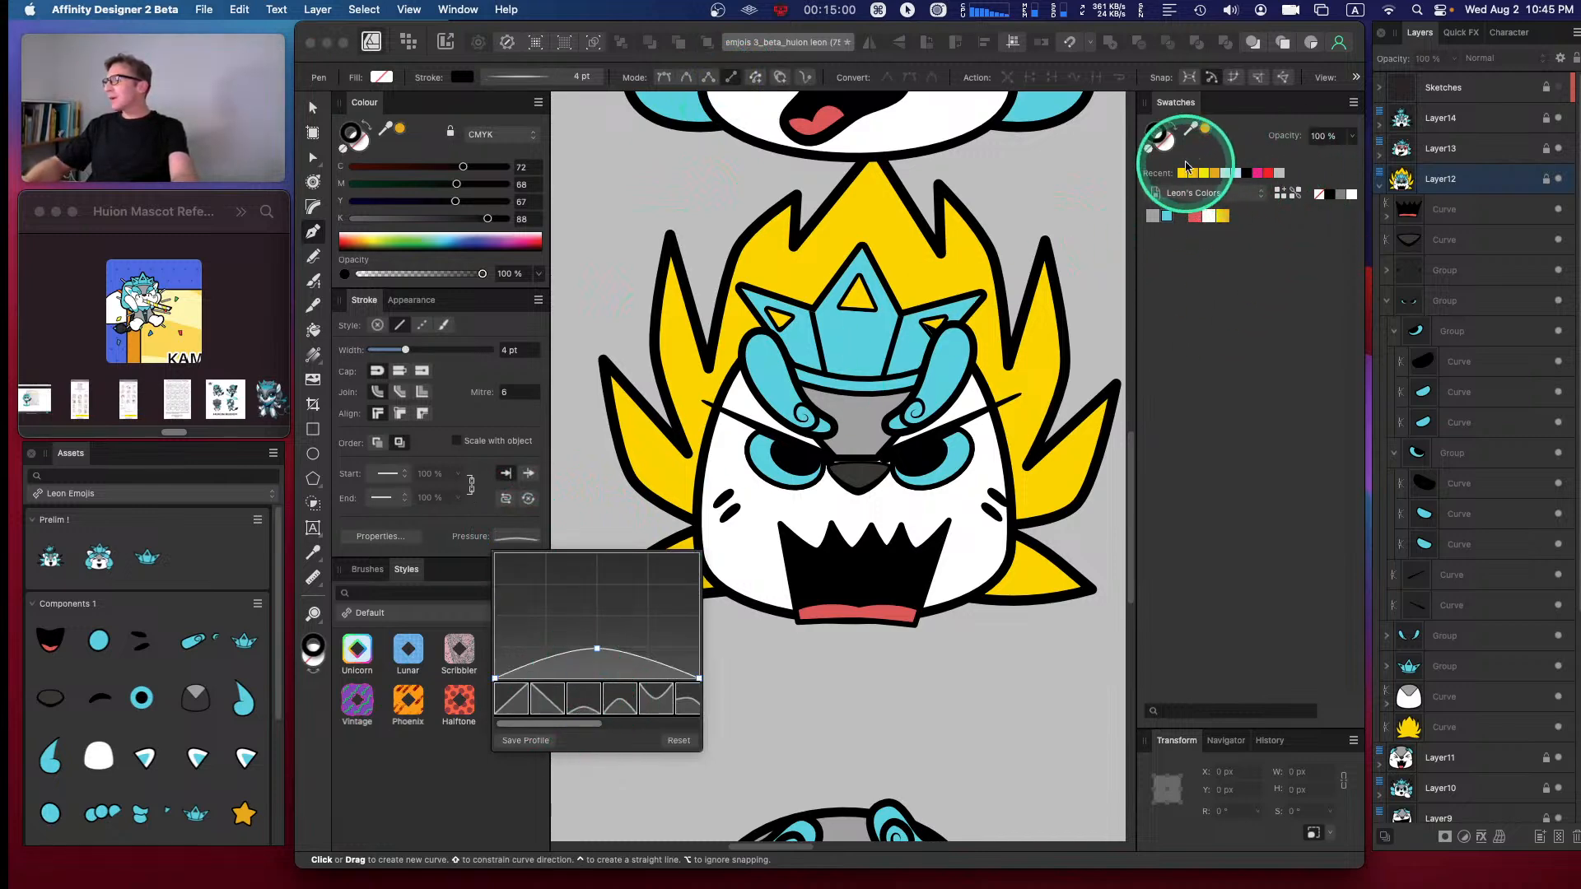
- Set the stroke colour to a soft yellow with CMYK values 0, 15, 70, 0
click(1183, 174)
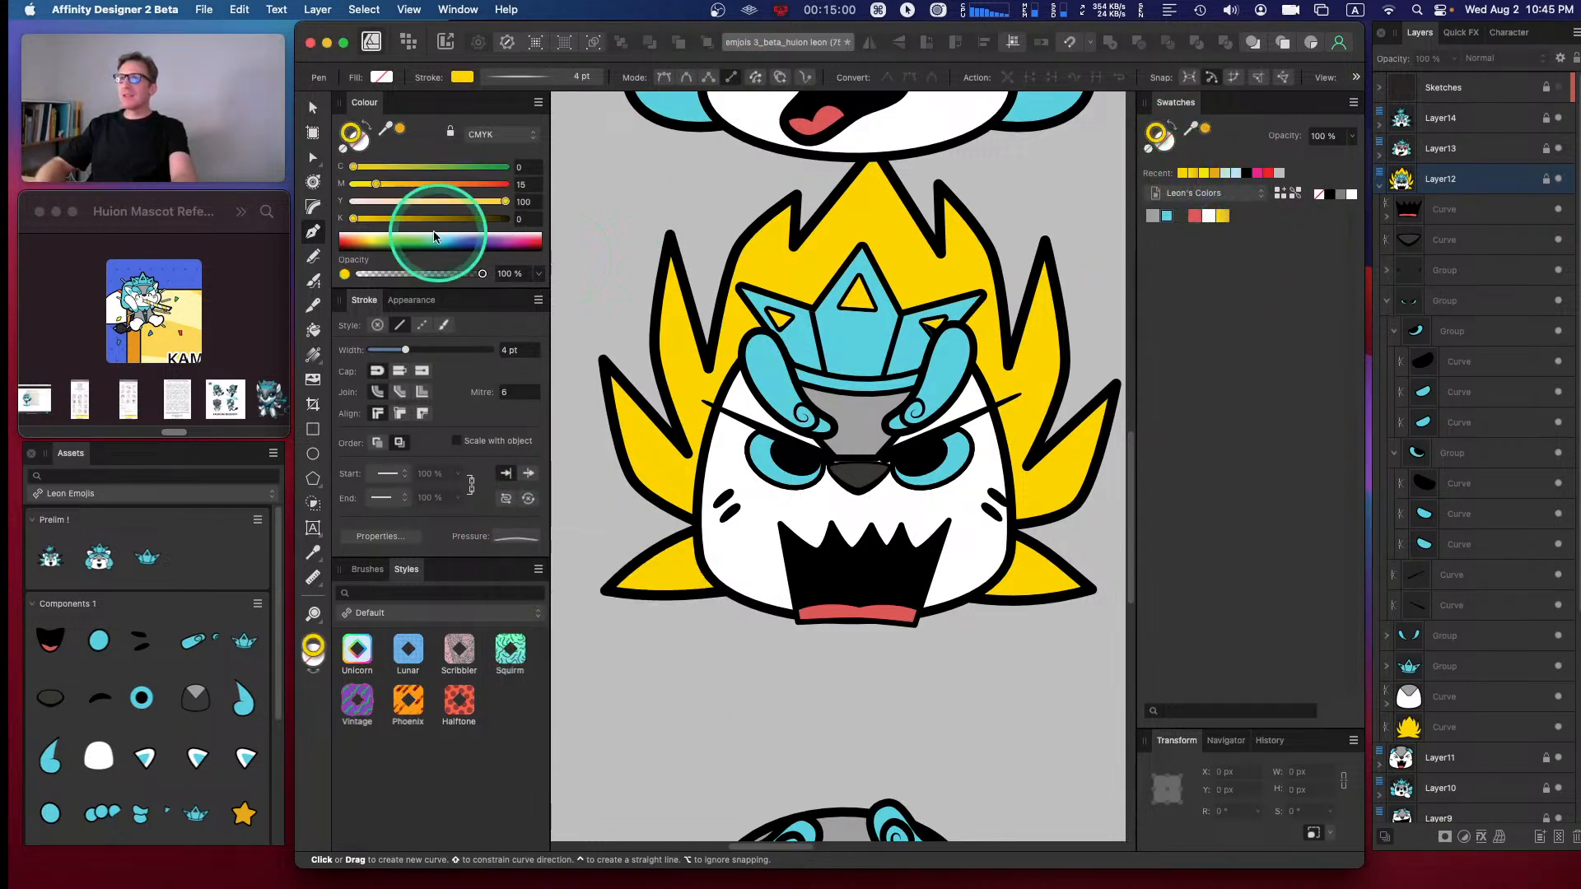
drag(384, 187, 307, 190)
click(491, 204)
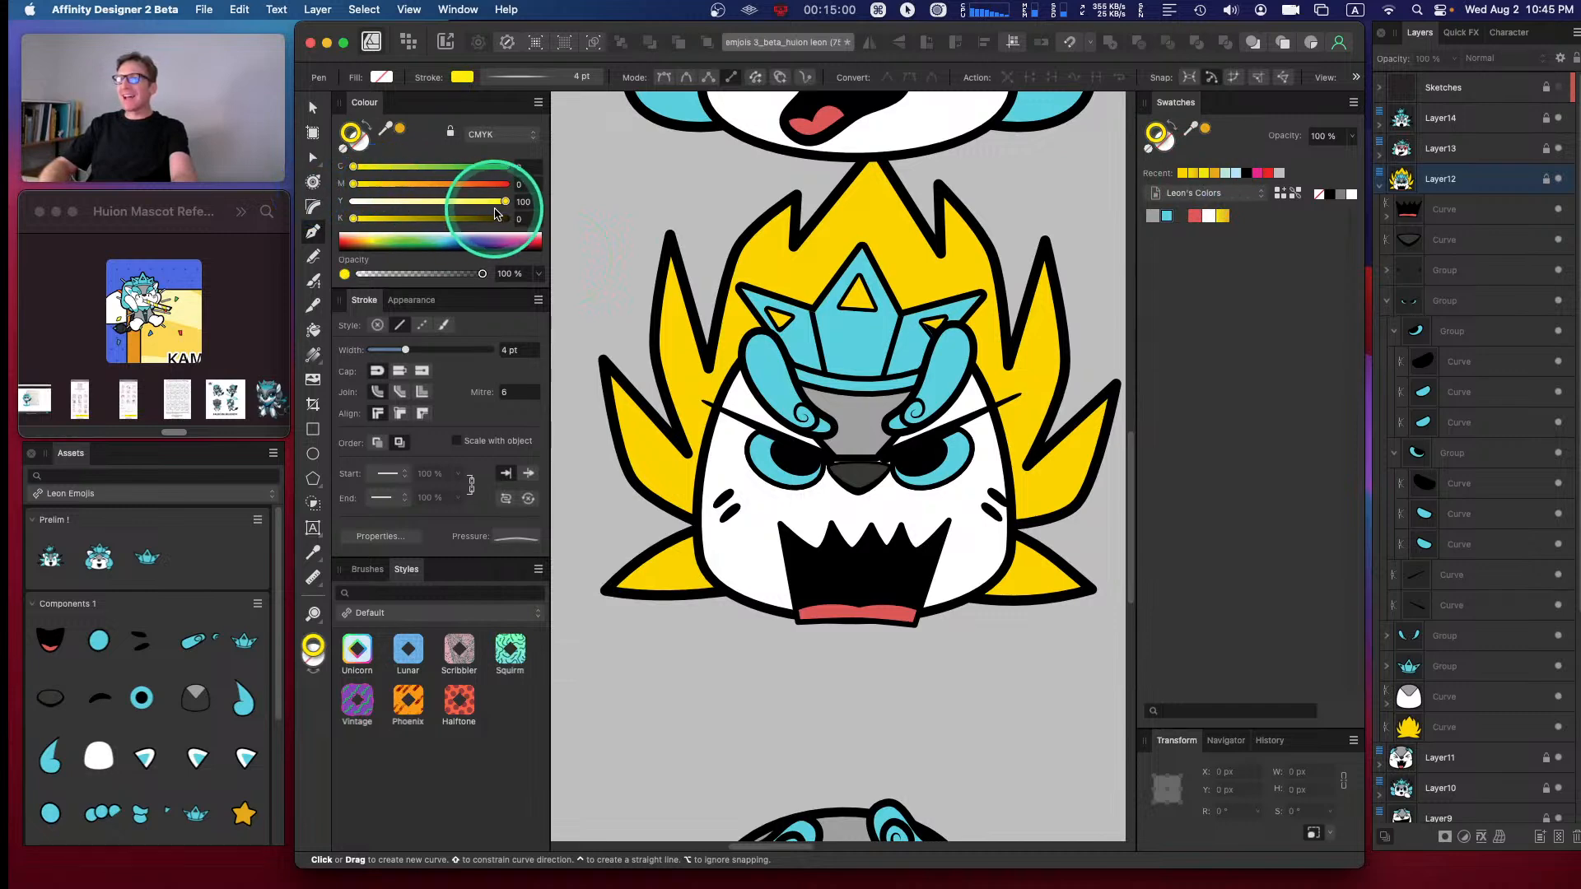
drag(489, 208, 529, 198)
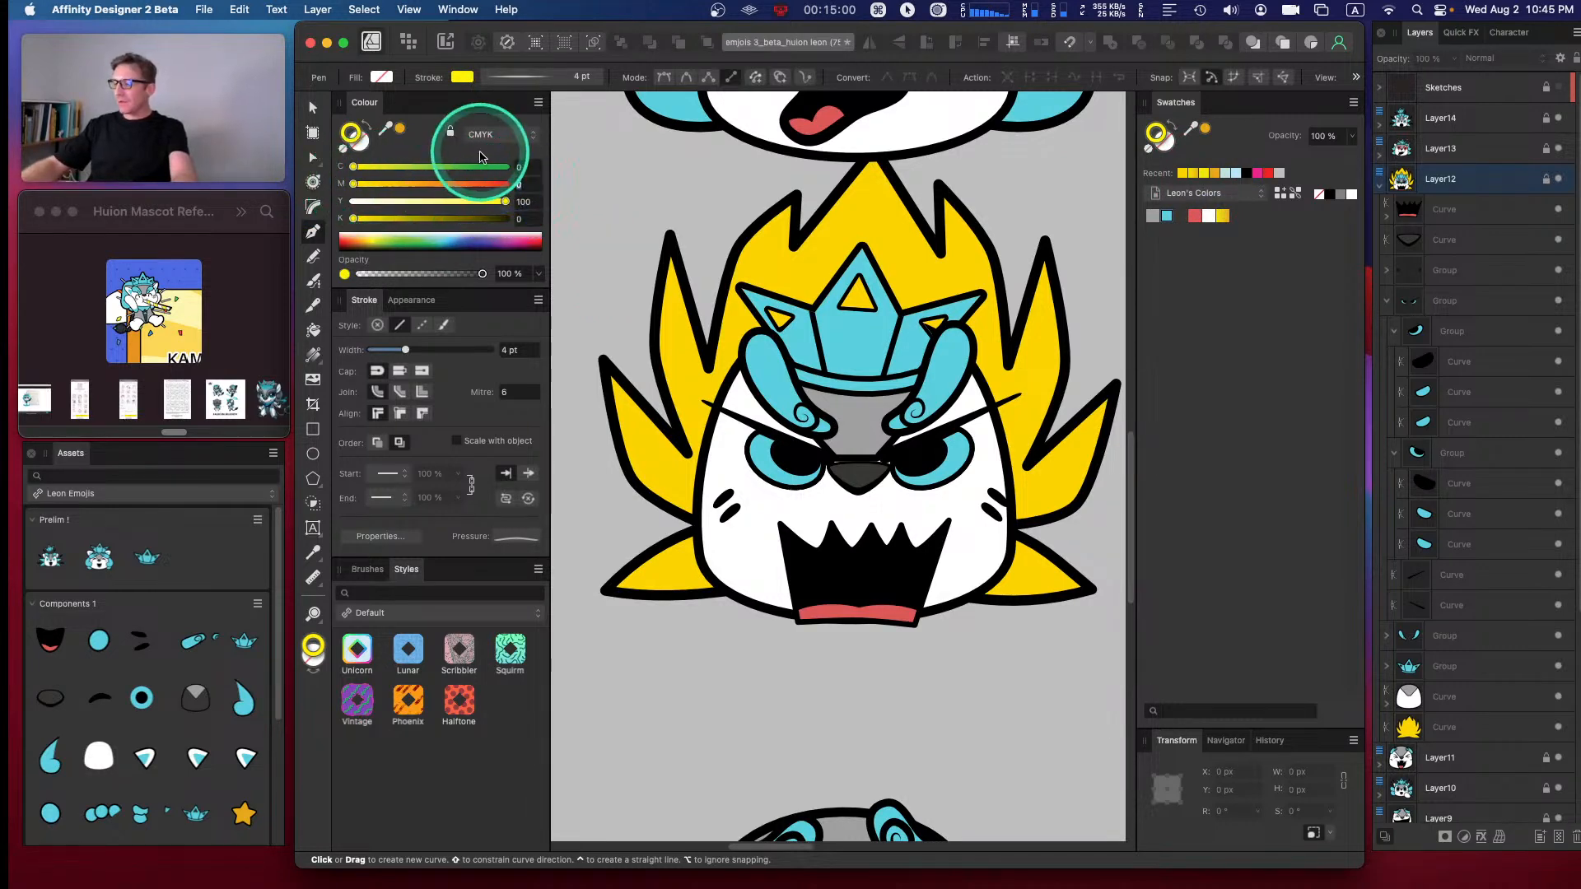
text(15)
key(Return)
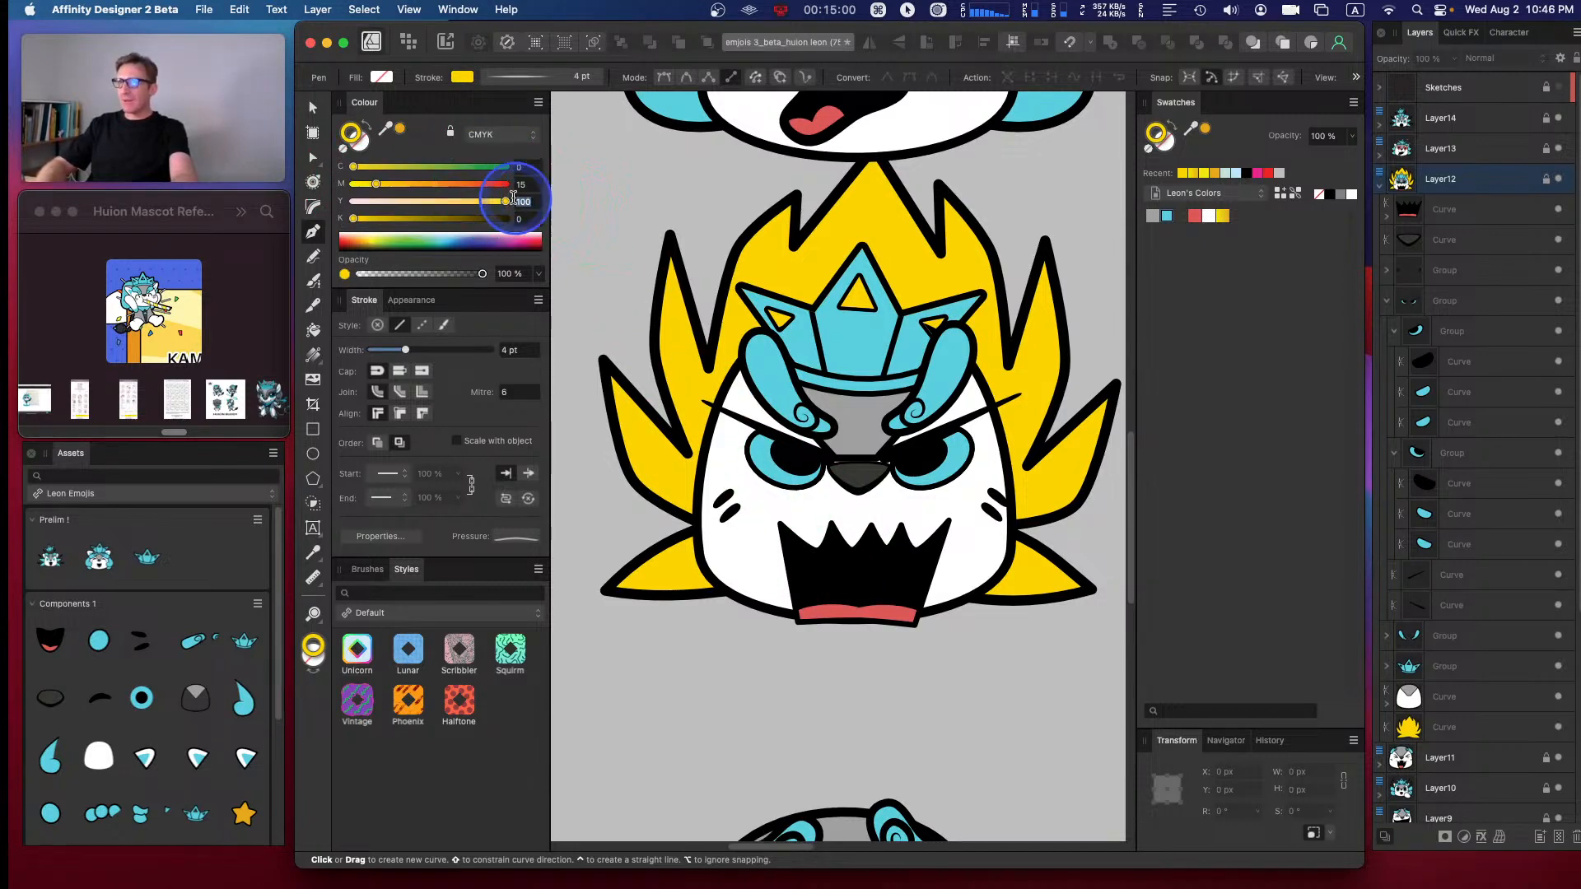
drag(527, 199, 489, 177)
text(7)
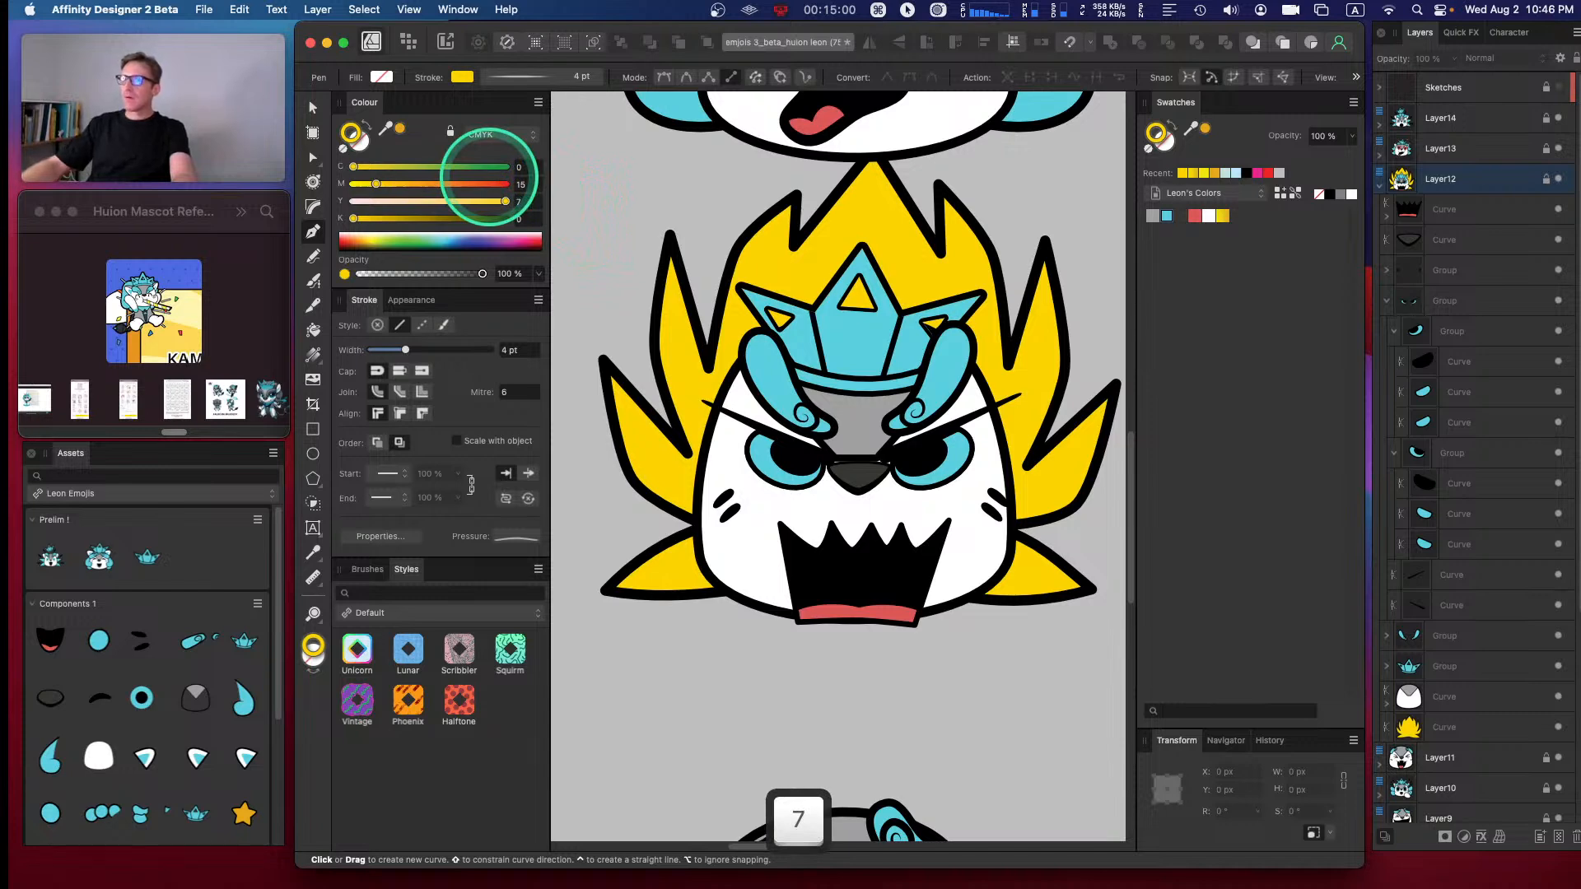
key(Return)
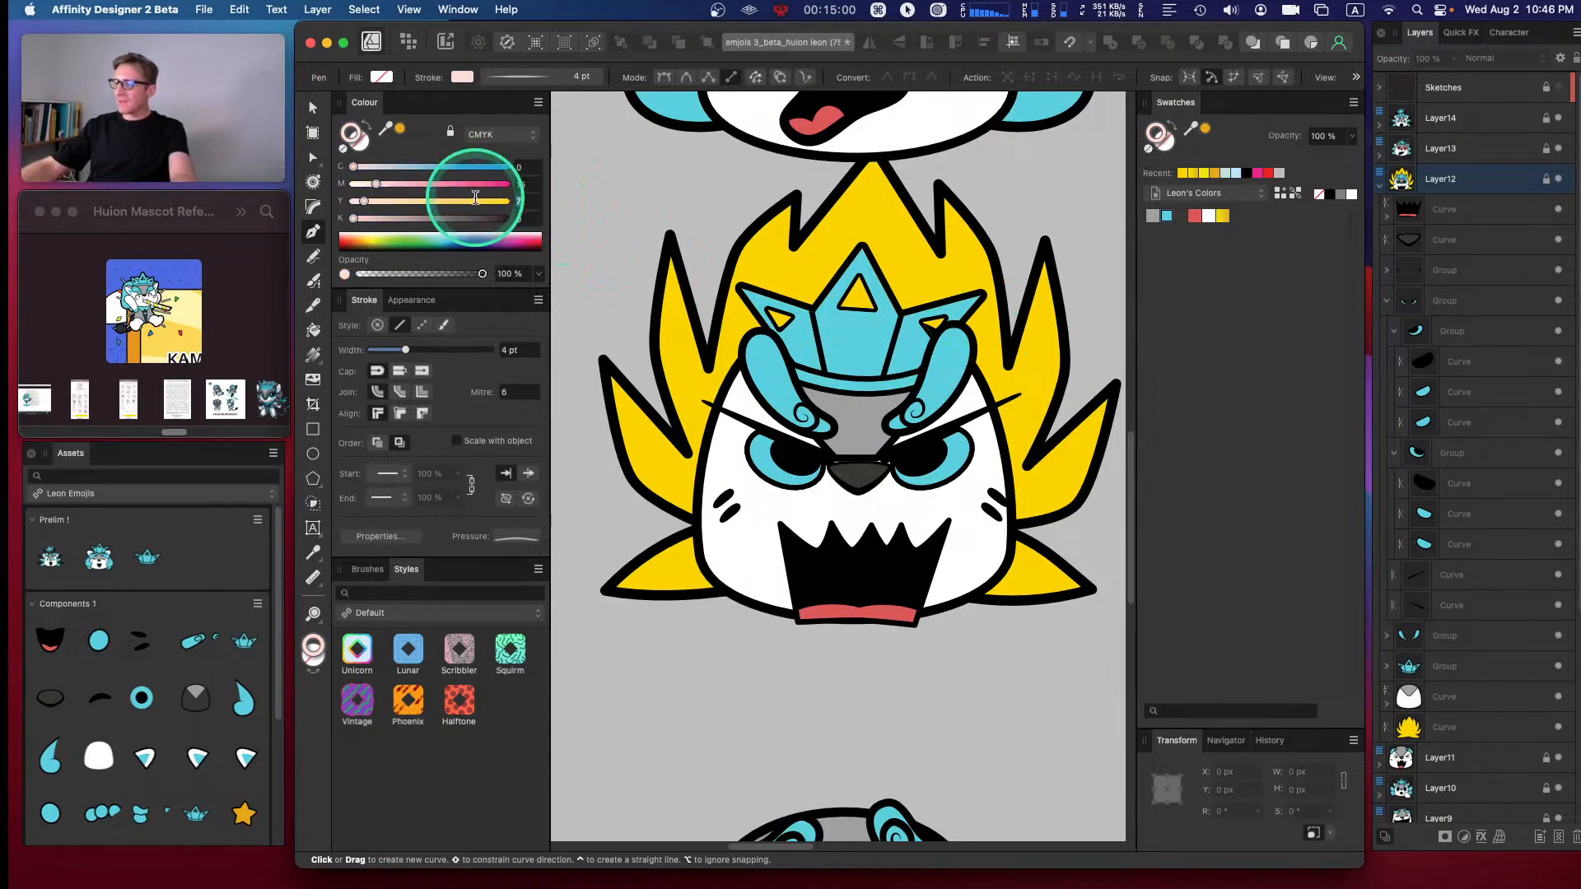
text(0)
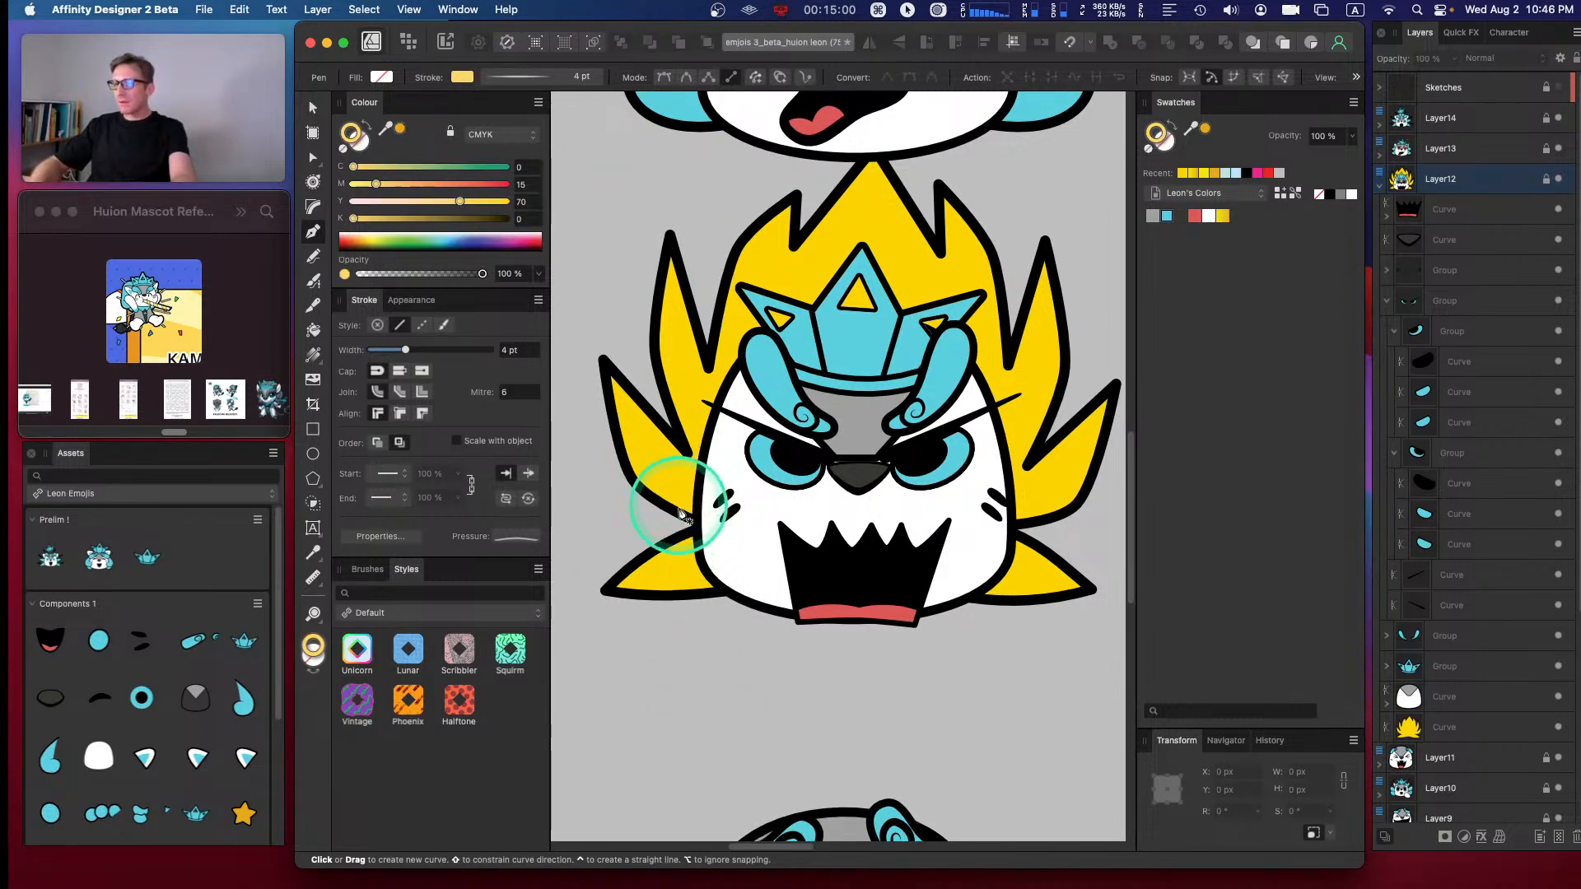
- Draw a slanted accent line beside the left cheek, with a 15 pt stroke and its yellow value reduced to 25
click(699, 577)
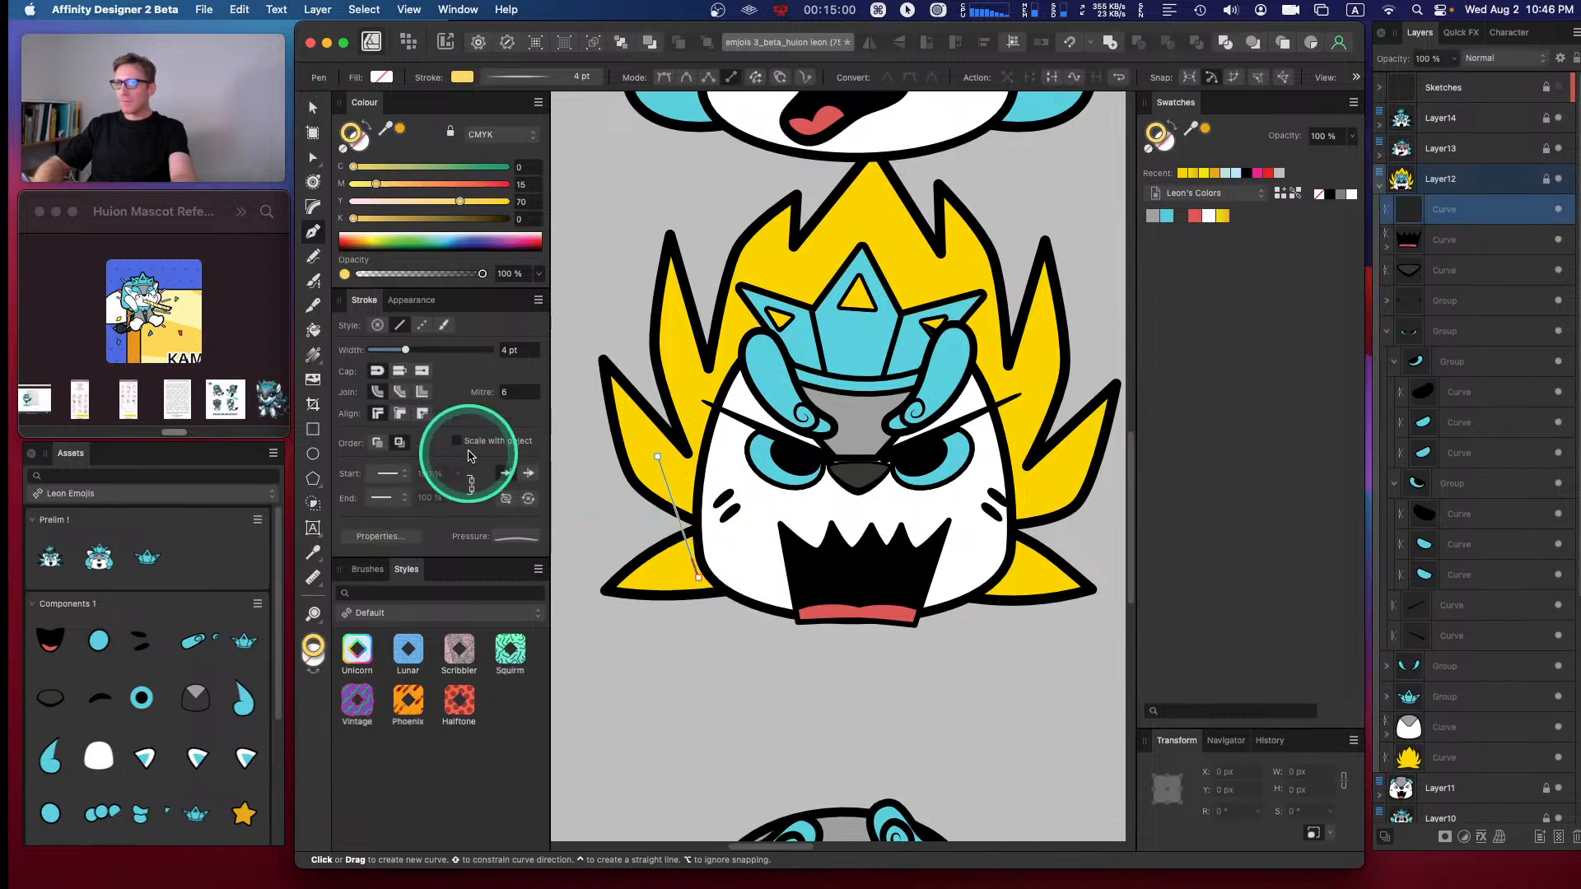
drag(407, 354, 411, 354)
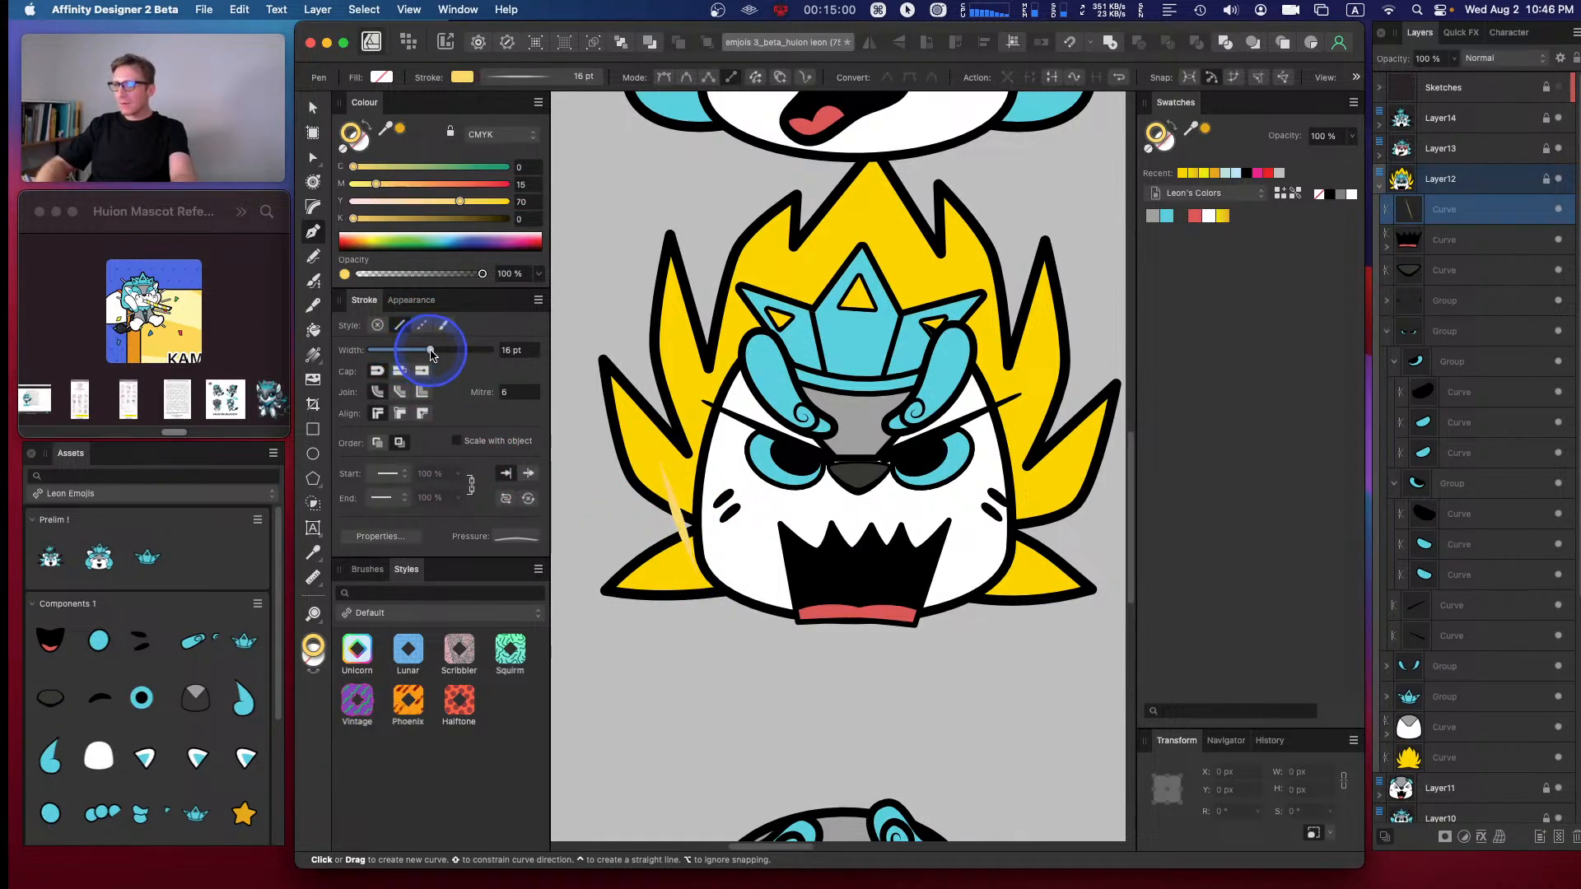
drag(459, 202, 435, 206)
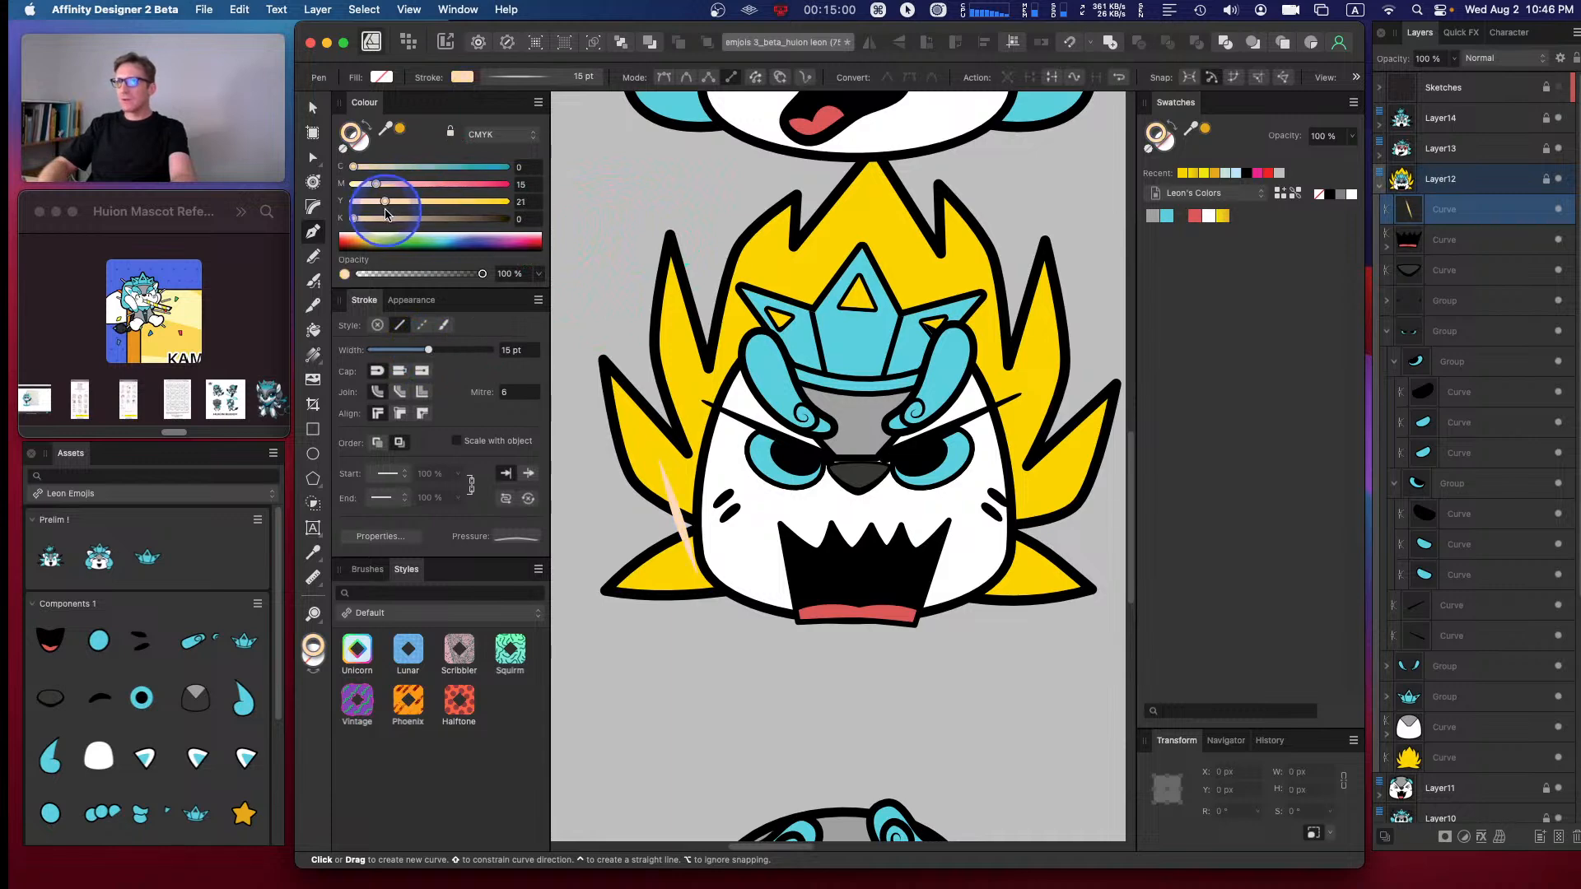
click(520, 201)
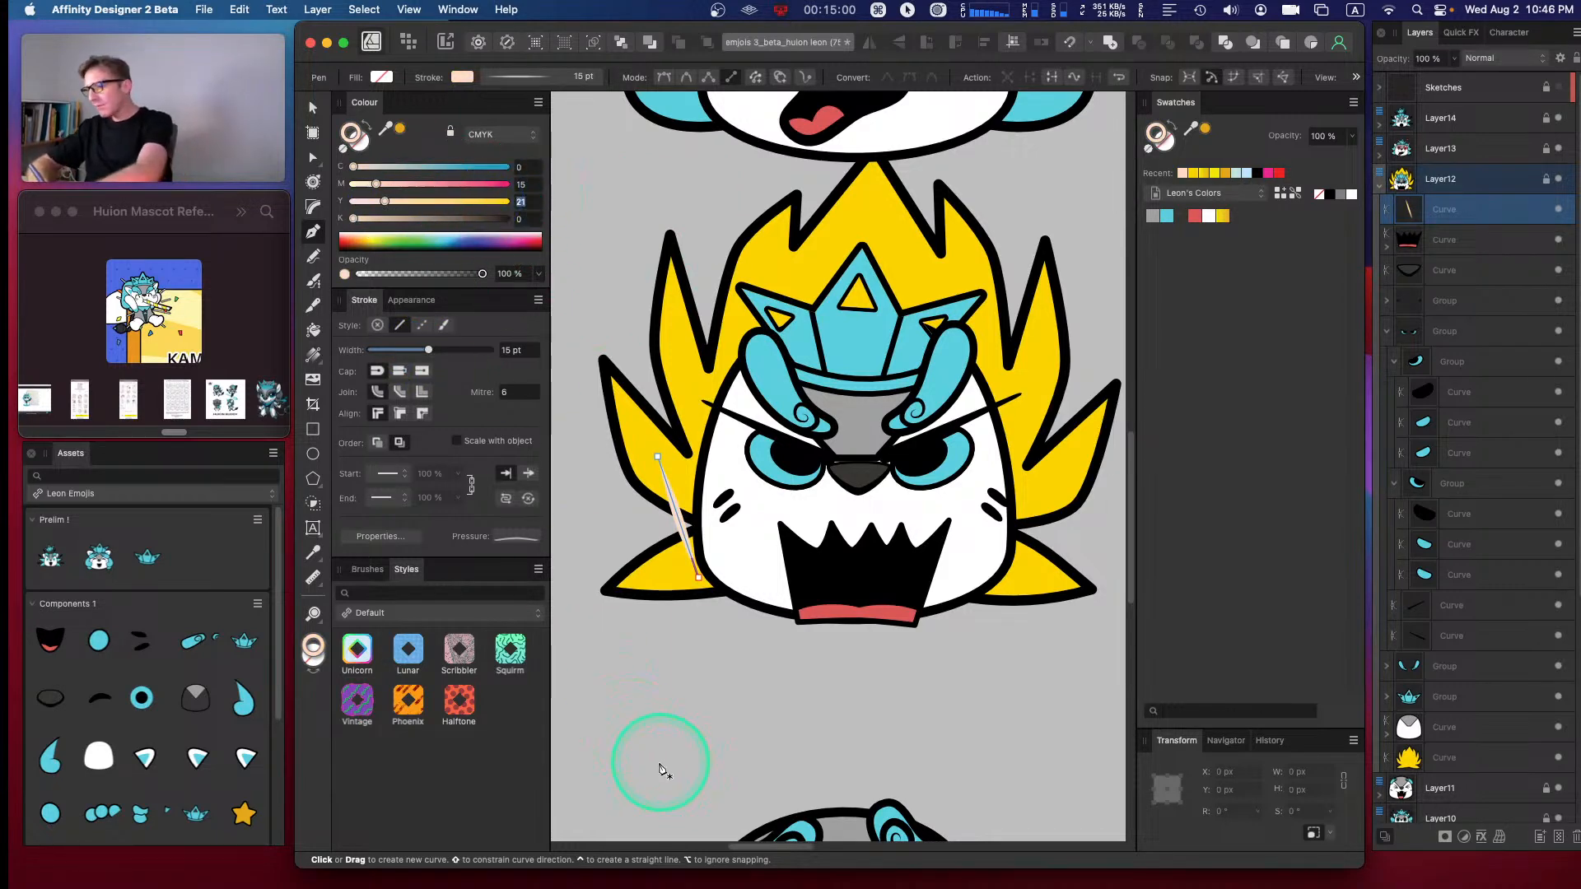
text(25)
key(Return)
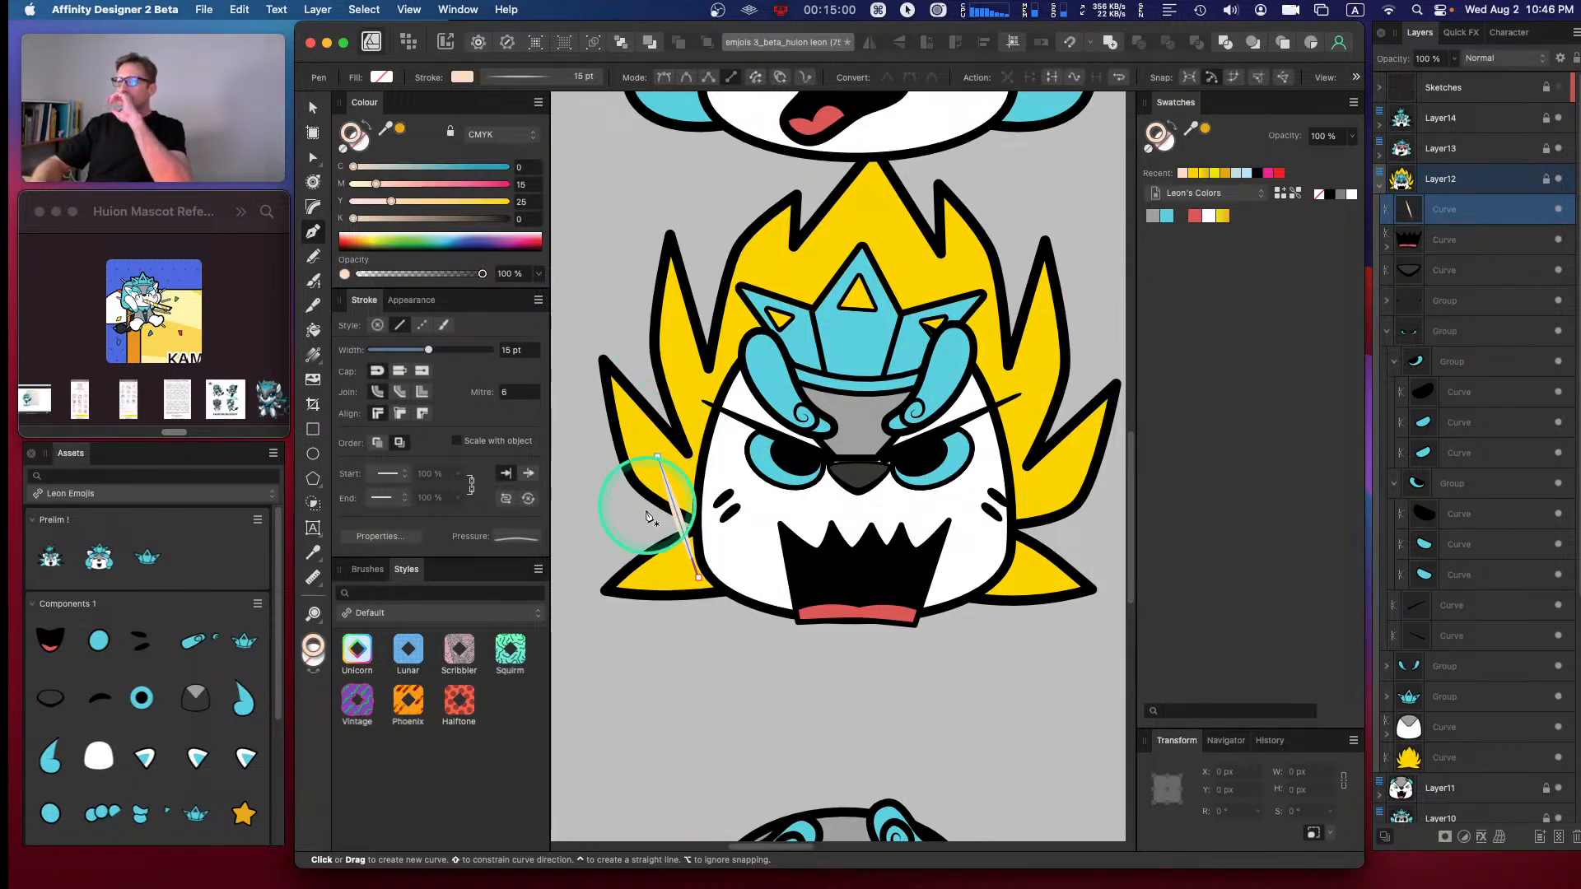
- Draw more tapered accent lines over the burst beside both cheeks, both brows and the crown's left side
mouse_move(642, 471)
mouse_down()
mouse_move(671, 559)
mouse_move(634, 518)
mouse_move(667, 578)
mouse_up()
drag(988, 436, 976, 568)
mouse_move(1026, 468)
mouse_down()
mouse_move(999, 542)
mouse_move(1044, 497)
mouse_move(1001, 581)
mouse_up()
drag(1053, 531, 1010, 584)
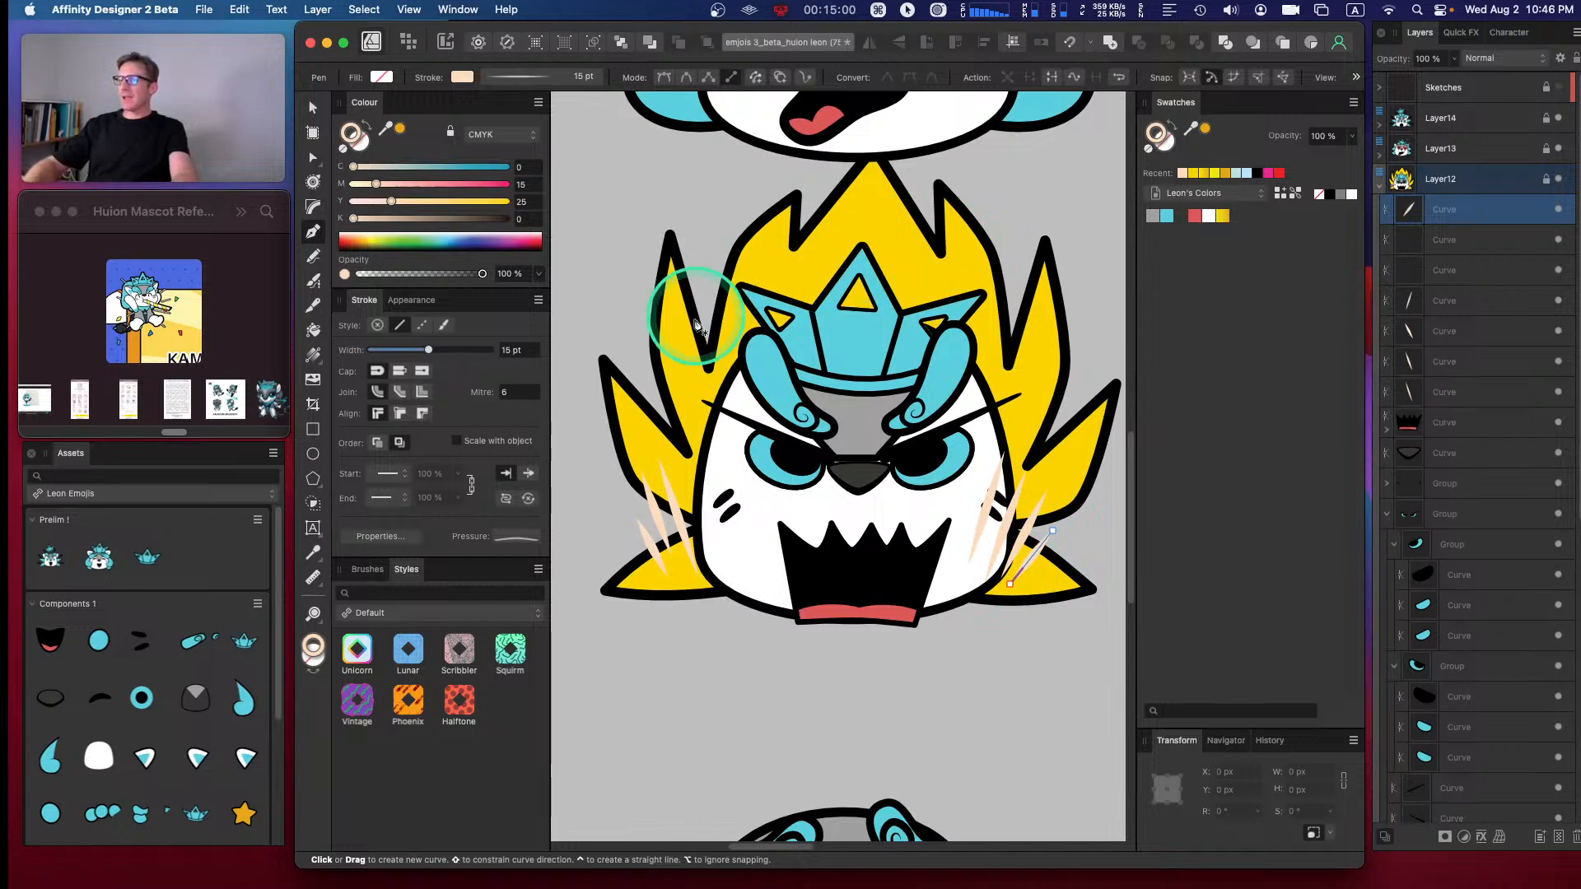
drag(706, 445, 707, 448)
drag(699, 373, 737, 443)
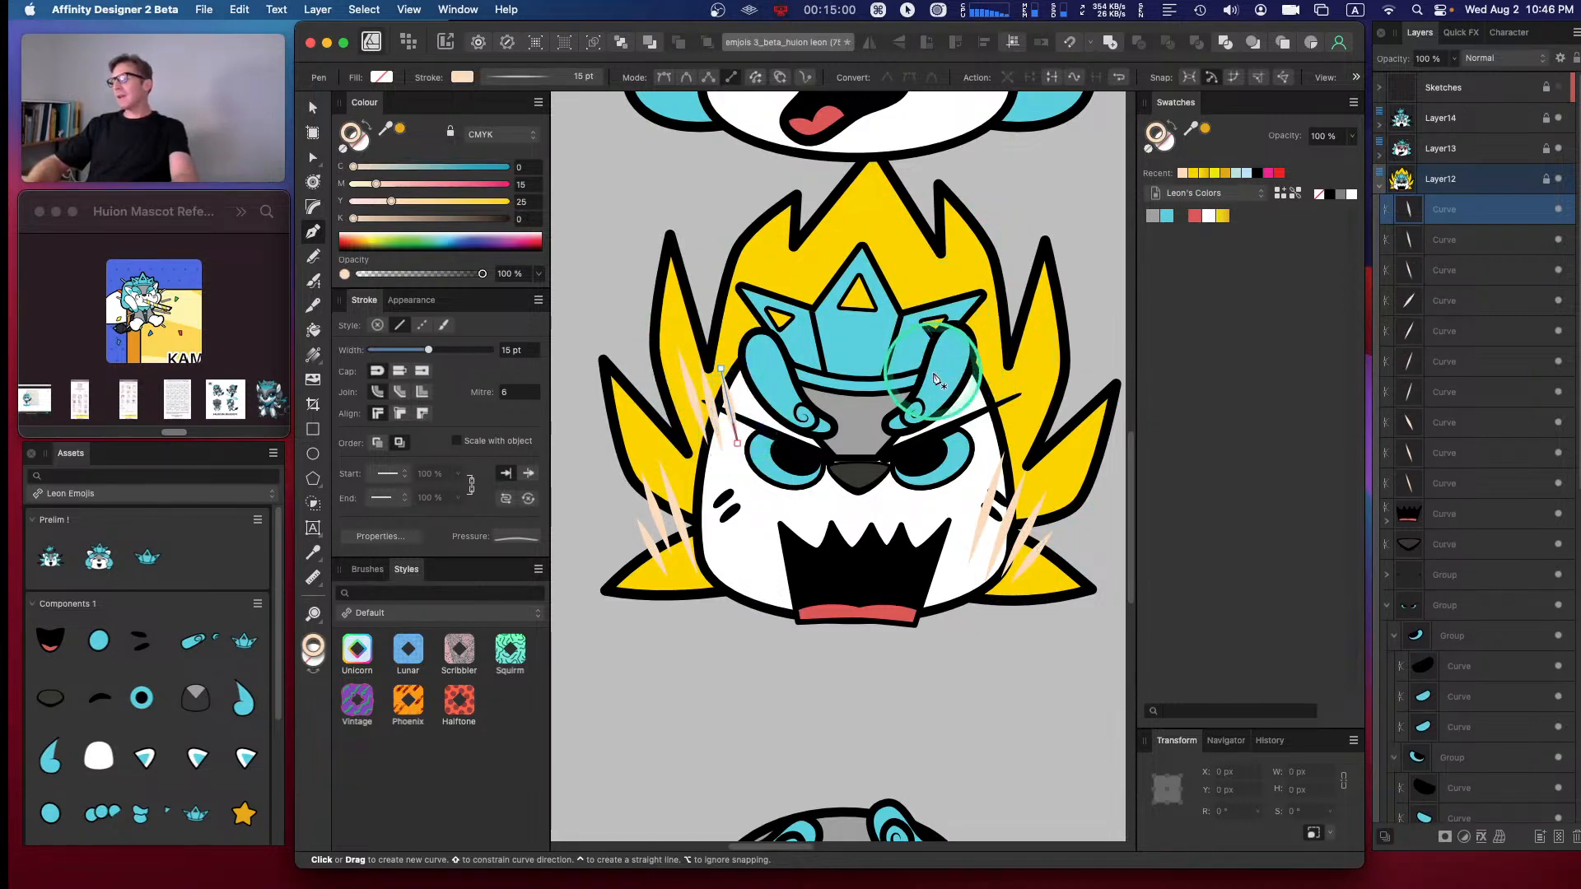
mouse_move(959, 349)
mouse_down()
mouse_move(942, 416)
mouse_move(986, 452)
mouse_up()
drag(753, 252, 800, 355)
drag(804, 274, 820, 337)
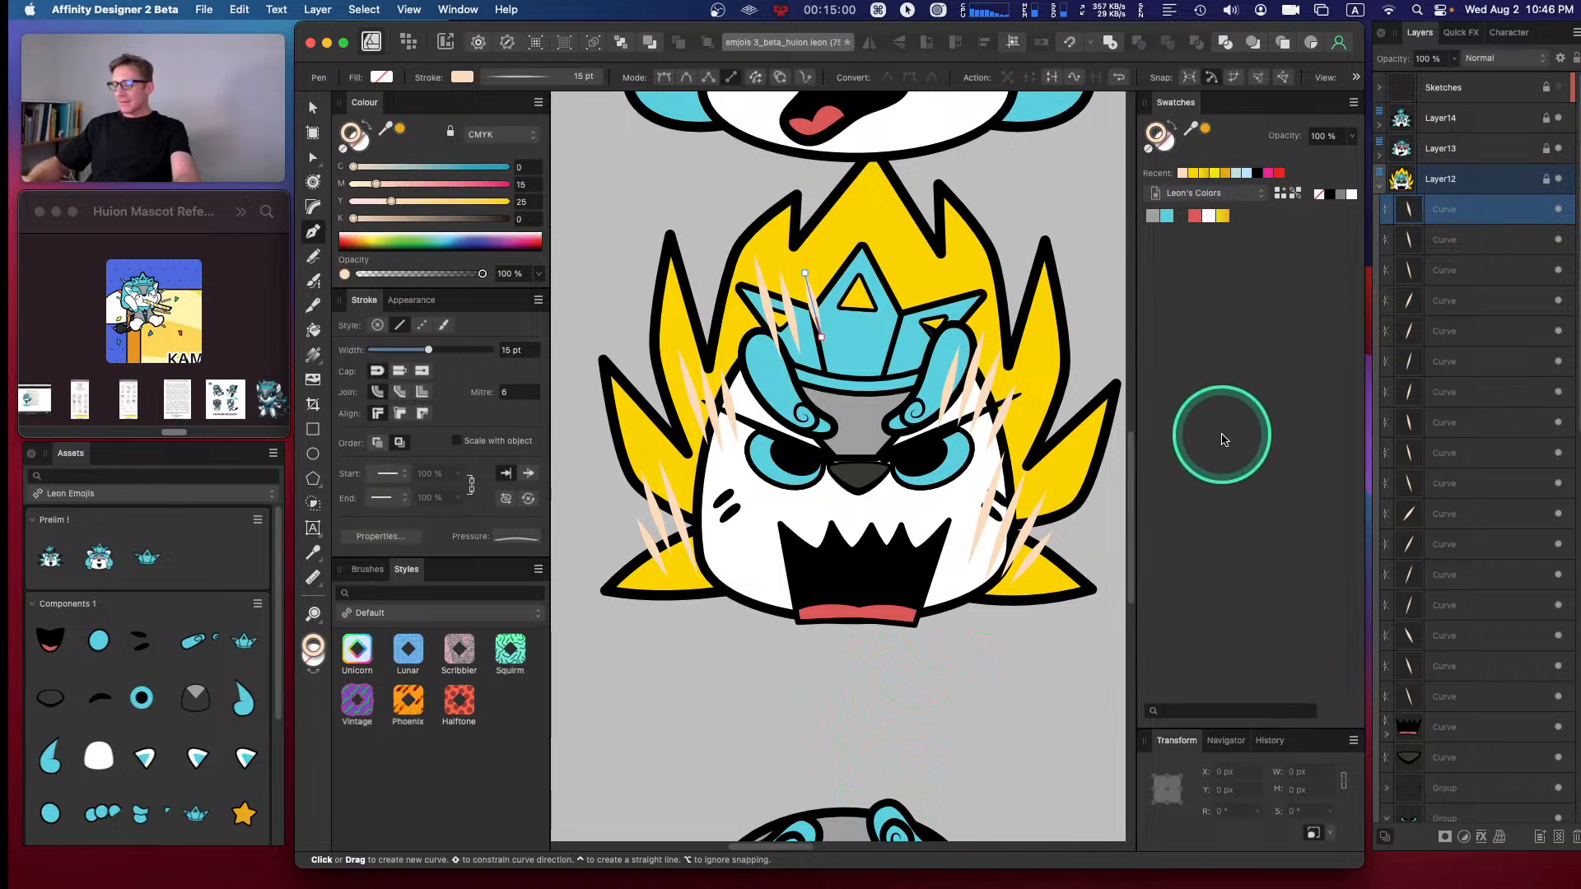
- Group all the accent lines and shift the group slightly up and to the right over the anger face
shift+click(1455, 700)
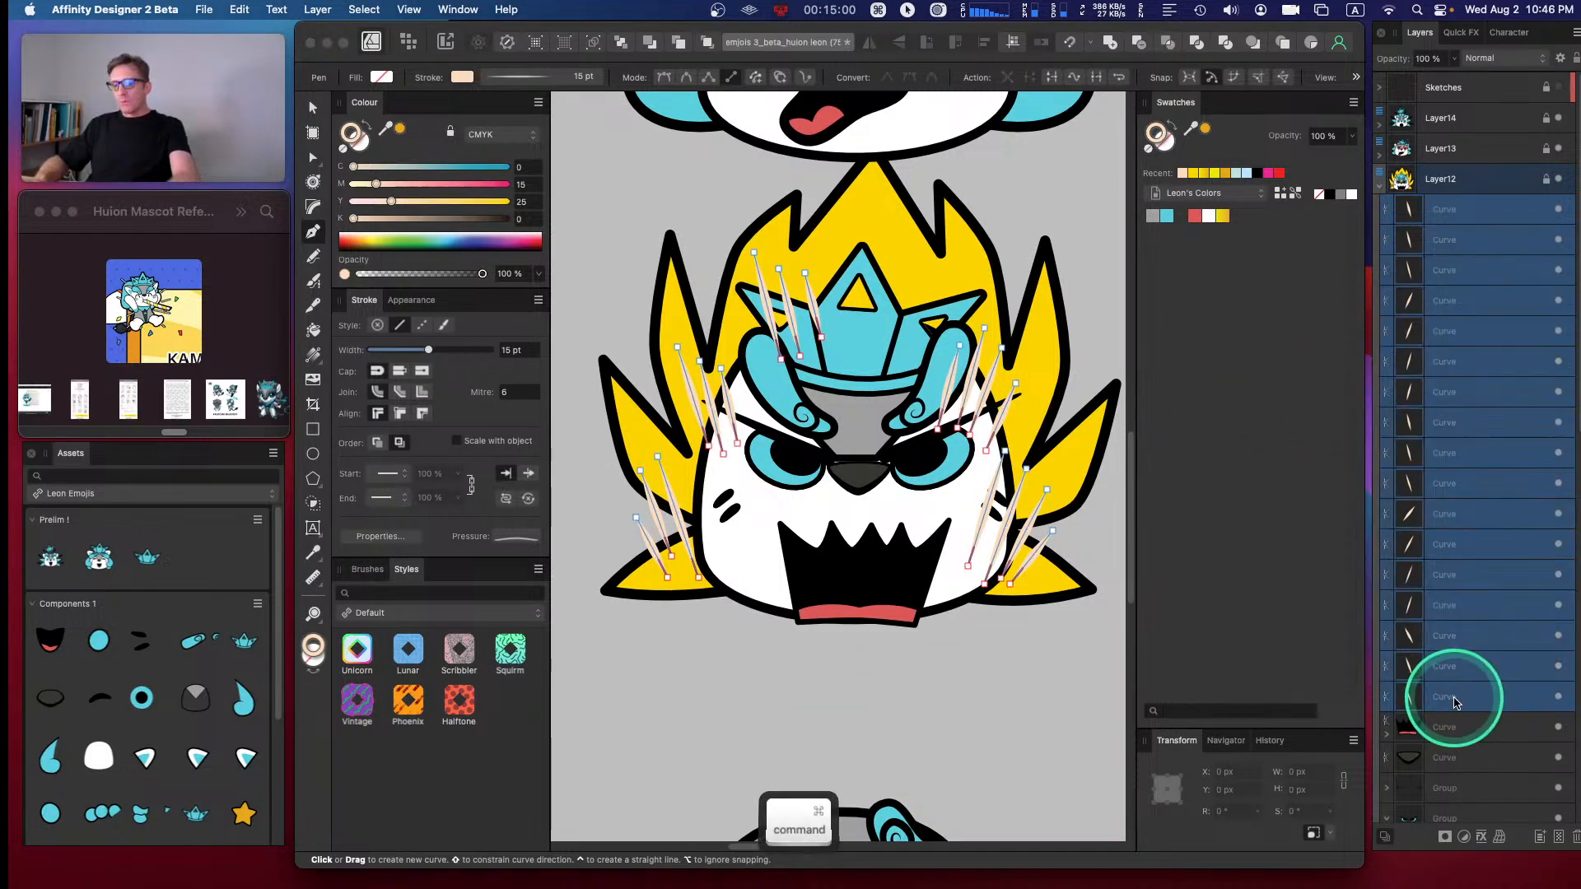
key(super+g)
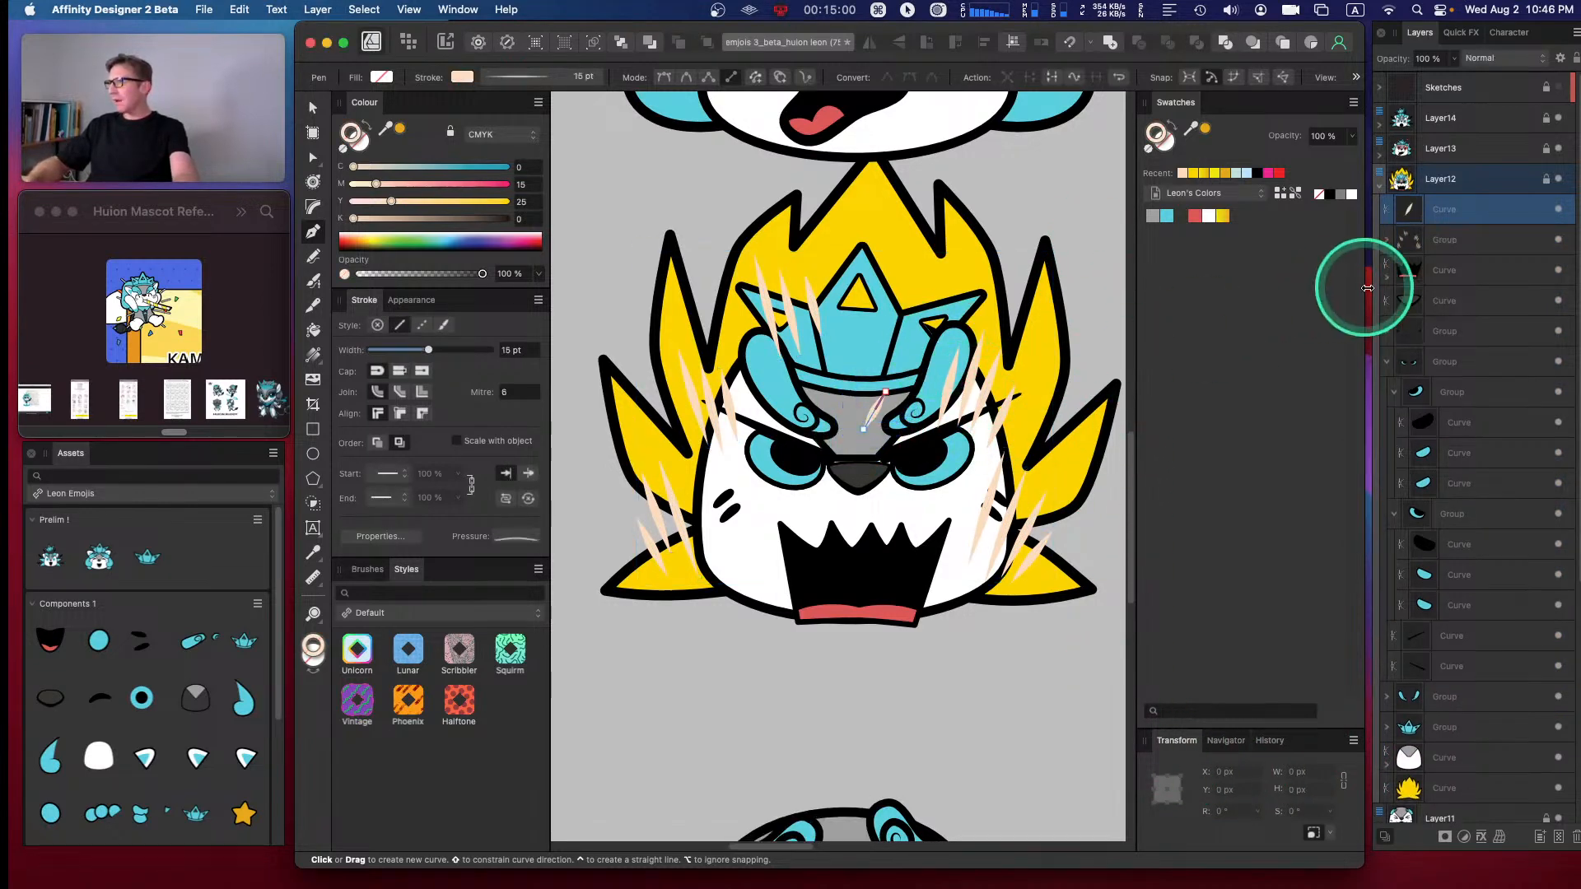
key(super+z)
key(v)
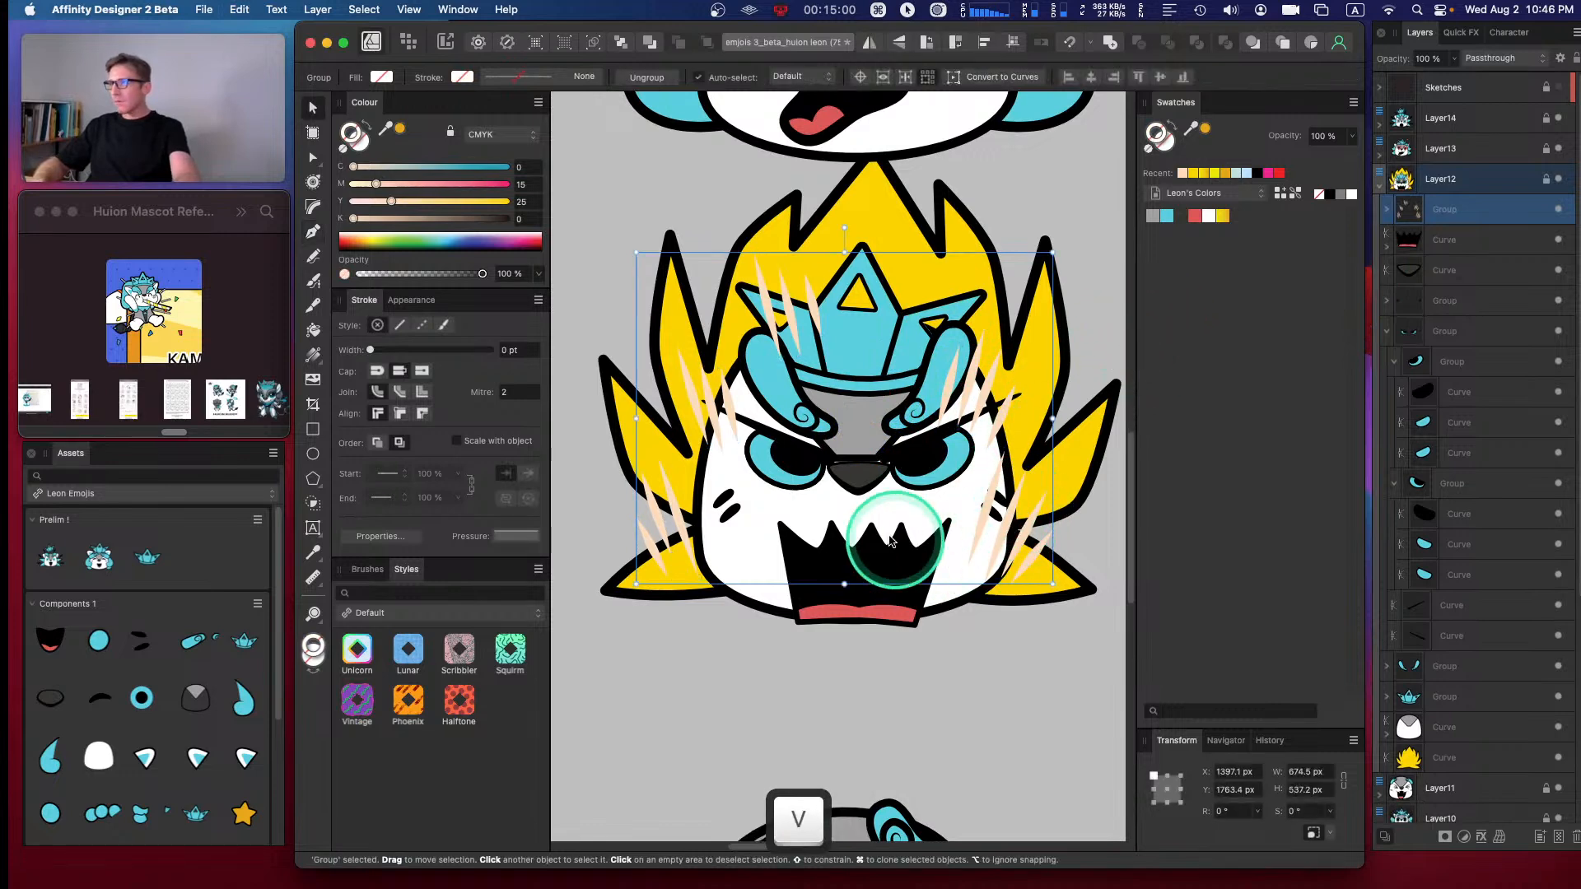
click(884, 472)
drag(884, 472, 892, 468)
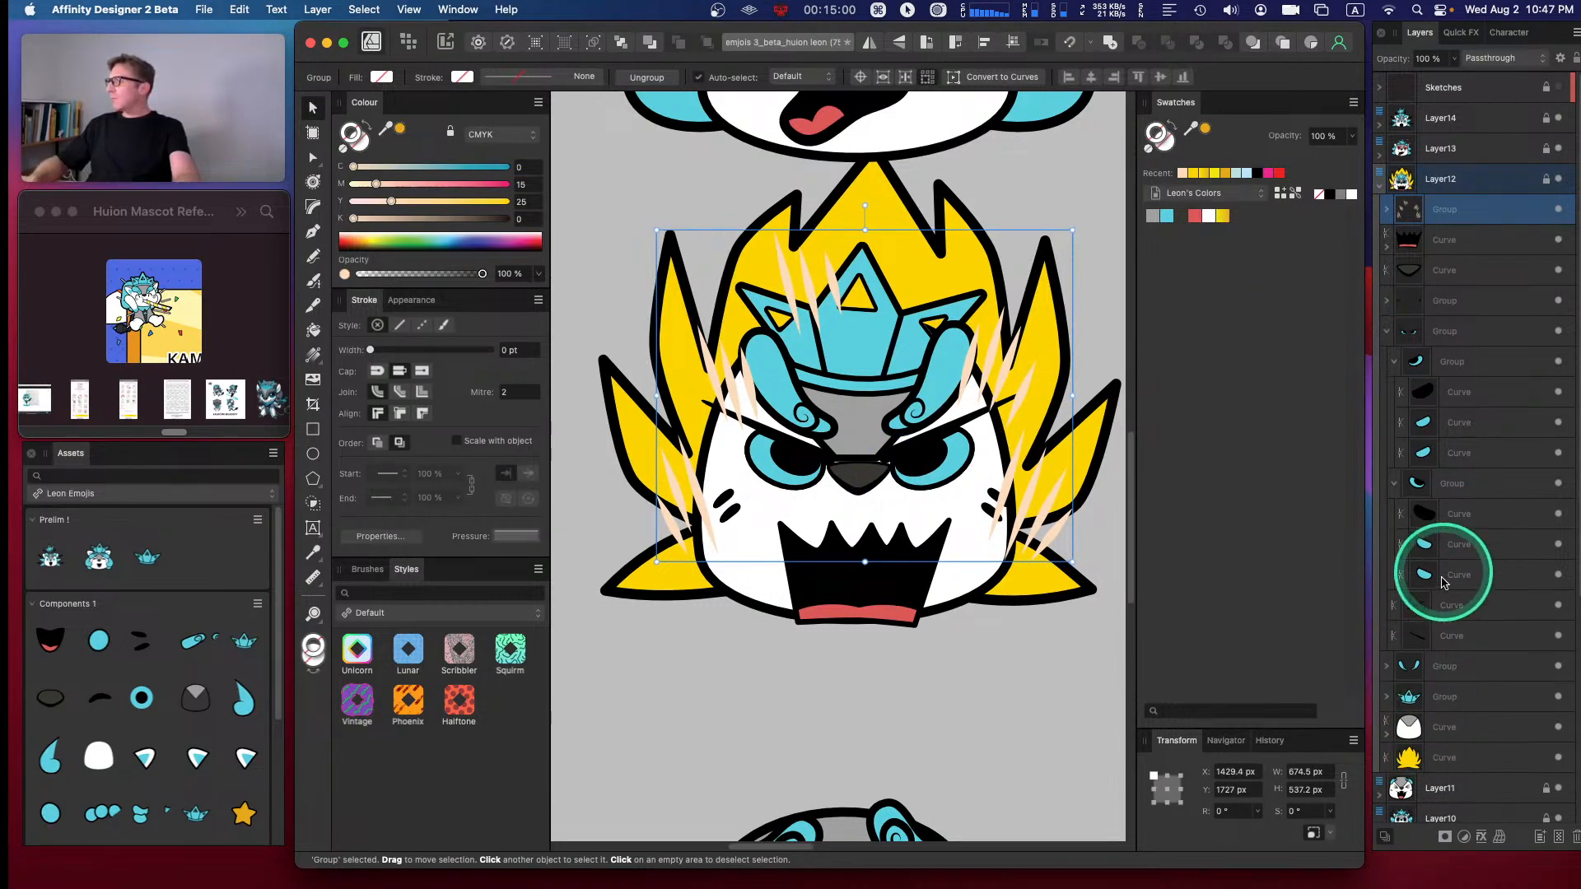
- Give the yellow burst's outline sharp mitre joins with a mitre limit of 8
click(1439, 766)
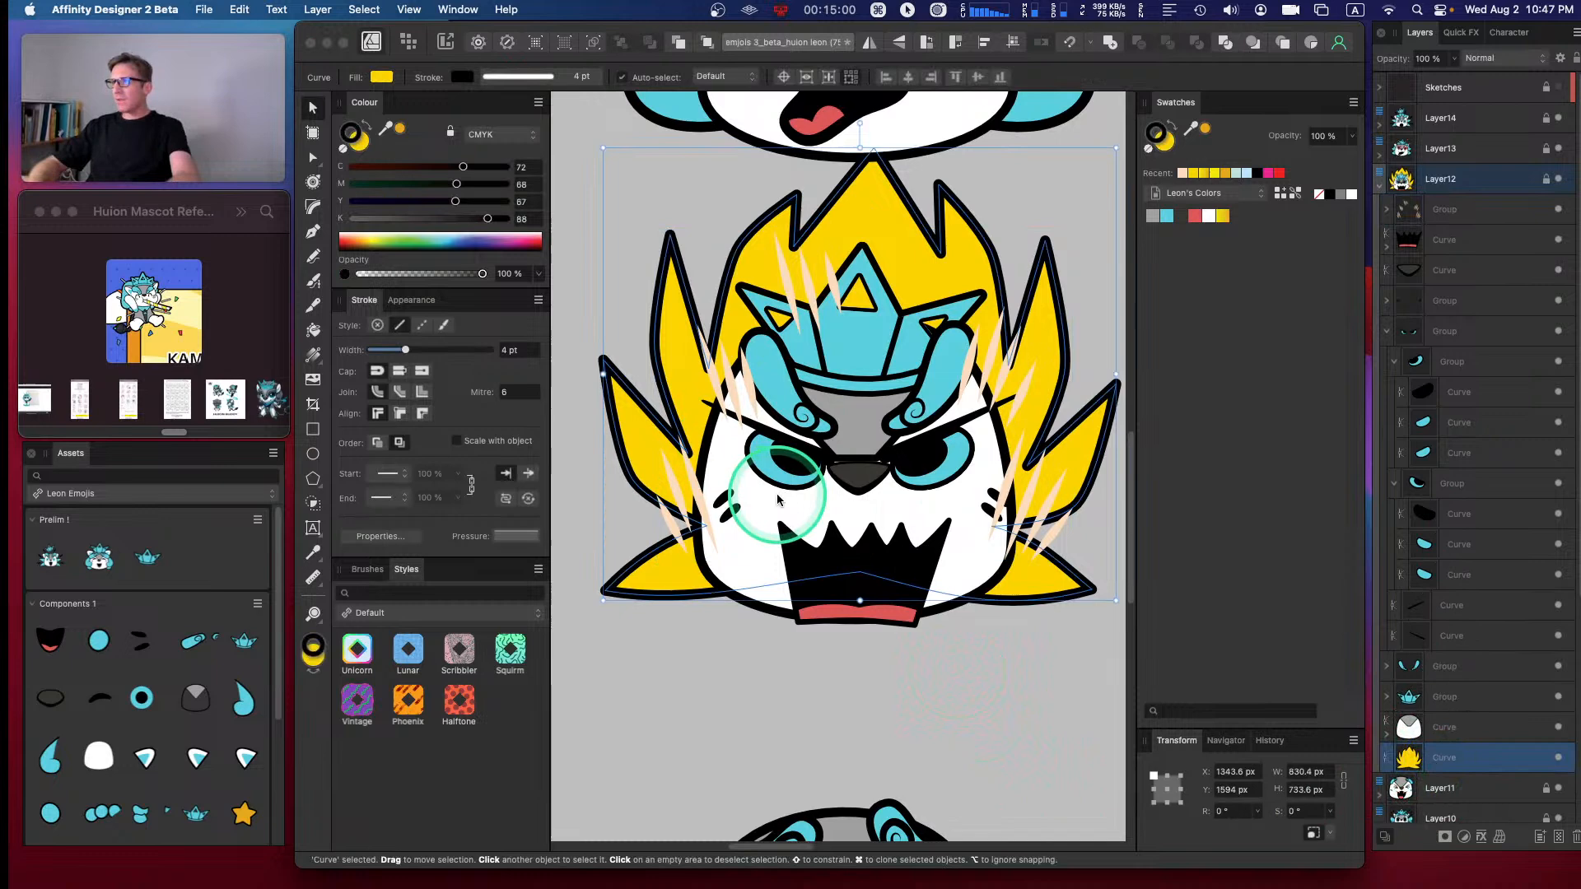
click(420, 393)
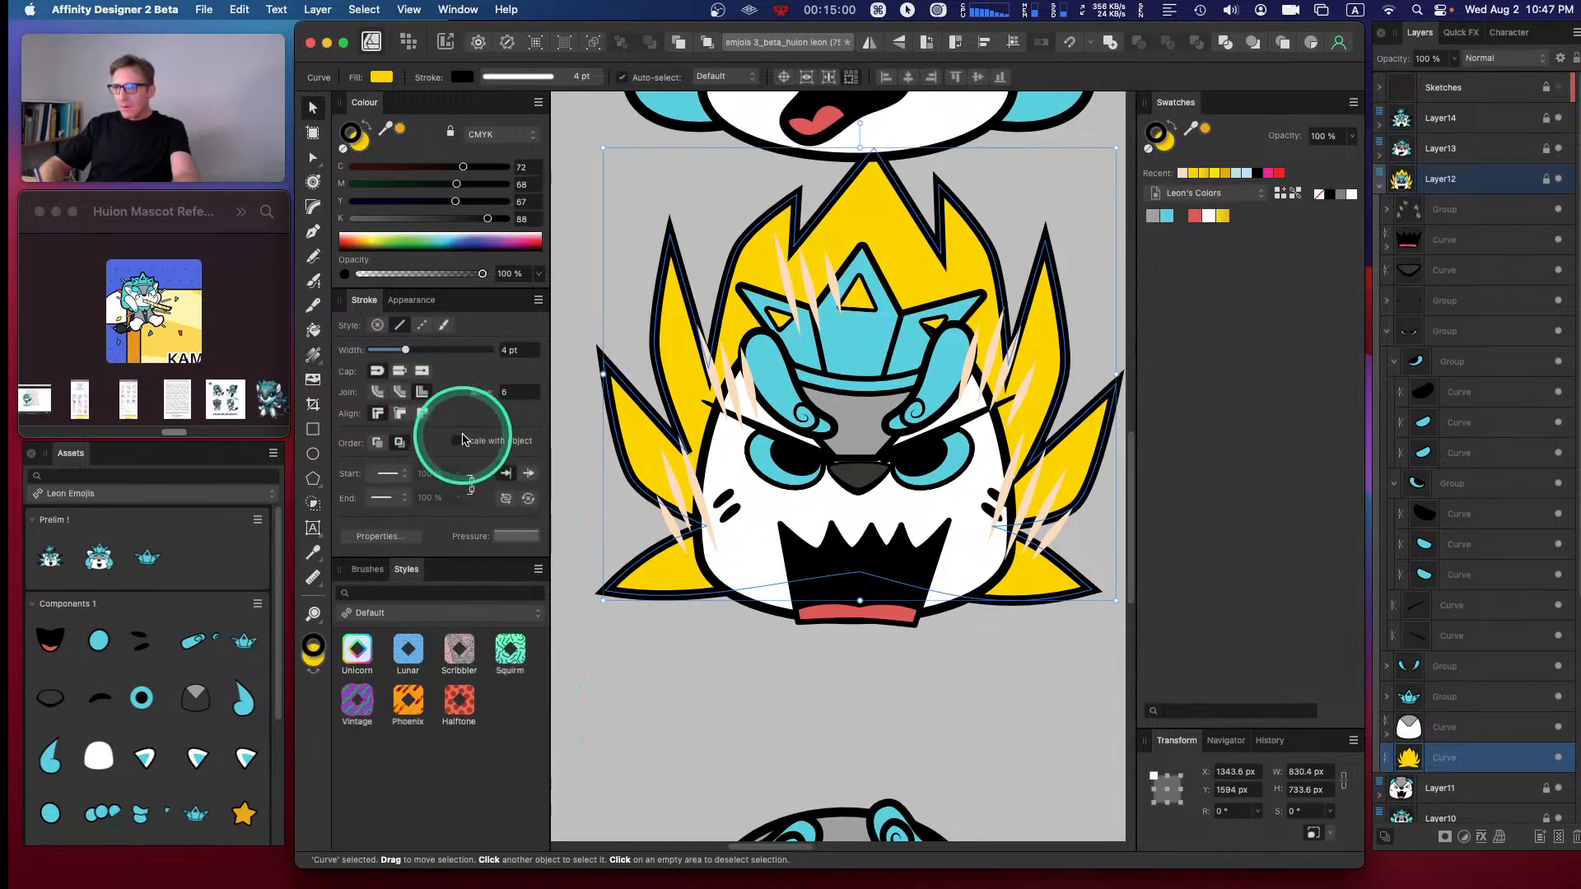
click(519, 394)
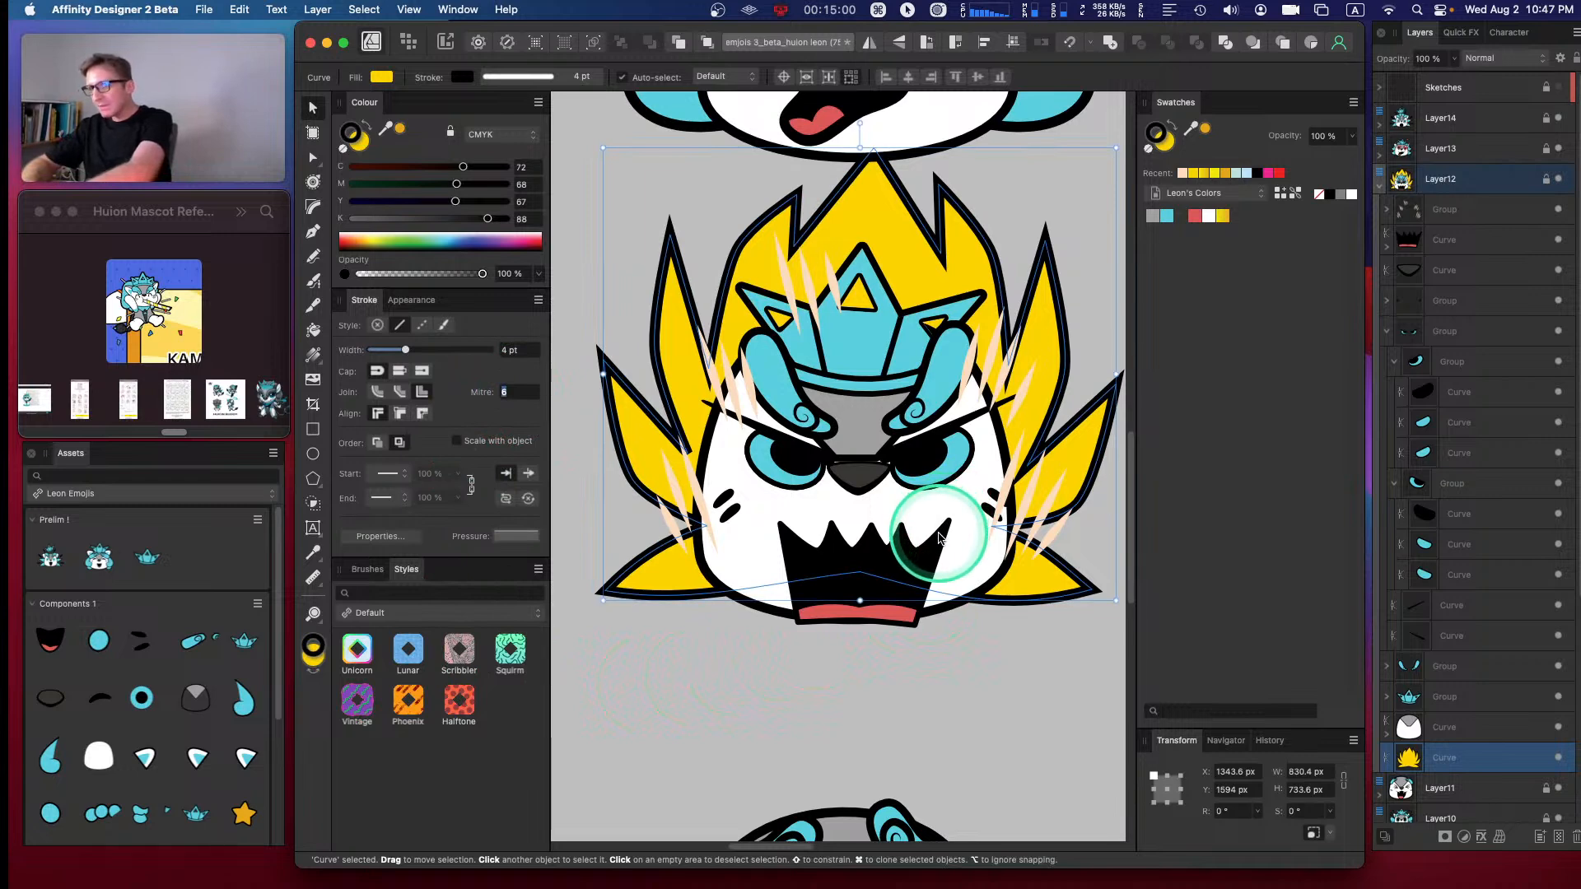
text(8)
key(Return)
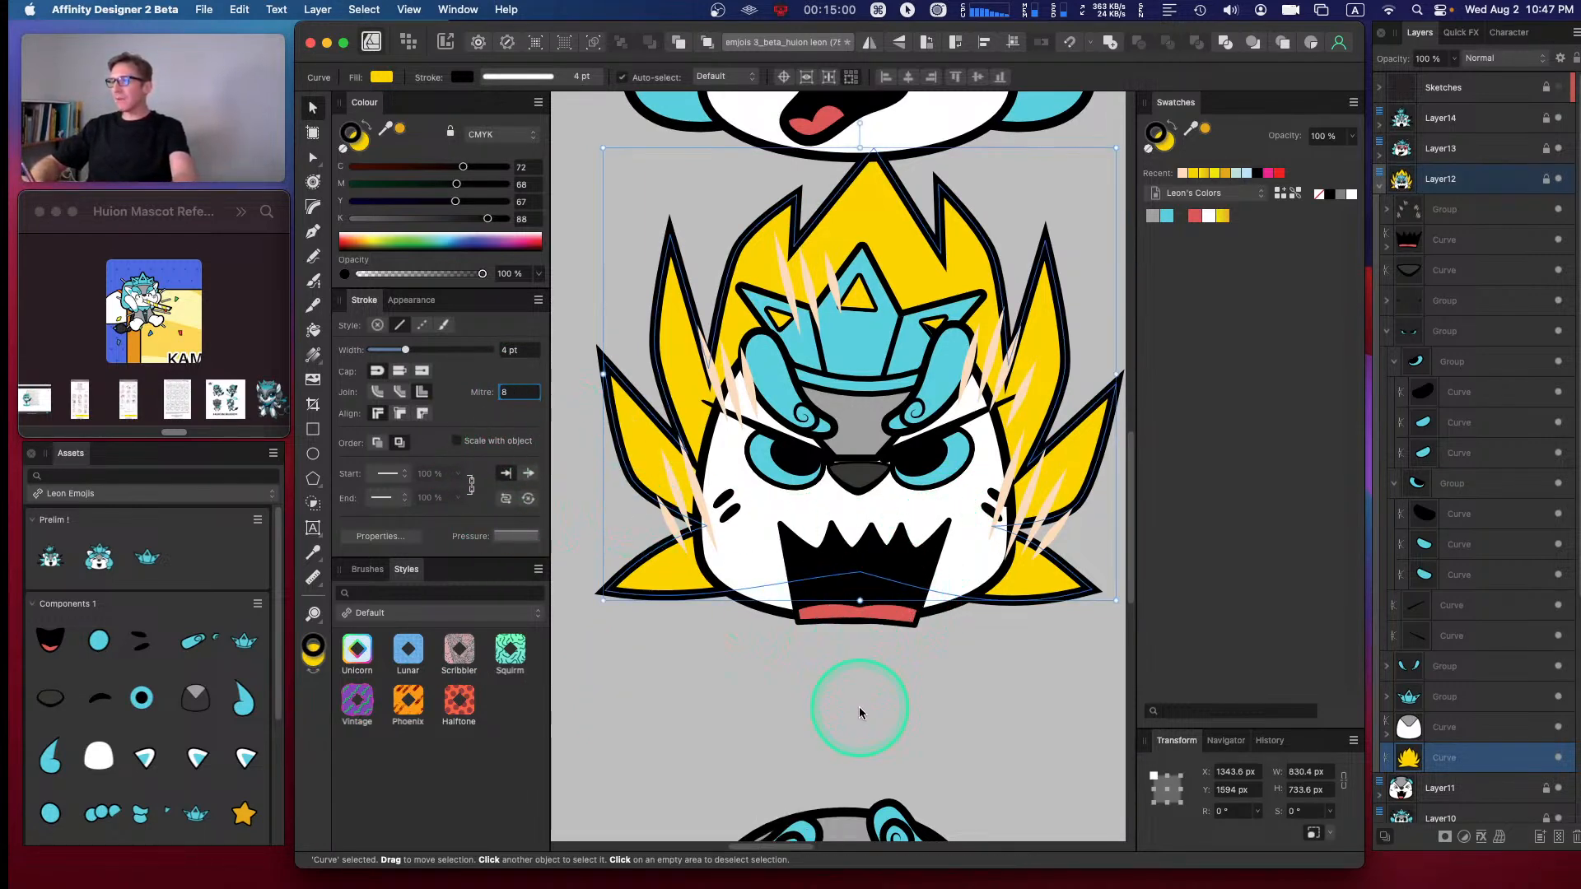
- Duplicate the yellow burst, remove the copy's outline and fill it with the darker orange (CMYK 9, 35, 100, 0)
key(super+j)
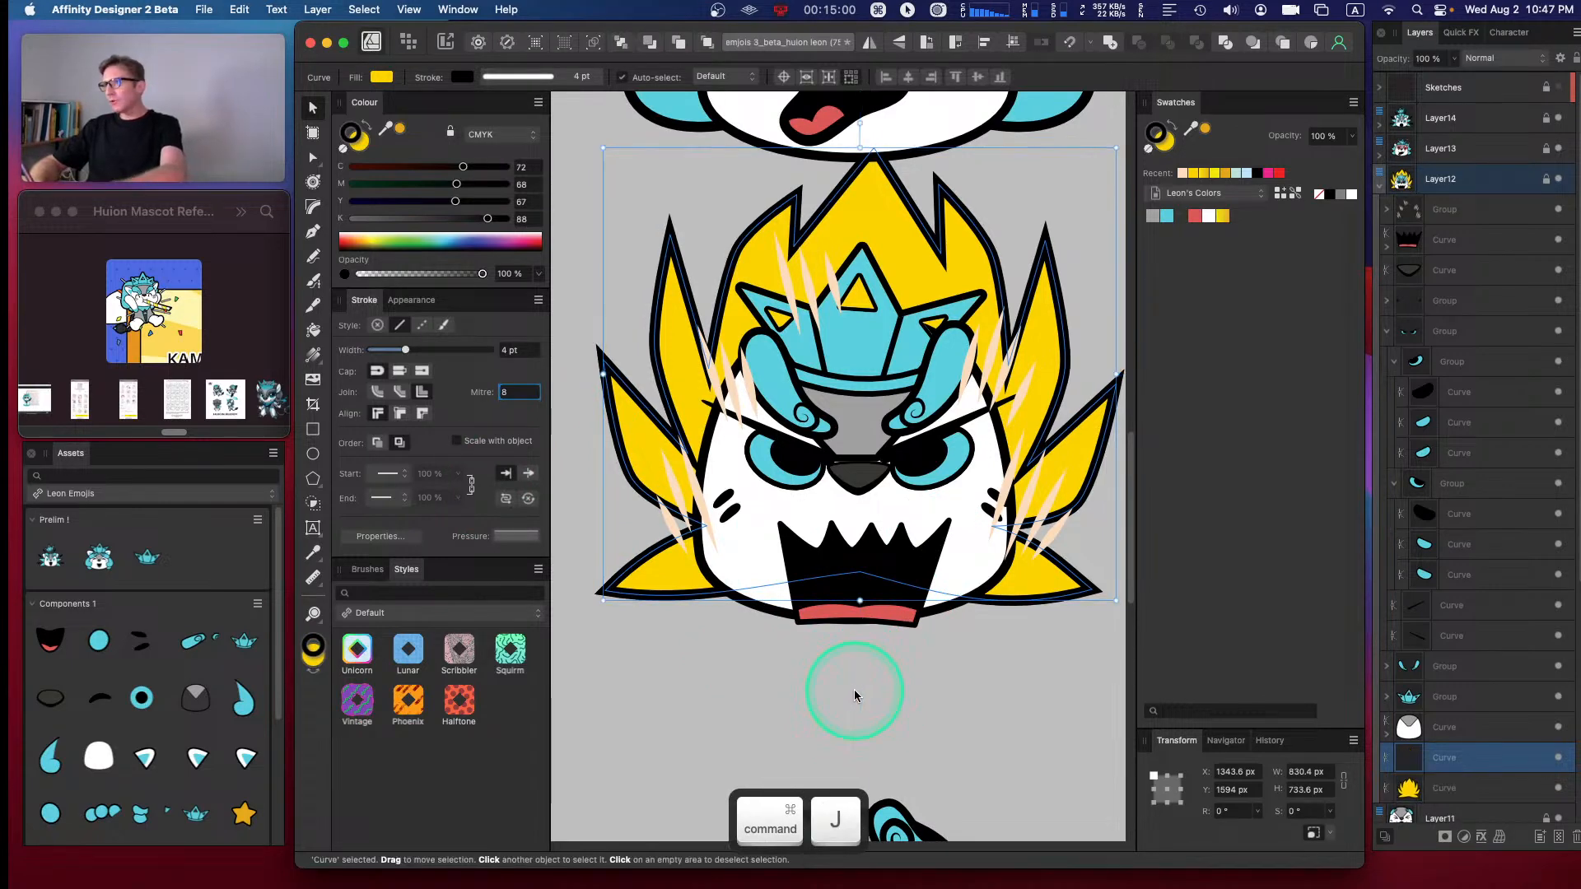
click(1149, 148)
click(1166, 145)
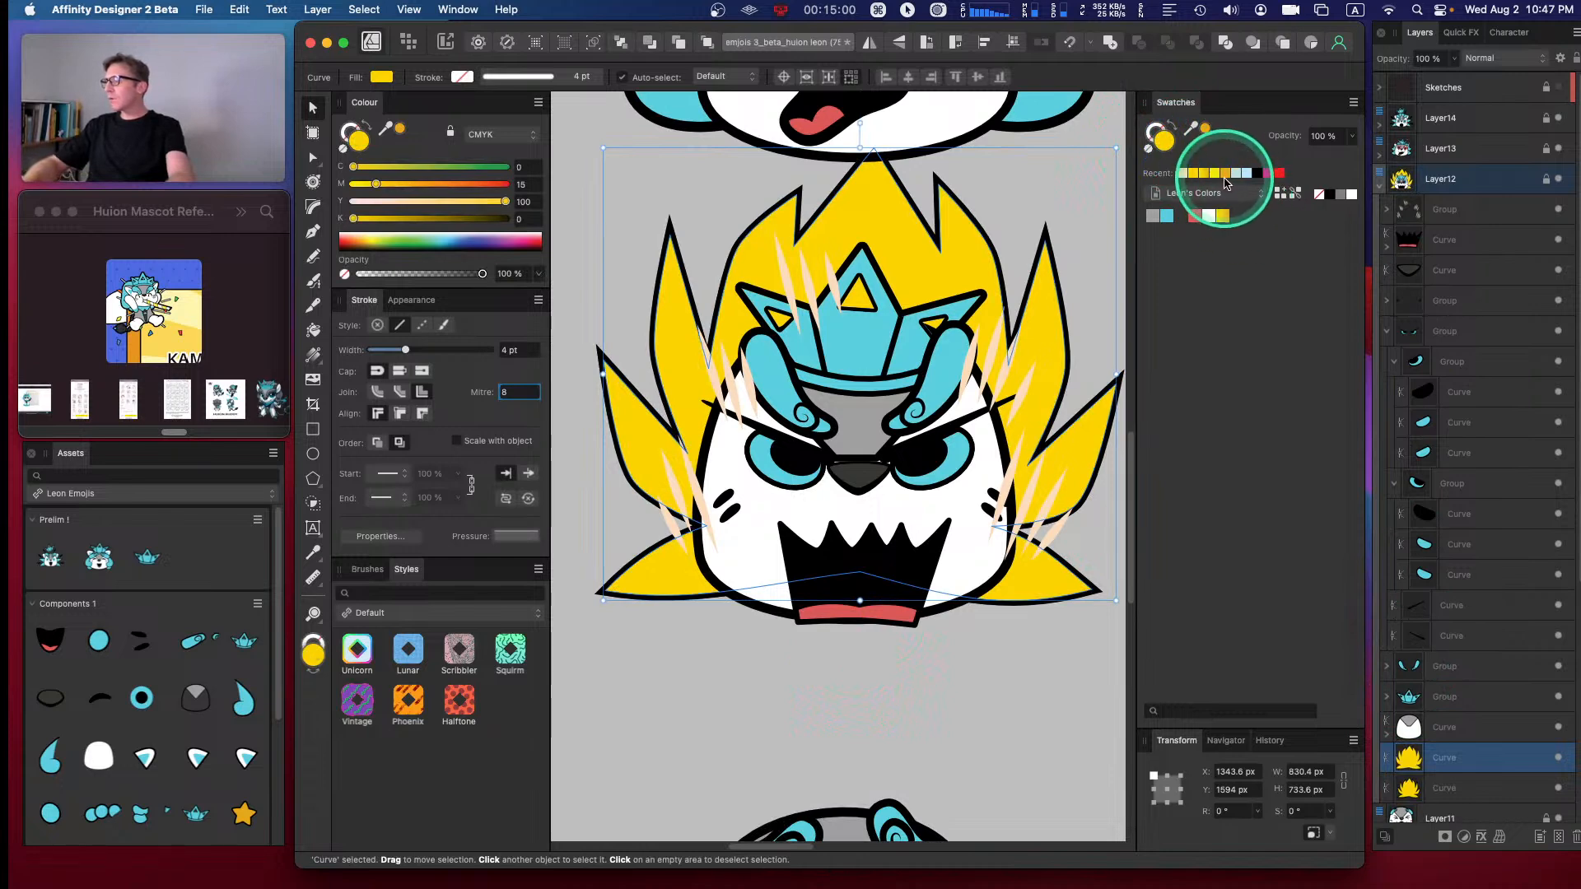
click(1226, 180)
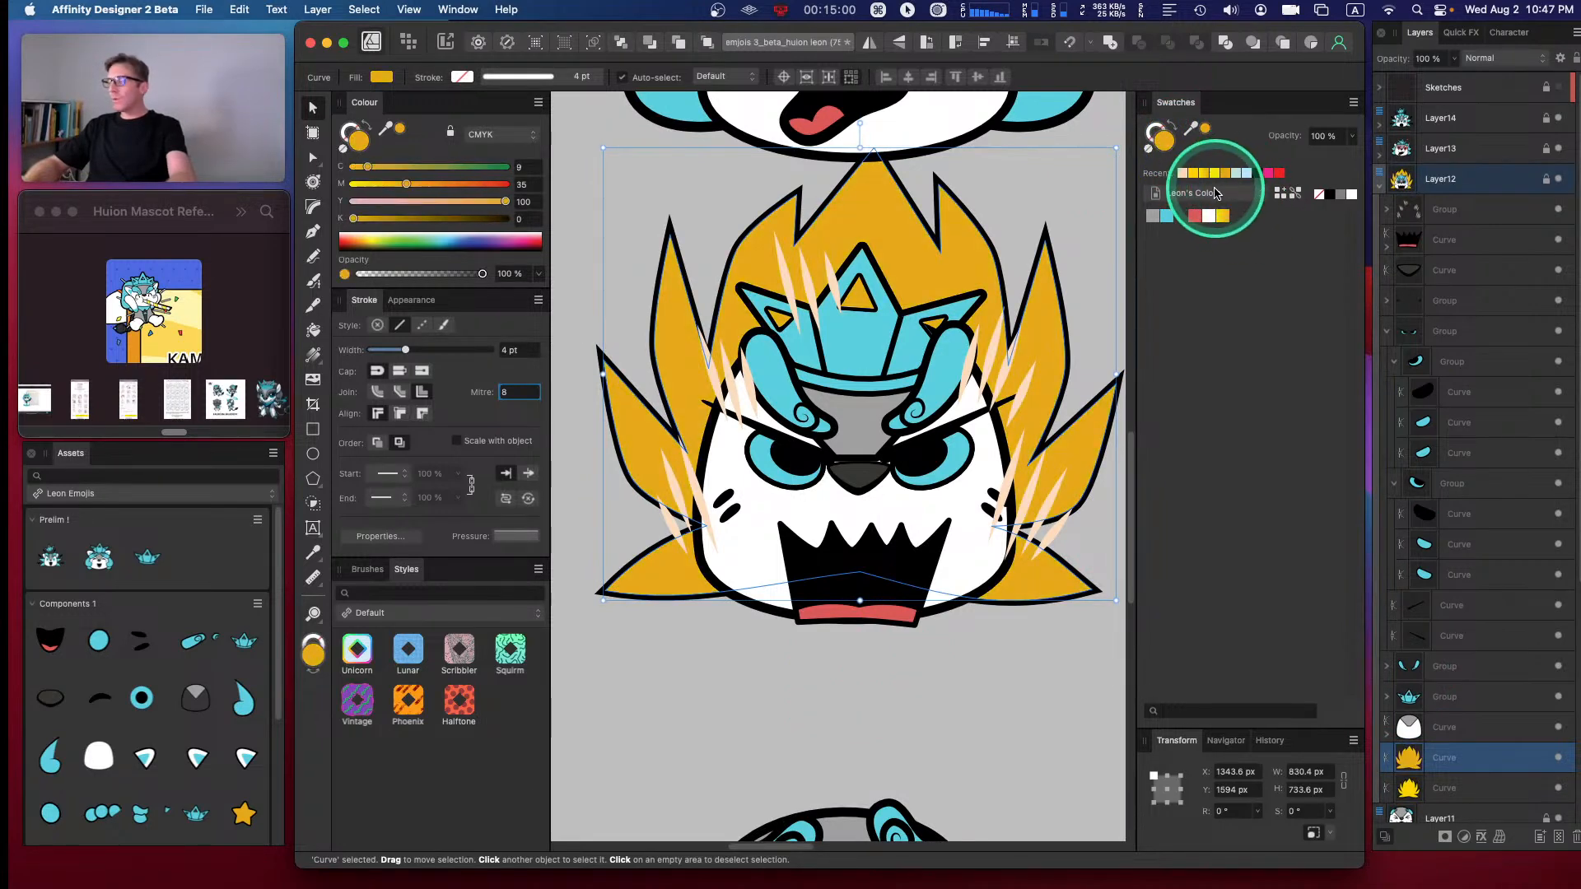
text(v)
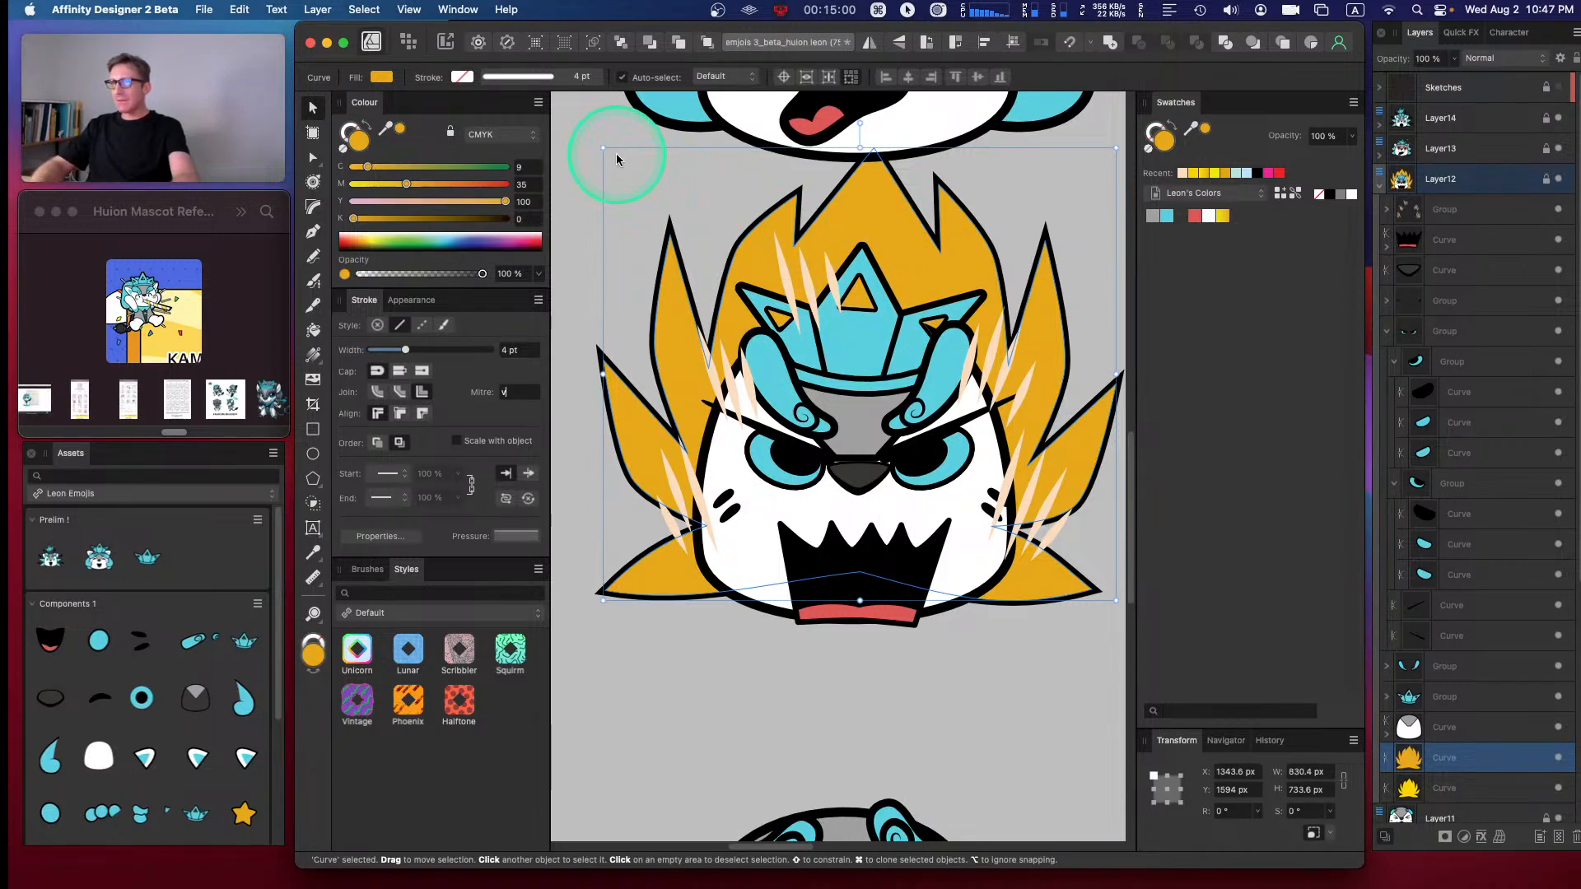
- Shrink the darker orange burst to about 729 by 523 px and centre it within the yellow burst
drag(603, 149, 669, 228)
drag(923, 445, 889, 425)
drag(1081, 209, 1026, 270)
mouse_move(924, 372)
mouse_down()
mouse_move(958, 347)
mouse_move(945, 365)
mouse_up()
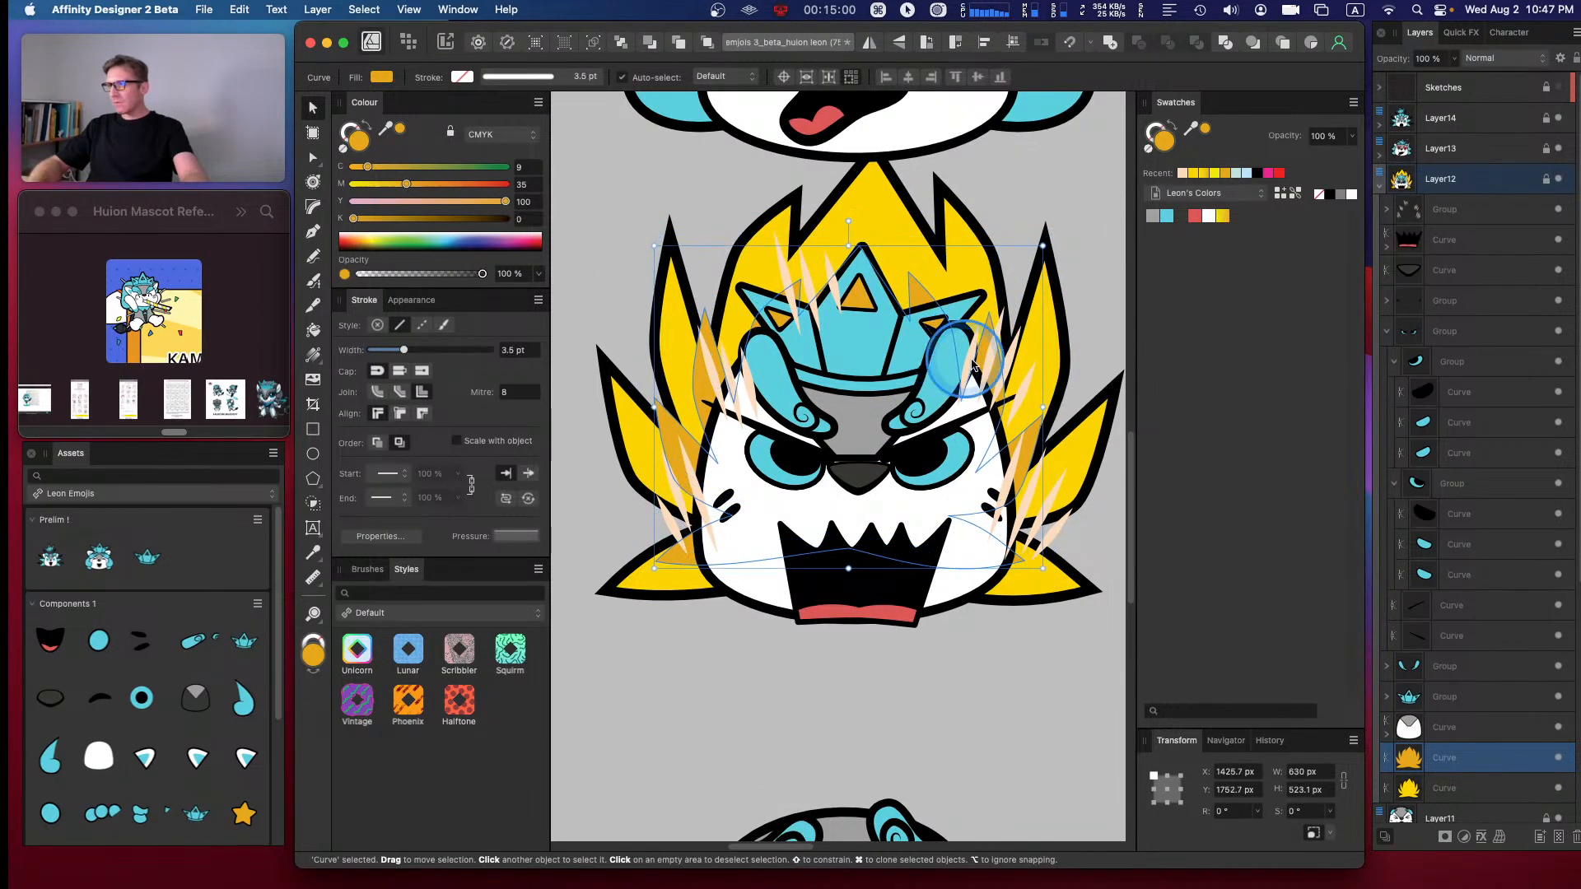
drag(1042, 406, 1072, 404)
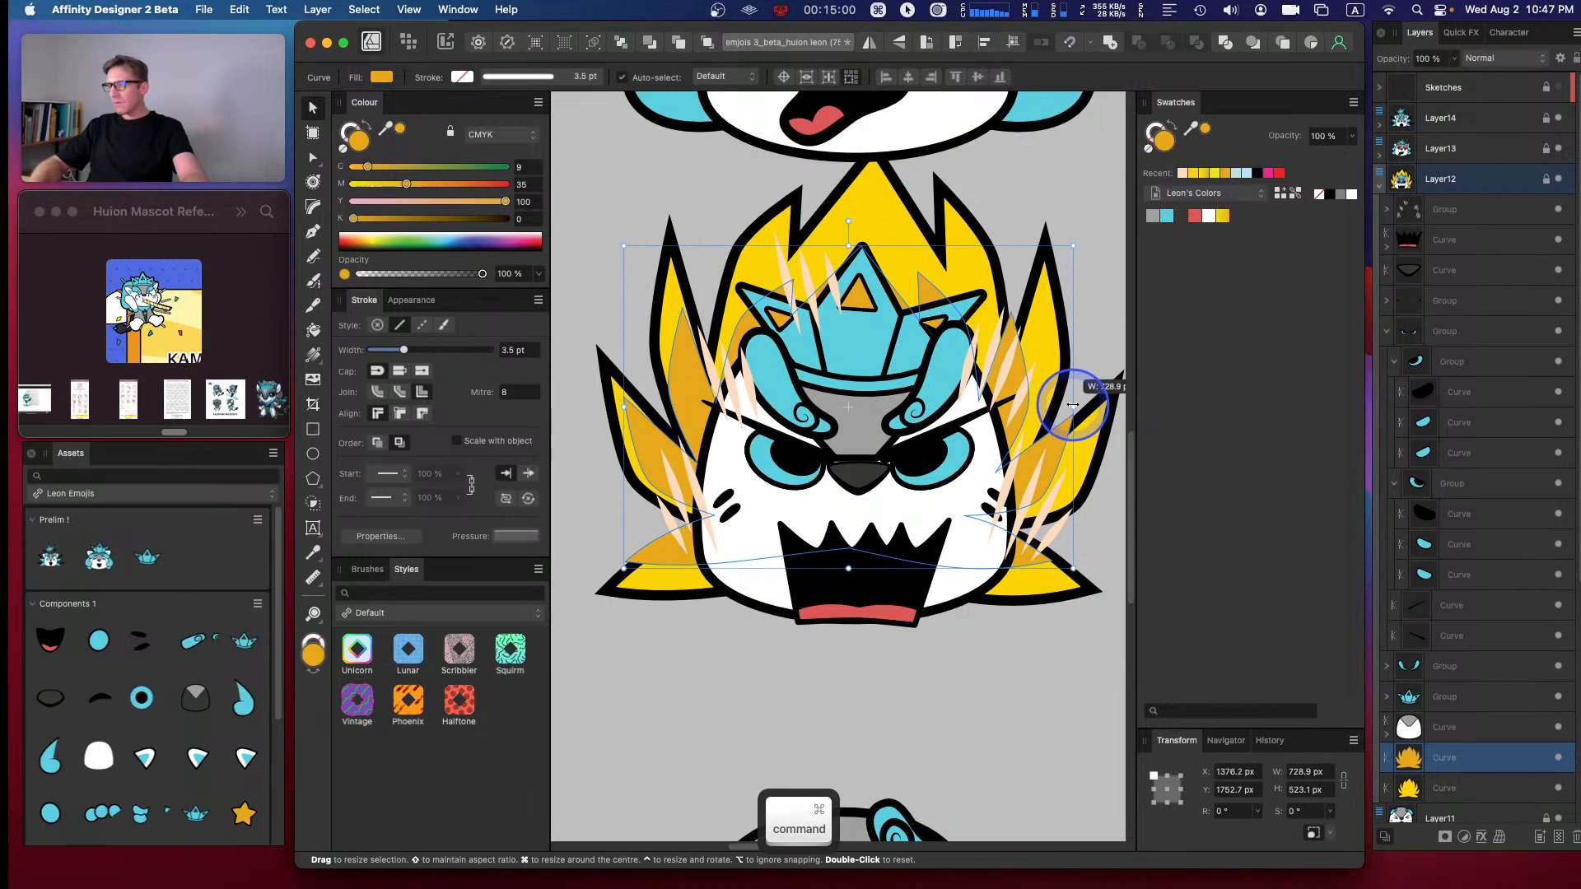
drag(974, 409, 984, 396)
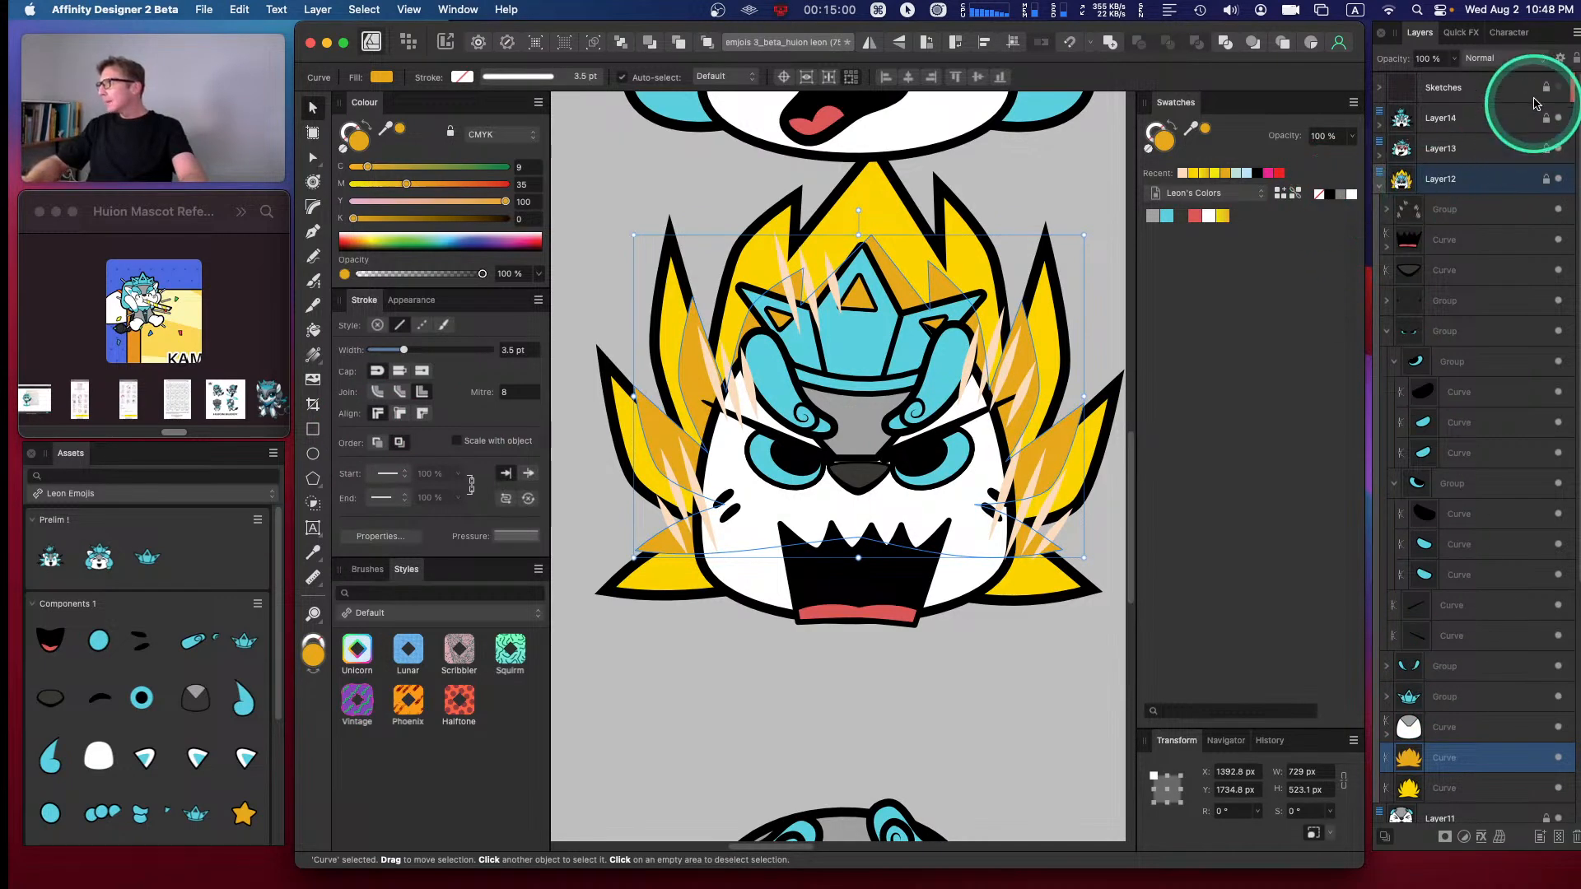
- Apply a 10 px Gaussian Blur to the orange burst and clip it inside the yellow burst
click(1481, 838)
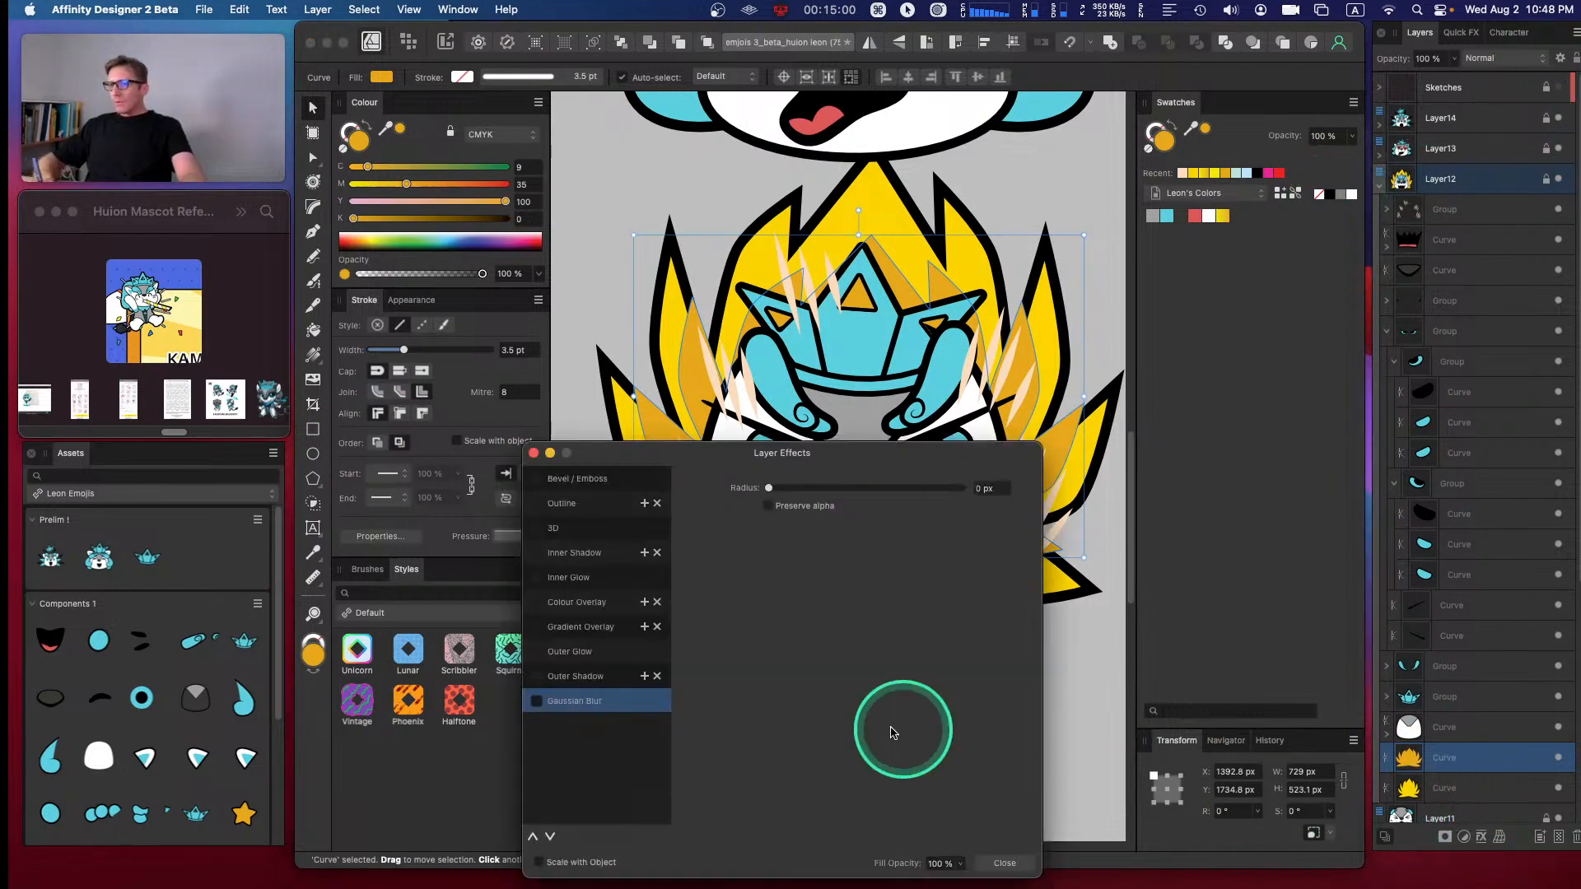
click(537, 701)
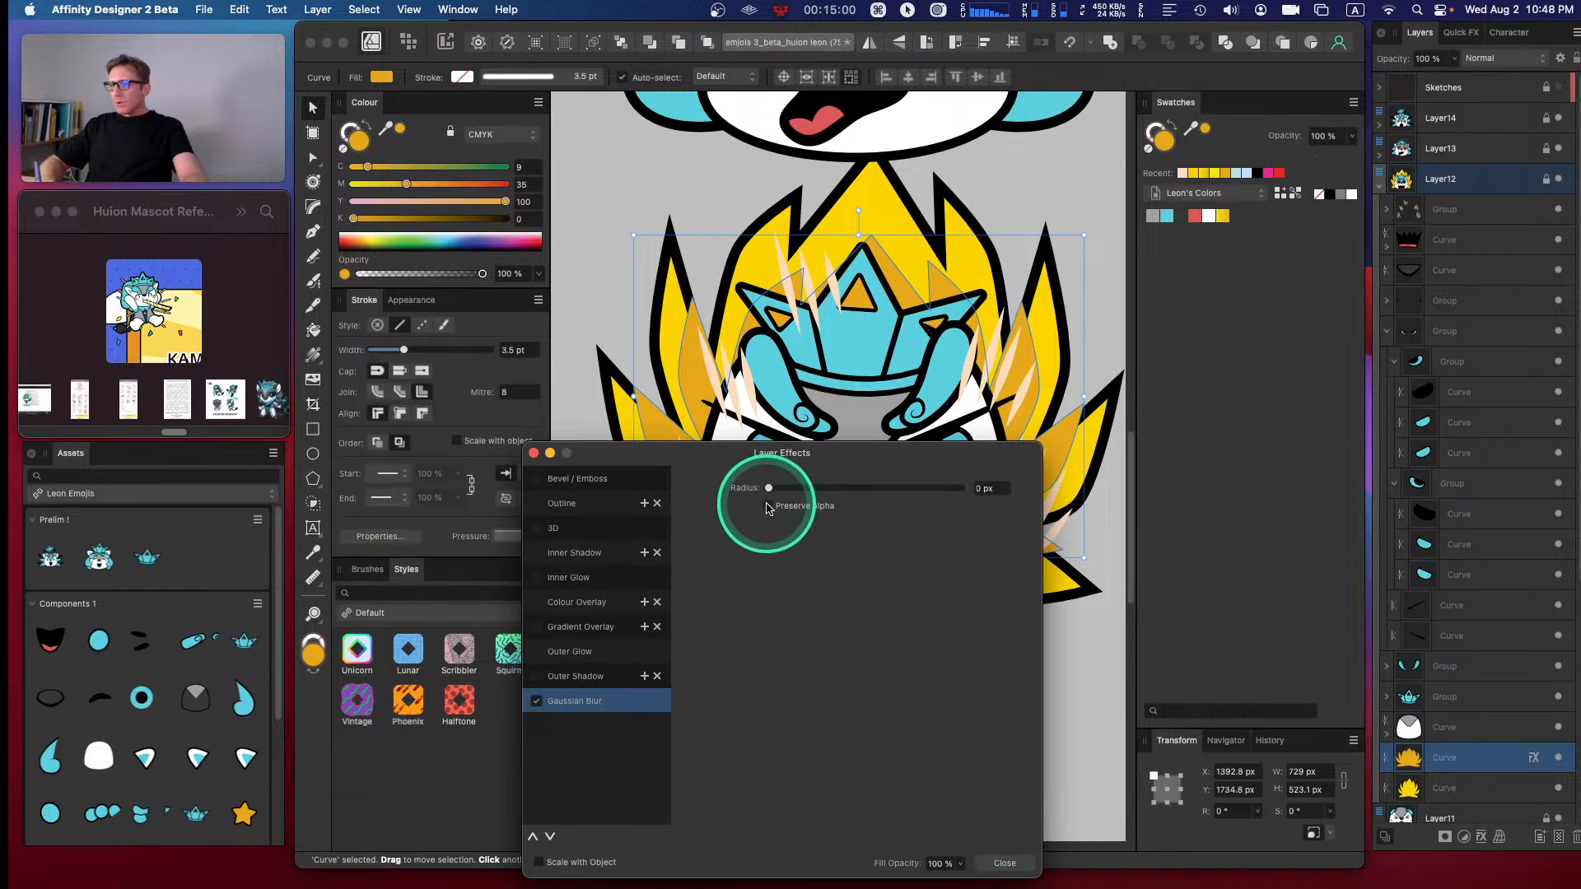
click(975, 489)
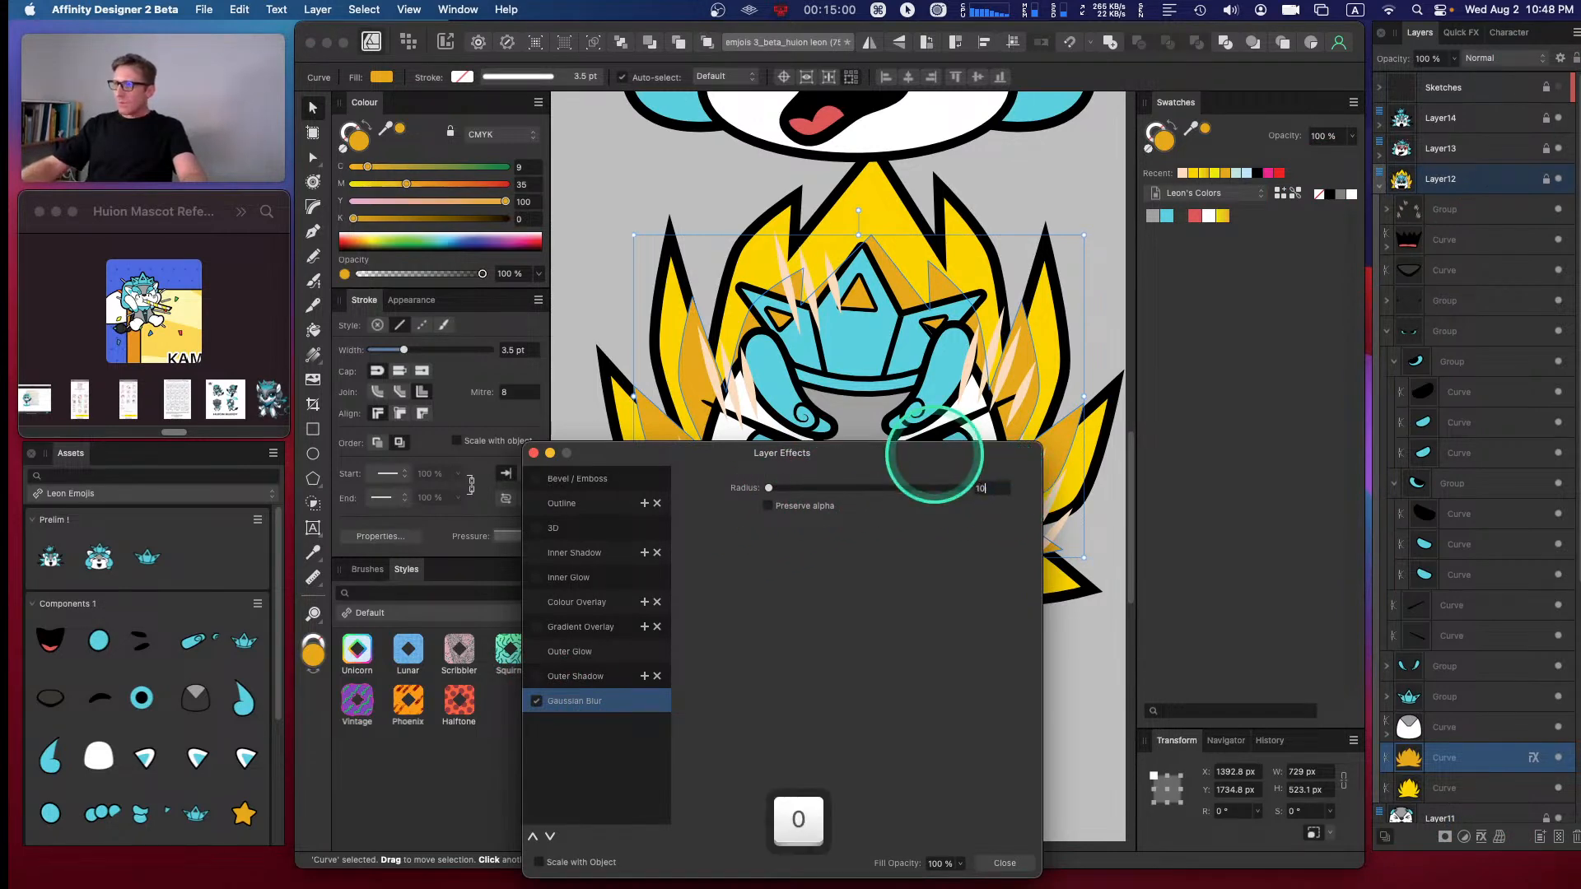
text(10)
key(Return)
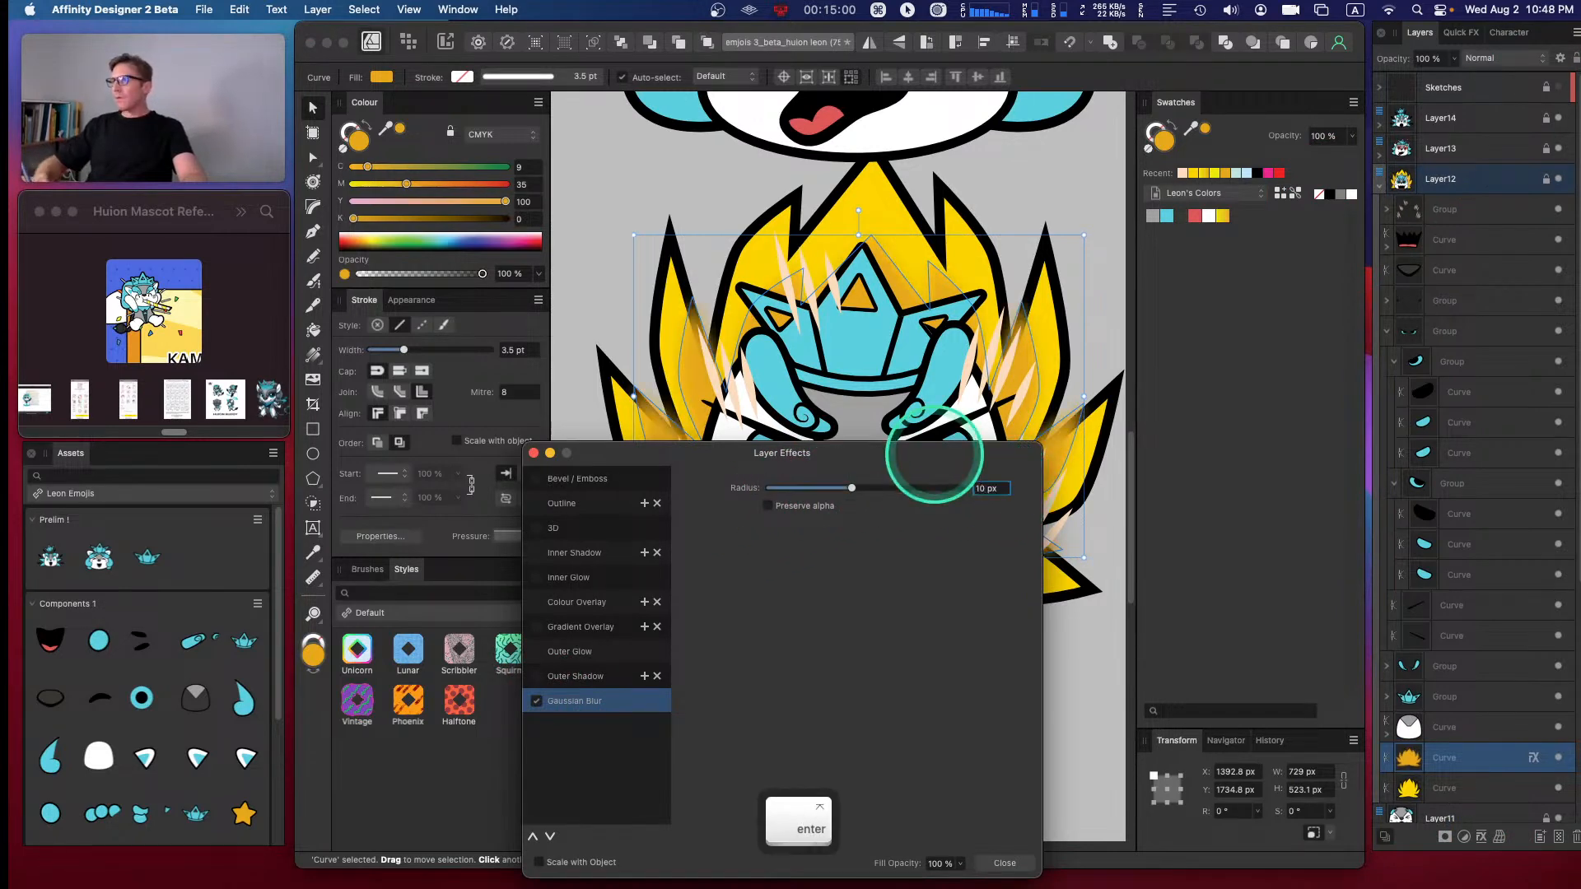
click(532, 453)
drag(1471, 758, 1479, 792)
click(881, 708)
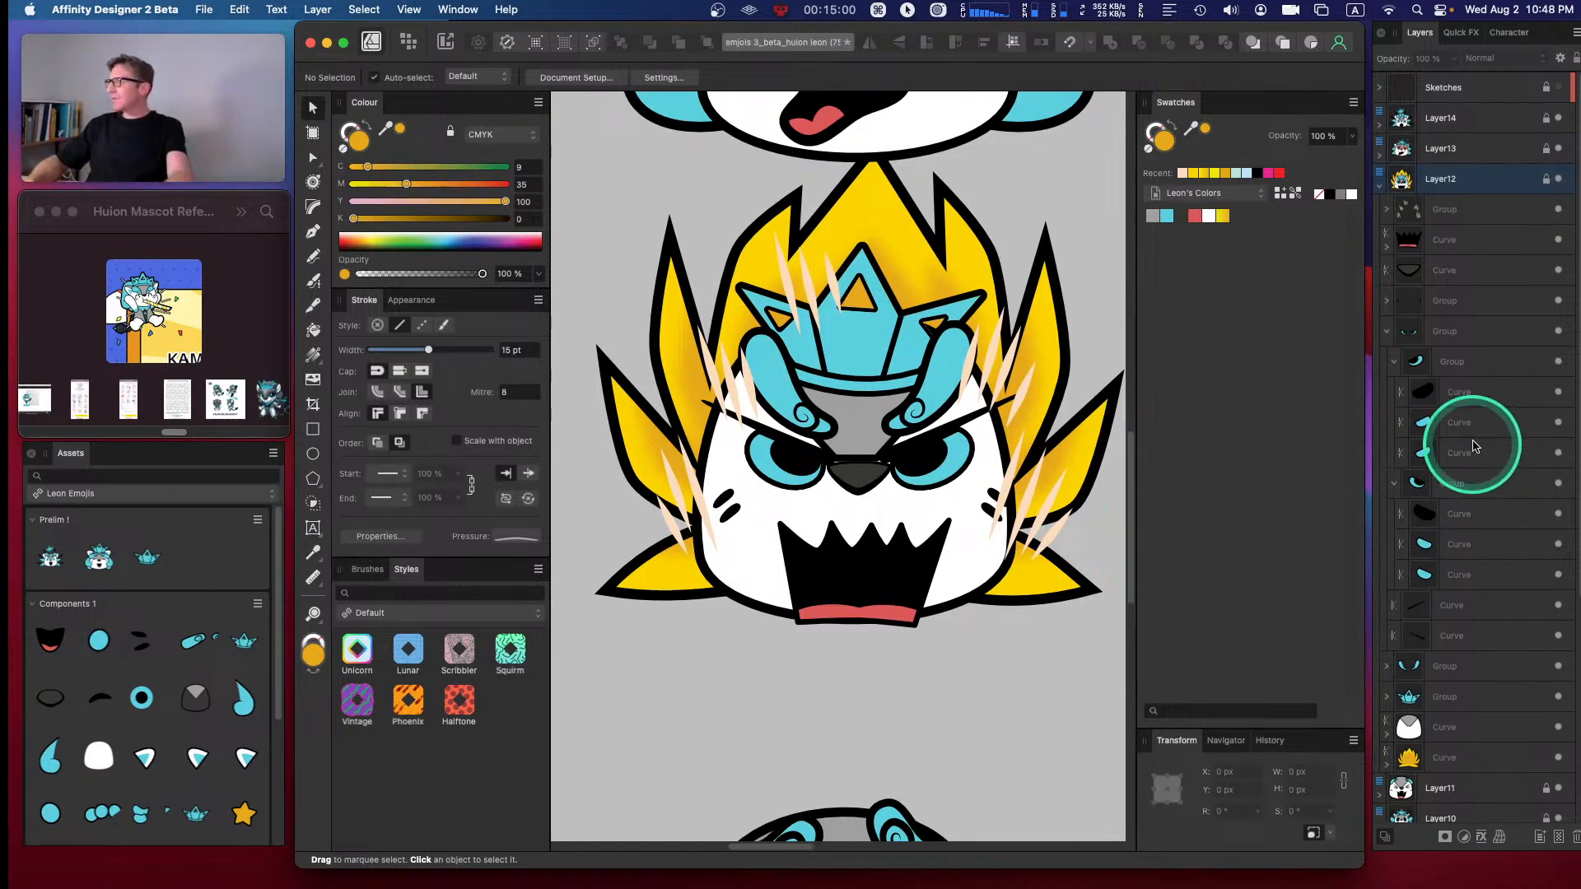
- Add an Outer Glow to the accent-line group, coloured with the yellow sampled from the burst
click(1386, 331)
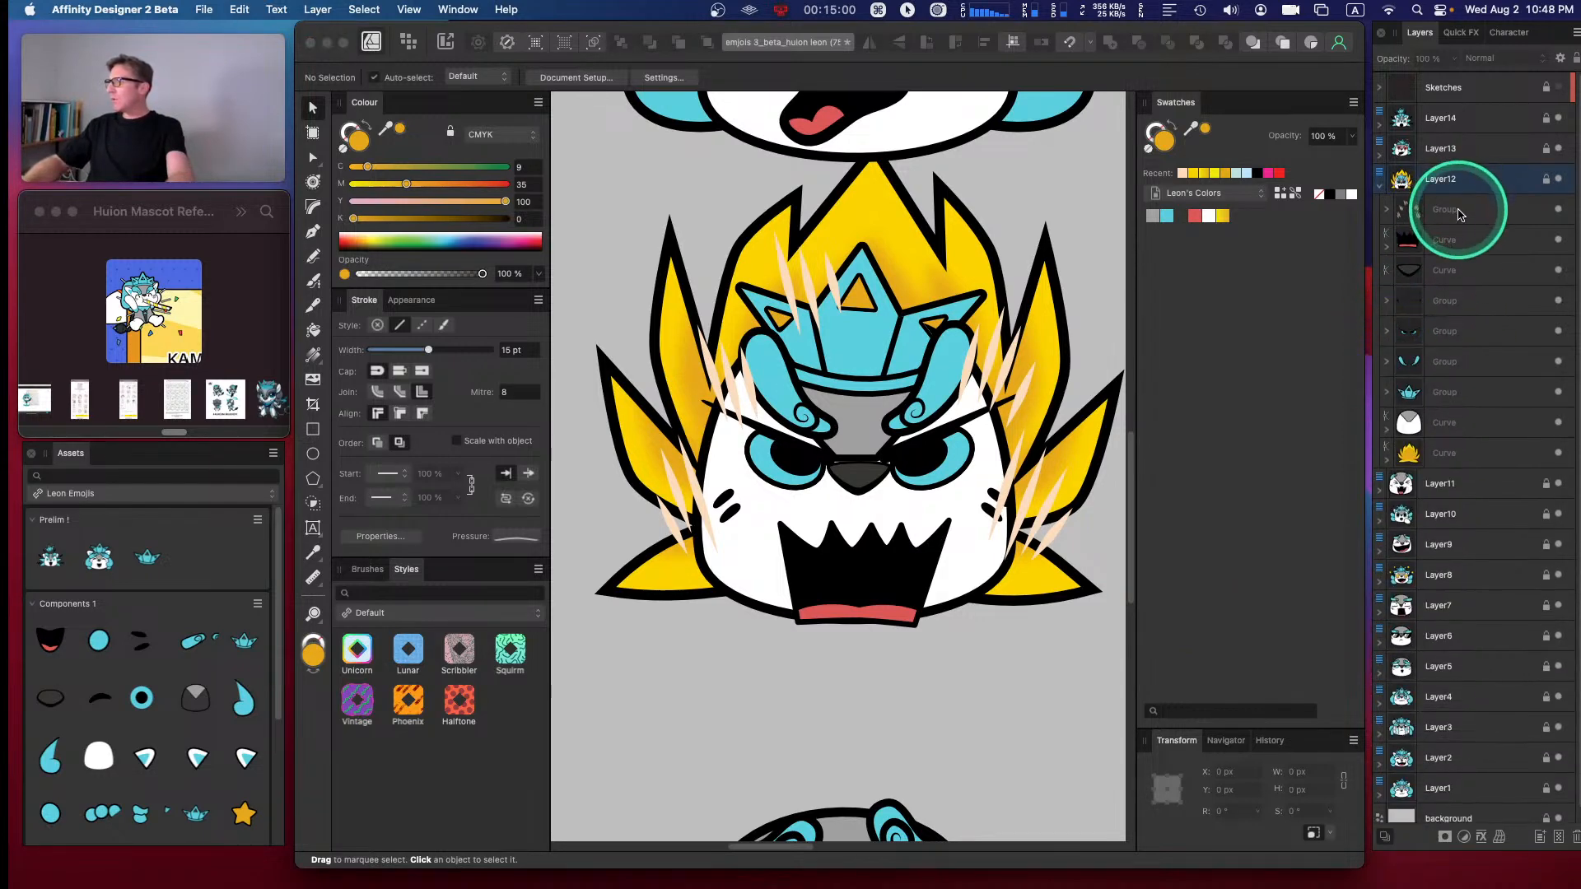
click(1447, 209)
click(1482, 836)
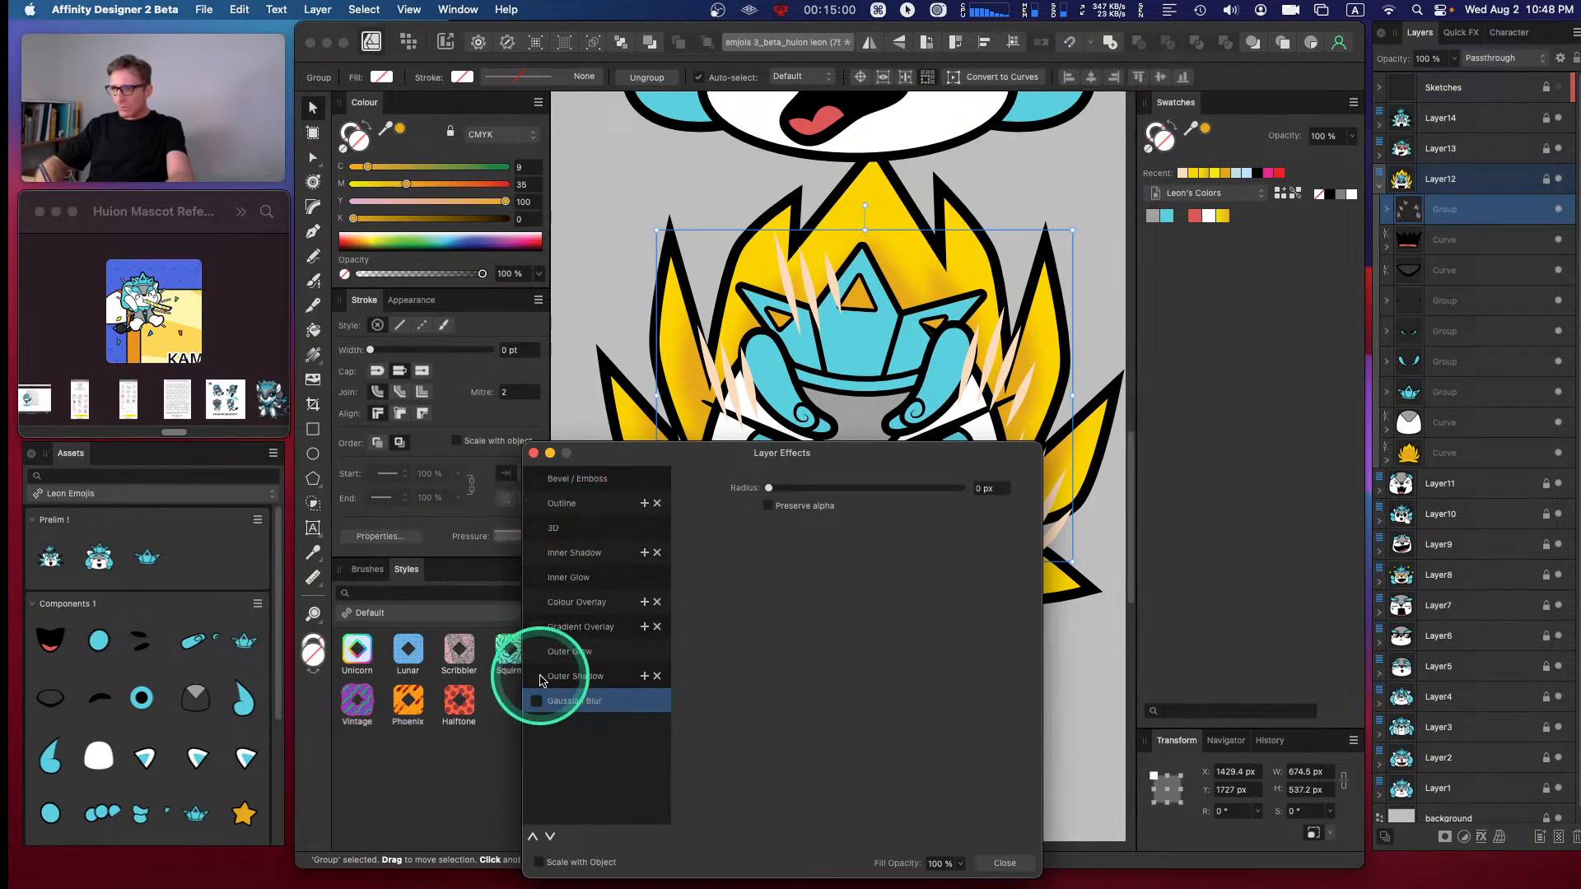
click(563, 651)
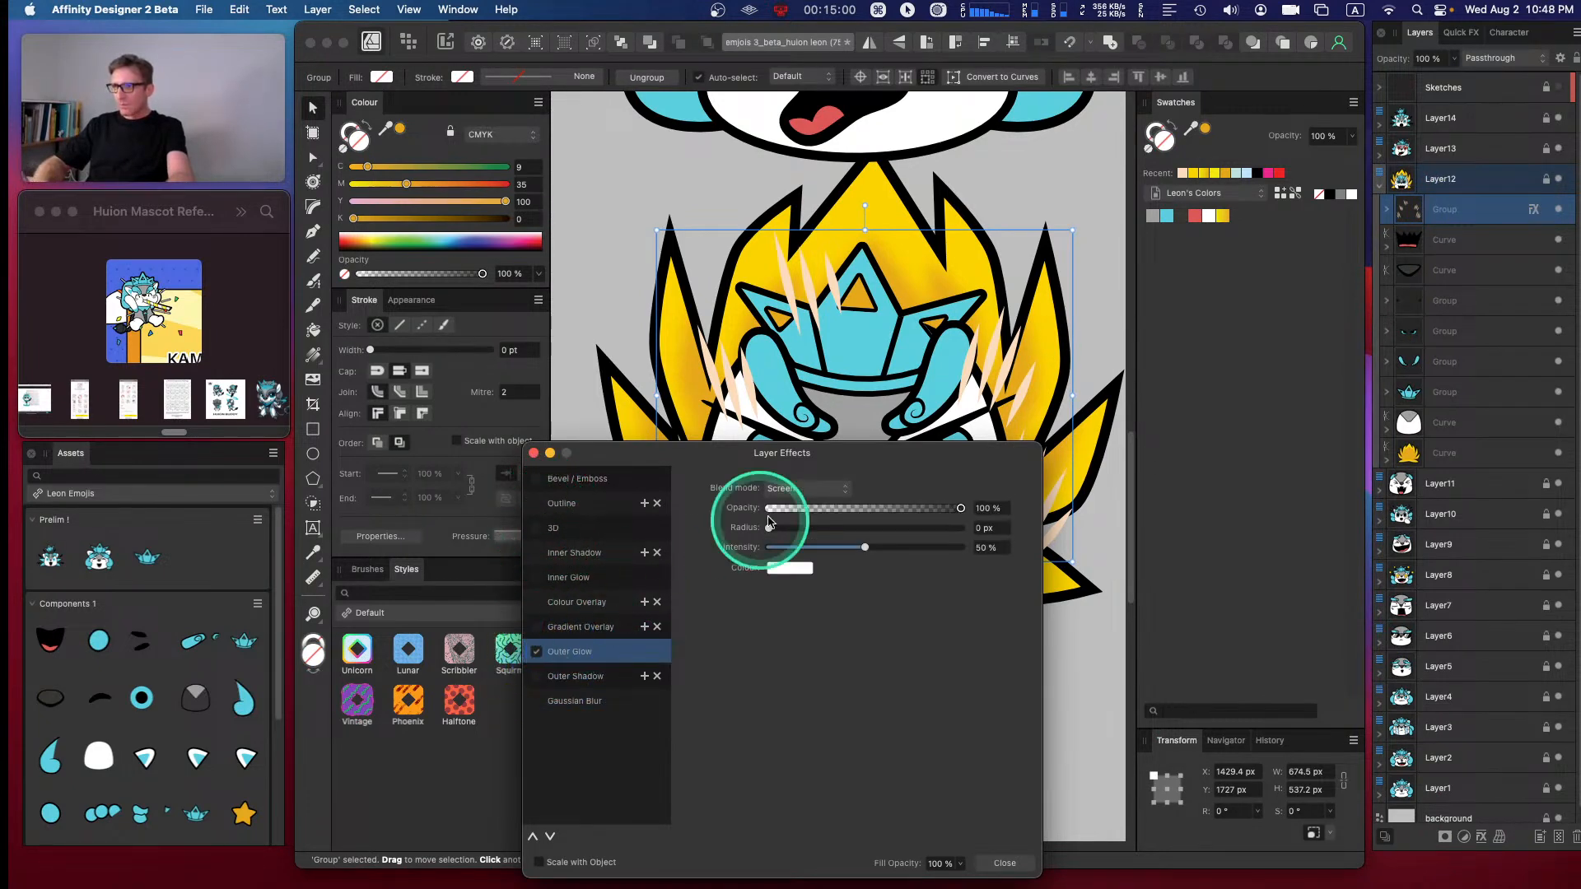
click(788, 568)
drag(915, 594, 862, 209)
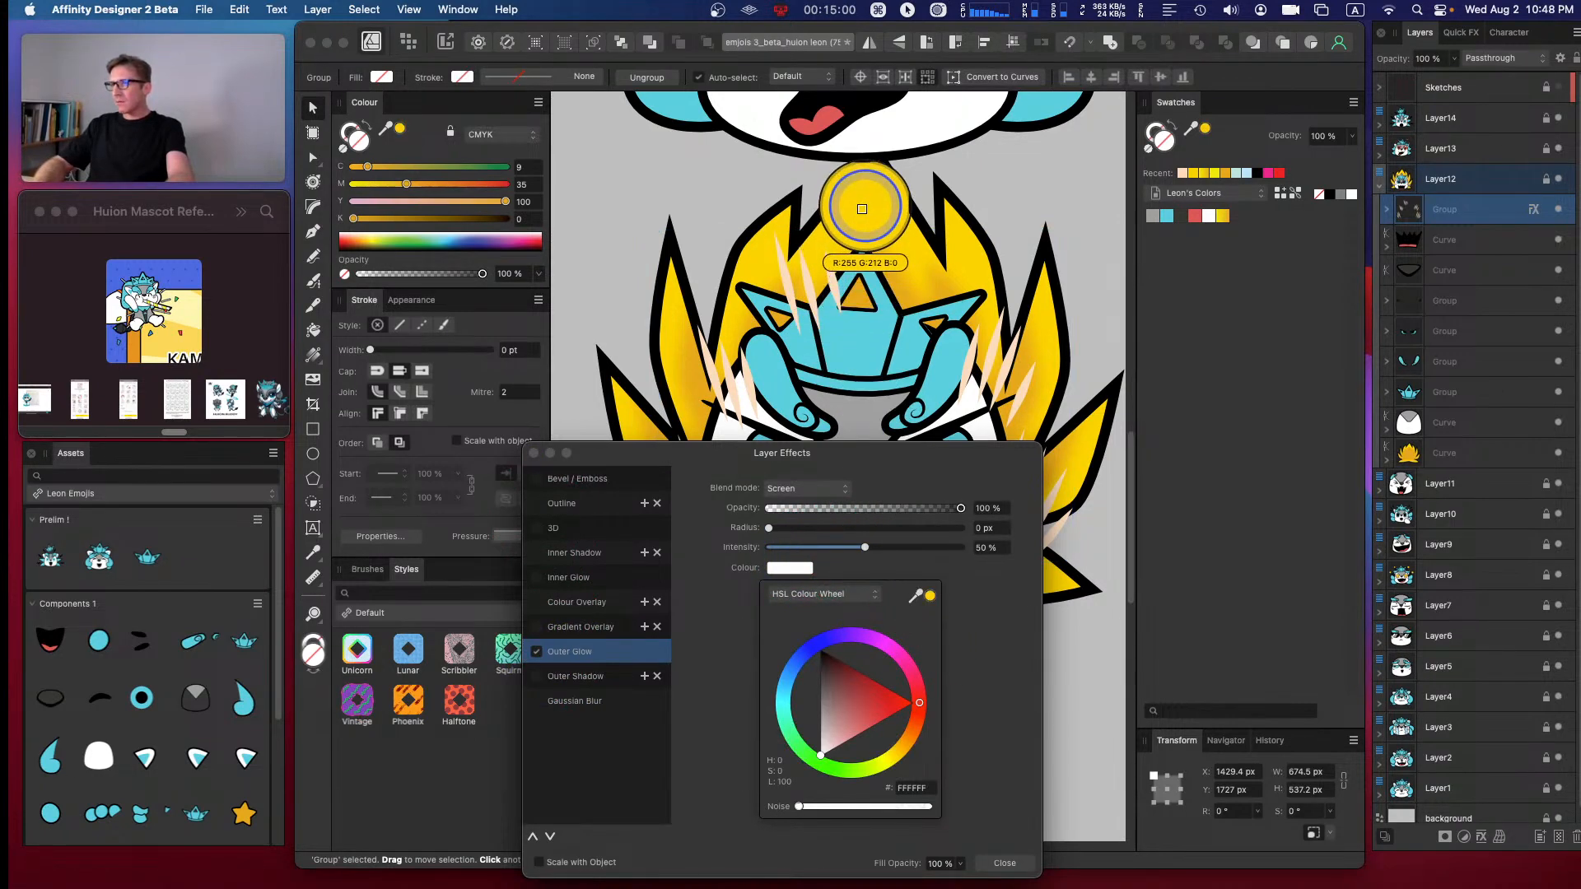
drag(862, 209, 897, 261)
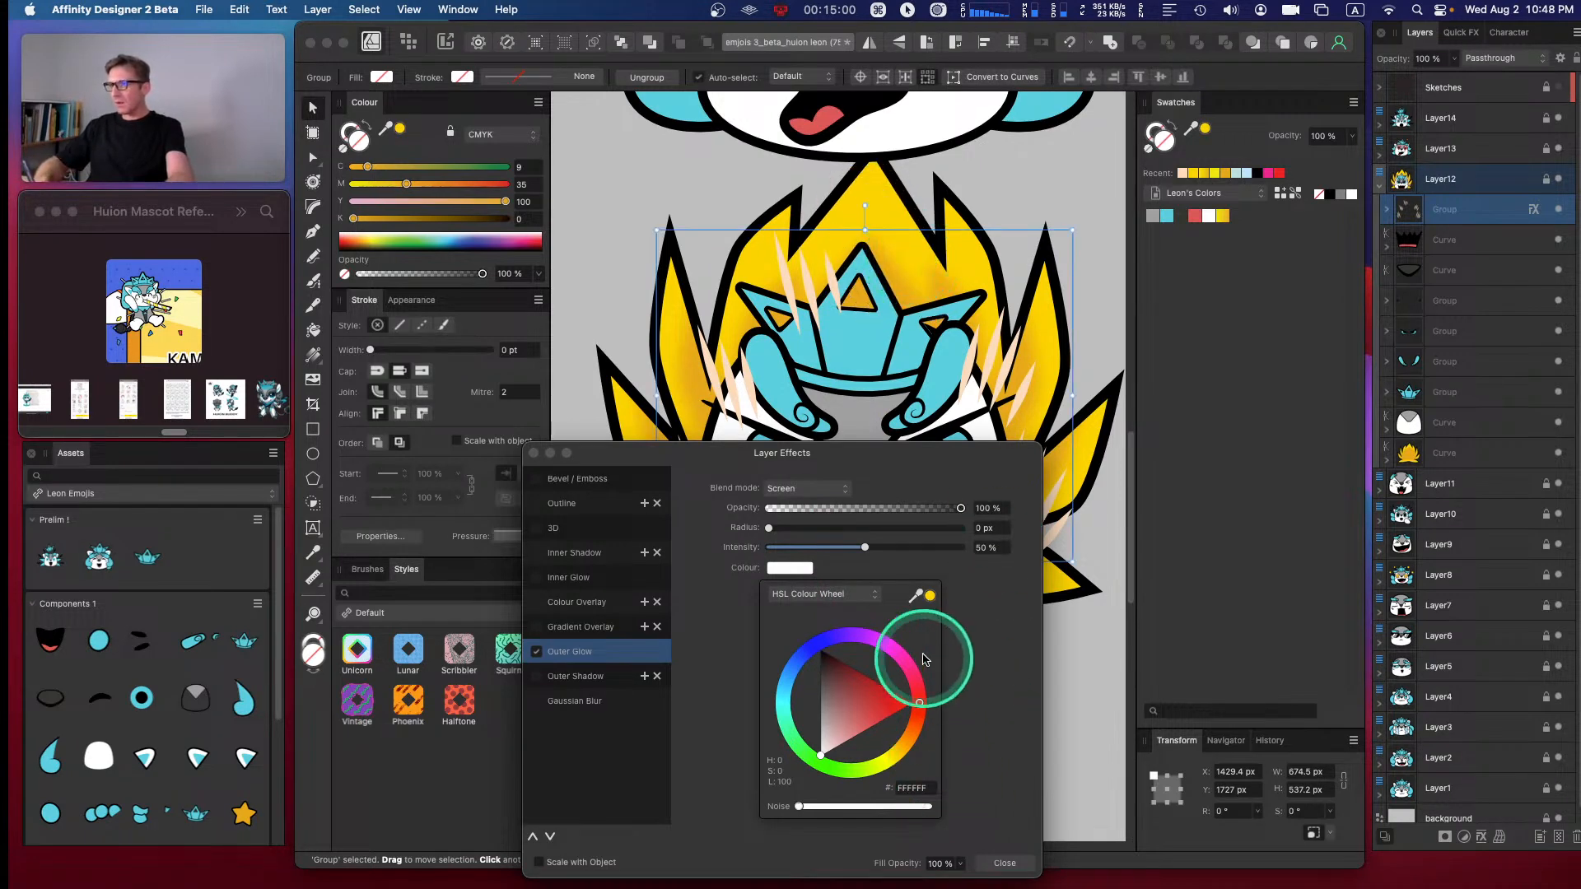
click(930, 595)
- Set the radius of the accent lines' Outer Glow to 9 px
drag(769, 528, 839, 519)
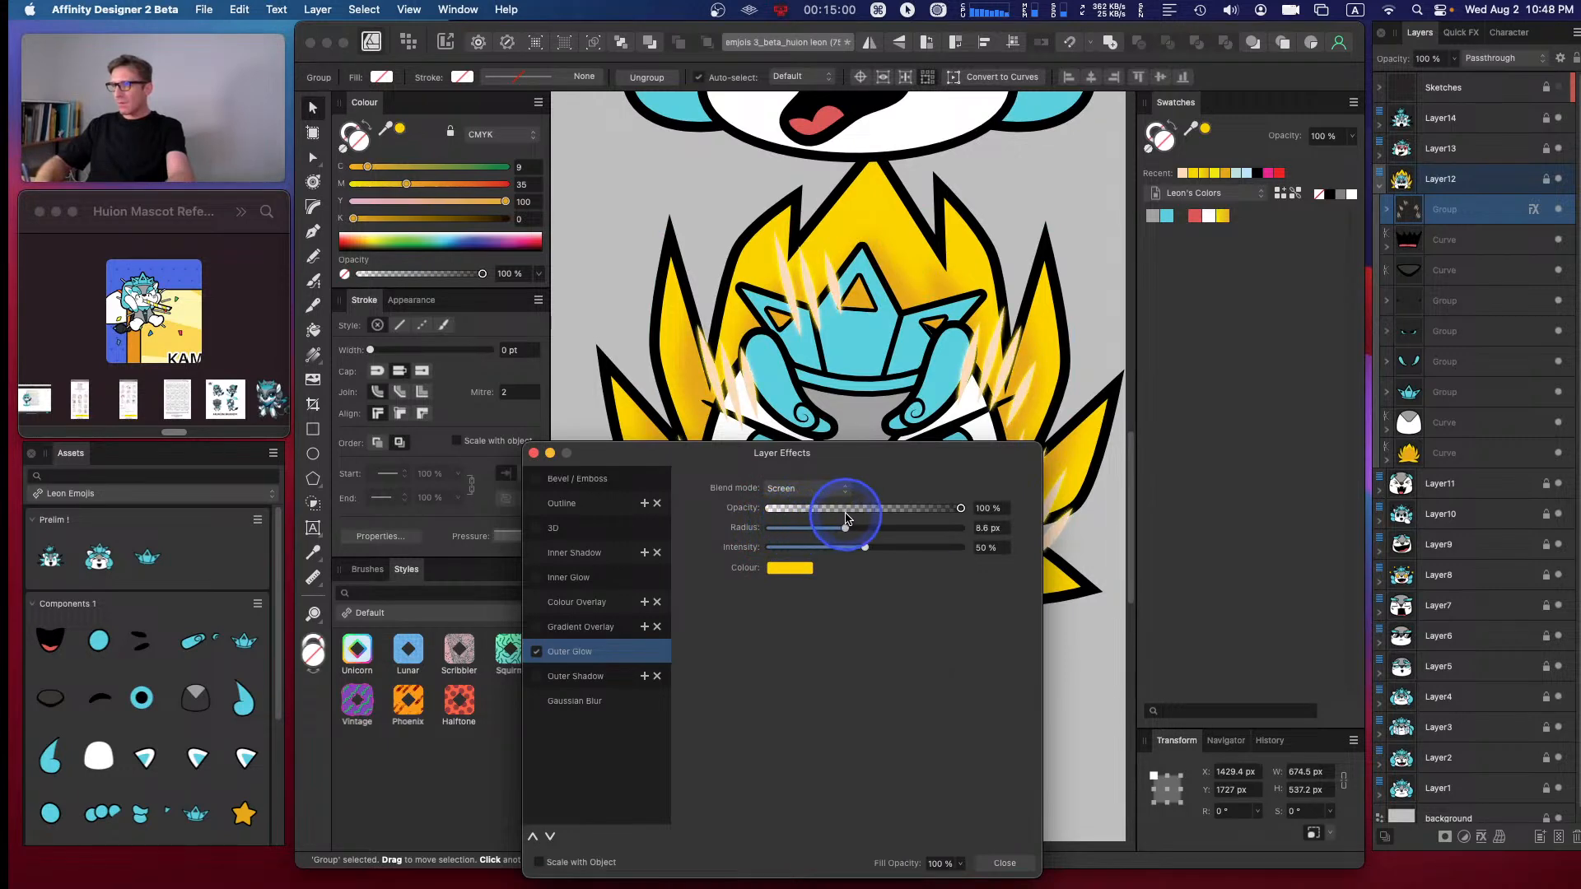
drag(845, 517, 844, 526)
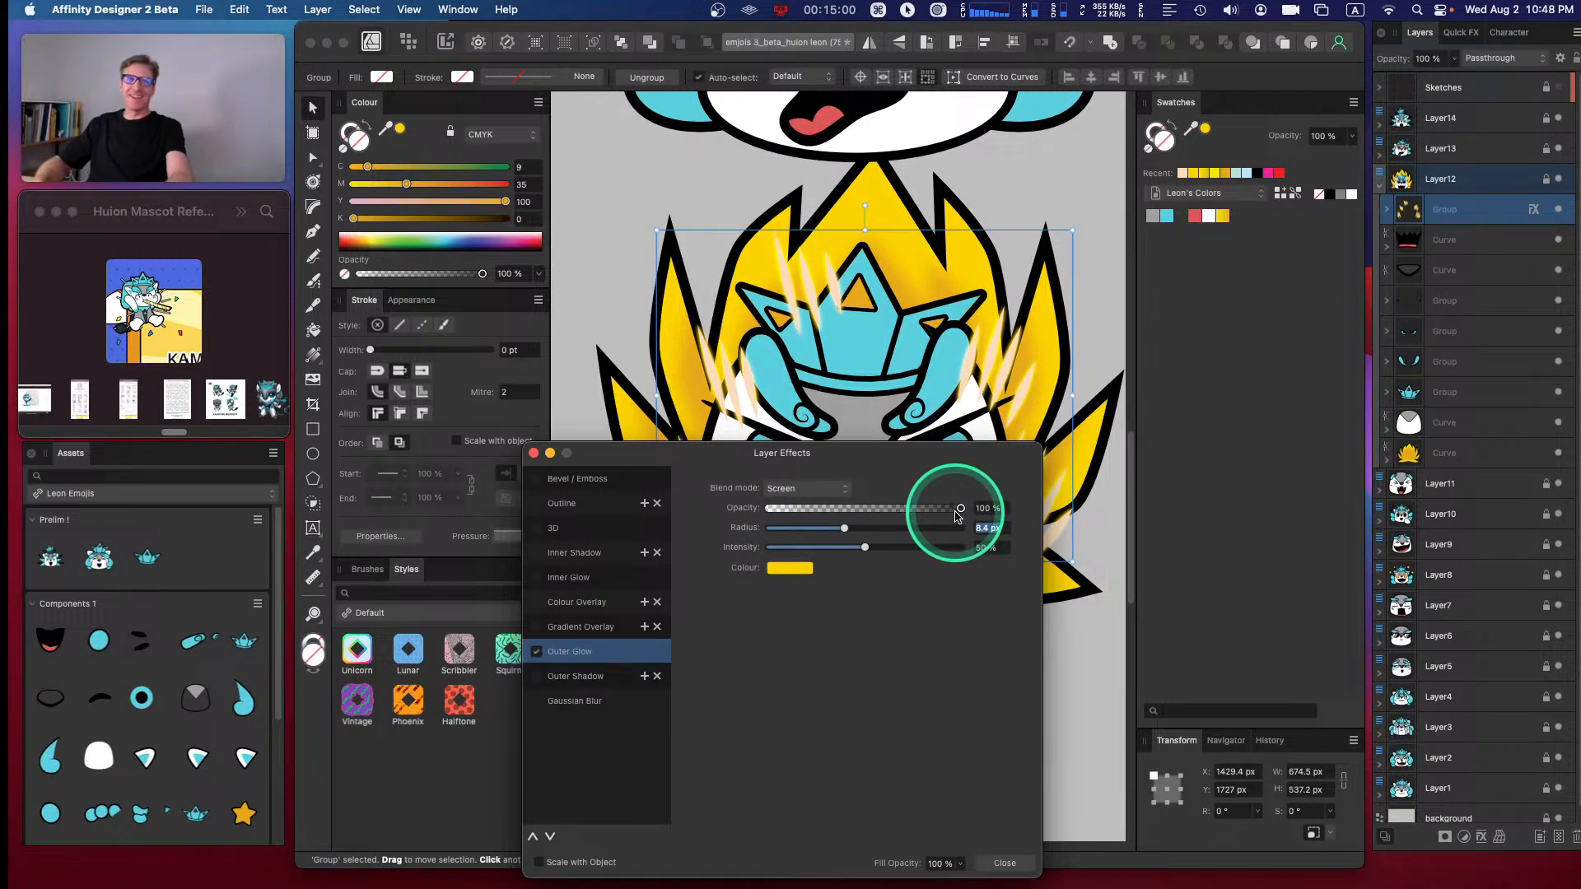
text(9)
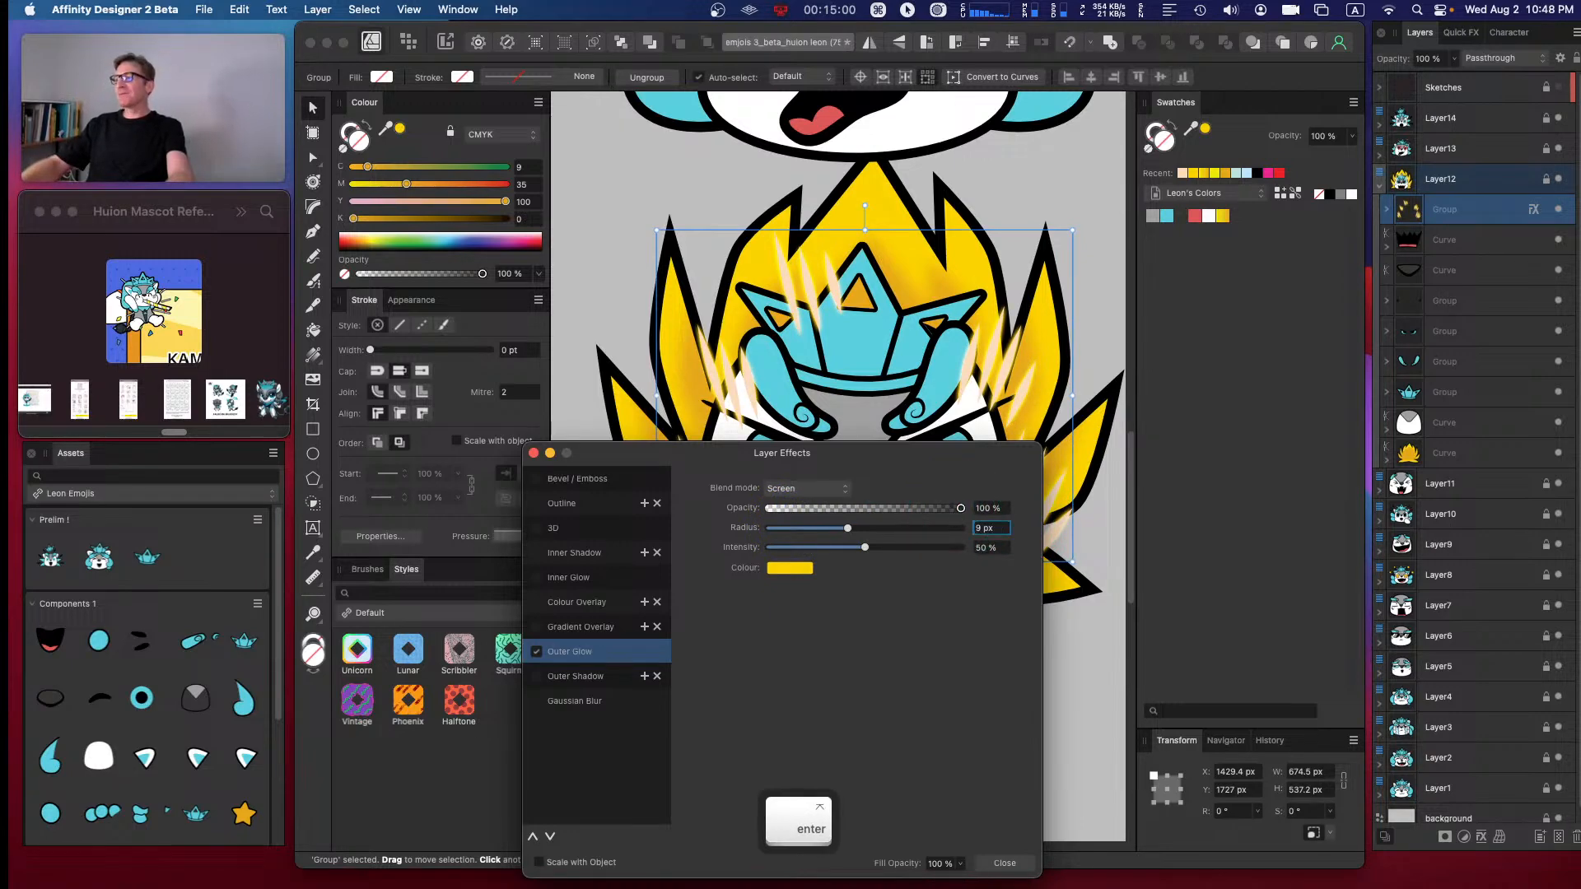
click(781, 462)
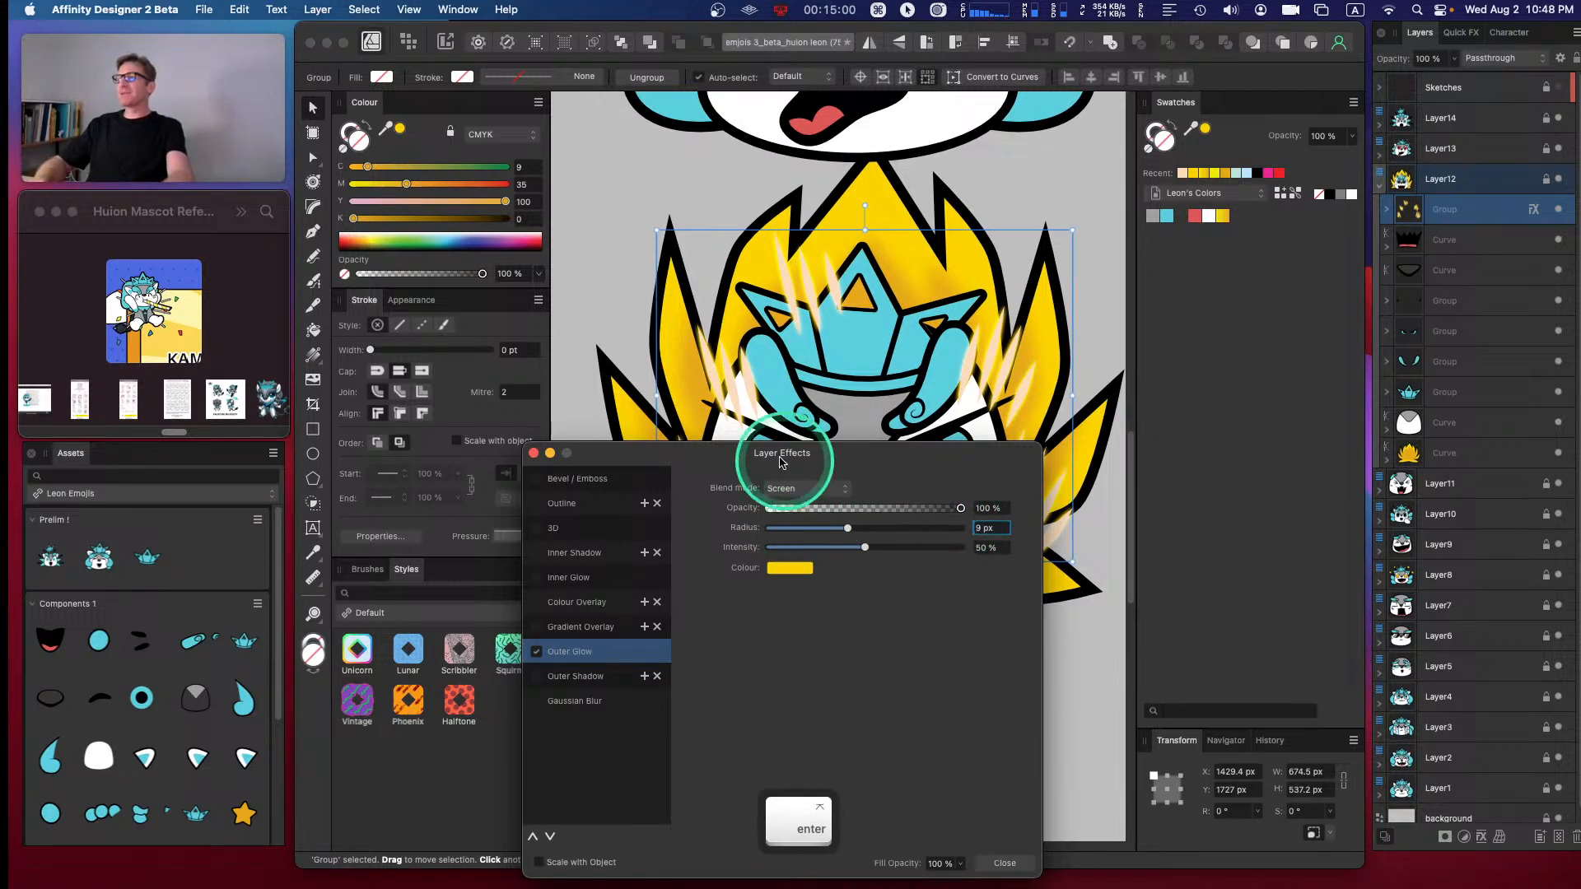
click(534, 453)
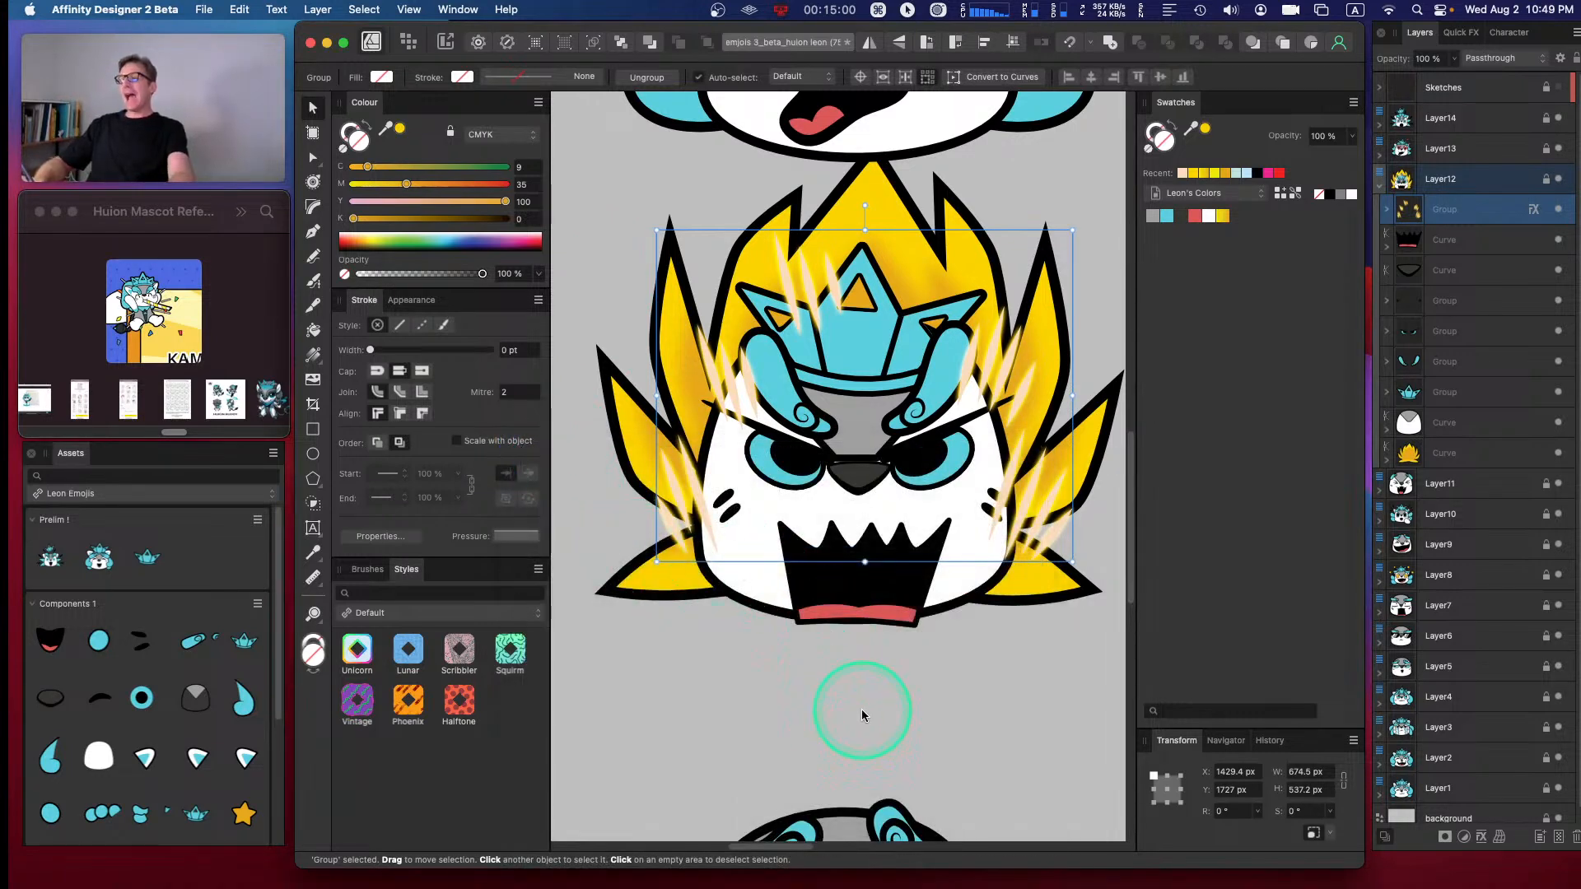
- Examine the anger face close up and at small size beside the other emojis on the sheet
key(space)
drag(884, 228, 873, 399)
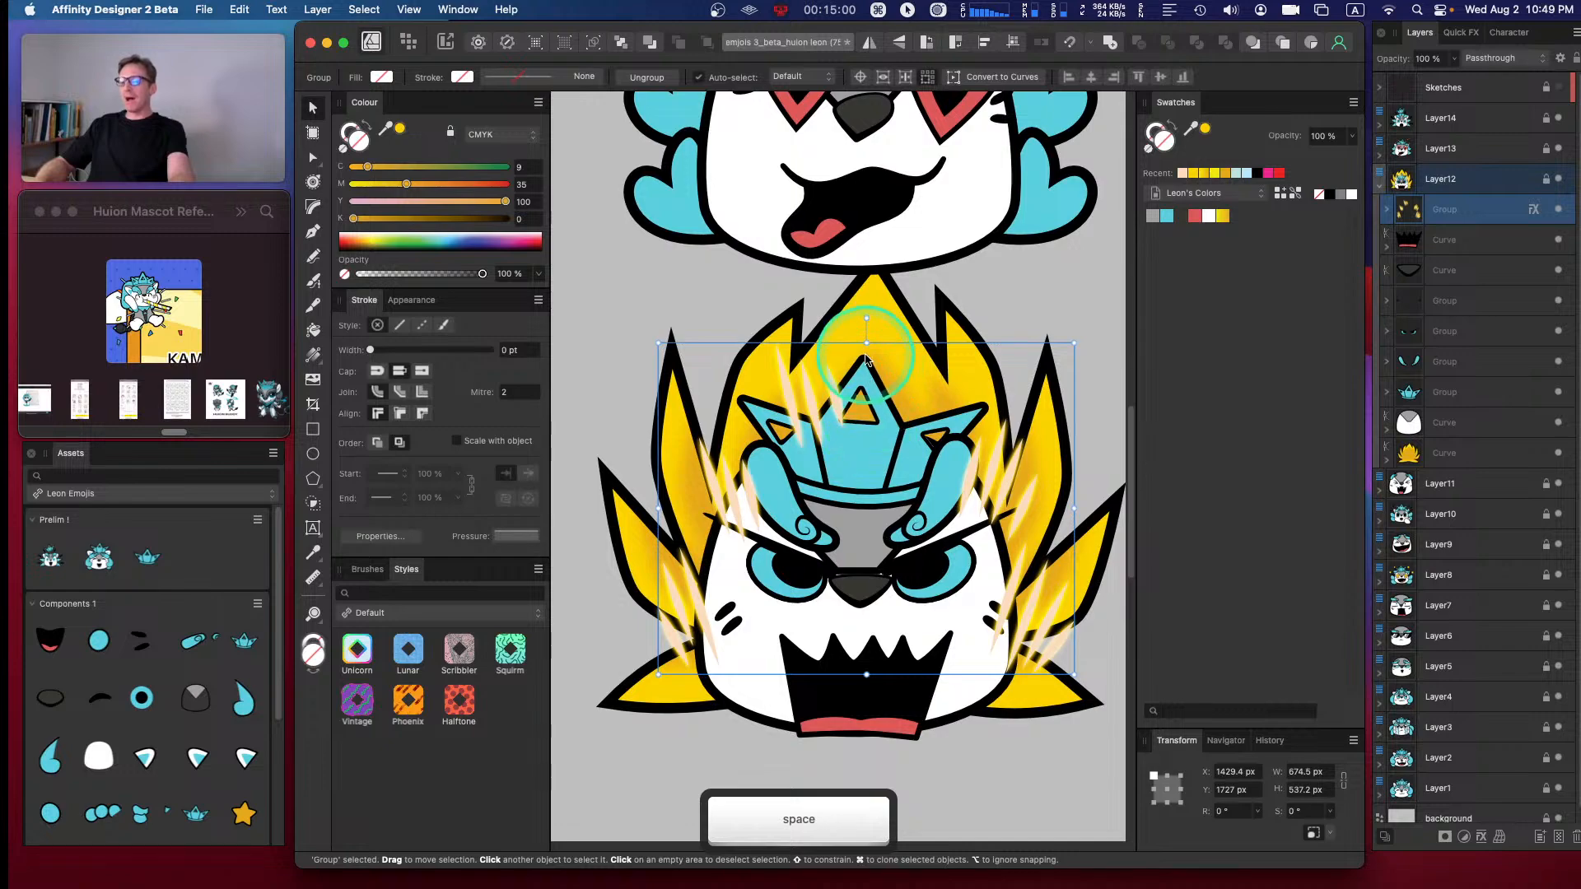
key(super+minus)
key(super+minus)
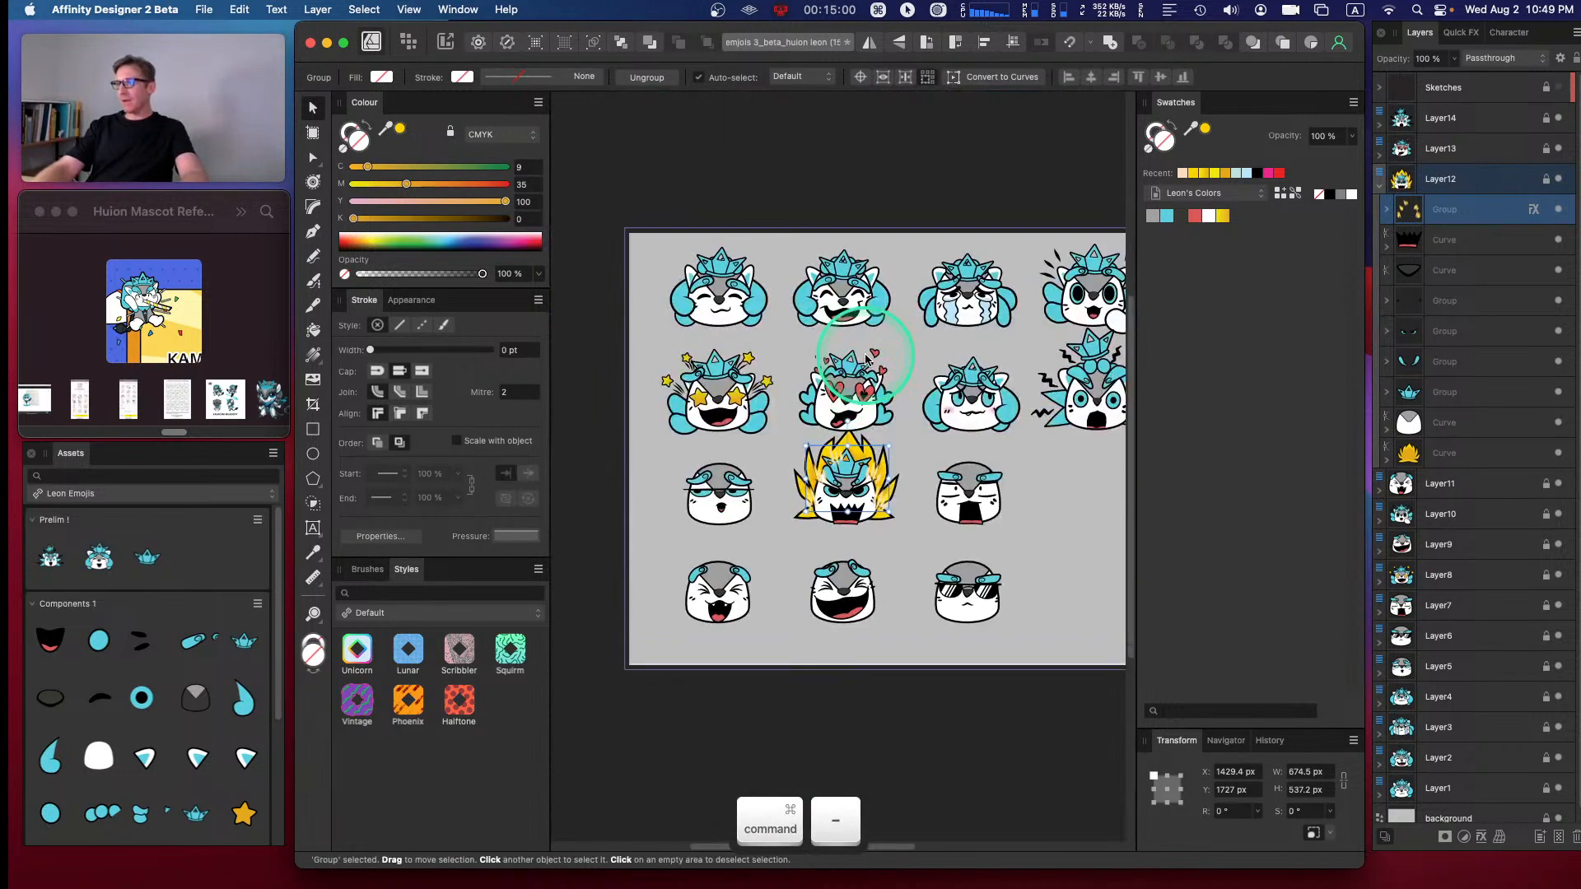
key(super+equal)
key(super+equal)
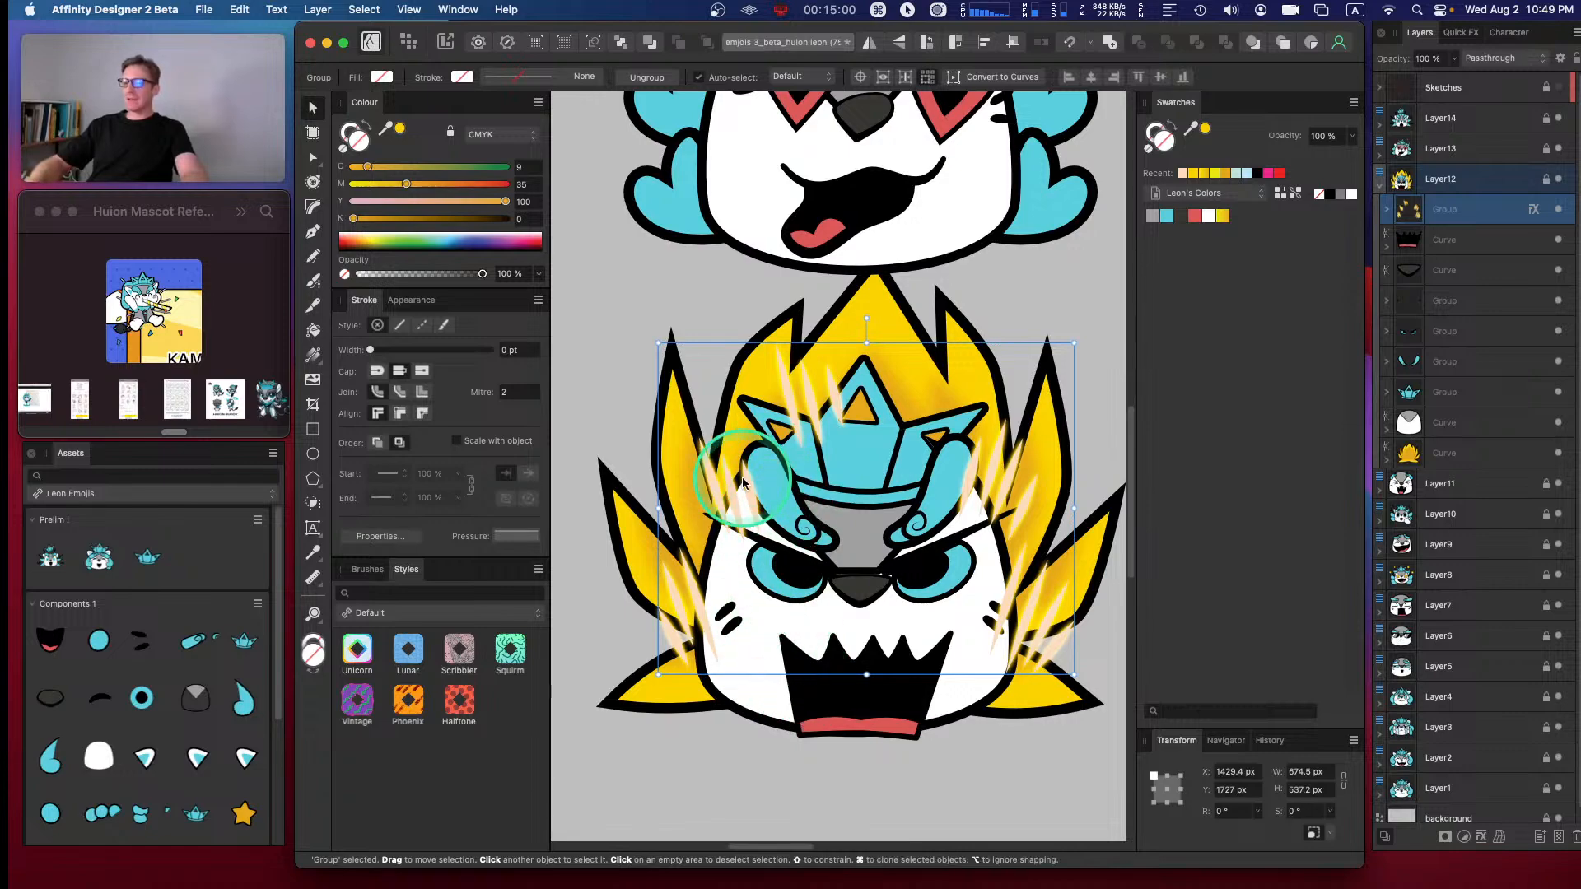
key(super+minus)
key(super+minus)
key(super+equal)
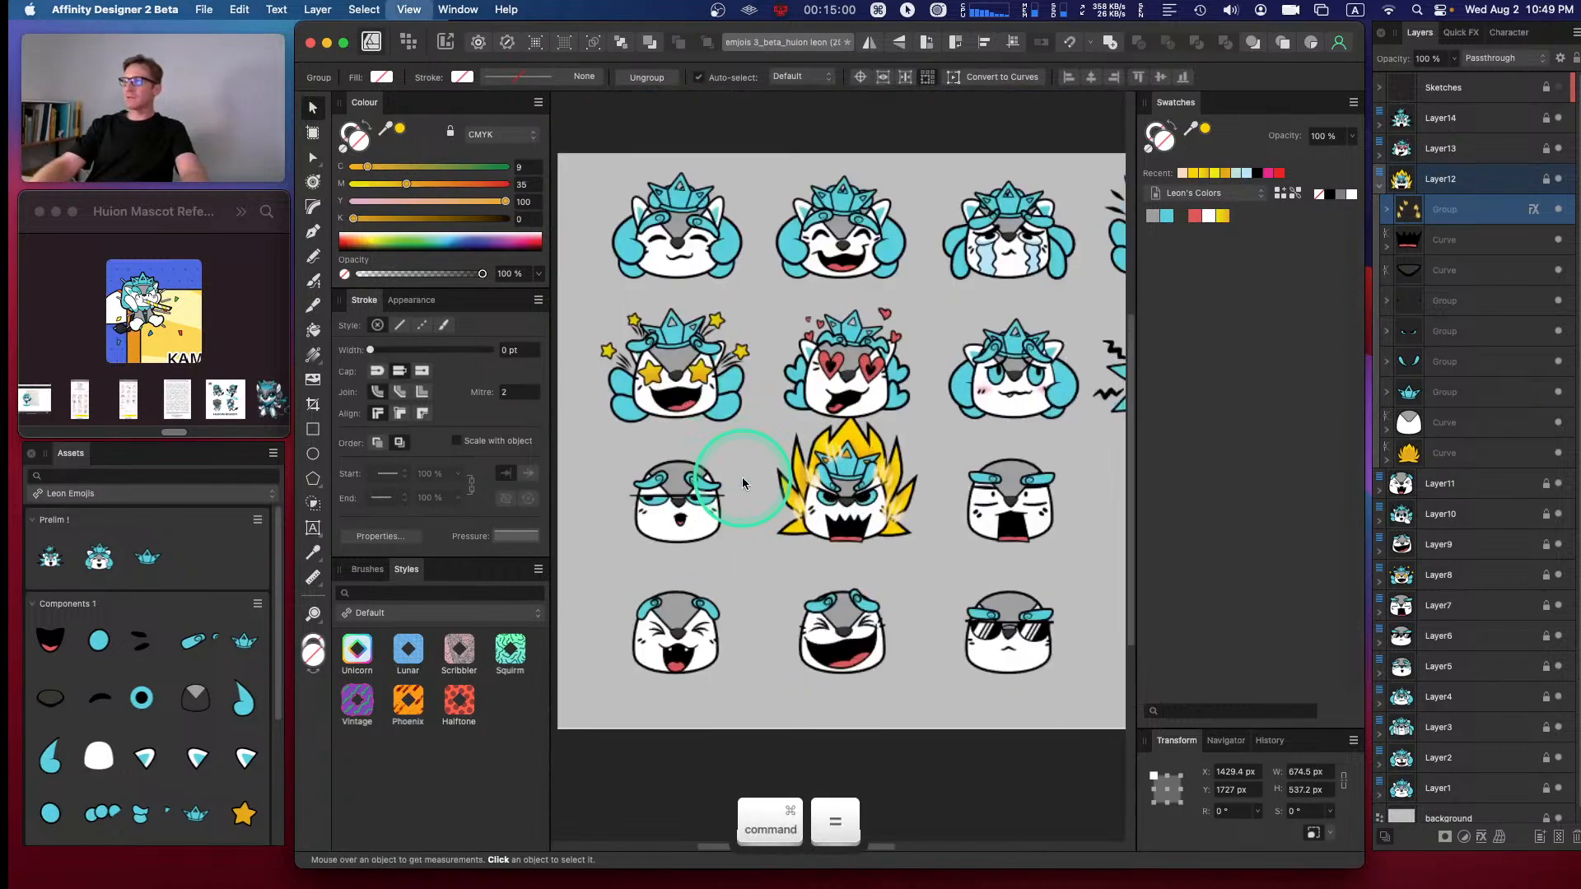
key(super+equal)
key(super+equal)
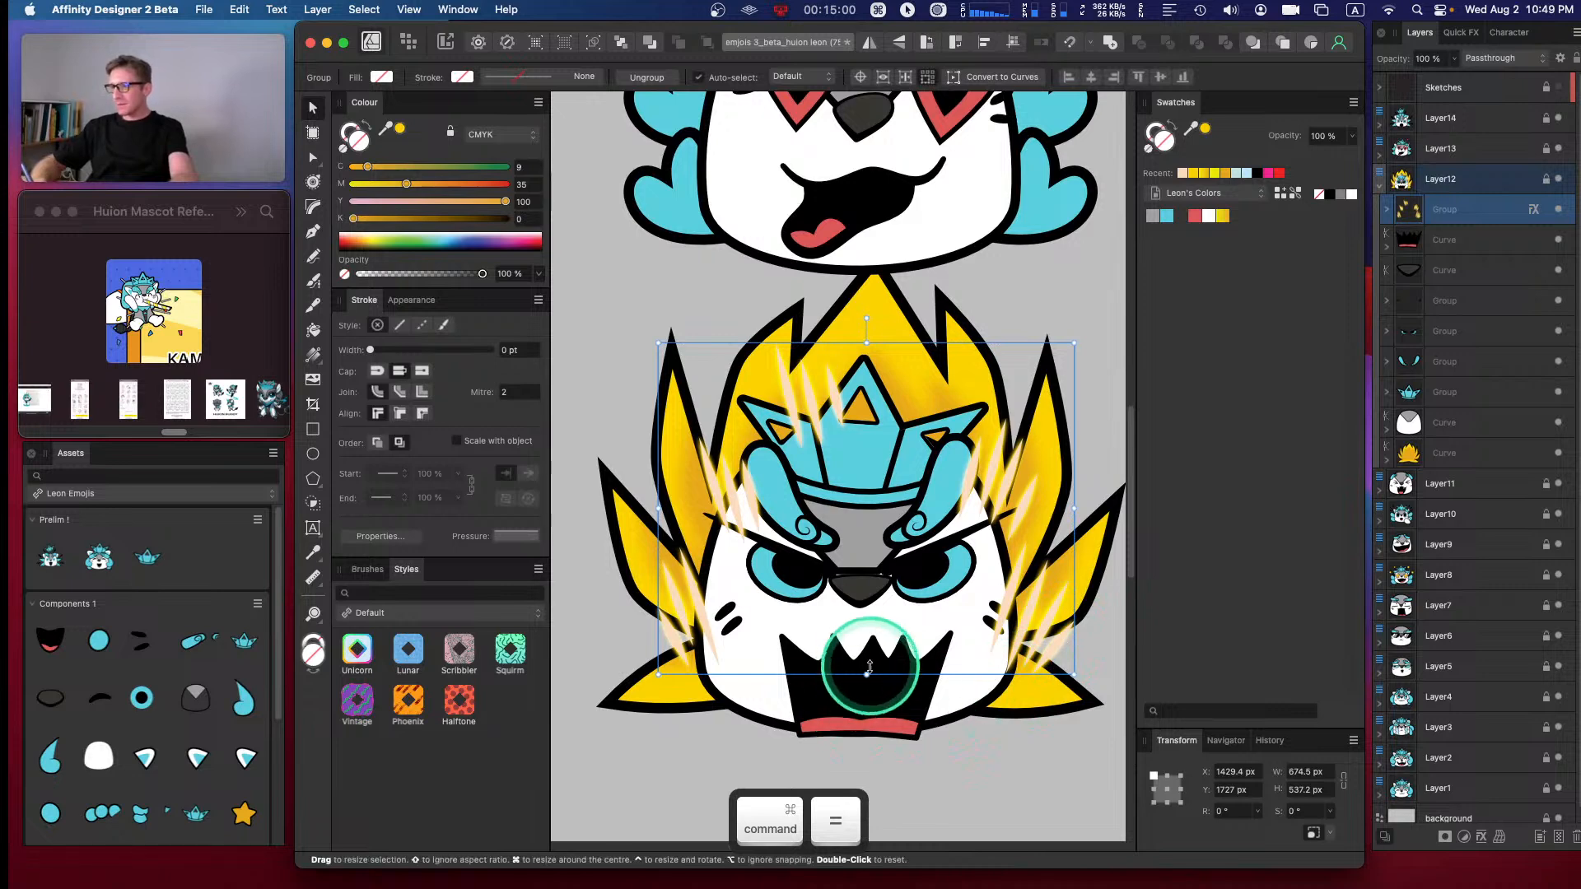
- Enlarge the accent-line group to about 820 by 704 px so the lines spread outward over the burst
drag(866, 667, 857, 595)
click(1076, 513)
mouse_move(1068, 488)
mouse_down()
mouse_move(1101, 463)
mouse_move(1076, 486)
mouse_move(1092, 496)
mouse_up()
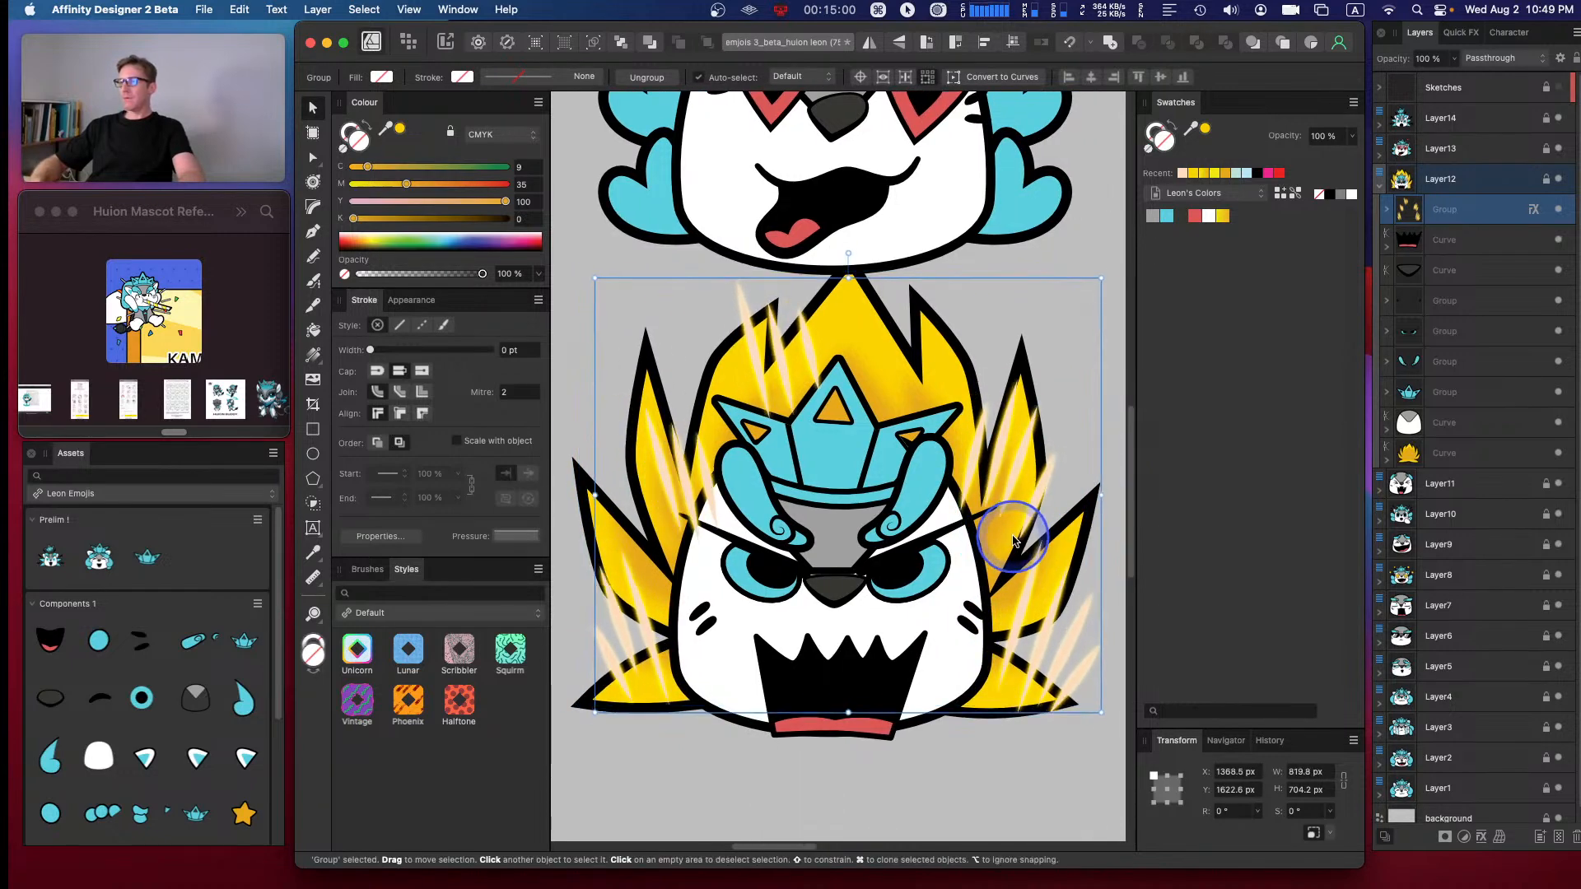
click(956, 751)
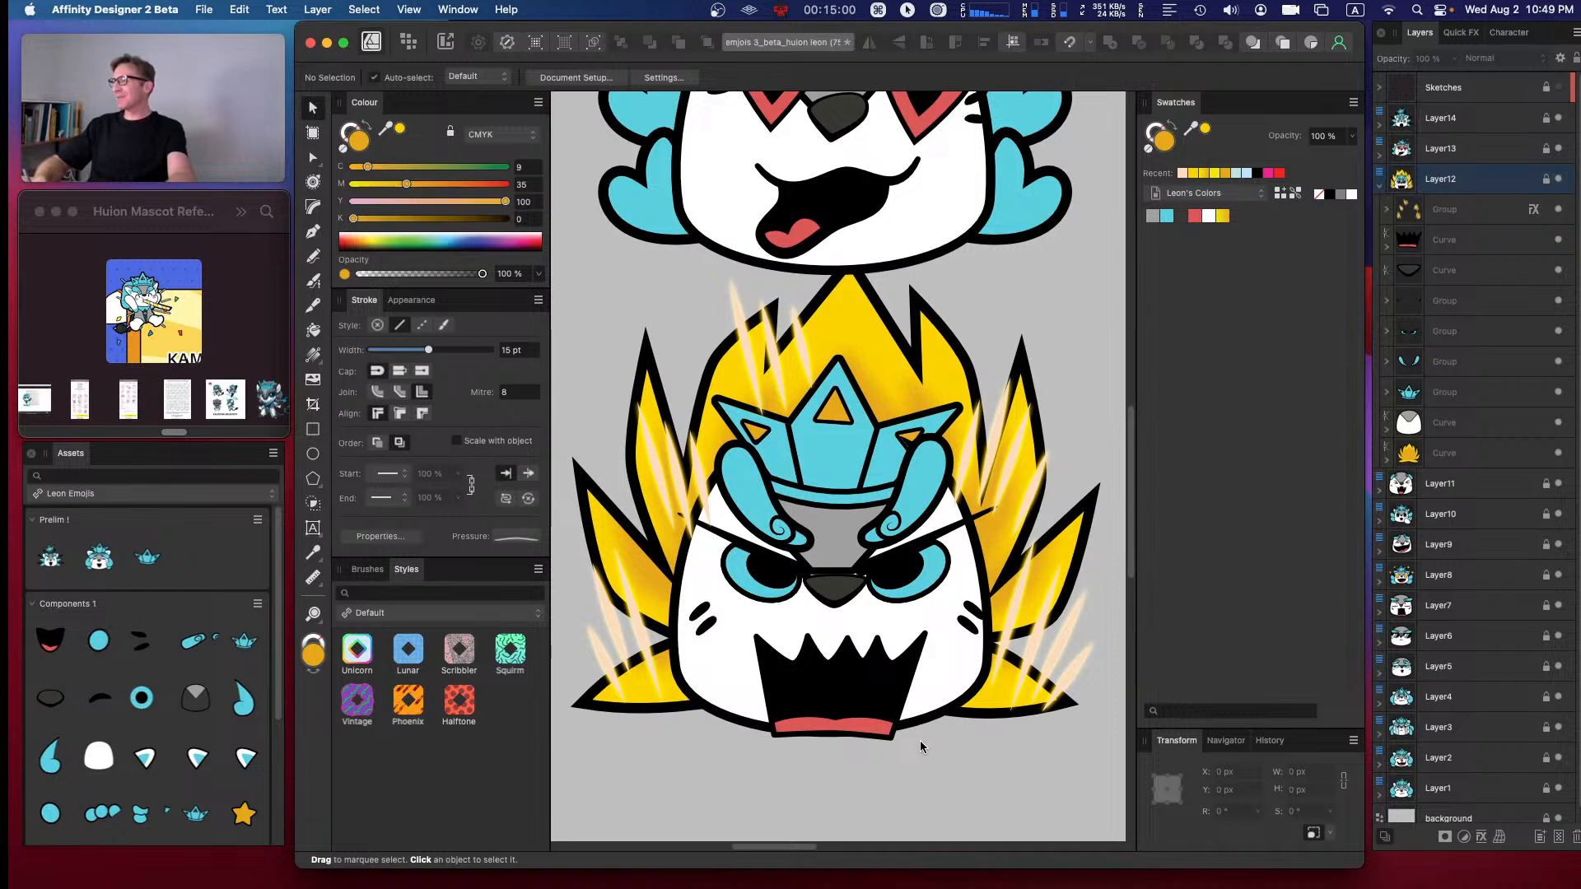
- Rotate the anger face's crown upright to 0° and apply a Perspective warp to it
click(1429, 392)
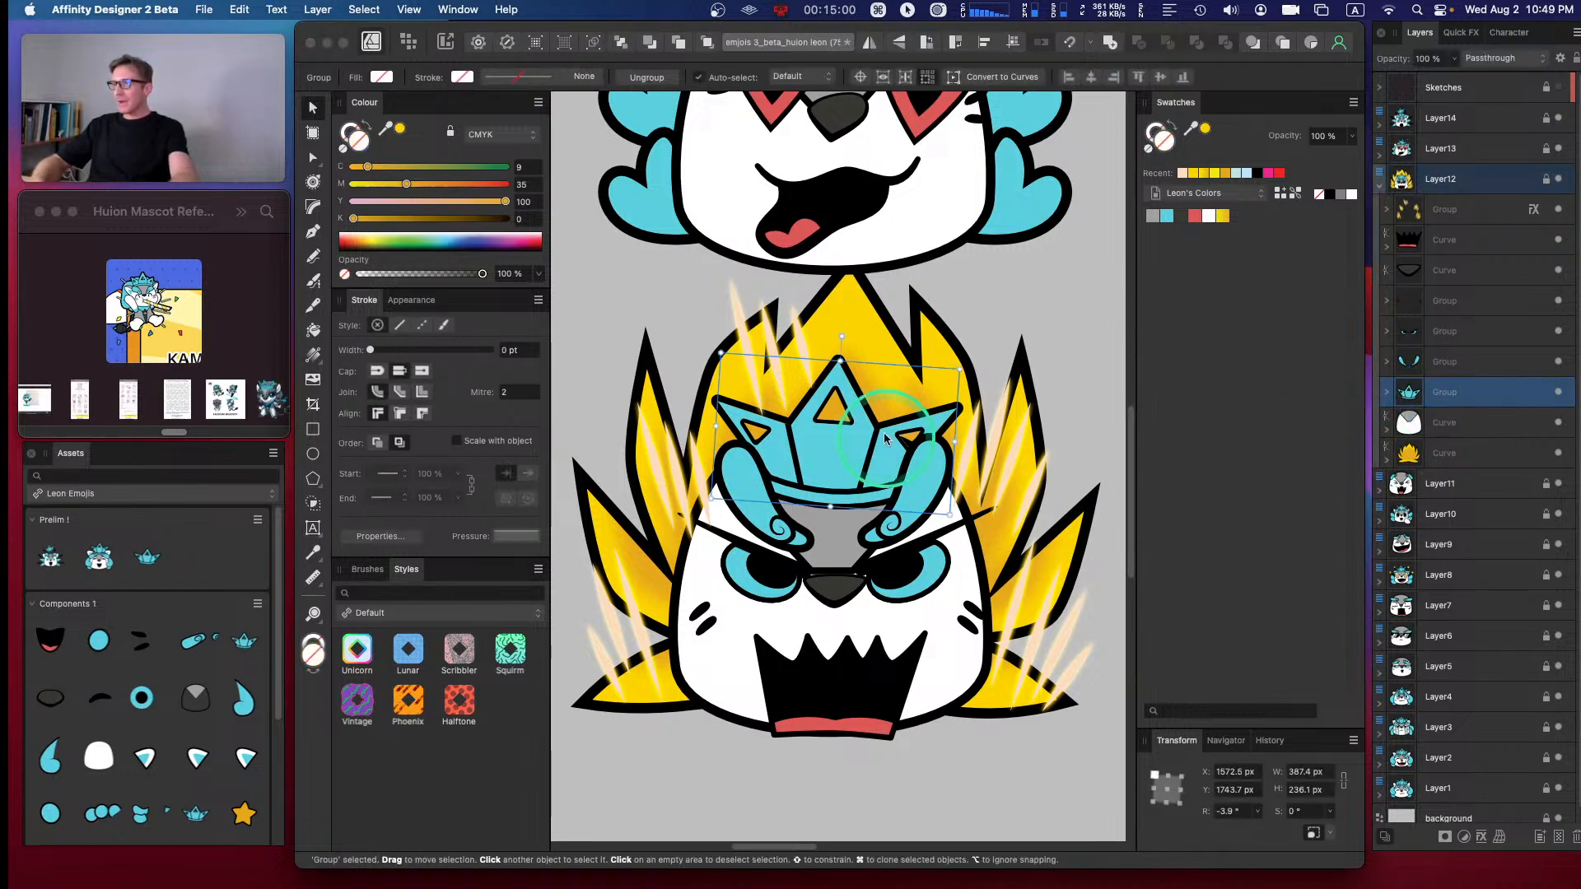
drag(843, 334, 834, 333)
click(1499, 838)
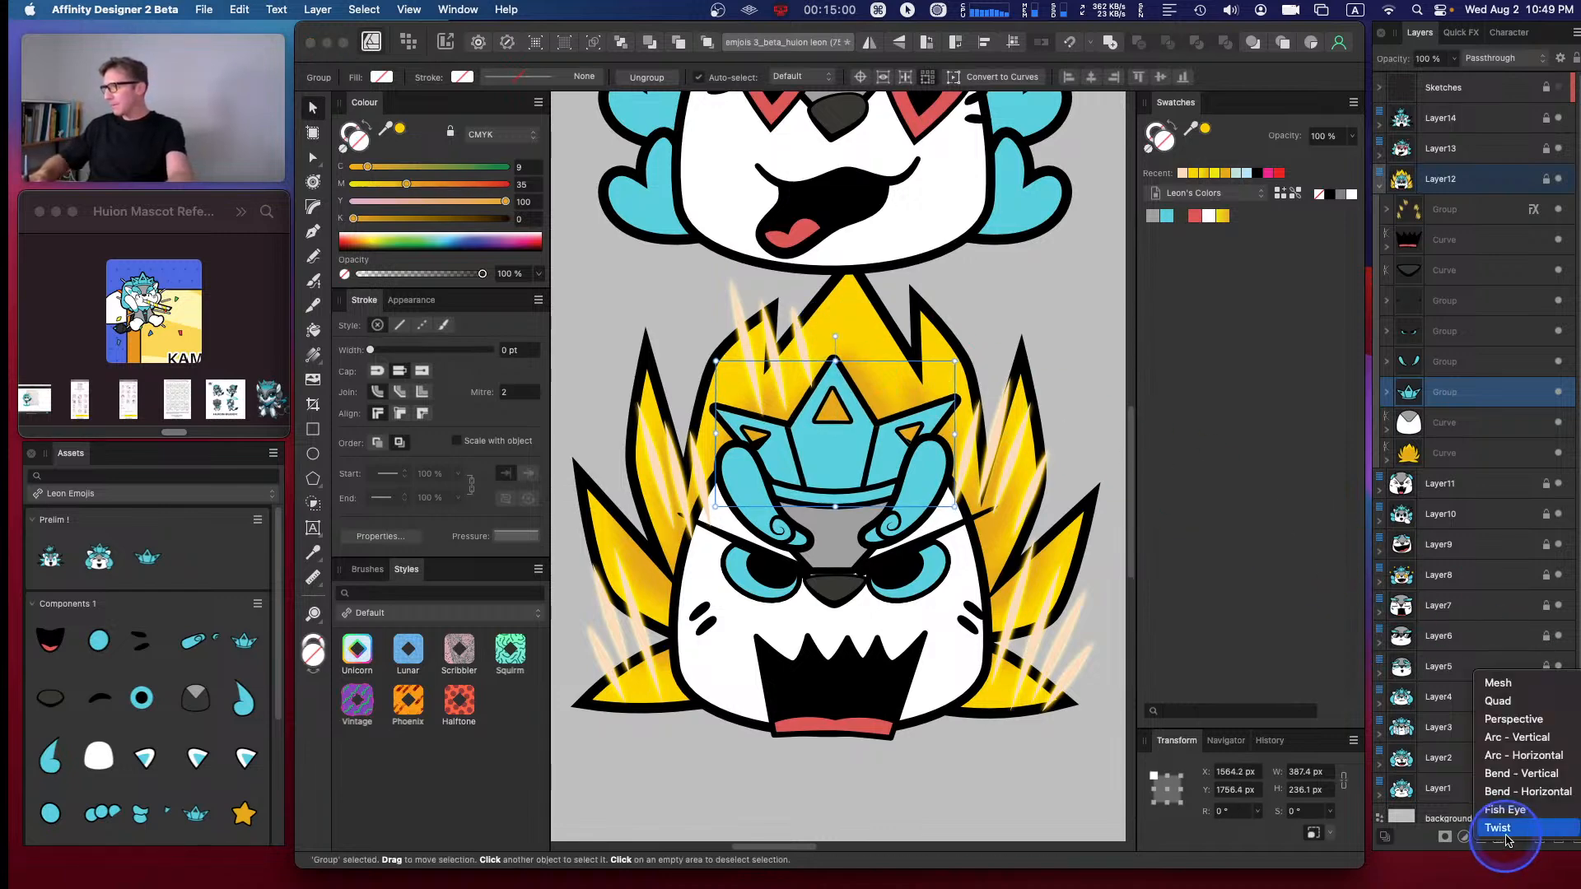
click(1513, 719)
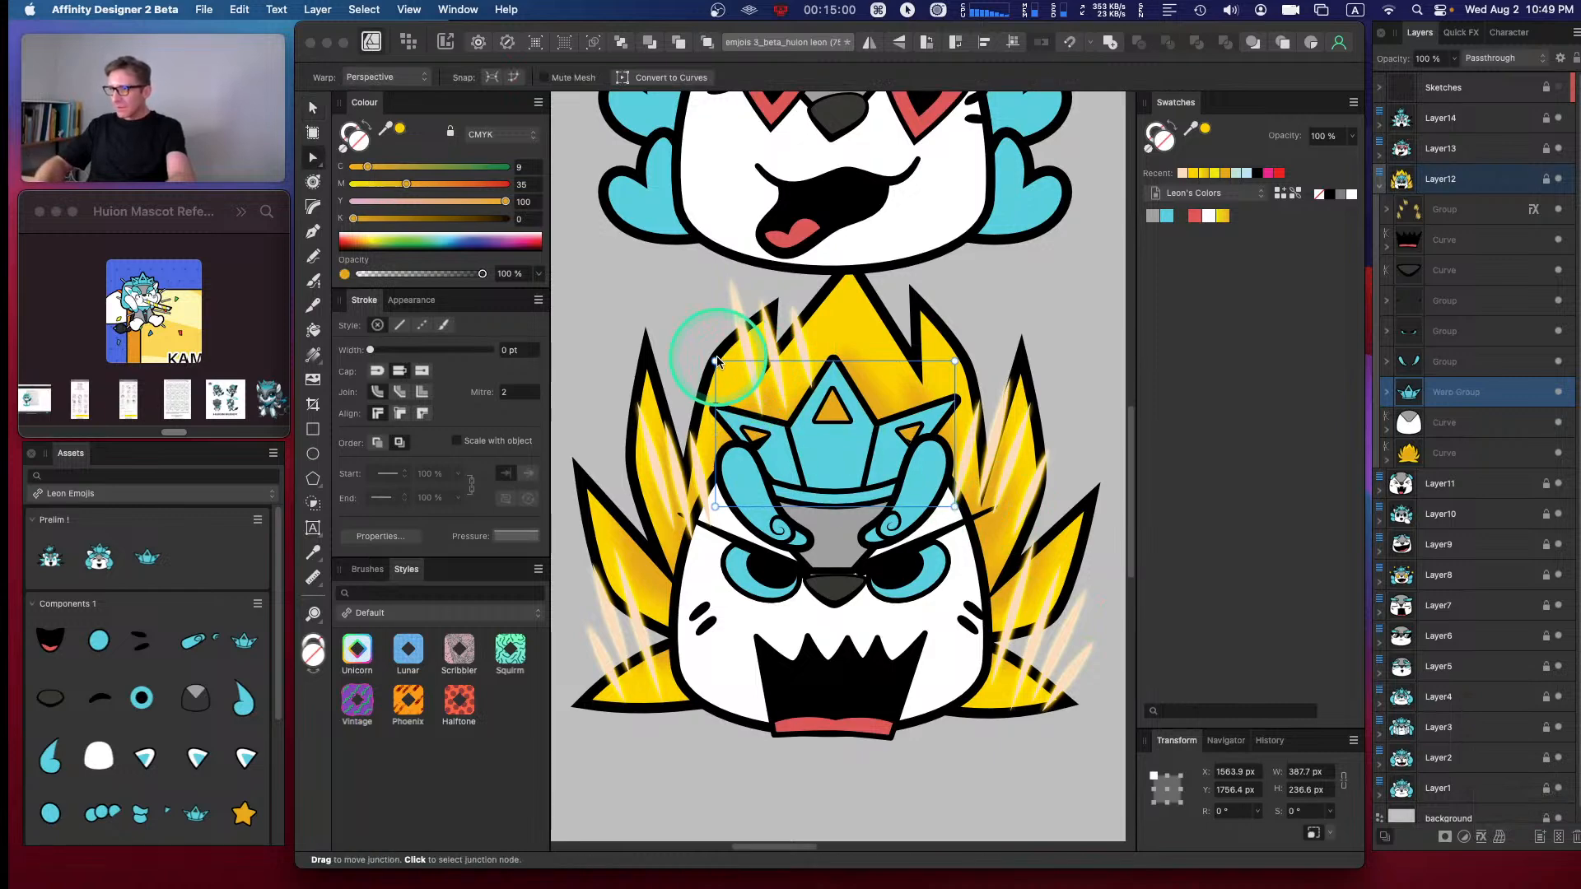
- Warp the crown taller by moving its upper corners inward and up and its lower corners slightly outward
drag(726, 357, 751, 333)
drag(953, 366, 940, 335)
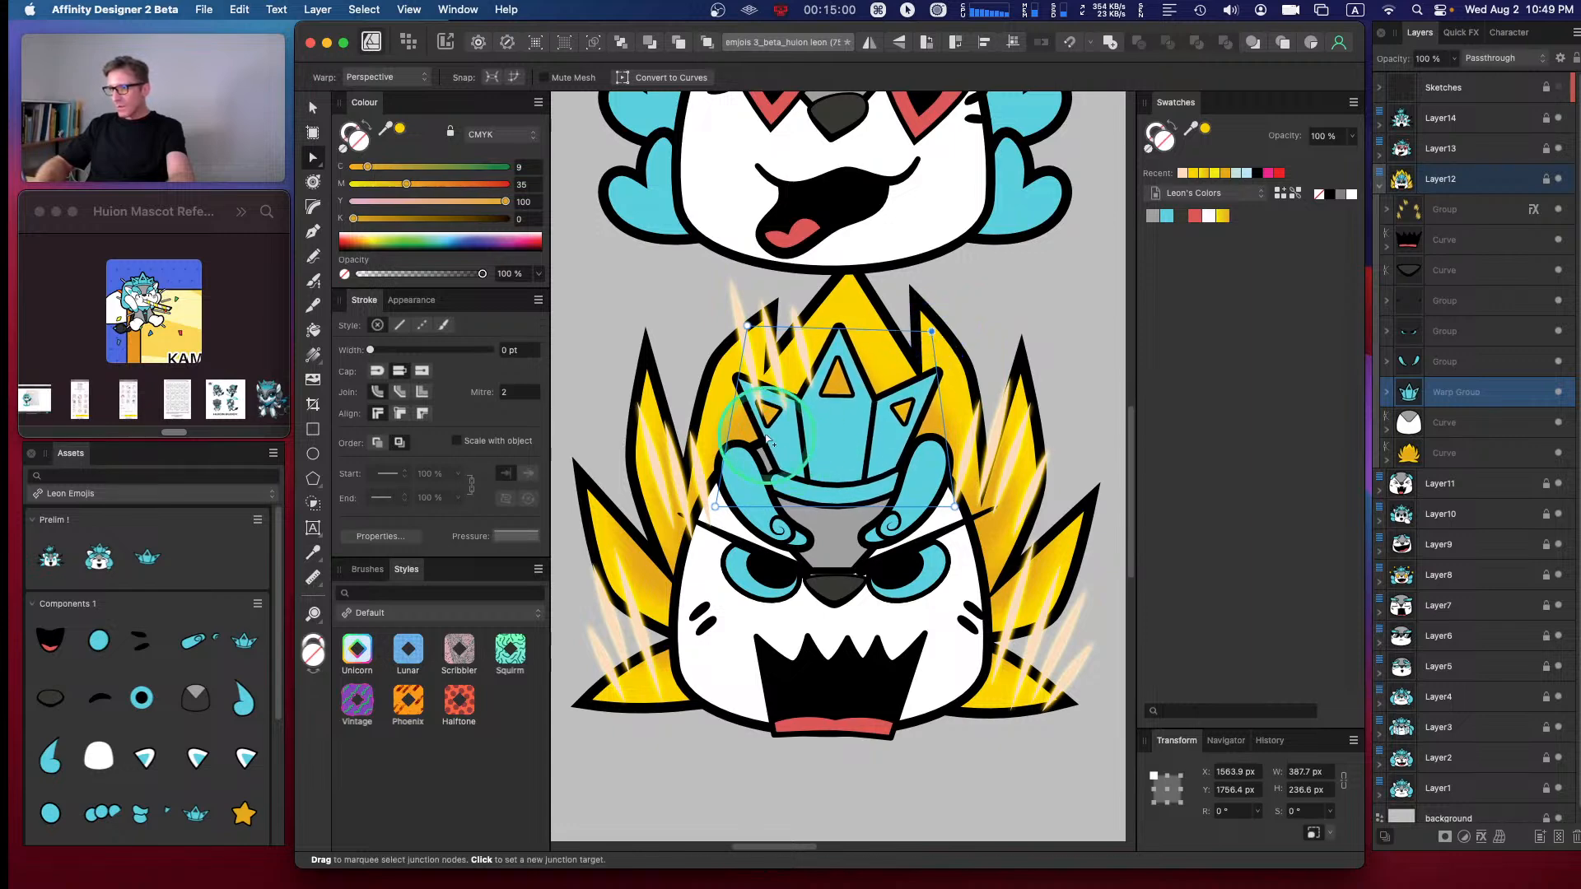
drag(716, 508, 702, 510)
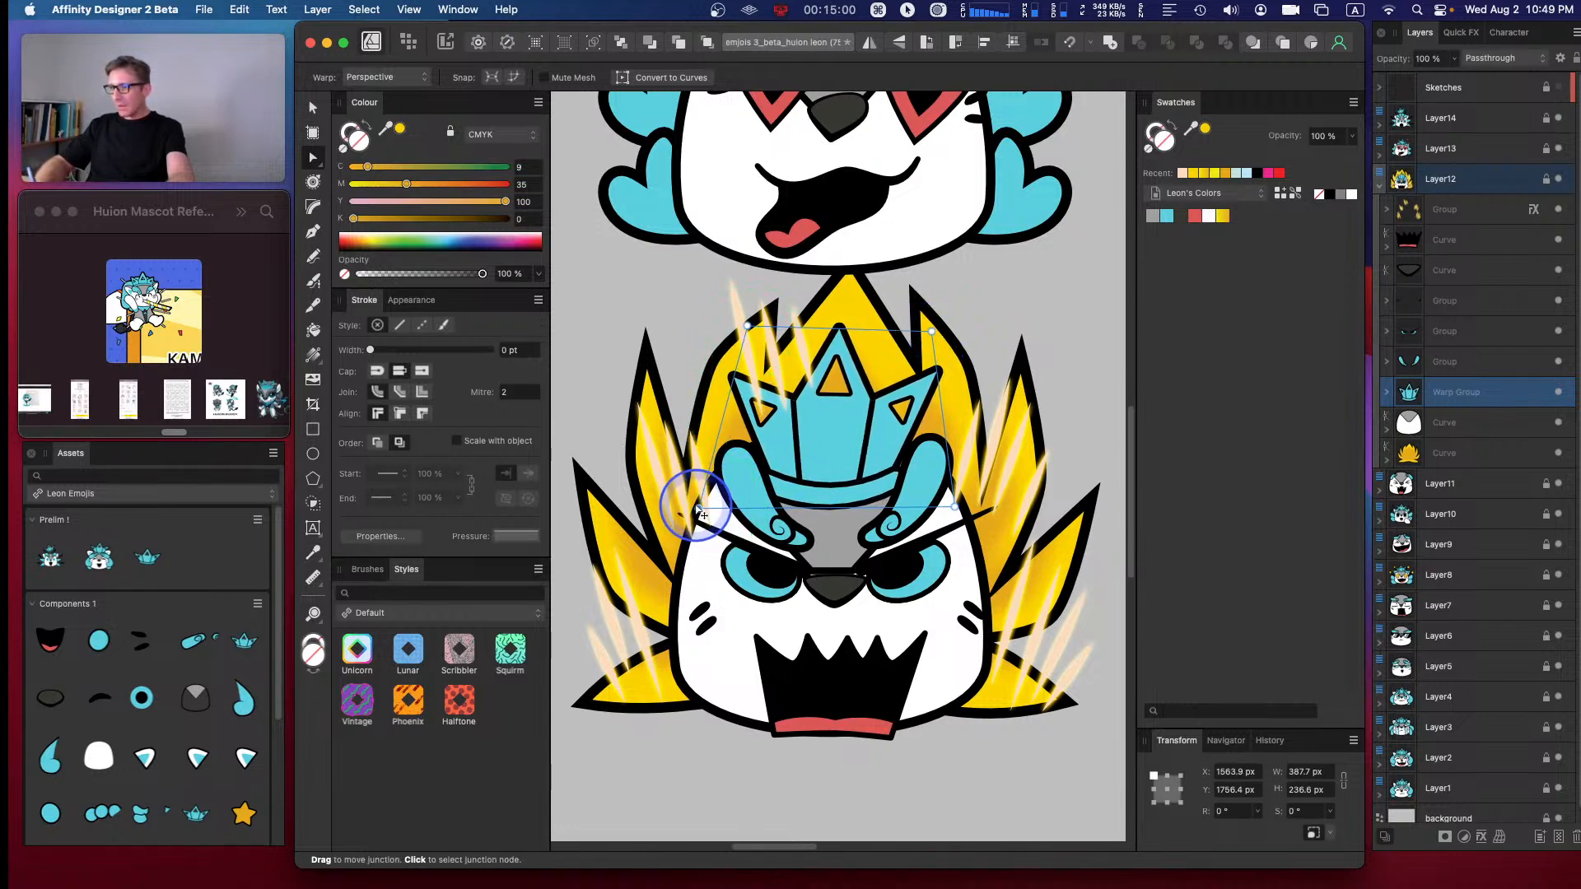
drag(967, 517, 972, 517)
drag(756, 331, 756, 331)
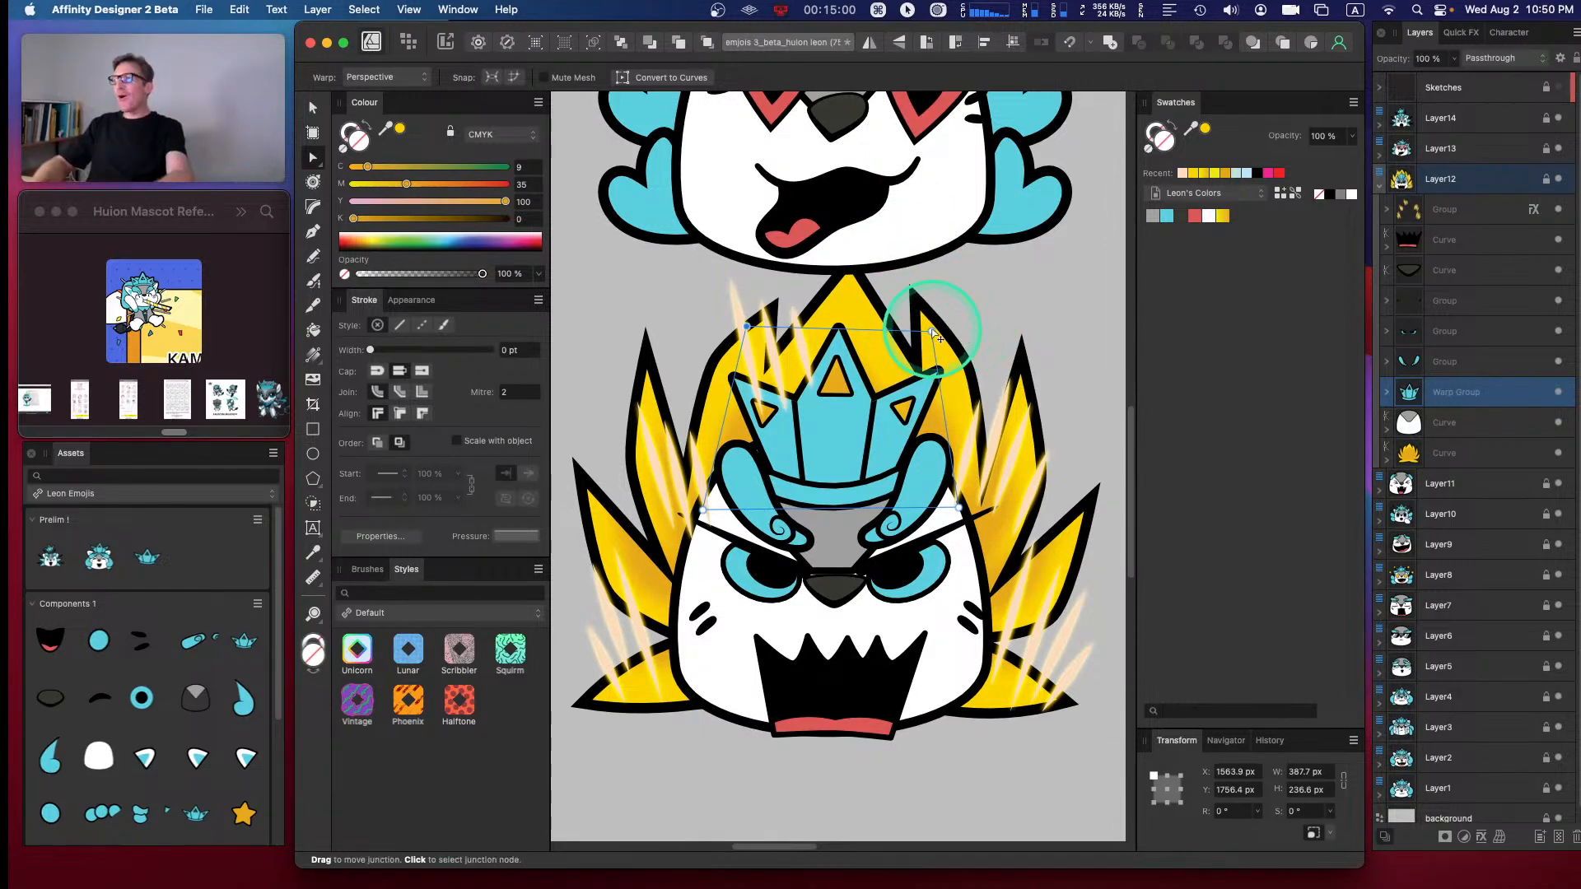
drag(927, 327, 925, 327)
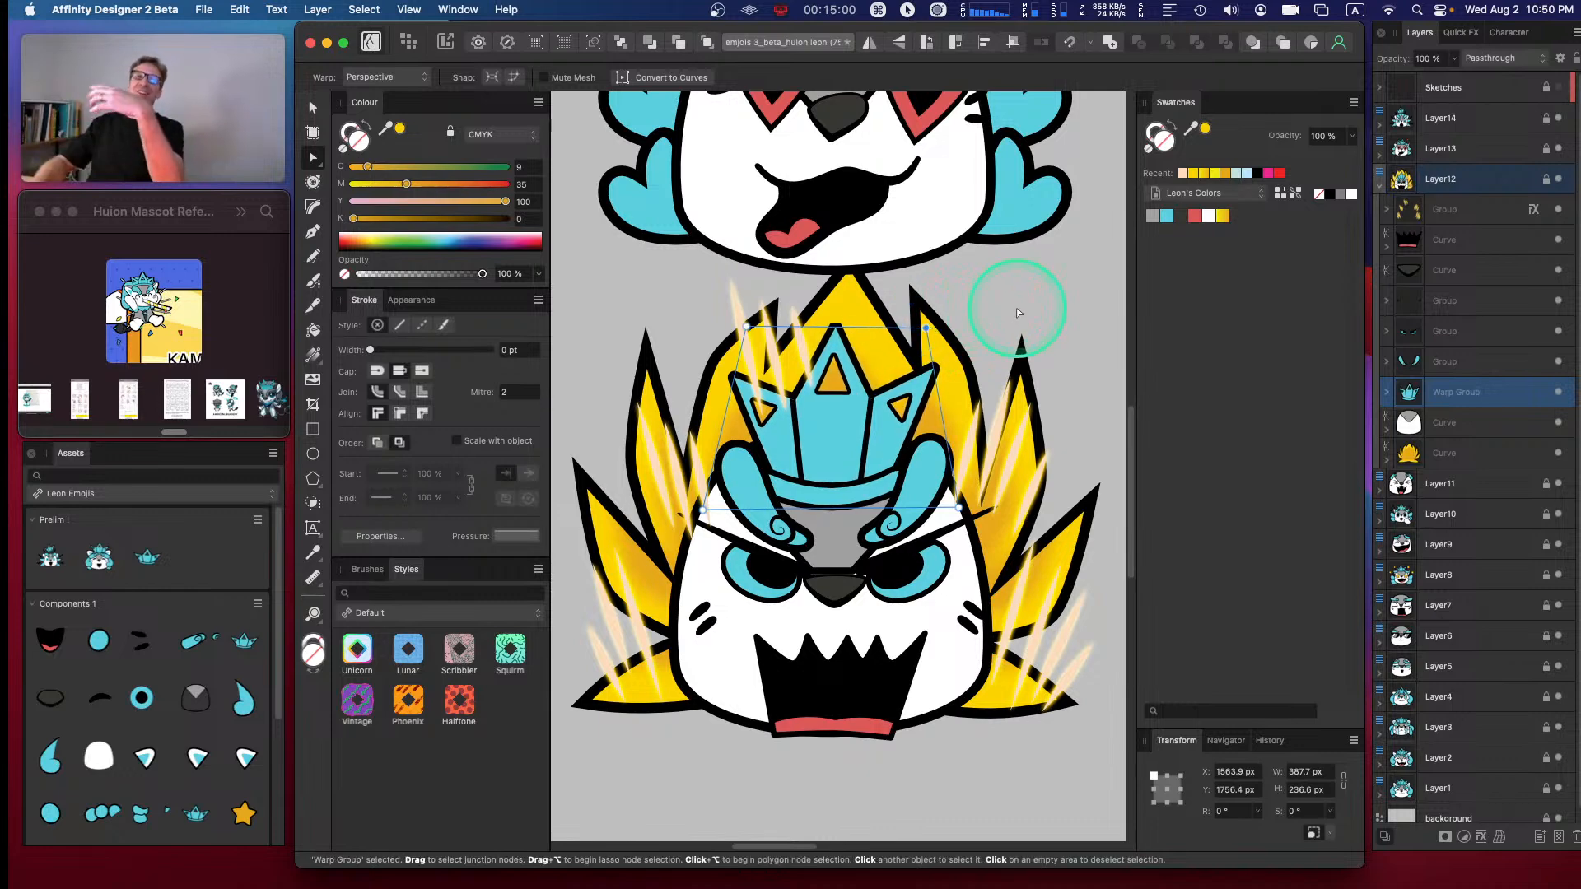
click(990, 314)
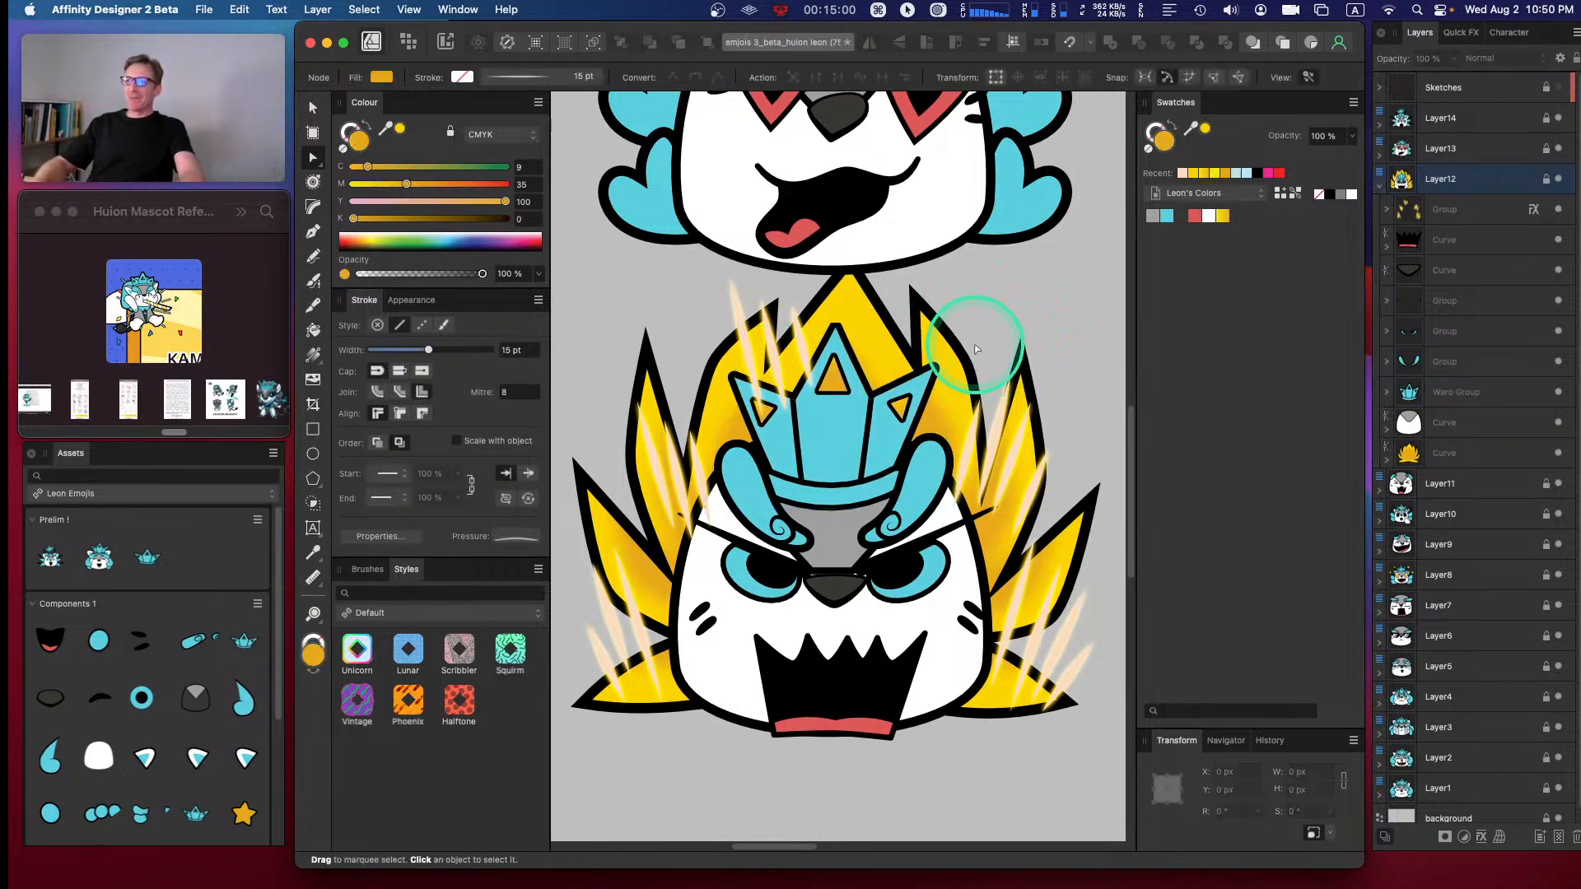
key(v)
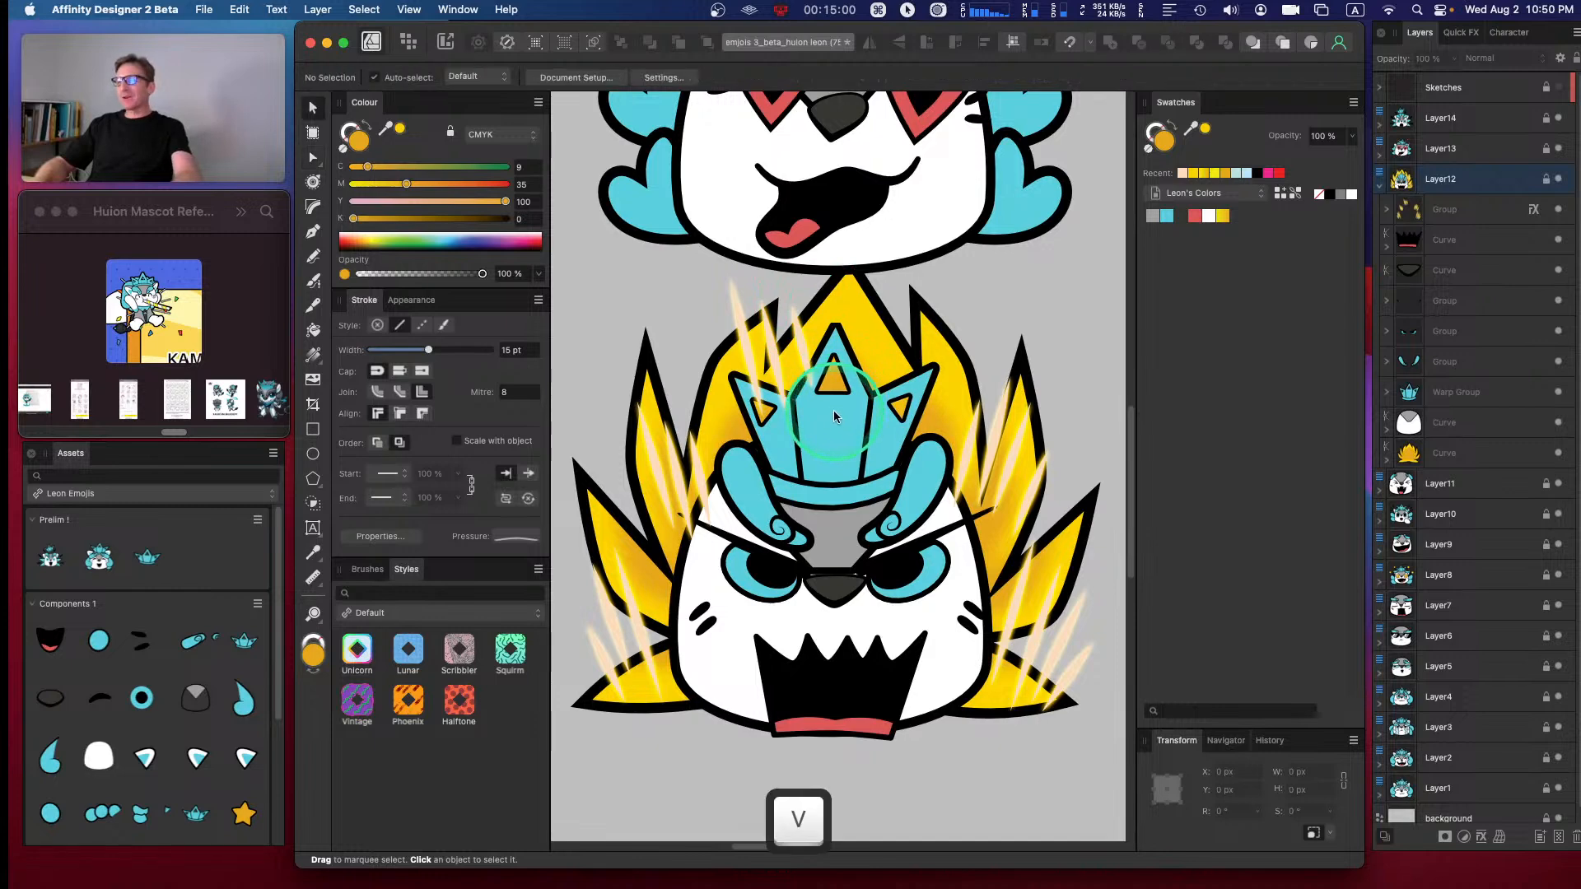
click(835, 422)
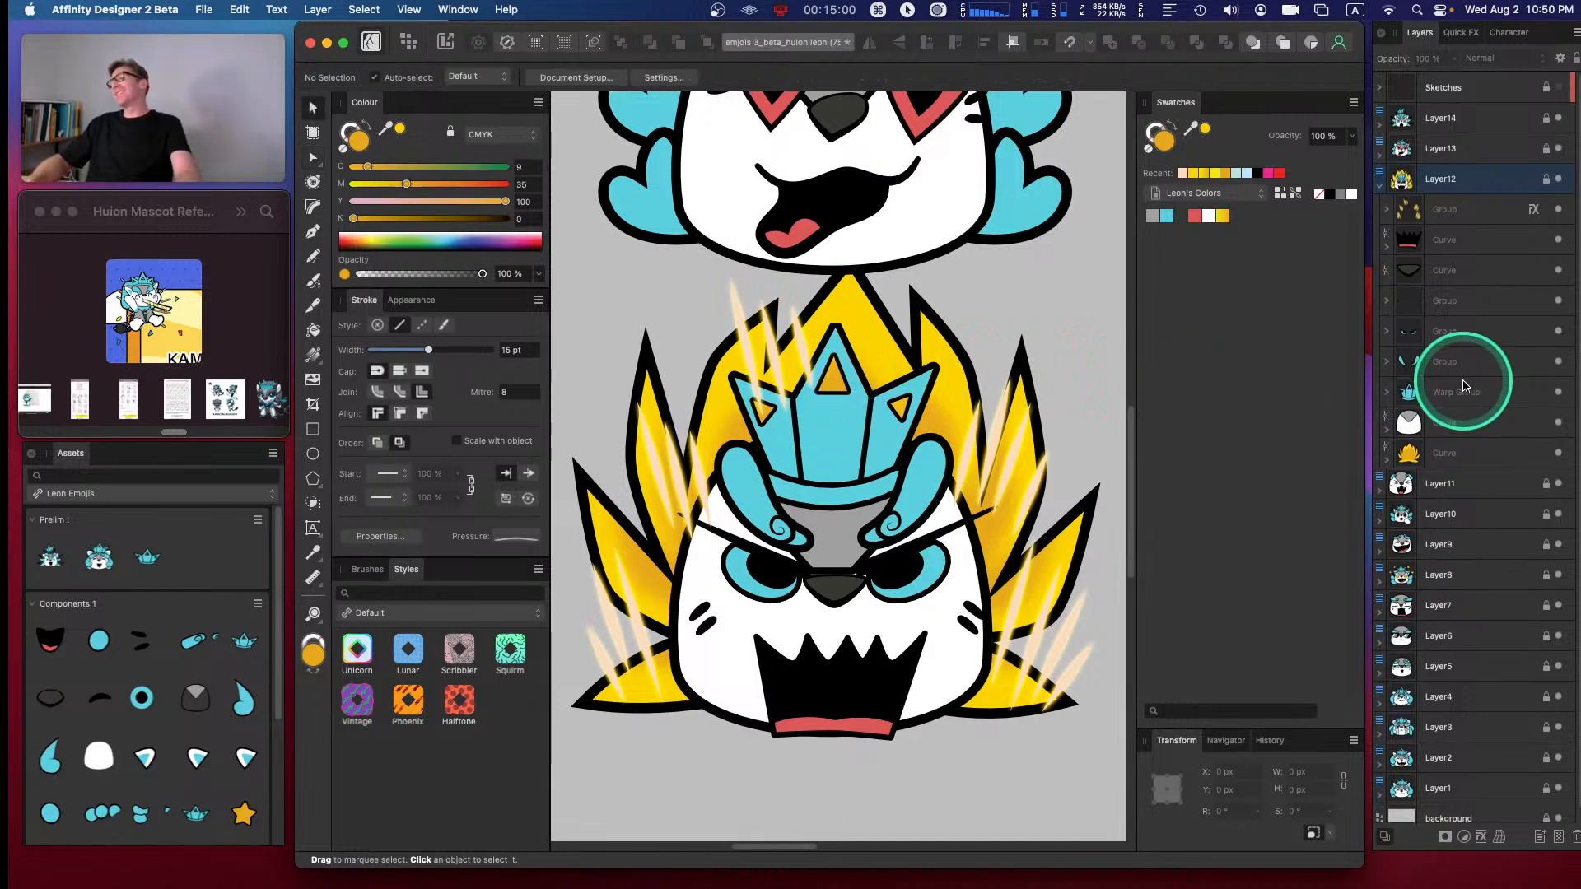
- Examine the anger face's warped crown close up and at small size among the neighbouring emojis
drag(837, 411, 842, 417)
click(1016, 298)
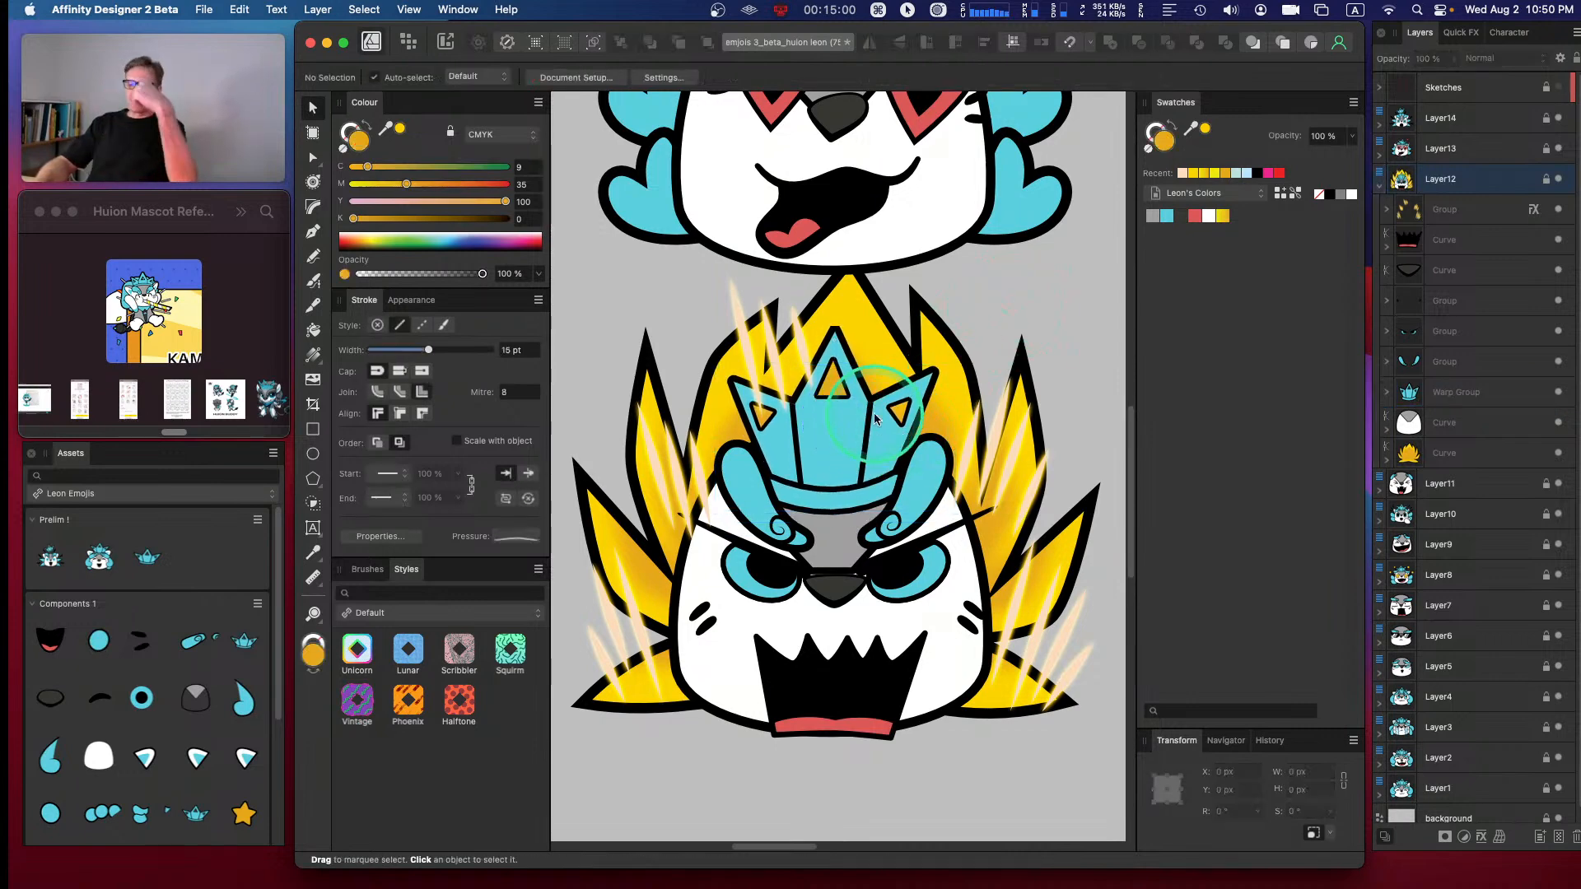
key(super+equal)
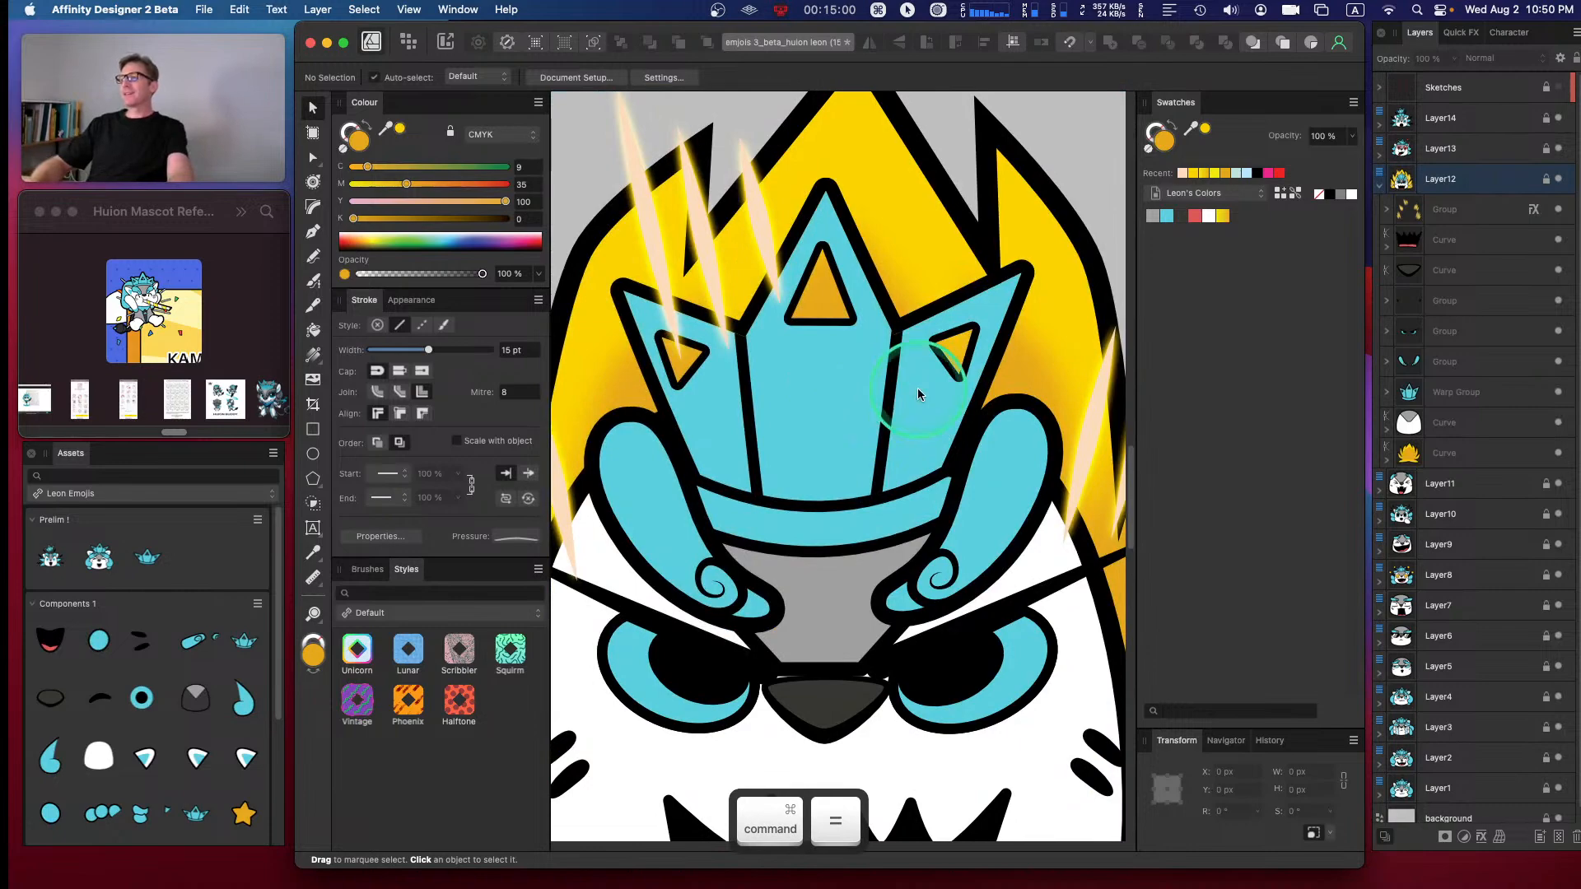
key(super+minus)
key(super+minus)
key(super+minus)
key(super+minus)
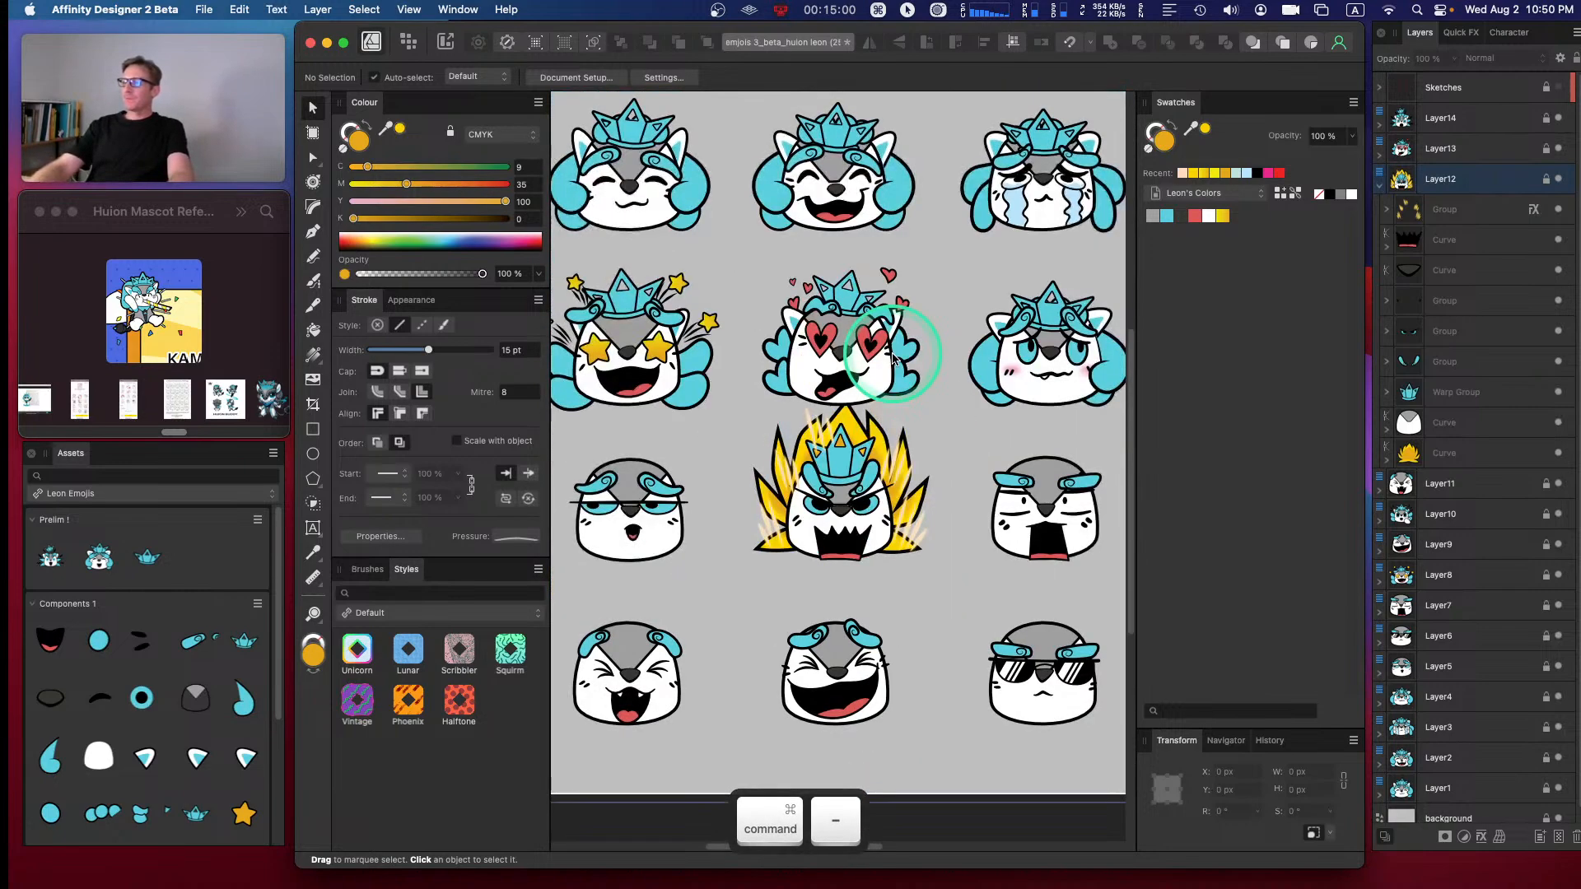
key(super+equal)
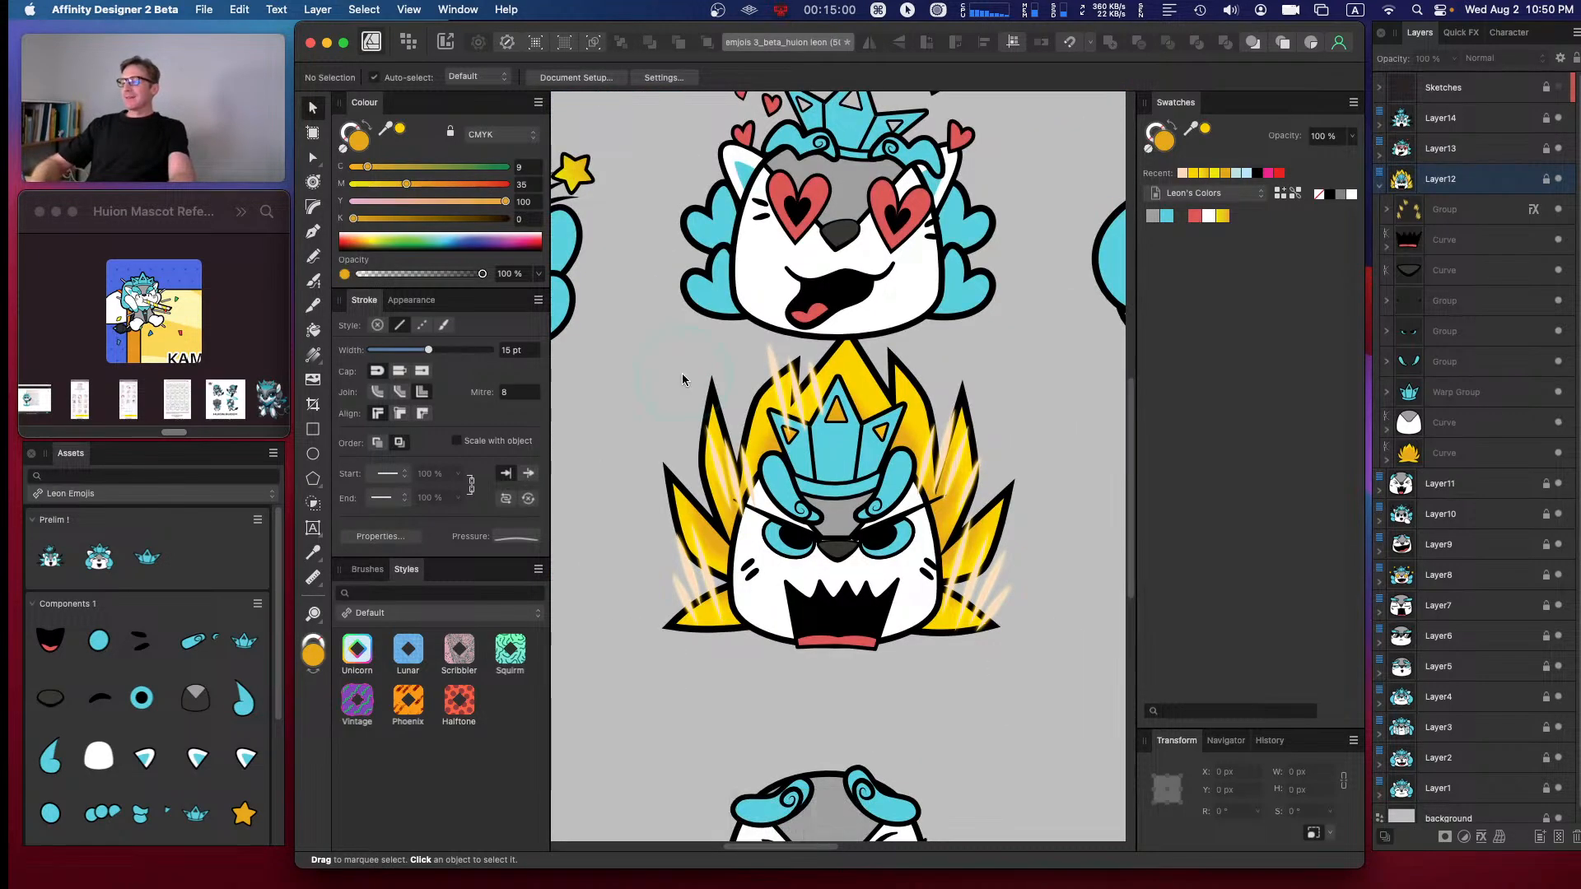
key(space)
drag(744, 506, 737, 544)
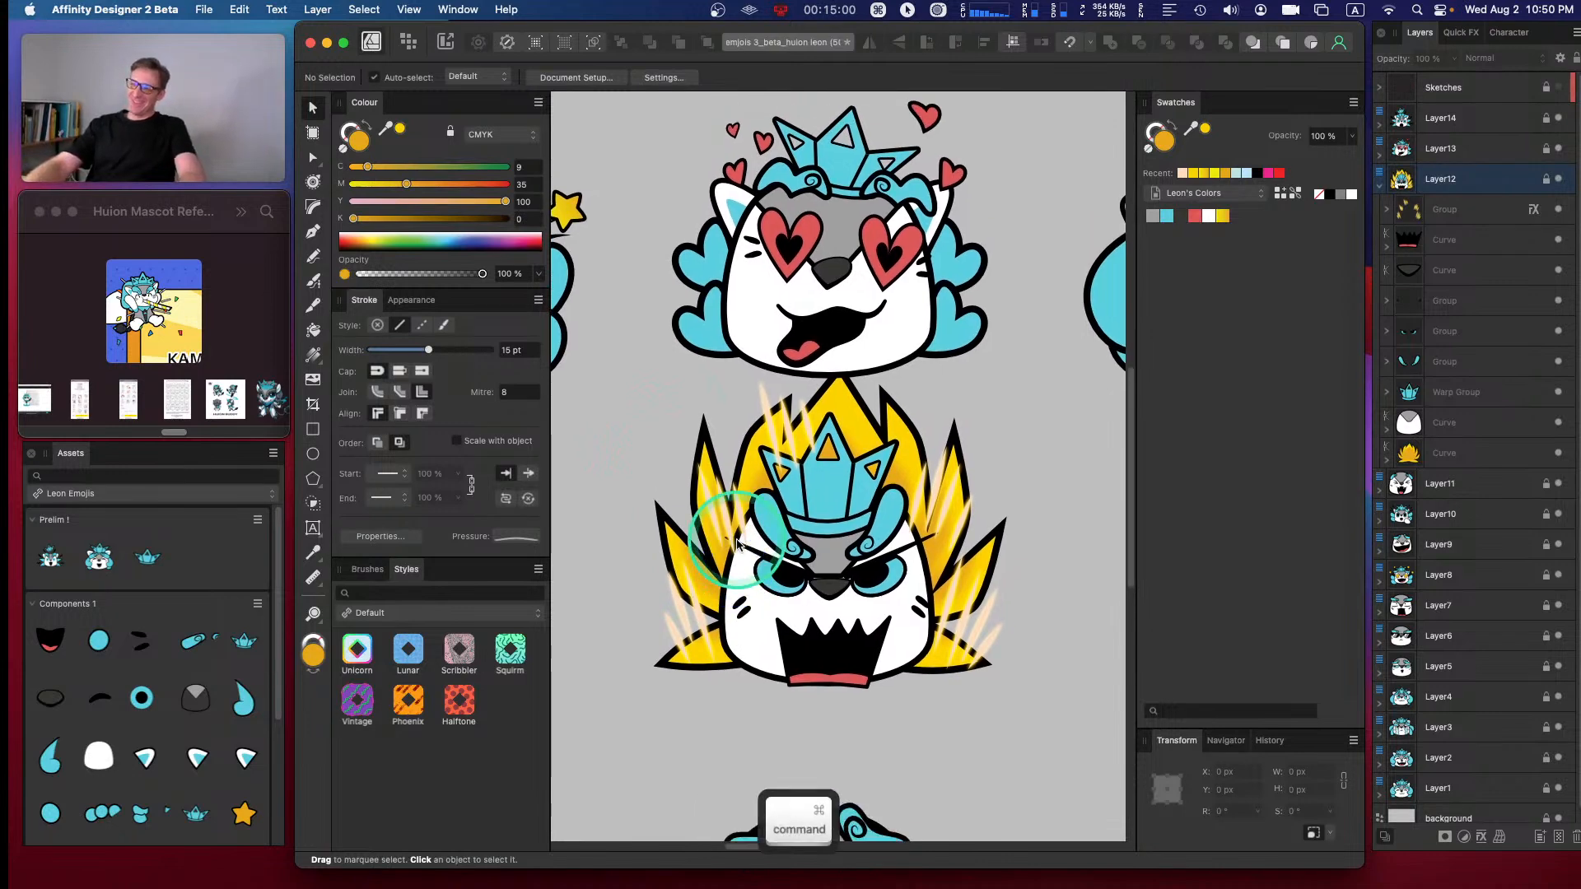
- Draw a small round test blob with the Pencil tool outside the burst's left side, with the palette's cyan fill and a black stroke
key(super+equal)
key(space)
drag(688, 452, 772, 427)
click(313, 256)
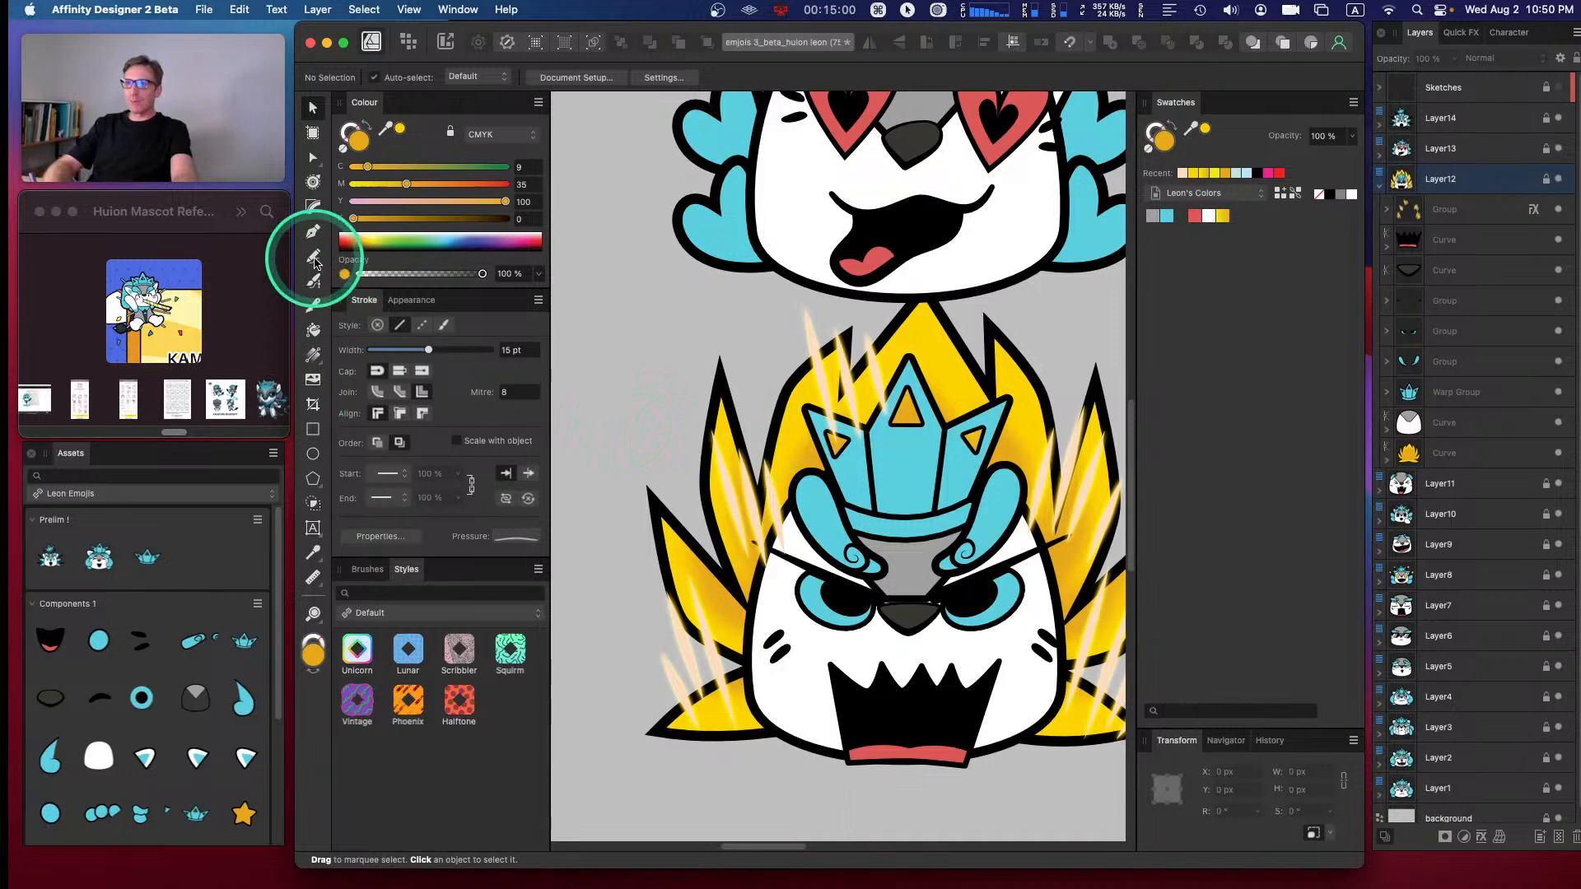
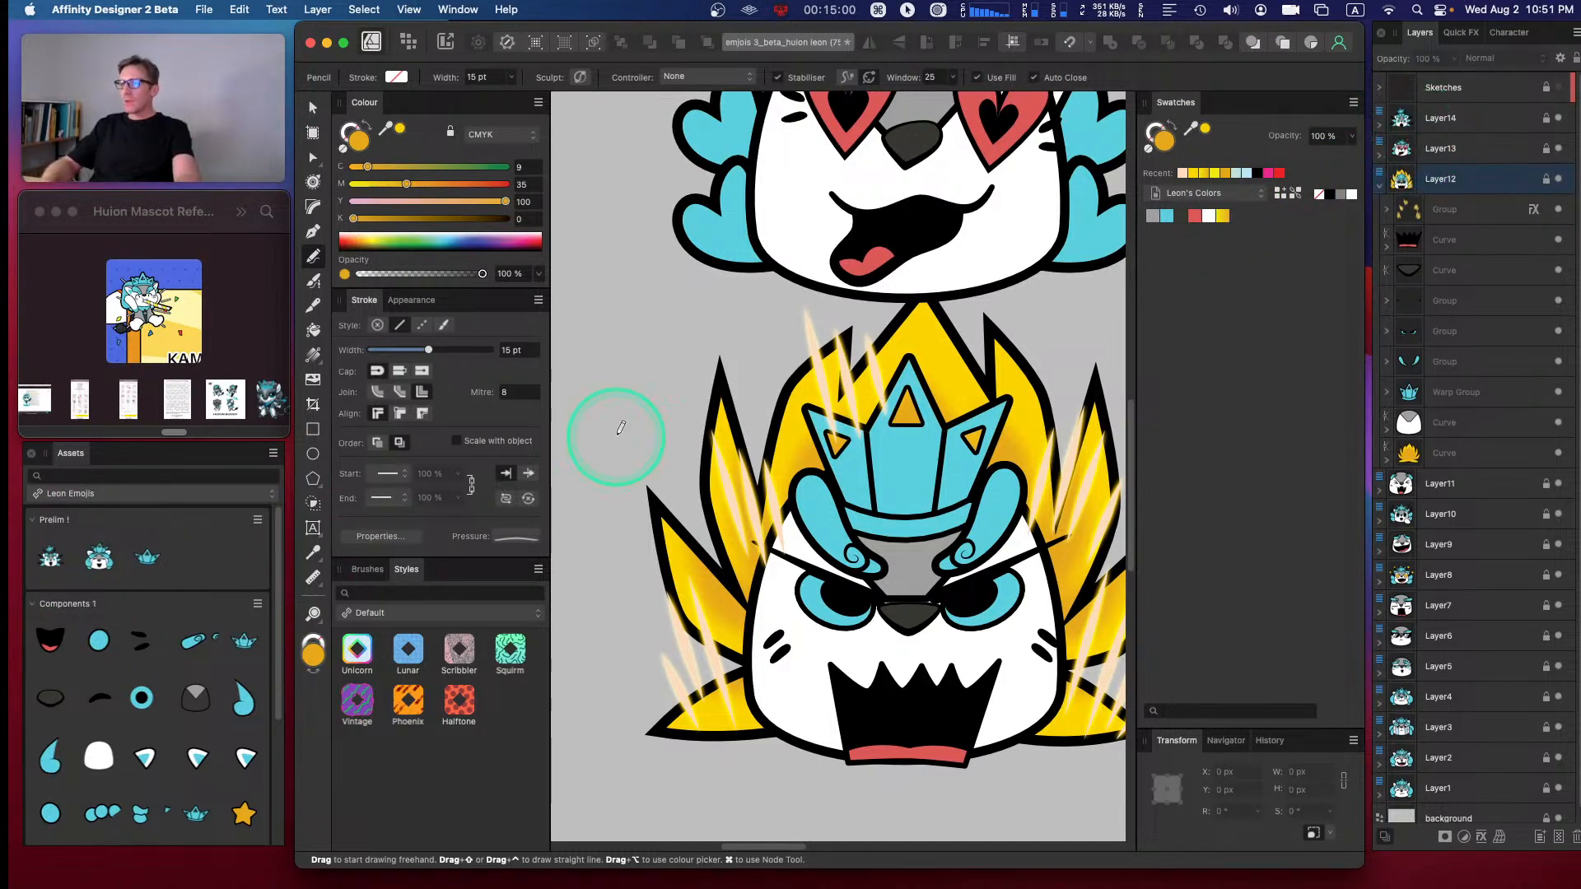
mouse_move(657, 424)
mouse_down()
mouse_move(639, 448)
mouse_move(660, 447)
mouse_move(657, 428)
mouse_up()
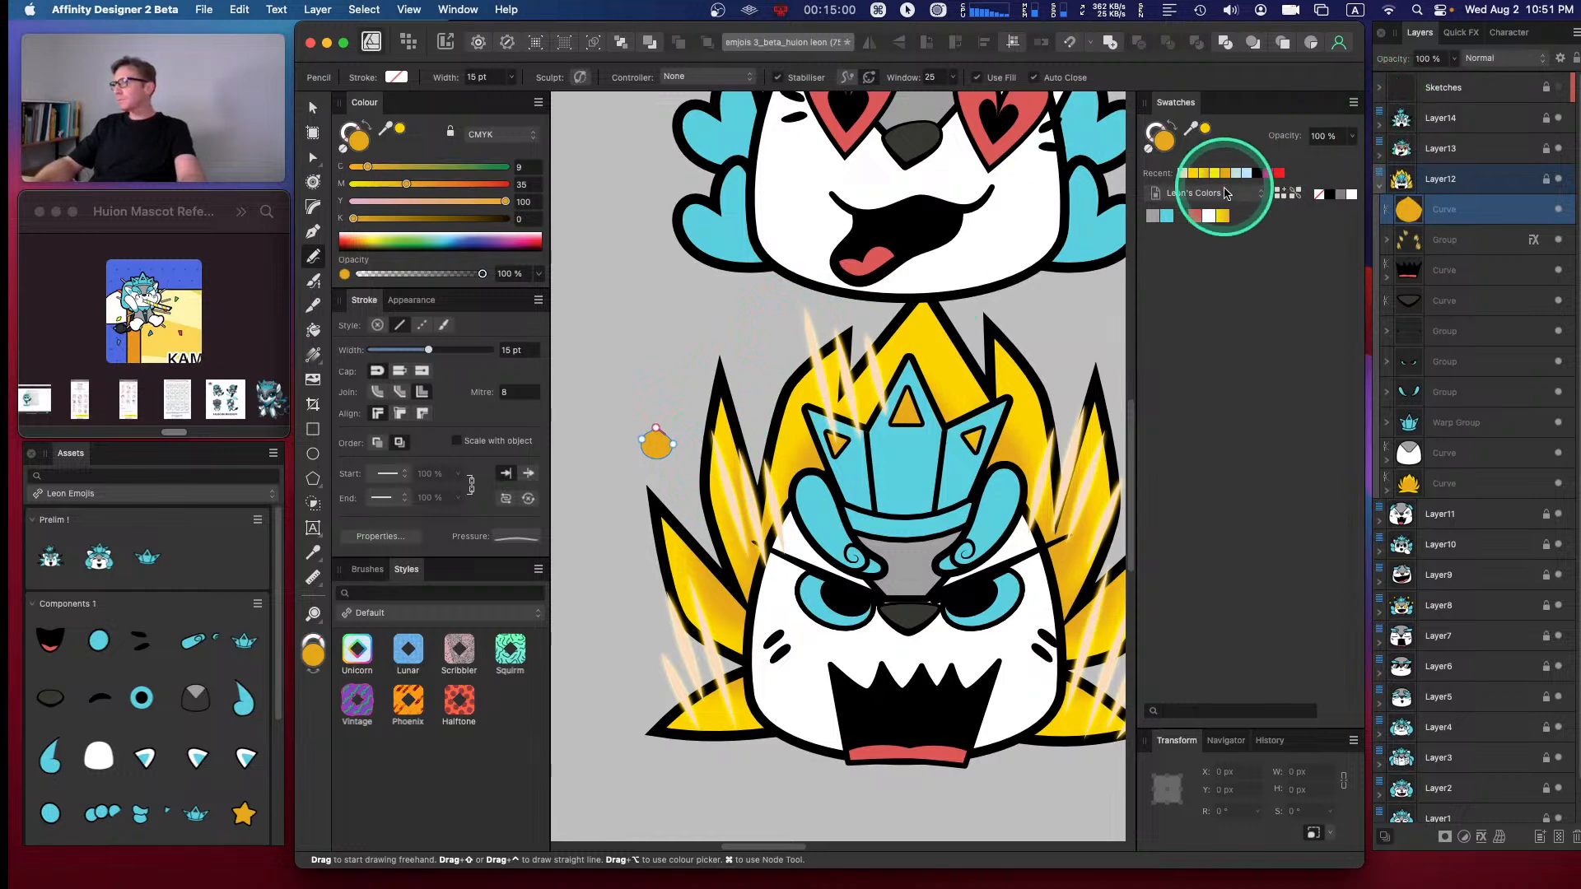
click(1166, 216)
click(1154, 130)
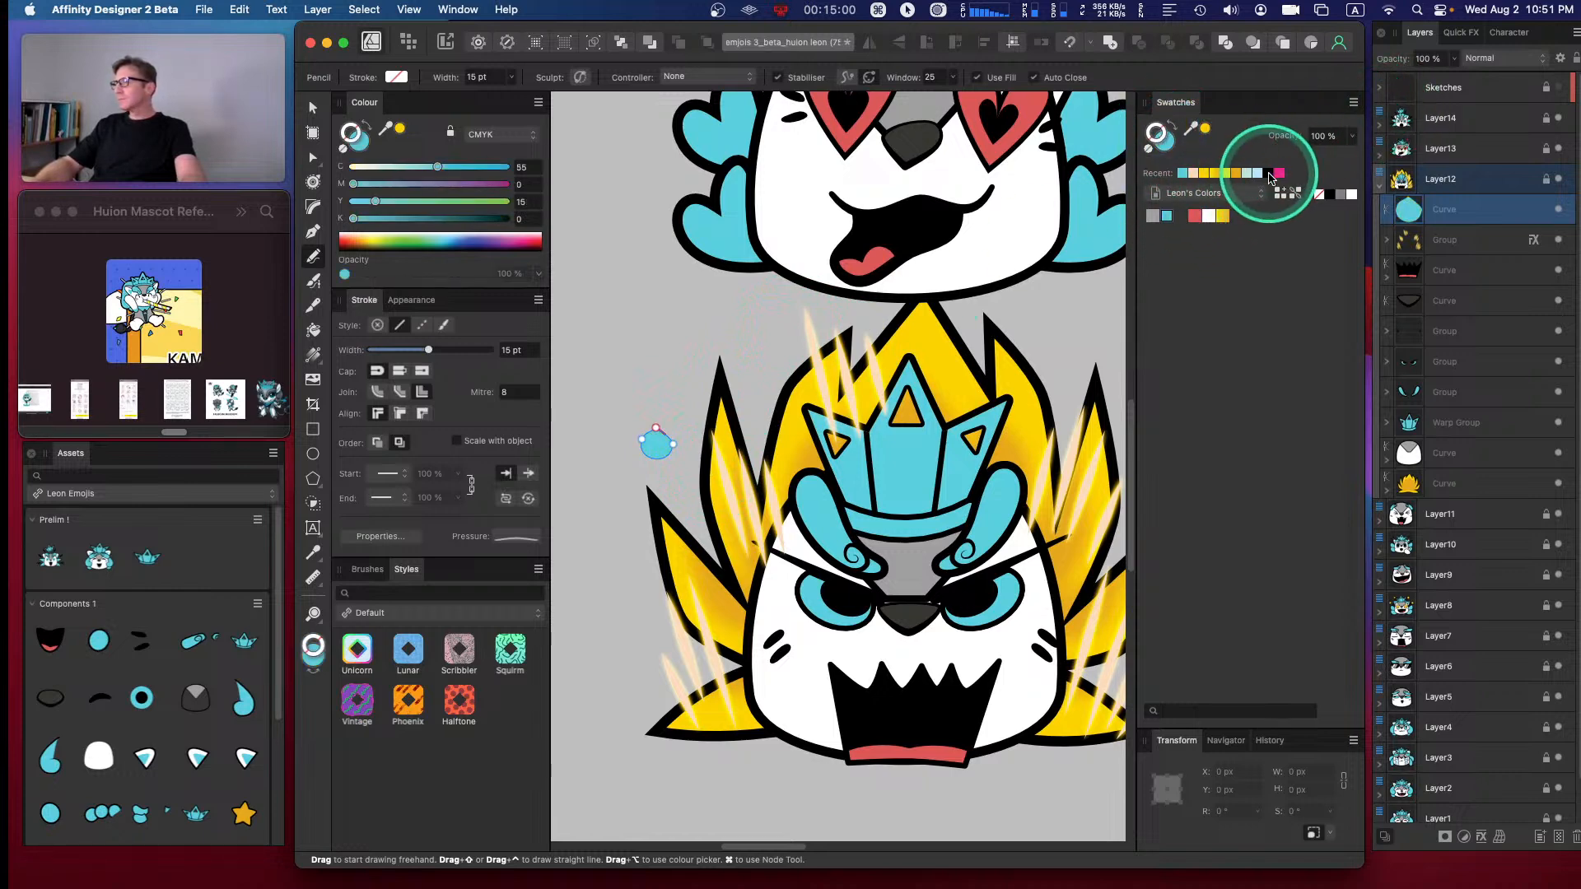
click(1269, 172)
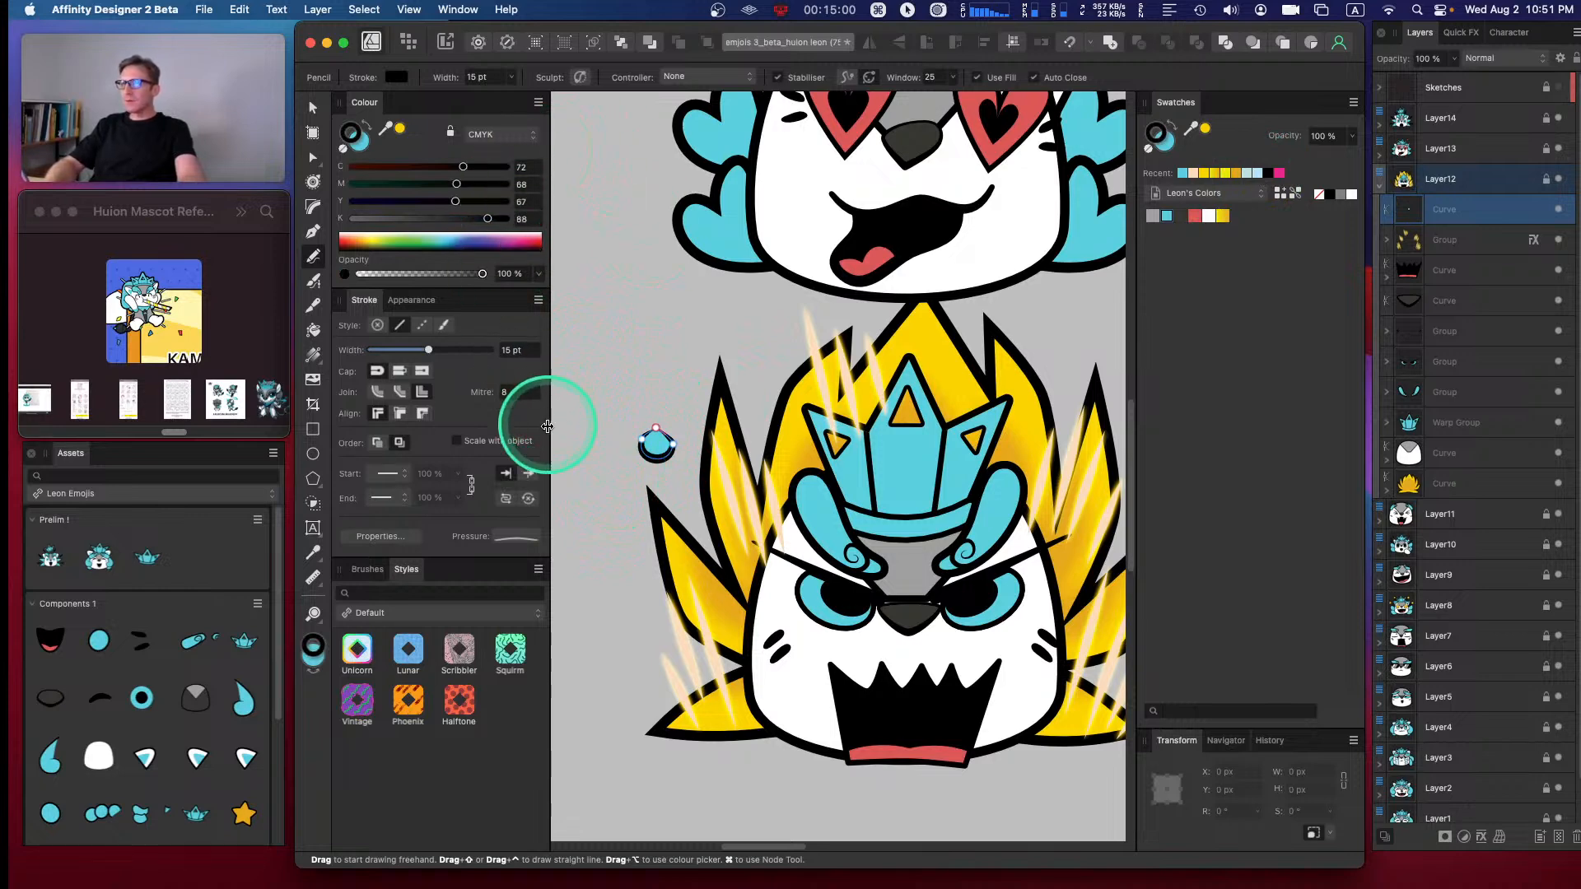
- Reset the blob's stroke pressure profile and set its stroke width to 4 pt
click(512, 538)
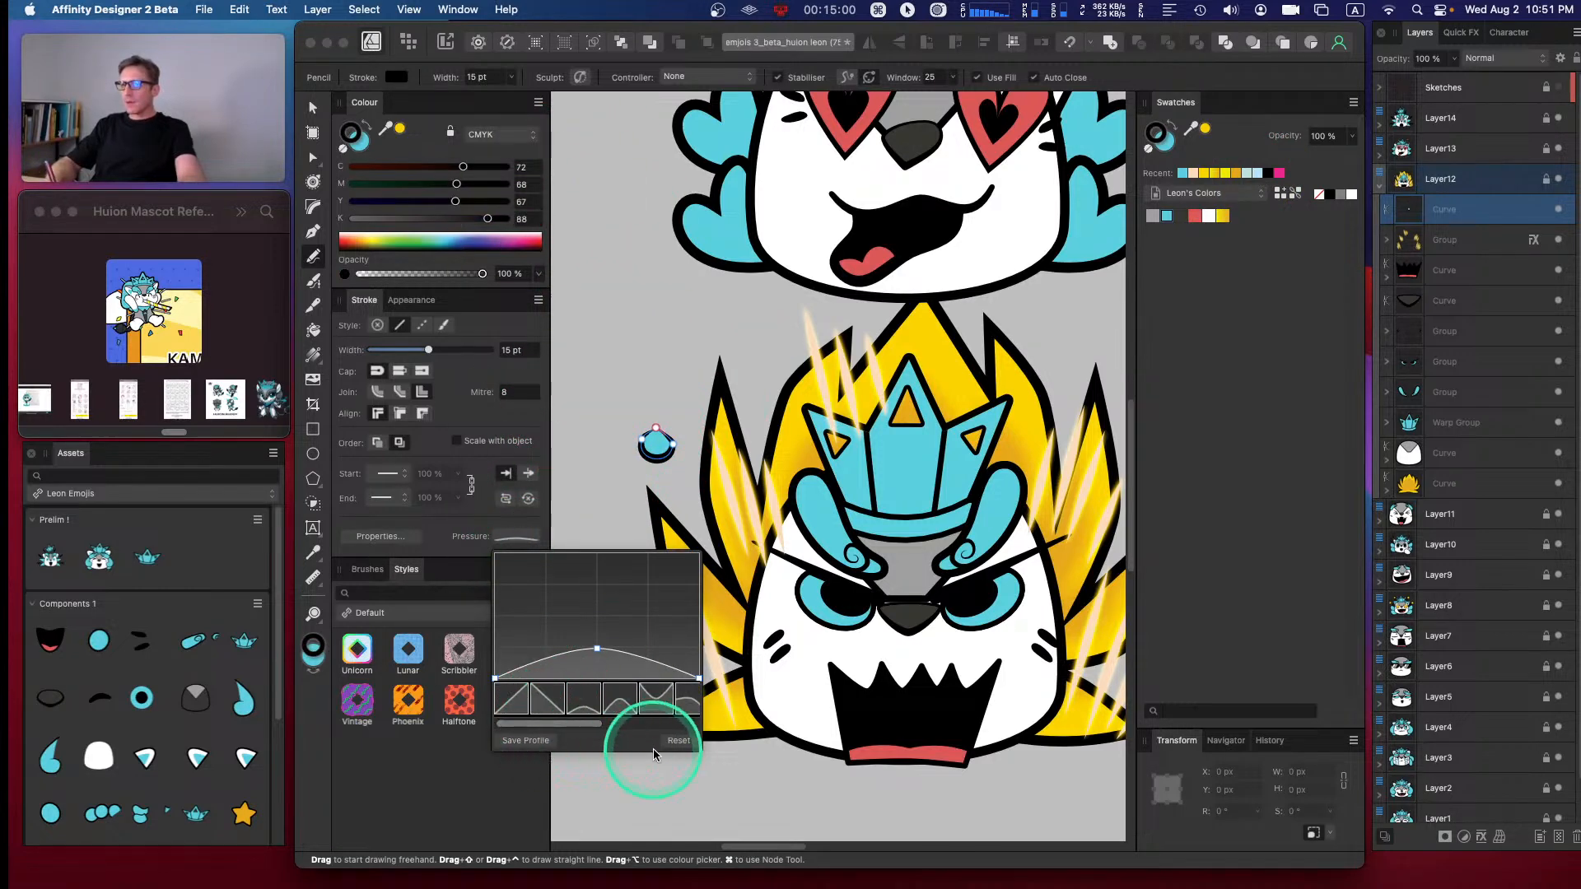
click(677, 741)
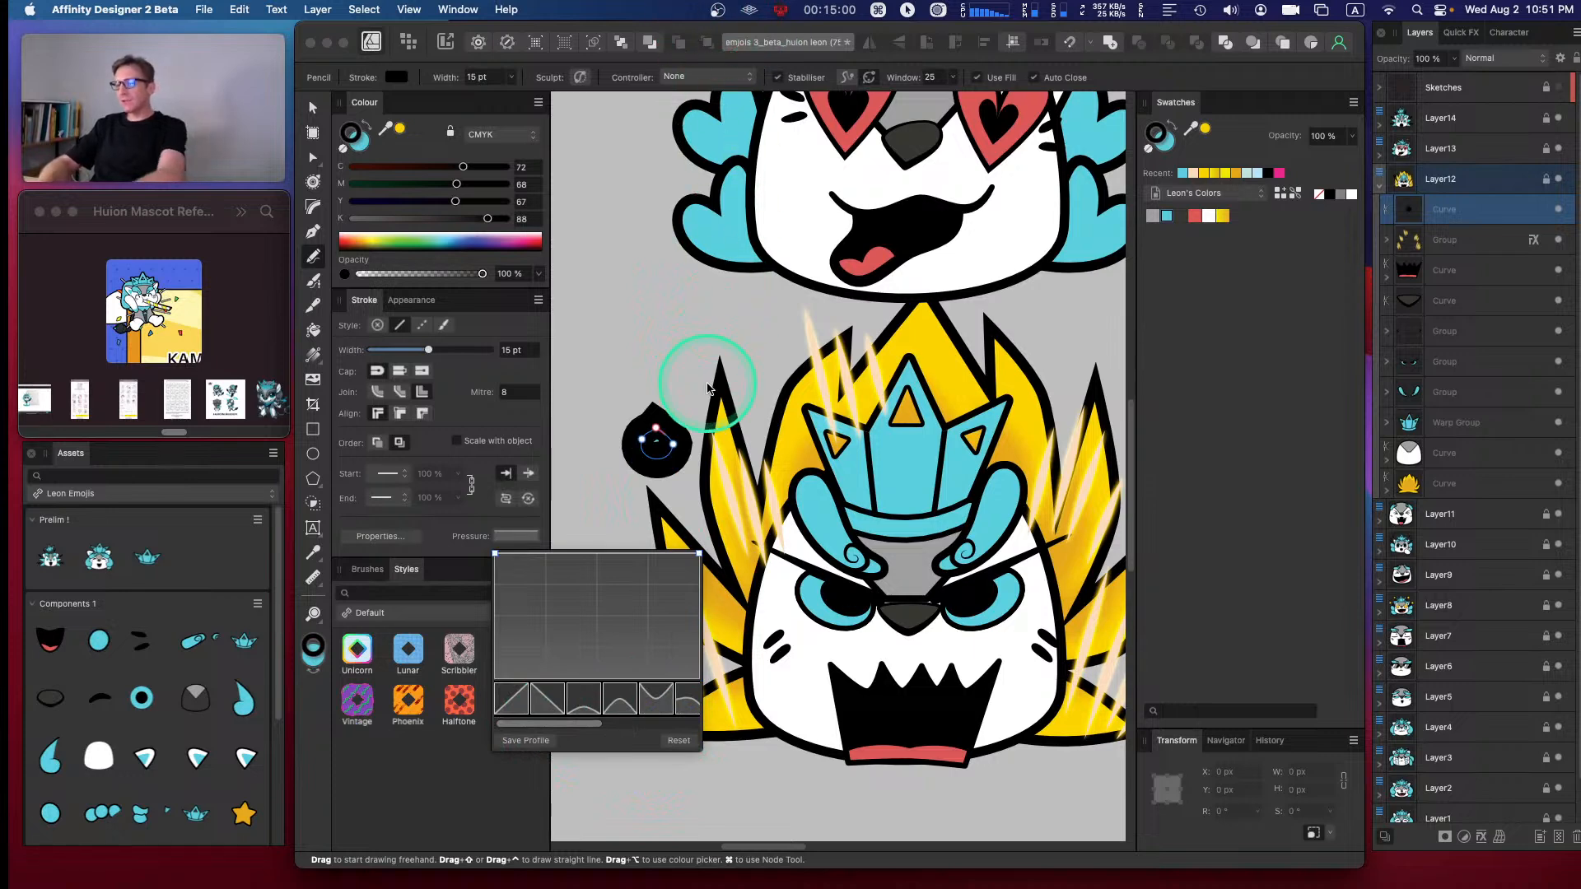
click(678, 744)
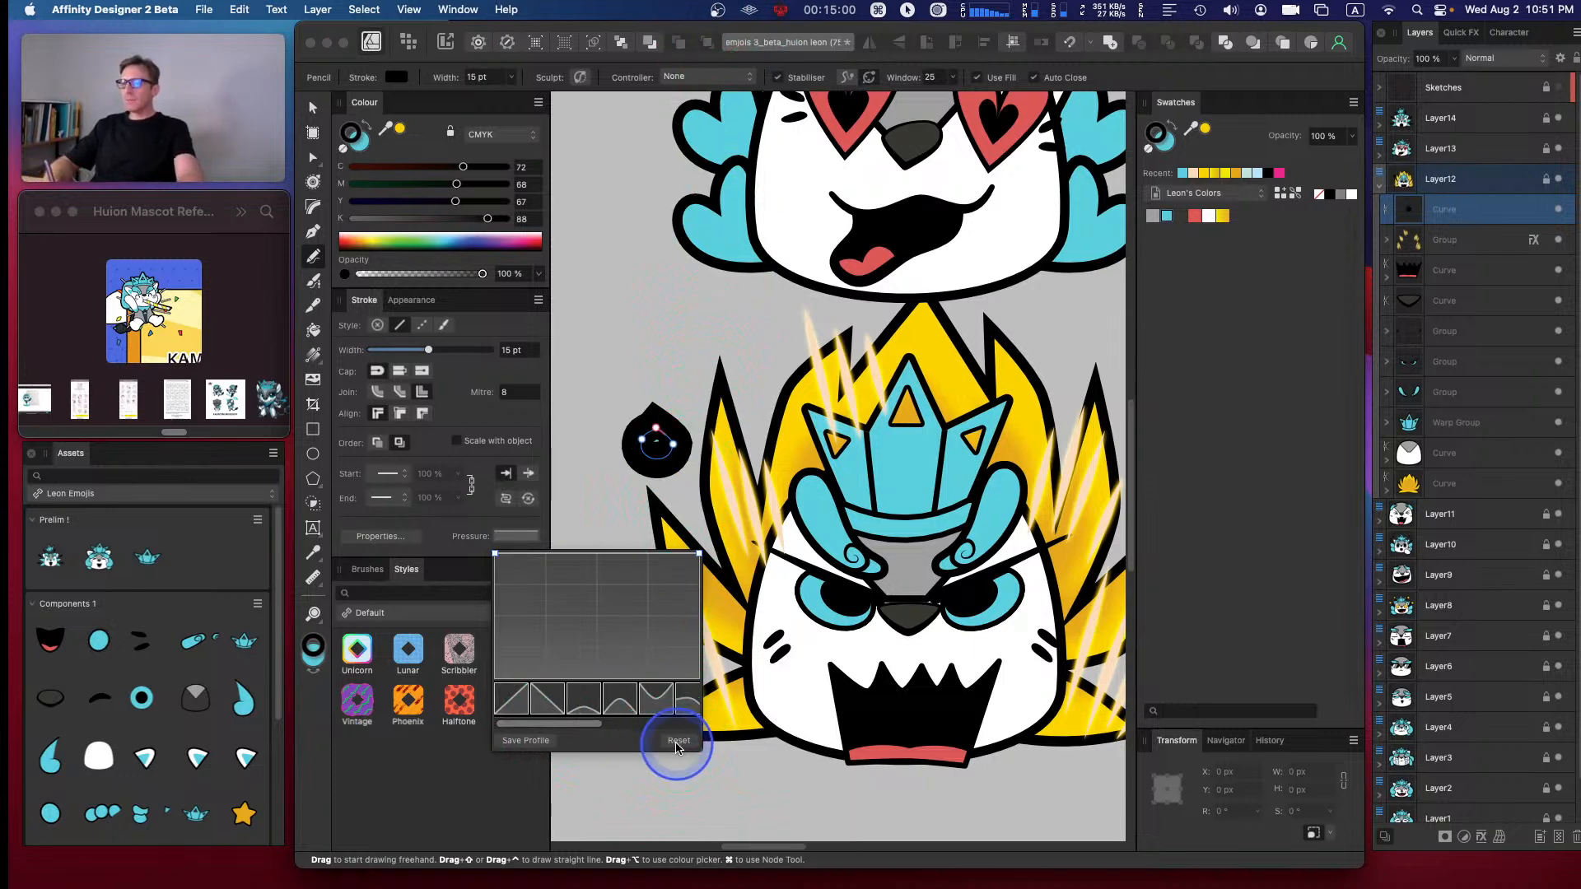
click(527, 352)
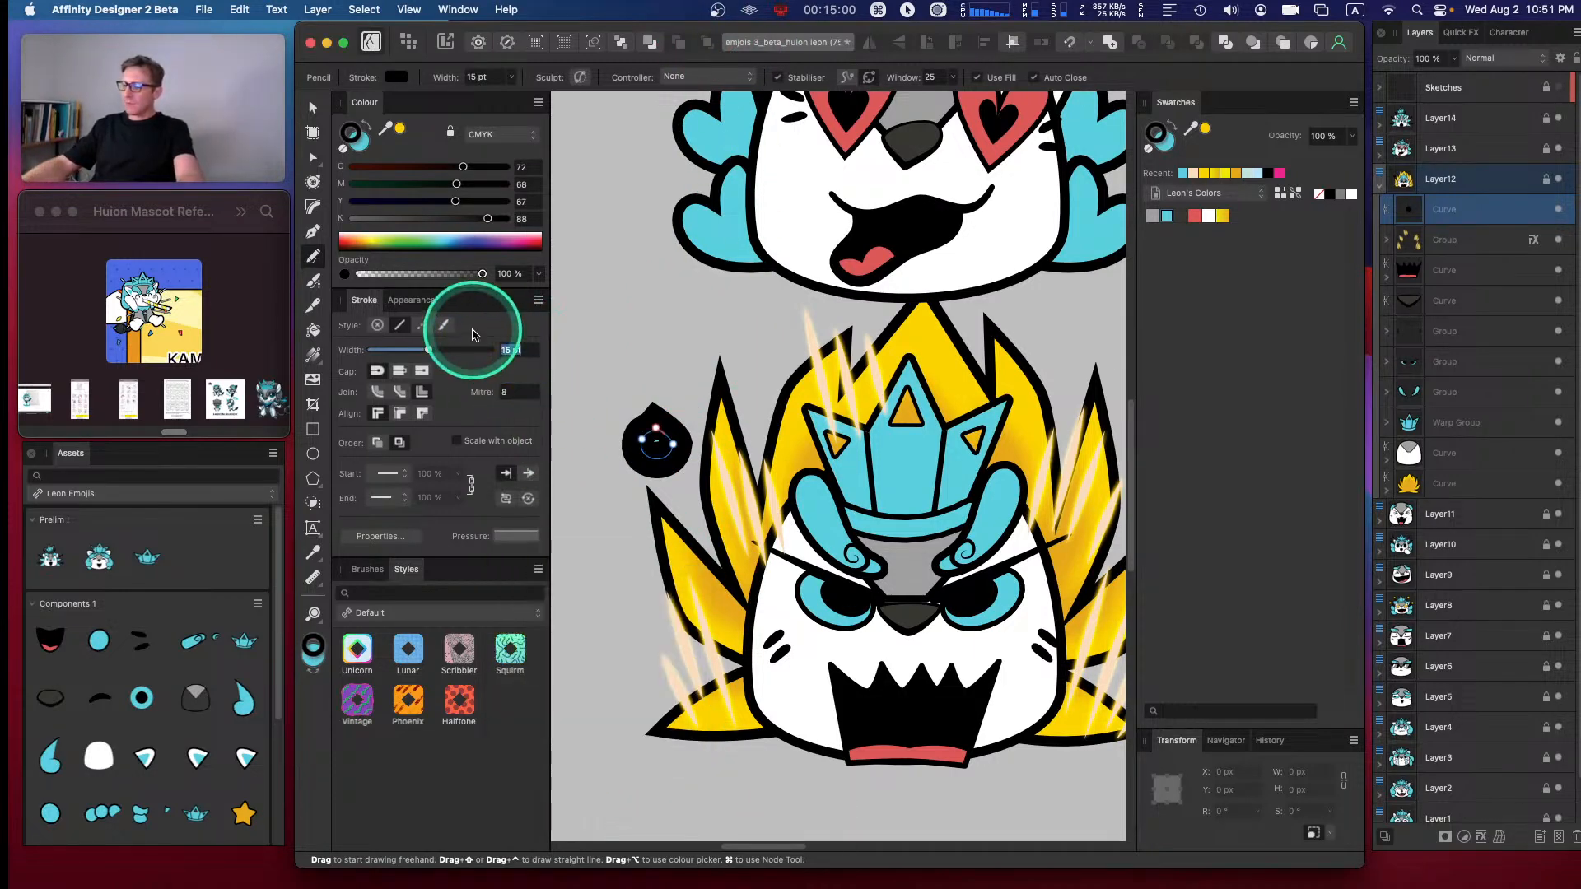
text(4)
key(Return)
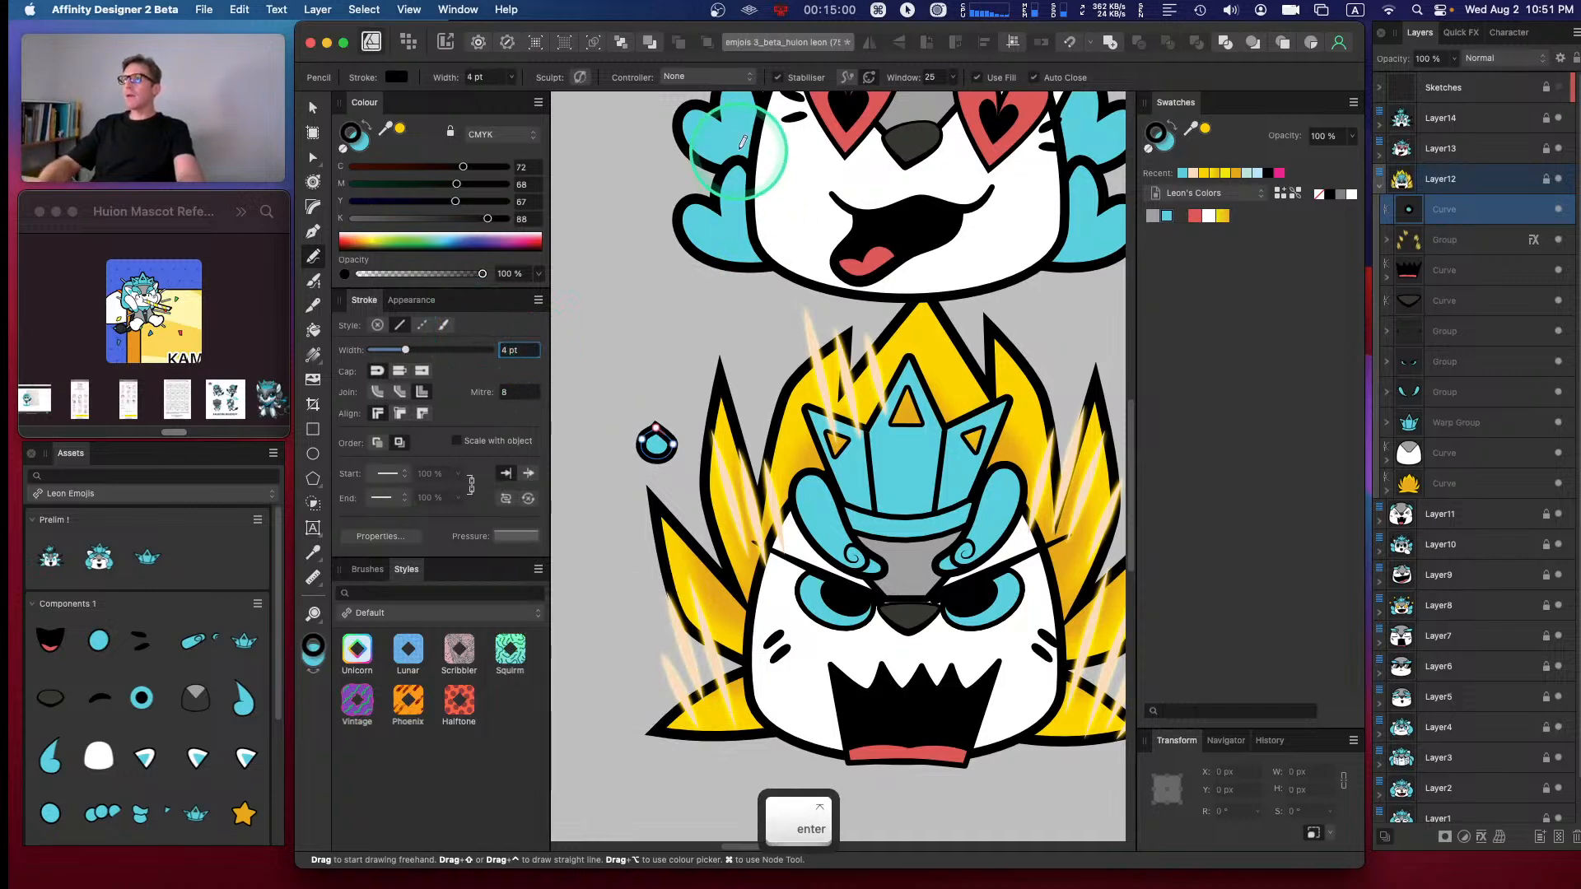
- Set the Pencil tool's controller to Pressure and delete the test blob
click(710, 77)
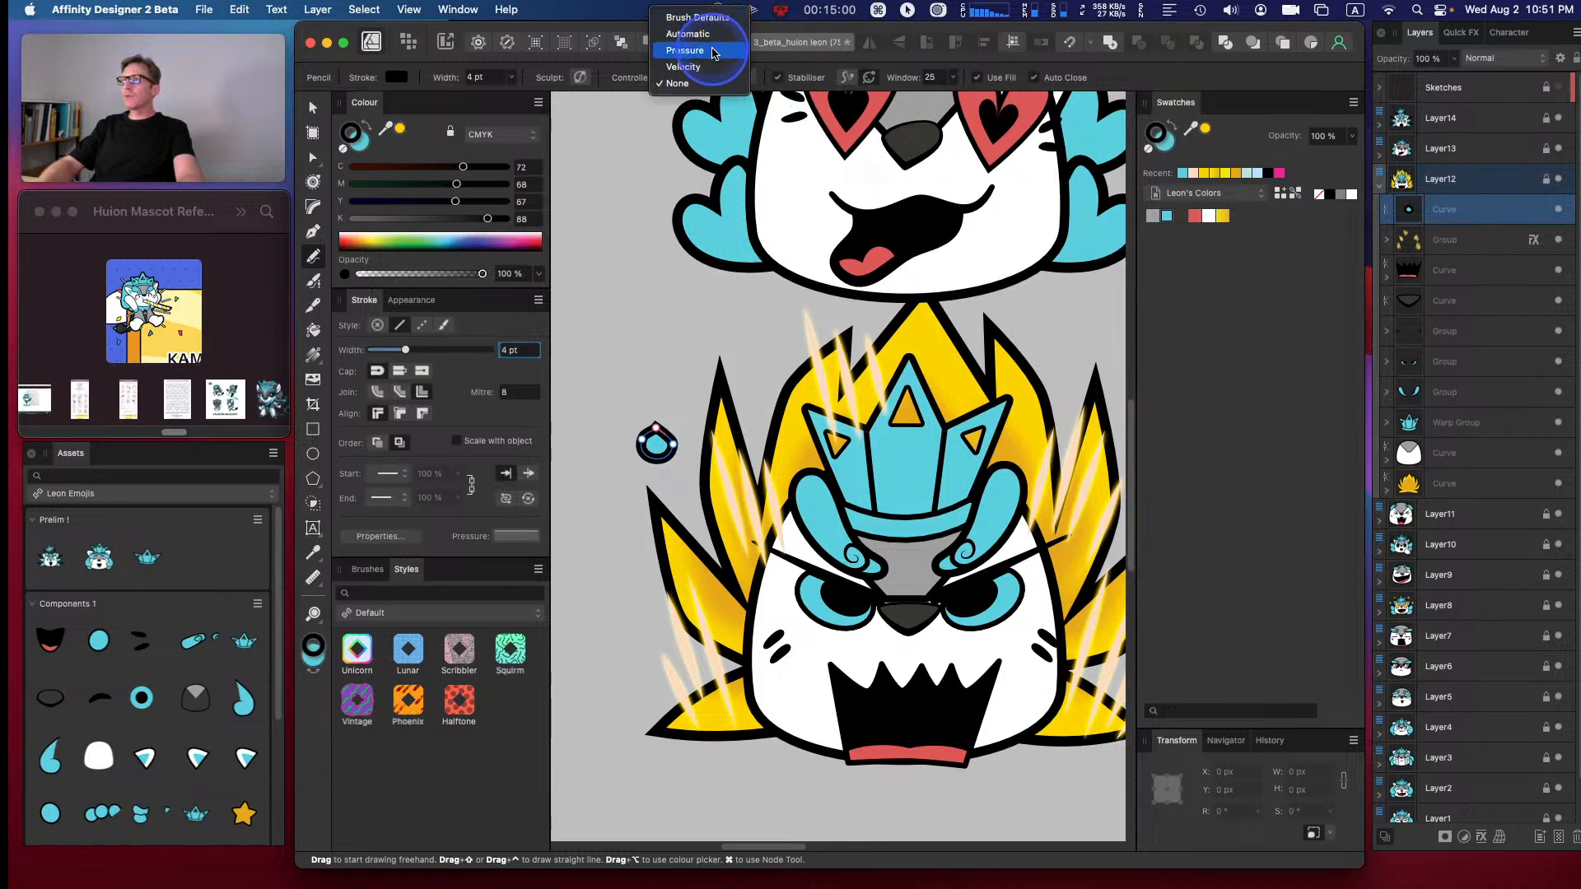
click(713, 51)
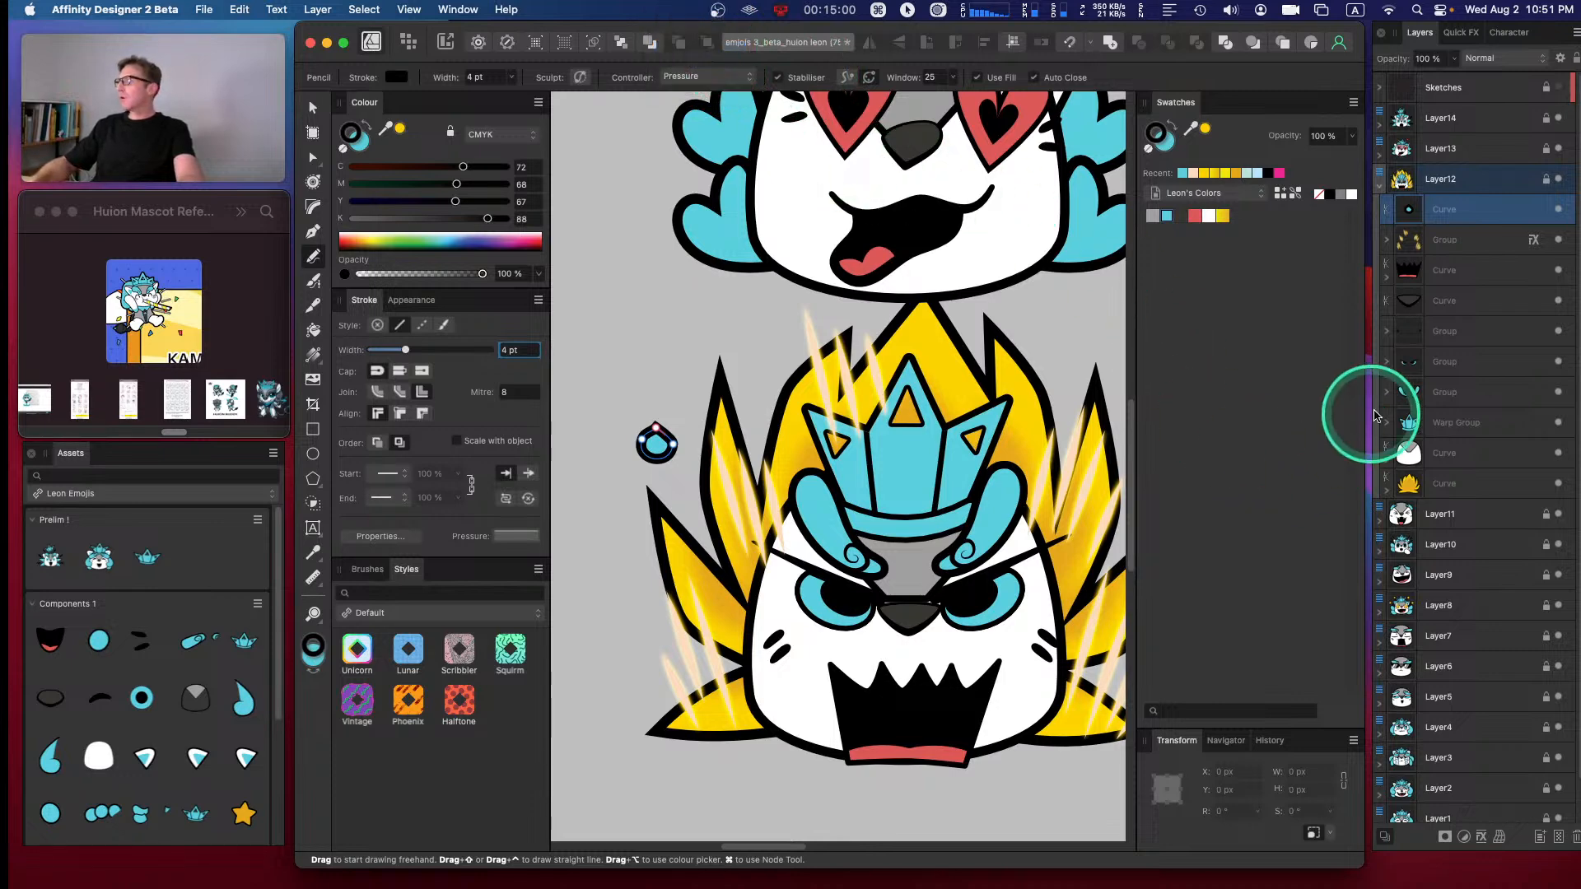
click(1559, 836)
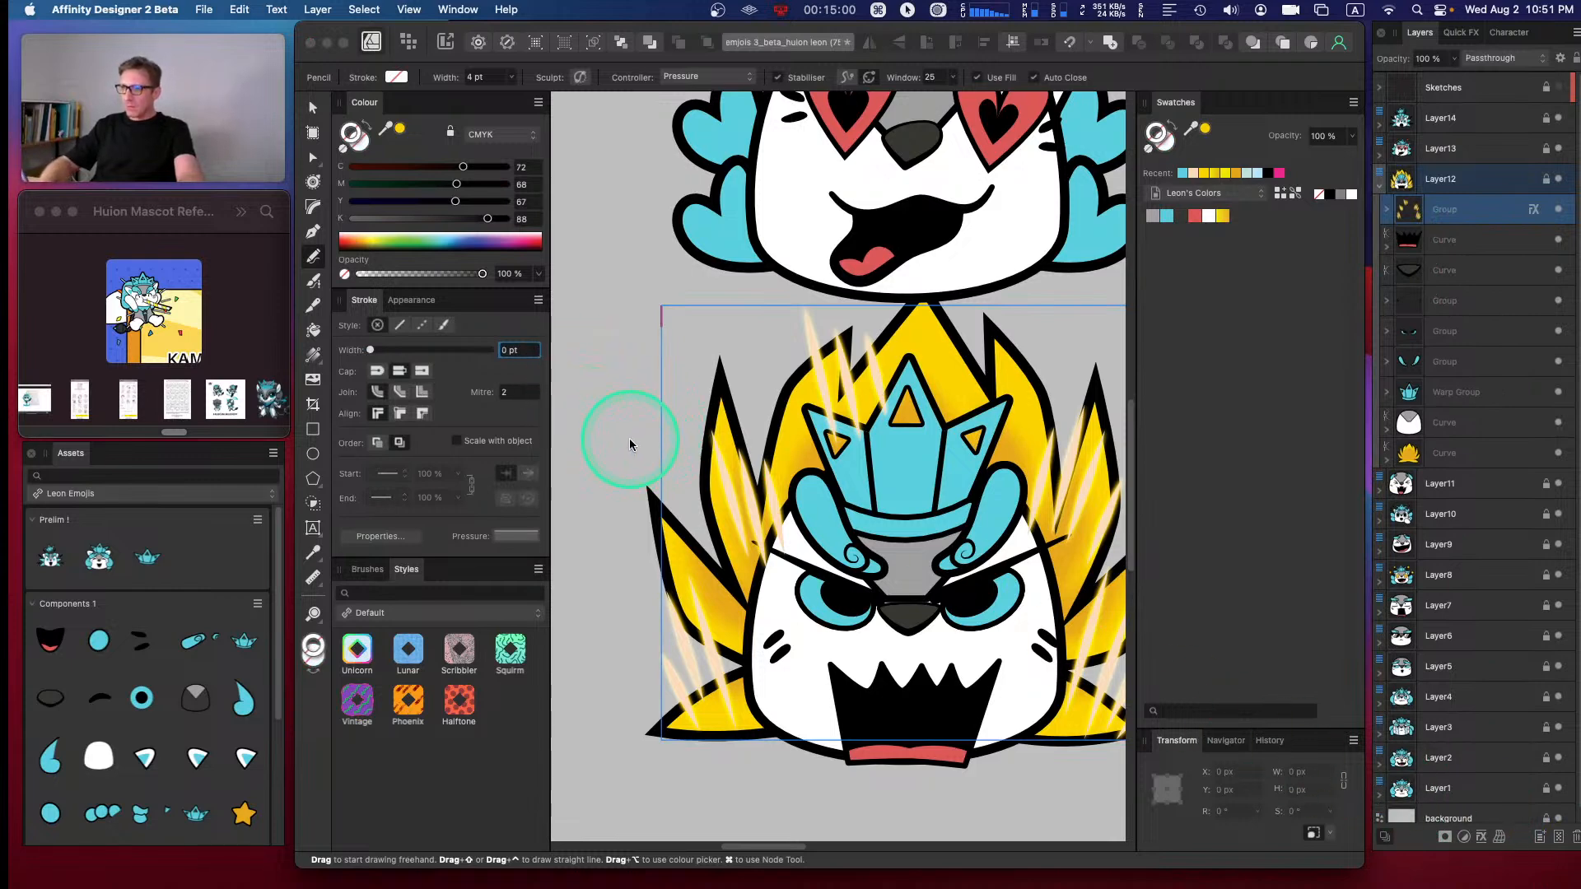
- Try drawing a small pressure-sensitive droplet beside the burst's left side twice, undoing each attempt
click(313, 256)
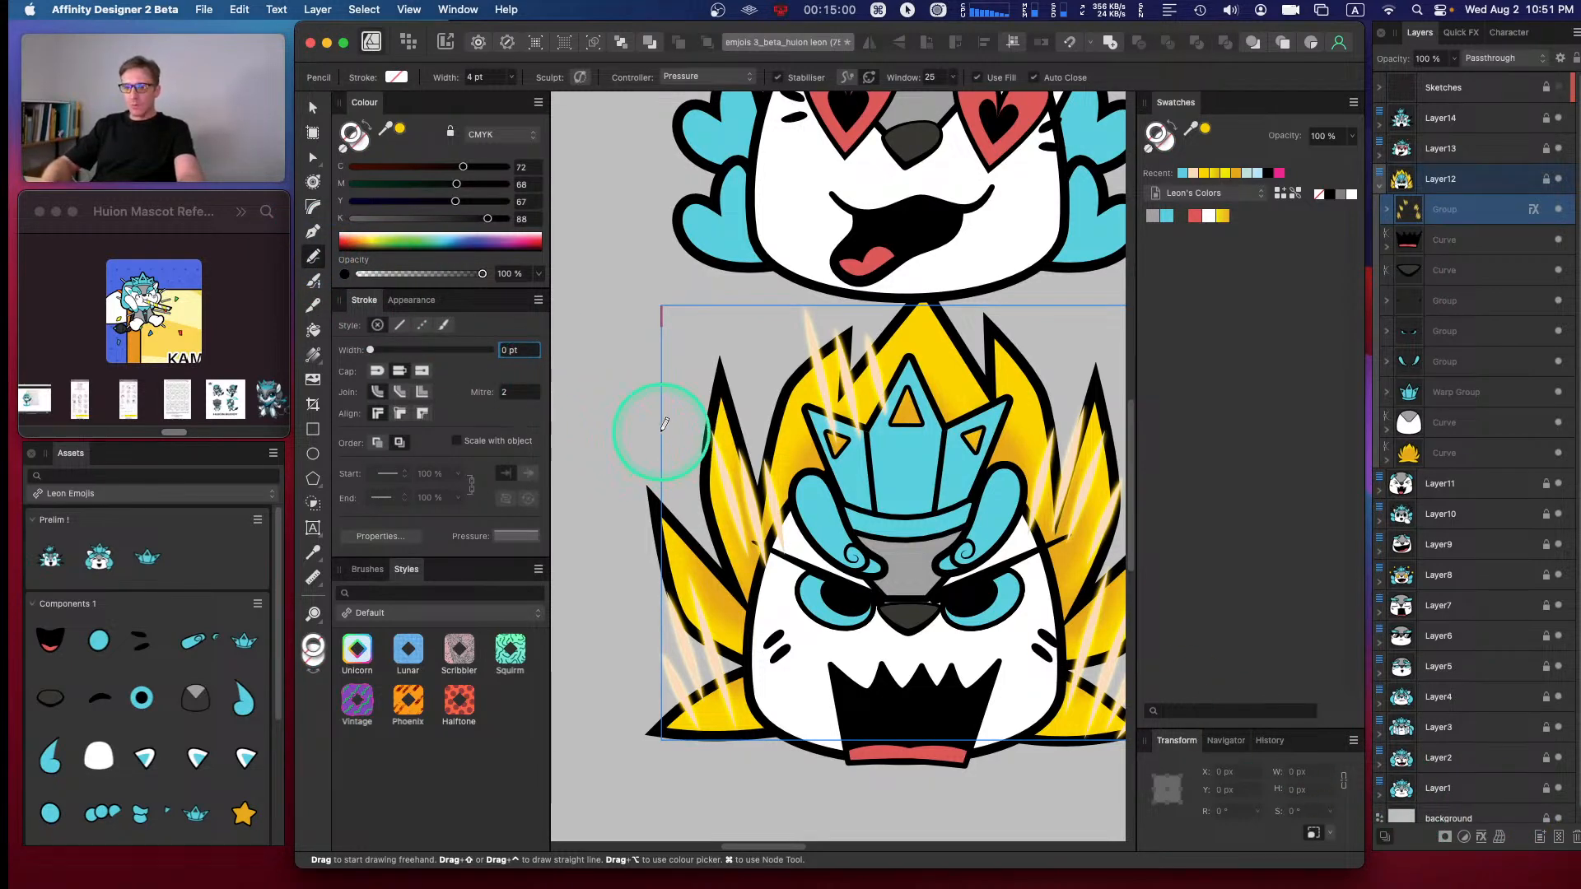
key(Caps_Lock)
mouse_move(639, 419)
mouse_down()
mouse_move(635, 448)
mouse_move(656, 434)
mouse_move(639, 407)
mouse_up()
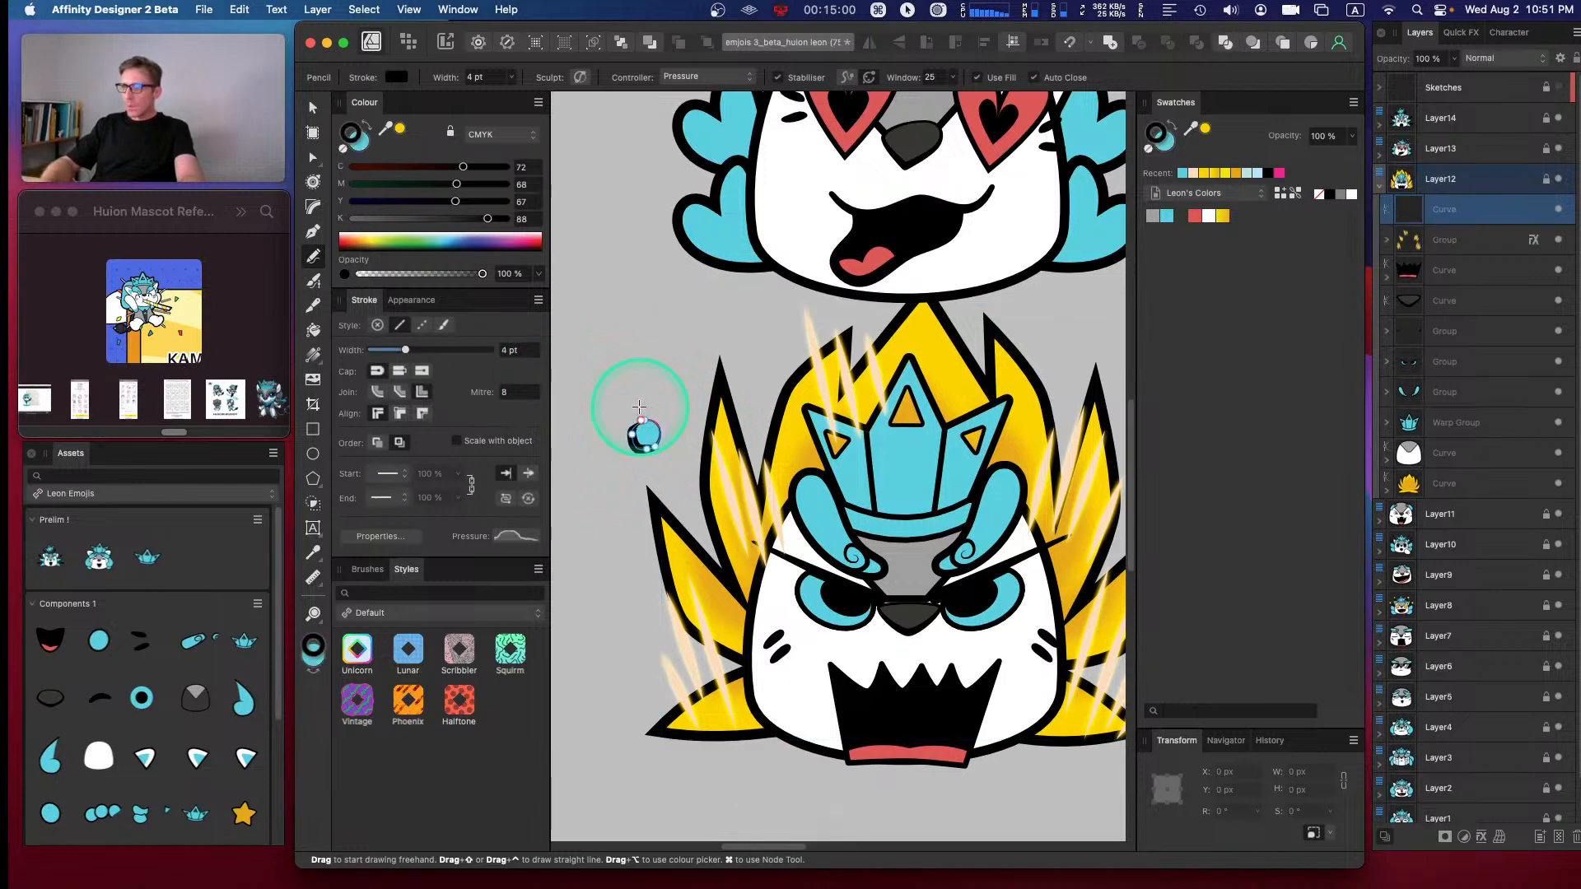
key(super+z)
key(Caps_Lock)
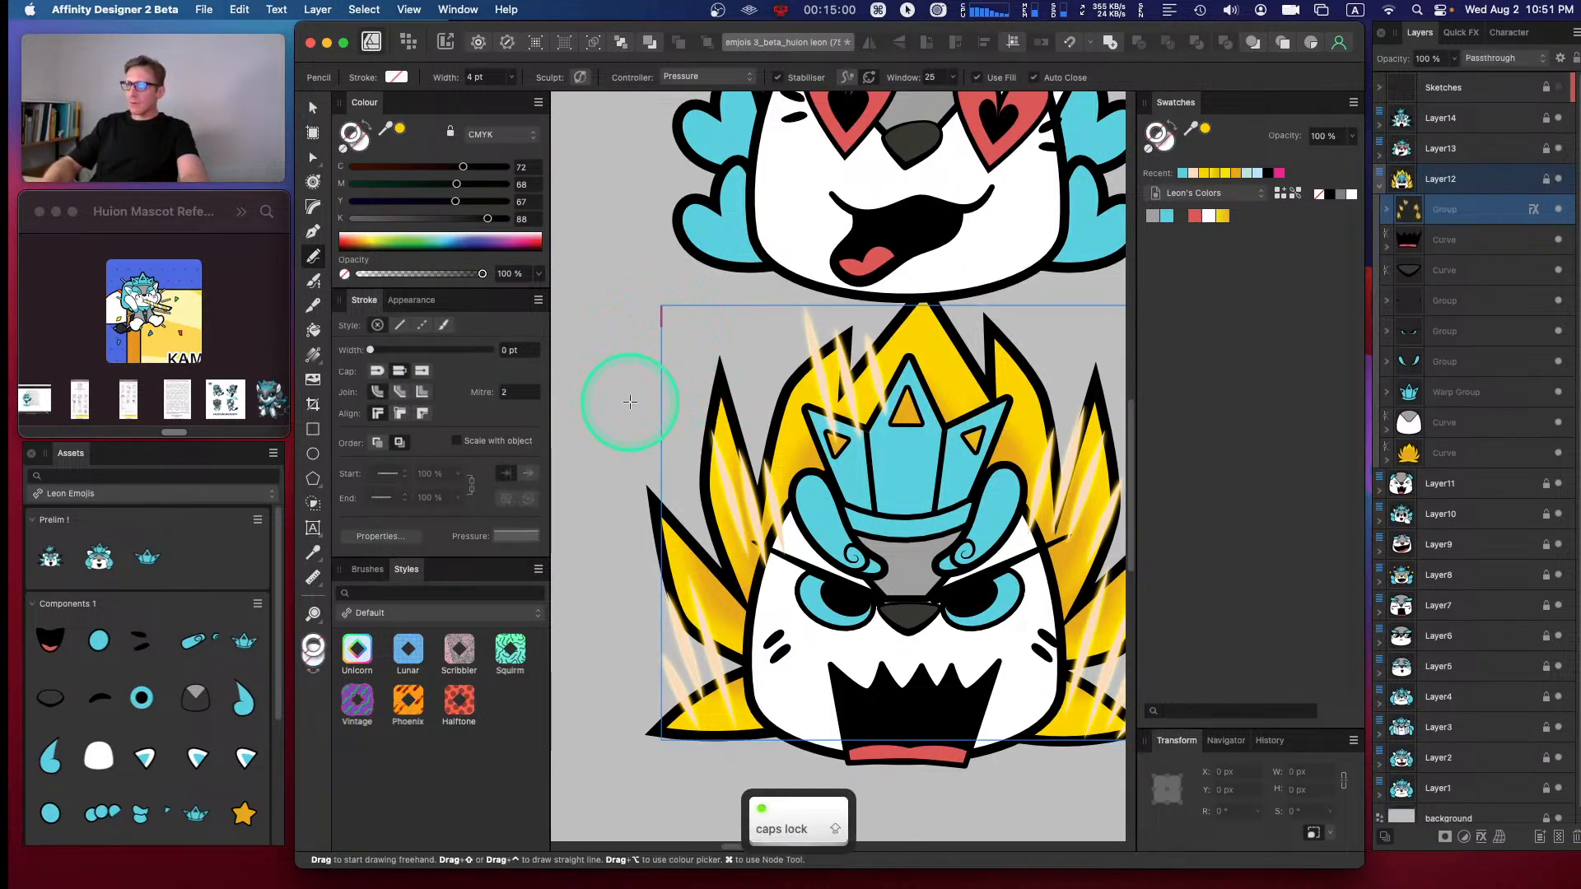
drag(635, 402, 637, 424)
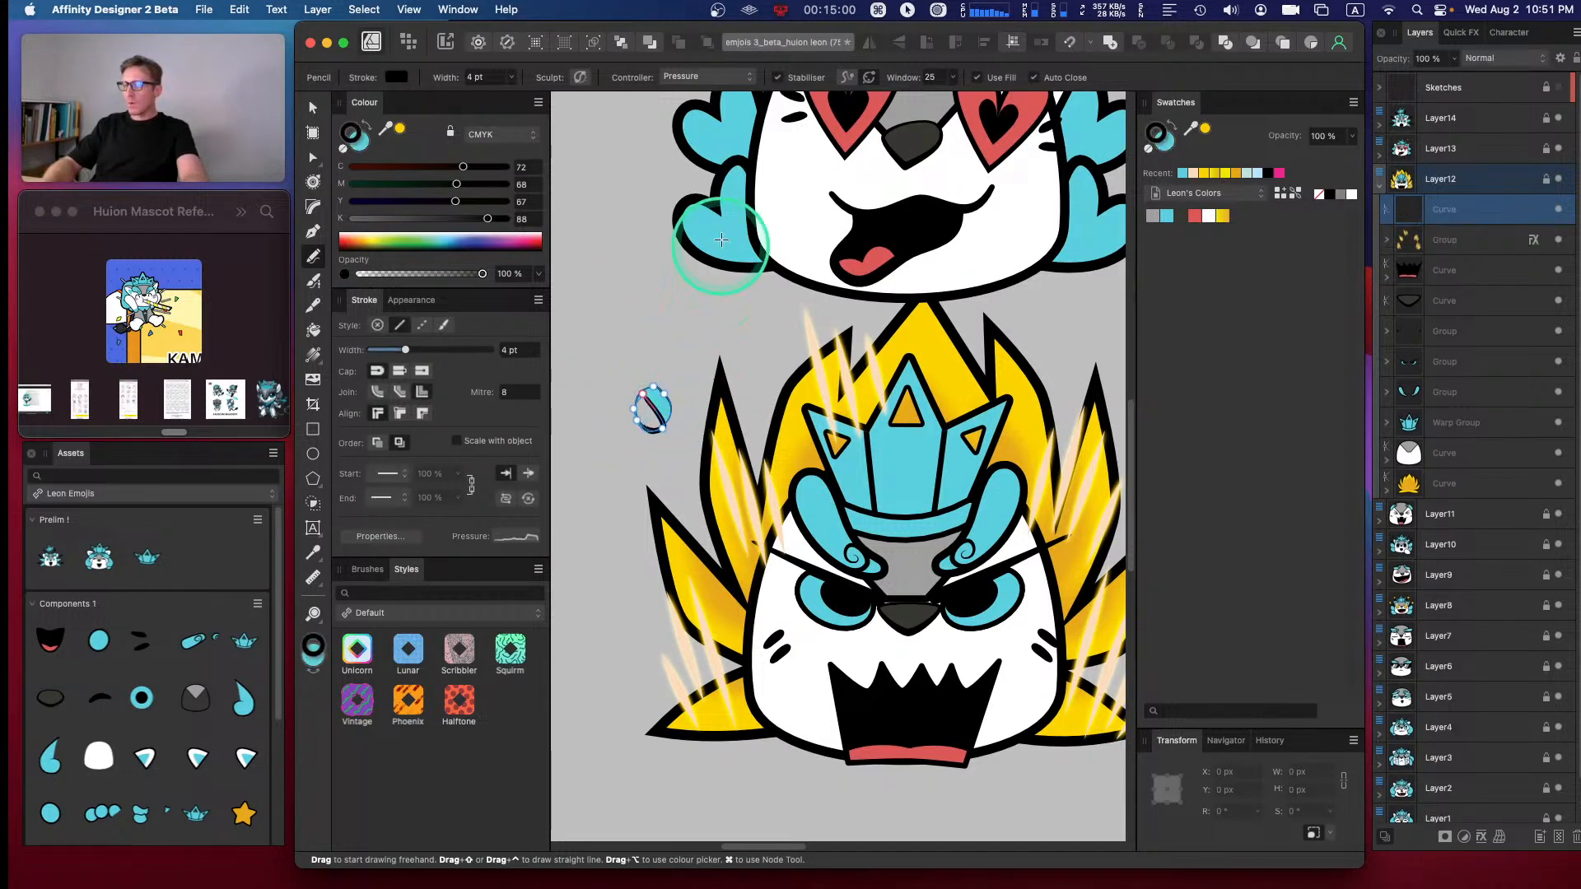
key(super+z)
key(Caps_Lock)
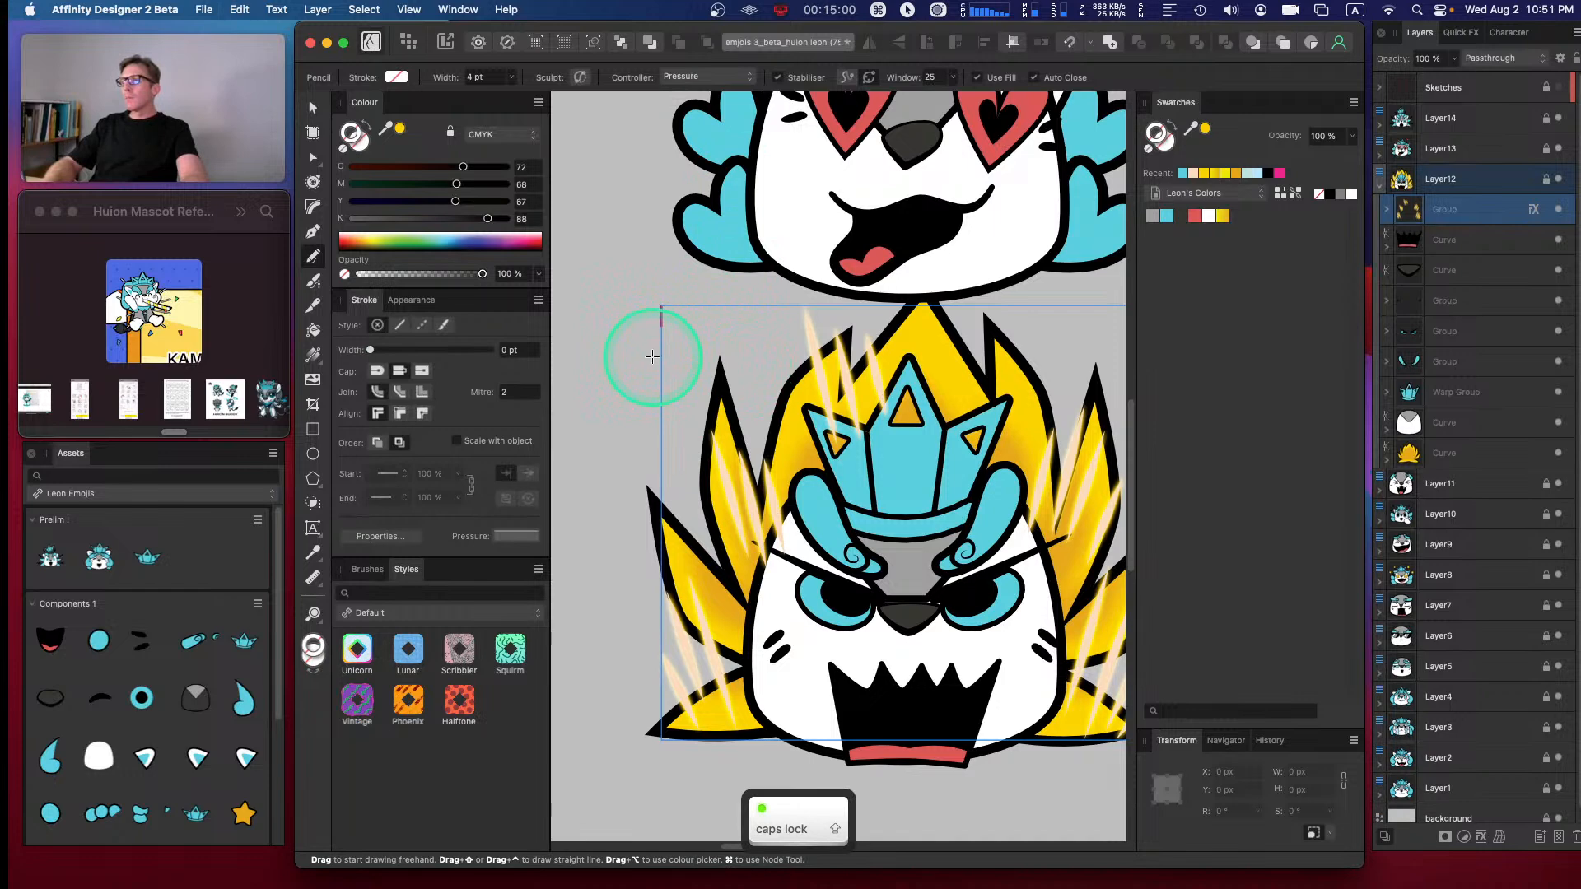
- Turn off the Pencil tool's Auto Close and draw four small cyan droplets around the left side of the burst
click(1033, 77)
mouse_move(642, 385)
mouse_down()
mouse_move(624, 403)
mouse_move(635, 427)
mouse_move(659, 393)
mouse_up()
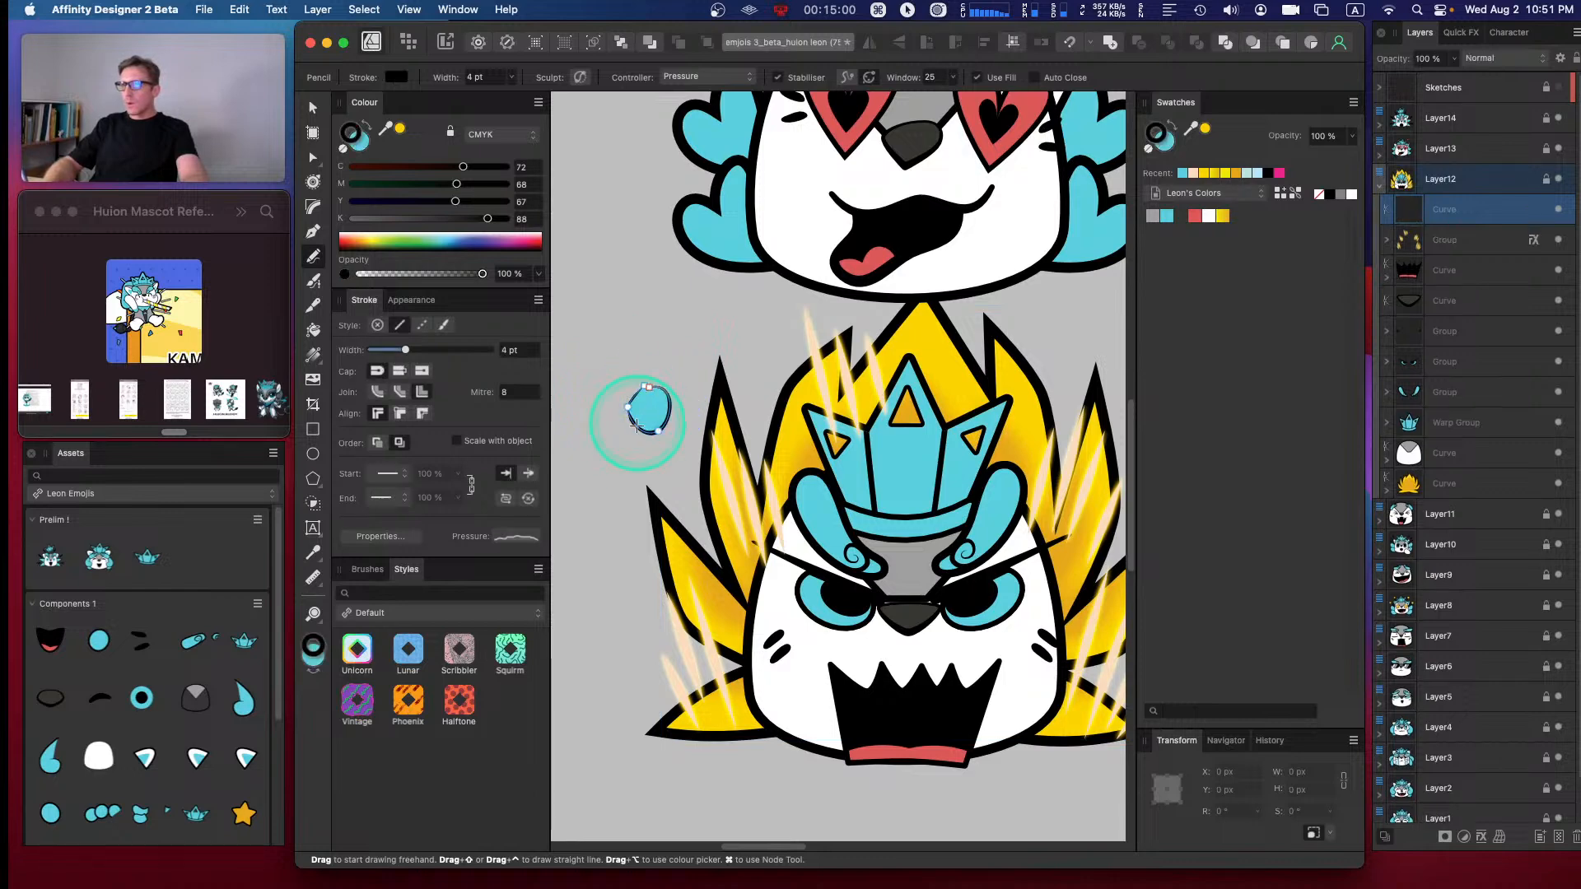
mouse_move(610, 518)
mouse_down()
mouse_move(632, 525)
mouse_move(618, 529)
mouse_up()
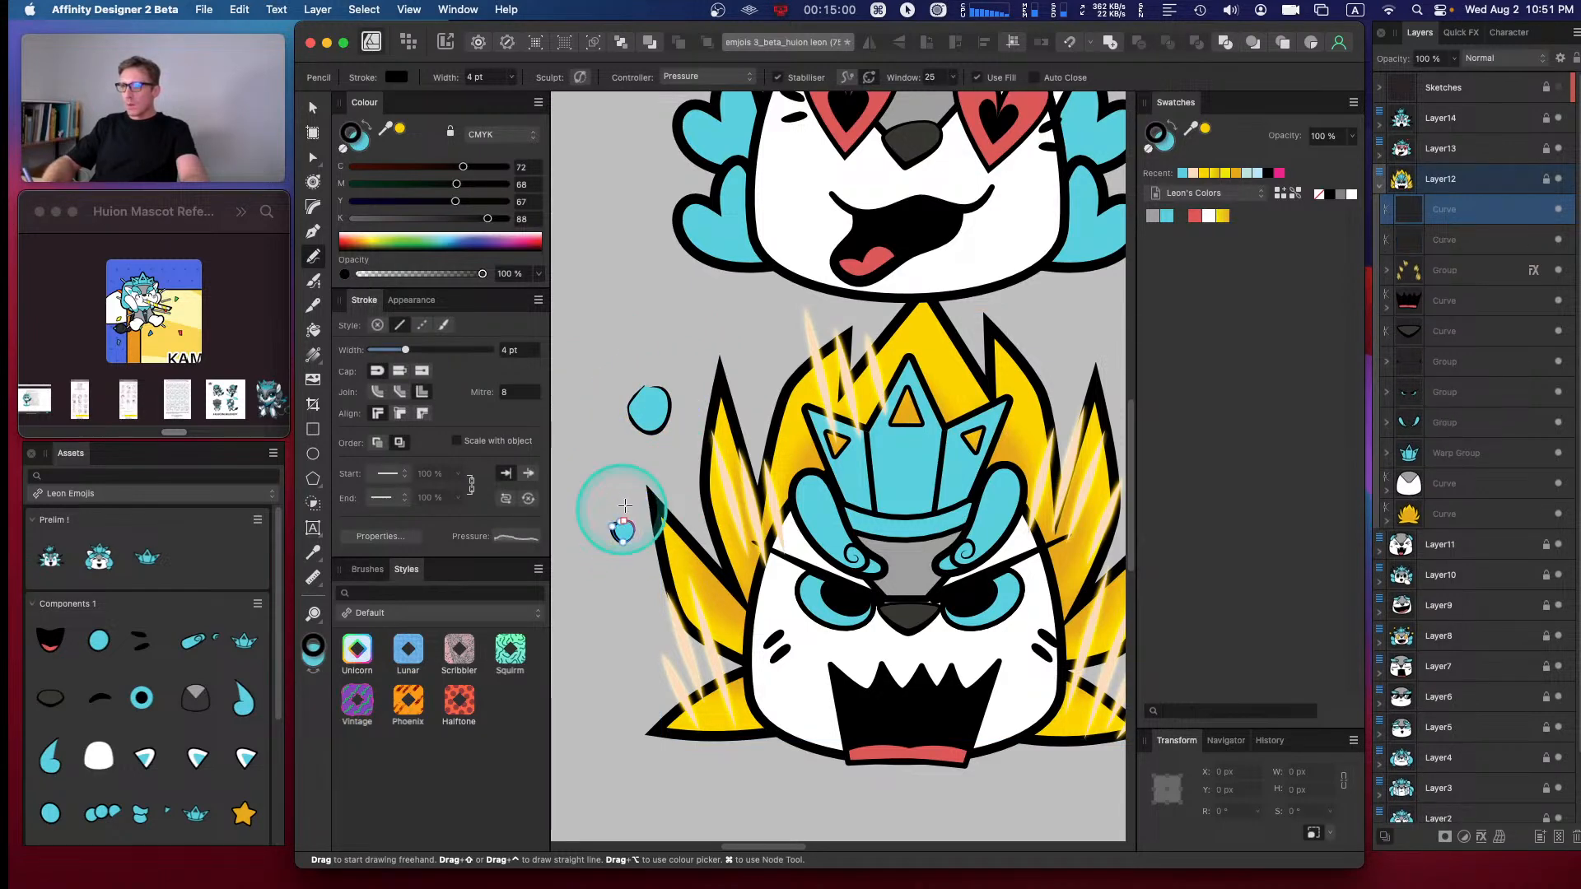
drag(683, 457, 683, 461)
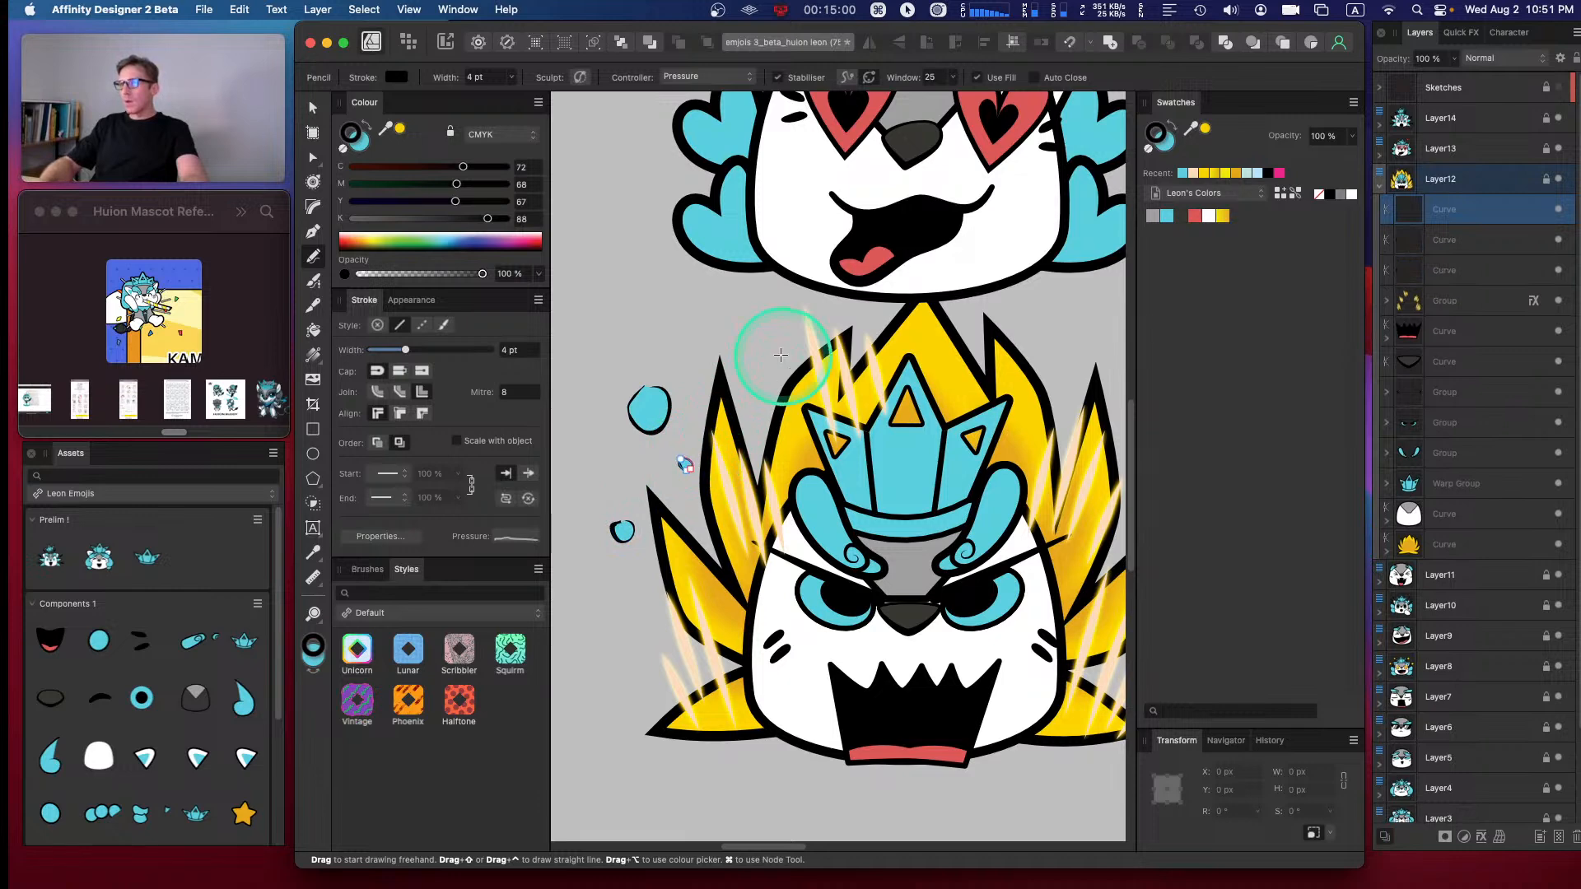
mouse_move(749, 363)
mouse_down()
mouse_move(751, 337)
mouse_move(770, 354)
mouse_move(751, 360)
mouse_up()
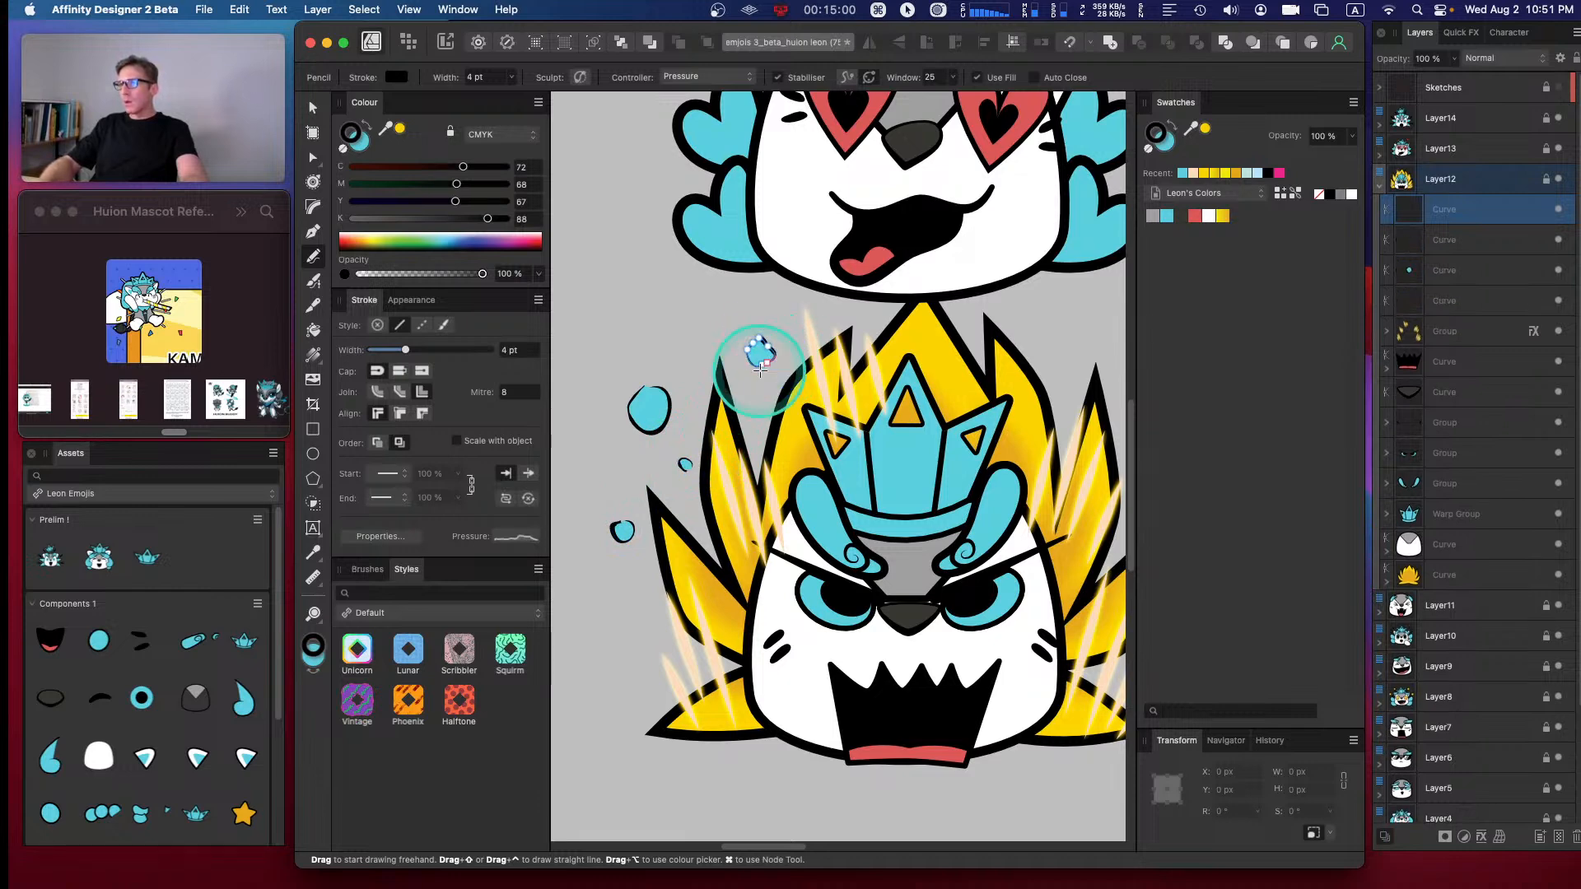
- Draw four more small cyan droplets around the right side of the burst and deselect them
key(space)
drag(985, 376, 838, 369)
mouse_move(1002, 462)
mouse_down()
mouse_move(1026, 468)
mouse_move(1003, 490)
mouse_up()
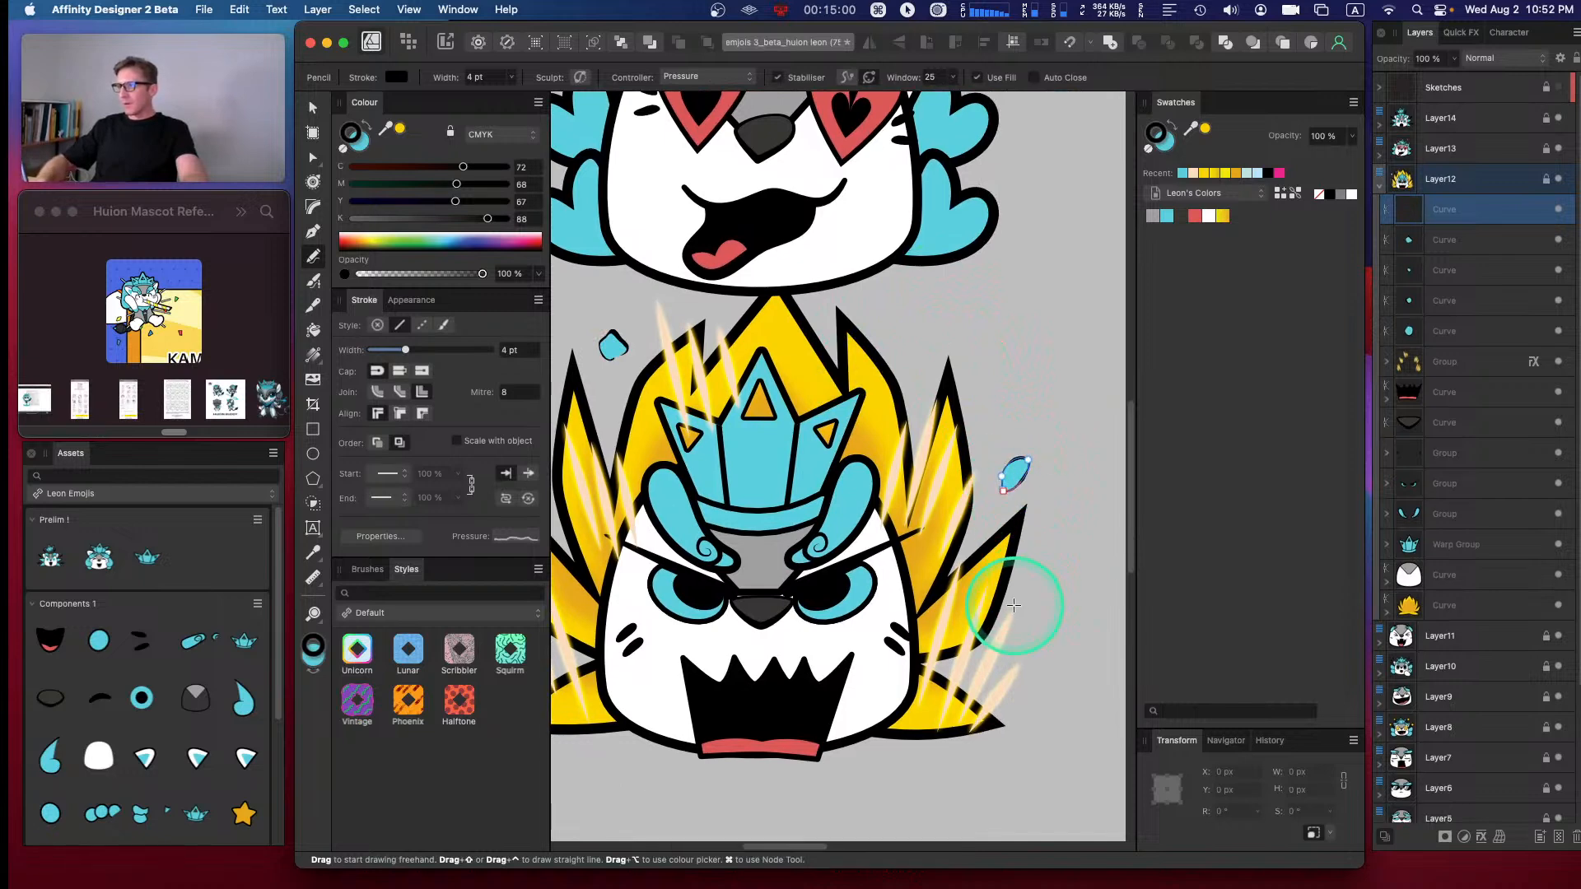
mouse_move(1031, 600)
mouse_down()
mouse_move(1030, 620)
mouse_move(1018, 608)
mouse_up()
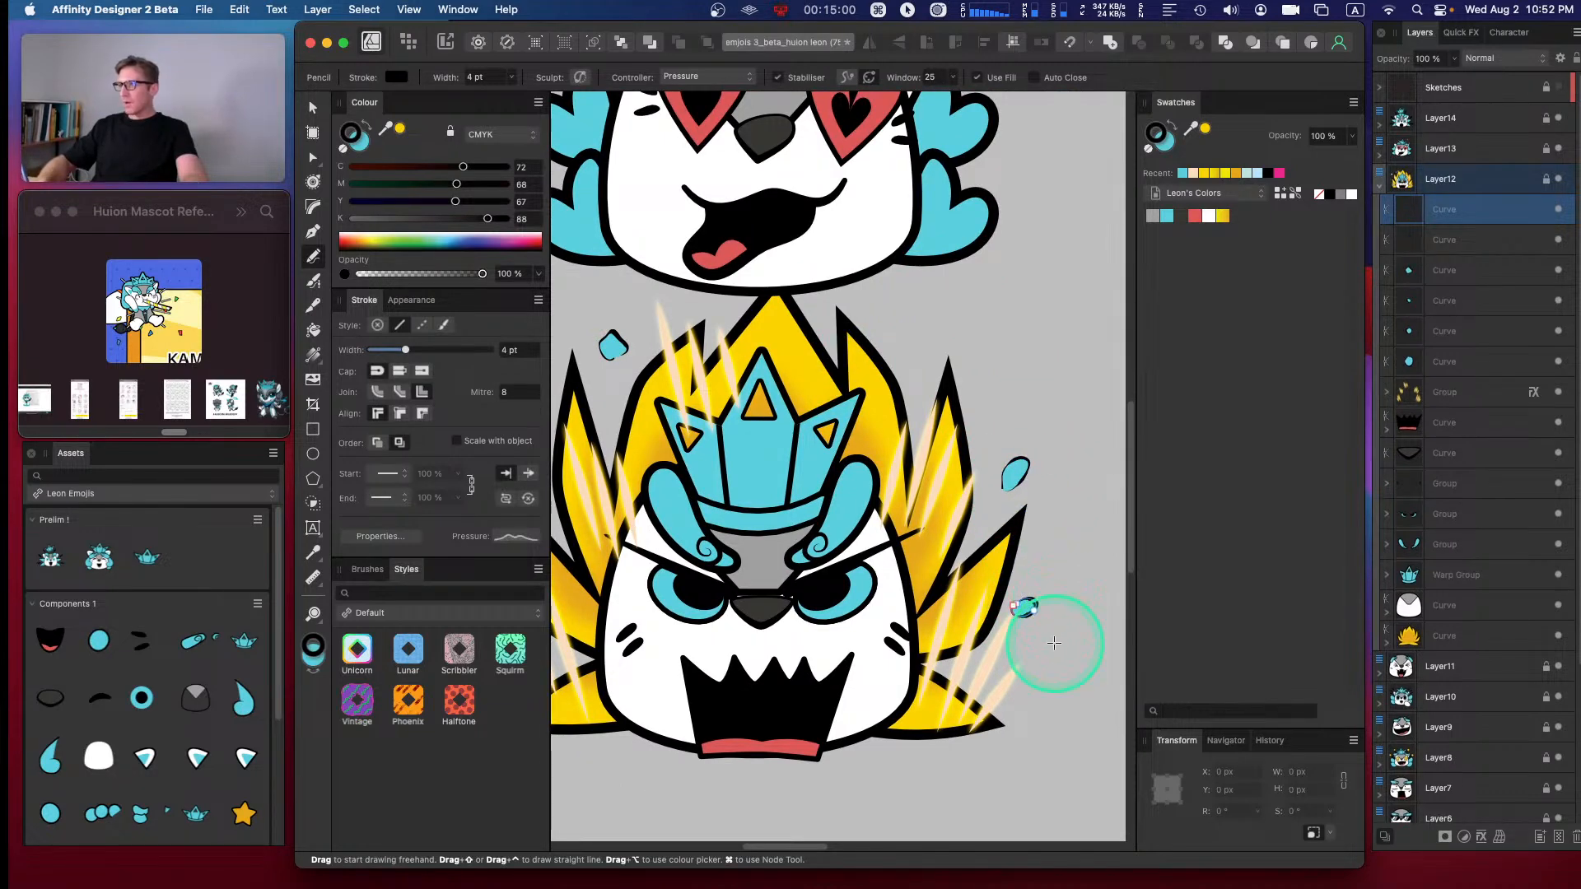
mouse_move(1029, 673)
mouse_down()
mouse_move(1051, 663)
mouse_move(1034, 653)
mouse_move(1037, 674)
mouse_up()
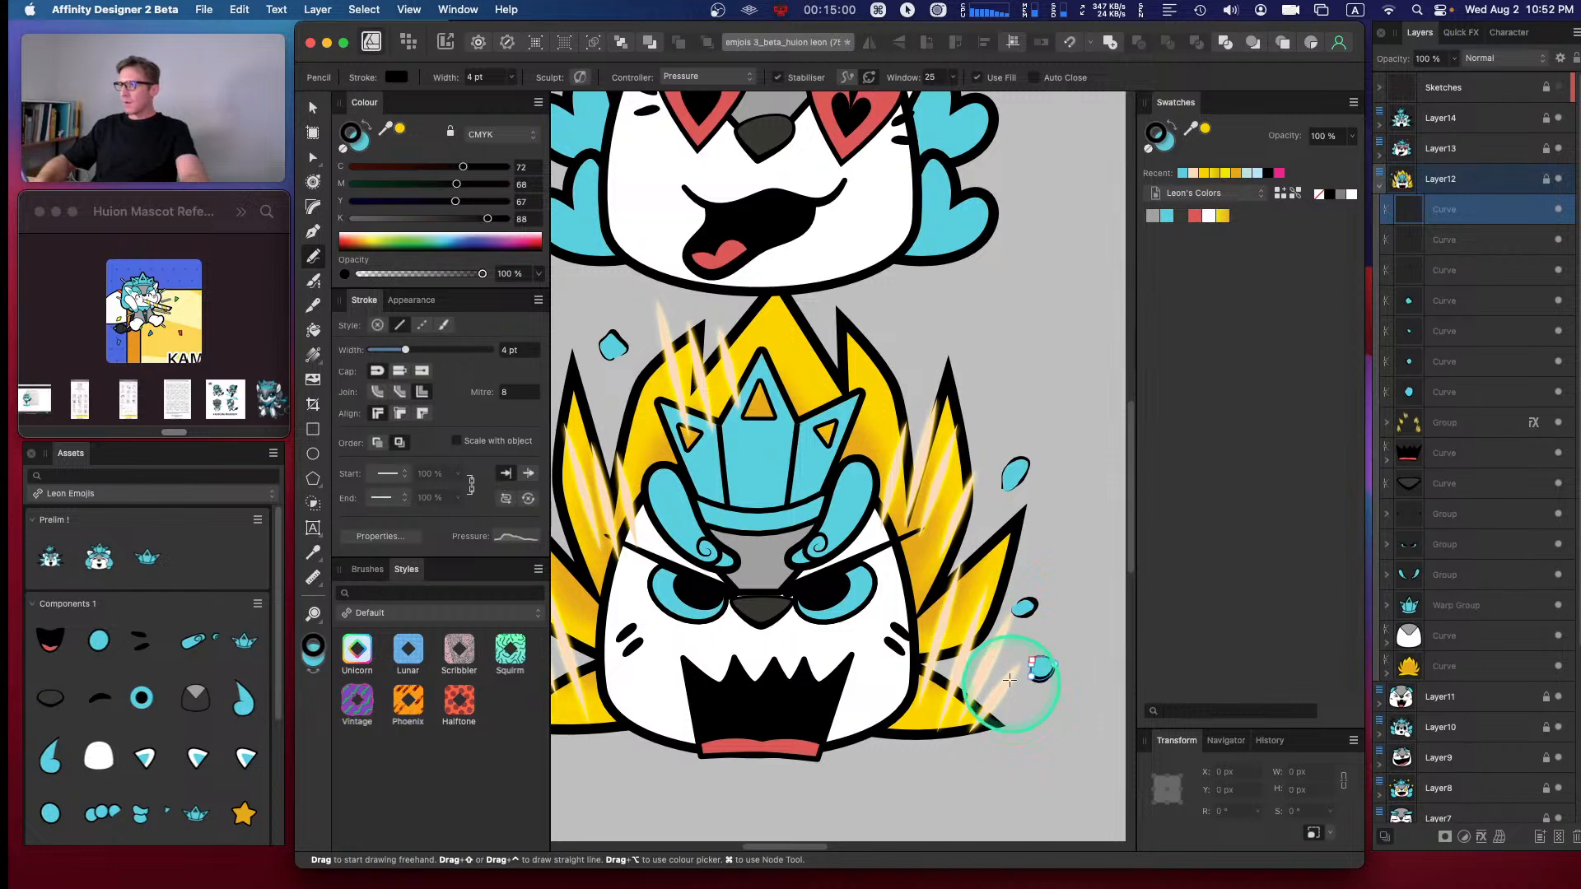
mouse_move(909, 357)
mouse_down()
mouse_move(925, 311)
mouse_move(914, 353)
mouse_move(903, 320)
mouse_up()
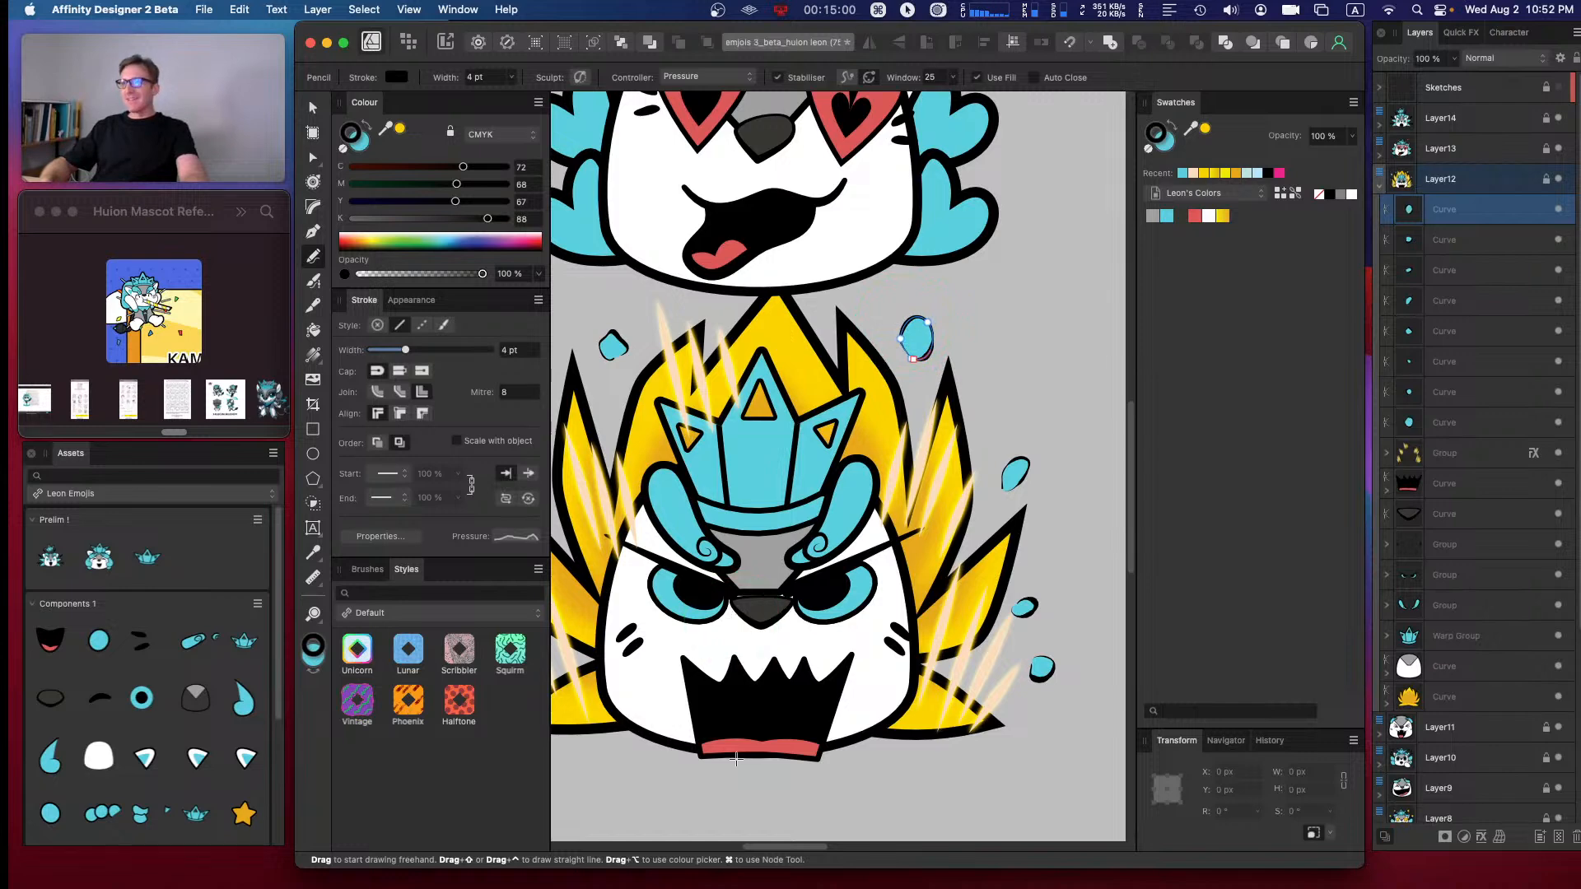
key(v)
click(975, 365)
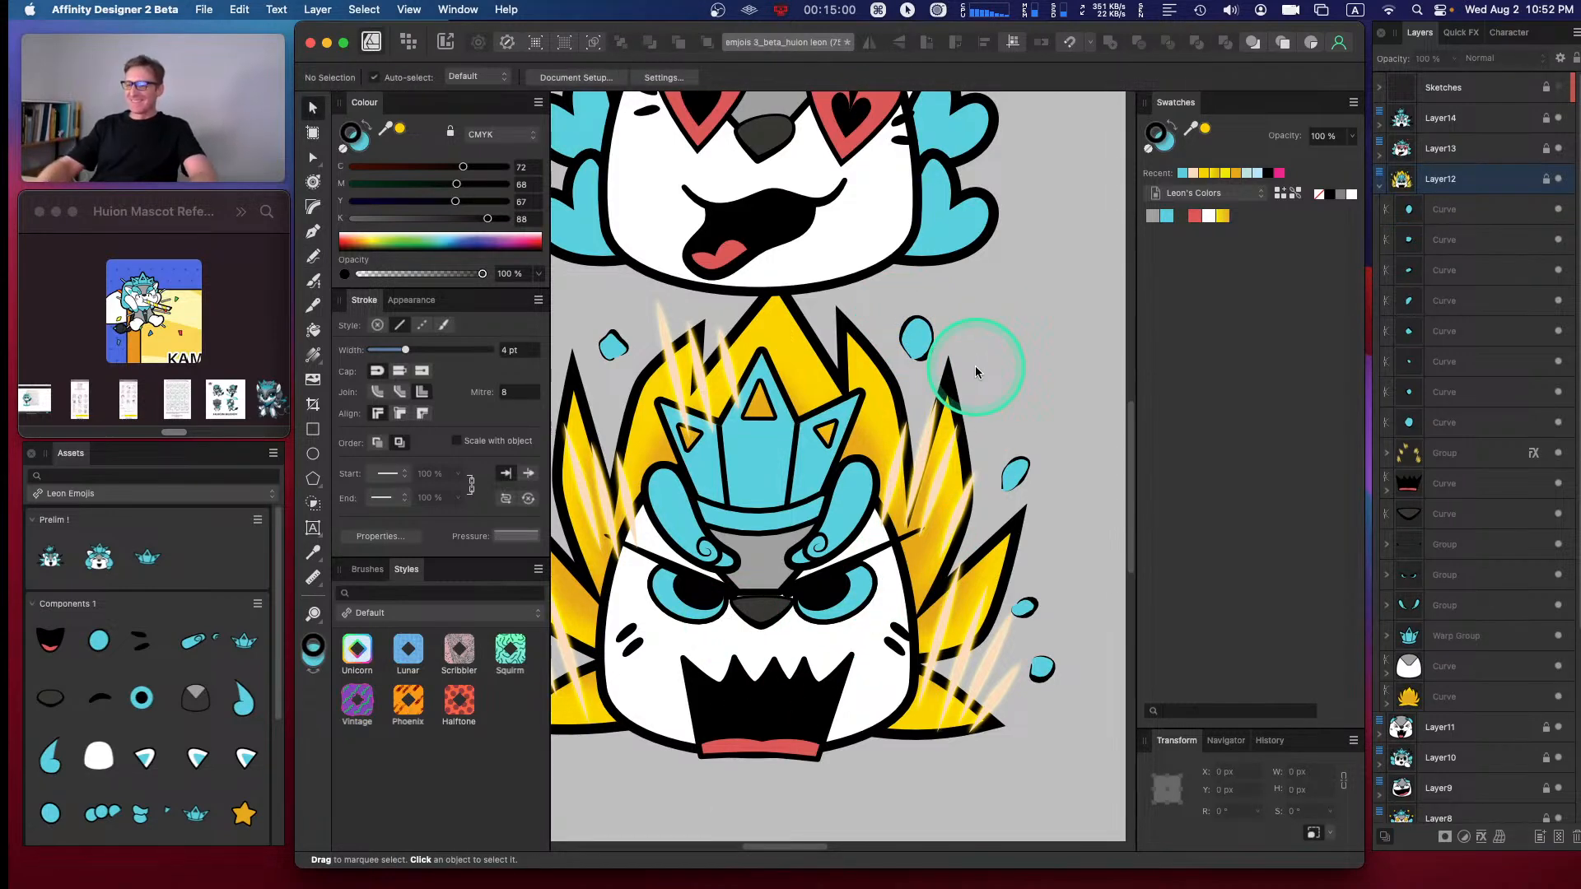
- Move the large left droplet beside the face's left eye and place two smaller copies around the face's right side
key(super+minus)
key(super+minus)
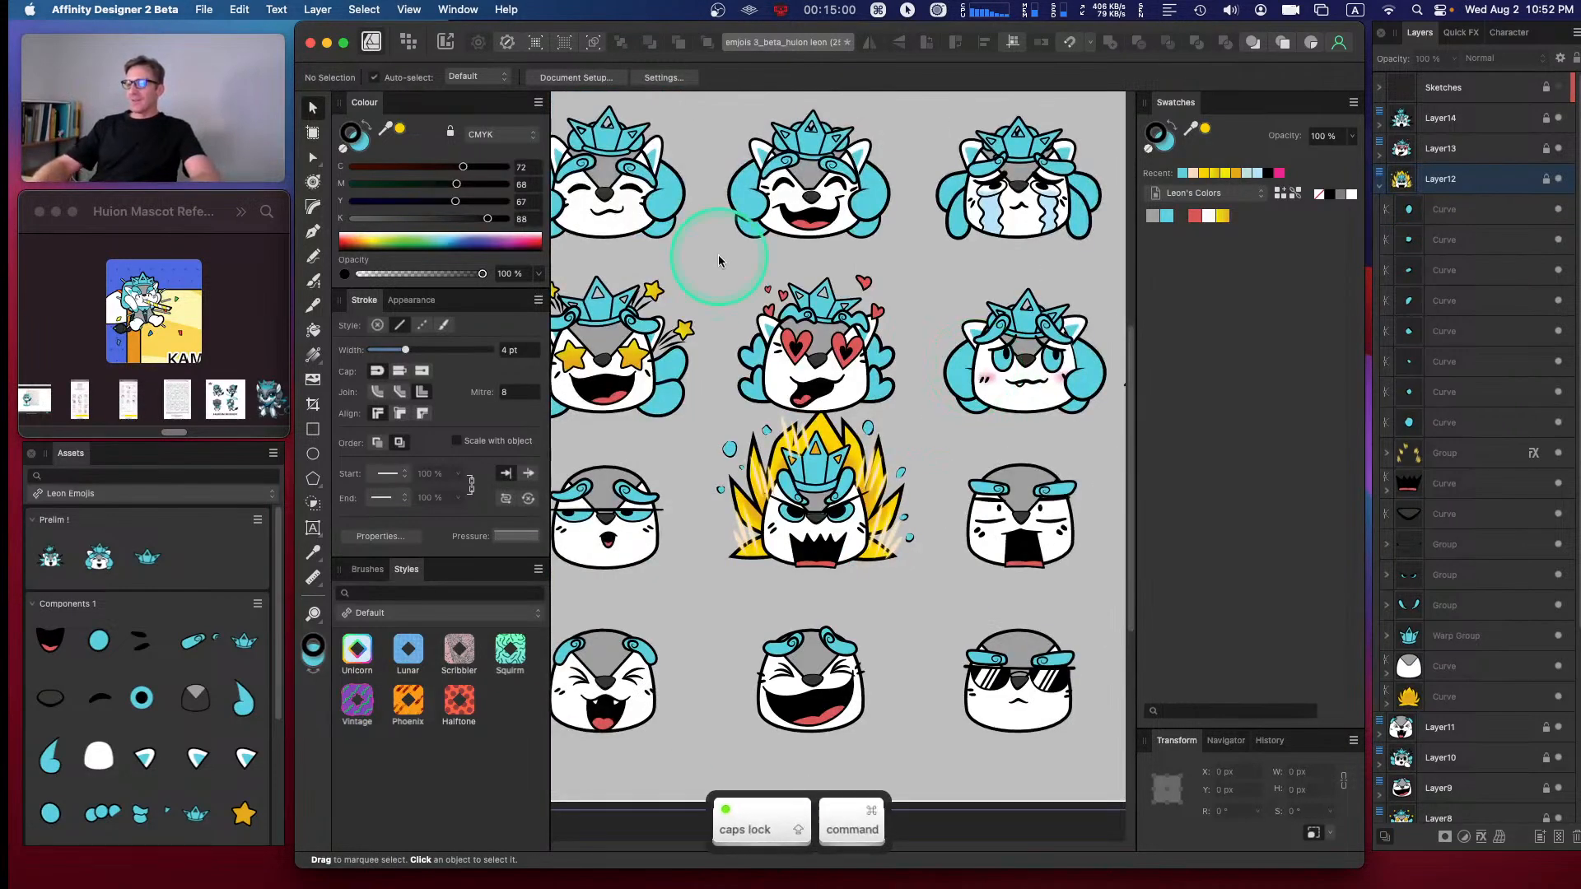
key(super+plus)
key(space)
drag(709, 424, 786, 407)
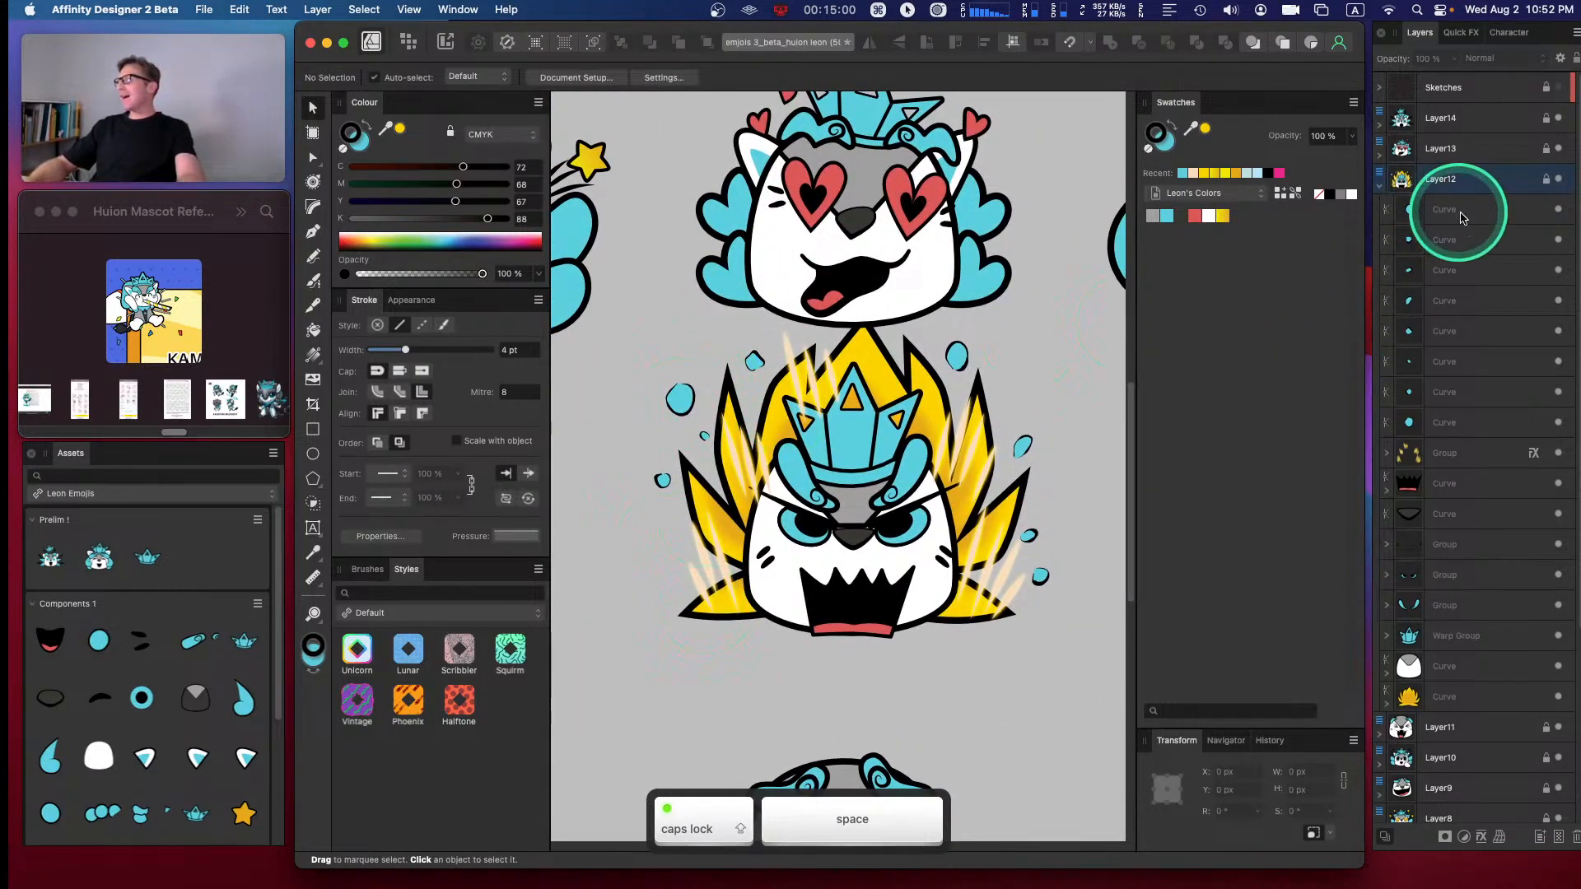
click(1422, 331)
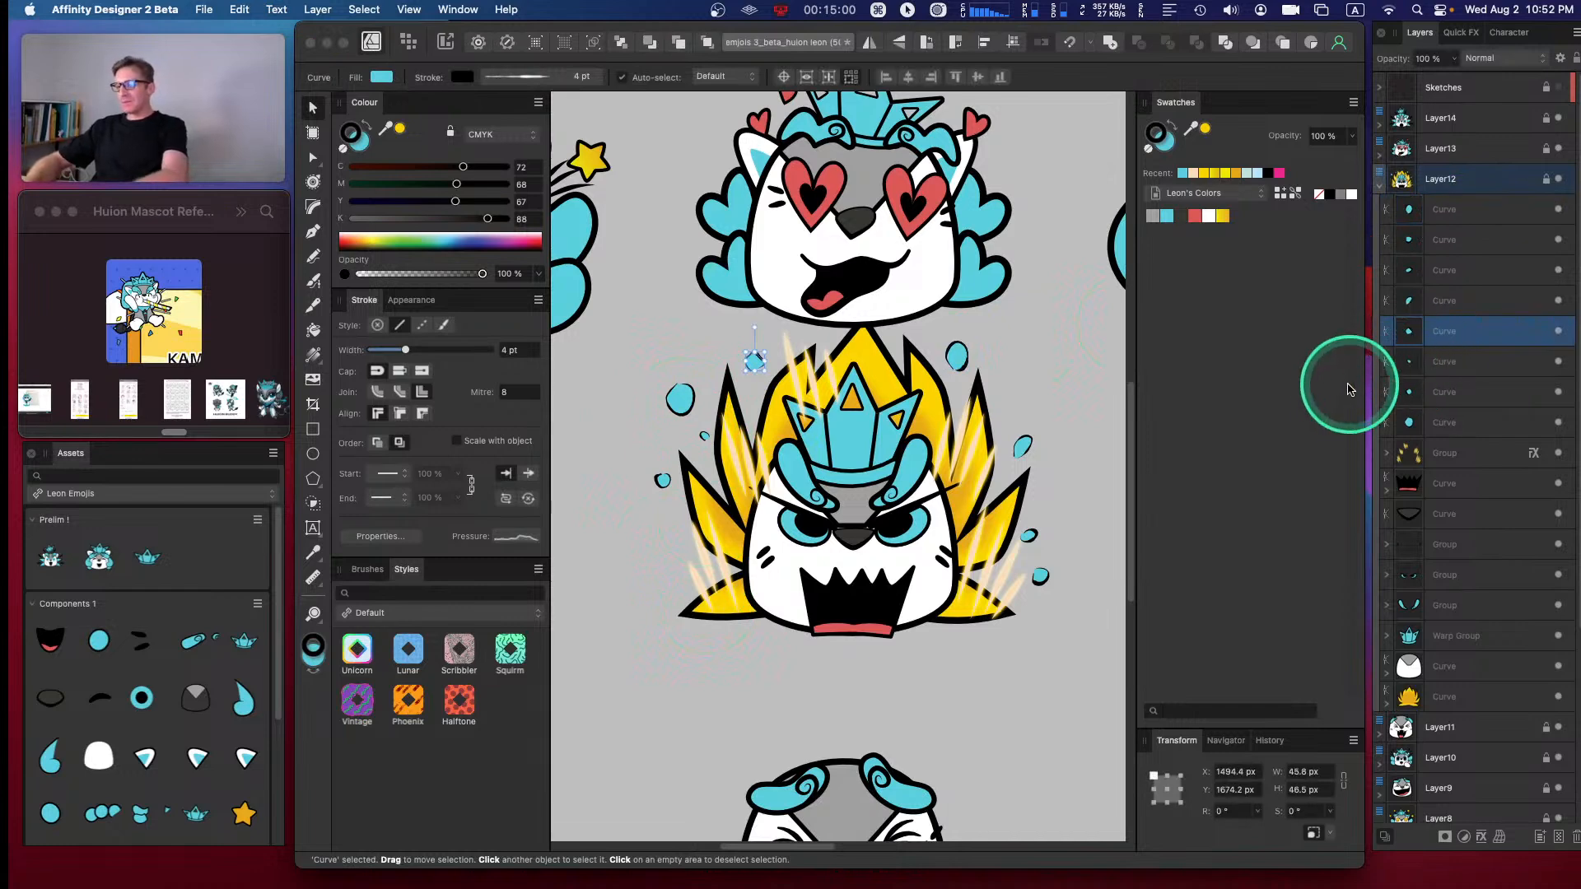
key(Caps_Lock)
key(Down)
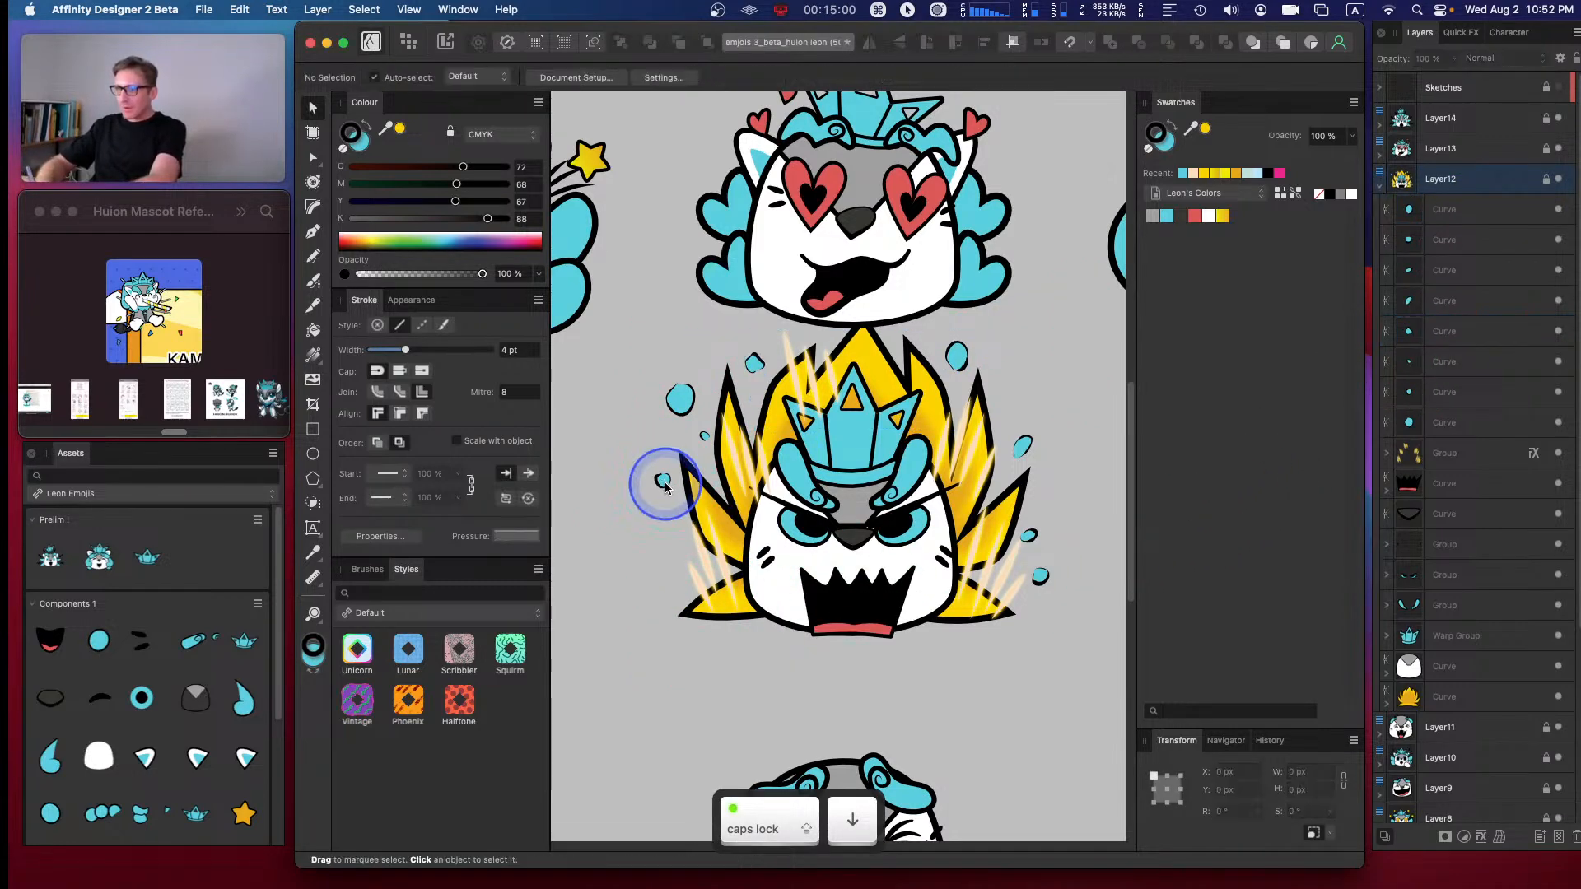
click(1446, 423)
drag(679, 397, 934, 589)
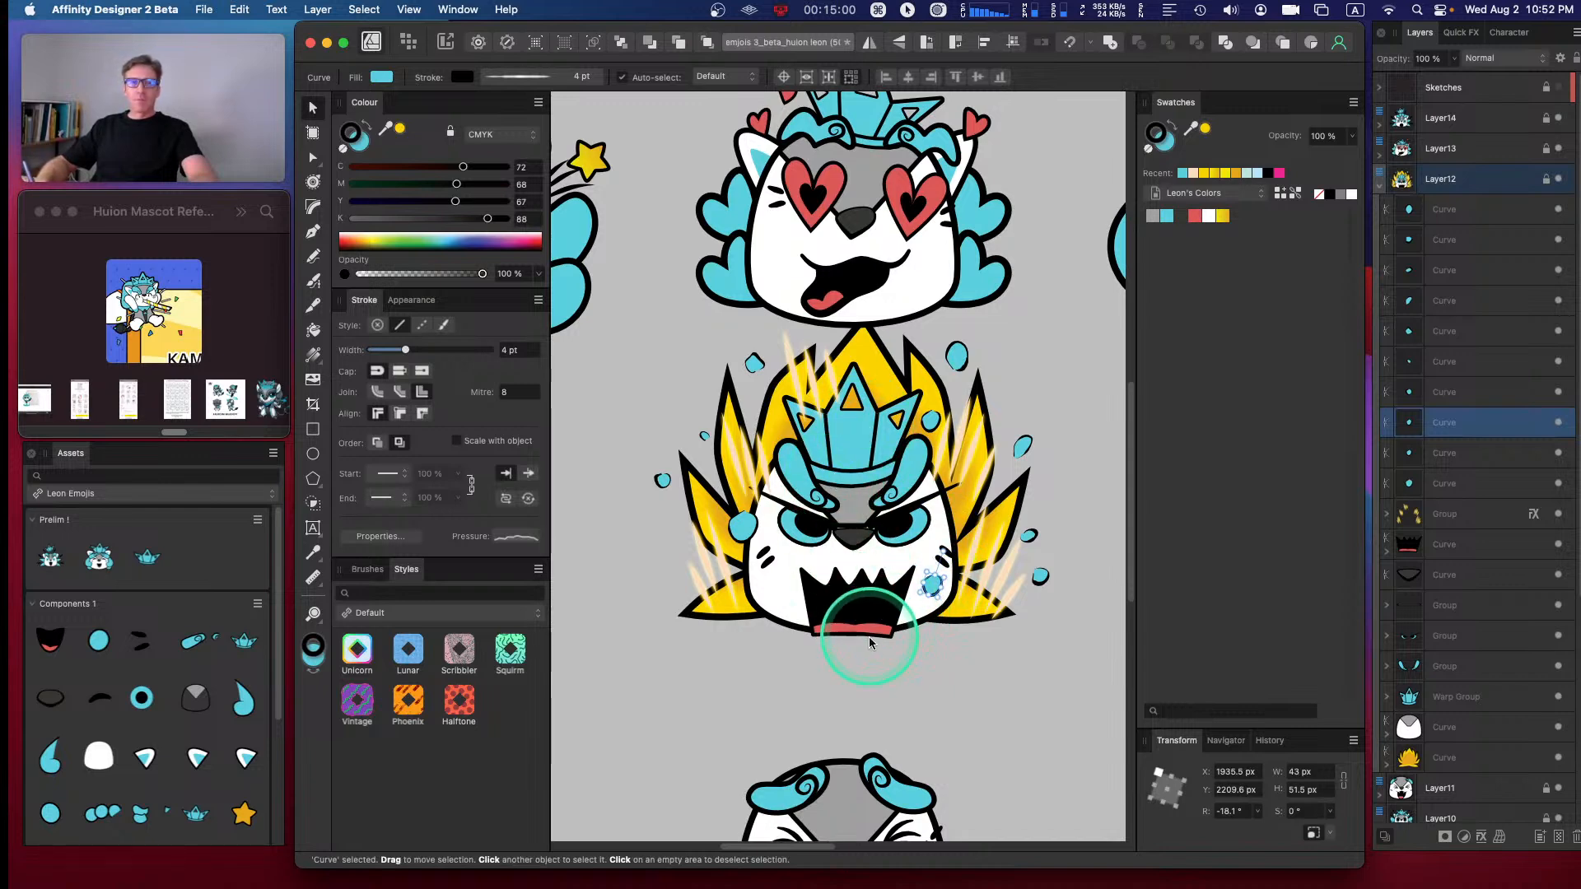
click(912, 660)
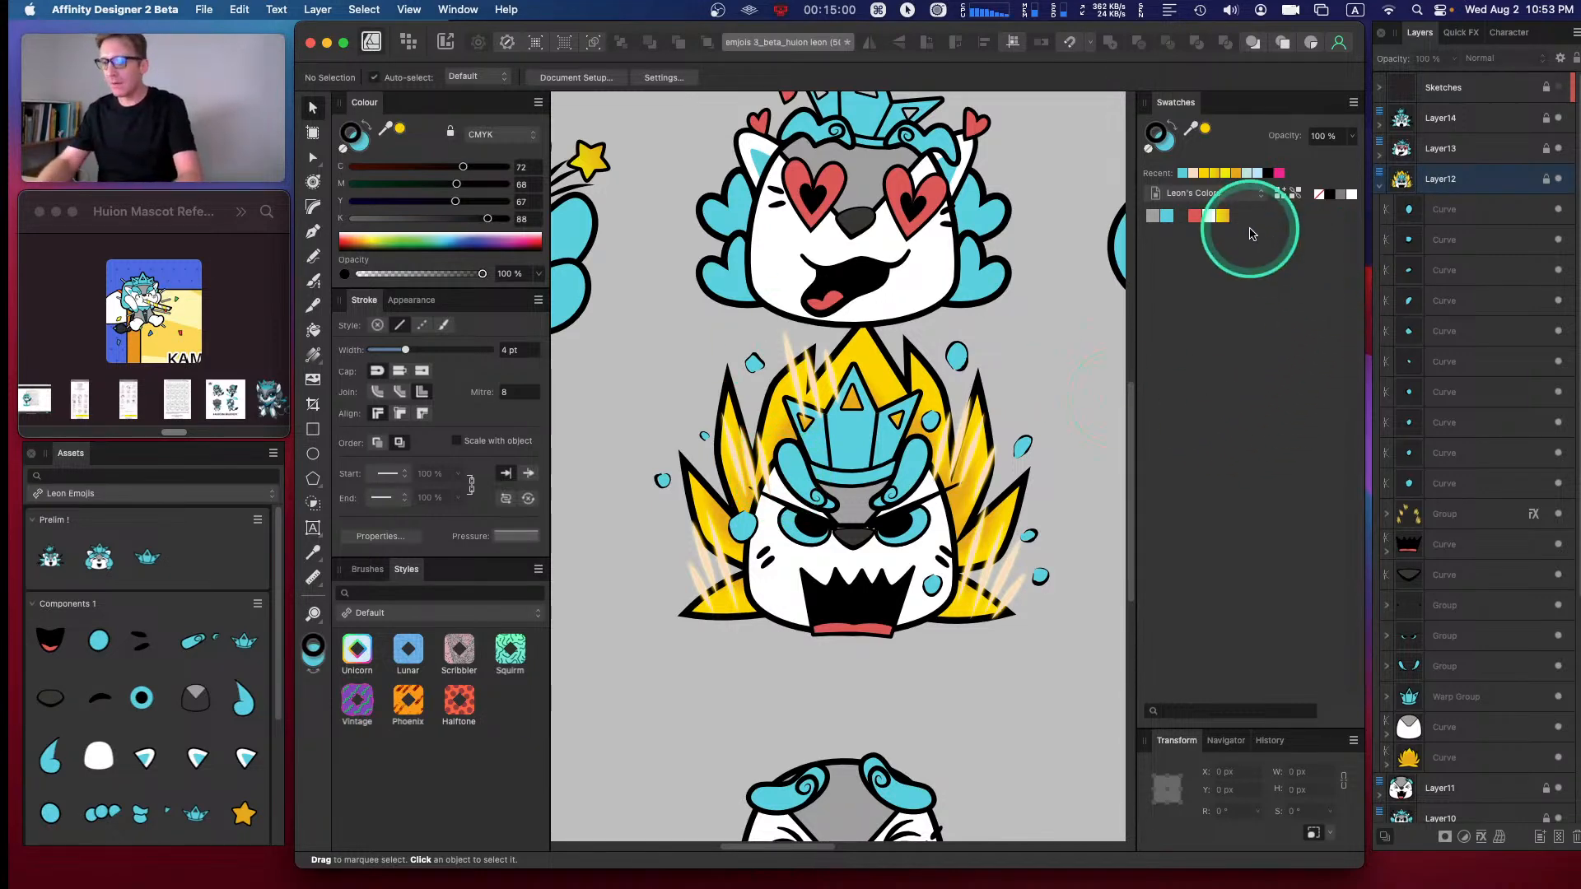
- Select all ten cyan droplets around the angry face and group them
key(super+minus)
key(super+minus)
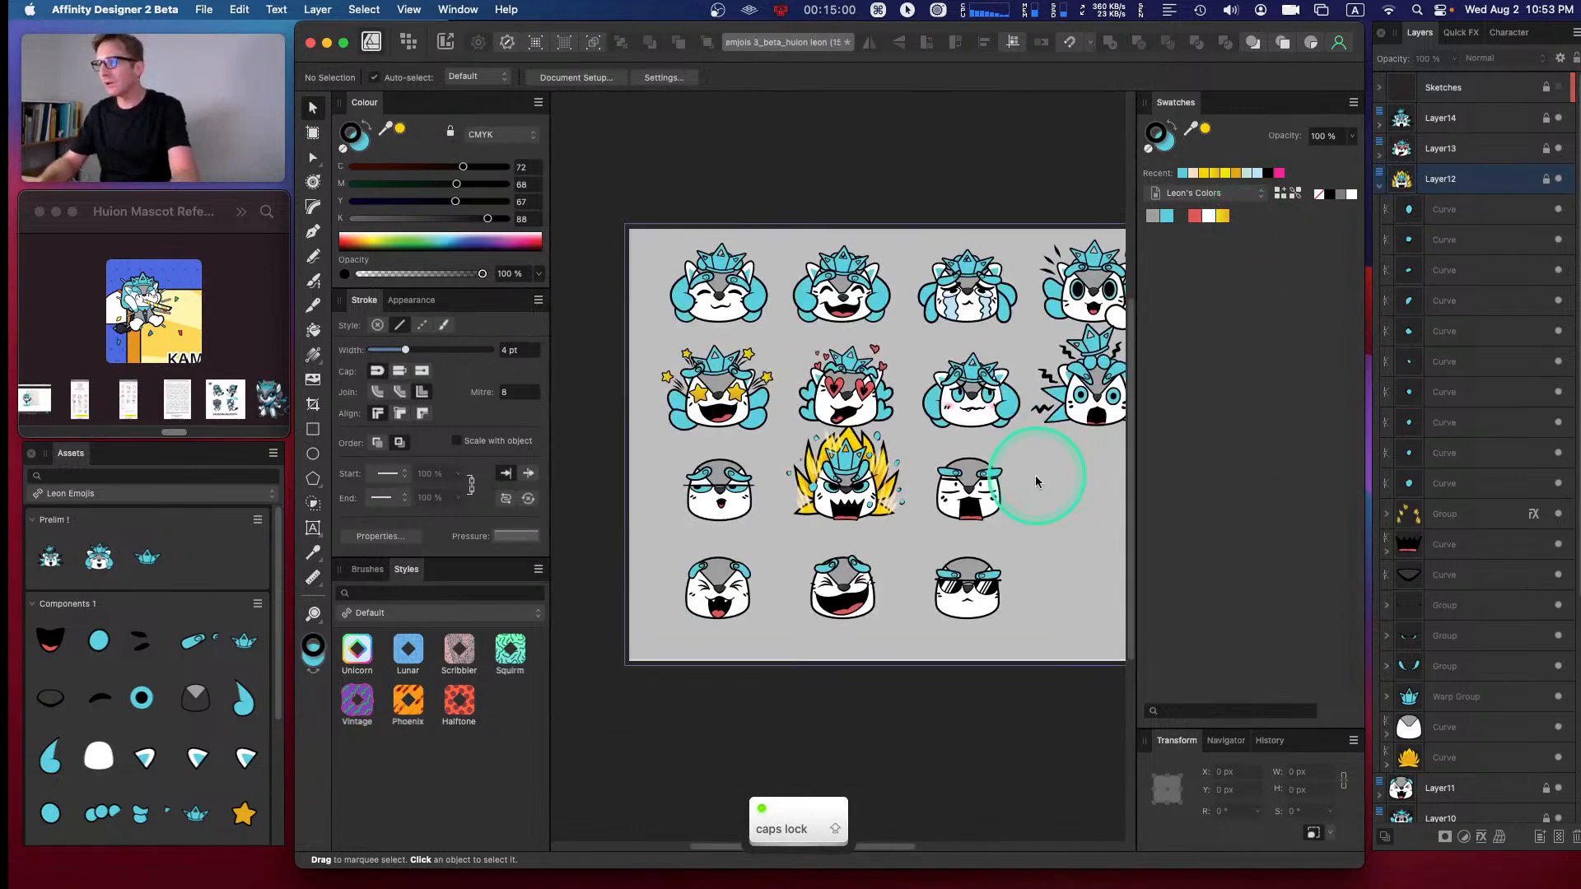
key(space)
drag(1029, 387, 980, 397)
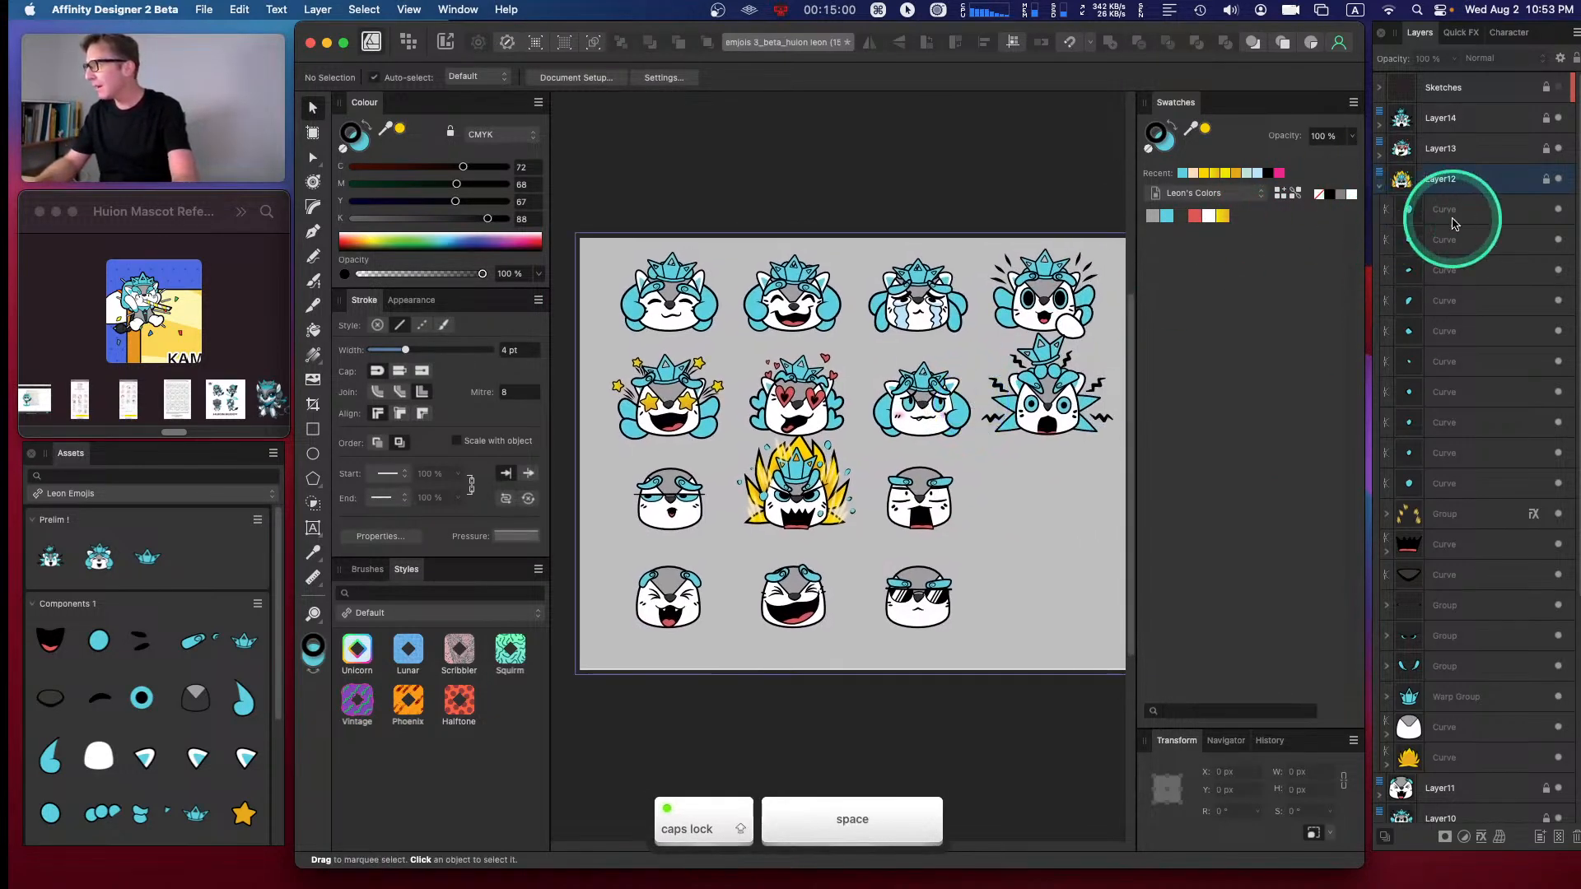
click(1442, 479)
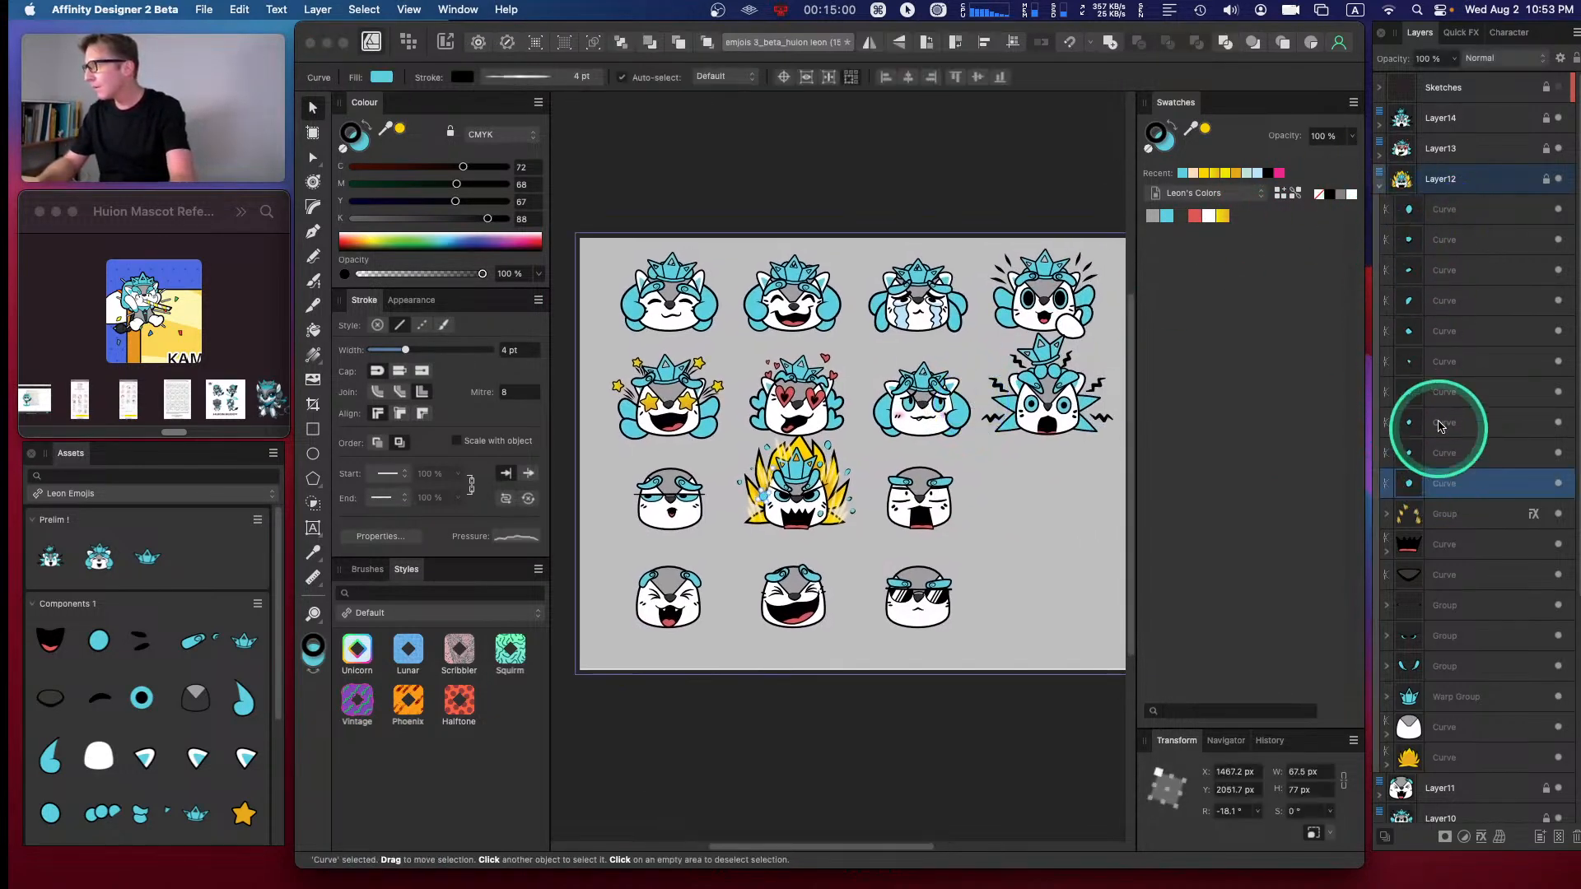
shift+click(1449, 207)
key(super+g)
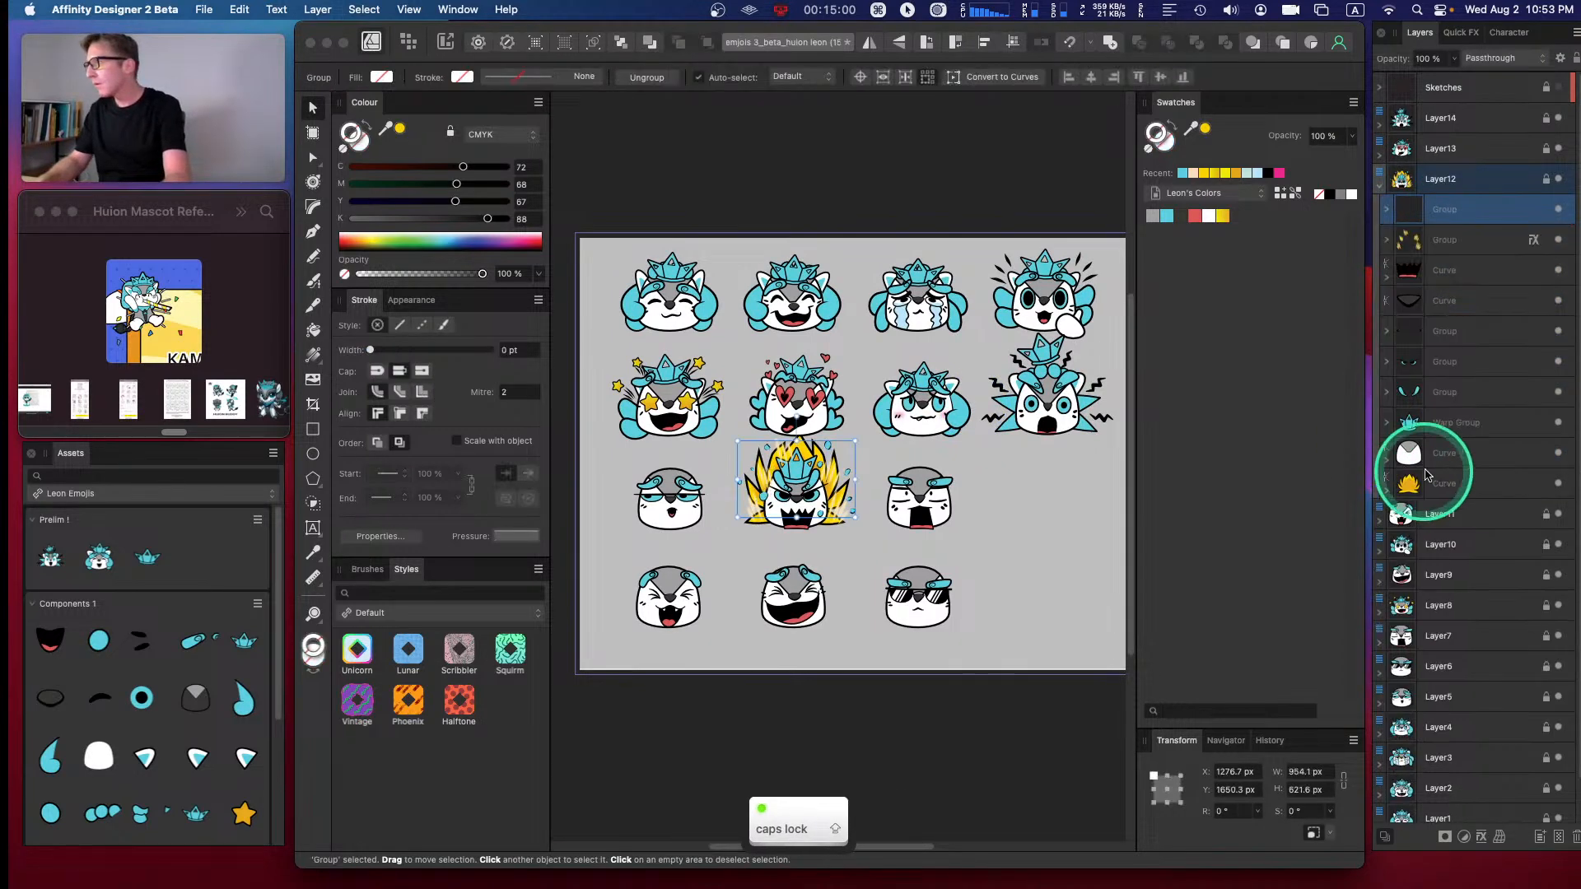
- Inspect the curves in the accent-line group and open the group's outer glow settings
click(1387, 240)
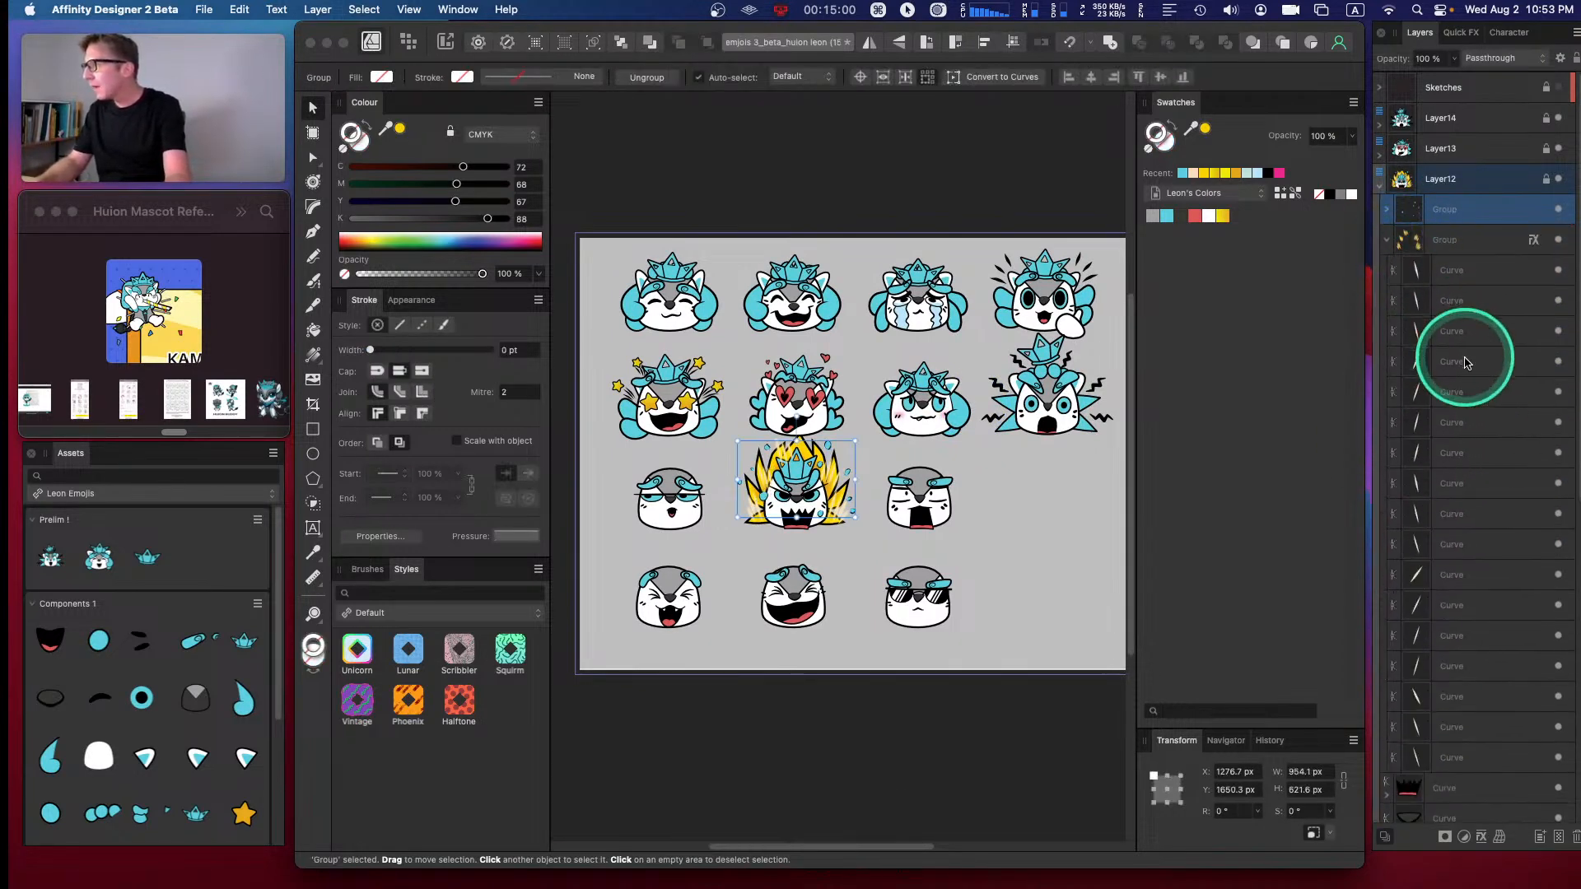
click(1464, 278)
key(Caps_Lock)
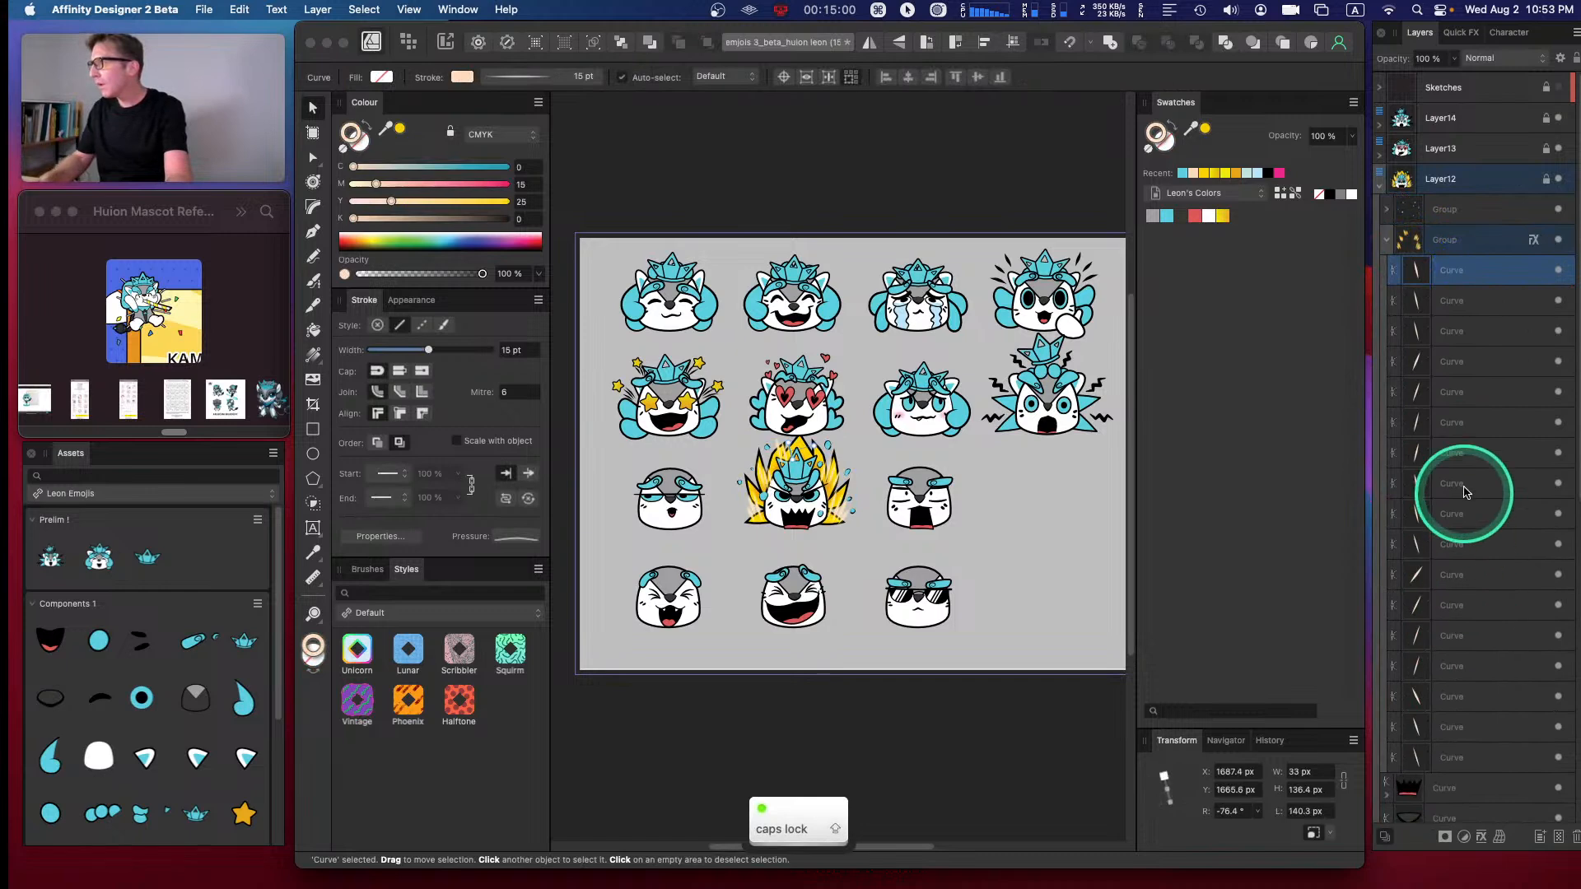
click(1389, 243)
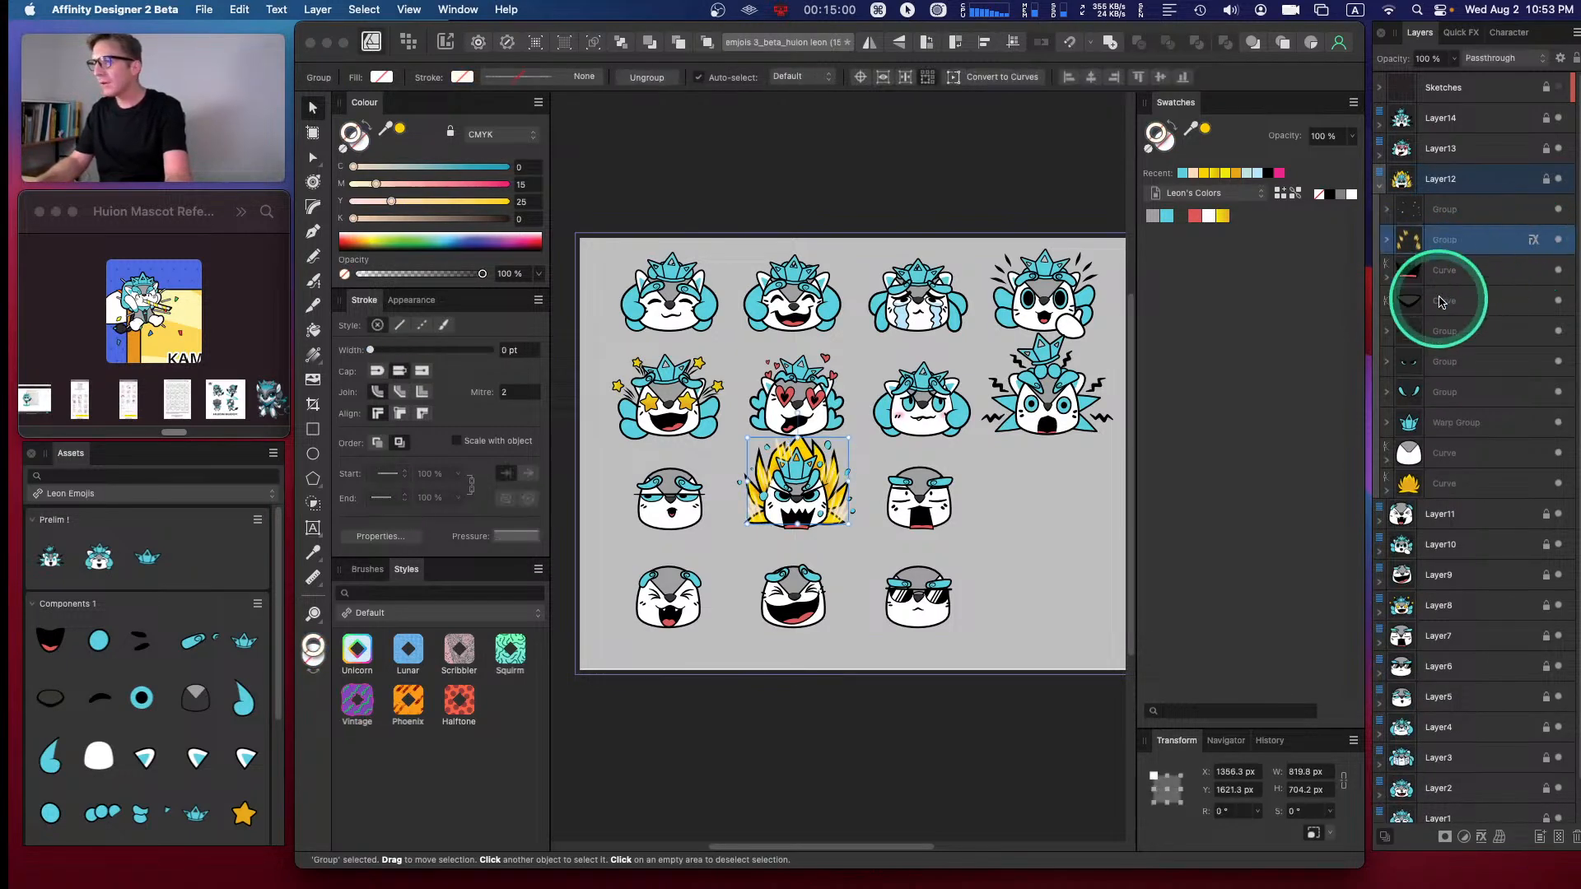
click(1482, 838)
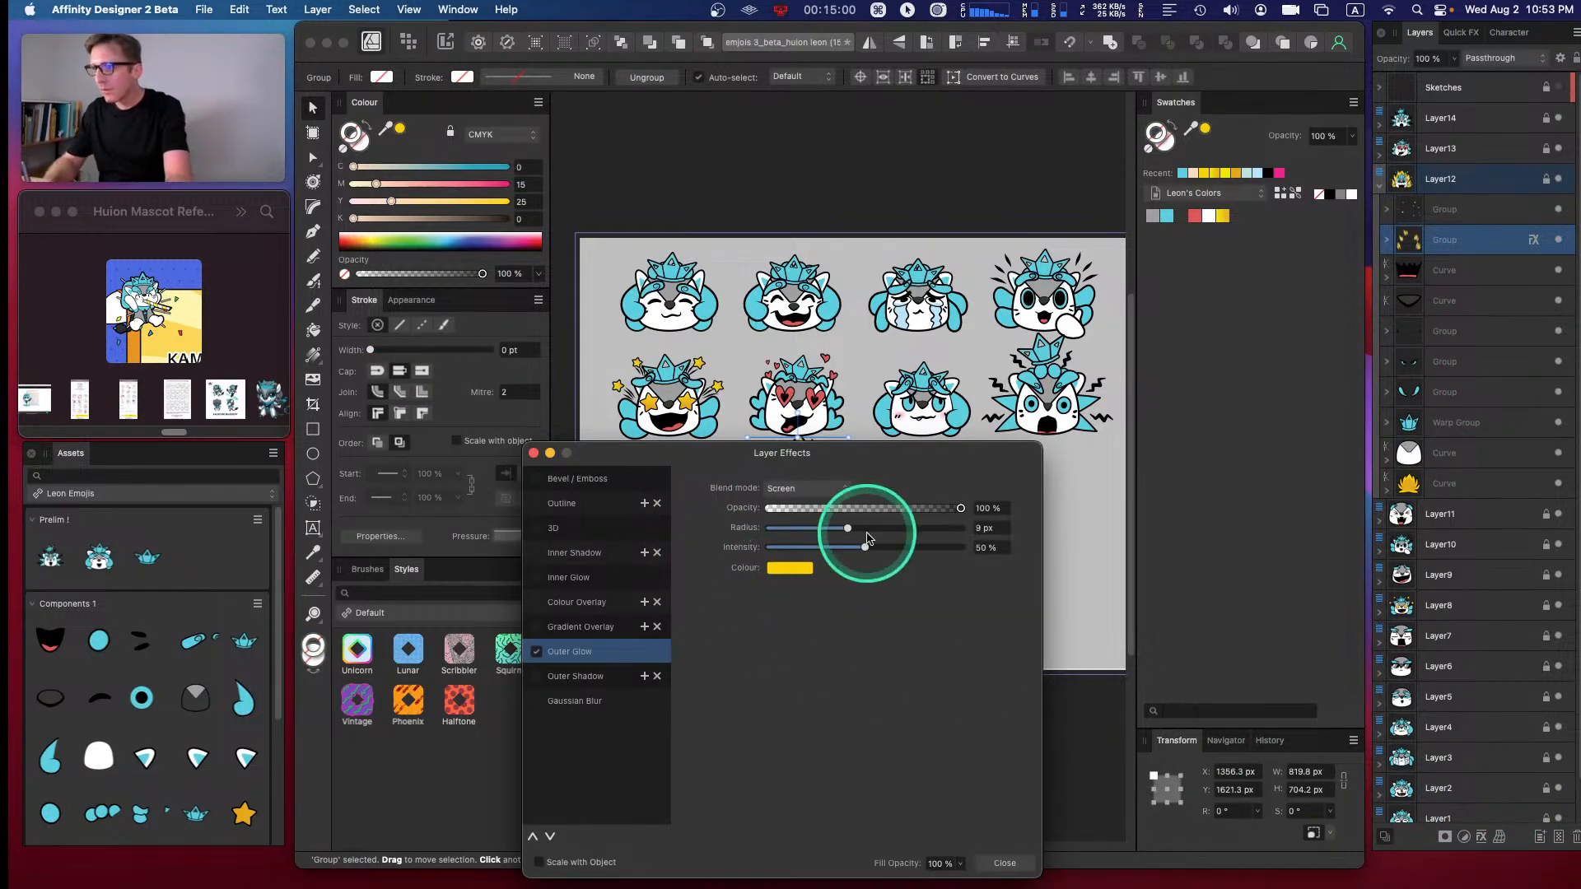
key(space)
click(889, 245)
key(space)
drag(967, 385, 953, 170)
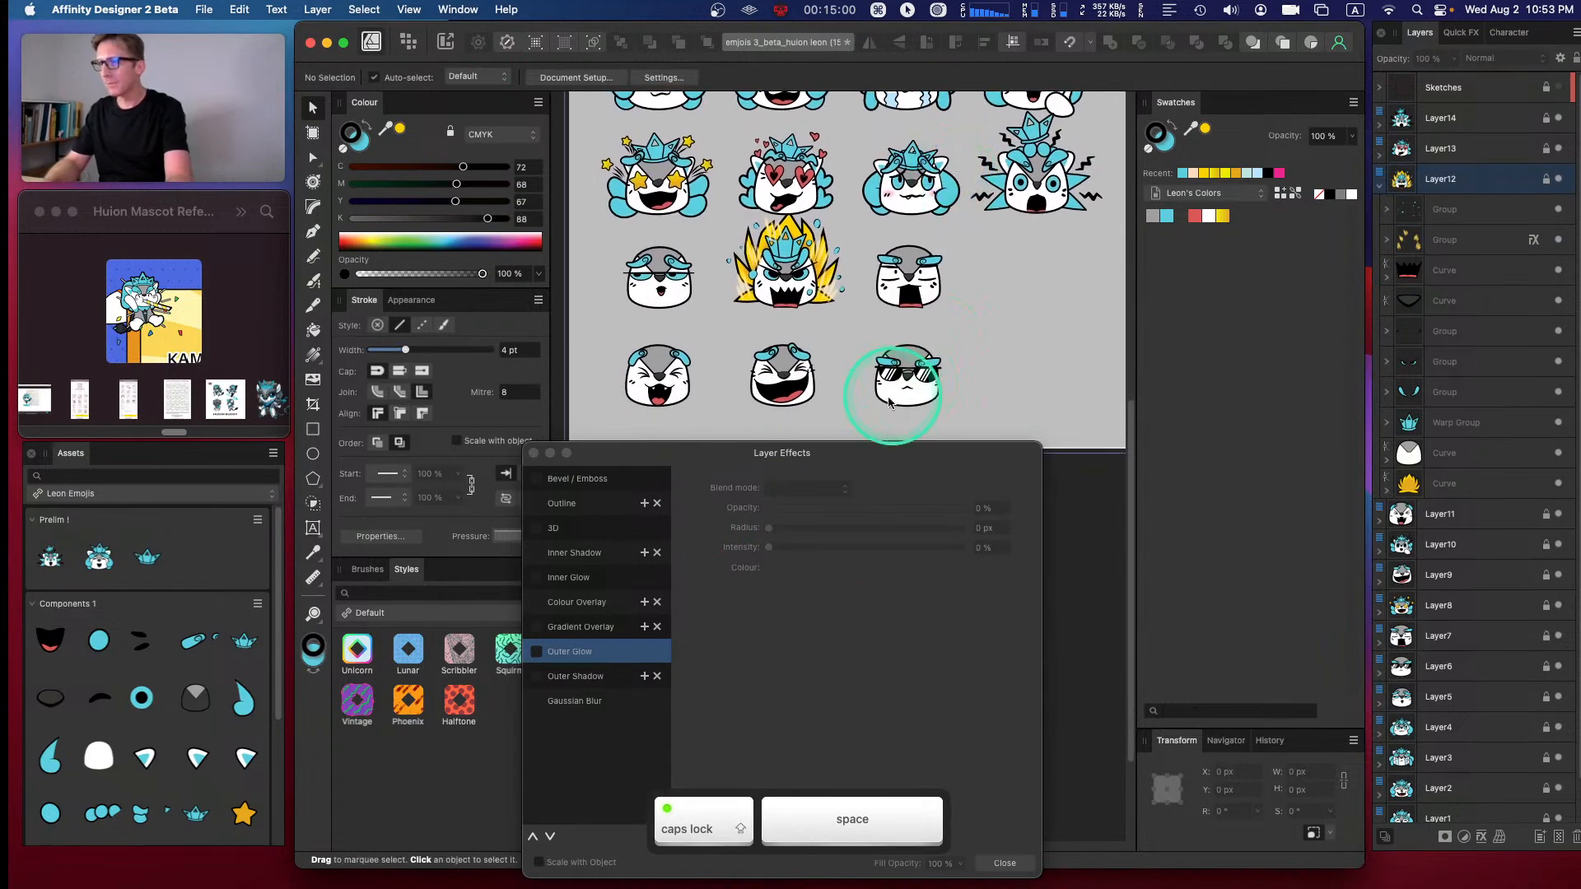
click(810, 471)
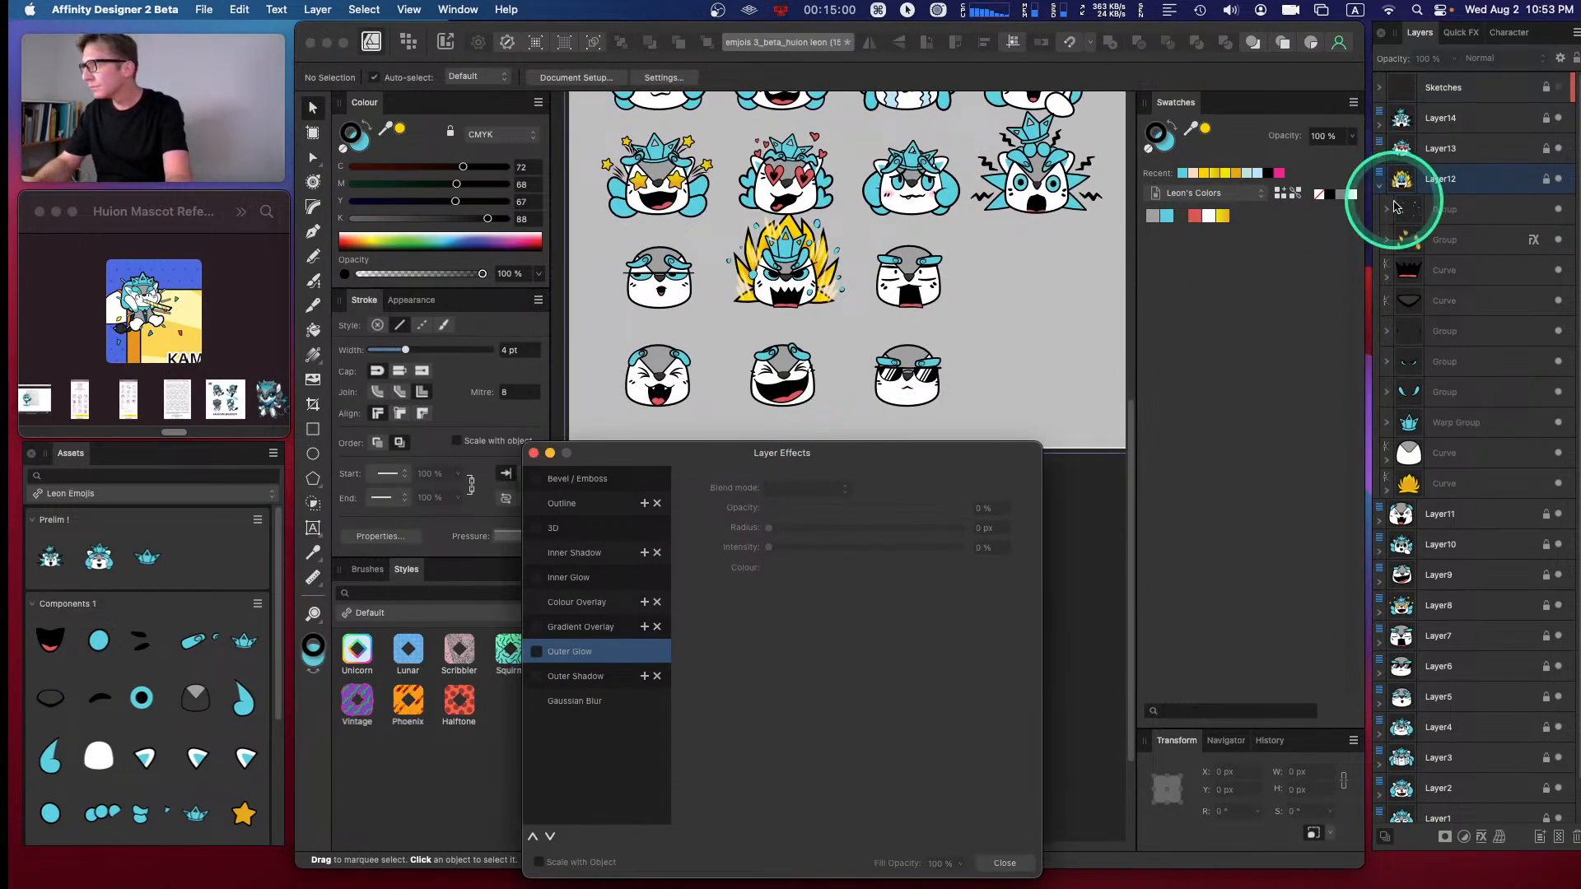
click(1434, 249)
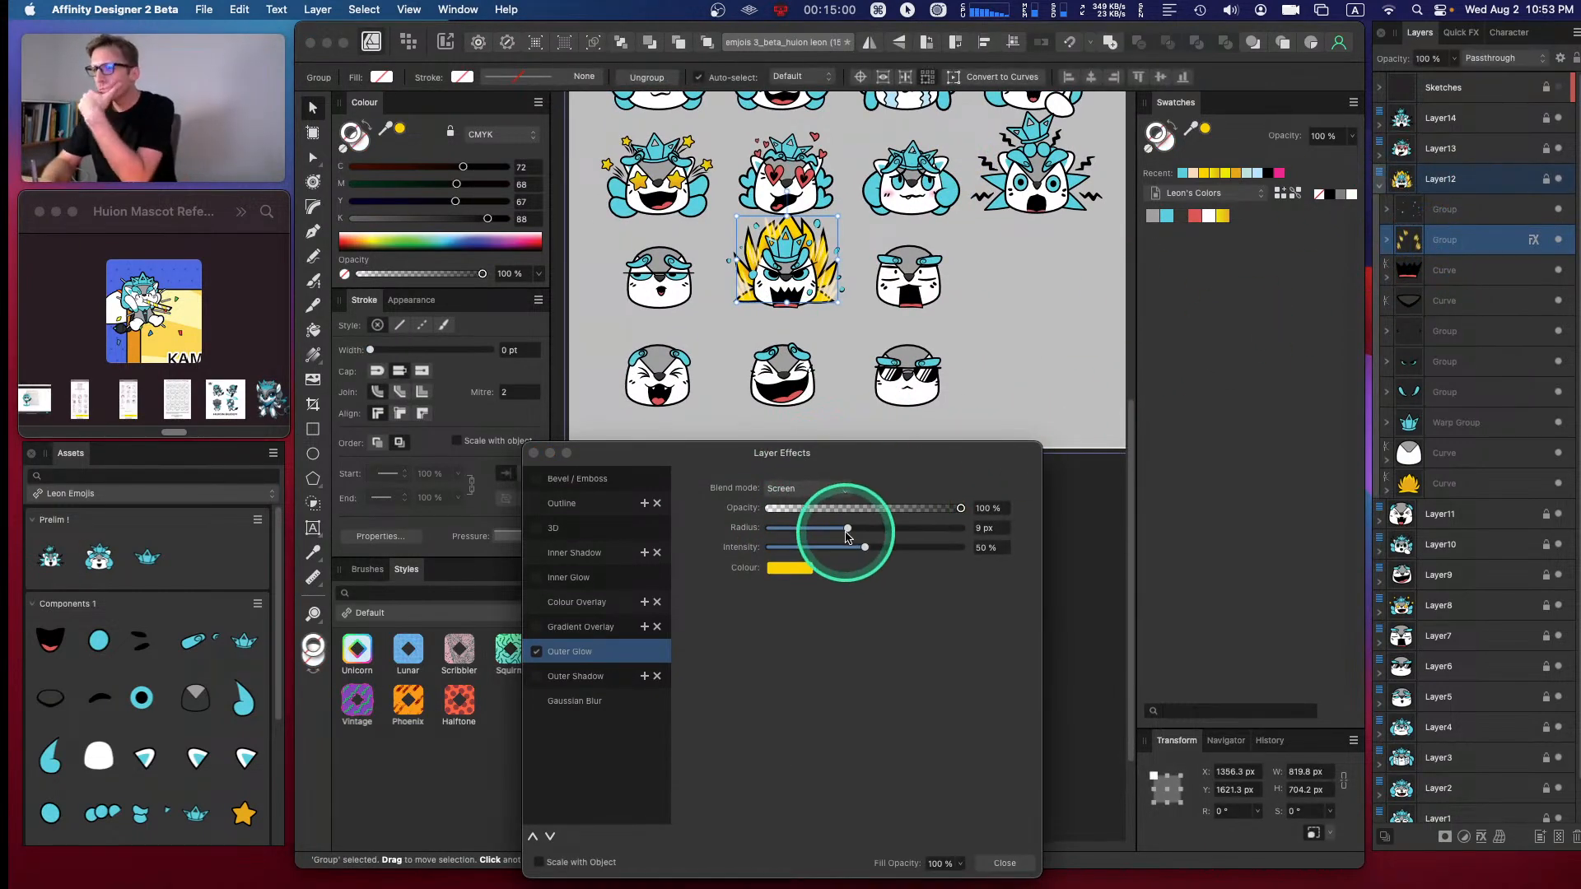
- Try different radii for the accent lines' outer glow and reset the radius to 9 px
click(848, 529)
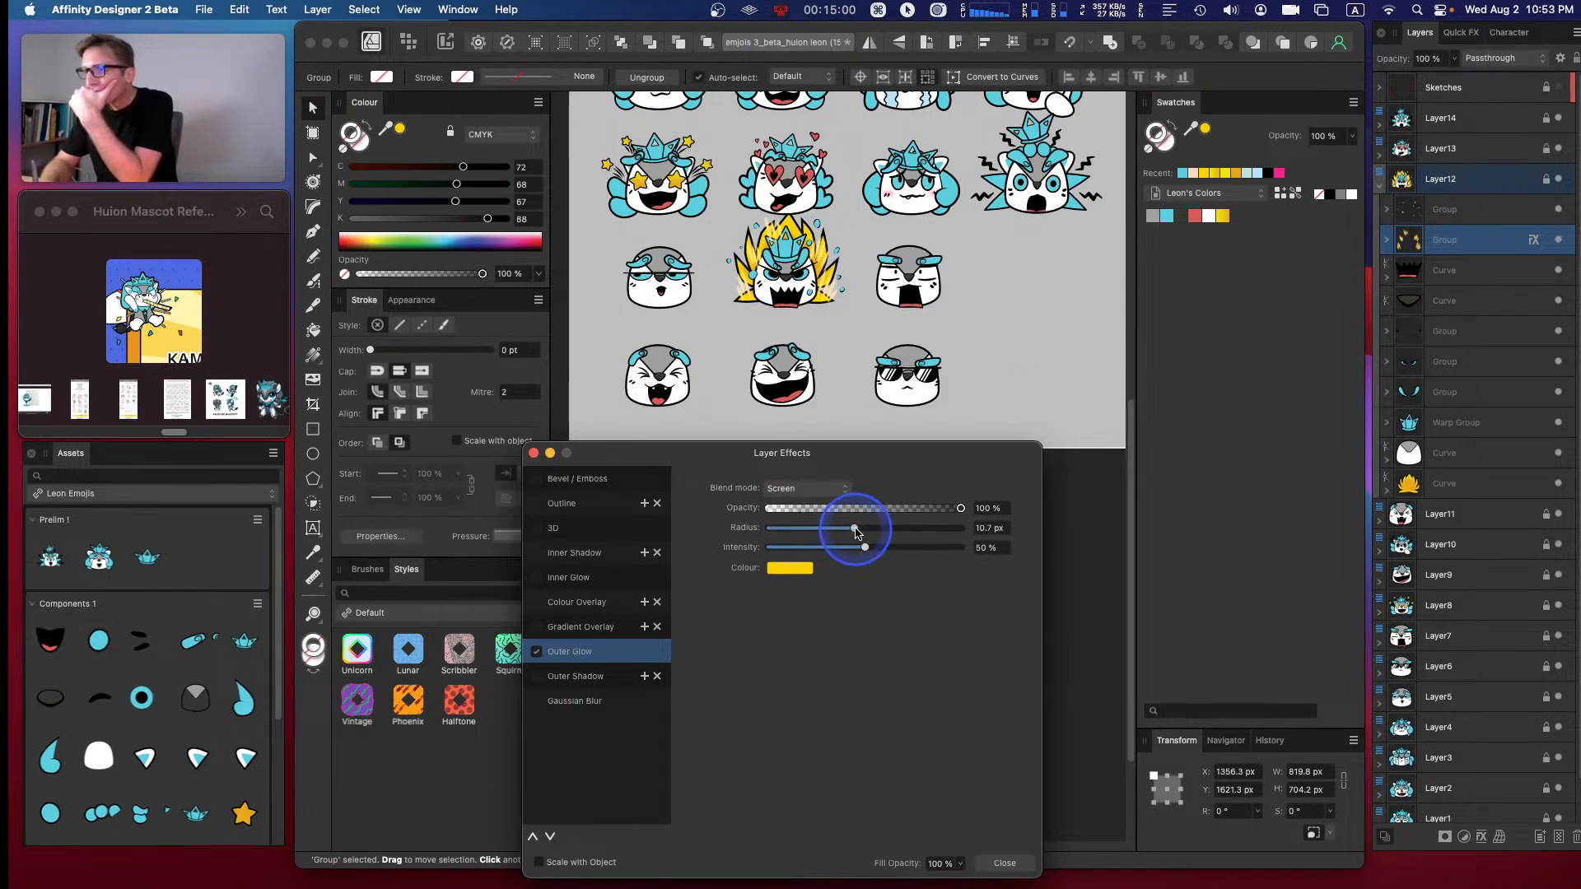
key(Caps_Lock)
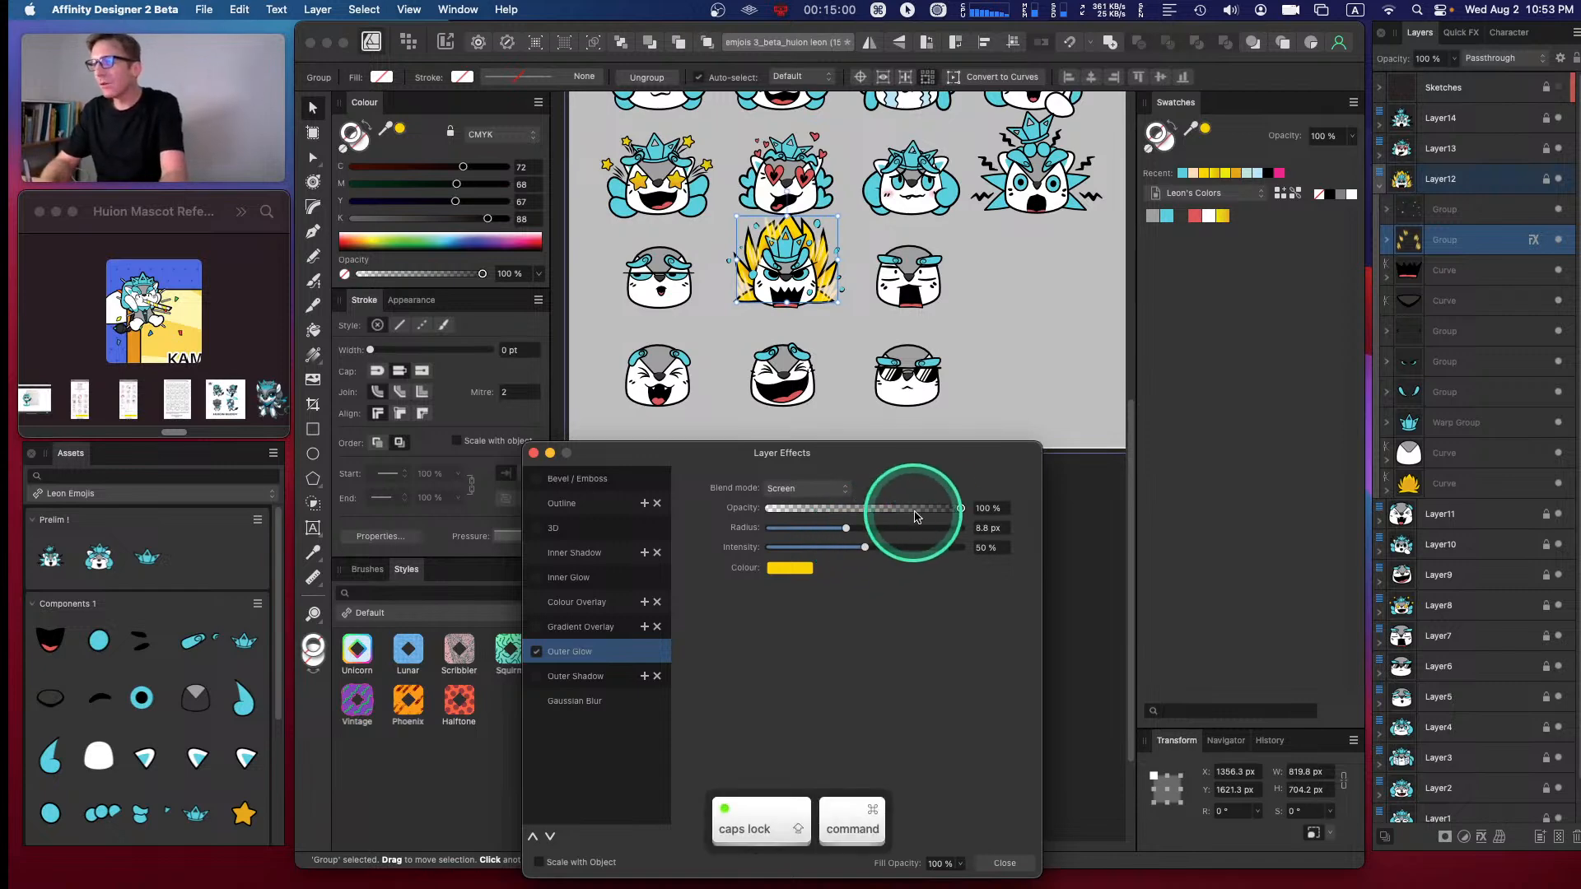
click(1001, 529)
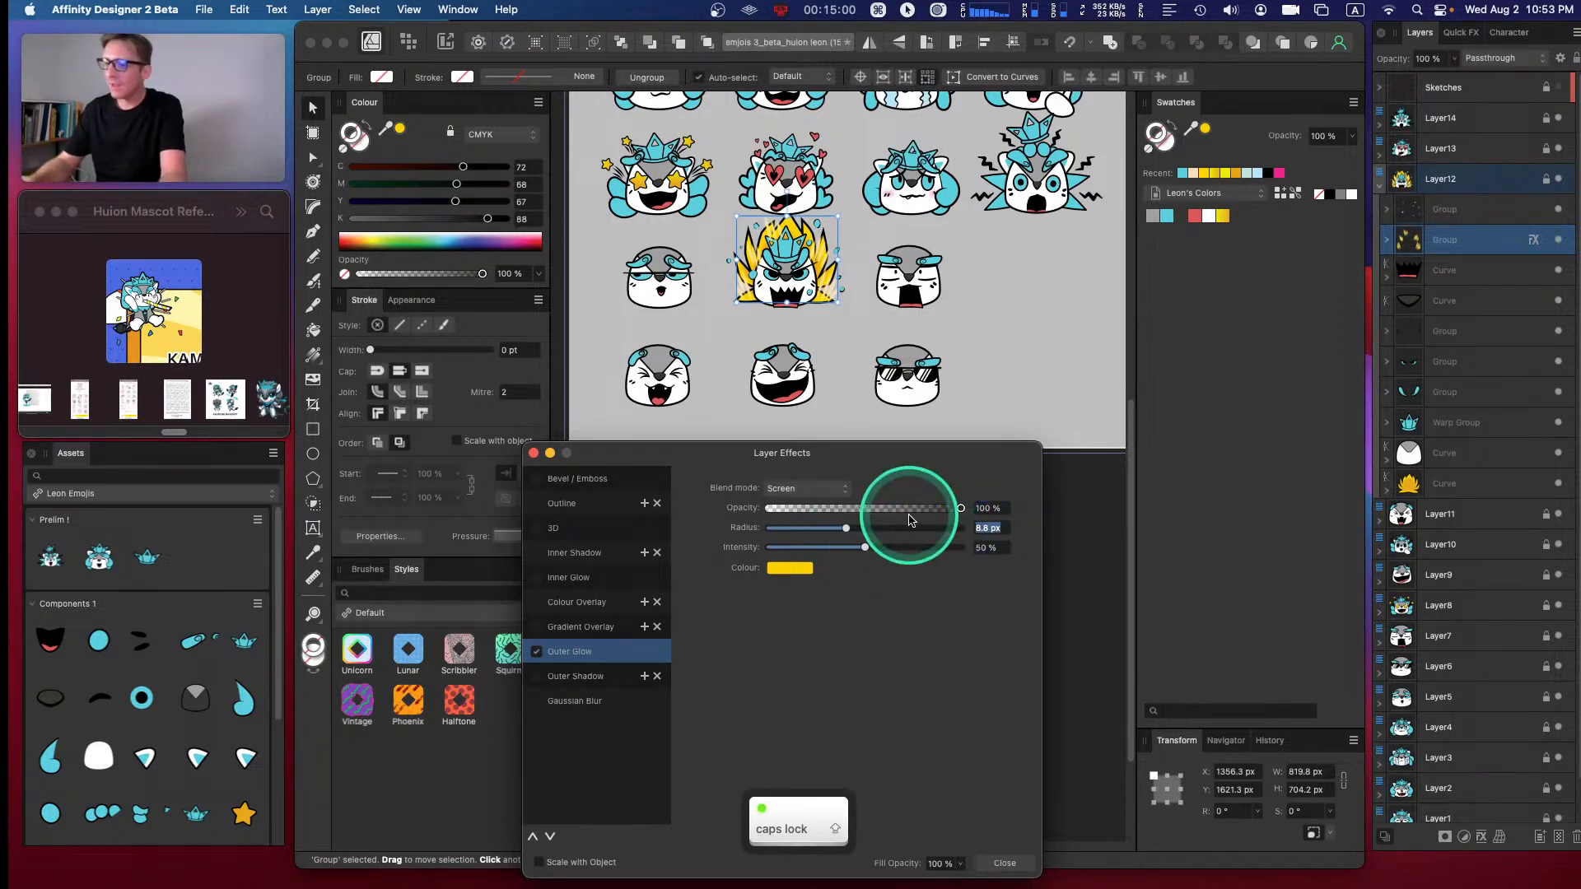
text(9)
key(Return)
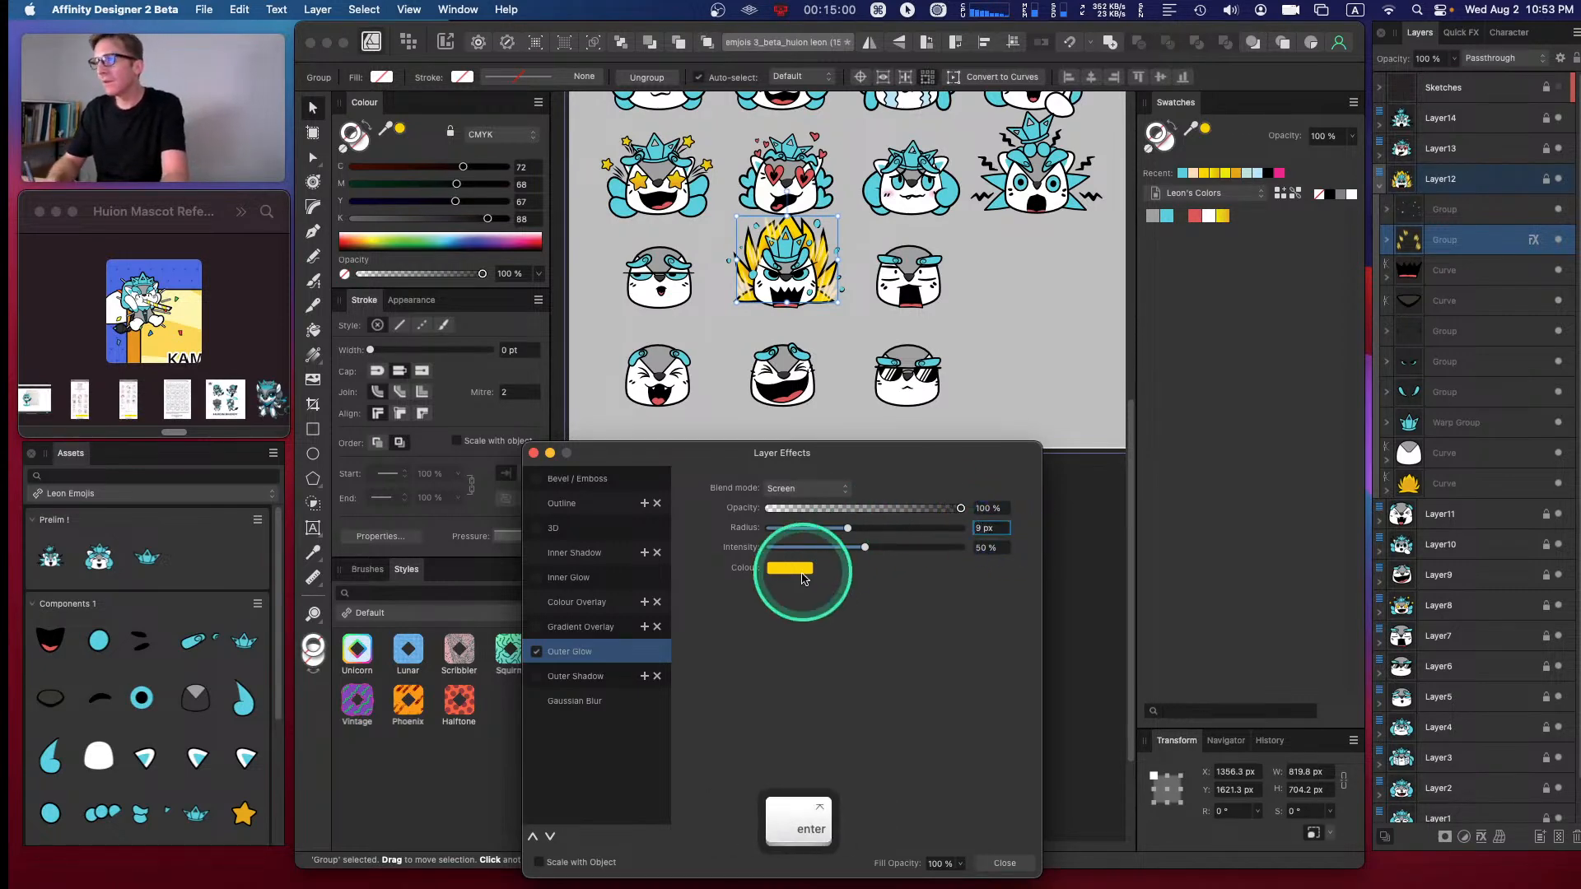
- Try a 100 px outer glow radius on the accent lines, undo it and close the layer effects
click(849, 529)
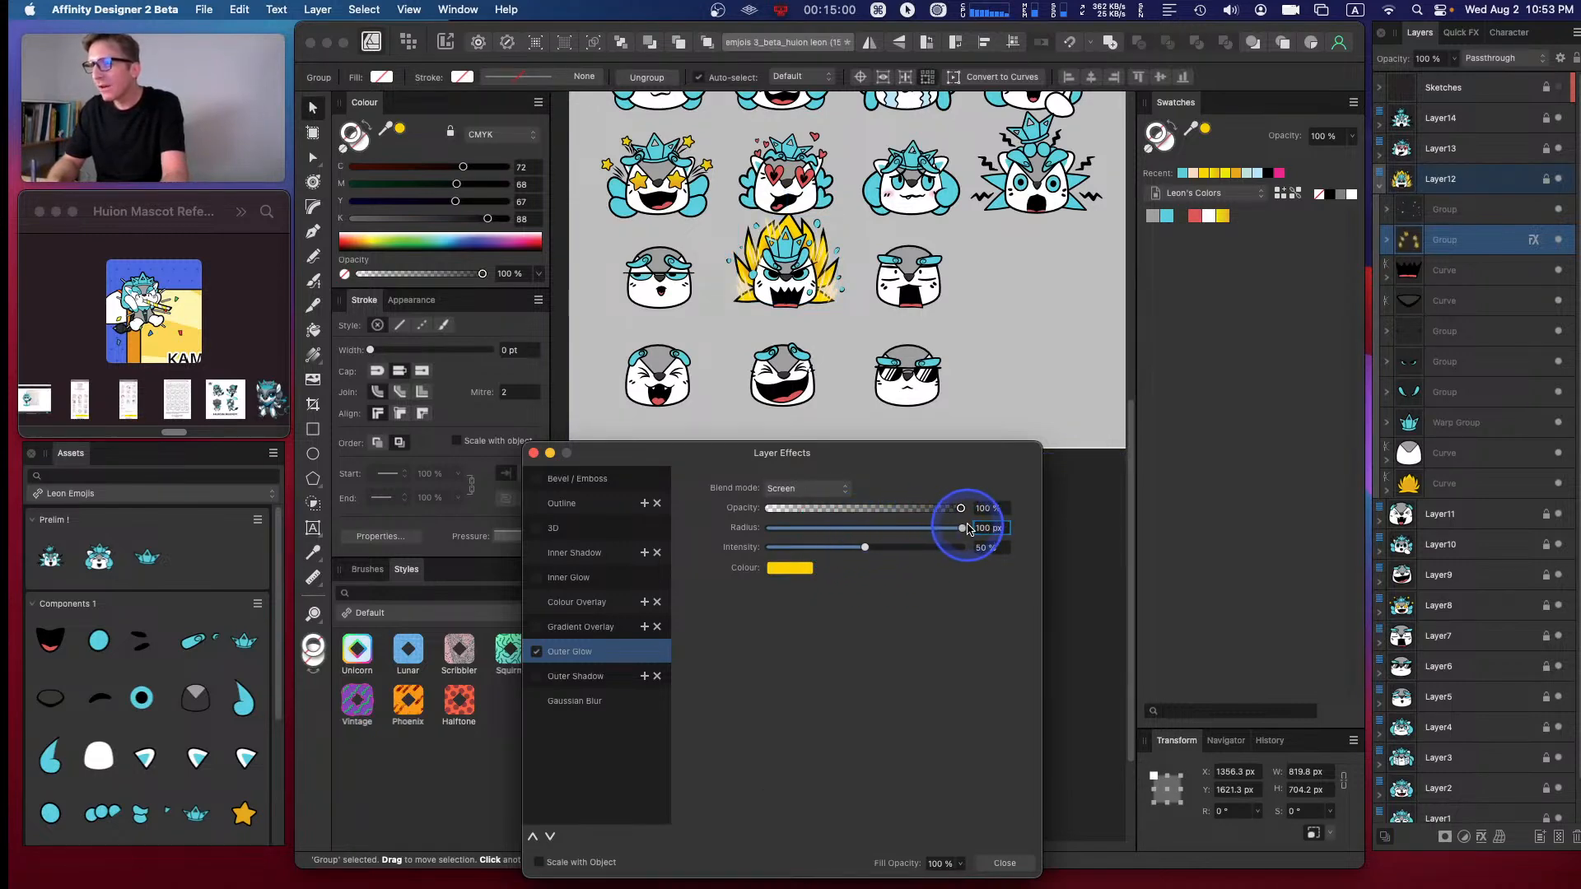
drag(968, 529, 969, 532)
key(super+z)
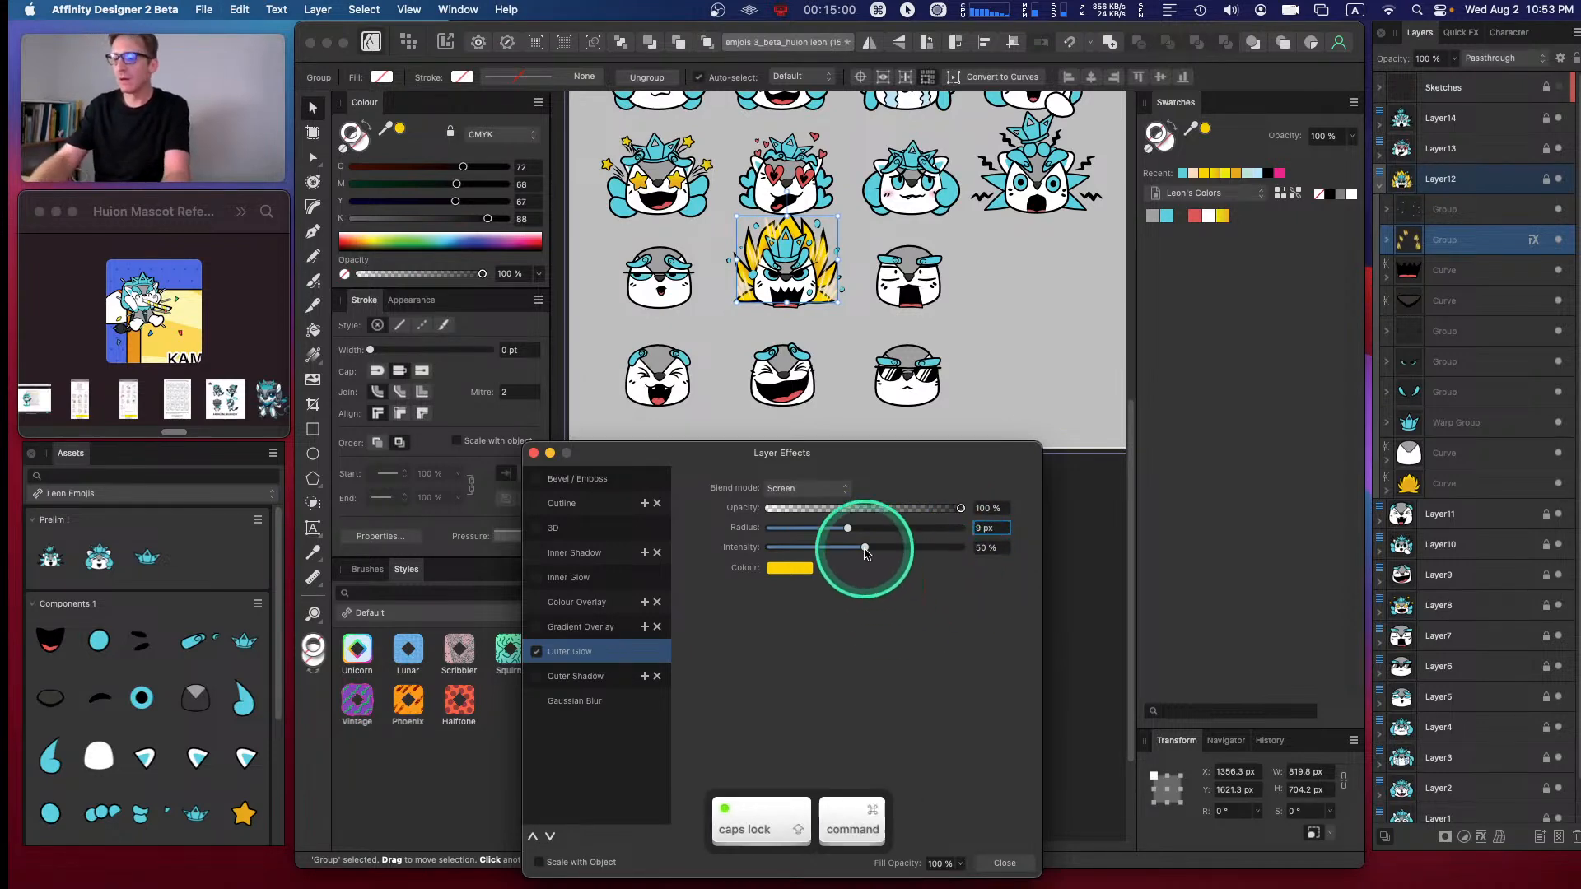
key(super+equal)
key(super+equal)
key(space)
drag(797, 299, 906, 476)
click(533, 453)
- Duplicate the glowing accent-line group and select all the curves inside the copy
drag(815, 272, 895, 605)
click(1445, 240)
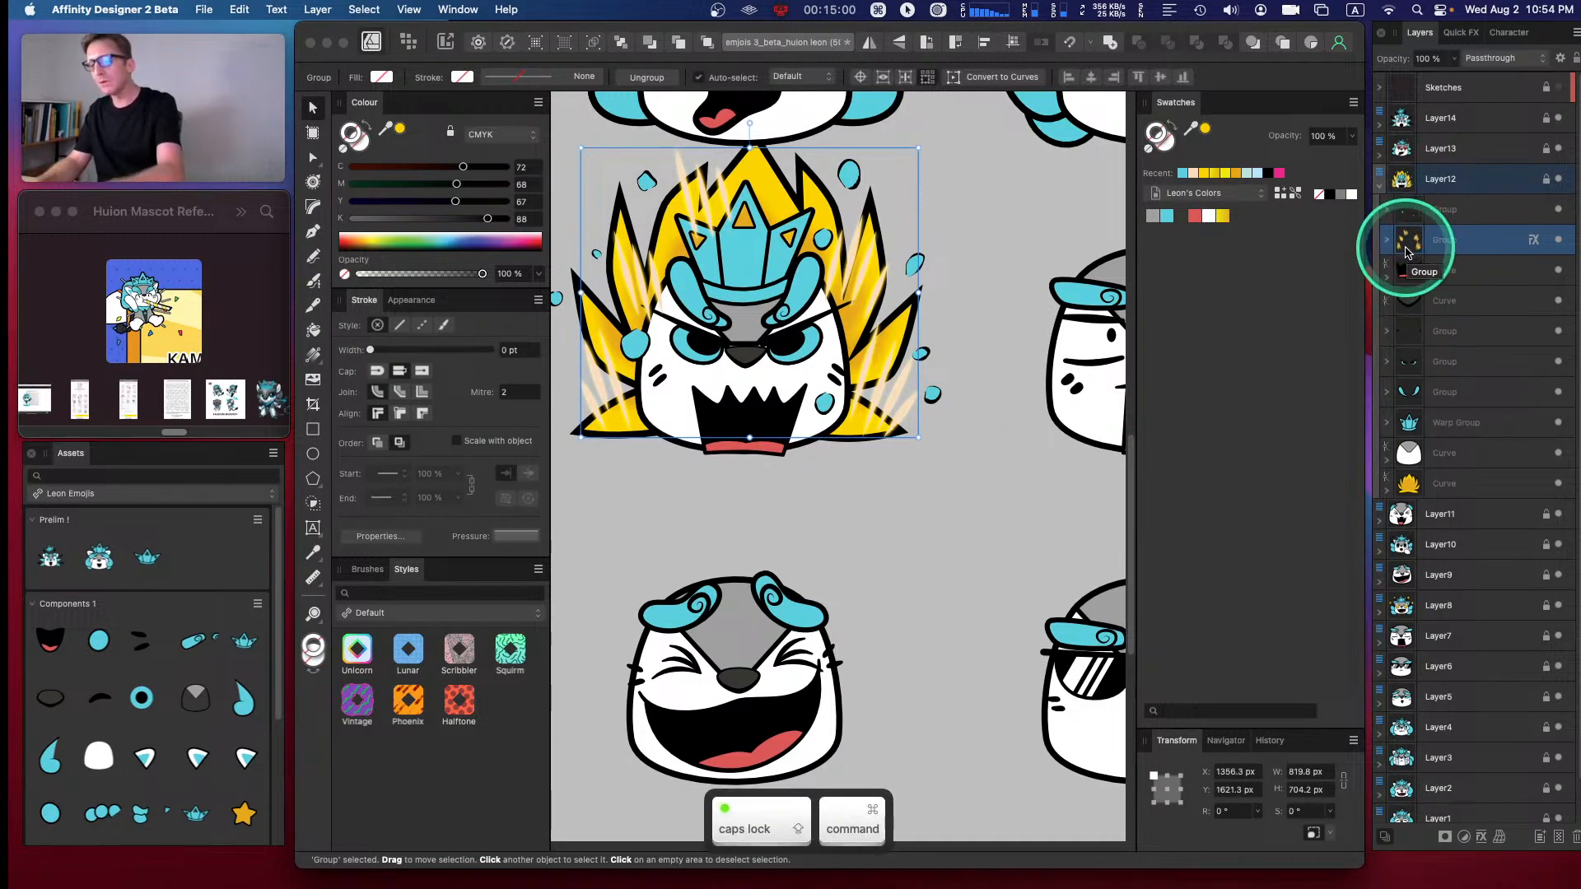
key(super+j)
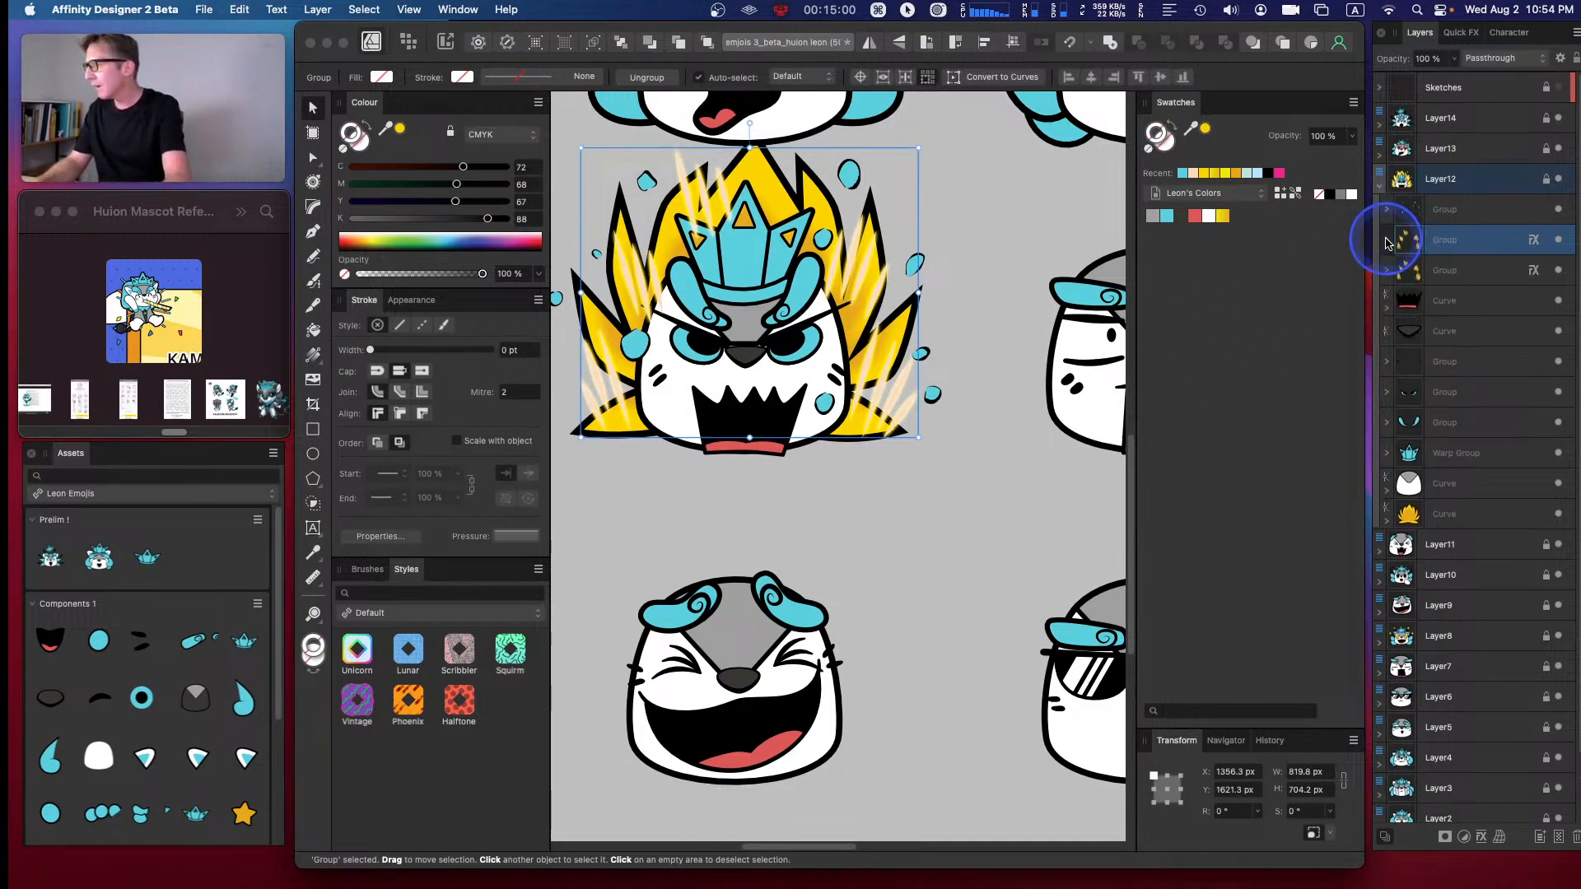
click(1388, 240)
click(1447, 270)
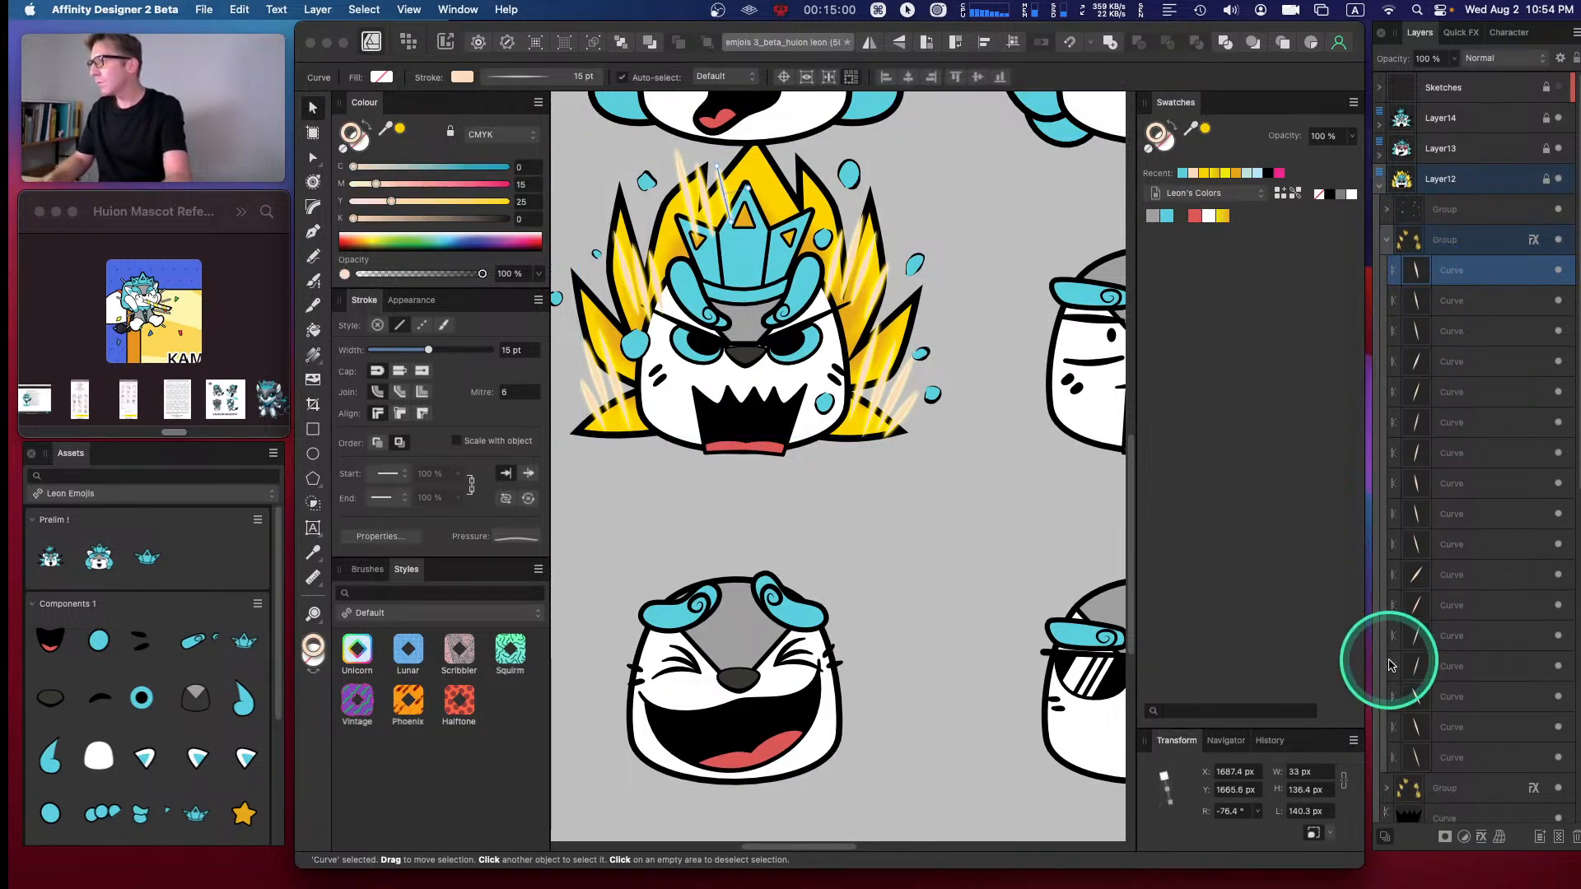
shift+click(1456, 748)
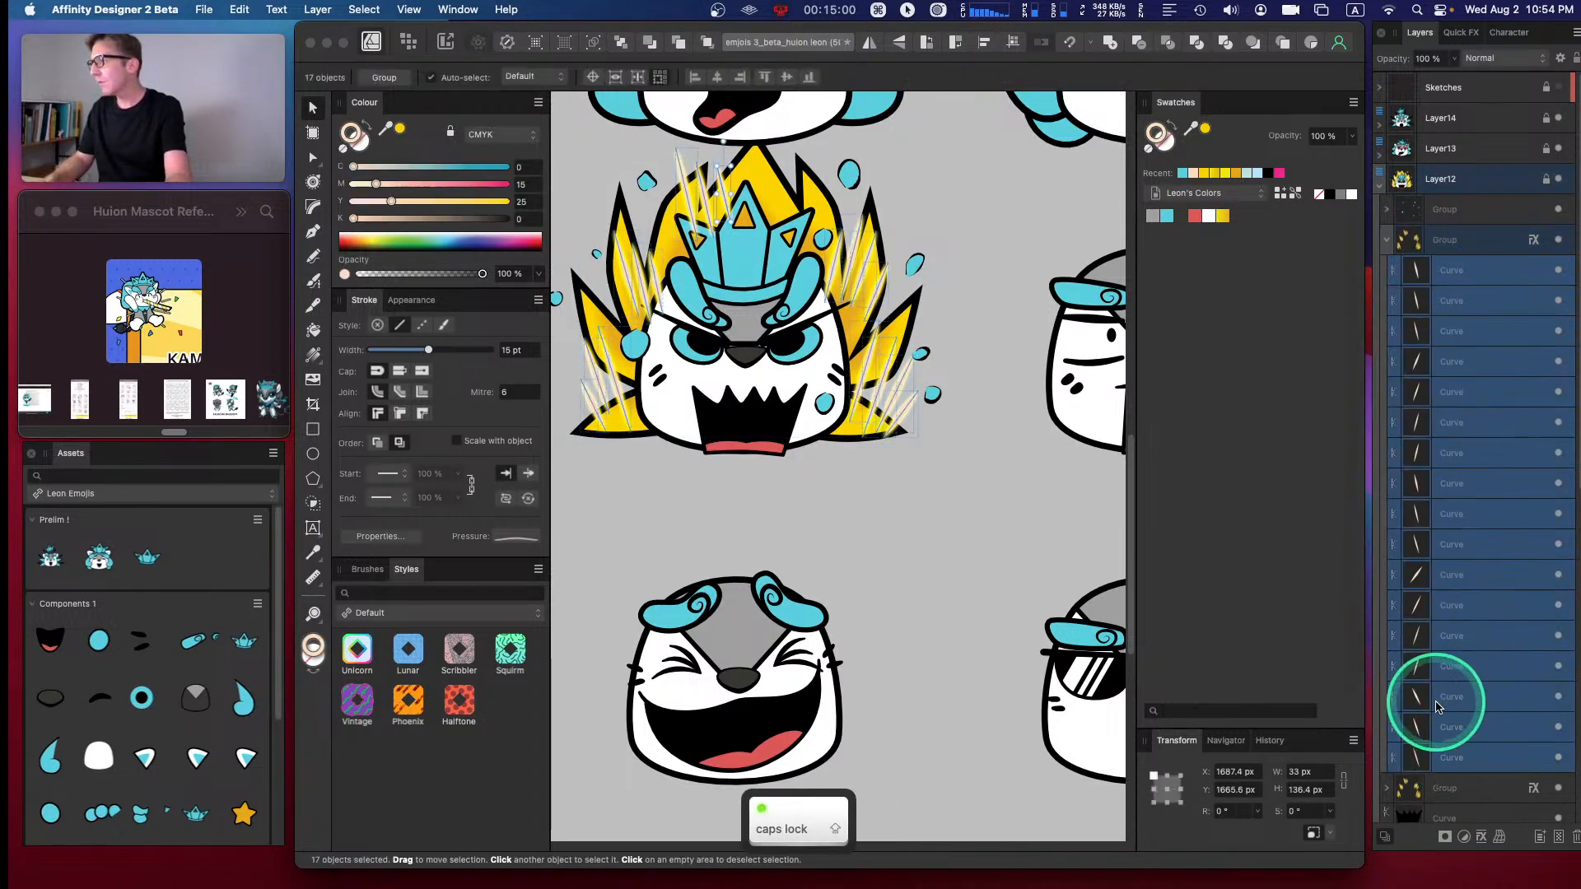
- Within the duplicated group, group the three lower-left accent lines and the four lower-right accent lines separately
click(1454, 758)
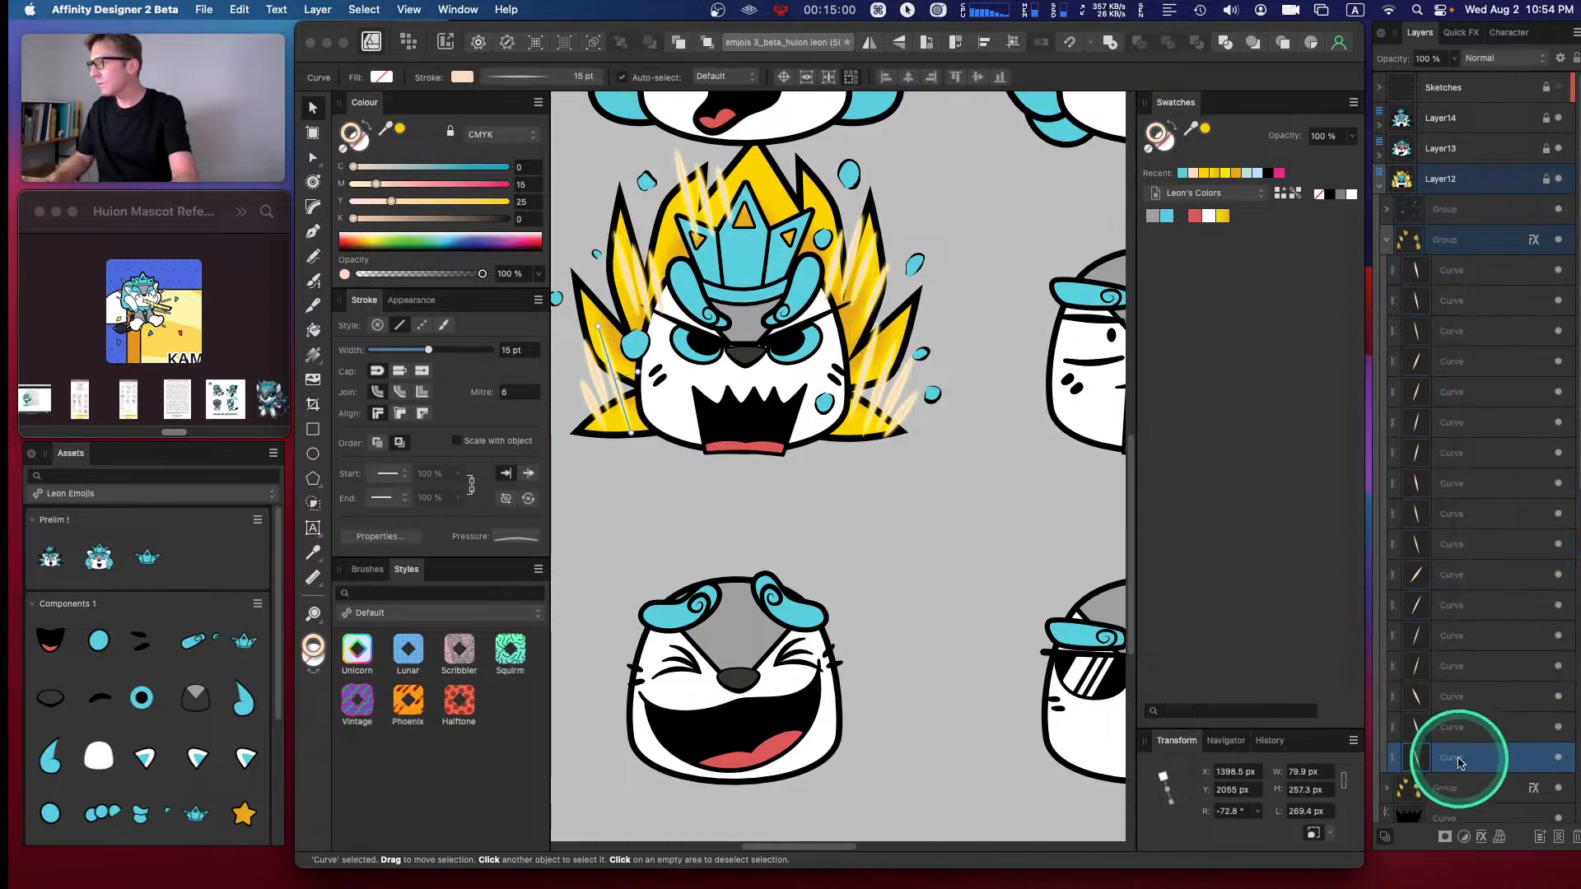
shift+click(1464, 700)
key(super+g)
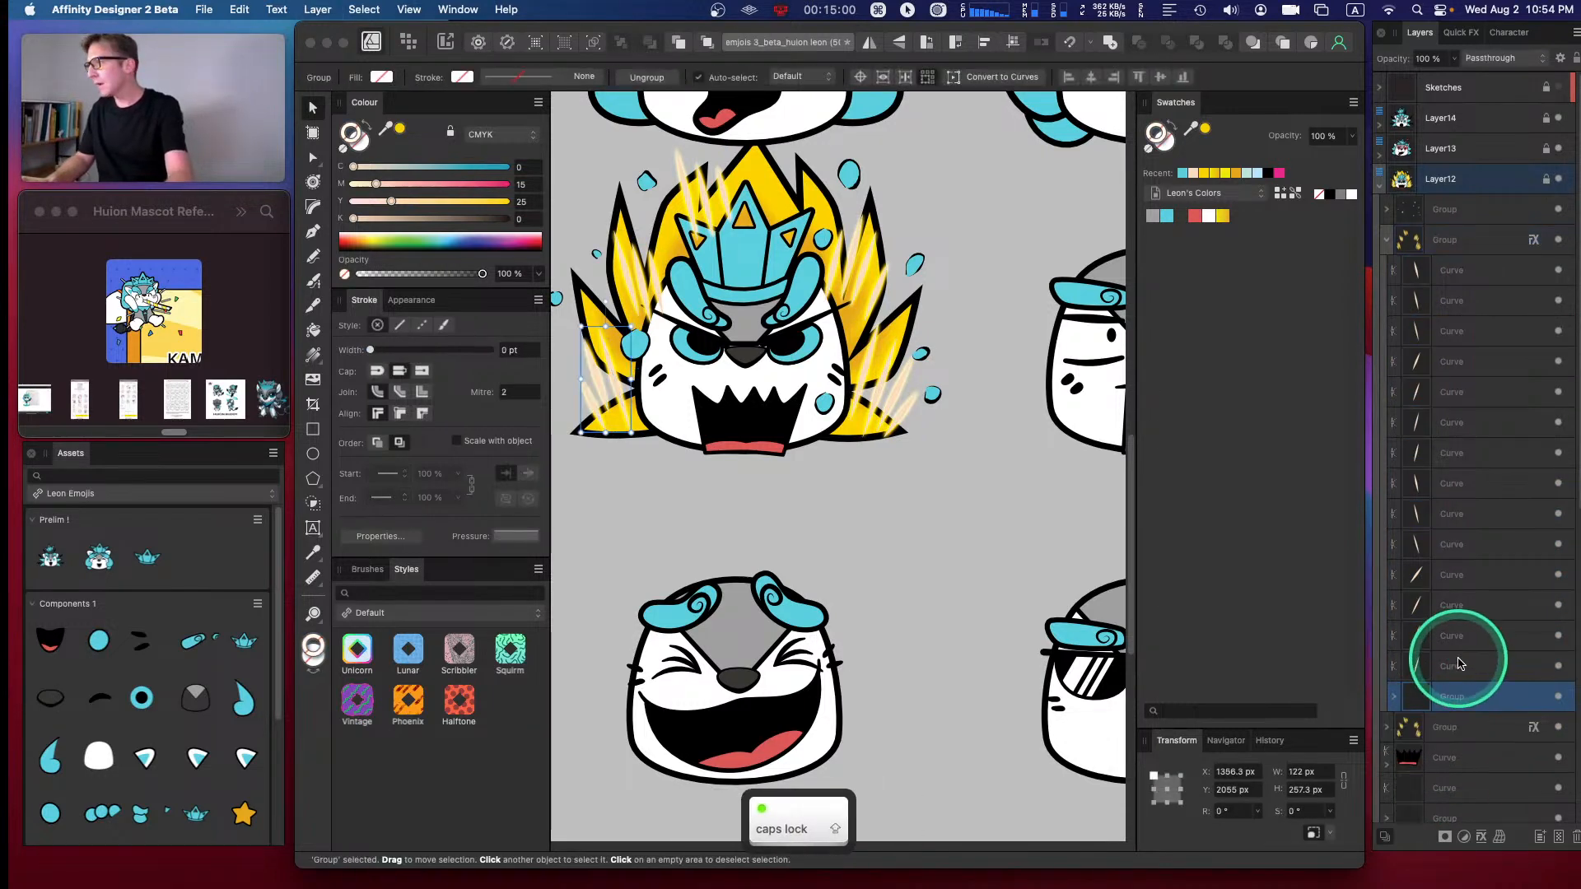
click(1462, 654)
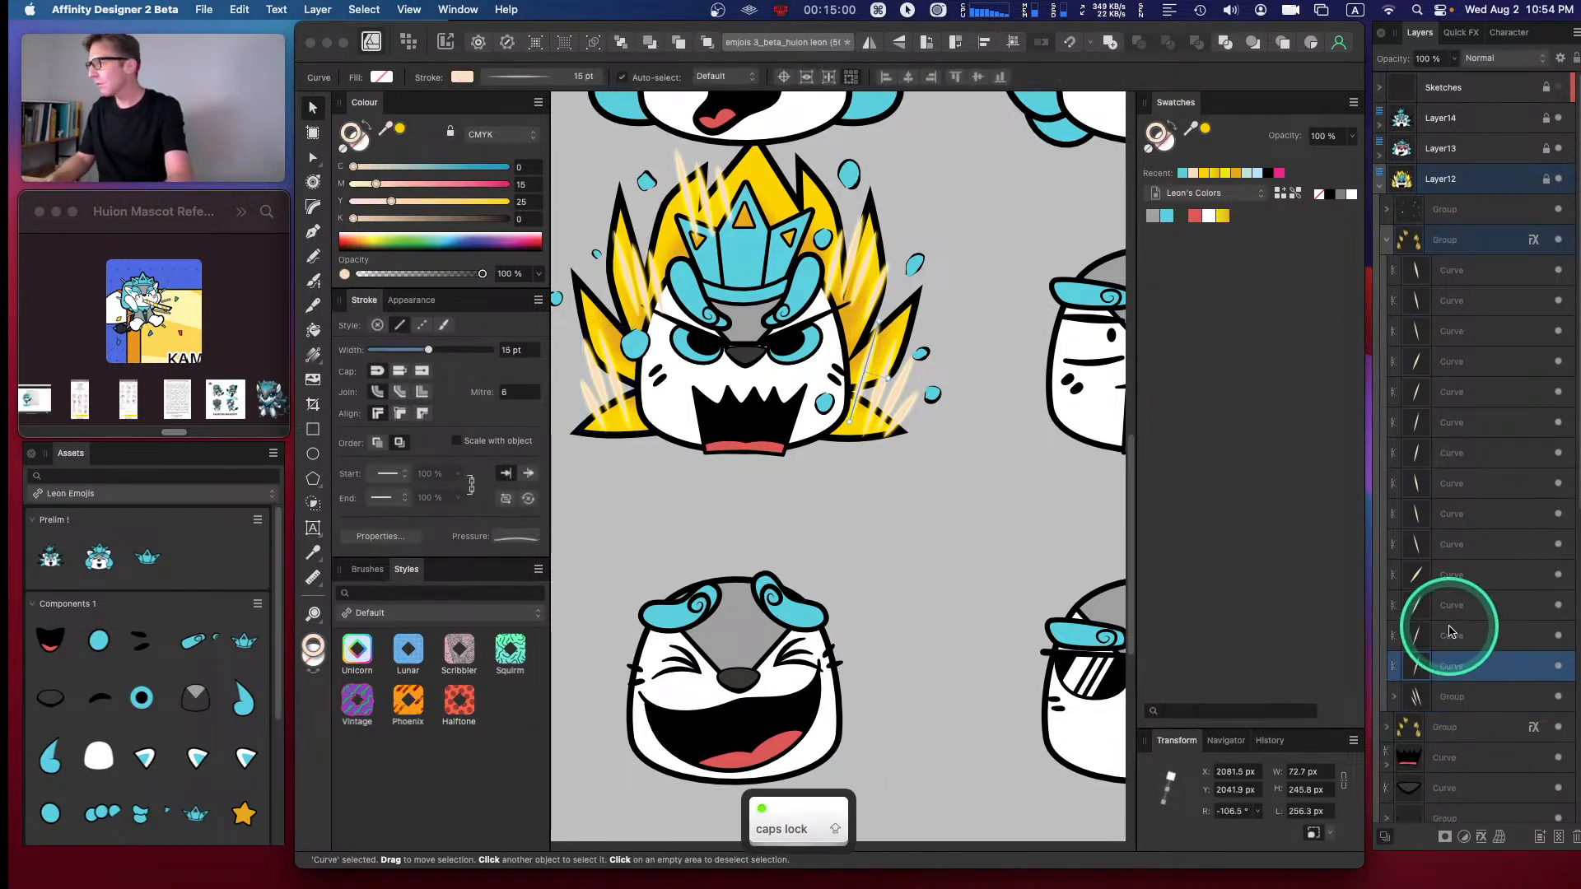
shift+click(1461, 572)
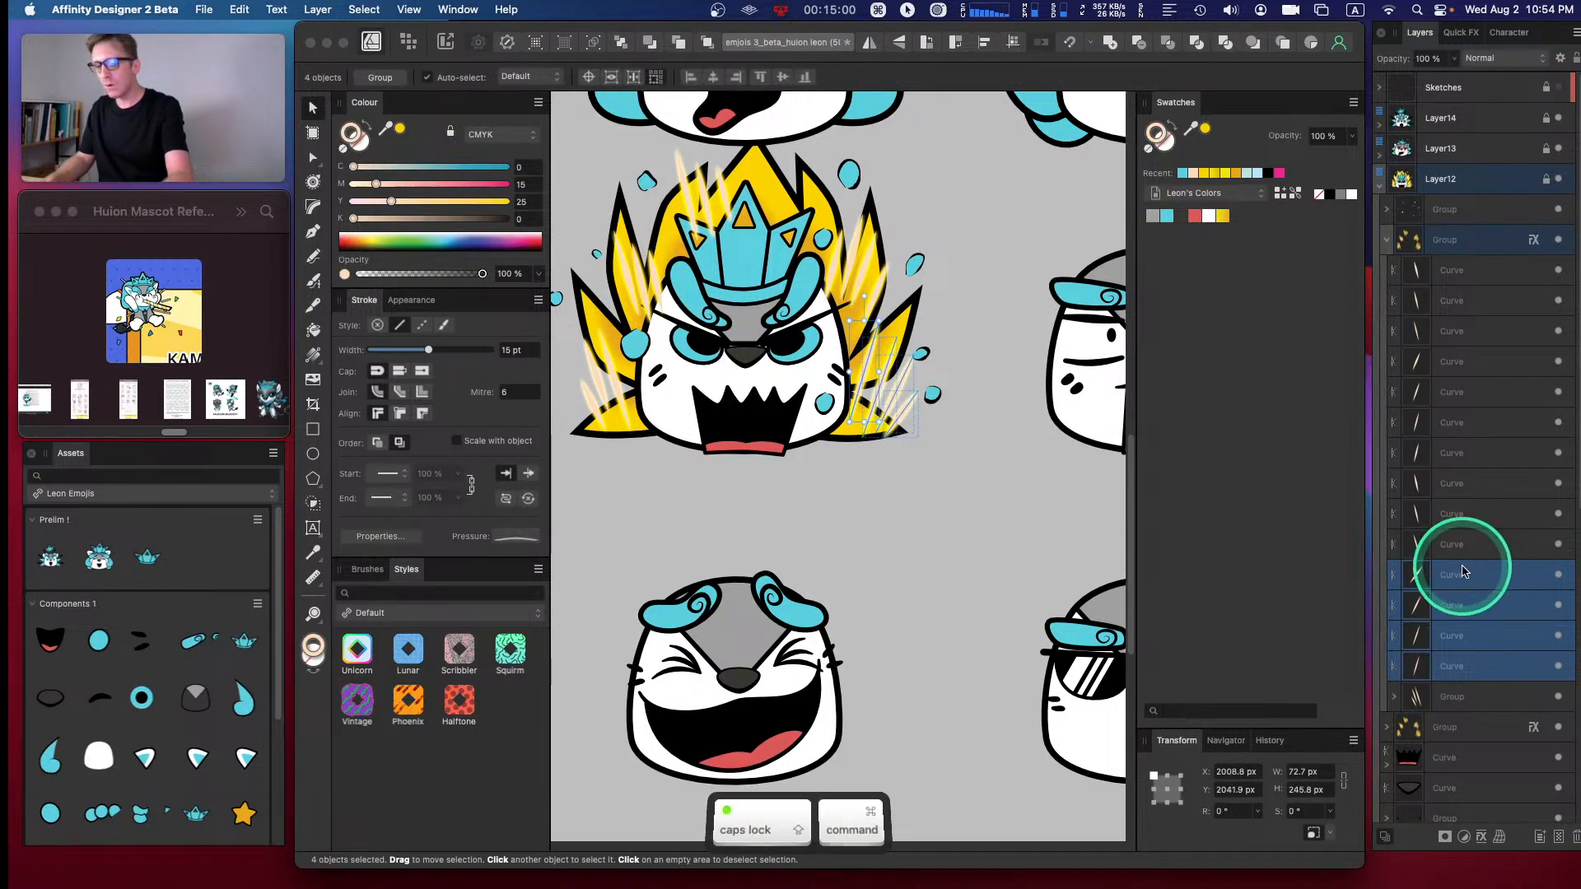
key(super+g)
- Group the three upper-left accent lines and the four upper-right accent lines separately inside the duplicated group
click(1456, 544)
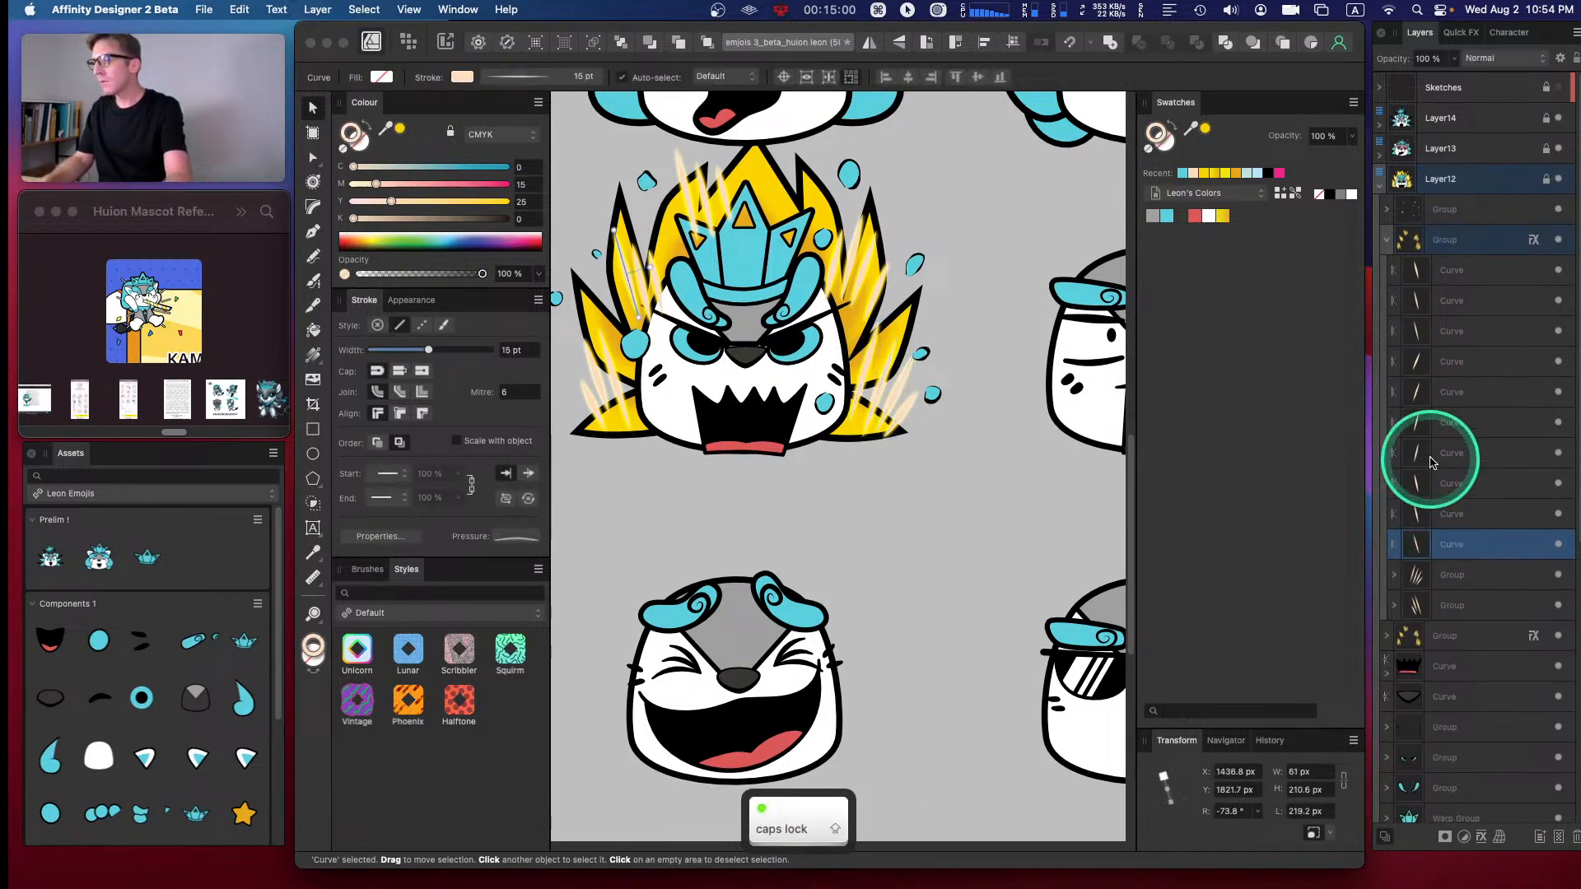
shift+click(1436, 486)
key(super+g)
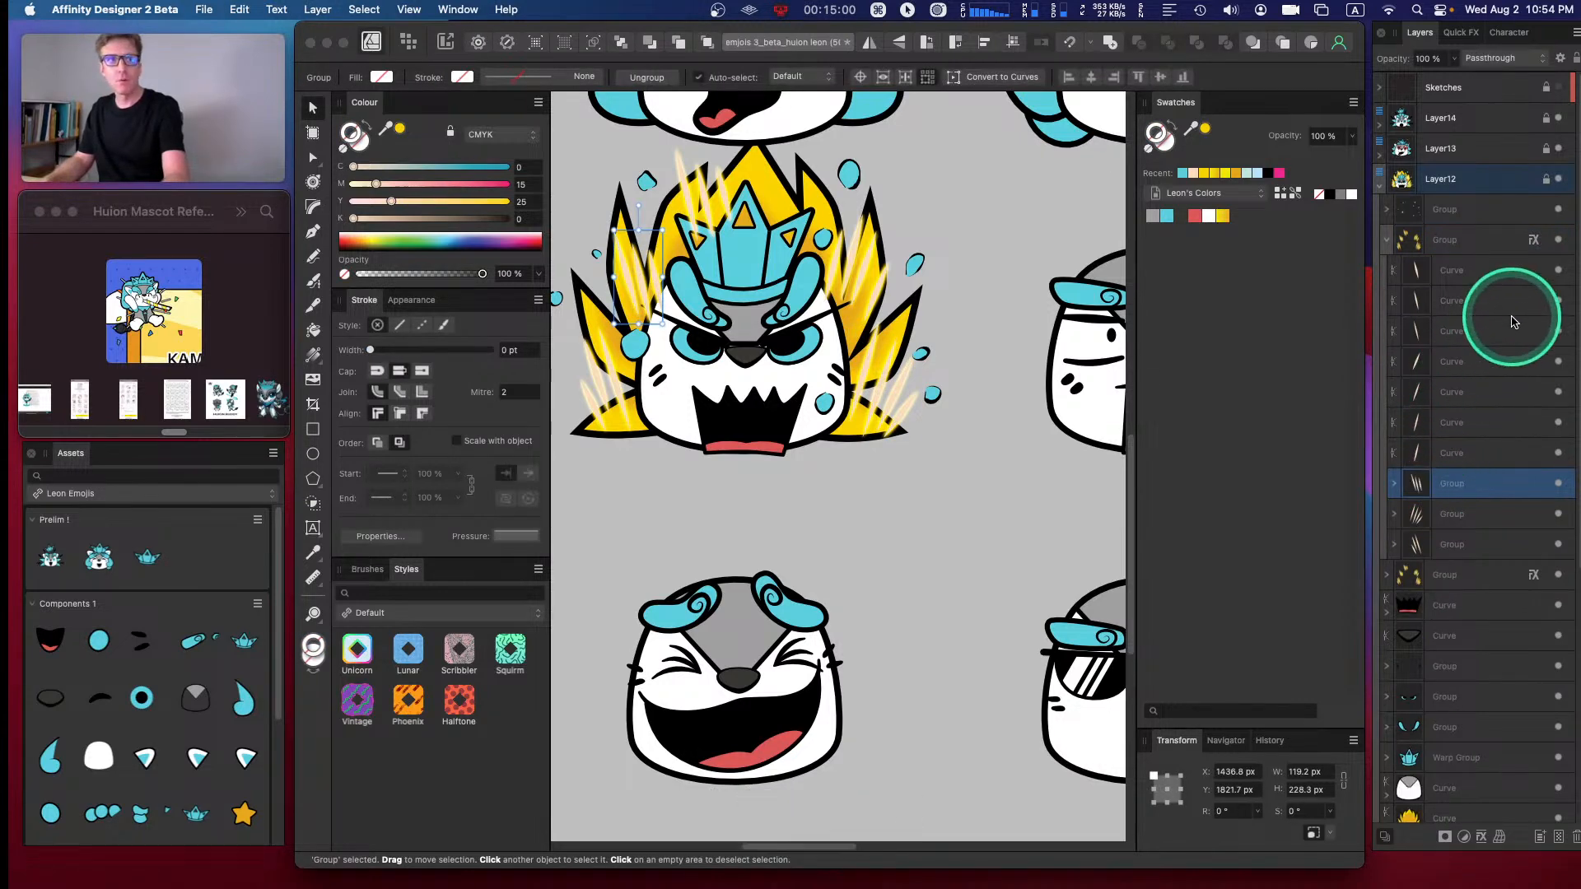
click(1453, 454)
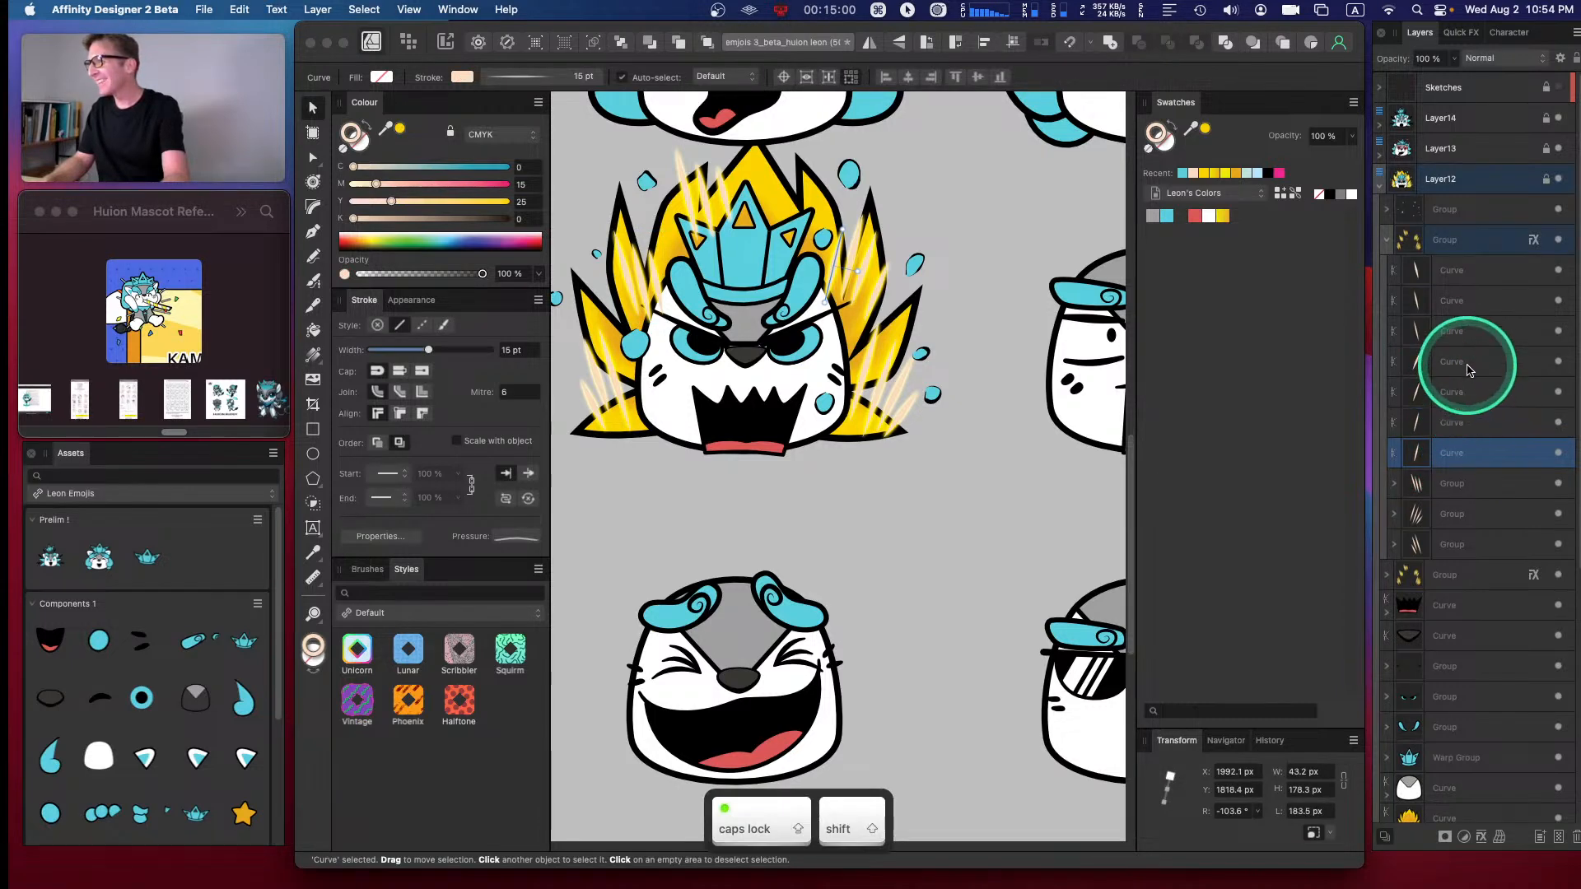
shift+click(1466, 373)
key(super+g)
- Group the three accent lines above the crown inside the duplicated accent-line group
click(1451, 330)
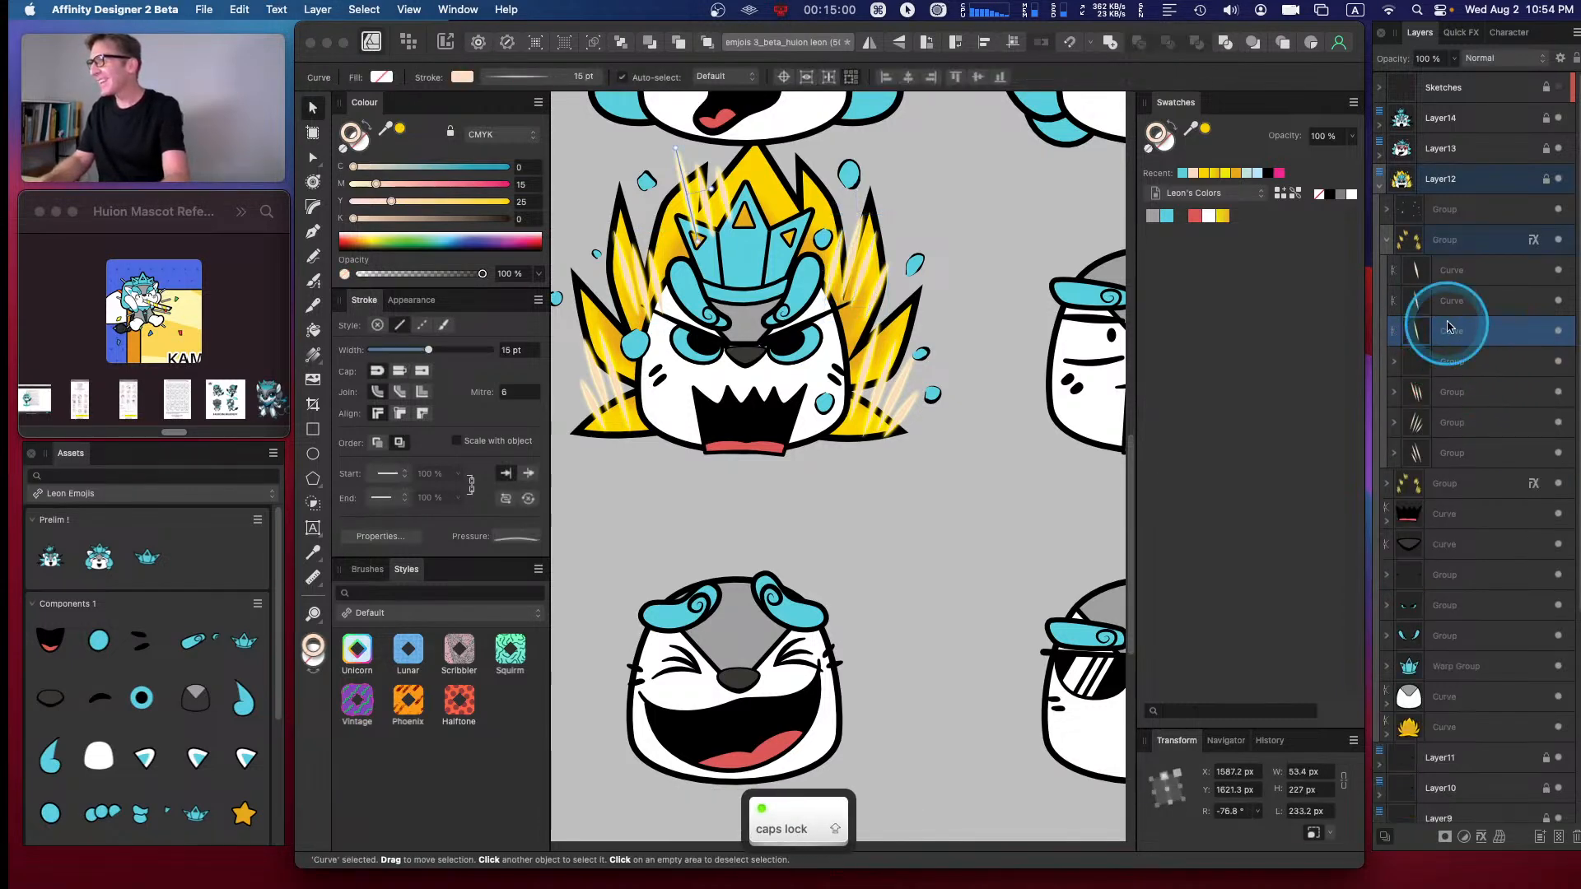
shift+click(1454, 274)
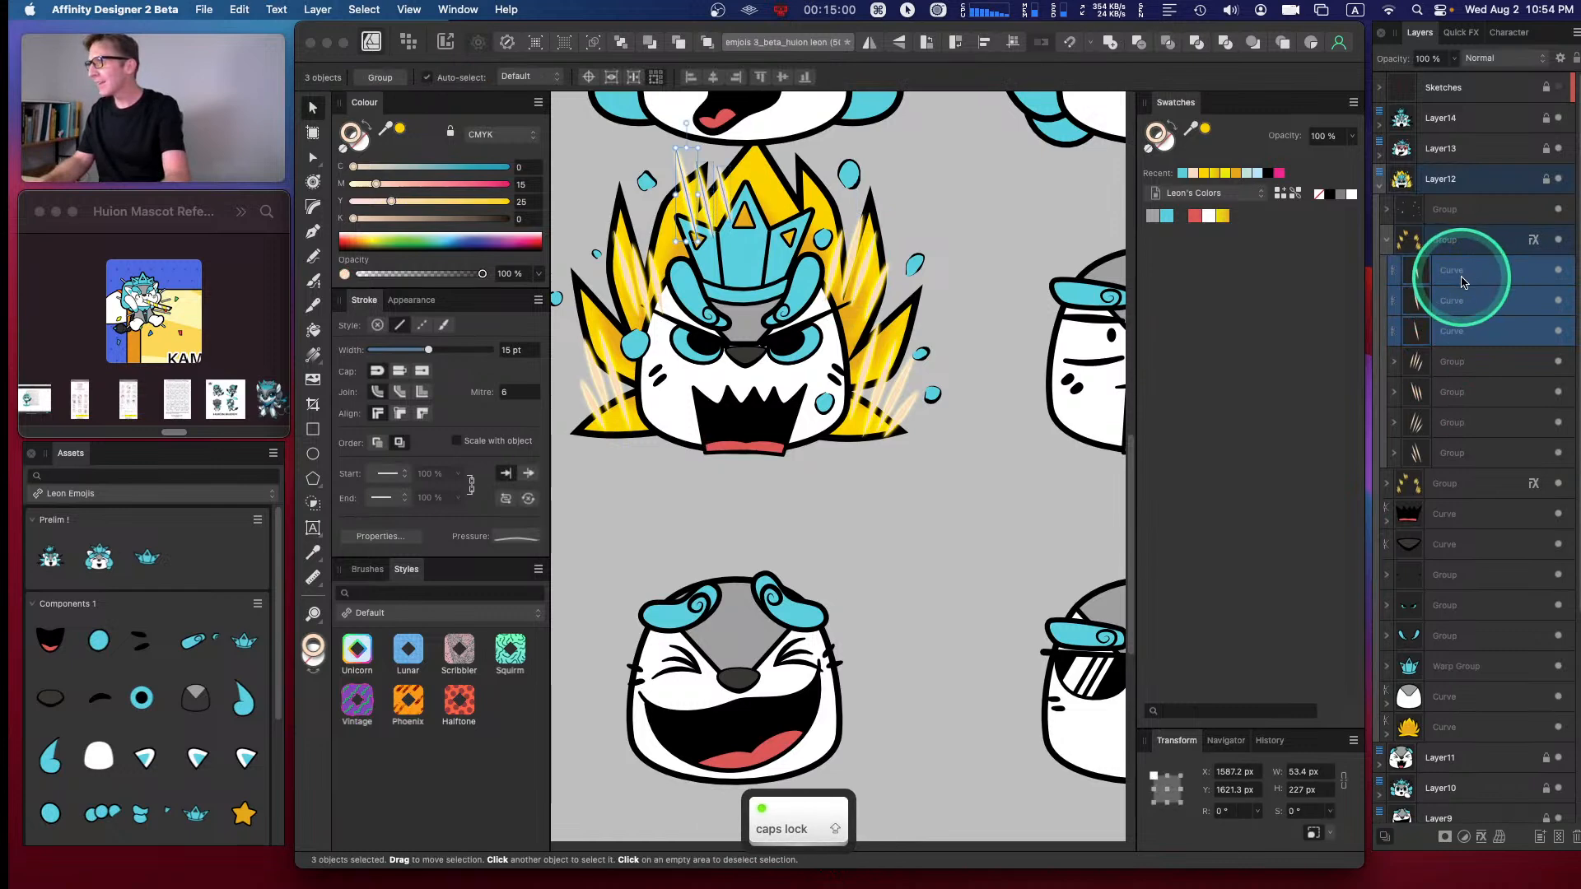
key(super+g)
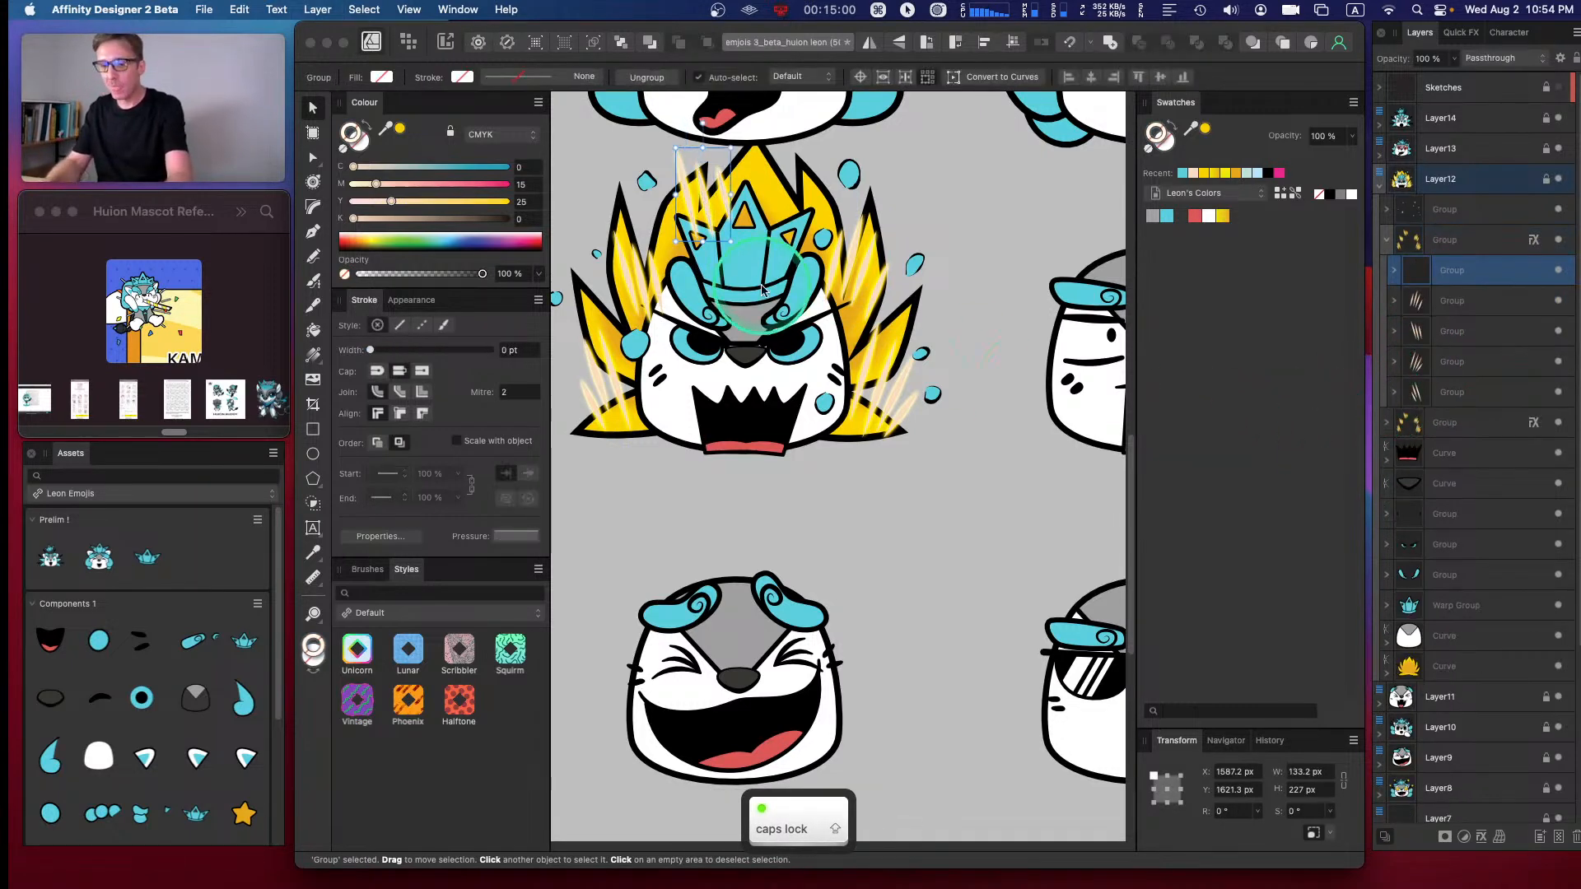
- Enlarge the accent-line group above the crown to about 175 × 298 px, undoing the first resize attempt
key(v)
key(v)
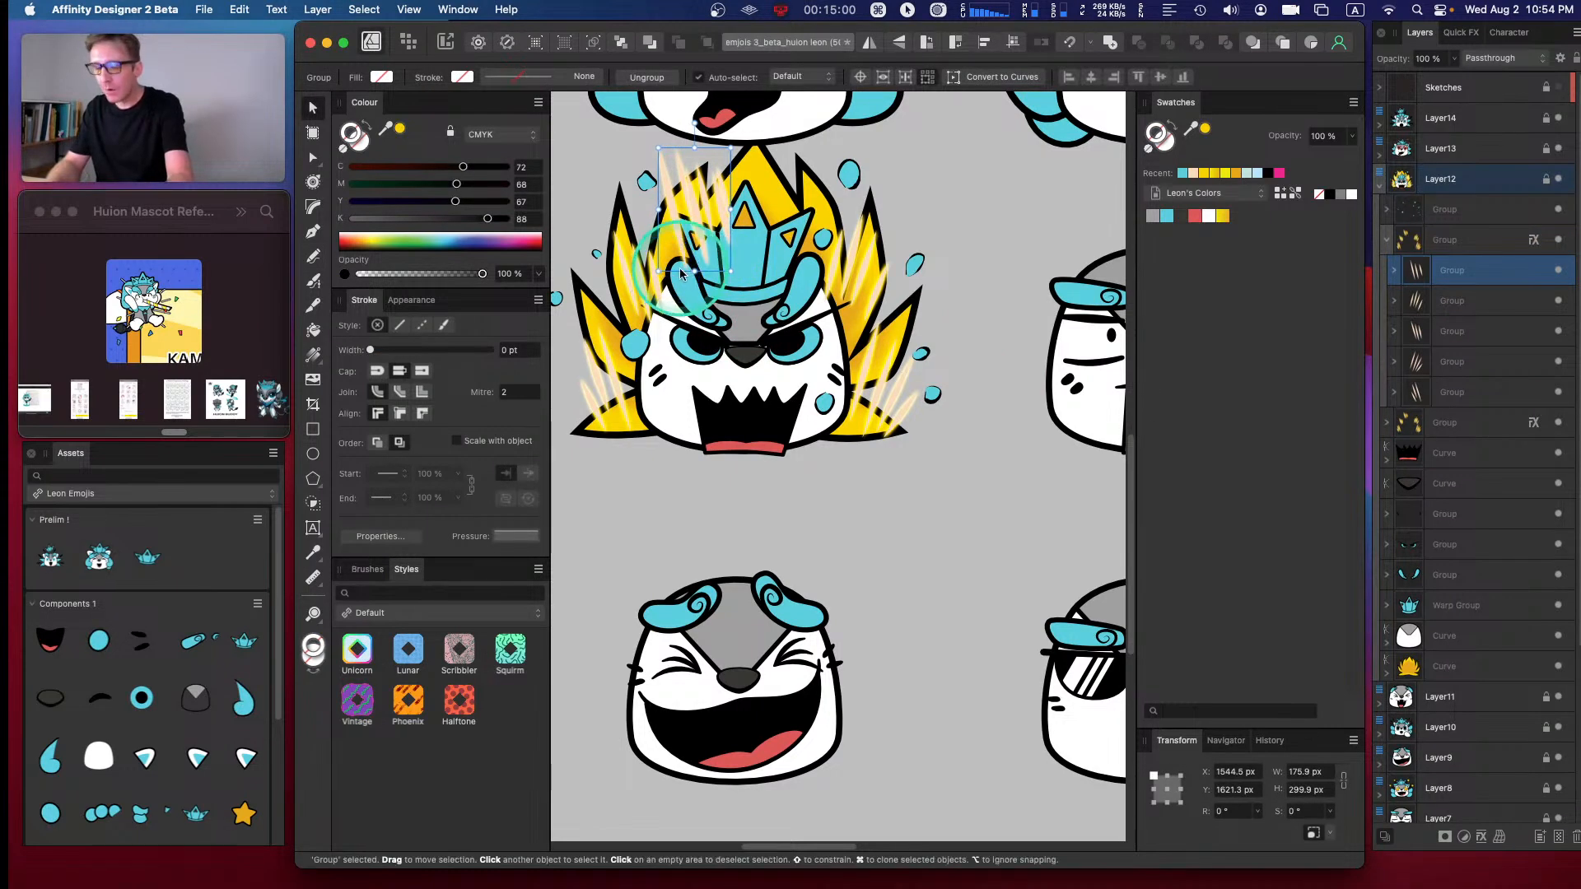
key(super+z)
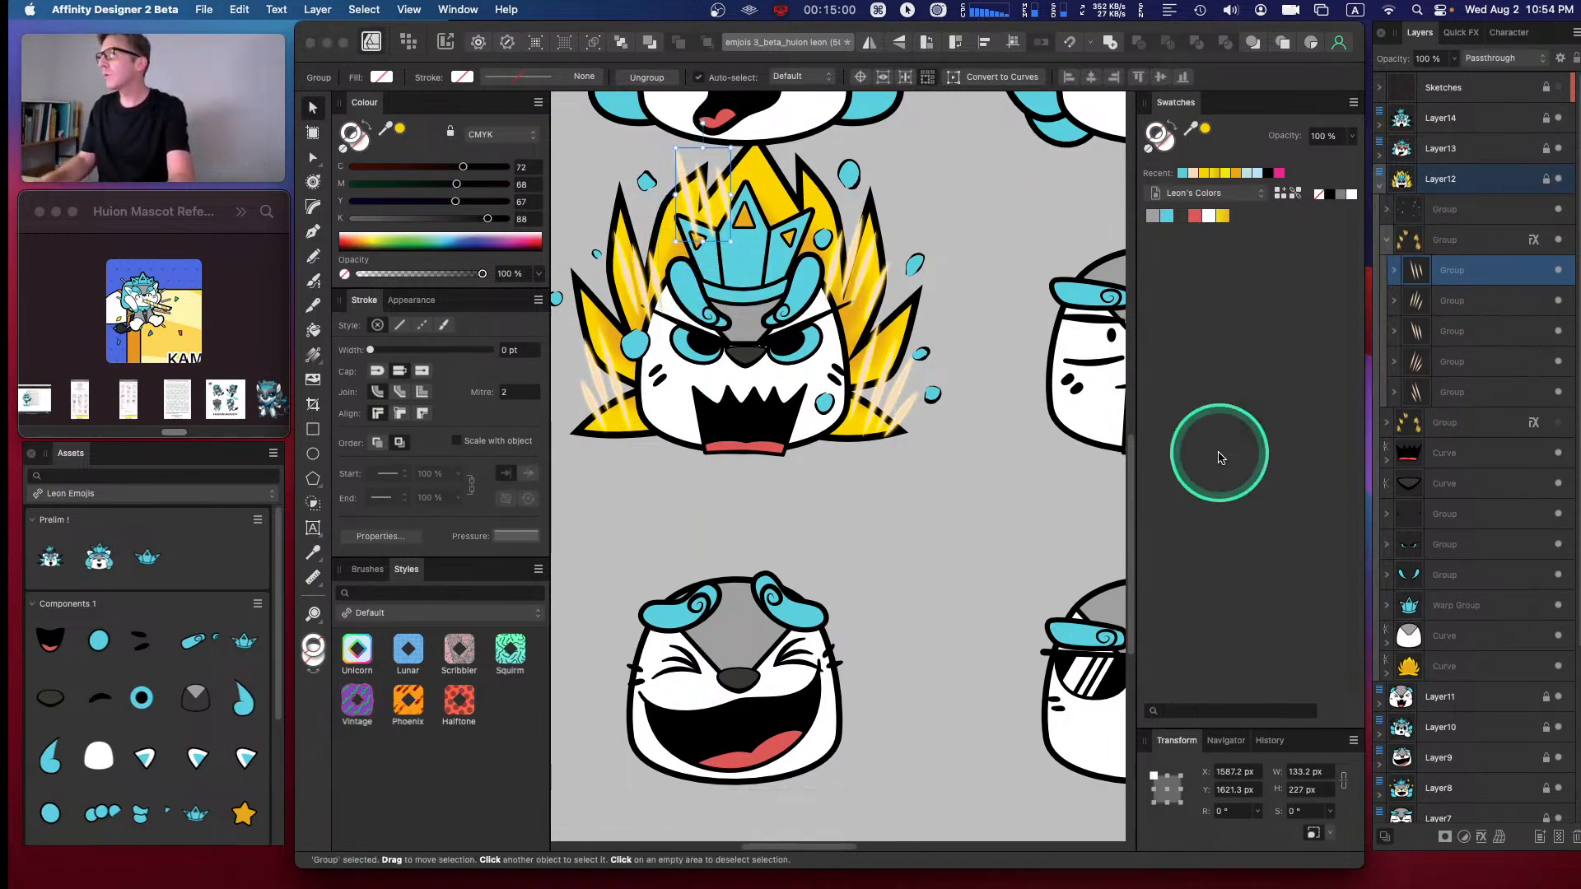
mouse_move(672, 247)
mouse_down()
mouse_move(657, 276)
mouse_move(693, 228)
mouse_up()
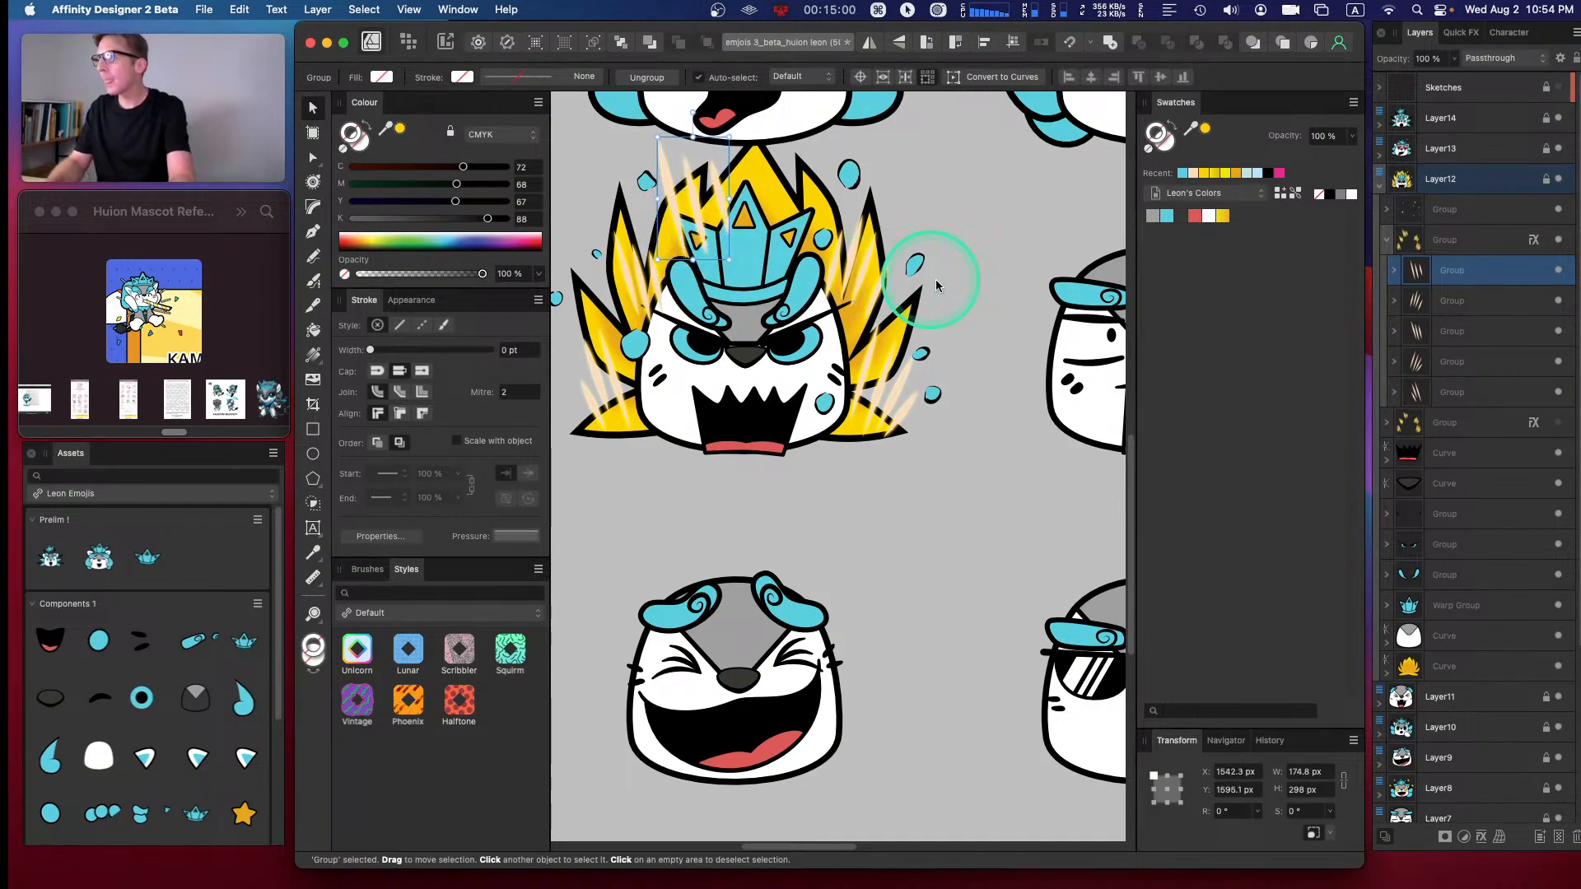
- Enlarge the upper-right accent-line group to about 186 × 313 px and enlarge the upper-left group to match
click(1464, 295)
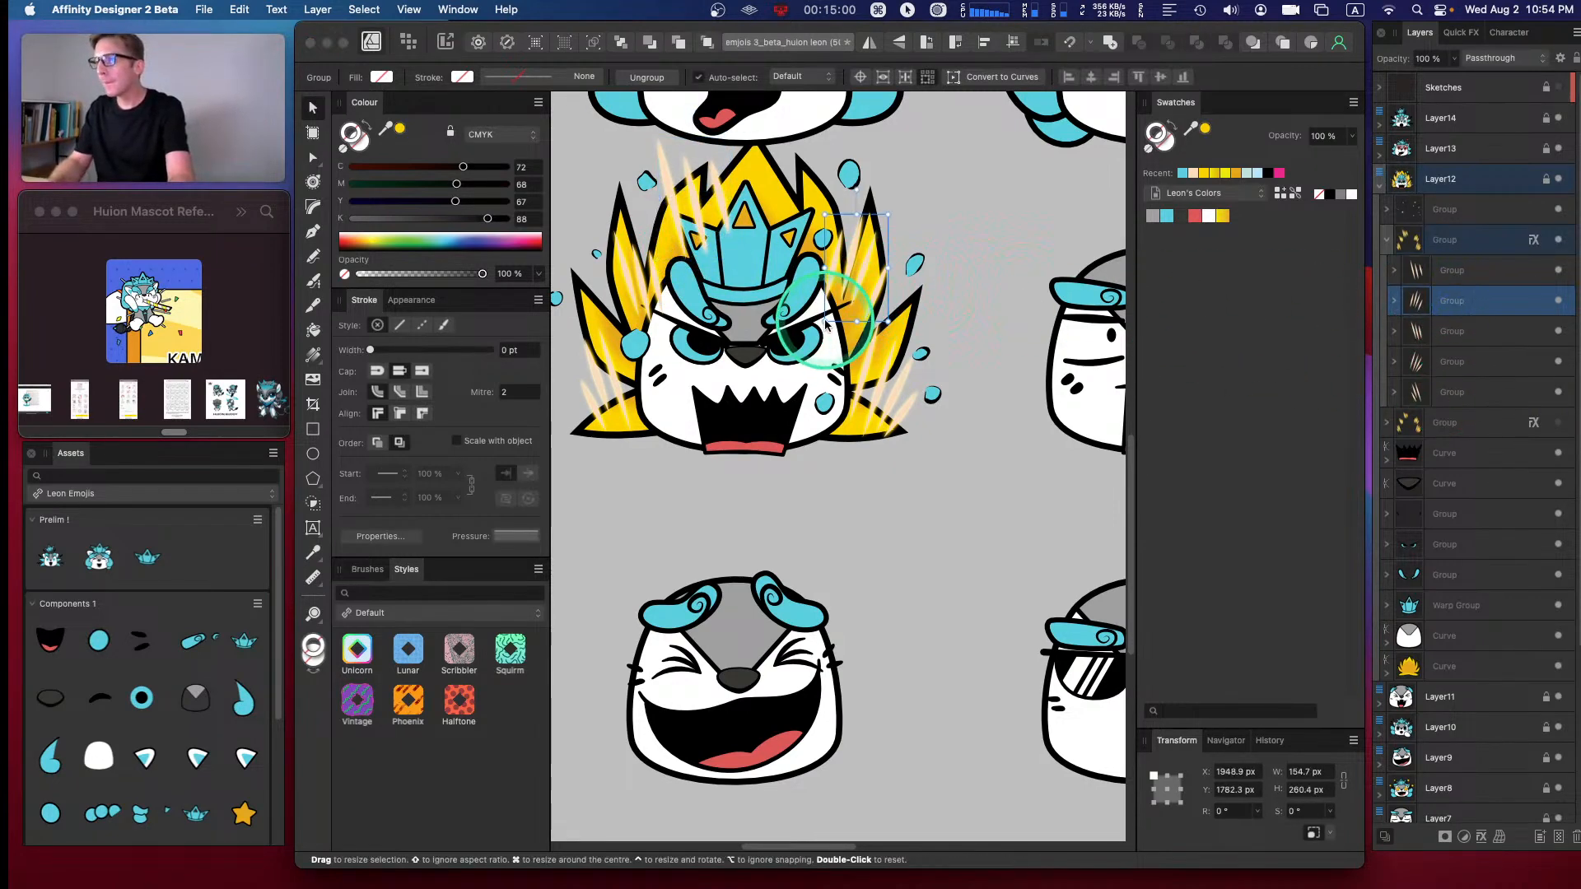
drag(817, 330, 834, 278)
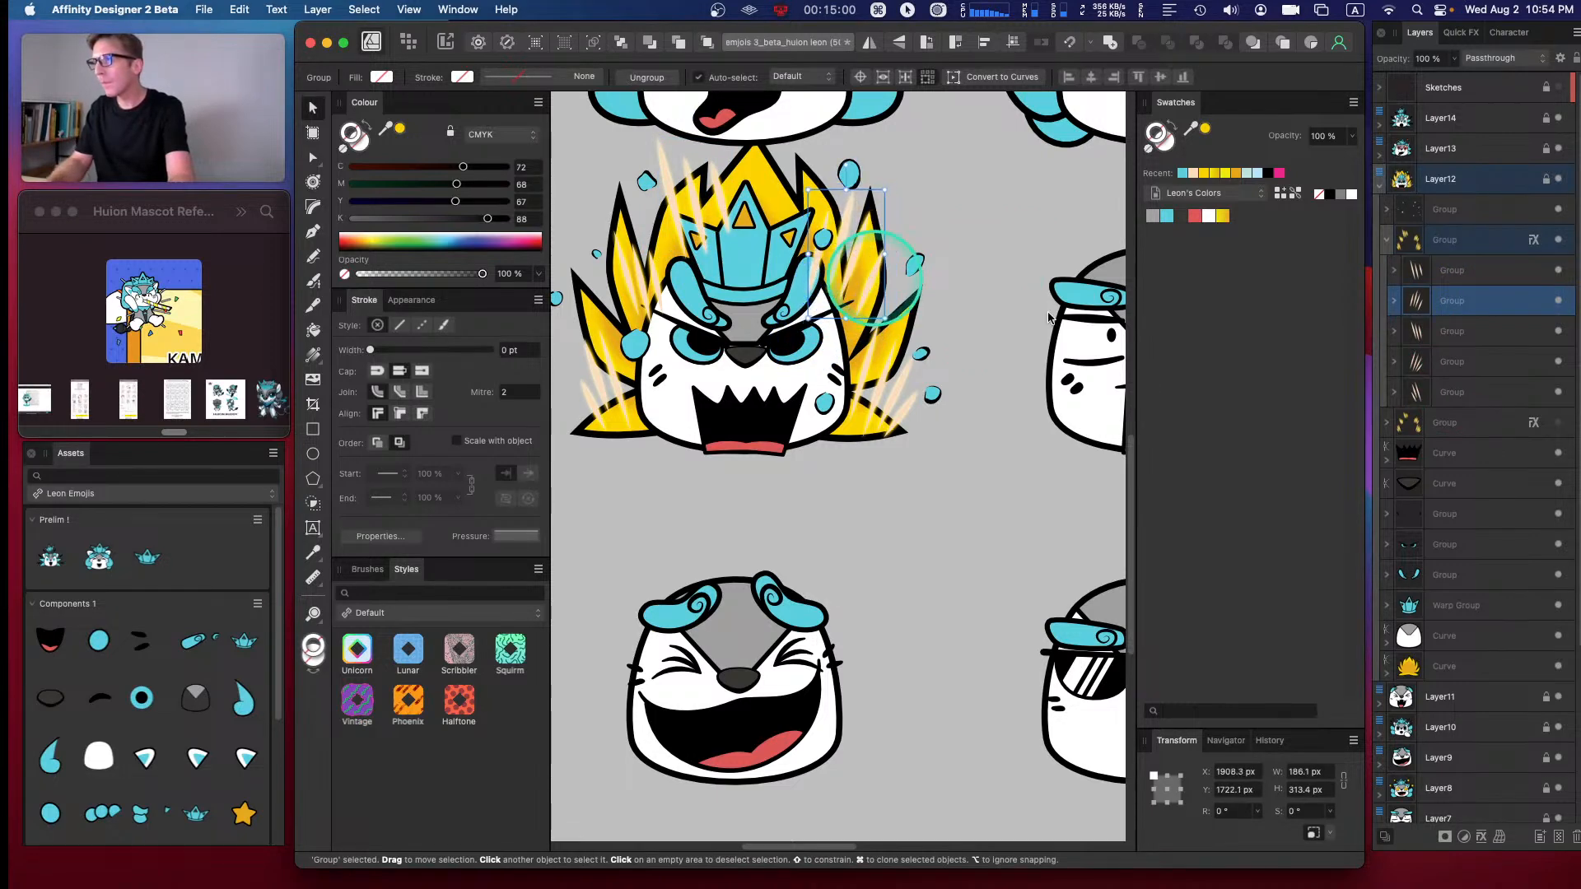
click(1455, 331)
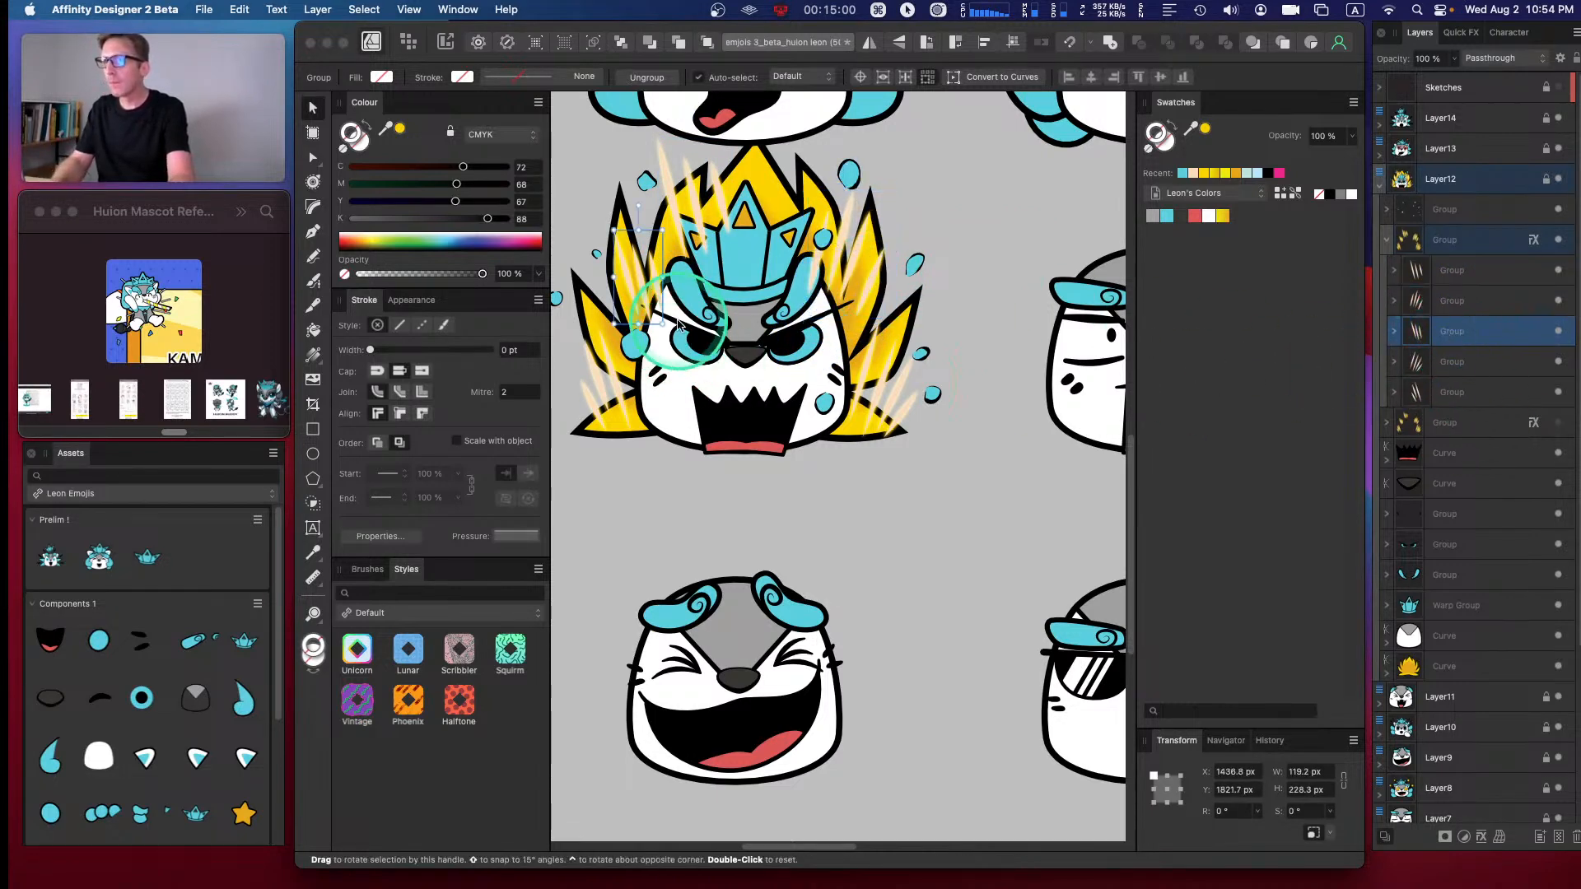
mouse_move(662, 324)
mouse_down()
mouse_move(676, 349)
mouse_move(637, 293)
mouse_move(656, 307)
mouse_up()
- Enlarge the lower-right accent-line group to about 209 × 354 px and the lower-left group to about 161 × 338 px, shifting both inward
click(1454, 361)
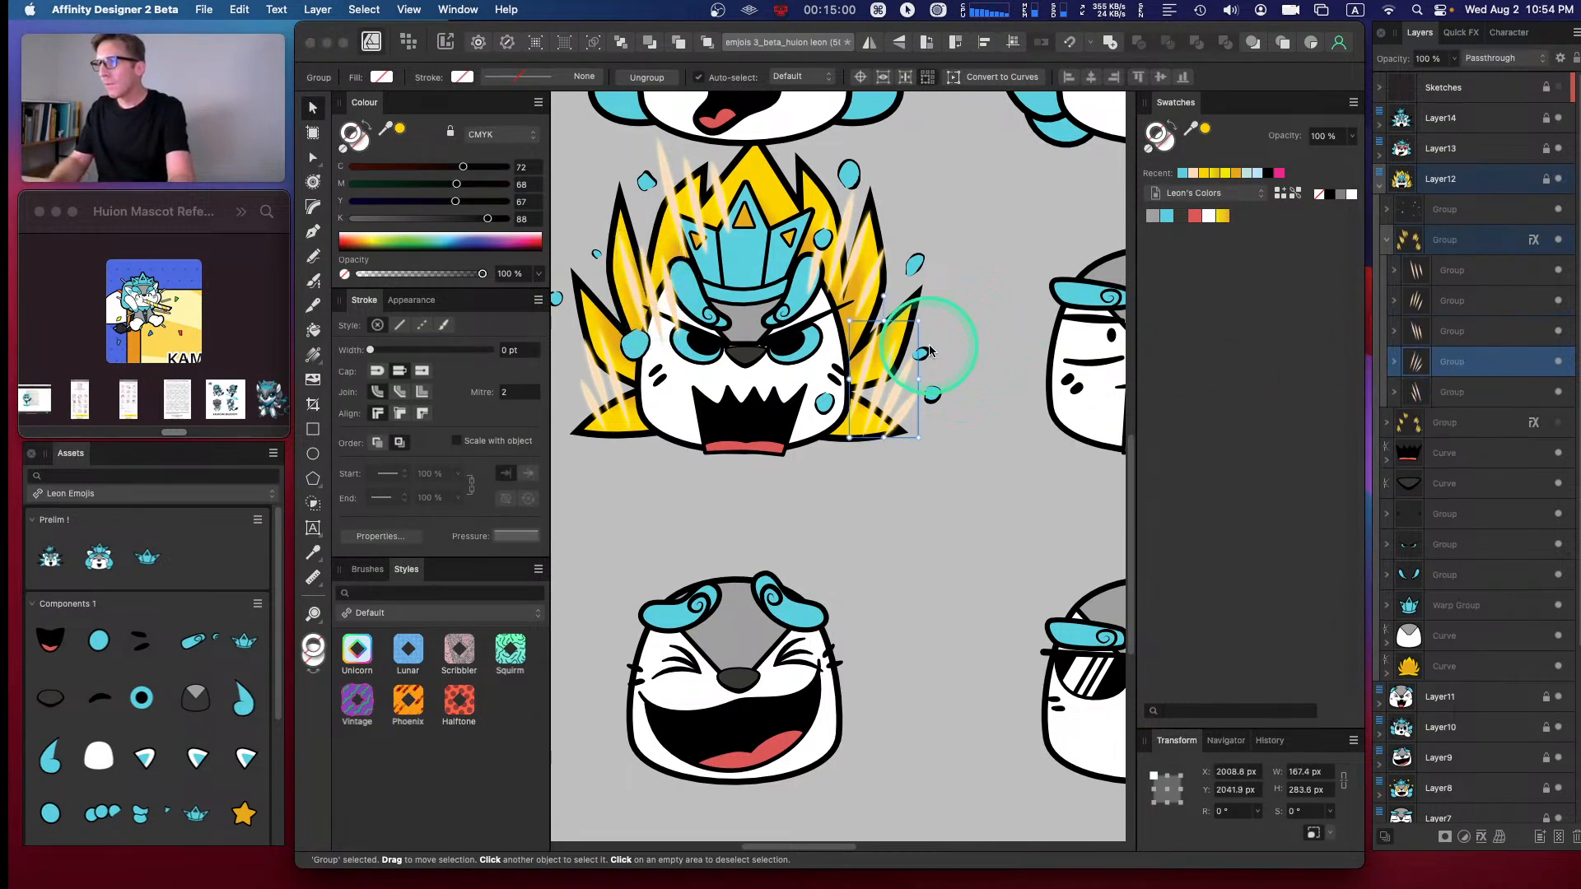
drag(919, 320, 949, 300)
drag(887, 359, 849, 383)
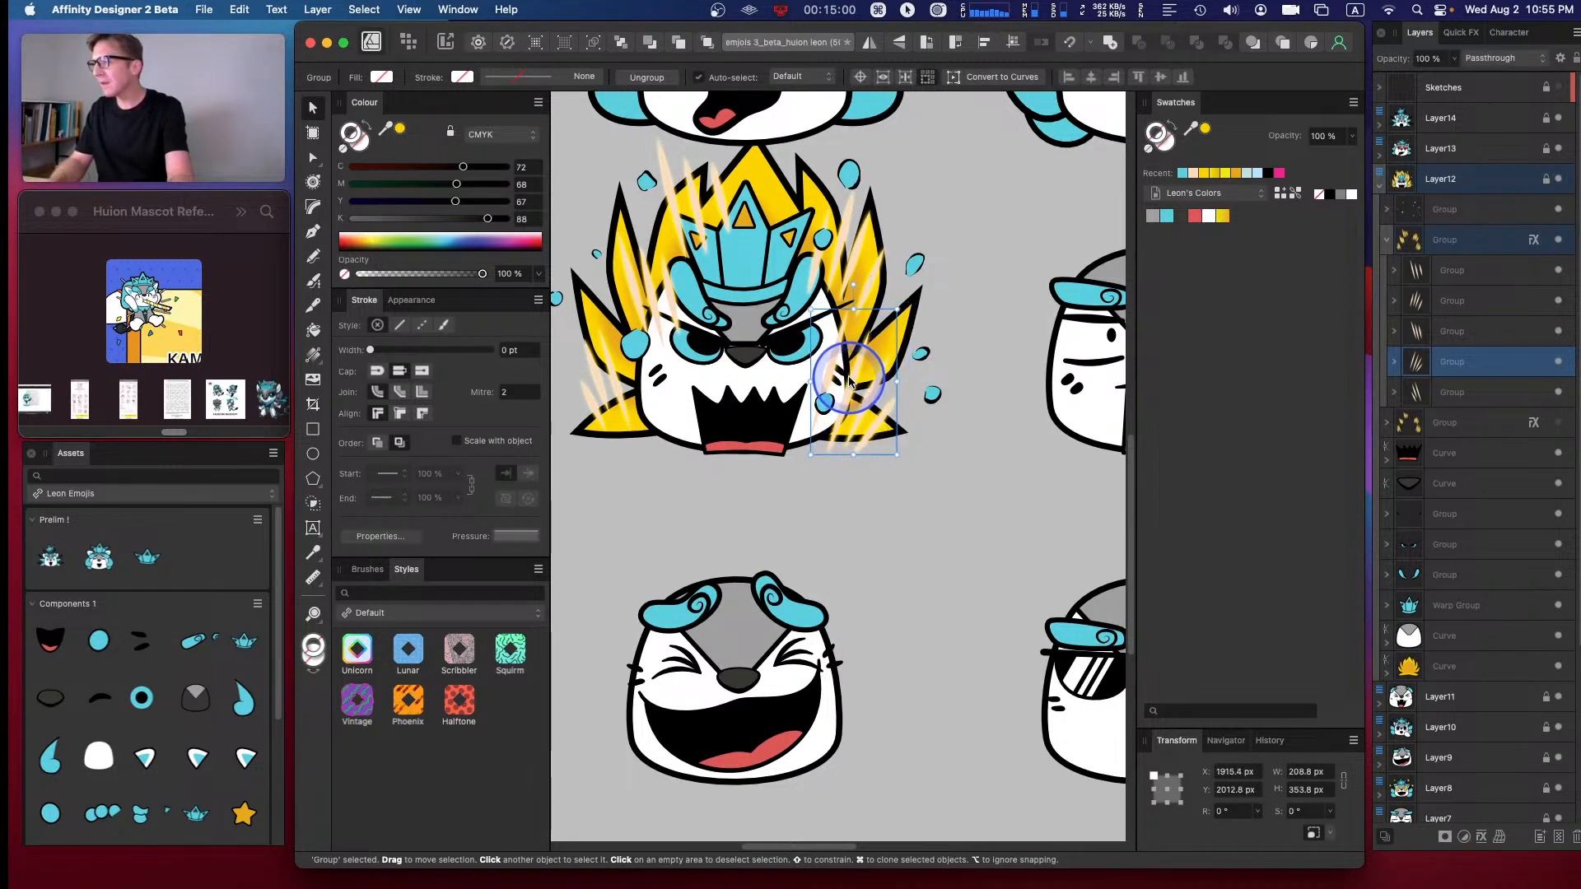
click(1449, 392)
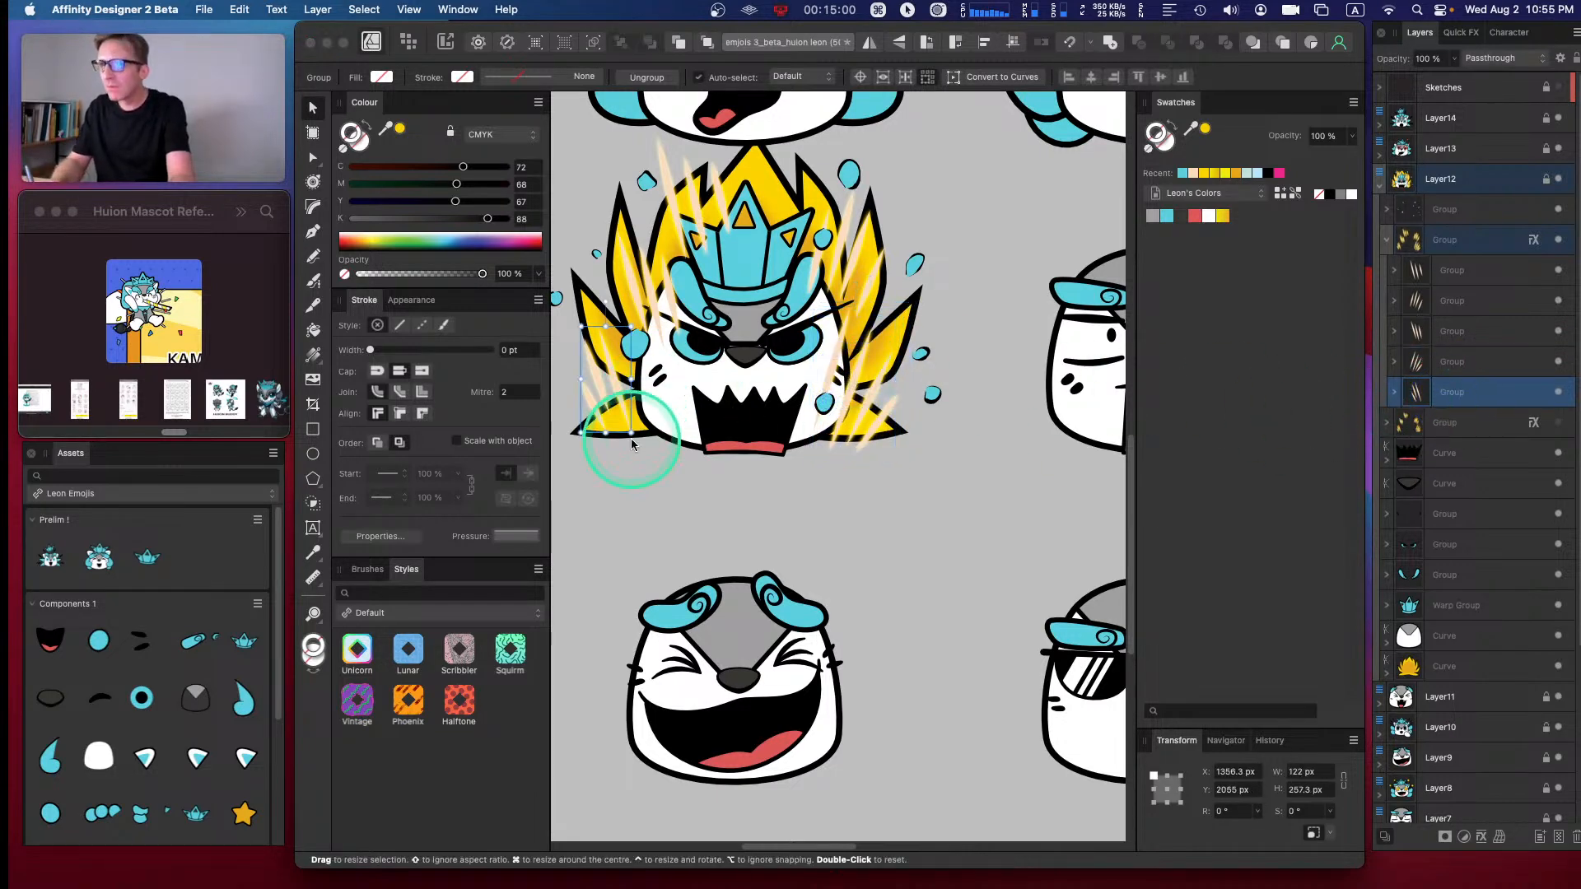
mouse_move(632, 433)
mouse_down()
mouse_move(653, 454)
mouse_move(630, 401)
mouse_move(642, 418)
mouse_up()
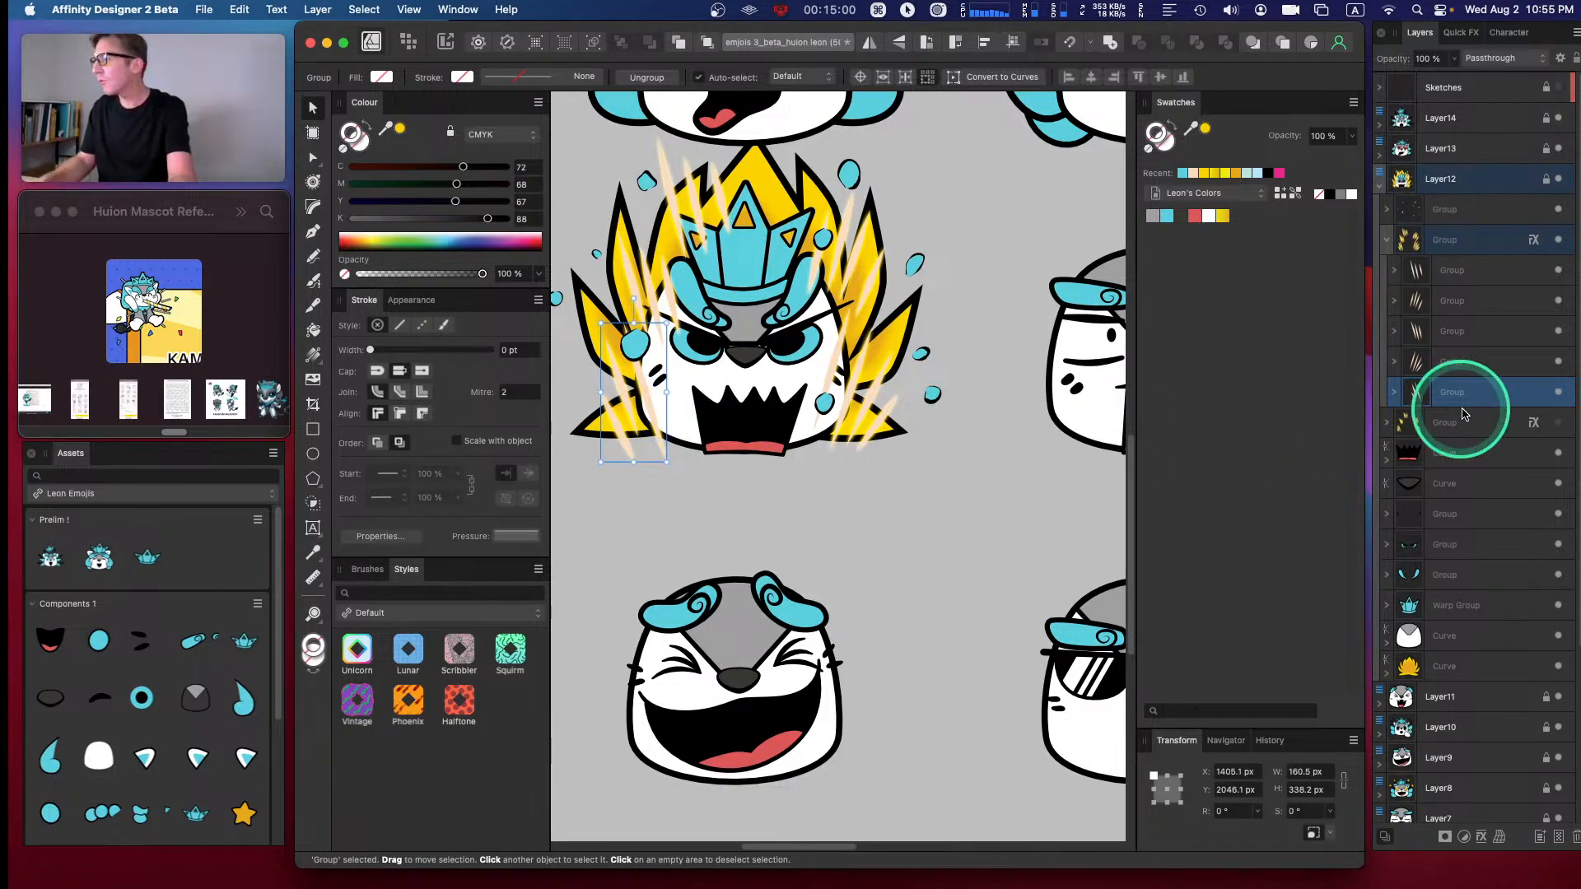
- Move the lower-right accent-line group slightly down to about Y 2047 px and deselect it
click(1453, 362)
drag(869, 411, 875, 422)
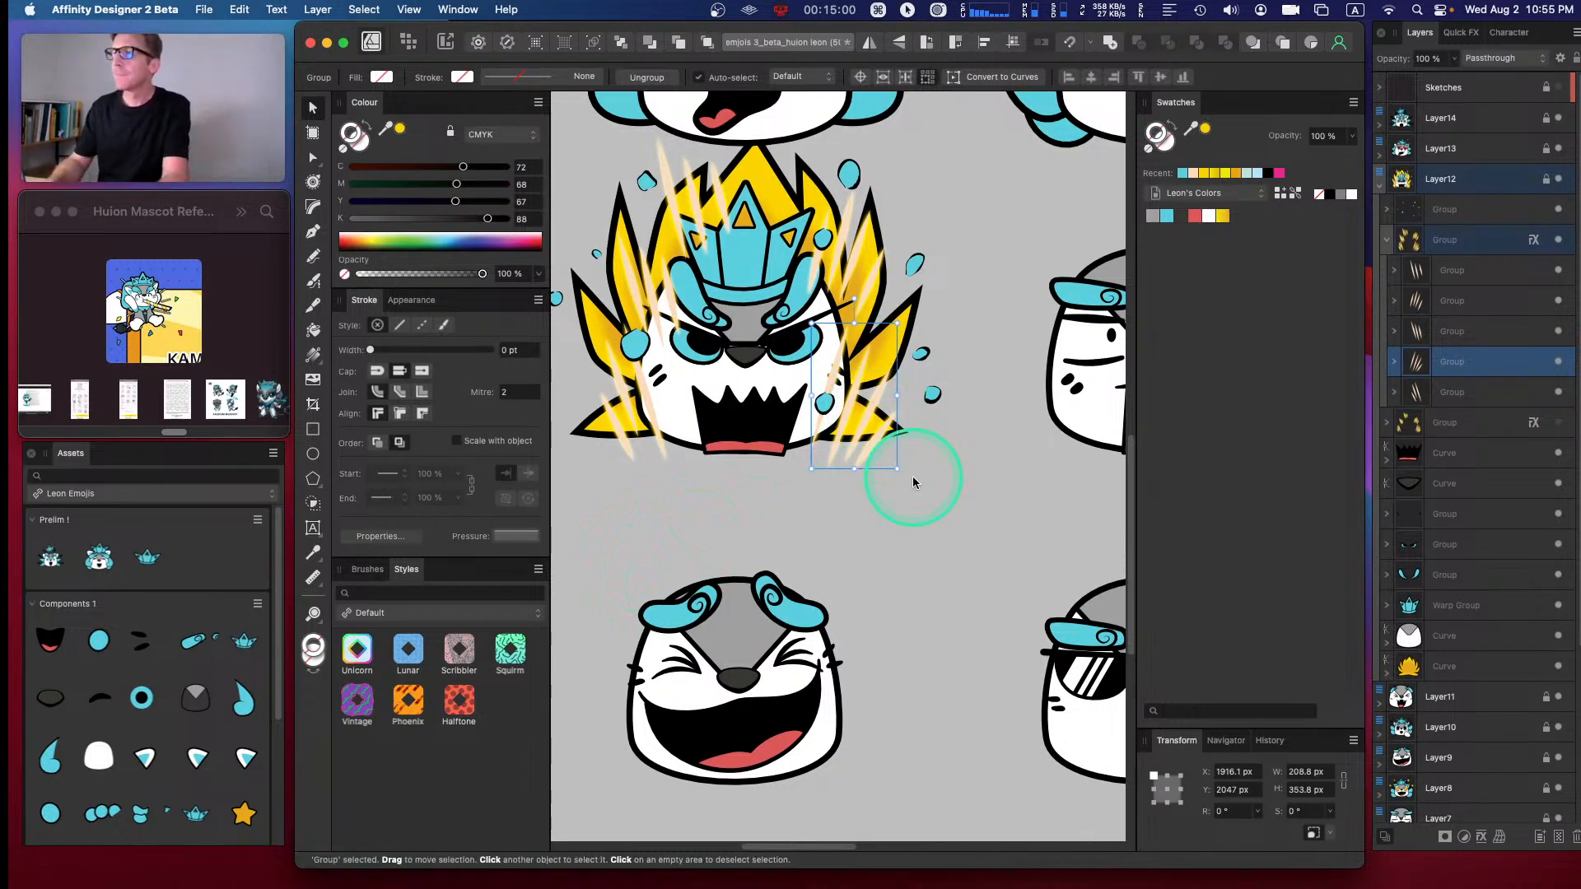
click(940, 533)
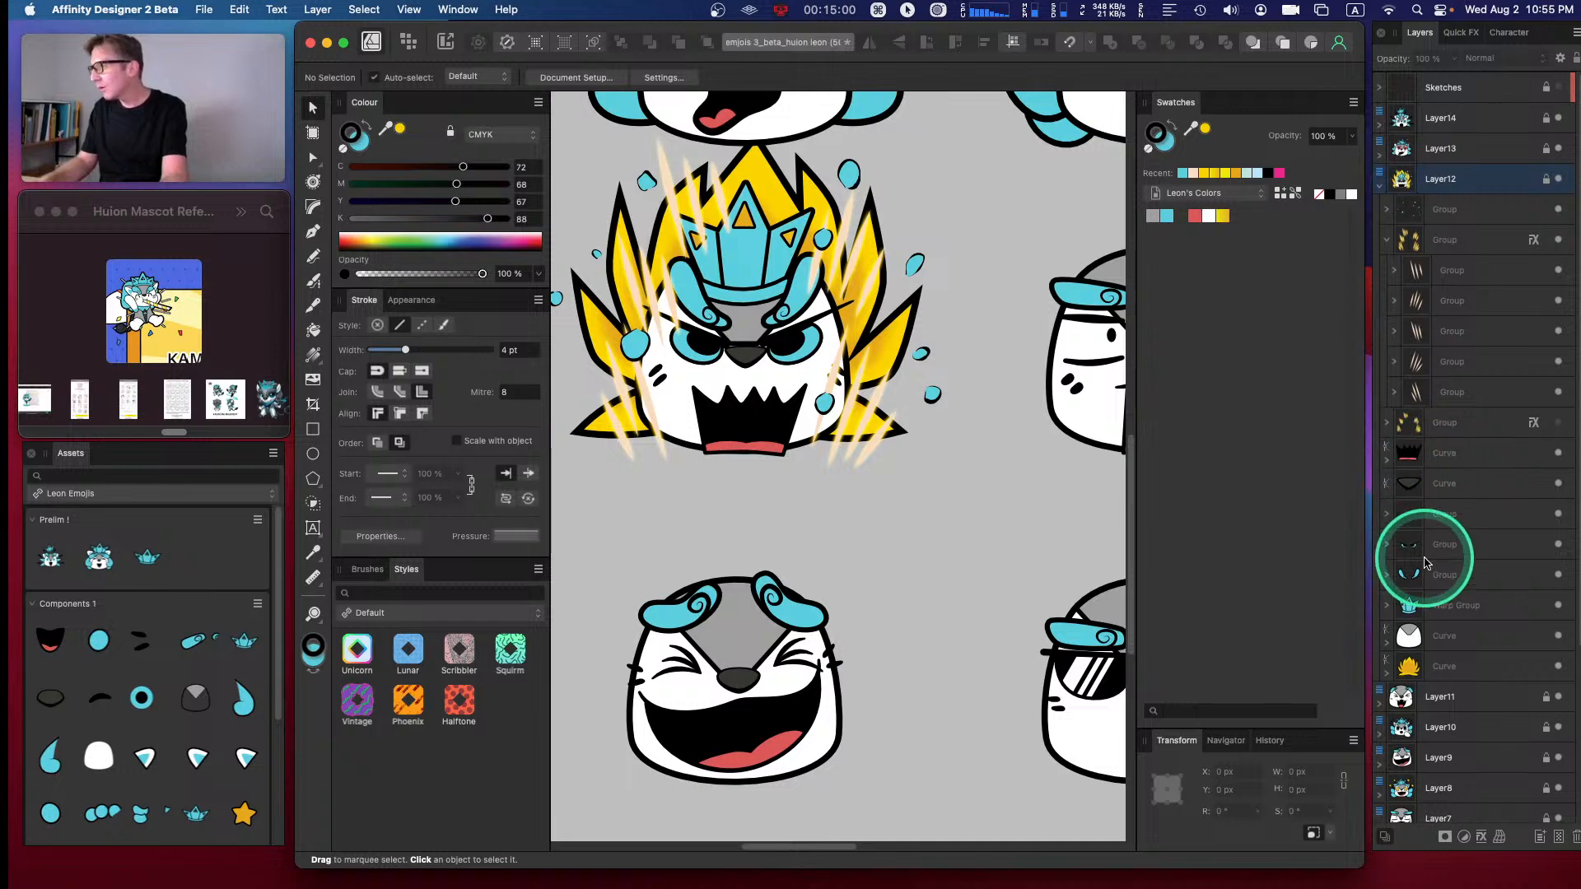
- Select the large cyan iris curves of both eyes in Layer12's eye group and fill them with the sampled yellow
click(1388, 239)
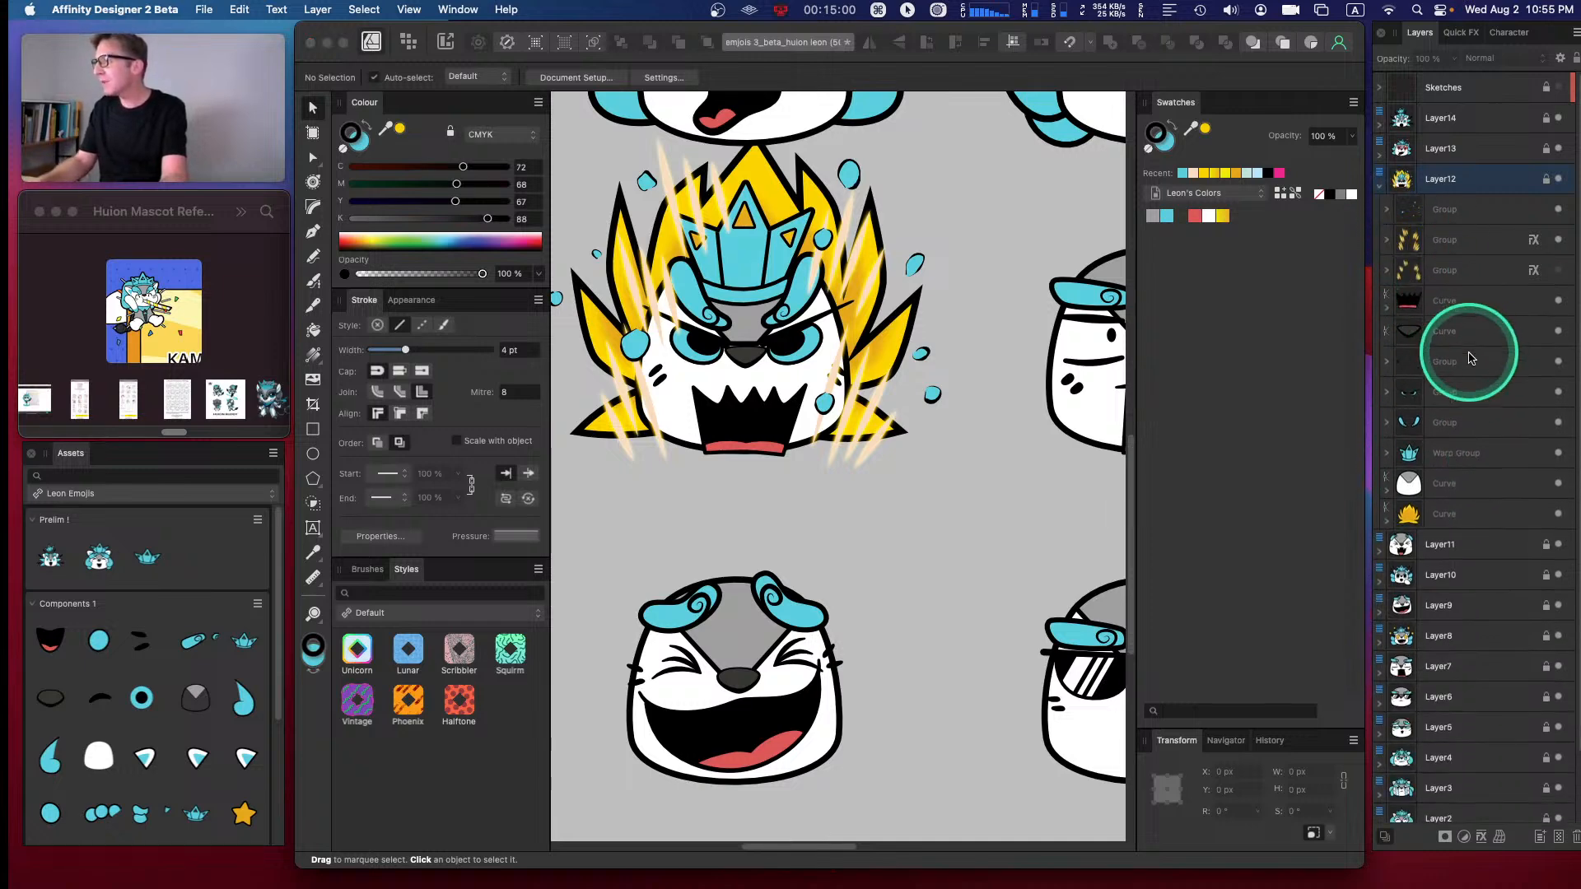
click(1387, 393)
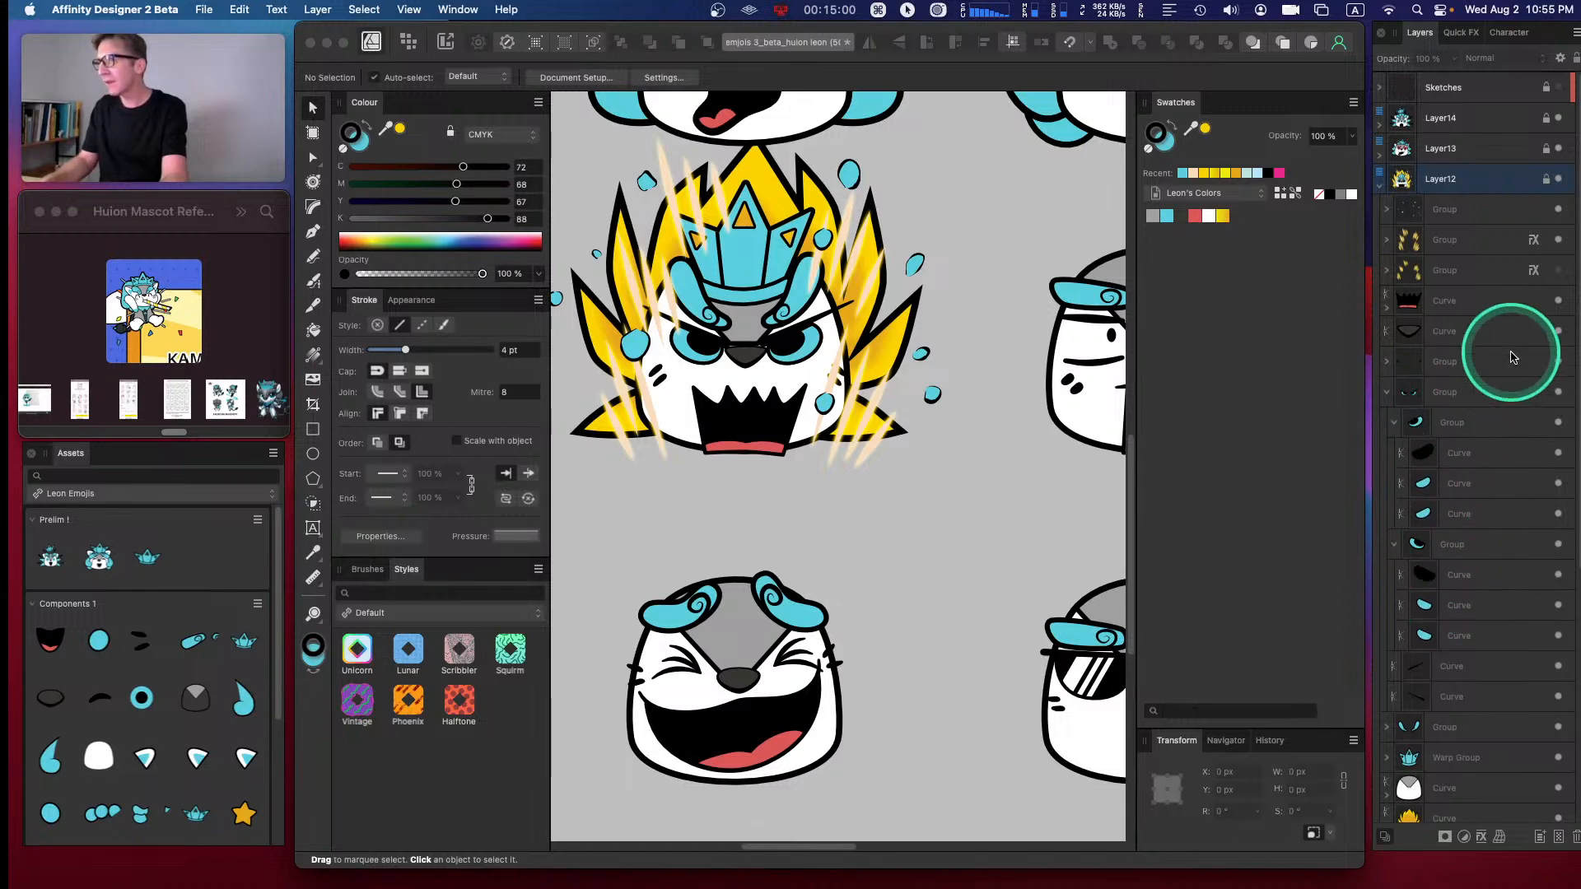
click(1456, 607)
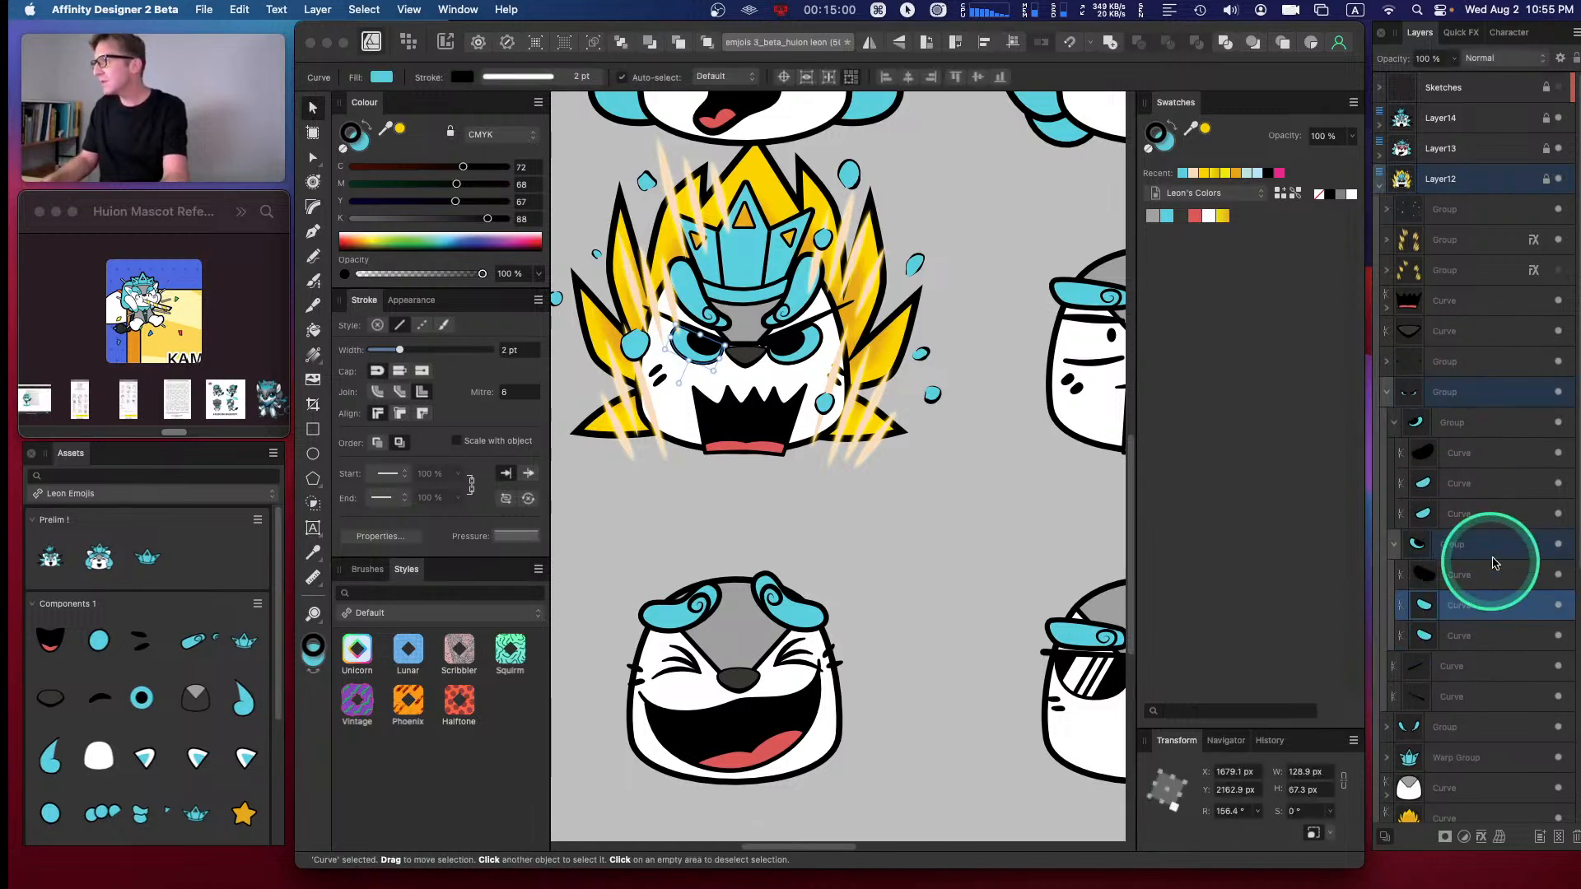
key(Caps_Lock)
super+click(1492, 483)
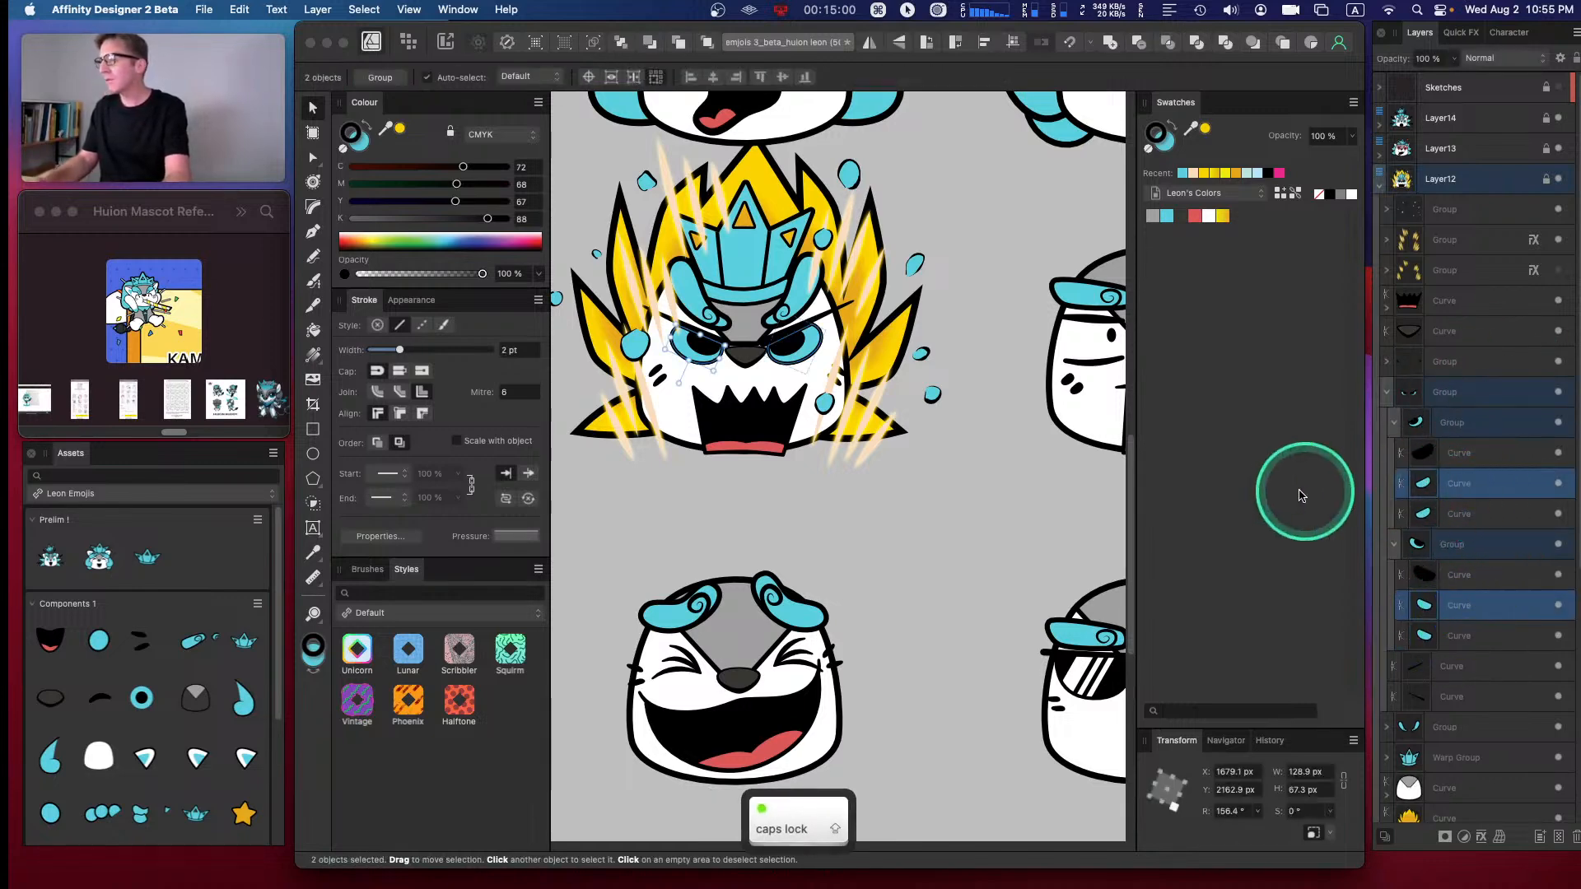
click(400, 129)
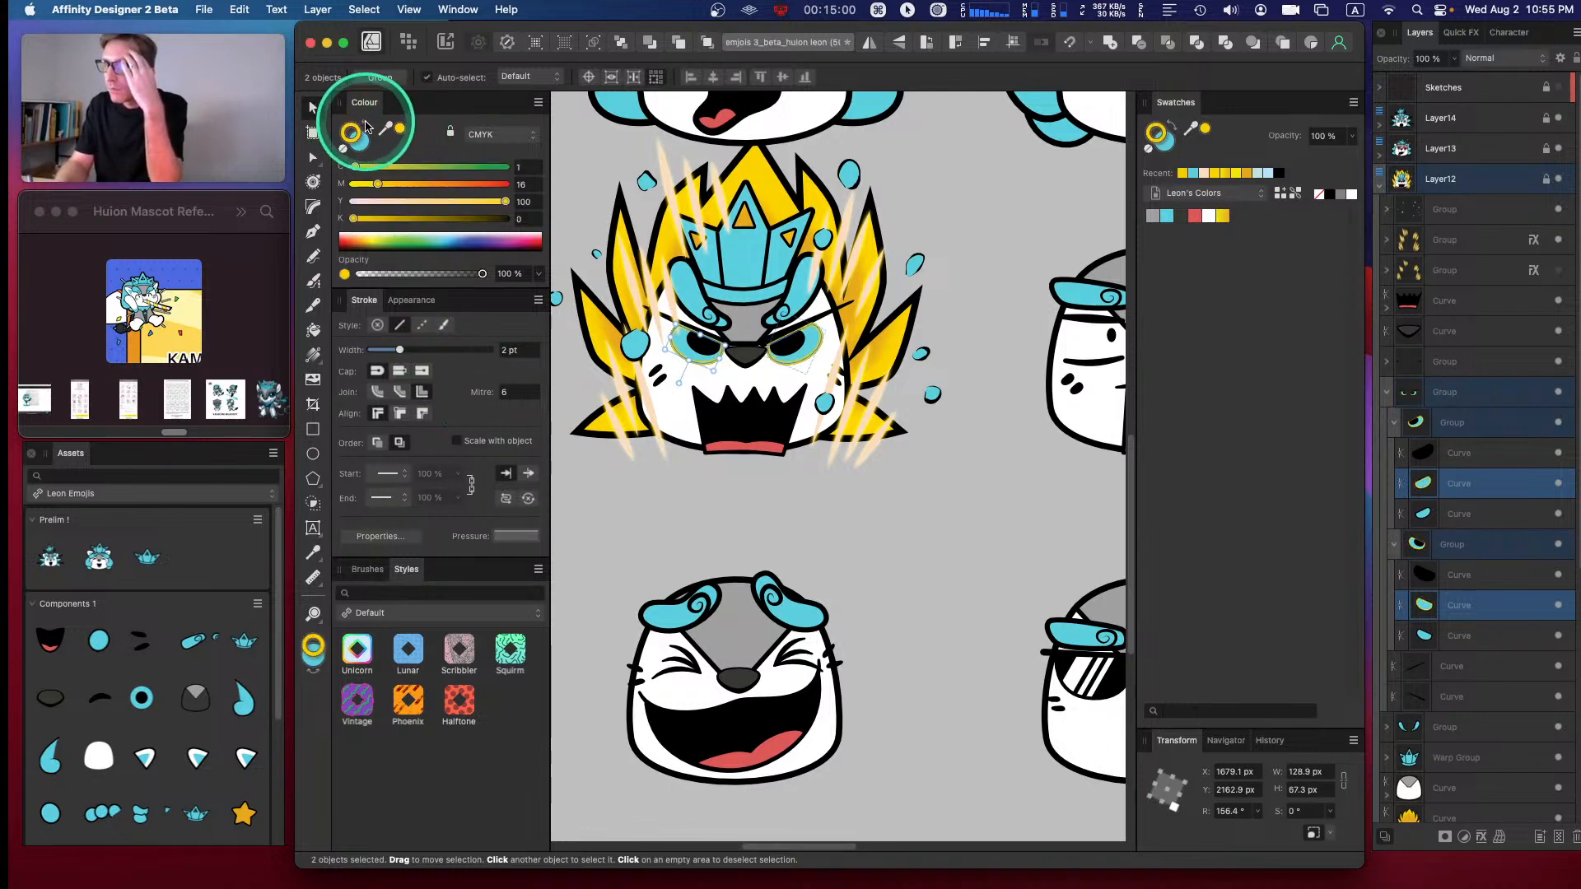
click(367, 127)
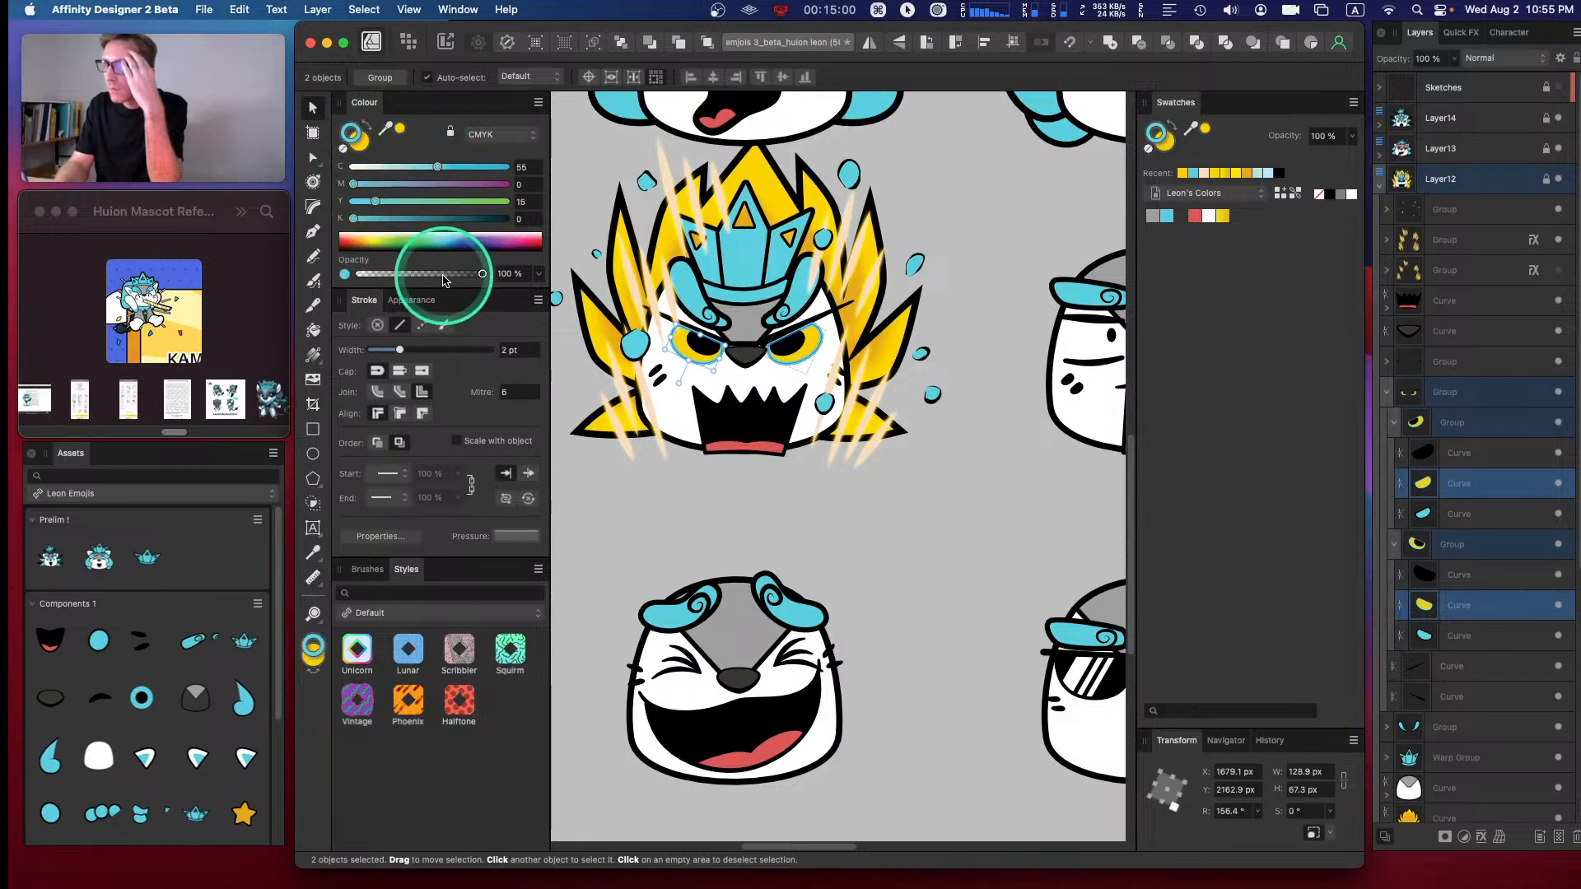
- Remove the outline from both iris curves, set their fill to CMYK 0, 0, 100, 0 and hide the black pupils
mouse_move(362, 250)
mouse_down()
mouse_move(341, 251)
mouse_move(375, 246)
mouse_up()
click(368, 125)
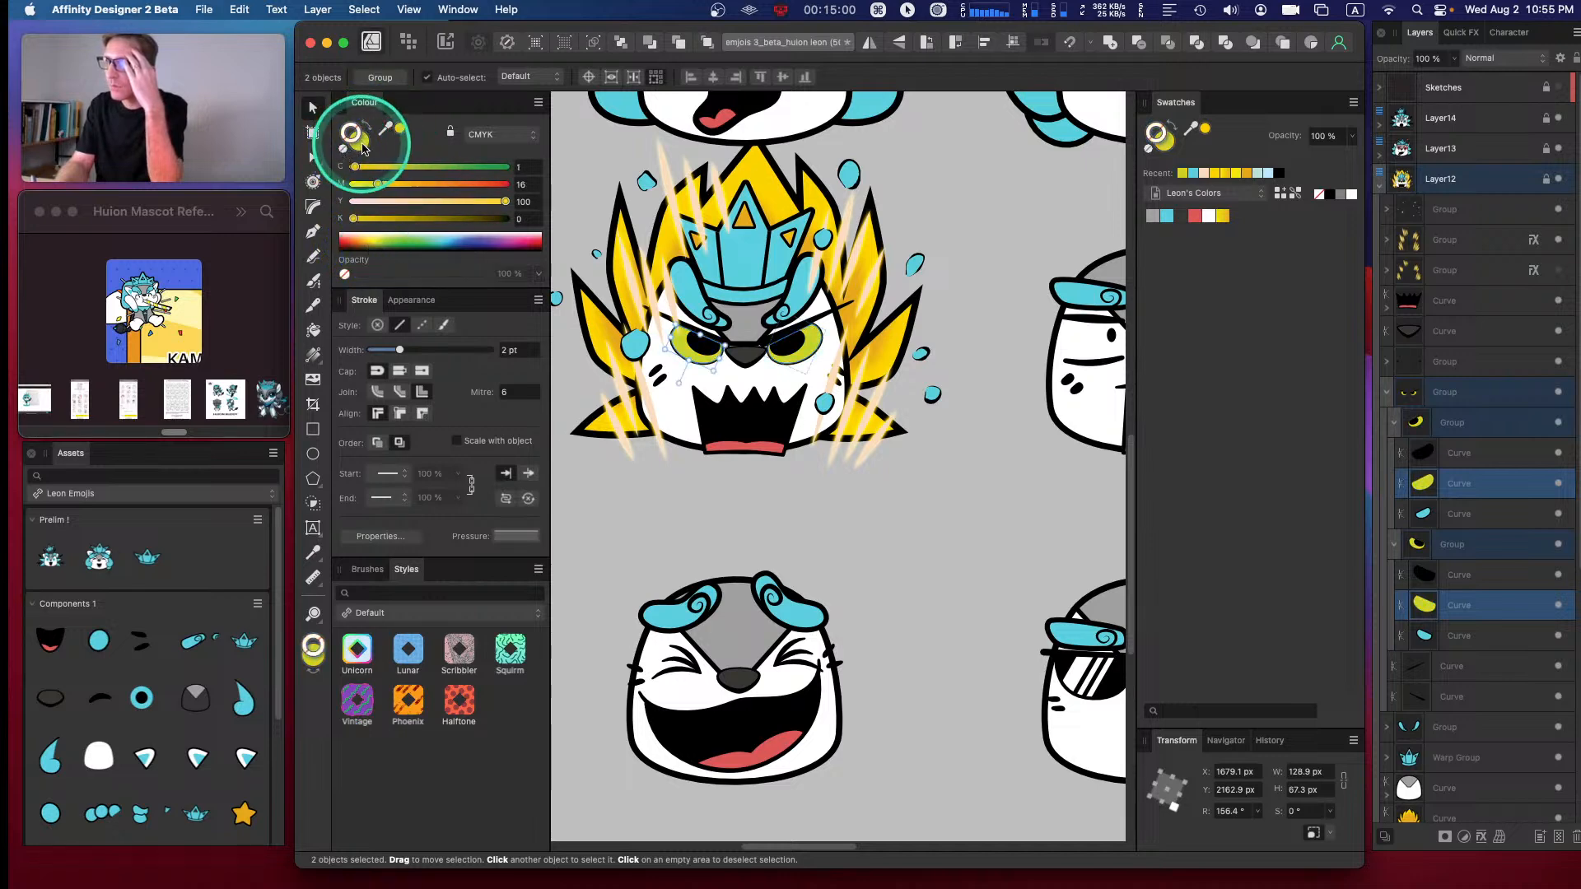
drag(355, 166, 309, 150)
drag(494, 206, 498, 205)
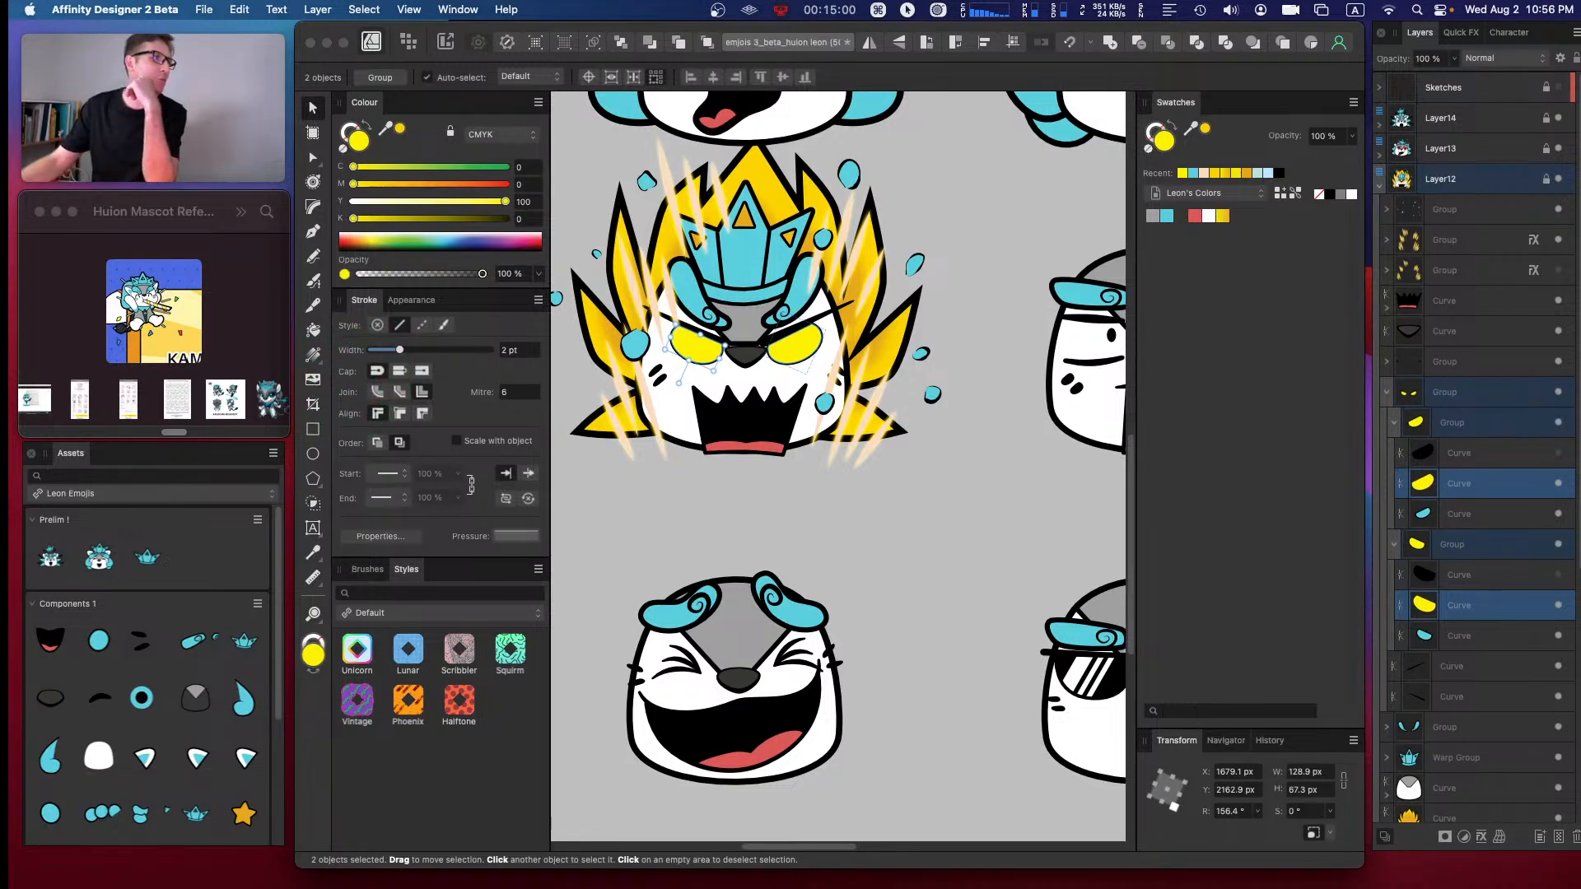
- Try other yellow levels on both eyes, lowering the Y value to 39 and raising it to 93
key(super+Tab)
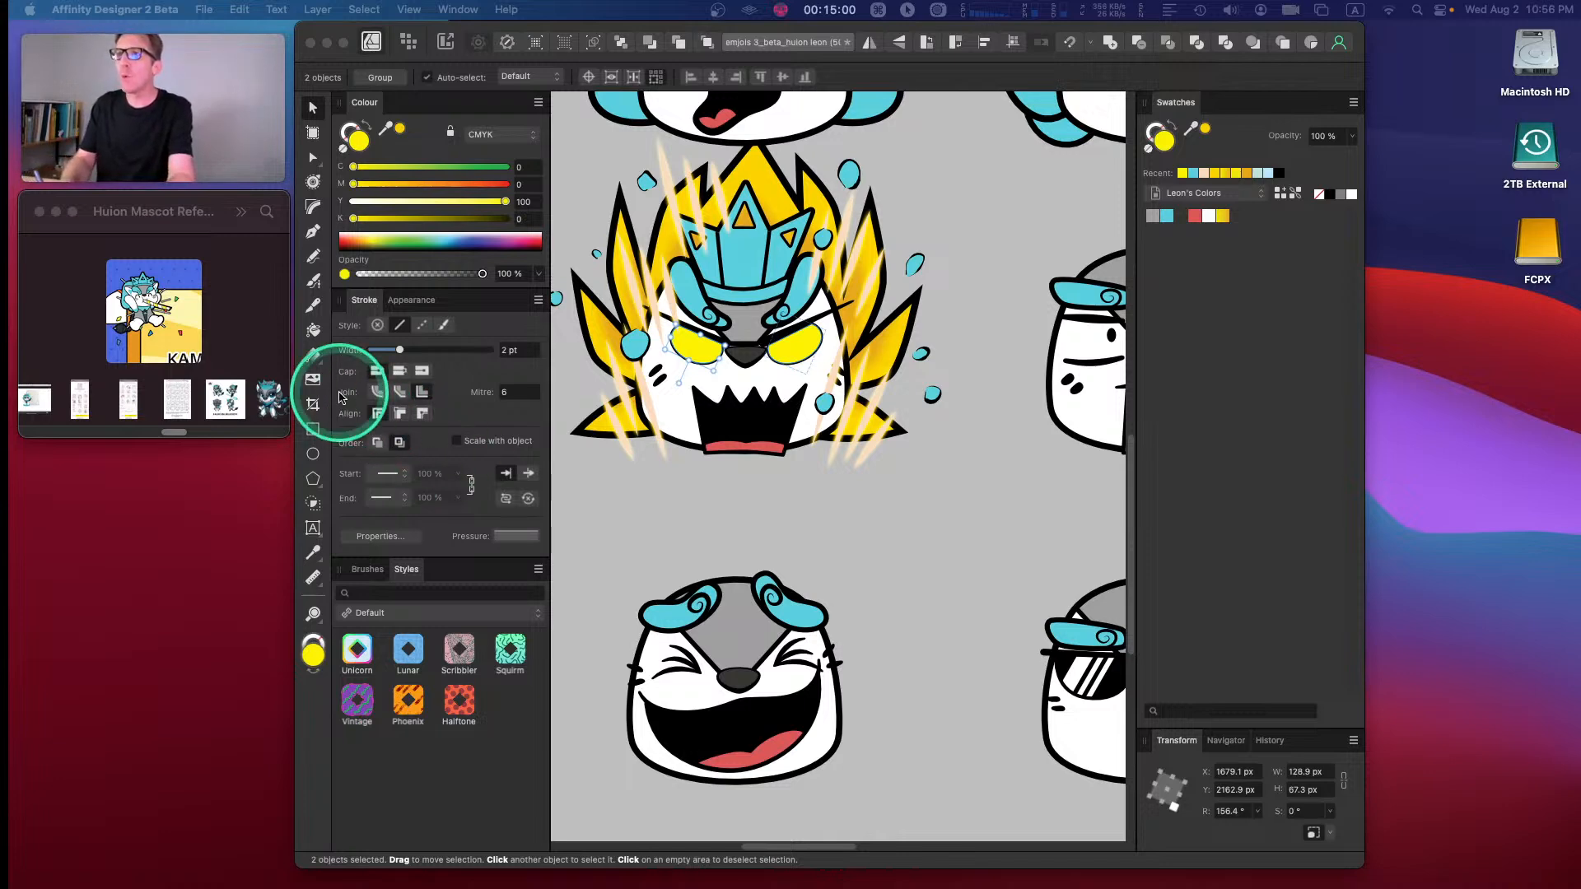
click(452, 203)
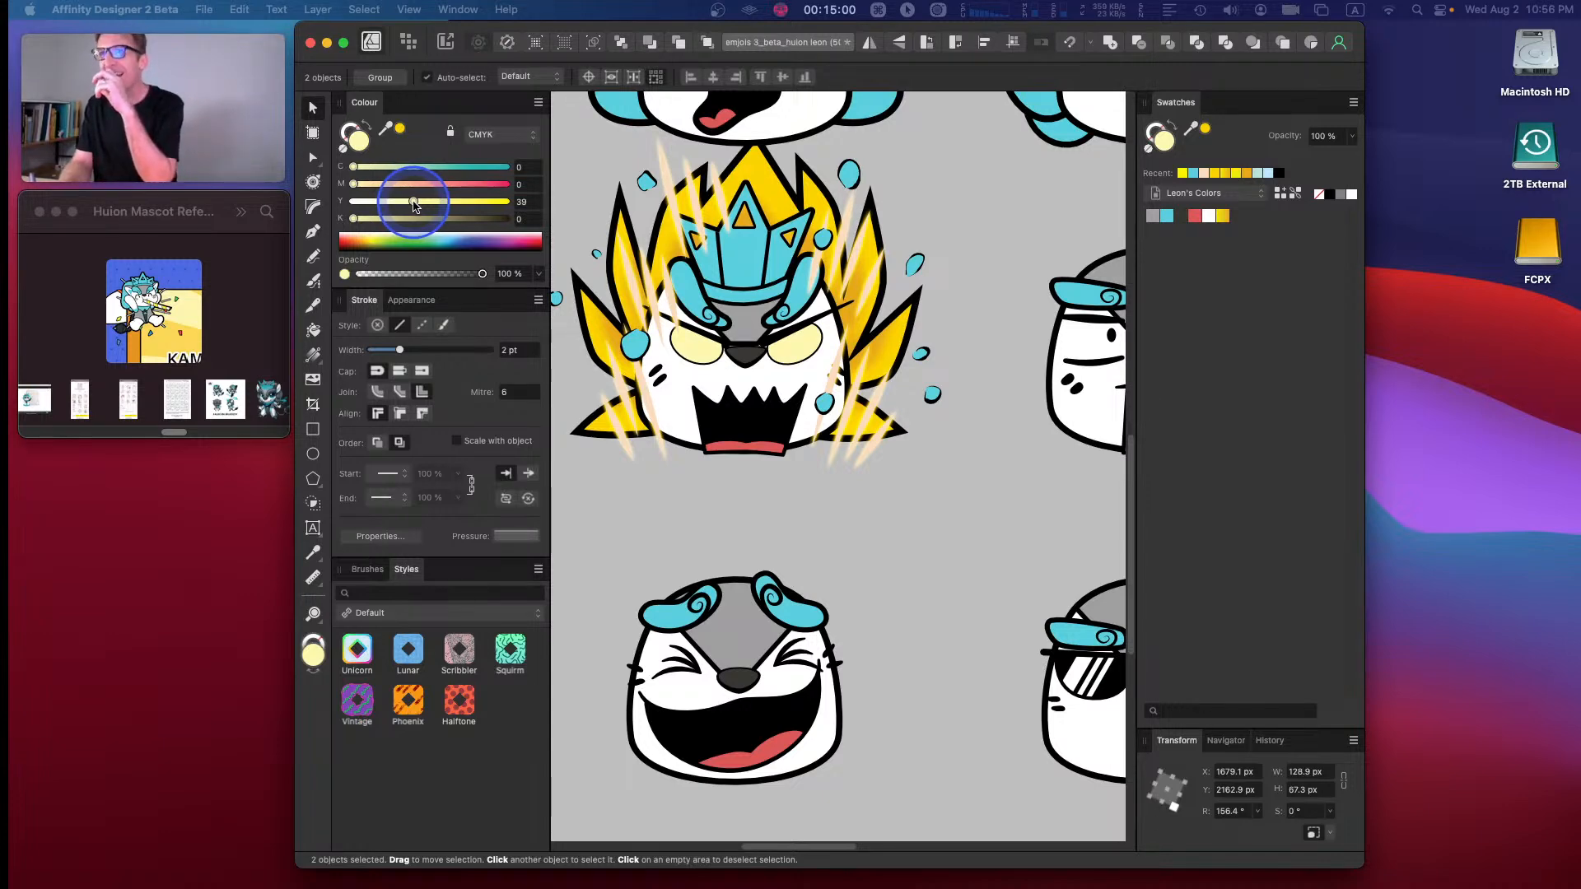
drag(417, 205, 495, 206)
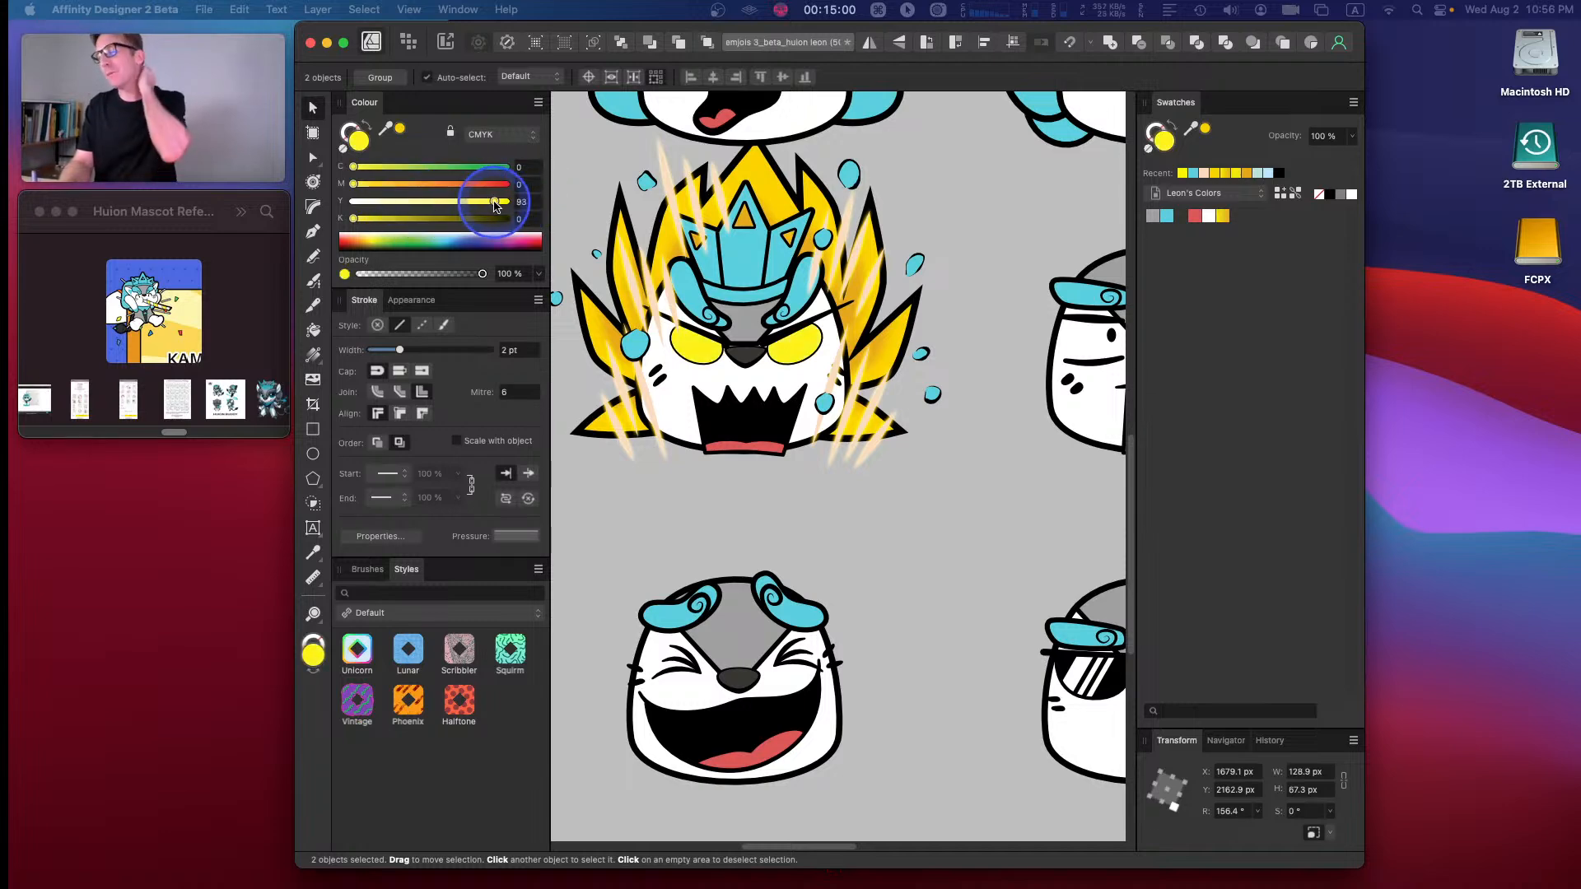
- Apply a vertical gradient fill across both yellow eyes with the Fill tool and change its type to Radial
click(313, 329)
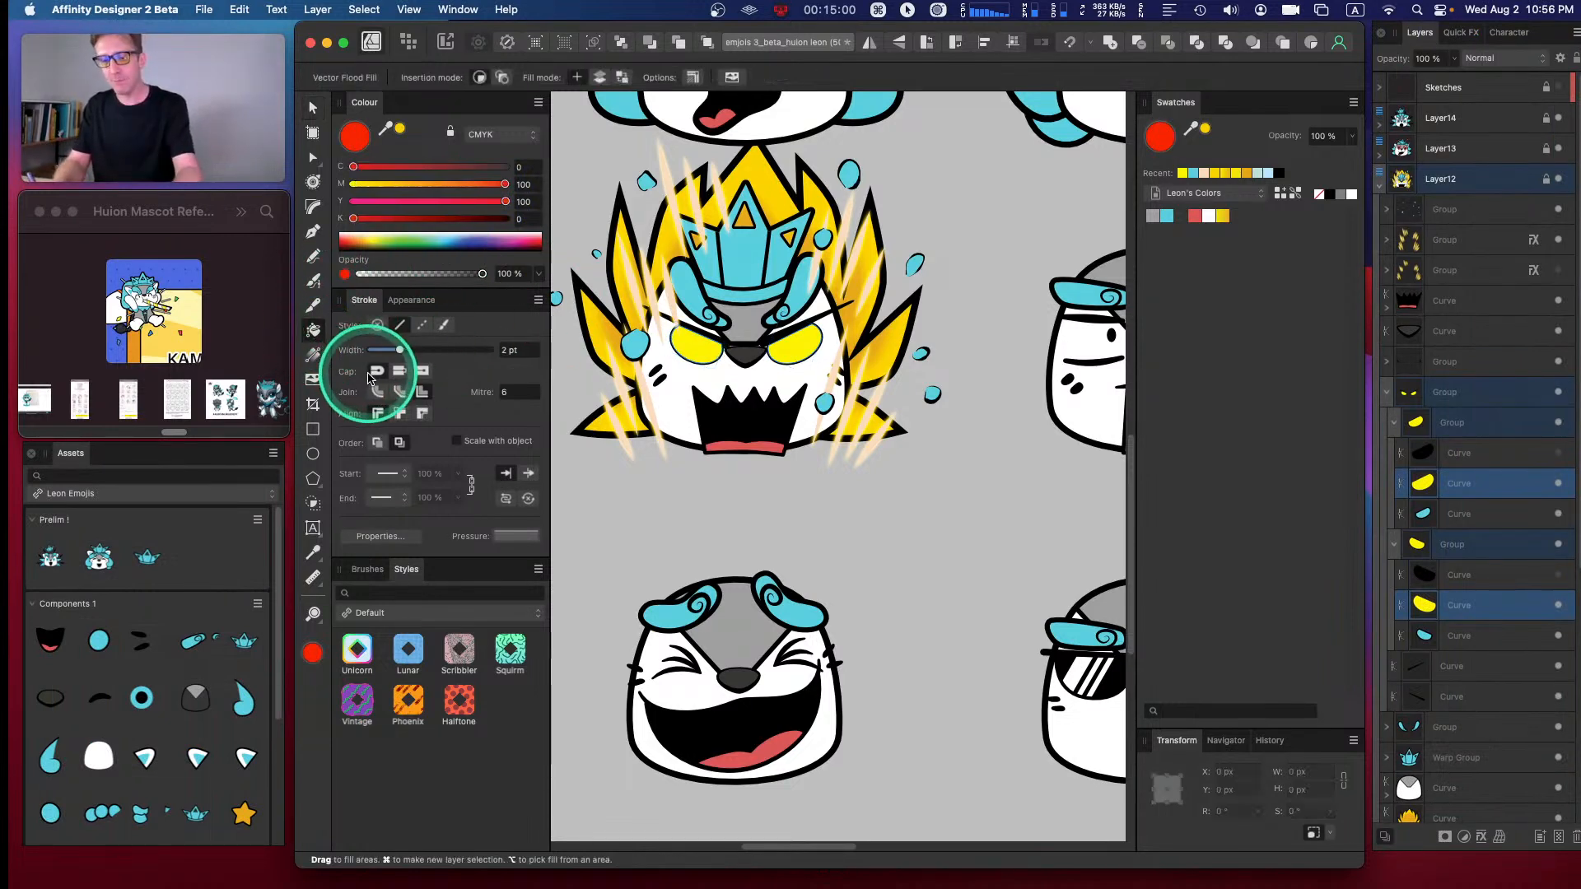
click(313, 354)
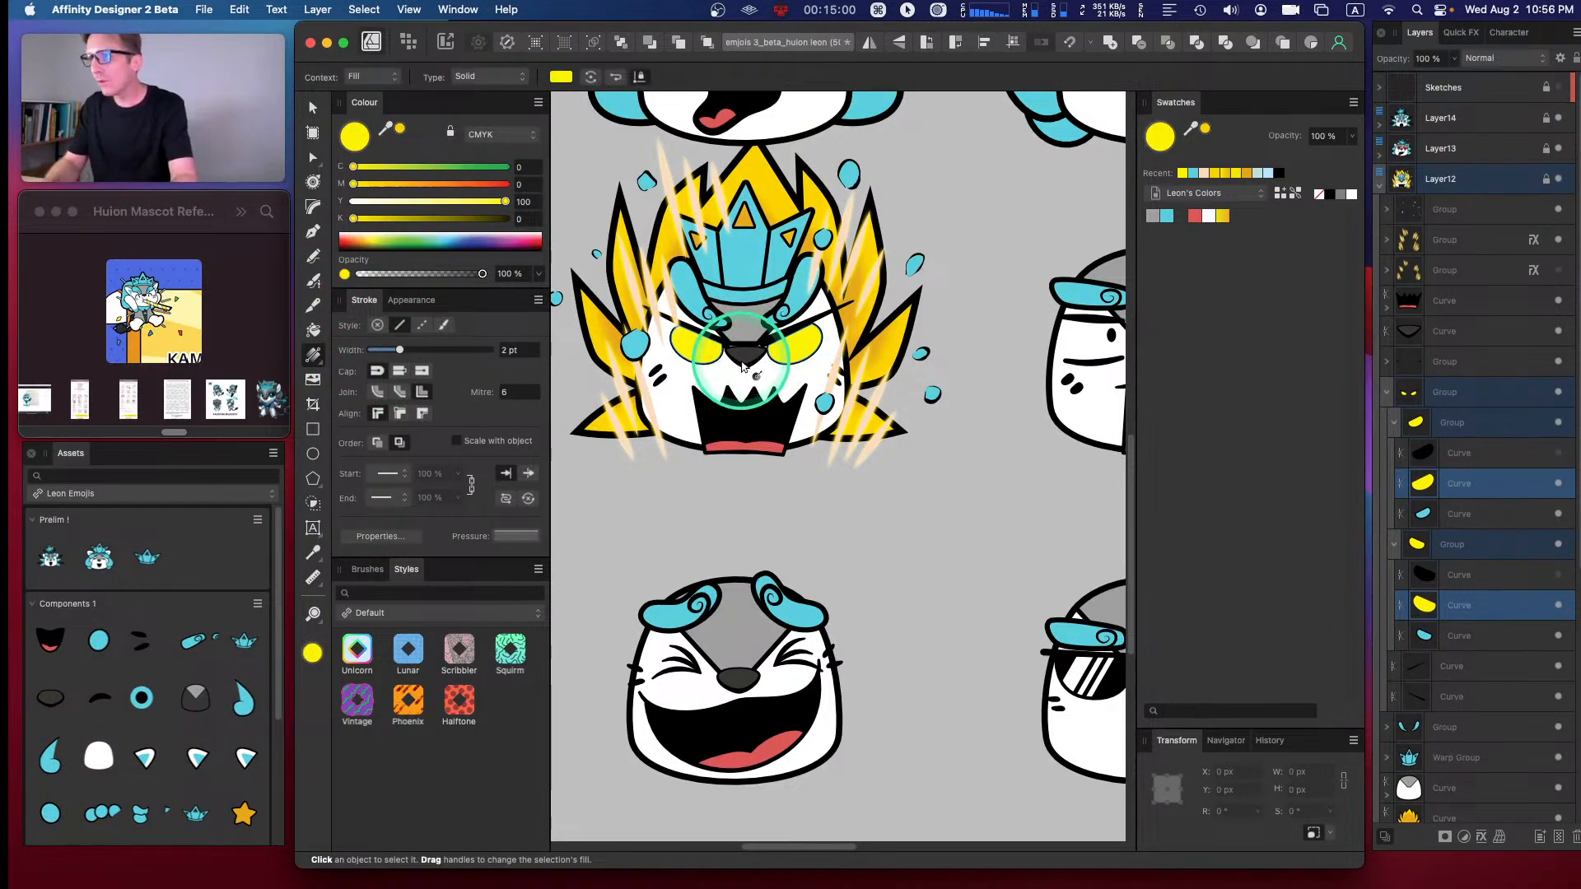
drag(744, 363, 749, 308)
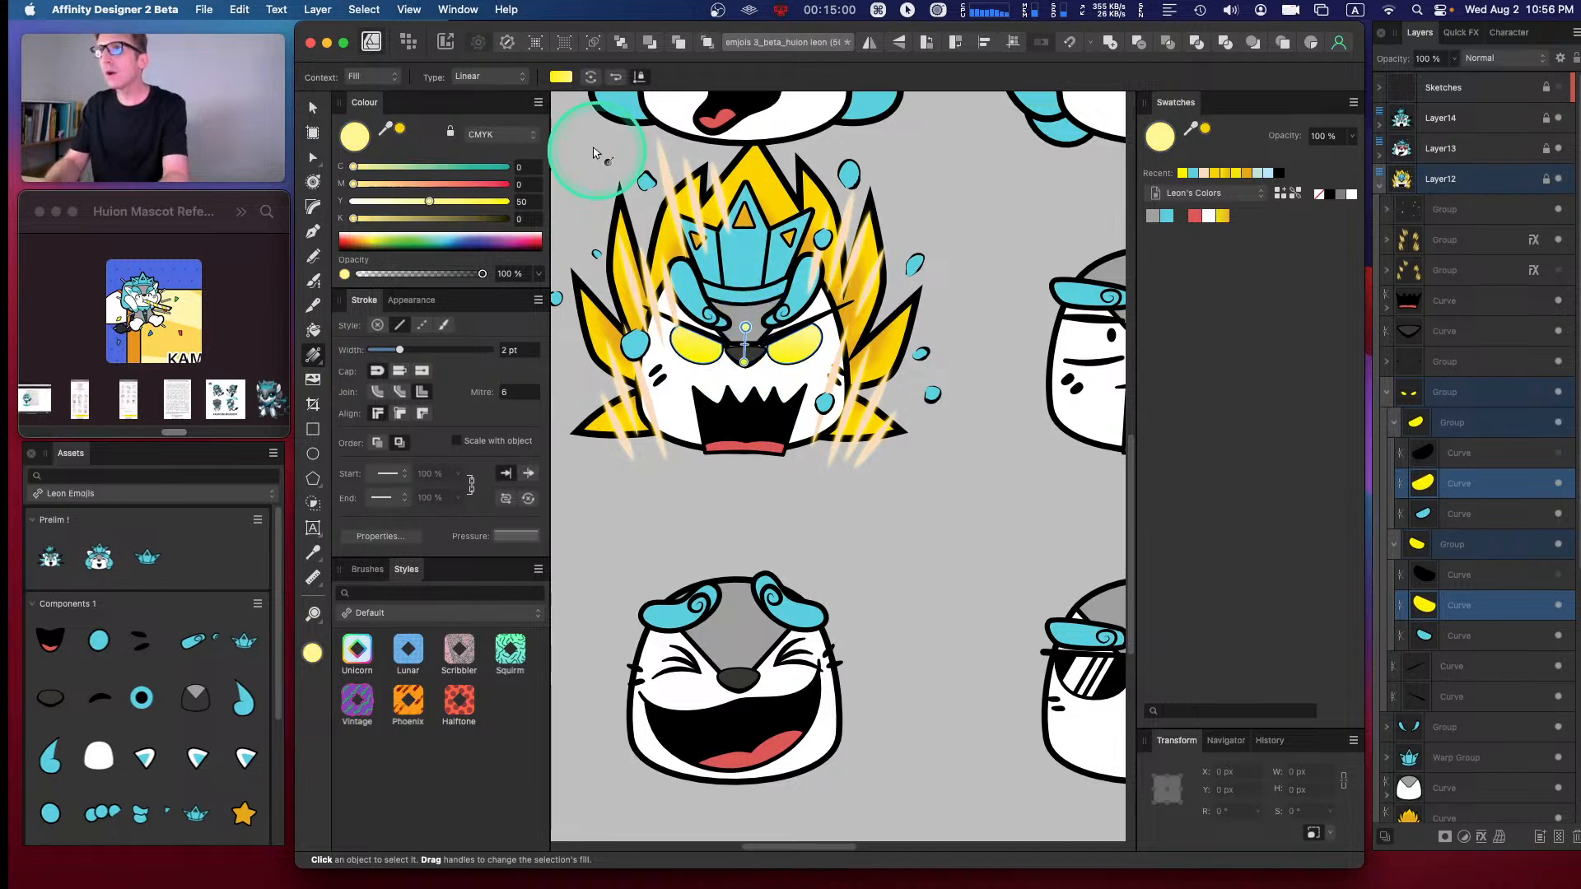
click(492, 77)
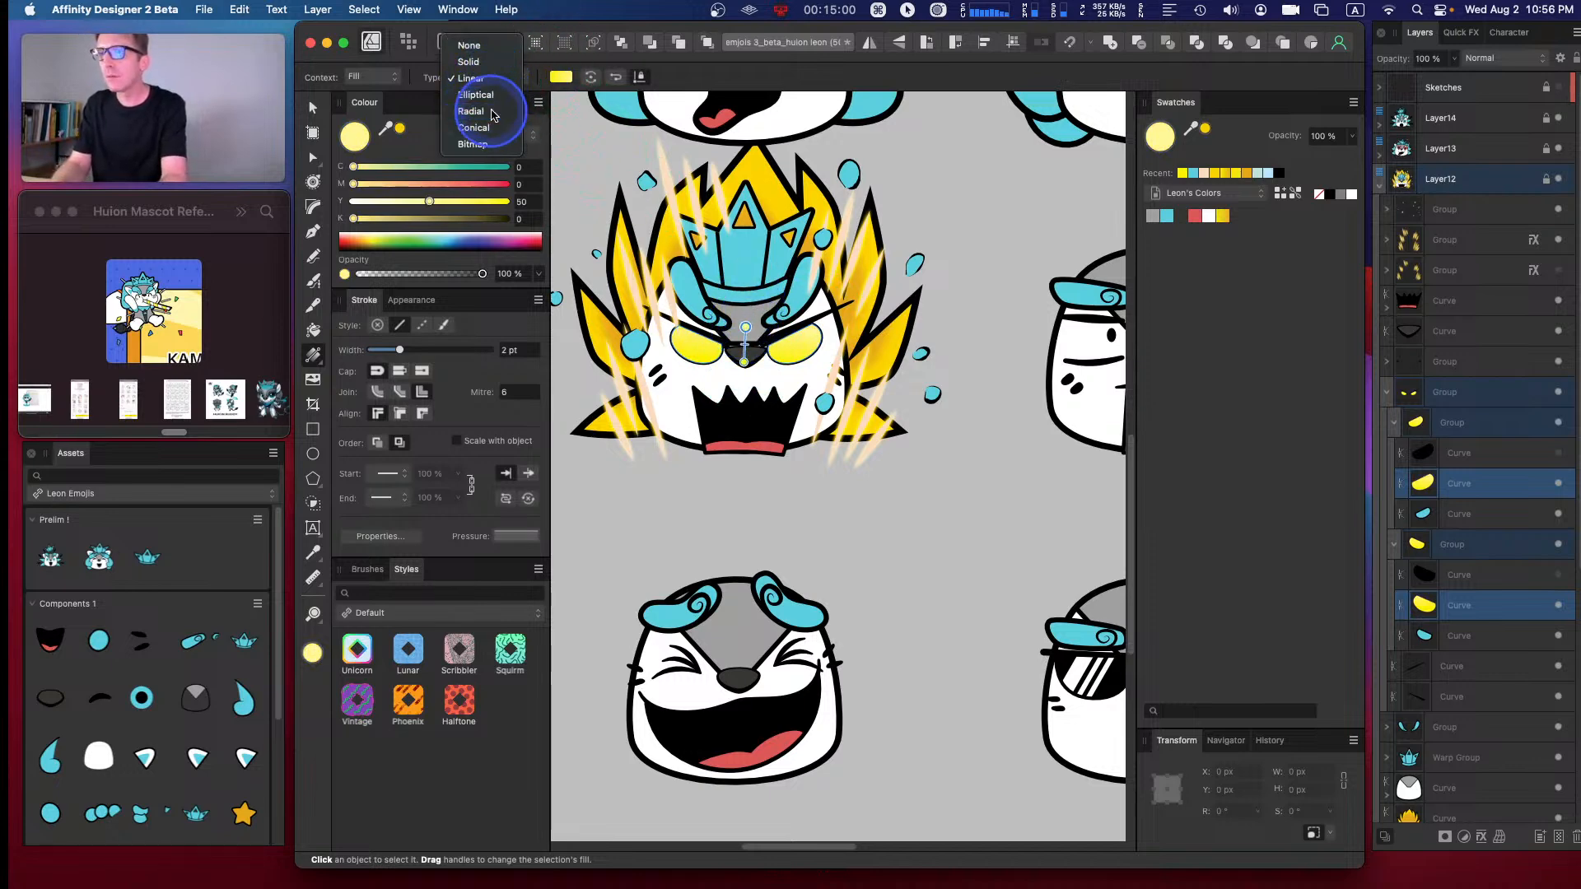
click(493, 112)
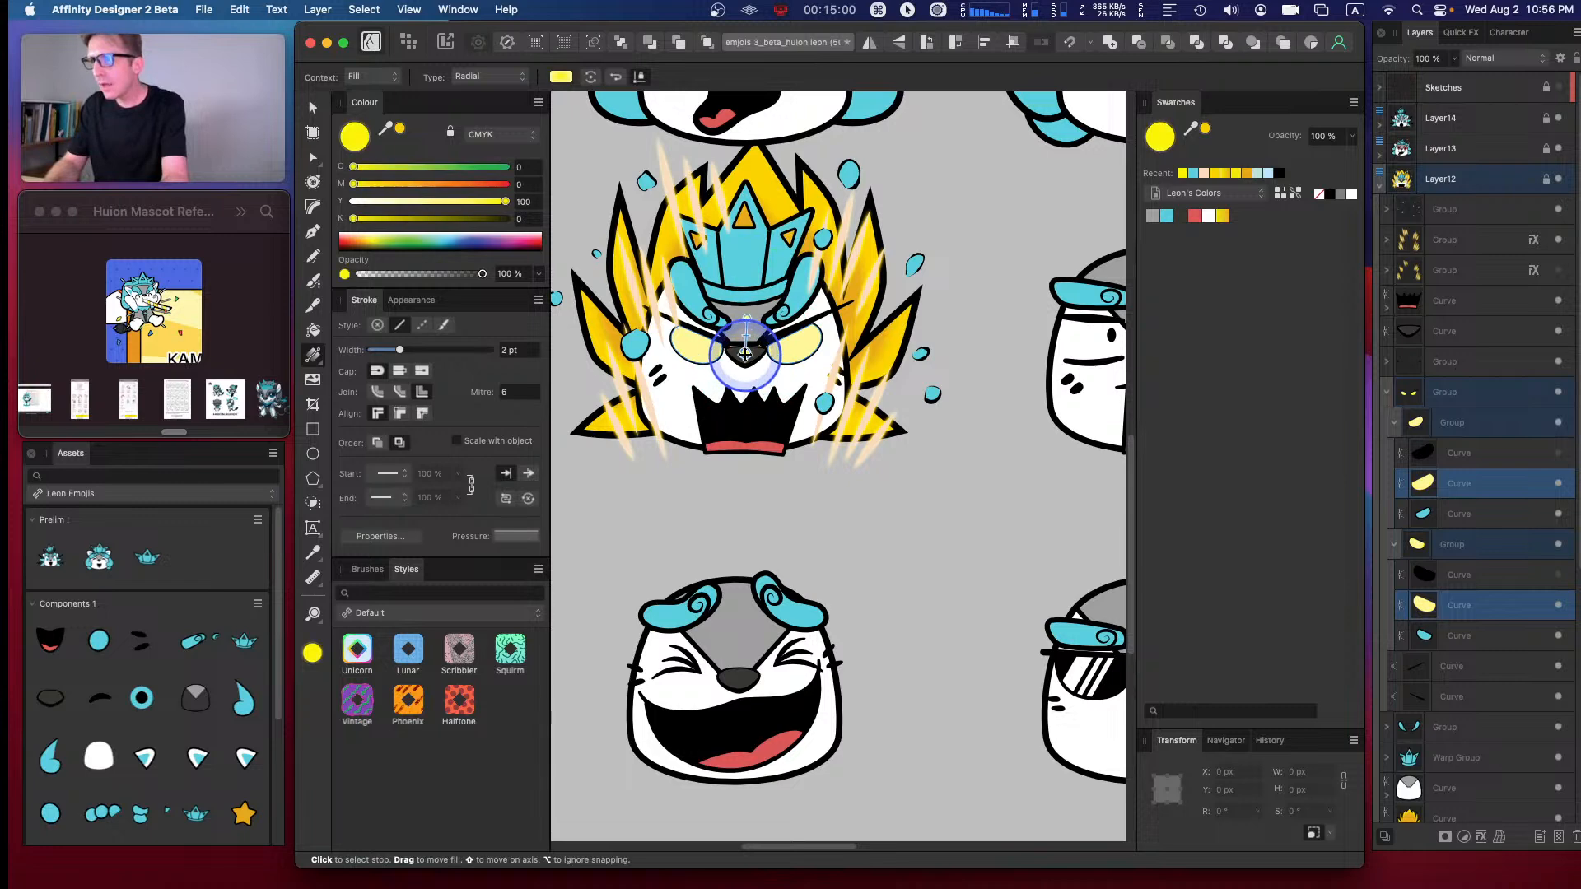
- Set the radial gradient's centre colour to CMYK 0, 0, 30, 0 and its outer colour to CMYK 0, 28, 100, 0
drag(505, 201, 582, 201)
click(745, 319)
drag(354, 184, 397, 189)
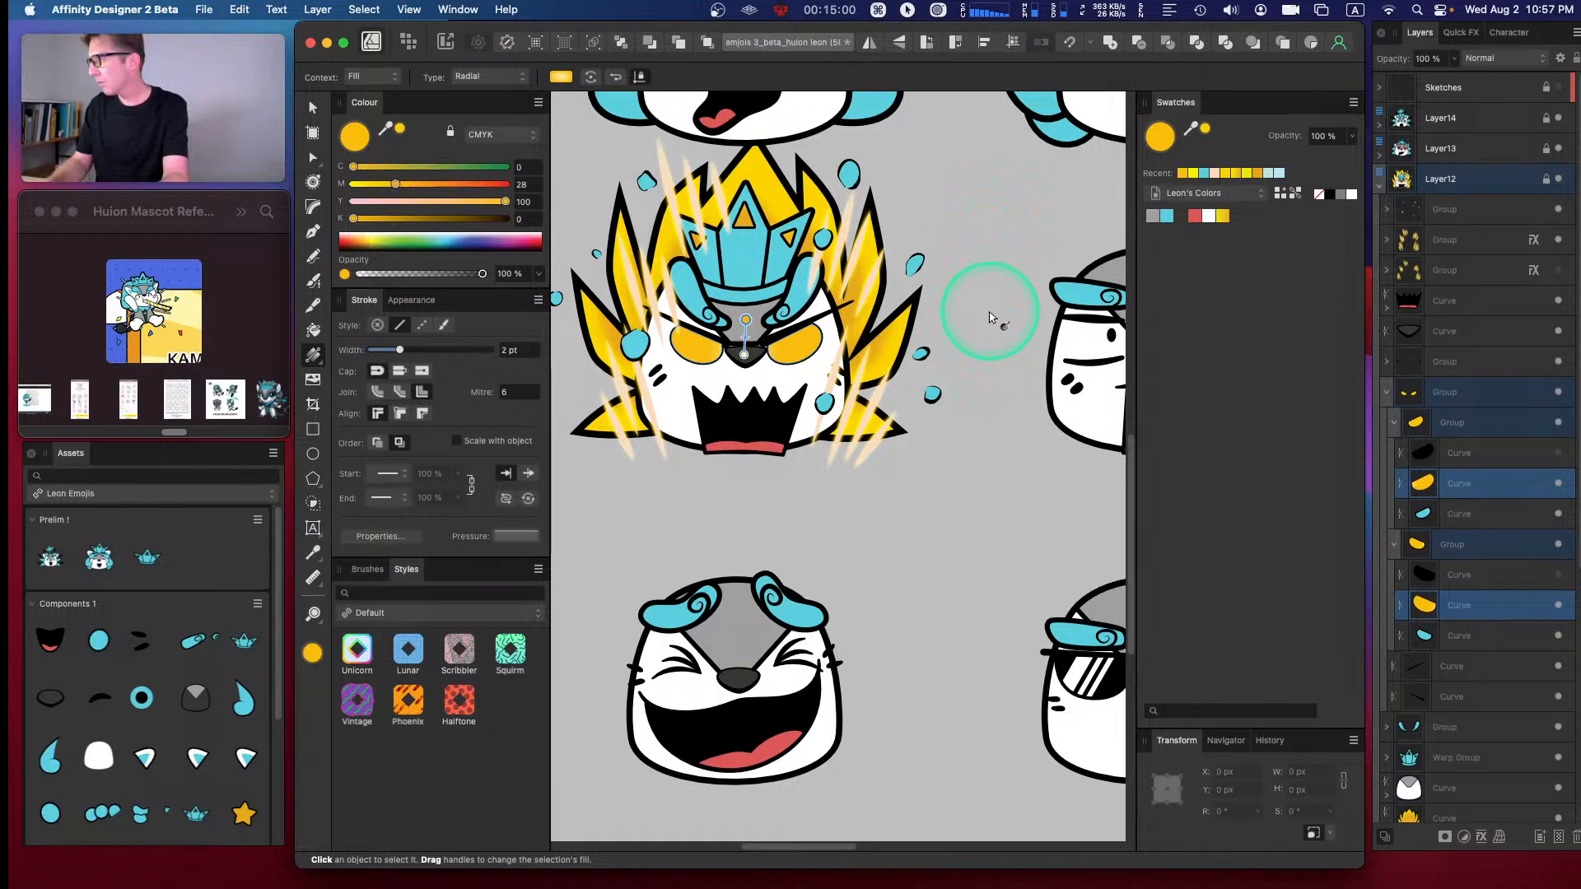
- Centre the radial gradient on one eye and paste that eye's style onto the other yellow eye curve
drag(745, 354, 700, 350)
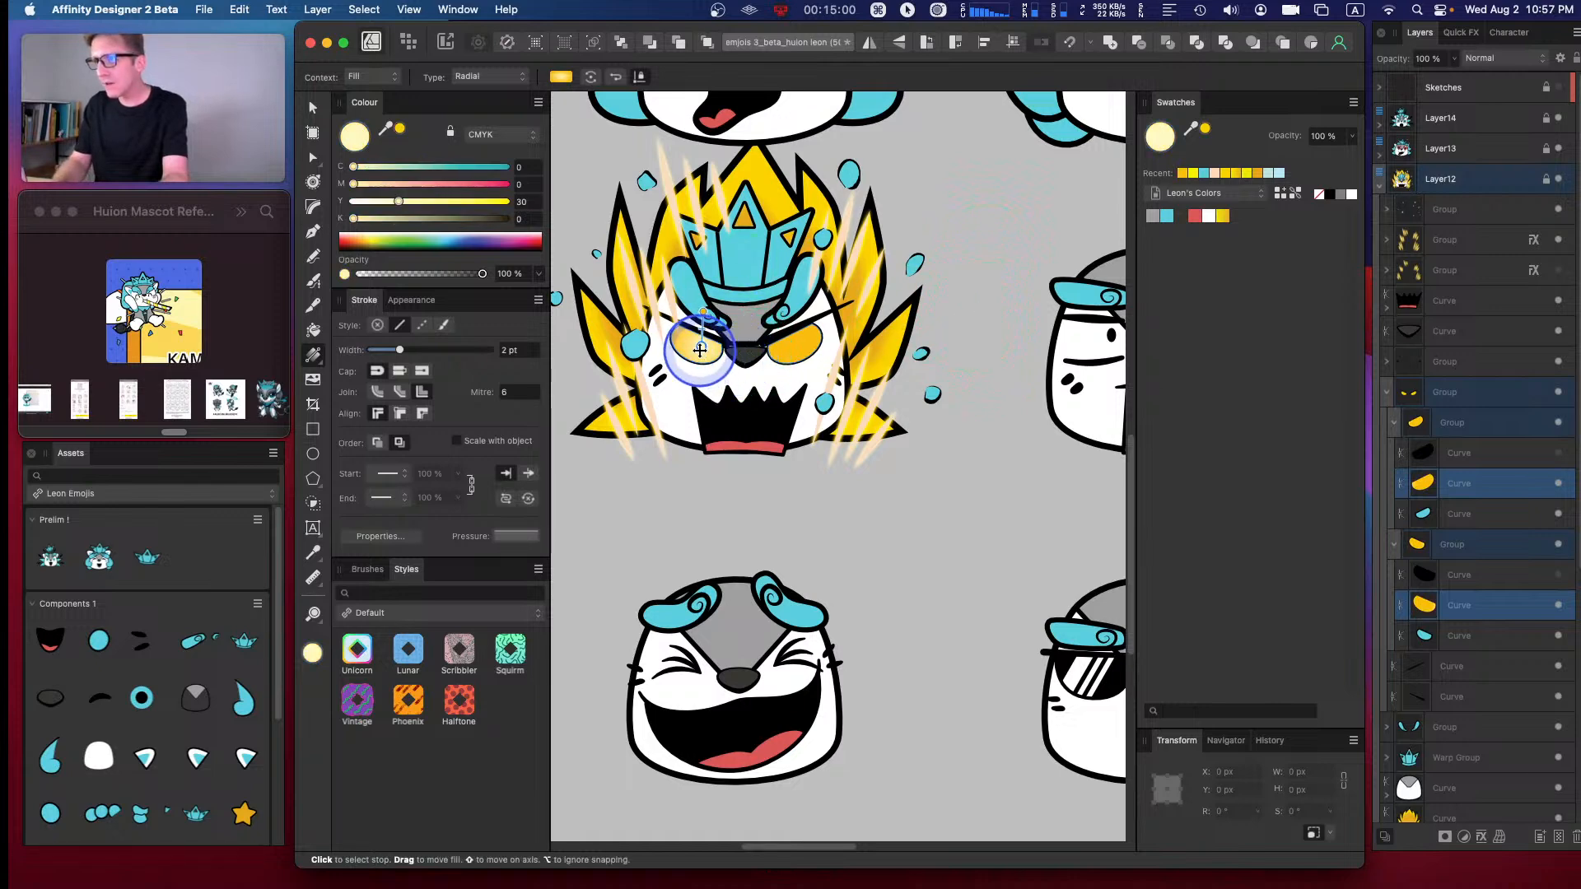
key(Caps_Lock)
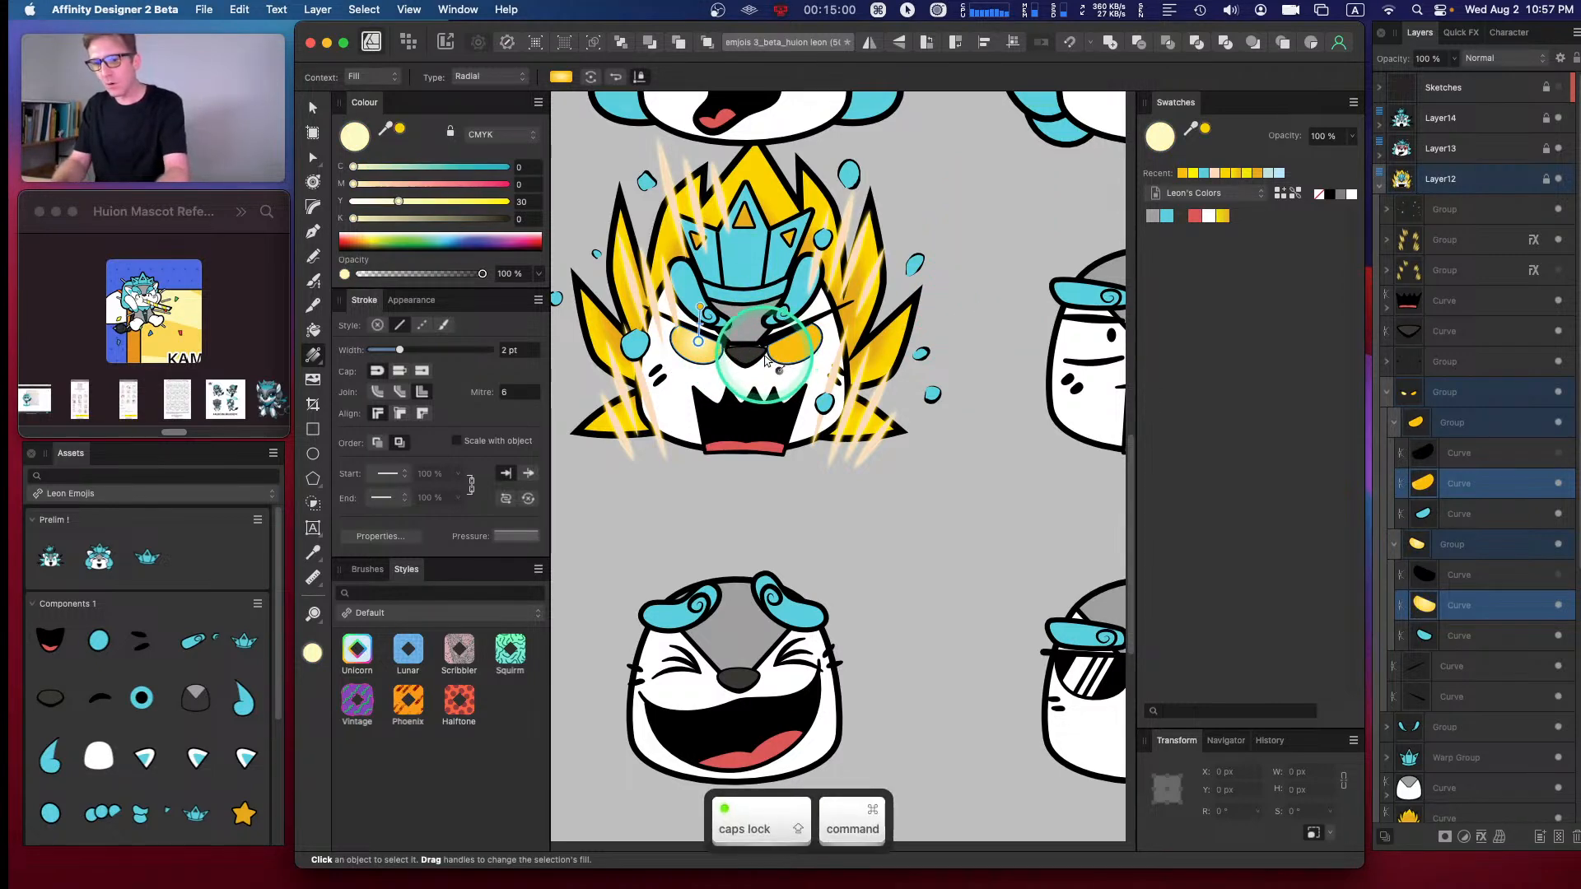
click(1462, 487)
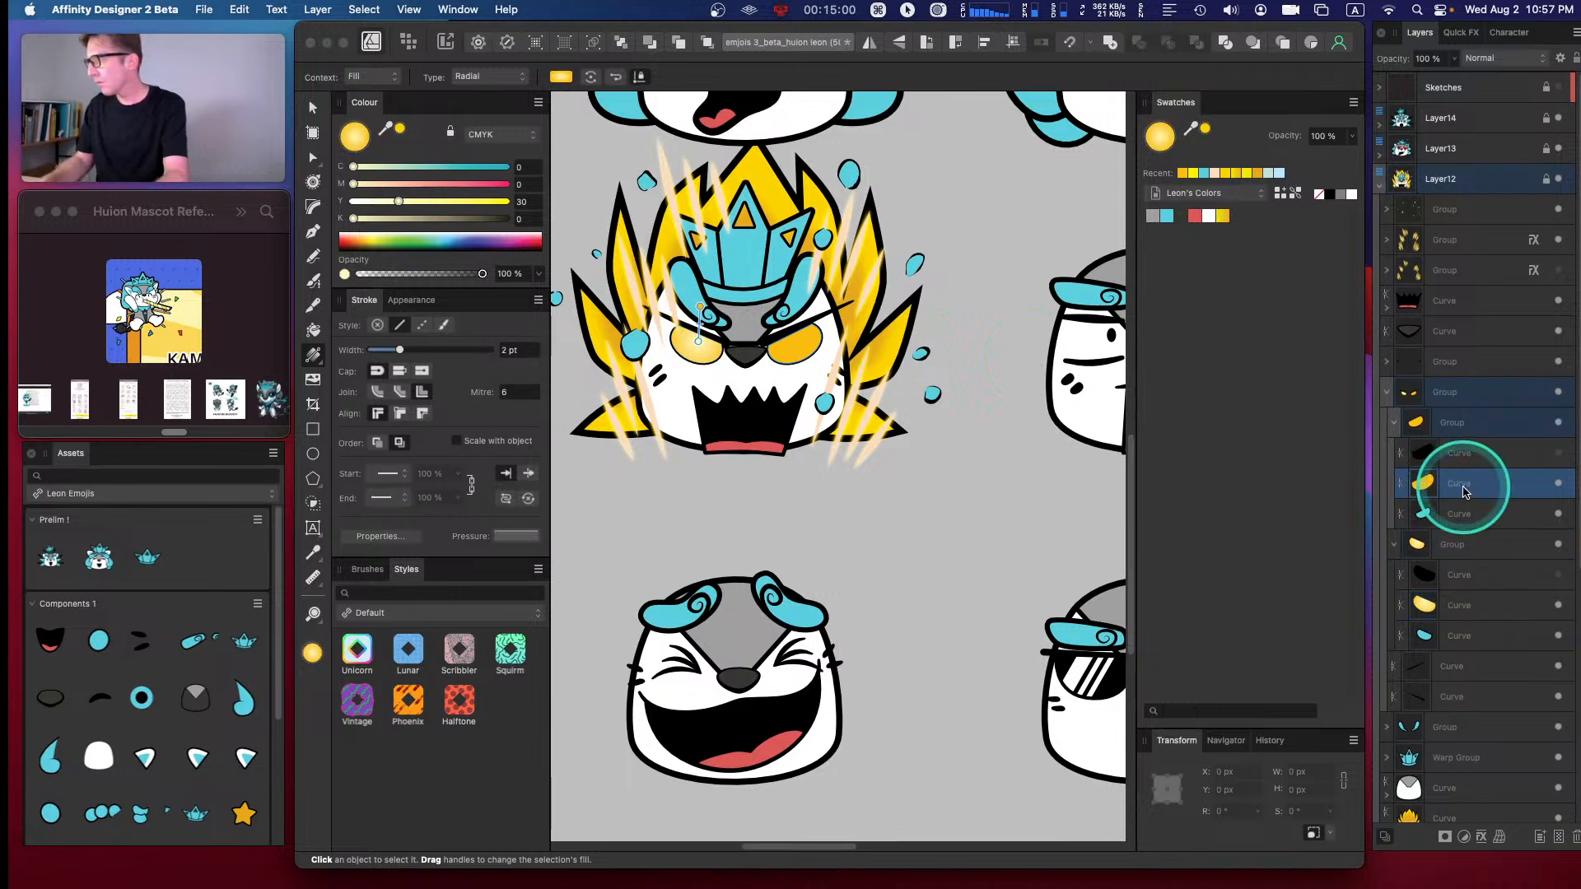
key(super+c)
key(super+shift+v)
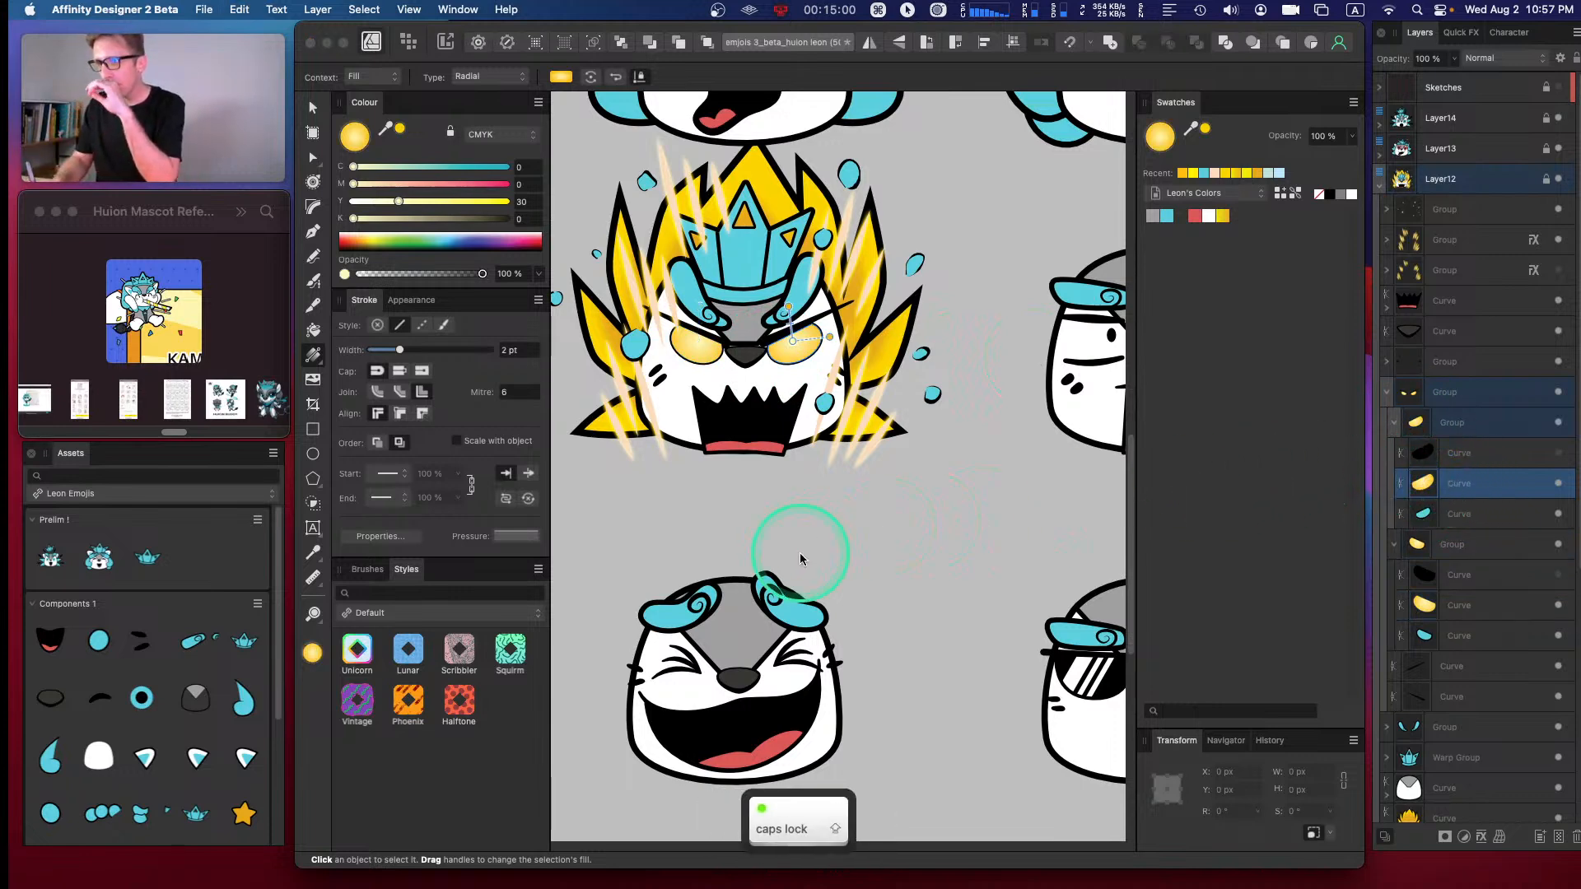
click(899, 533)
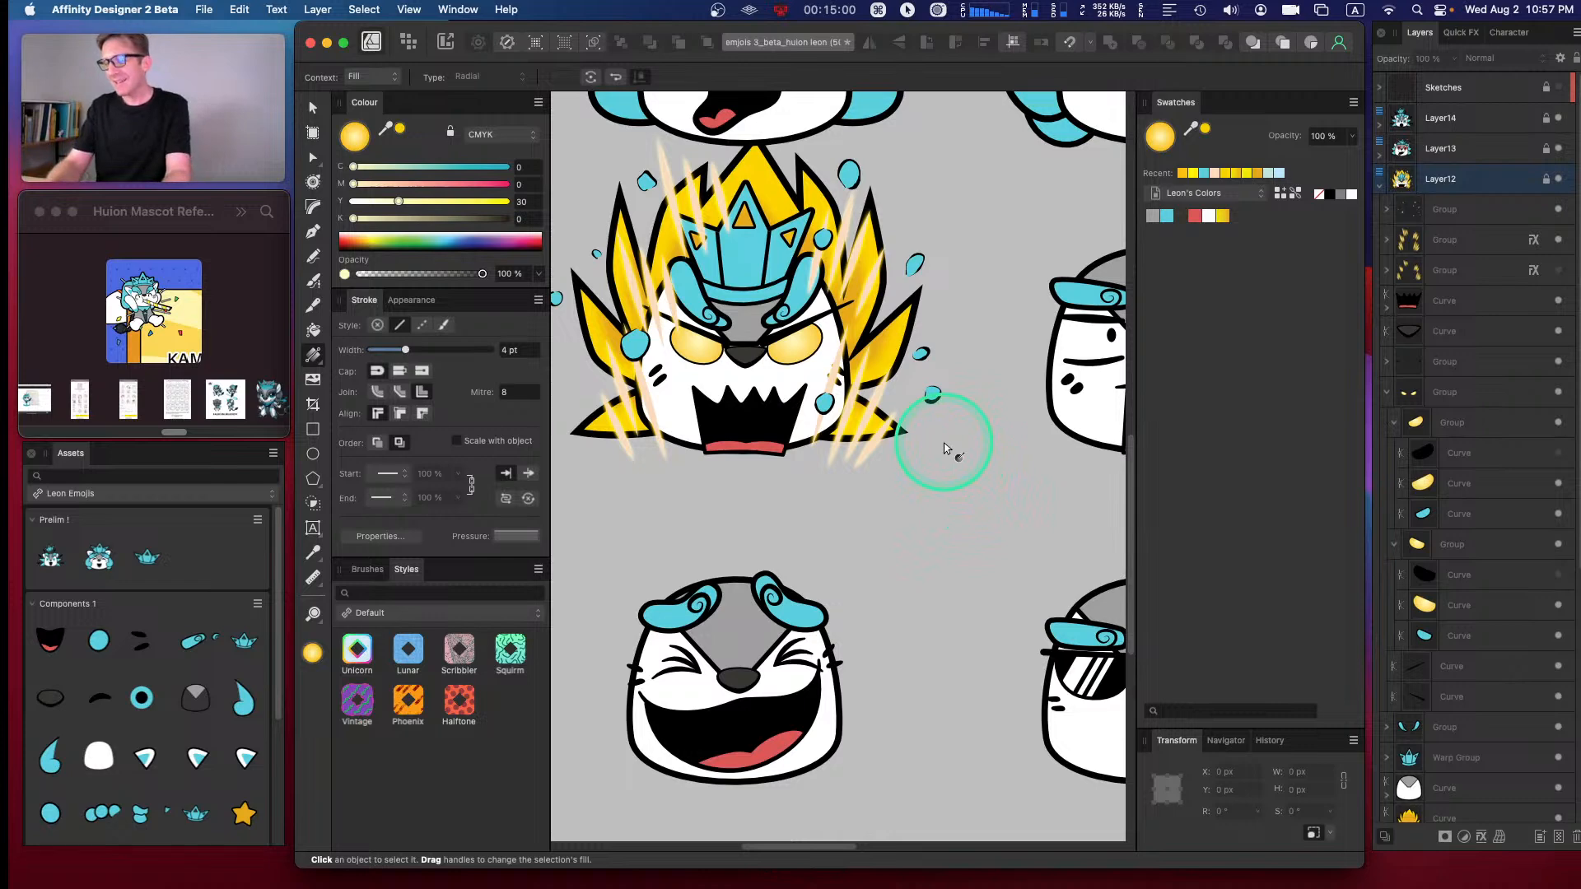
- Show the black pupil curves of both eyes again
scroll(945, 449, down, 5)
key(Caps_Lock)
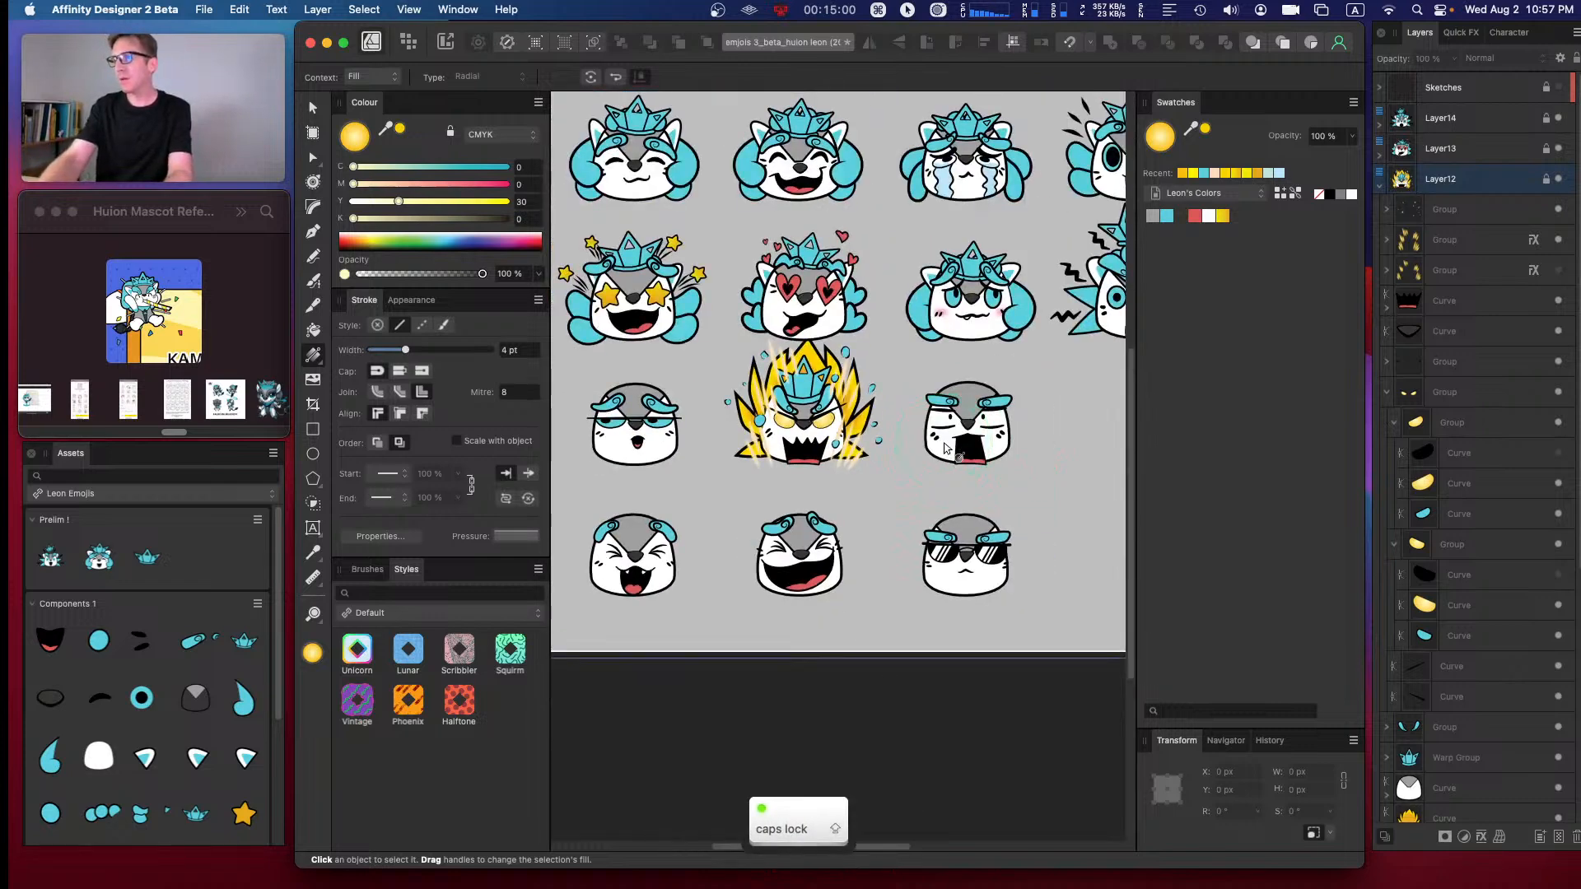
key(super+equal)
key(super+equal)
key(super+equal)
click(1558, 457)
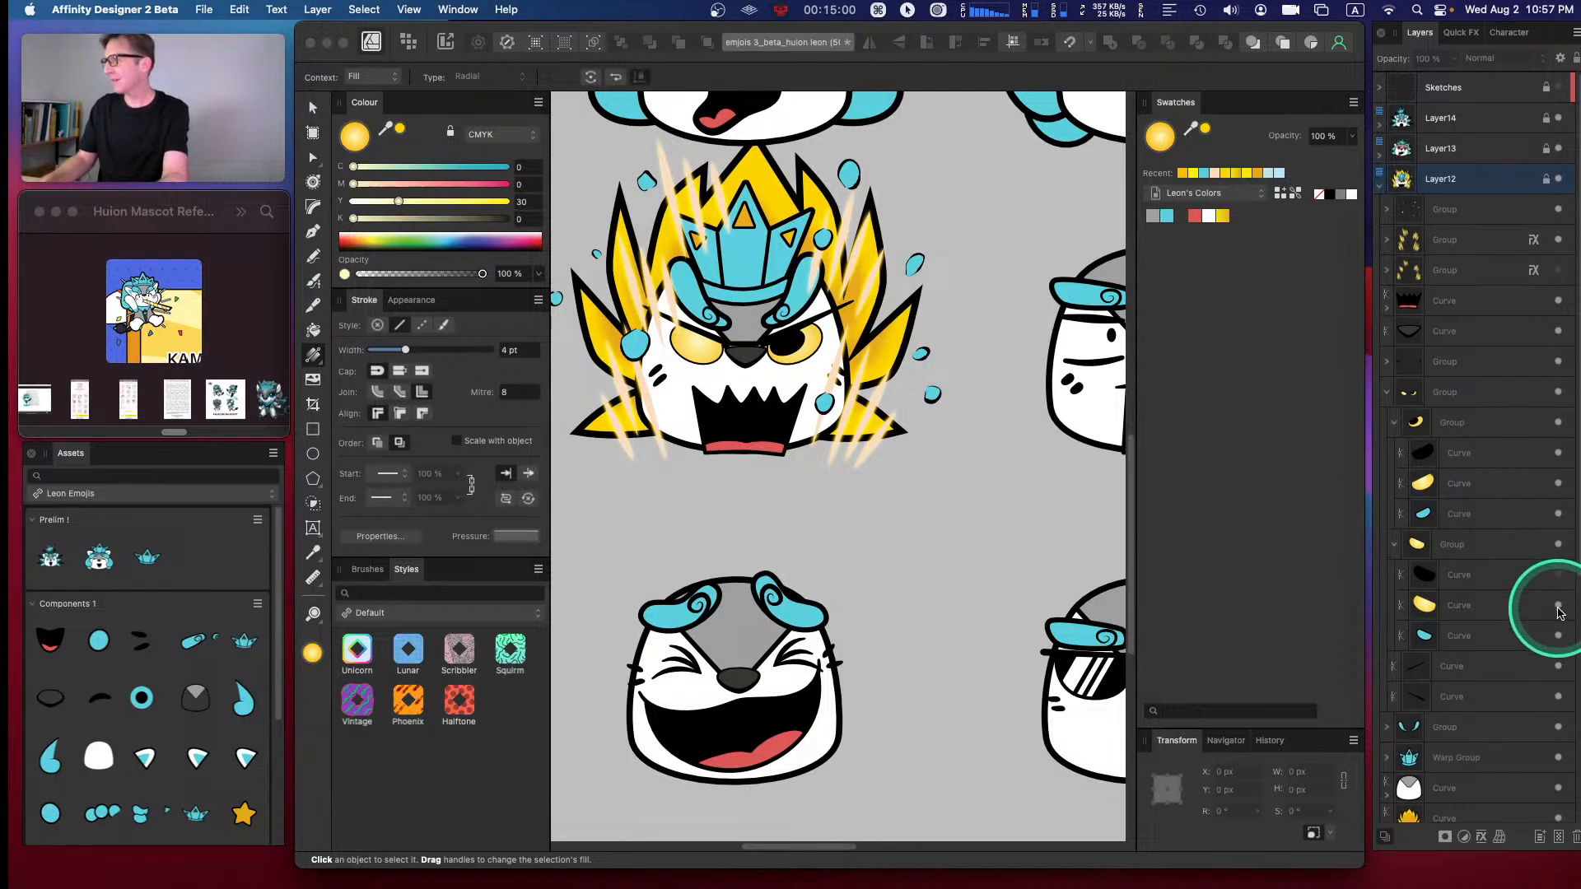
click(1557, 575)
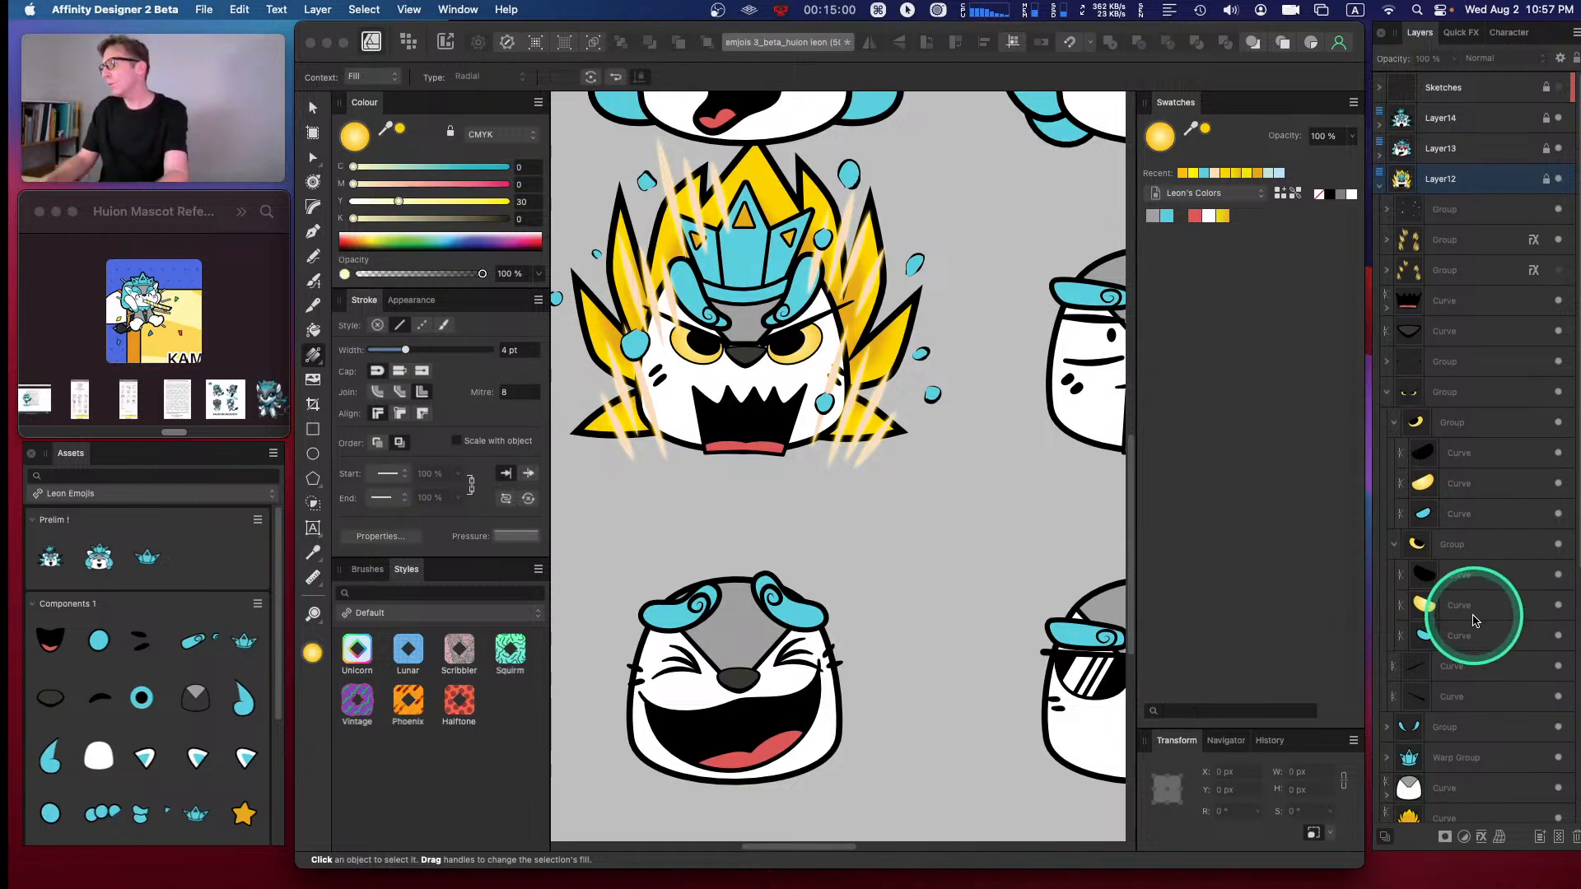
- Try pasting the hidden glow group's style onto both yellow eye curves with the cyan irises hidden, and undo it
click(1465, 545)
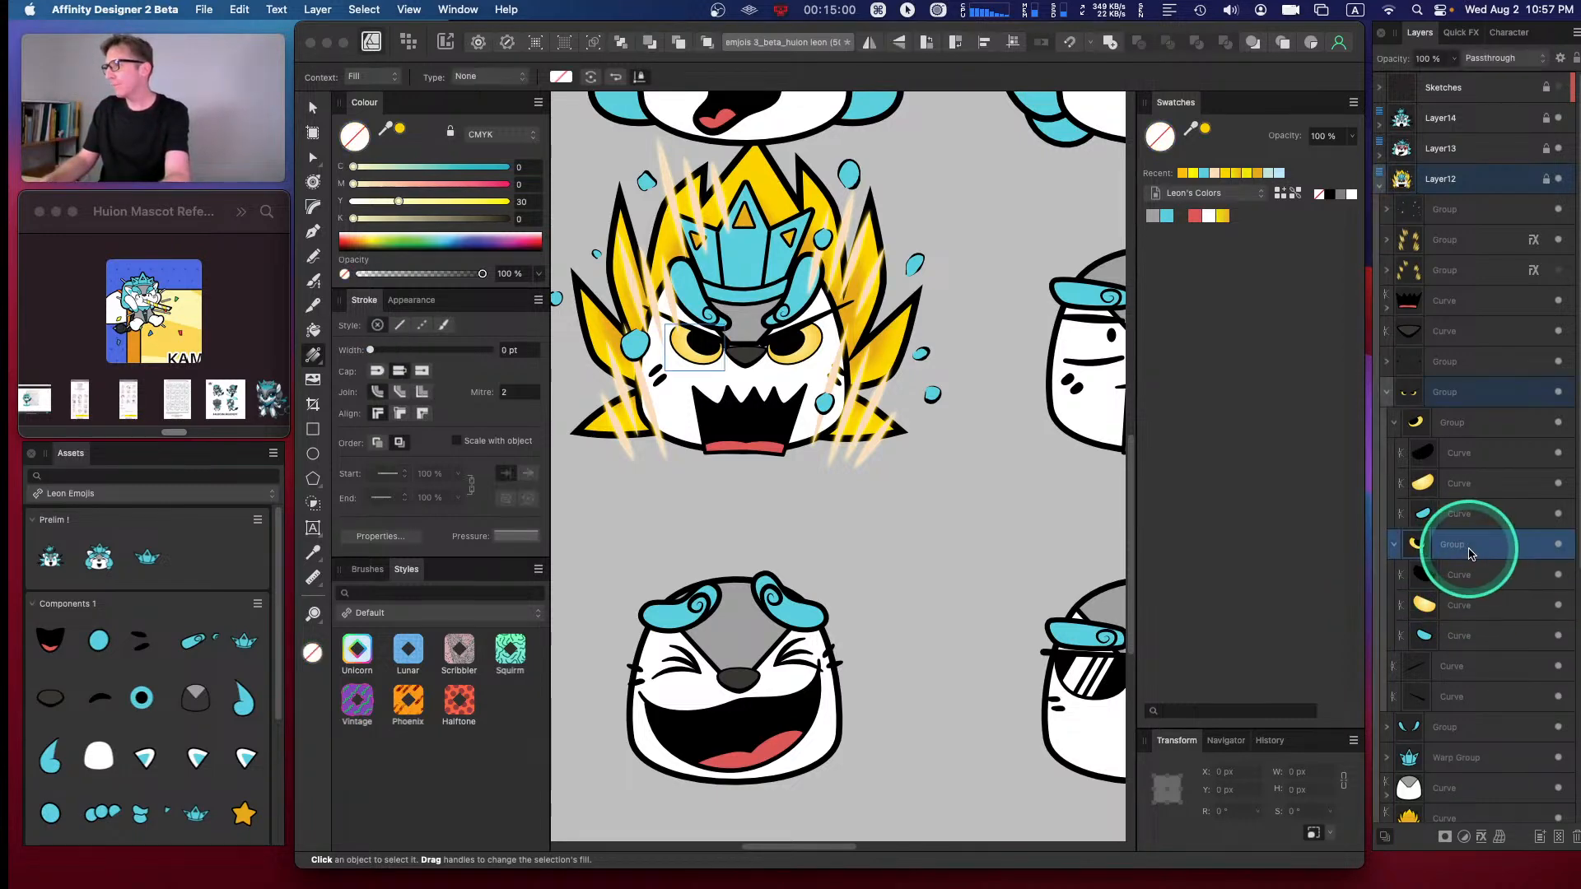
click(1486, 607)
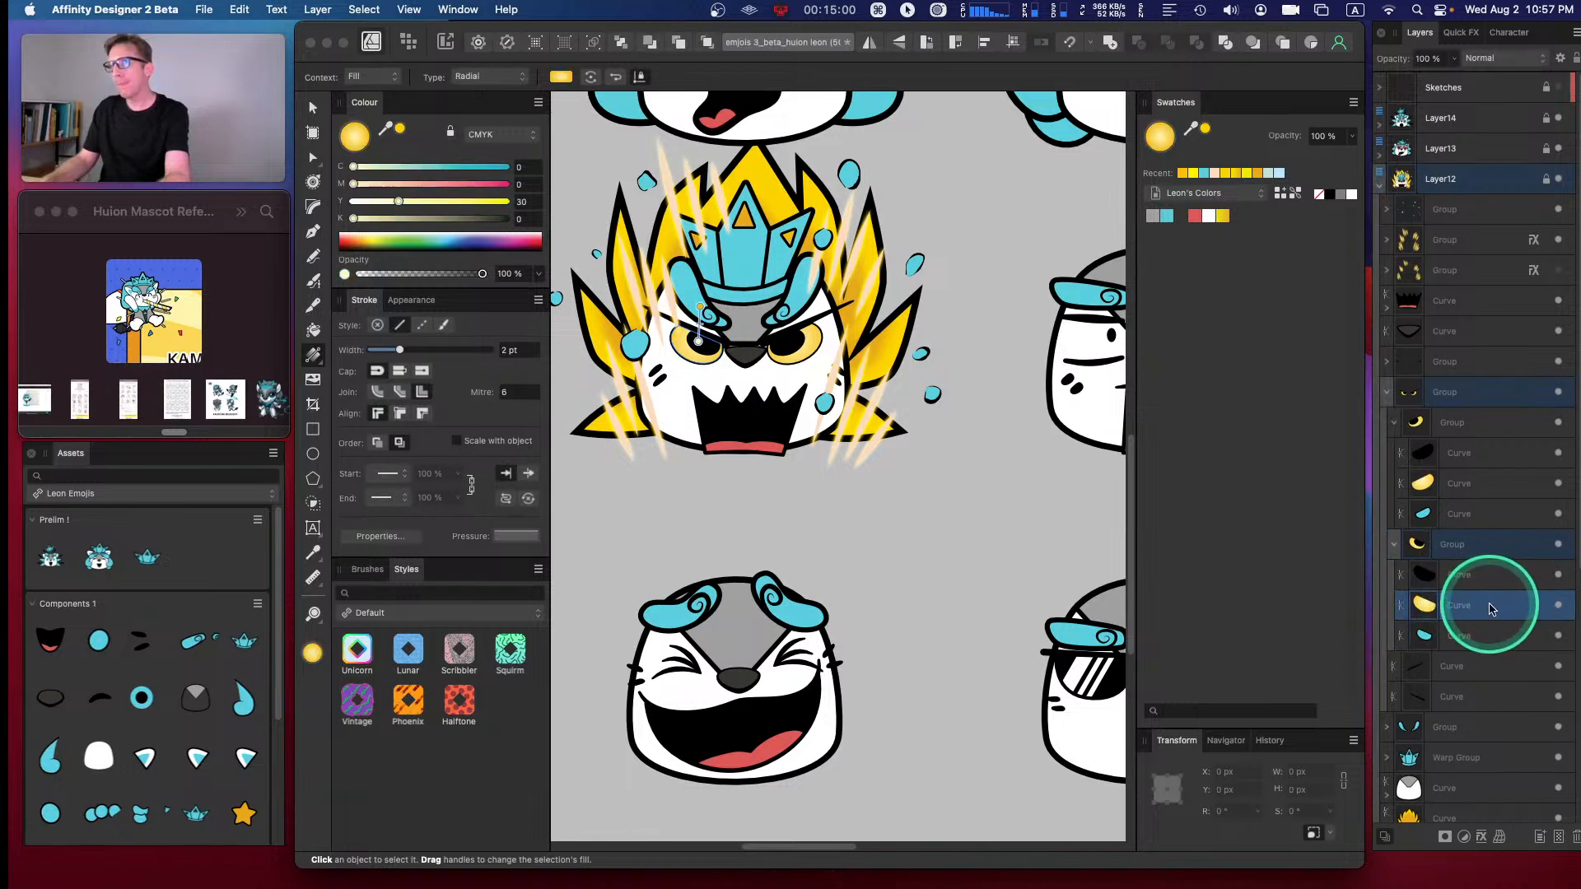
key(v)
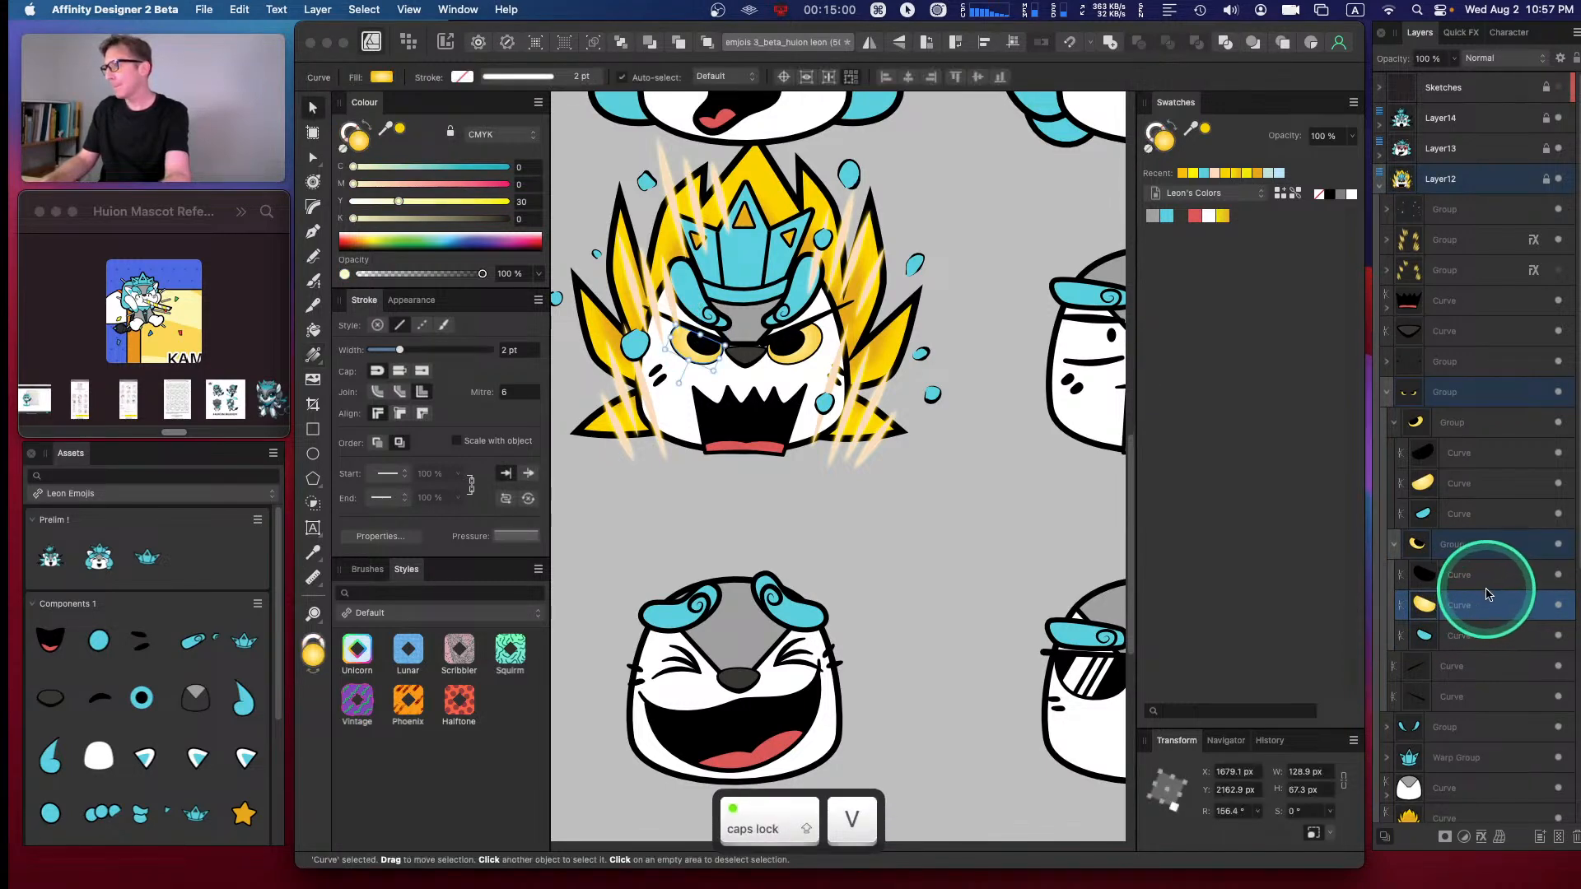
click(1486, 588)
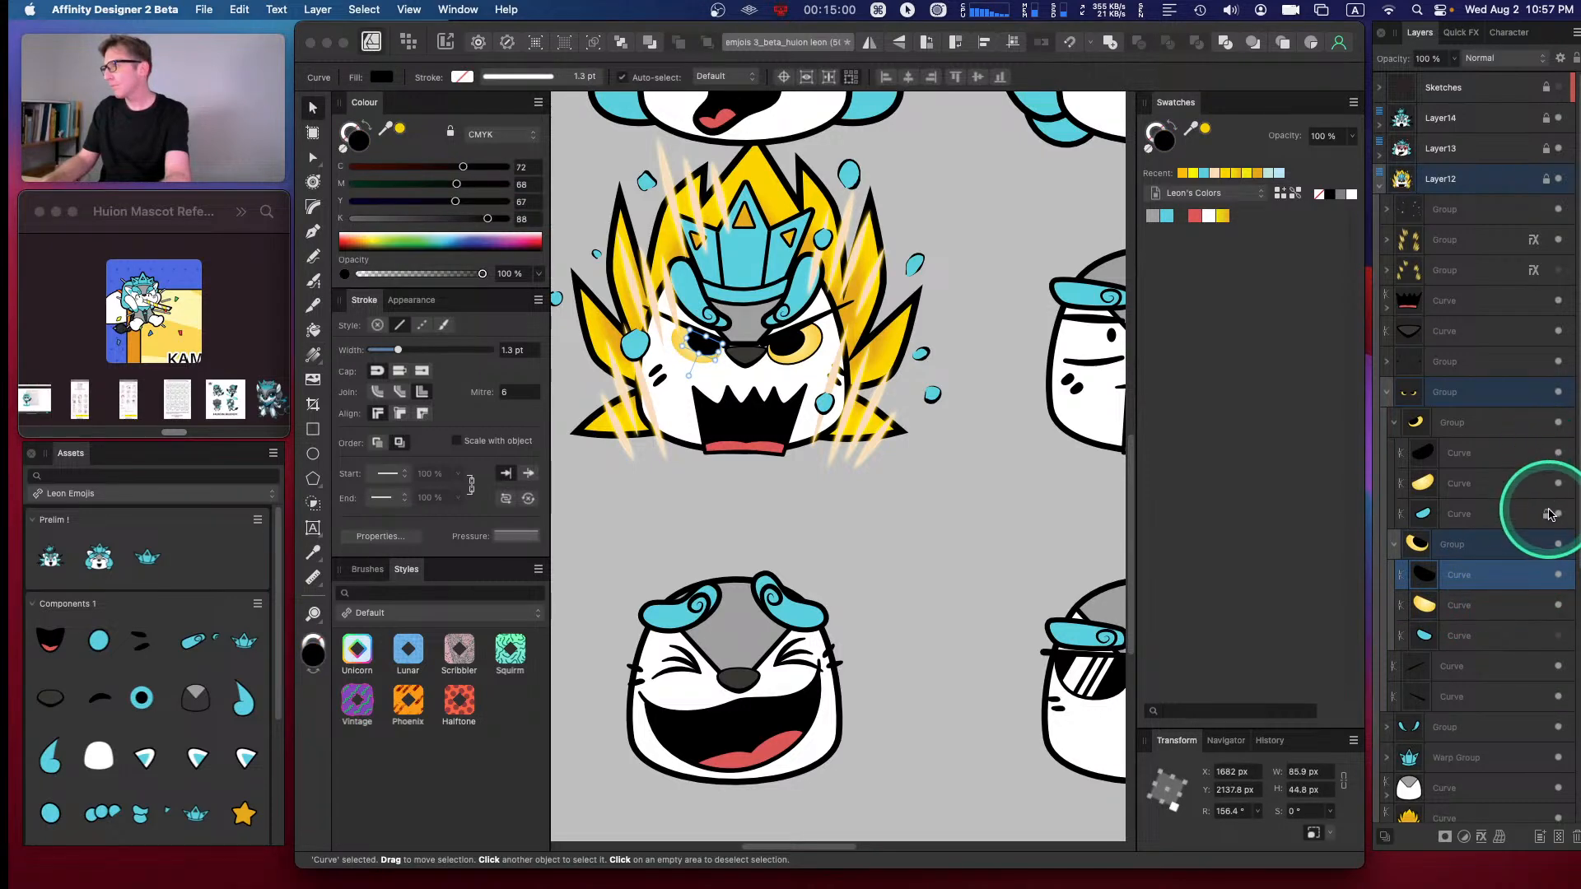
super+click(1474, 483)
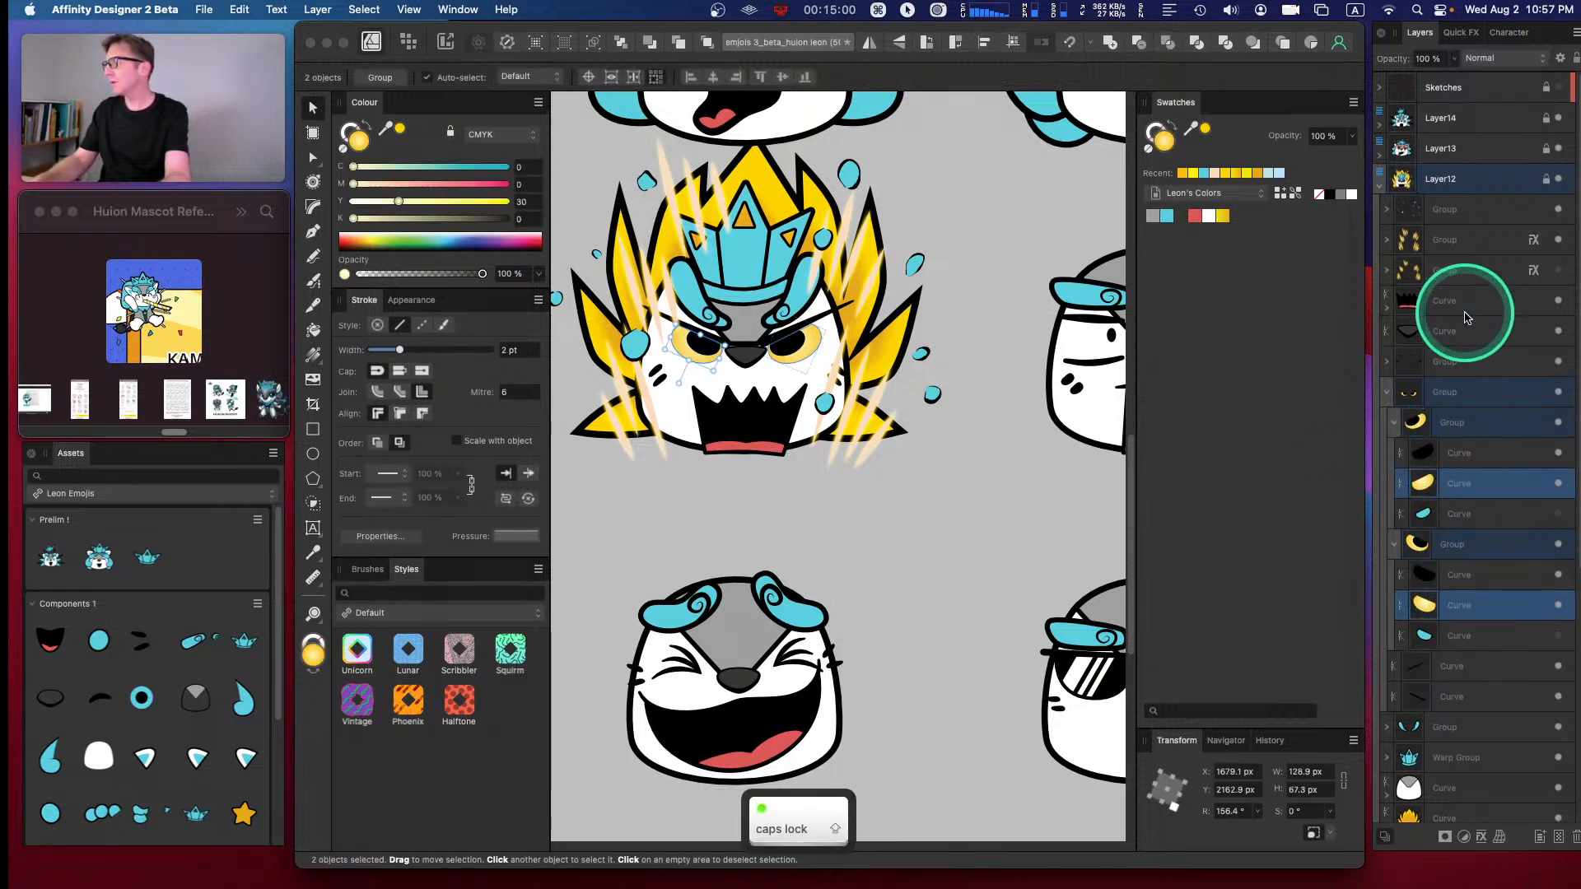
click(1455, 272)
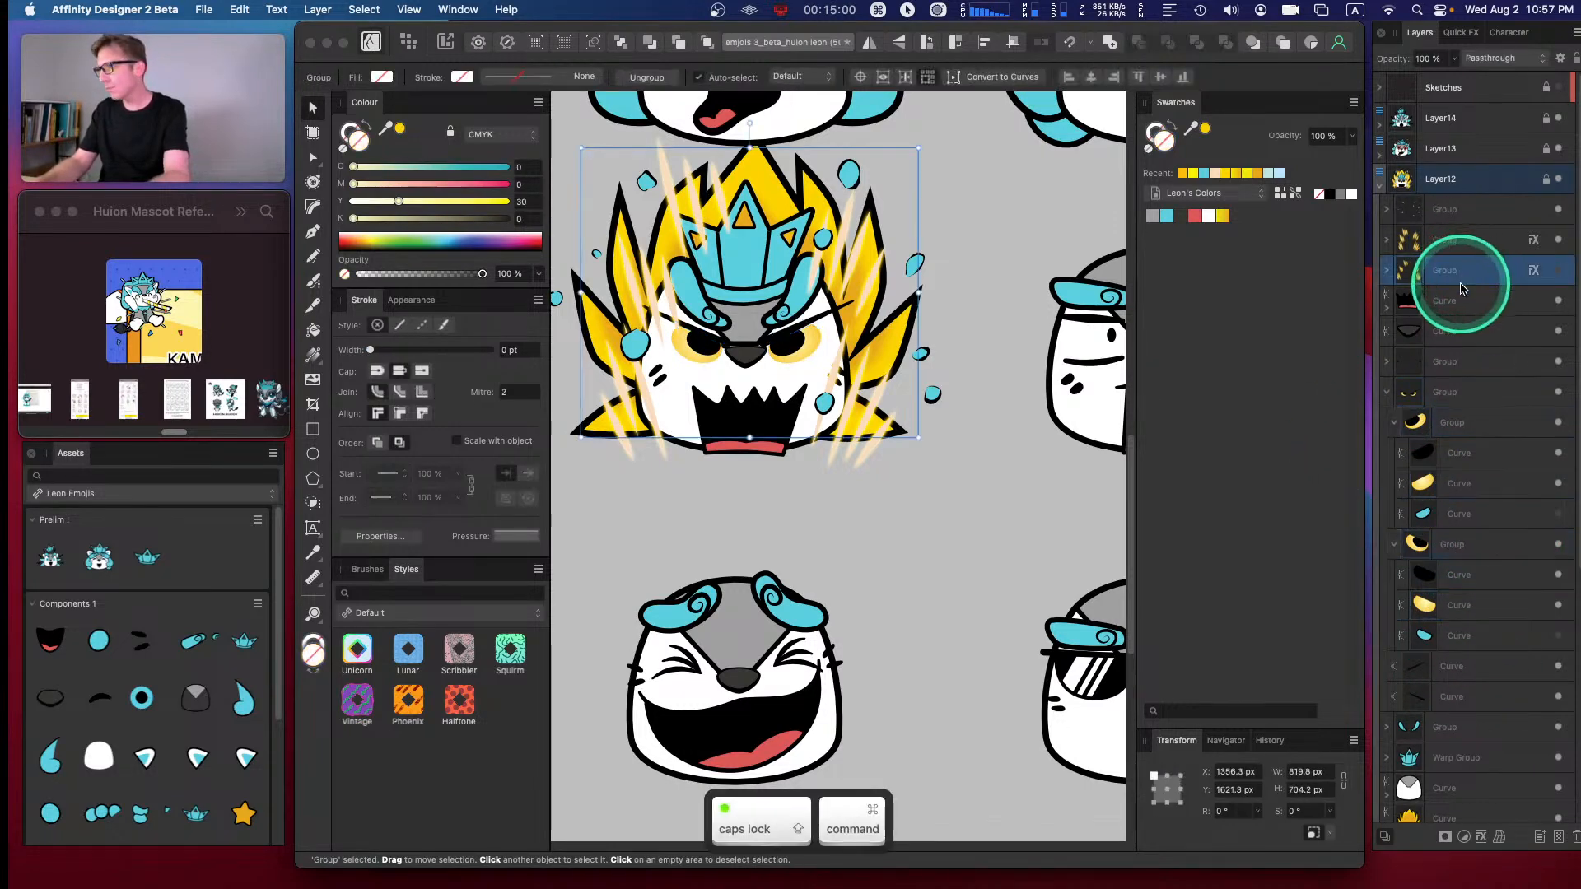
click(1456, 483)
super+click(1470, 605)
key(super+shift+v)
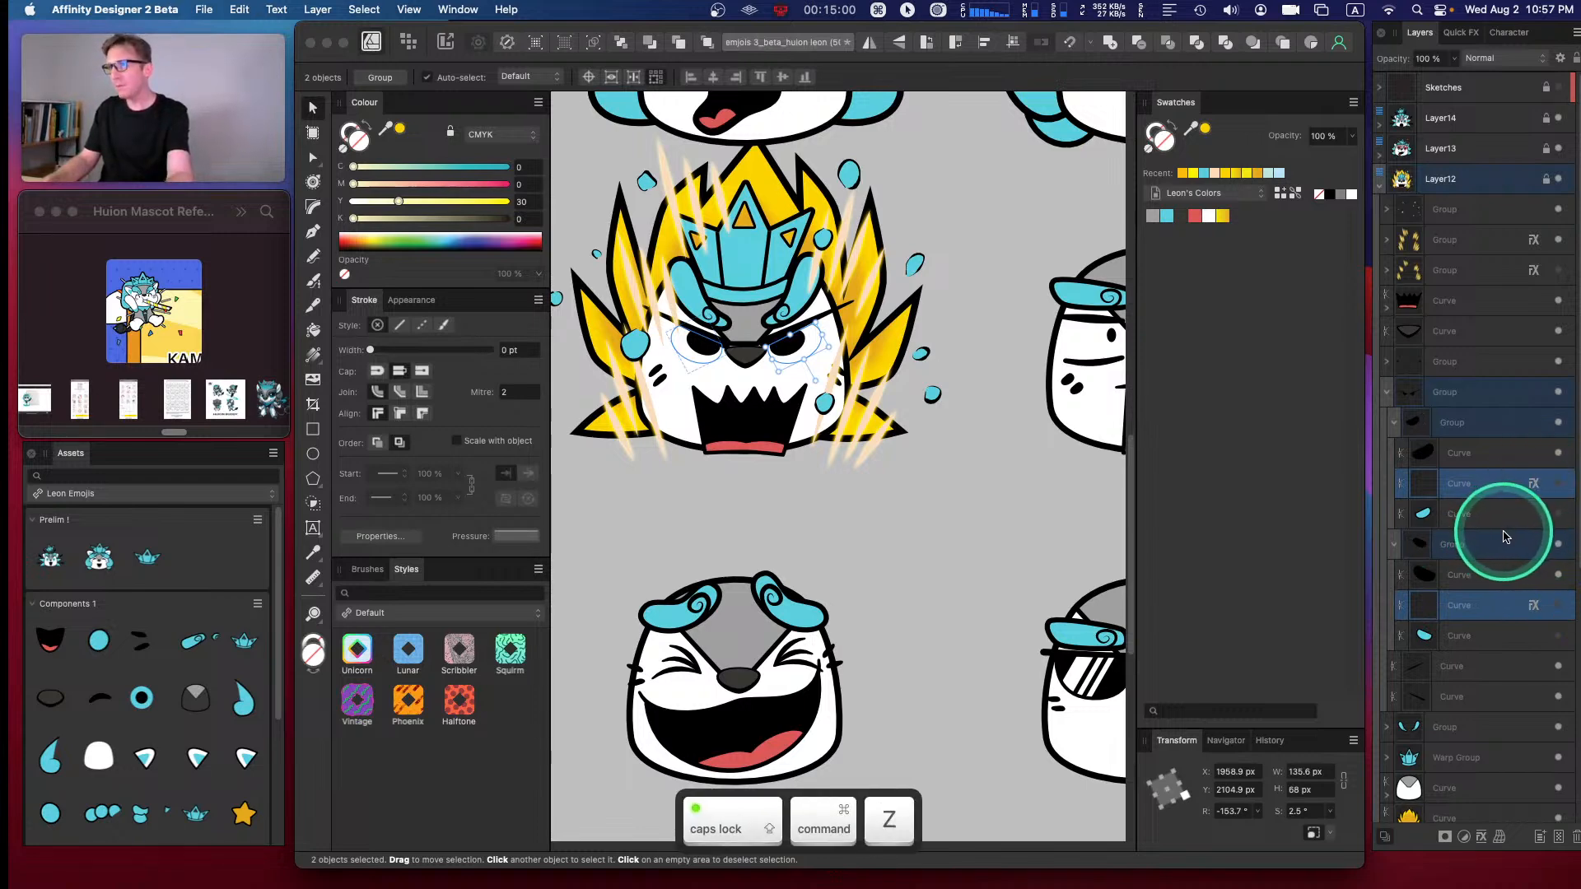
key(super+z)
- Try pasting the visible accent line group's glow style onto one yellow eye curve, and undo back to before the cyan irises were hidden
click(1506, 241)
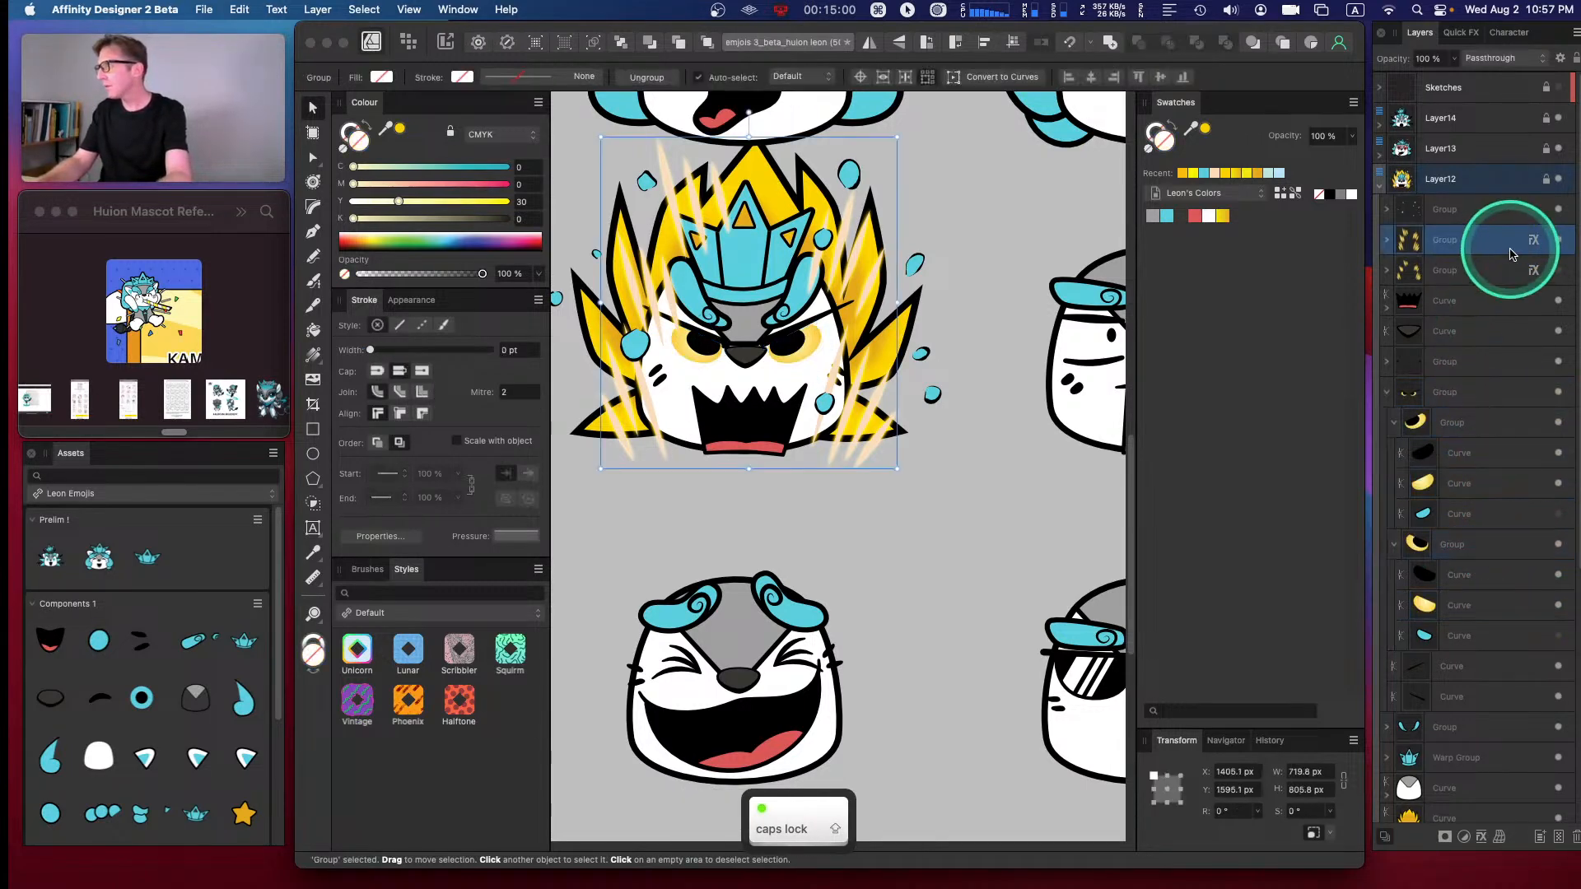
click(1476, 485)
key(super+v)
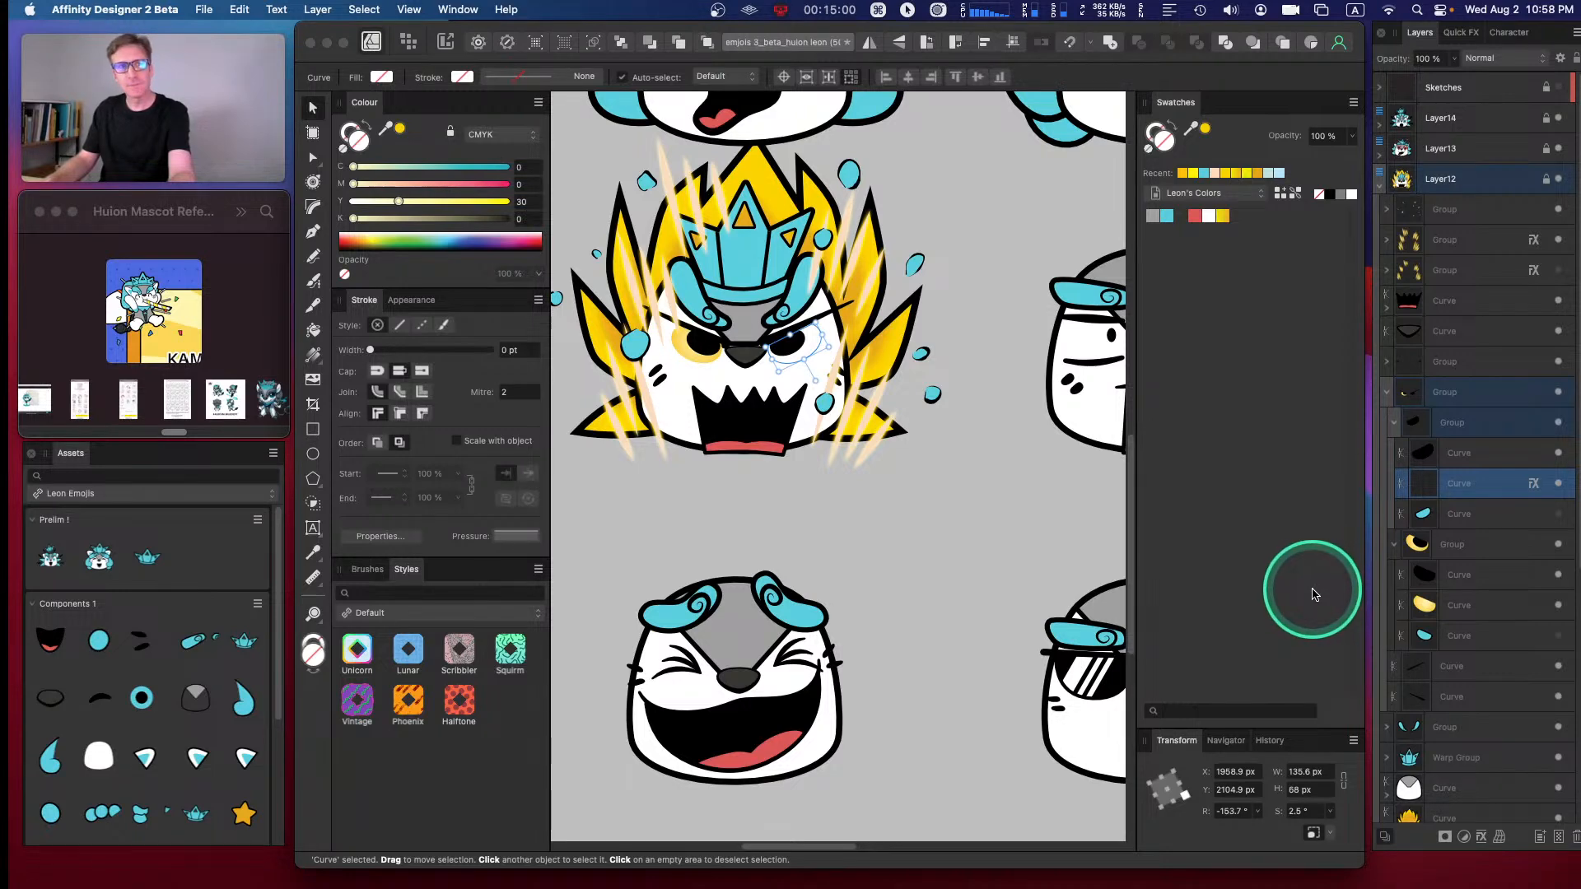
key(super+z)
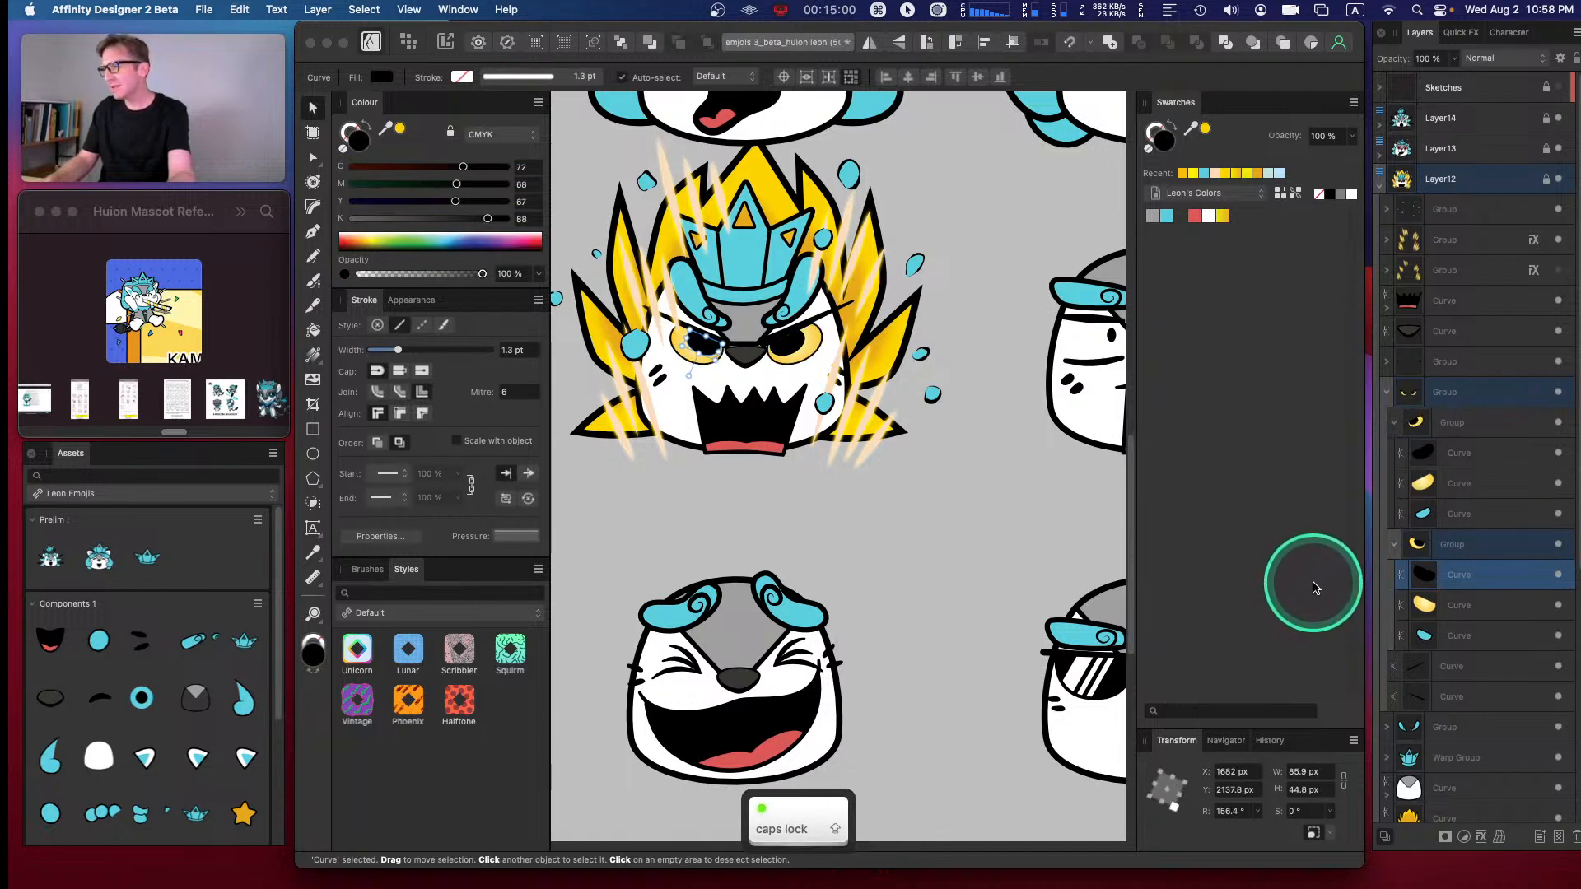
- Remove the yellow gradient from both eye curves by setting their fill type to None with the Fill tool
click(1481, 484)
super+click(1450, 608)
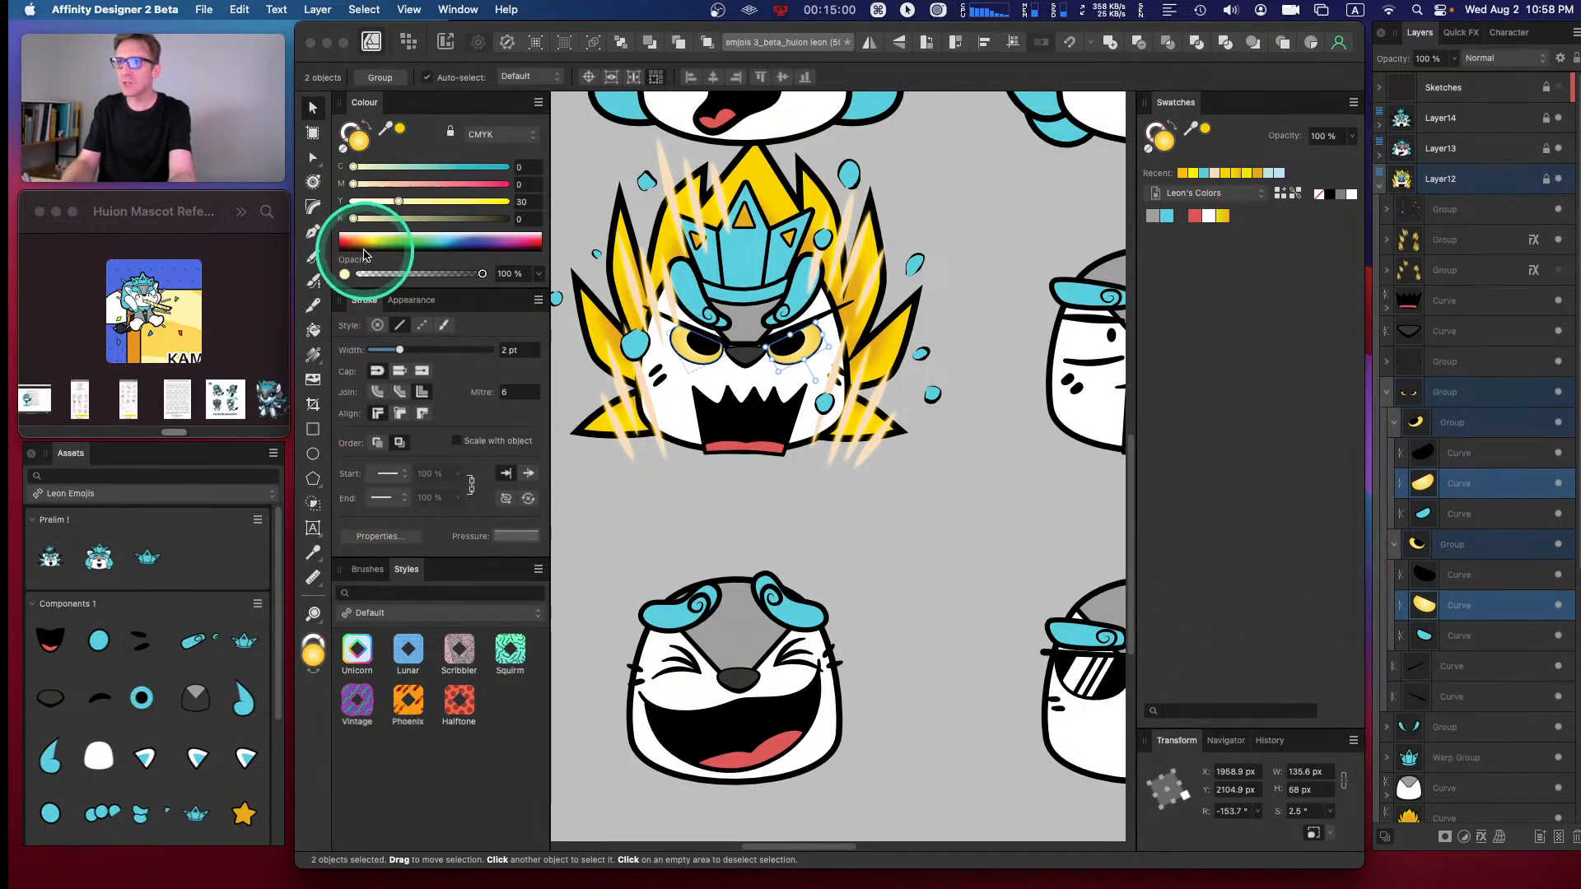
drag(398, 201, 350, 202)
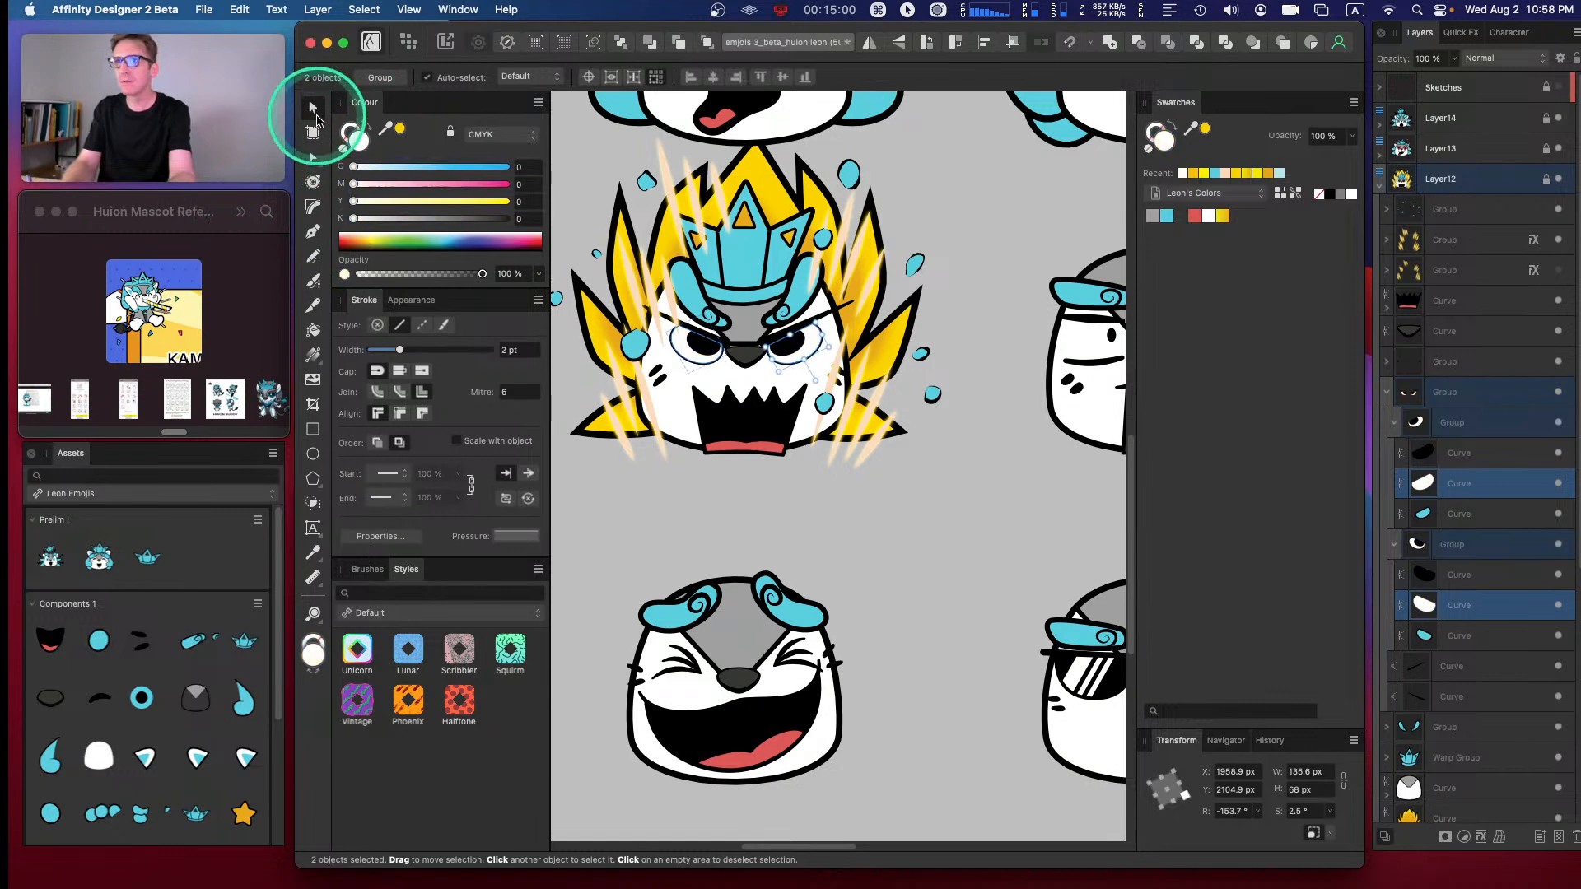
click(312, 355)
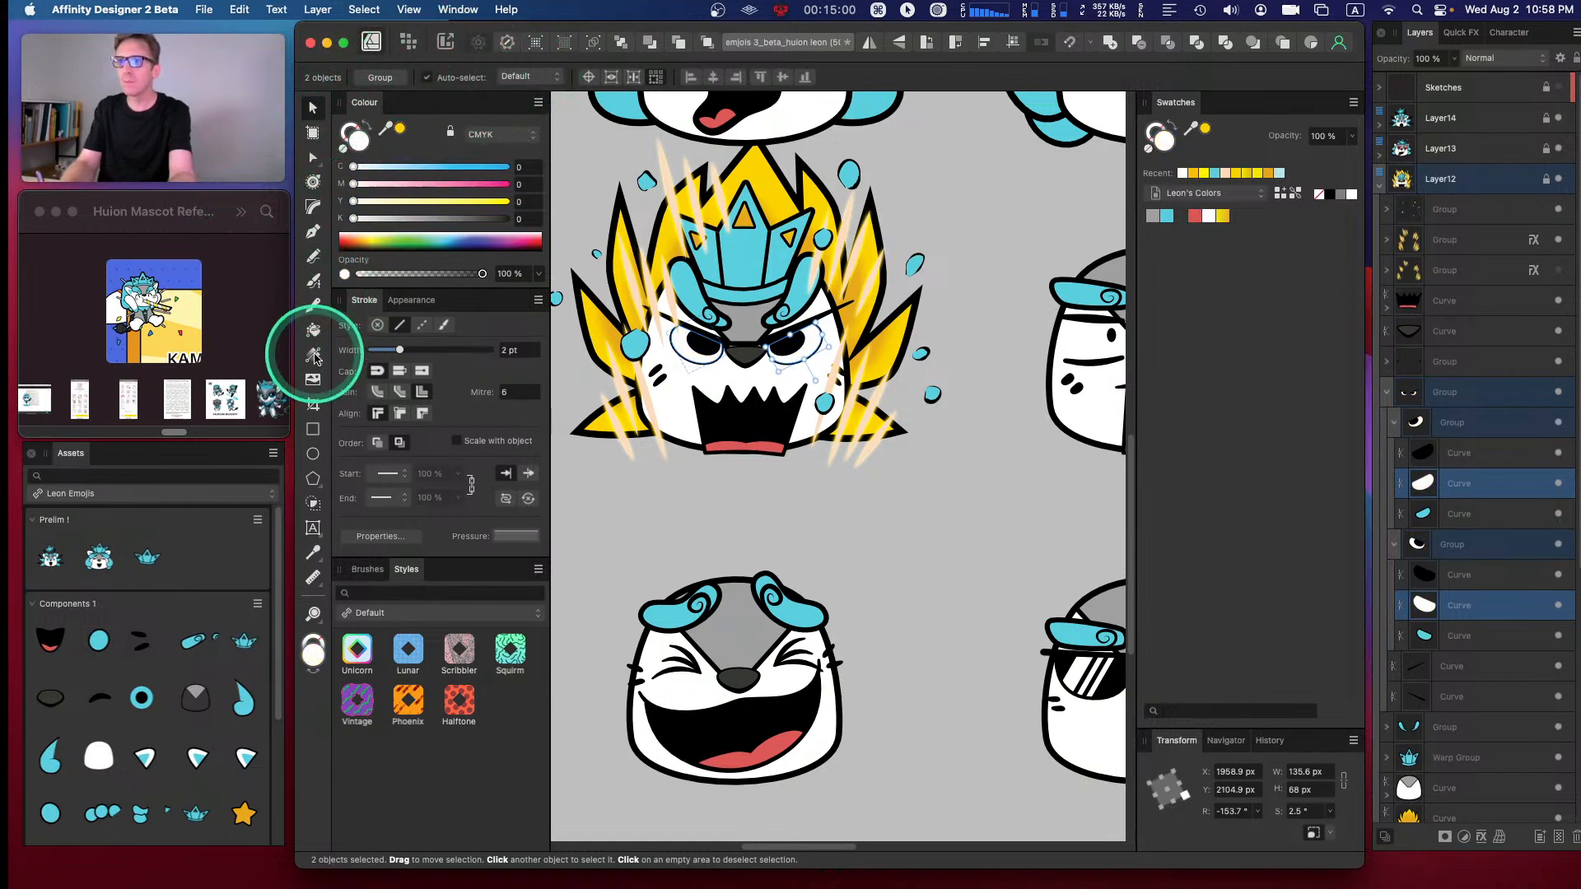
click(467, 77)
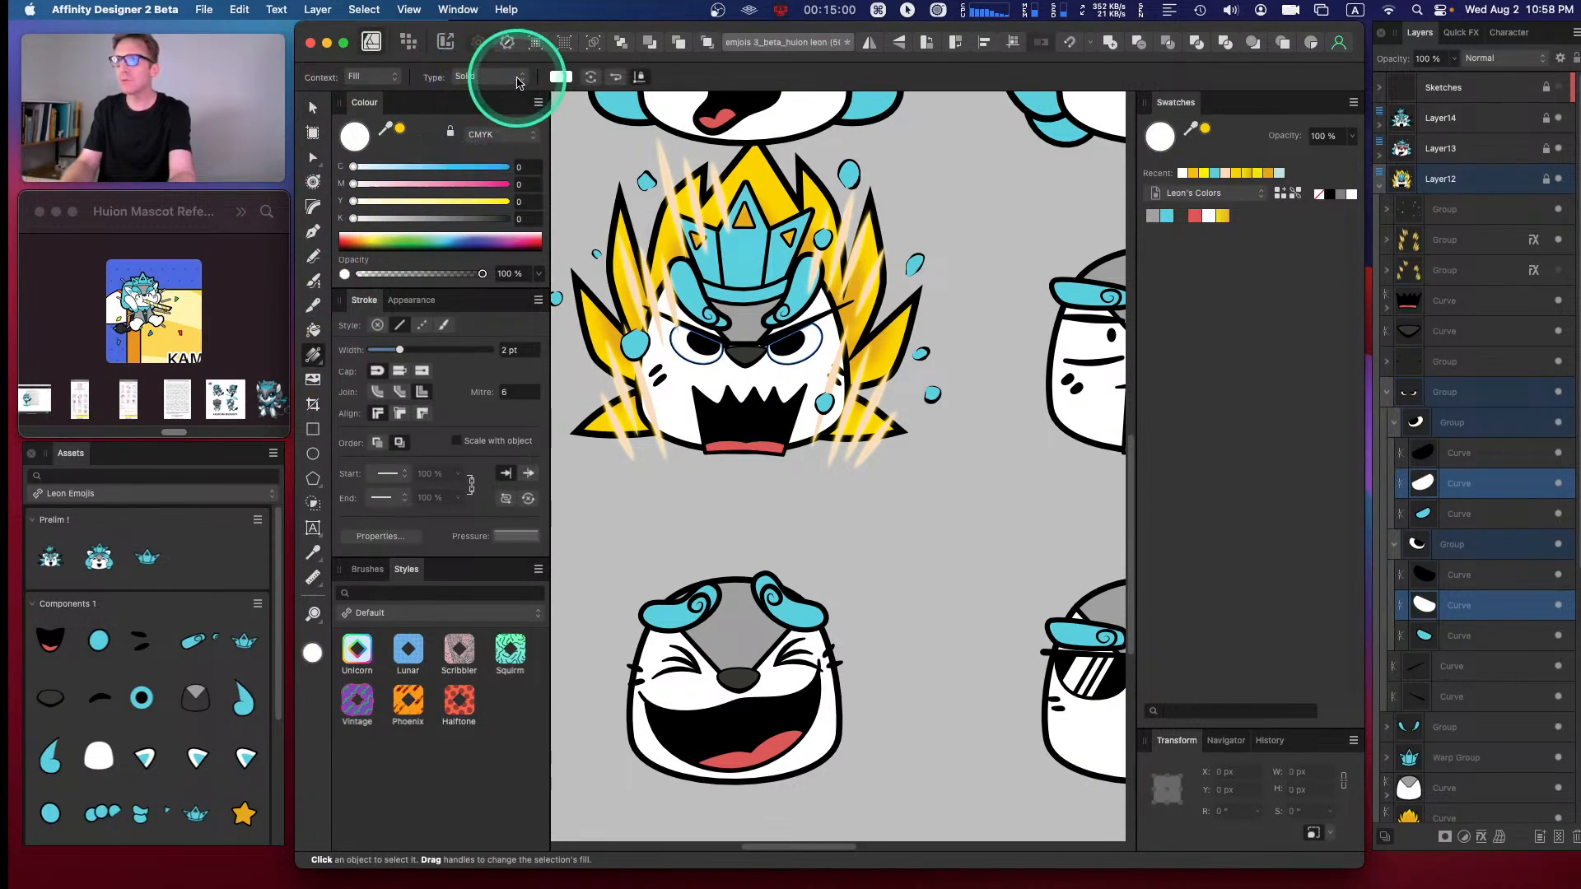
click(468, 61)
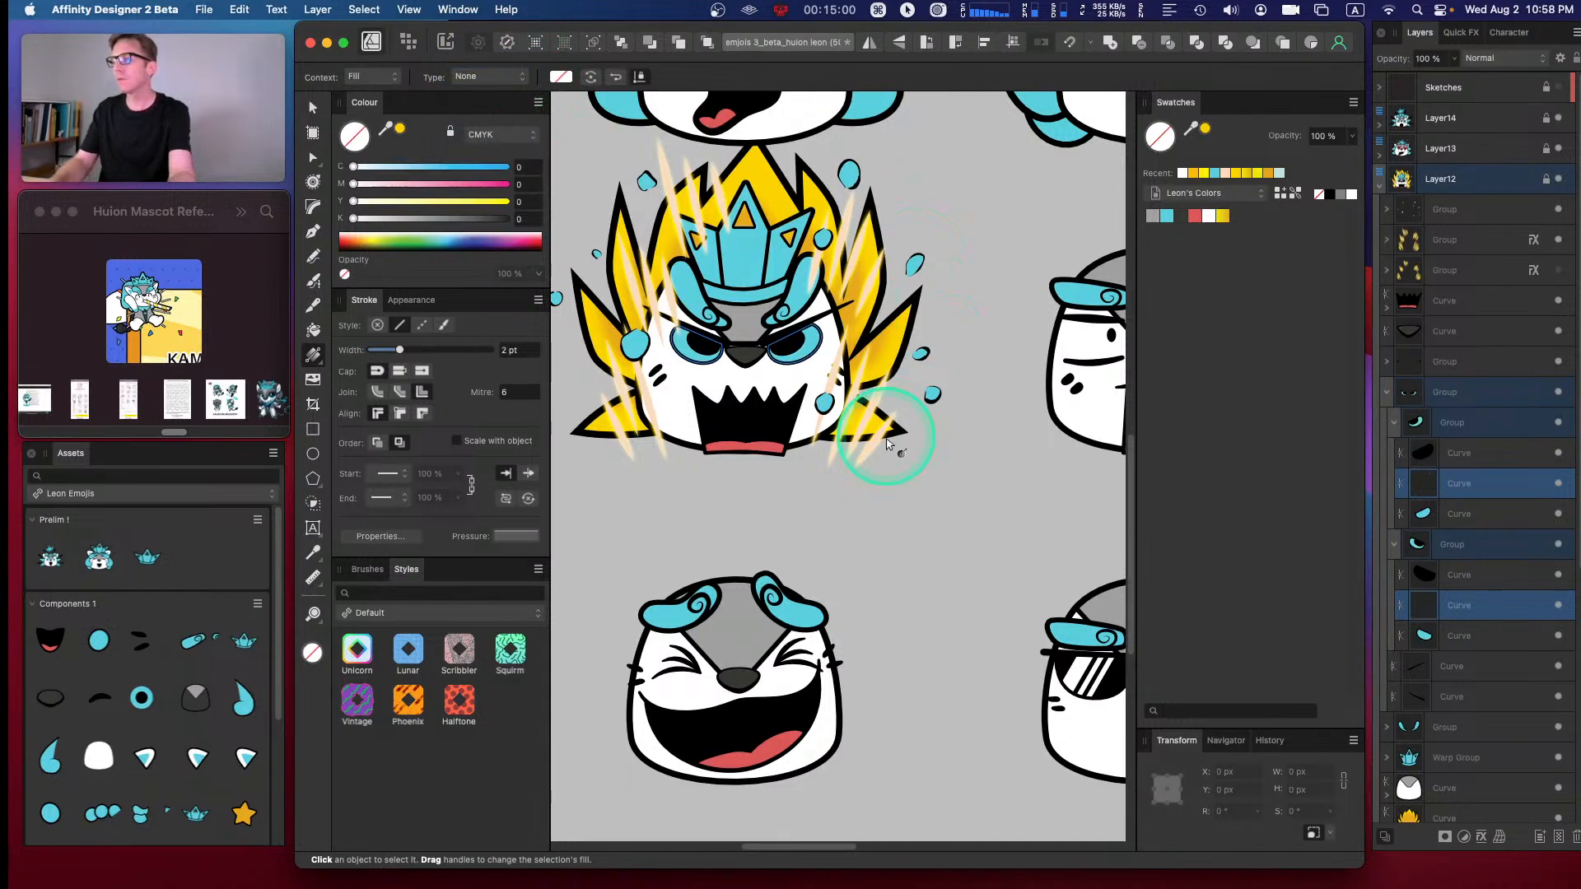
click(312, 108)
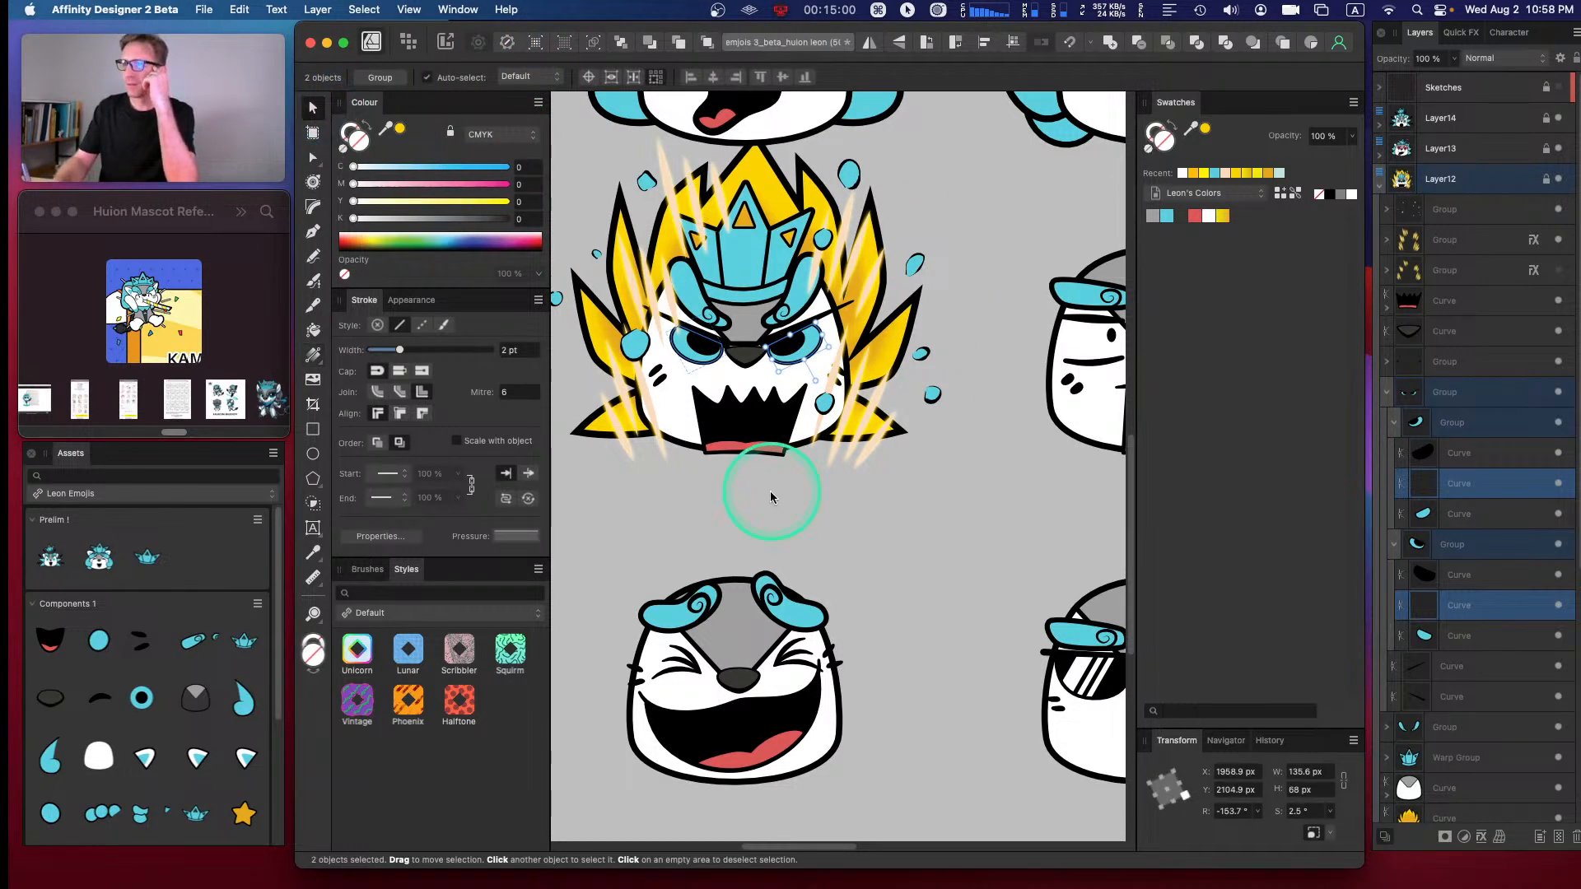
click(963, 470)
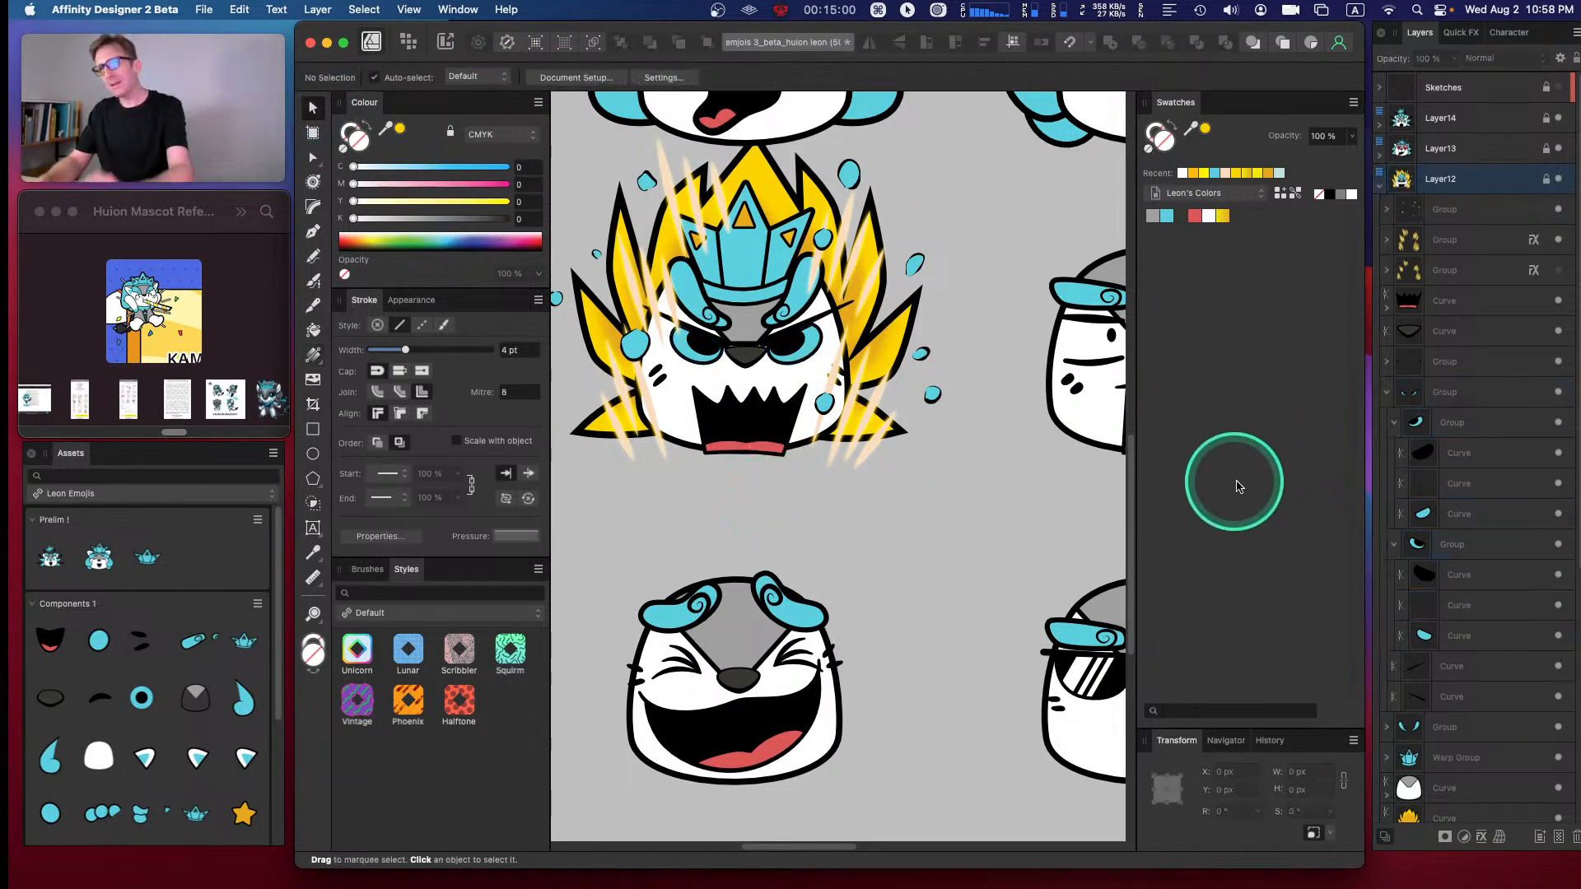
- Paste the copied glow style onto both black pupil curves and fill them with the white swatch
click(1449, 570)
super+click(1443, 453)
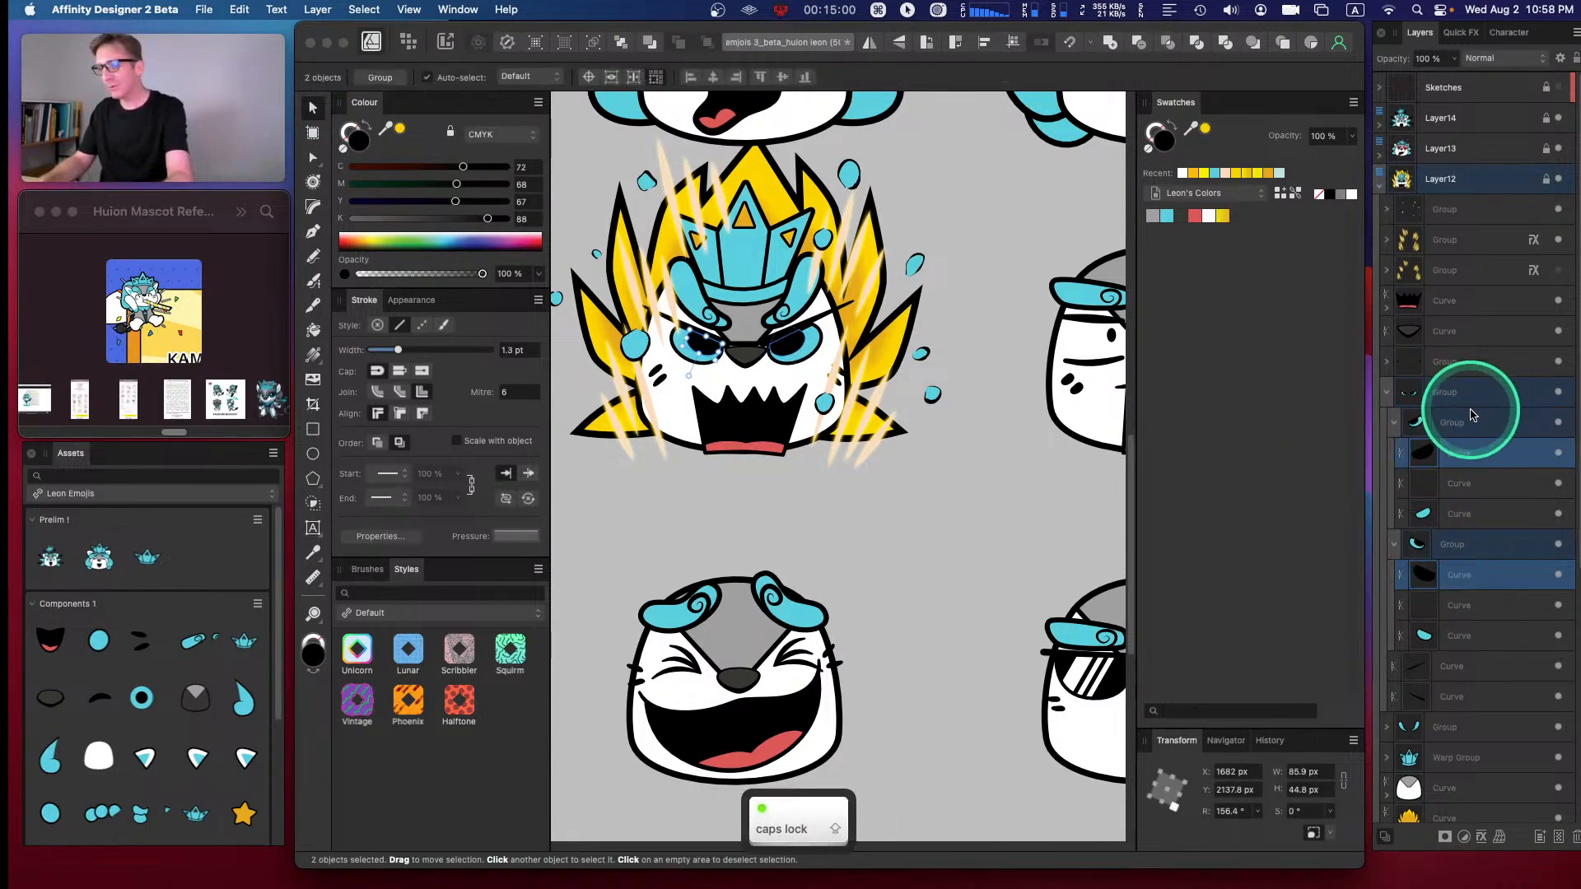
key(super+shift+v)
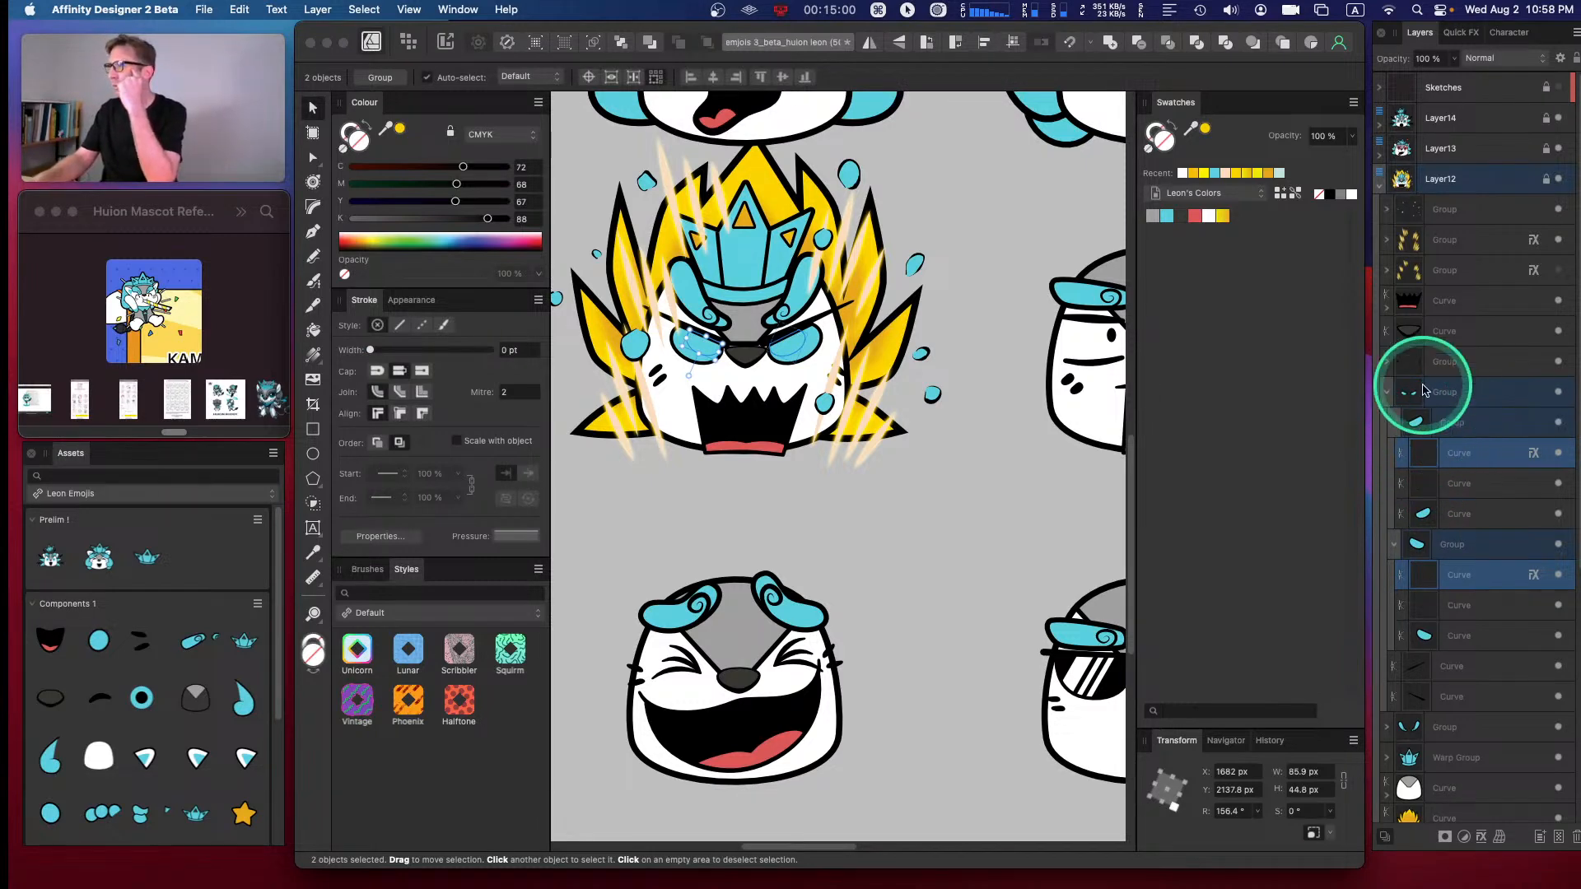
click(1208, 216)
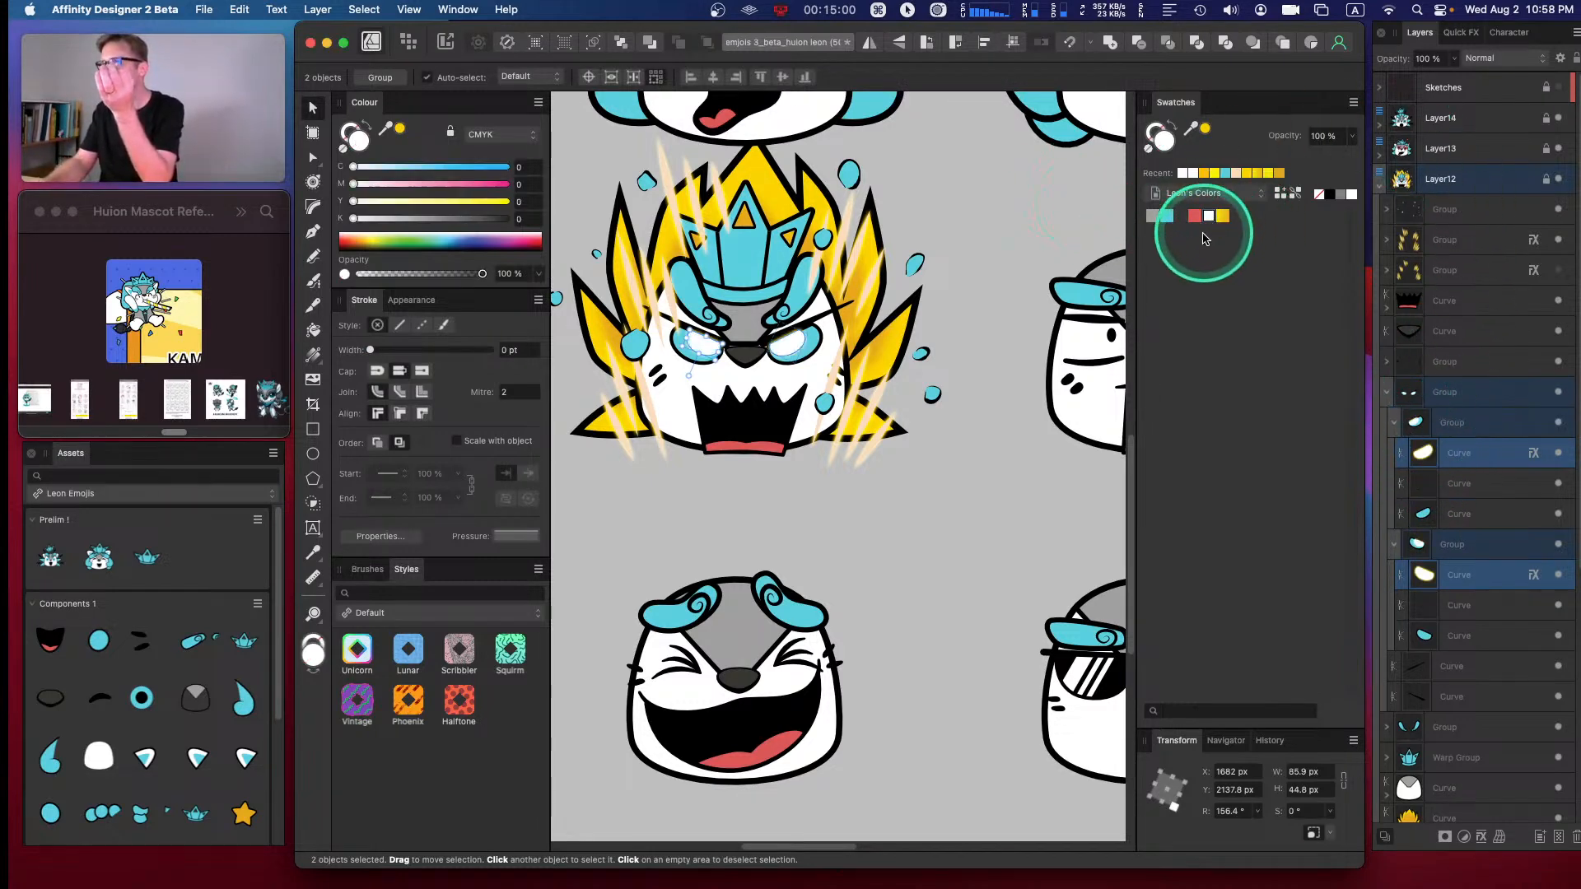
click(911, 452)
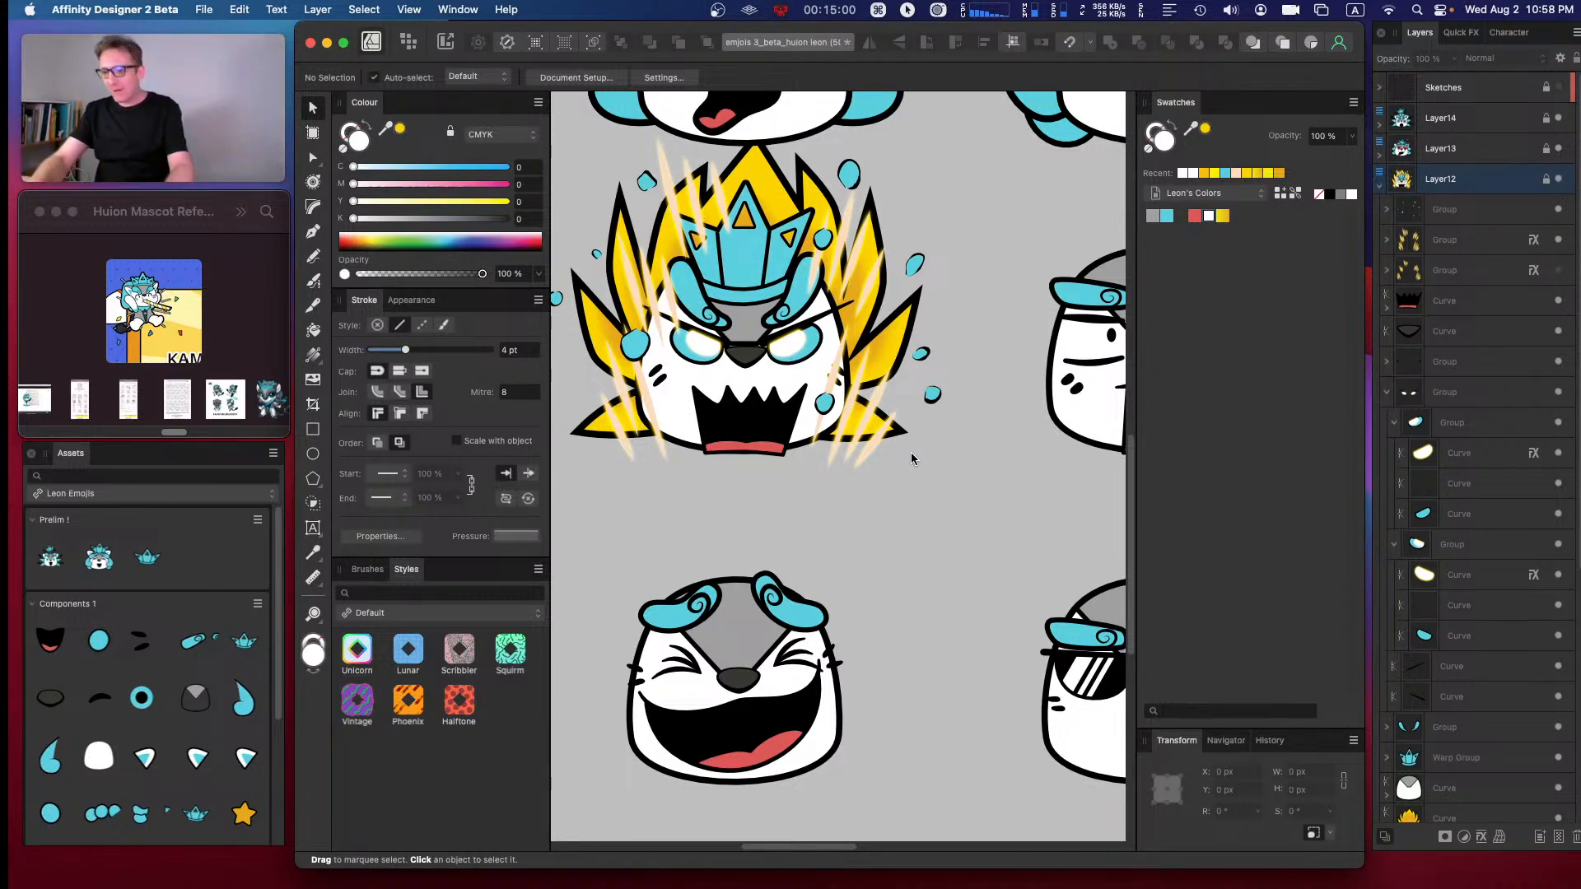
- Nest each glowing white pupil curve inside its own cyan iris curve so the iris clips the glow
key(super+equal)
drag(822, 371, 936, 442)
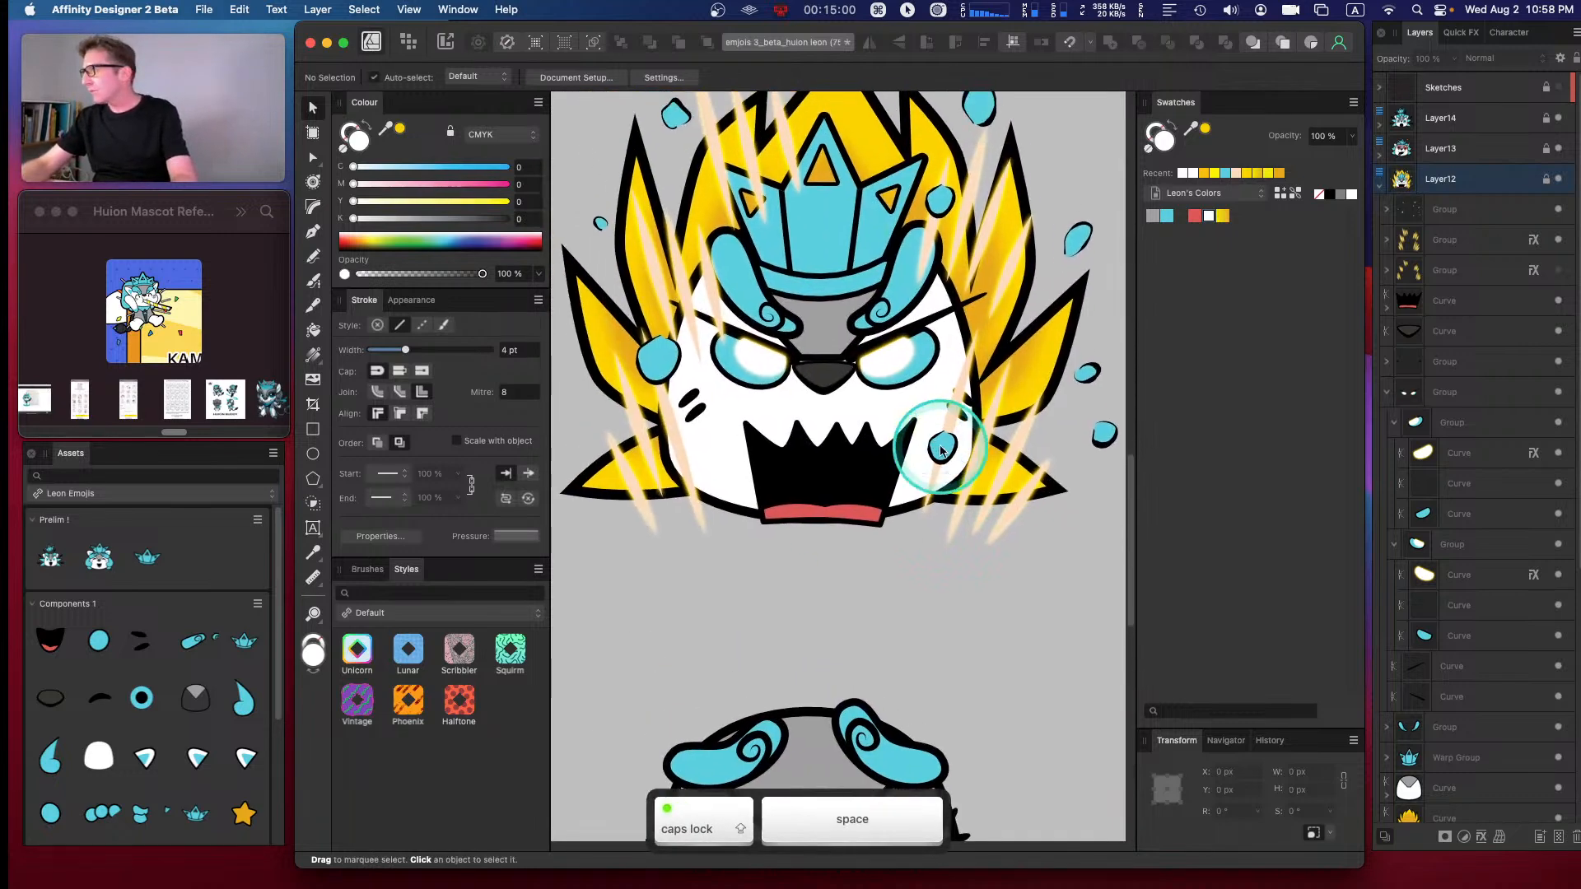
click(1458, 452)
drag(1465, 459, 1480, 518)
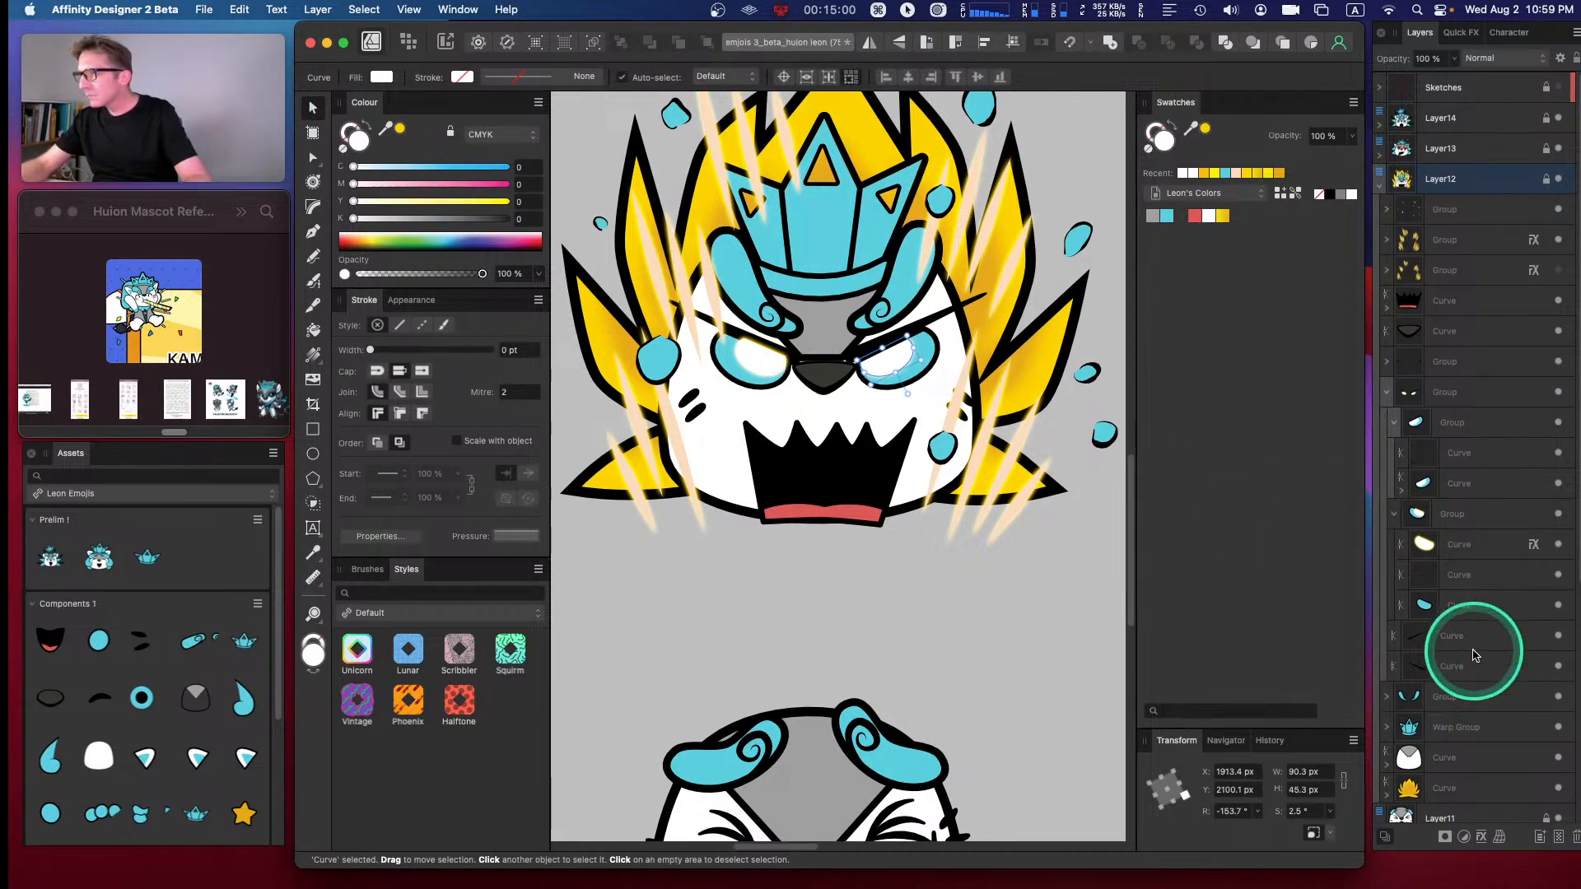
click(836, 637)
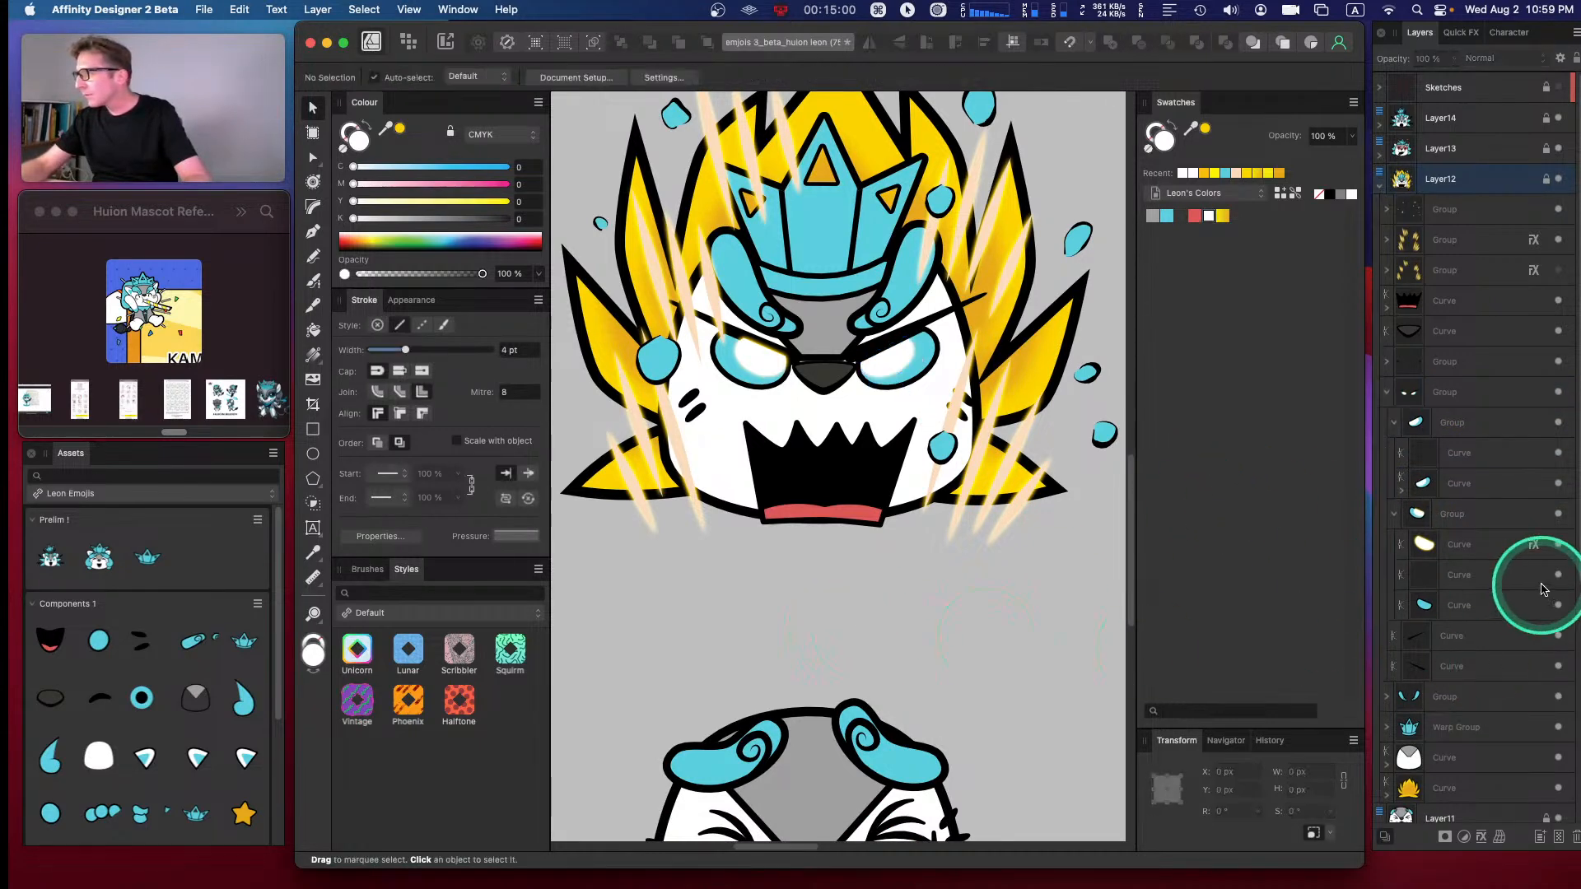
drag(1473, 543, 1474, 606)
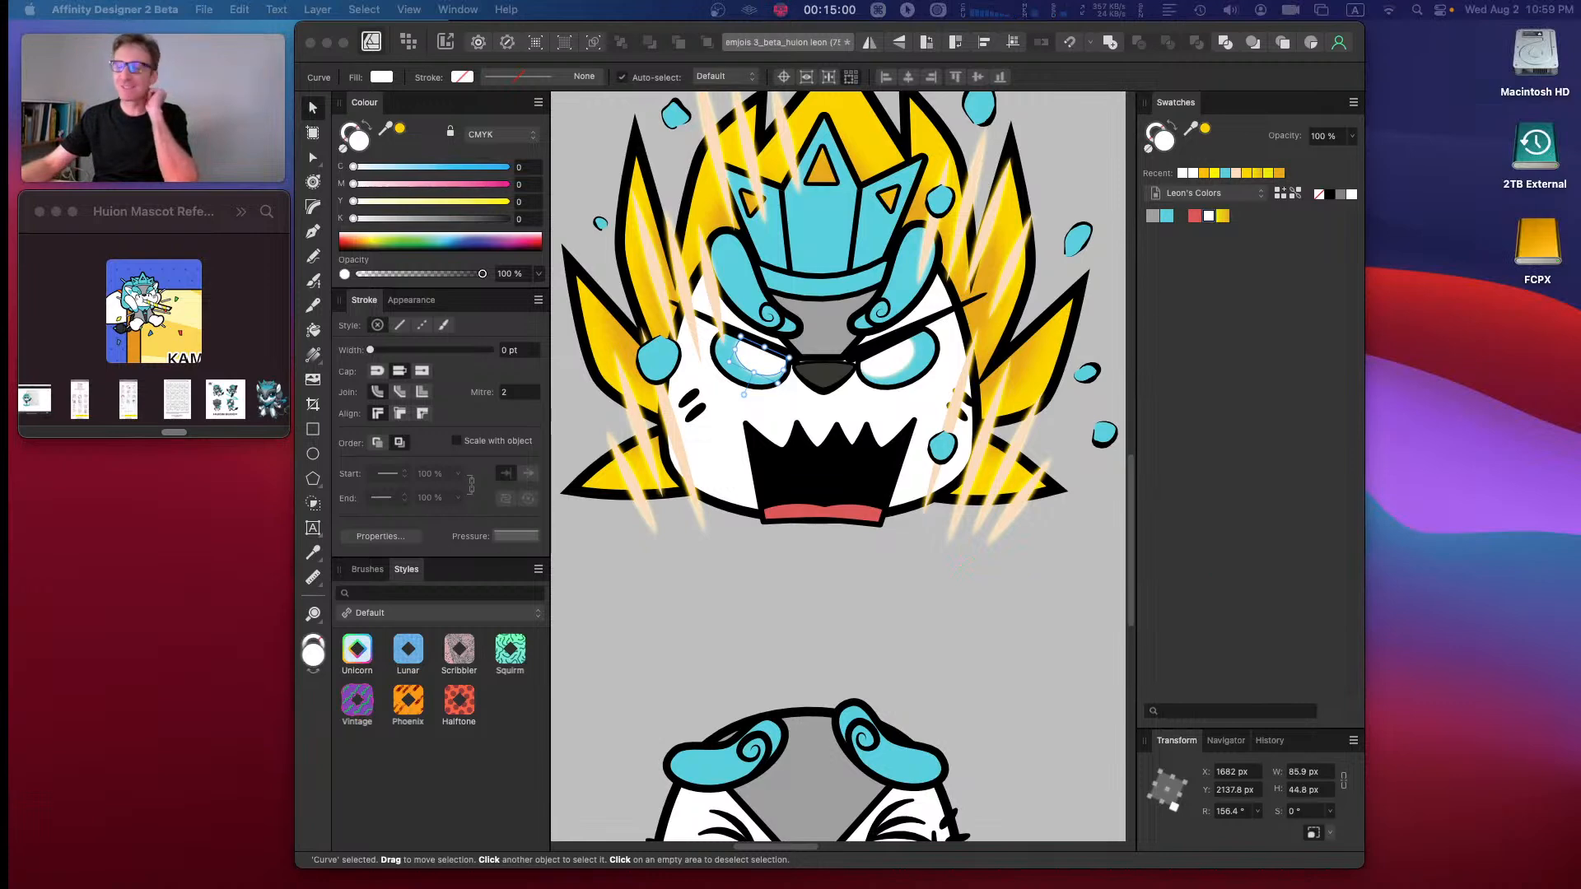
click(852, 632)
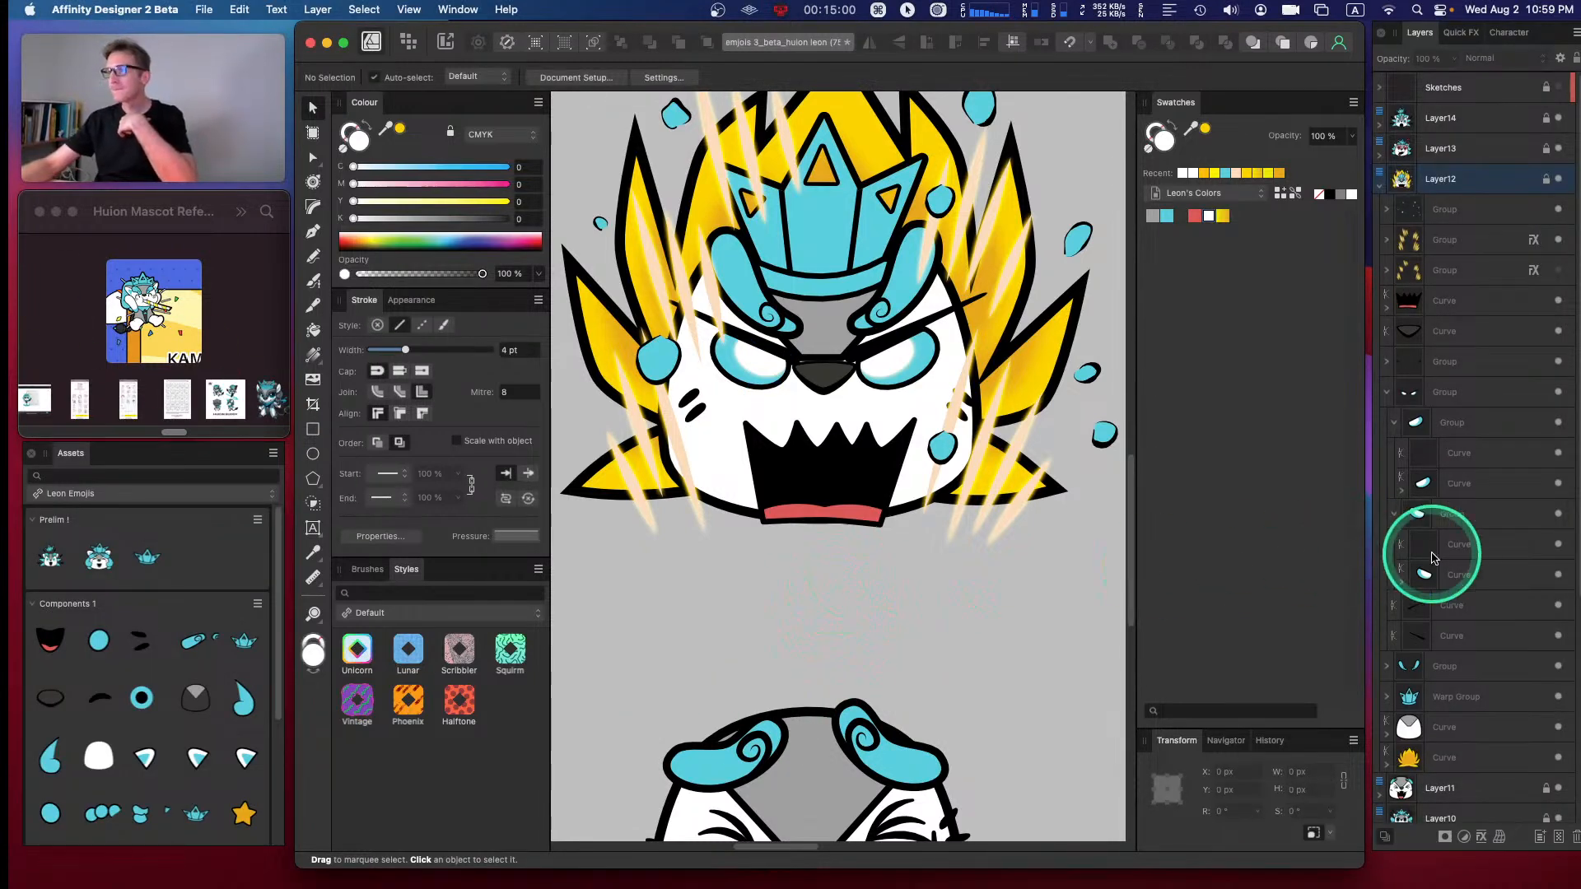
- Set the Outer Glow of the white pupil in the left-hand eye to 64 % intensity and 12 px radius
click(1399, 580)
click(1401, 492)
click(1447, 515)
key(Caps_Lock)
super+click(1474, 636)
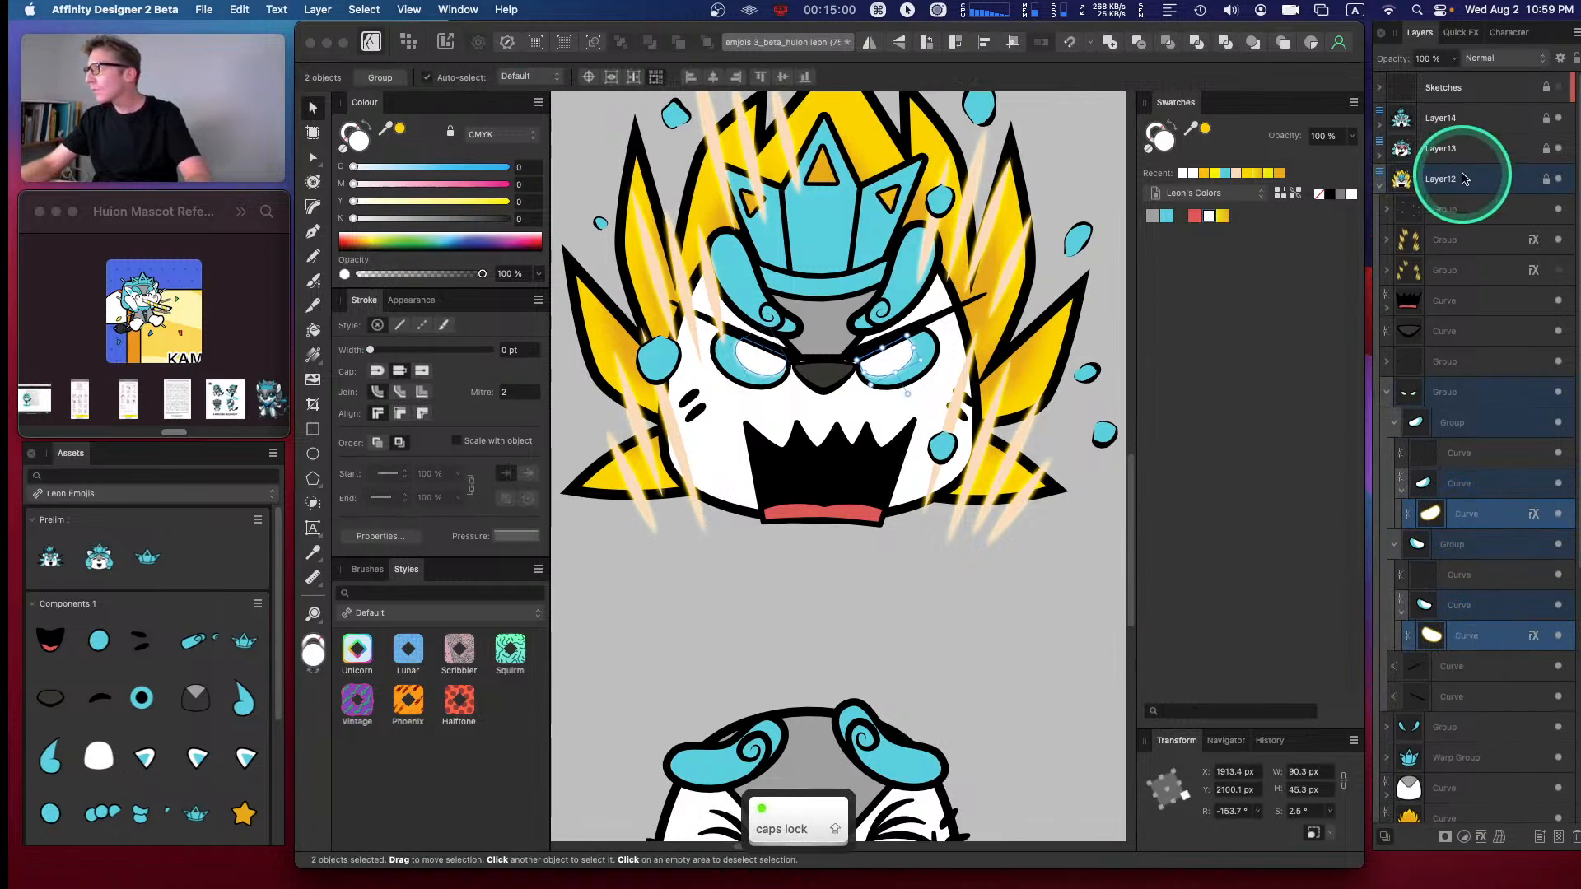
click(1534, 637)
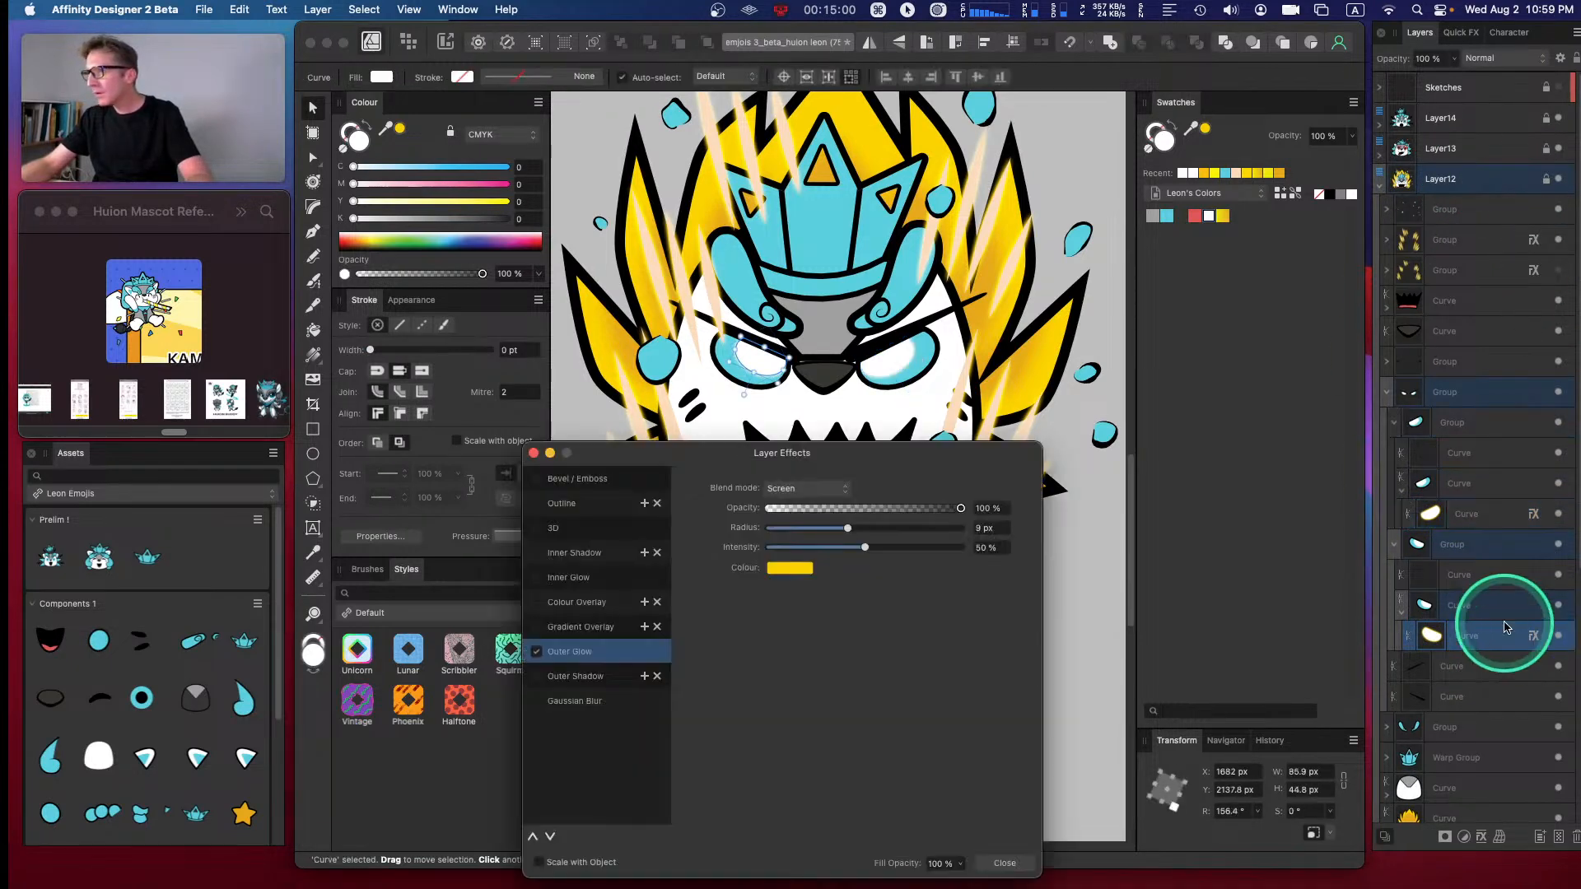
drag(864, 550, 874, 550)
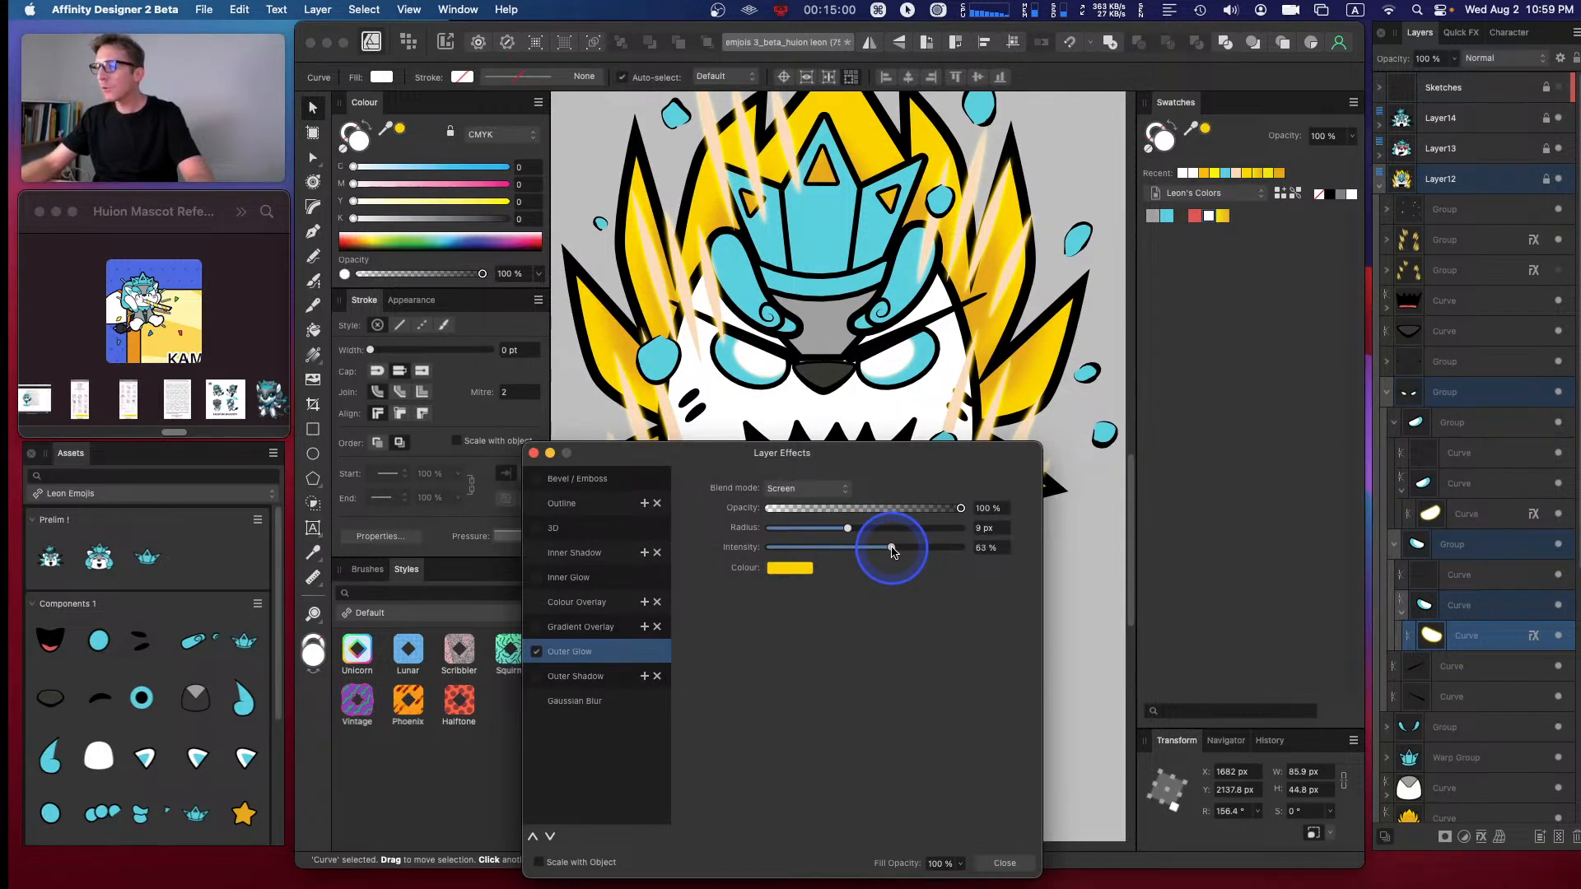
drag(893, 552, 891, 549)
drag(1003, 527, 936, 525)
text(12)
key(Return)
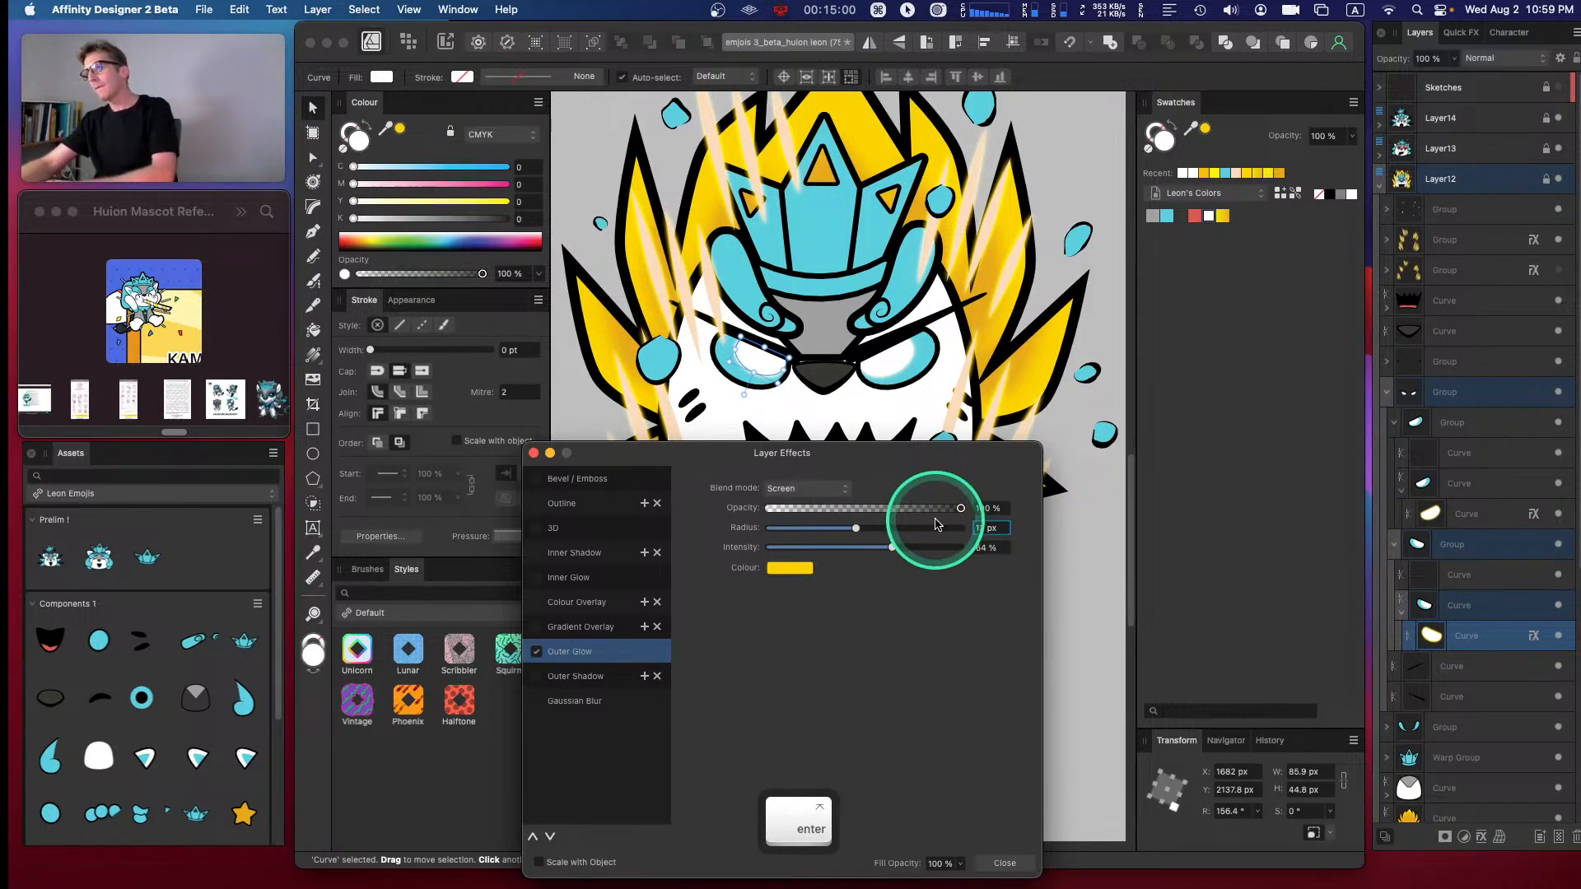
click(1090, 518)
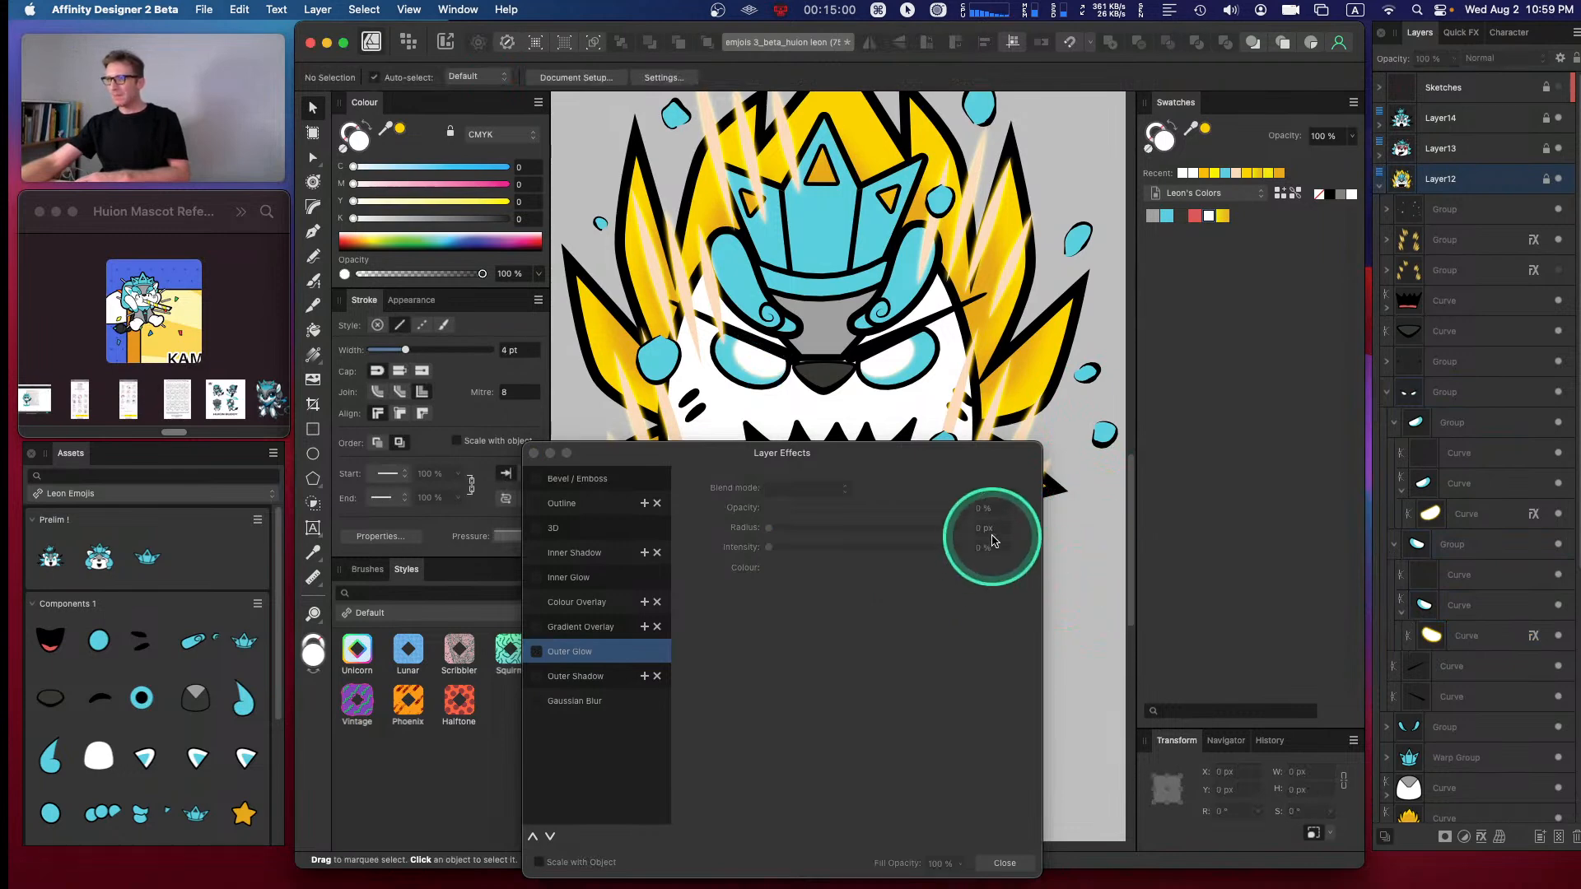
- Set the Outer Glow radius of both white pupils to 20 px and close the layer effects
click(1474, 639)
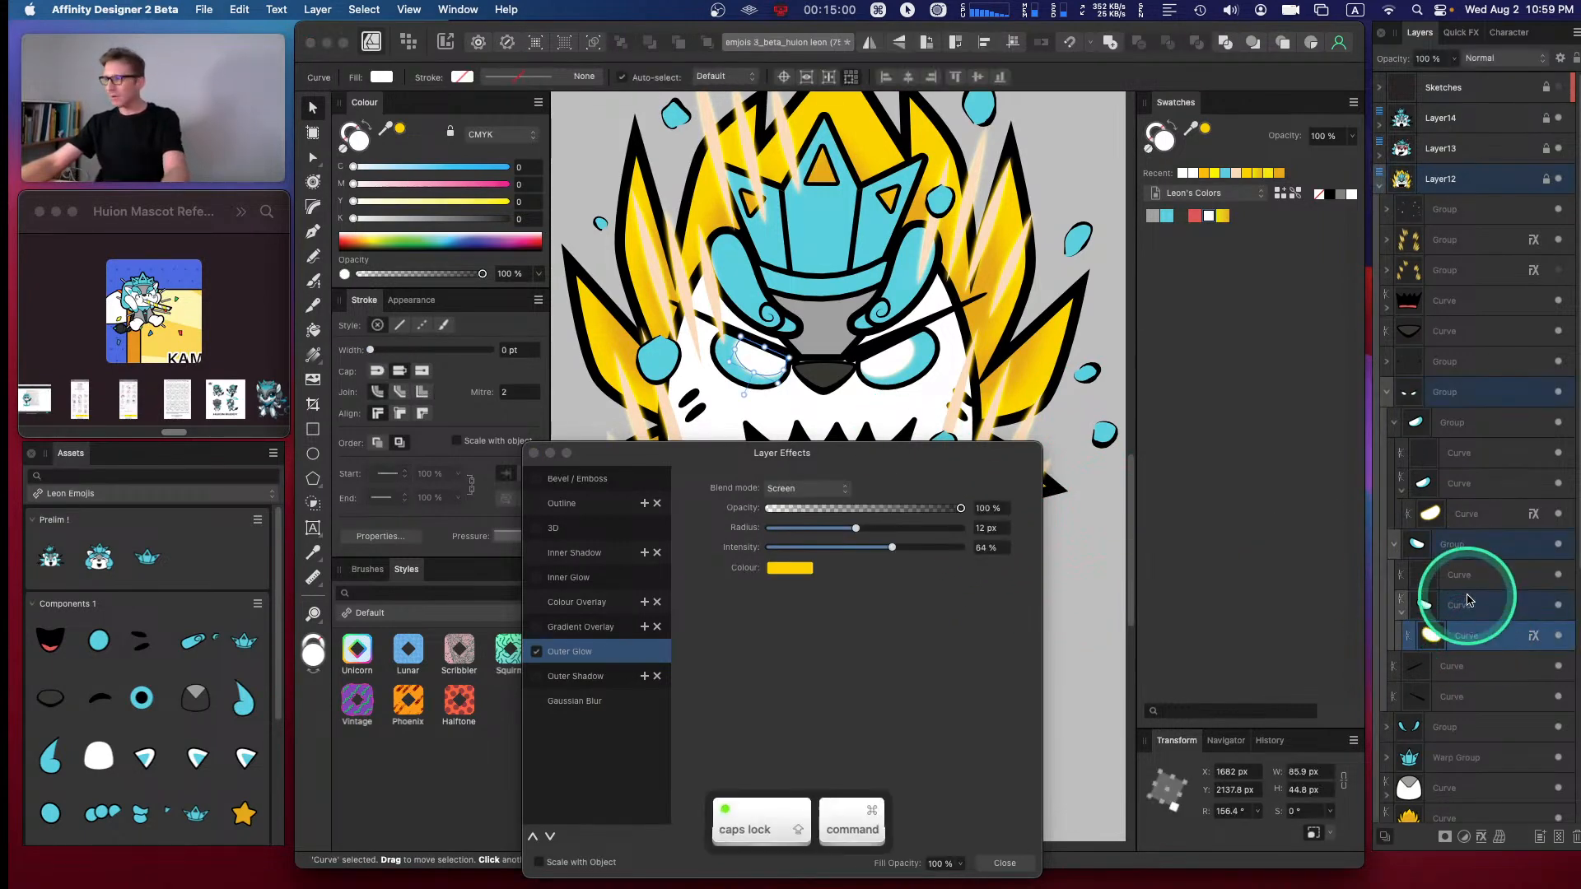
super+click(1470, 514)
click(997, 533)
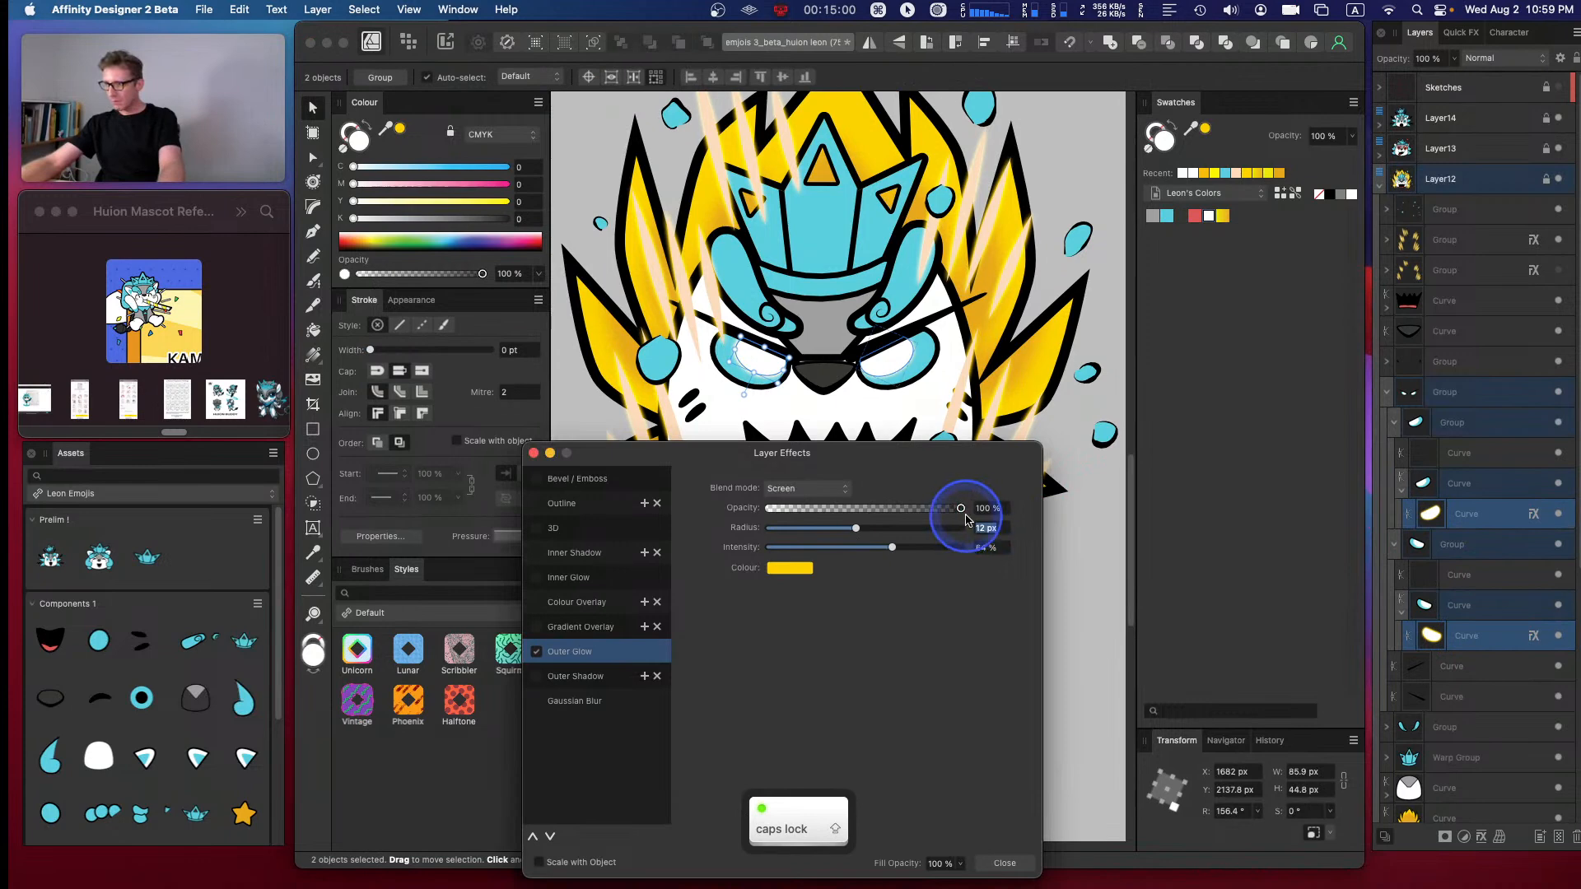
text(20)
key(Return)
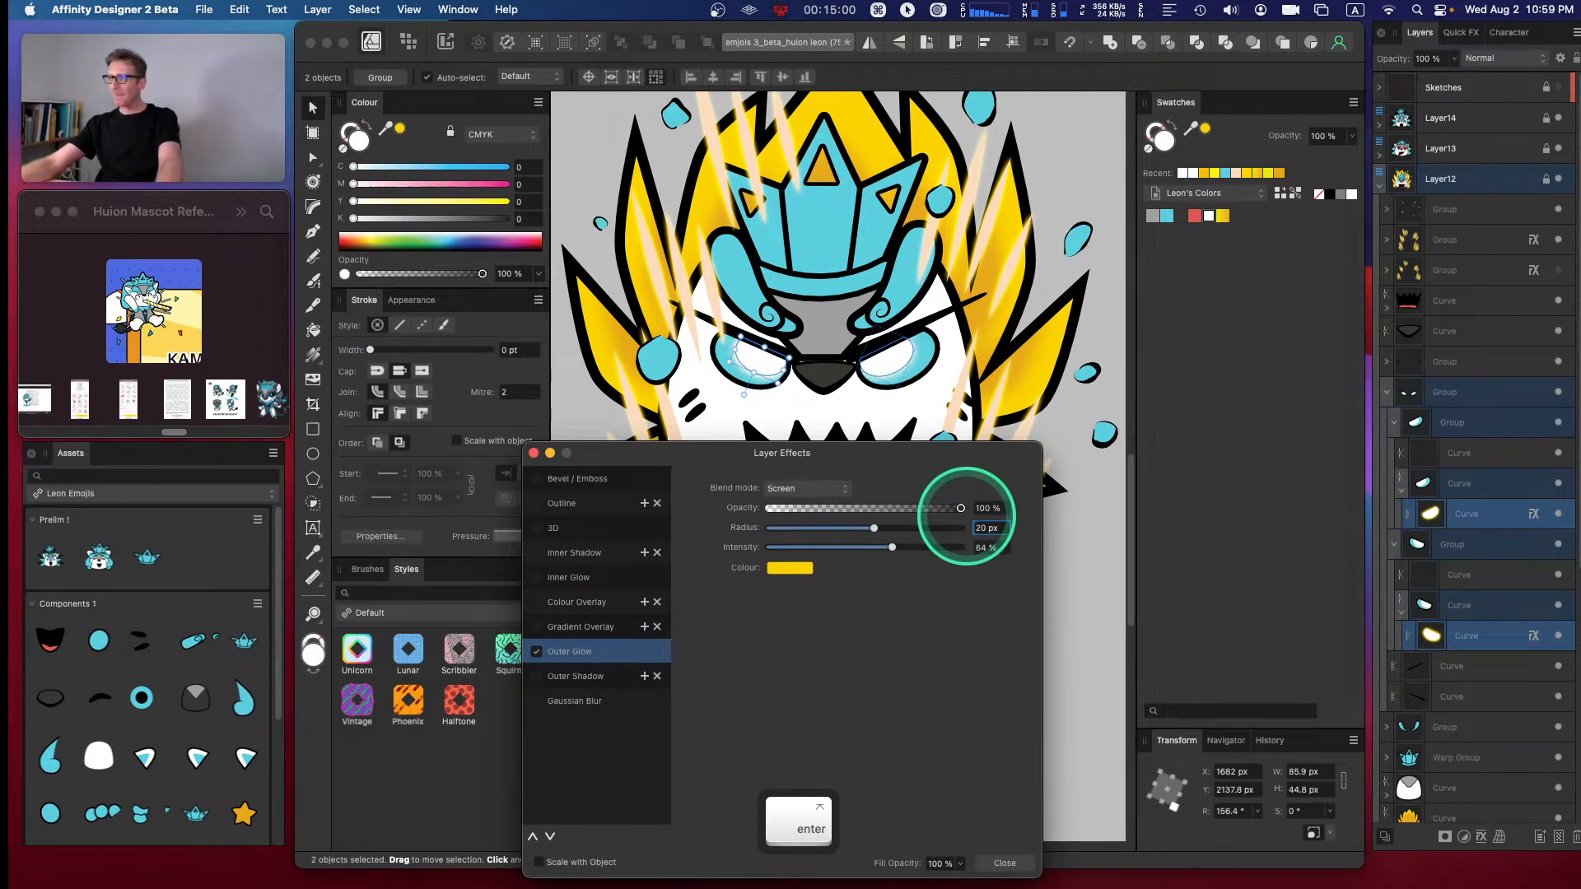
click(1110, 520)
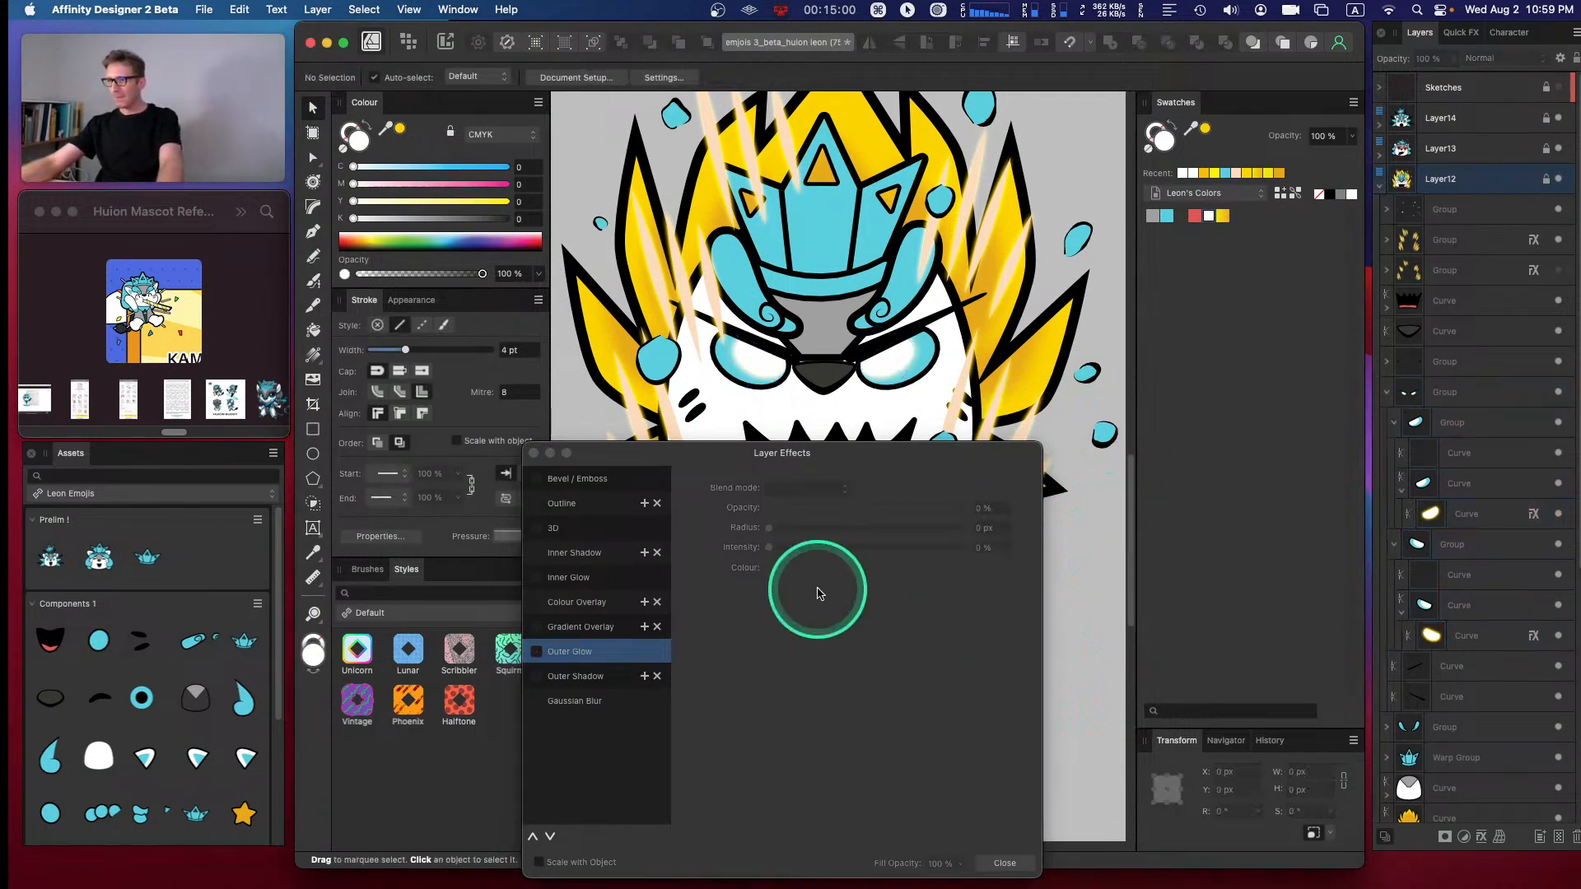
click(533, 453)
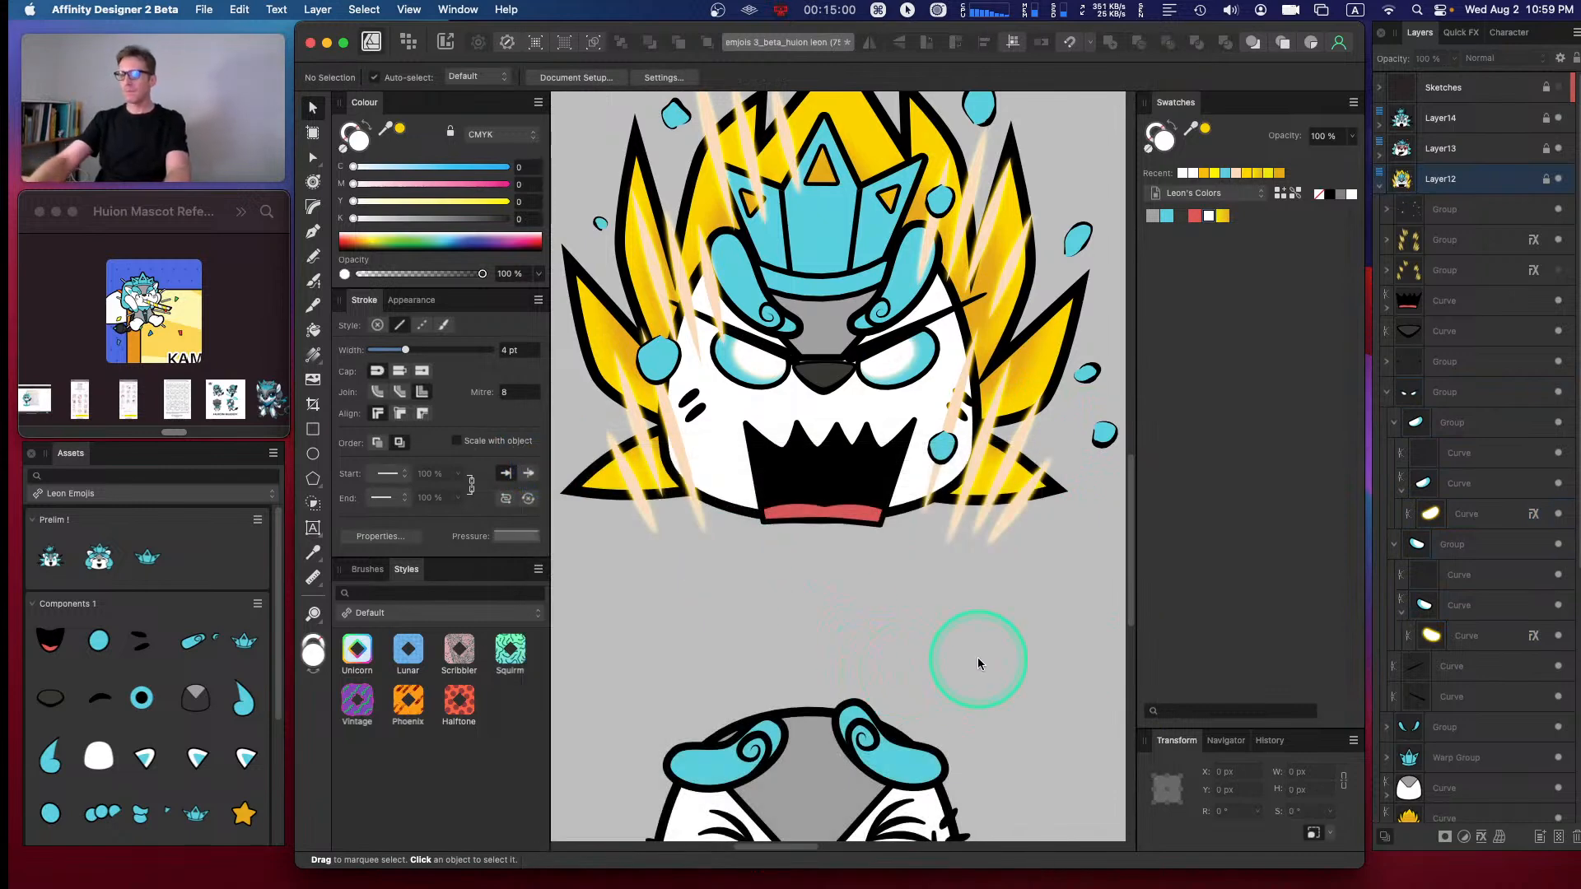
- Collapse the eye group in the anger face's layer and hide the warped crown group
key(super+0)
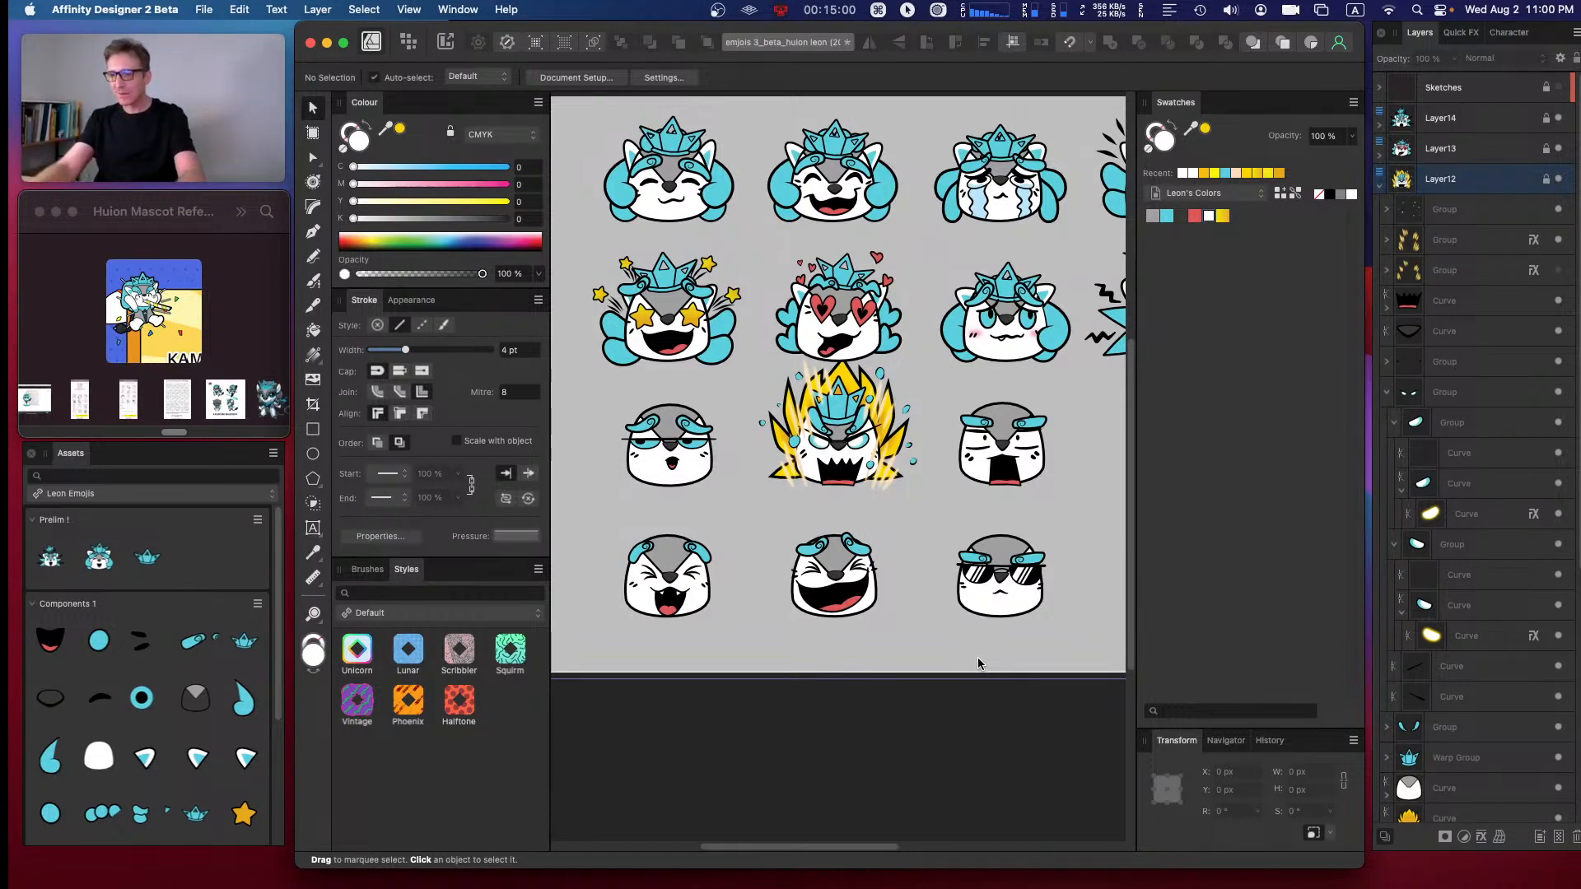
key(super+minus)
key(super+equal)
key(super+equal)
key(super+equal)
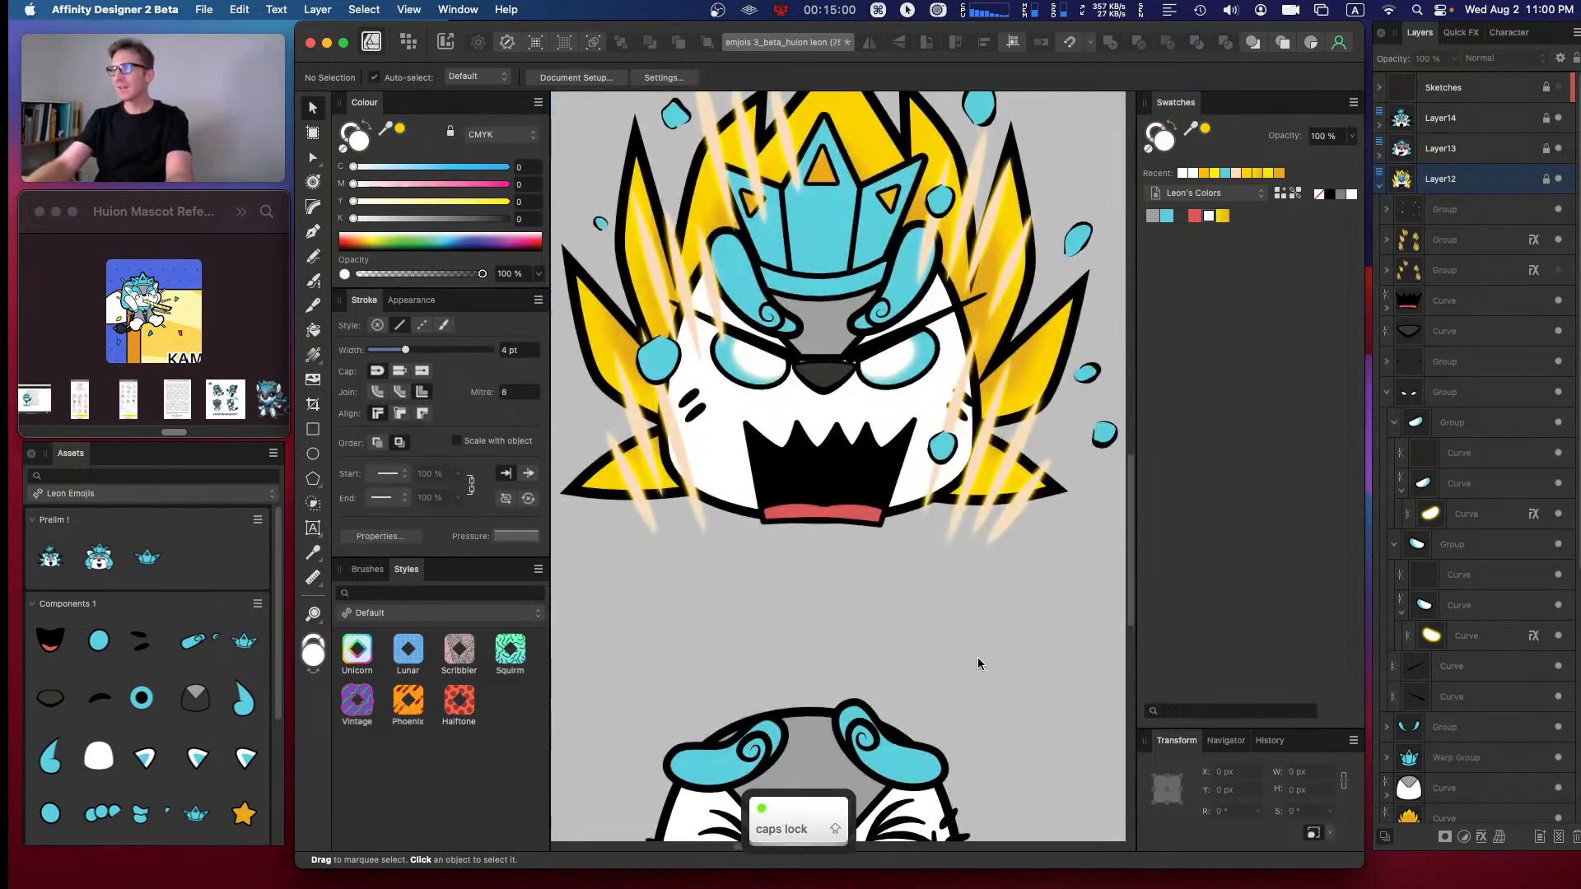
key(space)
mouse_move(810, 234)
mouse_down()
mouse_move(825, 342)
mouse_move(807, 359)
mouse_up()
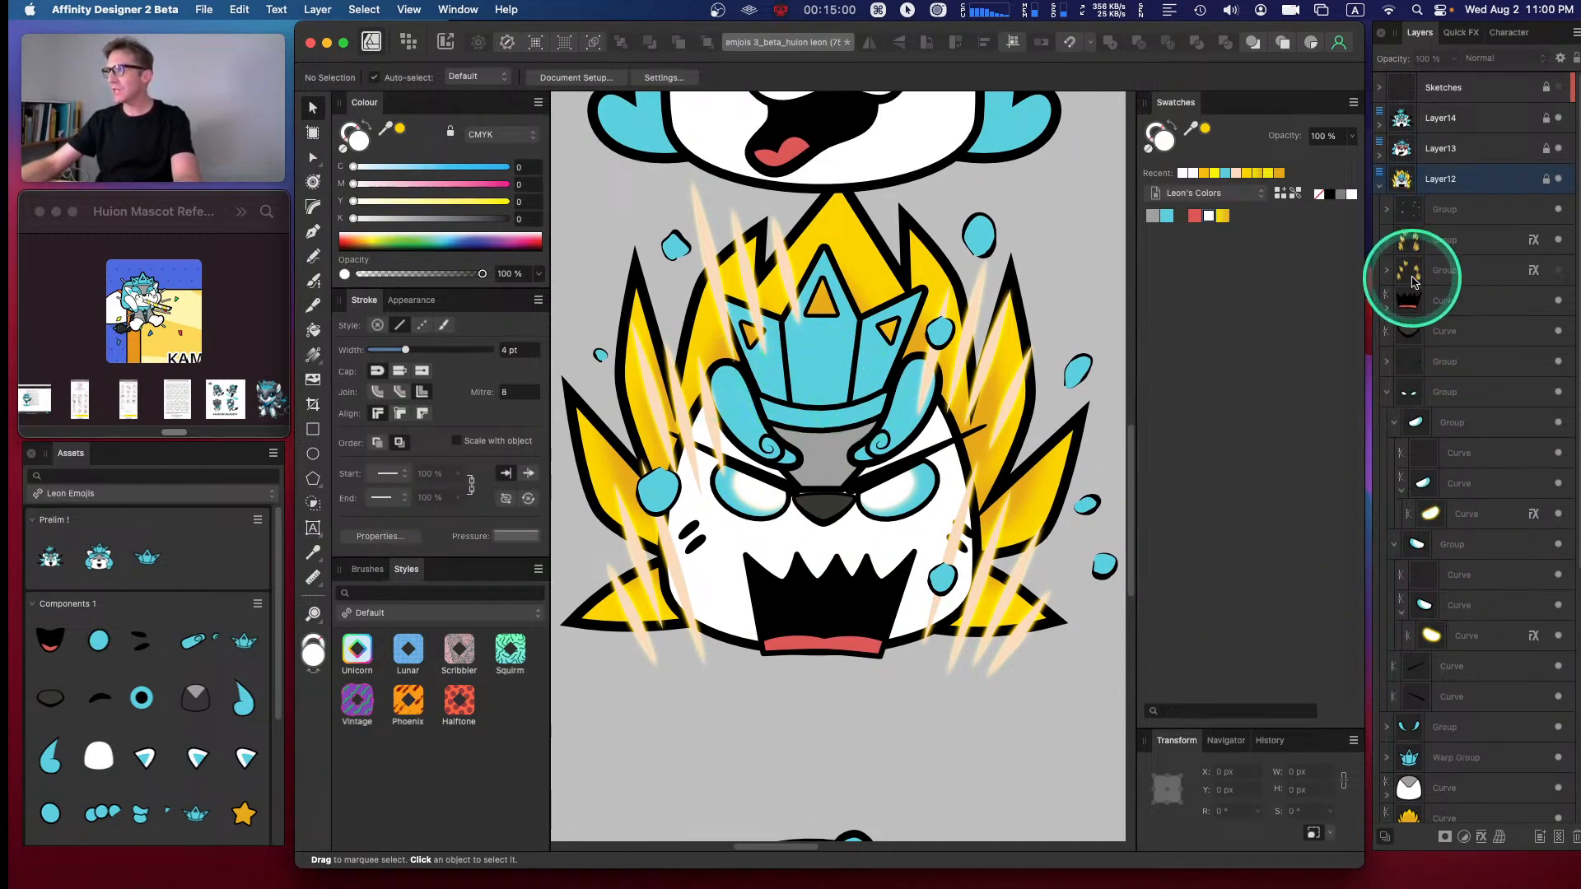
click(1387, 392)
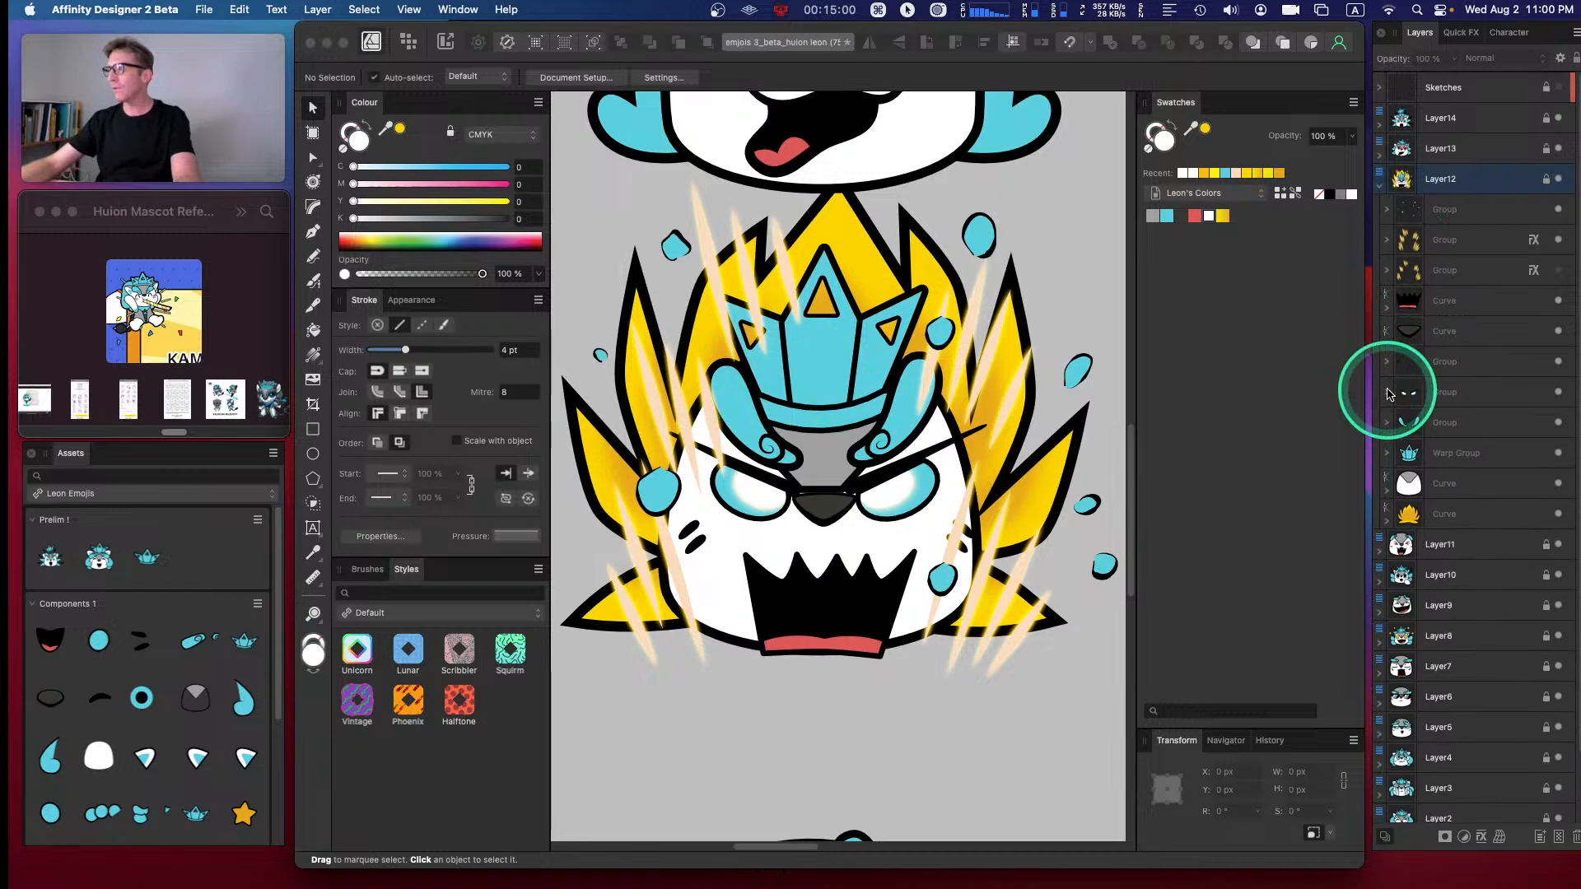
click(1476, 455)
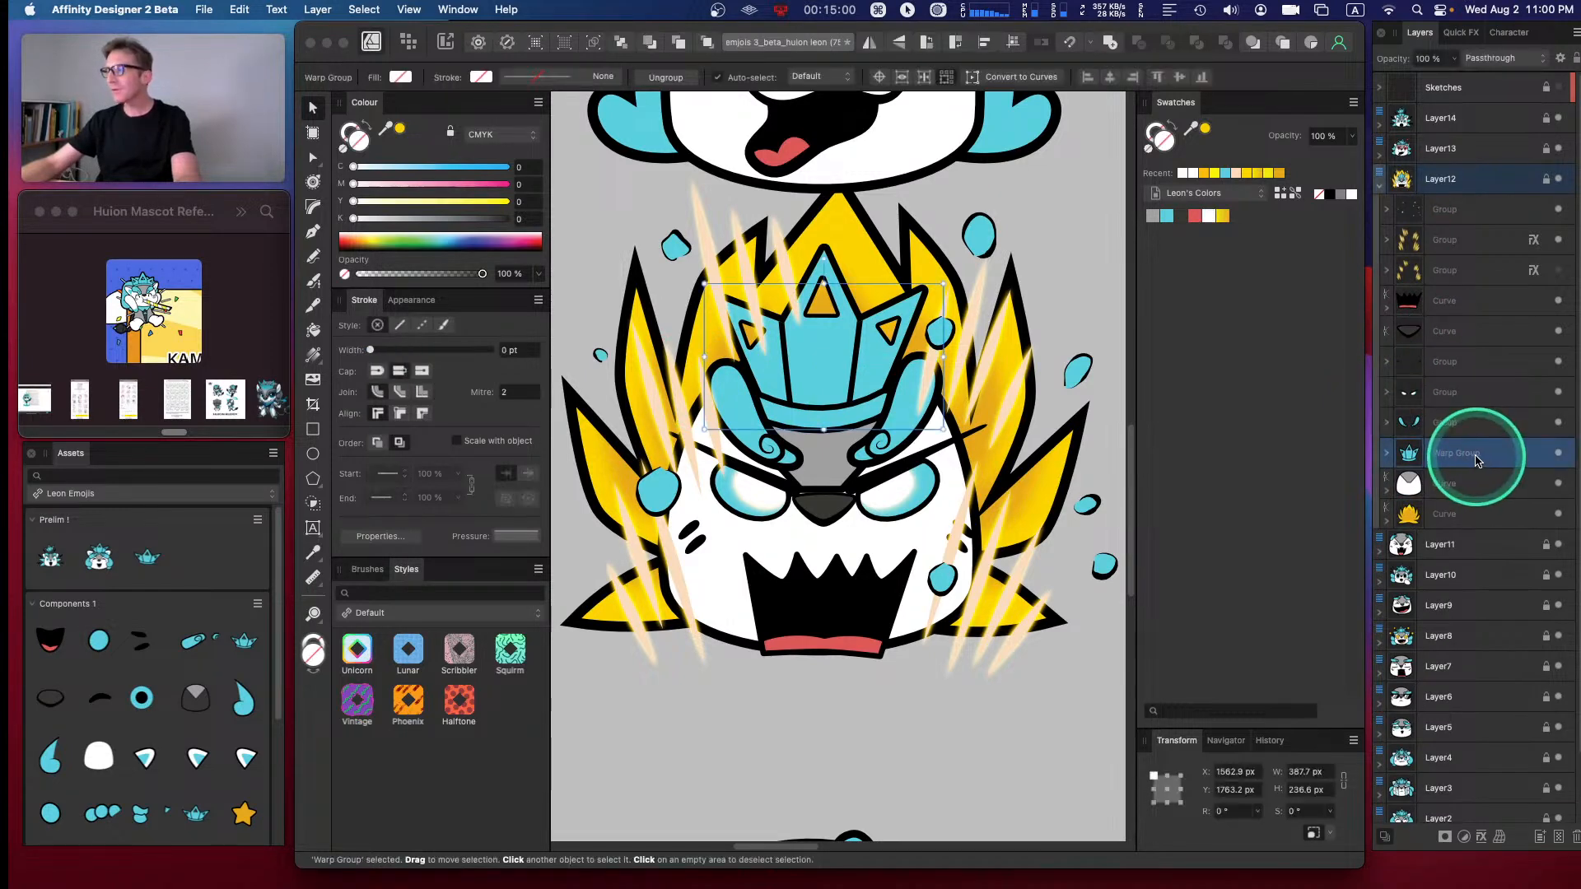
click(1559, 454)
- Try placing the upper crown asset from Components 1 over the anger face's head, and undo it
drag(245, 642, 820, 324)
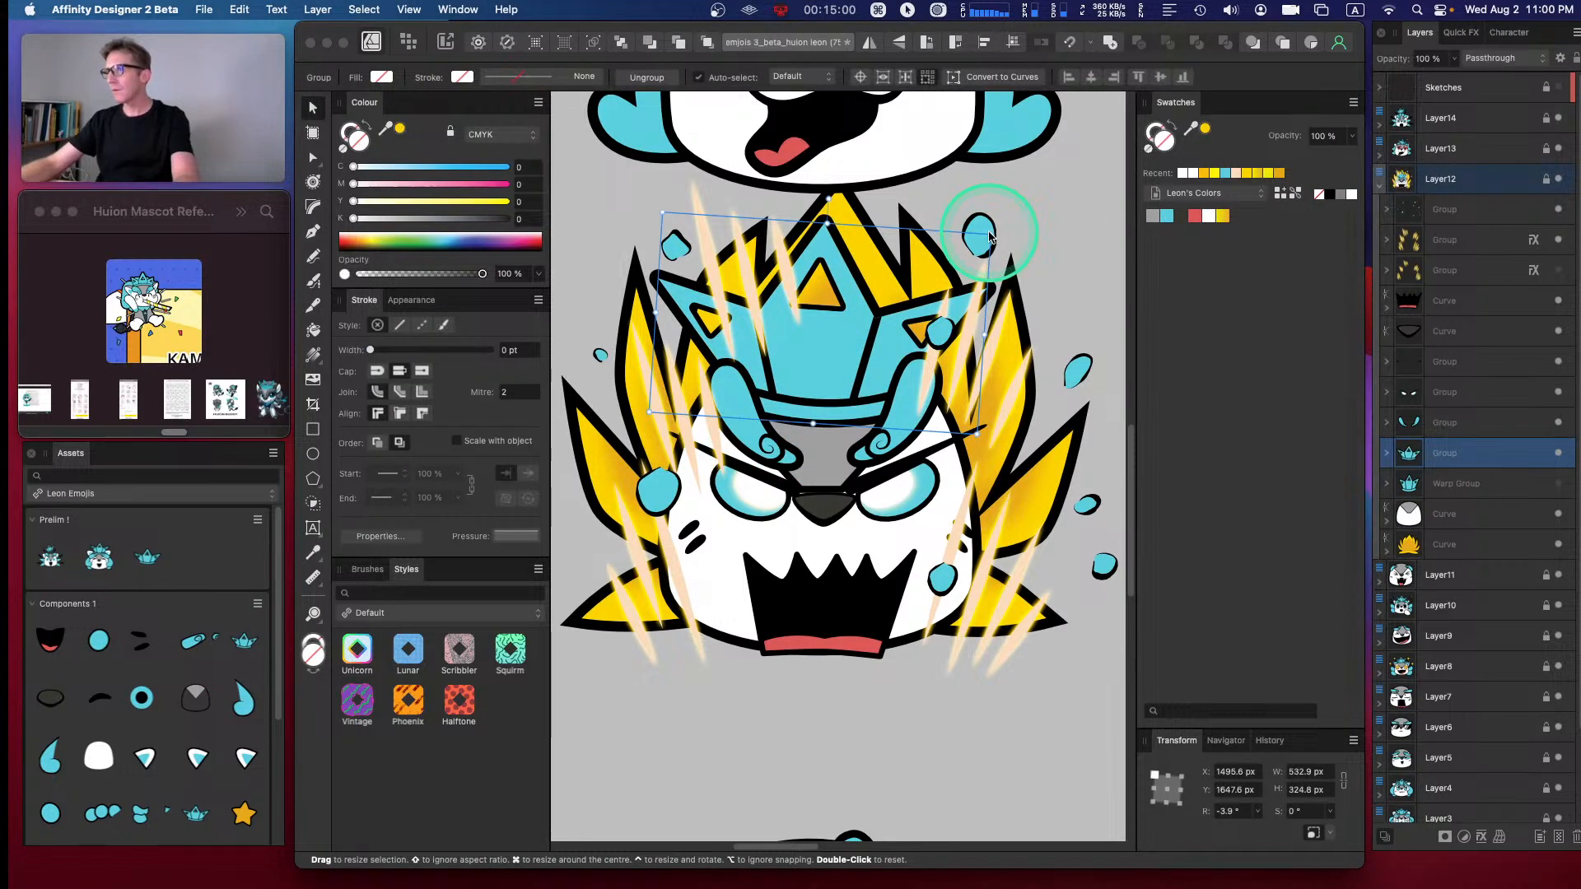
key(Caps_Lock)
key(super+z)
- Place the lower crown asset from Components 1 atop the anger face's head, about 359 by 219 px and rotated about 17.6°
drag(196, 814, 831, 305)
drag(955, 242, 946, 246)
mouse_move(862, 308)
mouse_down()
mouse_move(871, 268)
mouse_move(871, 285)
mouse_up()
mouse_move(845, 191)
mouse_down()
mouse_move(875, 204)
mouse_move(860, 180)
mouse_move(822, 179)
mouse_up()
drag(848, 296, 833, 298)
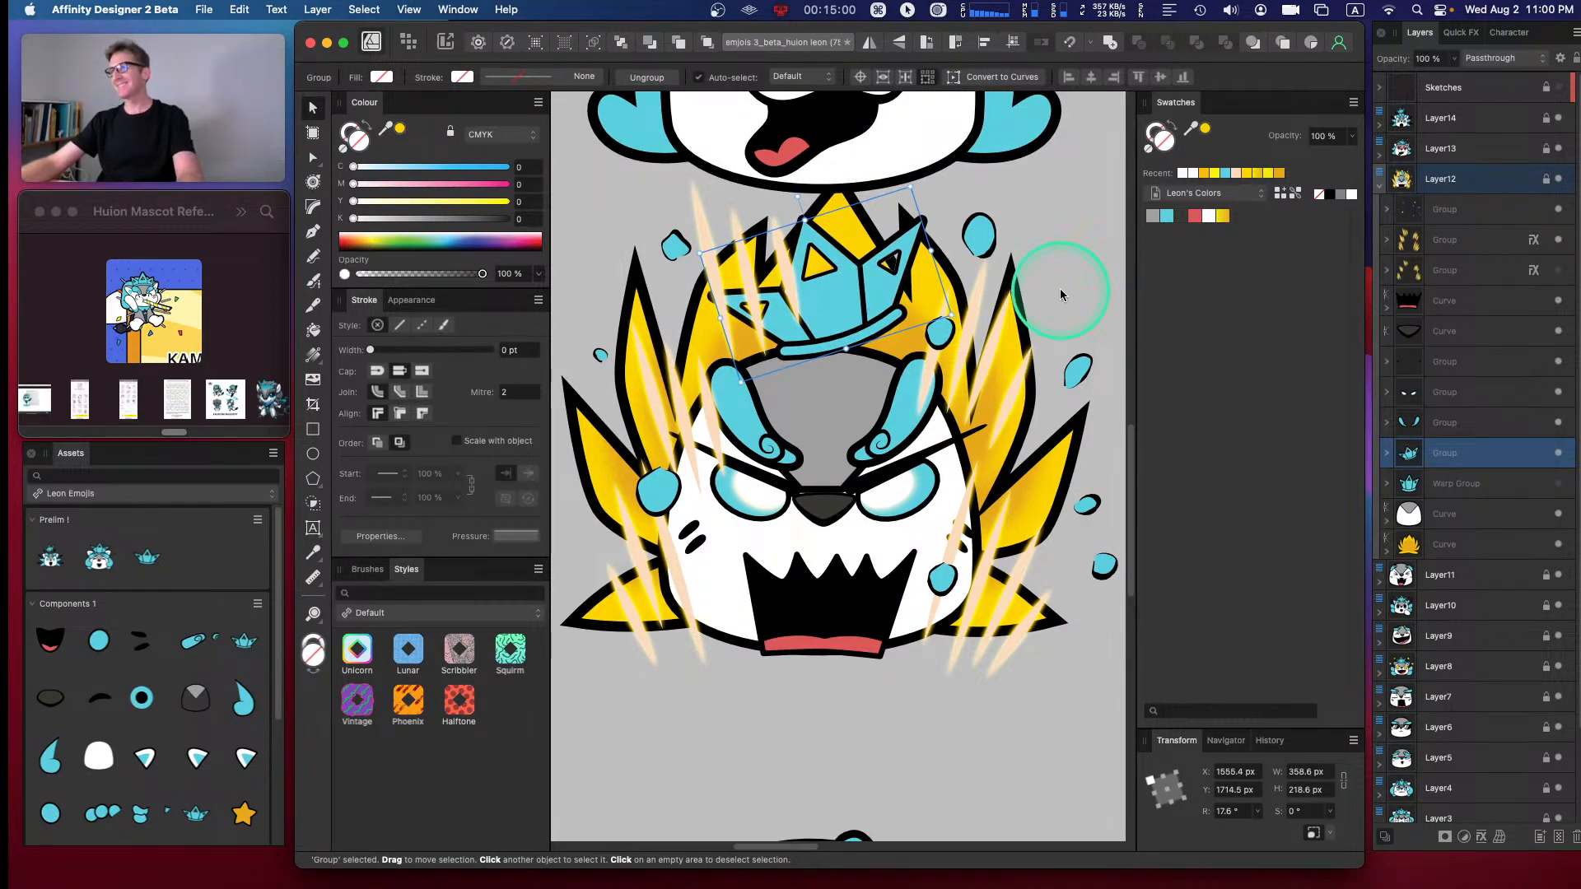
click(1059, 294)
- Compare the new tilted crown with the hidden warped crown on the anger face, and review it among the other emojis
key(super+minus)
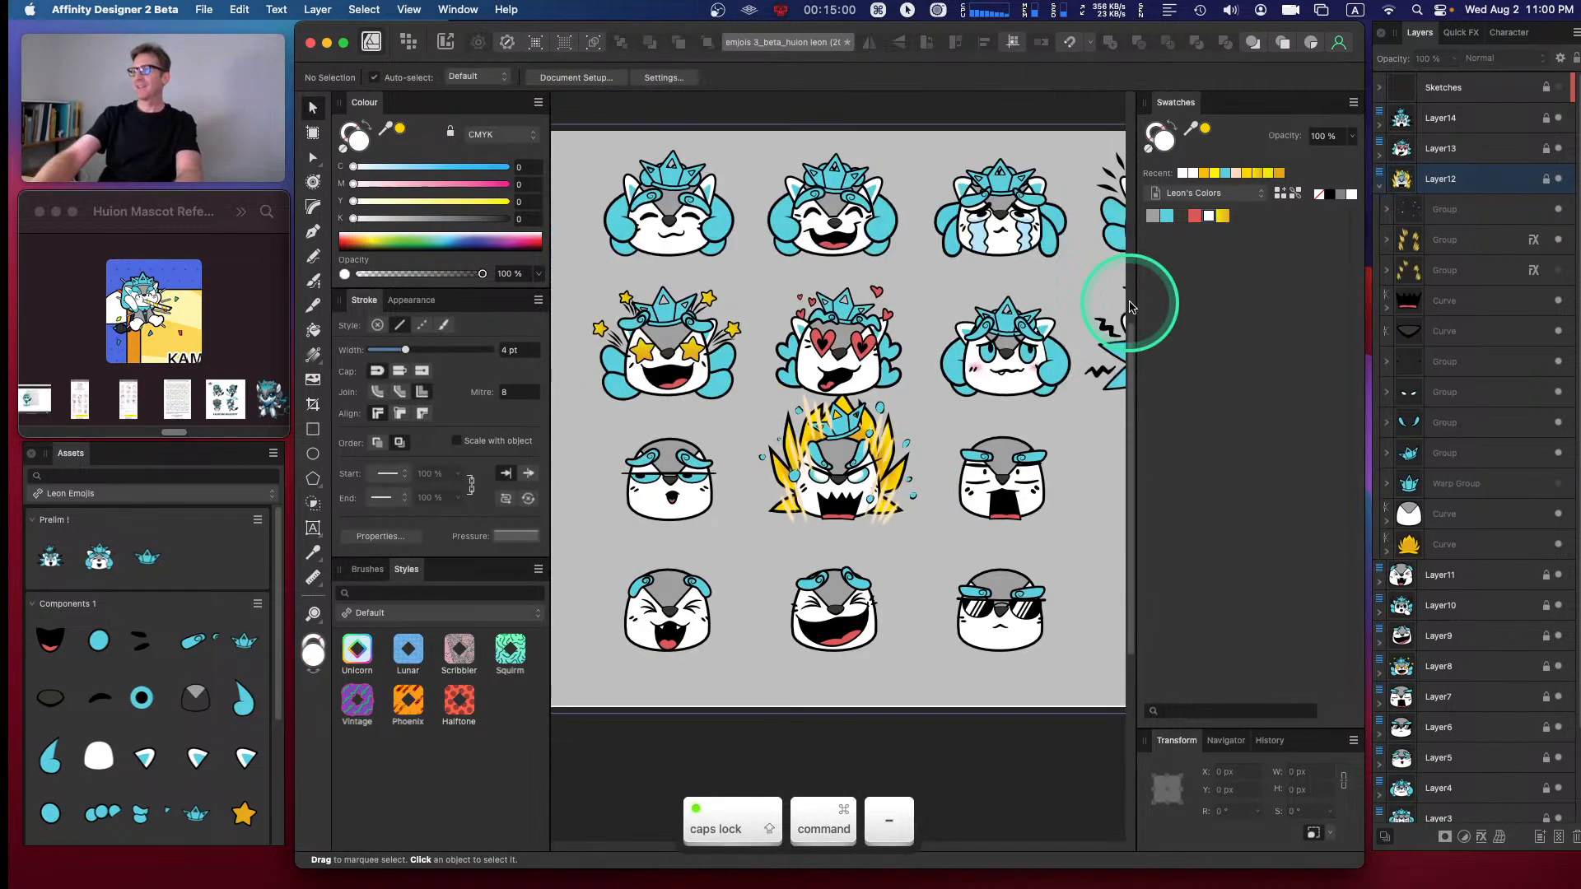
key(super+equal)
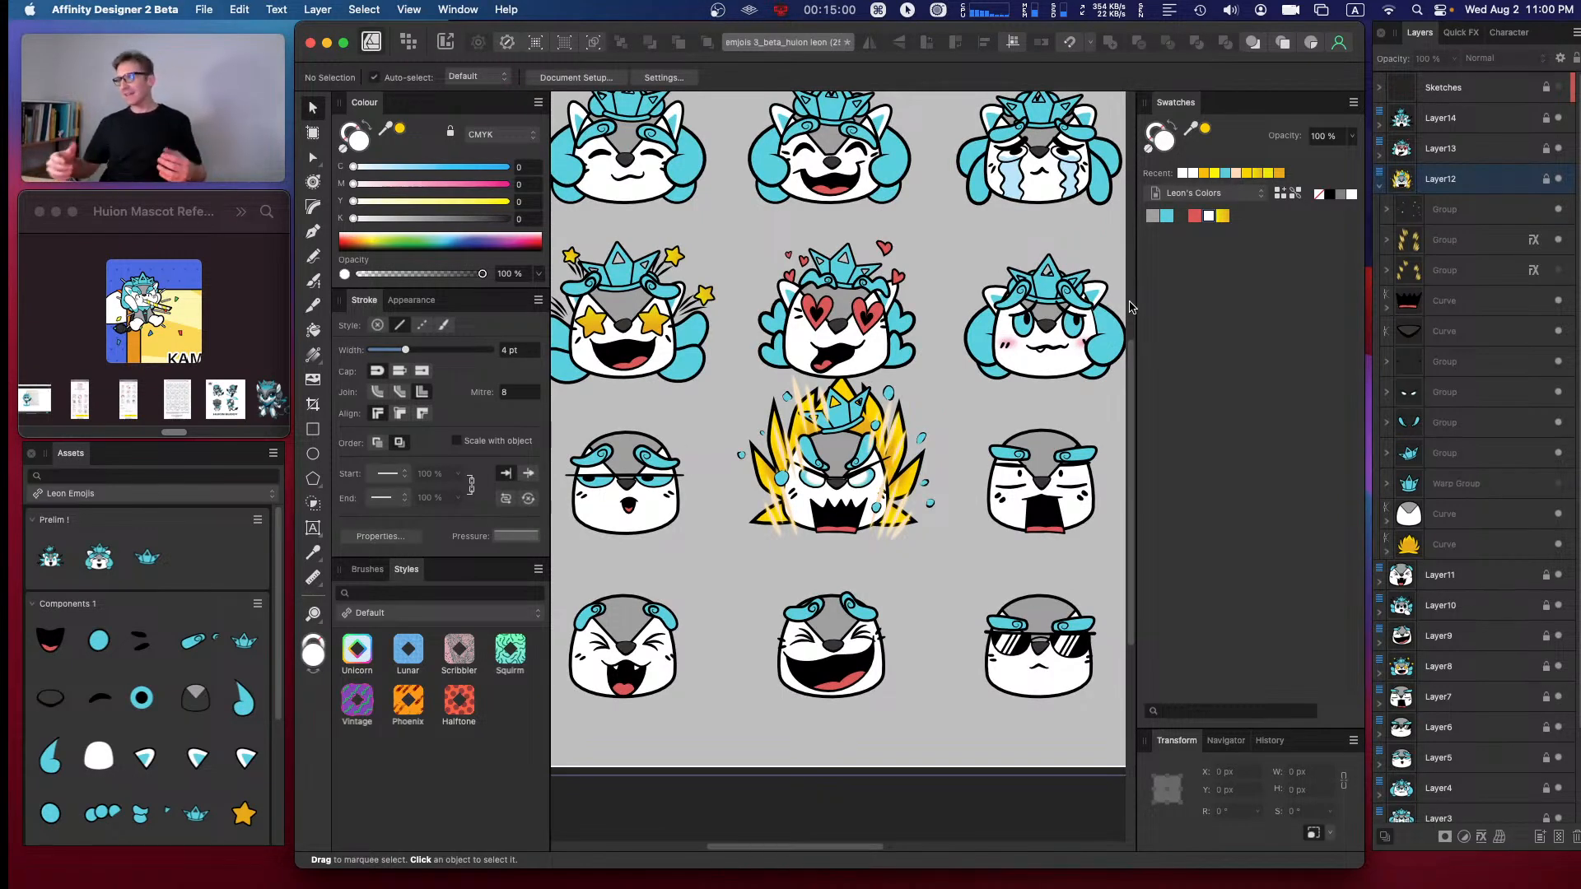
click(1559, 454)
click(1559, 486)
click(1559, 484)
click(1559, 453)
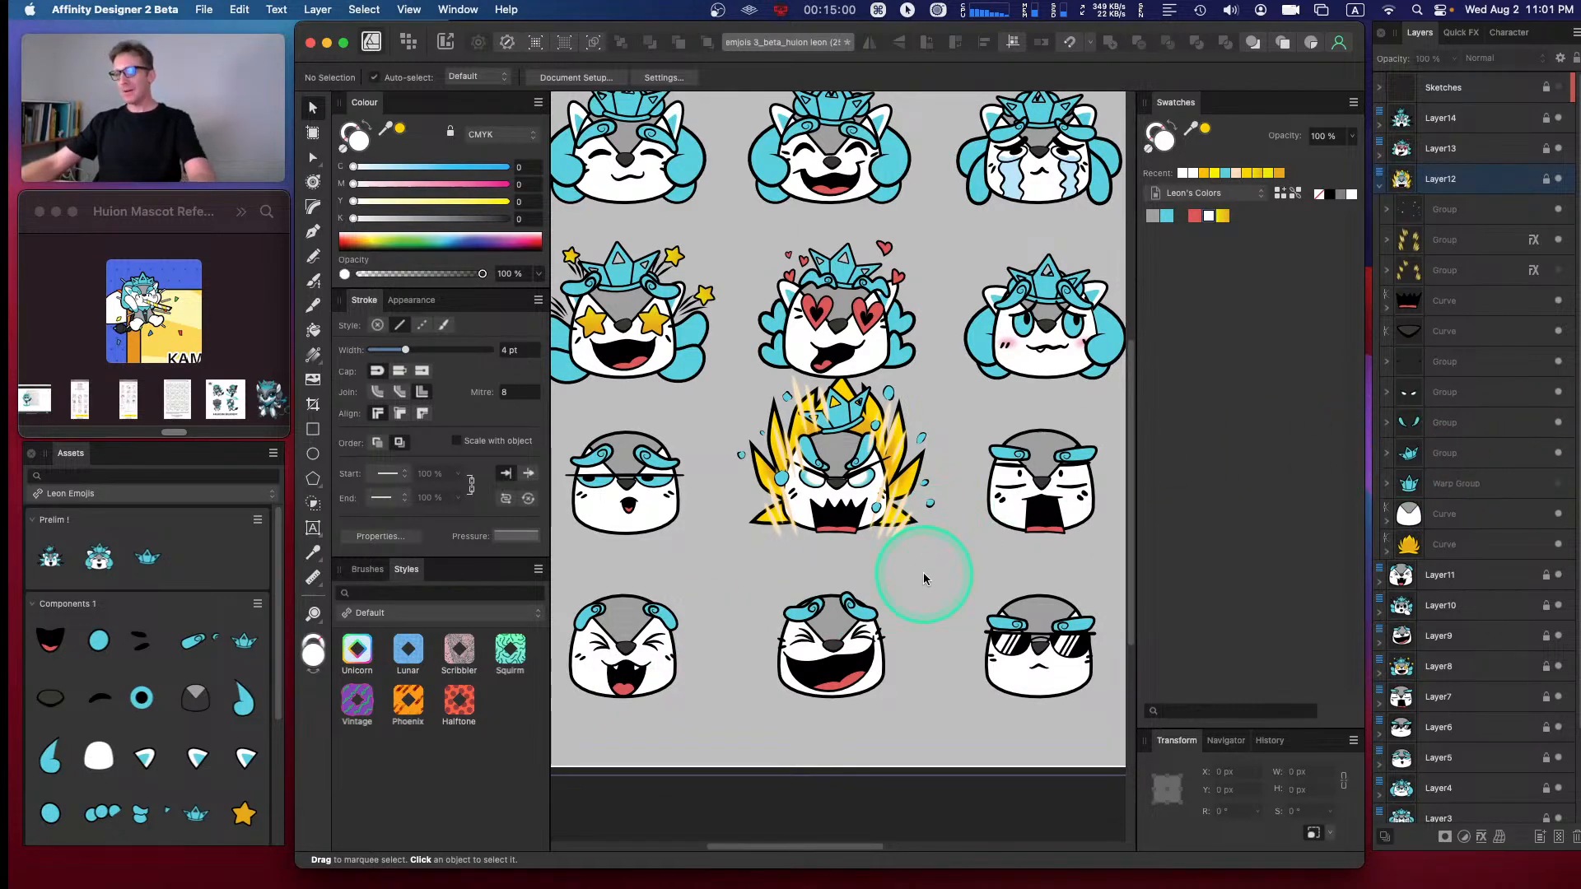
scroll(922, 579, up, 3)
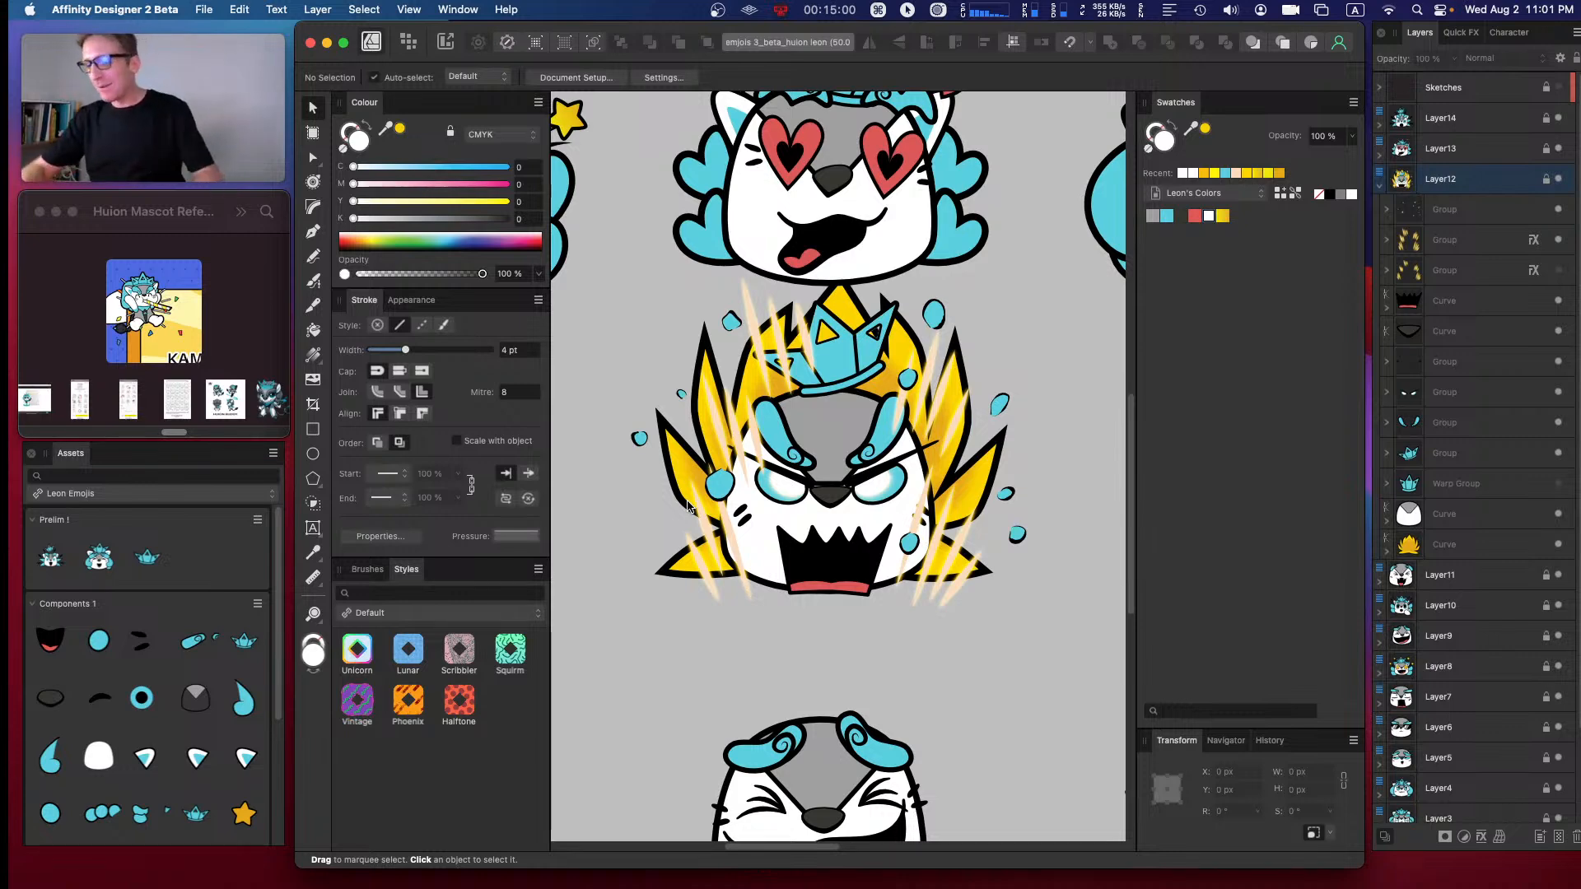
key(super+0)
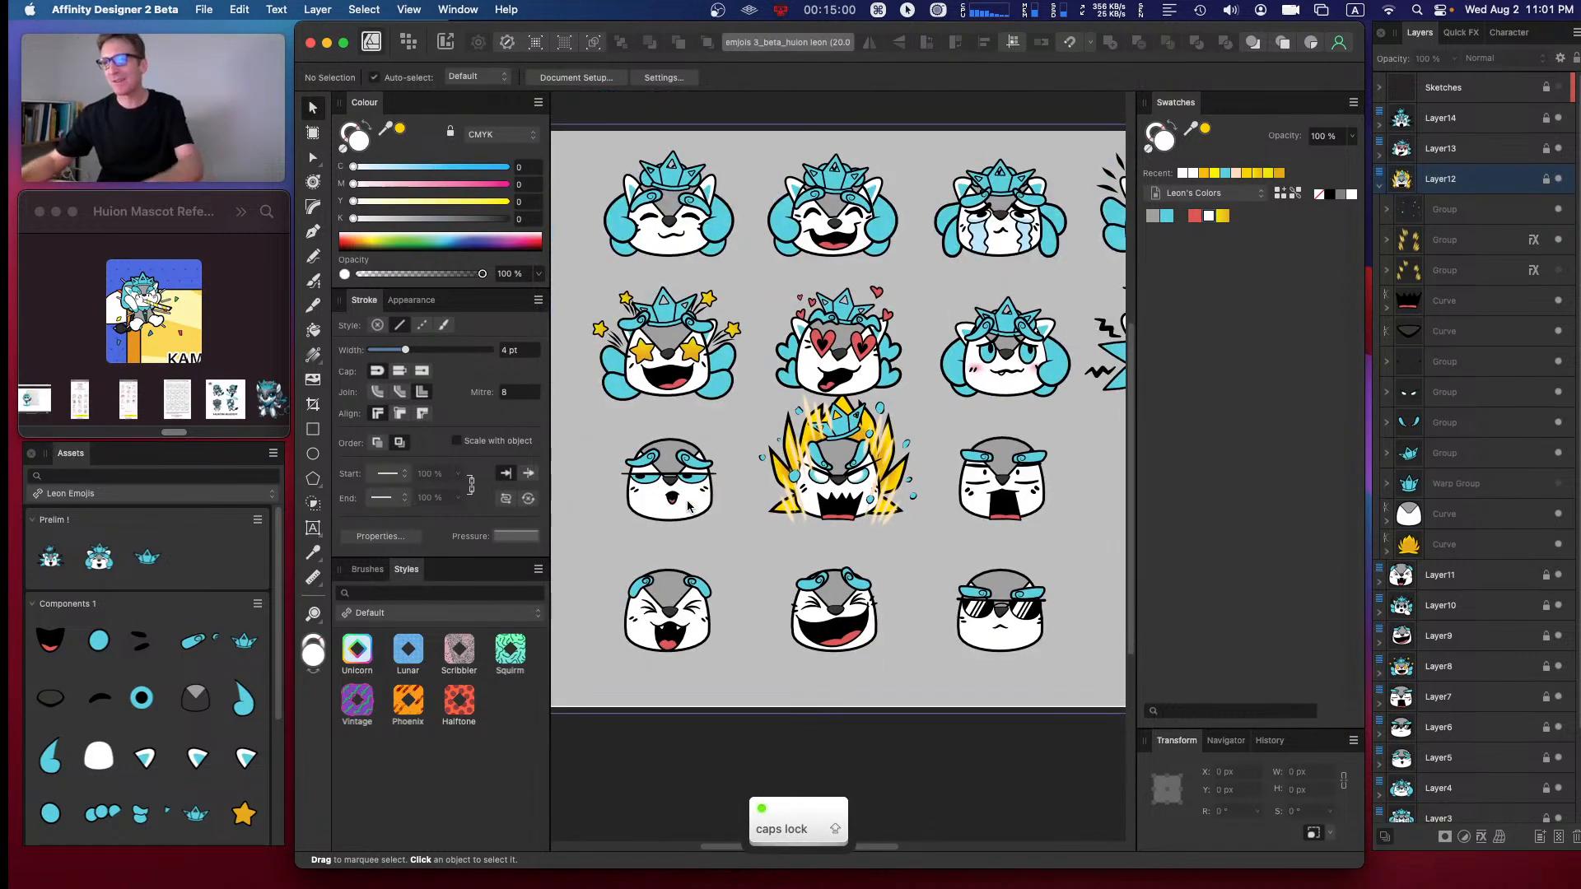
key(space)
drag(900, 484, 803, 514)
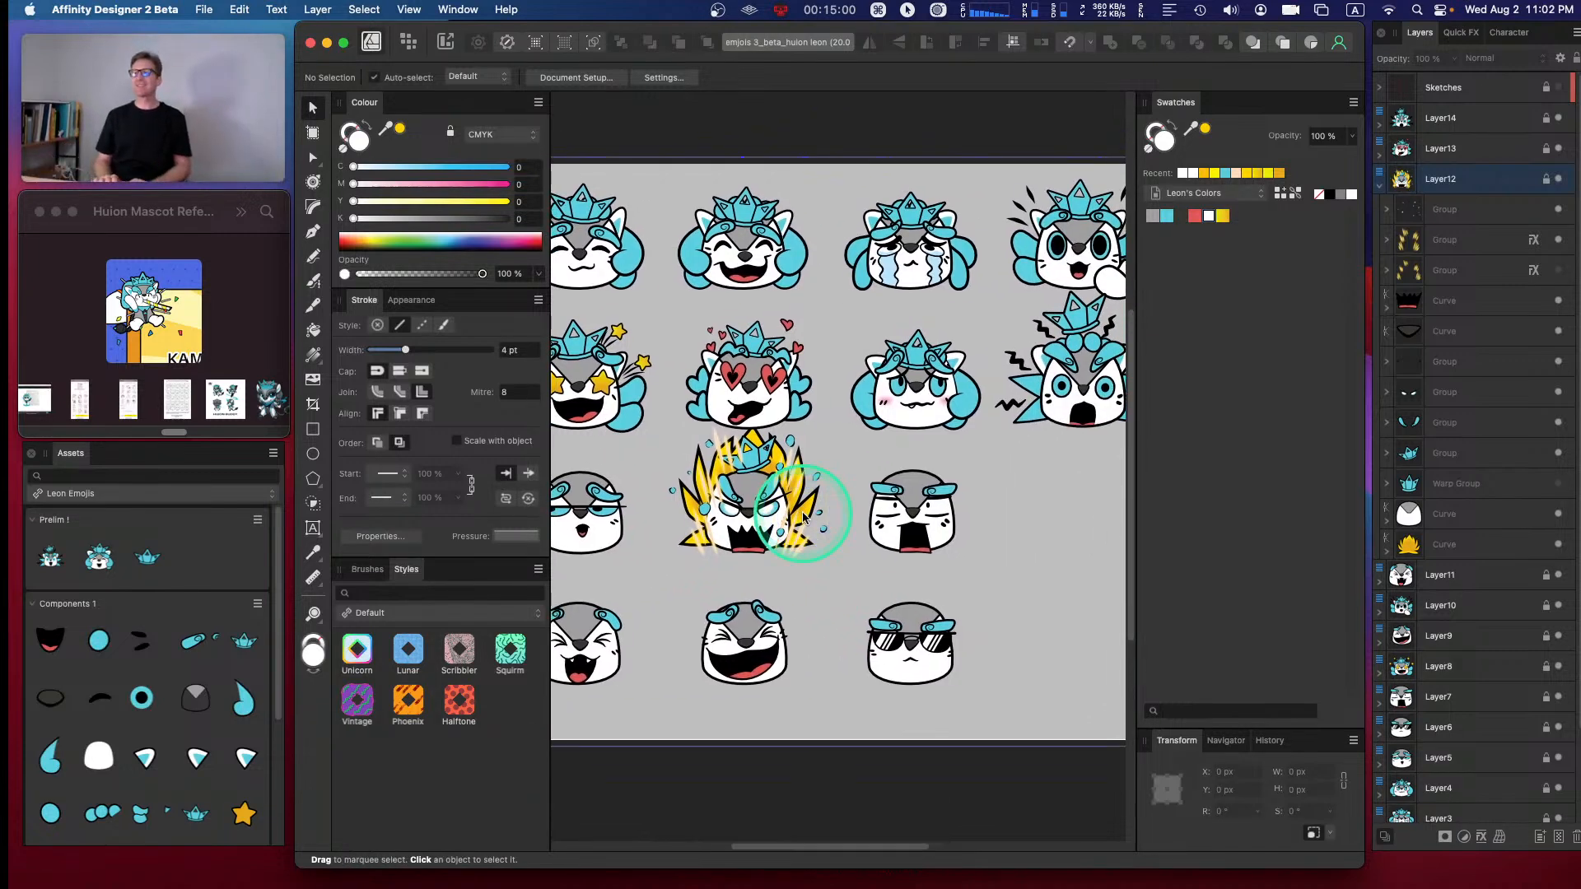